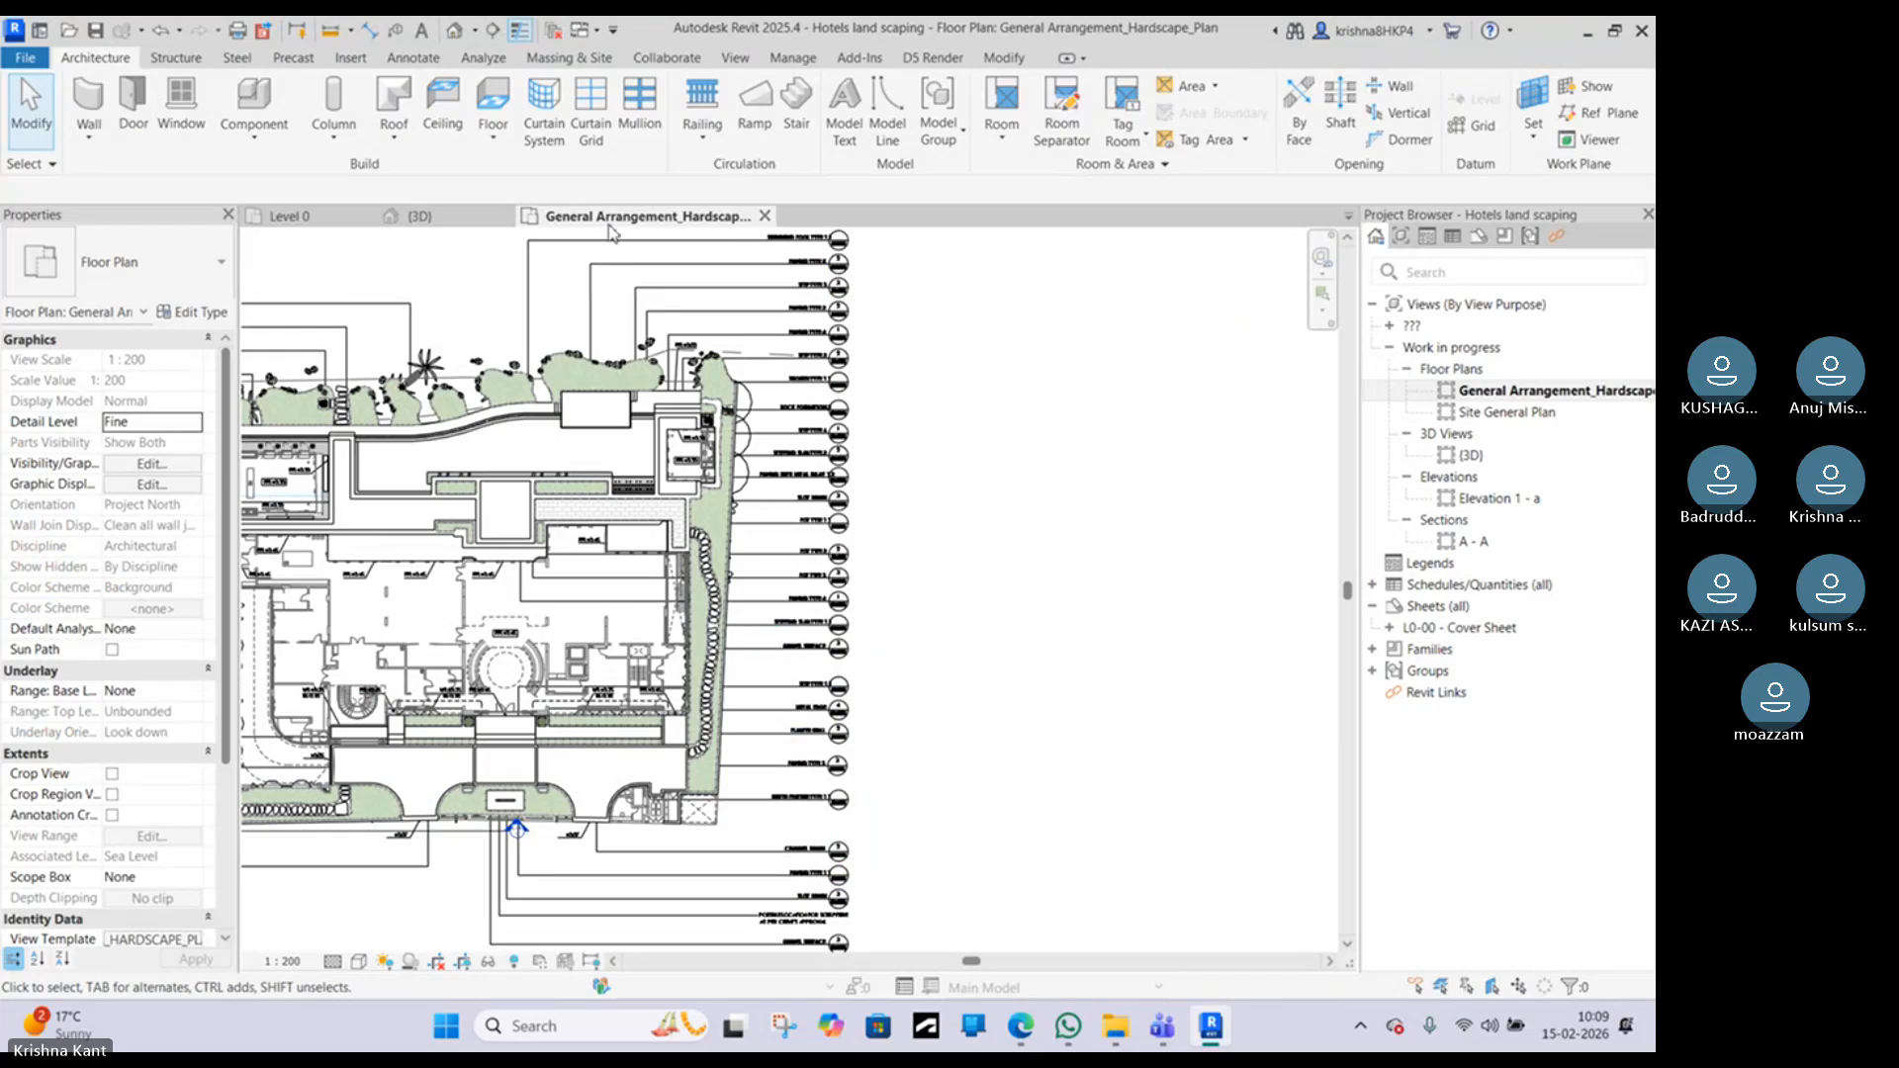
# Step: Check the {3D} view of the hotel landscape model and return to the General Arrangement_Hardscape_Plan floor plan
pyautogui.click(435, 216)
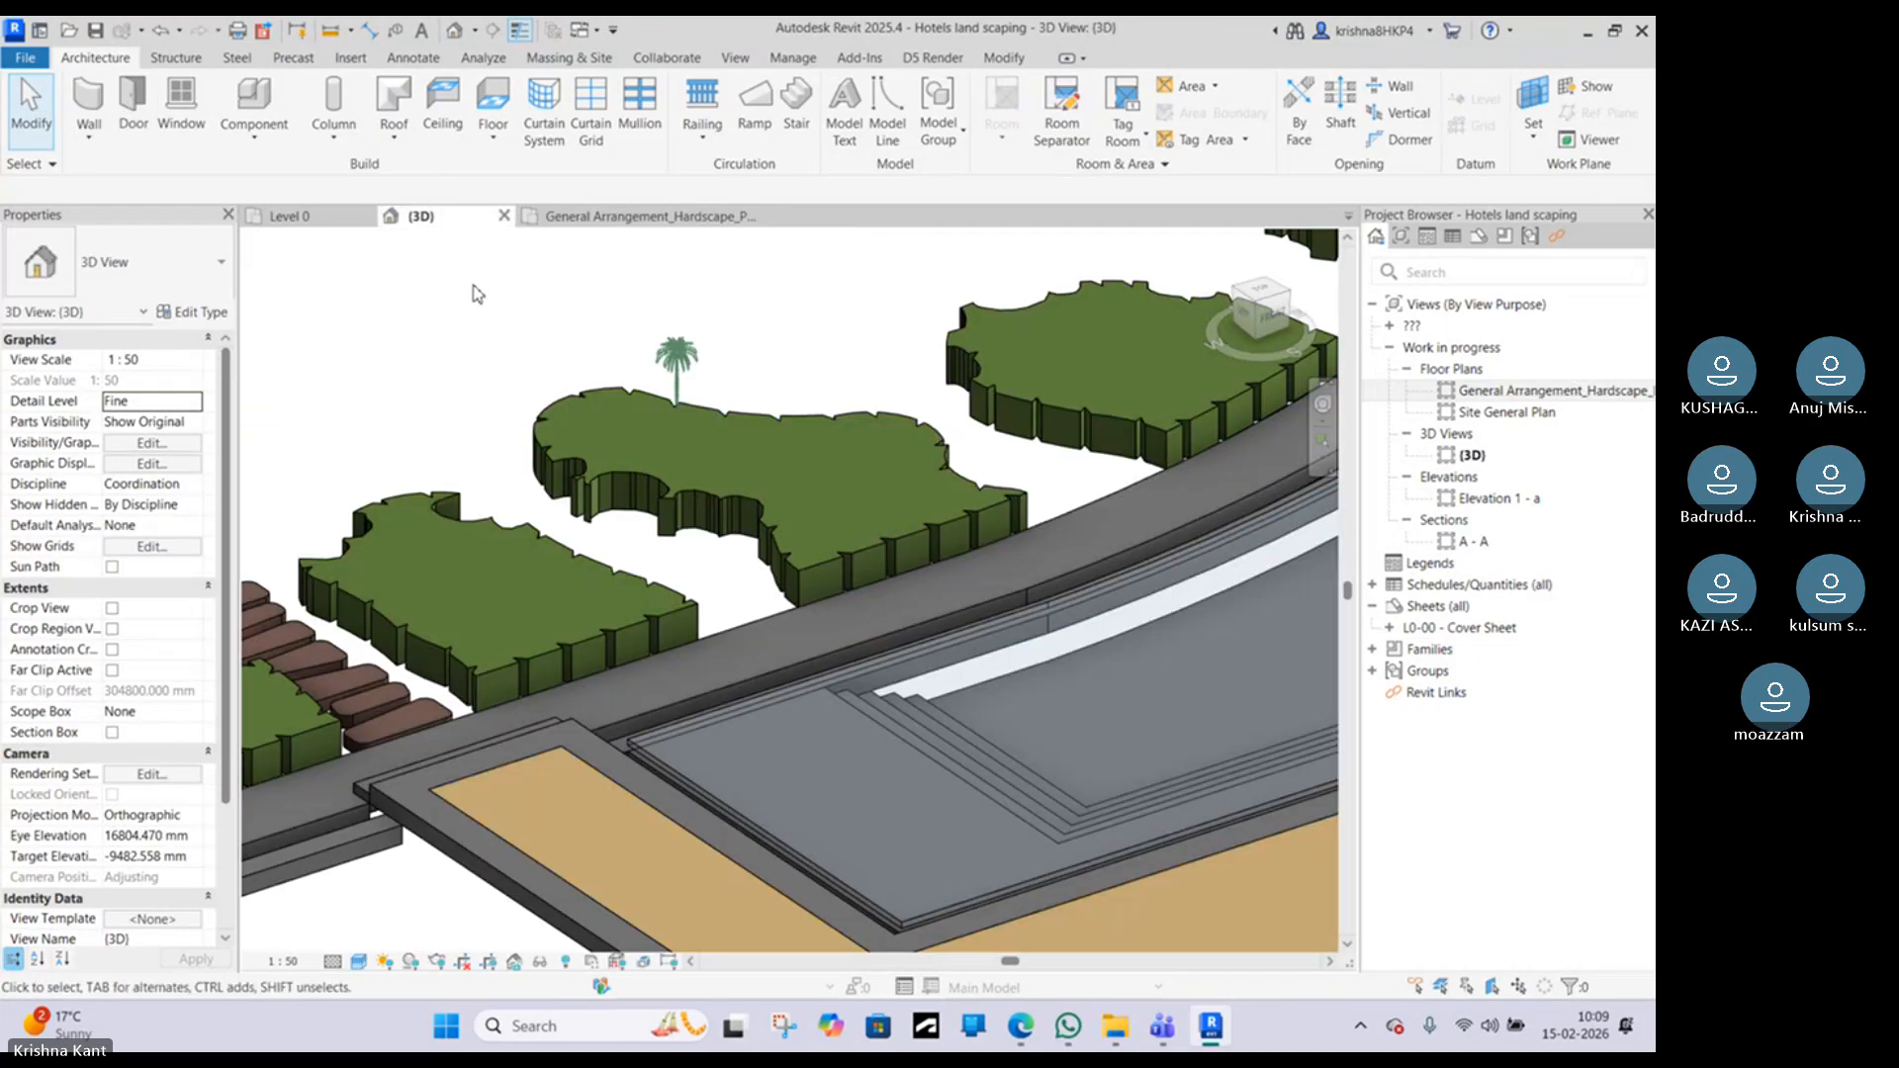
pyautogui.click(598, 217)
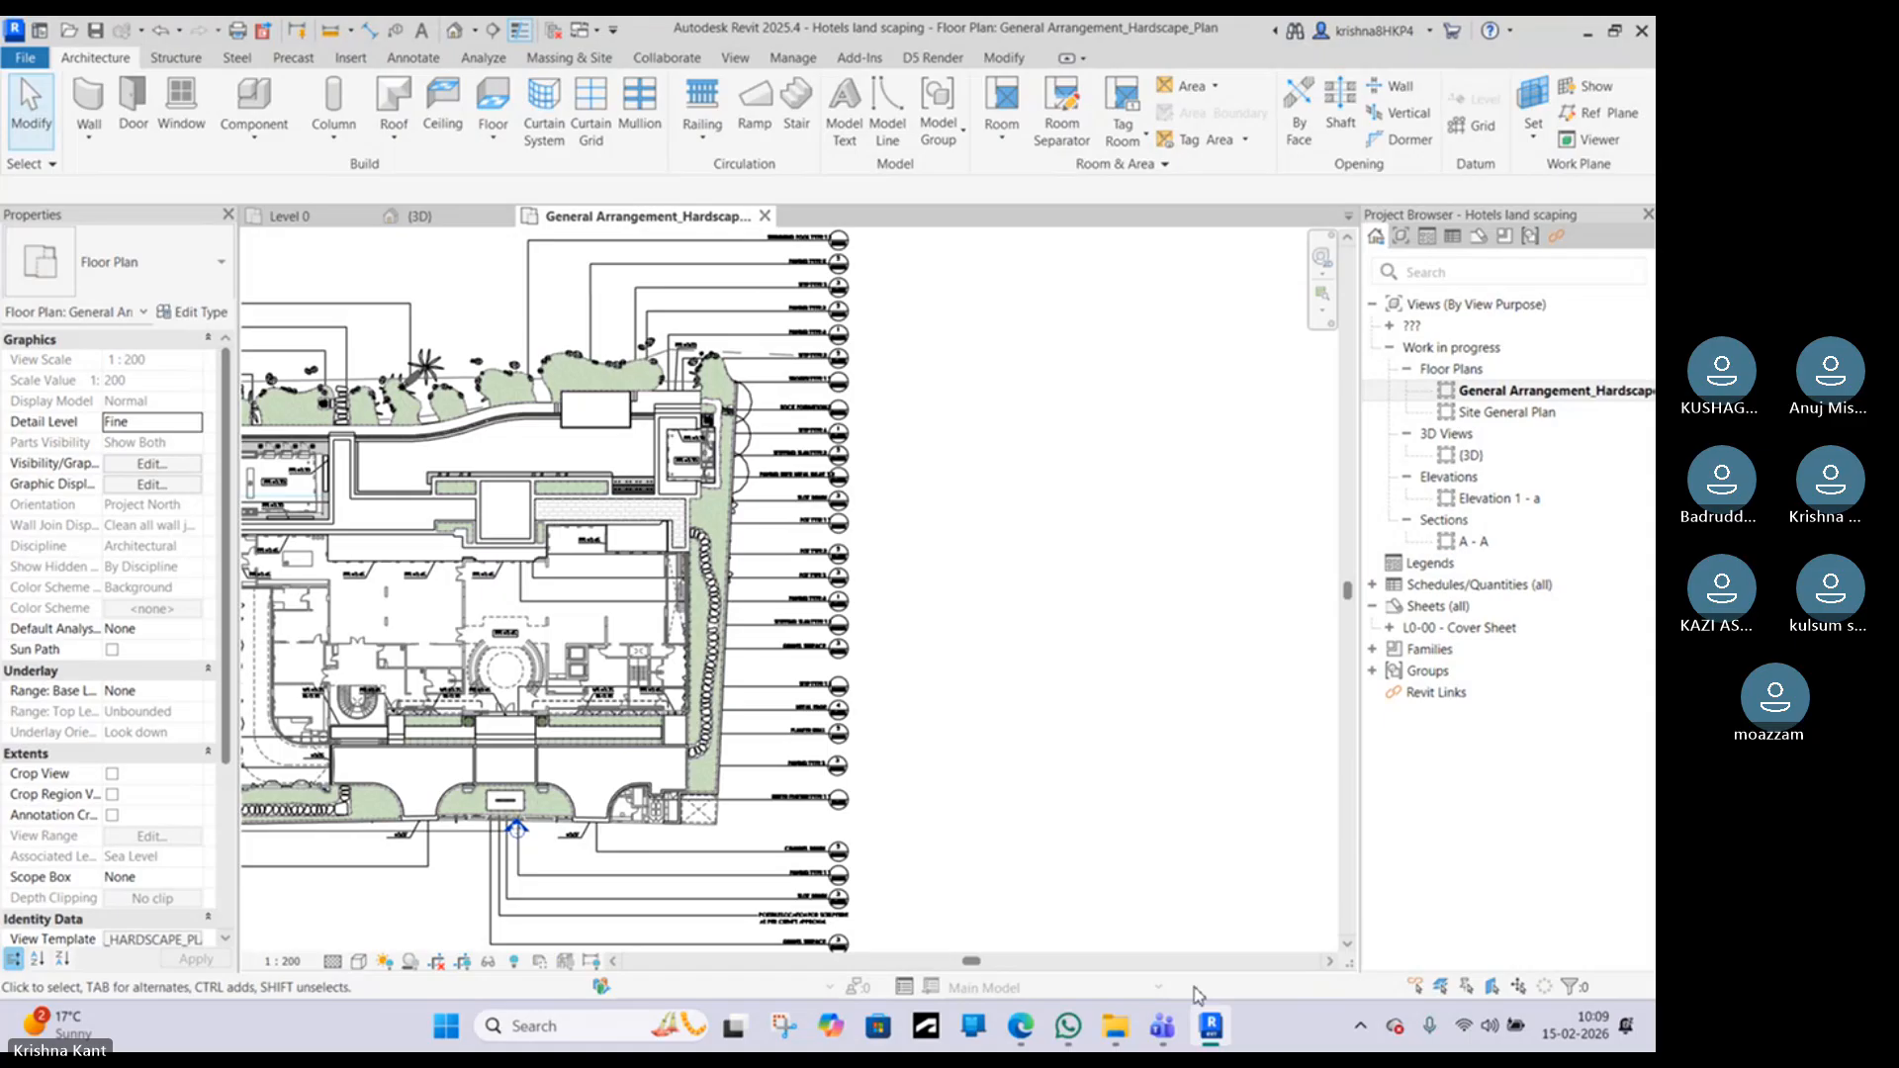
# Step: Switch to File Explorer and search Downloads for a landscape project model, including the H325-ARC-ME8-GF-M3-ARC-10002_Landscape_Cen file in the Wedding Hall Landscape folder
pyautogui.moveTo(1195, 35); pyautogui.dragTo(993, 766)
pyautogui.scroll(-5, 1048, 511)
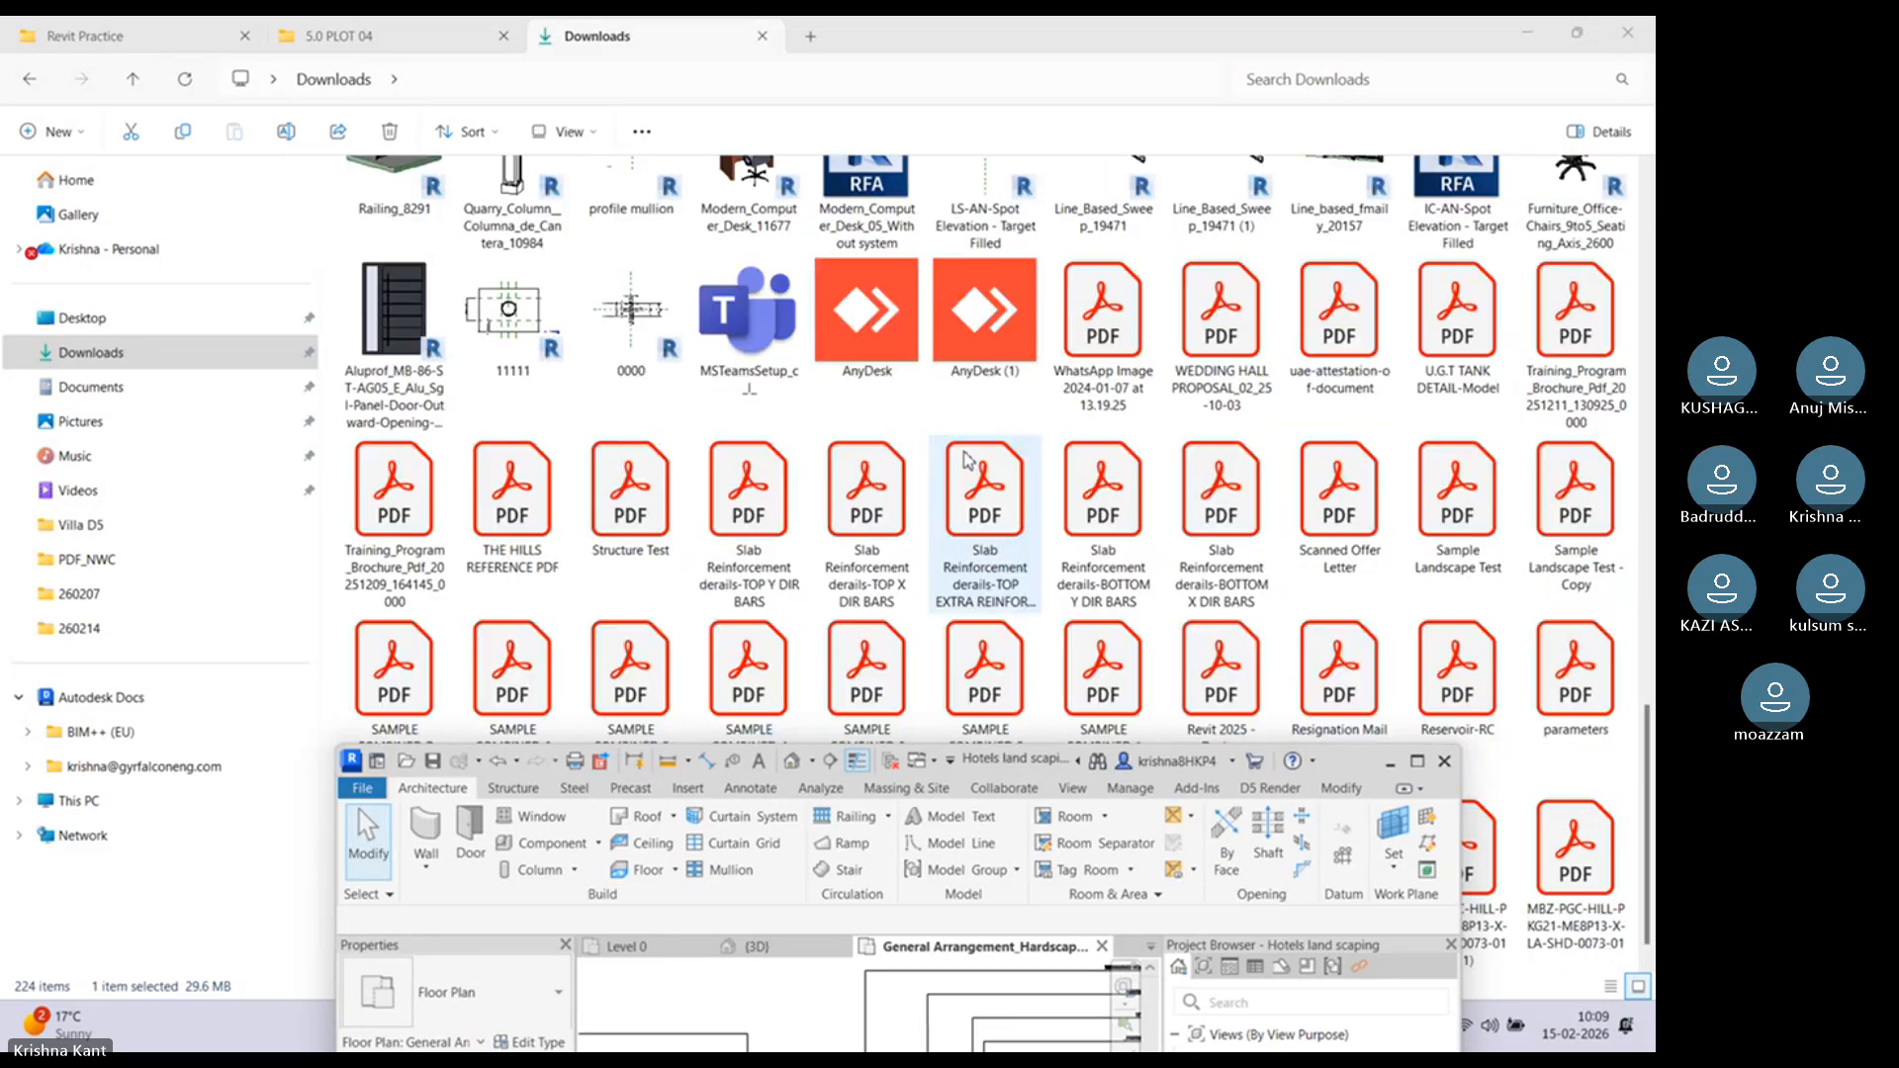
pyautogui.scroll(4, 870, 405)
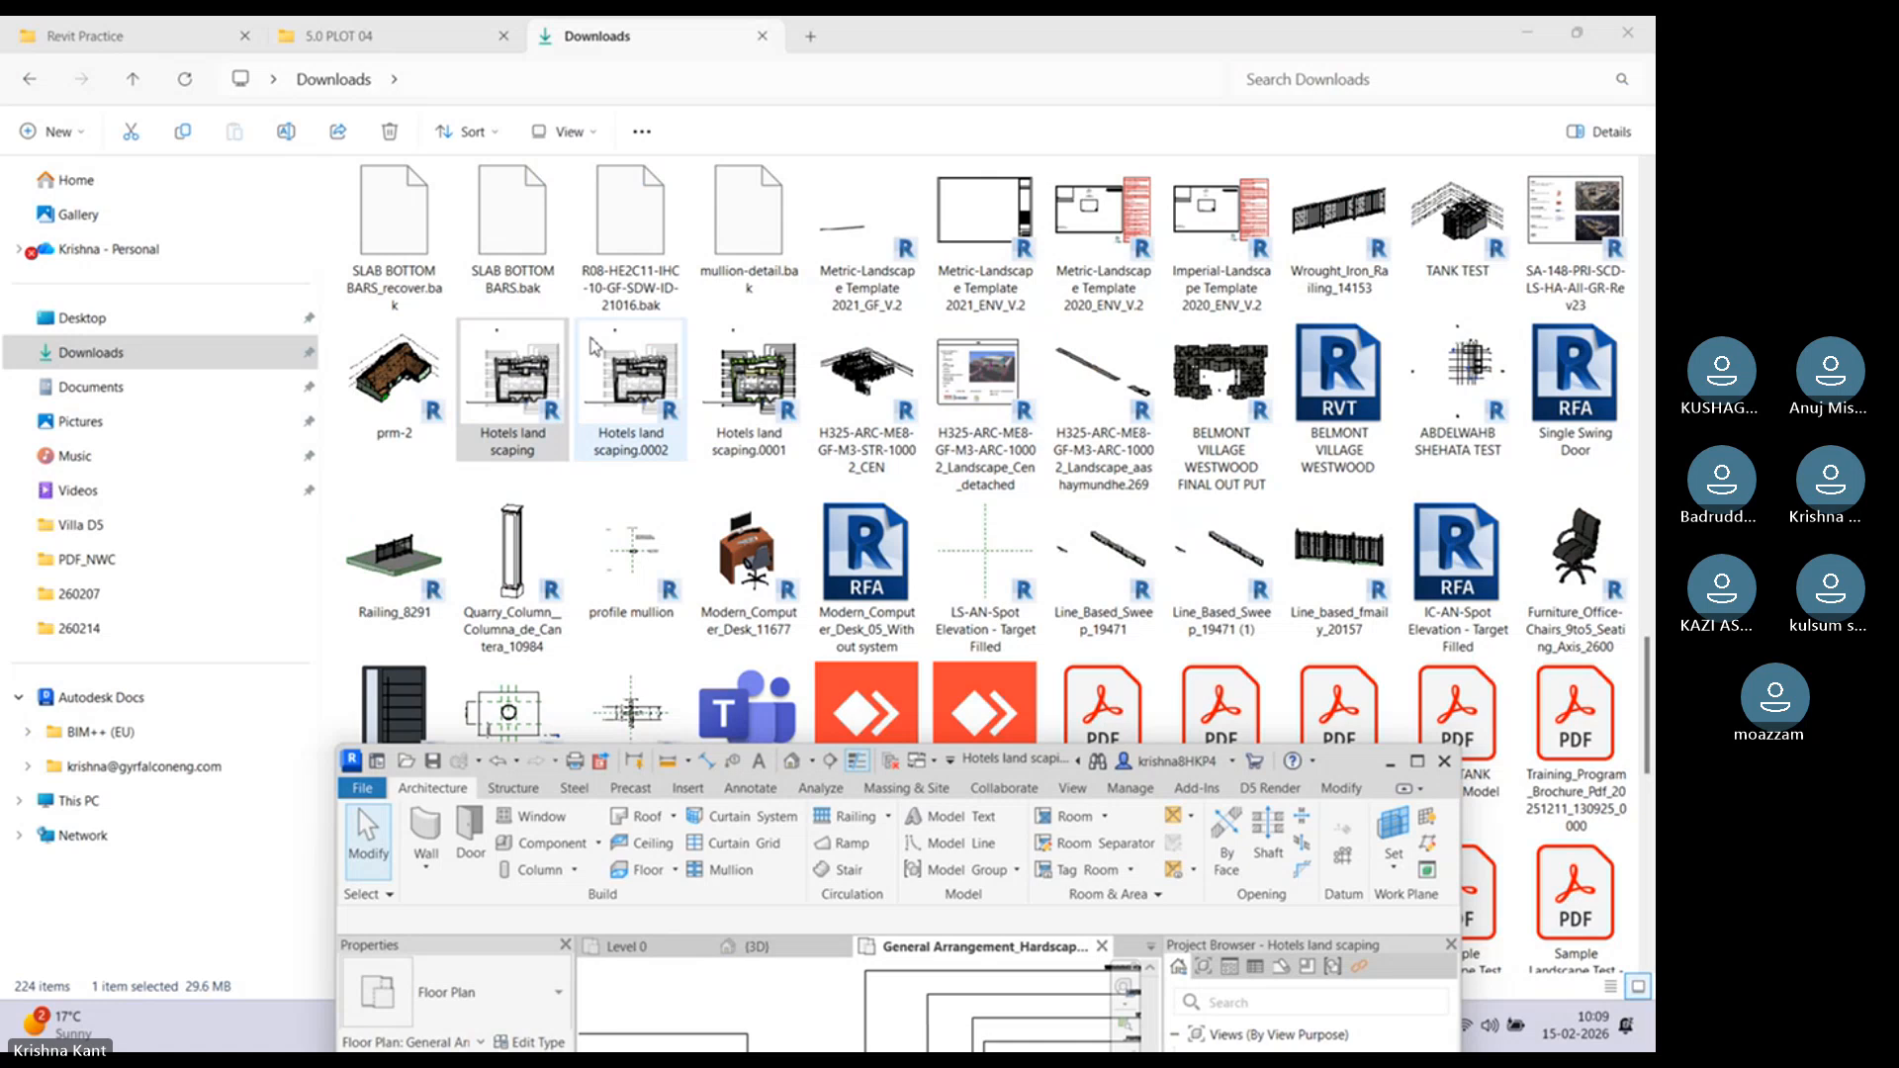
pyautogui.scroll(5, 594, 347)
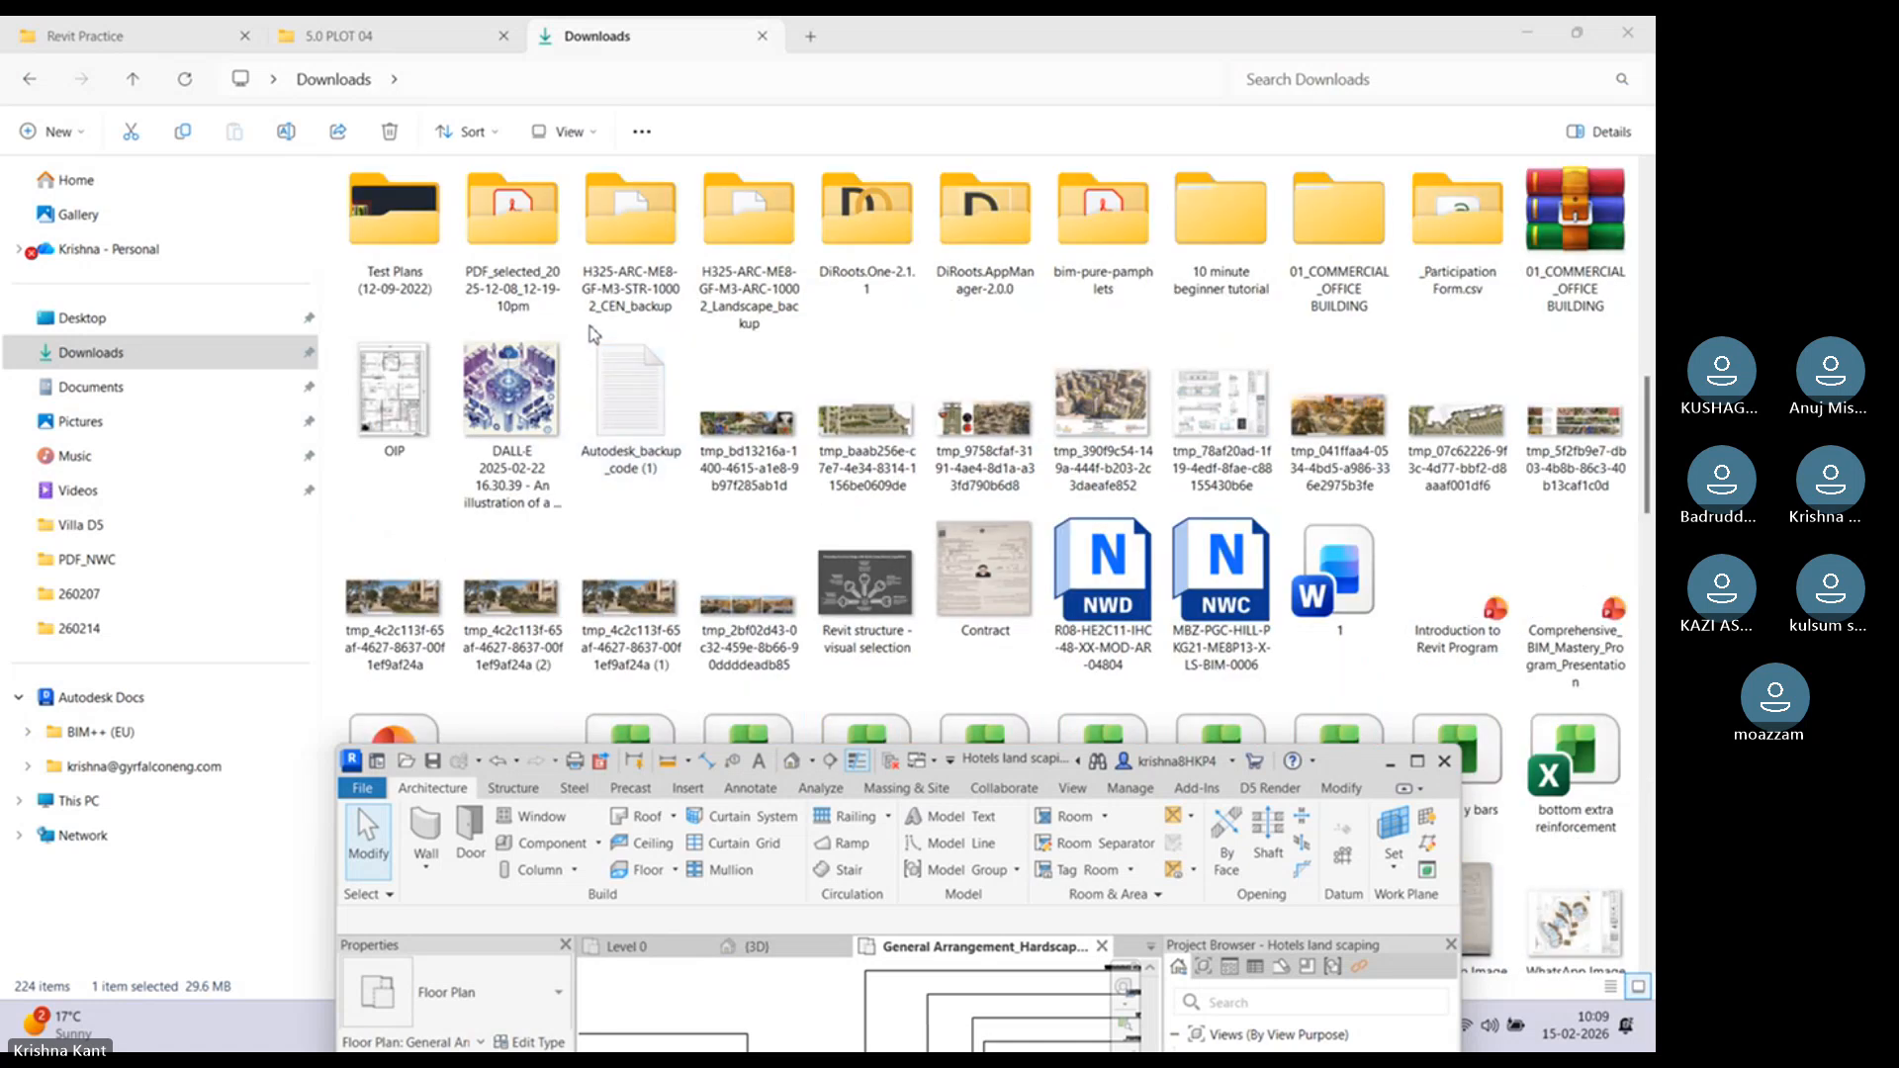
pyautogui.scroll(-5, 594, 333)
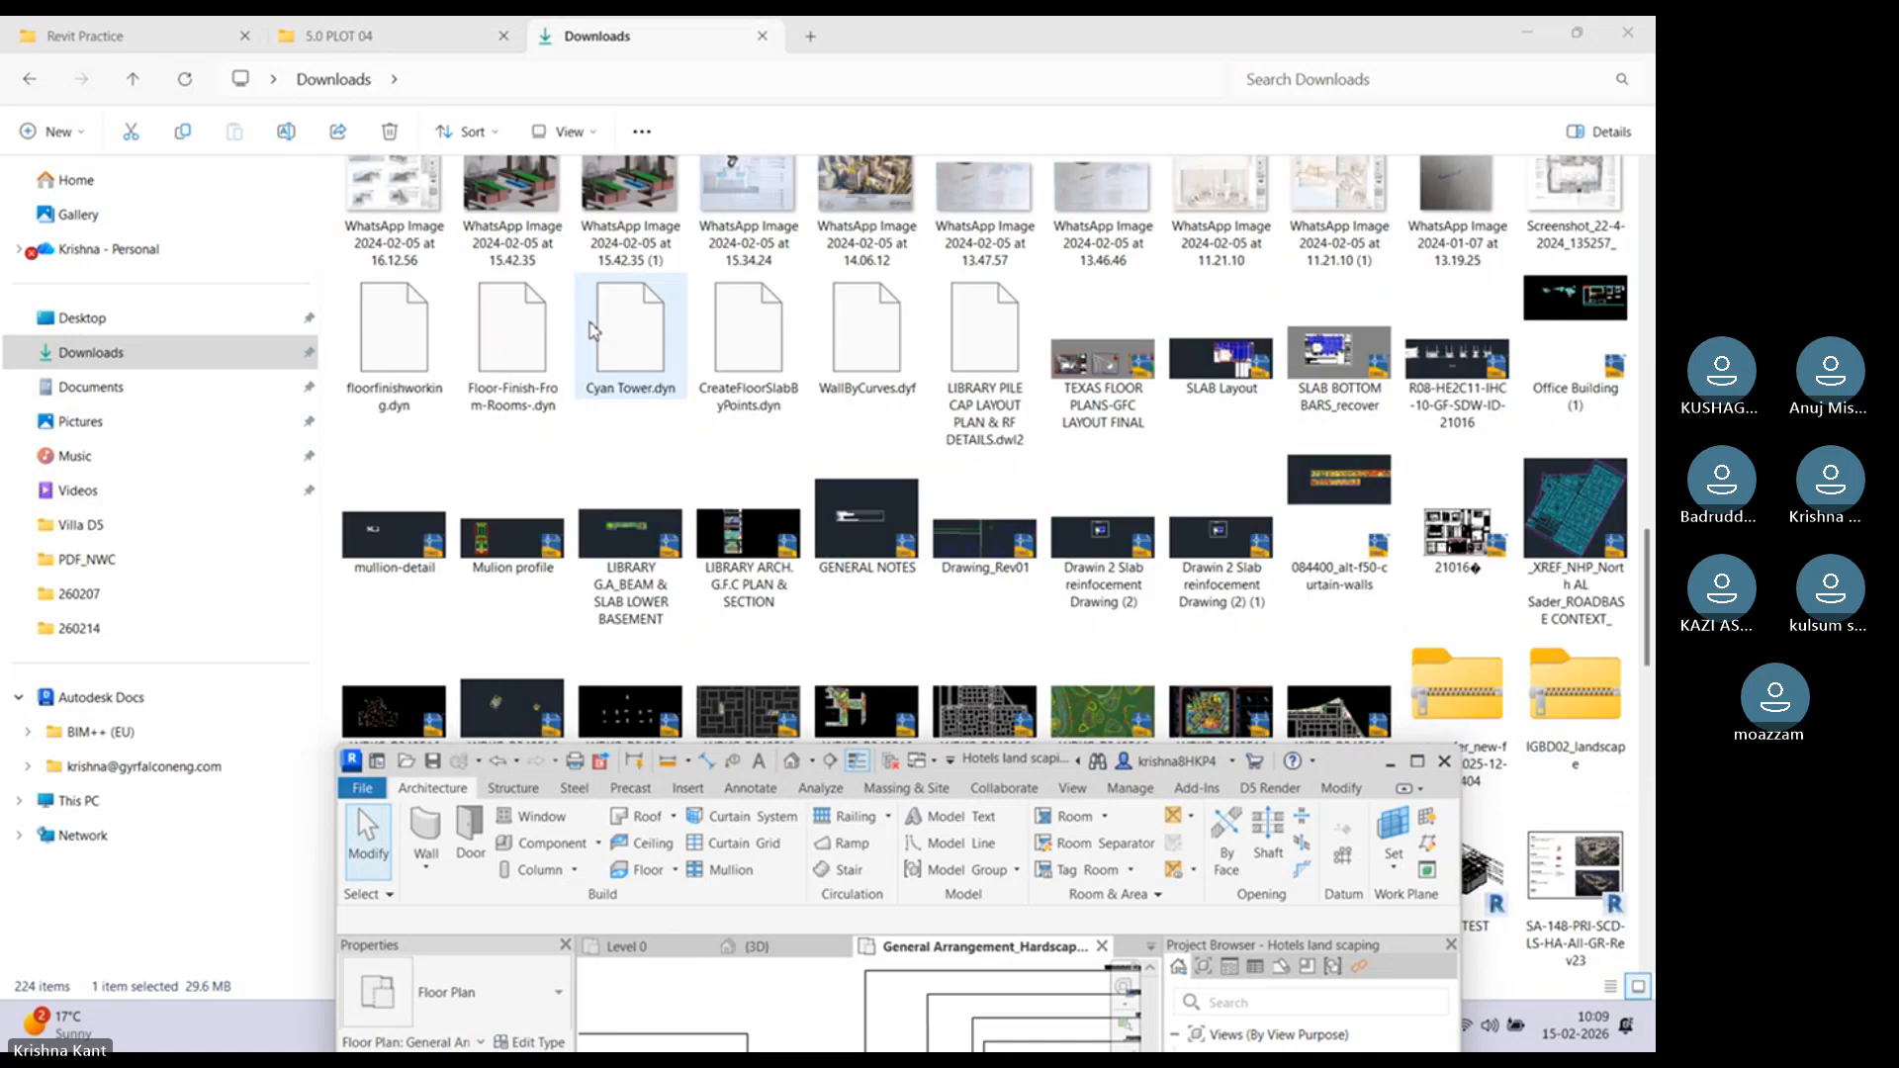
pyautogui.scroll(-5, 594, 331)
pyautogui.scroll(-5, 545, 380)
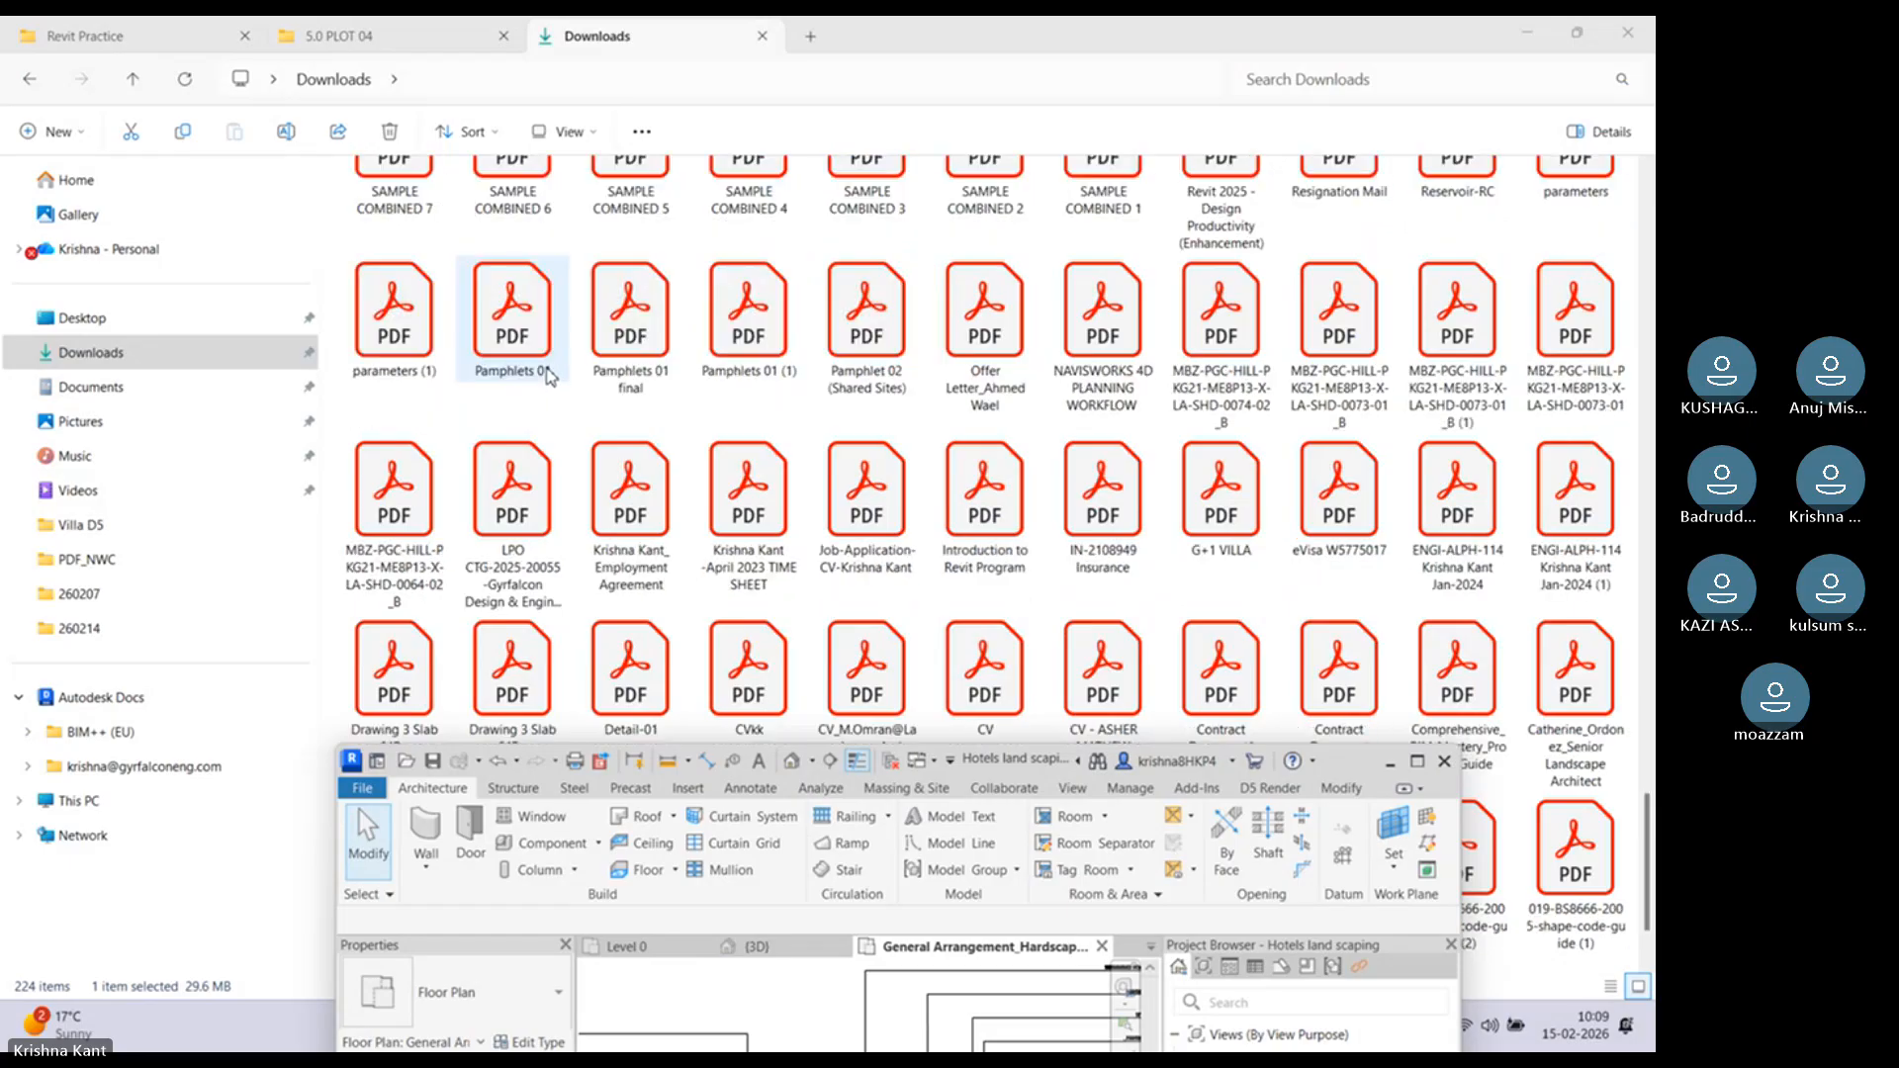
pyautogui.scroll(10, 551, 373)
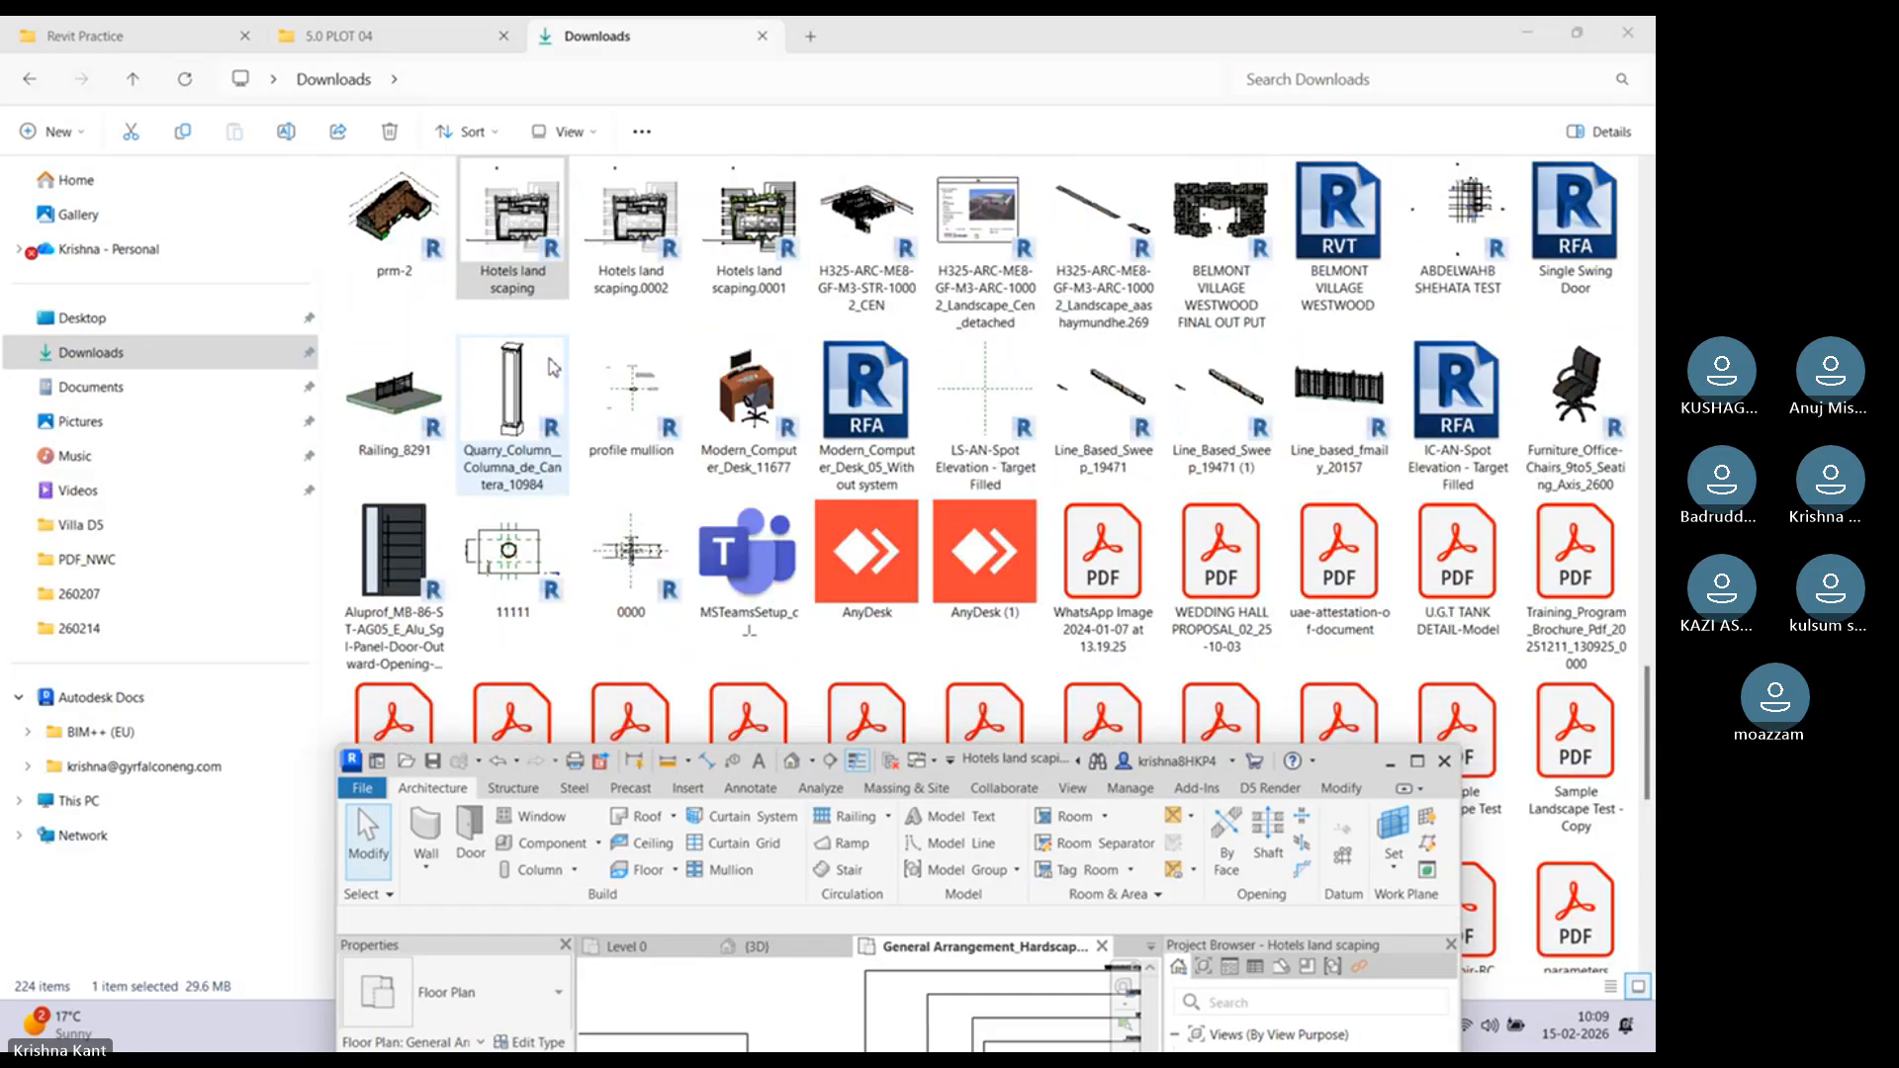
pyautogui.click(405, 228)
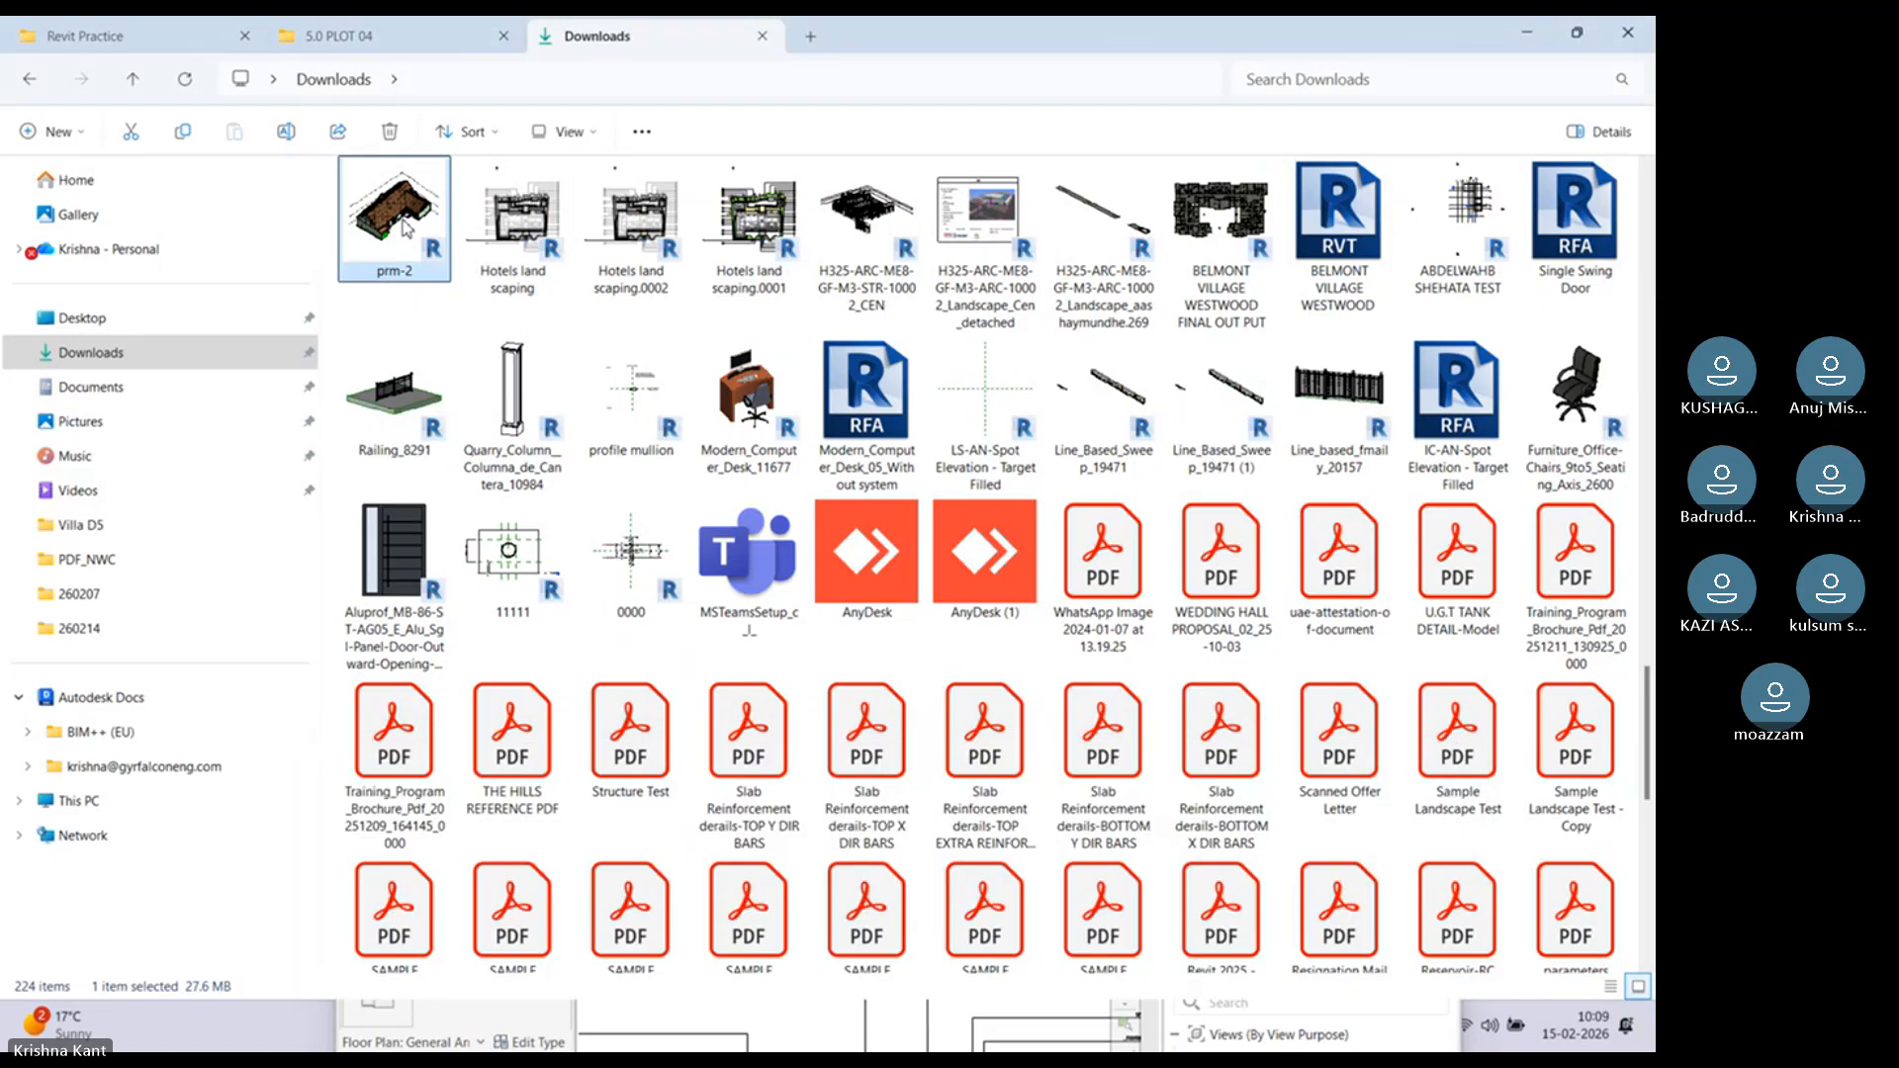
pyautogui.scroll(-10, 510, 282)
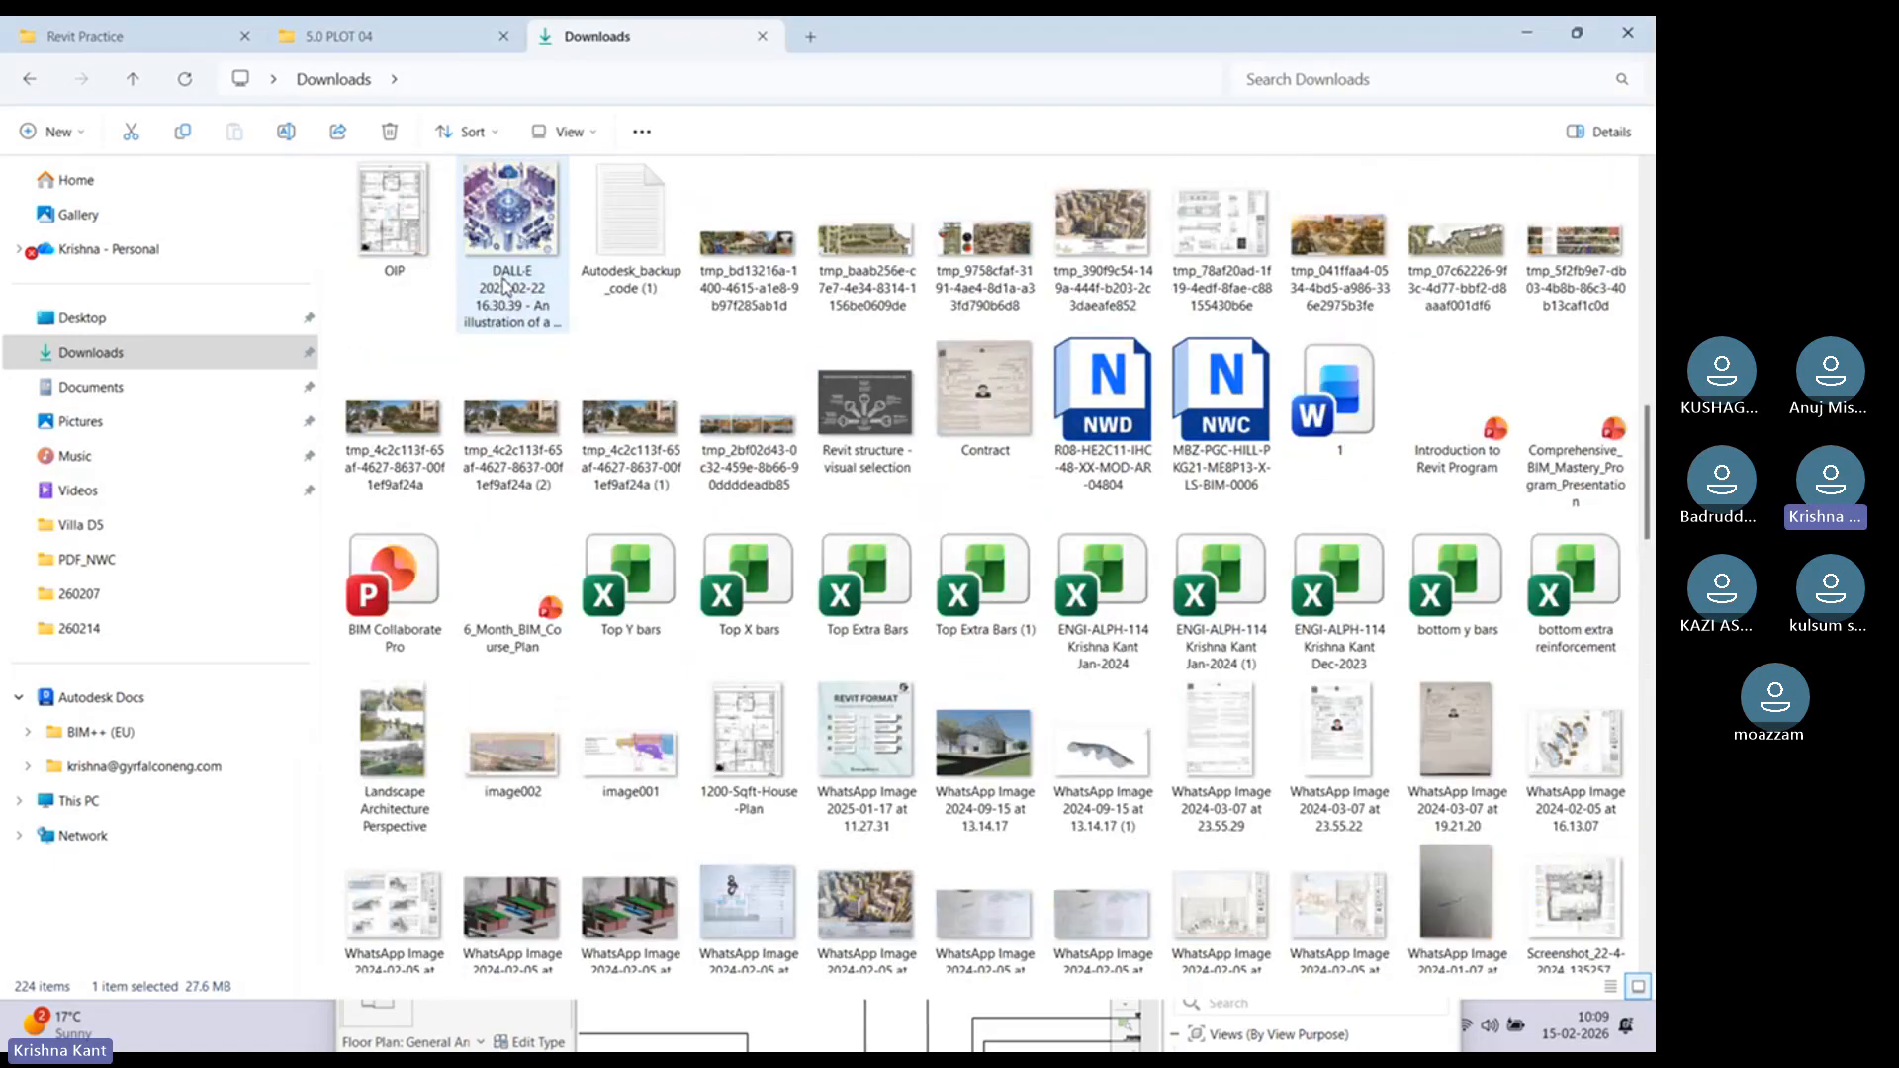
pyautogui.scroll(11, 404, 485)
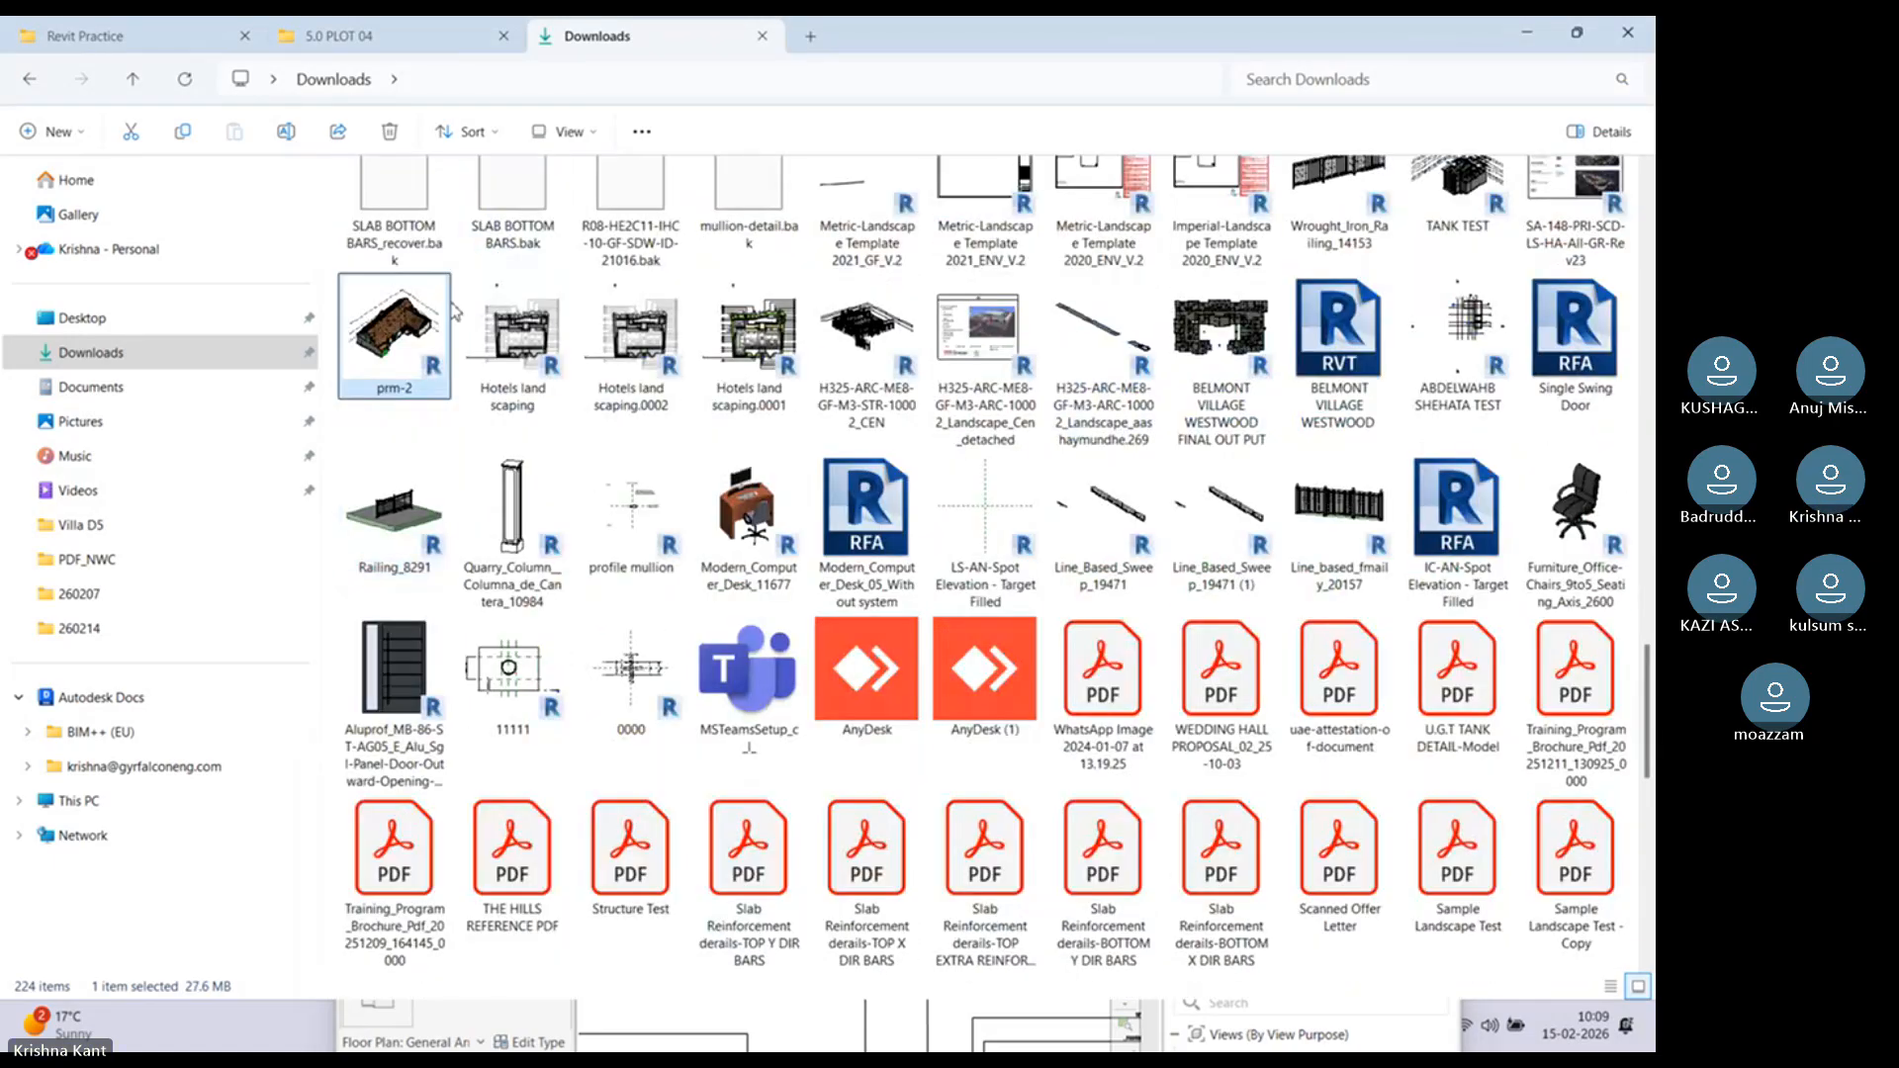
pyautogui.scroll(3, 902, 312)
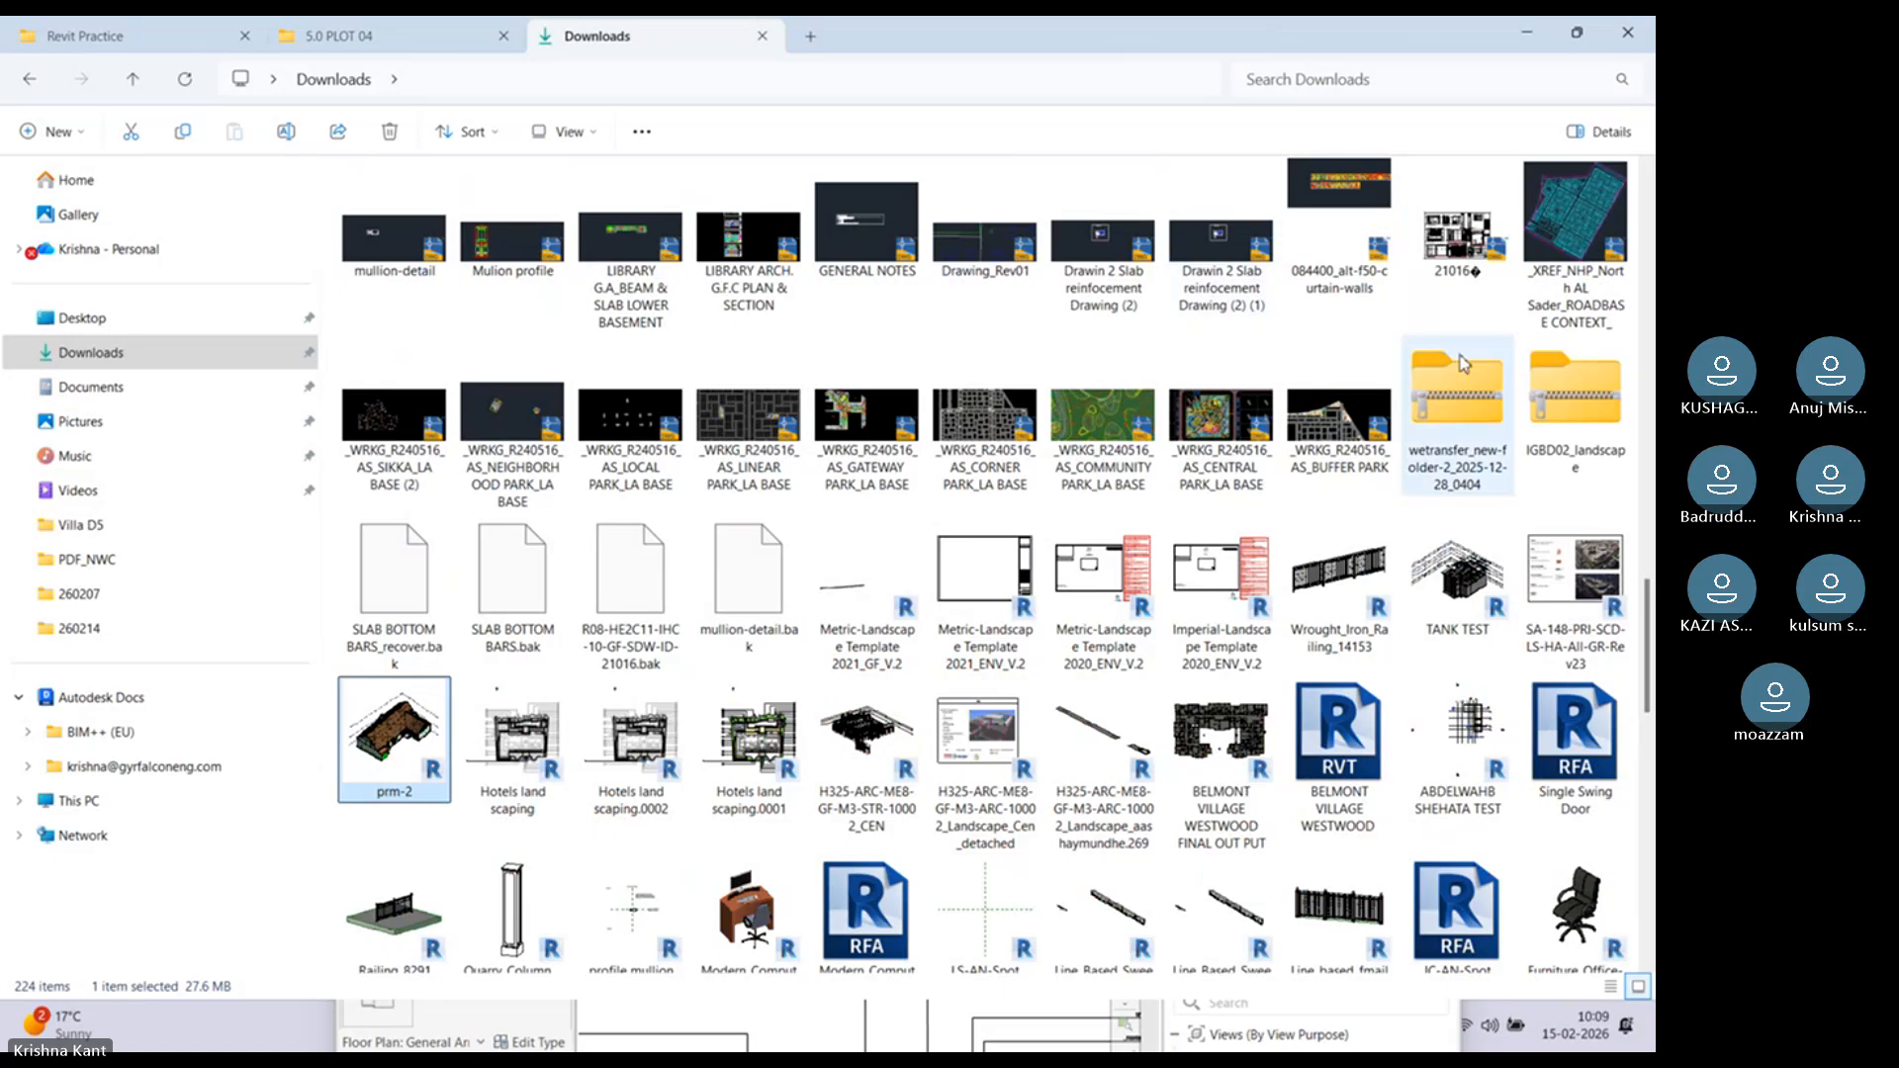
pyautogui.scroll(7, 977, 358)
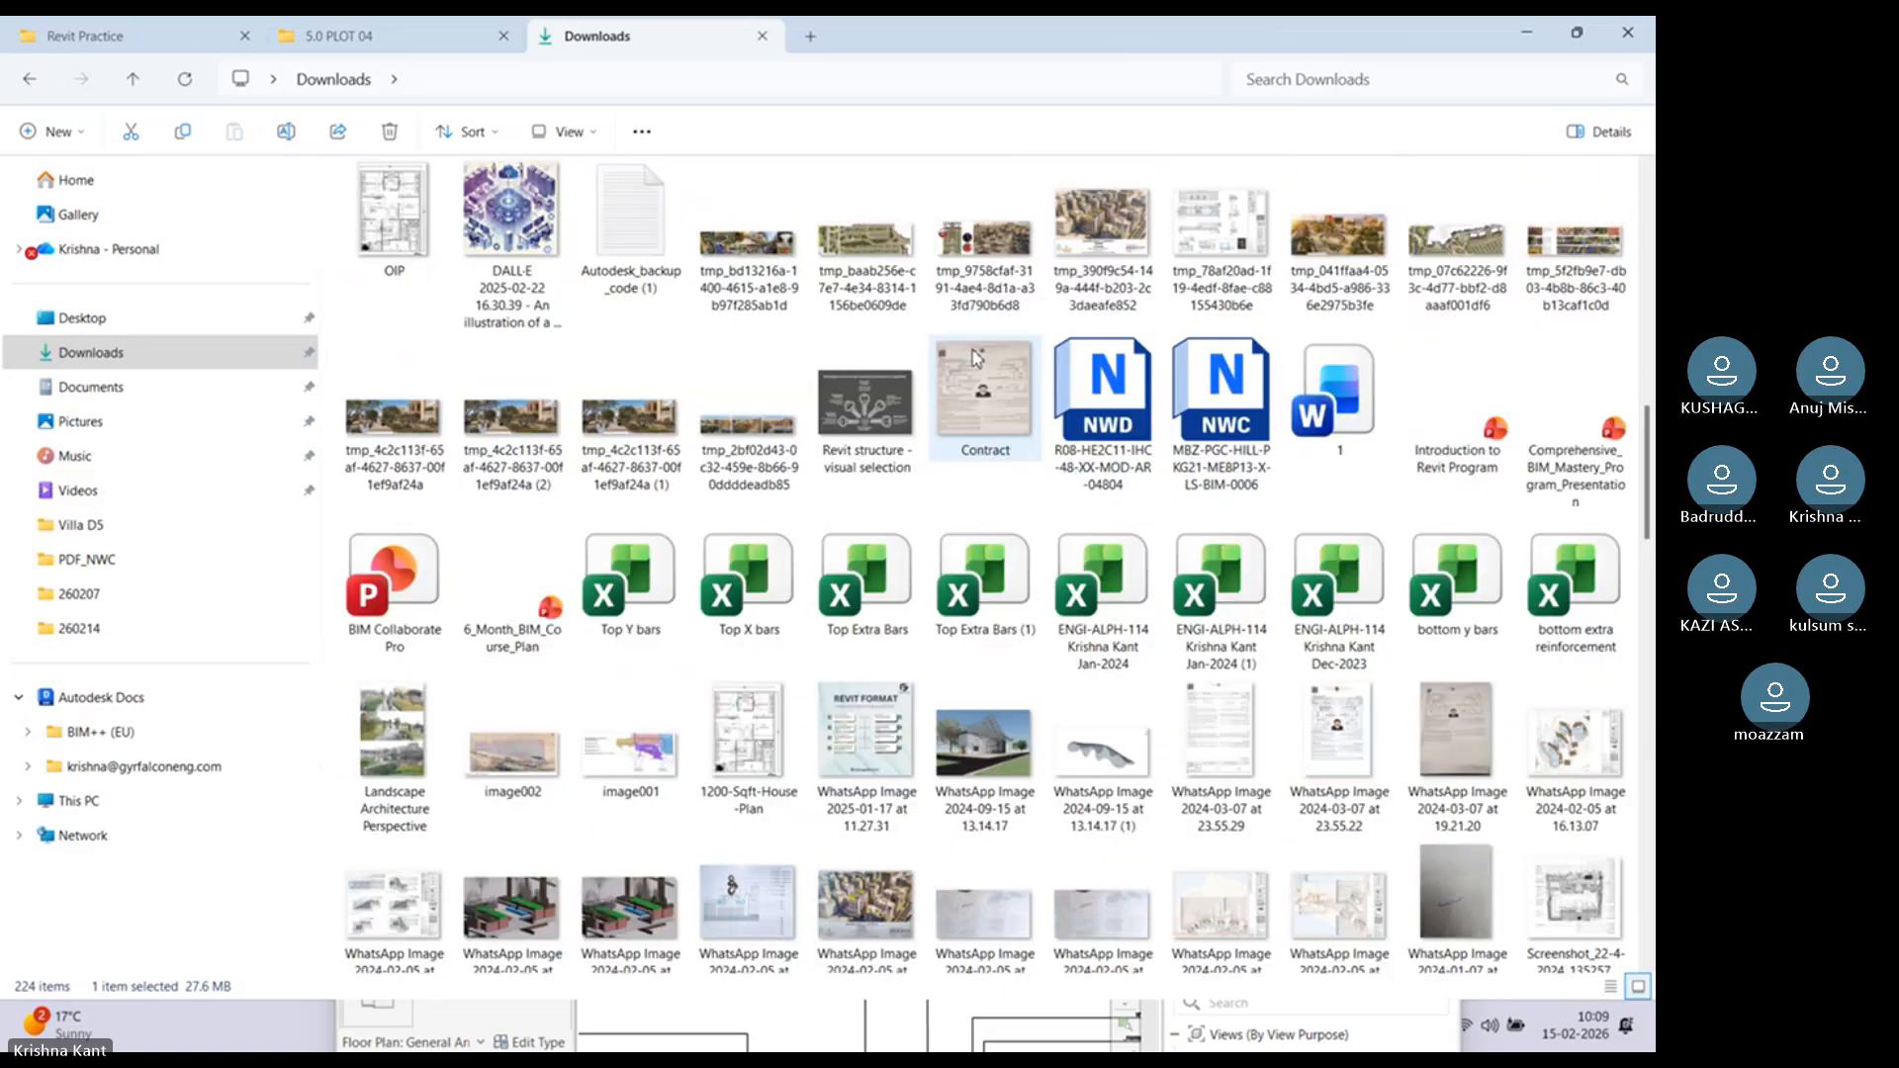
pyautogui.scroll(6, 974, 354)
pyautogui.scroll(-4, 953, 347)
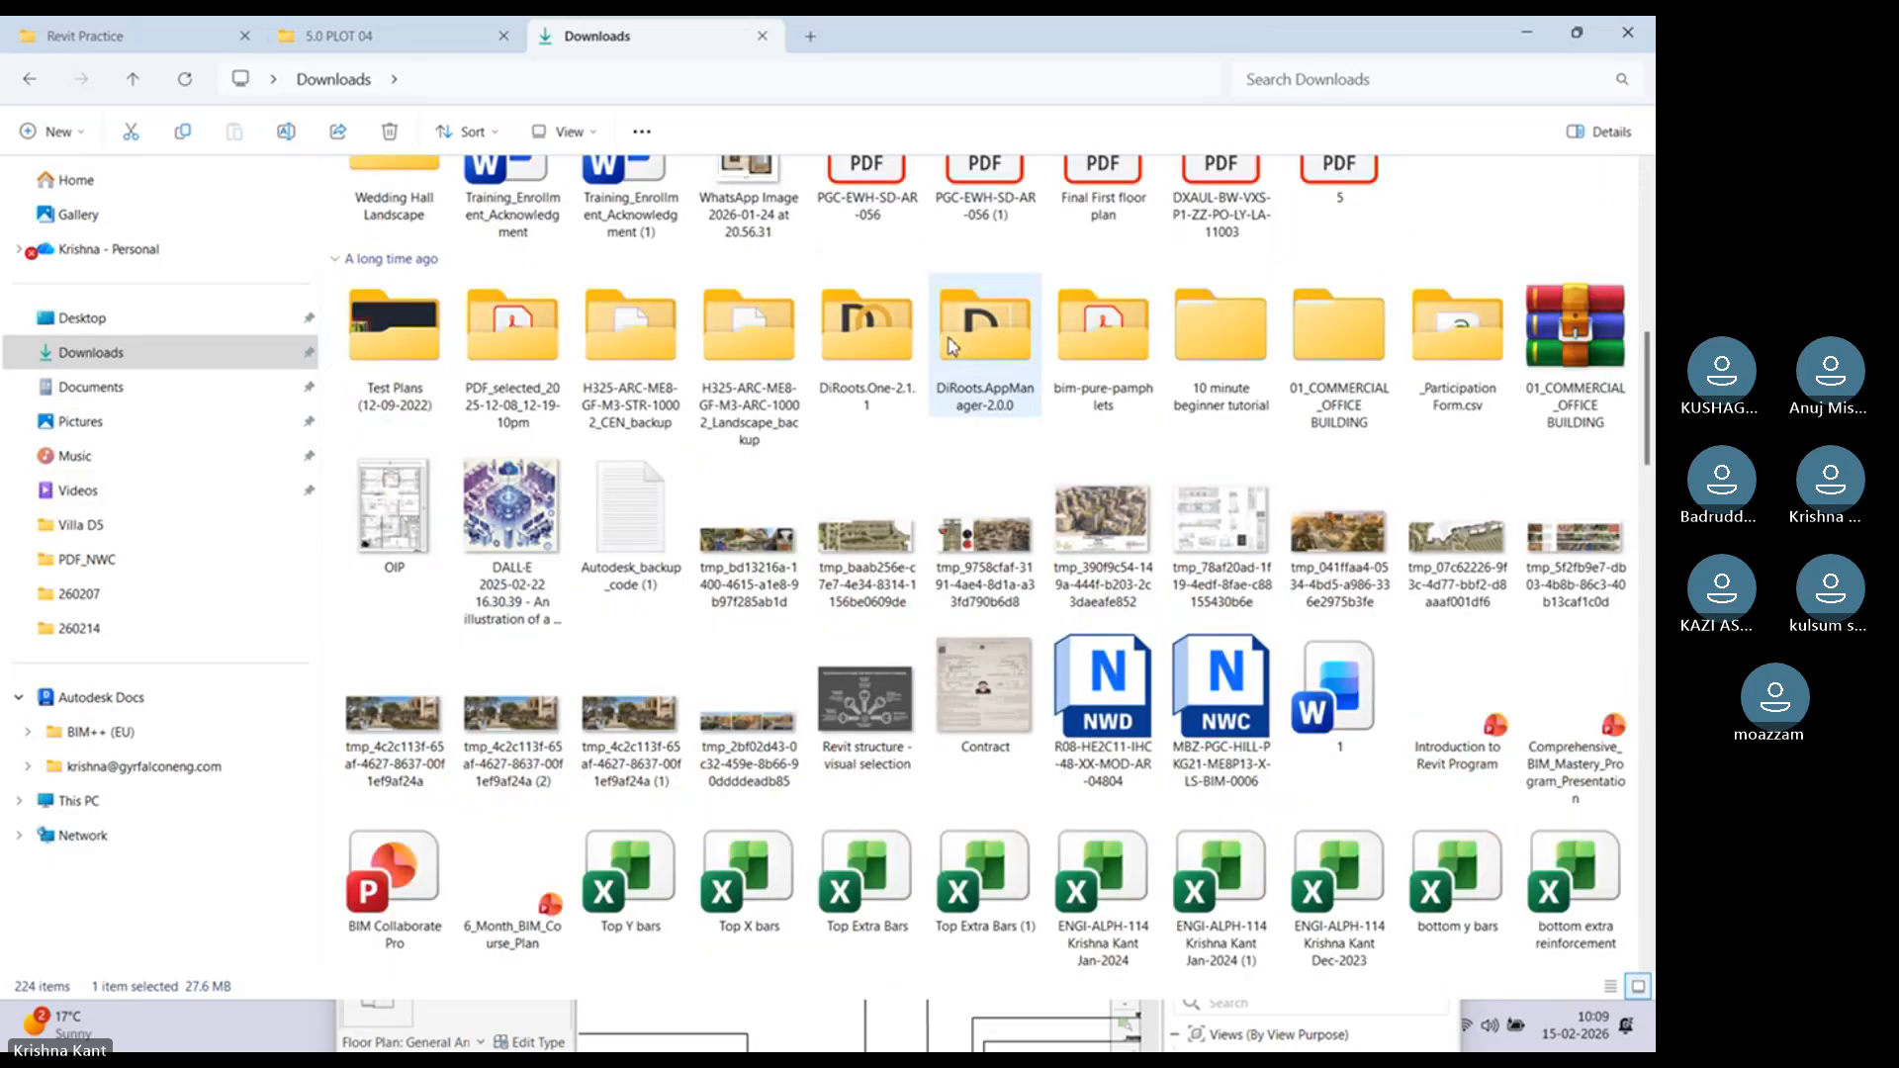
pyautogui.scroll(2, 554, 326)
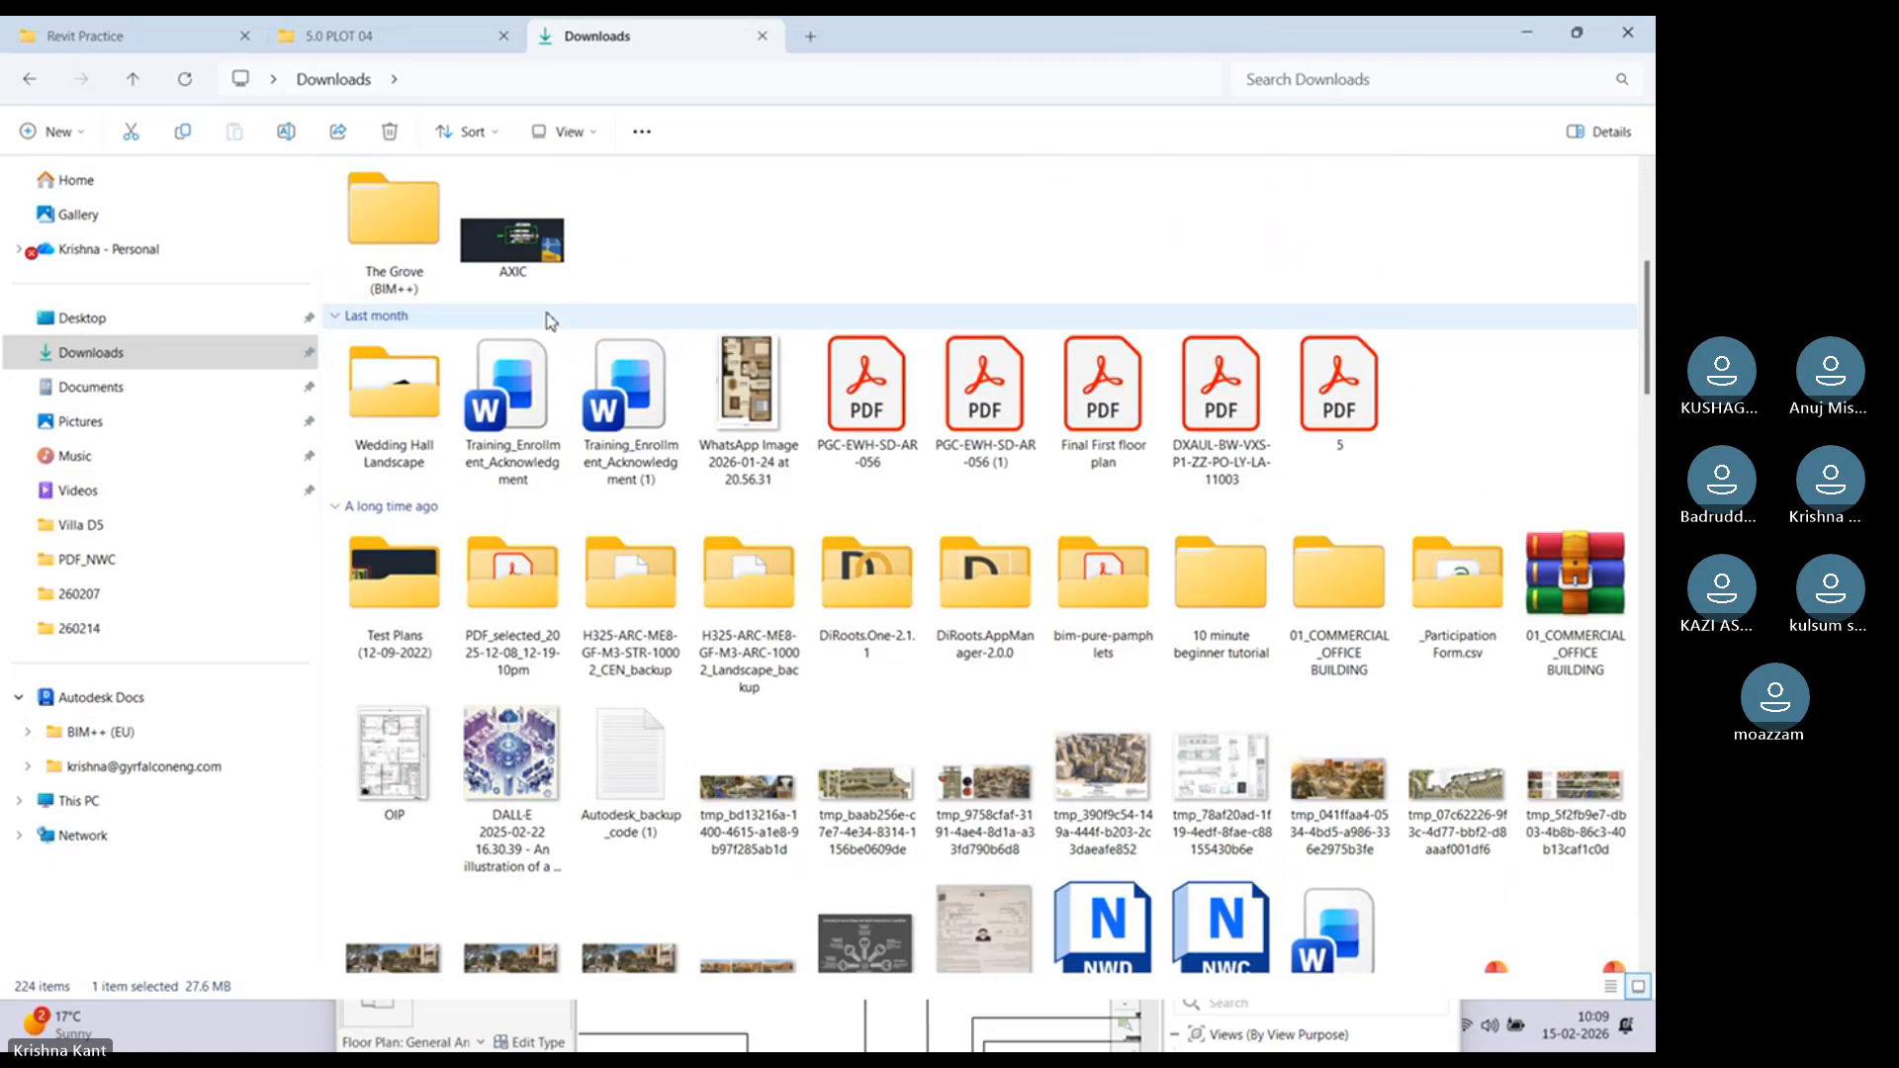
pyautogui.doubleClick(412, 420)
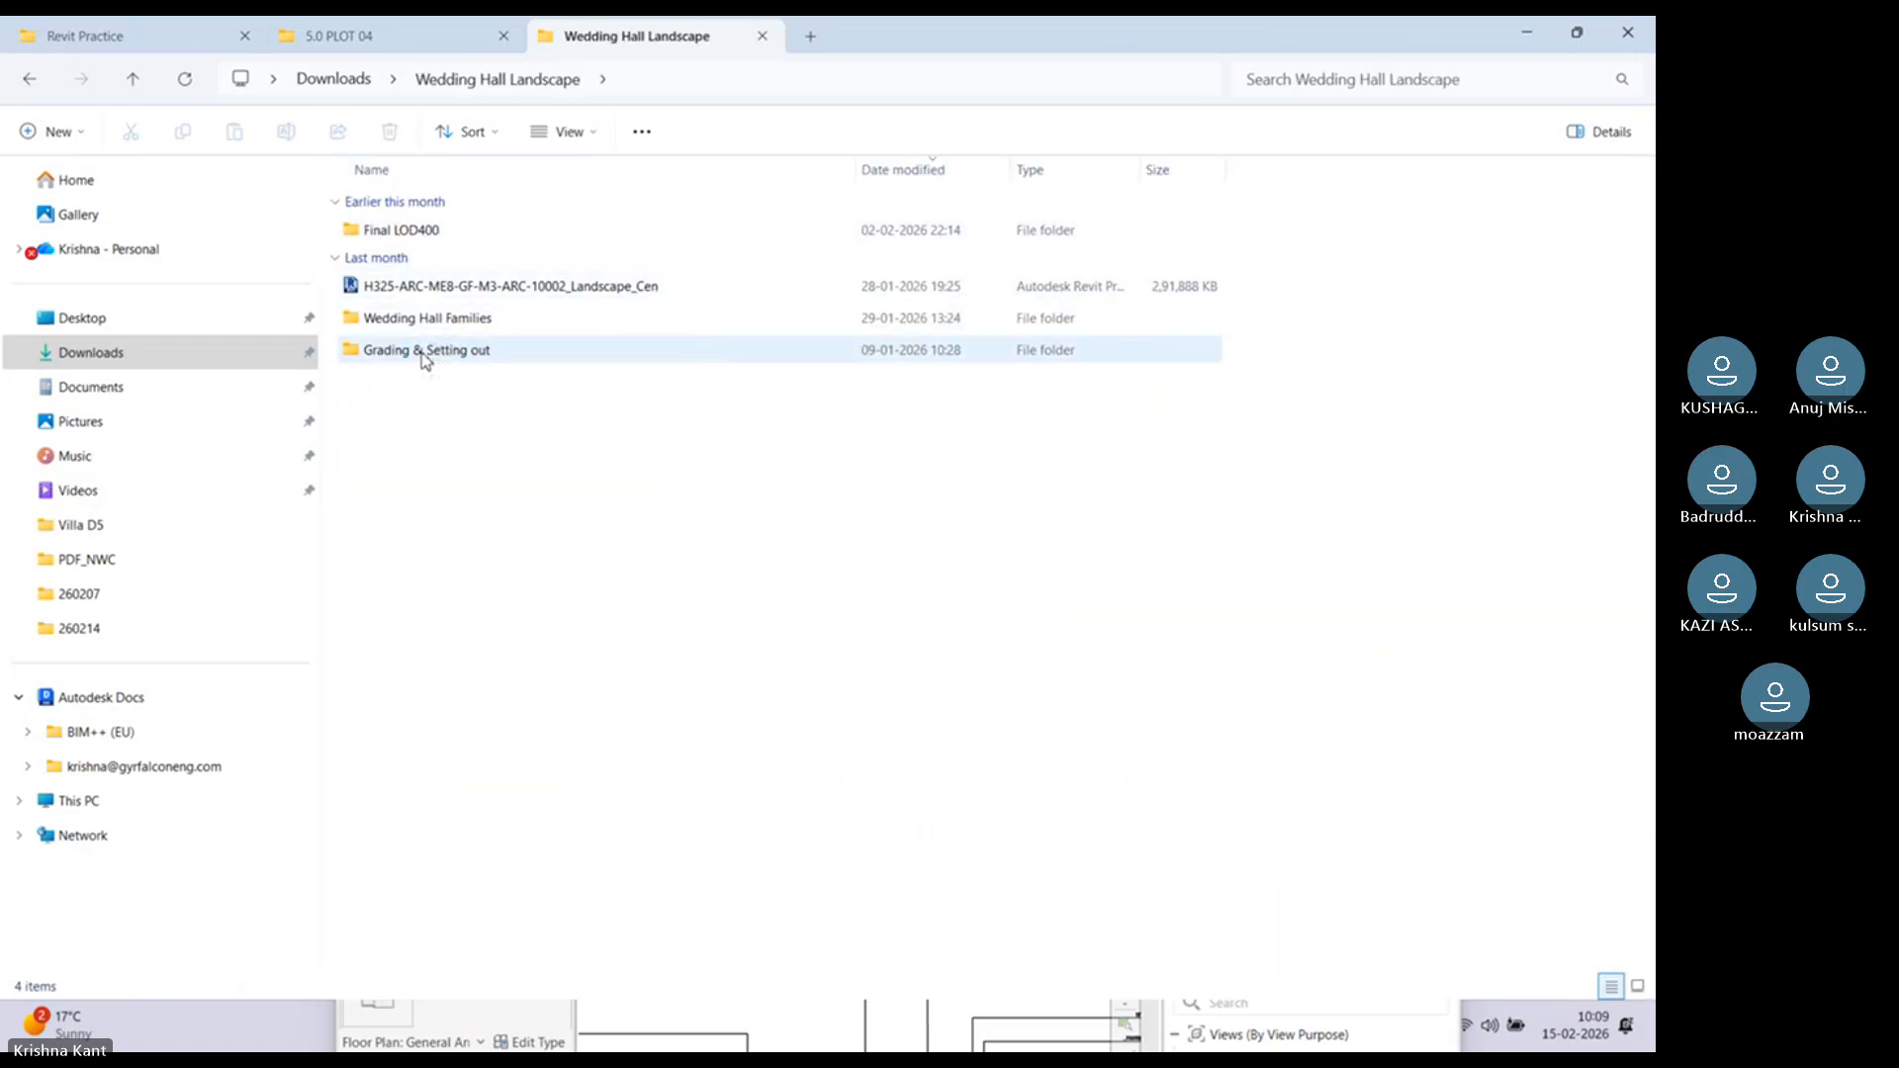
pyautogui.click(453, 287)
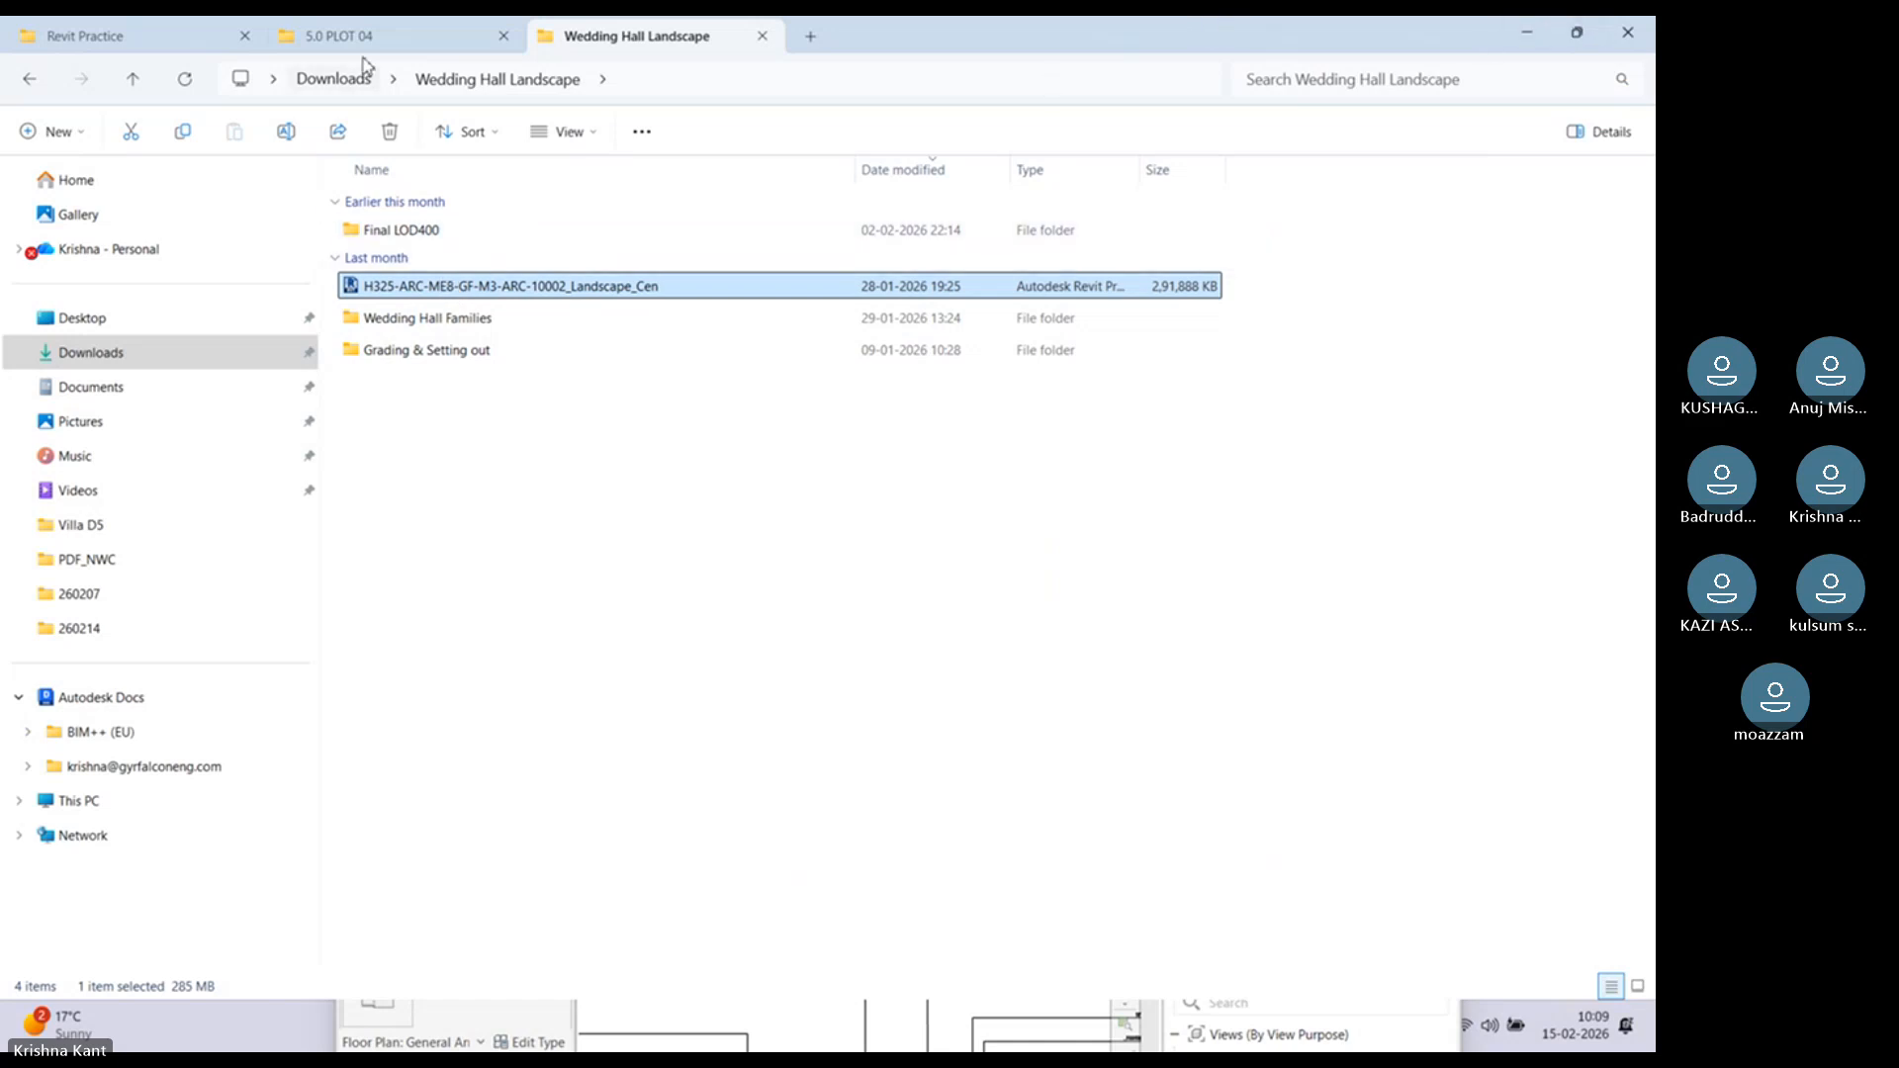
# Step: Go from the 5.0 PLOT 04 folder back up to Landscape project sample and open its PROJECT-Models folder
pyautogui.click(341, 36)
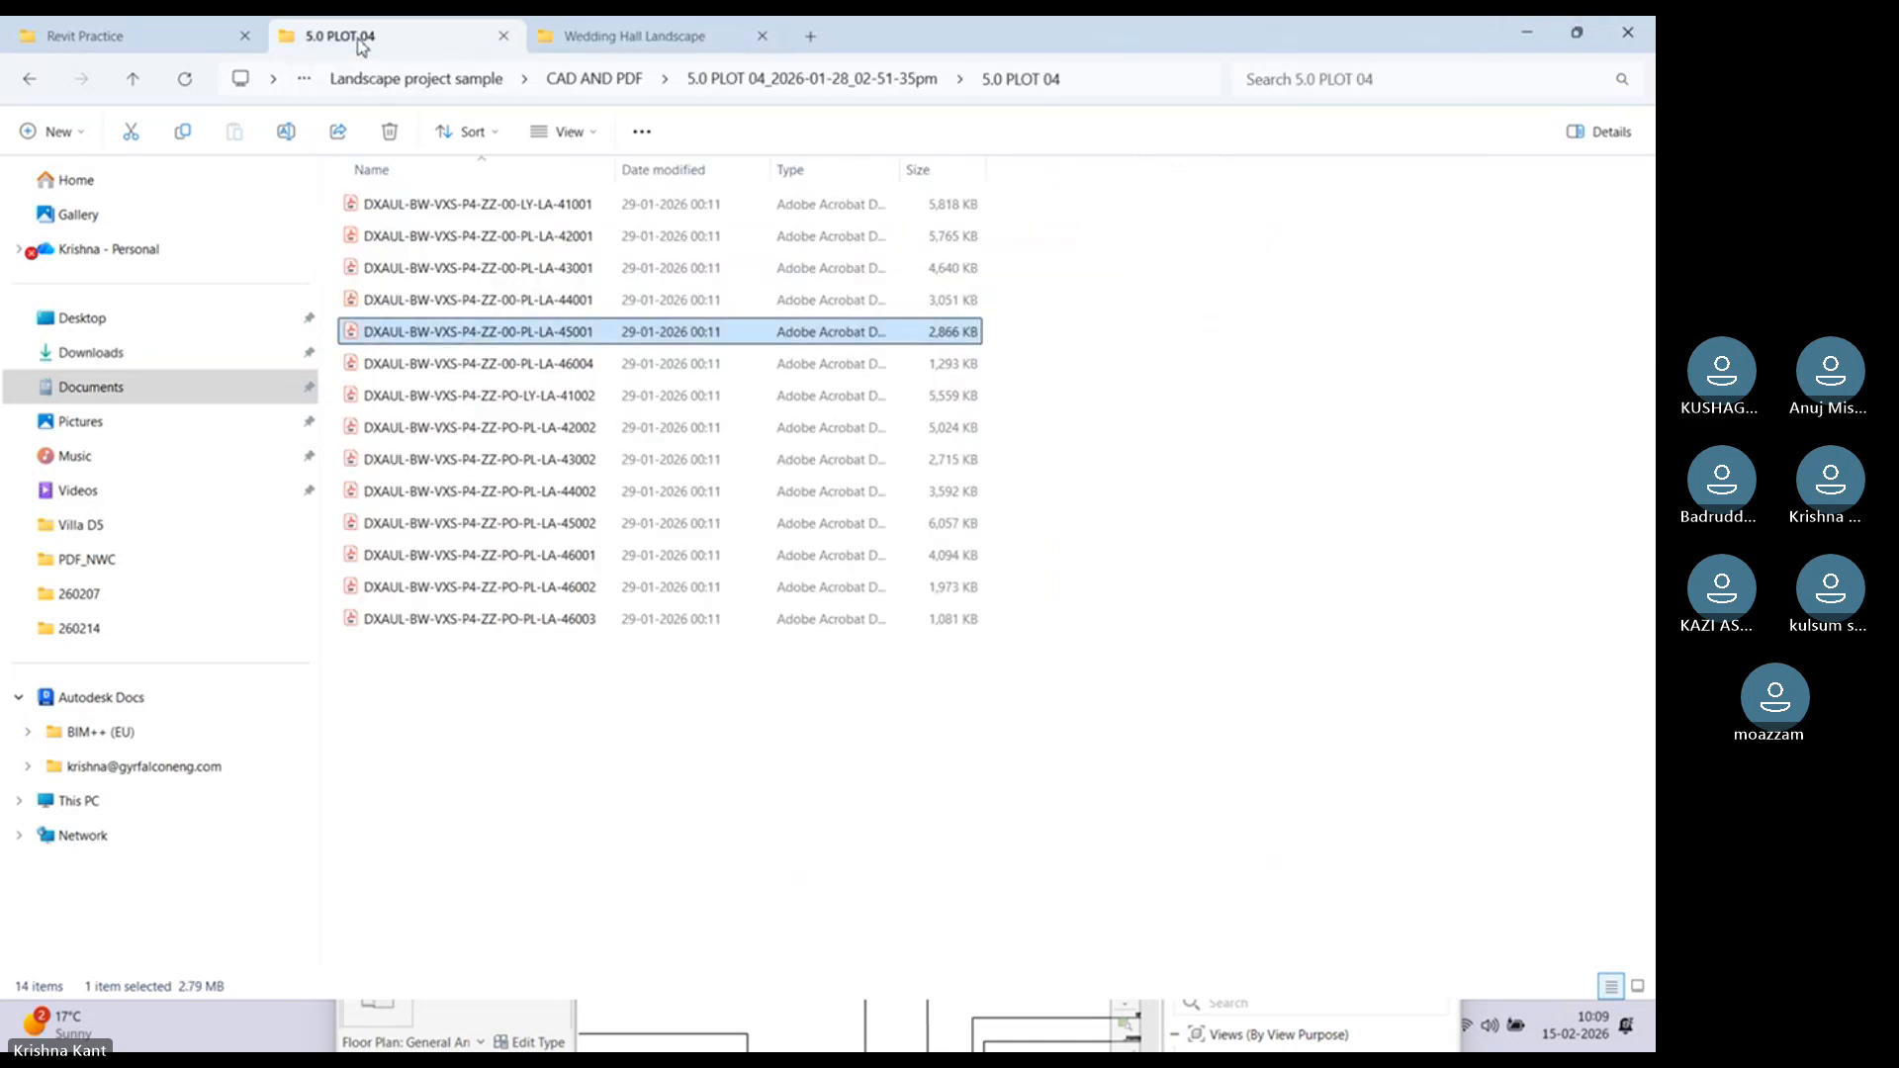
pyautogui.click(30, 79)
pyautogui.click(30, 82)
pyautogui.click(29, 85)
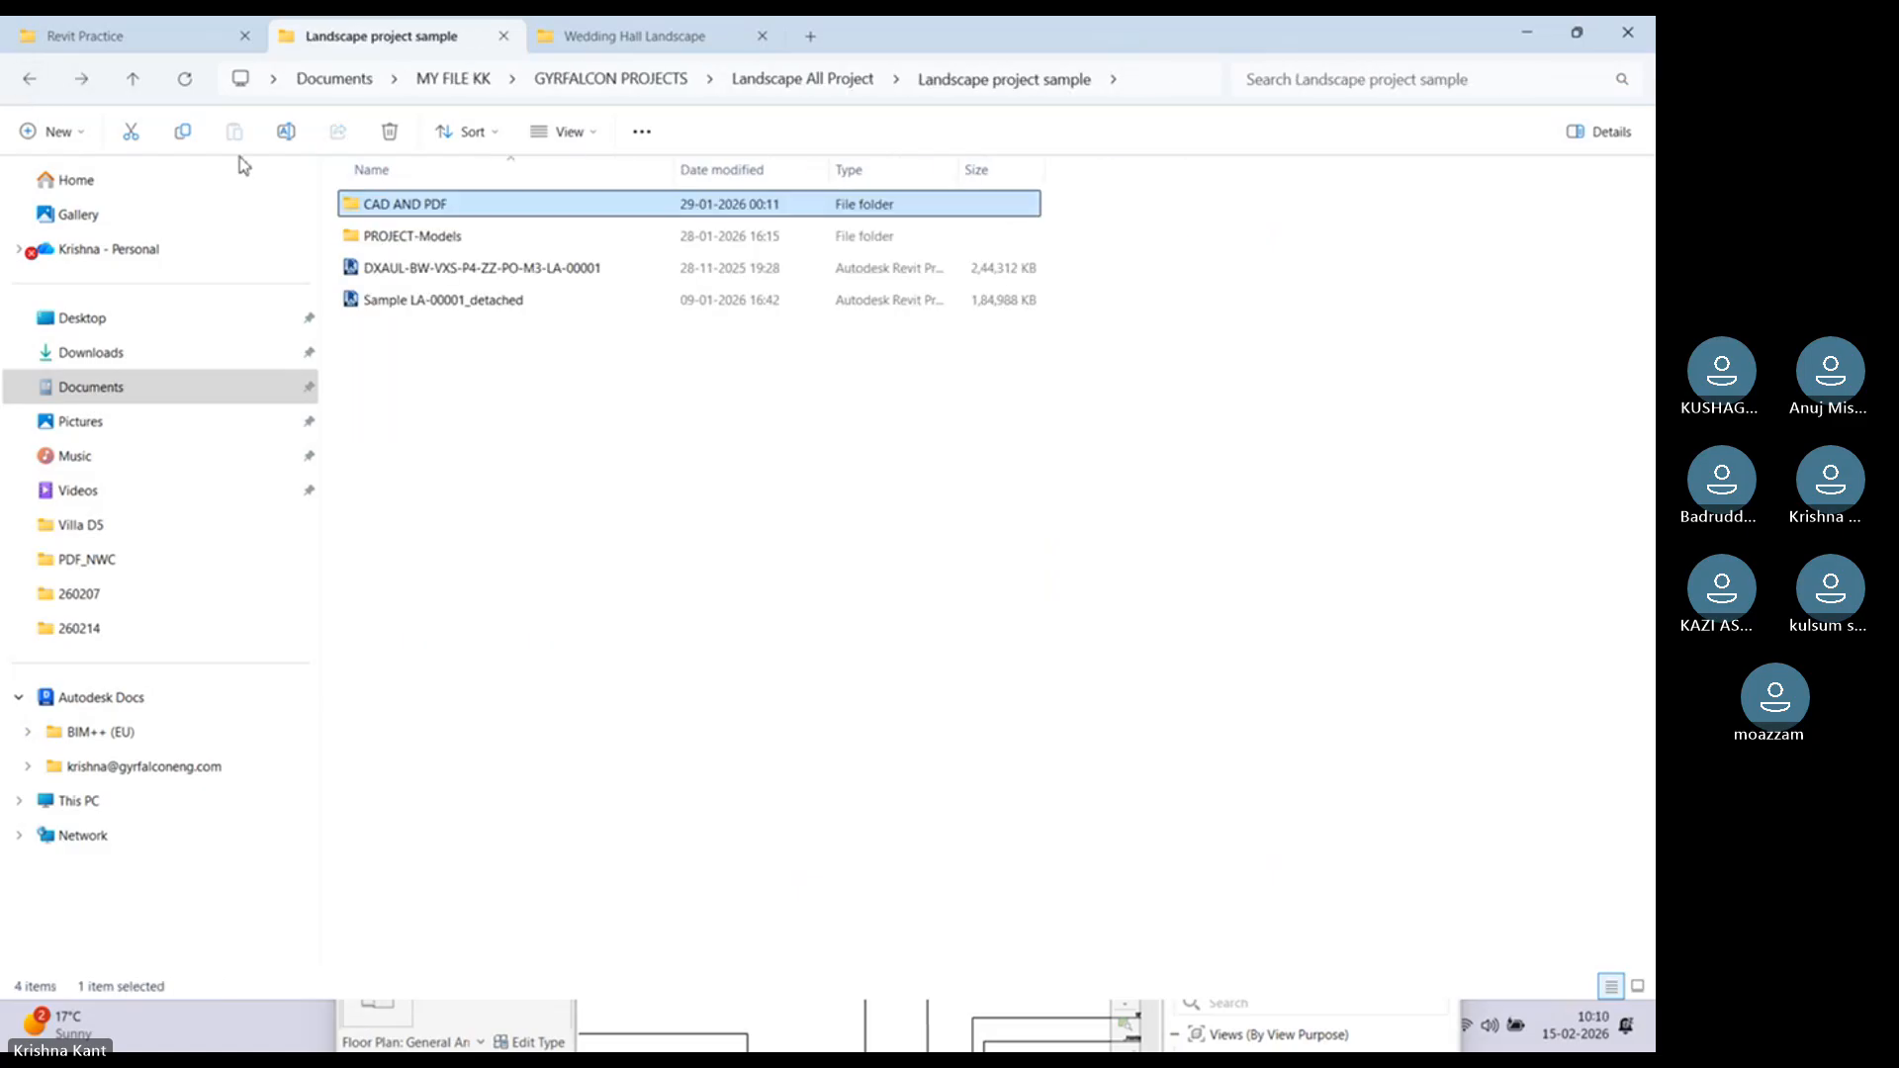
pyautogui.doubleClick(443, 247)
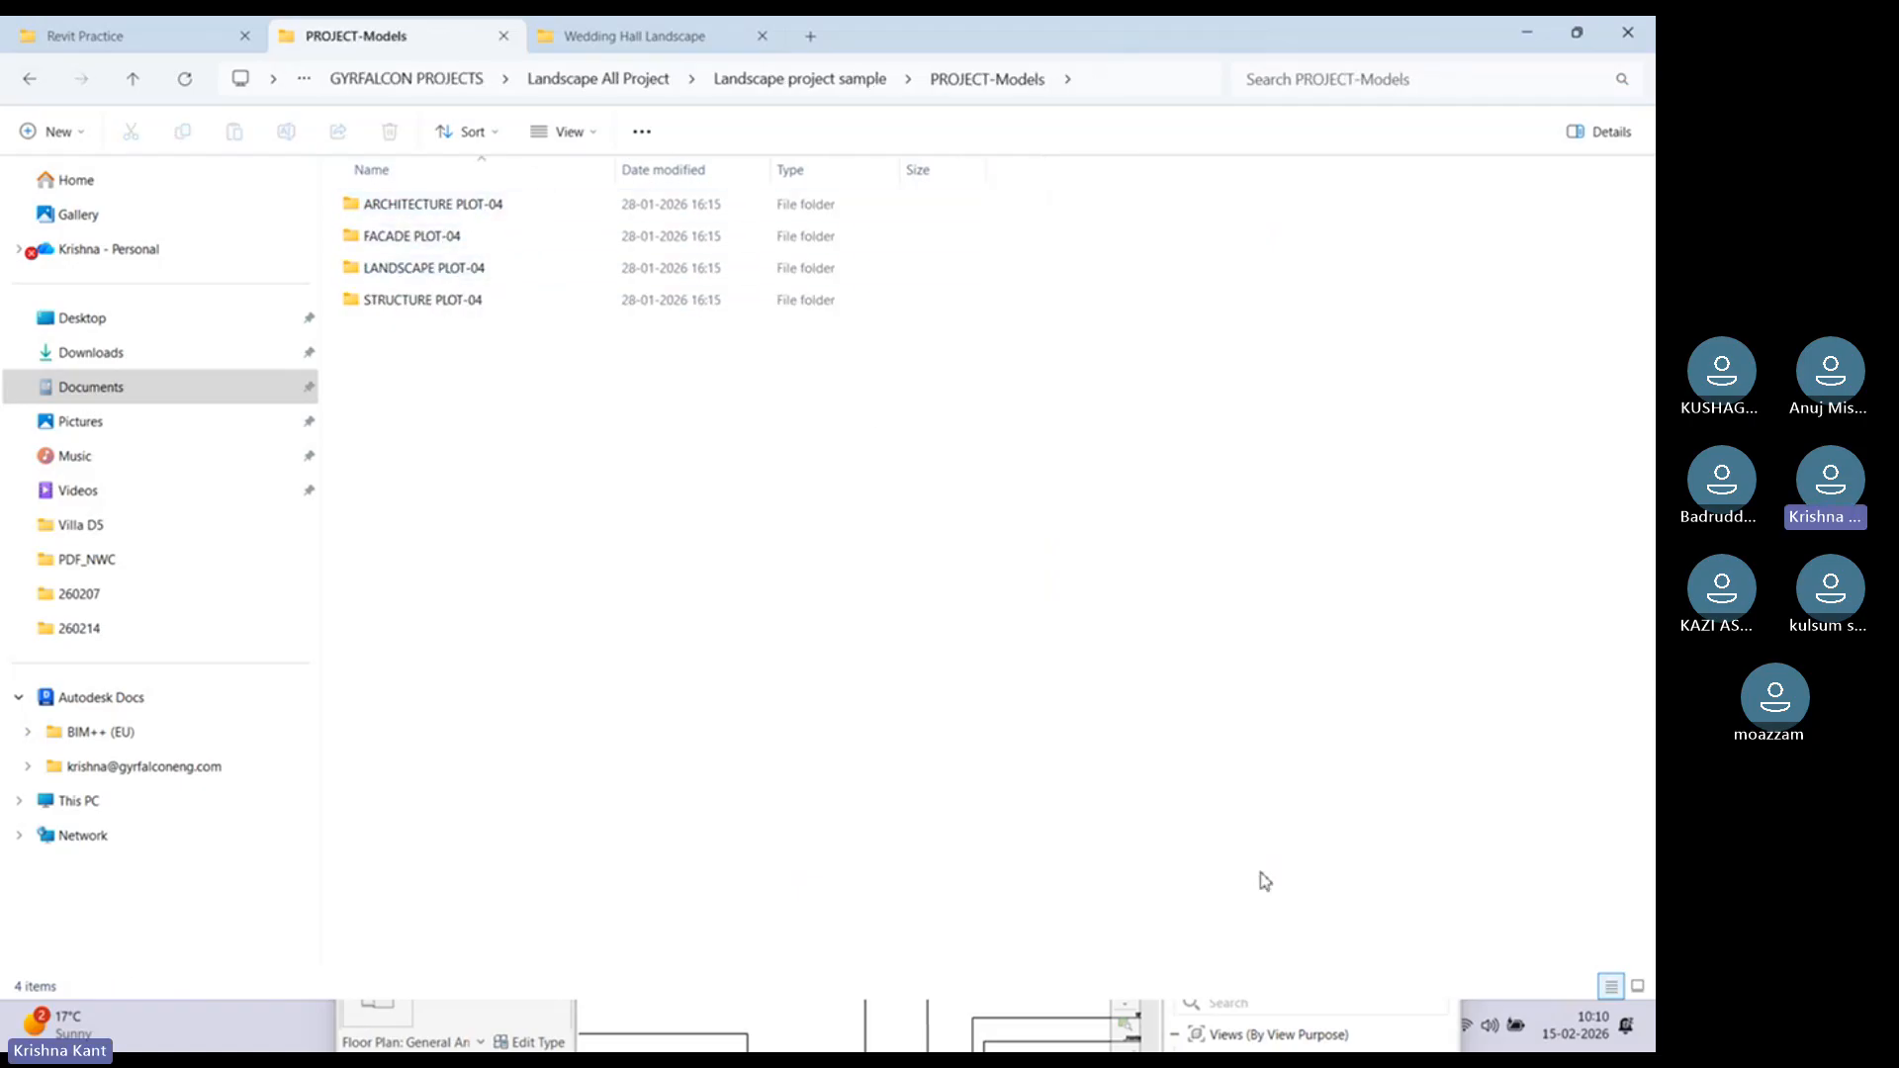
# Step: Move the Revit window up into view, and open the LANDSCAPE PLOT-04 folder in File Explorer
pyautogui.click(852, 1030)
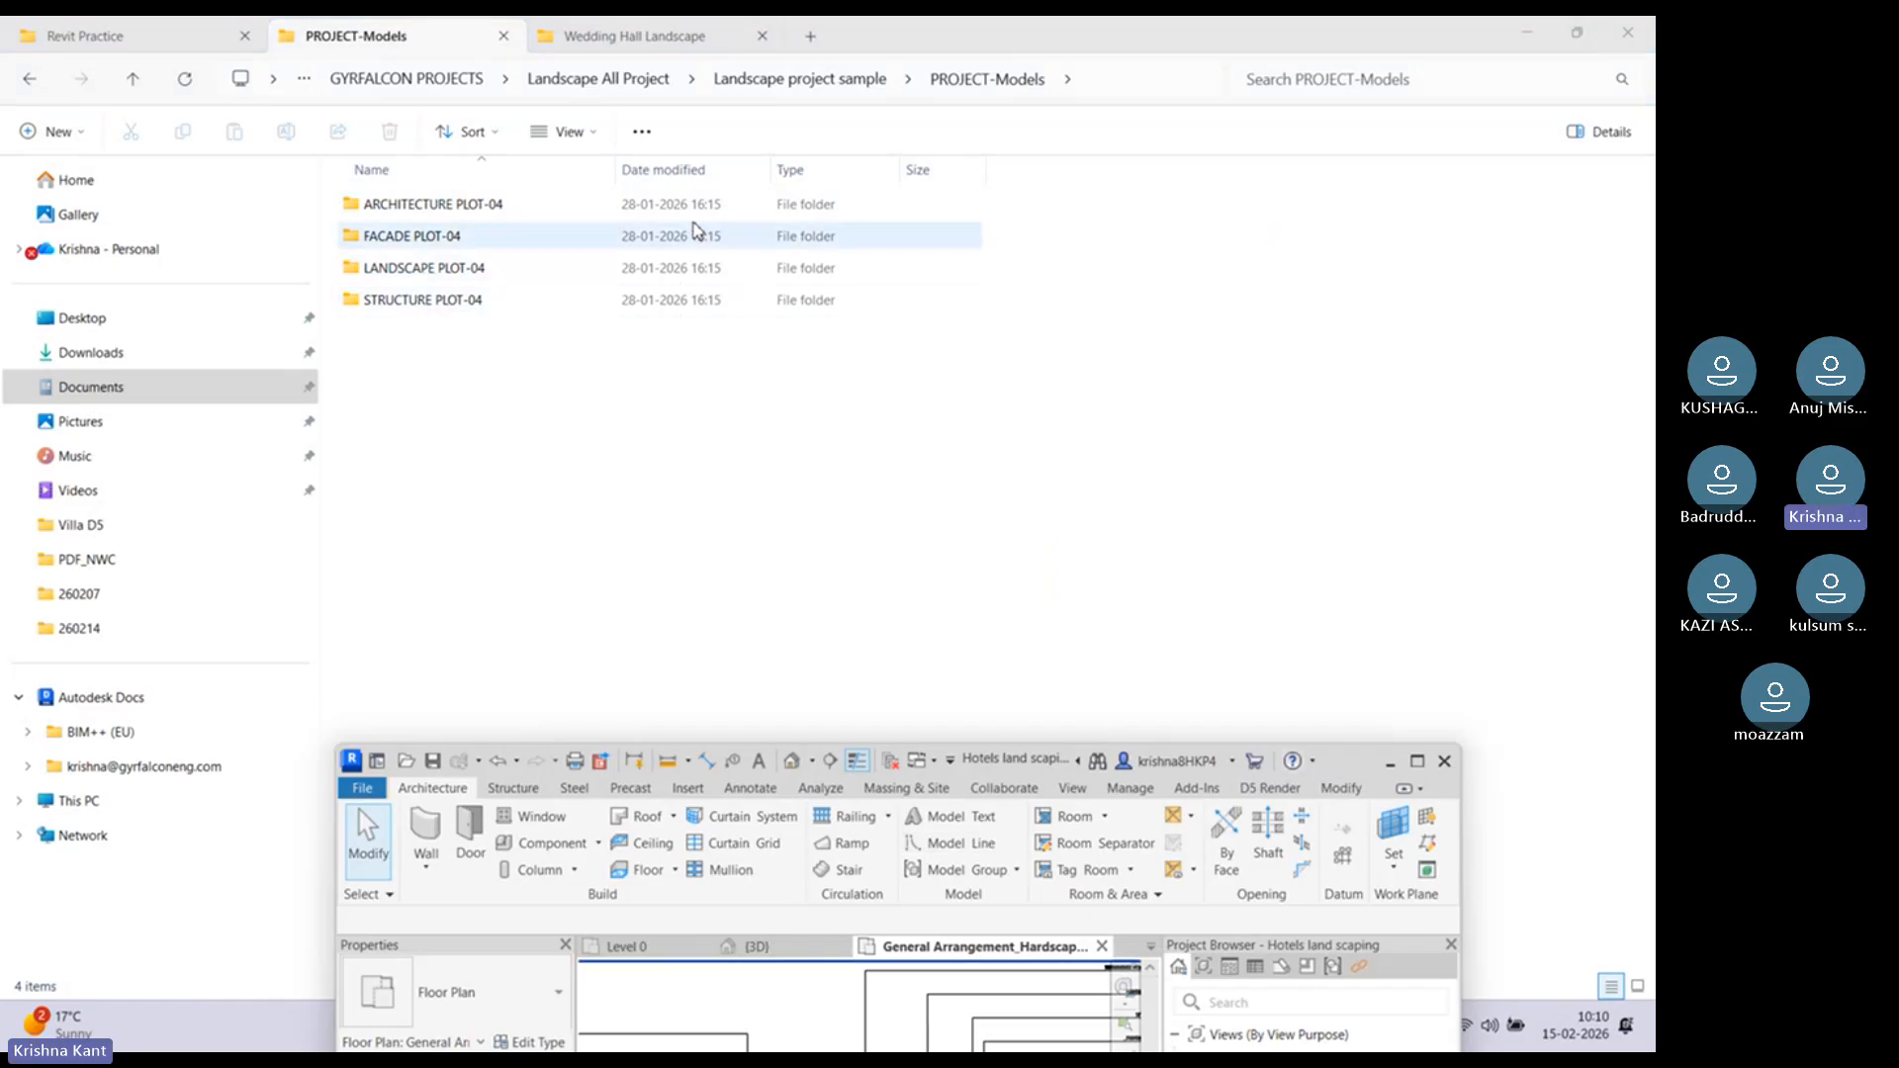
pyautogui.moveTo(1014, 768); pyautogui.dragTo(1252, 96)
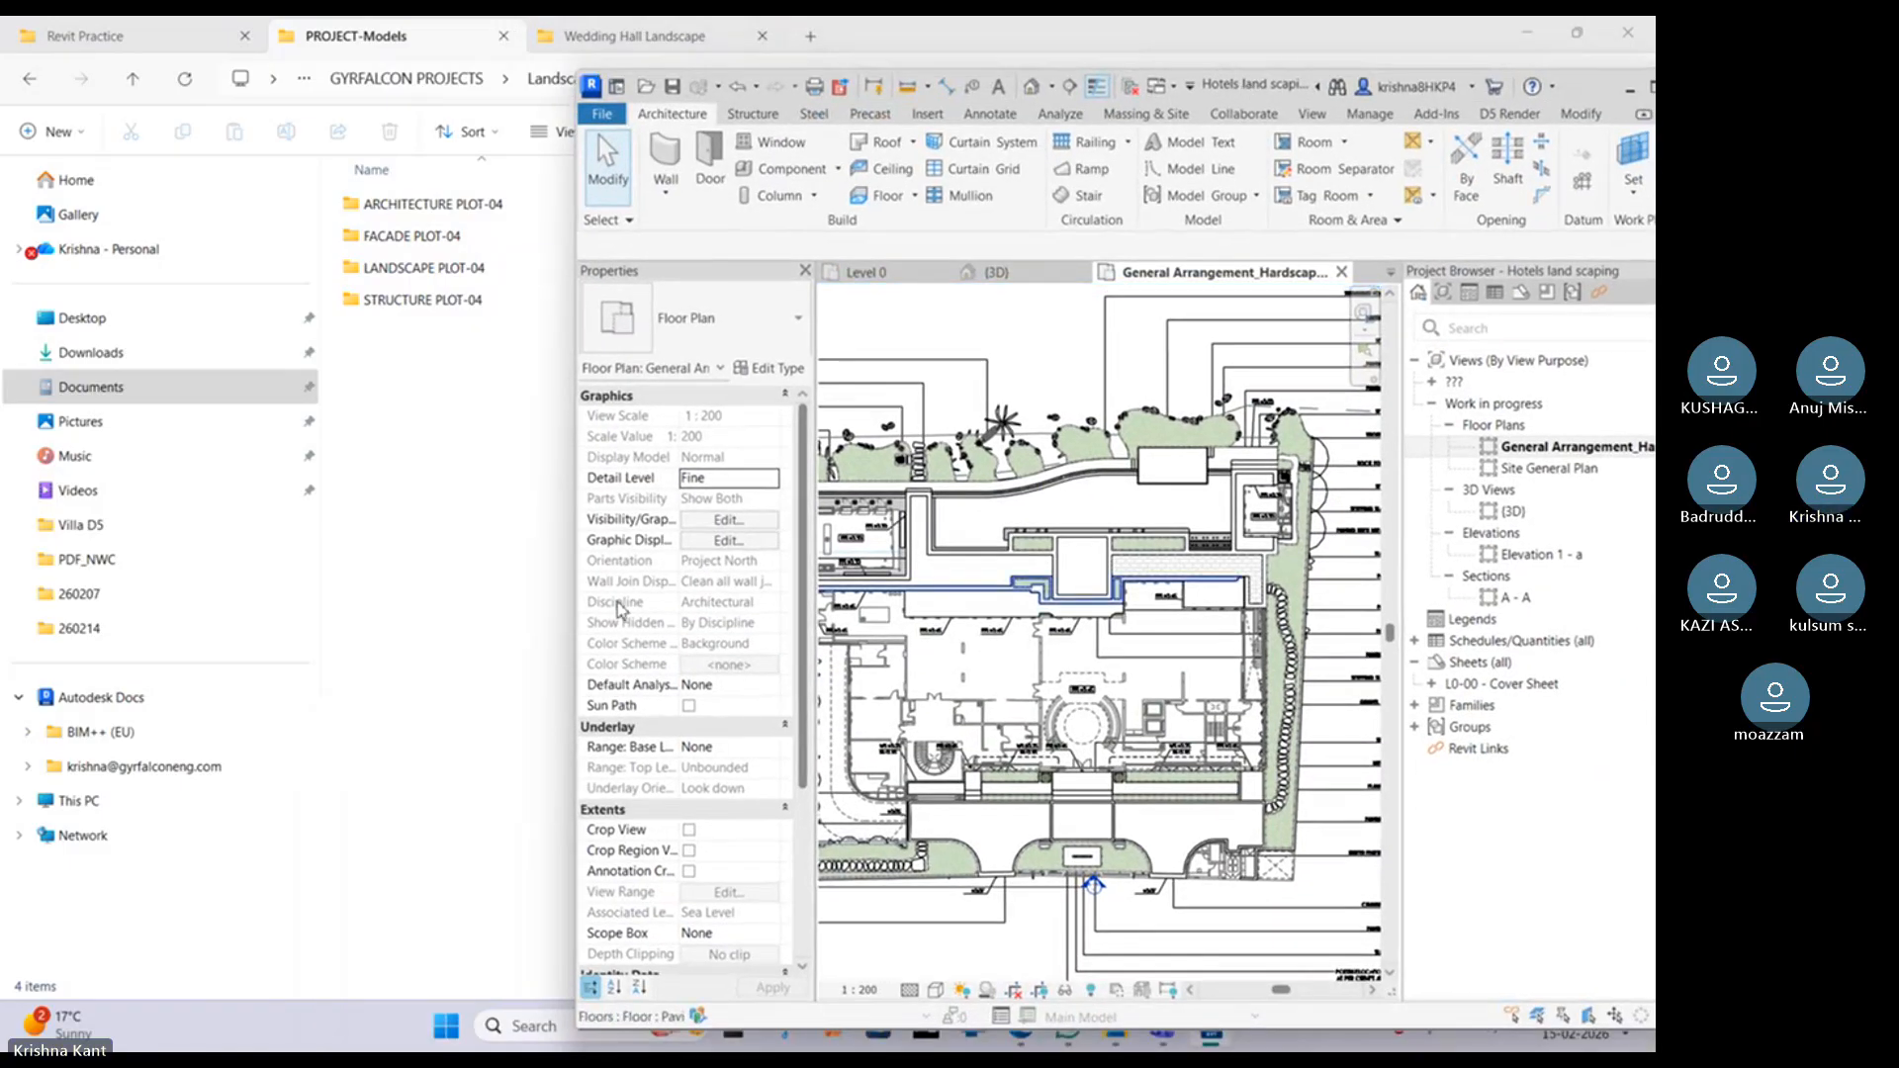
pyautogui.click(412, 346)
pyautogui.click(405, 269)
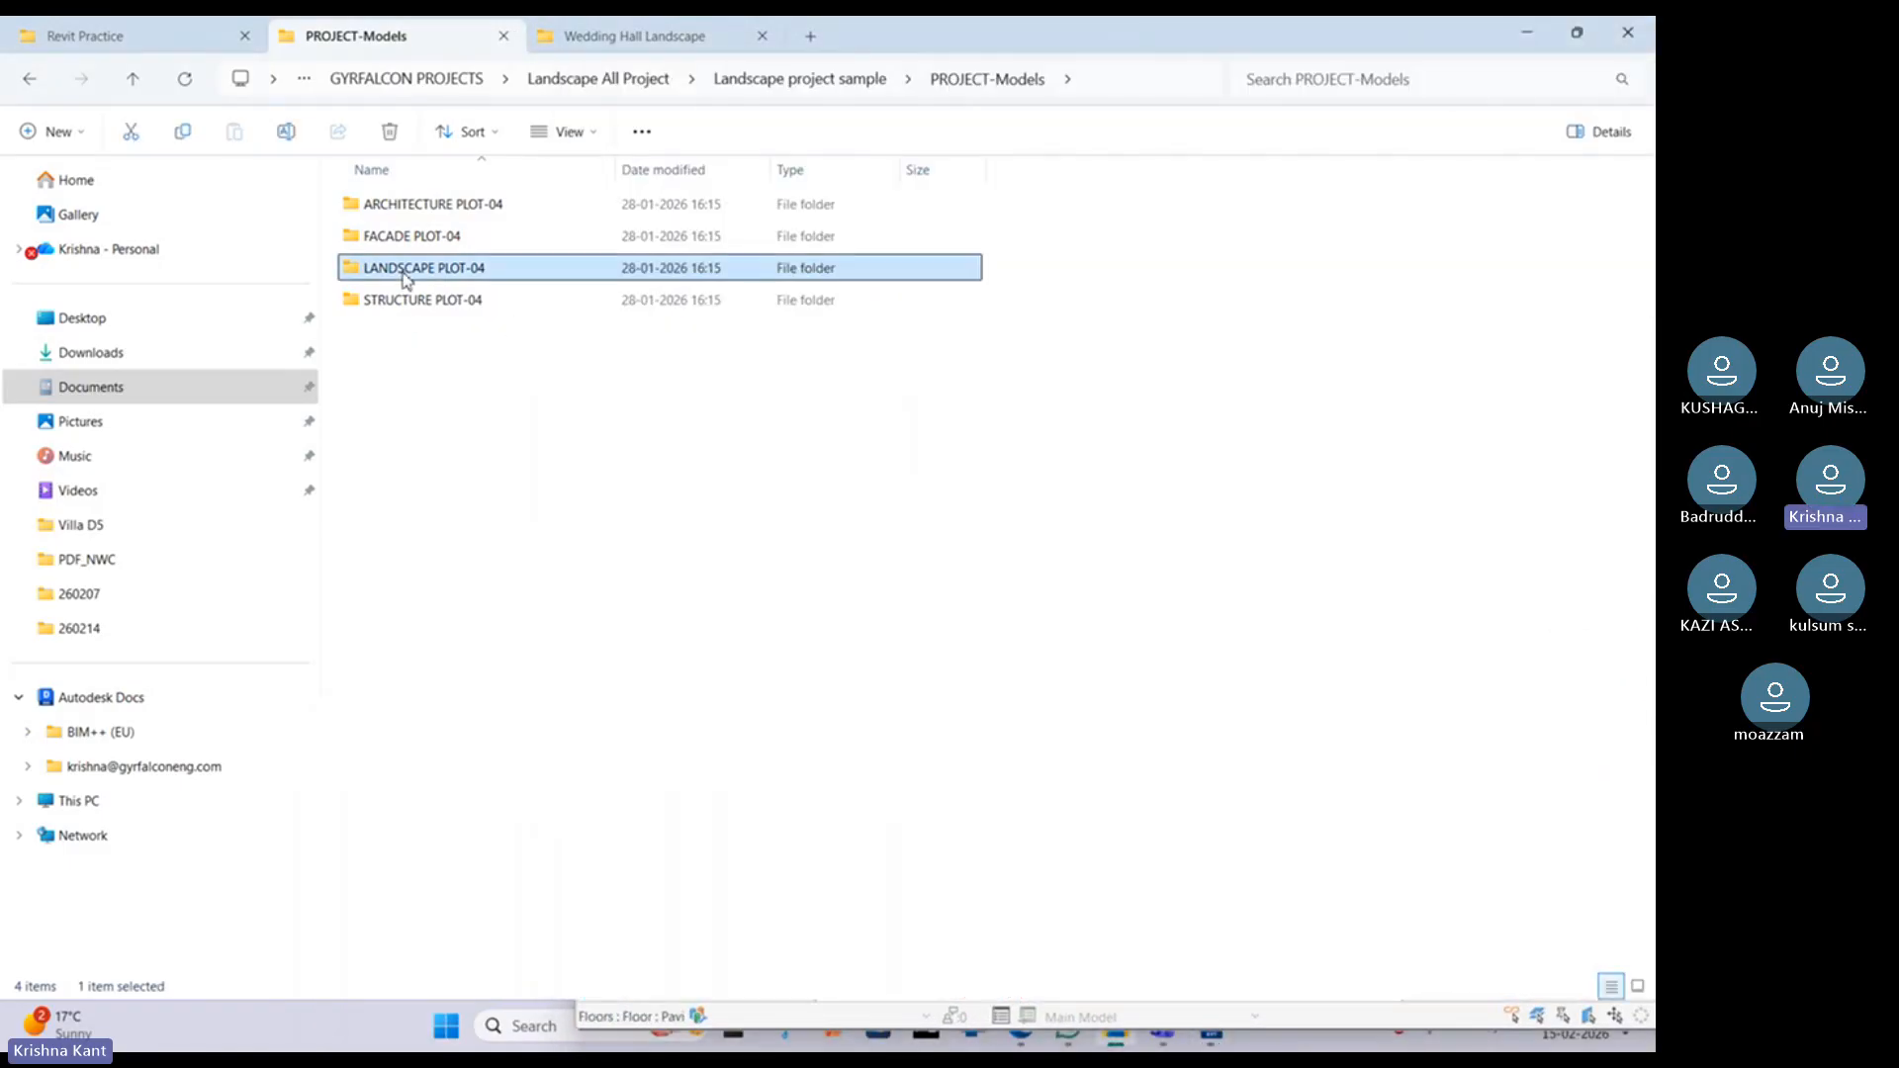
pyautogui.doubleClick(402, 277)
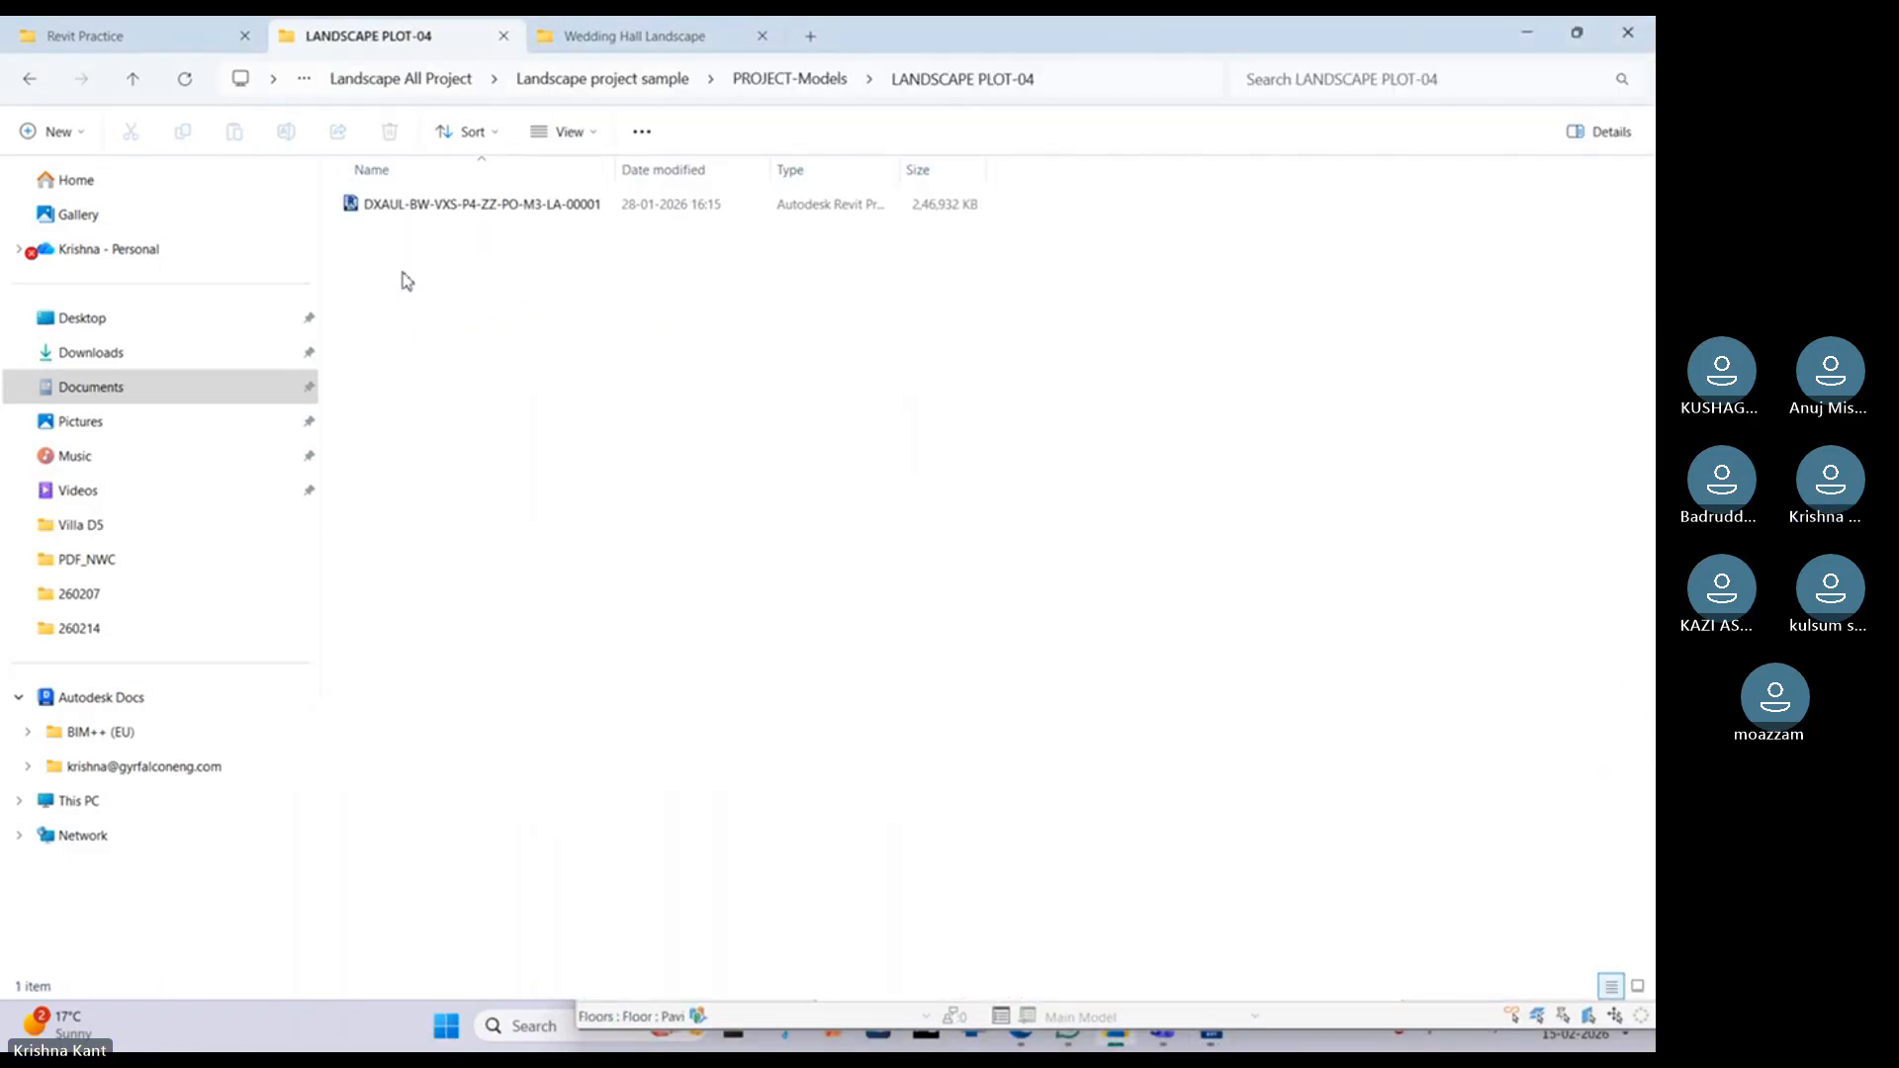
# Step: Try to open the DXAUL-BW-VXS-P4-ZZ-PO-M3-LA-00001 model in Revit 2025, and dismiss the model upgrade
pyautogui.doubleClick(428, 210)
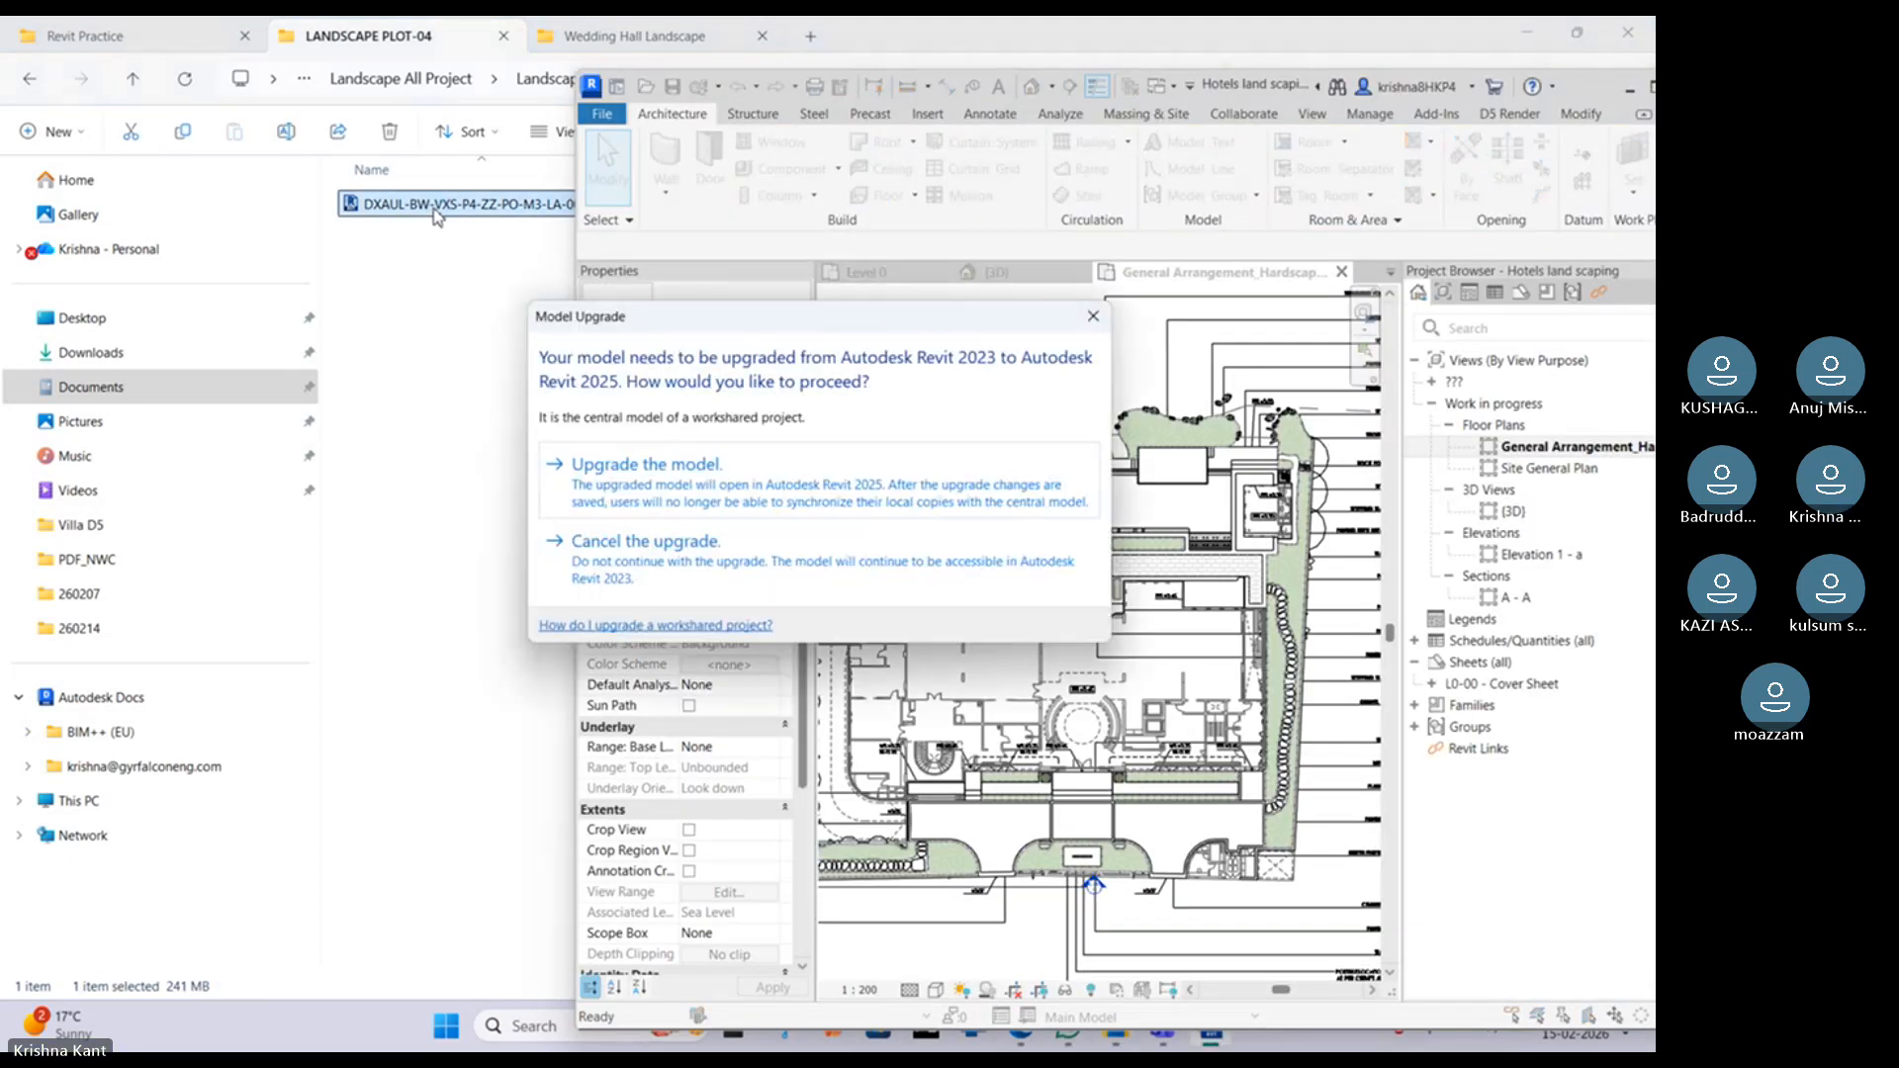
pyautogui.click(1093, 317)
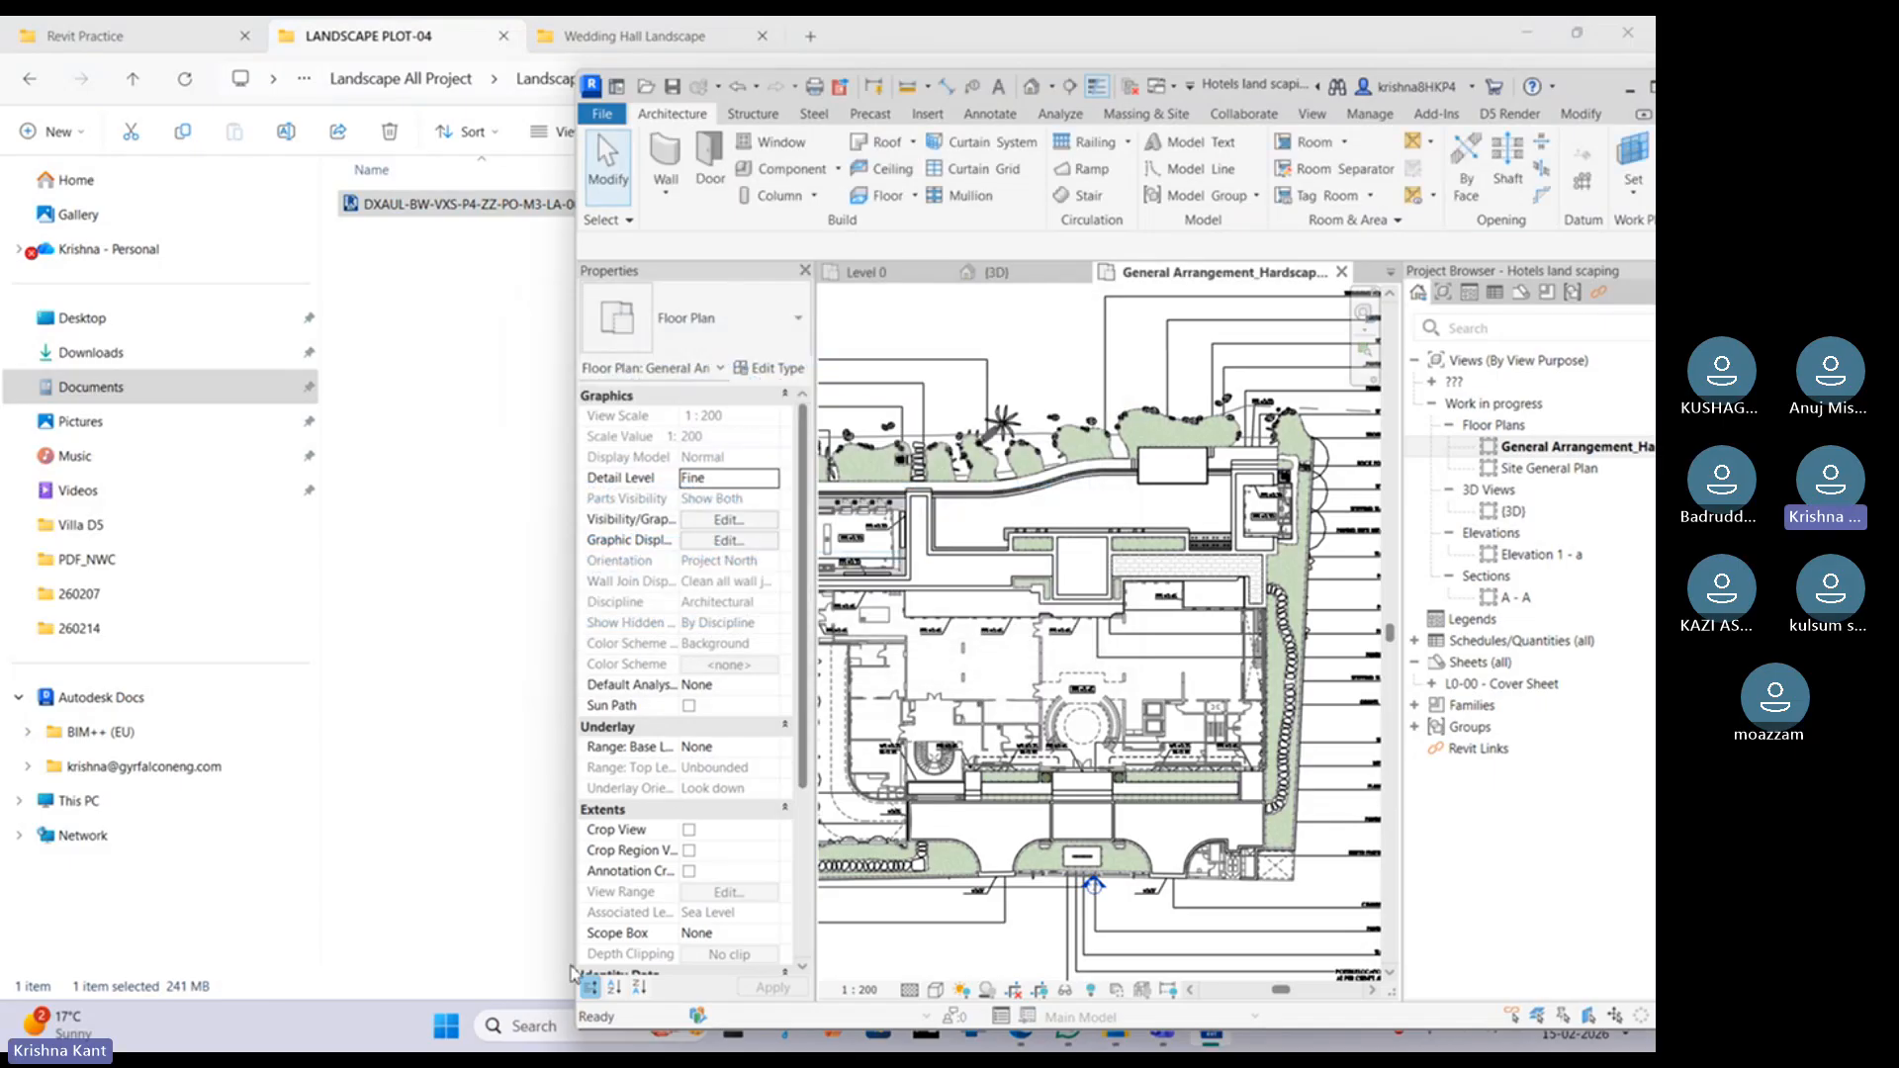
# Step: Find Revit 2023 through the Windows search and launch it
pyautogui.click(535, 1025)
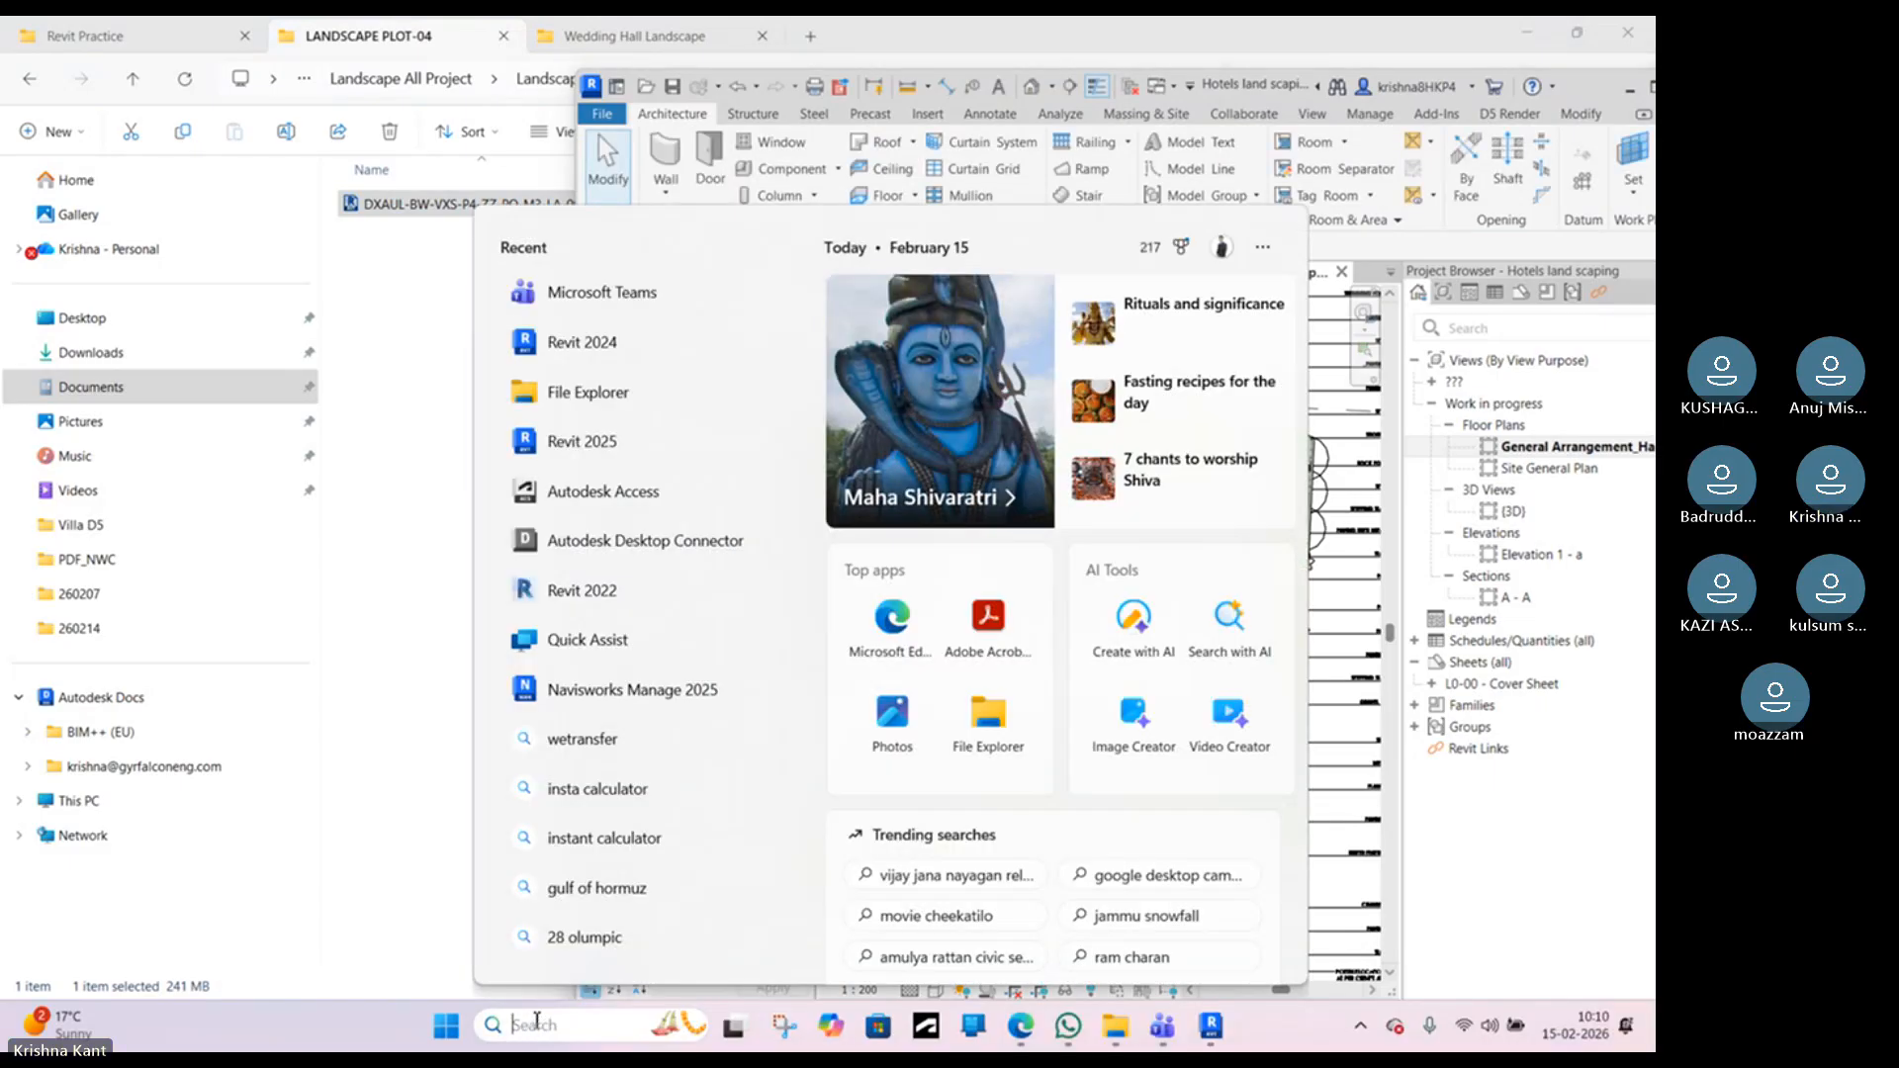
pyautogui.write('revit 2025')
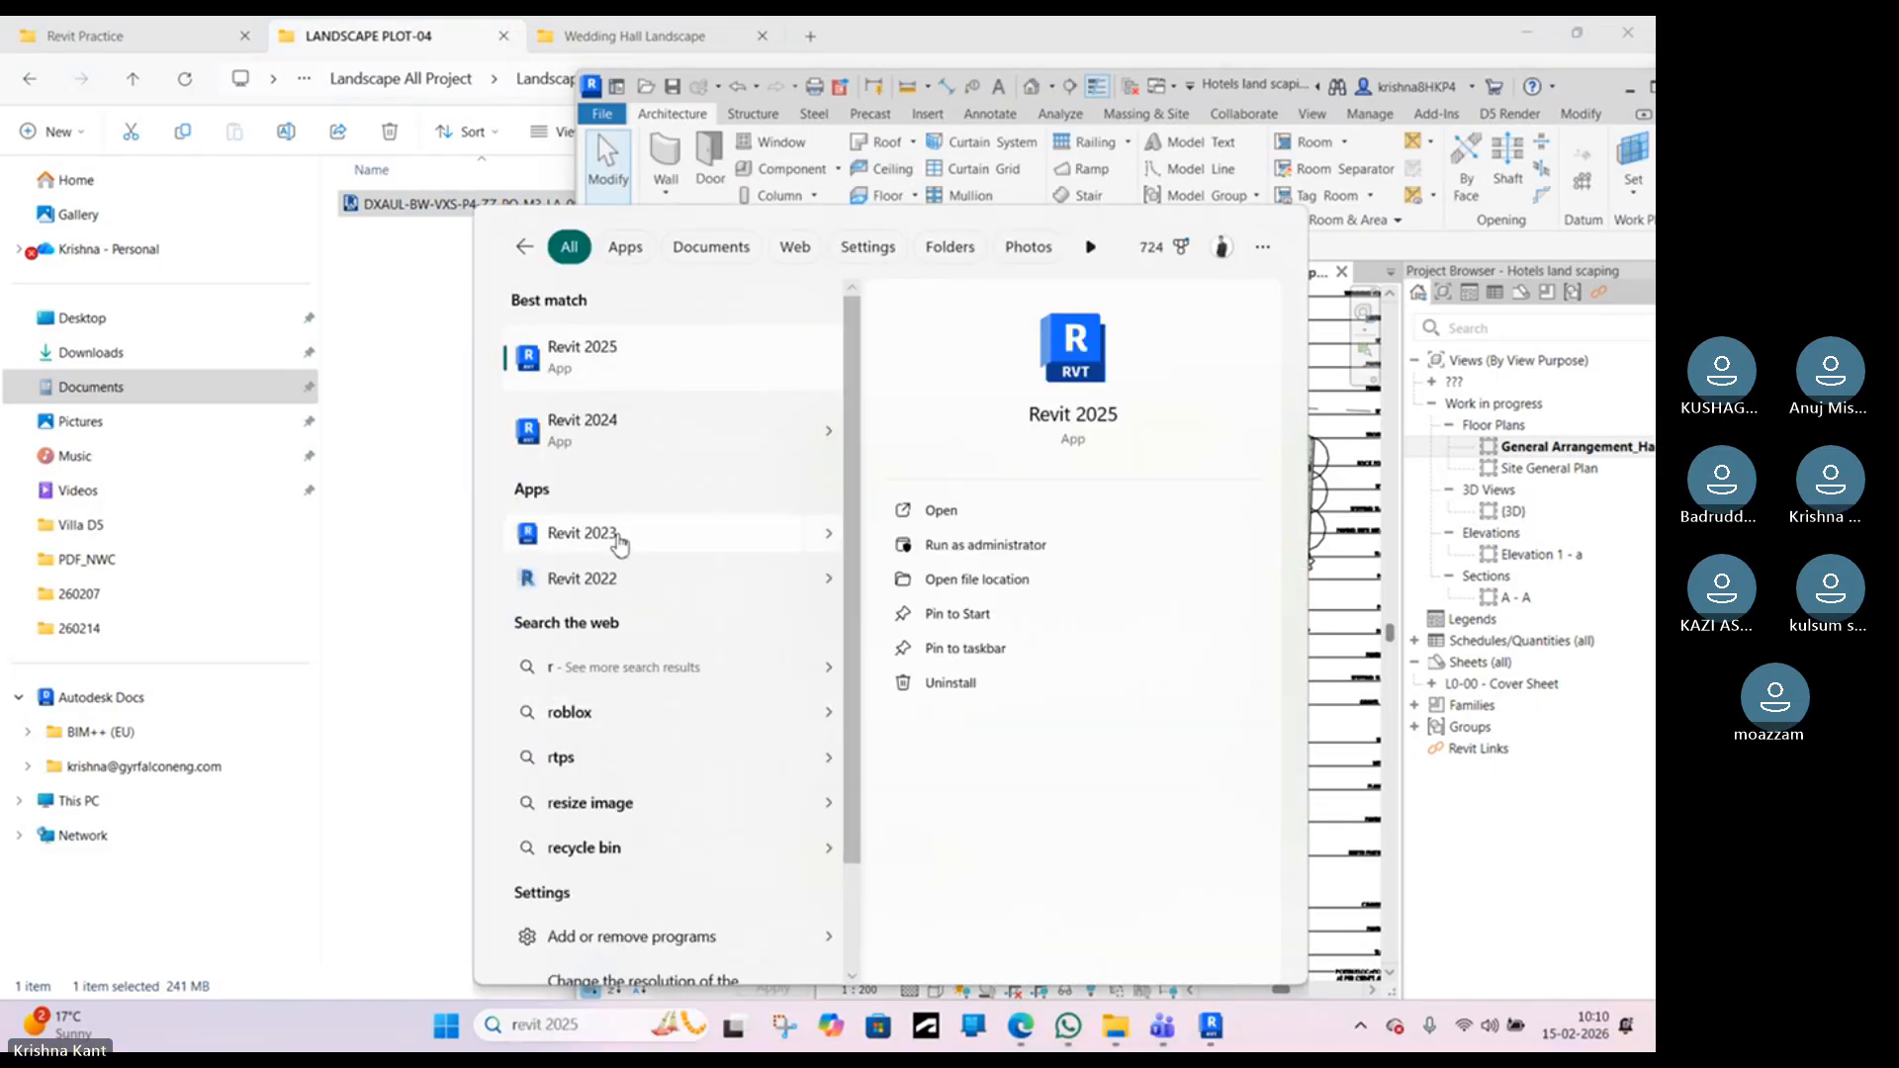
pyautogui.click(618, 534)
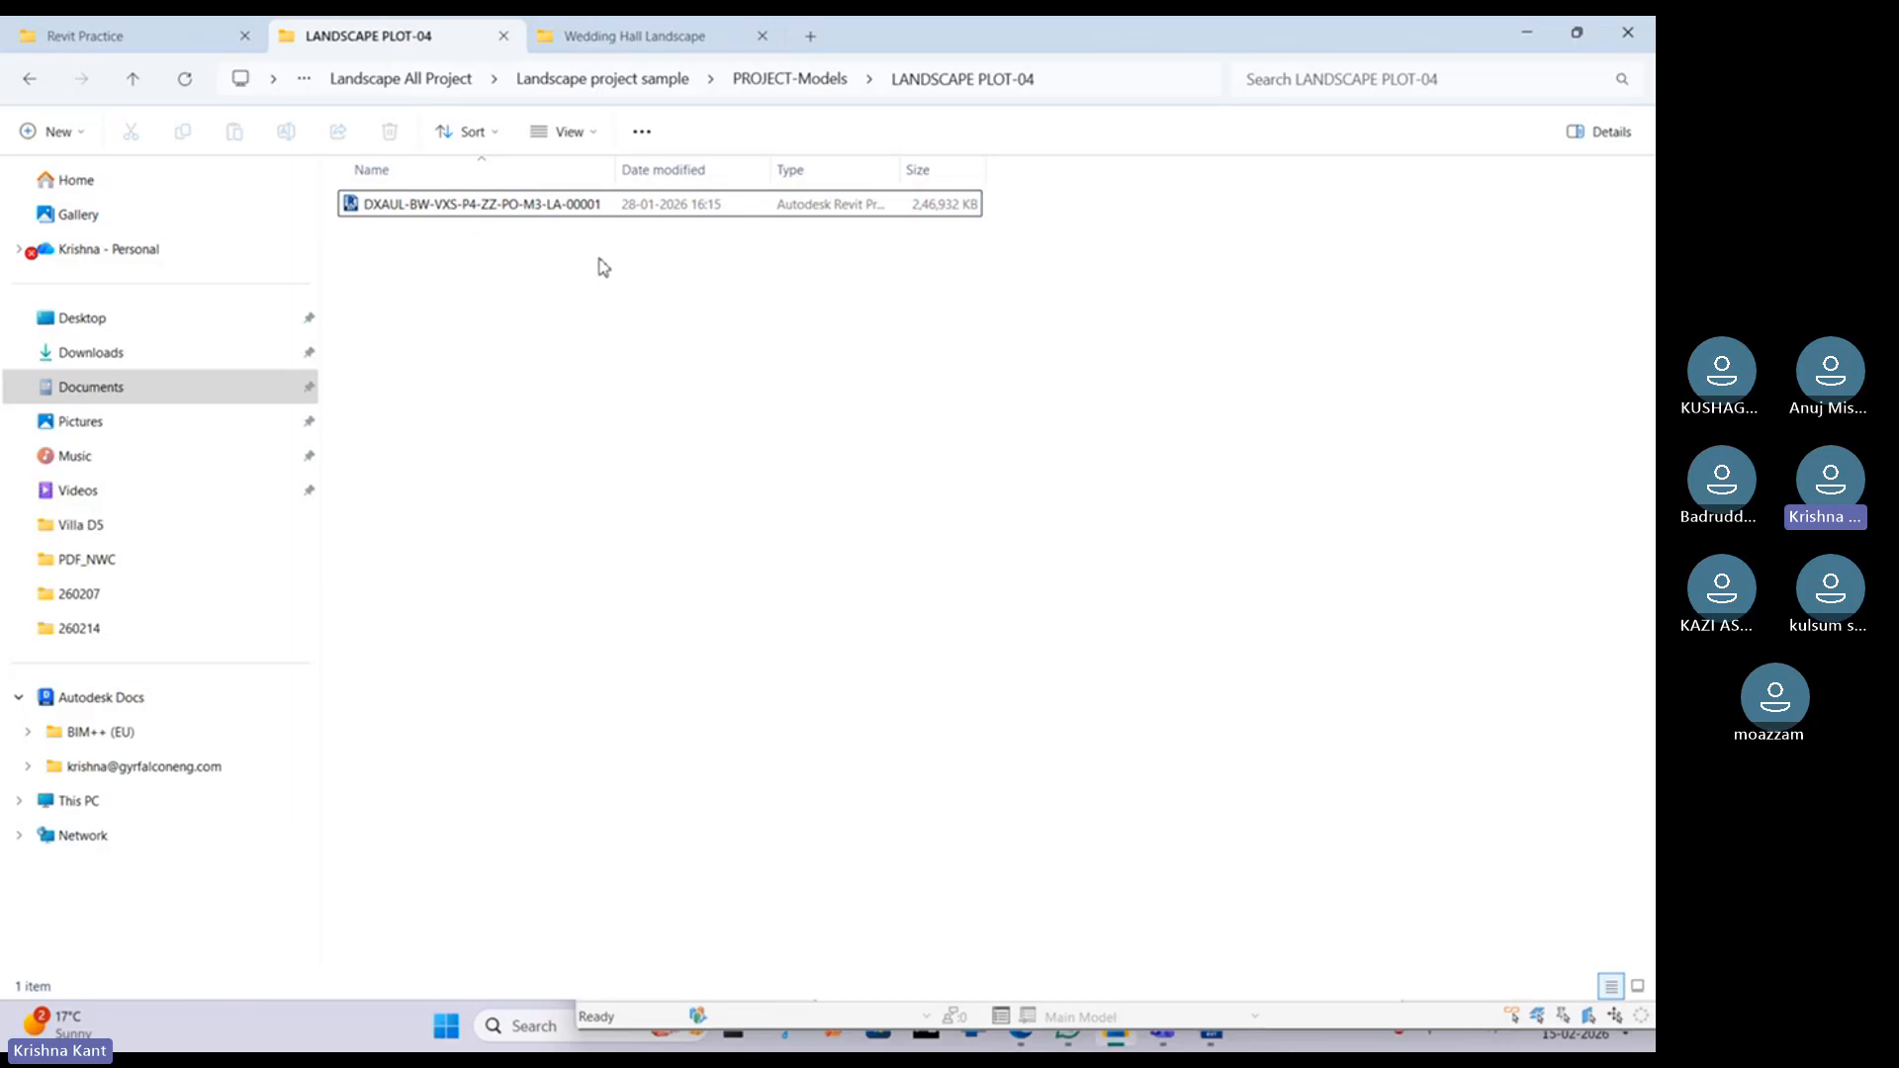
pyautogui.click(552, 212)
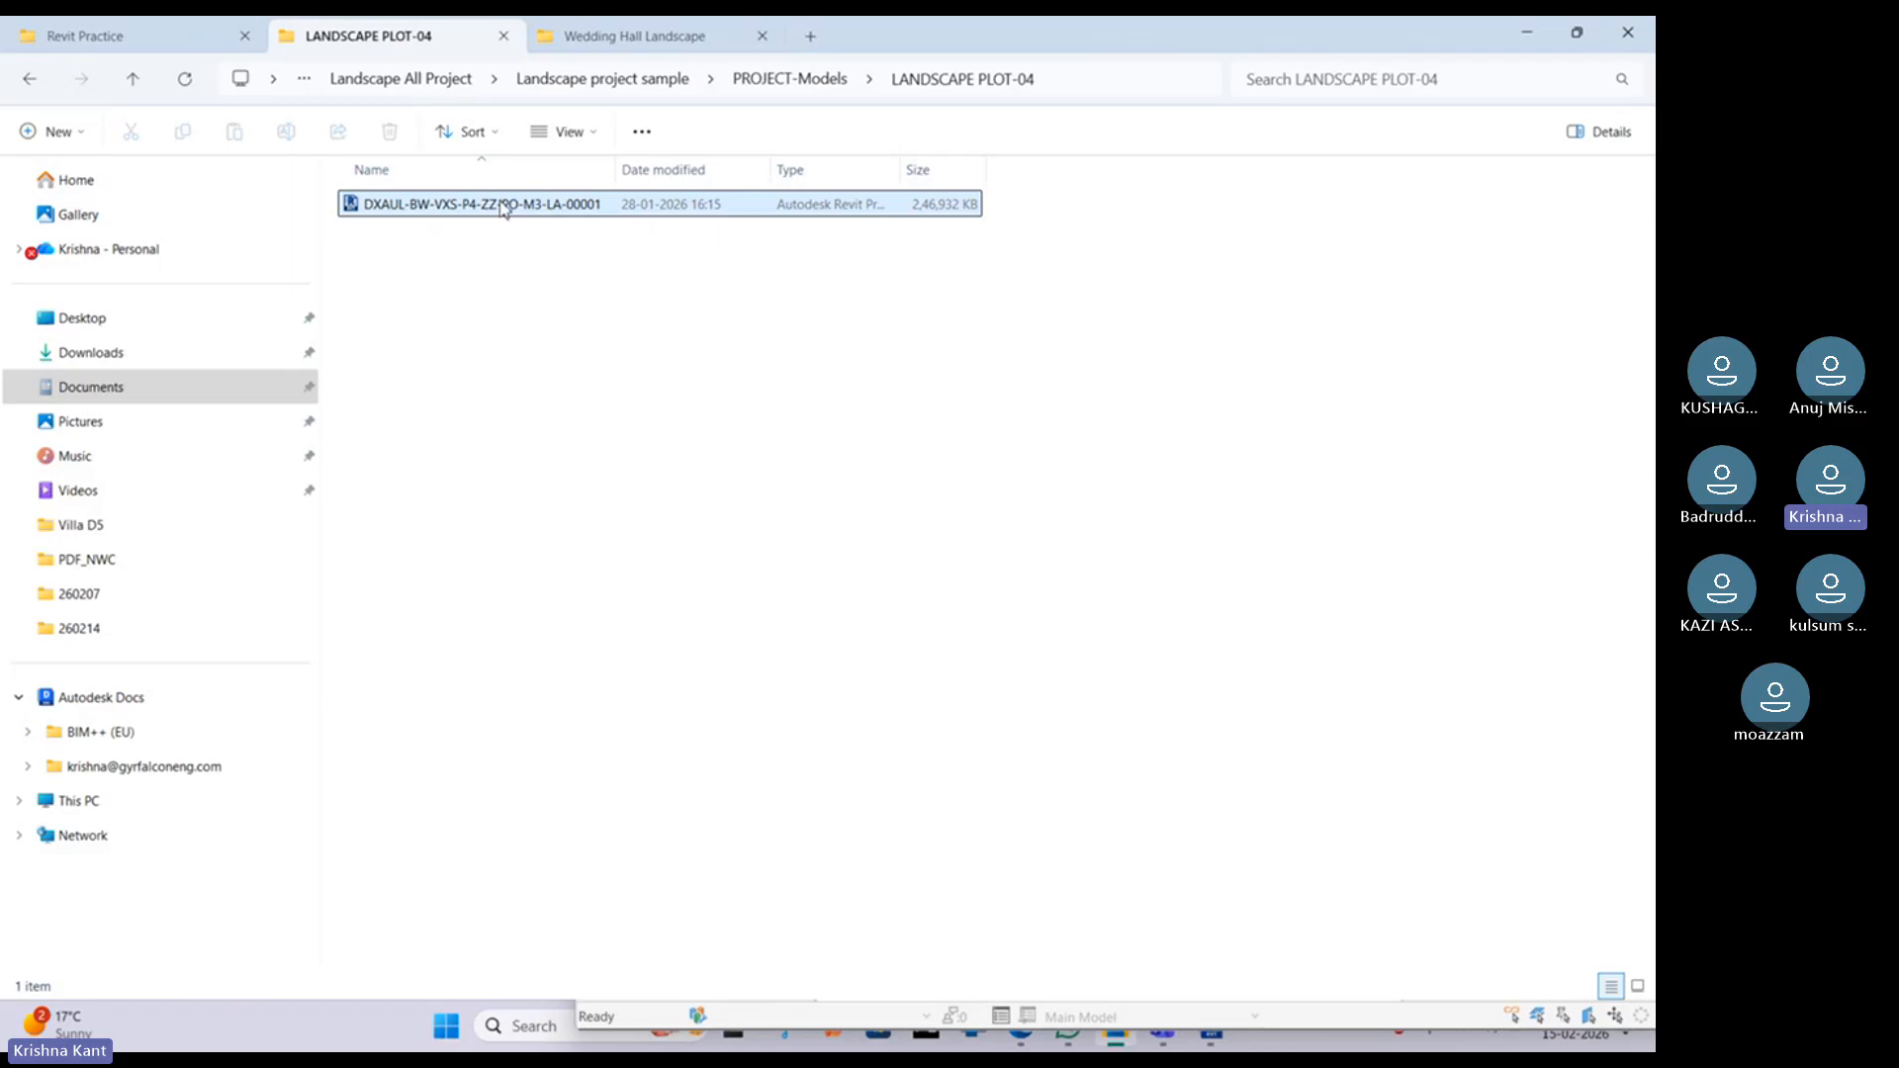
pyautogui.click(871, 462)
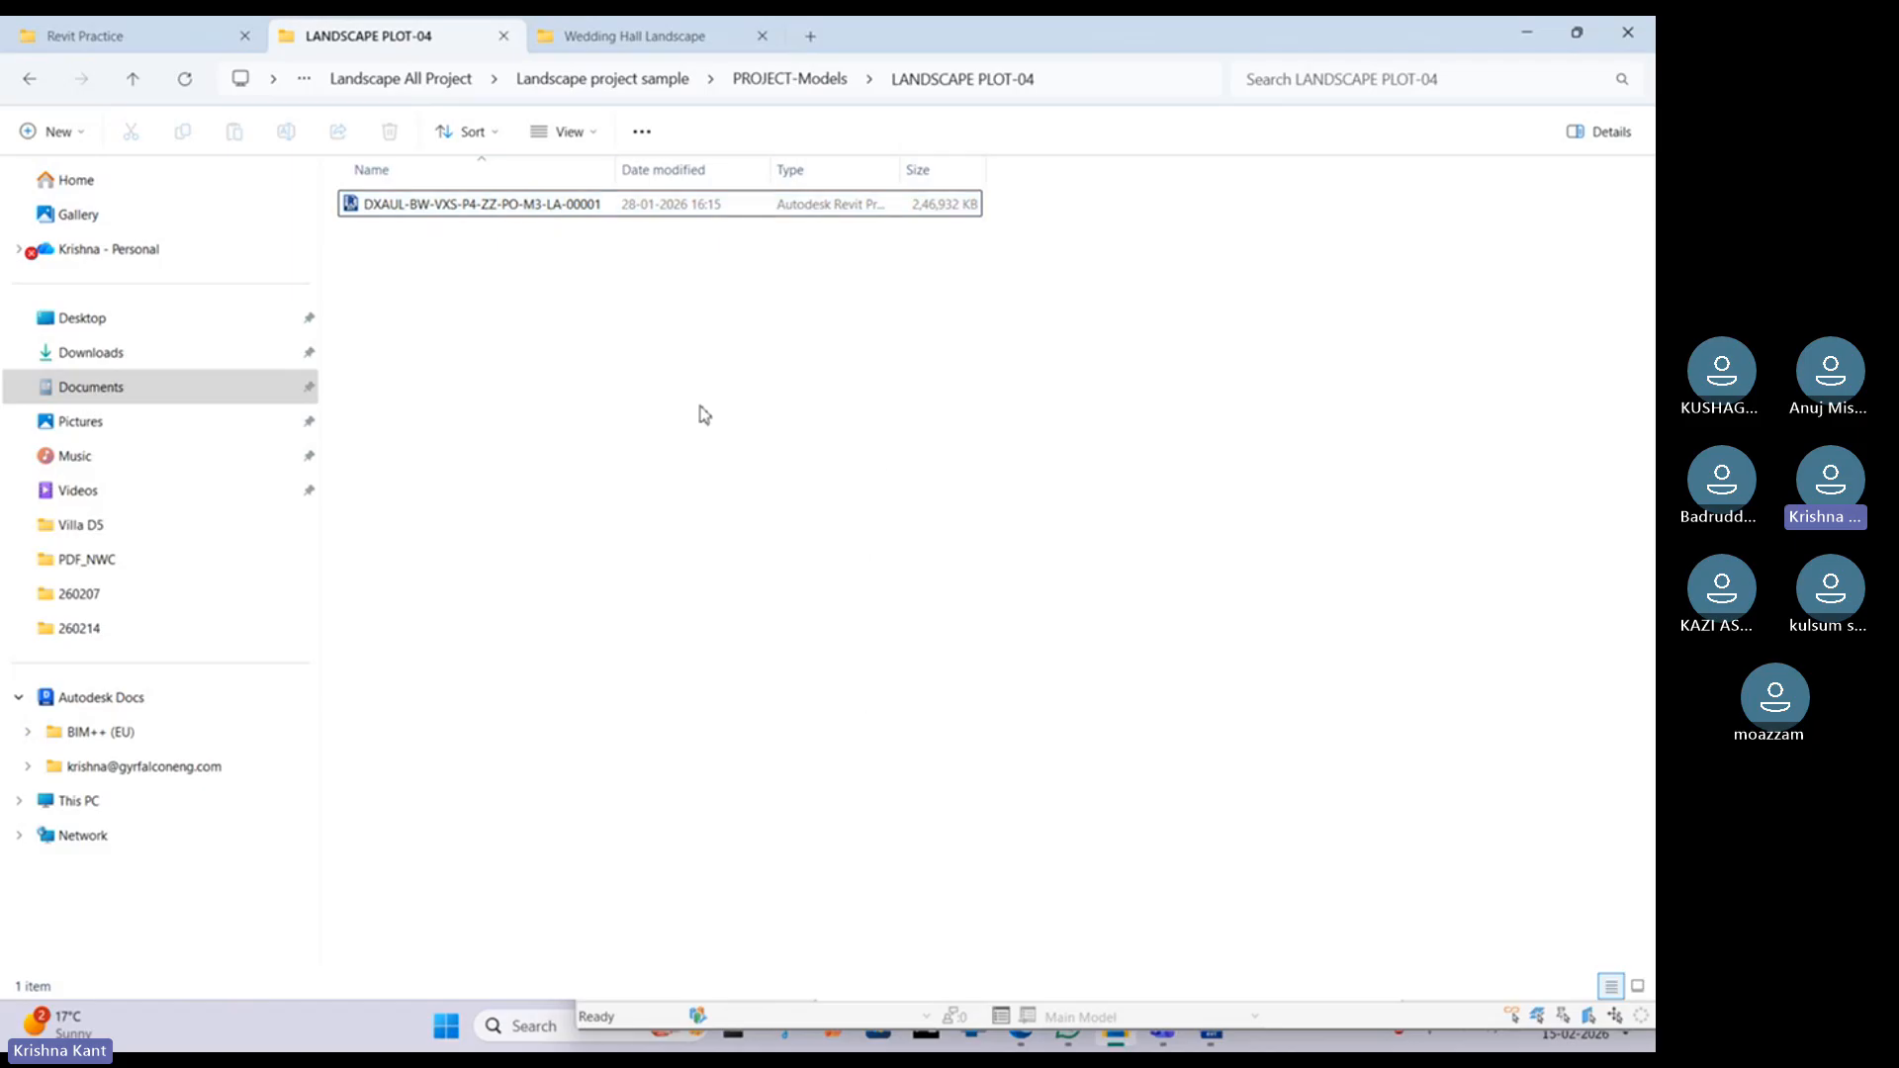
pyautogui.click(681, 208)
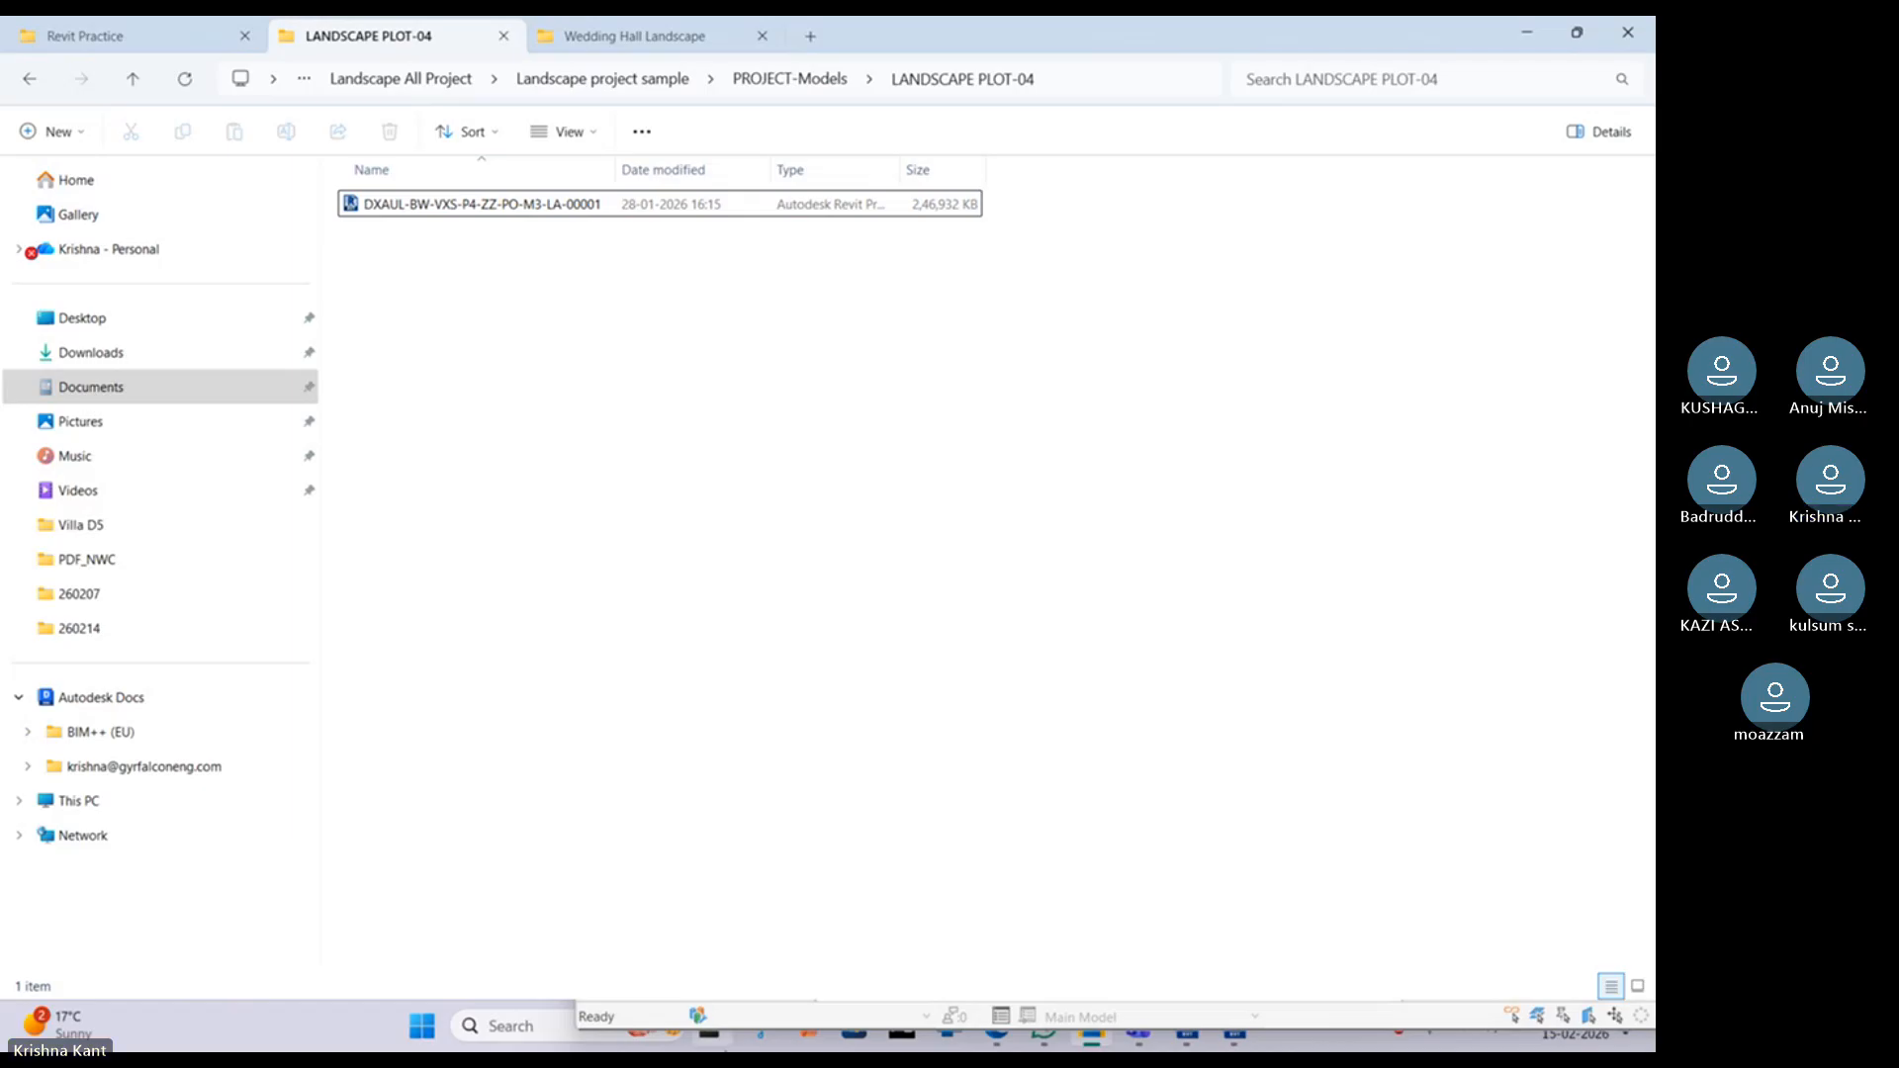
# Step: Switch to the Revit 2023 window while it is starting
pyautogui.click(653, 1026)
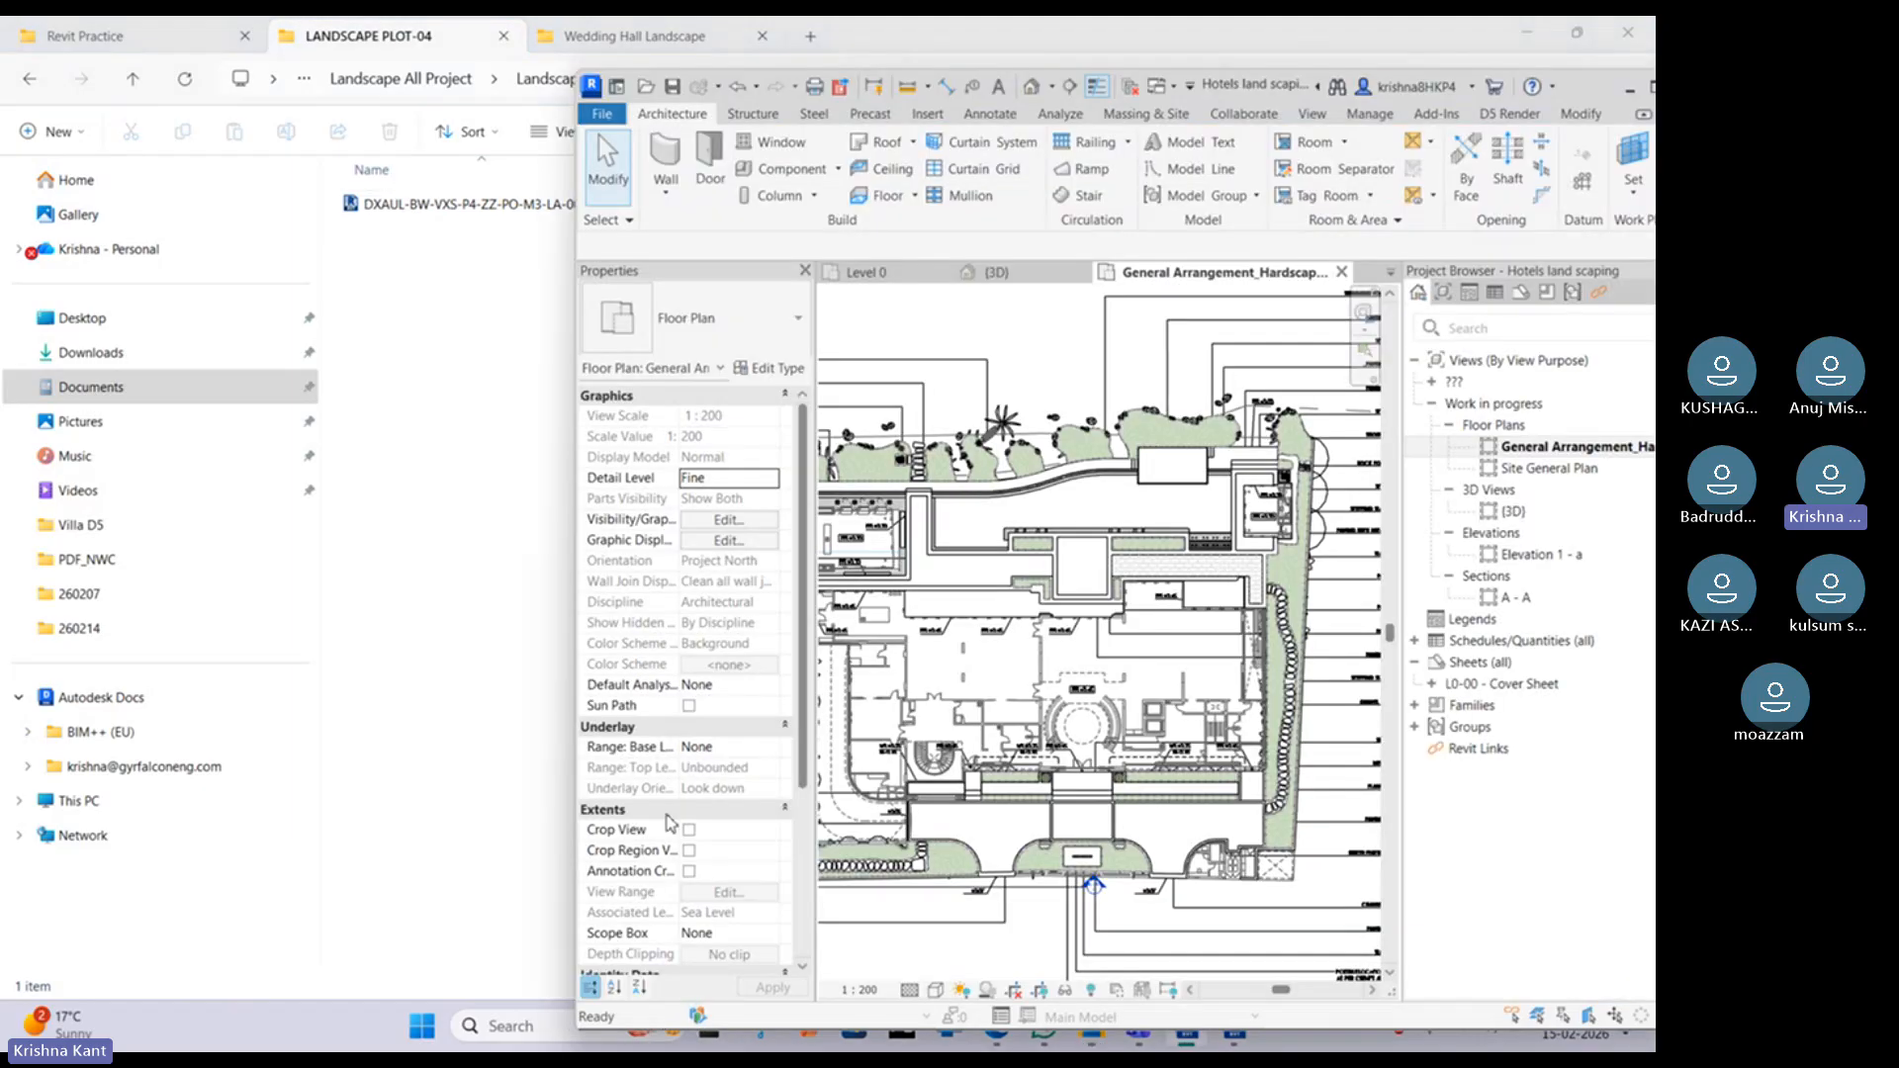
pyautogui.click(502, 781)
pyautogui.click(1235, 1030)
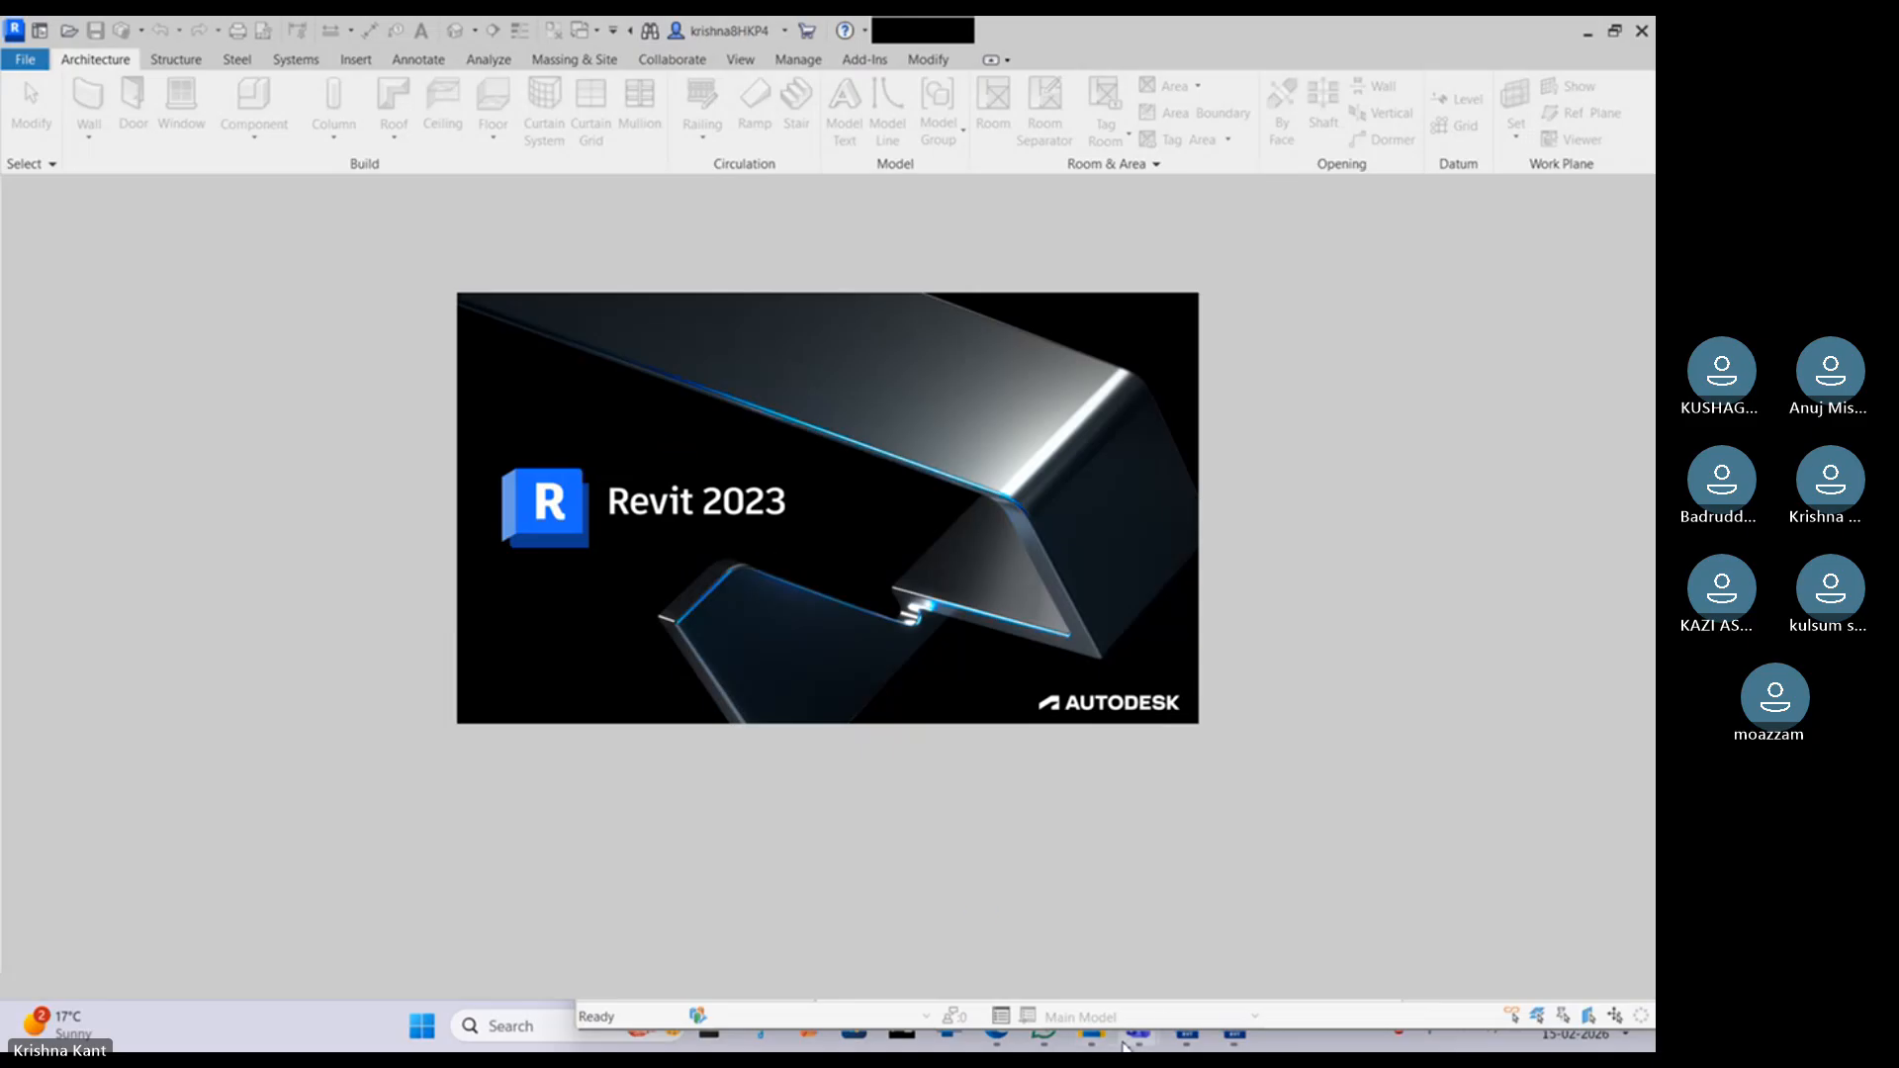
pyautogui.moveTo(1130, 1045)
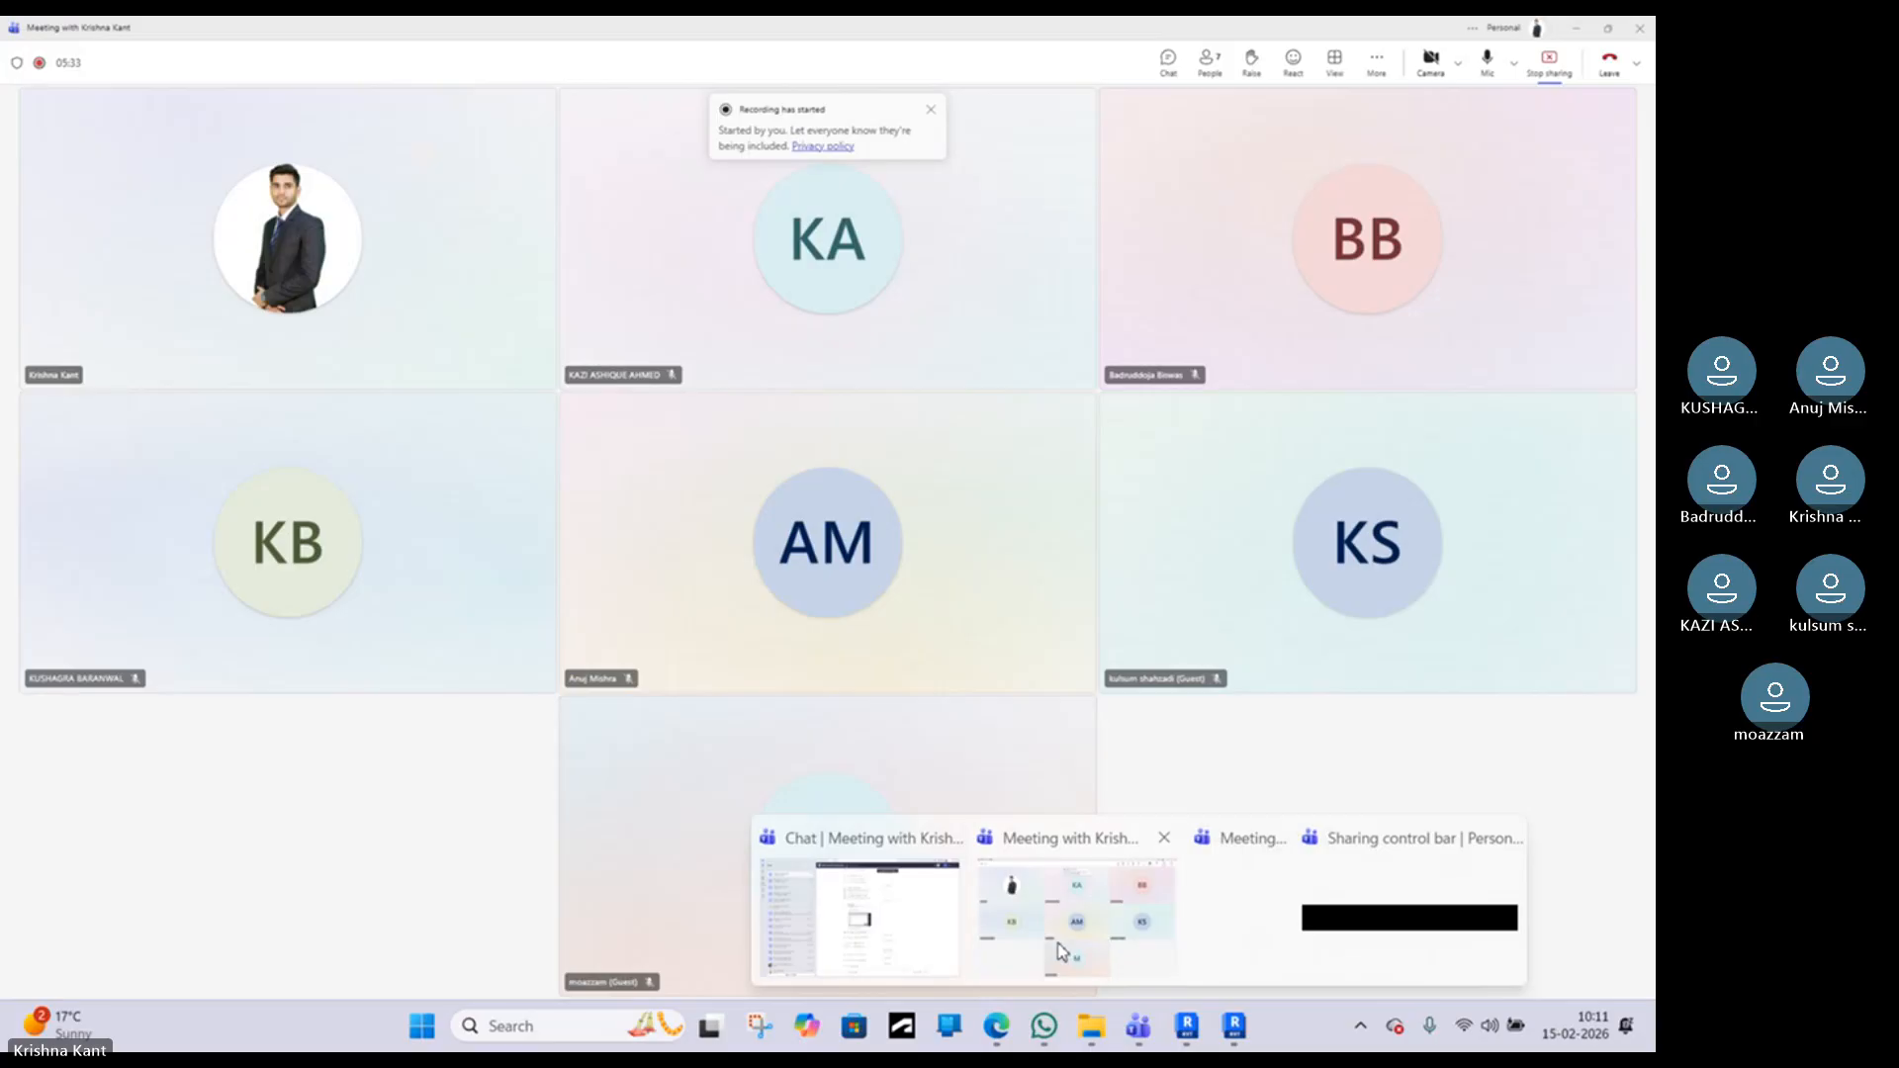
# Step: Open the DXAUL-BW-VXS-P4-ZZ-PO-M3-LA-00001 model from File Explorer in Revit 2023, saving it as a central model in its current location
pyautogui.click(1059, 951)
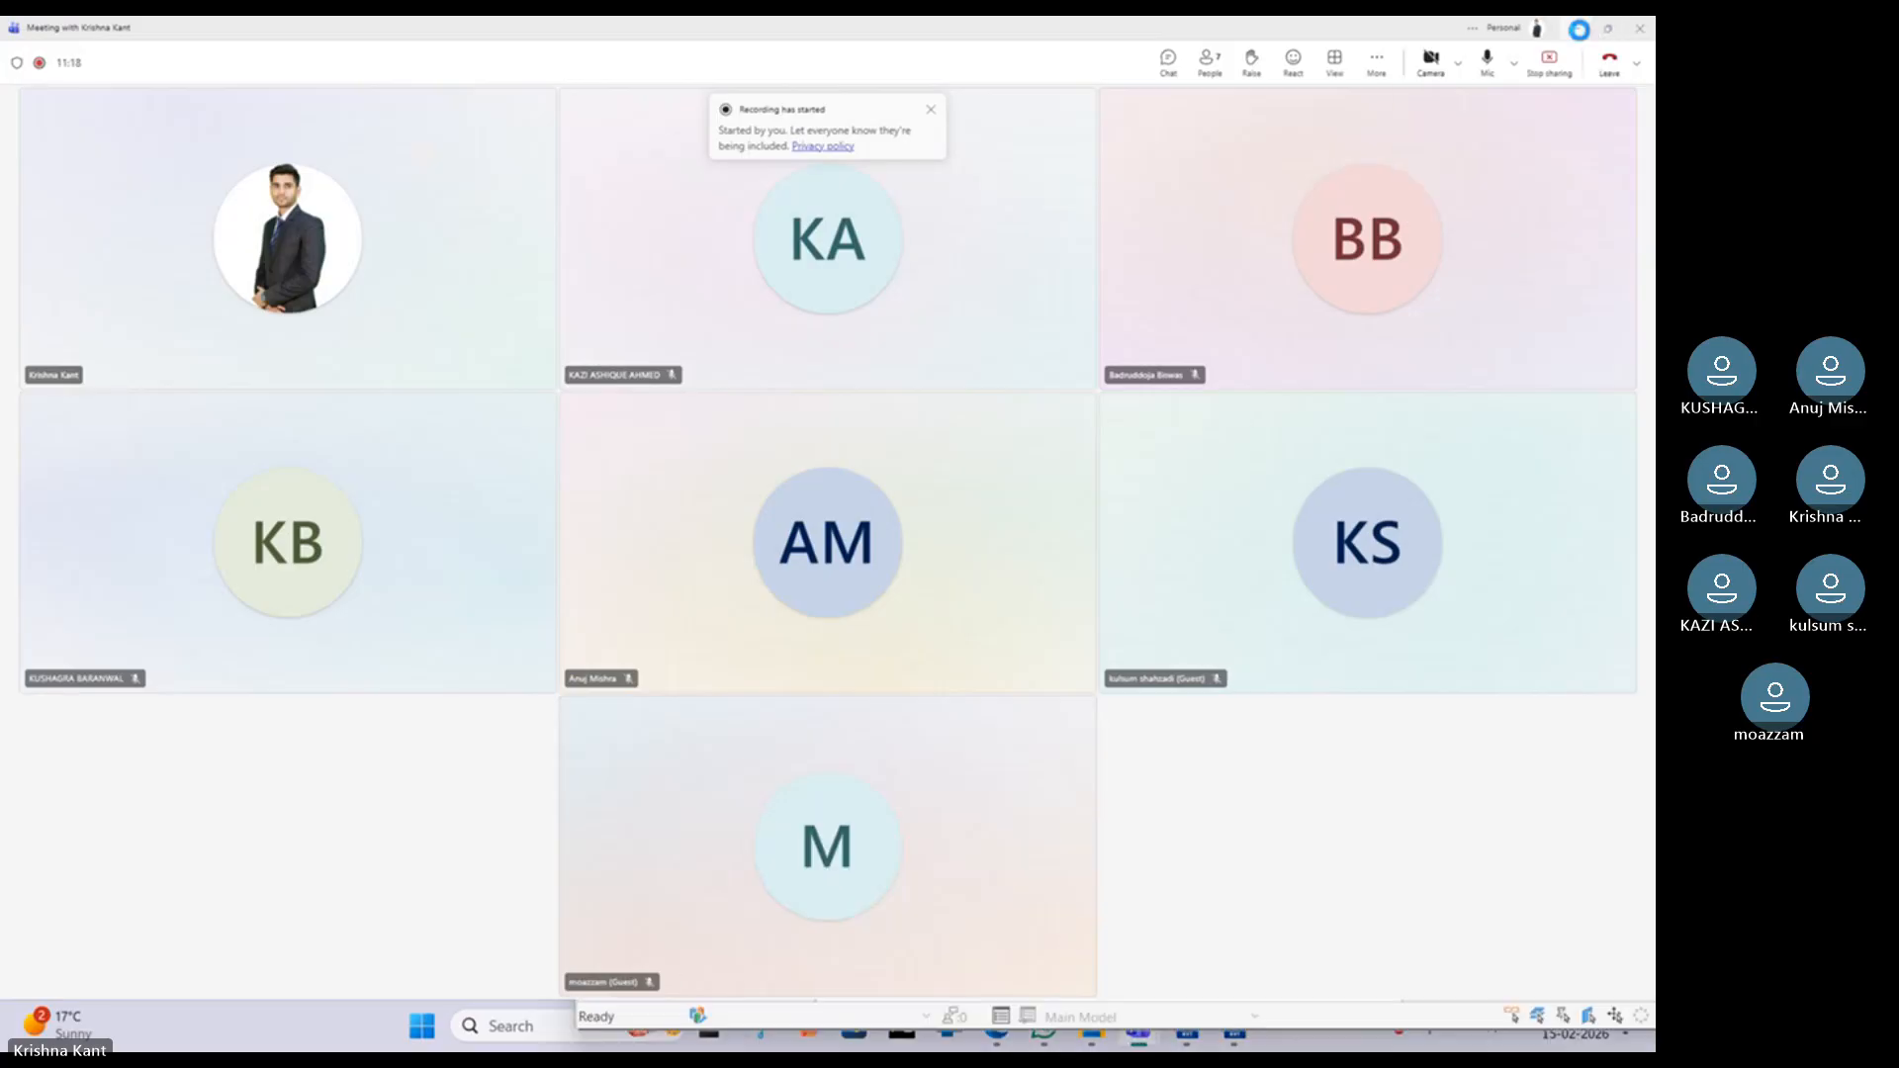
pyautogui.click(1578, 30)
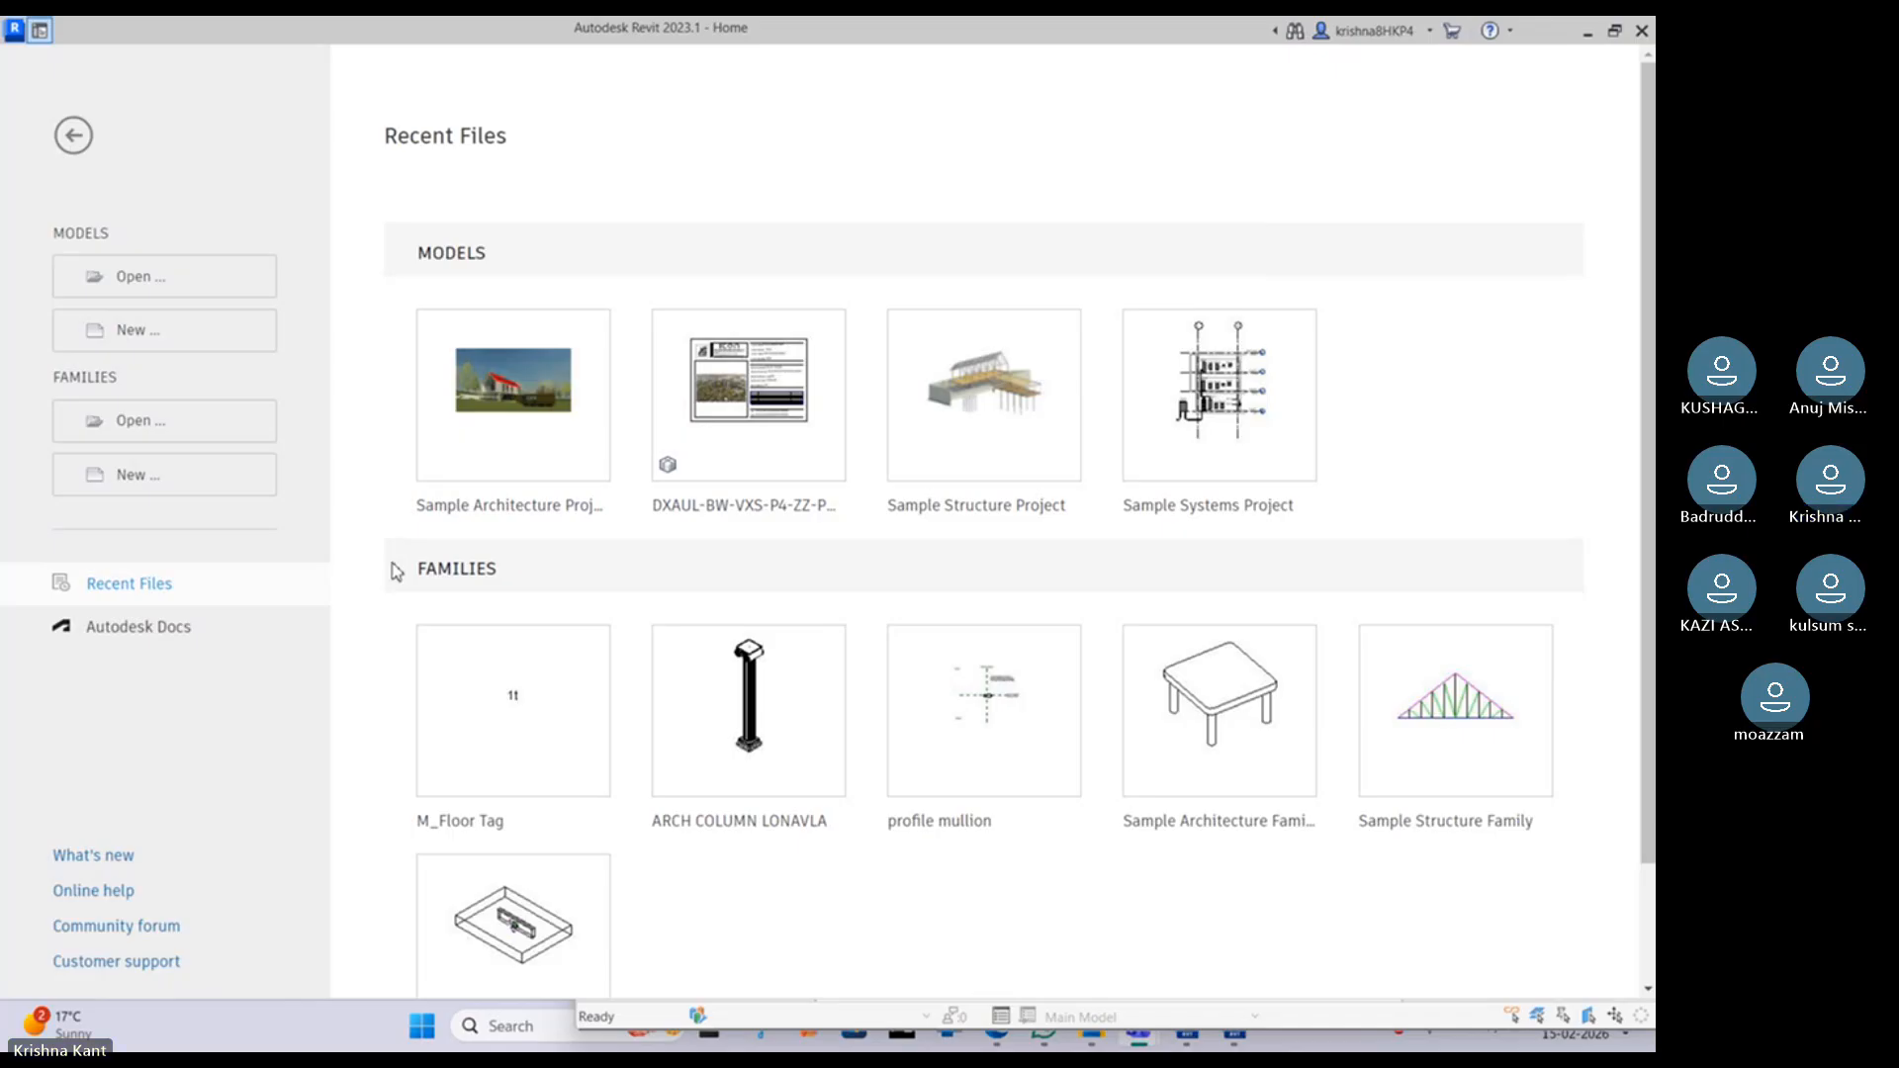
pyautogui.moveTo(1088, 36); pyautogui.dragTo(989, 360)
pyautogui.moveTo(643, 204); pyautogui.dragTo(57, 588)
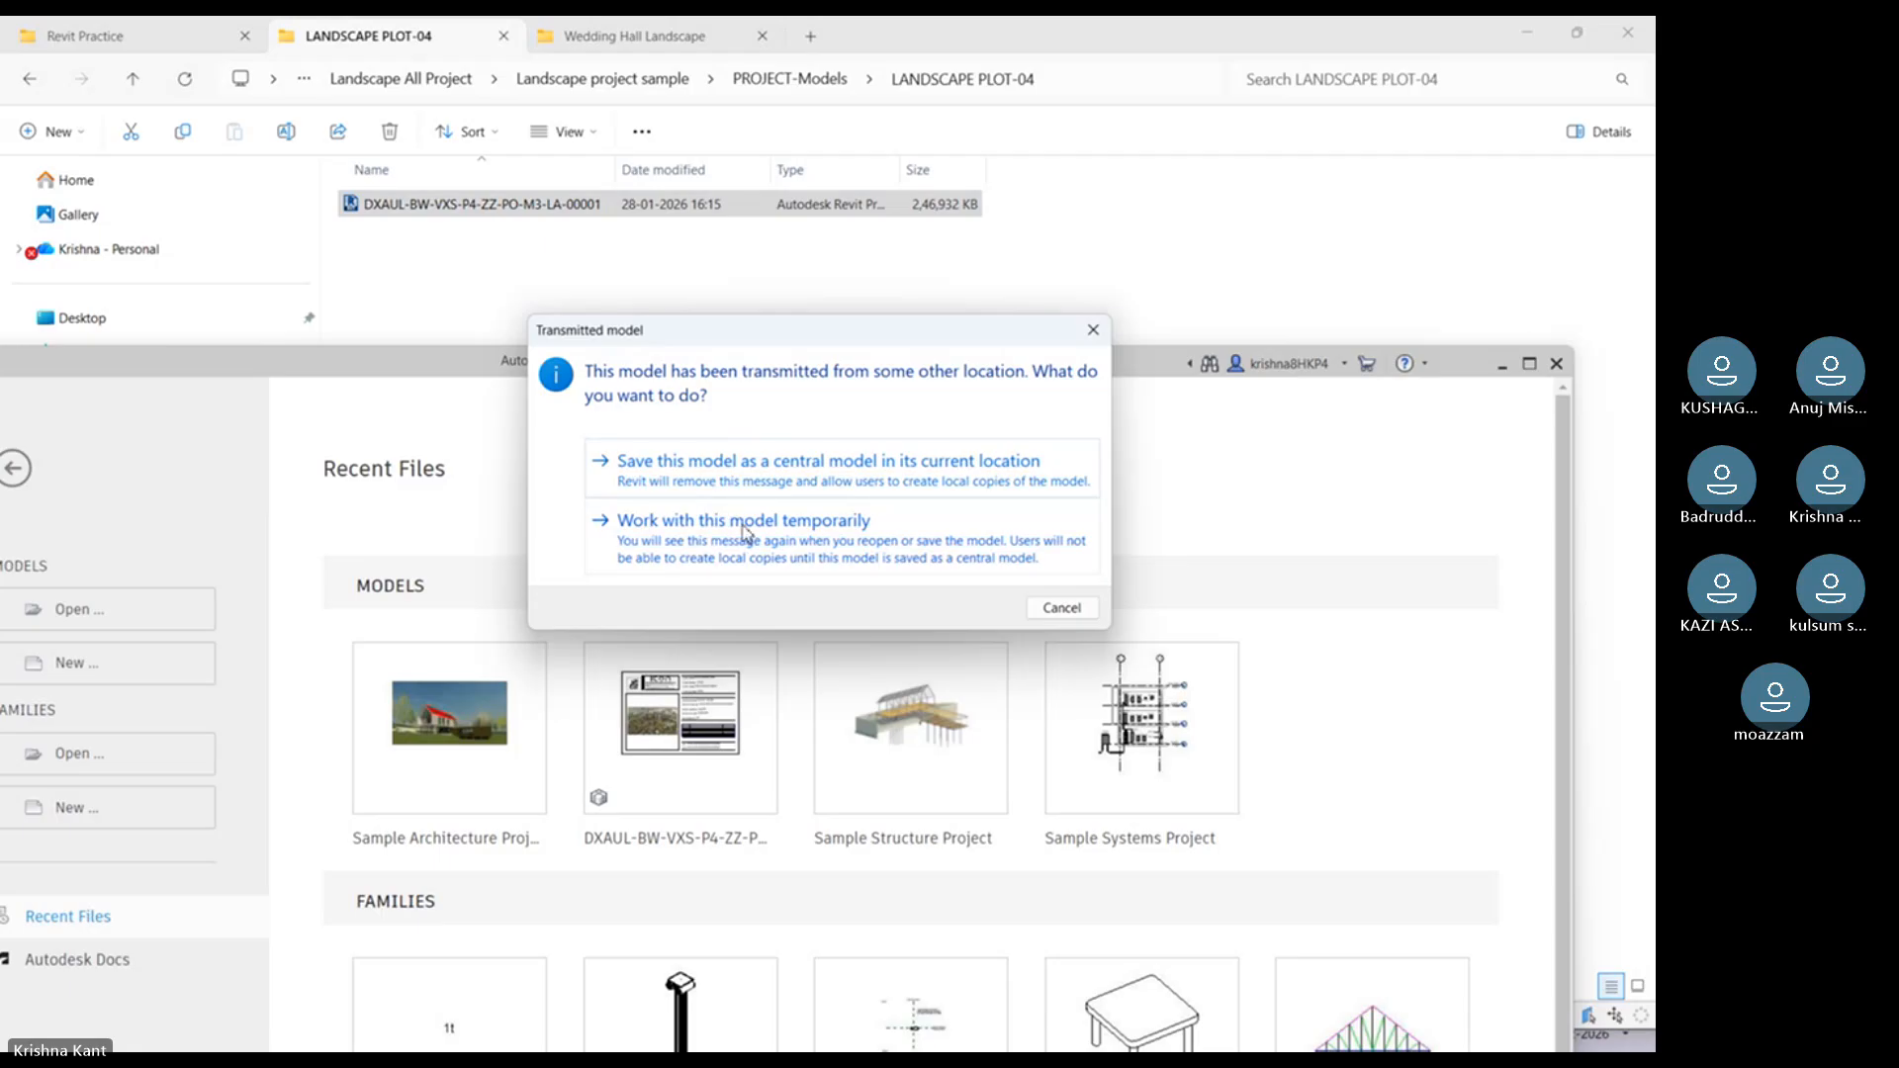
pyautogui.click(680, 469)
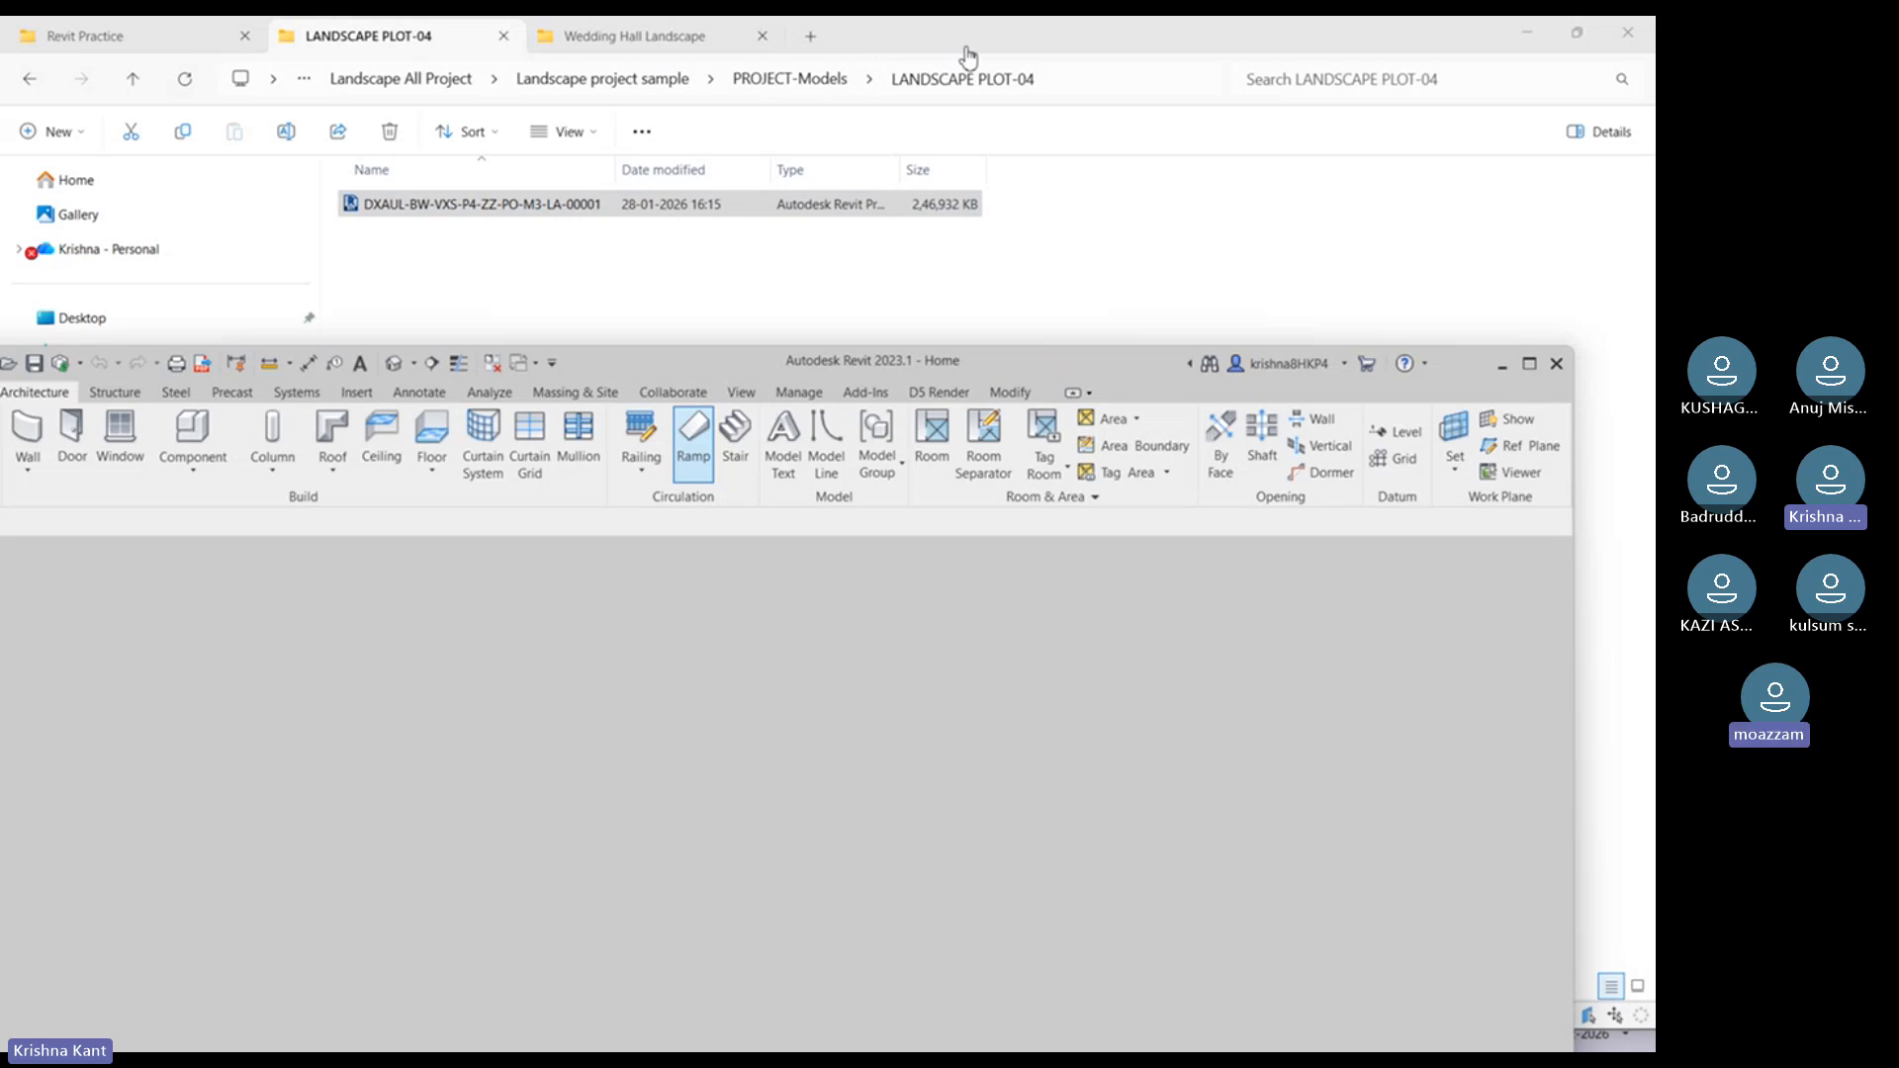
# Step: Continue opening the project while ignoring the unresolved references, and maximize the Revit window
pyautogui.click(1003, 56)
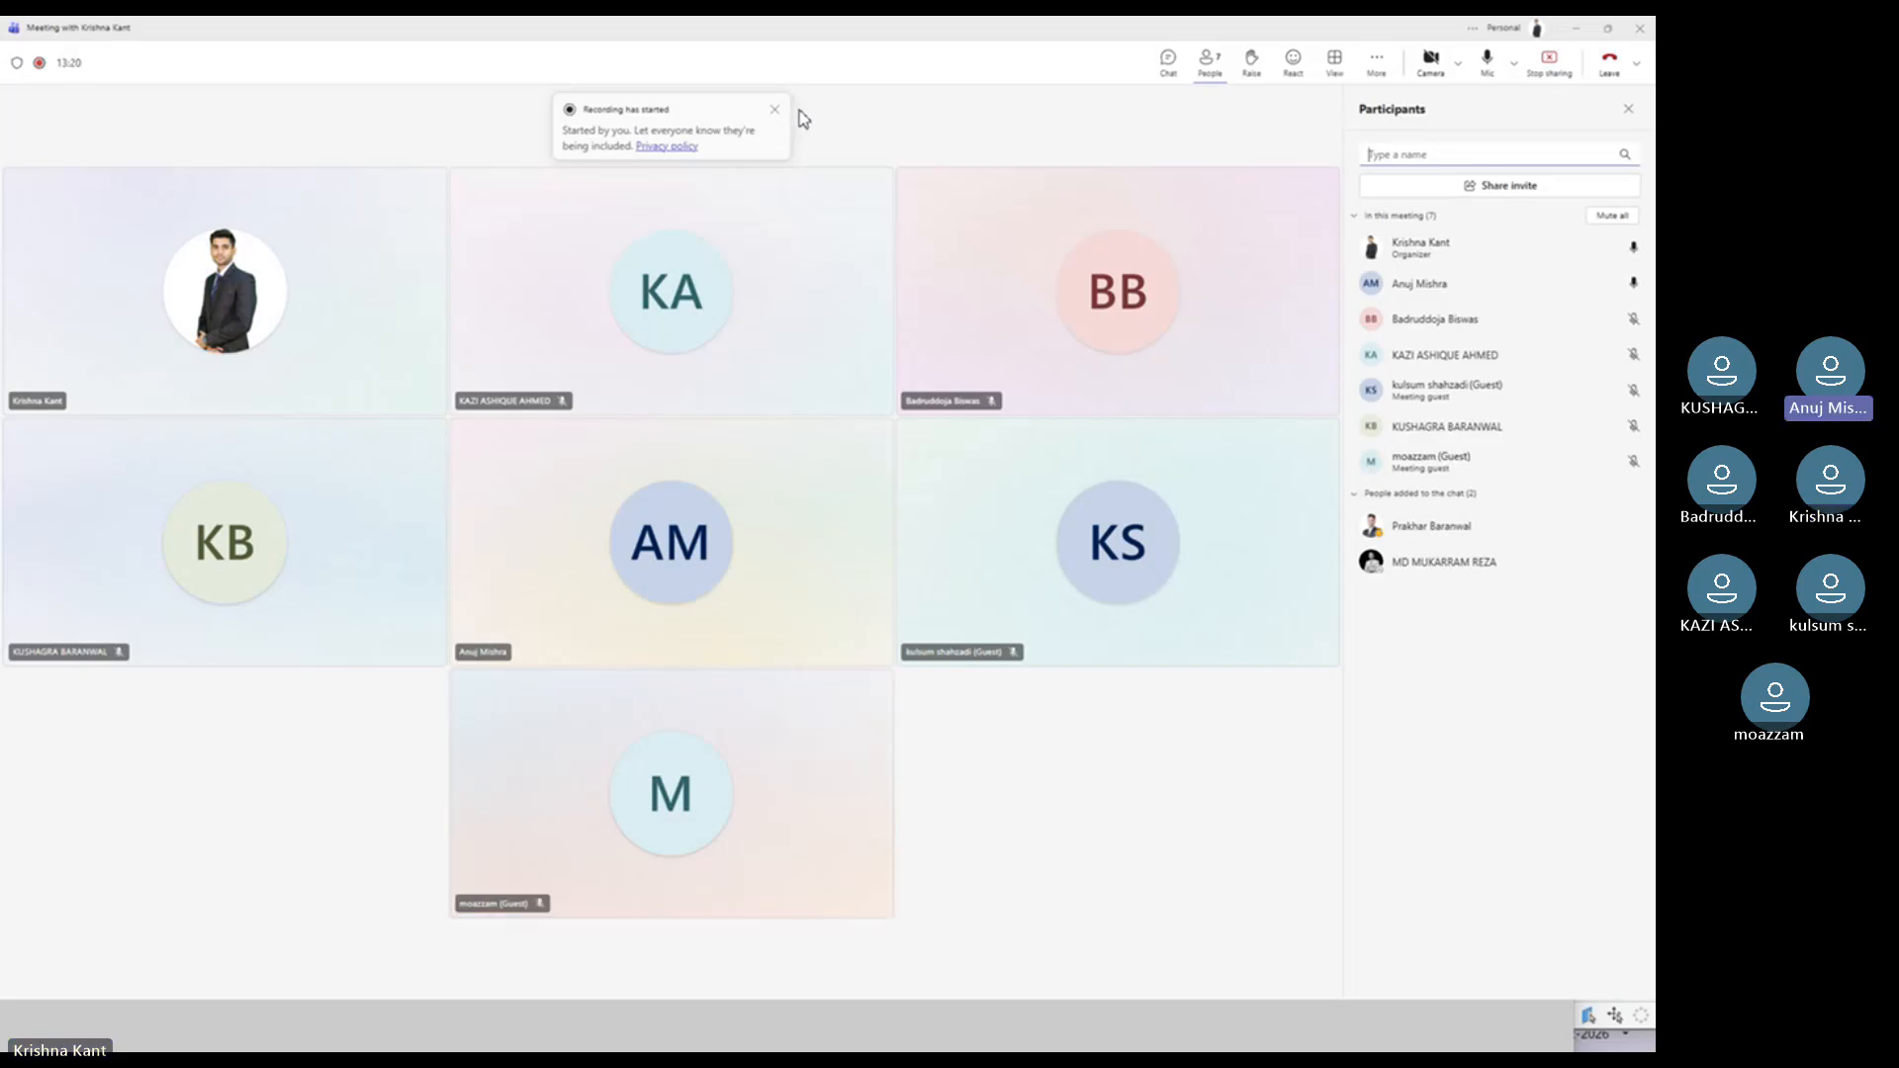
pyautogui.click(1580, 30)
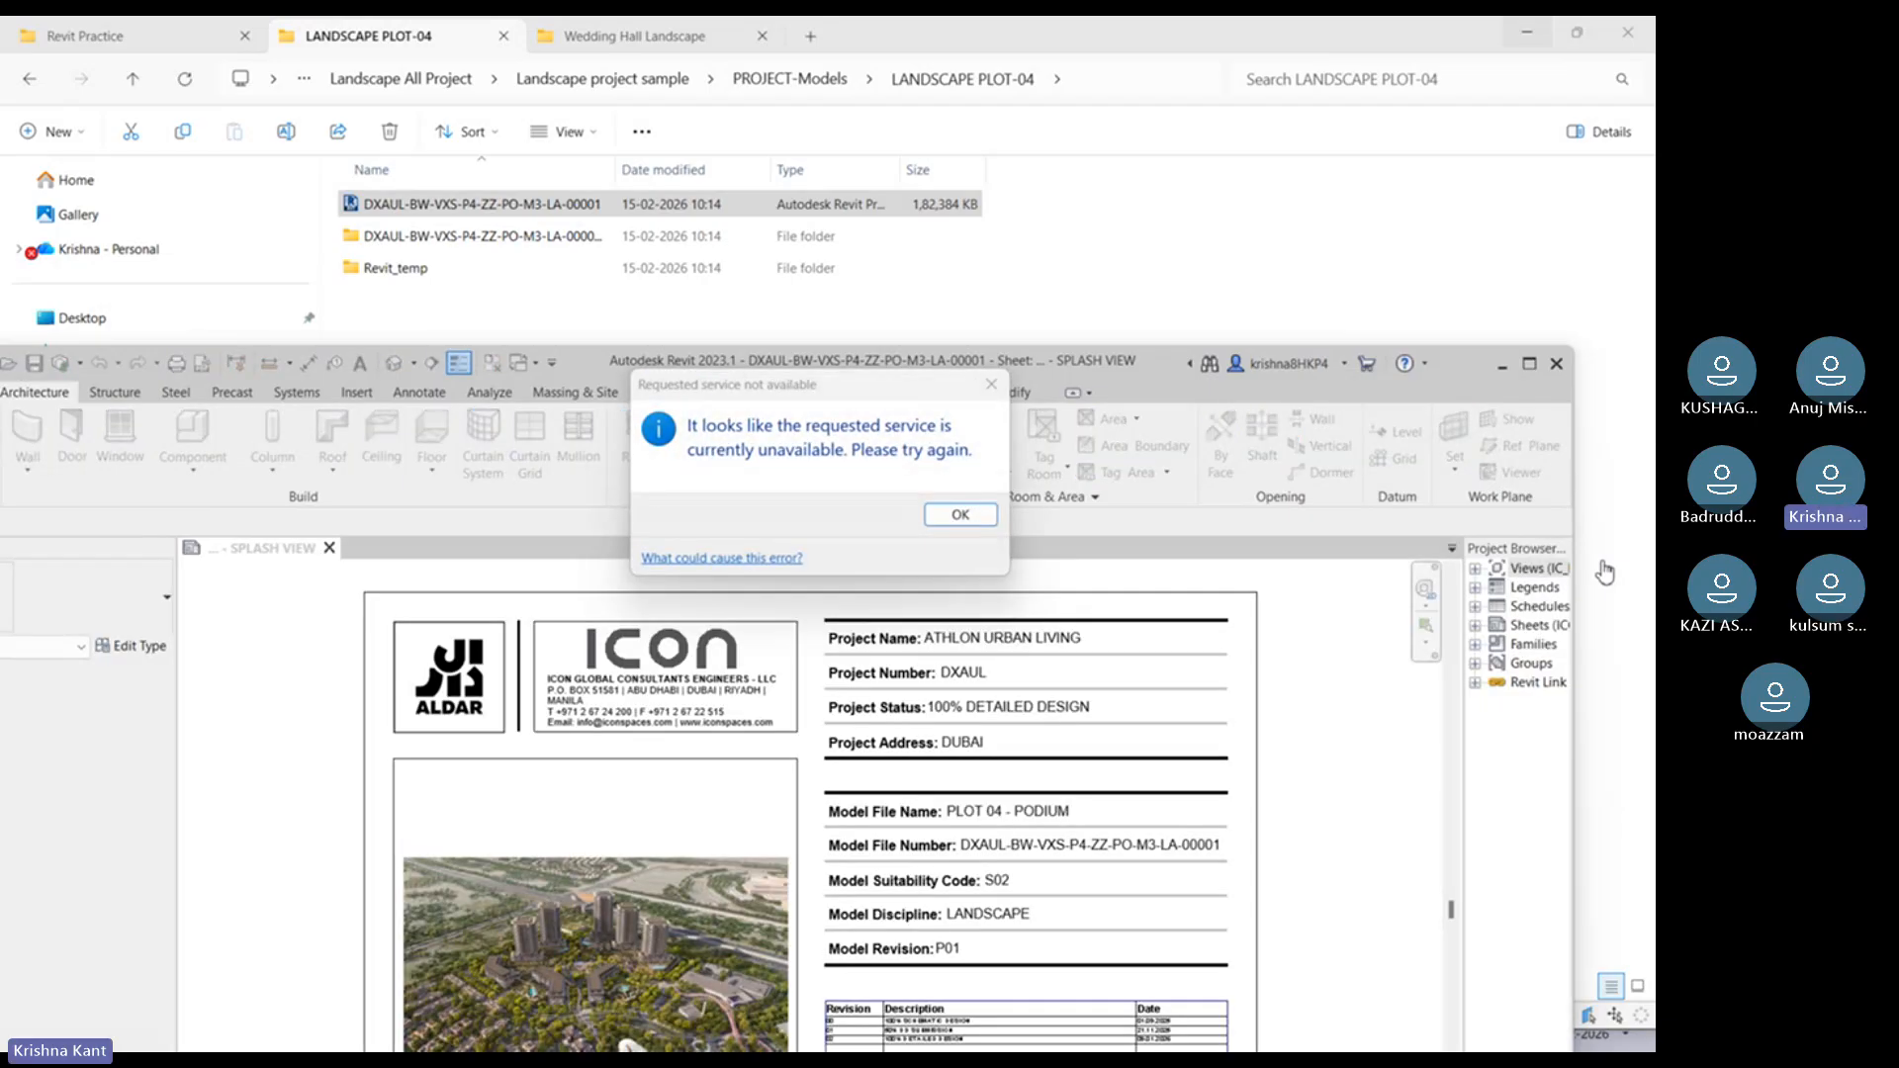
pyautogui.click(972, 516)
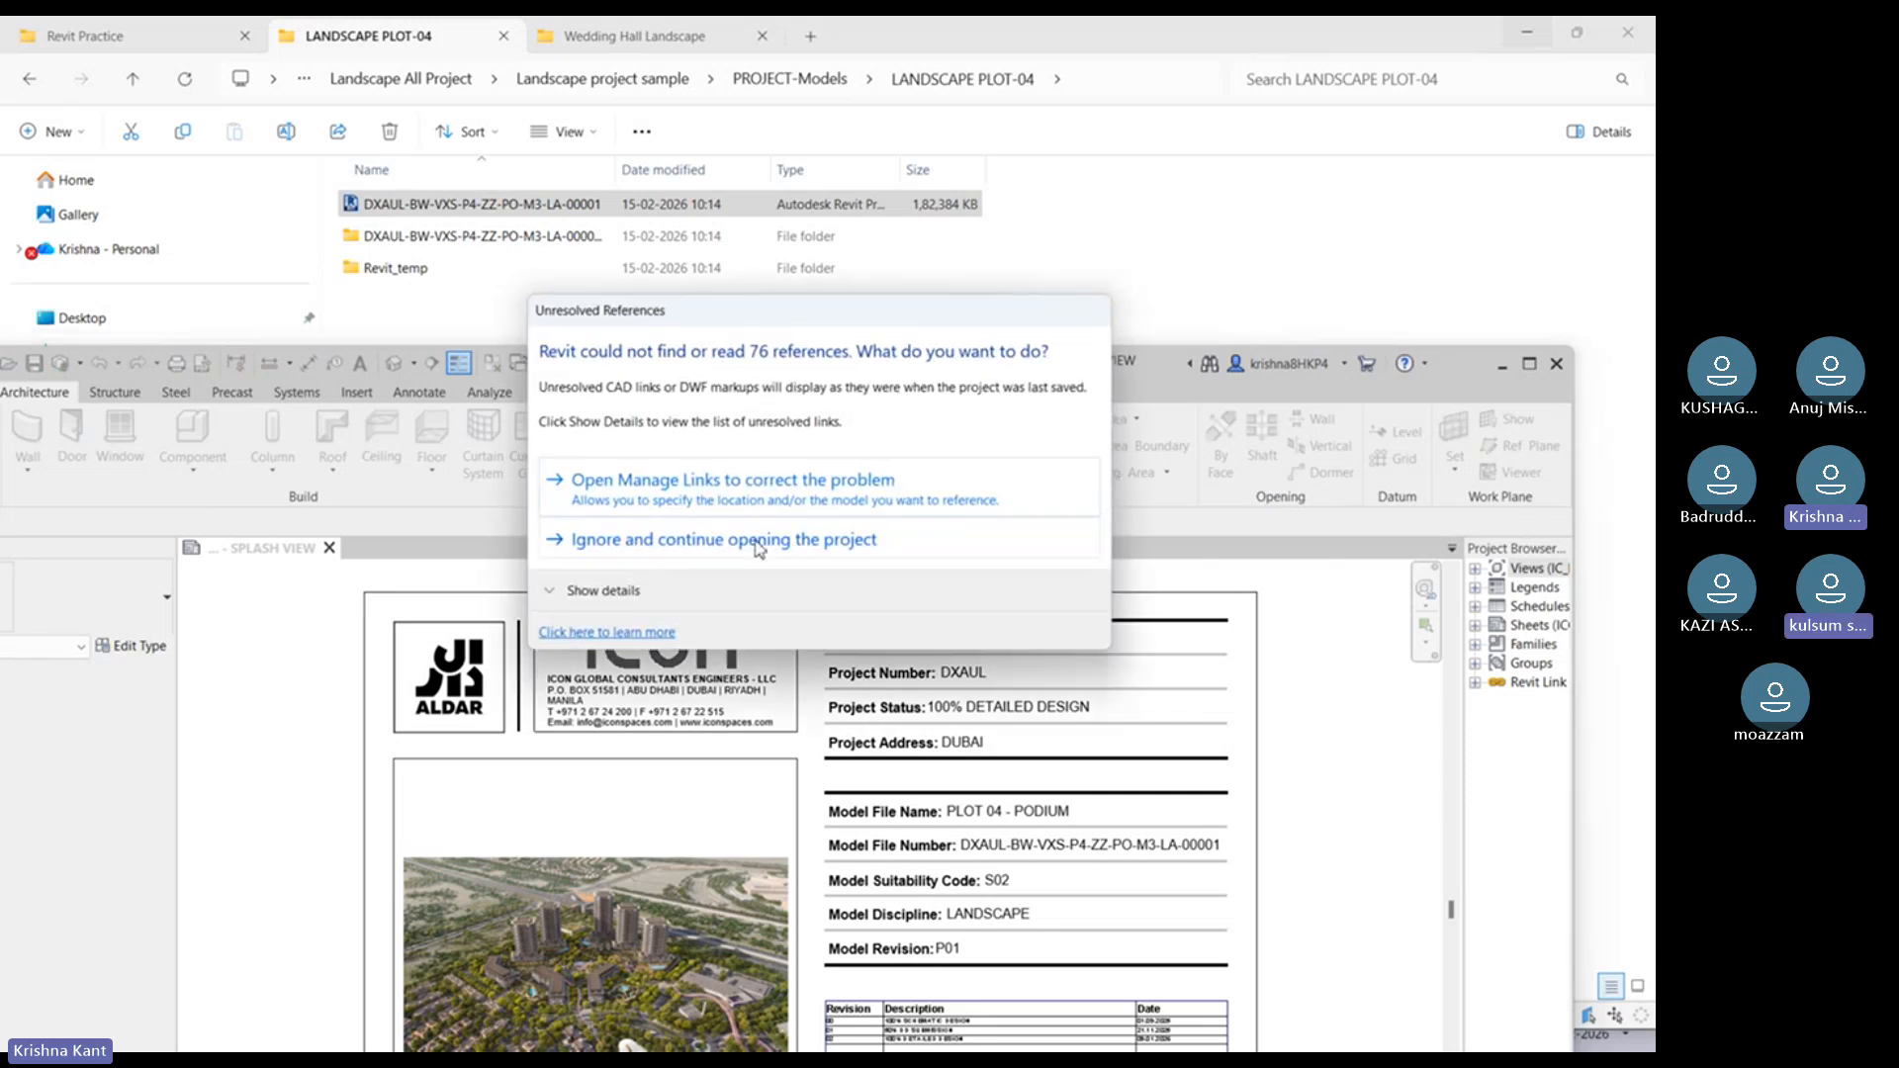
pyautogui.click(758, 542)
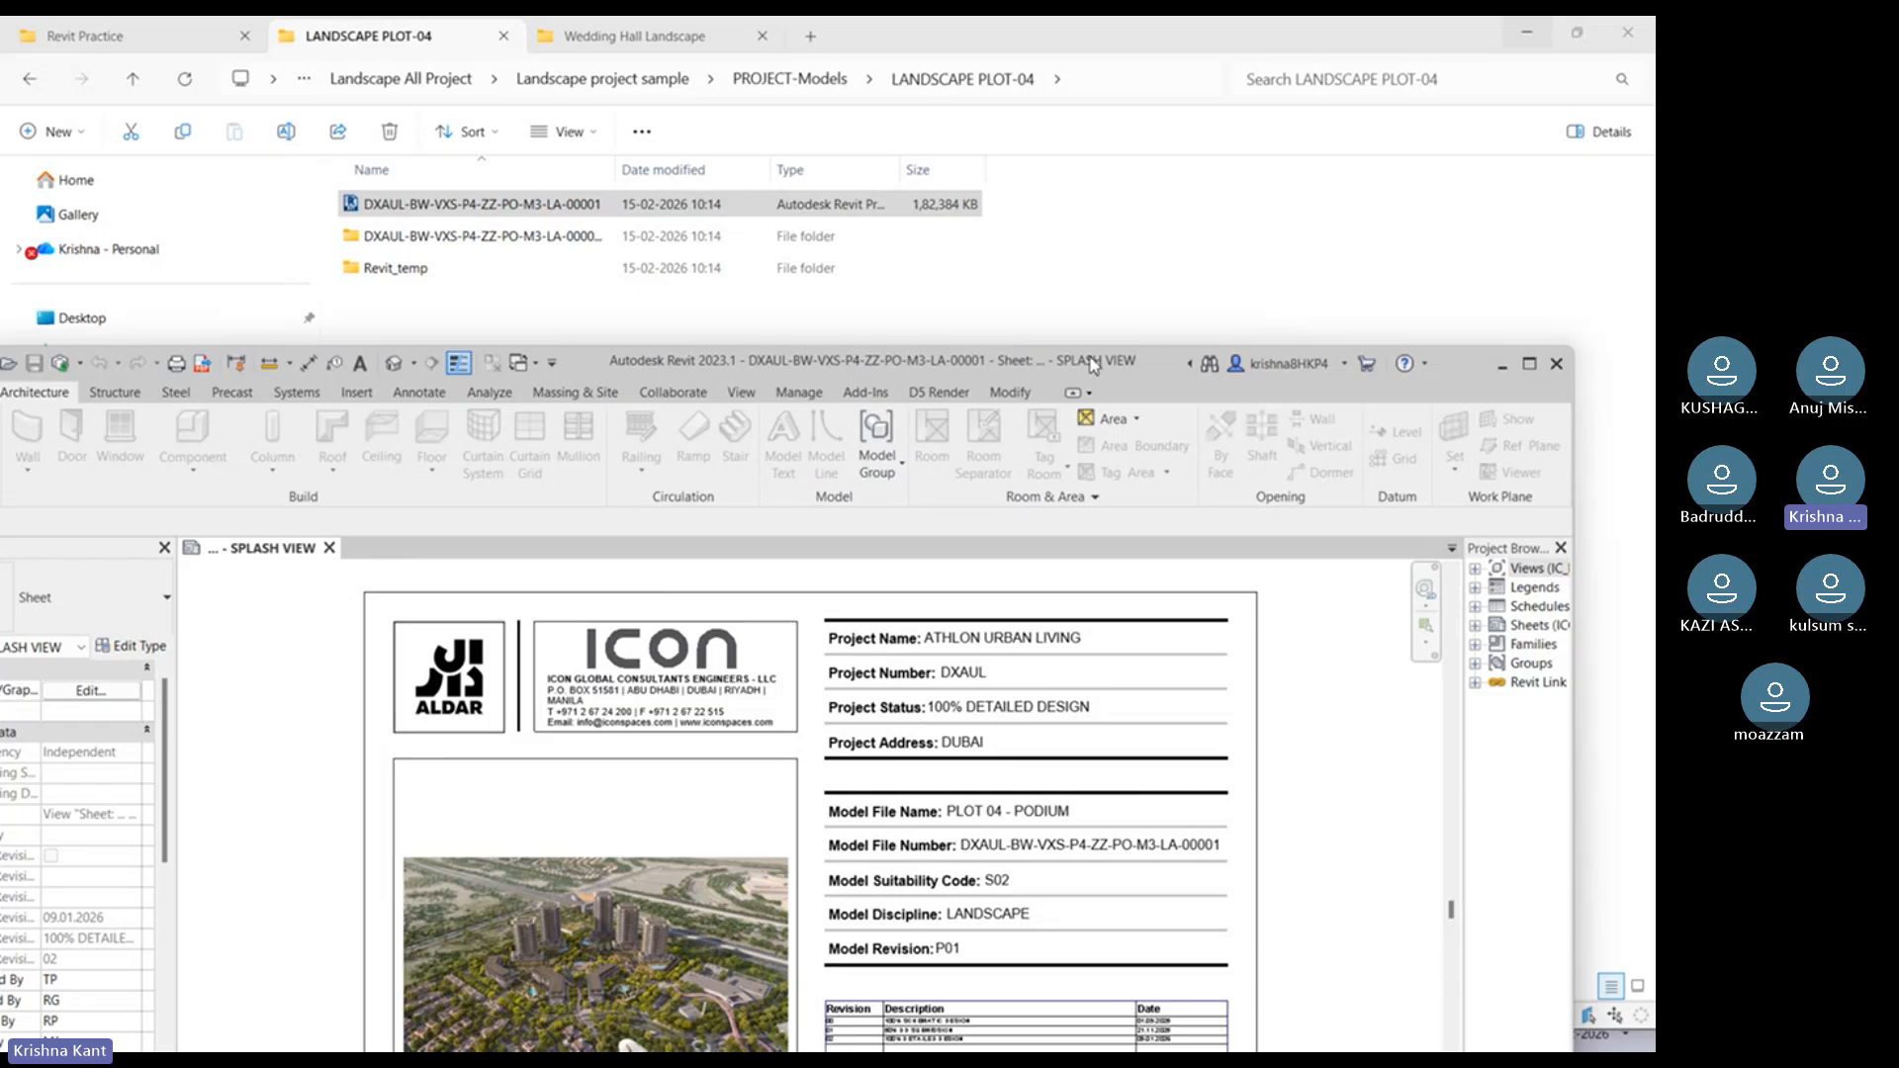
pyautogui.moveTo(1093, 362); pyautogui.dragTo(1084, 145)
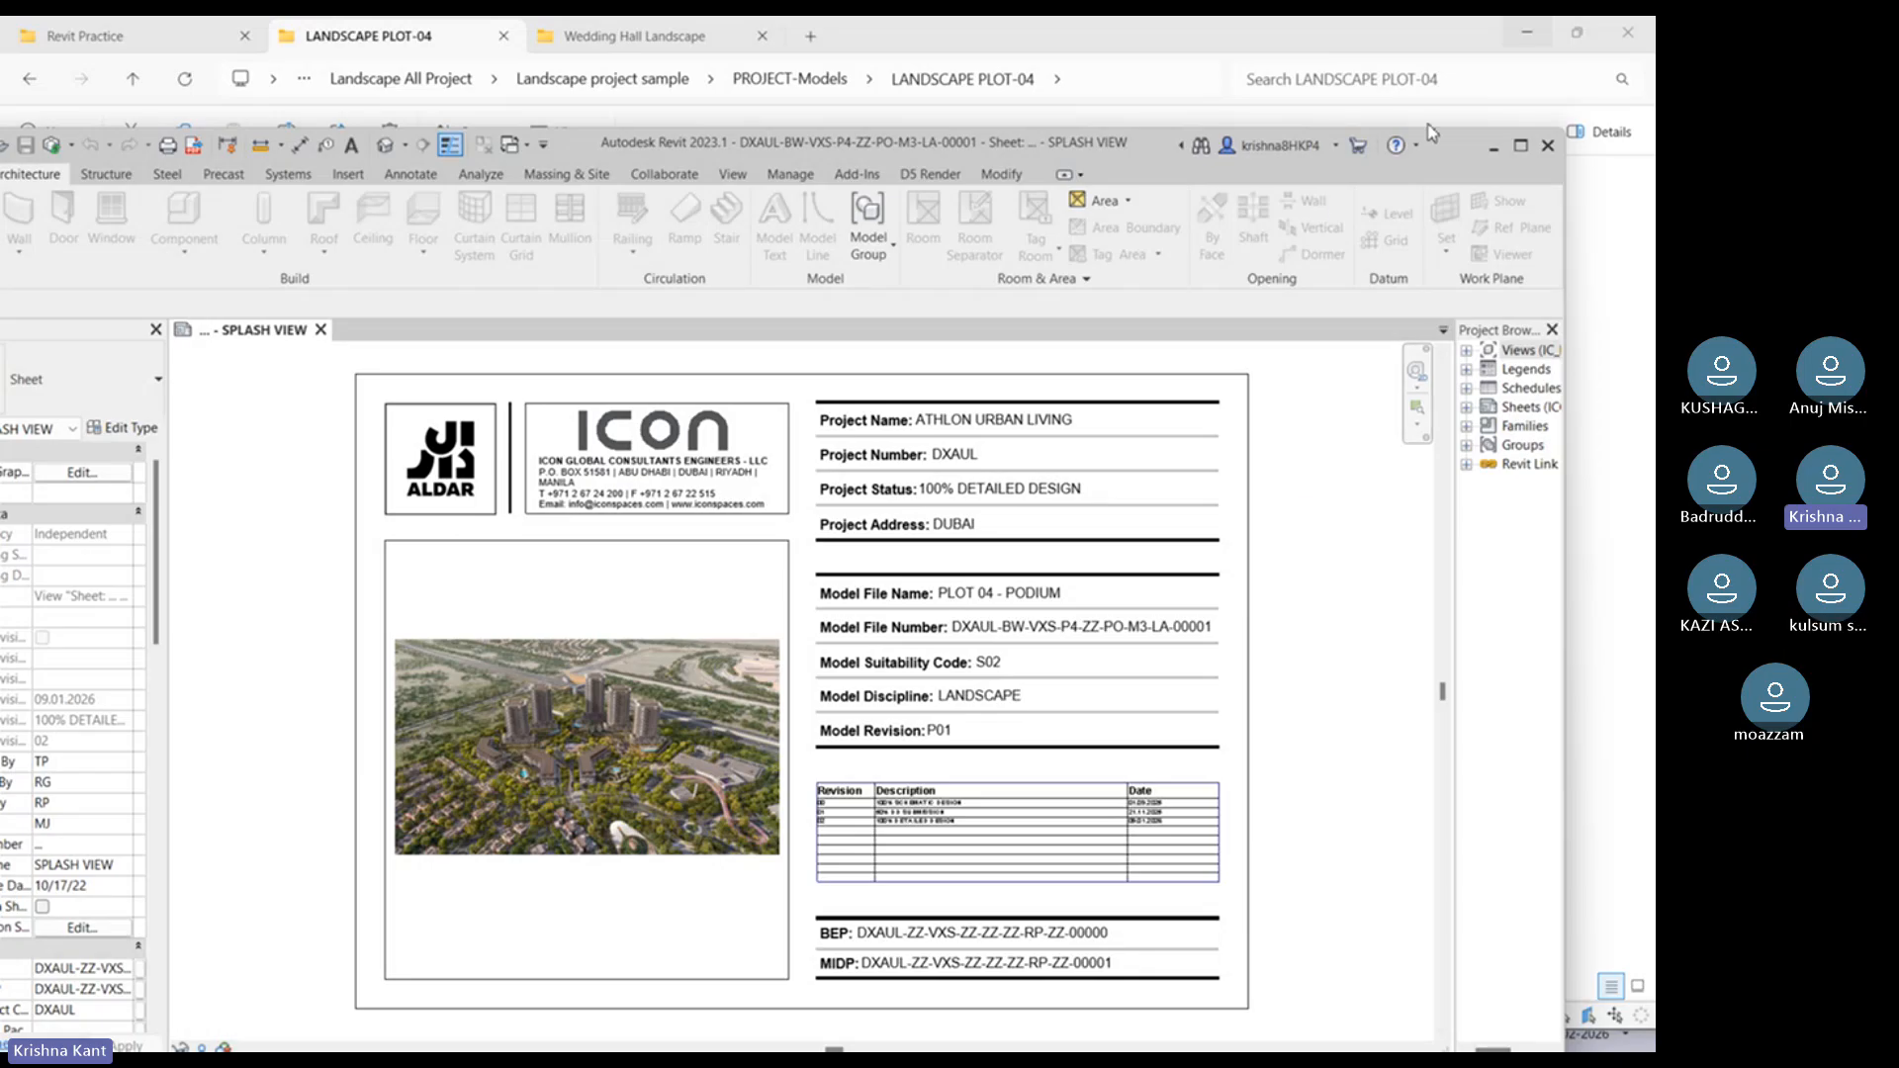
pyautogui.click(1520, 148)
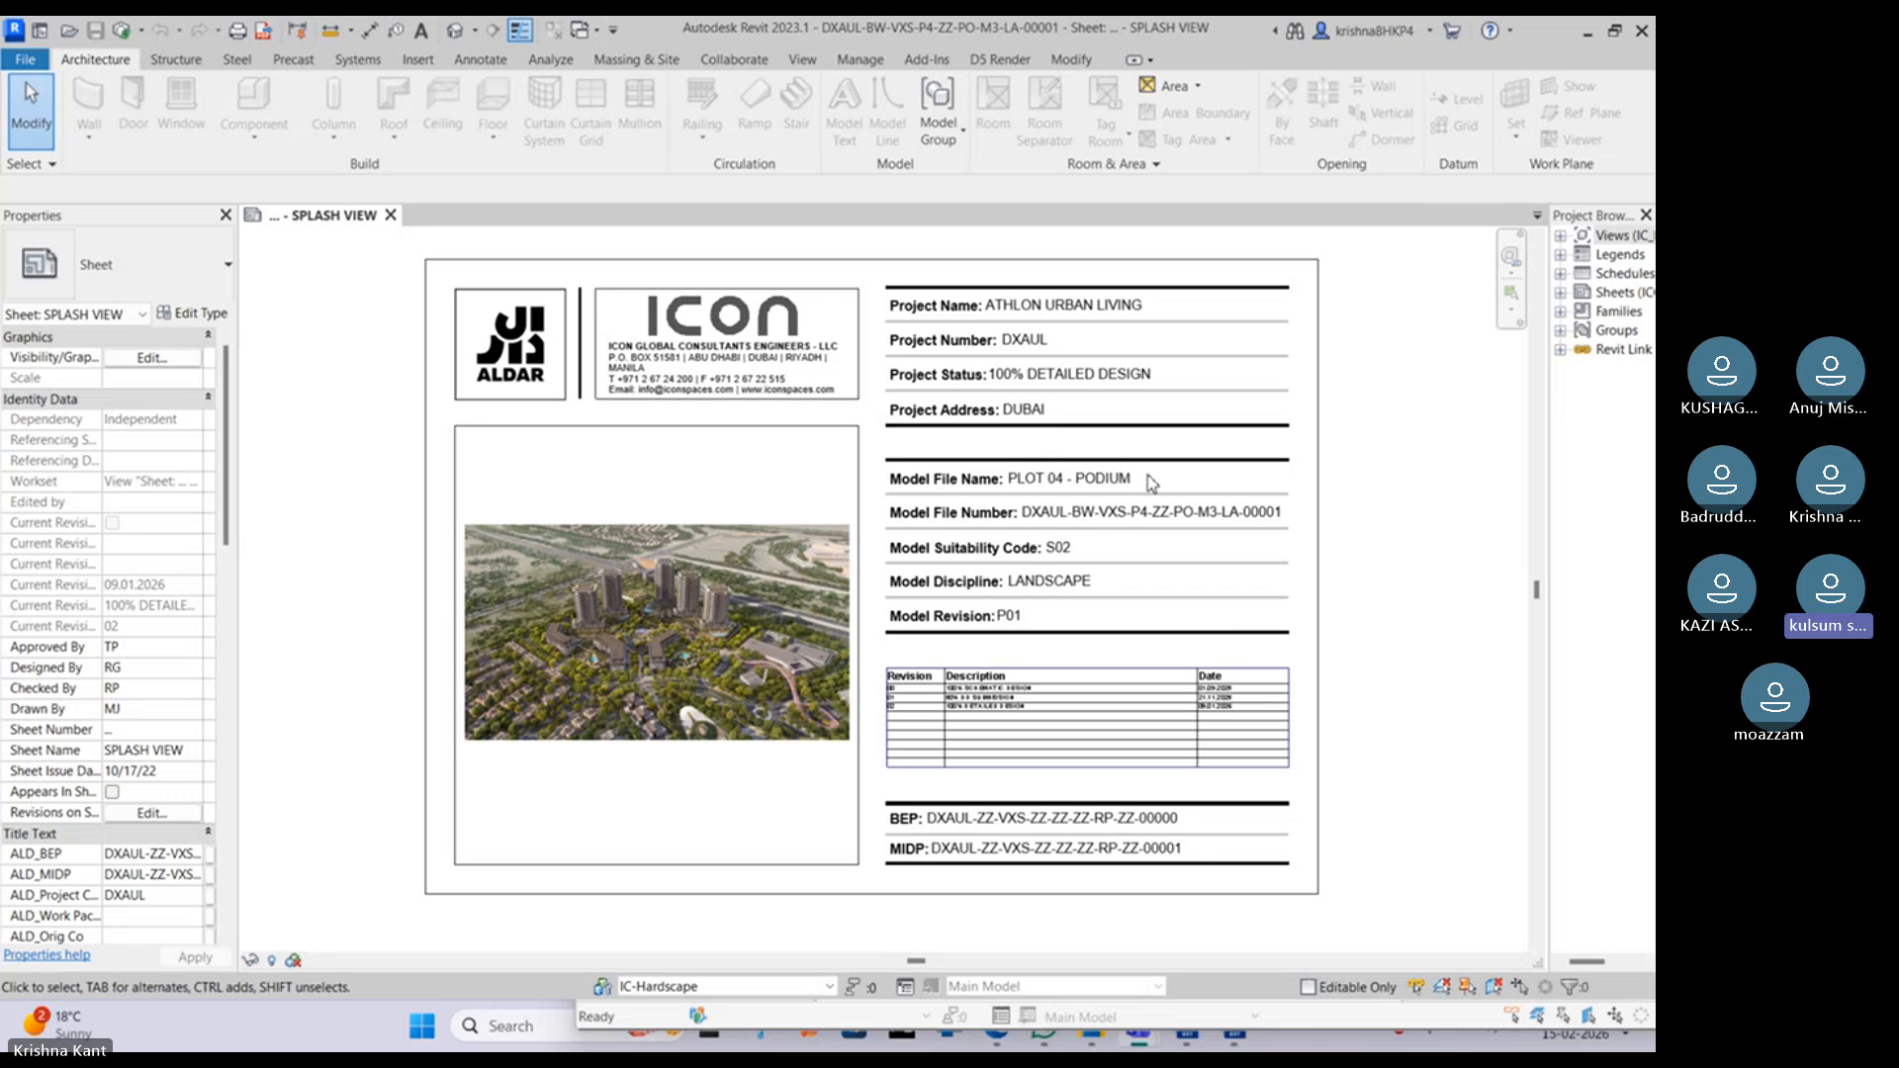
# Step: Expand the 000 - EXPORT and 200 - SOFTSCAPE view groups in a widened Project Browser, and open the PLOT 04_PLANTING TAGS OVERALL floor plan
pyautogui.doubleClick(1585, 237)
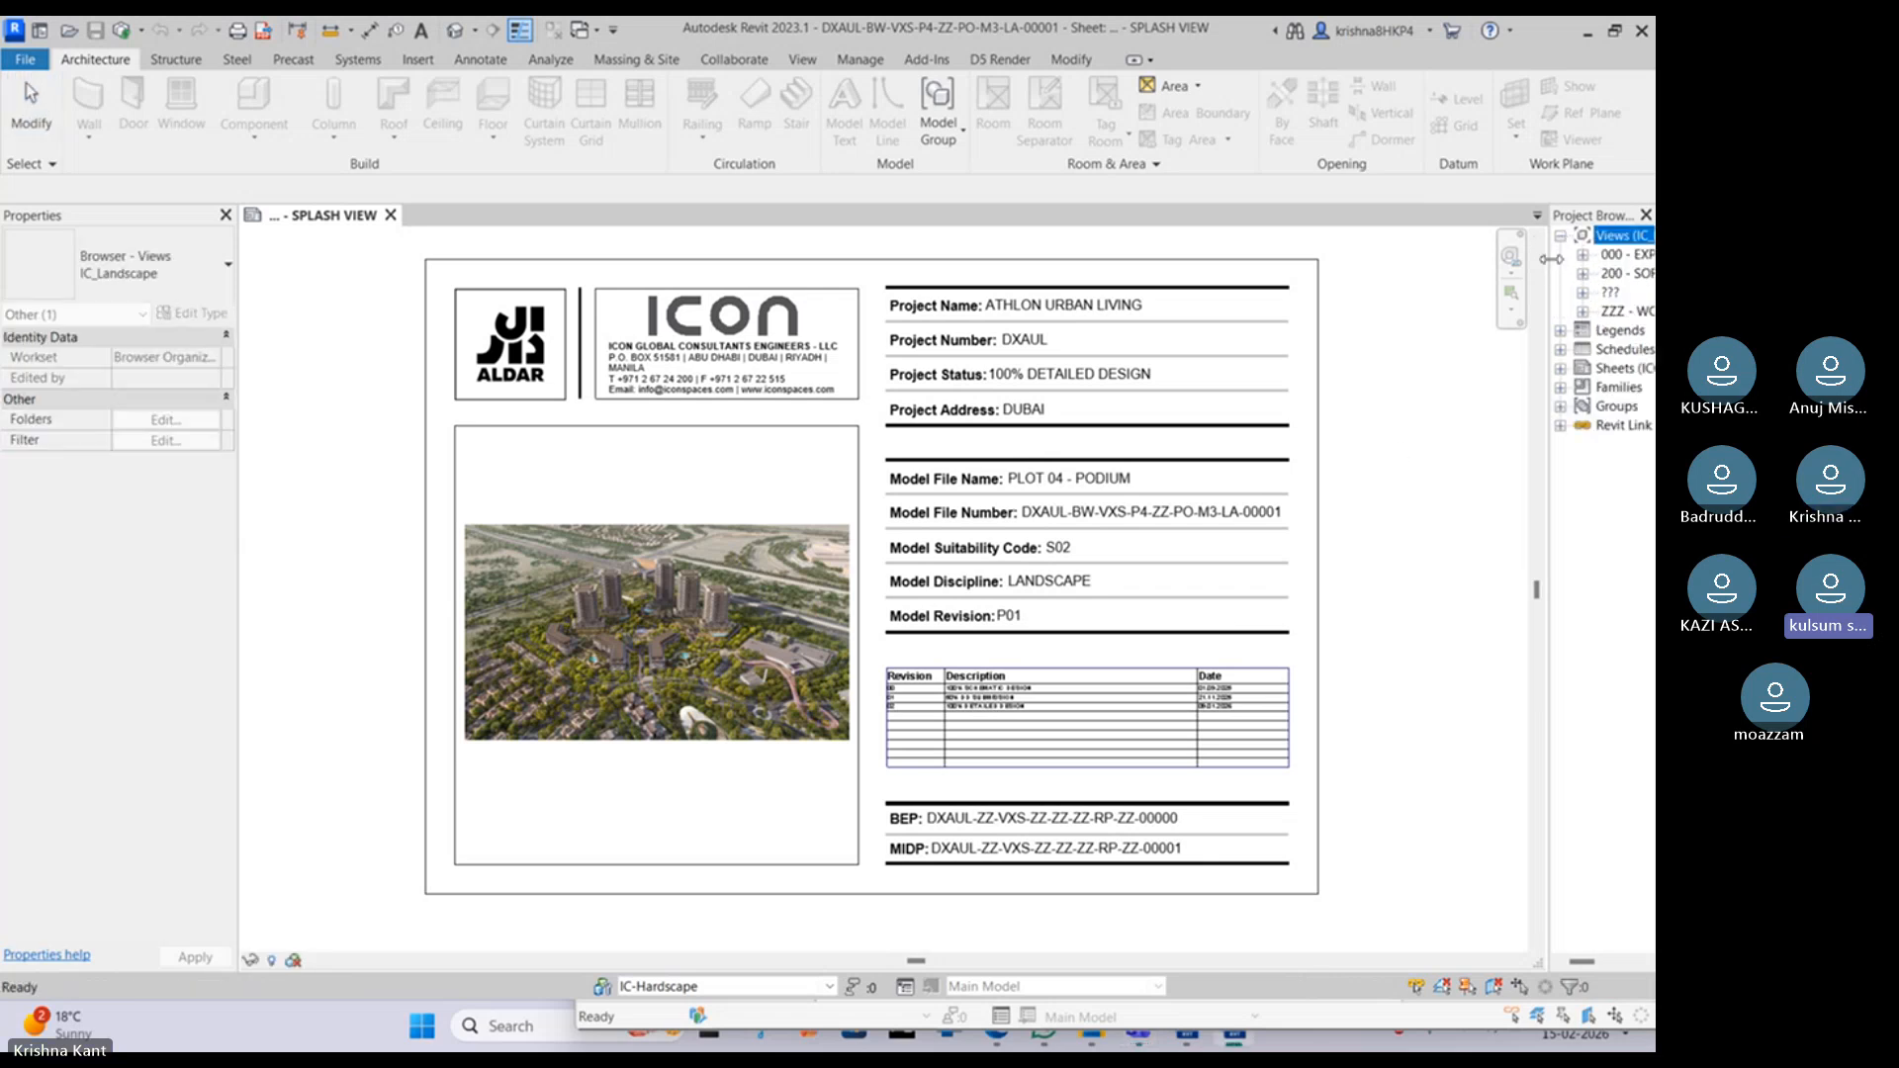
pyautogui.moveTo(1549, 259); pyautogui.dragTo(1420, 256)
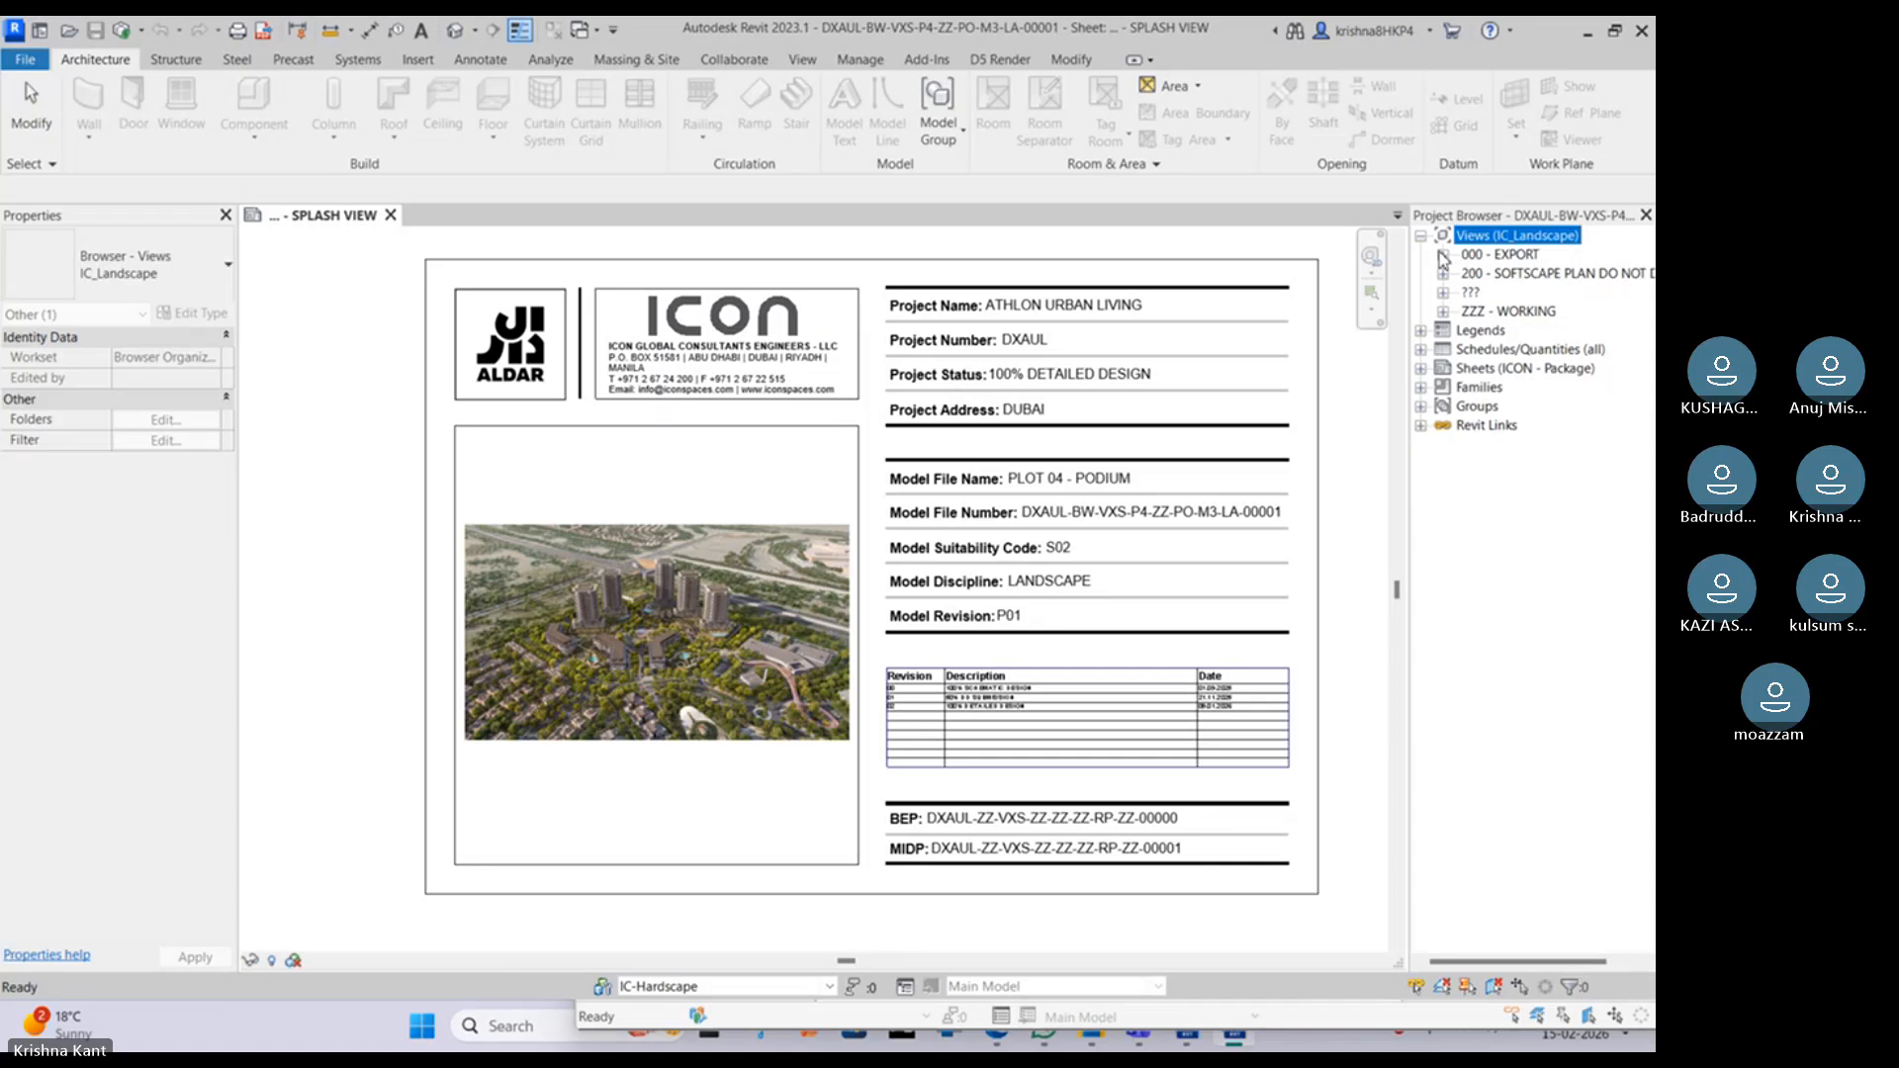
pyautogui.click(1442, 254)
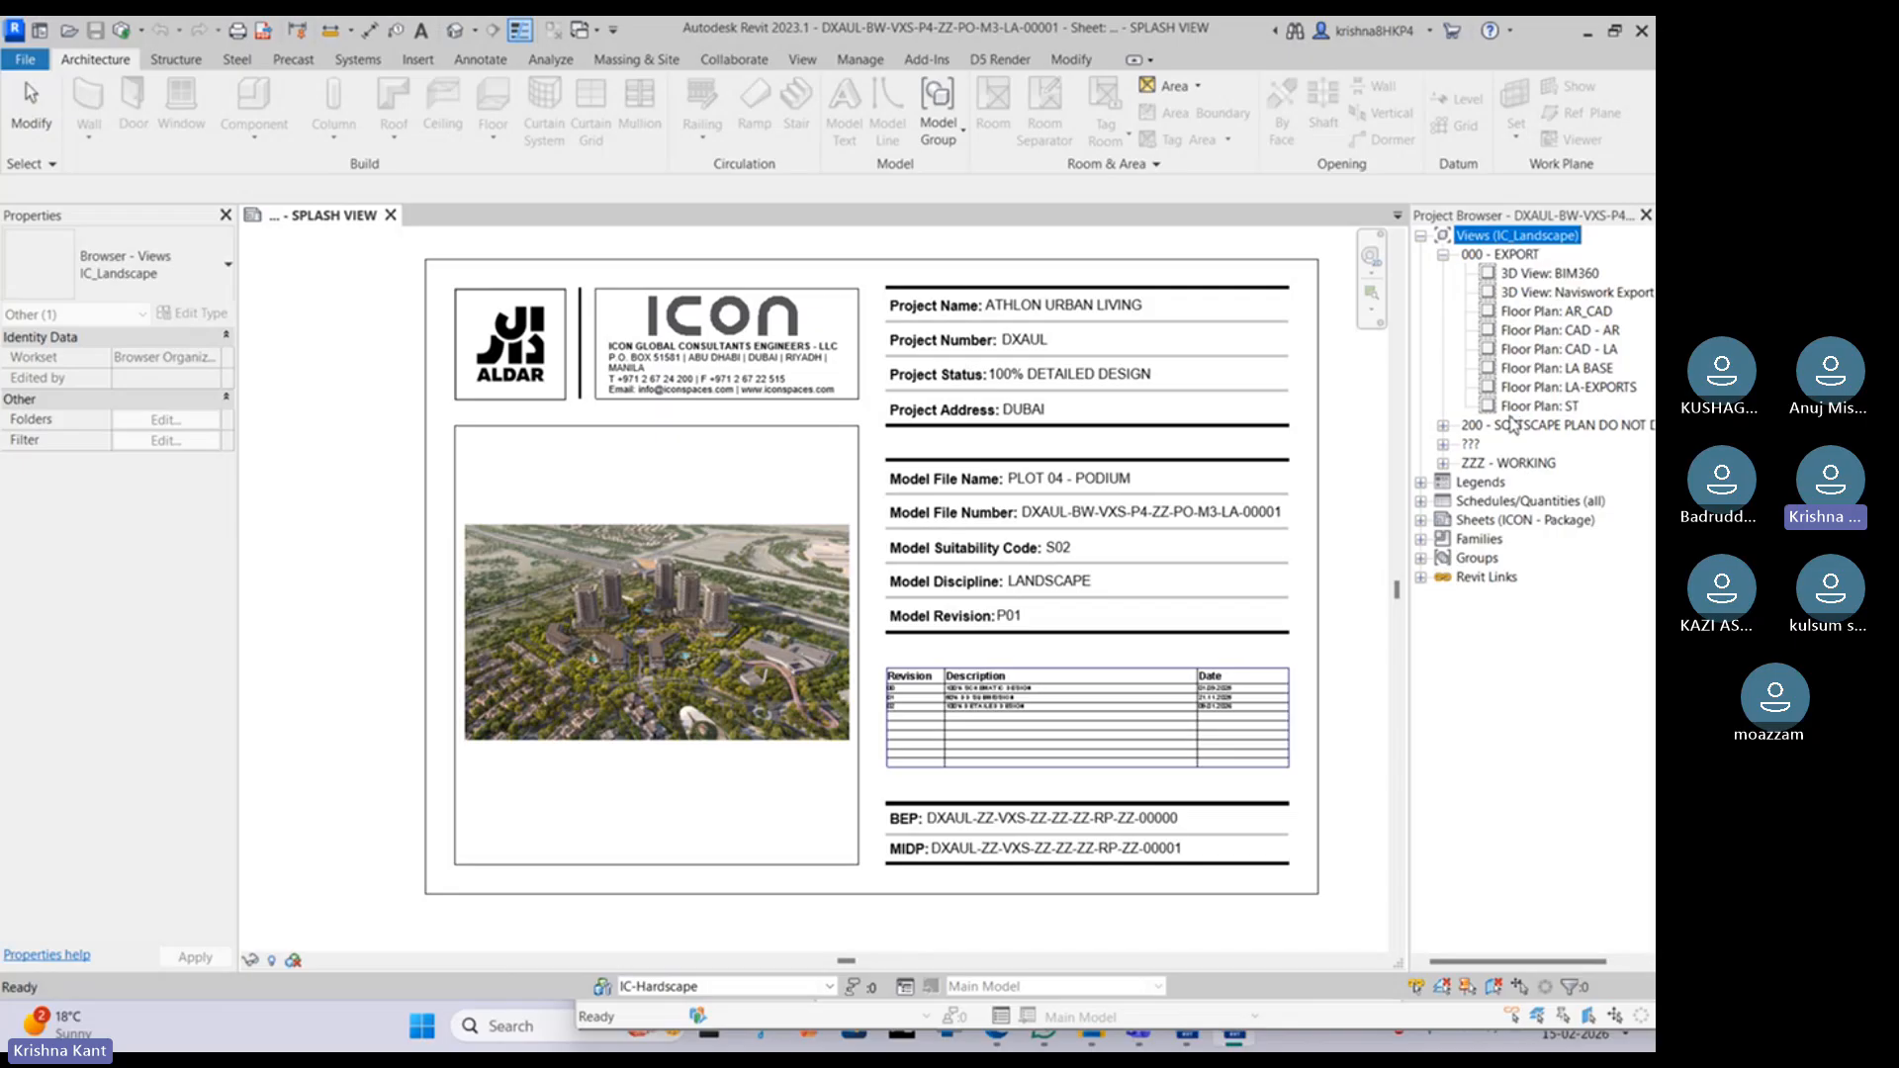
pyautogui.click(1442, 425)
pyautogui.click(1543, 444)
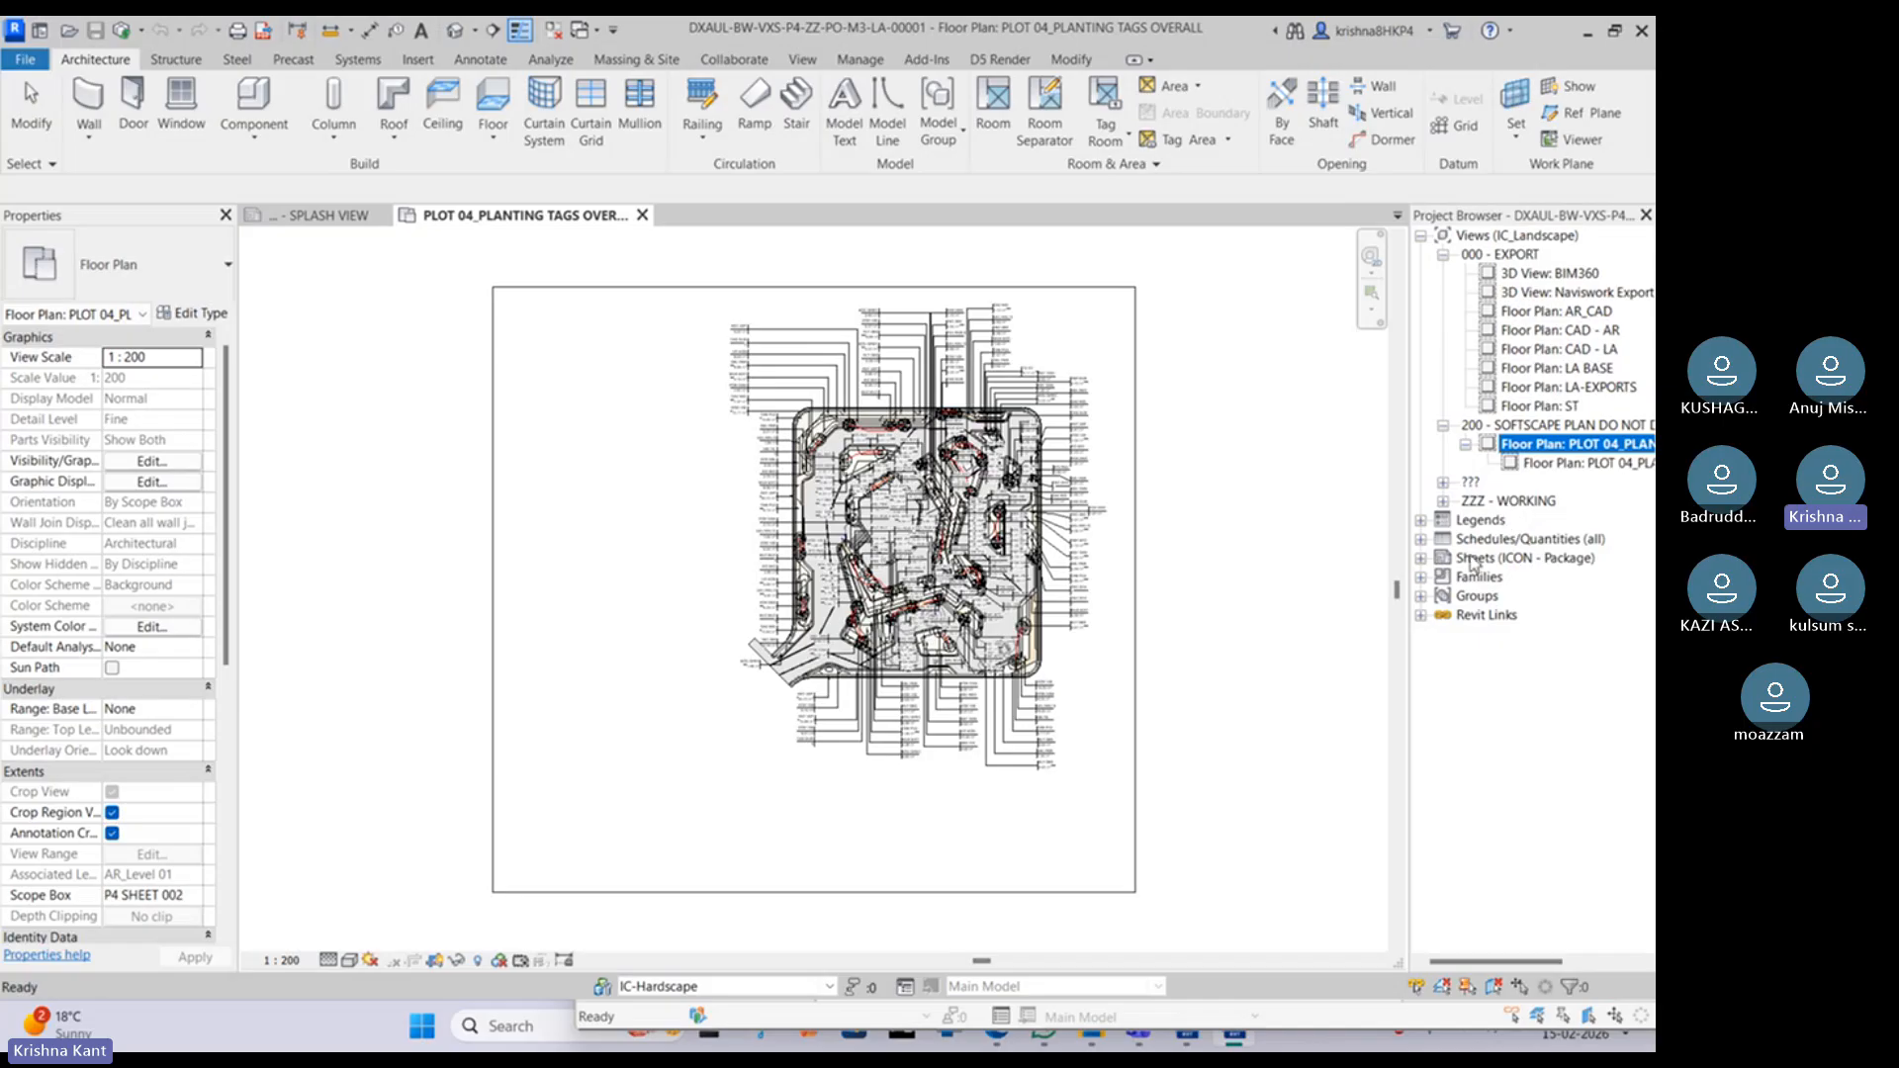
# Step: Check the 0 - GENERAL sheets and the drawing register's contents, and open the PLOT 04_PLANTING SHEET 002 floor plan
pyautogui.click(1421, 559)
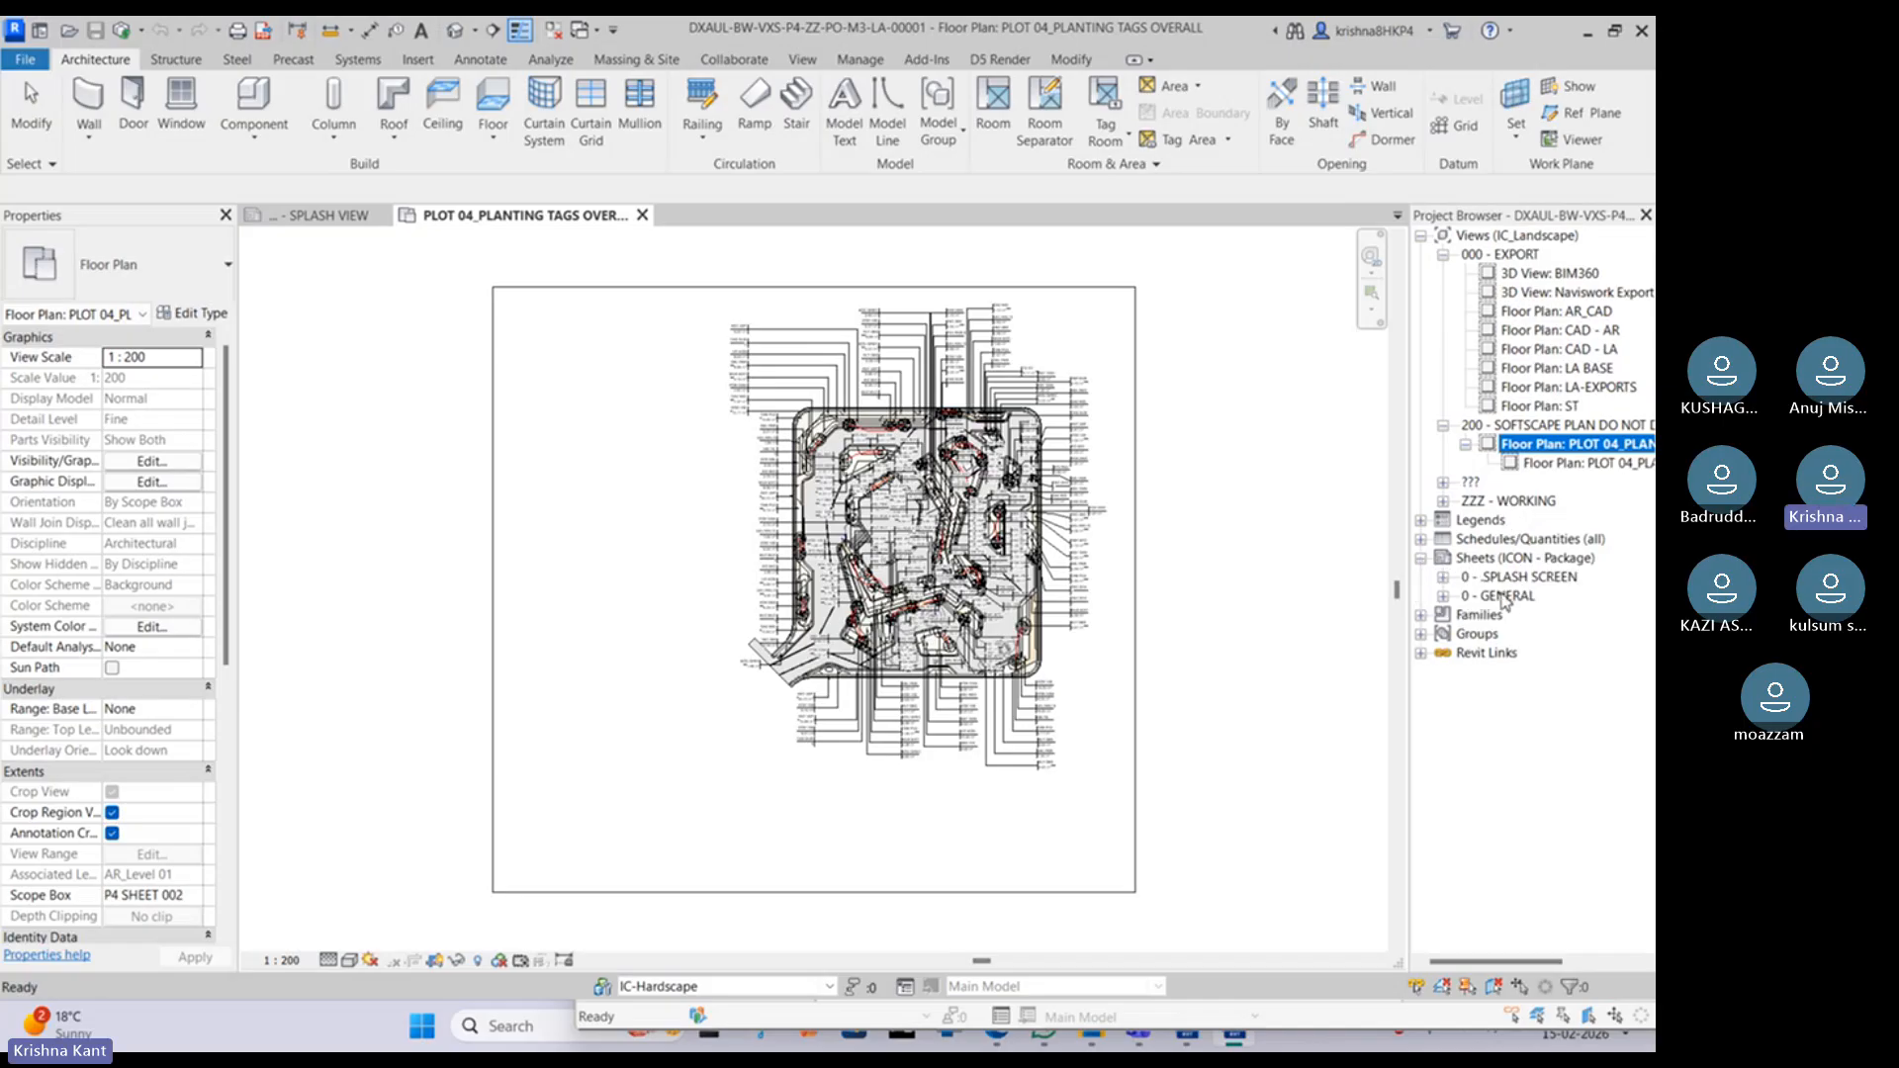
pyautogui.click(1442, 597)
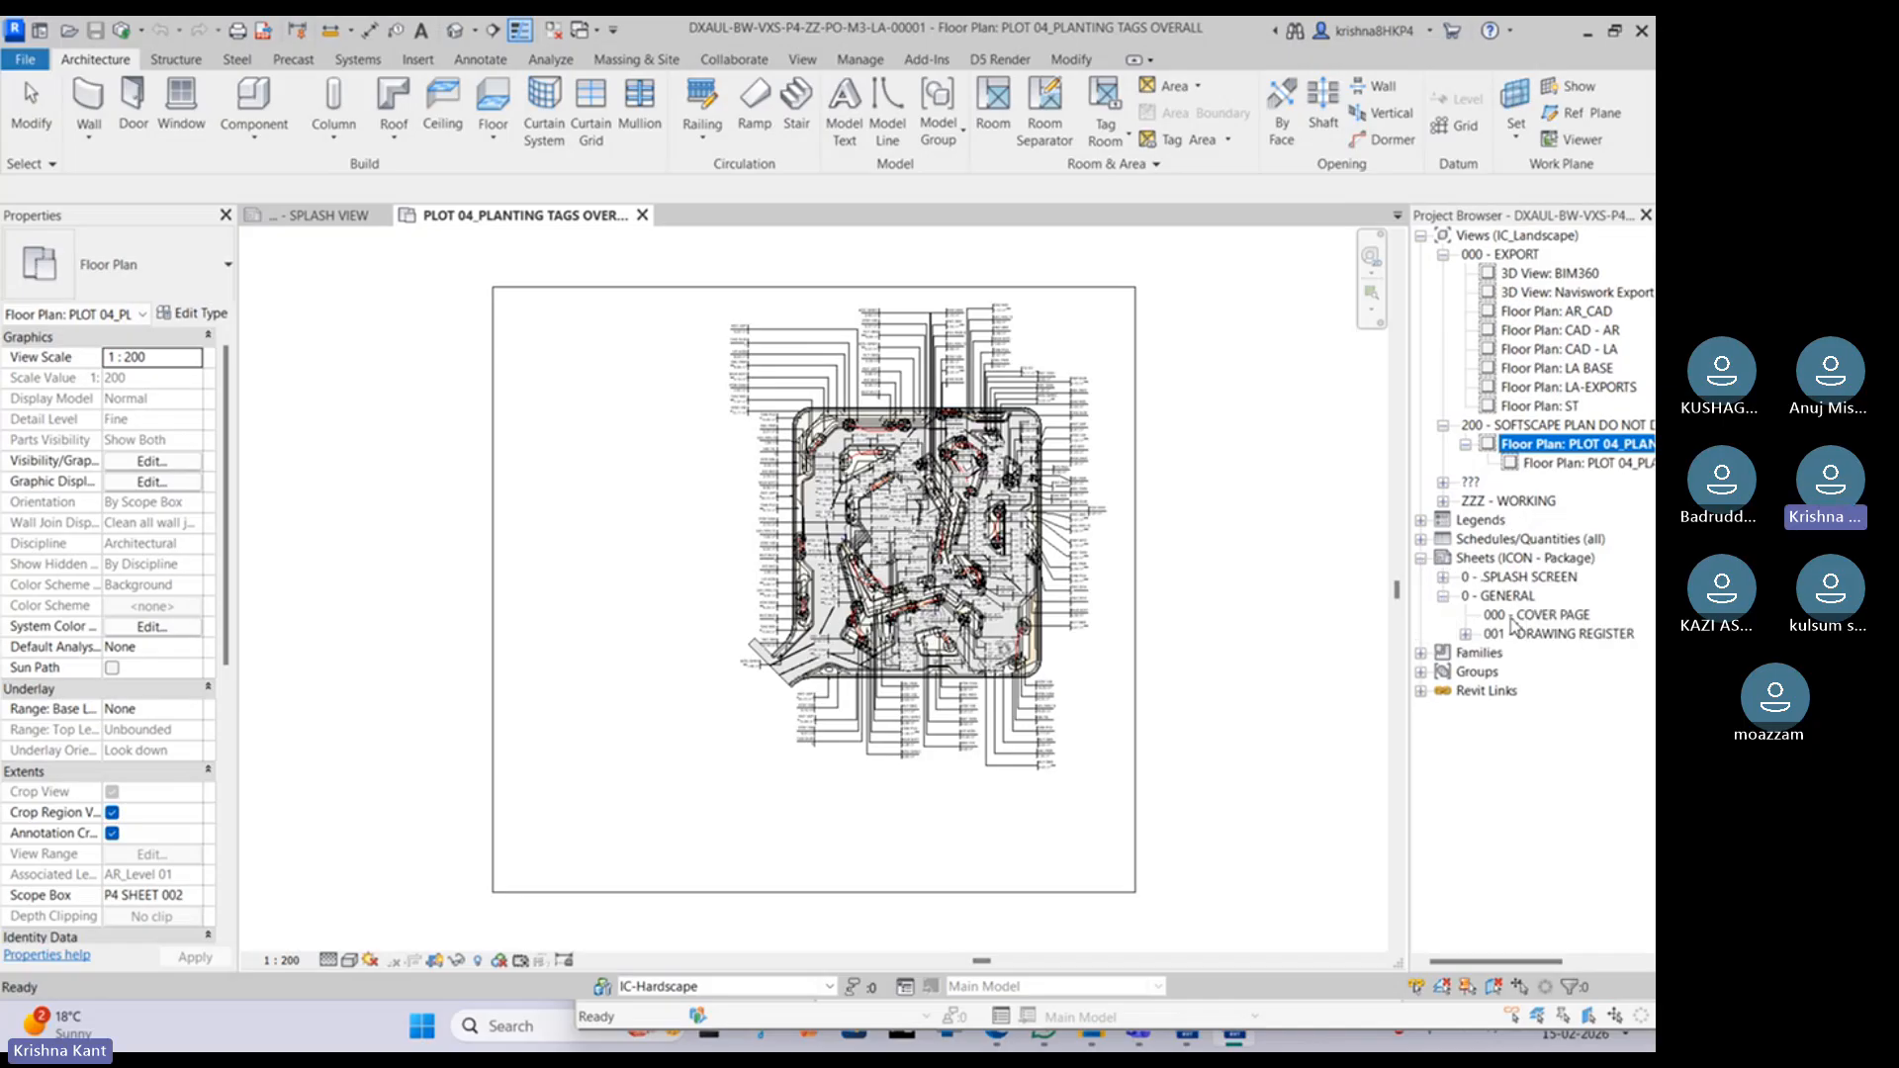
pyautogui.click(1464, 634)
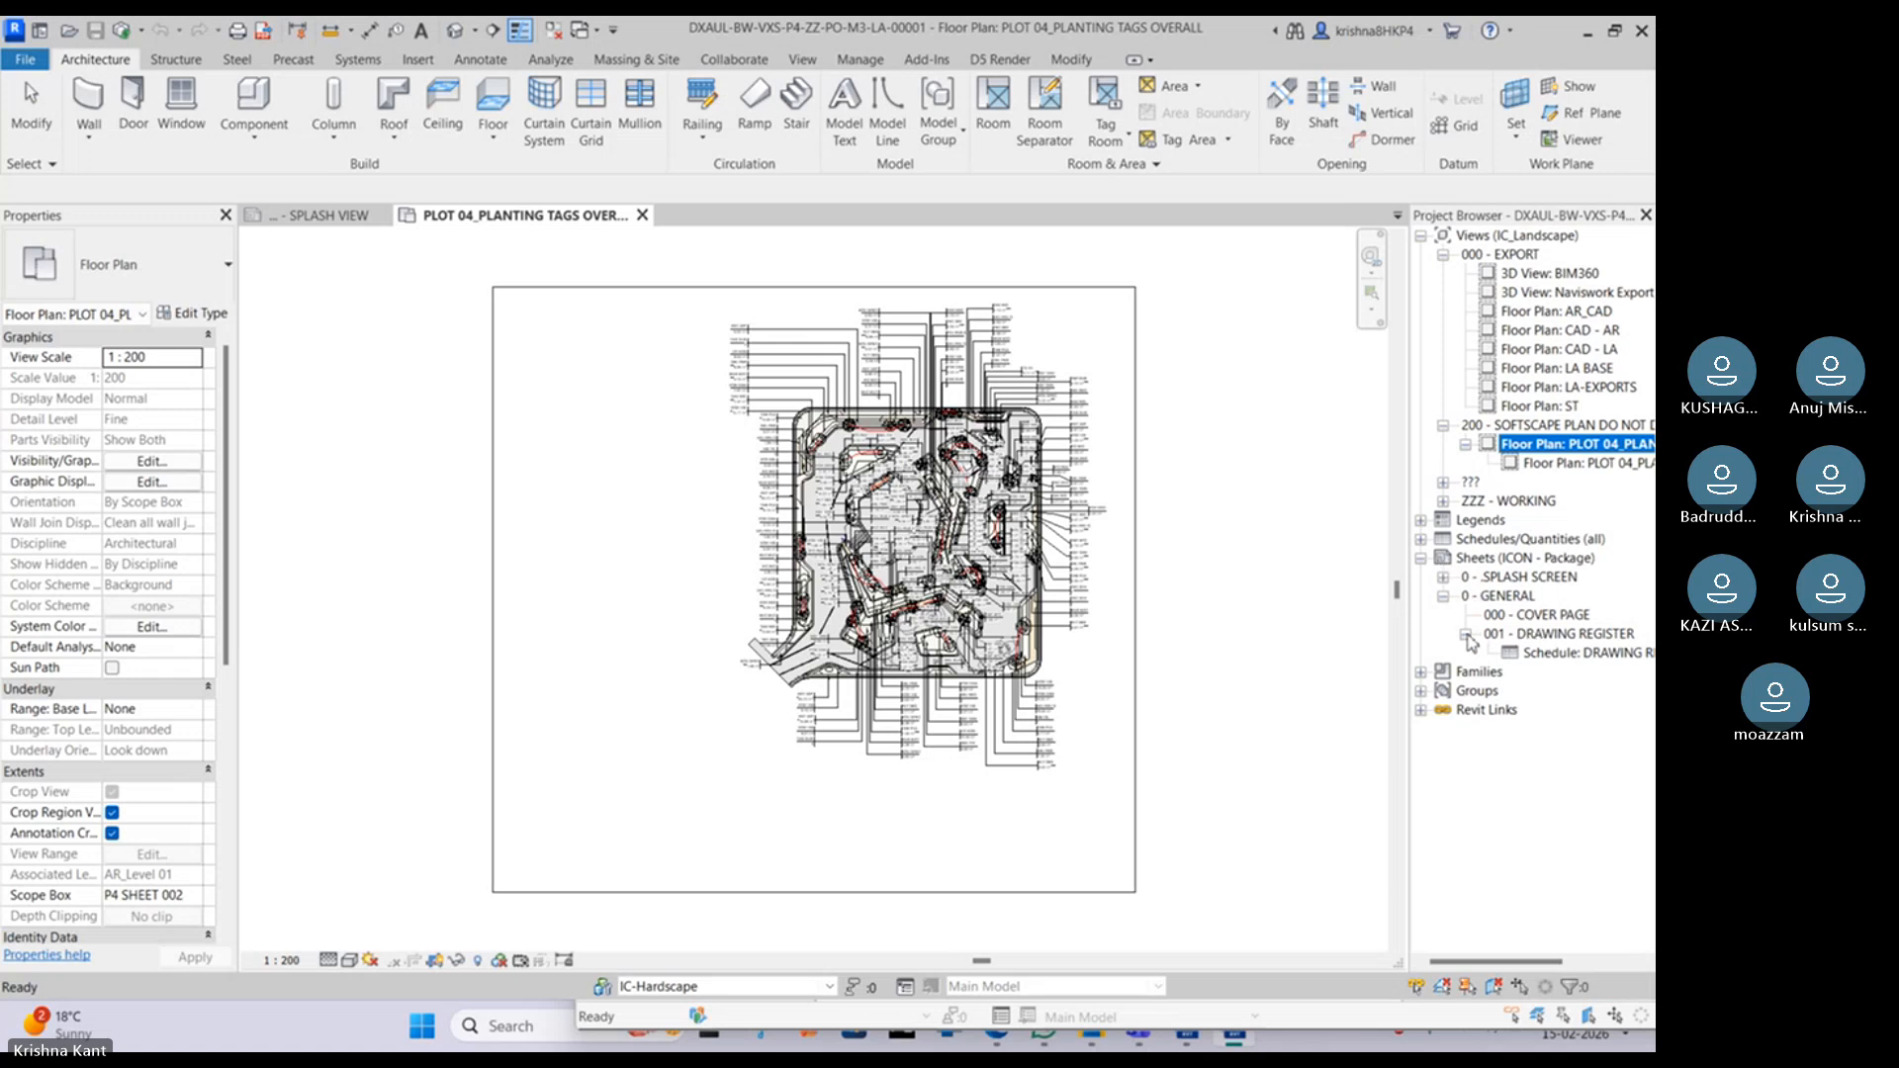
pyautogui.click(1466, 634)
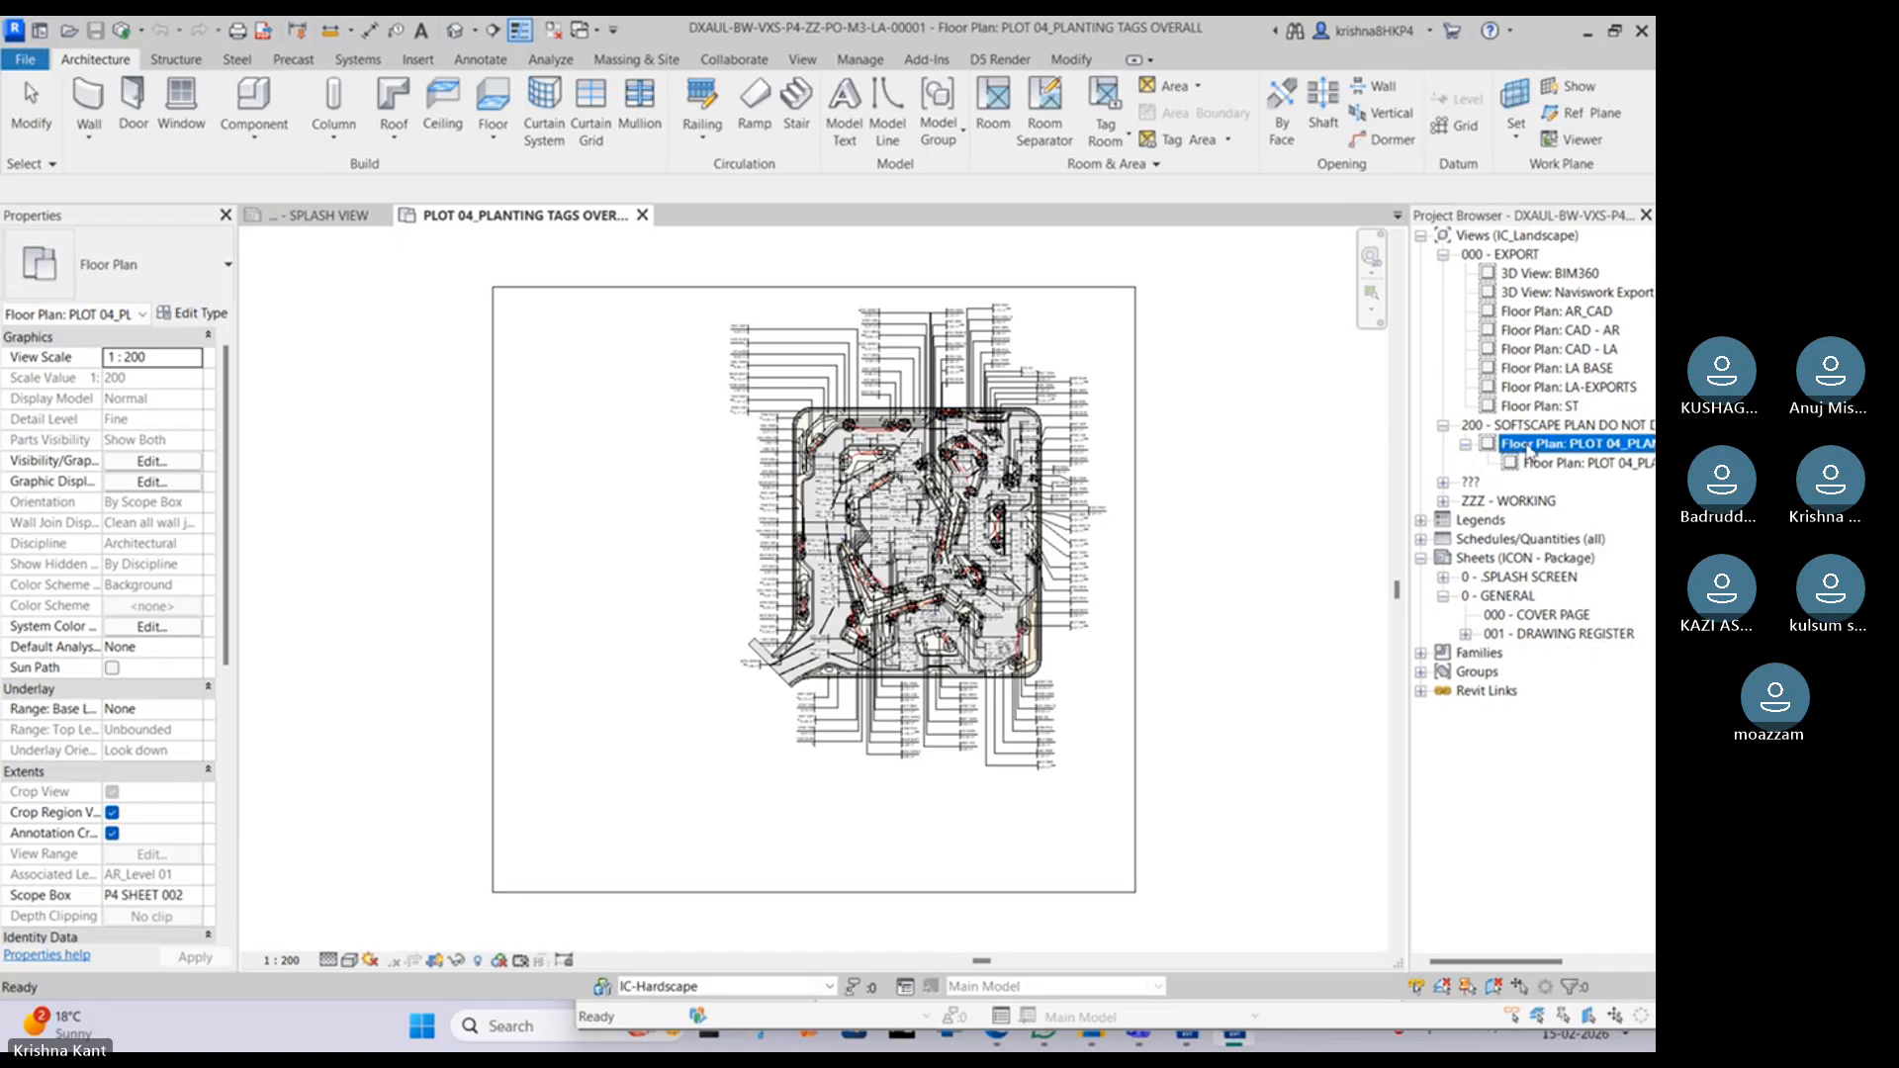
pyautogui.click(1524, 465)
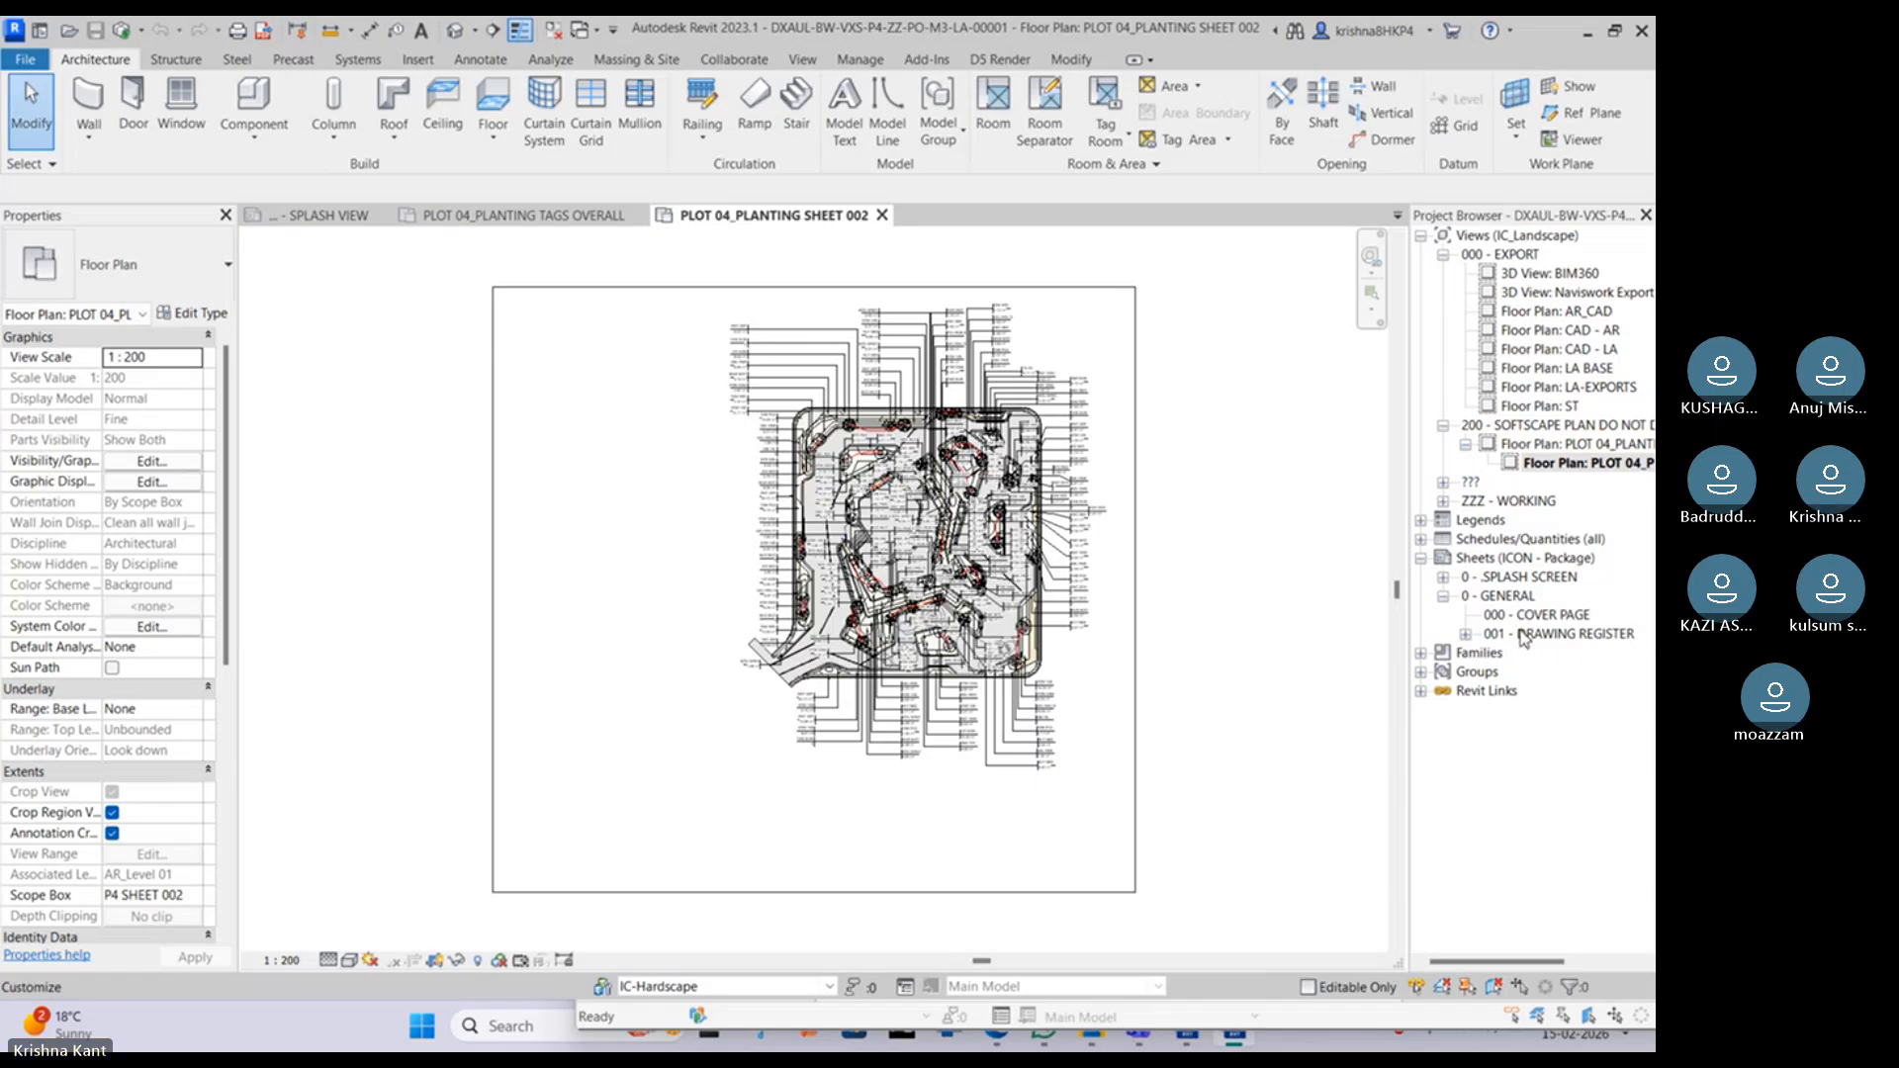
# Step: Expand the schedules, the ZZZ - WORKING views and the ??? views in the Project Browser, and look through their contents
pyautogui.click(1421, 539)
pyautogui.scroll(2, 1507, 420)
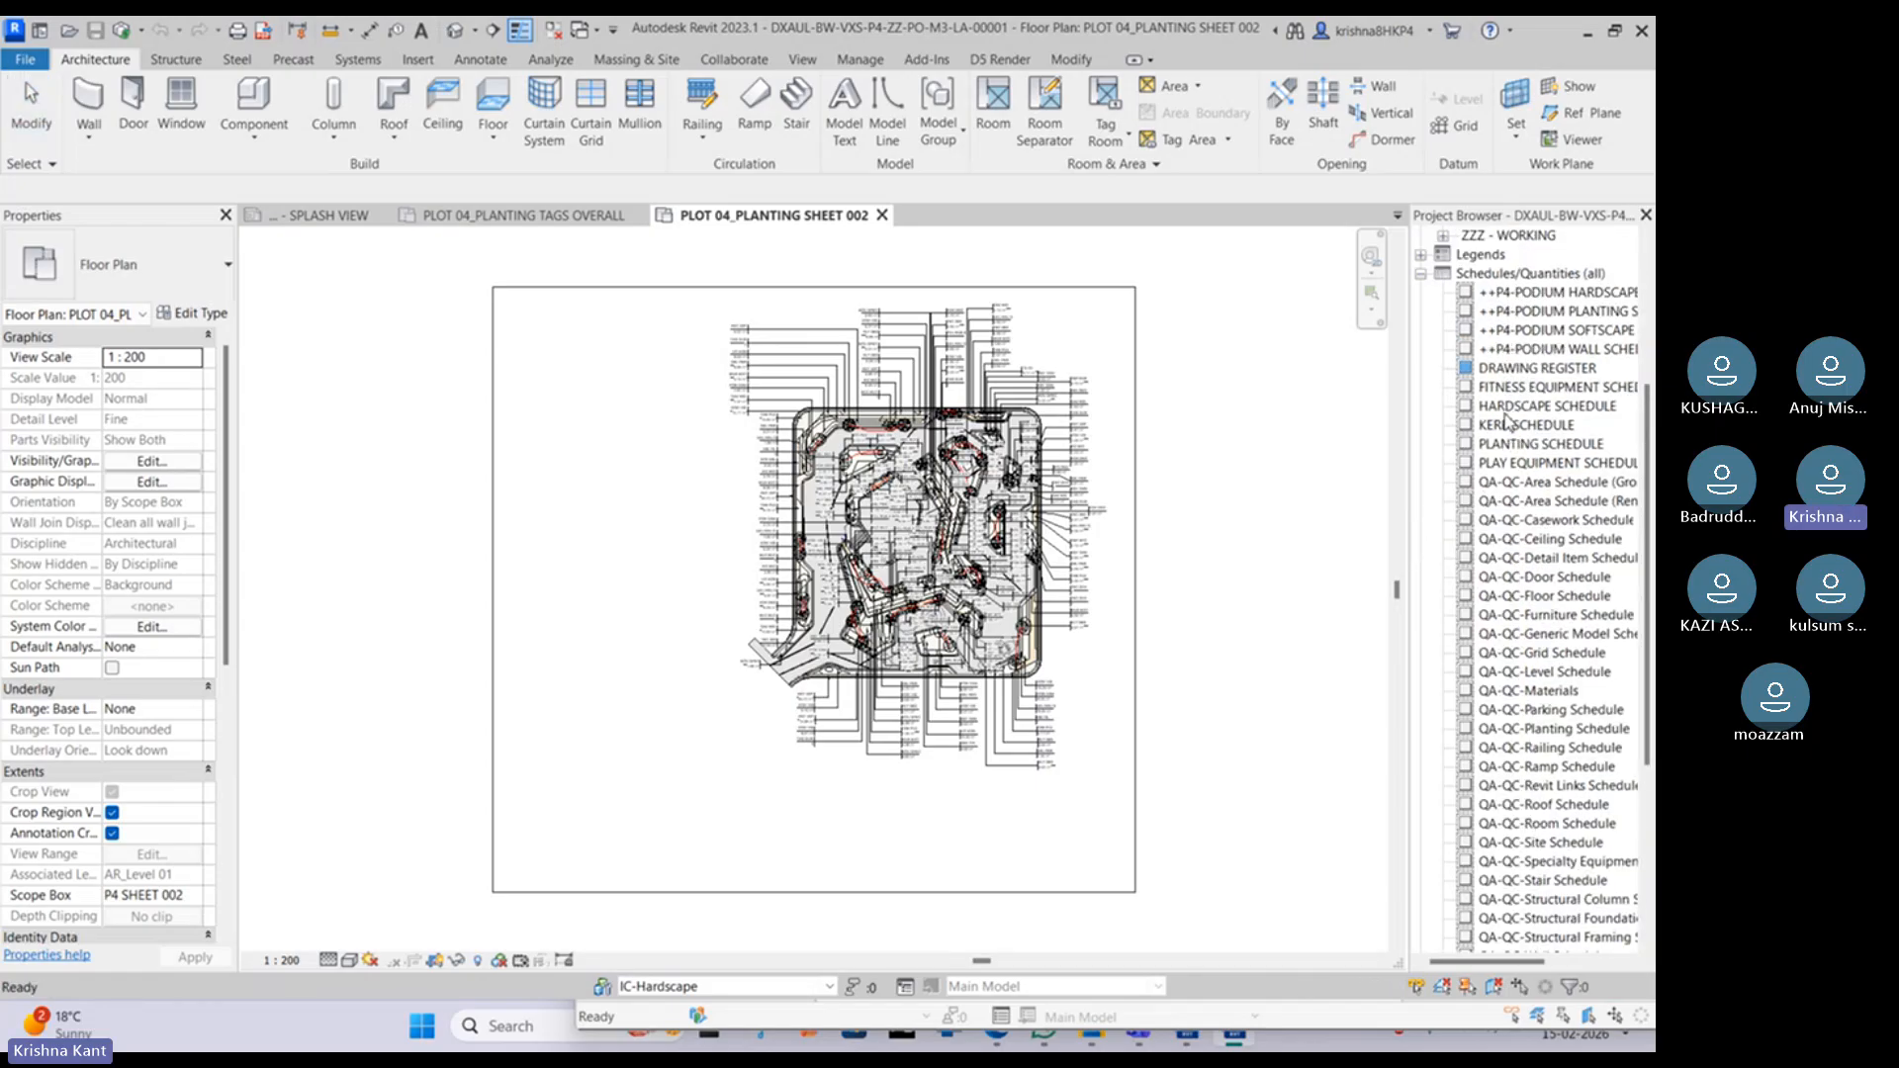
pyautogui.scroll(2, 1506, 421)
pyautogui.scroll(1, 1465, 392)
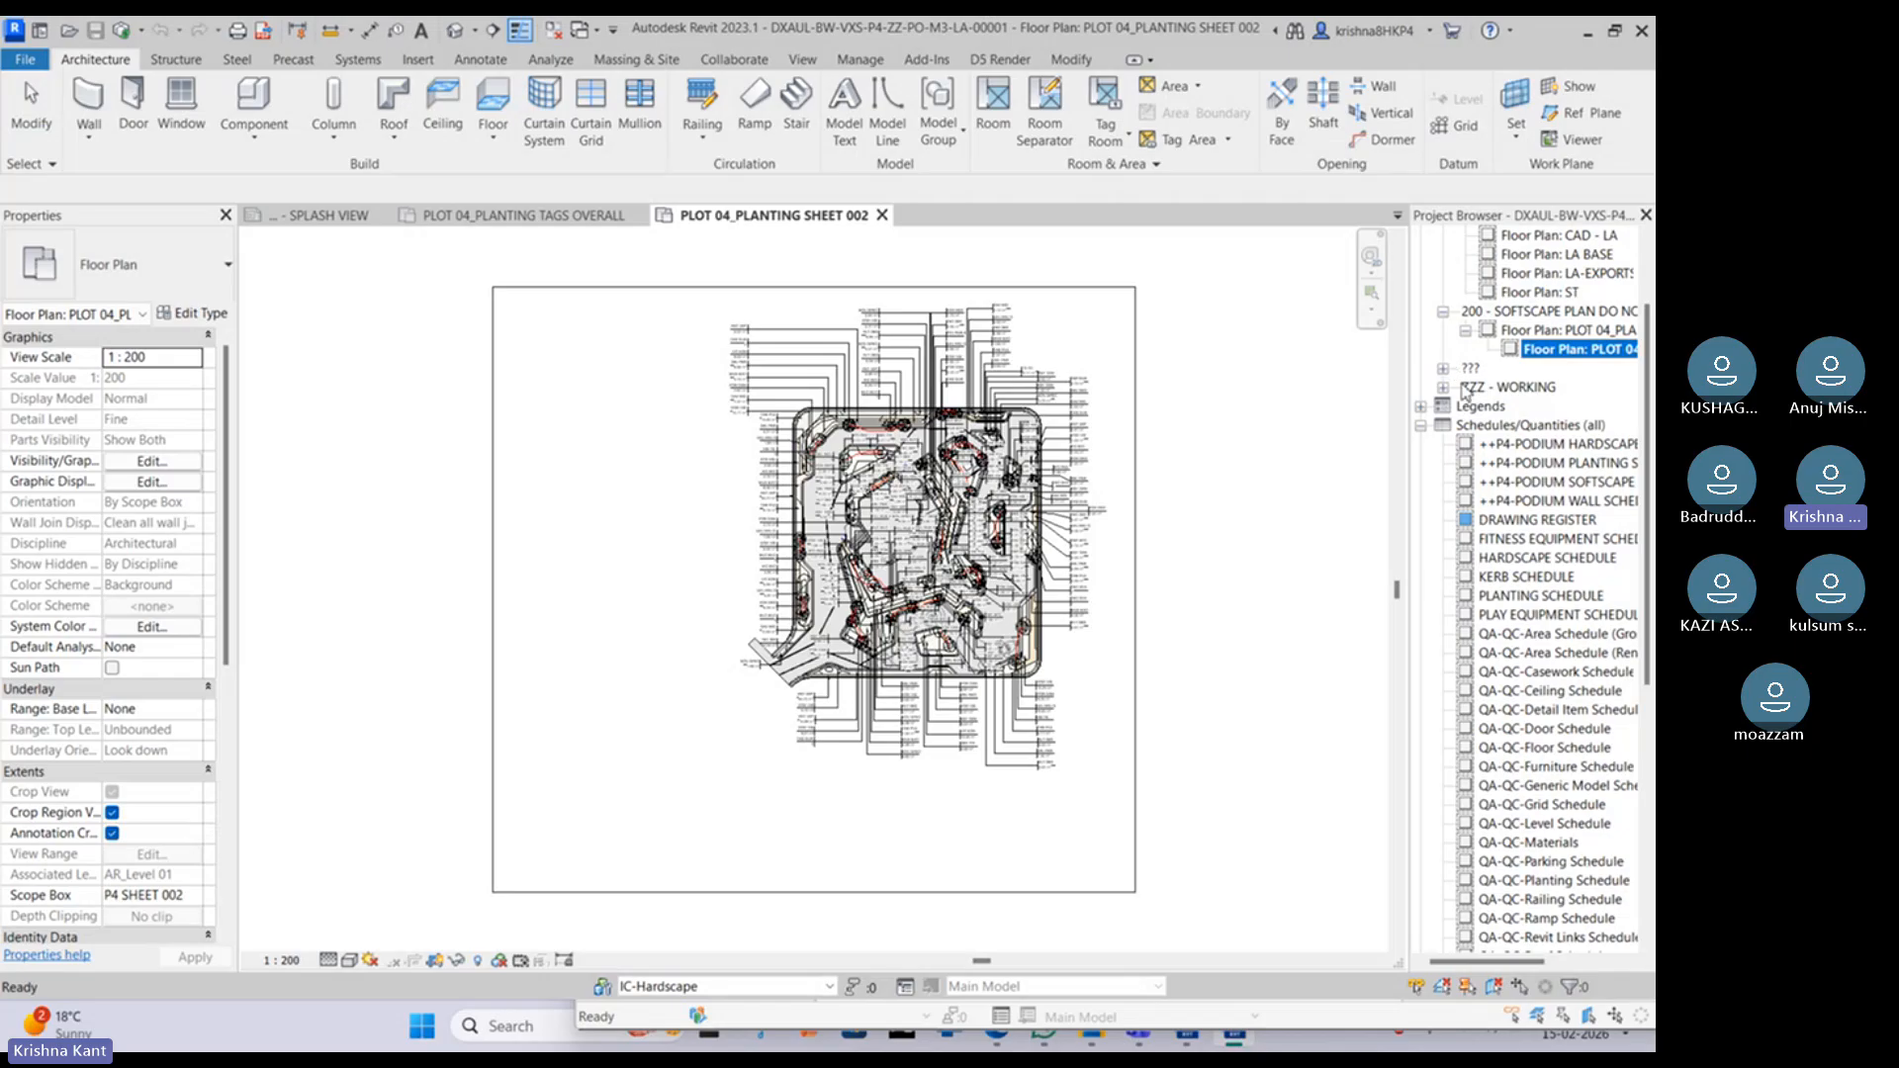
pyautogui.scroll(1, 1465, 392)
pyautogui.click(1442, 426)
pyautogui.scroll(2, 1449, 426)
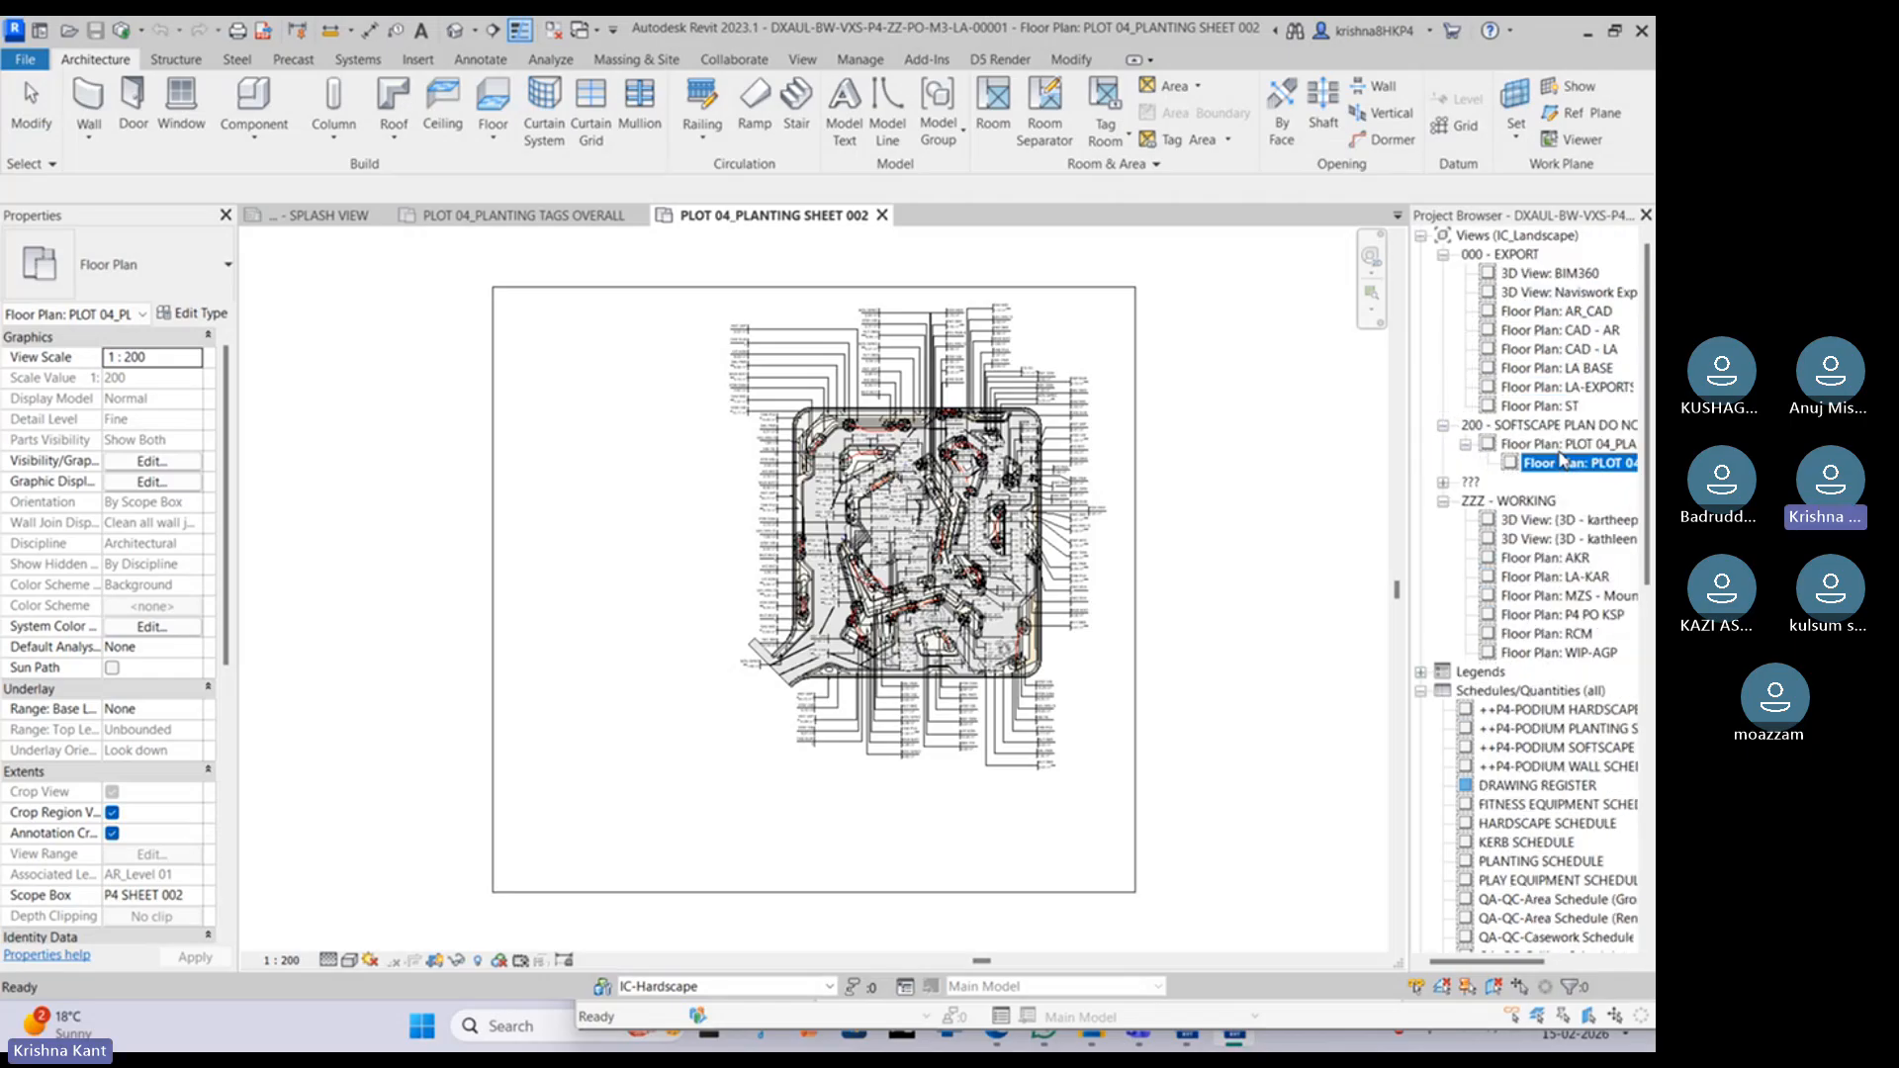
pyautogui.click(1443, 483)
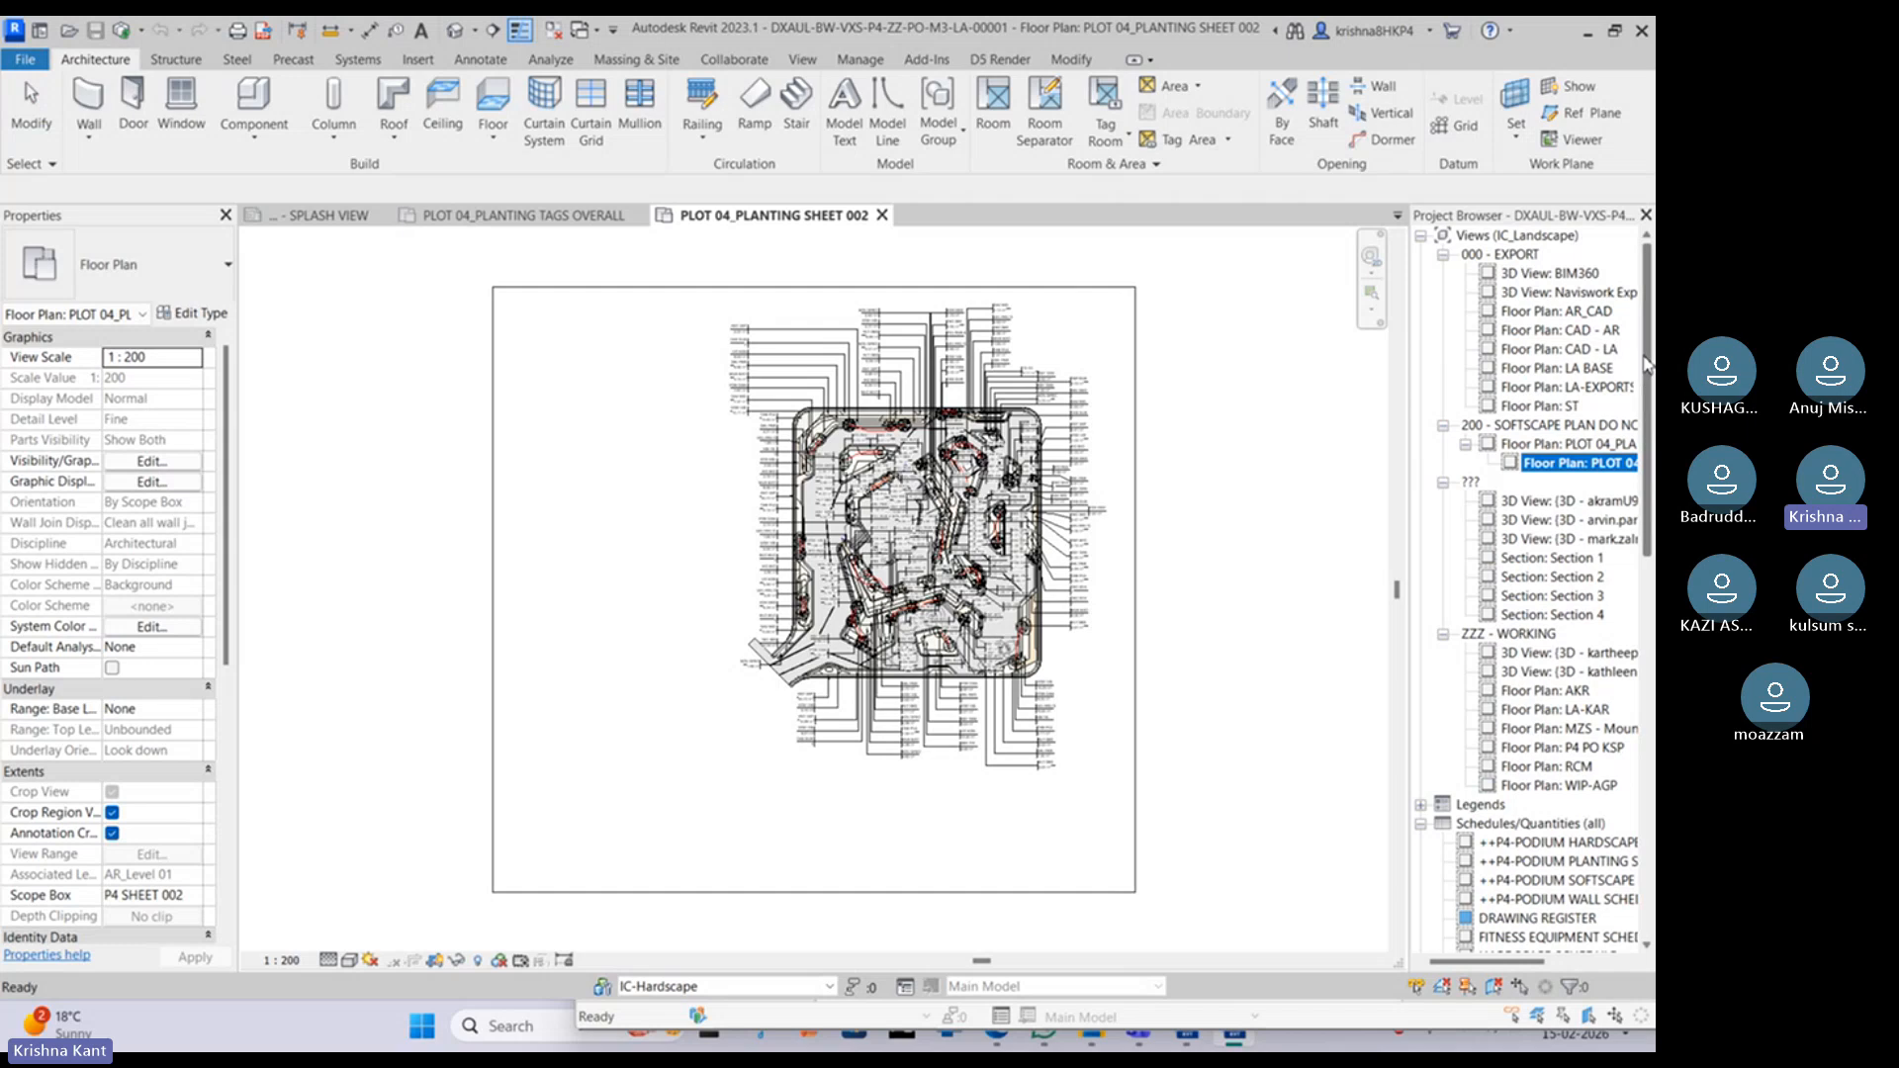
pyautogui.scroll(-2, 1549, 420)
pyautogui.scroll(-5, 1550, 422)
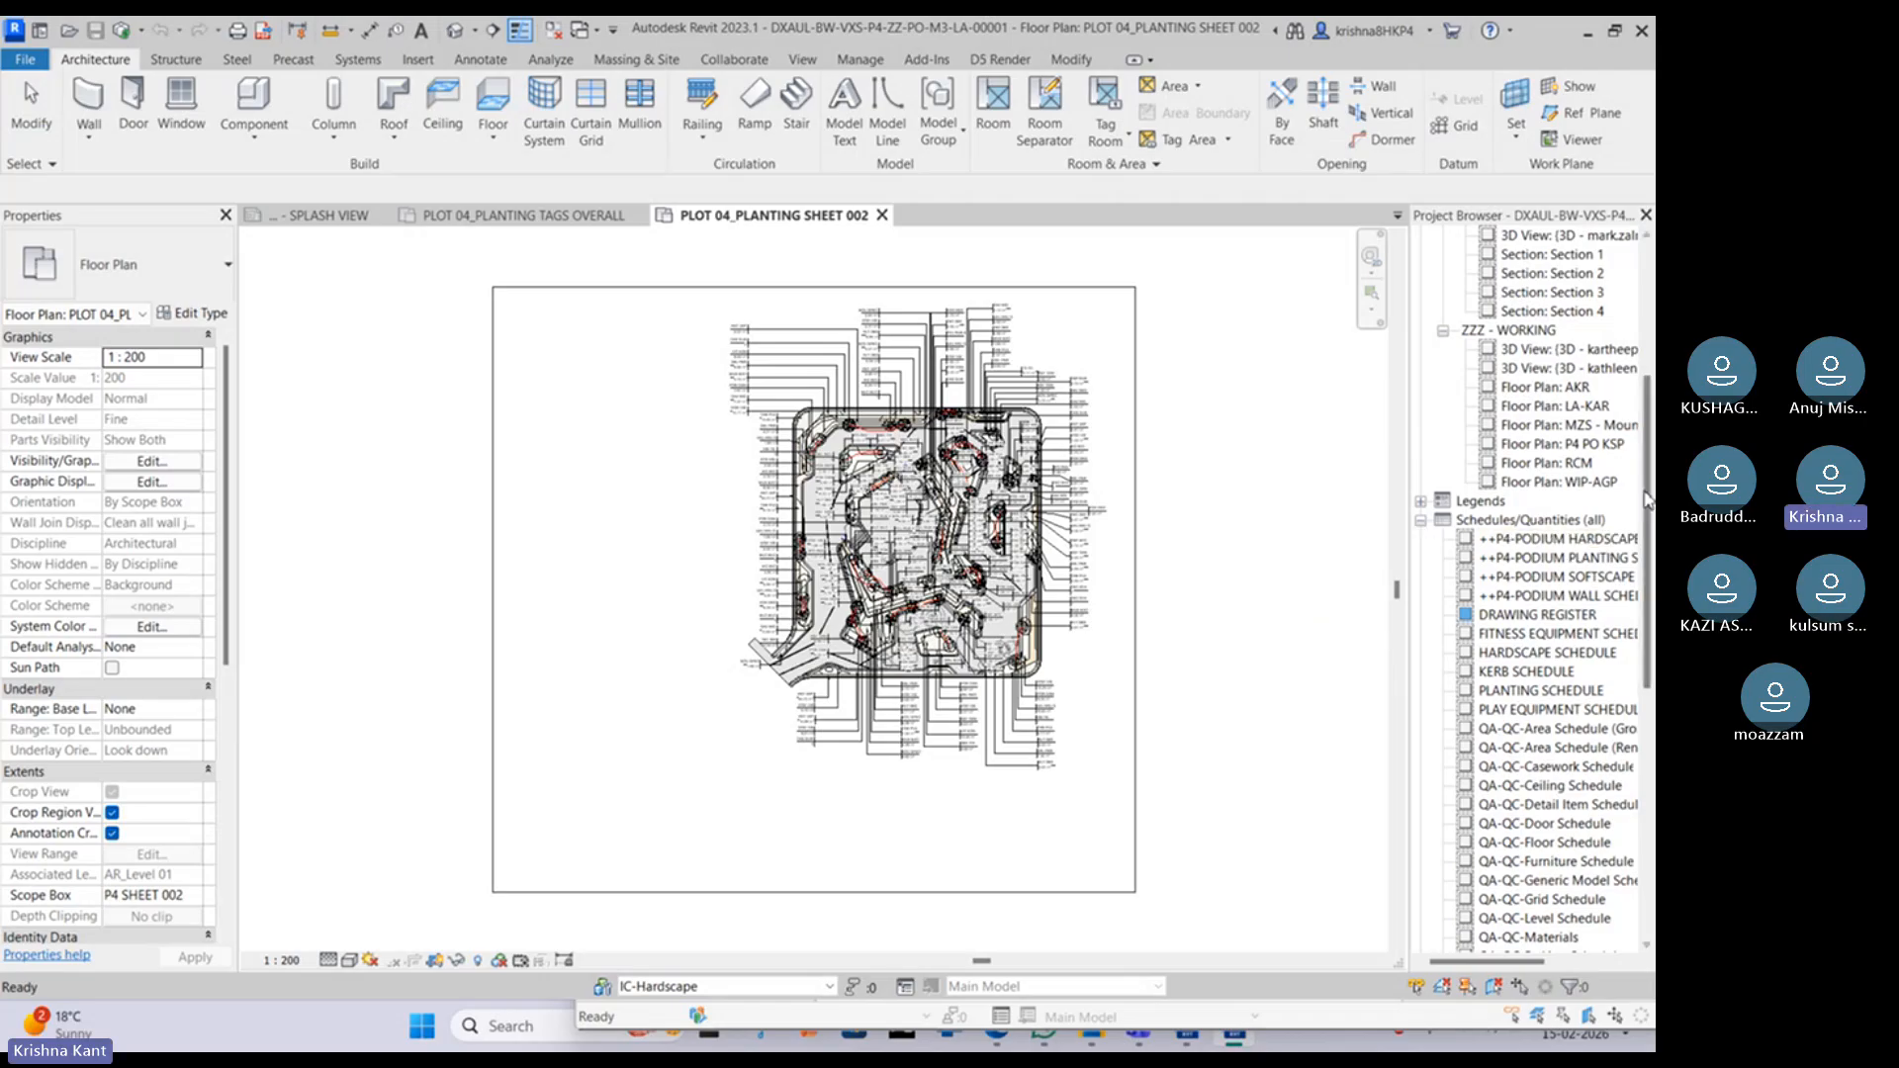
pyautogui.scroll(5, 1559, 559)
pyautogui.scroll(1, 1556, 346)
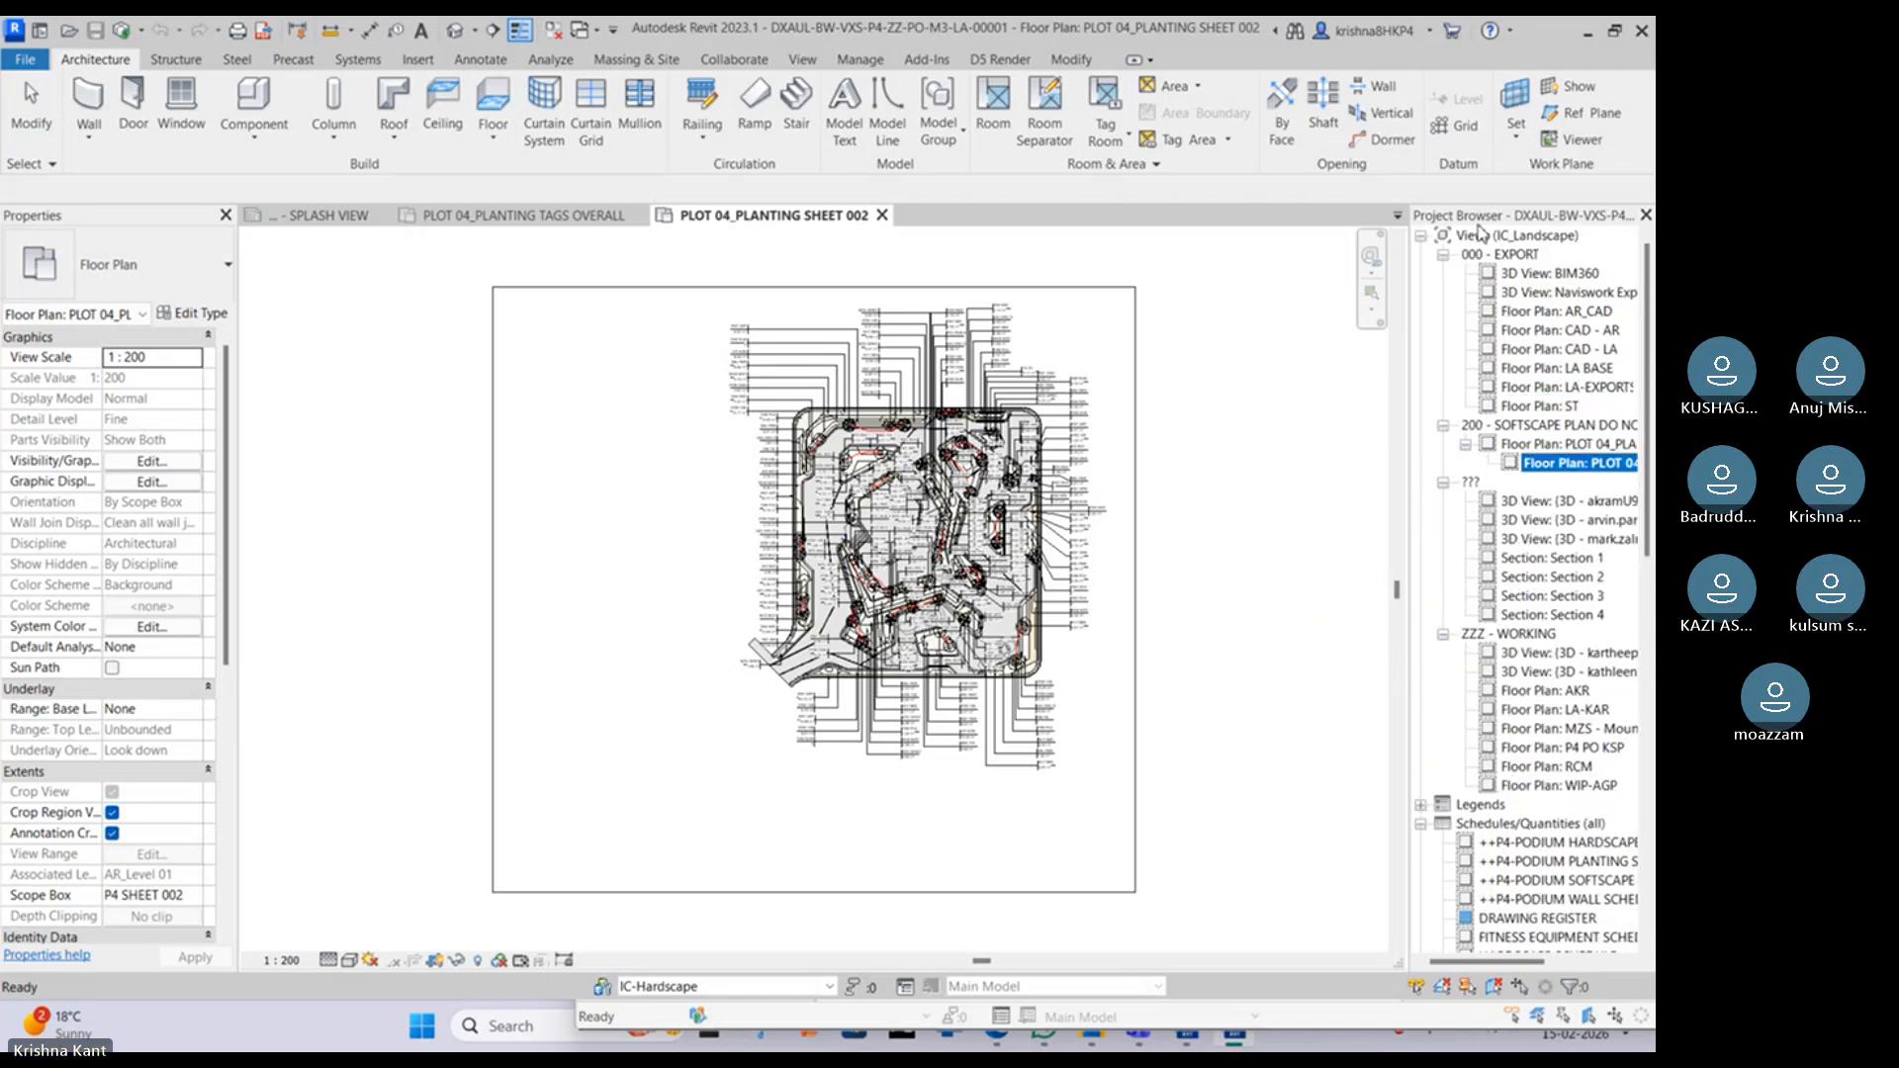
# Step: Examine the filtering, grouping and sorting rules of the IC_Landscape browser organization for views, and leave without saving changes
pyautogui.rightClick(1480, 235)
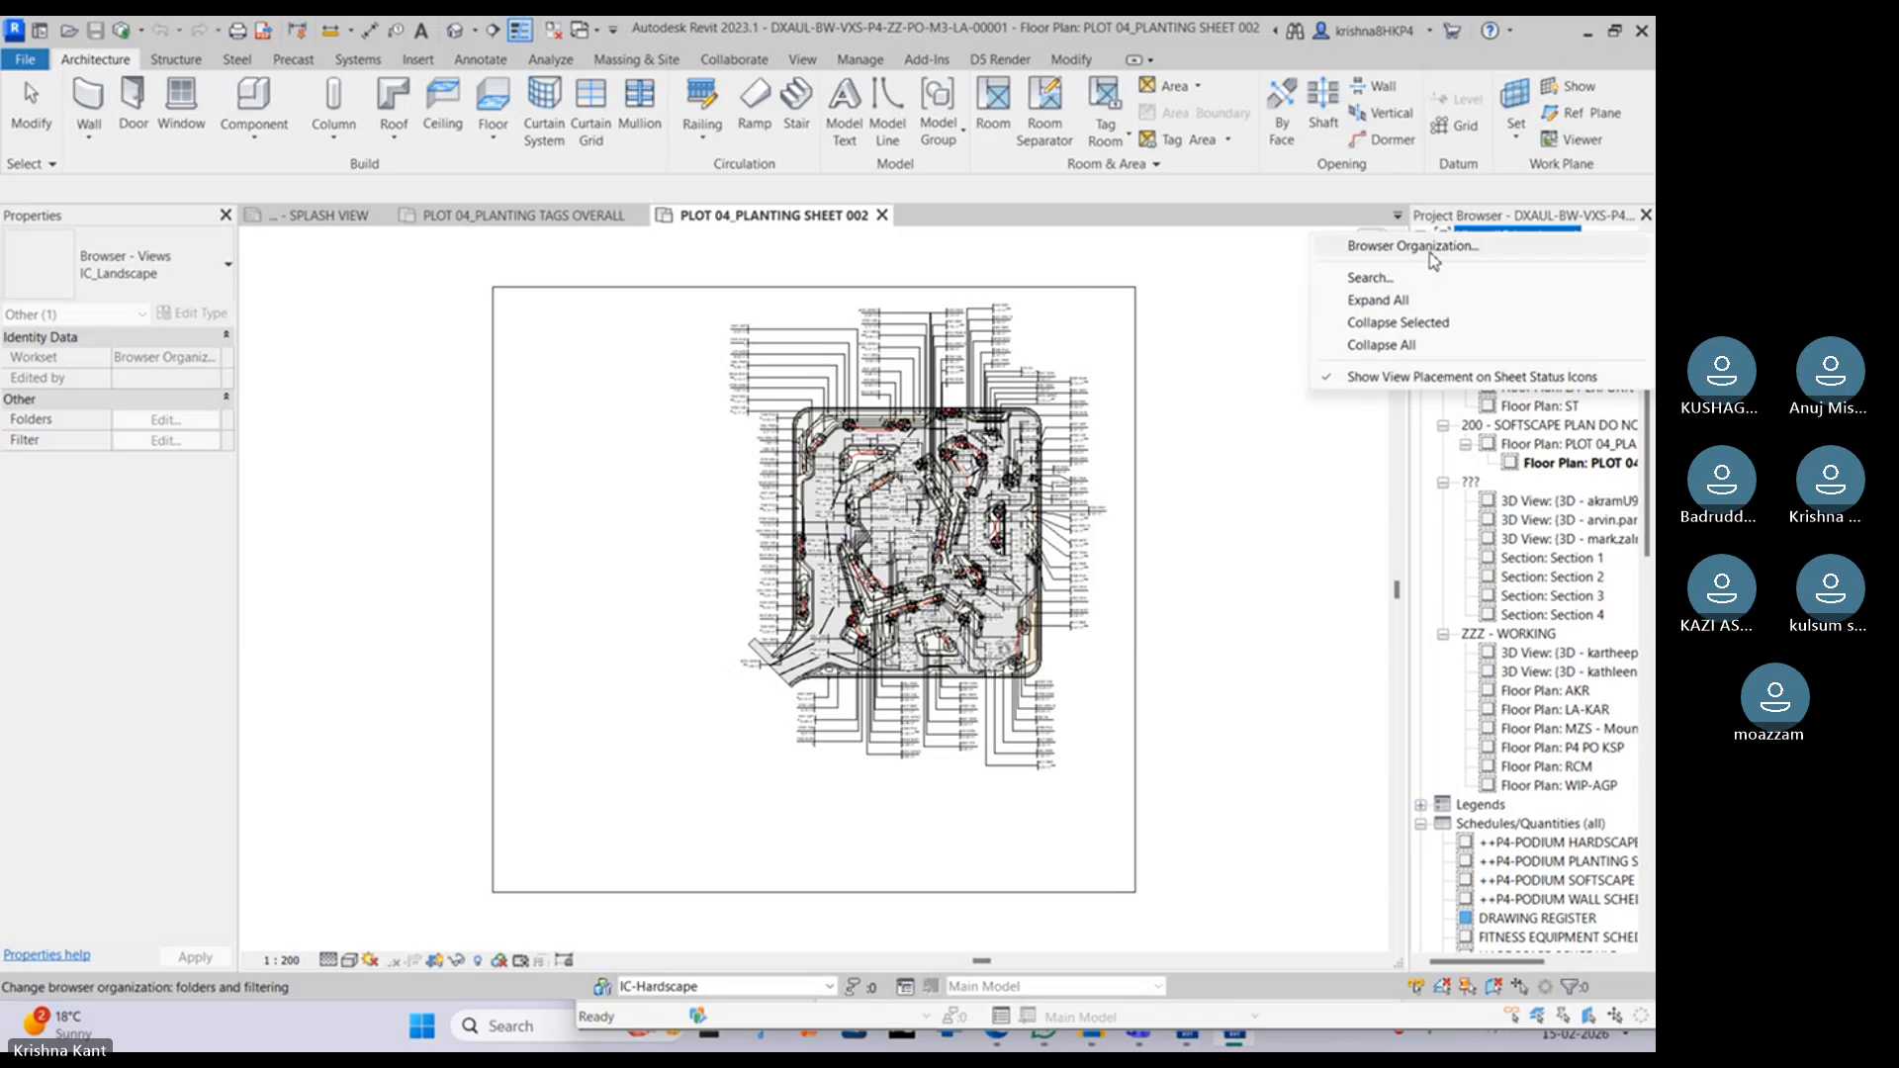
pyautogui.click(1412, 247)
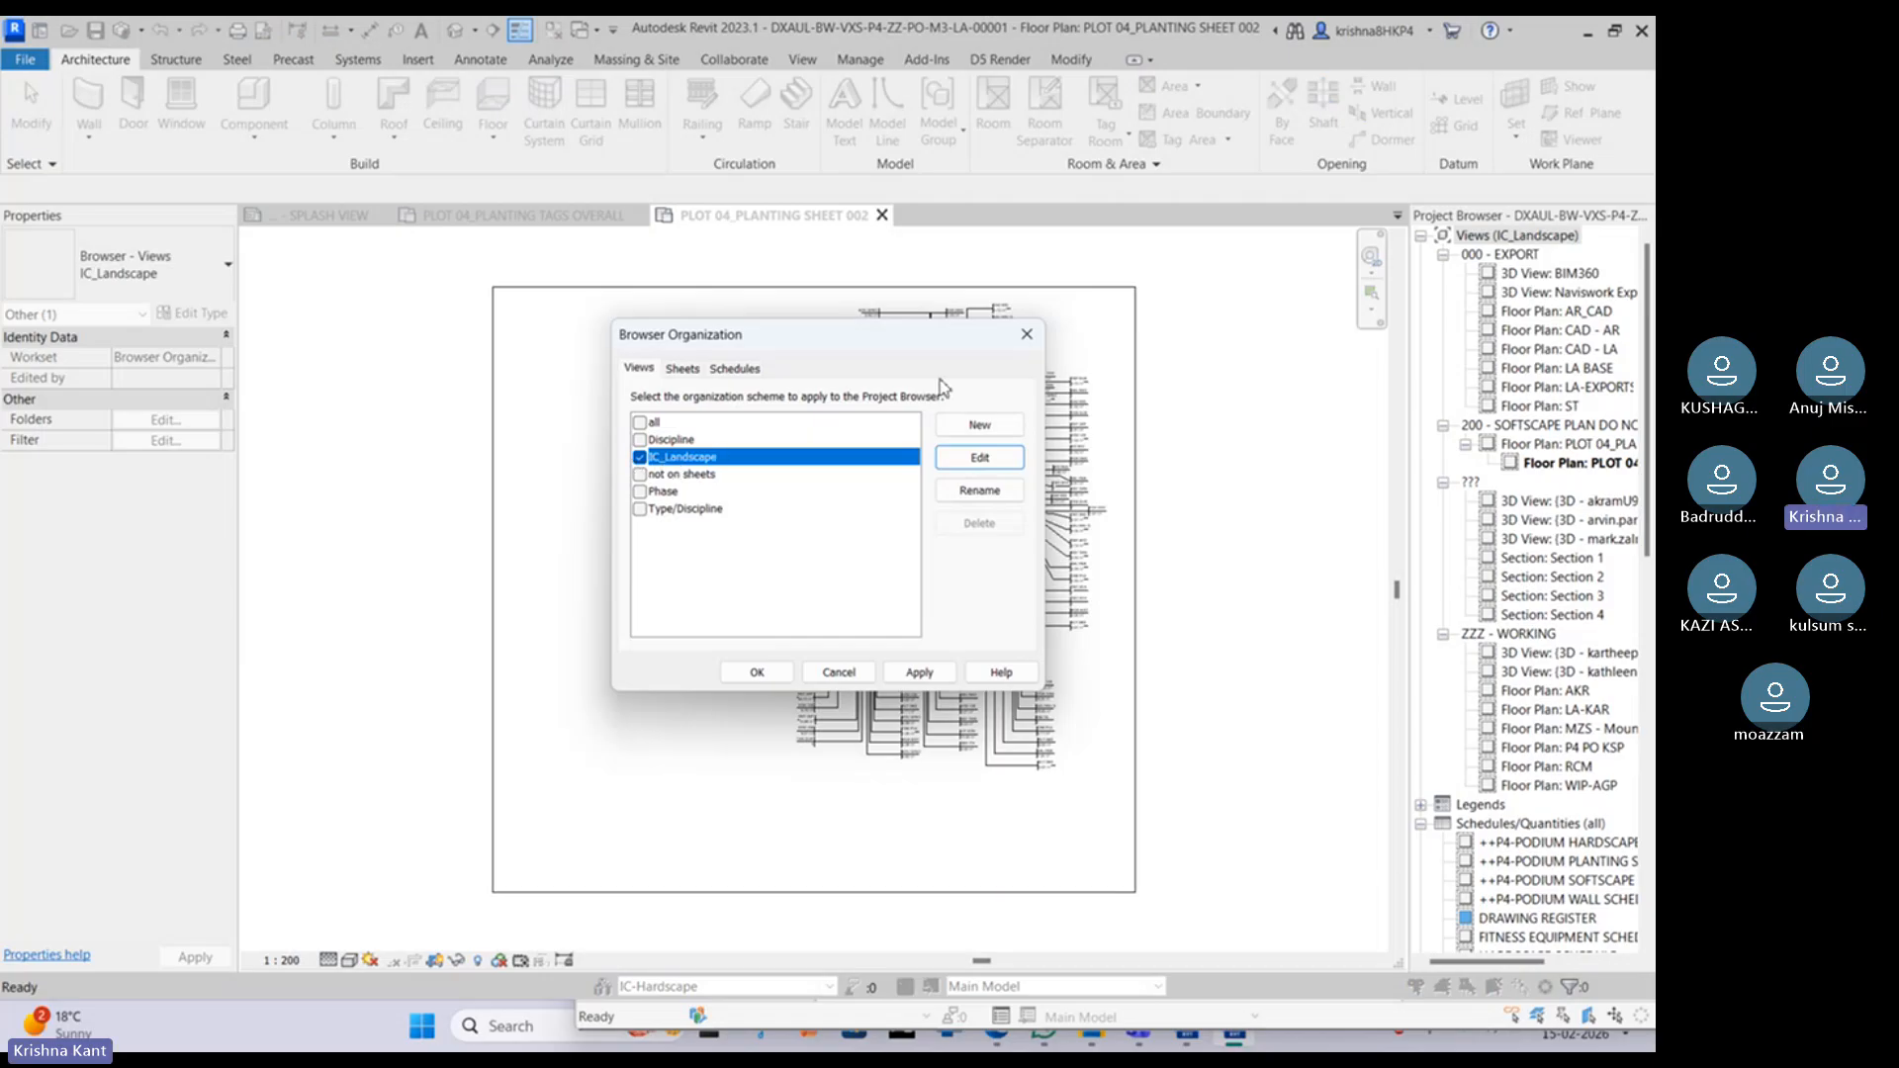
pyautogui.click(1026, 334)
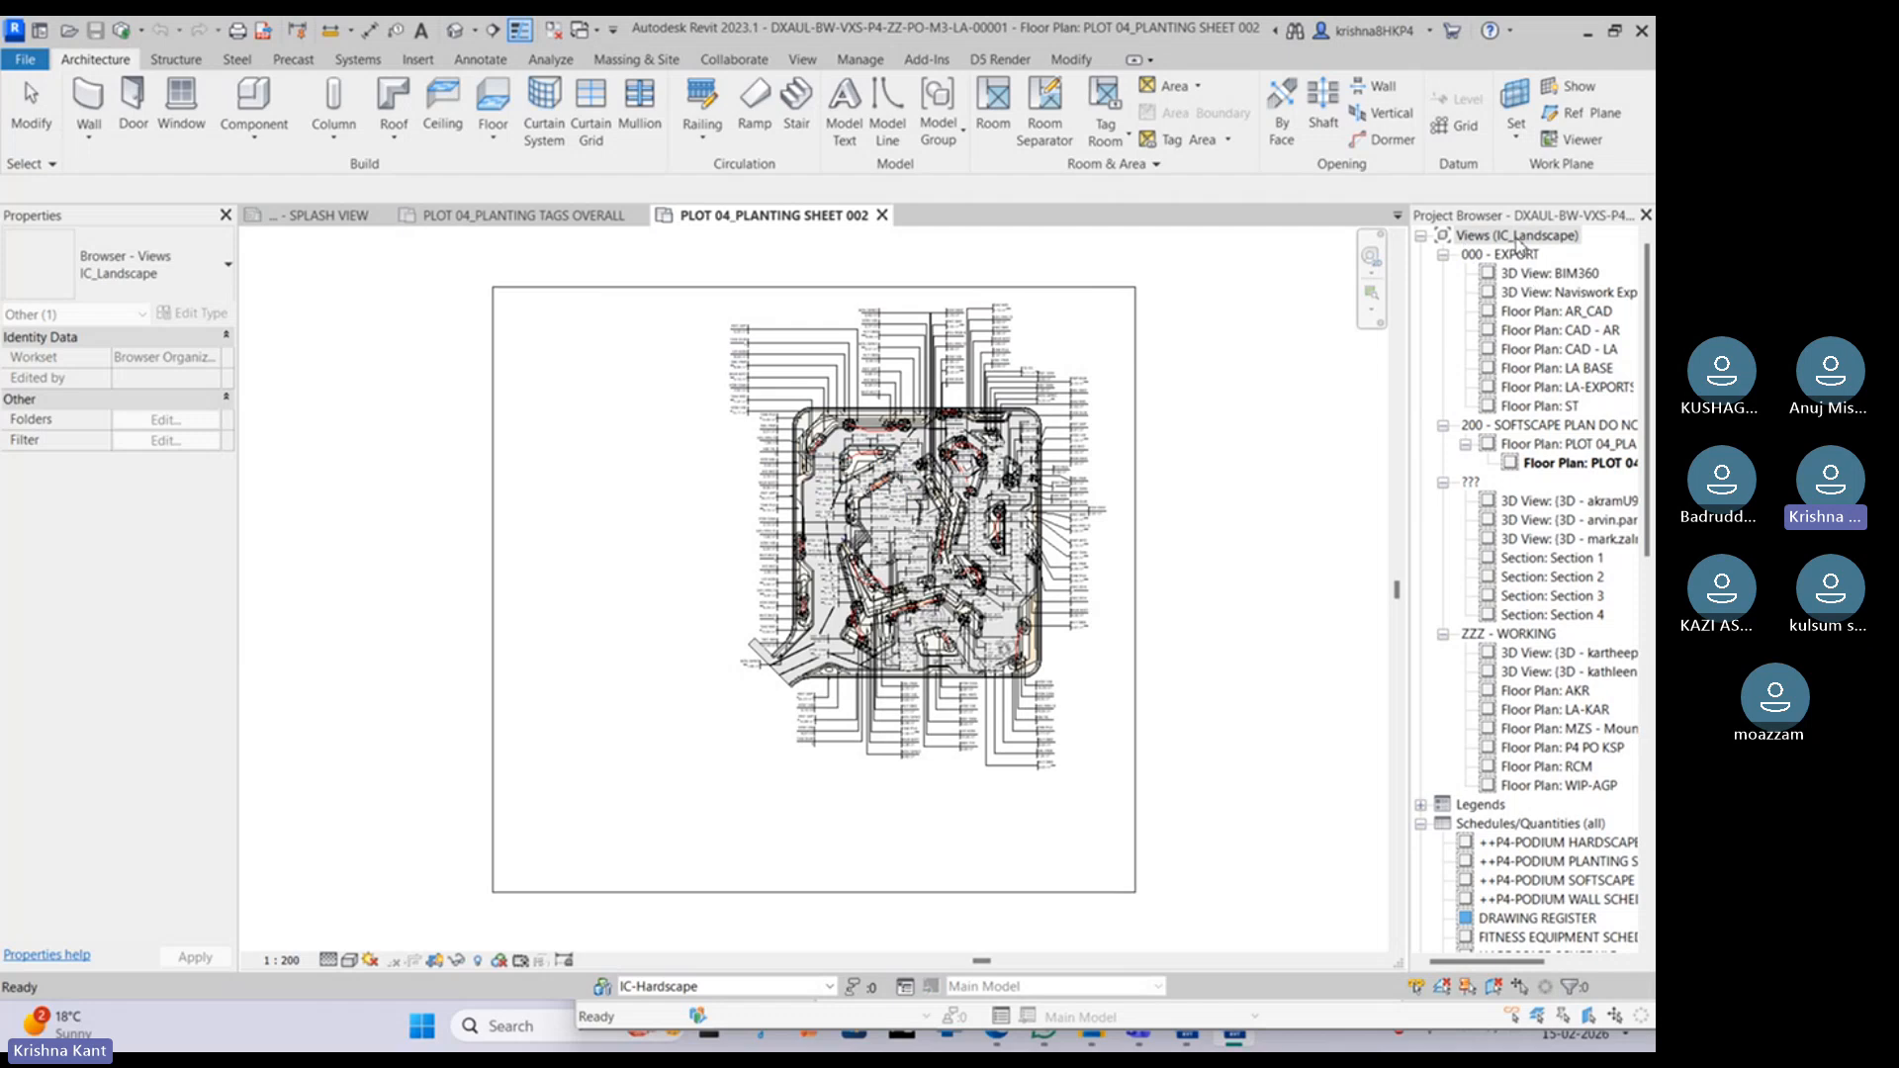
pyautogui.rightClick(1520, 243)
pyautogui.click(1446, 247)
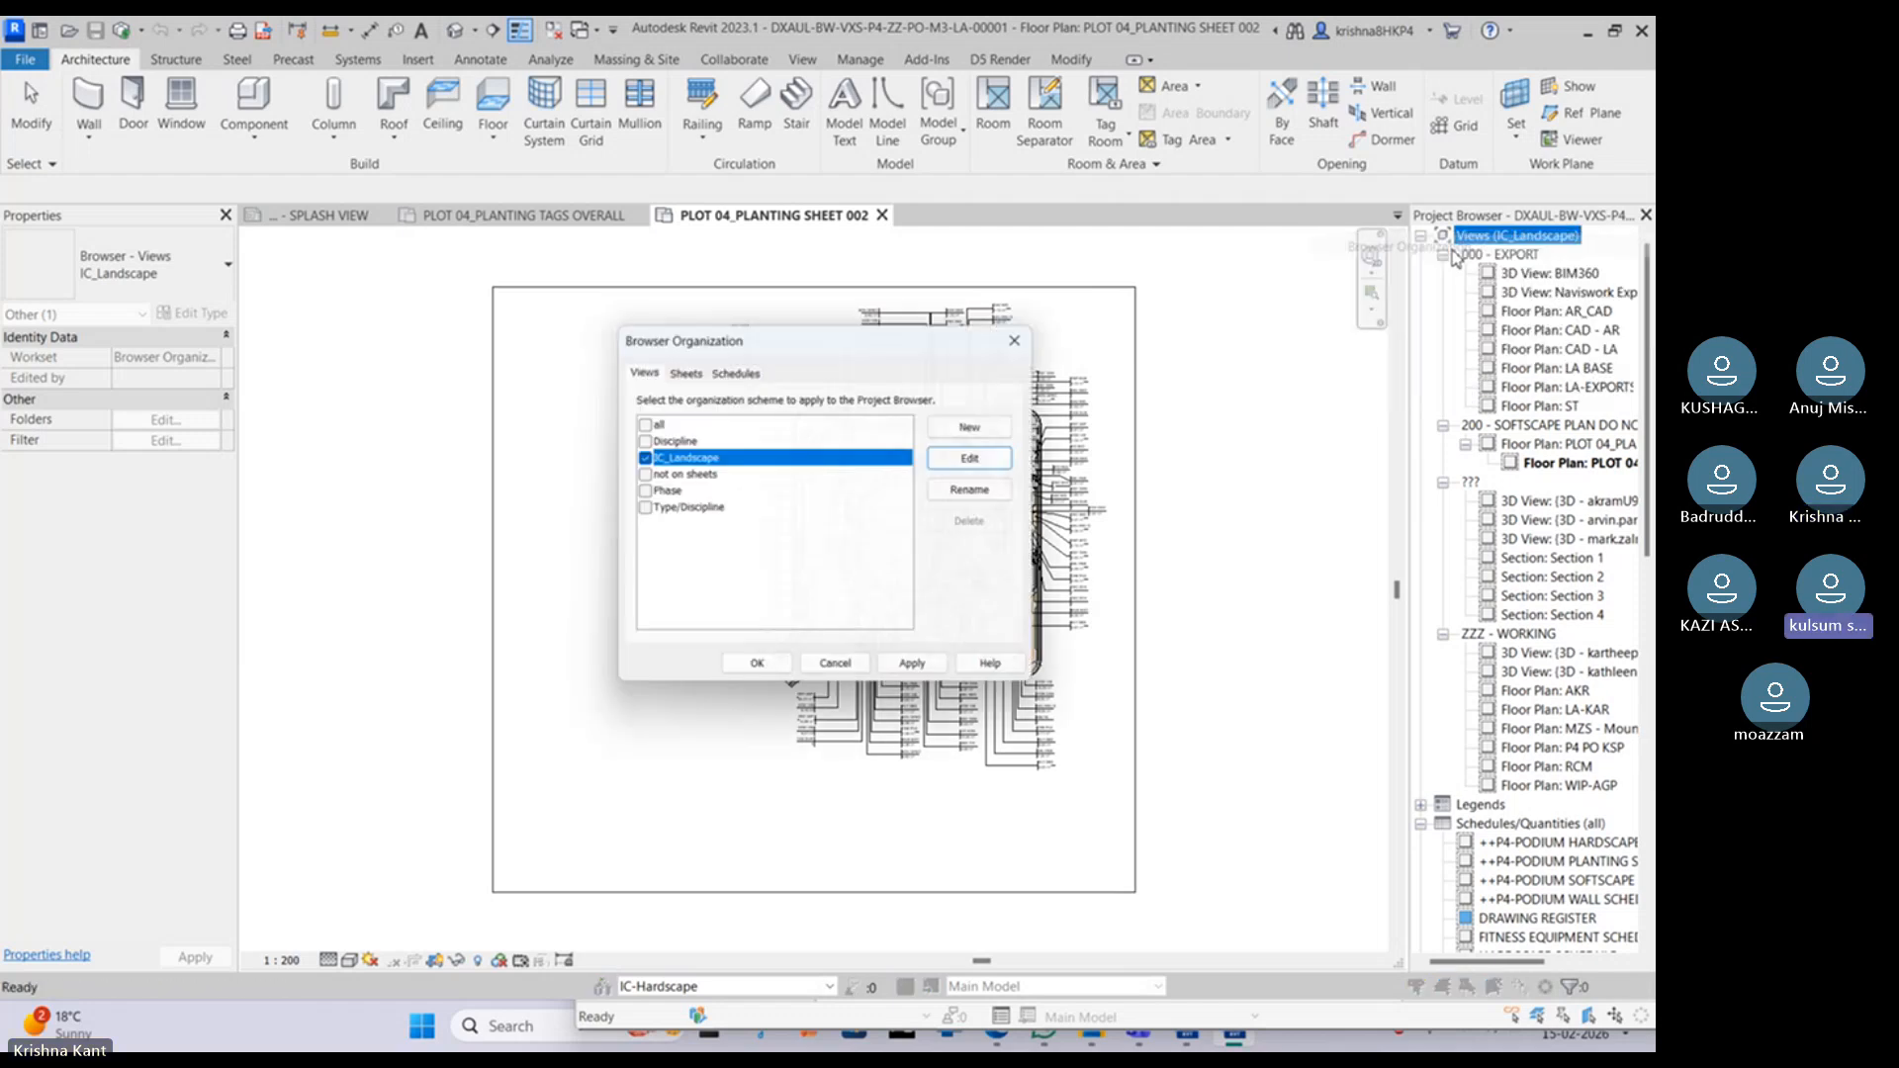
pyautogui.click(978, 458)
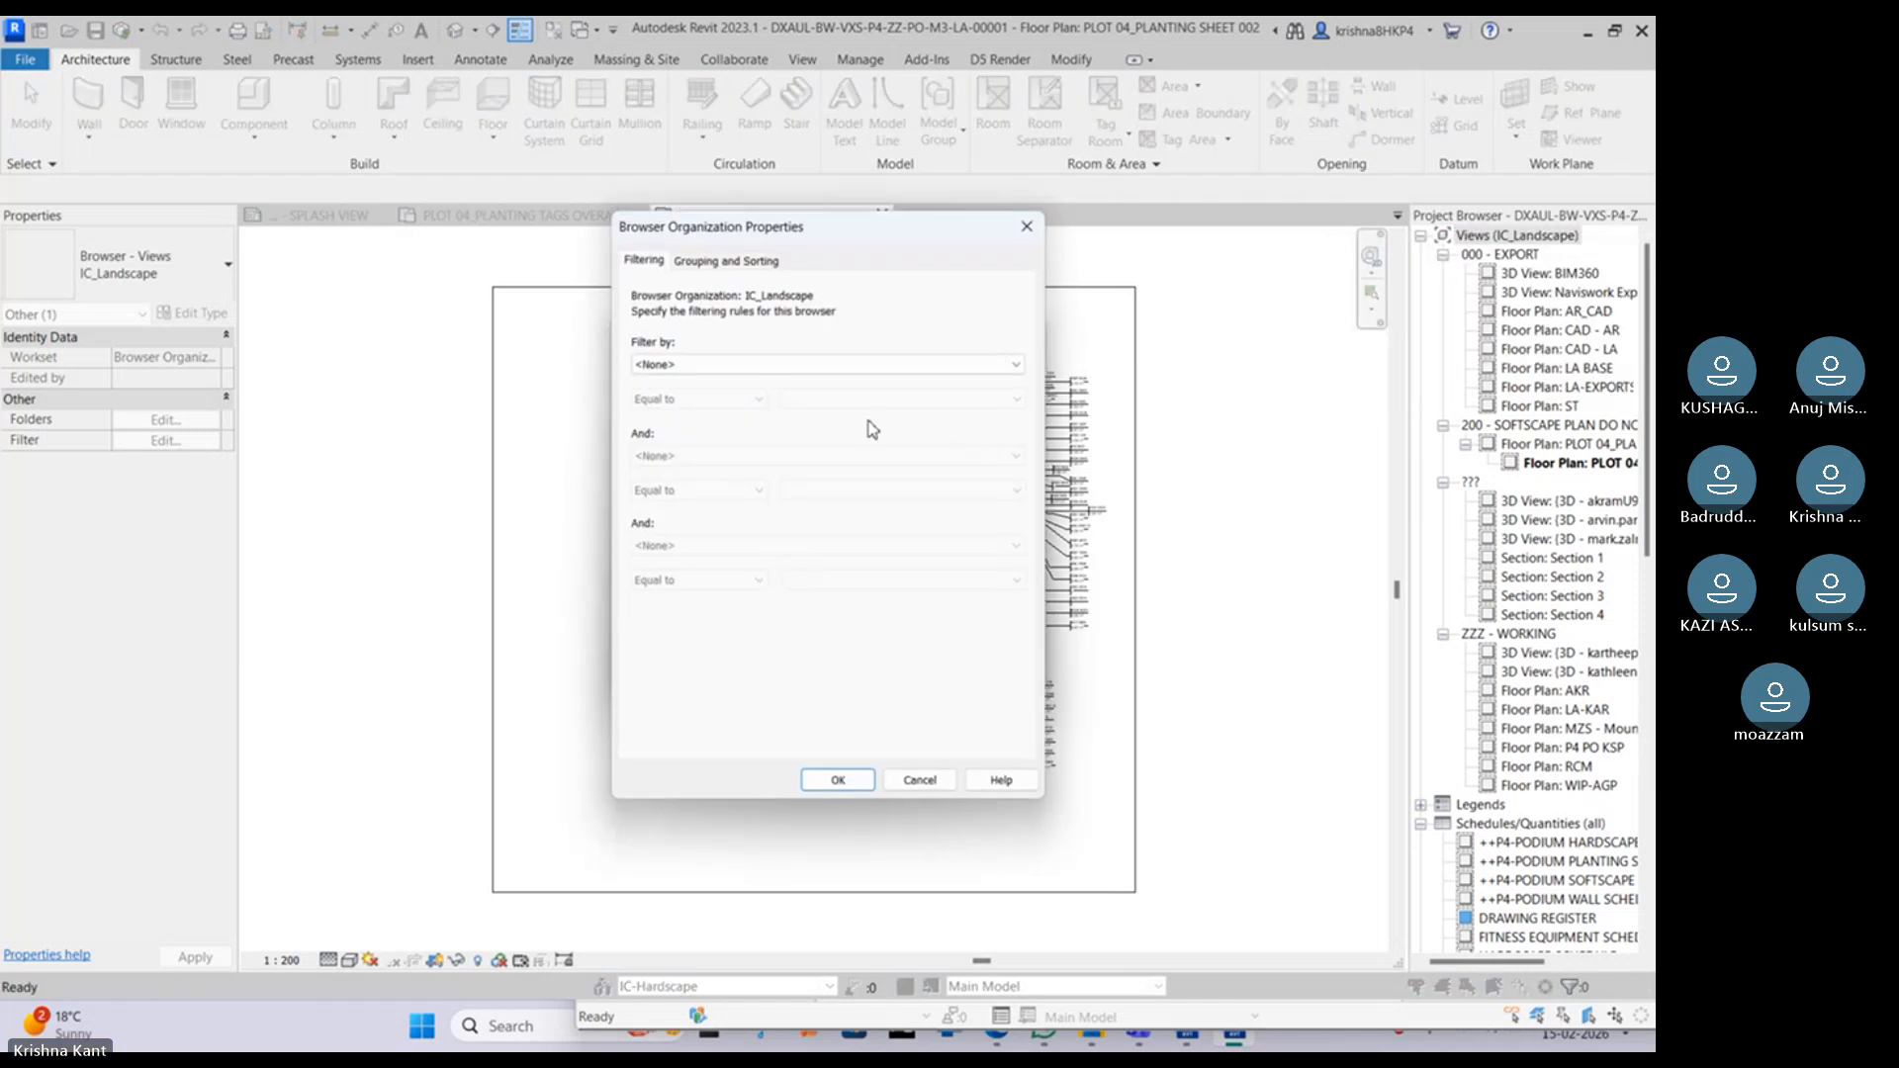
pyautogui.click(718, 263)
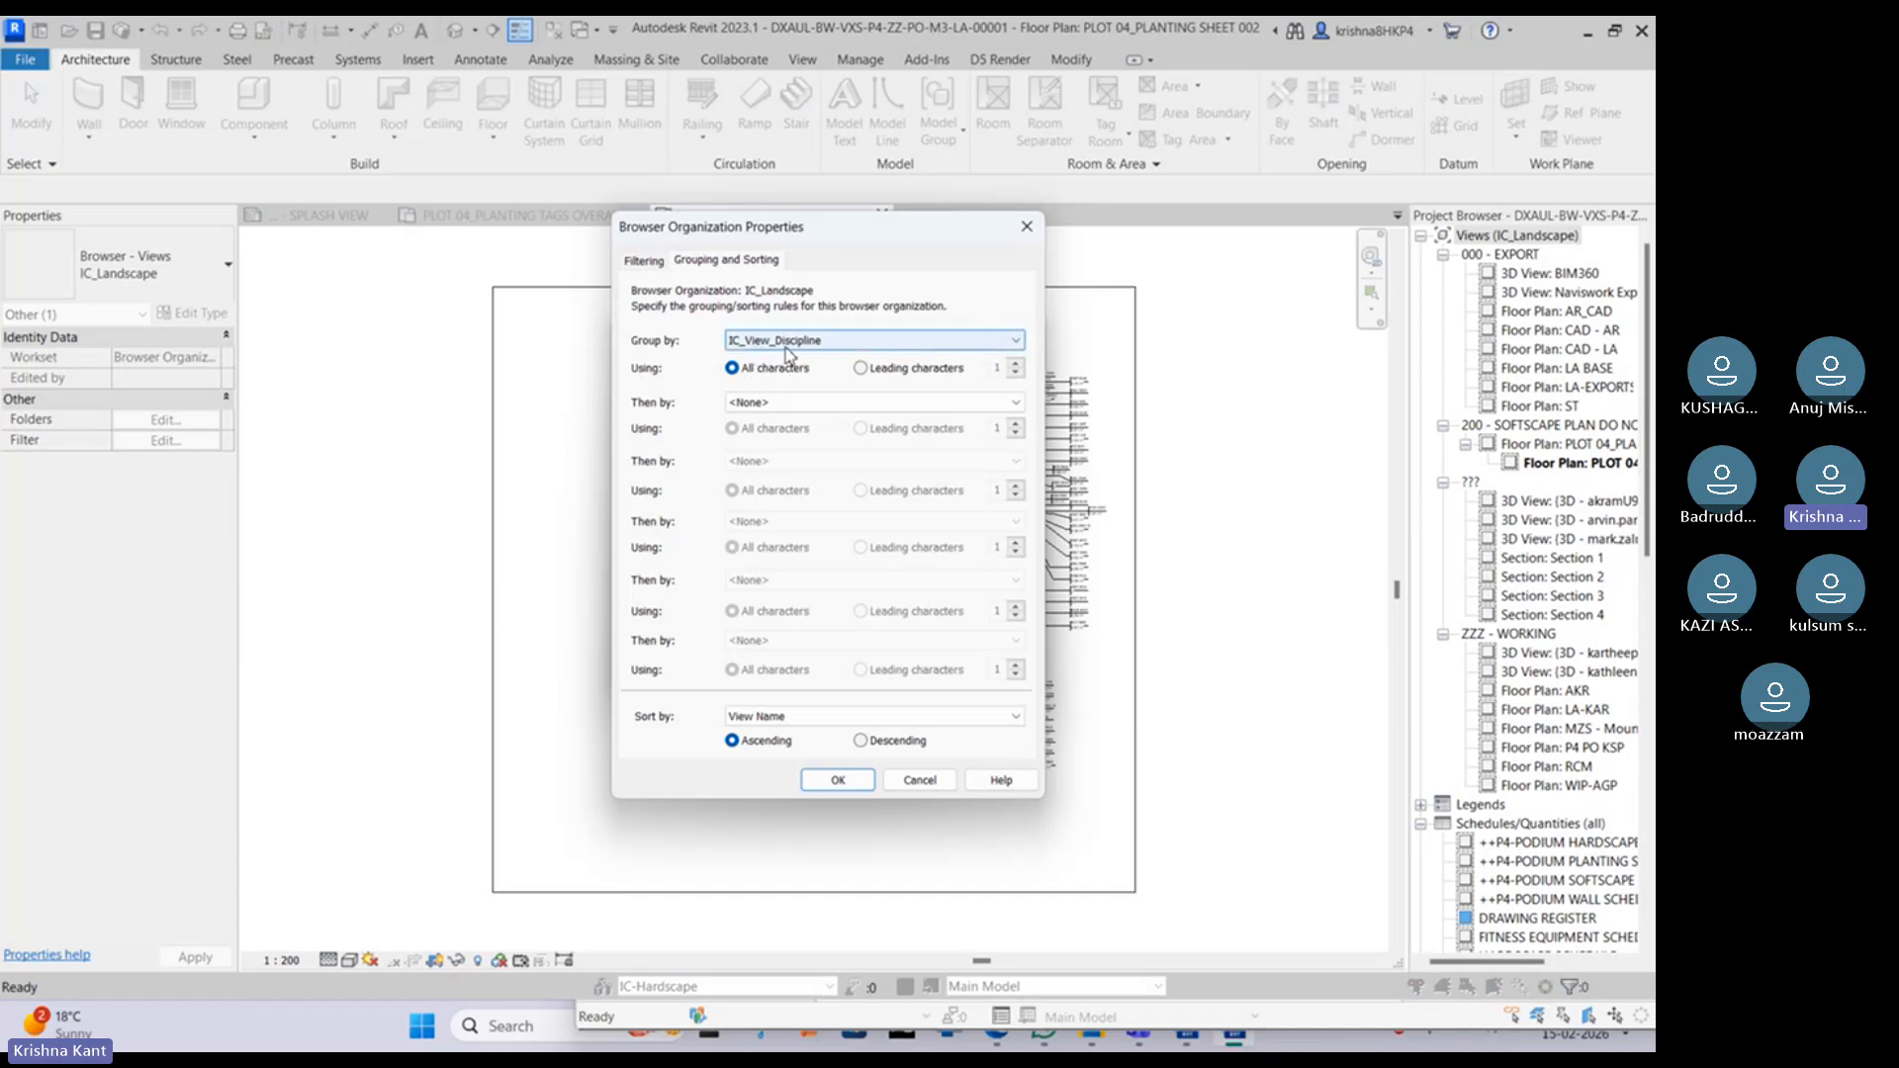
pyautogui.click(919, 780)
pyautogui.click(838, 672)
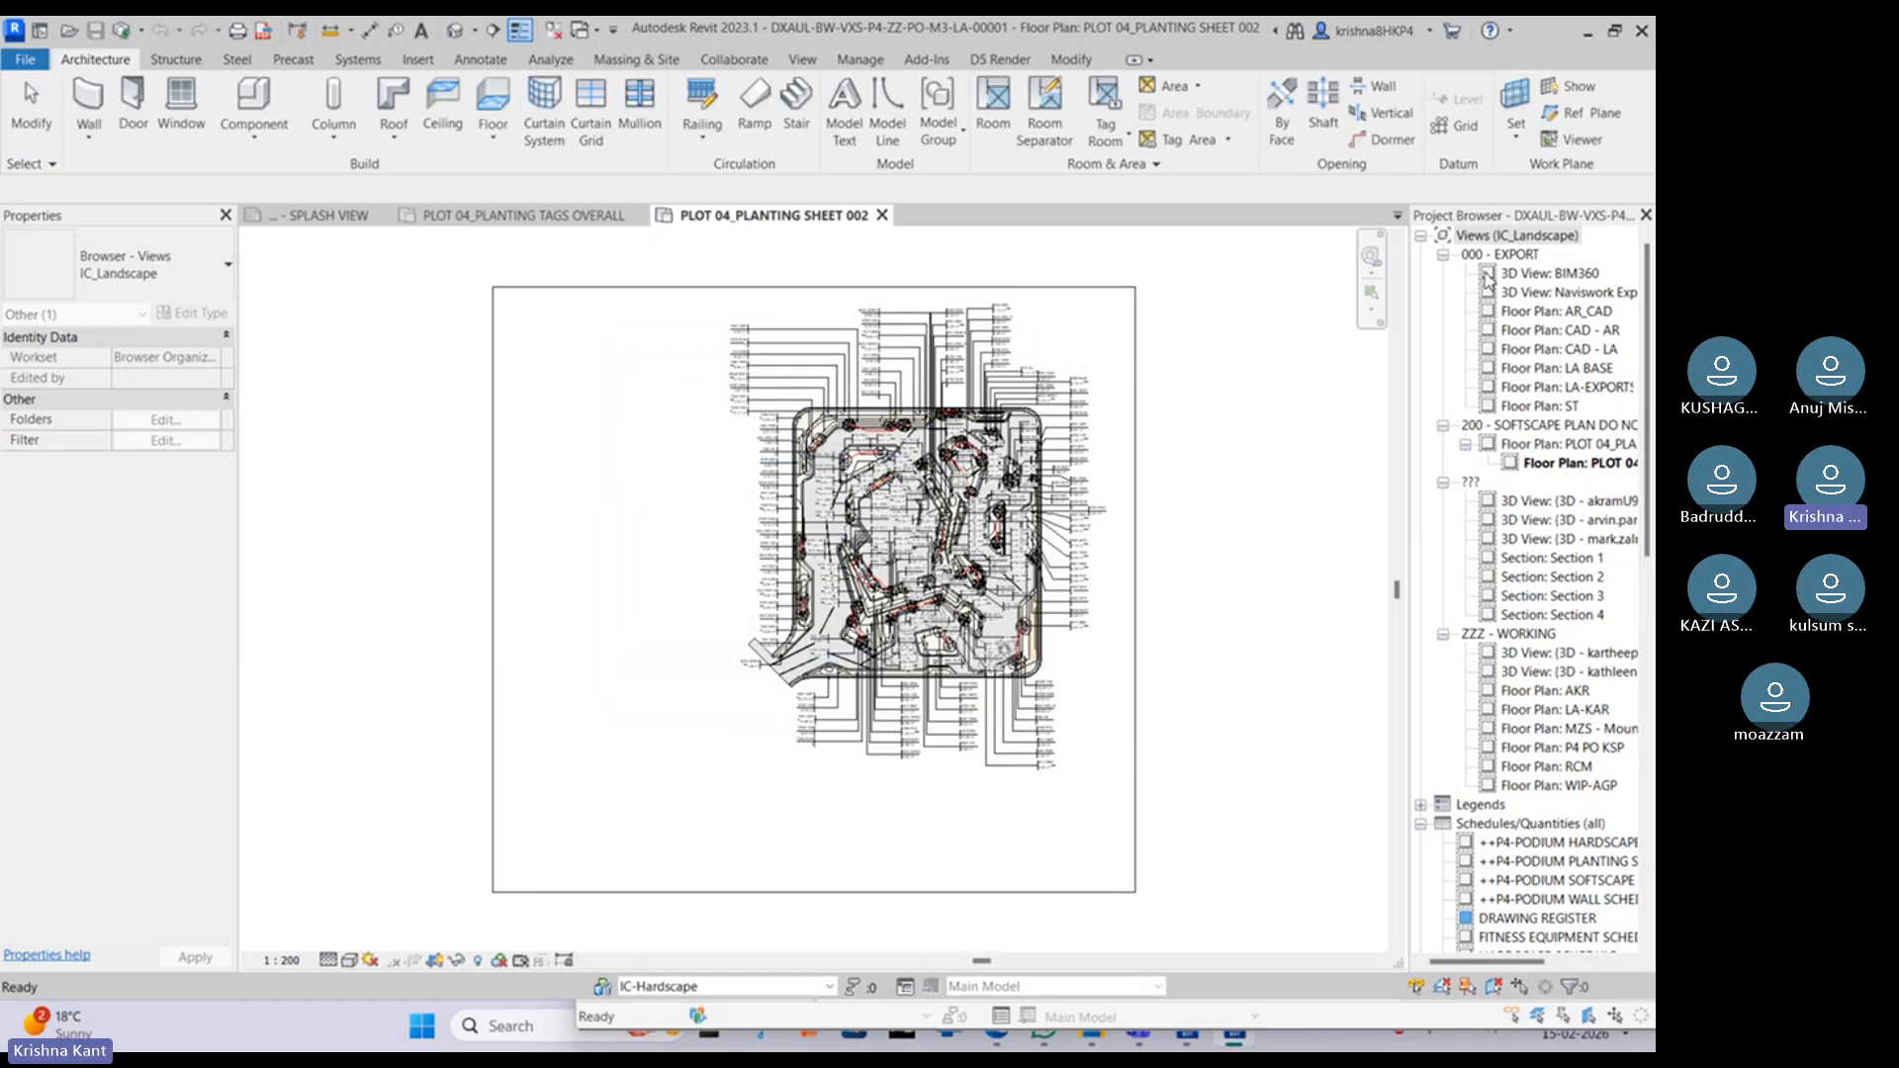
pyautogui.scroll(-3, 1490, 531)
pyautogui.scroll(3, 1488, 524)
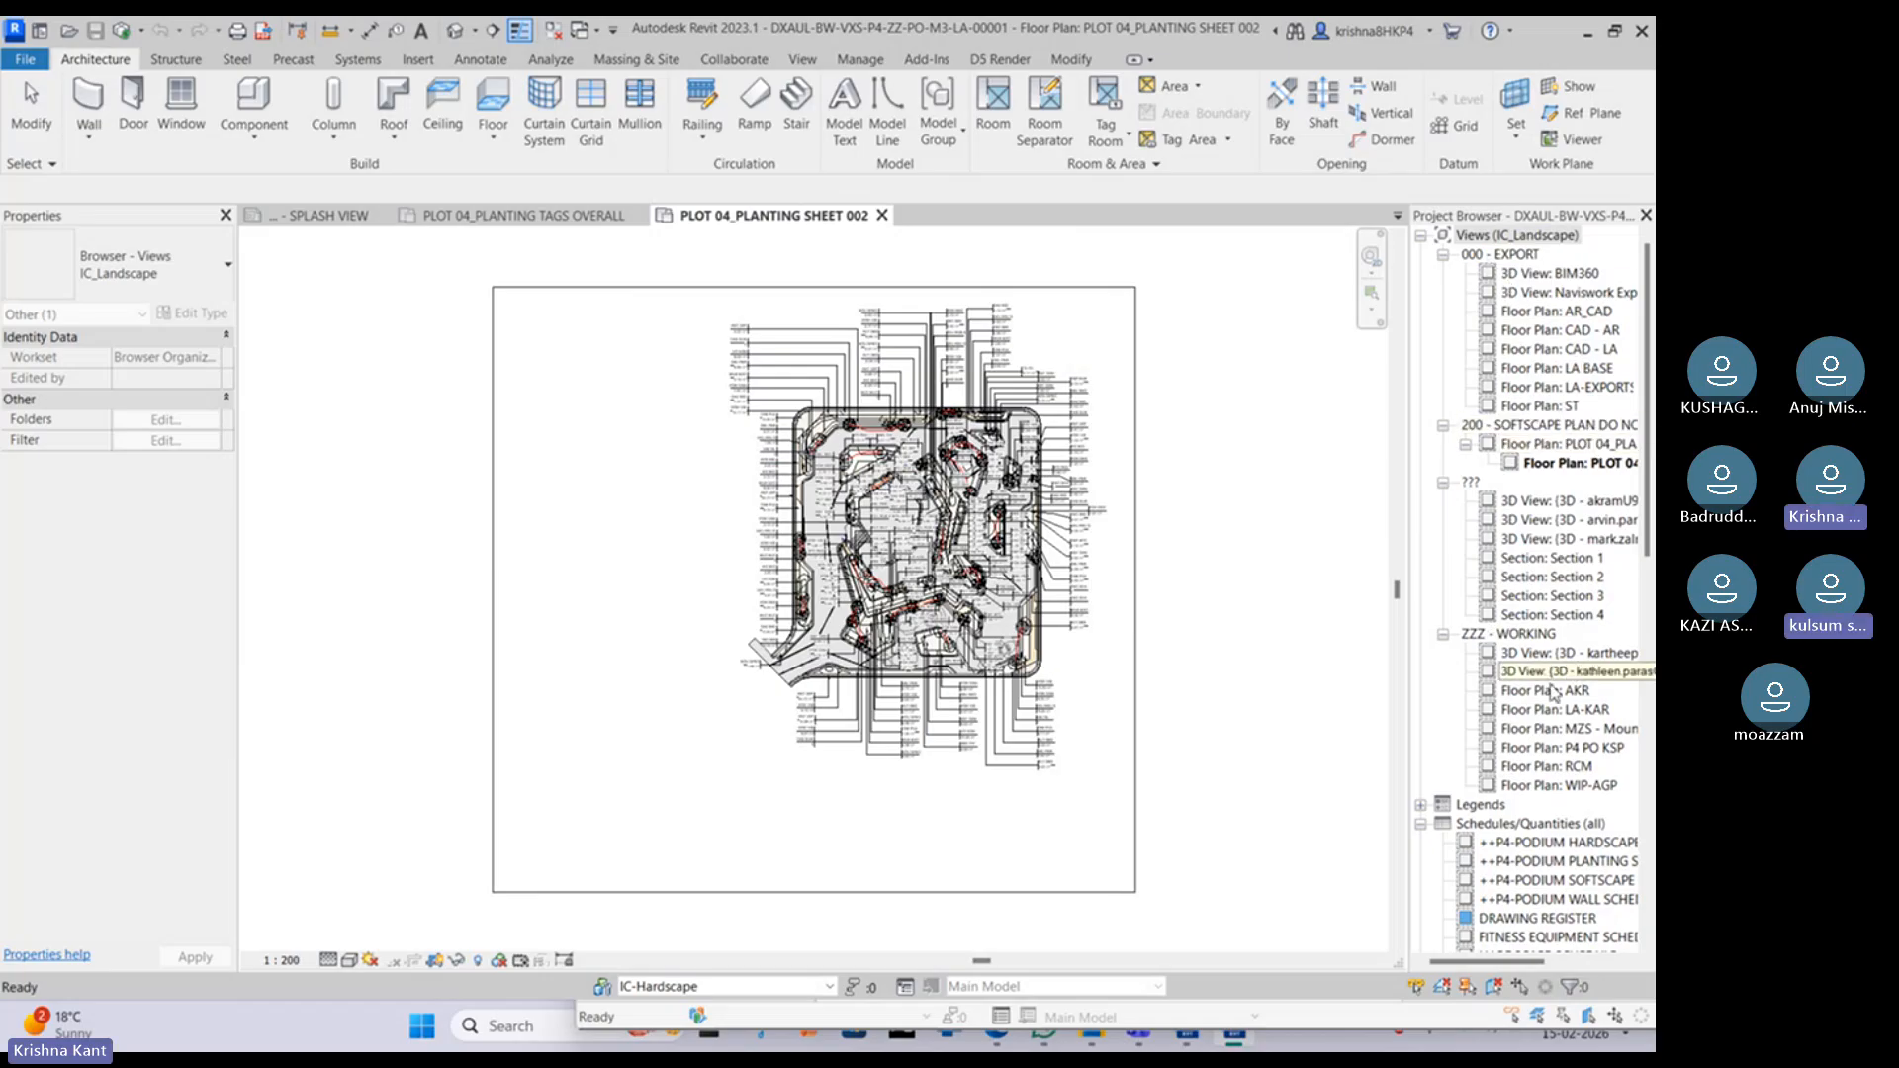
pyautogui.scroll(-1, 1552, 693)
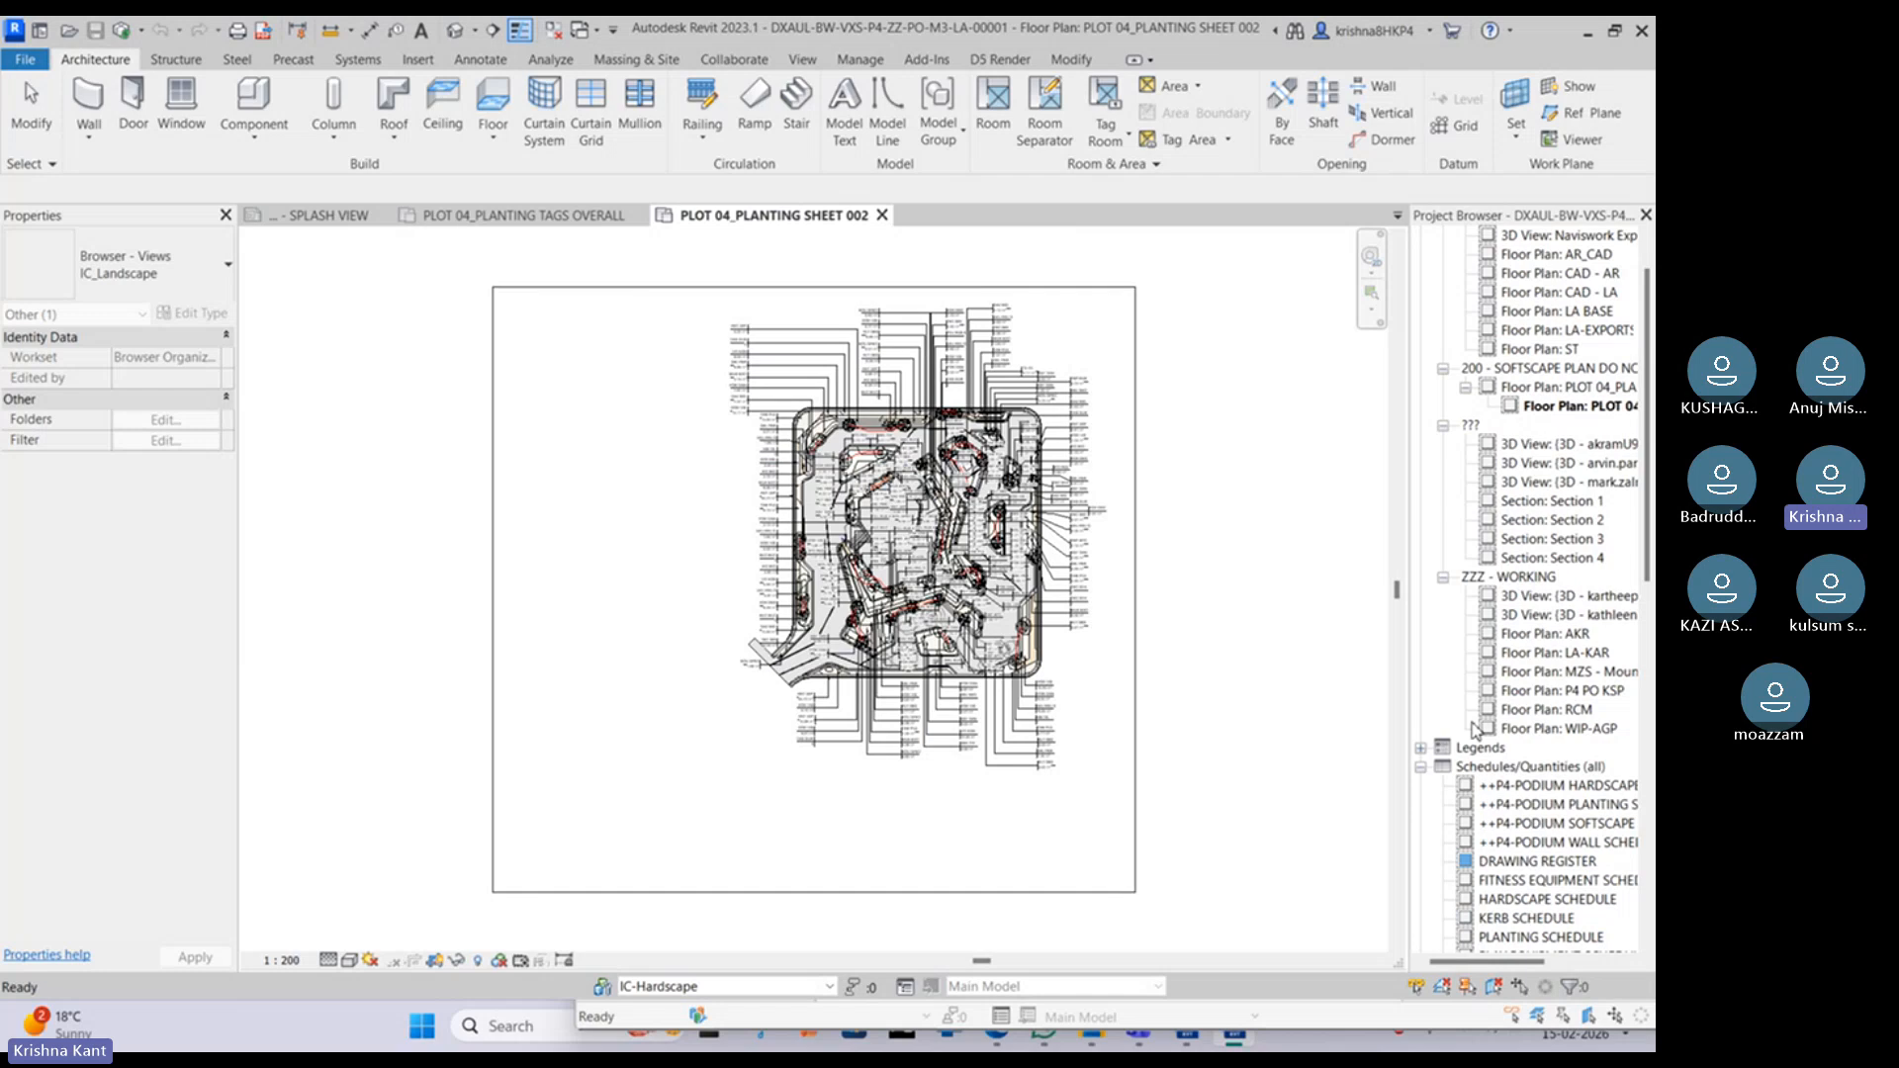
pyautogui.scroll(1, 1546, 356)
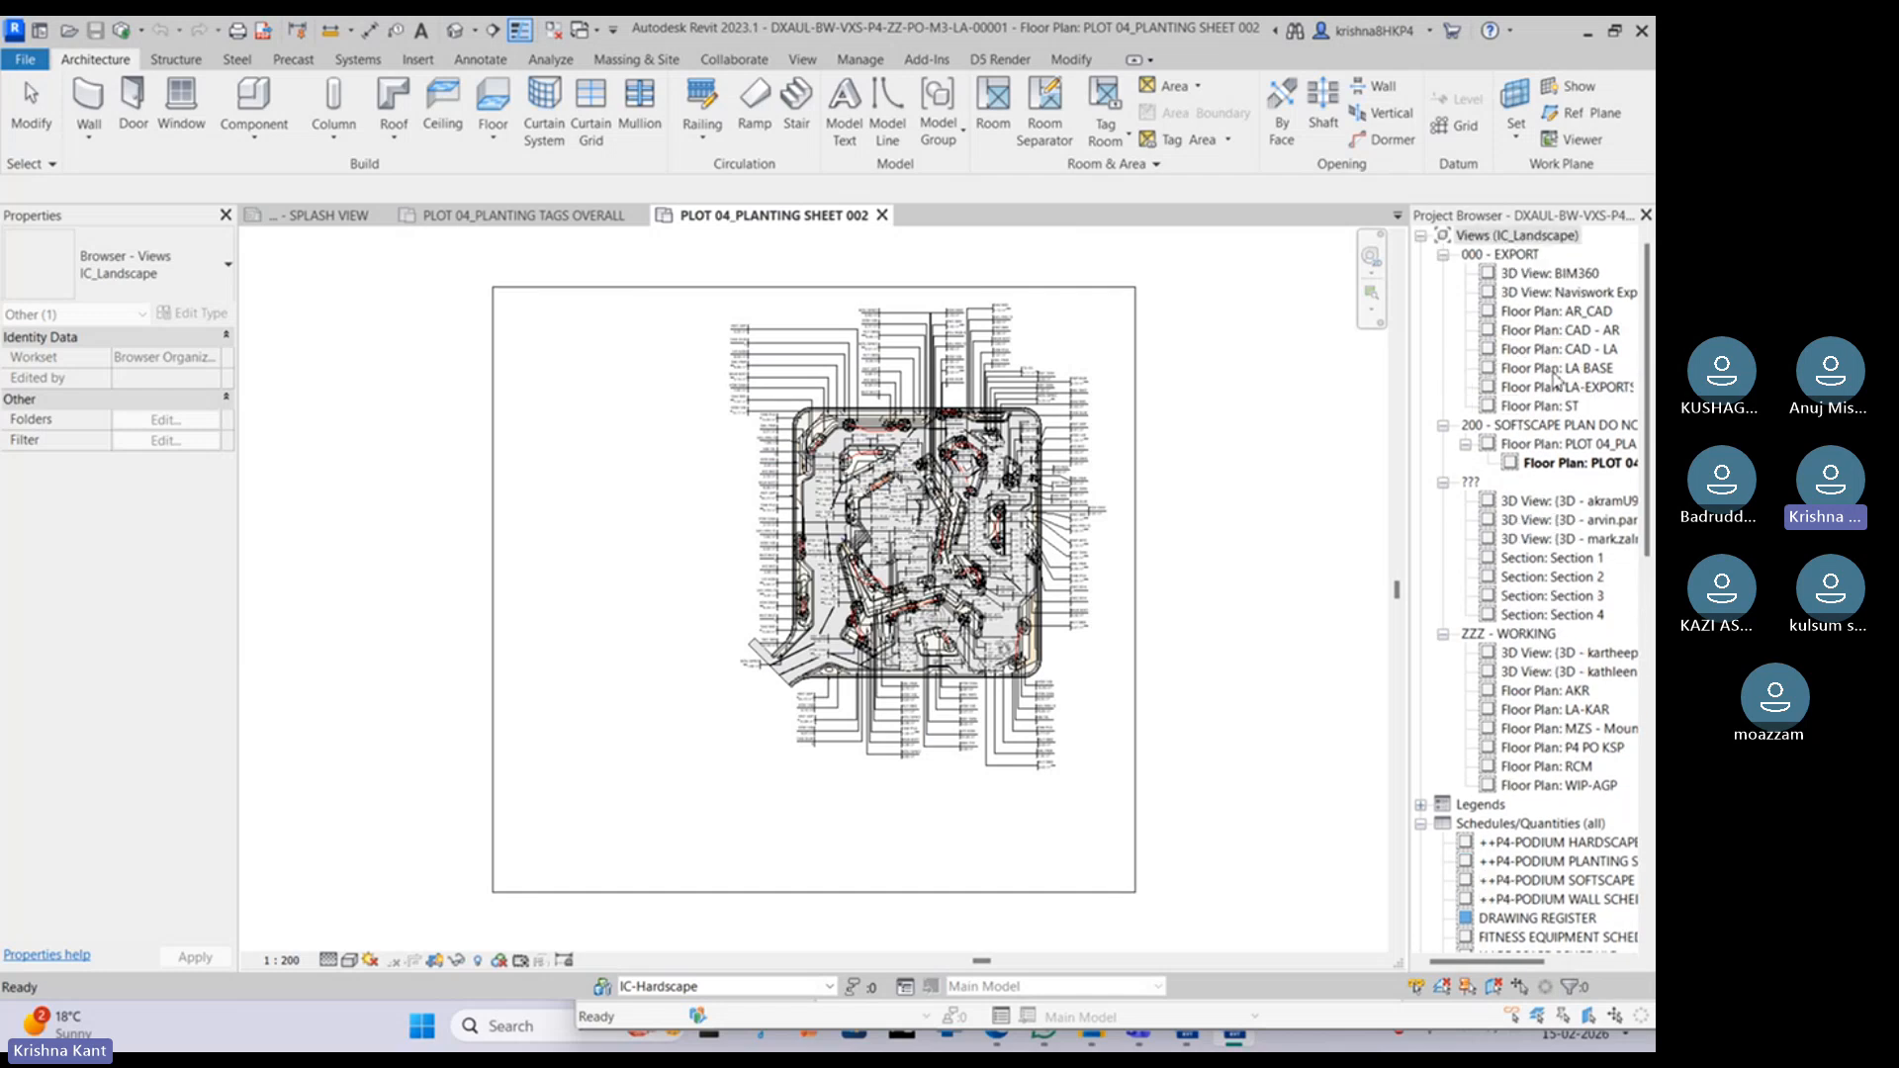
# Step: Look through the schedules in the Project Browser and collapse the Schedules/Quantities group
pyautogui.scroll(-9, 1555, 381)
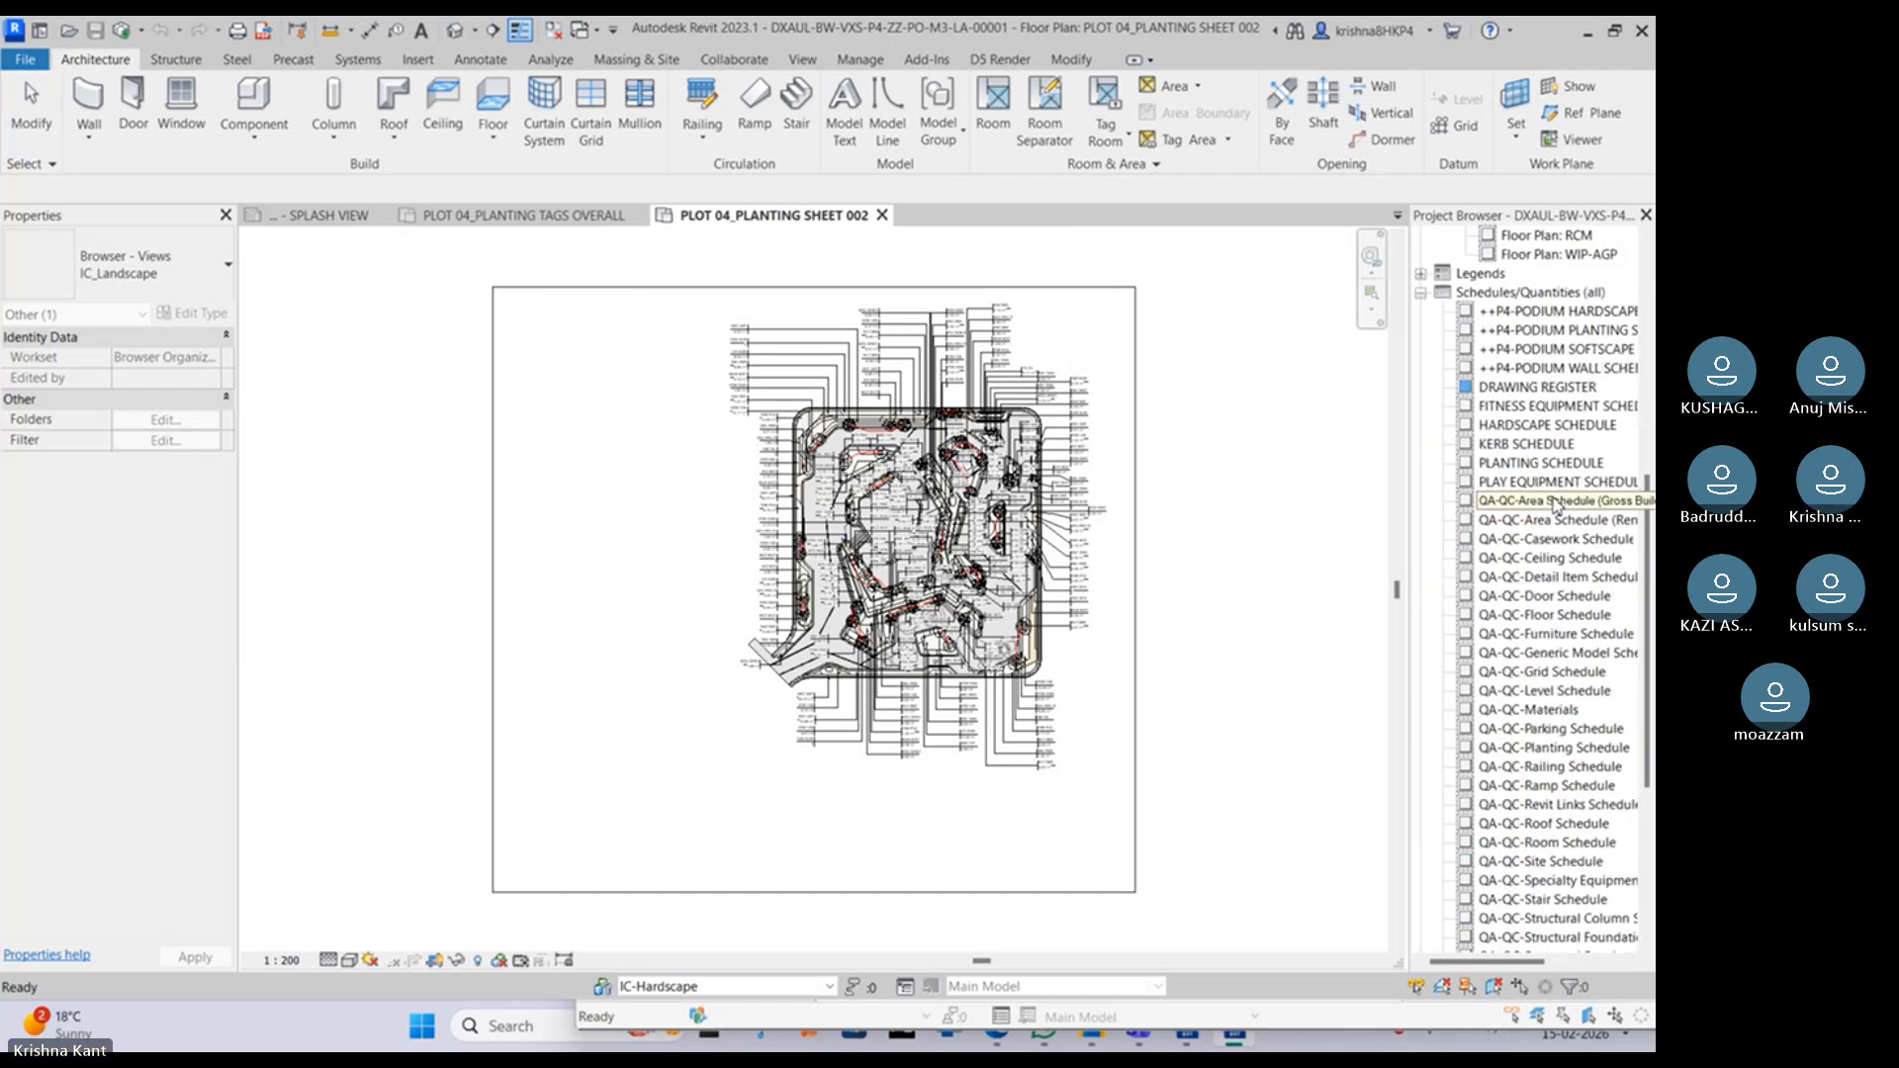
pyautogui.scroll(-5, 1555, 505)
pyautogui.scroll(6, 1555, 504)
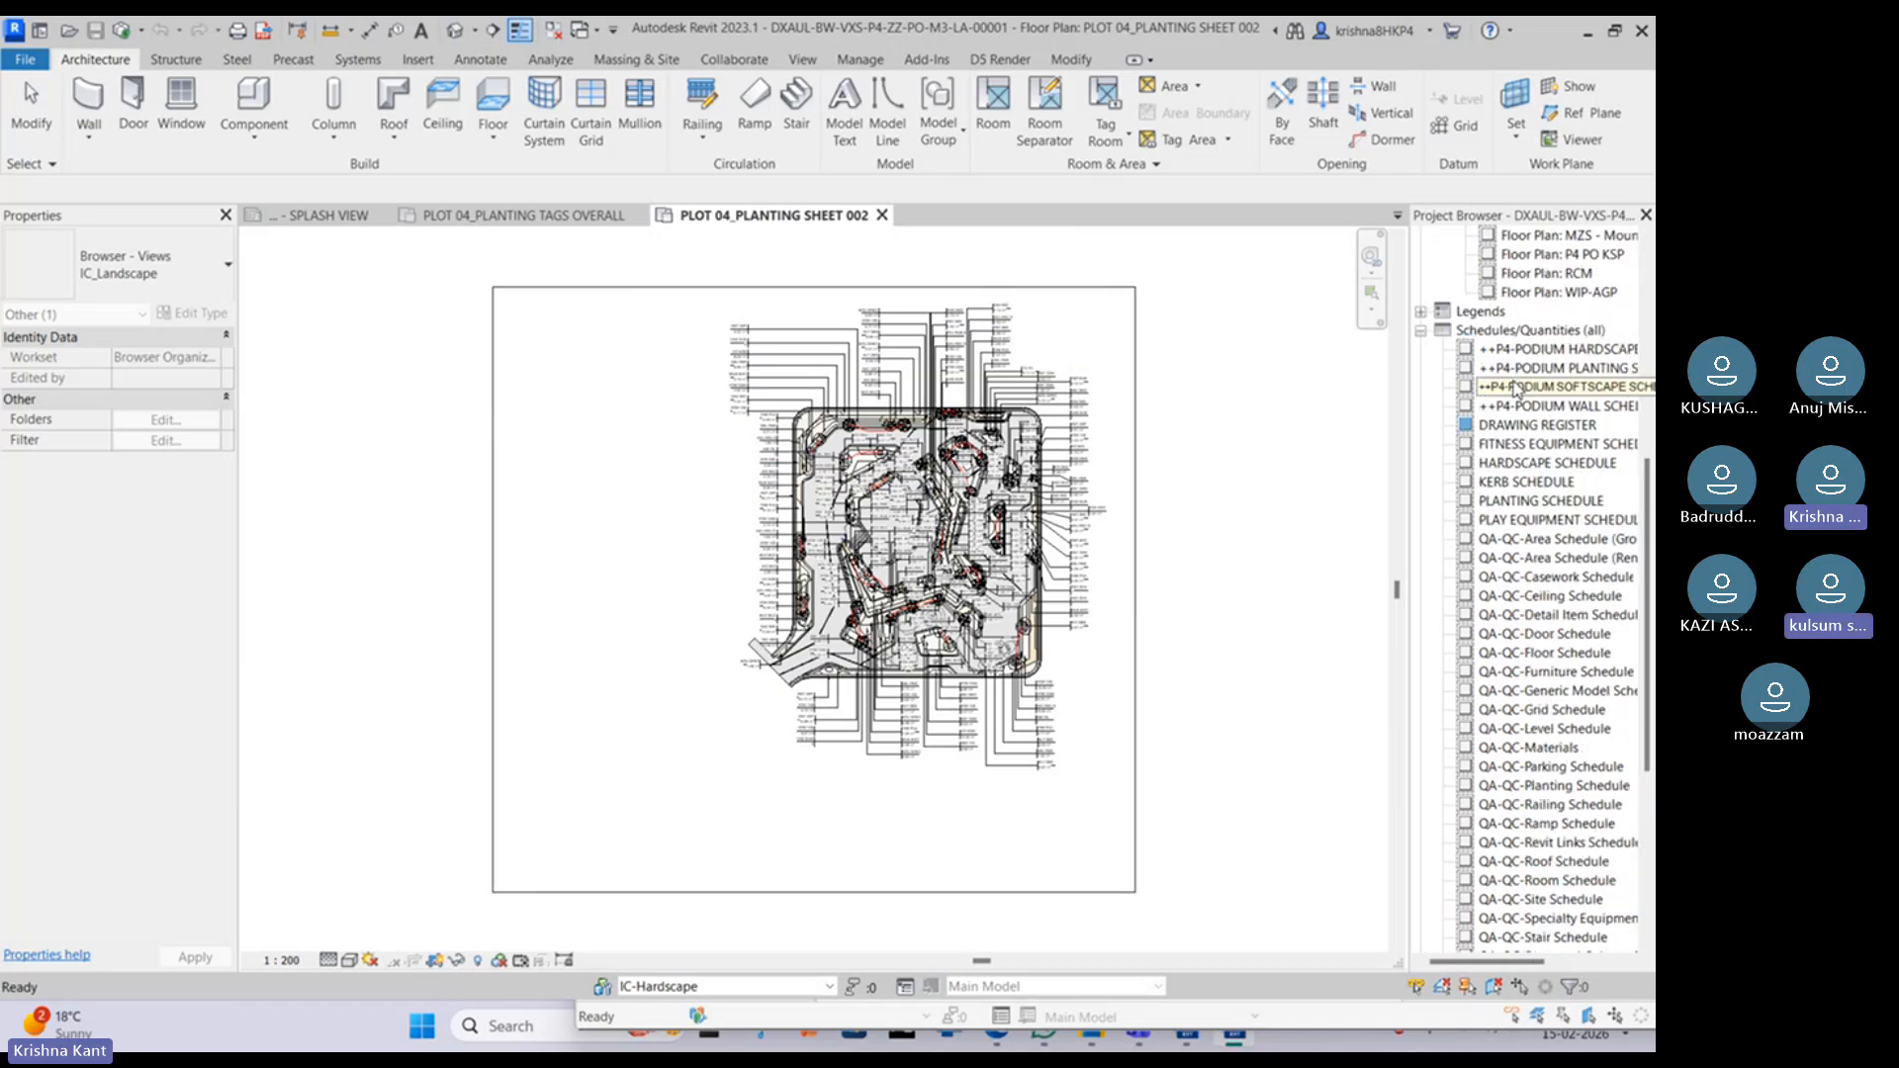
pyautogui.click(1420, 331)
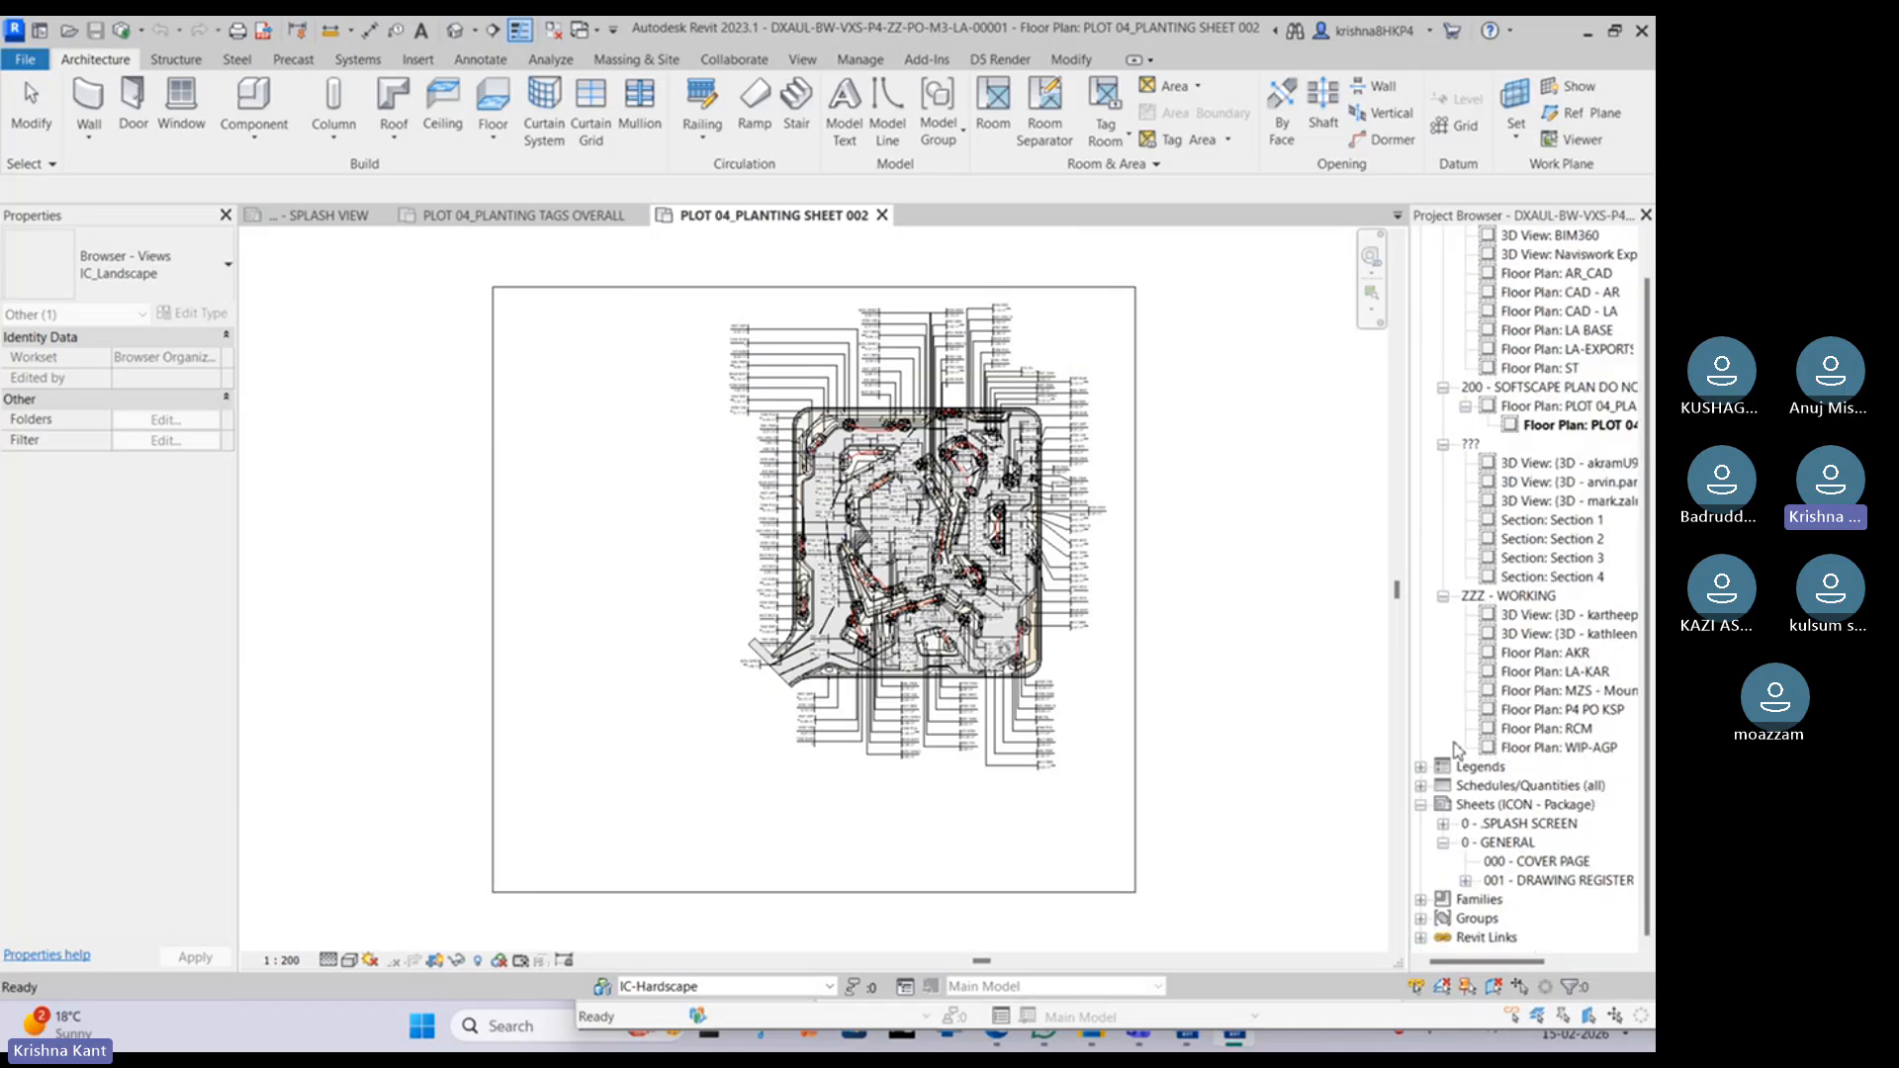
pyautogui.scroll(1, 1468, 660)
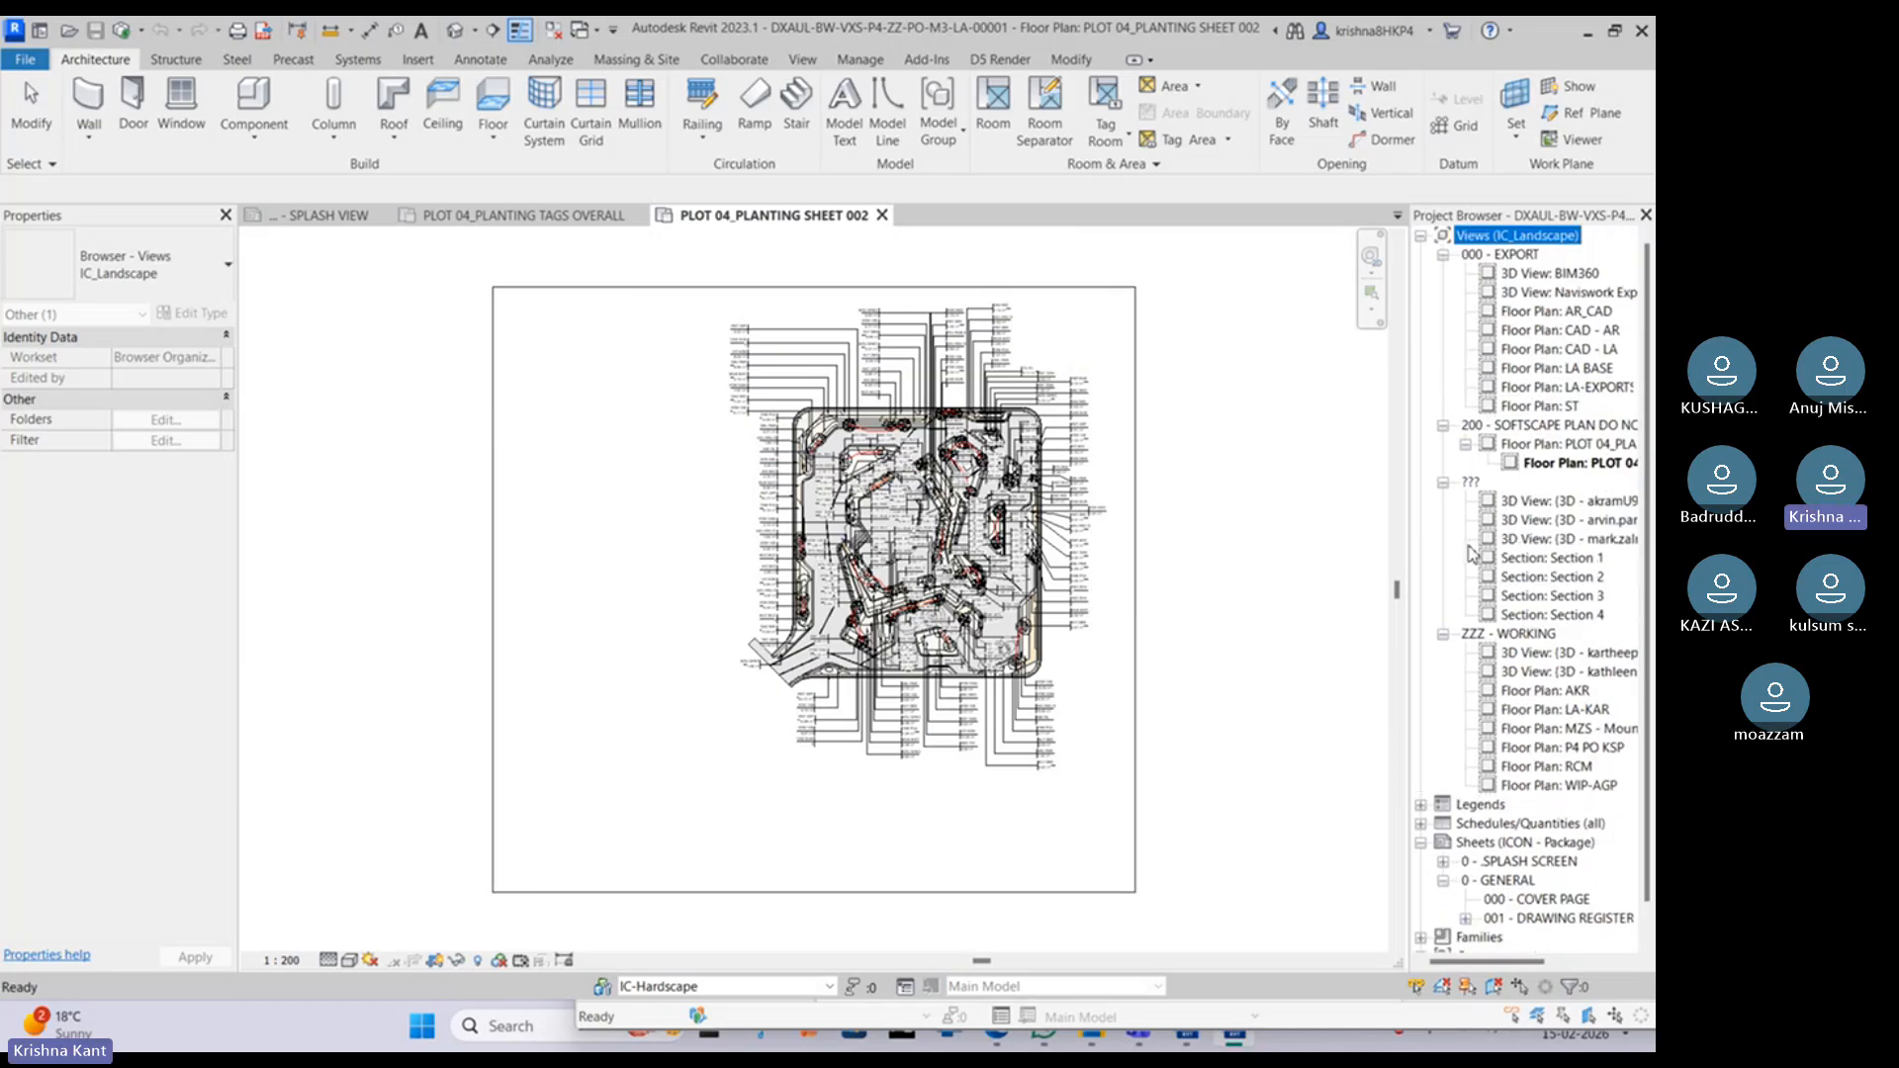
# Step: Review the view properties of the PLOT 04_PLANTING SHEET 002 floor plan, and switch to the PLOT 04_PLANTING TAGS OVERALL view
pyautogui.click(360, 458)
pyautogui.scroll(-6, 148, 761)
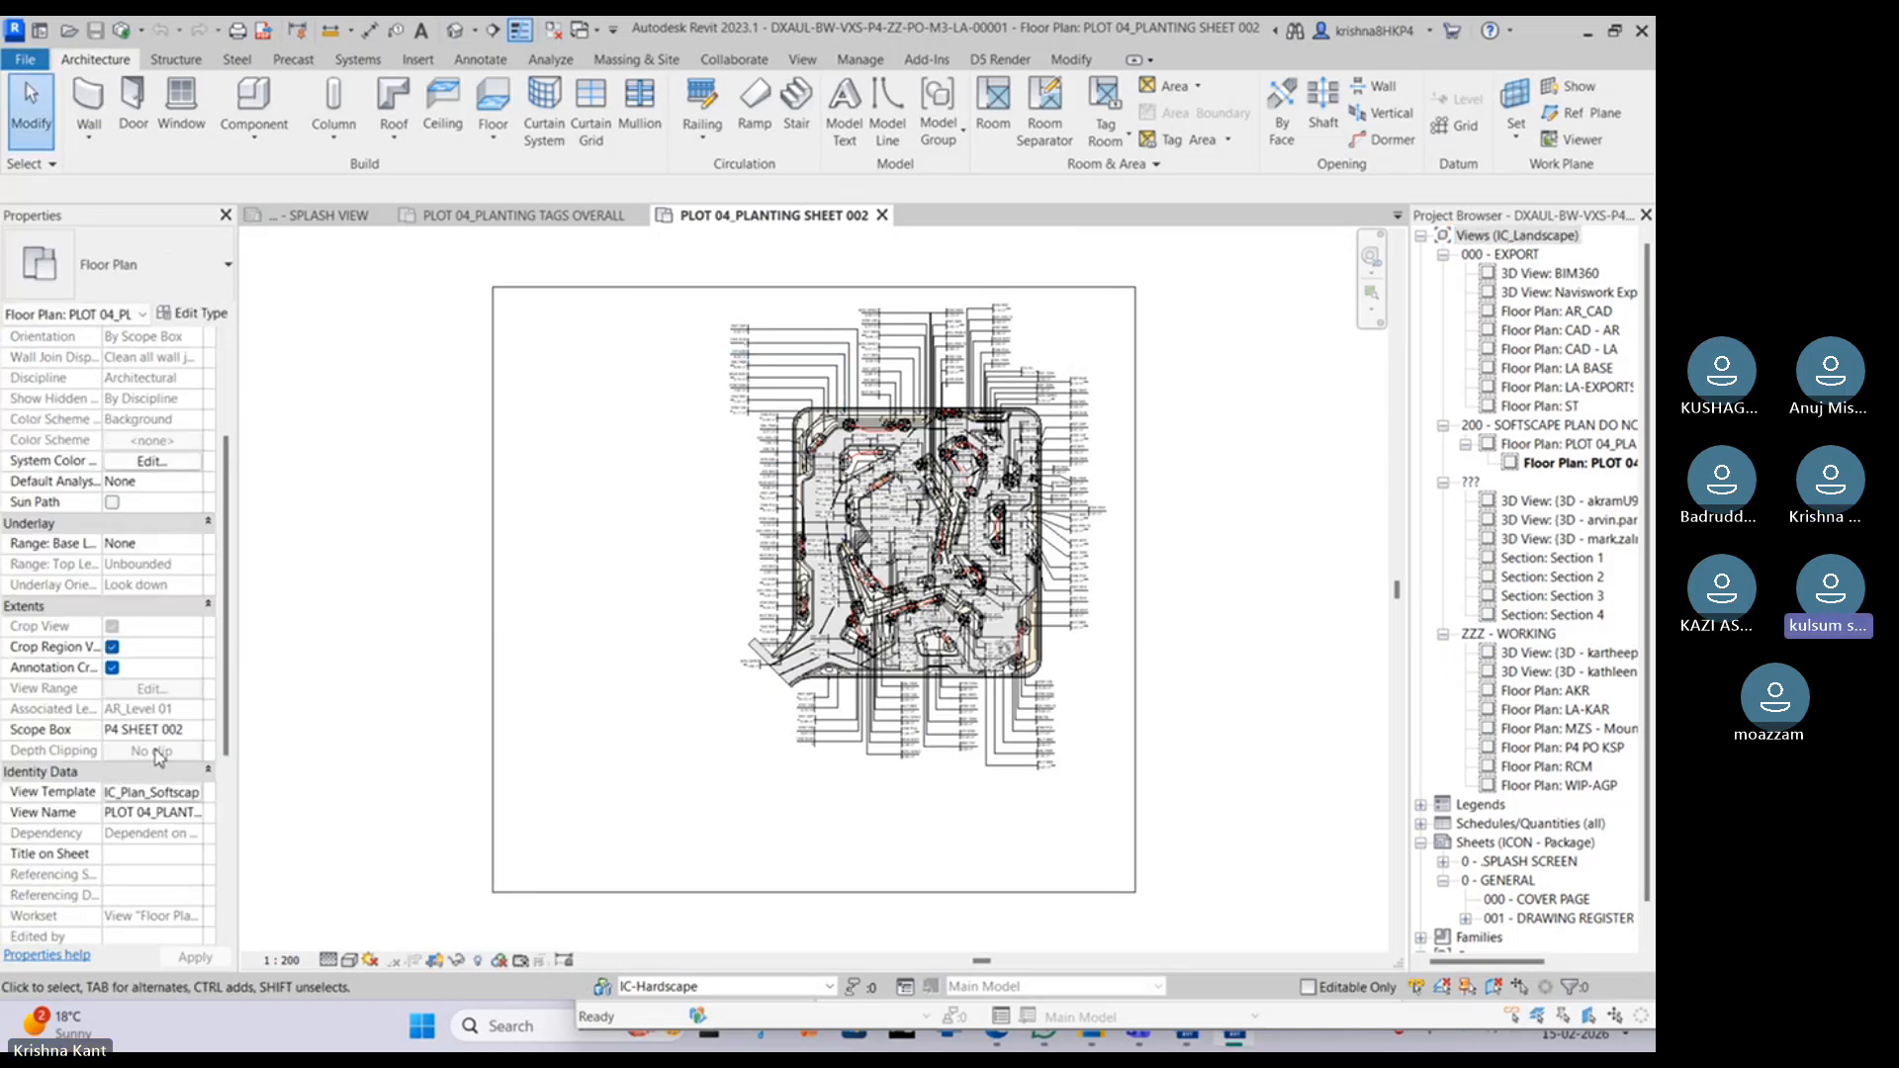
pyautogui.scroll(-1, 136, 773)
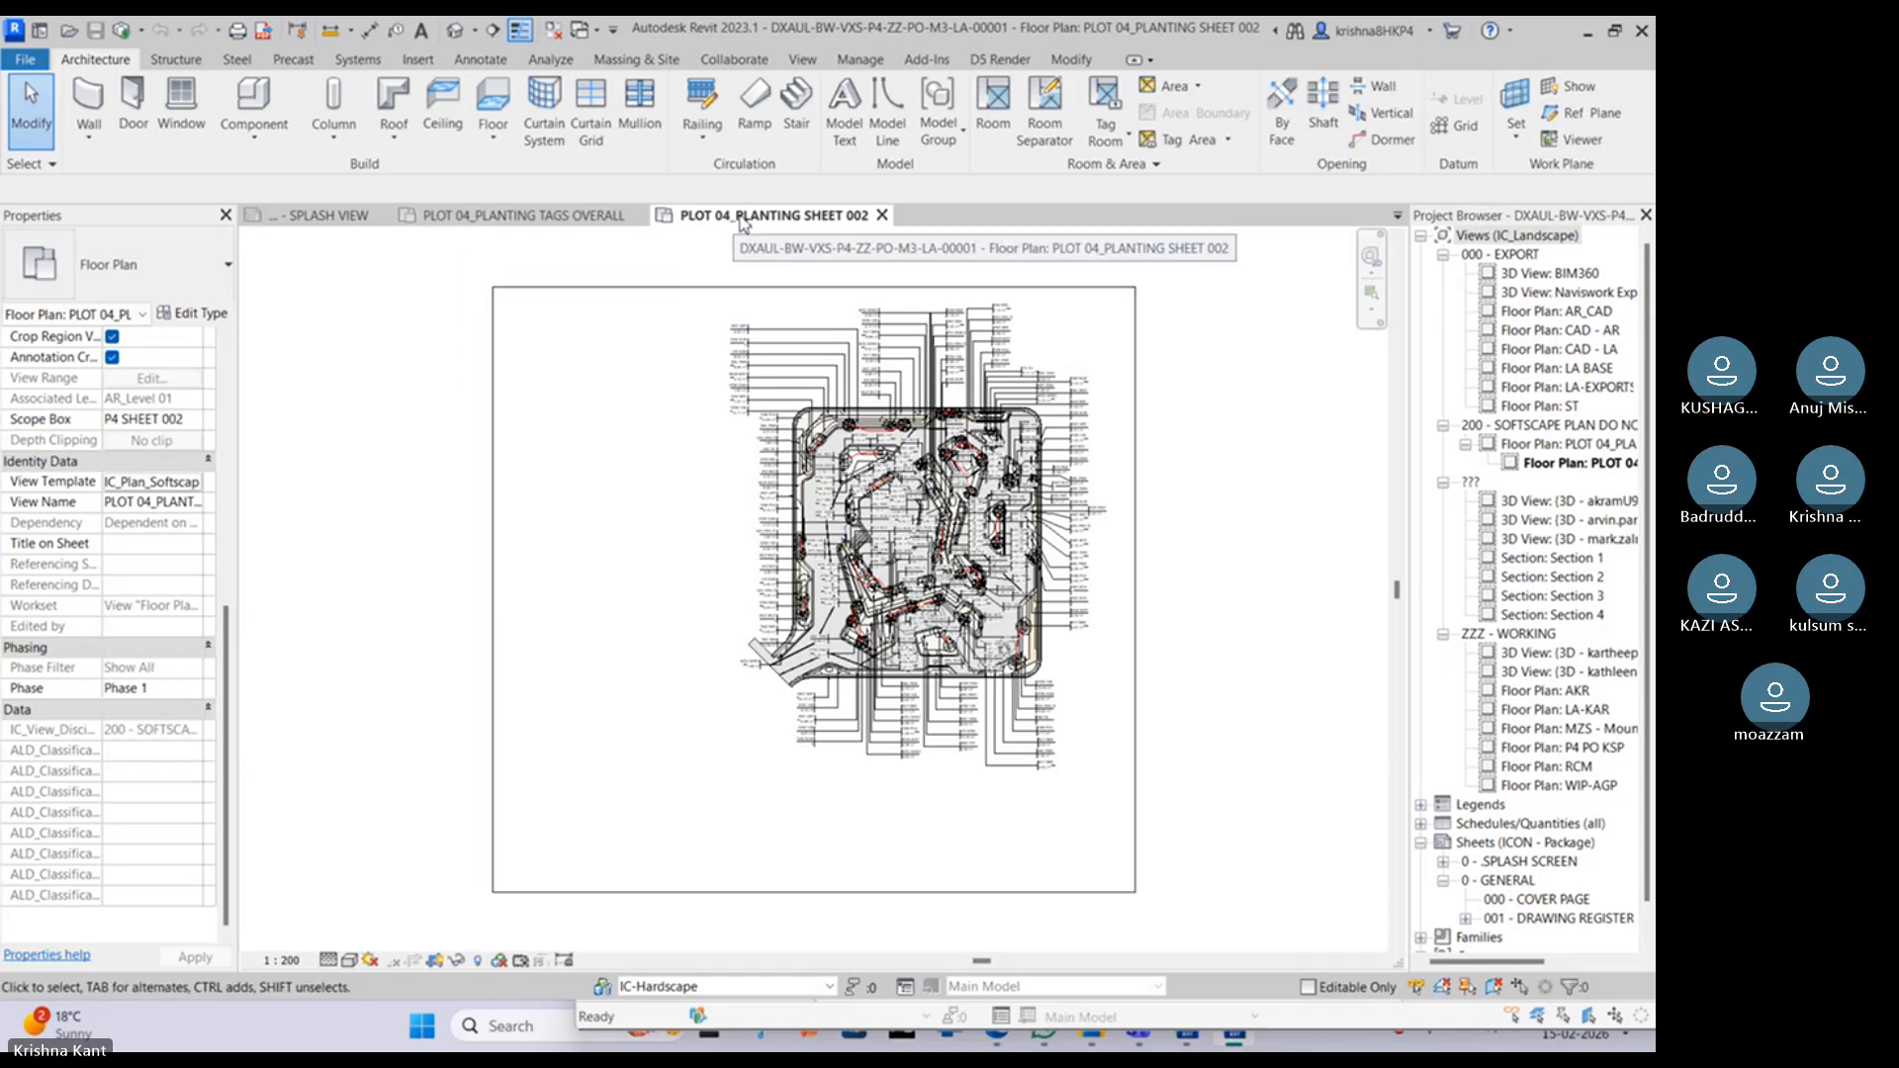
pyautogui.click(491, 218)
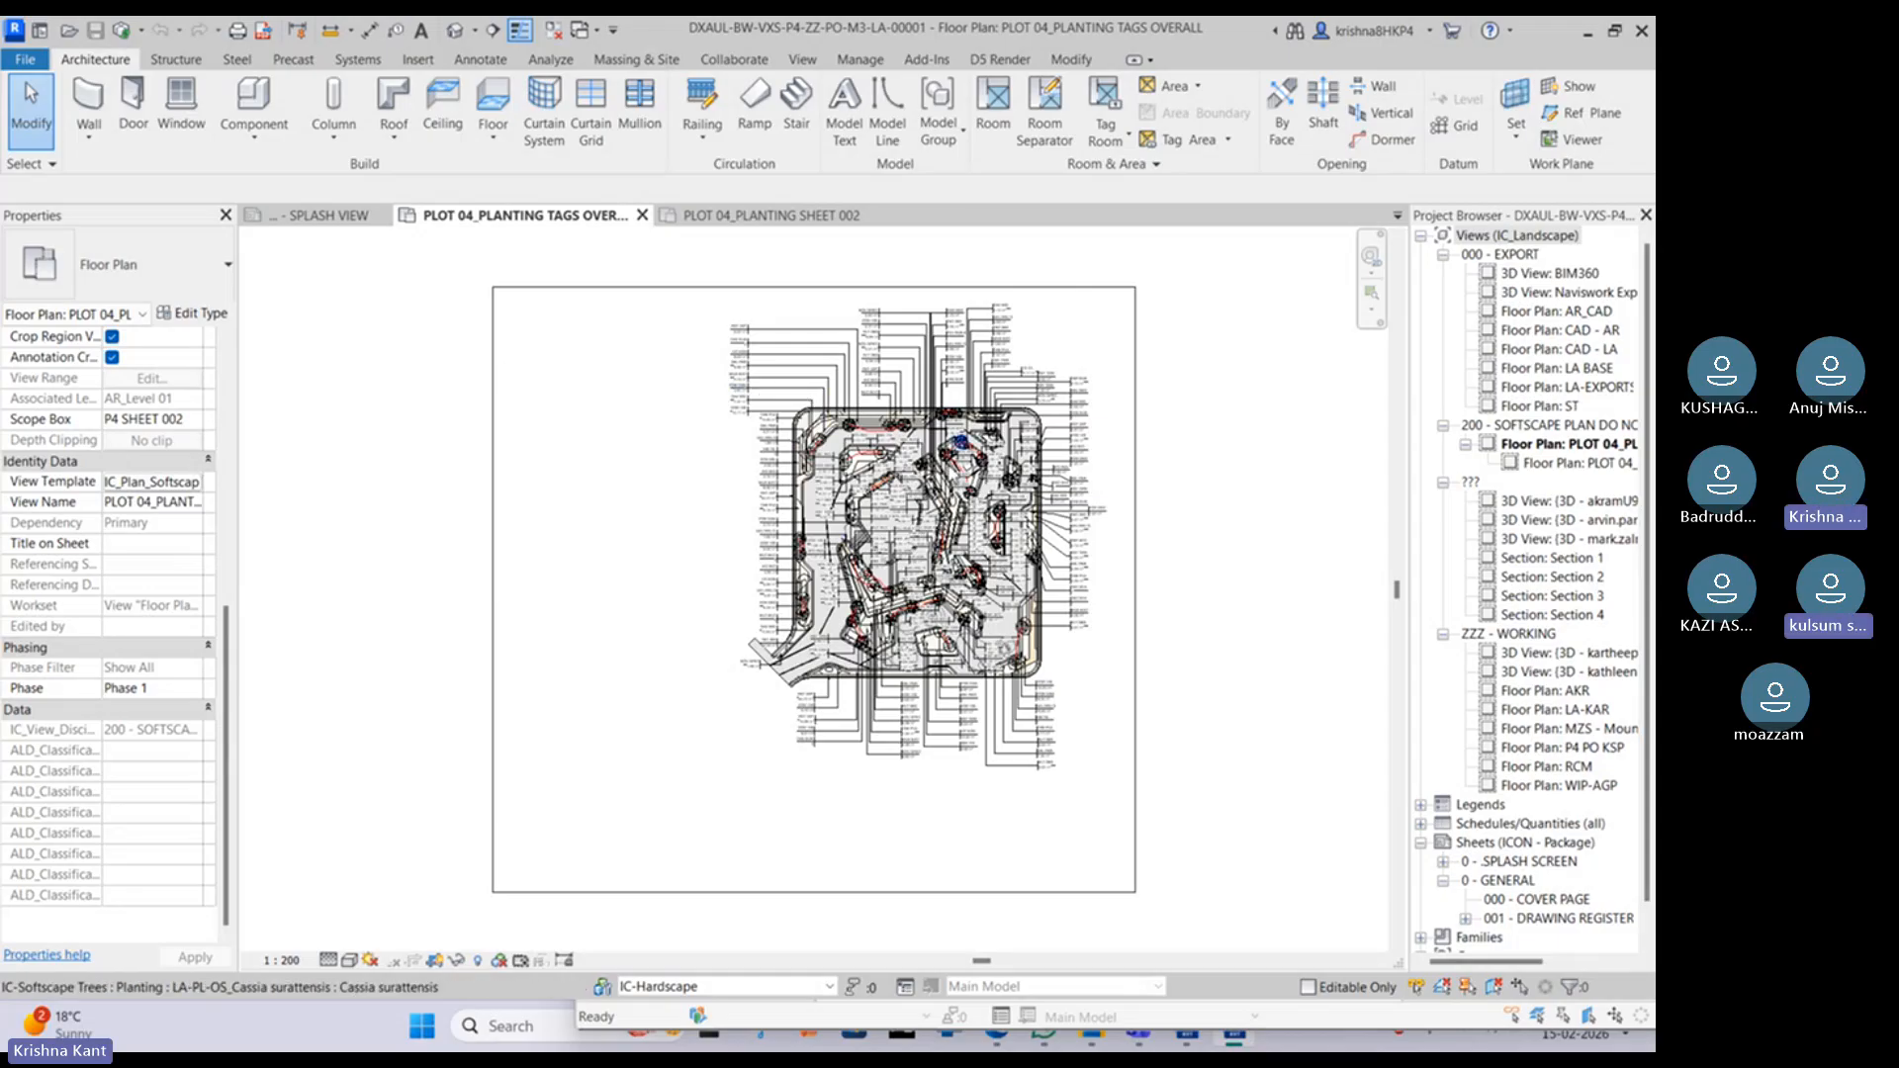
# Step: Open the default 3D view, select a planter wall near the site entrance, and examine the whole landscape model
pyautogui.scroll(1, 944, 464)
pyautogui.scroll(5, 940, 462)
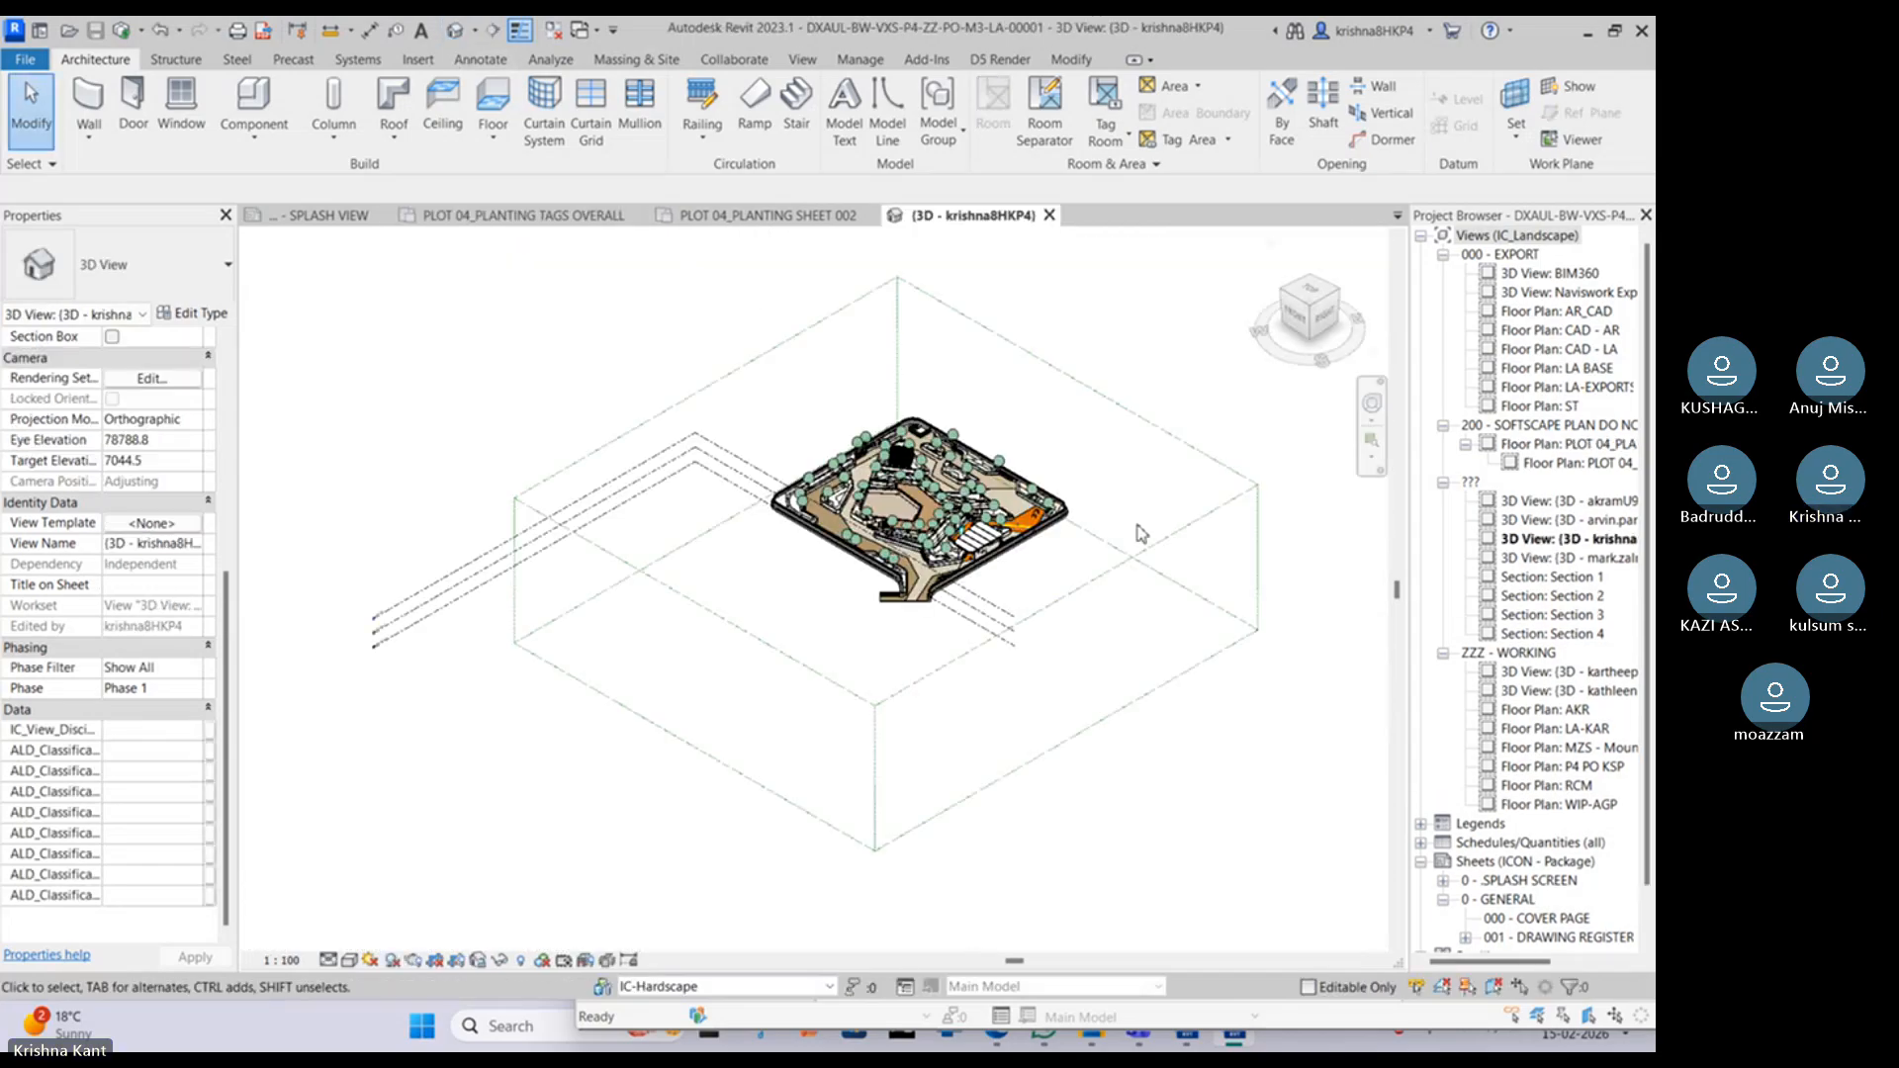
pyautogui.scroll(5, 994, 614)
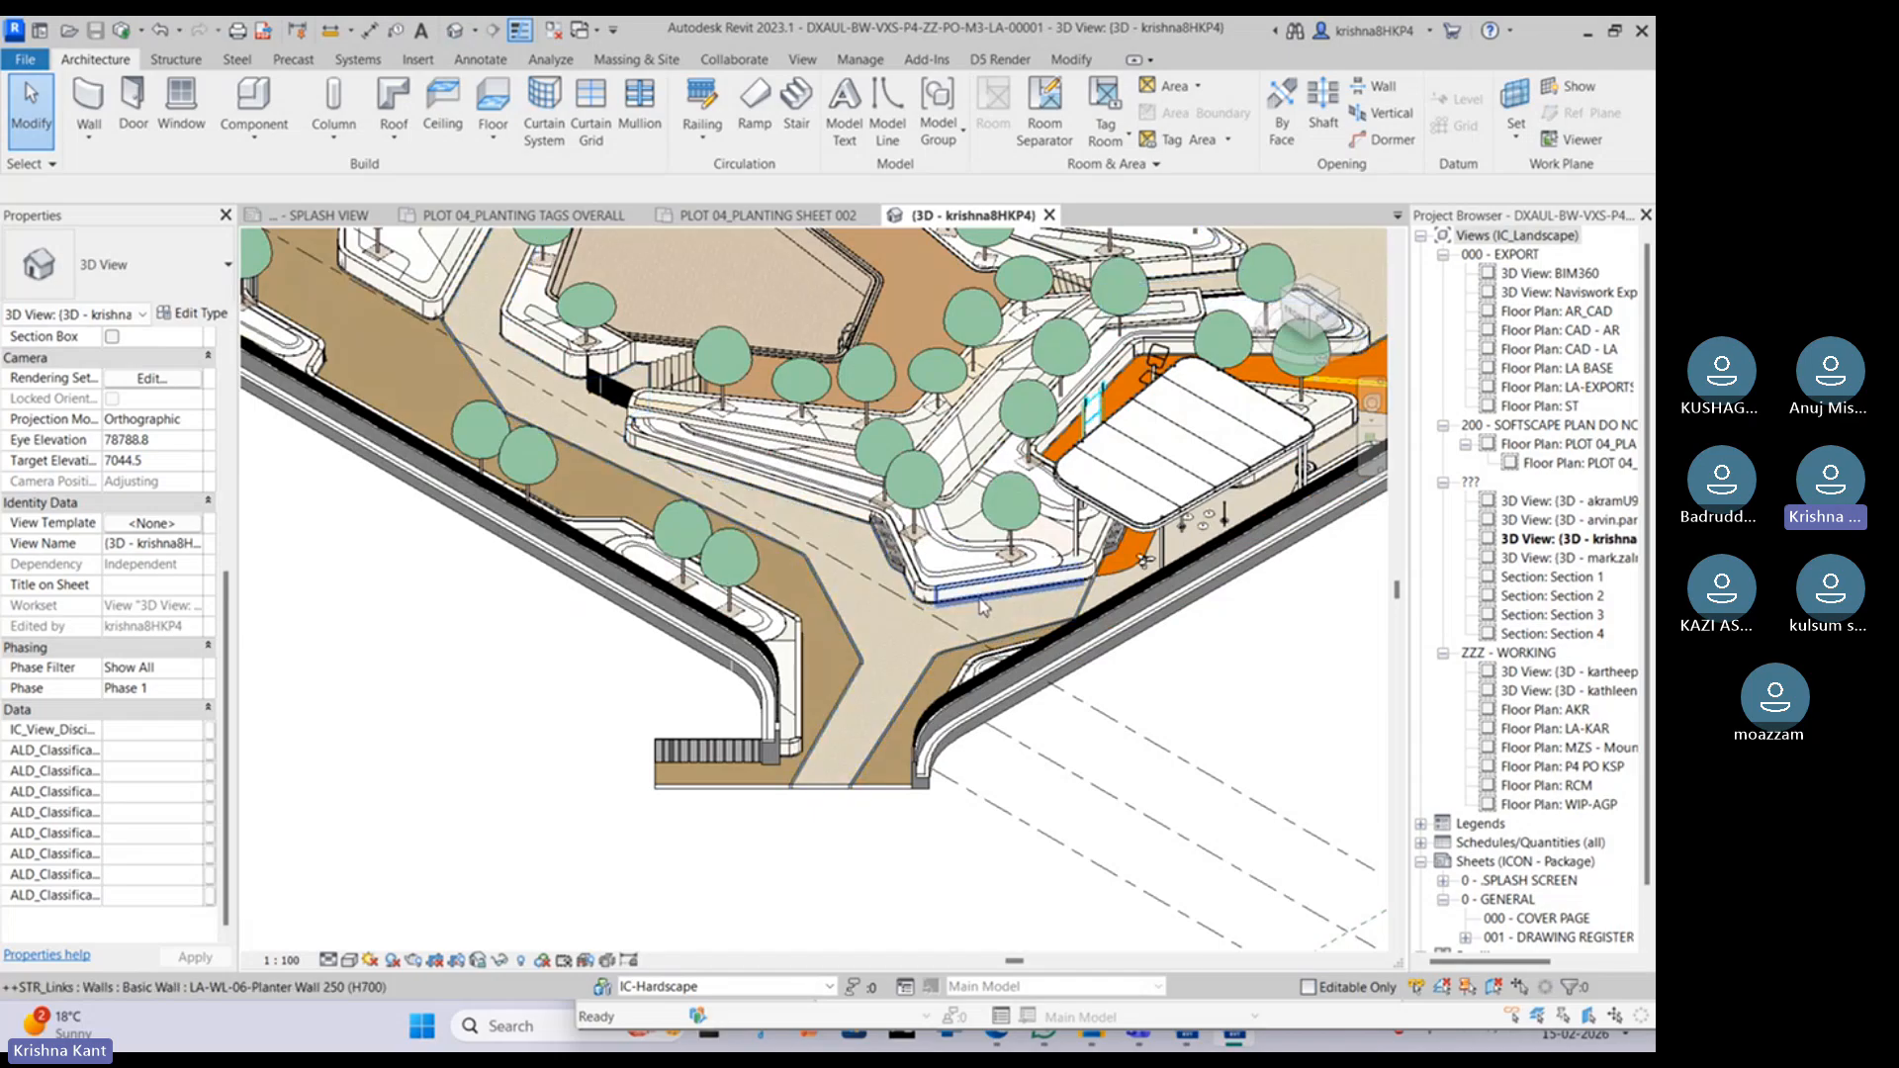
pyautogui.click(976, 605)
pyautogui.scroll(-4, 976, 605)
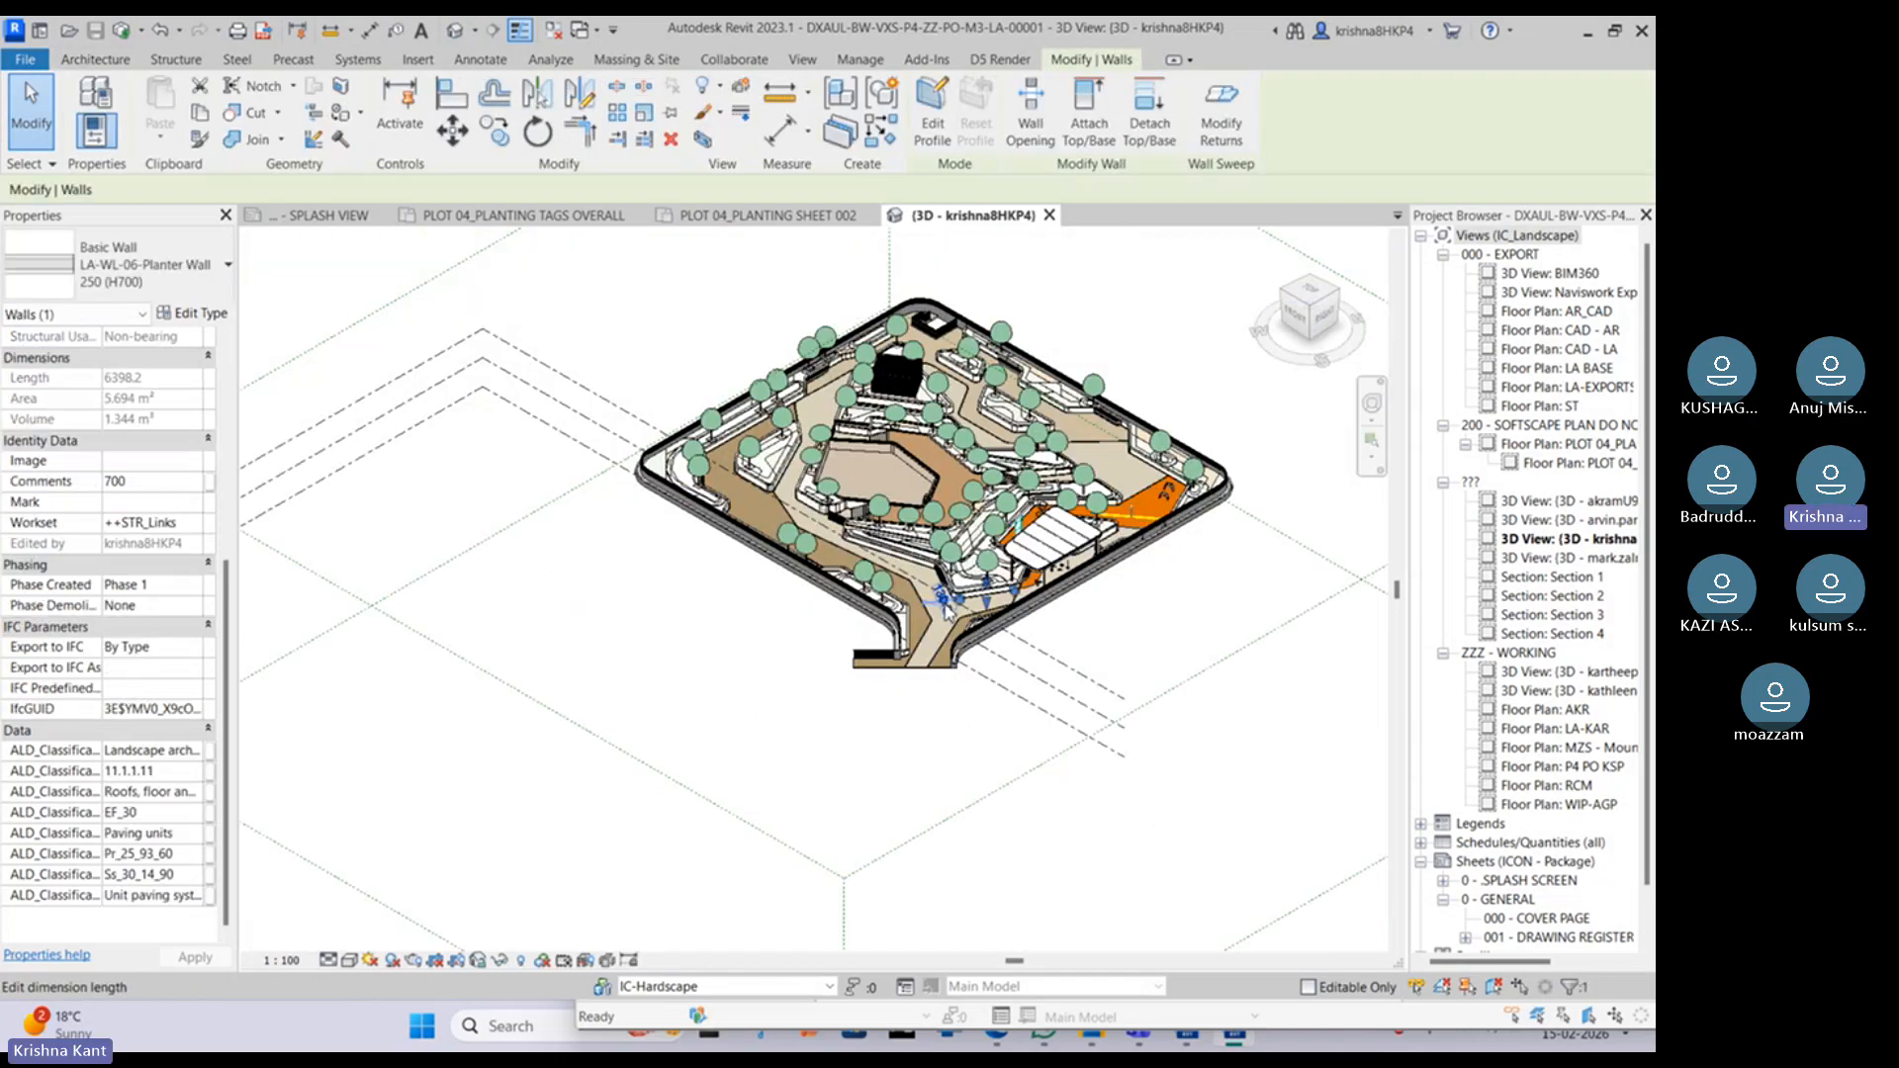
pyautogui.keyDown('shift'); pyautogui.moveTo(976, 605); pyautogui.dragTo(893, 530, button='middle'); pyautogui.keyUp('shift')
pyautogui.scroll(2, 893, 529)
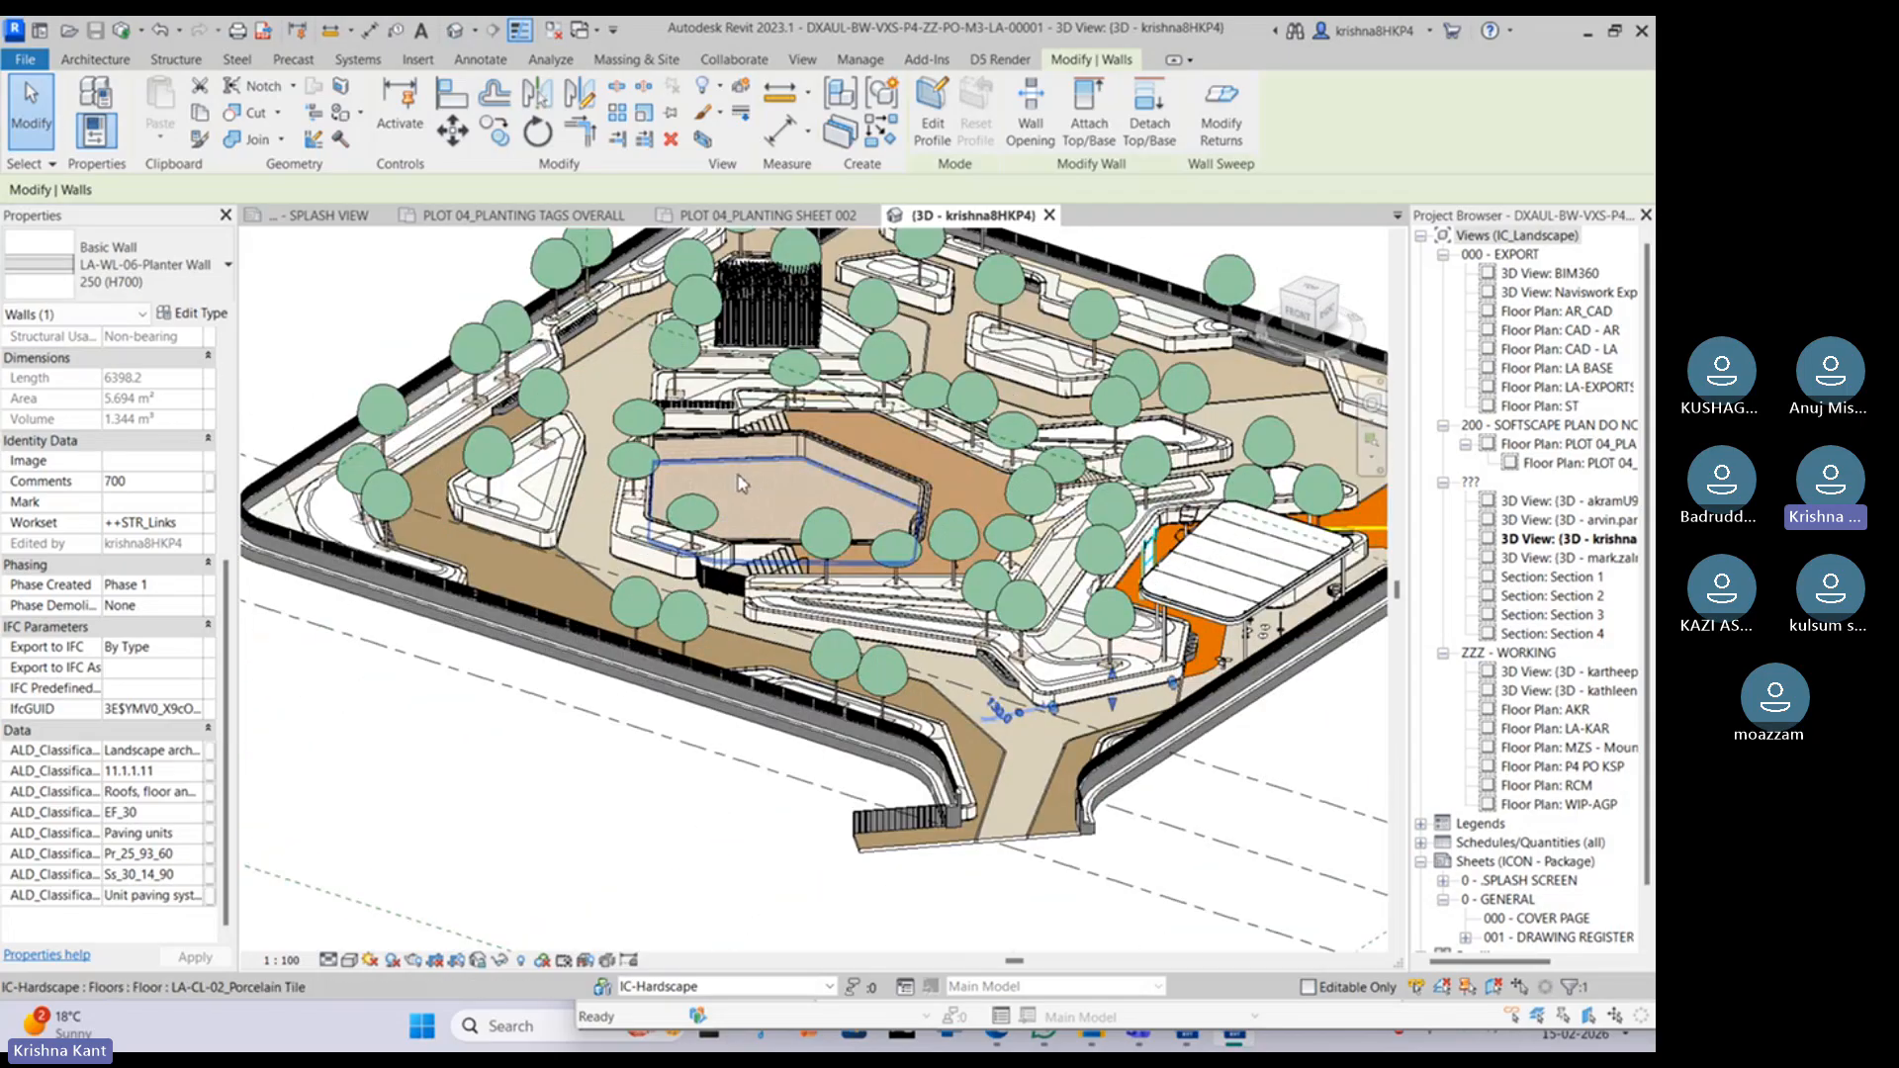
pyautogui.scroll(-5, 774, 460)
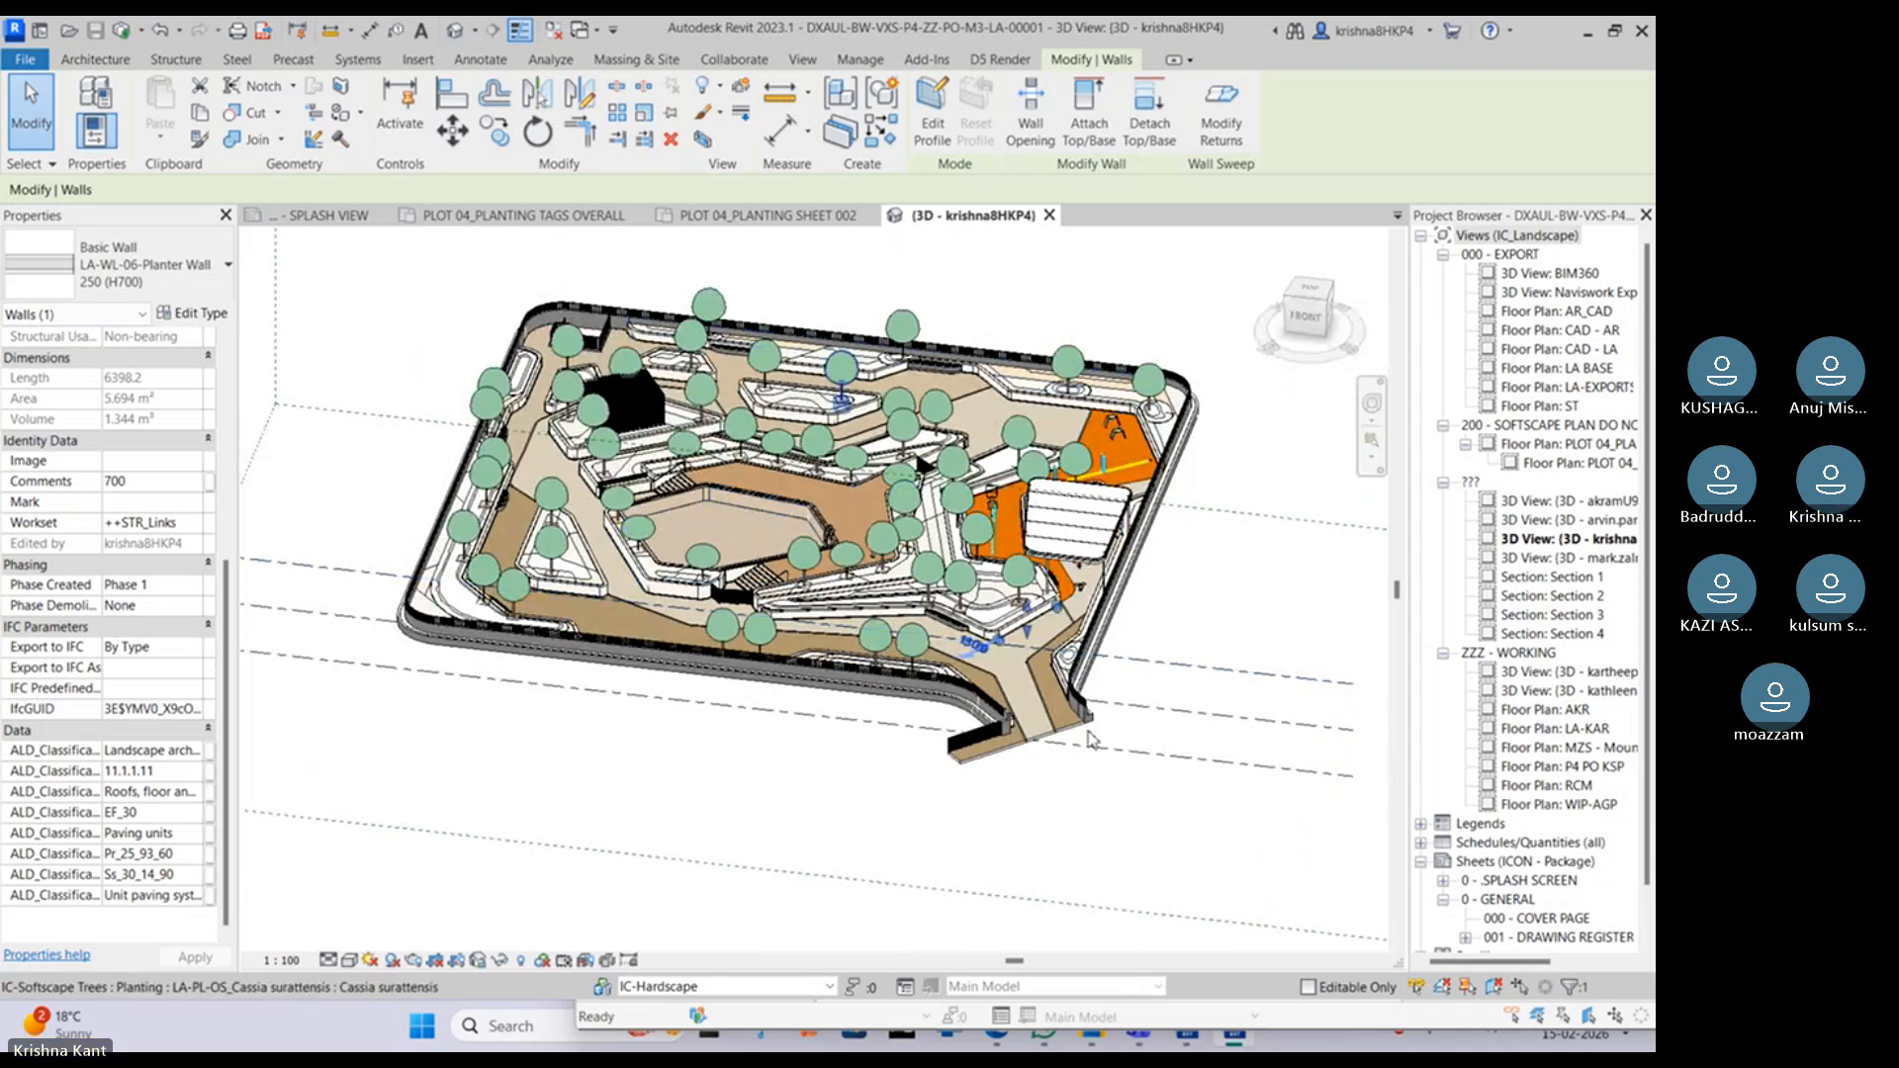
# Step: In File Explorer, open the ARCHITECTURE PLOT-04 folder under PROJECT-Models, check its model files with a widened name column, and return to Revit
pyautogui.click(1092, 1038)
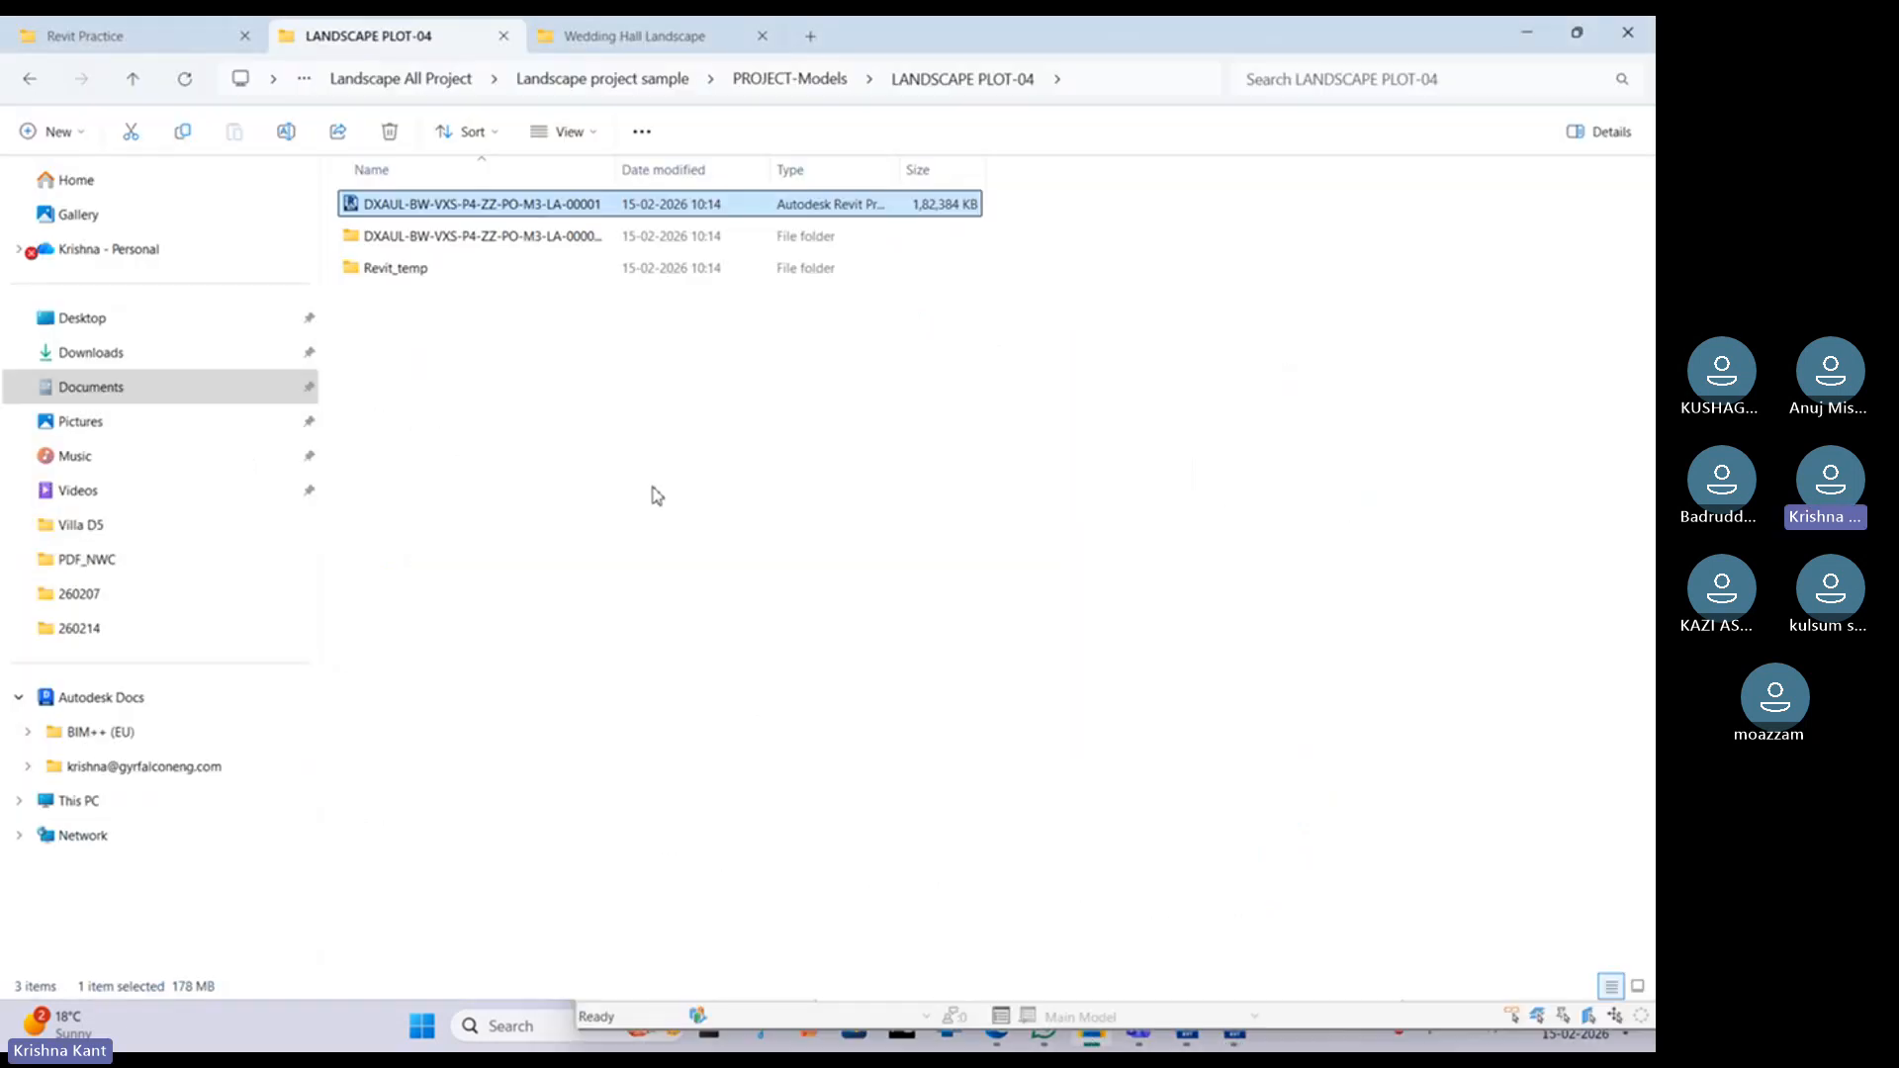
pyautogui.click(30, 78)
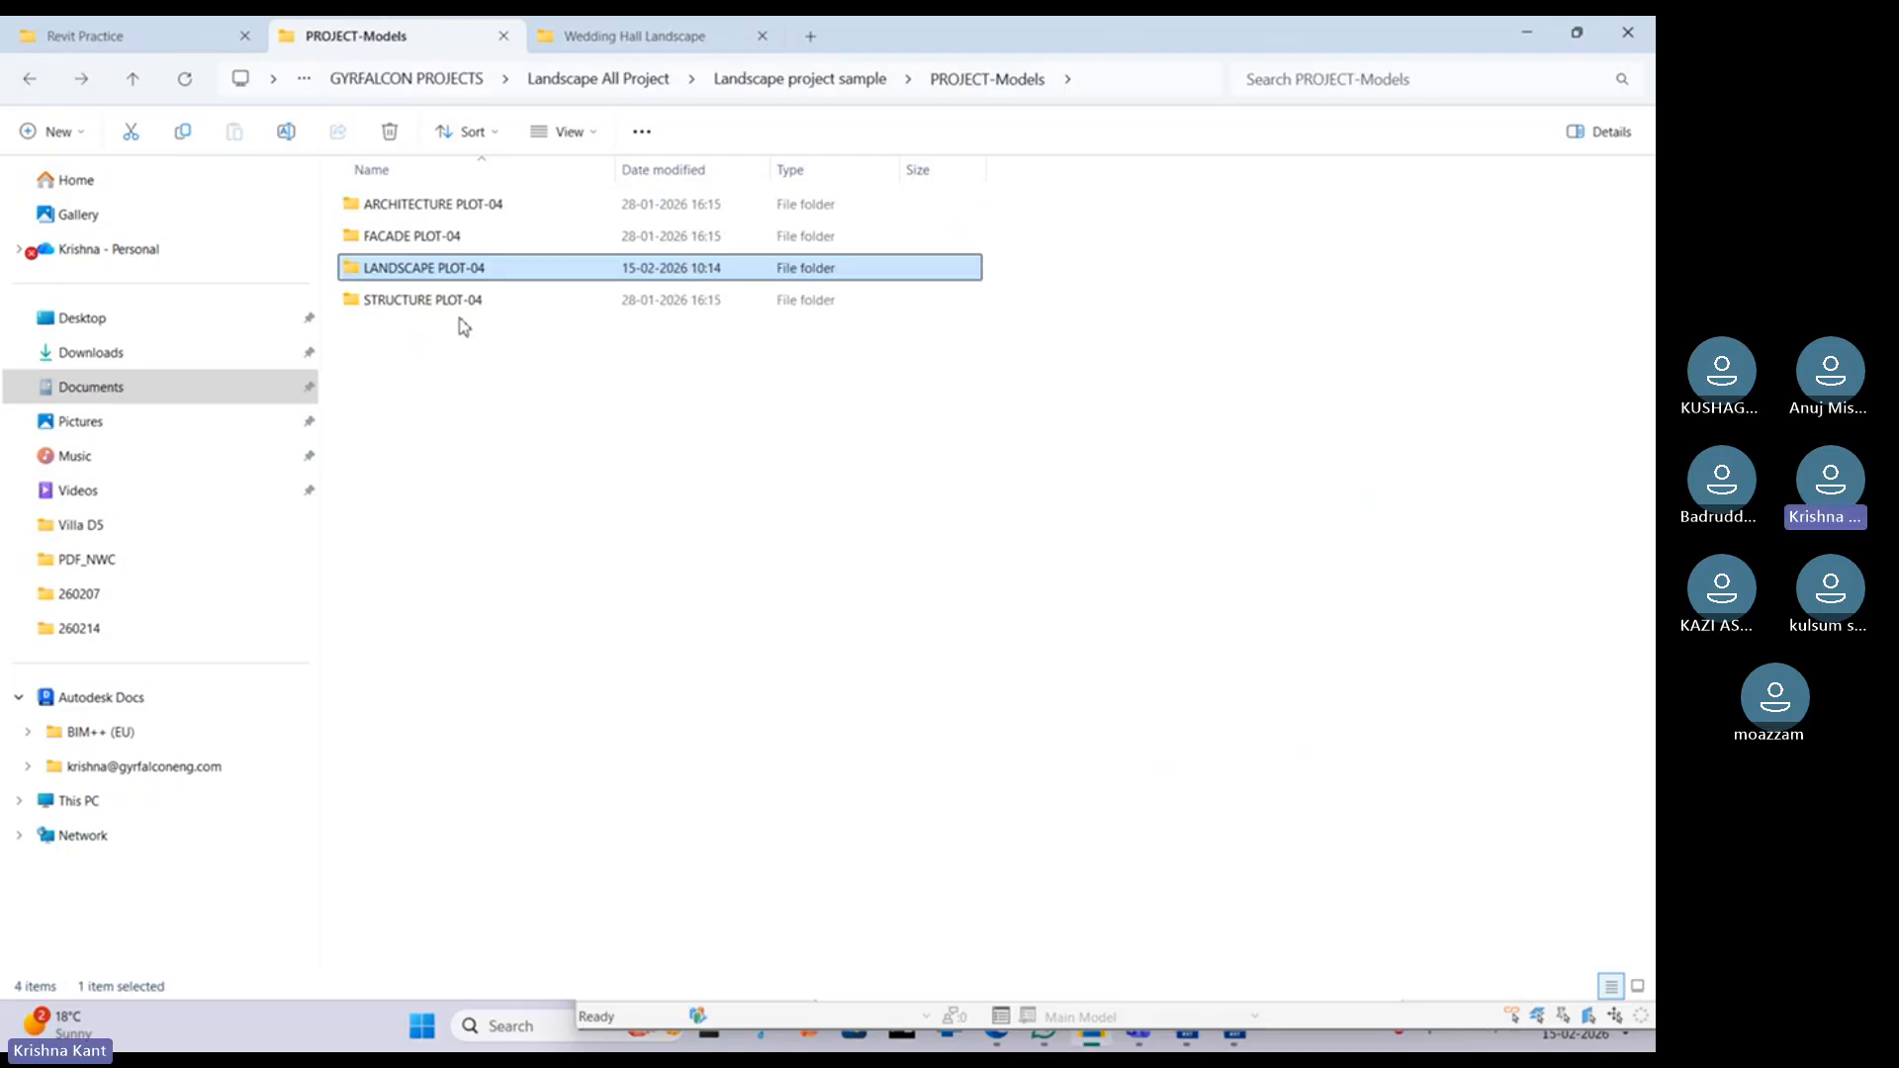
pyautogui.doubleClick(441, 204)
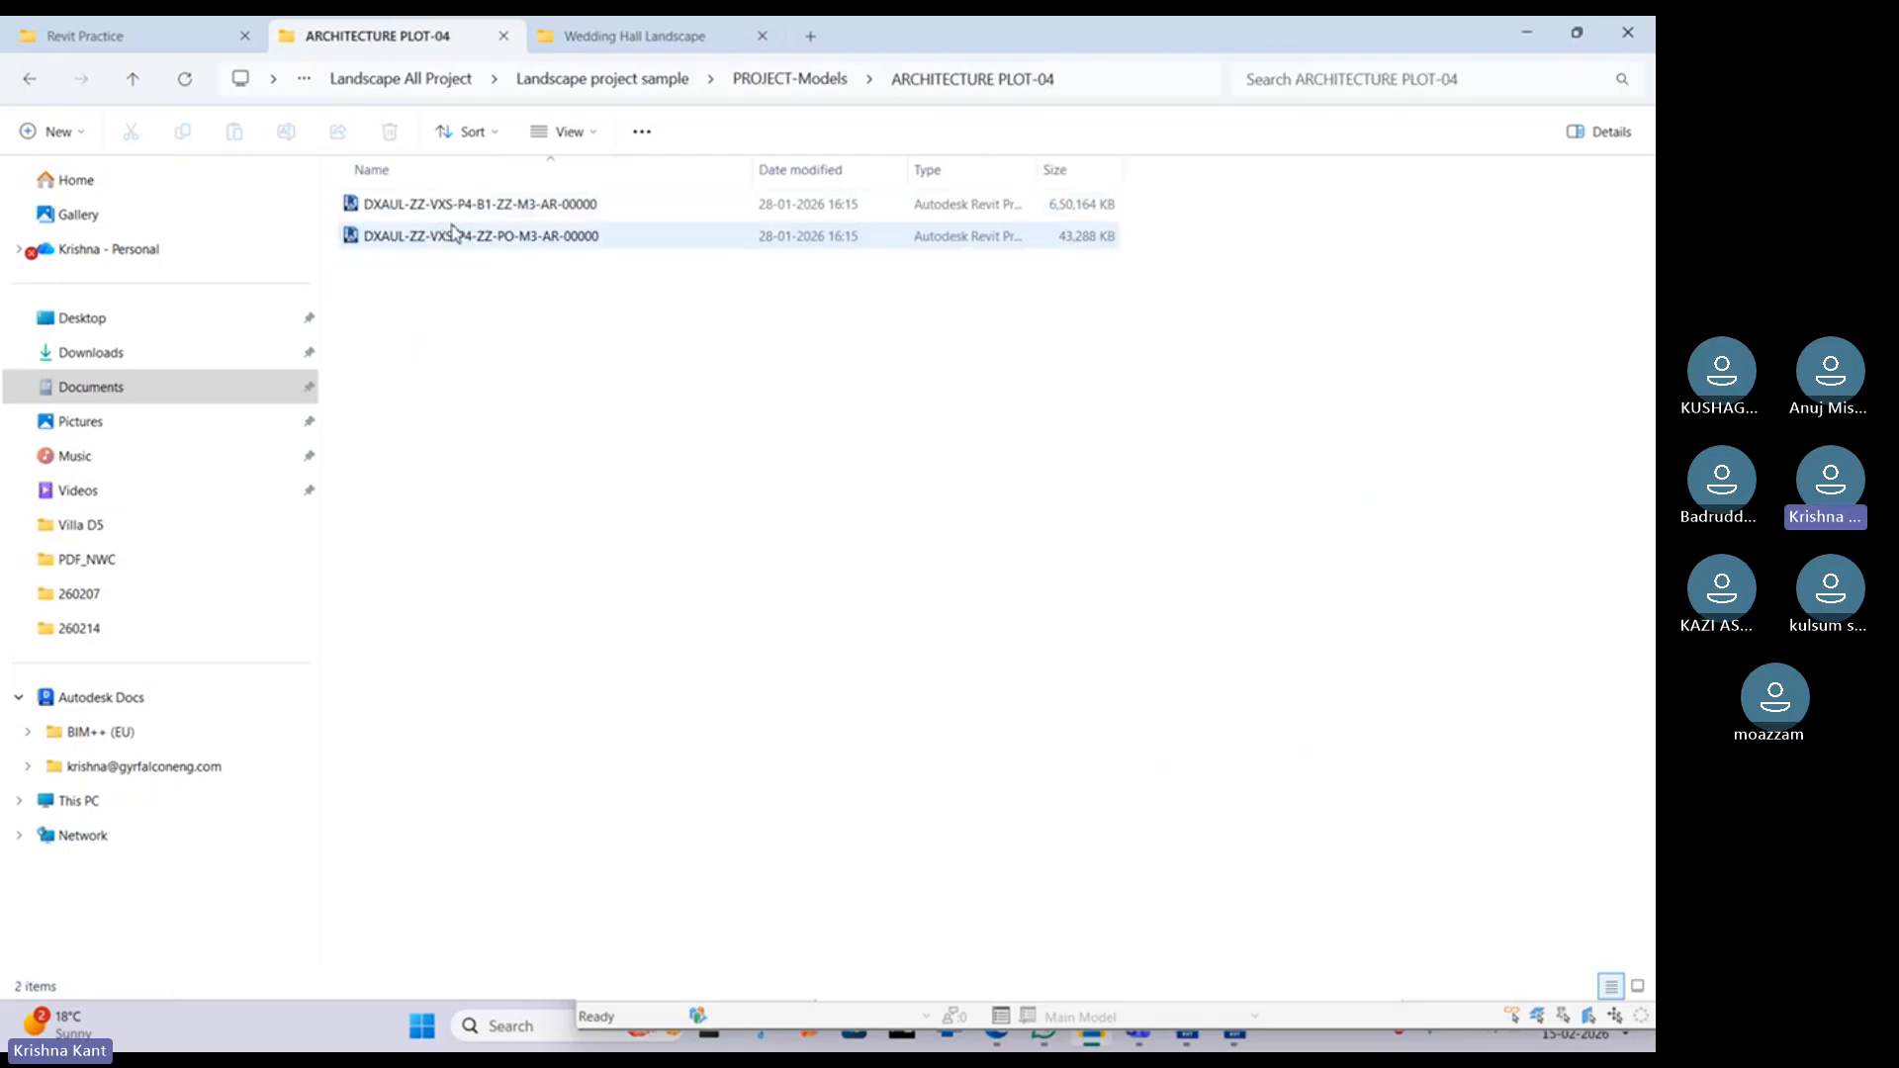
pyautogui.moveTo(755, 165); pyautogui.dragTo(1021, 178)
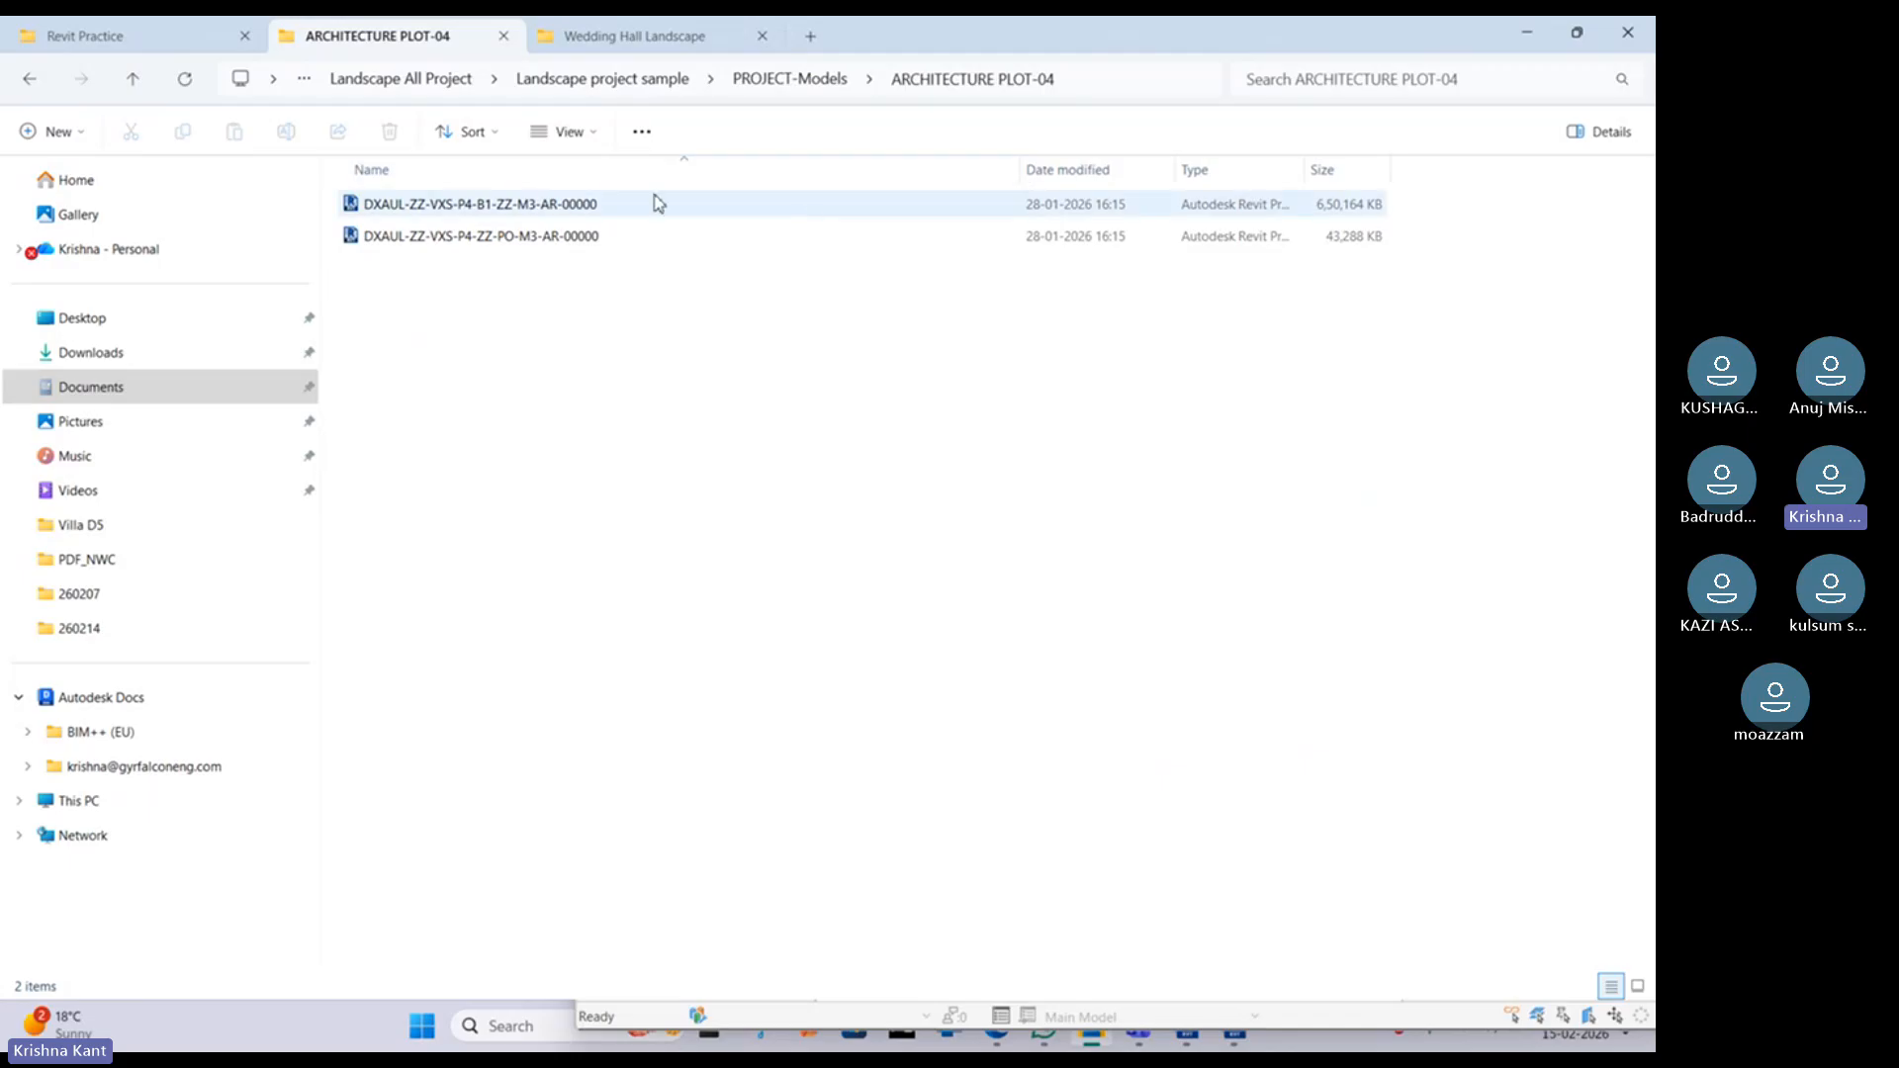
pyautogui.click(619, 203)
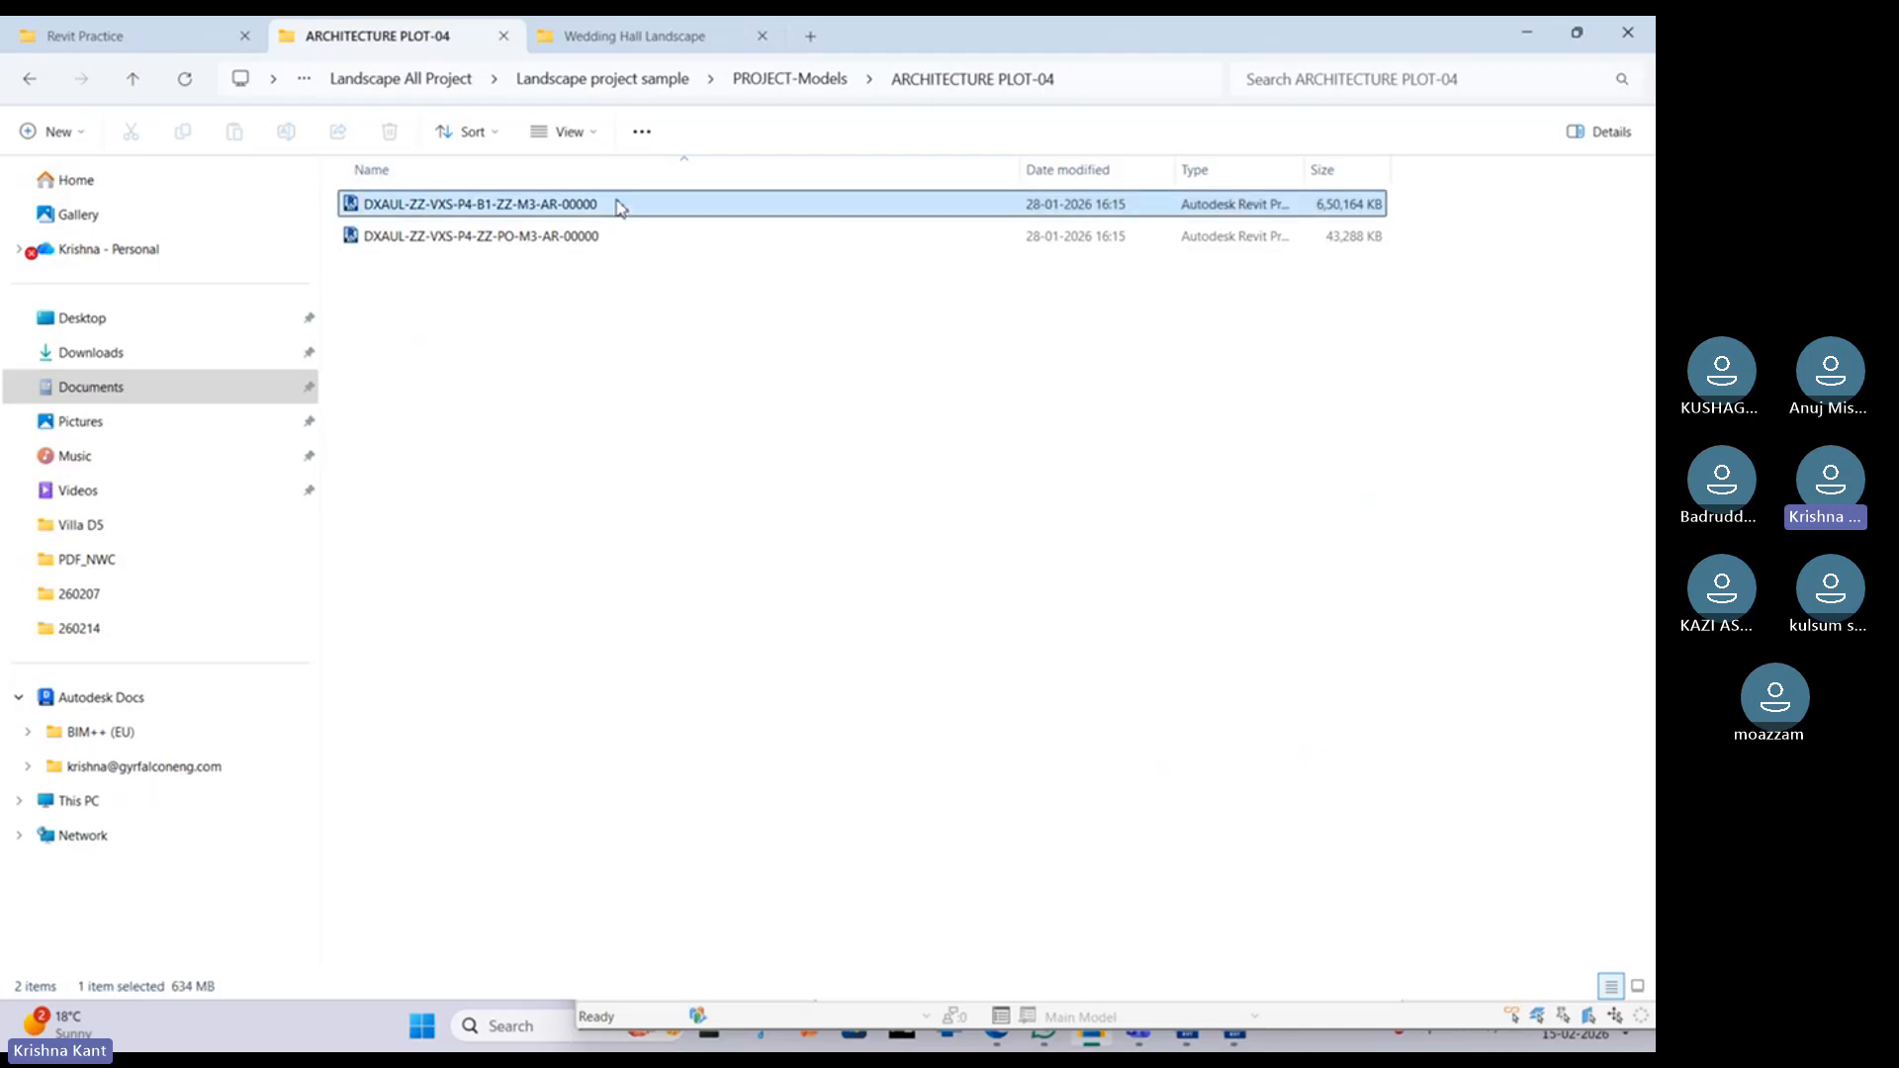
pyautogui.click(1533, 35)
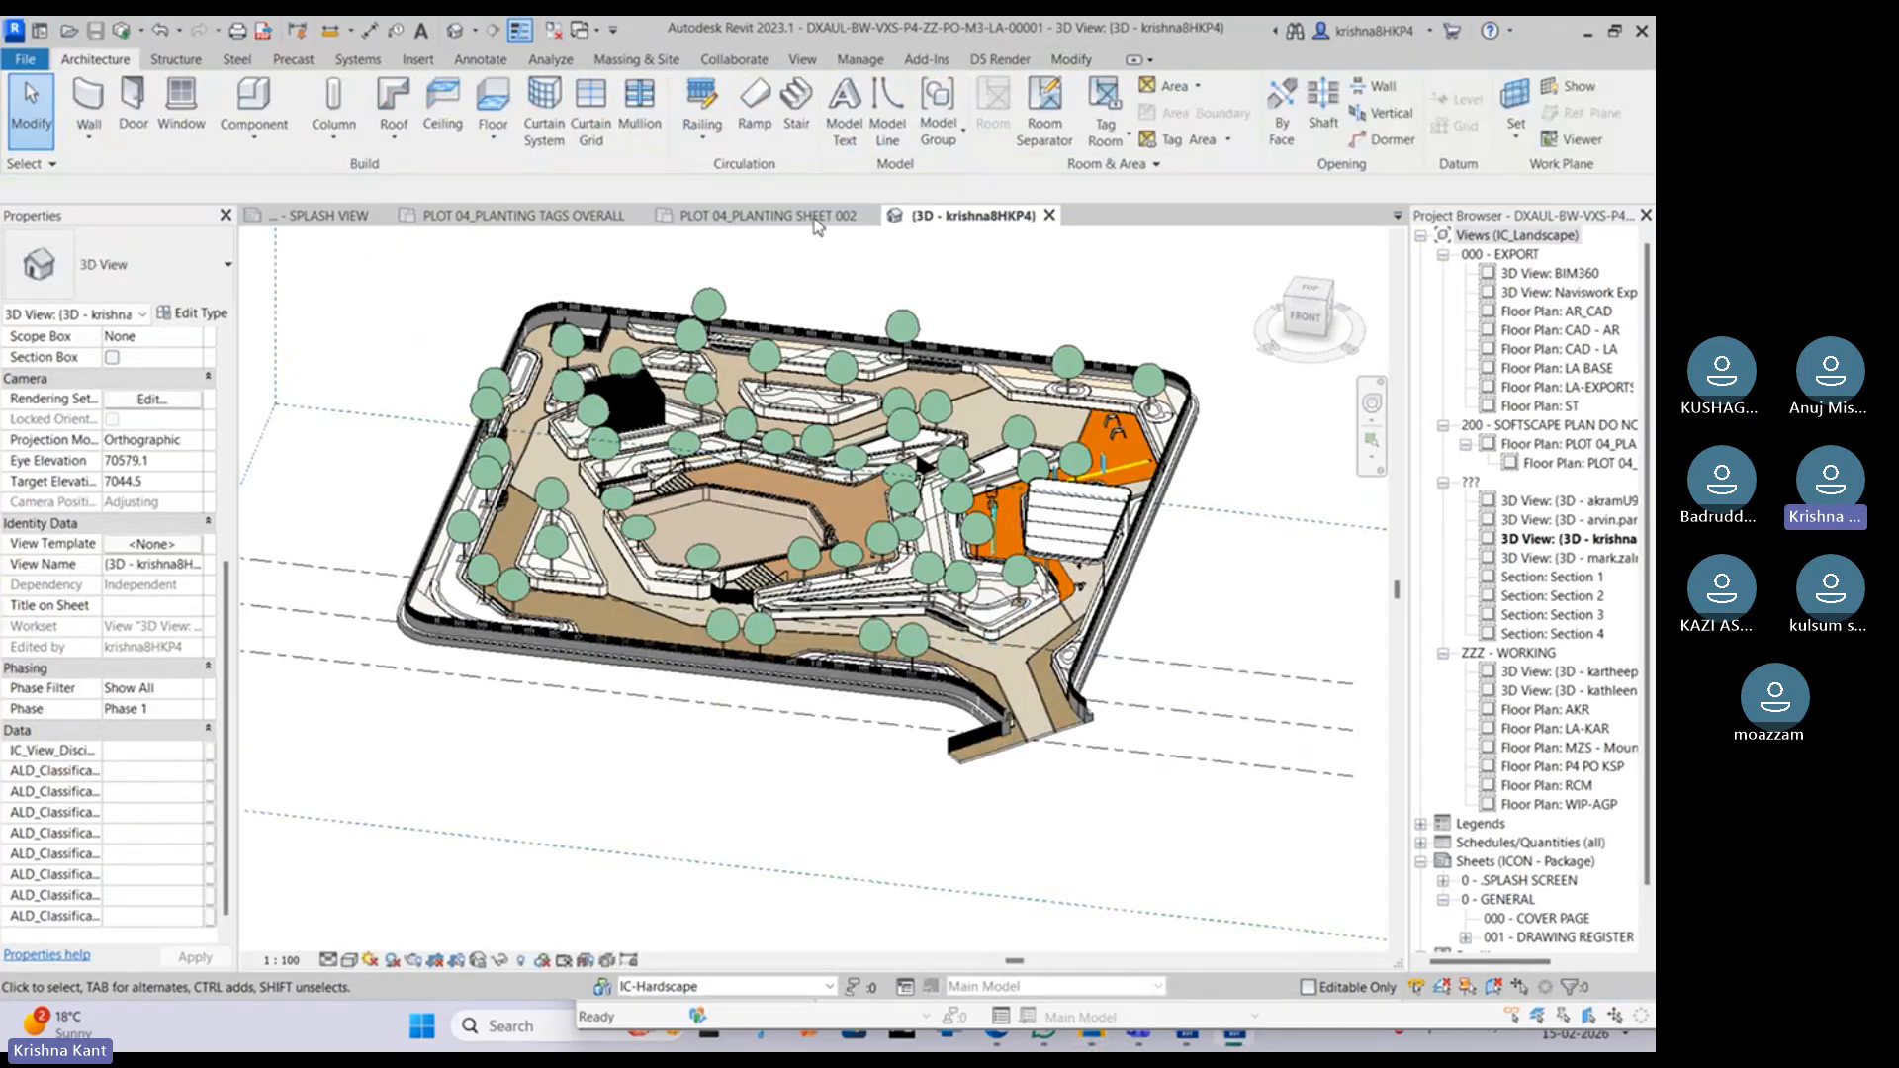
# Step: Start linking a Revit model and go to the ARCHITECTURE PLOT-04 folder using its path copied from File Explorer
pyautogui.click(856, 62)
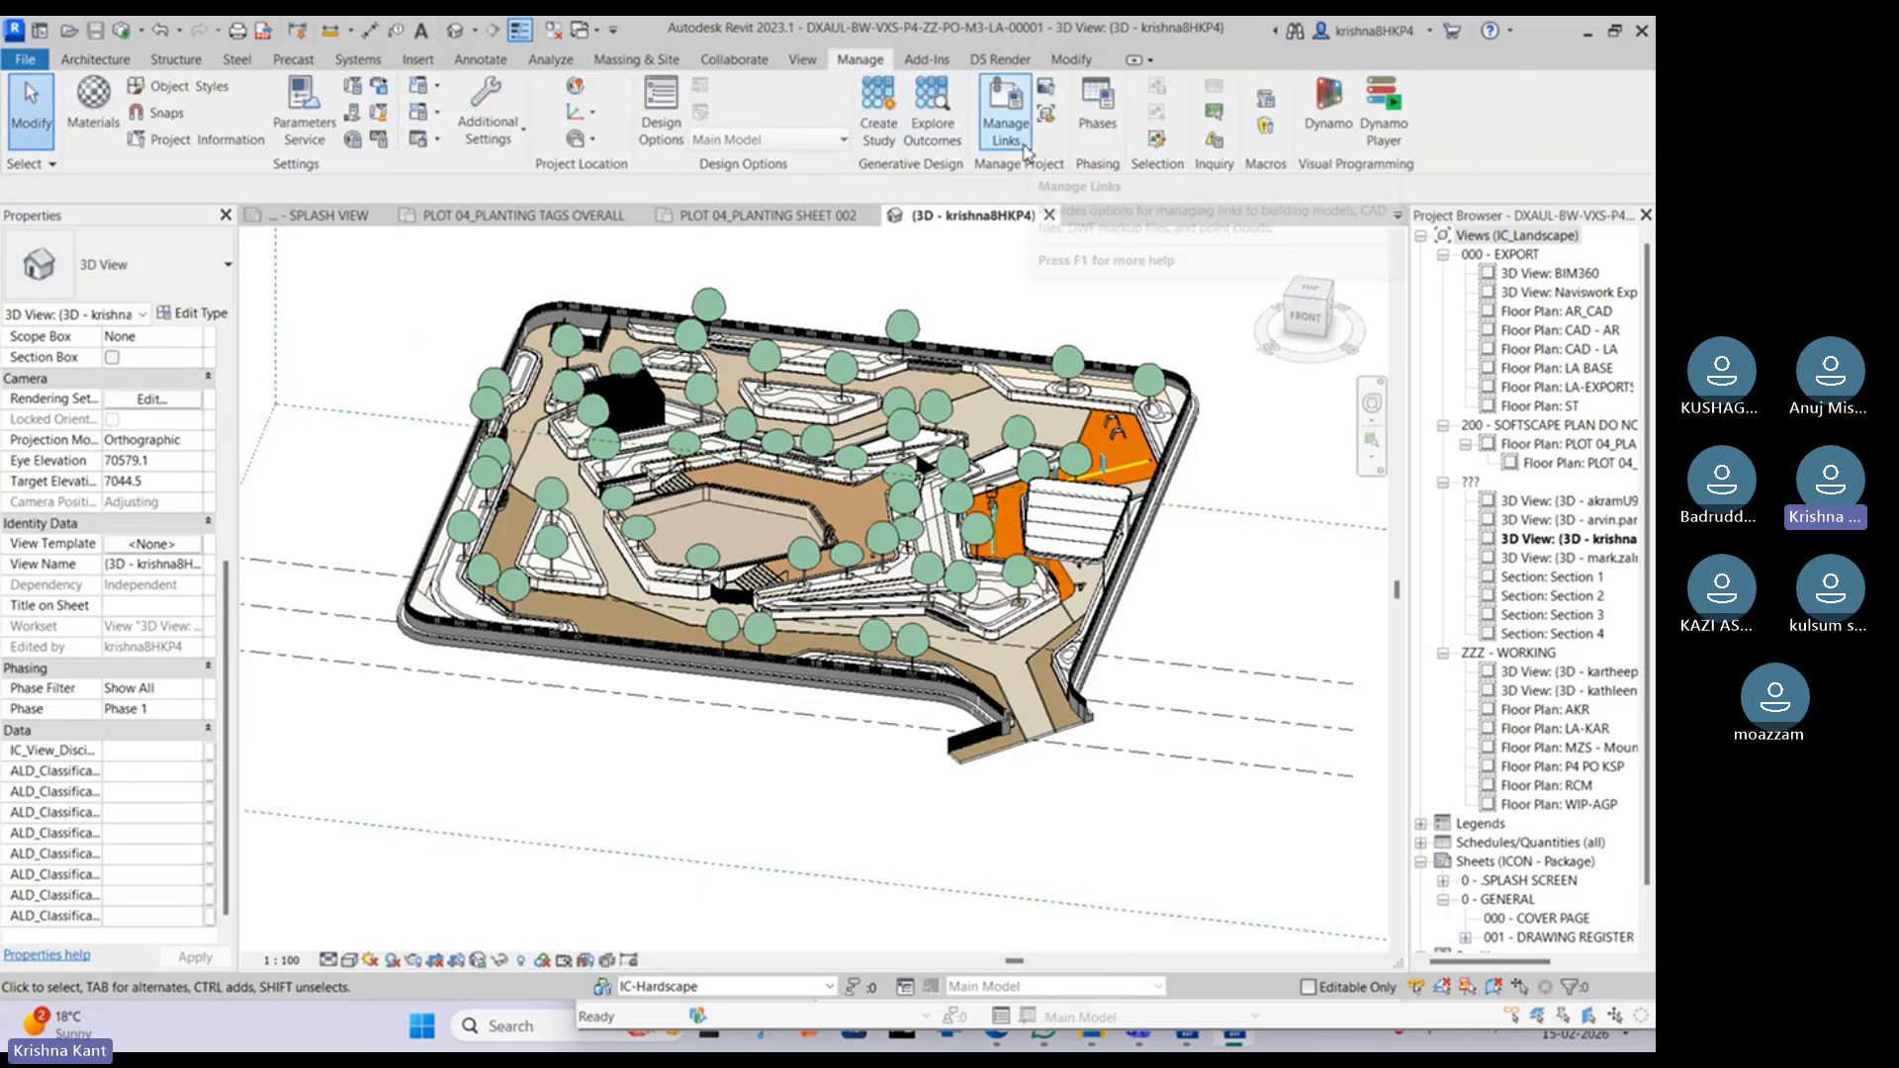
pyautogui.click(419, 63)
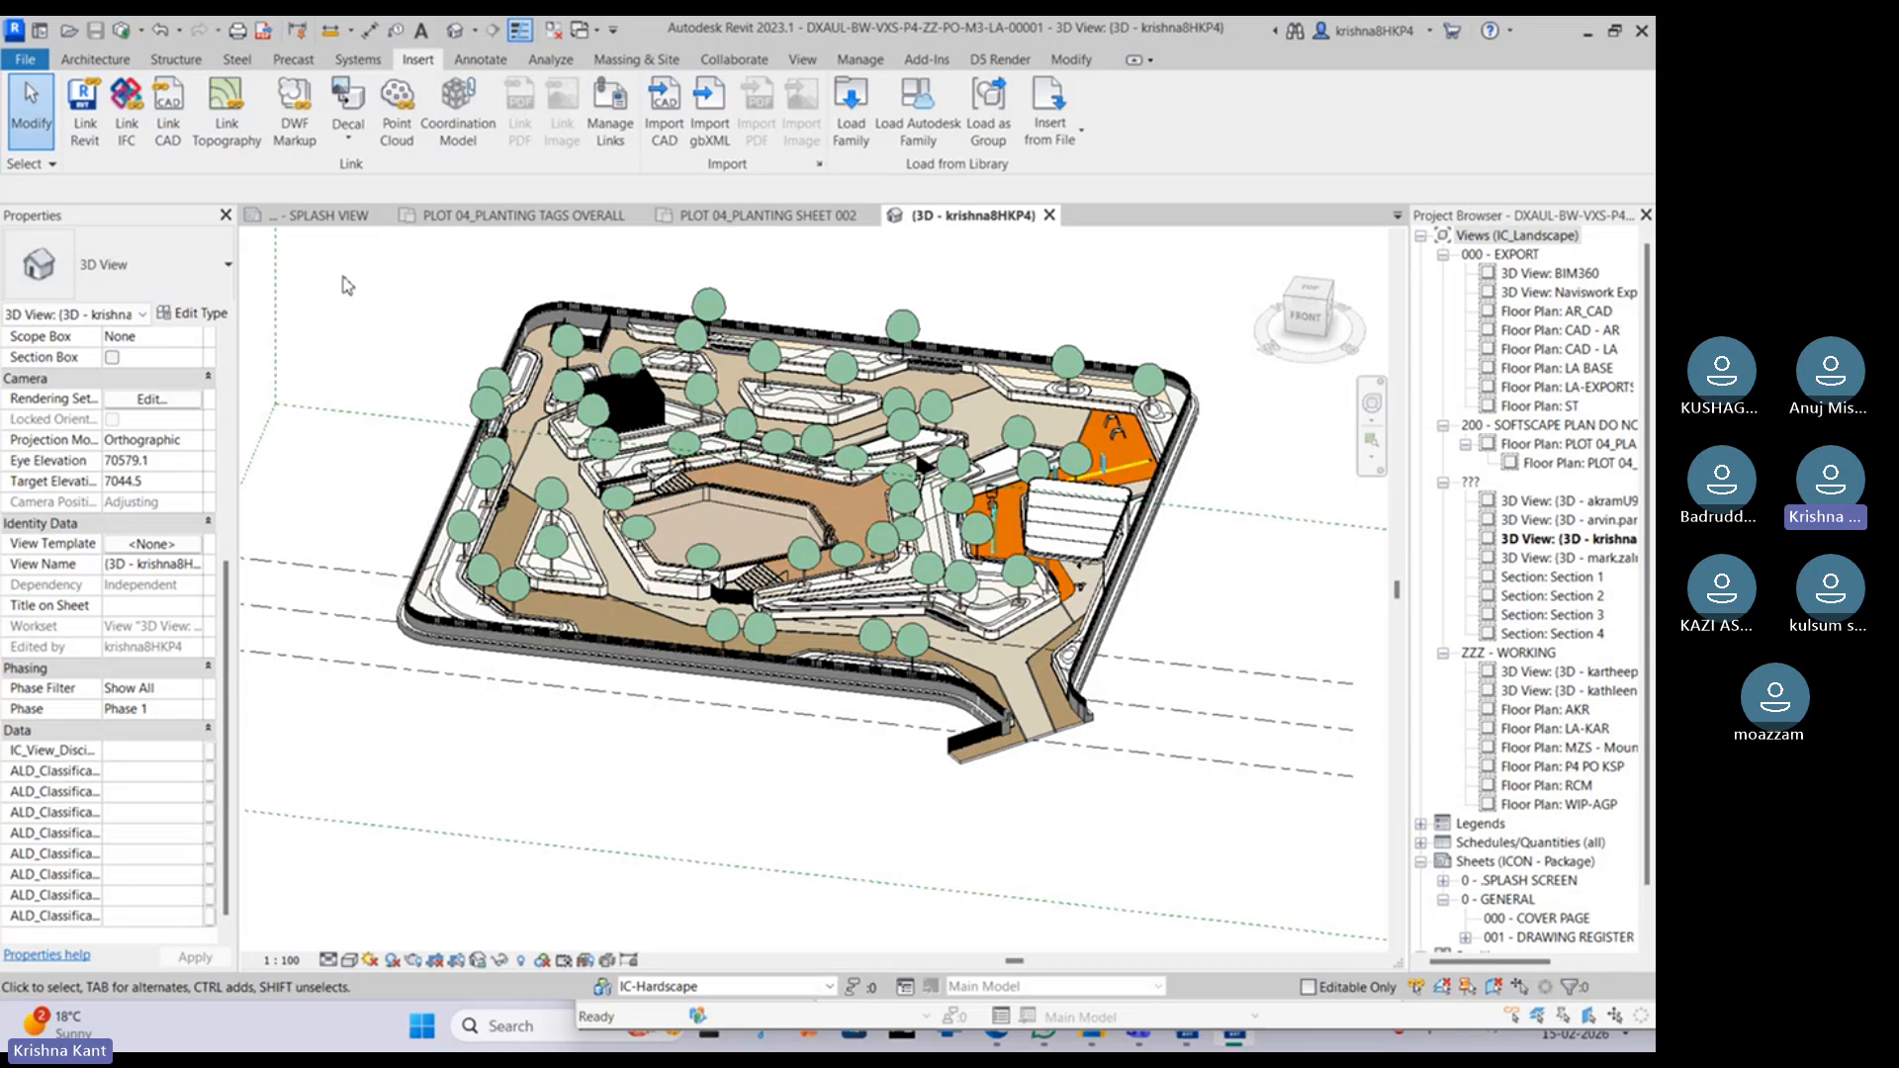
pyautogui.click(85, 149)
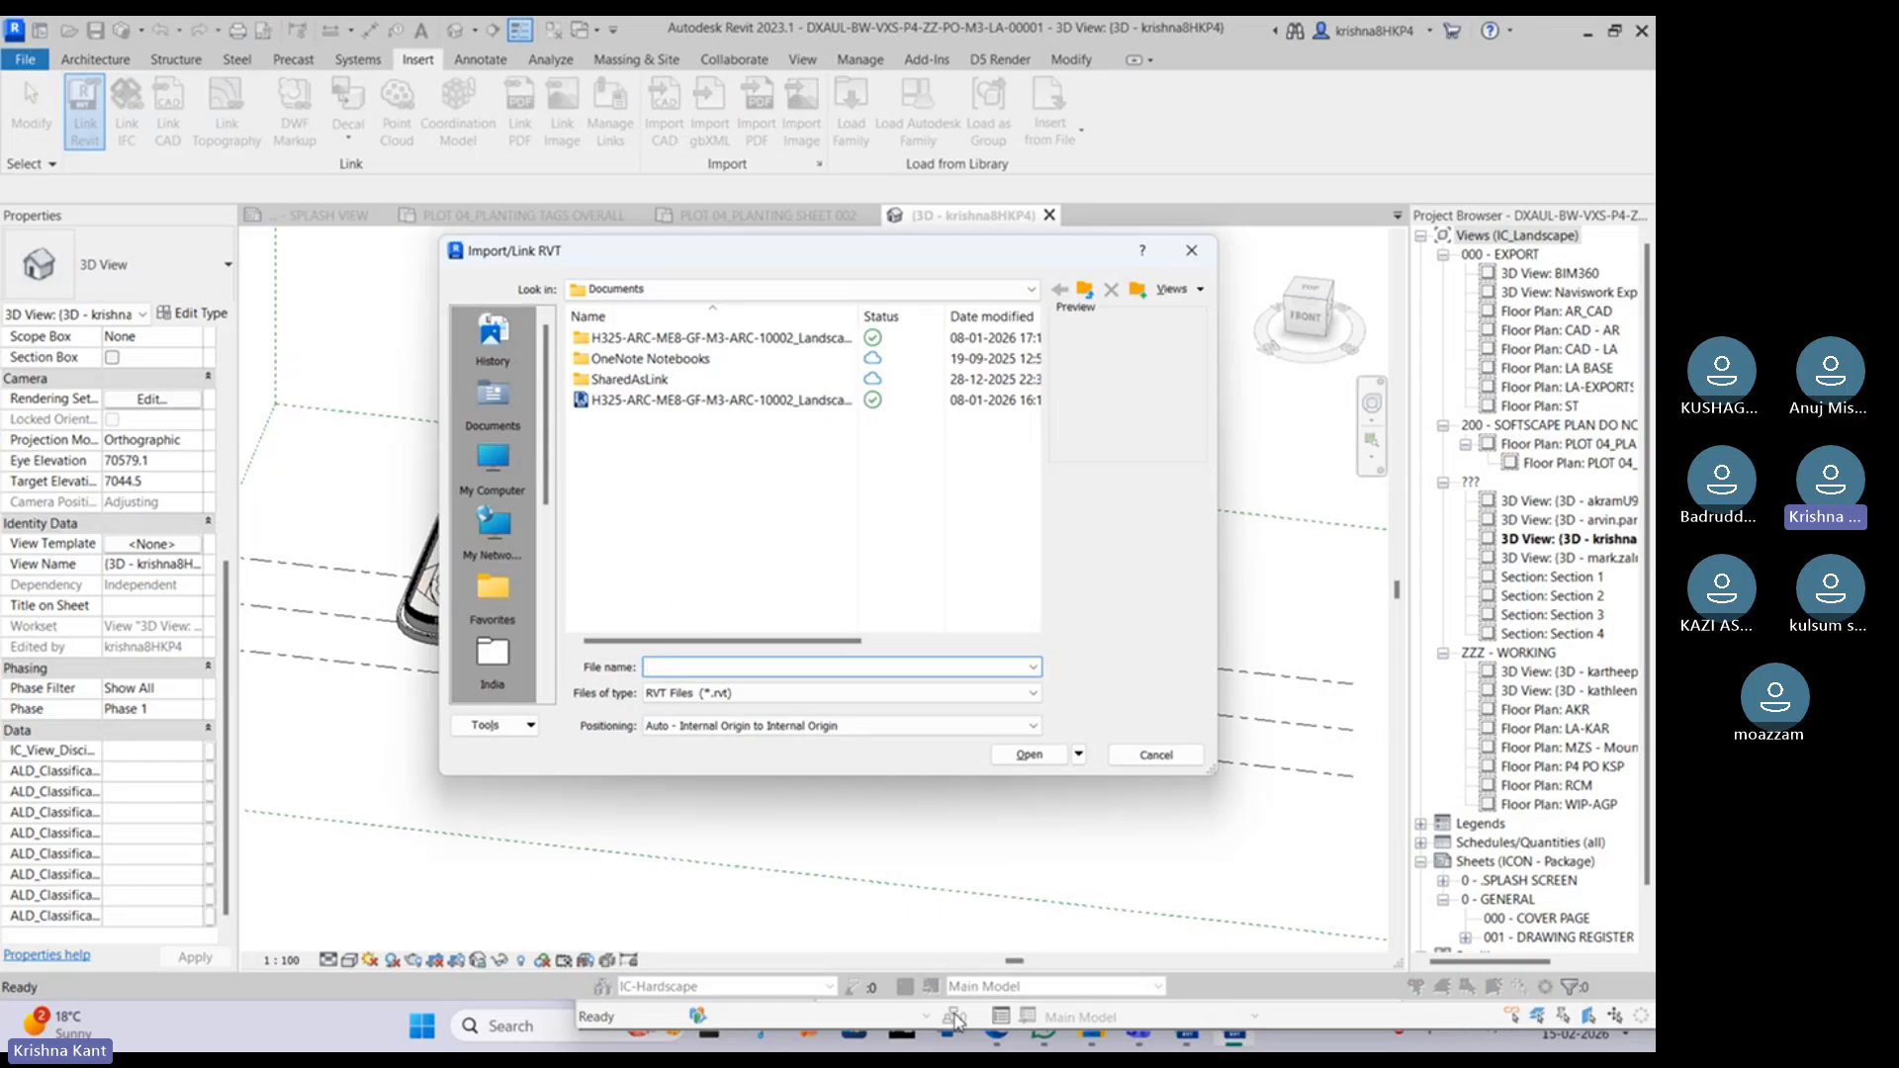
pyautogui.moveTo(1093, 1038)
pyautogui.click(1137, 920)
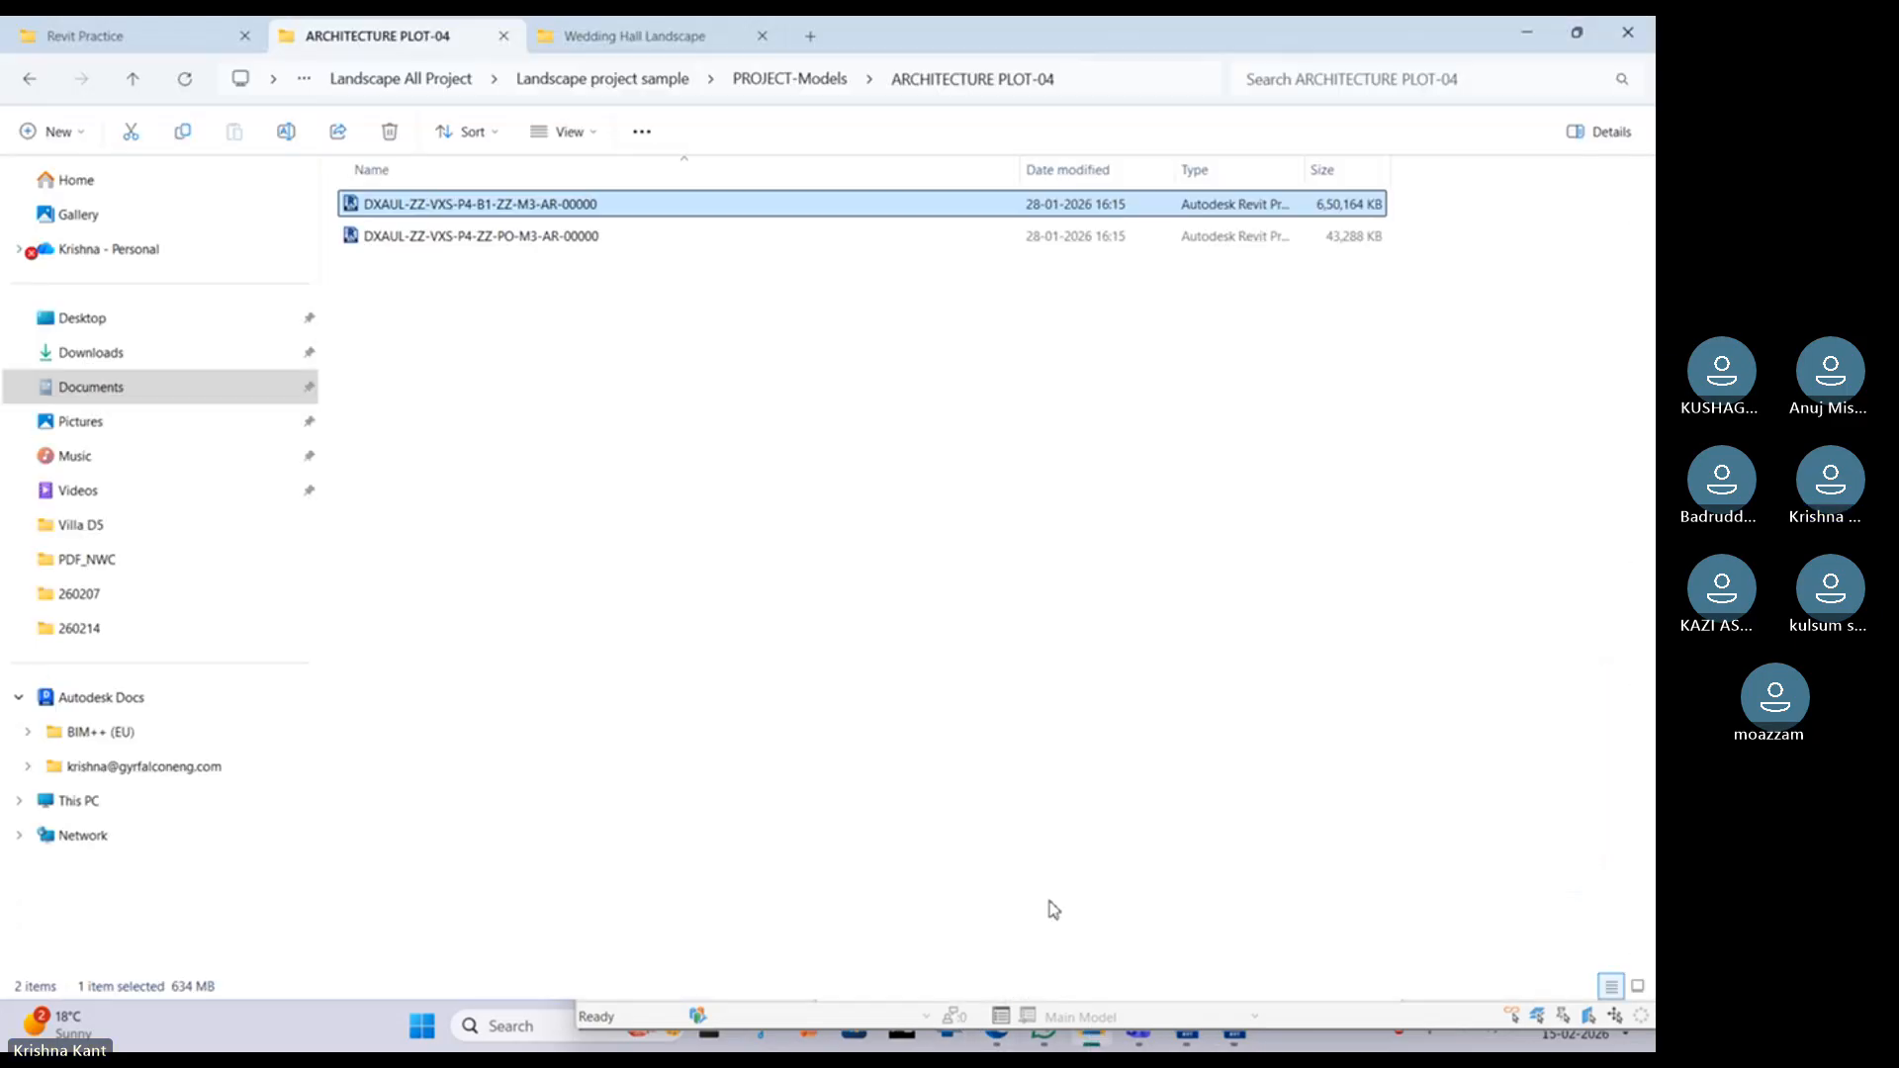
pyautogui.click(1097, 65)
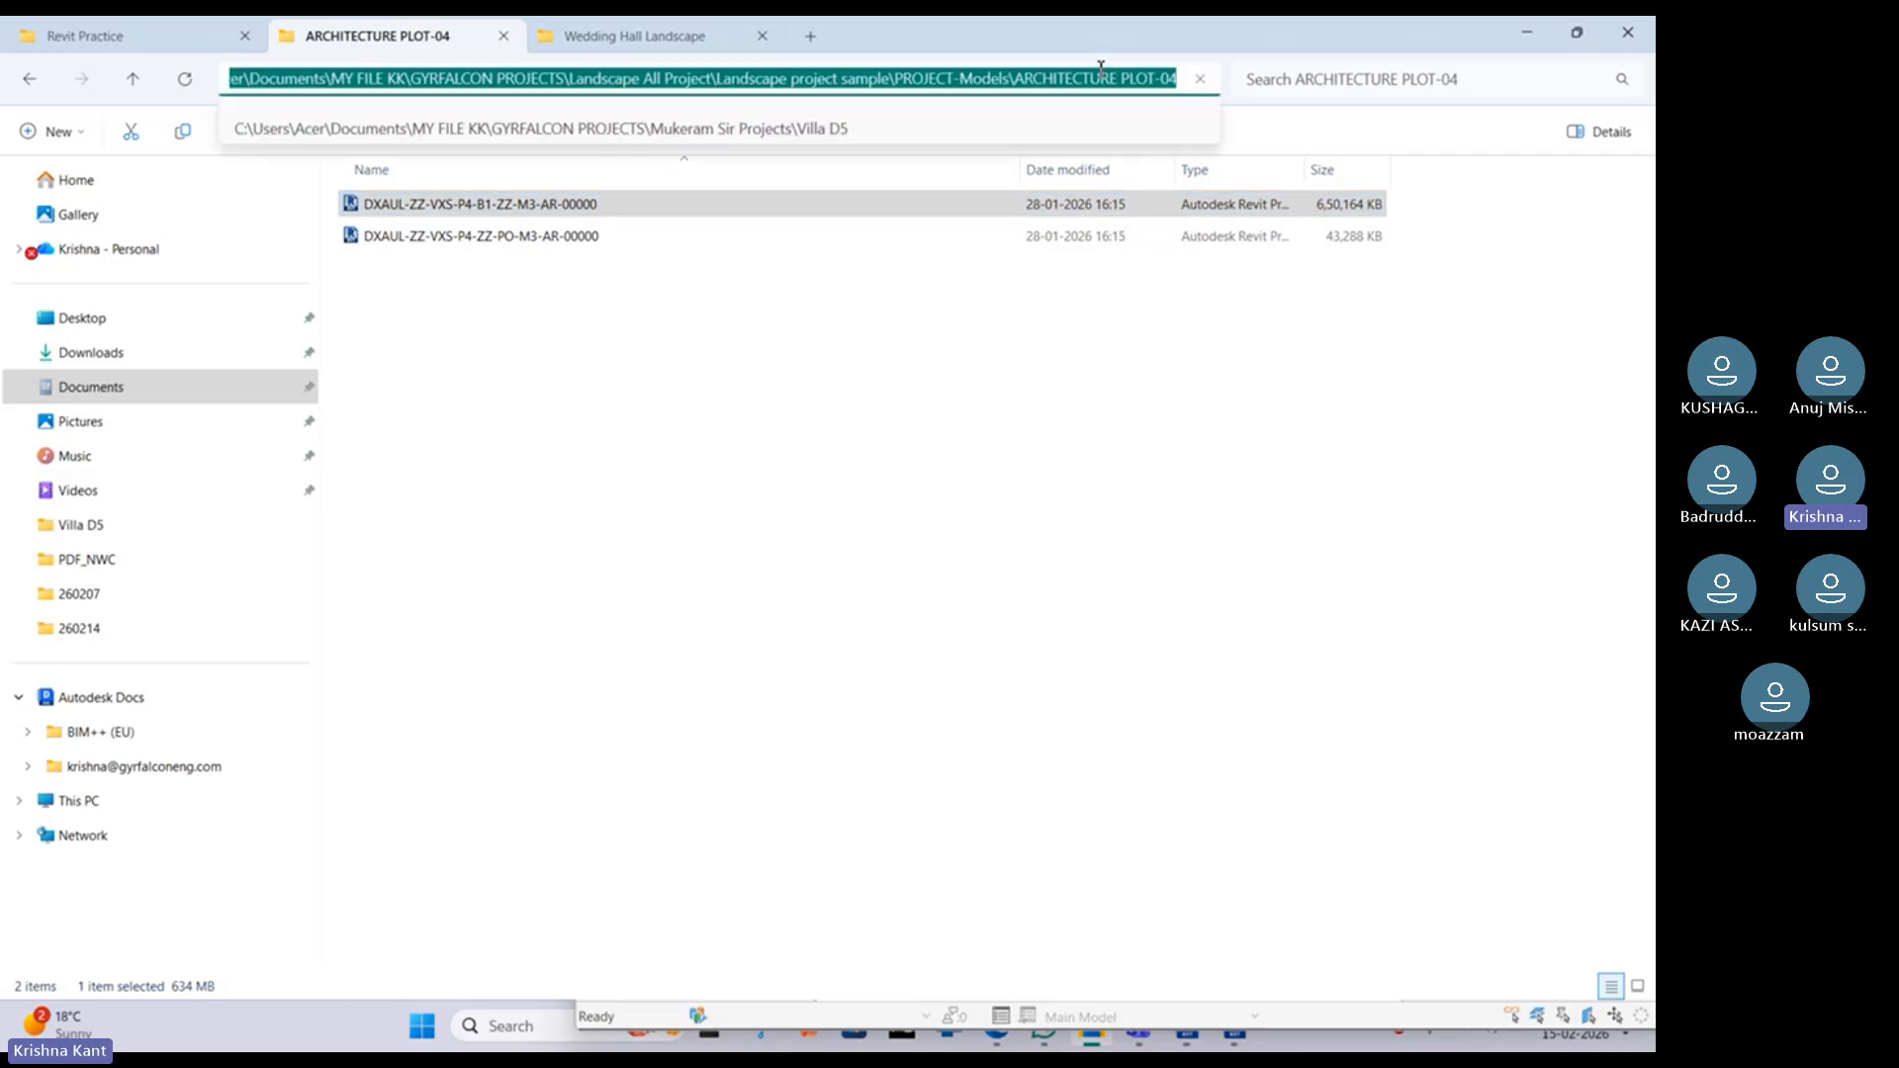
pyautogui.press('Escape')
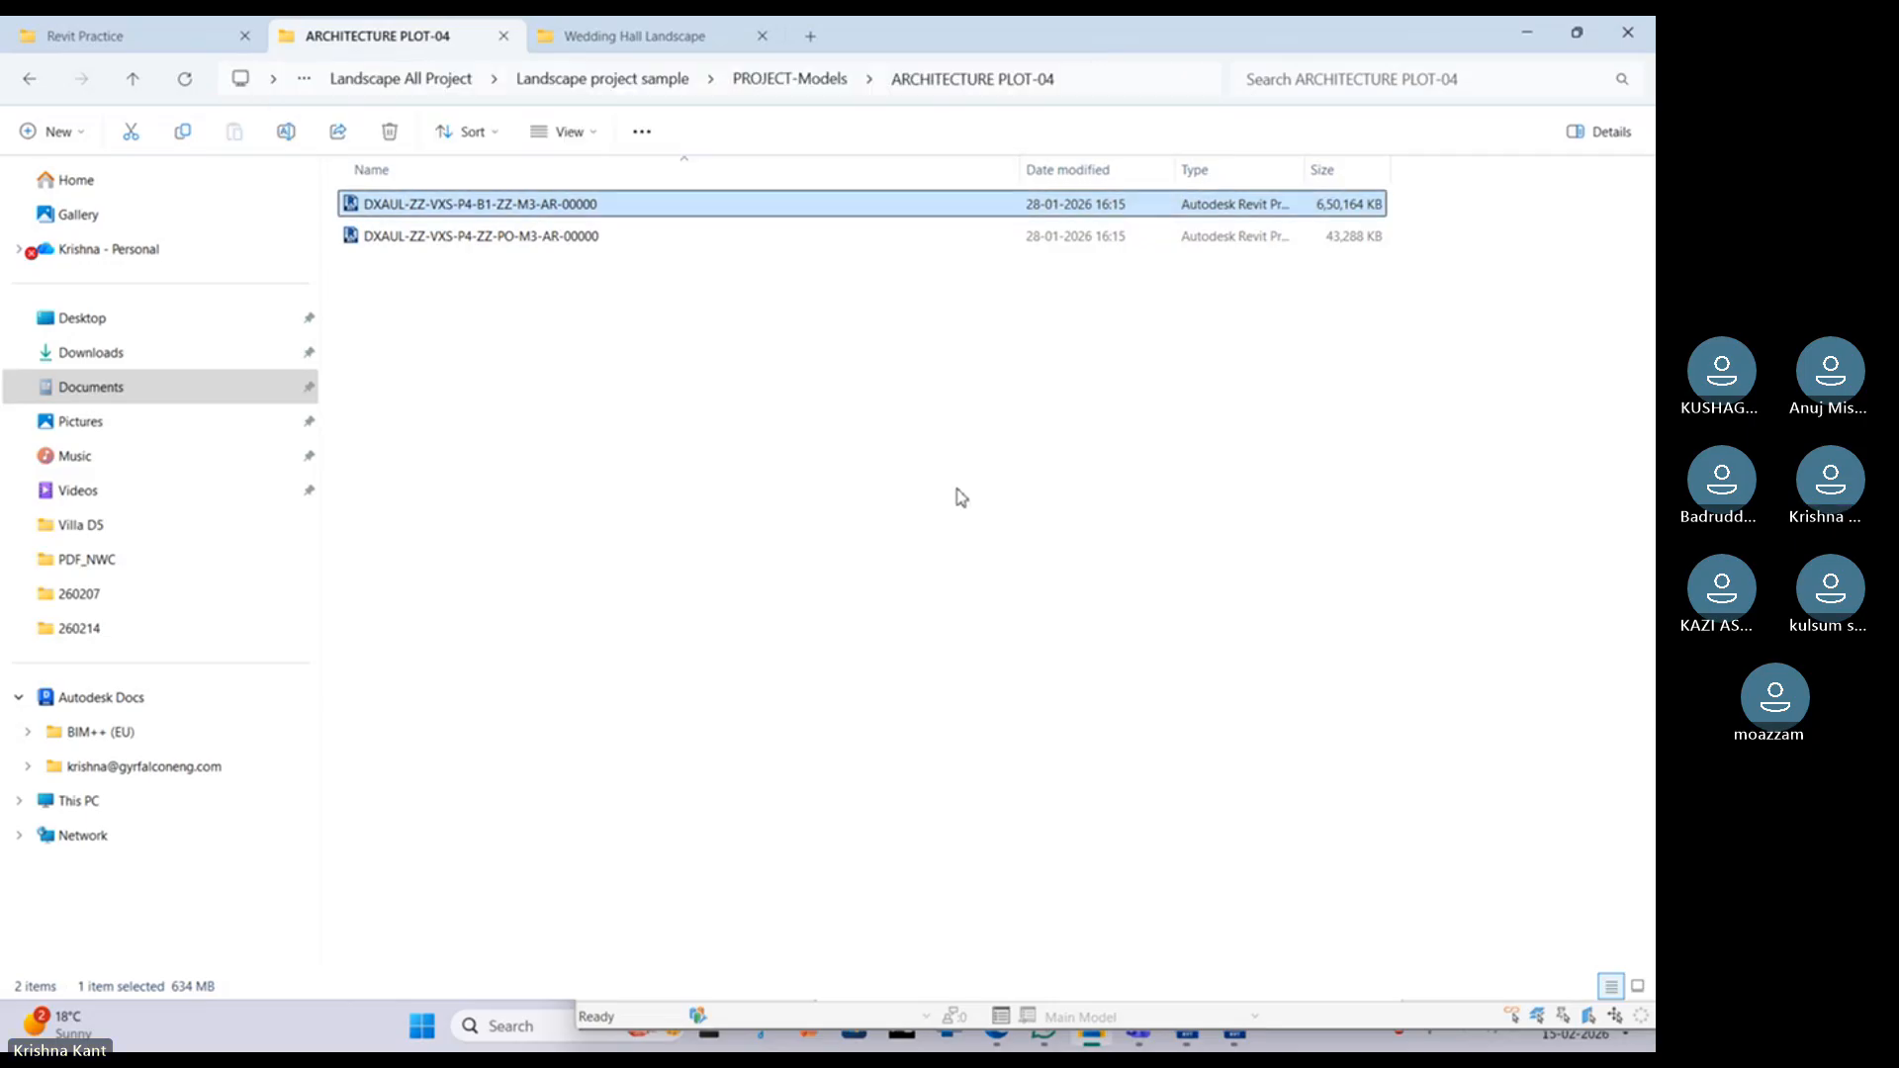
pyautogui.click(1527, 31)
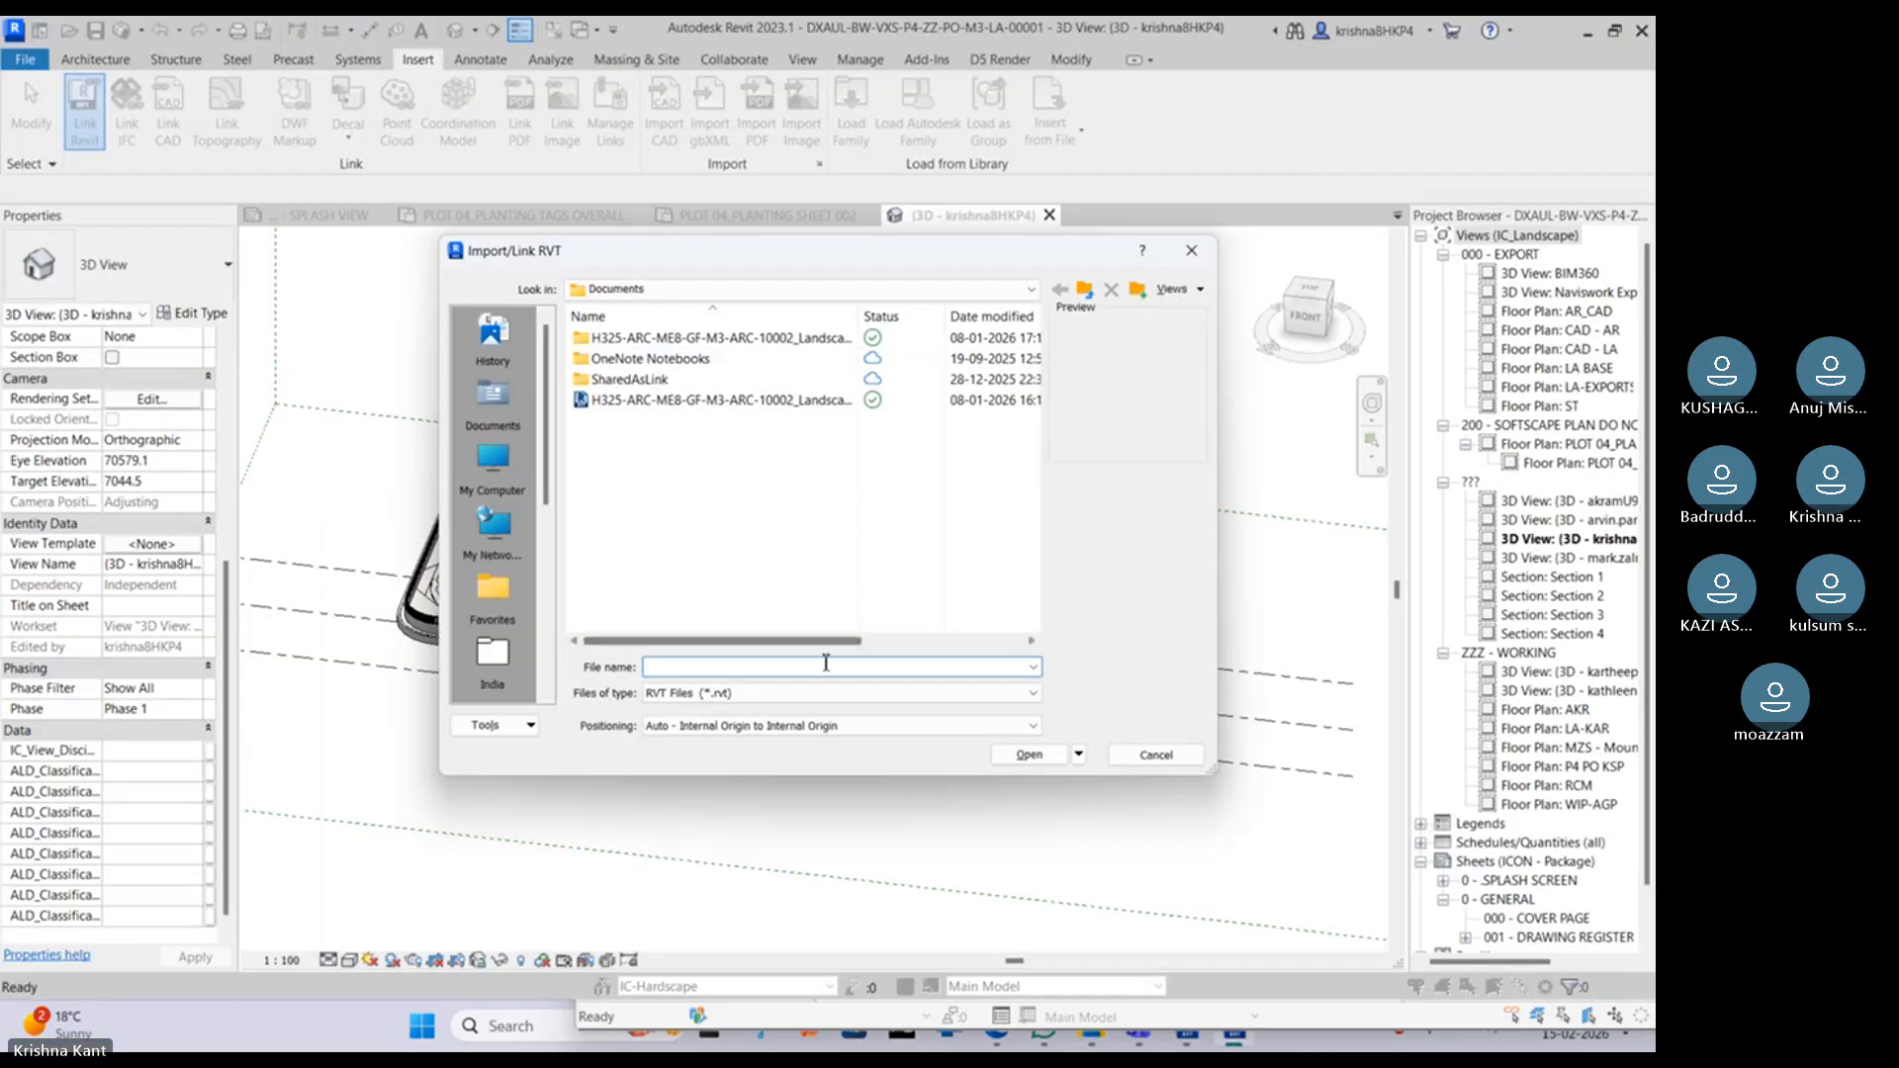
pyautogui.hotkey('ctrl', 'v')
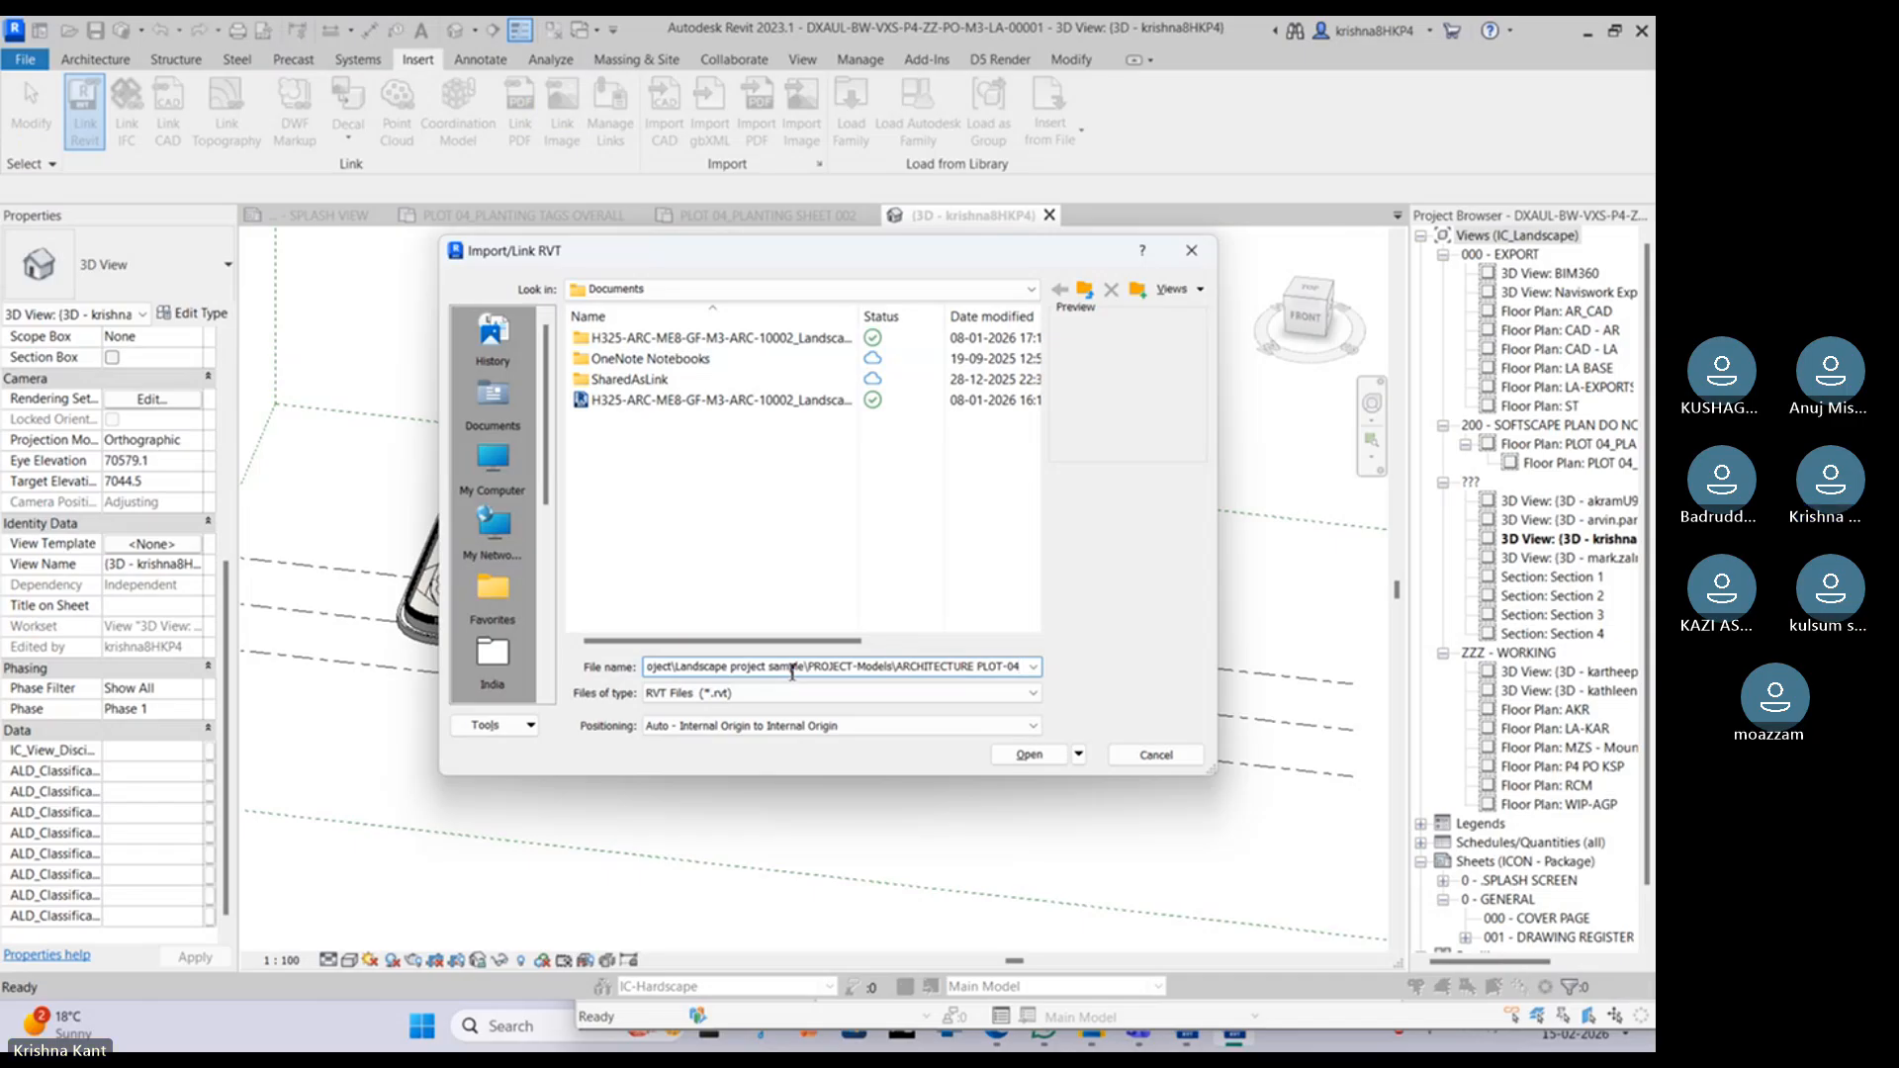
pyautogui.press('Return')
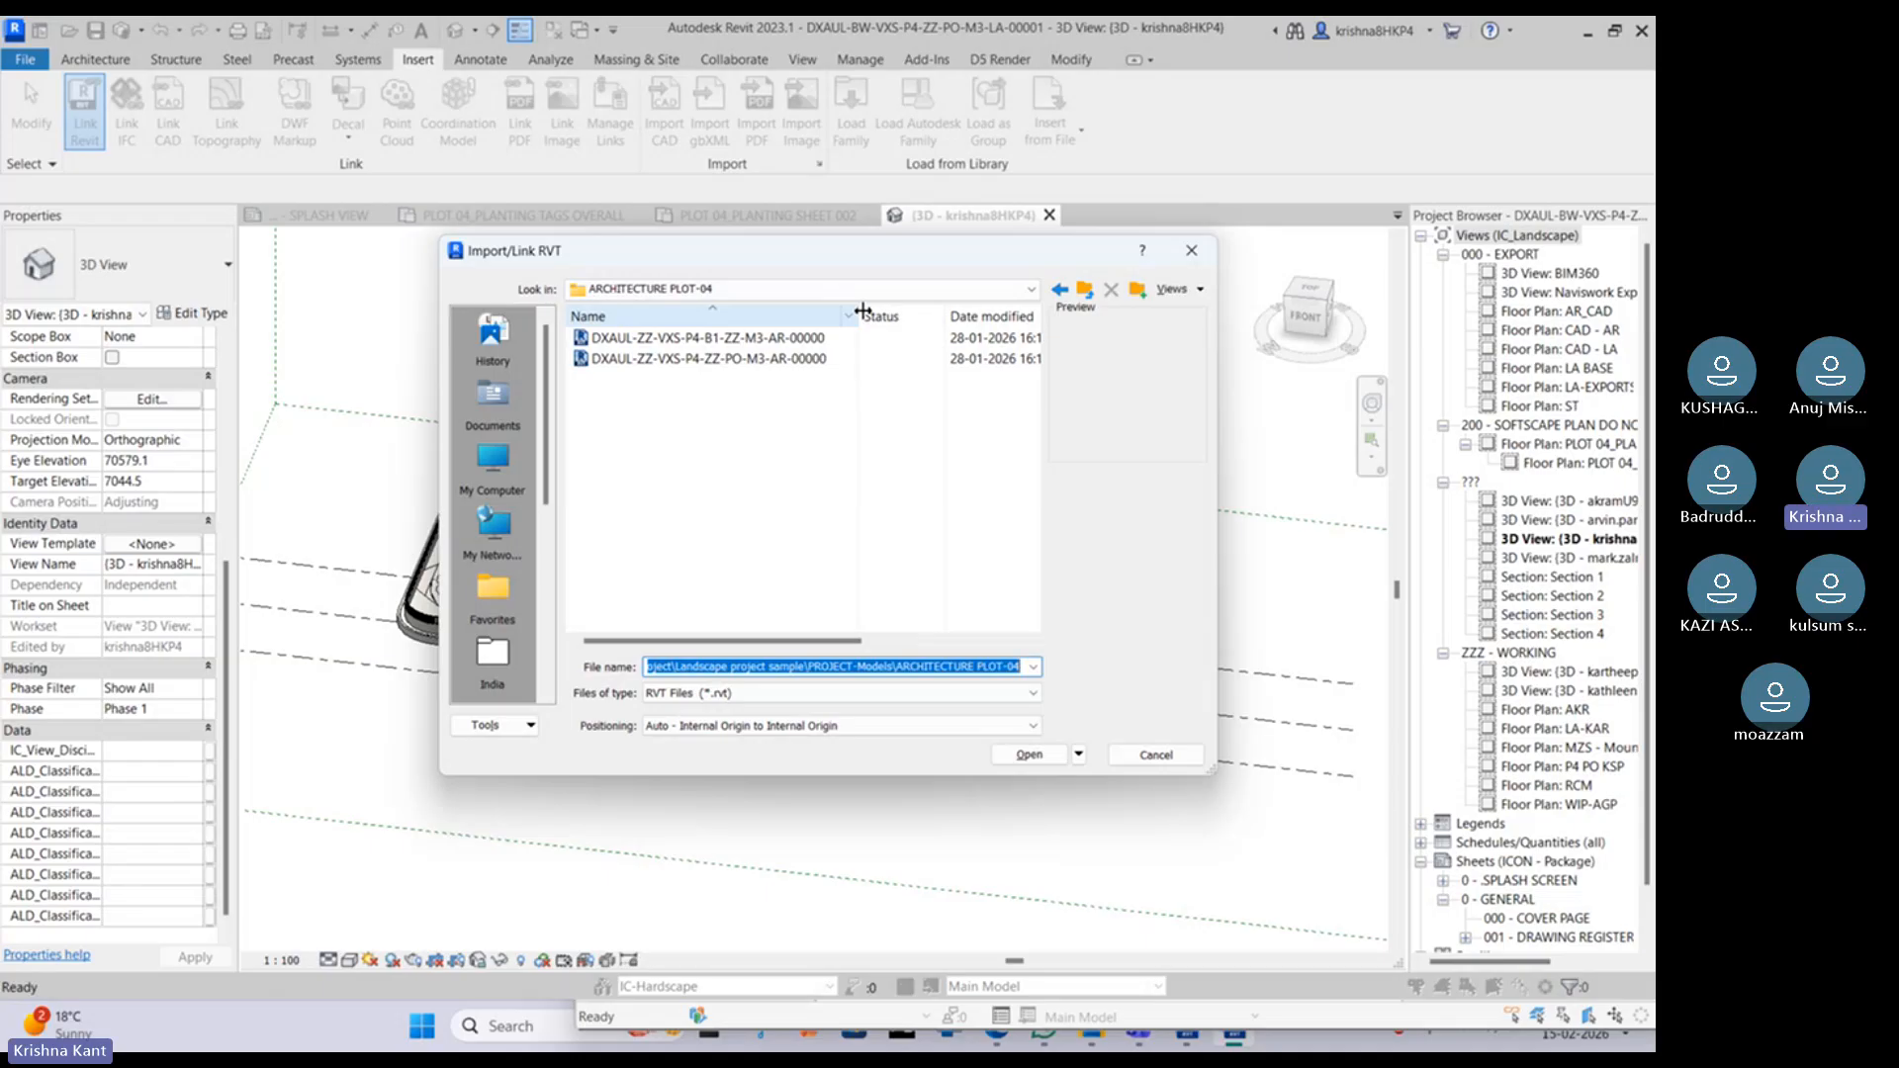
# Step: Widen the file name column and compare the previews of the B1 and PO architecture models
pyautogui.moveTo(820, 316); pyautogui.dragTo(915, 318)
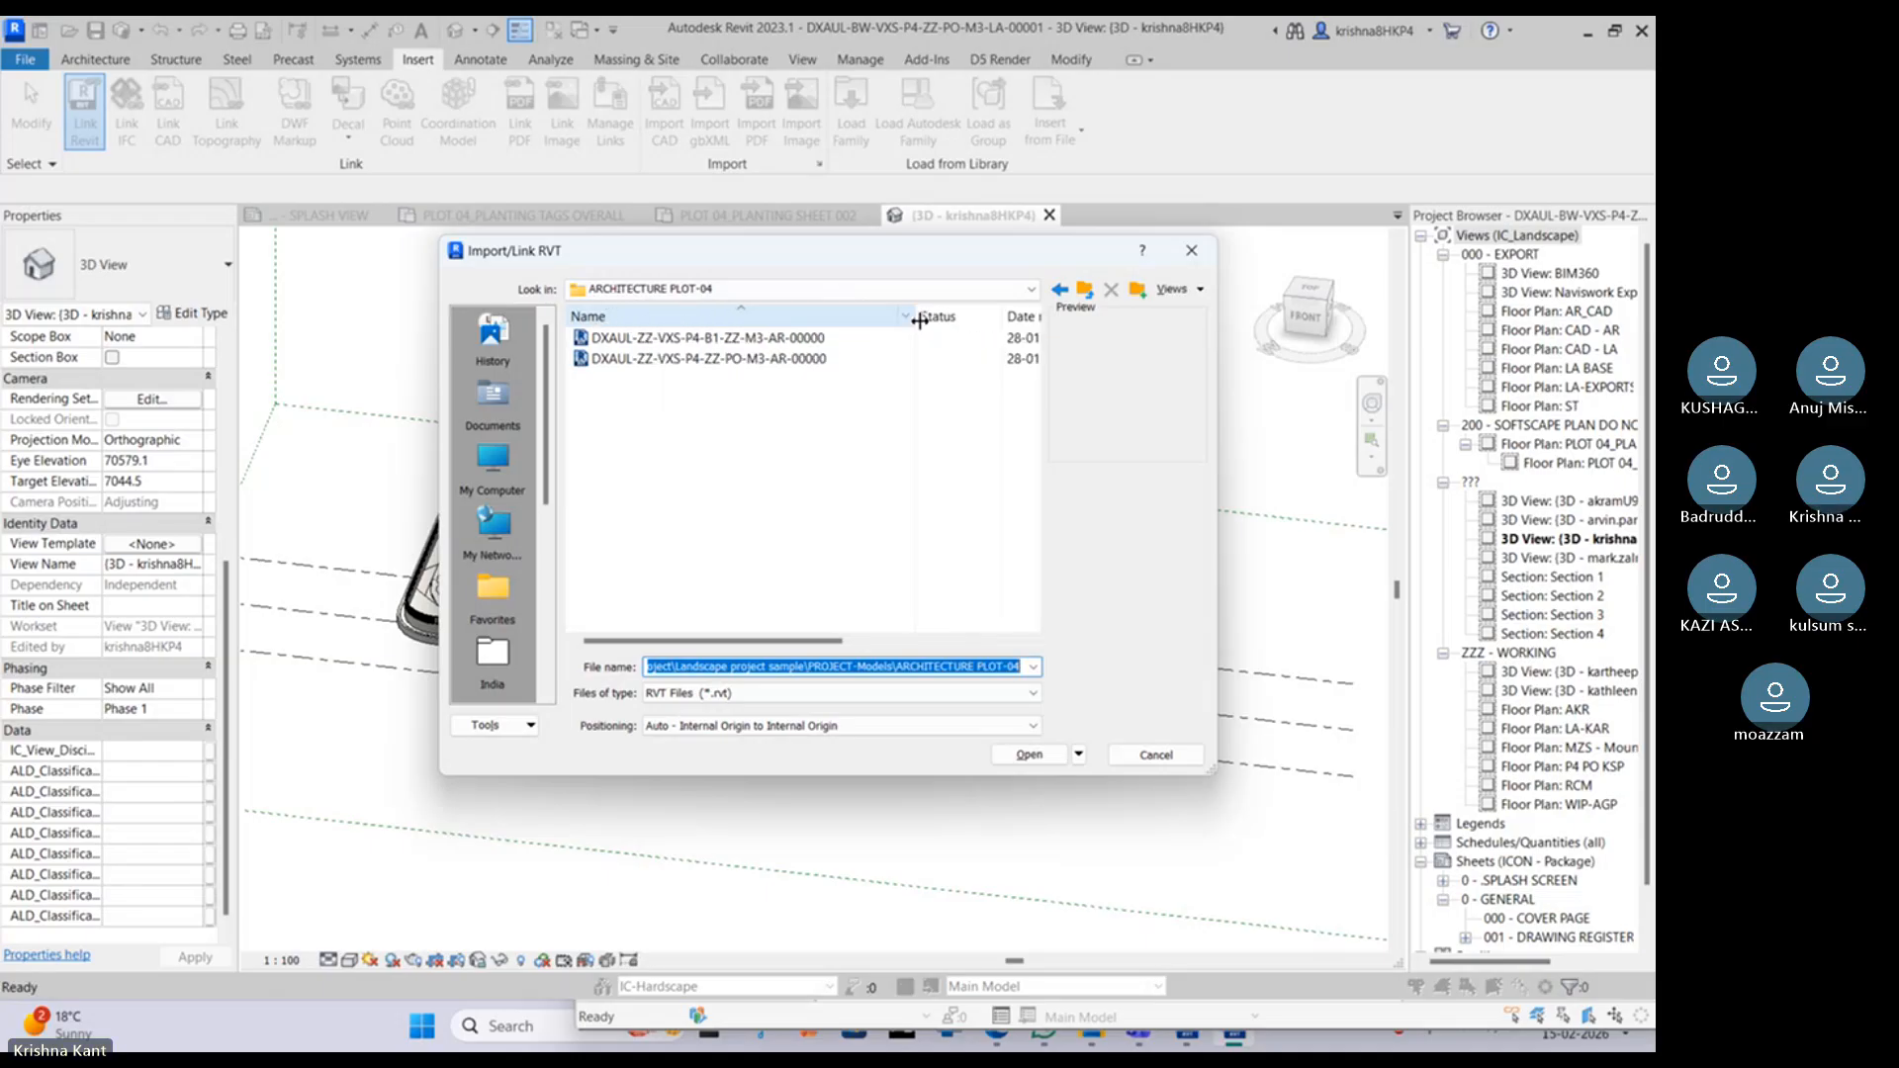
pyautogui.click(775, 342)
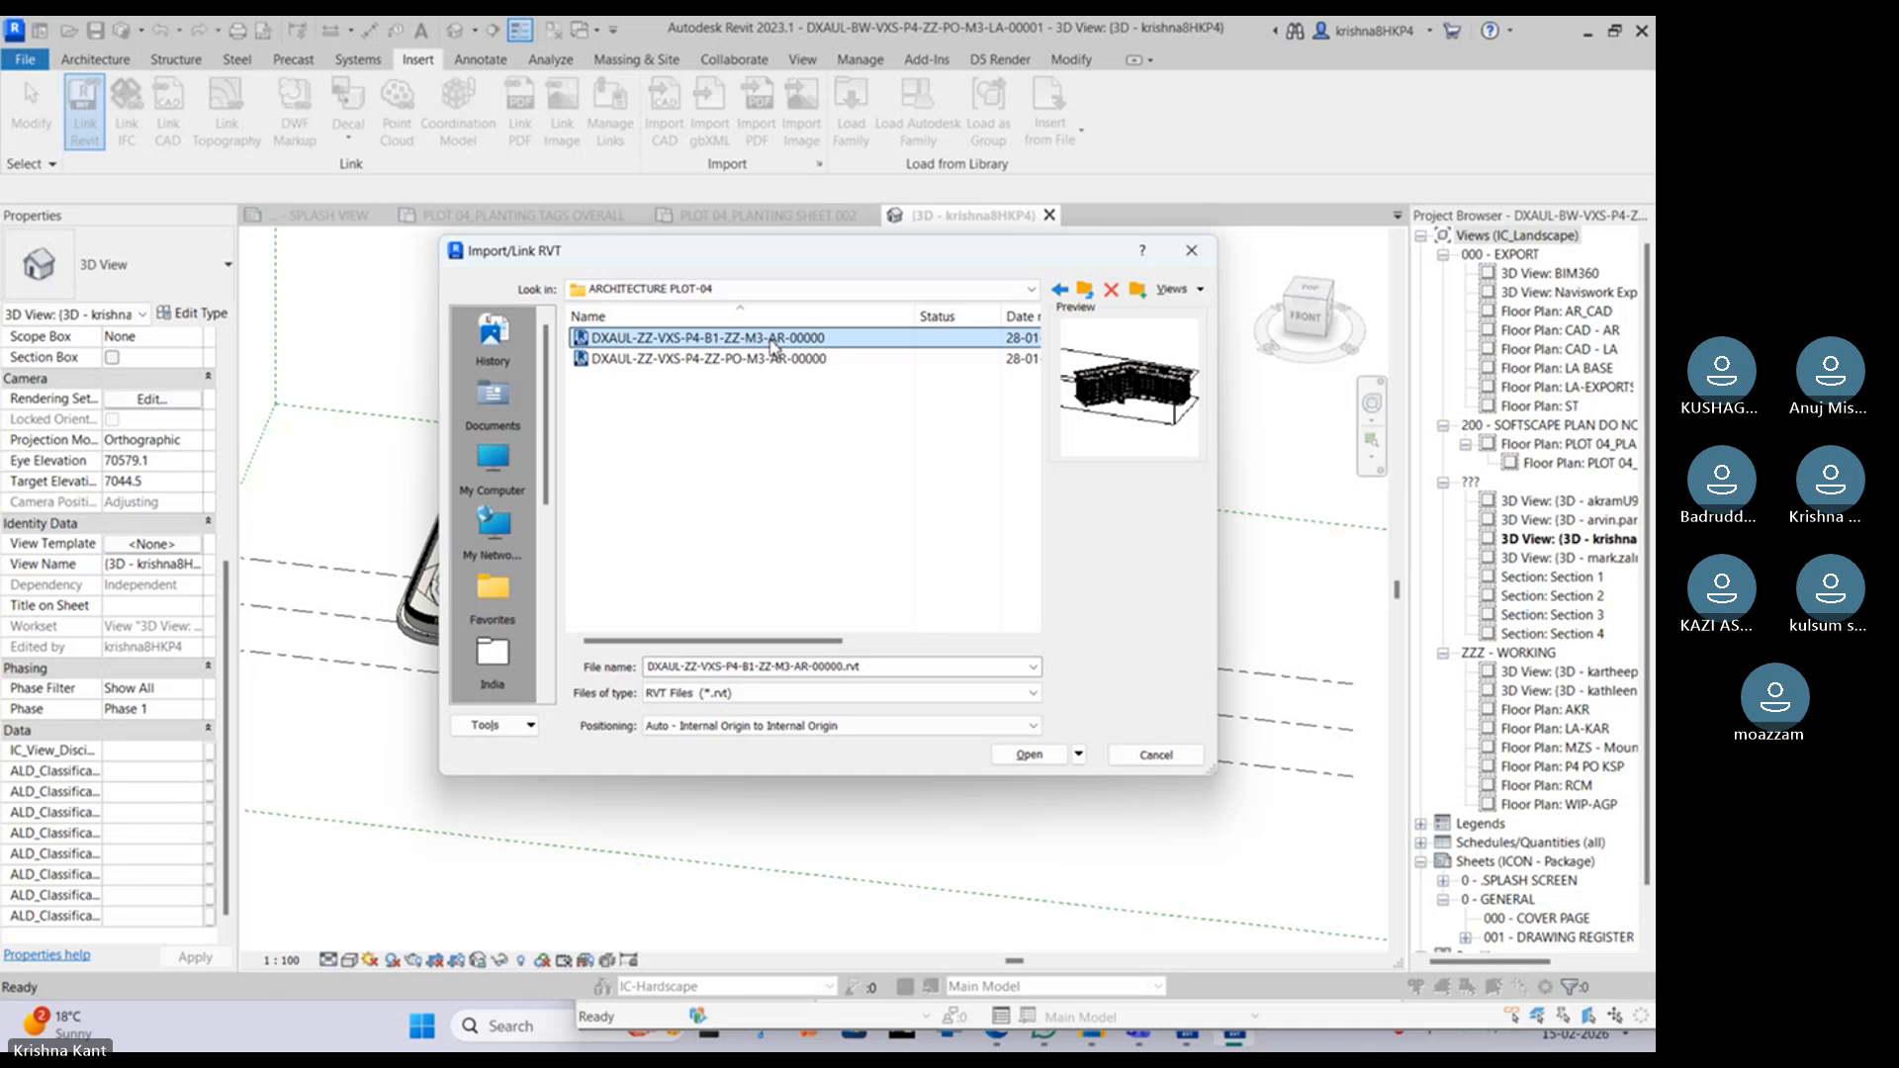
pyautogui.click(779, 360)
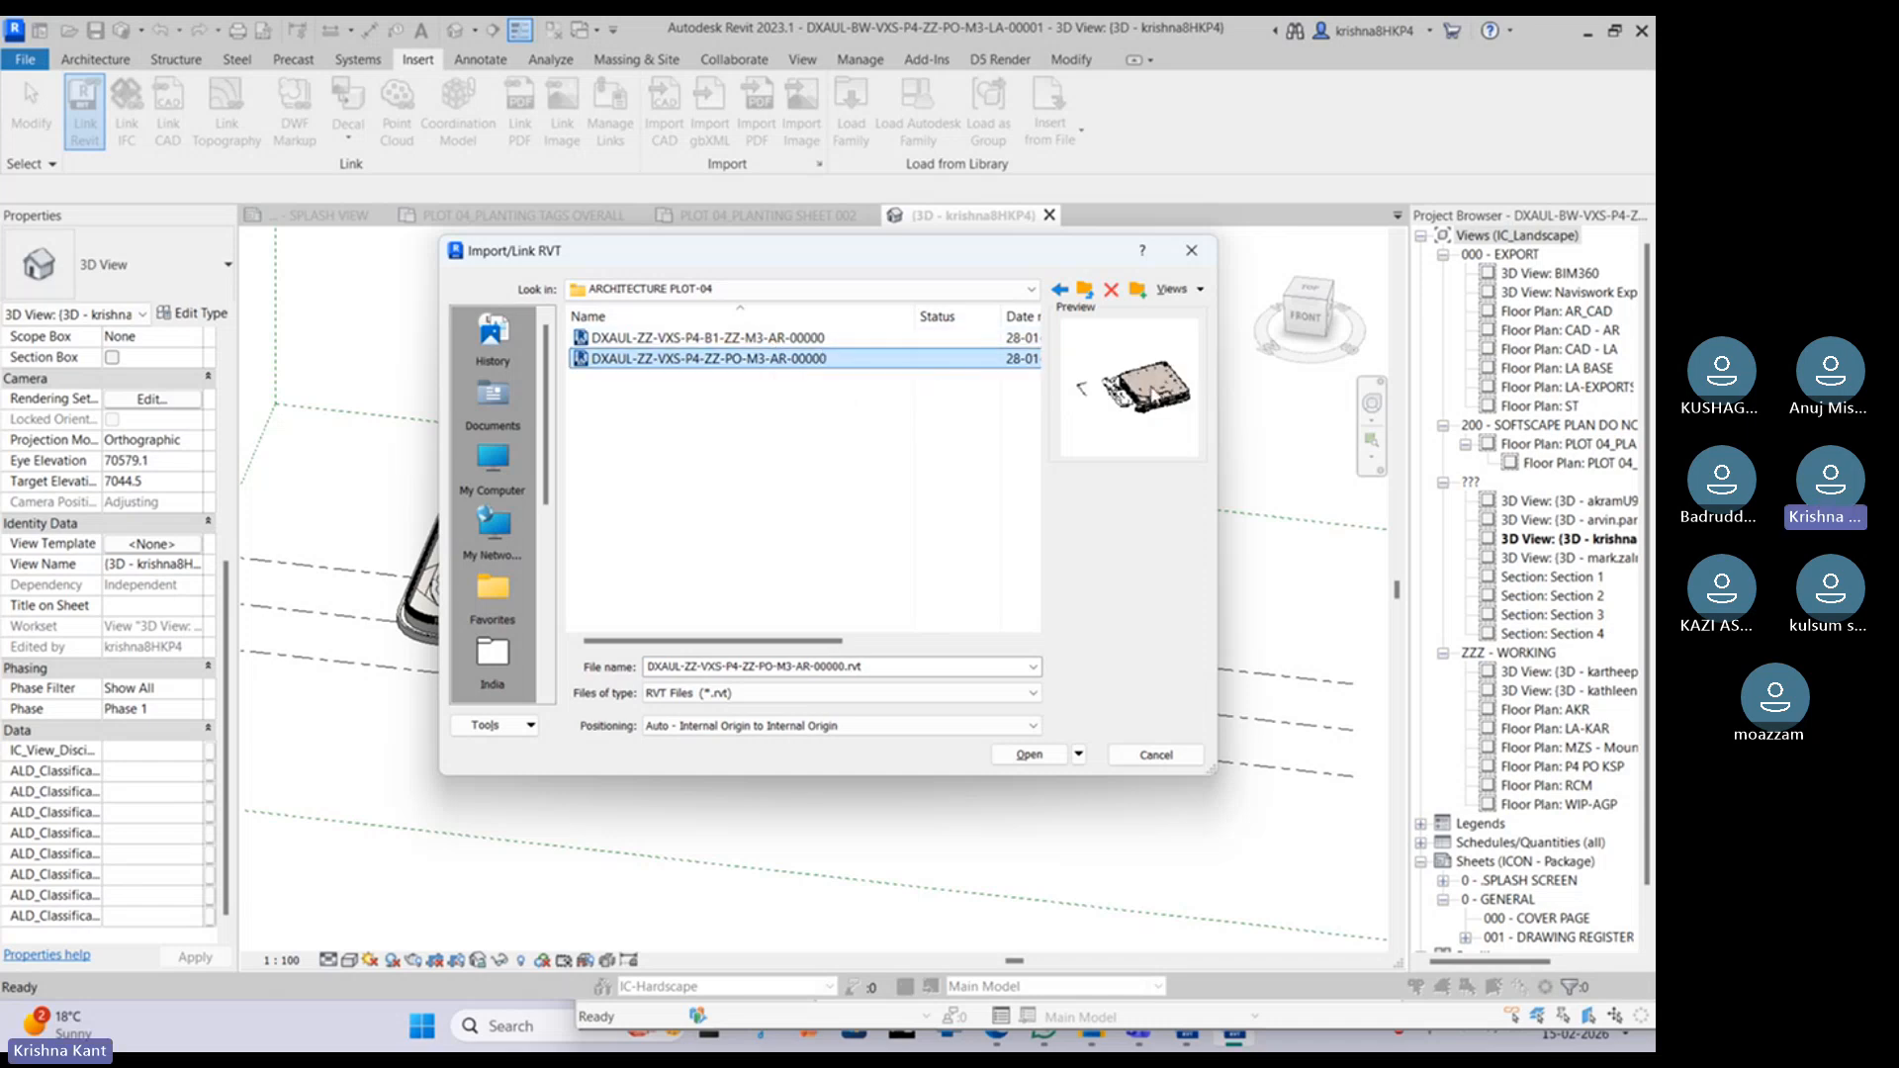
pyautogui.click(704, 340)
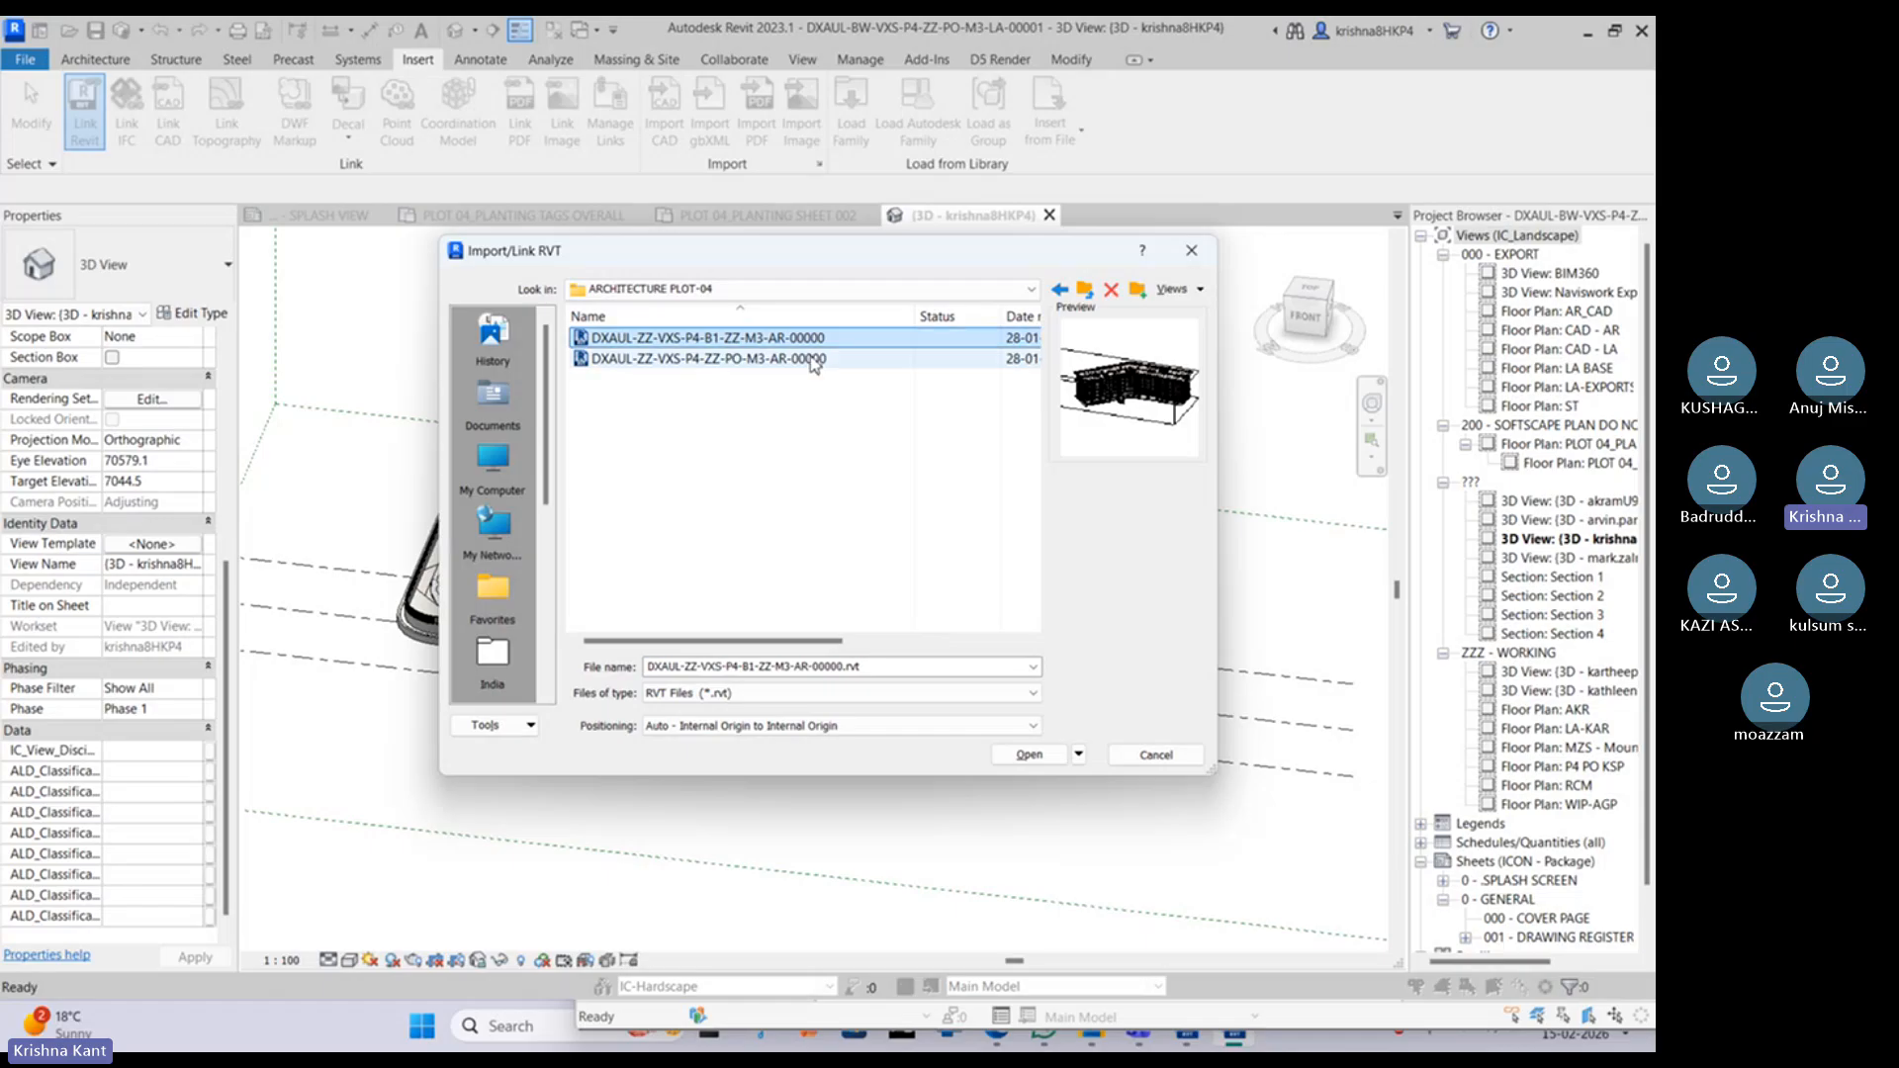
pyautogui.click(640, 361)
pyautogui.click(644, 343)
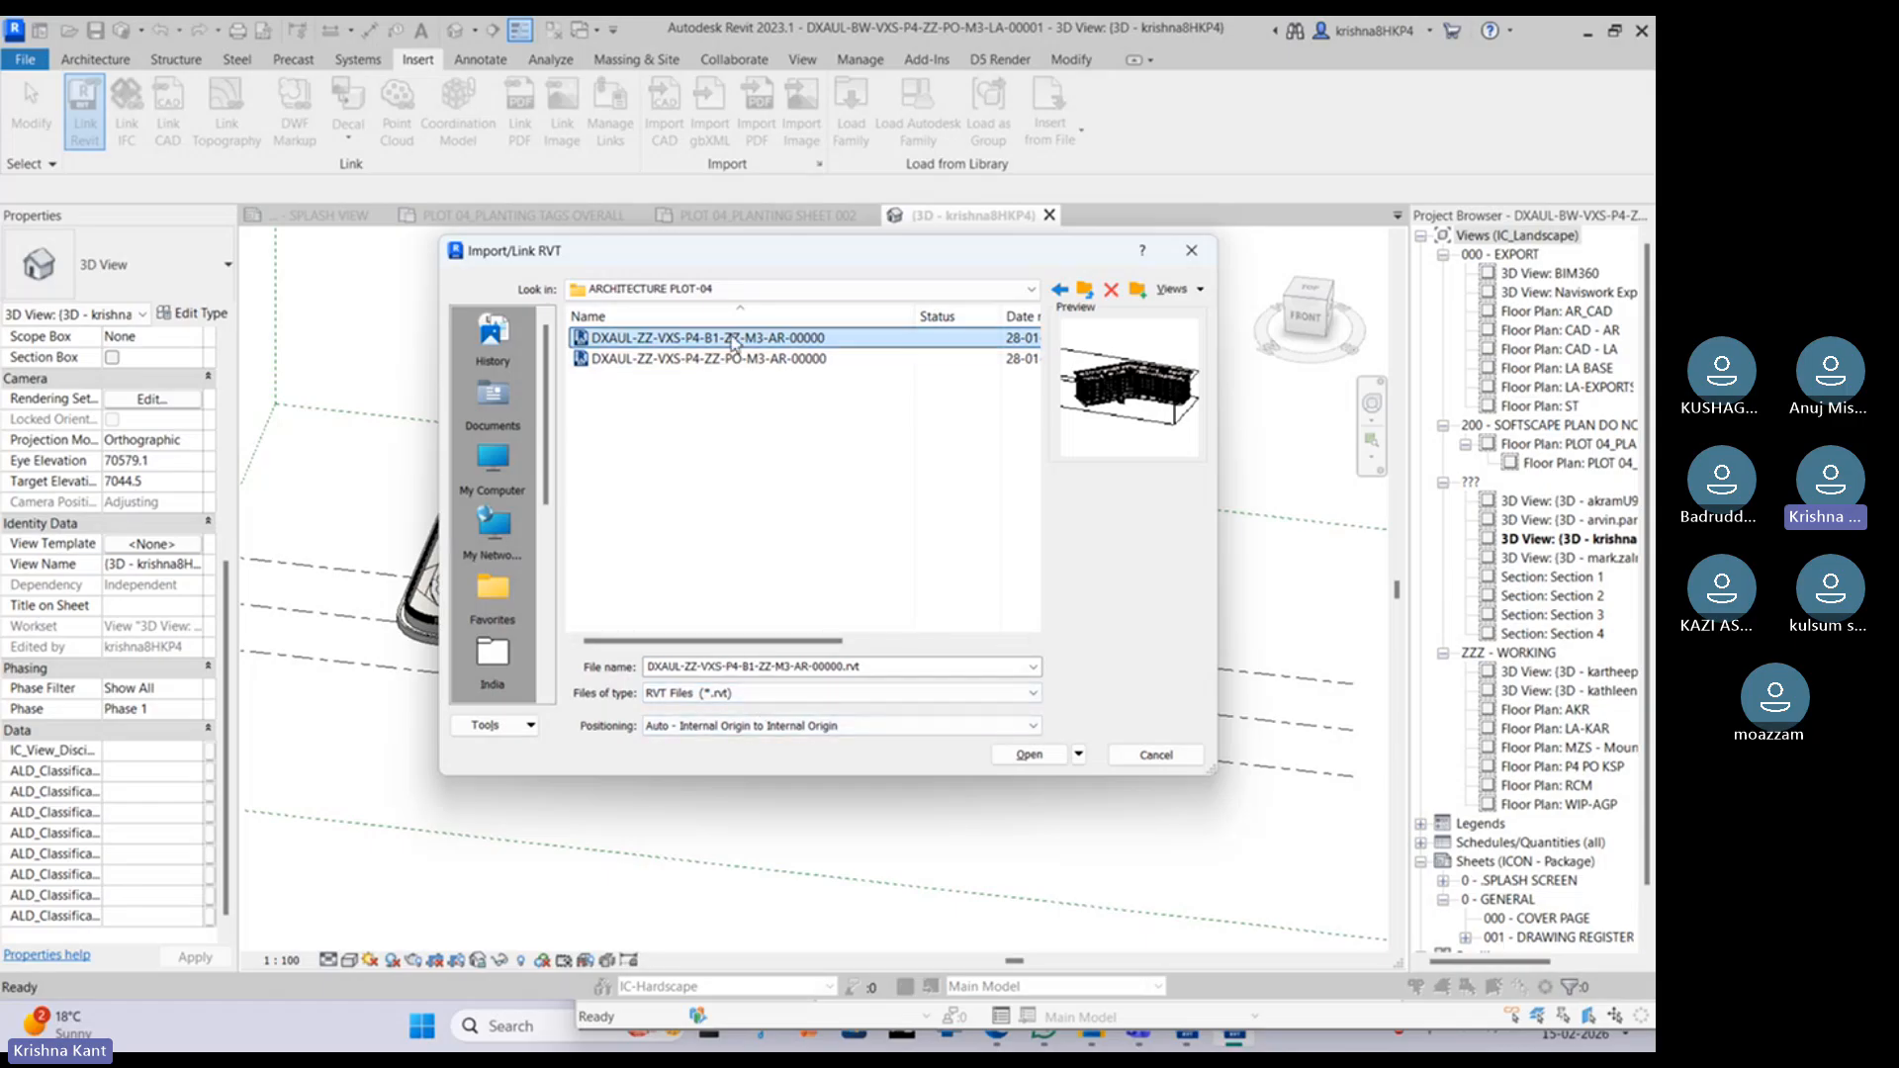
# Step: Link DXAUL-ZZ-VXS-P4-ZZ-PO-M3-AR-00000.rvt with positioning set to Auto - By Shared Coordinates, and dismiss the nested links notice
pyautogui.click(773, 728)
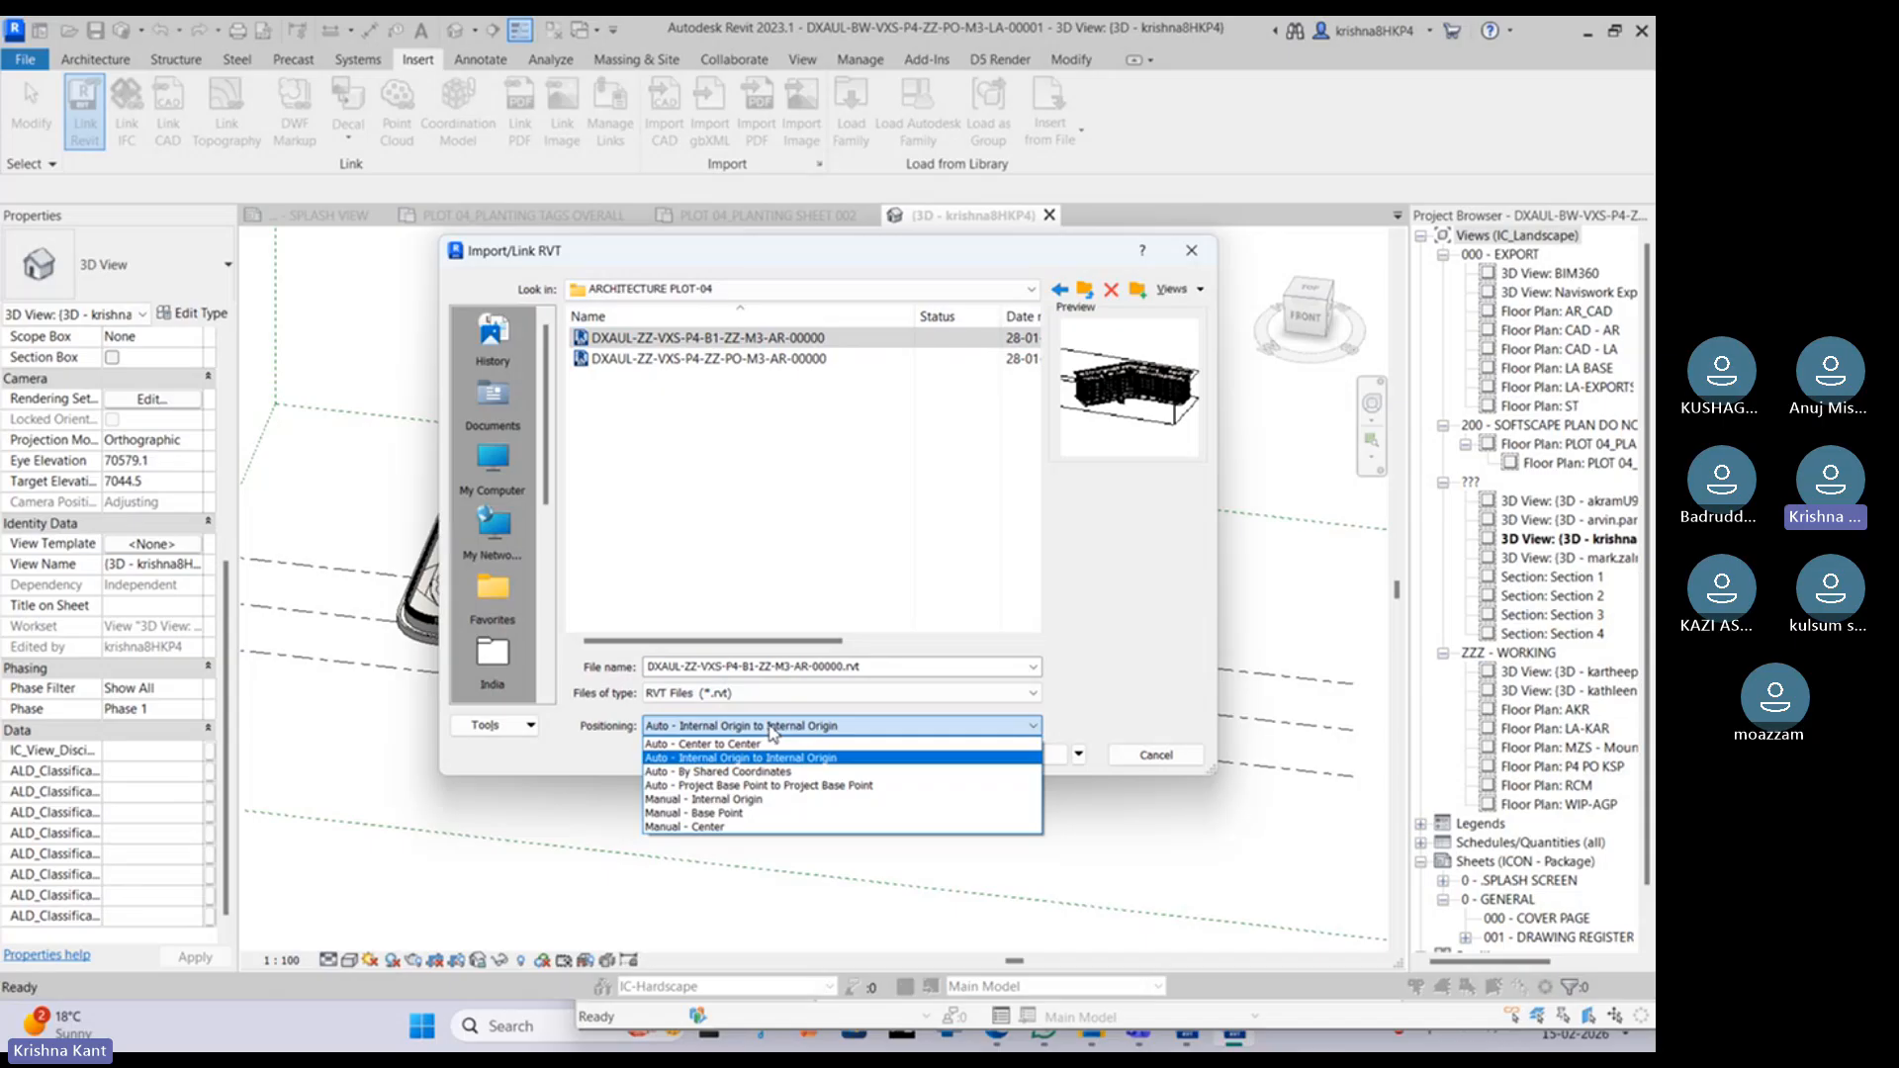
pyautogui.click(751, 362)
pyautogui.click(752, 362)
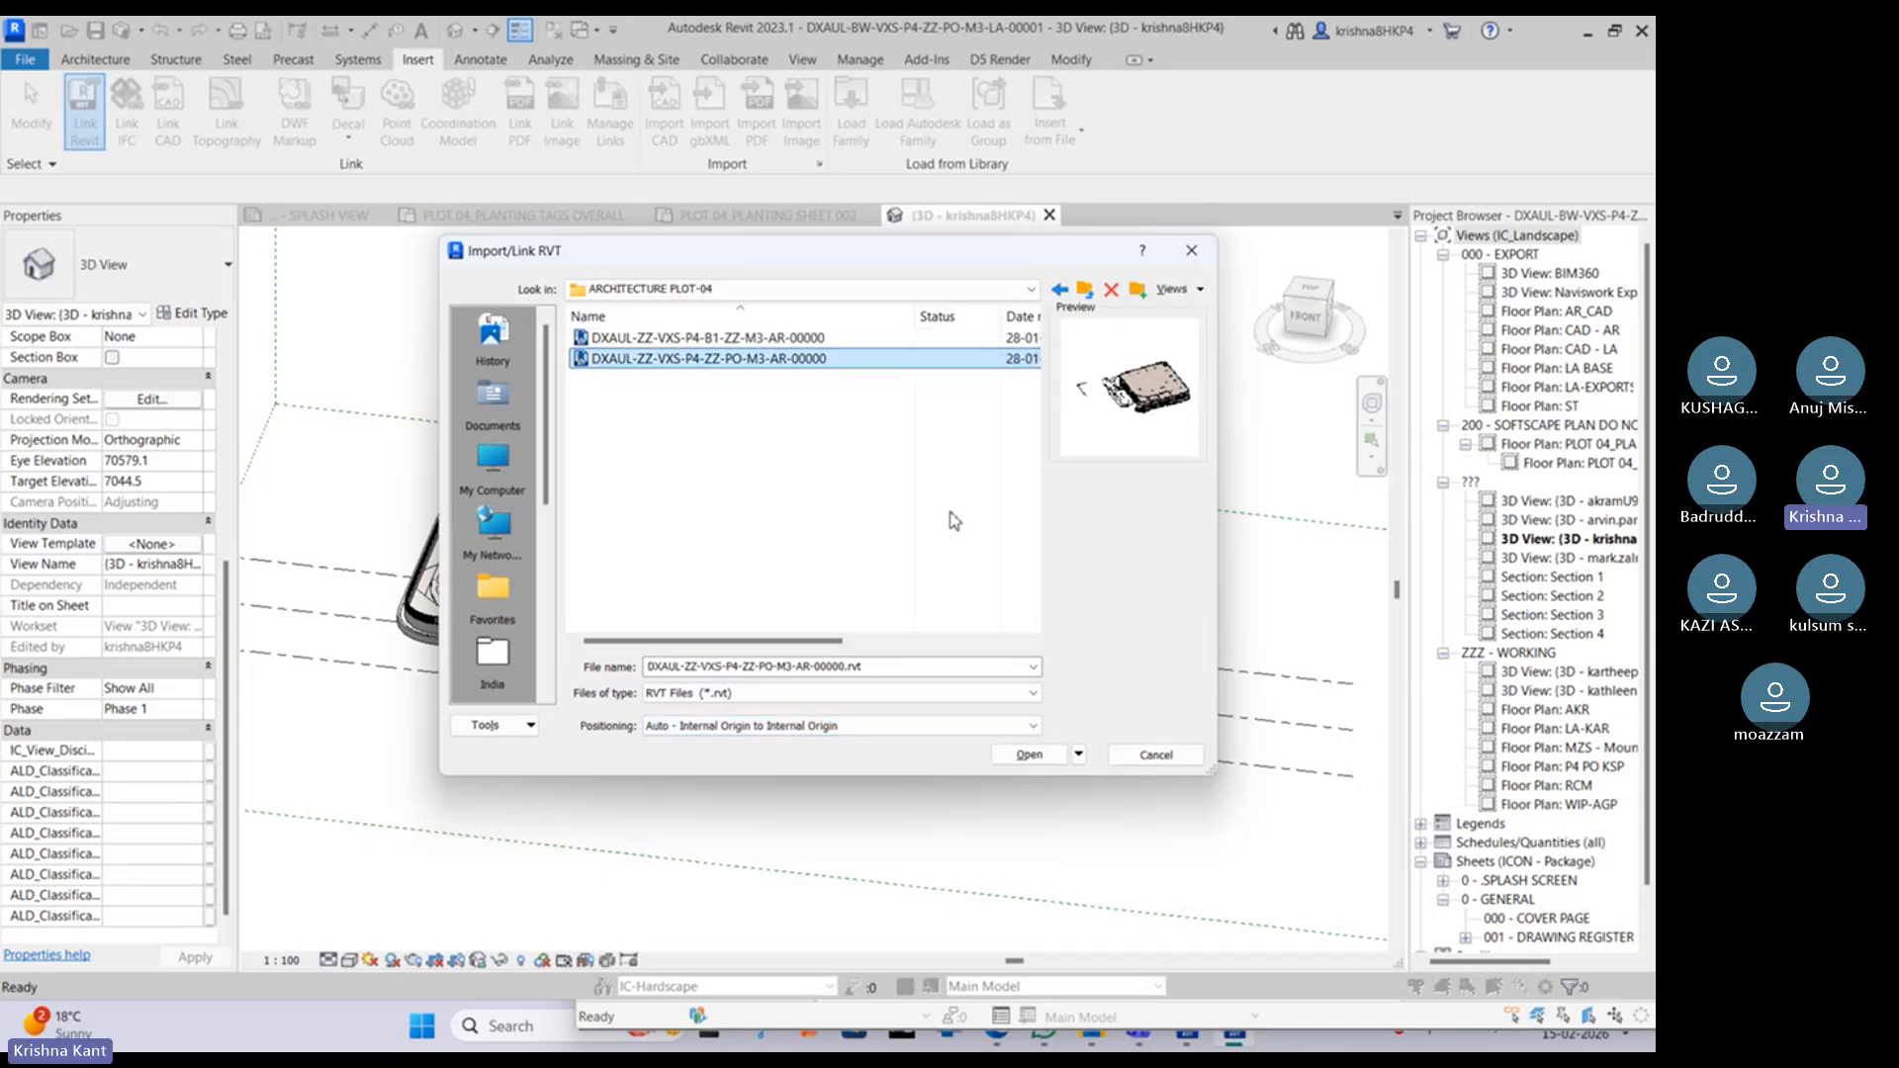
pyautogui.click(733, 730)
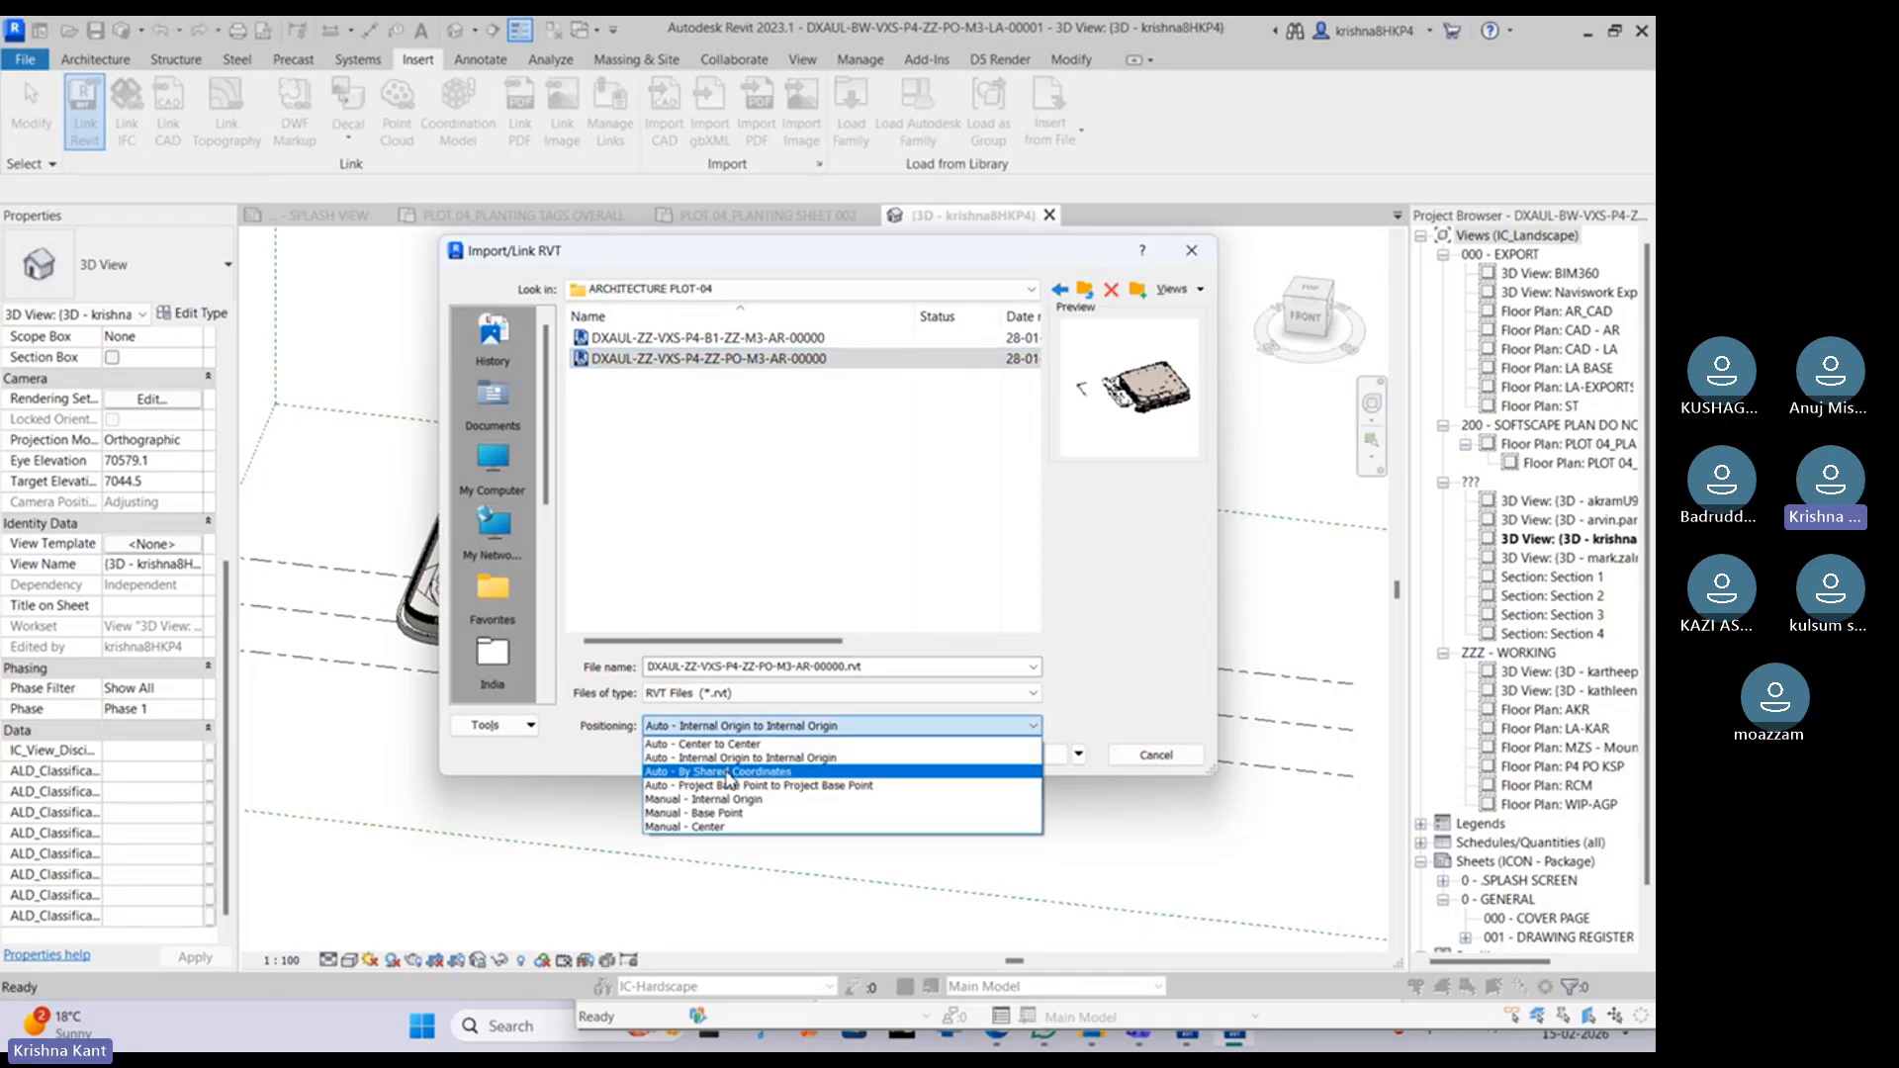
pyautogui.click(730, 777)
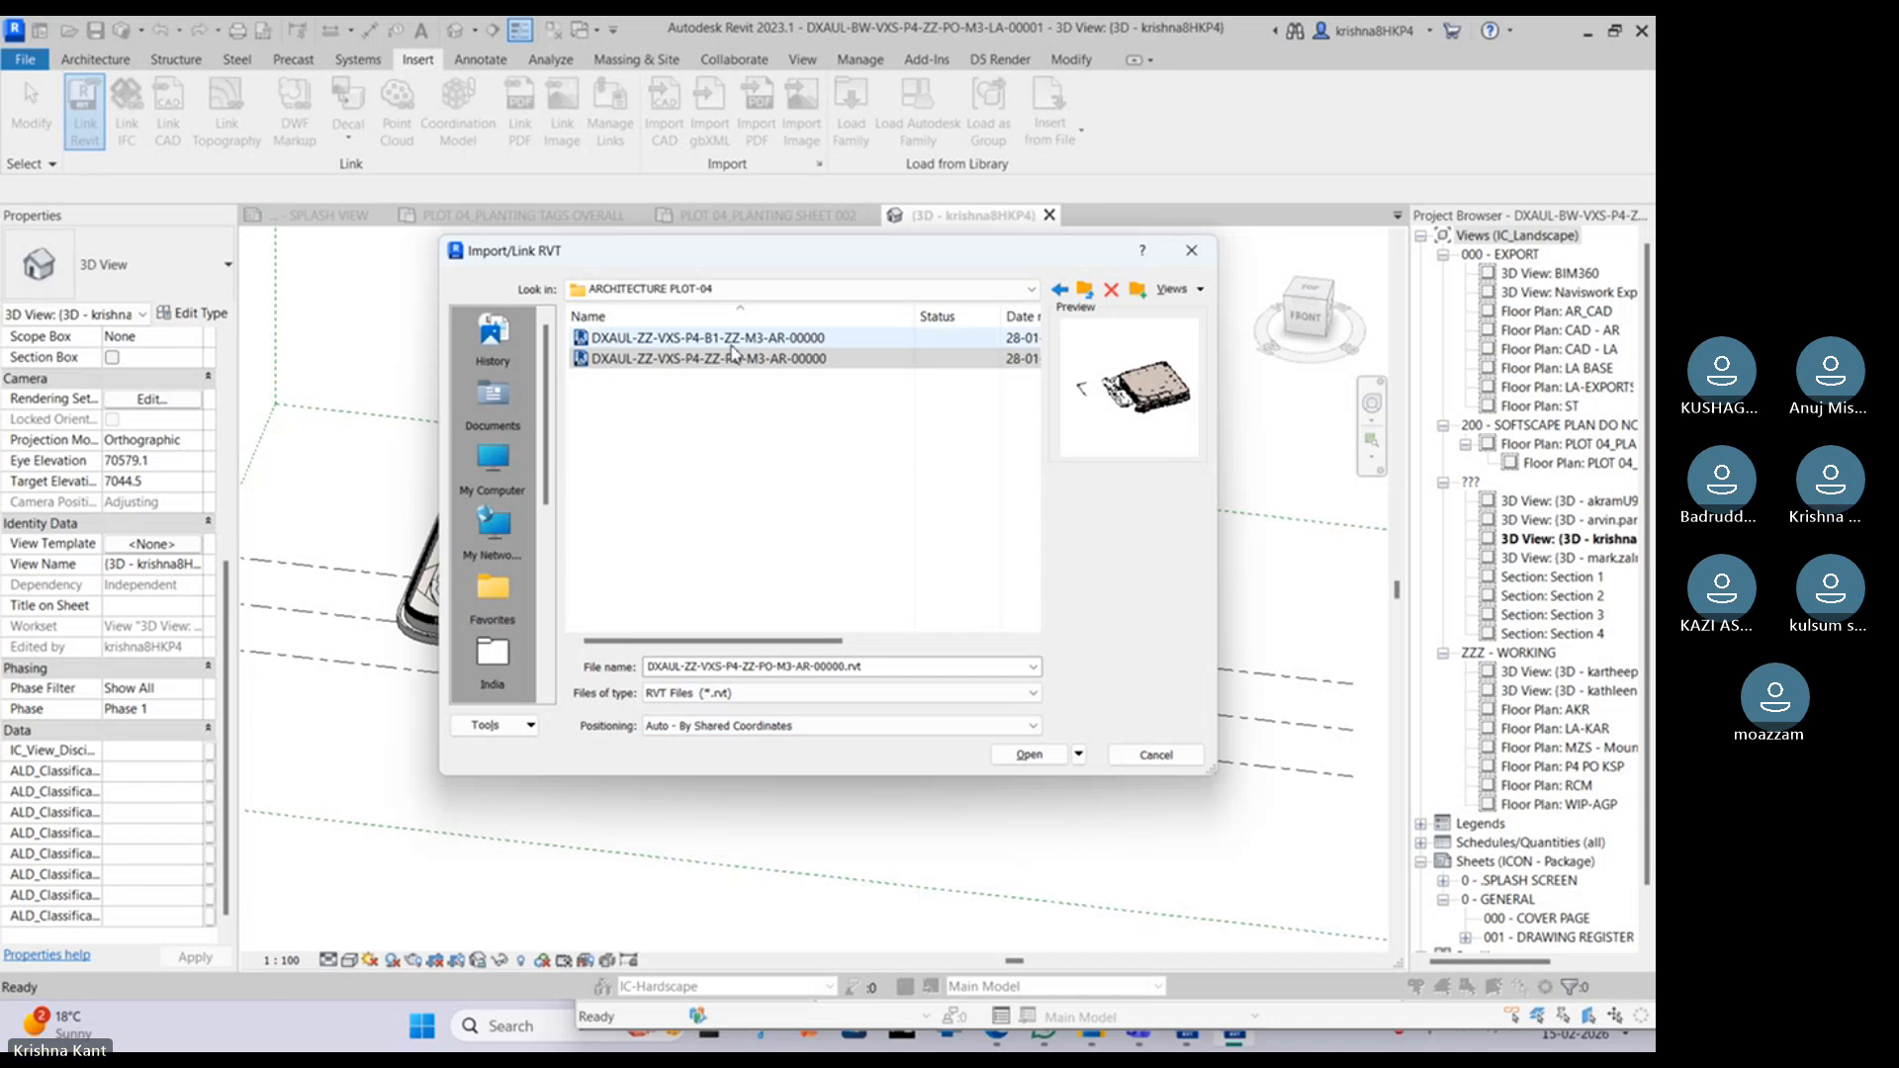
pyautogui.click(744, 735)
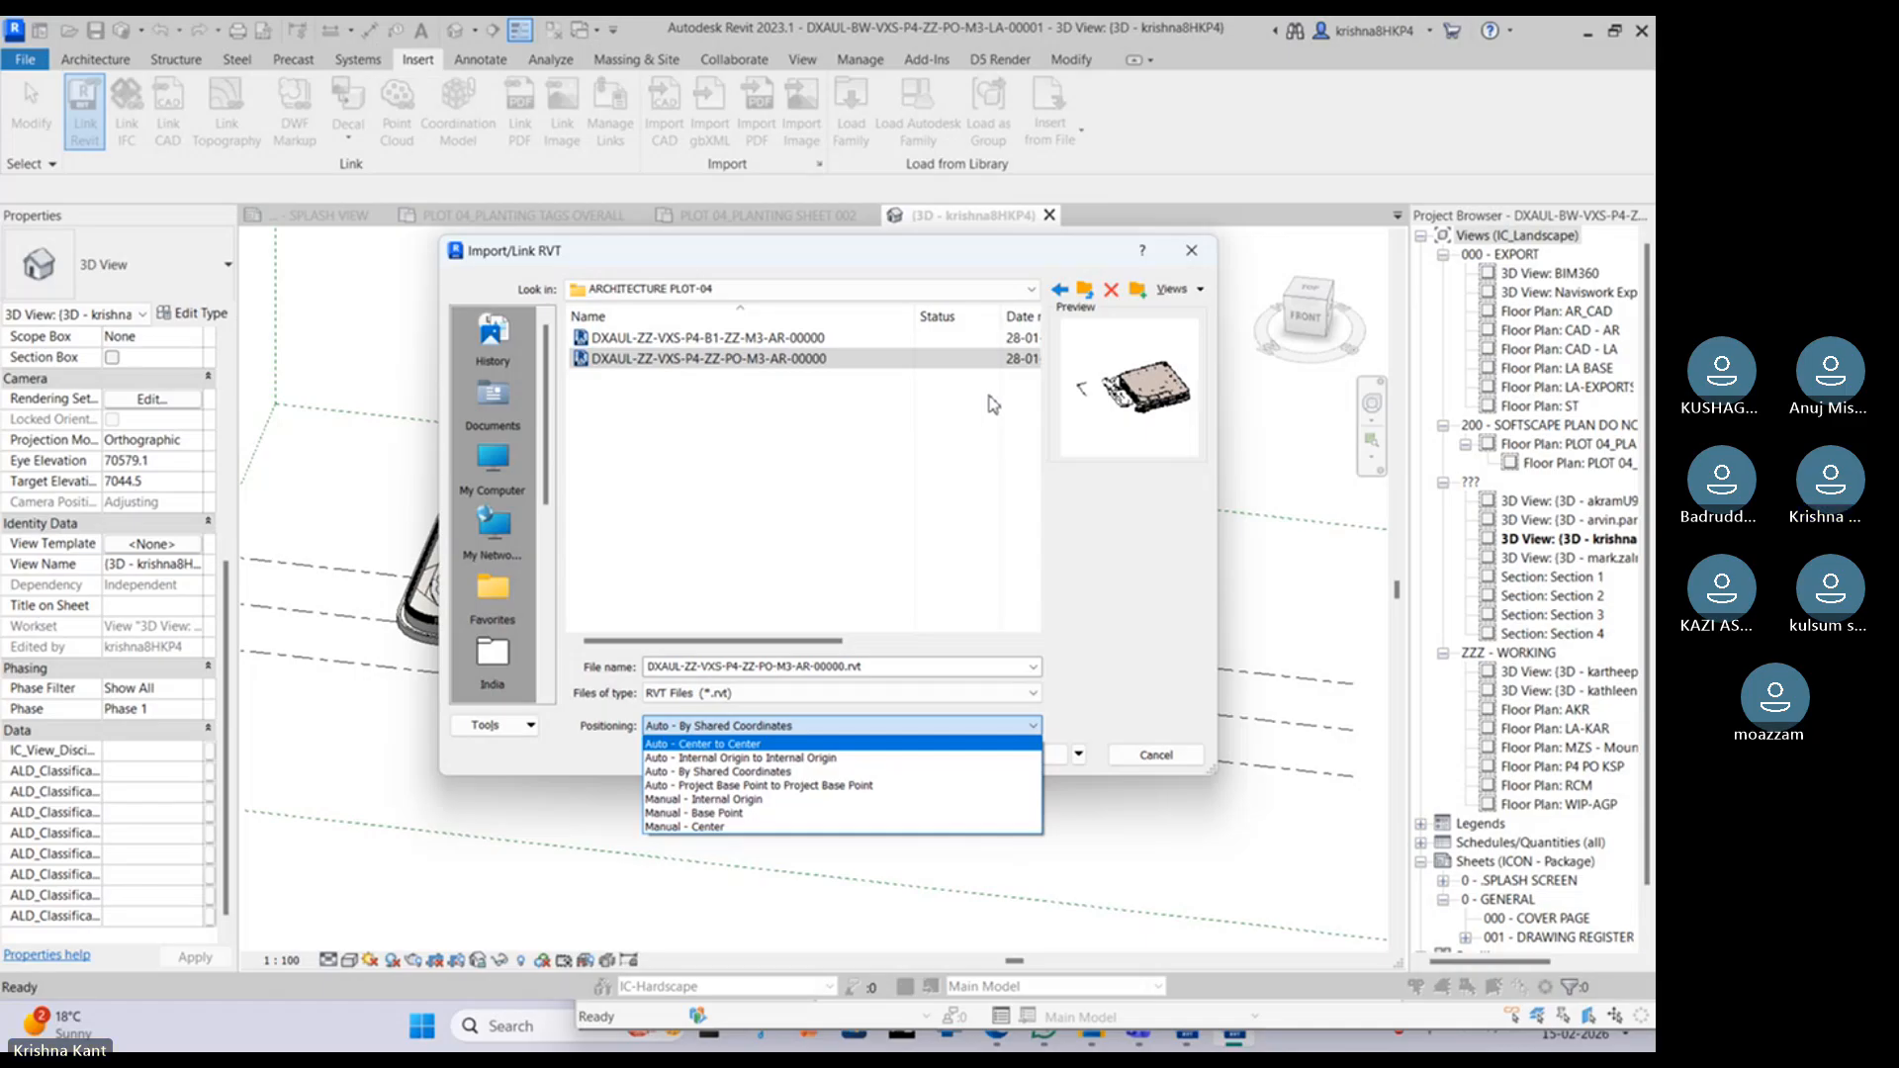
pyautogui.click(835, 561)
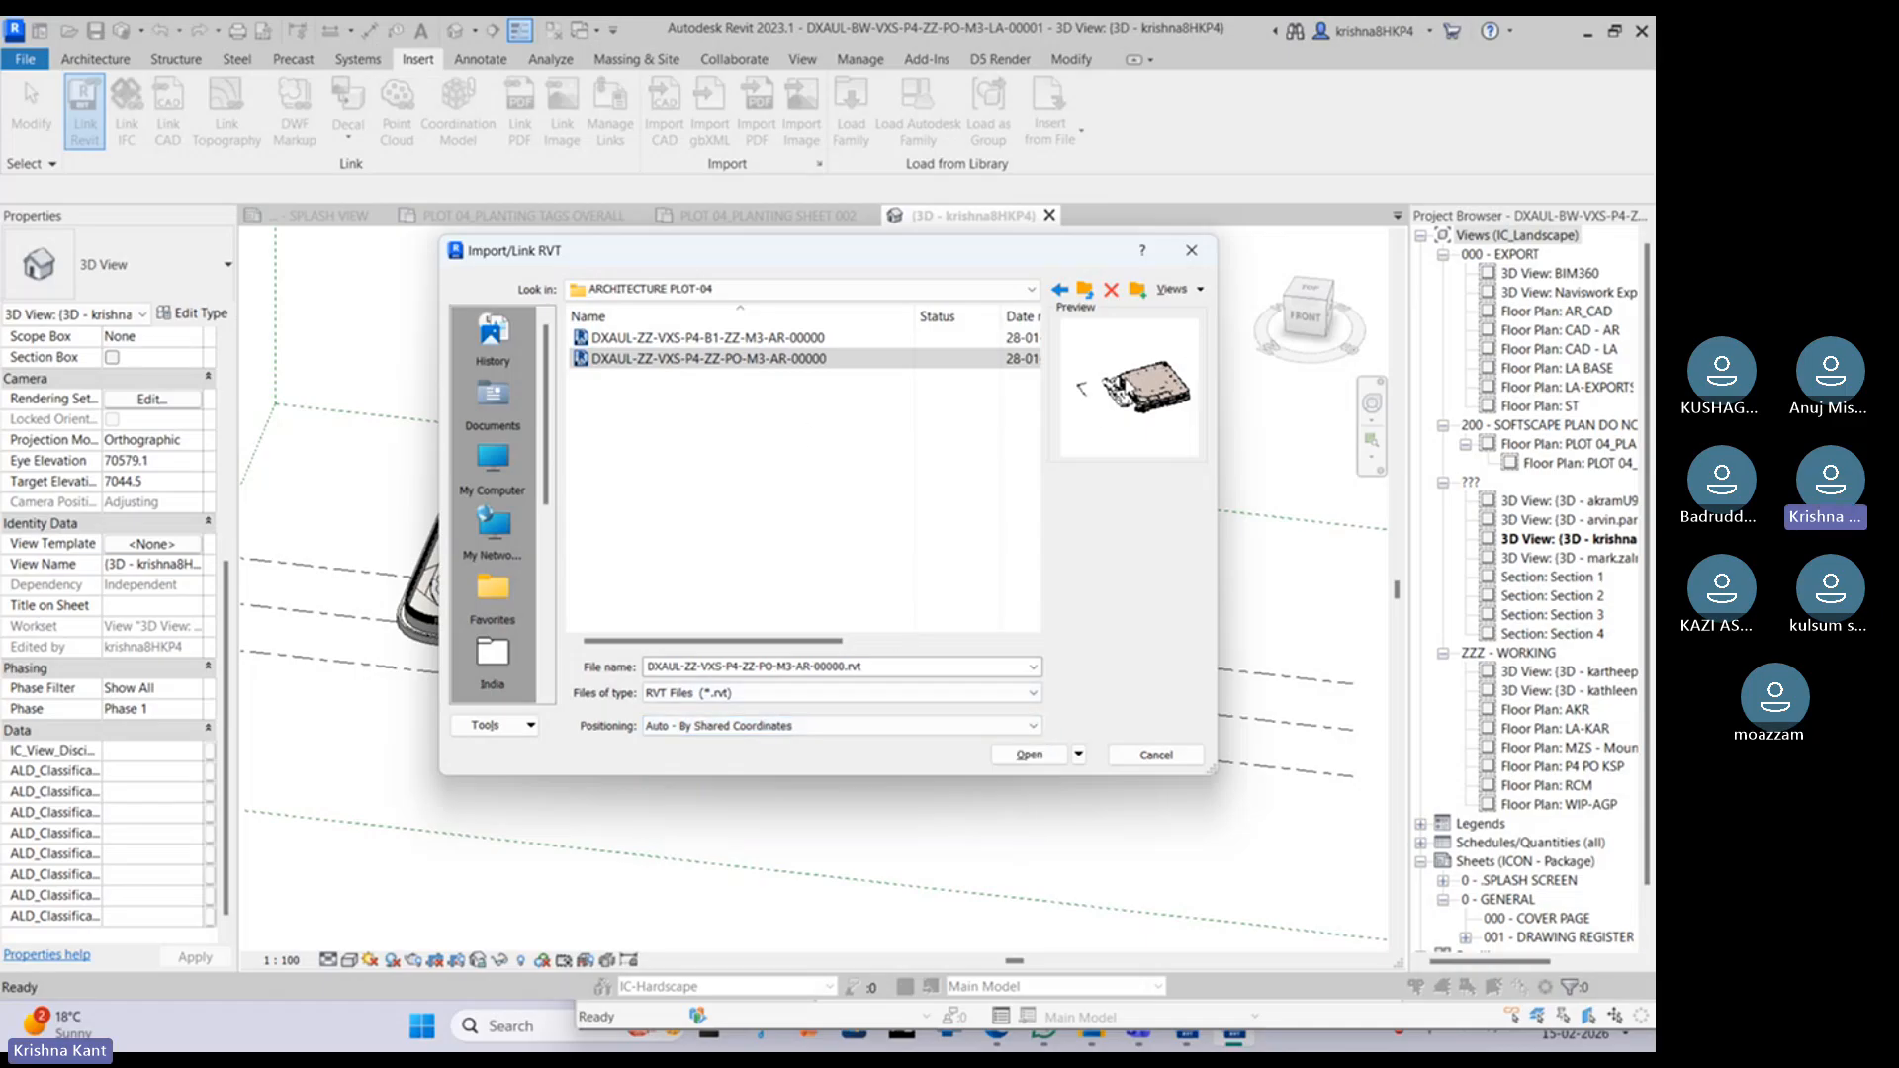
pyautogui.click(1028, 755)
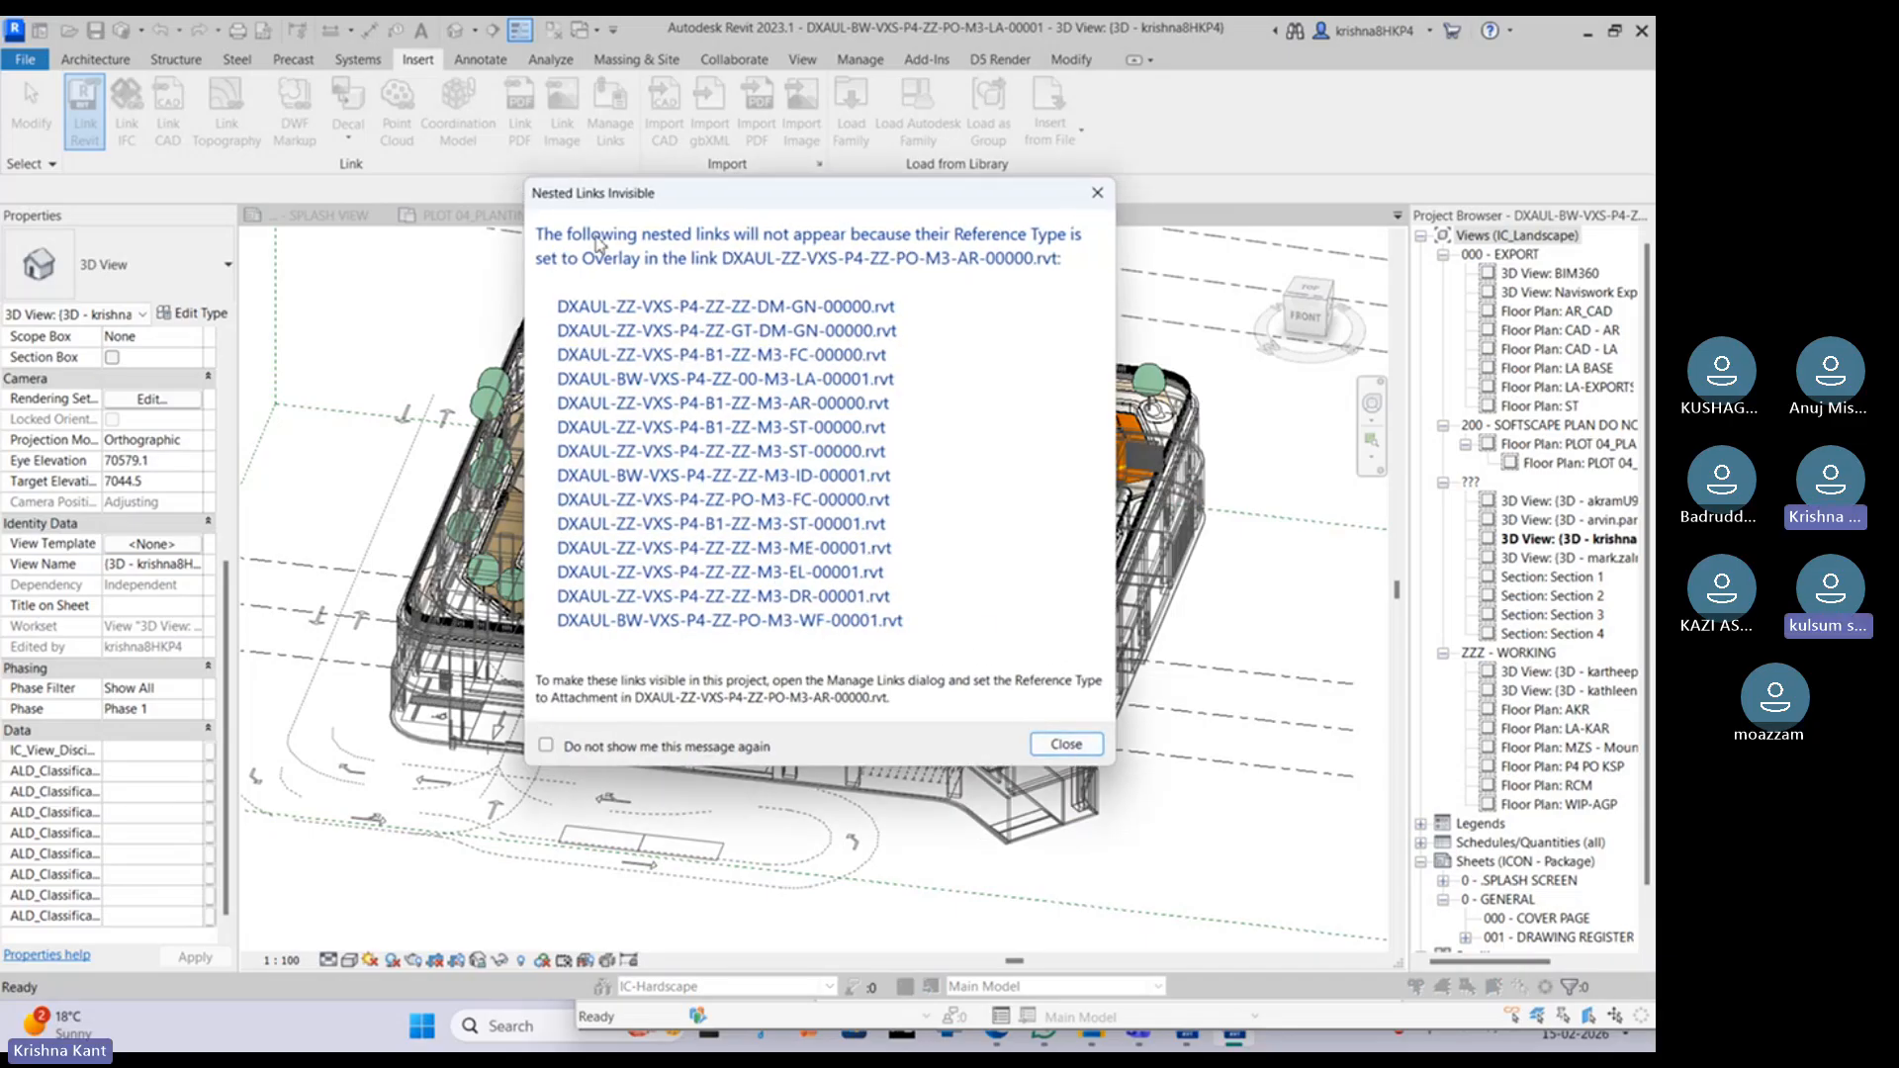
pyautogui.click(1061, 743)
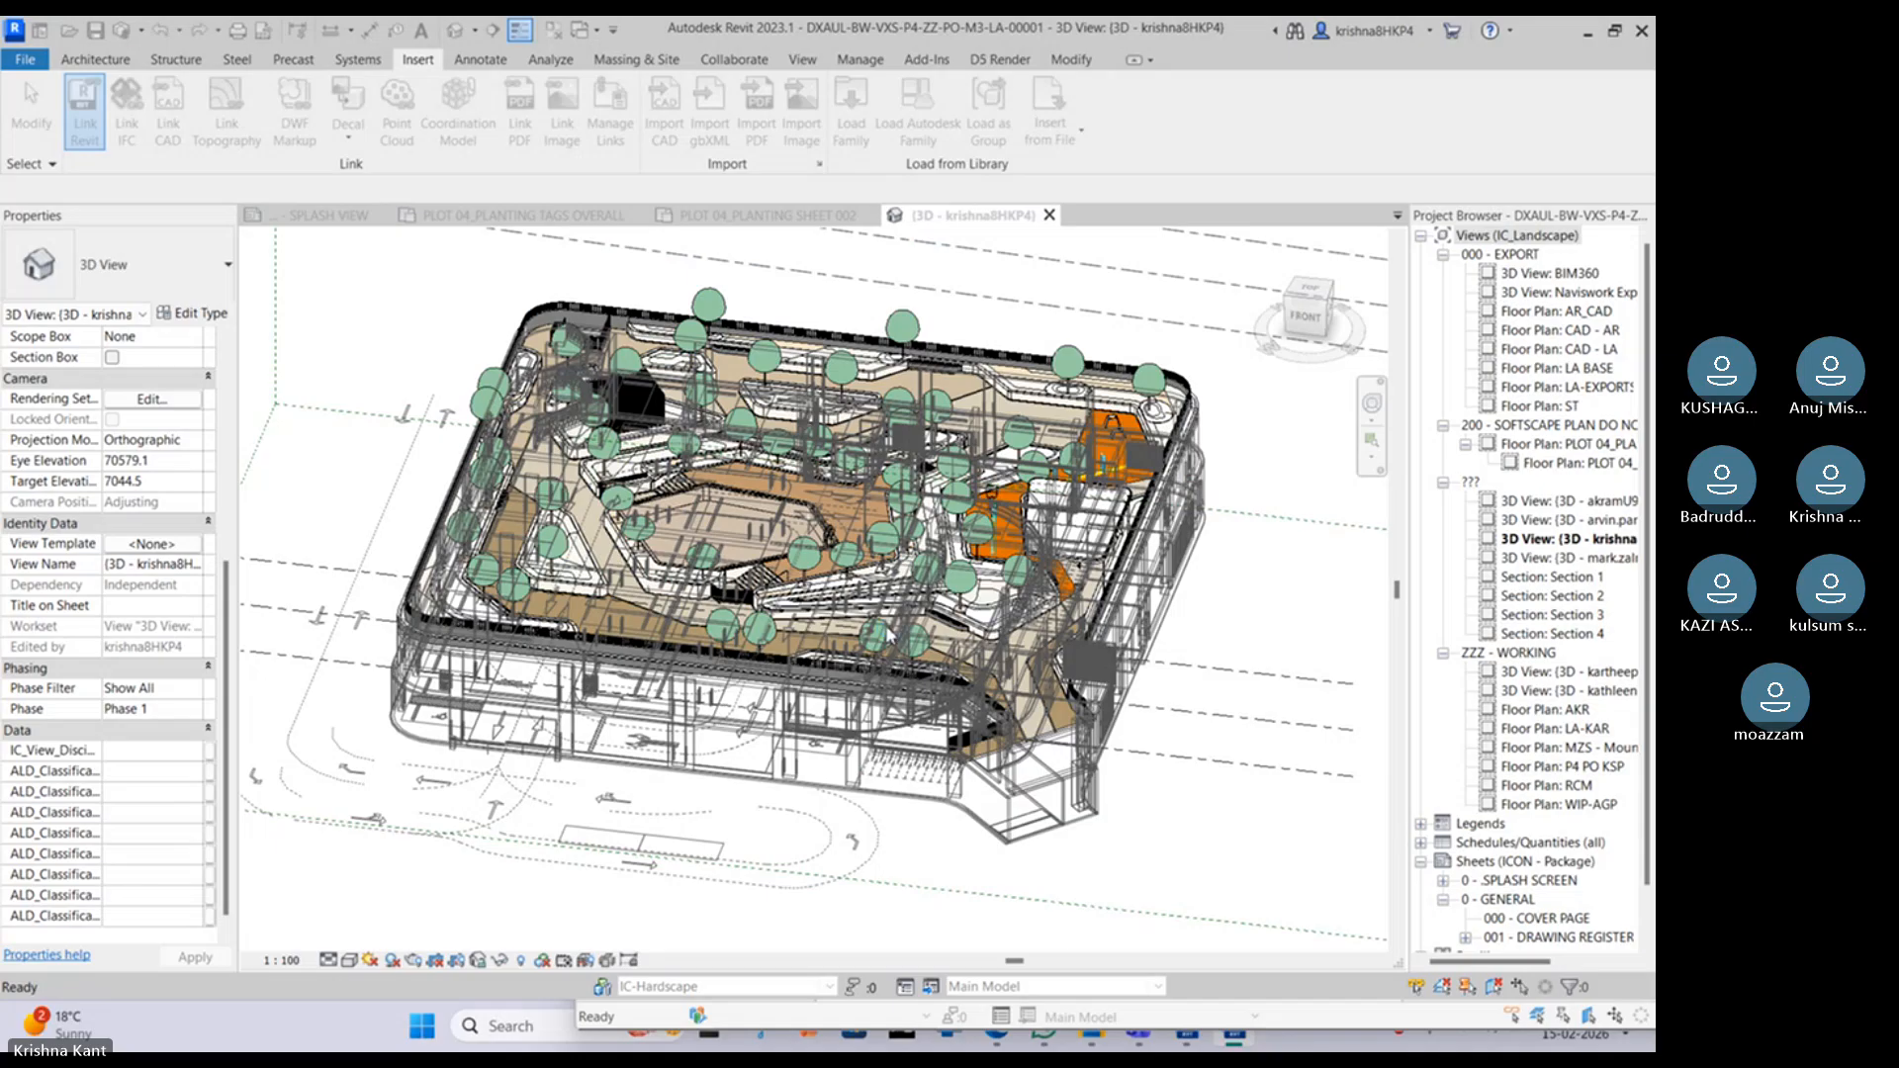
# Step: Examine the linked podium building beneath the landscape from several sides, including its facade and rounded corner up close
pyautogui.click(764, 740)
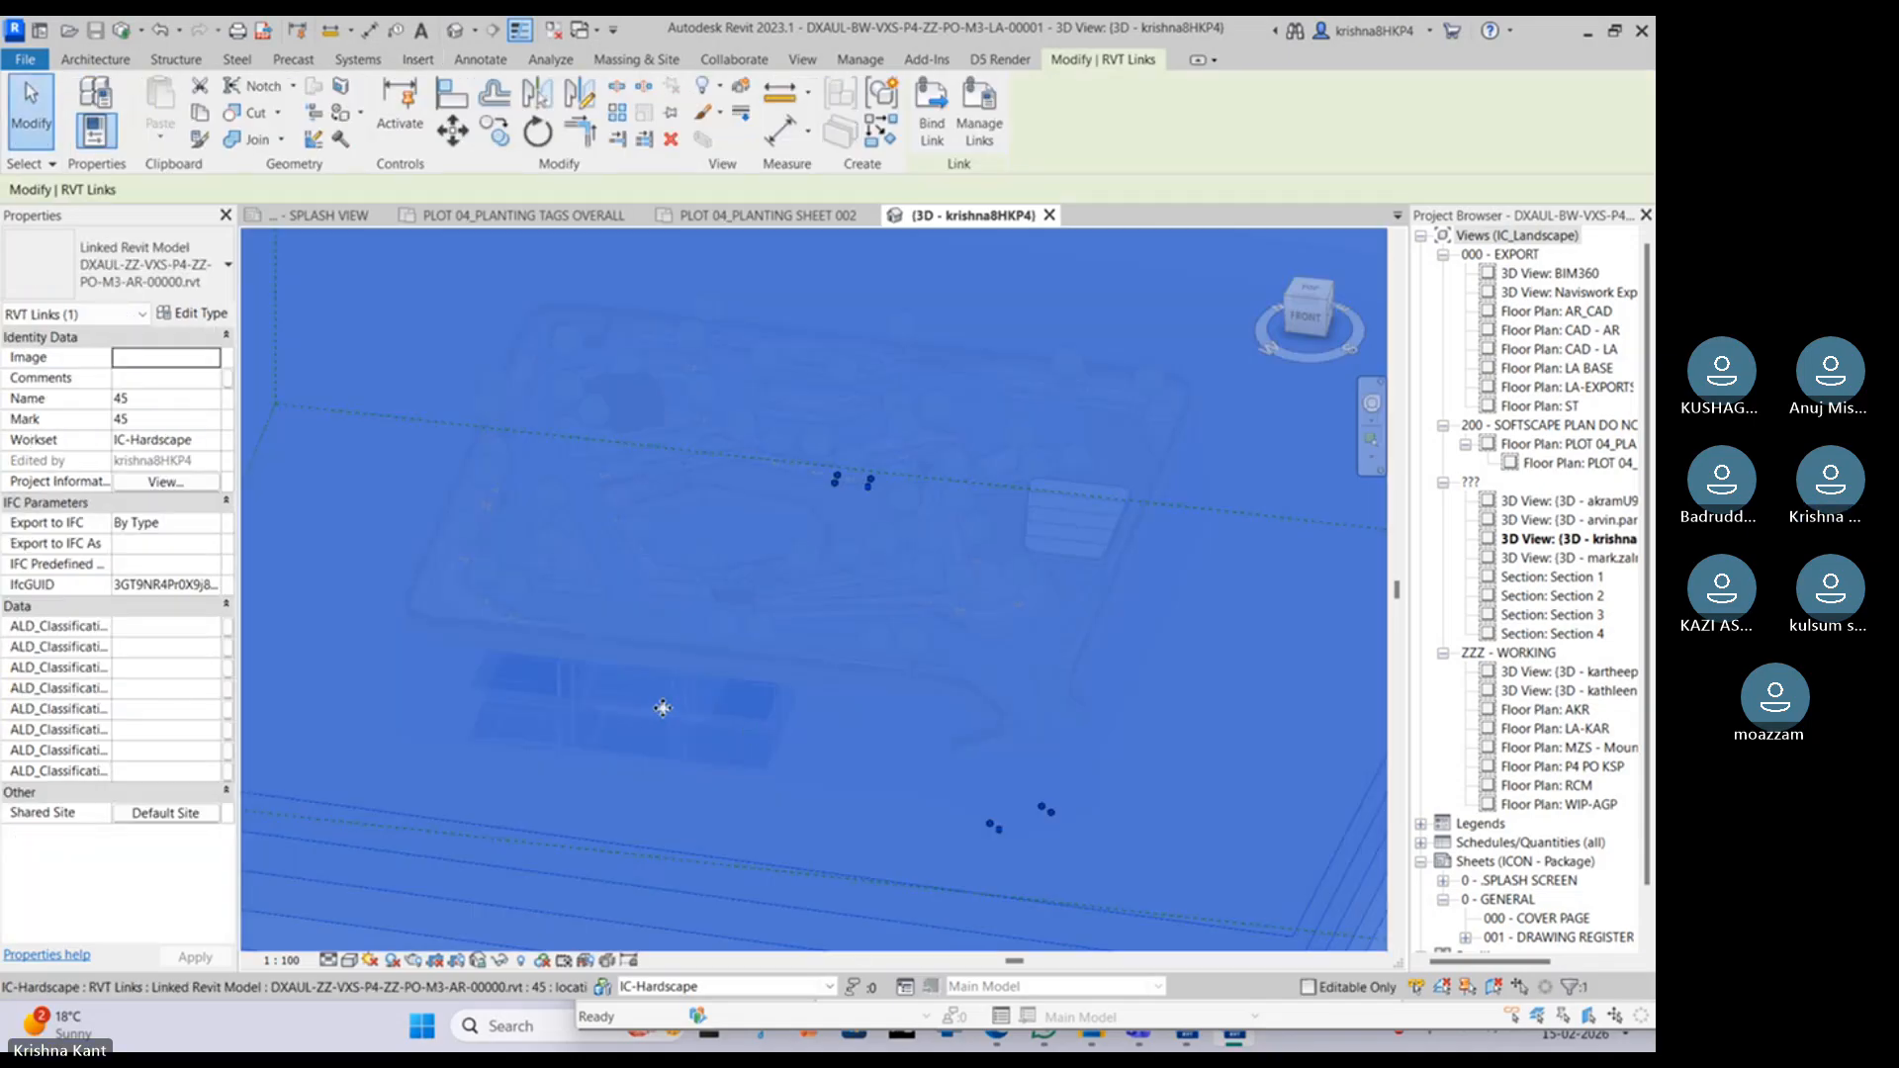
pyautogui.press('Escape')
pyautogui.click(809, 565)
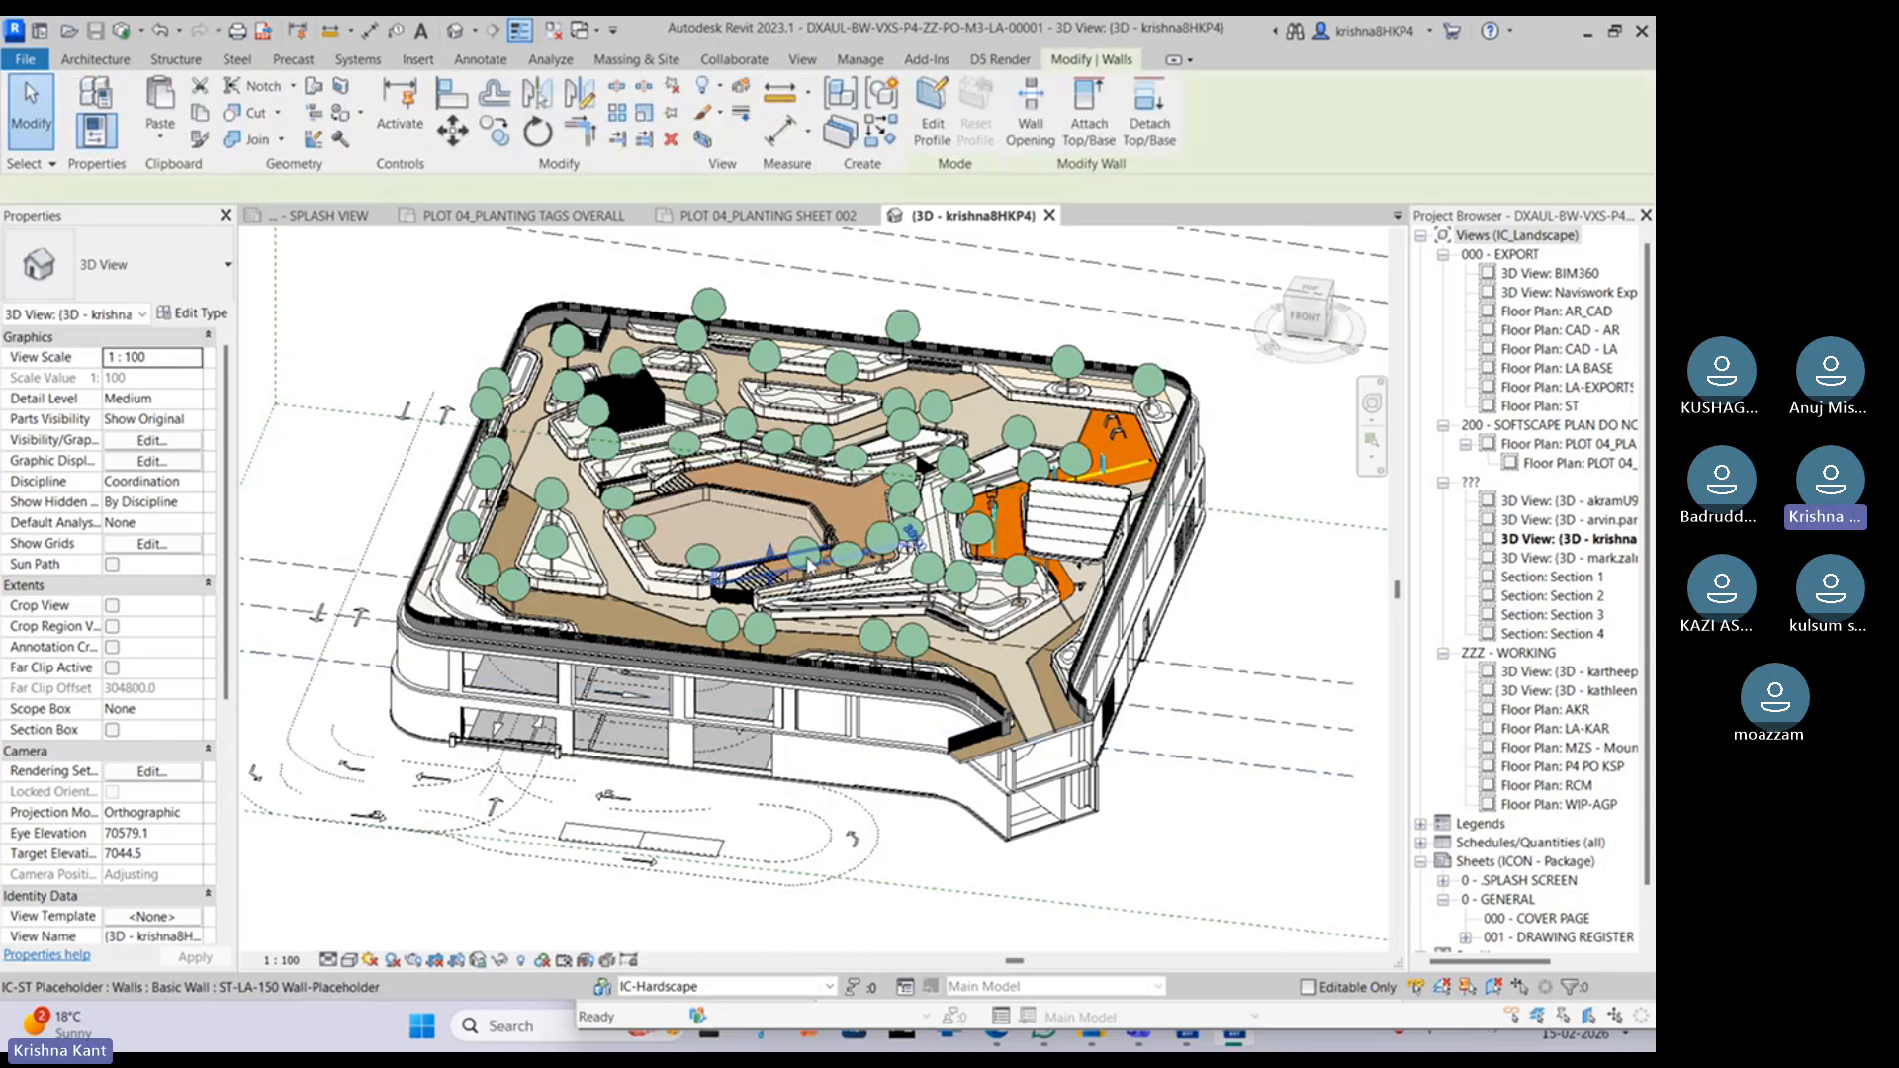
pyautogui.keyDown('shift'); pyautogui.moveTo(809, 566); pyautogui.dragTo(910, 555, button='middle'); pyautogui.keyUp('shift')
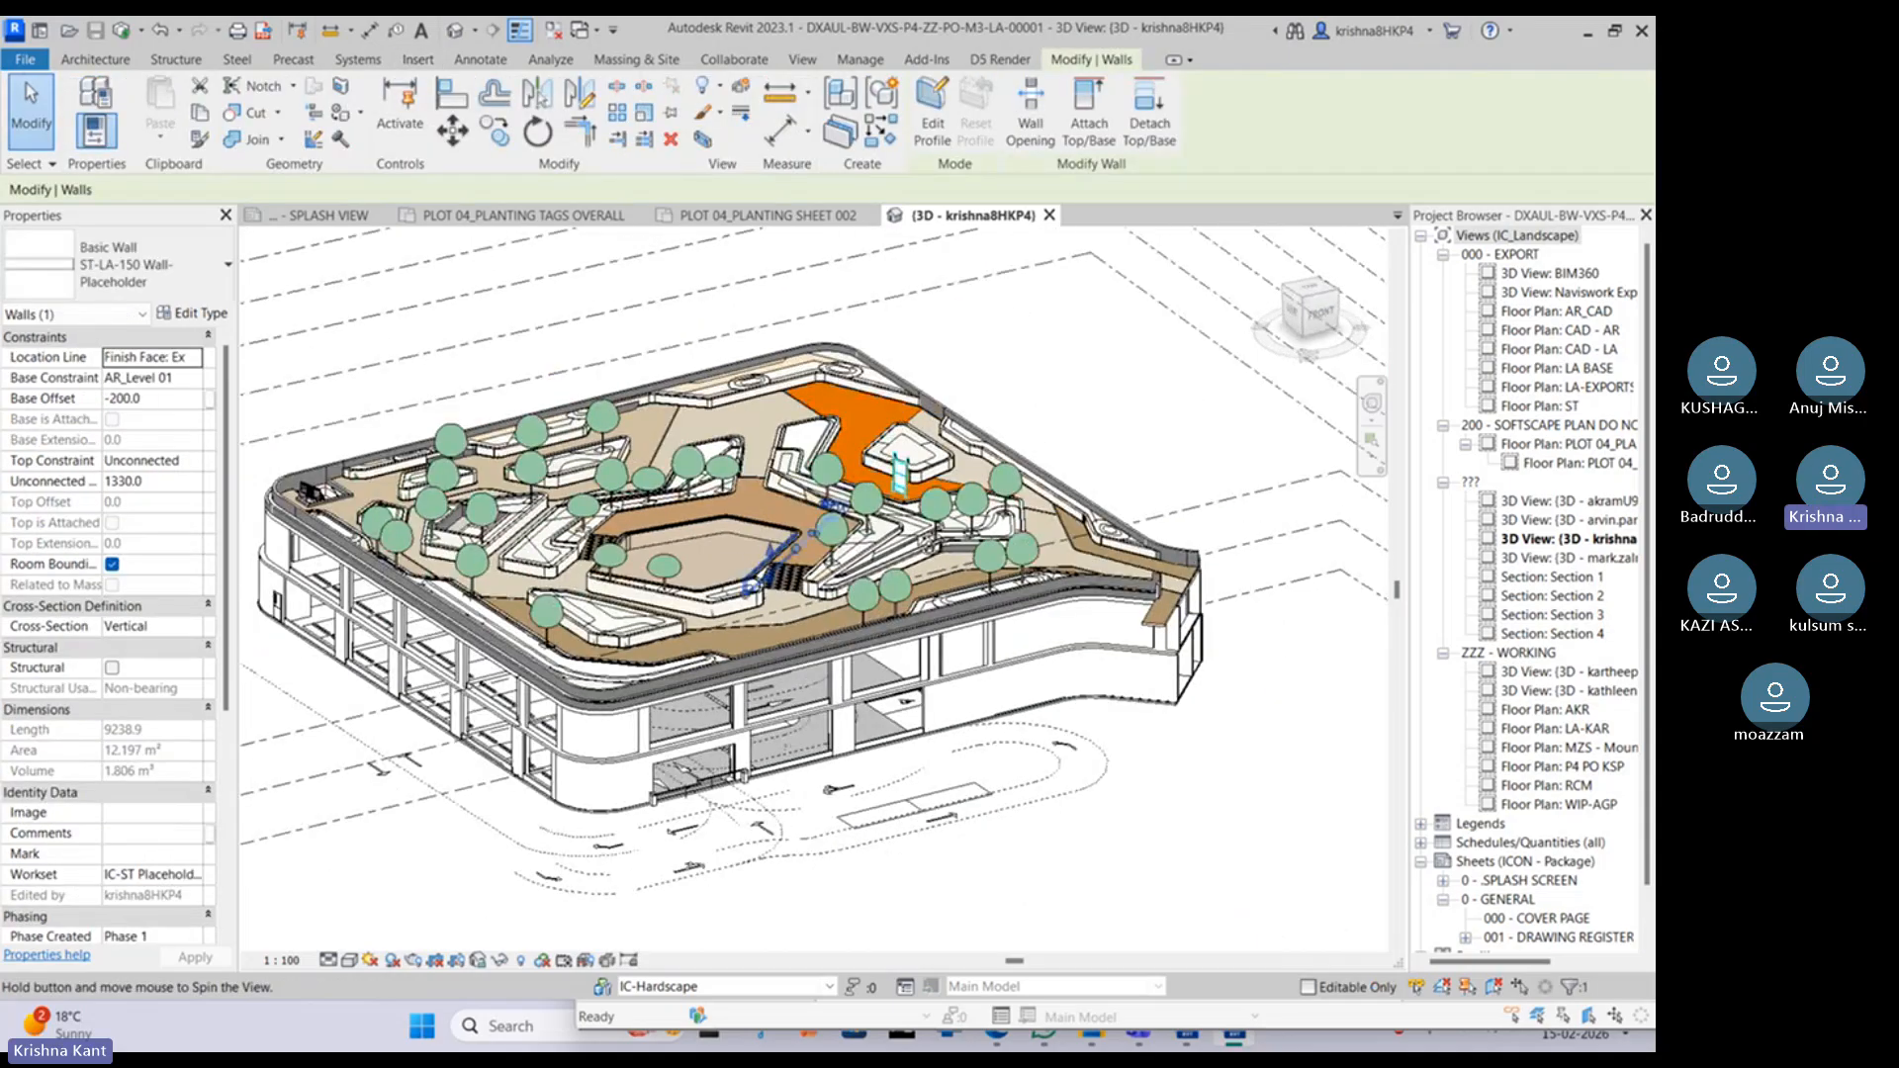
pyautogui.keyDown('shift'); pyautogui.moveTo(880, 682); pyautogui.dragTo(927, 644, button='middle'); pyautogui.keyUp('shift')
pyautogui.scroll(2, 927, 645)
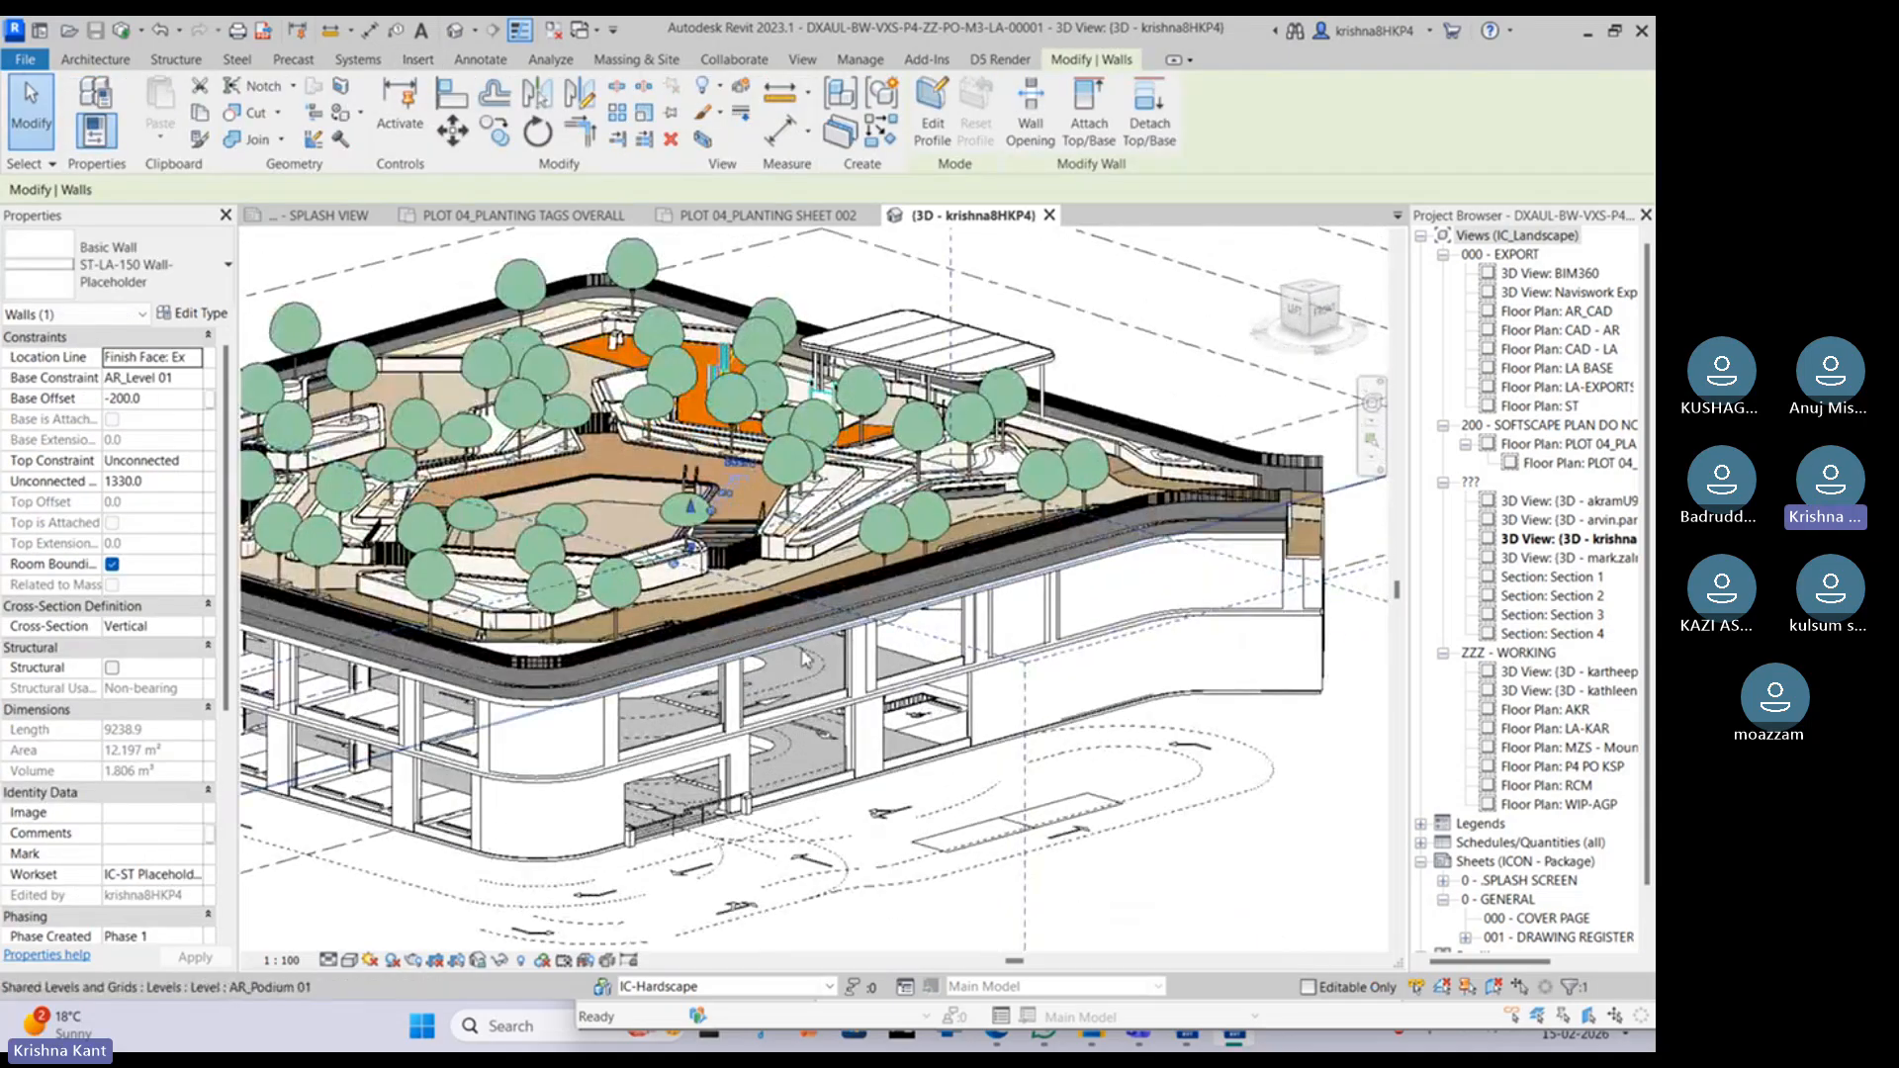
pyautogui.scroll(-3, 806, 657)
pyautogui.keyDown('shift'); pyautogui.moveTo(806, 658); pyautogui.dragTo(910, 706, button='middle'); pyautogui.keyUp('shift')
pyautogui.scroll(2, 583, 672)
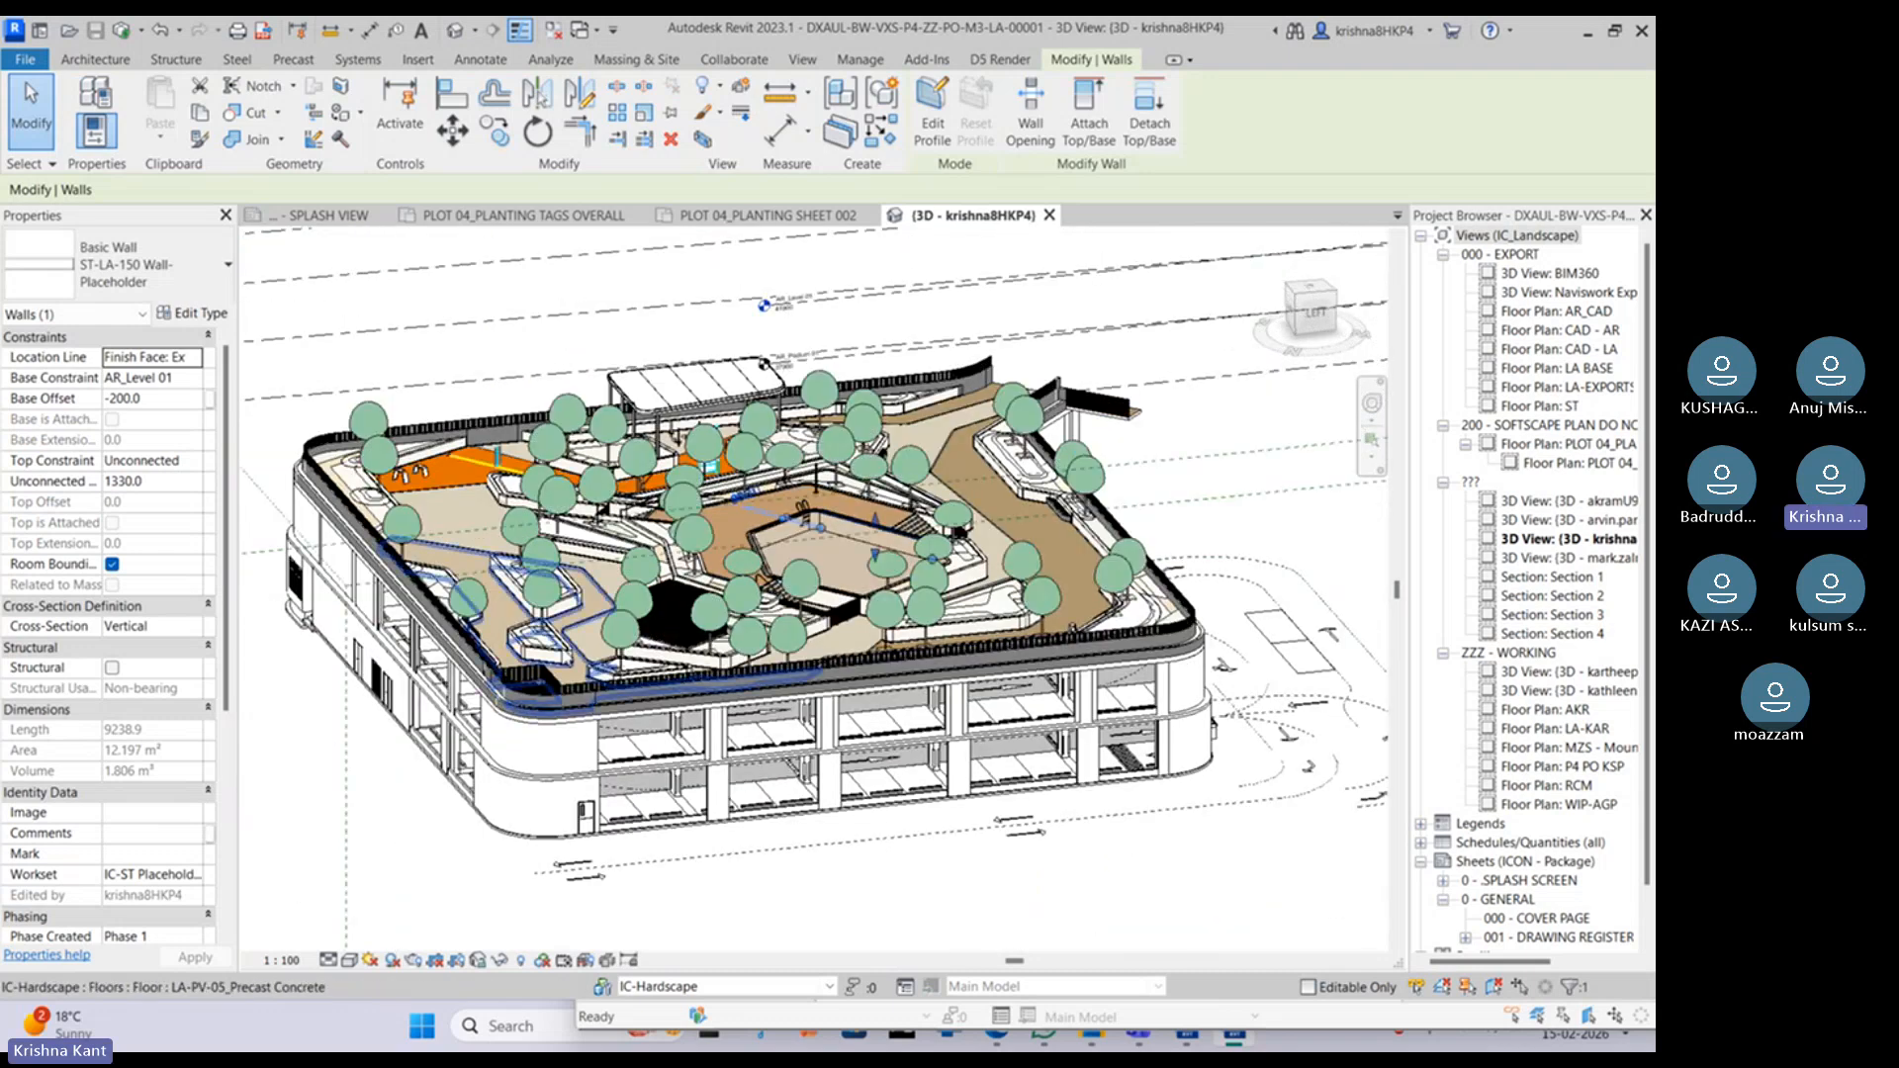
pyautogui.press('Escape')
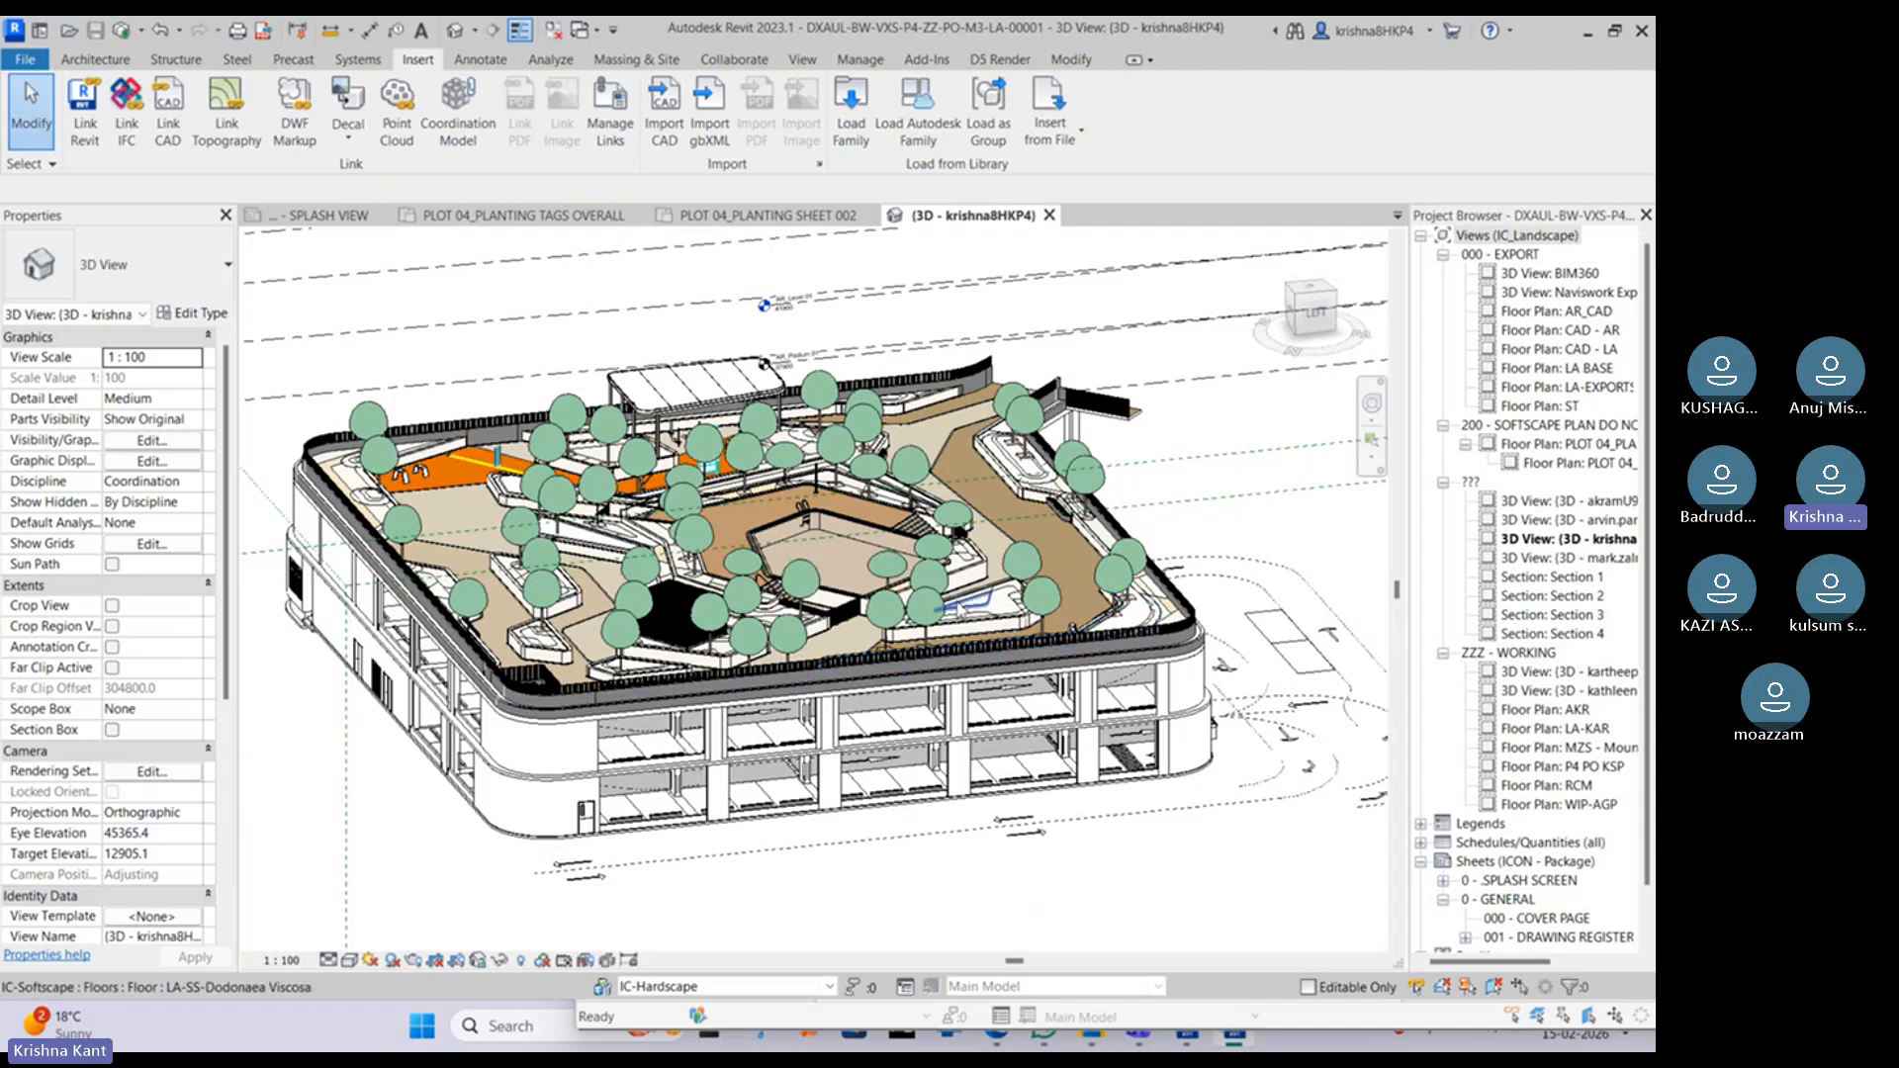
pyautogui.scroll(2, 818, 613)
pyautogui.scroll(2, 818, 613)
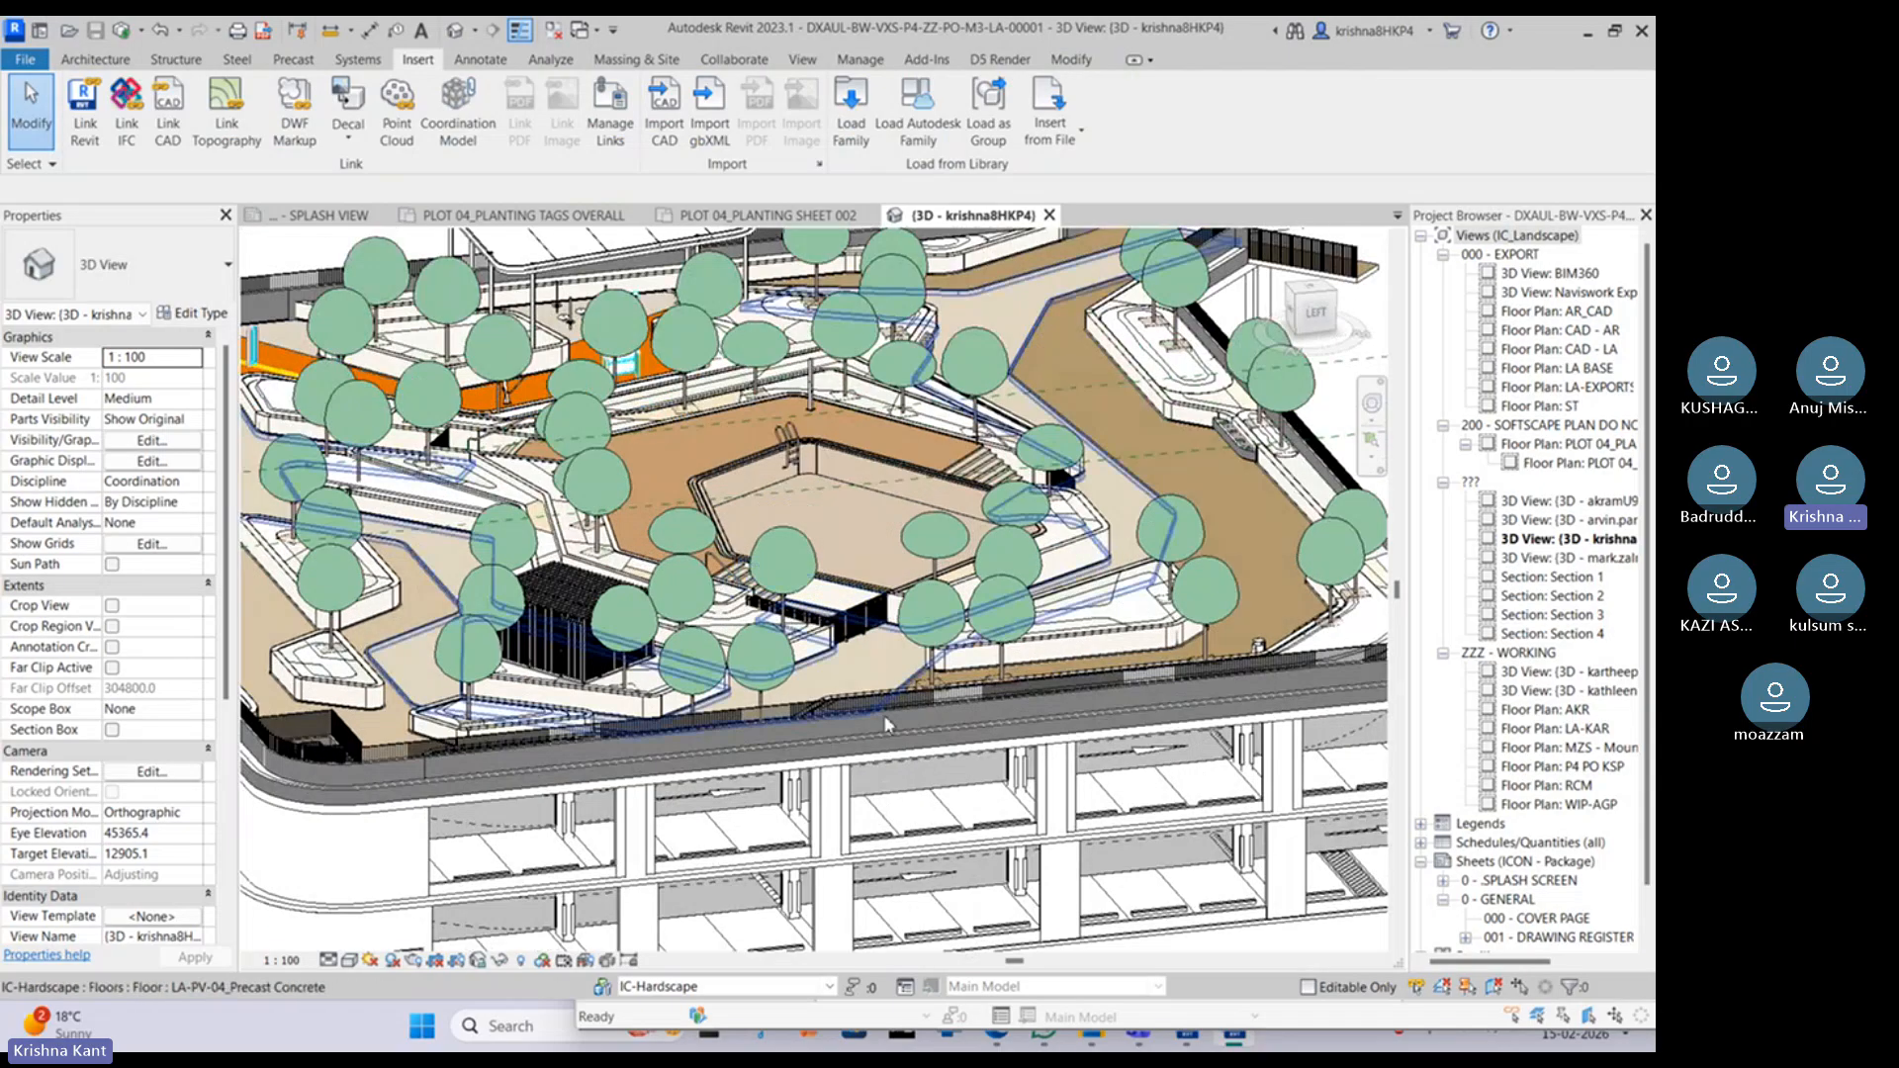
pyautogui.scroll(2, 689, 740)
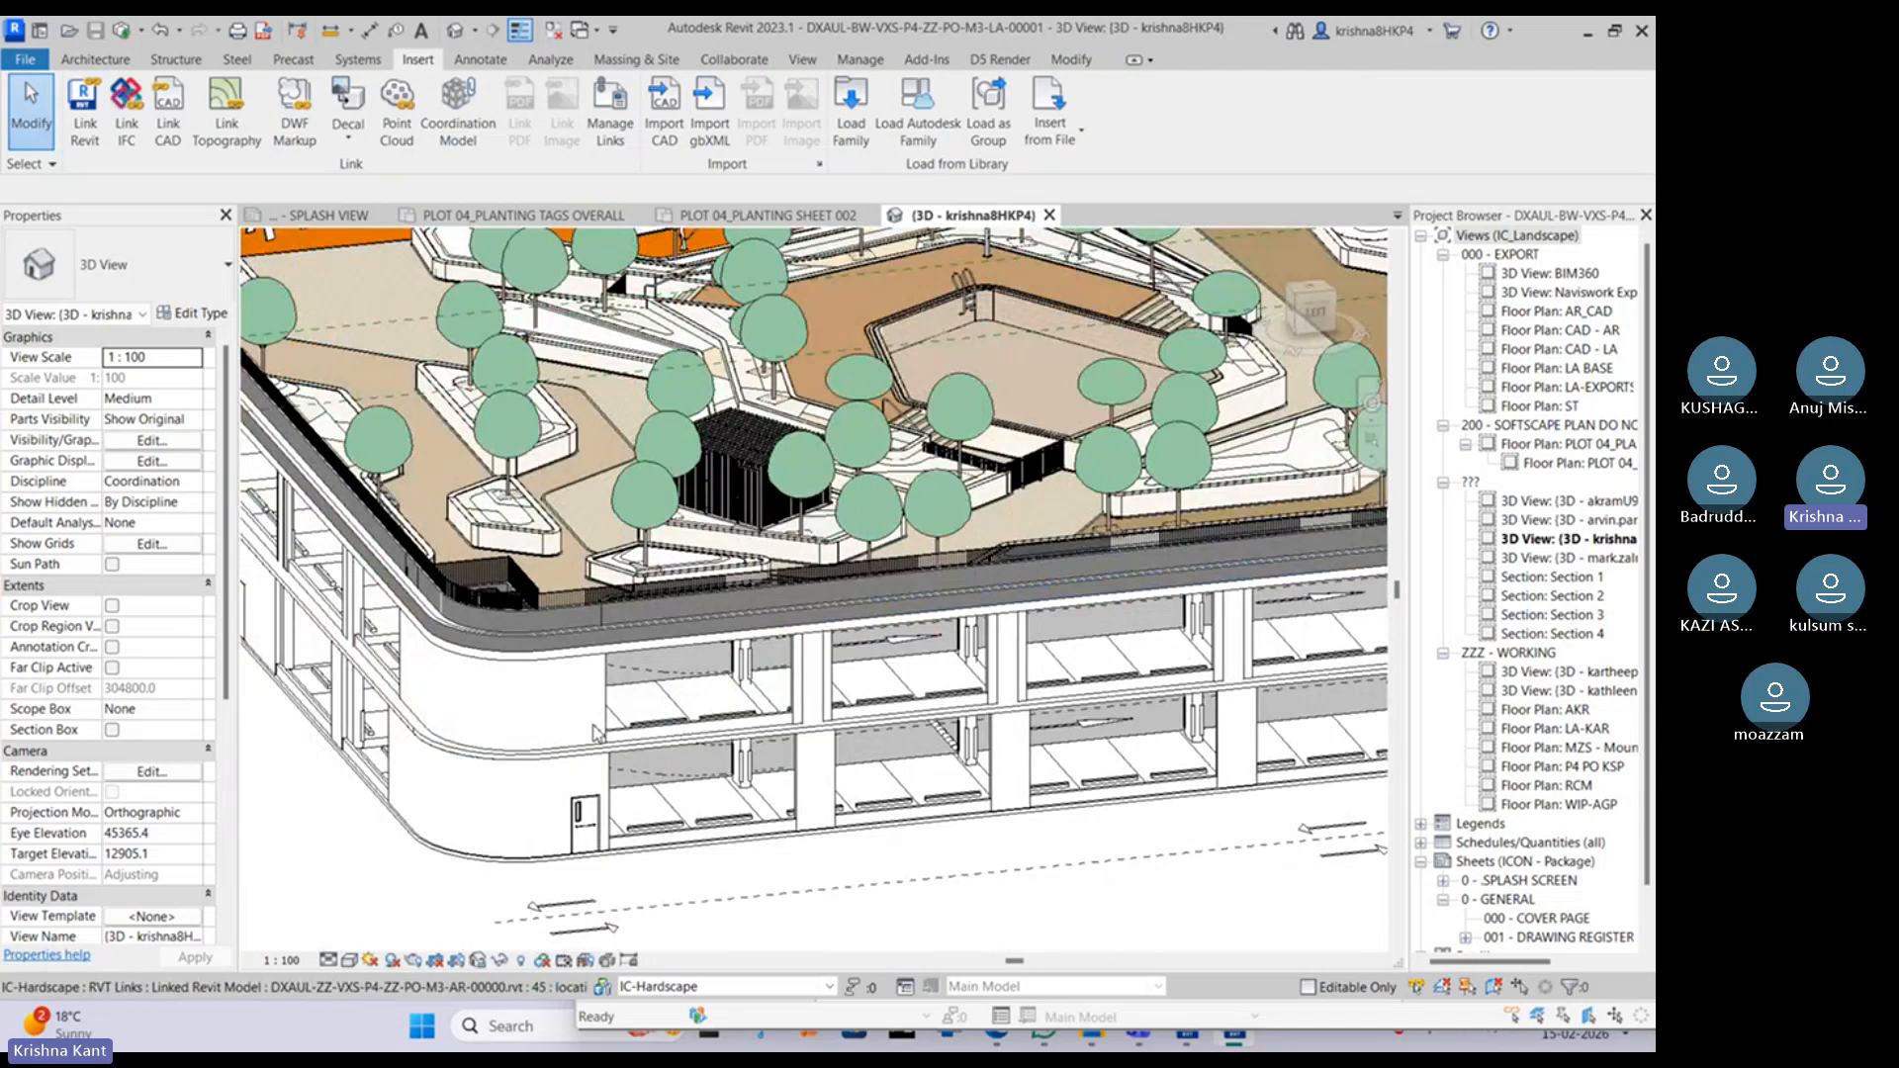
pyautogui.scroll(-5, 617, 708)
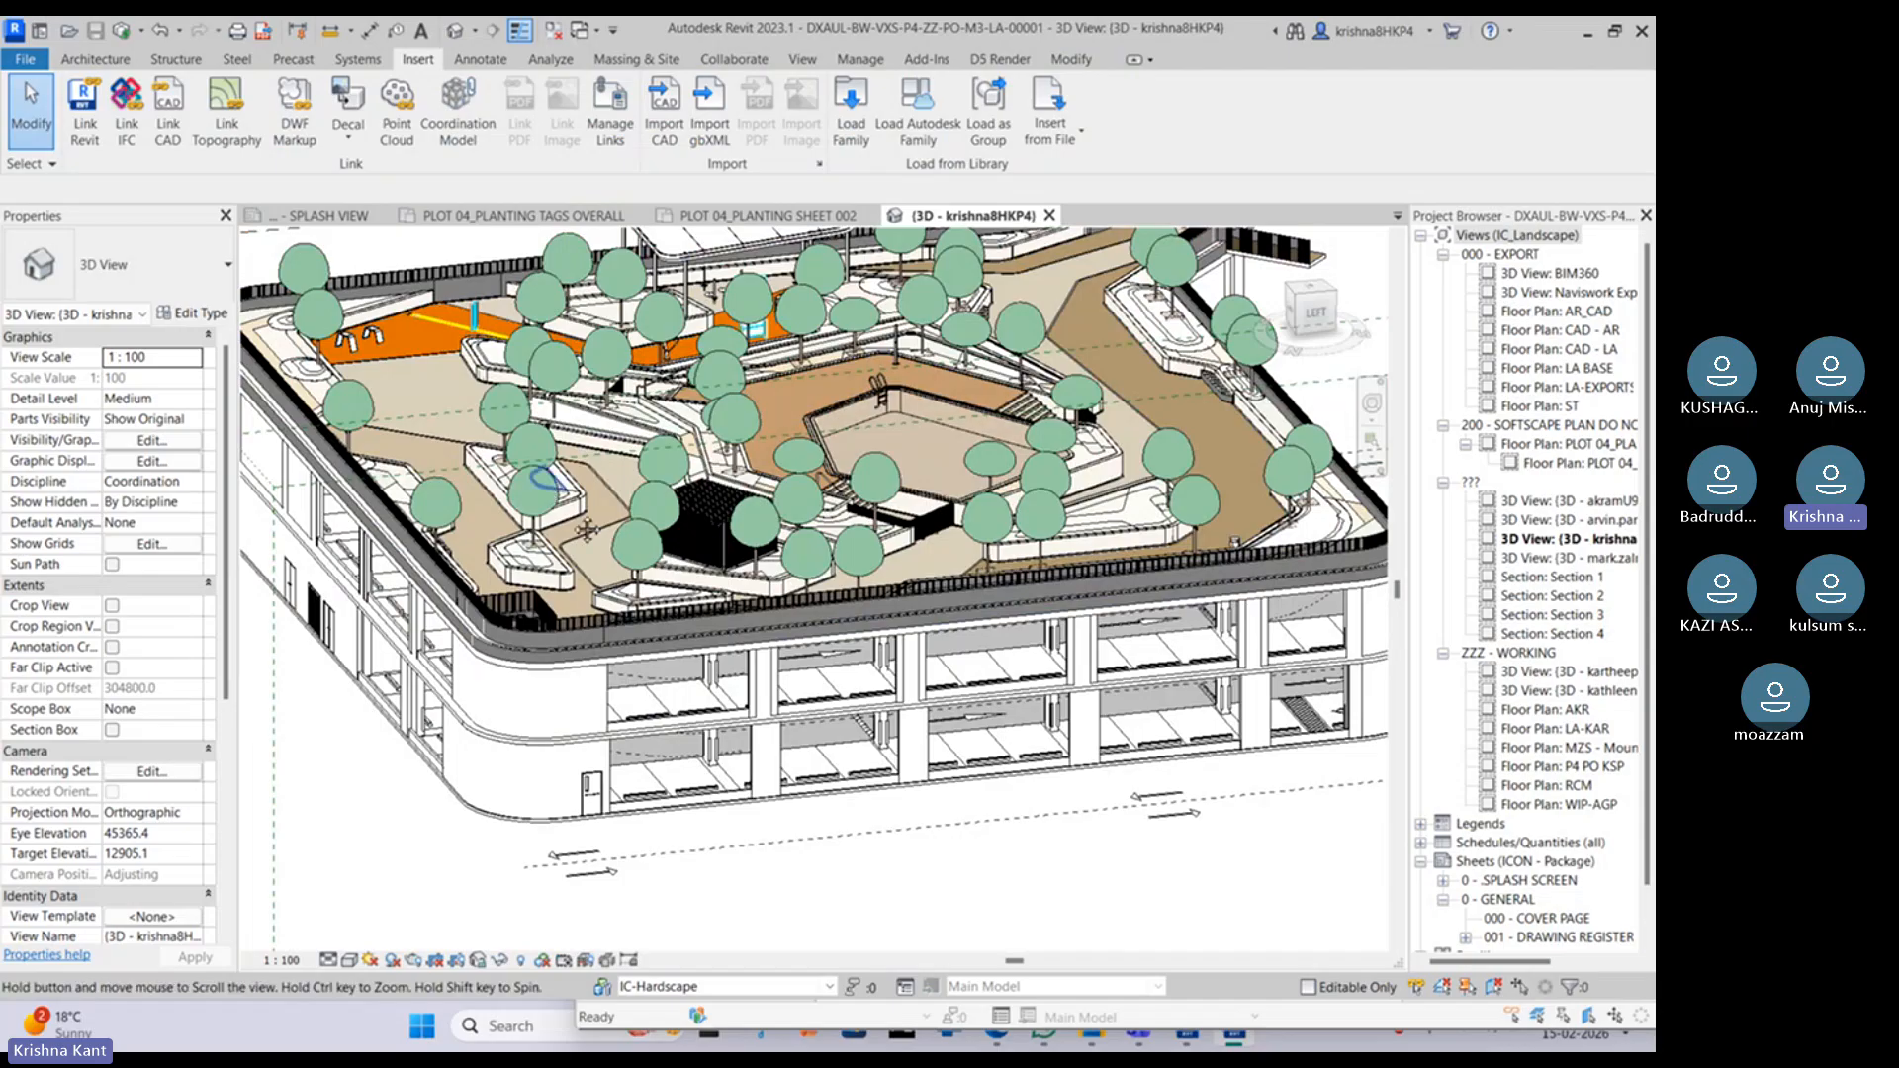
pyautogui.scroll(-2, 278, 427)
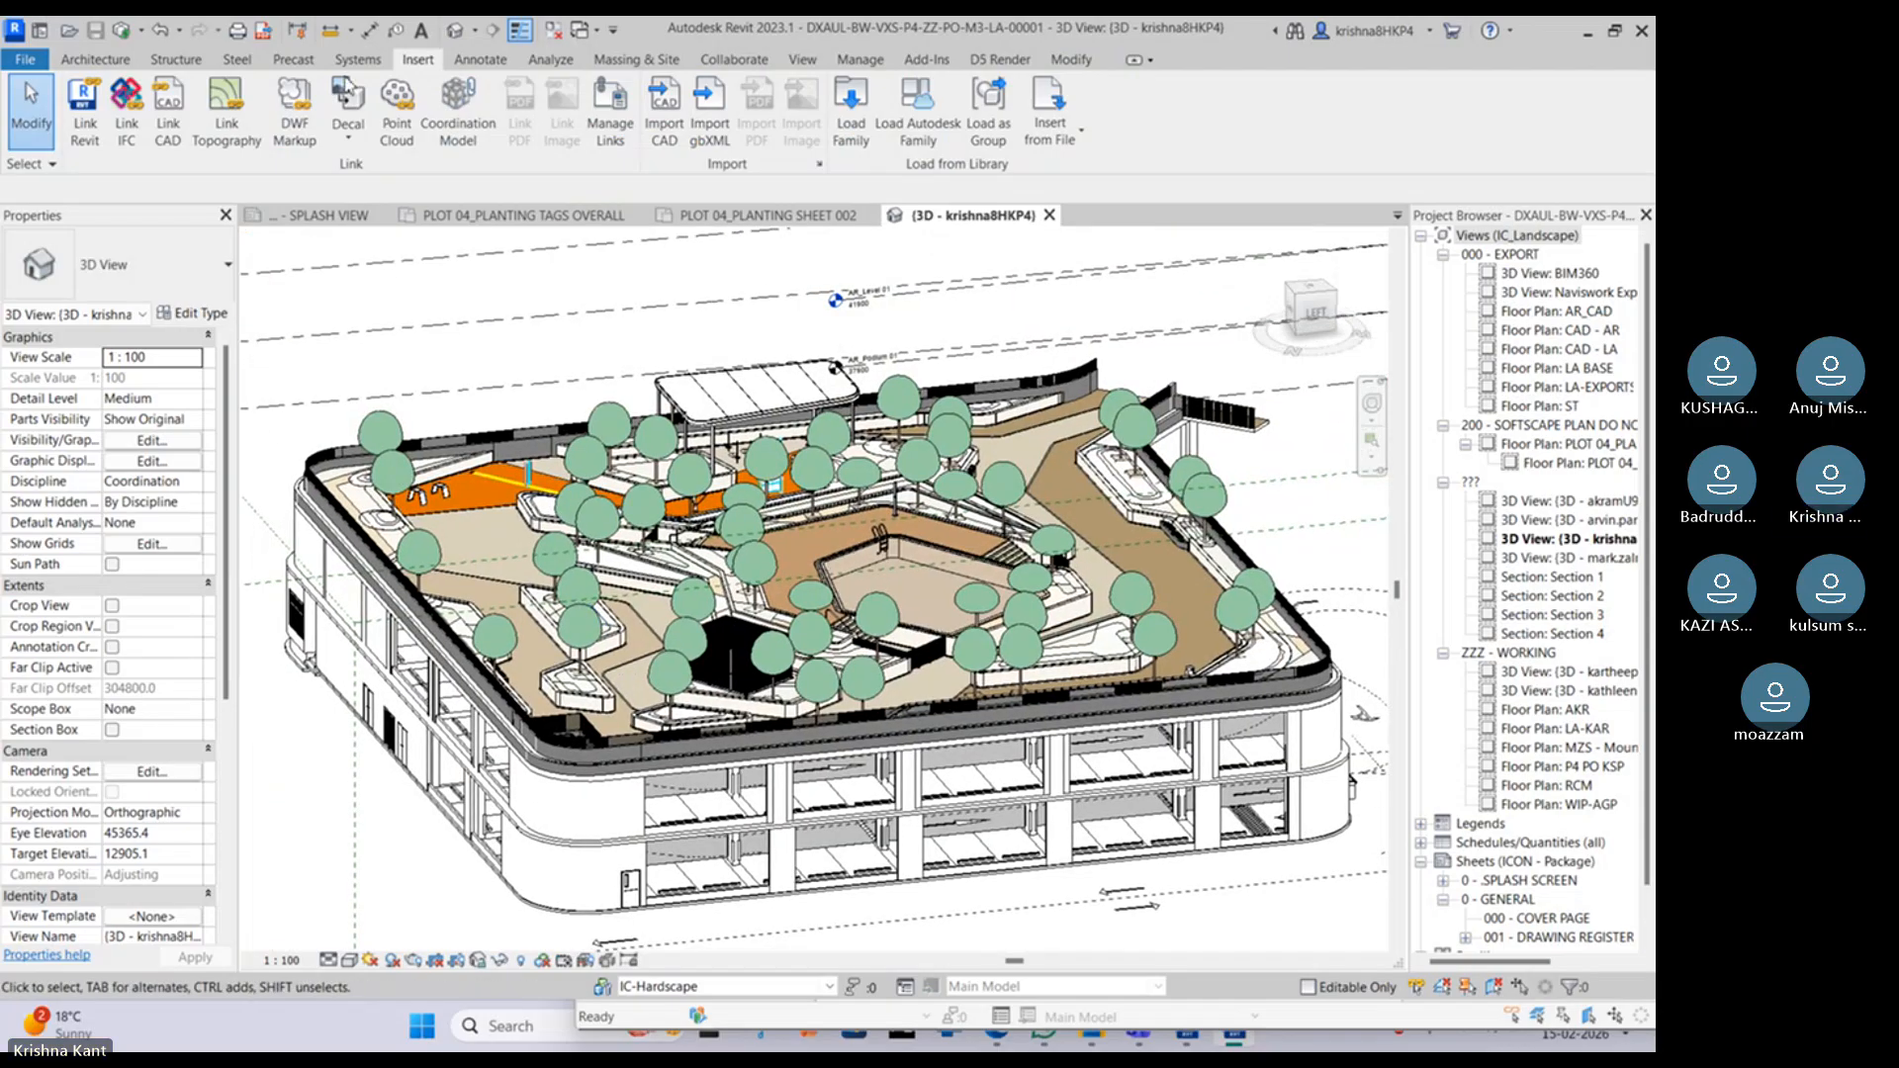
# Step: Link DXAUL-ZZ-VXS-P4-B1-ZZ-M3-AR-00000.rvt using Auto - By Shared Coordinates positioning, and dismiss the nested links notices
pyautogui.click(99, 139)
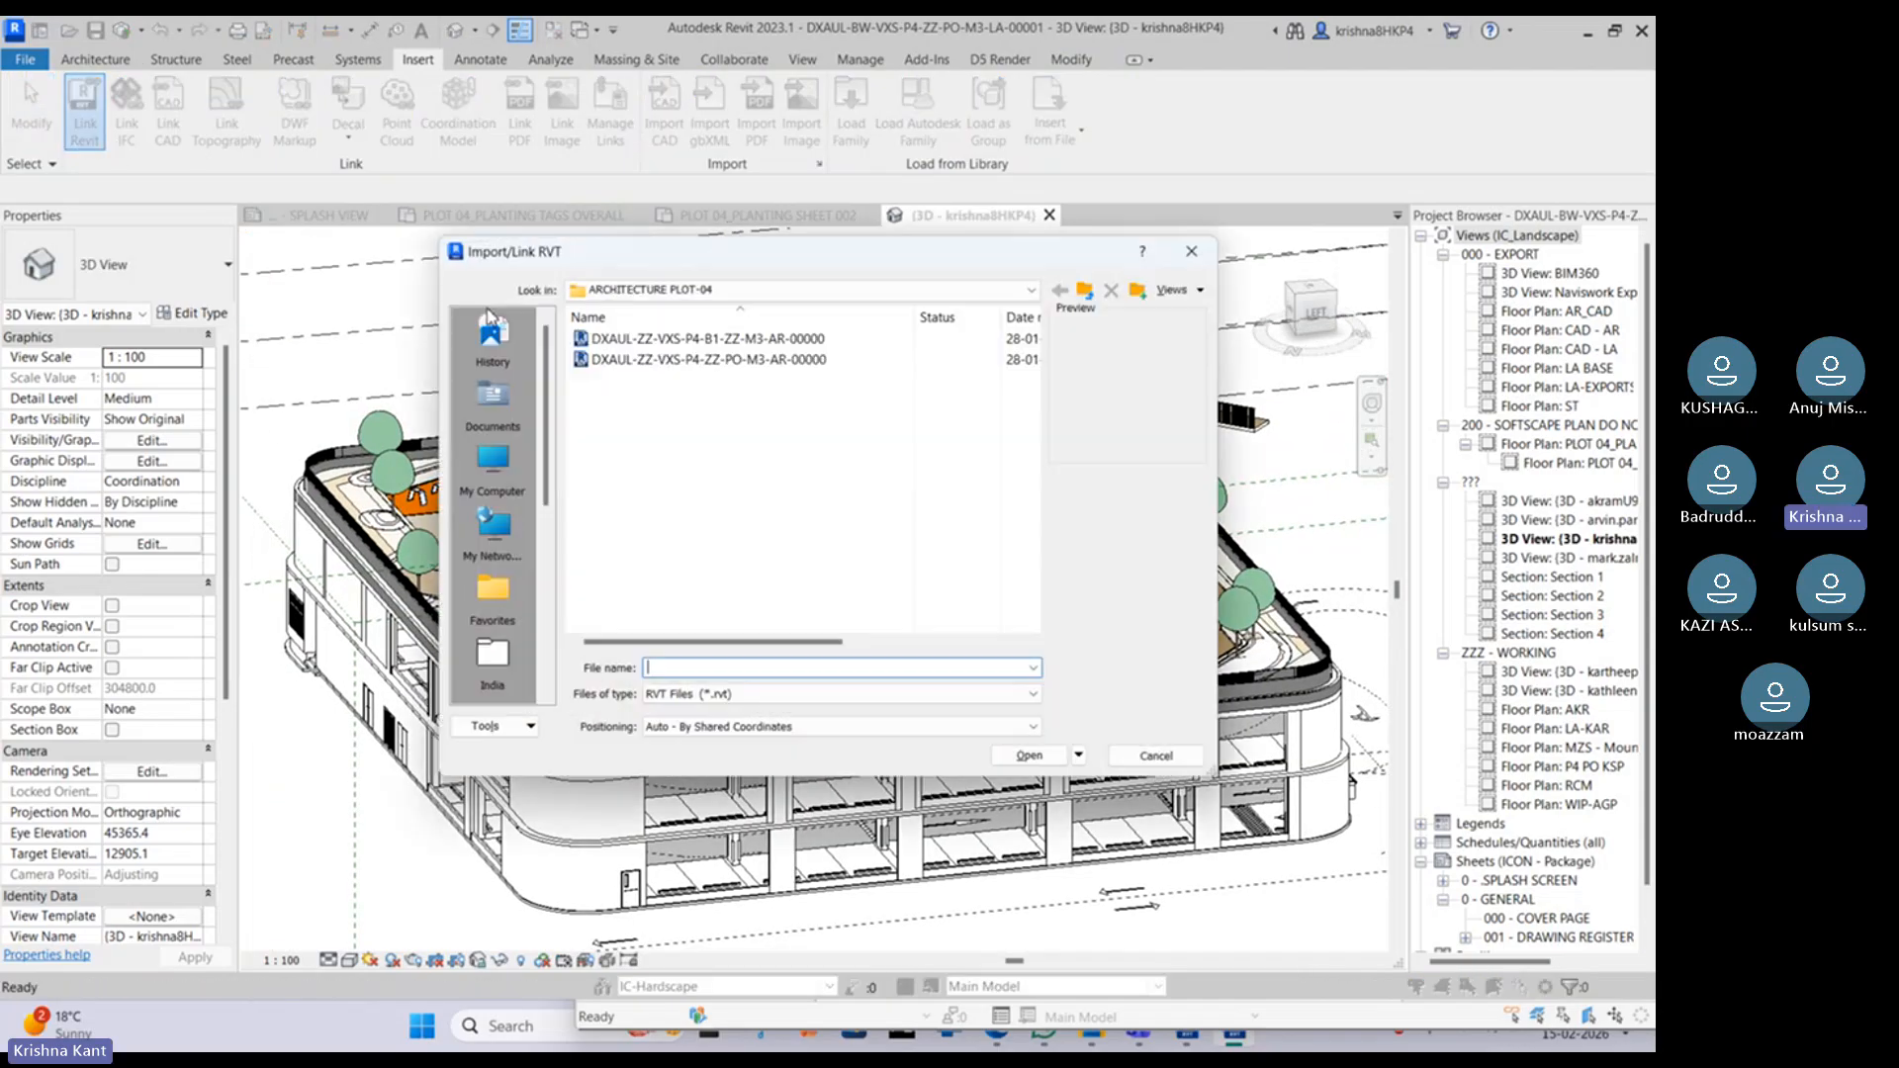
pyautogui.click(715, 341)
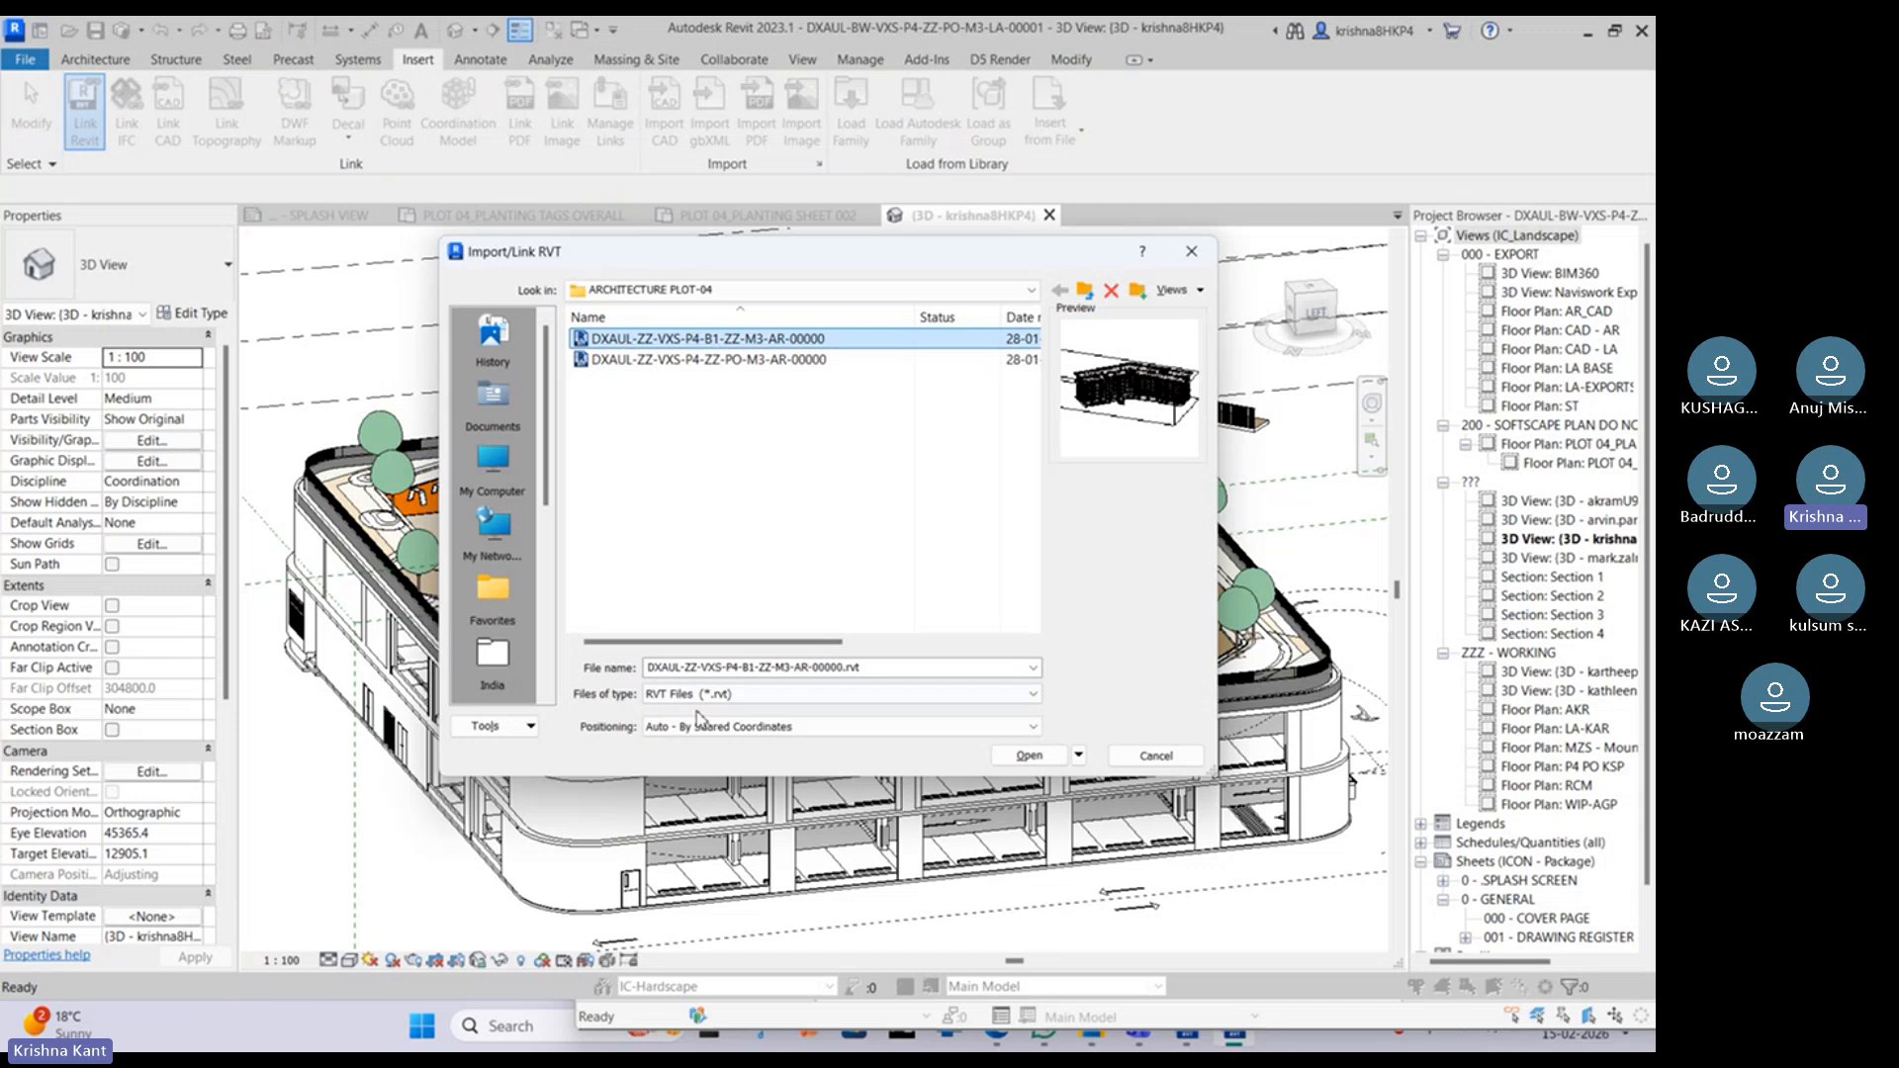
pyautogui.click(1028, 756)
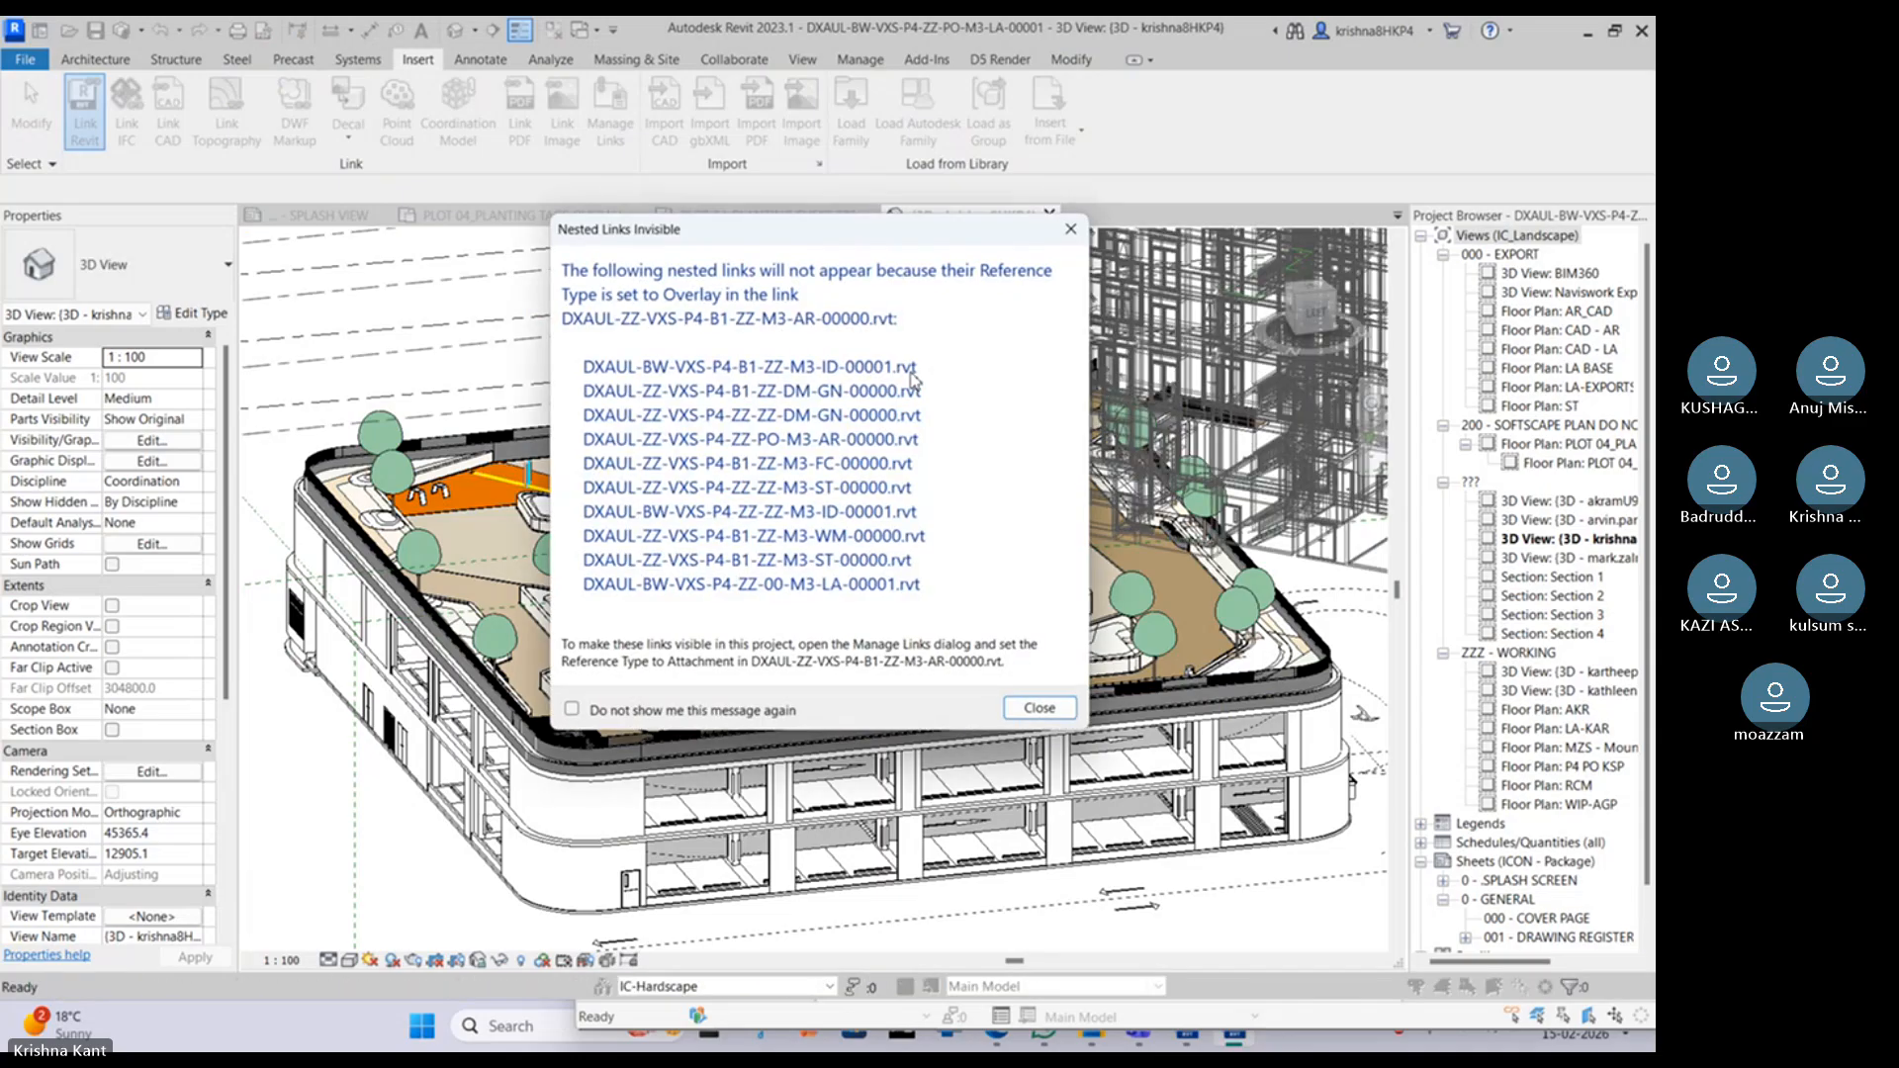
pyautogui.click(1040, 708)
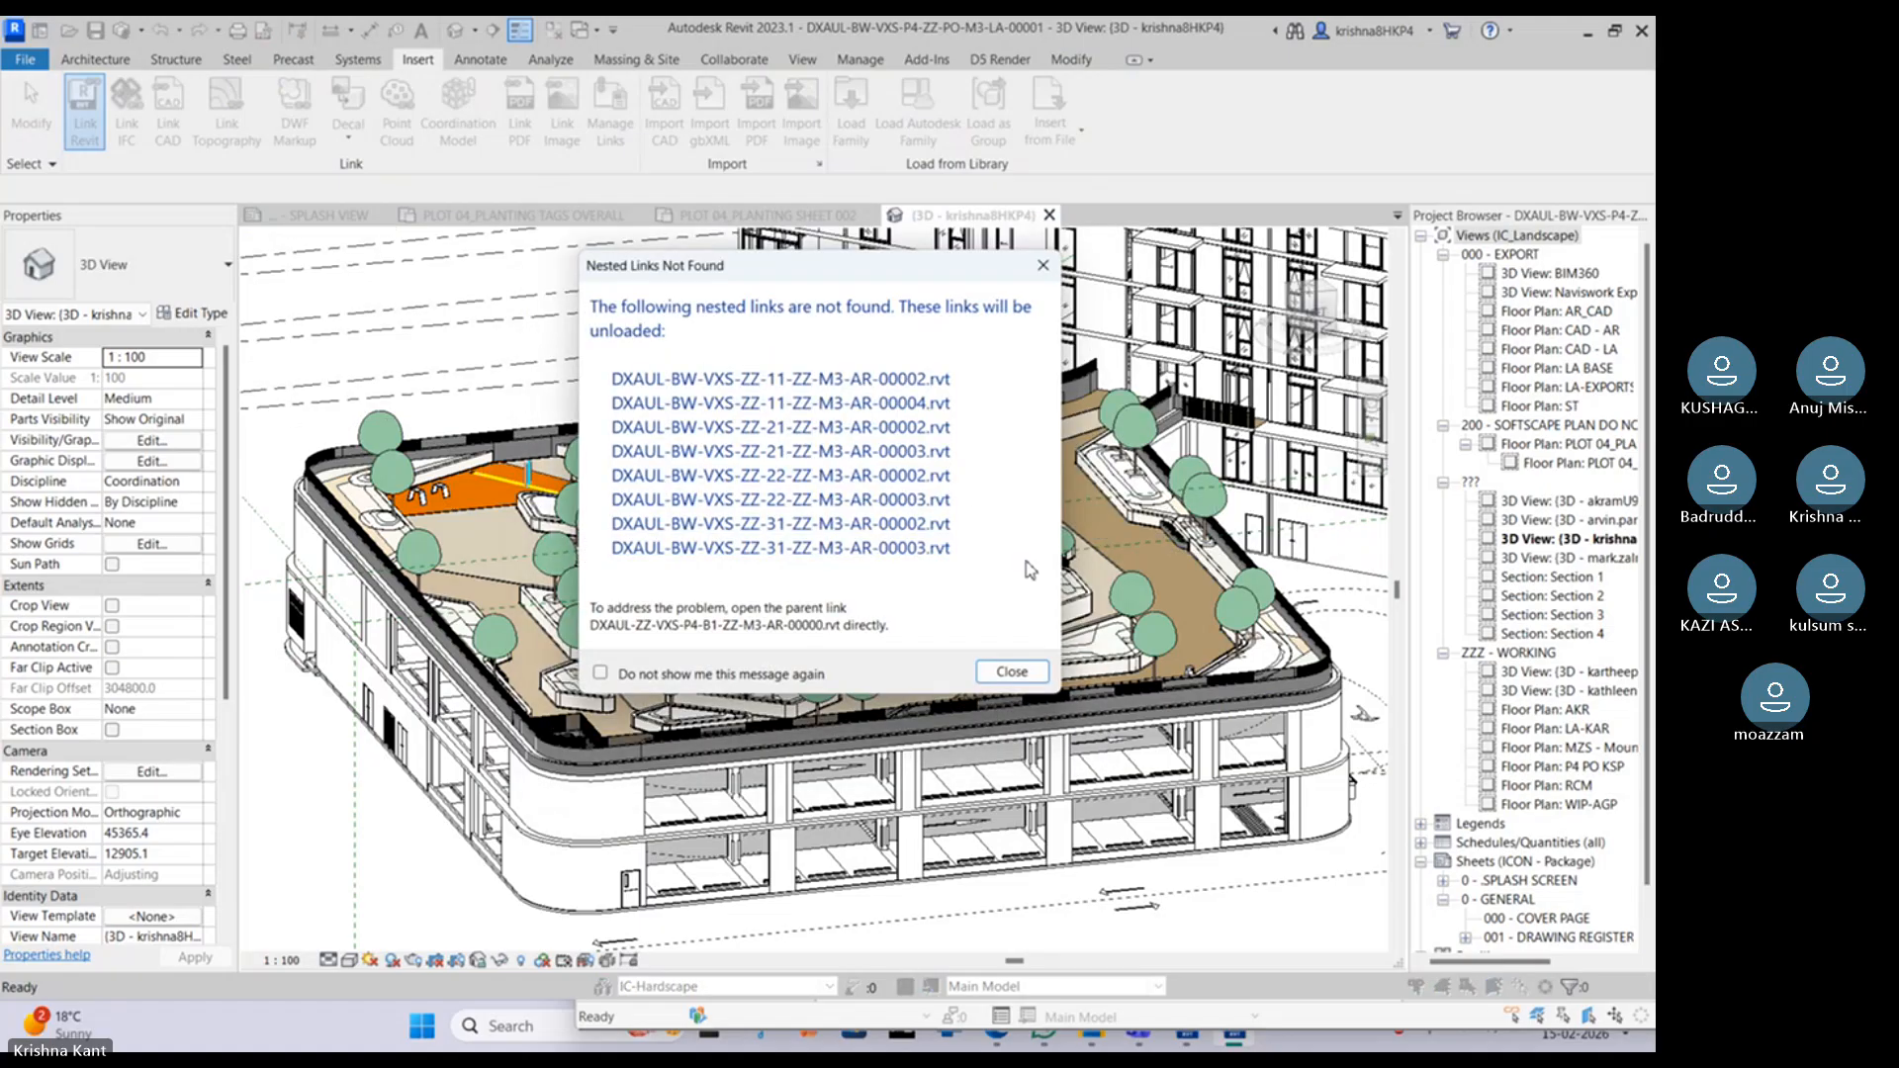
pyautogui.click(1011, 672)
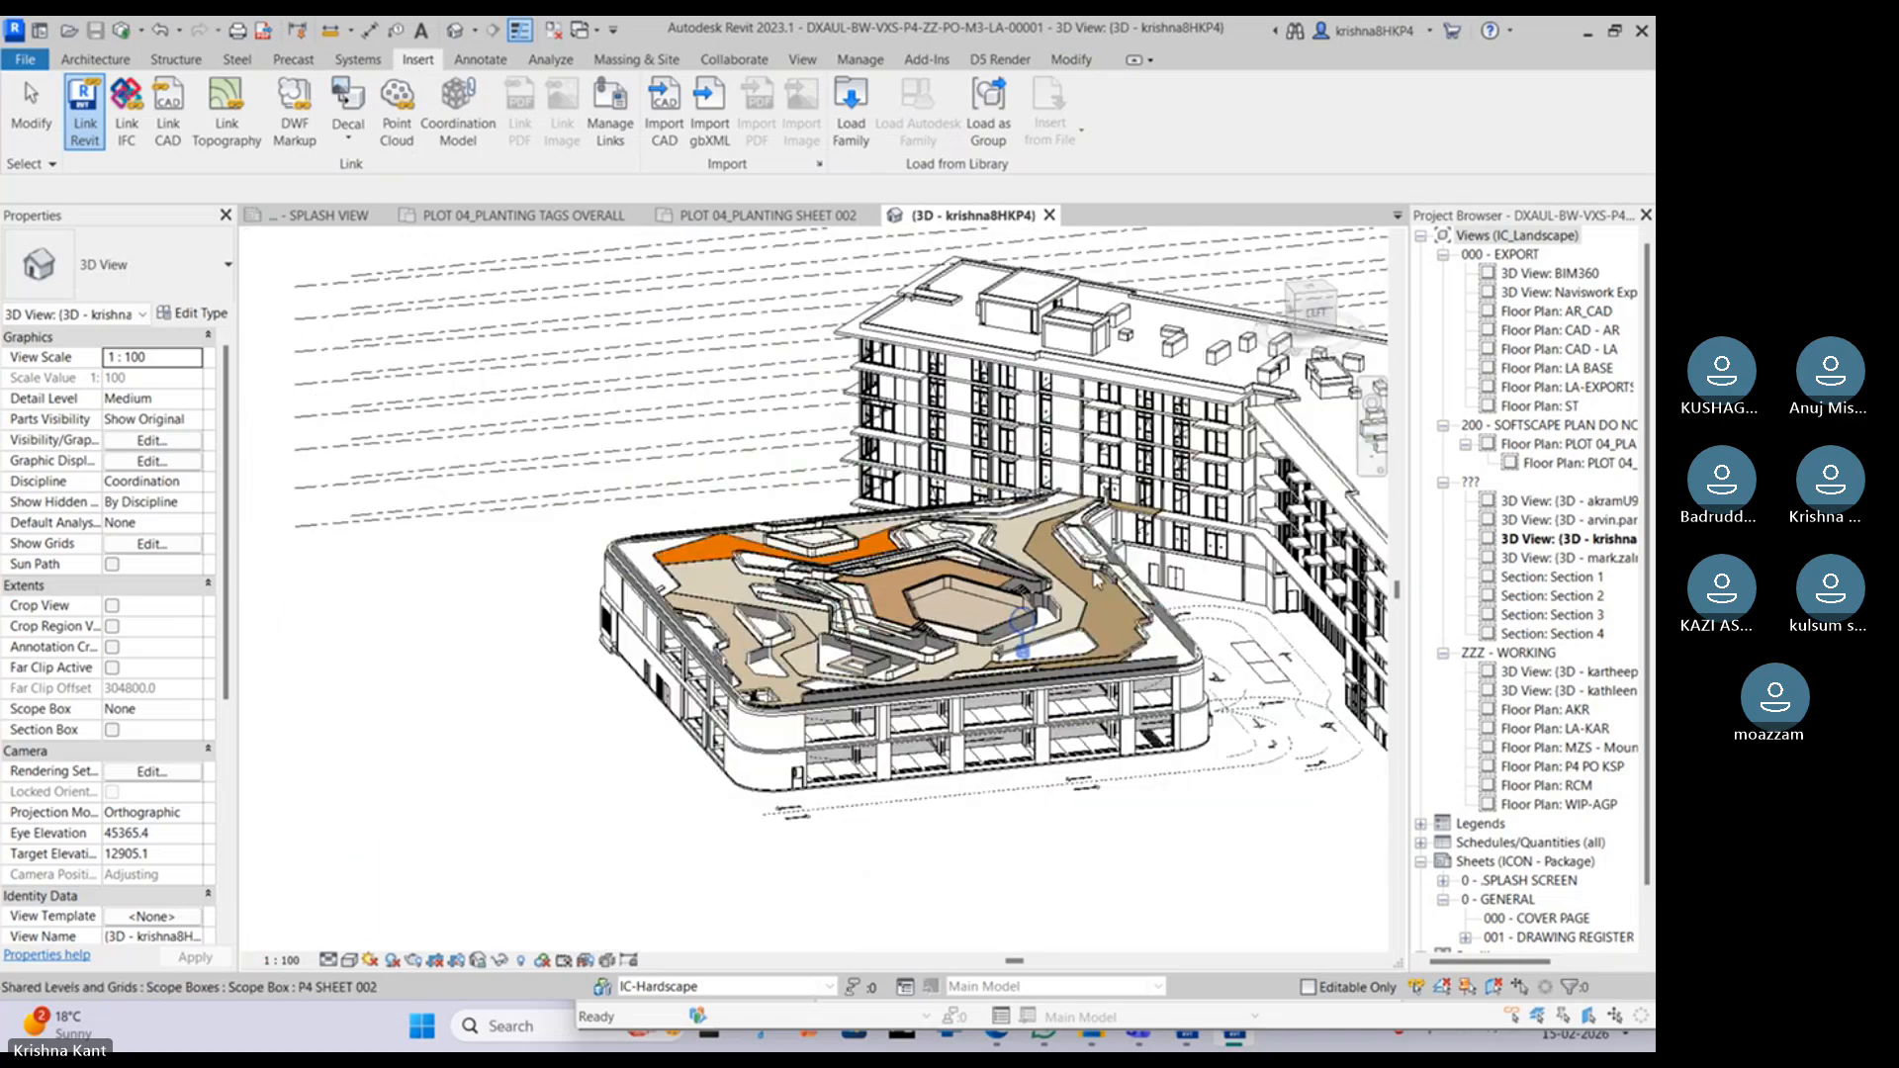
# Step: Examine how the podium landscape's walkway meets the linked B1 building, up close and within the whole site
pyautogui.click(1144, 614)
pyautogui.keyDown('shift'); pyautogui.moveTo(1144, 613); pyautogui.dragTo(1493, 745, button='middle'); pyautogui.keyUp('shift')
pyautogui.scroll(6, 761, 697)
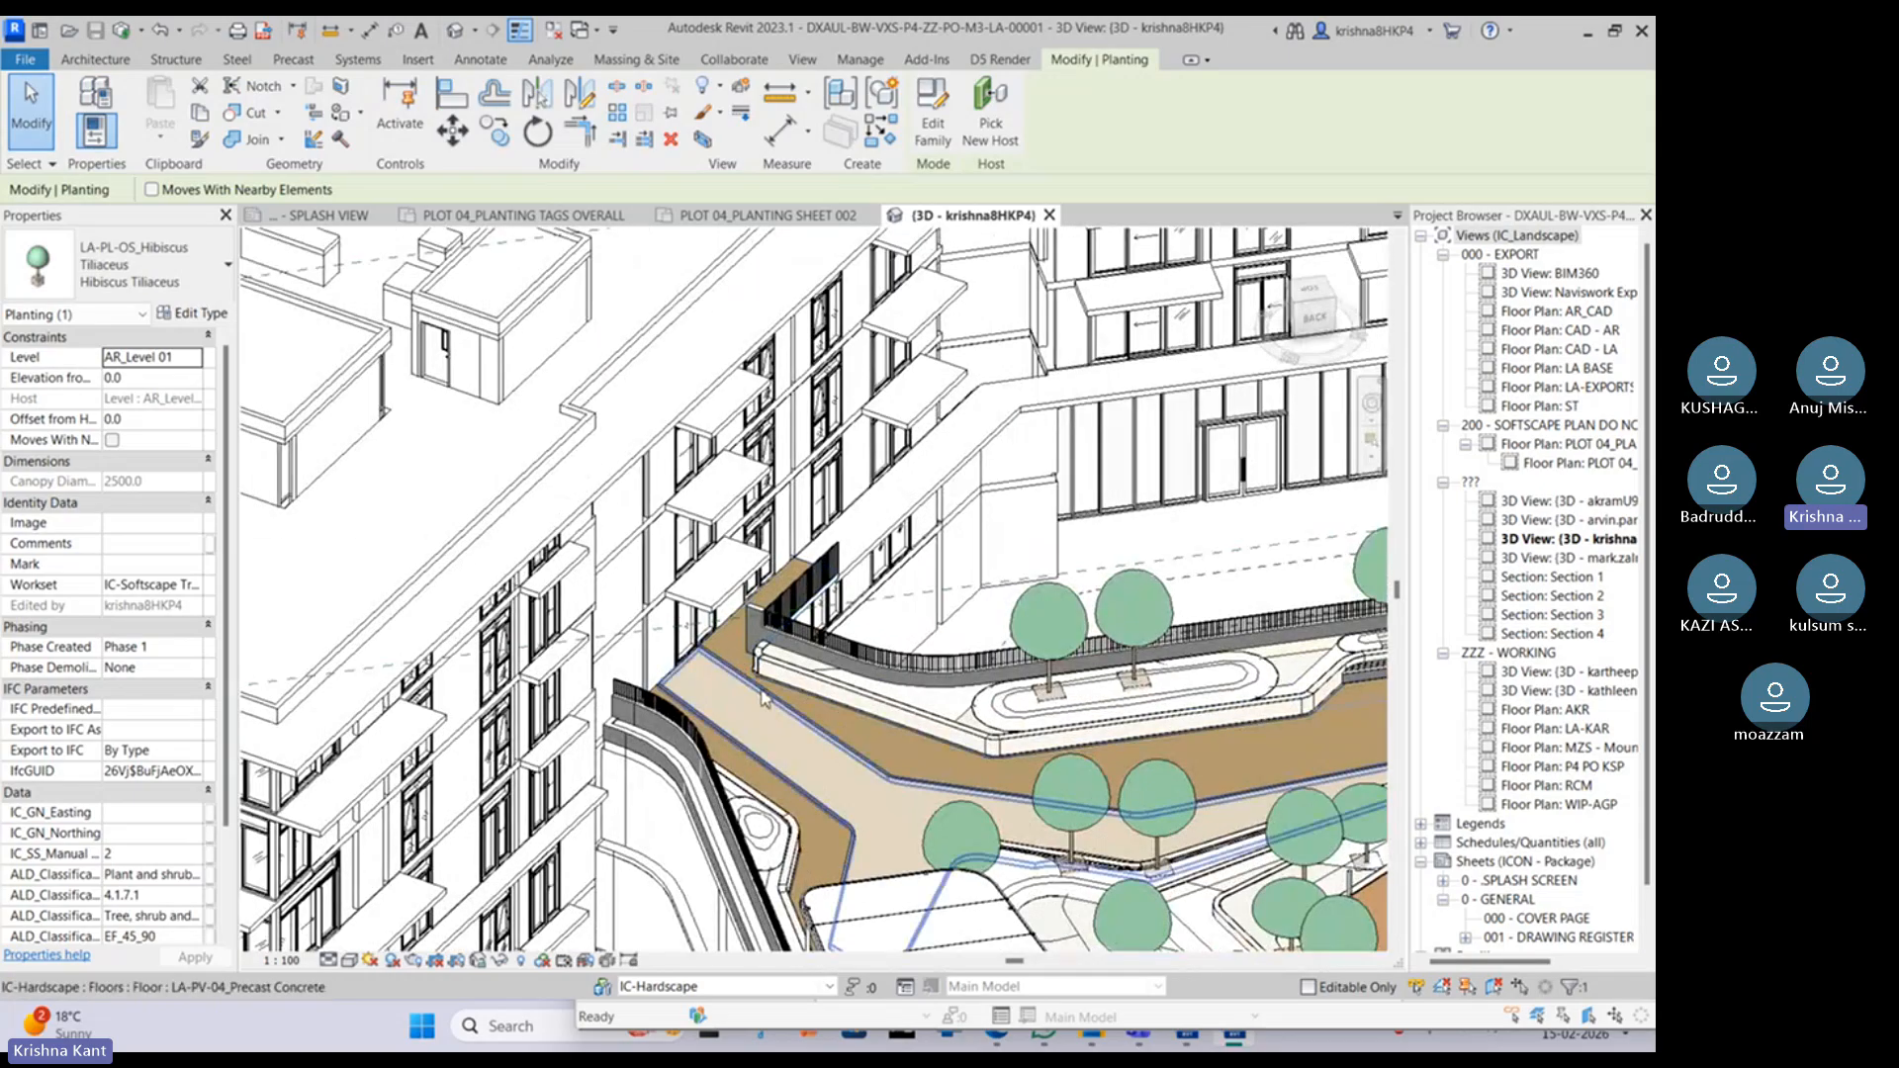
pyautogui.scroll(2, 762, 697)
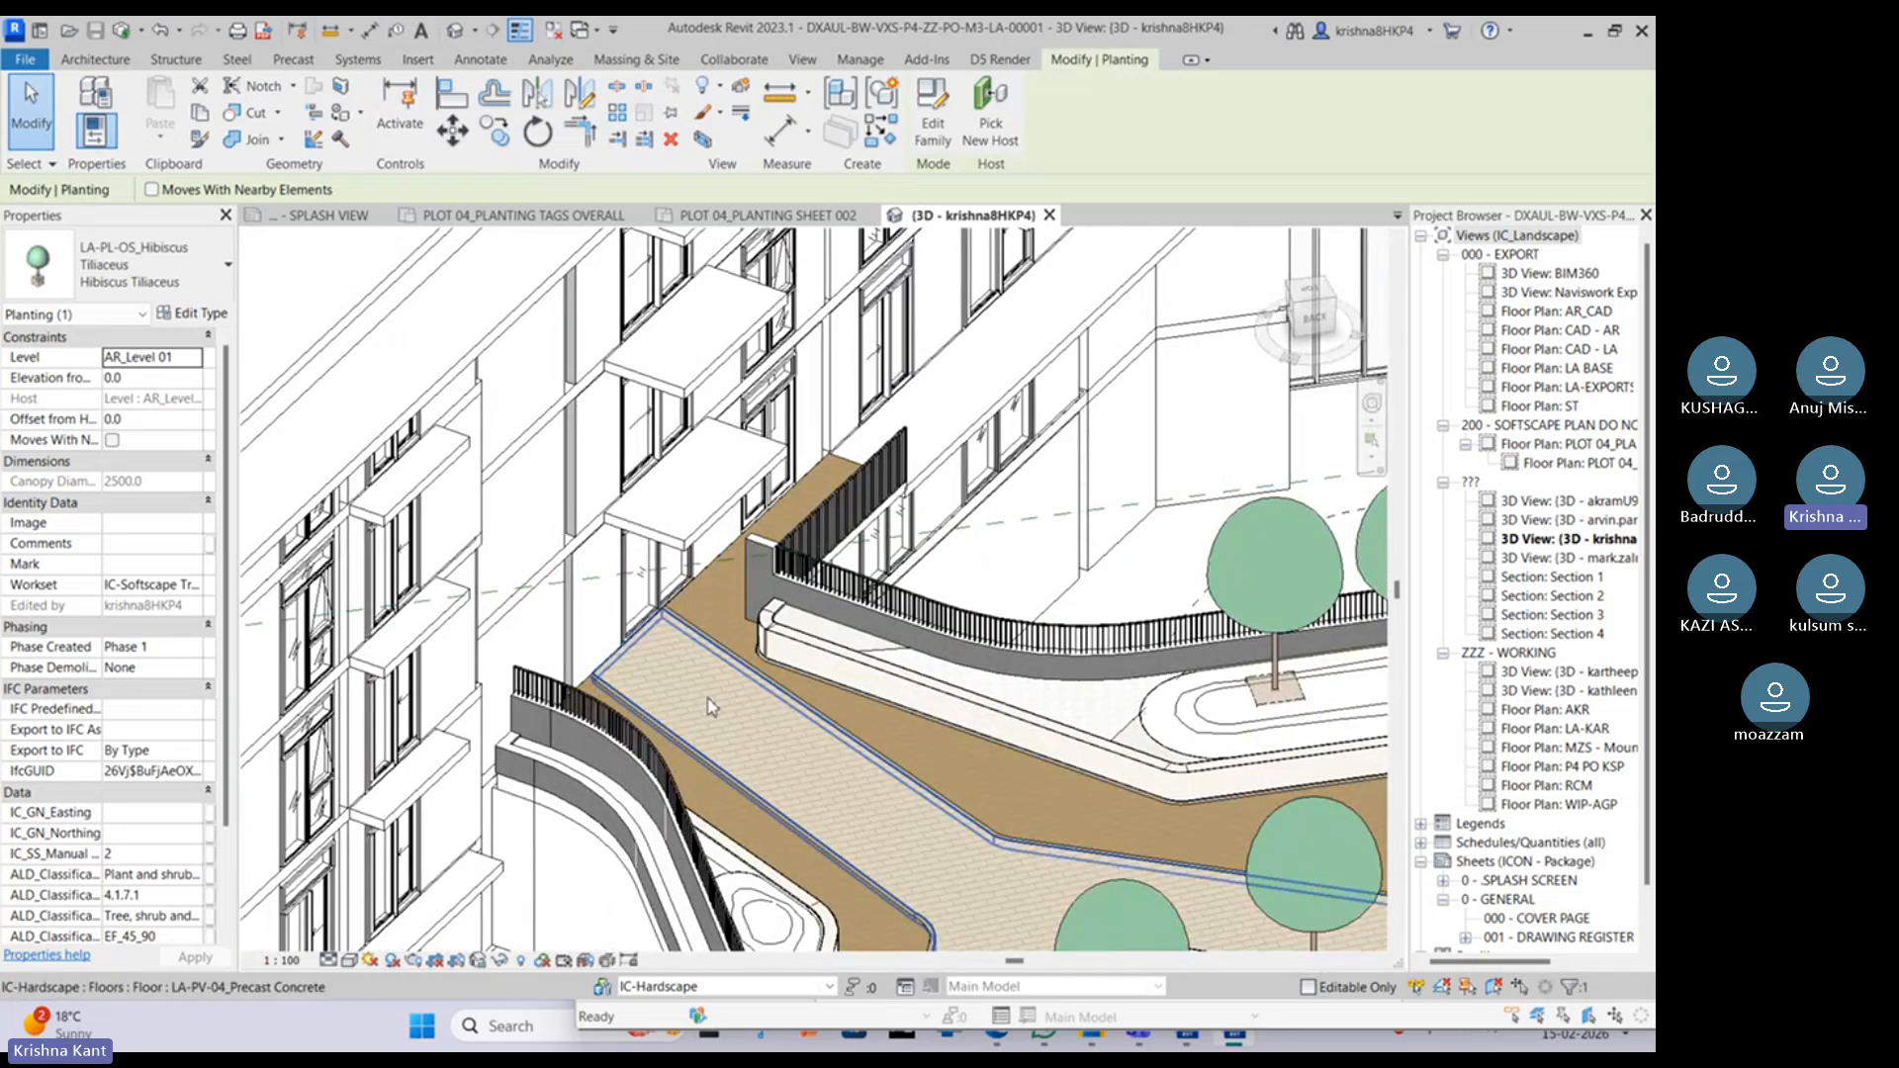
pyautogui.scroll(-3, 656, 682)
pyautogui.keyDown('shift'); pyautogui.moveTo(656, 682); pyautogui.dragTo(753, 351, button='middle'); pyautogui.keyUp('shift')
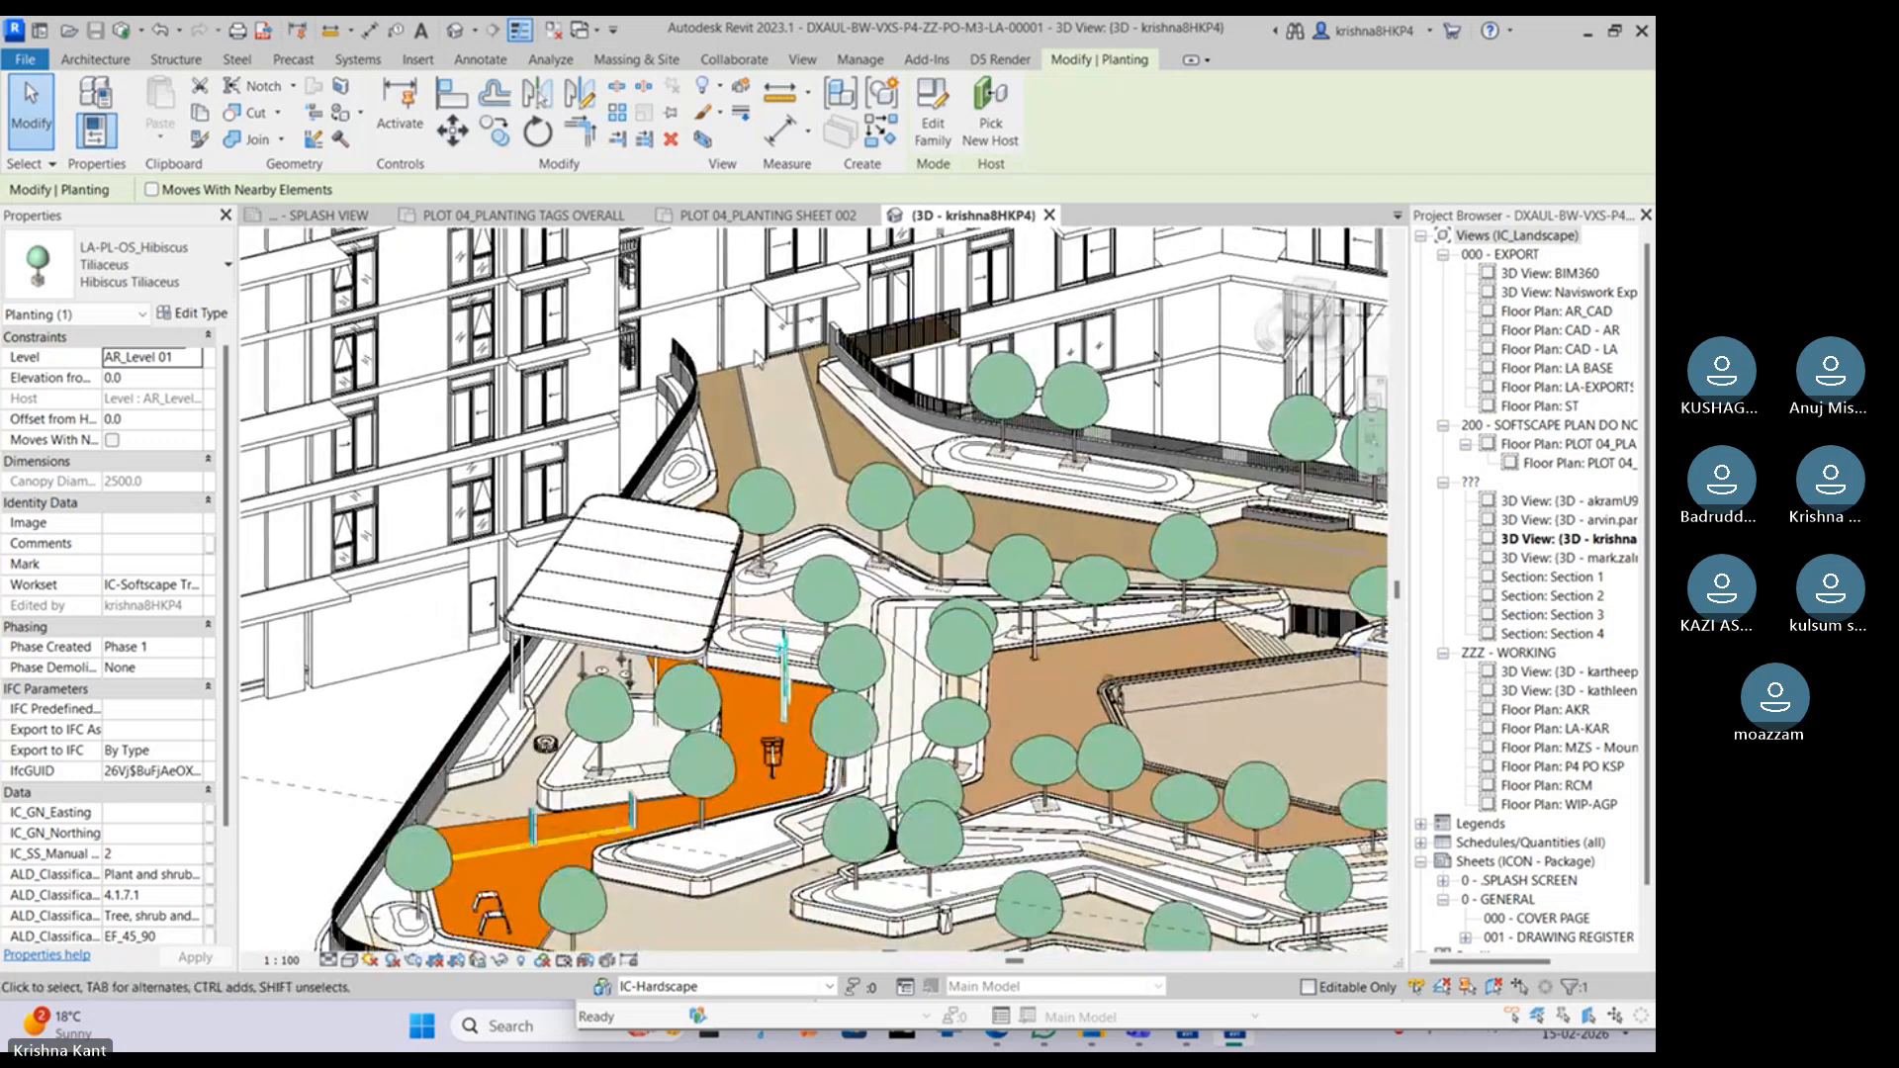
pyautogui.scroll(-2, 759, 356)
pyautogui.scroll(-2, 758, 356)
pyautogui.keyDown('shift'); pyautogui.moveTo(758, 356); pyautogui.dragTo(862, 555, button='middle'); pyautogui.keyUp('shift')
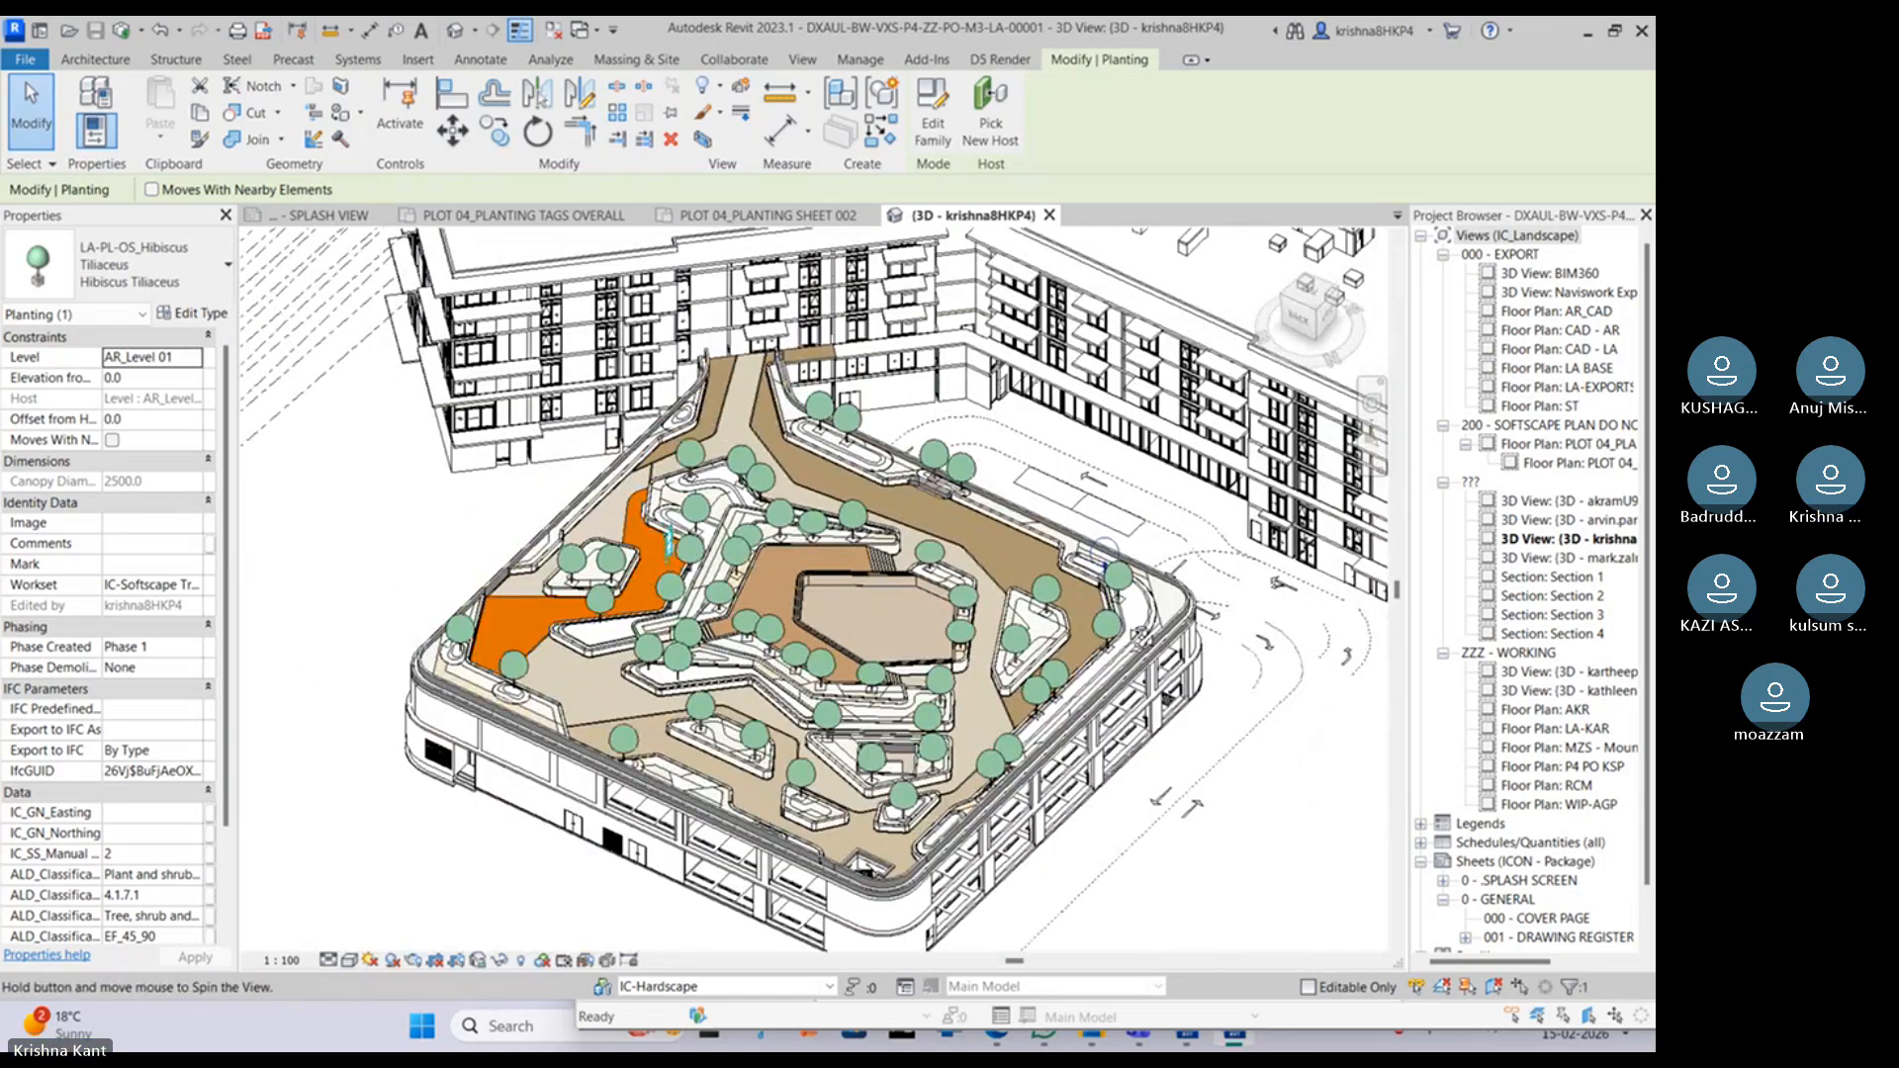
pyautogui.keyDown('shift'); pyautogui.moveTo(1142, 636); pyautogui.dragTo(1216, 672, button='middle'); pyautogui.keyUp('shift')
pyautogui.click(851, 475)
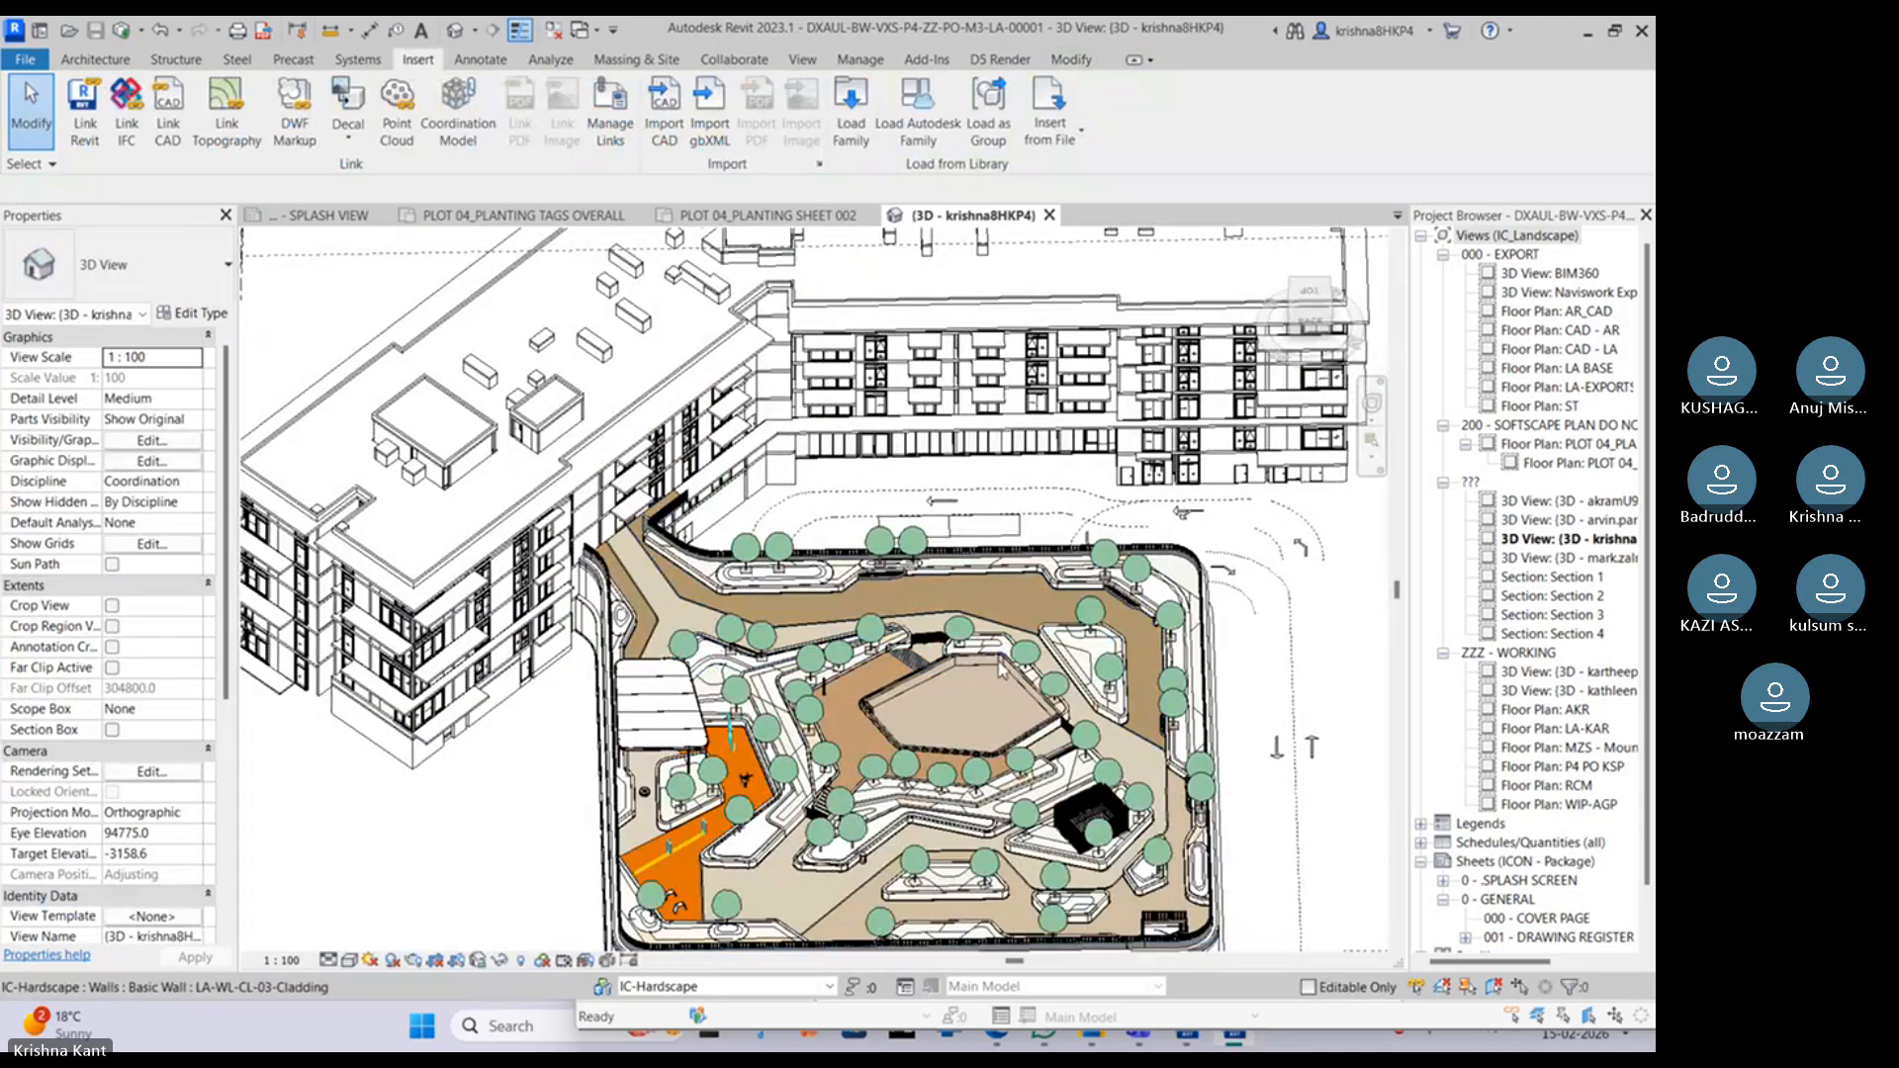
# Step: Inspect the precast concrete path from the B1 building entrance, the adjoining planters and the central pool area
pyautogui.scroll(5, 910, 657)
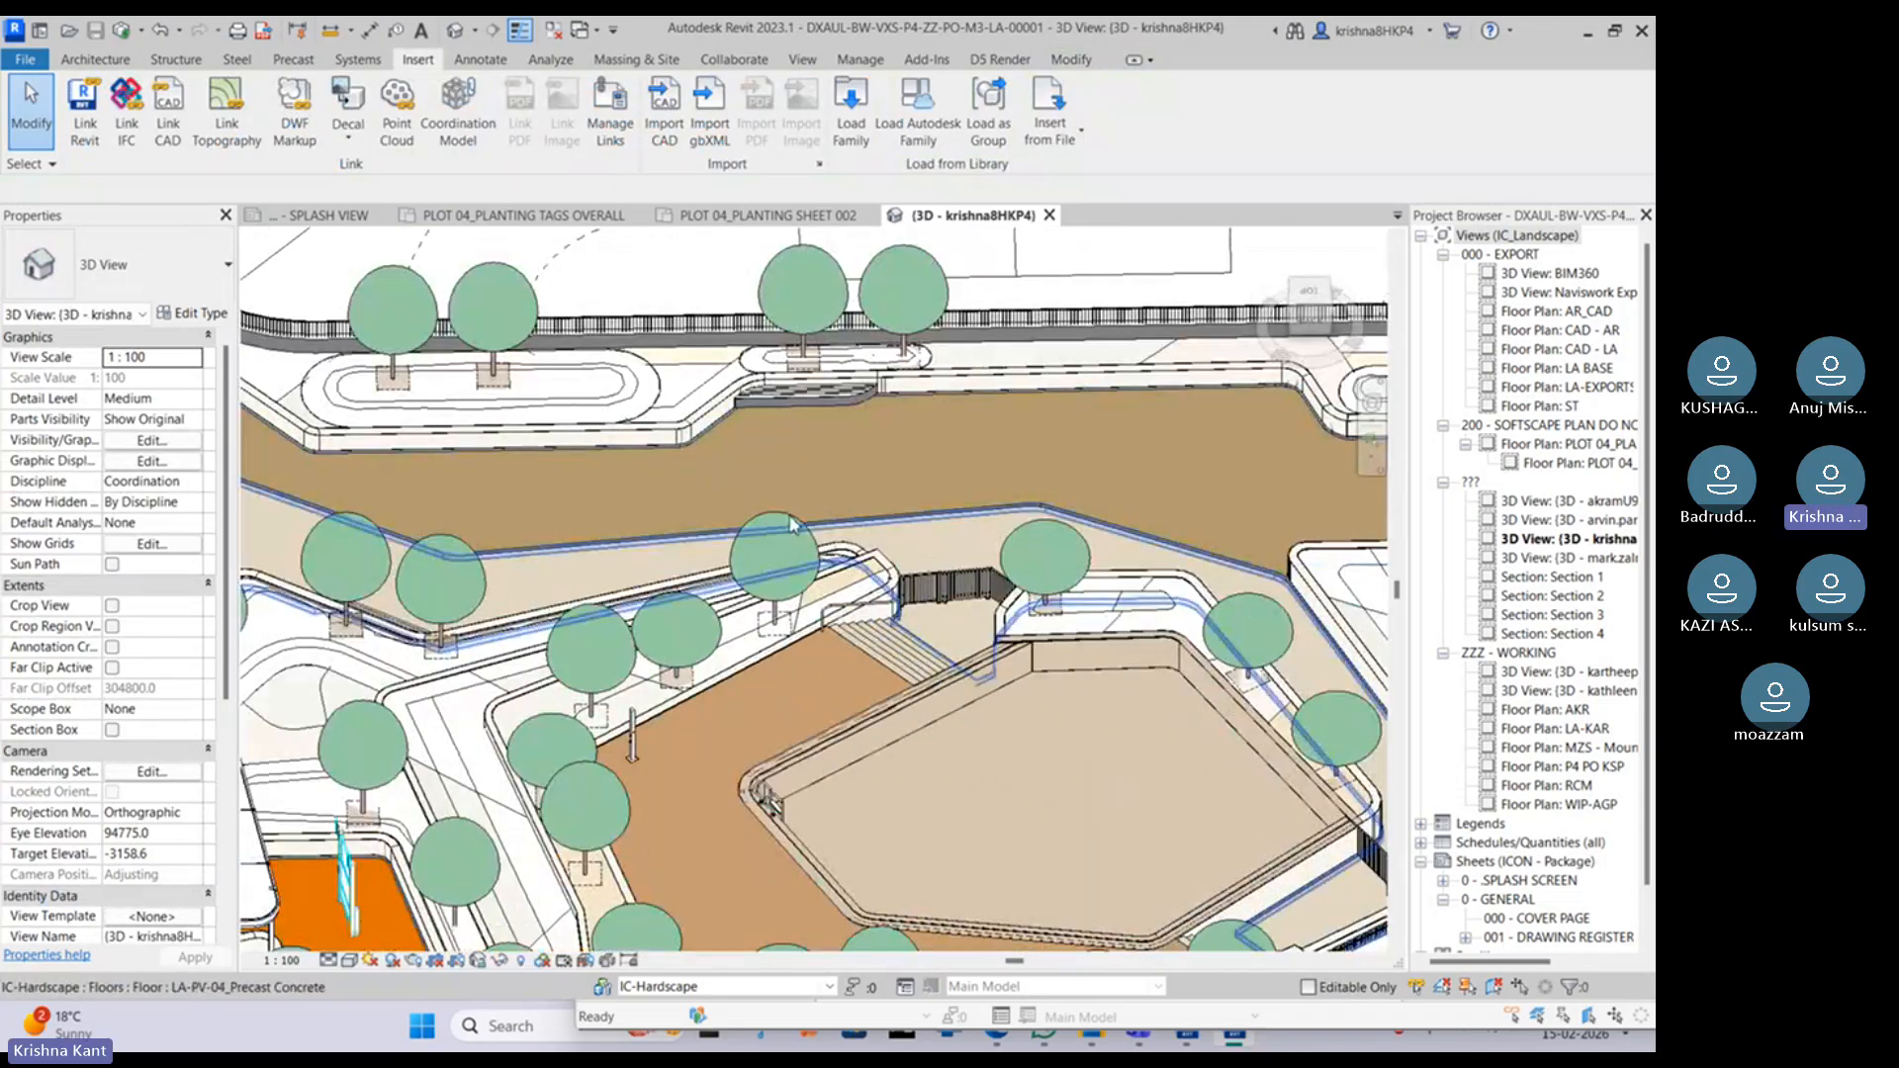
pyautogui.moveTo(870, 516); pyautogui.dragTo(1077, 572, button='middle')
pyautogui.scroll(1, 1078, 571)
pyautogui.moveTo(796, 524); pyautogui.dragTo(1202, 502, button='middle')
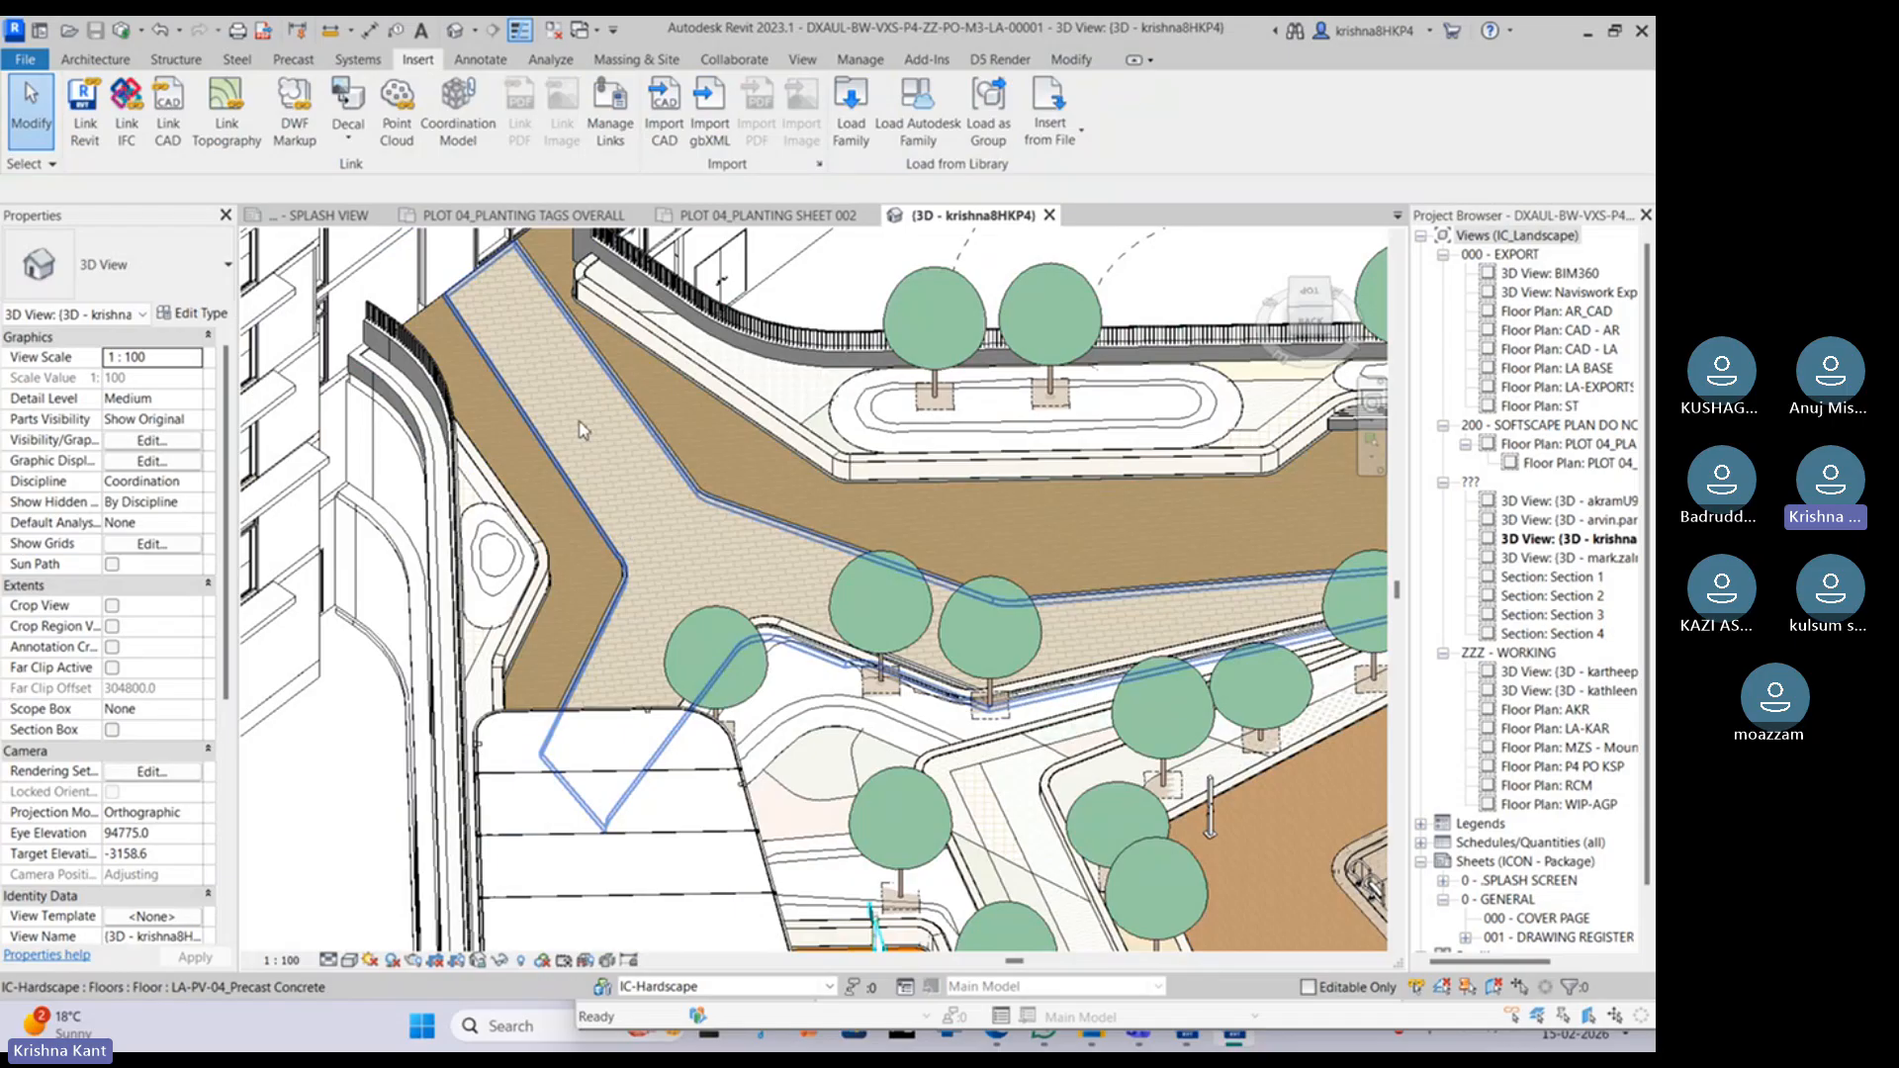
pyautogui.moveTo(580, 423); pyautogui.dragTo(774, 683, button='middle')
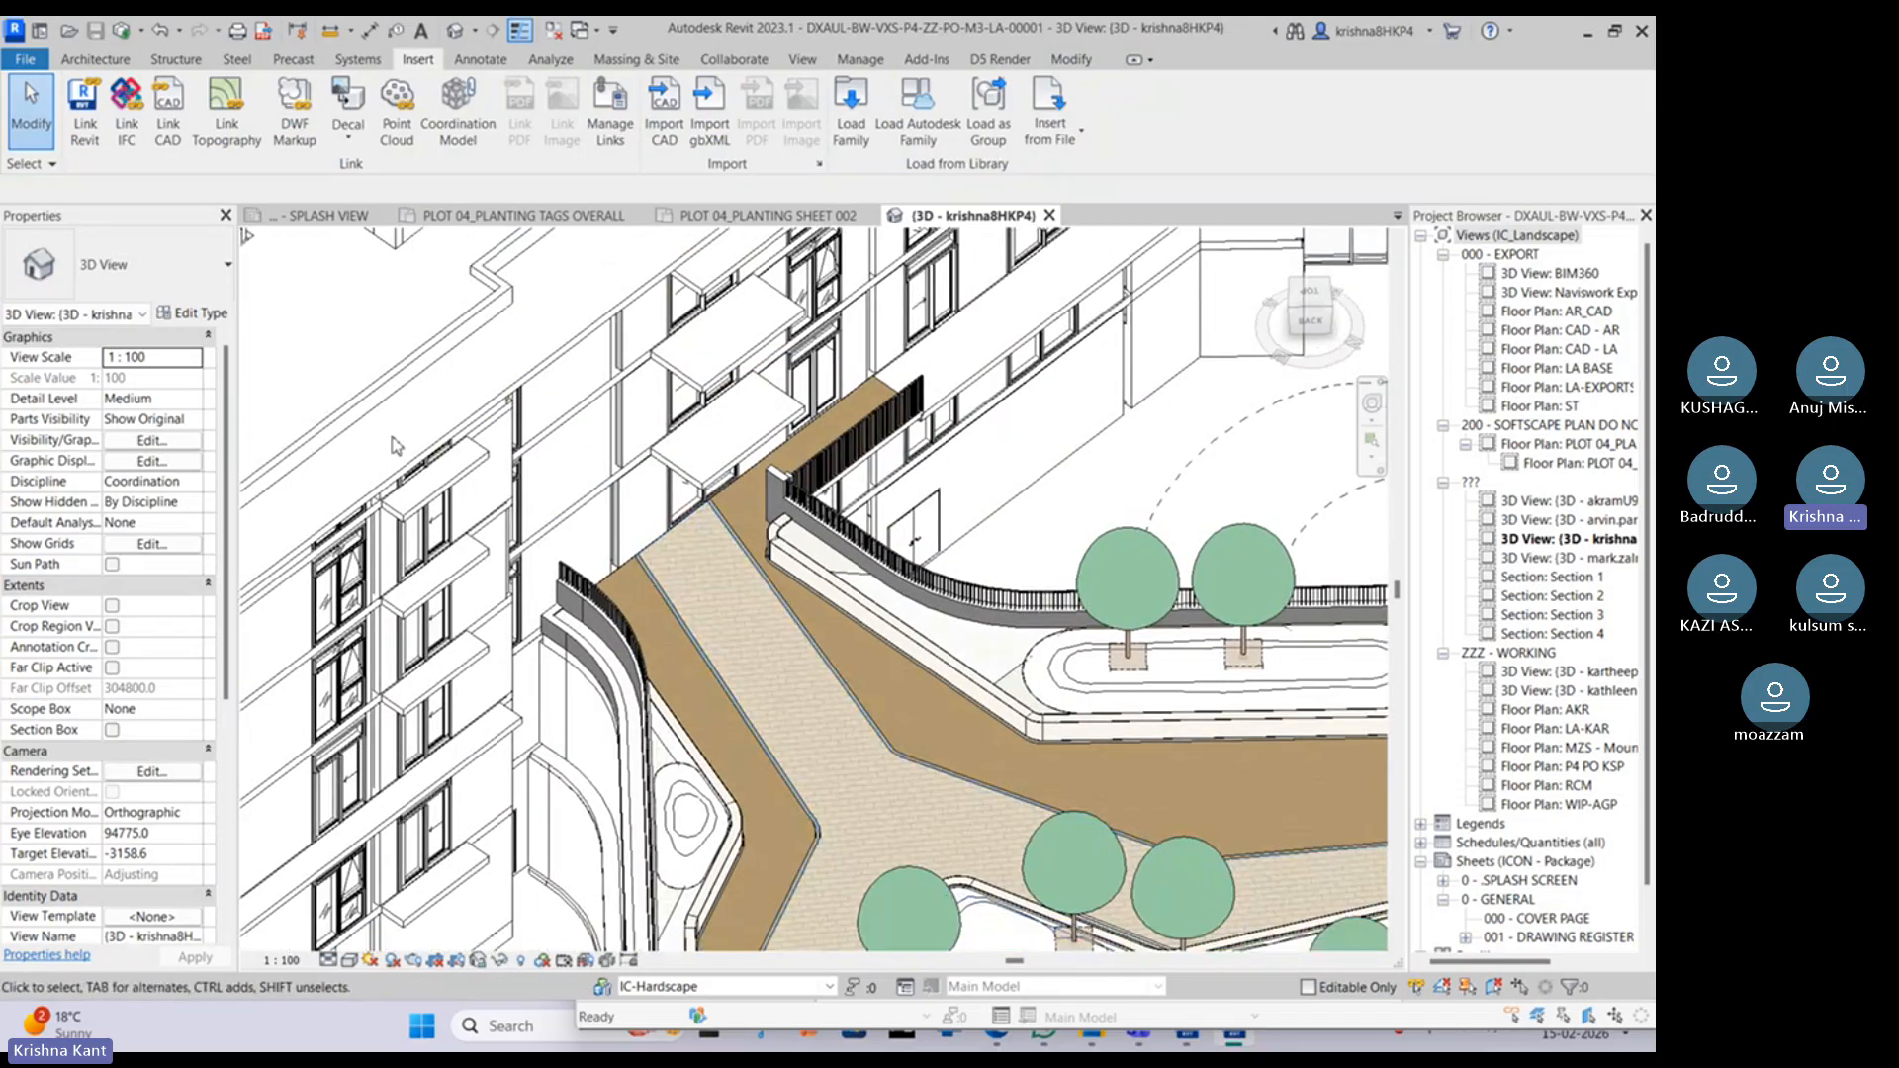
pyautogui.scroll(-4, 704, 554)
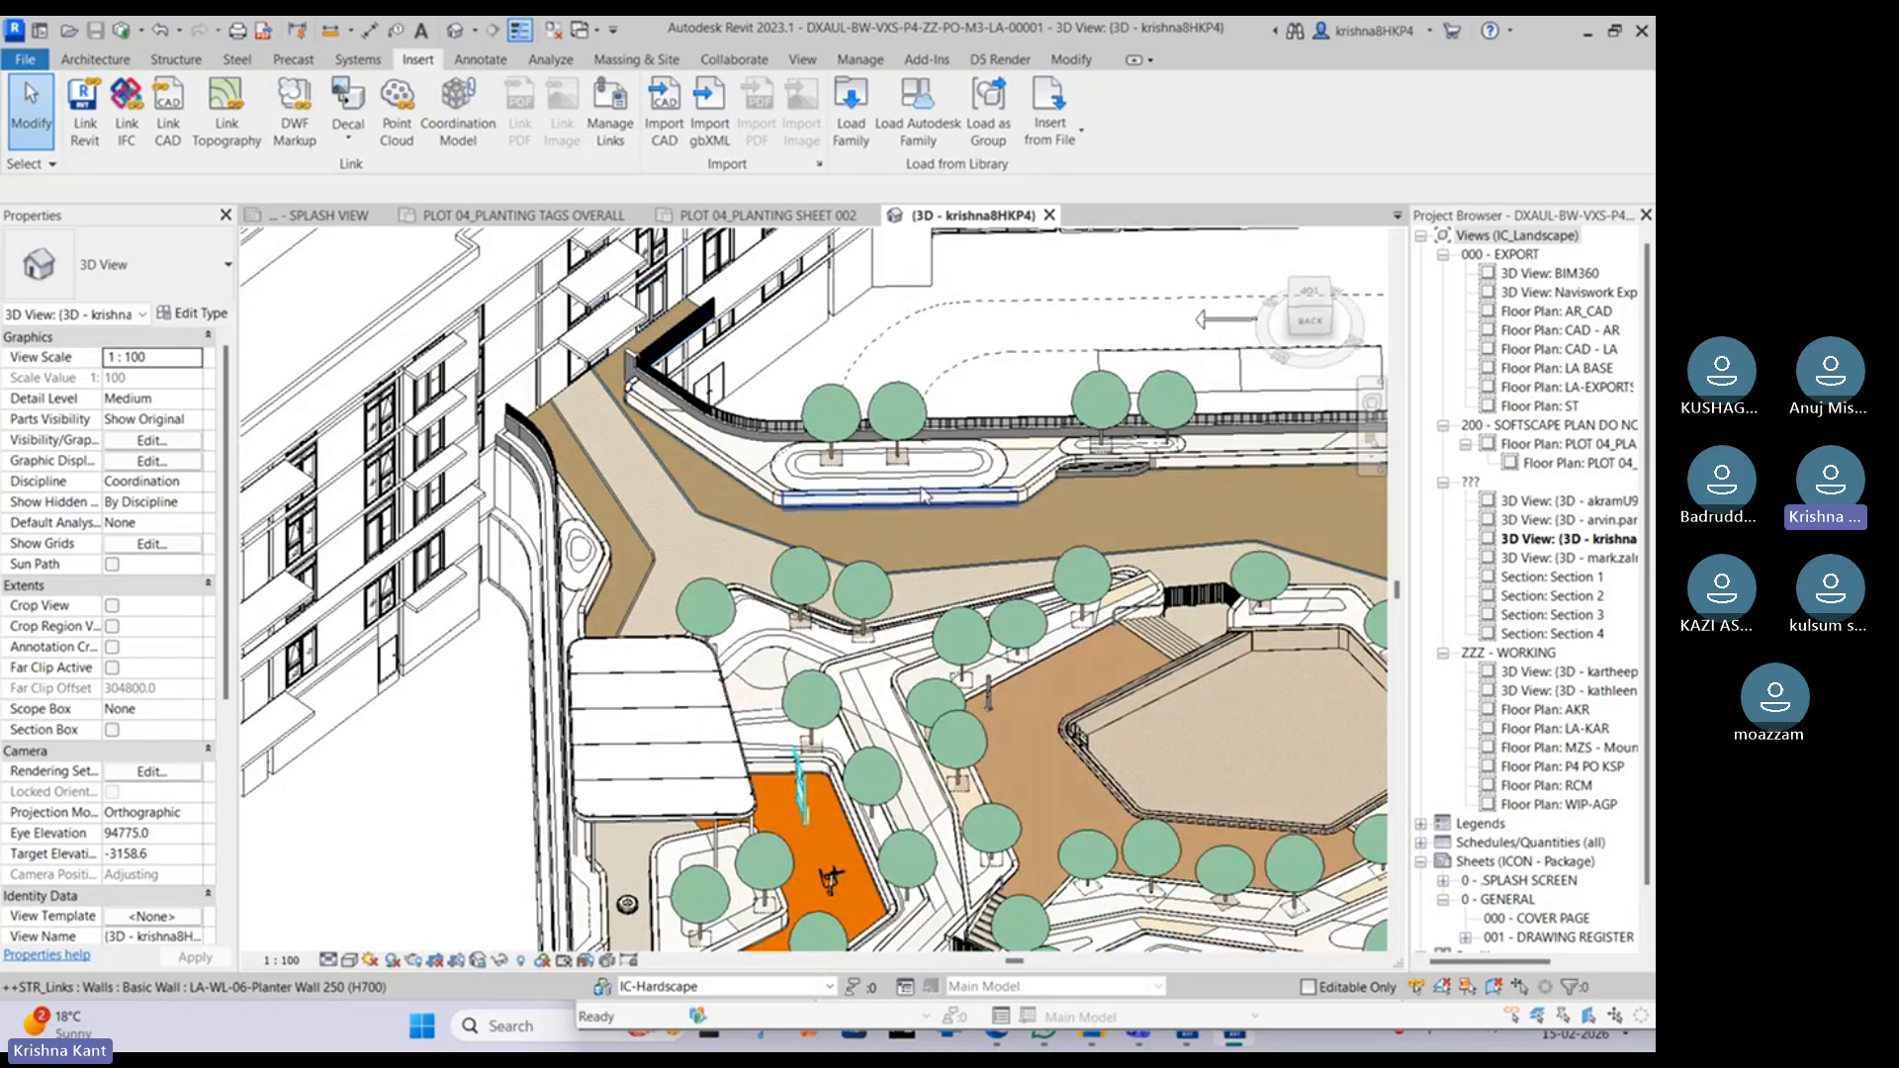
pyautogui.moveTo(940, 528); pyautogui.dragTo(571, 613, button='middle')
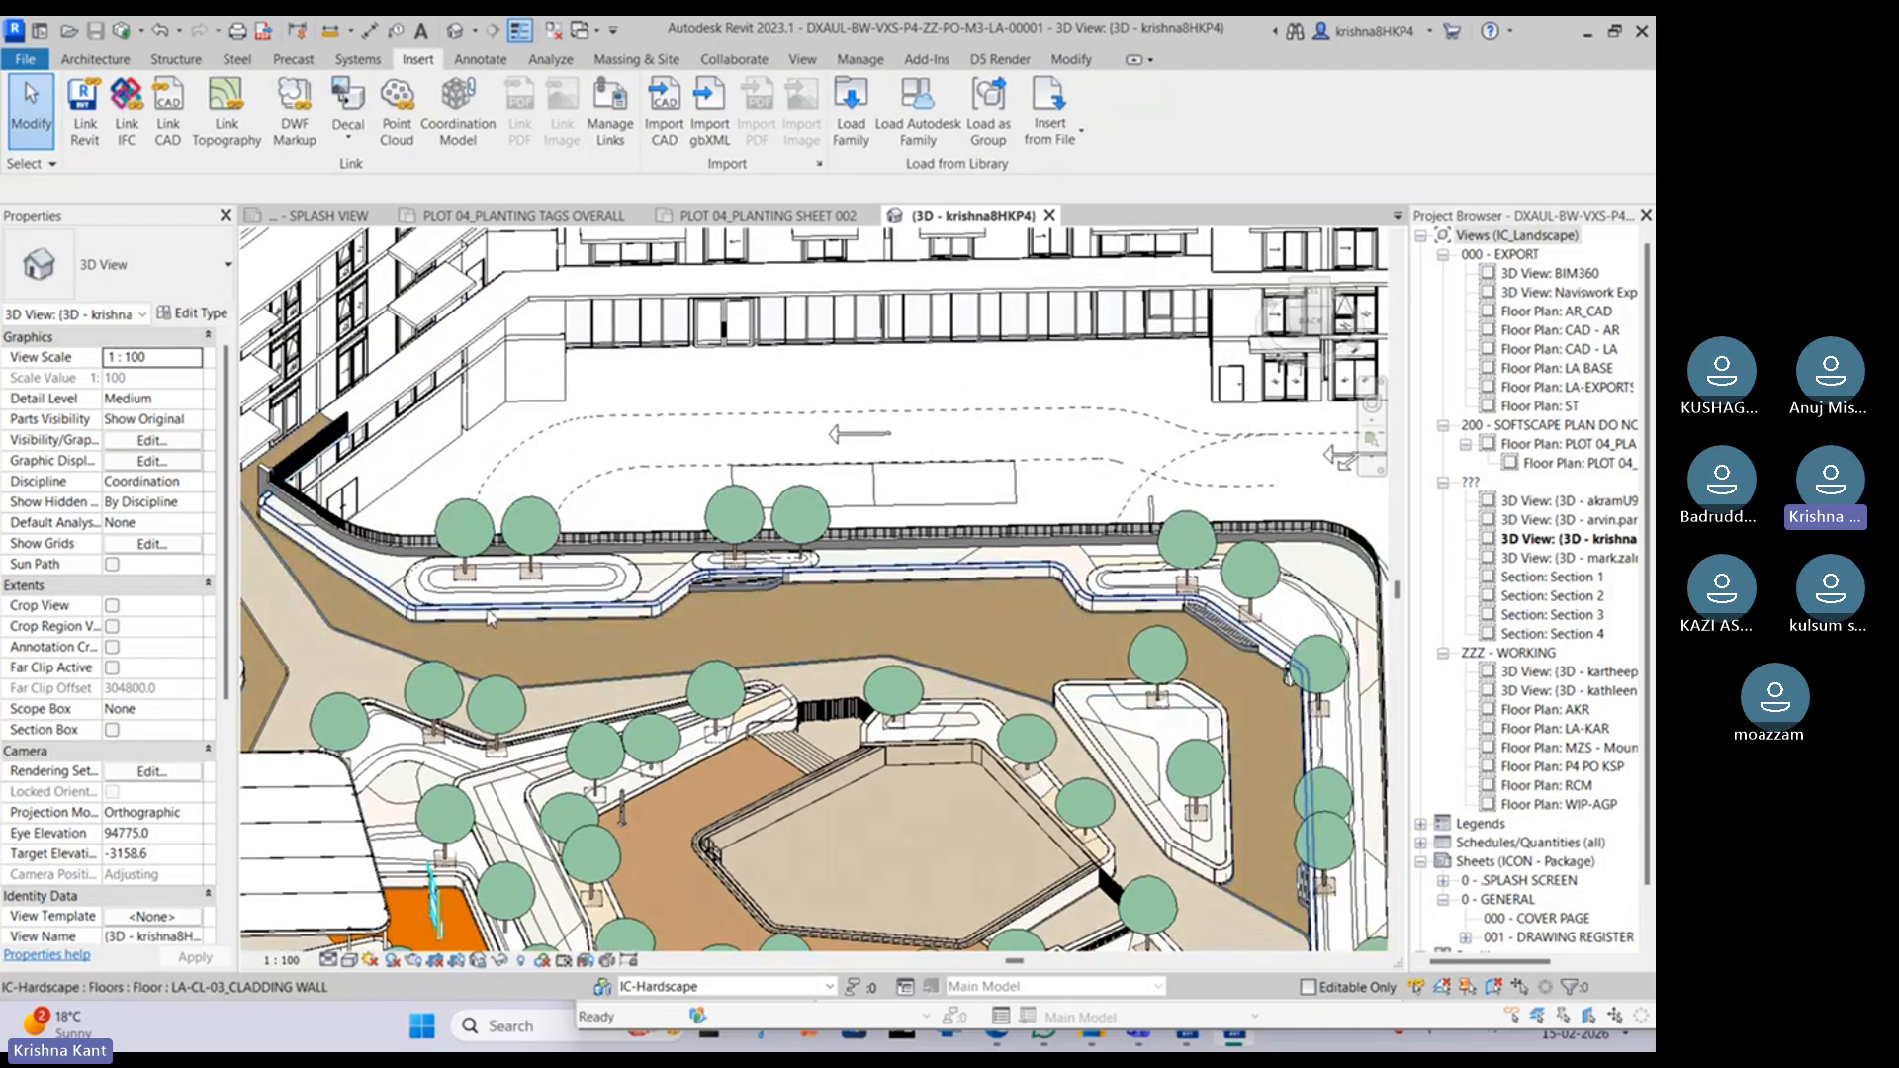
pyautogui.scroll(-1, 308, 615)
pyautogui.moveTo(309, 616); pyautogui.dragTo(794, 513, button='middle')
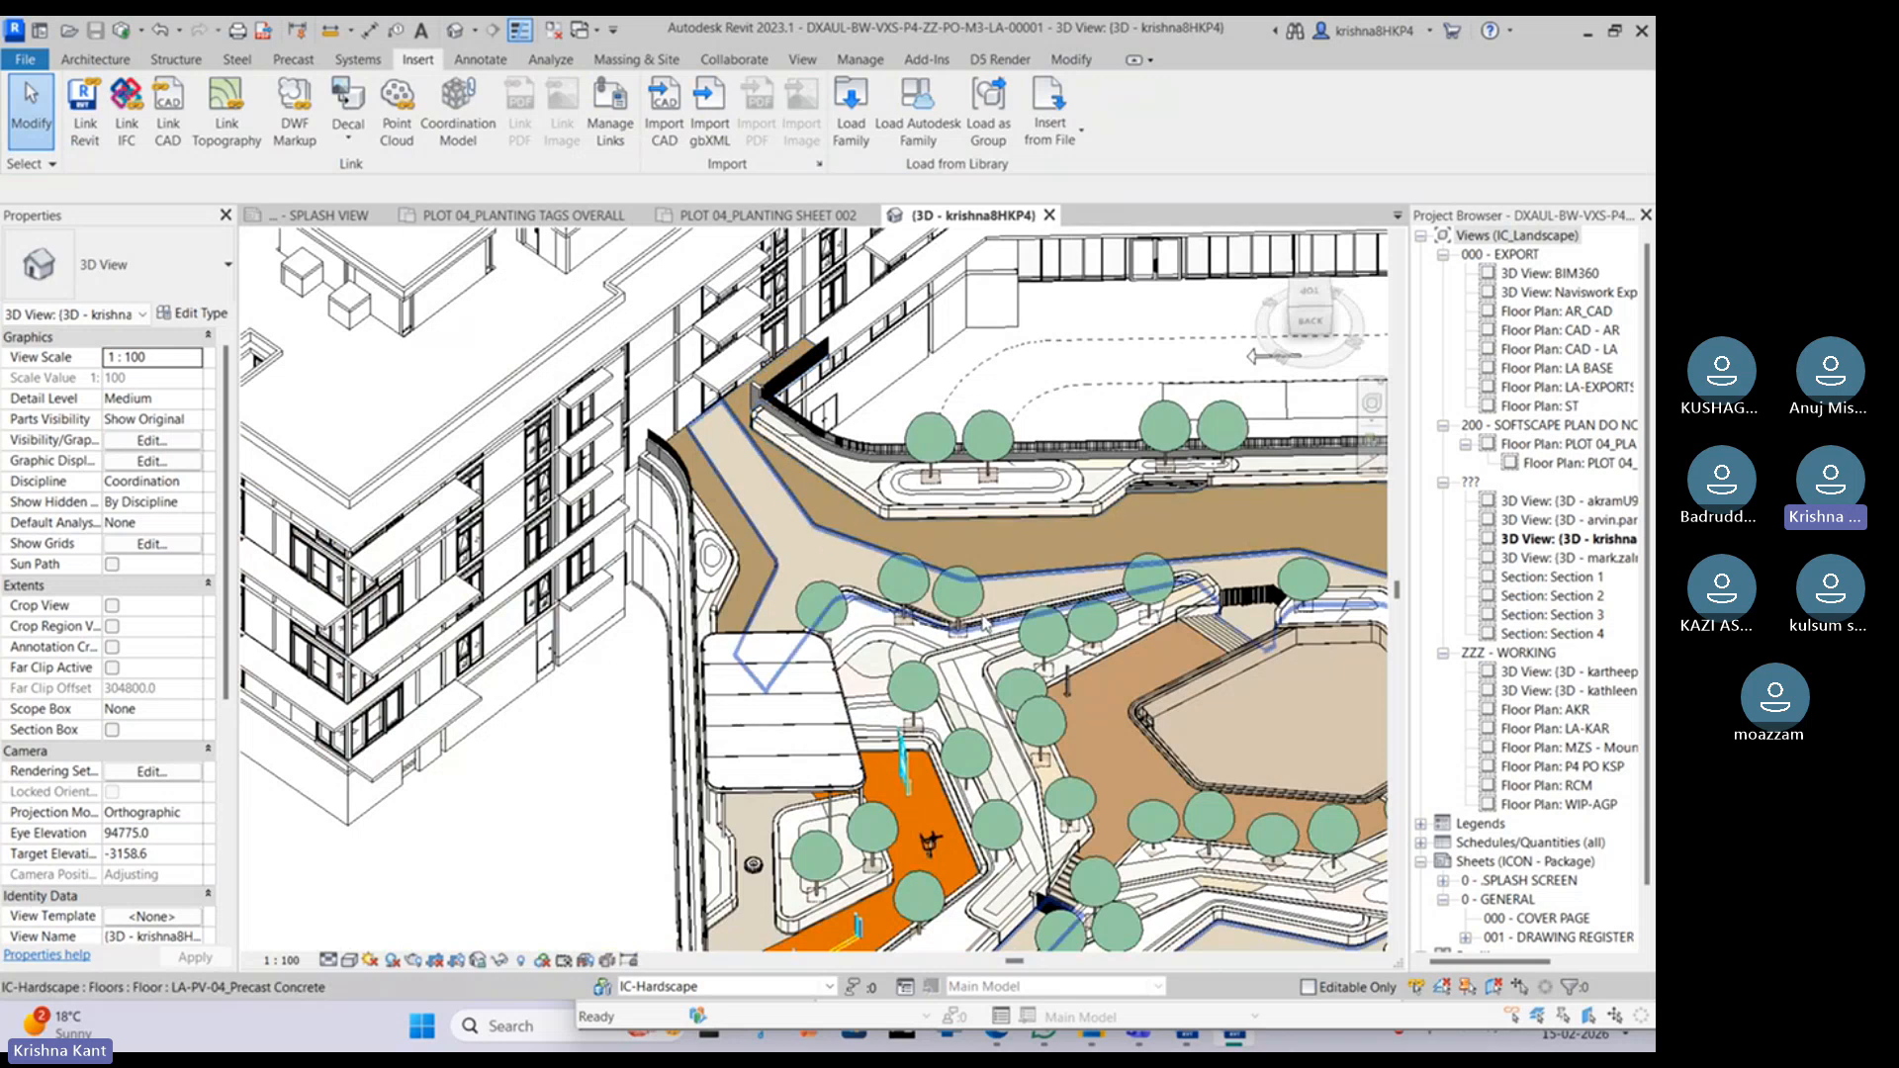
pyautogui.moveTo(1029, 561); pyautogui.dragTo(672, 456, button='middle')
pyautogui.scroll(-1, 671, 457)
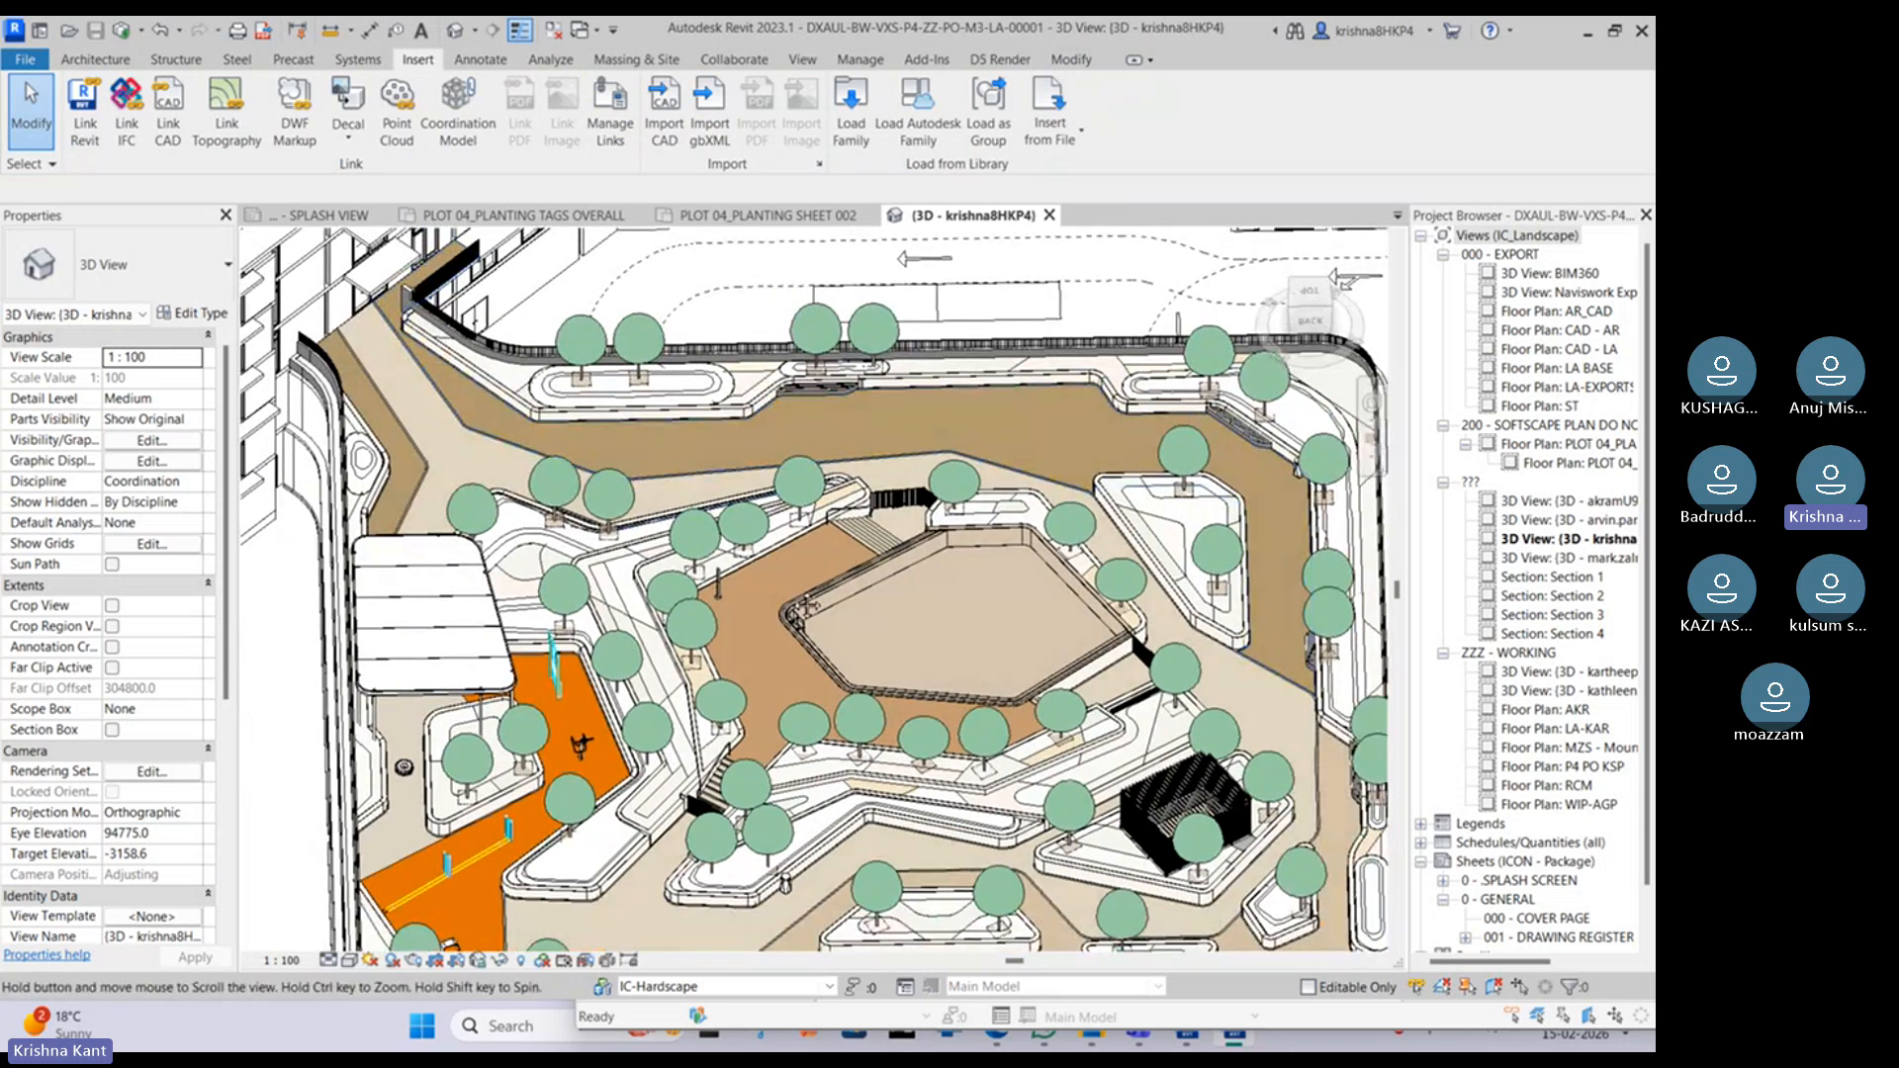
# Step: Examine the linked B1 building around the landscape walkway, up close and within the whole site
pyautogui.moveTo(463, 269); pyautogui.dragTo(578, 469, button='middle')
pyautogui.scroll(1, 579, 469)
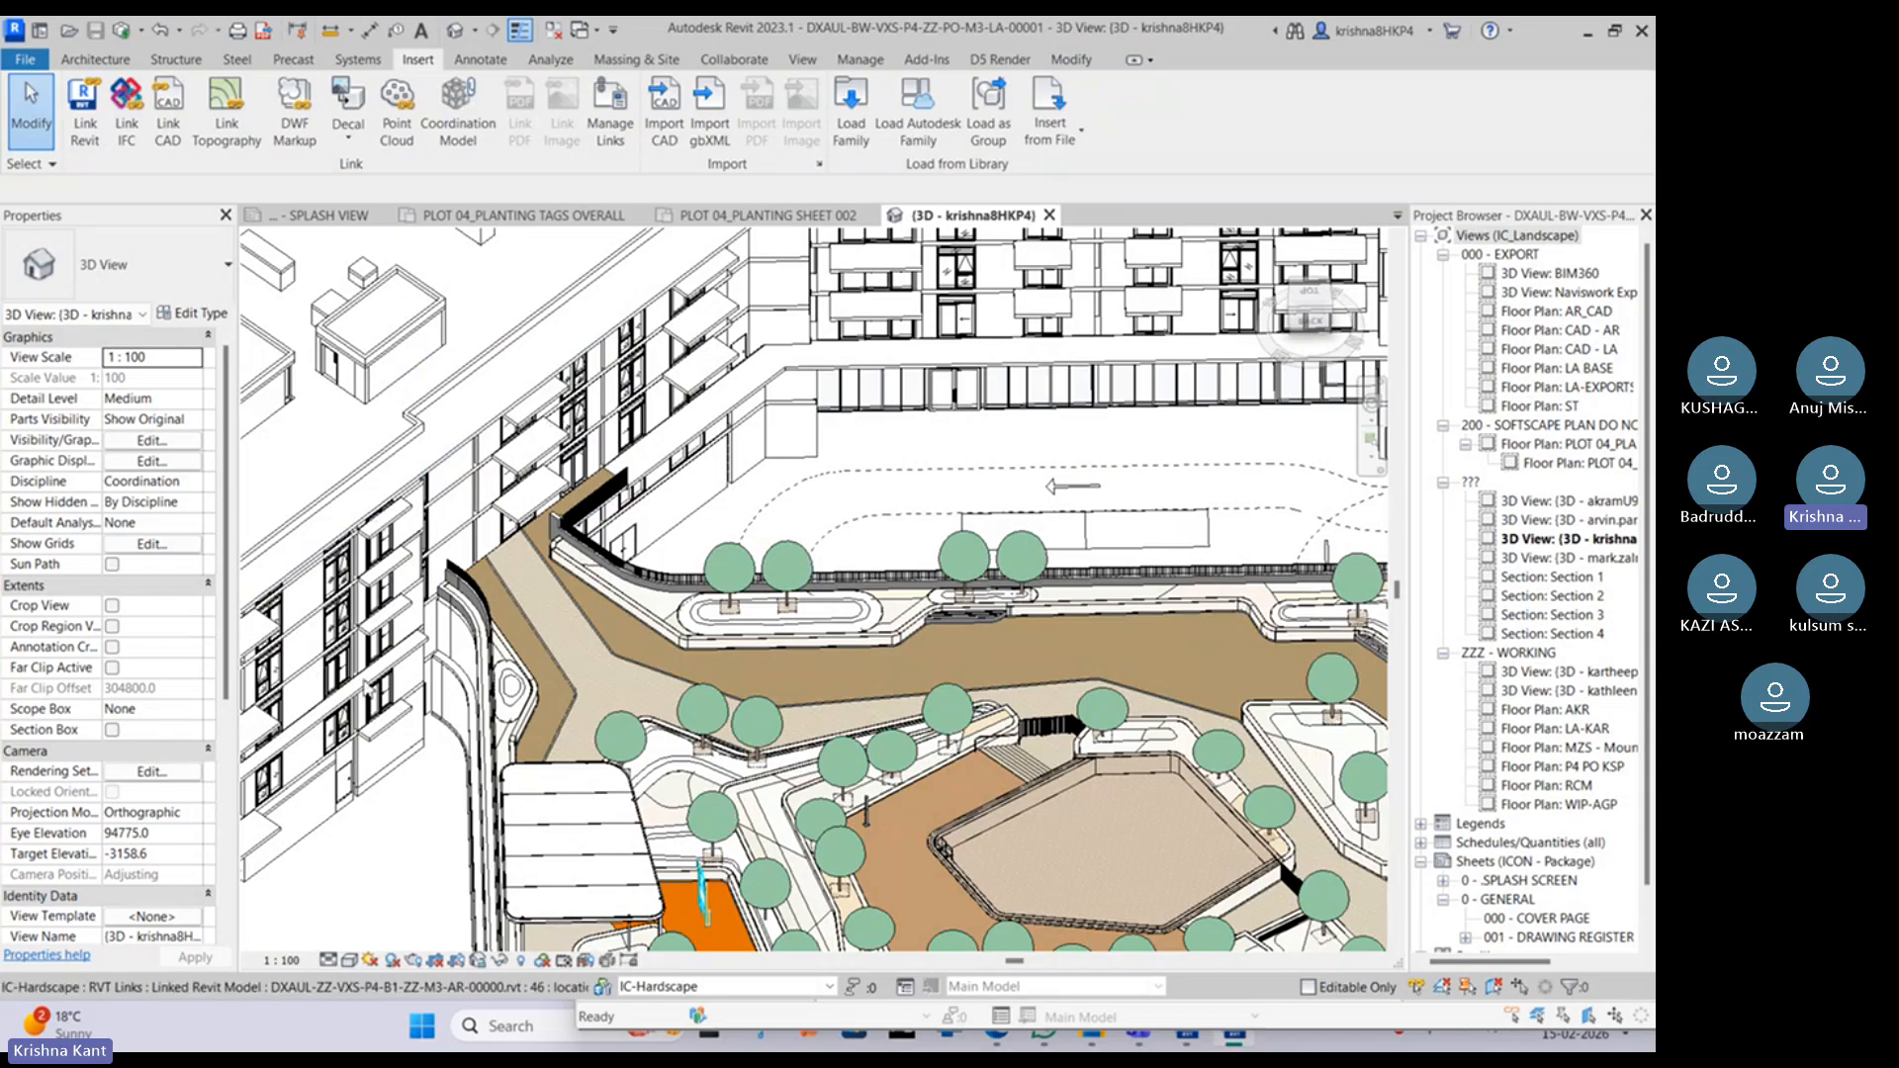
pyautogui.moveTo(368, 692); pyautogui.dragTo(564, 474, button='middle')
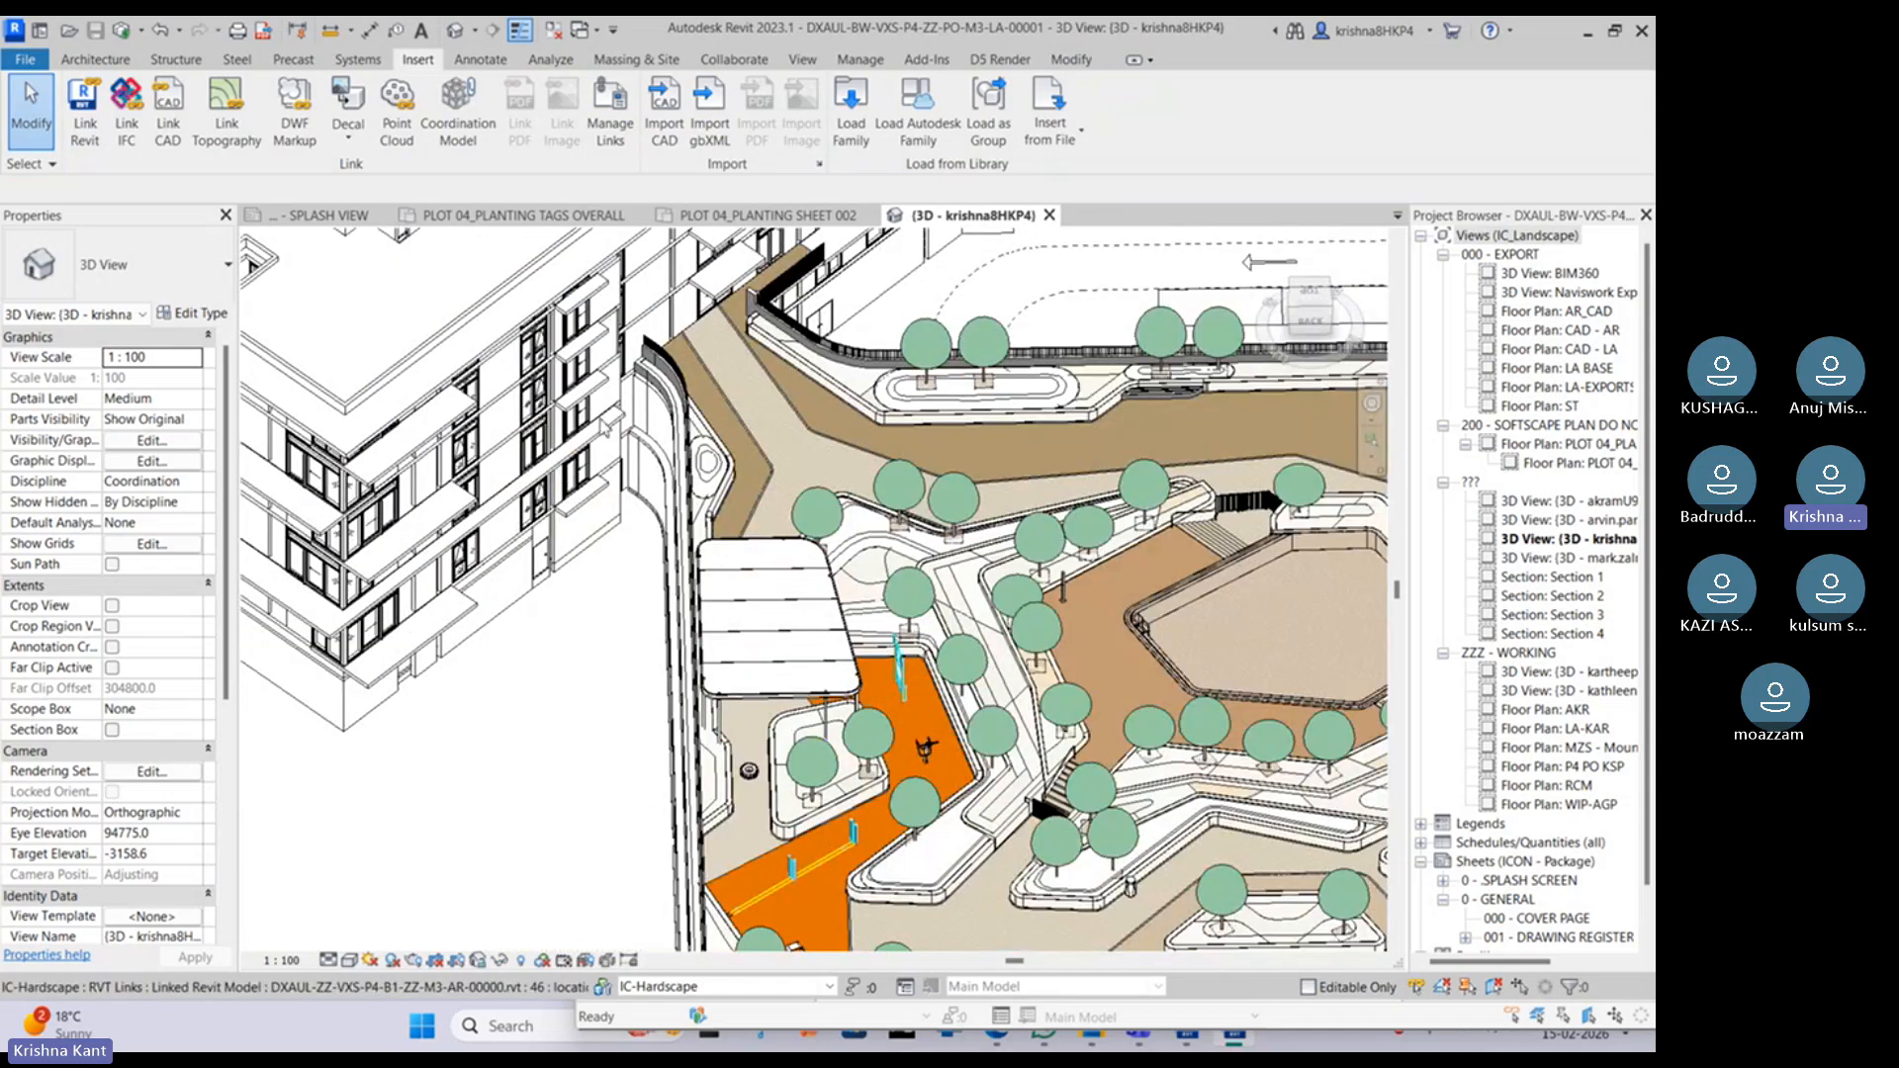
pyautogui.moveTo(610, 308); pyautogui.dragTo(595, 514, button='middle')
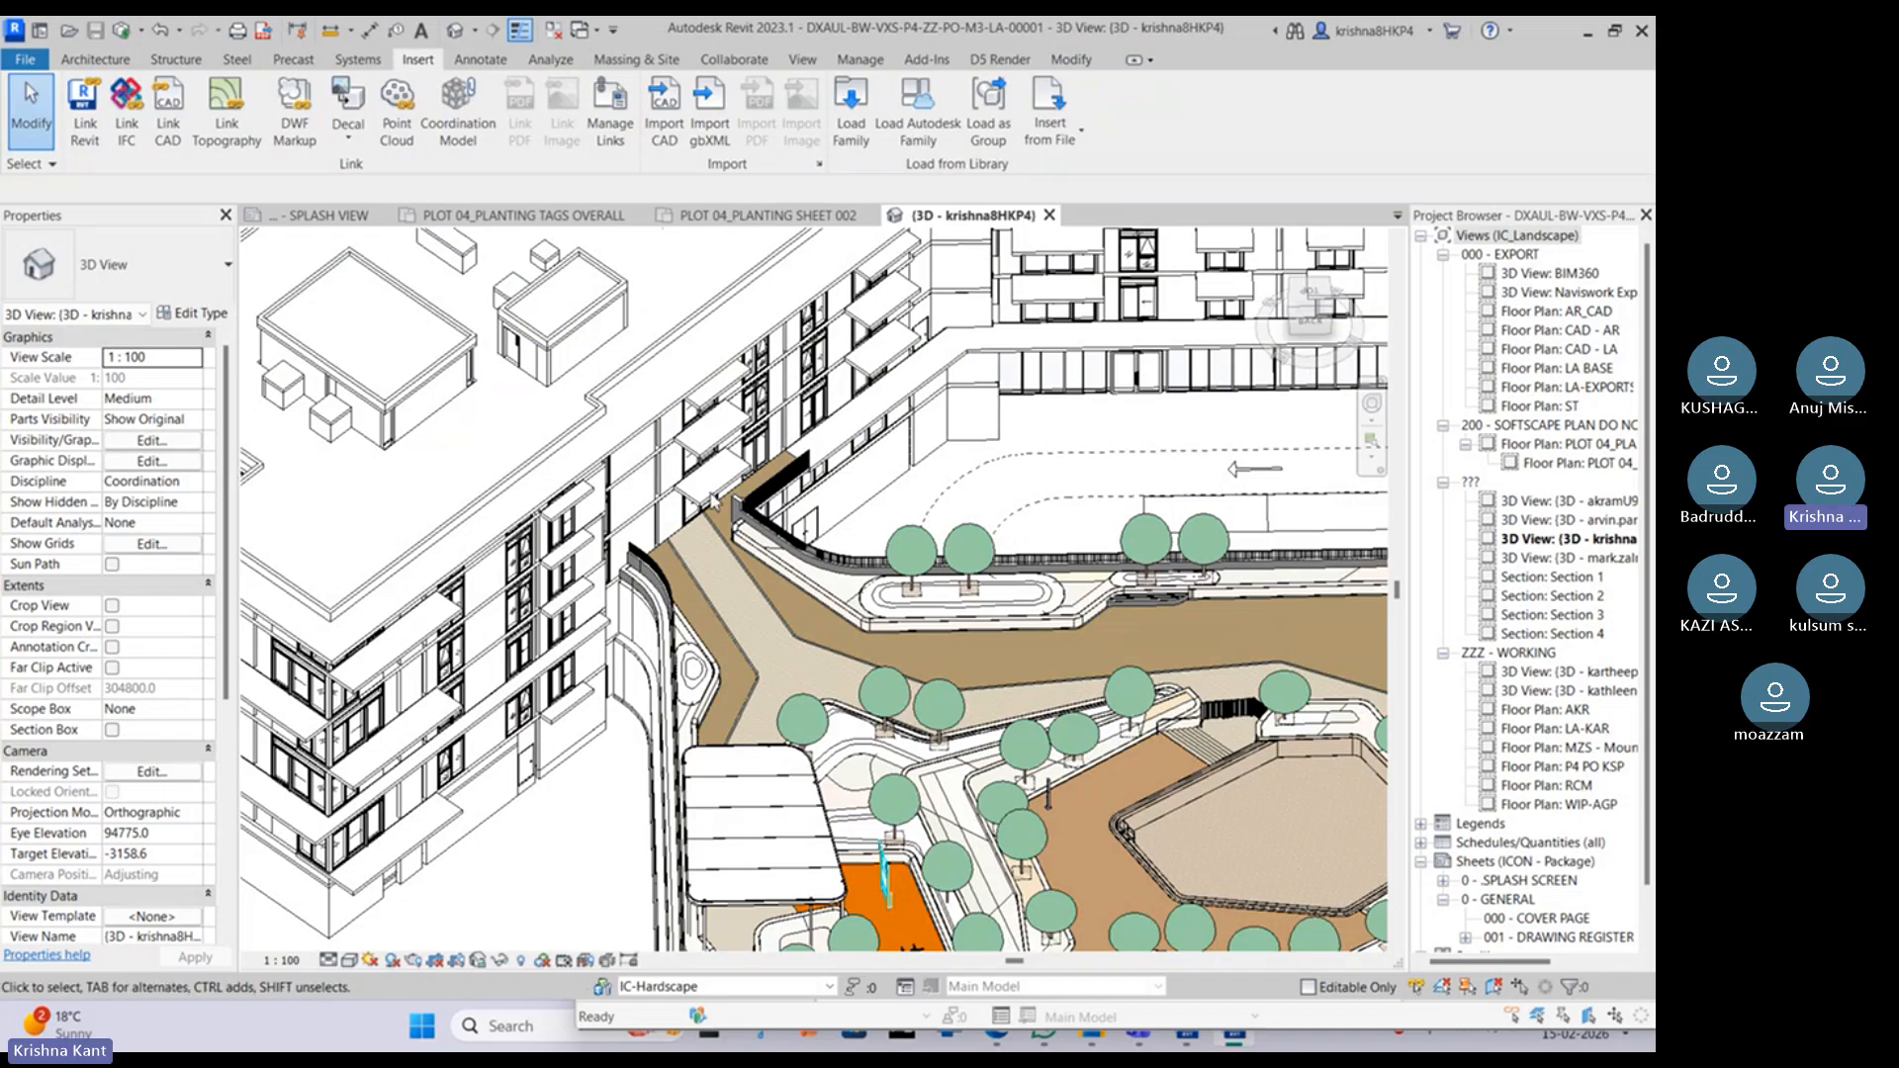
pyautogui.moveTo(746, 639); pyautogui.dragTo(561, 615, button='middle')
pyautogui.scroll(-3, 561, 615)
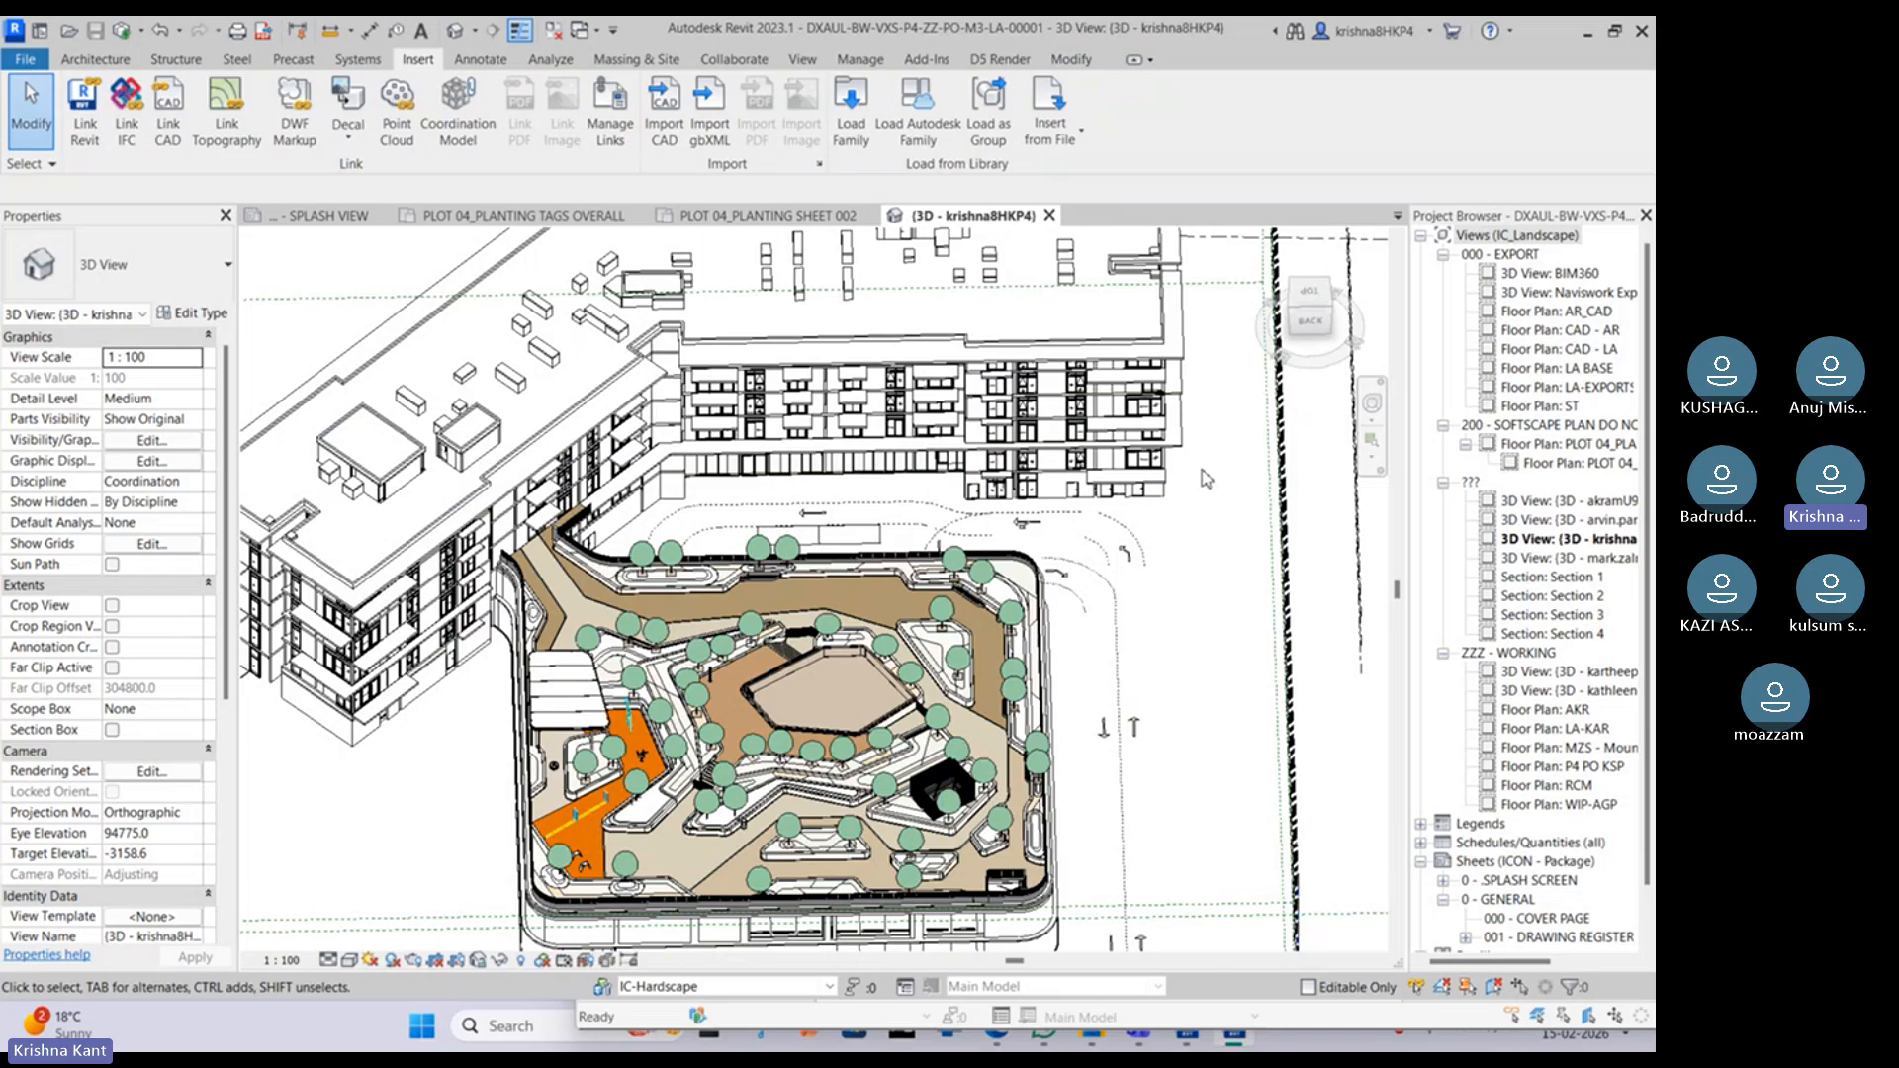
pyautogui.scroll(2, 984, 697)
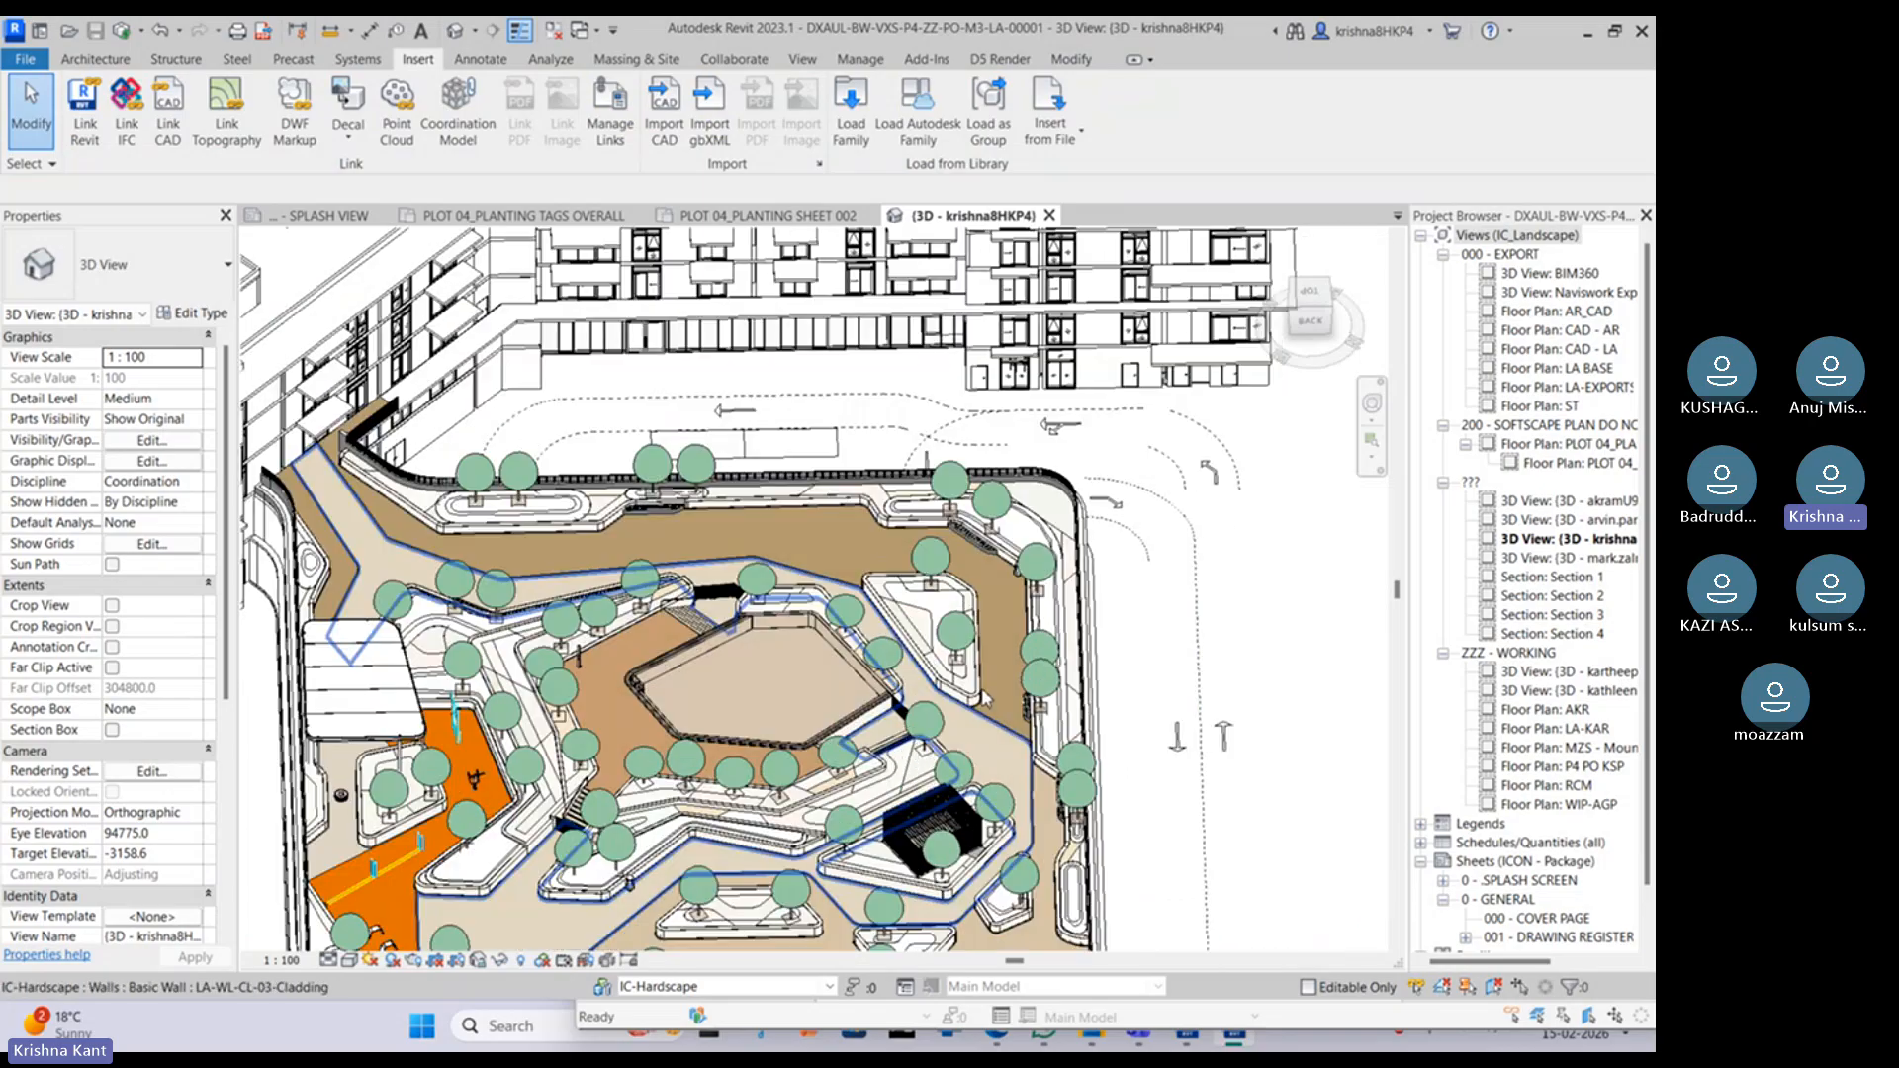
pyautogui.scroll(-2, 984, 697)
pyautogui.scroll(2, 670, 666)
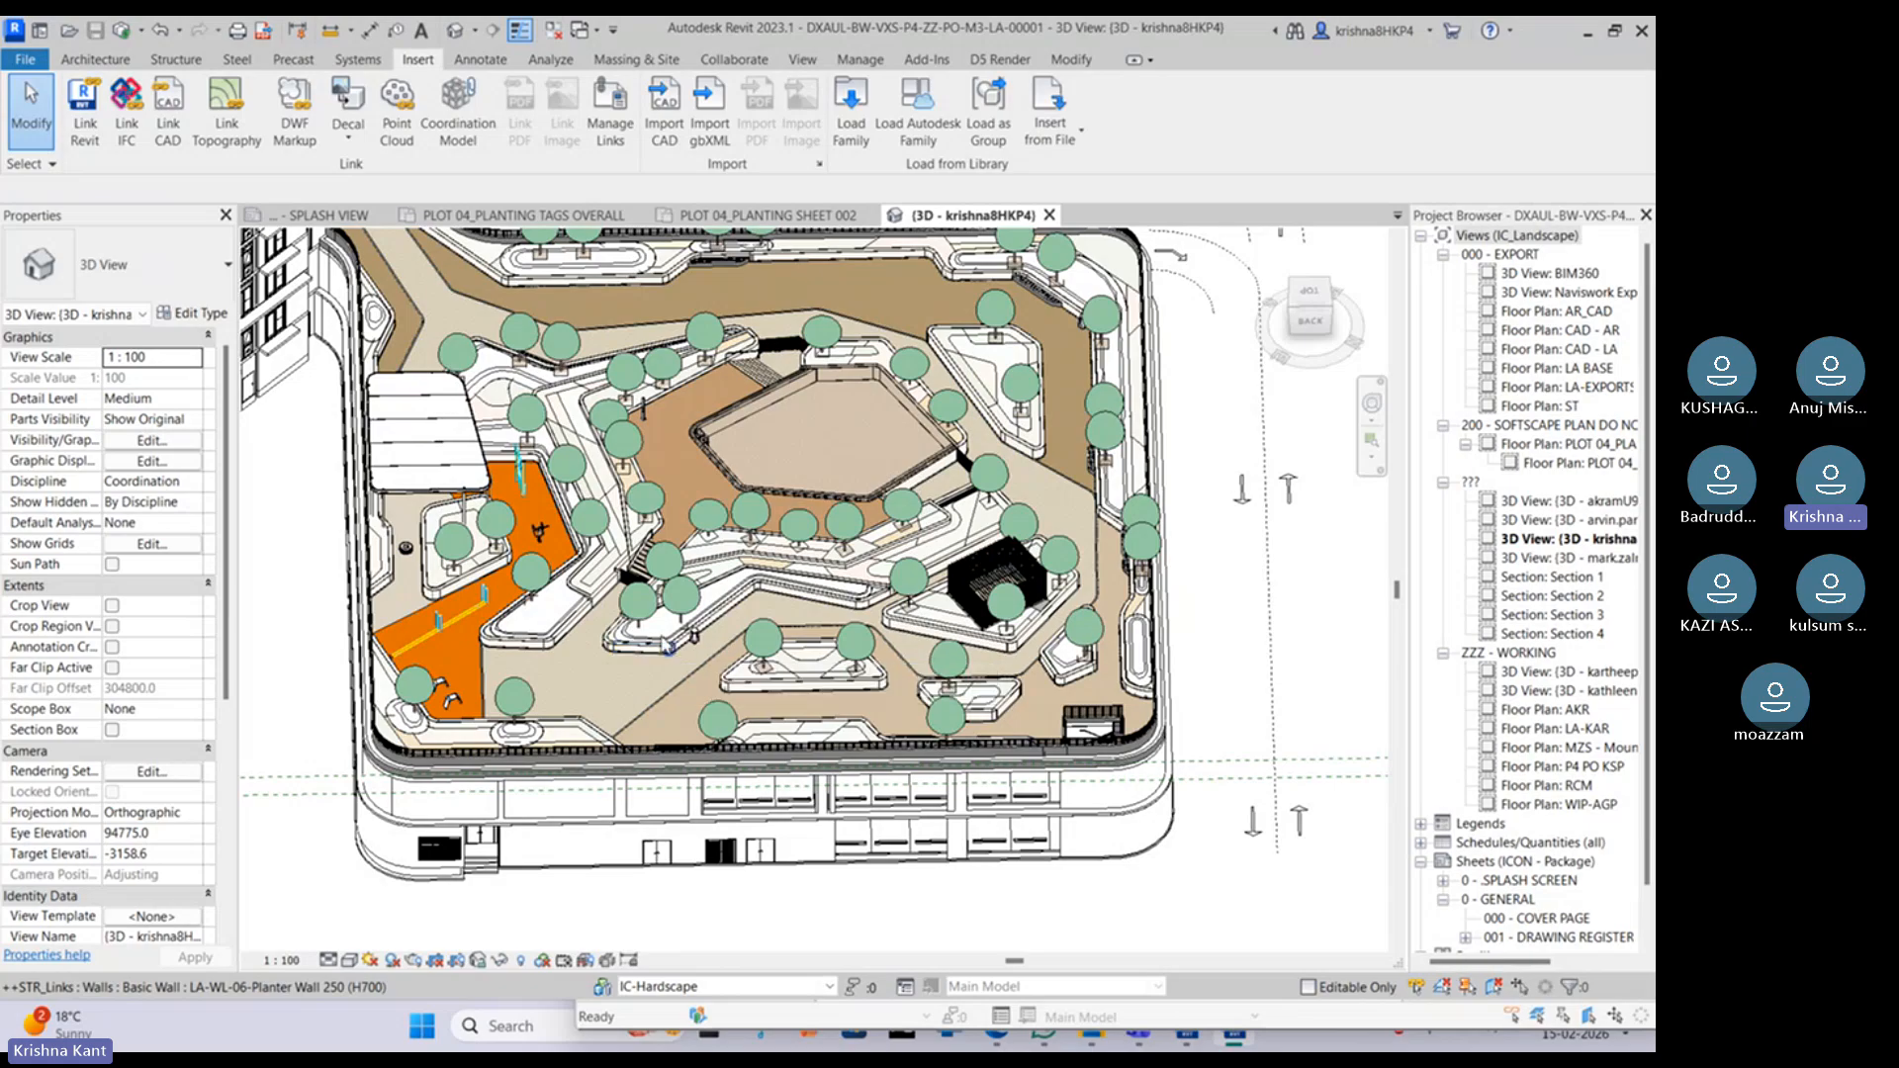
# Step: Inspect the battling ropes and training wall on the orange fitness surface, and the canopy beside them
pyautogui.scroll(3, 447, 627)
pyautogui.scroll(3, 445, 621)
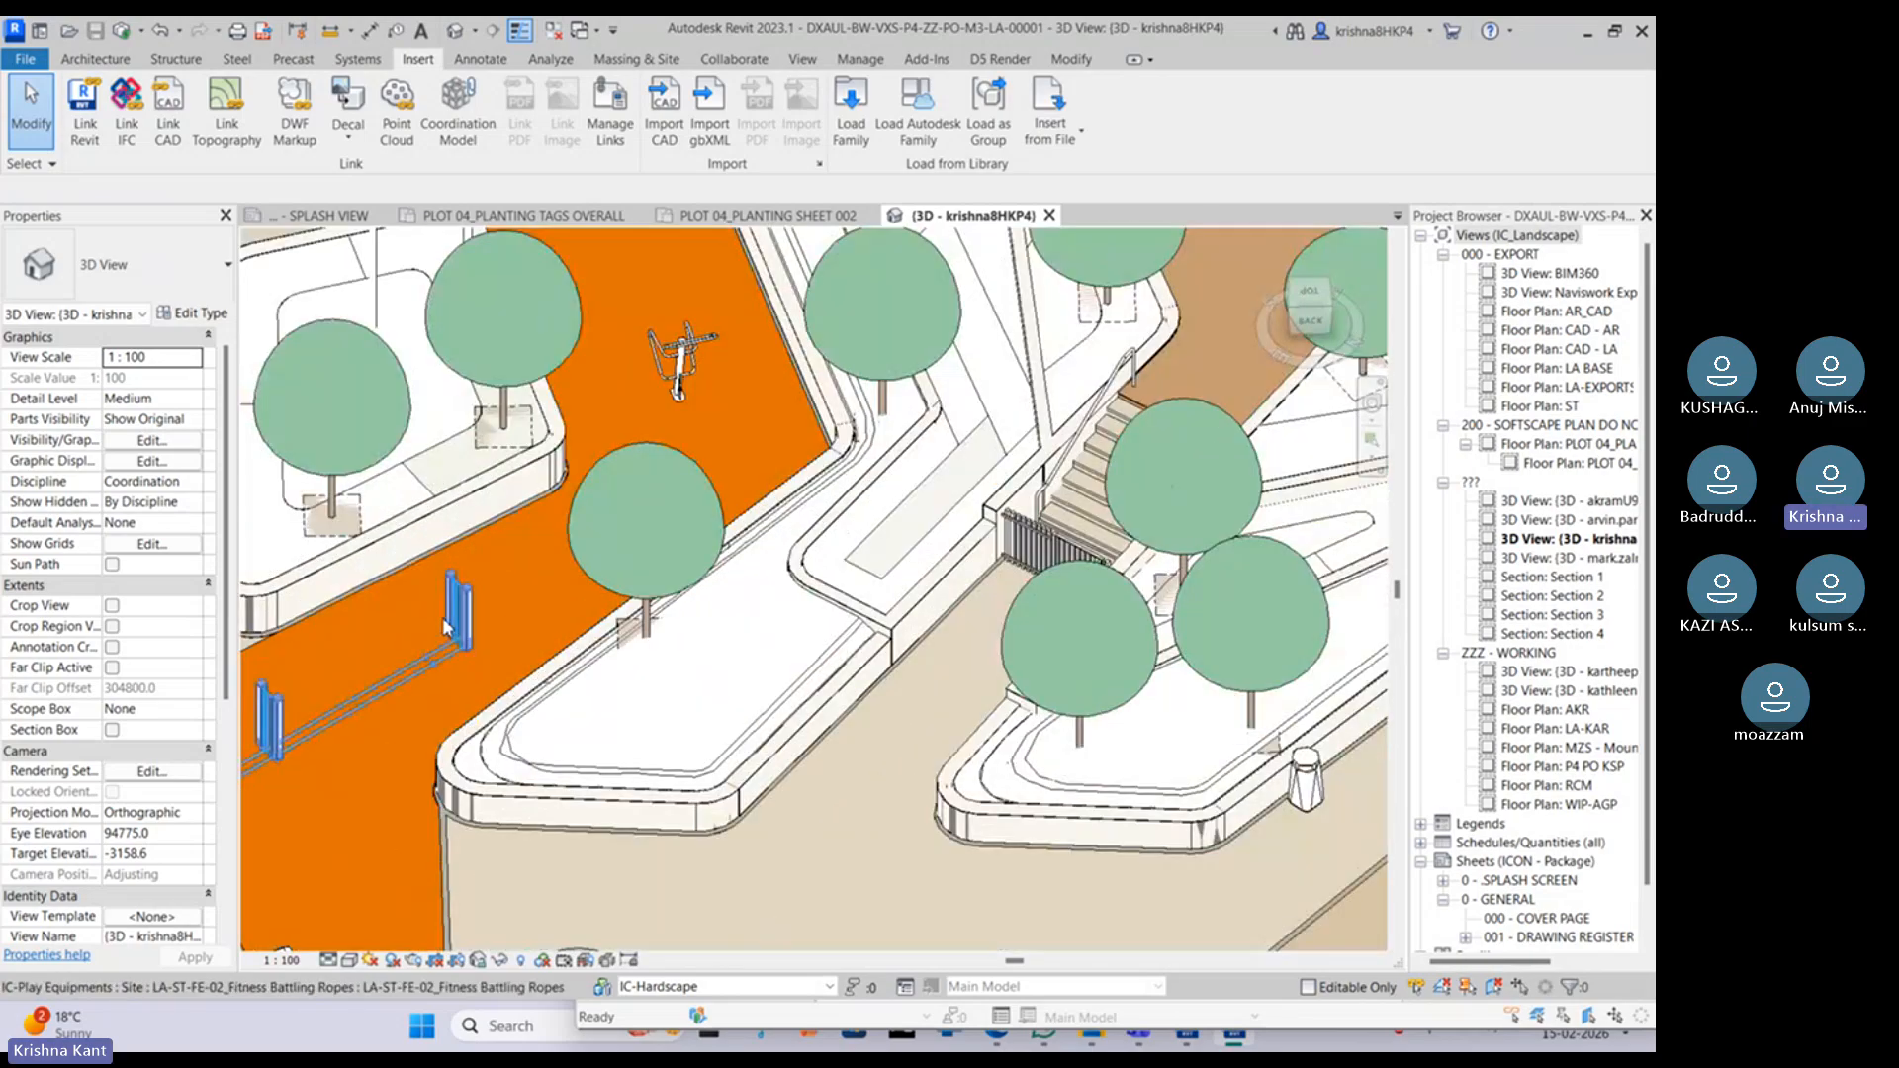
pyautogui.scroll(-3, 730, 323)
pyautogui.moveTo(730, 322); pyautogui.dragTo(699, 571, button='middle')
pyautogui.scroll(3, 696, 568)
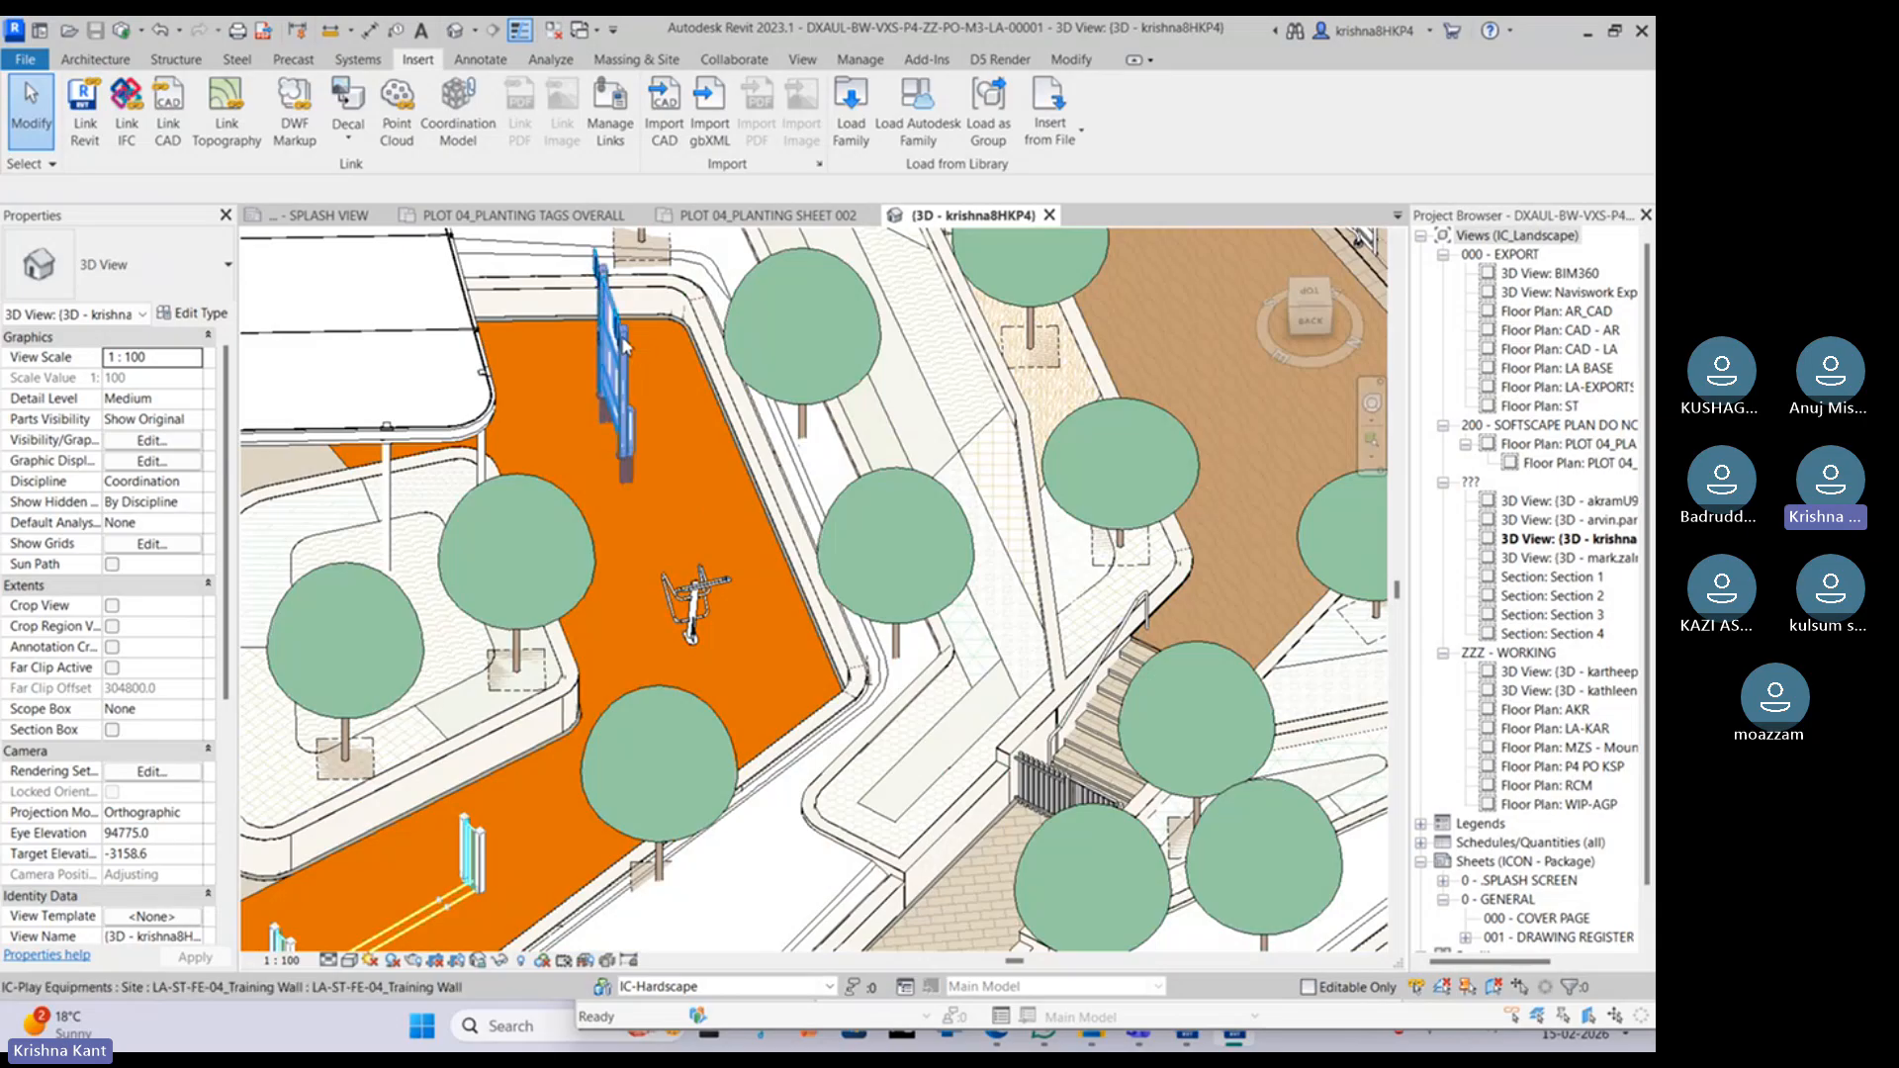
pyautogui.scroll(1, 621, 335)
pyautogui.moveTo(692, 373); pyautogui.dragTo(930, 534, button='middle')
pyautogui.scroll(-3, 680, 707)
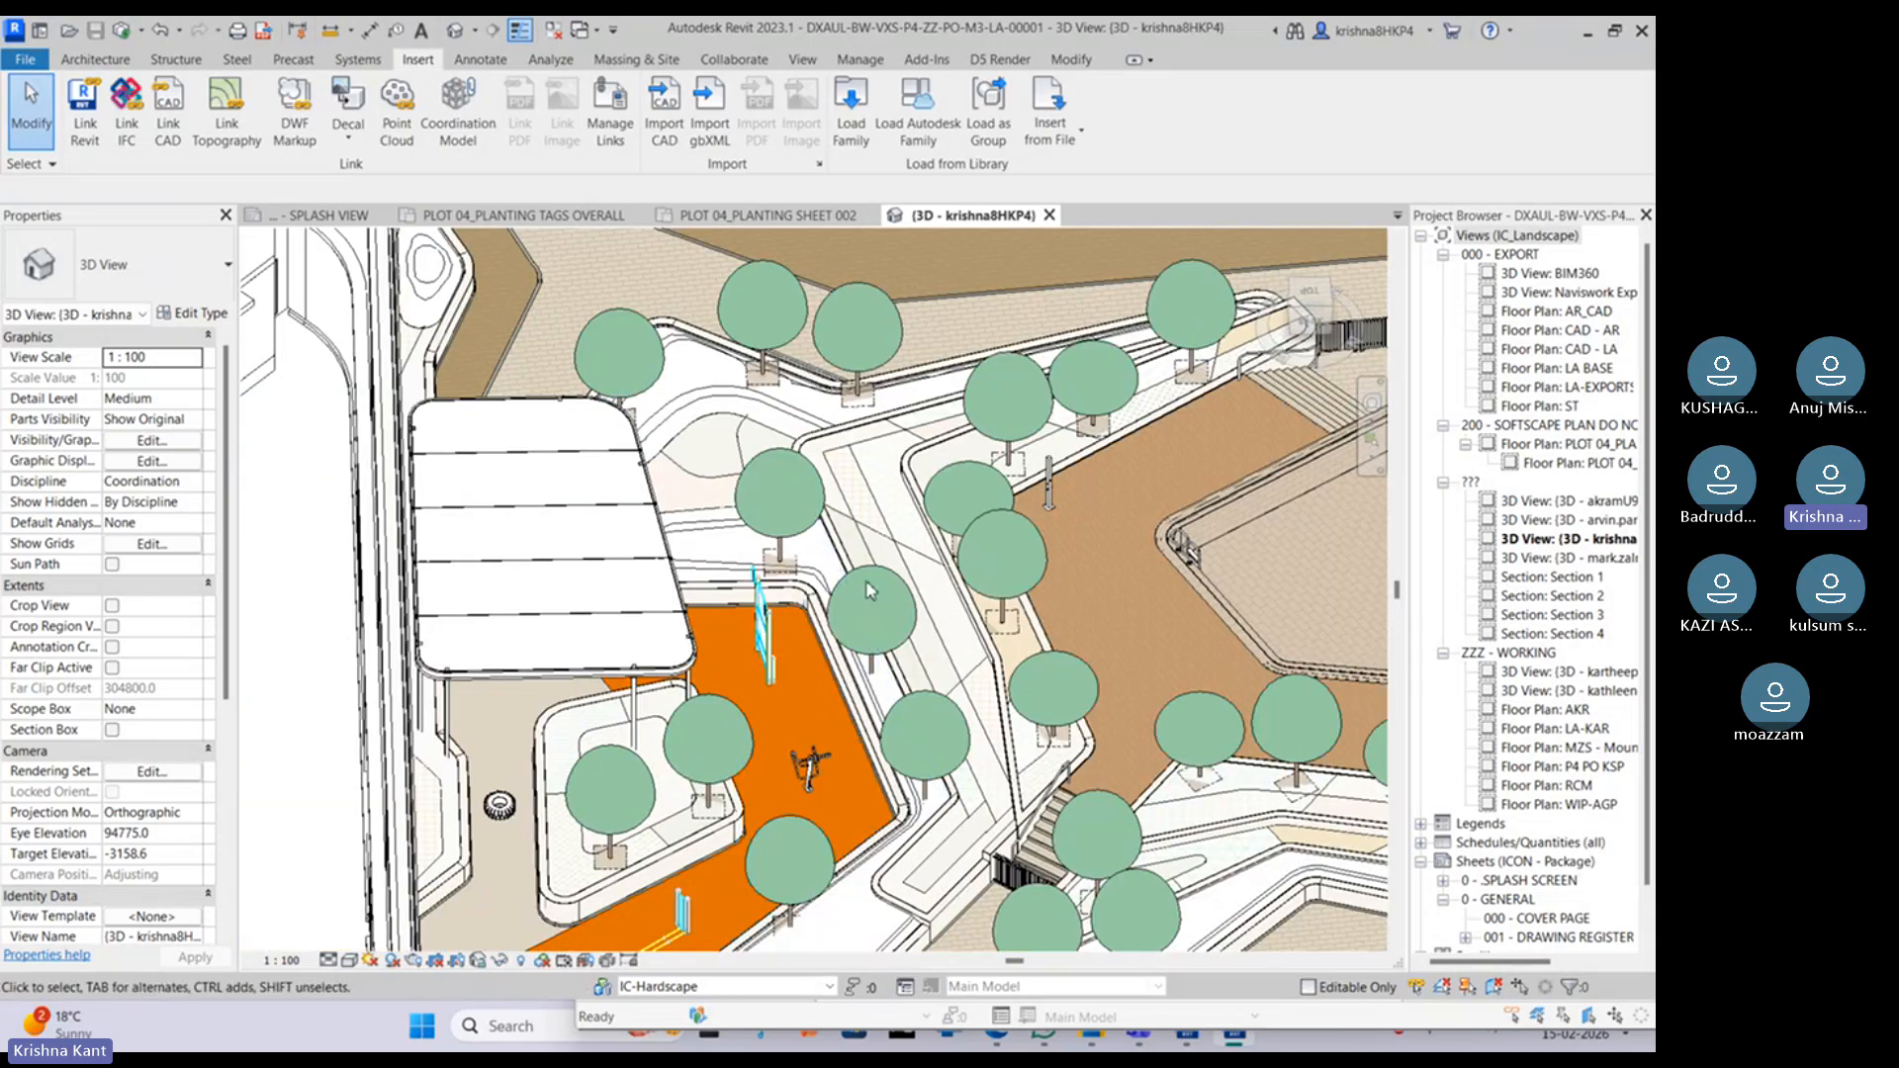
# Step: Select the Bauhinia blakeana tree beside the training wall and inspect the planters and stairs around the central pool area
pyautogui.click(811, 522)
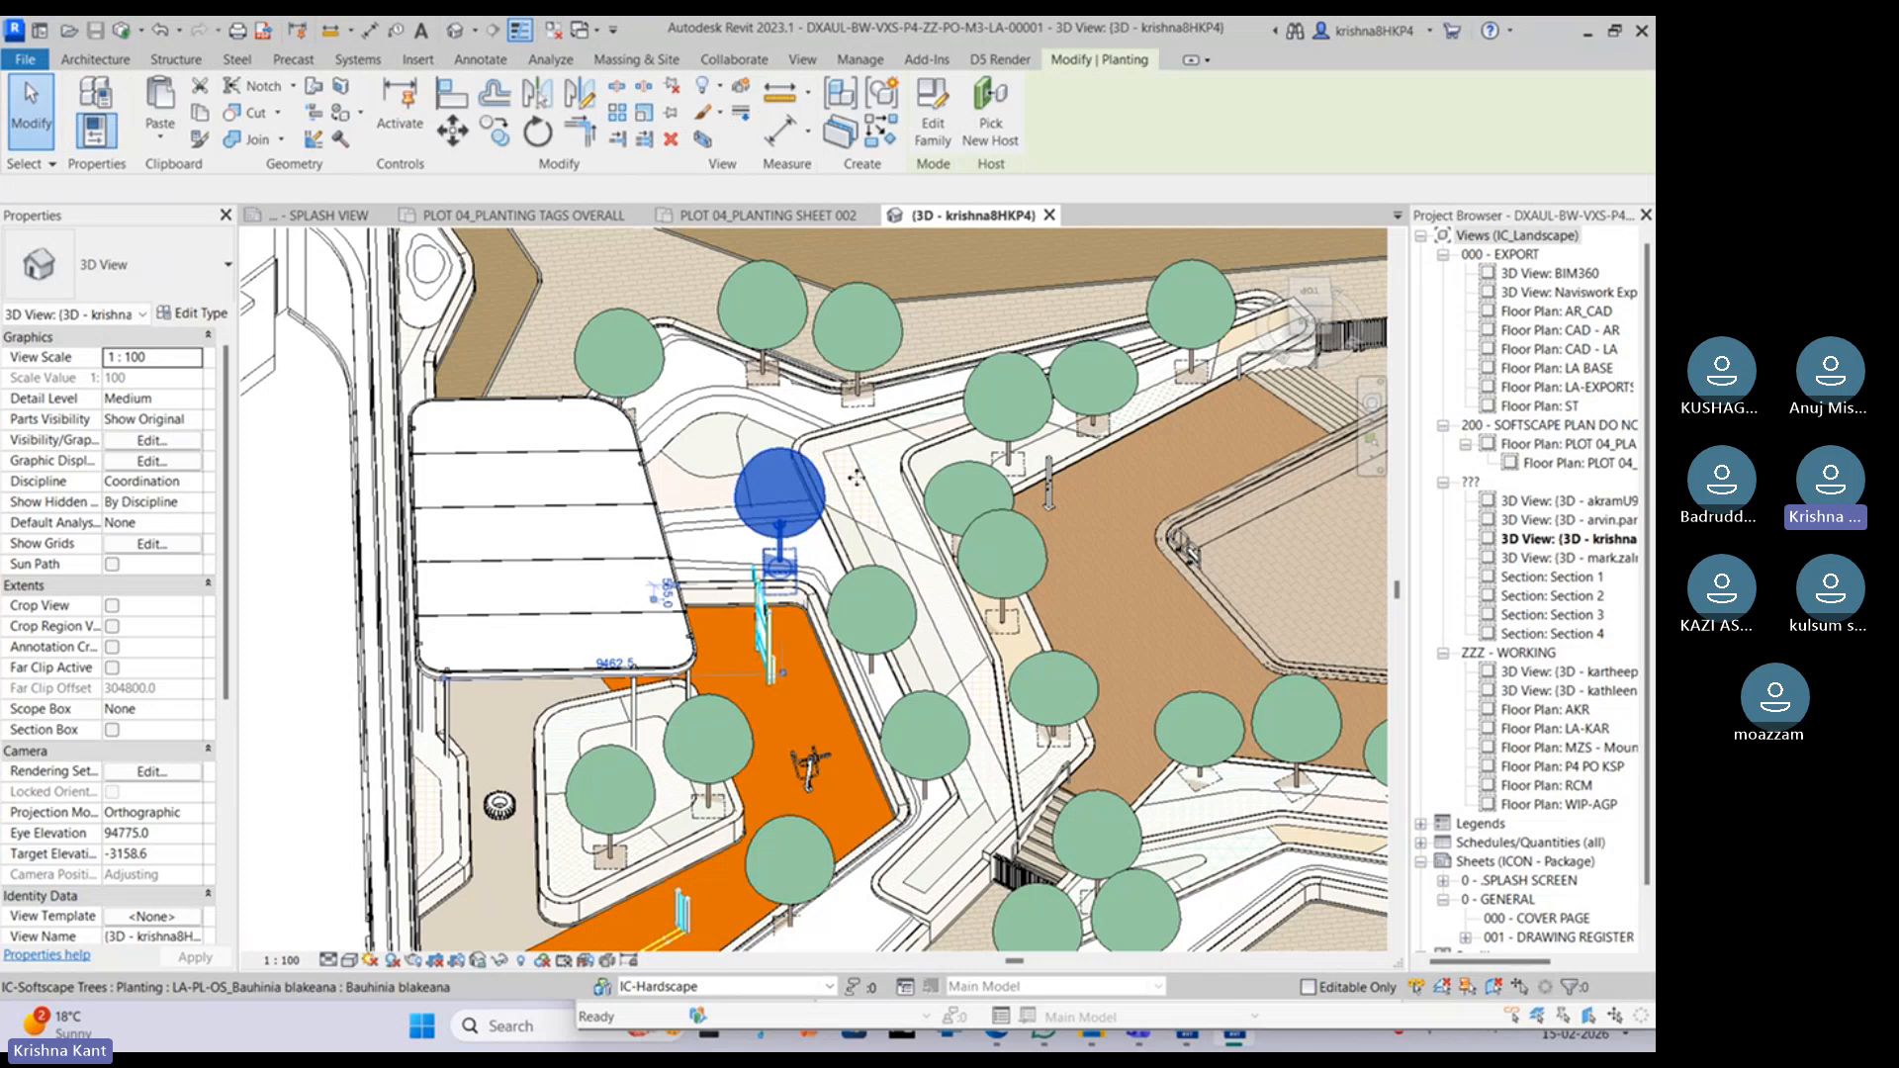
pyautogui.moveTo(855, 478); pyautogui.dragTo(358, 606, button='middle')
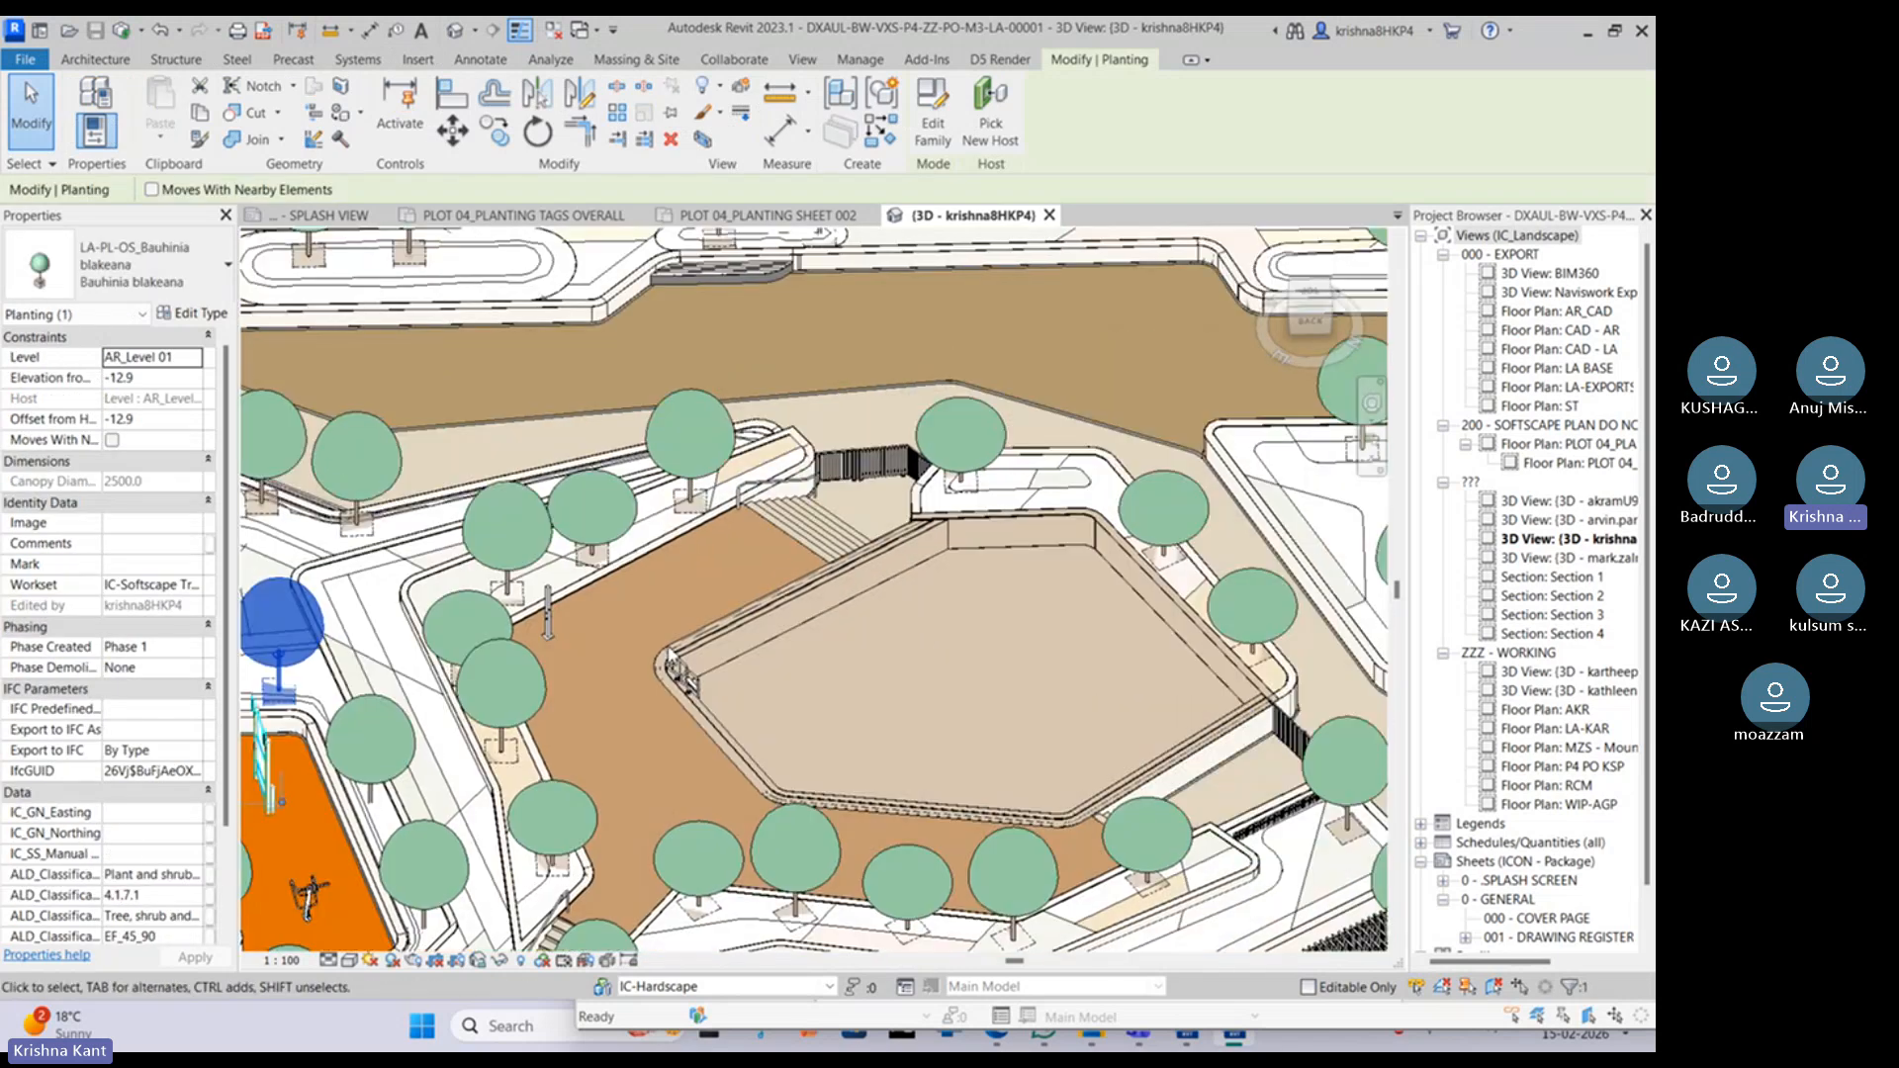
pyautogui.moveTo(1021, 381); pyautogui.dragTo(800, 384, button='middle')
pyautogui.moveTo(993, 518); pyautogui.dragTo(753, 400, button='middle')
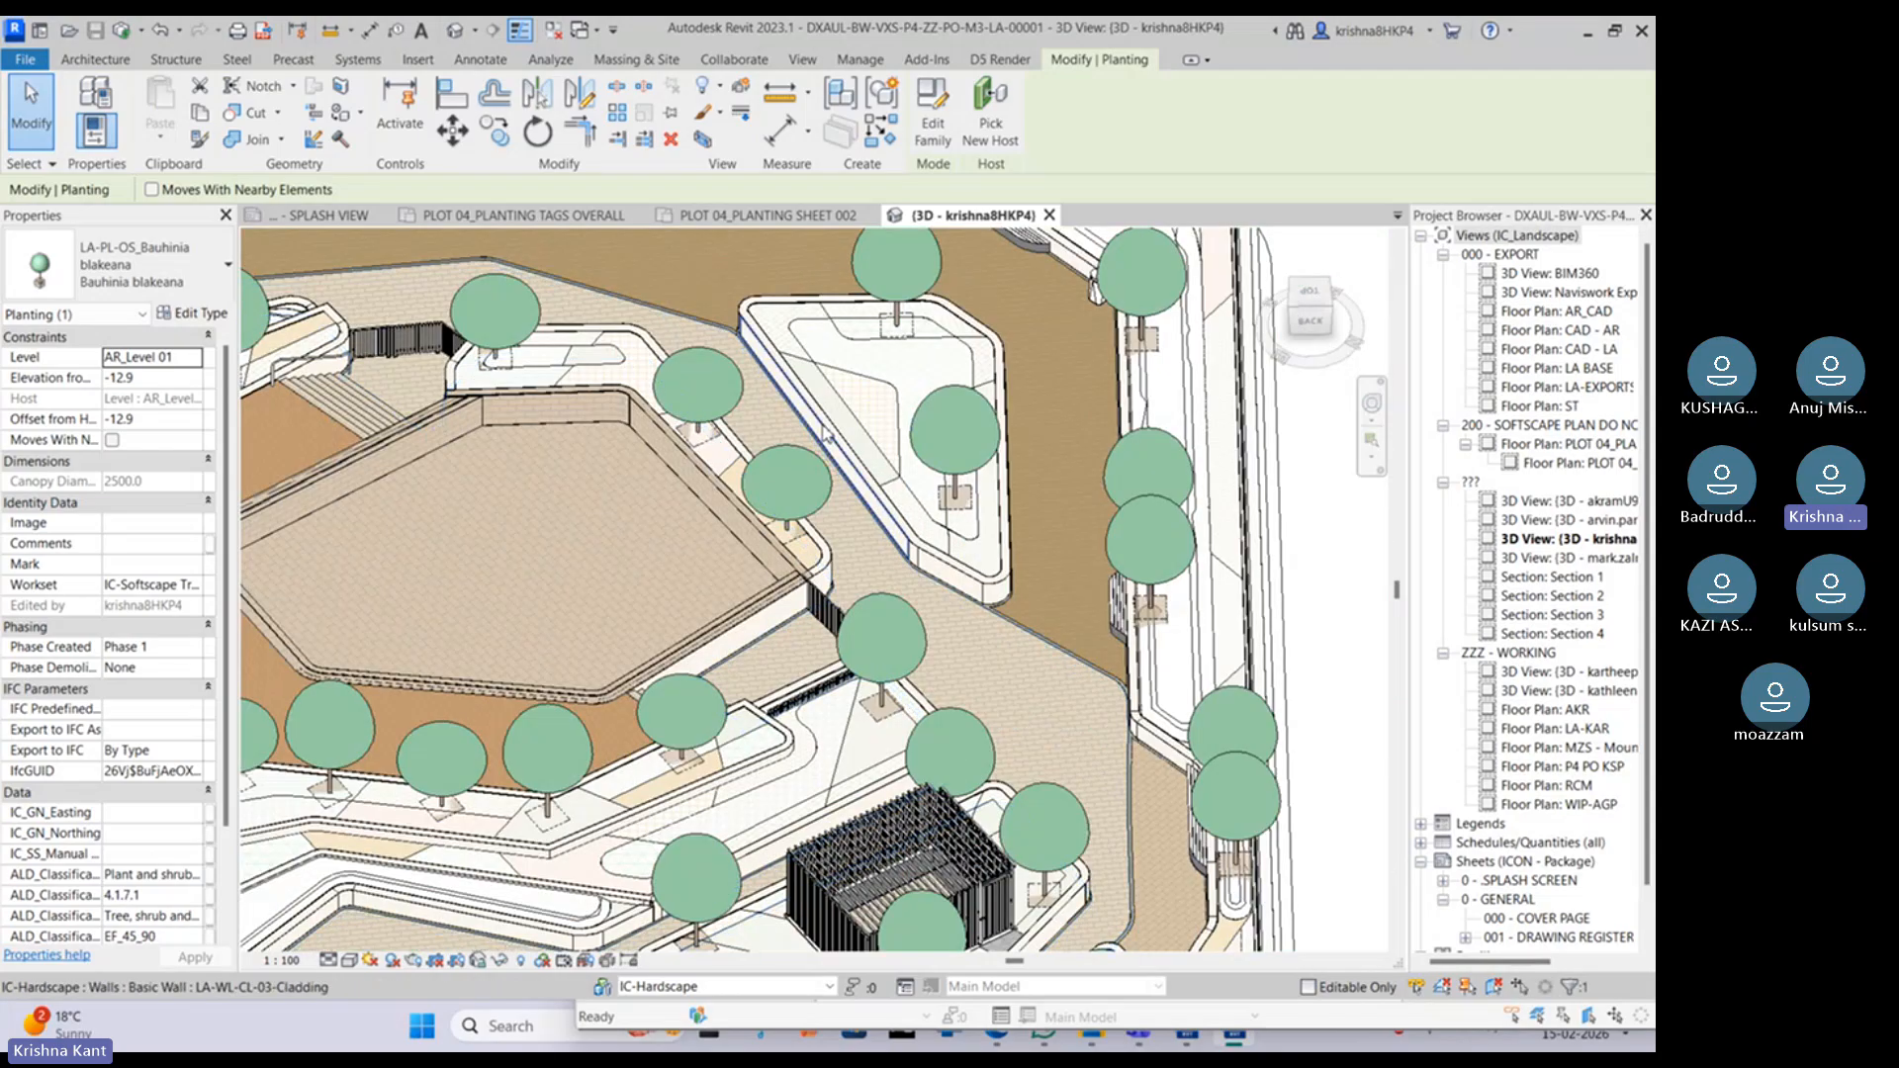
pyautogui.moveTo(919, 603); pyautogui.dragTo(762, 476, button='middle')
# Step: Inspect the slatted enclosure and the precast concrete paths running between the planters and the podium edge
pyautogui.scroll(5, 839, 762)
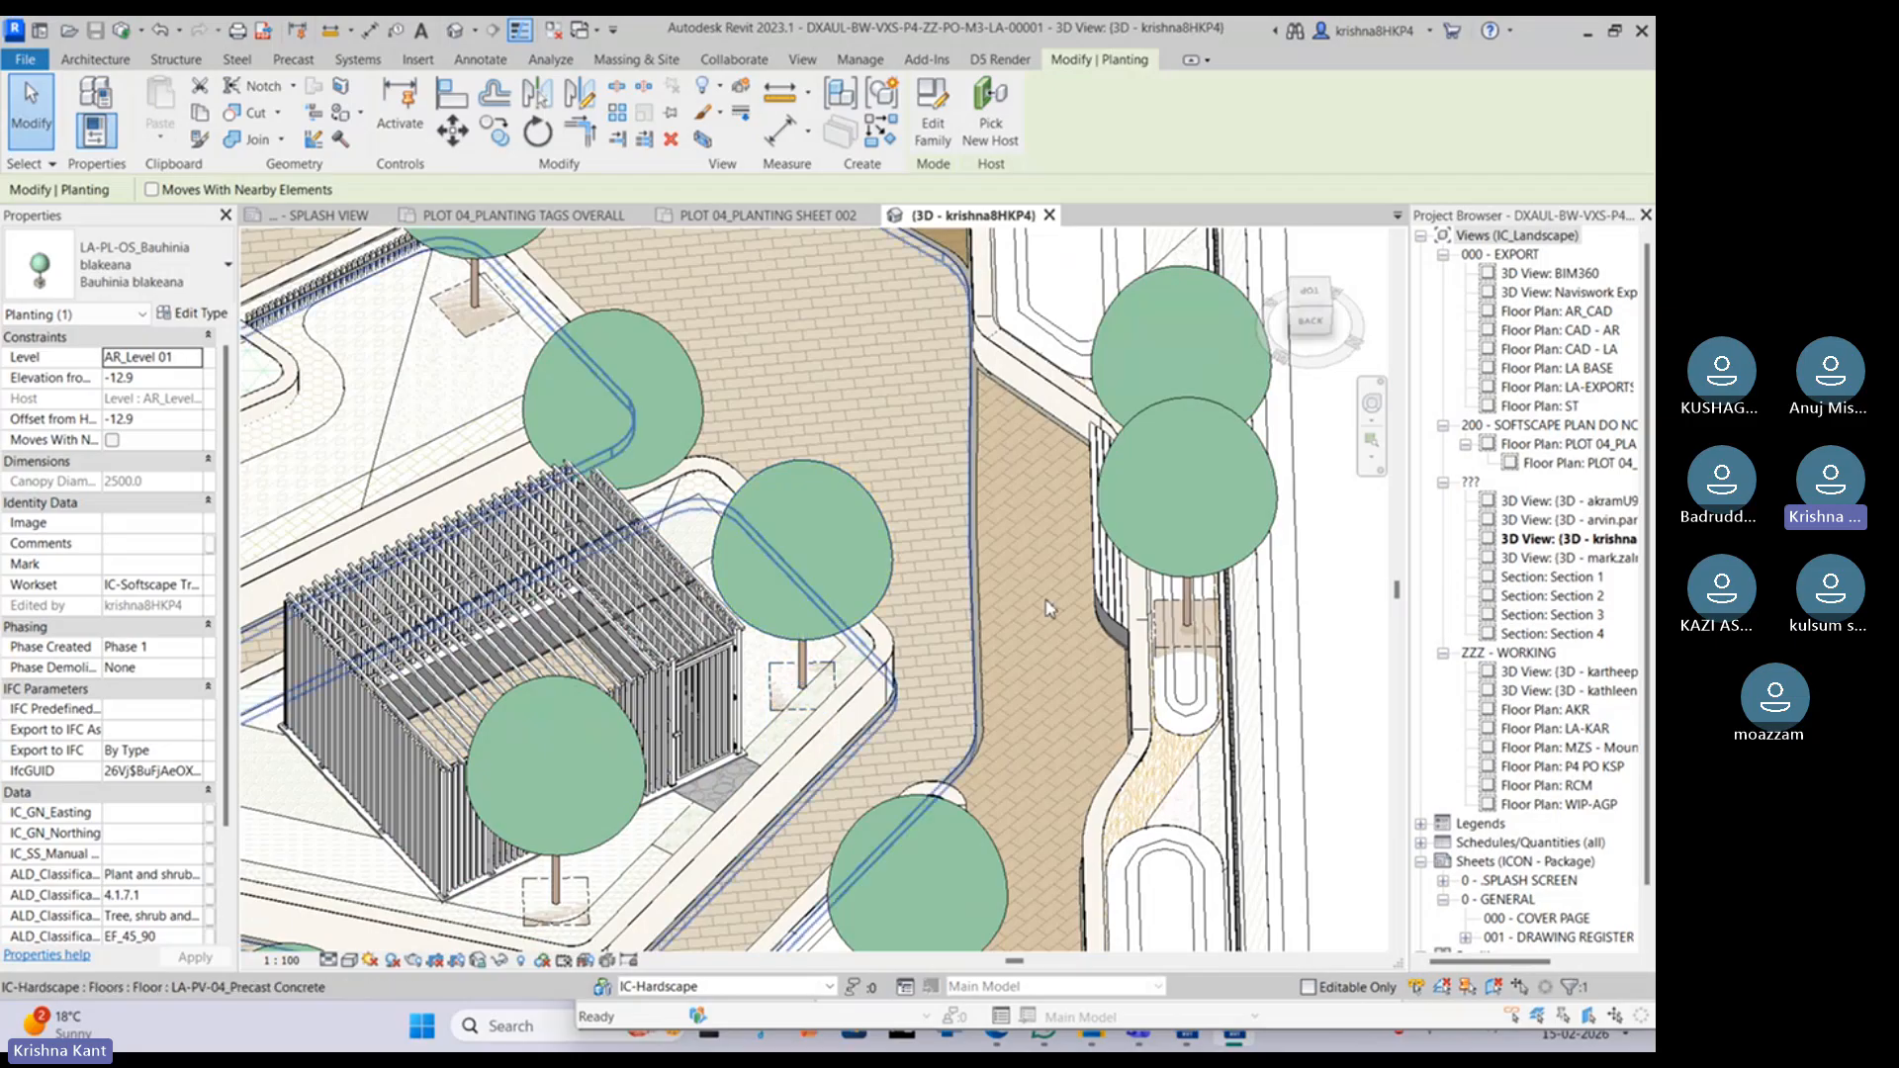
pyautogui.moveTo(1047, 606); pyautogui.dragTo(759, 712, button='middle')
pyautogui.moveTo(758, 554); pyautogui.dragTo(884, 680, button='middle')
pyautogui.moveTo(736, 320); pyautogui.dragTo(912, 658, button='middle')
pyautogui.moveTo(907, 589); pyautogui.dragTo(949, 800, button='middle')
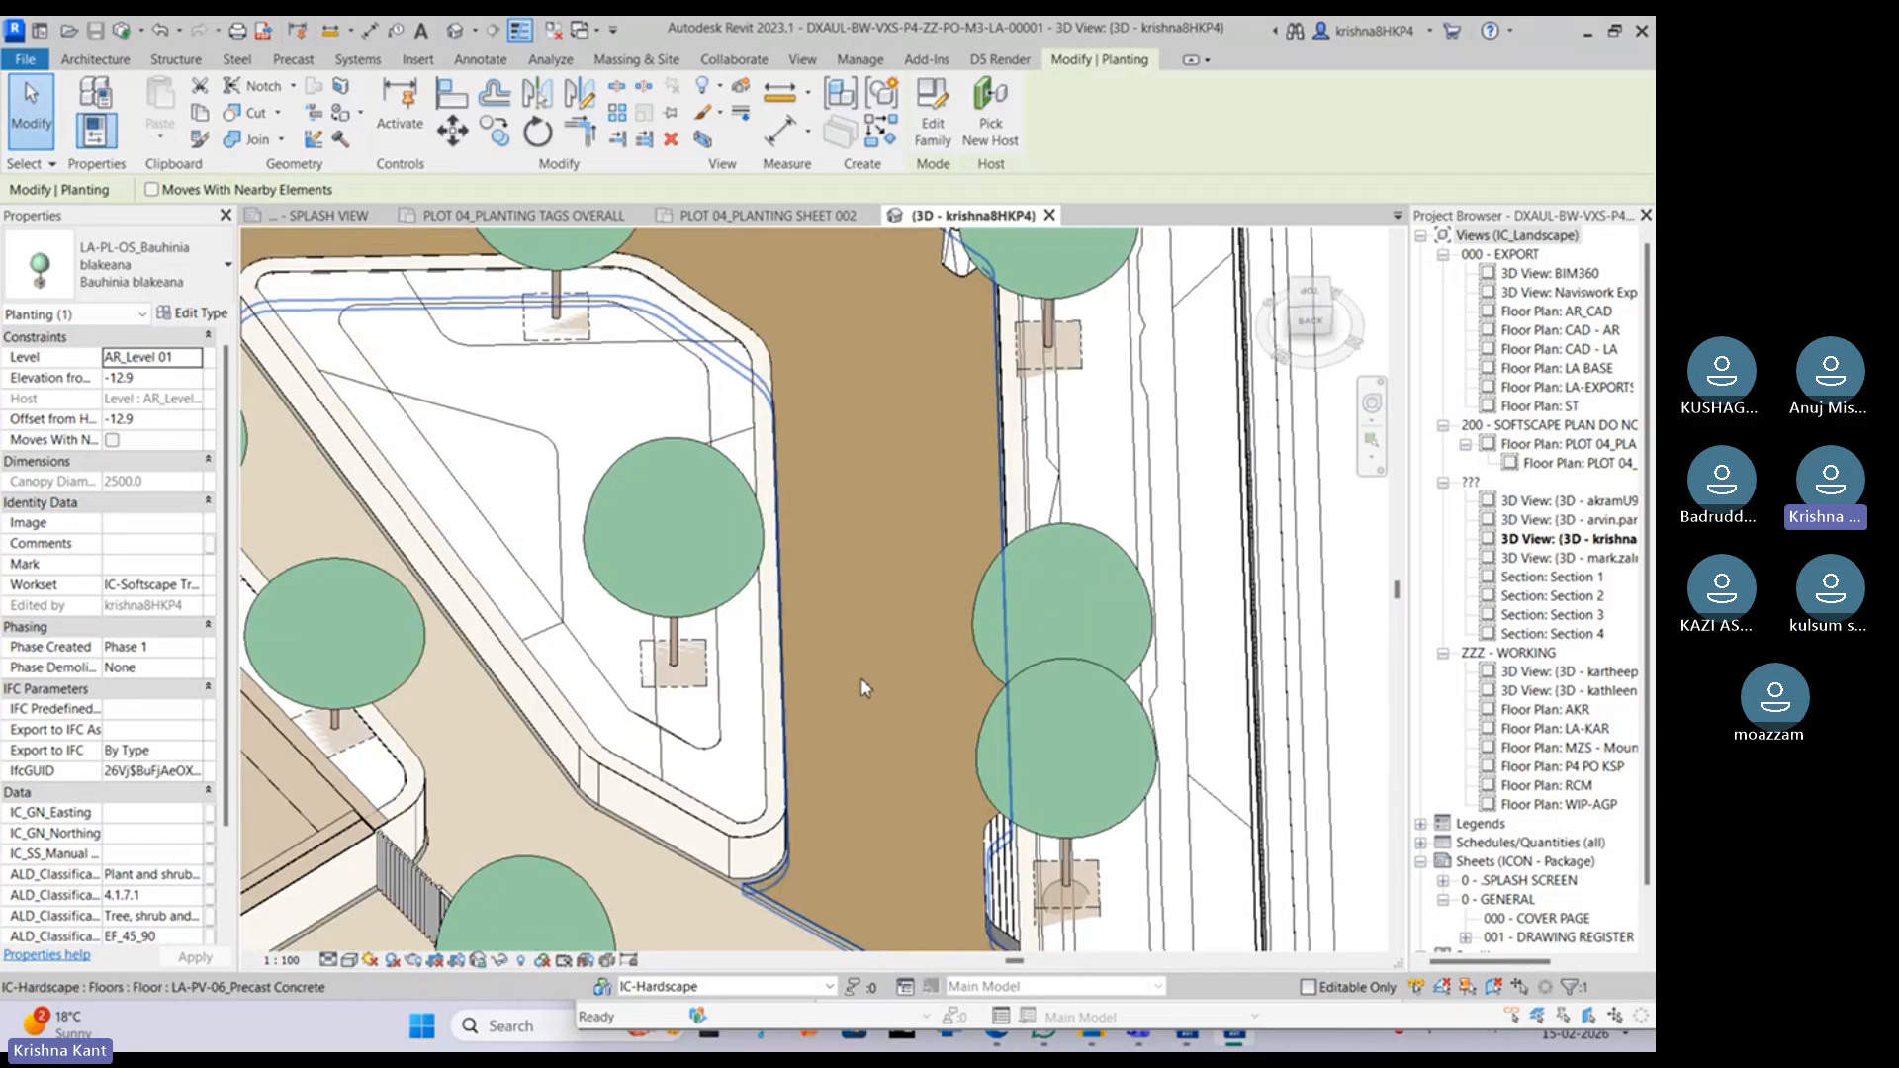
# Step: Examine the benches and podium edge planters, clear the tree selection, and review the landscape together with the linked buildings
pyautogui.scroll(-2, 861, 679)
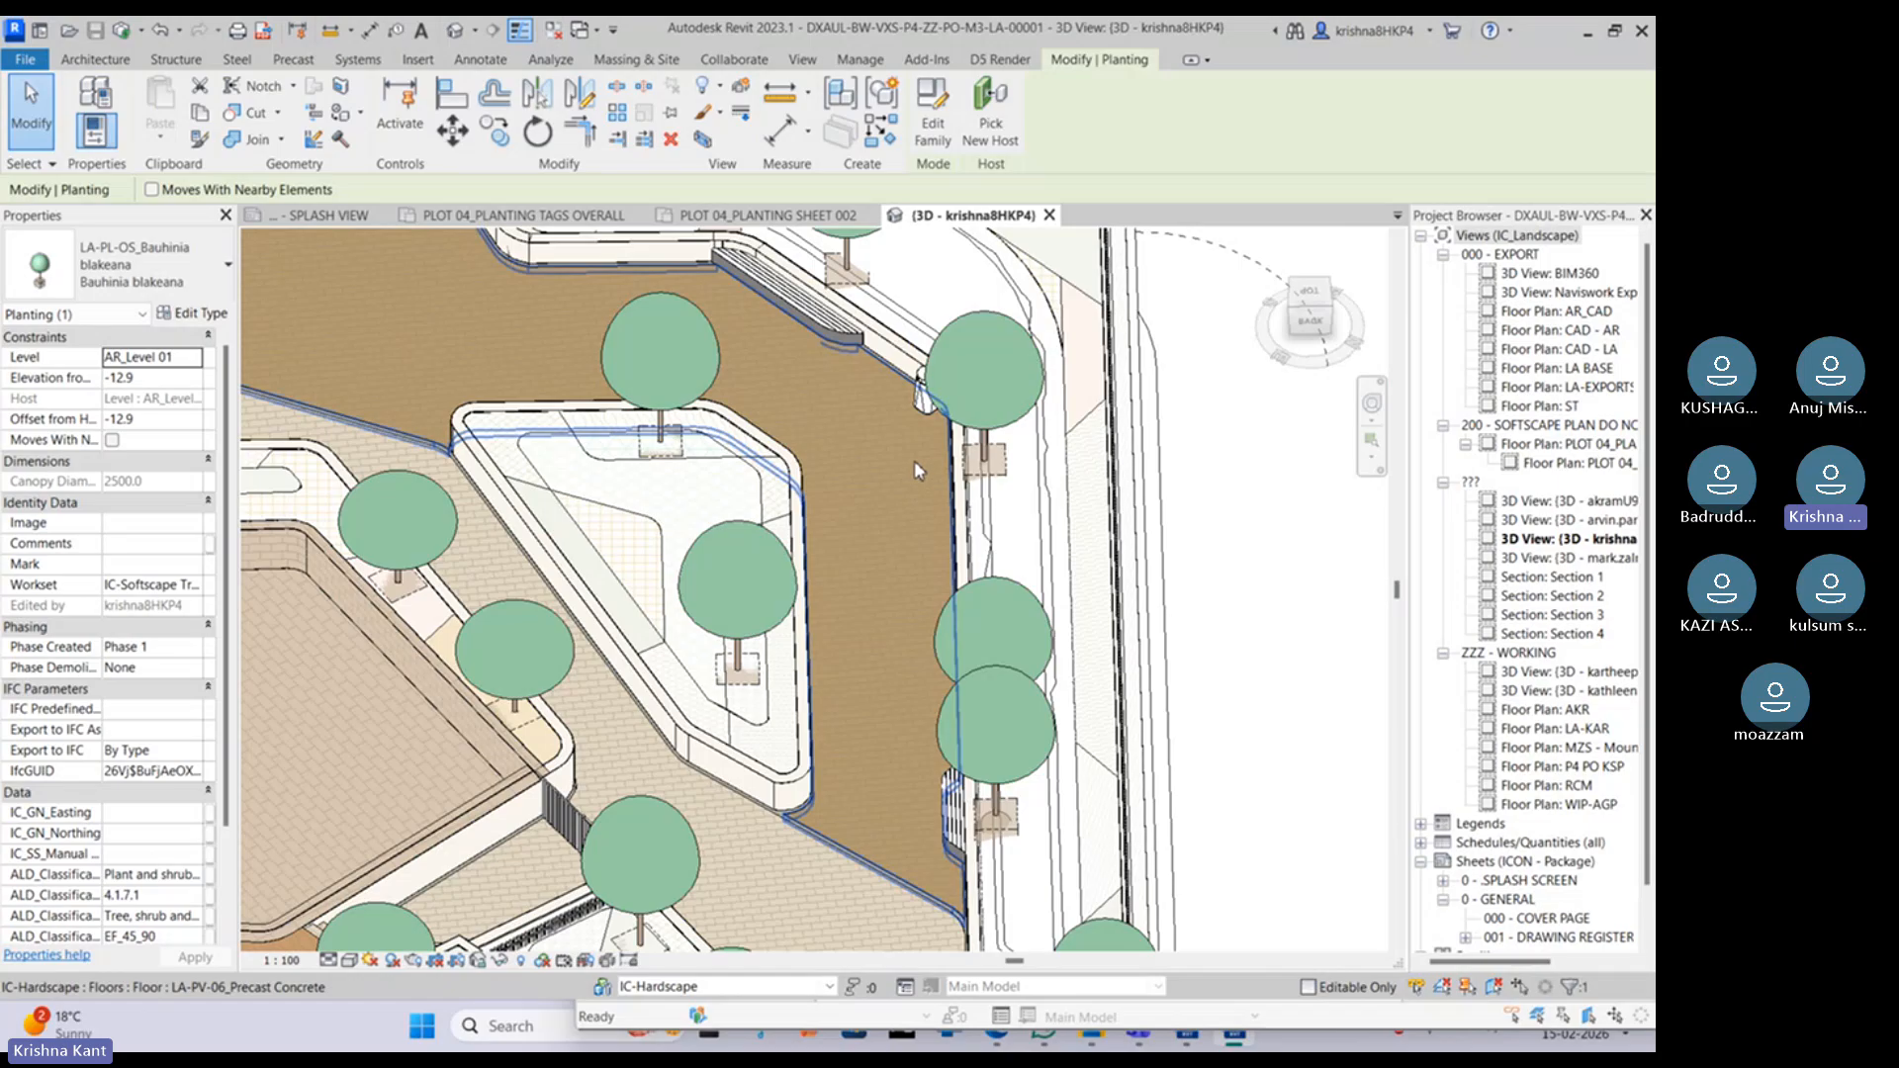
pyautogui.scroll(-4, 918, 471)
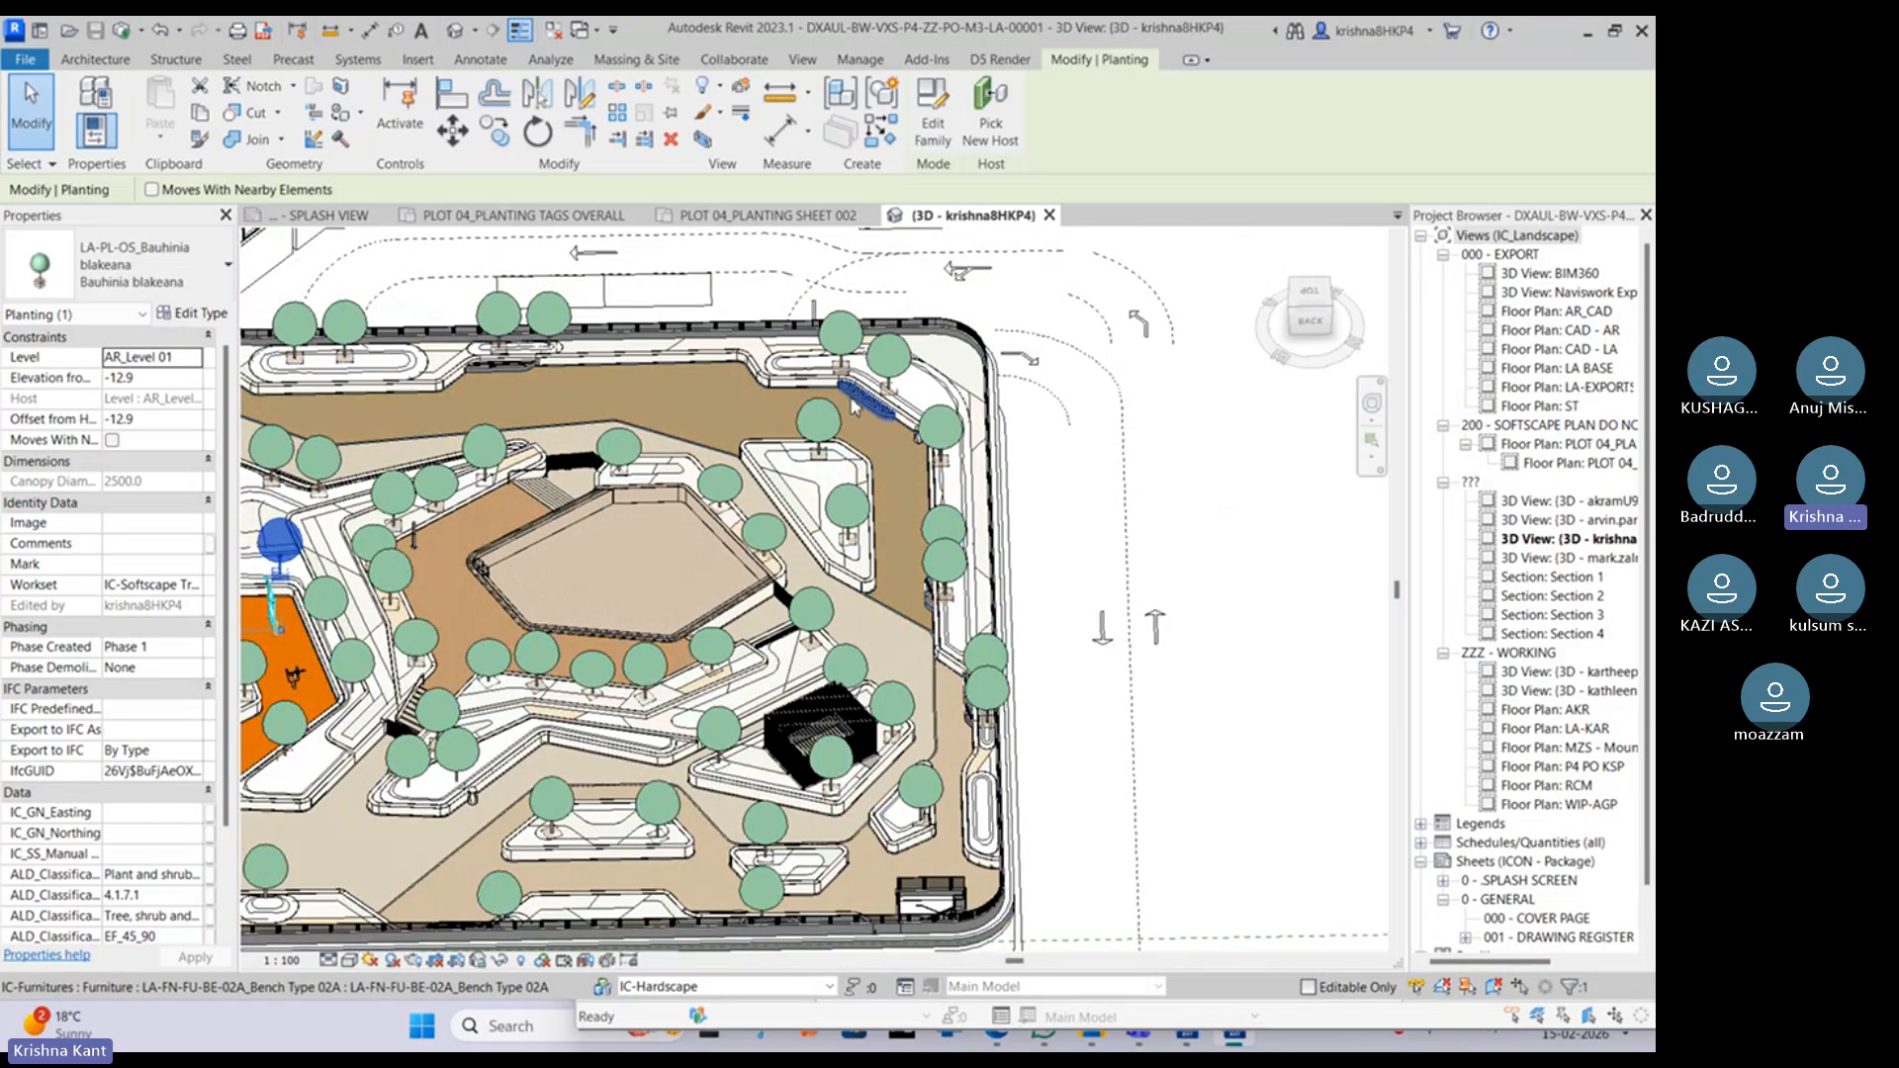
pyautogui.moveTo(853, 405); pyautogui.dragTo(999, 467, button='middle')
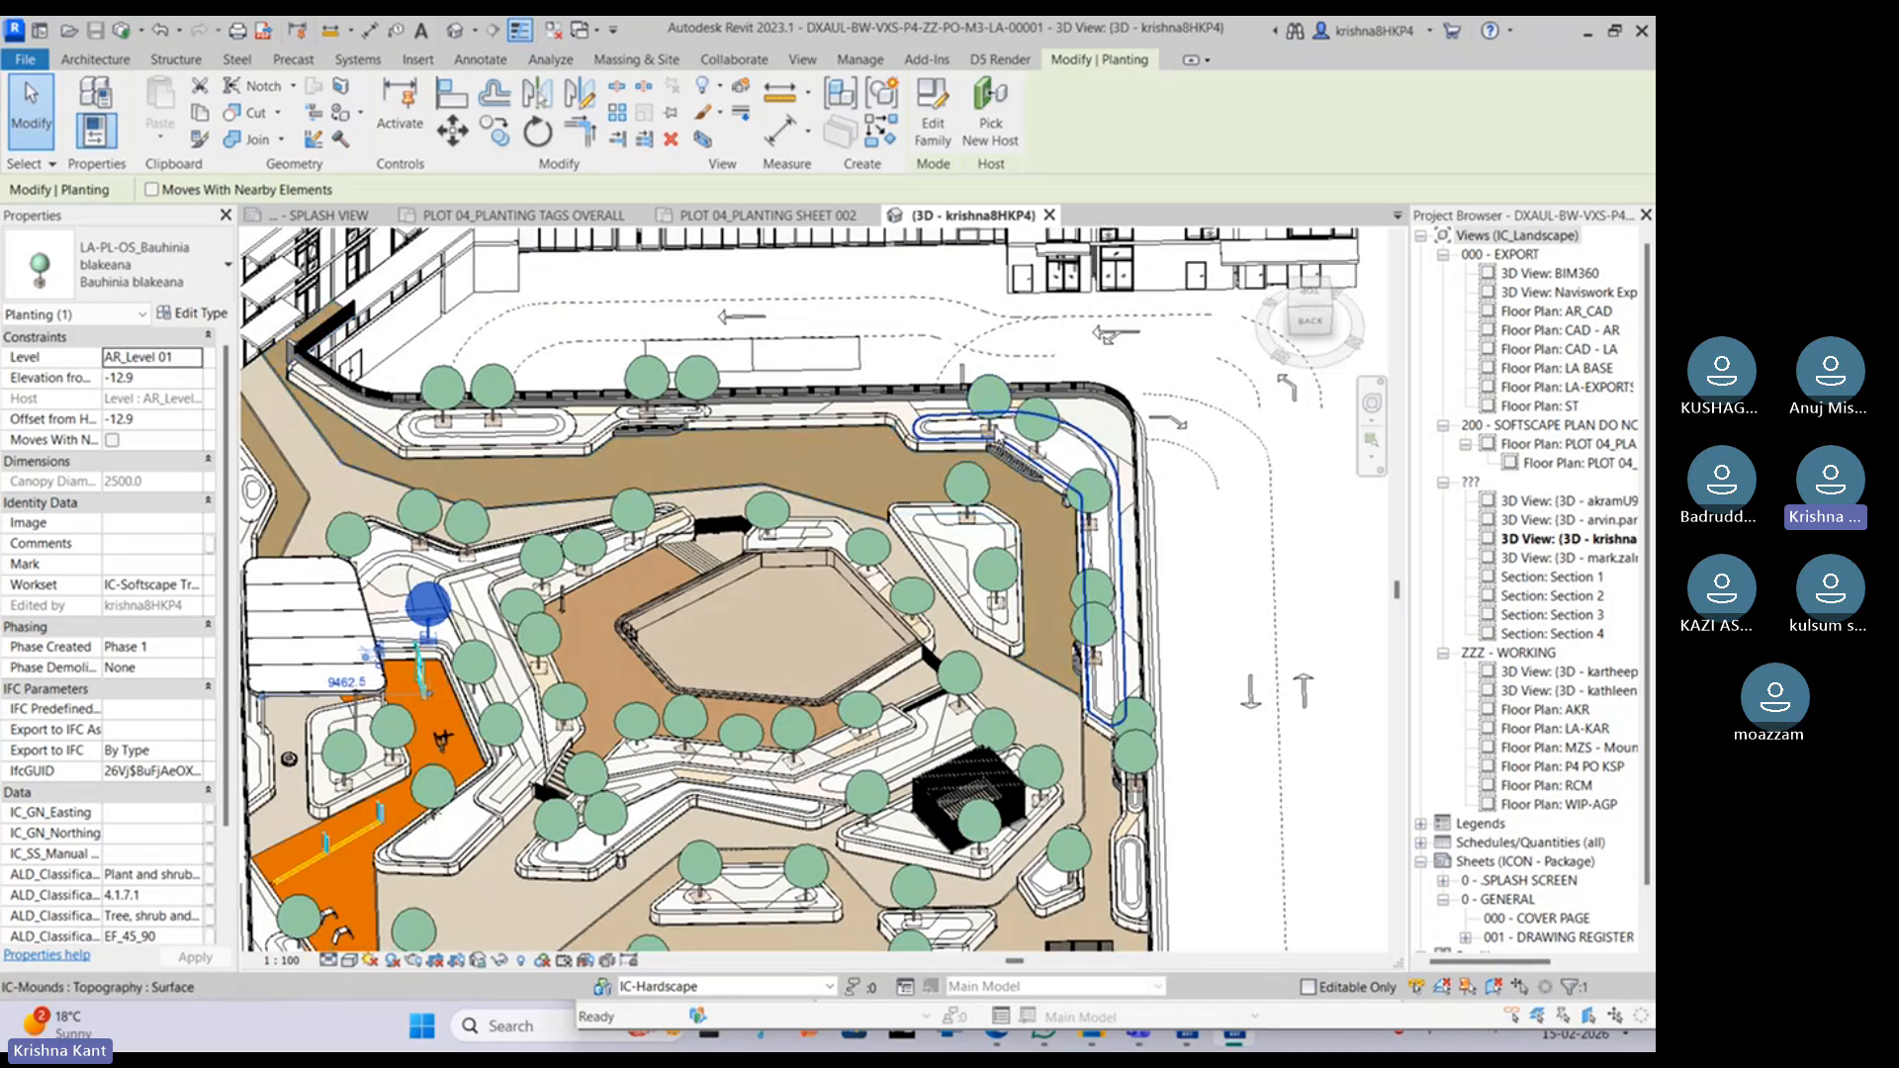
pyautogui.press('Escape')
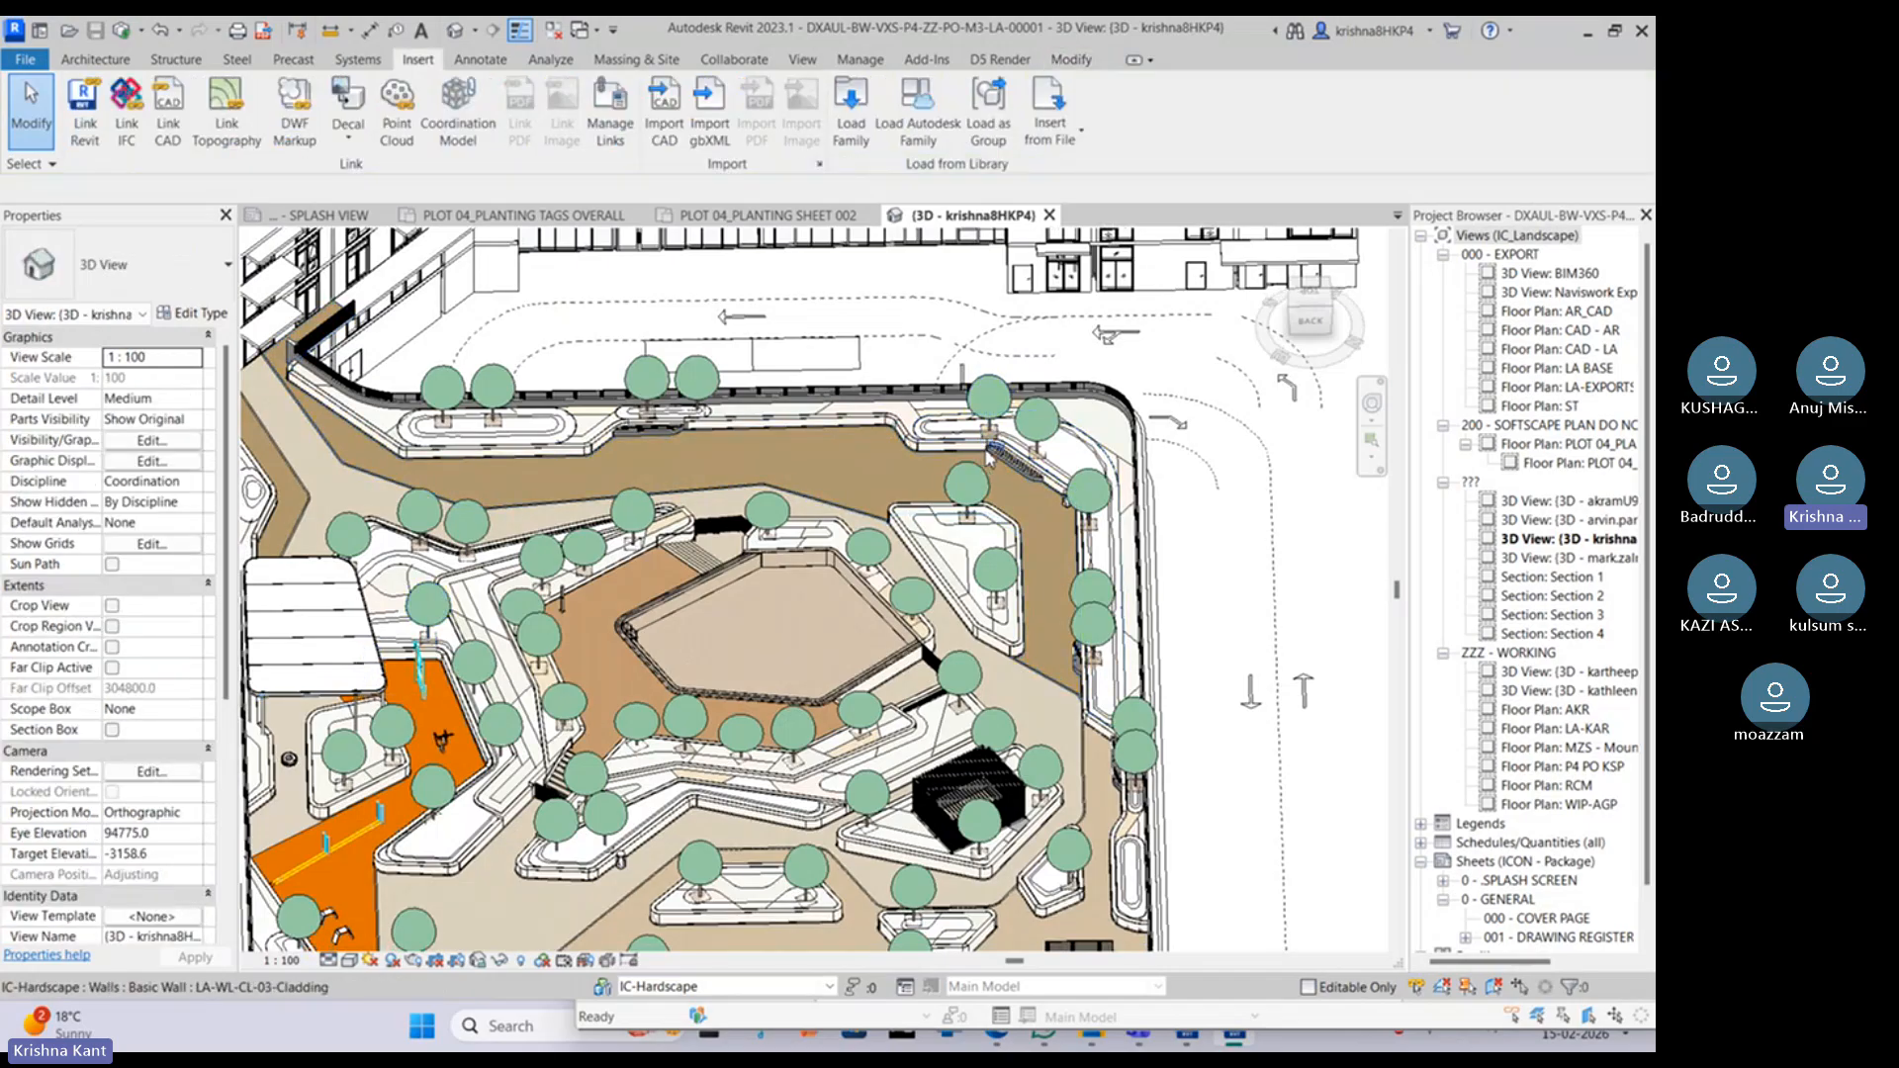
pyautogui.moveTo(920, 297); pyautogui.dragTo(925, 442, button='middle')
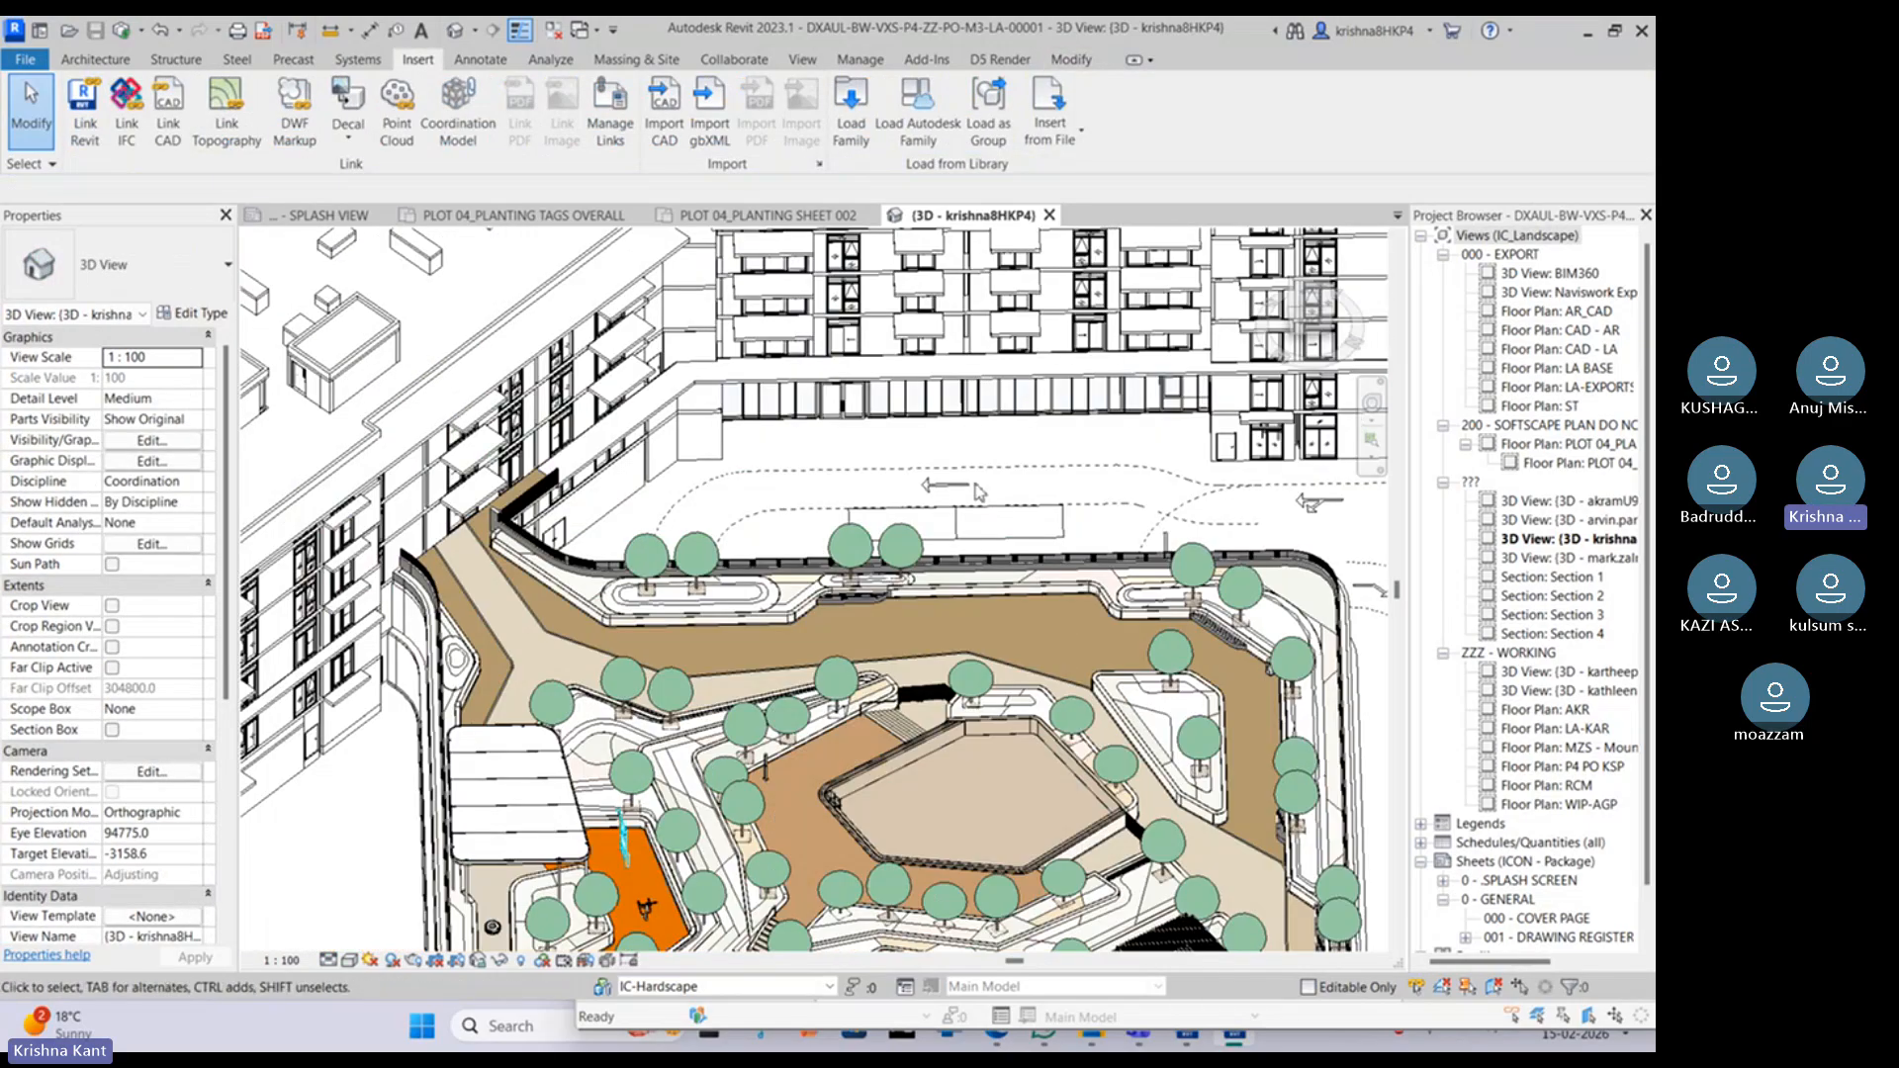
pyautogui.scroll(-2, 979, 491)
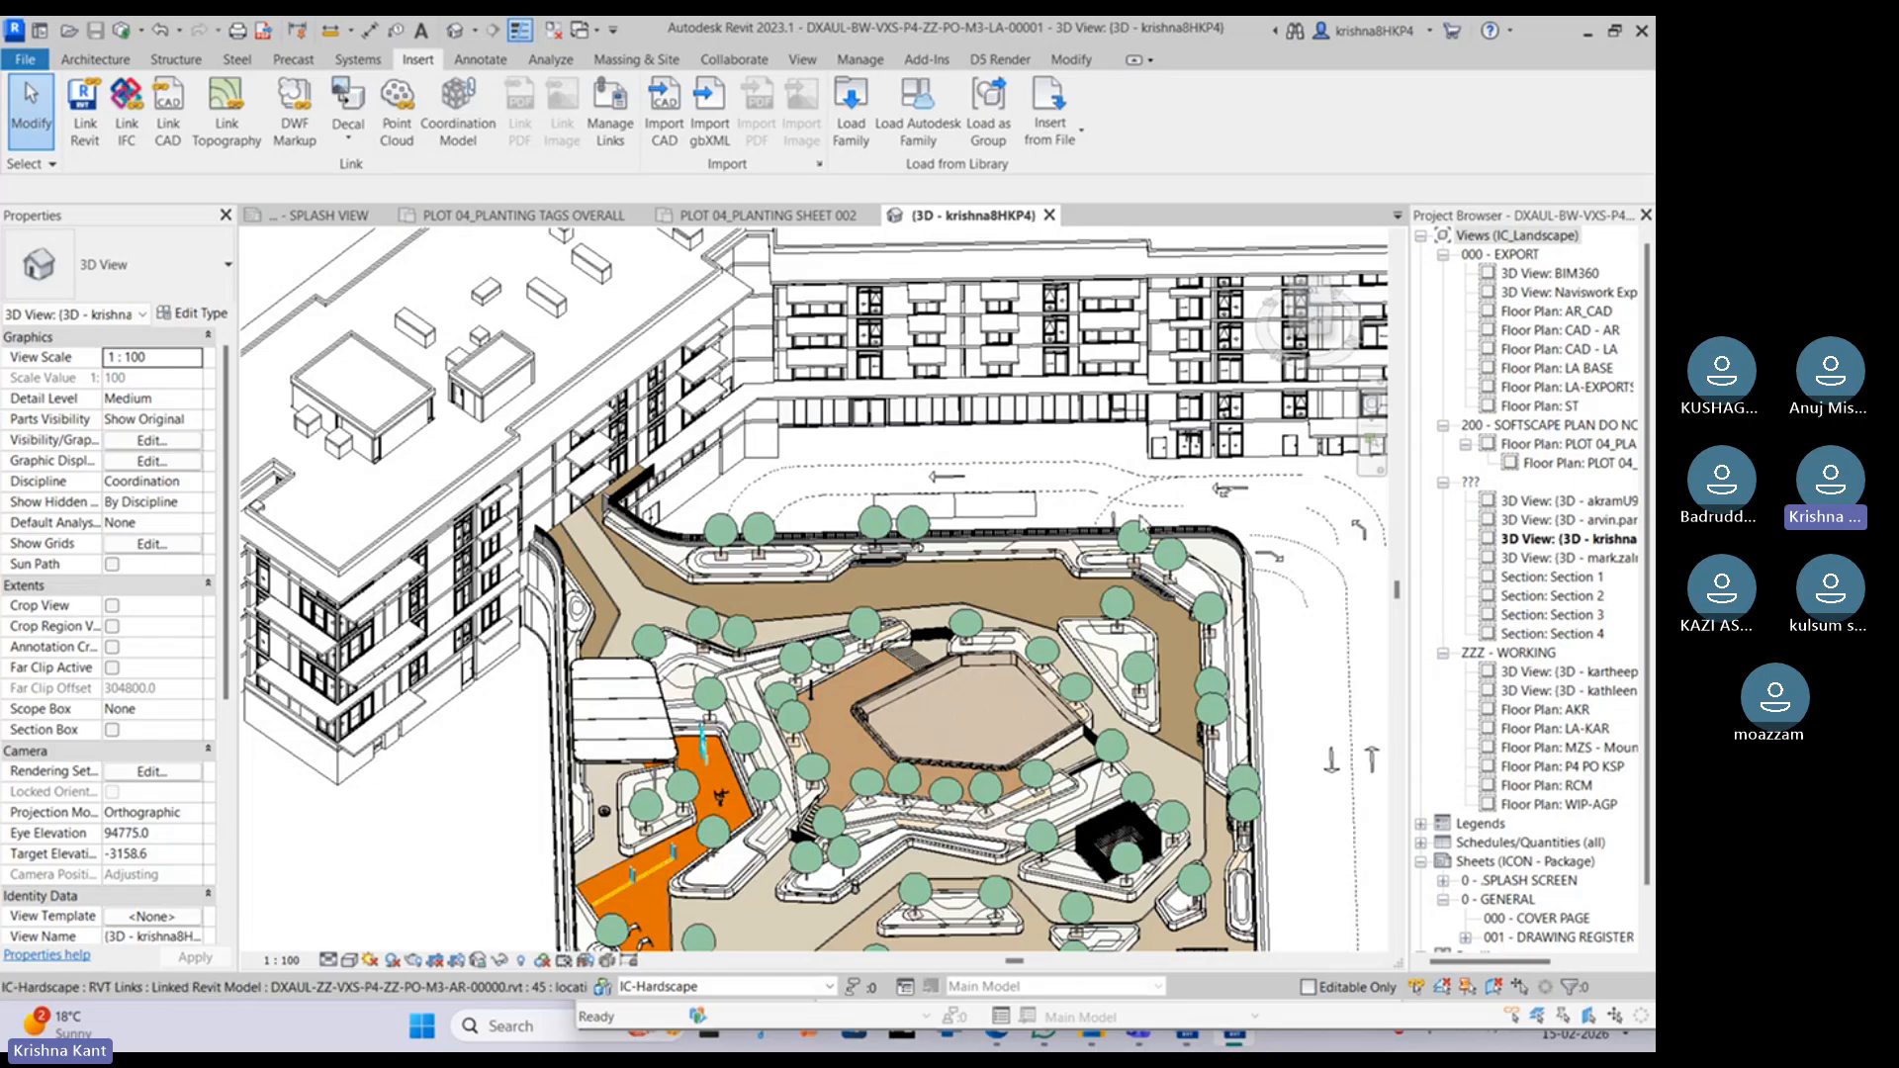
# Step: Switch to File Explorer and check the Revit models in the FACADE PLOT-04 folder under PROJECT-Models
pyautogui.click(1094, 1037)
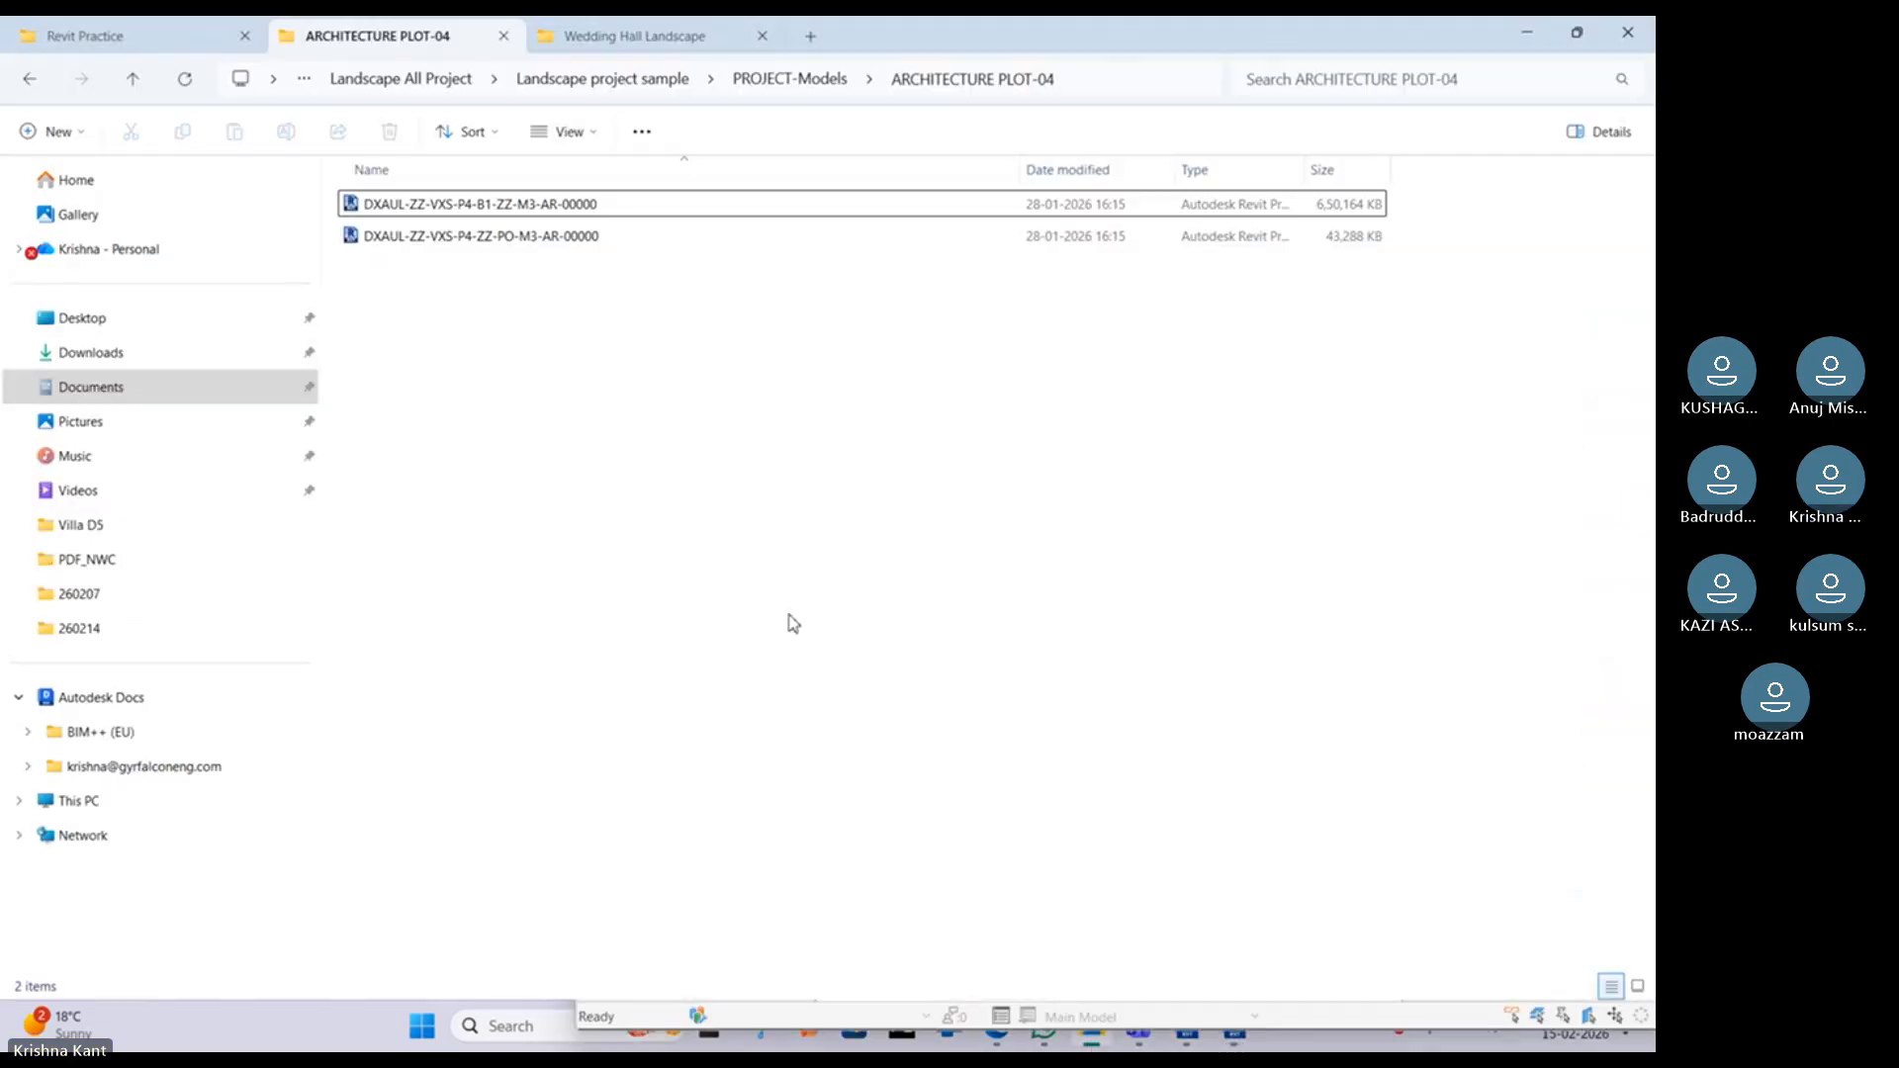
pyautogui.click(35, 79)
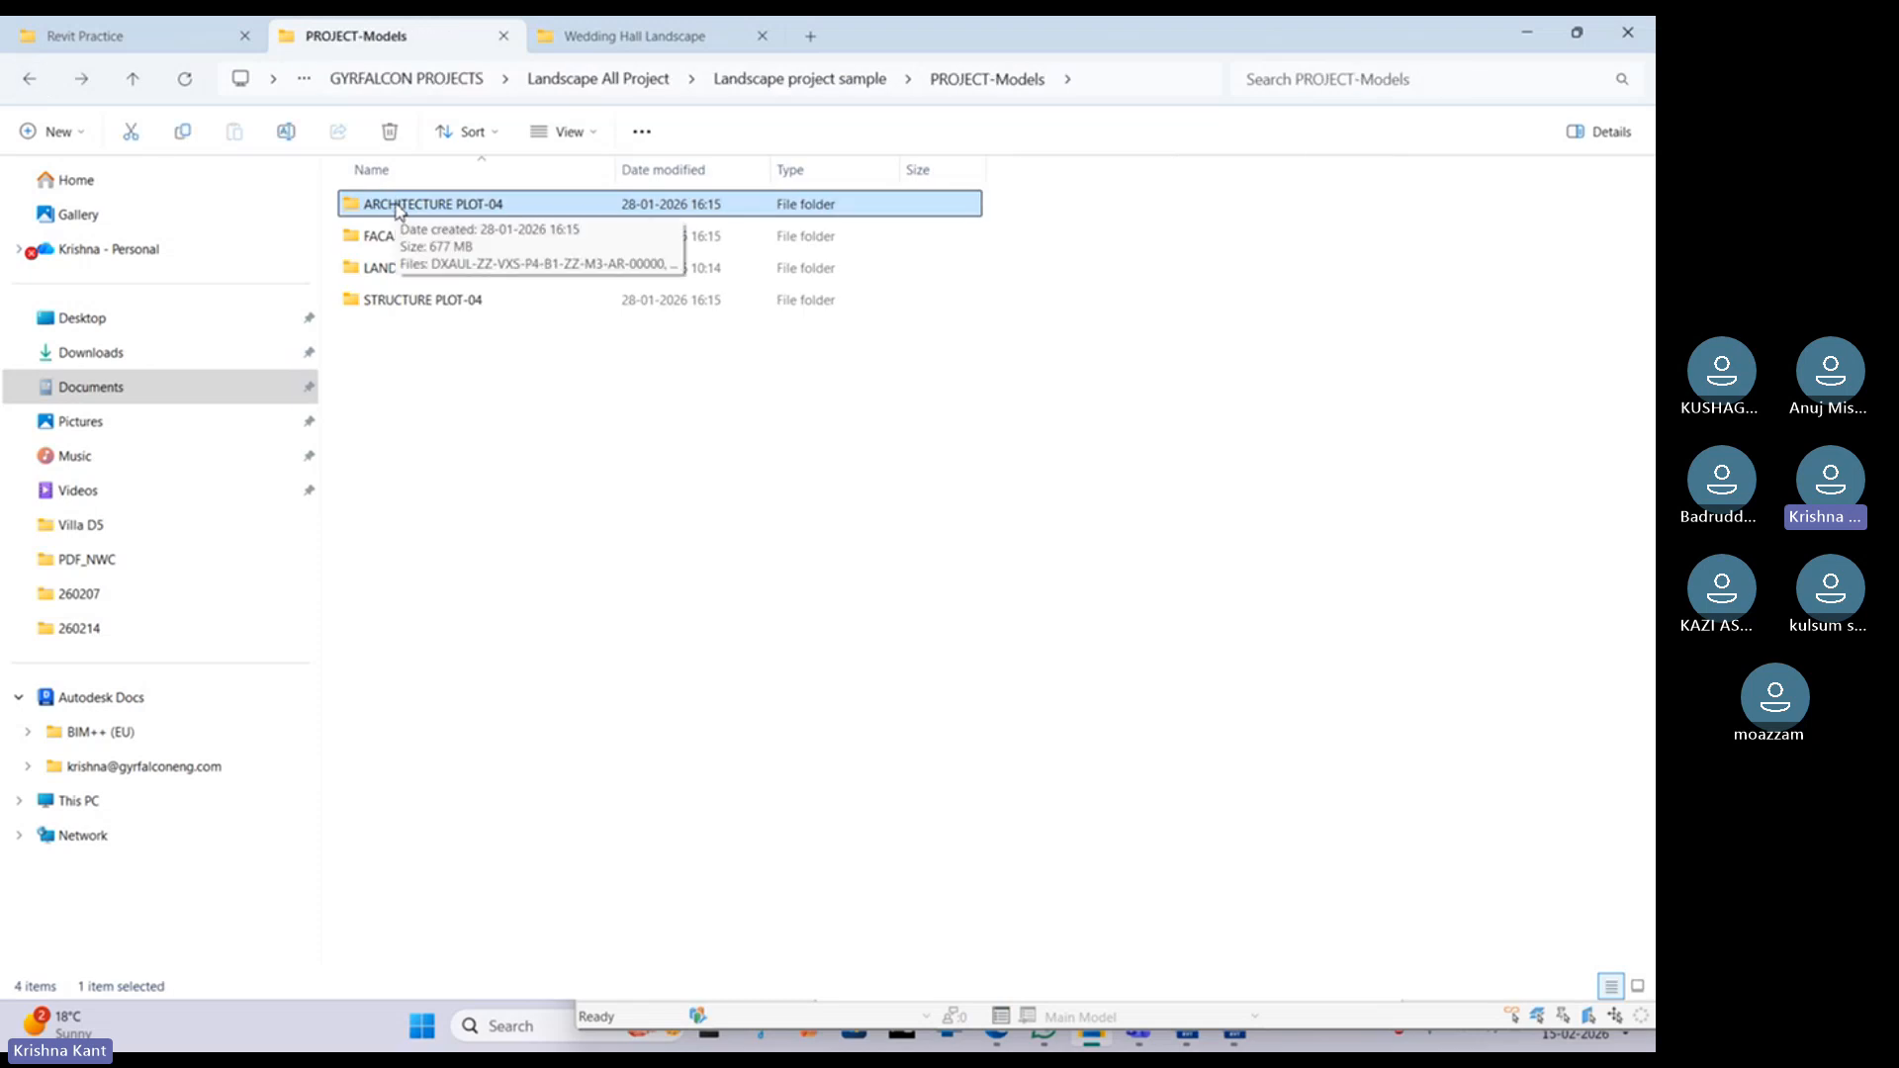
pyautogui.doubleClick(386, 237)
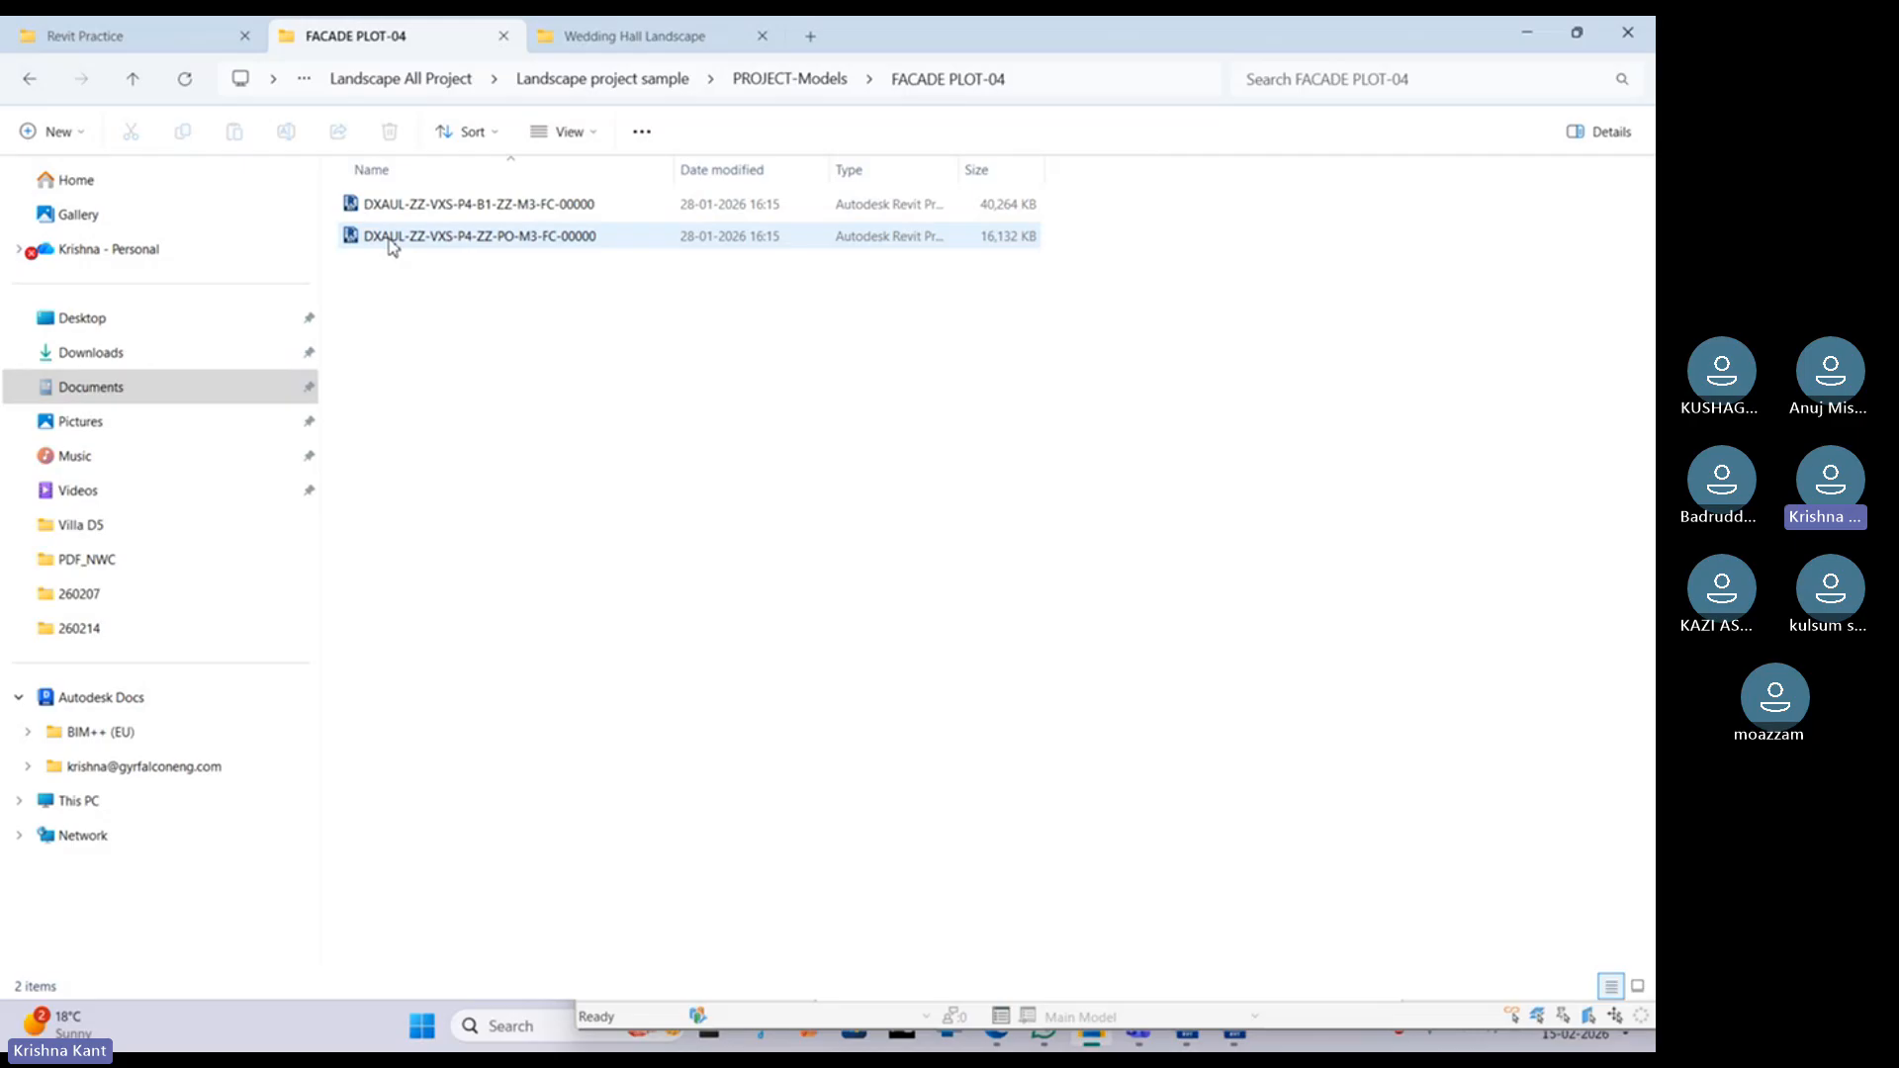
pyautogui.click(31, 73)
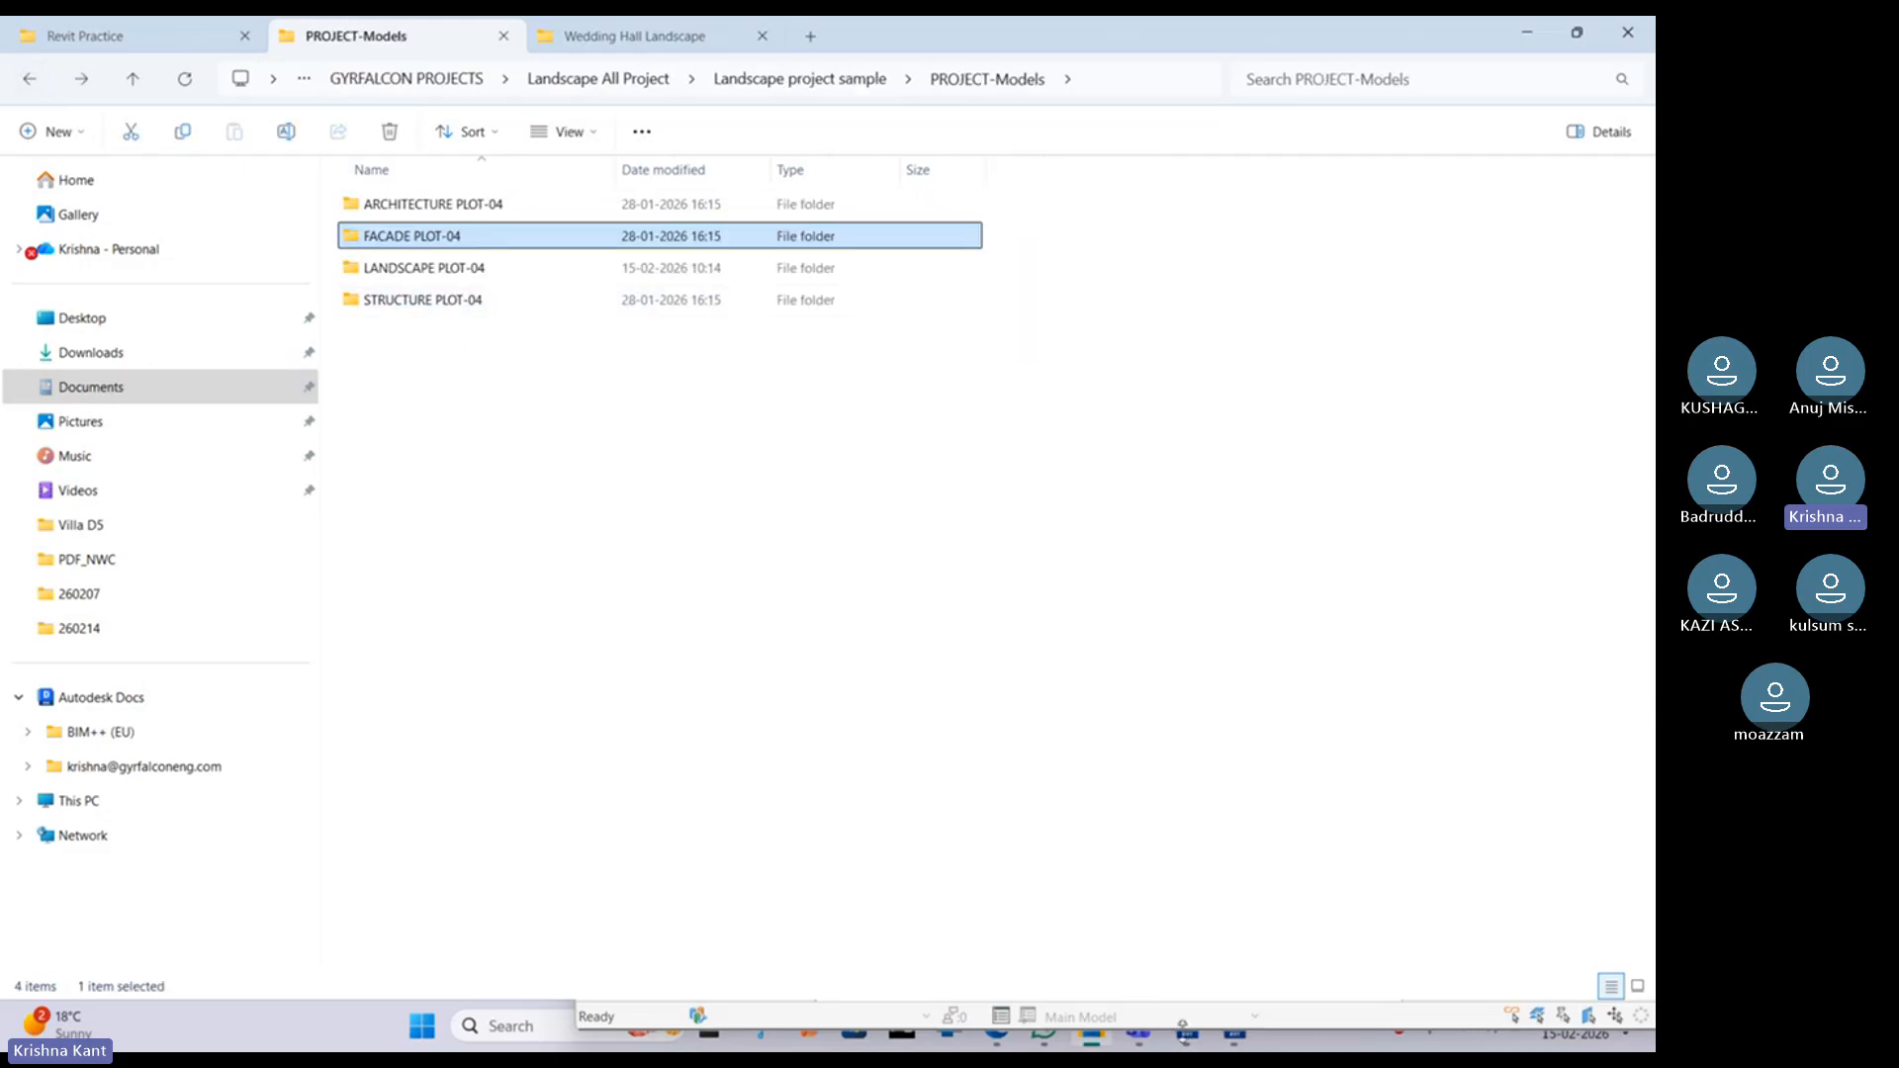
# Step: Back in Revit, link DXAUL-ZZ-VXS-P4-ZZ-PO-M3-FC-00000.rvt from FACADE PLOT-04 using Auto - By Shared Coordinates, and dismiss the nested links notice
pyautogui.click(1244, 1036)
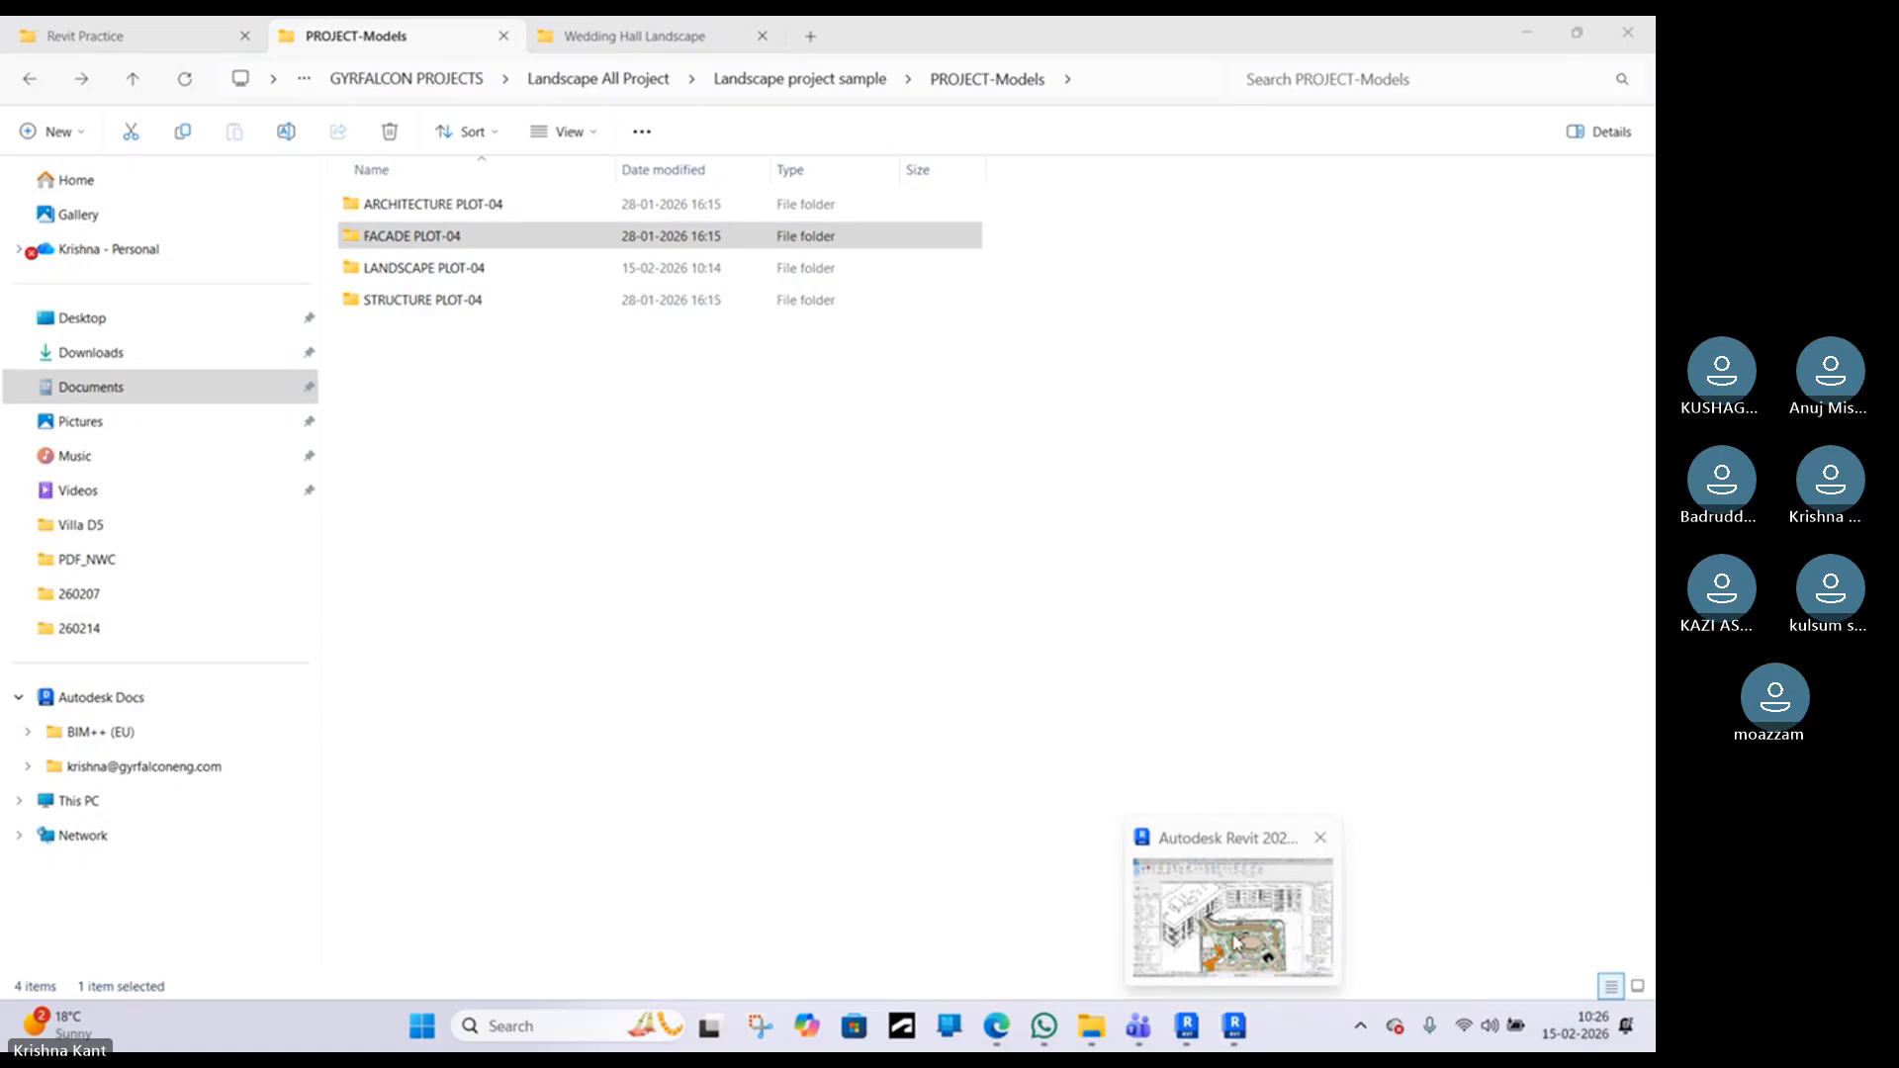
pyautogui.click(1236, 915)
pyautogui.click(106, 123)
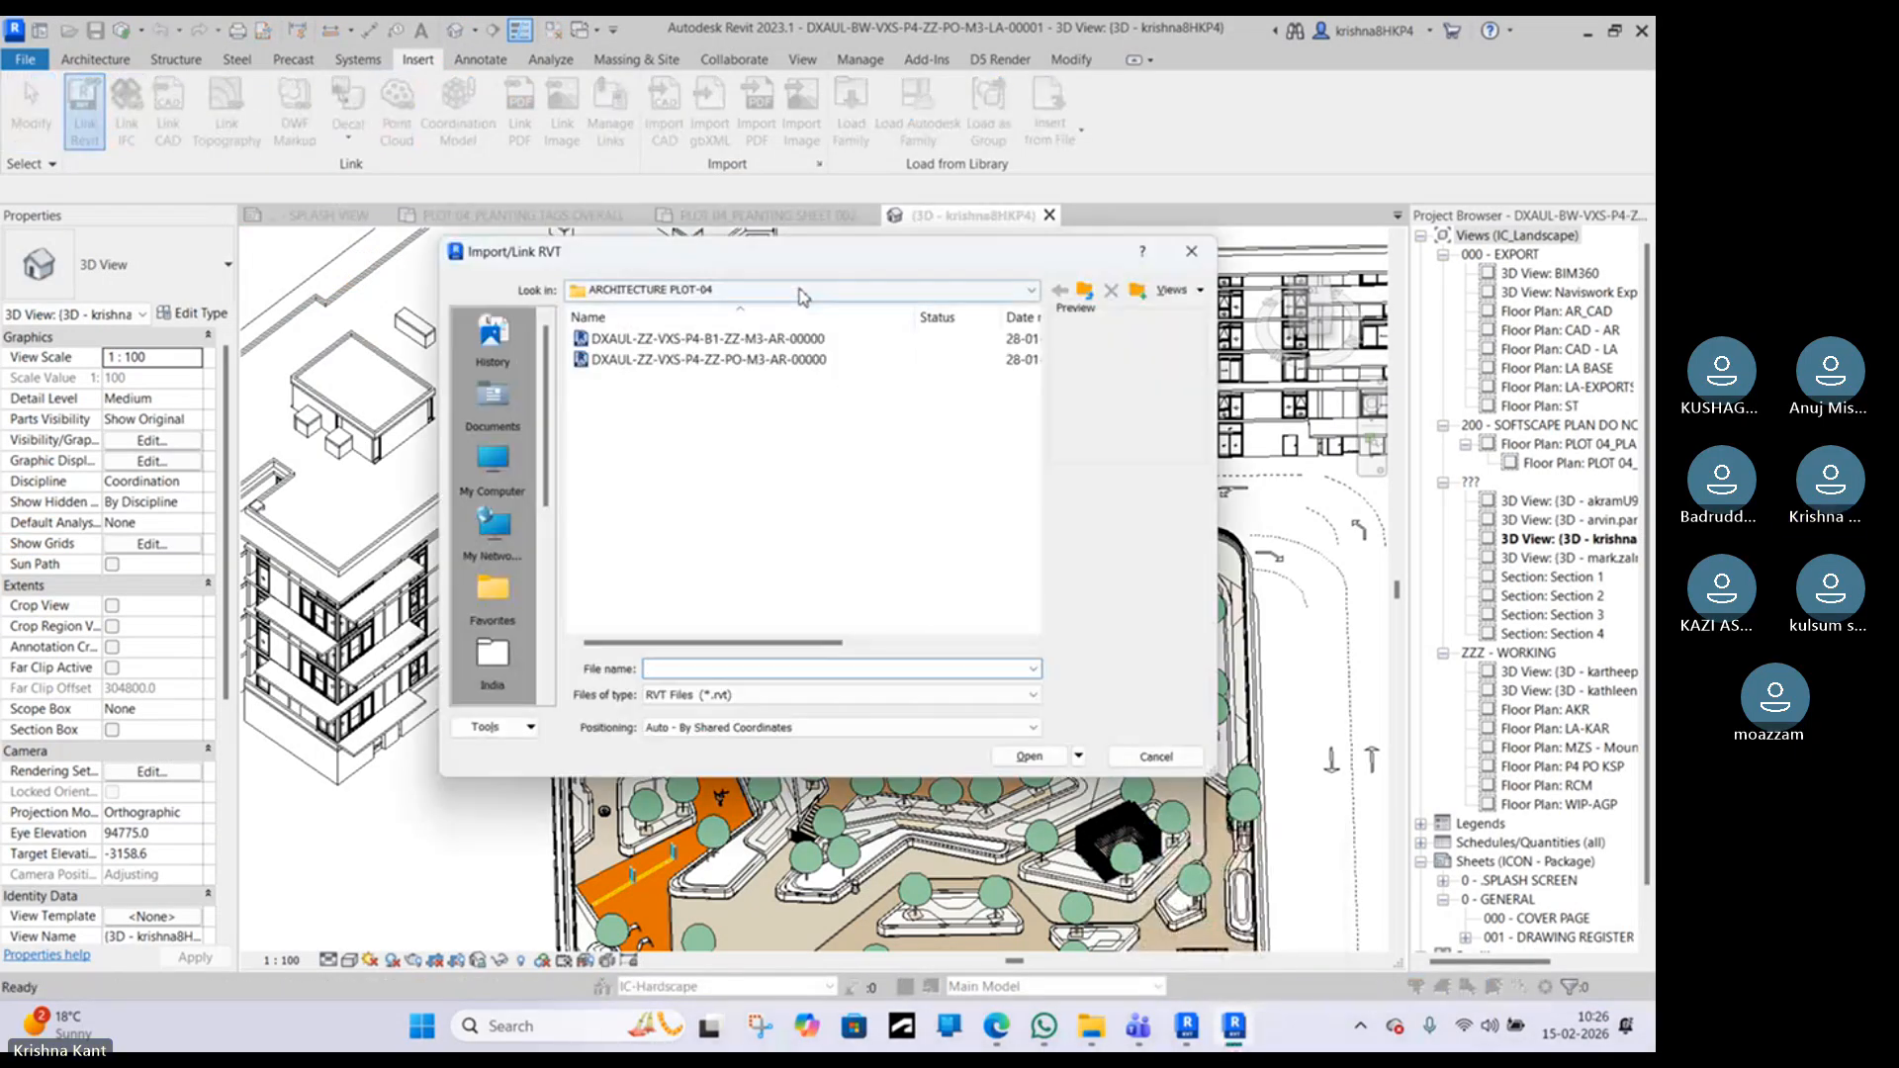
pyautogui.click(801, 292)
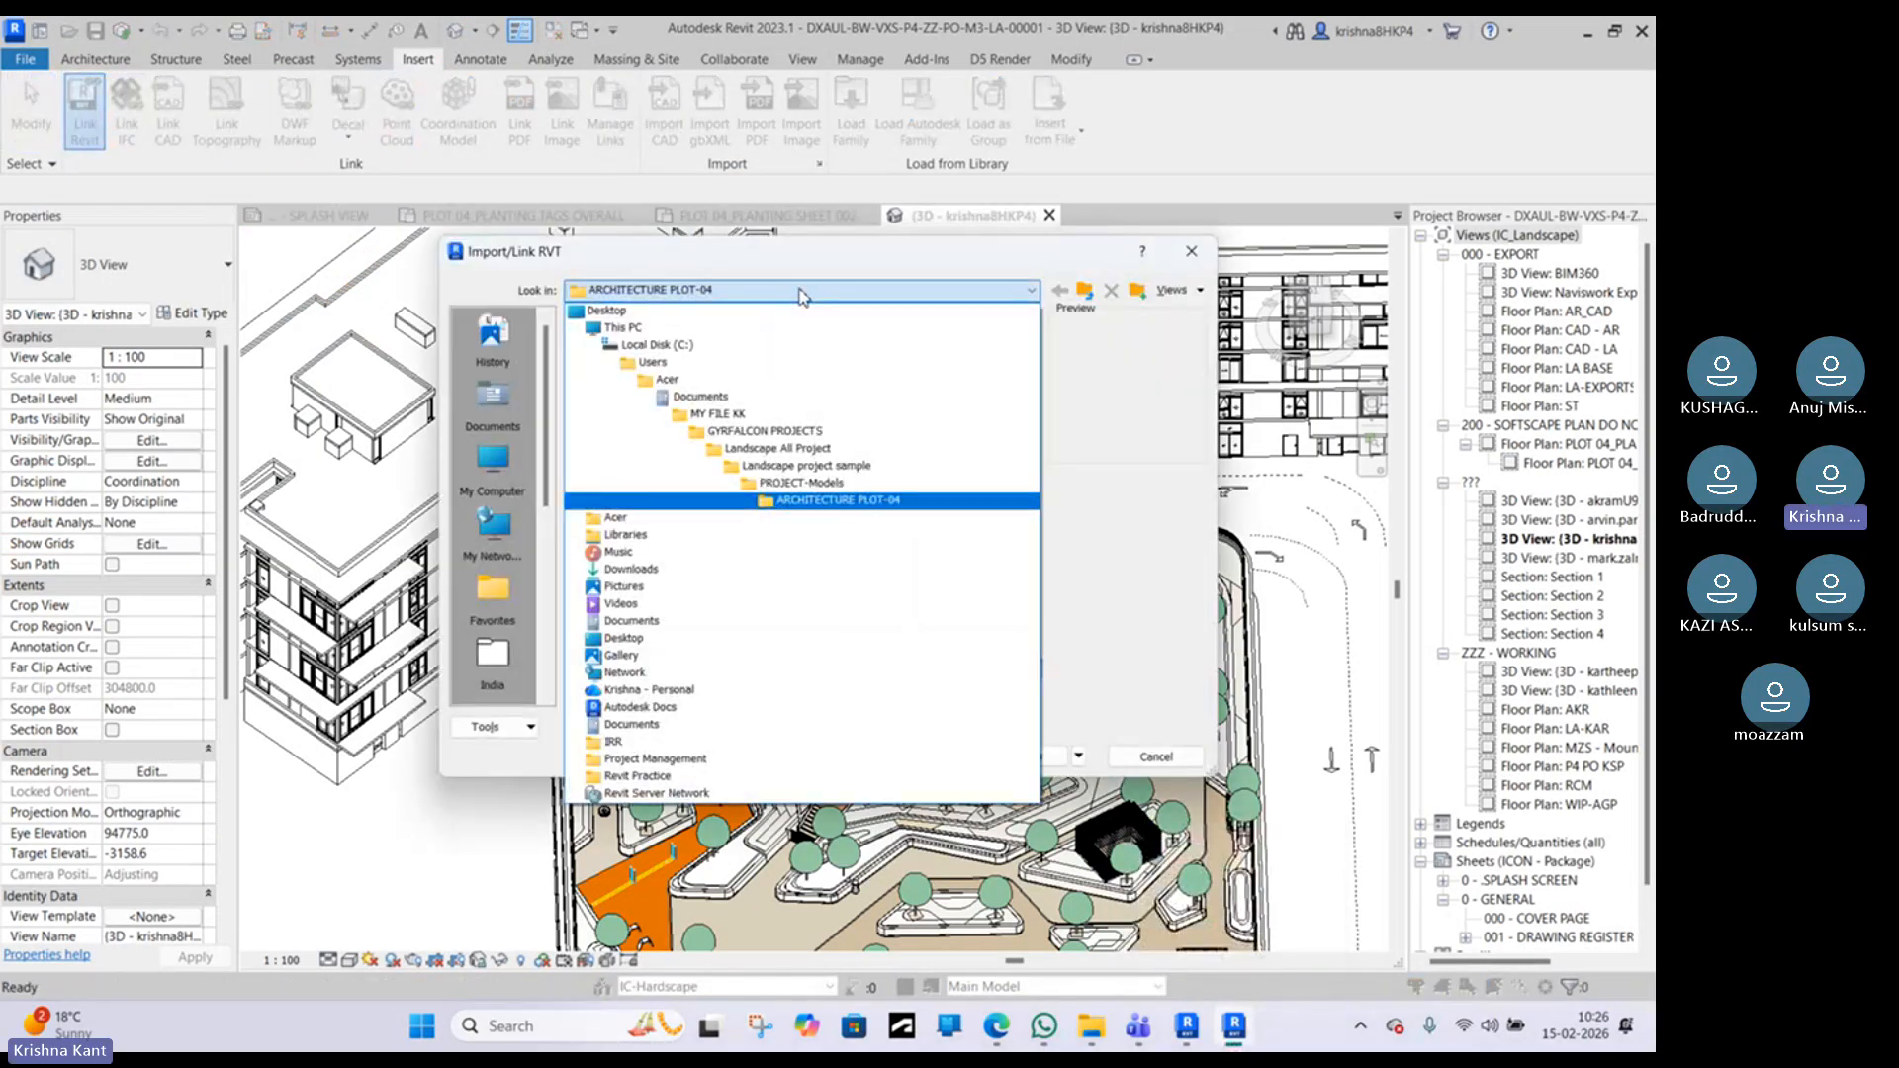
pyautogui.click(788, 485)
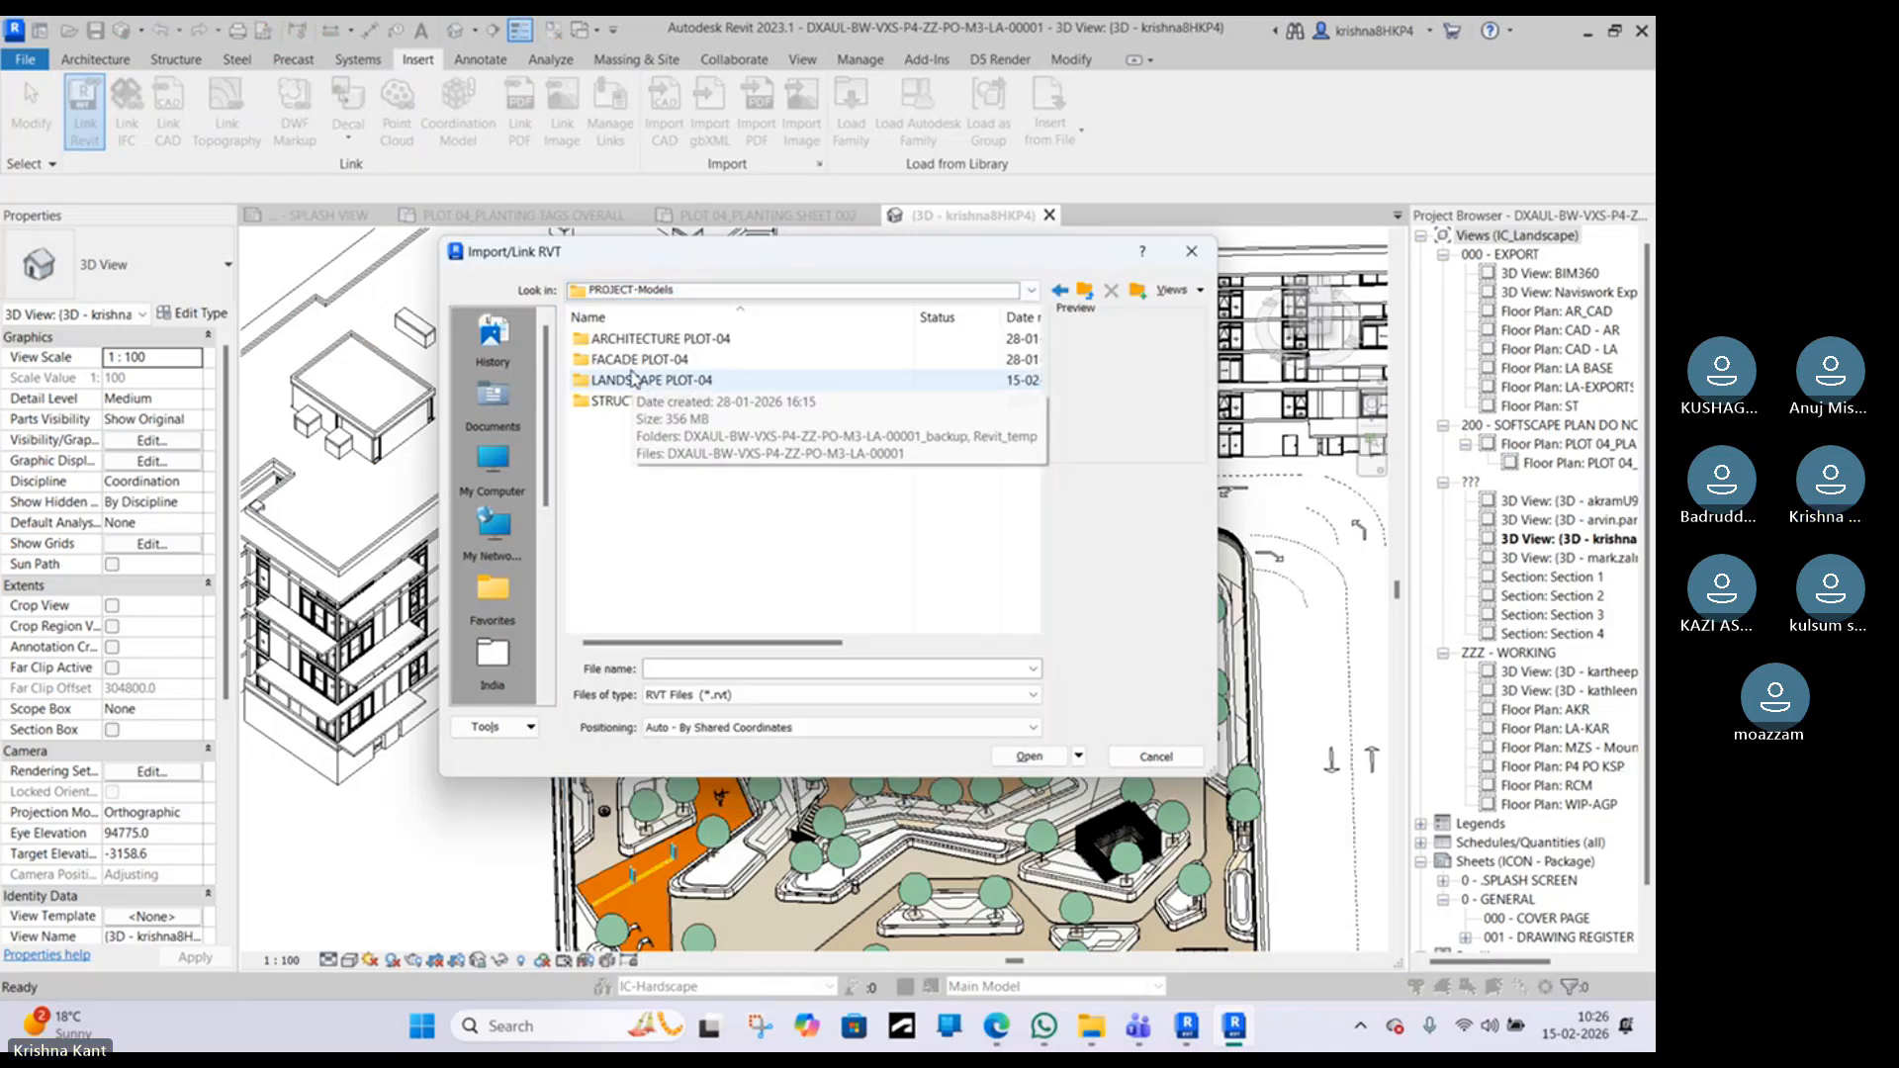
pyautogui.click(632, 362)
pyautogui.doubleClick(630, 364)
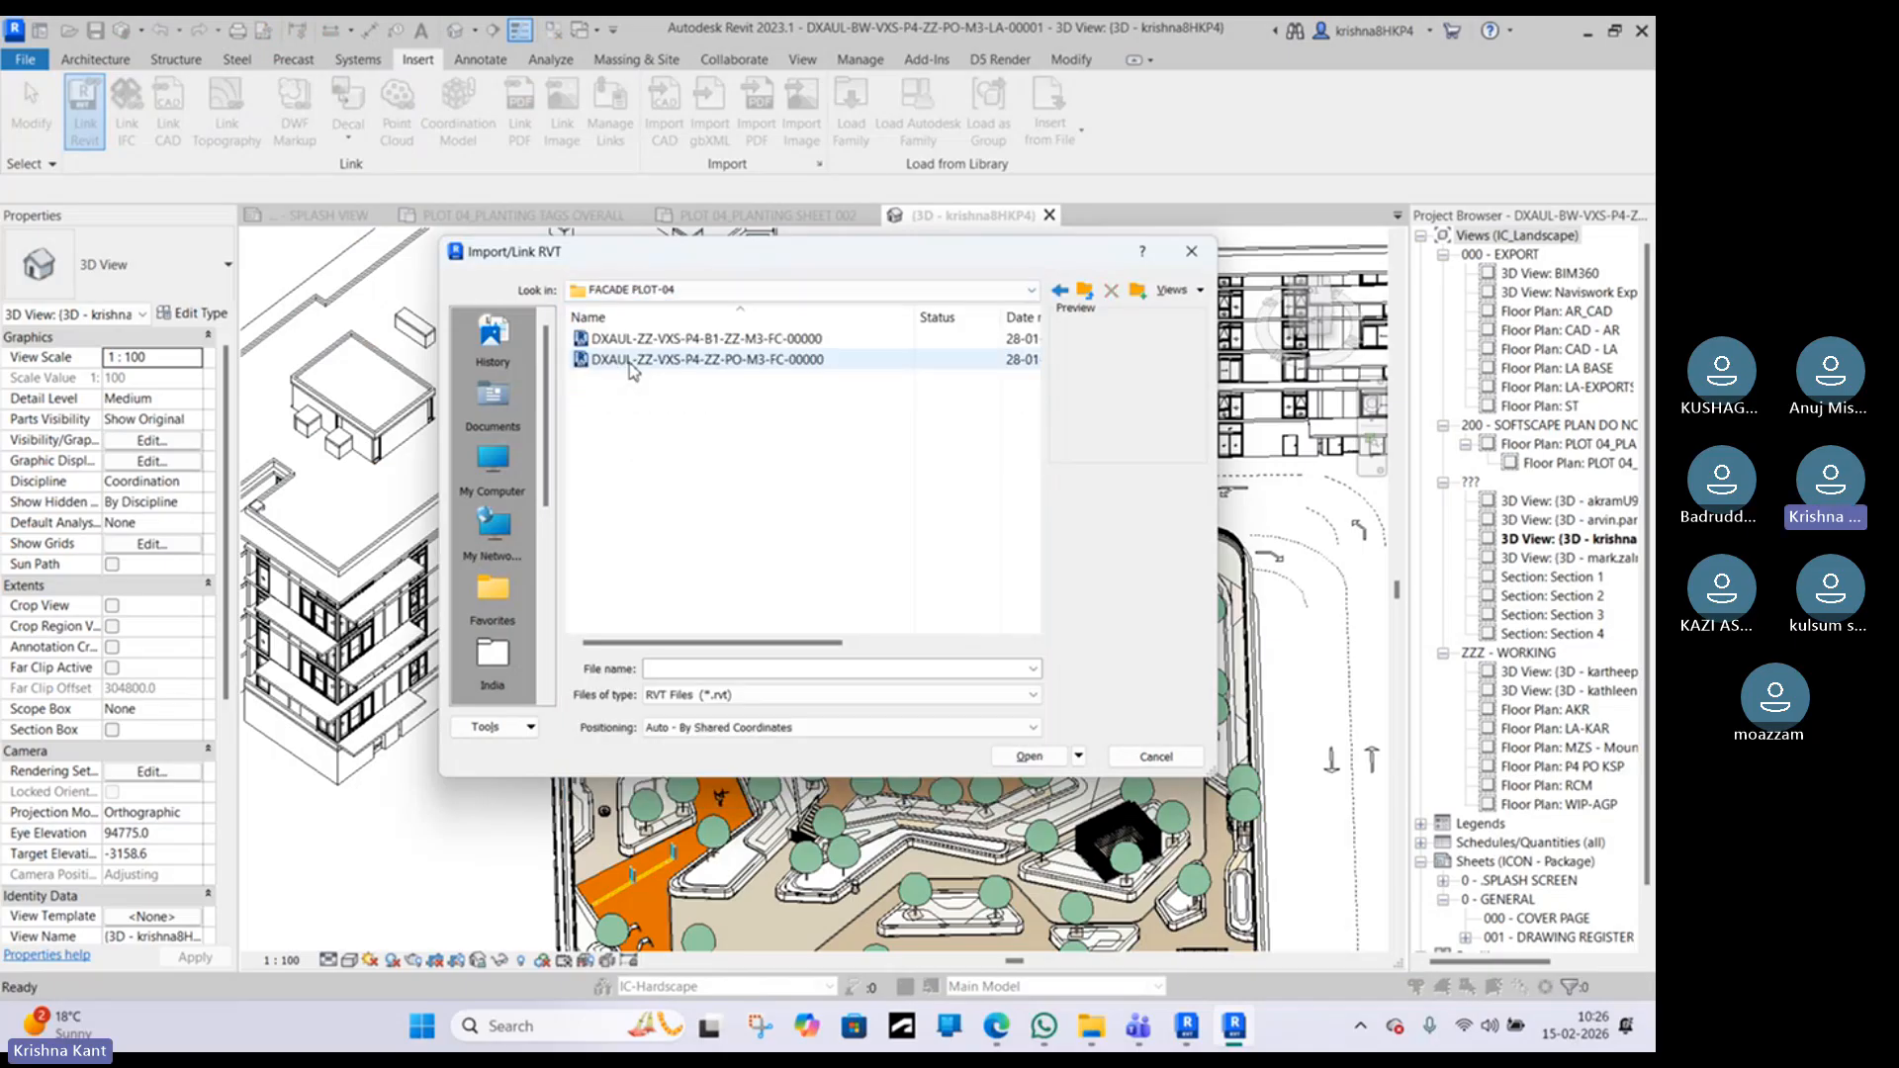
pyautogui.click(633, 362)
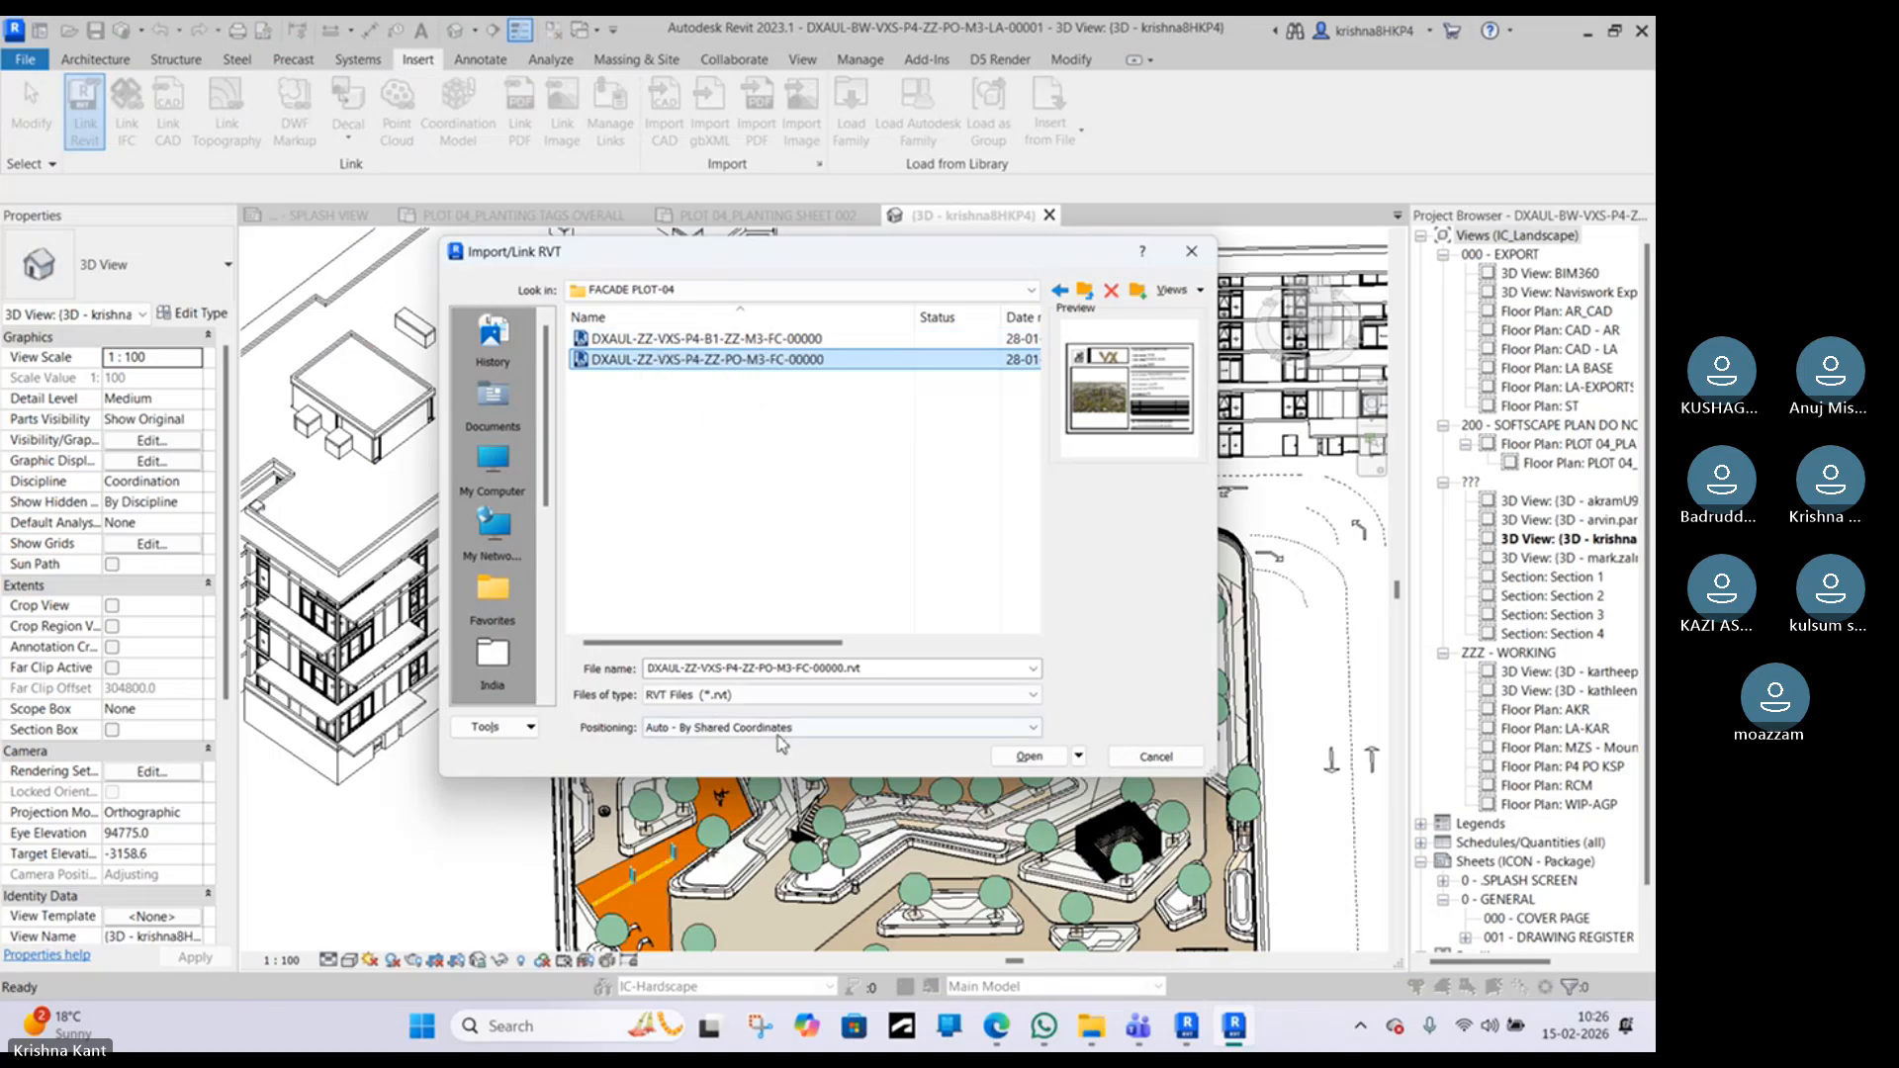
pyautogui.click(1029, 755)
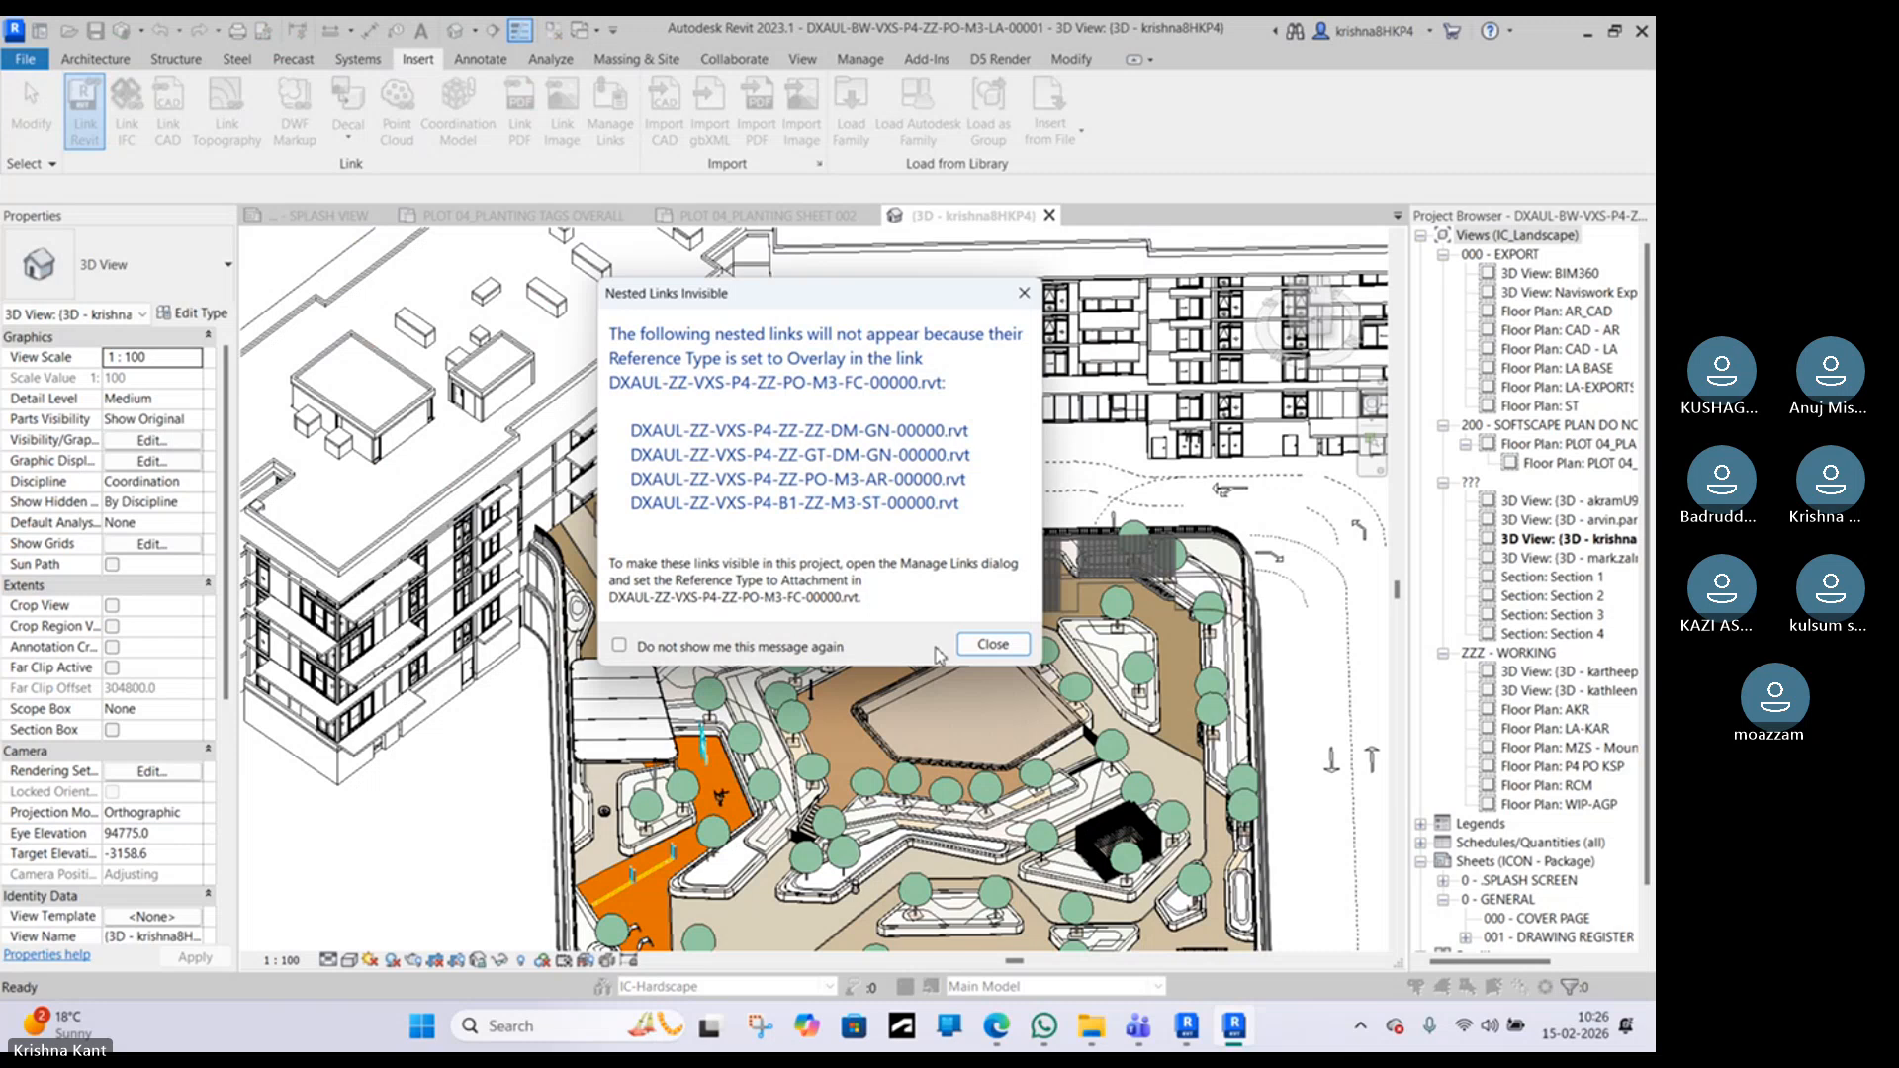
pyautogui.click(992, 649)
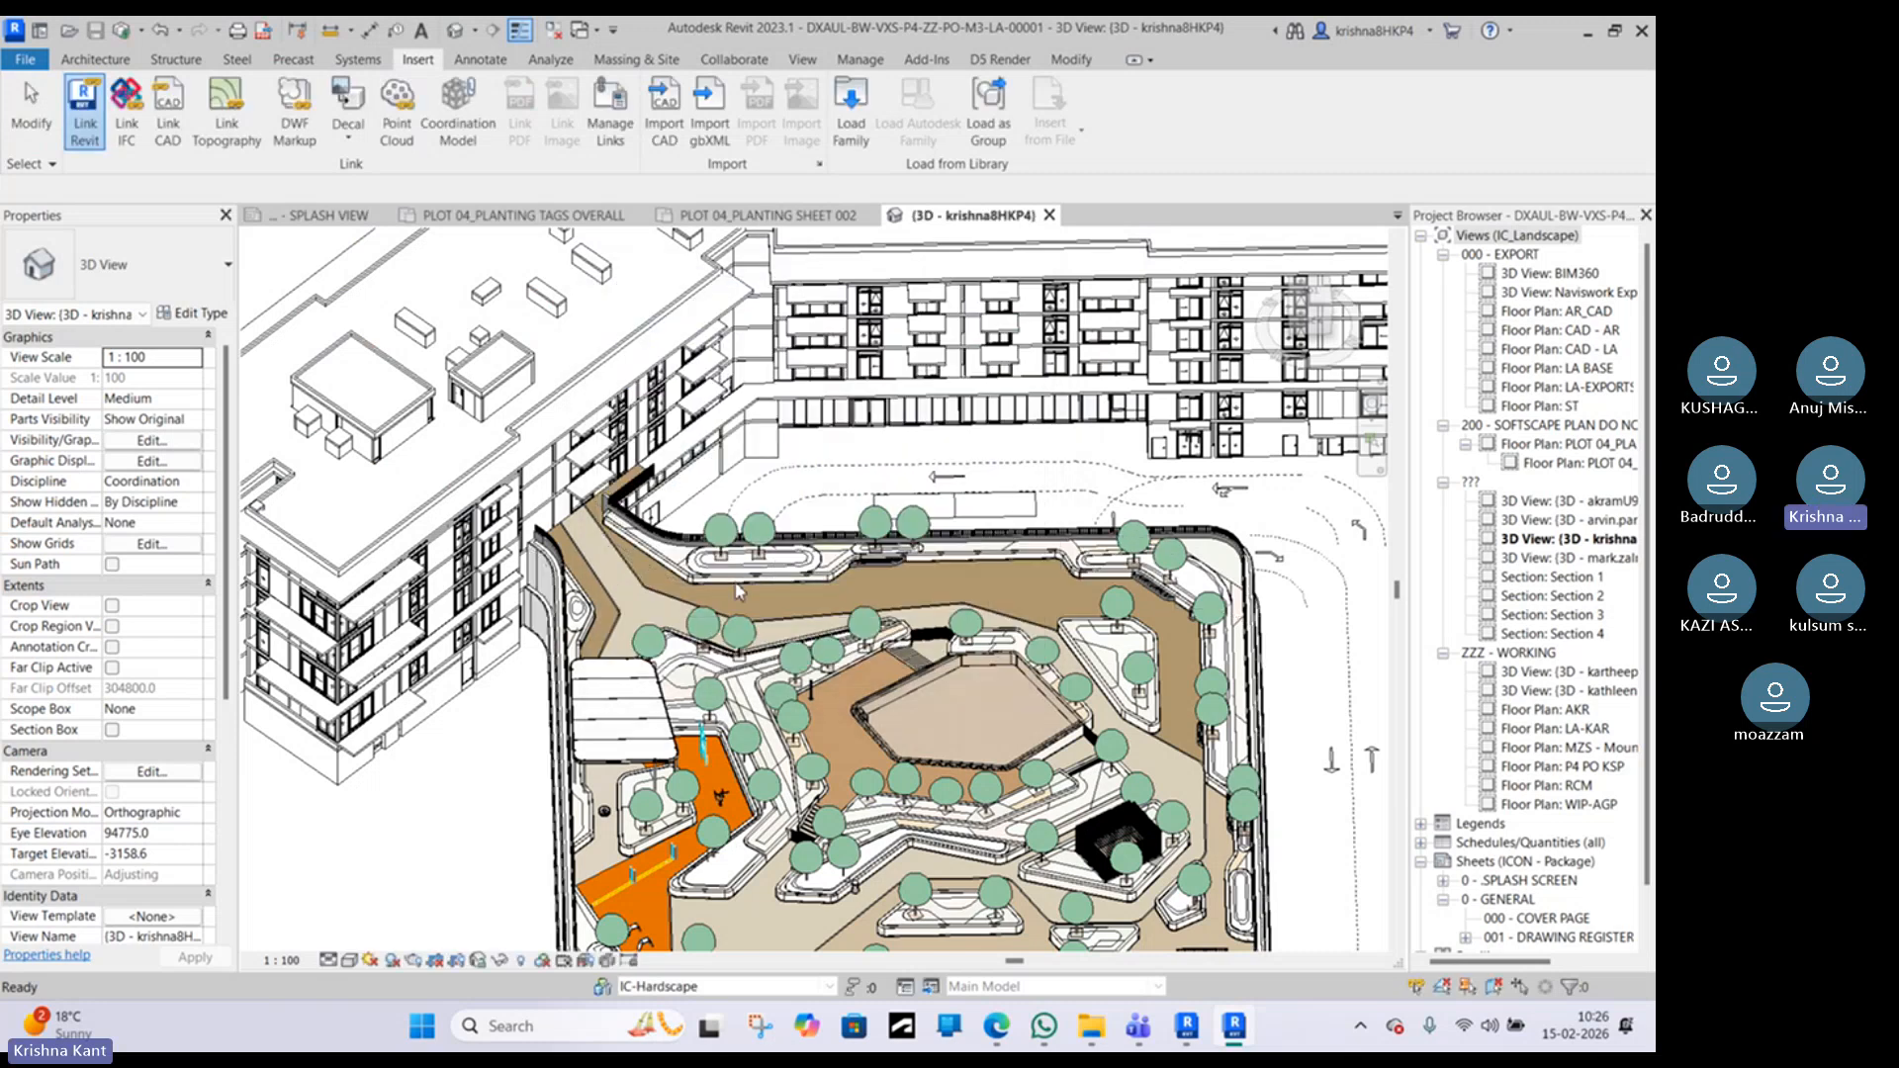
# Step: Examine the linked podium facade's vertical slats and columns up close beneath the landscape edge
pyautogui.scroll(-3, 740, 556)
pyautogui.keyDown('shift'); pyautogui.moveTo(1033, 706); pyautogui.dragTo(825, 653, button='middle'); pyautogui.keyUp('shift')
pyautogui.scroll(5, 825, 653)
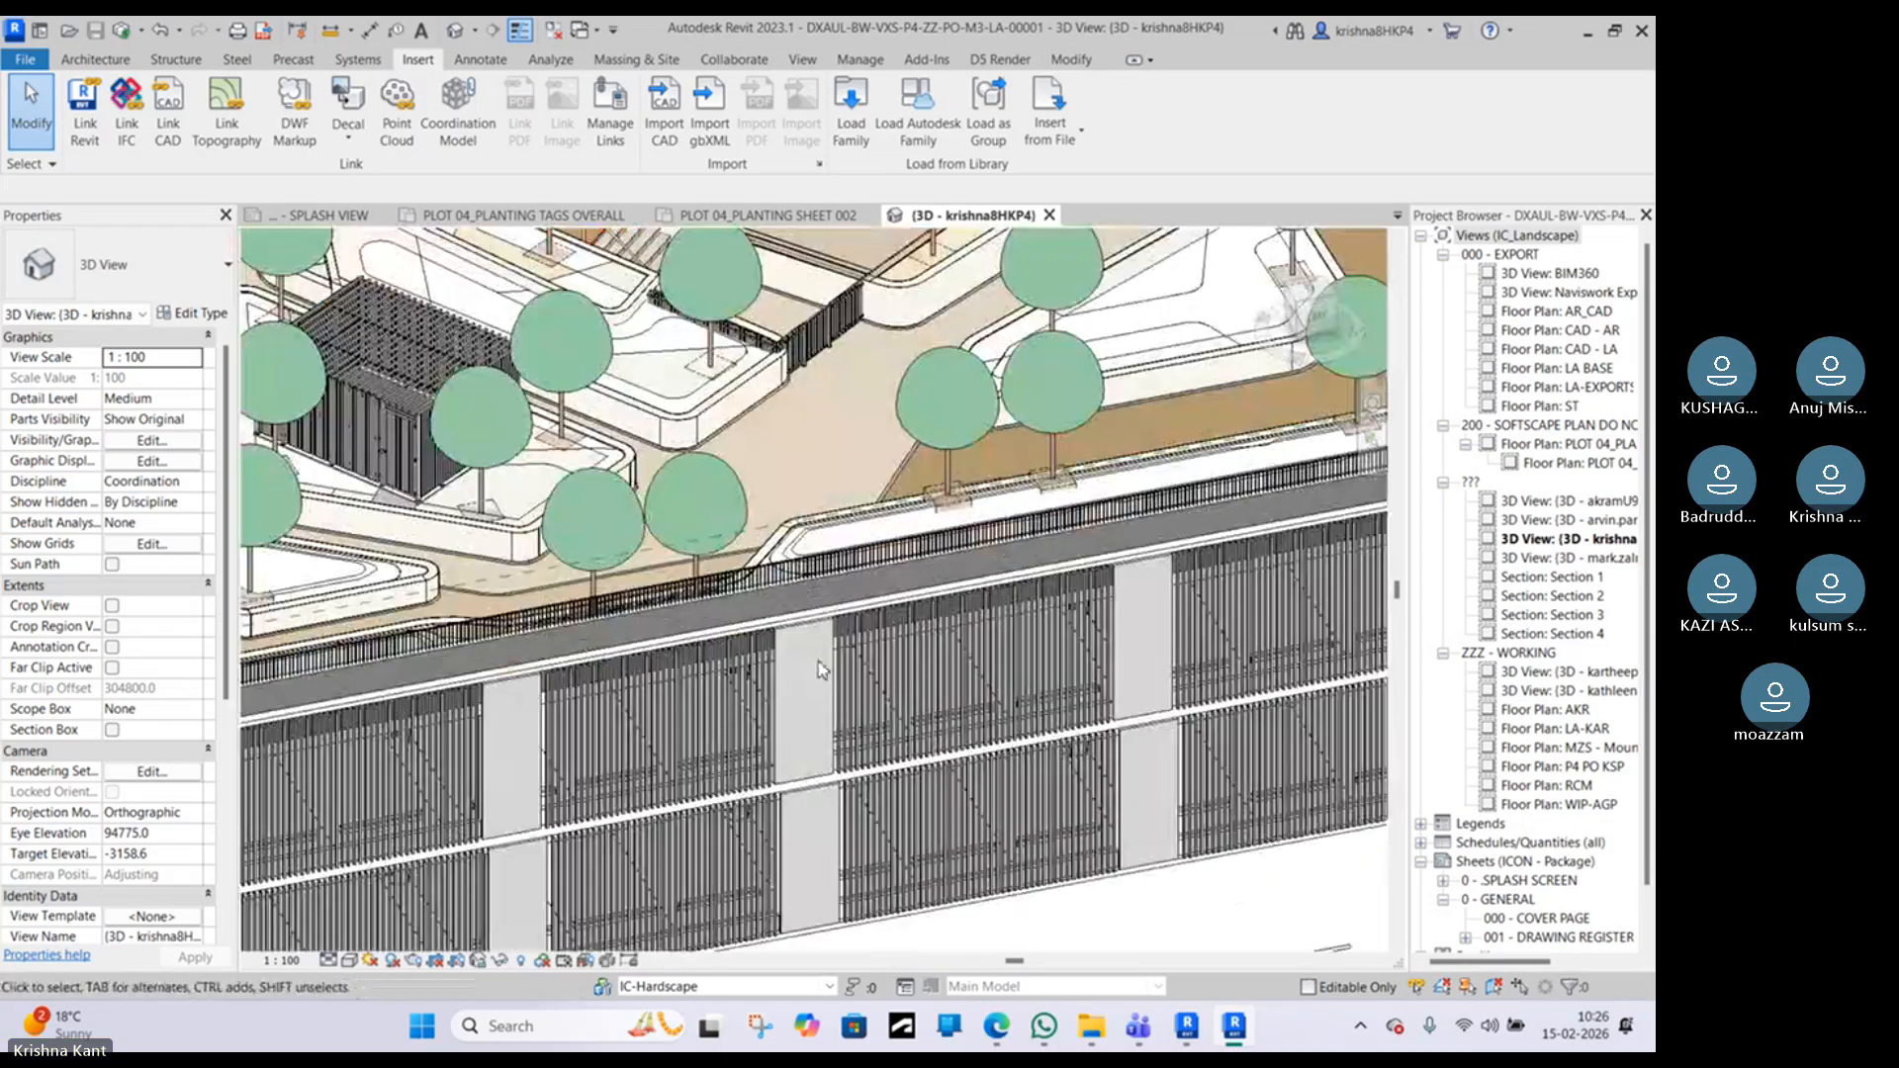
pyautogui.scroll(2, 818, 669)
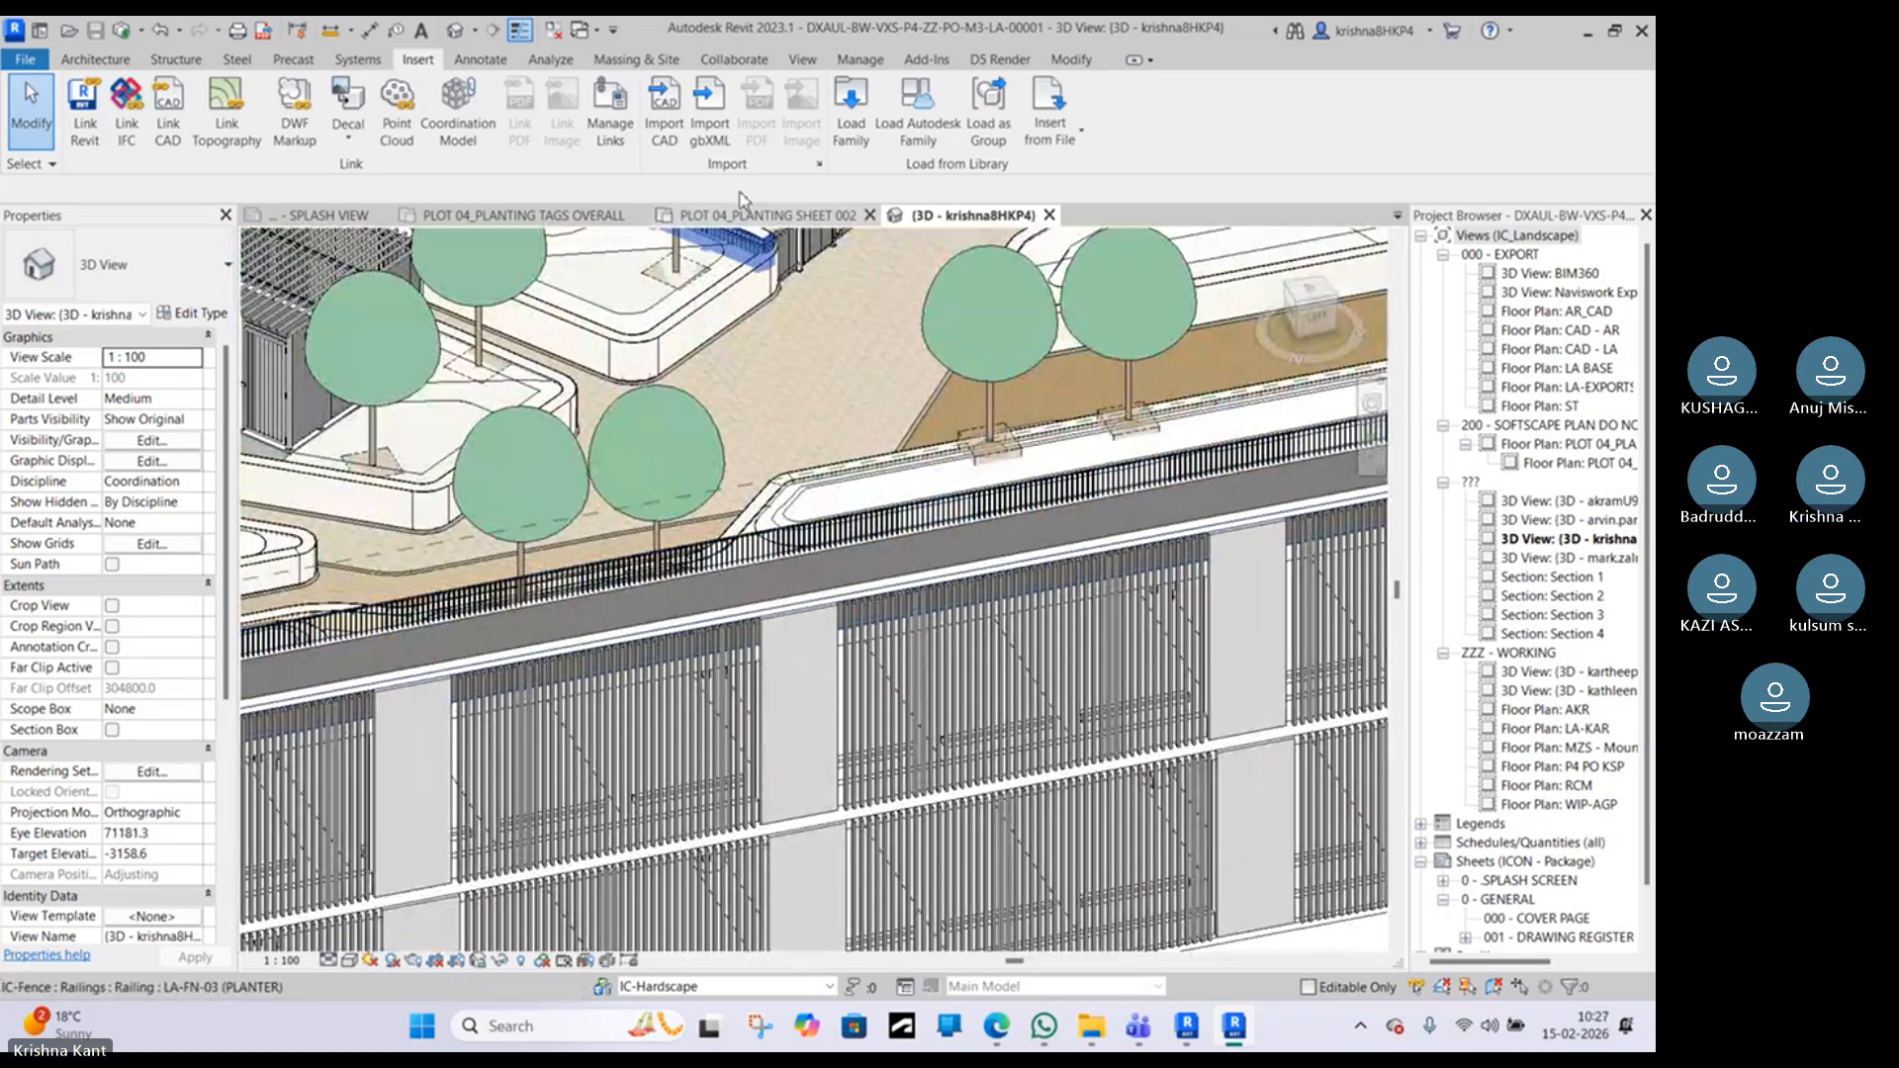
# Step: Try to link the podium facade model DXAUL-ZZ-VXS-P4-ZZ-PO-M3-FC-00000.rvt again using Auto - By Shared Coordinates
pyautogui.click(87, 127)
pyautogui.click(737, 362)
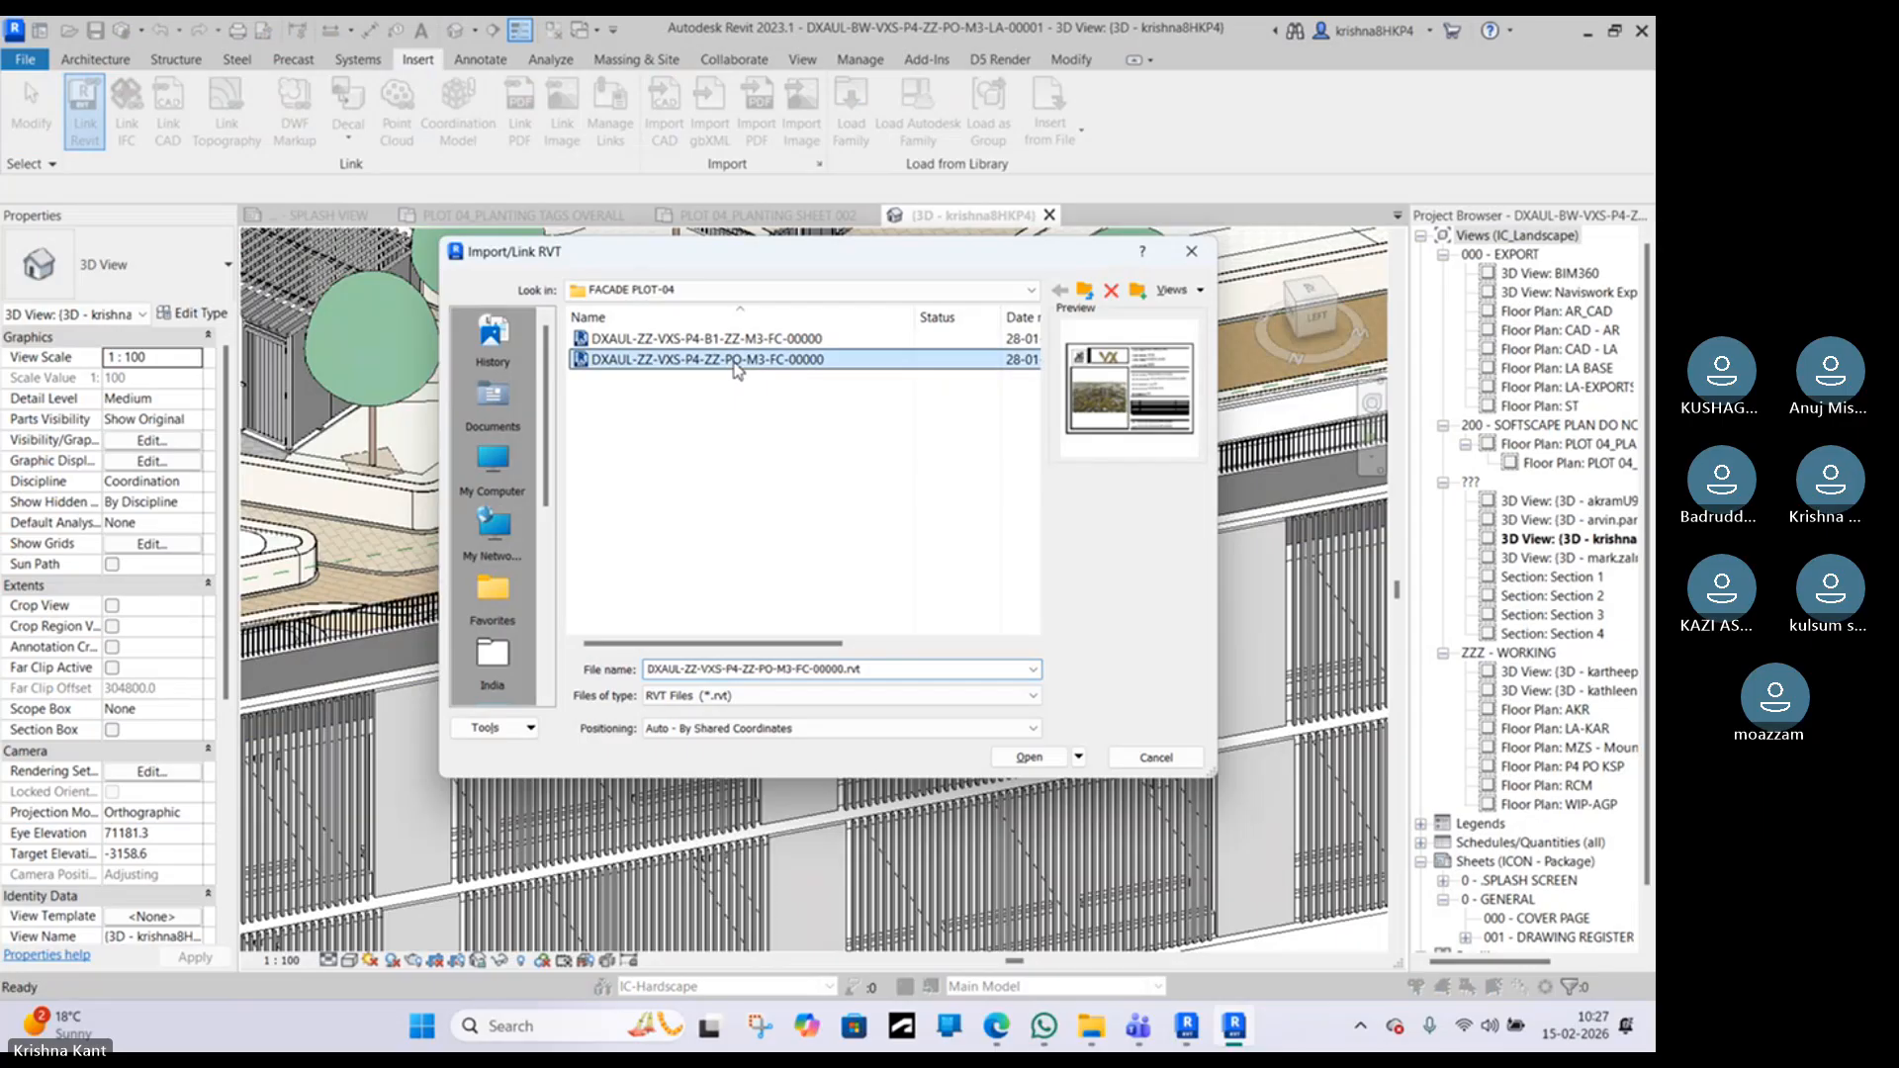
pyautogui.click(1027, 756)
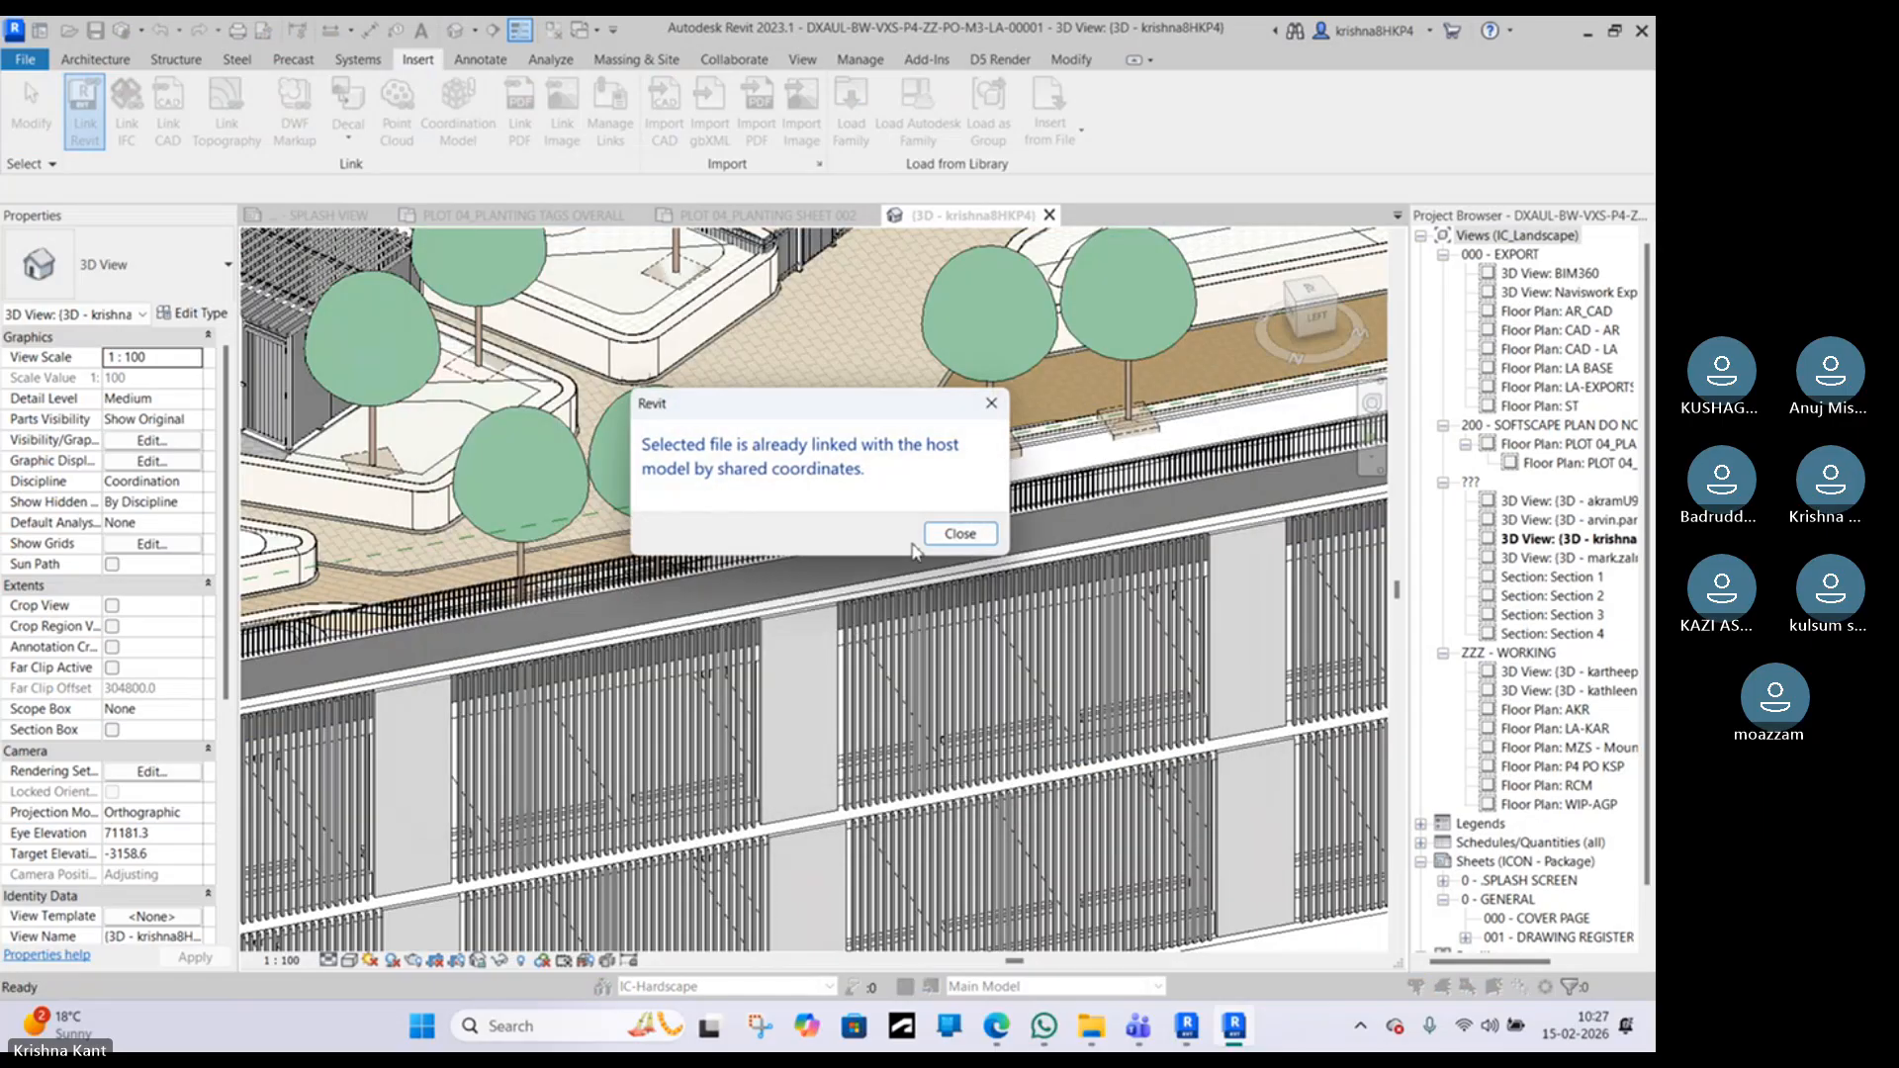
pyautogui.click(949, 535)
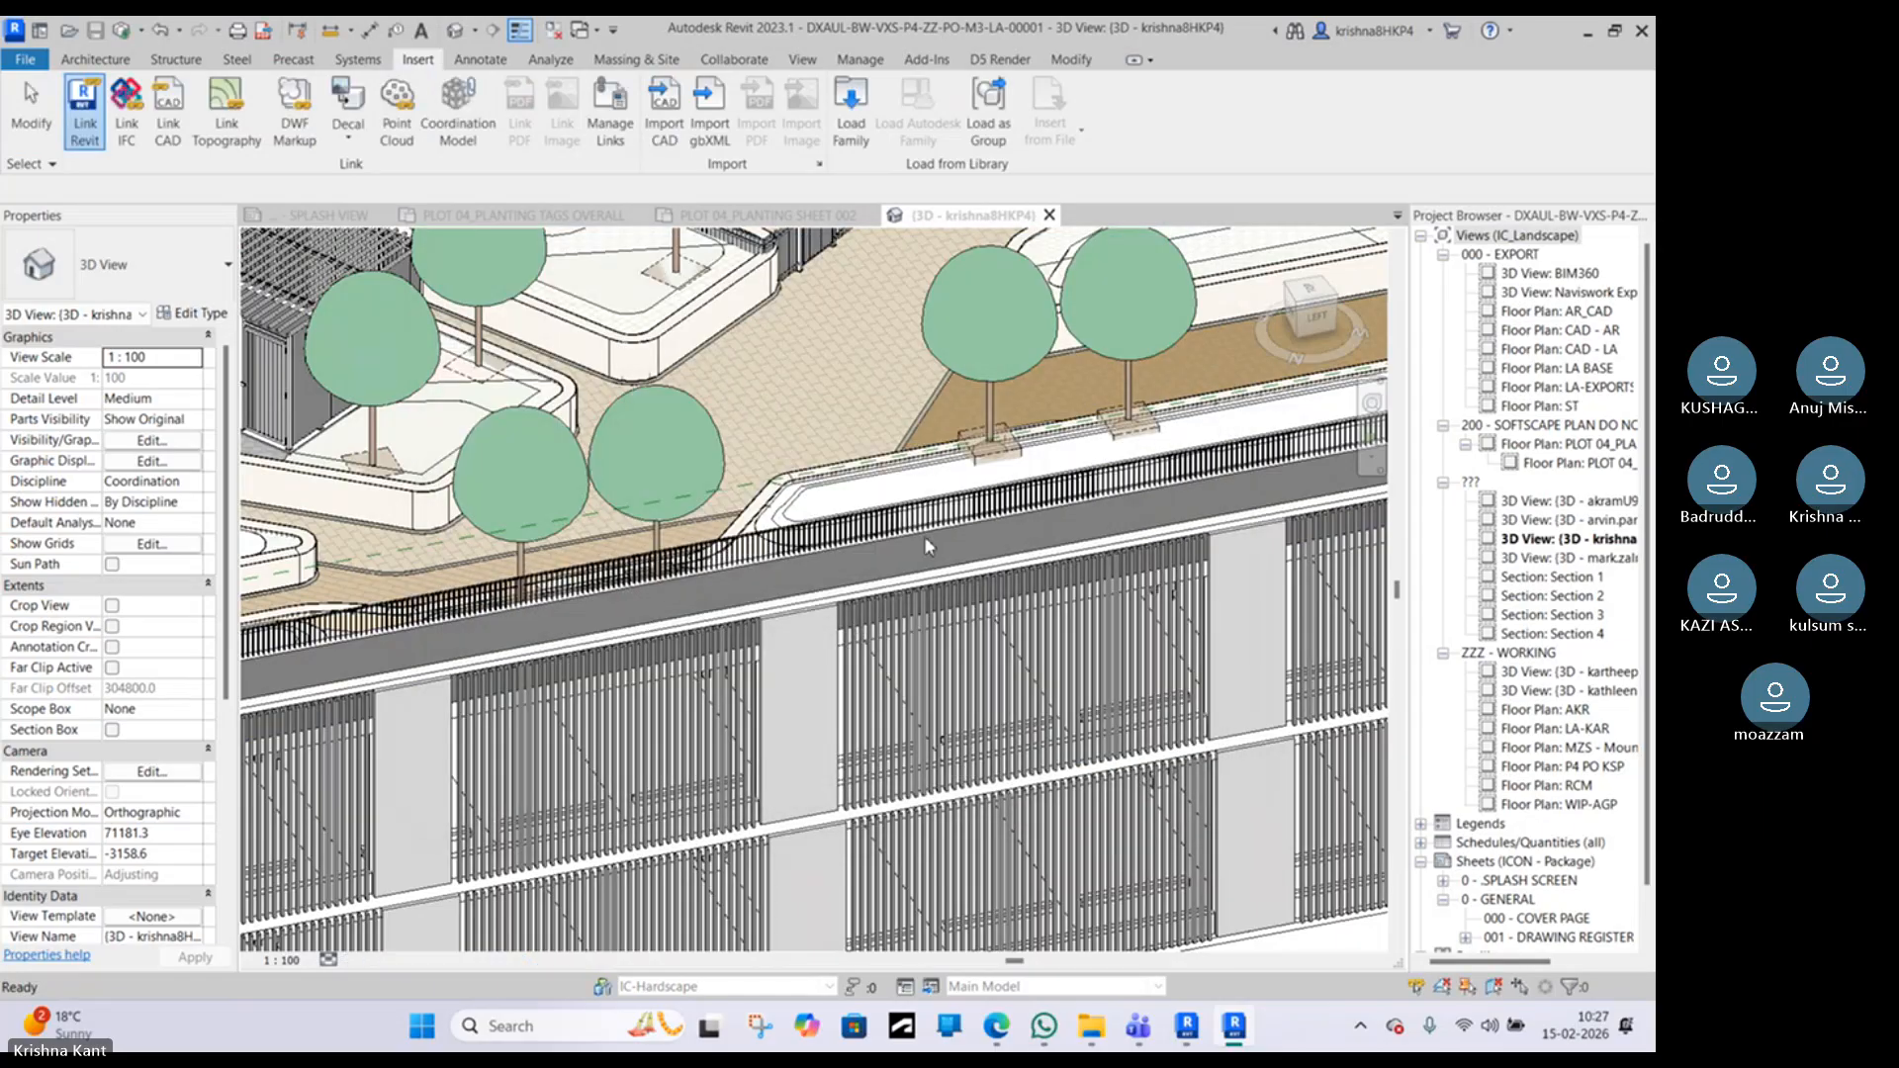
# Step: Link DXAUL-ZZ-VXS-P4-B1-ZZ-M3-FC-00000.rvt from FACADE PLOT-04 using Auto - By Shared Coordinates, and dismiss the nested links notice
pyautogui.click(87, 131)
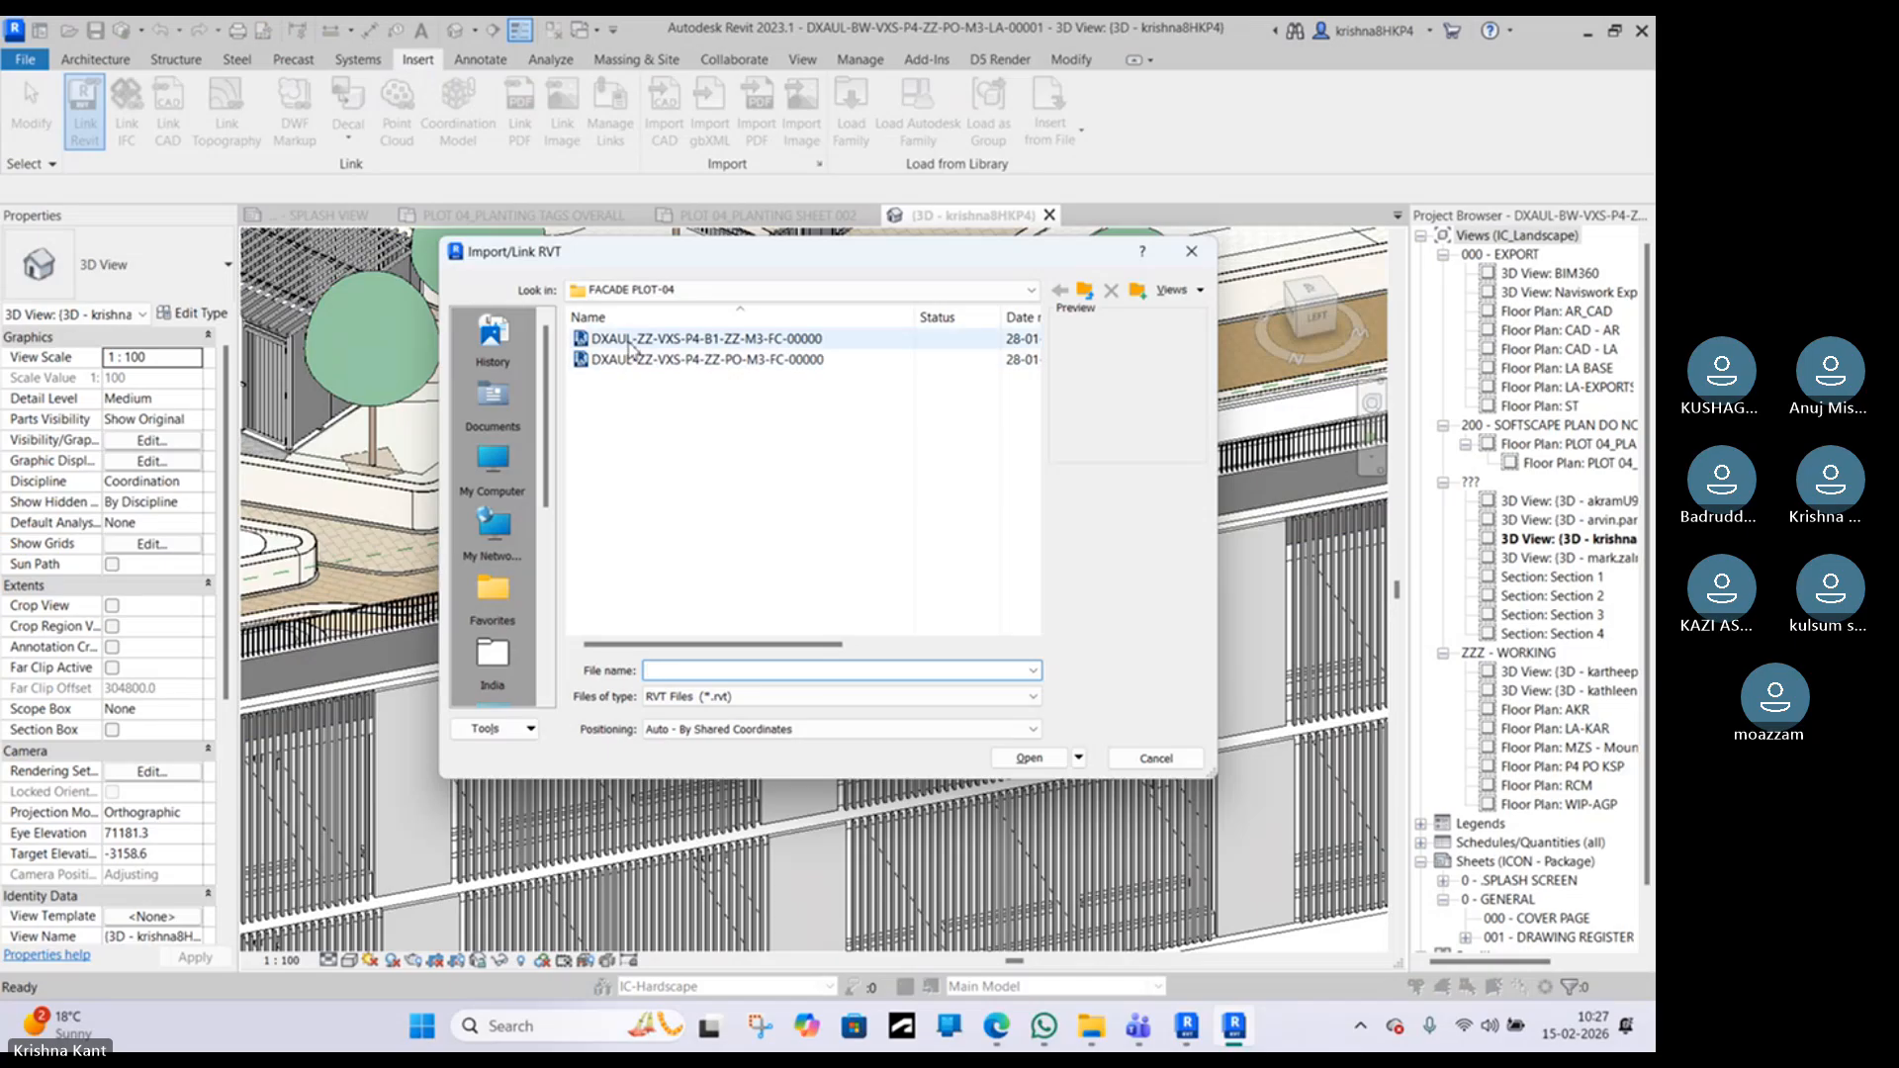
pyautogui.click(633, 340)
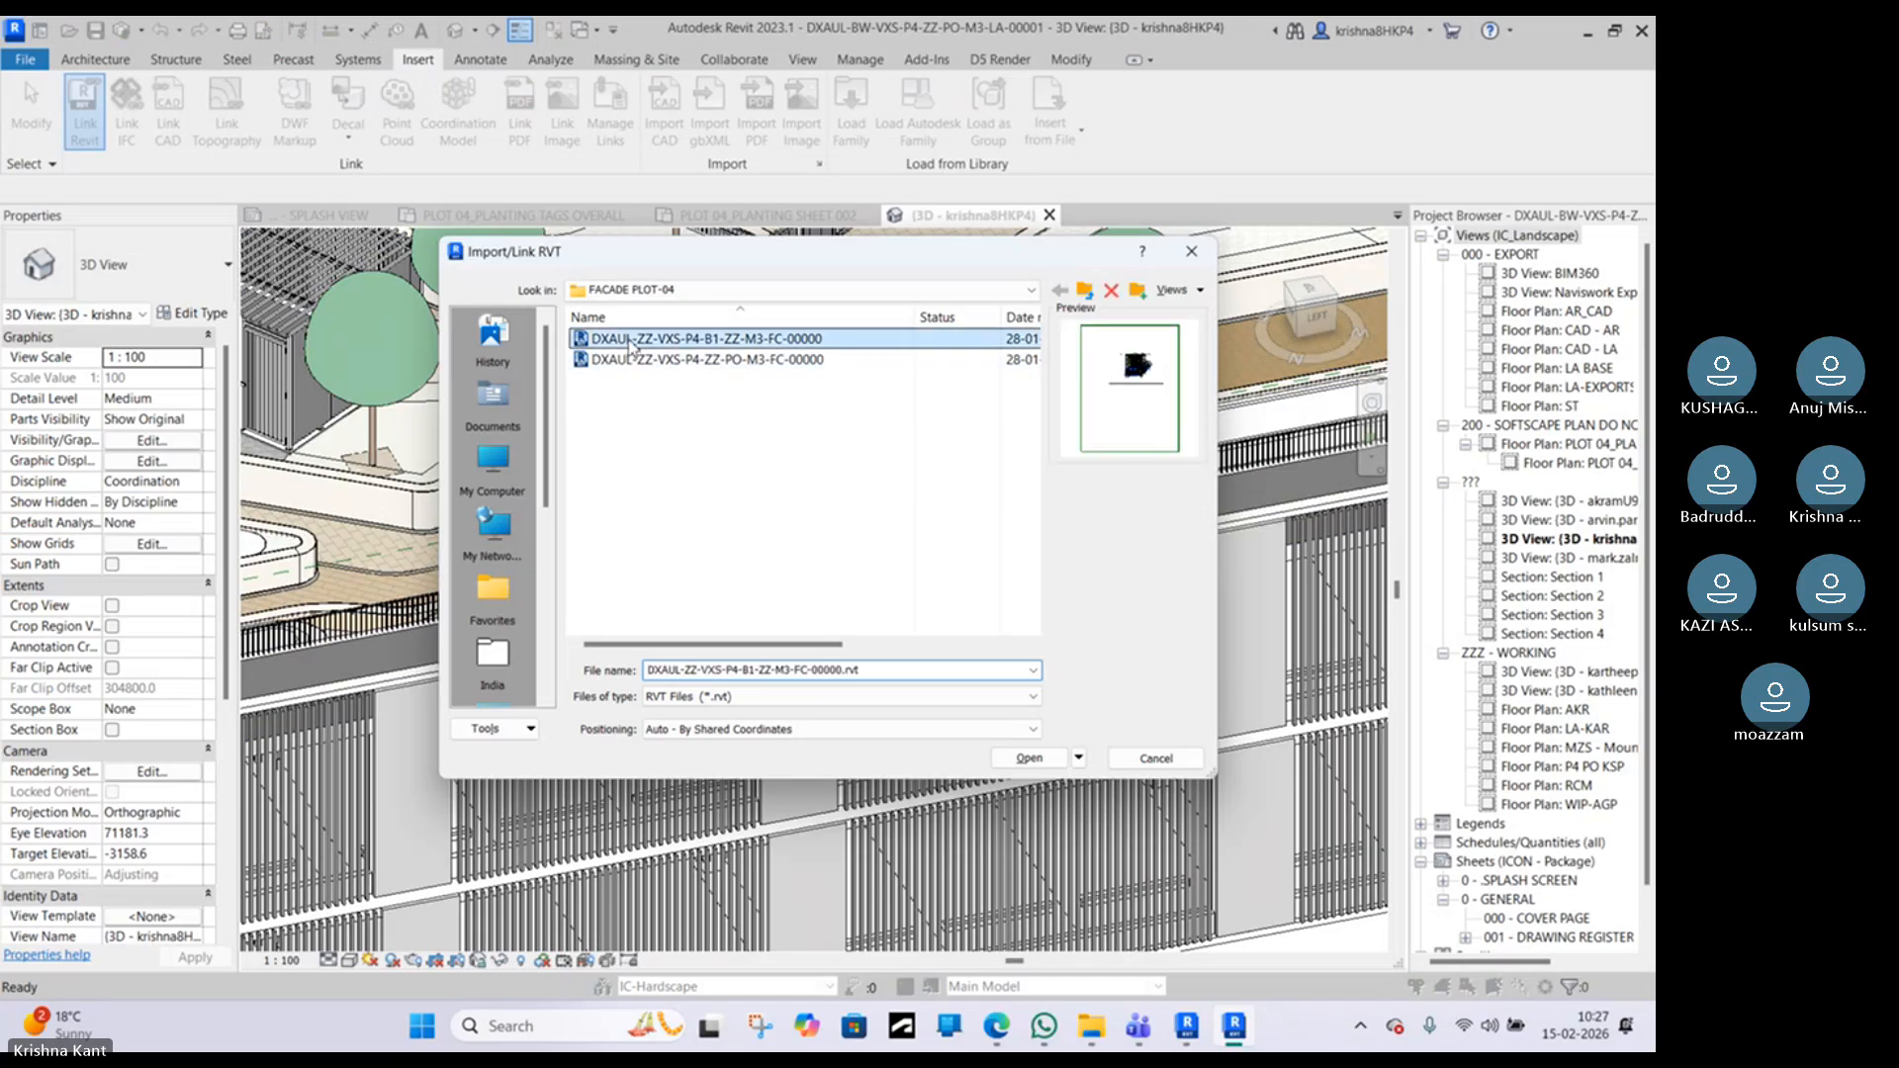
pyautogui.click(1030, 758)
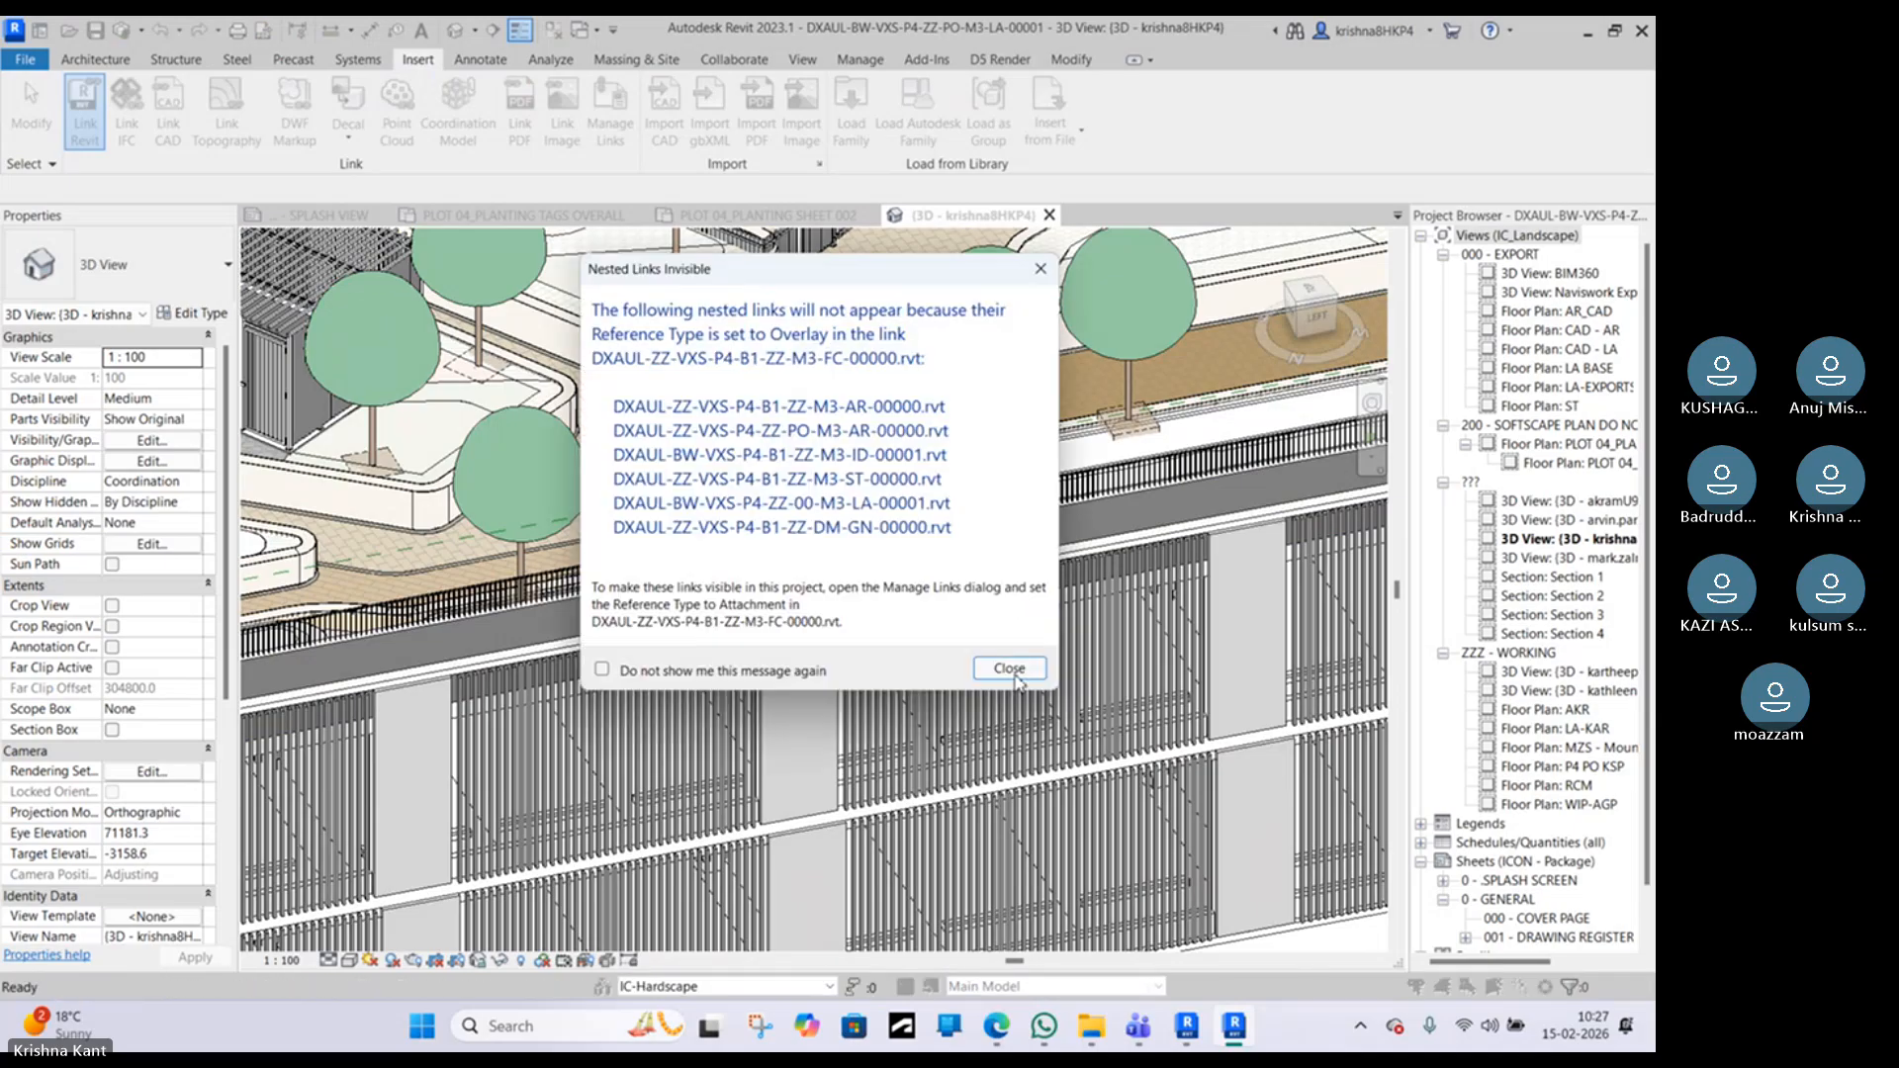
pyautogui.click(1008, 670)
pyautogui.click(980, 547)
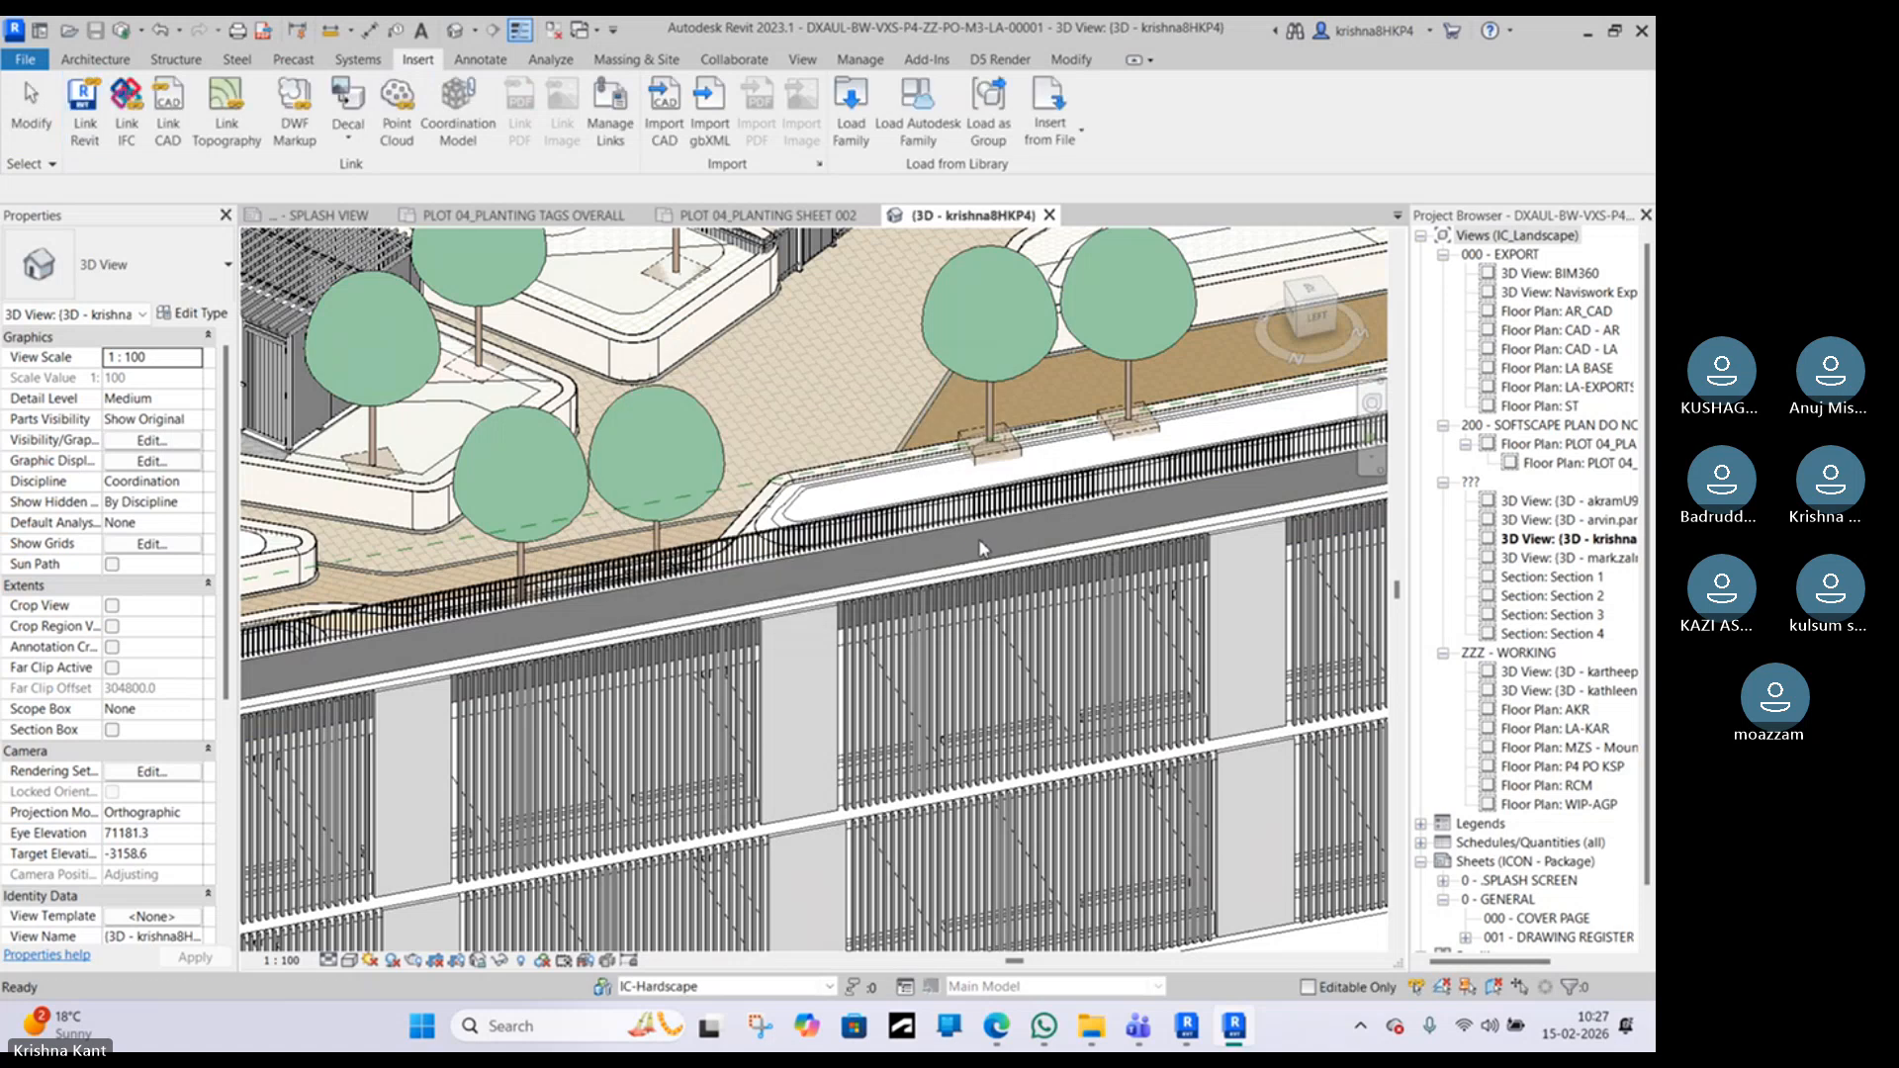
# Step: Examine the podium landscape and the surrounding linked building facades from several angles in the 3D view
pyautogui.scroll(-5, 994, 520)
pyautogui.moveTo(1014, 534); pyautogui.dragTo(985, 934, button='middle')
pyautogui.moveTo(1035, 494); pyautogui.dragTo(638, 512, button='middle')
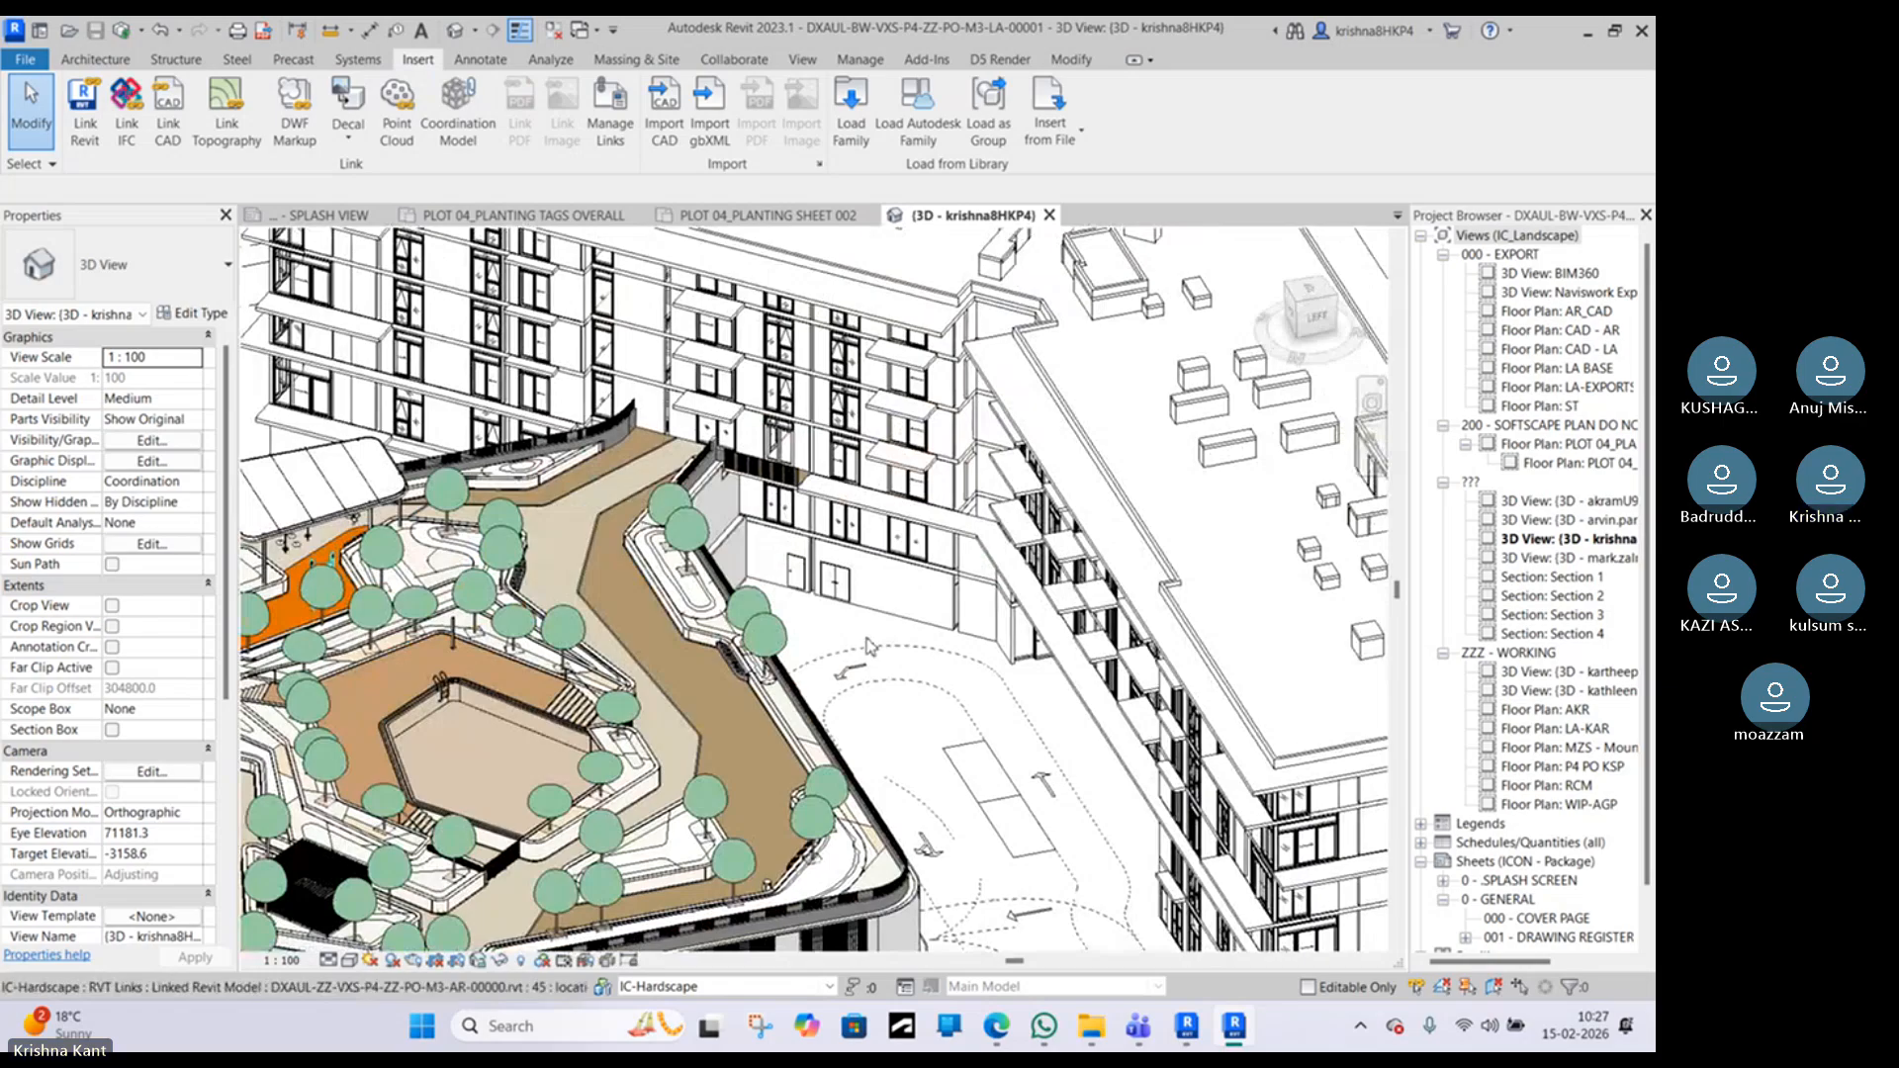
pyautogui.moveTo(656, 746); pyautogui.dragTo(949, 470, button='middle')
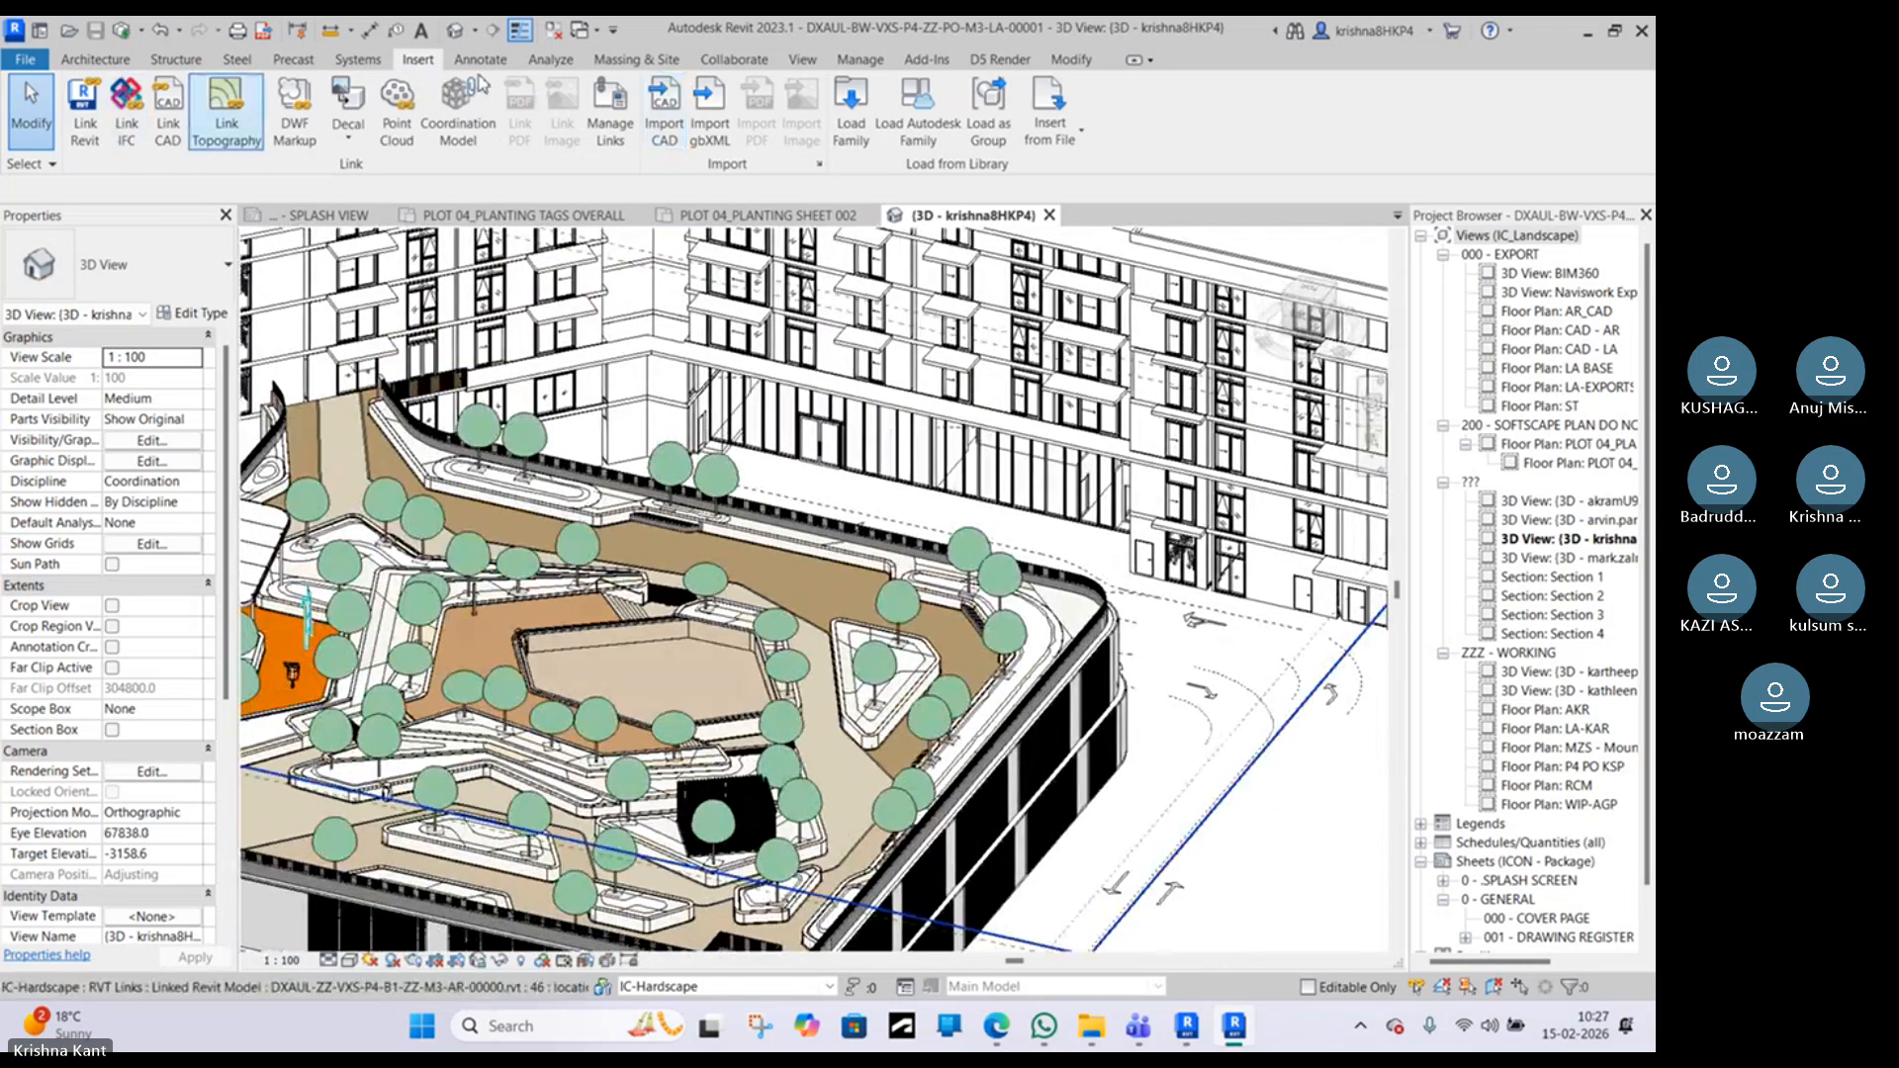
# Step: Review the full names and statuses of all Revit links in Manage Links, and close it without changes
pyautogui.click(858, 61)
pyautogui.click(1005, 109)
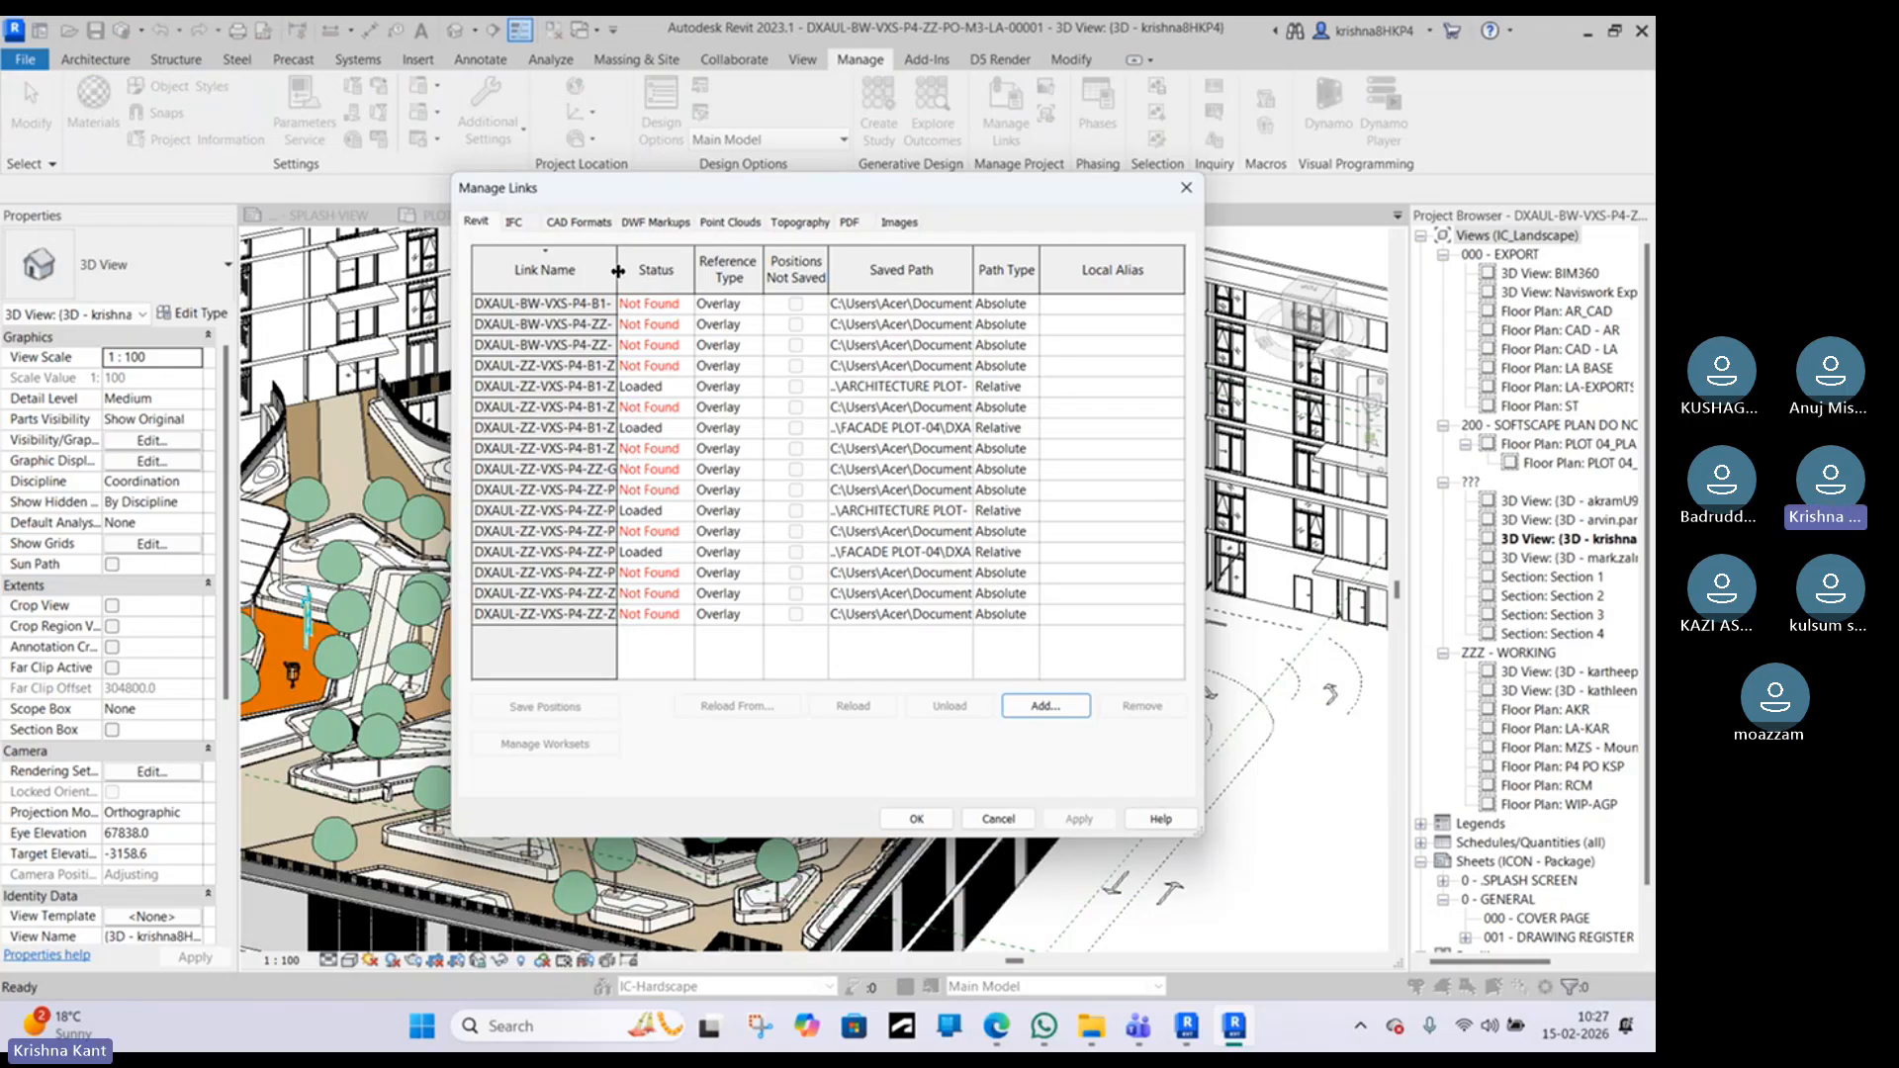
pyautogui.moveTo(617, 271); pyautogui.dragTo(789, 275)
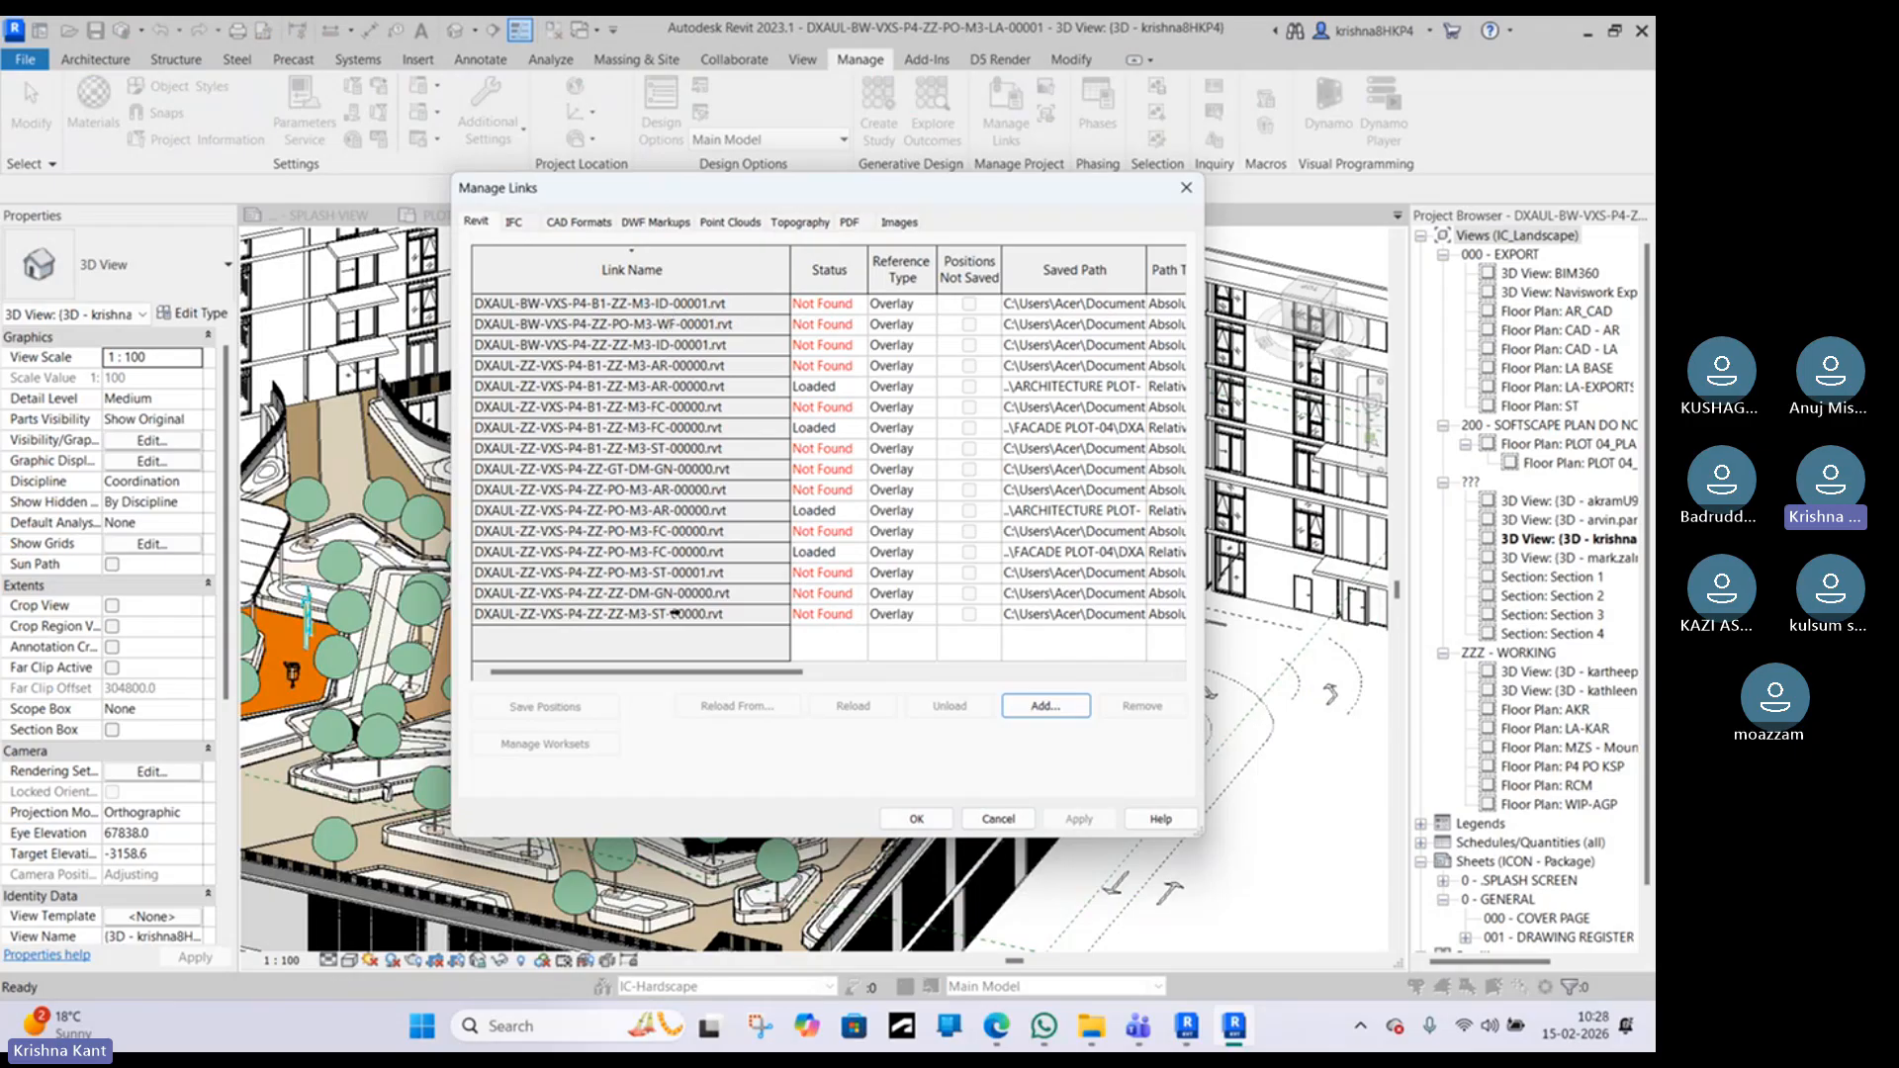
pyautogui.click(997, 818)
# Step: Review the whole podium with its landscape deck and facade in the 3D view
pyautogui.scroll(4, 1006, 590)
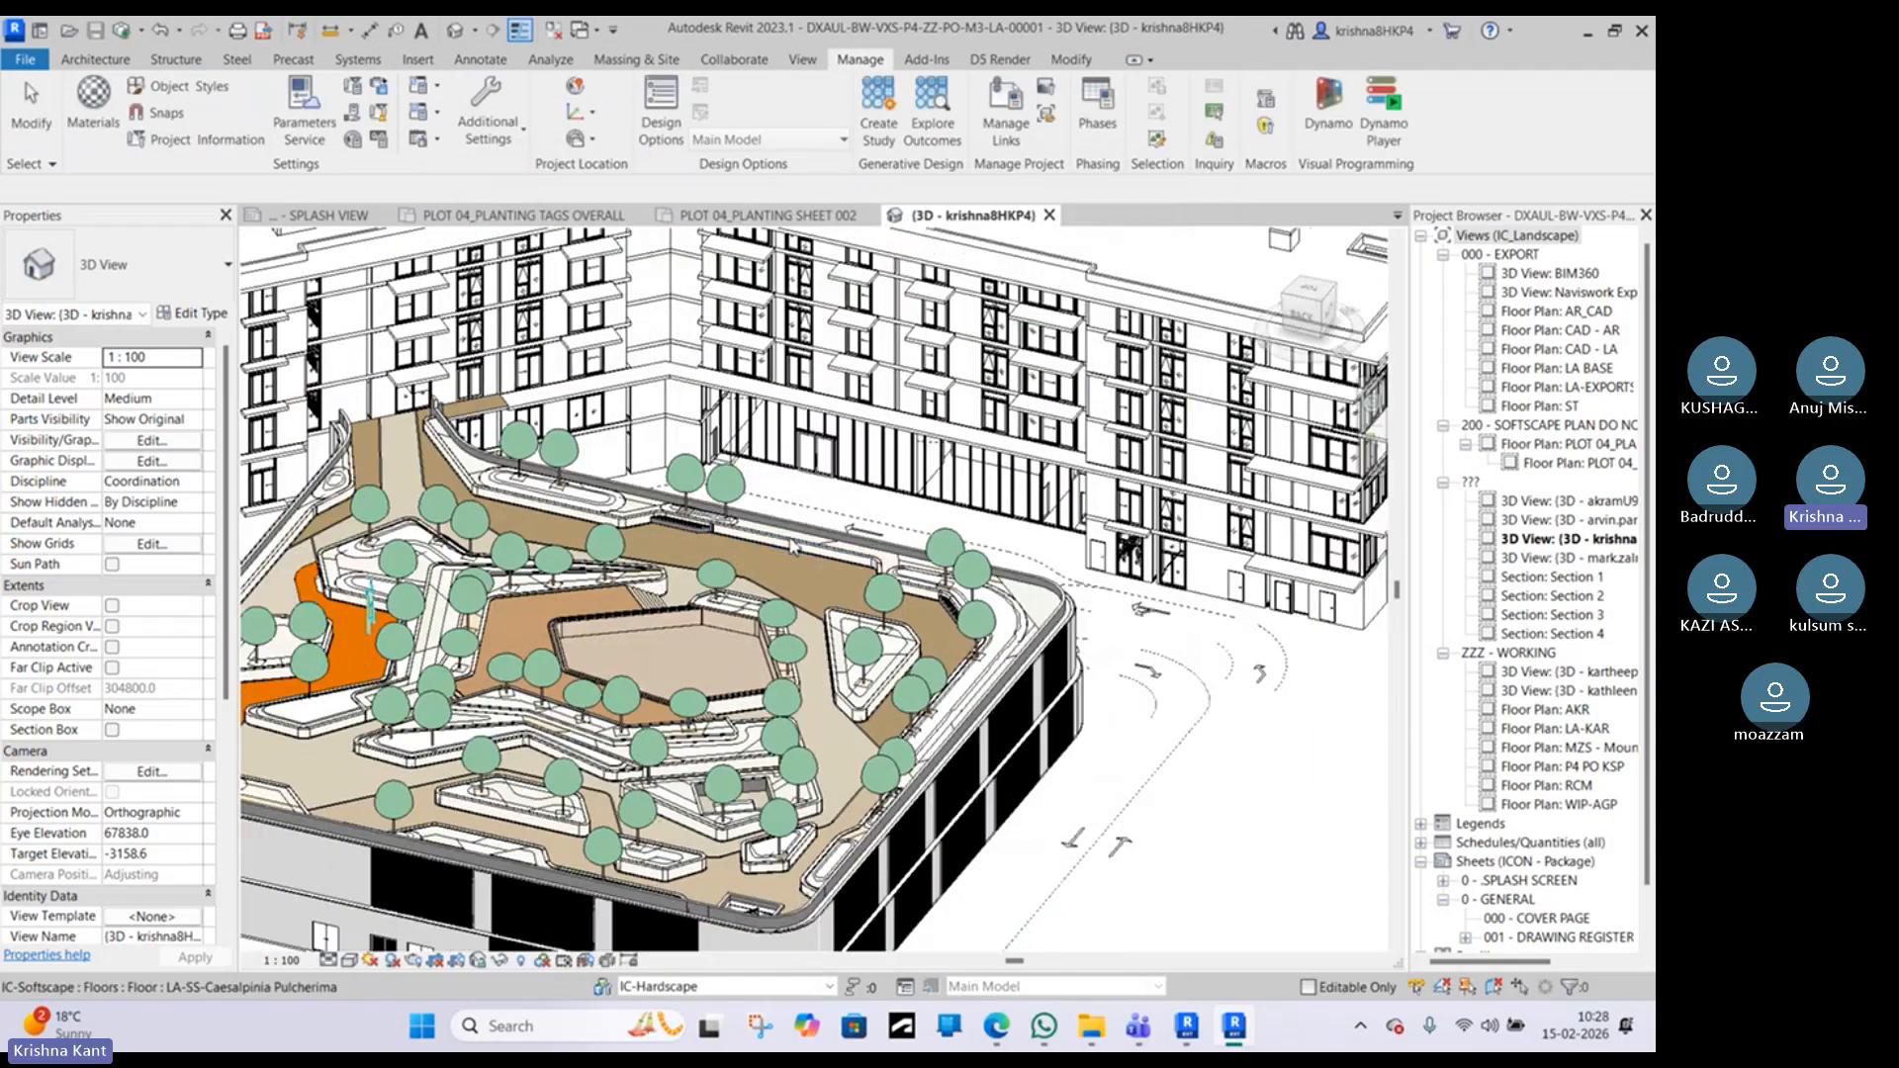
pyautogui.scroll(-1, 1007, 590)
pyautogui.moveTo(1006, 589); pyautogui.dragTo(1149, 409, button='middle')
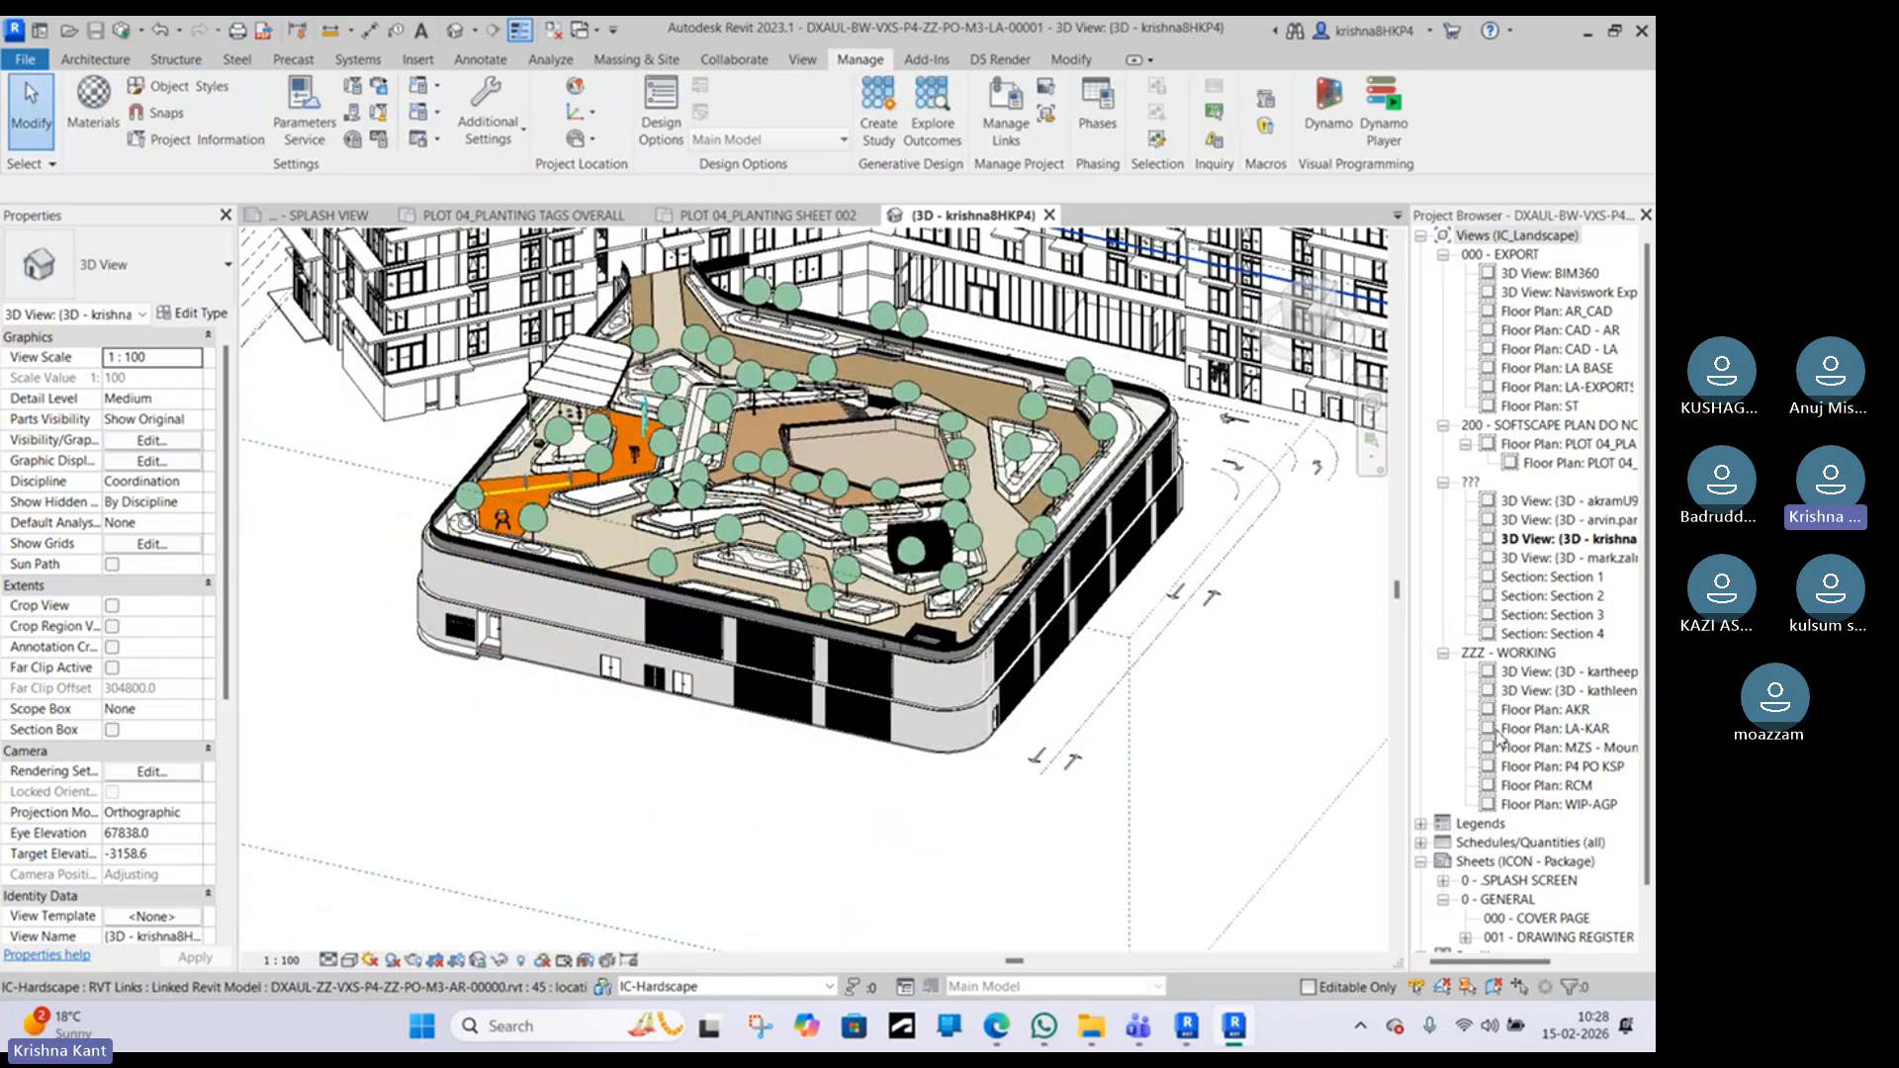
# Step: Switch to the PLOT 04_PLANTING SHEET 002 plan and examine its planting tags and overall layout
pyautogui.click(784, 218)
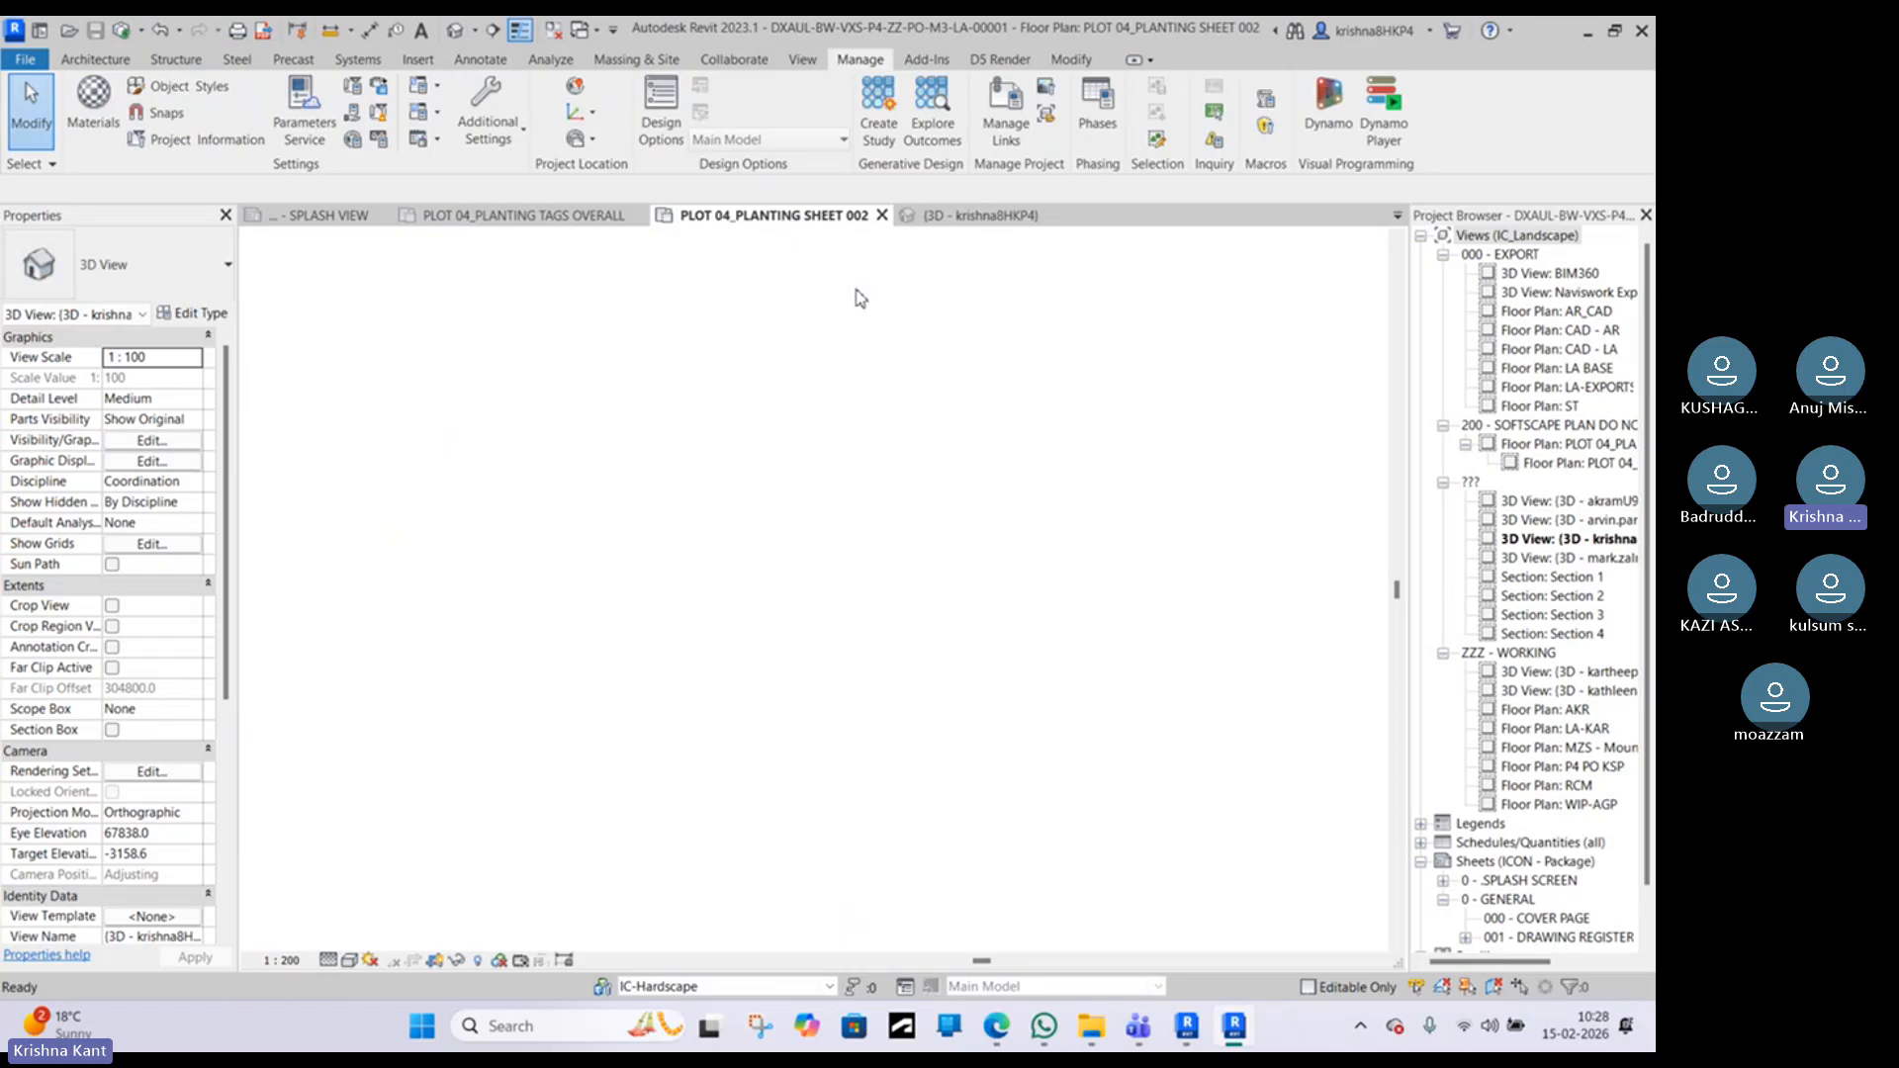
pyautogui.scroll(5, 678, 389)
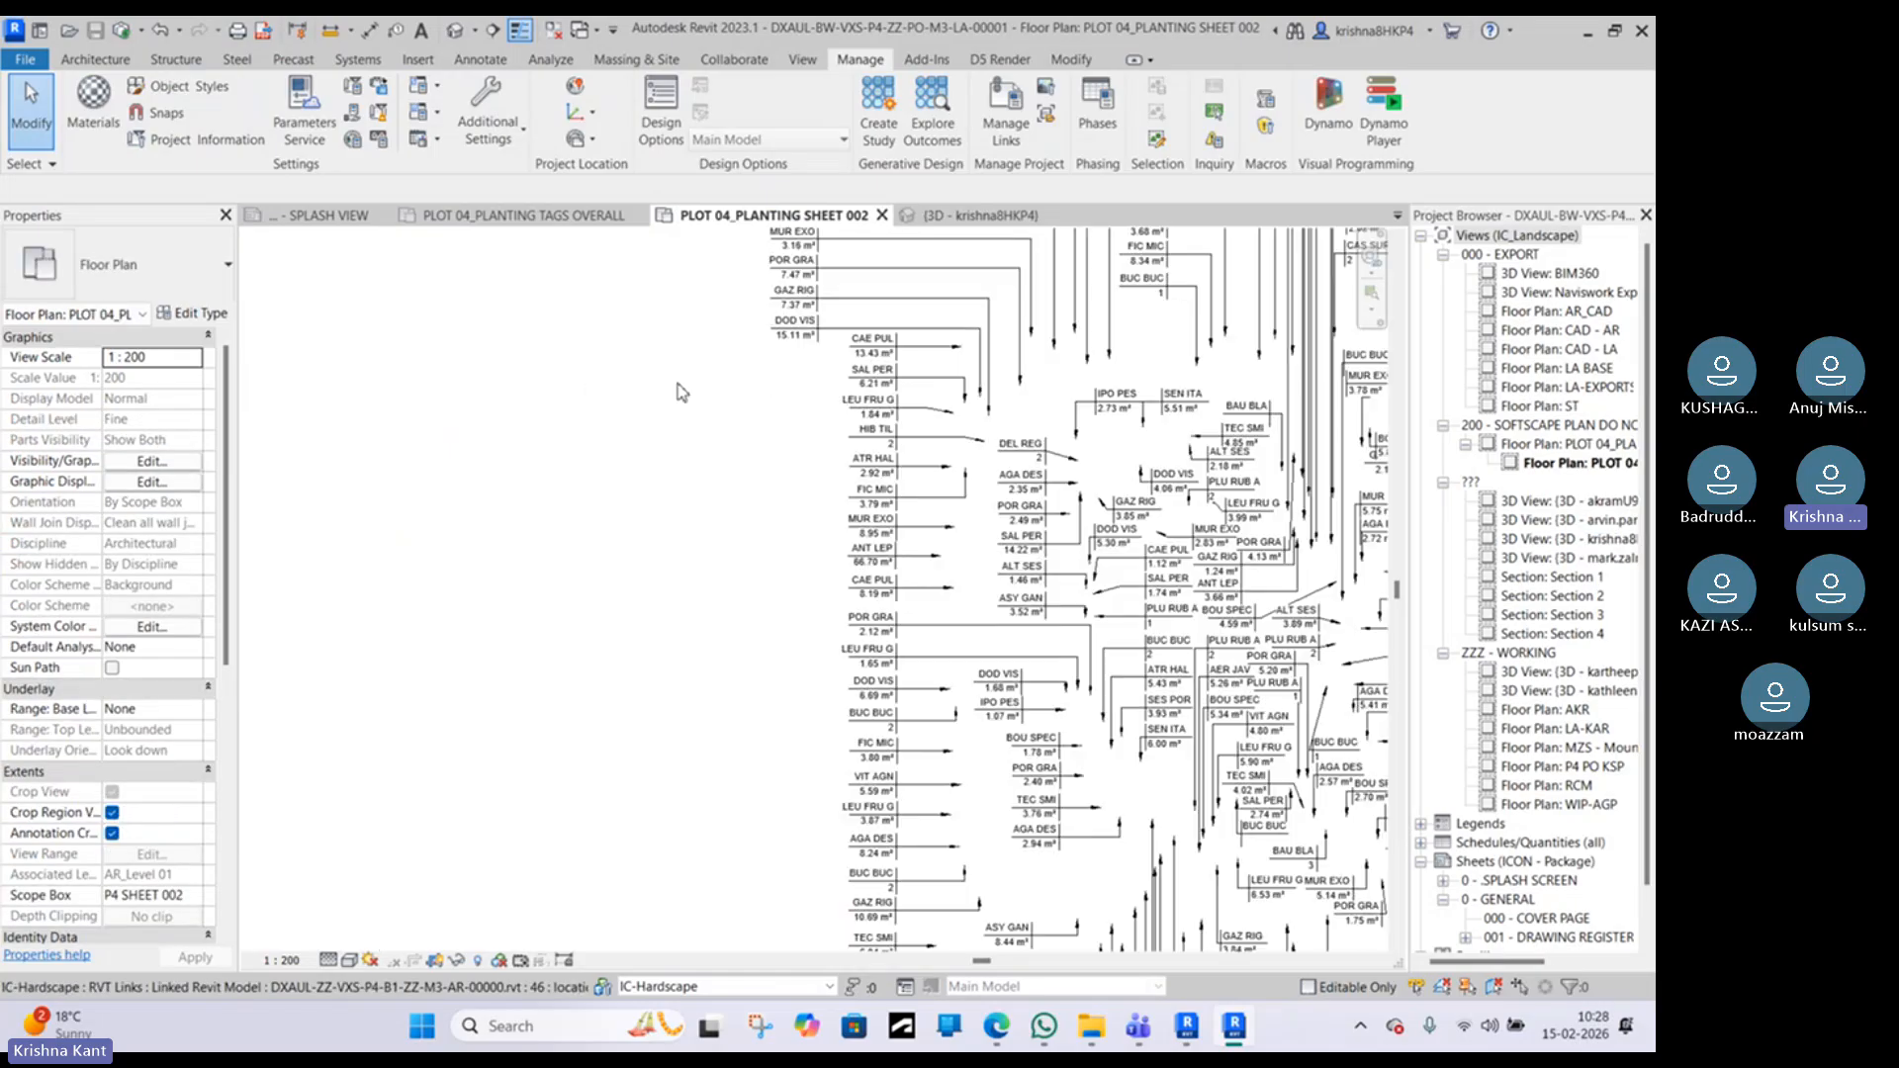
pyautogui.scroll(2, 606, 390)
pyautogui.scroll(-2, 620, 417)
pyautogui.scroll(-5, 620, 417)
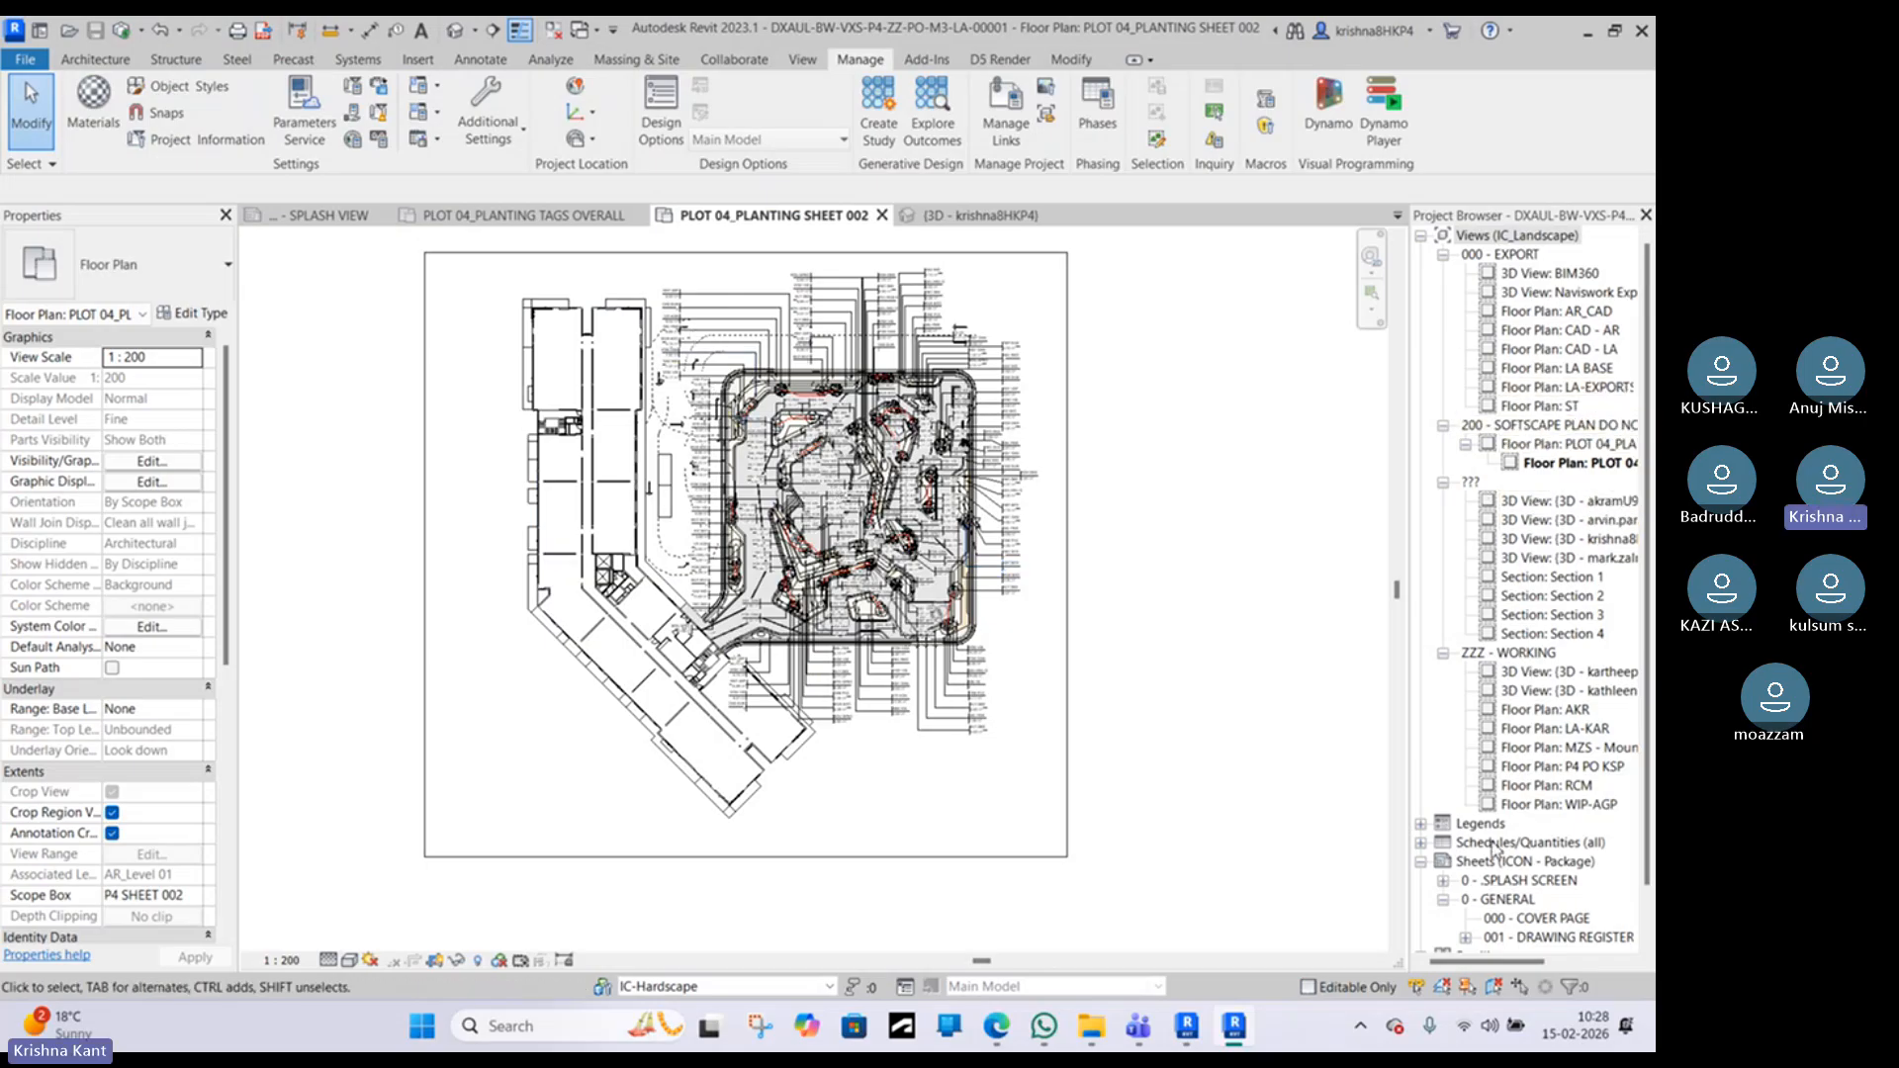
# Step: Open the AKR and LA-KAR working floor plans and compare their podium landscape layouts
pyautogui.doubleClick(1543, 709)
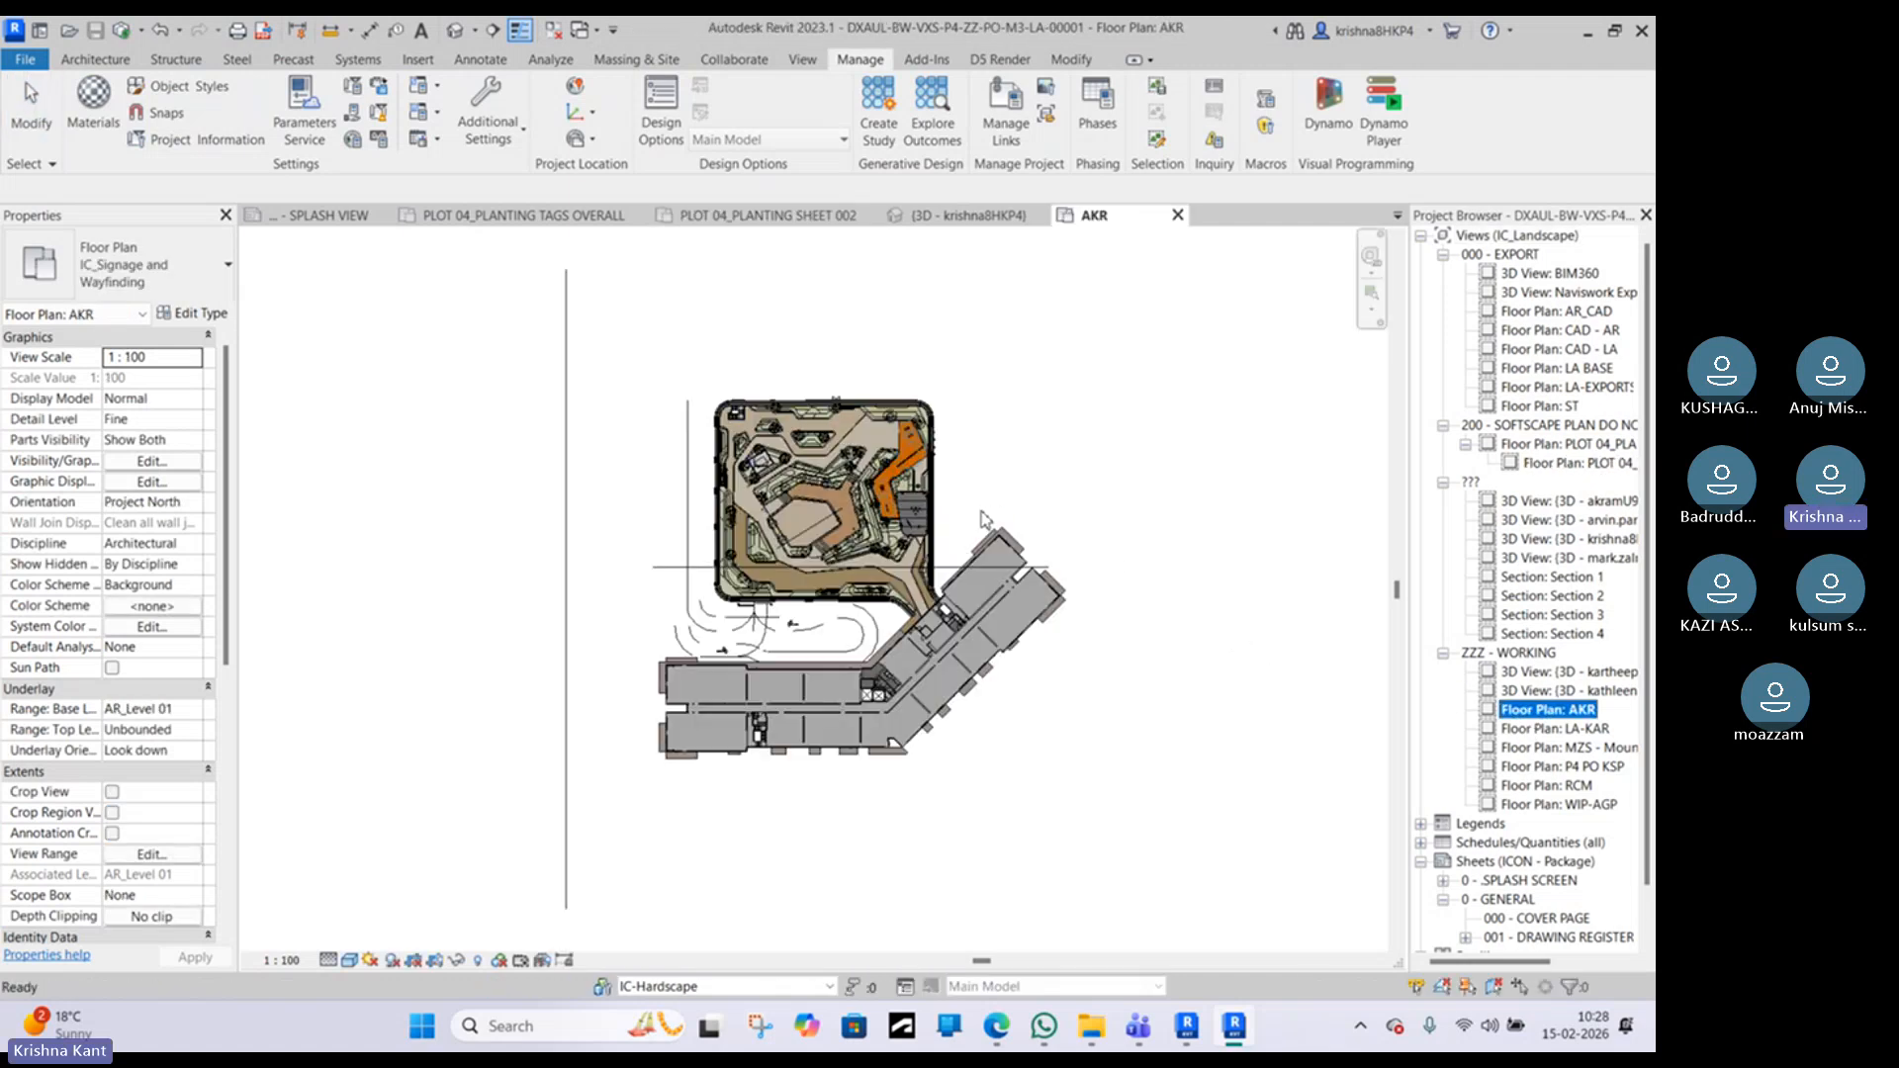
pyautogui.scroll(4, 890, 519)
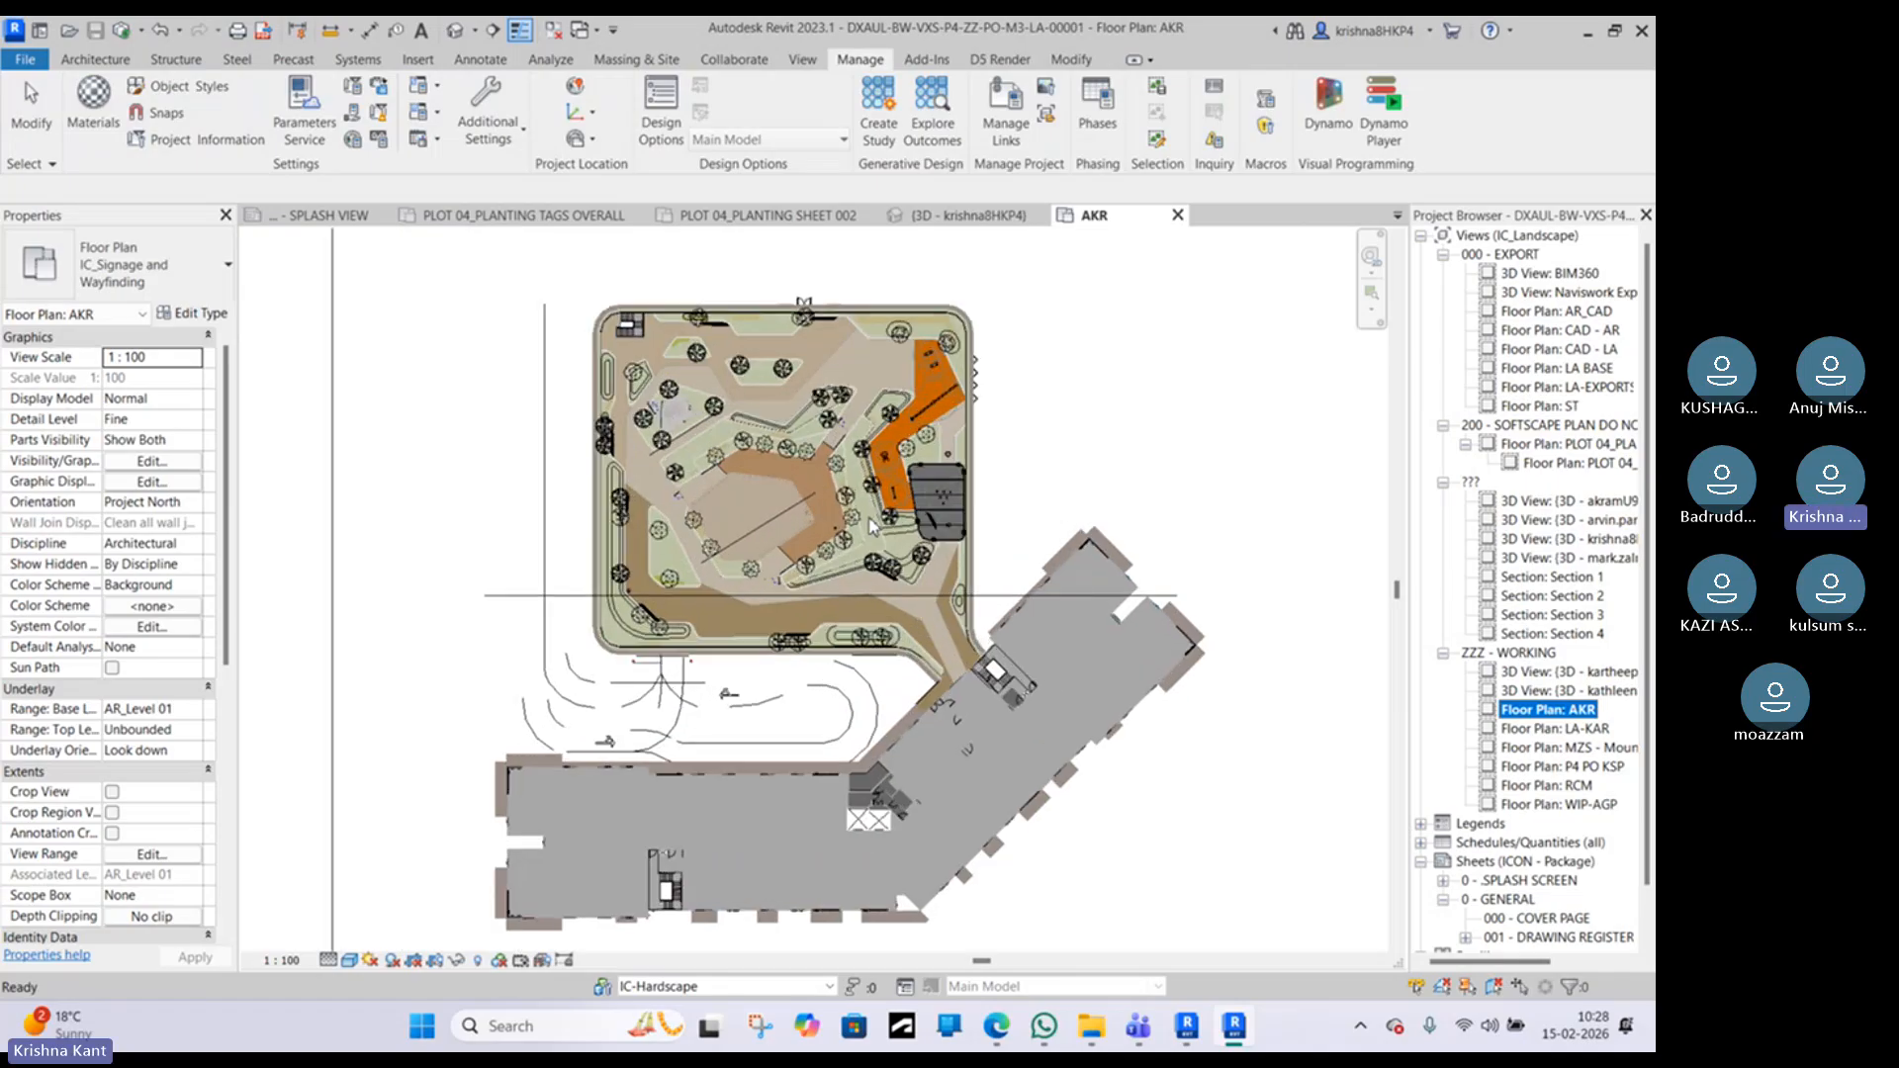
pyautogui.click(1570, 727)
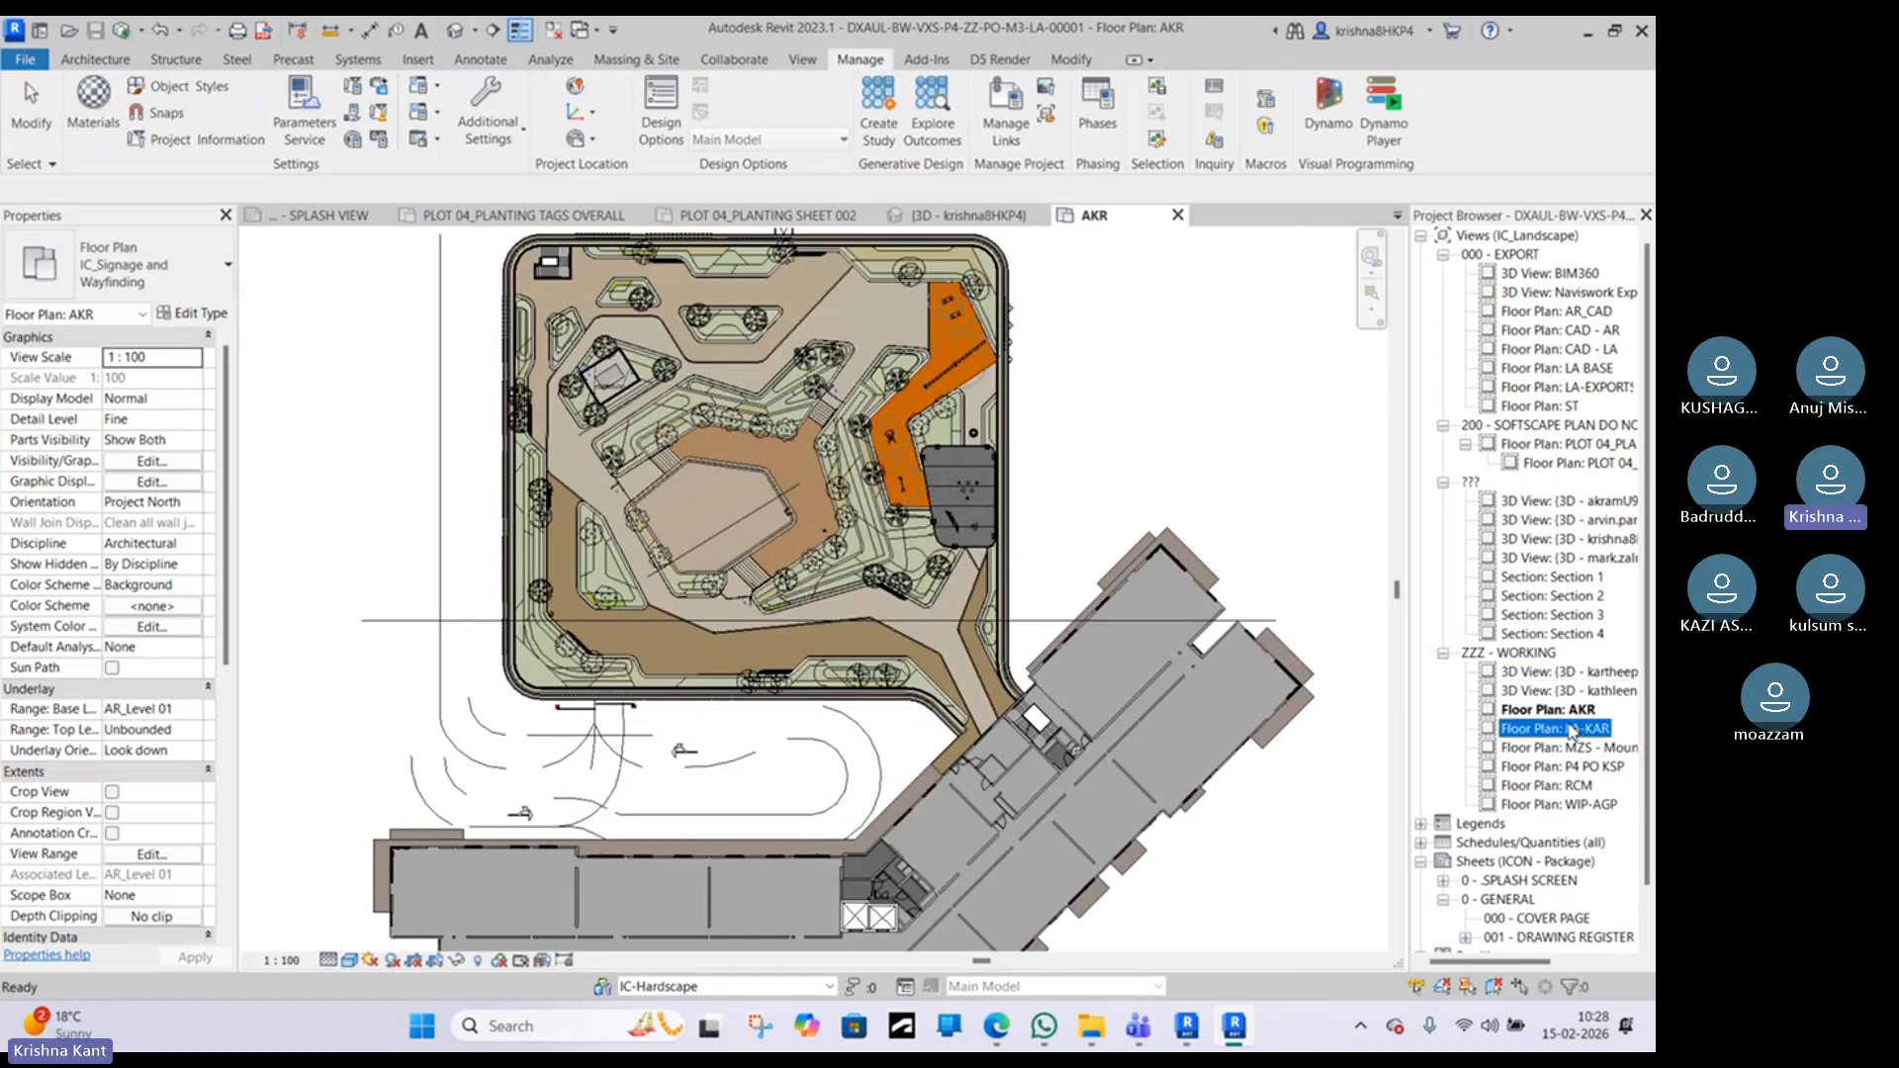
pyautogui.doubleClick(1573, 725)
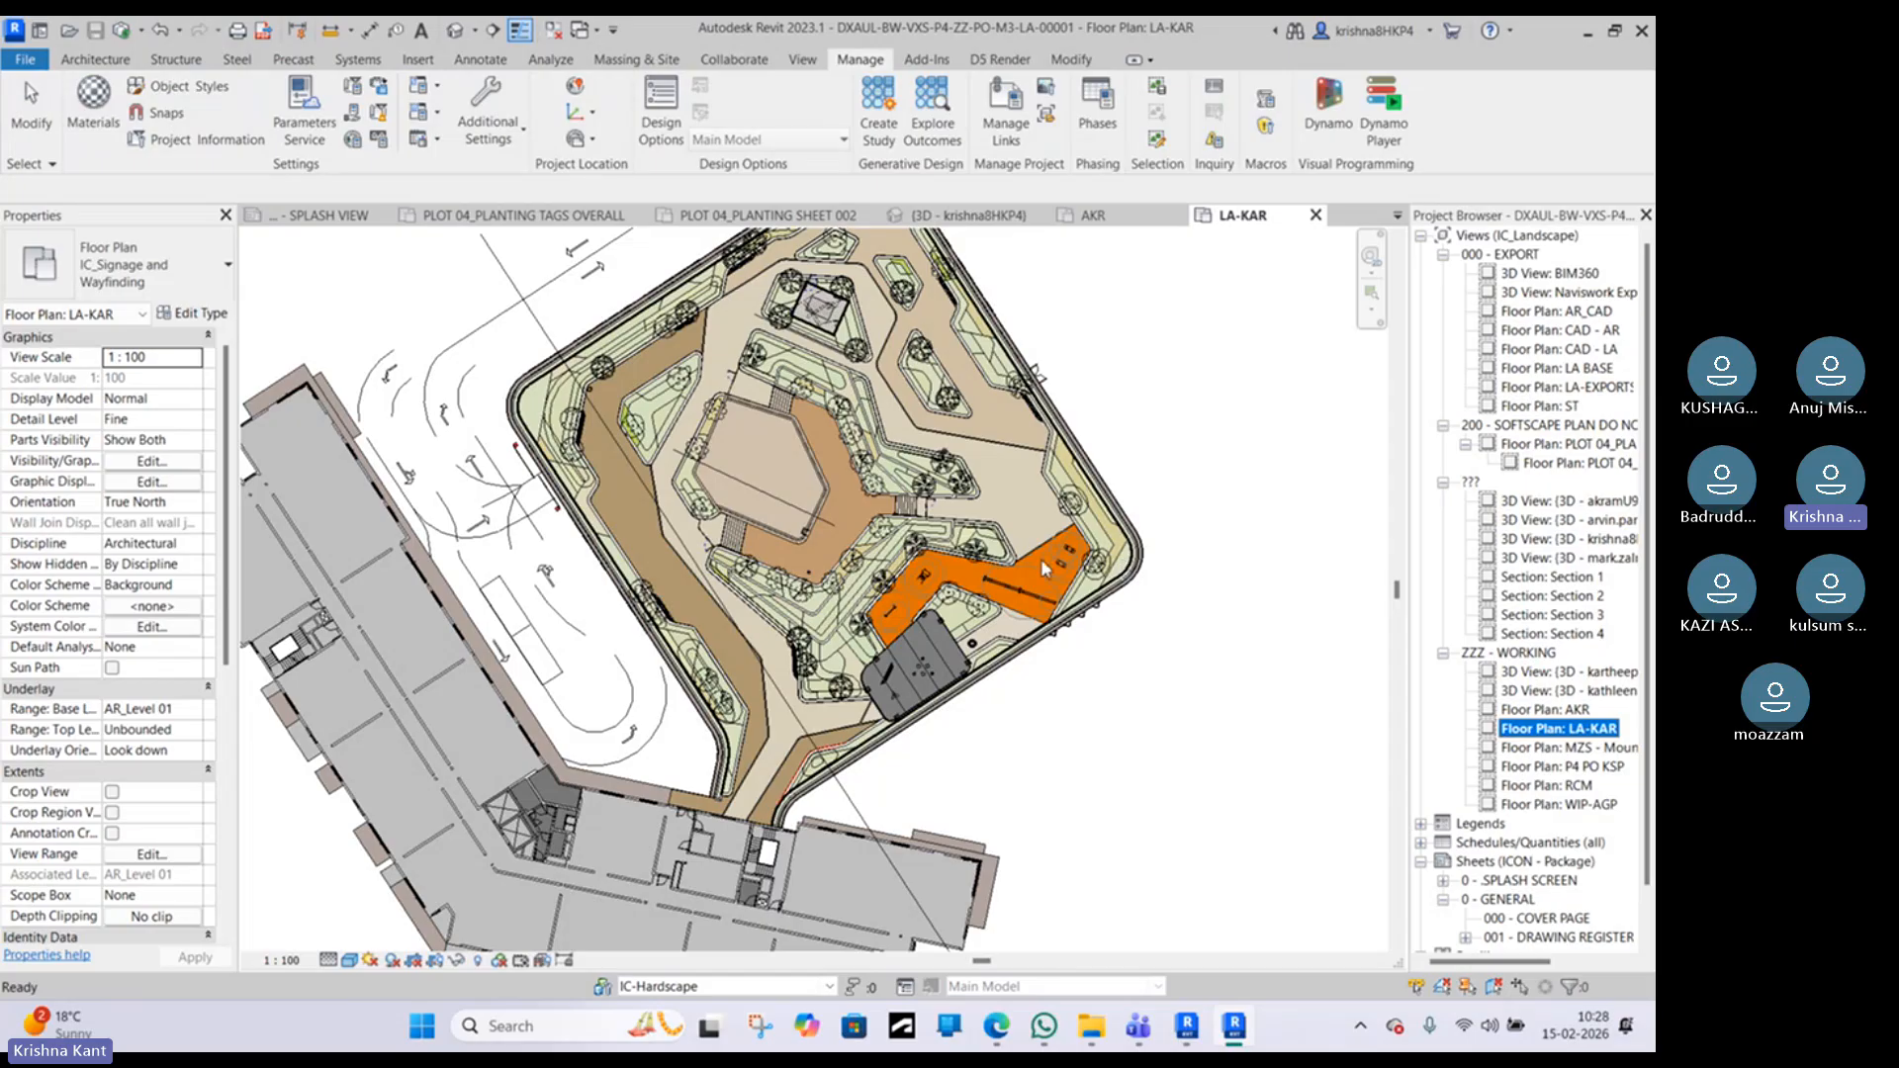
# Step: View the MZS - Mounds, P4 PO KSP and RCM working floor plans, closing RCM to return to P4 PO KSP
pyautogui.click(1549, 750)
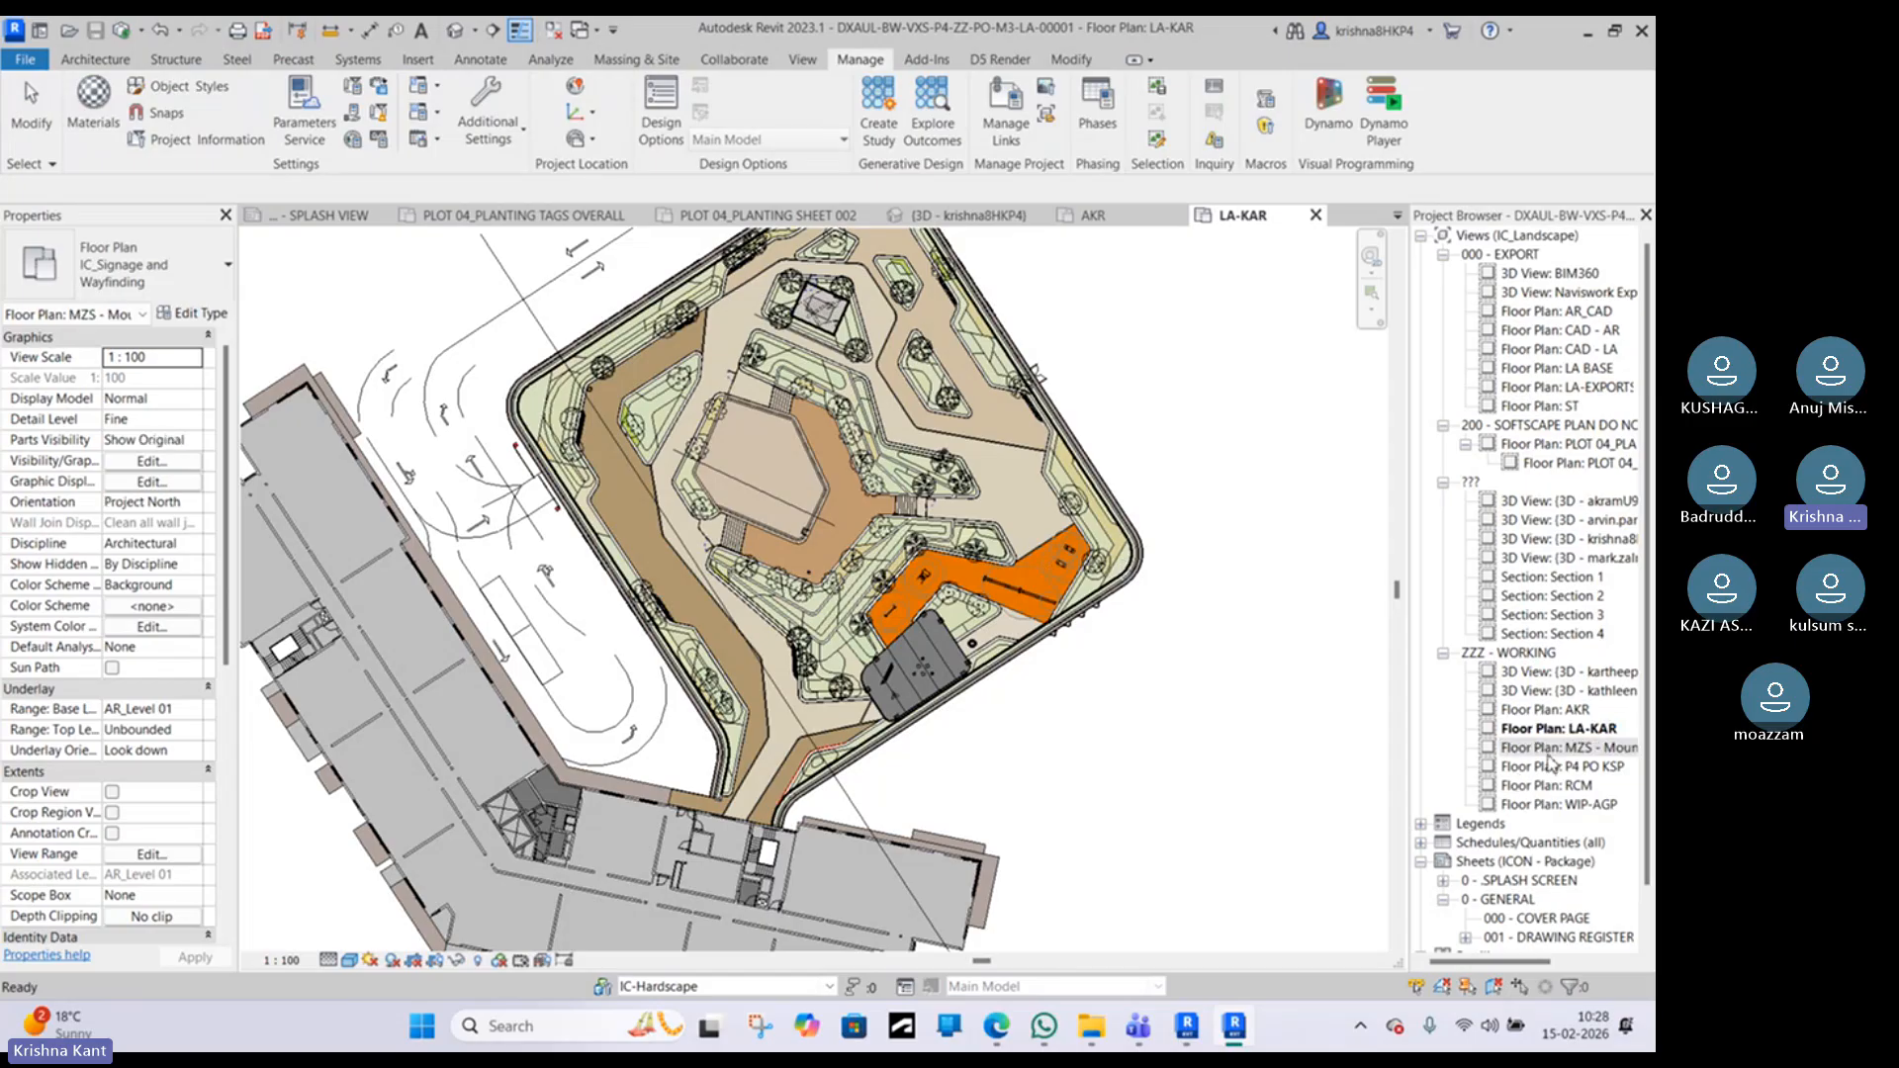
pyautogui.doubleClick(1548, 749)
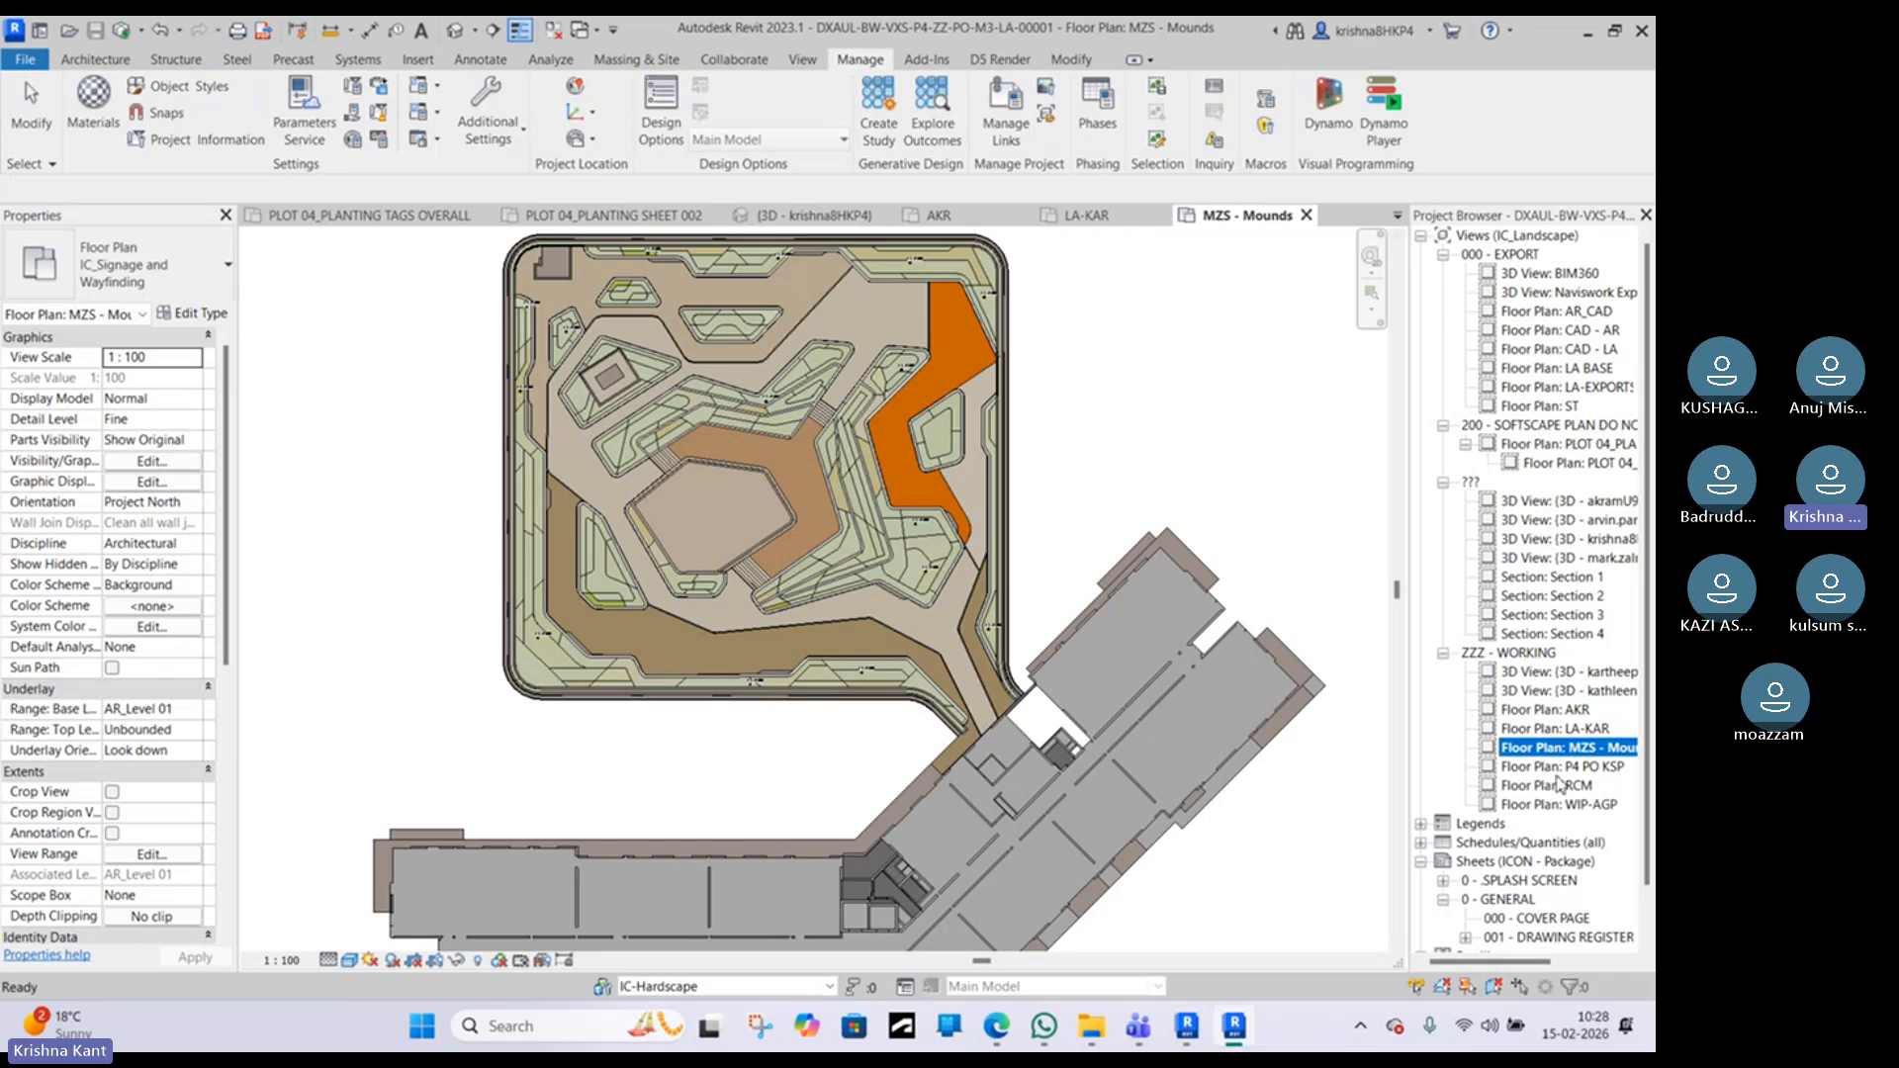
pyautogui.click(1560, 768)
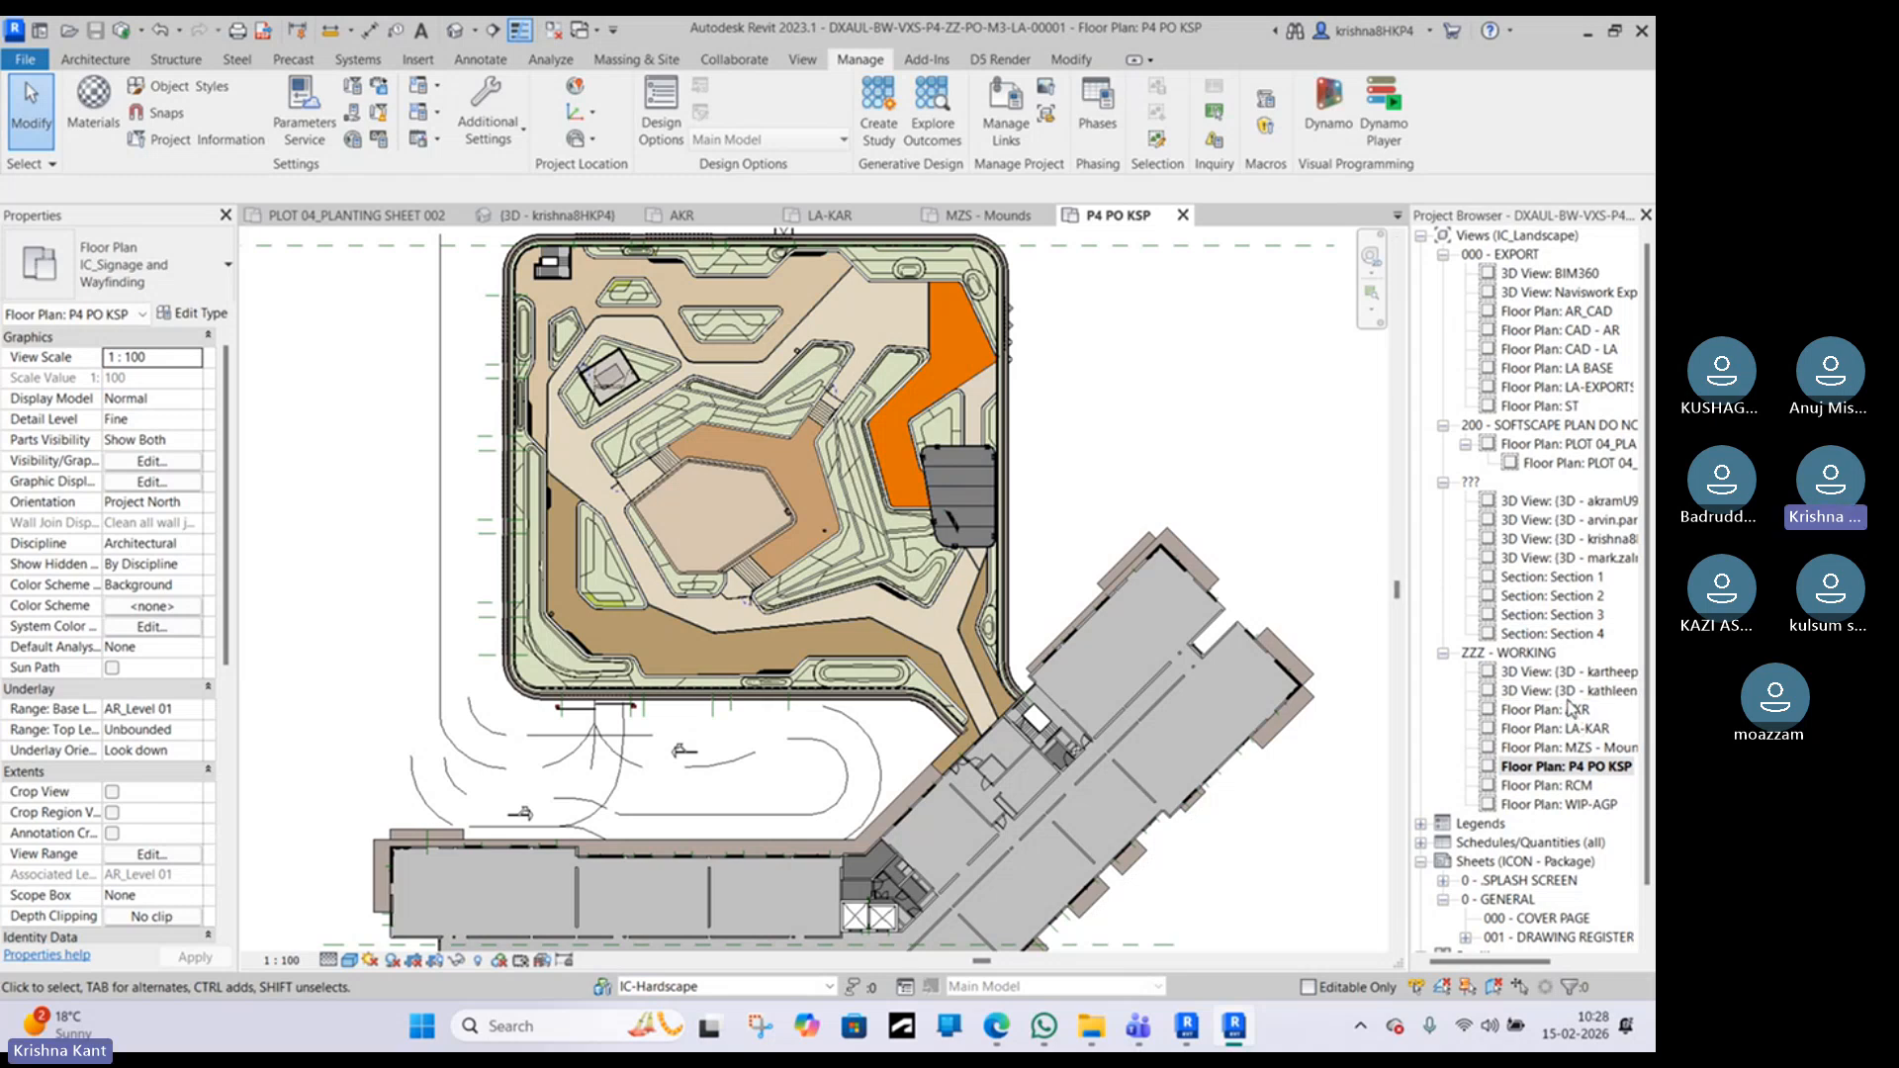
pyautogui.doubleClick(1545, 785)
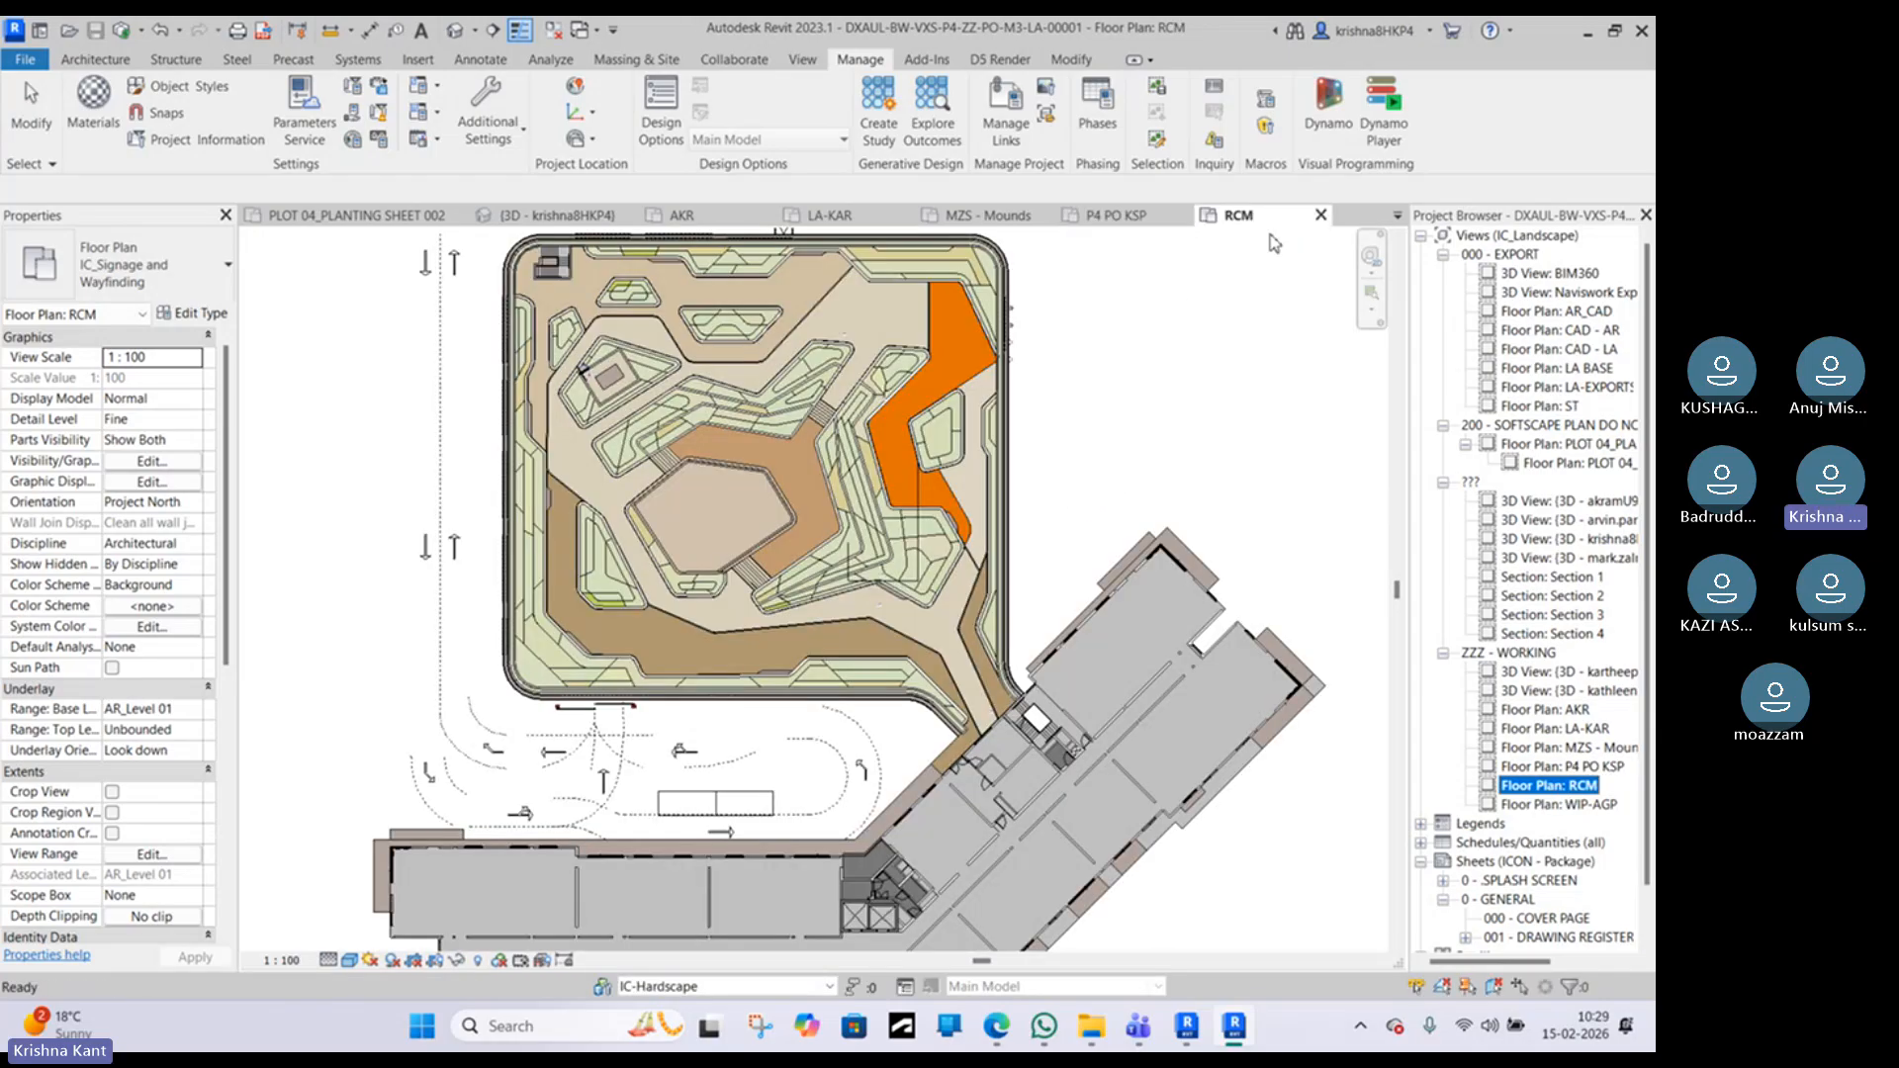
pyautogui.click(1321, 215)
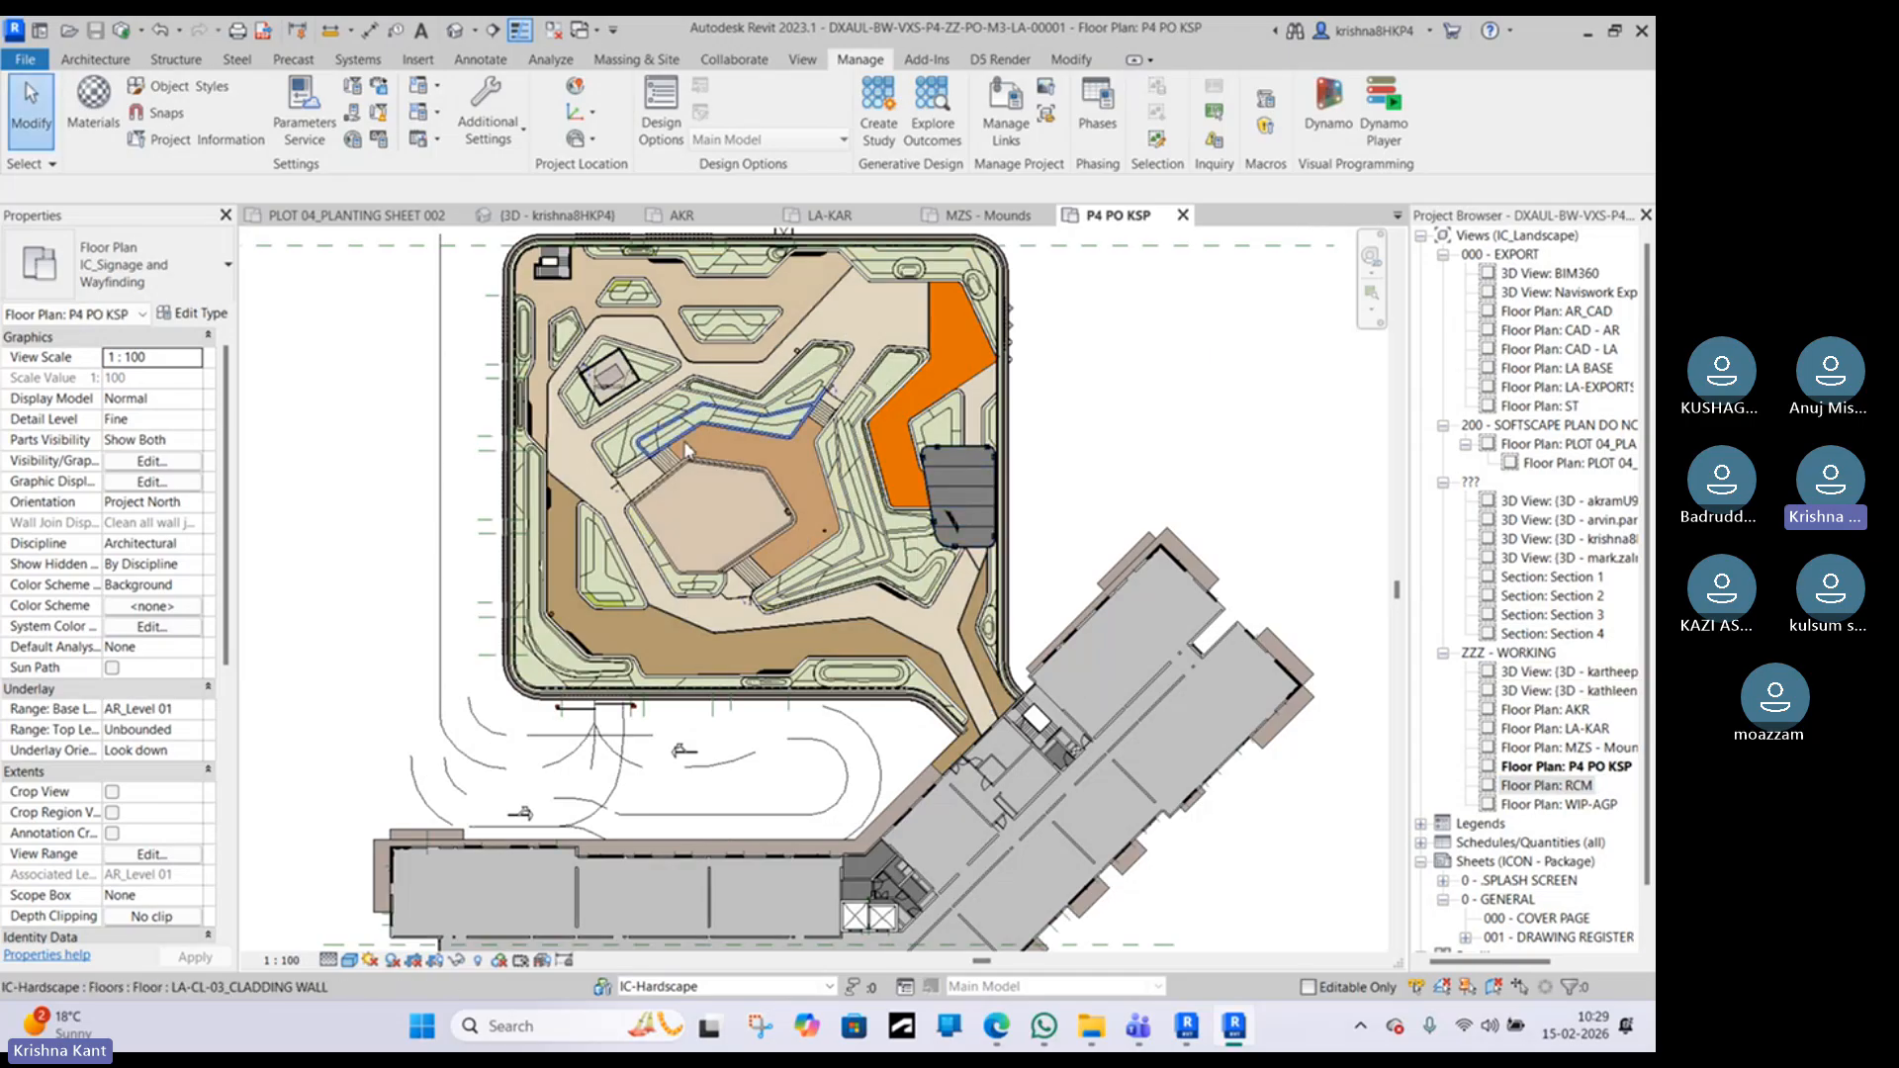
pyautogui.scroll(2, 673, 435)
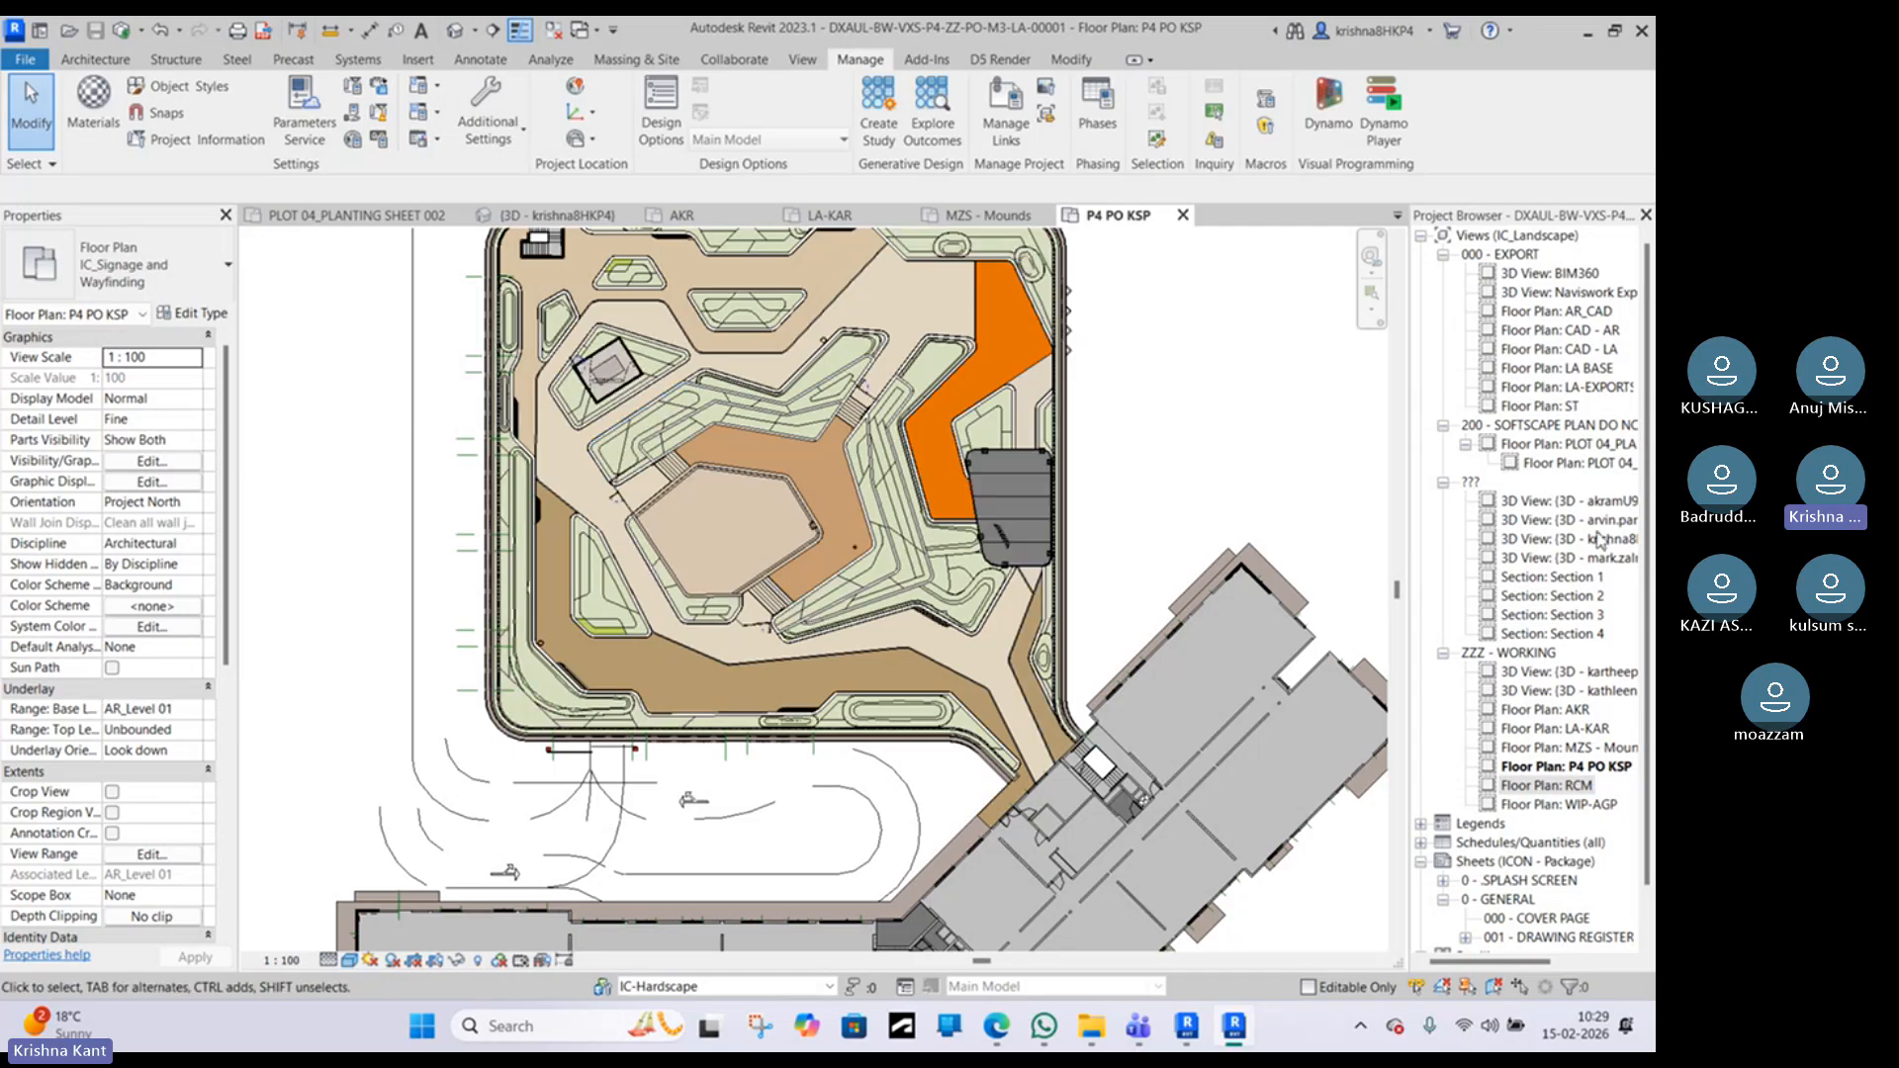
# Step: Return to the AKR floor plan and examine the shade structure and the orange play area up close
pyautogui.doubleClick(1567, 709)
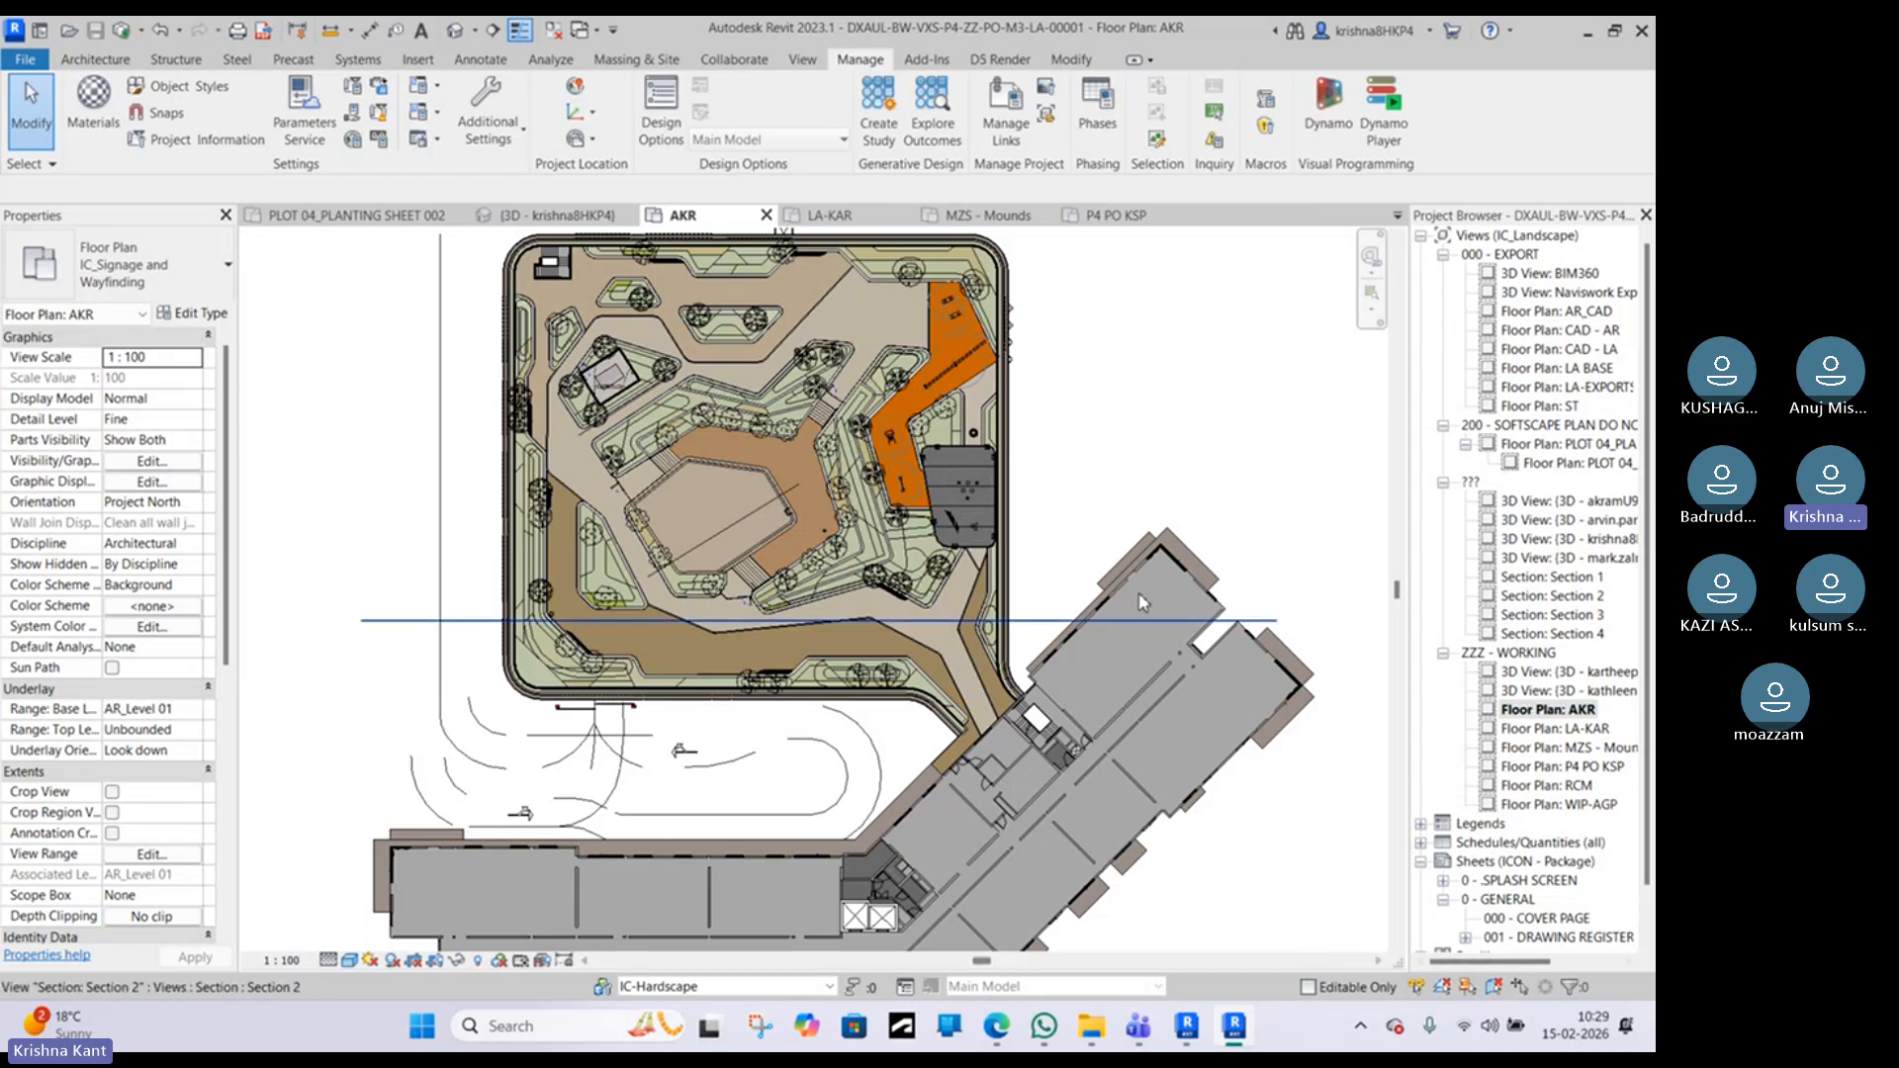
pyautogui.scroll(2, 994, 470)
pyautogui.scroll(2, 994, 470)
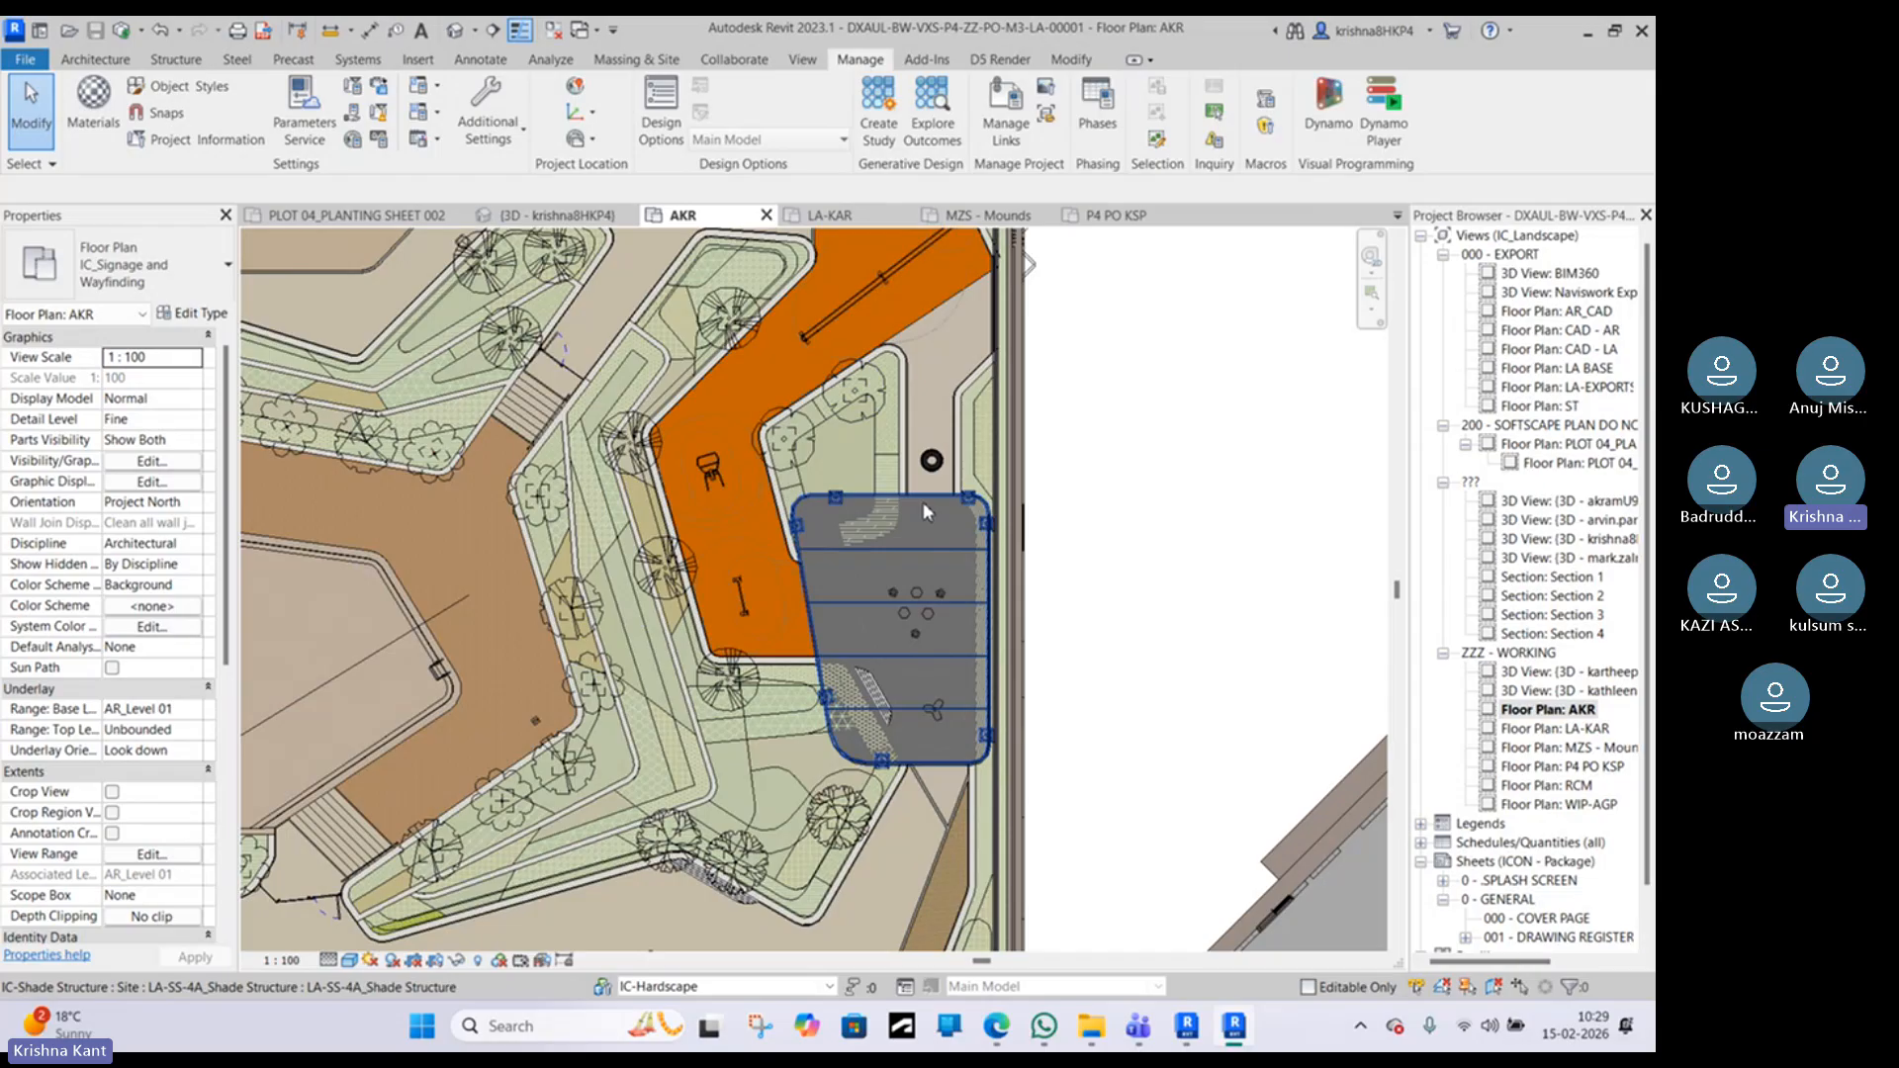
pyautogui.moveTo(1189, 463); pyautogui.dragTo(1150, 629, button='middle')
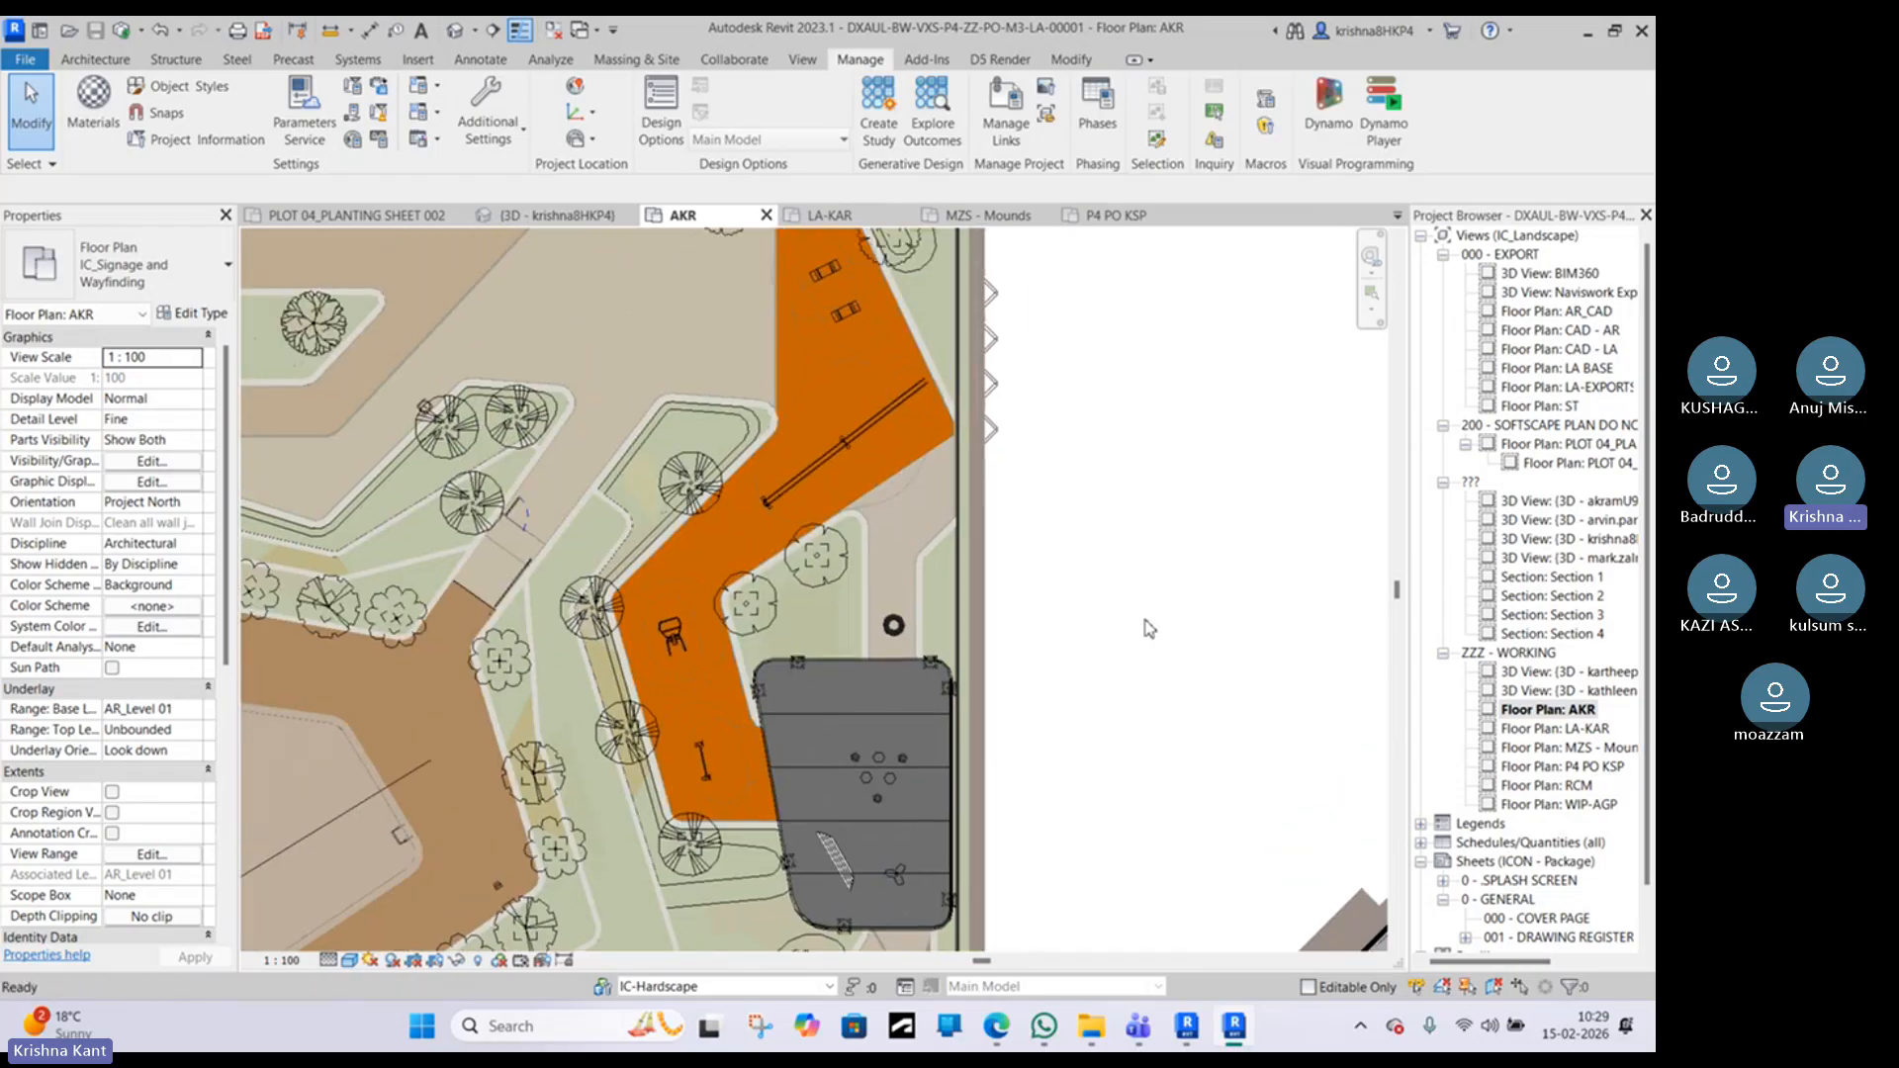
pyautogui.scroll(-3, 1147, 629)
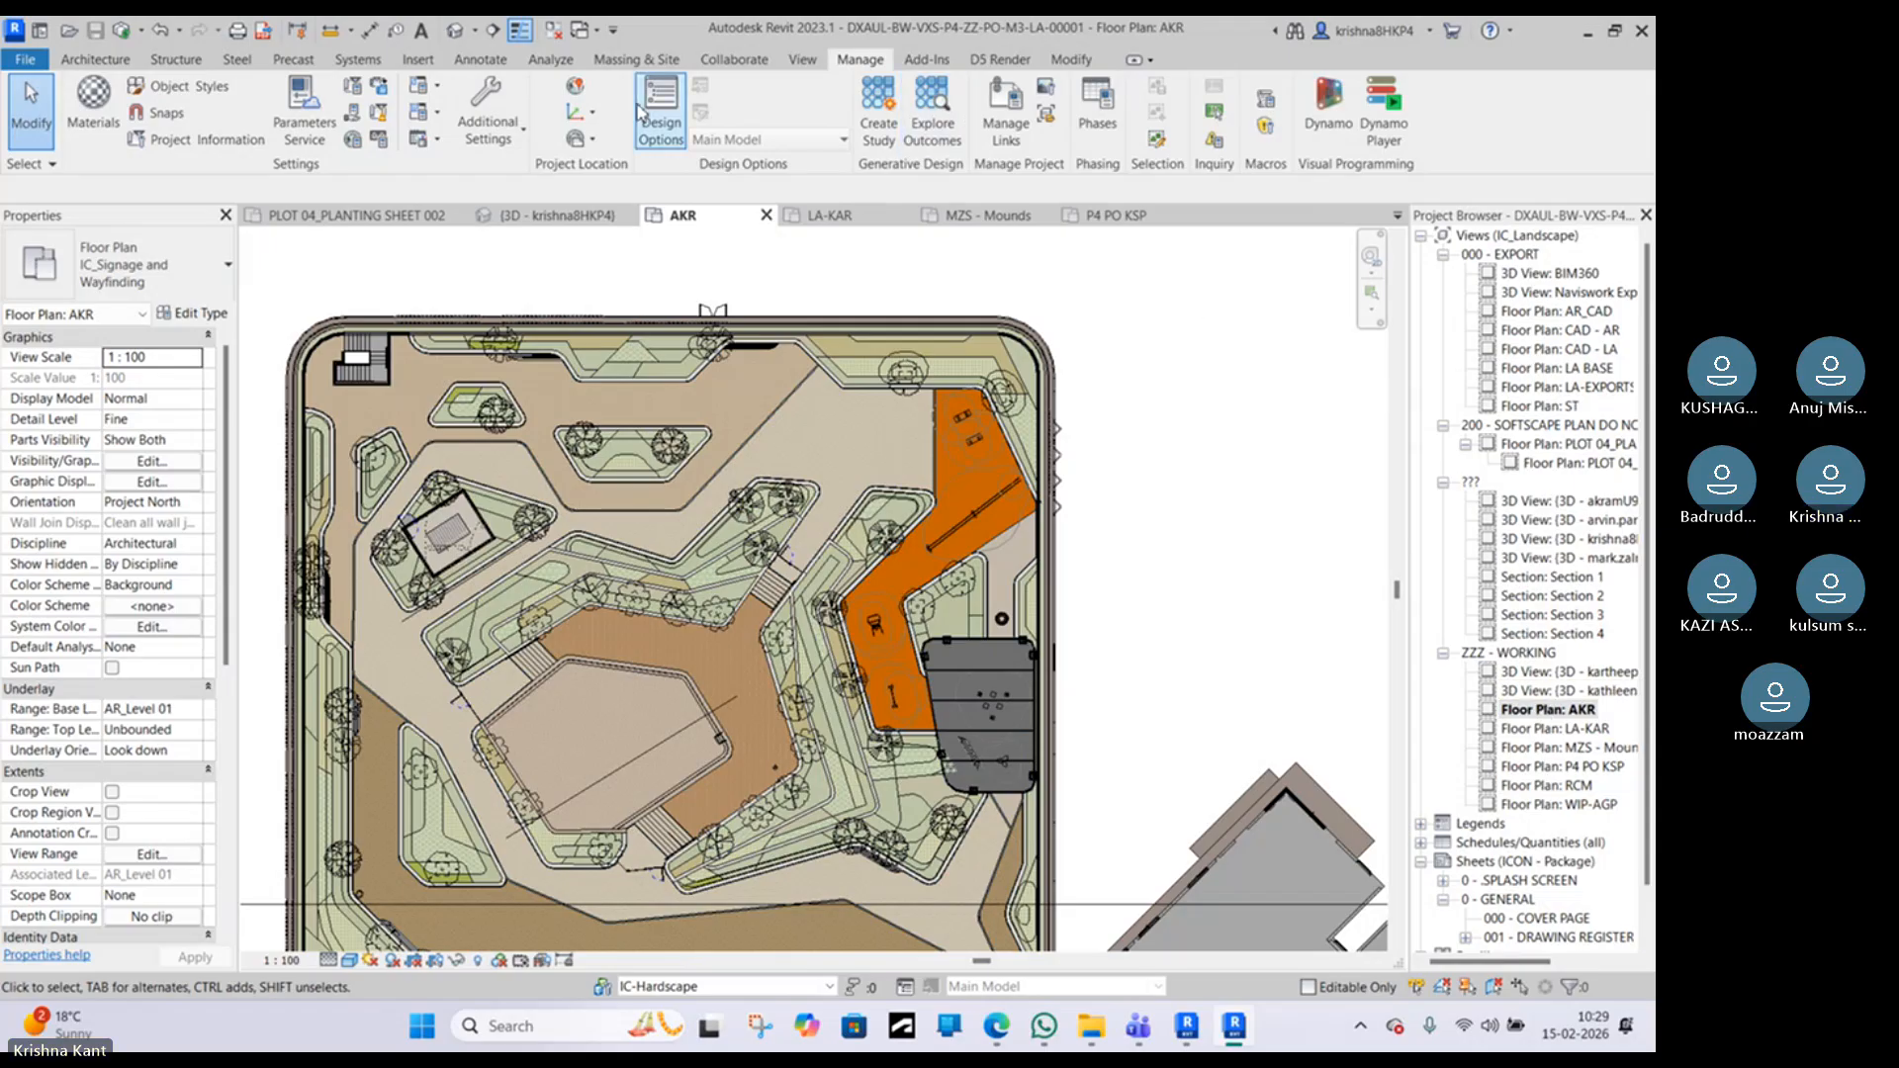
# Step: Look through the available worksets in the active workset list without changing the active one
pyautogui.click(729, 61)
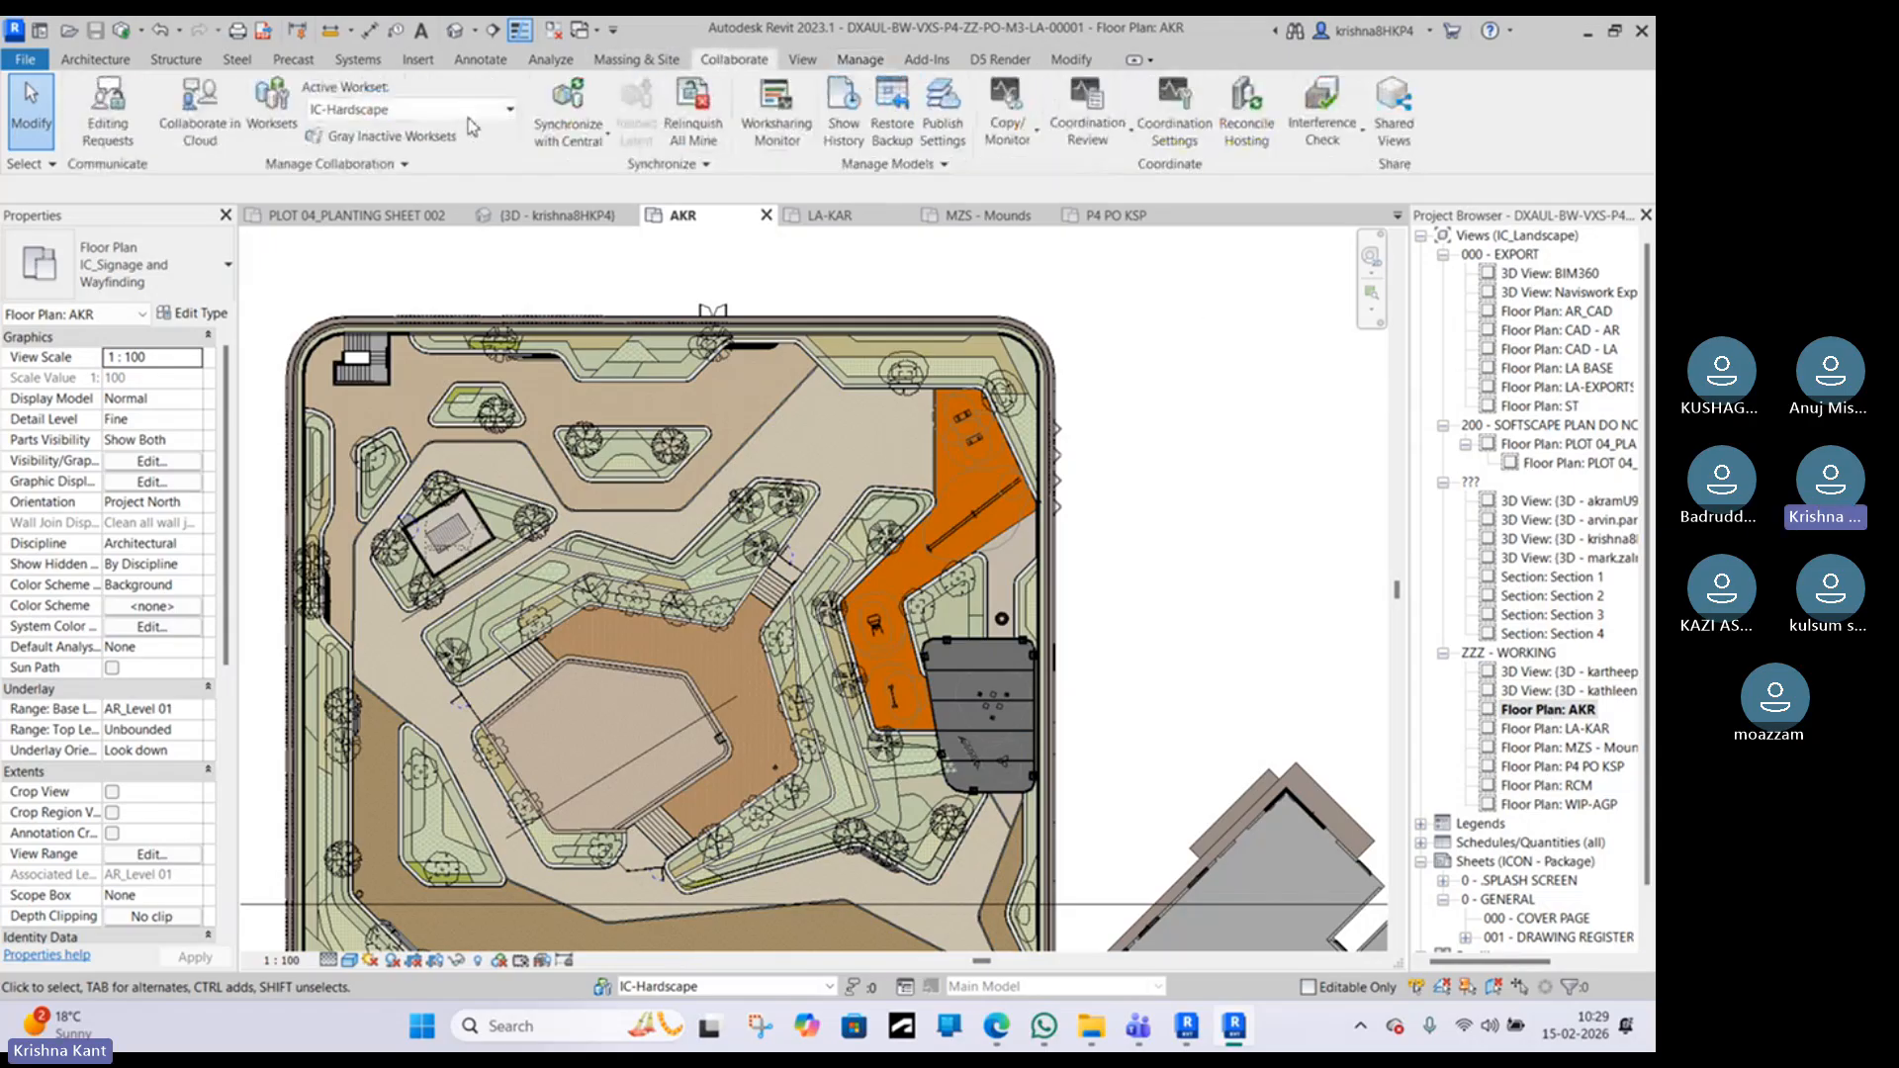
pyautogui.click(336, 110)
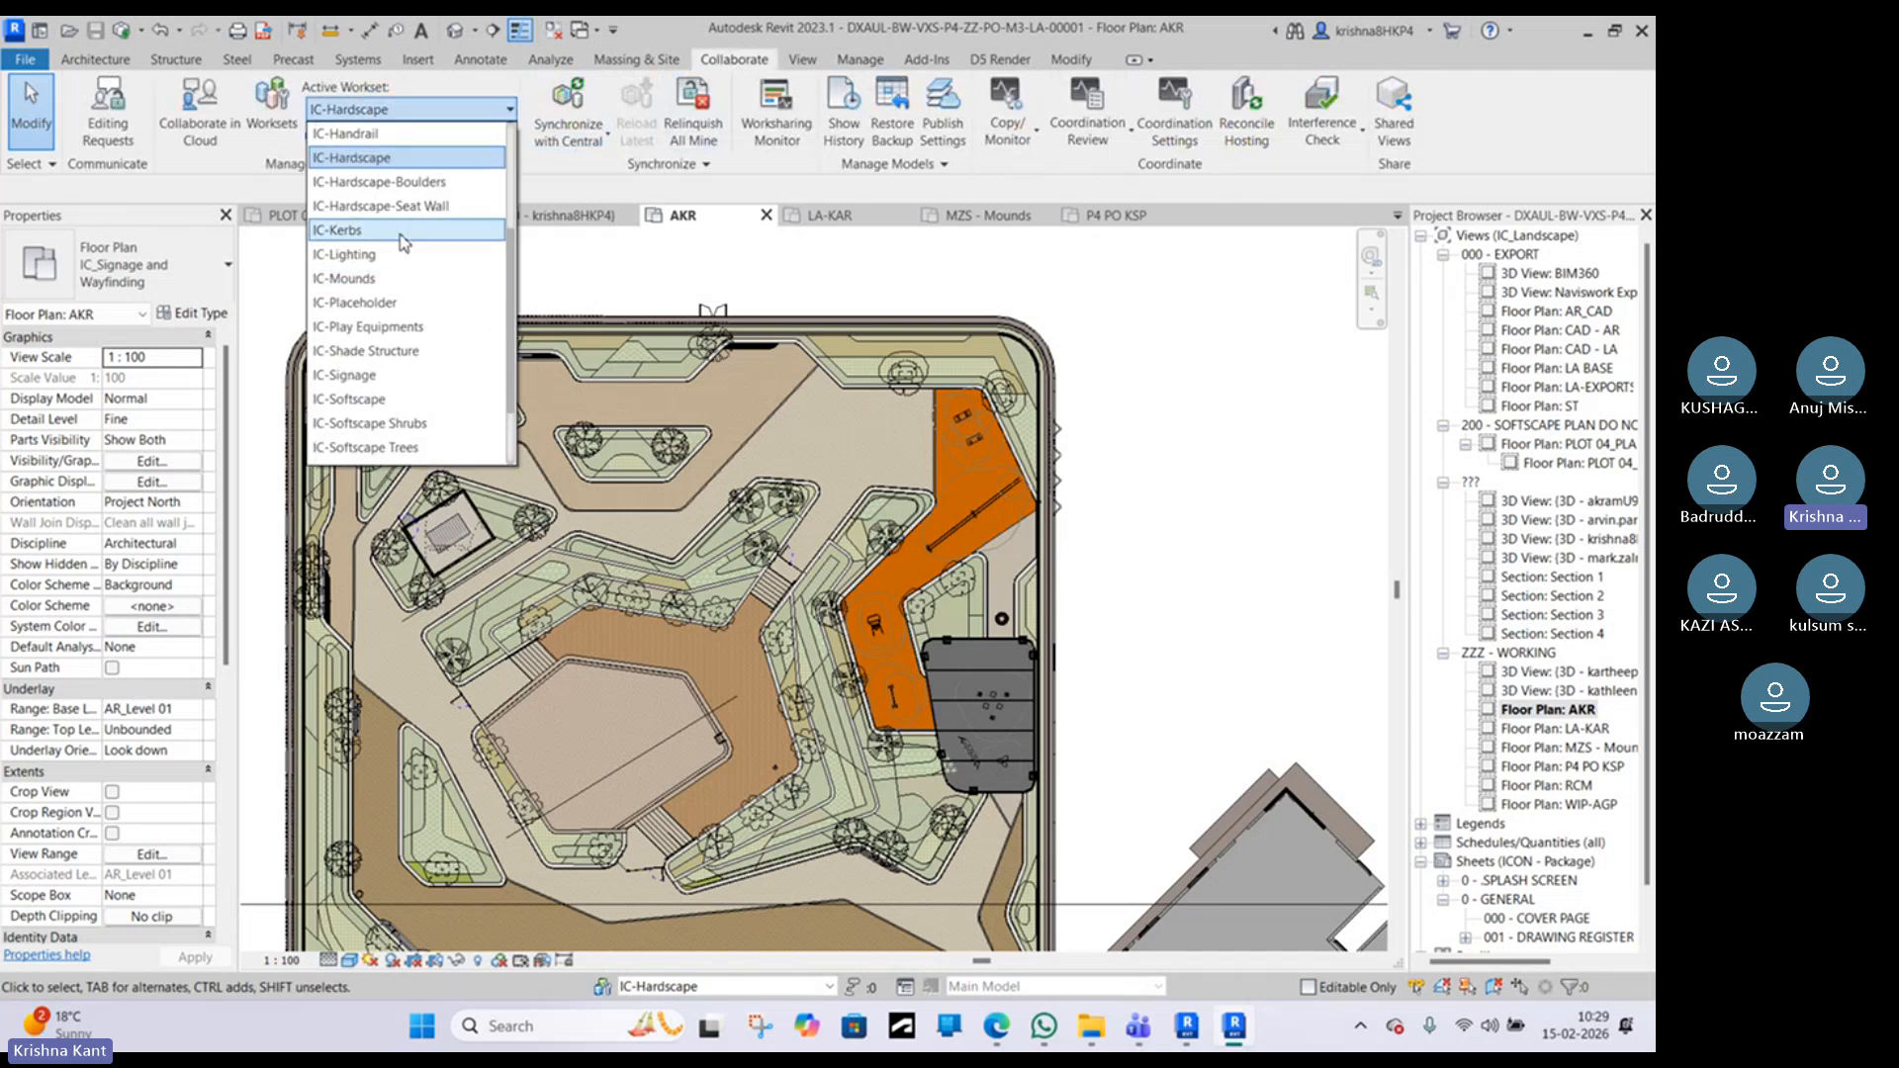
pyautogui.scroll(1, 403, 247)
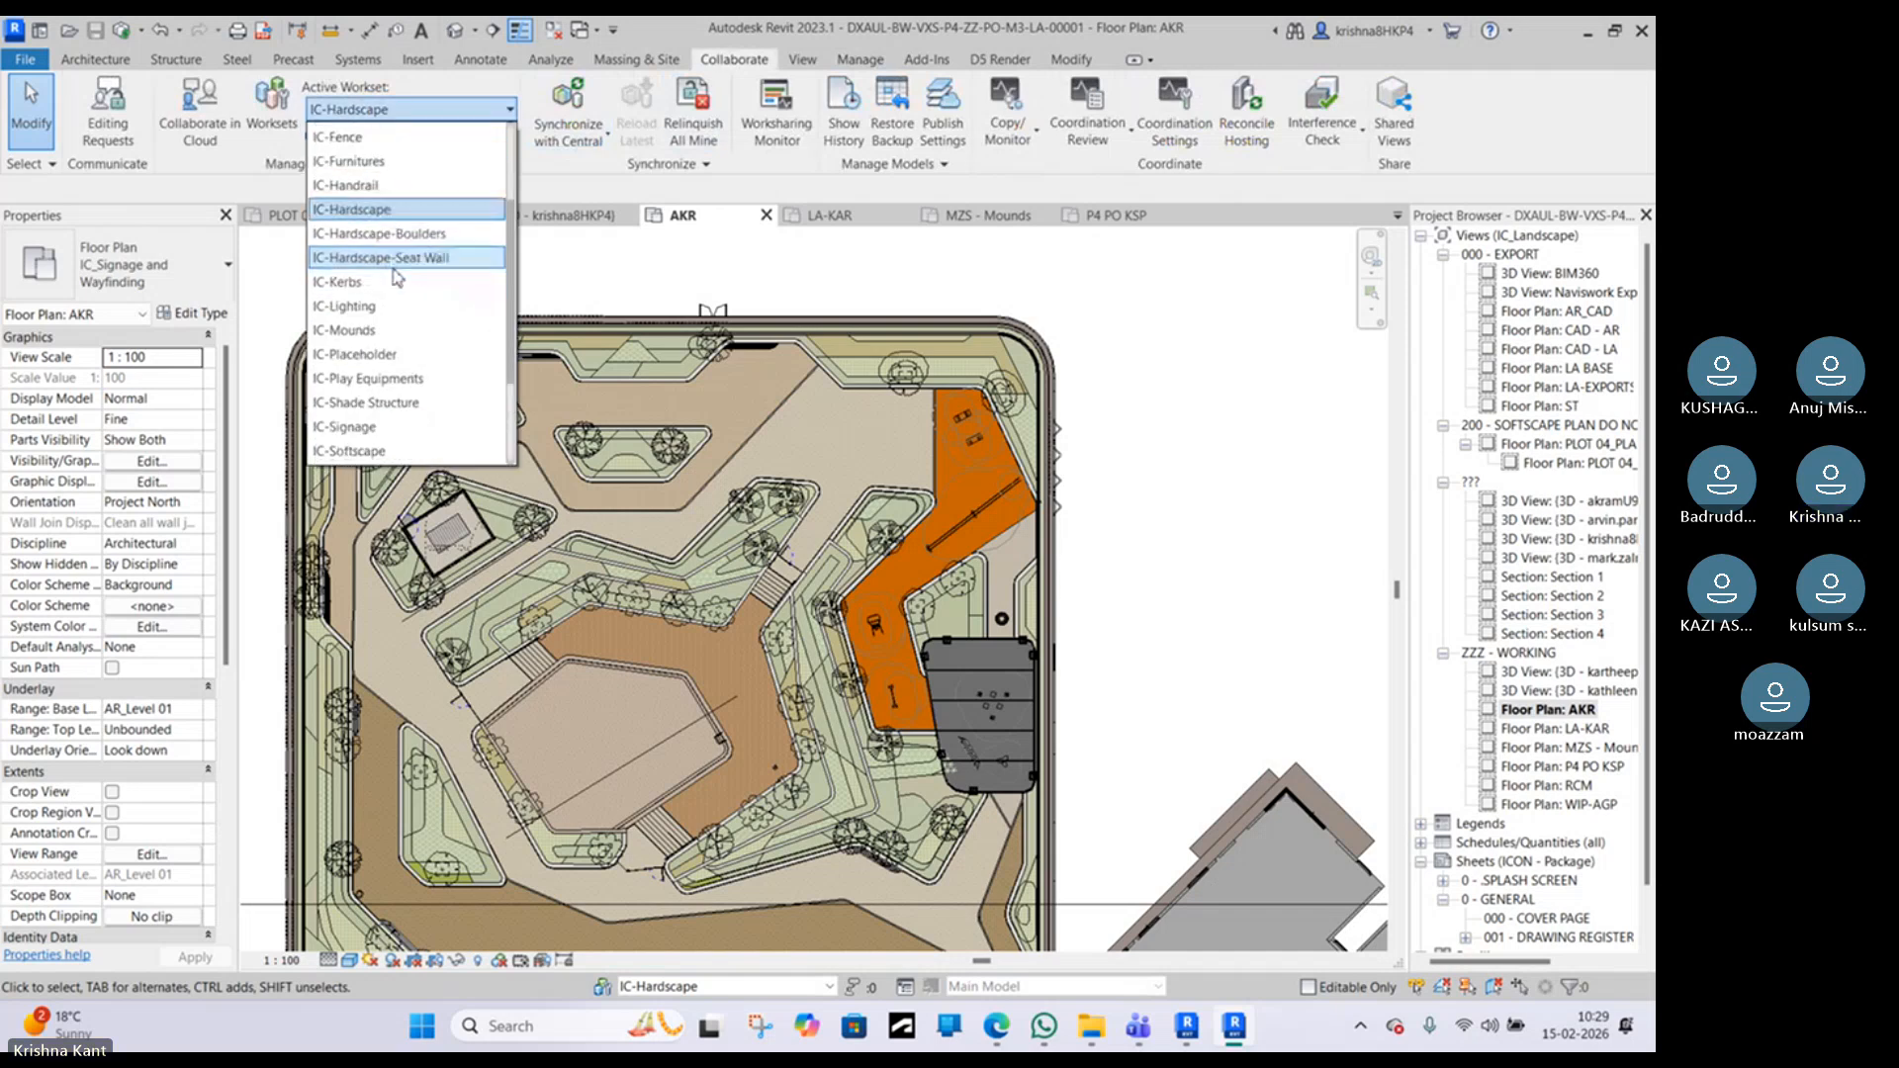
pyautogui.scroll(-1, 392, 277)
pyautogui.scroll(1, 376, 262)
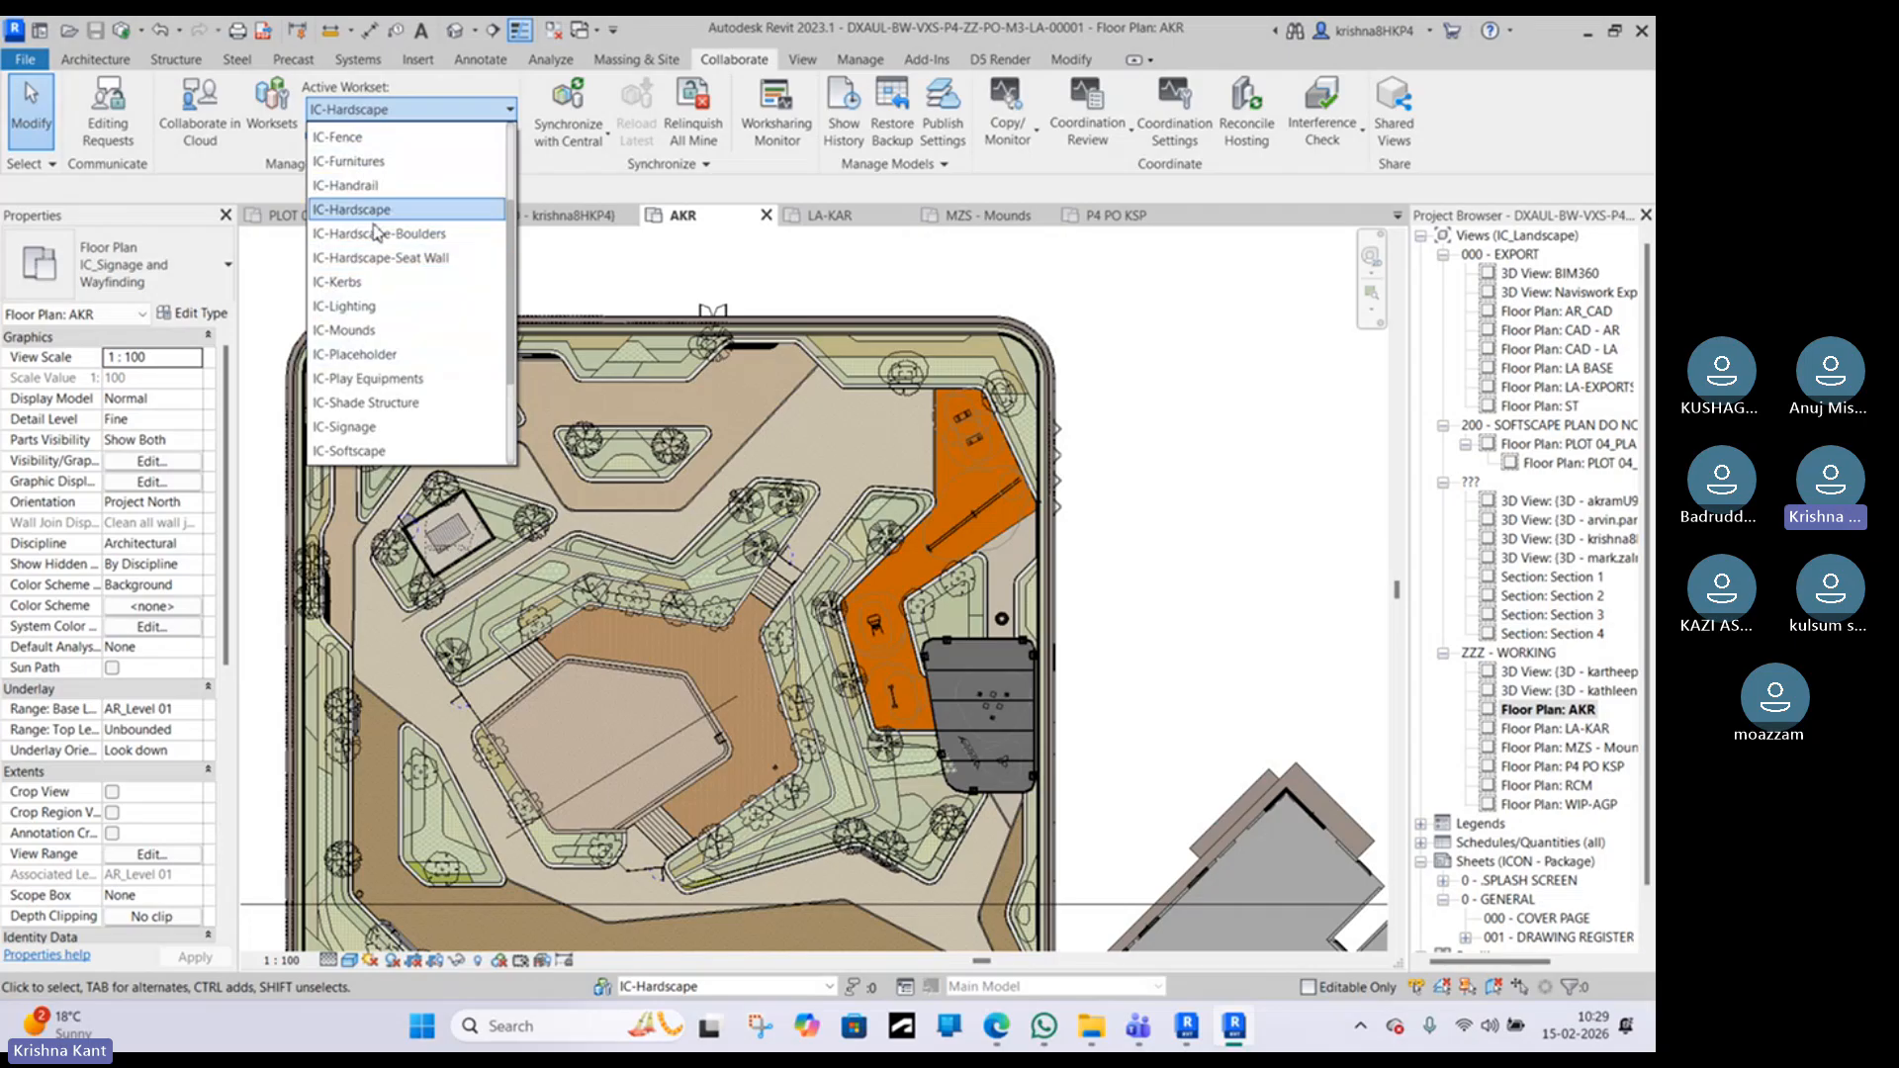
pyautogui.click(680, 277)
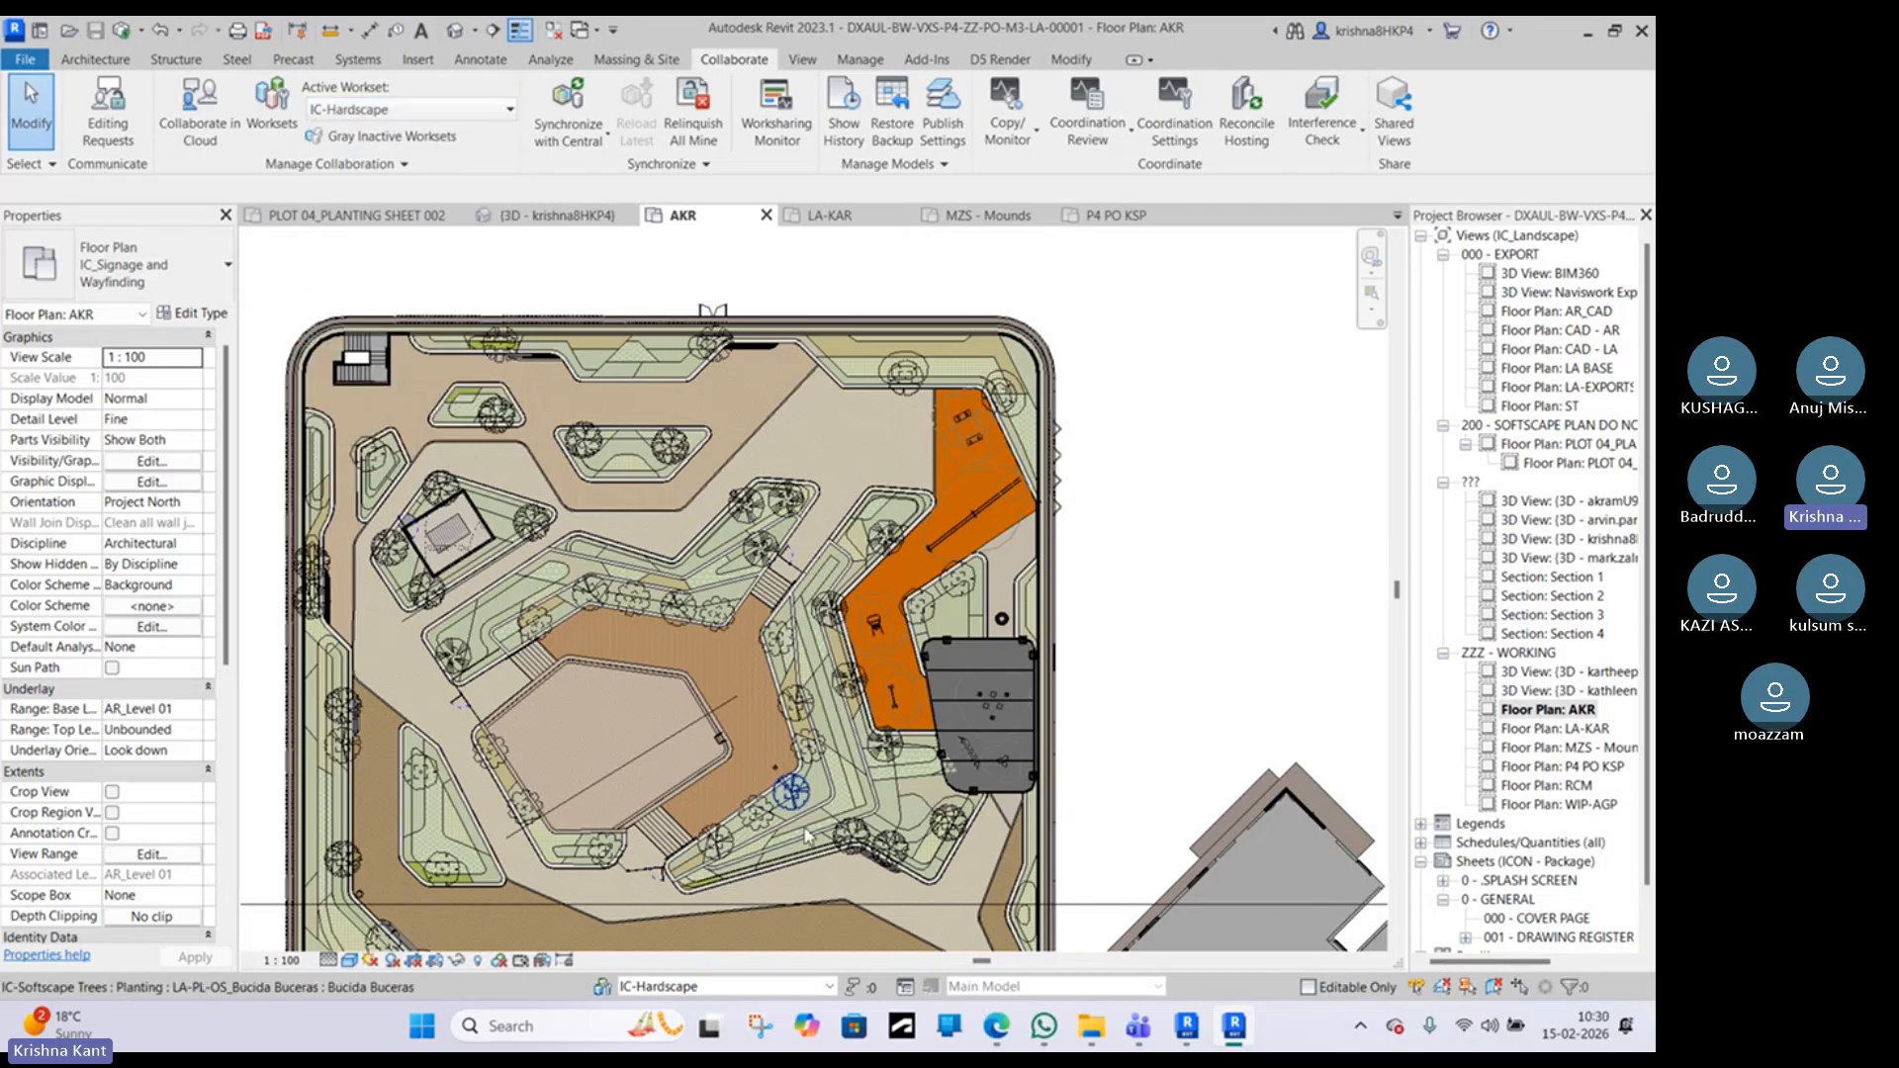
# Step: Scroll through the active workset list to its end and close it, keeping IC-Hardscape active
pyautogui.click(828, 986)
pyautogui.scroll(-2, 755, 830)
pyautogui.scroll(2, 755, 831)
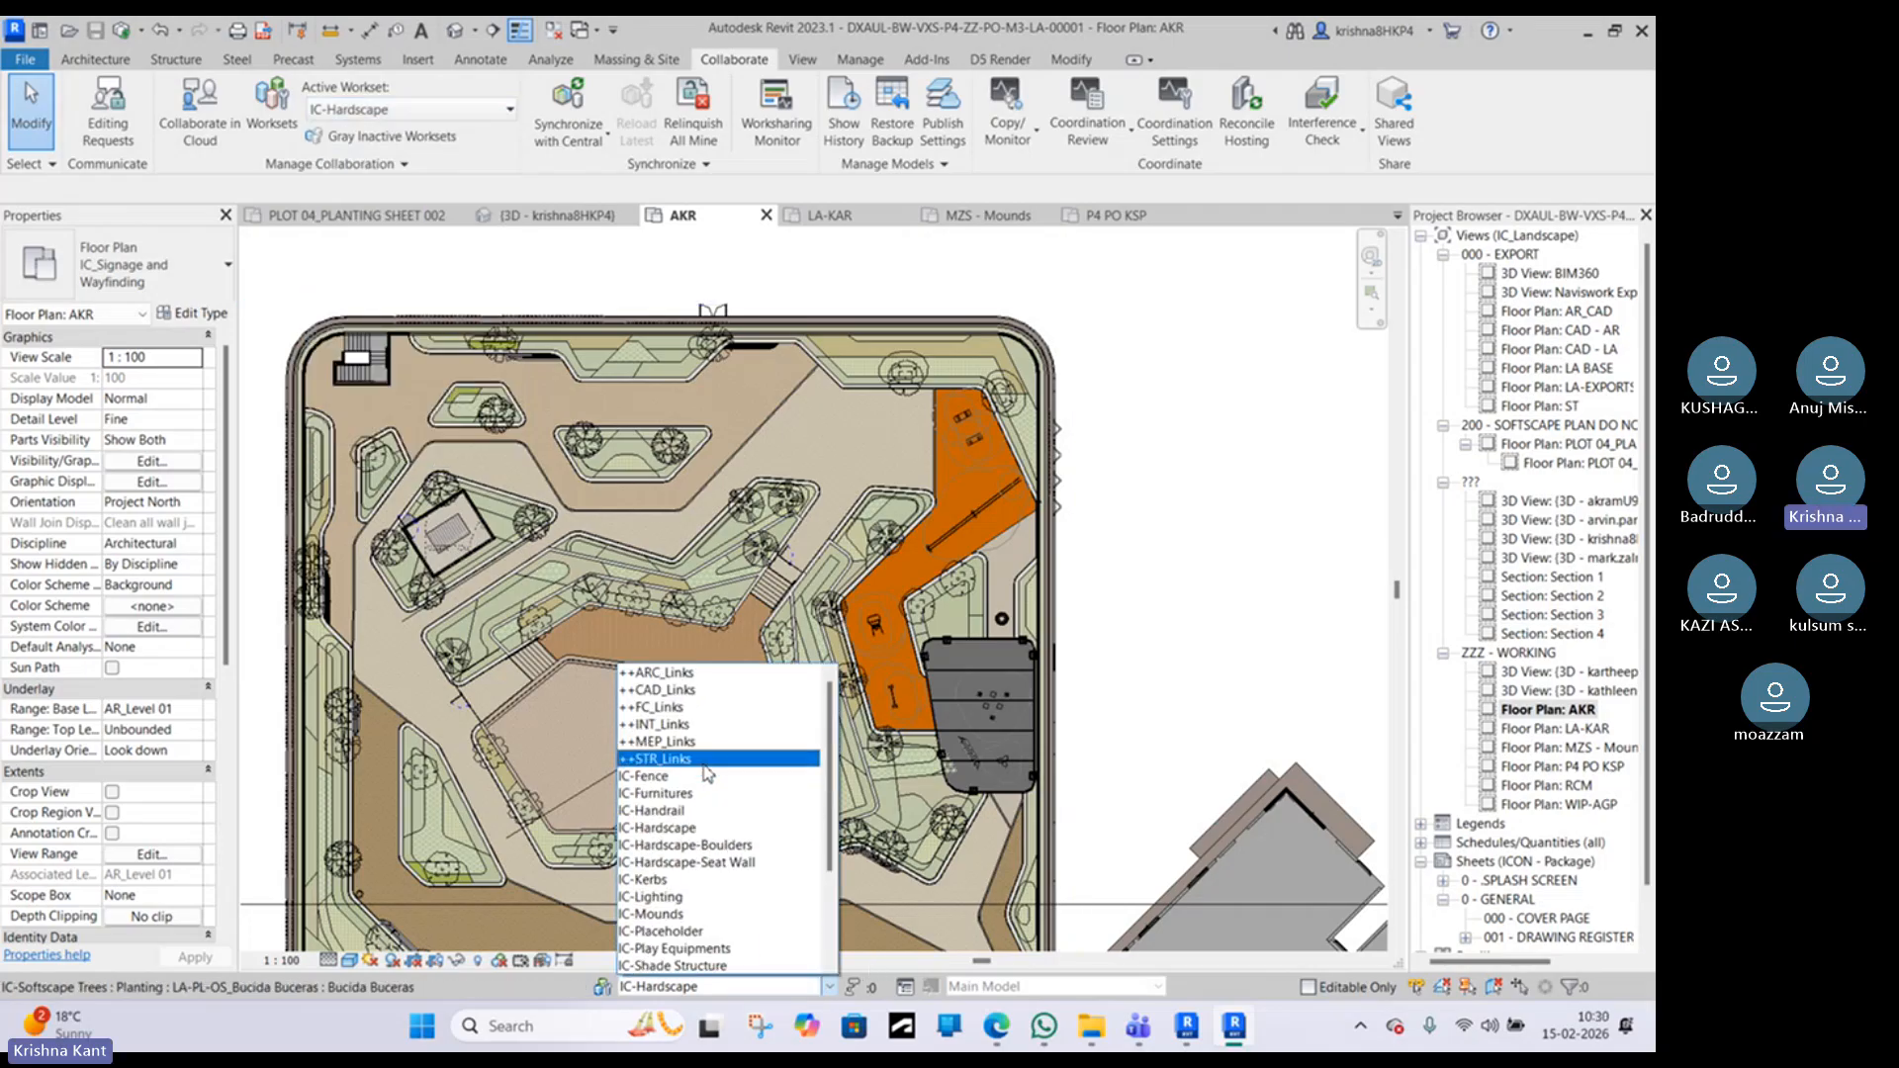
pyautogui.scroll(-2, 702, 762)
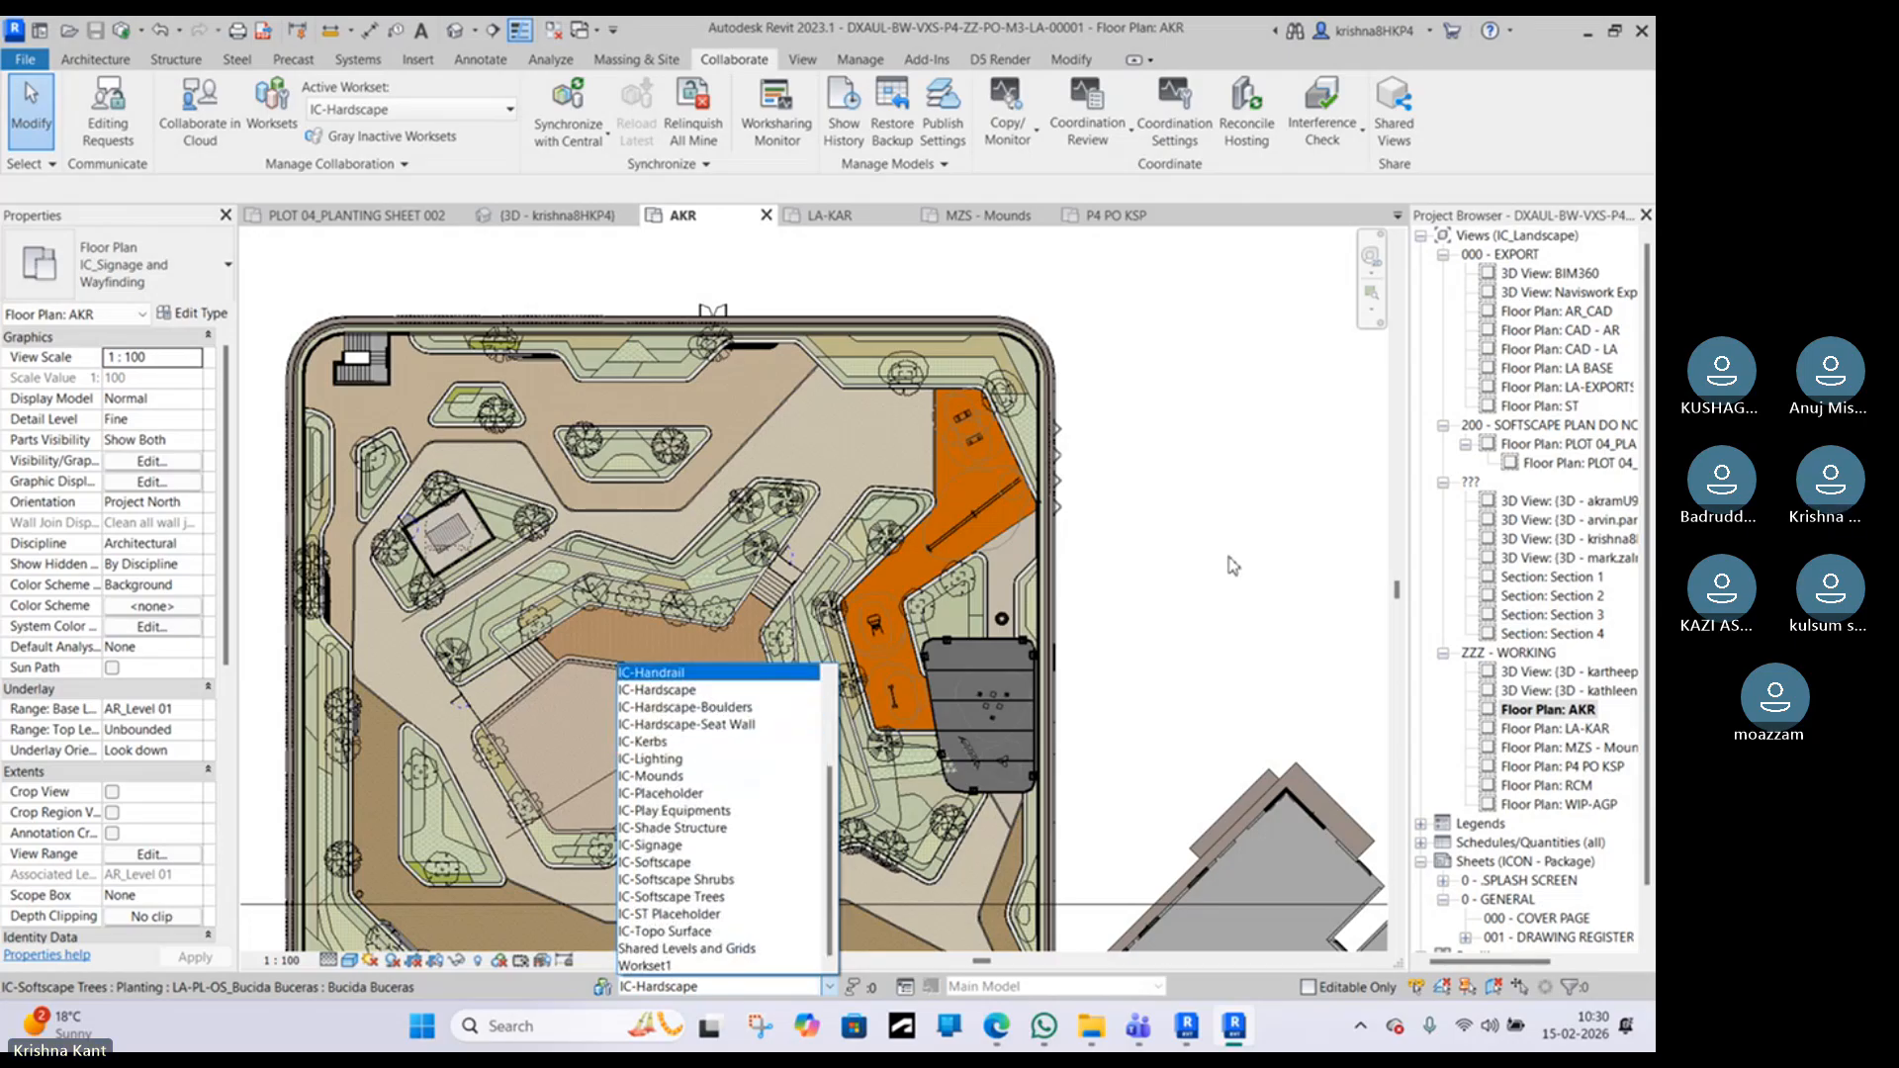
pyautogui.click(1247, 529)
# Step: Select the orange LA-PV-02A_TPV play area floor and check its workset, keeping the surrounding layout in view
pyautogui.scroll(4, 941, 441)
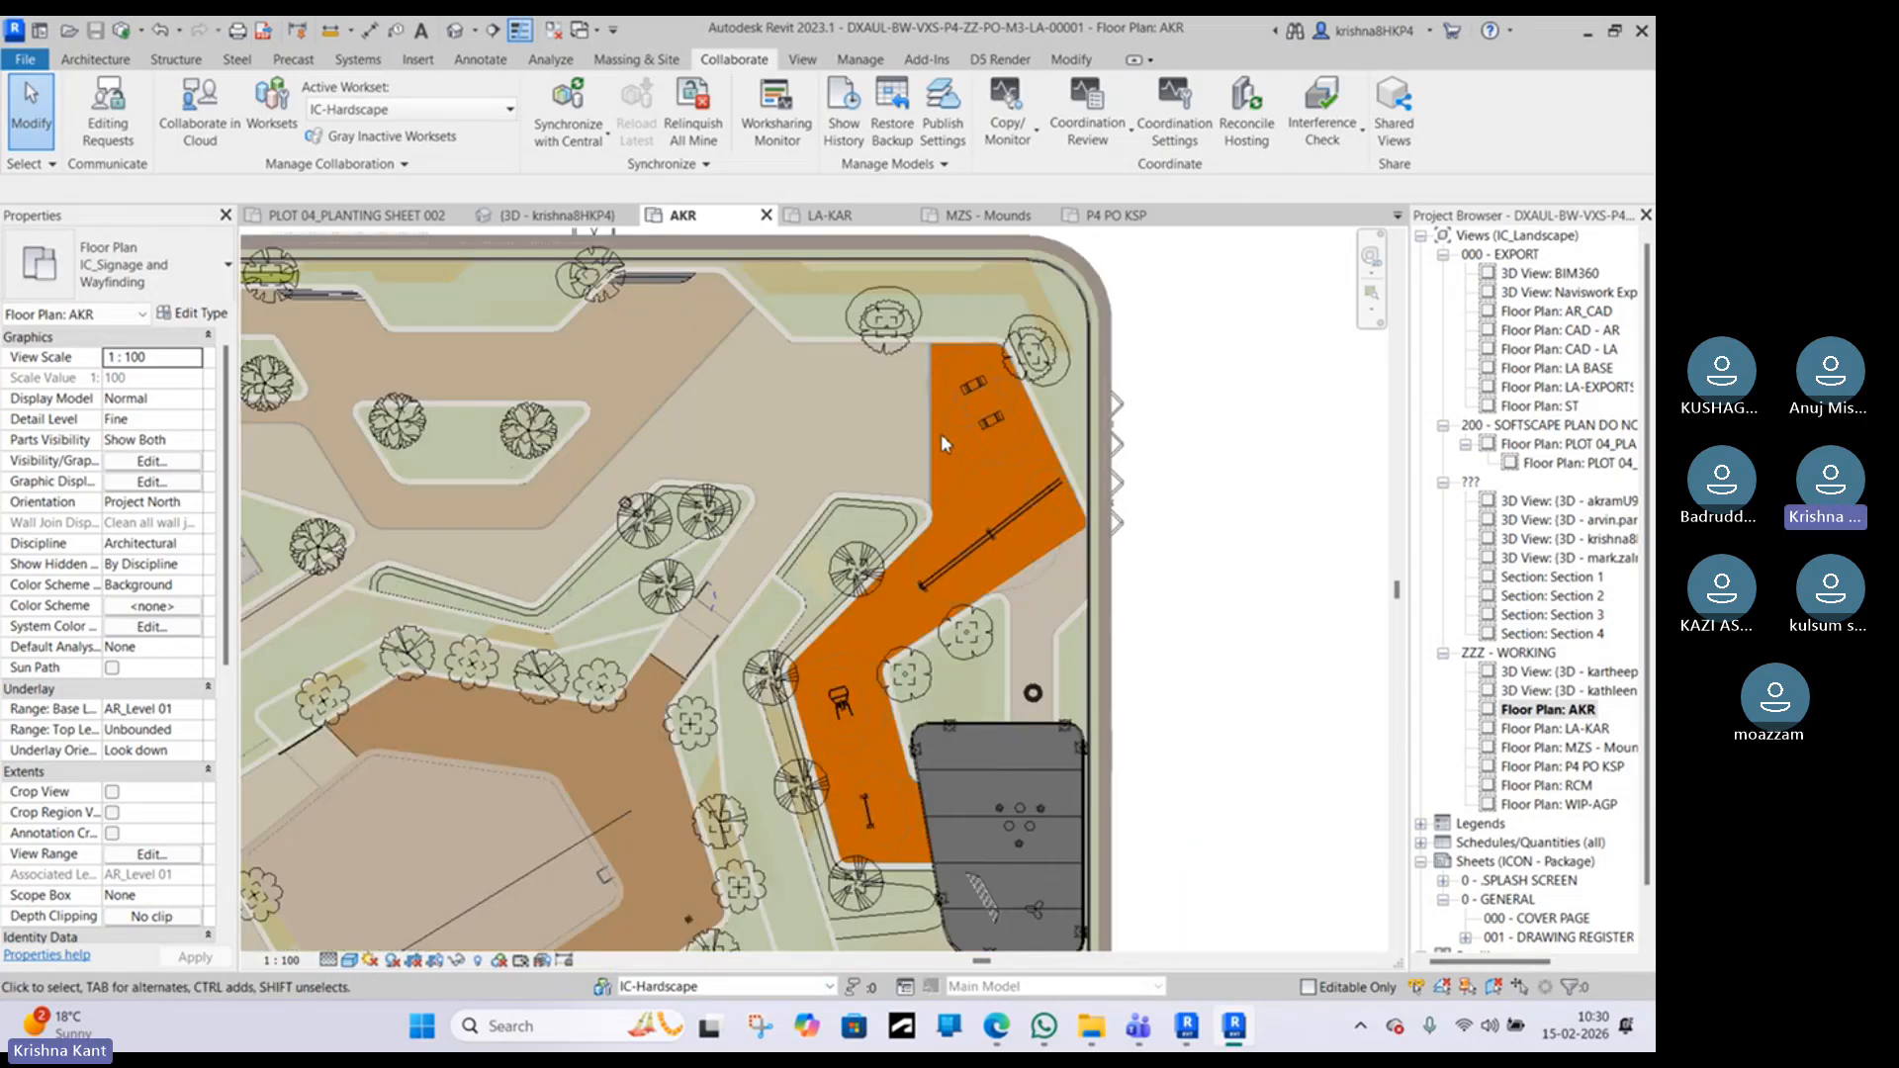
pyautogui.click(930, 430)
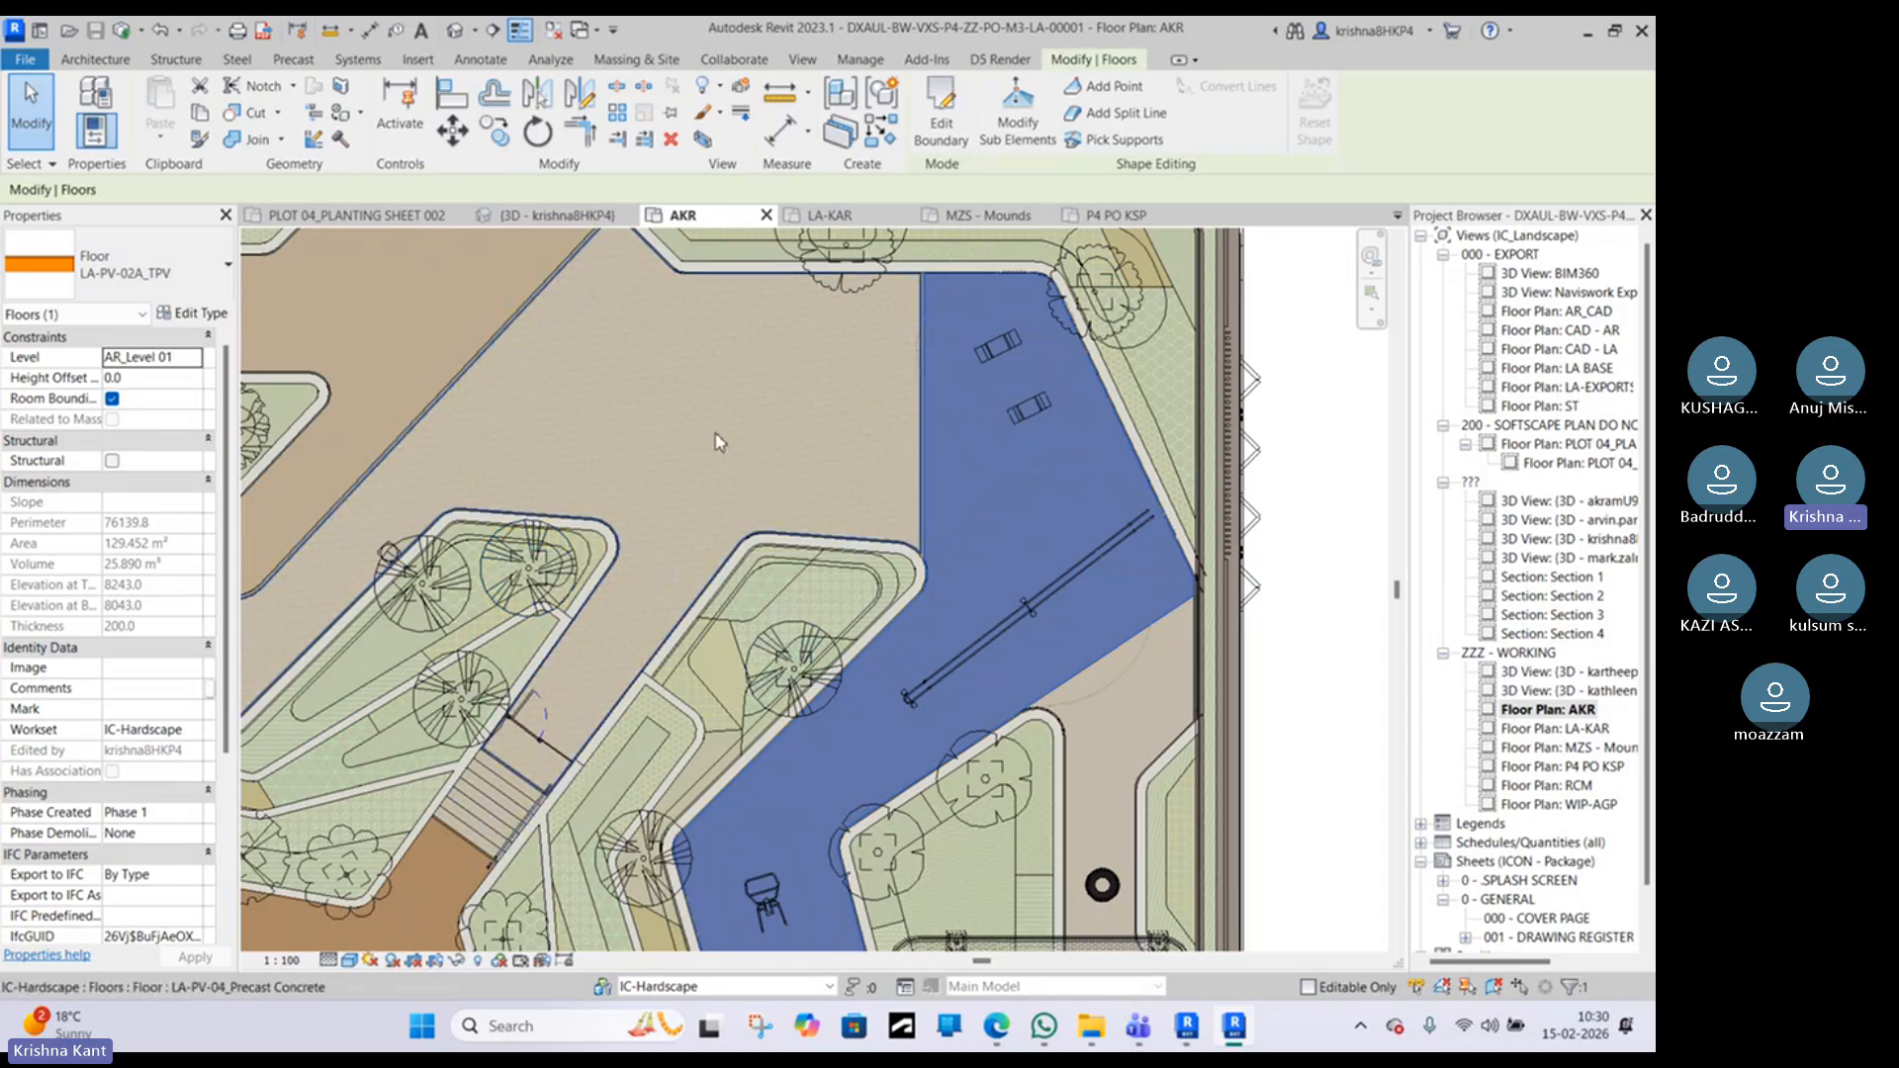
pyautogui.moveTo(717, 441); pyautogui.dragTo(932, 444, button='middle')
pyautogui.scroll(-2, 929, 444)
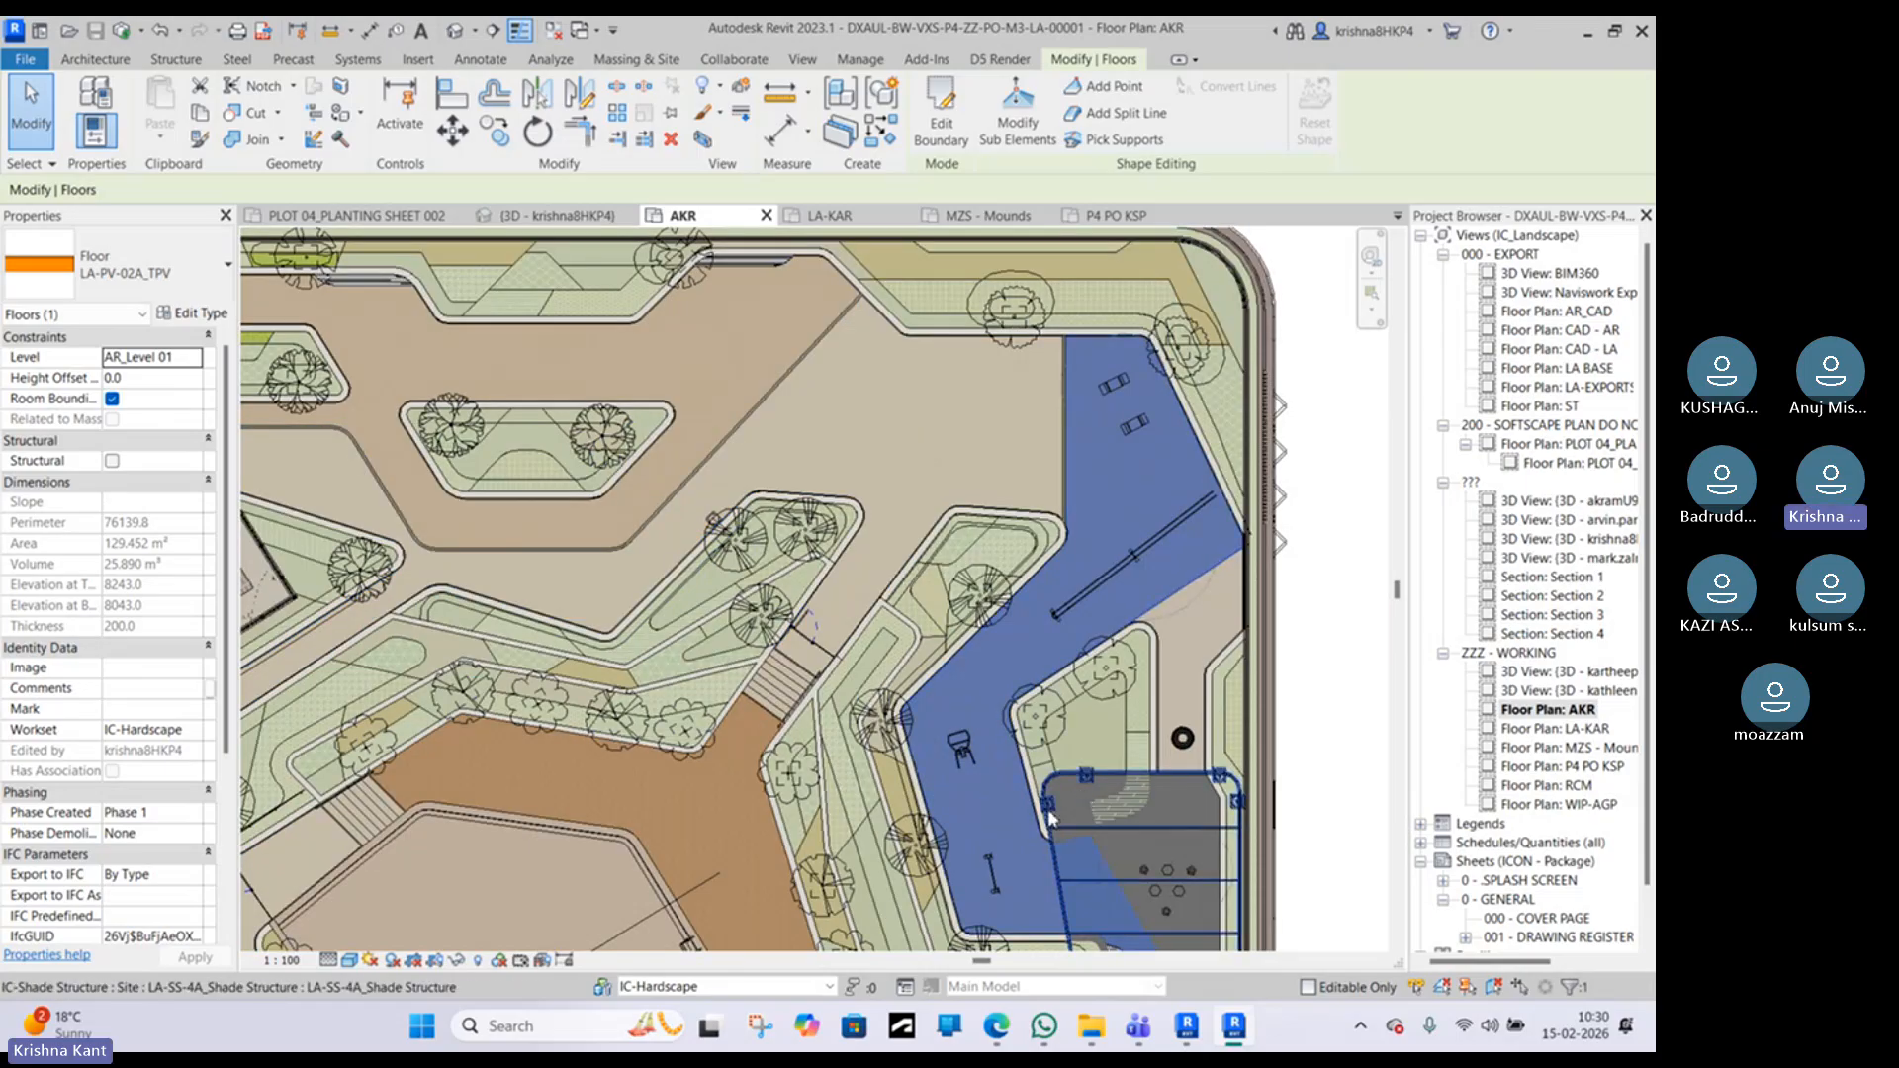
pyautogui.moveTo(1093, 732); pyautogui.dragTo(1198, 528, button='middle')
pyautogui.moveTo(690, 792); pyautogui.dragTo(1105, 932, button='middle')
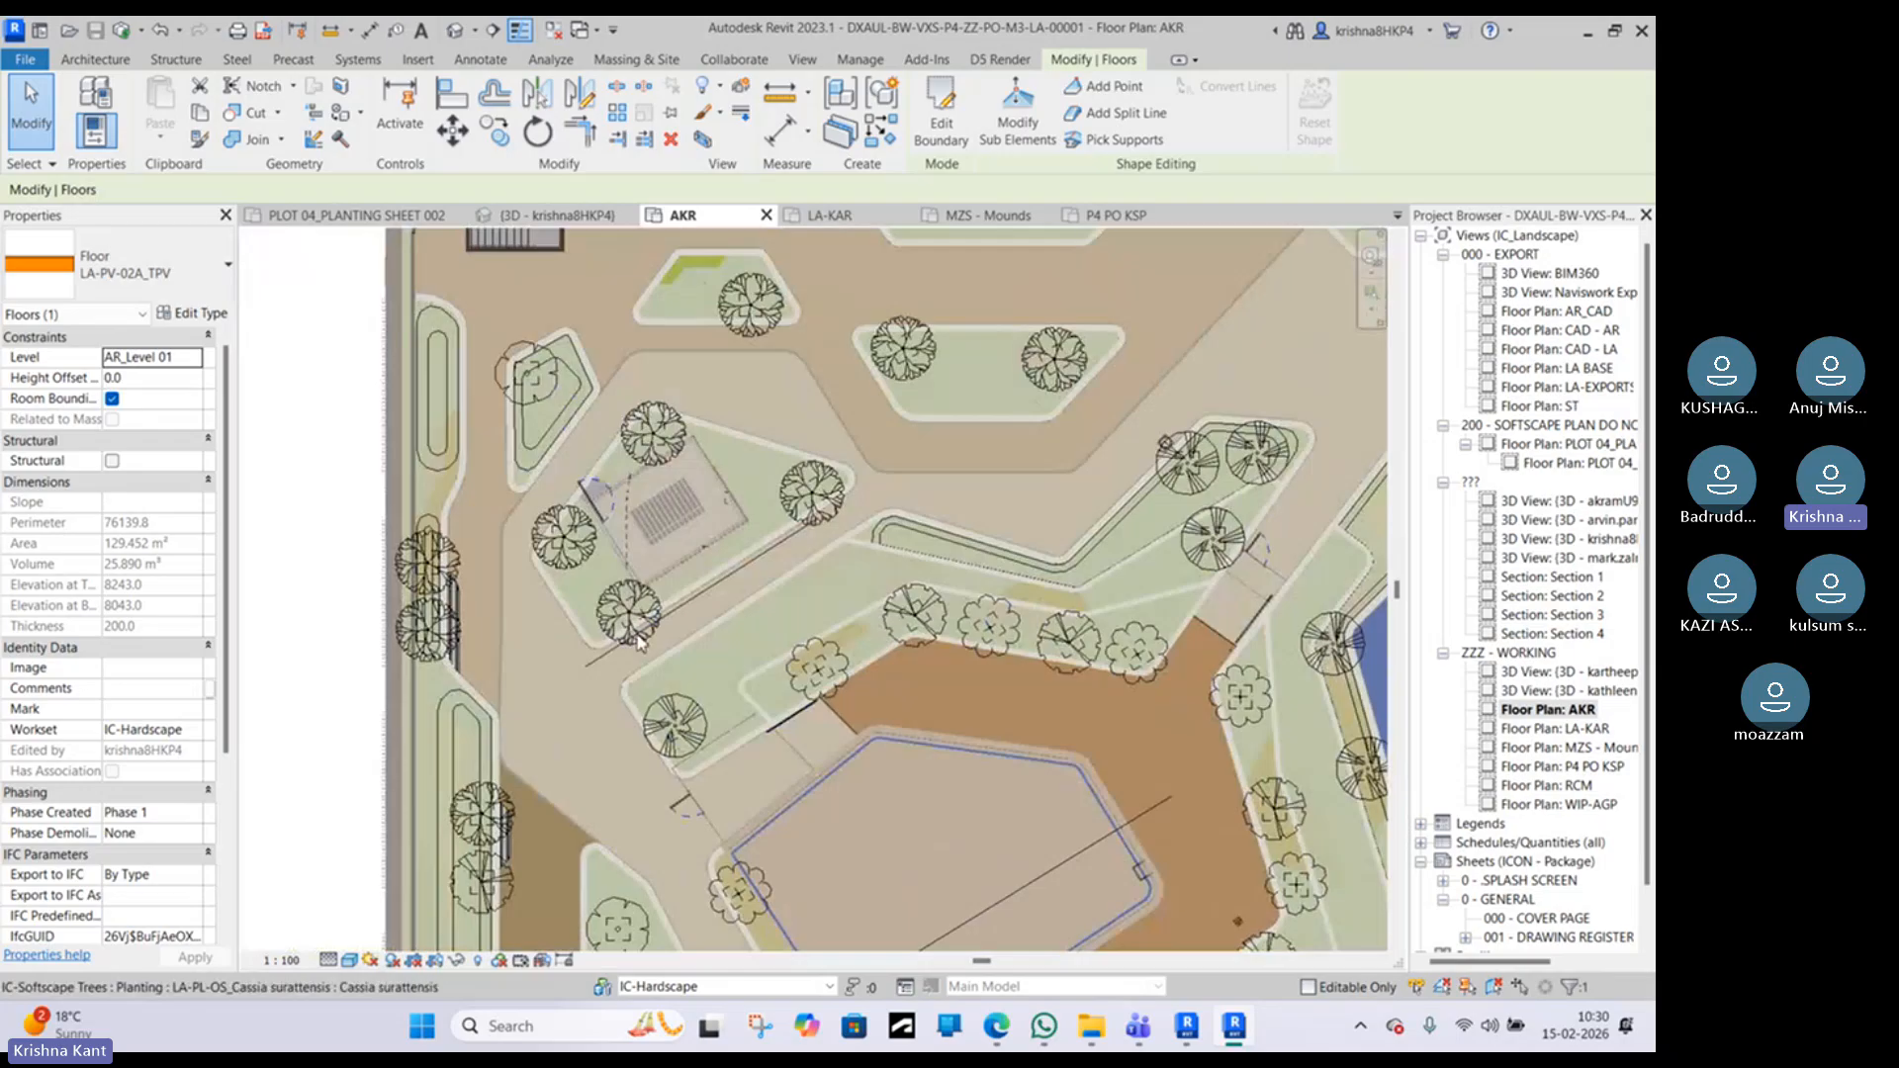
pyautogui.scroll(2, 757, 489)
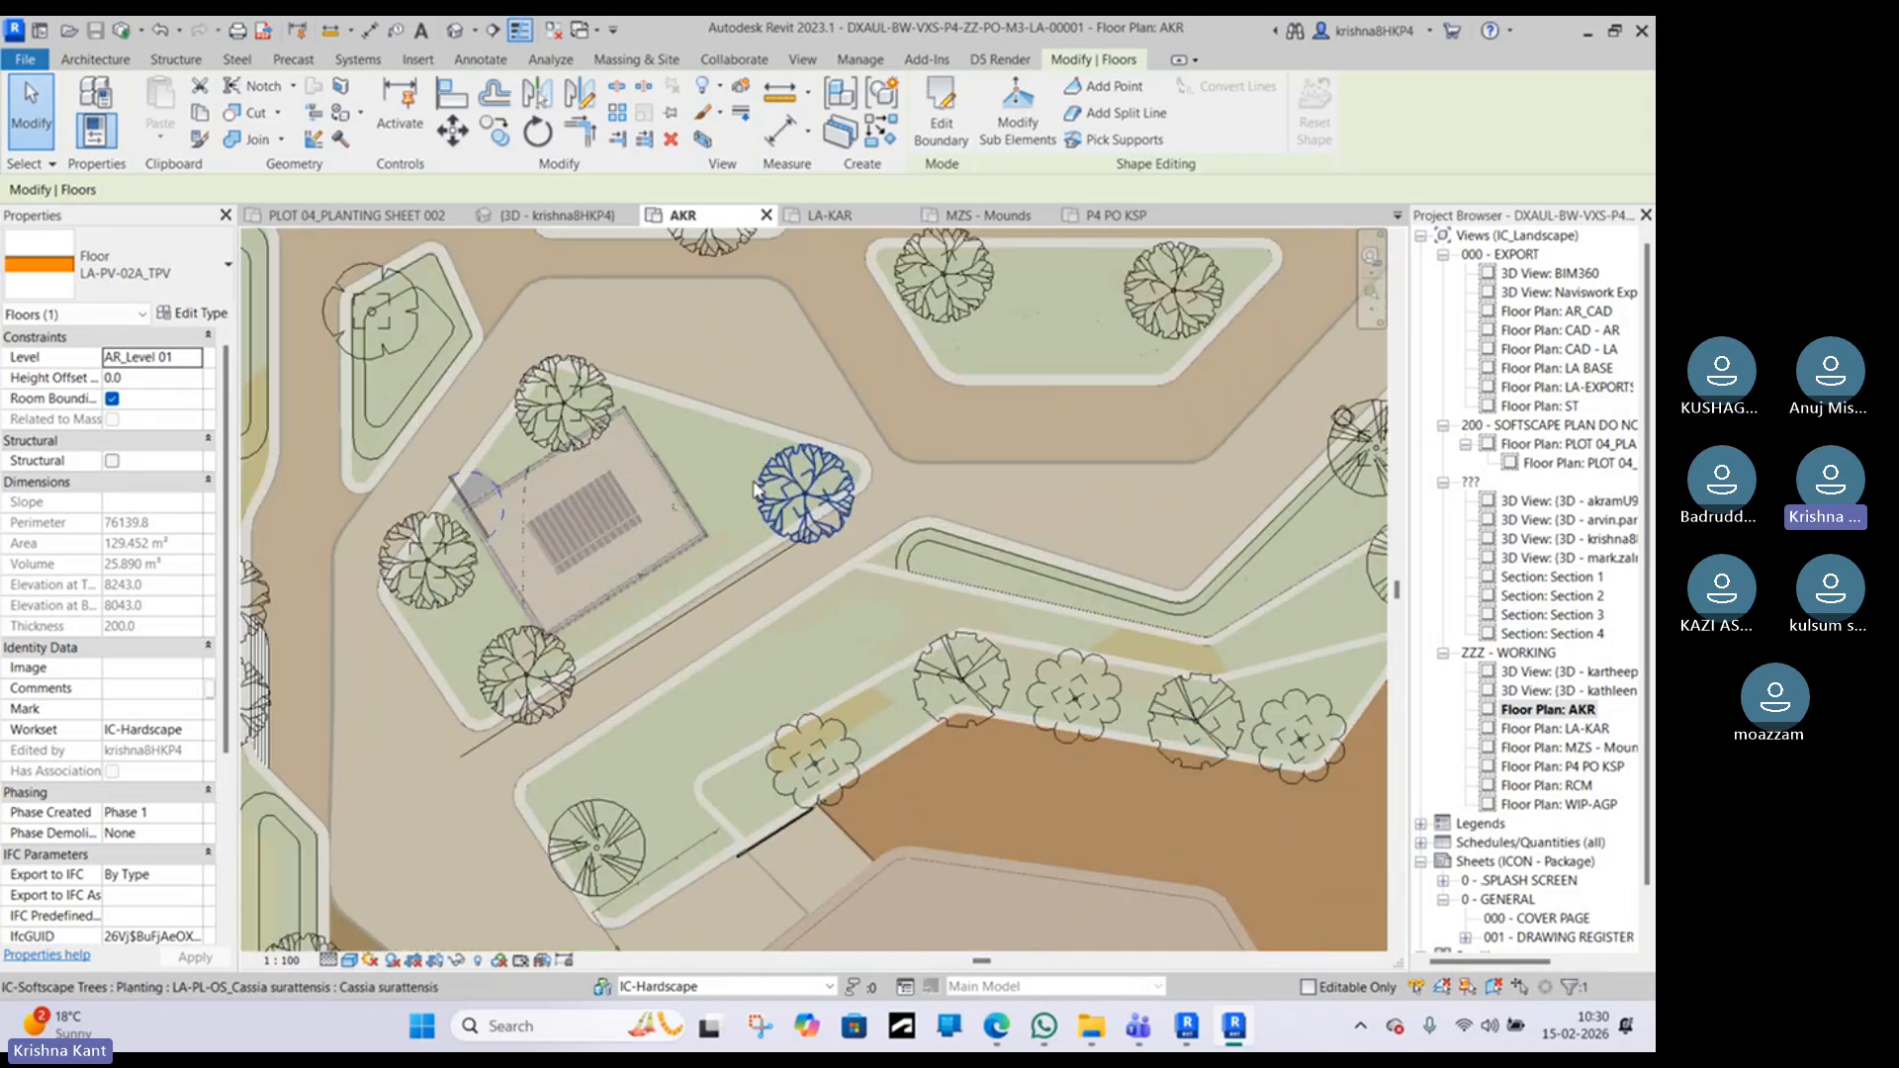
# Step: Check the worksets of the LA-SS-Senna Italica planting floor and the Cassia surattensis trees in the neighbouring planters
pyautogui.click(724, 448)
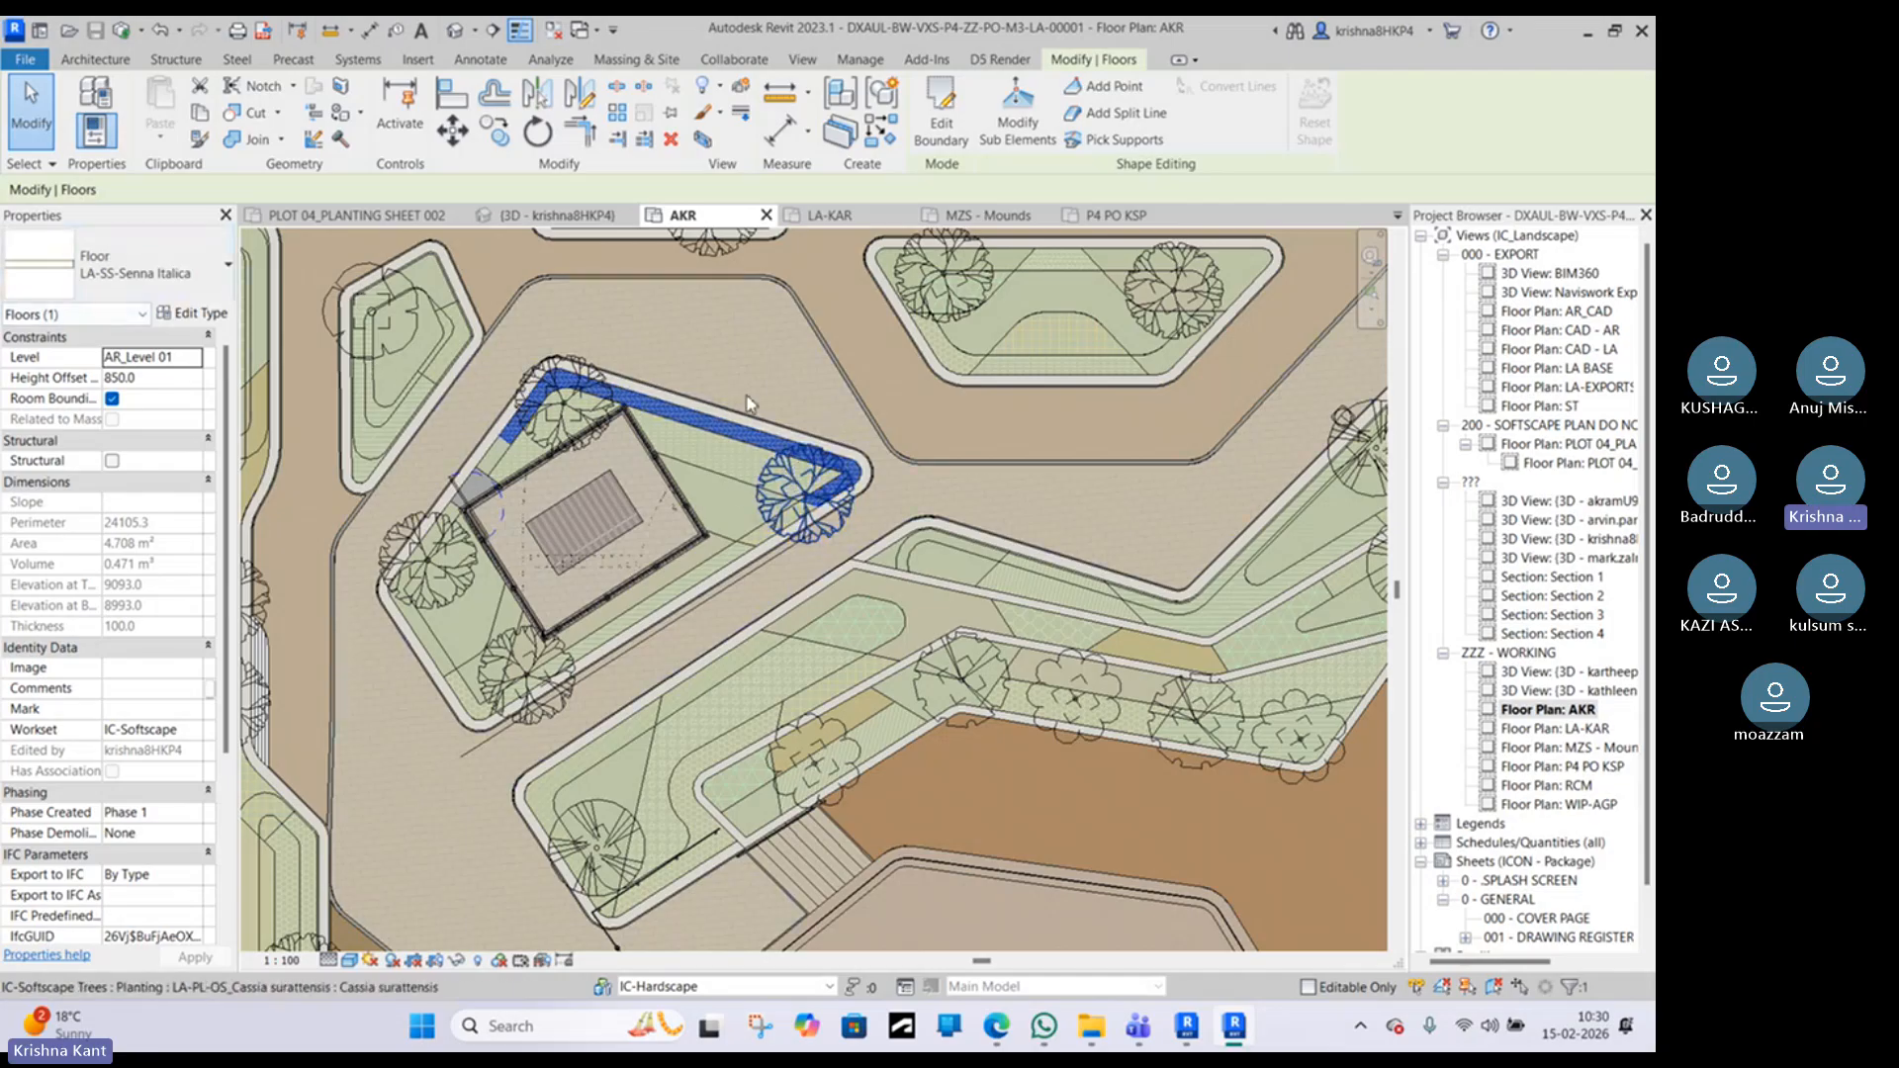
pyautogui.moveTo(790, 452); pyautogui.dragTo(738, 646, button='middle')
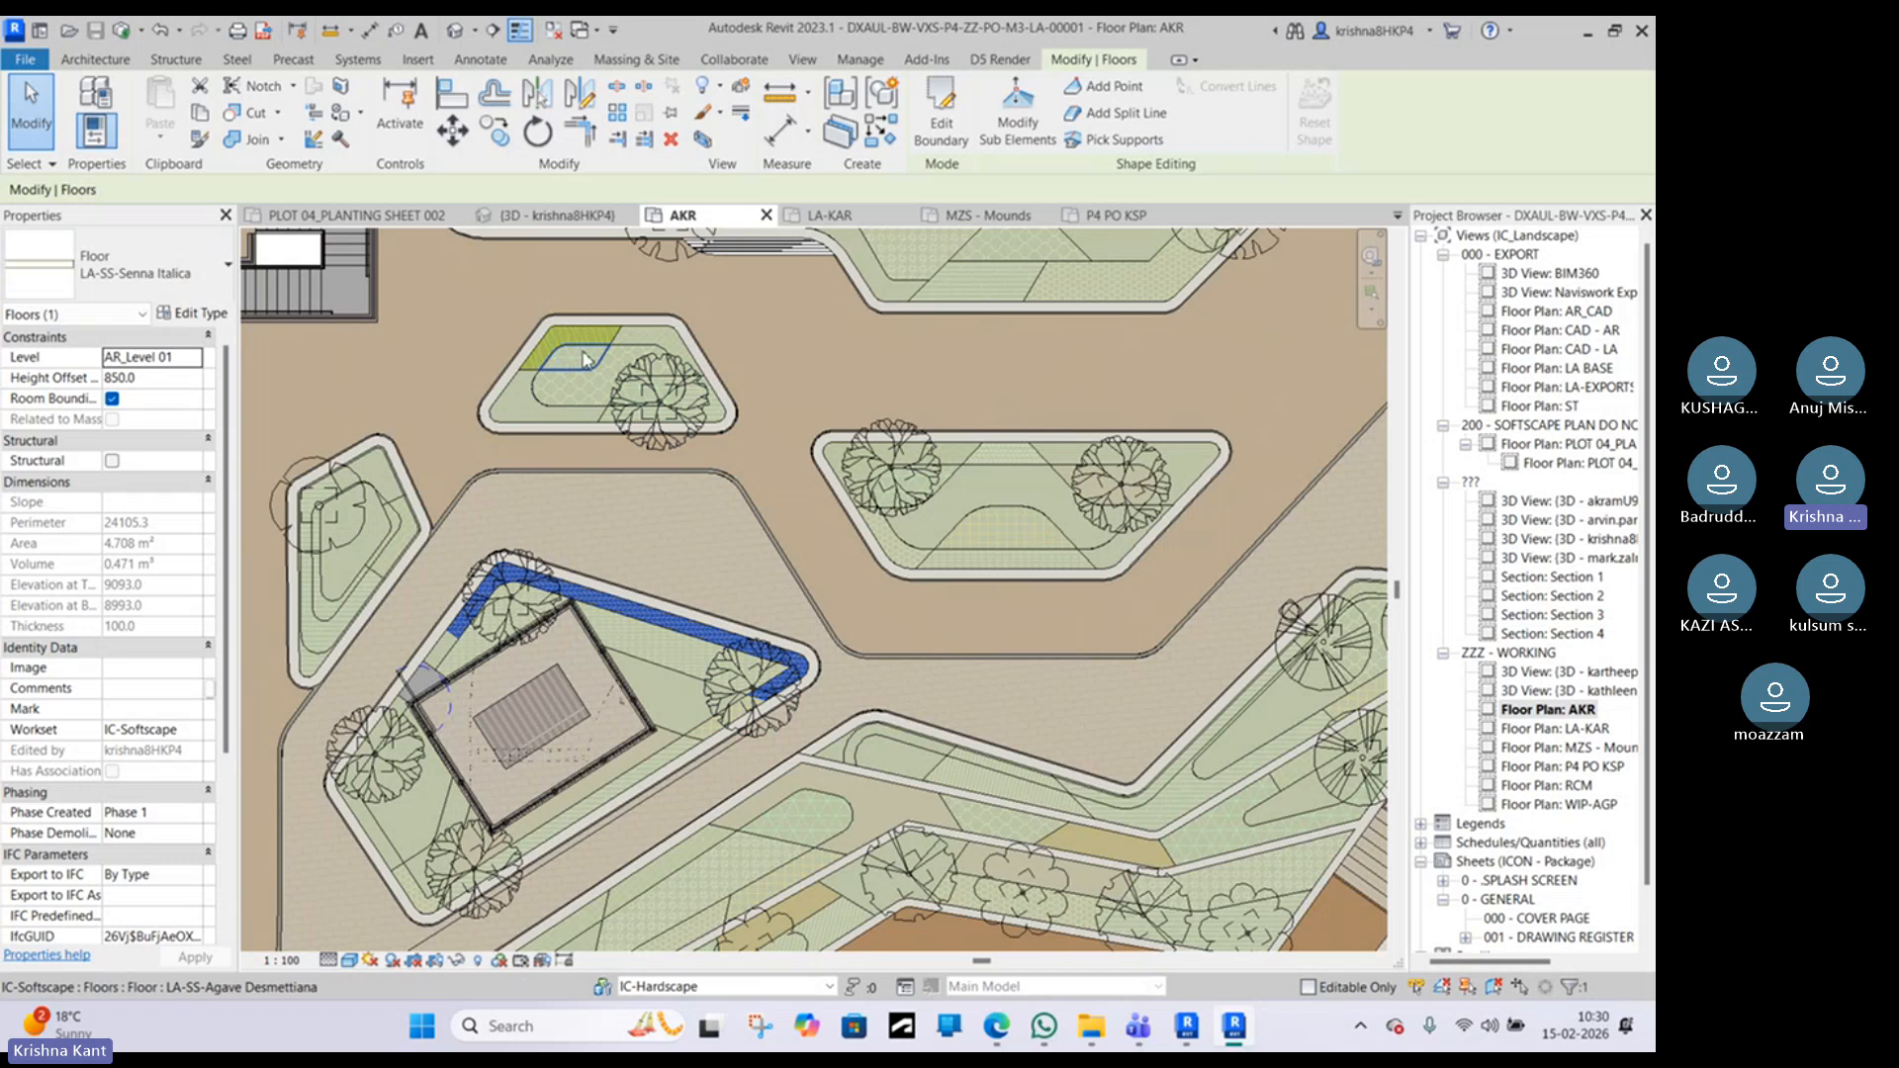
pyautogui.click(658, 398)
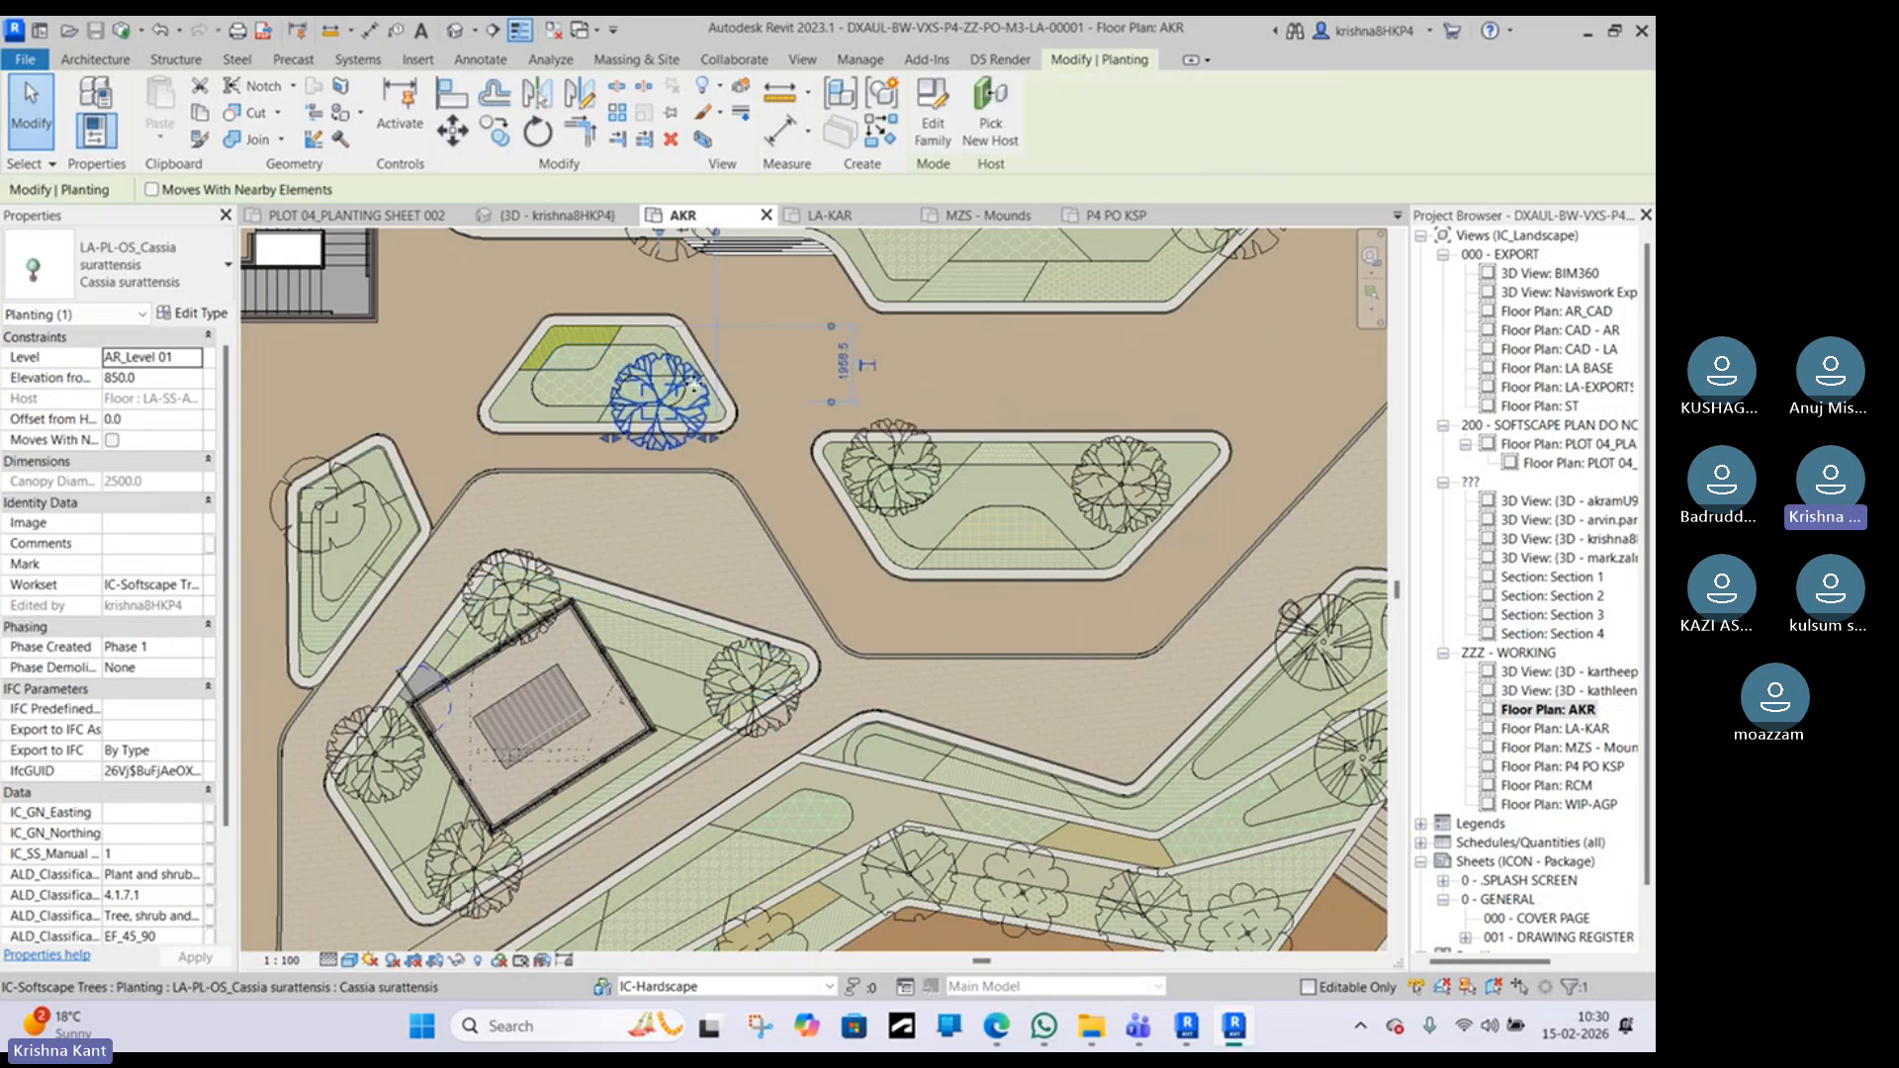
pyautogui.click(909, 482)
pyautogui.scroll(-2, 771, 618)
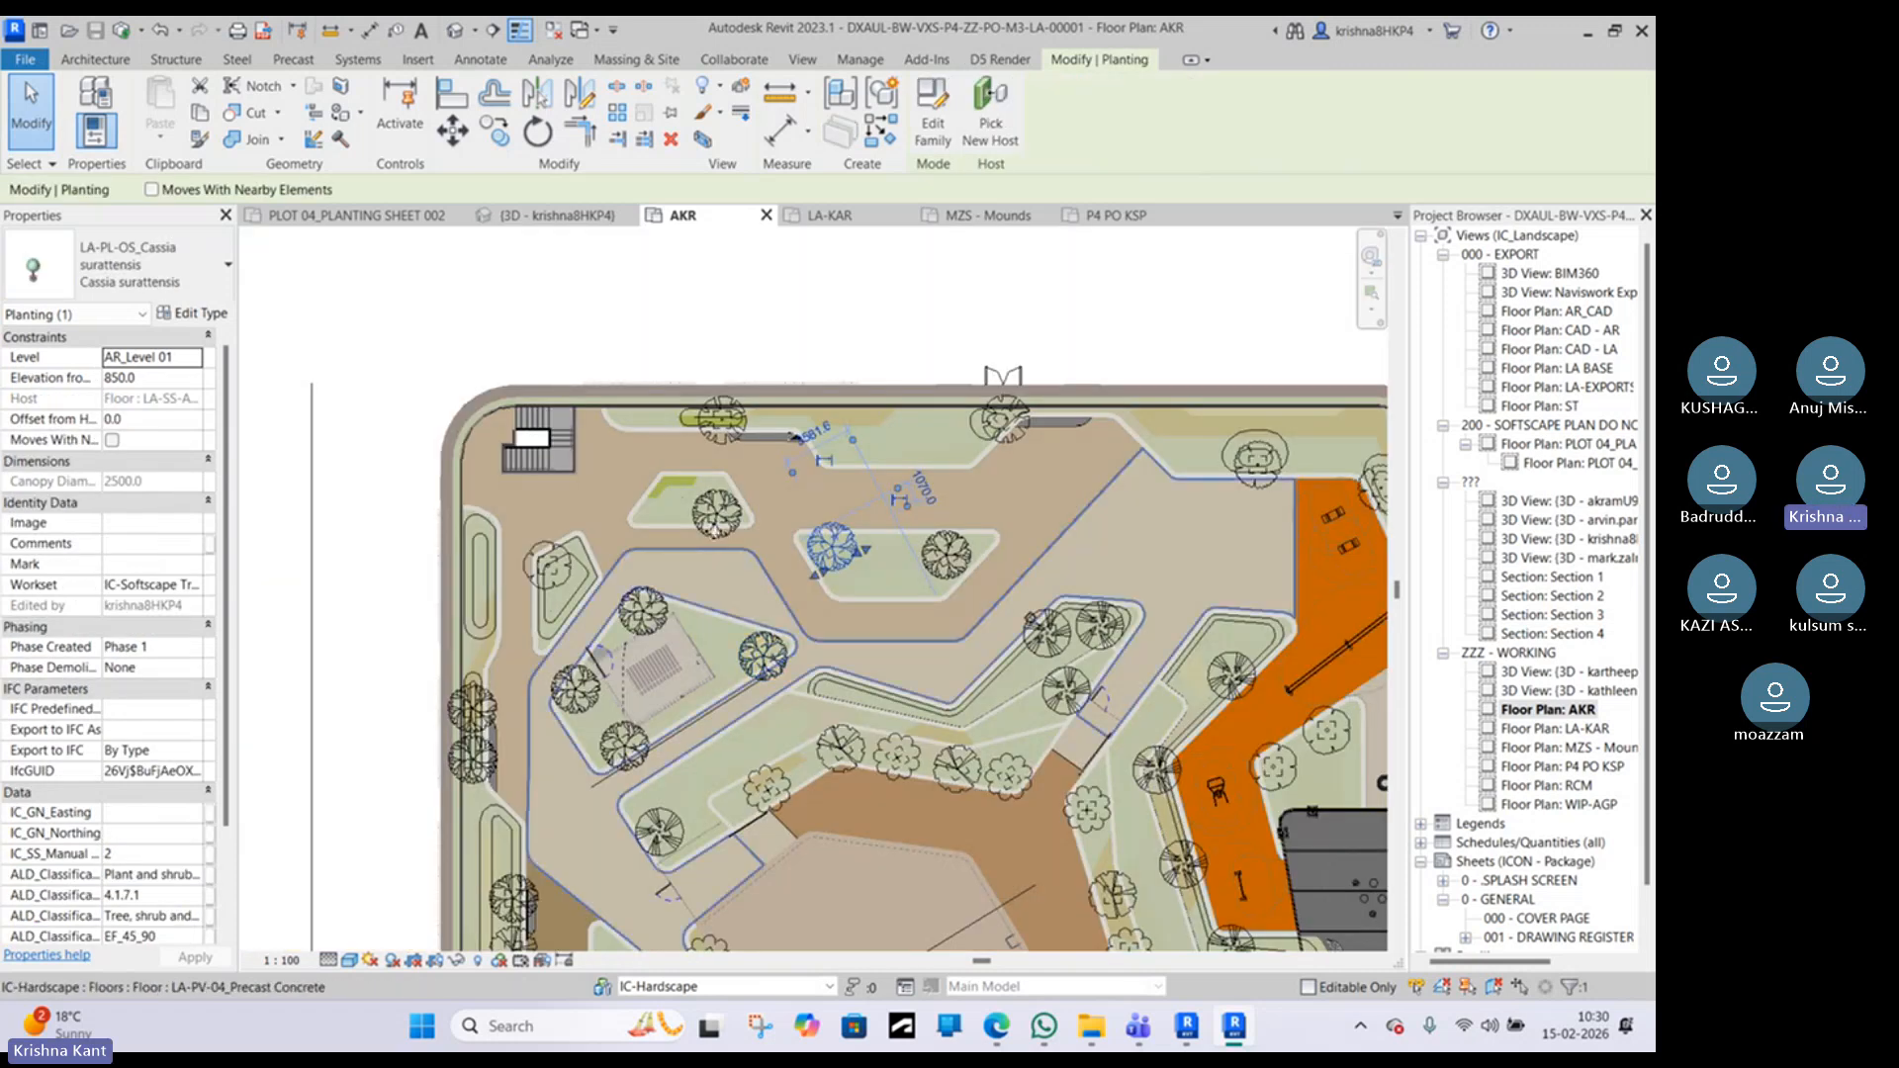
# Step: Examine the hardscape and planters across the podium and check the workset of the LA-PV-04_Precast Concrete paving
pyautogui.moveTo(714, 528); pyautogui.dragTo(742, 313, button='middle')
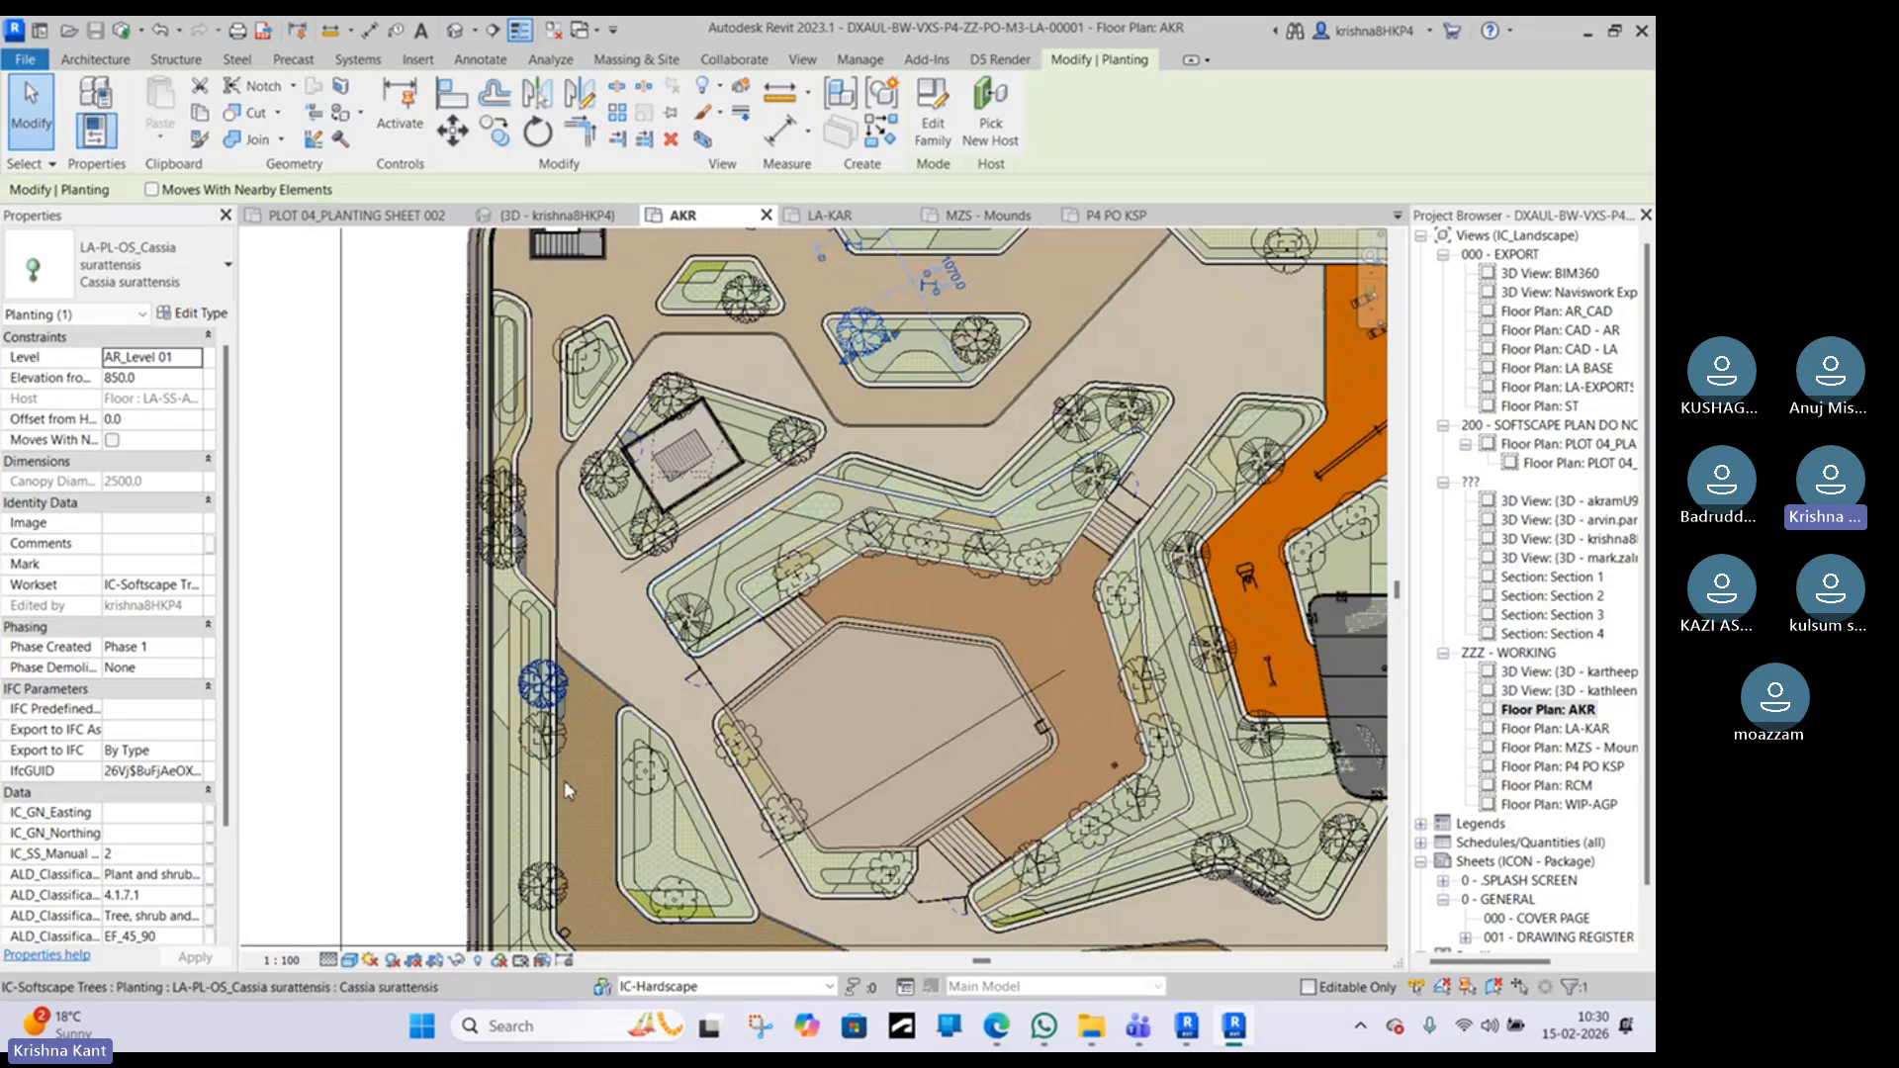
pyautogui.moveTo(547, 741); pyautogui.dragTo(544, 546, button='middle')
pyautogui.moveTo(870, 660); pyautogui.dragTo(675, 635, button='middle')
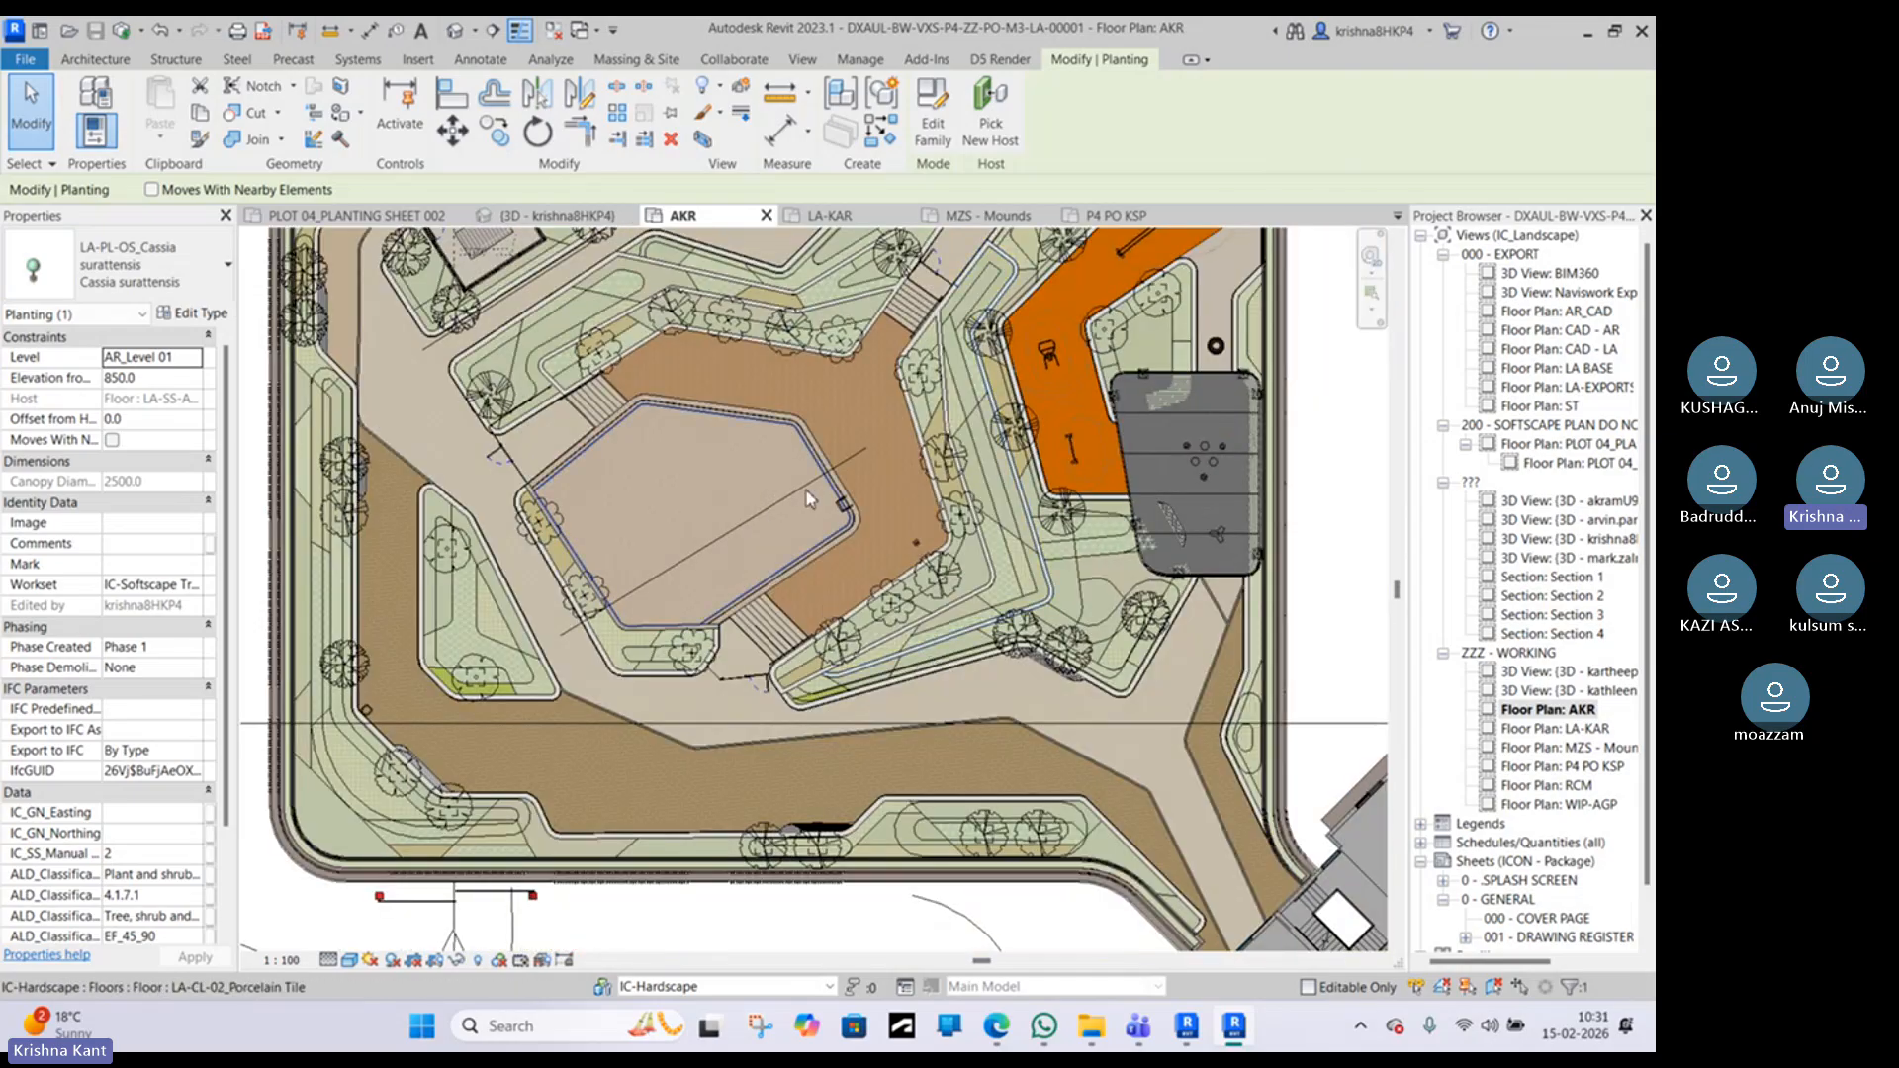
pyautogui.moveTo(806, 498); pyautogui.dragTo(588, 705, button='middle')
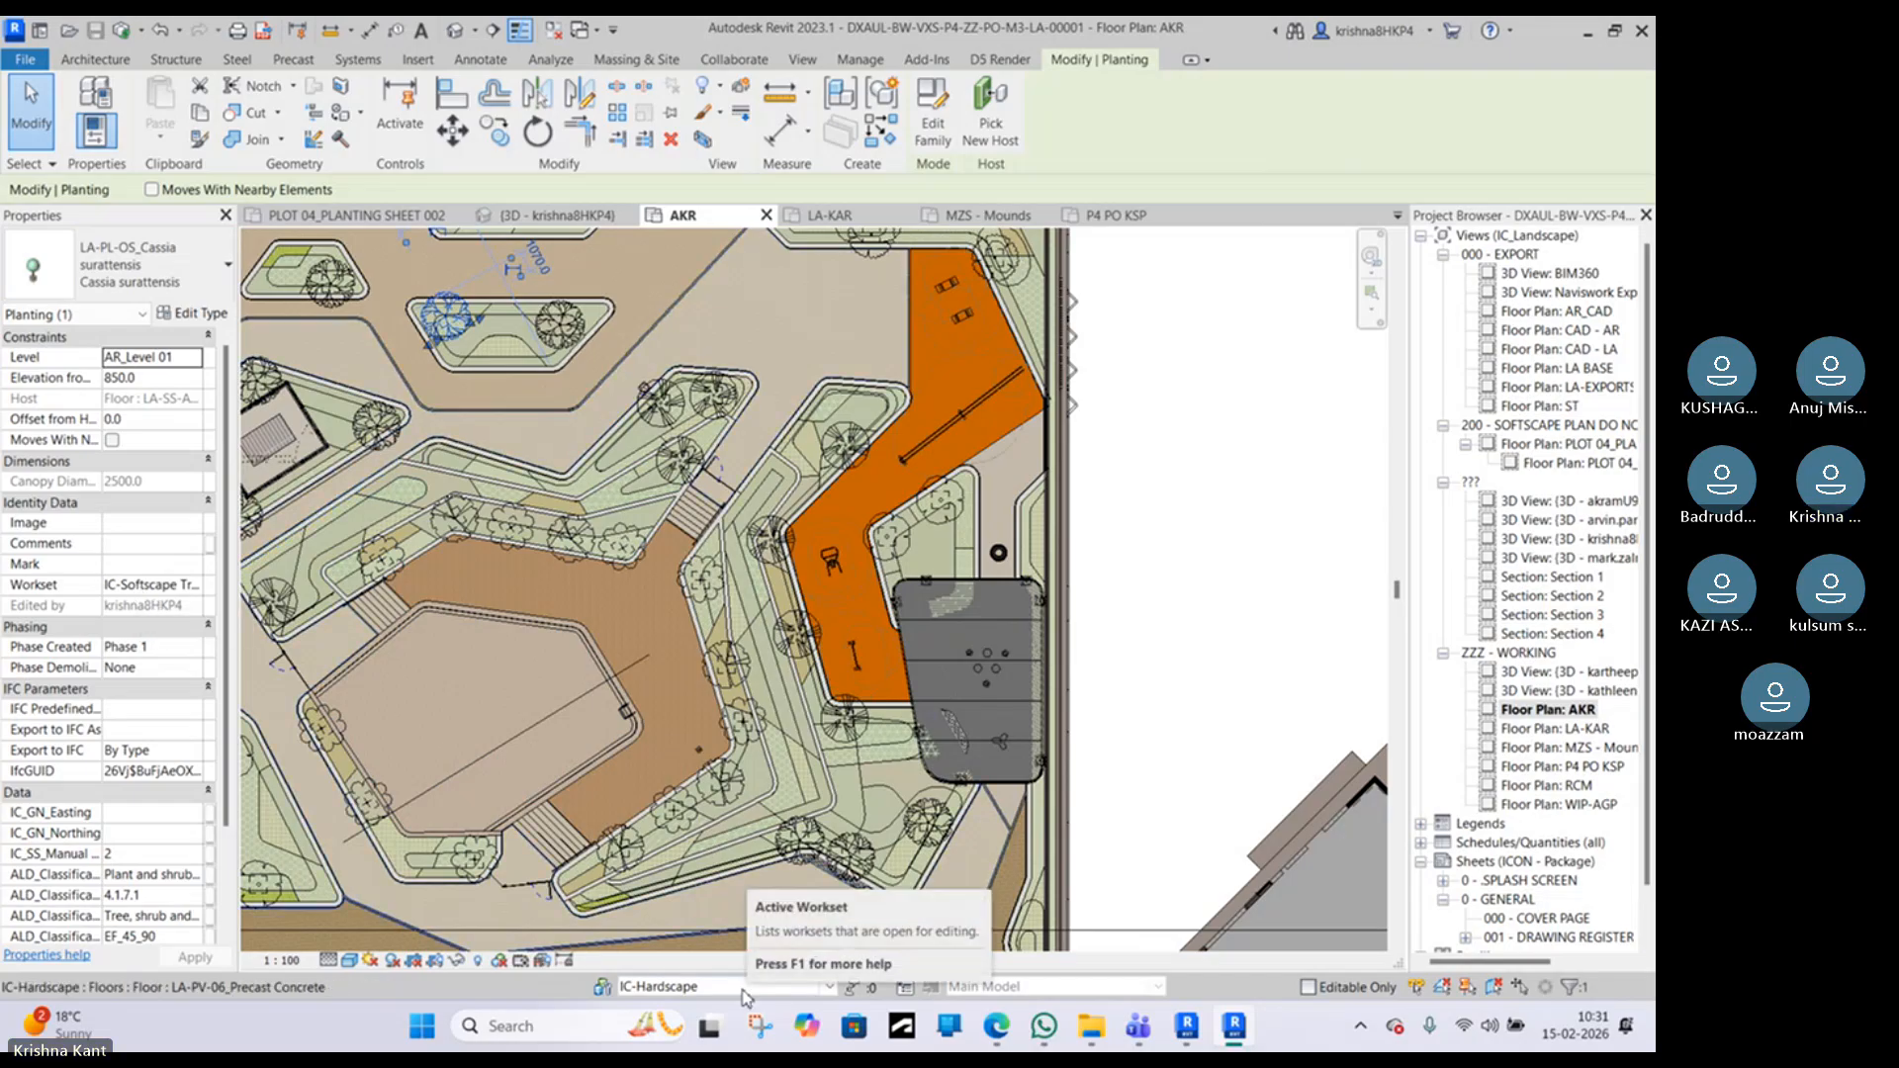
pyautogui.press('Escape')
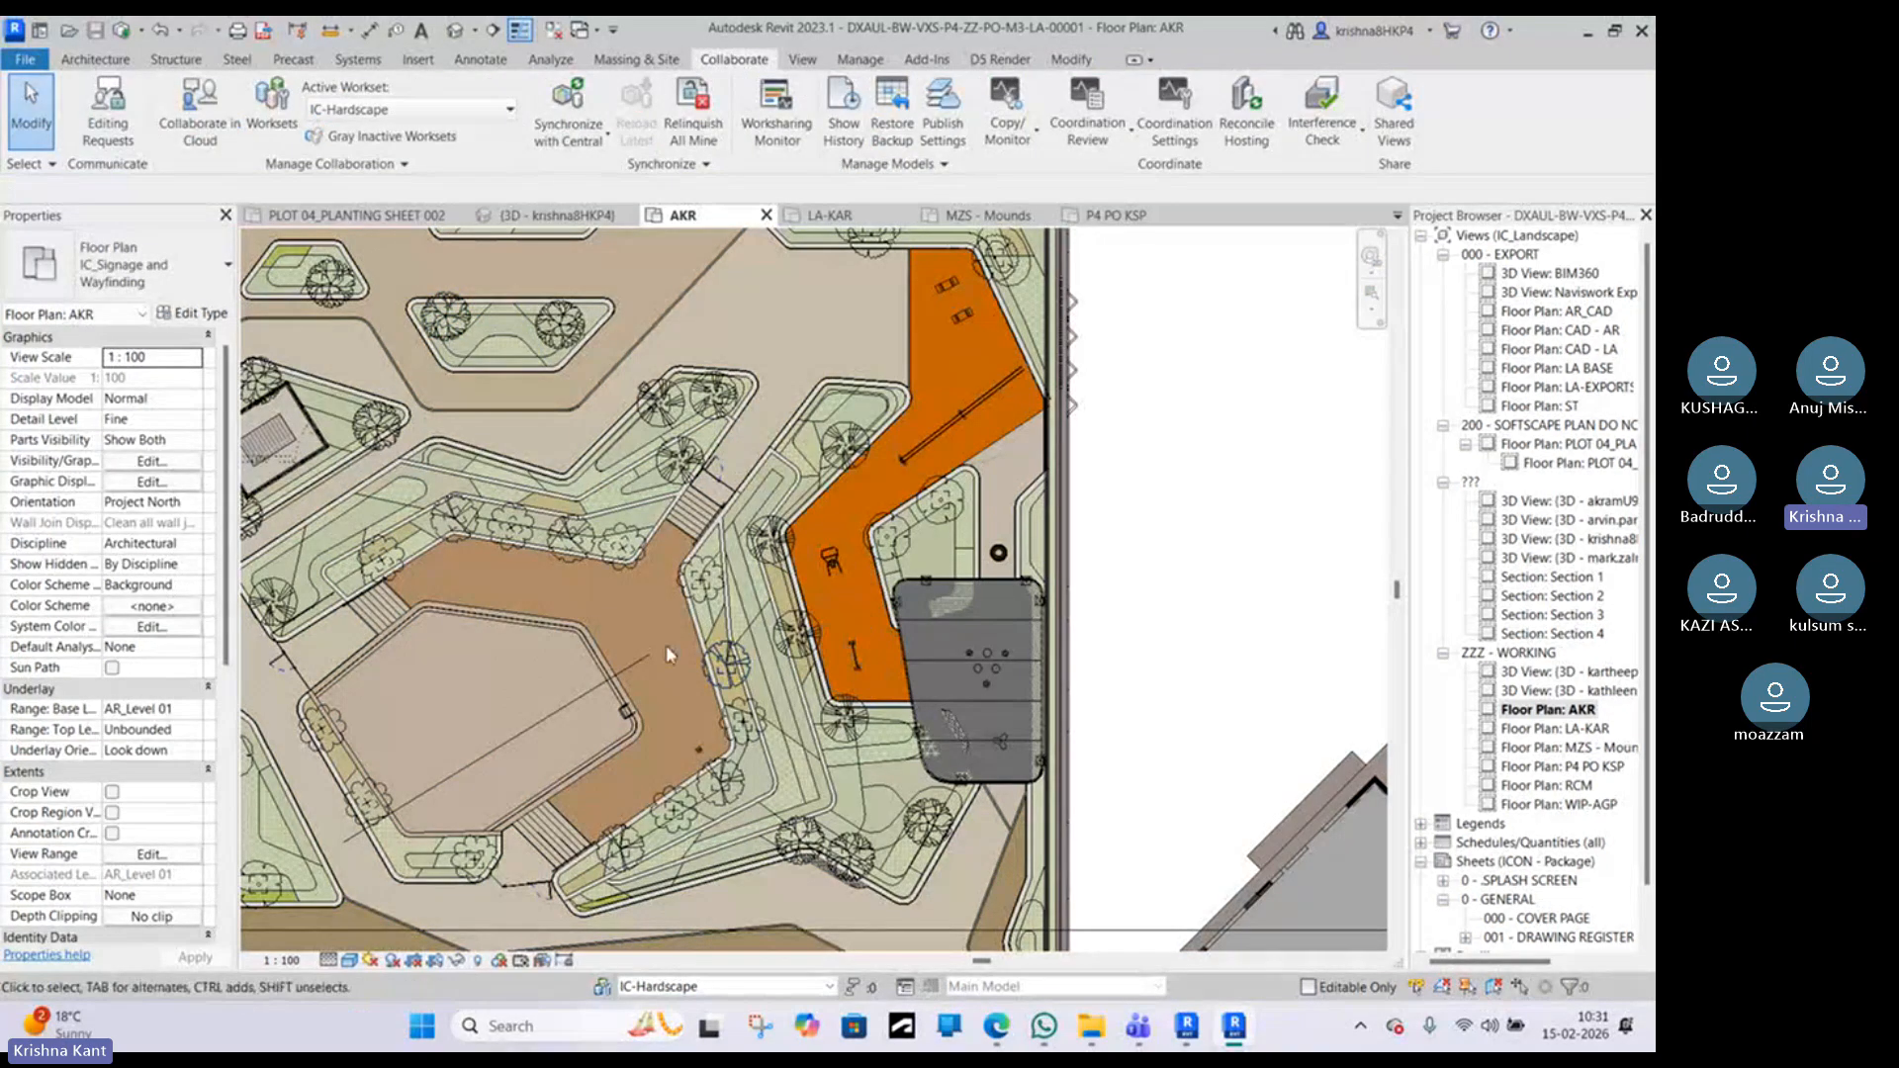
pyautogui.moveTo(685, 654); pyautogui.dragTo(827, 761, button='middle')
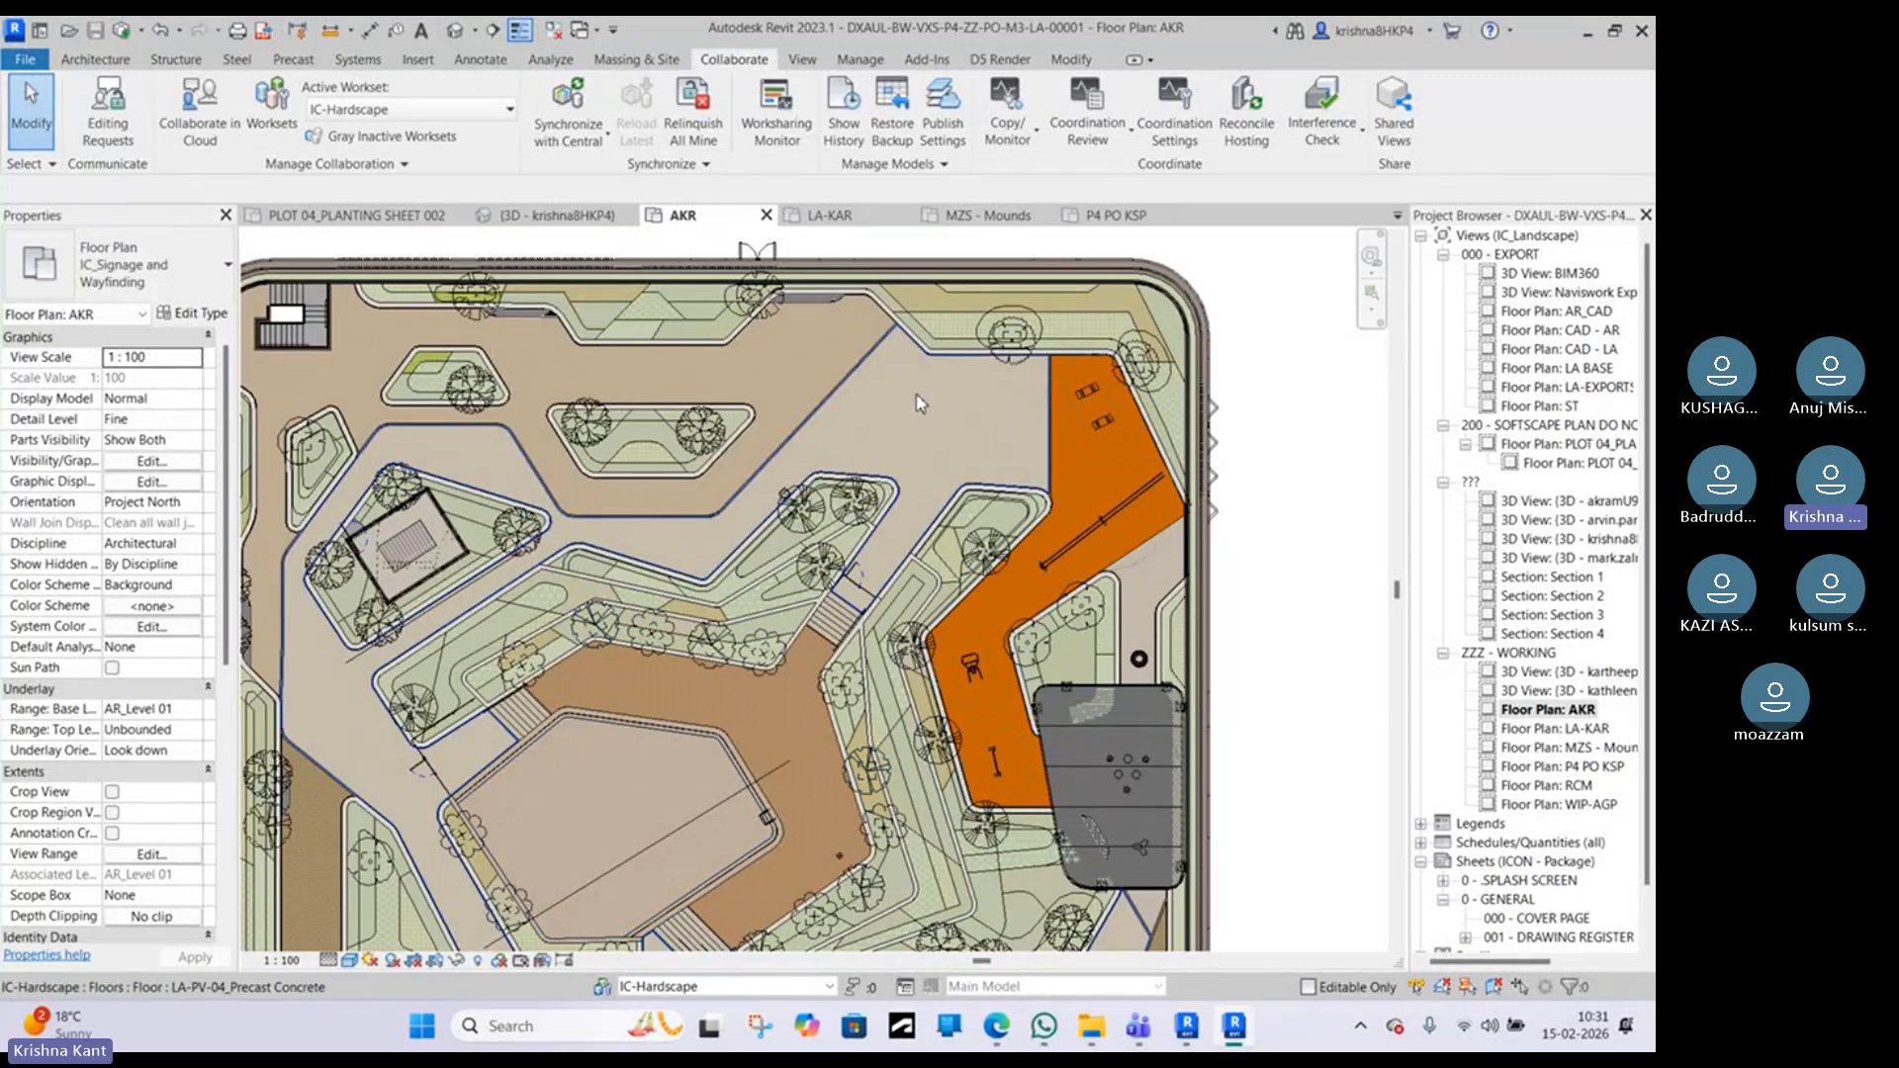
pyautogui.click(919, 400)
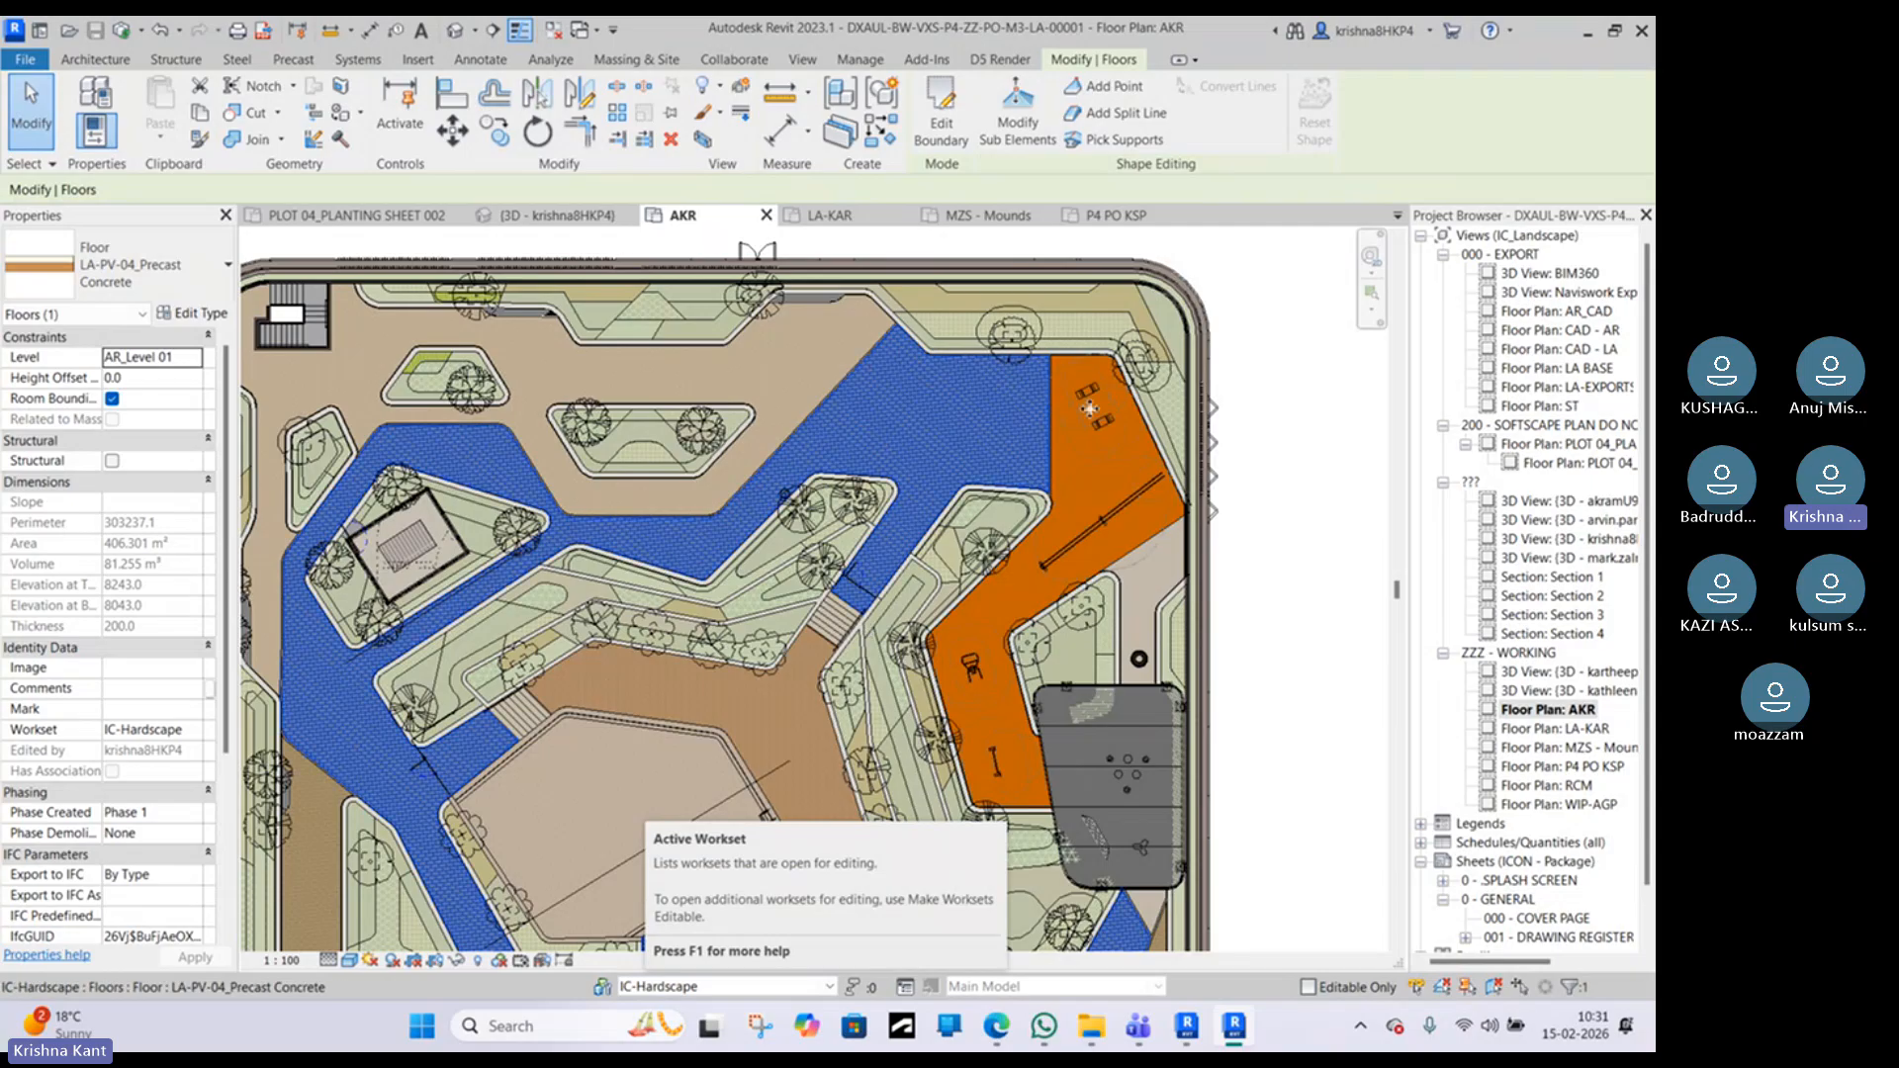
pyautogui.moveTo(1114, 455); pyautogui.dragTo(791, 477, button='middle')
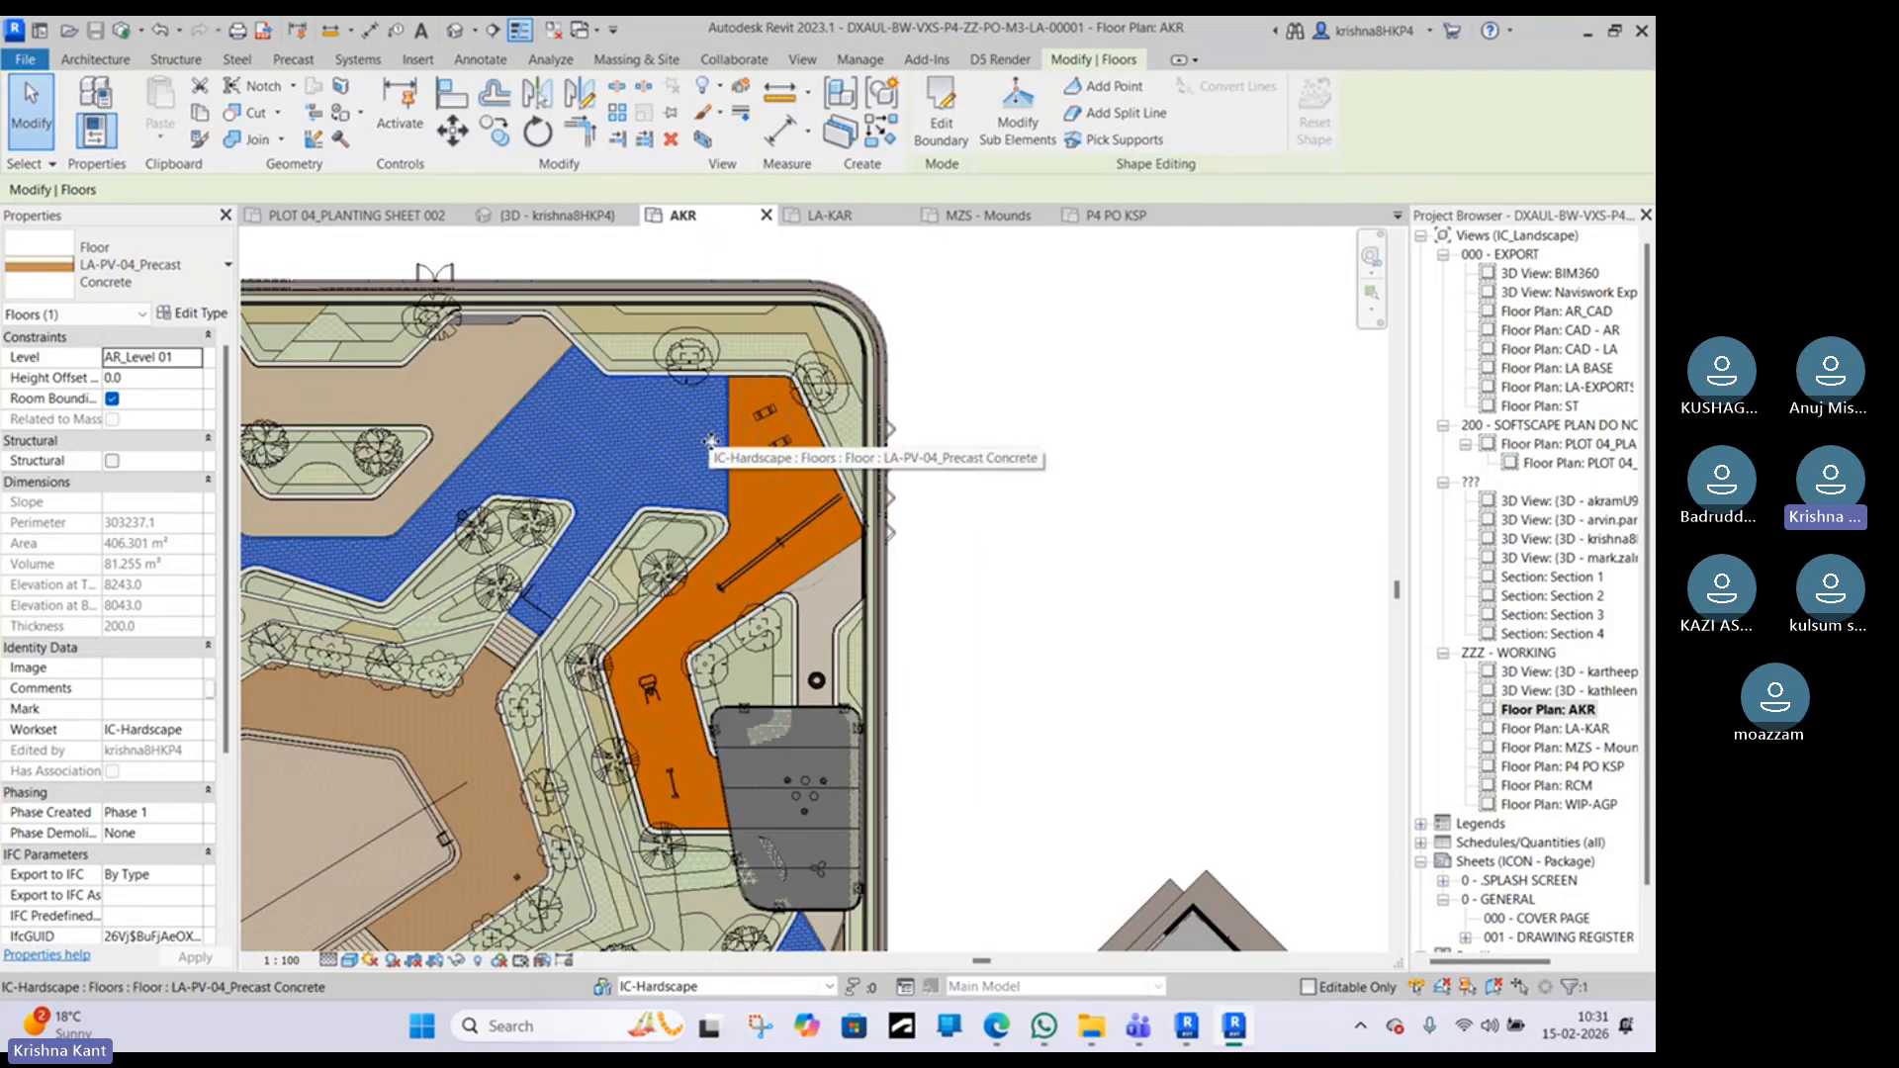
pyautogui.press('Escape')
# Step: Create a rectangular LA-PV-04_Precast Concrete floor about 14.7 by 10 m outside the podium on IC-Hardscape and check its workset
pyautogui.doubleClick(768, 439)
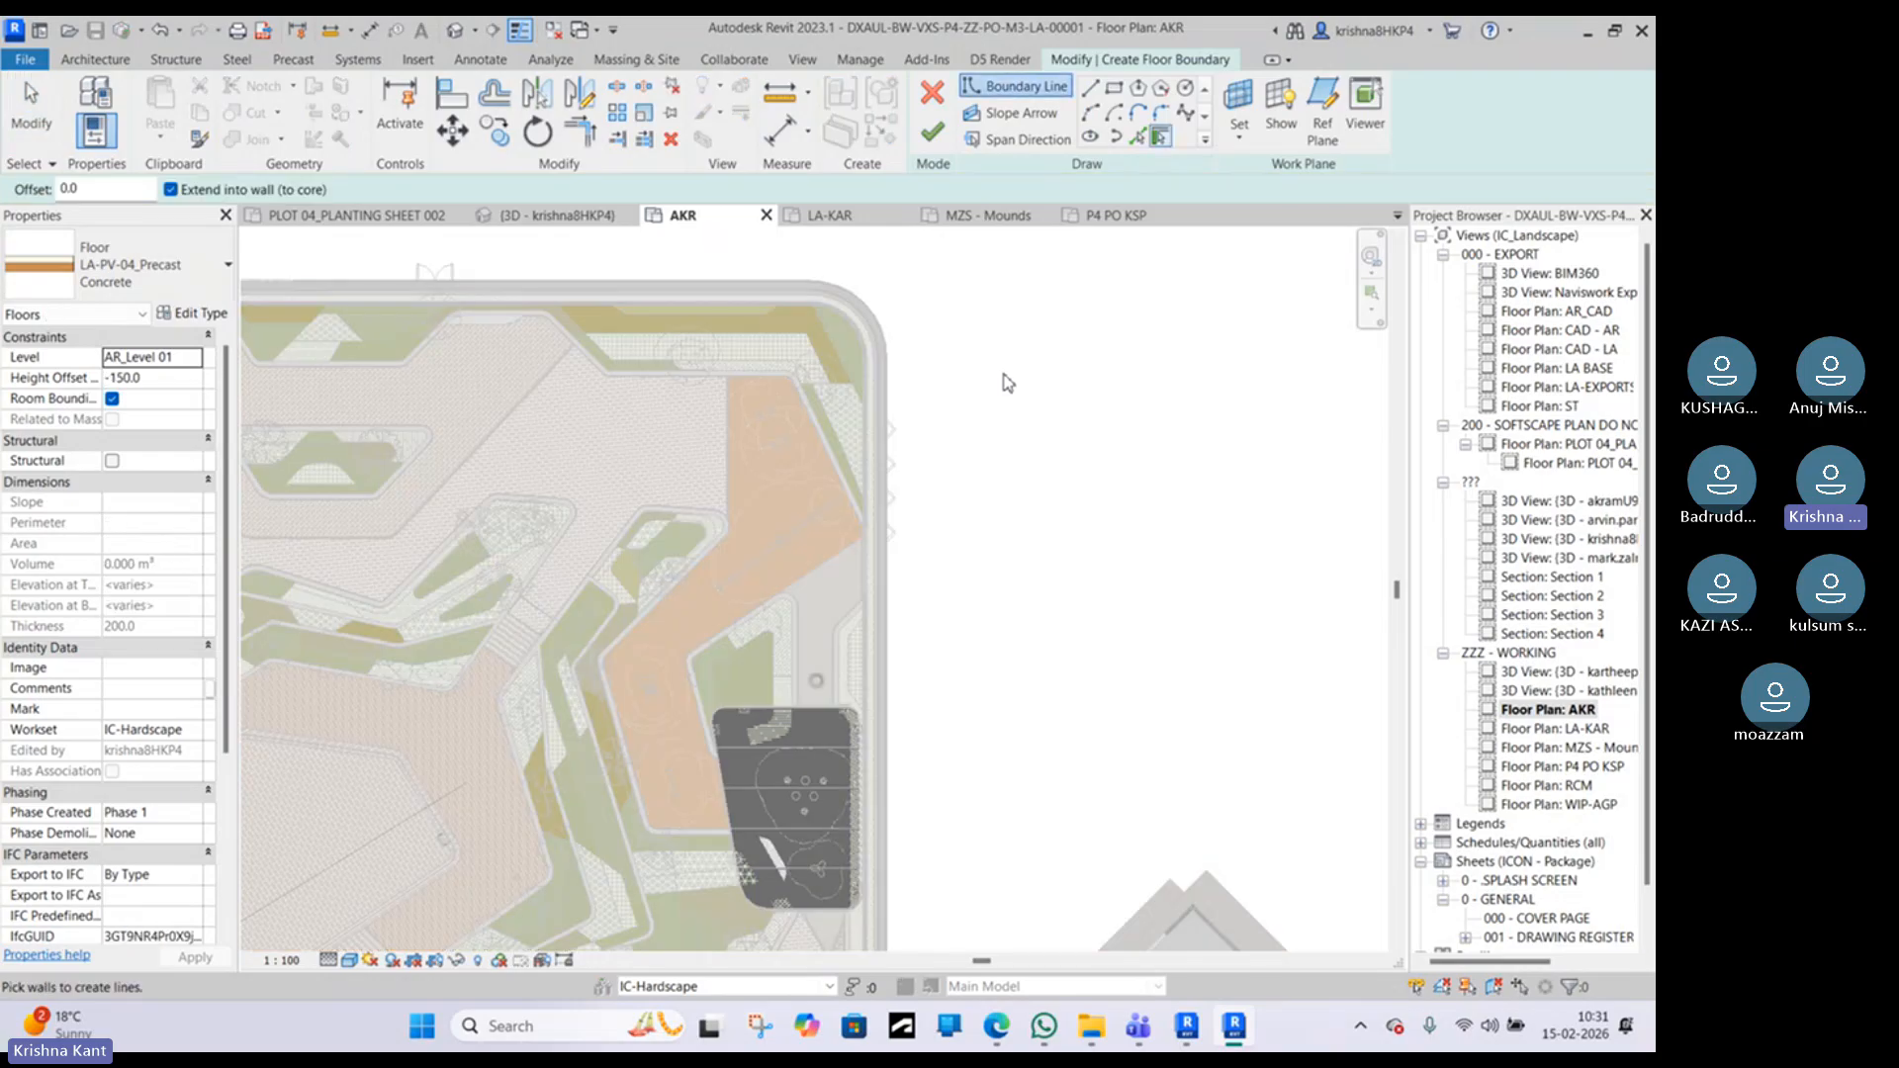
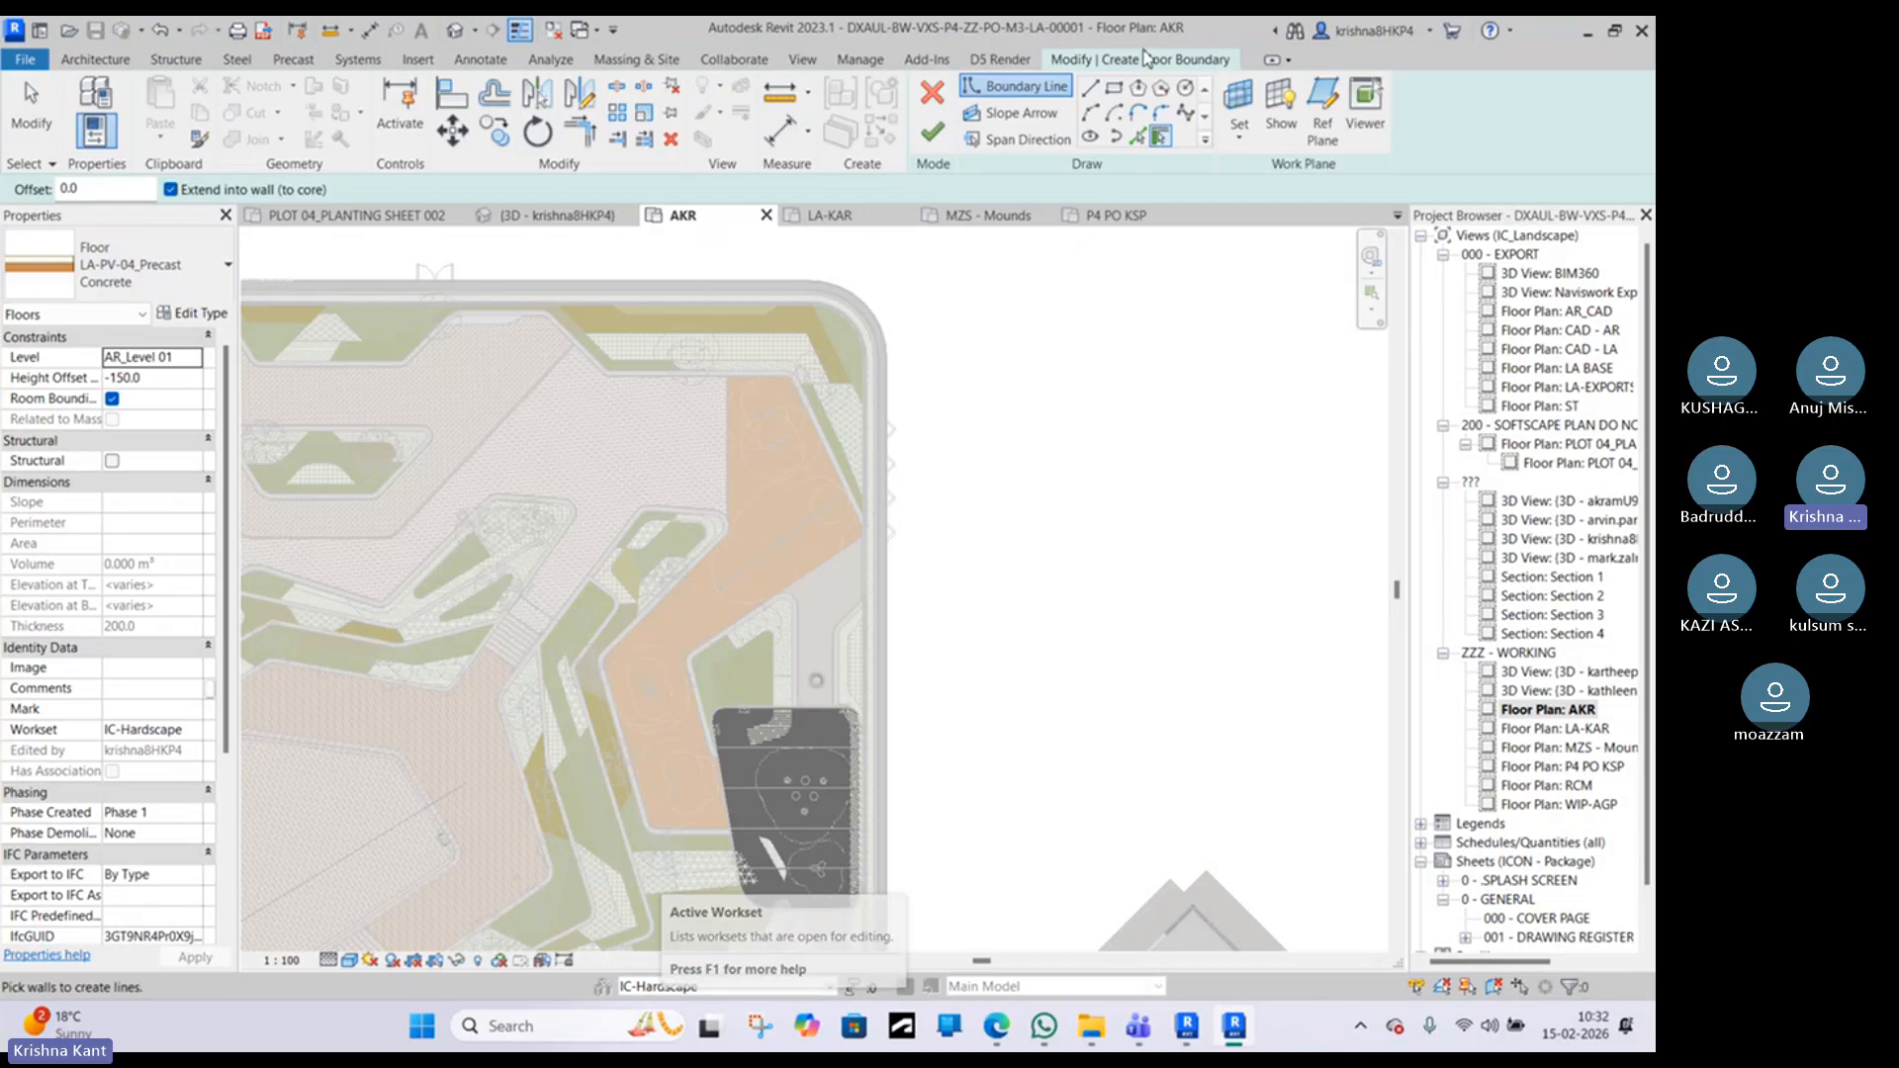
pyautogui.click(1114, 87)
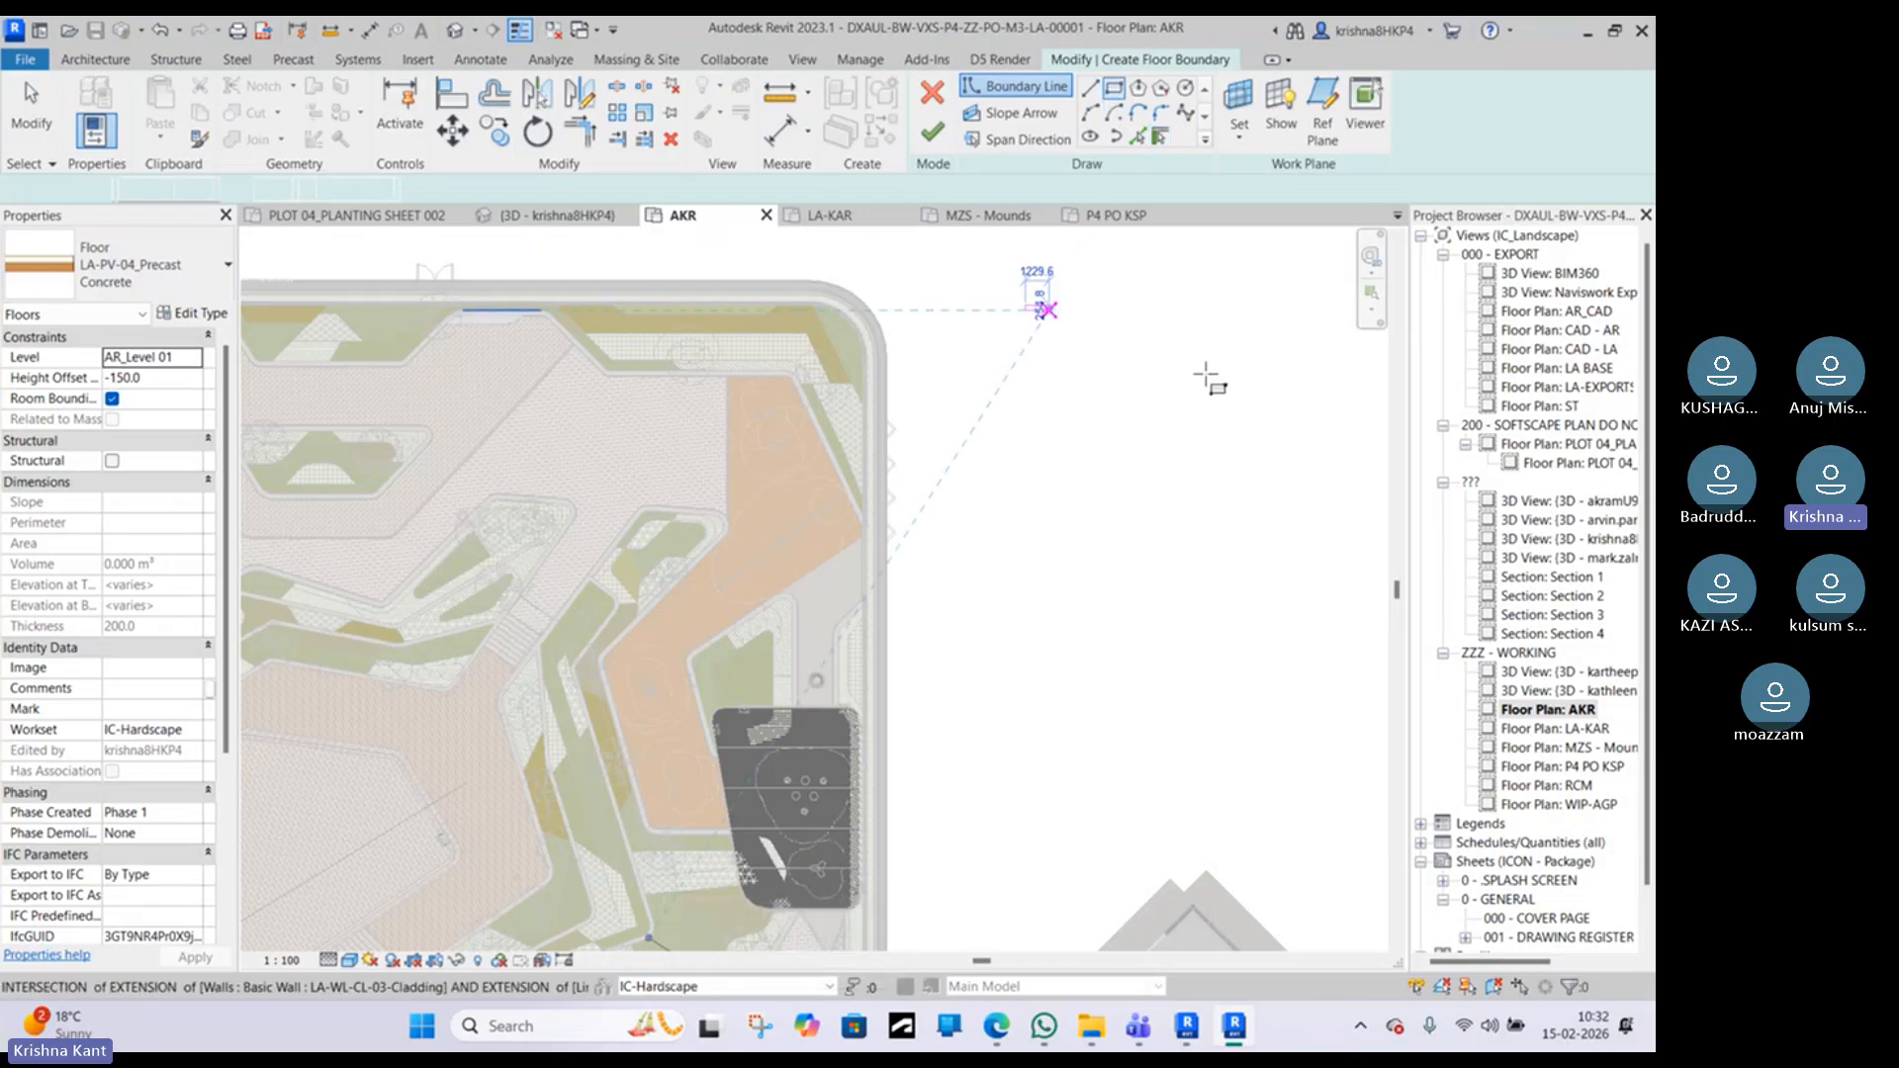
pyautogui.click(1026, 305)
pyautogui.click(1309, 499)
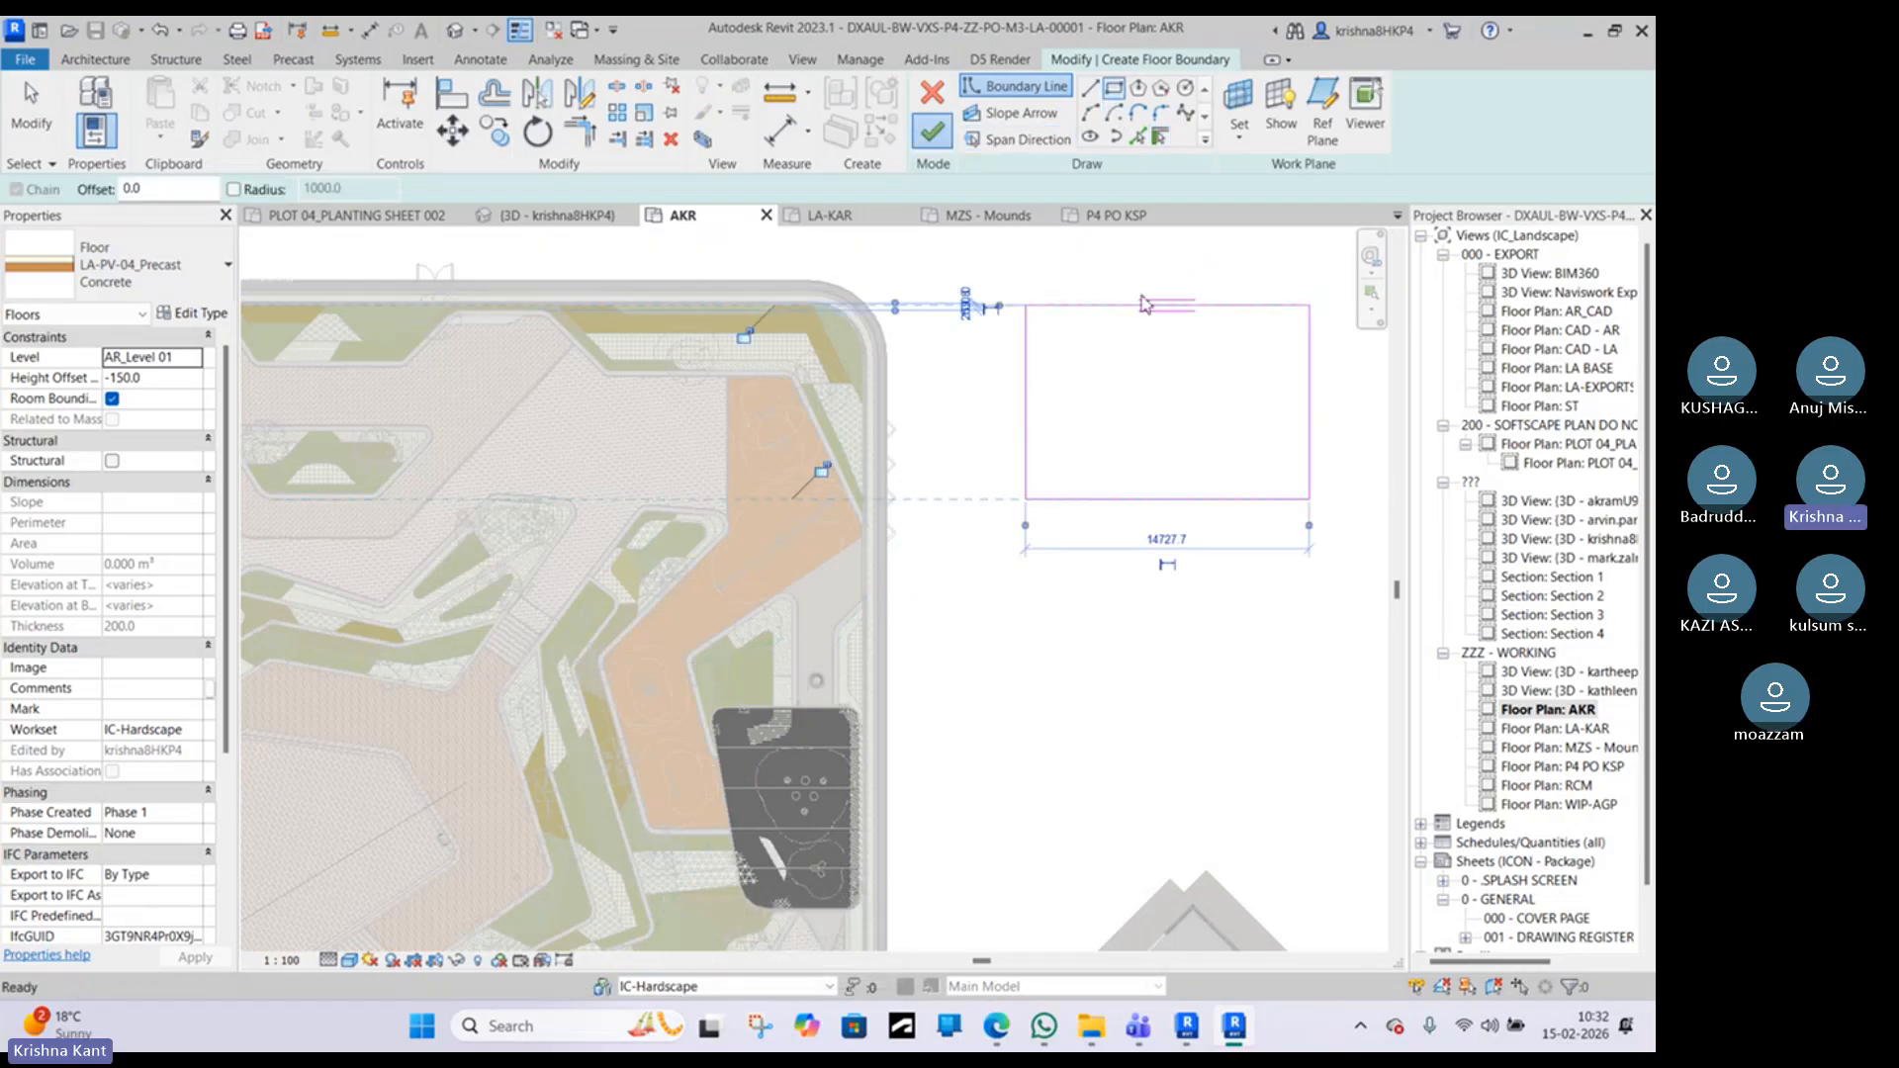
pyautogui.click(931, 132)
pyautogui.press('Escape')
pyautogui.click(1129, 498)
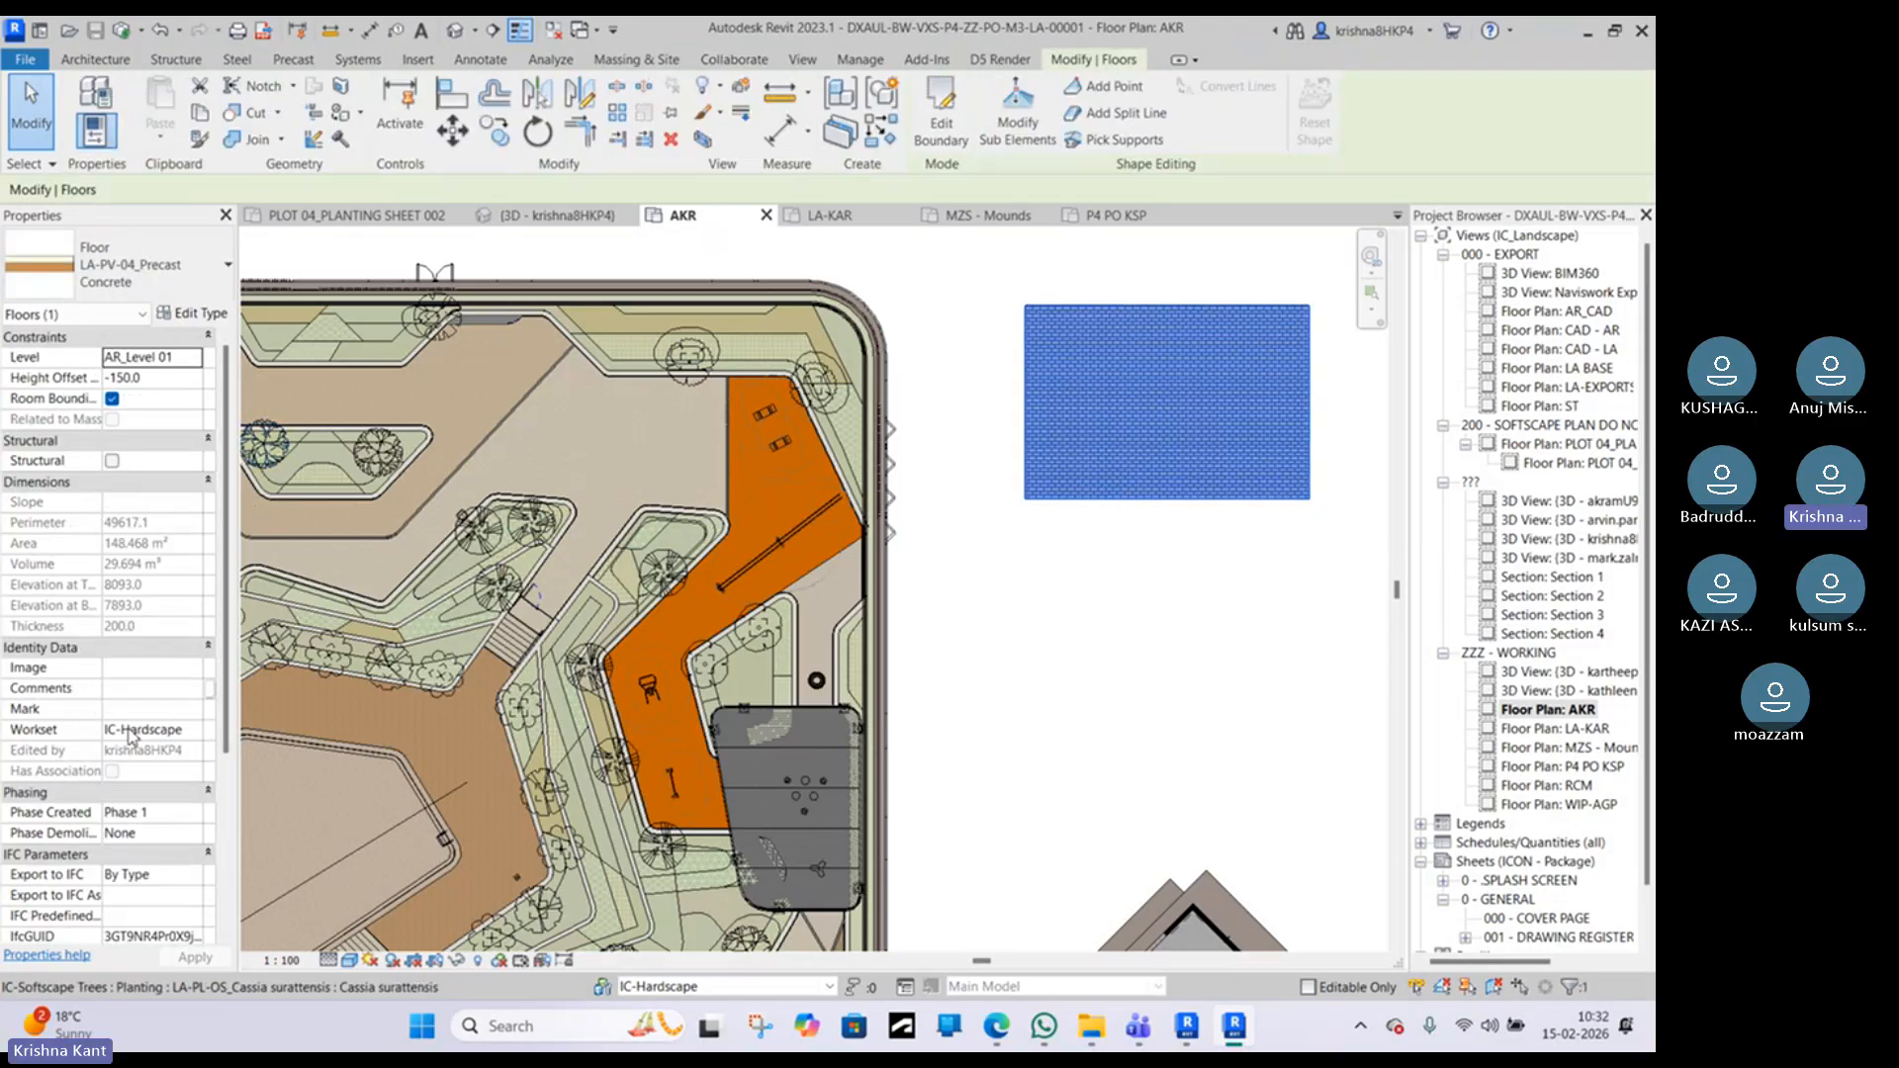
pyautogui.press('Escape')
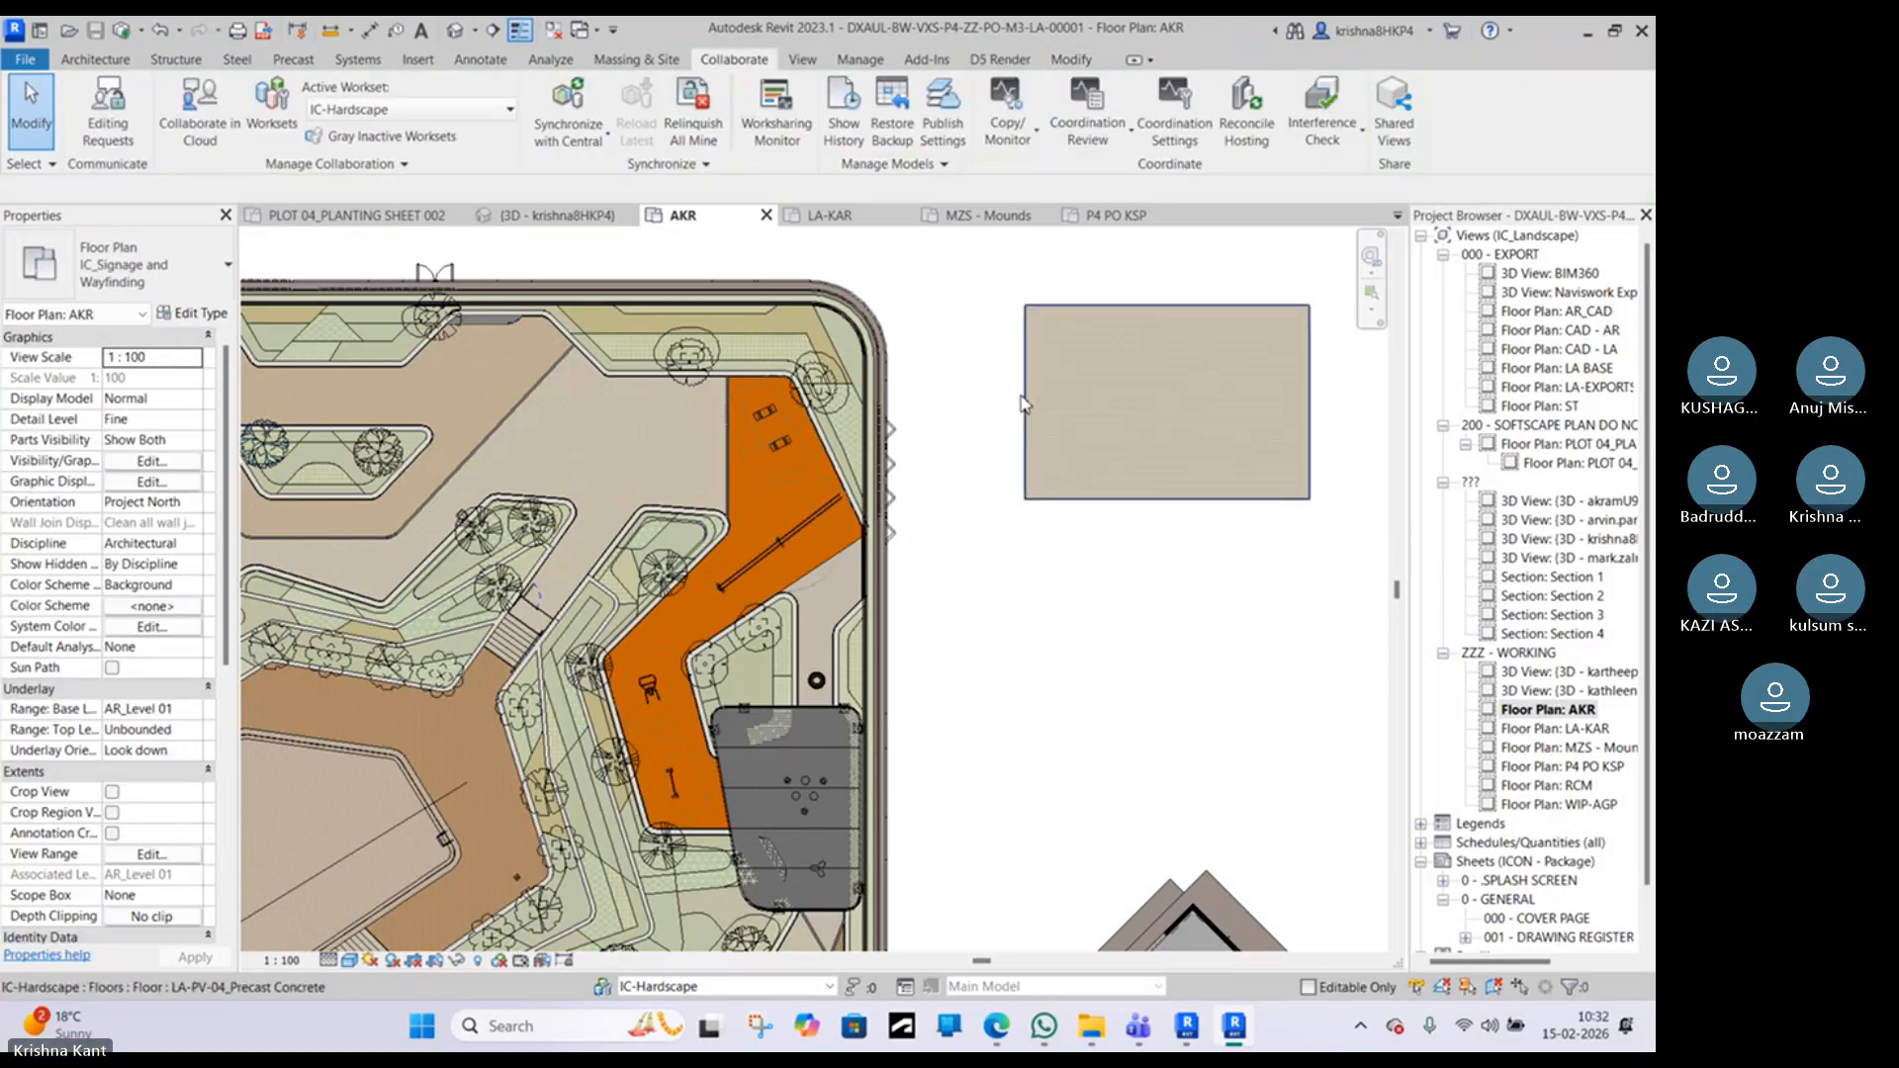
# Step: Set the active workset to IC-Kerbs and select the new rectangular paving floor
pyautogui.click(702, 986)
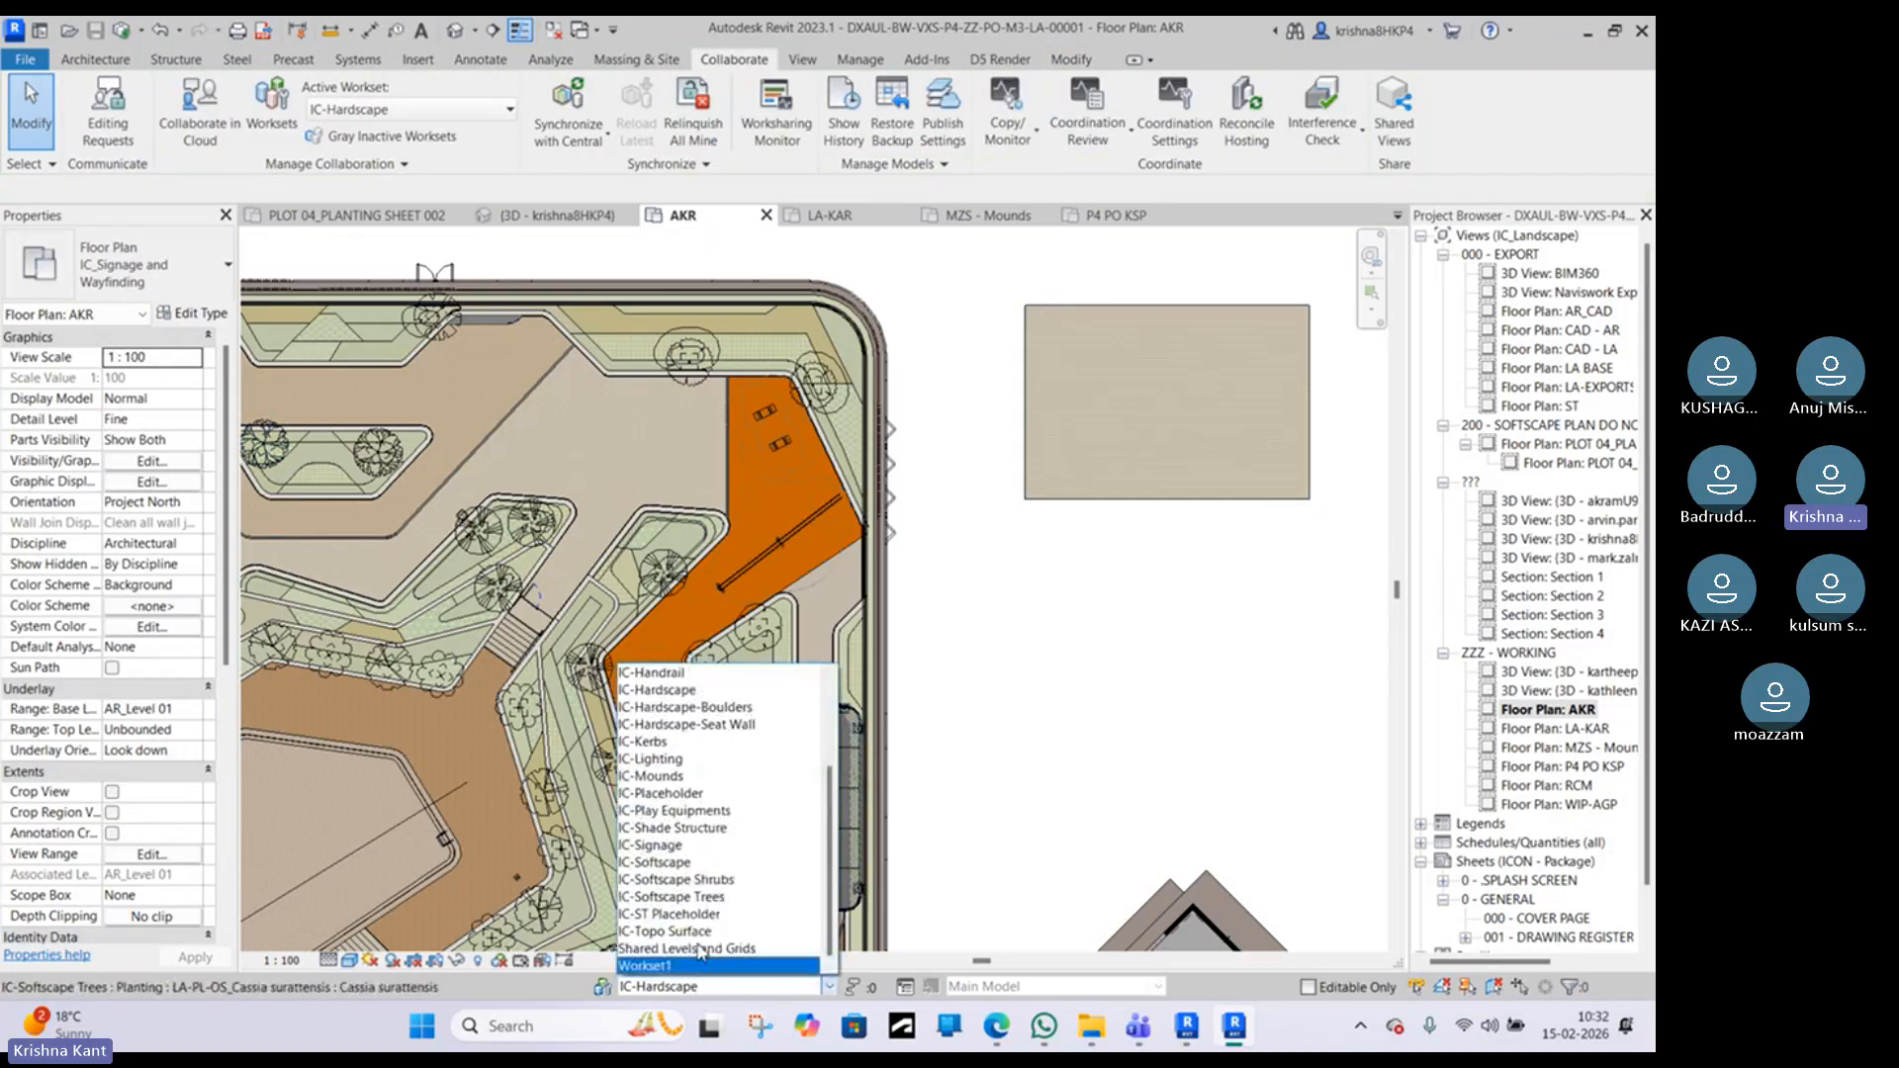
pyautogui.click(674, 742)
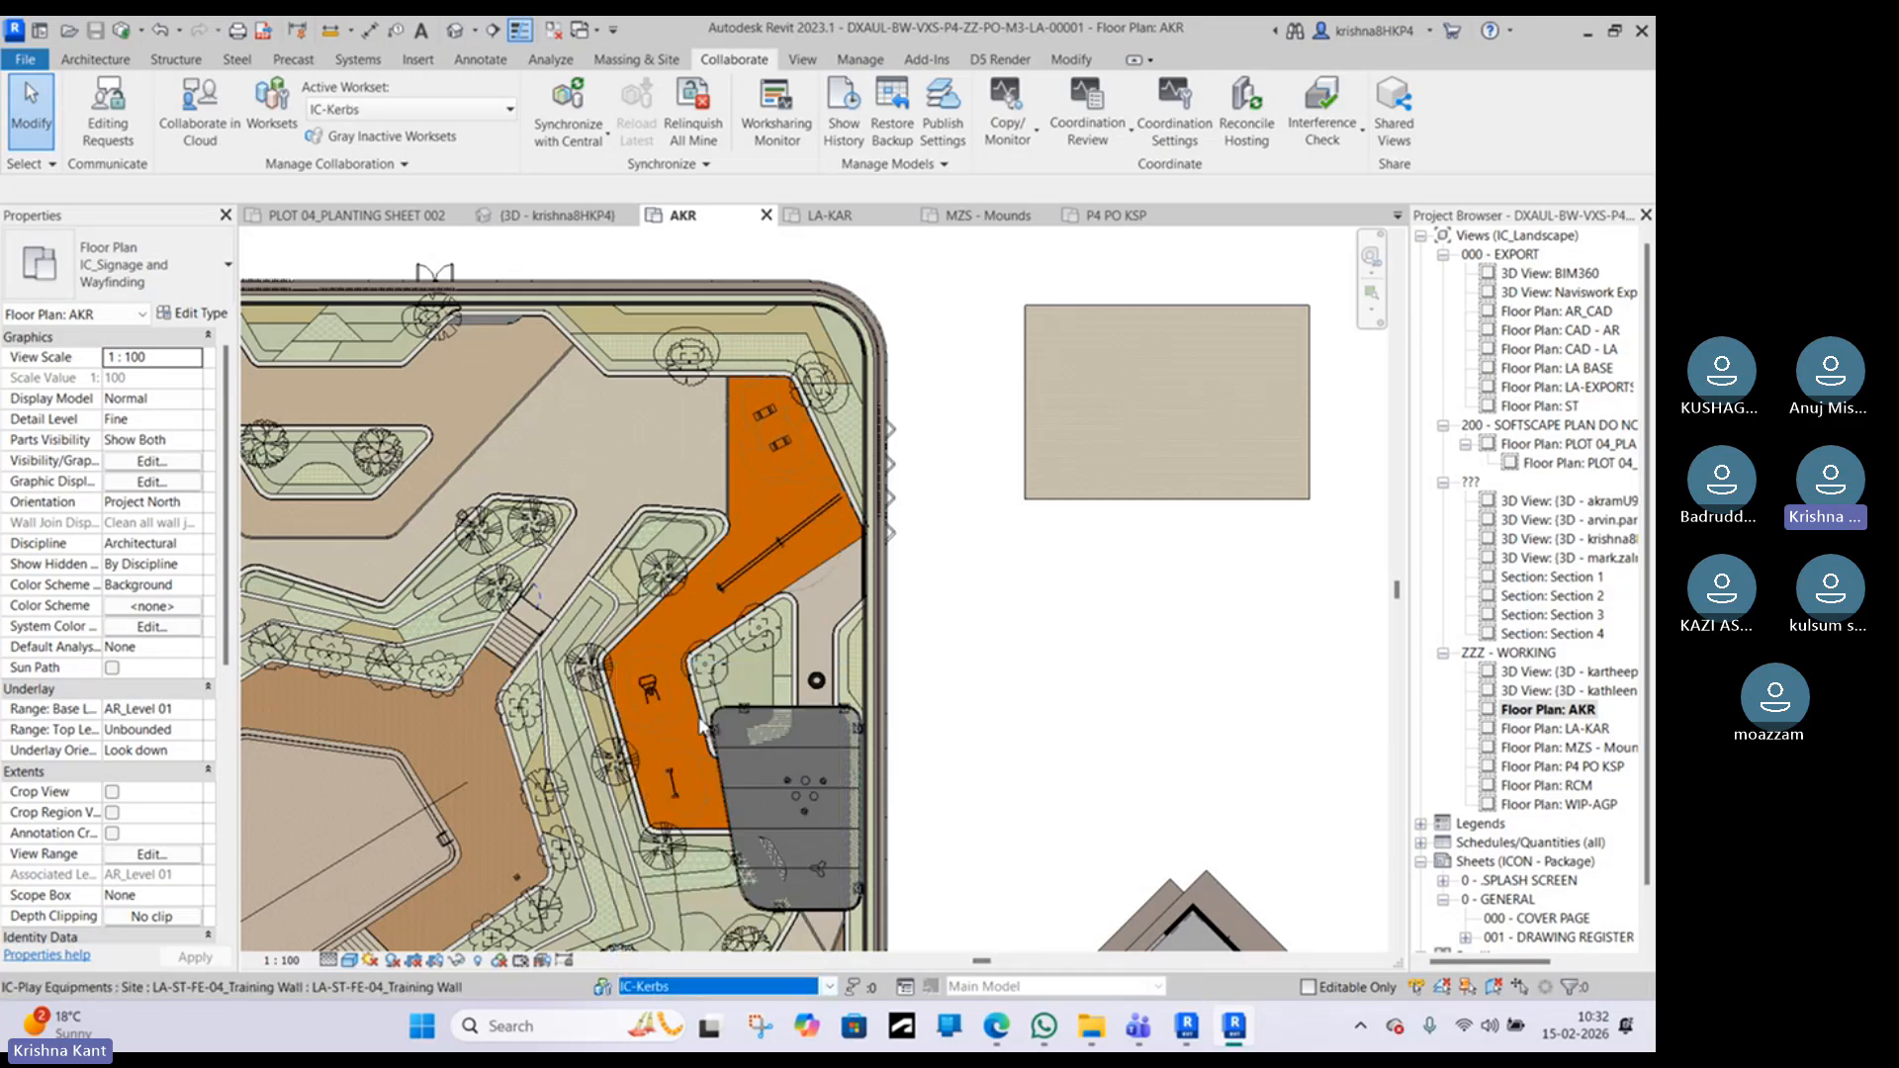
pyautogui.click(1061, 500)
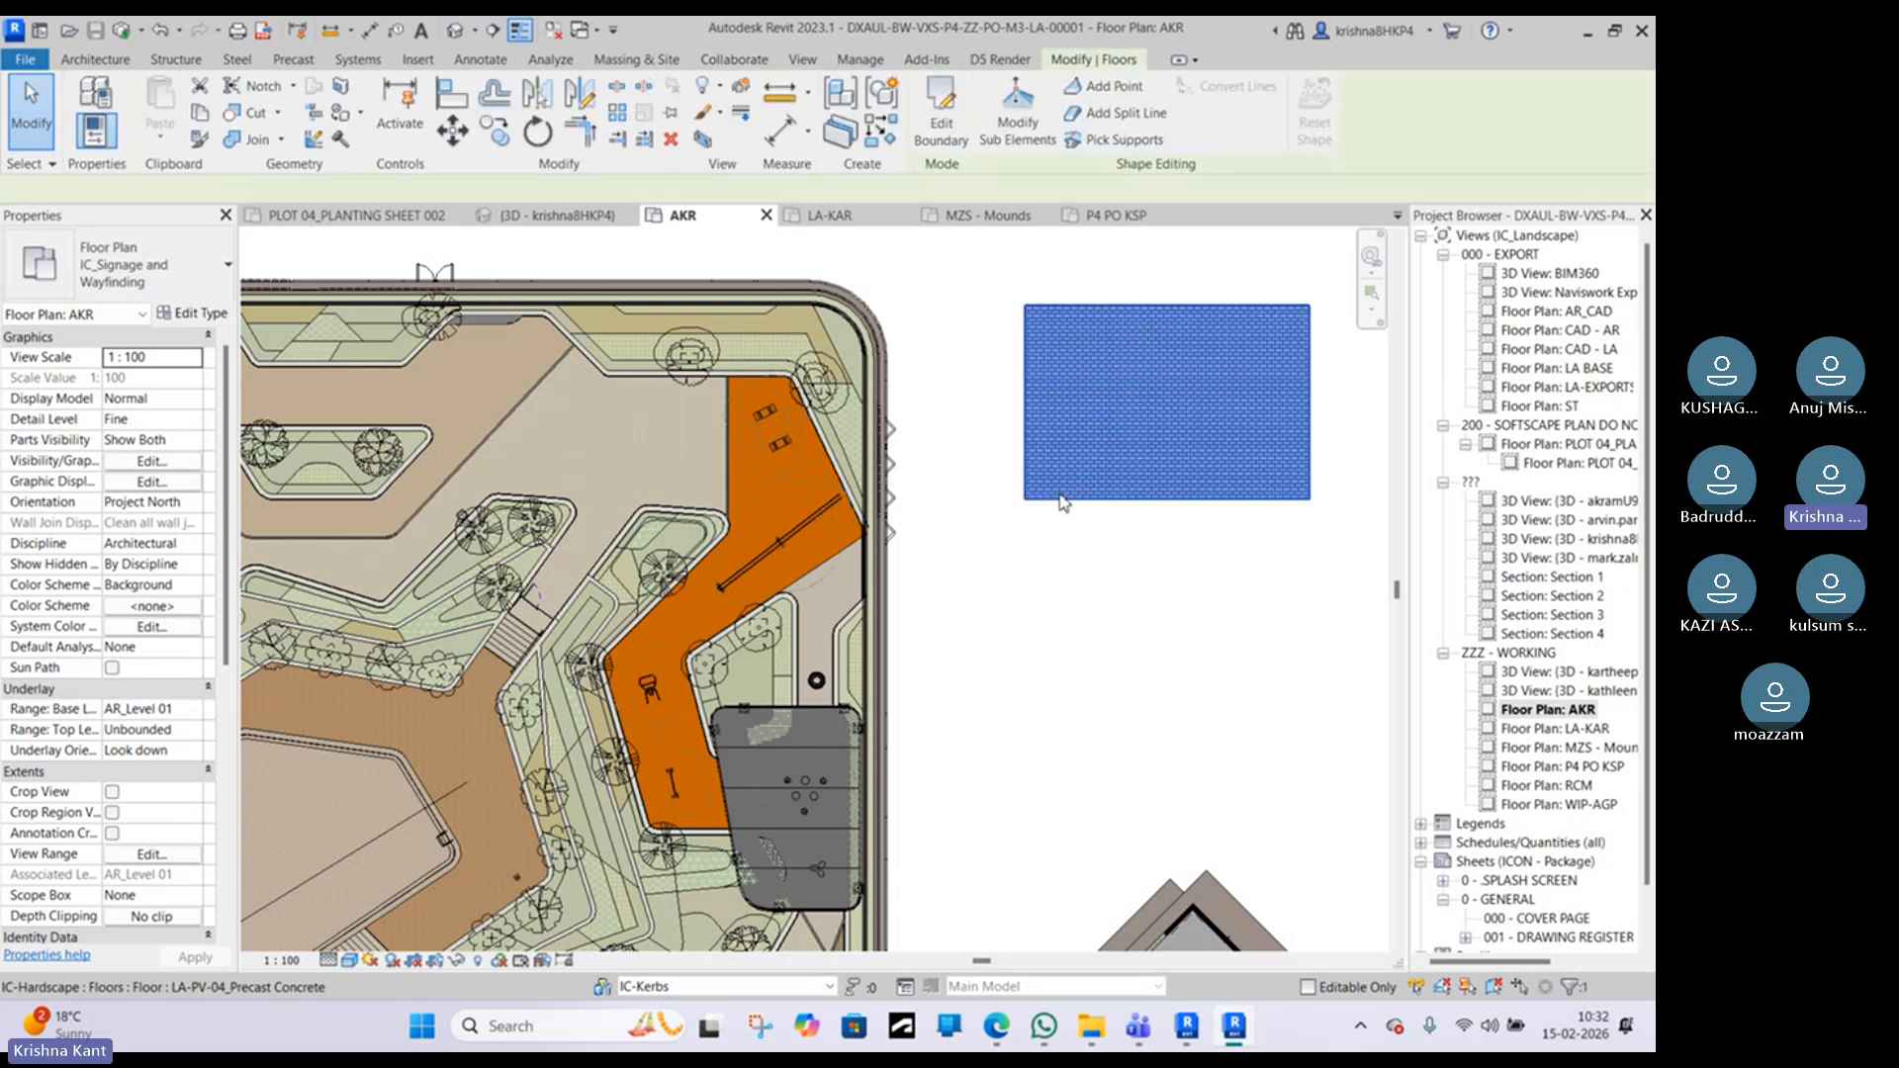
# Step: Create a kerb strip about 0.4 by 10 m along the new paving's short edge, matching the LA-PV-07_Precast Concrete kerb floor
pyautogui.scroll(4, 726, 447)
pyautogui.click(738, 441)
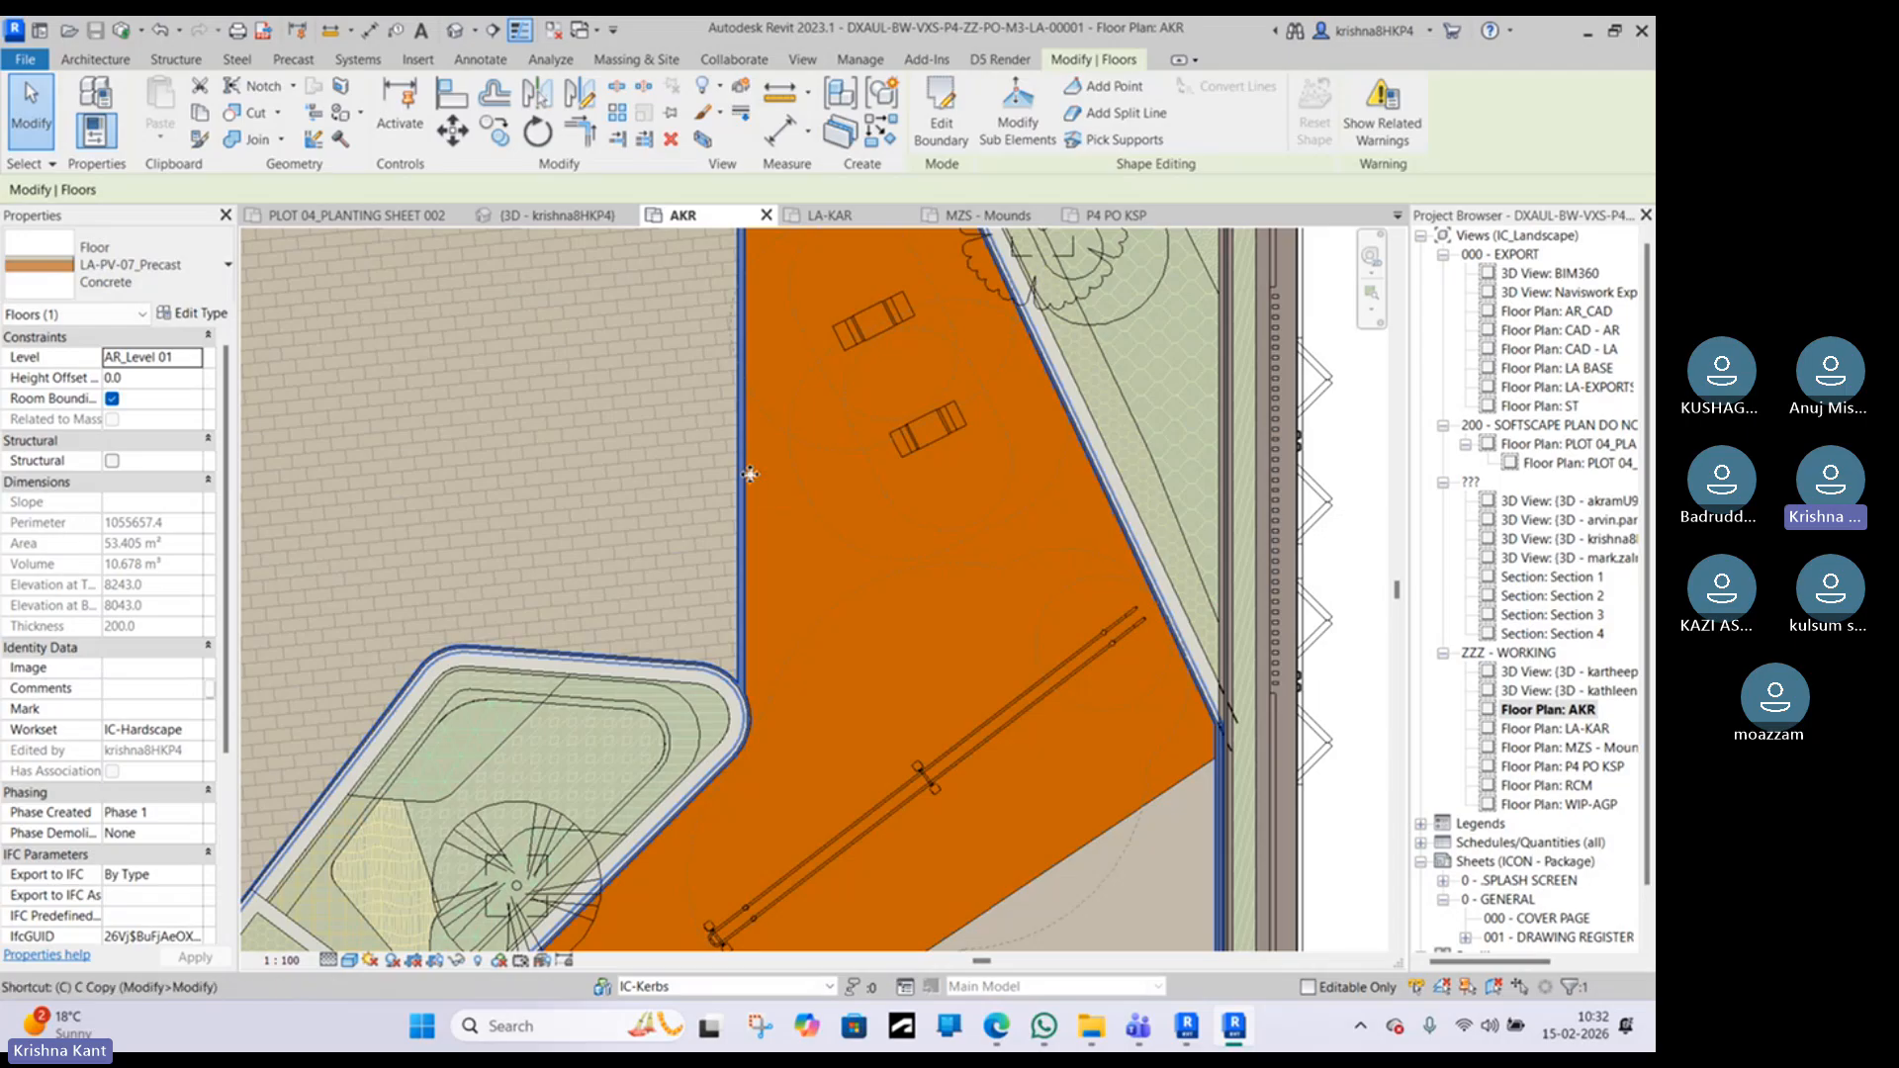
pyautogui.doubleClick(762, 491)
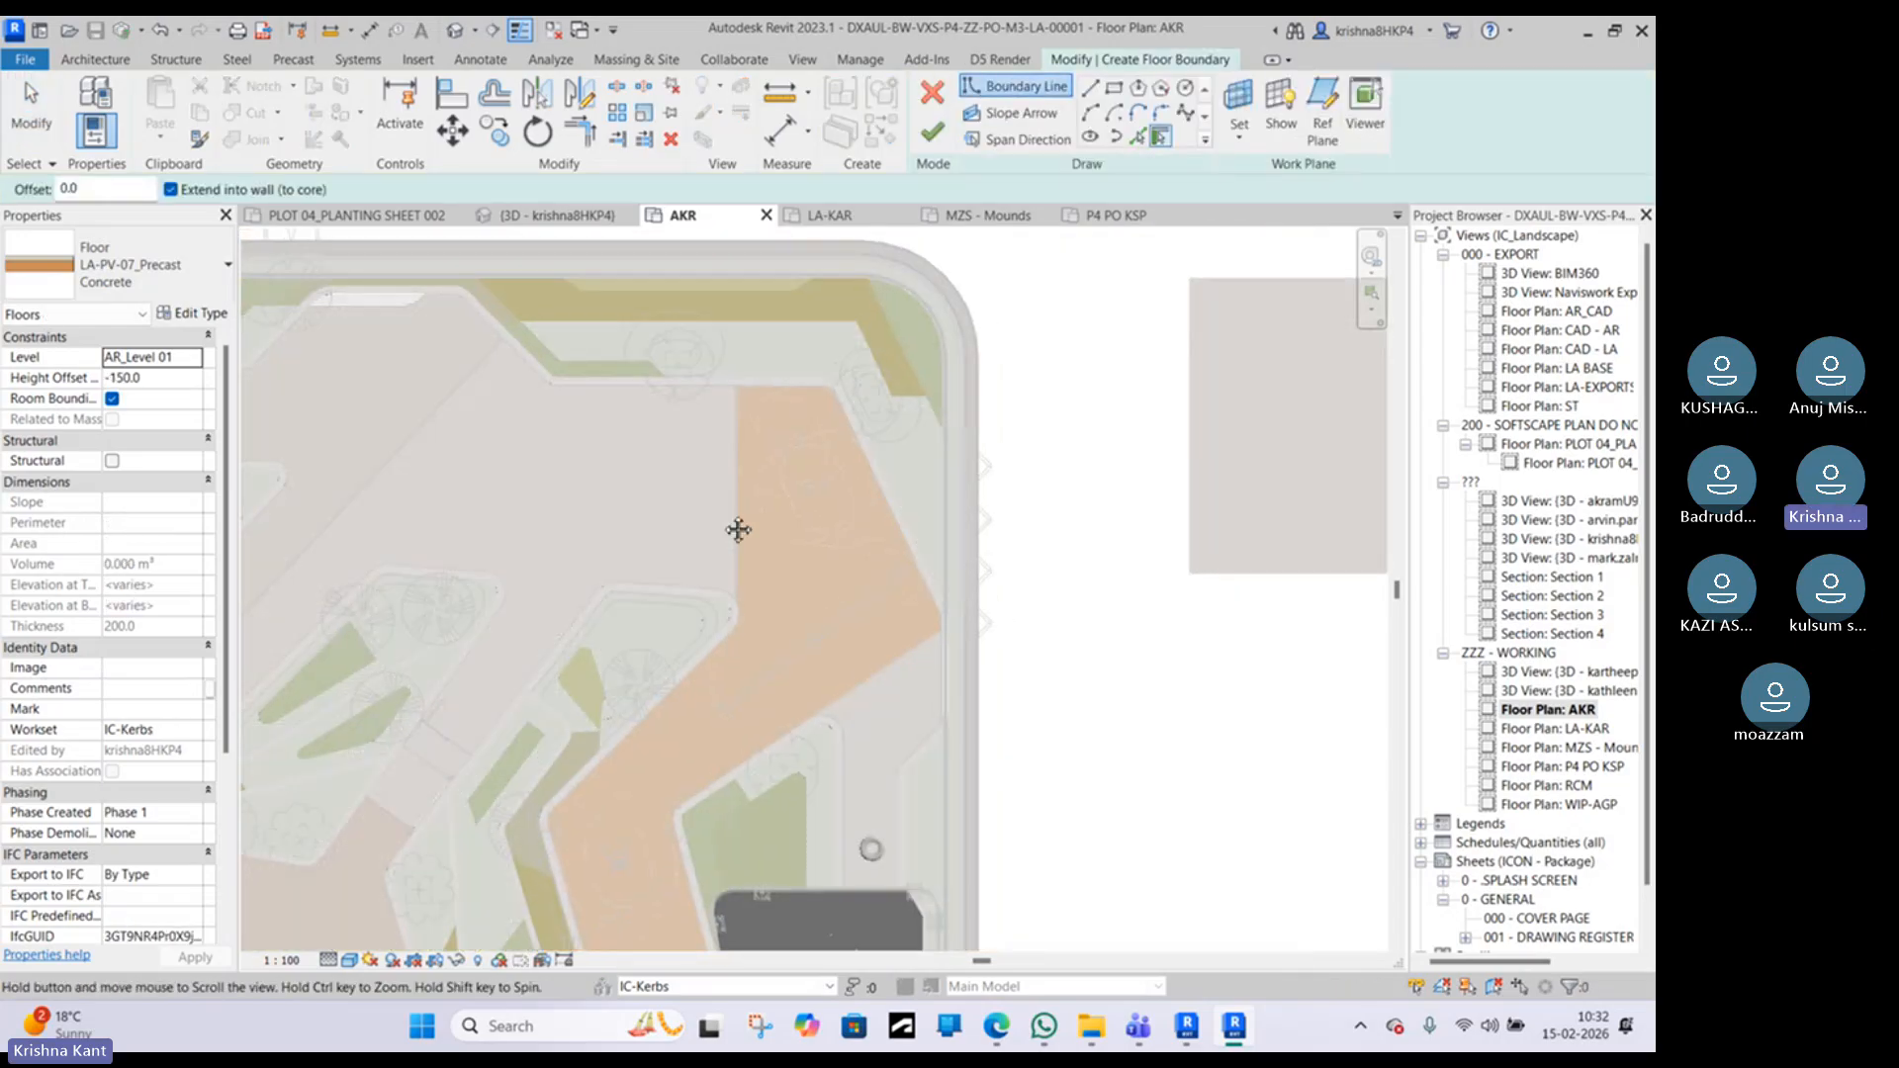
pyautogui.moveTo(769, 551); pyautogui.dragTo(561, 527, button='middle')
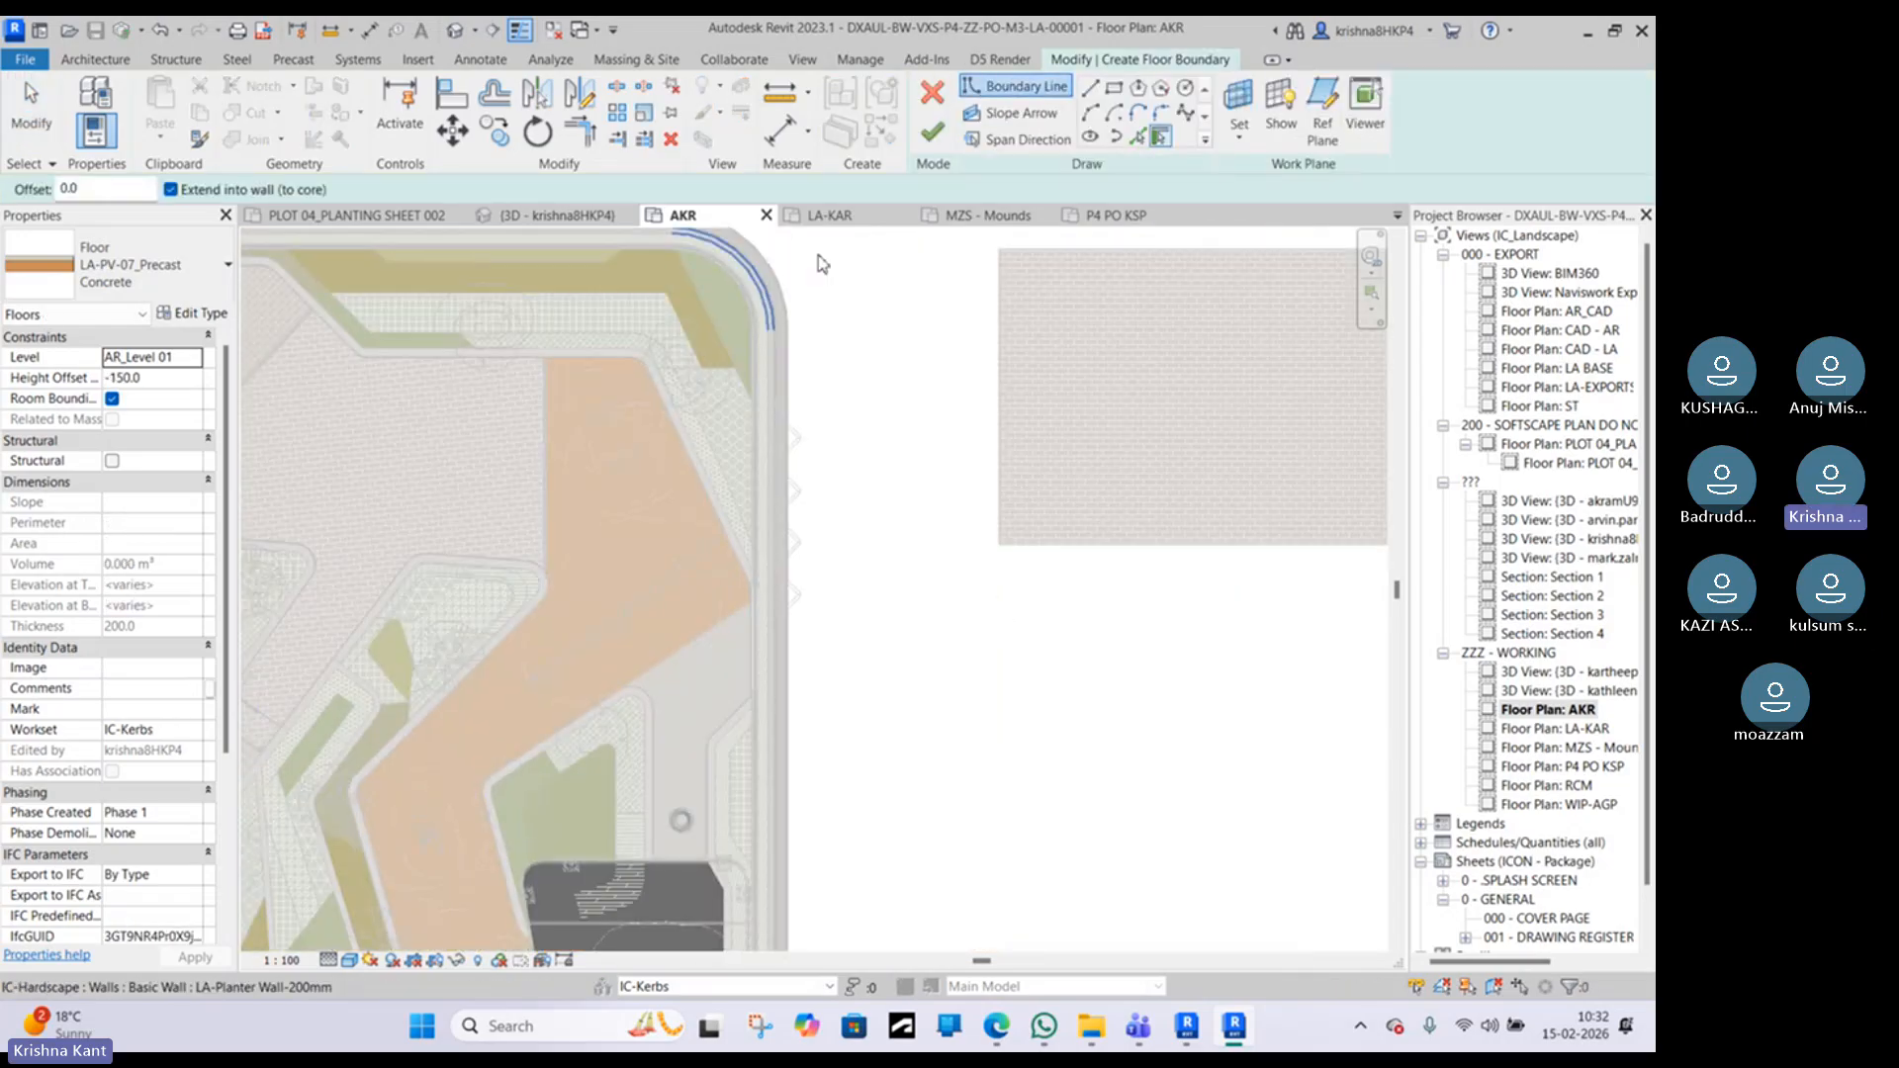
pyautogui.click(1113, 87)
pyautogui.click(999, 248)
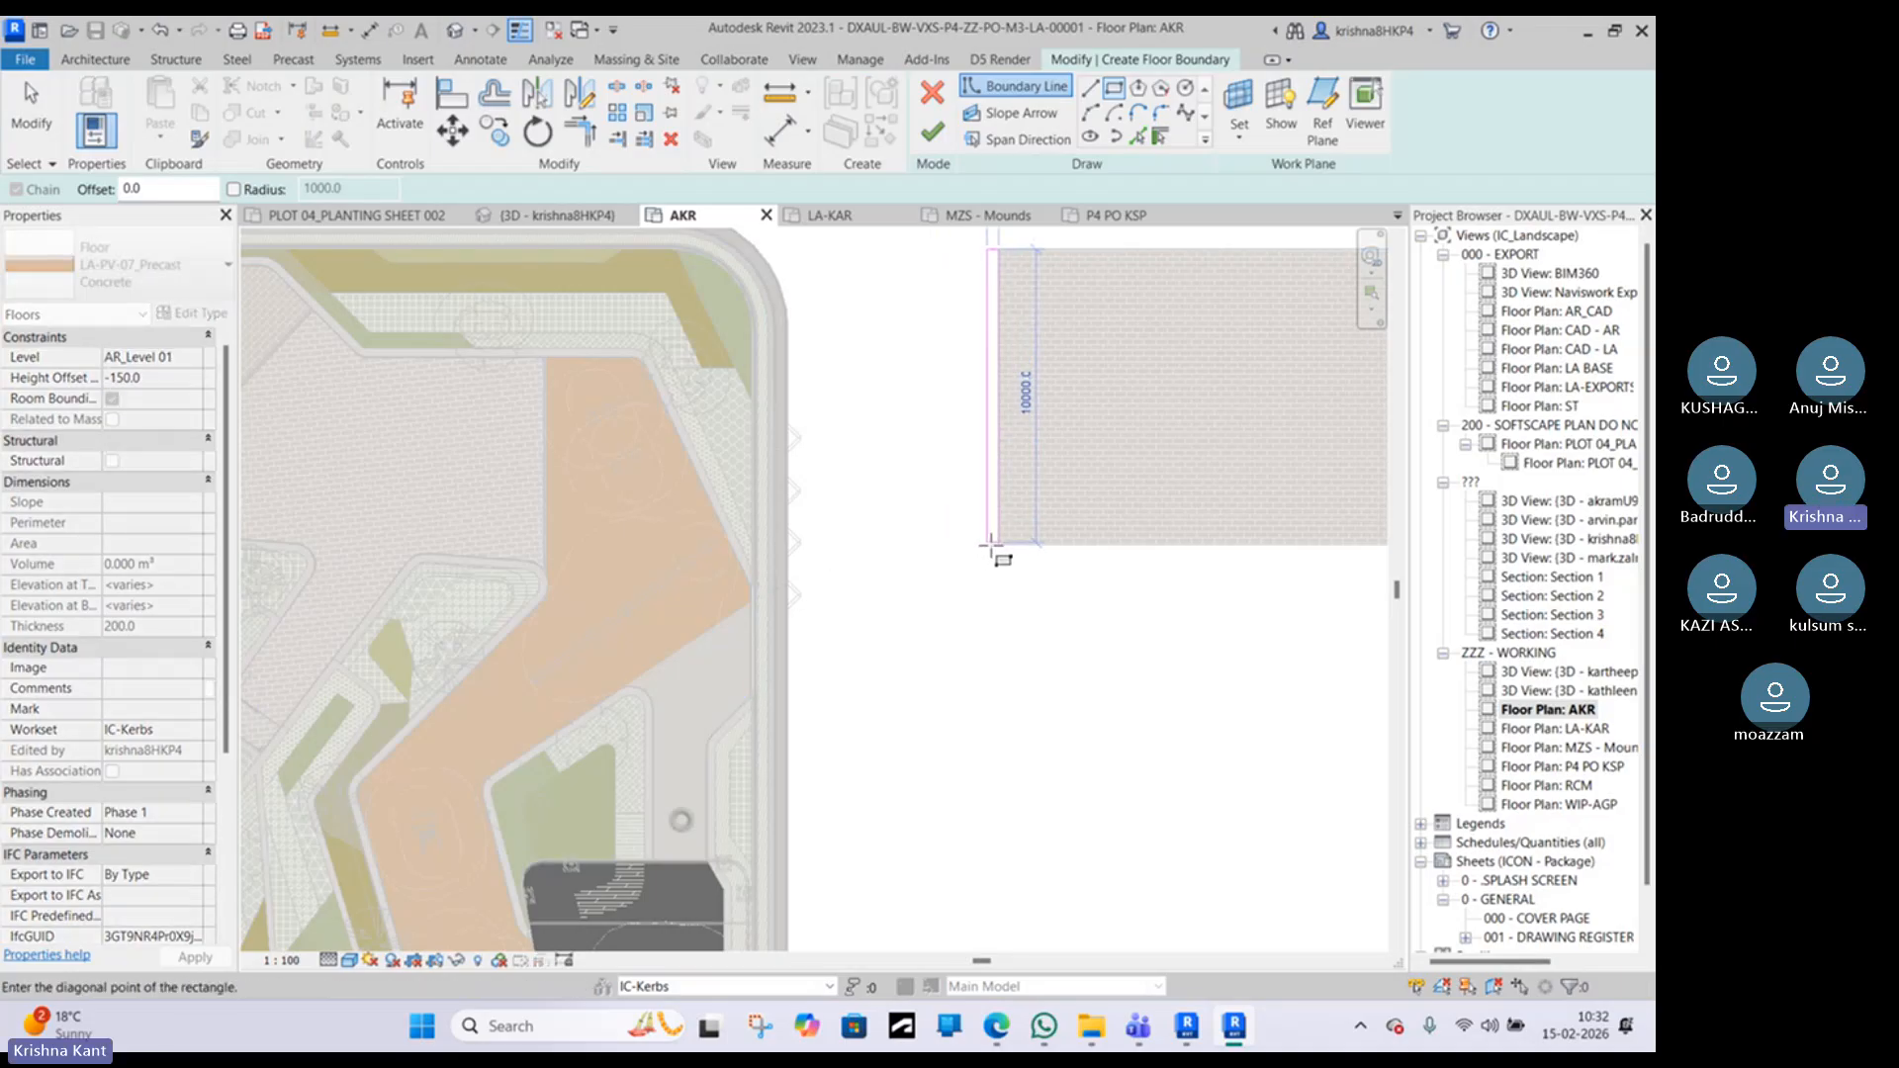
pyautogui.click(989, 543)
pyautogui.click(931, 131)
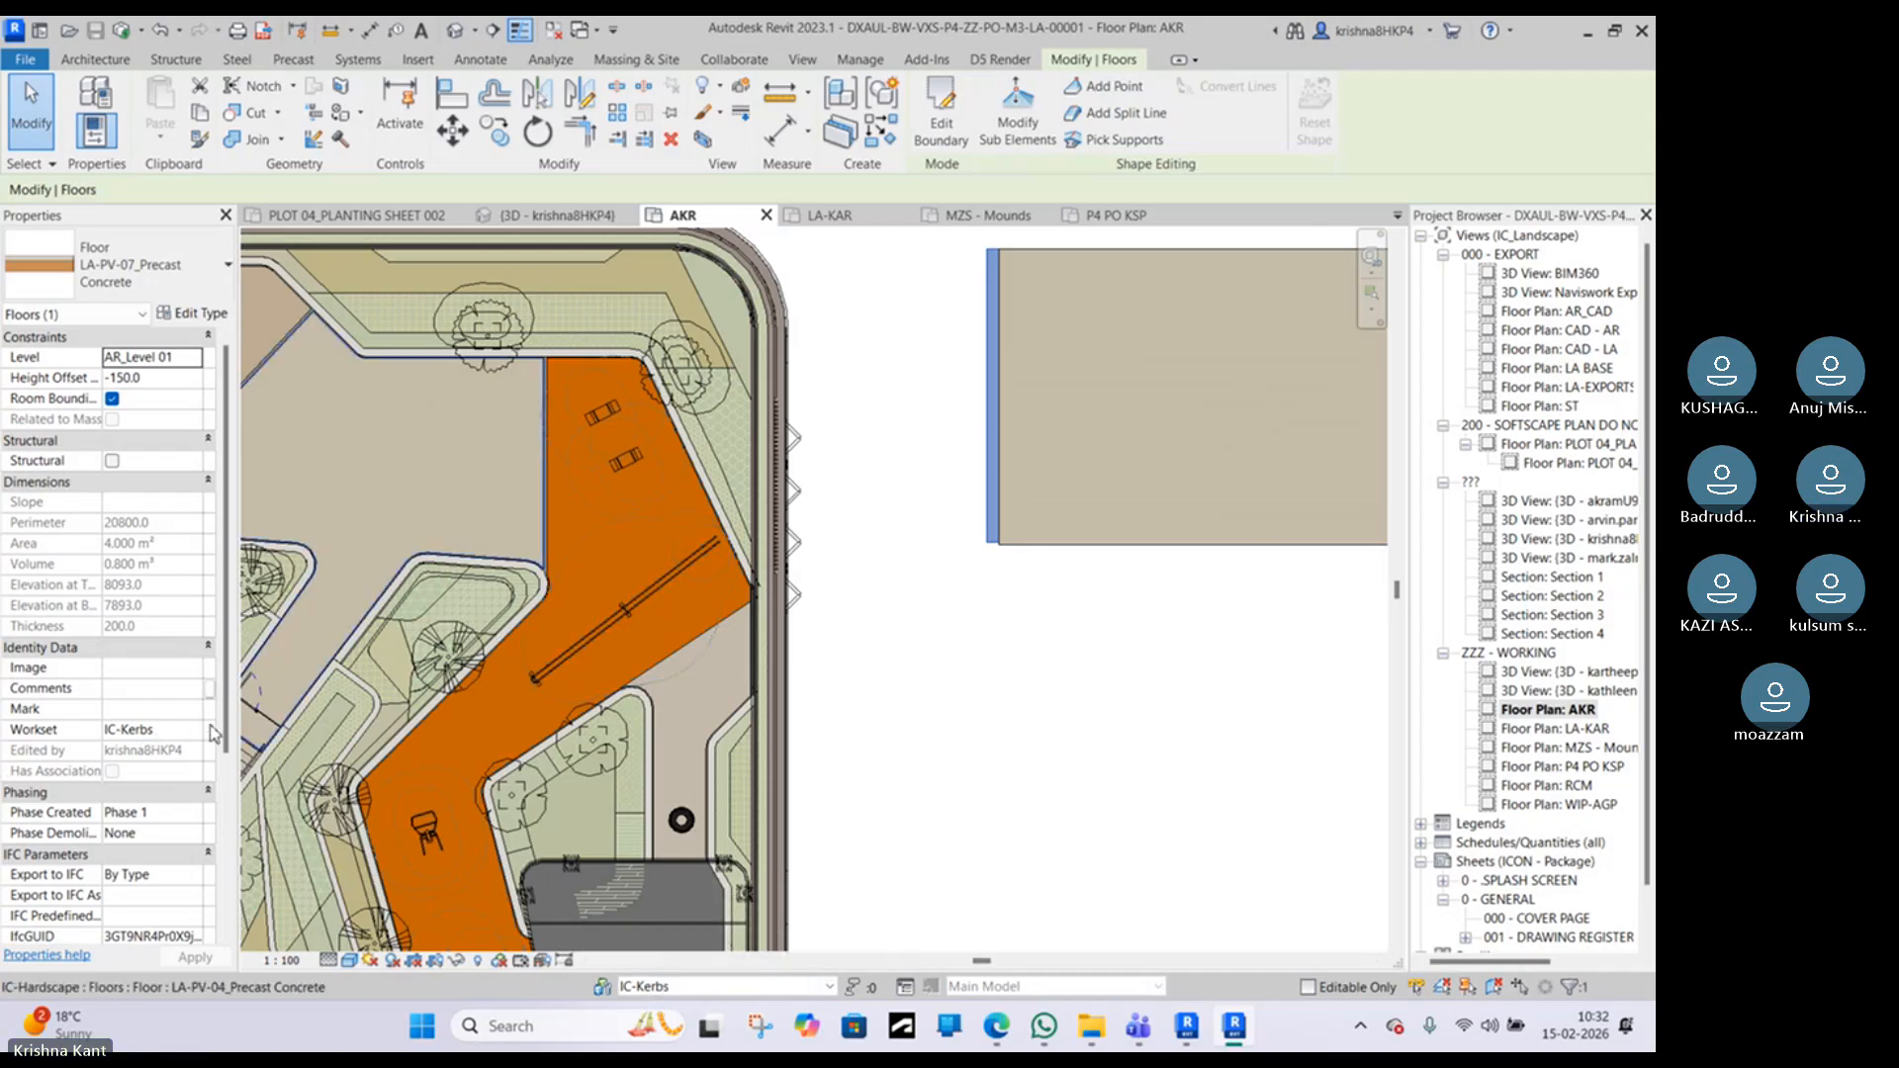
# Step: Select the new rectangular LA-PV-04 paving floor beside the kerb strip and check its workset against the active one
pyautogui.click(1094, 585)
pyautogui.click(1076, 547)
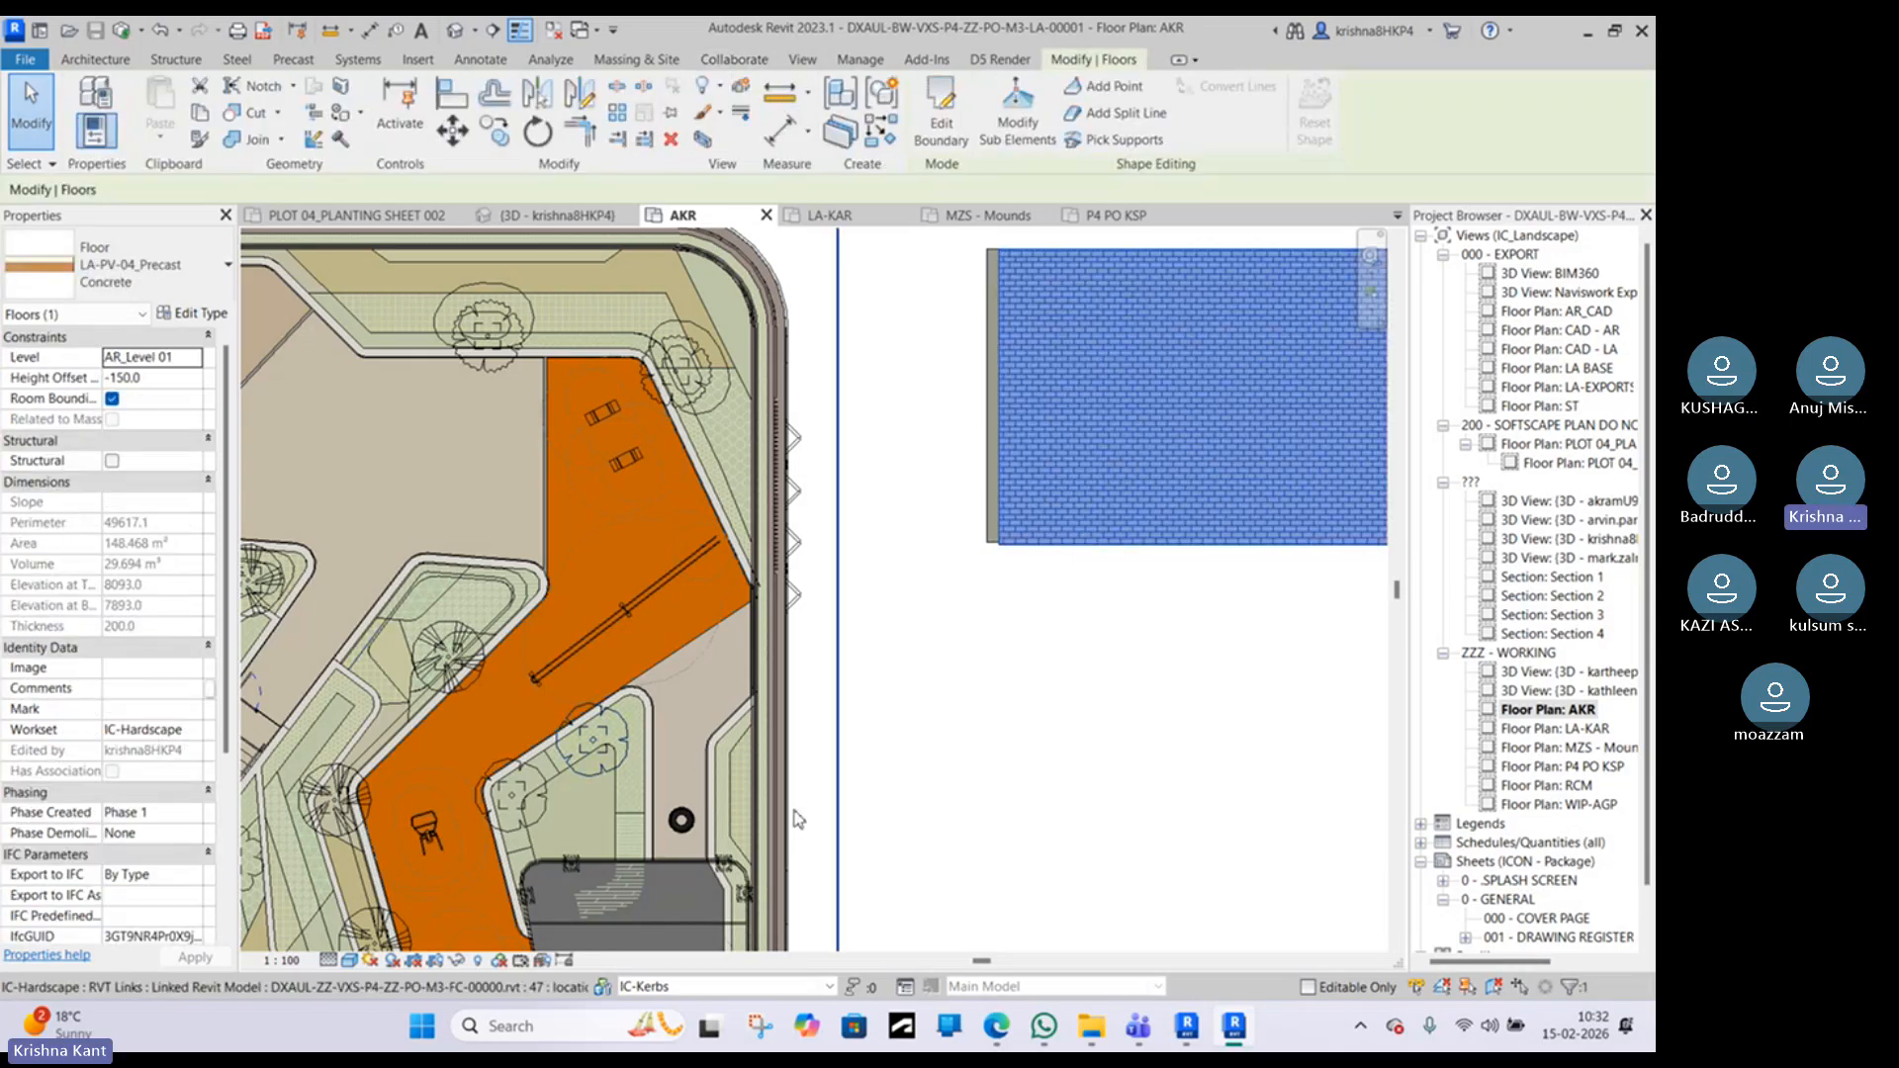
pyautogui.click(954, 784)
pyautogui.moveTo(844, 775); pyautogui.dragTo(524, 775, button='middle')
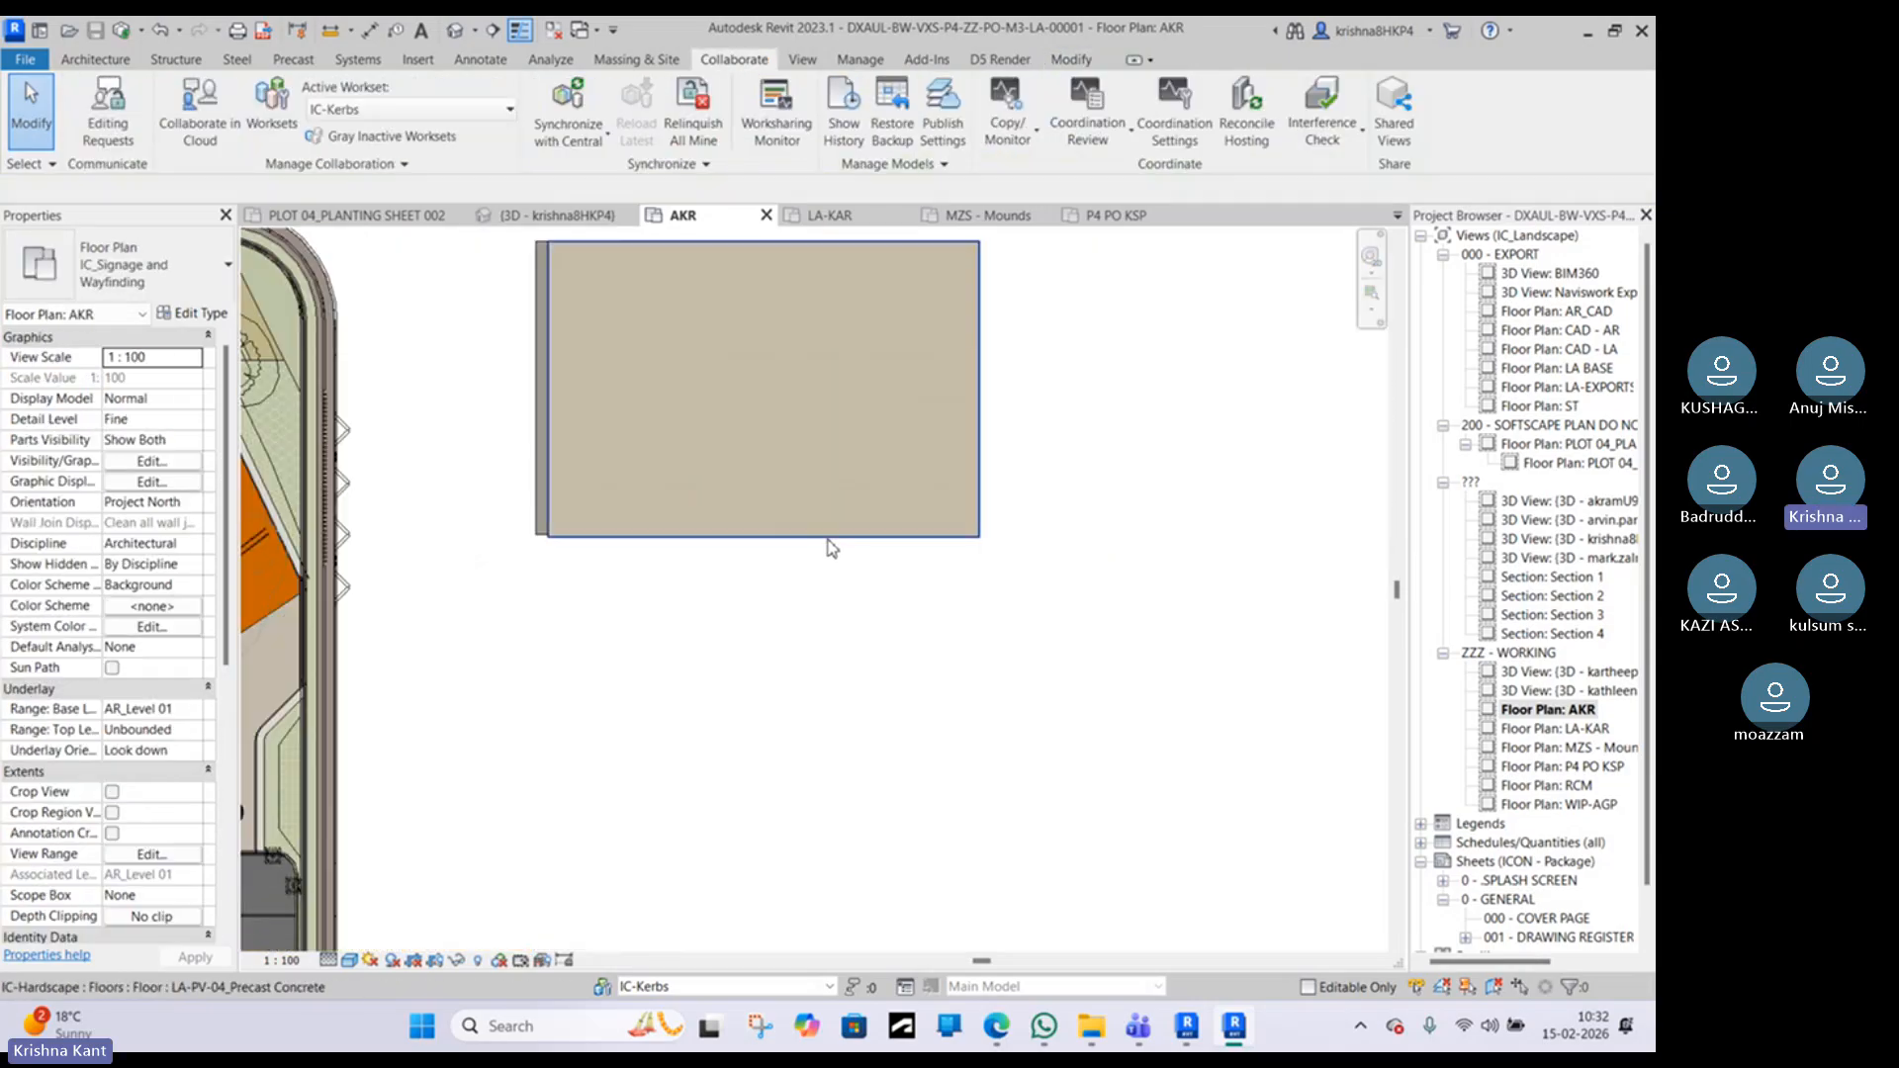
pyautogui.click(829, 542)
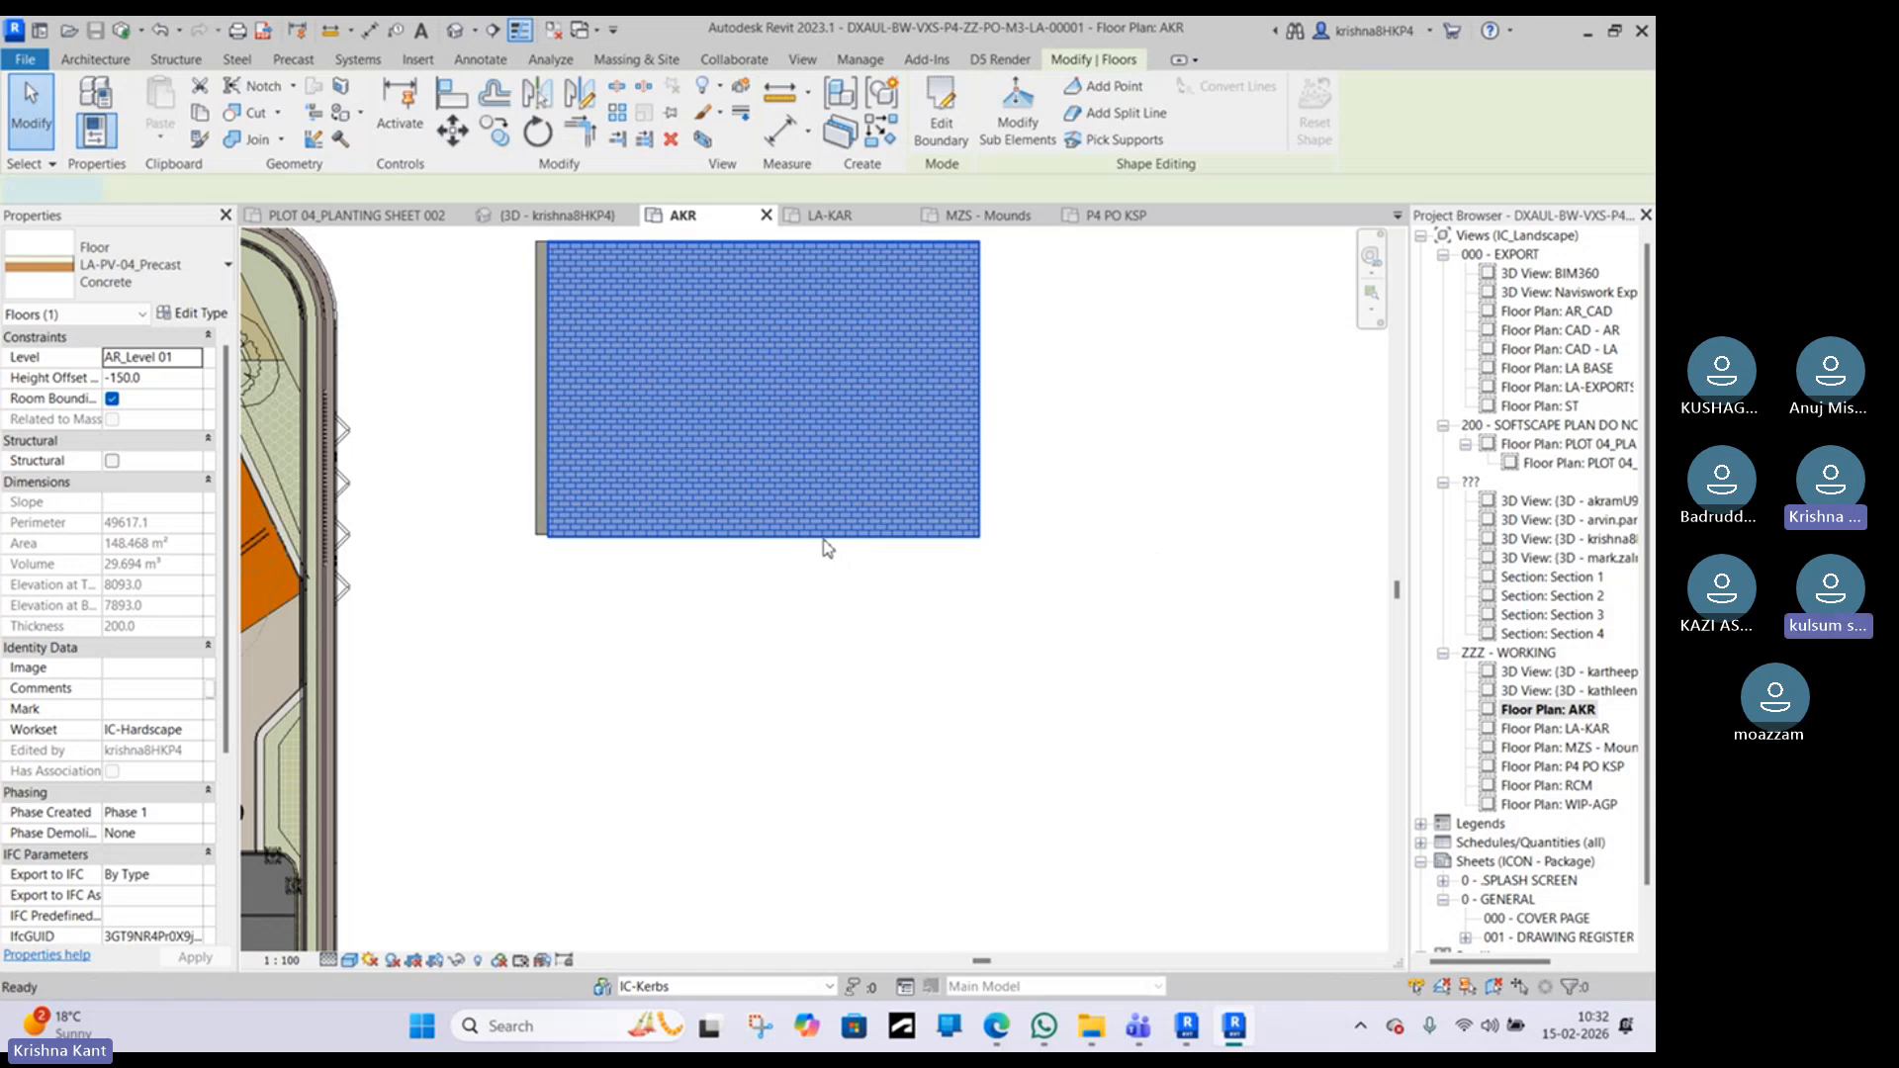
# Step: Create a second rectangular LA-PV-04_Precast Concrete floor about 14.7 by 7.9 m below the first paving, with IC-Kerbs as the active workset
pyautogui.doubleClick(828, 543)
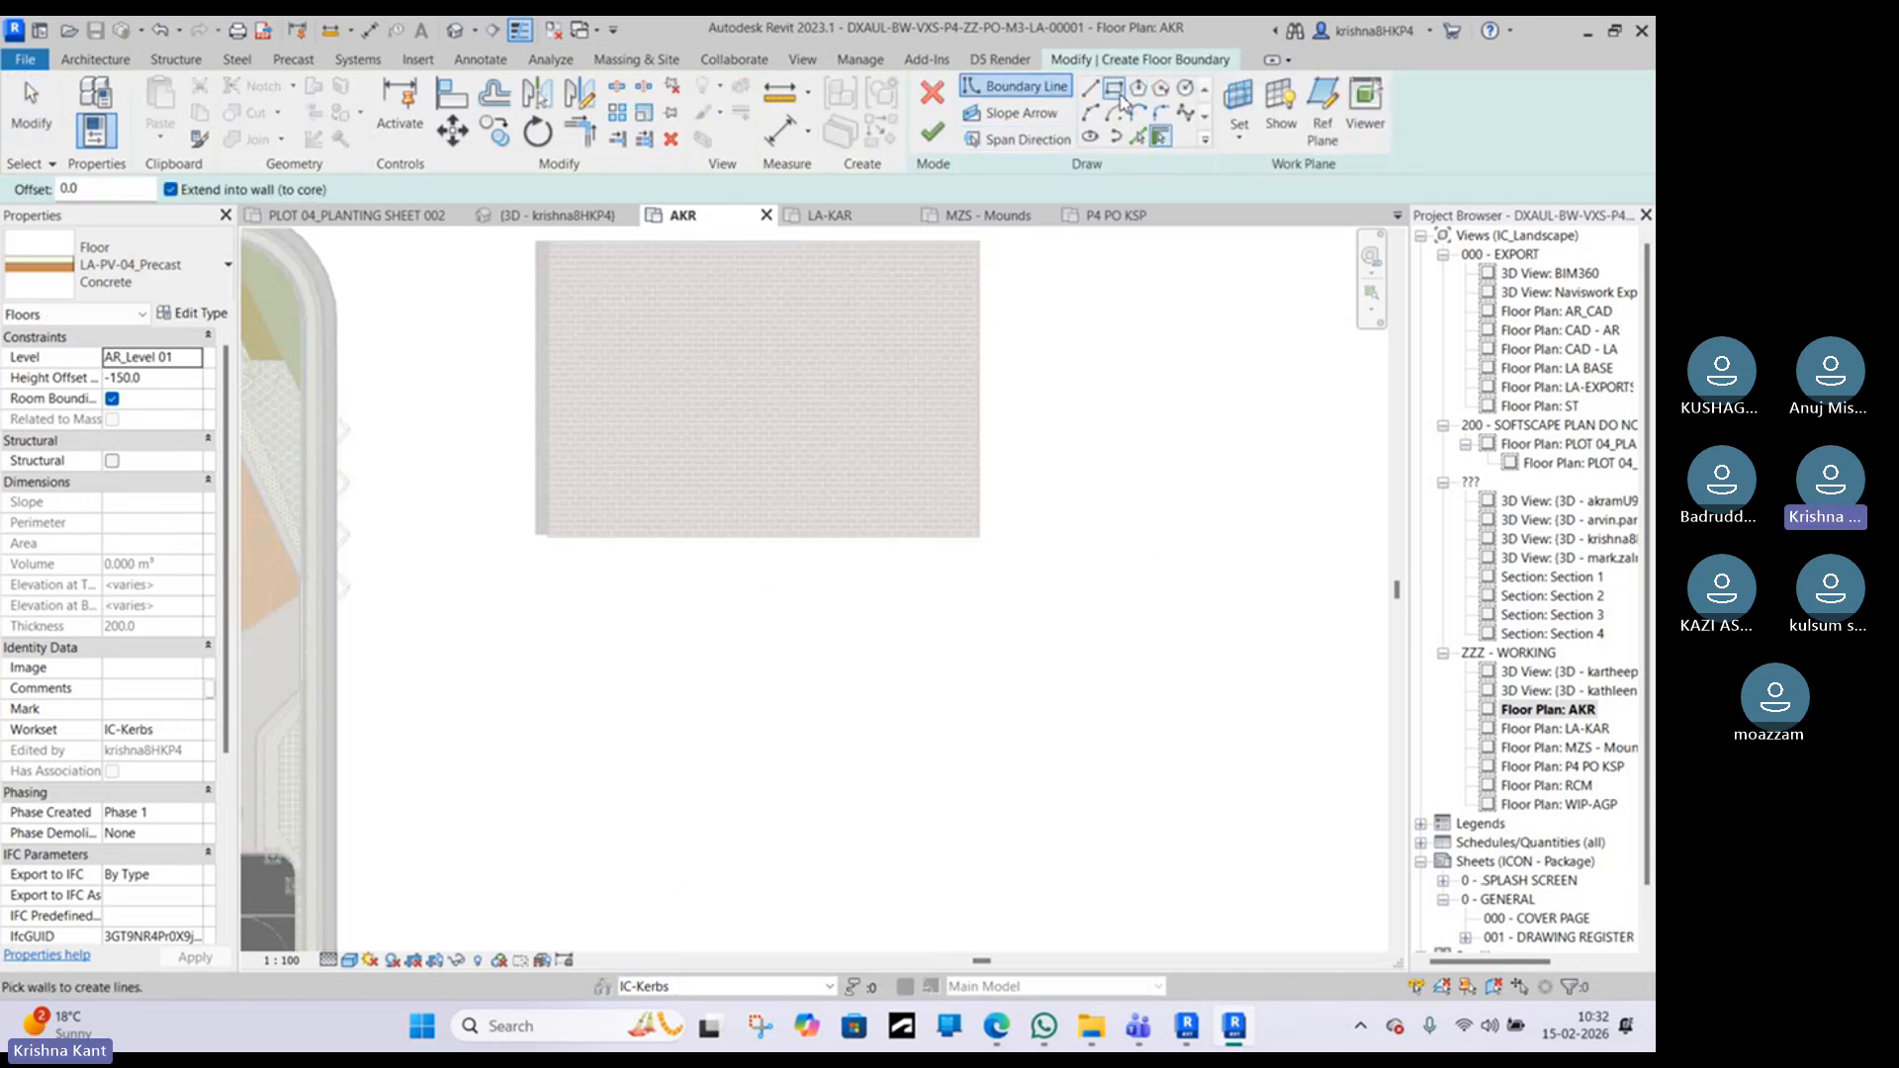
pyautogui.click(1115, 89)
pyautogui.click(549, 591)
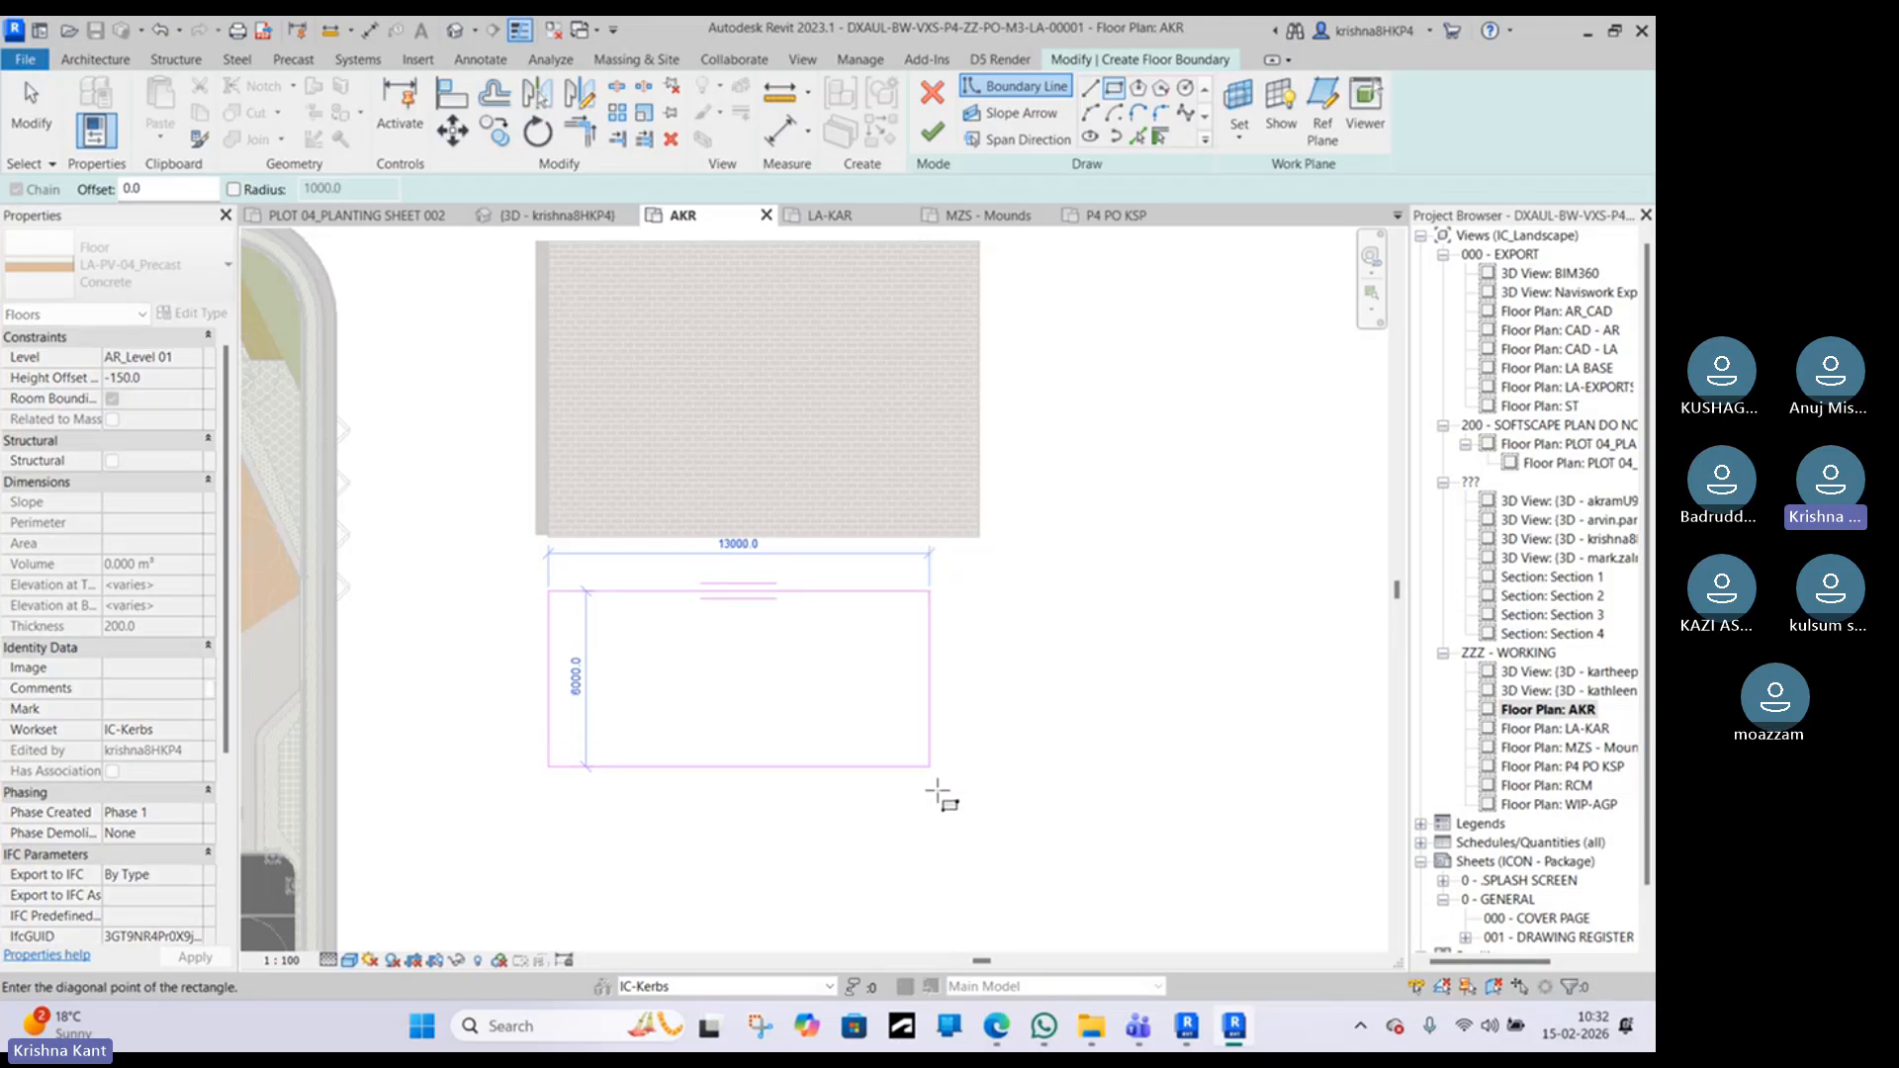
pyautogui.click(979, 822)
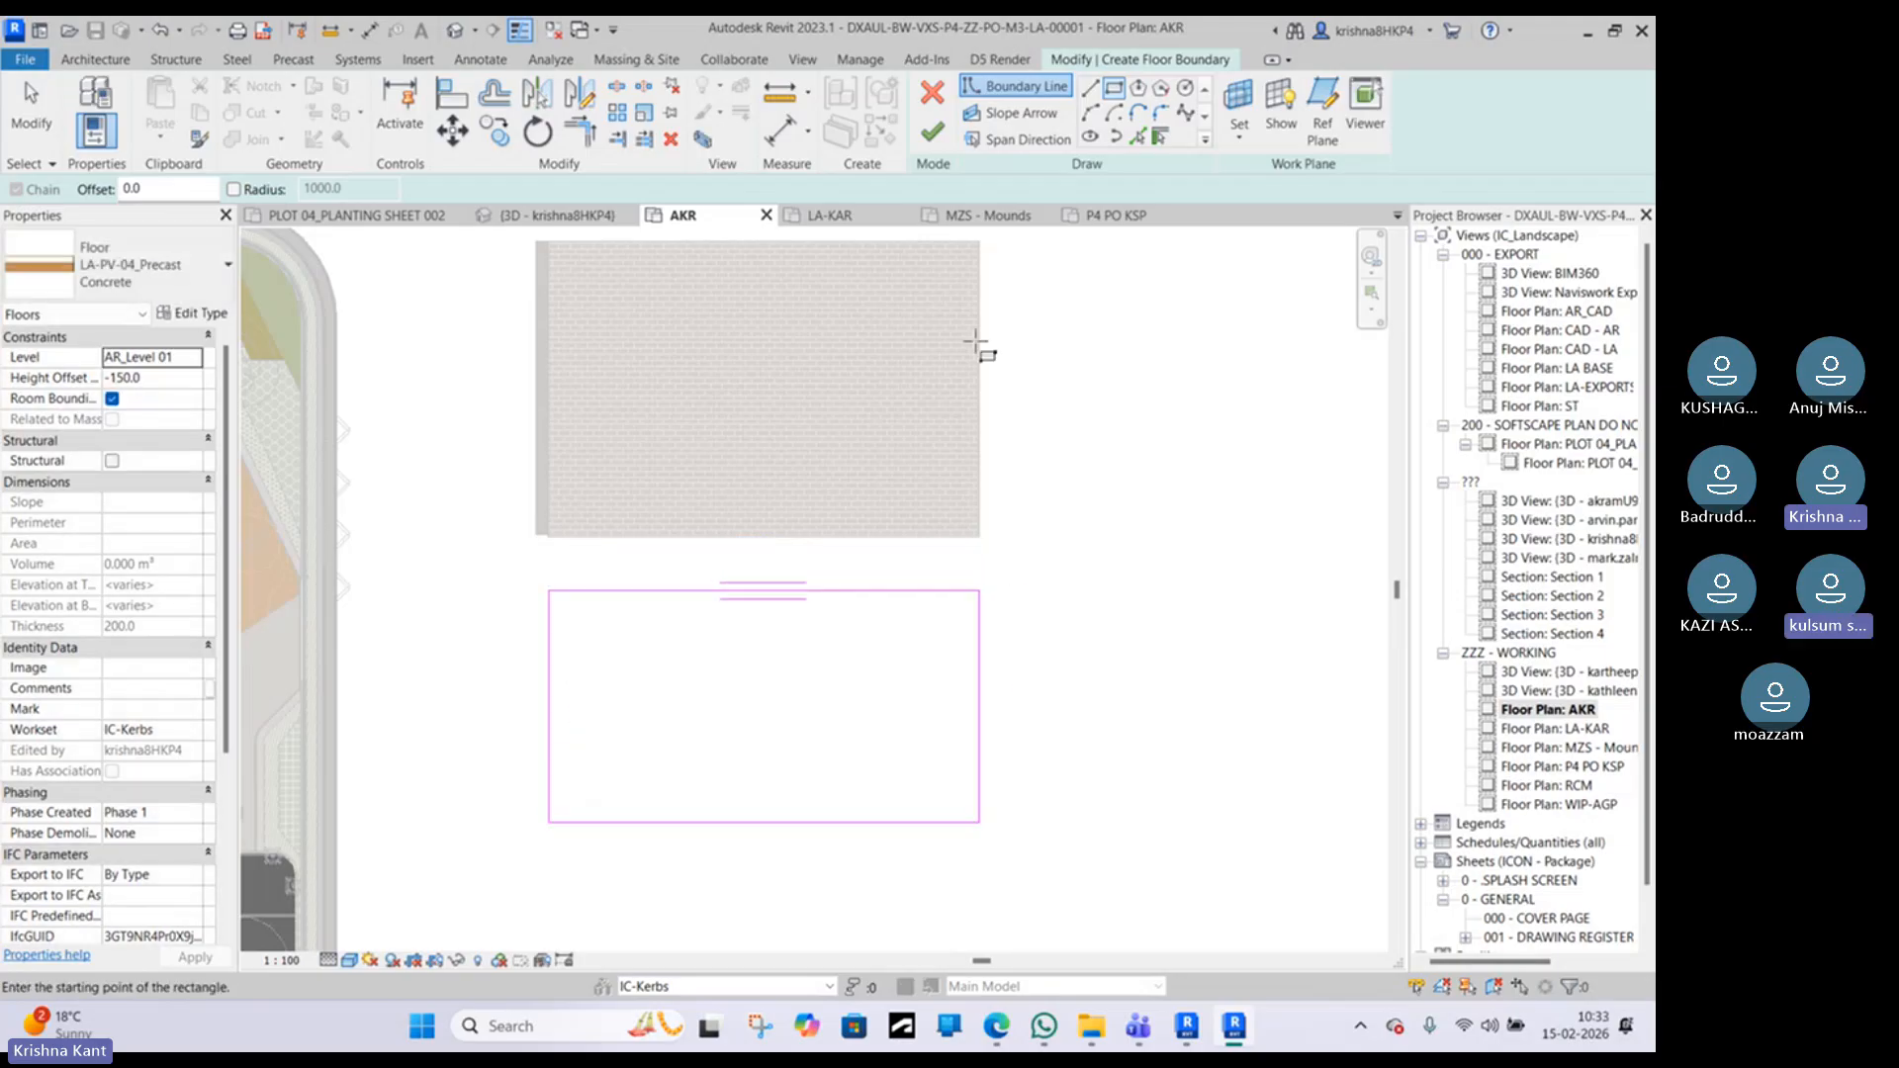
pyautogui.click(932, 131)
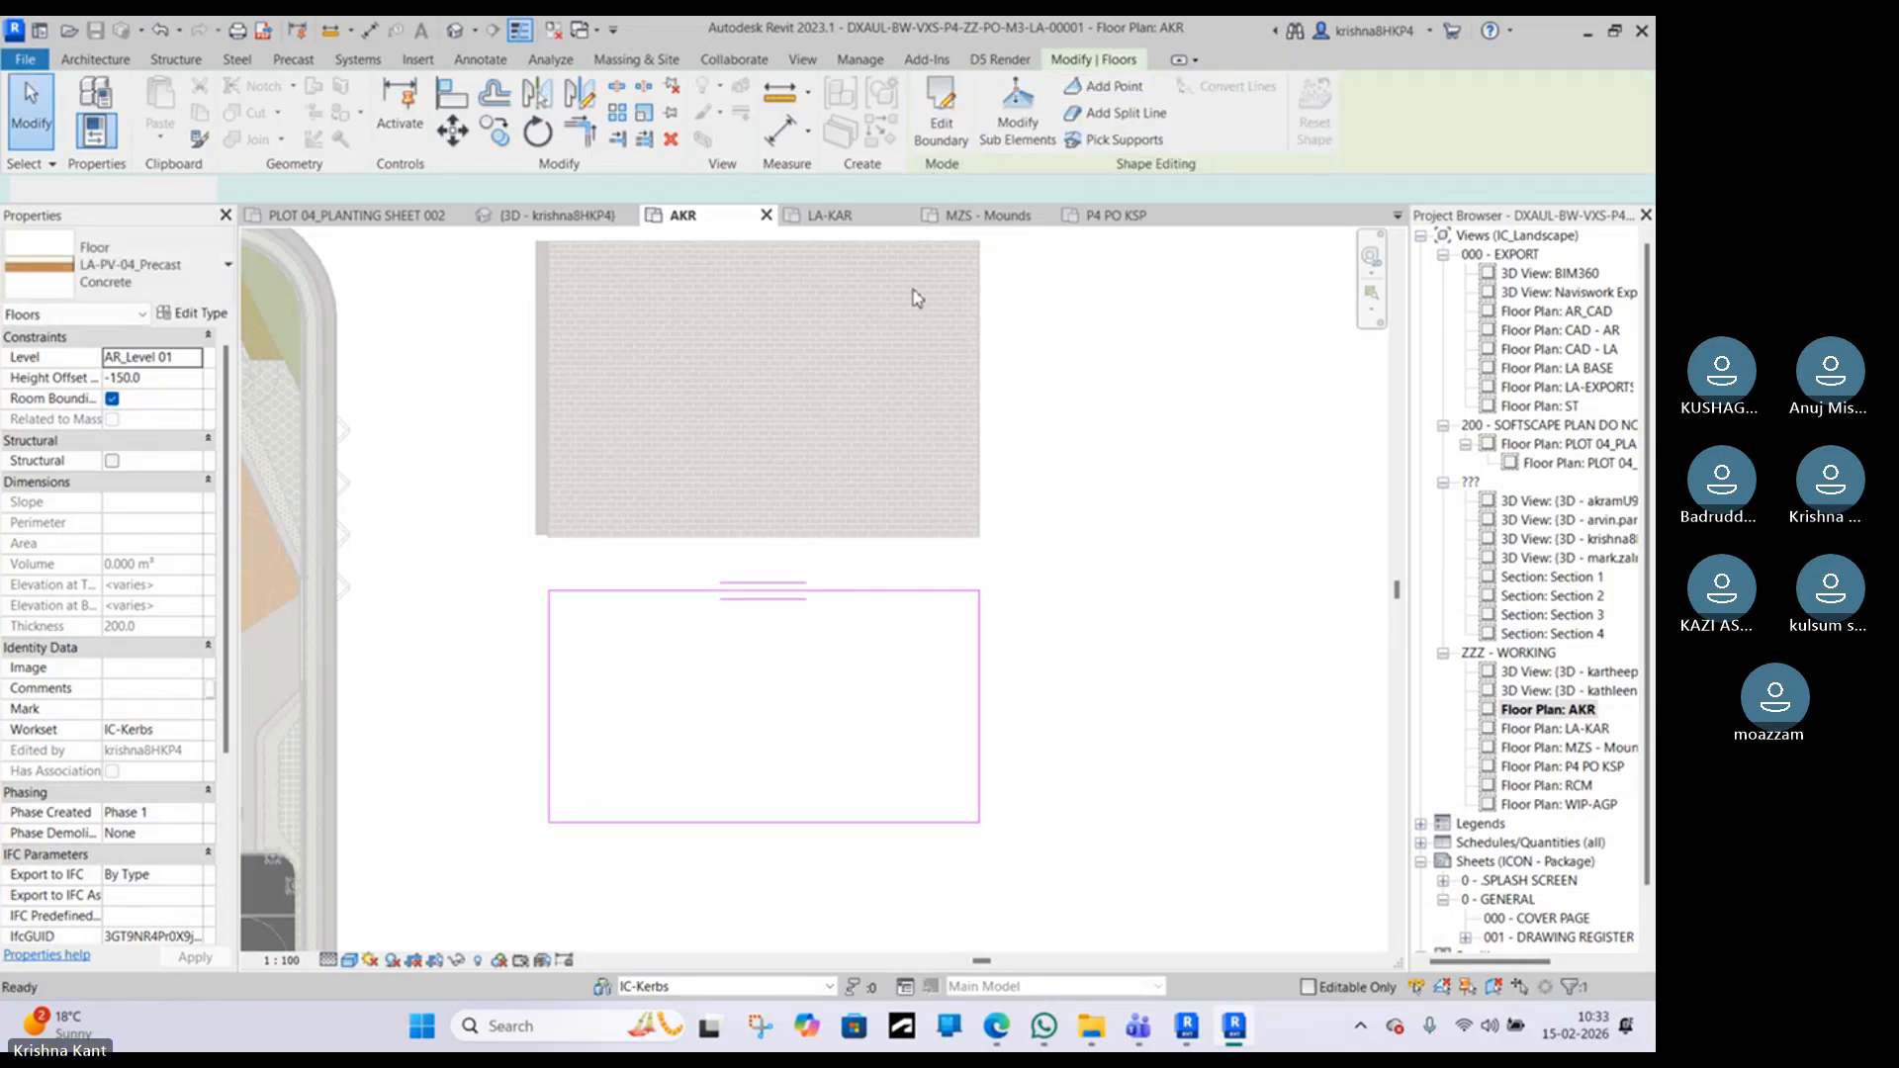
pyautogui.click(480, 647)
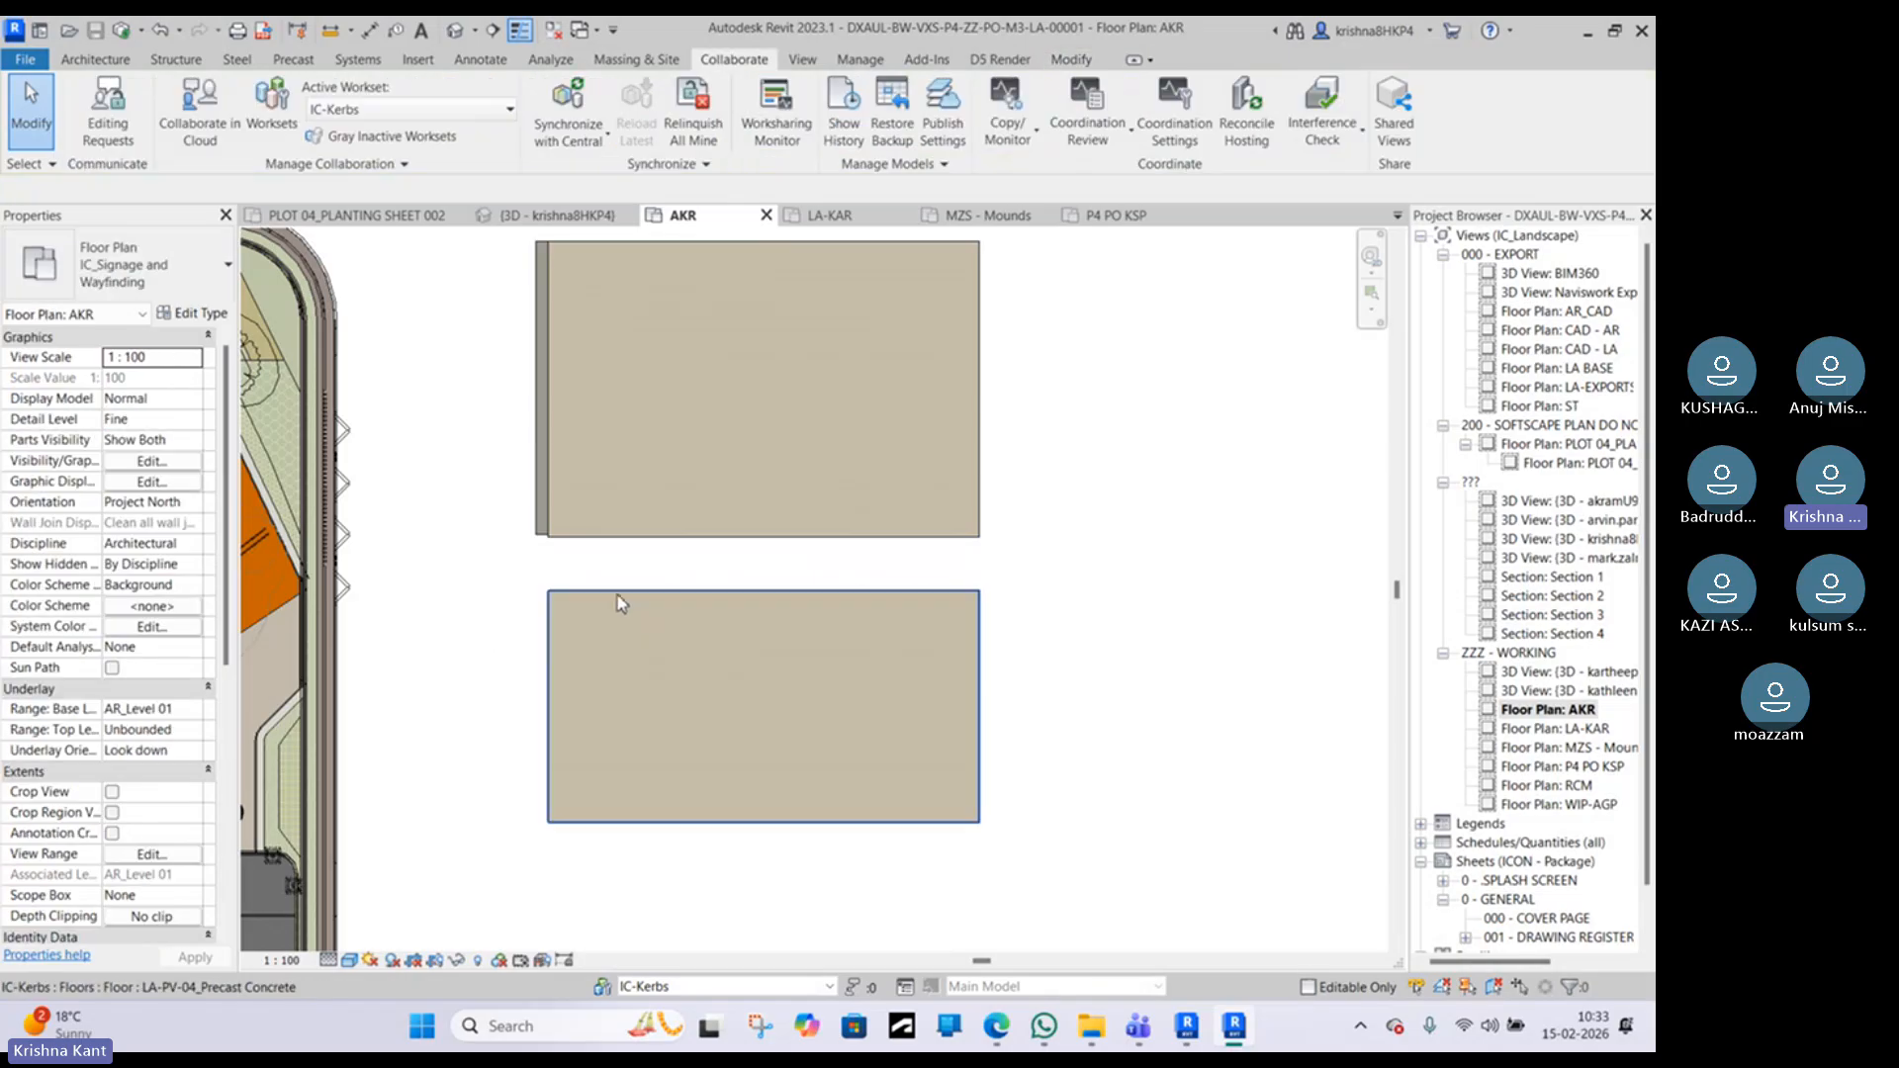
# Step: Reassign the second LA-PV-04 paving floor to the IC-Hardscape workset and clear the selection
pyautogui.click(623, 606)
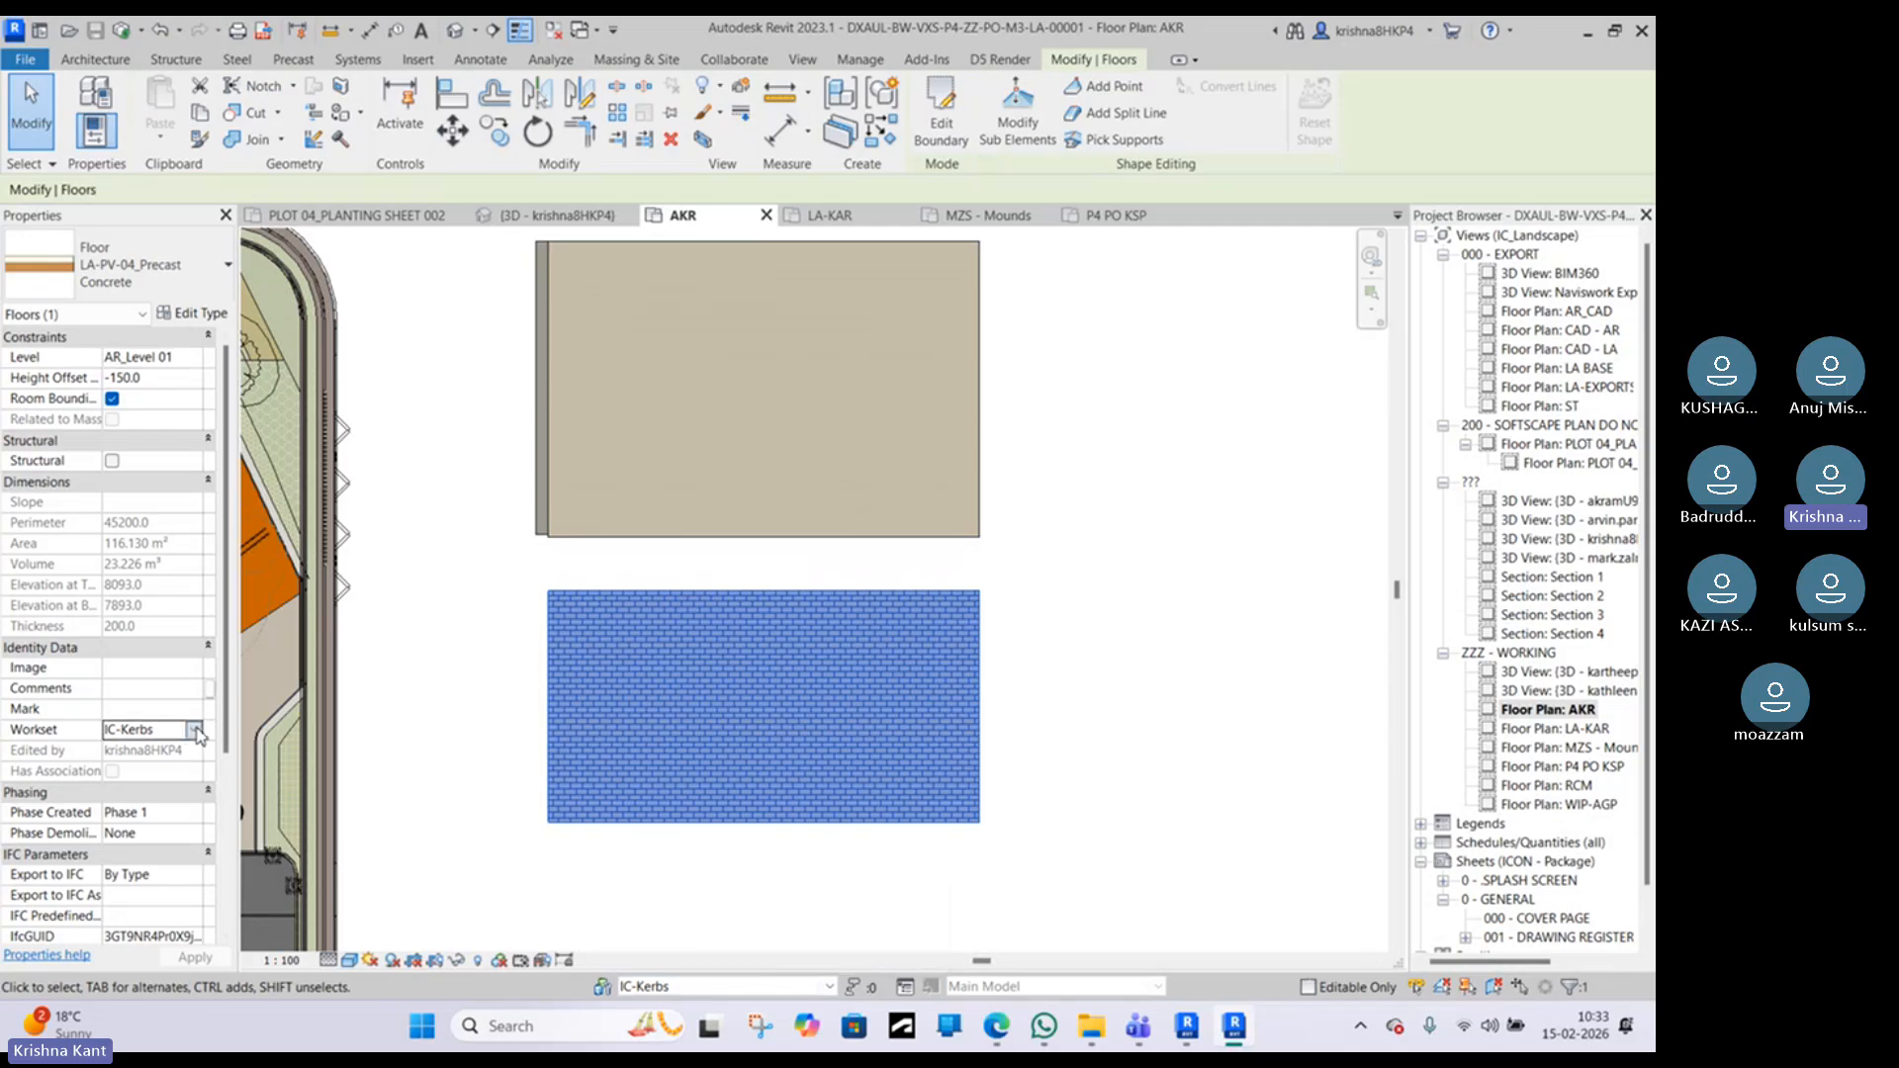
pyautogui.click(197, 730)
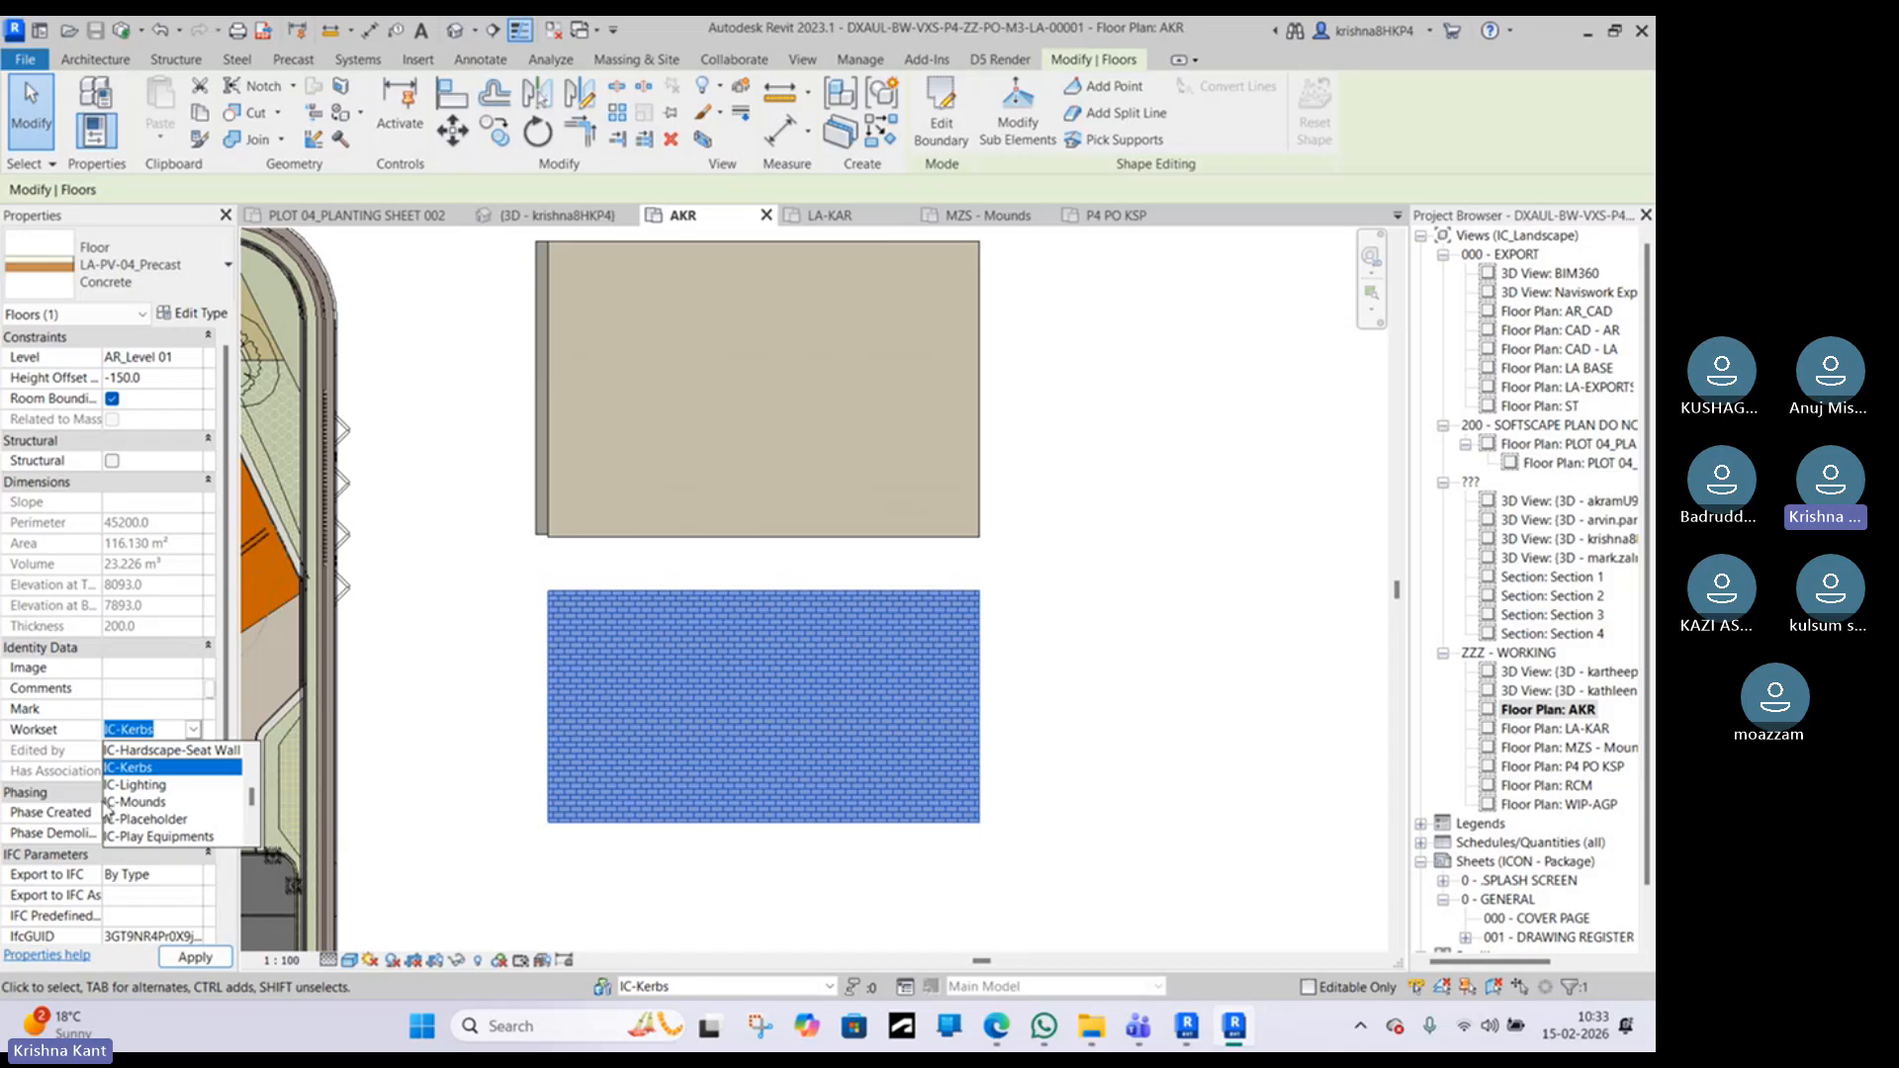
pyautogui.scroll(1, 138, 786)
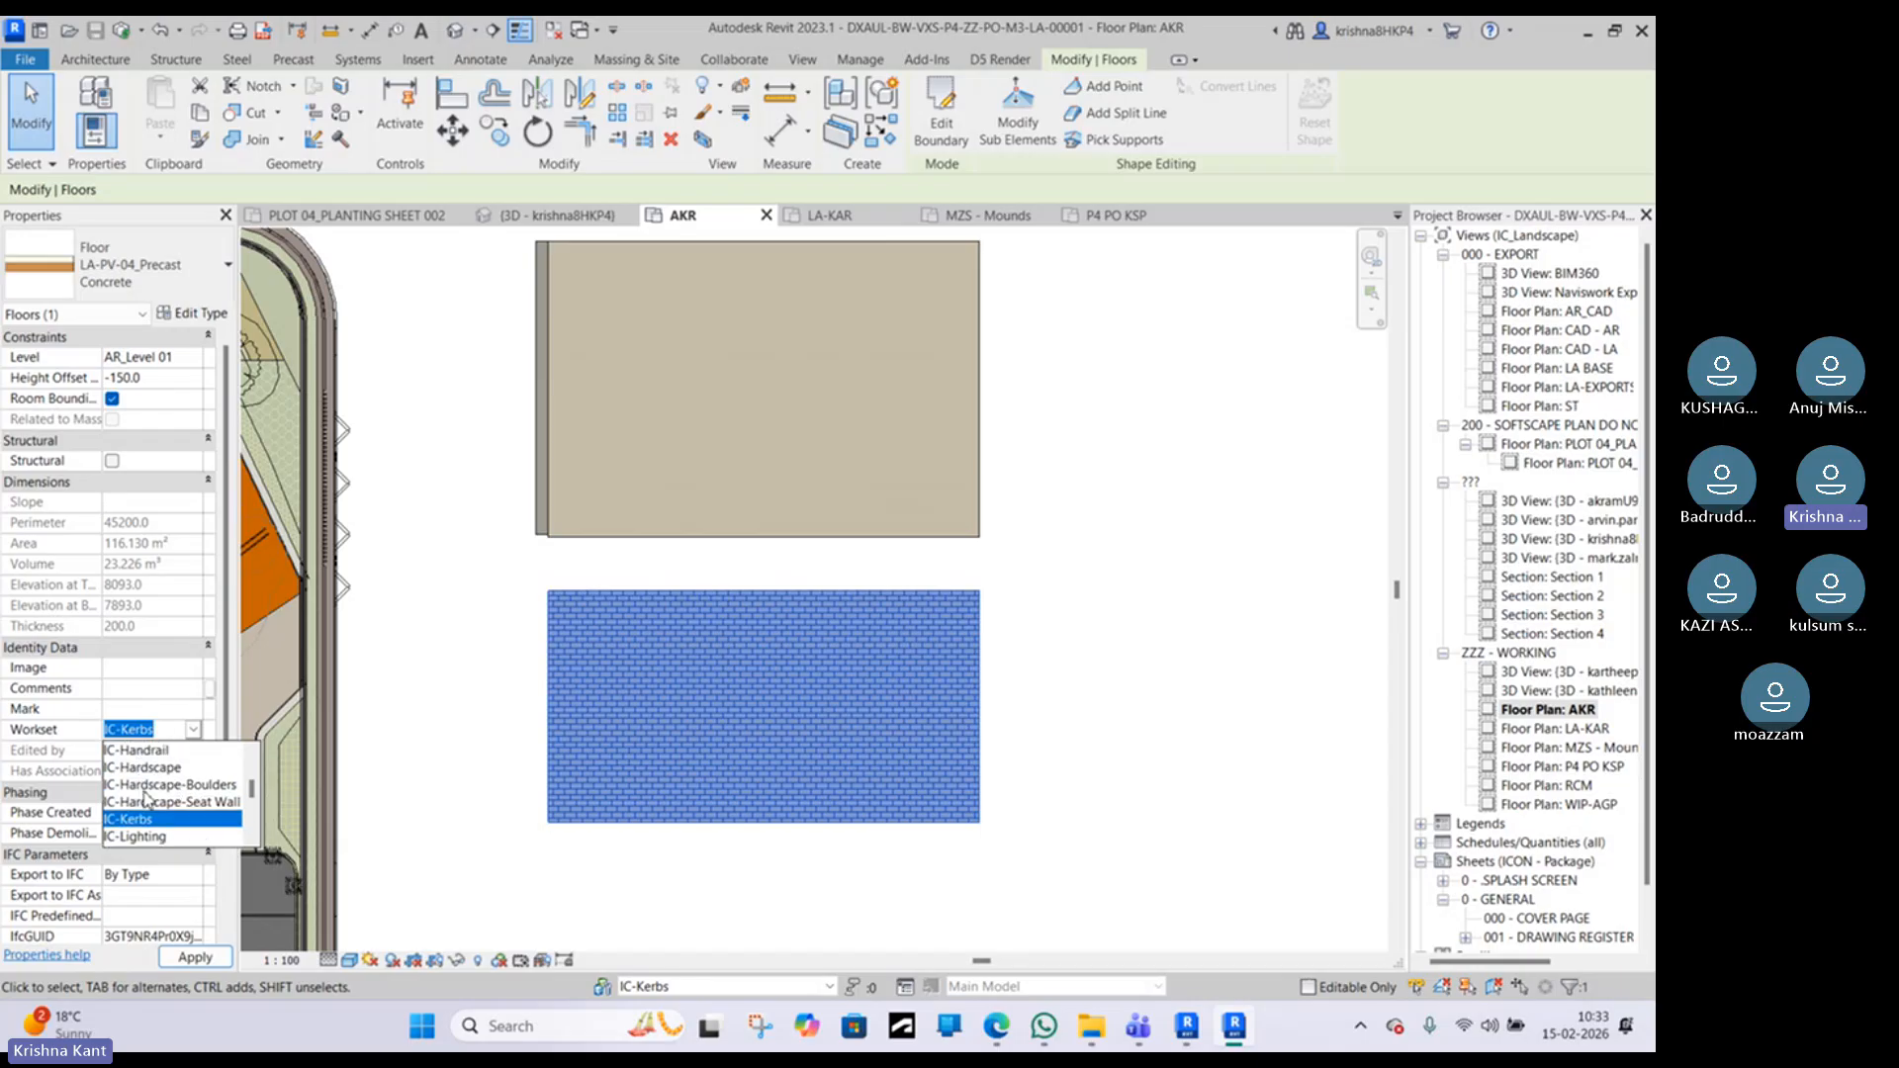
pyautogui.click(173, 768)
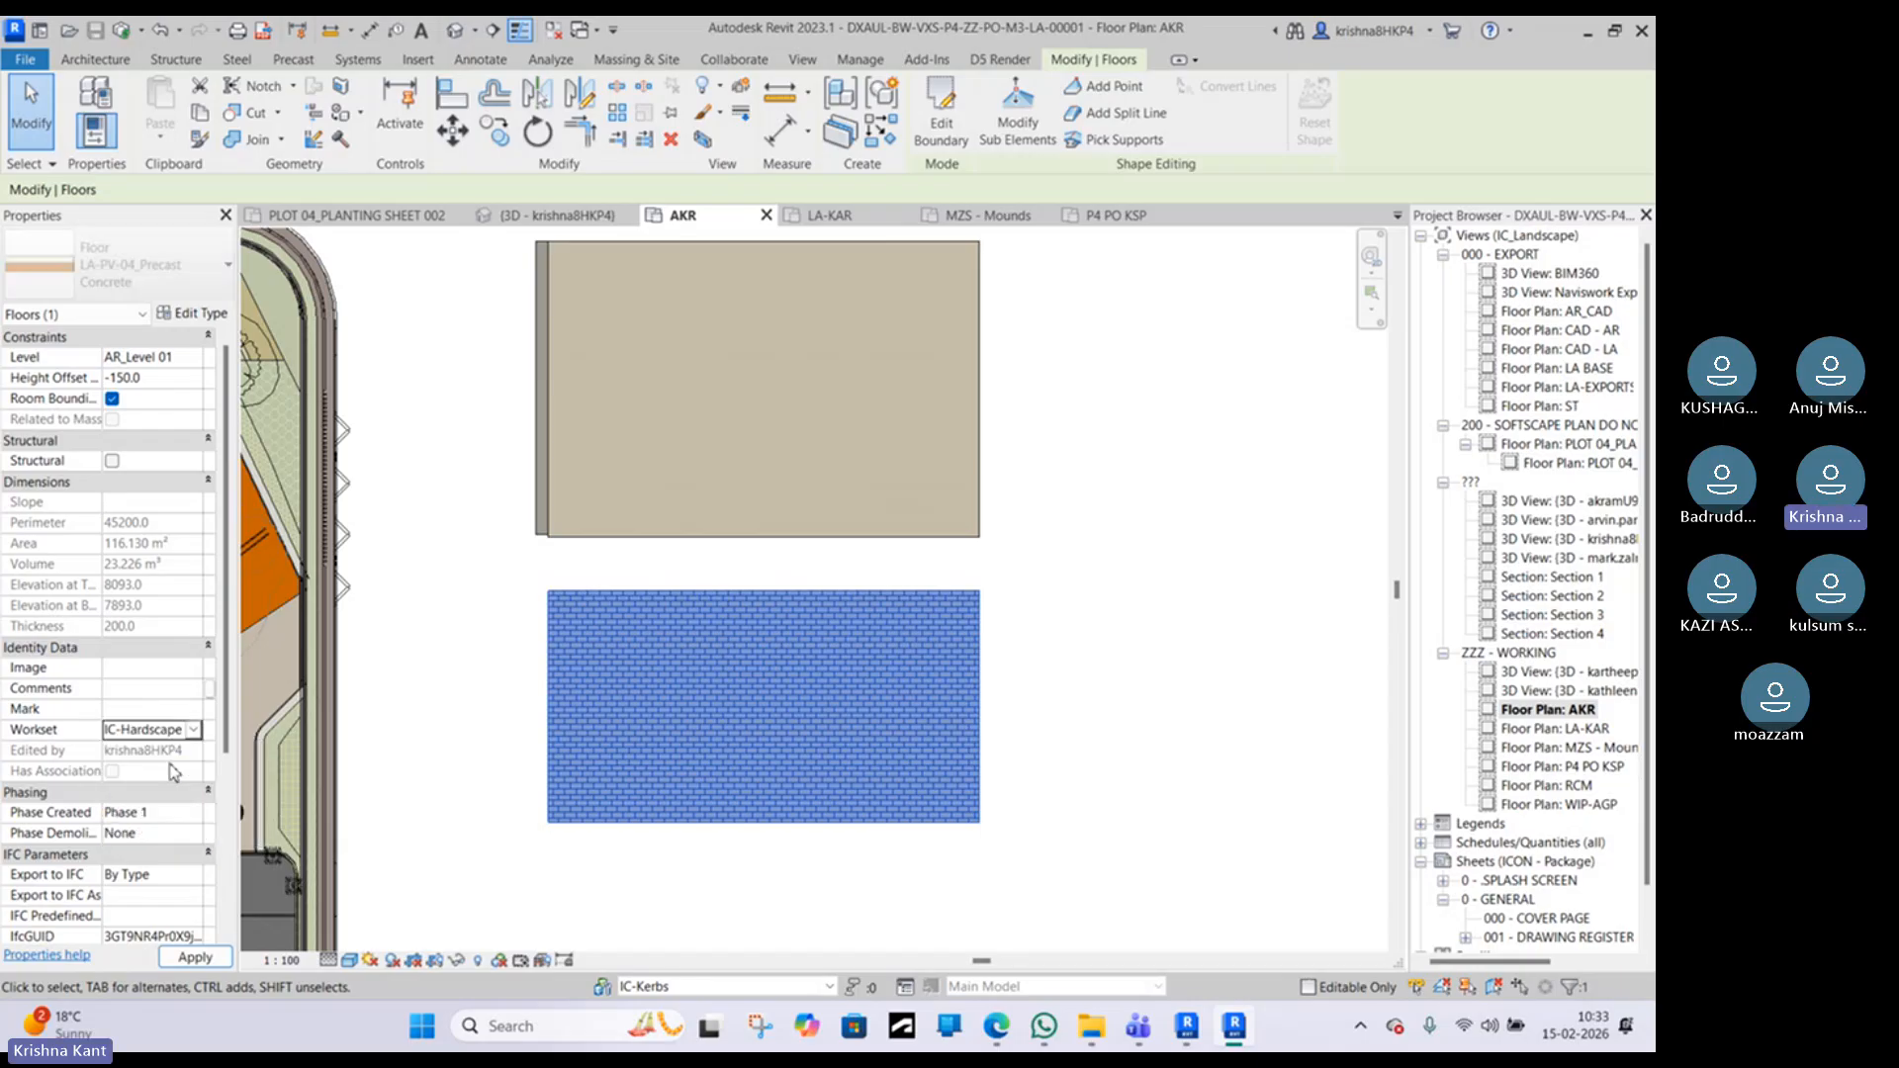
pyautogui.click(535, 611)
pyautogui.click(623, 596)
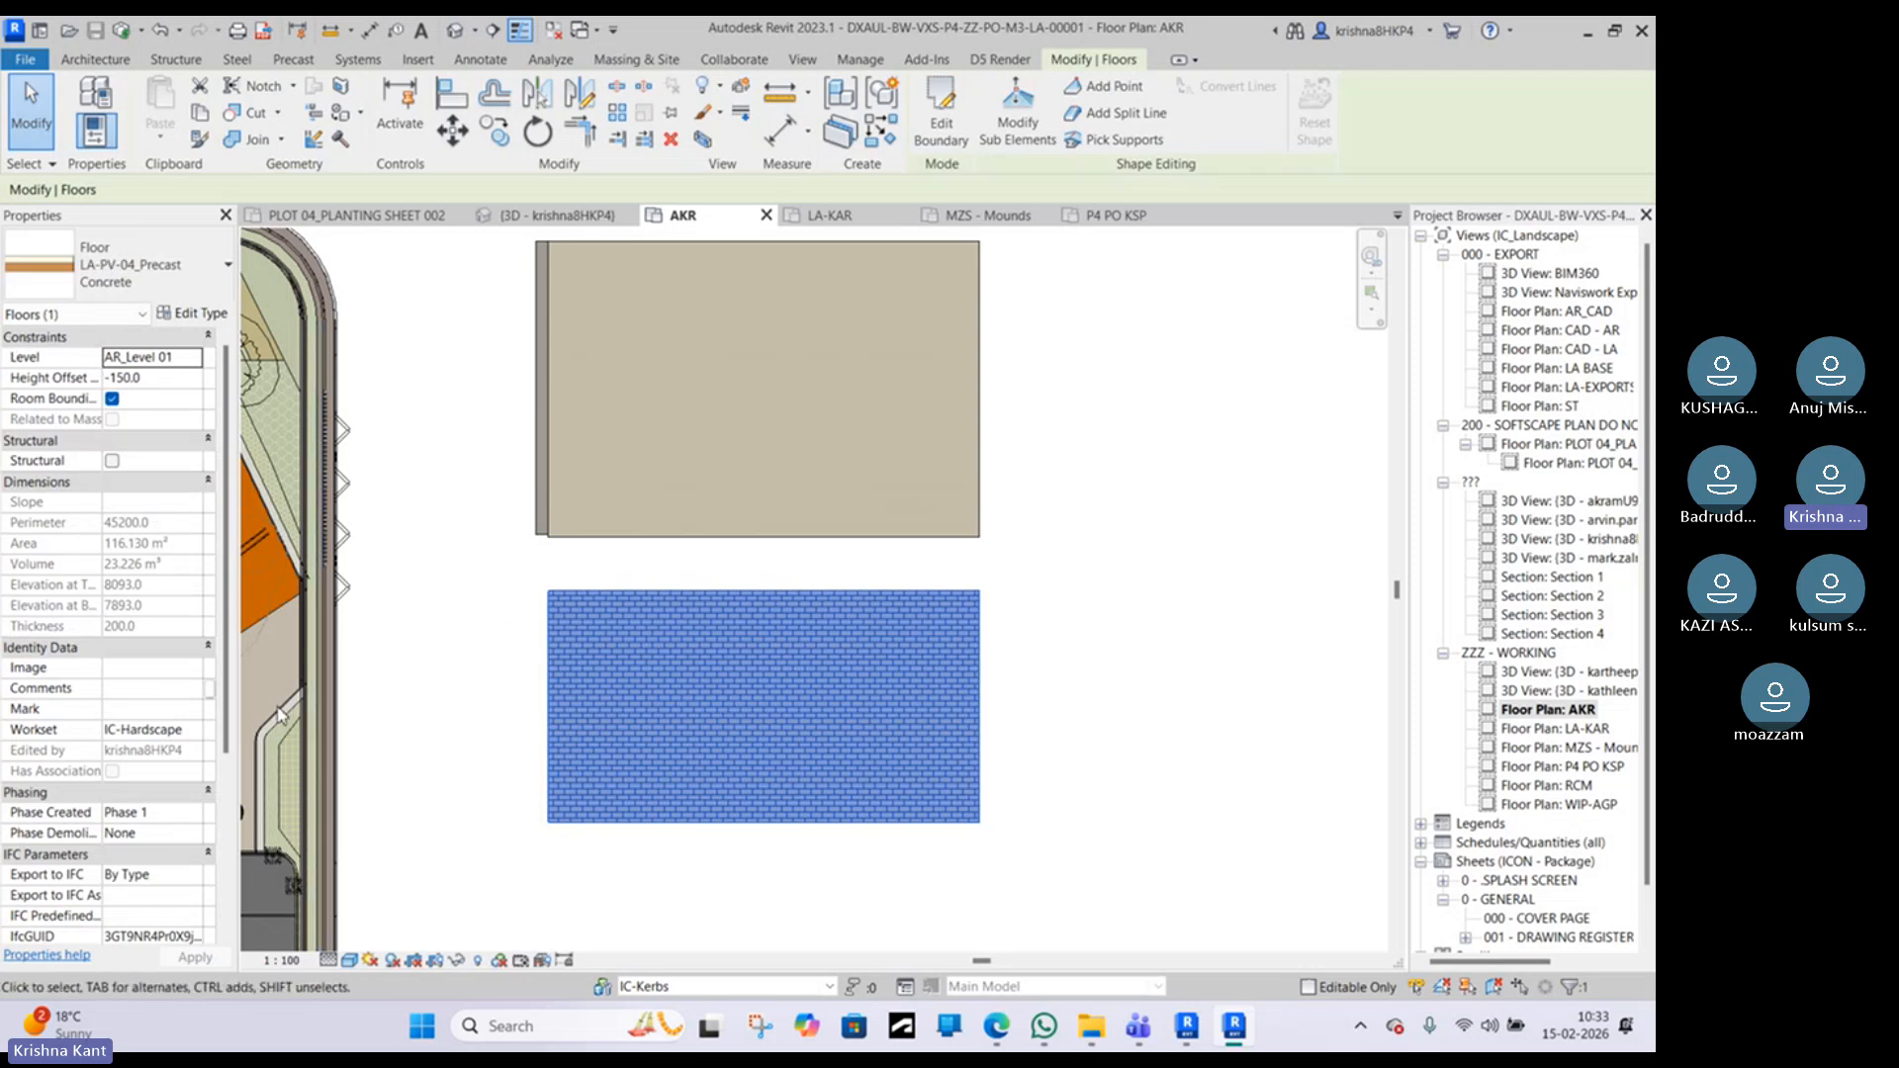
pyautogui.moveTo(625, 524); pyautogui.dragTo(831, 543, button='middle')
pyautogui.click(837, 532)
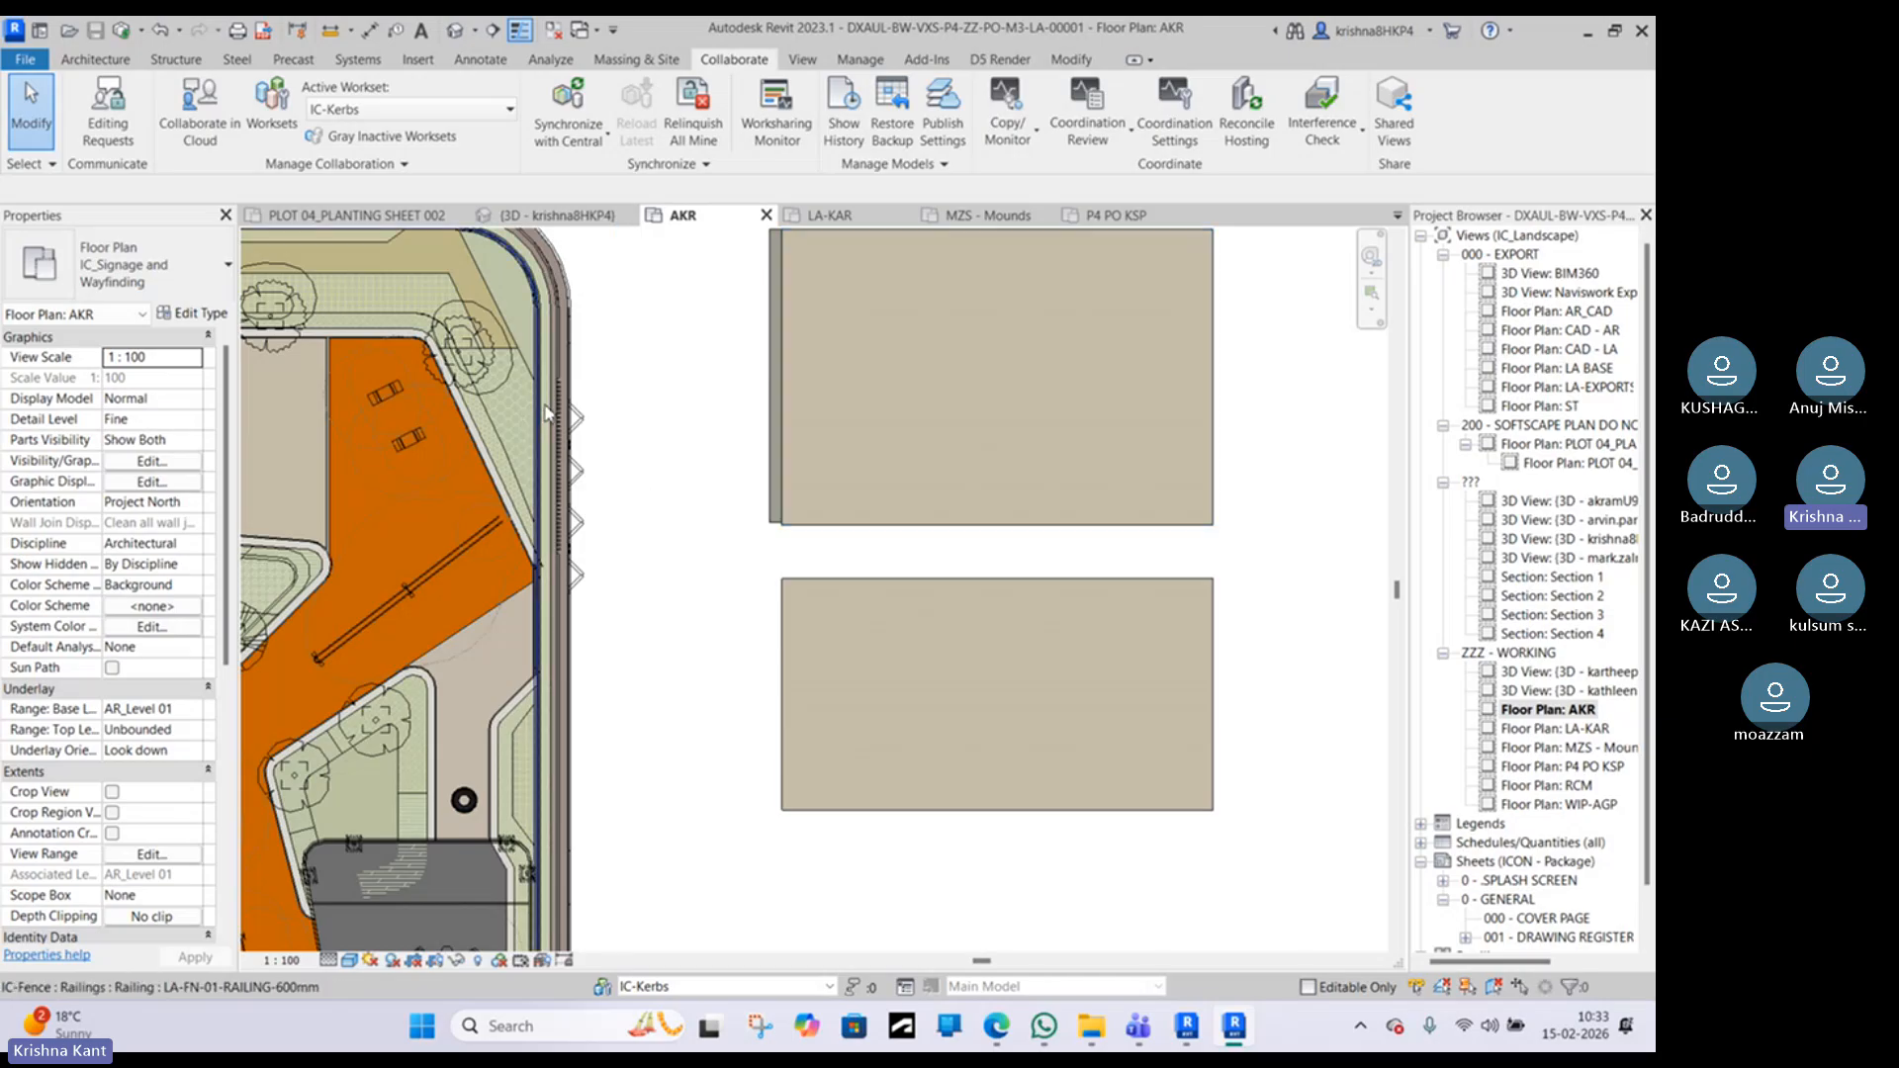
# Step: Set the active workset to IC-Mounds
pyautogui.moveTo(639, 560); pyautogui.dragTo(851, 479, button='middle')
pyautogui.scroll(-3, 856, 471)
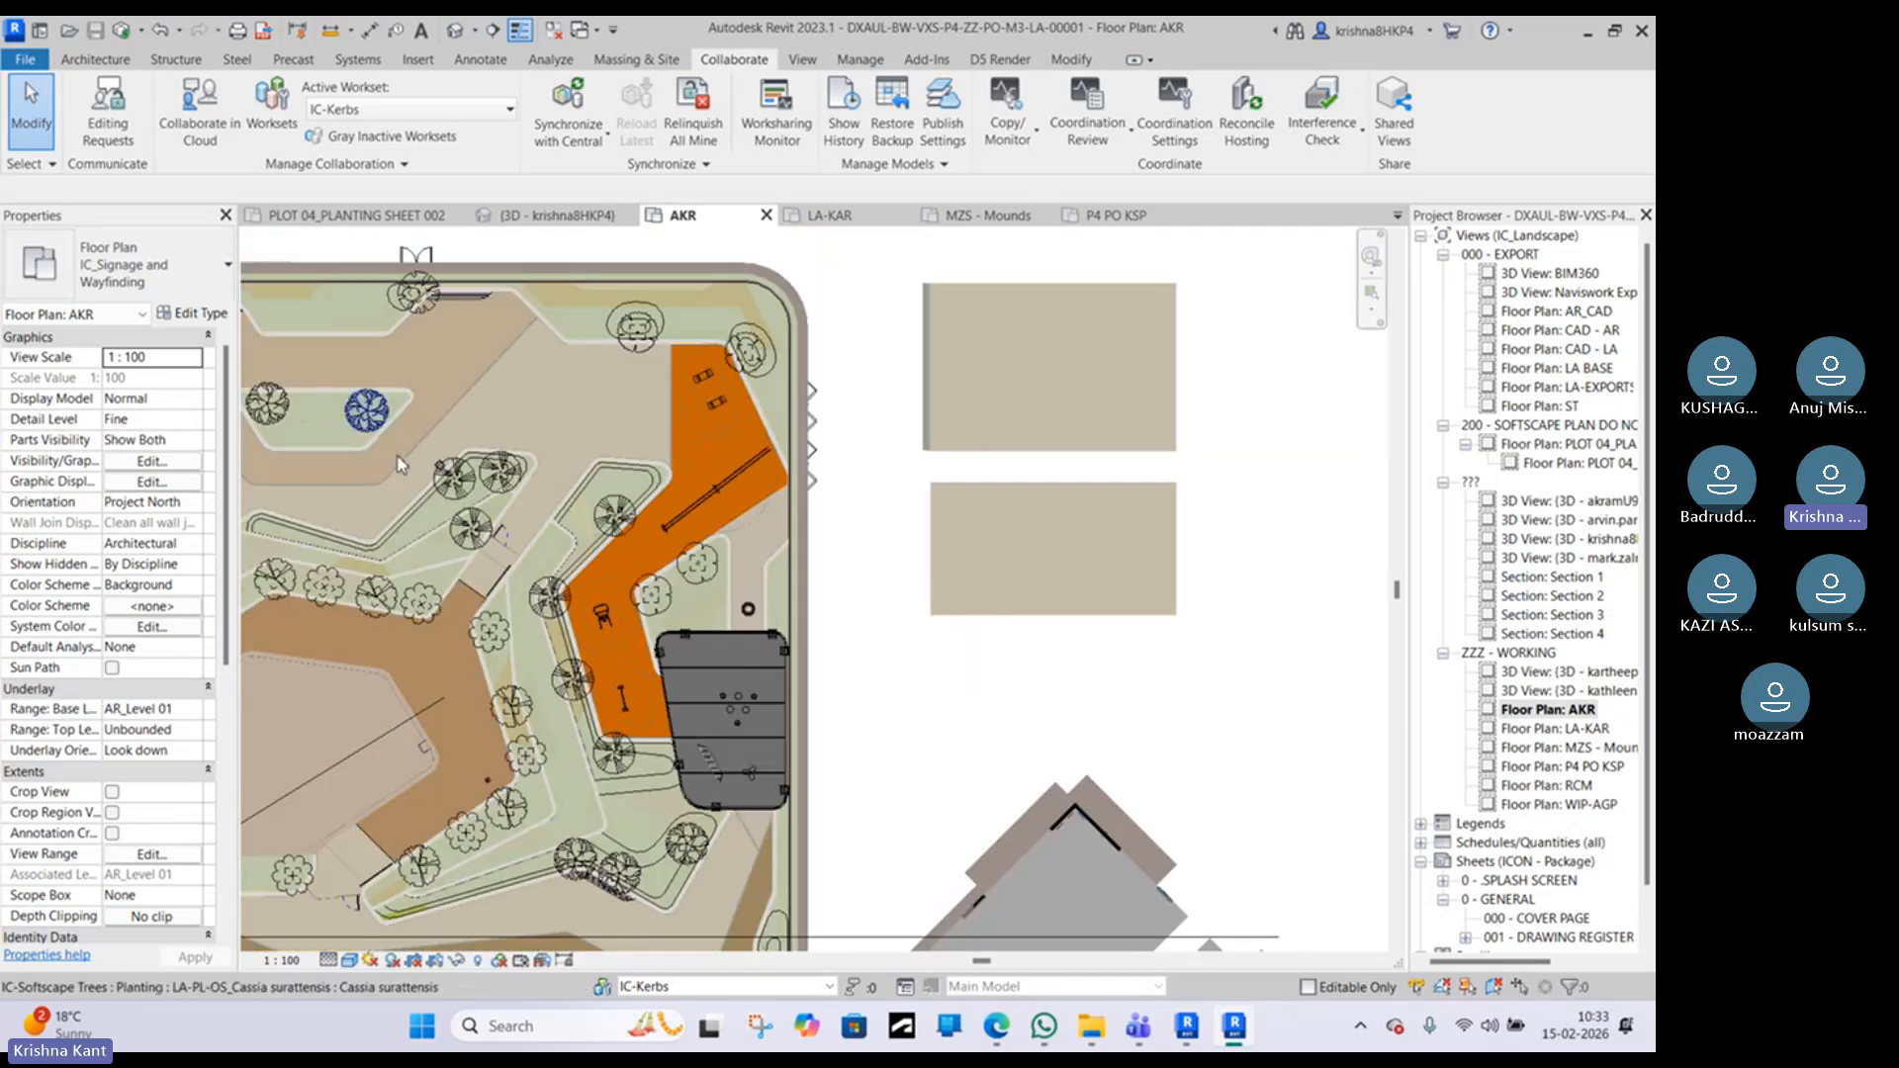
pyautogui.moveTo(803, 562); pyautogui.dragTo(815, 562, button='middle')
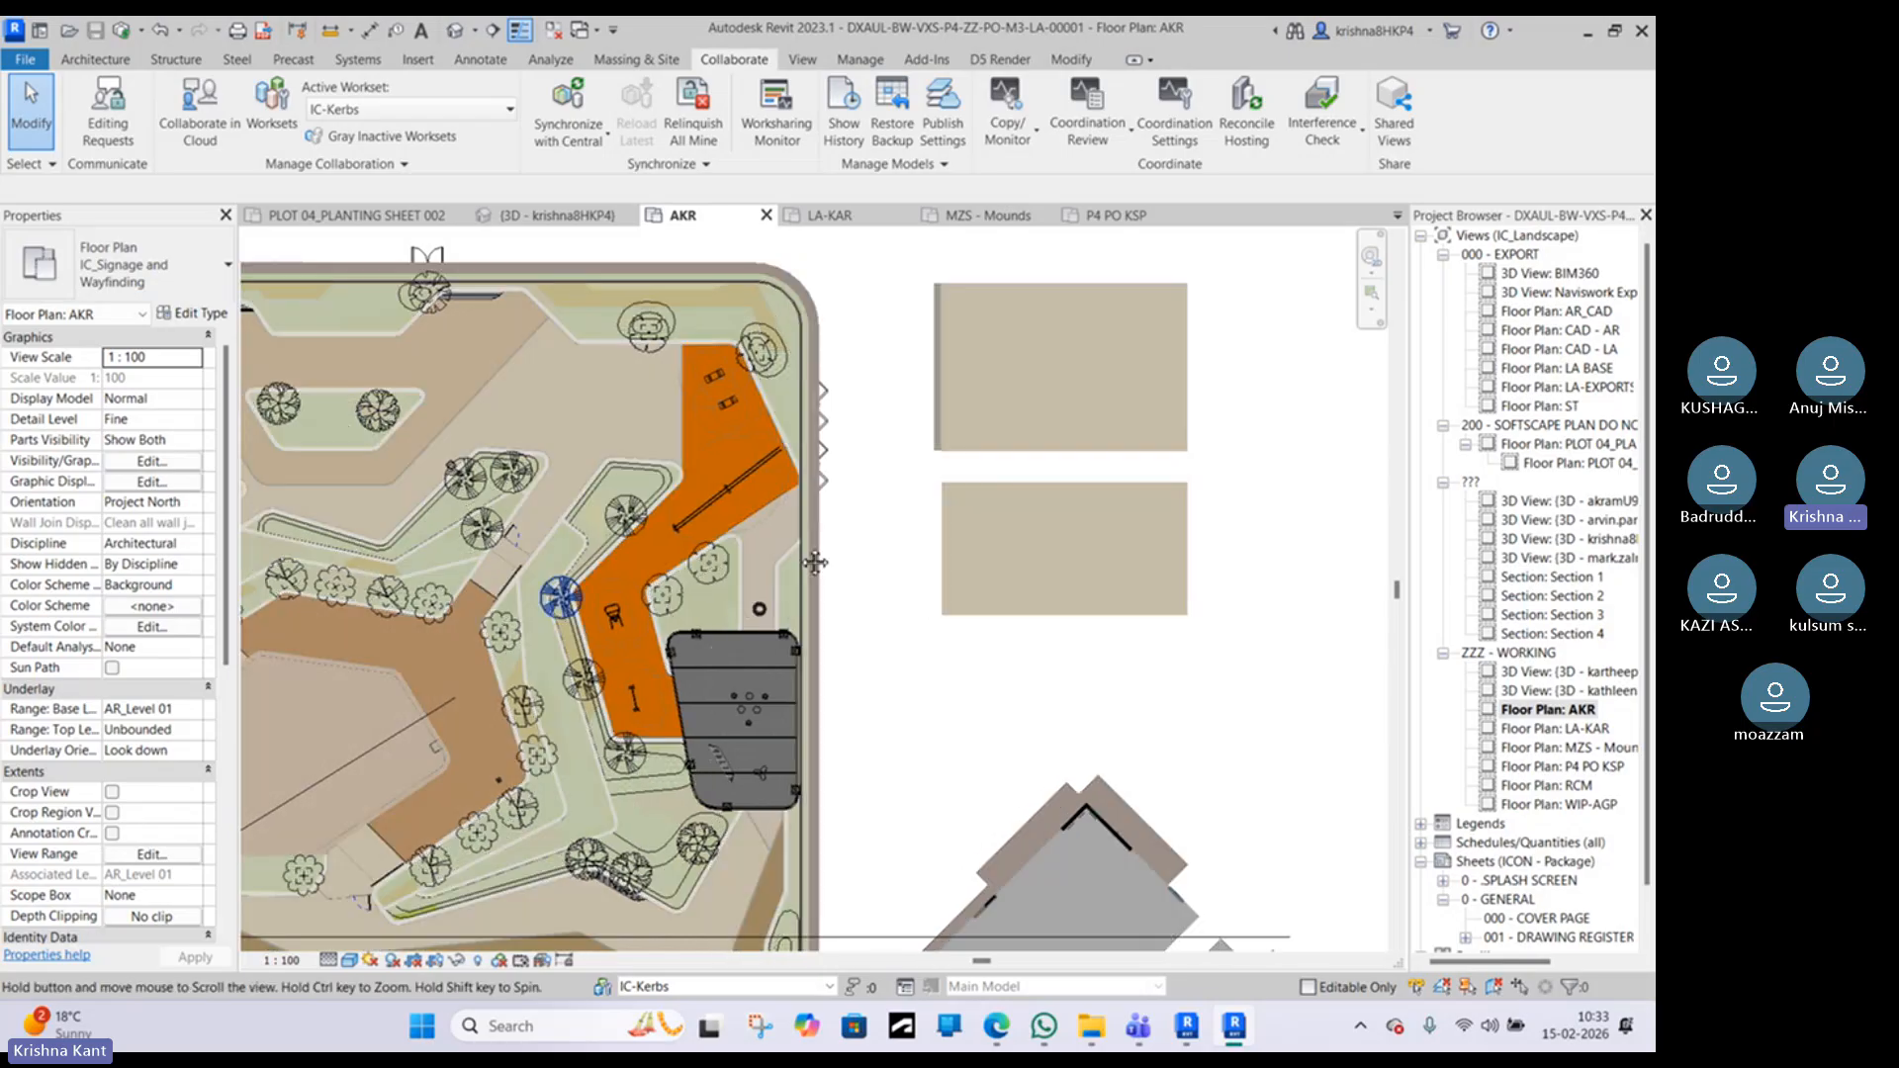
pyautogui.scroll(-3, 814, 561)
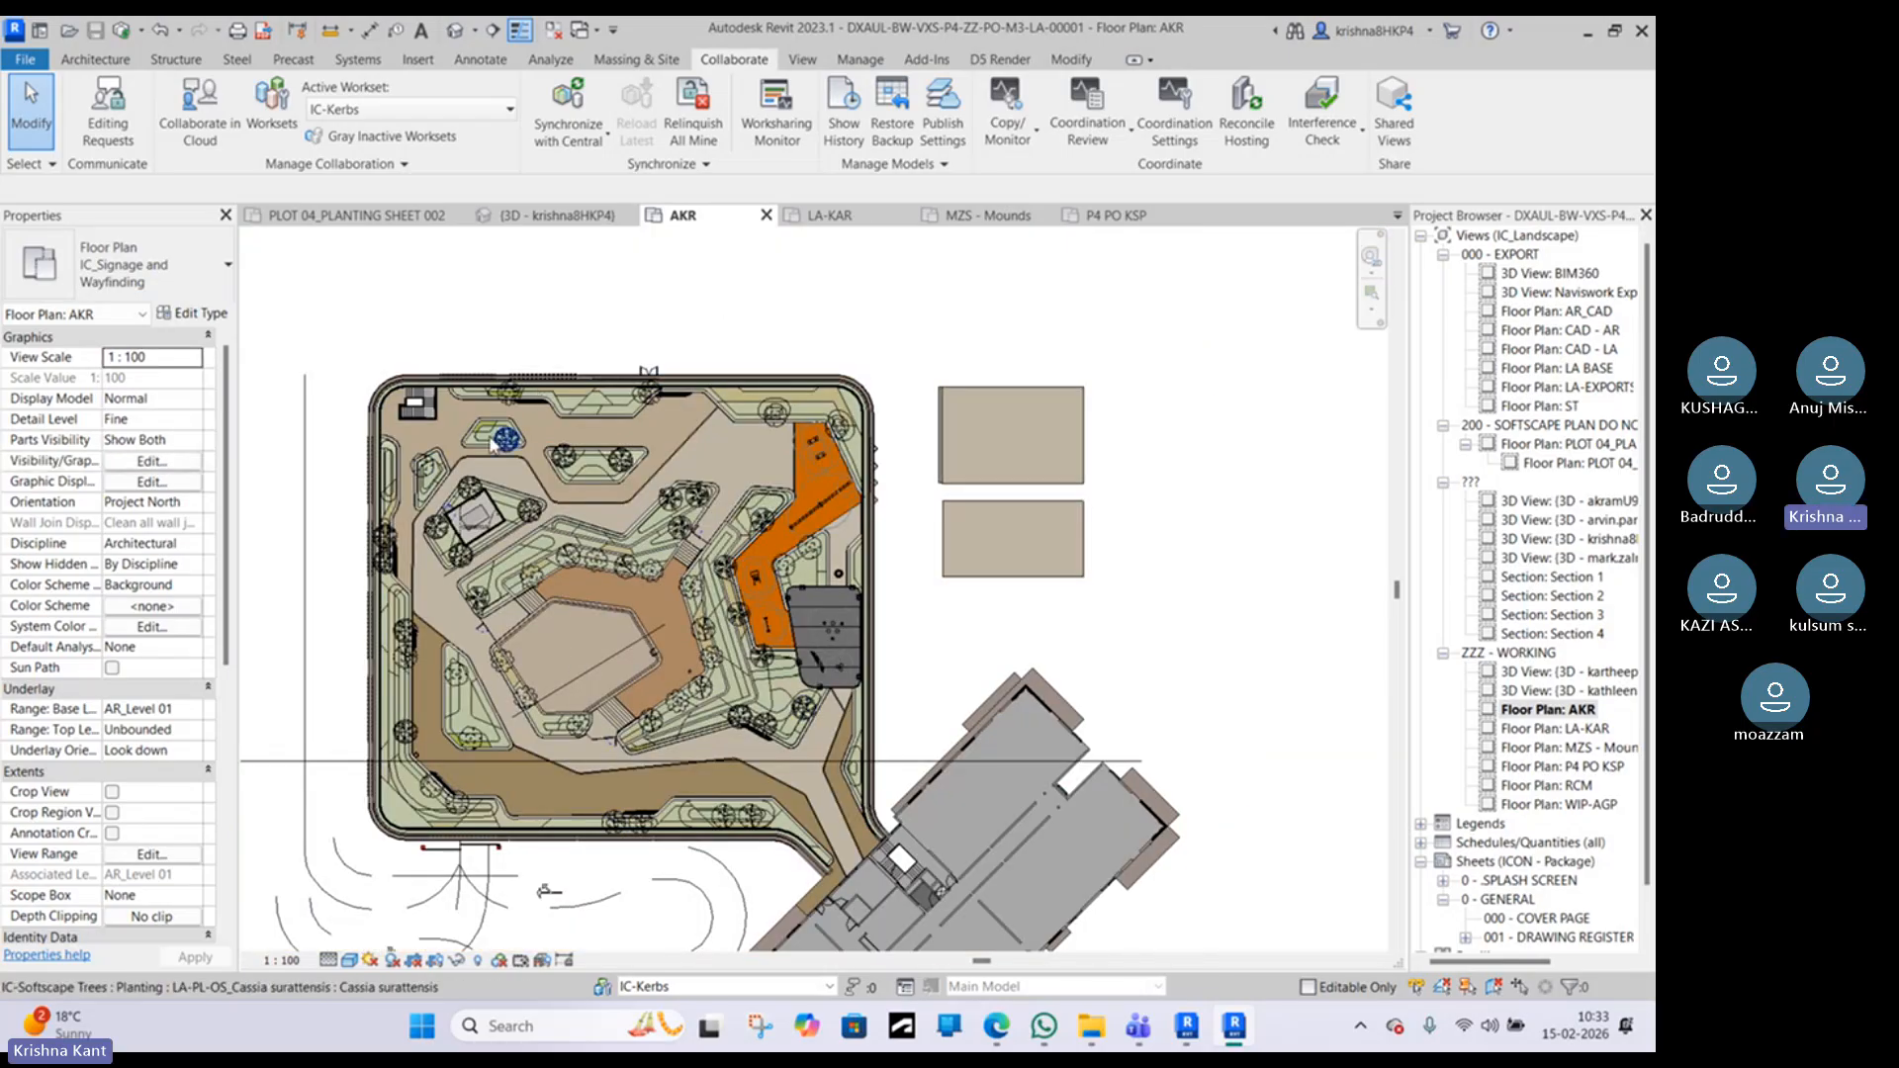
pyautogui.scroll(3, 490, 438)
pyautogui.scroll(-3, 505, 457)
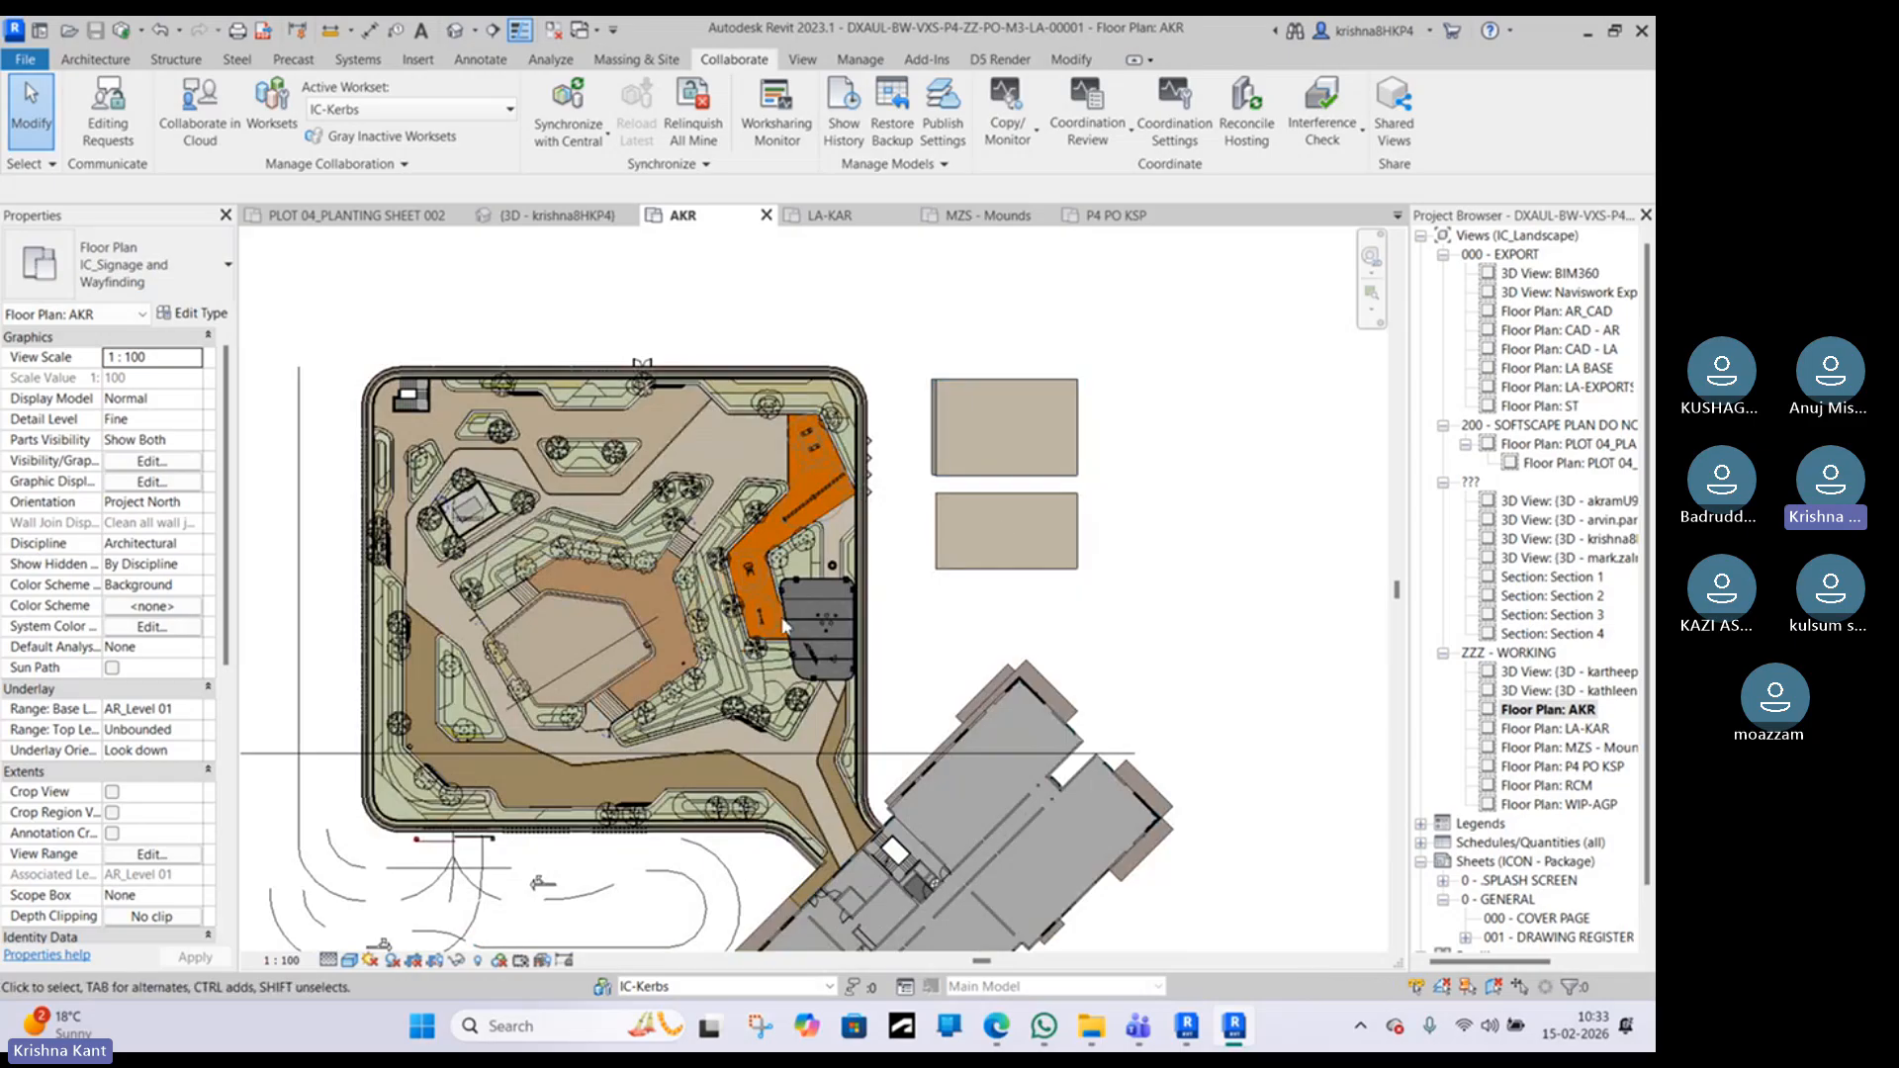
pyautogui.click(654, 988)
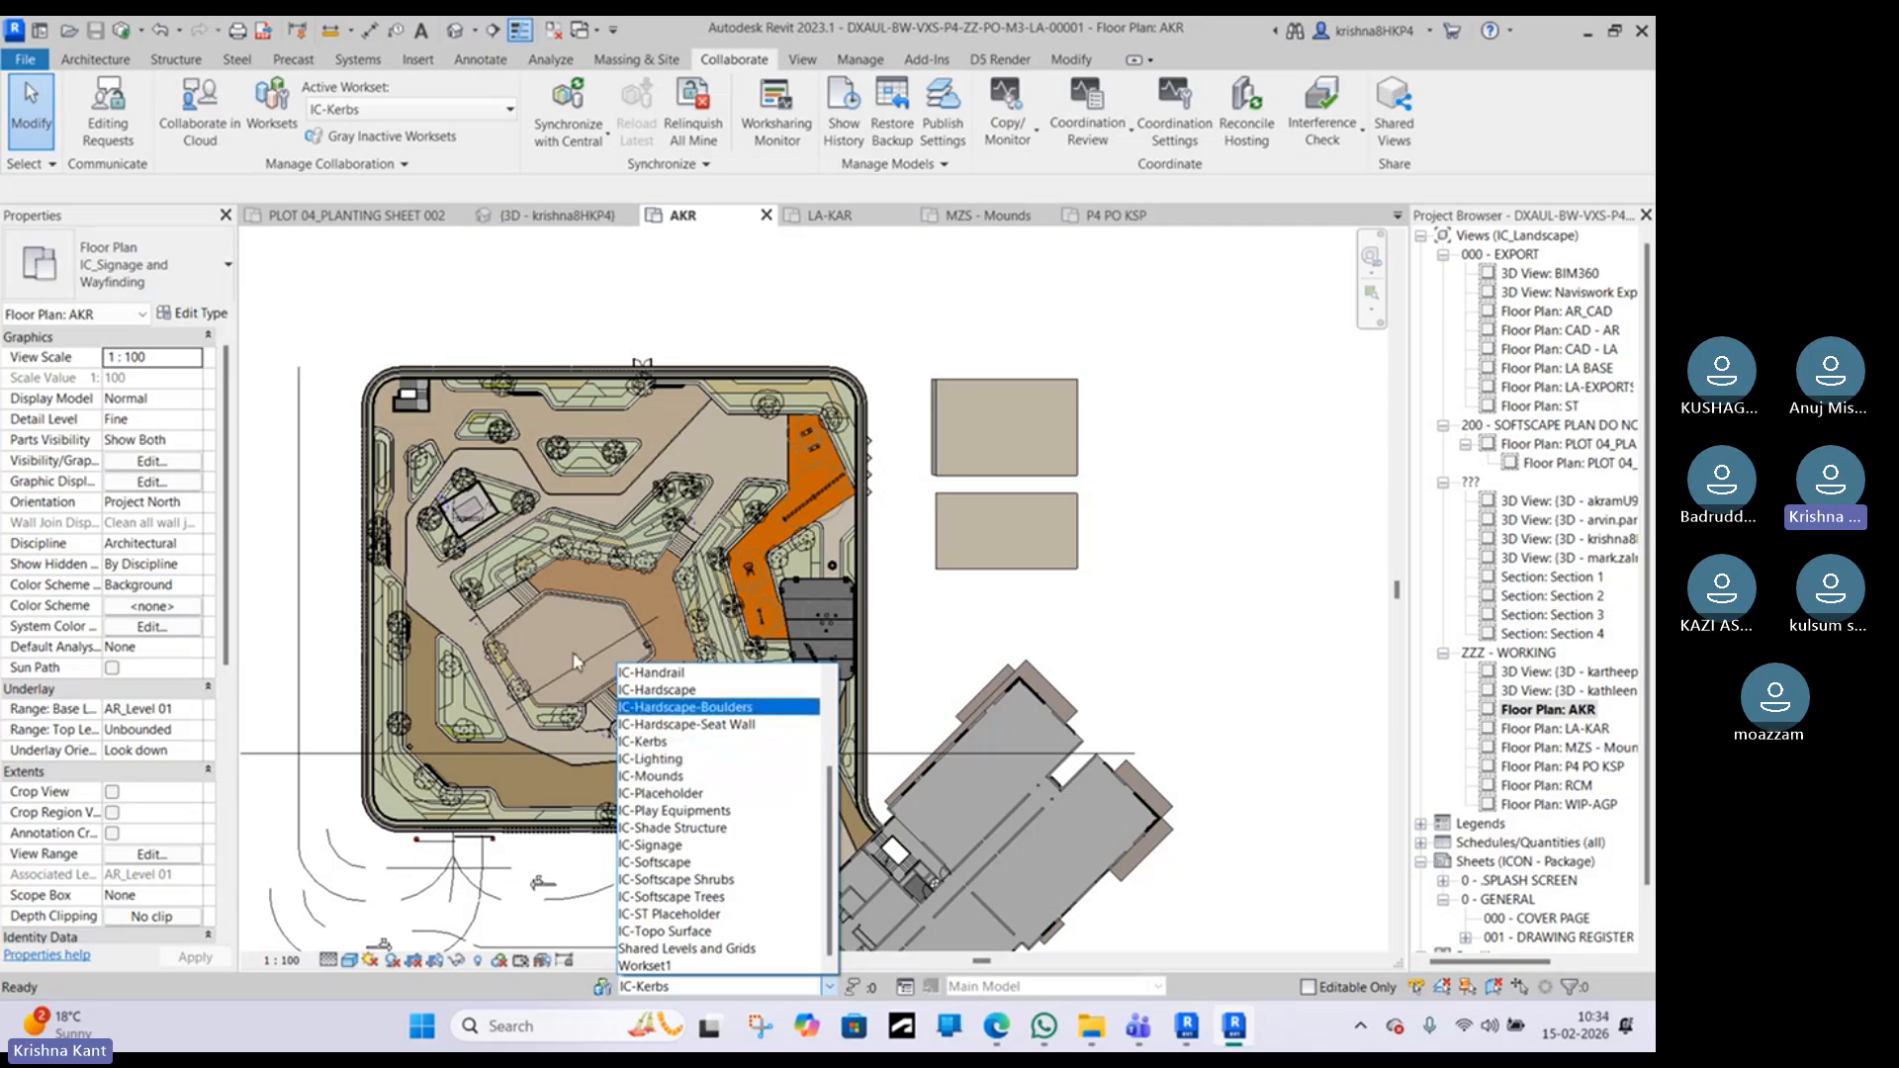
pyautogui.click(696, 776)
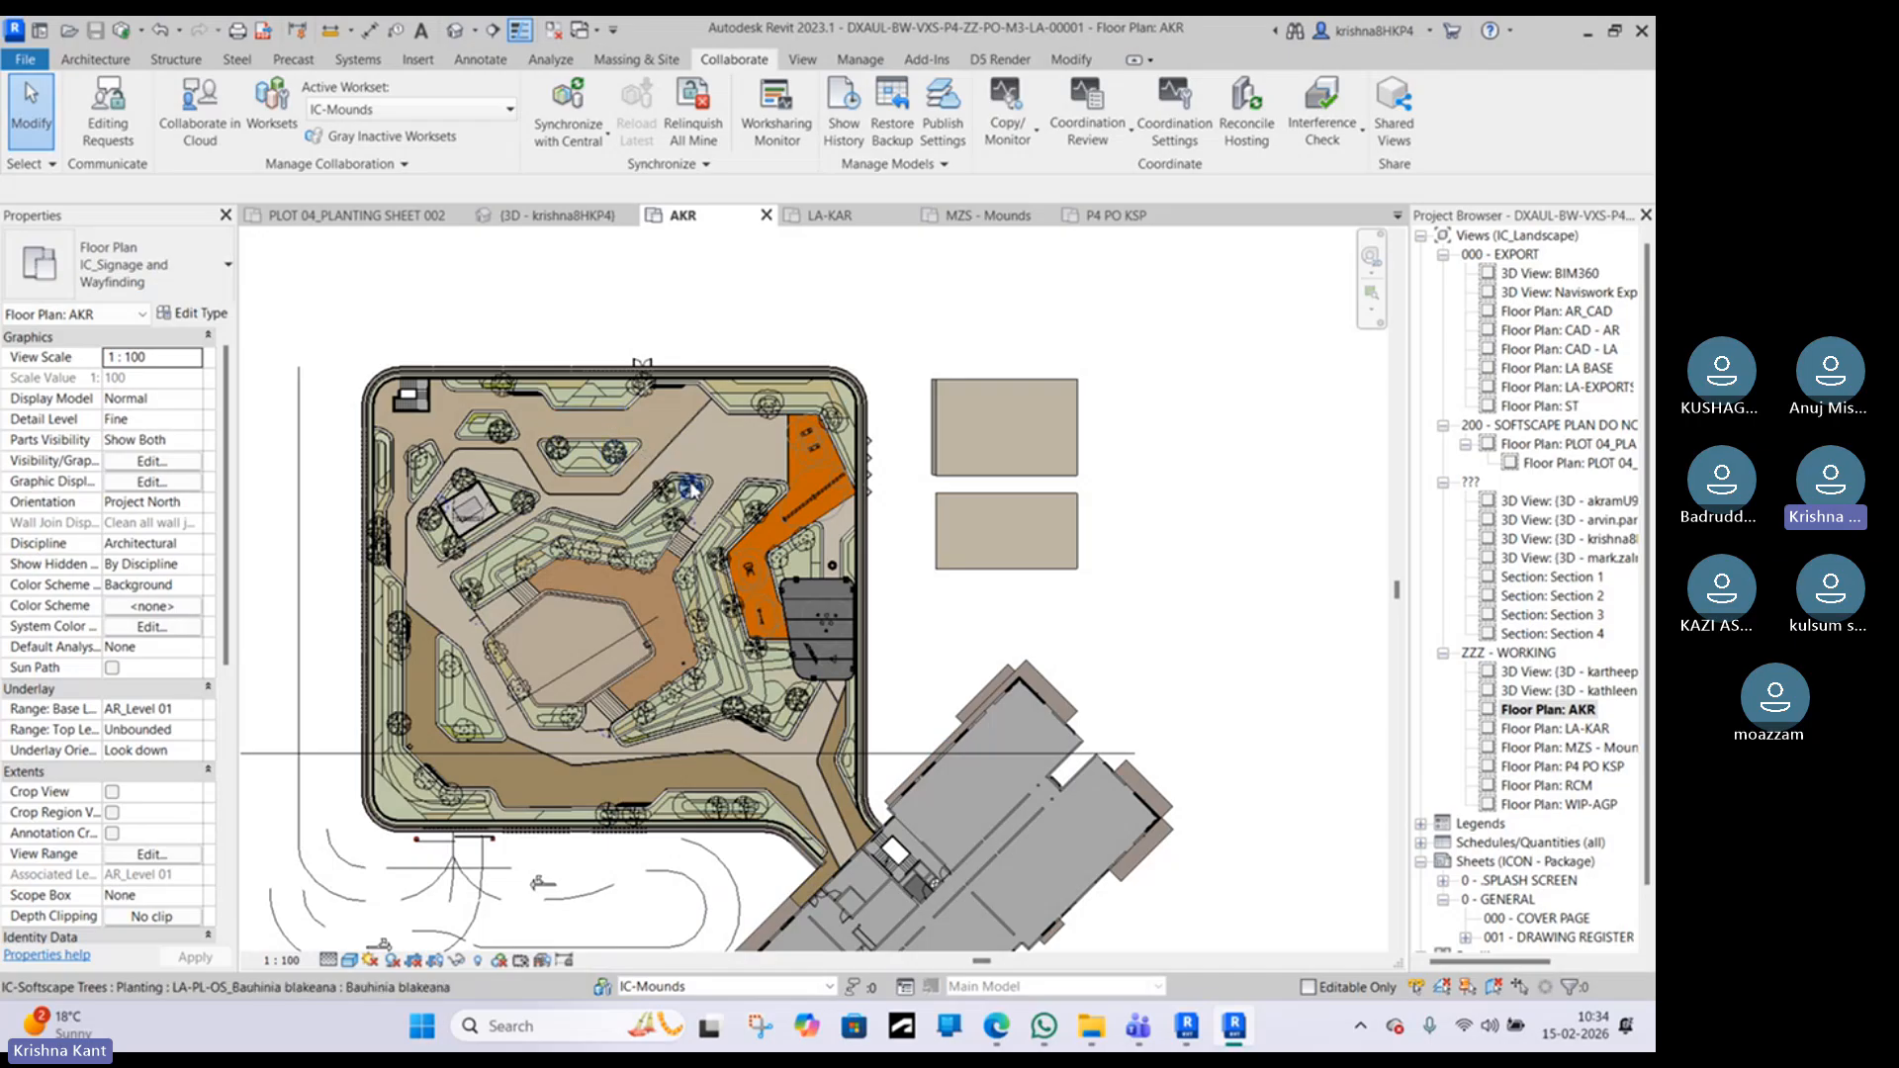
# Step: Examine the list of available worksets alongside the planters, stairs and play area of the plan, keeping IC-Mounds active
pyautogui.scroll(6, 749, 563)
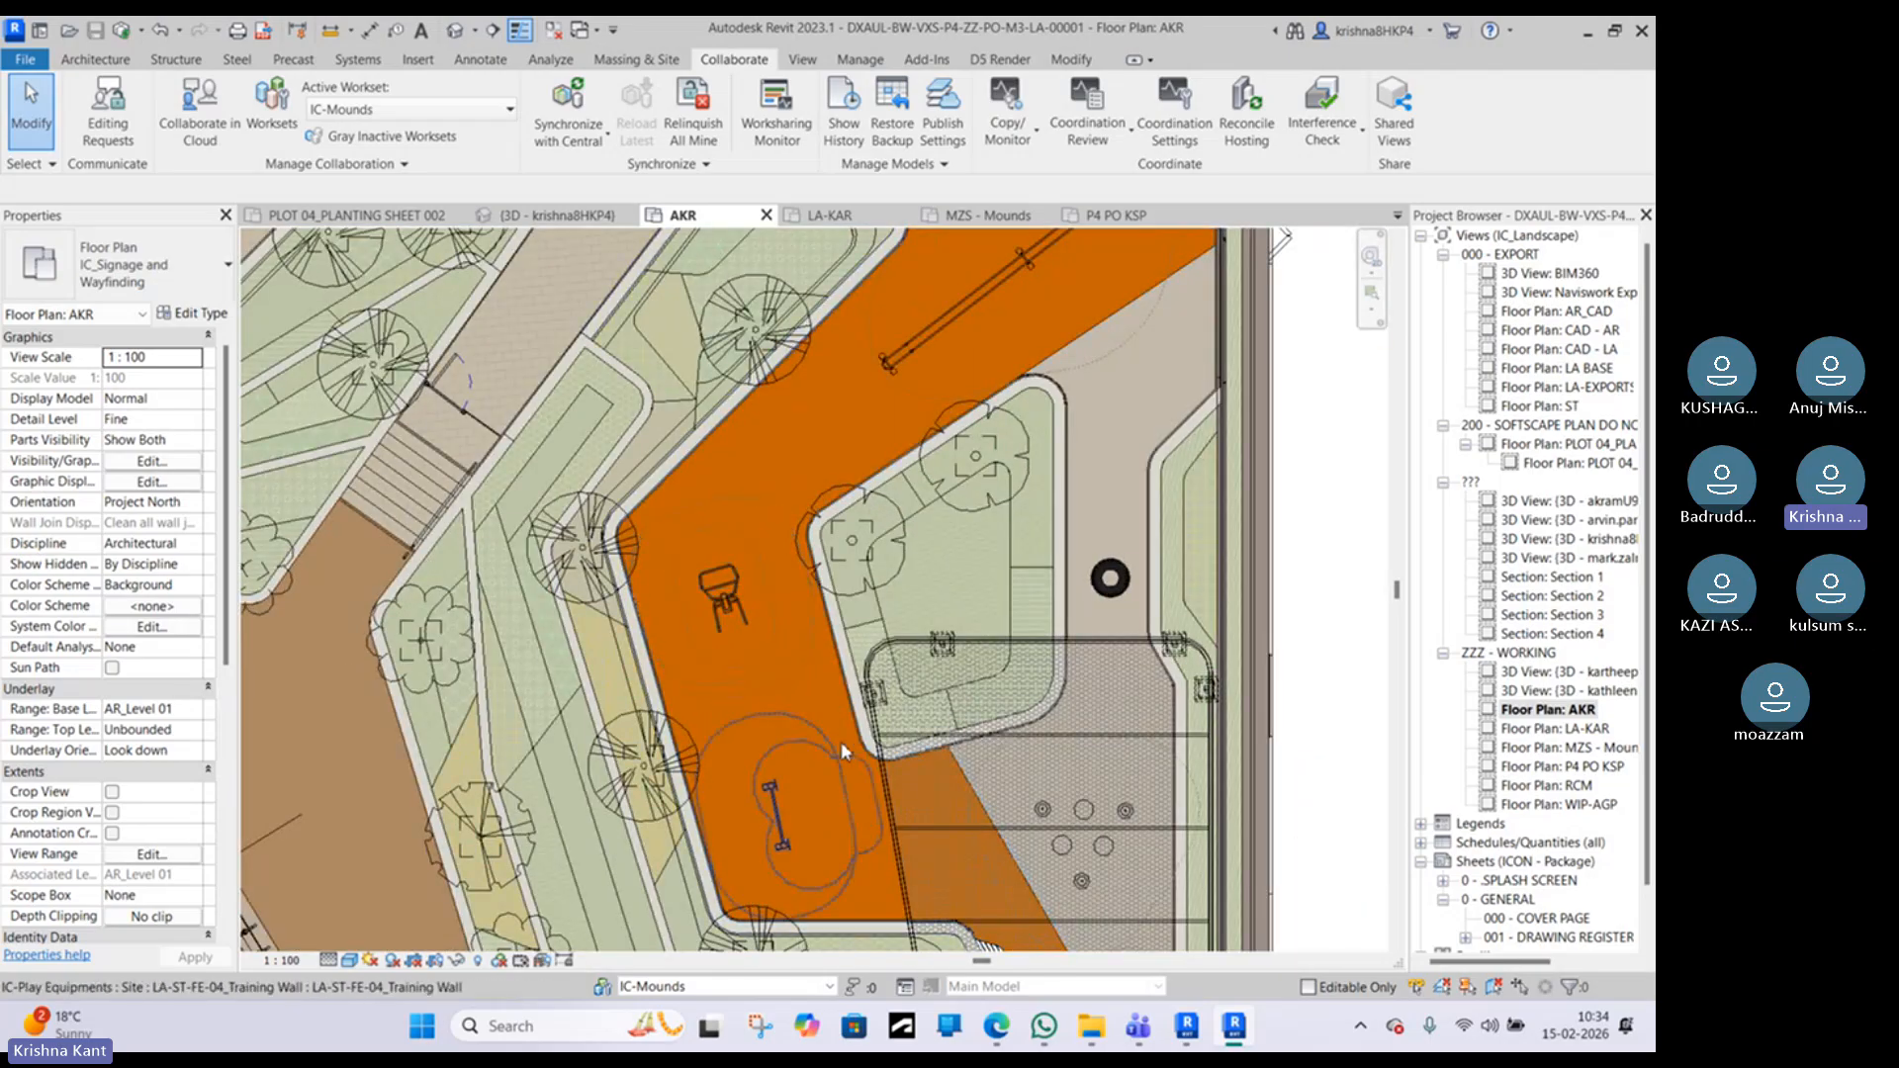
pyautogui.scroll(-2, 841, 740)
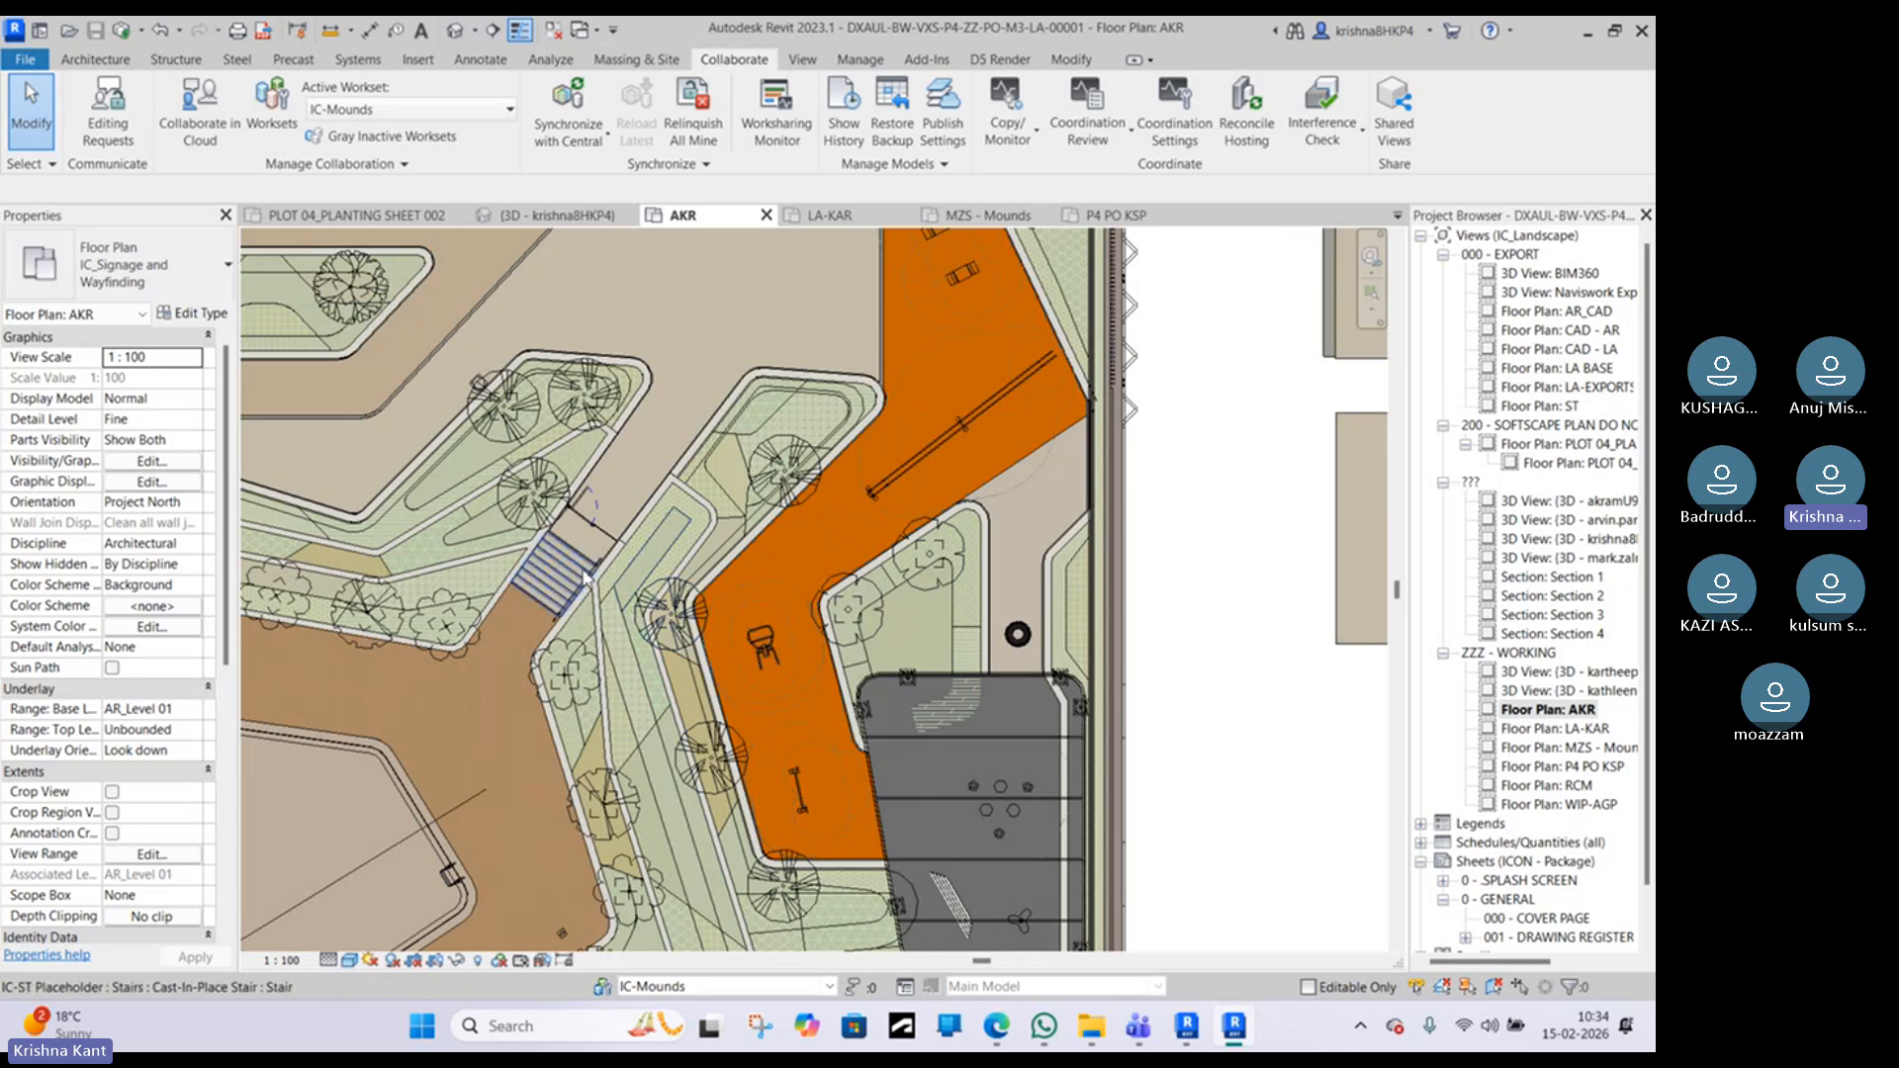
pyautogui.moveTo(557, 575); pyautogui.dragTo(646, 635, button='middle')
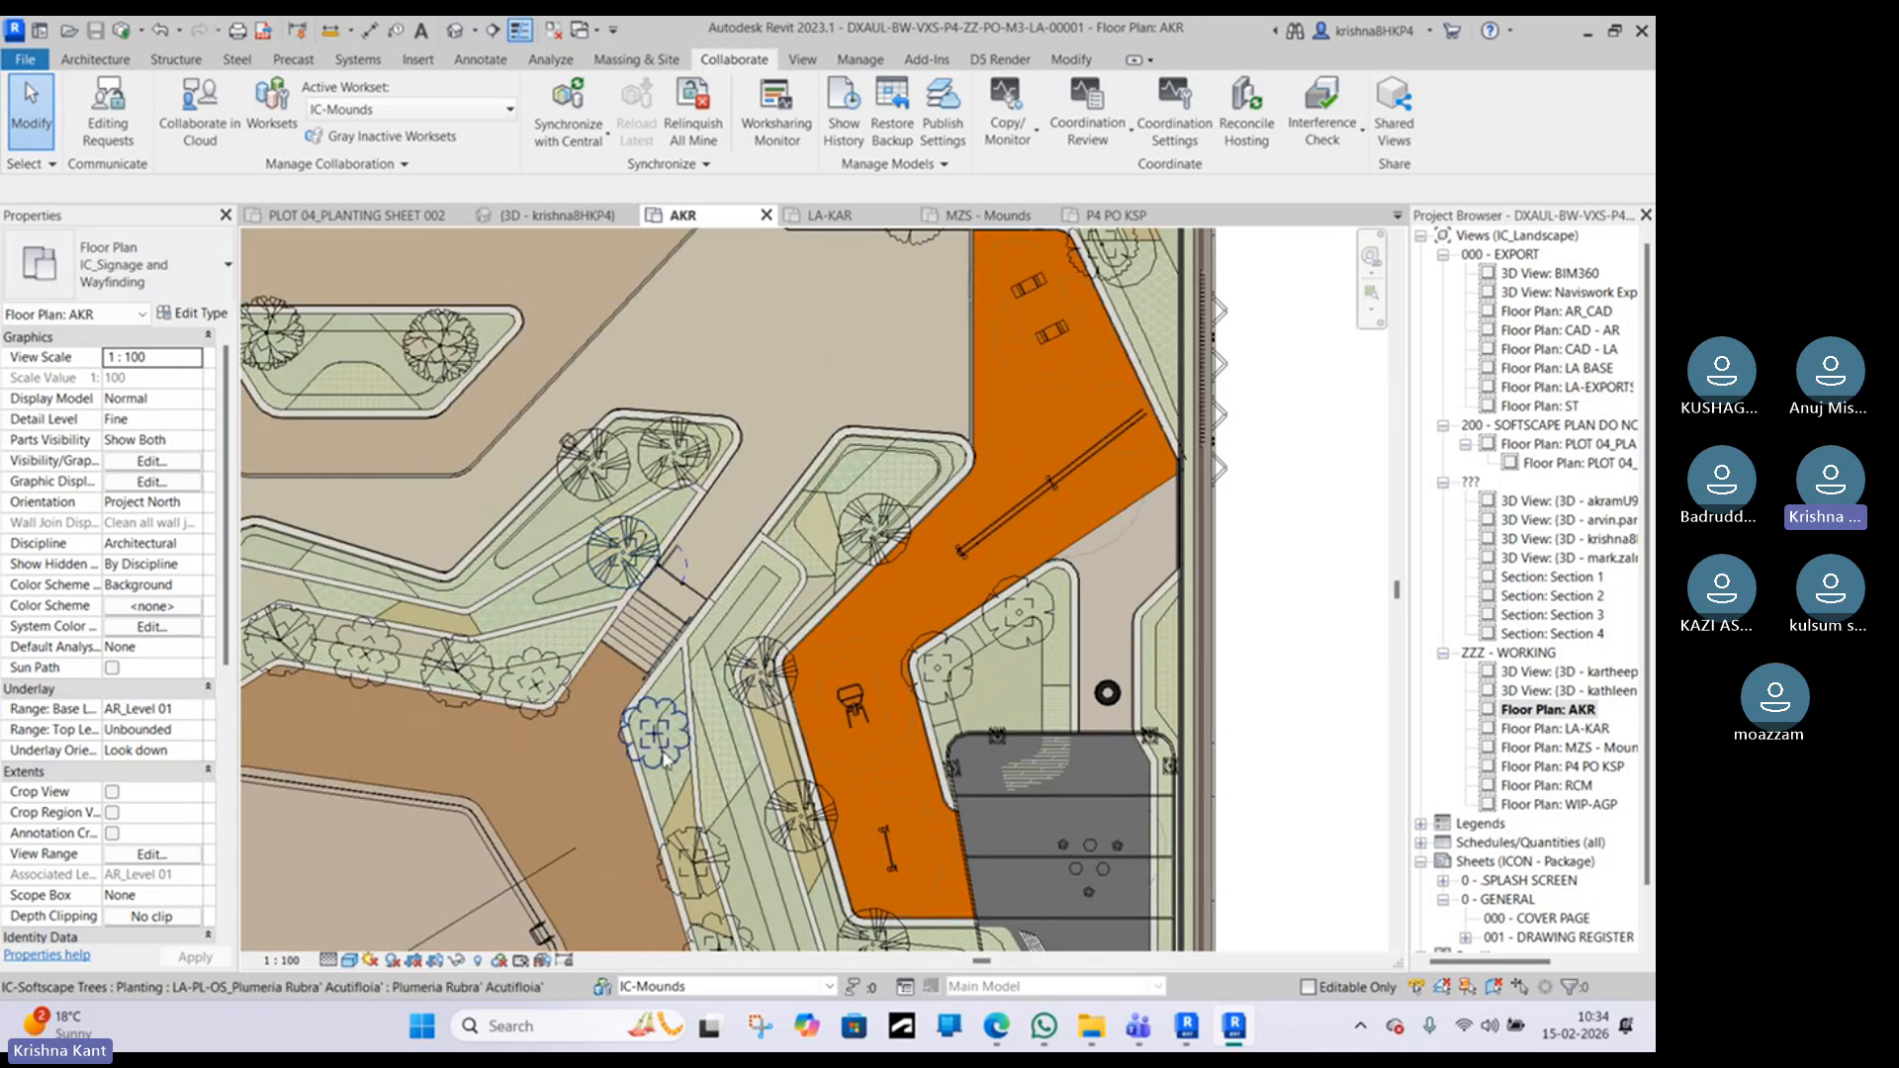
pyautogui.click(656, 986)
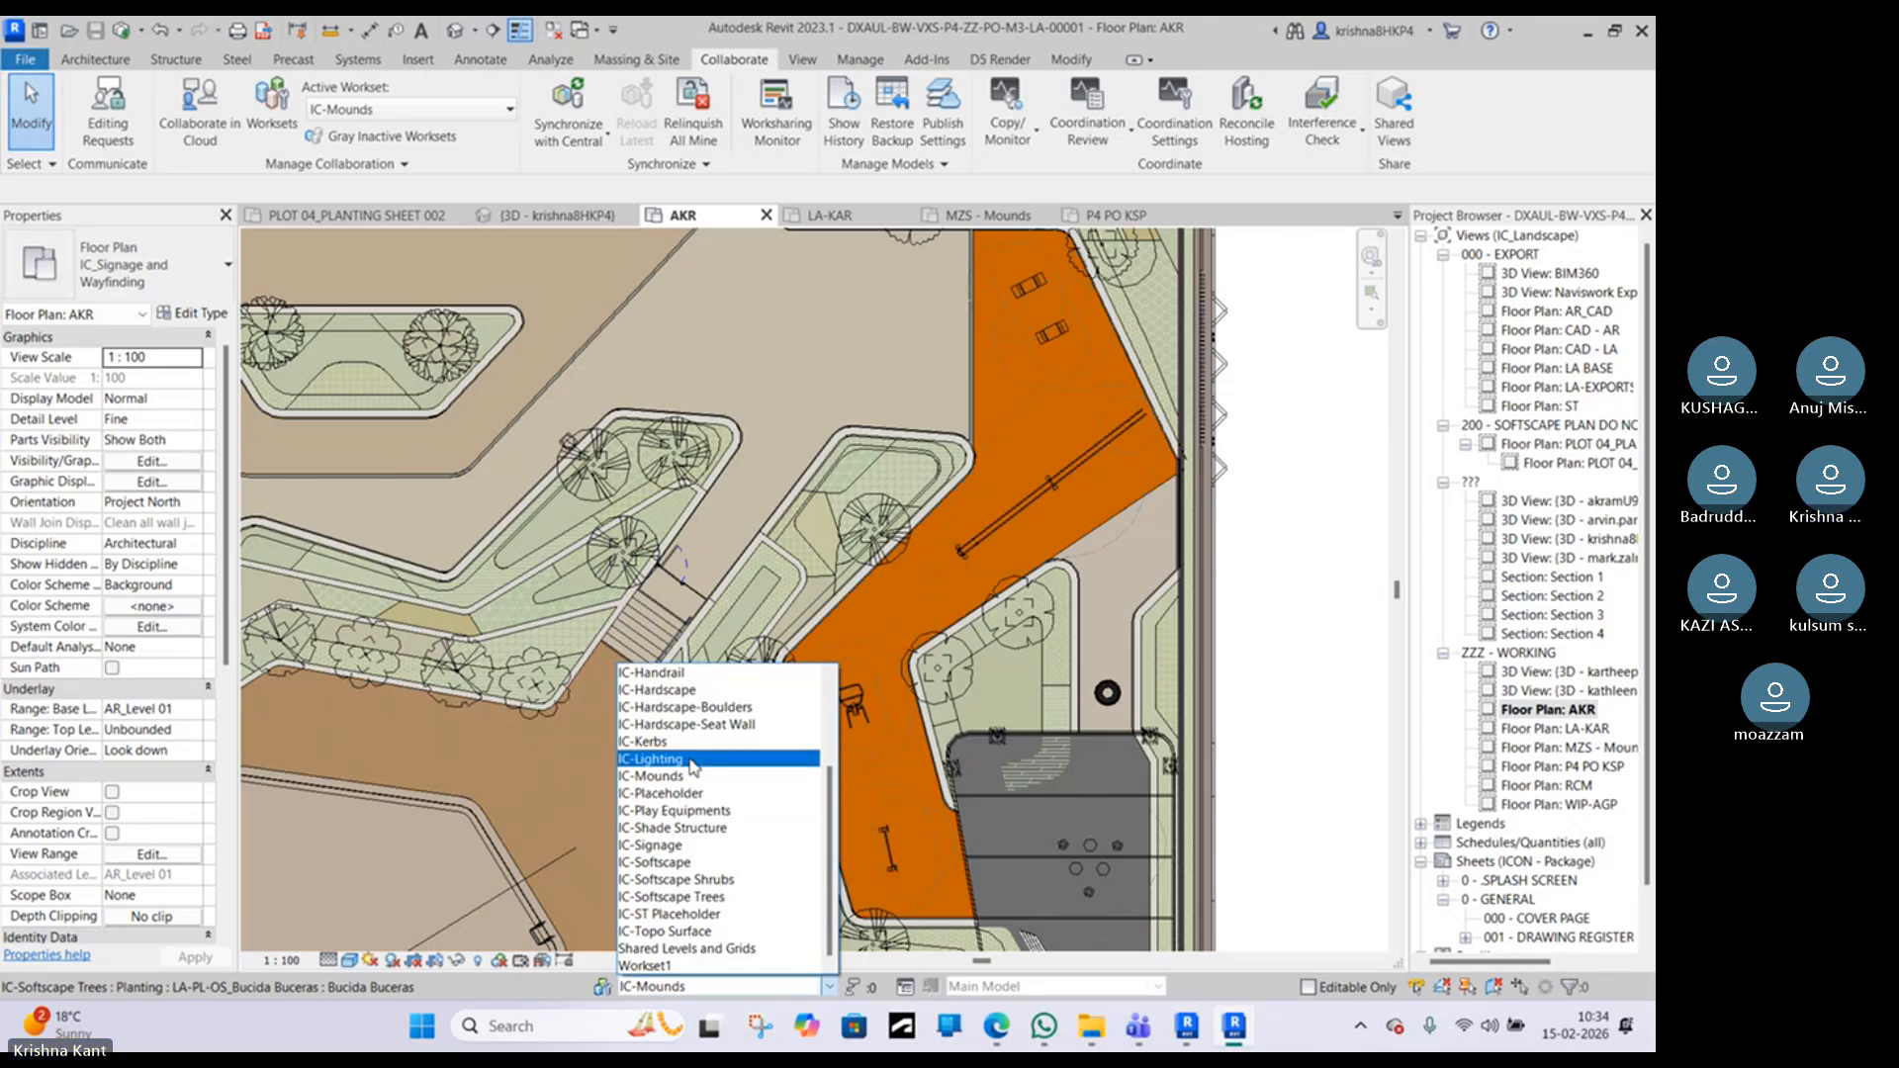
pyautogui.scroll(3, 696, 770)
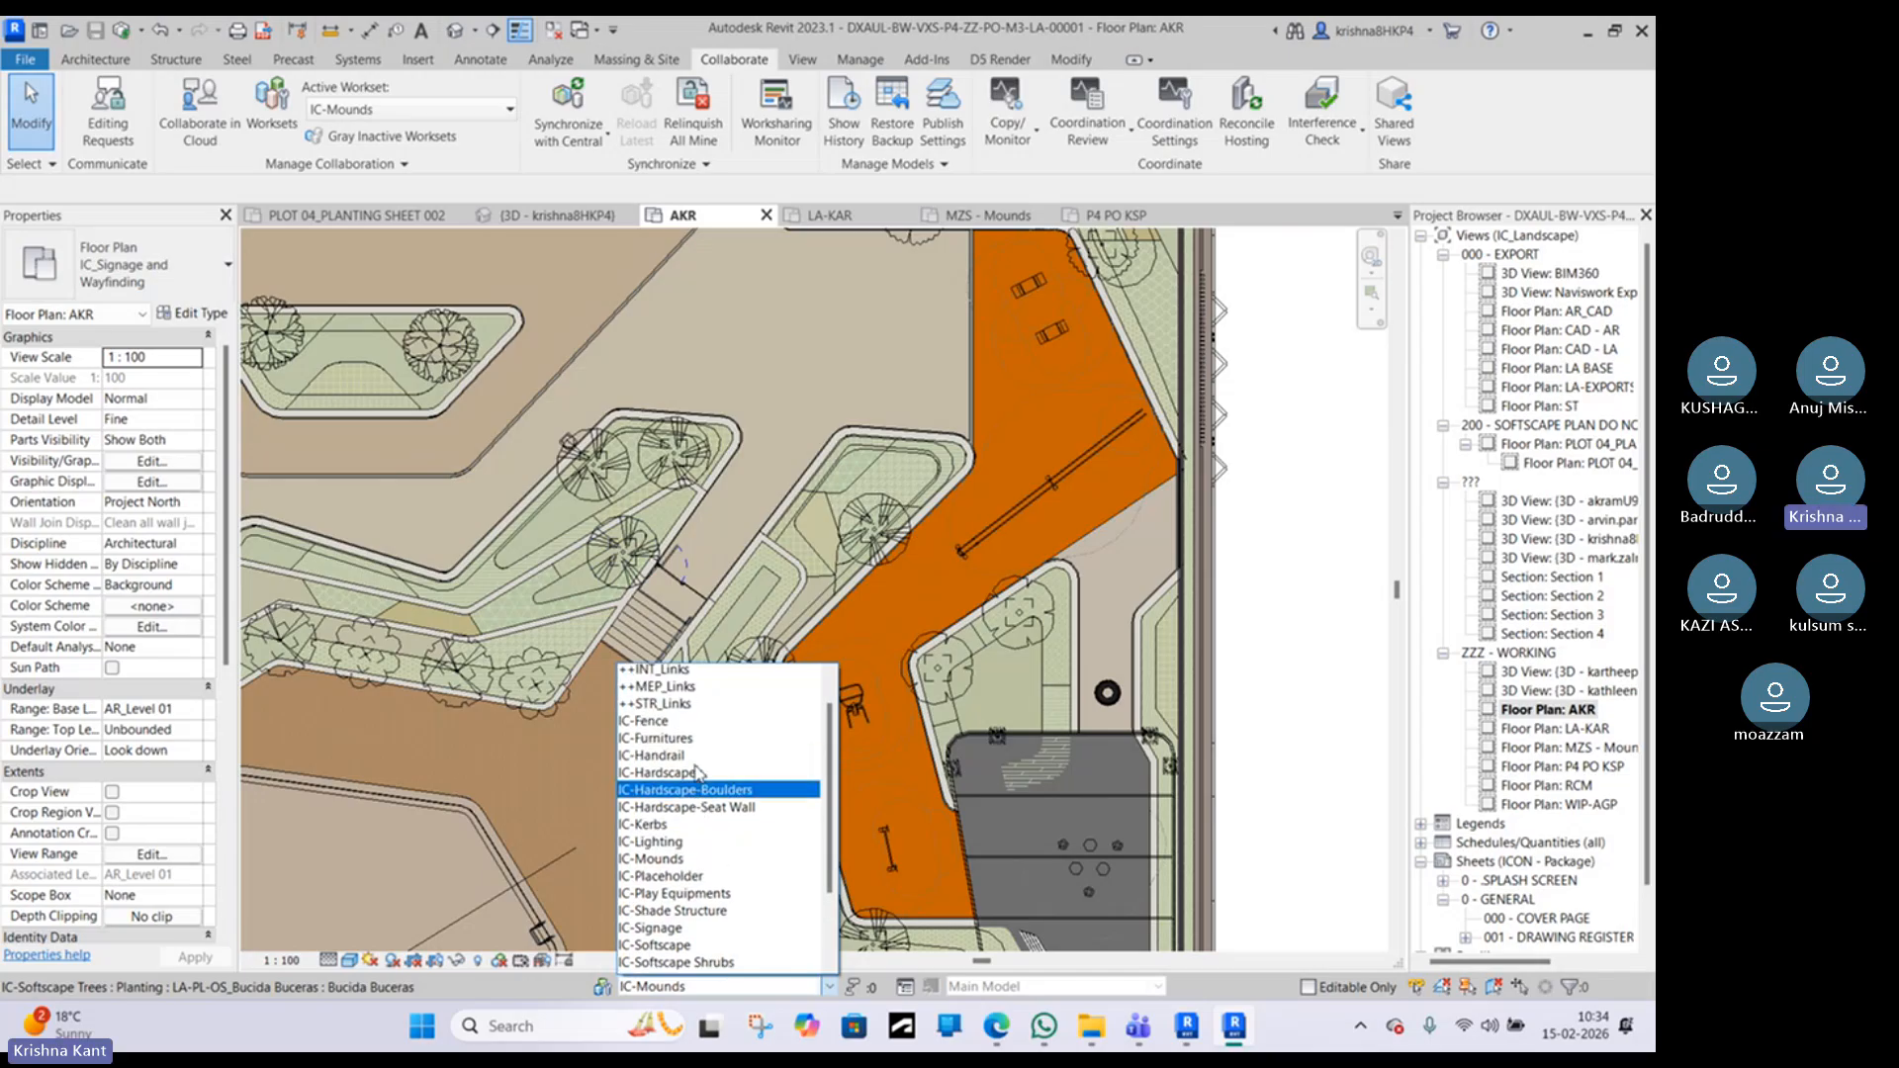
pyautogui.scroll(1, 698, 772)
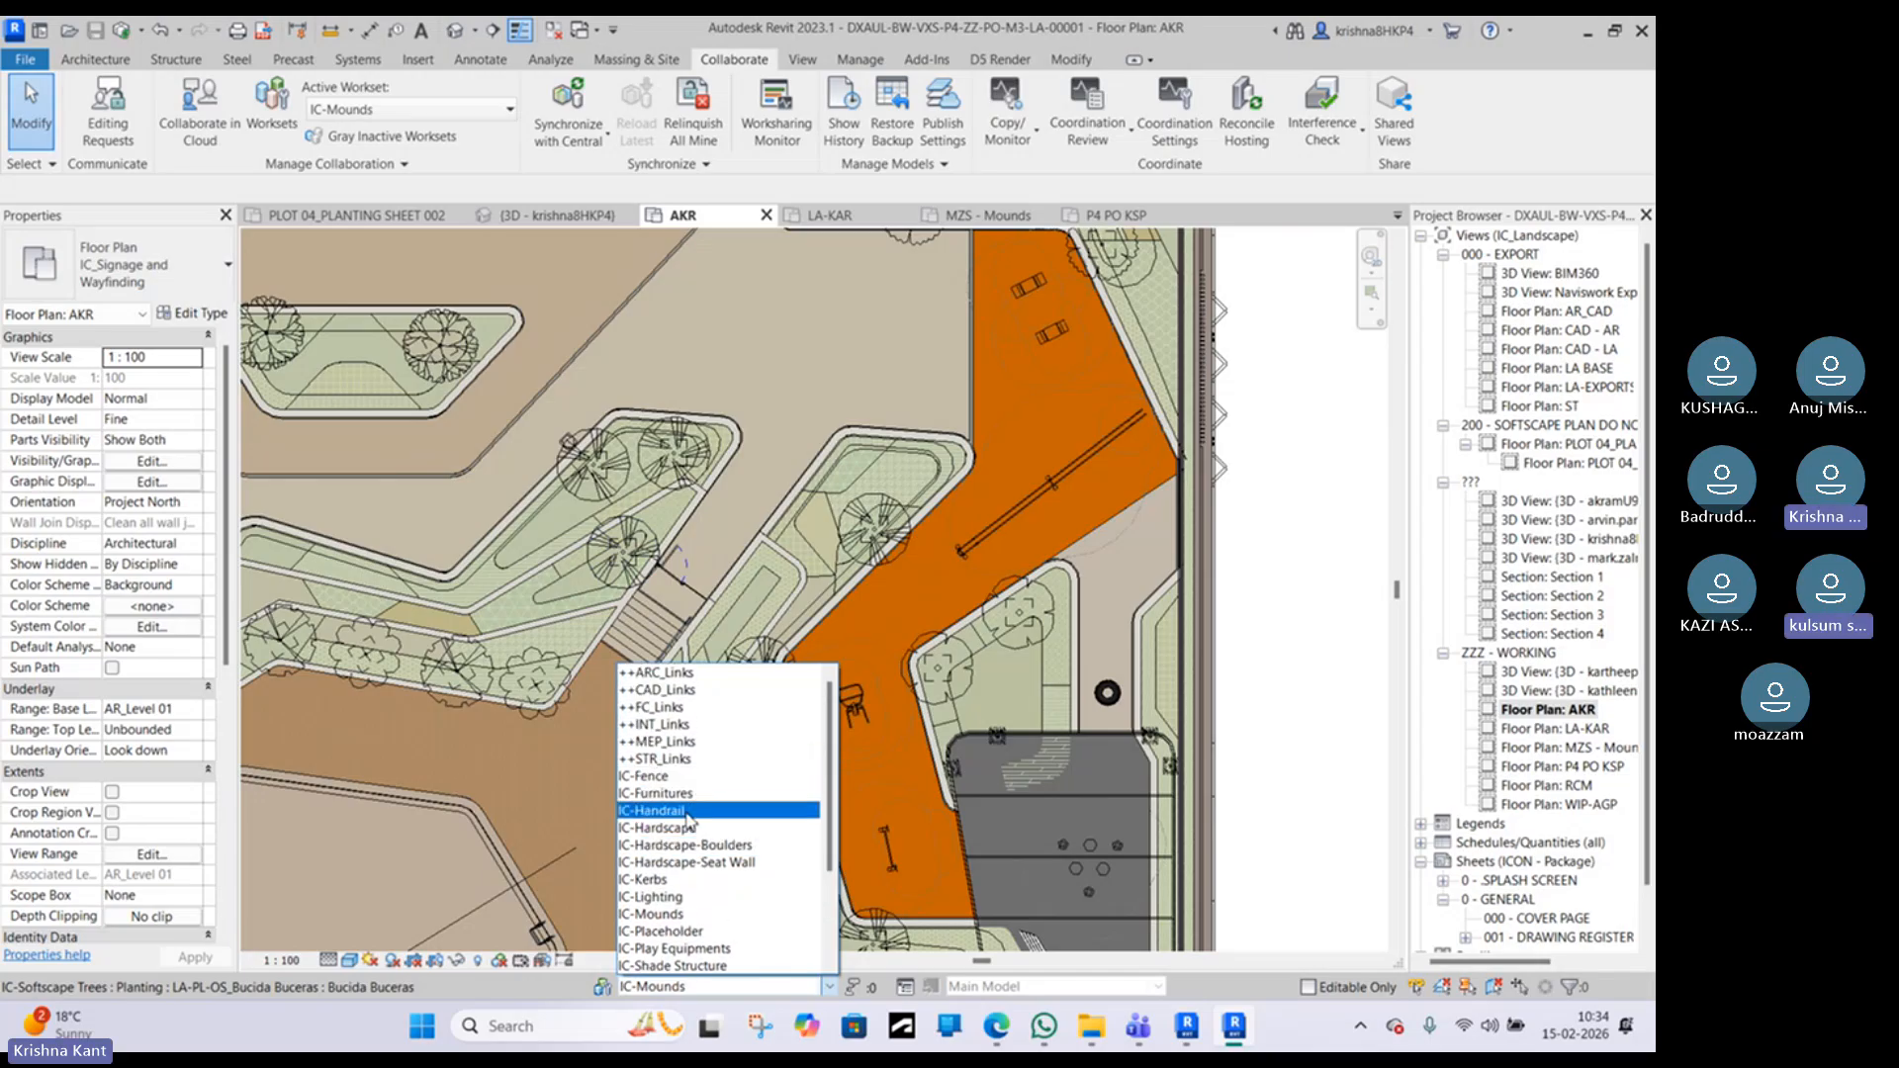
pyautogui.scroll(-3, 689, 820)
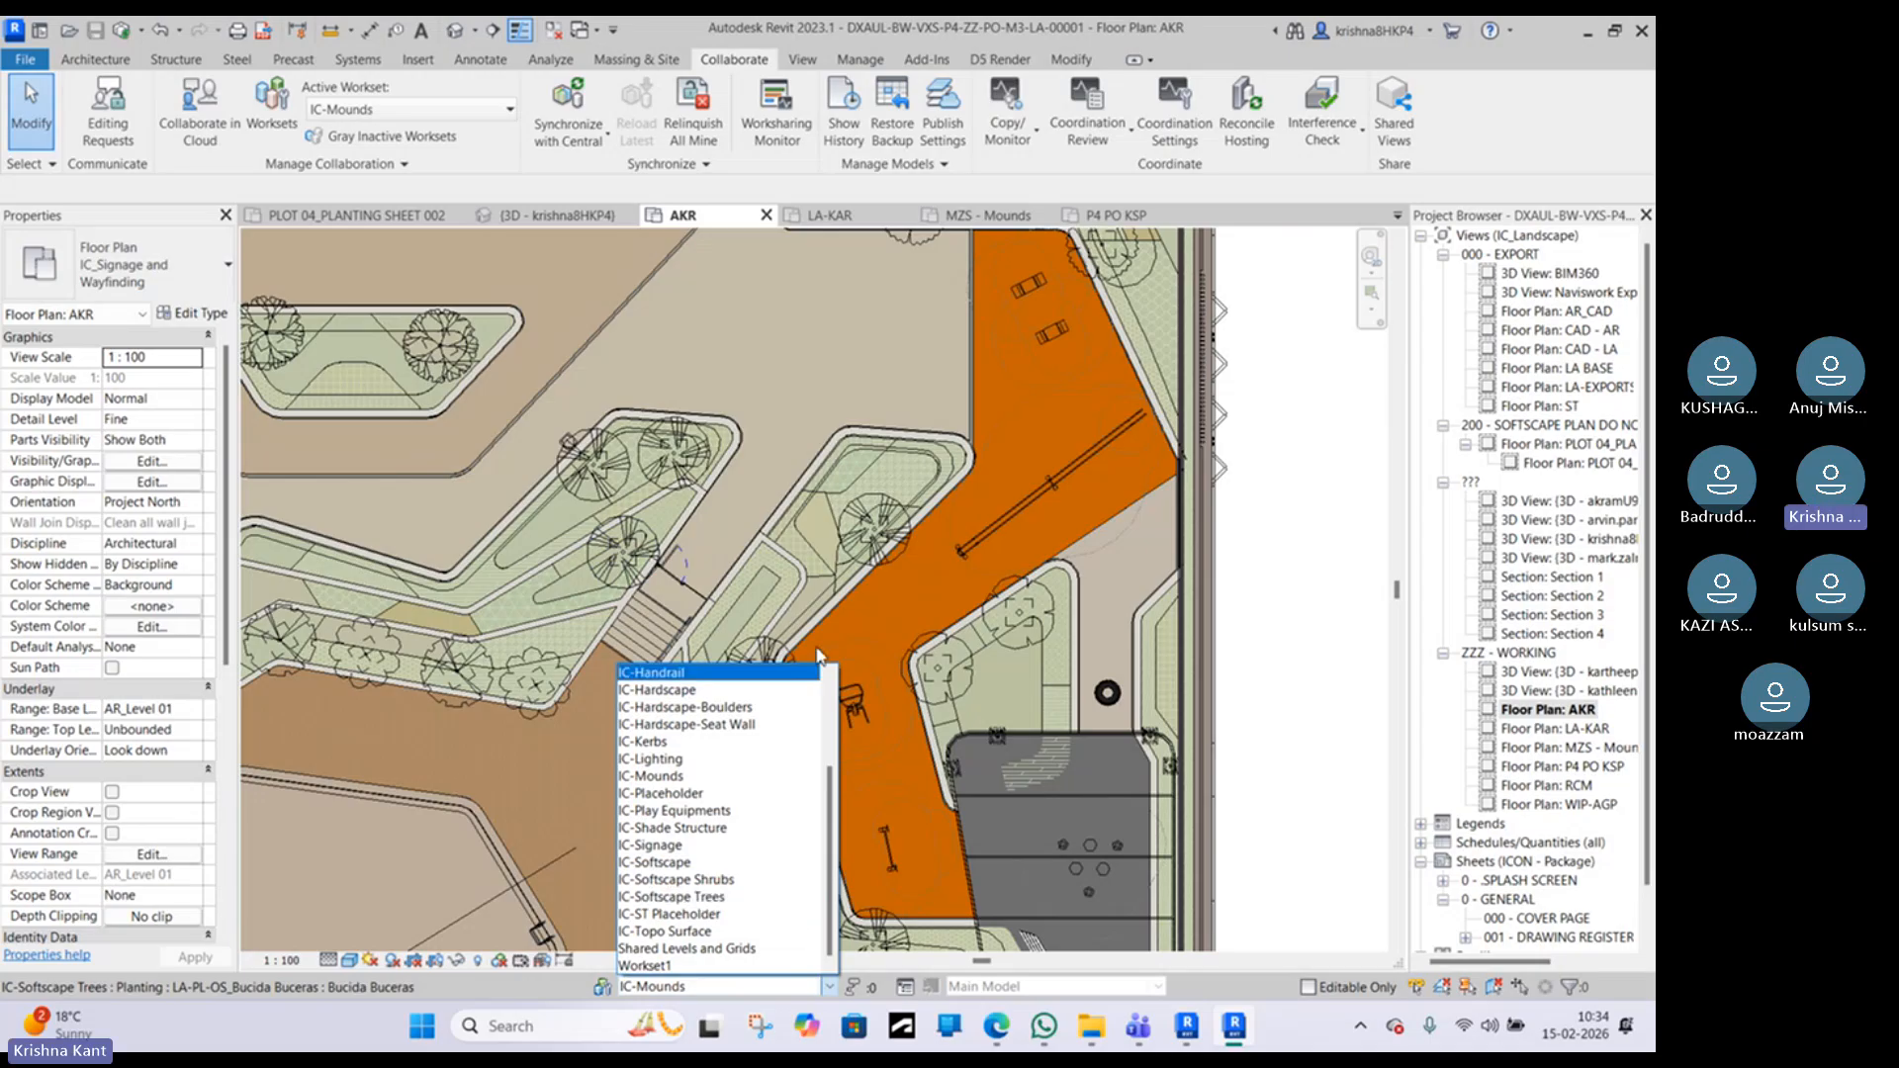
# Step: Check the worksets of the Bauhinia blakeana tree and the Bougainvillea, Dodonaea and Tecoma planting floors in the planters near the stairs
pyautogui.click(870, 522)
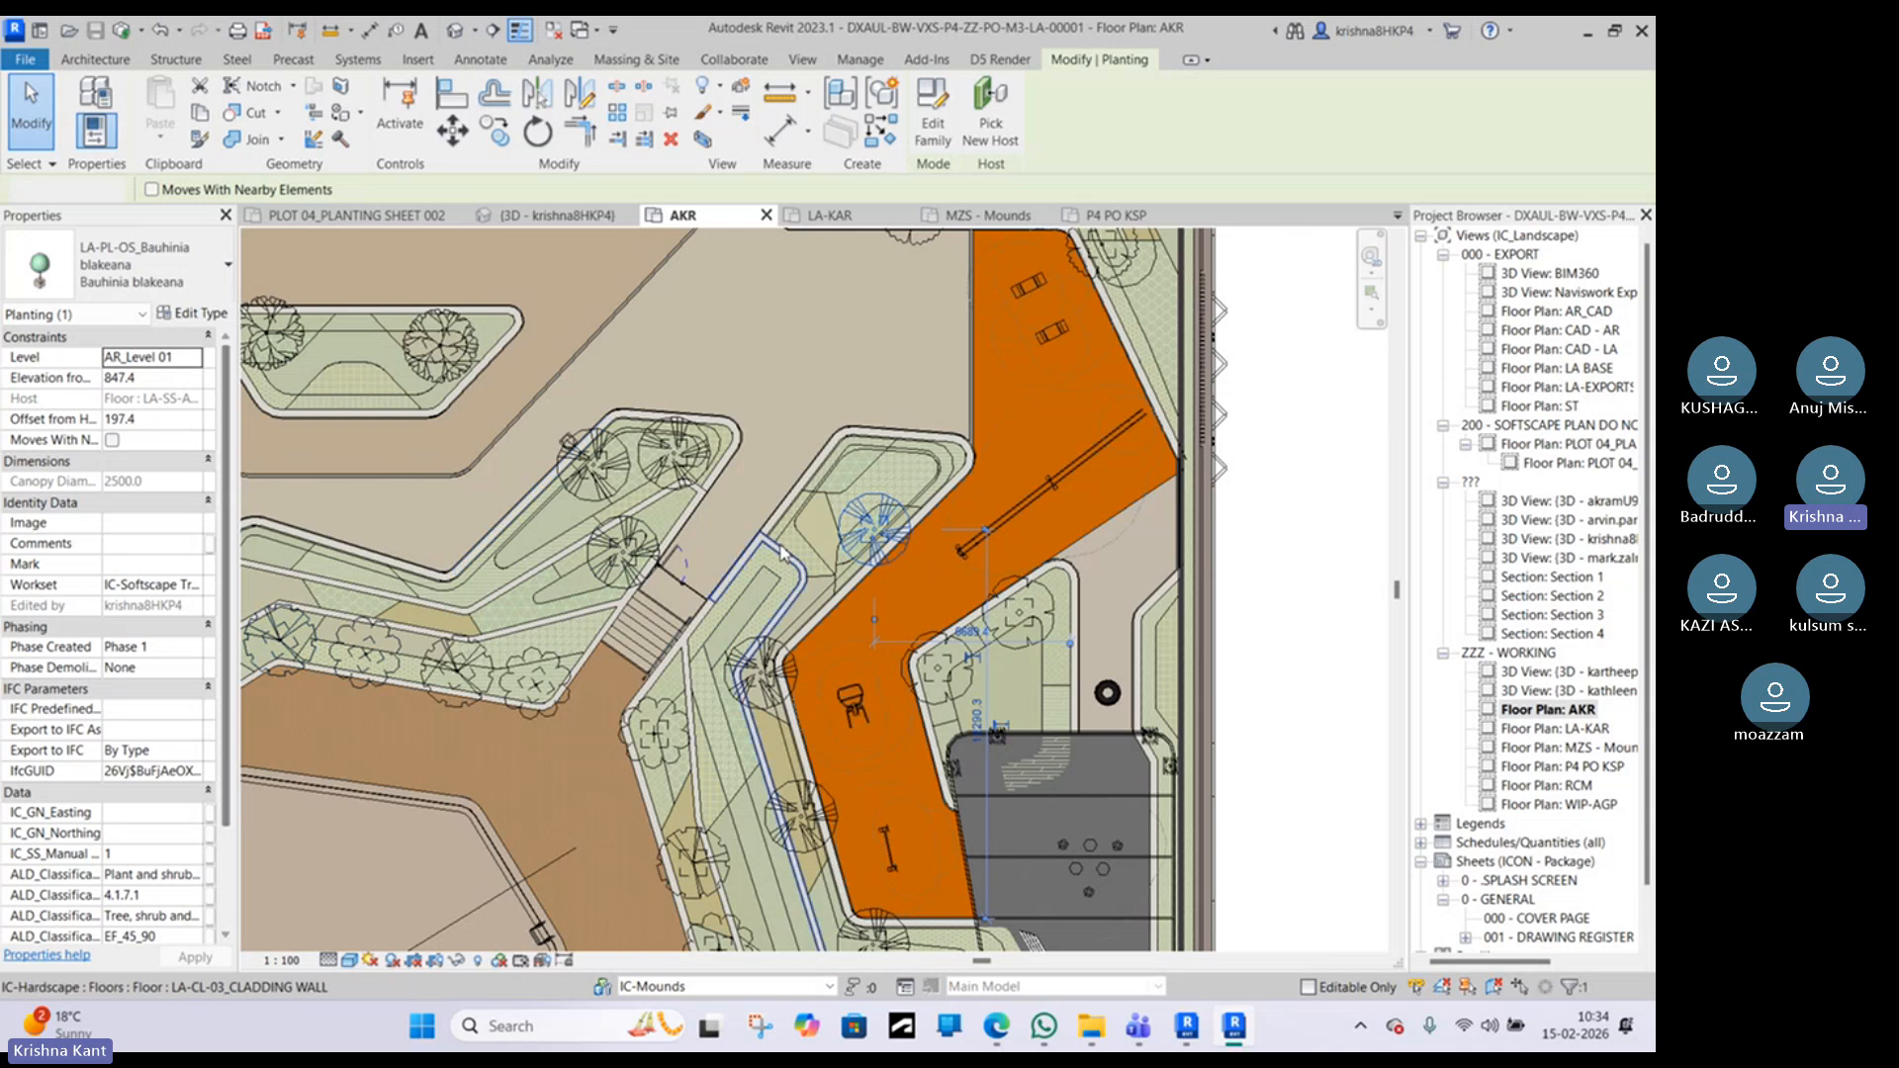
pyautogui.press('Escape')
pyautogui.scroll(5, 789, 588)
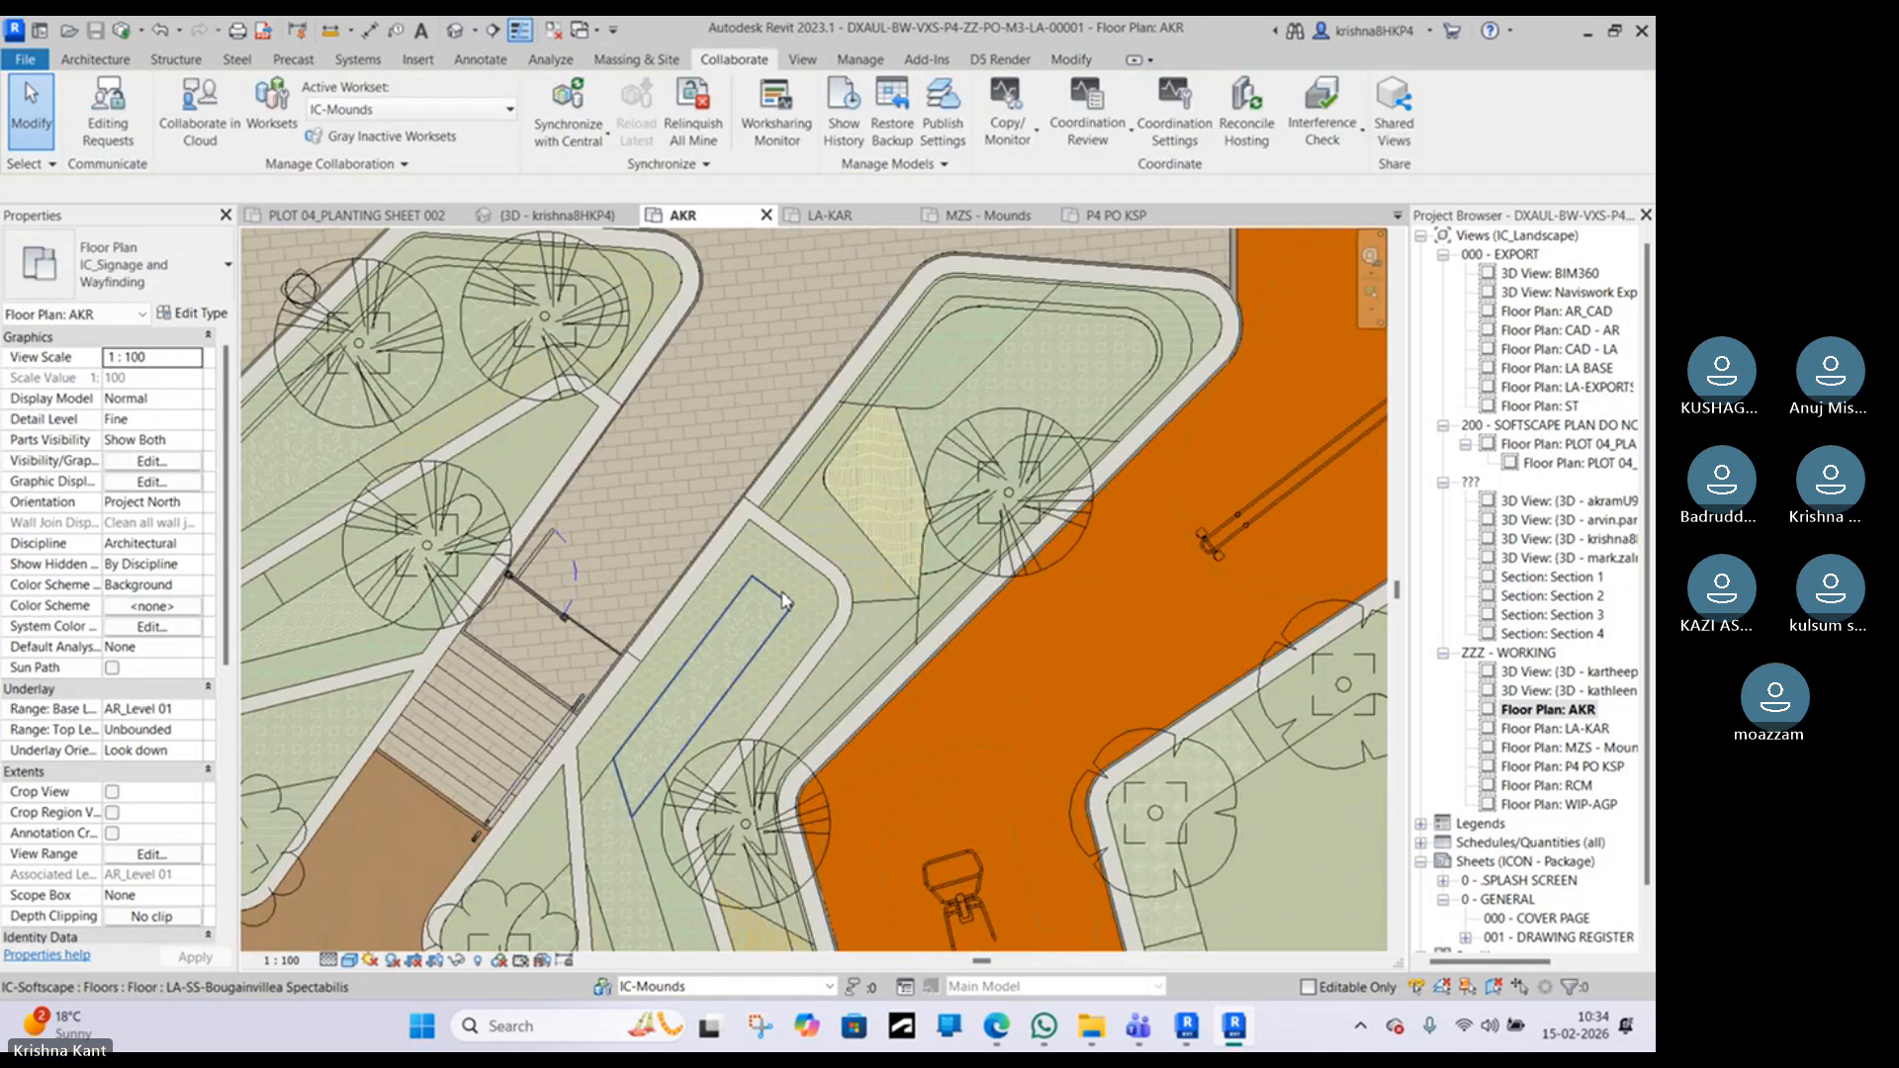
pyautogui.click(784, 601)
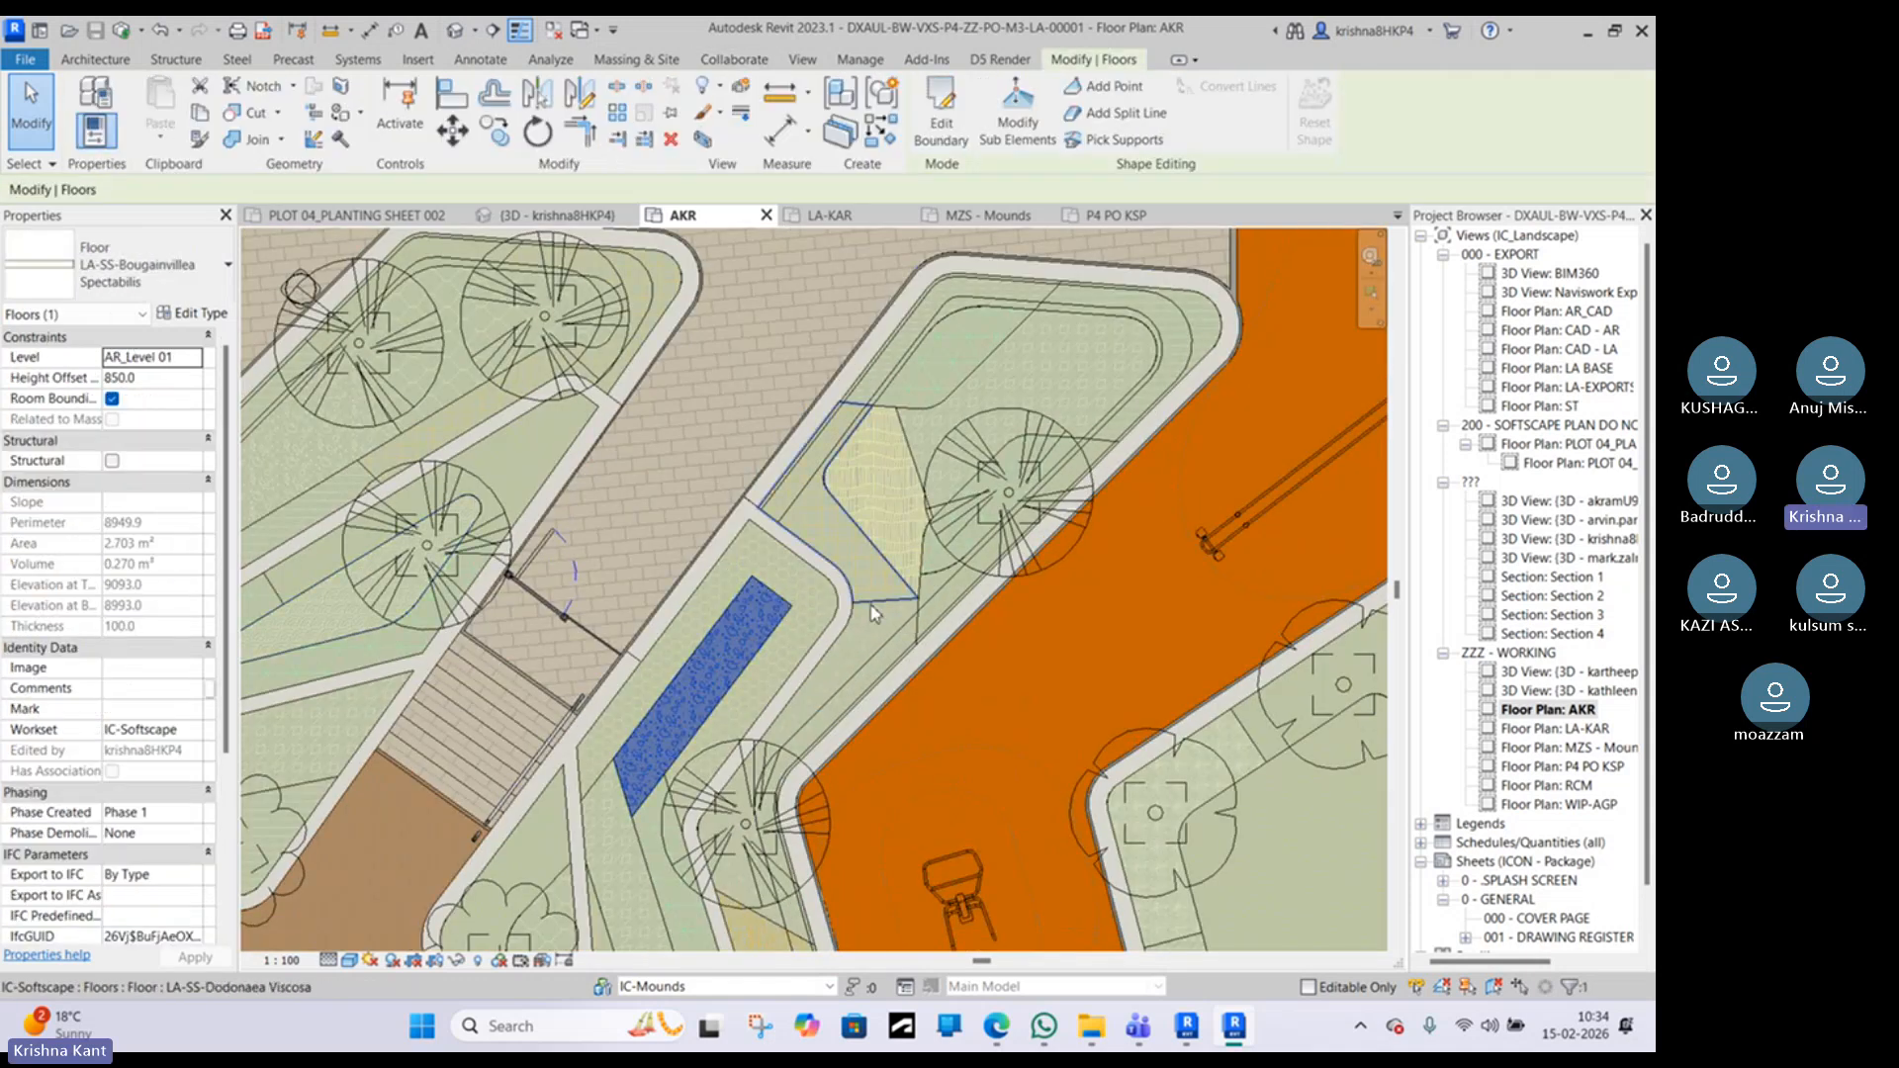
pyautogui.press('Escape')
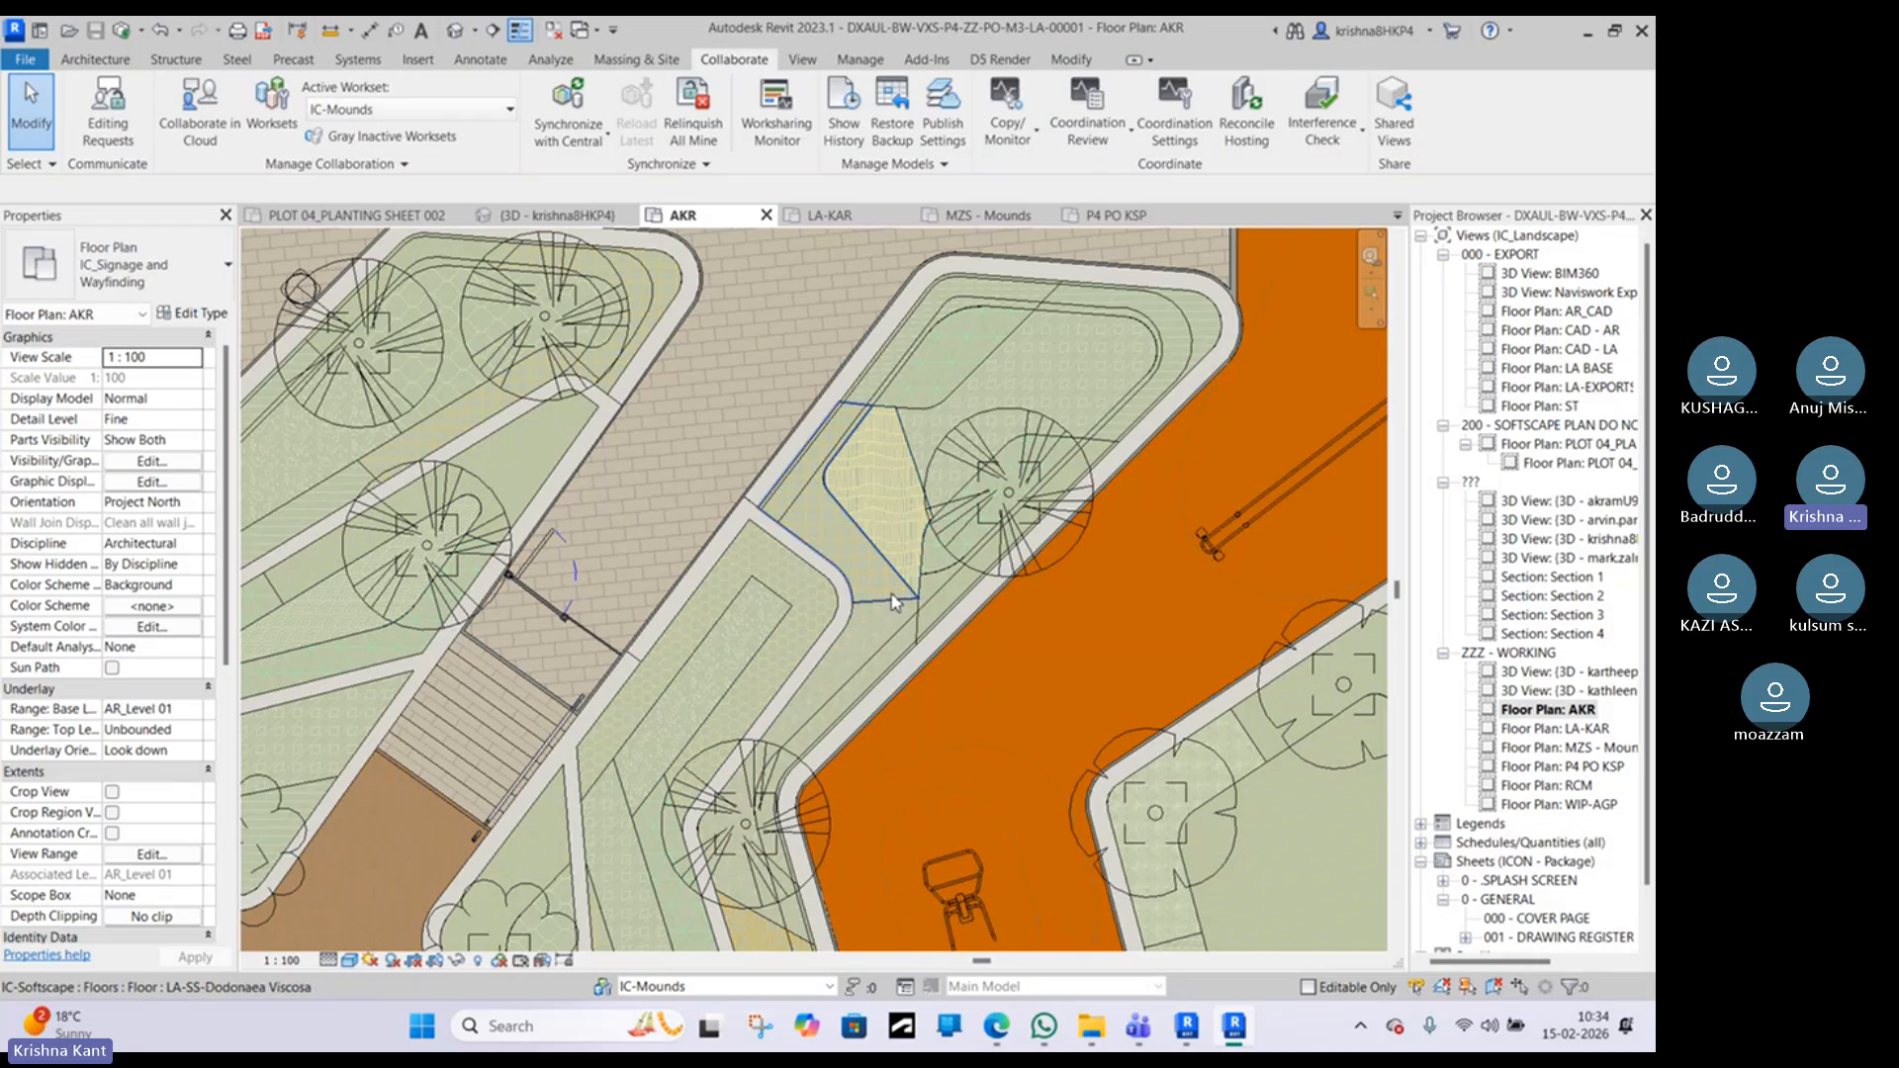
pyautogui.click(893, 601)
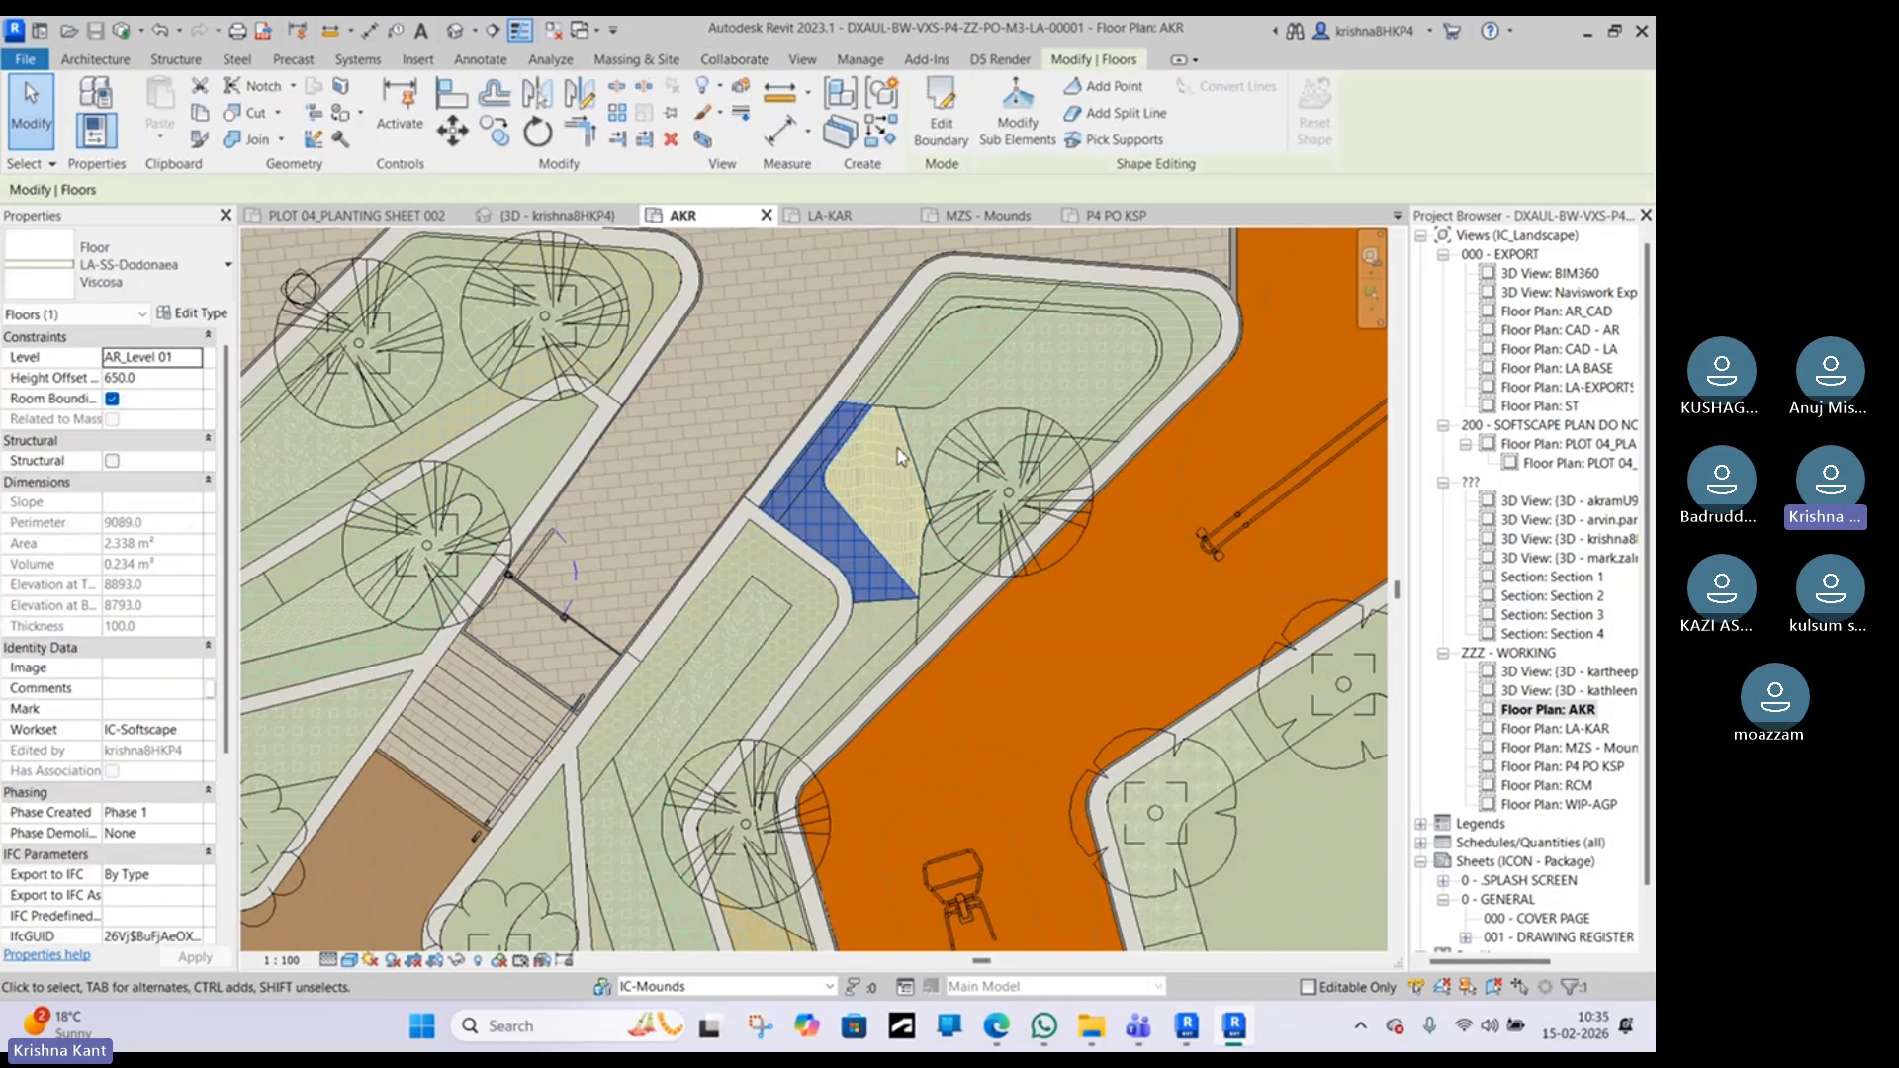
pyautogui.press('Escape')
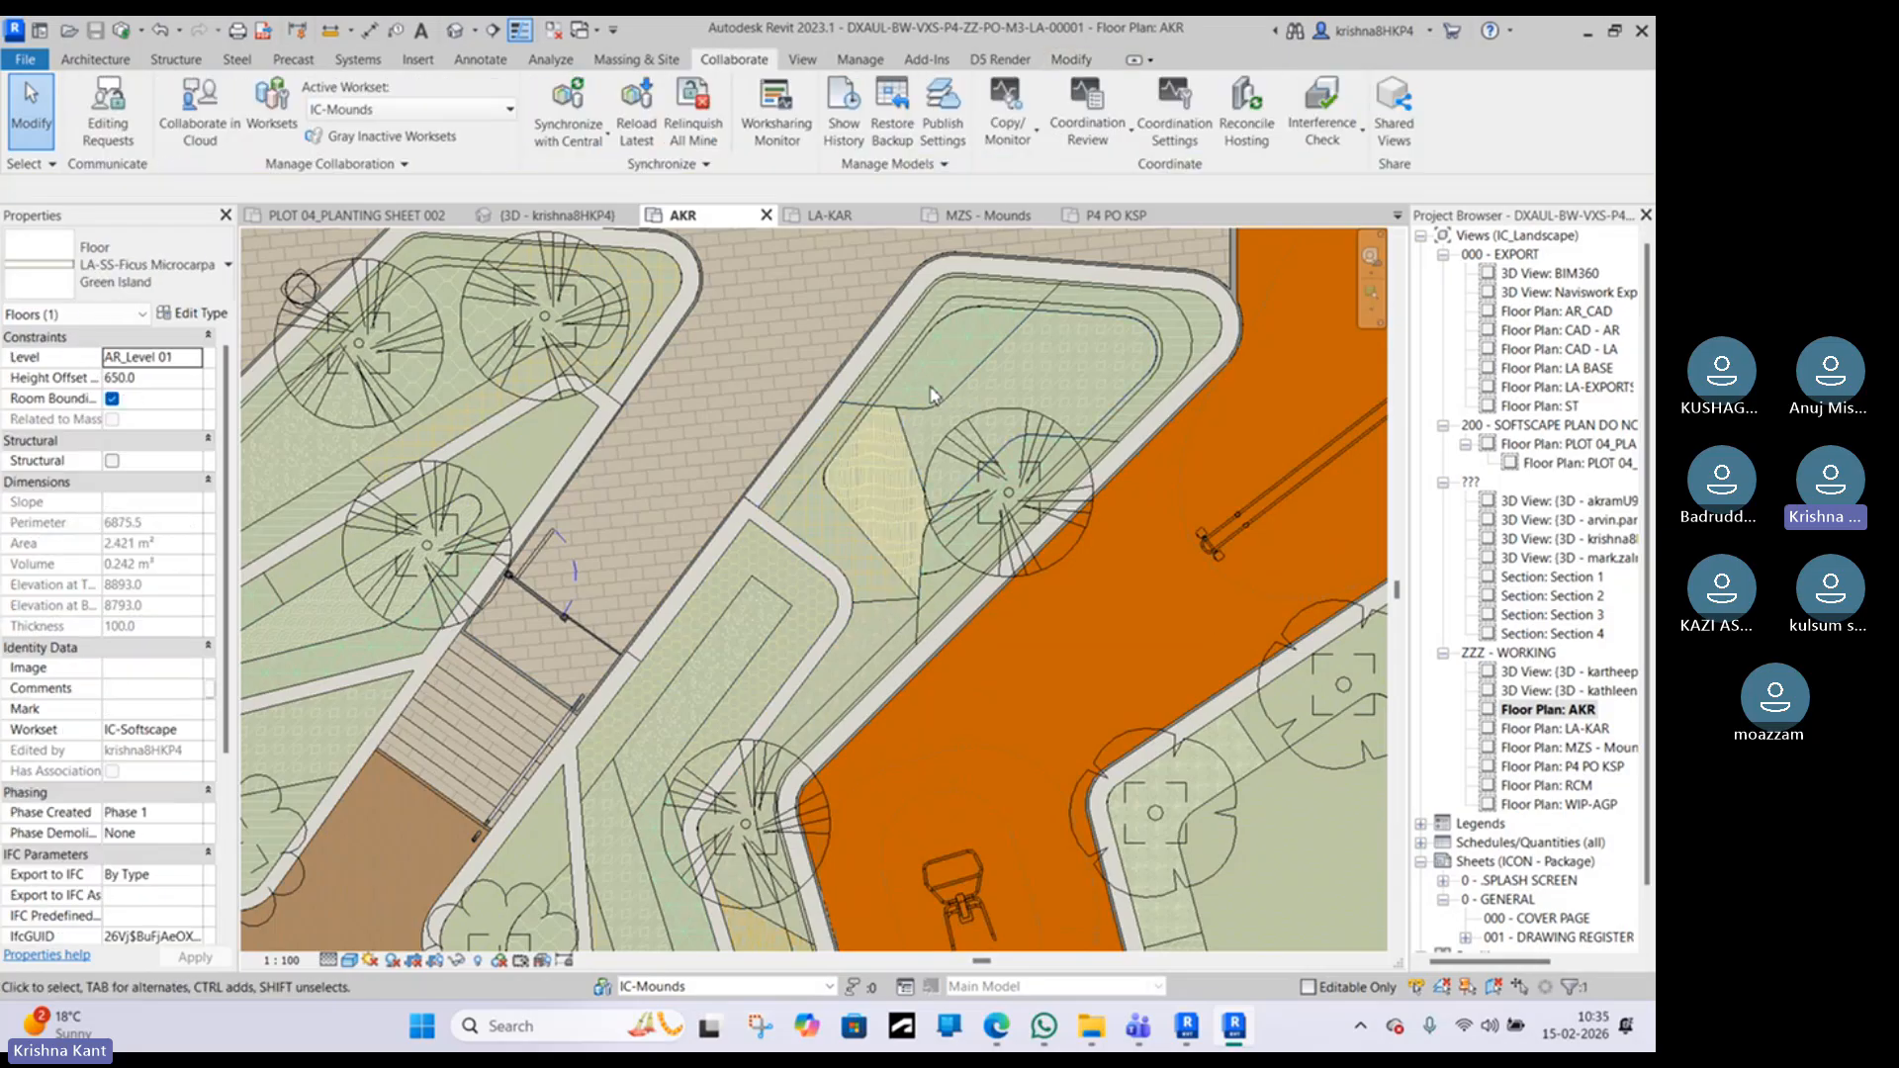
pyautogui.click(939, 405)
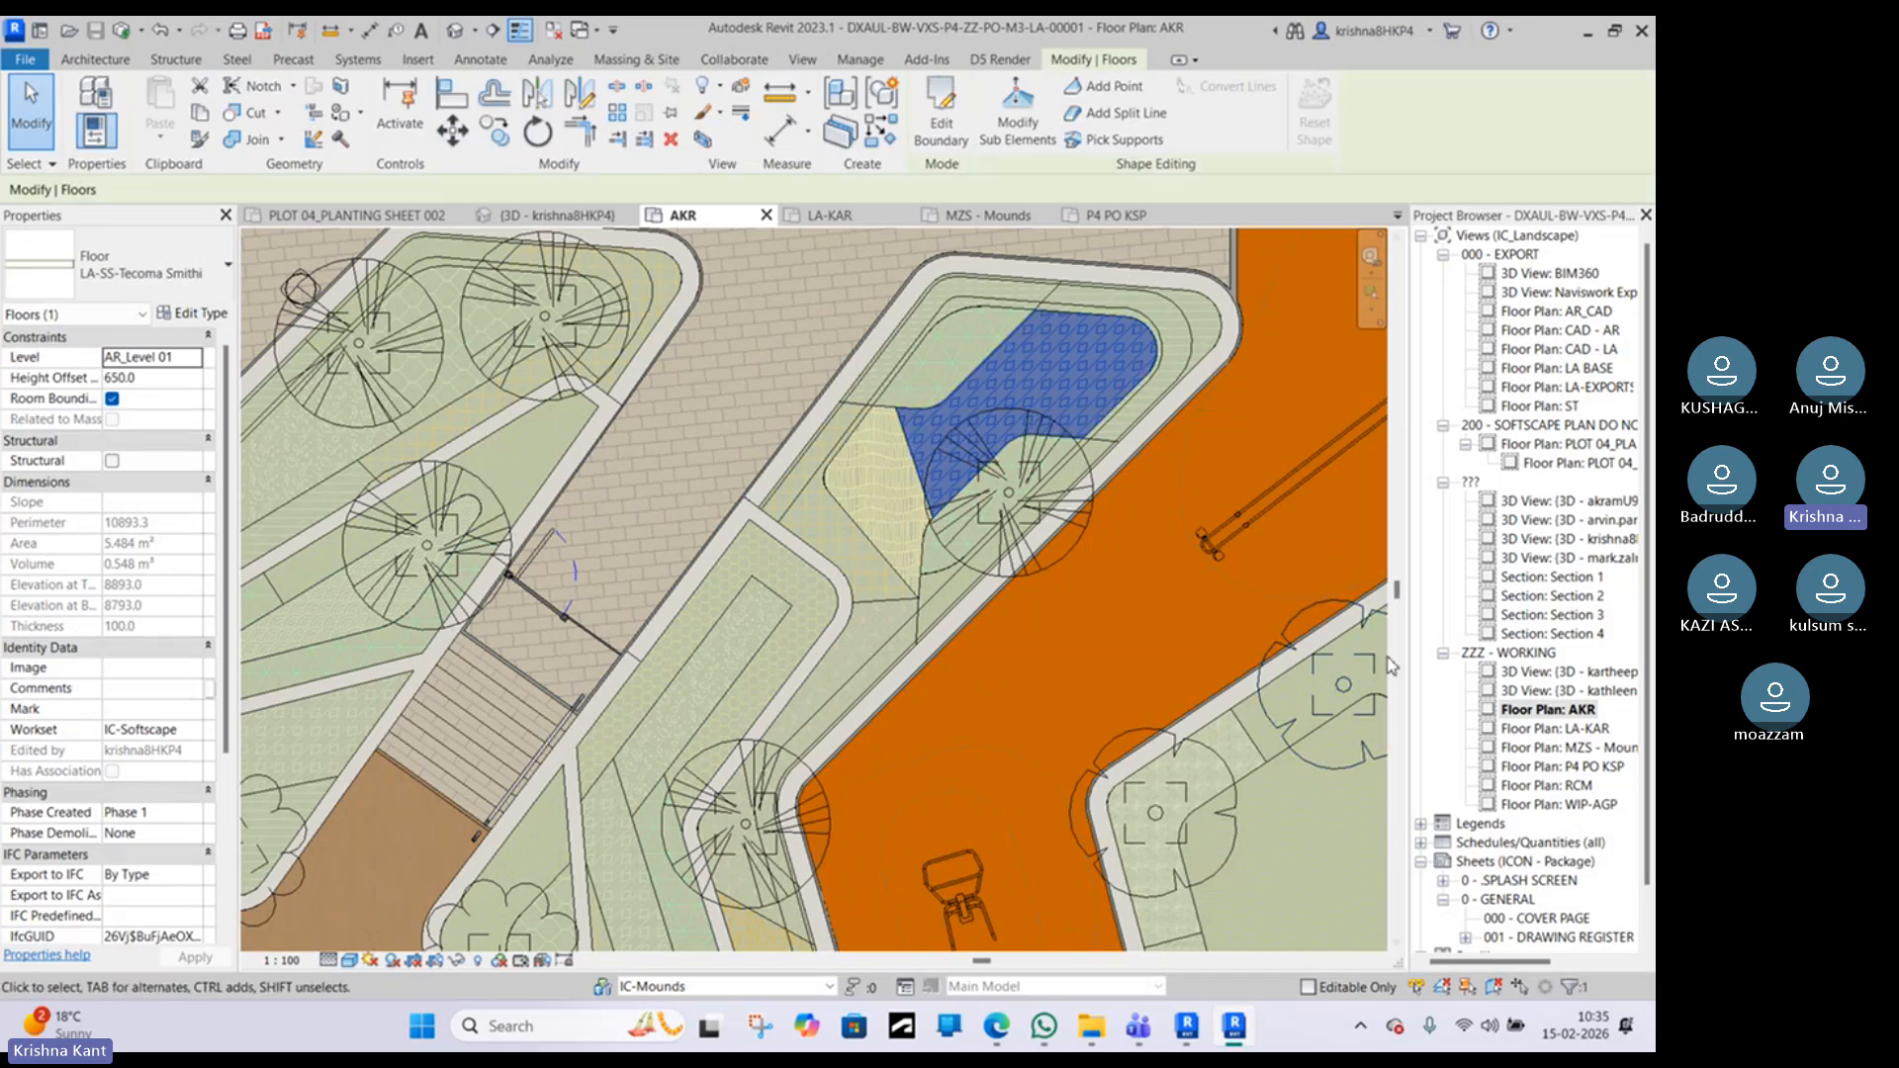
# Step: Look through the project's legends and the list of schedules and quantities
pyautogui.click(1421, 824)
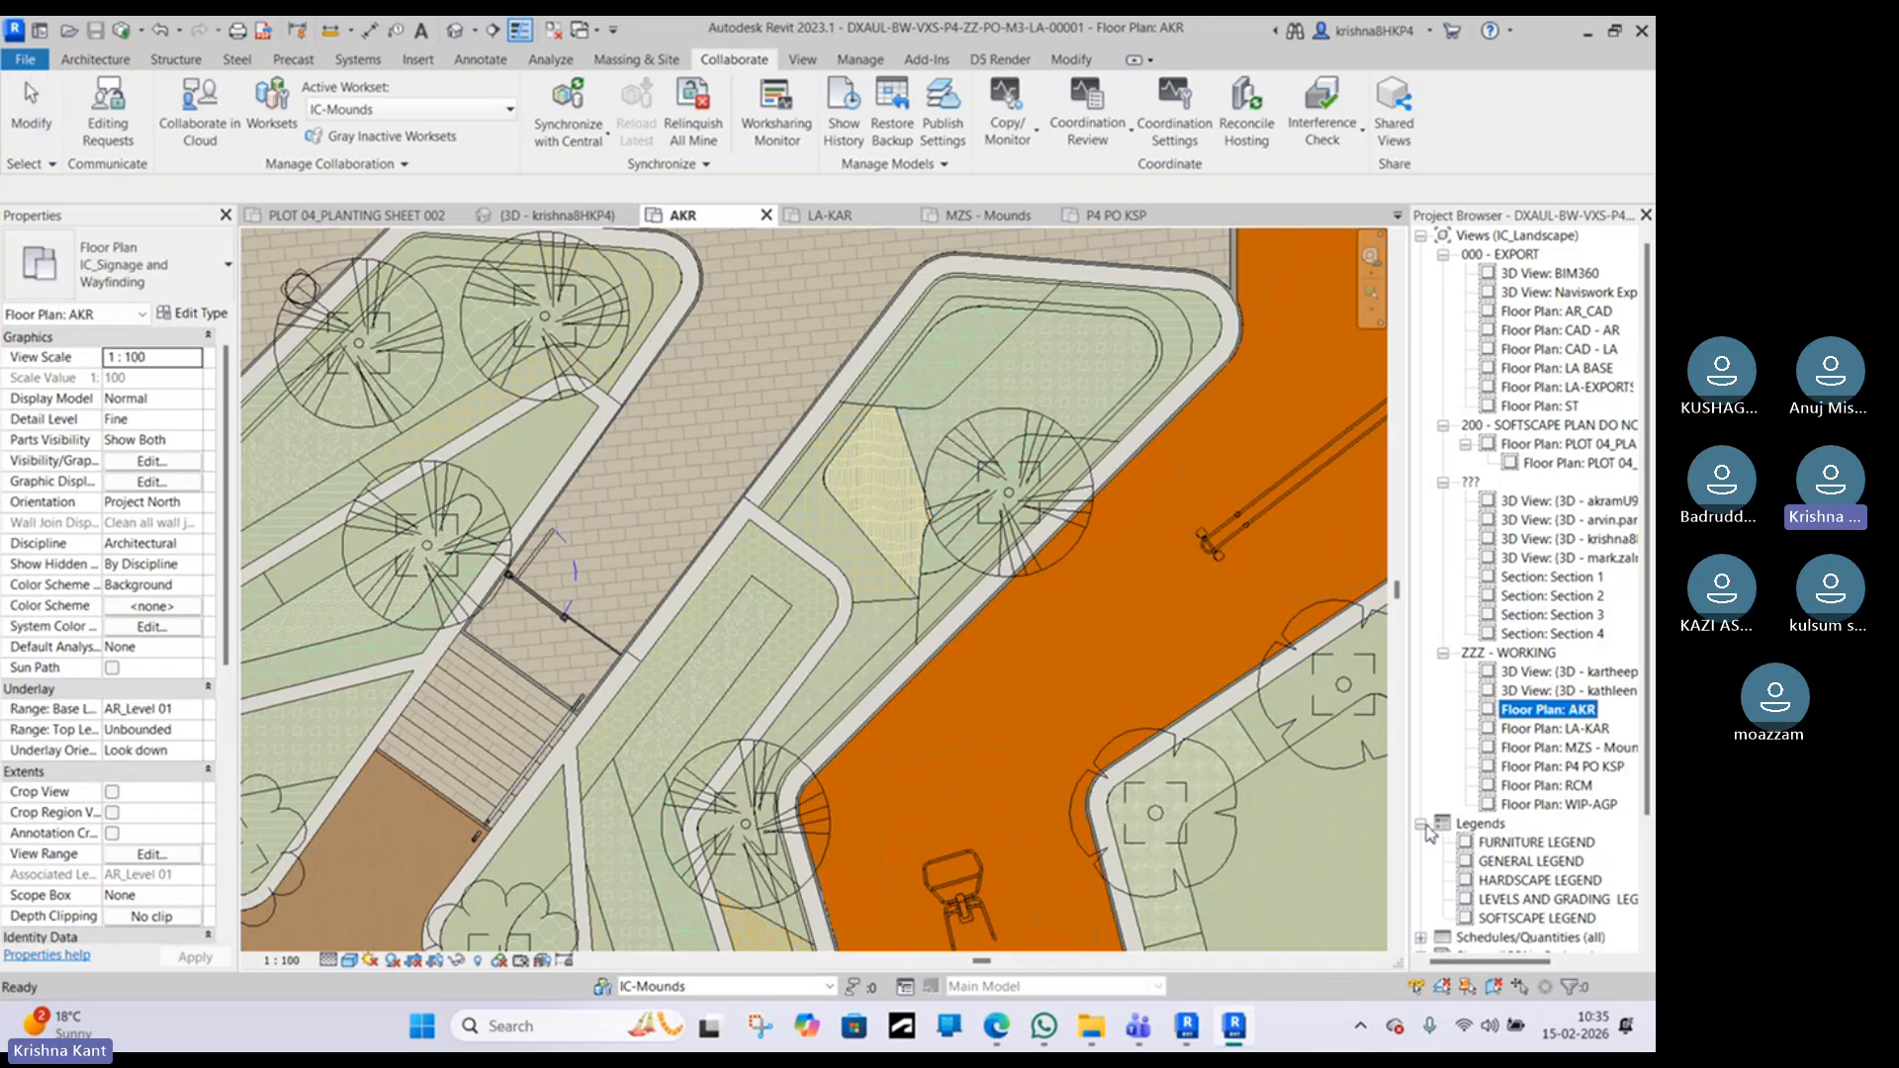
pyautogui.click(1421, 823)
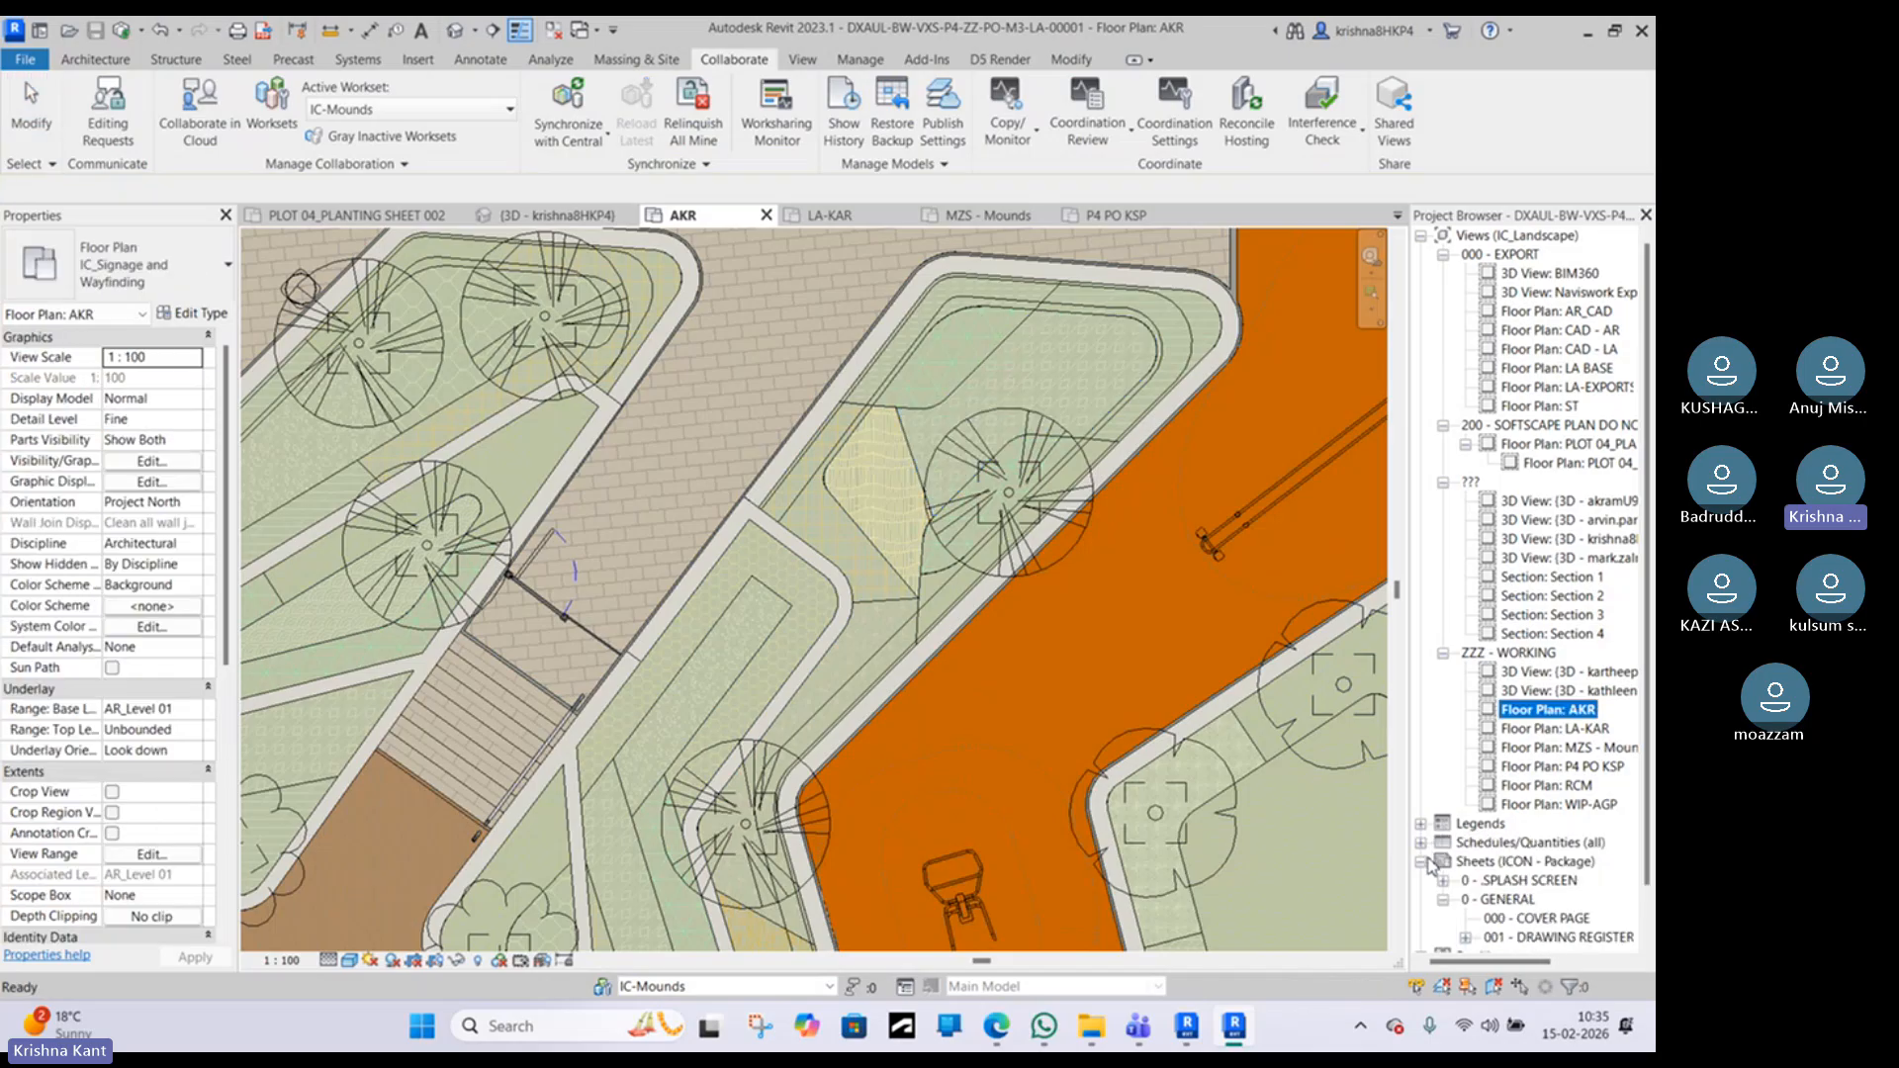
pyautogui.click(1422, 842)
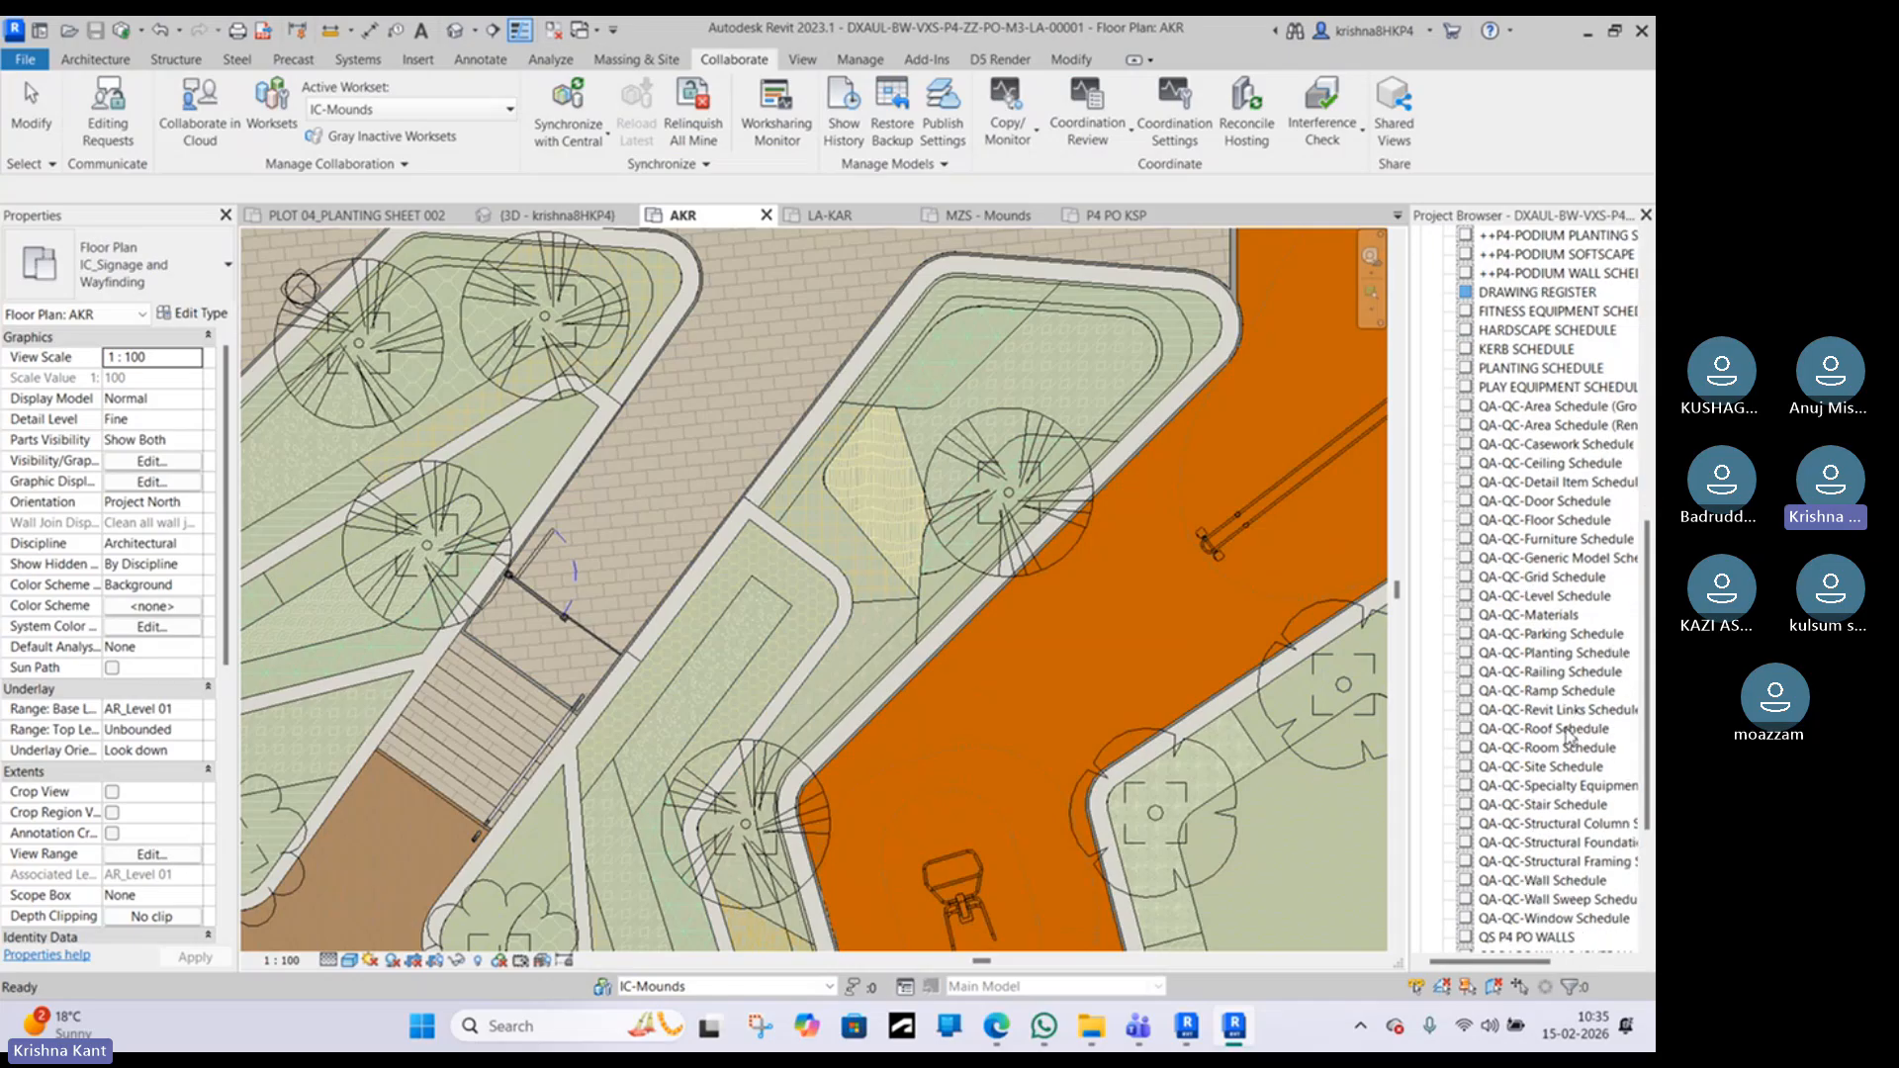
pyautogui.scroll(3, 1567, 726)
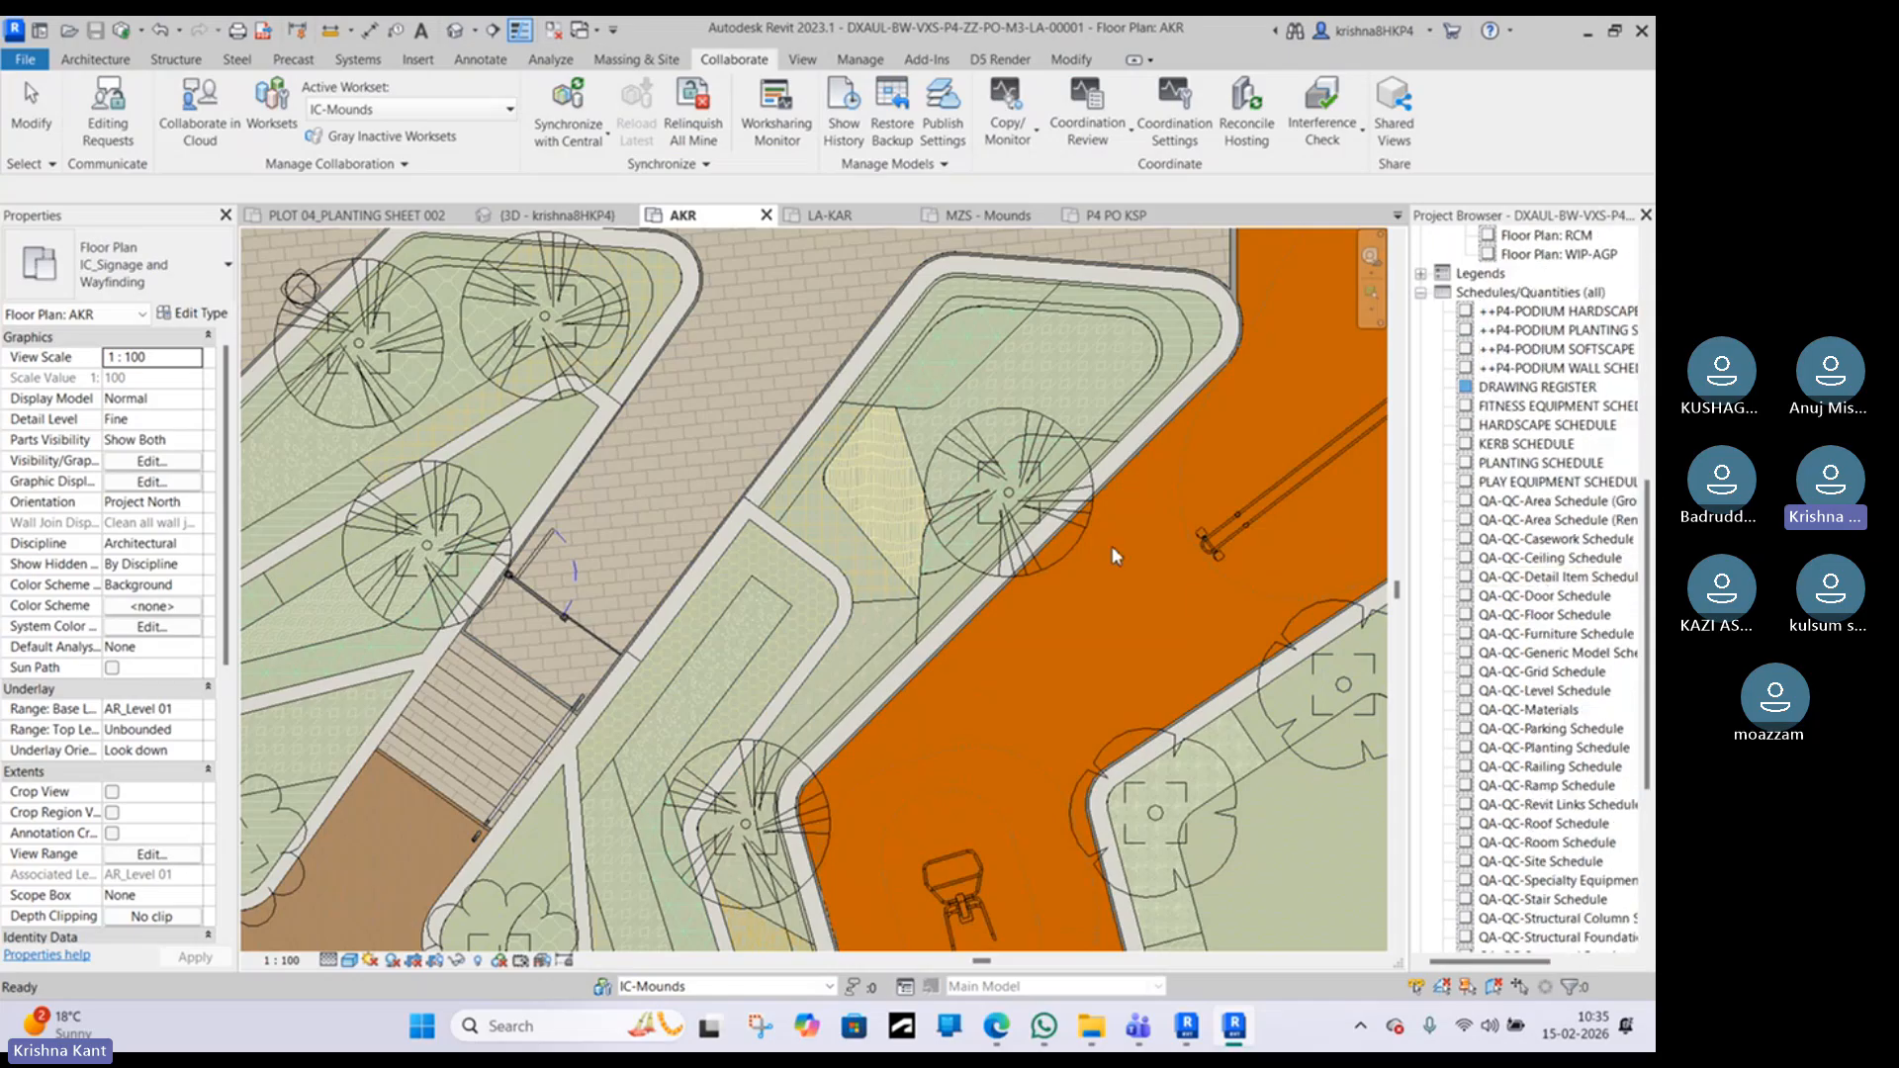
# Step: Examine the planters, planting floors and orange fitness area around the stairs in the AKR floor plan
pyautogui.scroll(-2, 883, 478)
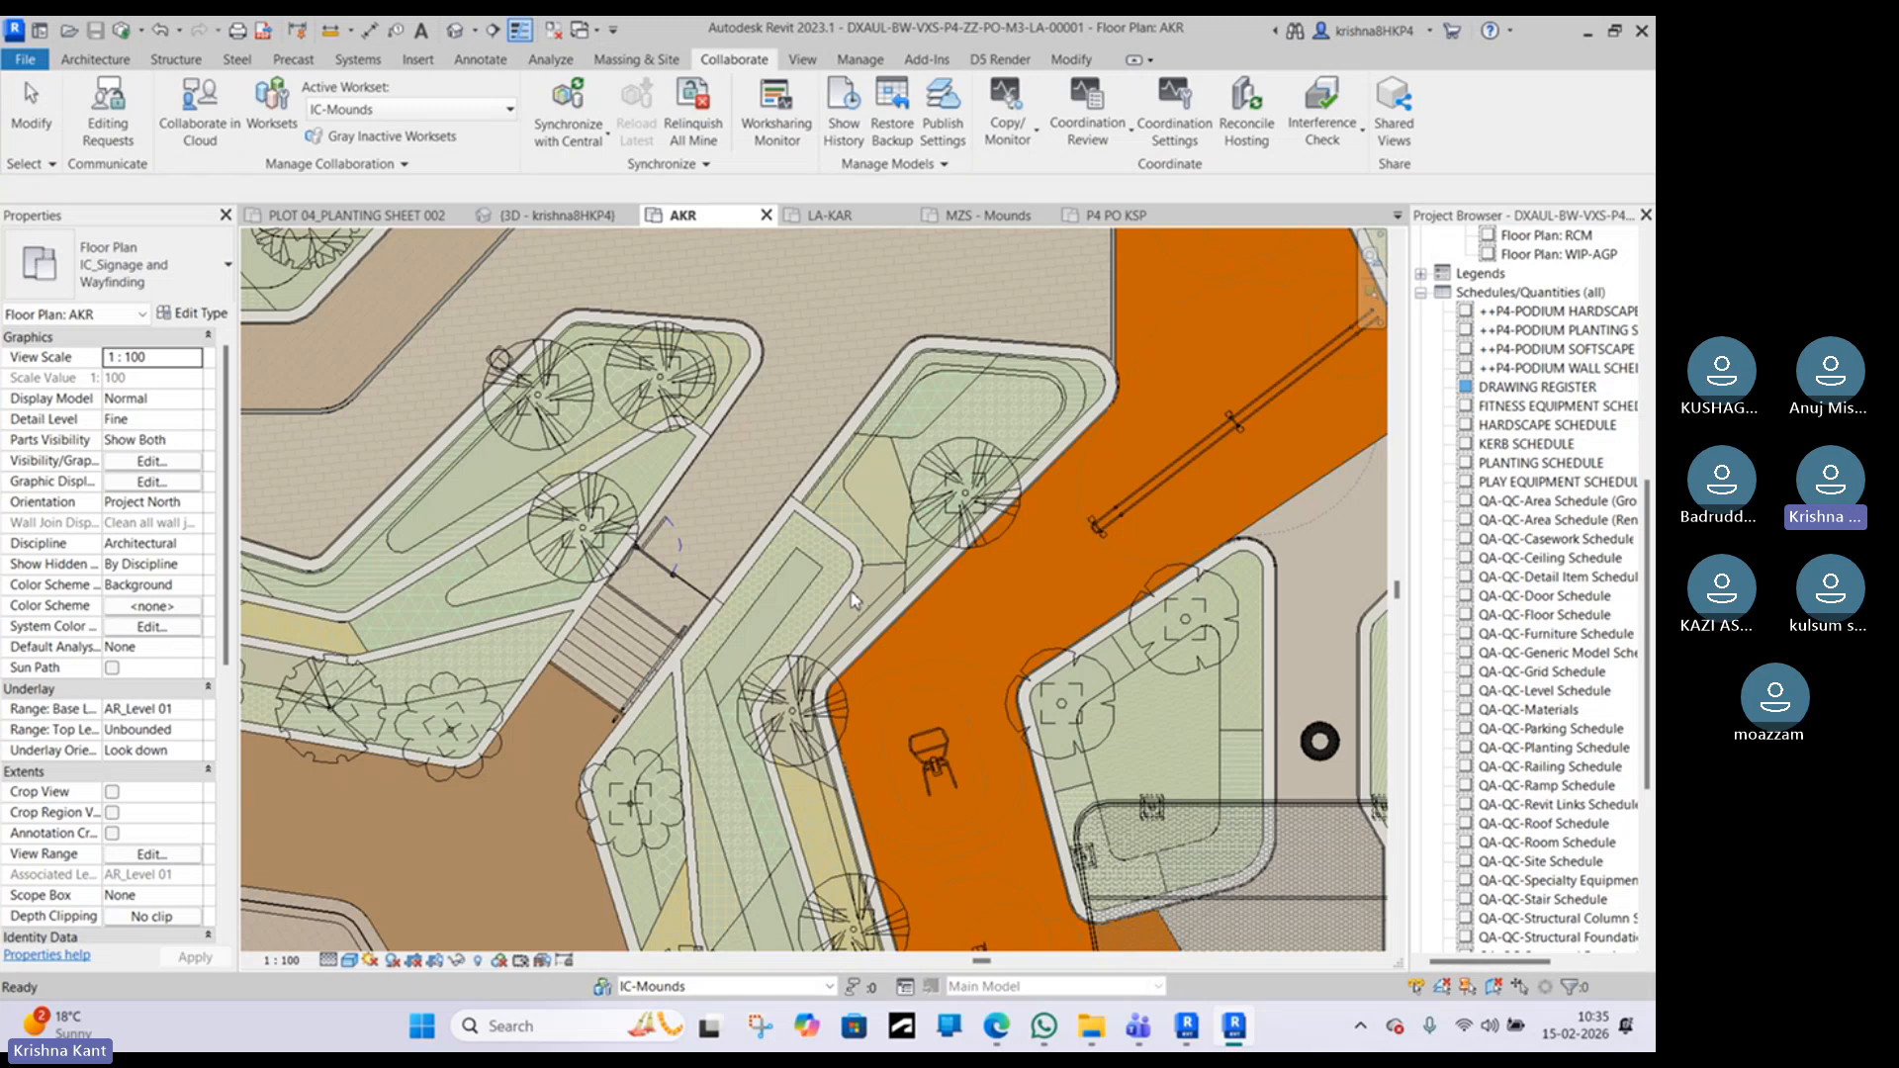
pyautogui.scroll(5, 852, 499)
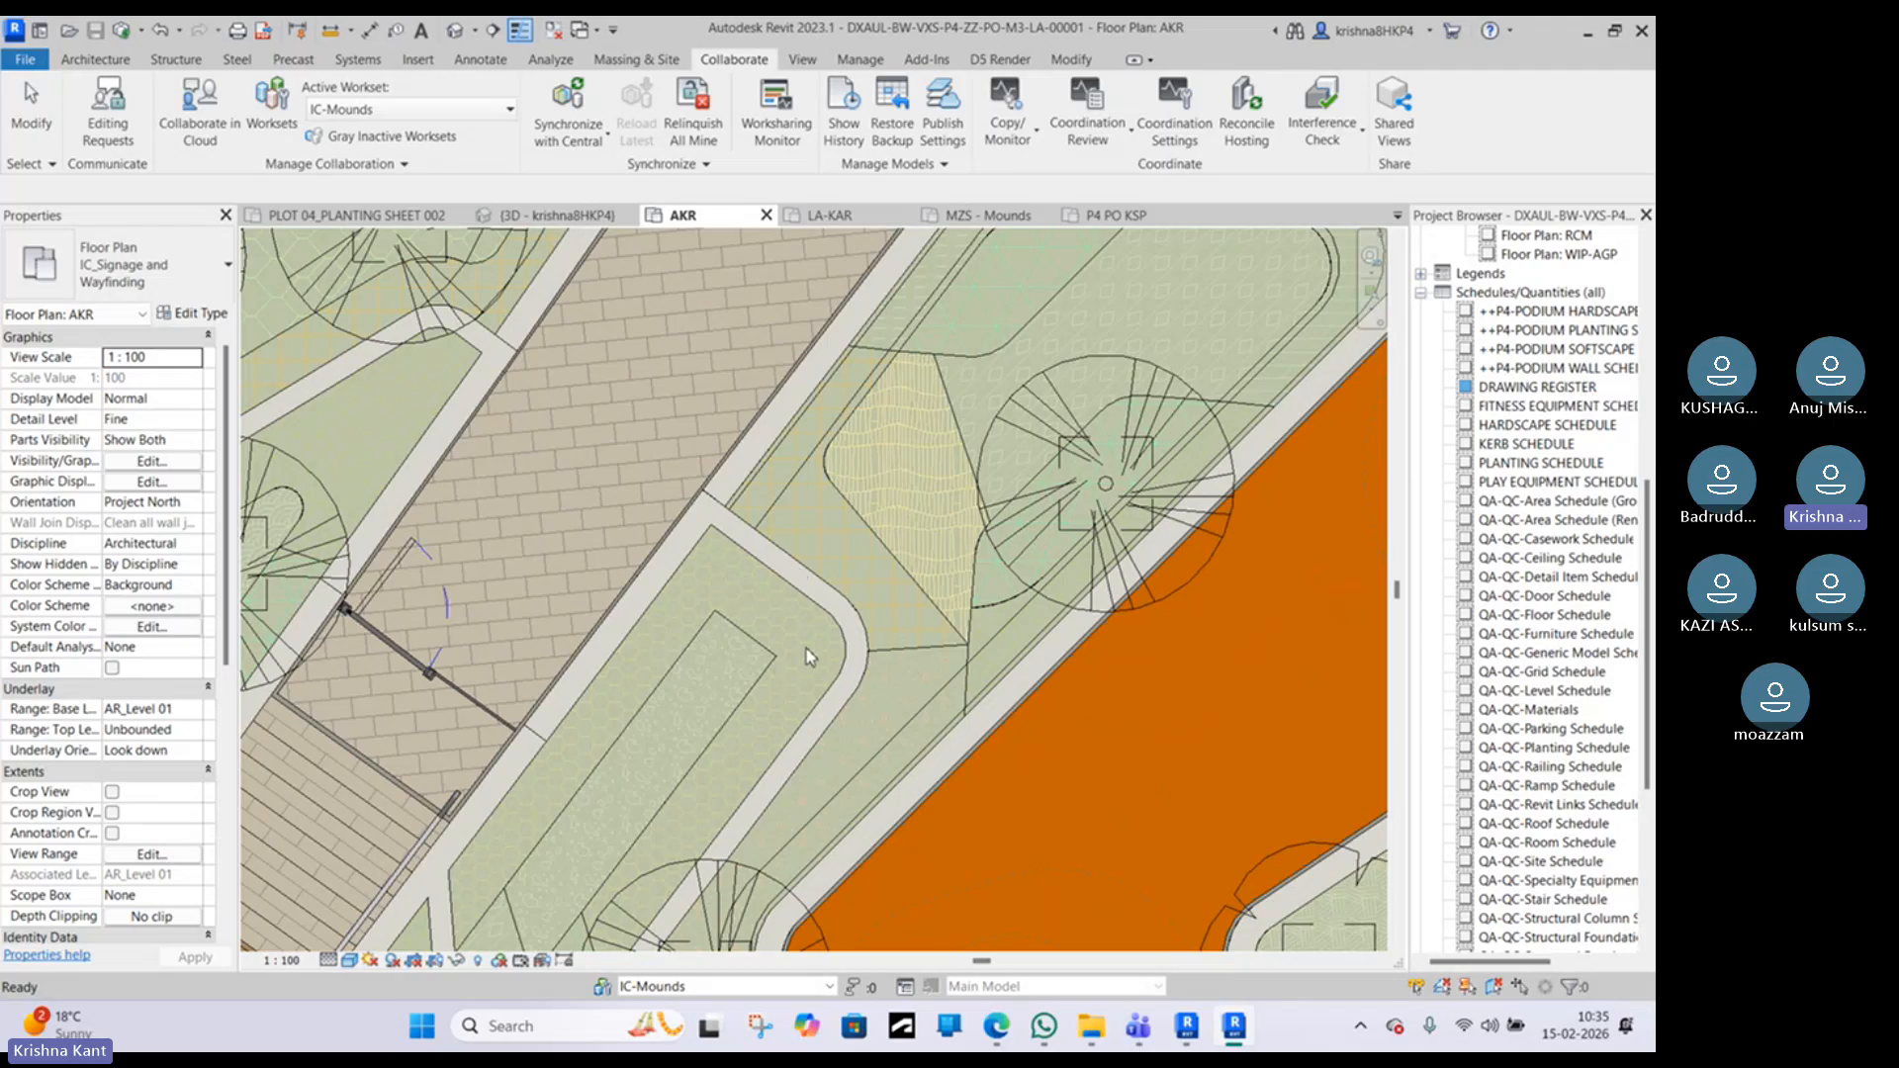
pyautogui.scroll(-3, 809, 656)
pyautogui.click(846, 589)
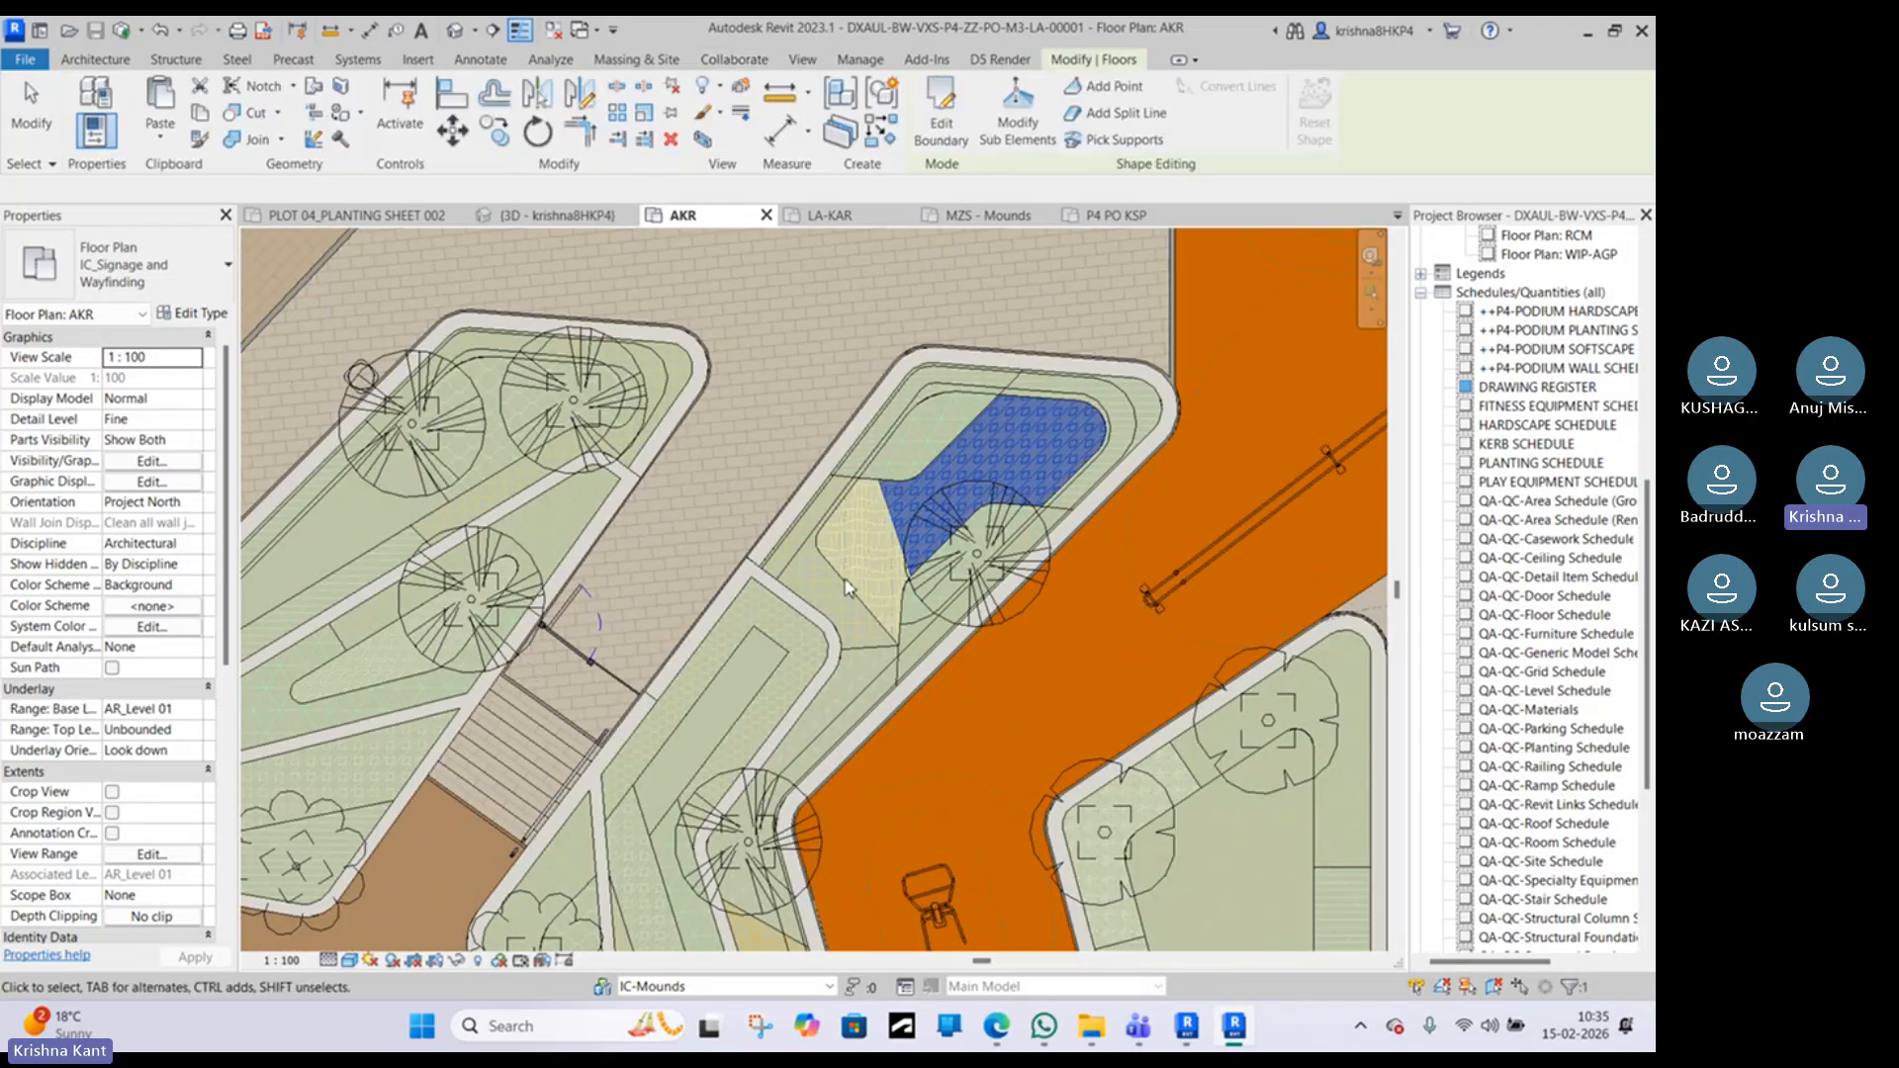
pyautogui.moveTo(788, 587); pyautogui.dragTo(552, 623, button='middle')
pyautogui.press('Escape')
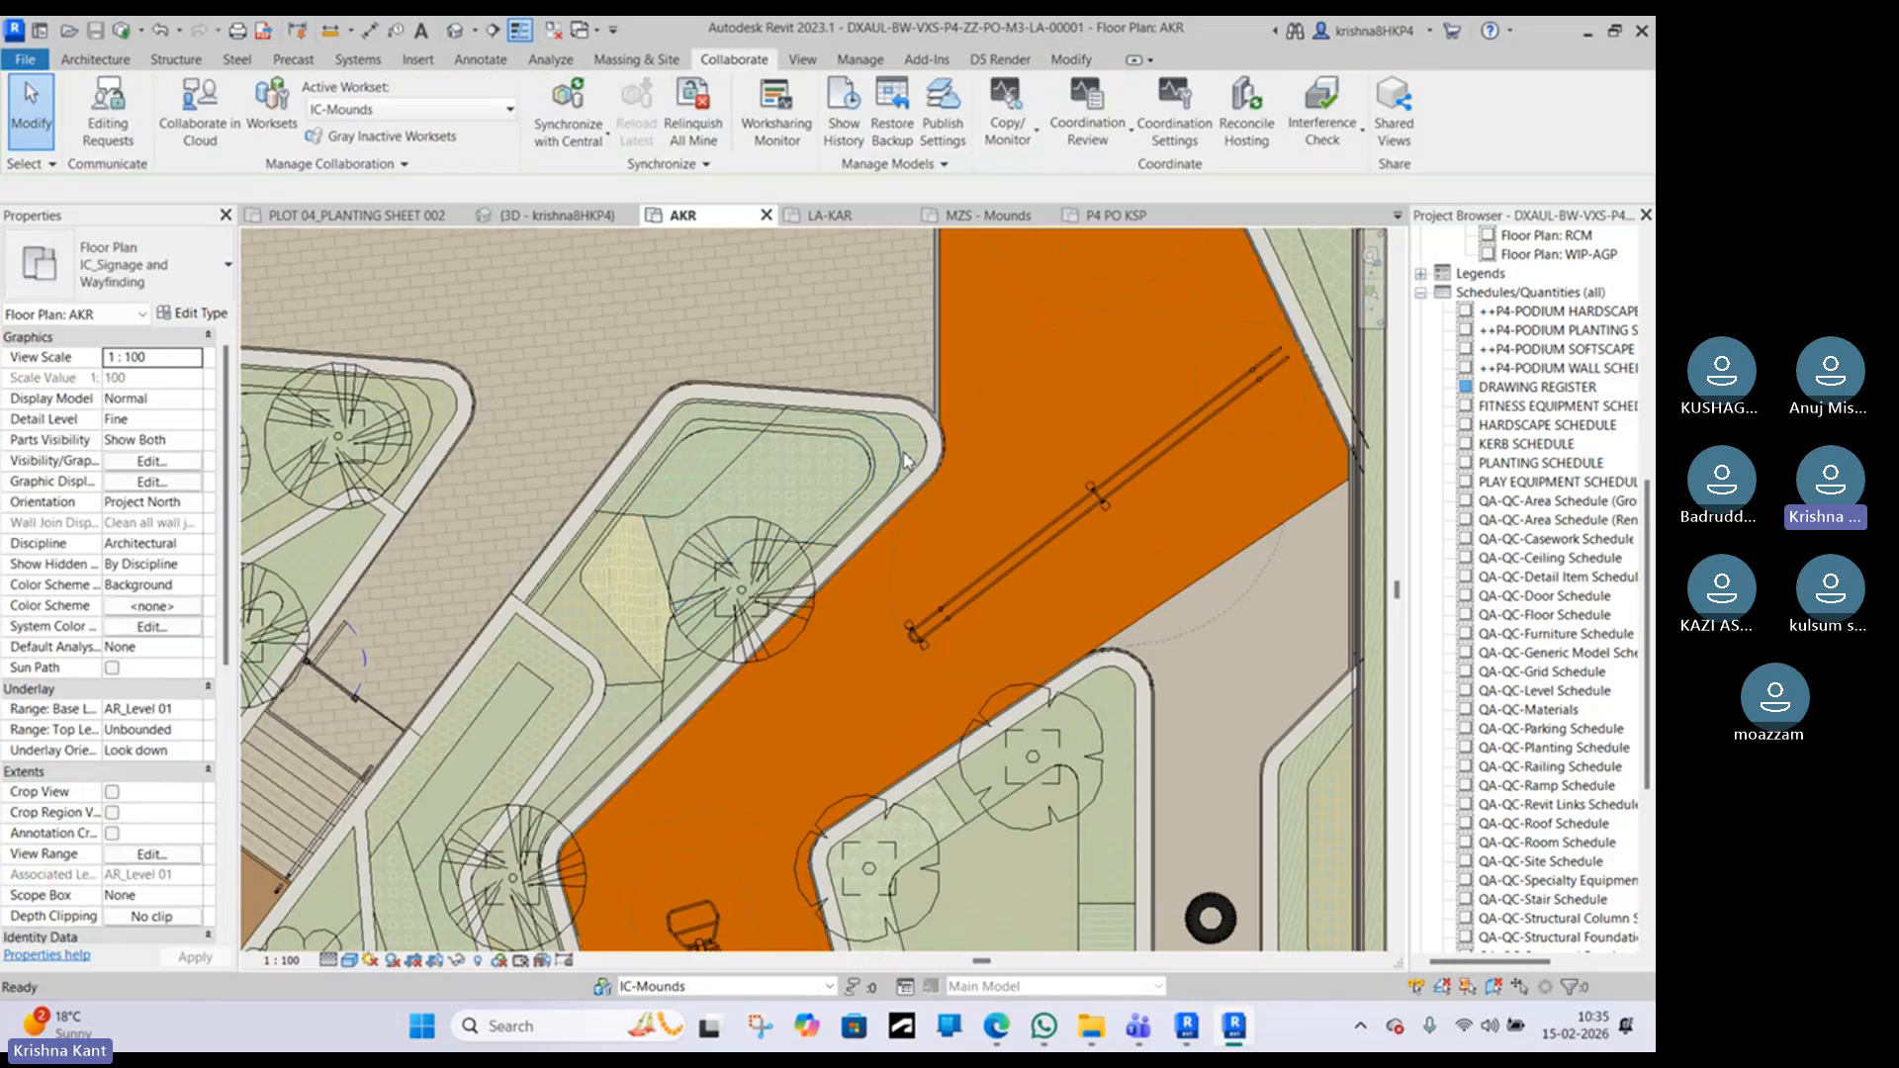
pyautogui.scroll(-5, 791, 472)
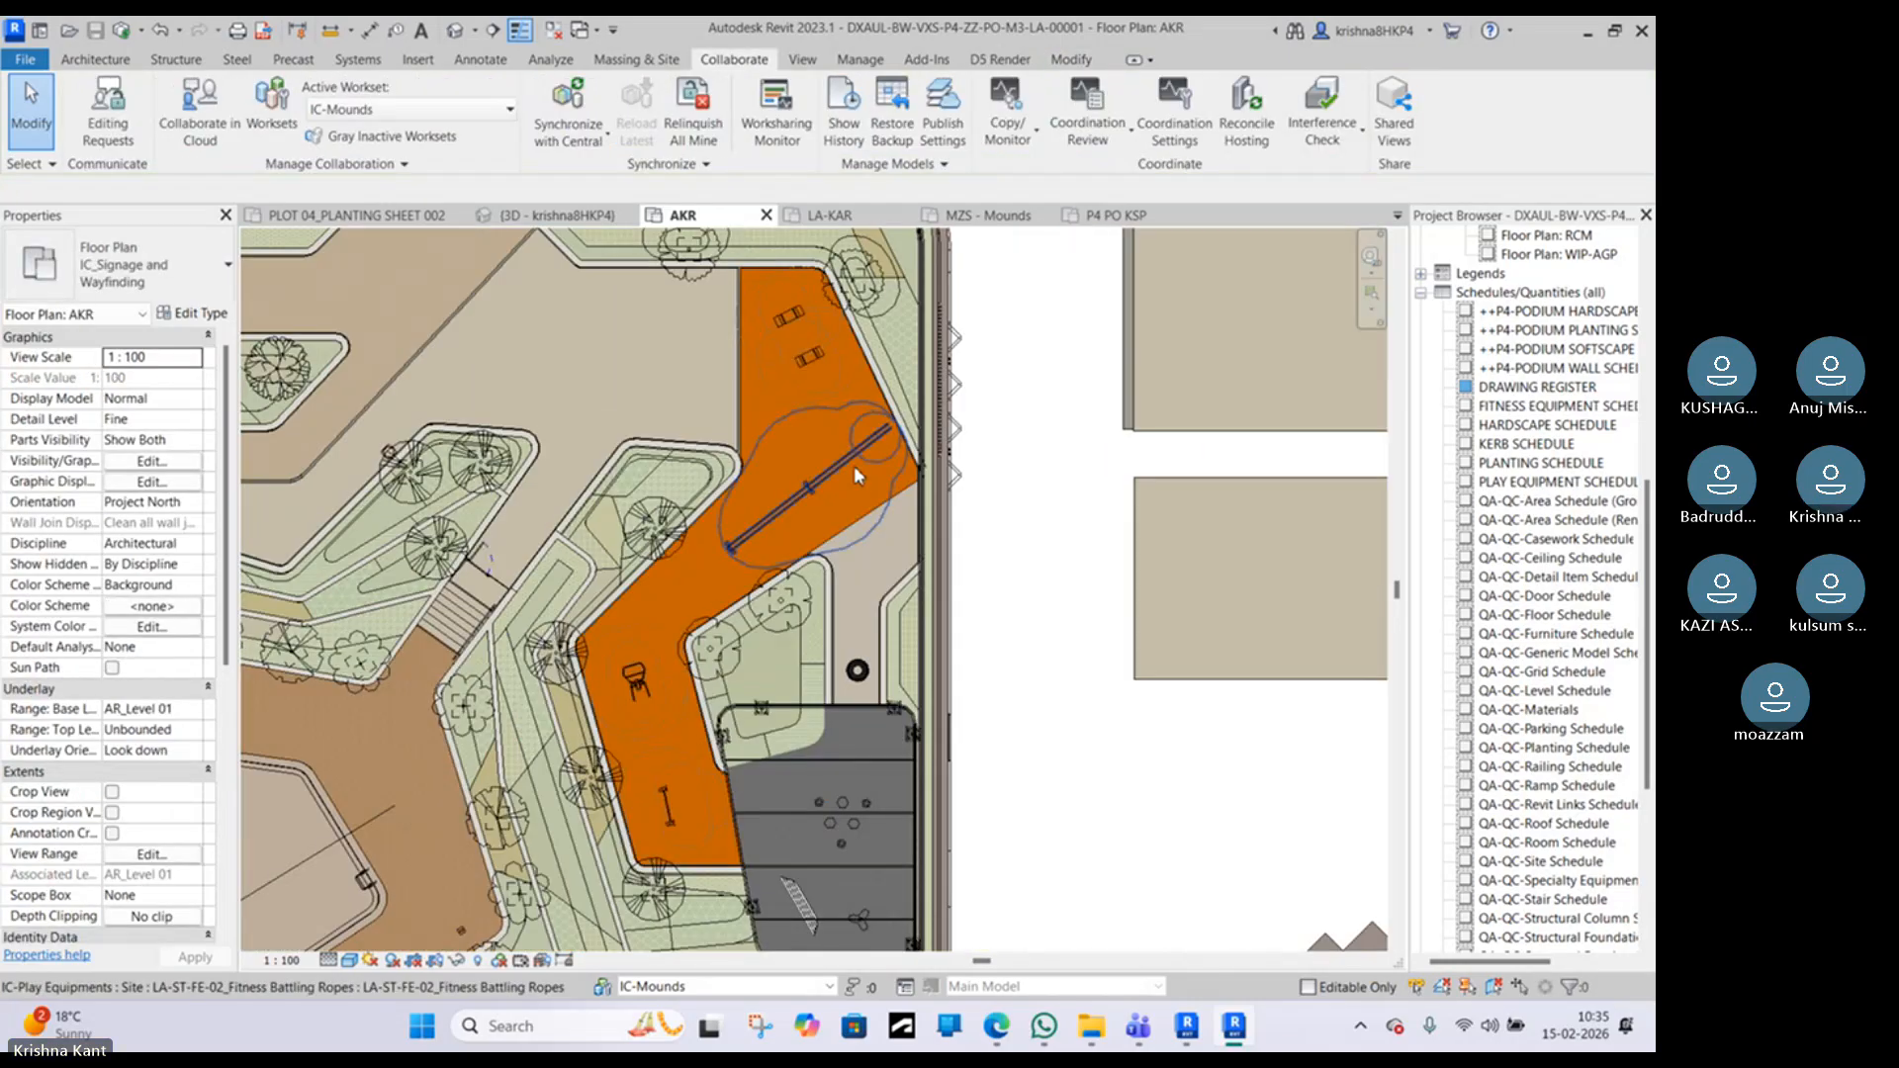
pyautogui.scroll(-2, 855, 474)
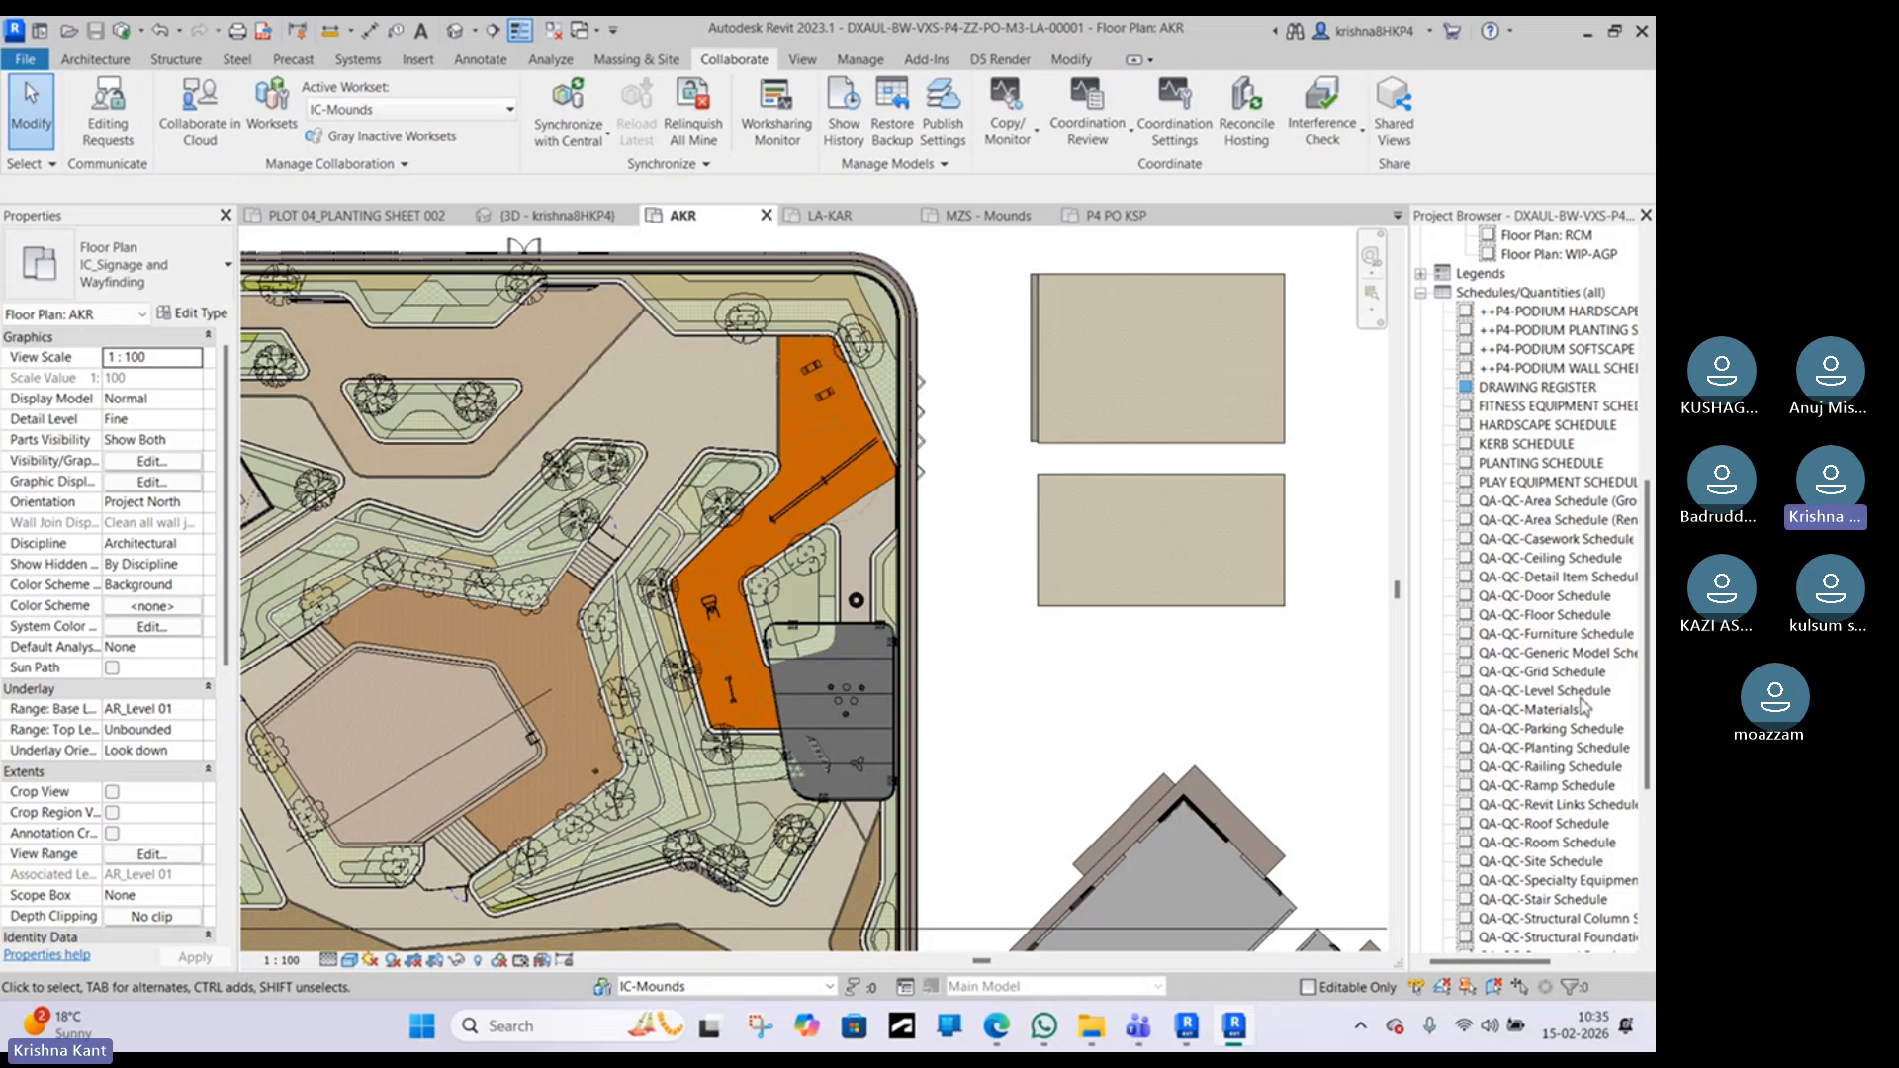
# Step: Look through the list of schedules and open the PLANTING SCHEDULE
pyautogui.scroll(-2, 1582, 704)
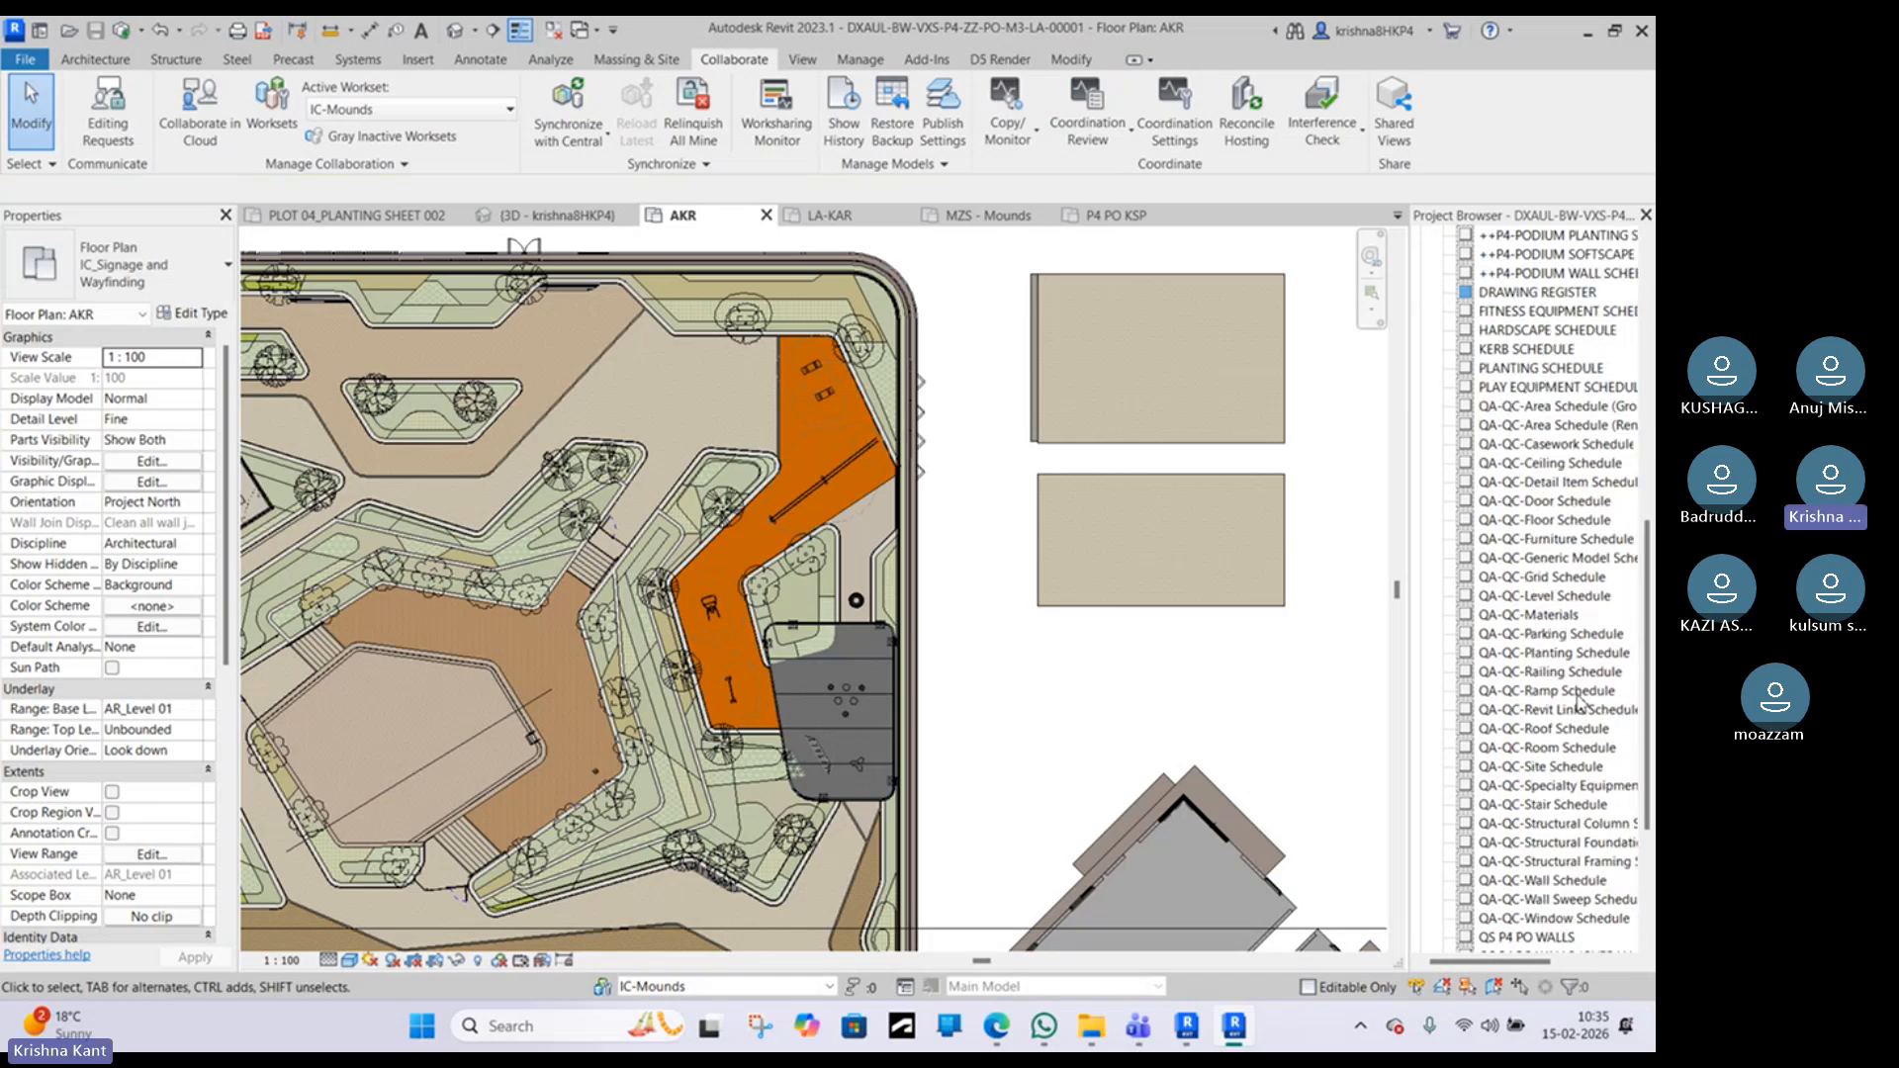
pyautogui.scroll(2, 1562, 501)
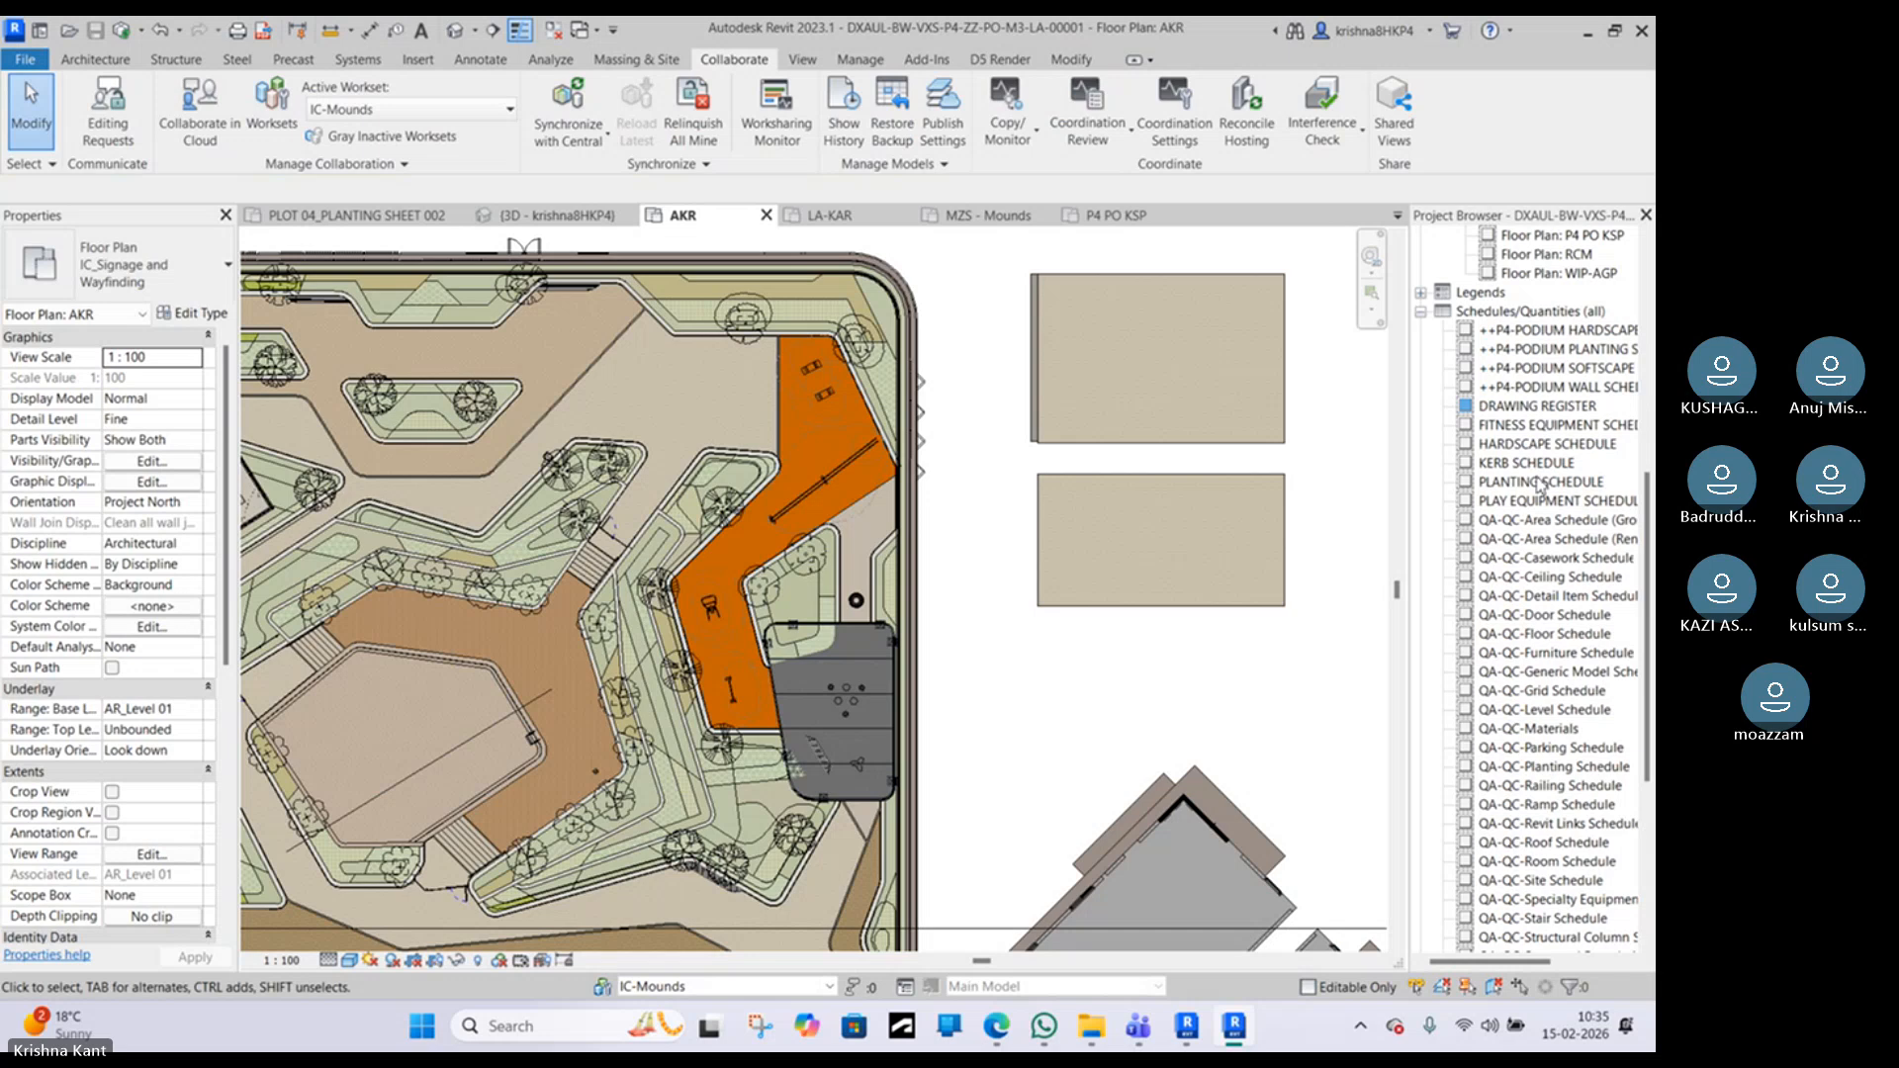
pyautogui.doubleClick(1539, 482)
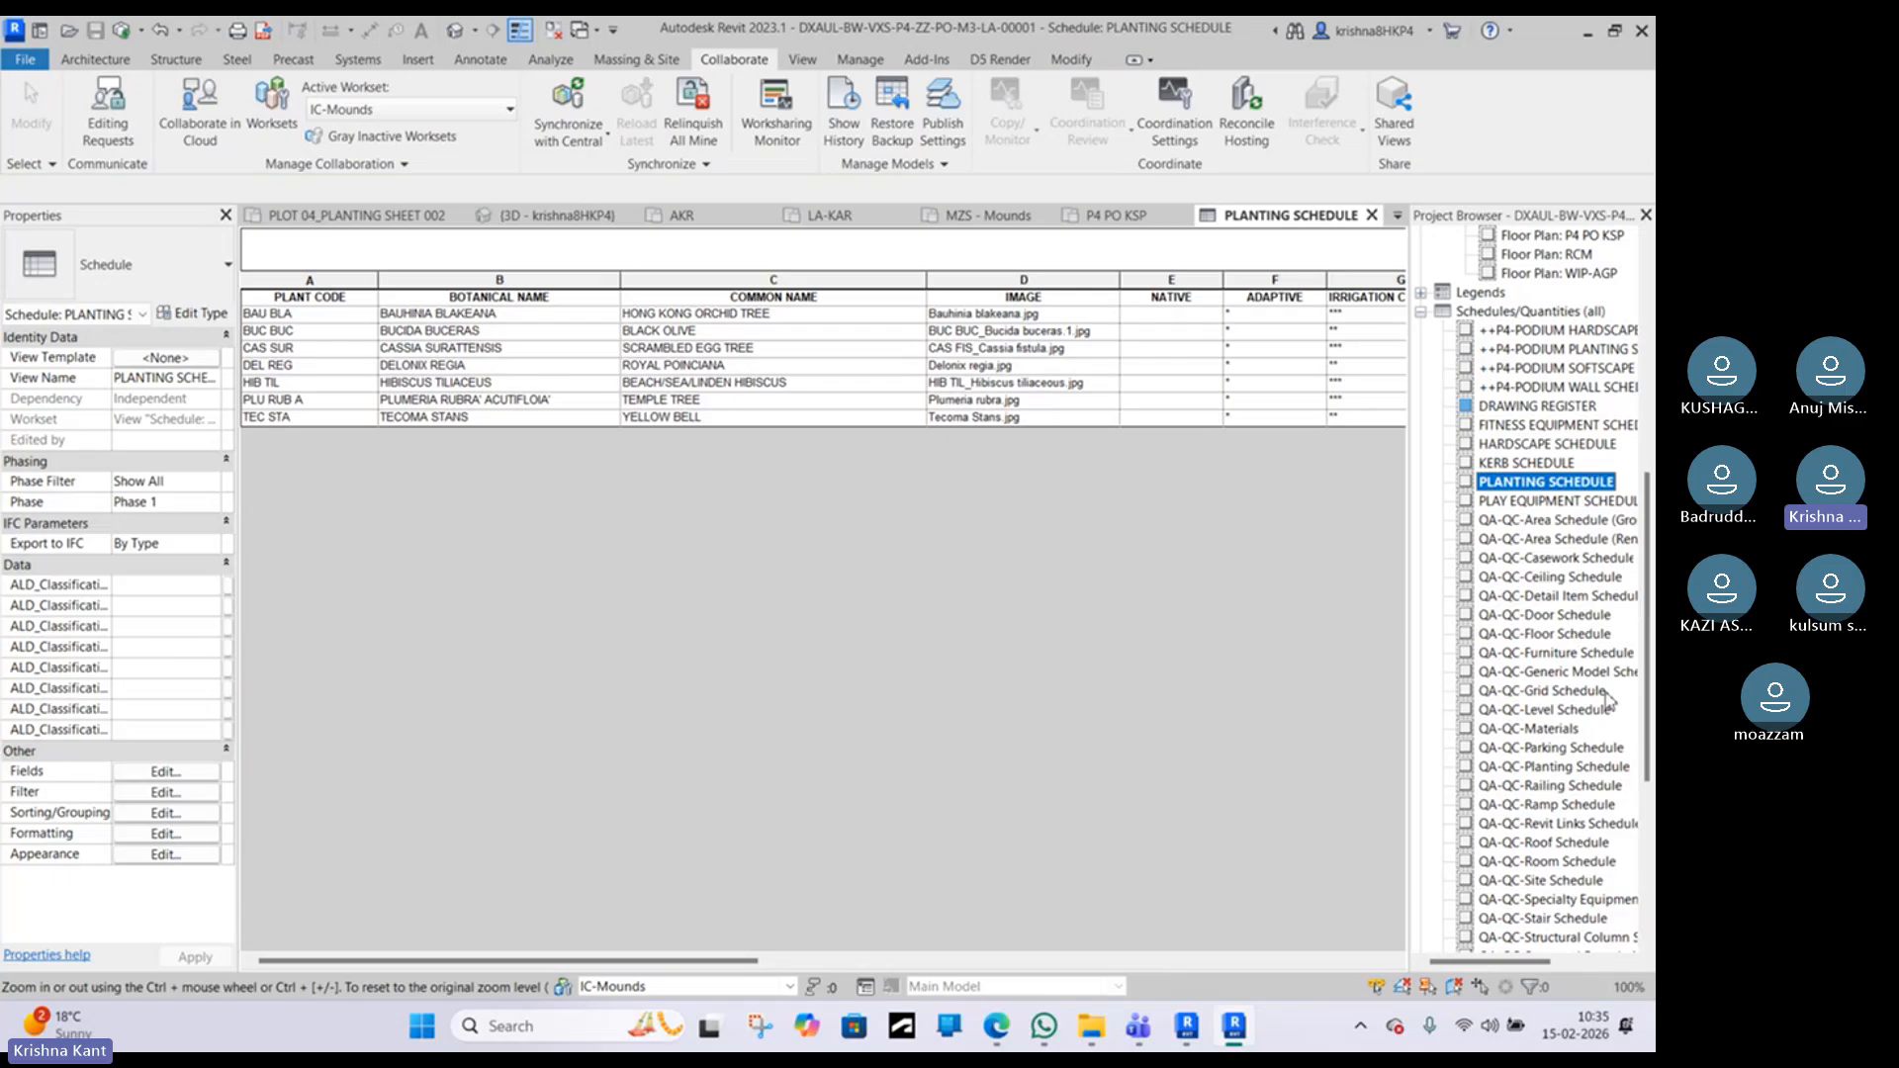
pyautogui.scroll(-1, 1580, 757)
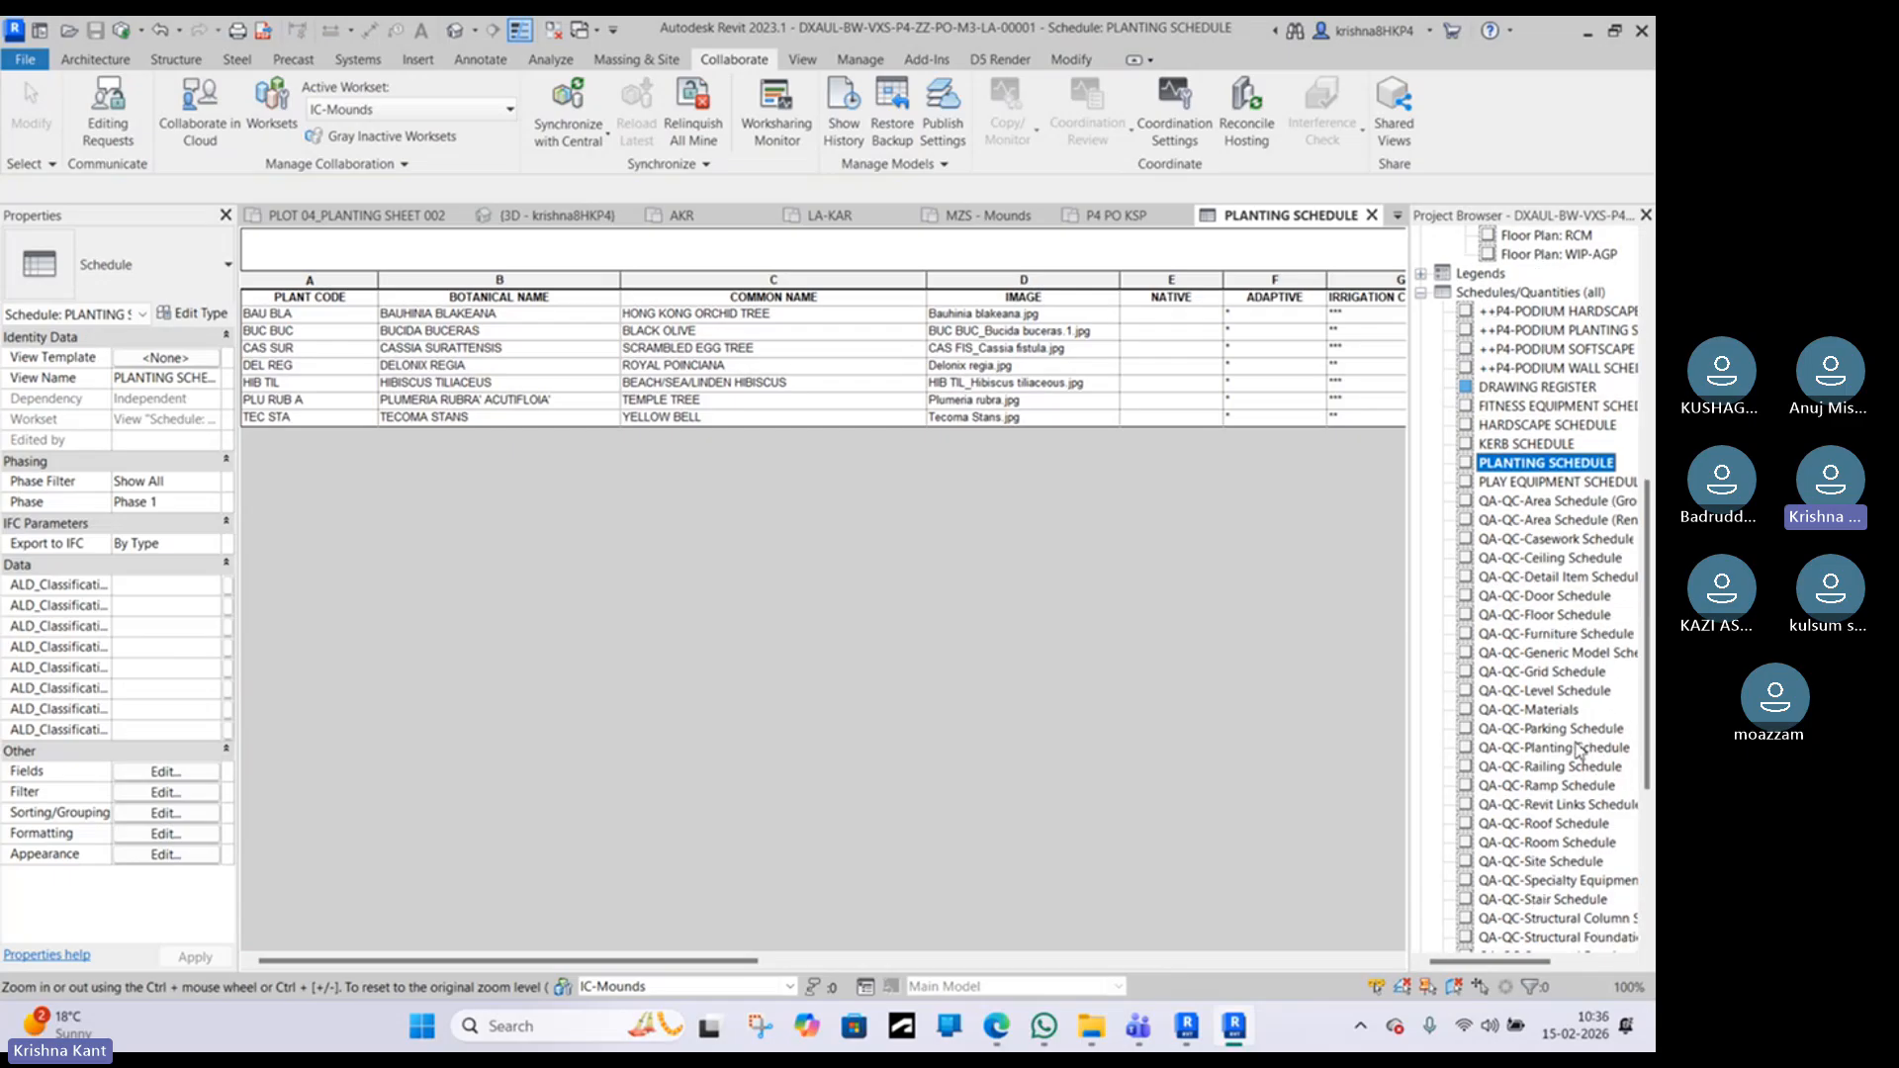
pyautogui.scroll(1, 1543, 474)
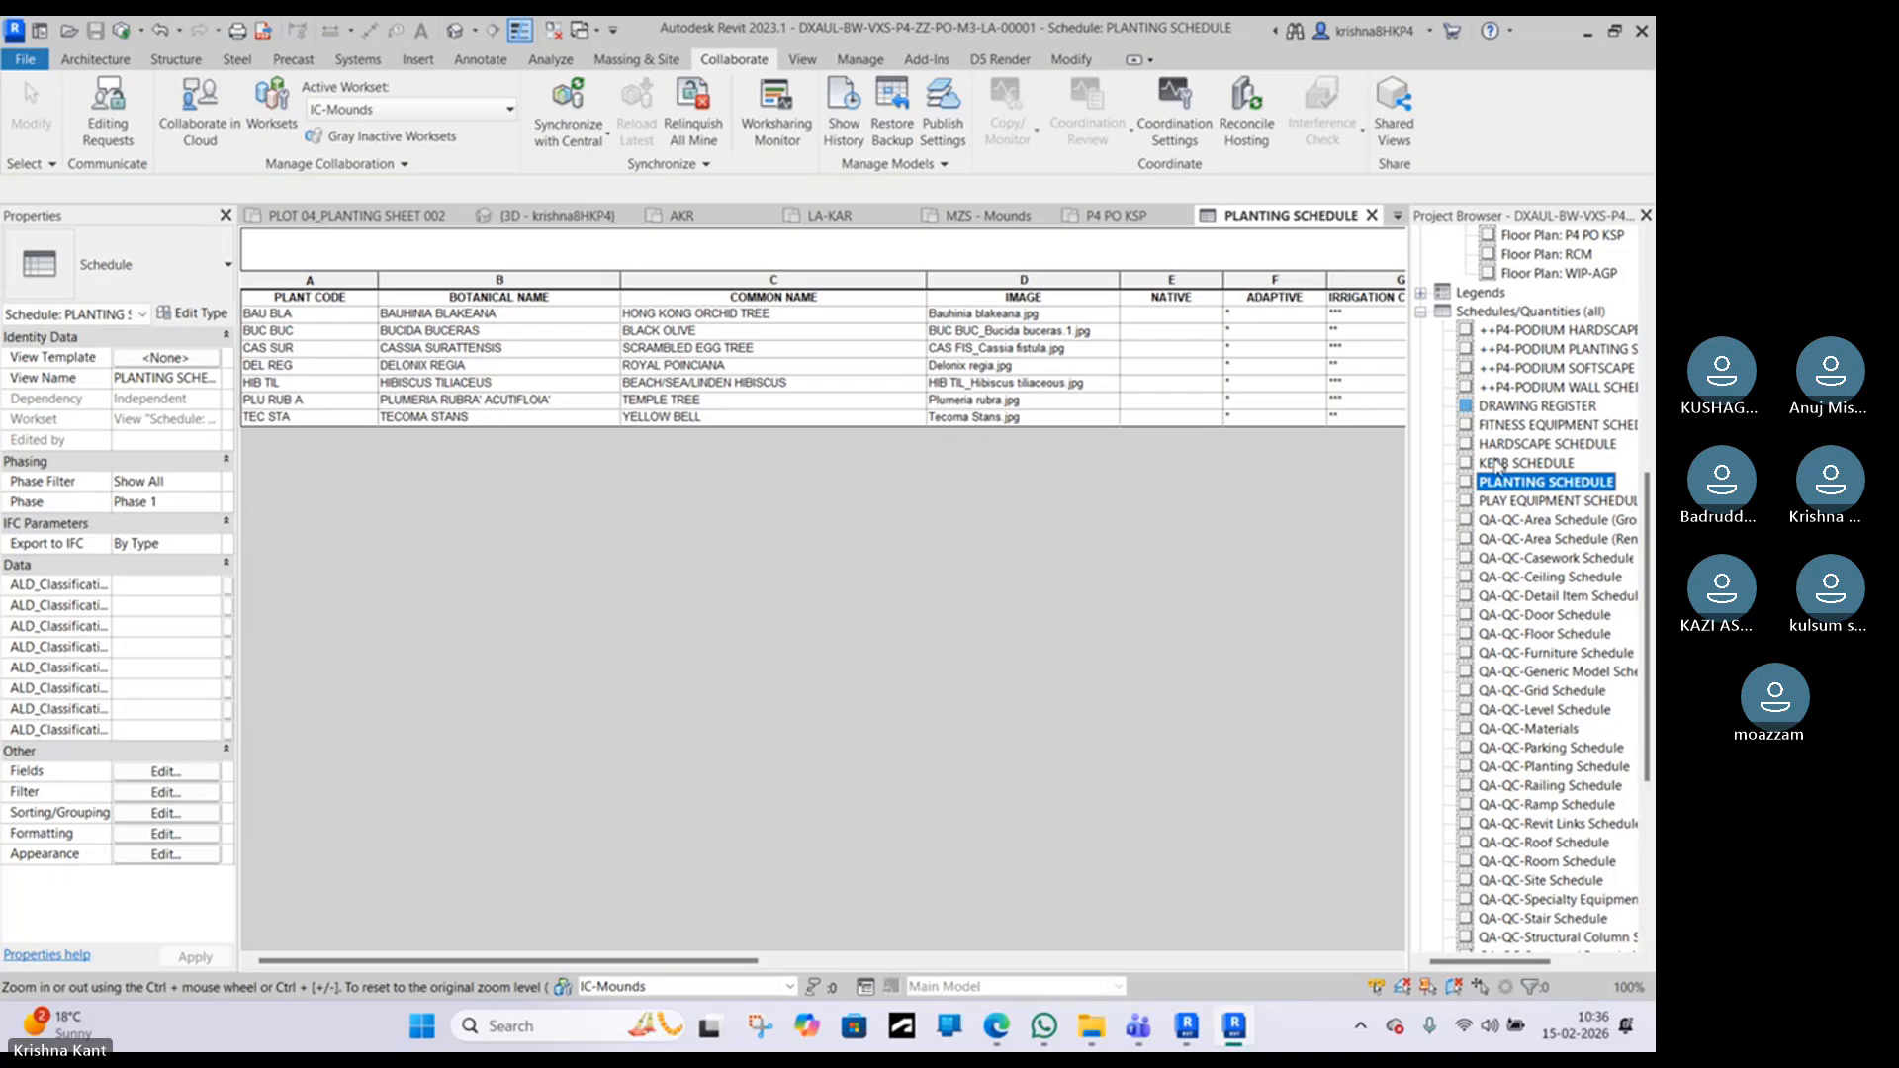
# Step: Open the HARDSCAPE SCHEDULE, pick the PV-05 entry and inspect its precast concrete floor in the 3D model
pyautogui.doubleClick(1578, 447)
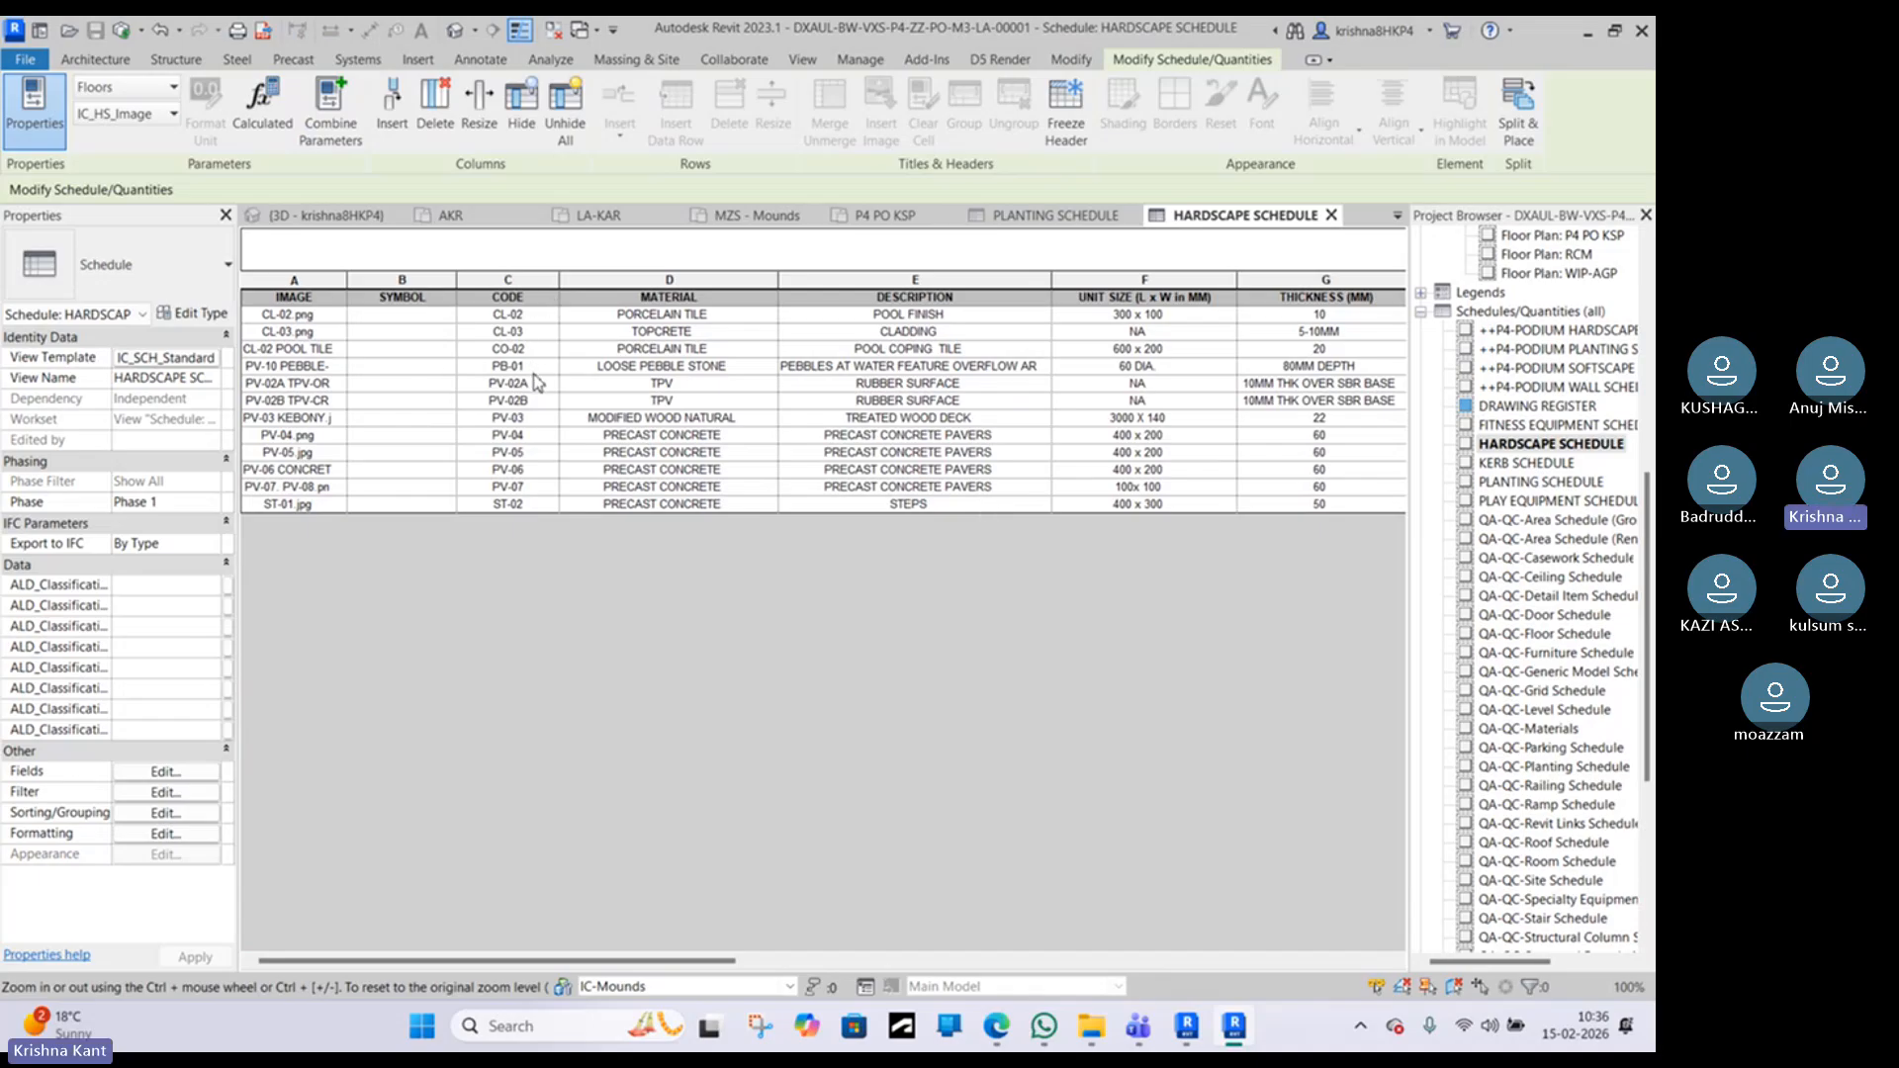
pyautogui.click(525, 454)
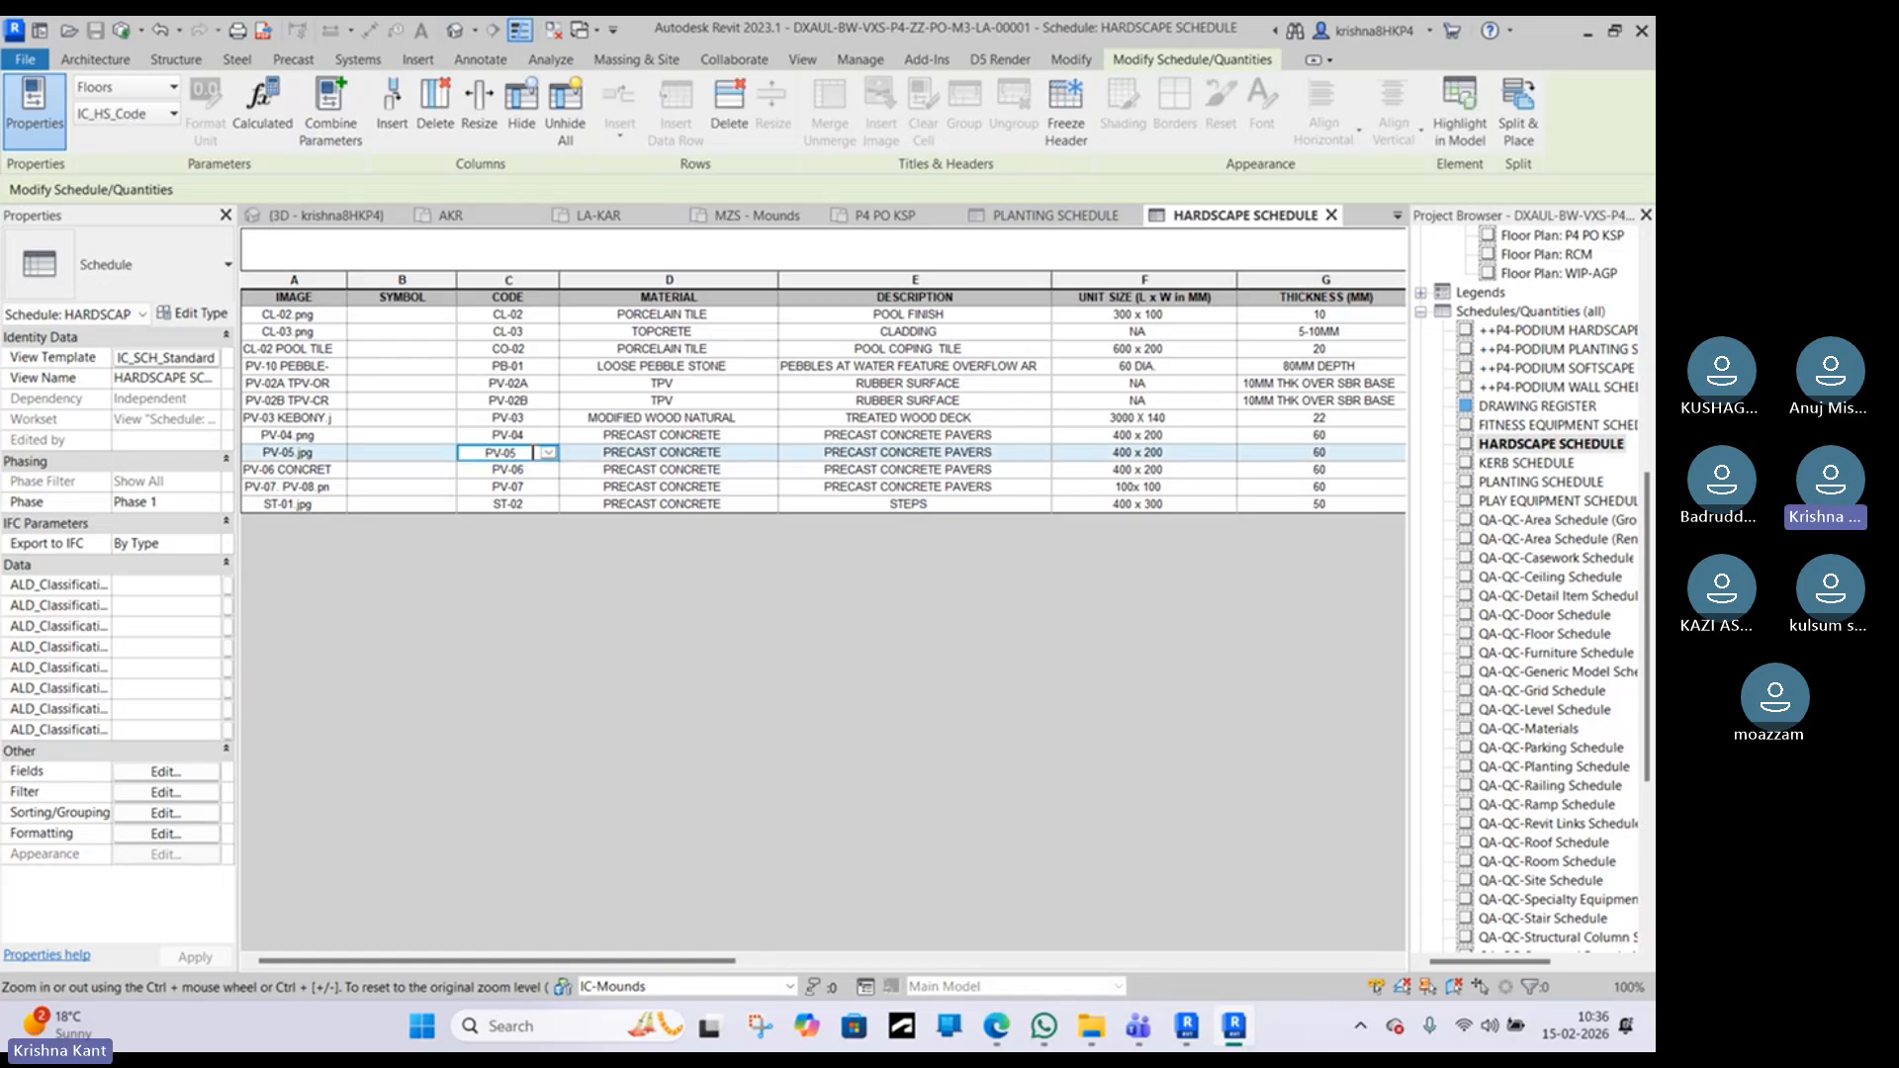
pyautogui.click(456, 33)
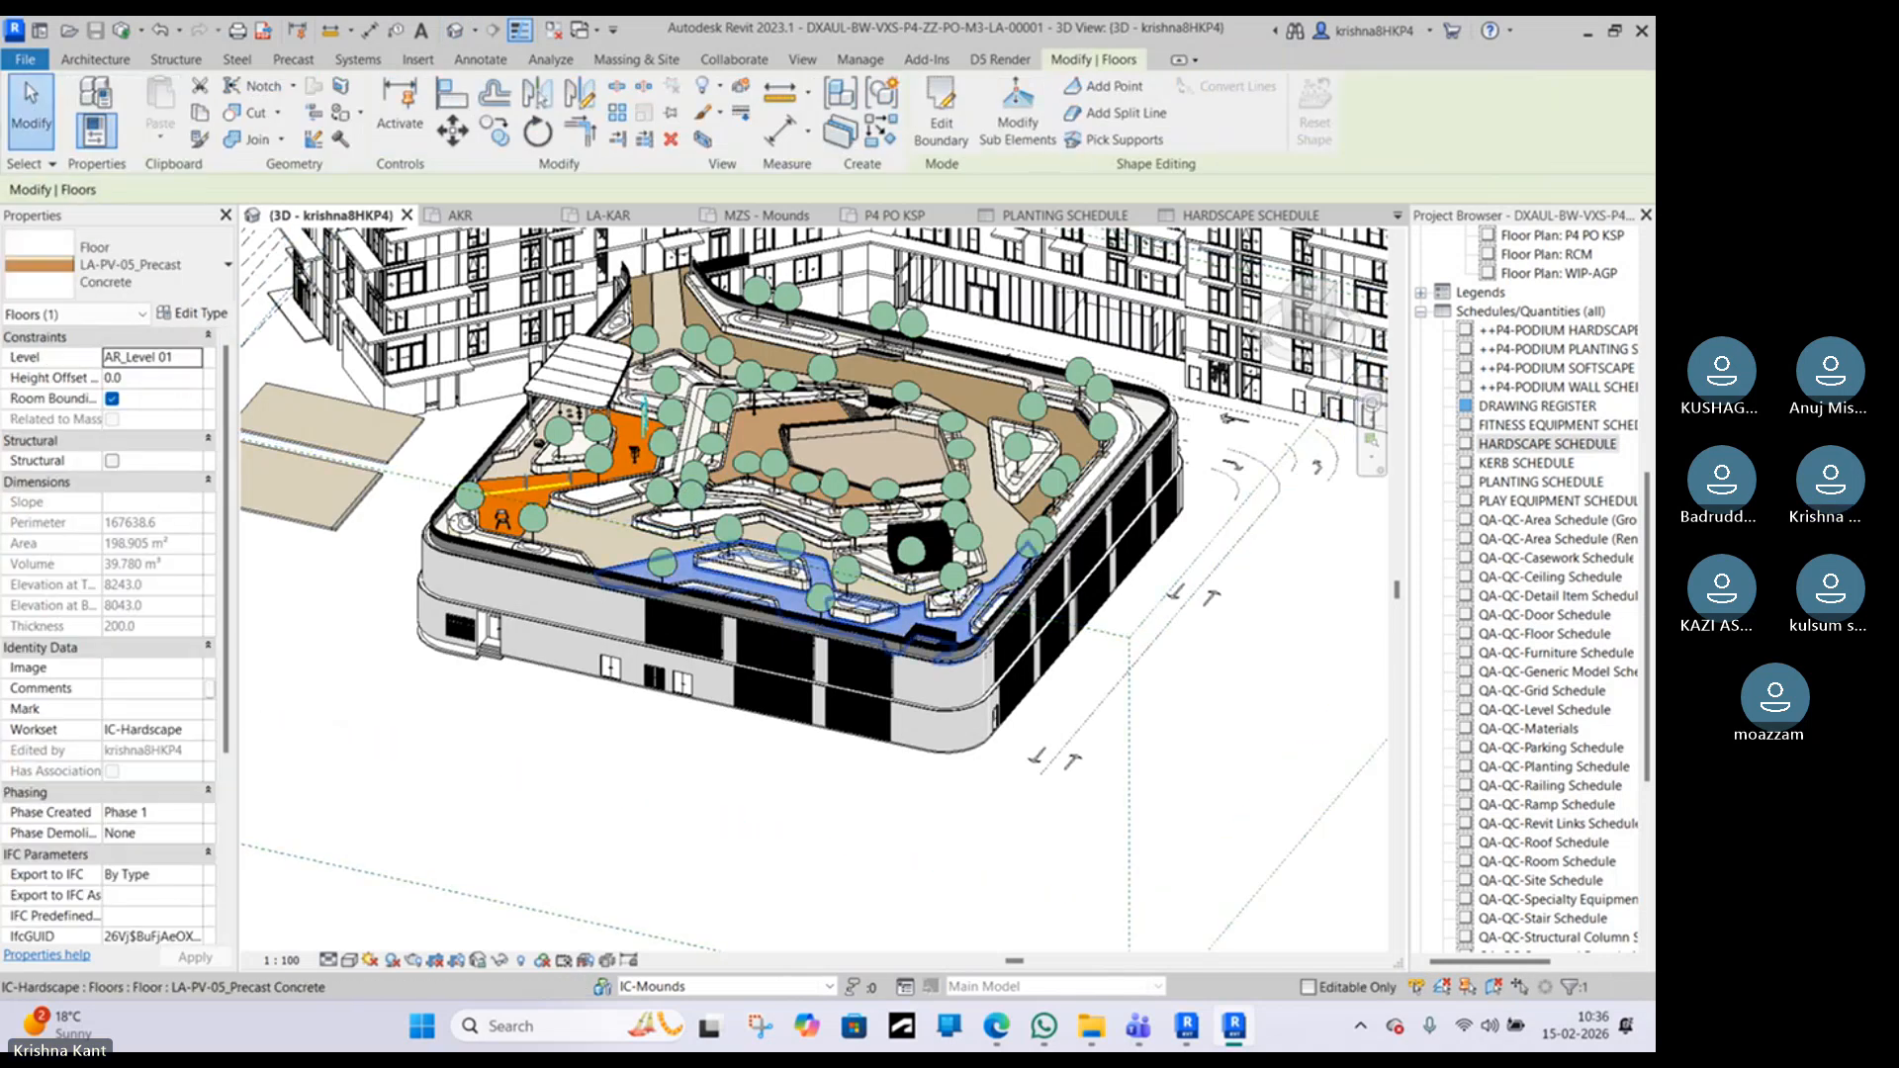
pyautogui.scroll(5, 895, 608)
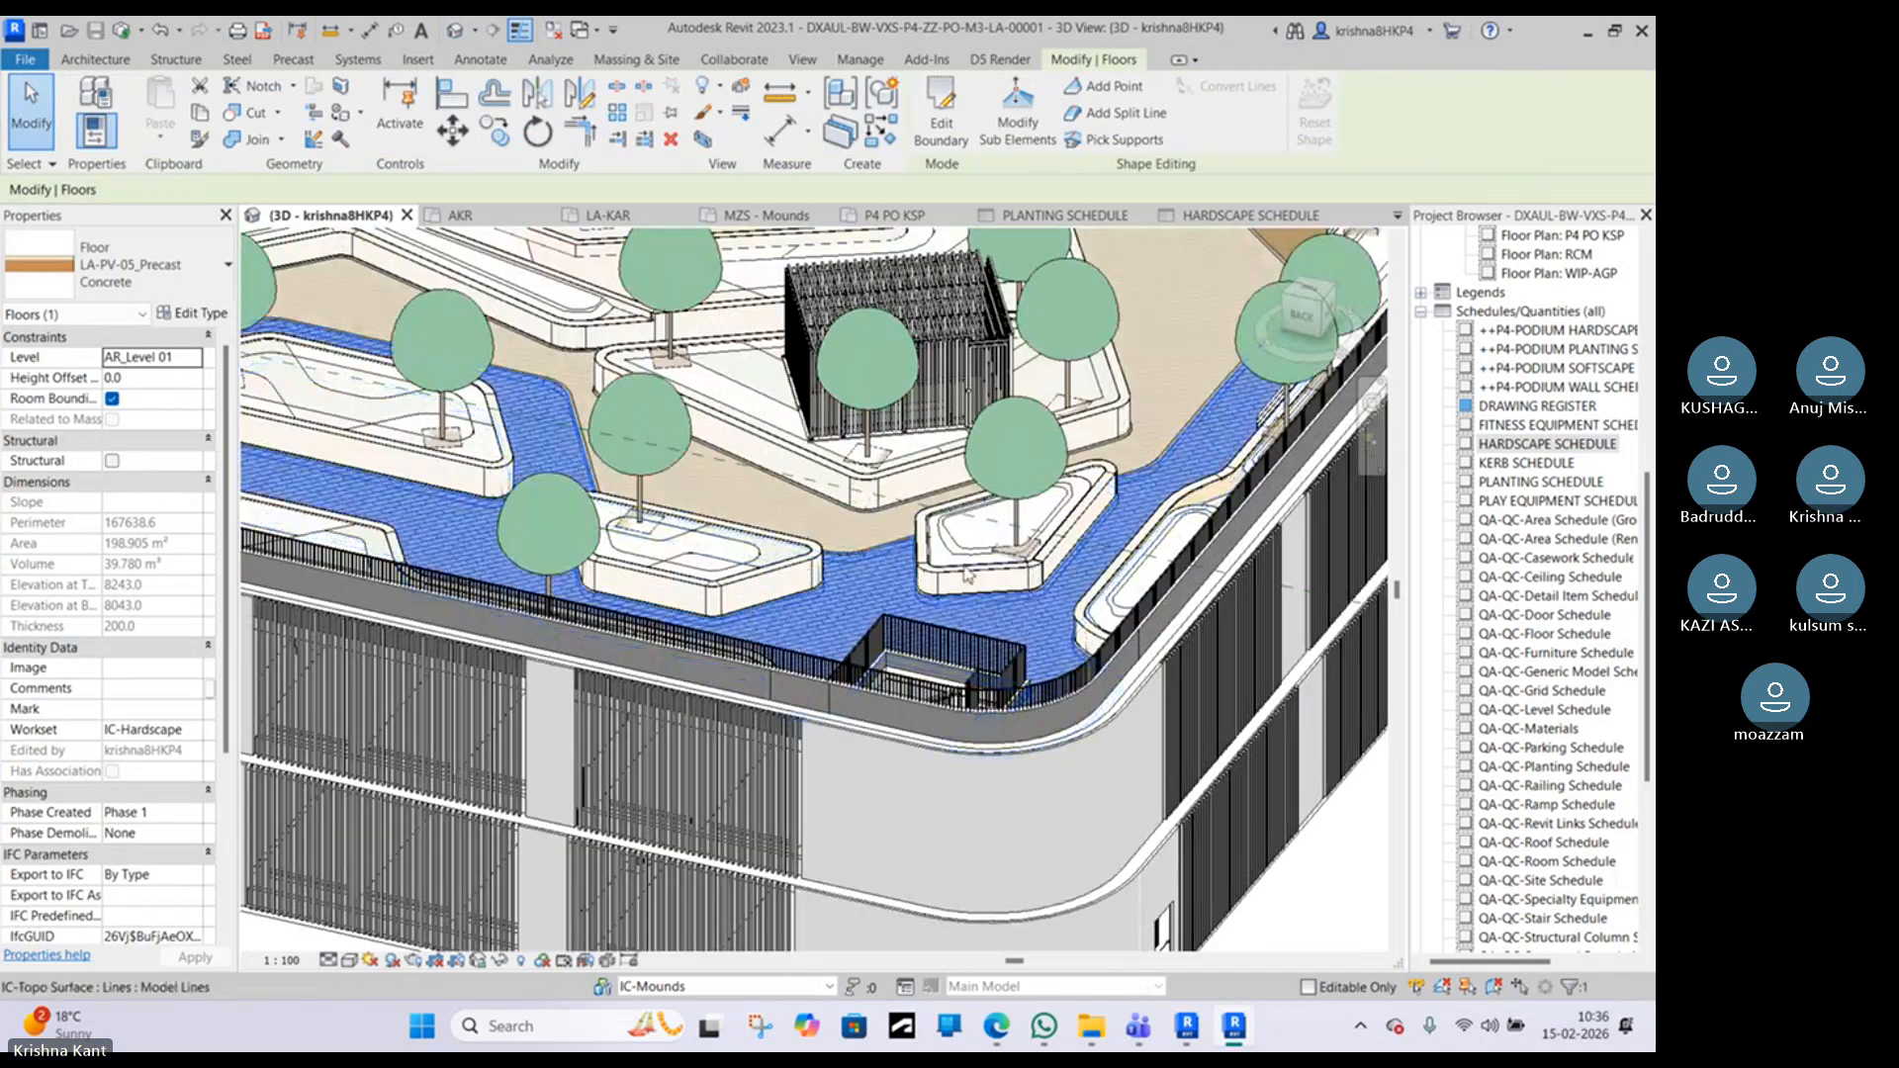
# Step: Pick the PV-06 entry in the hardscape schedule, inspect its floors in the 3D model and clear the selection
pyautogui.click(1226, 217)
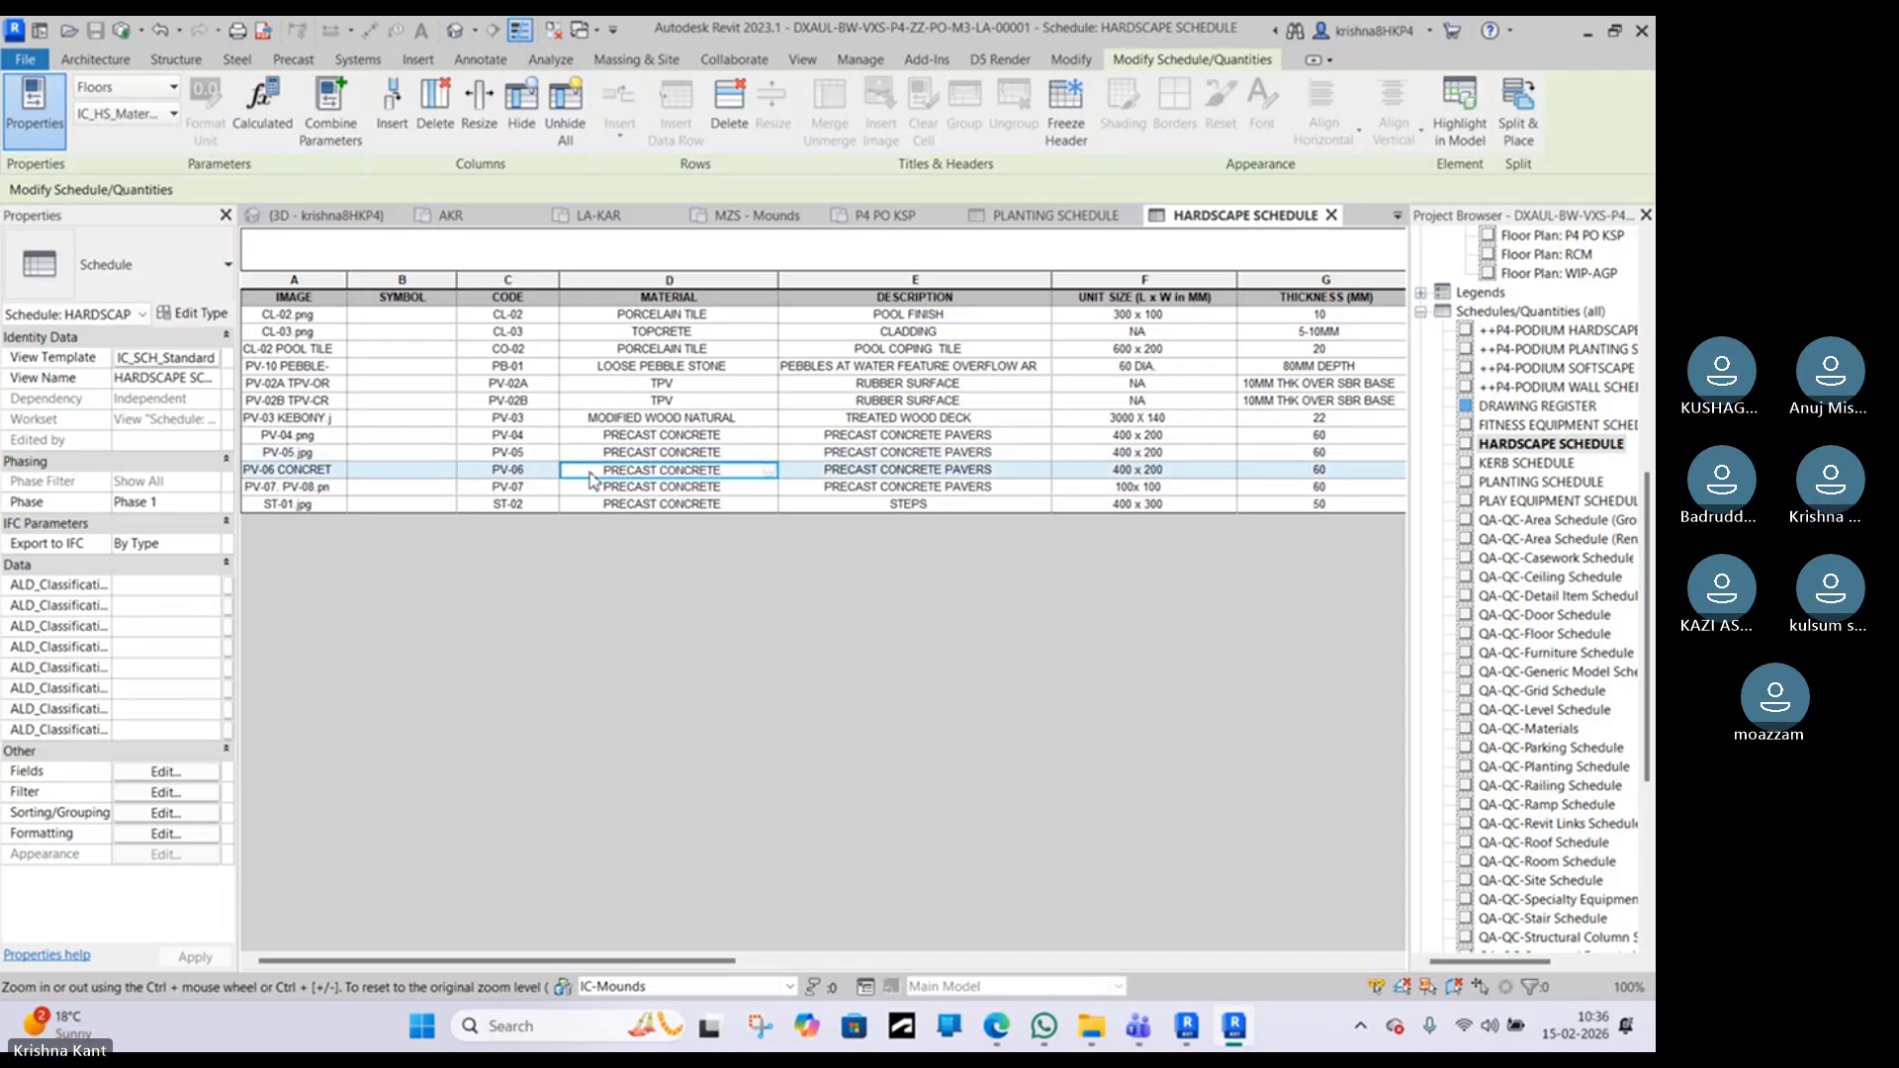
pyautogui.click(593, 471)
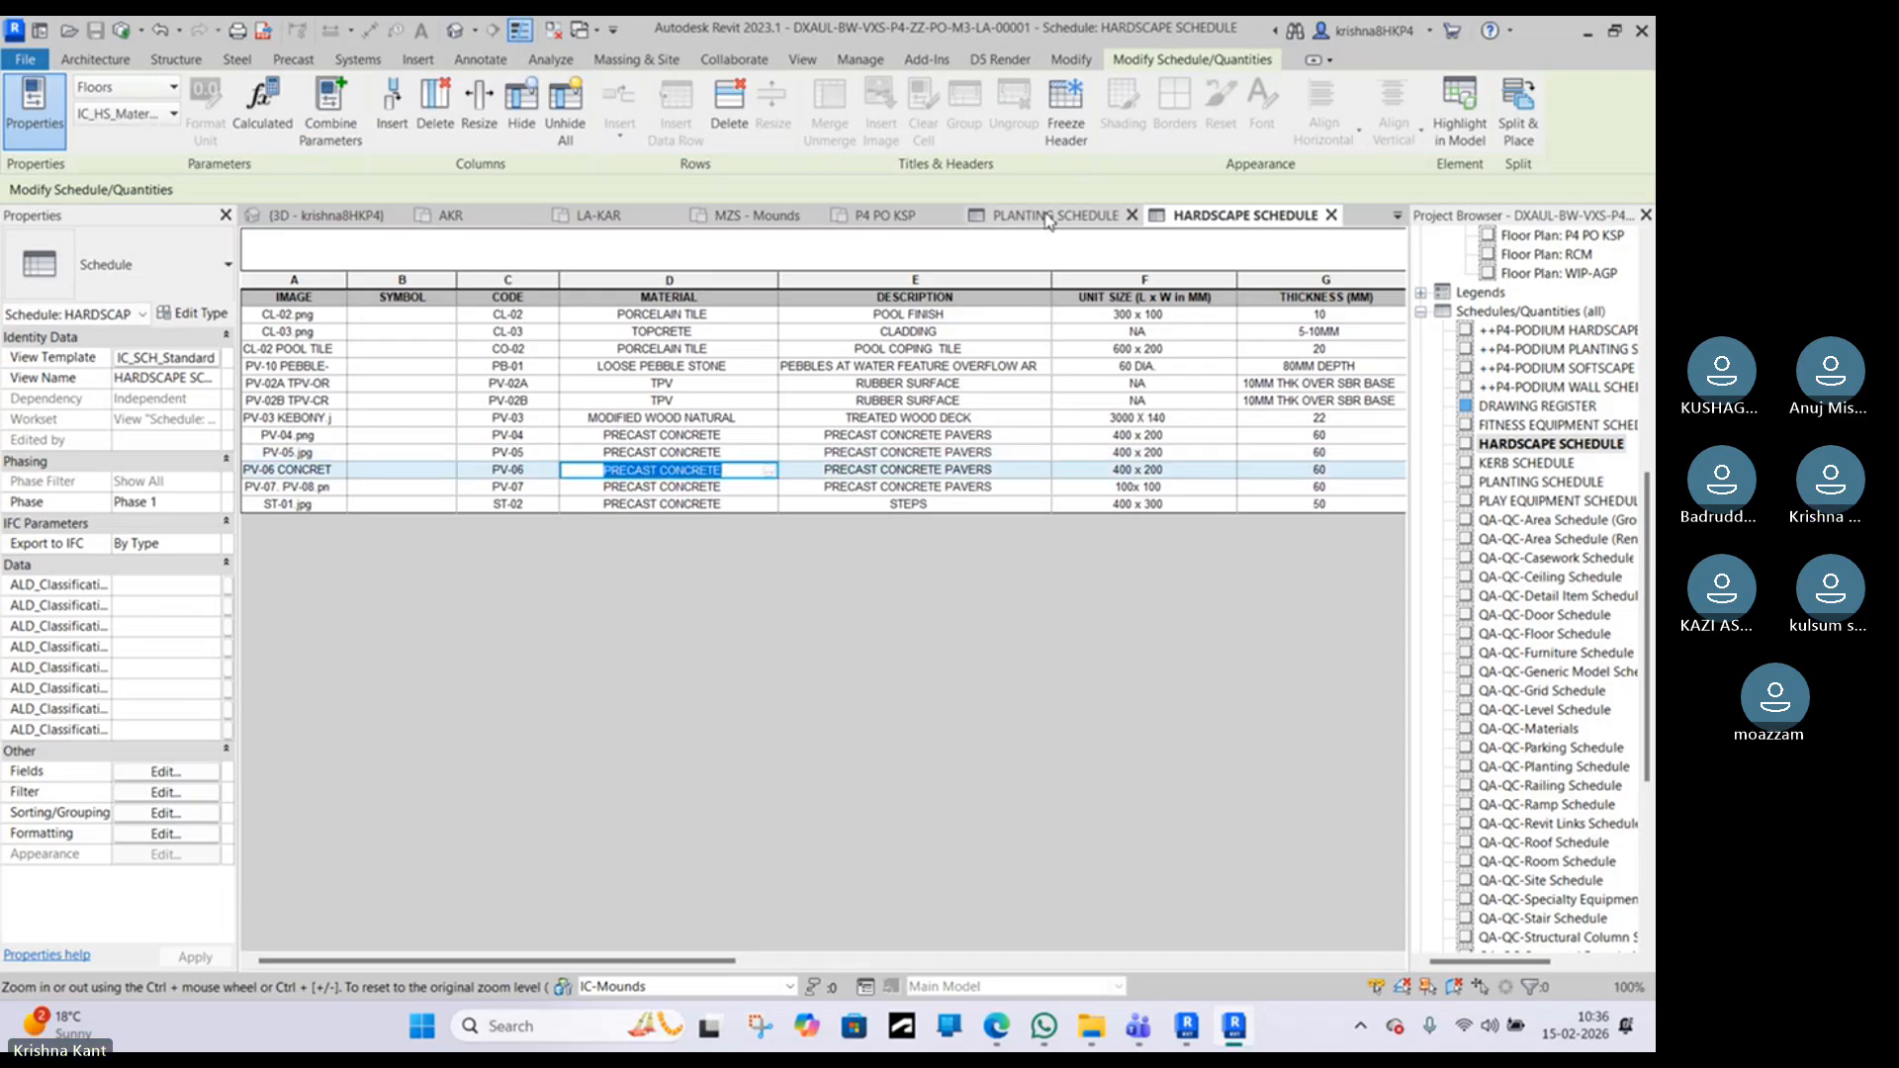
pyautogui.click(326, 215)
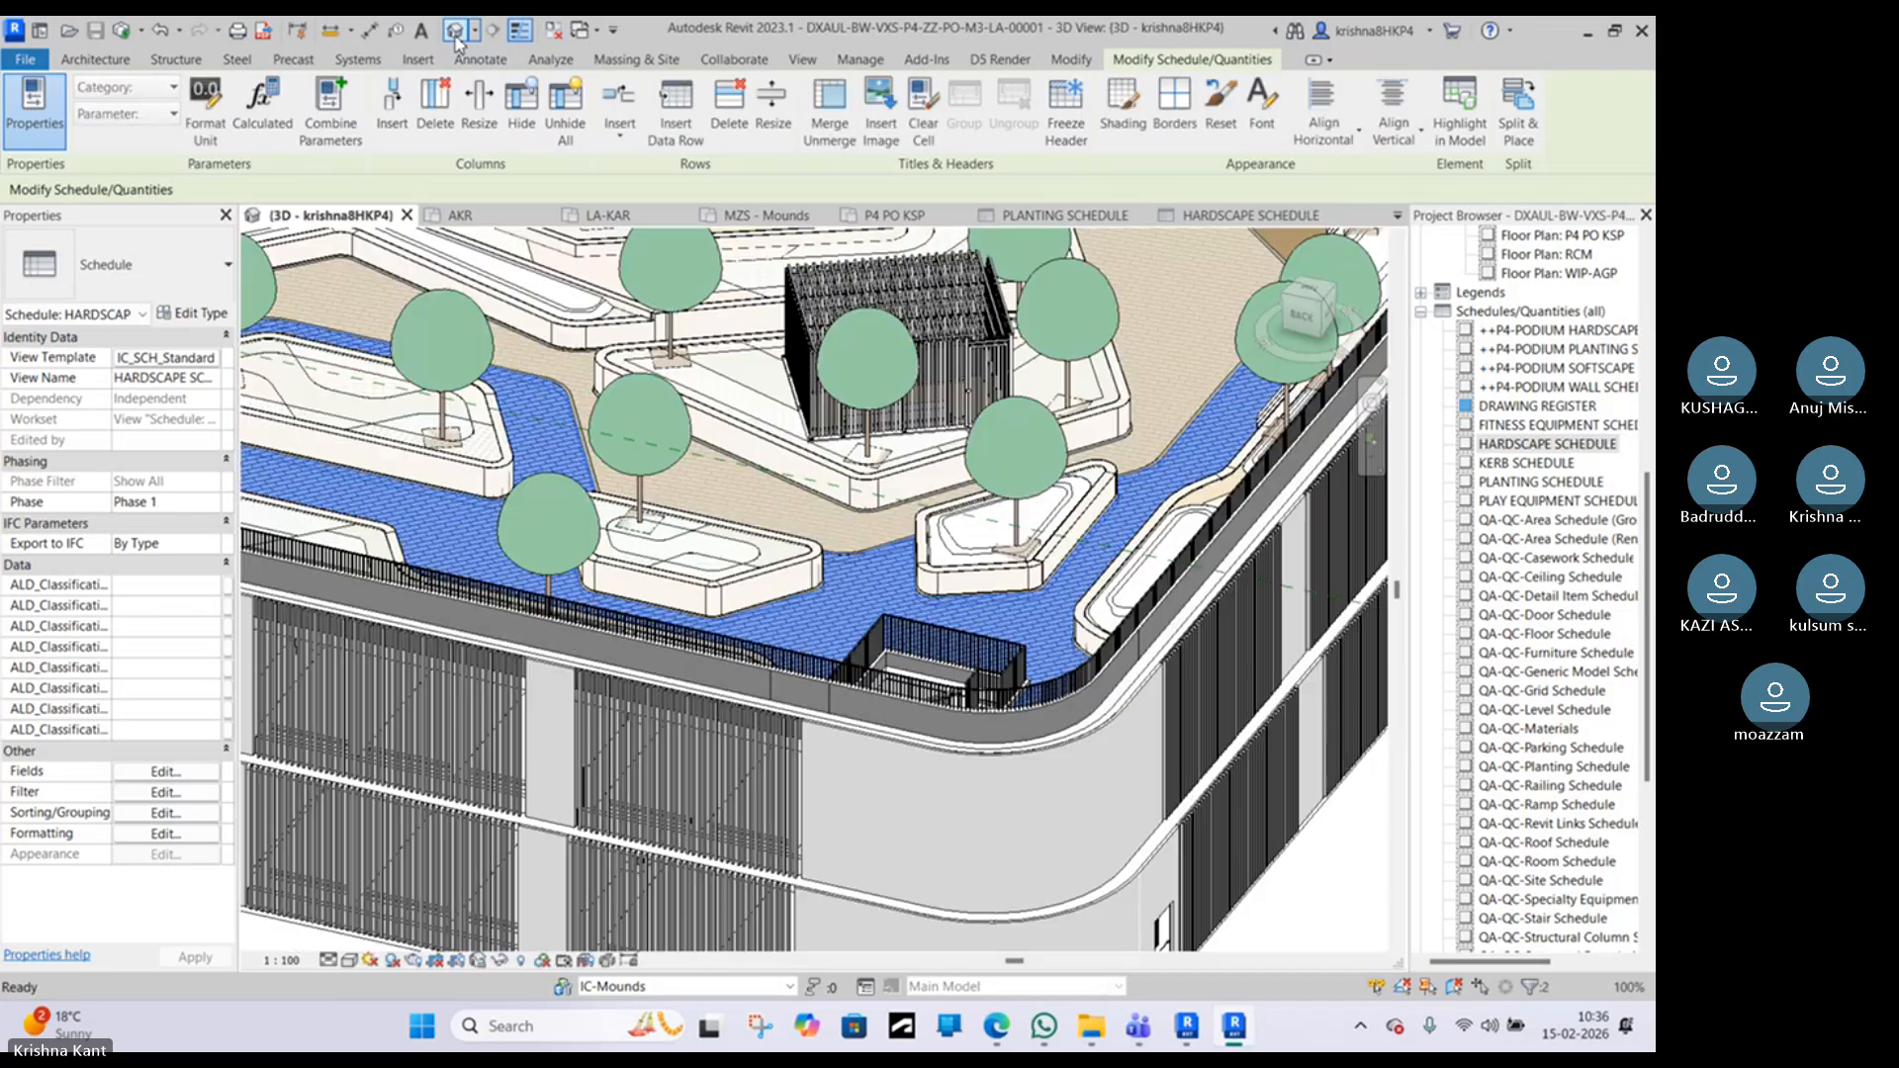
pyautogui.scroll(-5, 919, 400)
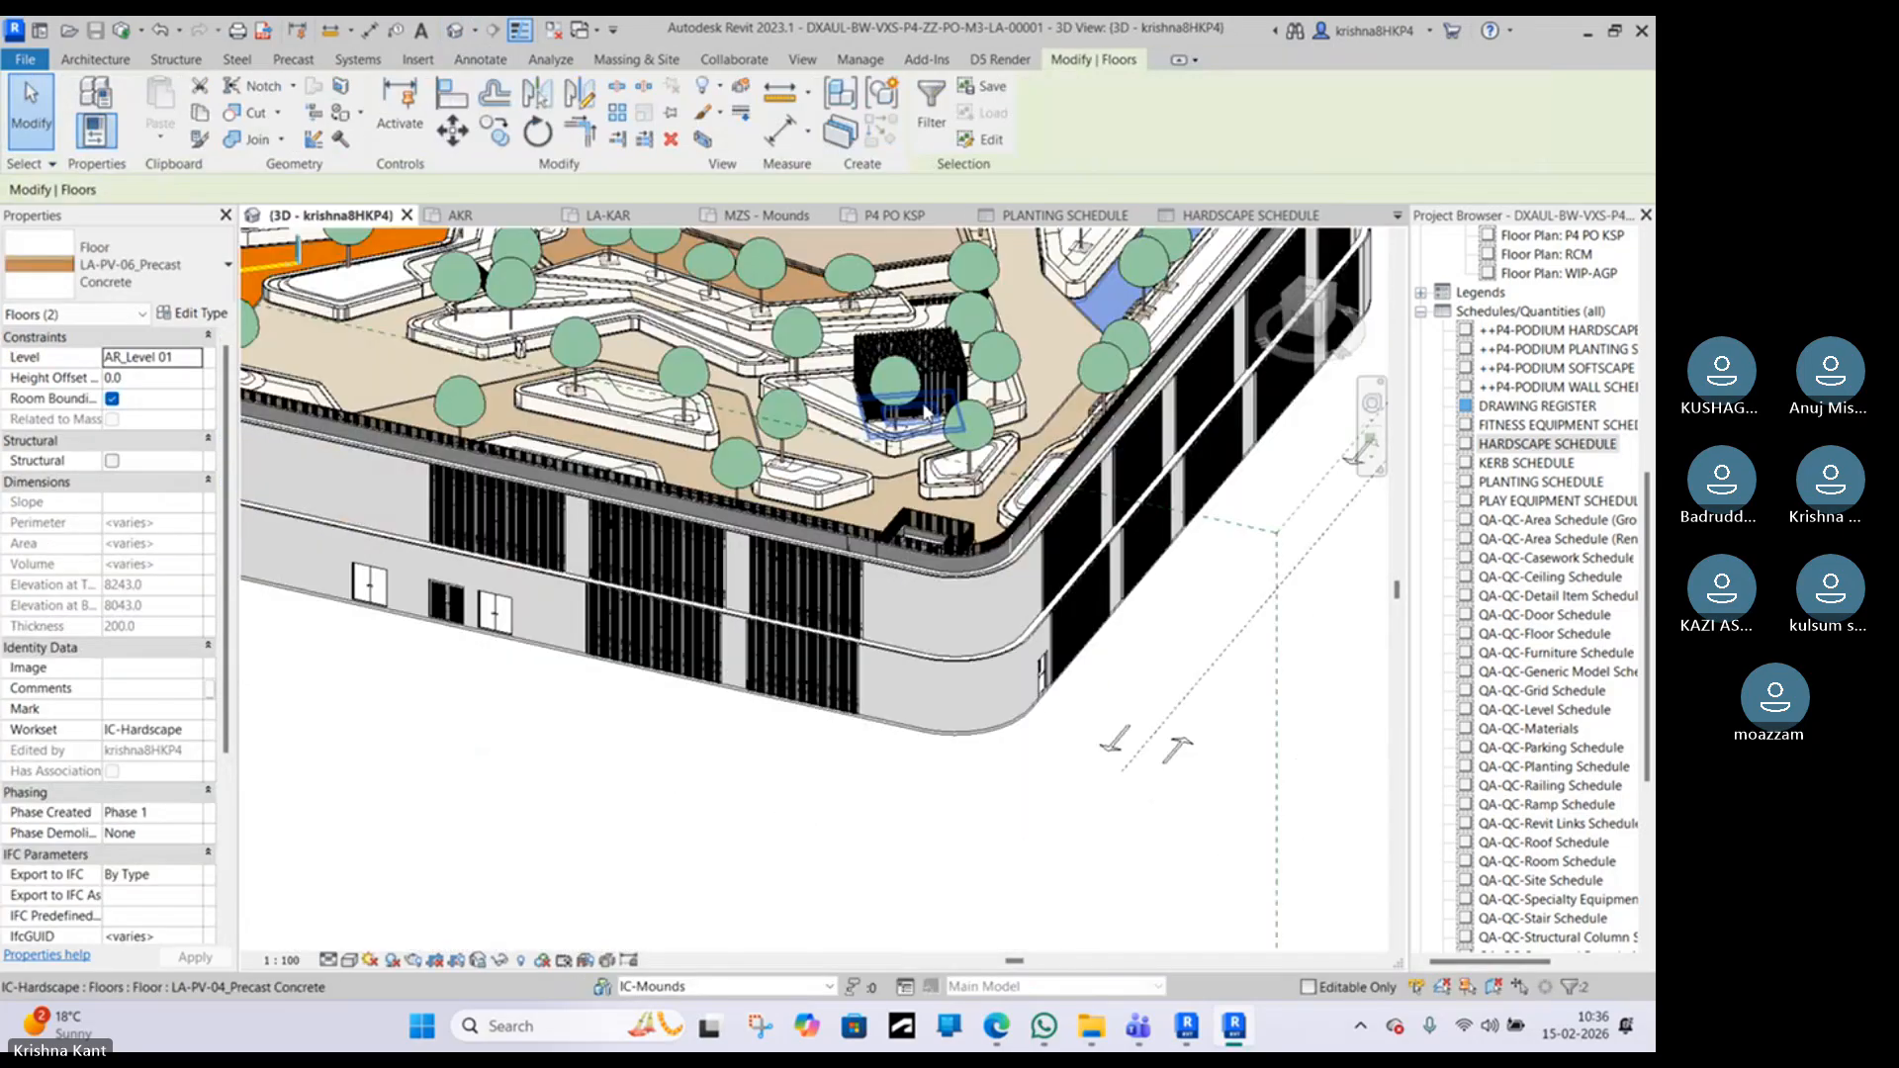
pyautogui.moveTo(967, 421); pyautogui.dragTo(833, 568, button='middle')
pyautogui.scroll(3, 1023, 333)
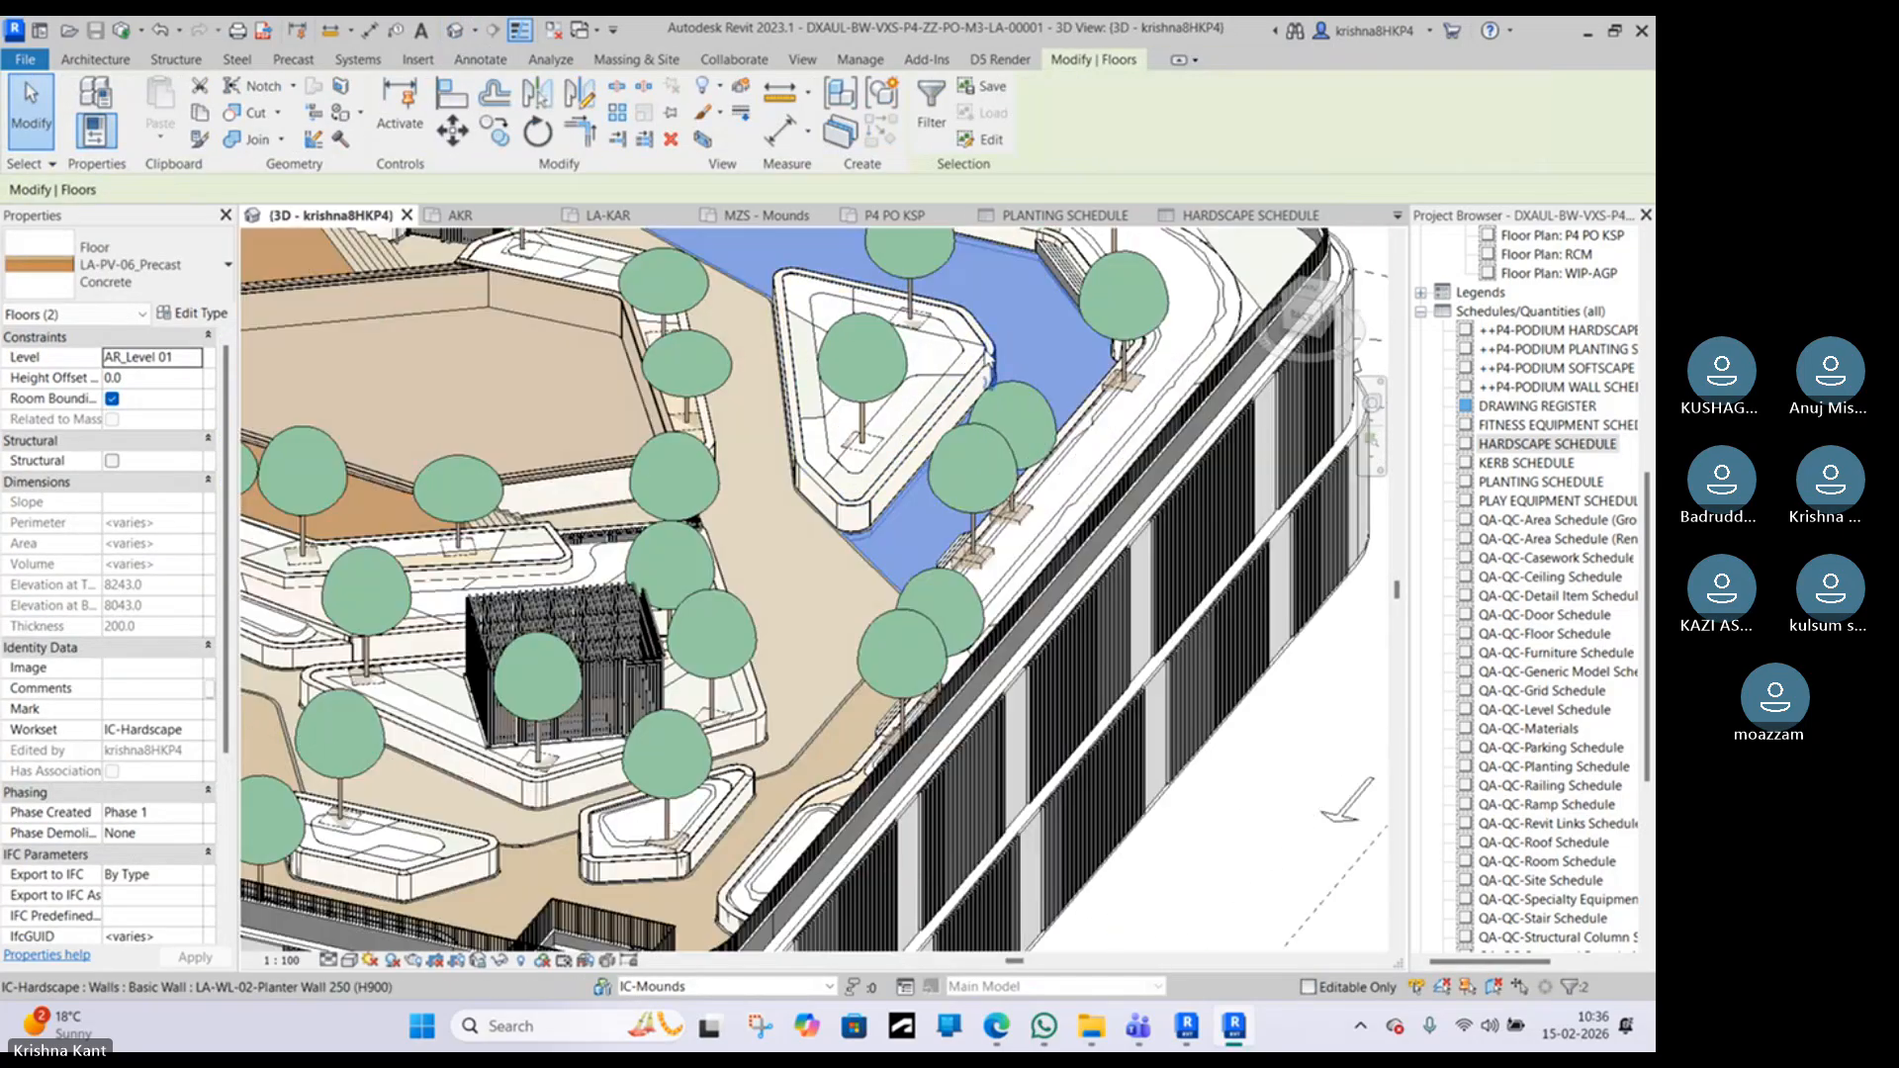
pyautogui.moveTo(1024, 339); pyautogui.dragTo(1082, 488, button='middle')
pyautogui.scroll(-2, 1080, 480)
pyautogui.press('Escape')
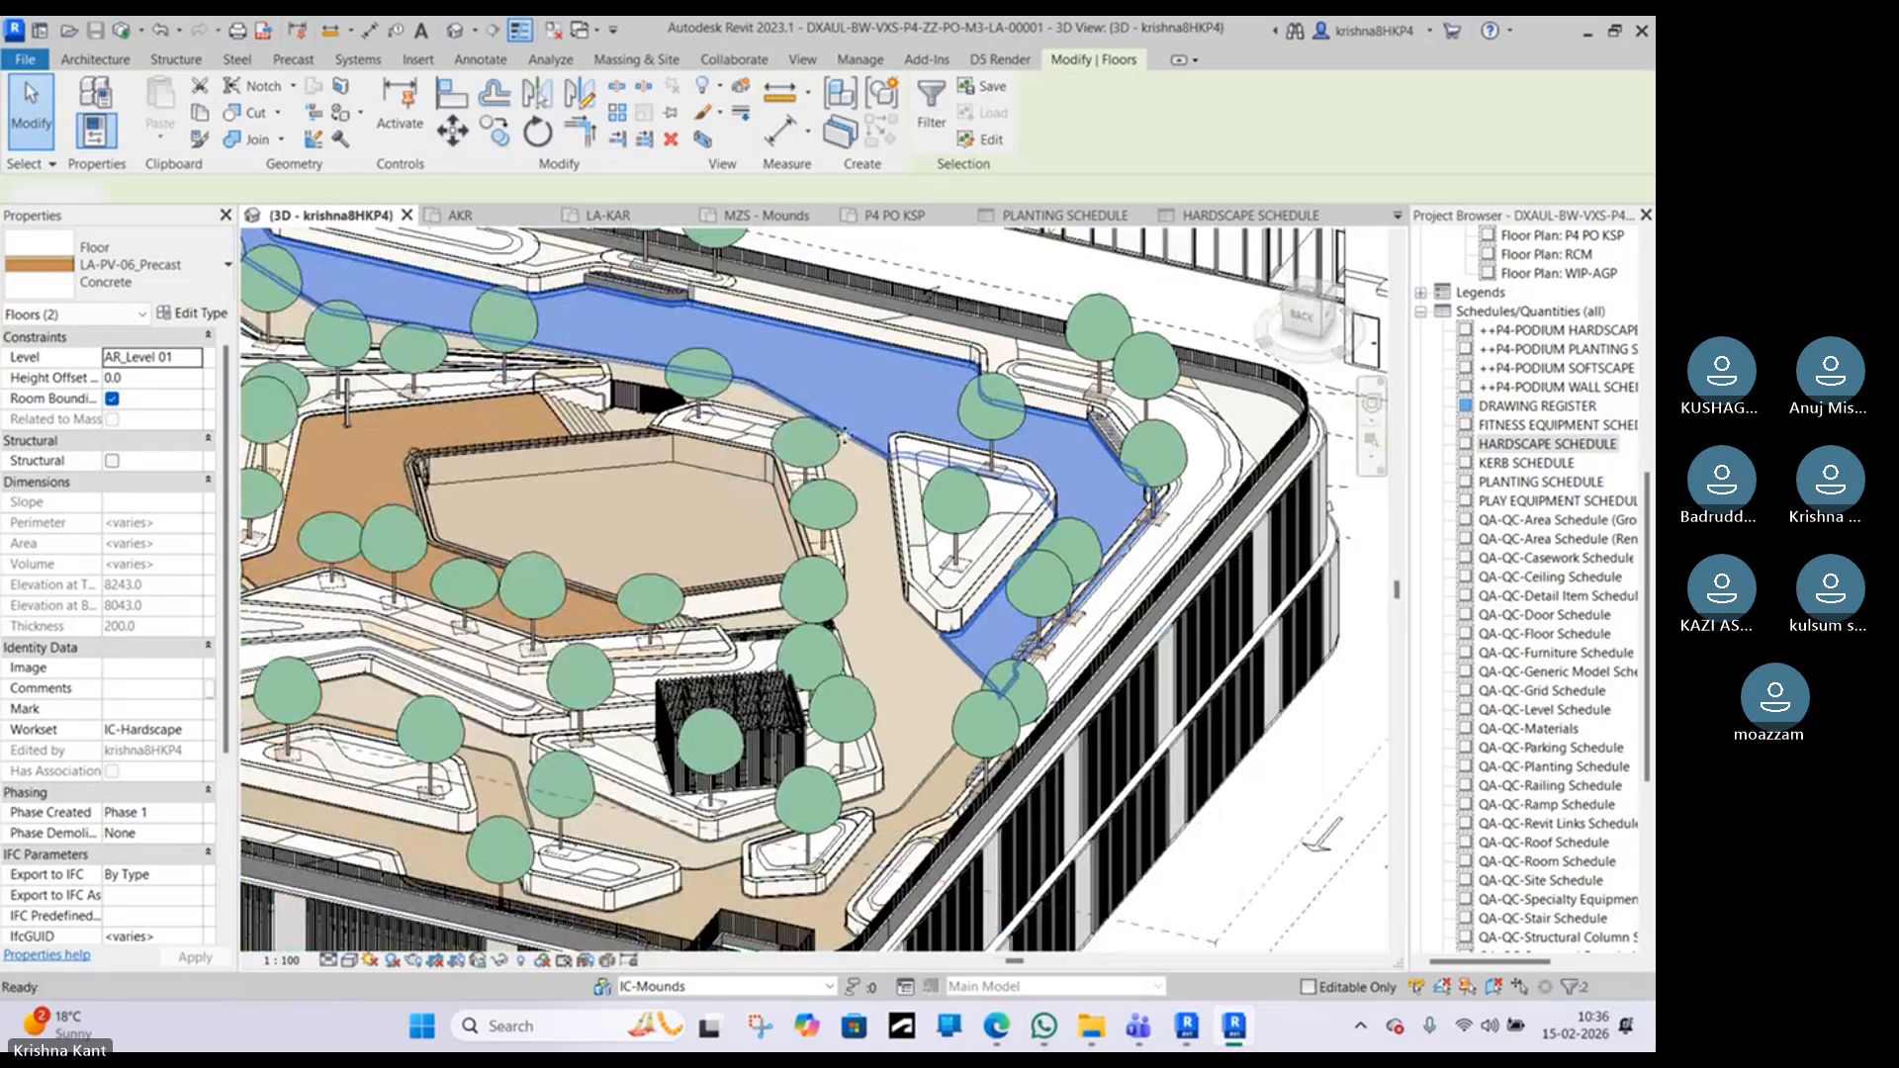
# Step: Examine the podium's precast paving in 3D and check the floor type of a detached slab outside the podium
pyautogui.moveTo(977, 436); pyautogui.dragTo(1283, 518, button='middle')
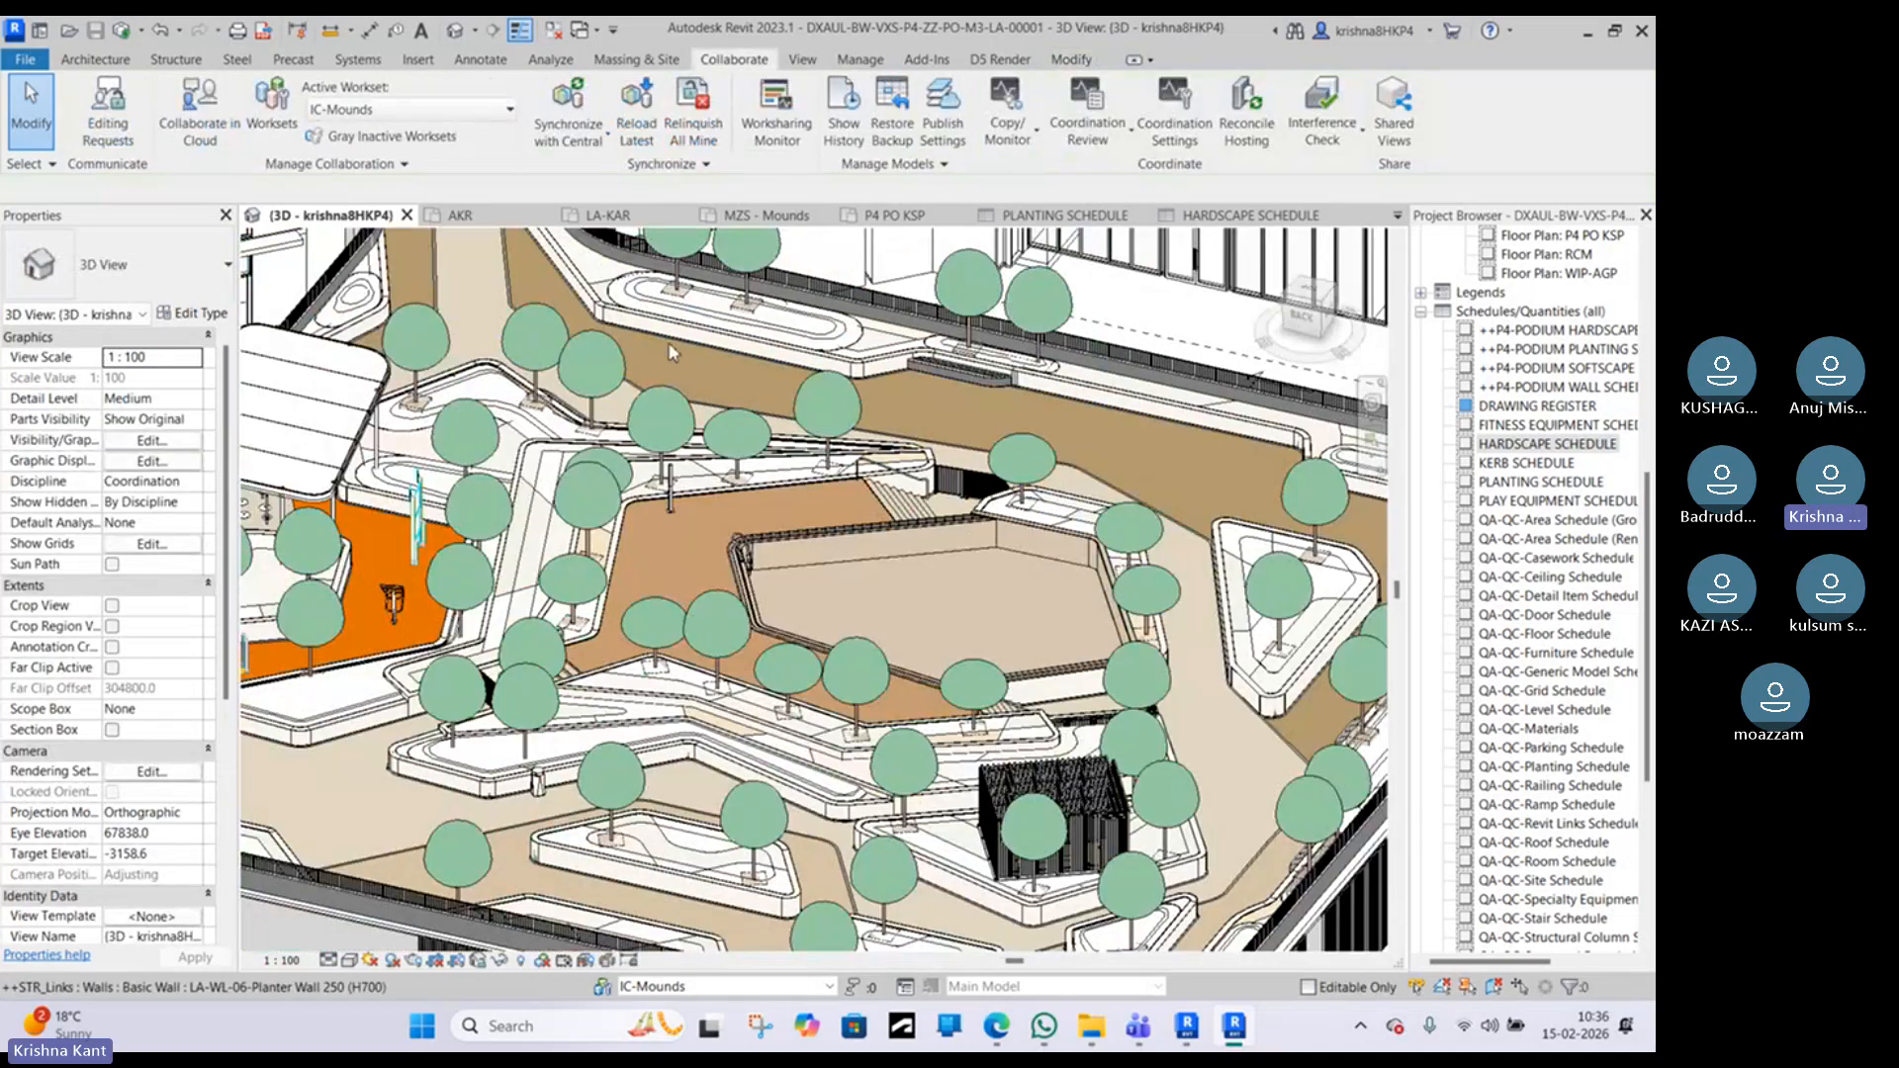
pyautogui.moveTo(691, 399); pyautogui.dragTo(690, 399, button='middle')
pyautogui.scroll(5, 691, 415)
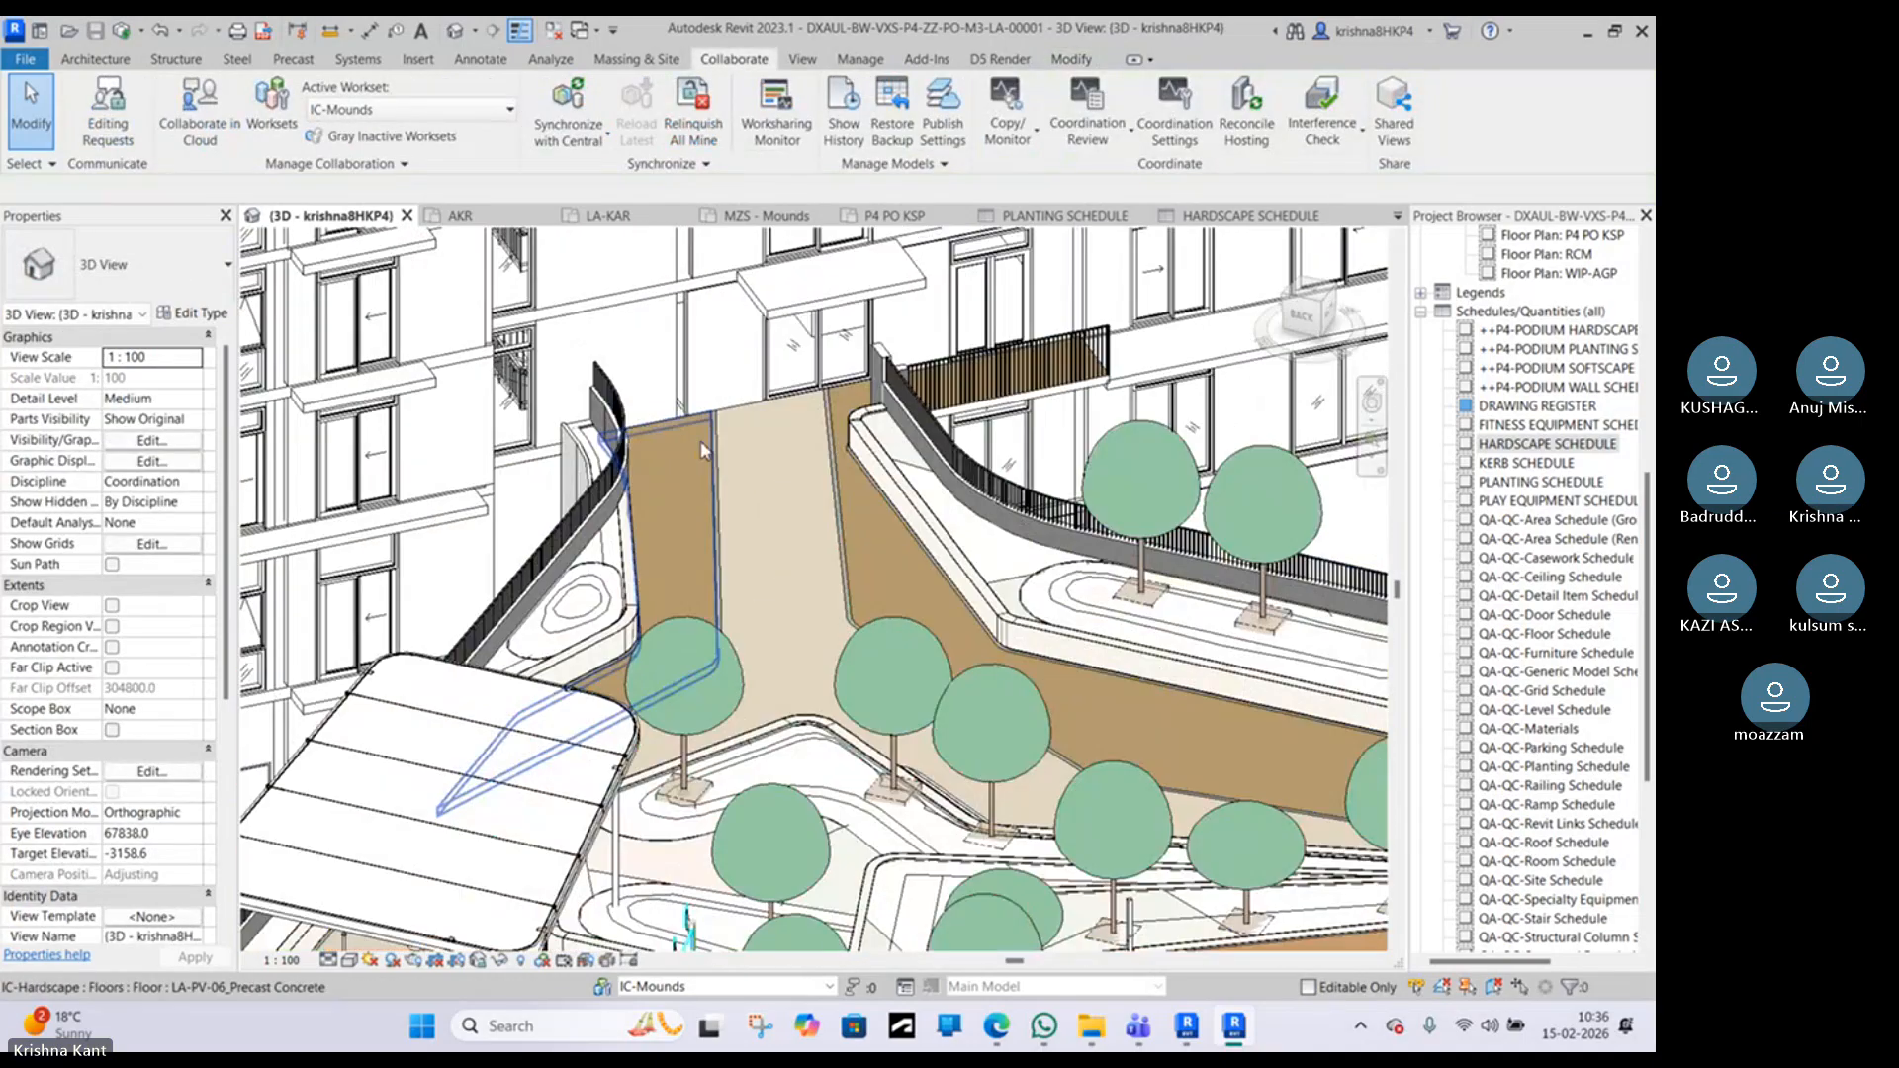
pyautogui.scroll(-4, 809, 616)
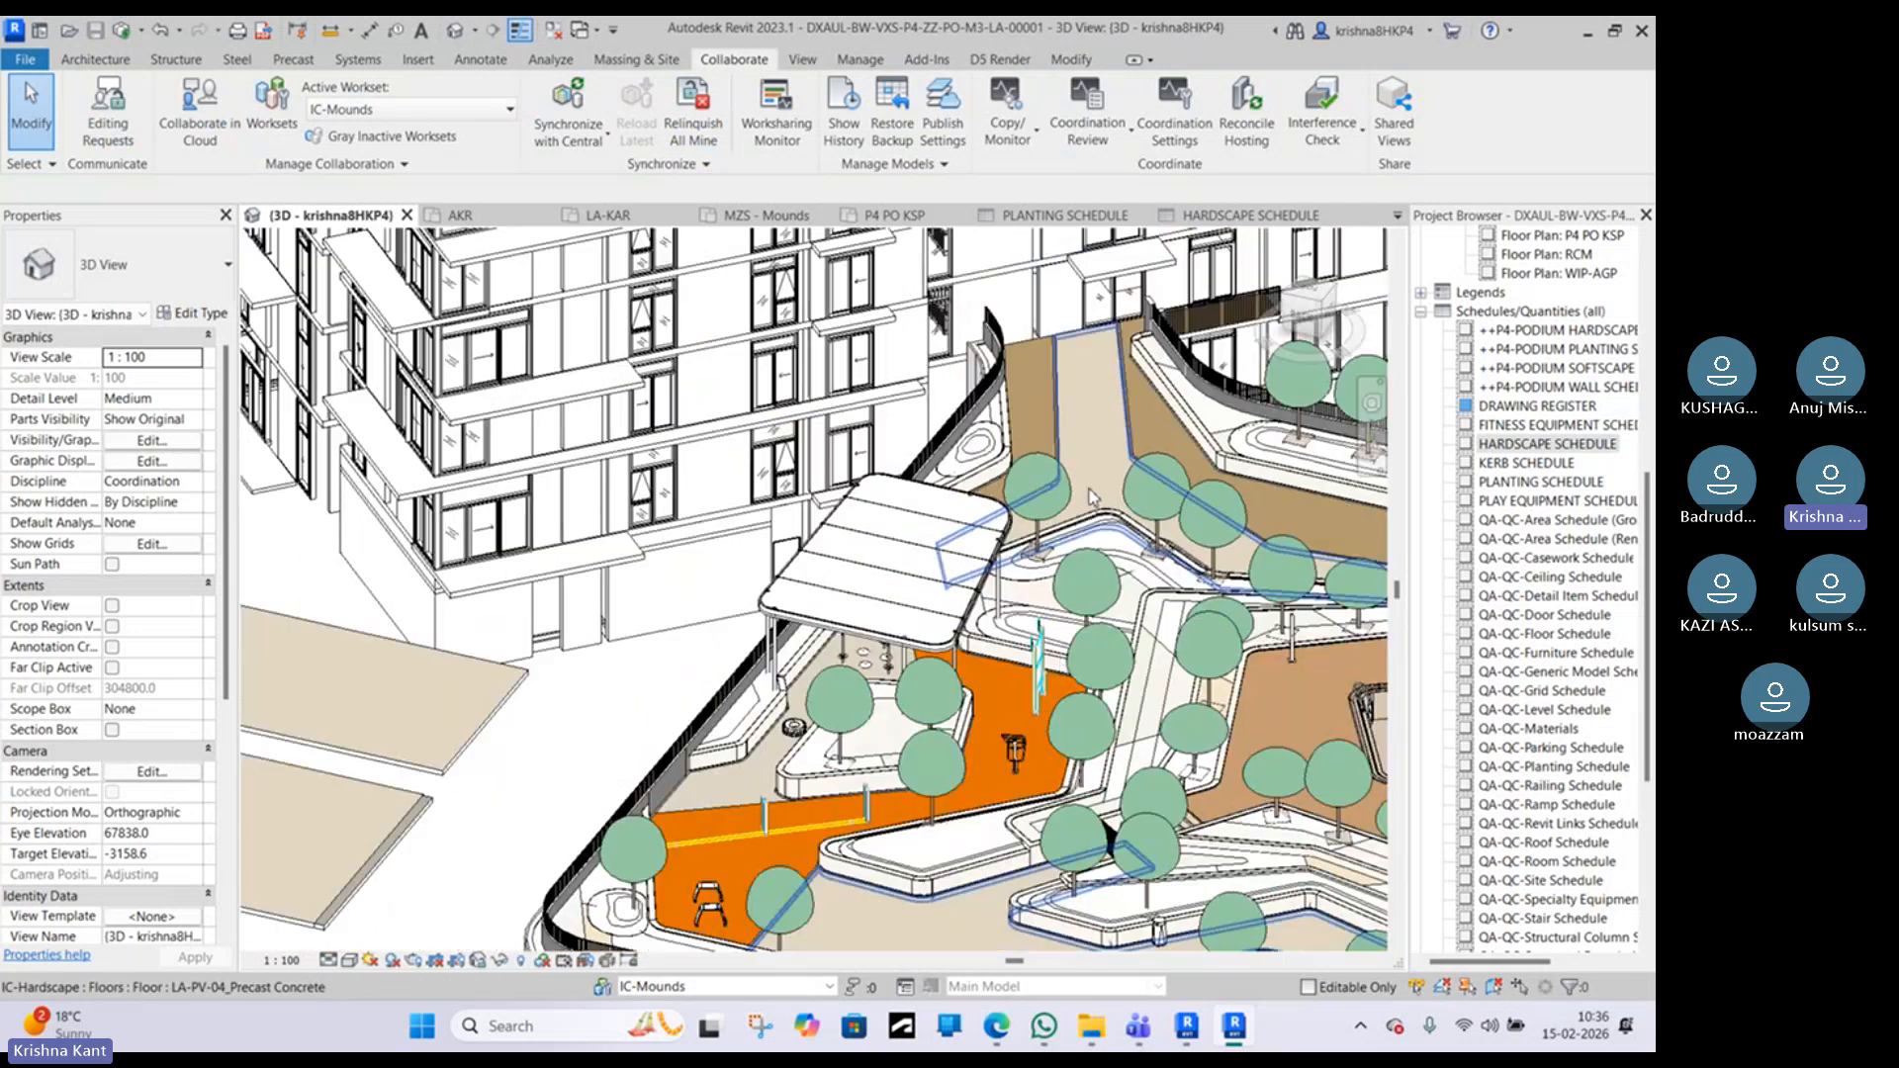
pyautogui.scroll(-1, 916, 522)
pyautogui.moveTo(913, 521); pyautogui.dragTo(1152, 459, button='middle')
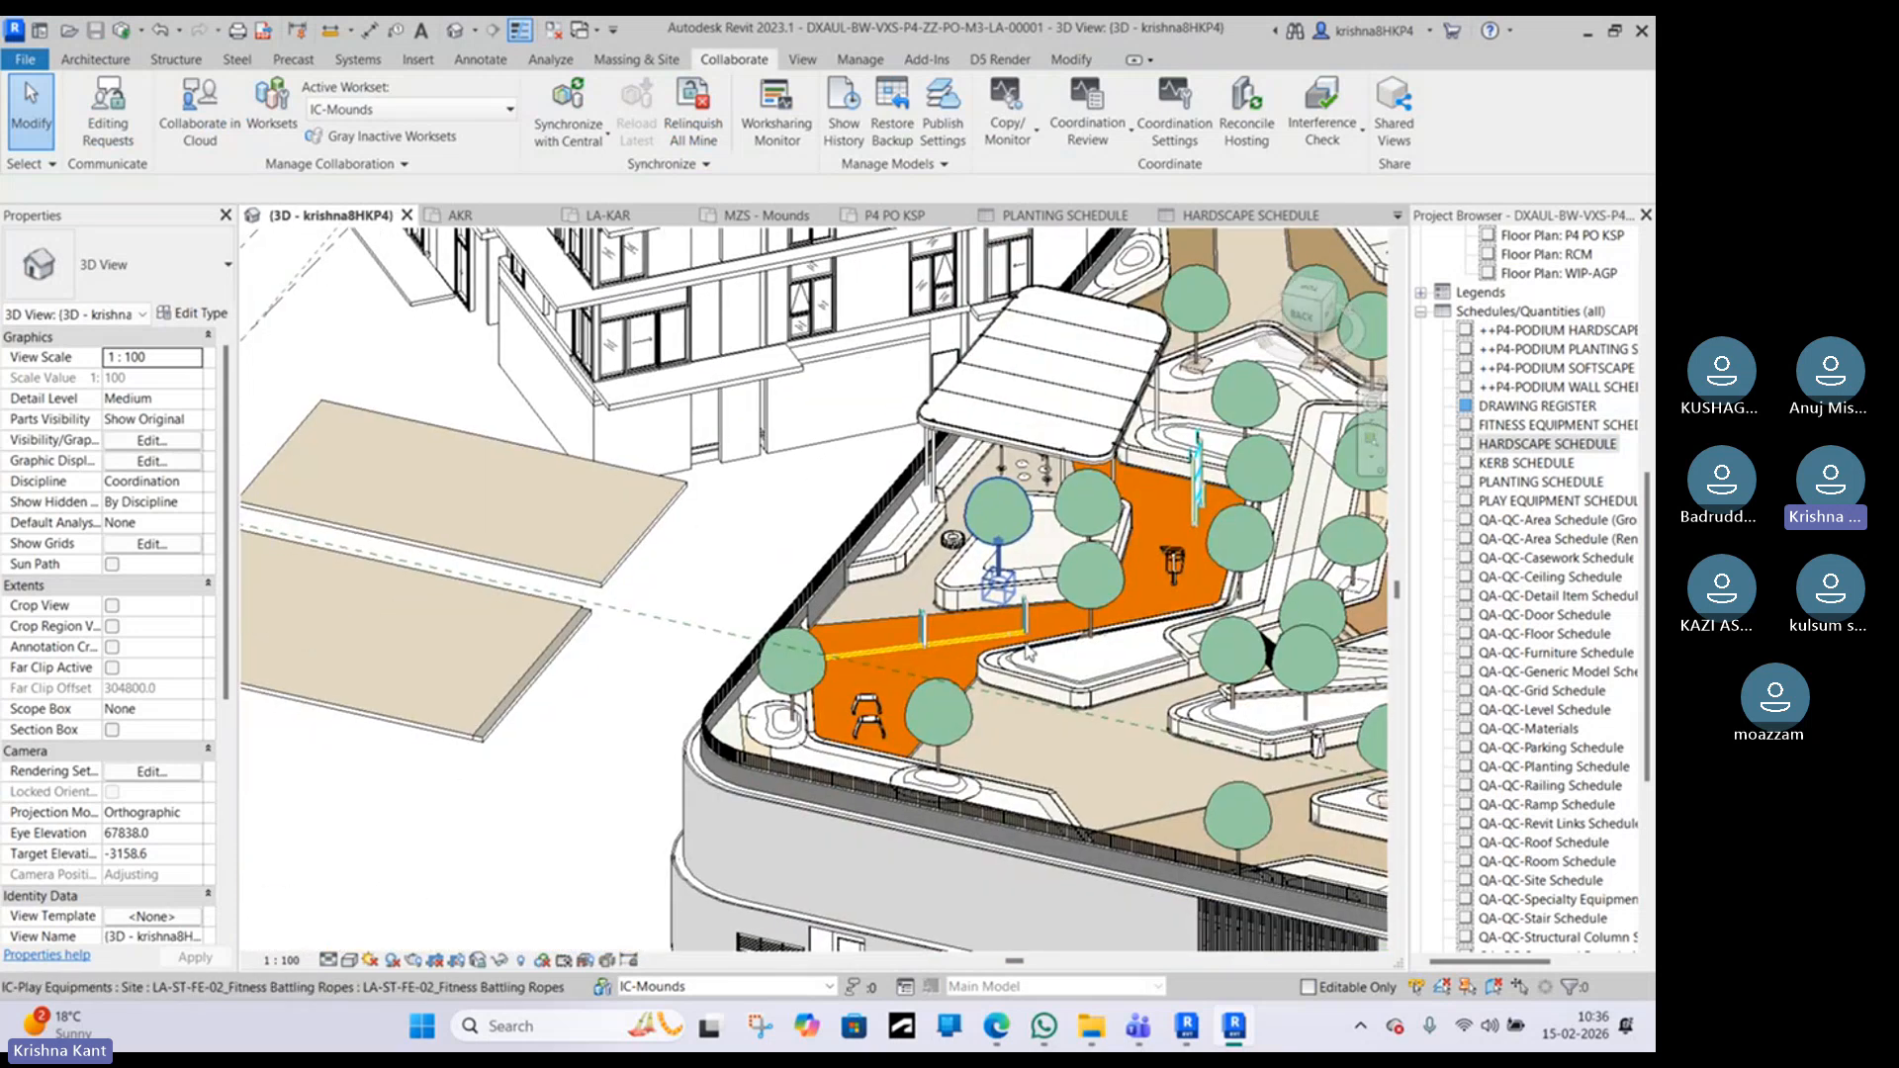
pyautogui.click(598, 566)
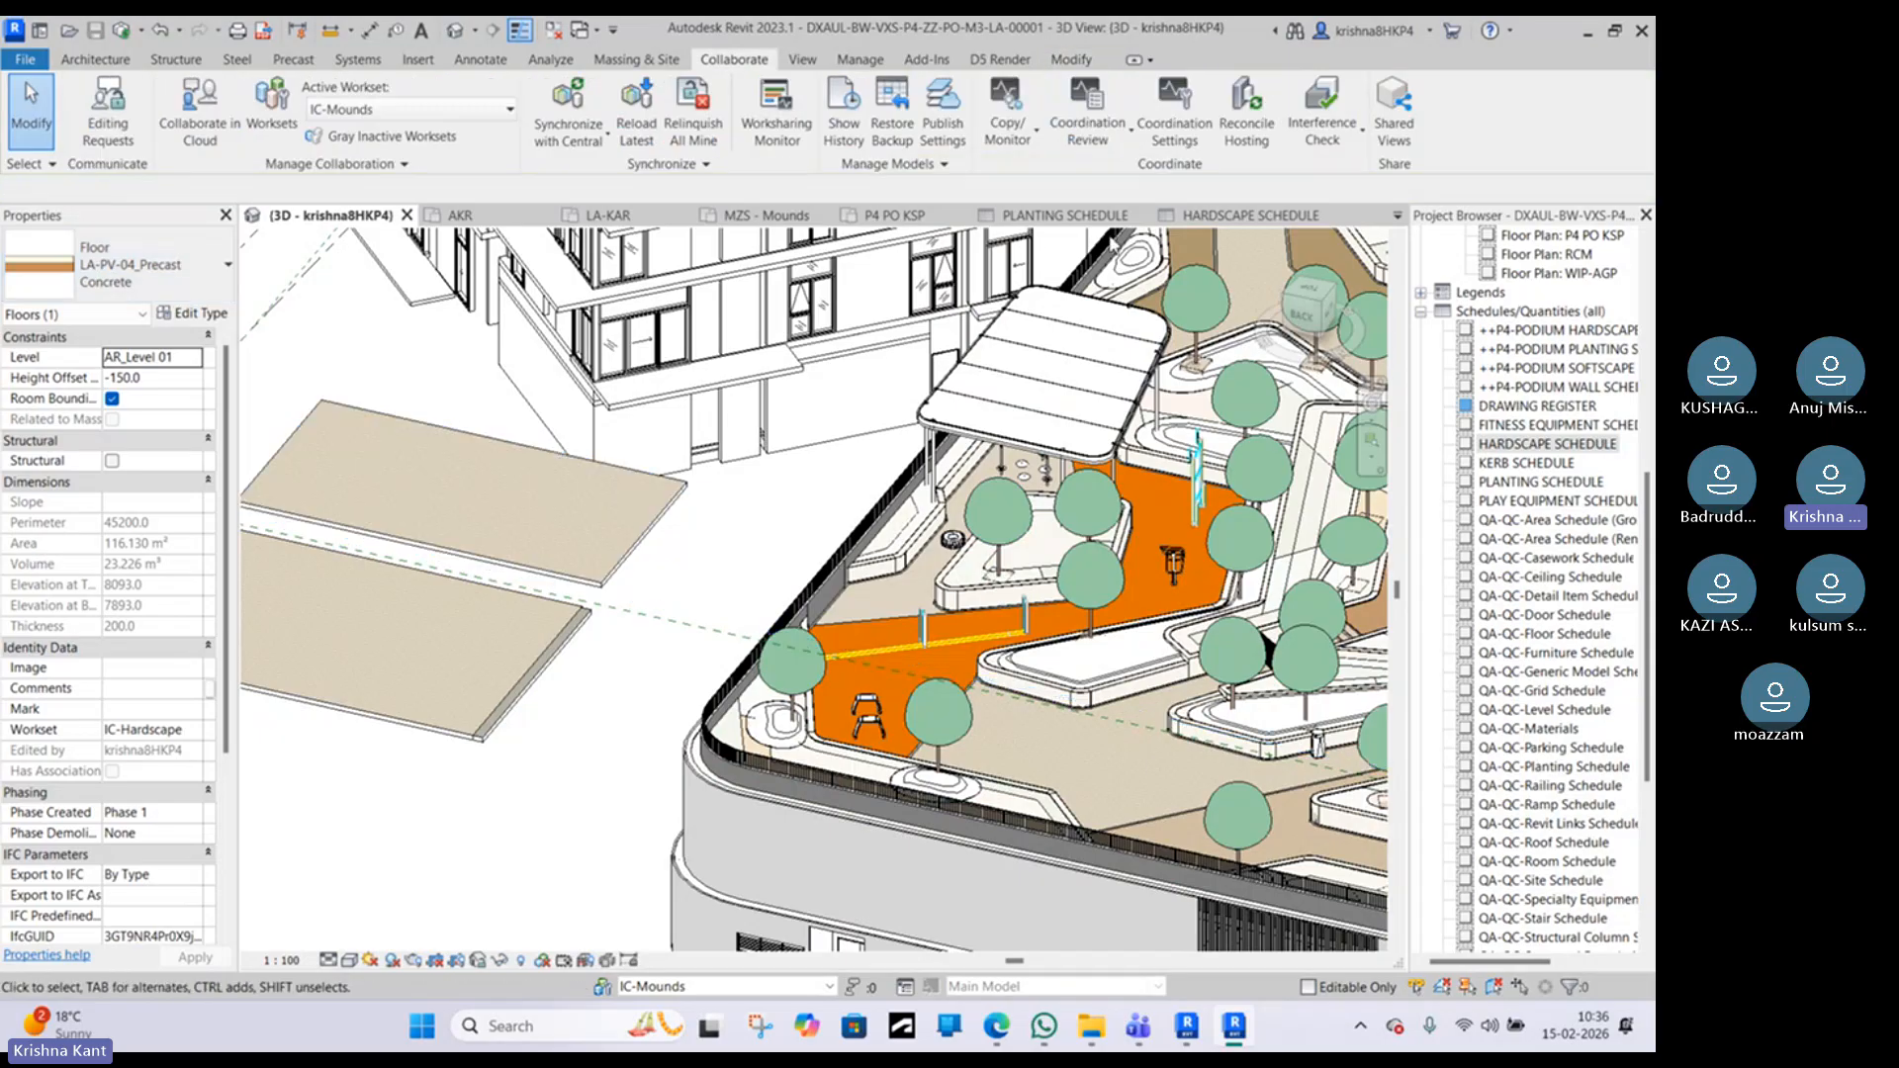
pyautogui.press('Escape')
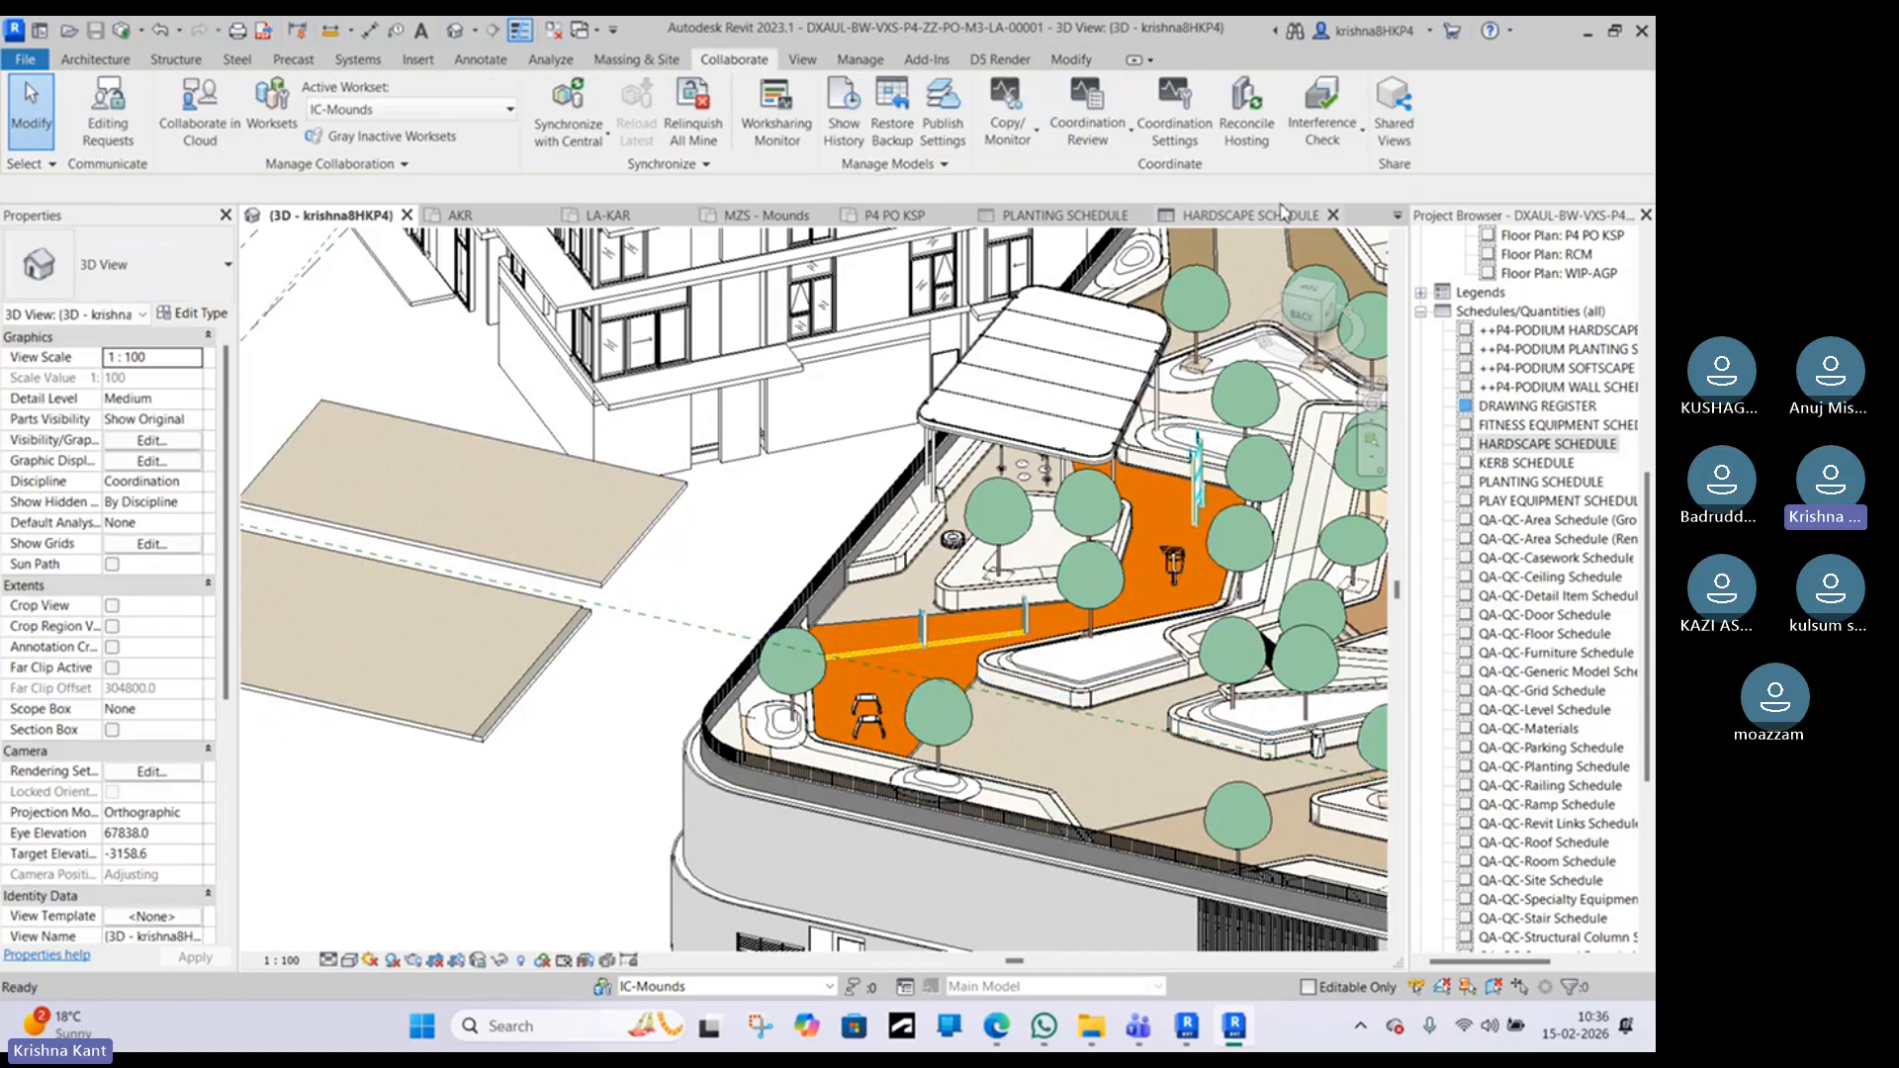
# Step: Pick the PV-04 entry in the hardscape schedule, view all its floors in the 3D model and clear the selection
pyautogui.click(1398, 216)
pyautogui.click(1424, 249)
pyautogui.doubleClick(1513, 444)
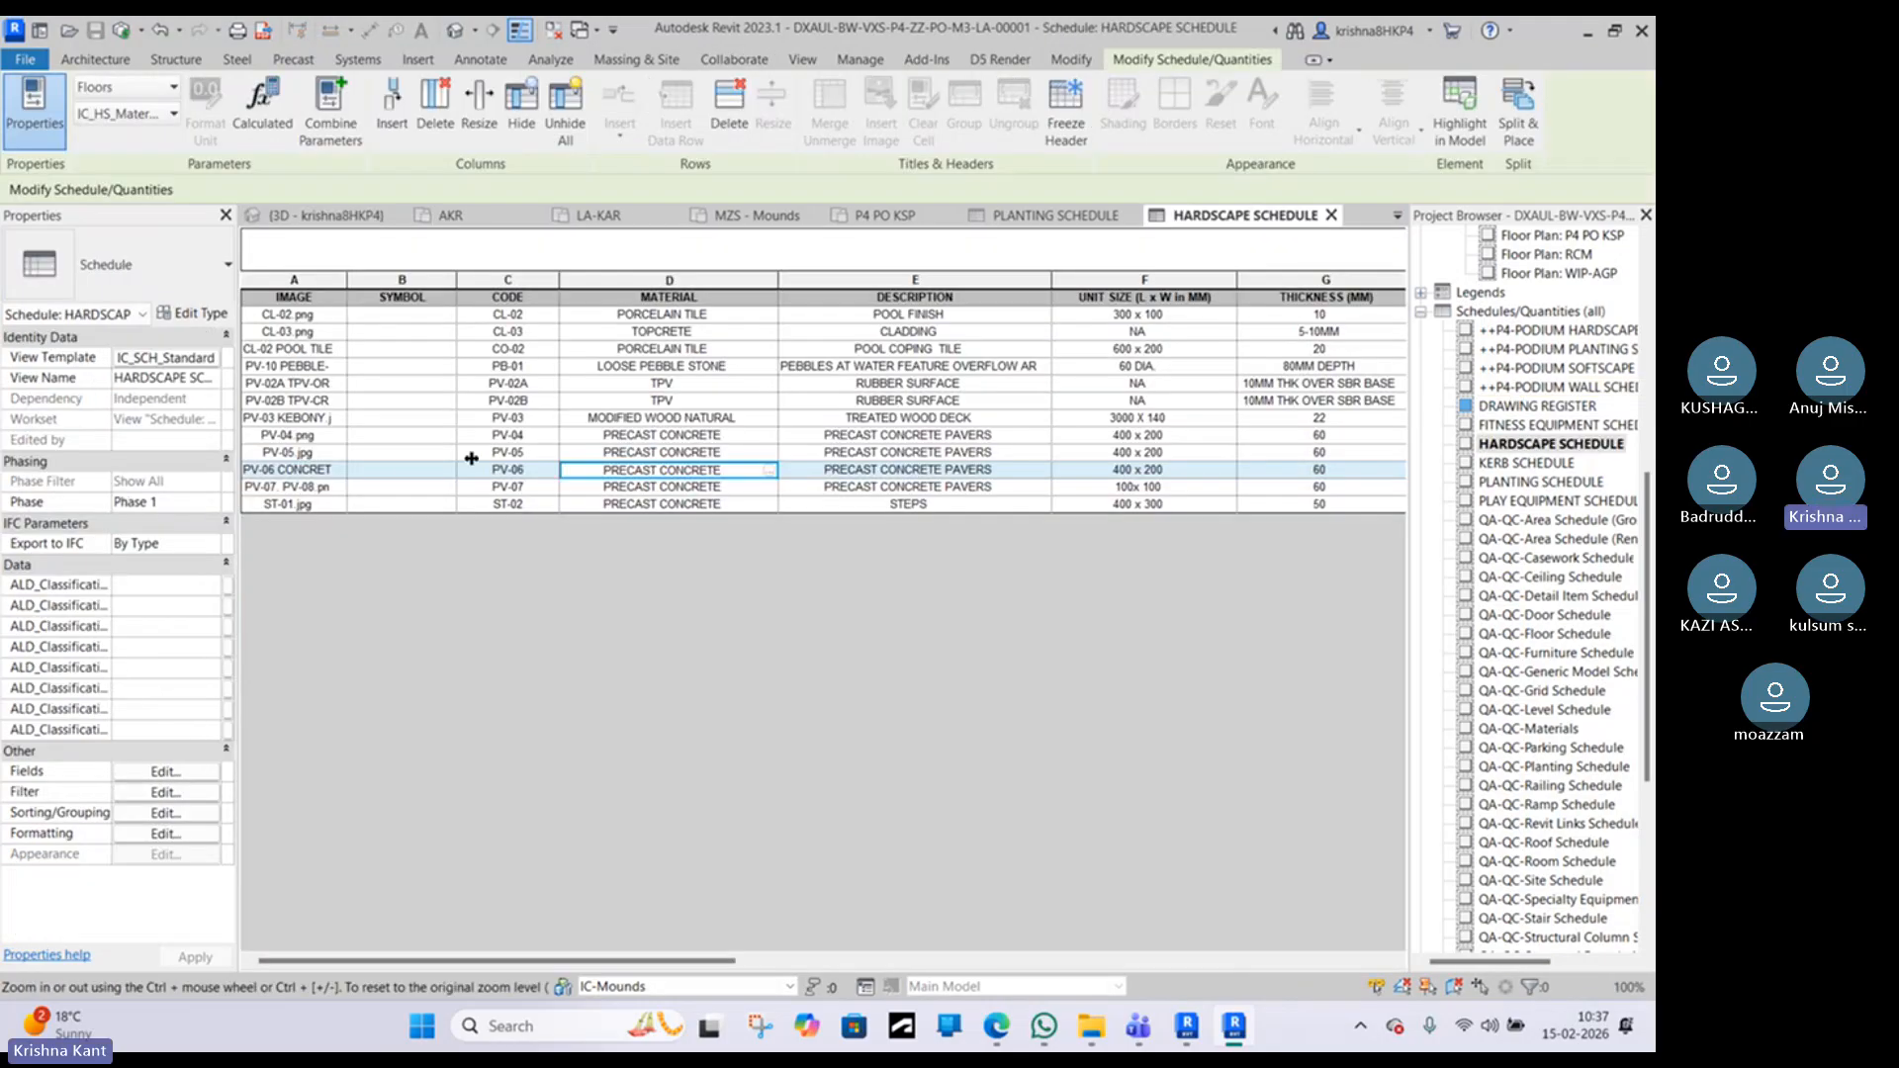
pyautogui.click(400, 435)
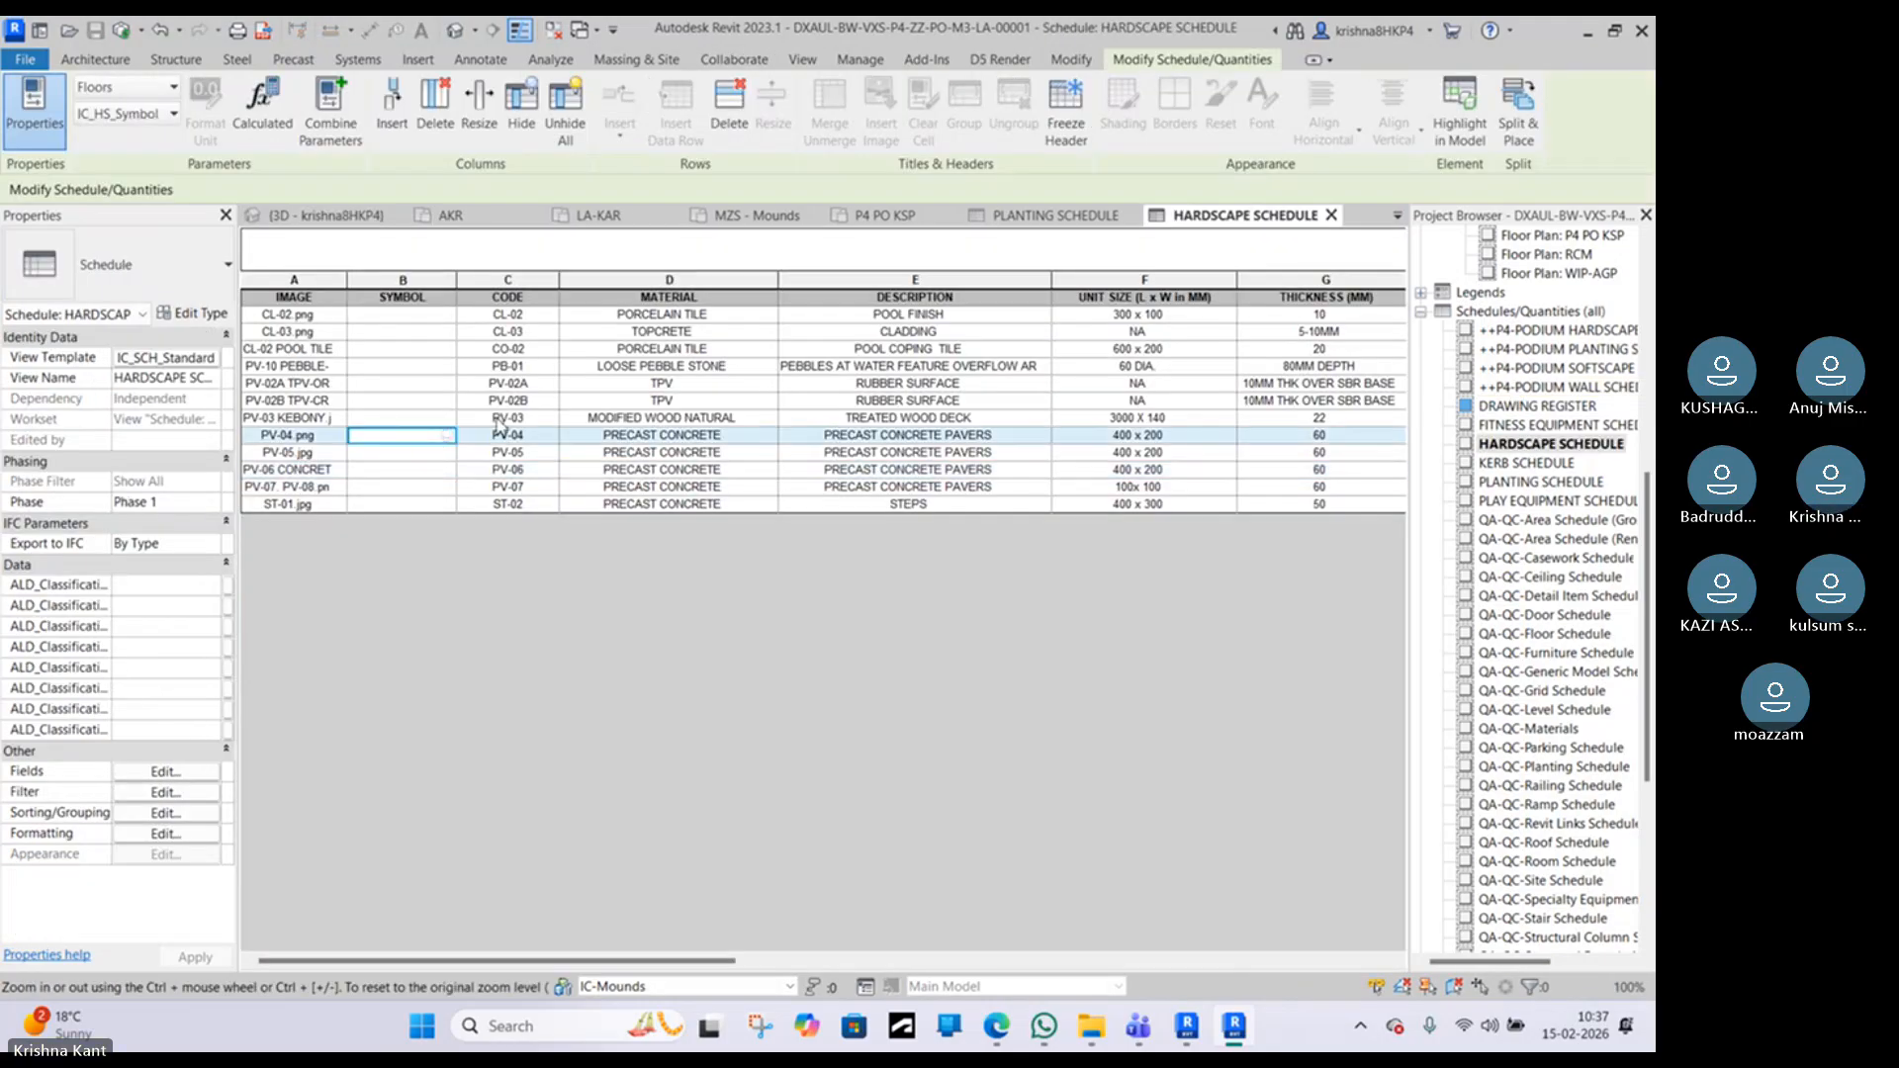
pyautogui.click(456, 31)
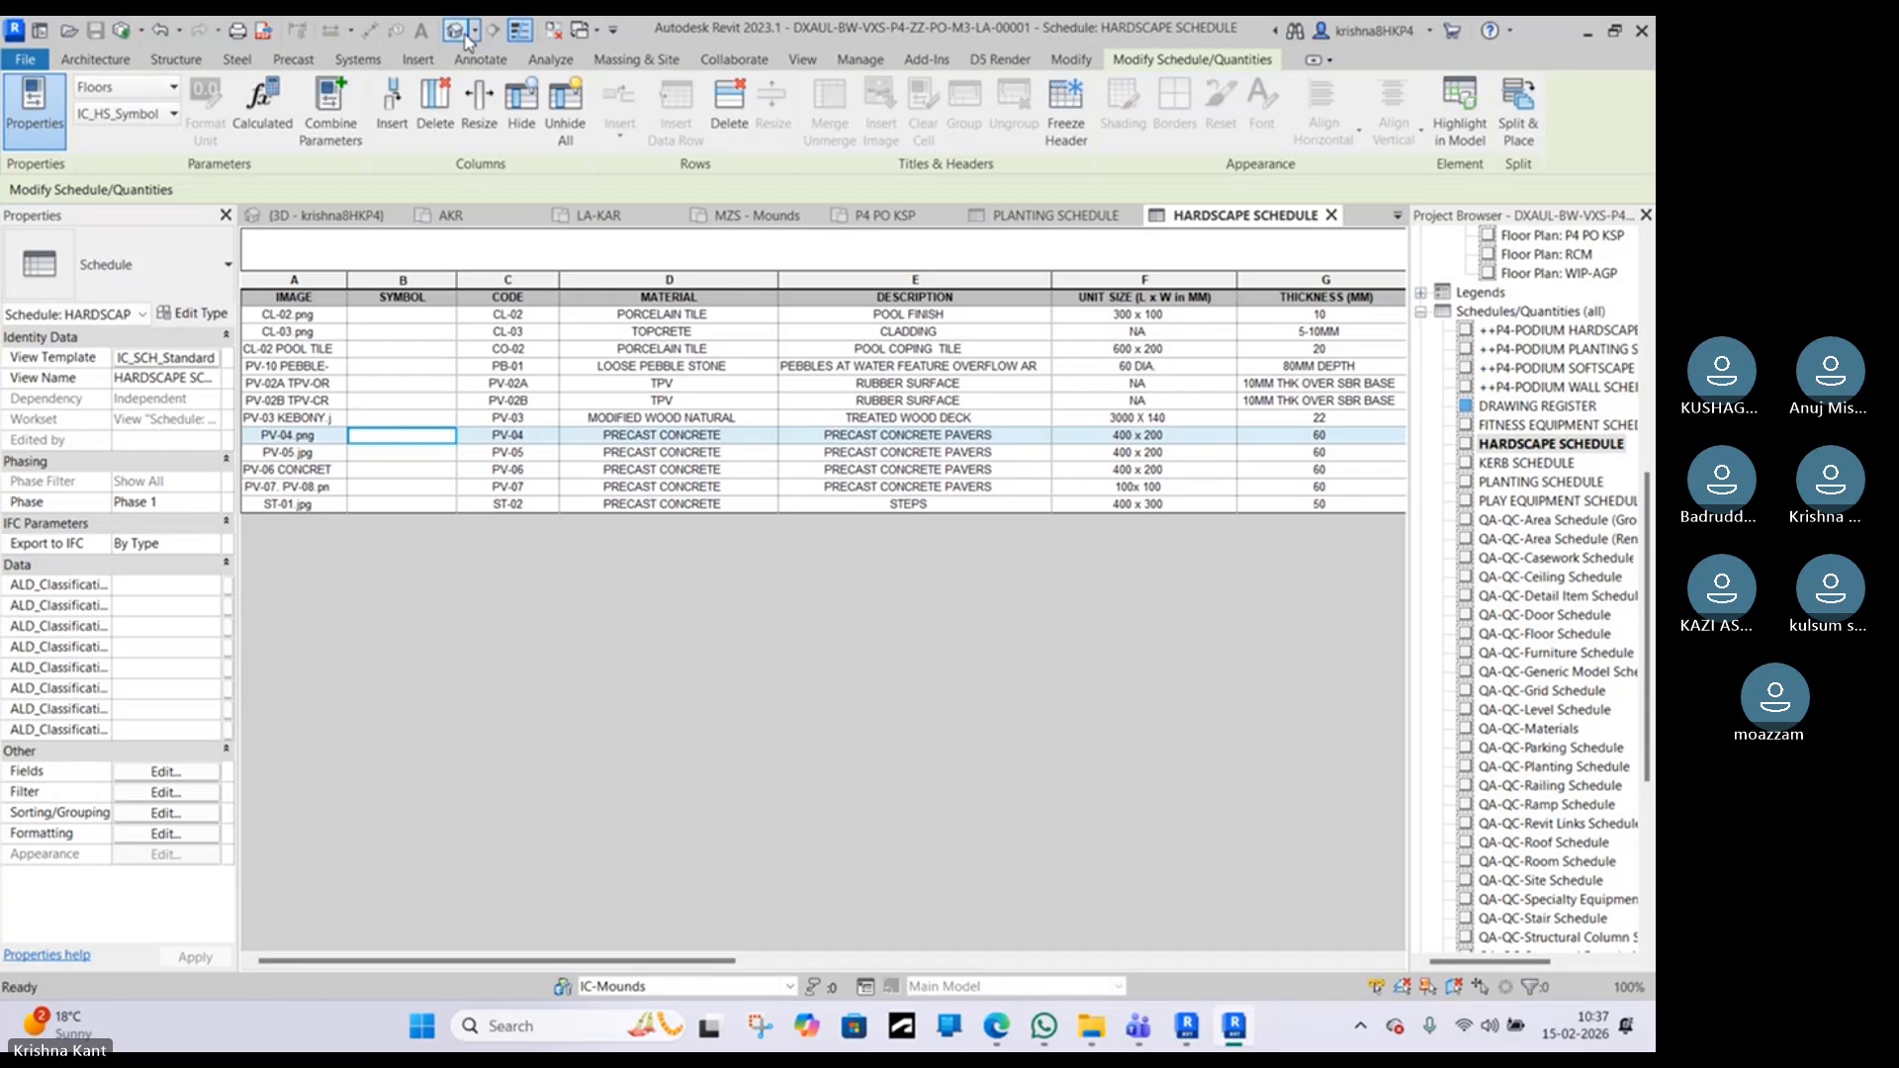
pyautogui.scroll(-5, 623, 499)
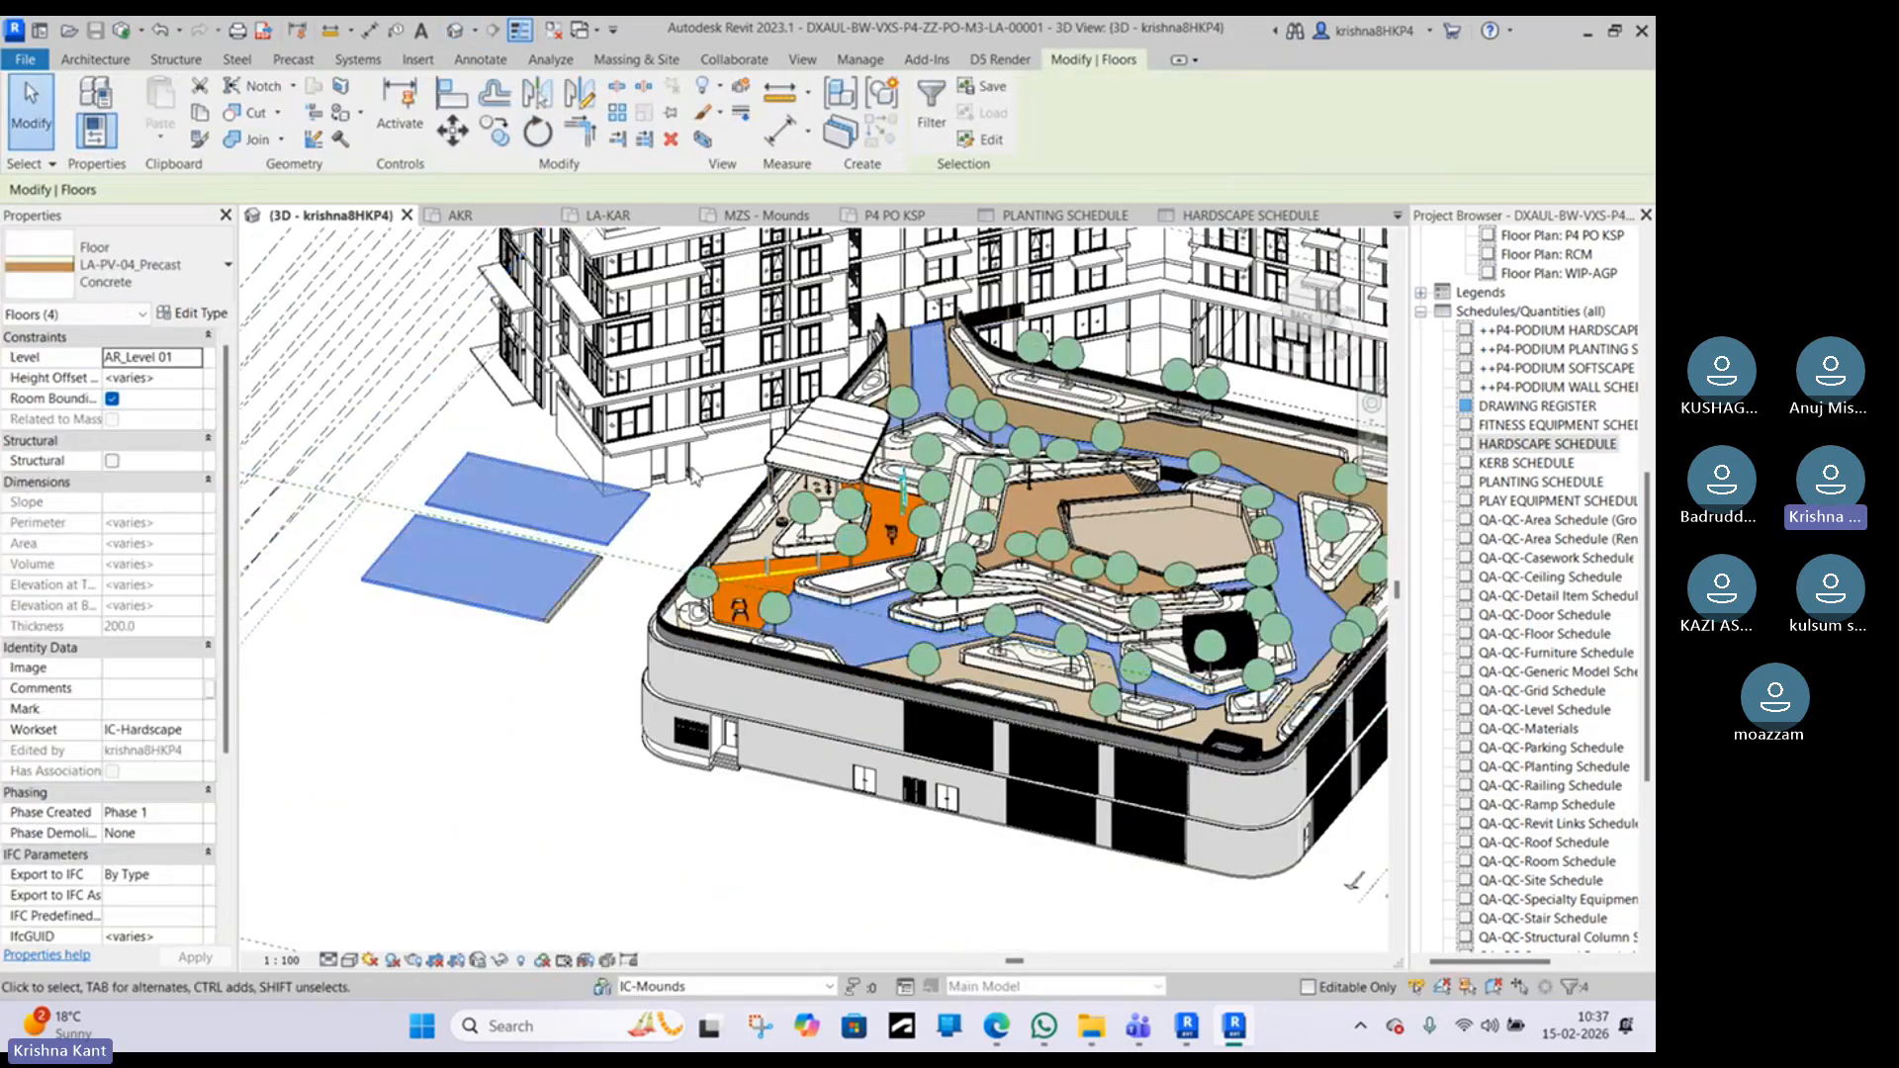
pyautogui.click(644, 513)
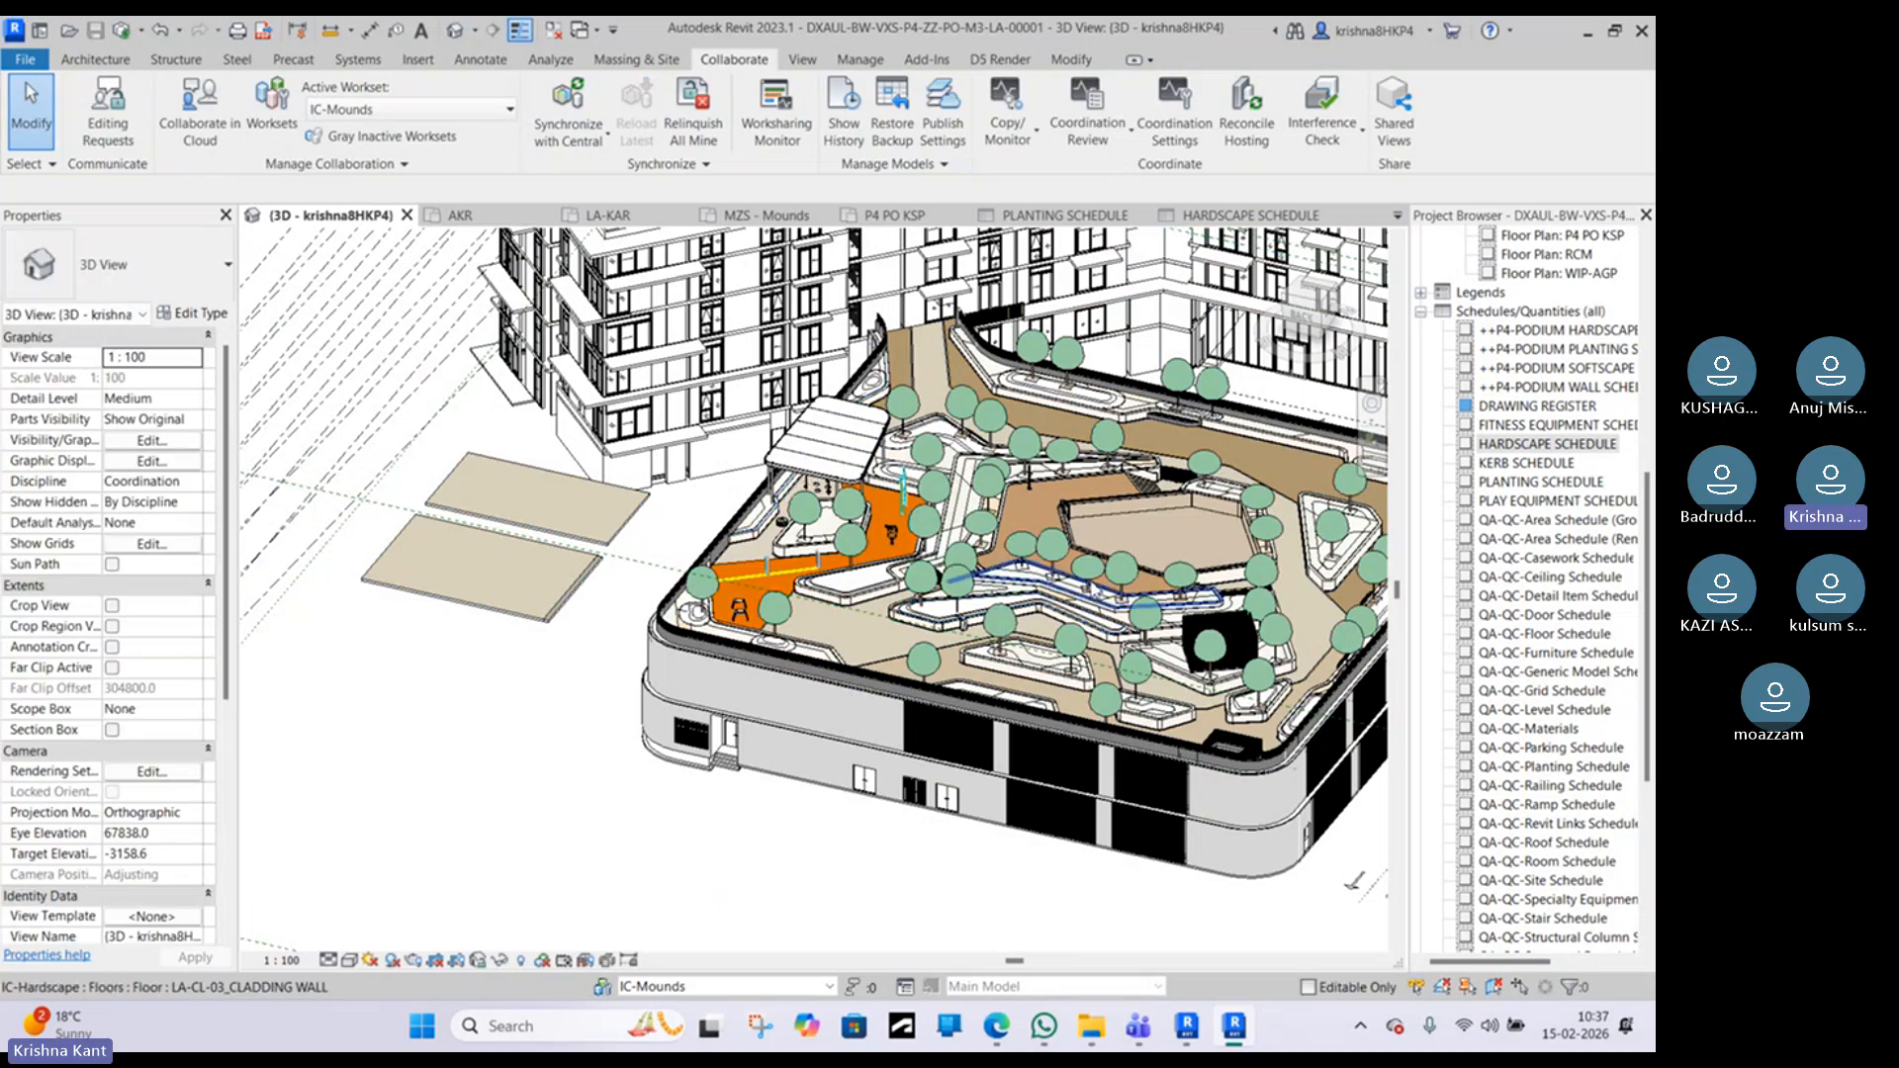
# Step: Open the family of the Bucida Buceras tree beside the pool to inspect its 3D geometry
pyautogui.scroll(5, 1177, 583)
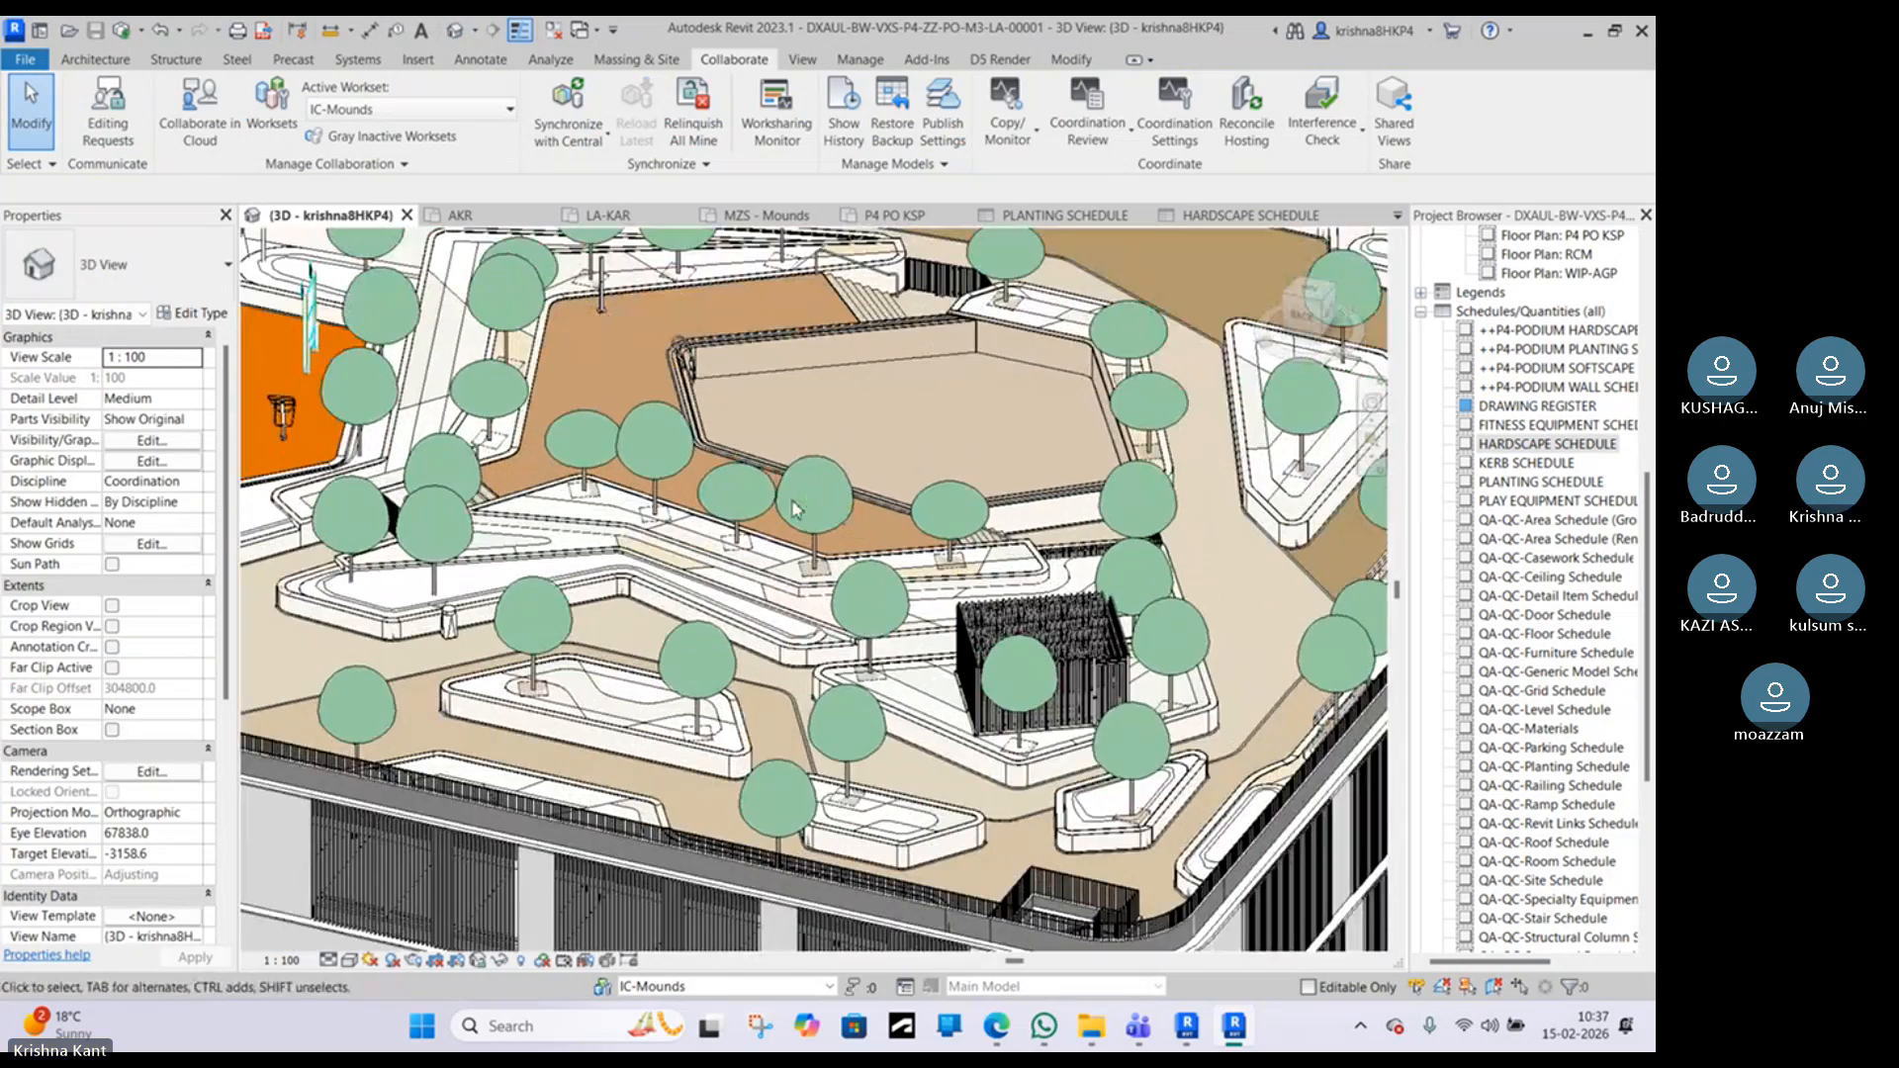
pyautogui.scroll(2, 831, 524)
pyautogui.click(791, 560)
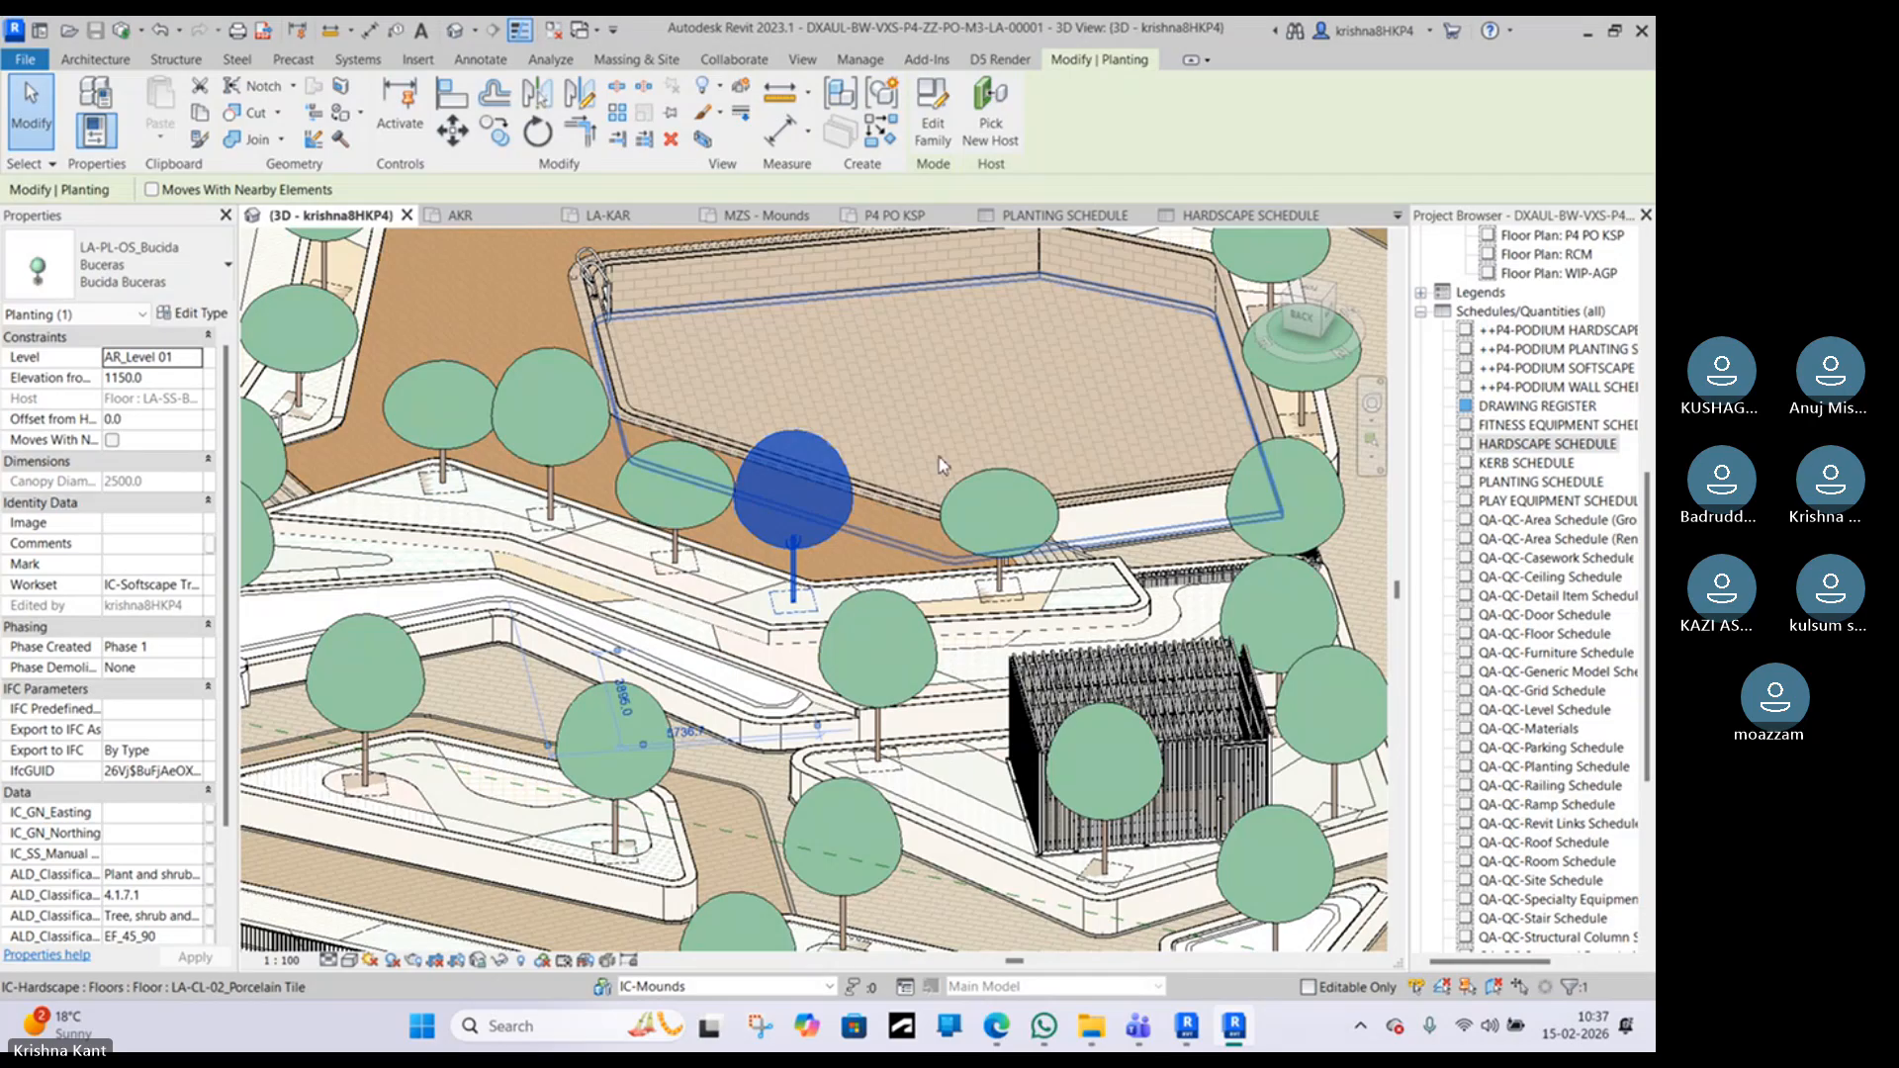
pyautogui.scroll(3, 797, 560)
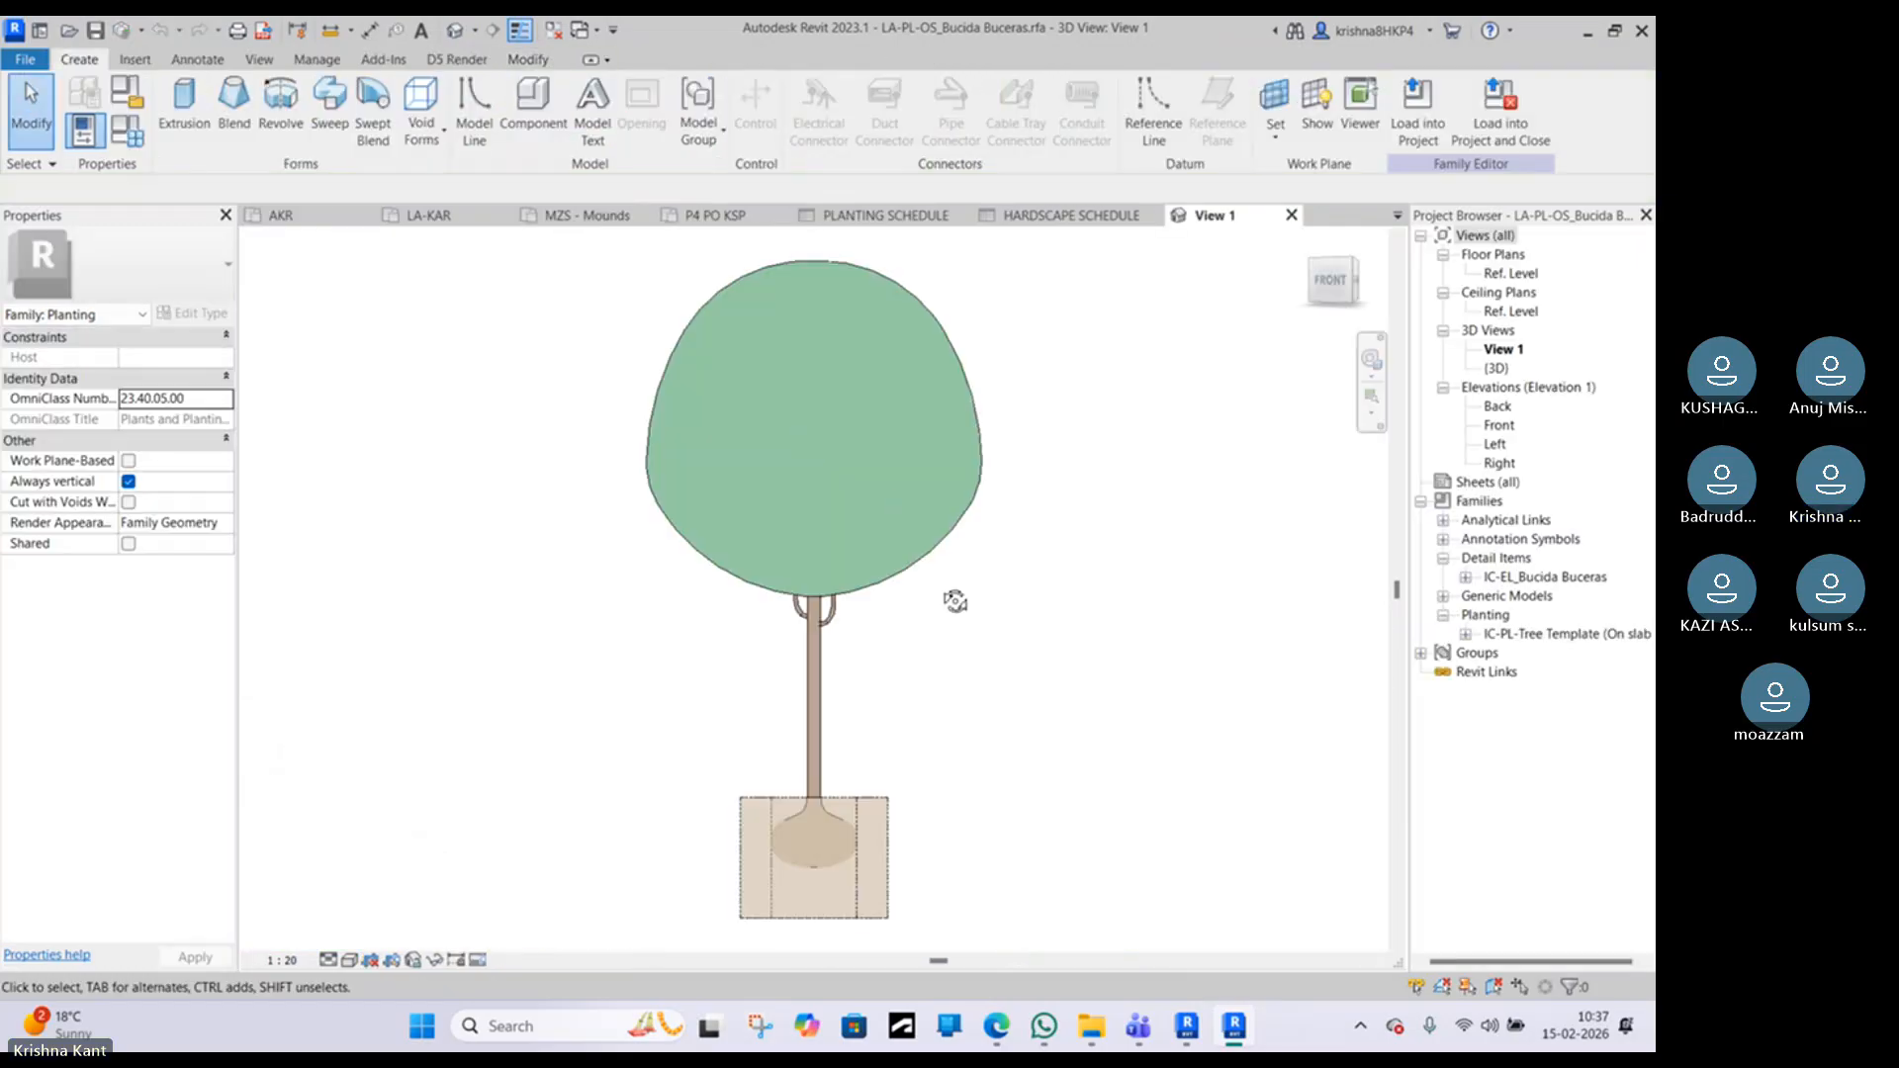
# Step: Examine the nested tree template that forms the canopy and trunk of the tree family, and clear the selection
pyautogui.keyDown('shift'); pyautogui.moveTo(954, 597); pyautogui.dragTo(875, 605, button='middle'); pyautogui.keyUp('shift')
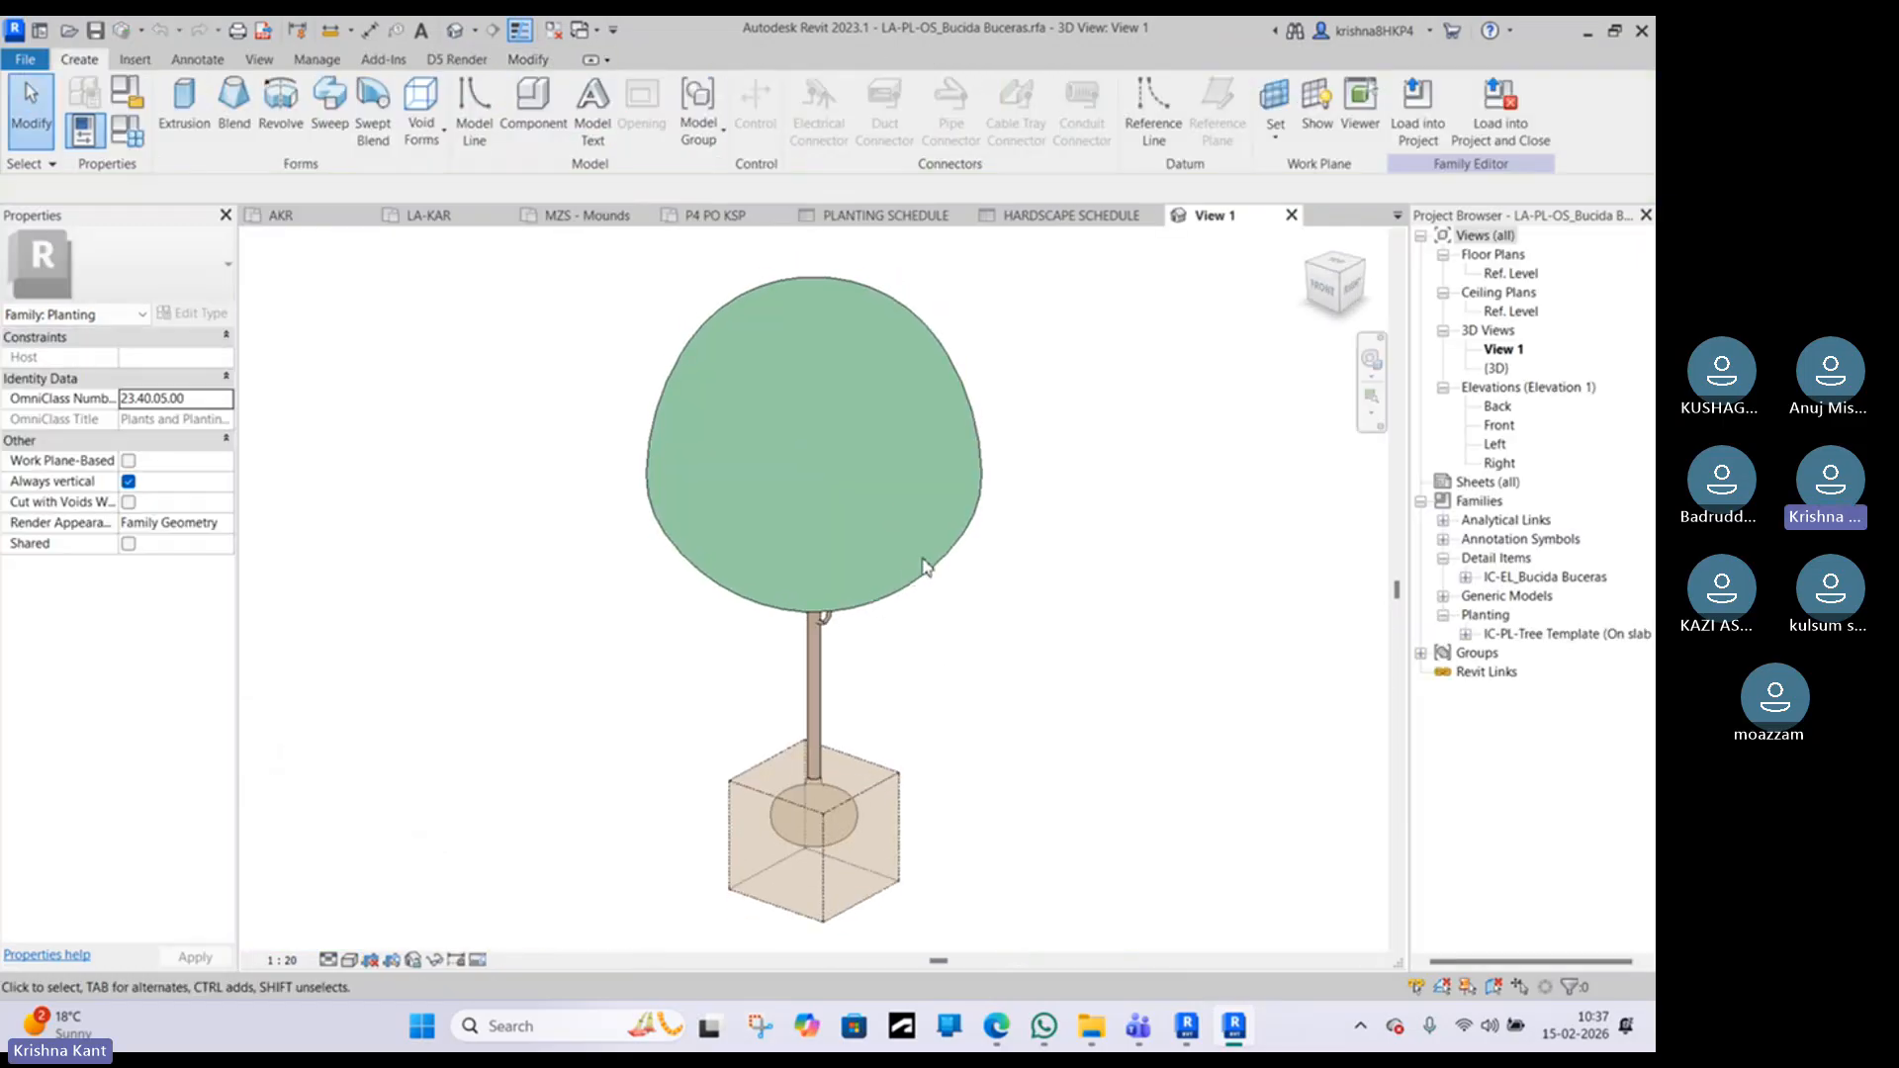
pyautogui.click(949, 544)
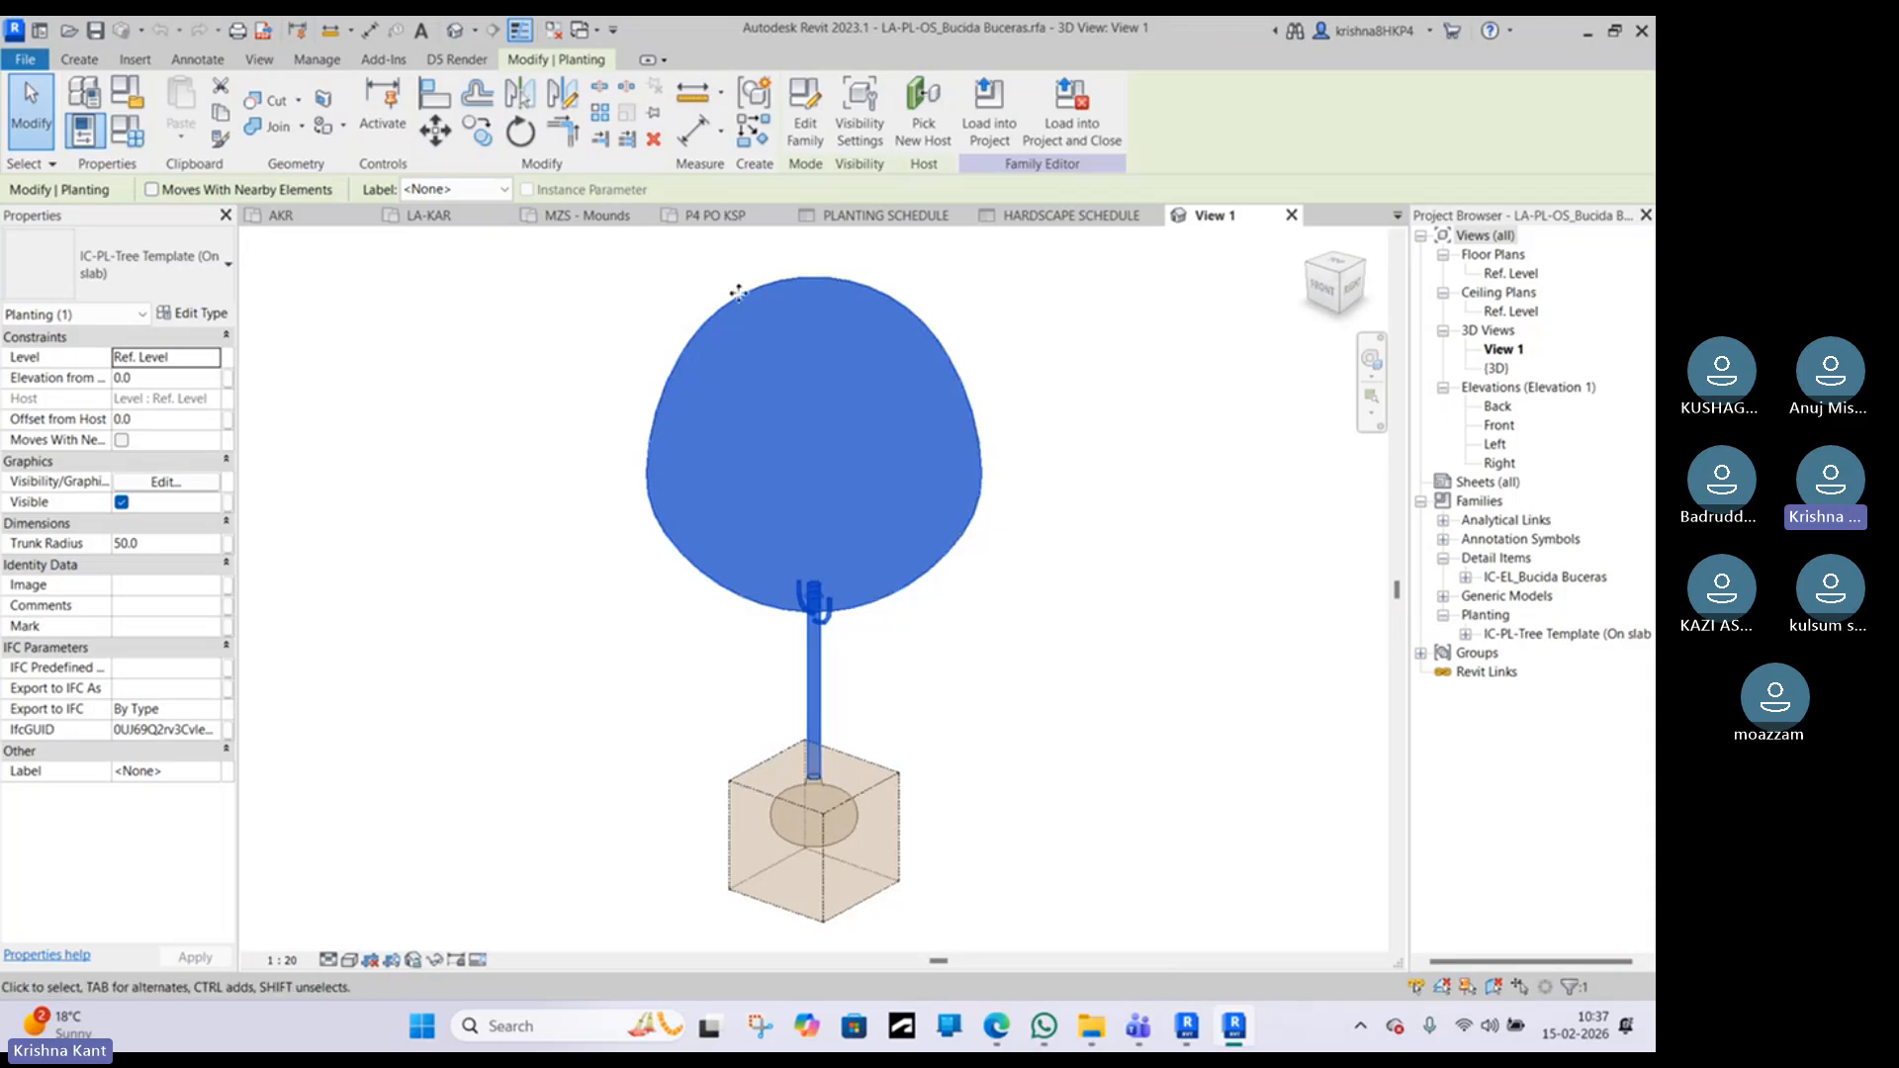
pyautogui.click(959, 620)
# Step: Select the nested IC-Rootball component below the trunk and examine its rootball and surrounding box from the corner and the front
pyautogui.click(865, 811)
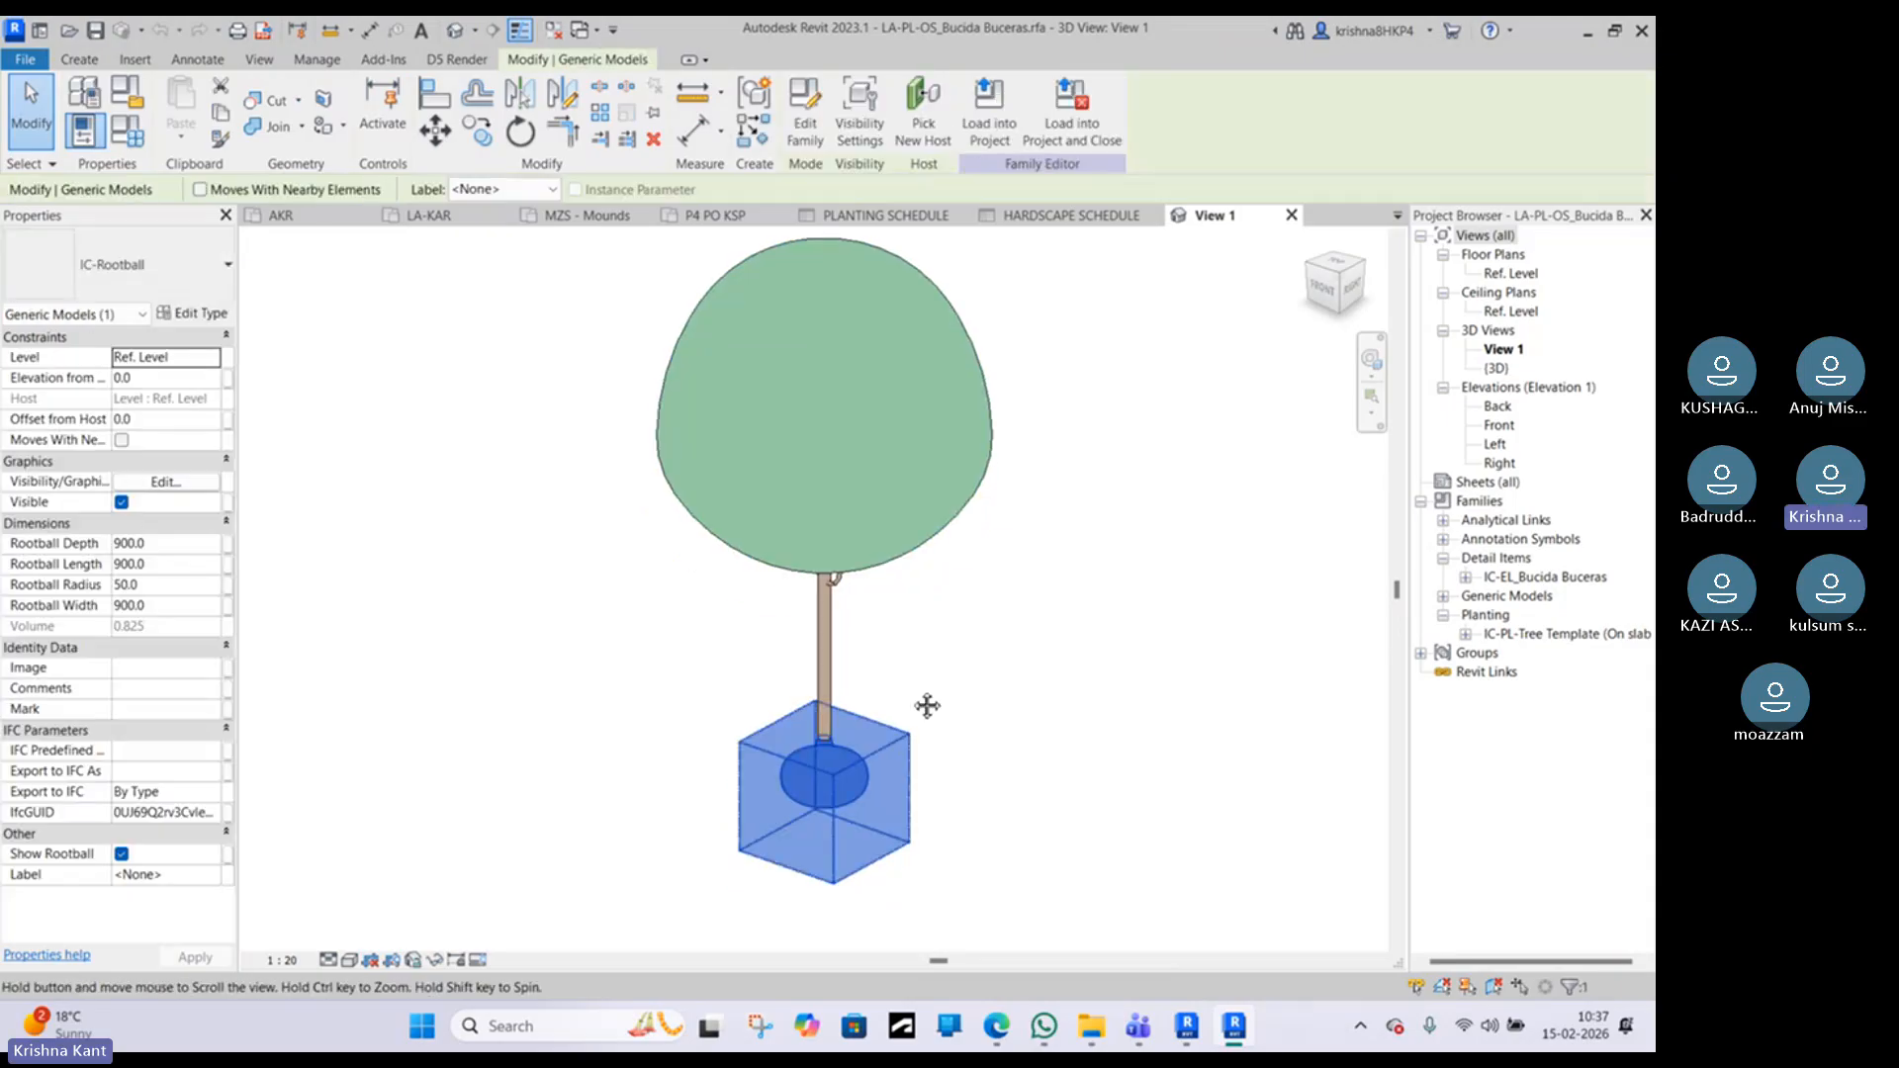
pyautogui.keyDown('shift'); pyautogui.moveTo(924, 708); pyautogui.dragTo(1001, 567, button='middle'); pyautogui.keyUp('shift')
pyautogui.scroll(4, 858, 647)
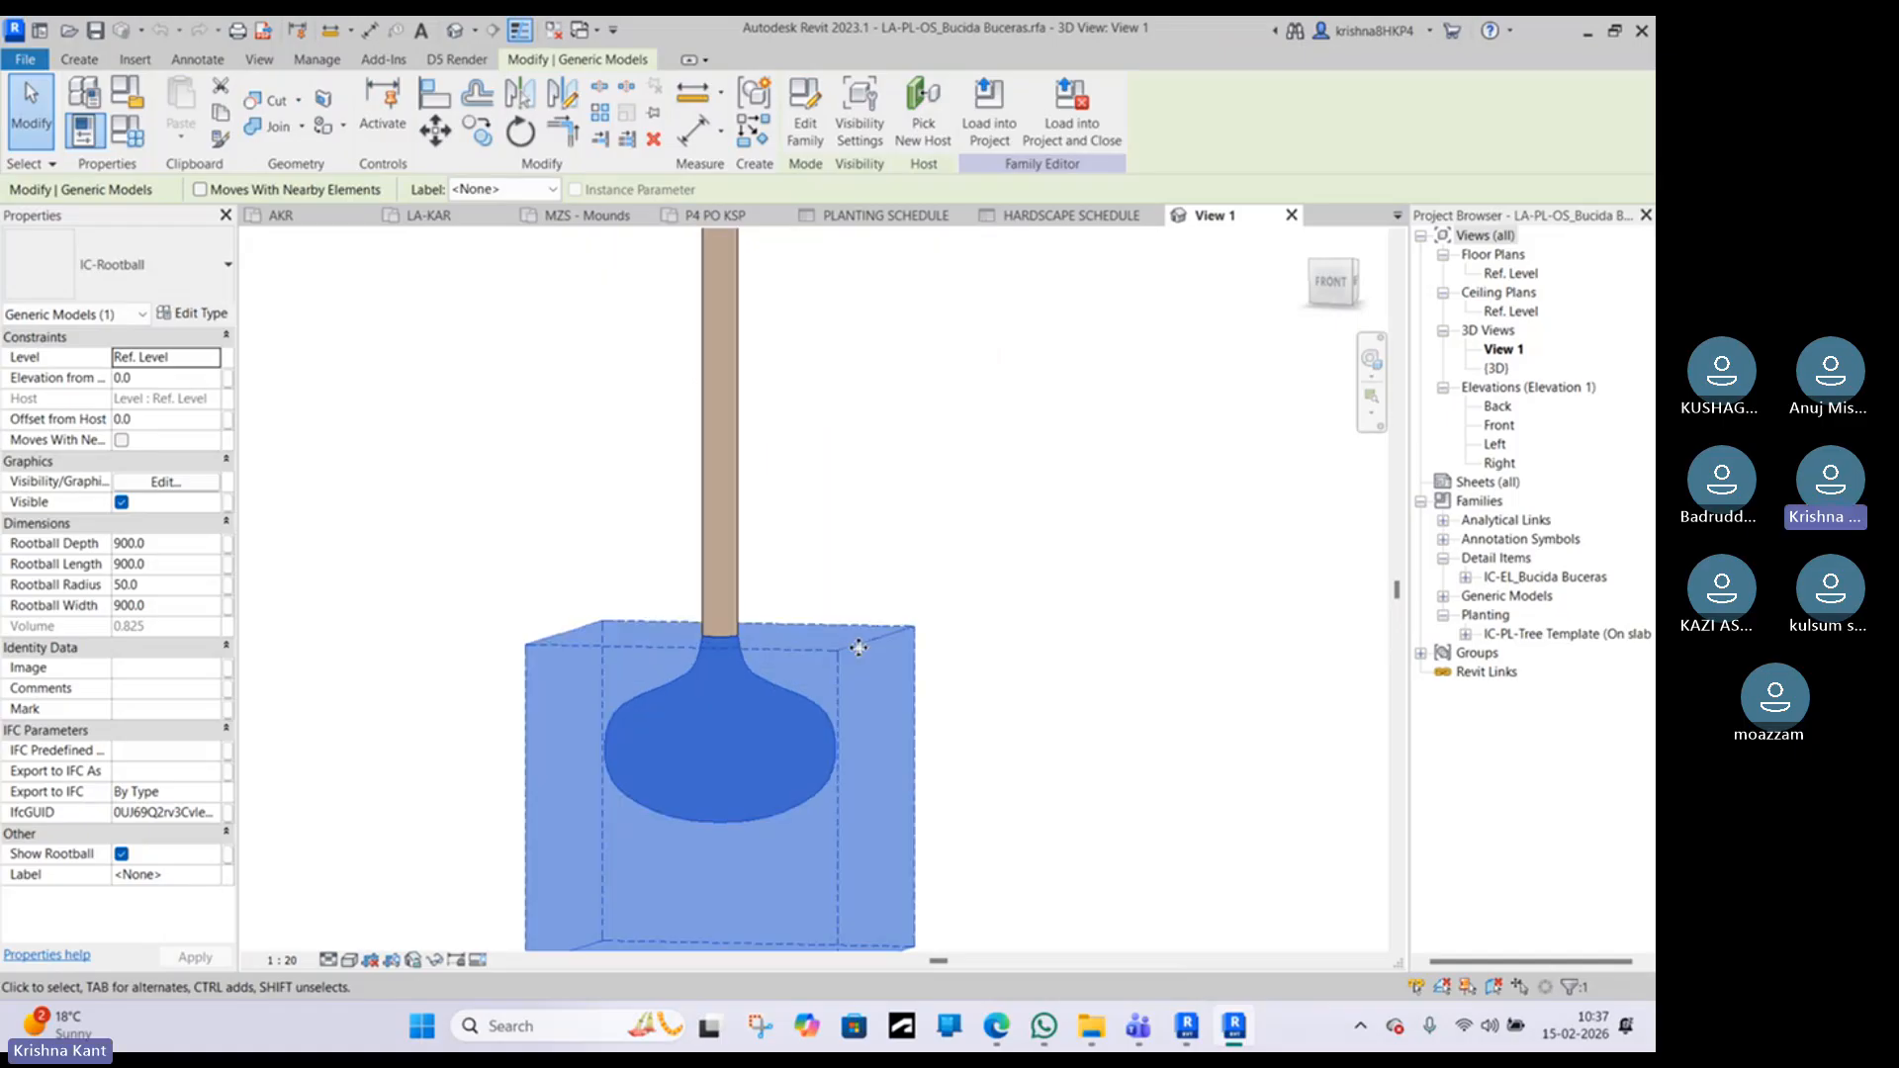
pyautogui.scroll(1, 817, 684)
pyautogui.moveTo(593, 568); pyautogui.dragTo(725, 400, button='middle')
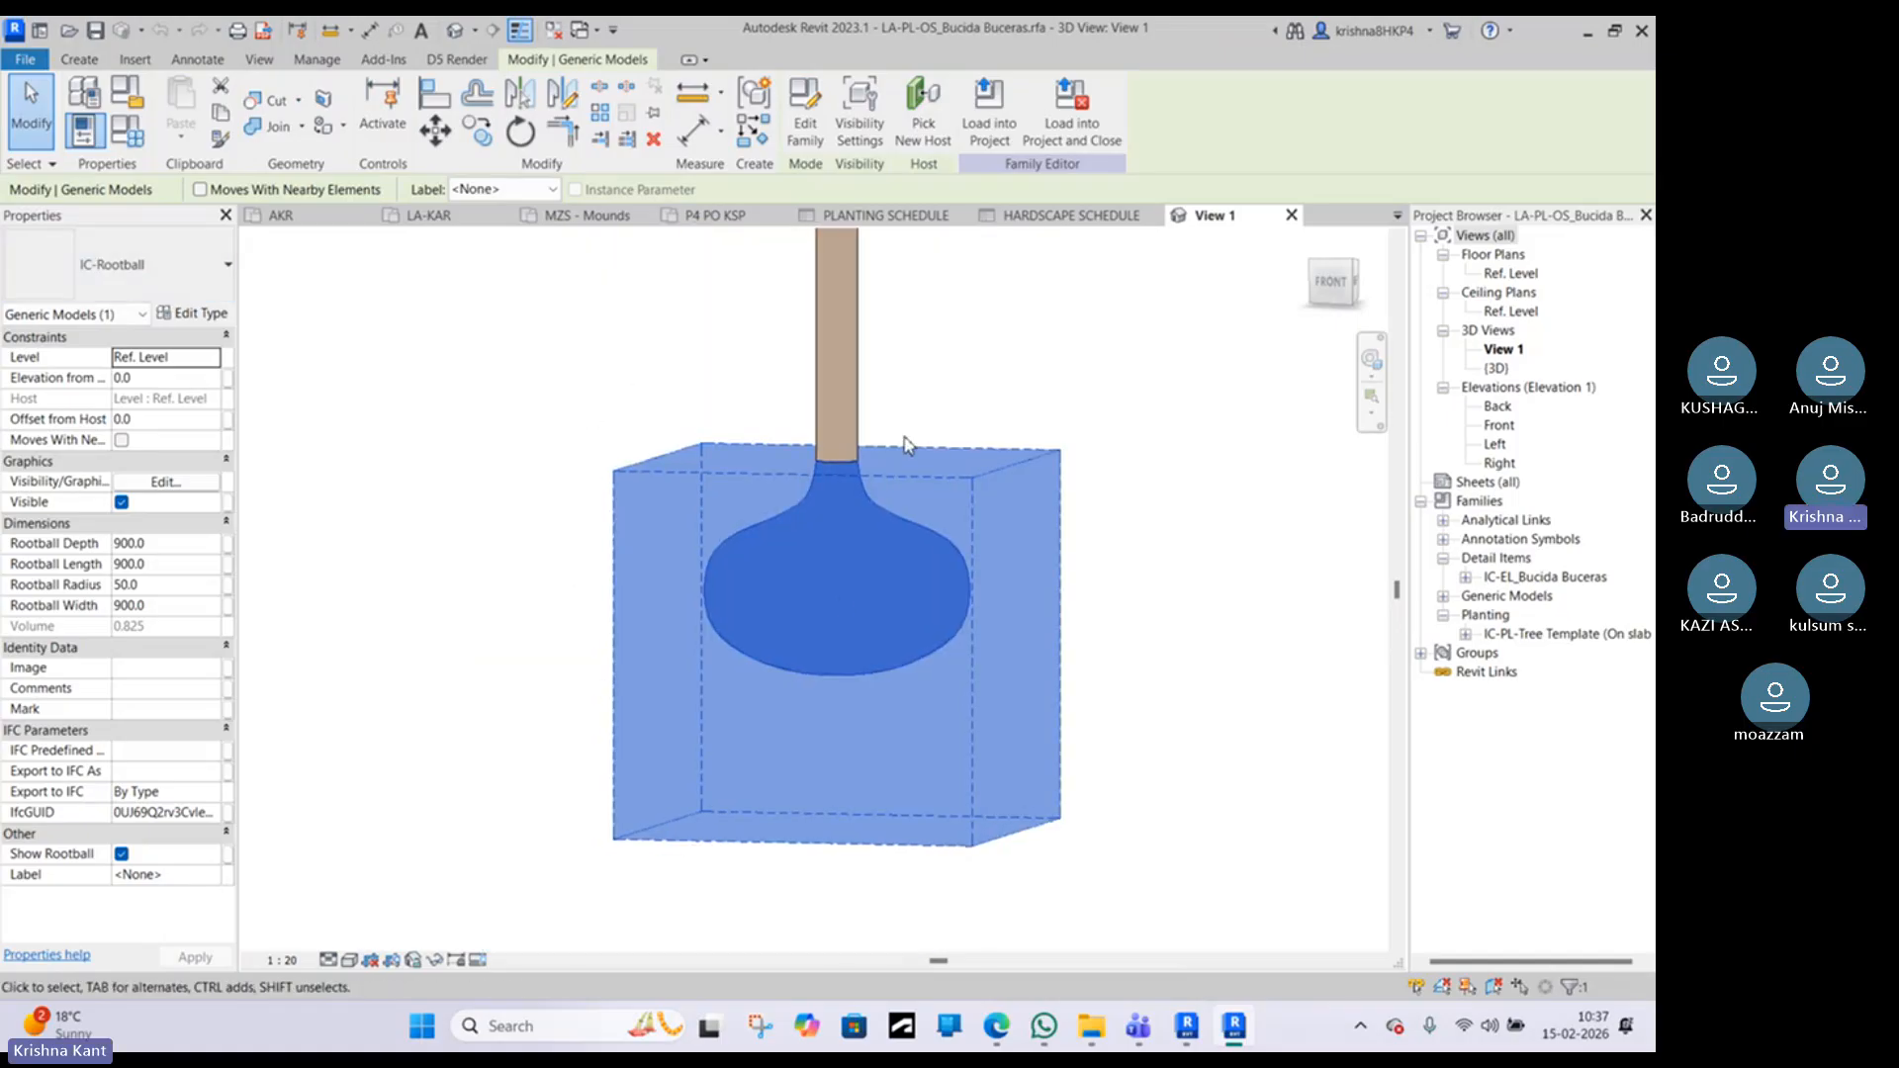
pyautogui.scroll(-1, 899, 457)
pyautogui.keyDown('shift'); pyautogui.moveTo(983, 392); pyautogui.dragTo(711, 474, button='middle'); pyautogui.keyUp('shift')
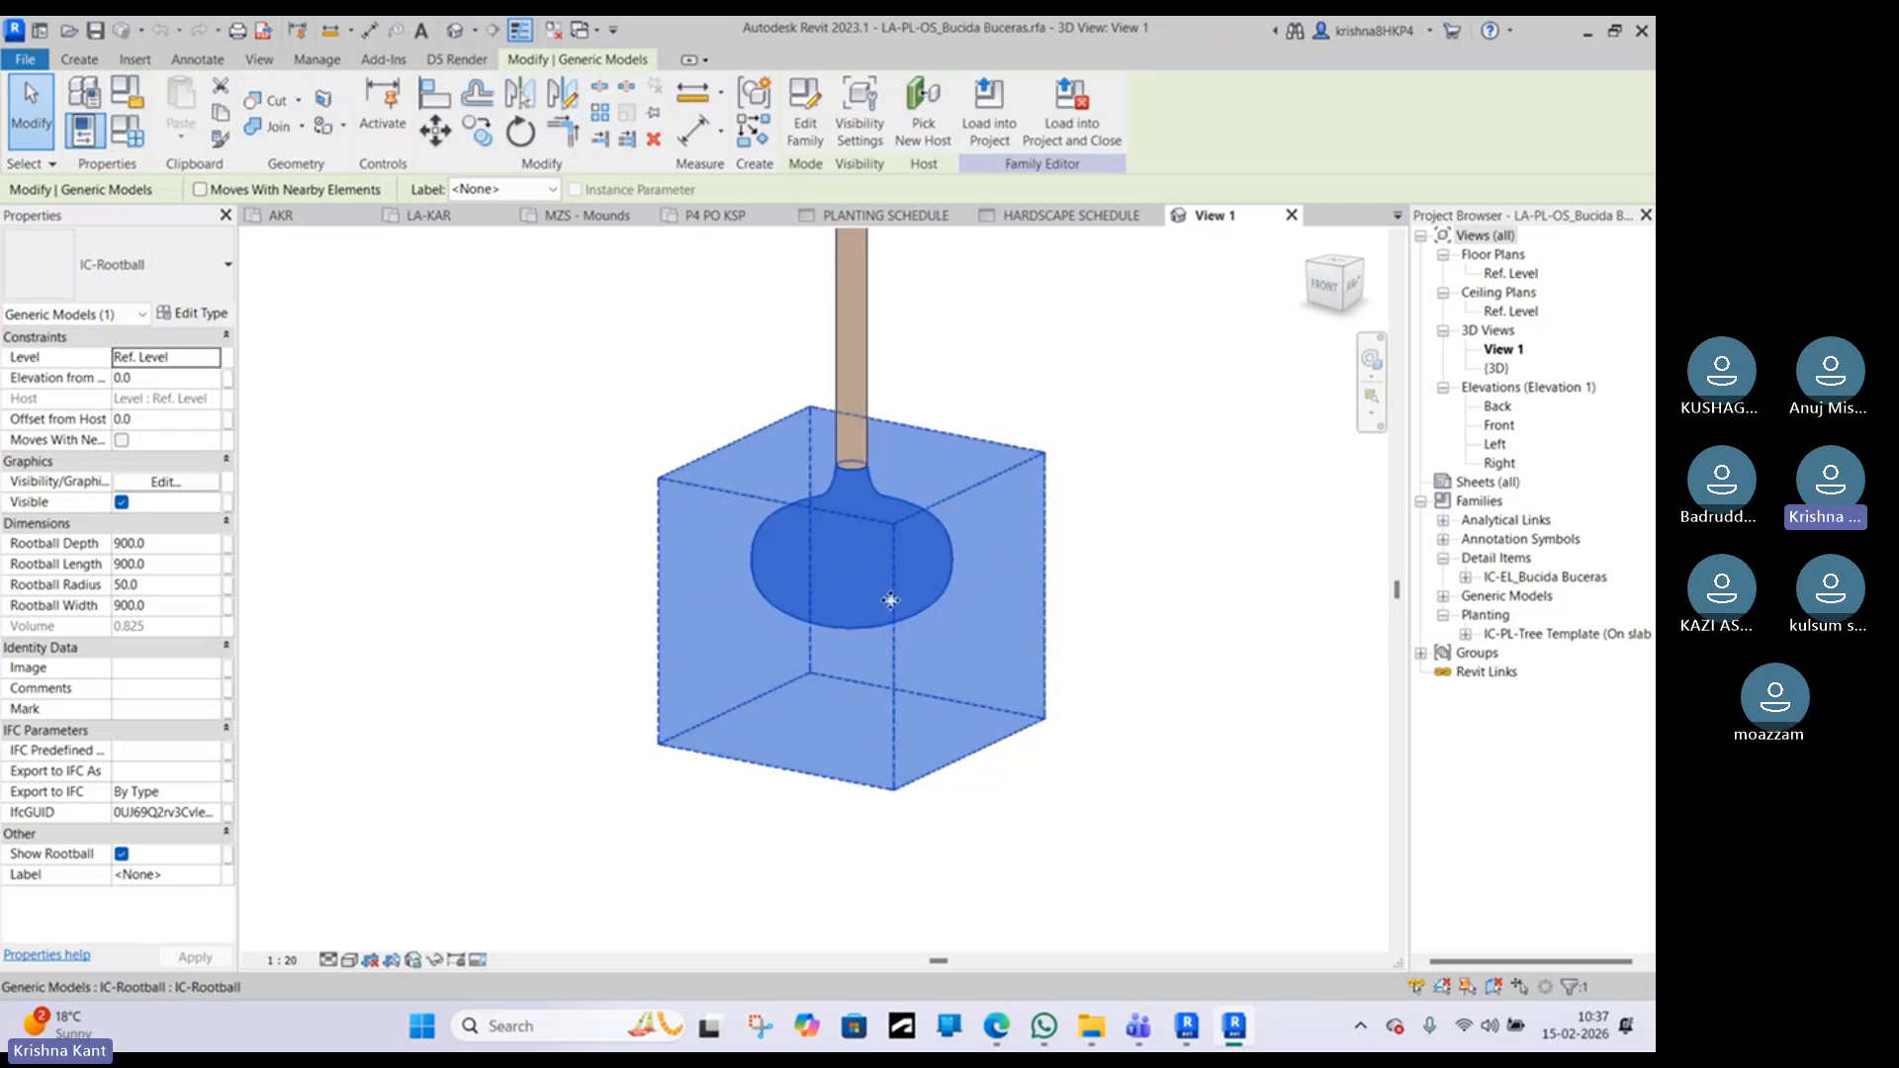
pyautogui.scroll(-1, 926, 577)
pyautogui.moveTo(925, 577); pyautogui.dragTo(784, 660, button='middle')
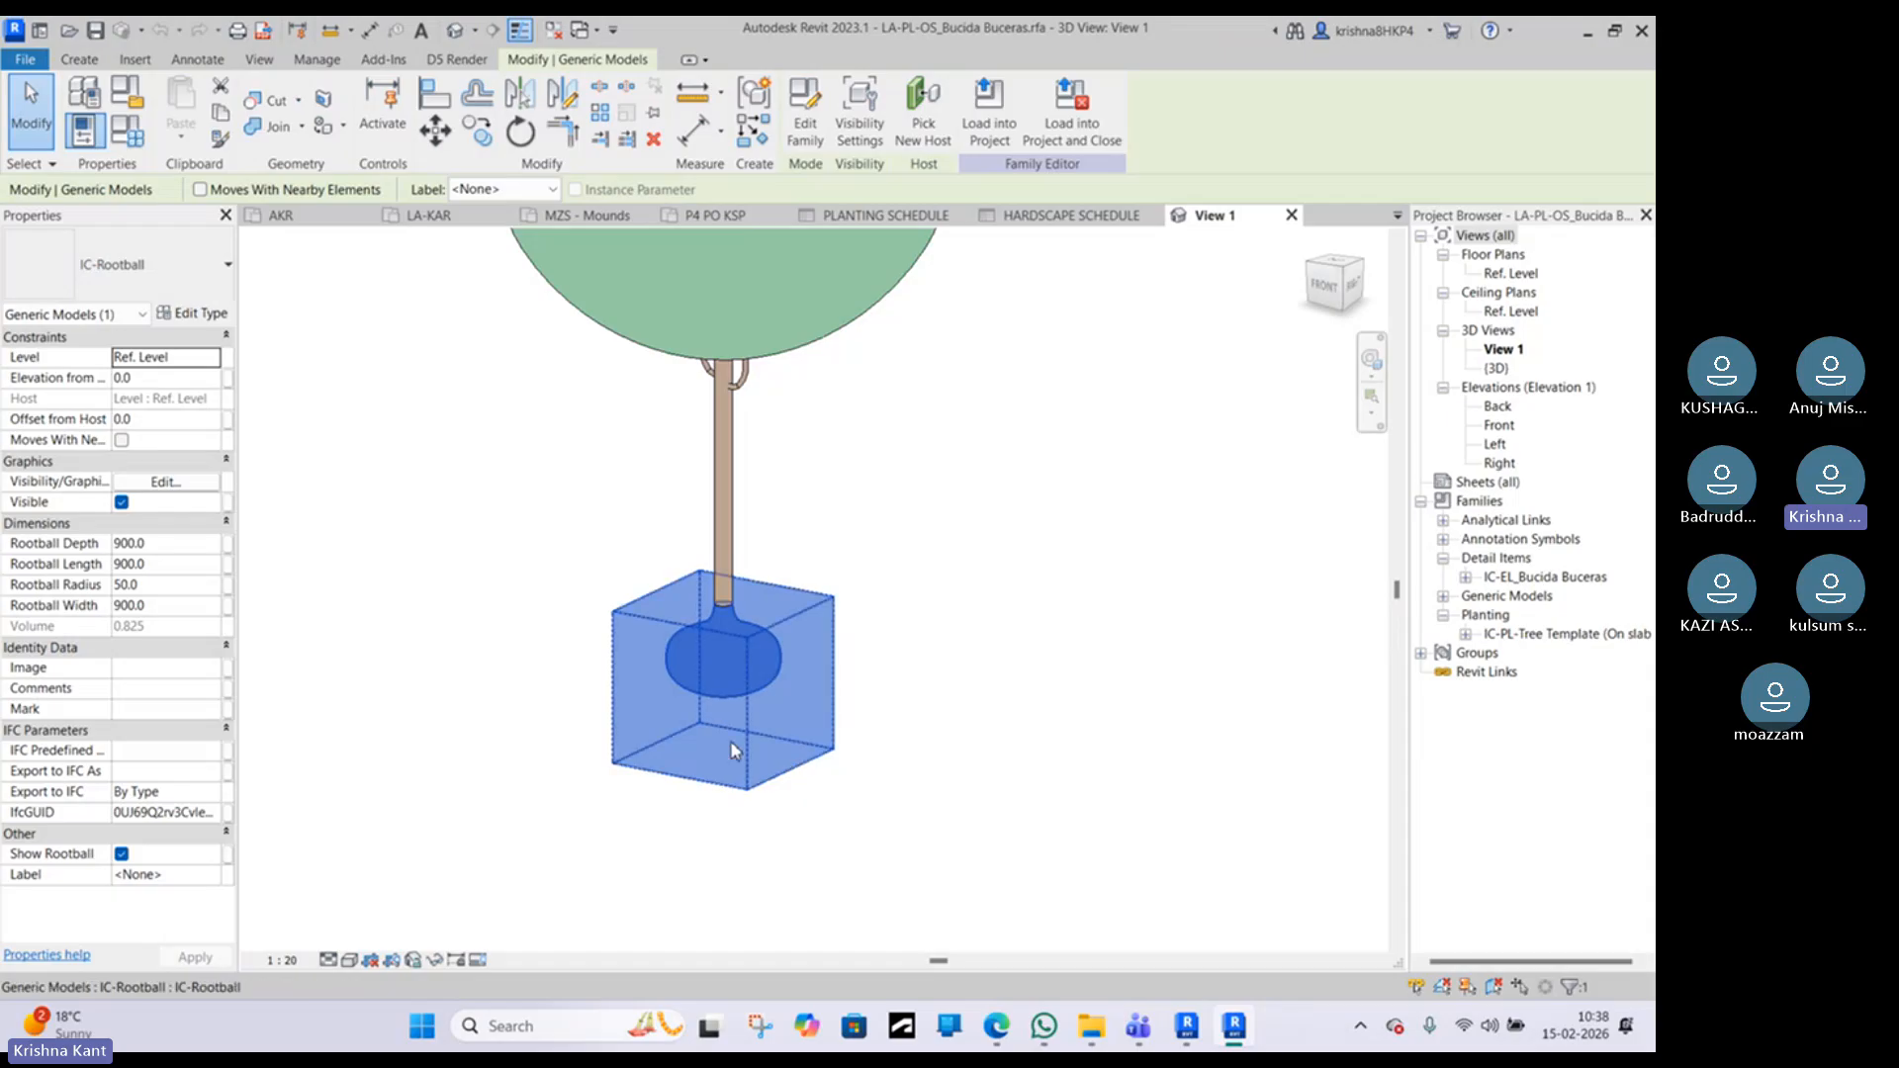
pyautogui.keyDown('shift'); pyautogui.moveTo(718, 763); pyautogui.dragTo(806, 627, button='middle'); pyautogui.keyUp('shift')
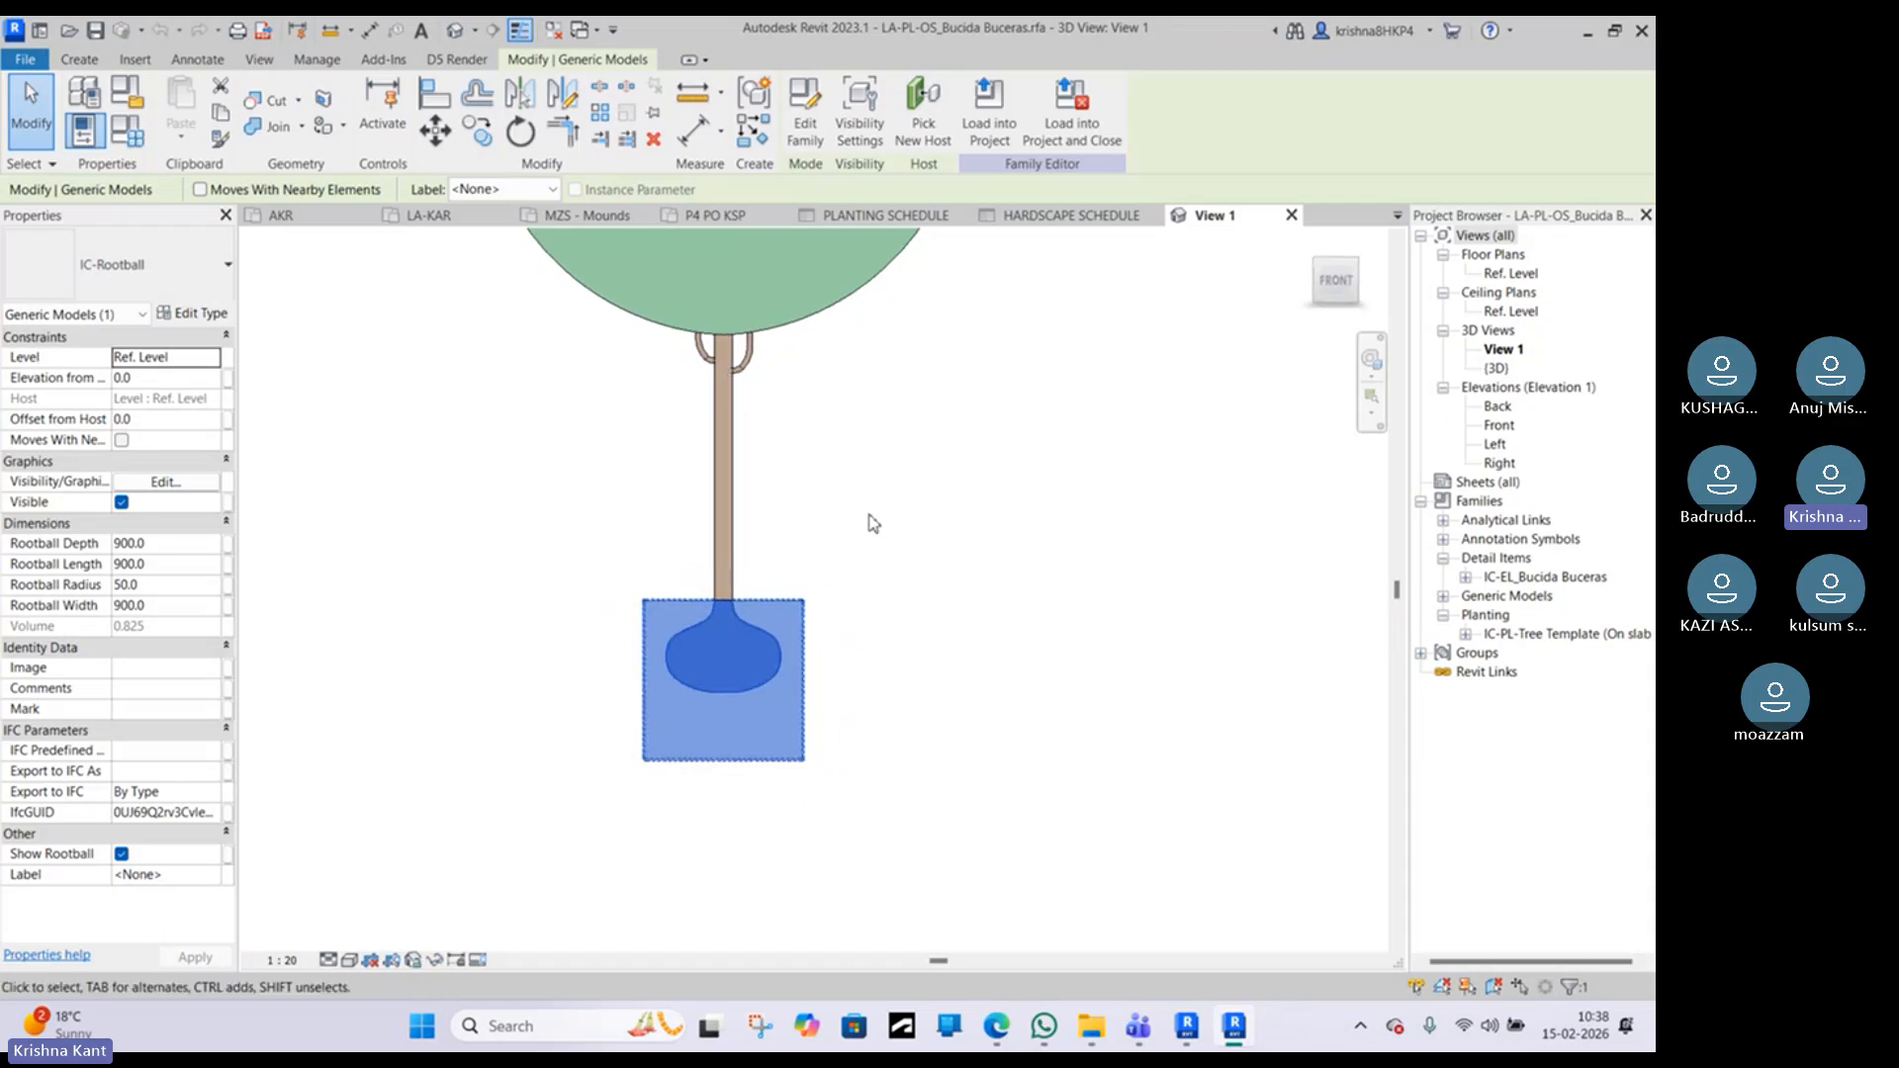
pyautogui.scroll(3, 930, 550)
pyautogui.scroll(1, 1072, 523)
pyautogui.moveTo(1073, 523); pyautogui.dragTo(636, 453, button='middle')
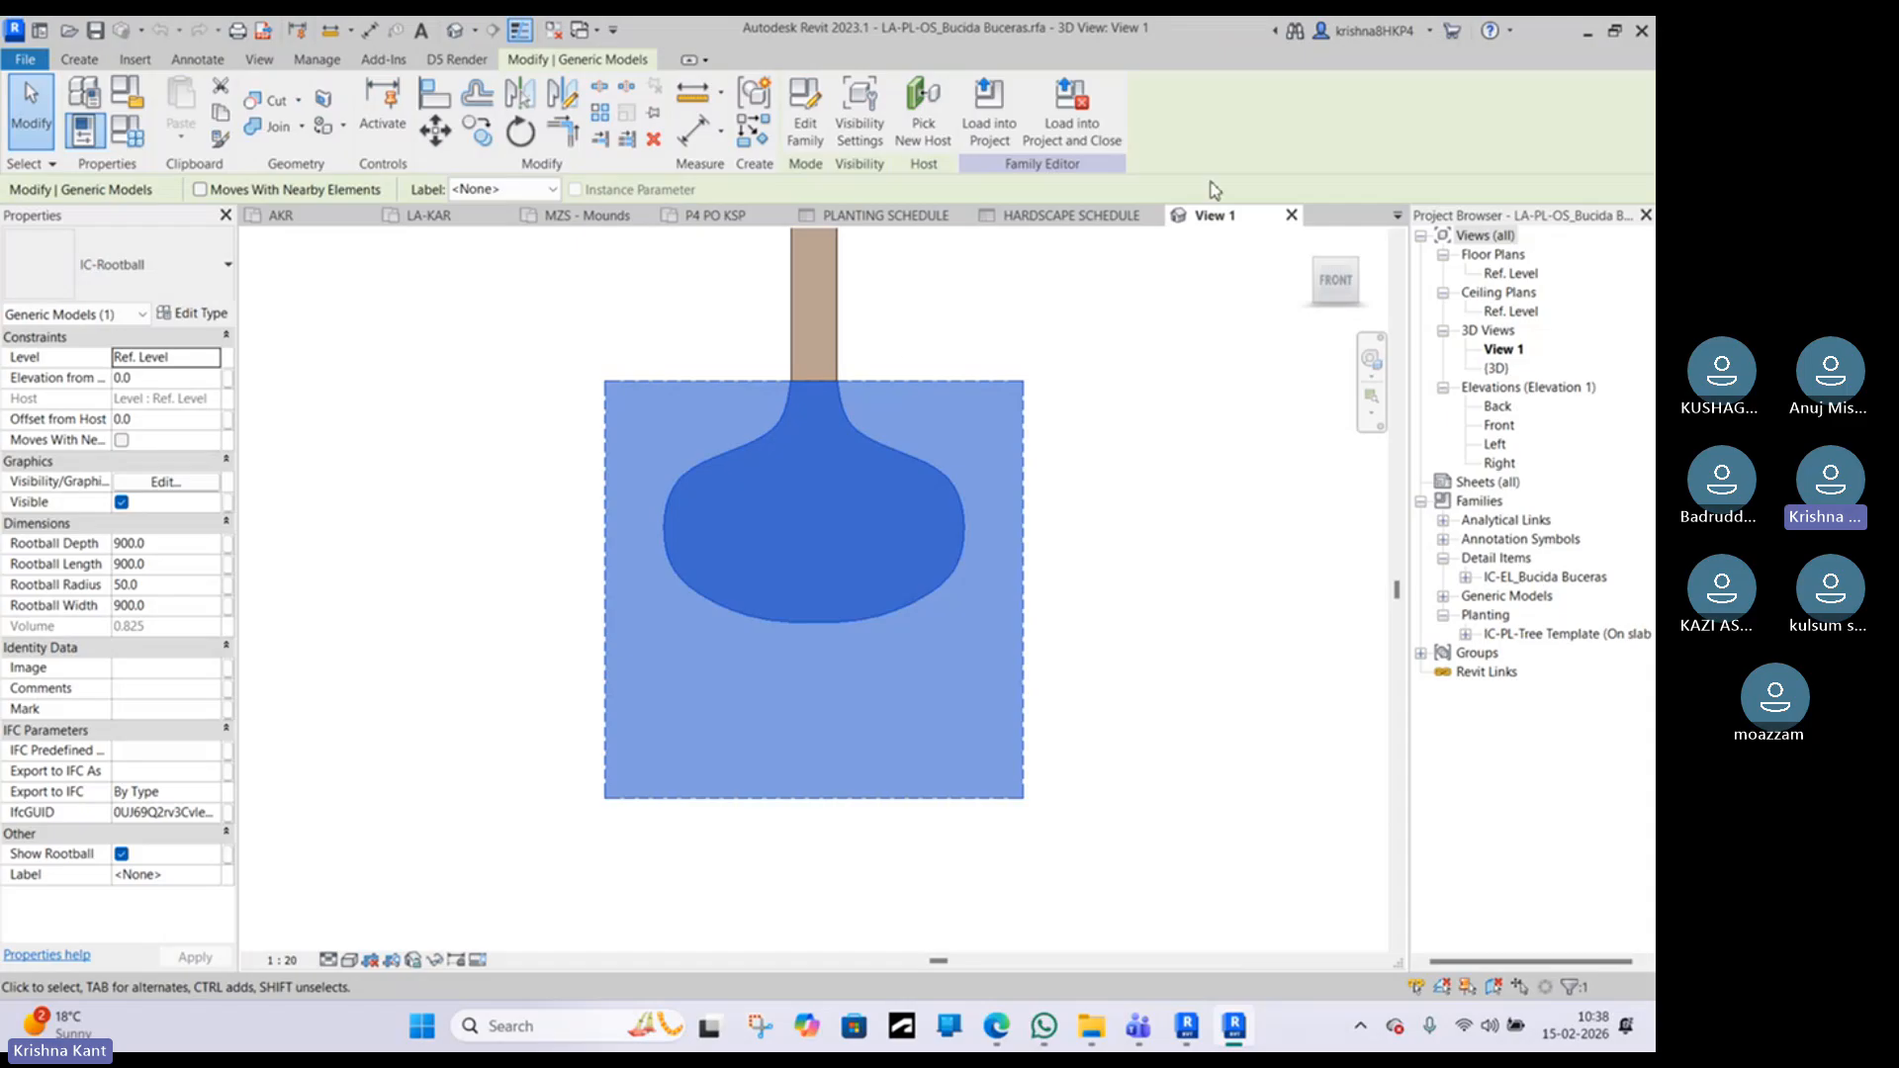
# Step: Return from the tree family to the landscape project, open its default 3D view and close the inactive views
pyautogui.click(1043, 220)
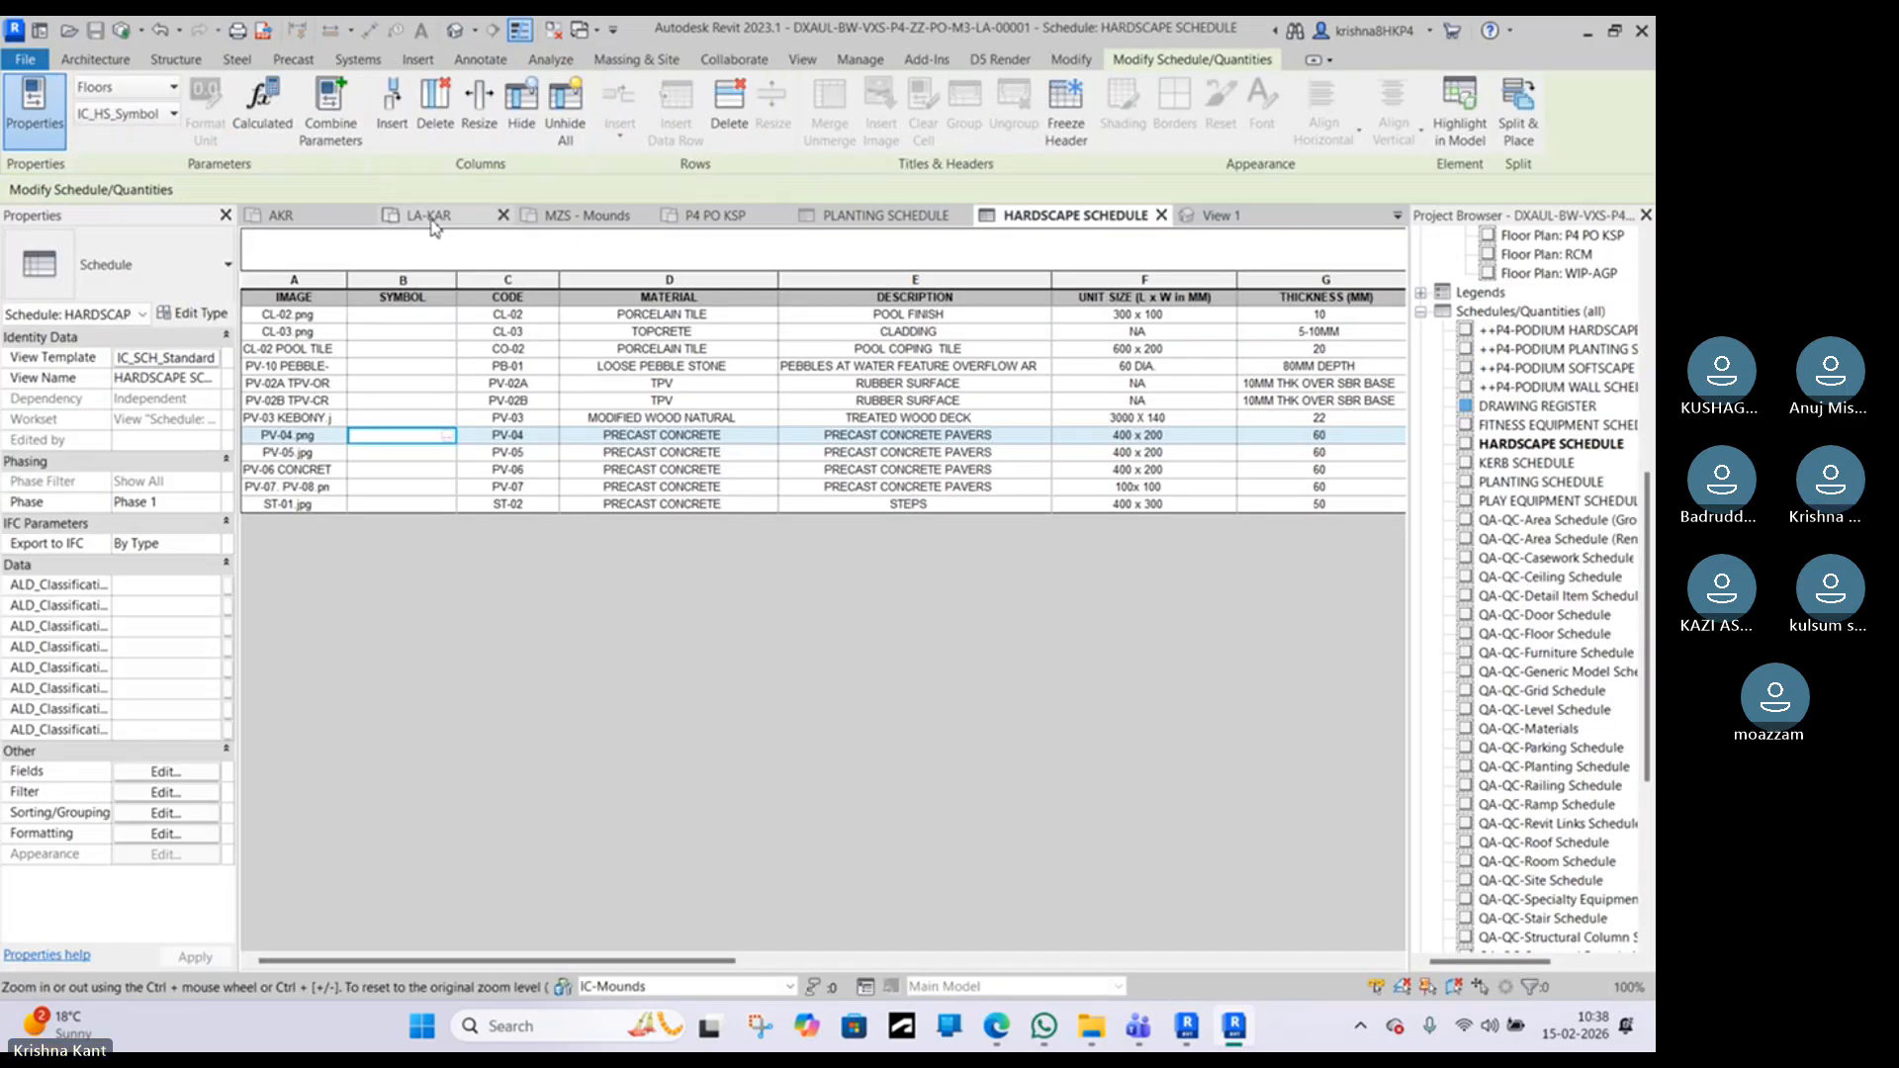
pyautogui.click(439, 218)
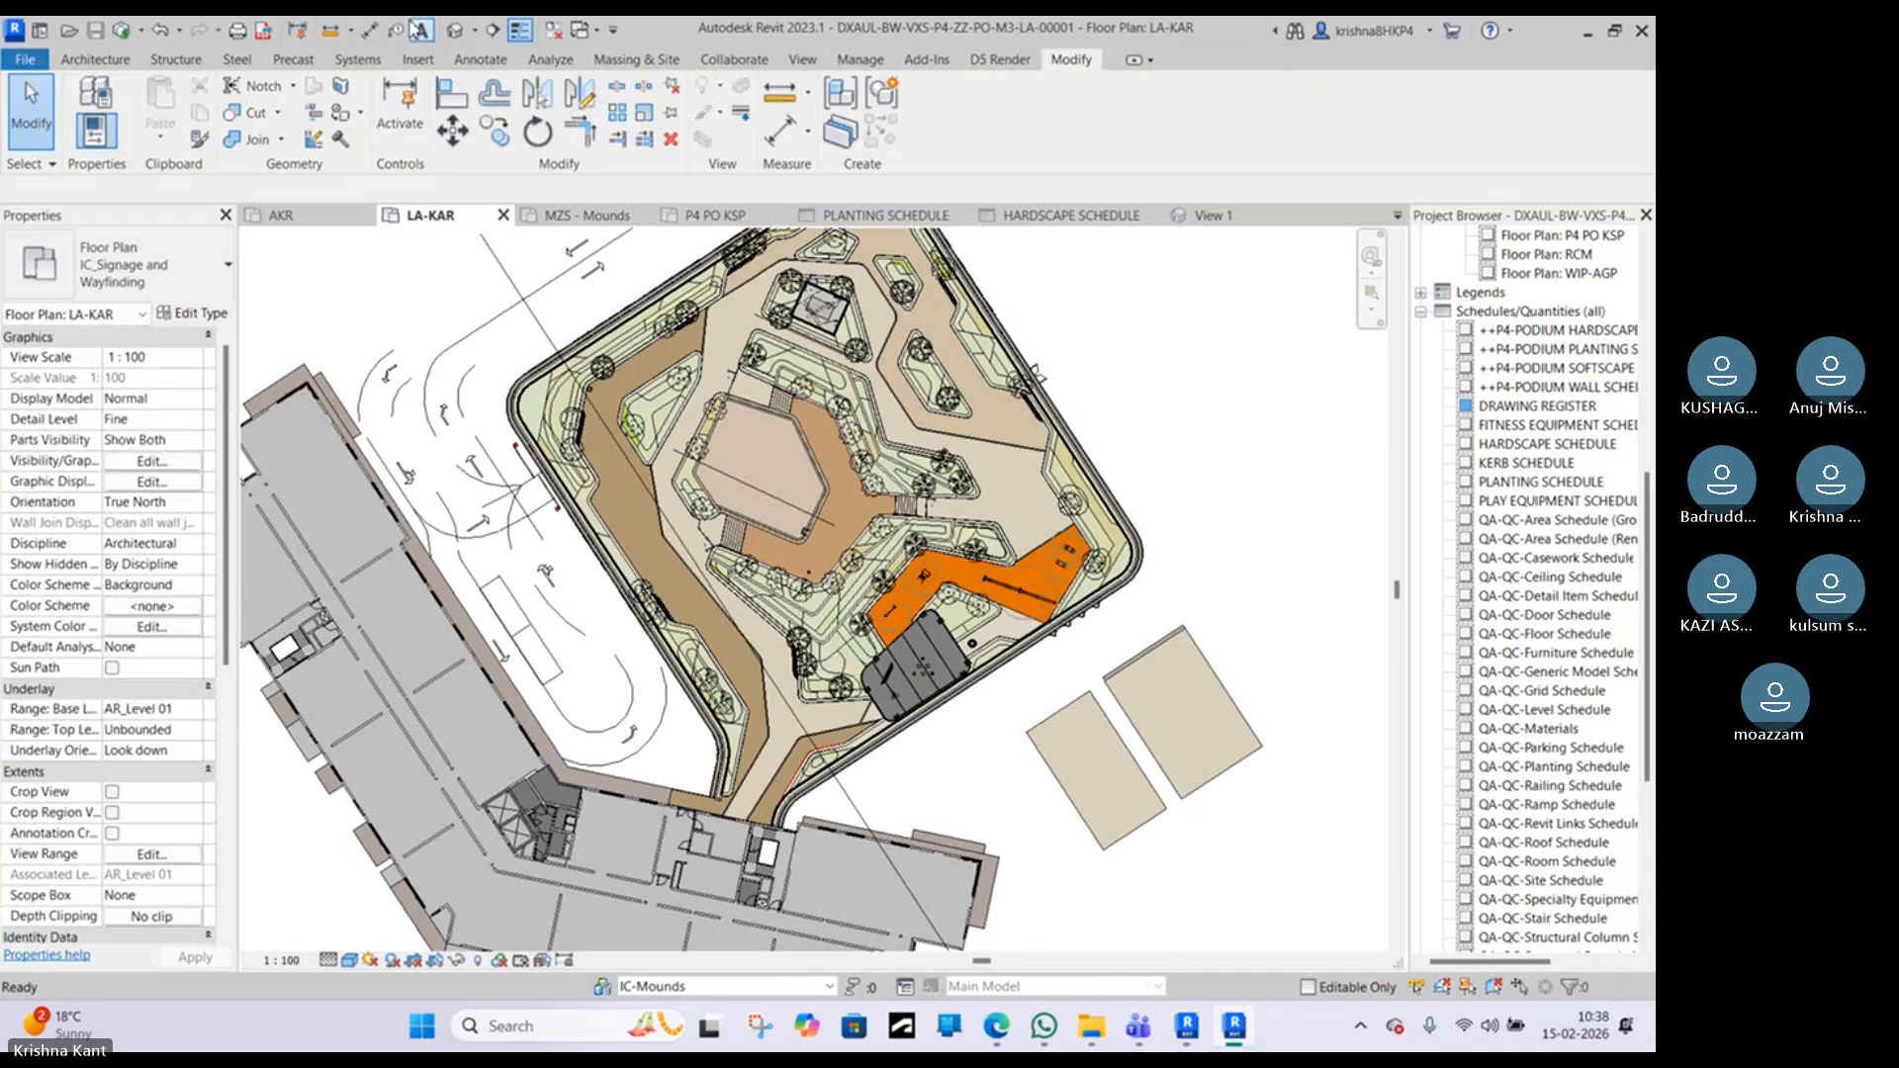
pyautogui.click(454, 31)
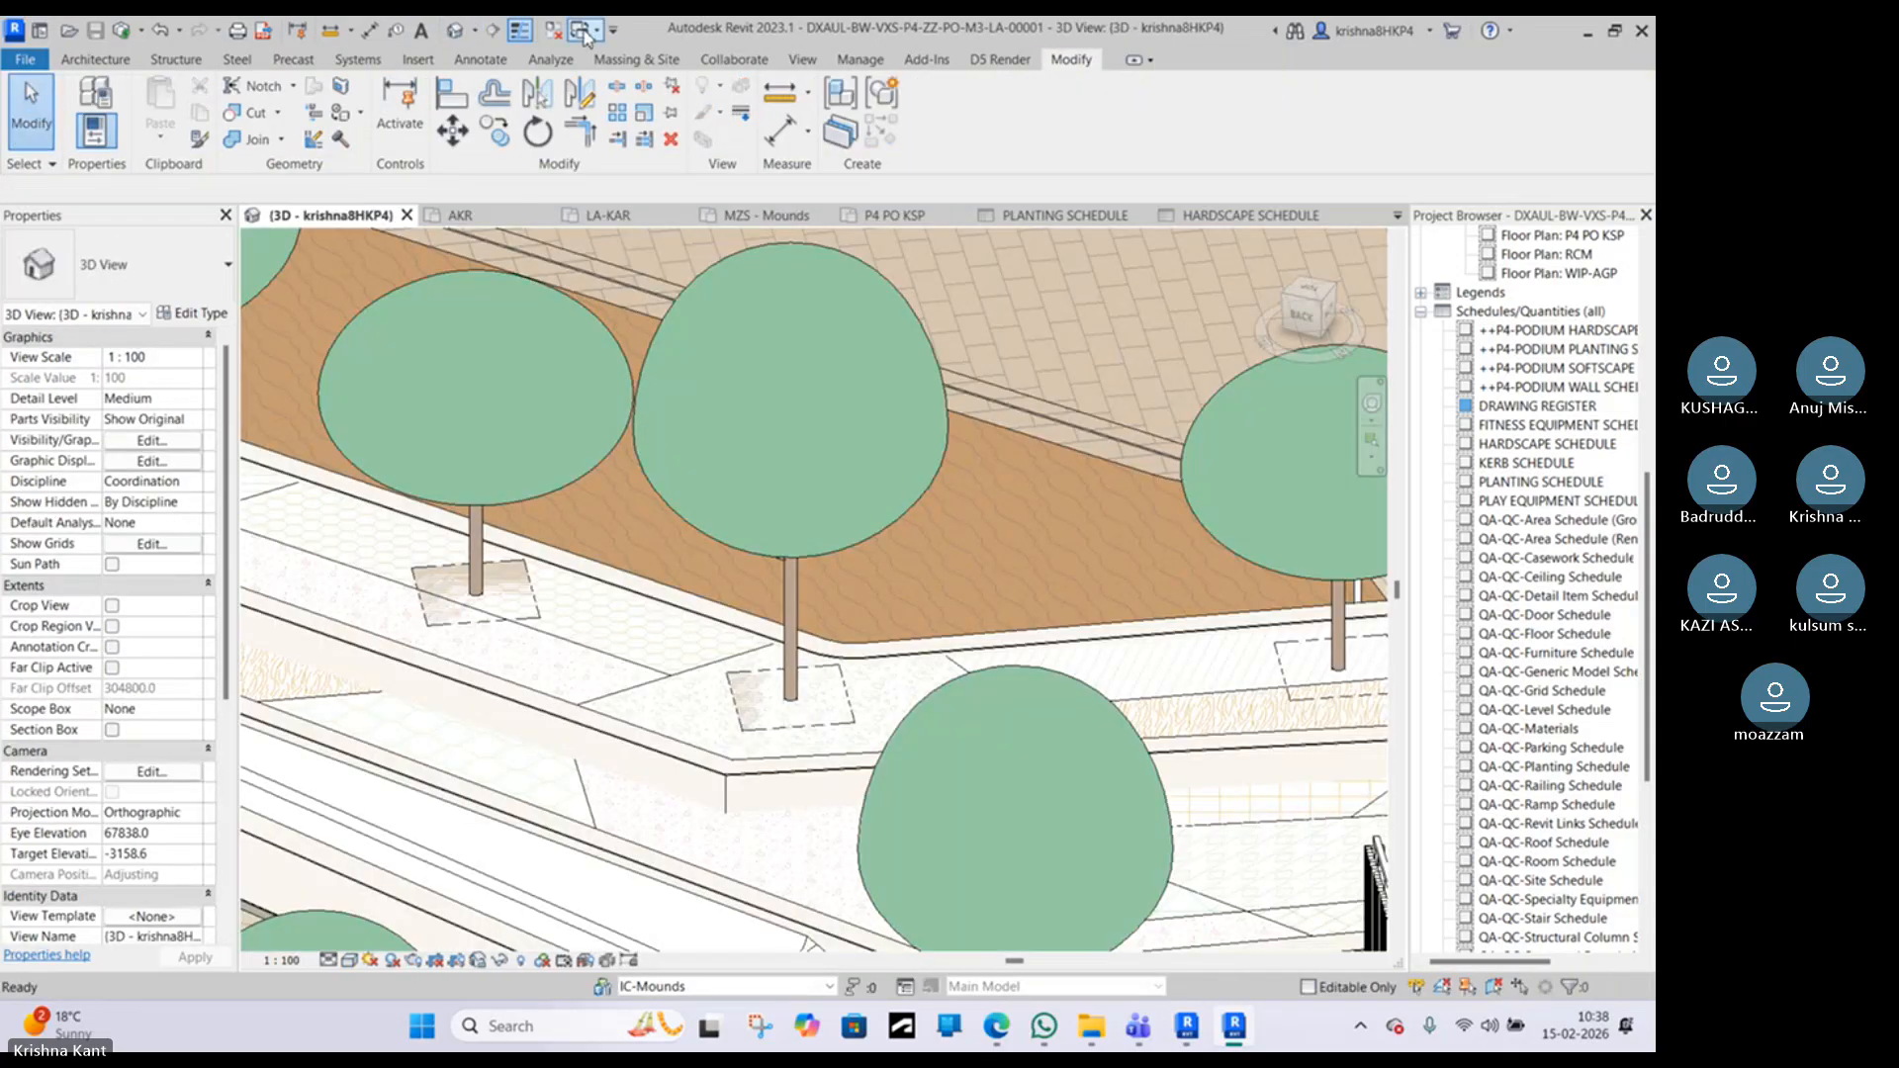
pyautogui.click(553, 32)
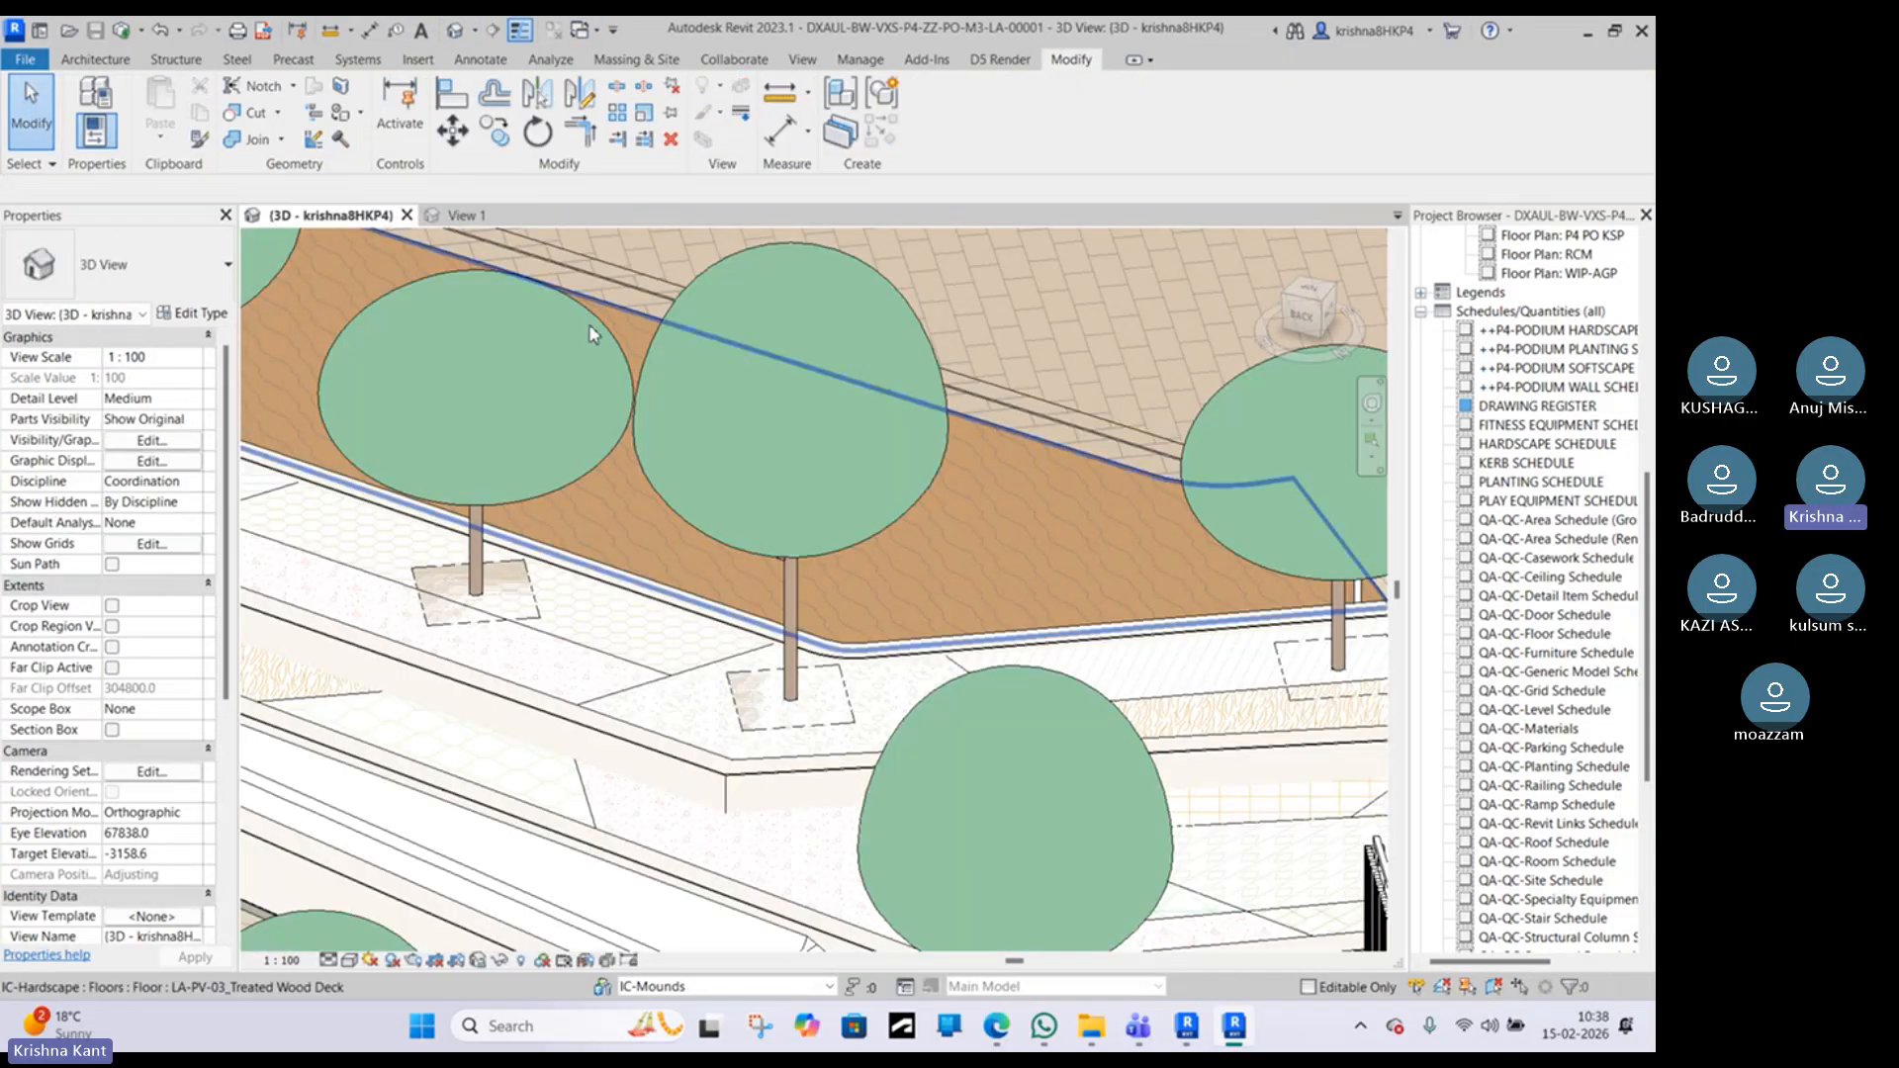
# Step: Check the Bucida Buceras tree beside the wood deck and temporarily hide the Bougainvillea Spectabilis floor covering its rootball
pyautogui.click(794, 695)
pyautogui.keyDown('shift'); pyautogui.moveTo(794, 695); pyautogui.dragTo(828, 732, button='middle'); pyautogui.keyUp('shift')
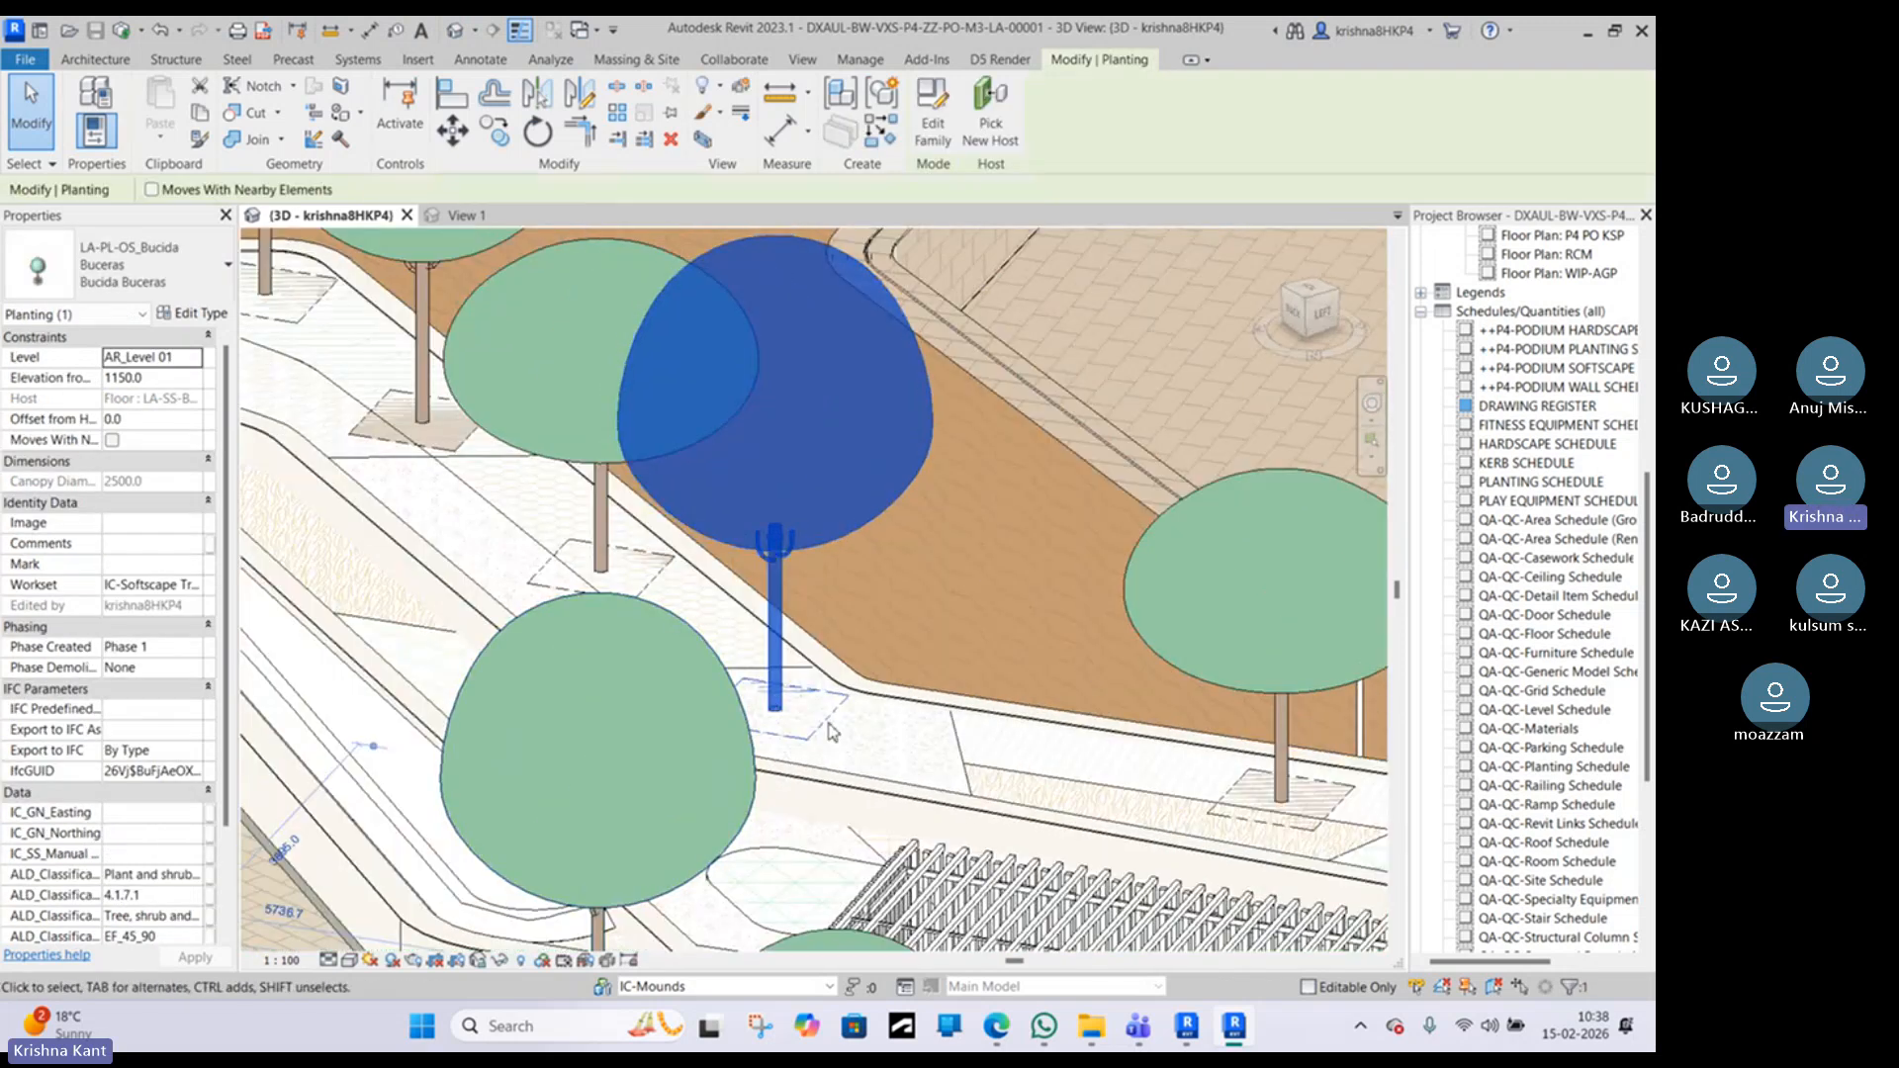
pyautogui.click(948, 725)
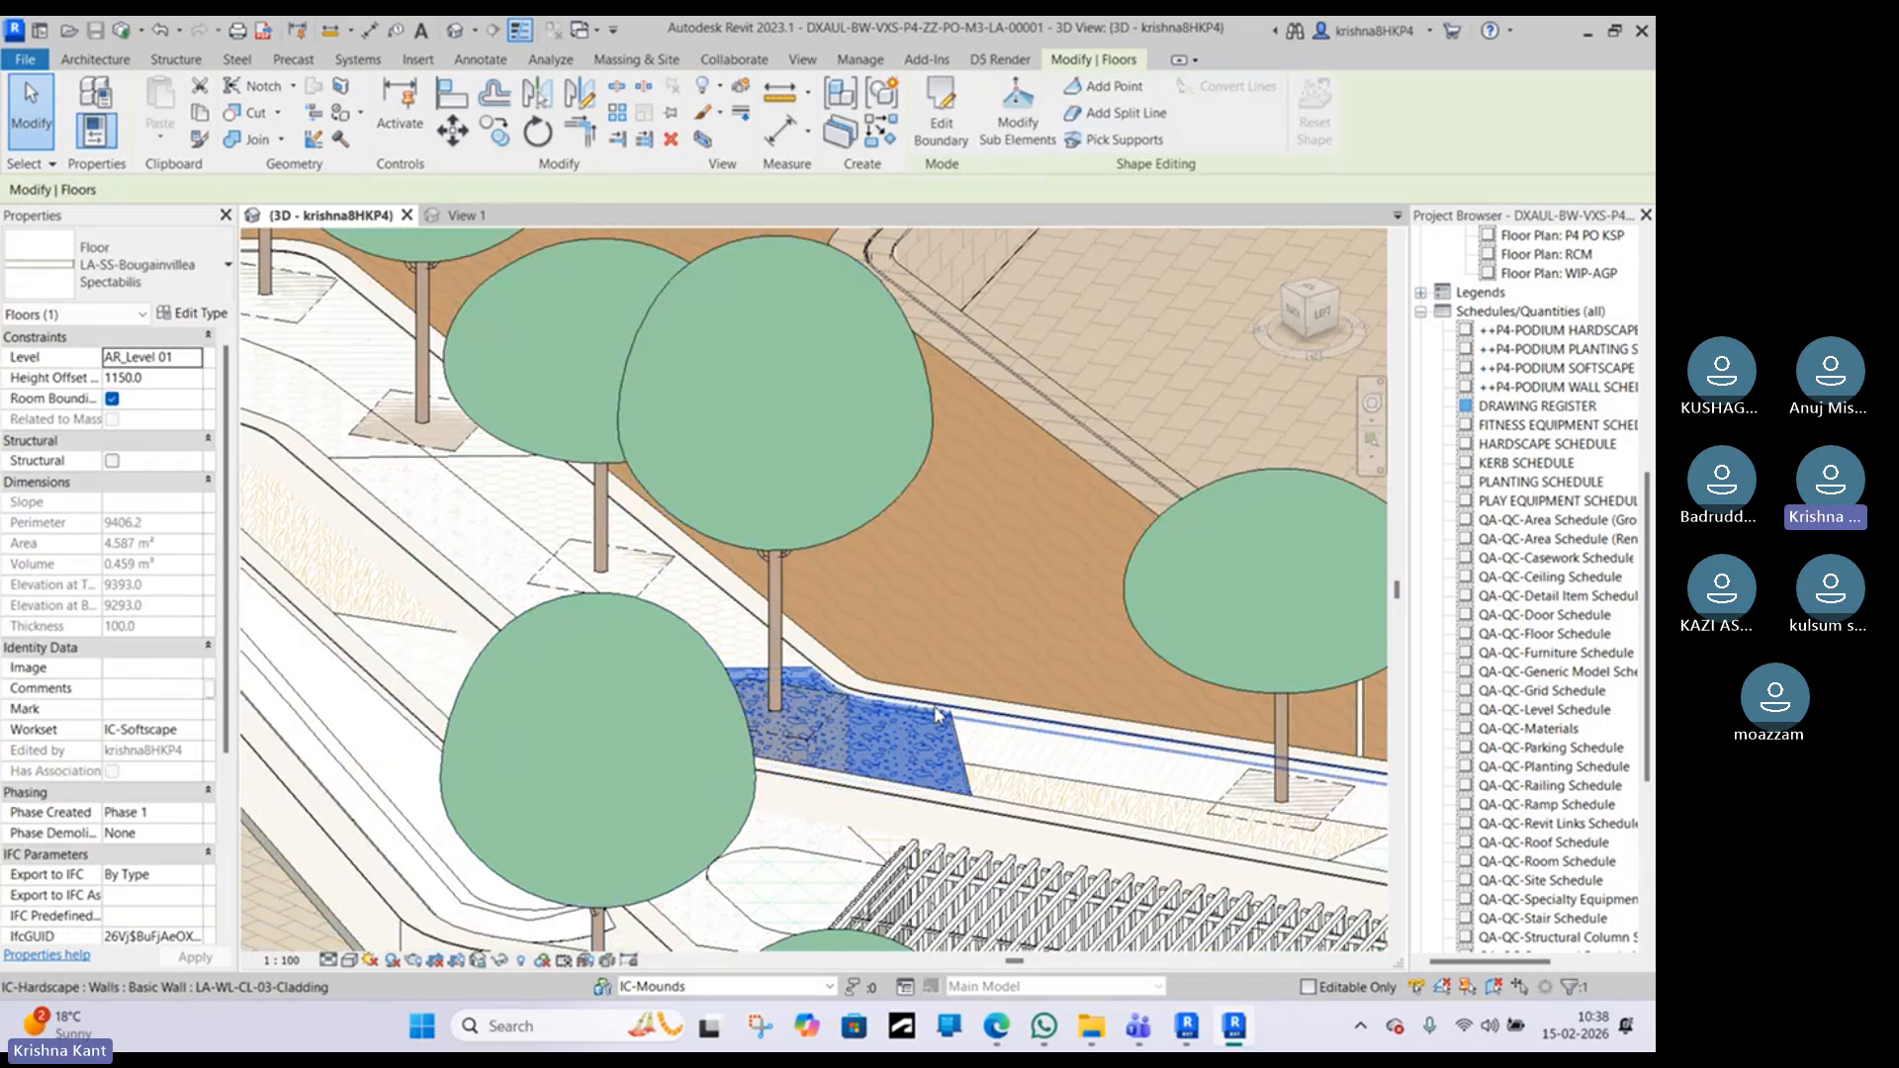
pyautogui.doubleClick(906, 714)
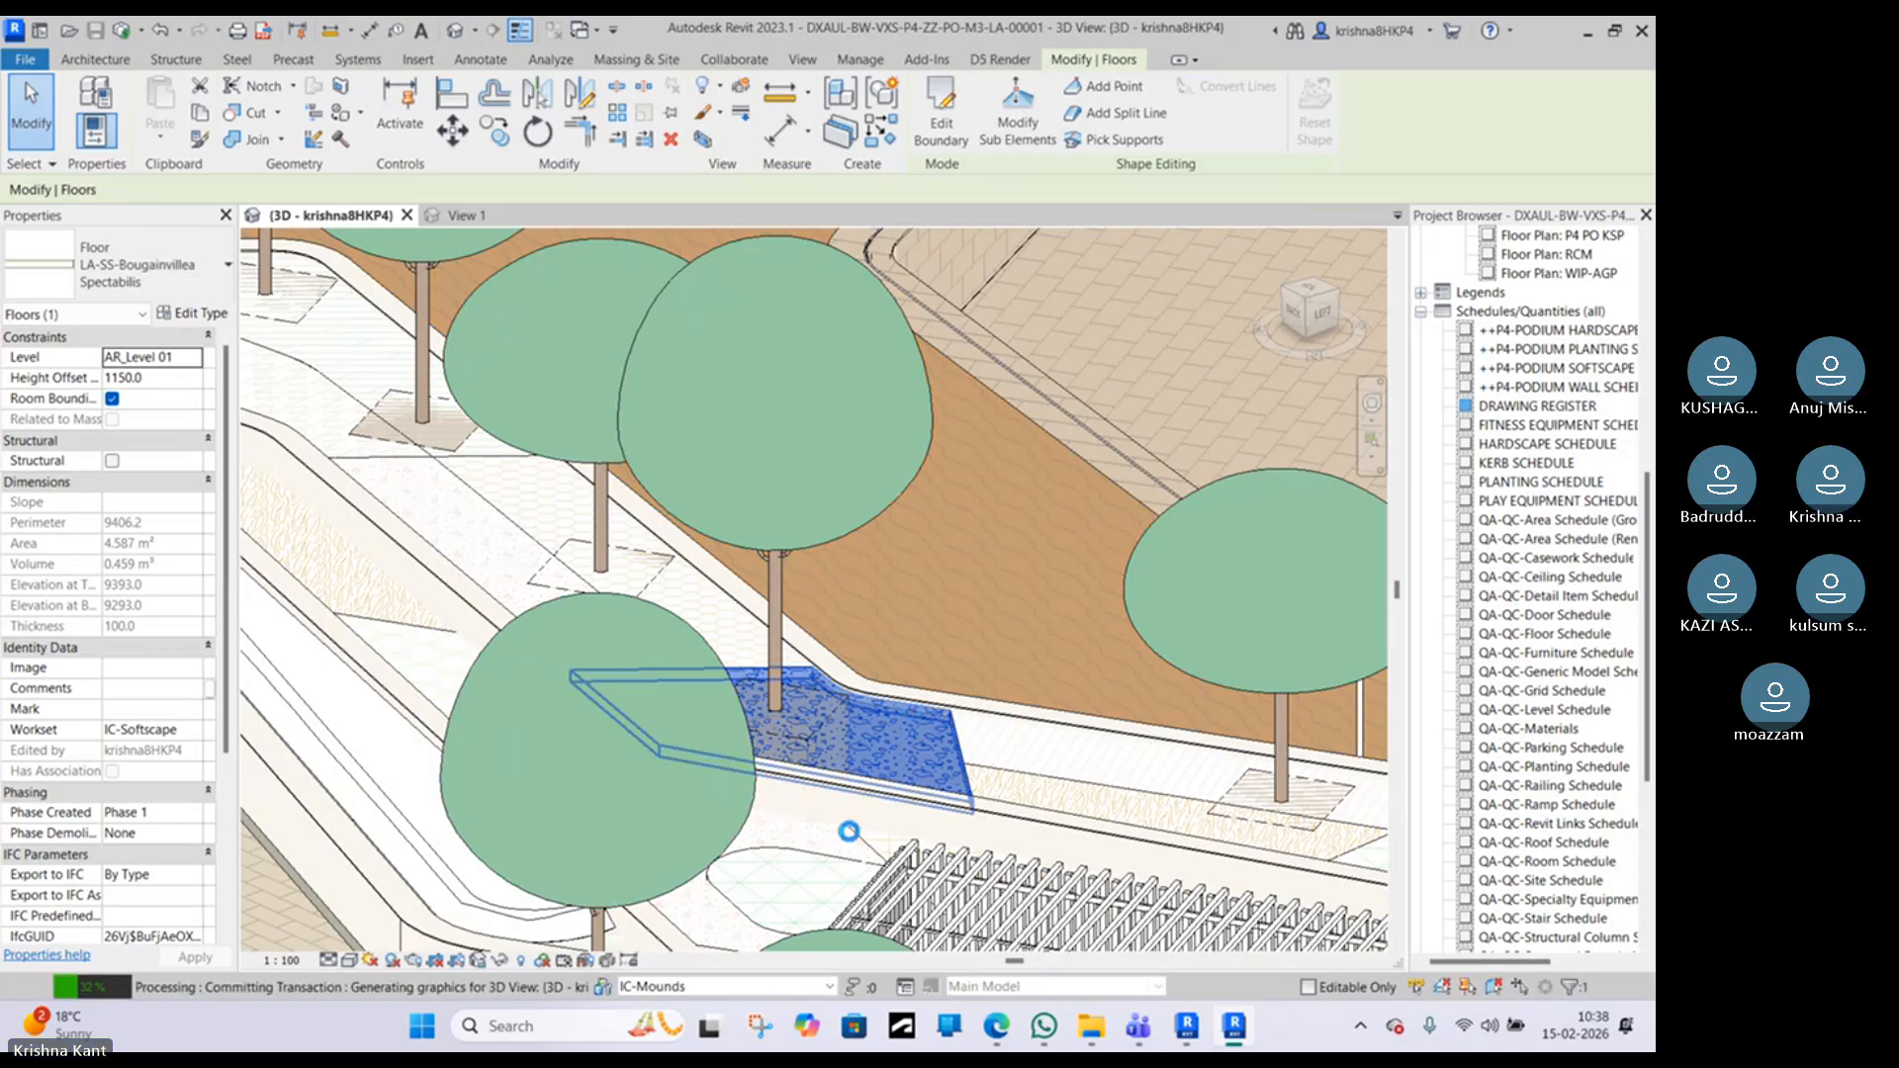
pyautogui.press('h')
pyautogui.press('h')
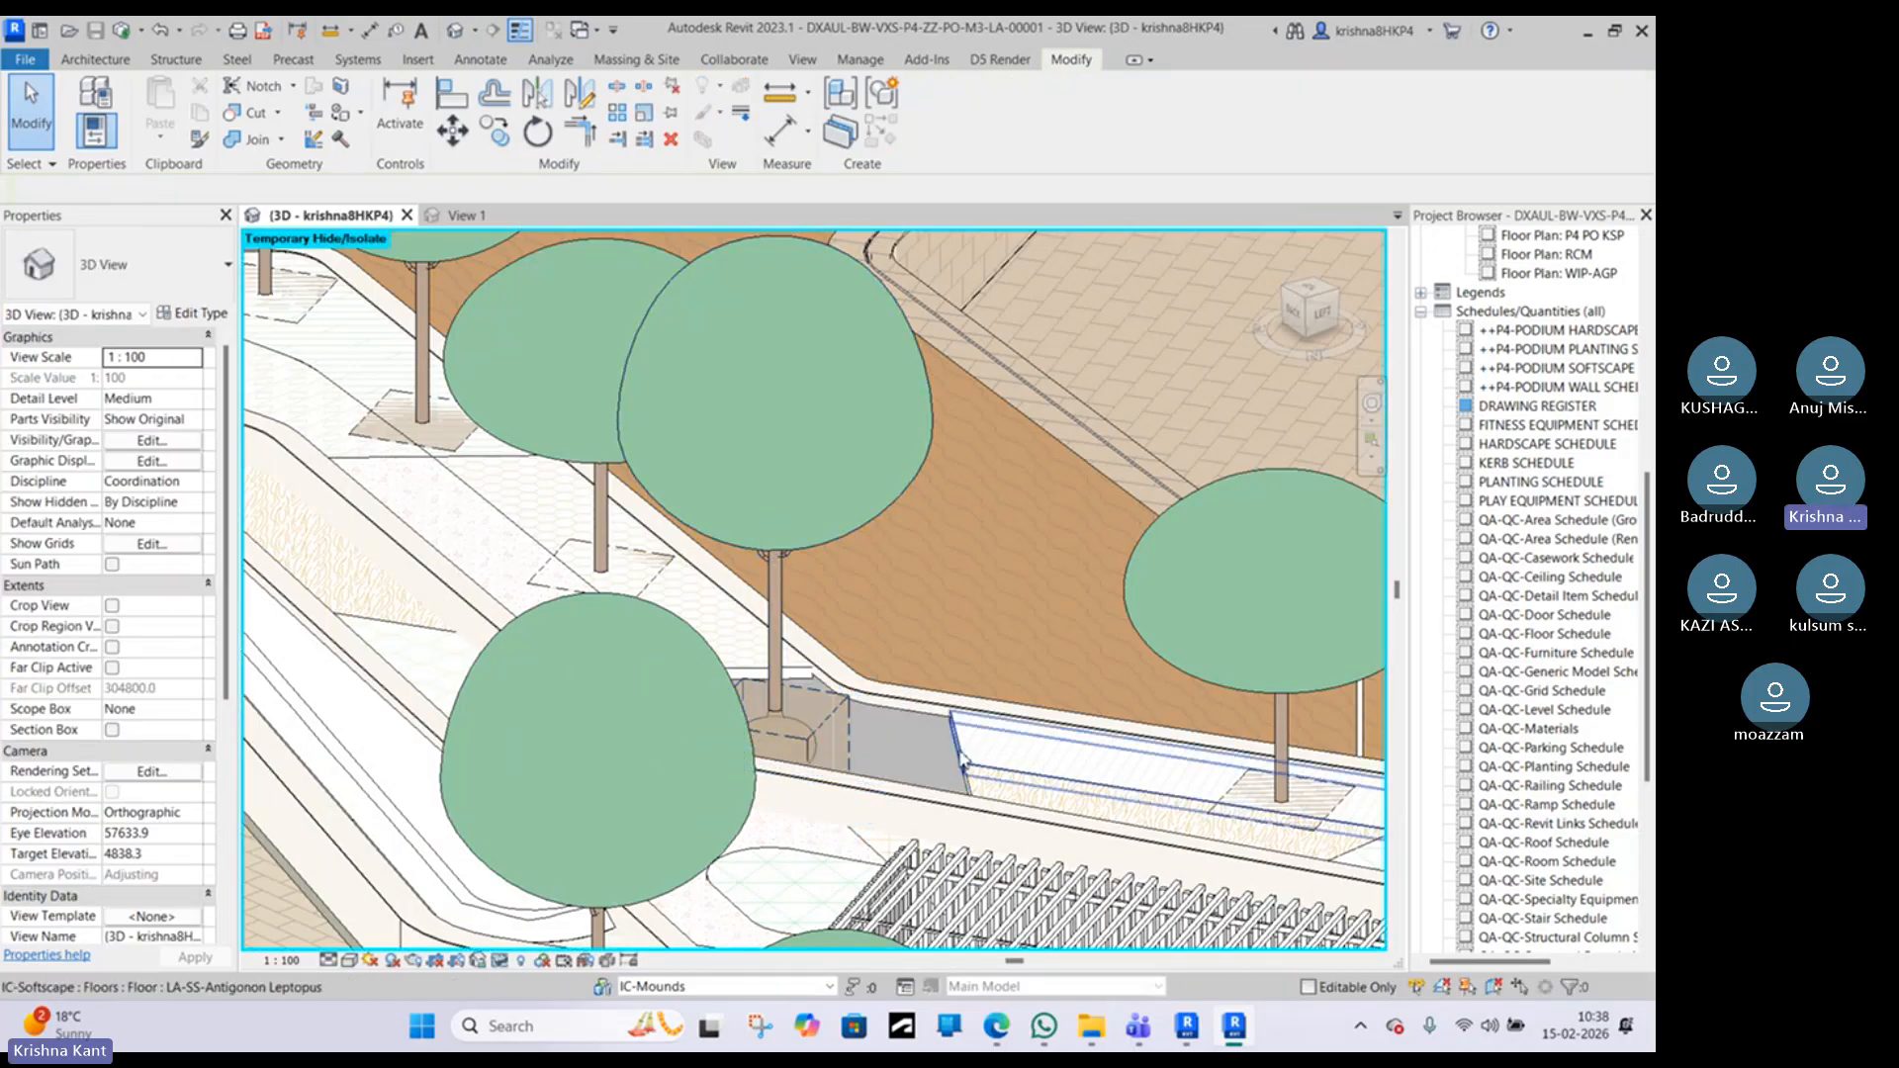
# Step: Select the adjoining Antigonon Leptopus planting floor and examine the exposed rootball and surrounding planters from the opposite side
pyautogui.click(981, 748)
pyautogui.keyDown('shift'); pyautogui.moveTo(981, 748); pyautogui.dragTo(594, 751, button='middle'); pyautogui.keyUp('shift')
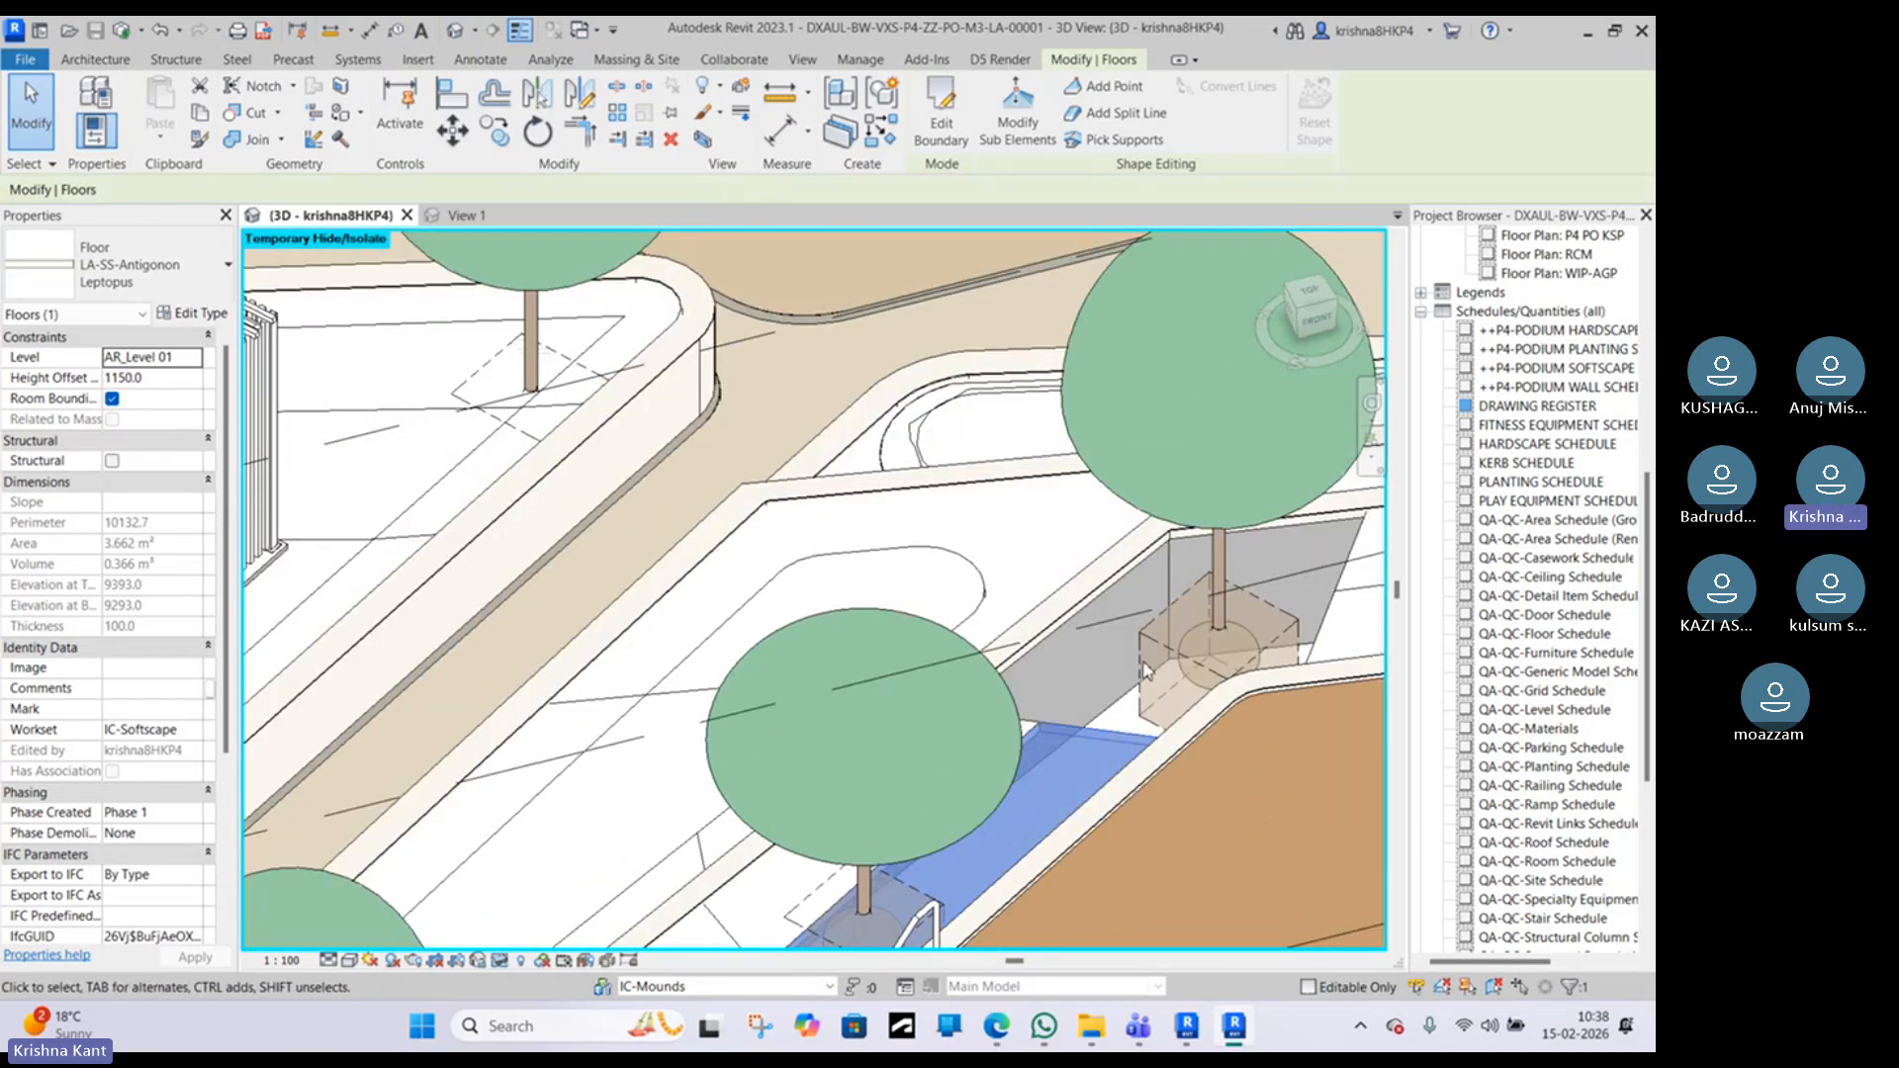
pyautogui.moveTo(992, 458); pyautogui.dragTo(813, 555, button='middle')
pyautogui.scroll(-3, 941, 433)
pyautogui.scroll(-3, 941, 433)
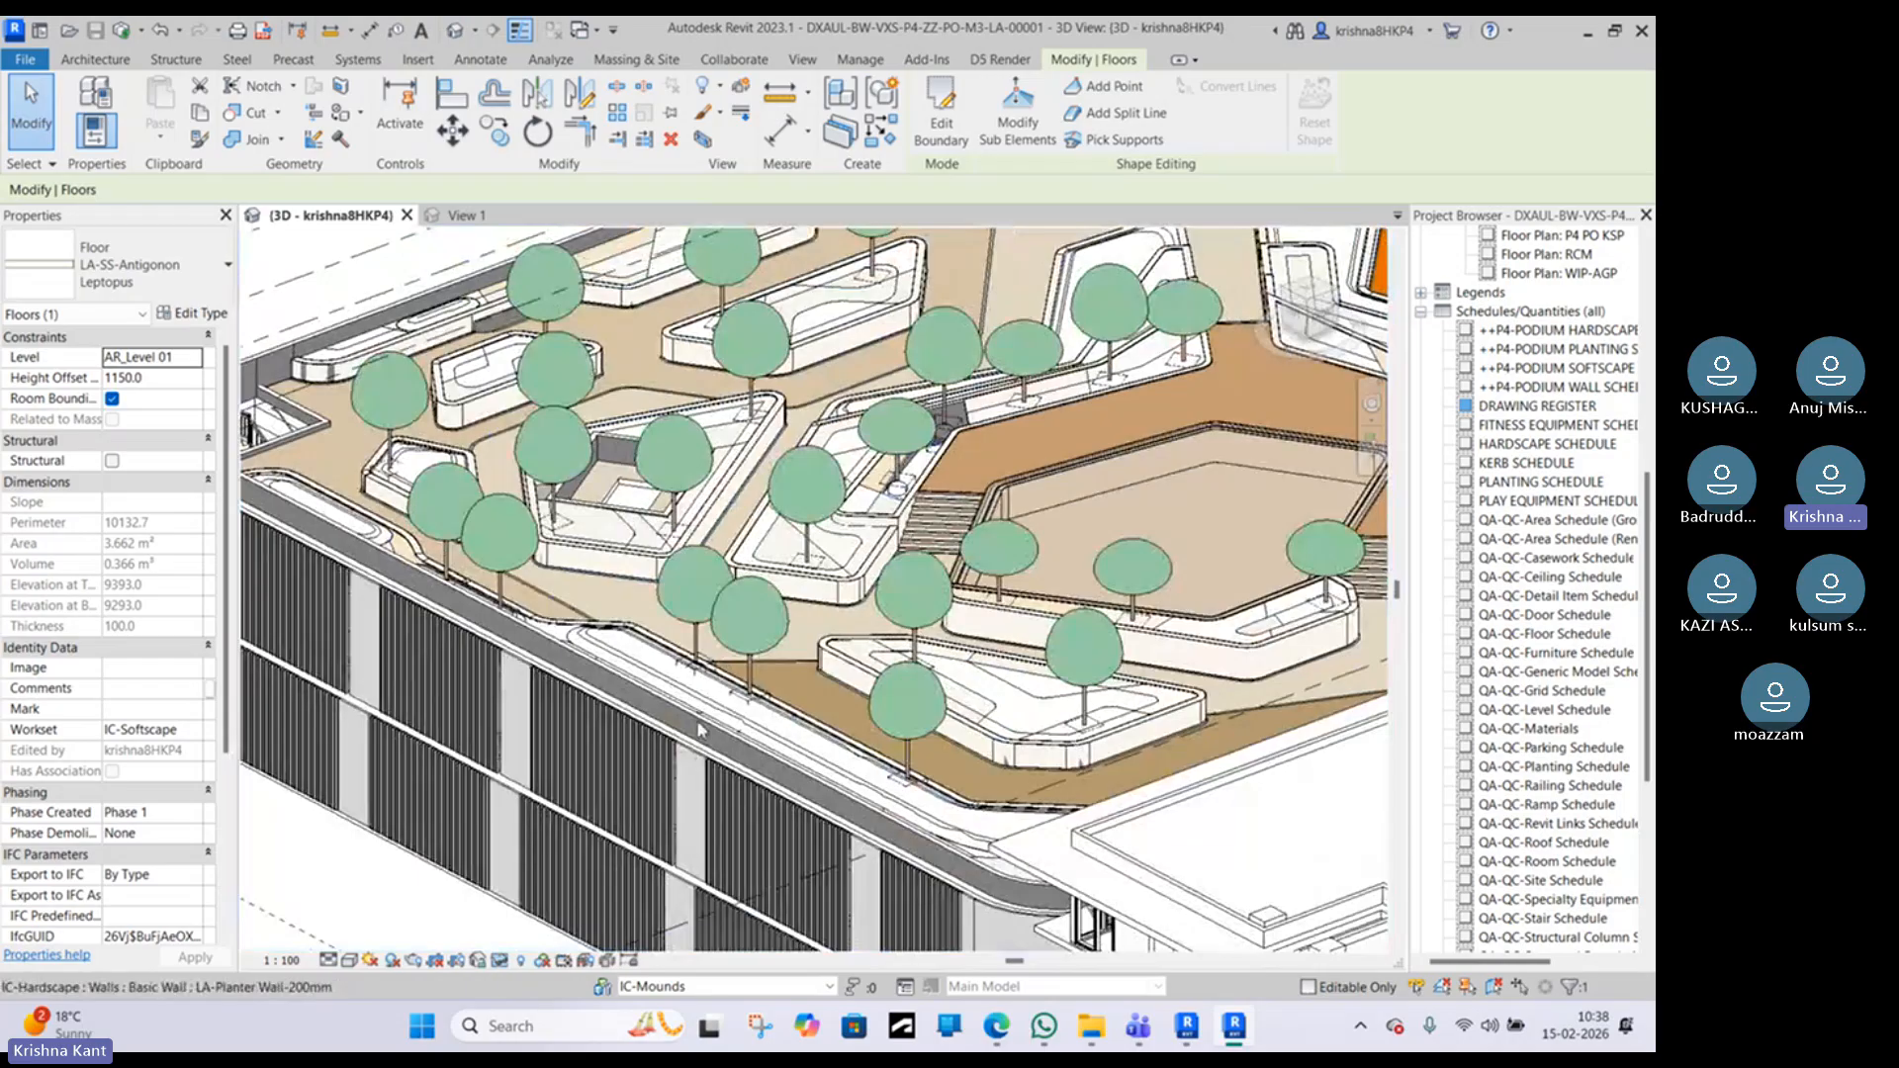
# Step: Select the Antigonon Leptopus floor running along the podium's outer edge and inspect it around the building's rounded corner
pyautogui.press('h')
pyautogui.press('h')
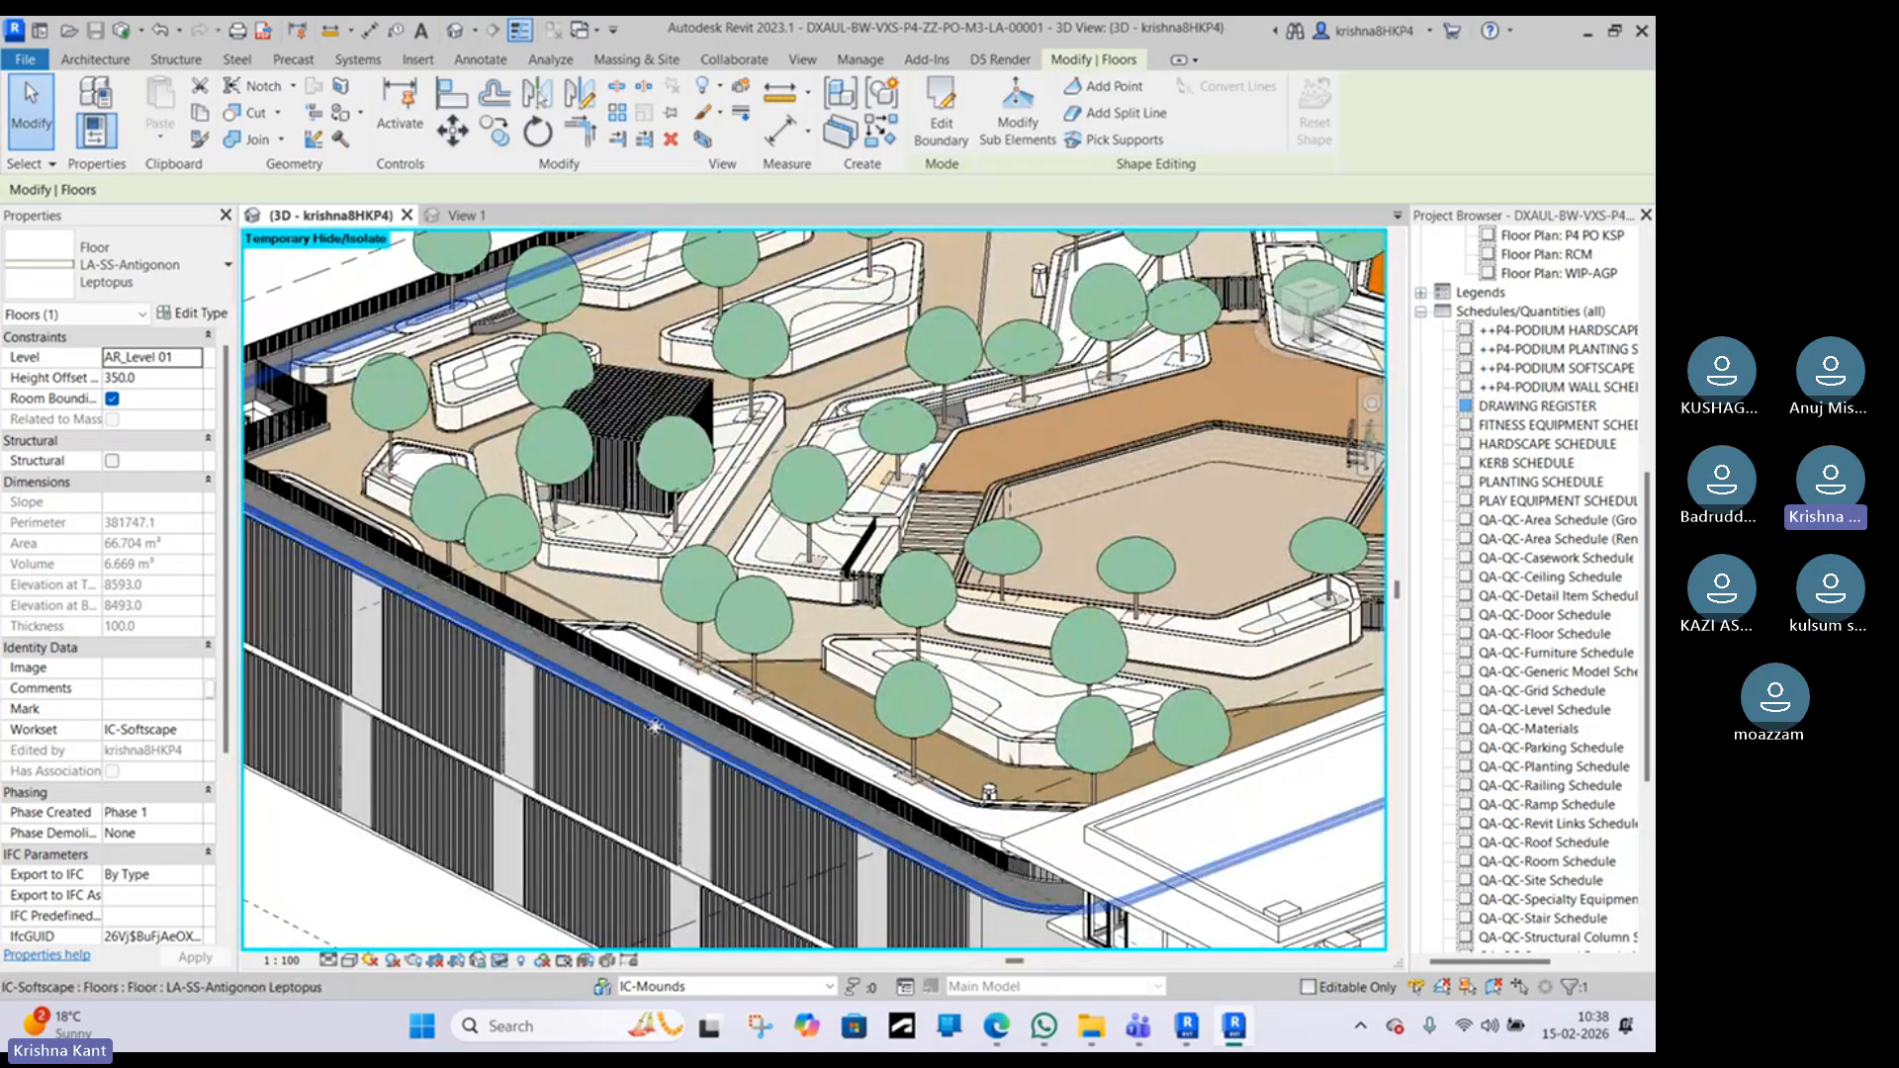
pyautogui.keyDown('shift'); pyautogui.moveTo(584, 712); pyautogui.dragTo(917, 455, button='middle'); pyautogui.keyUp('shift')
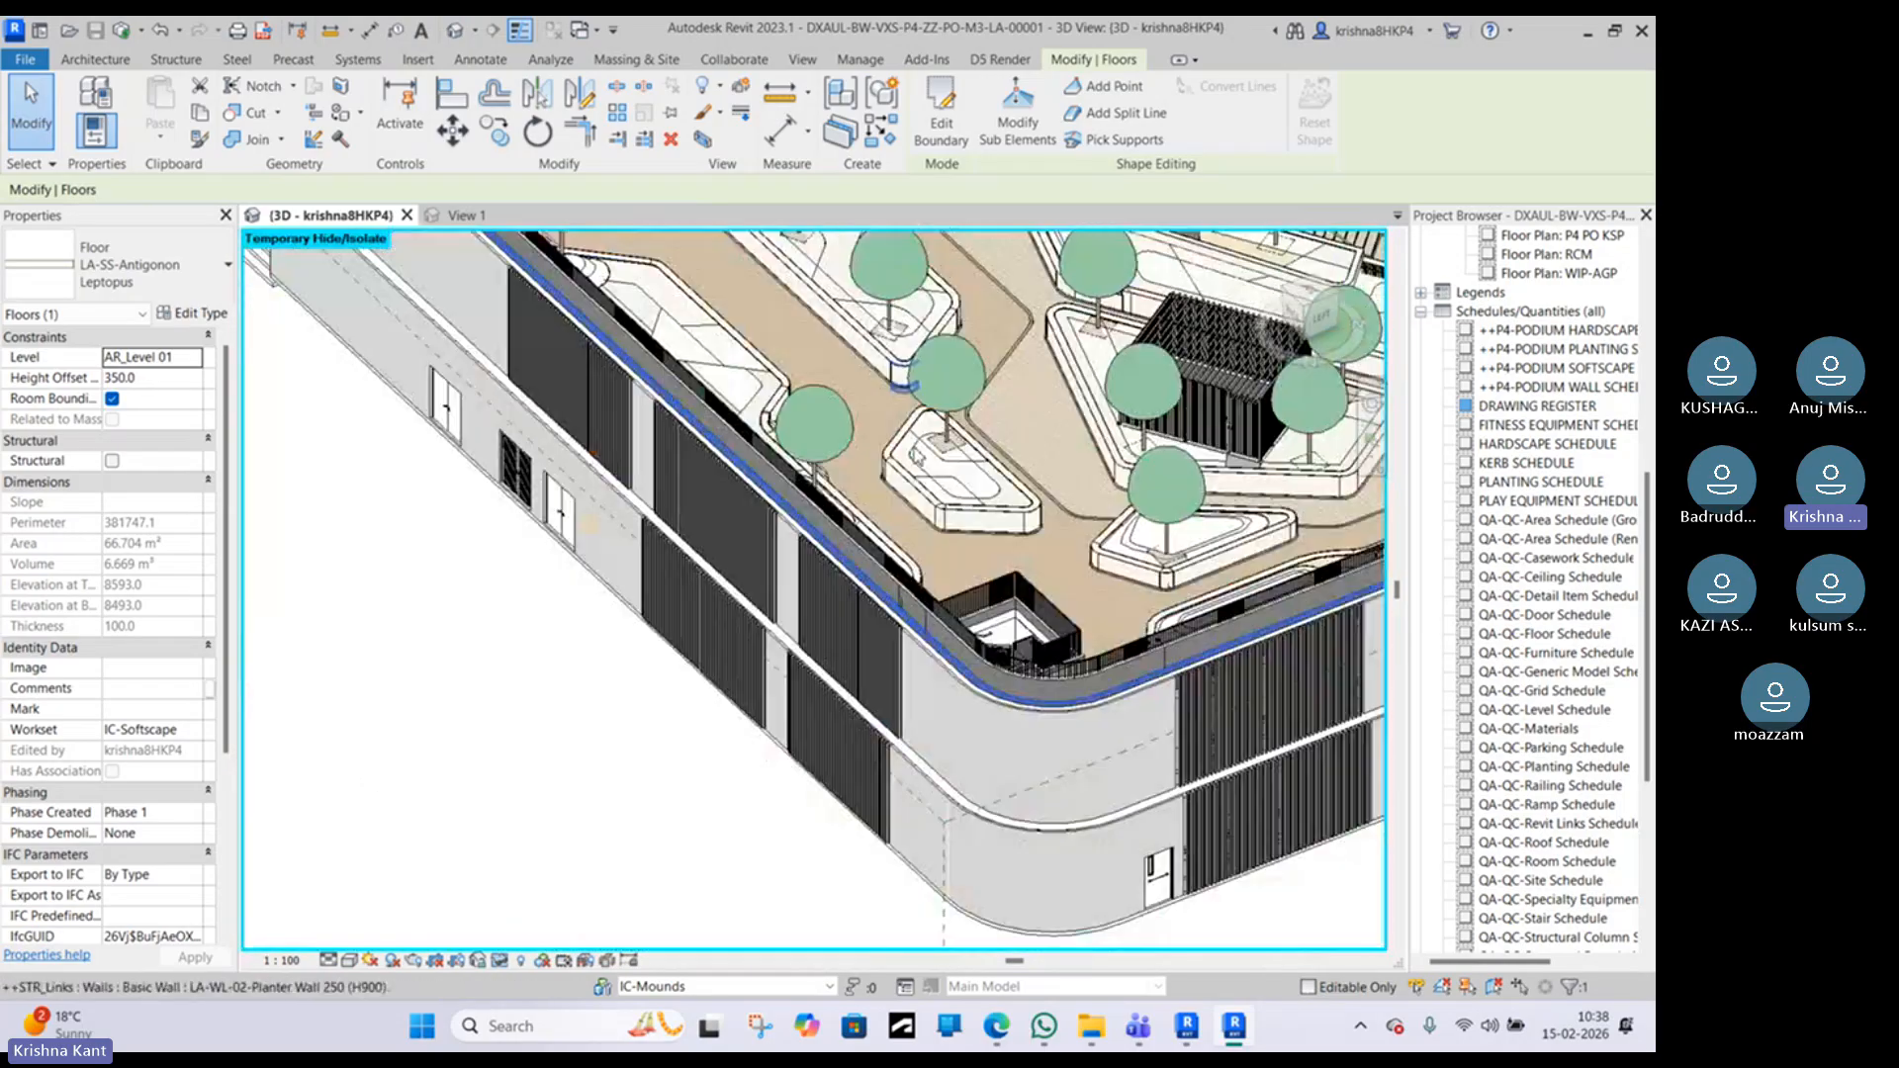
# Step: Select the 200 mm internal planter wall (H1200) behind the tree beside the raised wood deck
pyautogui.keyDown('shift'); pyautogui.moveTo(862, 608); pyautogui.dragTo(735, 700, button='middle'); pyautogui.keyUp('shift')
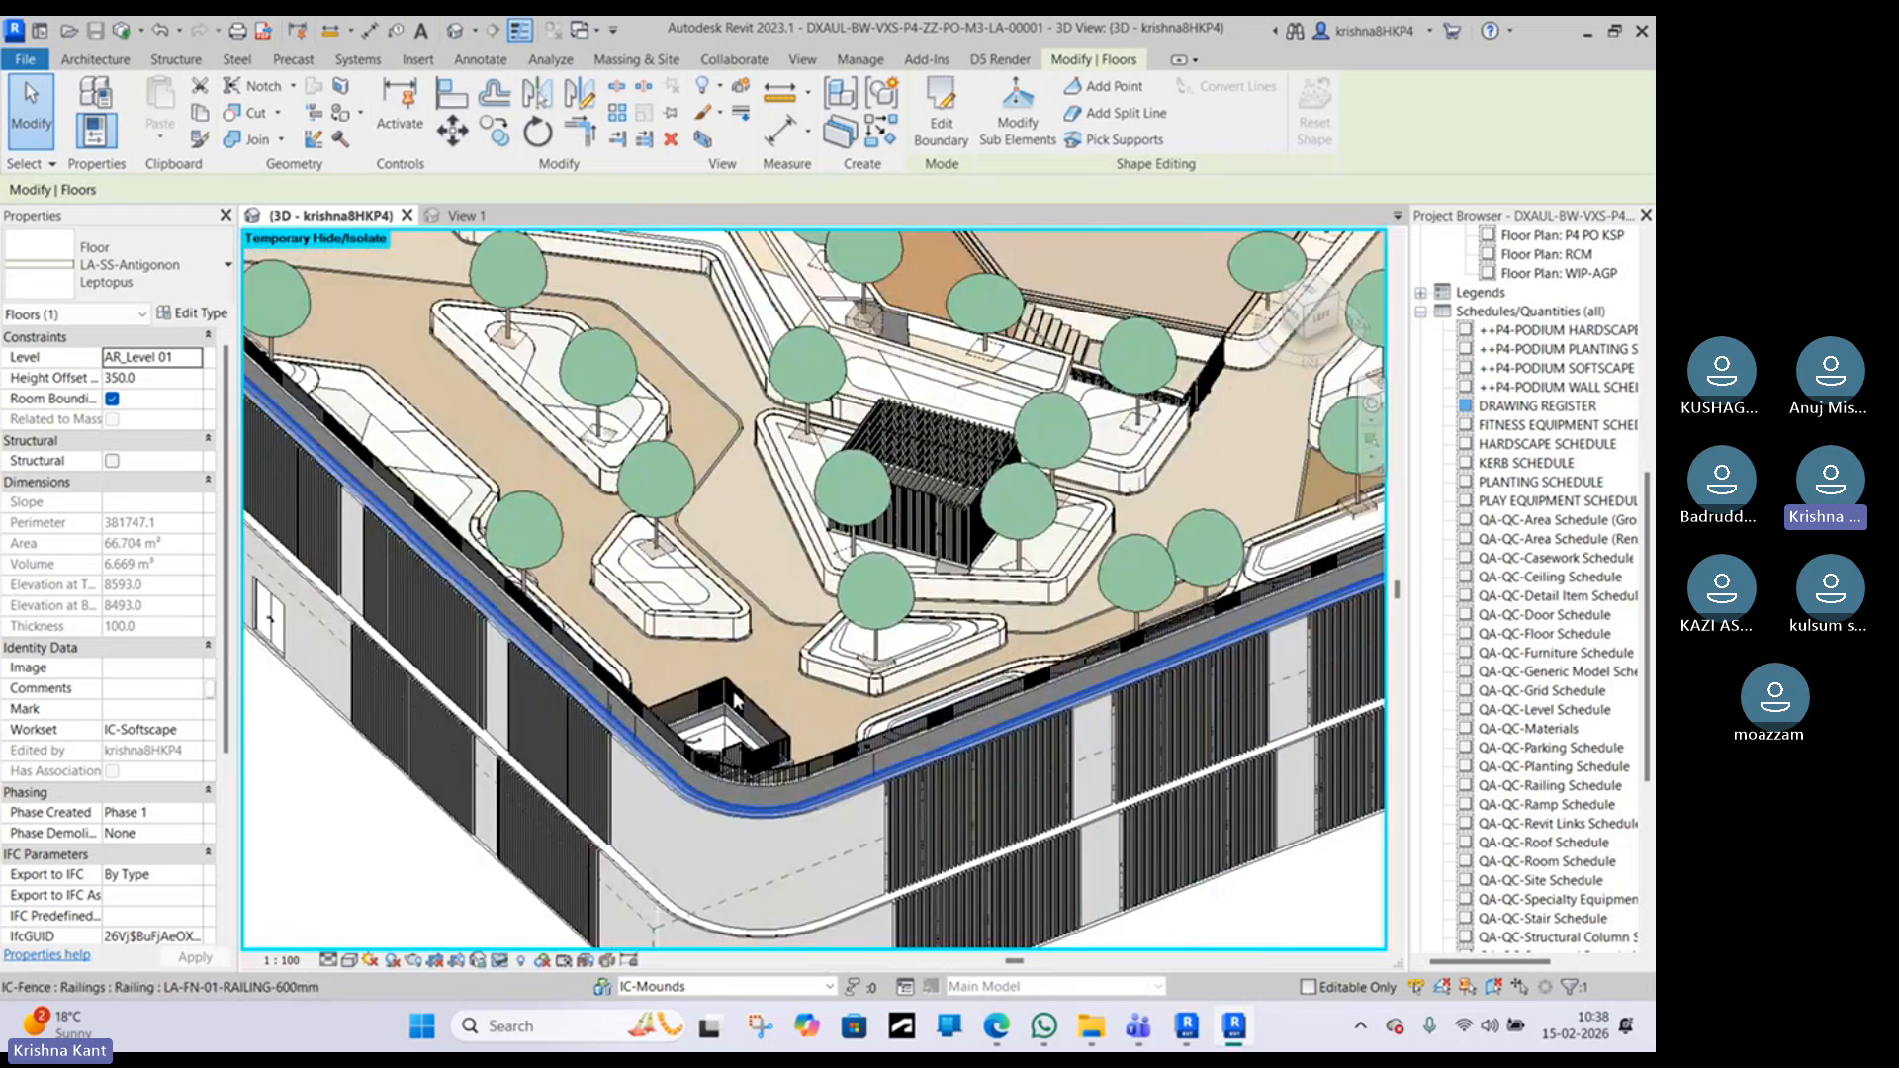
pyautogui.scroll(5, 735, 700)
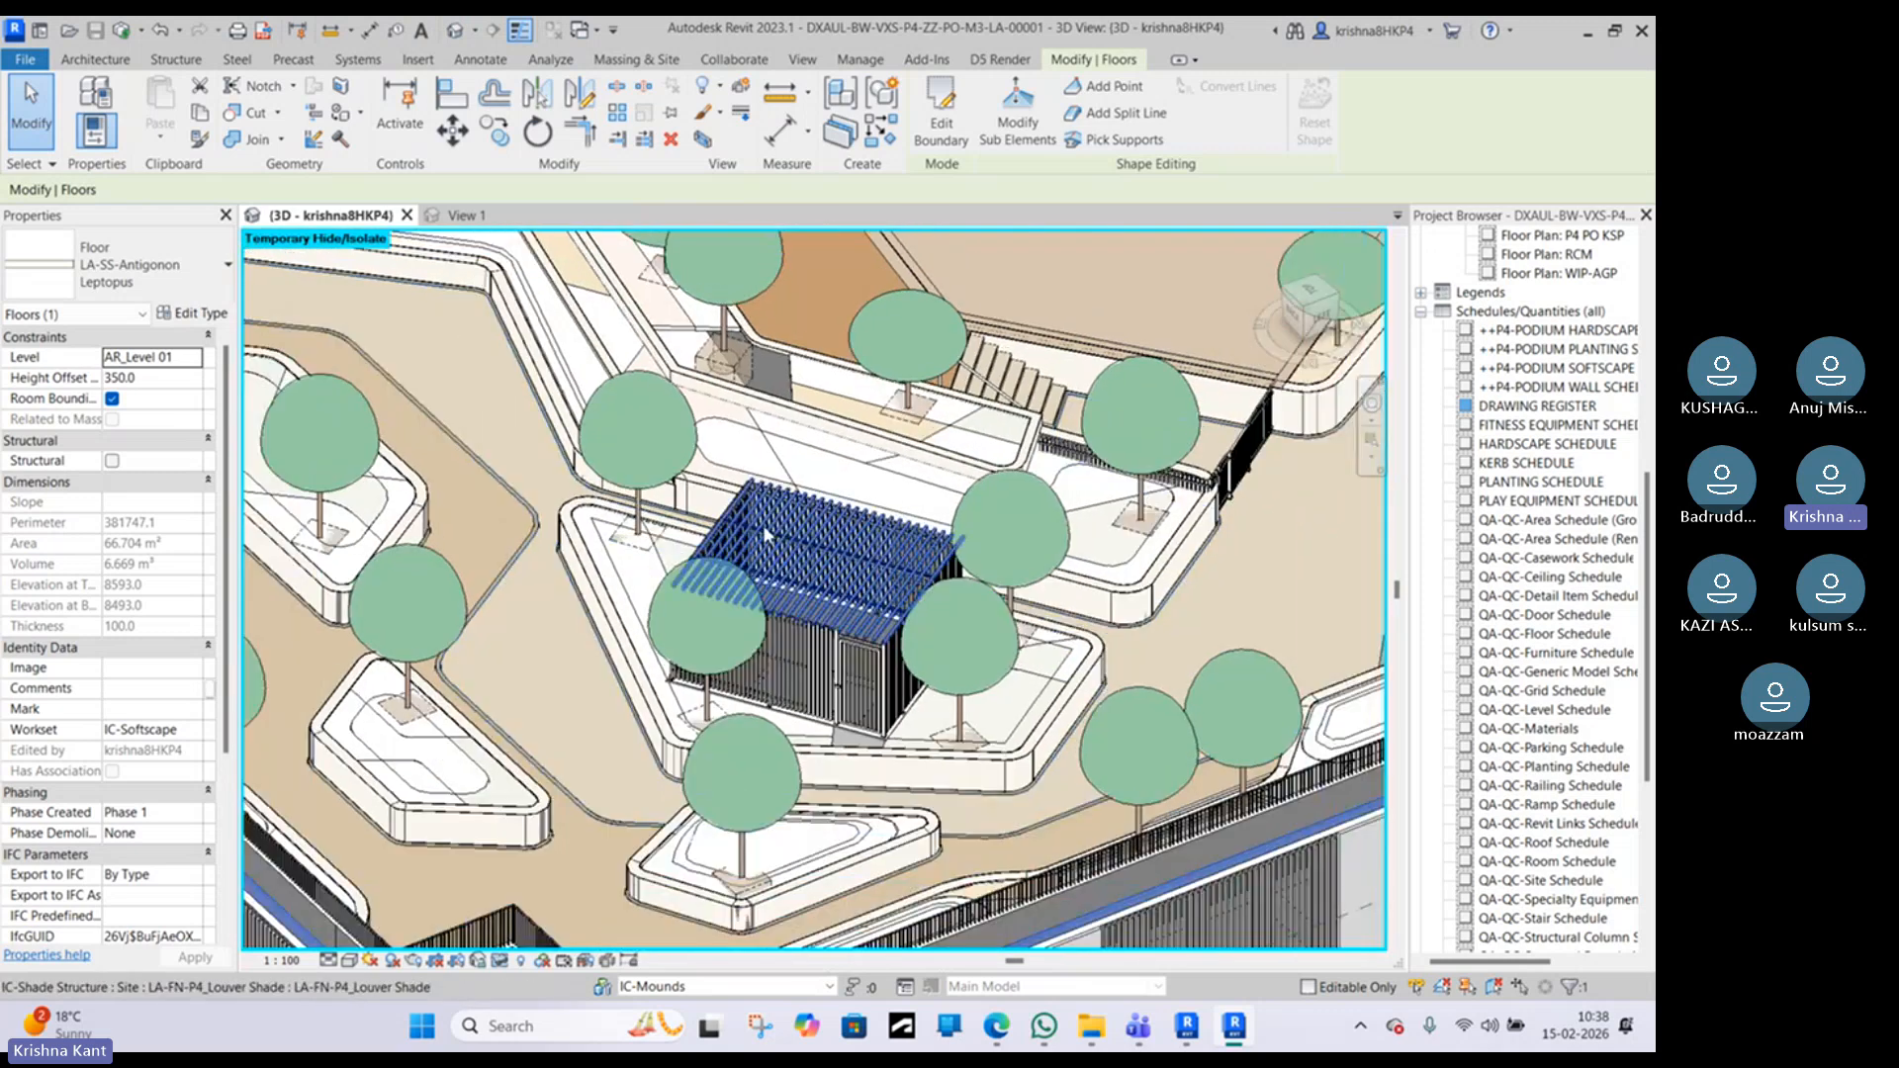
pyautogui.moveTo(767, 534); pyautogui.dragTo(989, 831, button='middle')
pyautogui.scroll(3, 768, 597)
pyautogui.keyDown('shift'); pyautogui.moveTo(808, 724); pyautogui.dragTo(700, 594, button='middle'); pyautogui.keyUp('shift')
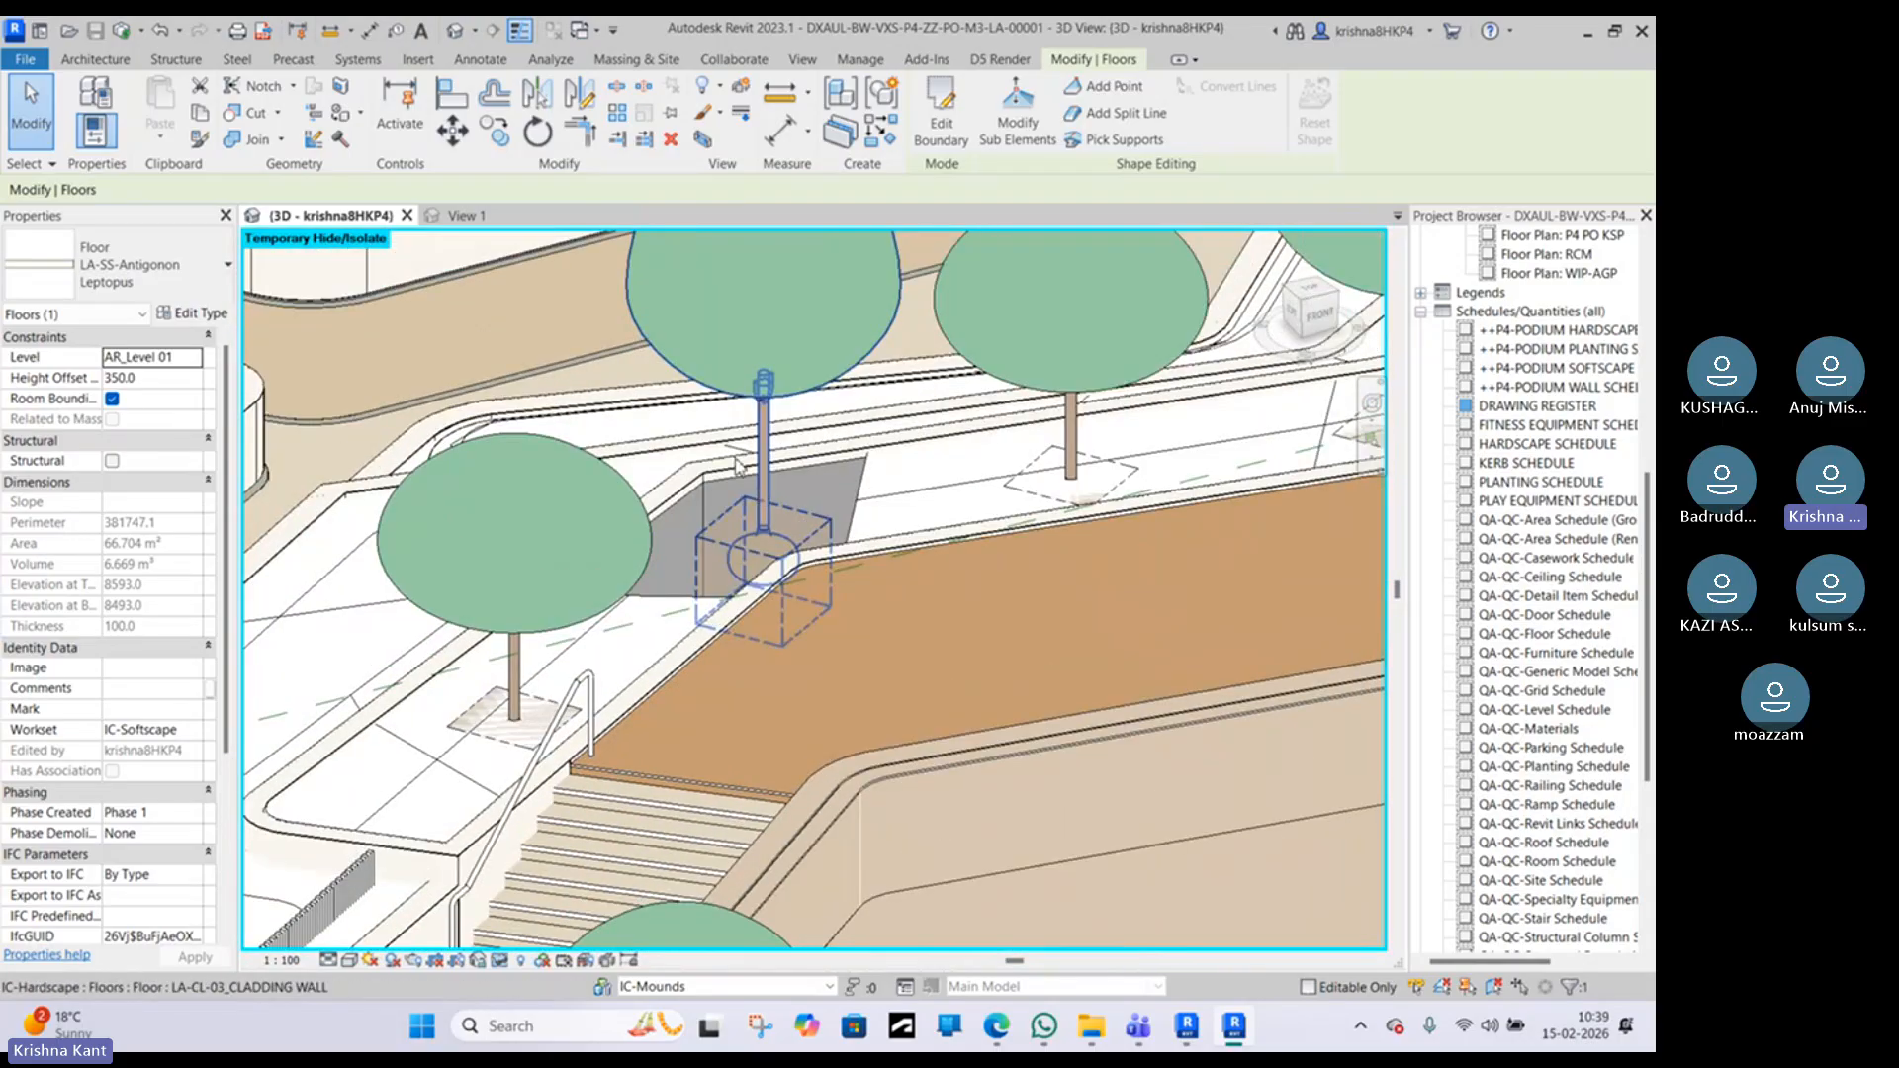
pyautogui.scroll(3, 737, 465)
pyautogui.click(718, 517)
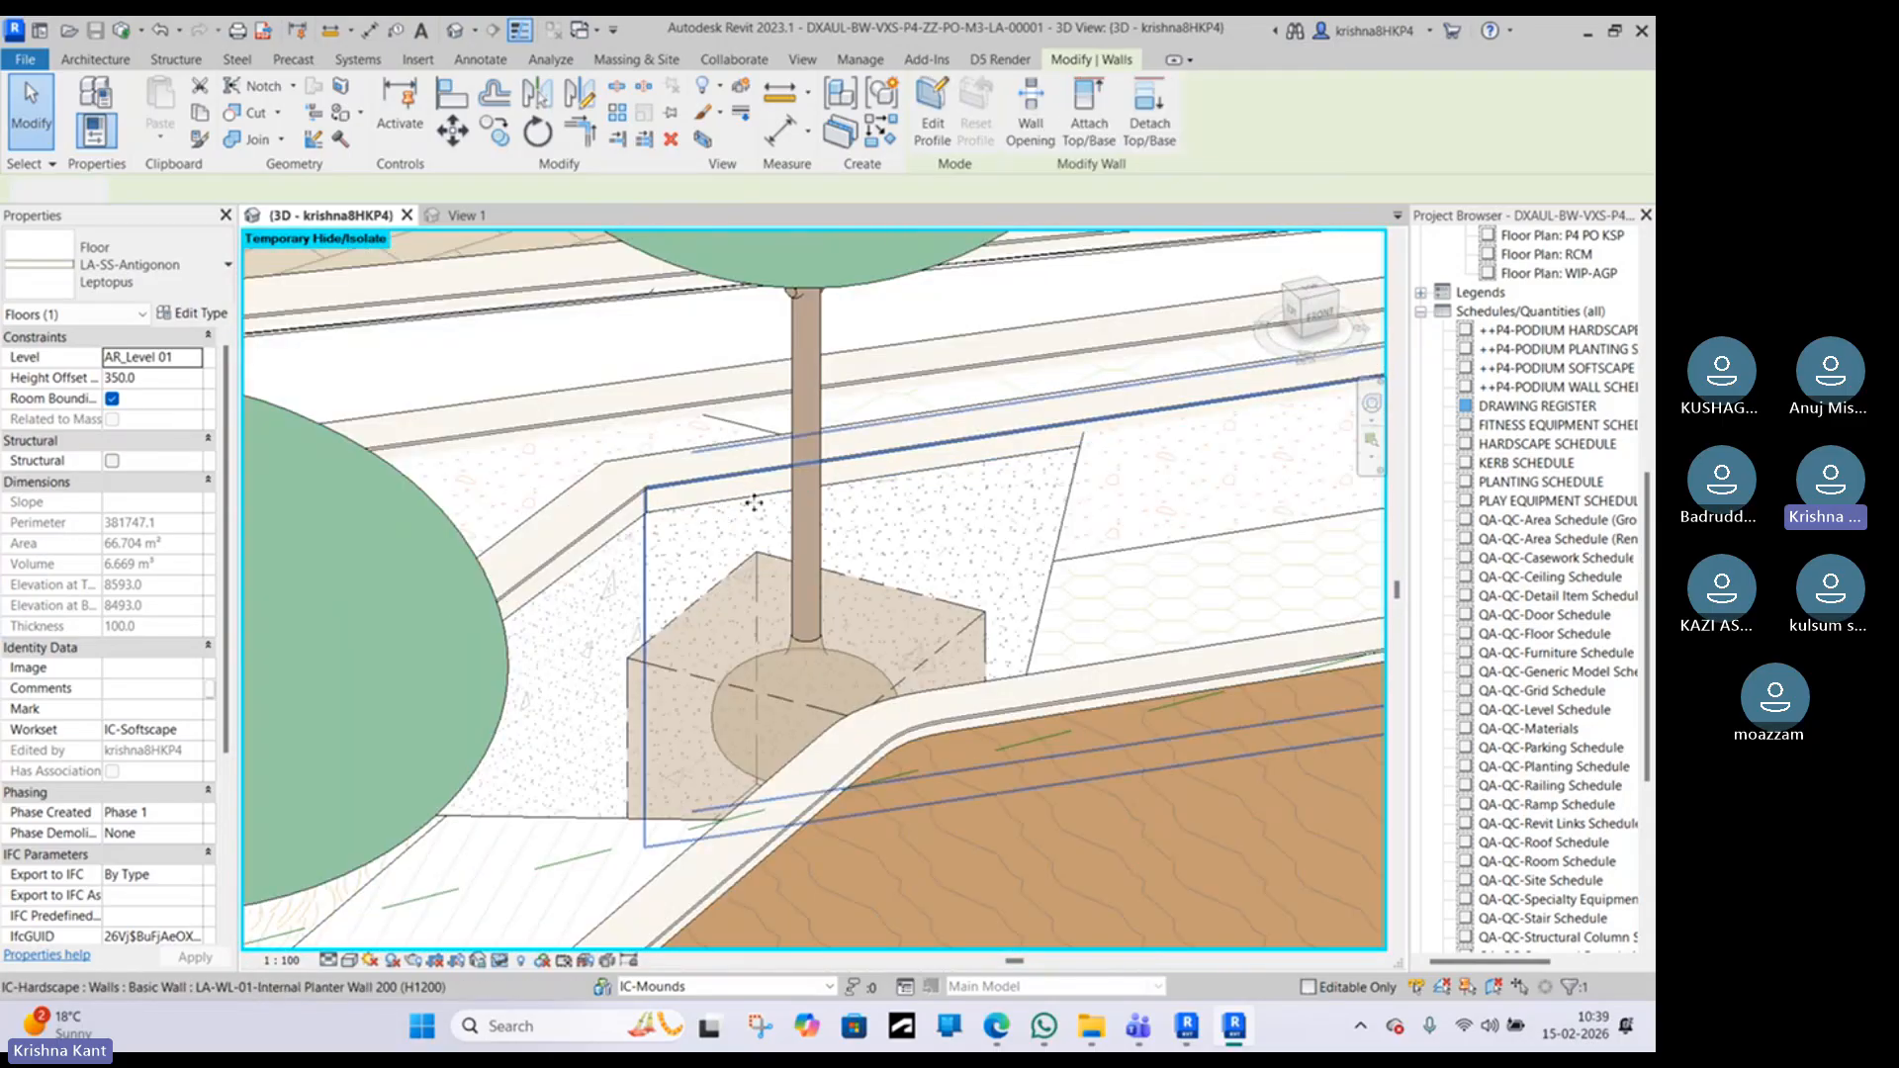
# Step: Examine the selected planter wall and the adjacent tree's root ball from several angles, and clear the selection
pyautogui.keyDown('shift'); pyautogui.moveTo(719, 517); pyautogui.dragTo(691, 616, button='middle'); pyautogui.keyUp('shift')
pyautogui.keyDown('shift'); pyautogui.moveTo(783, 629); pyautogui.dragTo(617, 288, button='middle'); pyautogui.keyUp('shift')
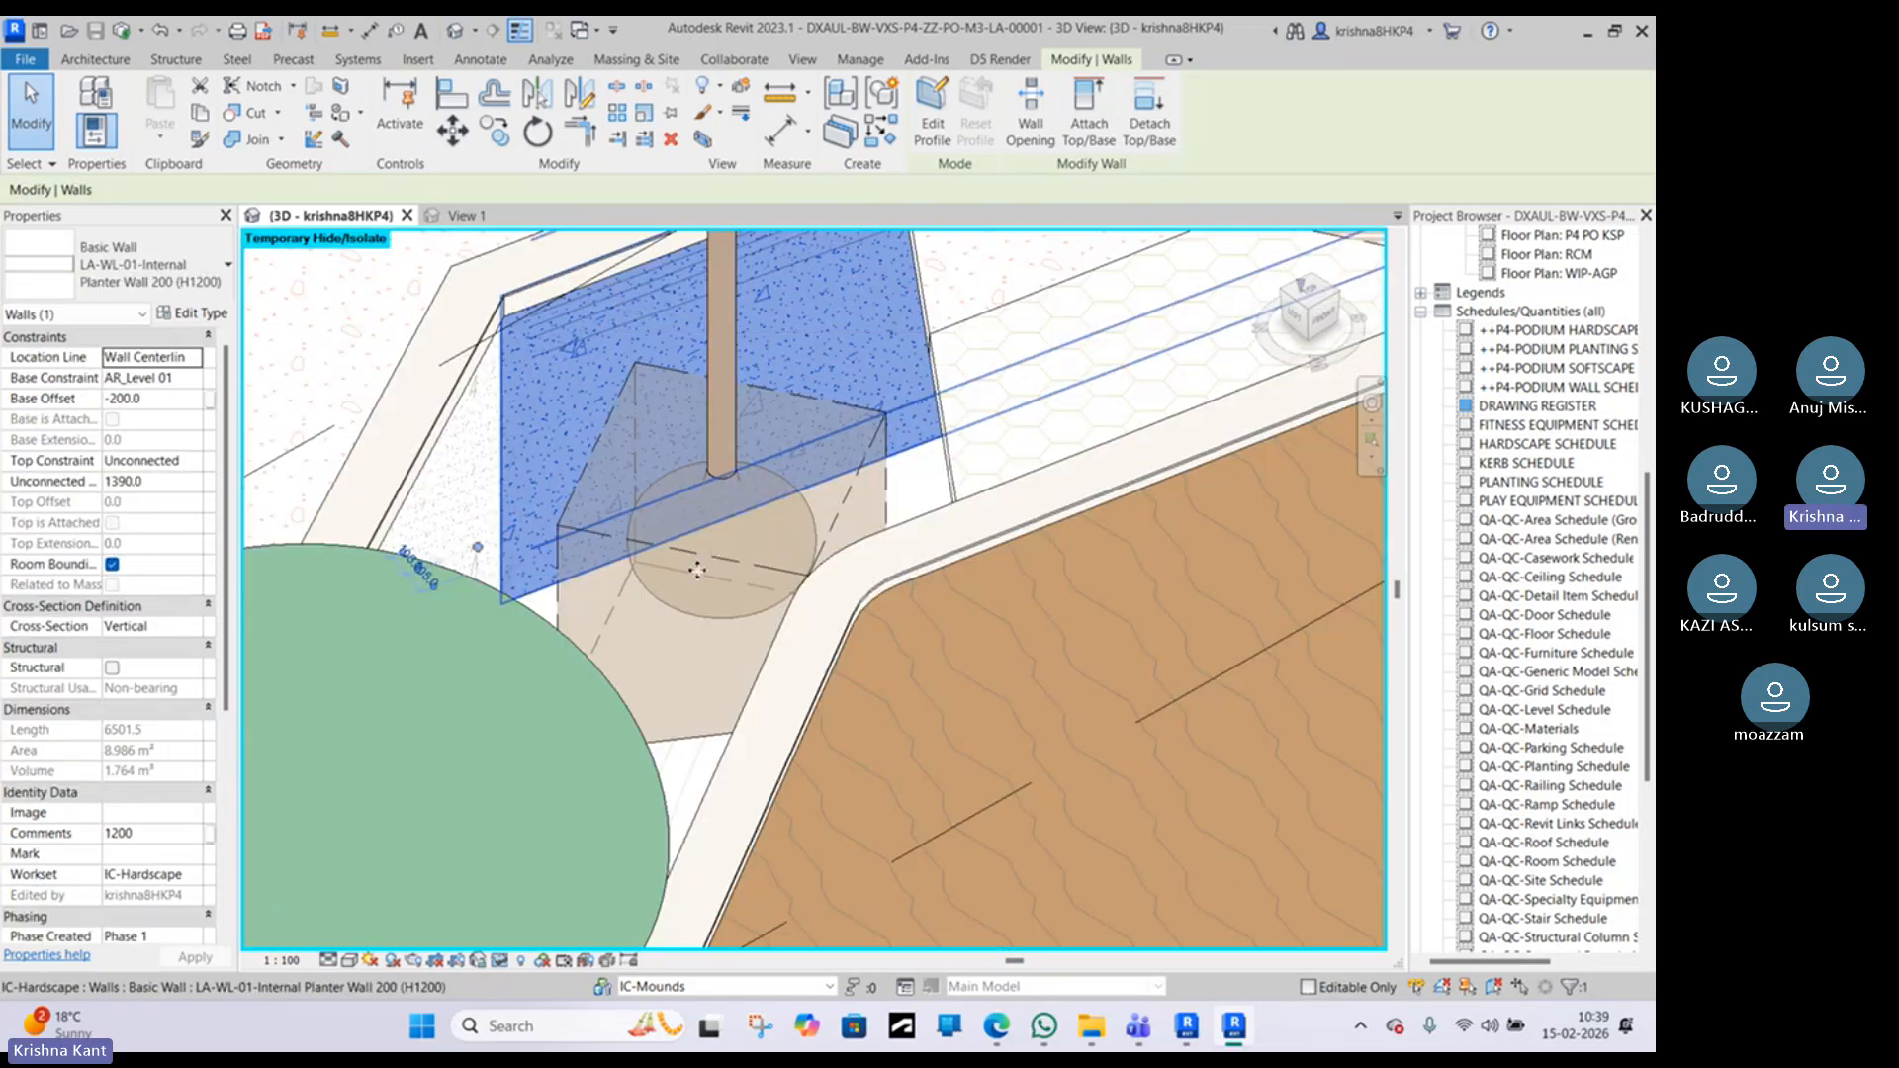
pyautogui.moveTo(616, 287)
pyautogui.keyDown('shift'); pyautogui.mouseDown(button='middle')
pyautogui.moveTo(796, 583)
pyautogui.moveTo(870, 633)
pyautogui.moveTo(752, 593)
pyautogui.moveTo(822, 614)
pyautogui.mouseUp(button='middle'); pyautogui.keyUp('shift')
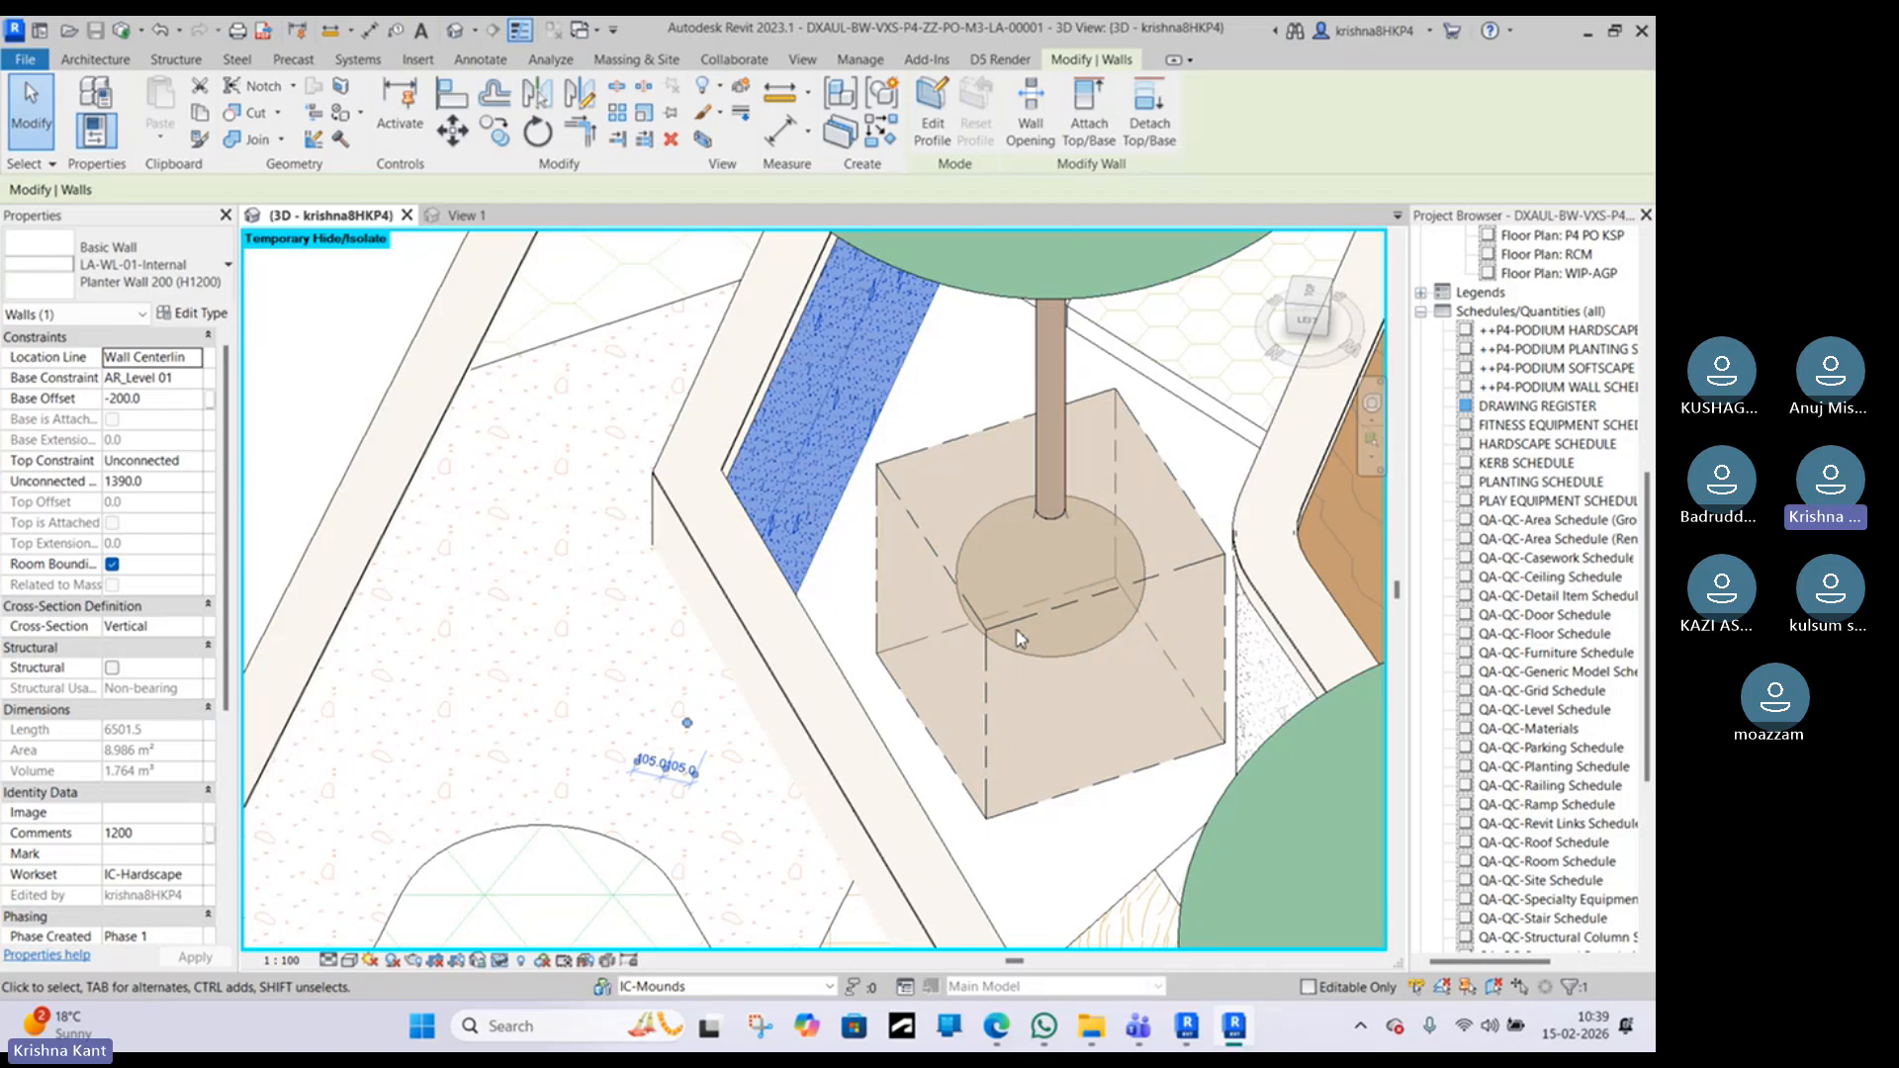
pyautogui.scroll(-3, 1024, 633)
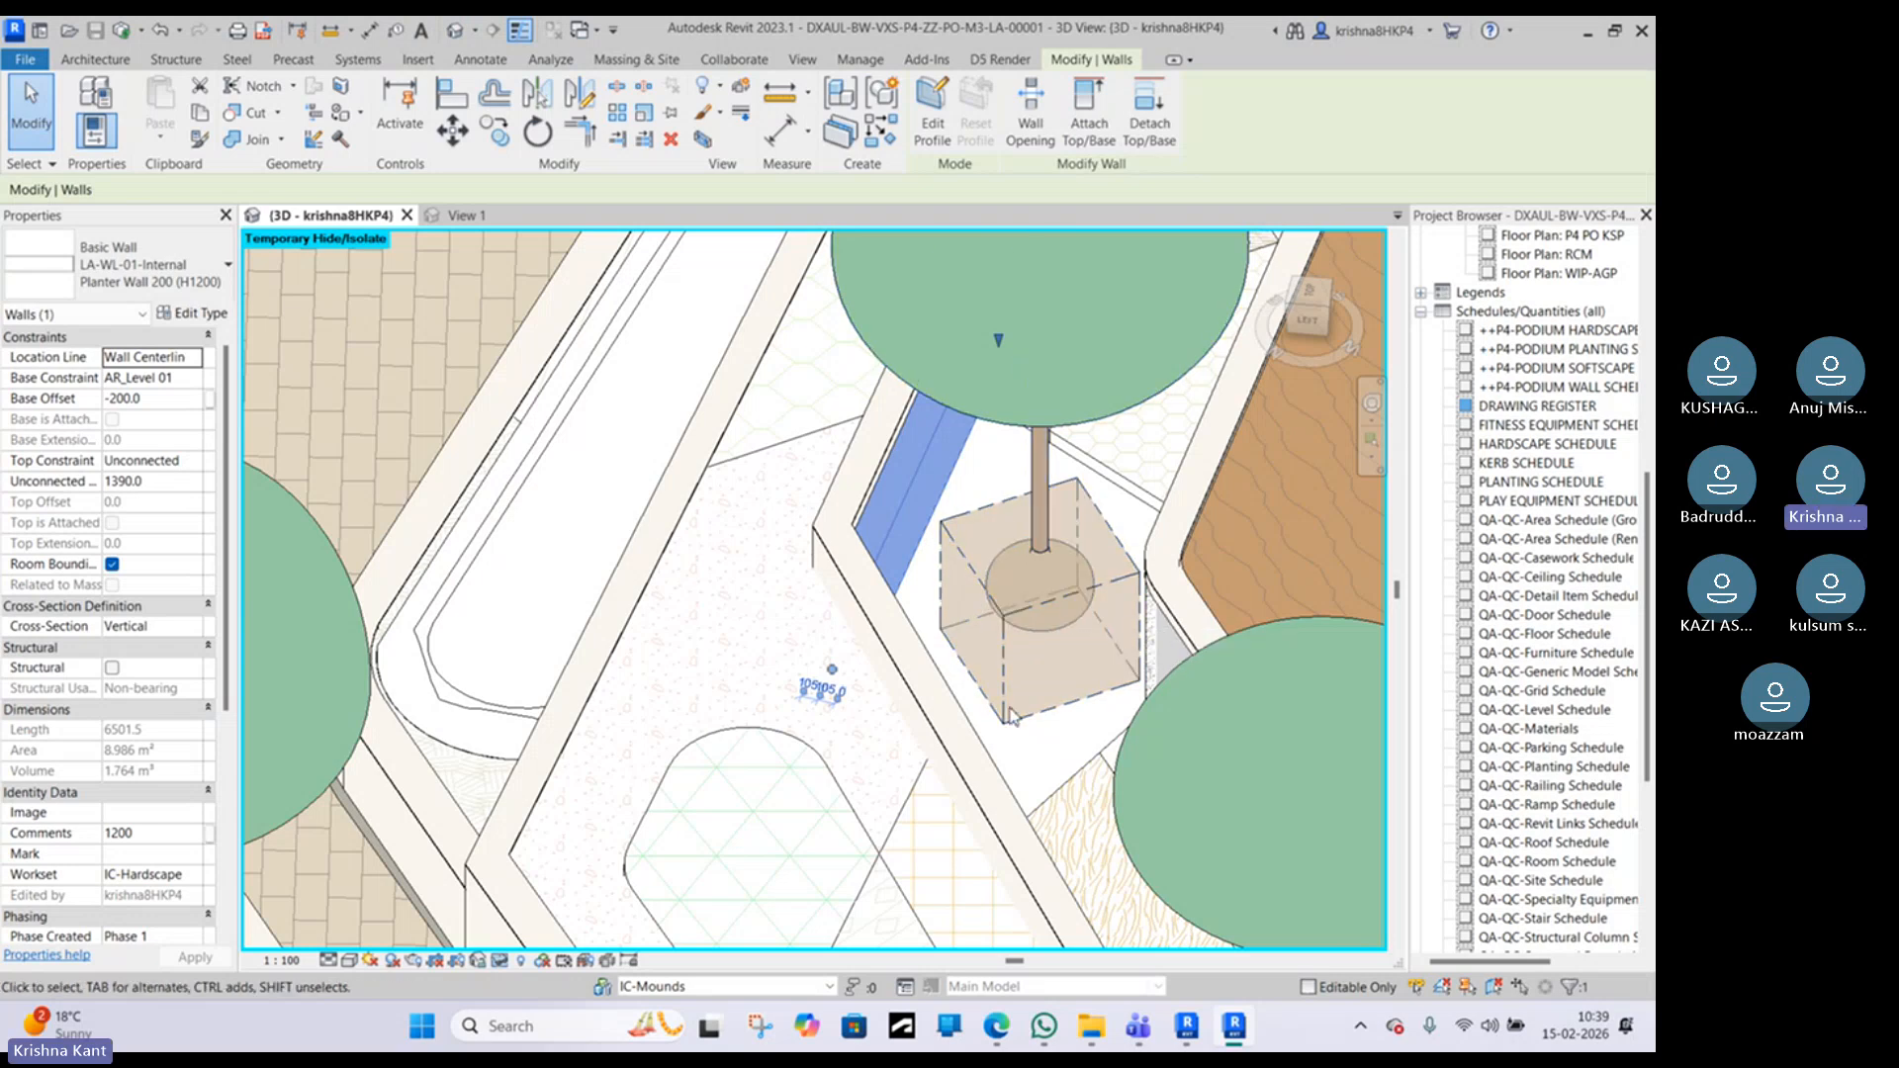
pyautogui.moveTo(985, 718); pyautogui.dragTo(773, 614, button='middle')
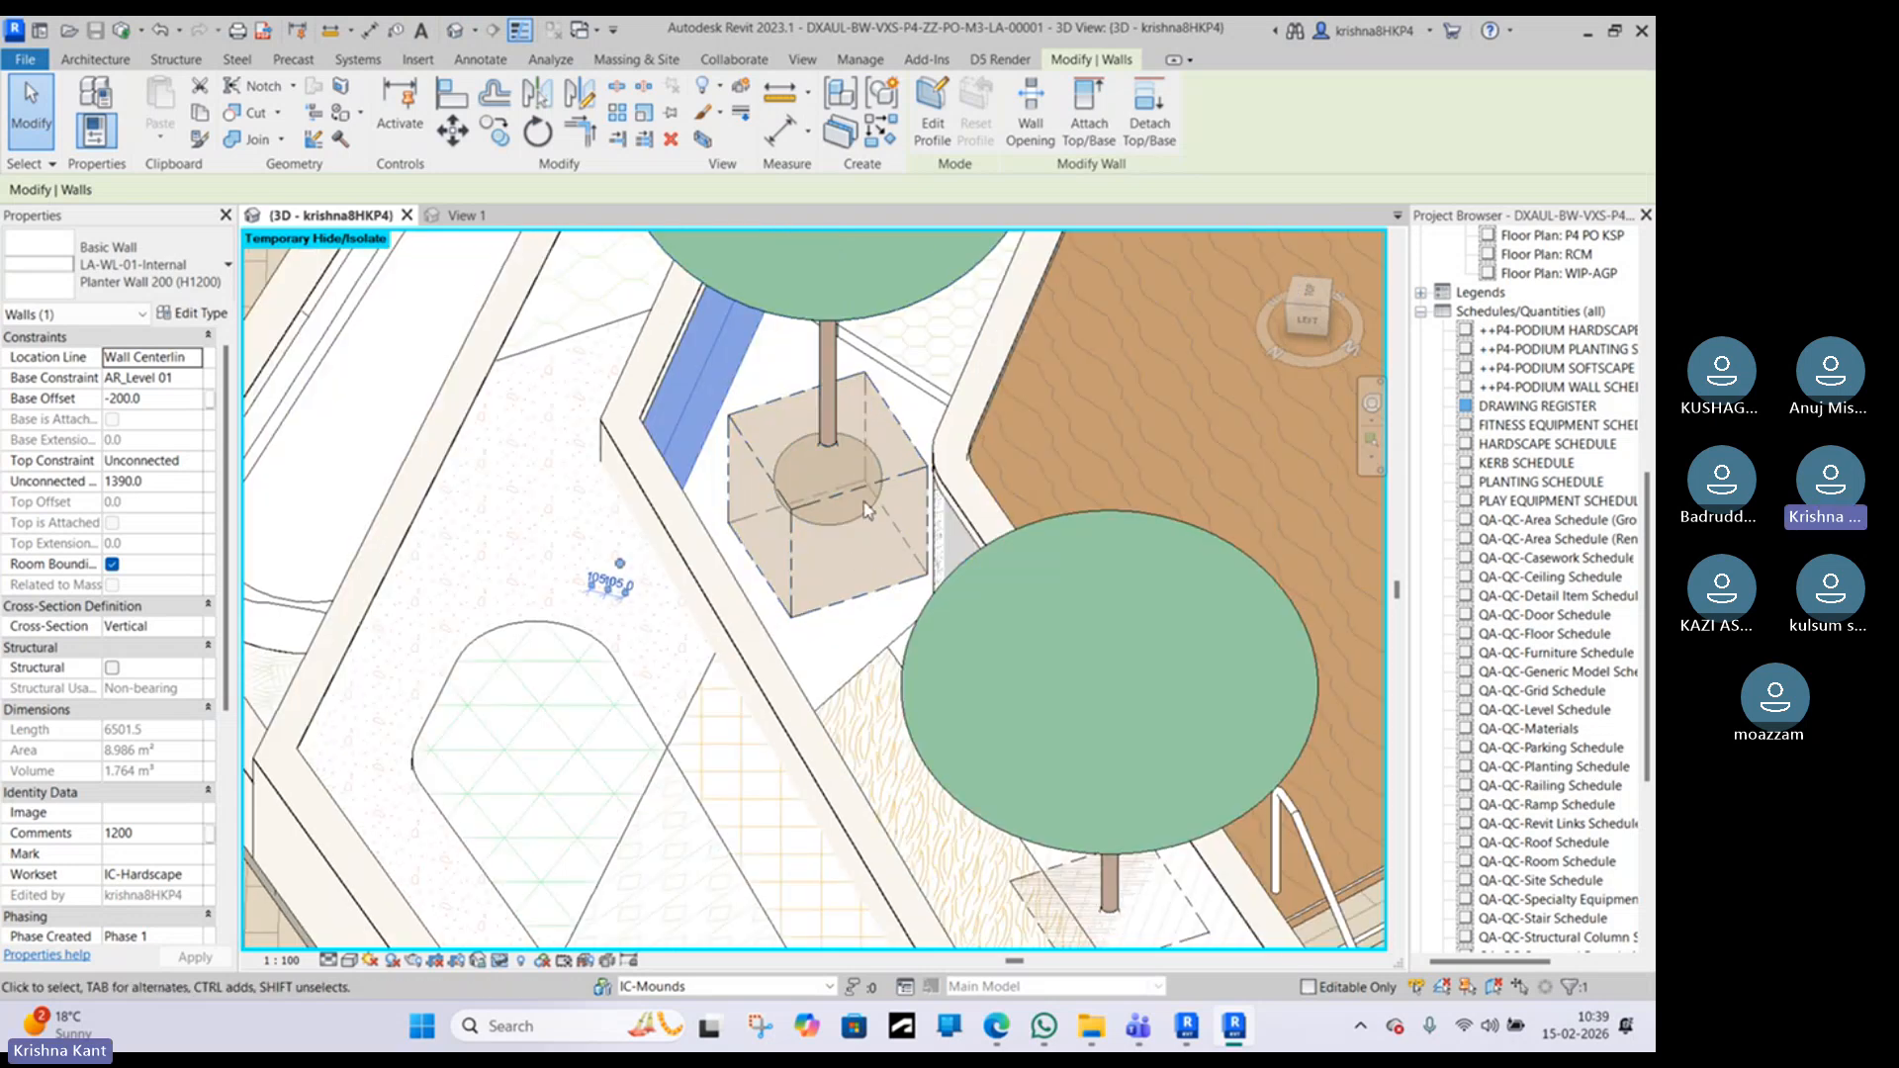
pyautogui.press('Escape')
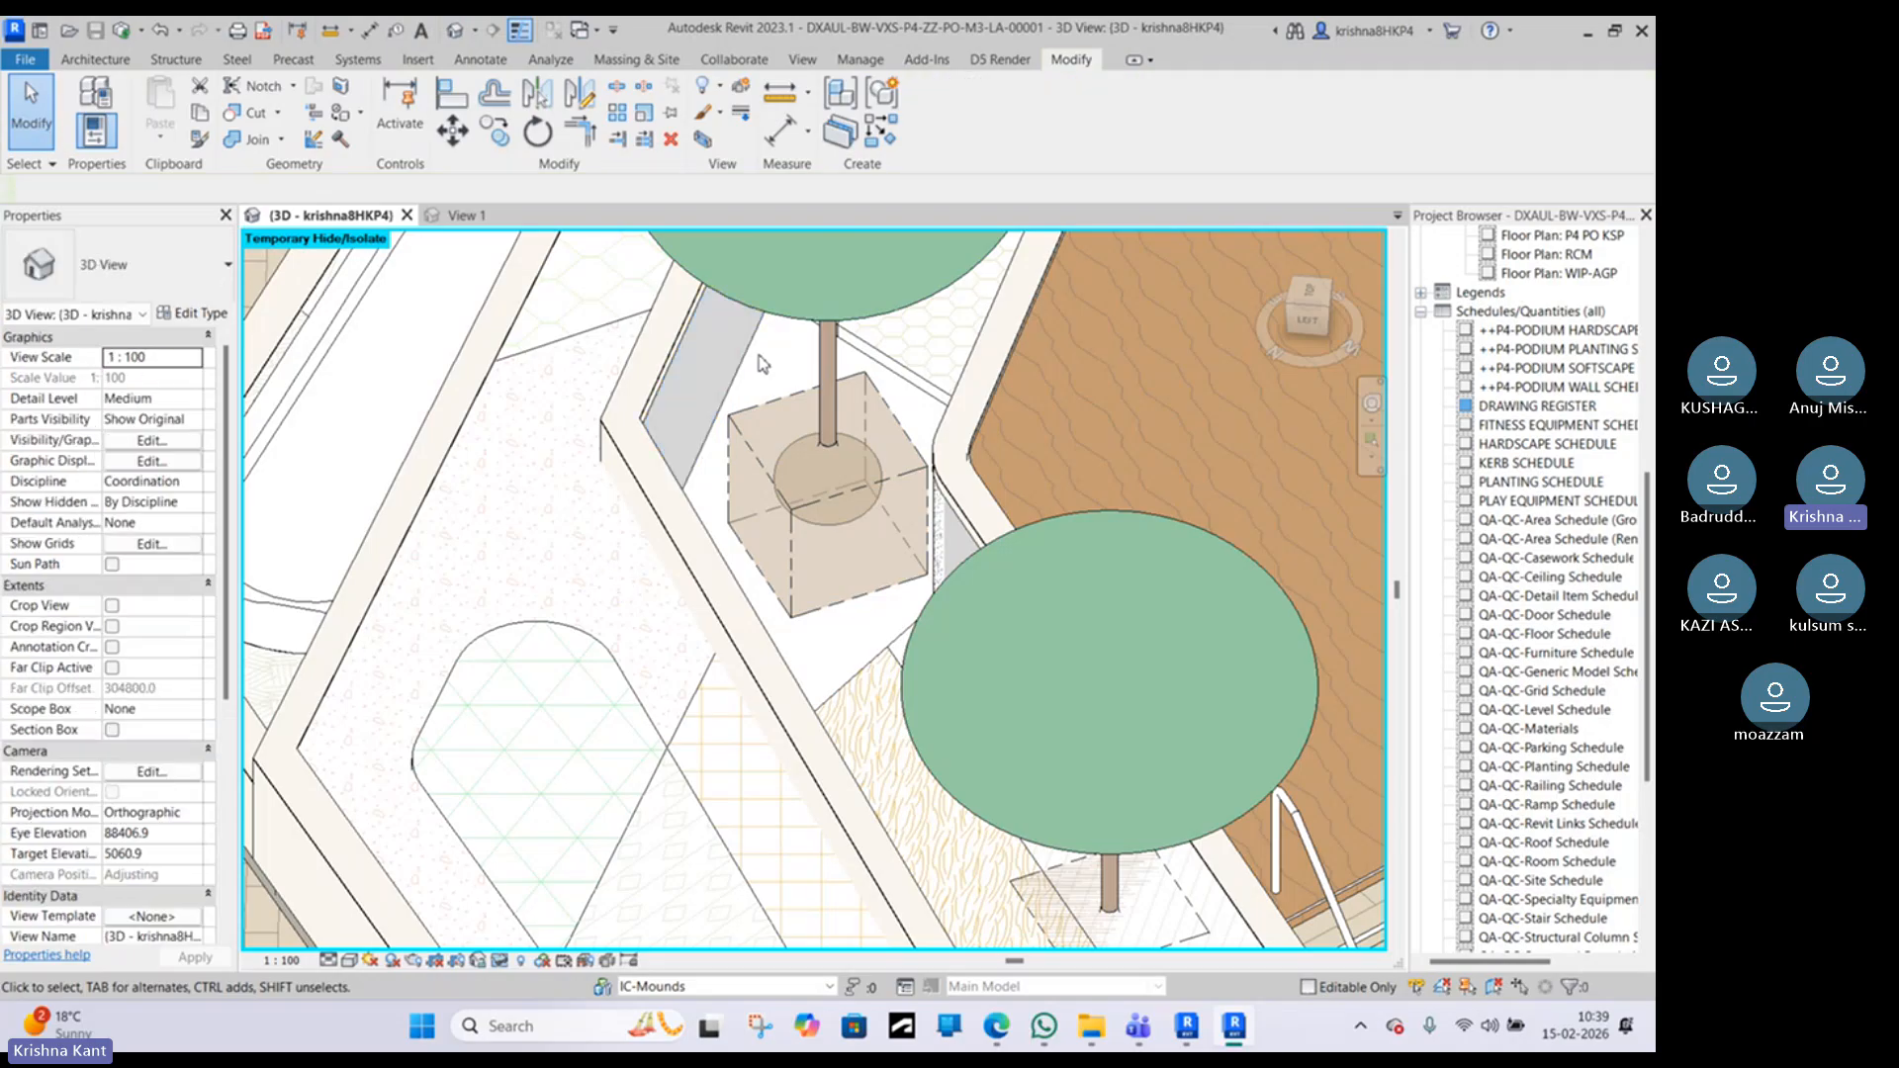
# Step: Reset the temporary hide/isolate in the 3D view and show the whole podium landscape
pyautogui.scroll(-2, 821, 485)
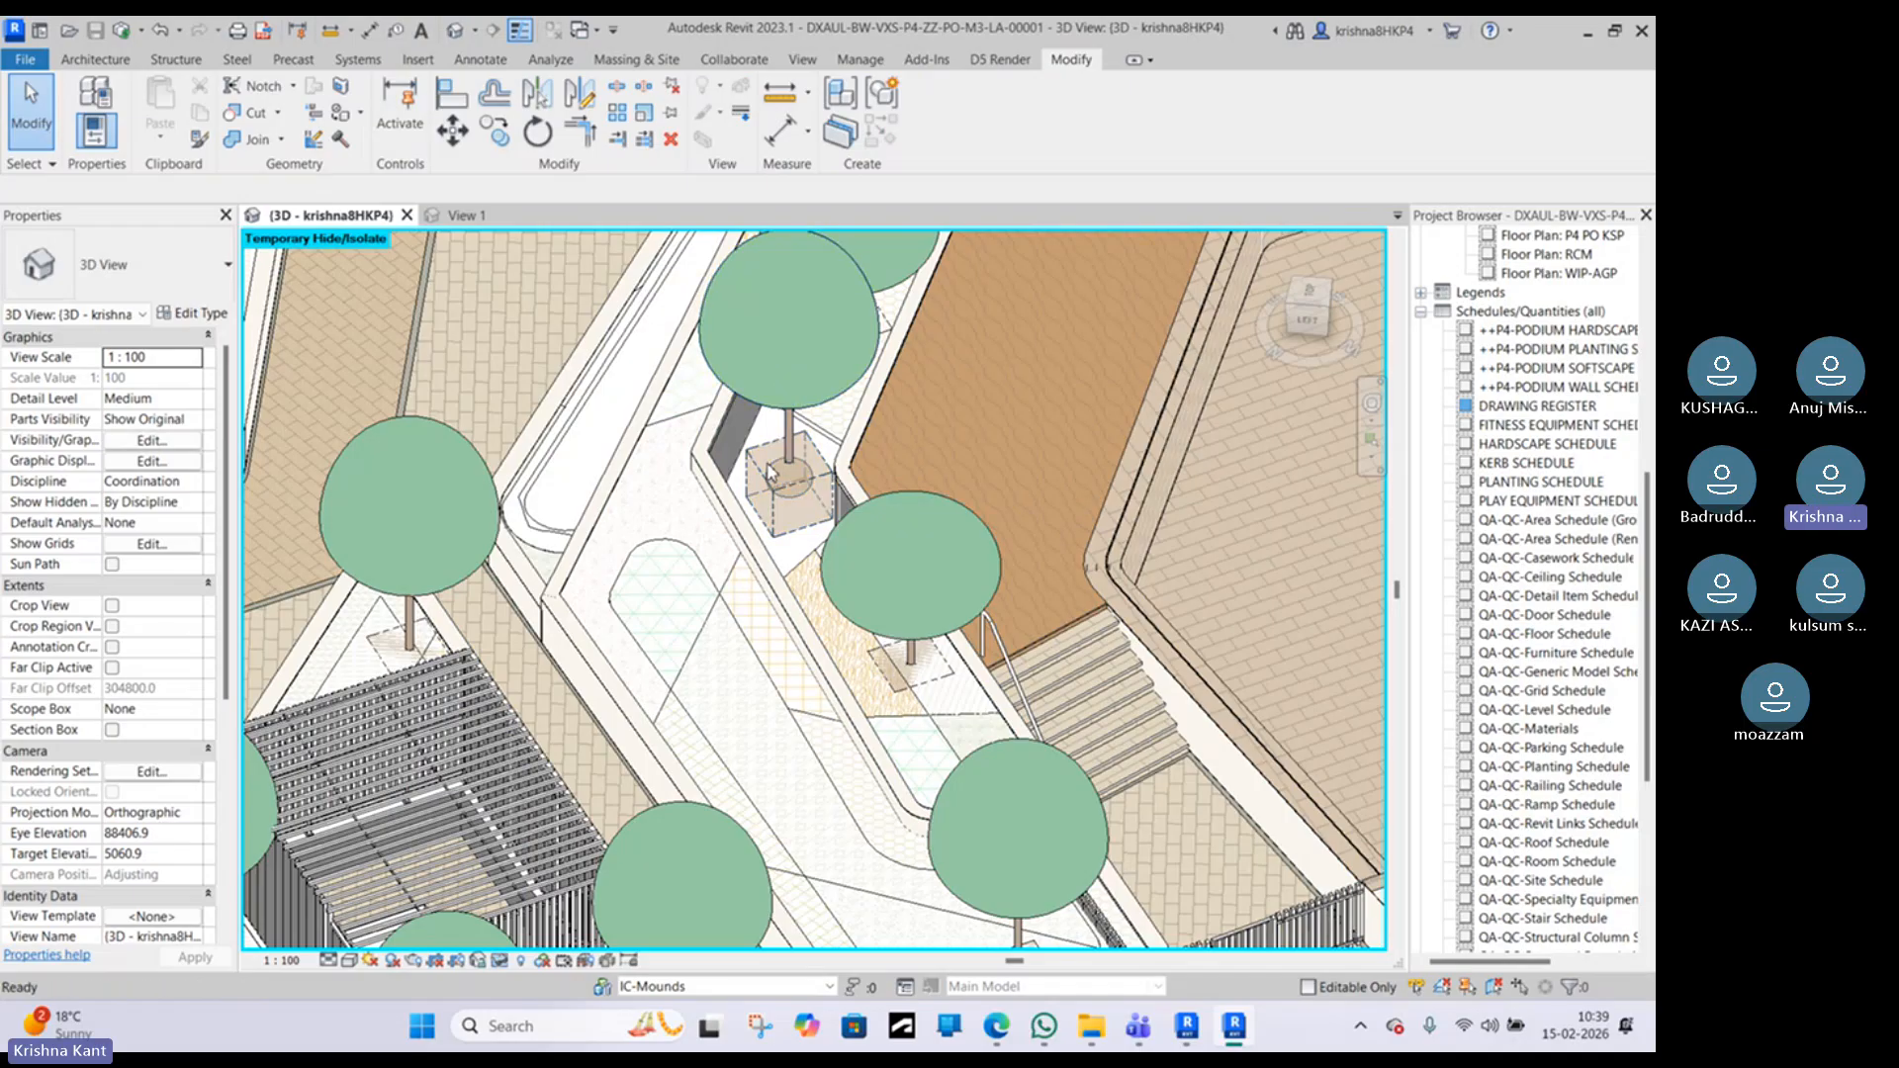
pyautogui.press('h')
pyautogui.press('r')
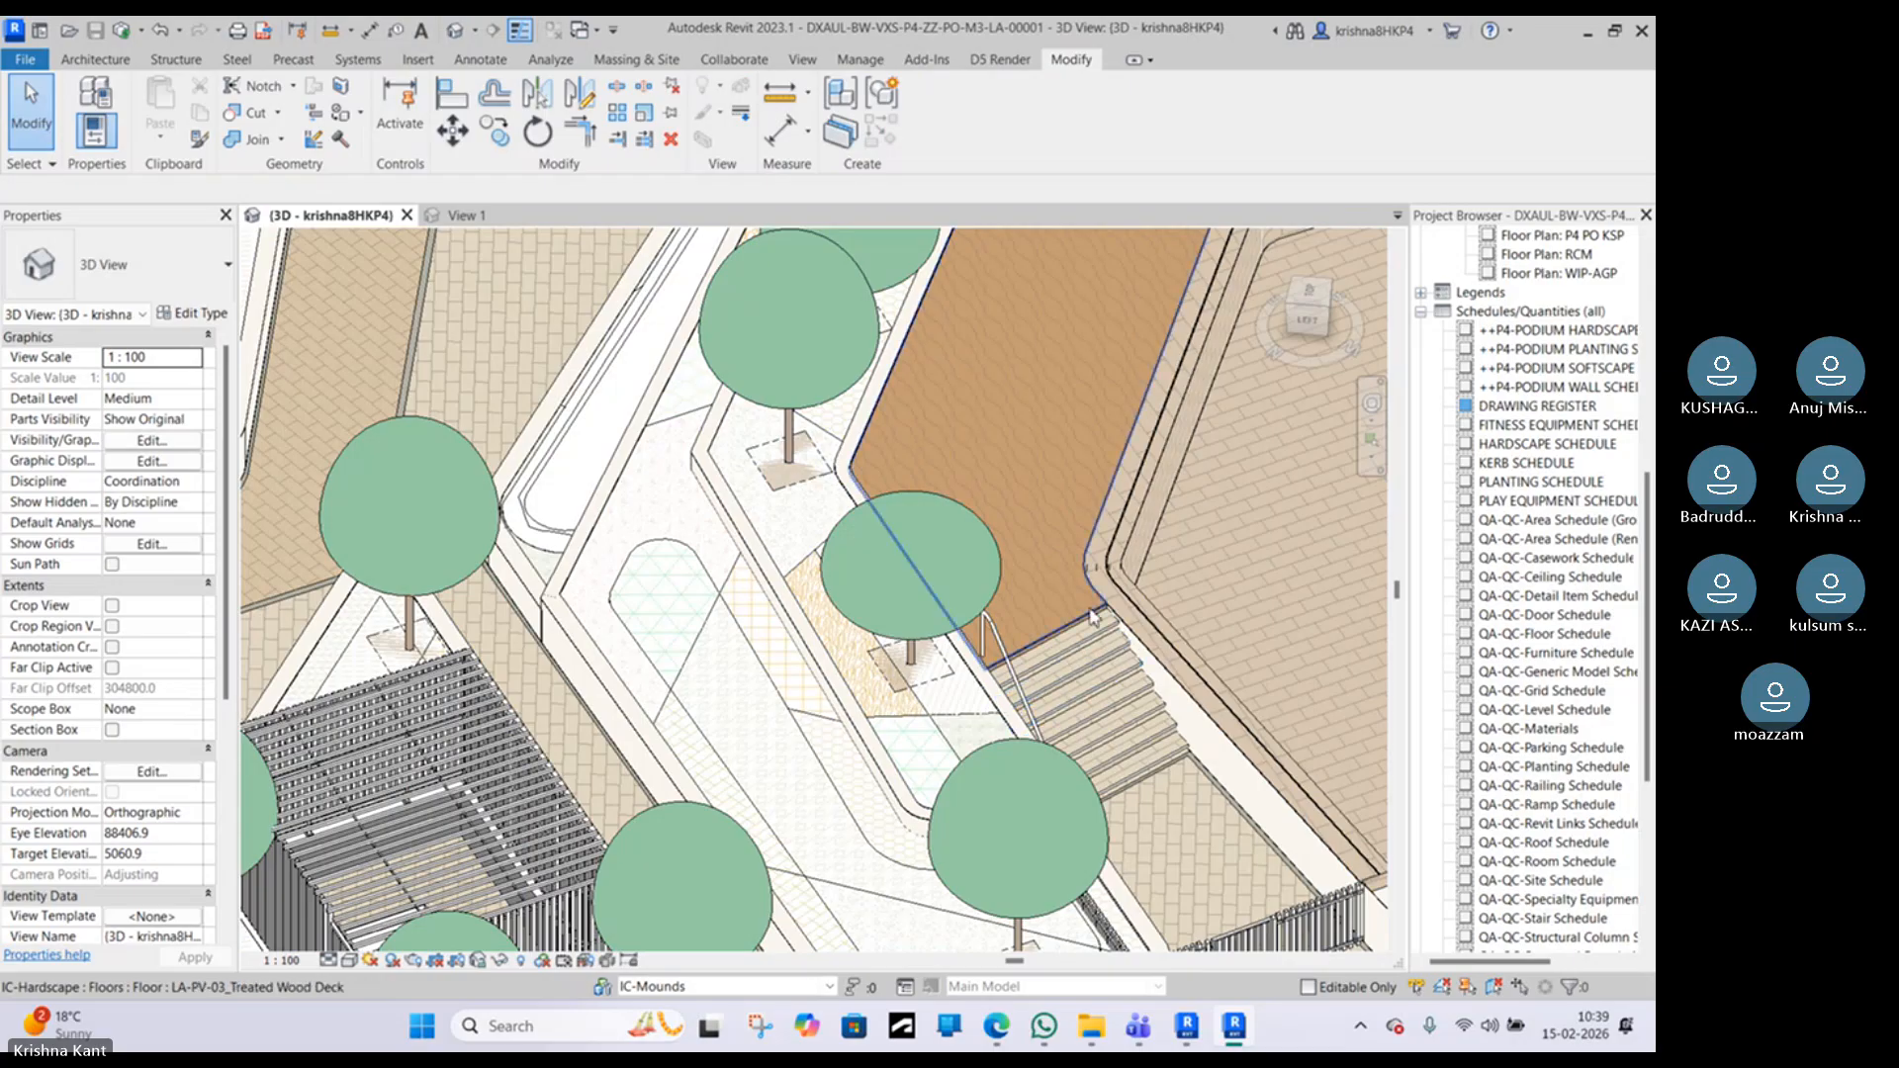
pyautogui.scroll(-3, 1085, 611)
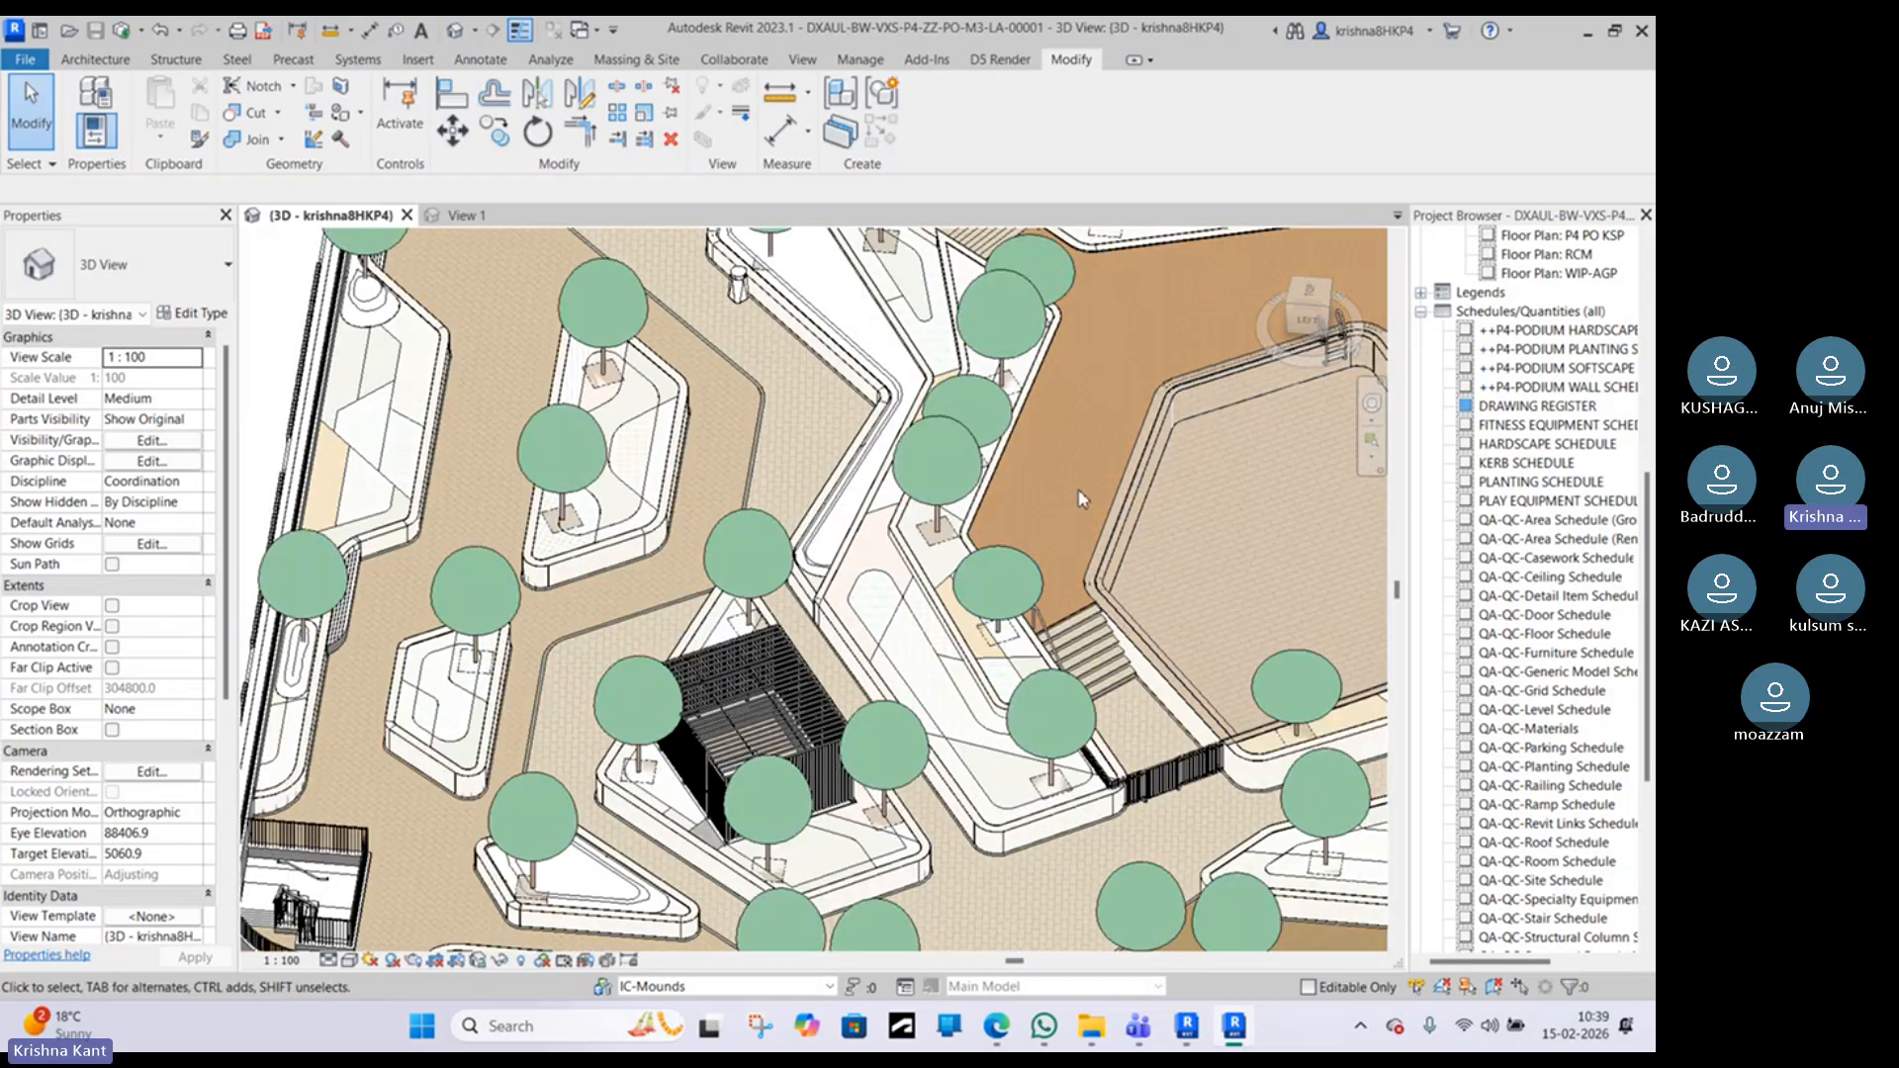
pyautogui.scroll(-5, 1130, 418)
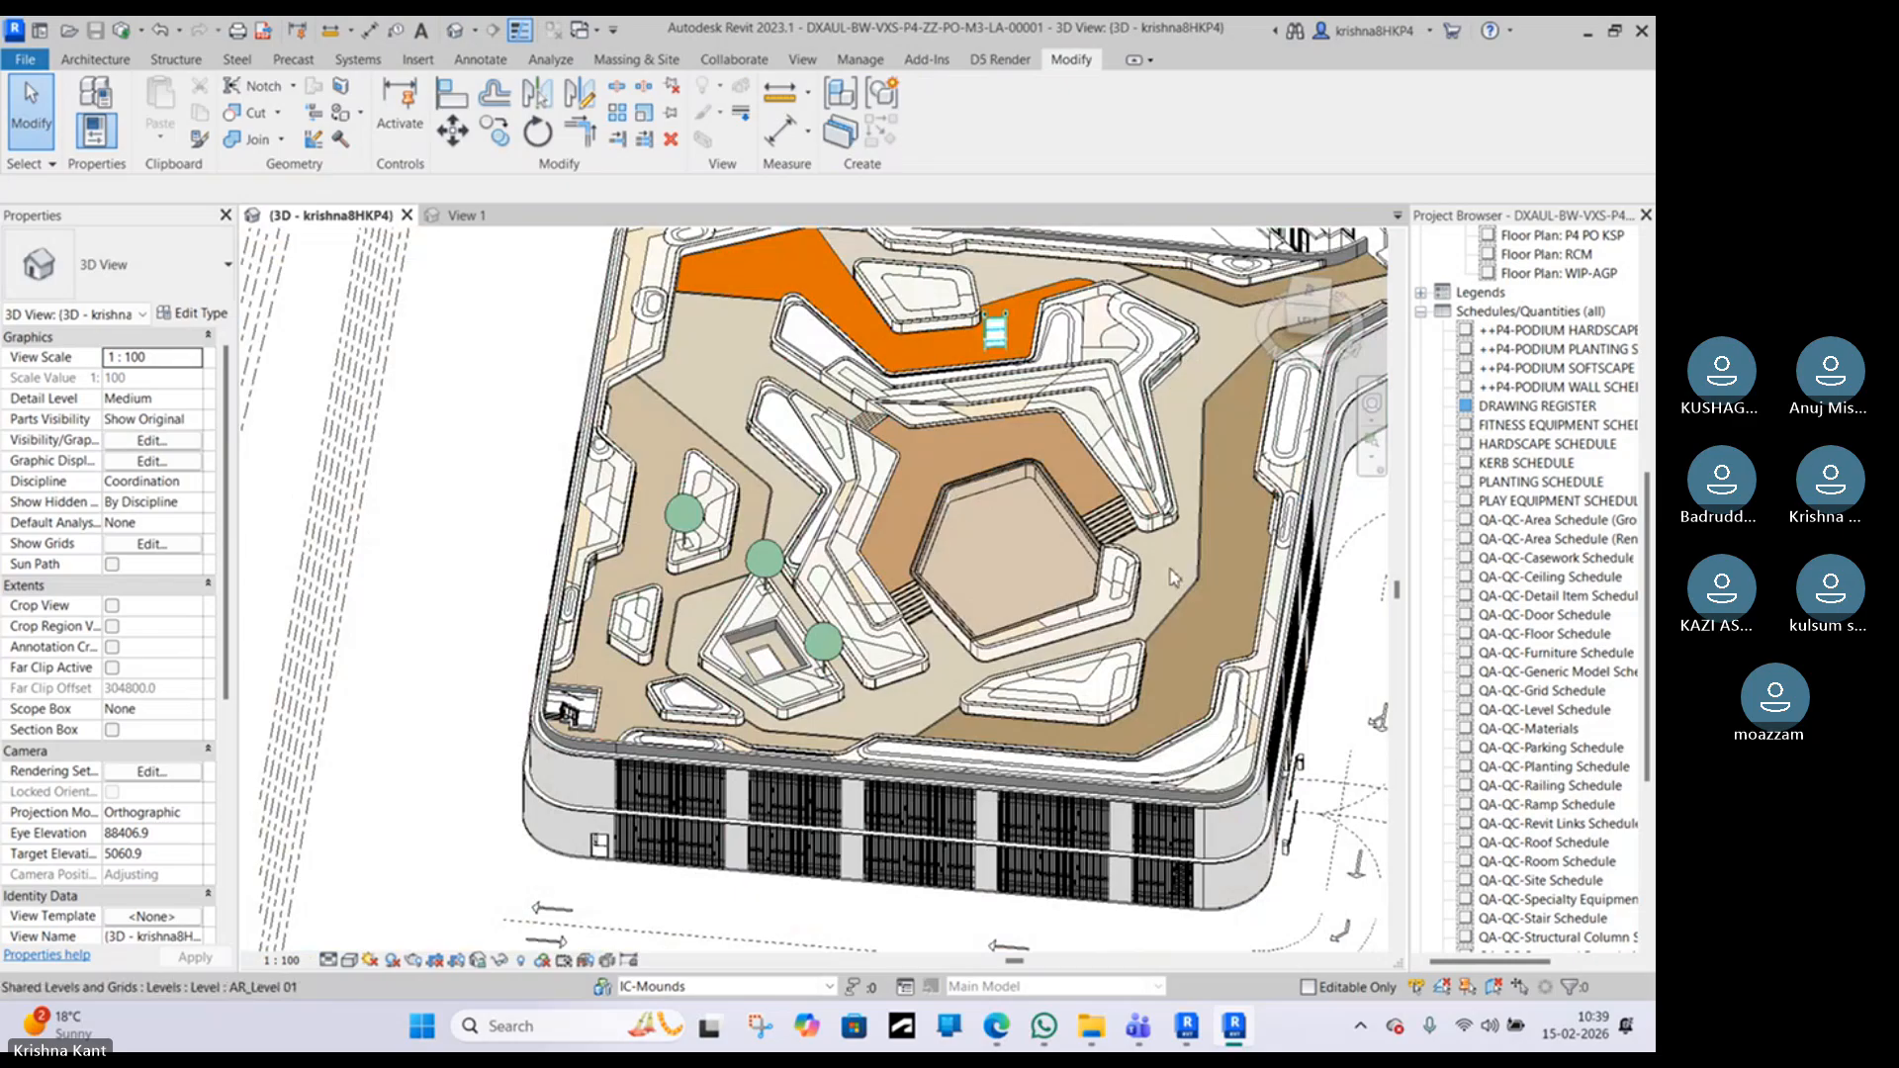
pyautogui.moveTo(1169, 576); pyautogui.dragTo(1078, 571, button='middle')
# Step: Switch to the Hotels land scaping project in the other Revit window, maximize it and examine the General Arrangement hardscape plan
pyautogui.click(1090, 1026)
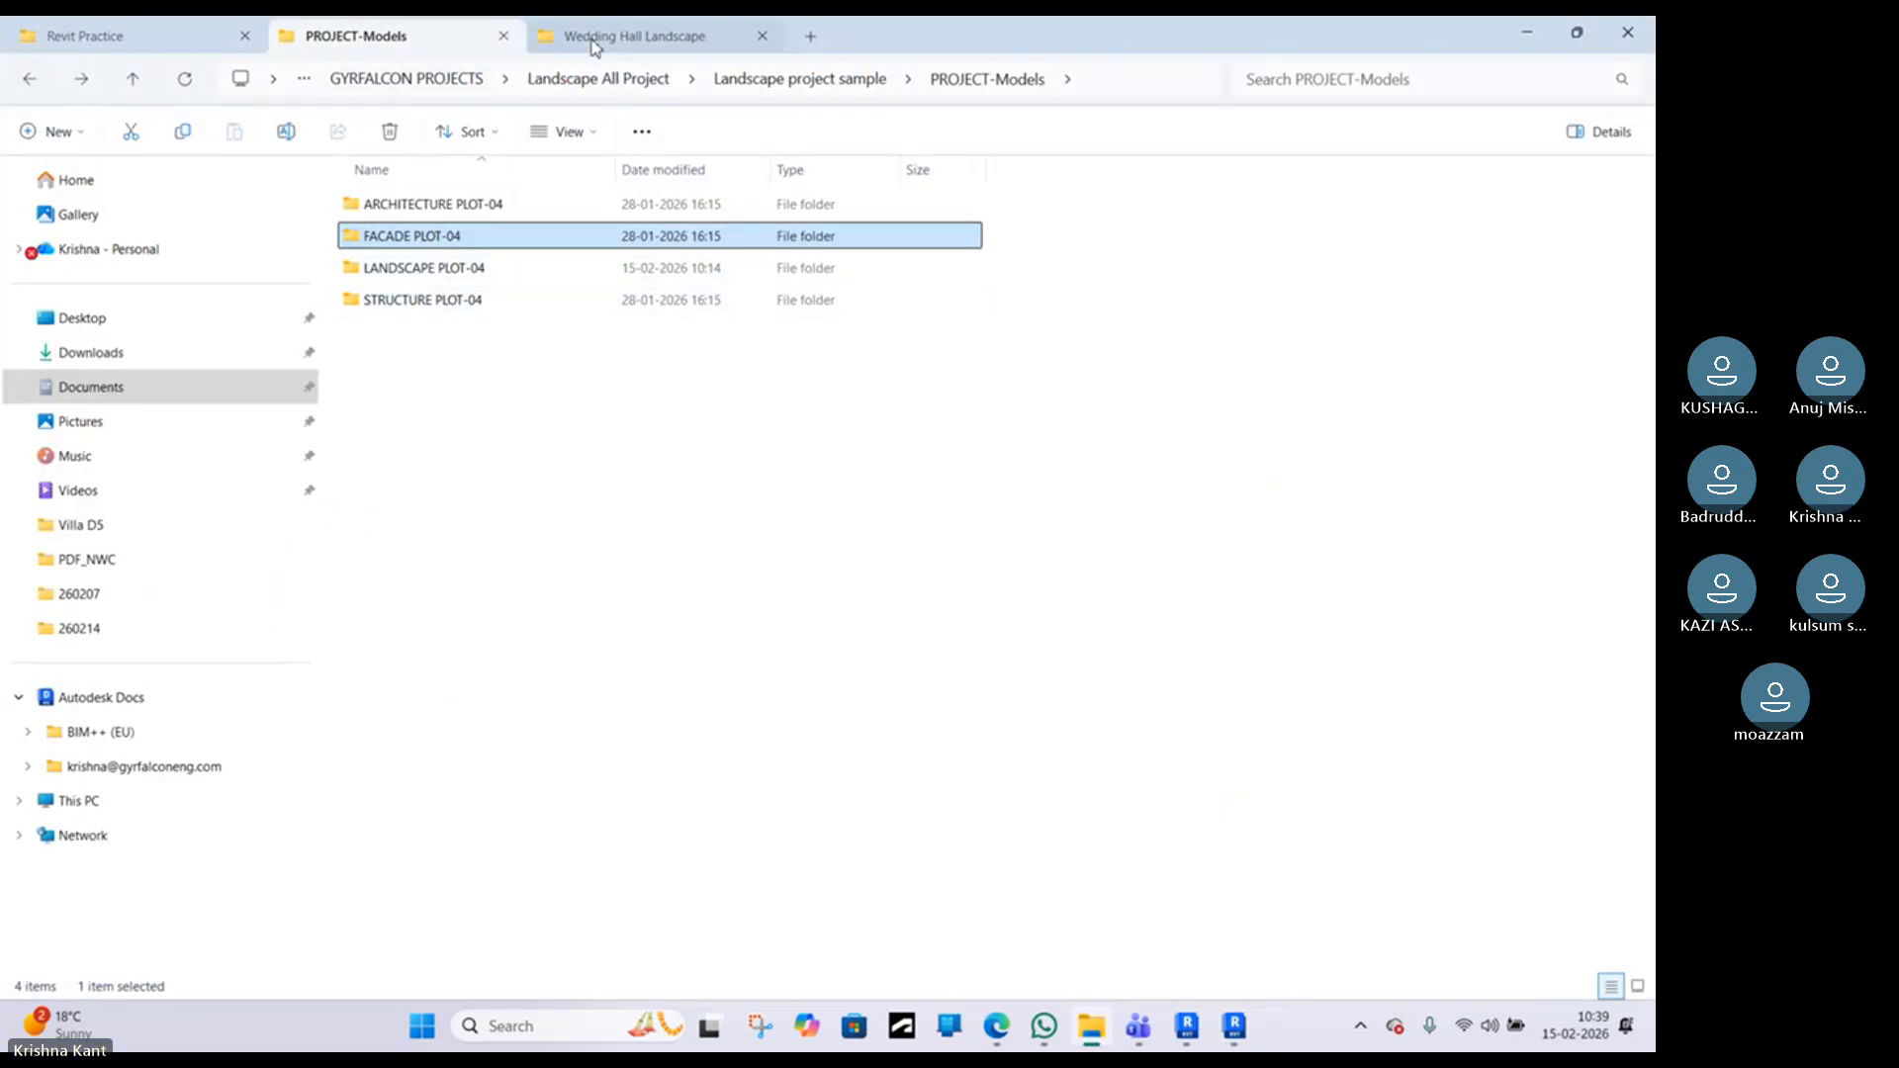
pyautogui.click(1528, 36)
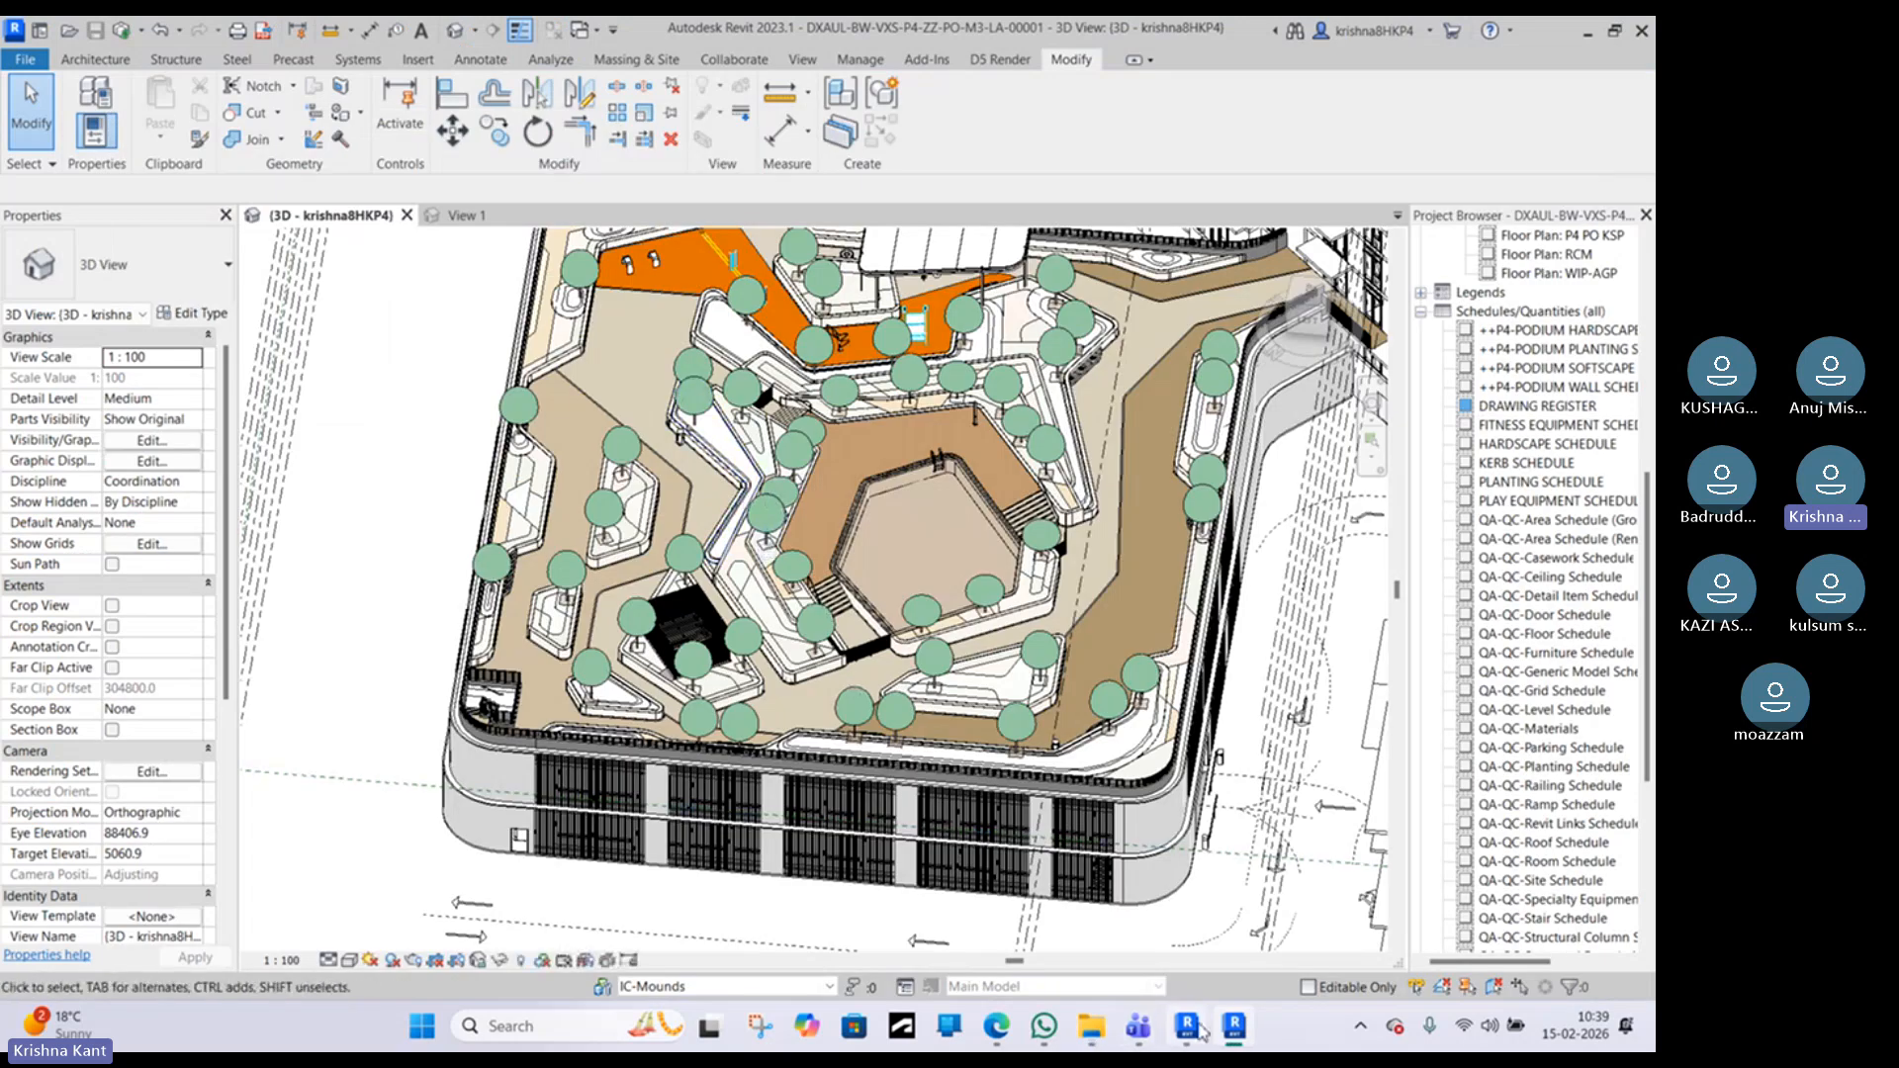
pyautogui.click(1193, 932)
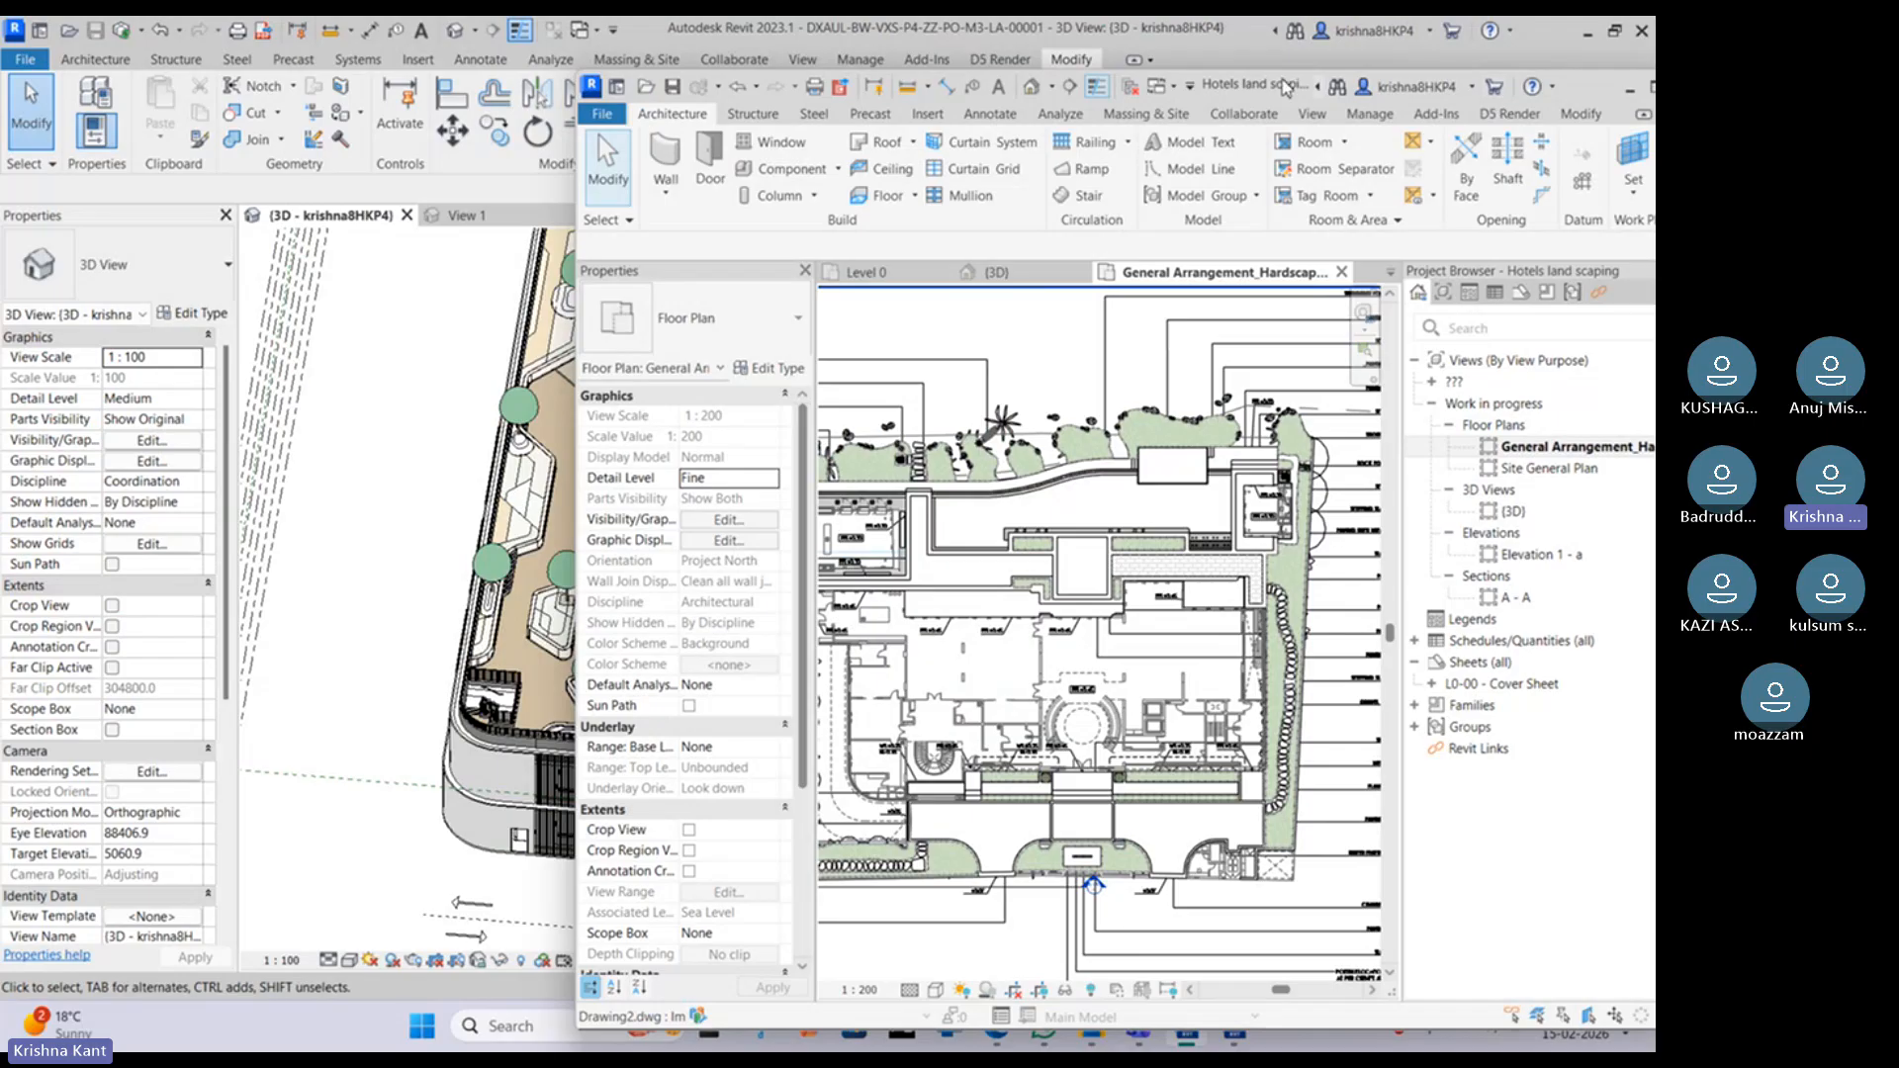
pyautogui.moveTo(1283, 87); pyautogui.dragTo(1250, 17)
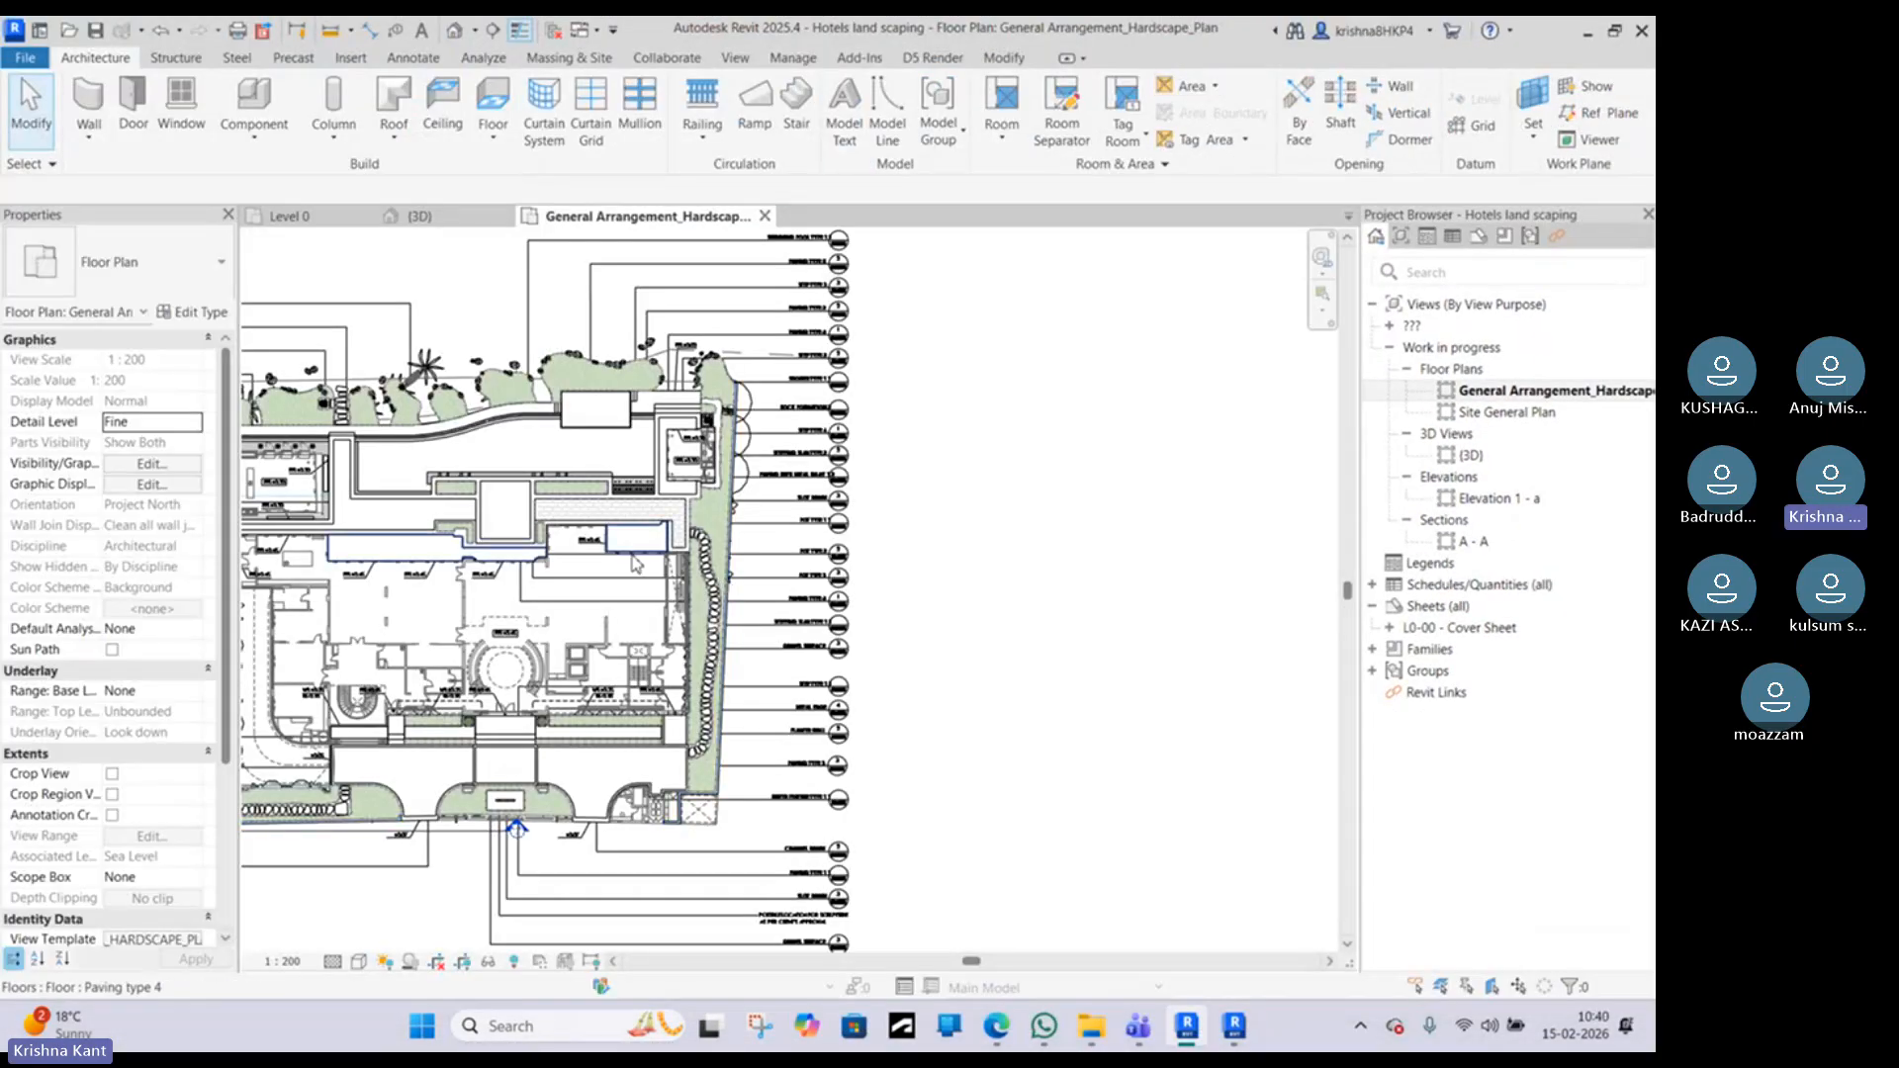
pyautogui.scroll(5, 634, 564)
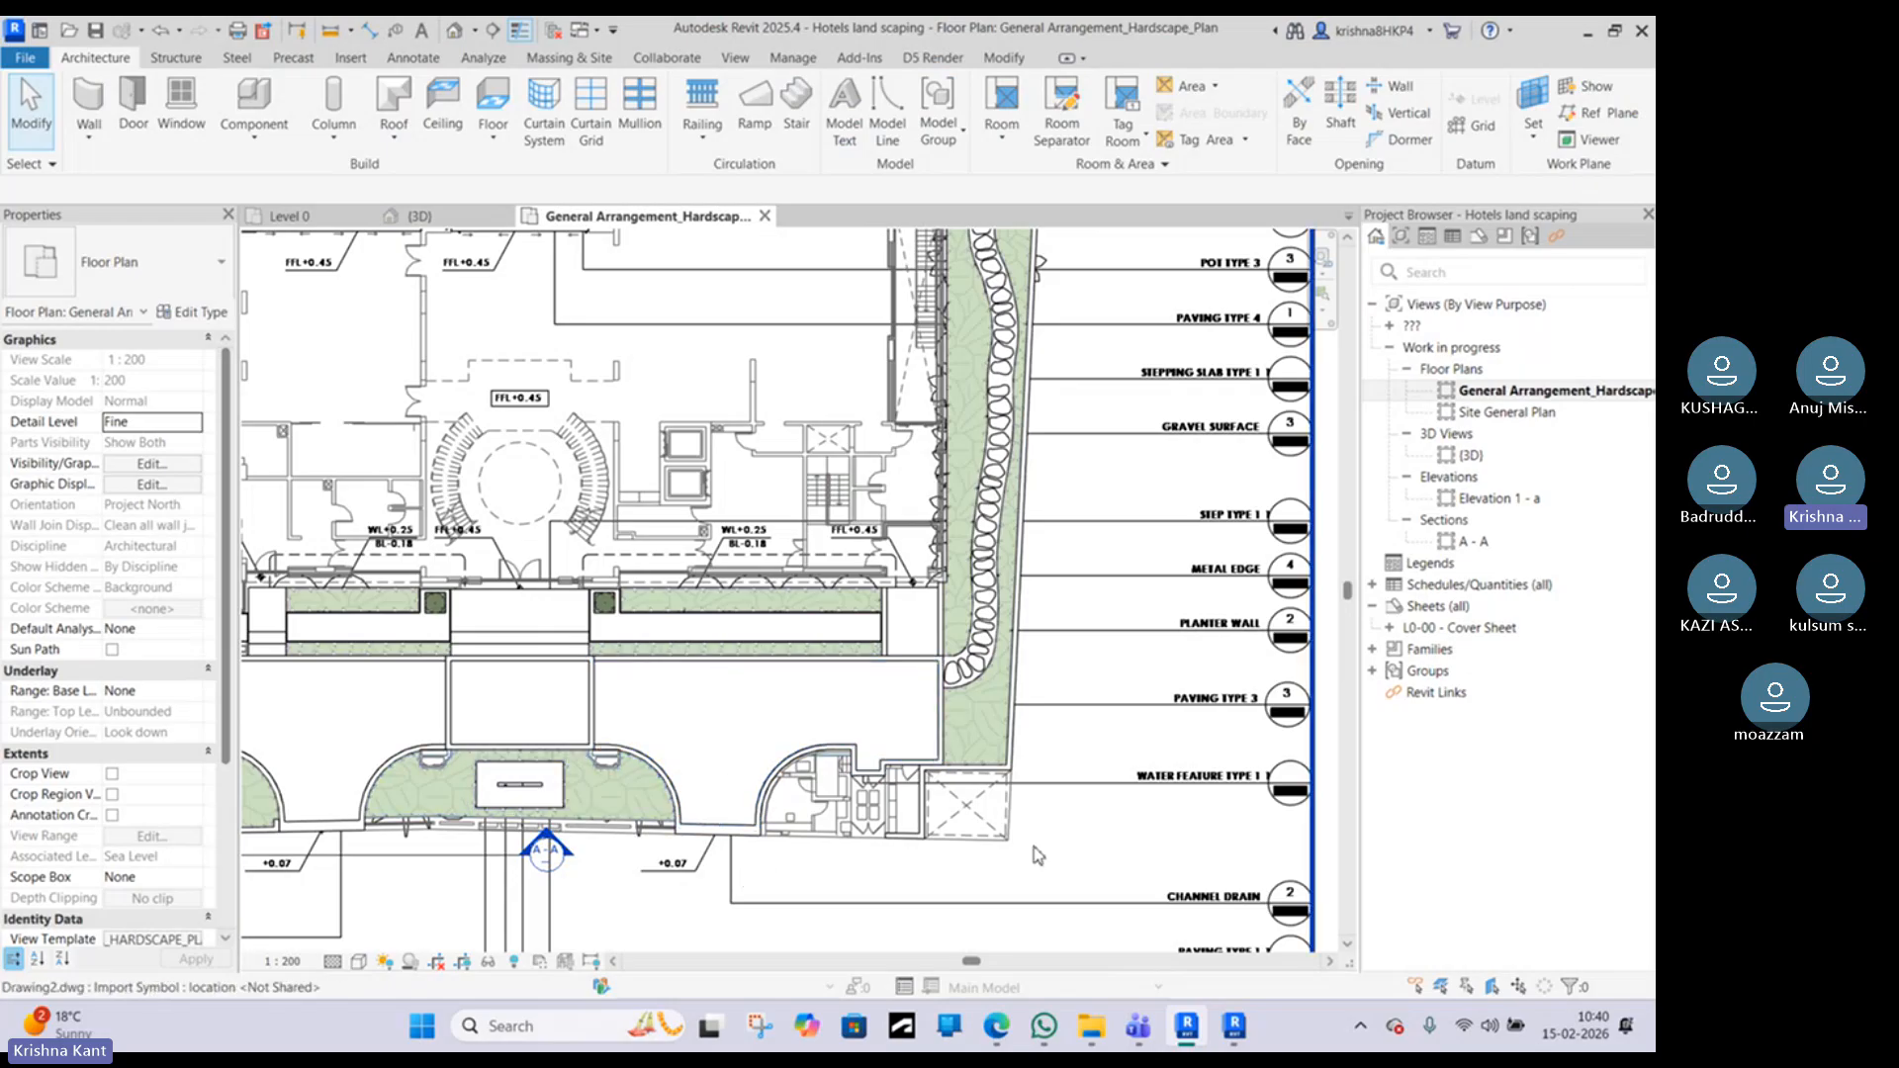
# Step: Switch to the Plot 04 PDF drawings in Edge and compare the 41001 layout, 43001 softscape and 45001 furniture sheets
pyautogui.click(999, 929)
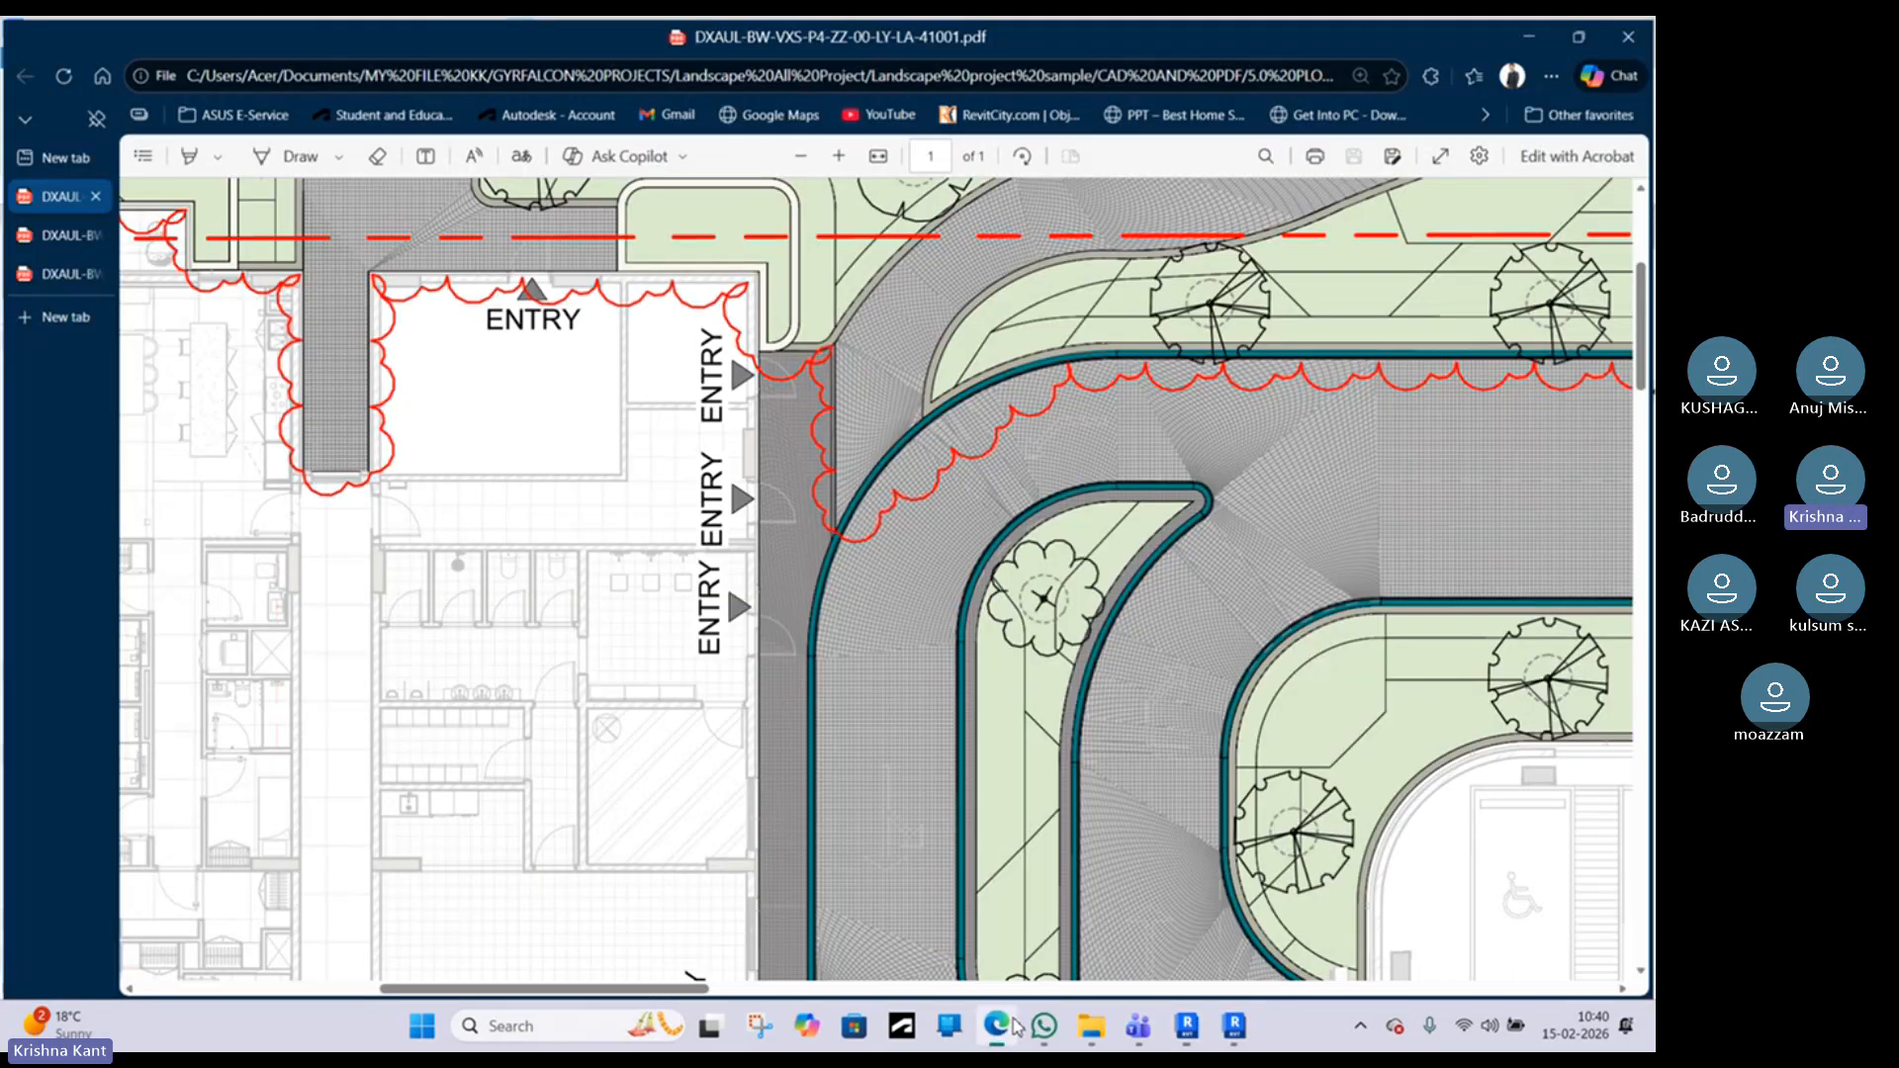
pyautogui.keyDown('ctrl'); pyautogui.scroll(-4, 840, 712); pyautogui.keyUp('ctrl')
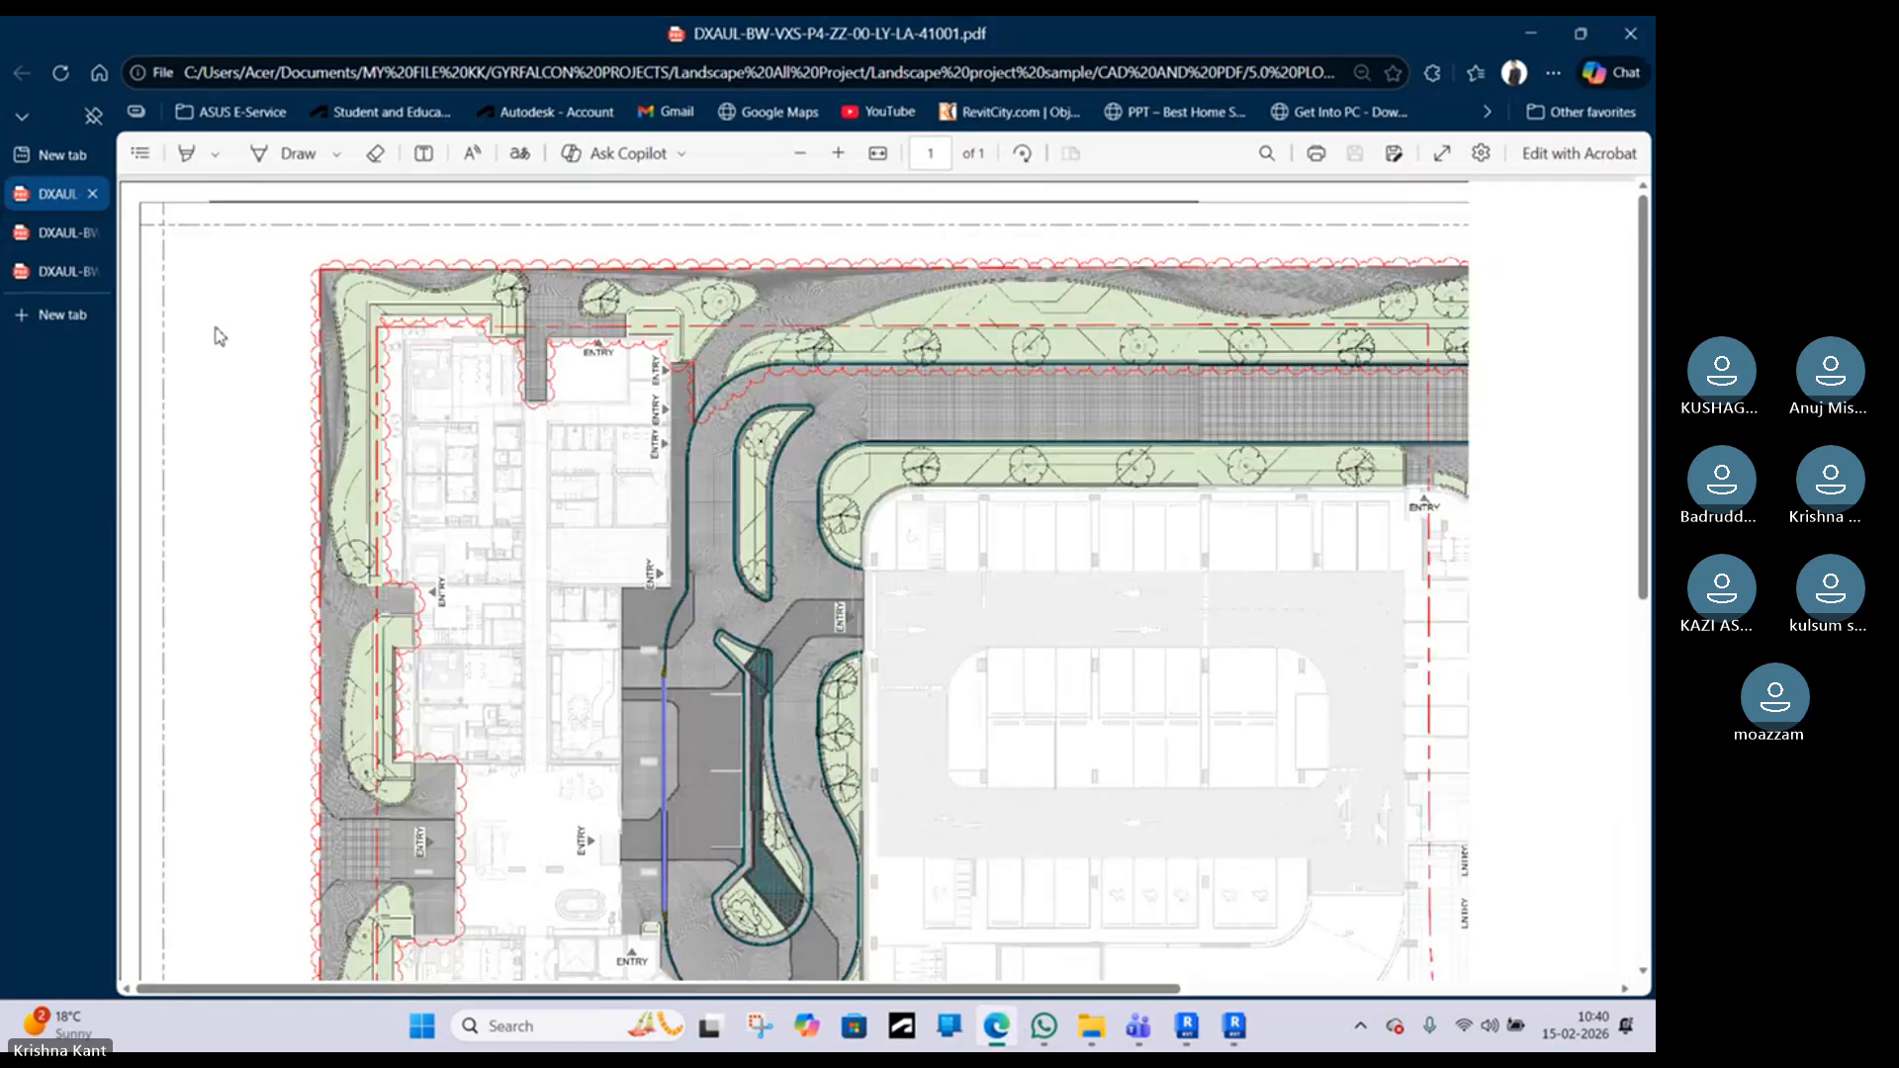
pyautogui.click(58, 230)
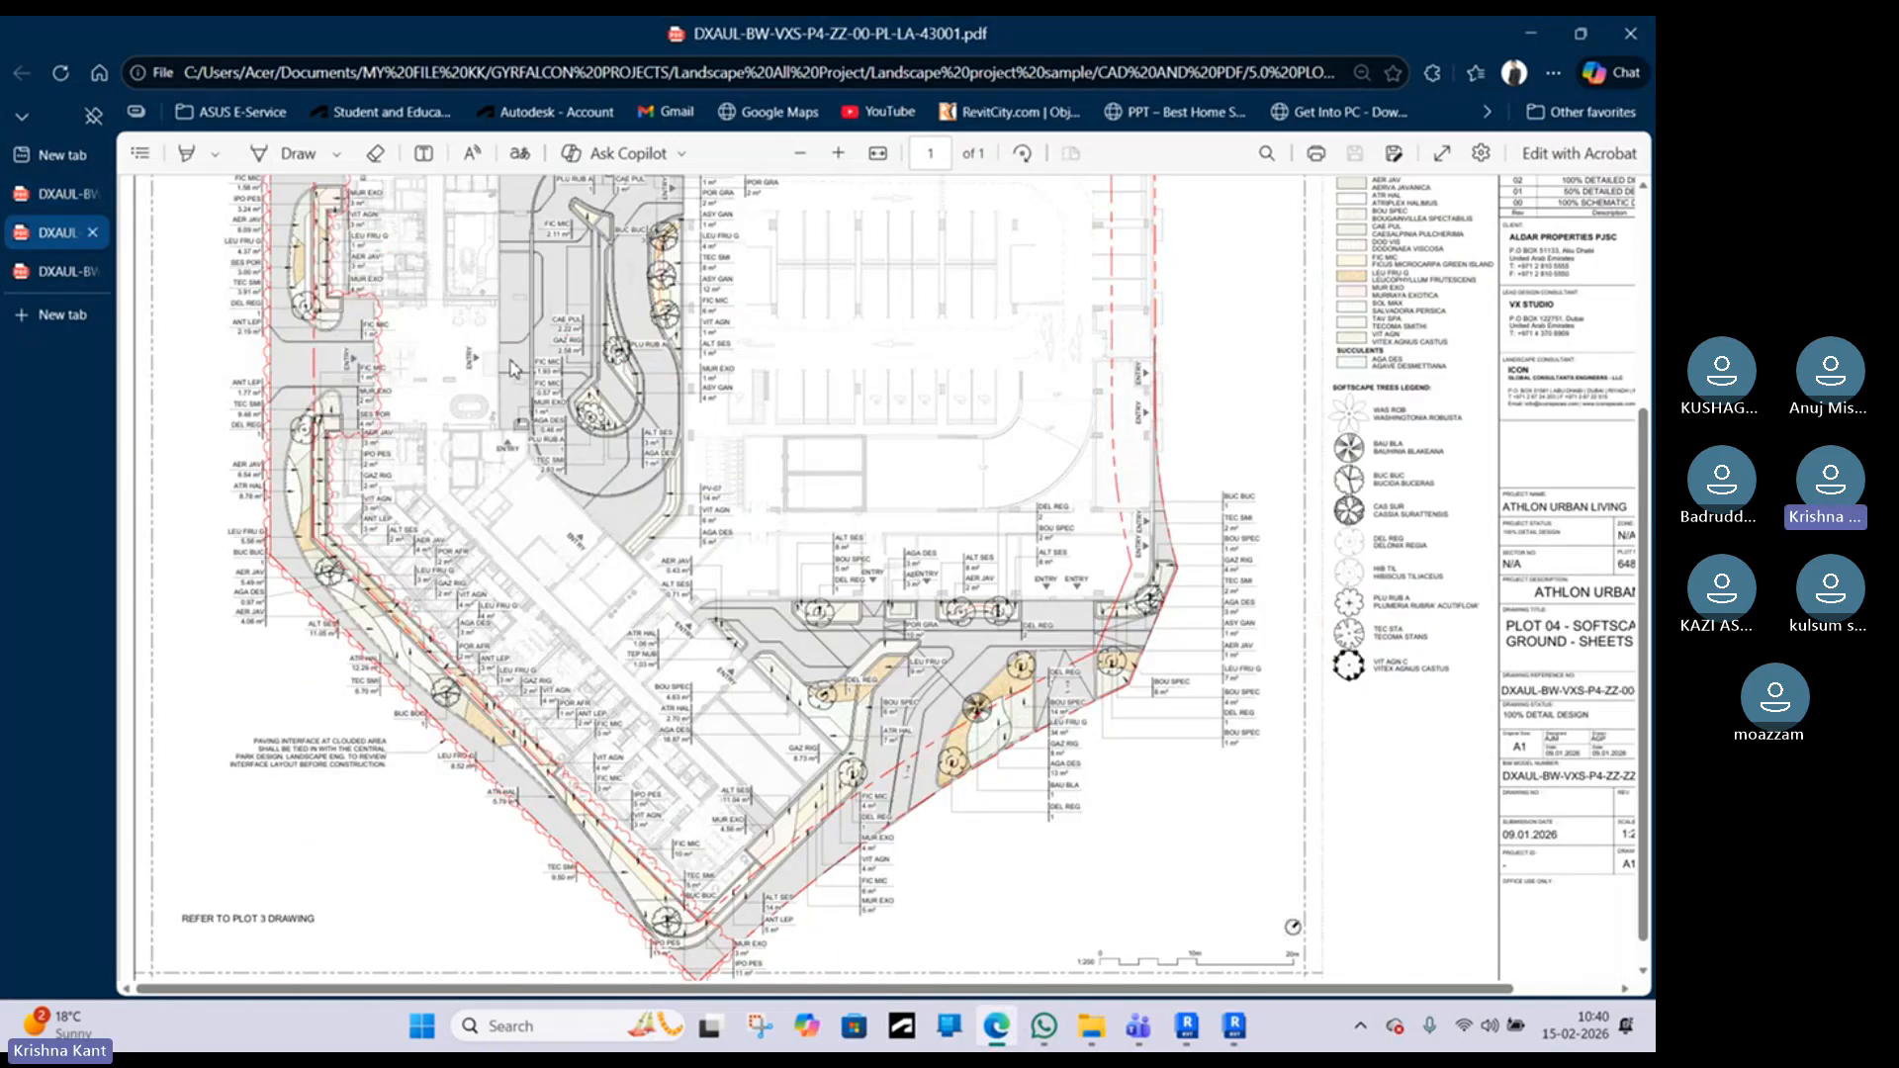
pyautogui.scroll(3, 1025, 640)
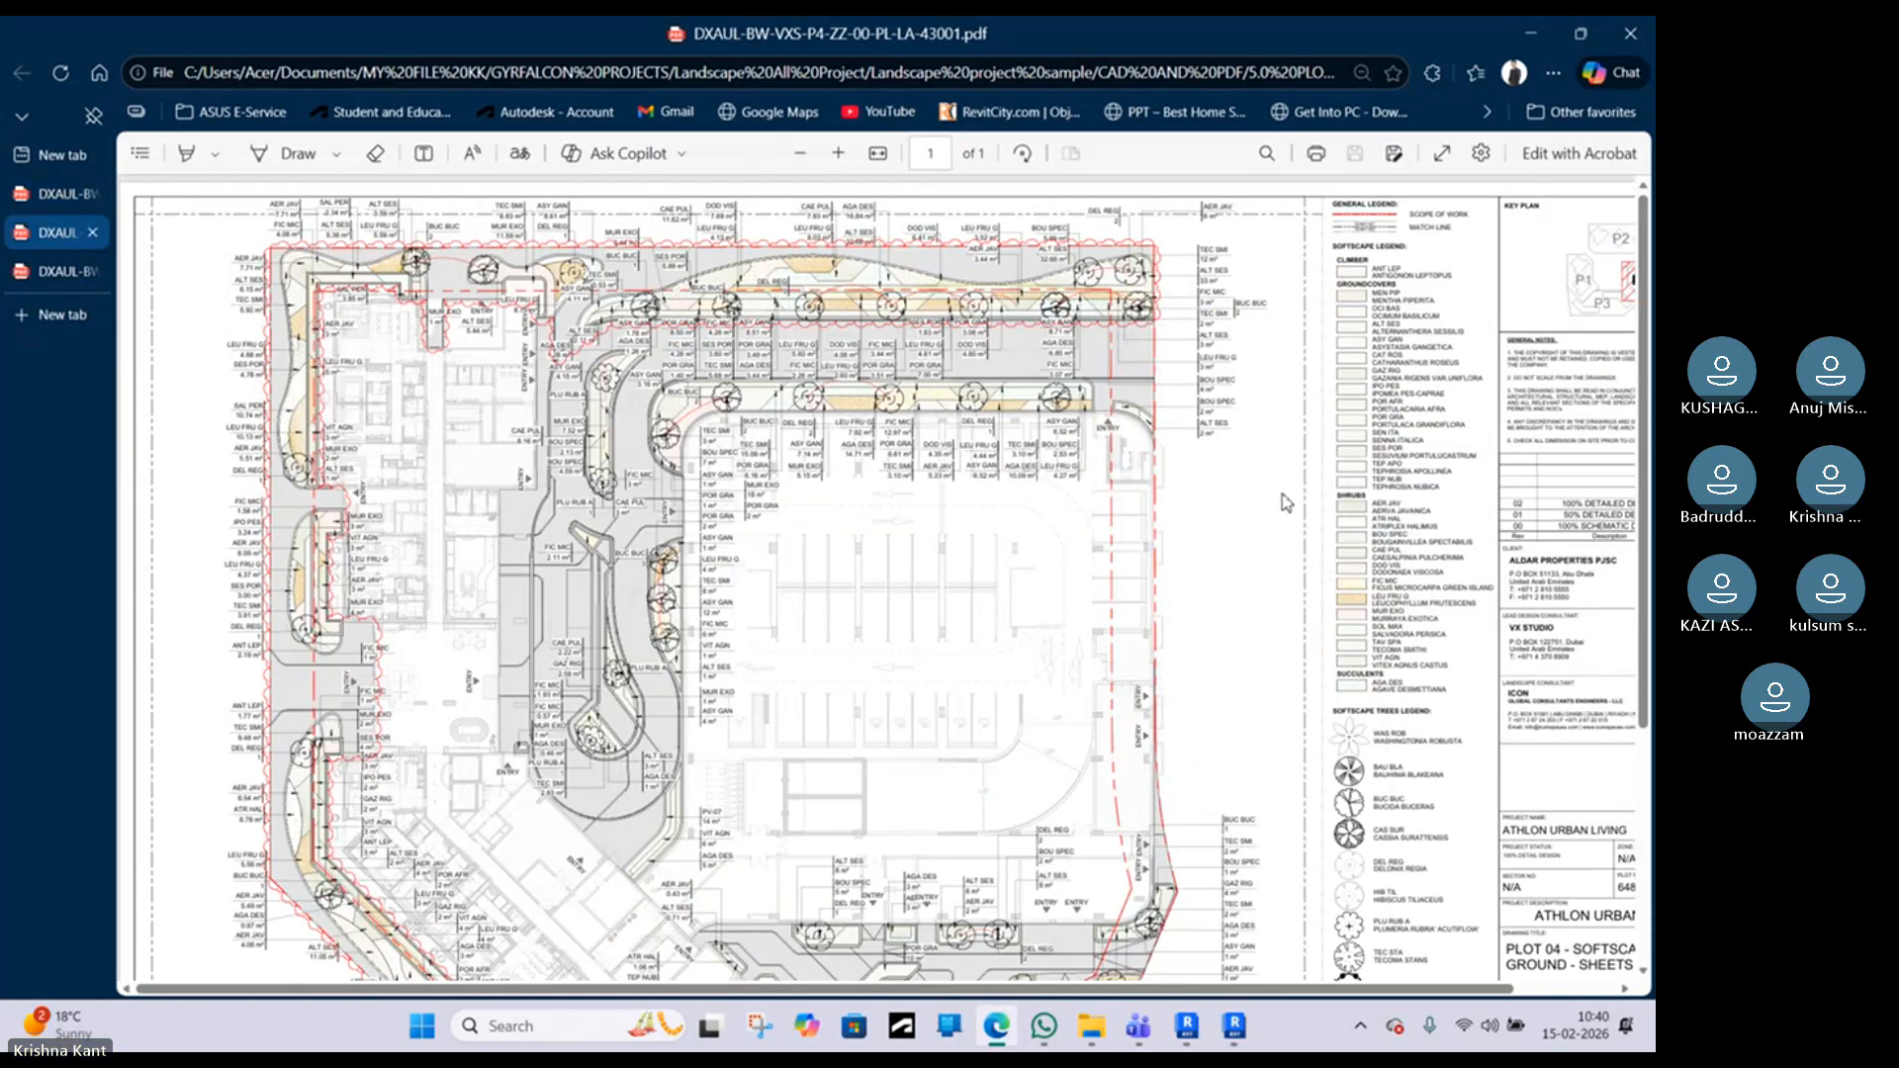
pyautogui.click(61, 273)
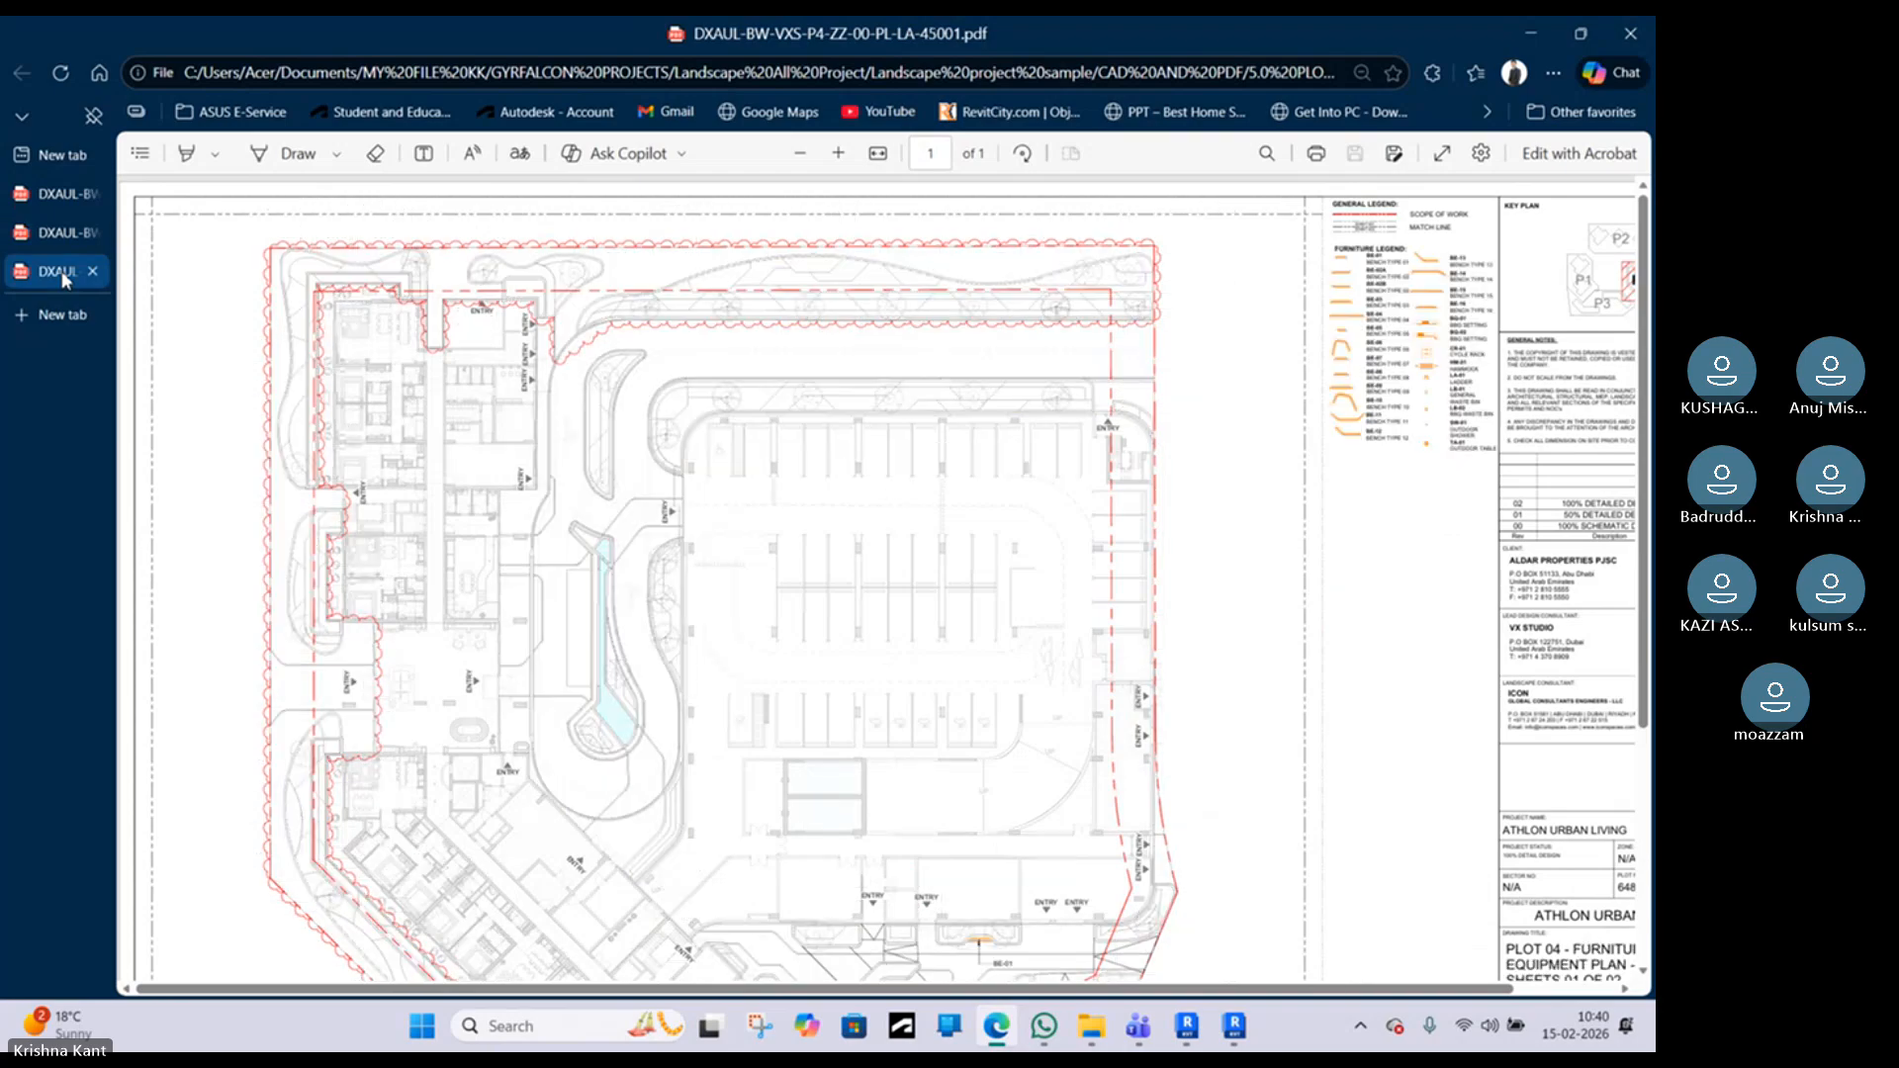
pyautogui.click(71, 202)
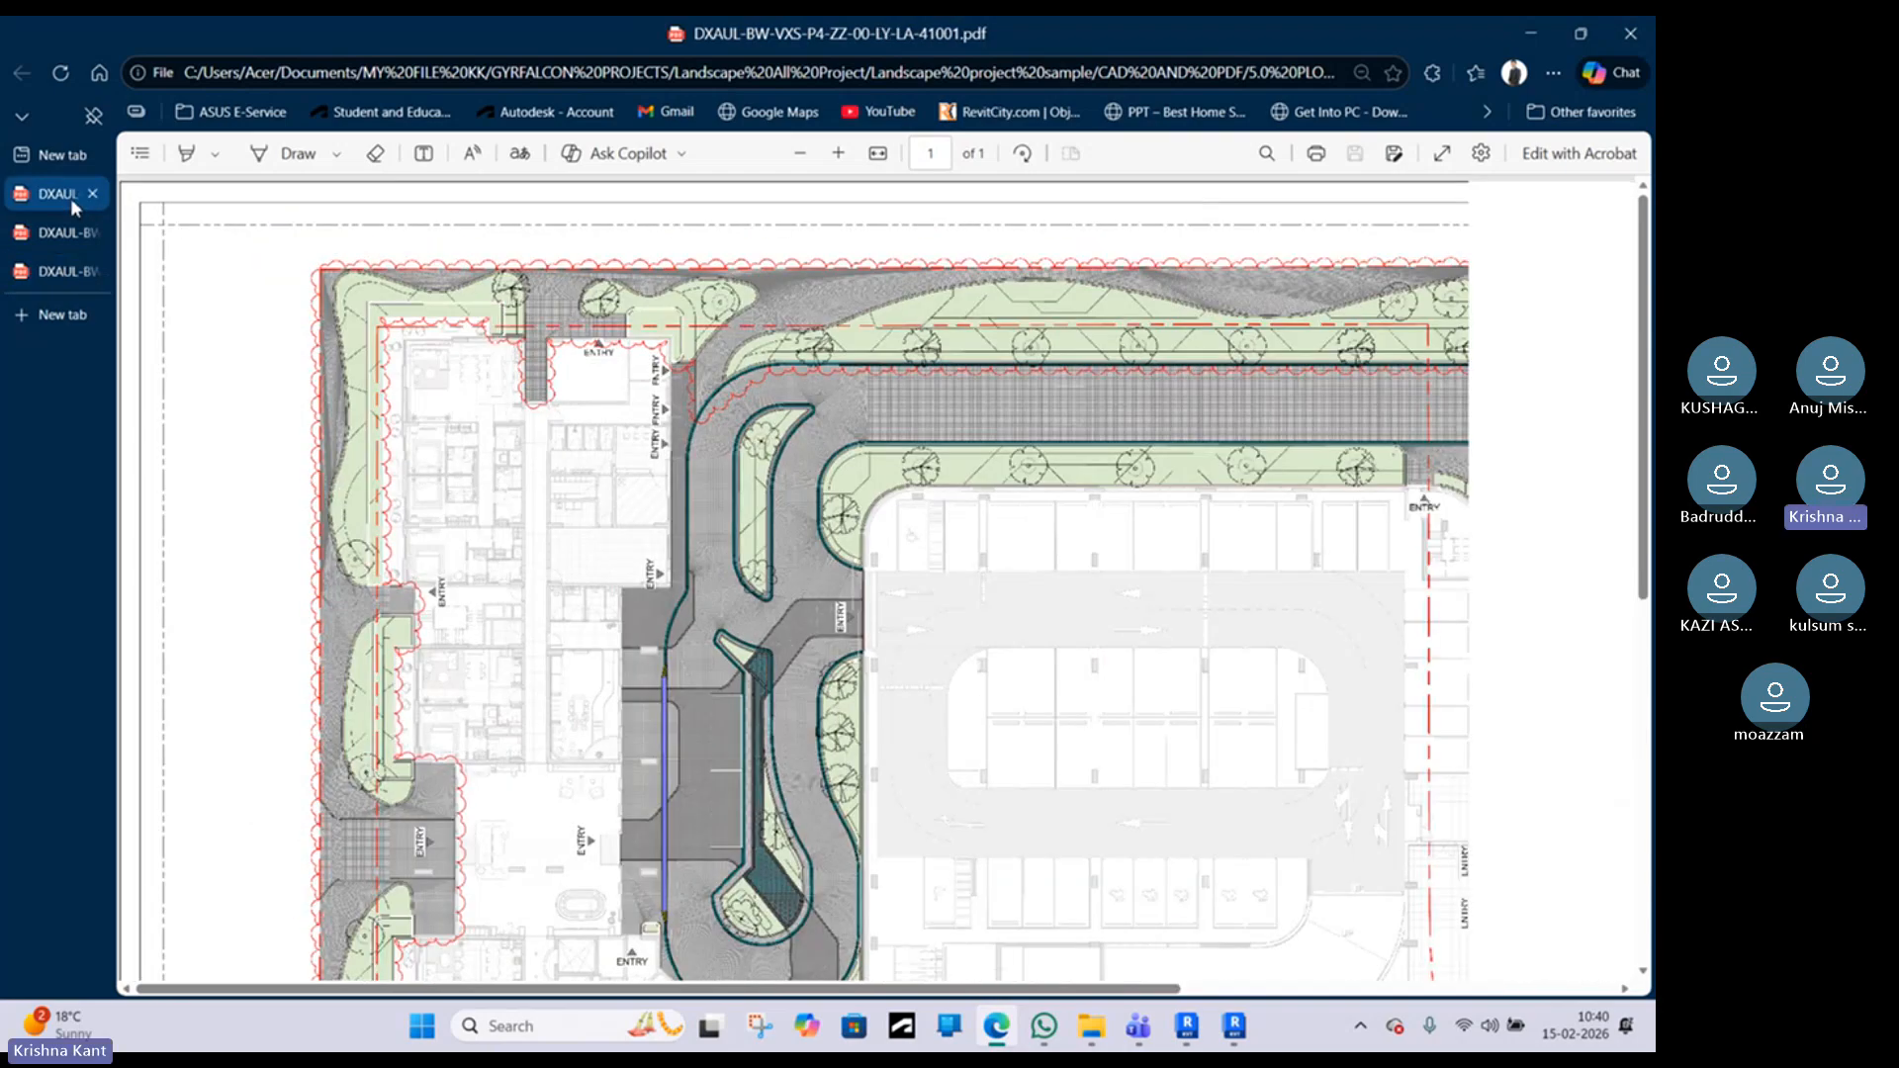
pyautogui.click(56, 232)
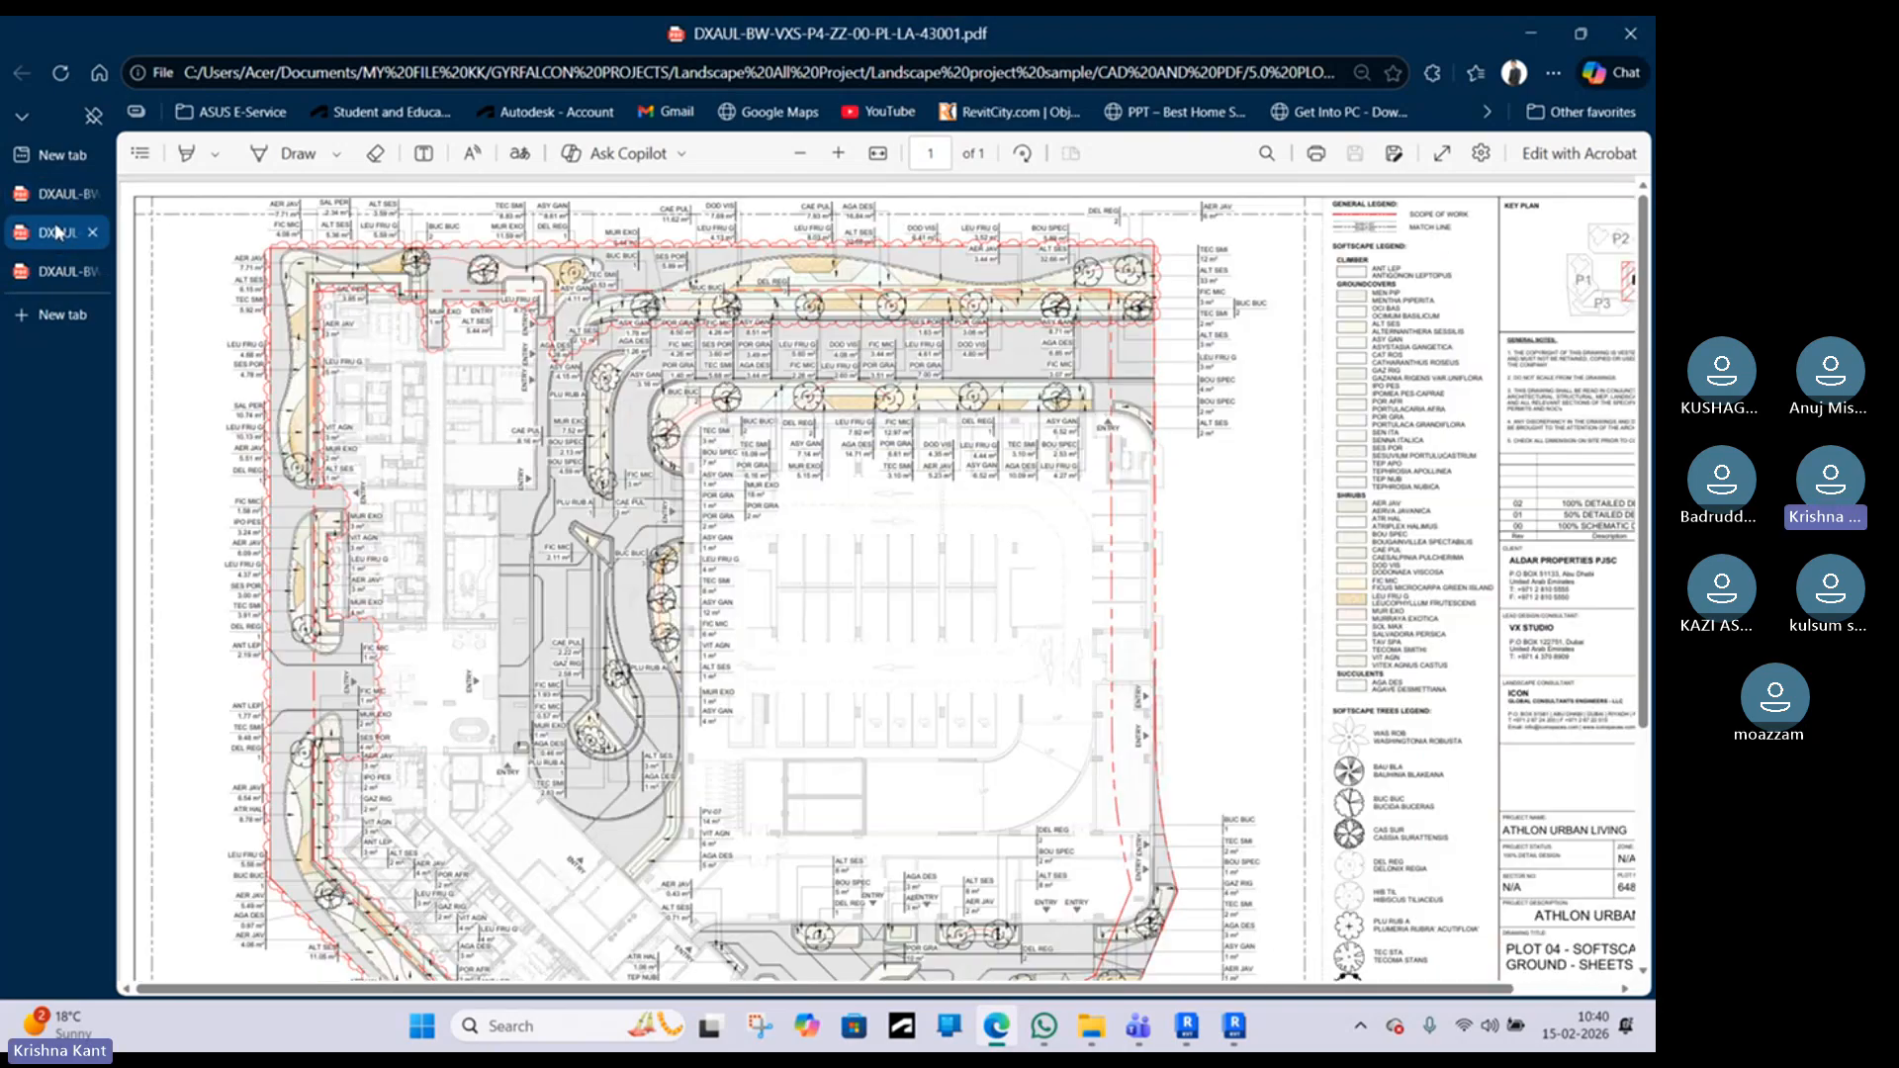
# Step: Review the 45001 ground furniture and play equipment plan, including its furniture legend and the tree planters along the road
pyautogui.click(79, 276)
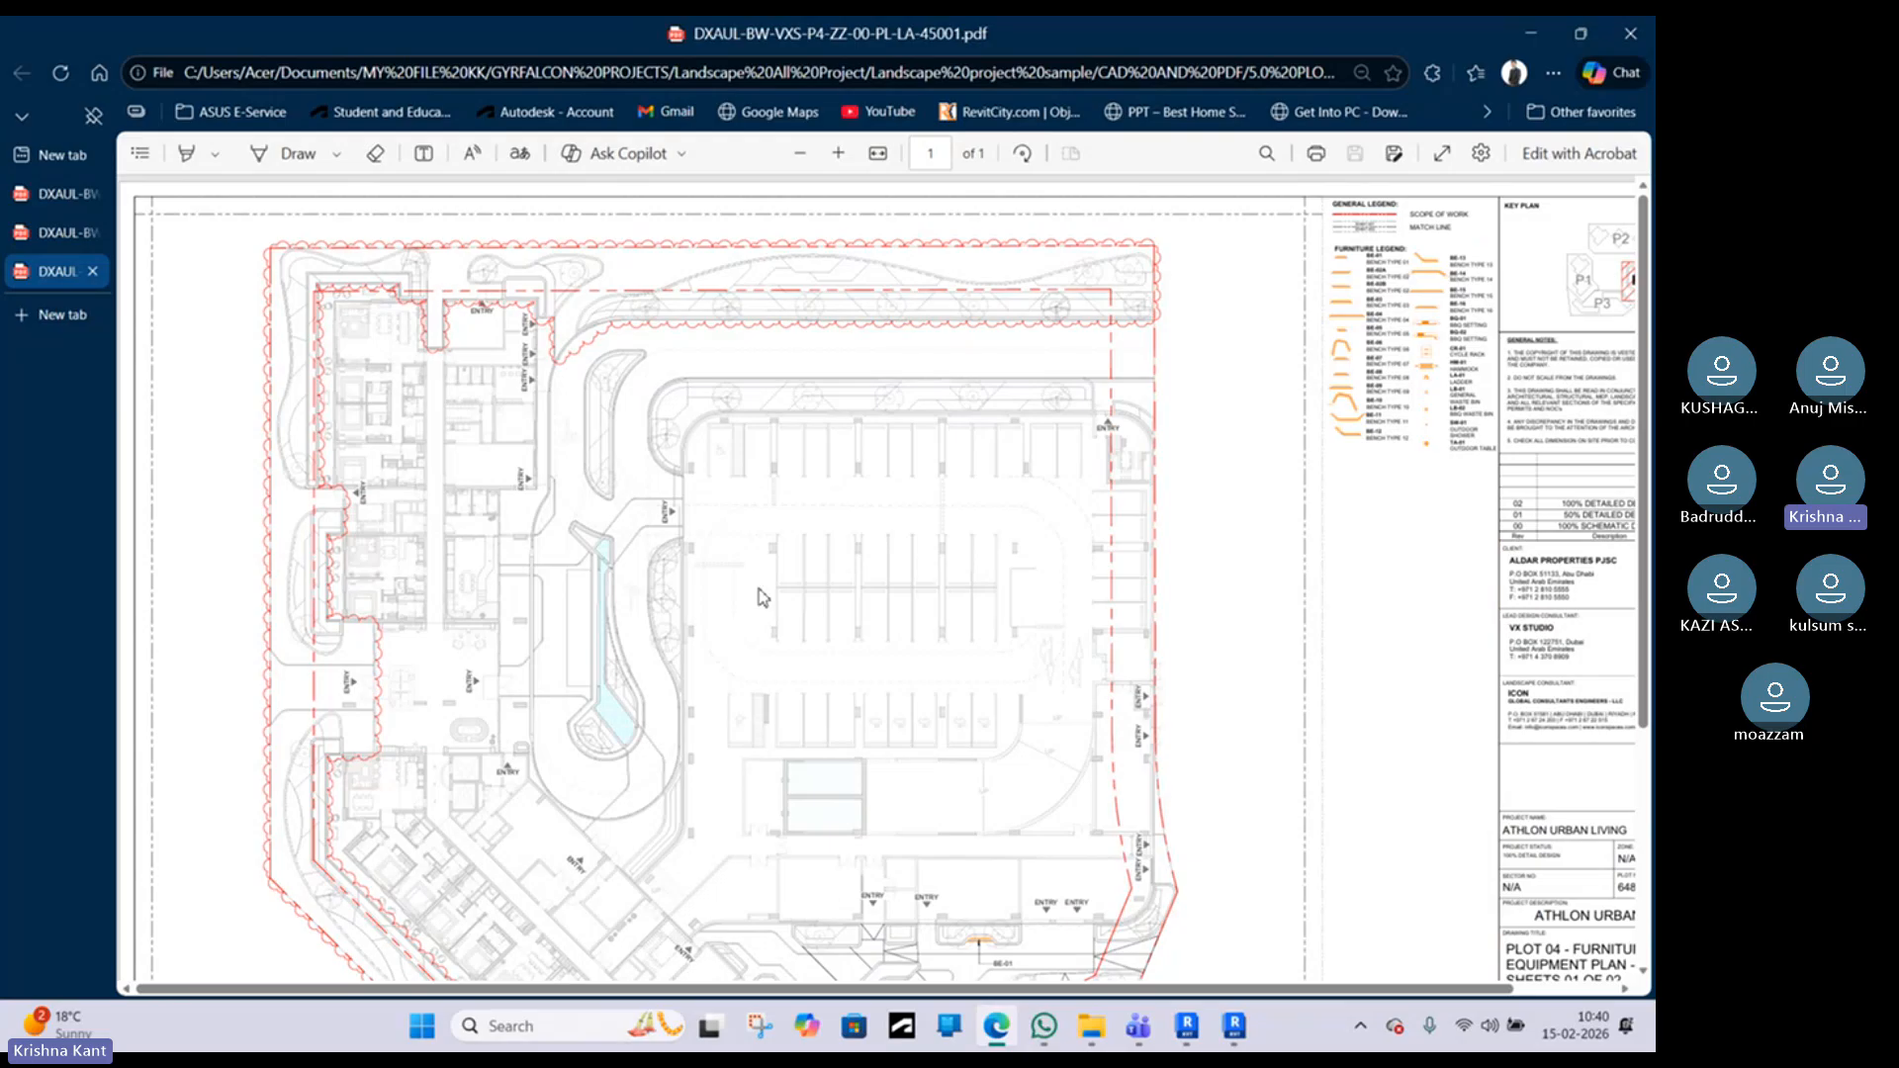
pyautogui.scroll(-2, 763, 596)
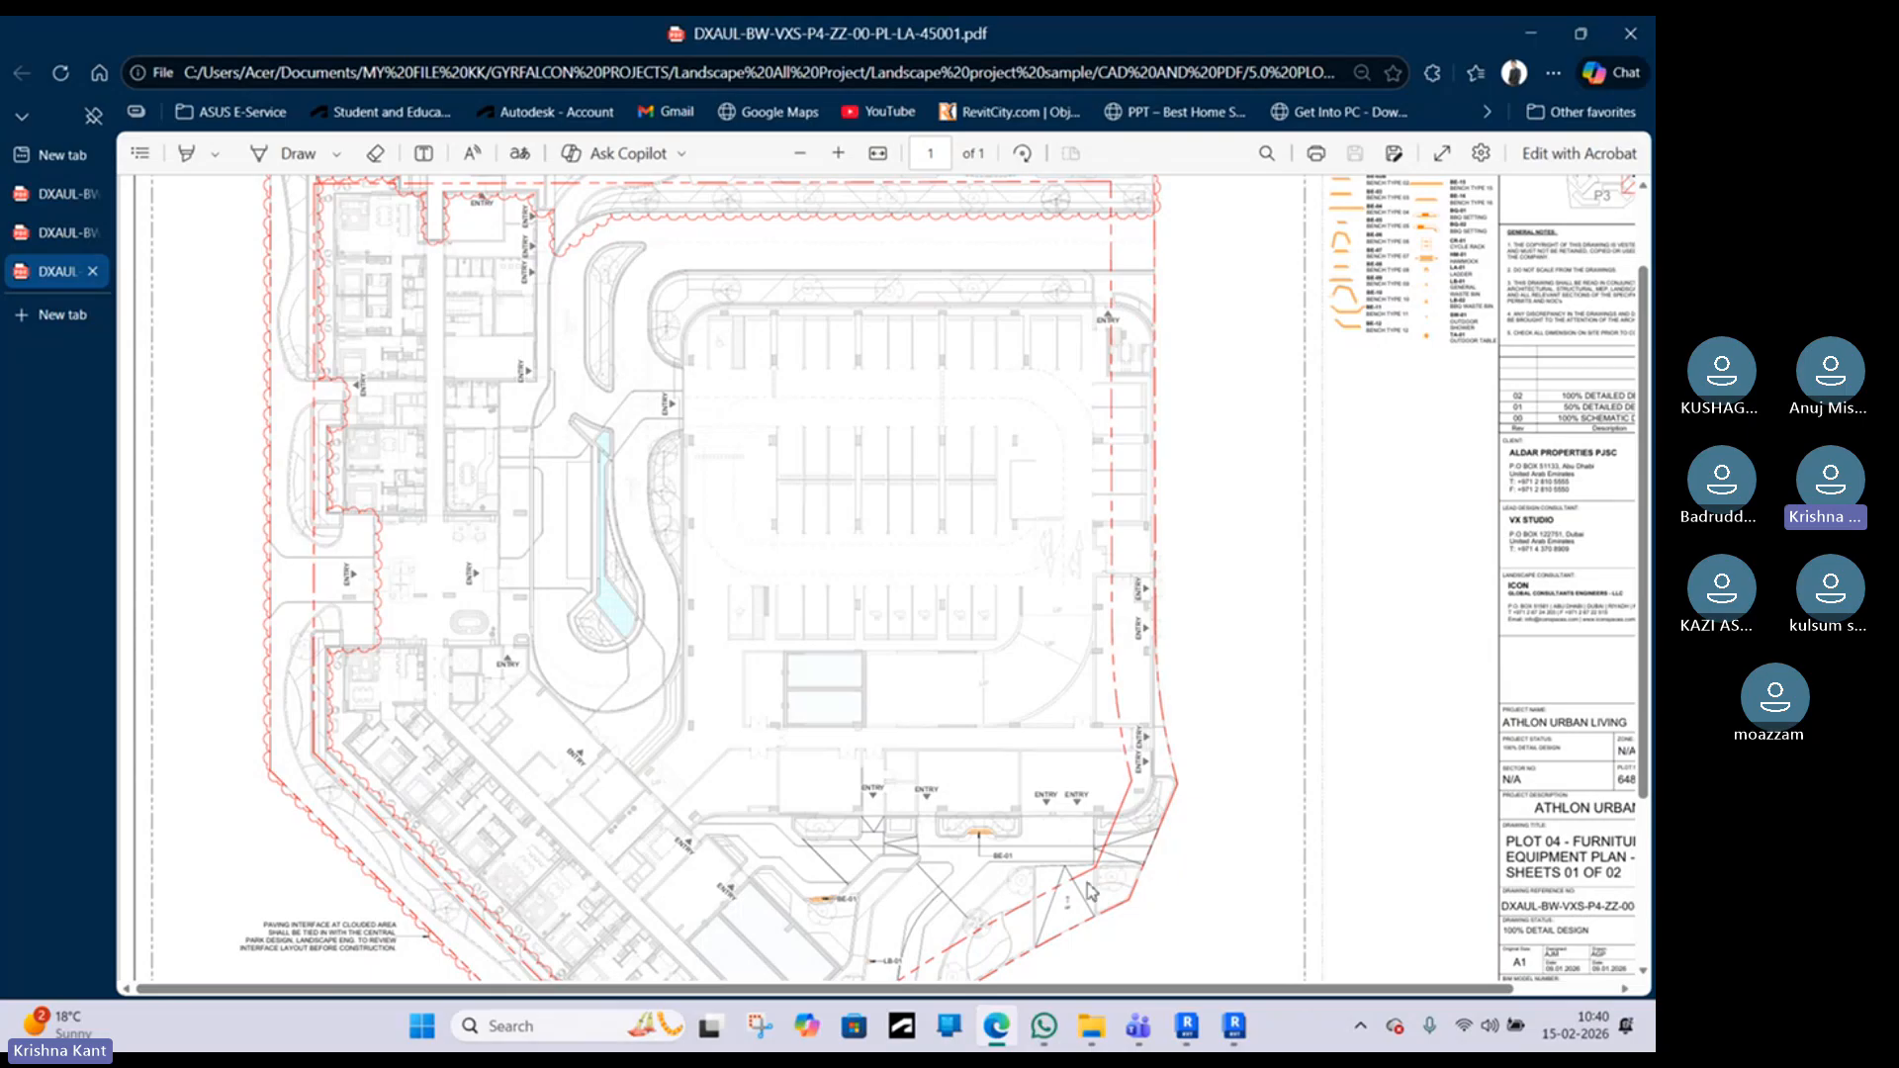
pyautogui.keyDown('ctrl'); pyautogui.scroll(1, 1137, 860); pyautogui.keyUp('ctrl')
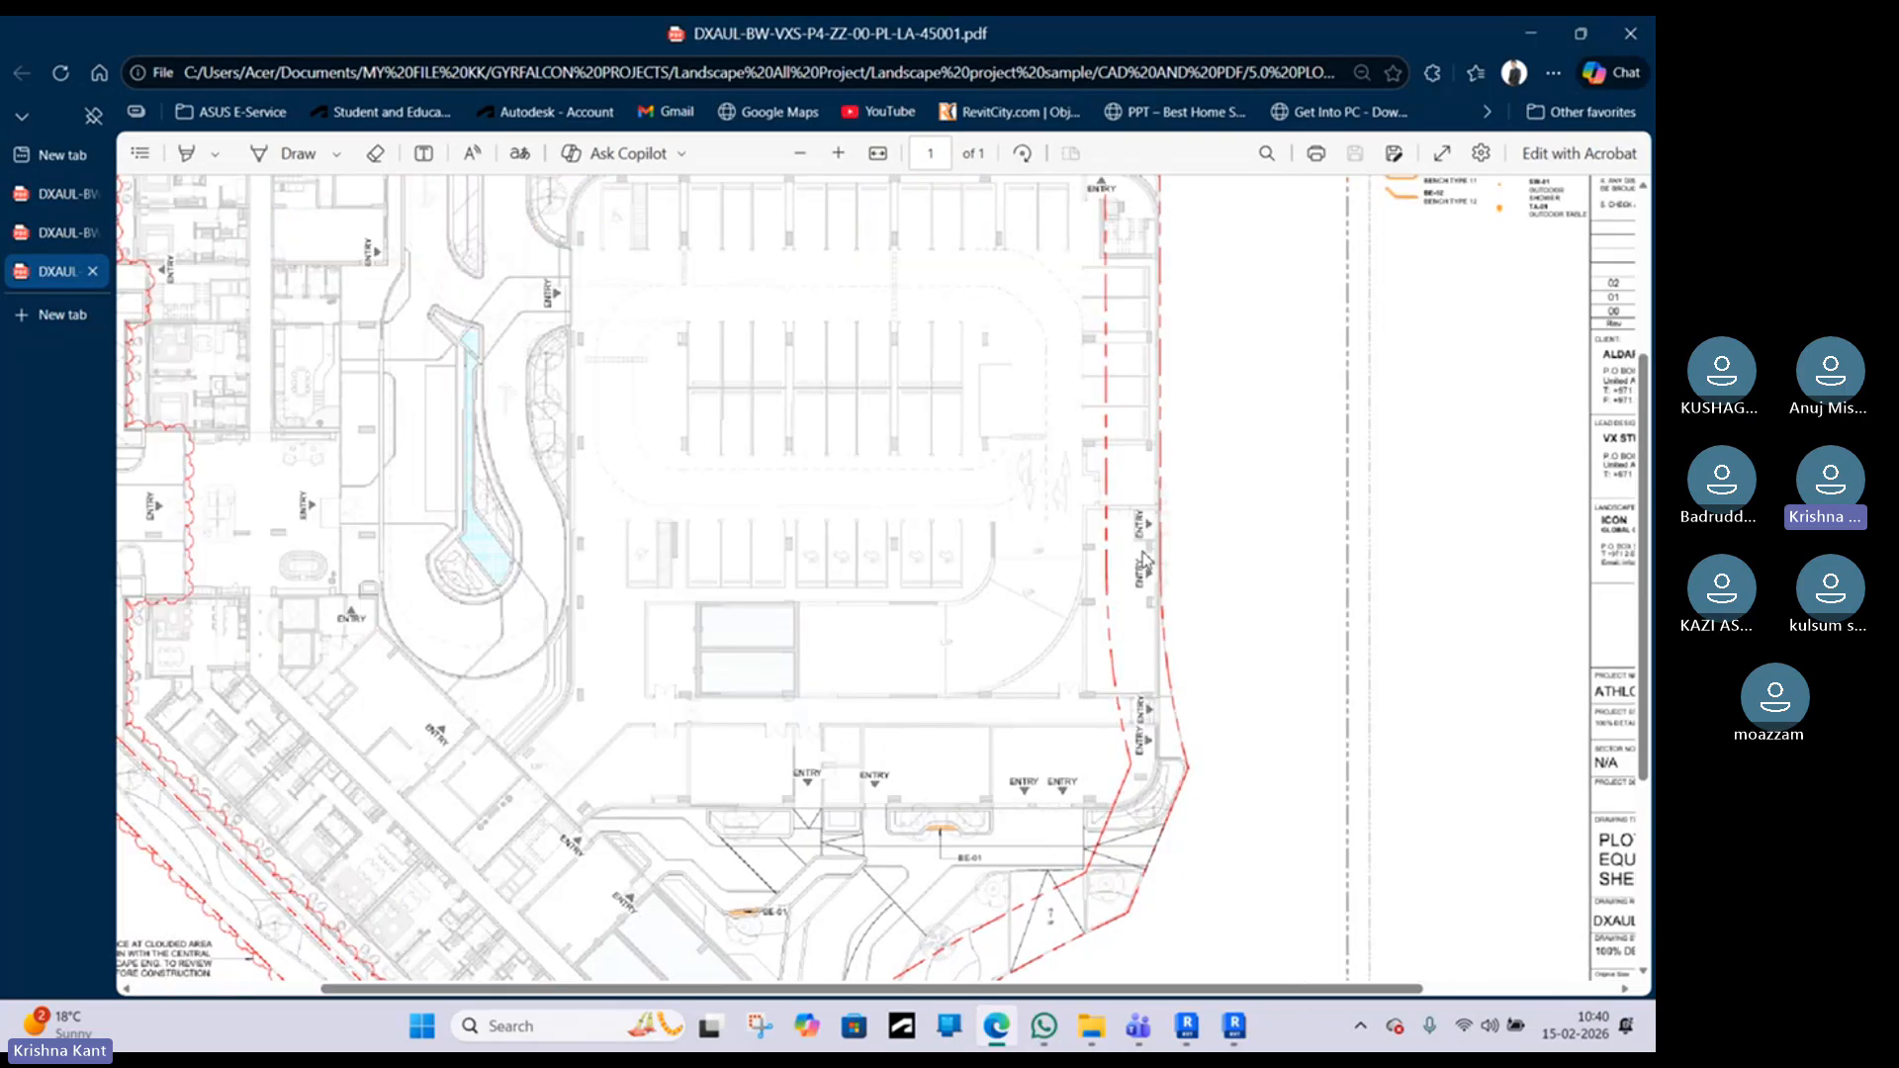
pyautogui.scroll(3, 1147, 554)
pyautogui.scroll(1, 1311, 427)
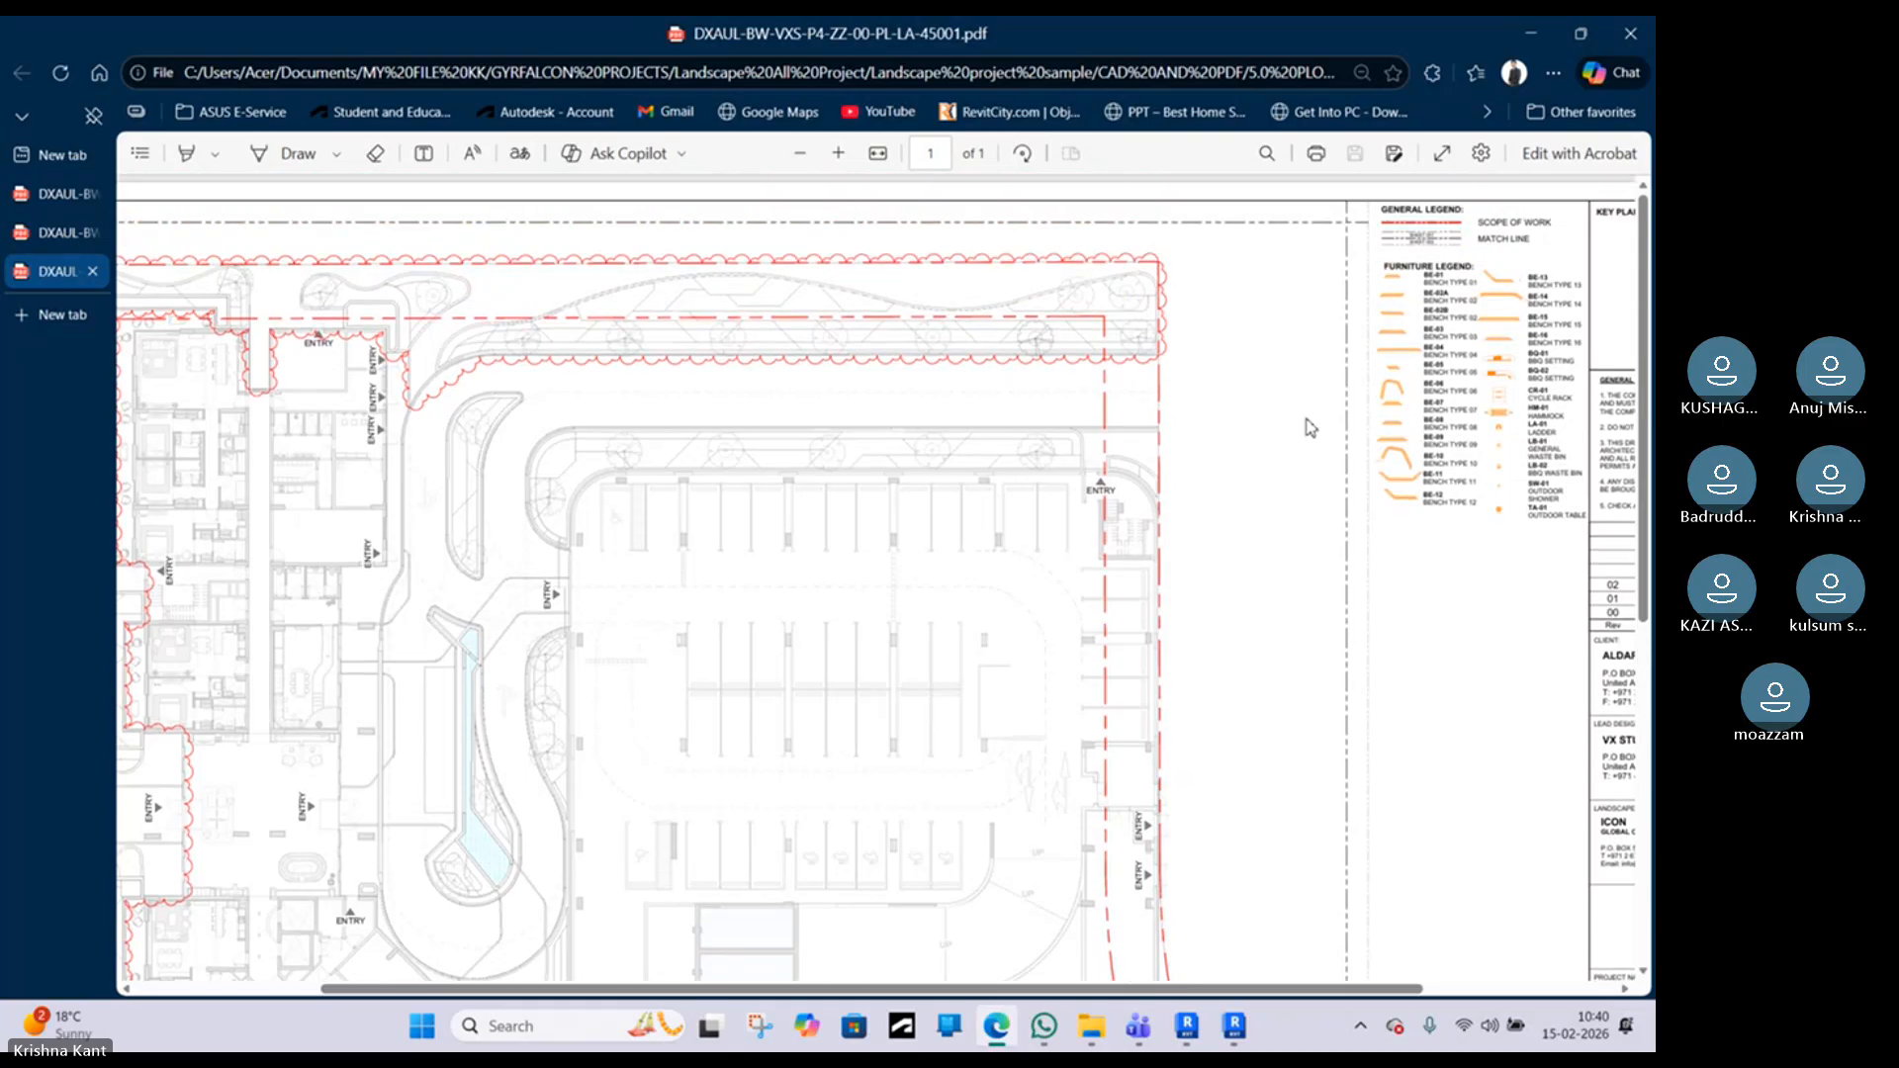
pyautogui.keyDown('ctrl'); pyautogui.scroll(3, 542, 346); pyautogui.keyUp('ctrl')
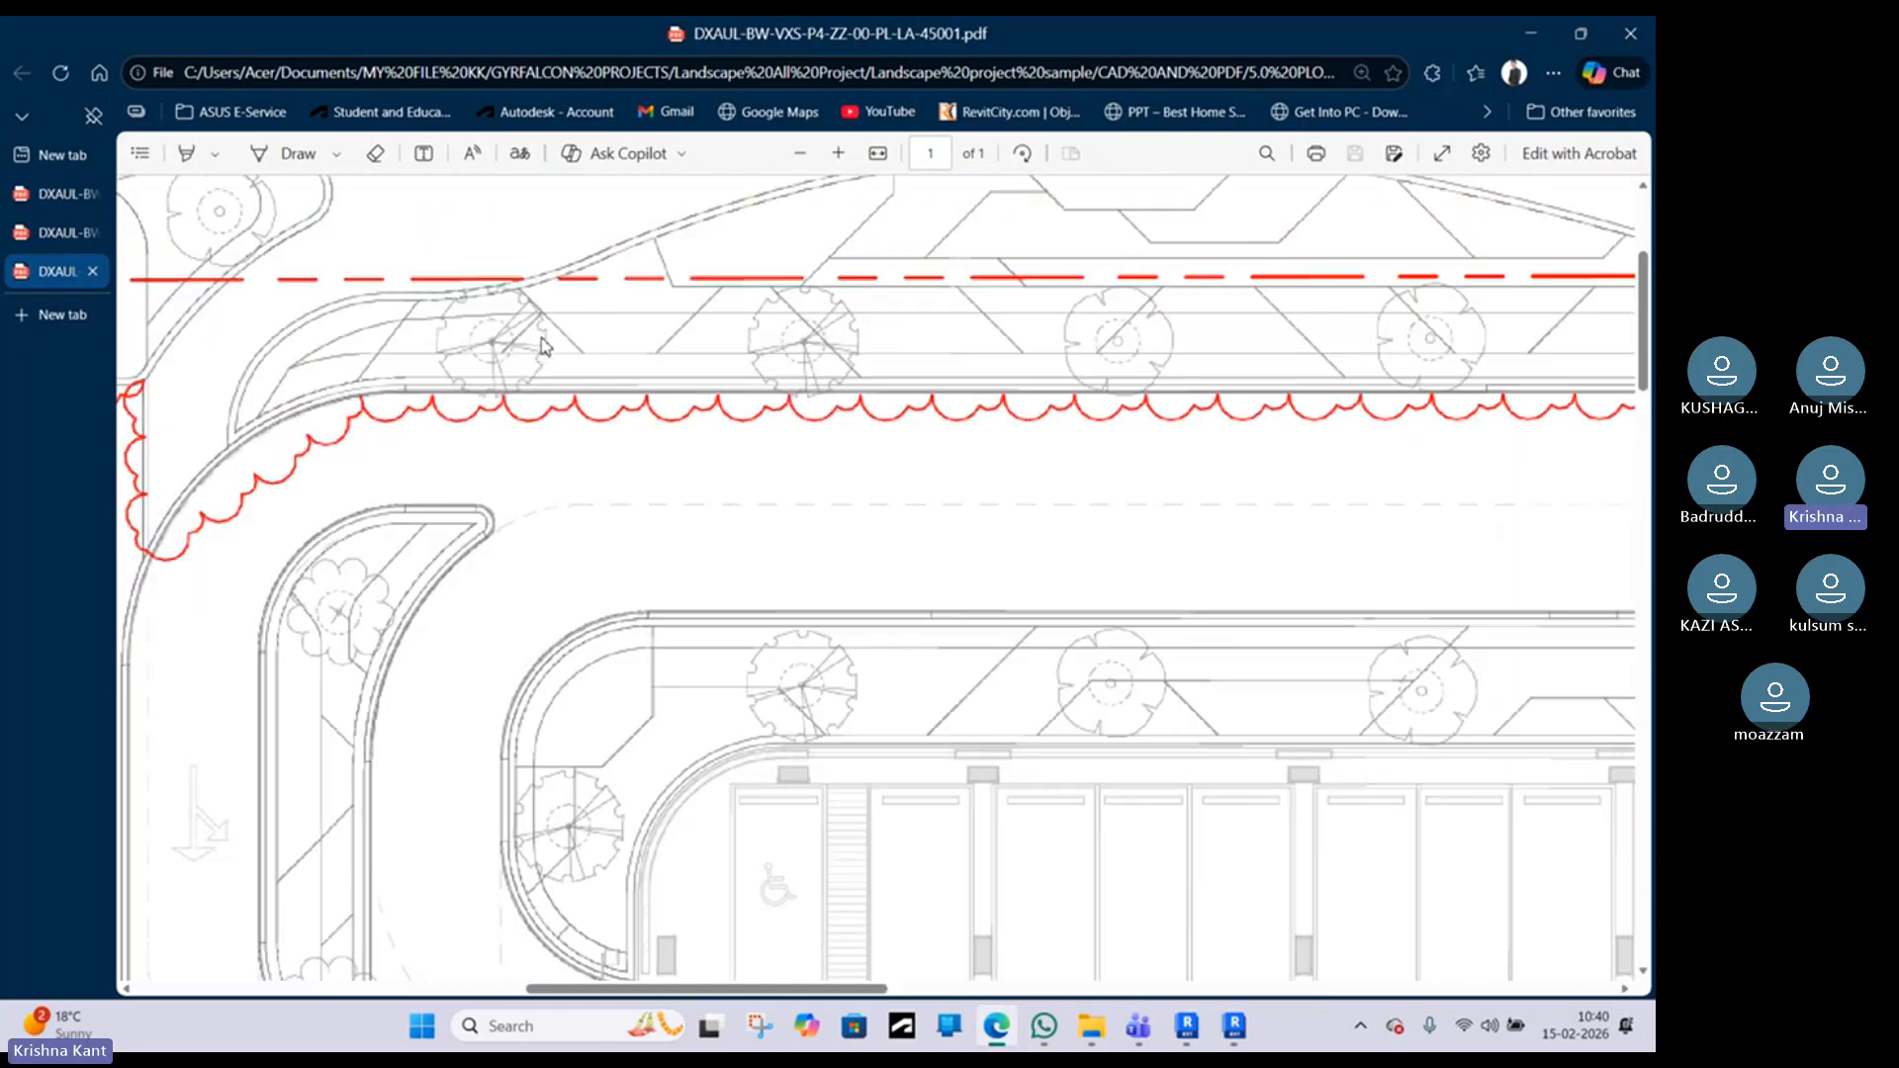
pyautogui.keyDown('ctrl'); pyautogui.scroll(-3, 595, 364); pyautogui.keyUp('ctrl')
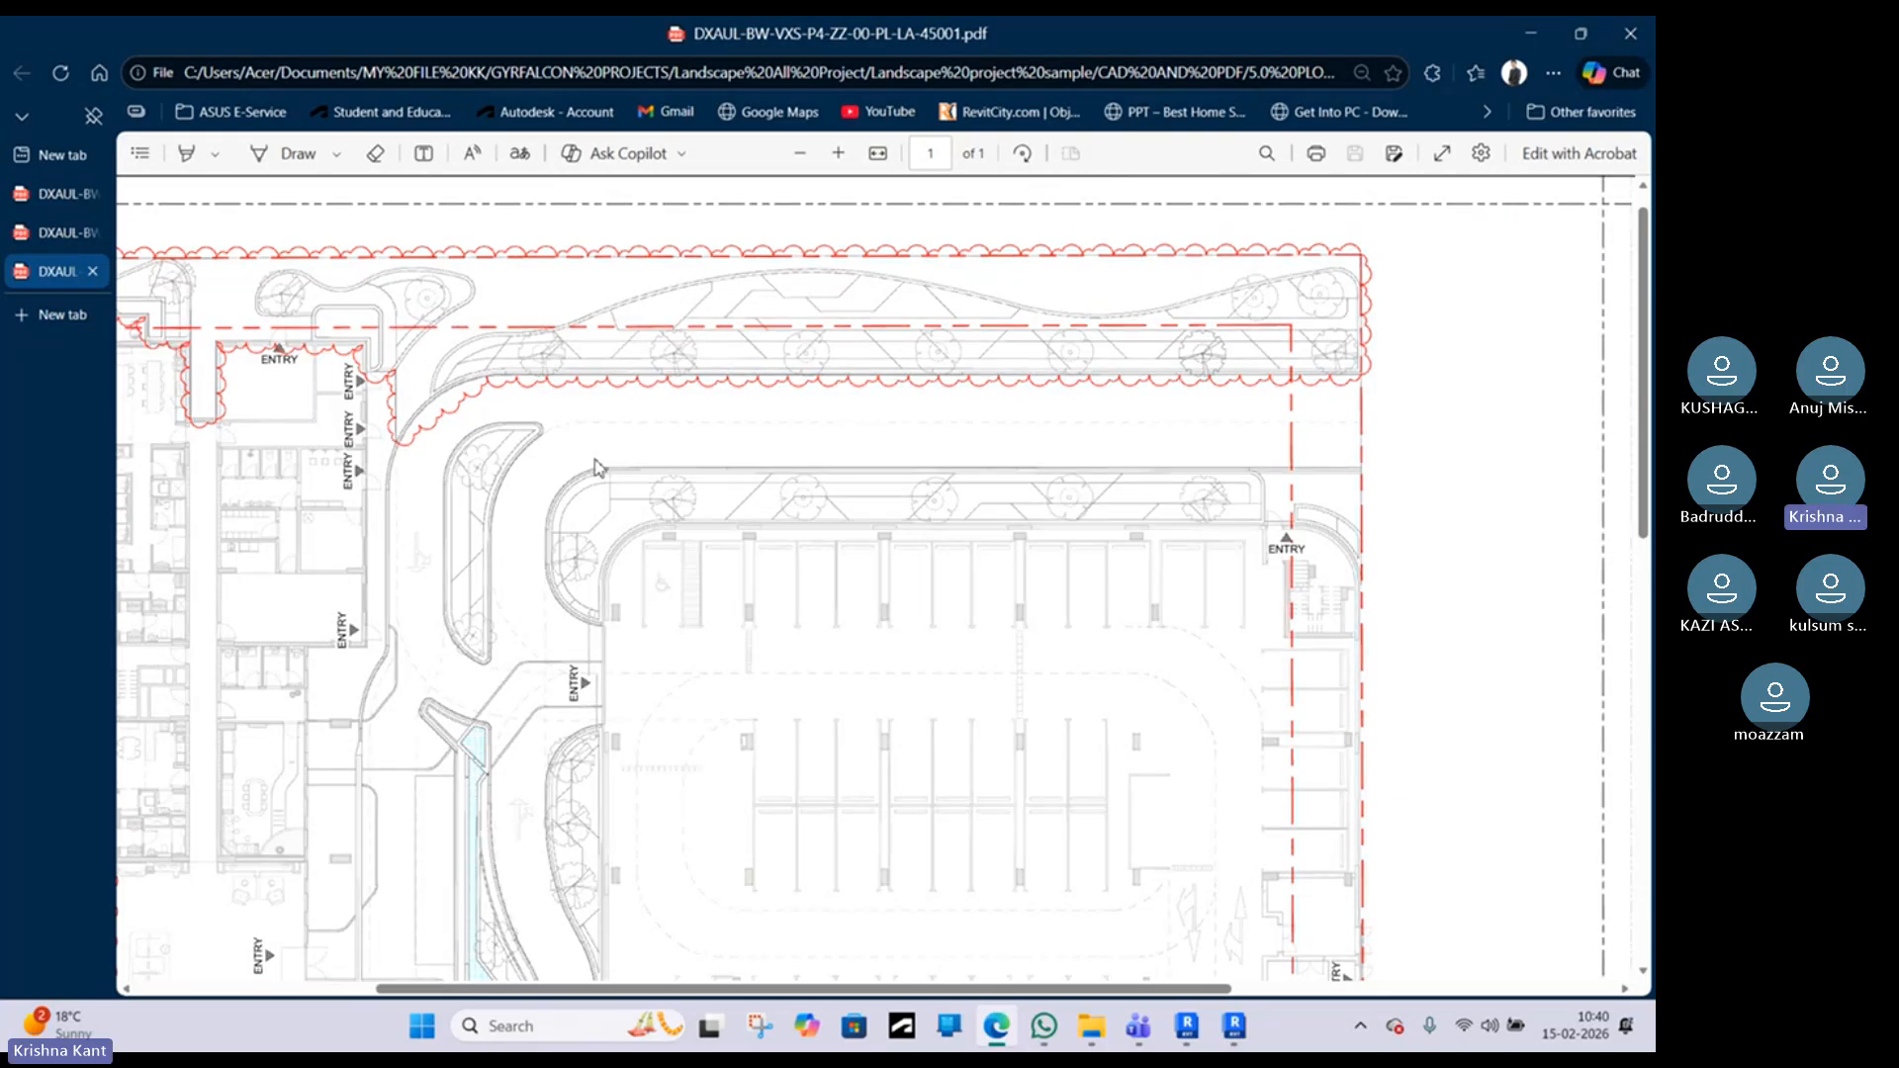
# Step: Examine the title block and the BE-01 bench locations in the planters near the building entries on the furniture plan
pyautogui.hscroll(7, 763, 479)
pyautogui.scroll(-8, 1098, 572)
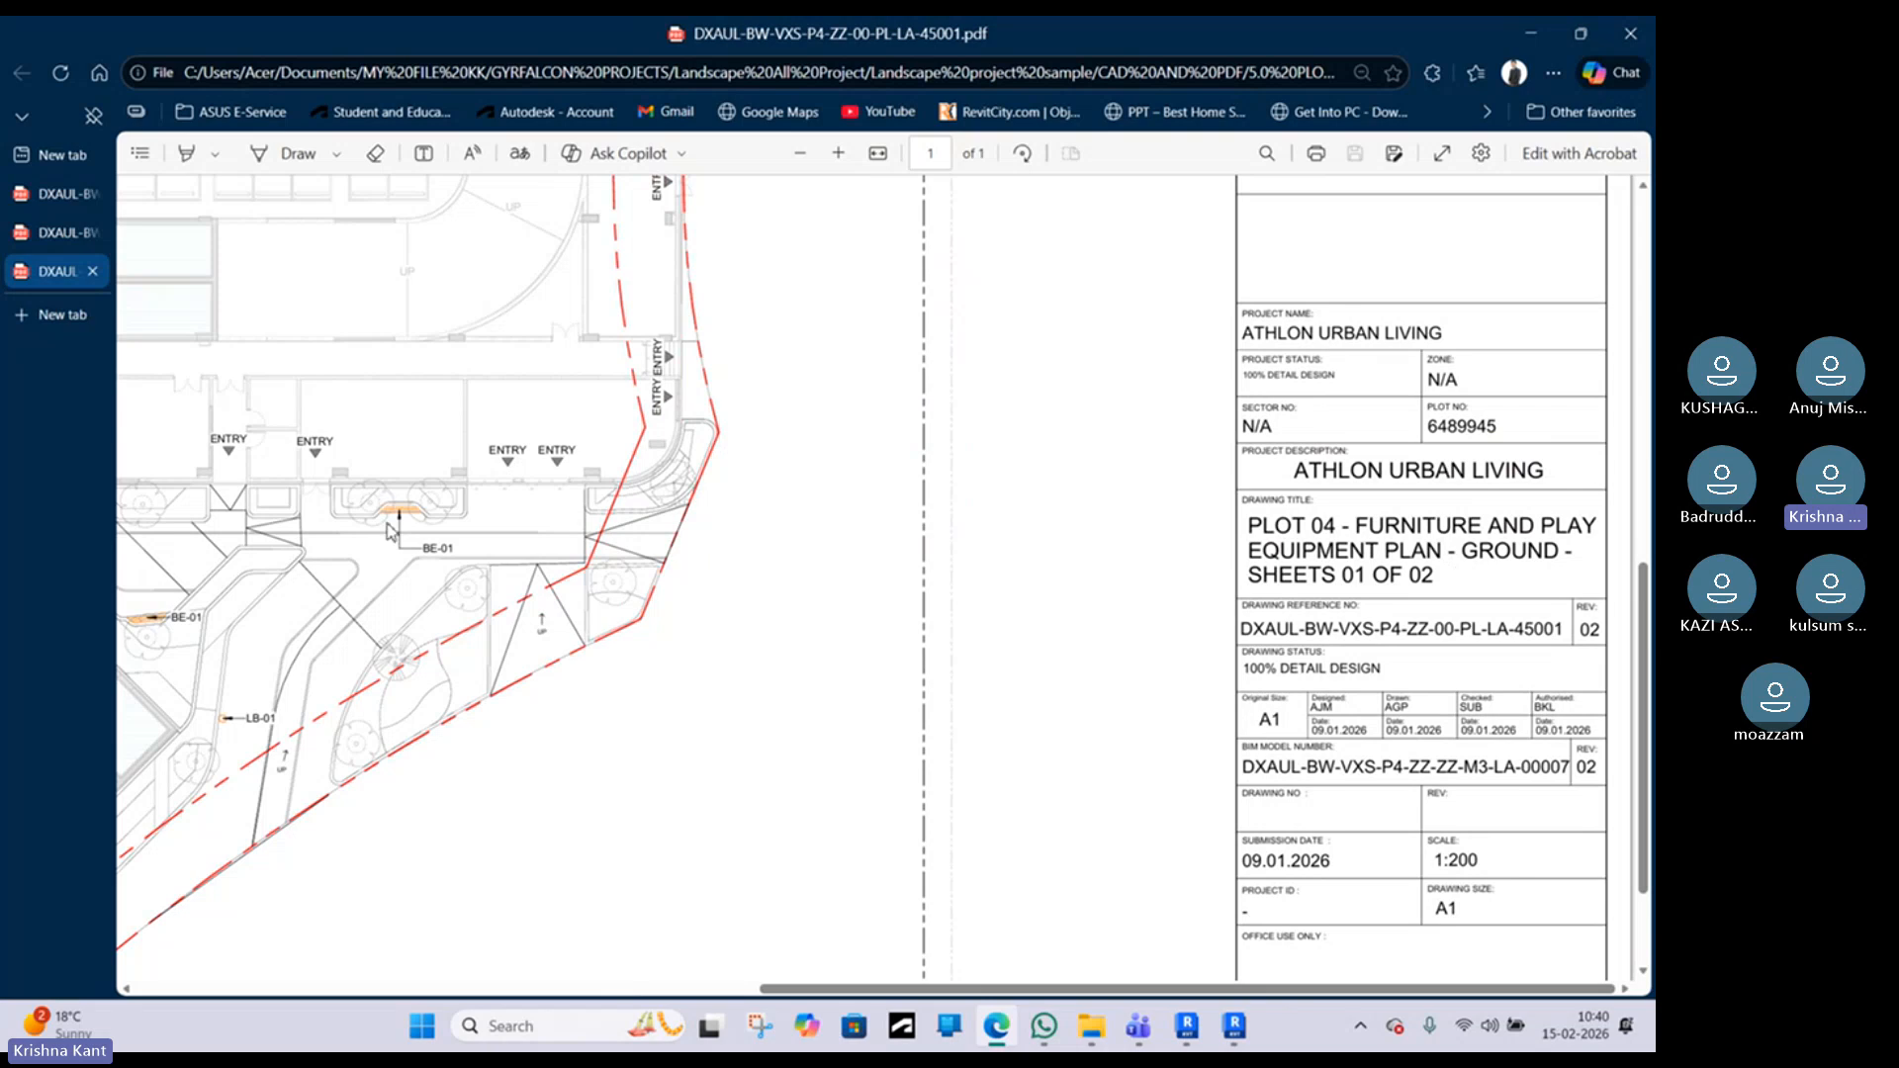
pyautogui.scroll(2, 396, 544)
pyautogui.scroll(-4, 413, 589)
pyautogui.keyDown('ctrl'); pyautogui.scroll(5, 381, 415); pyautogui.keyUp('ctrl')
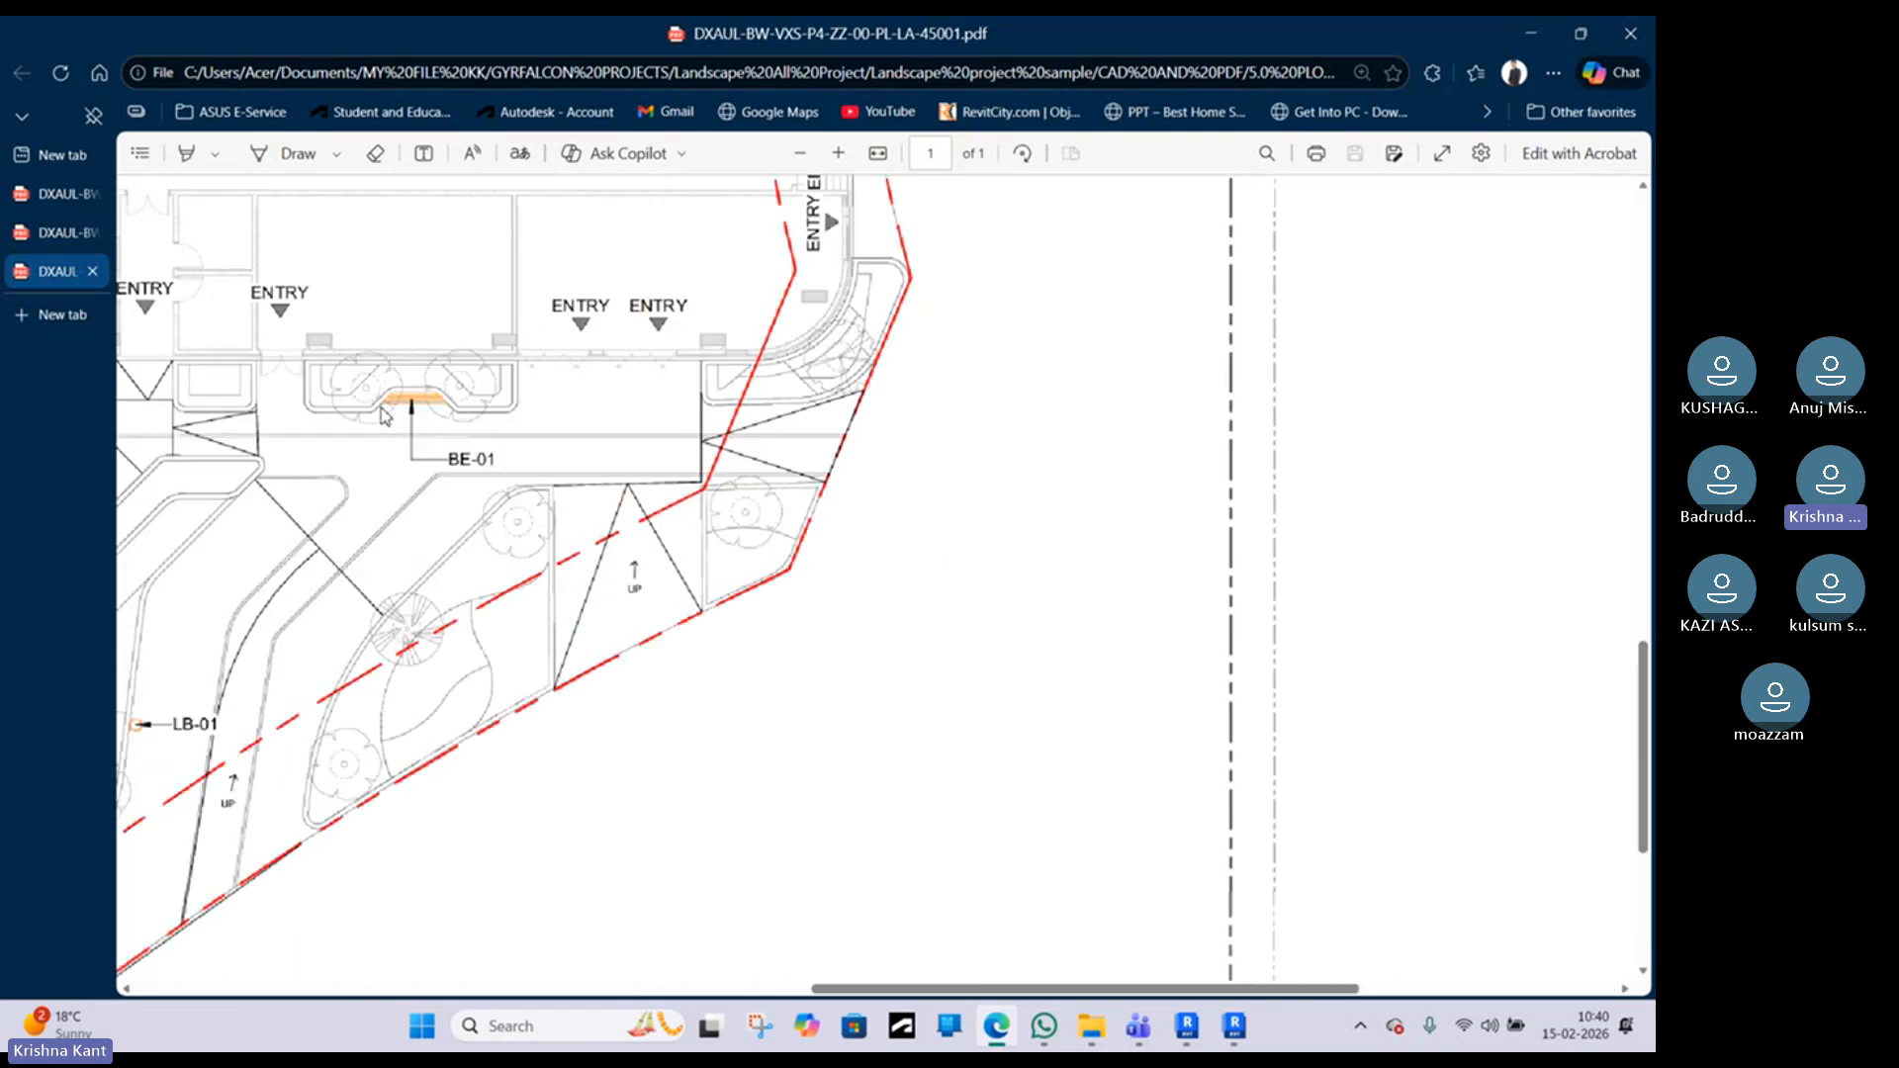
pyautogui.hscroll(-9, 395, 396)
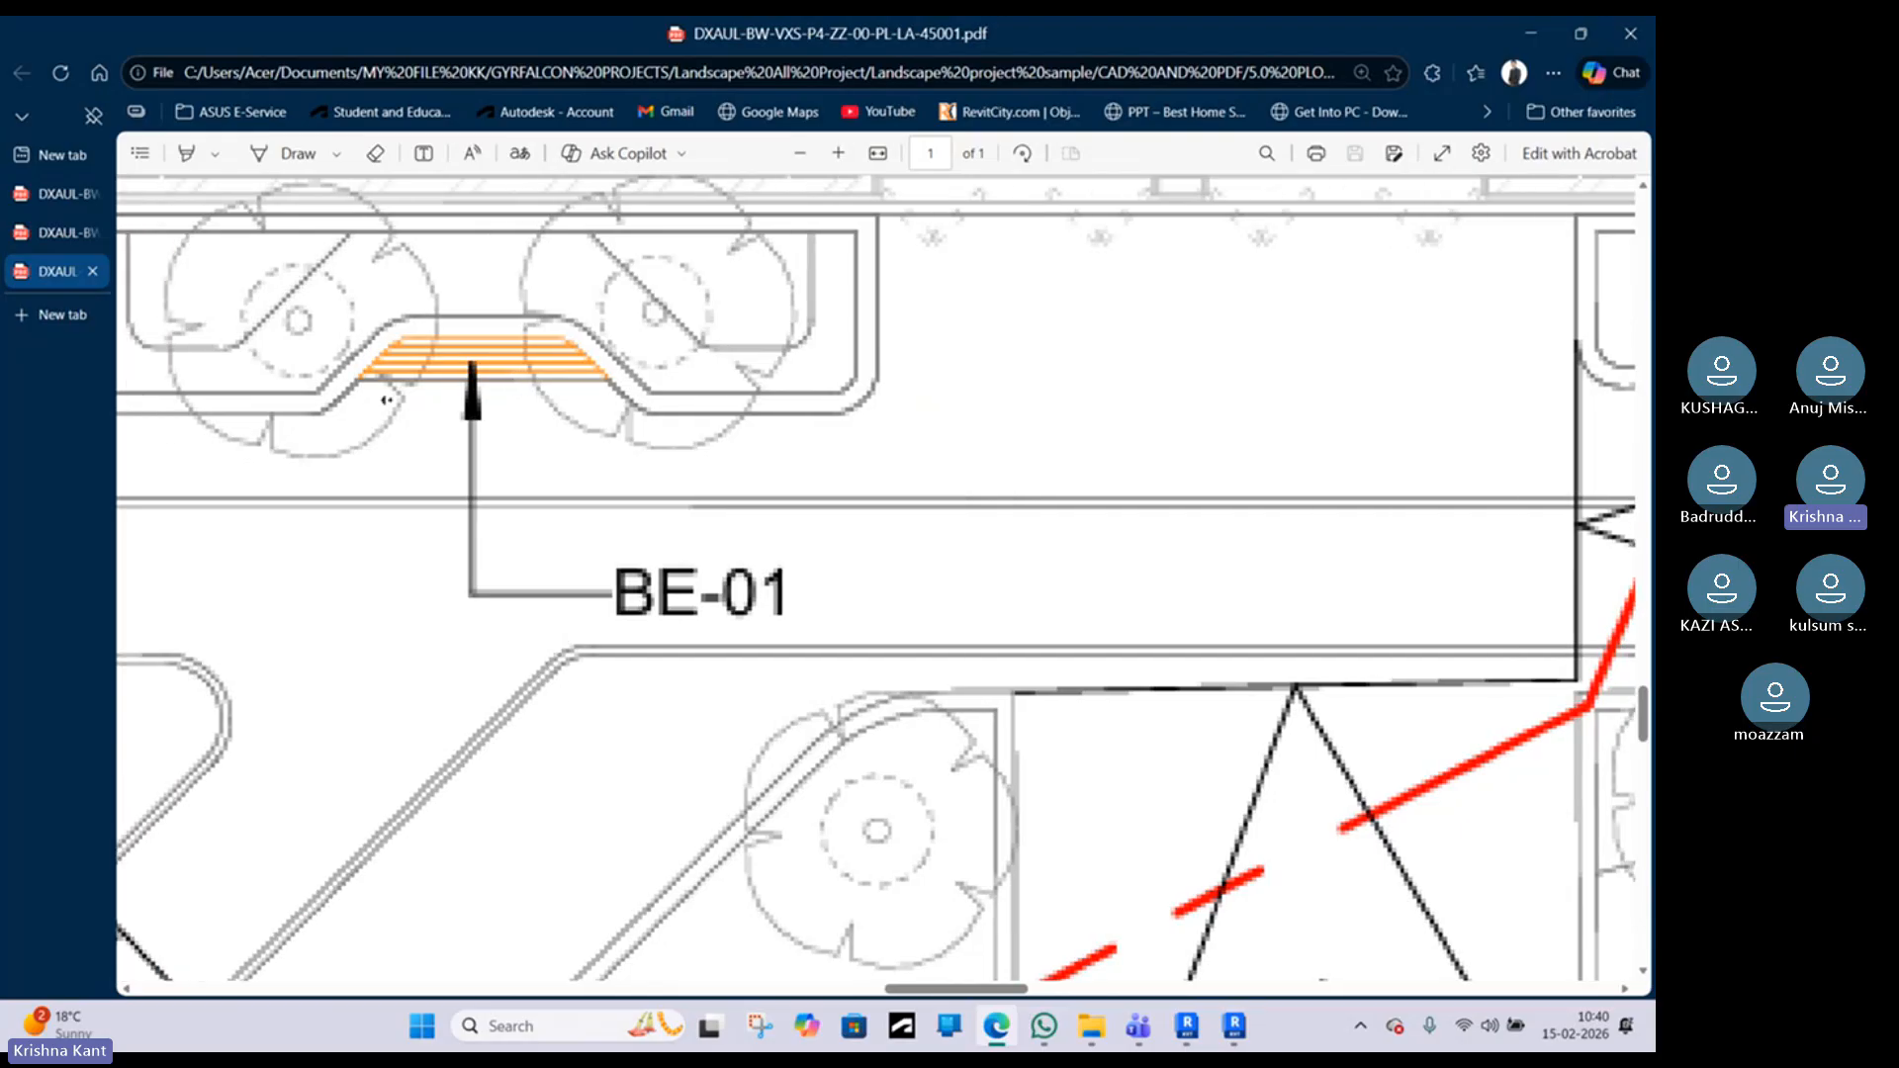
pyautogui.keyDown('ctrl'); pyautogui.scroll(-3, 1314, 352); pyautogui.keyUp('ctrl')
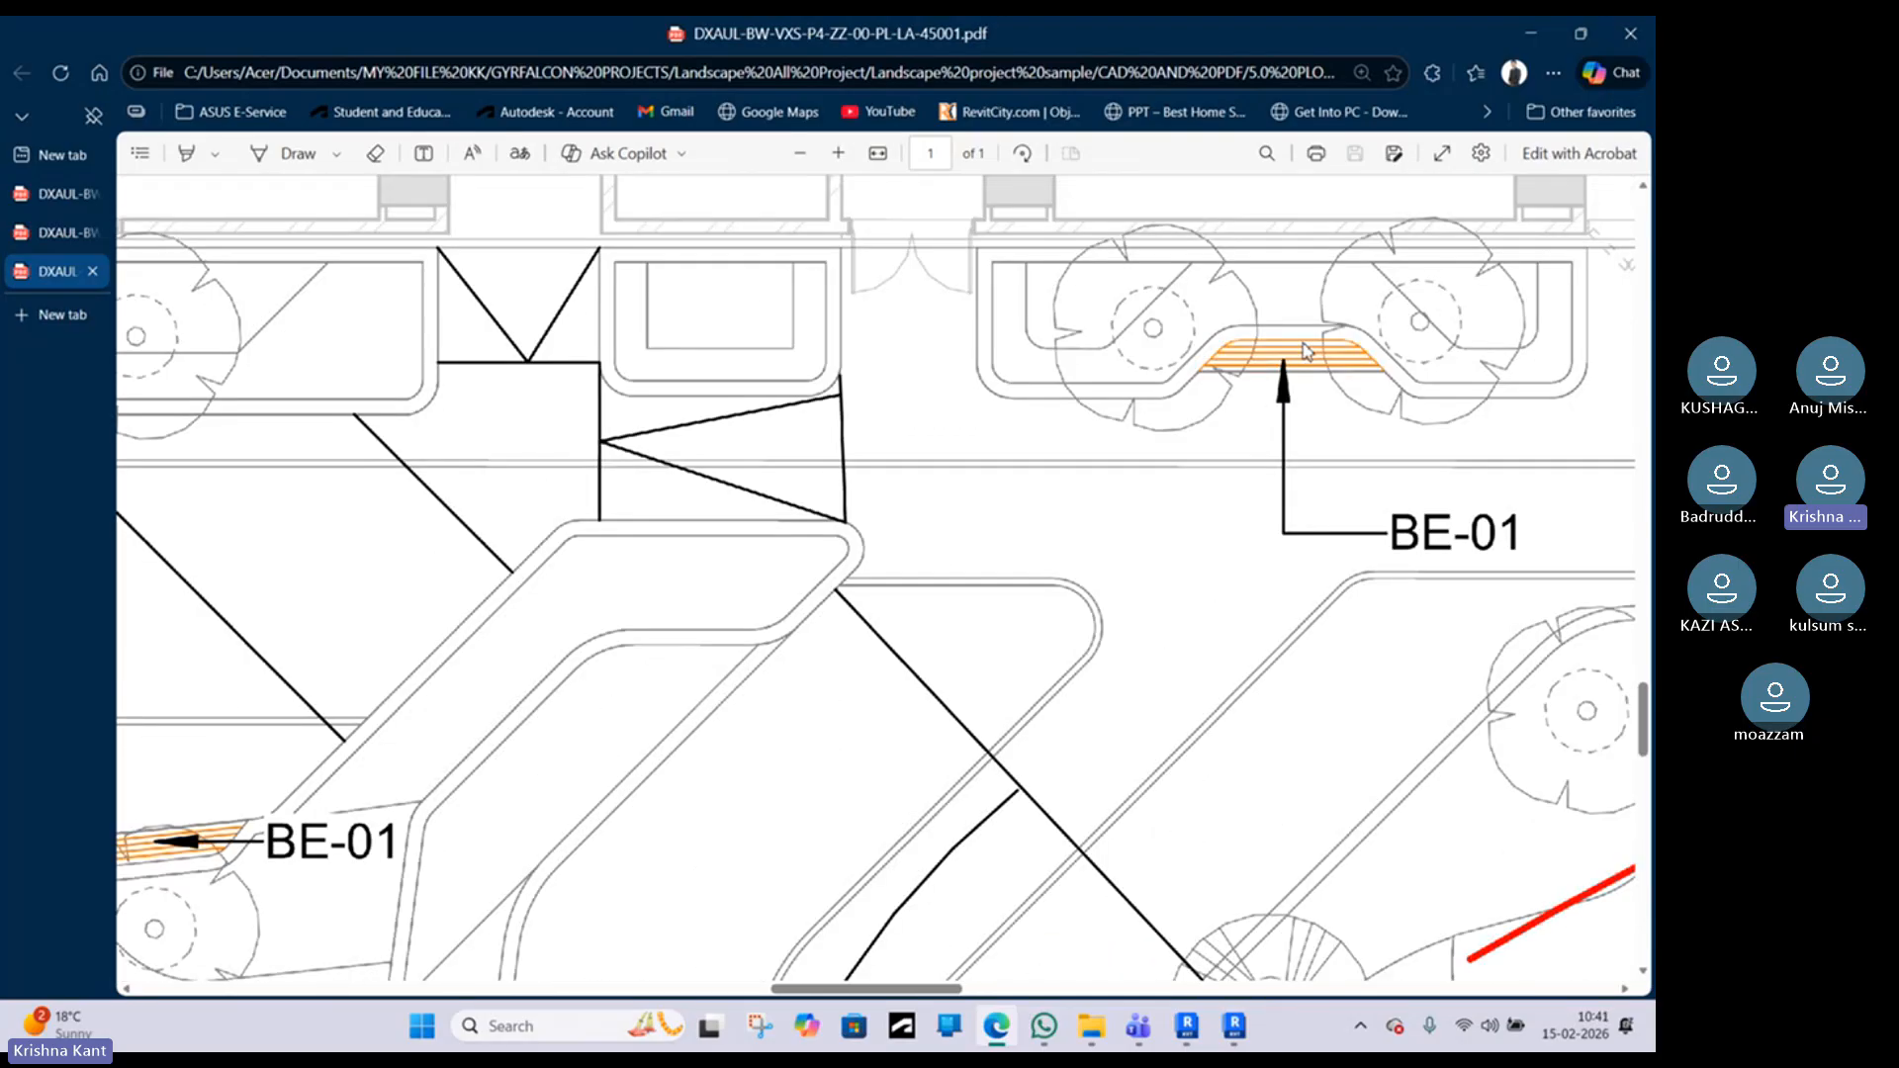
# Step: Examine the furniture plan around the BE-01 benches, the LB-01 waste bin, the building entries and the revision-clouded site edge
pyautogui.hscroll(-5, 445, 741)
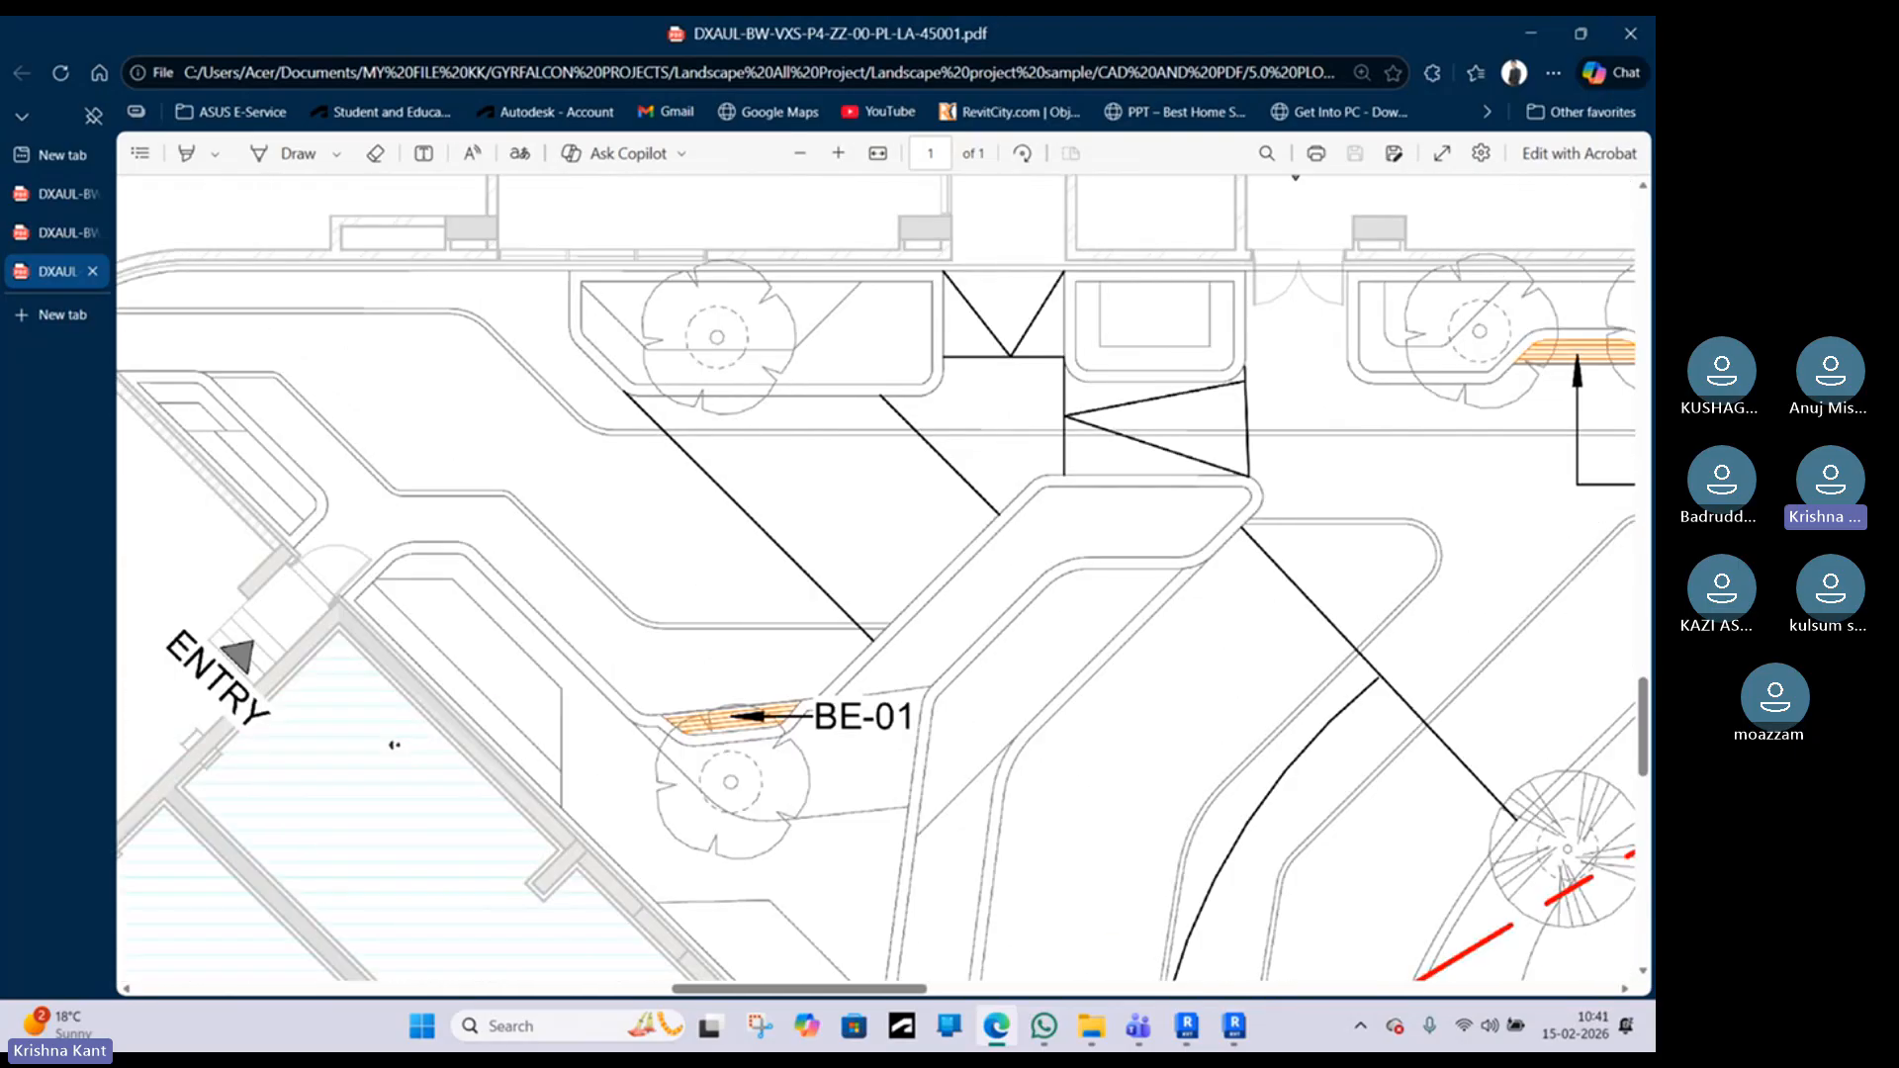
pyautogui.scroll(-5, 505, 659)
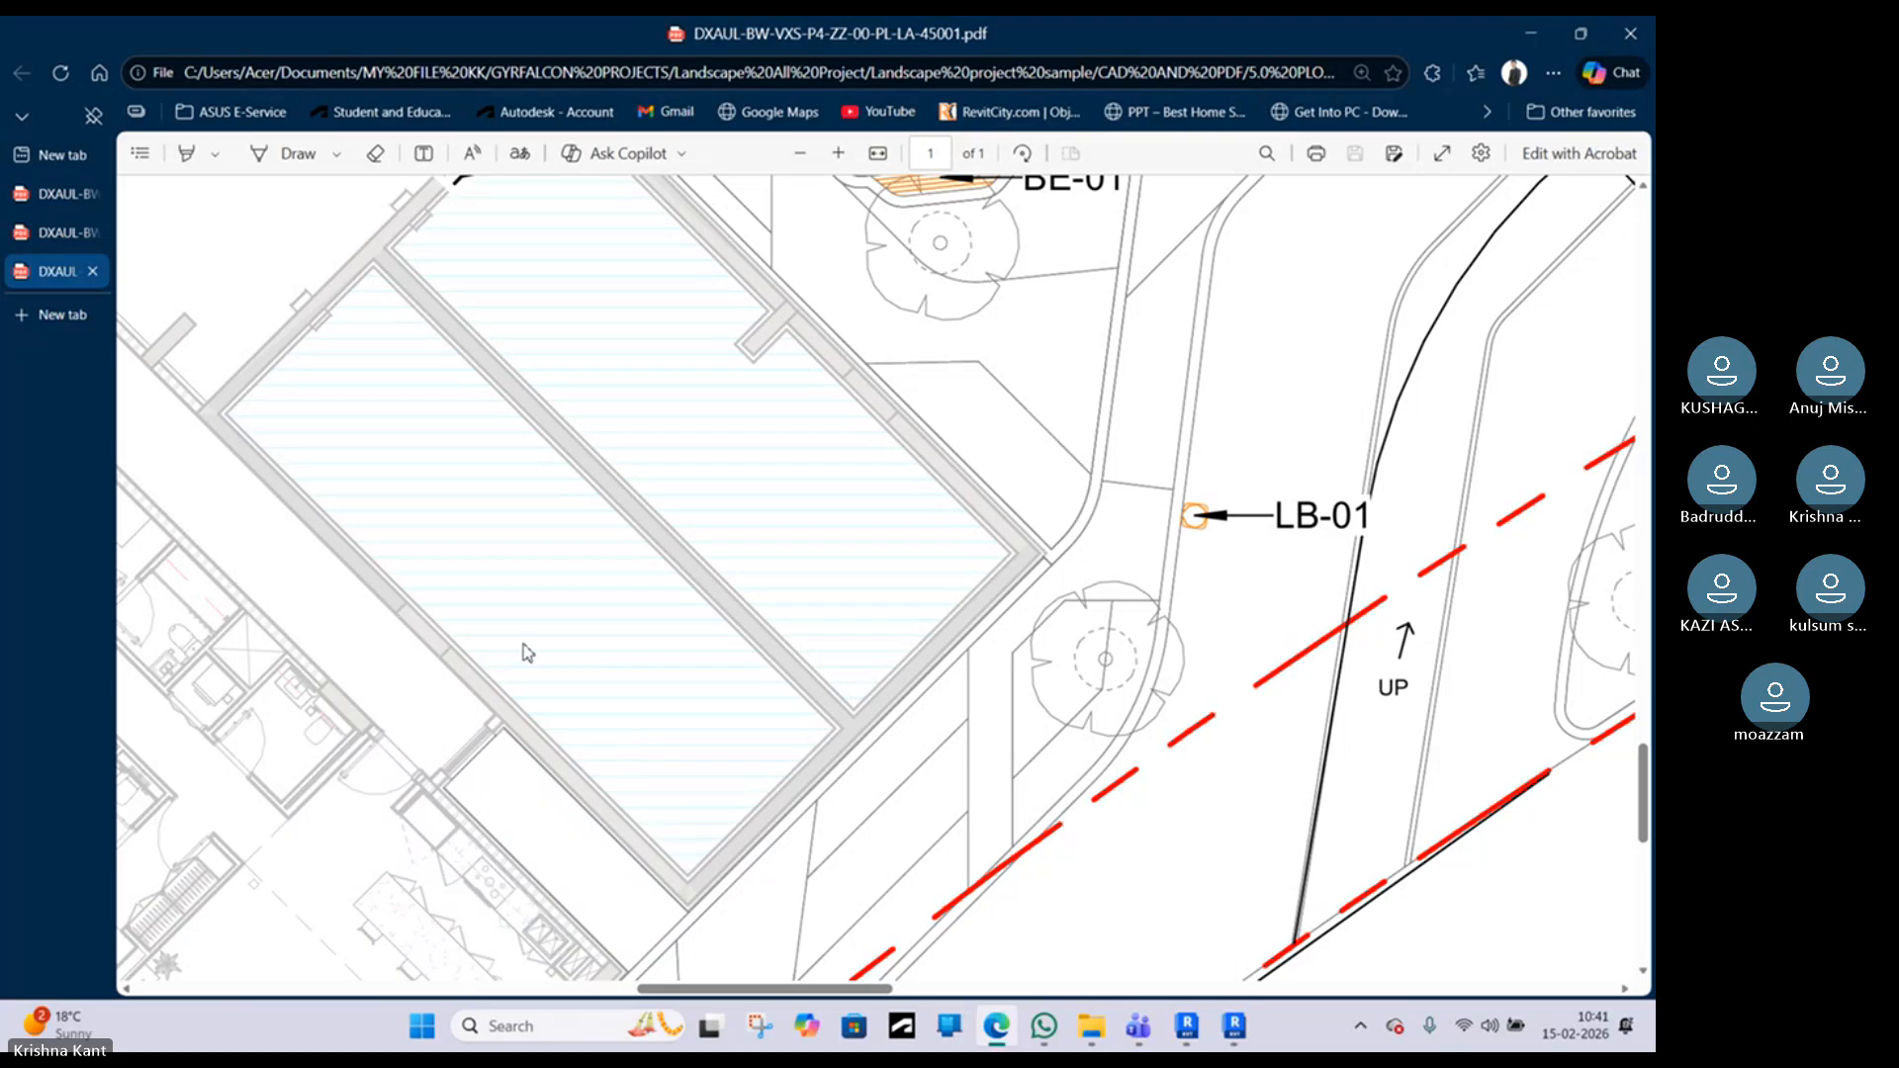
pyautogui.keyDown('ctrl'); pyautogui.scroll(-4, 523, 648); pyautogui.keyUp('ctrl')
pyautogui.hscroll(-4, 396, 623)
pyautogui.scroll(4, 522, 534)
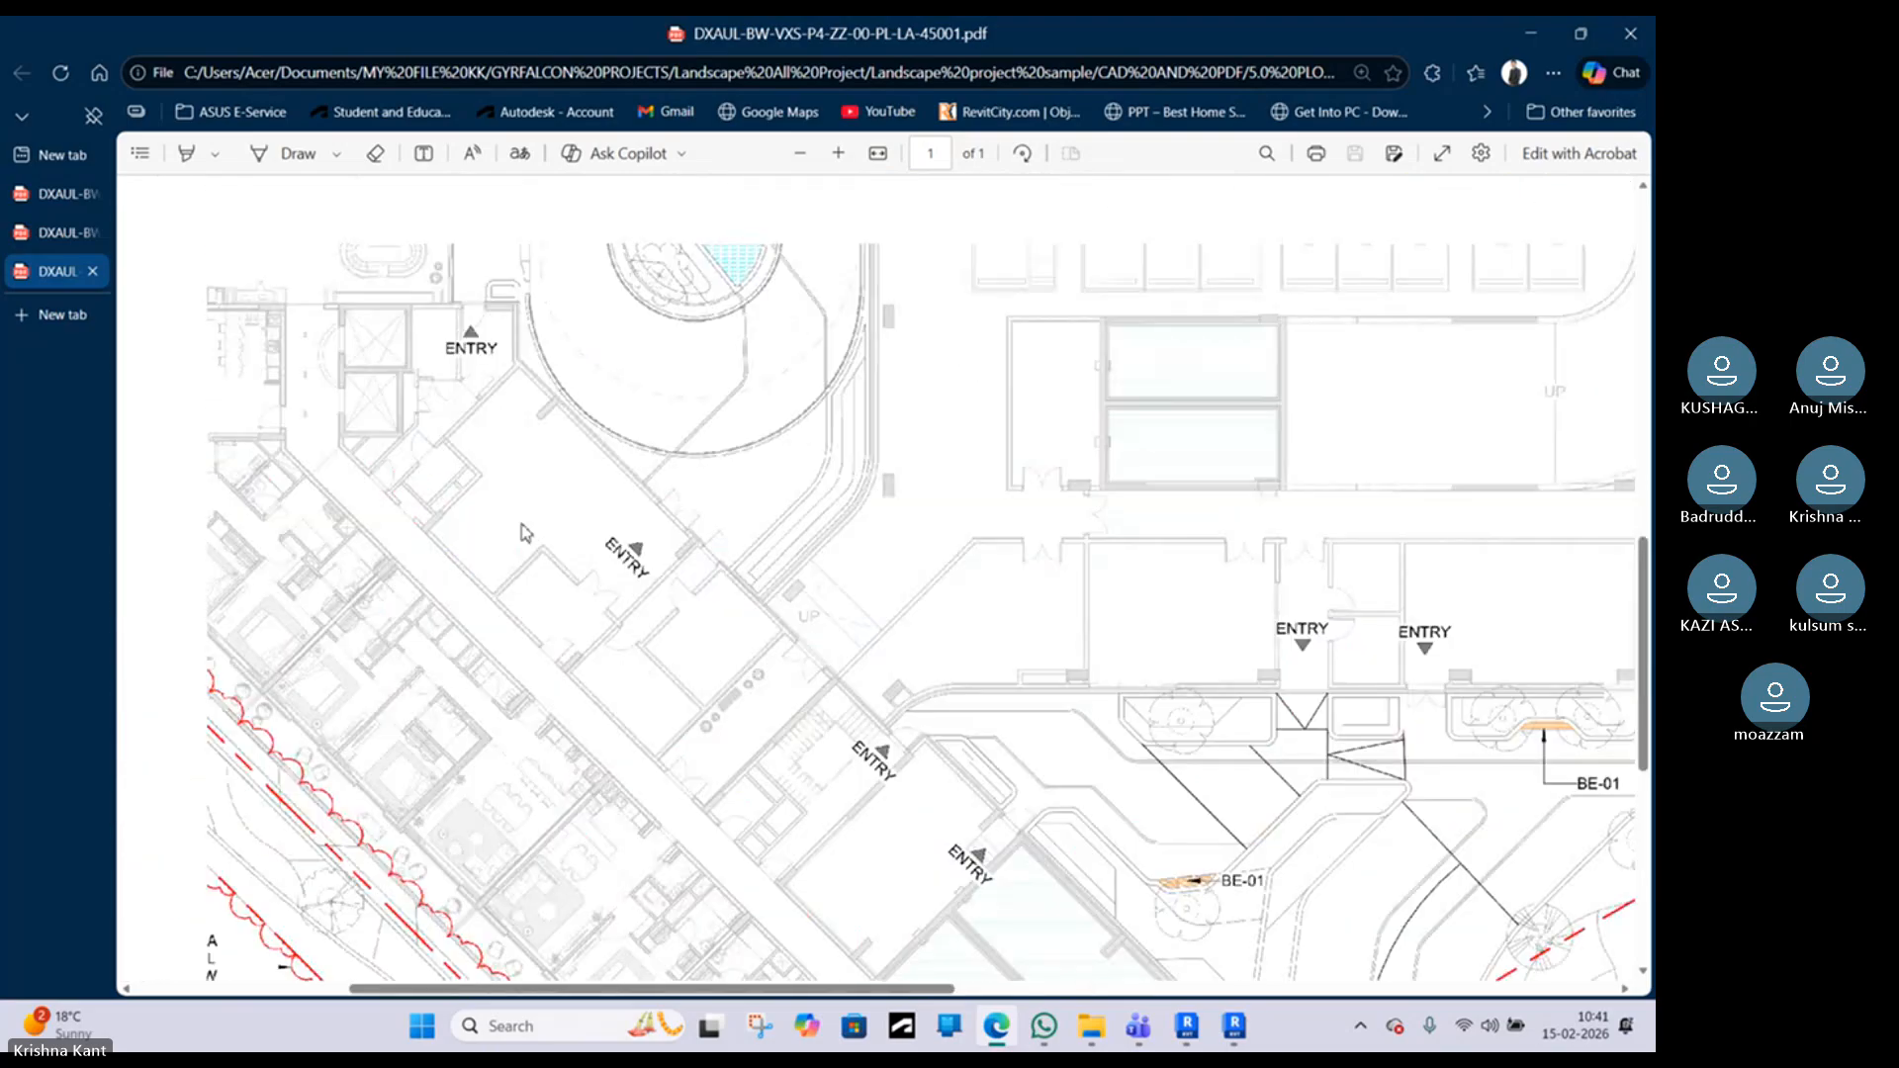
pyautogui.scroll(3, 524, 534)
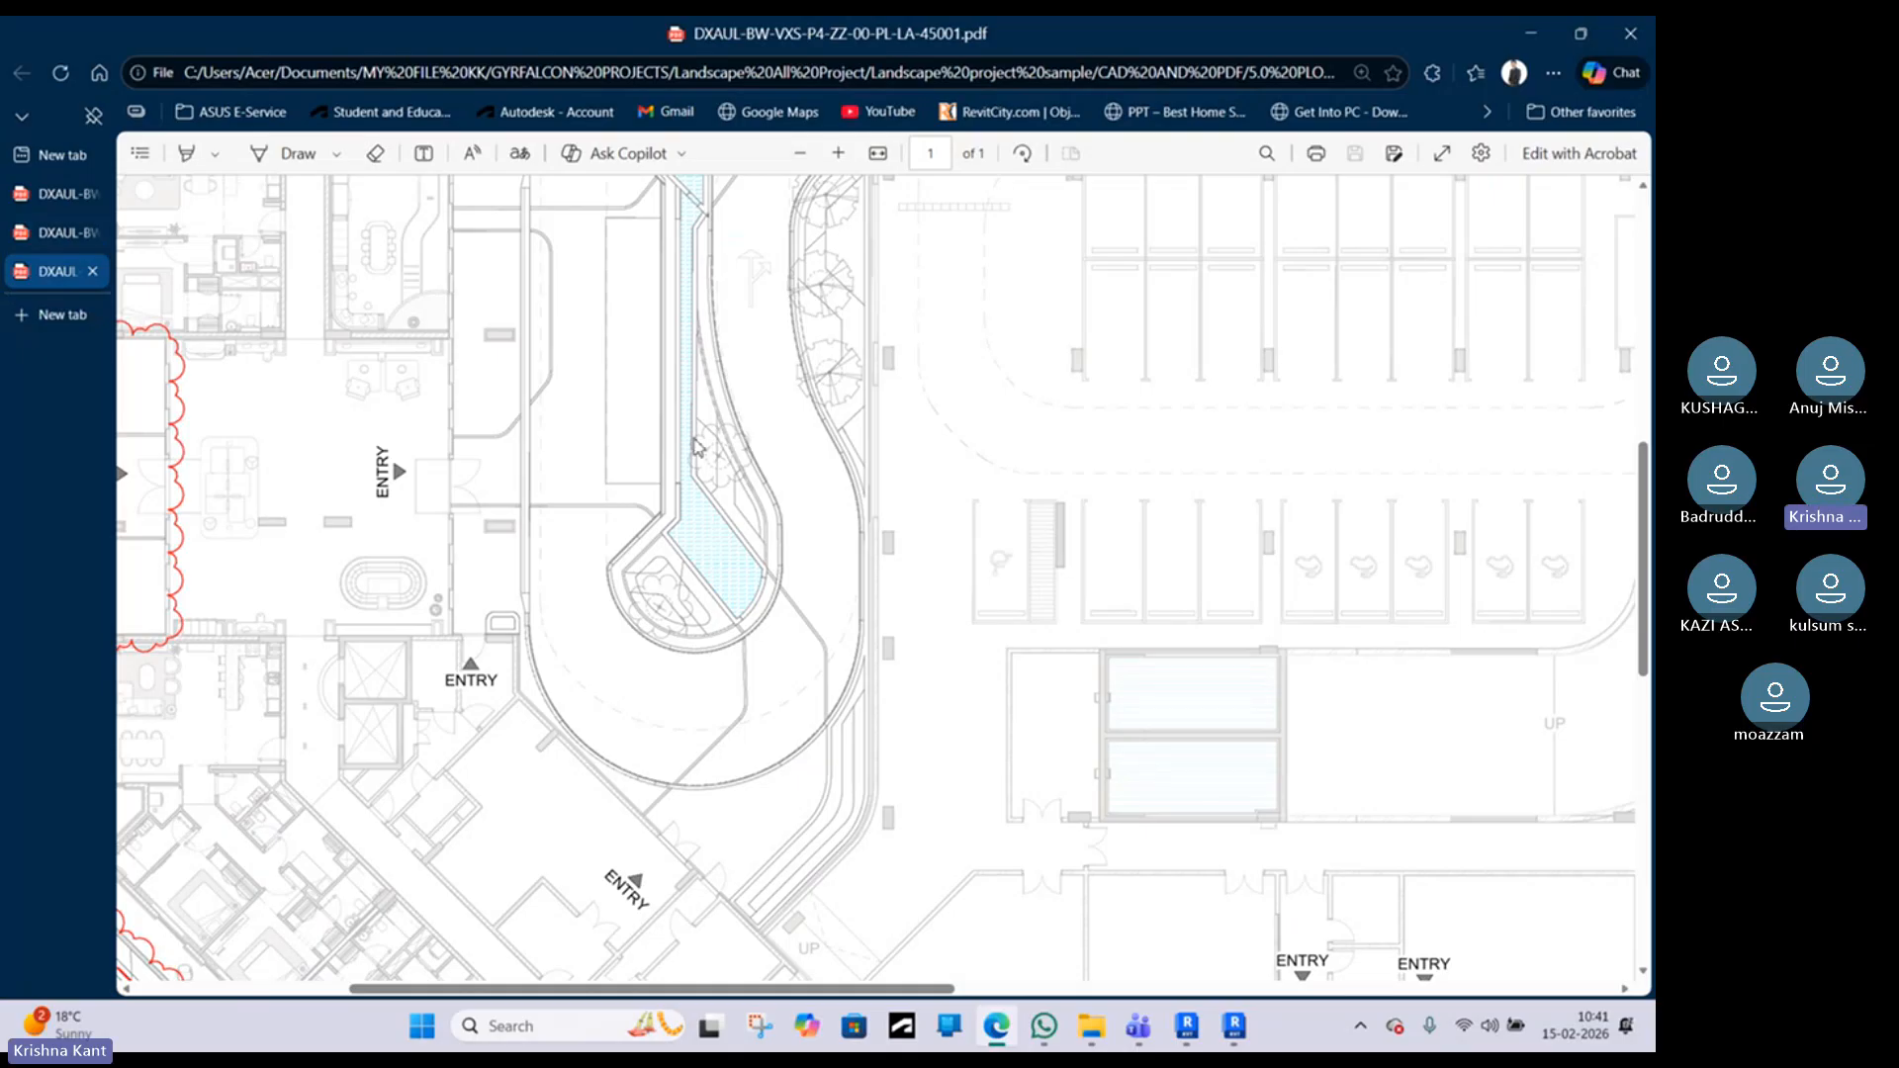
pyautogui.hscroll(-4, 551, 508)
pyautogui.hscroll(-2, 593, 510)
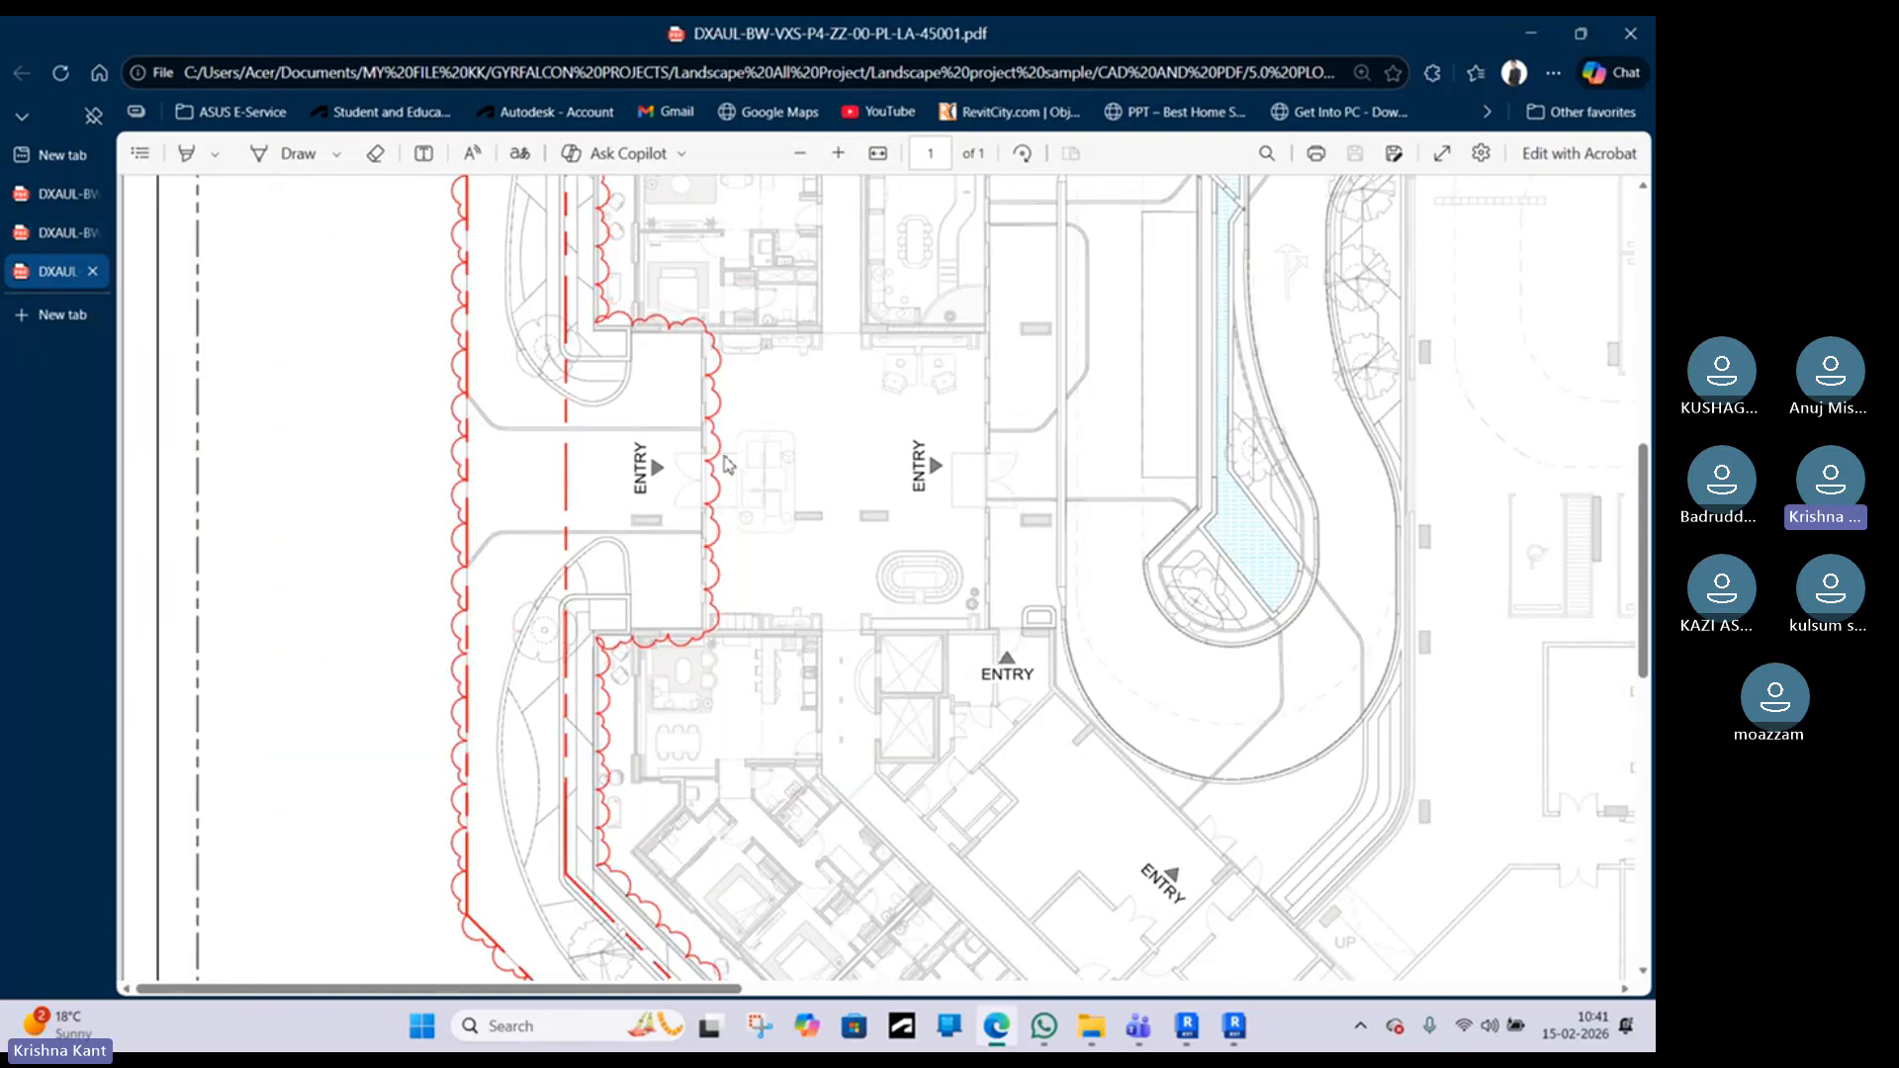
pyautogui.scroll(5, 727, 475)
# Step: Read the 45001 sheet's furniture legend from the bench types to the outdoor table, and its title block
pyautogui.hscroll(20, 732, 465)
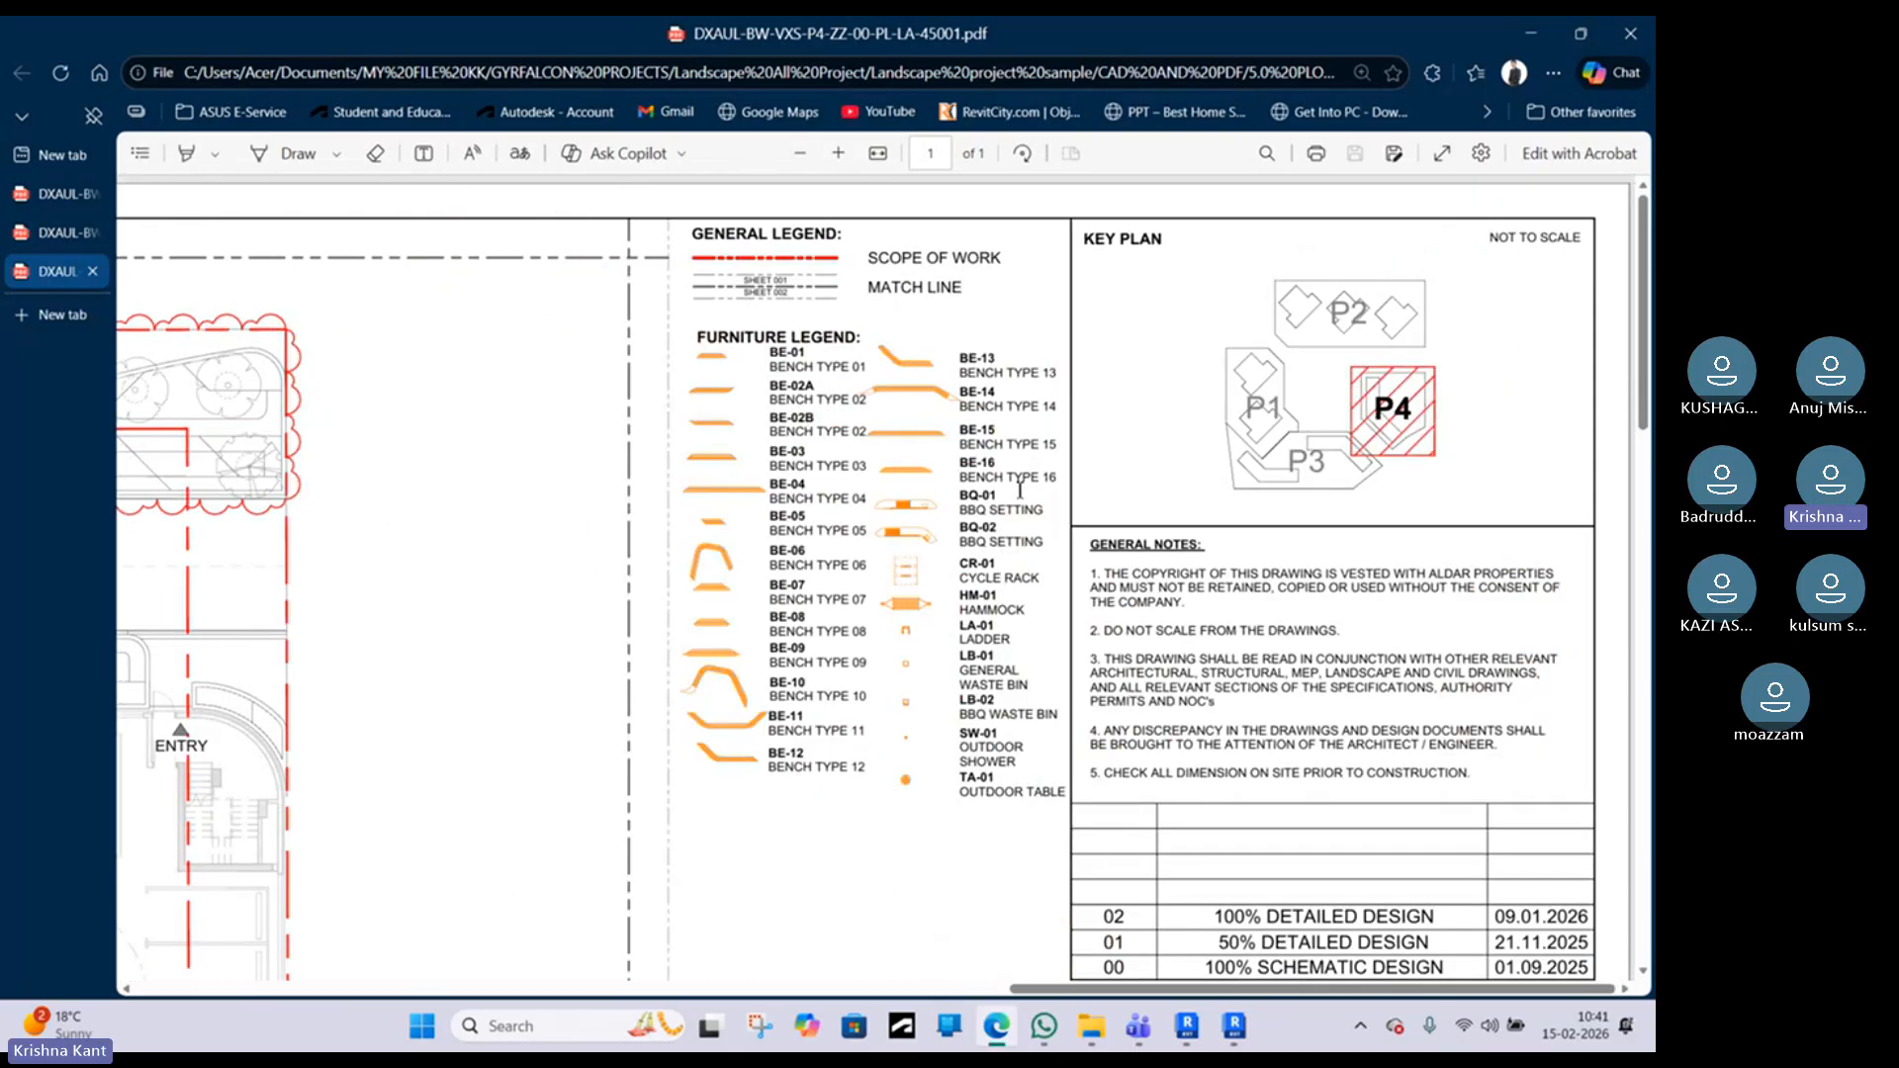
pyautogui.keyDown('ctrl'); pyautogui.scroll(2, 941, 427); pyautogui.keyUp('ctrl')
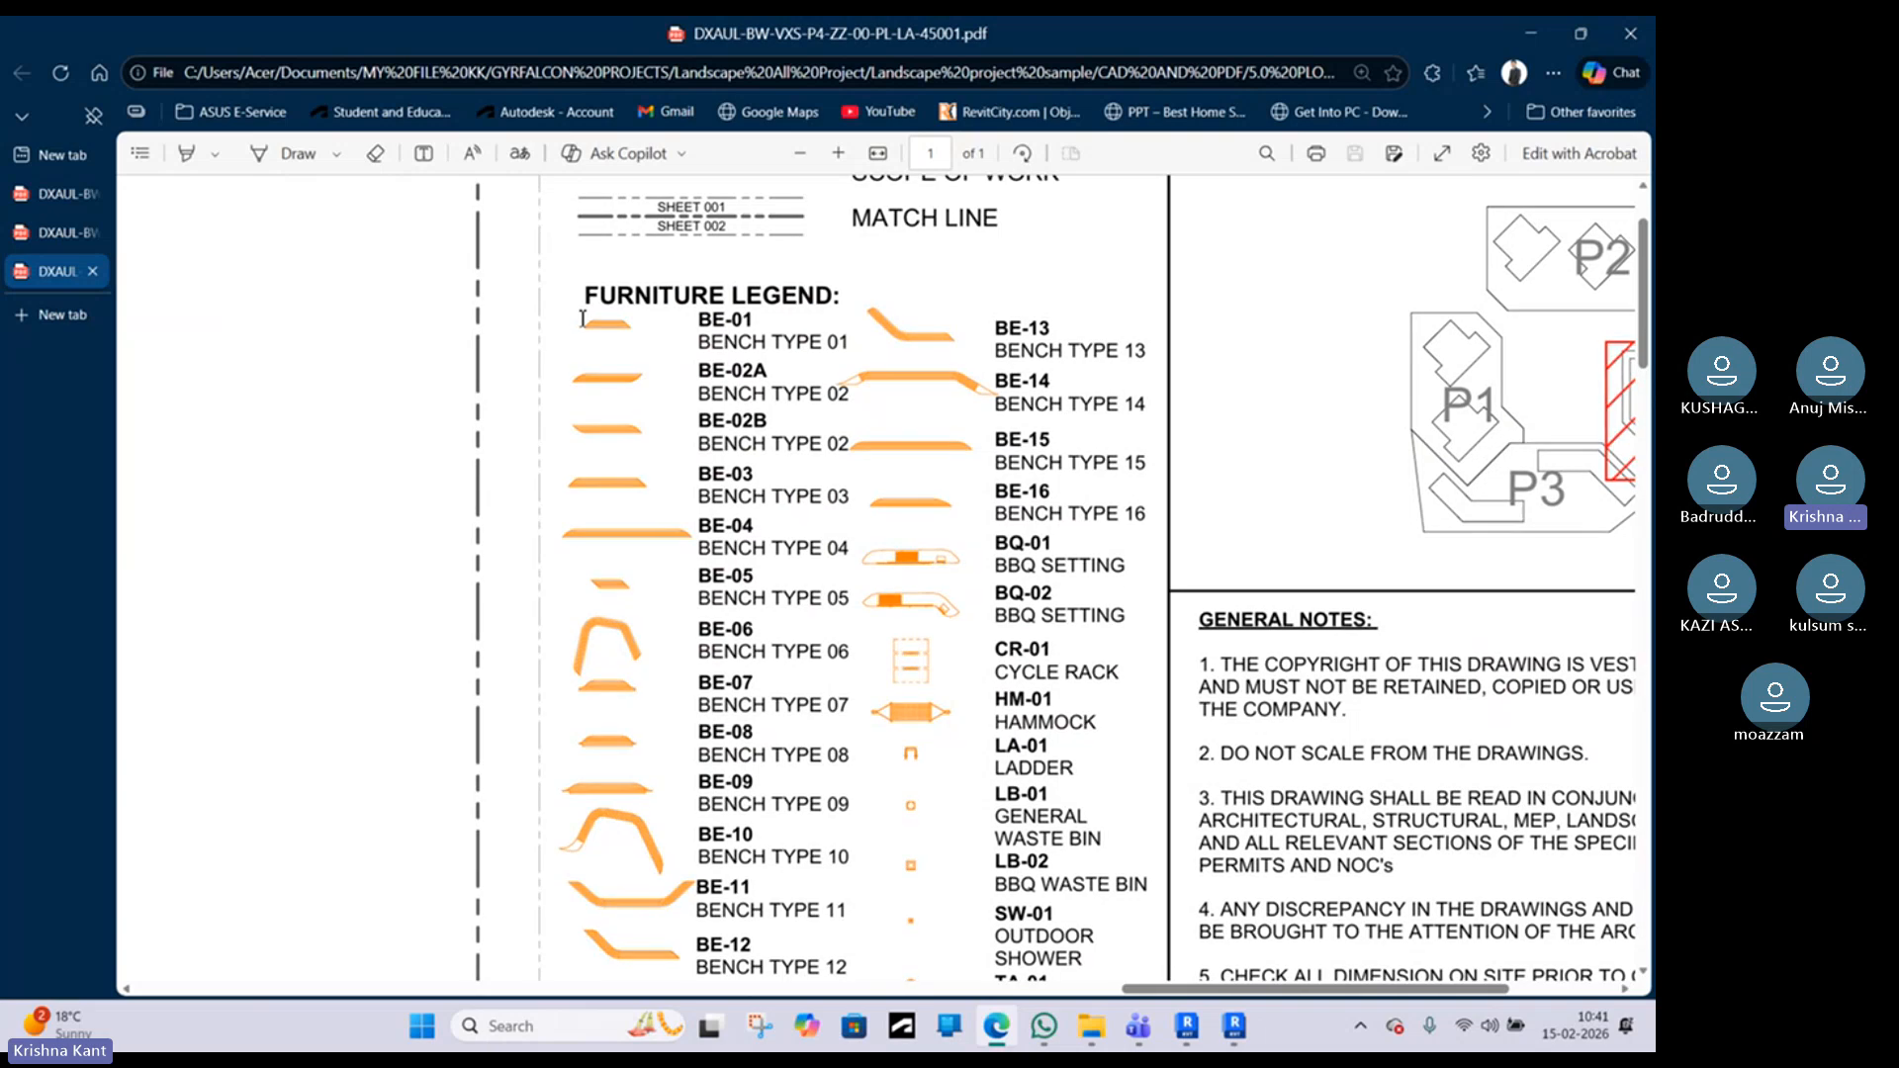
pyautogui.scroll(1, 642, 420)
pyautogui.scroll(-2, 643, 410)
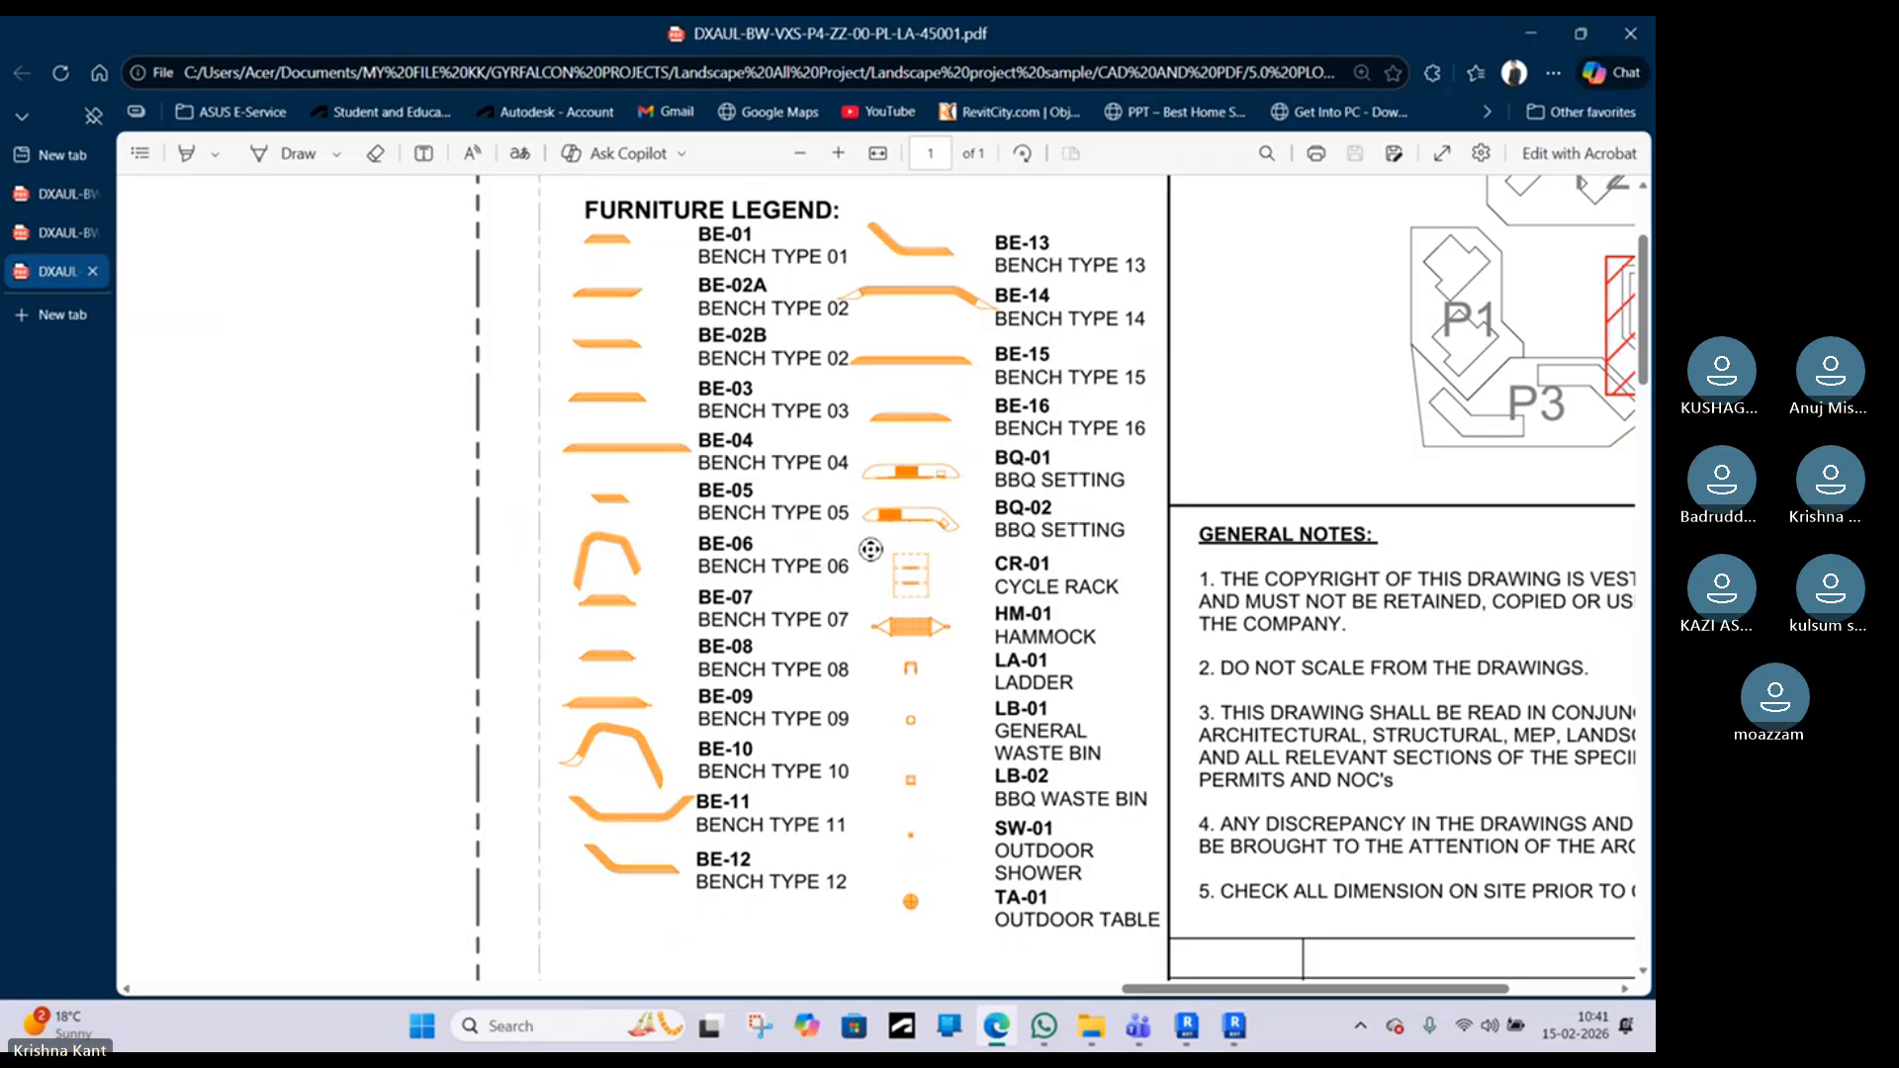
pyautogui.hscroll(3, 870, 549)
pyautogui.scroll(-1, 802, 515)
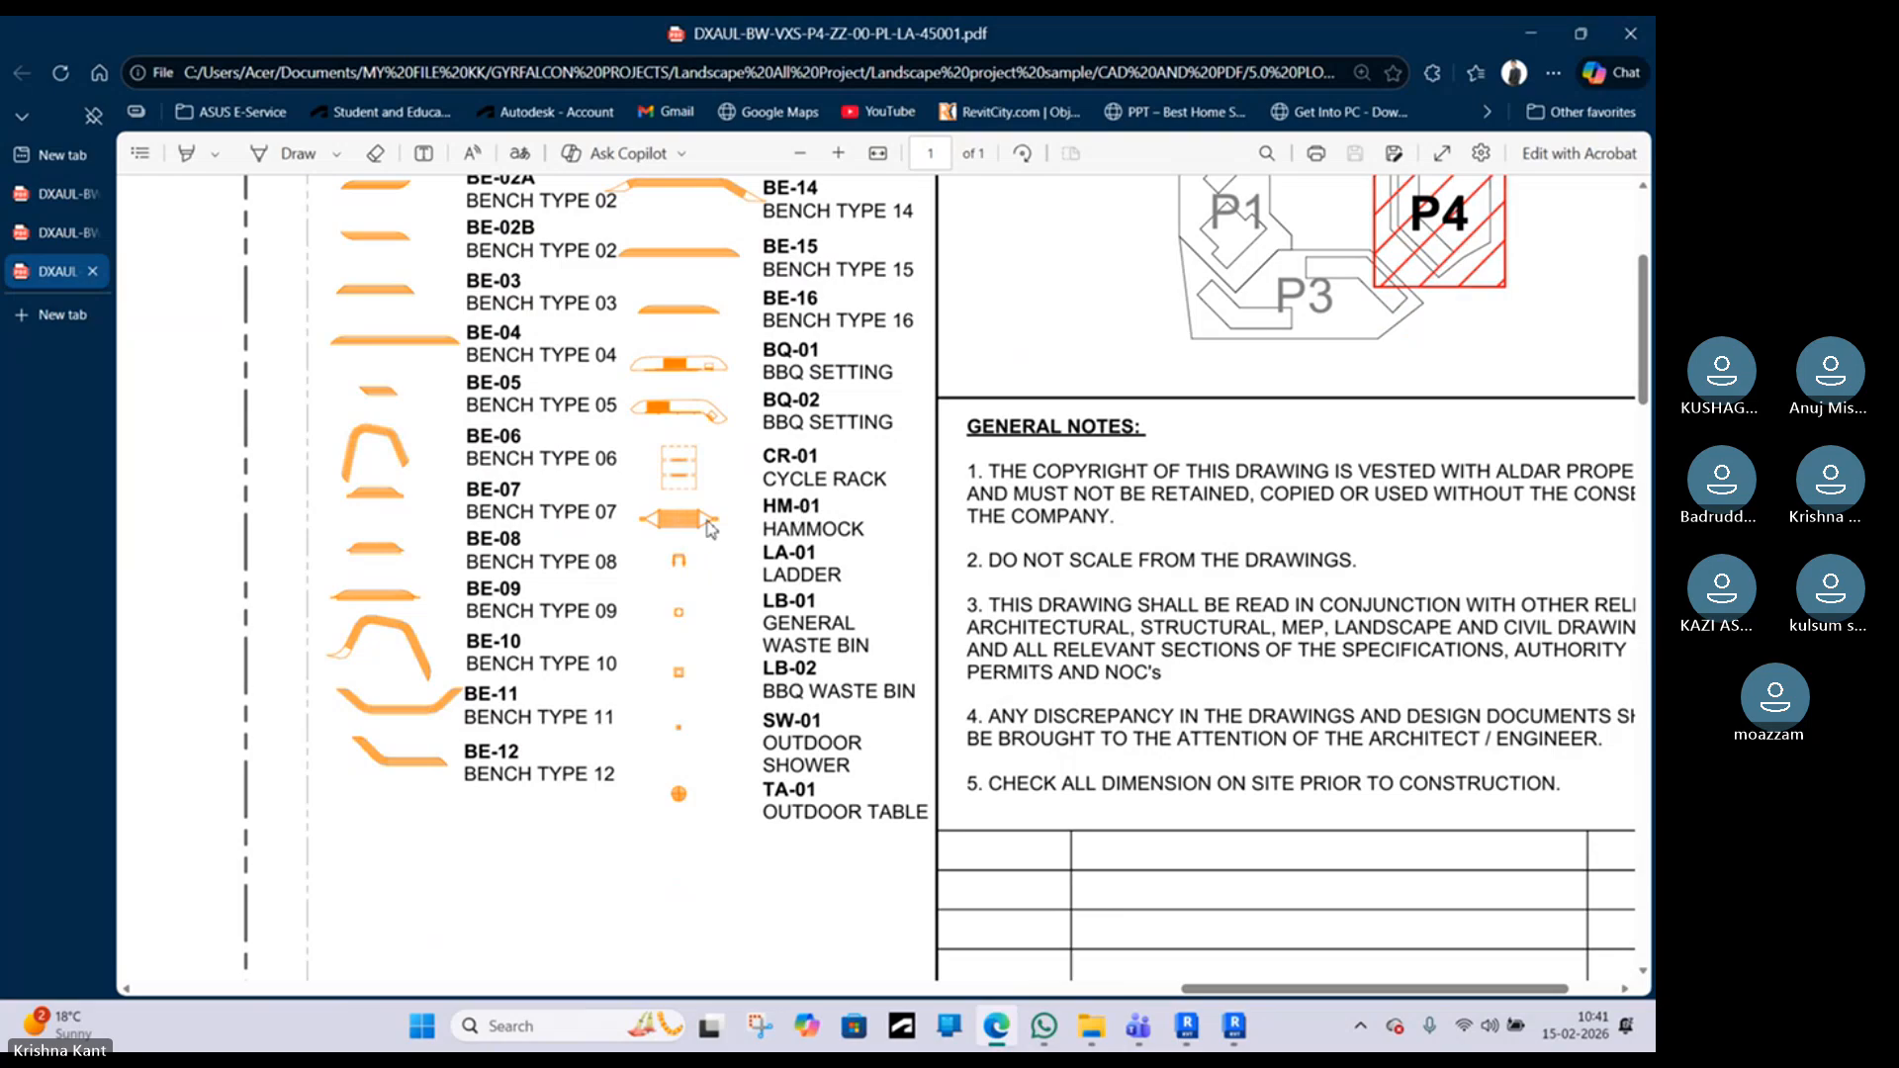
pyautogui.keyDown('ctrl'); pyautogui.scroll(-4, 806, 485); pyautogui.keyUp('ctrl')
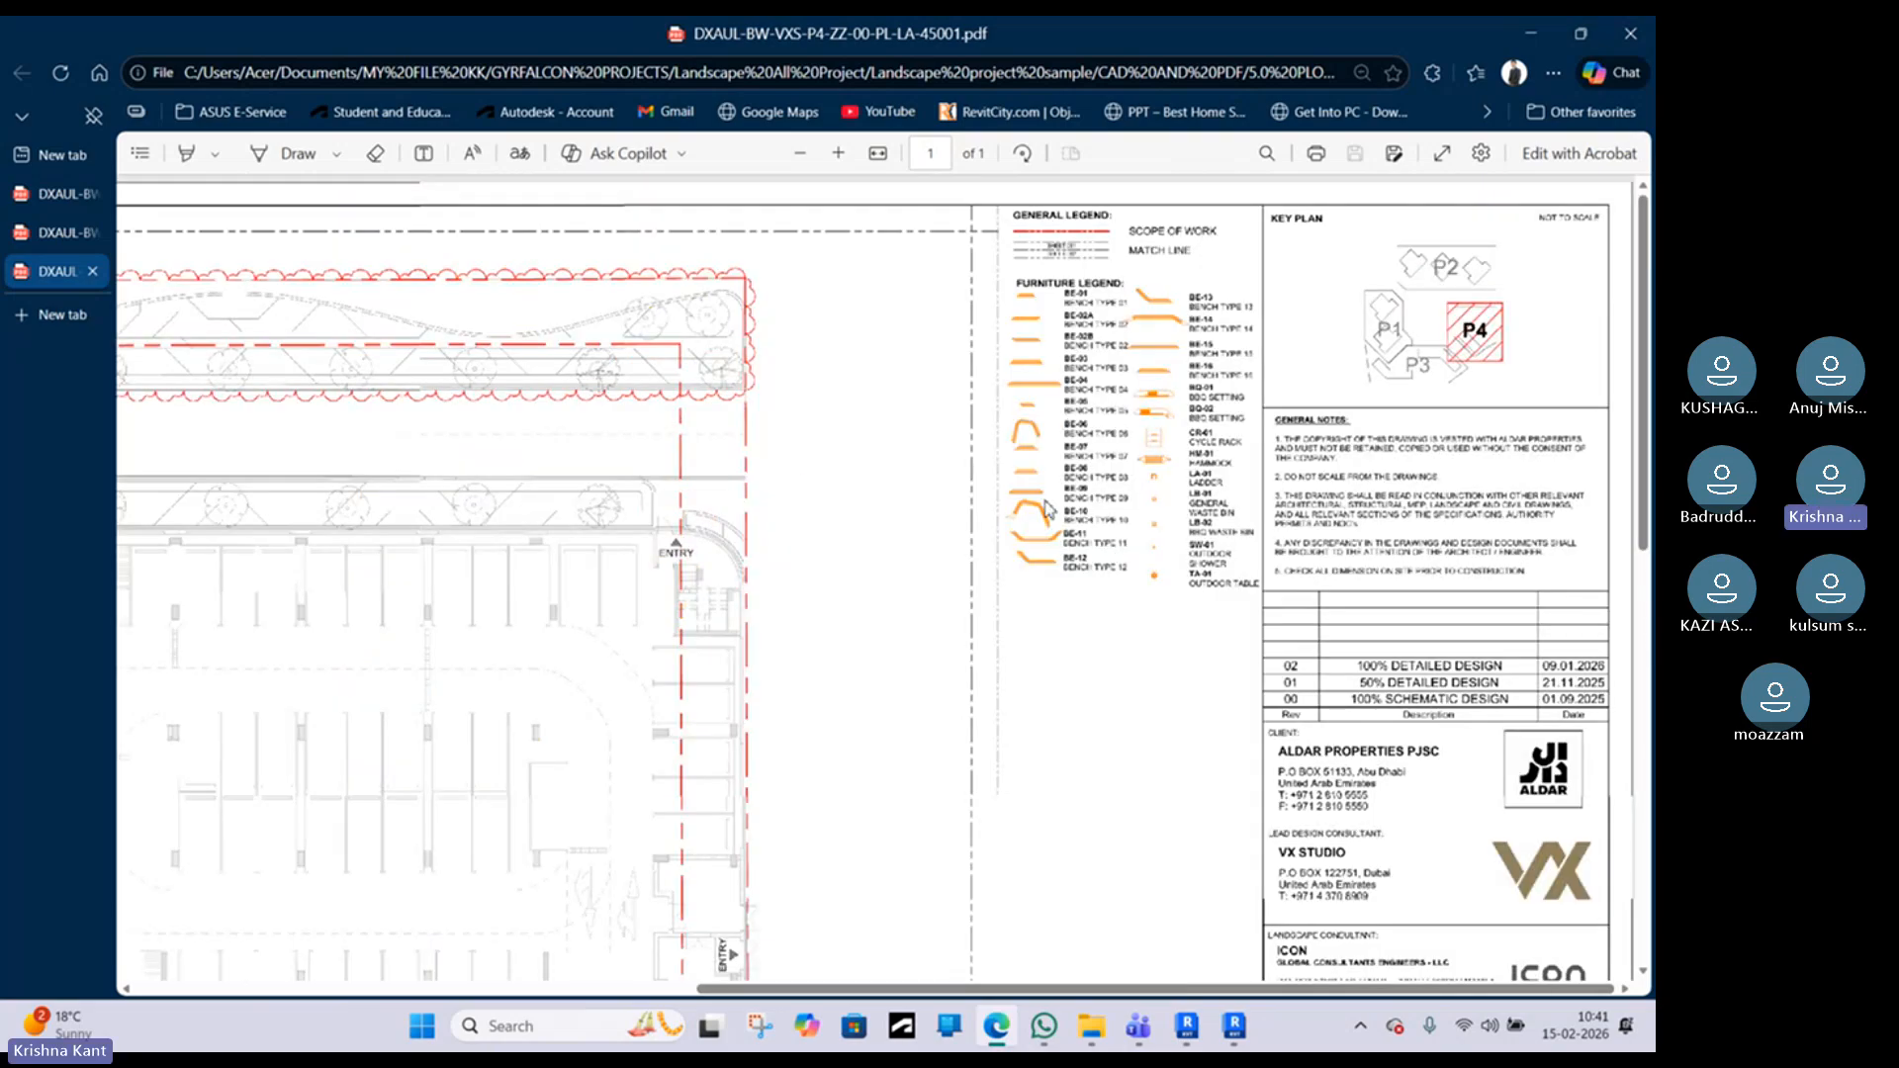
pyautogui.scroll(-3, 1048, 510)
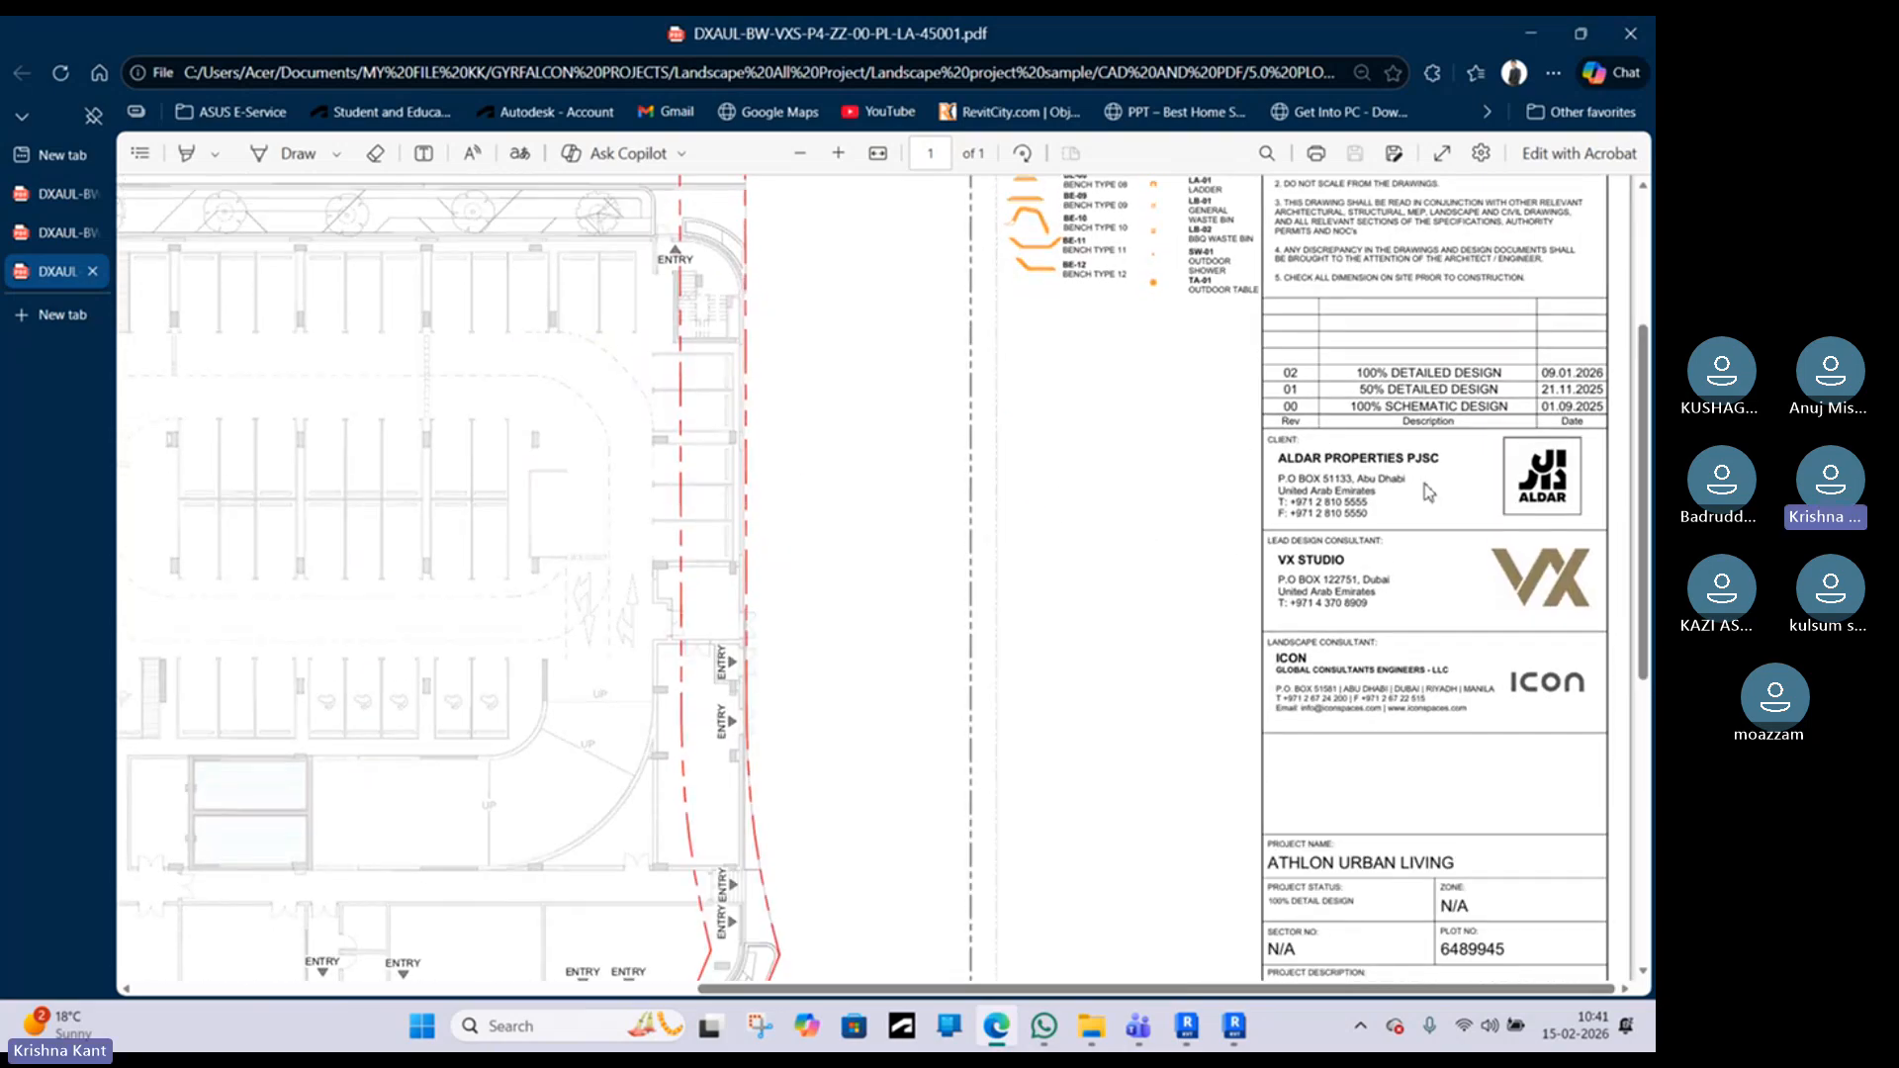
pyautogui.scroll(3, 1428, 491)
pyautogui.scroll(-8, 1467, 652)
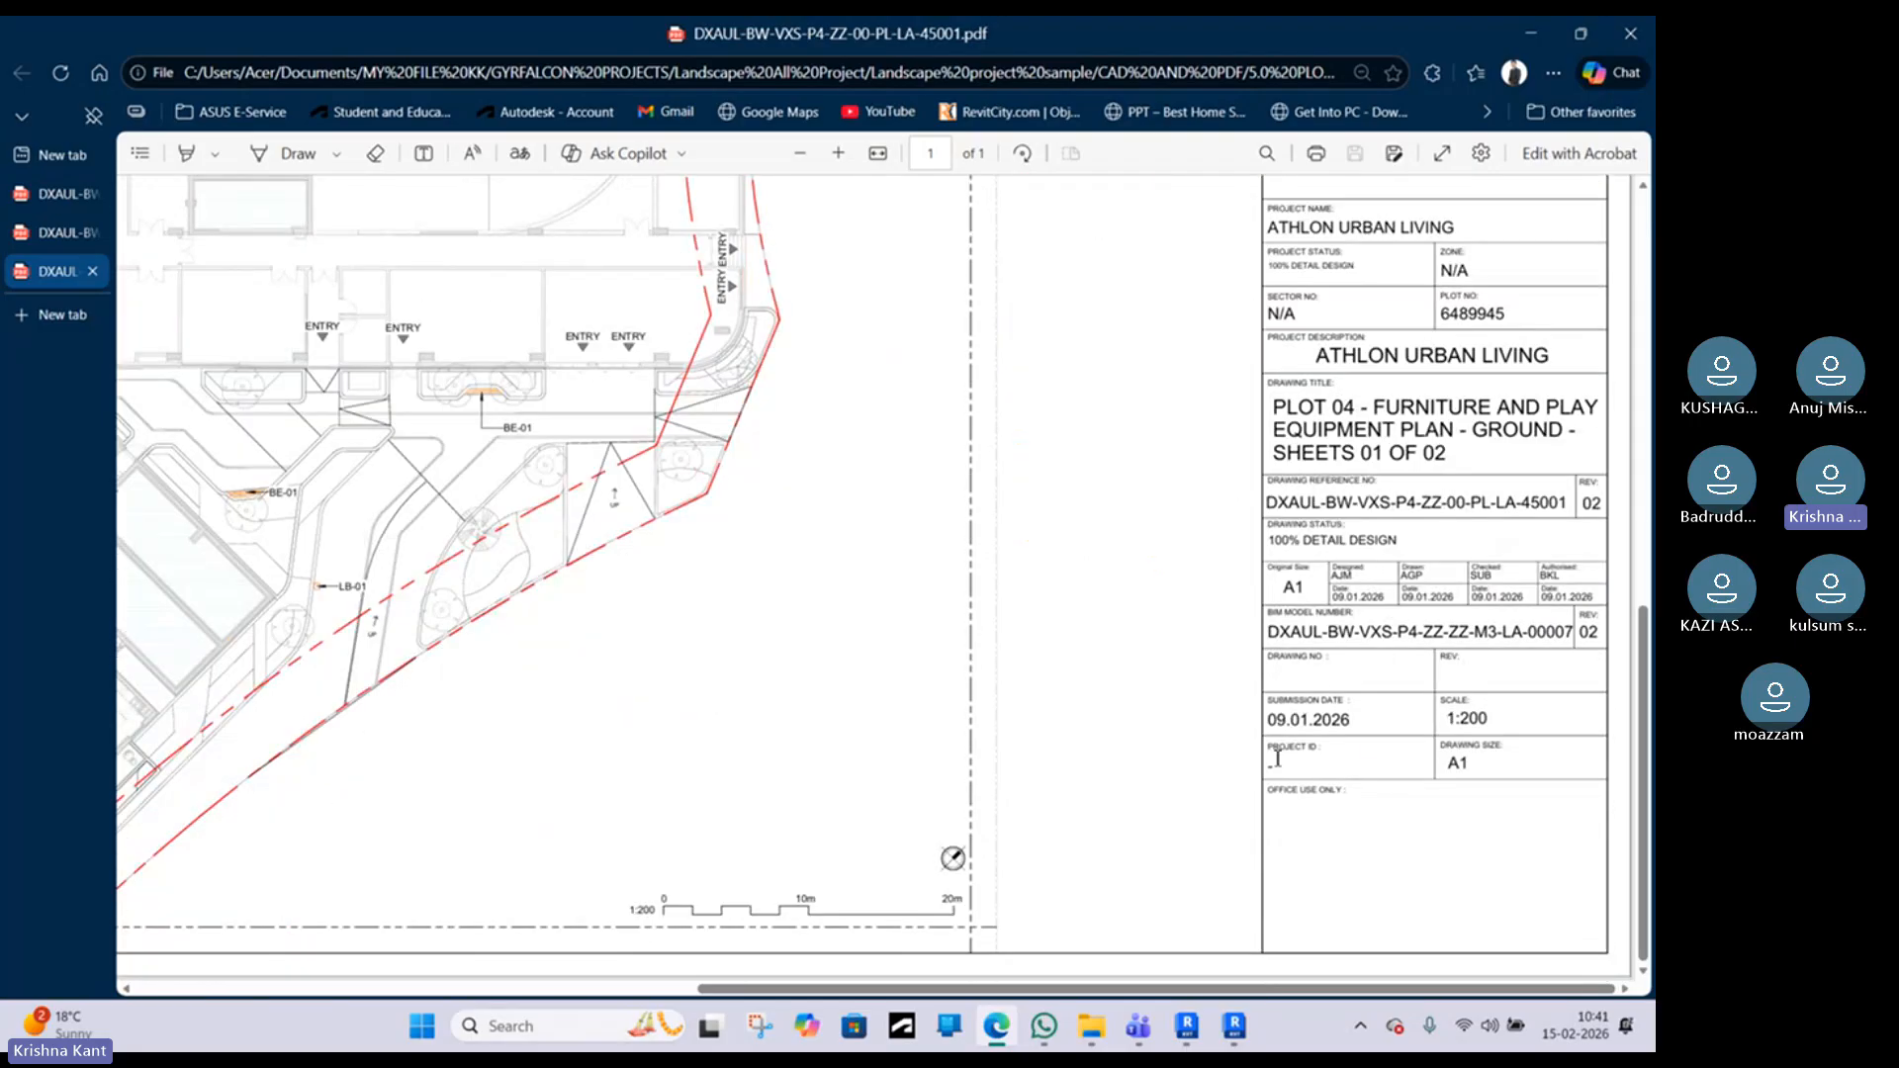
# Step: Switch to the podium landscape model in Revit and open the 001 - DRAWING REGISTER sheet to view its layout
pyautogui.click(1233, 1026)
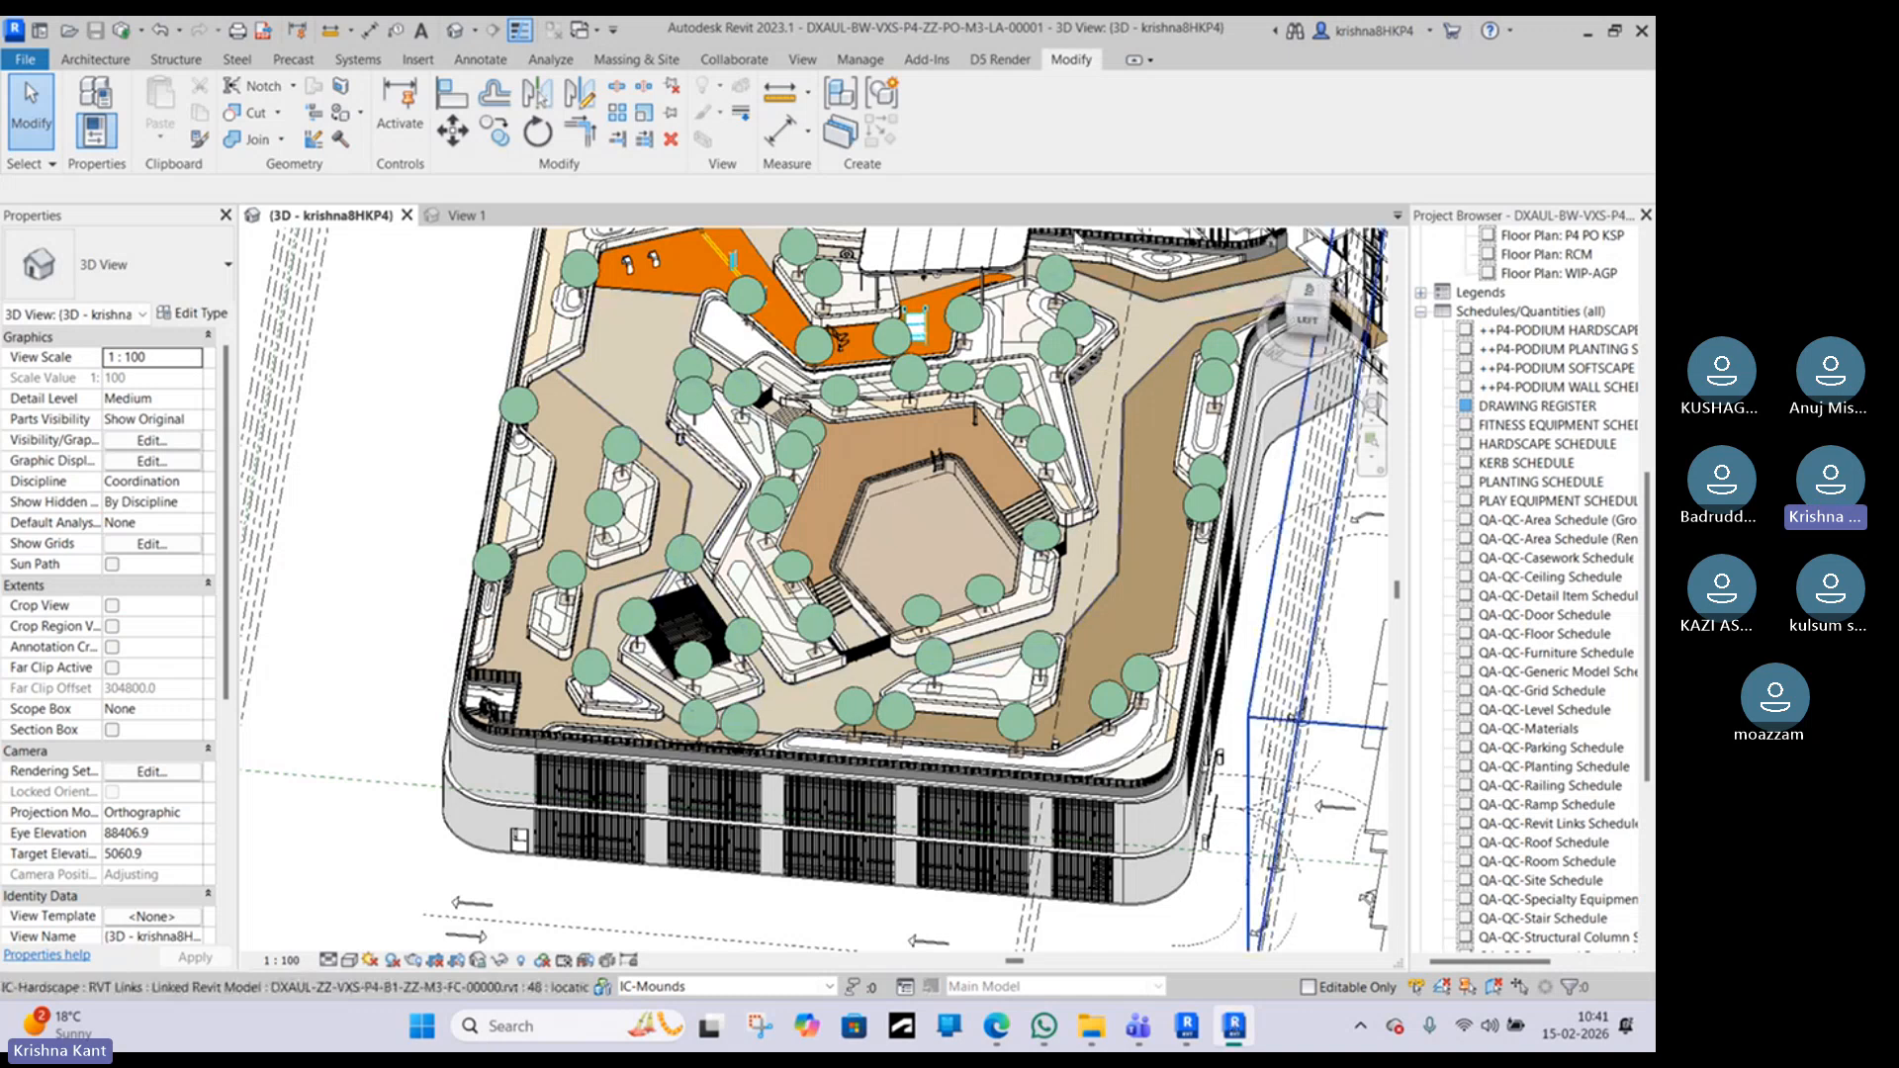
pyautogui.scroll(5, 1470, 321)
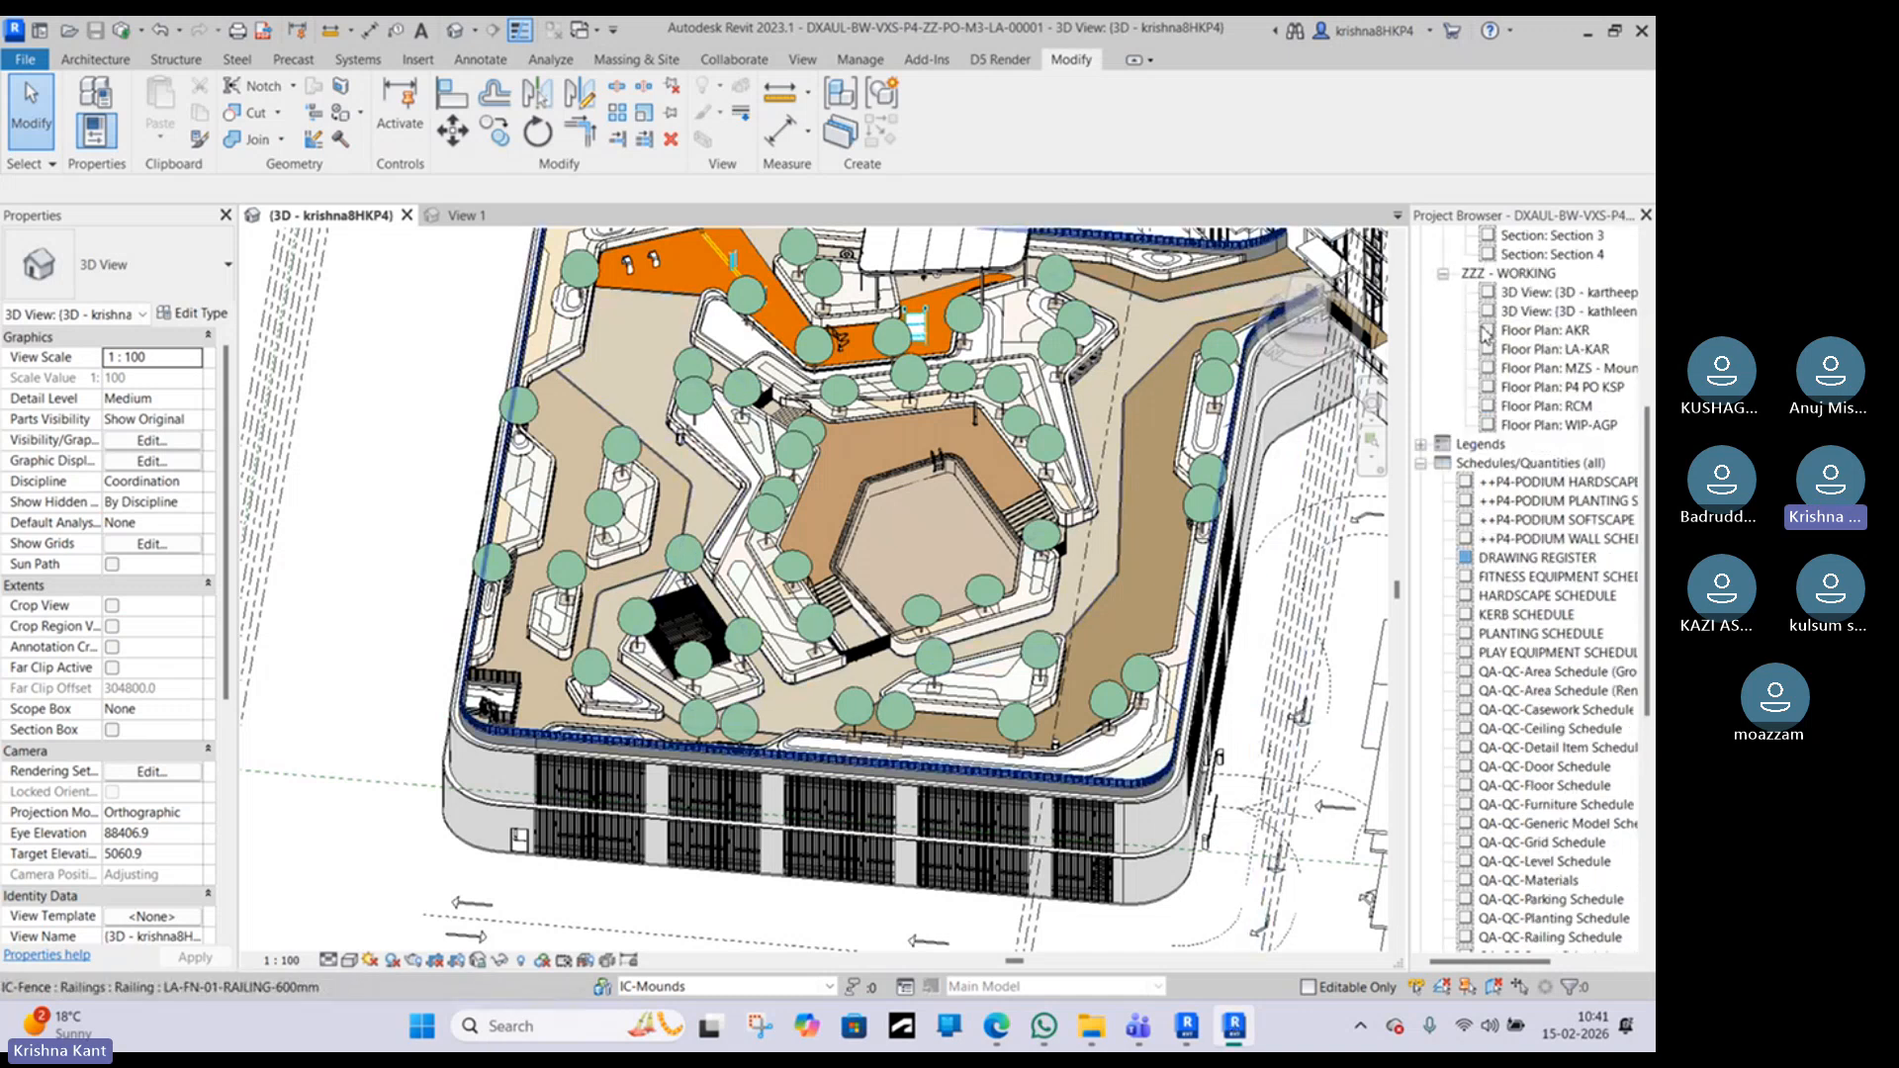
pyautogui.scroll(-10, 1534, 410)
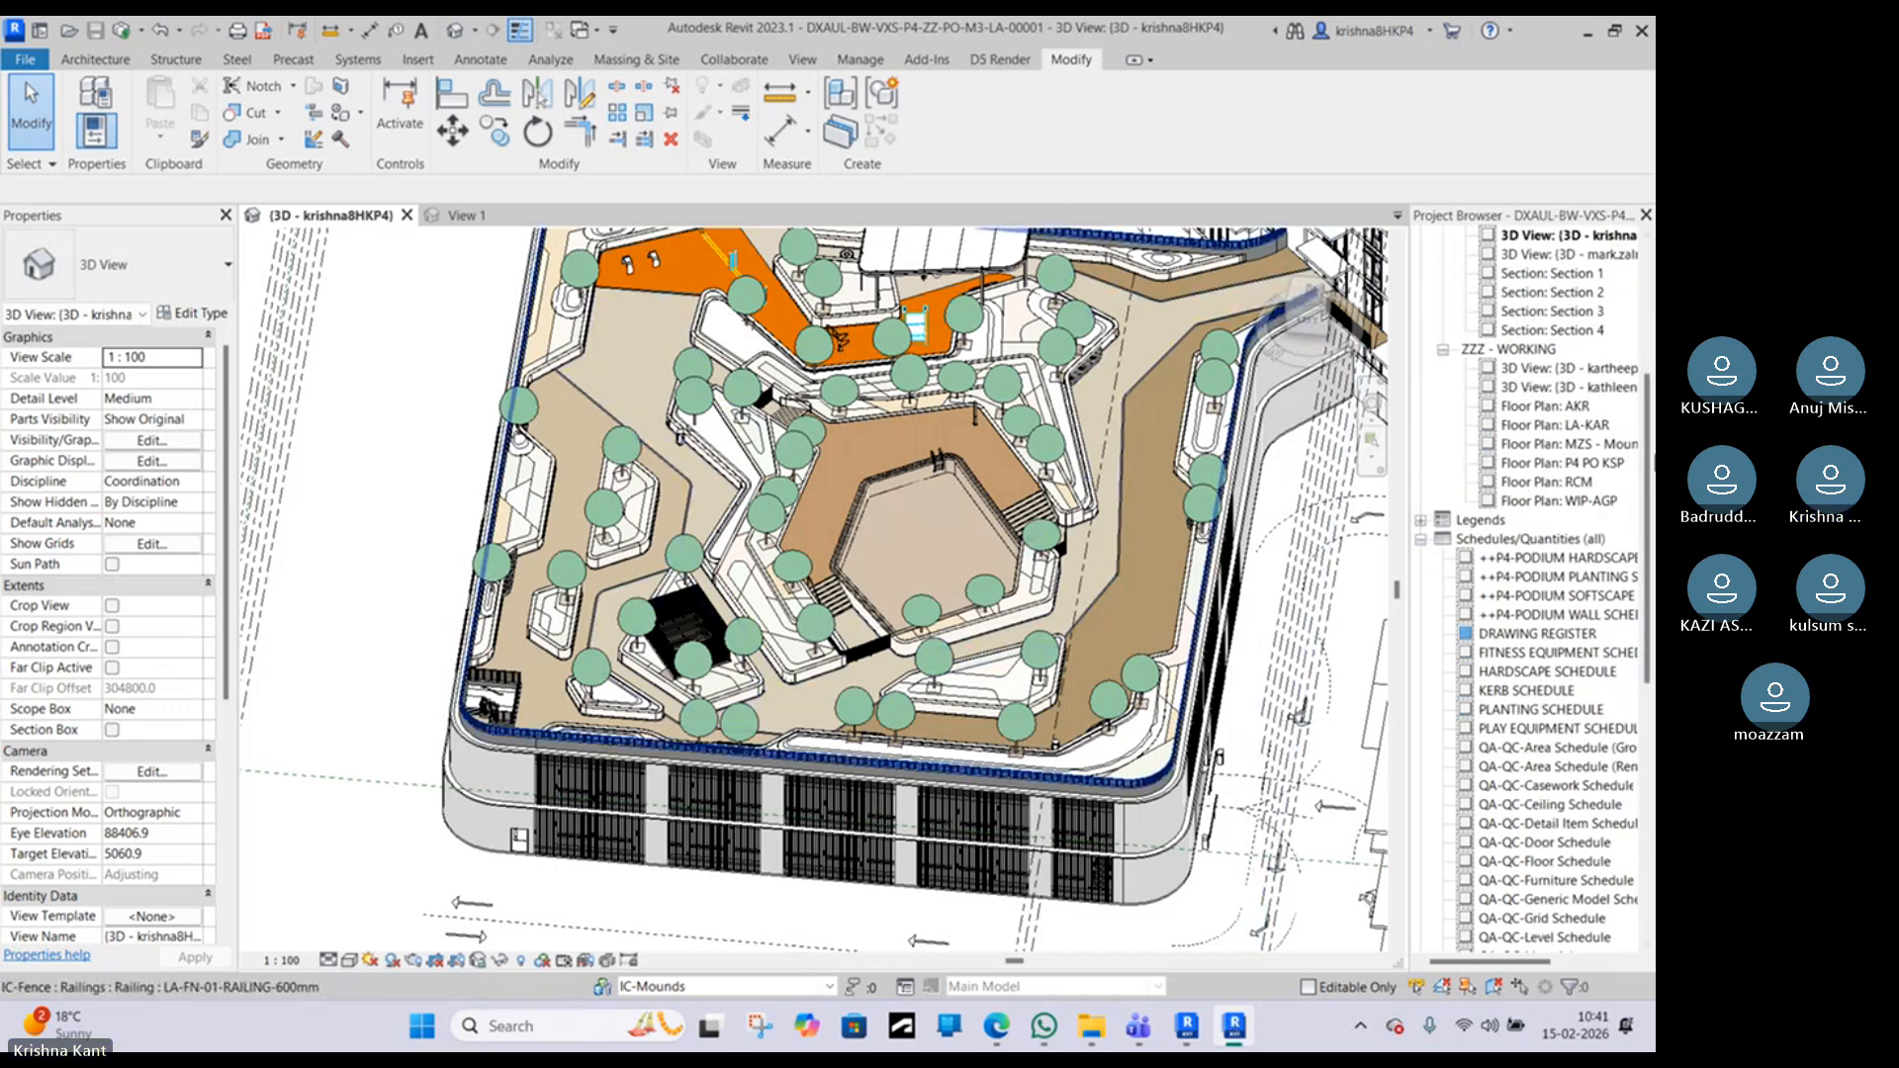
pyautogui.click(1452, 860)
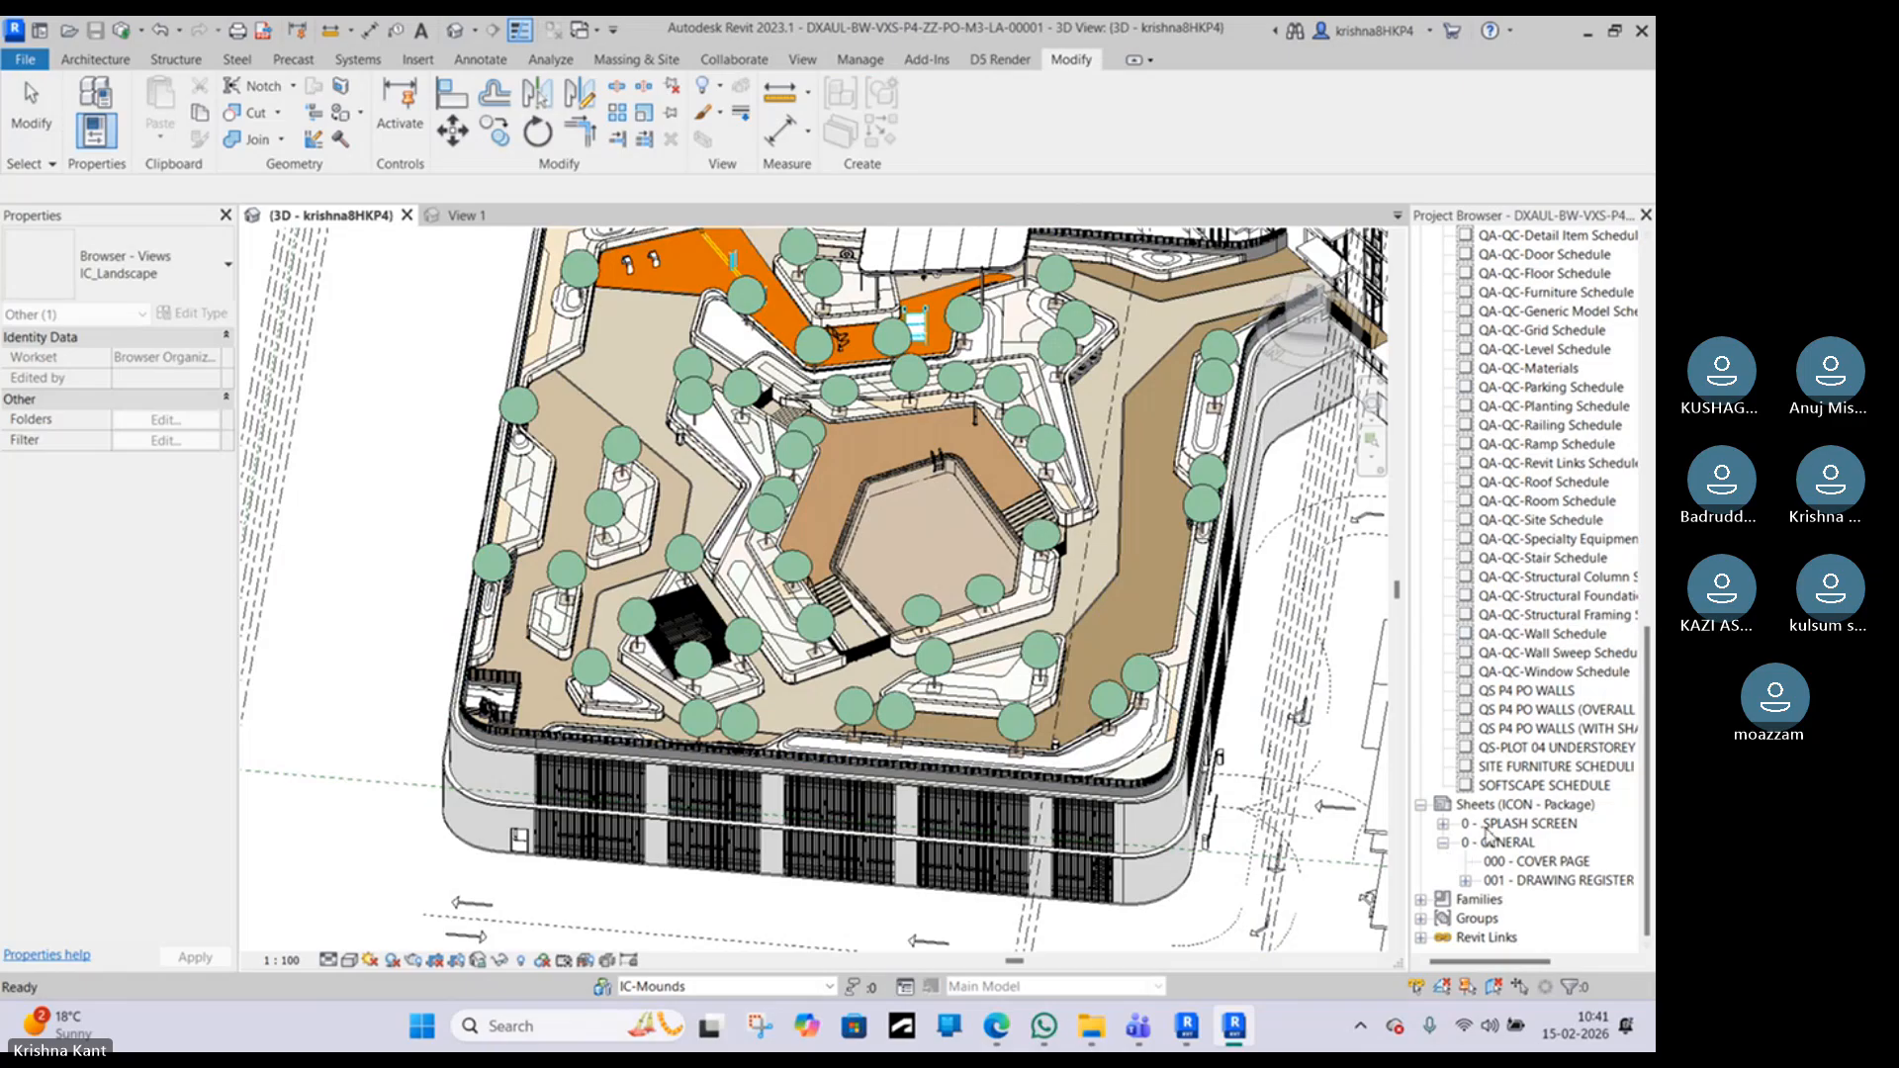
pyautogui.doubleClick(1542, 880)
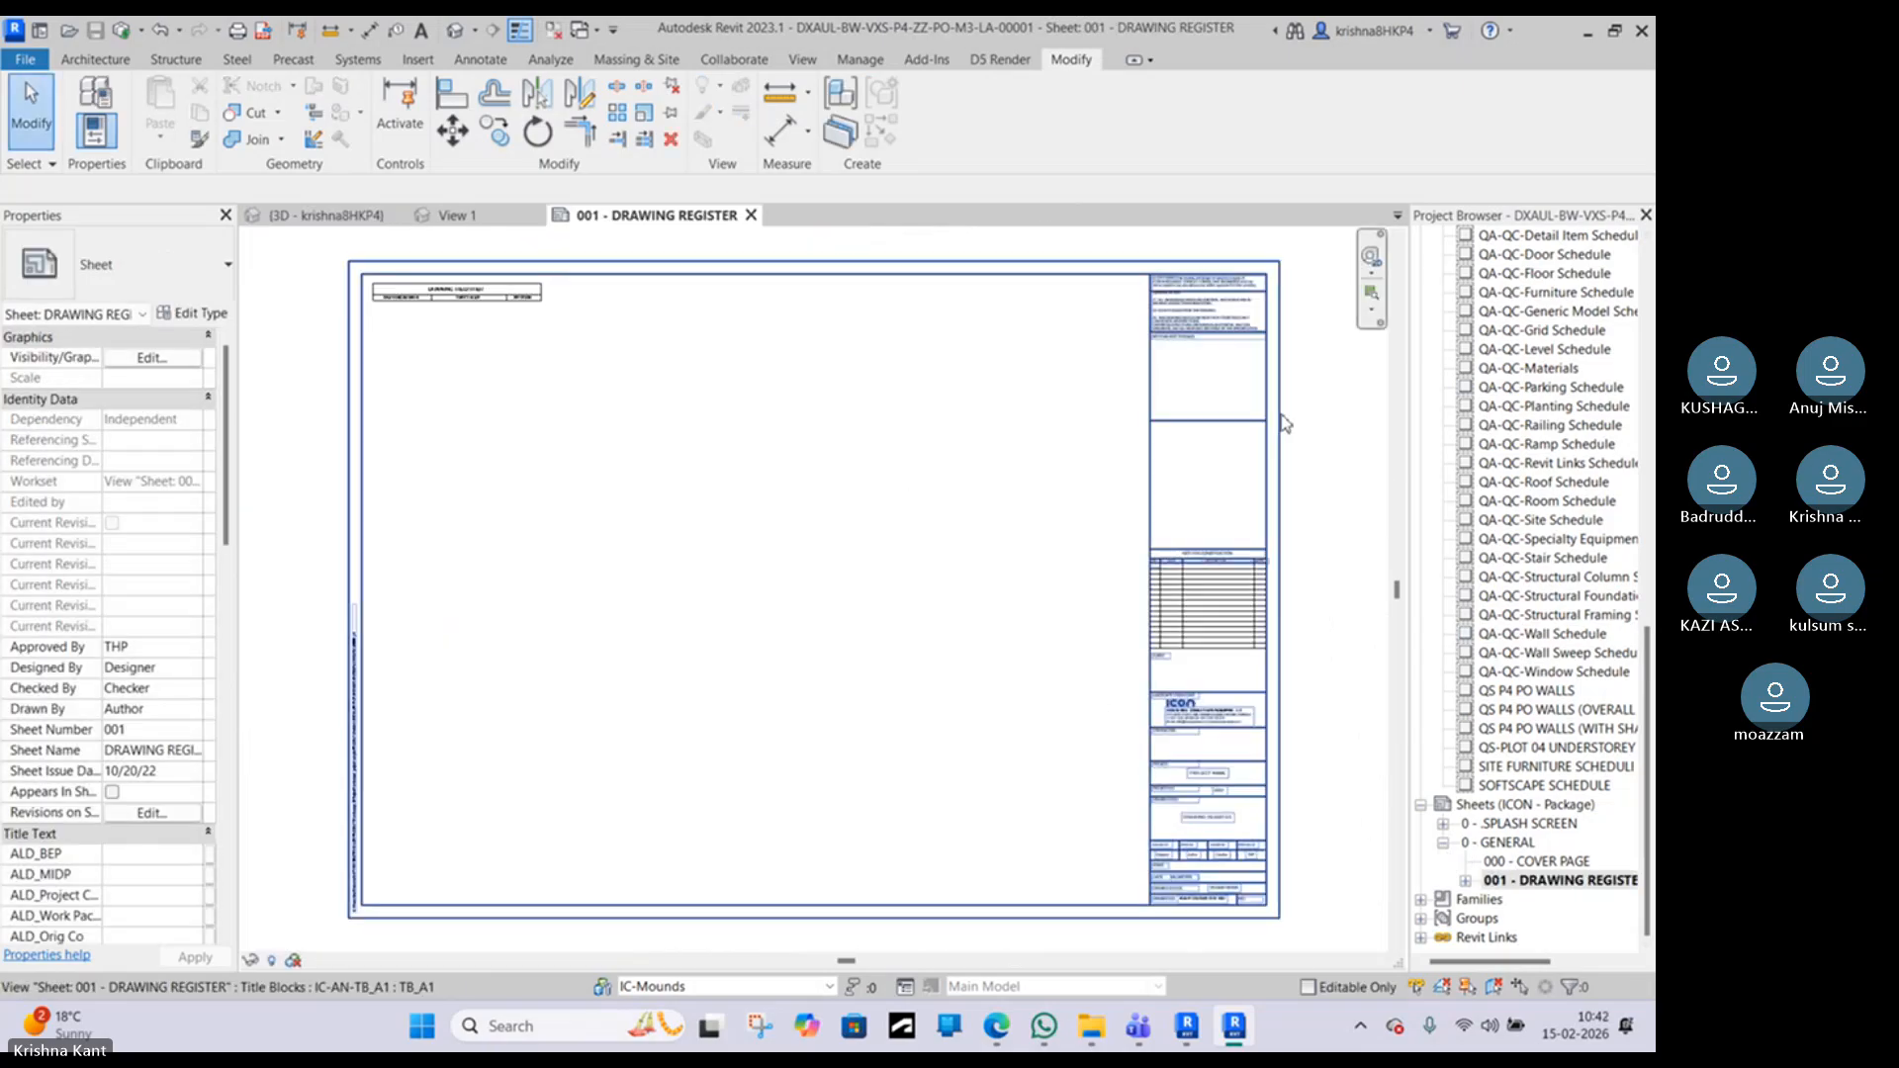
pyautogui.scroll(4, 1262, 341)
pyautogui.scroll(-5, 1262, 342)
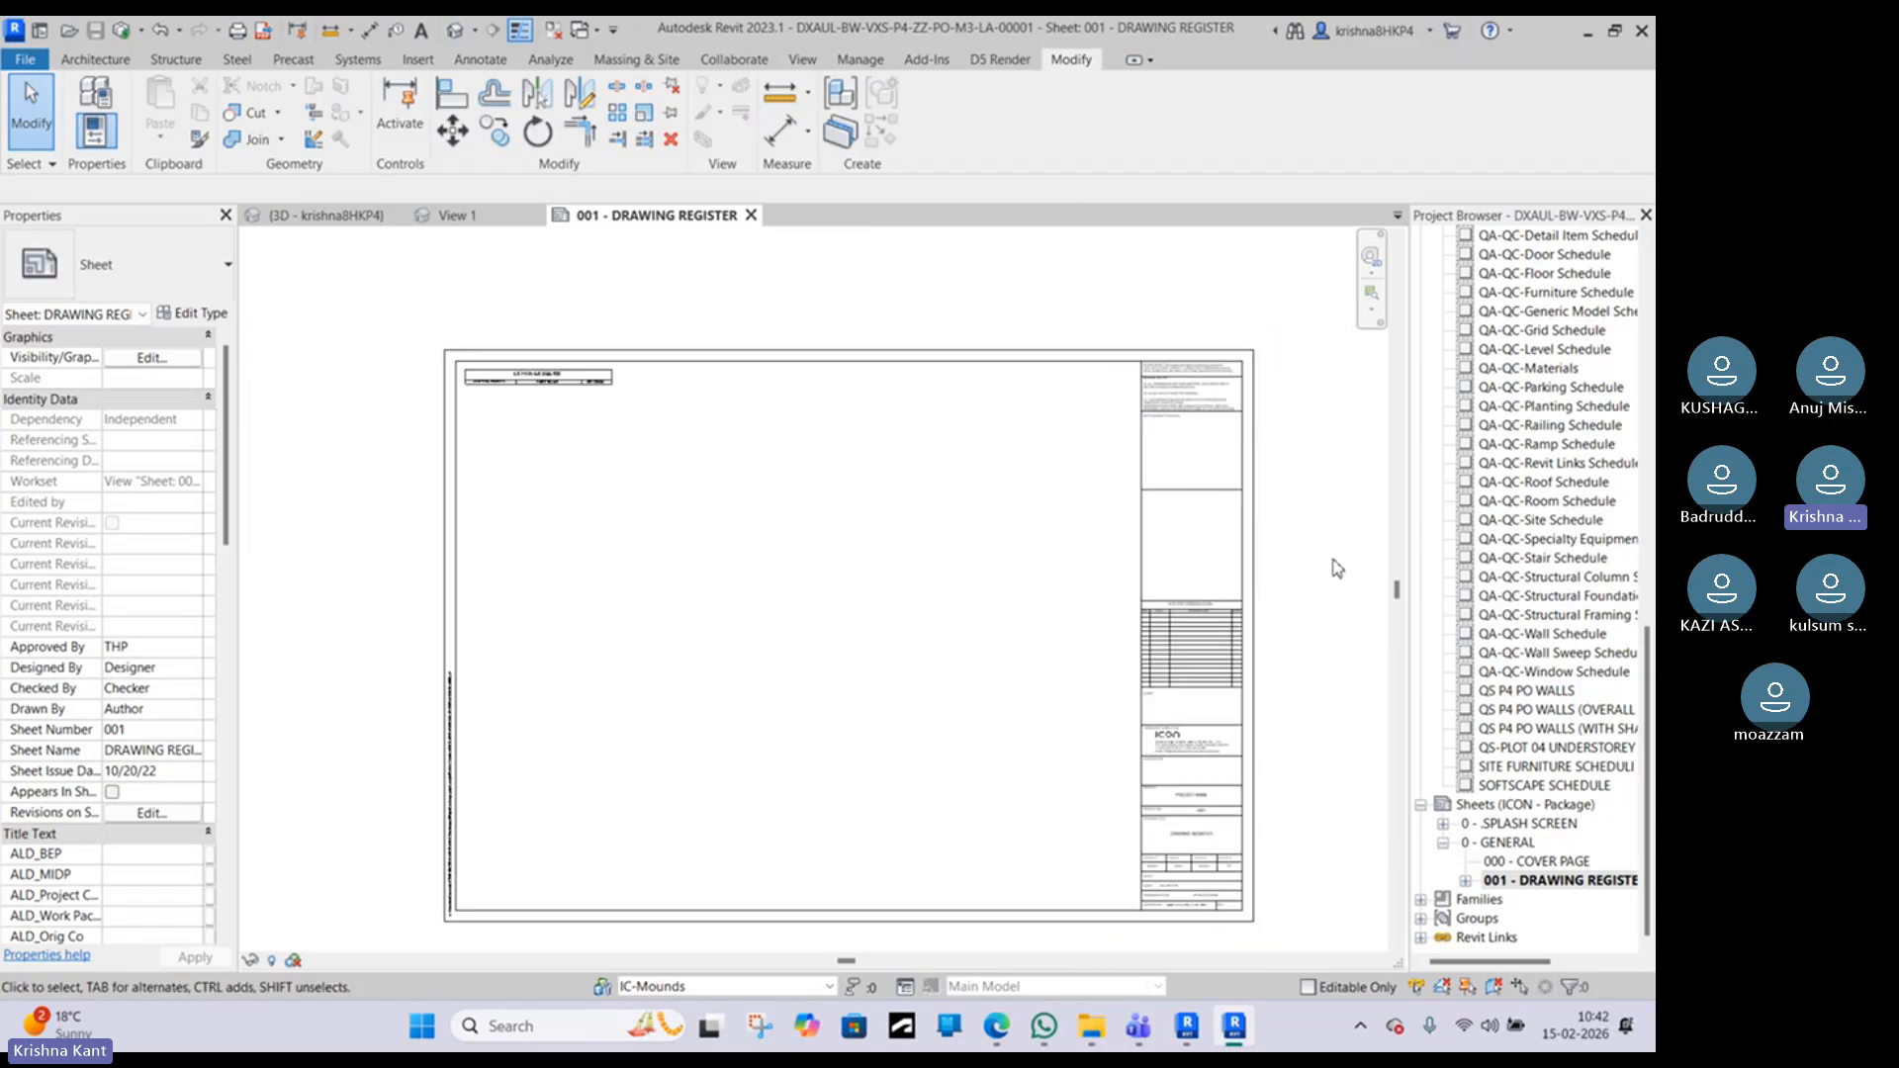
# Step: Try a new sheet with the Aldar Home title block and close it
pyautogui.rightClick(1490, 806)
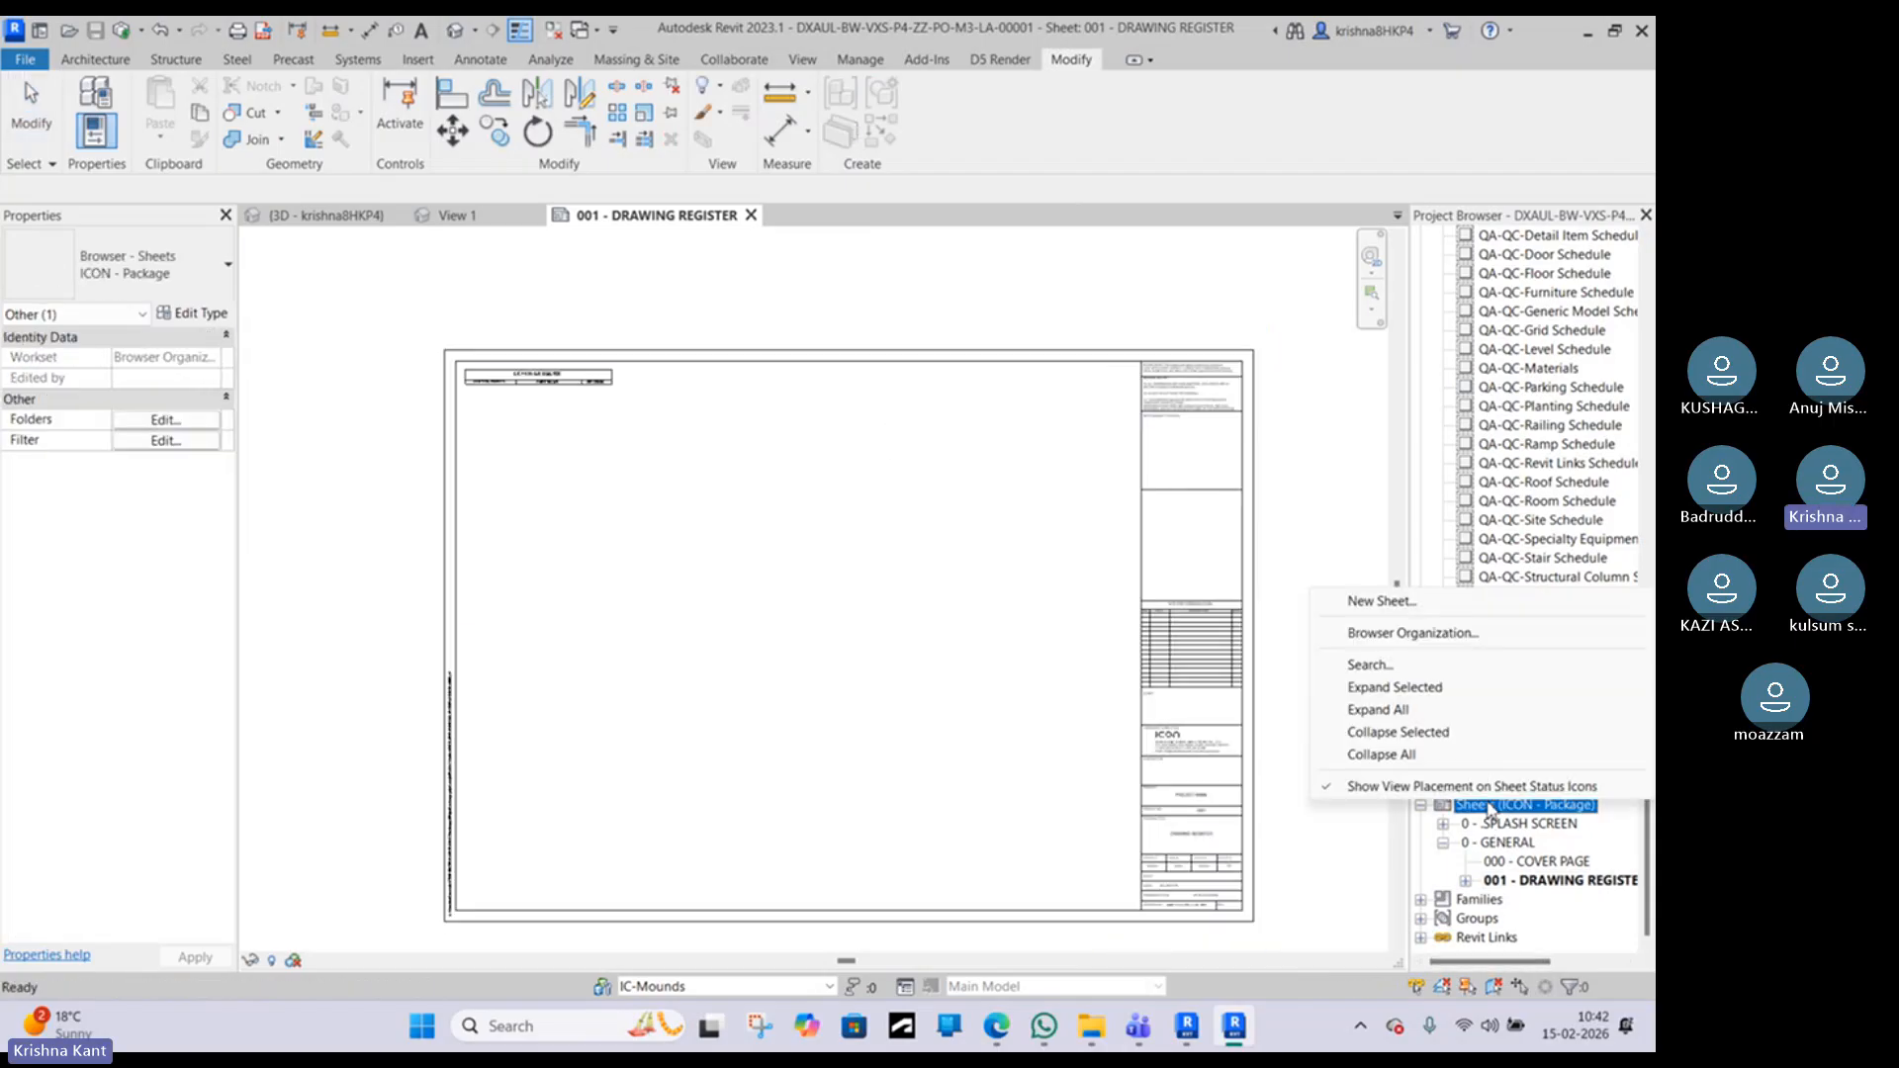
pyautogui.click(1381, 601)
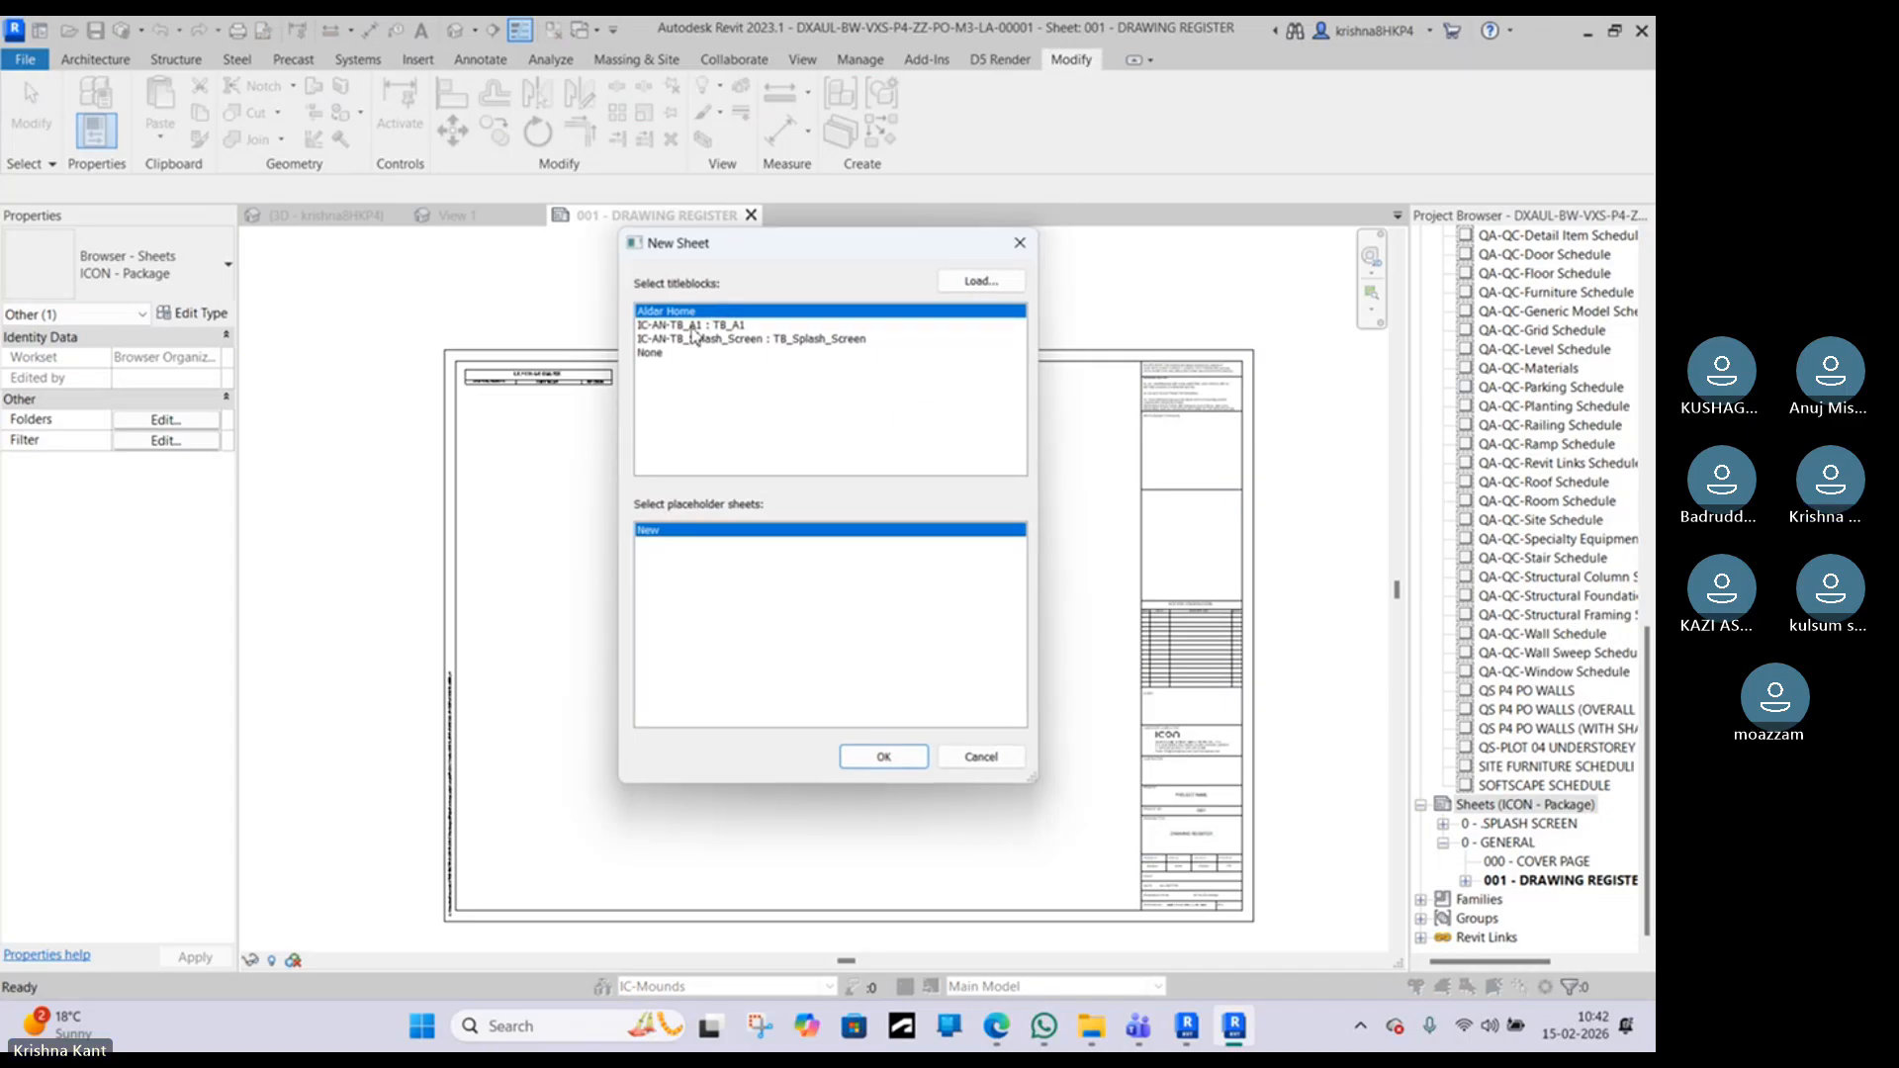
pyautogui.click(696, 326)
pyautogui.click(688, 312)
pyautogui.click(885, 757)
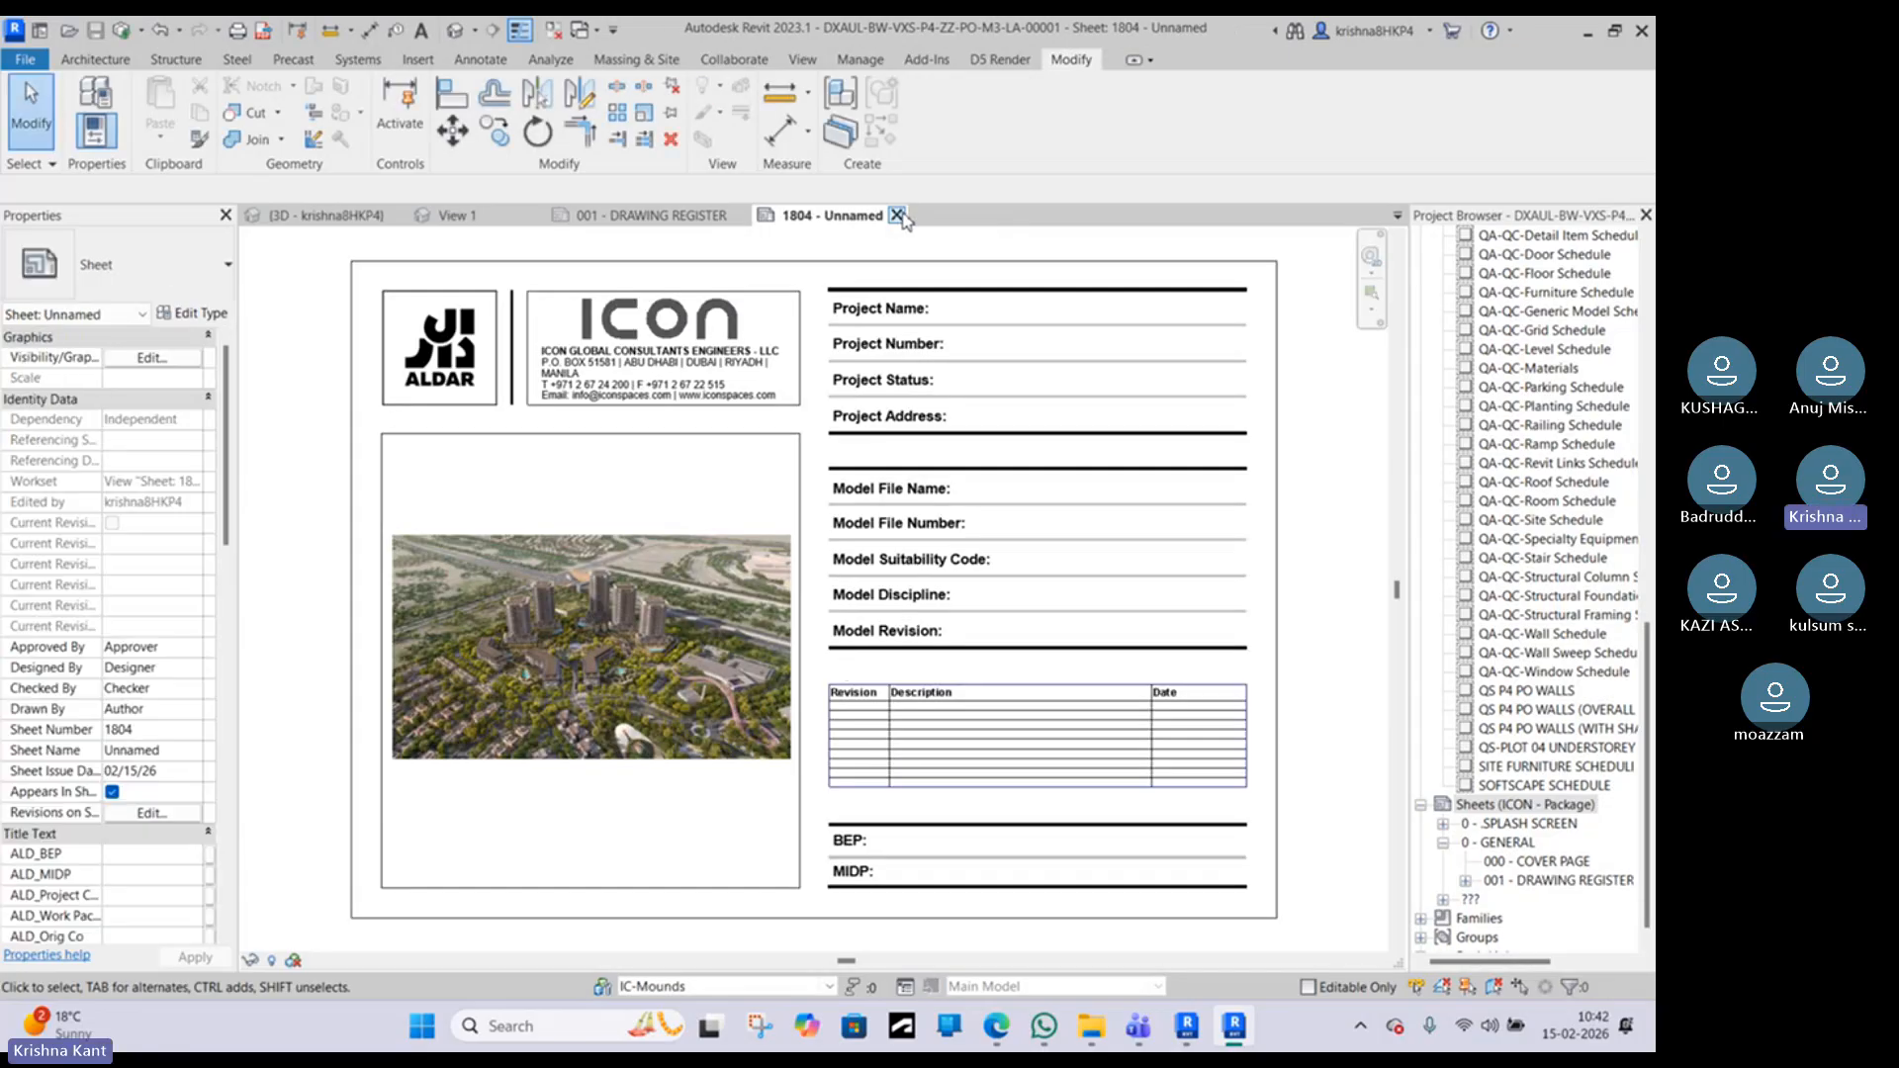
pyautogui.click(897, 215)
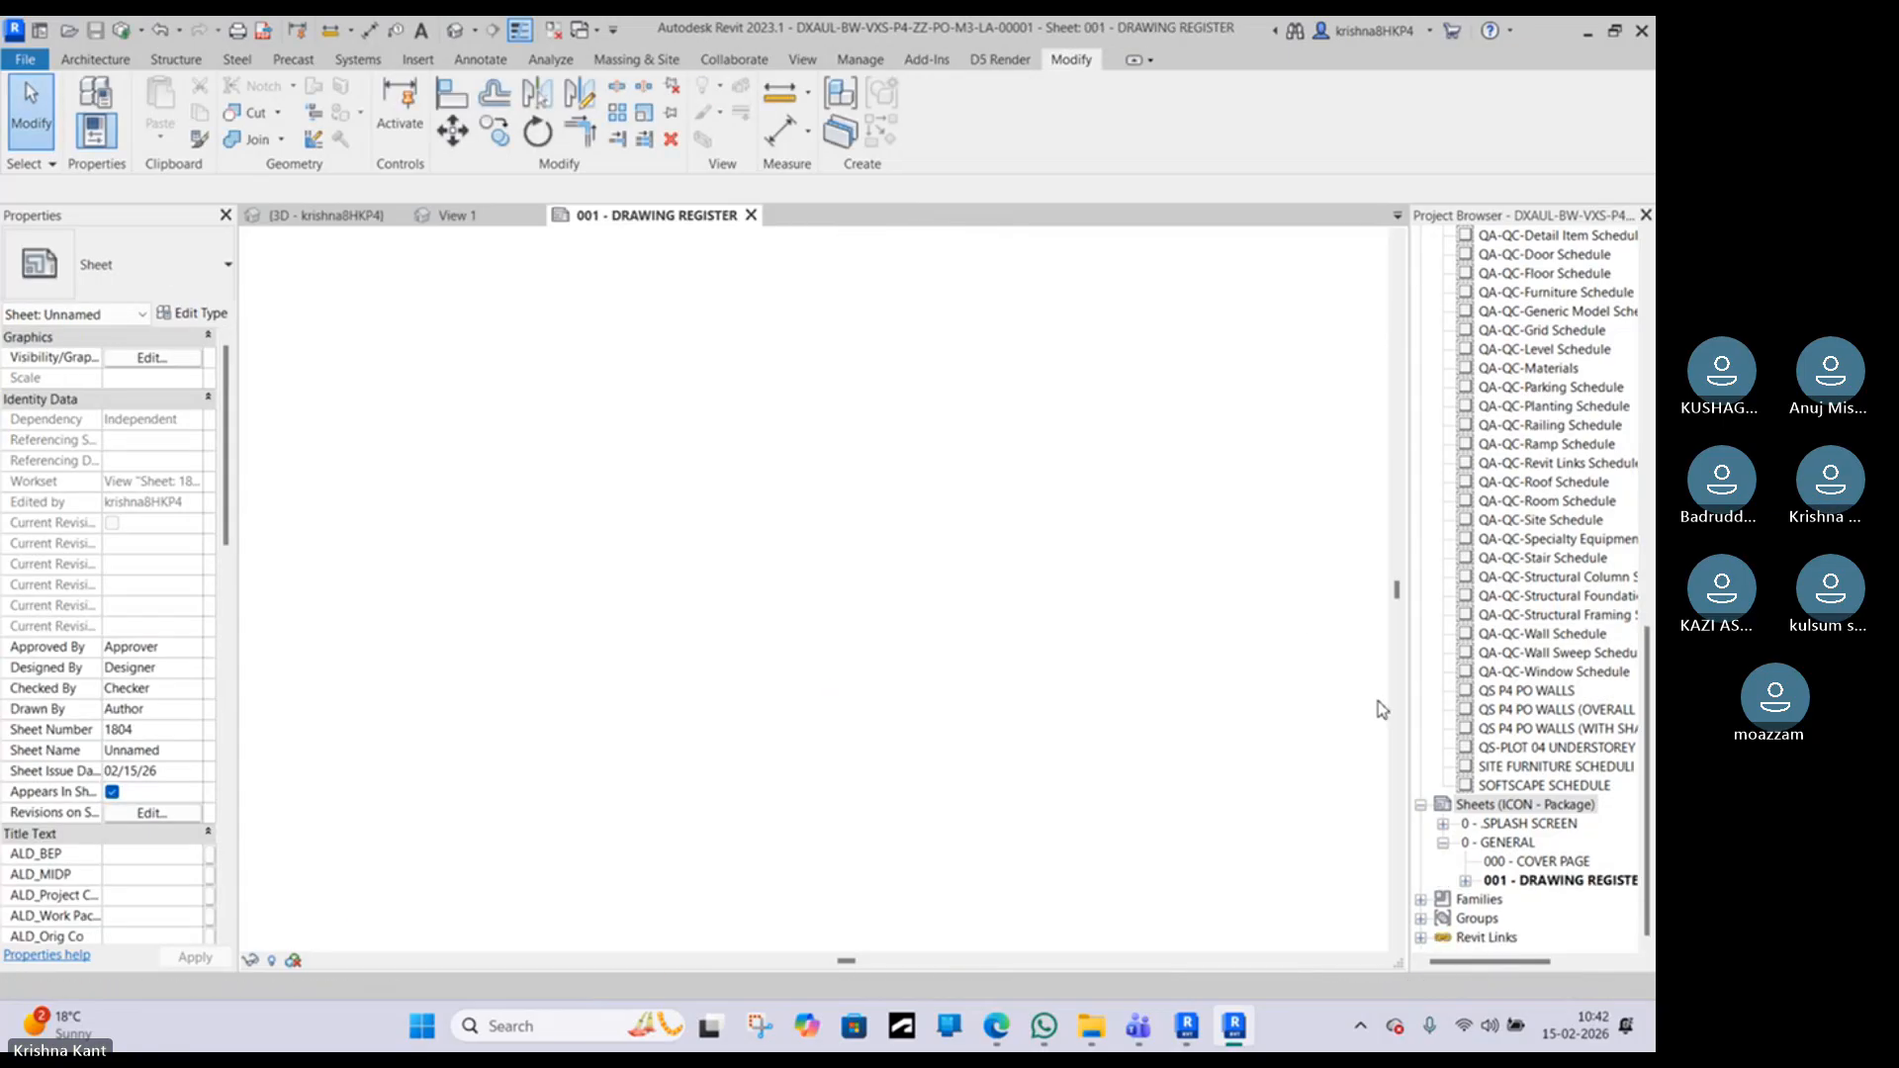
# Step: Create a new sheet with the IC-AN-TB_A1 : TB_A1 title block and review its title text properties
pyautogui.rightClick(1503, 804)
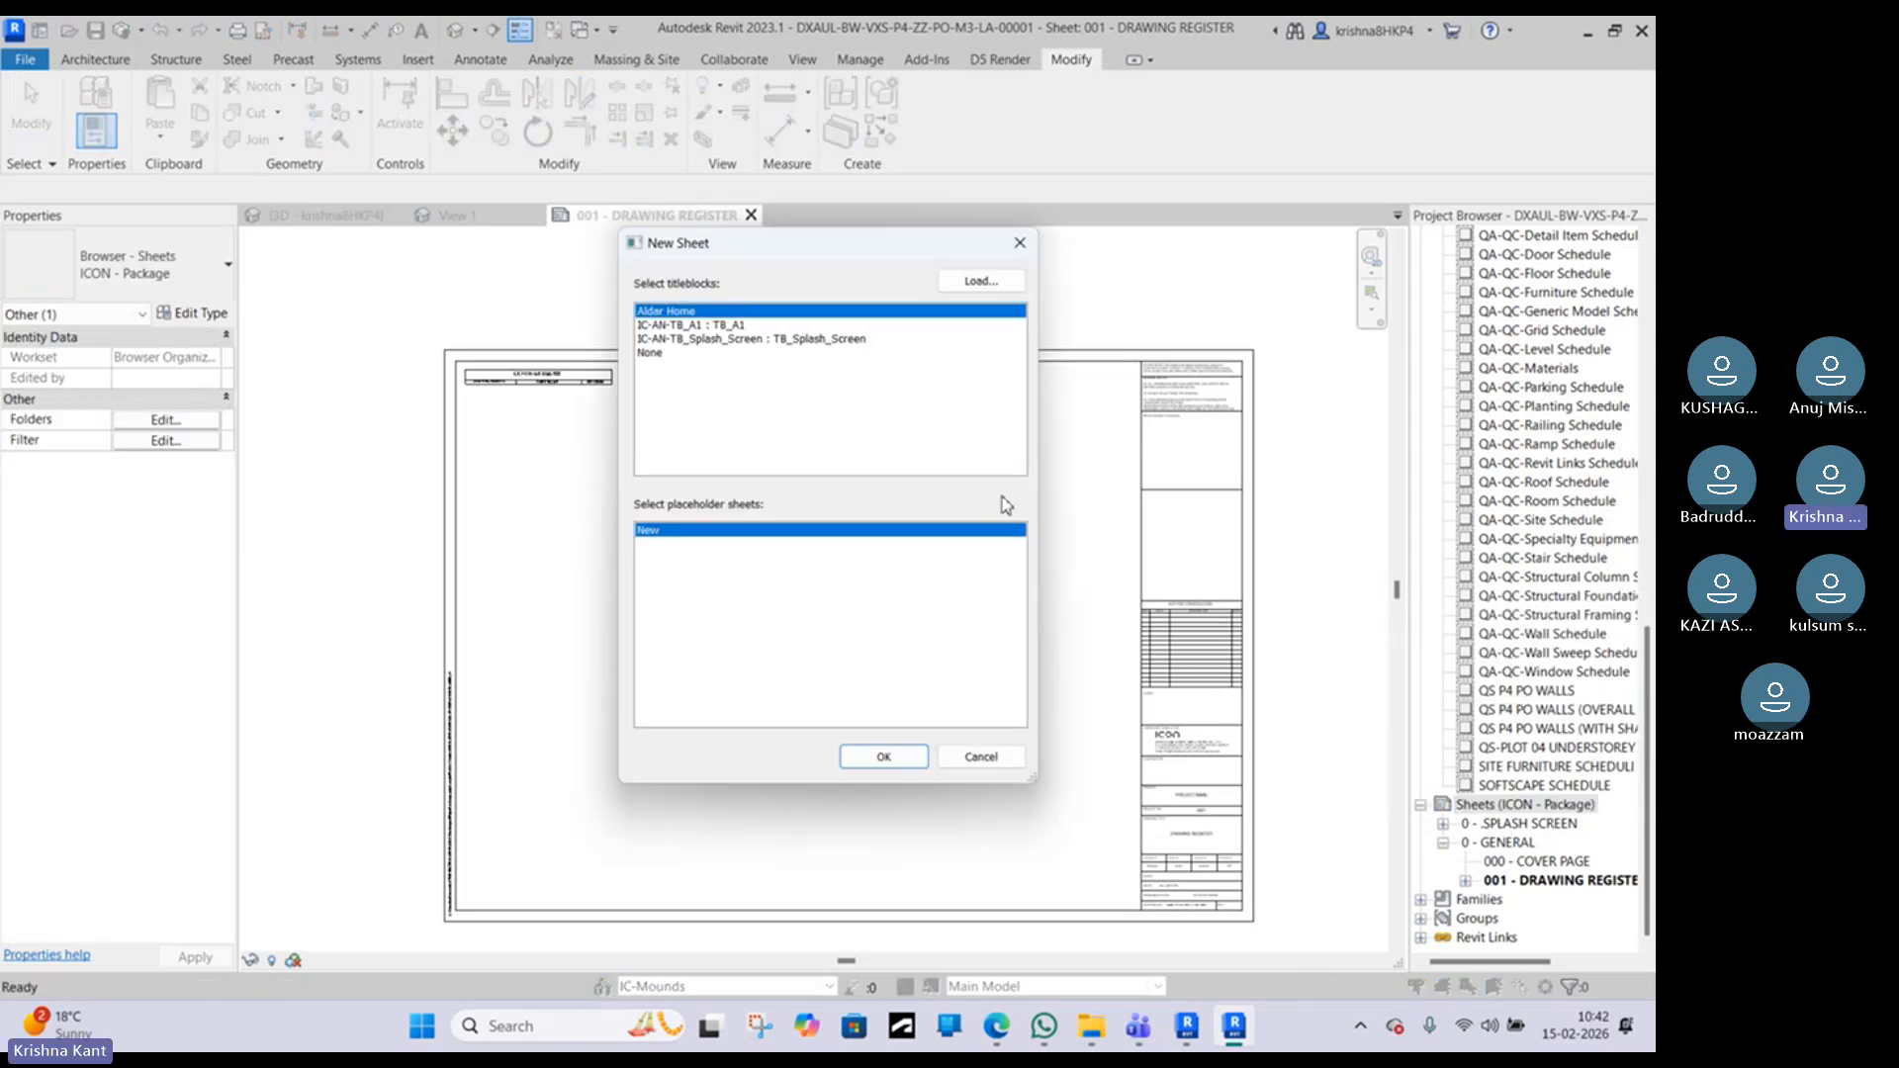
pyautogui.click(691, 327)
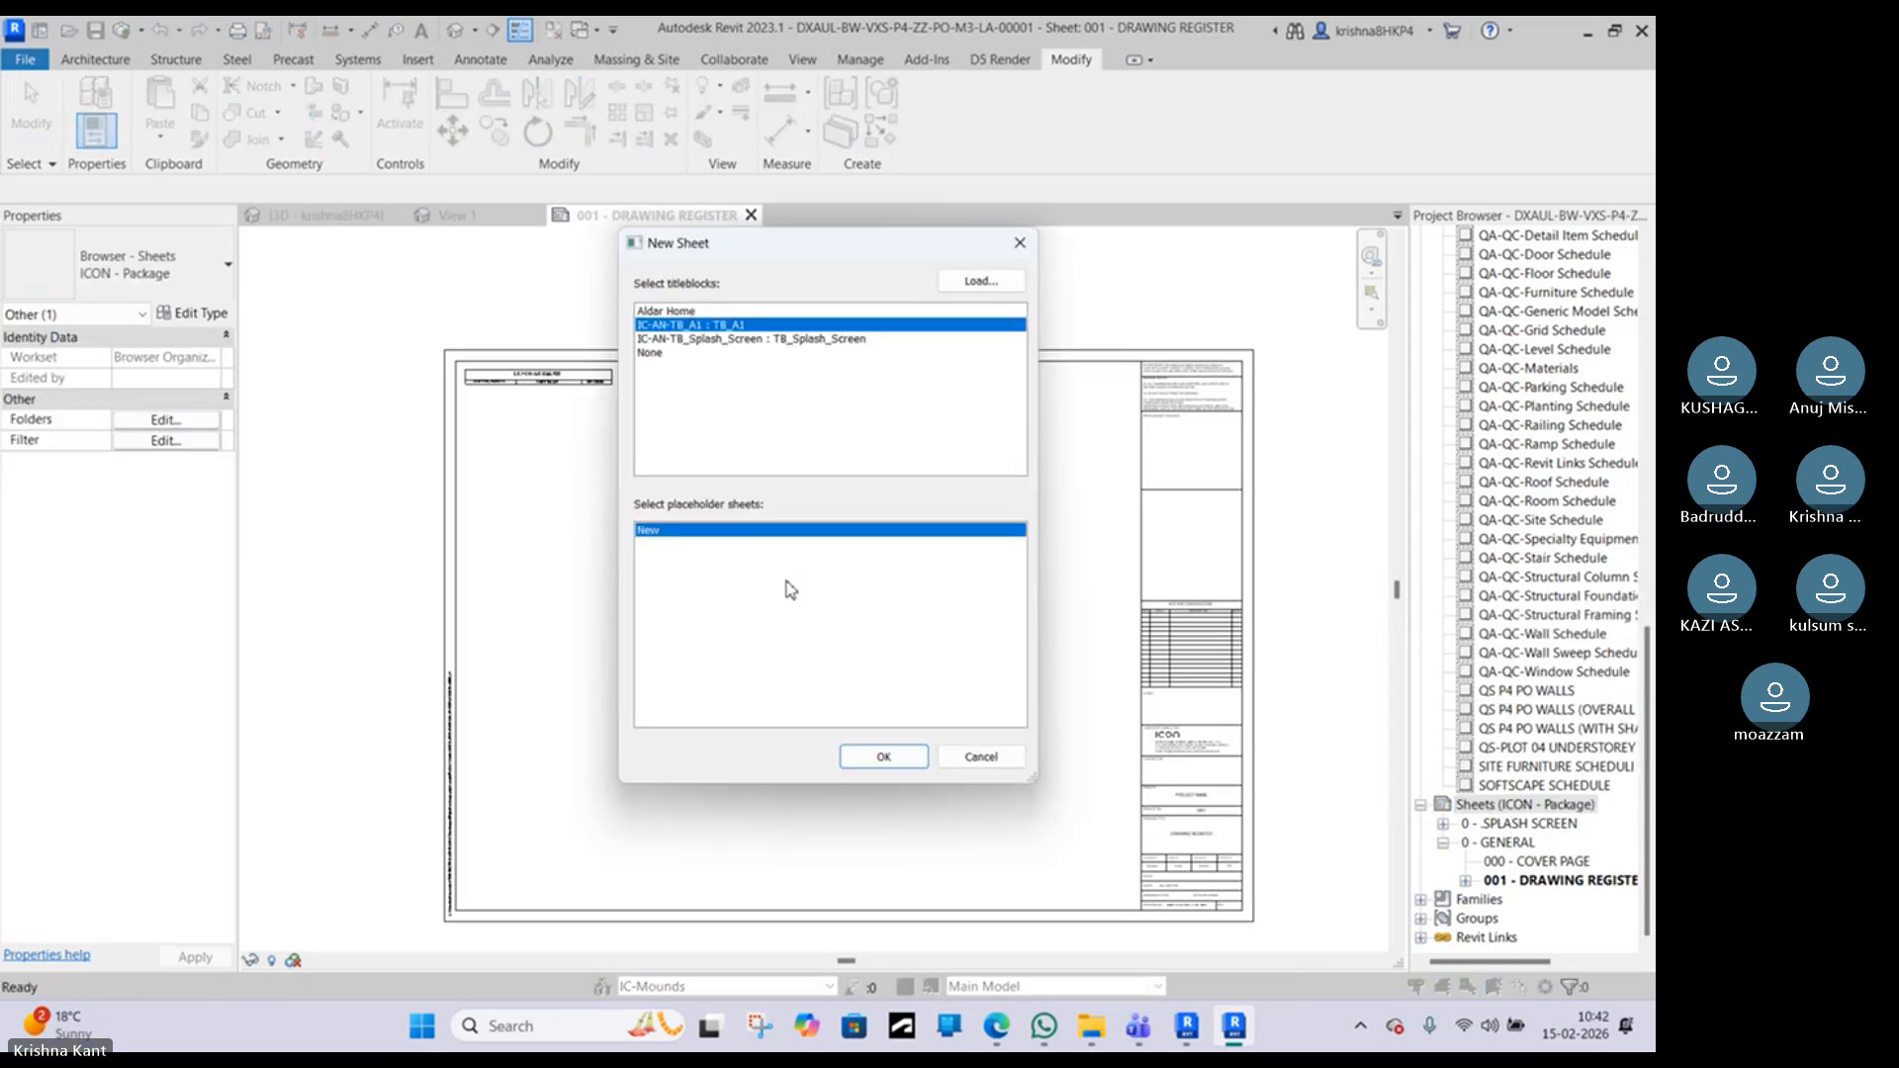
pyautogui.click(883, 756)
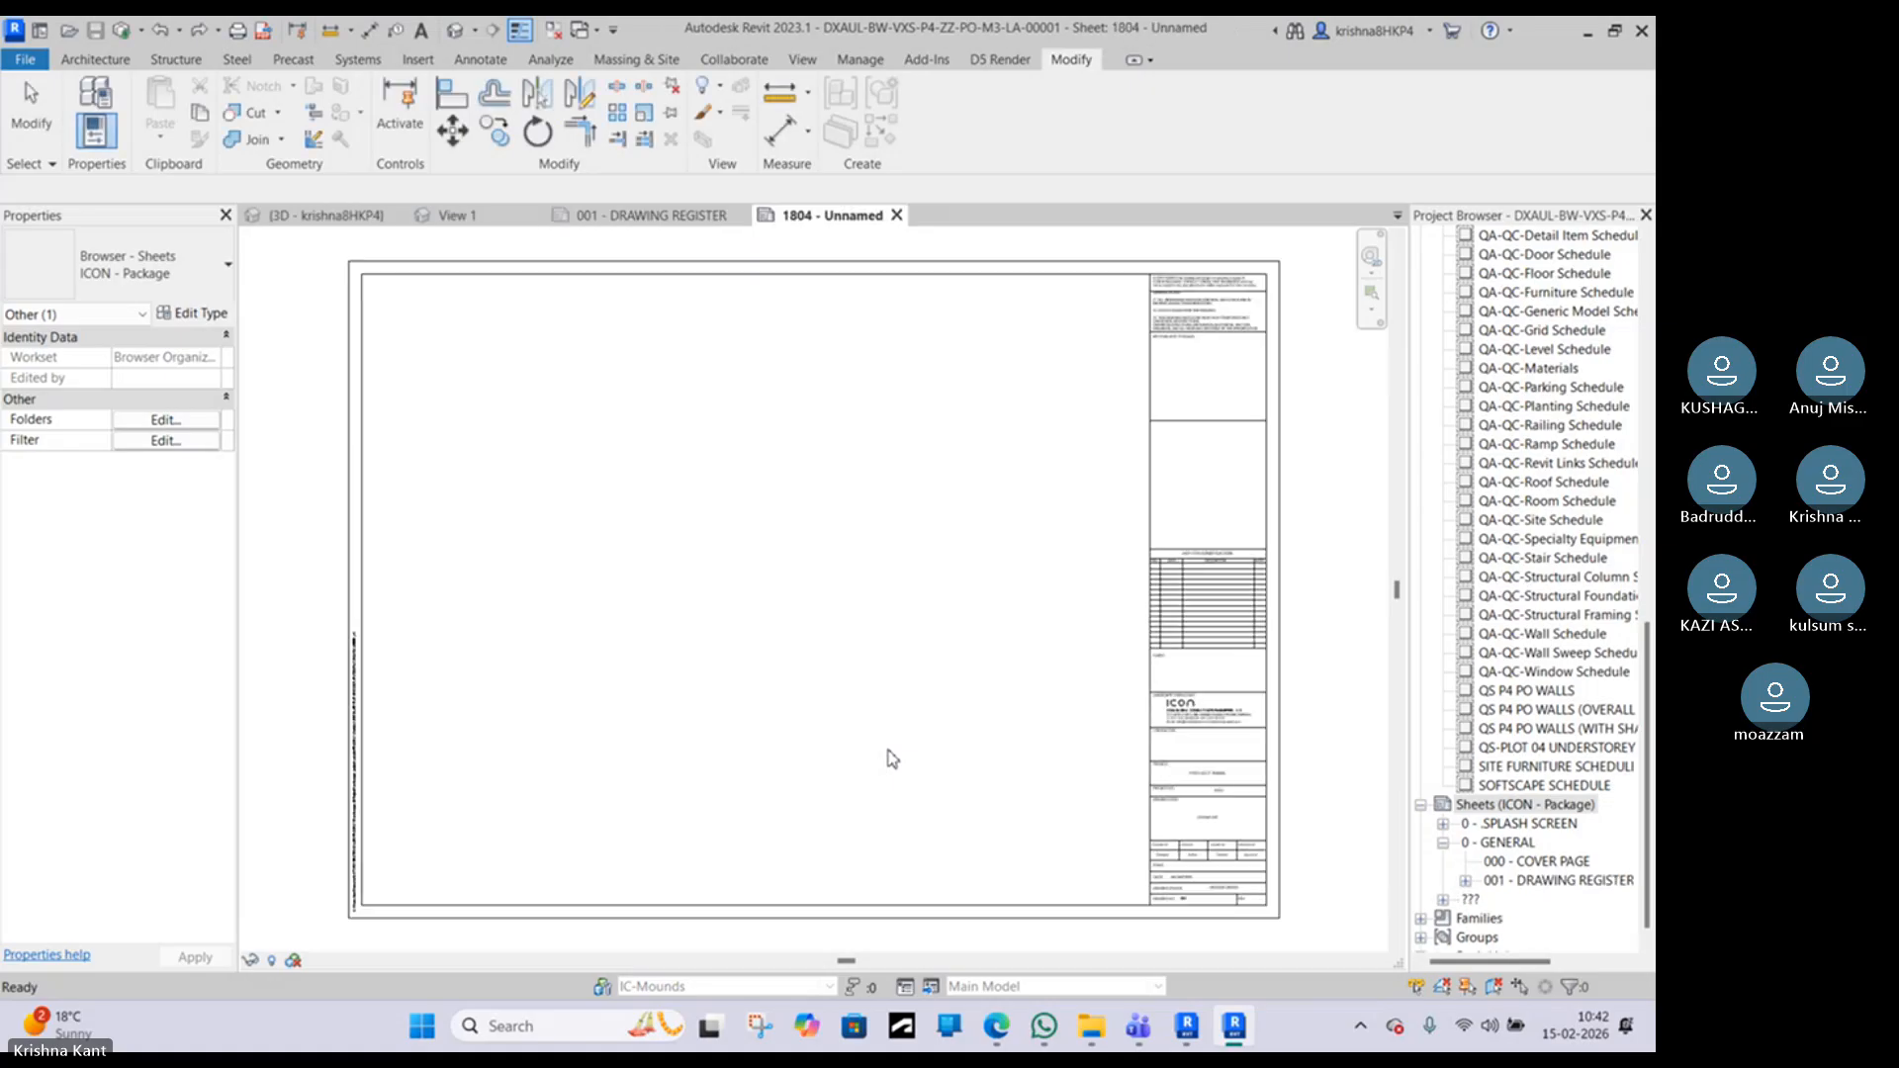
pyautogui.doubleClick(1465, 900)
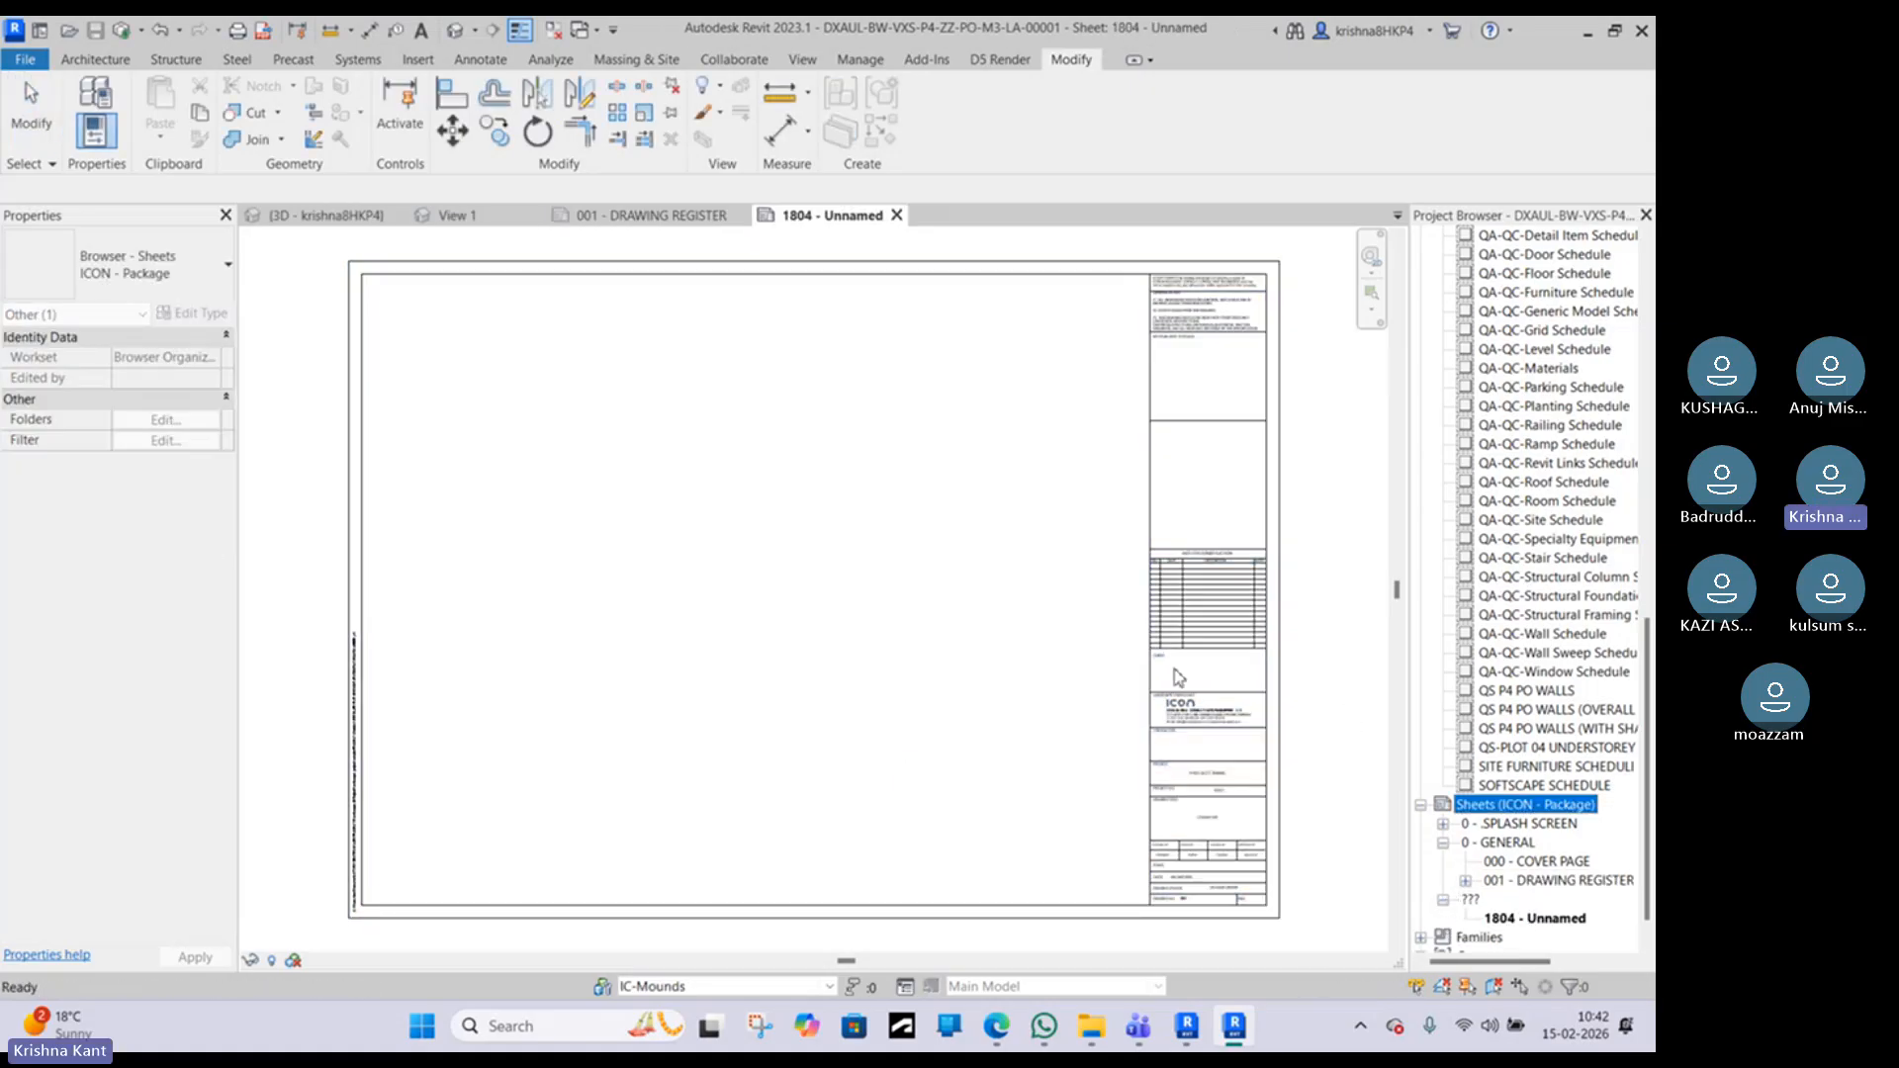
pyautogui.click(1302, 653)
pyautogui.scroll(-6, 163, 819)
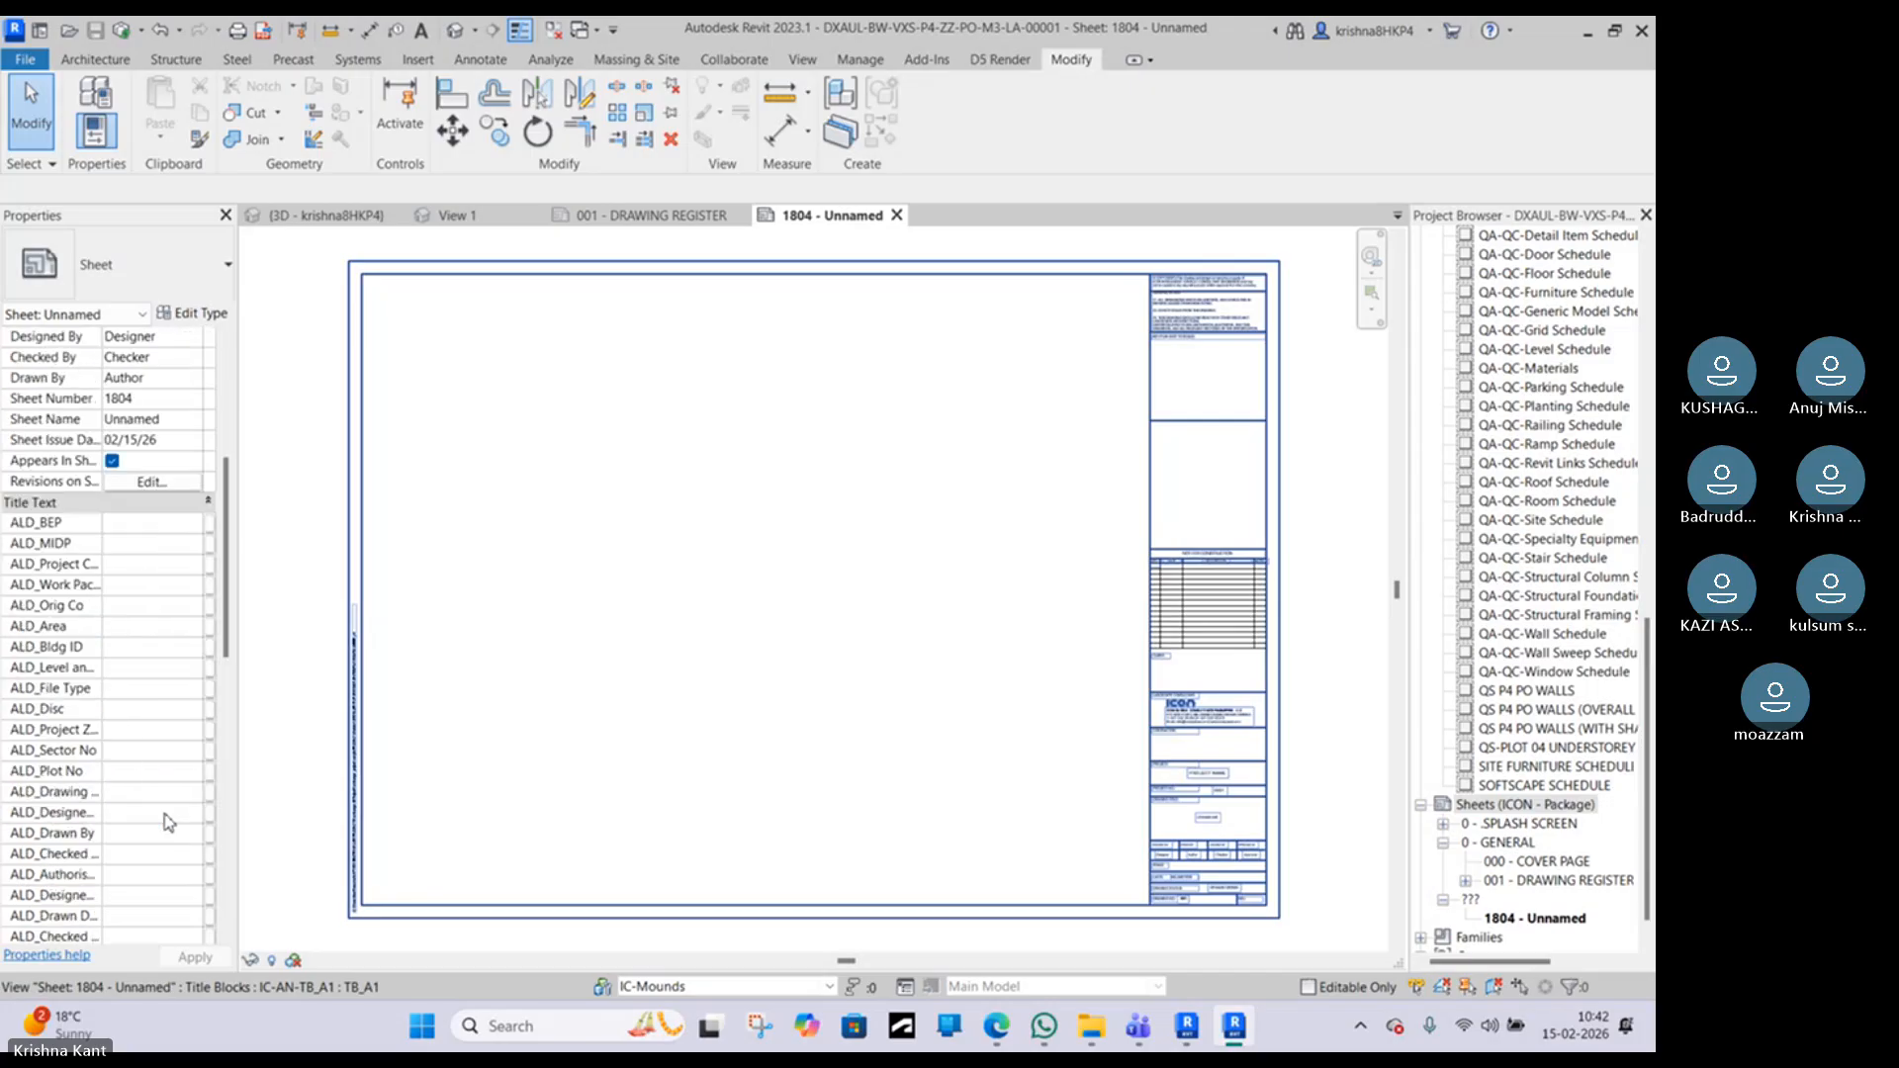
pyautogui.scroll(-10, 168, 822)
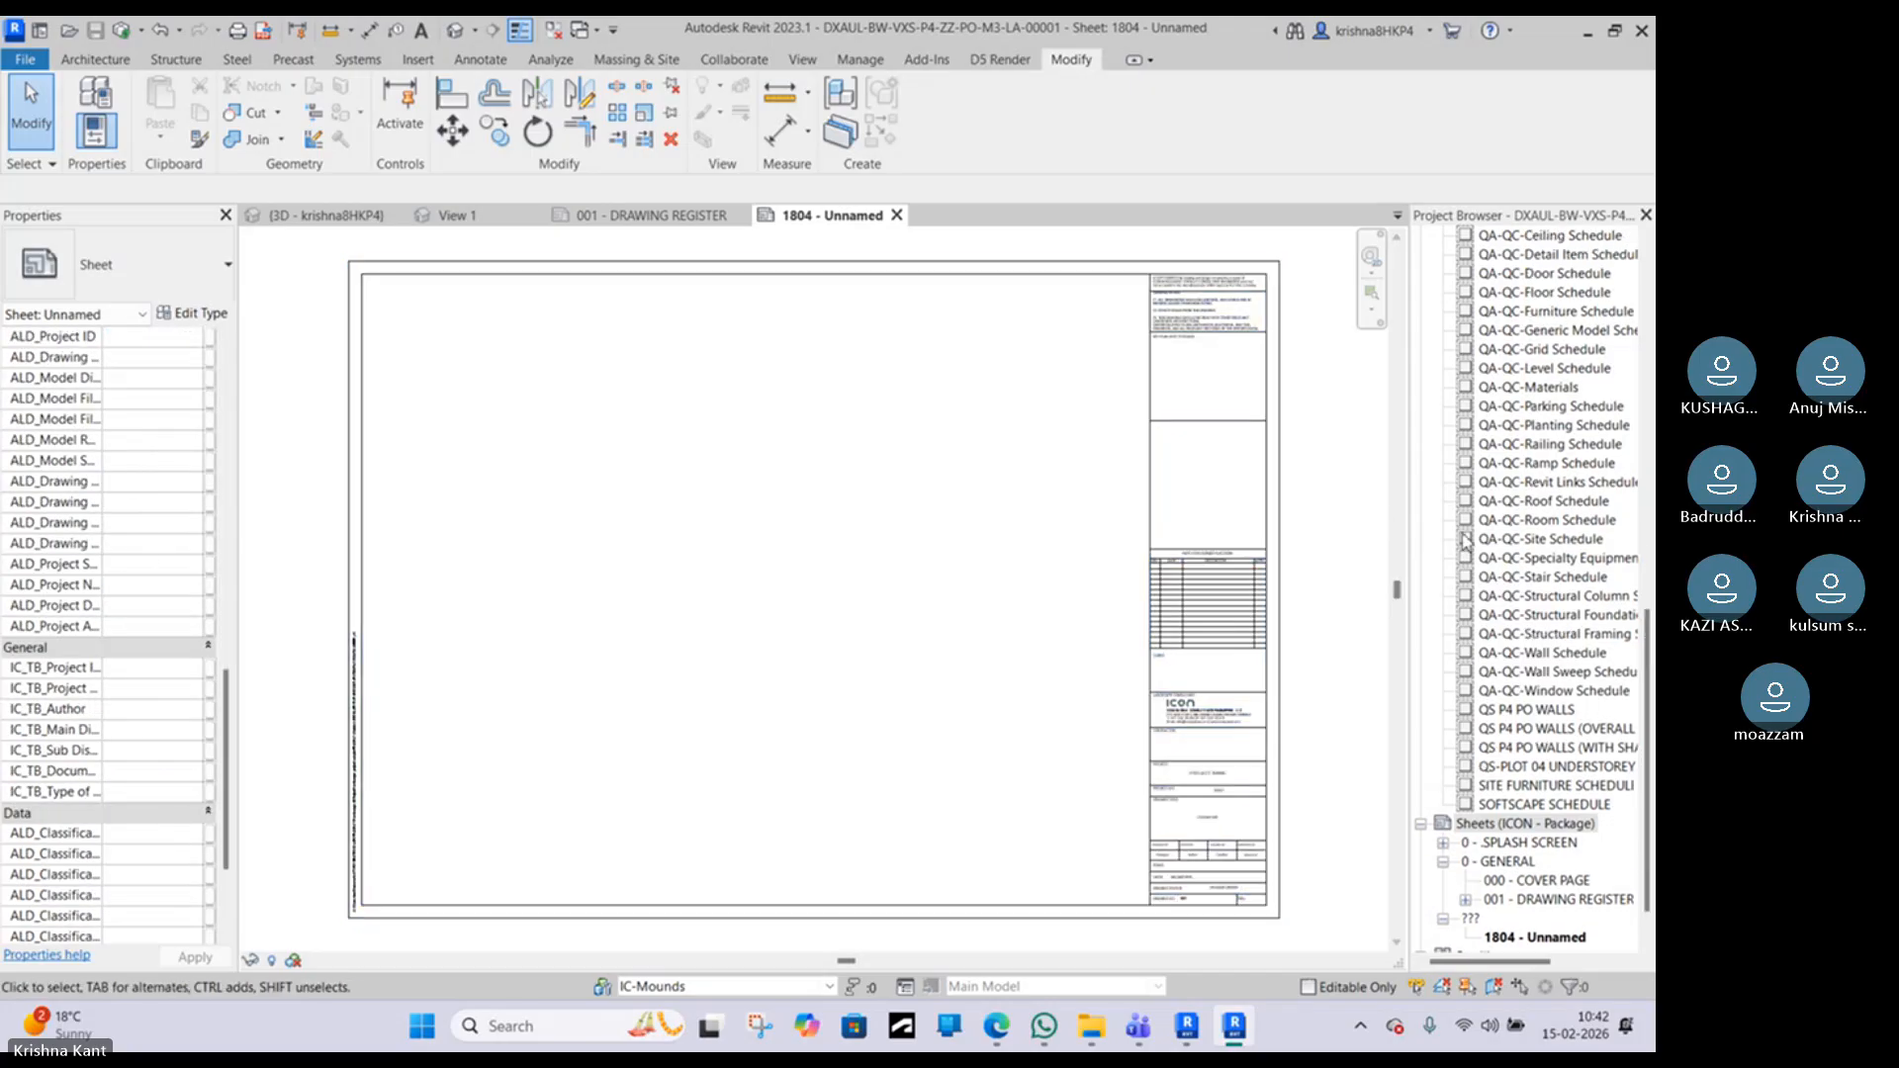
# Step: Place the AKR floor plan from the ZZZ - WORKING views on the new sheet, centred over the title block
pyautogui.scroll(9, 1523, 478)
pyautogui.scroll(6, 1523, 478)
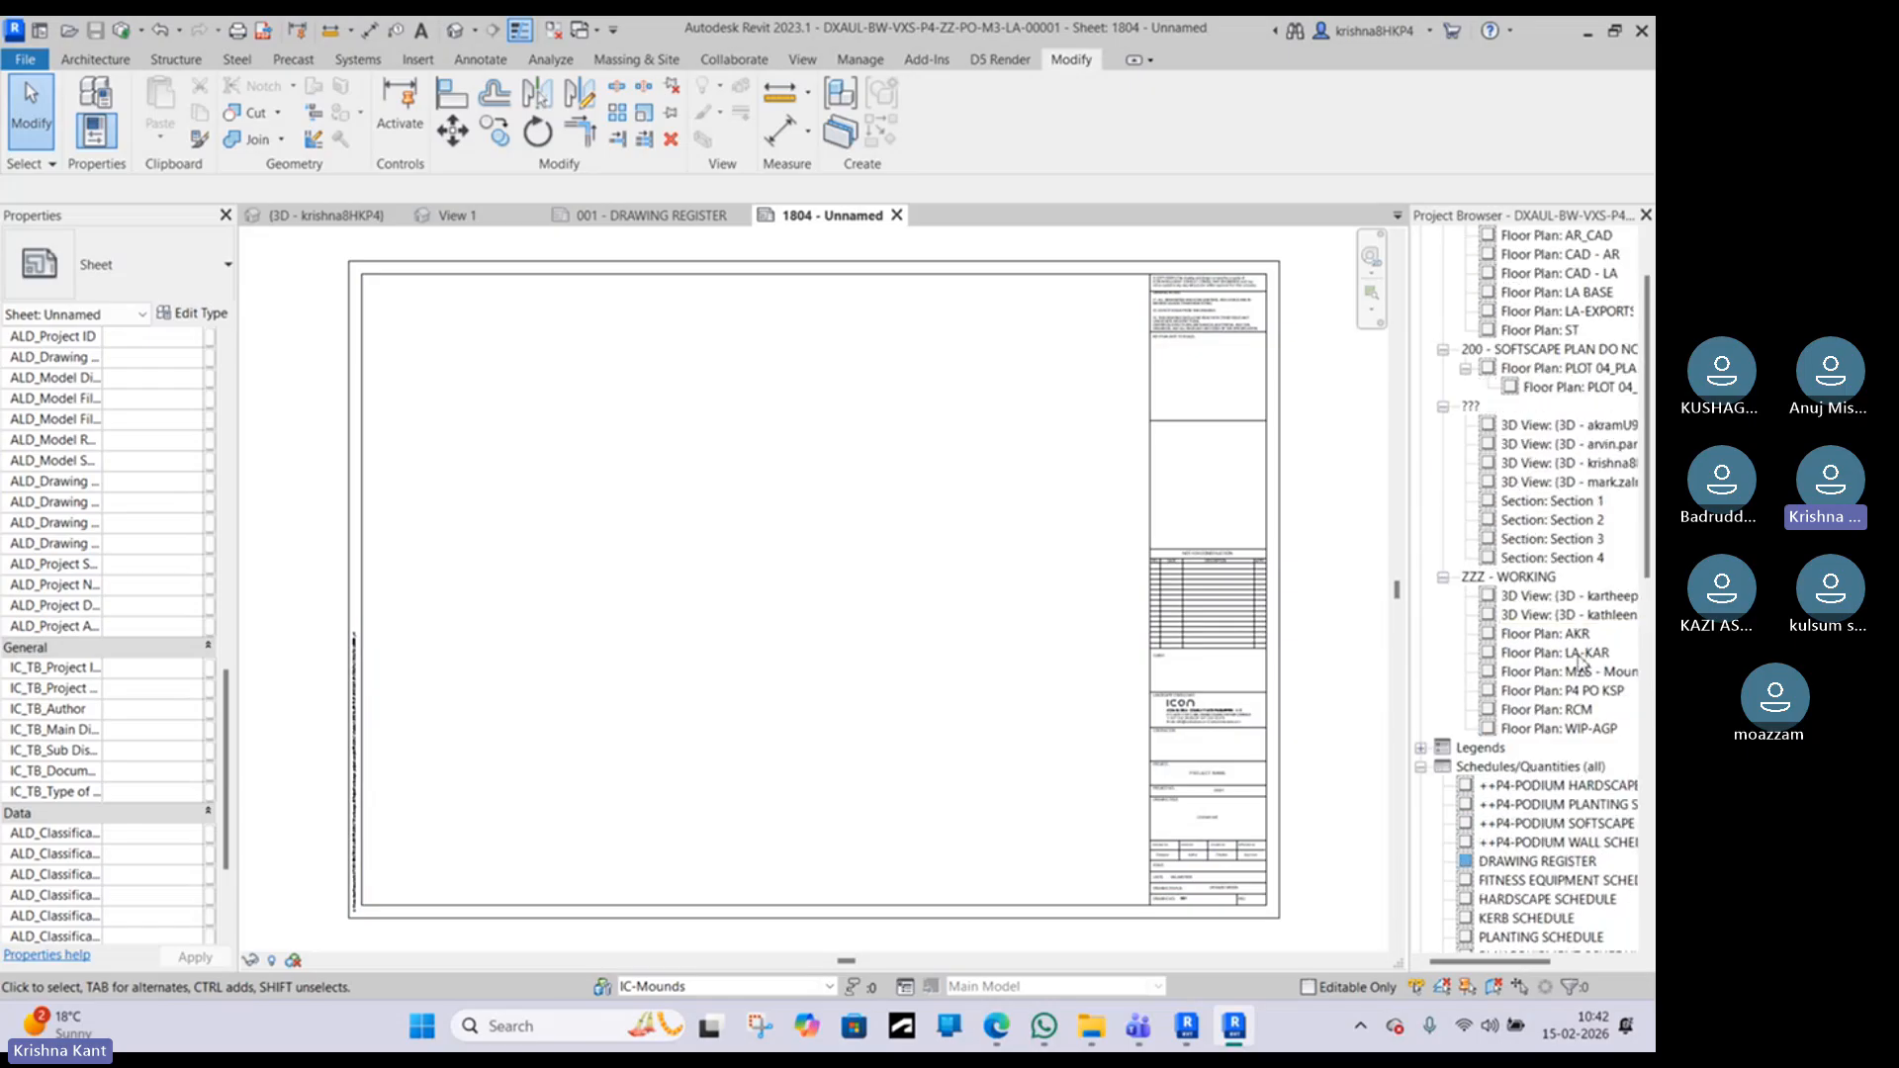
pyautogui.click(1567, 638)
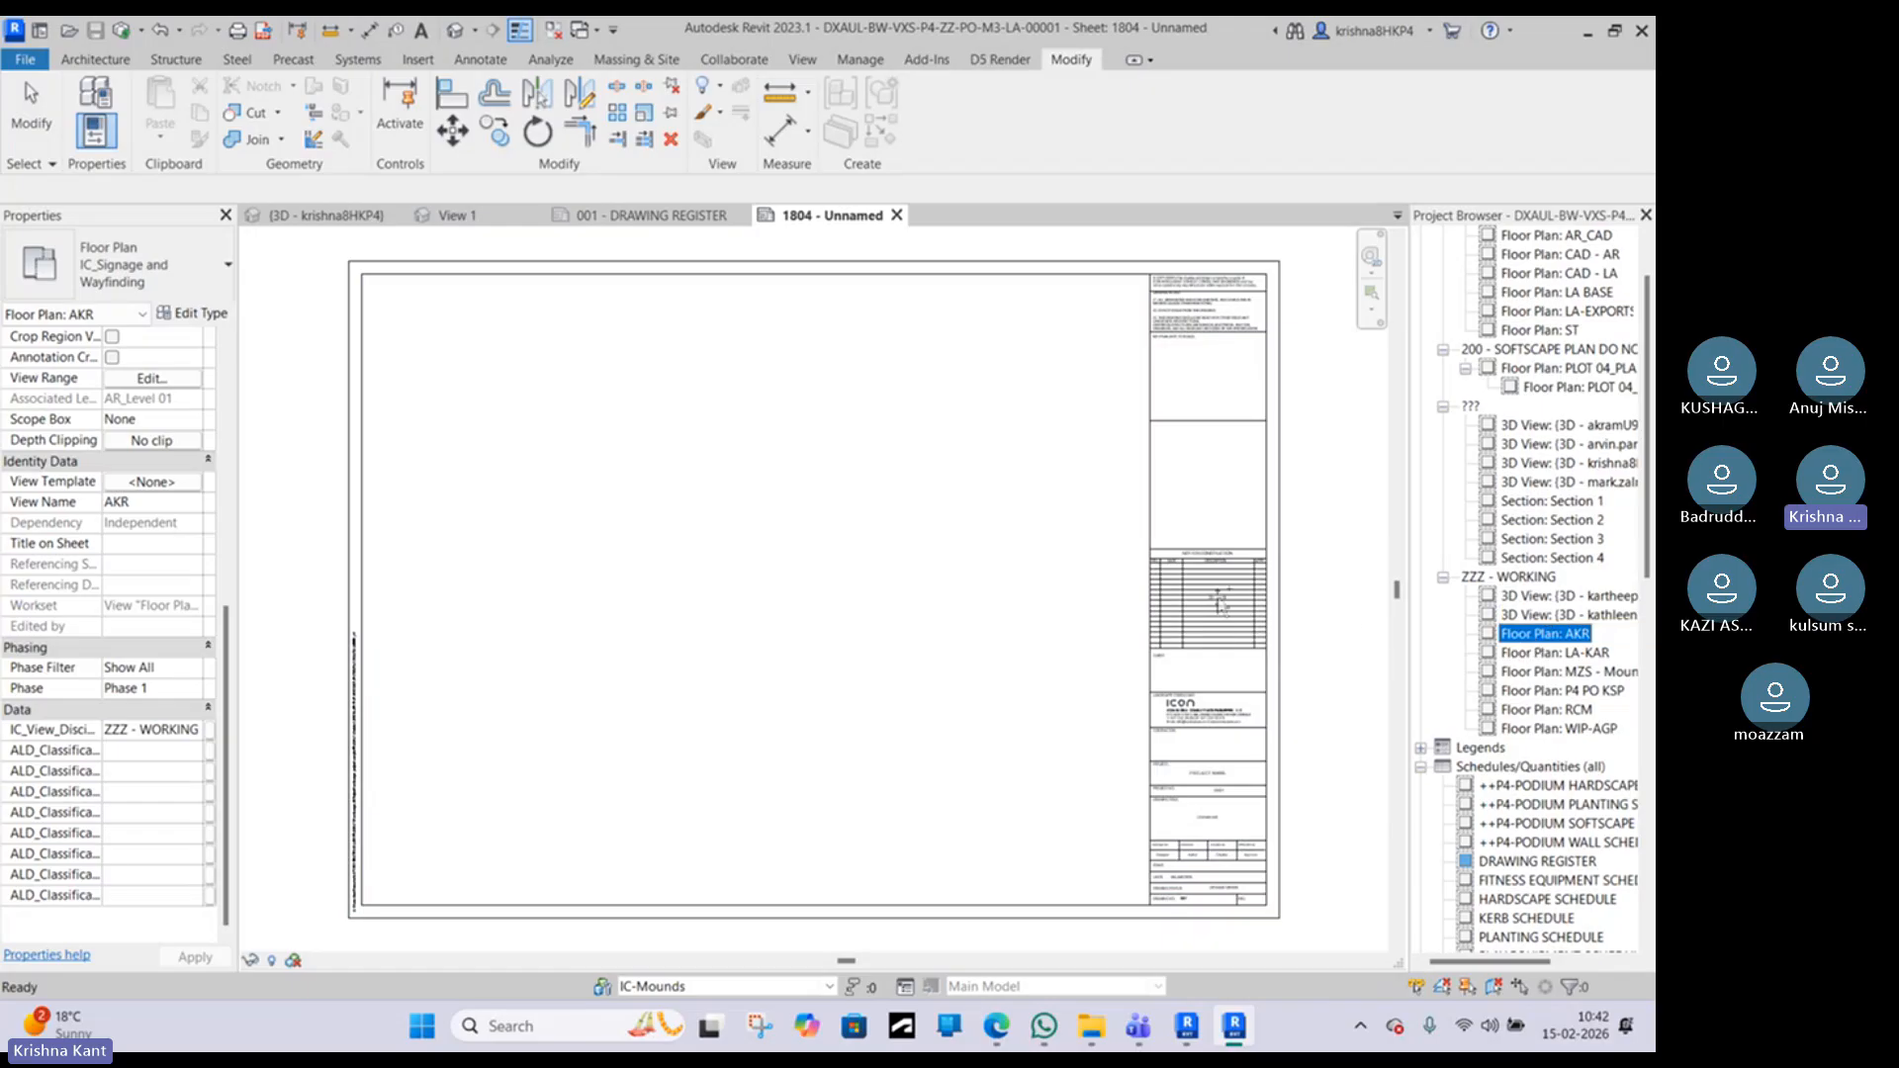
pyautogui.moveTo(1221, 603); pyautogui.dragTo(826, 546)
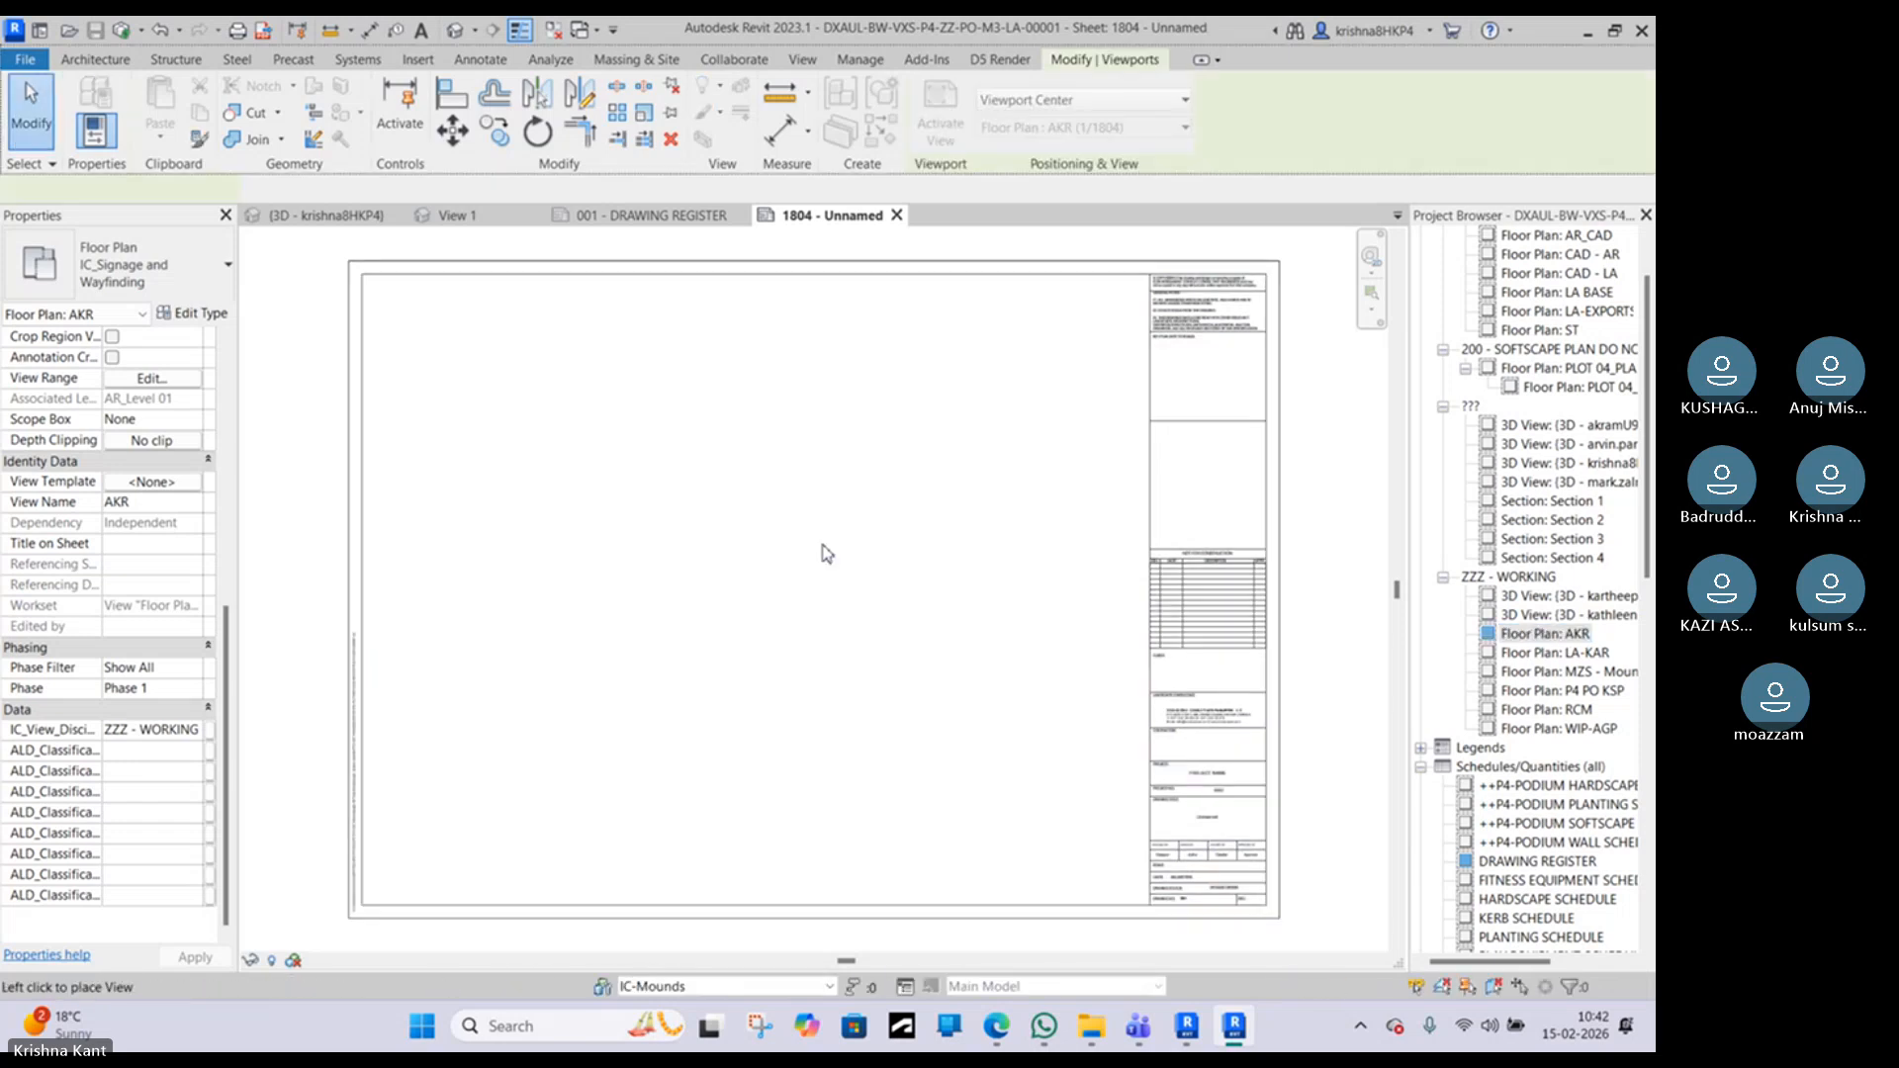
pyautogui.scroll(-5, 826, 552)
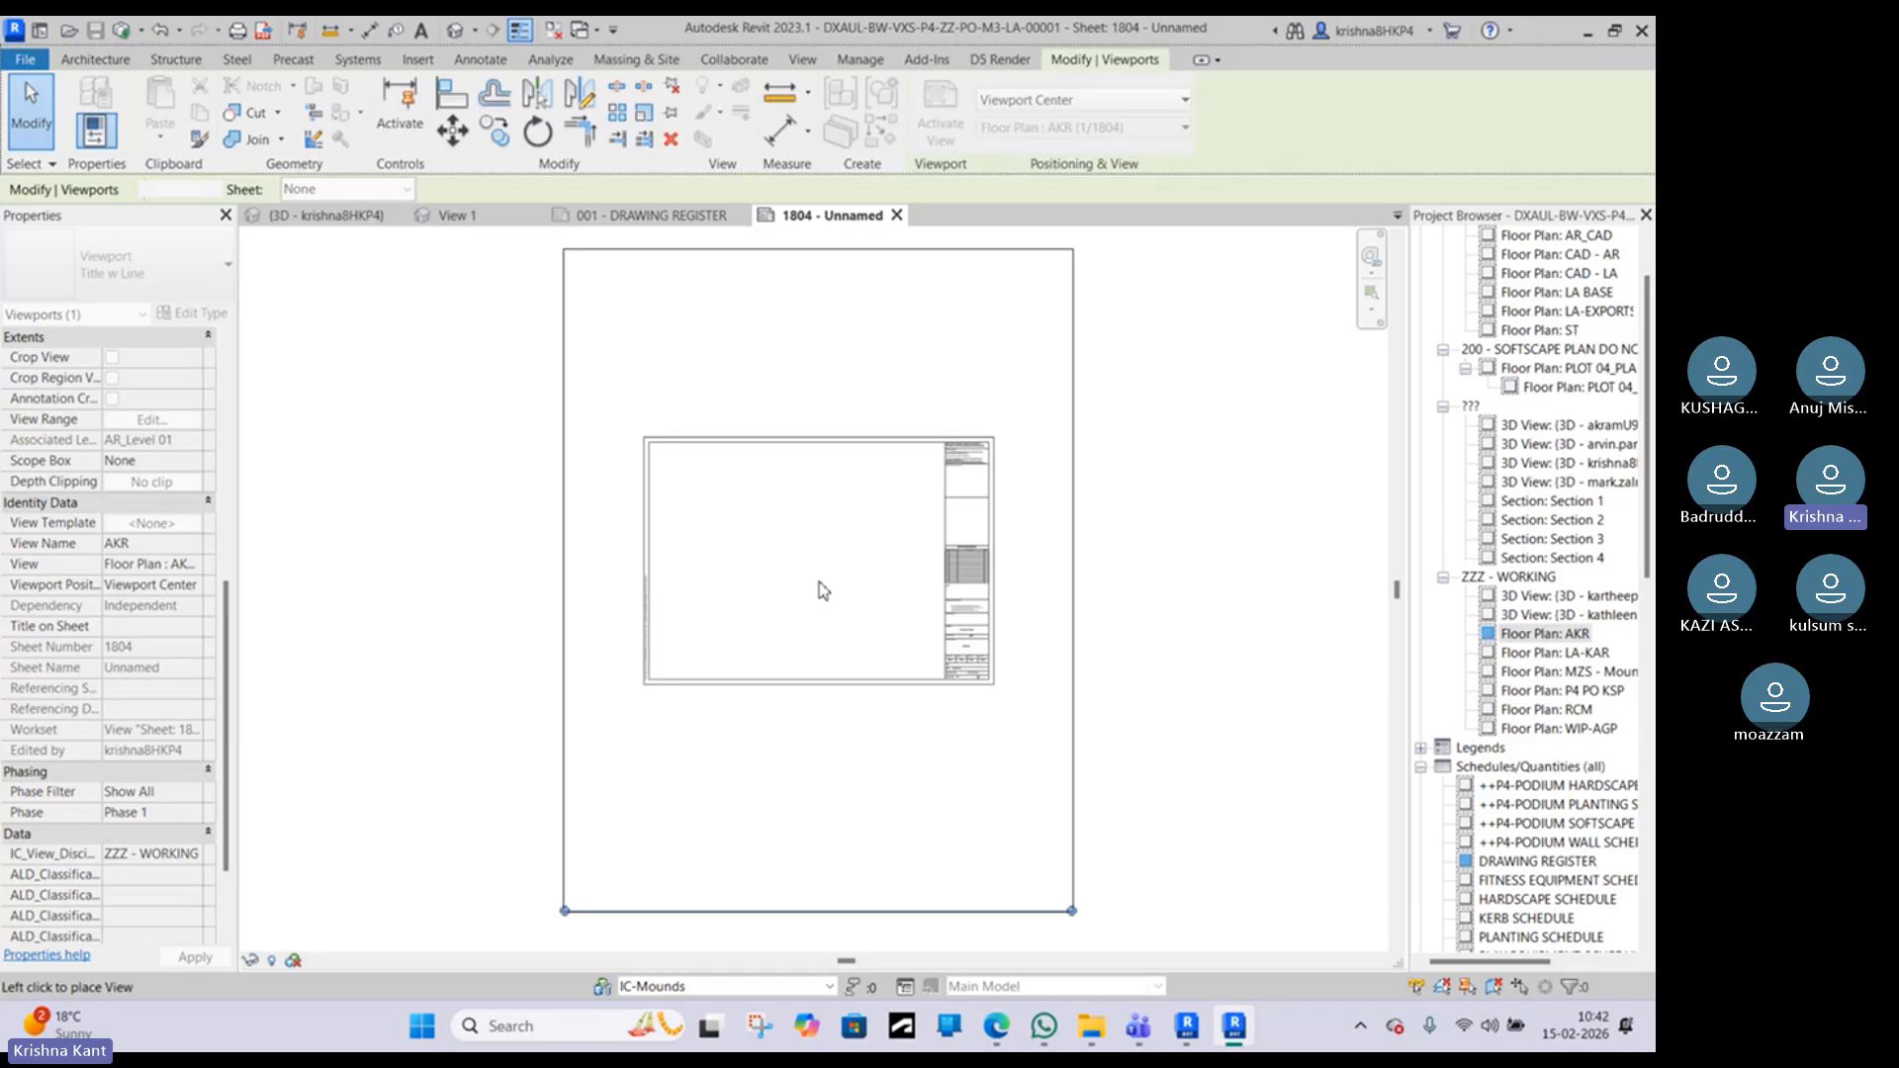
pyautogui.click(824, 591)
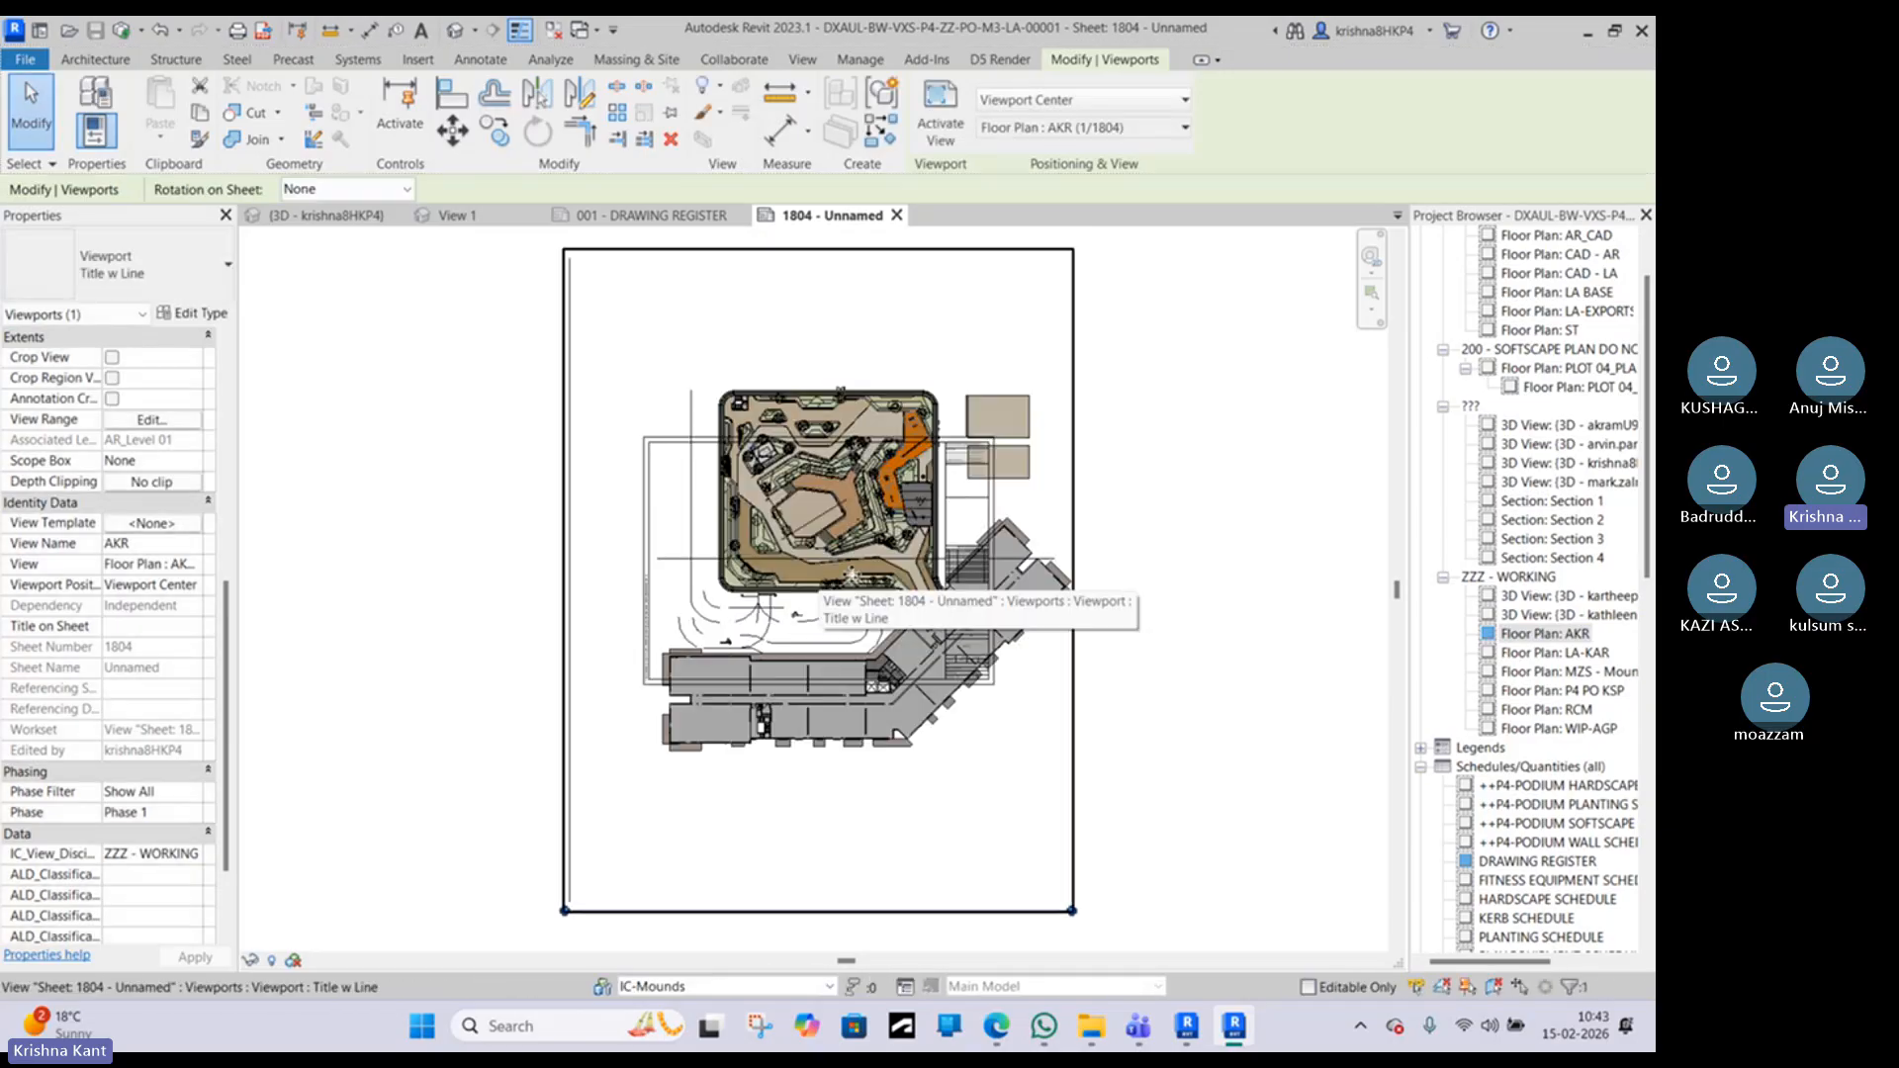
pyautogui.click(1157, 639)
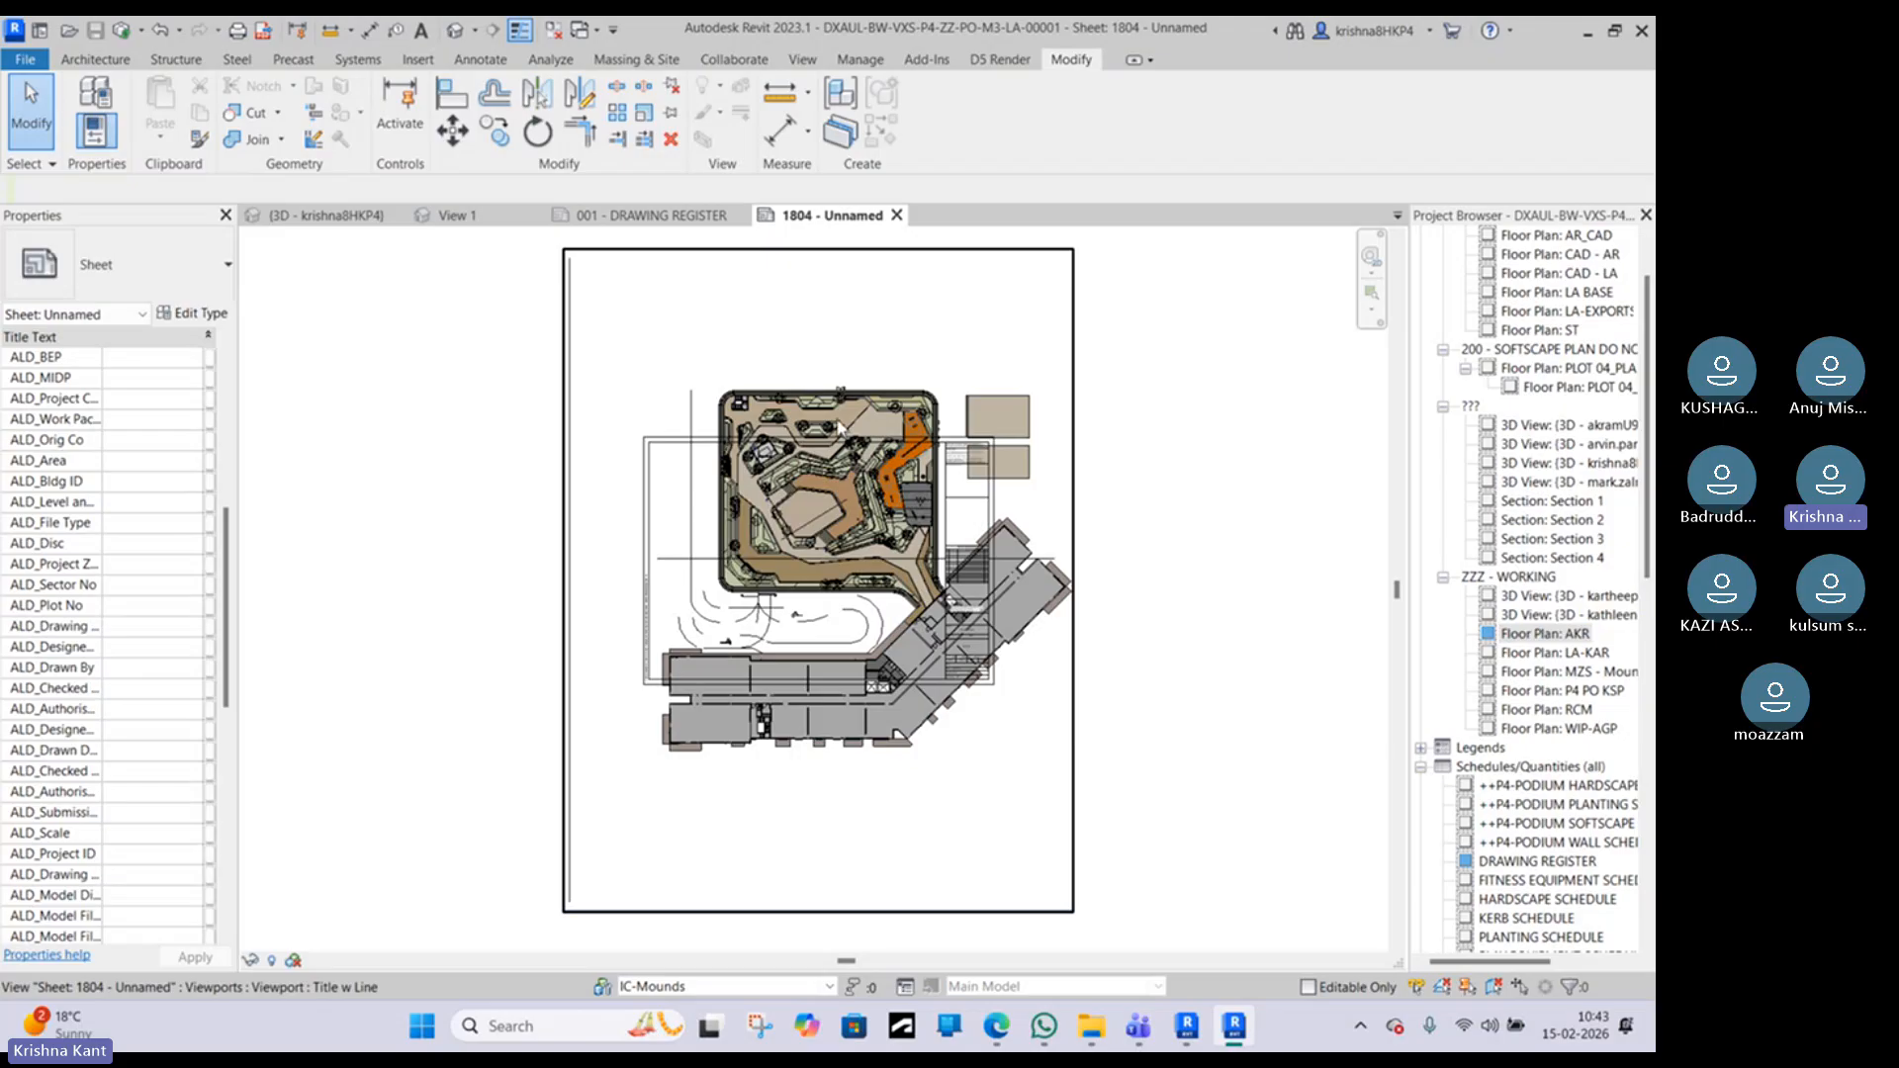
pyautogui.scroll(2, 784, 490)
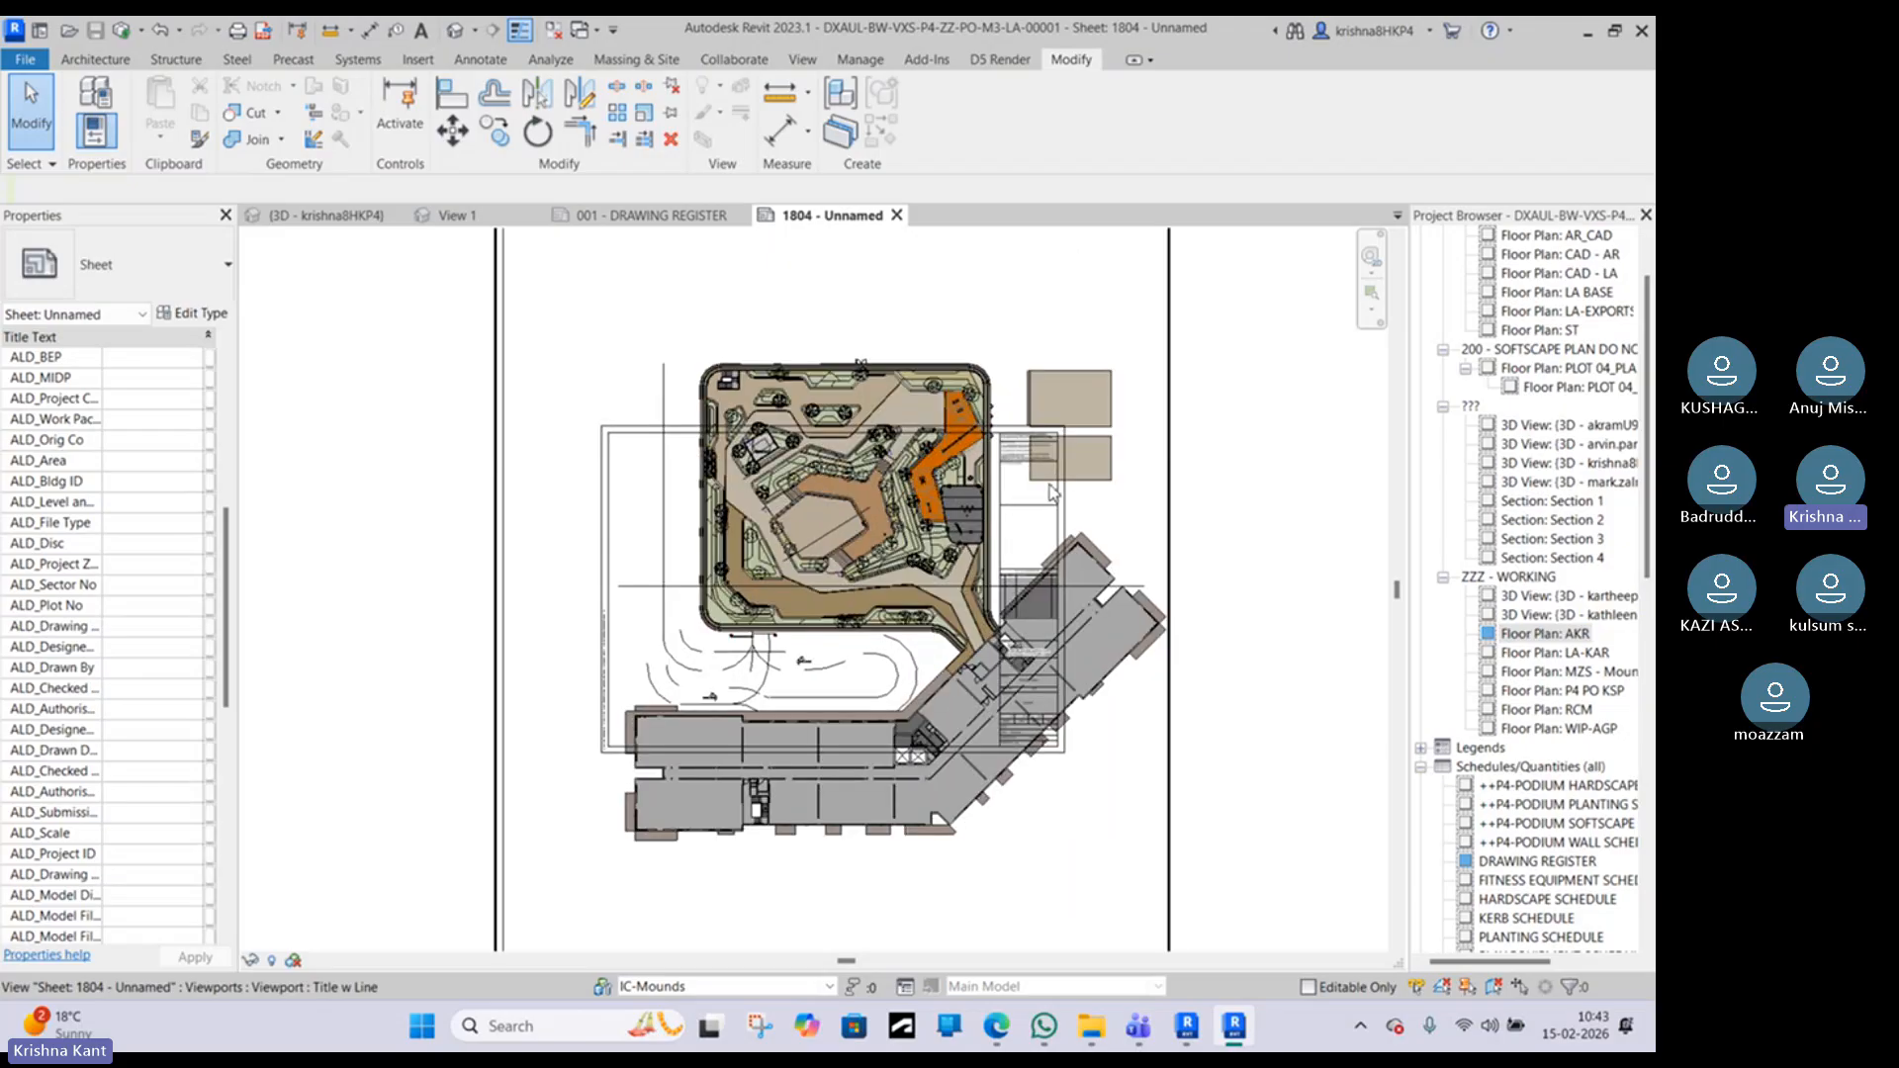
# Step: Set the view scale of the AKR floor plan viewport on the new sheet to 1 : 200
pyautogui.scroll(-3, 682, 445)
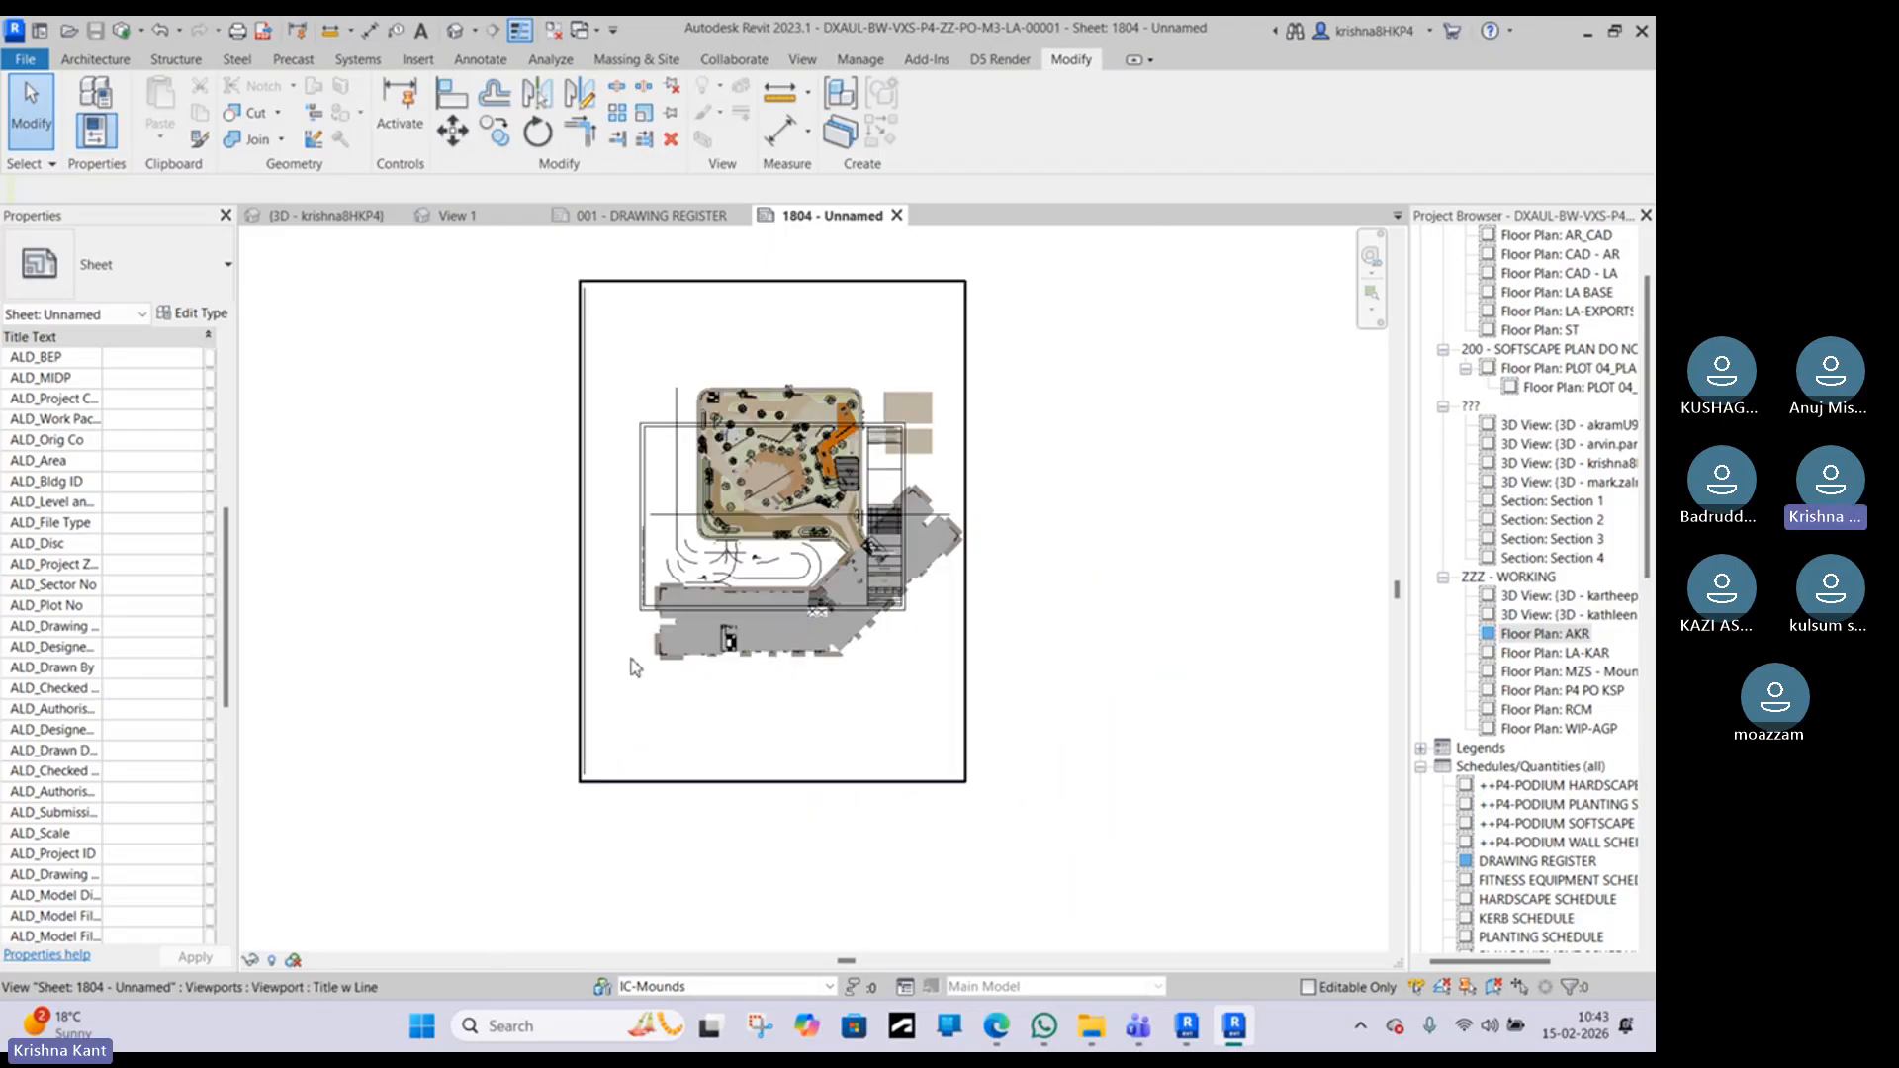
pyautogui.scroll(5, 589, 786)
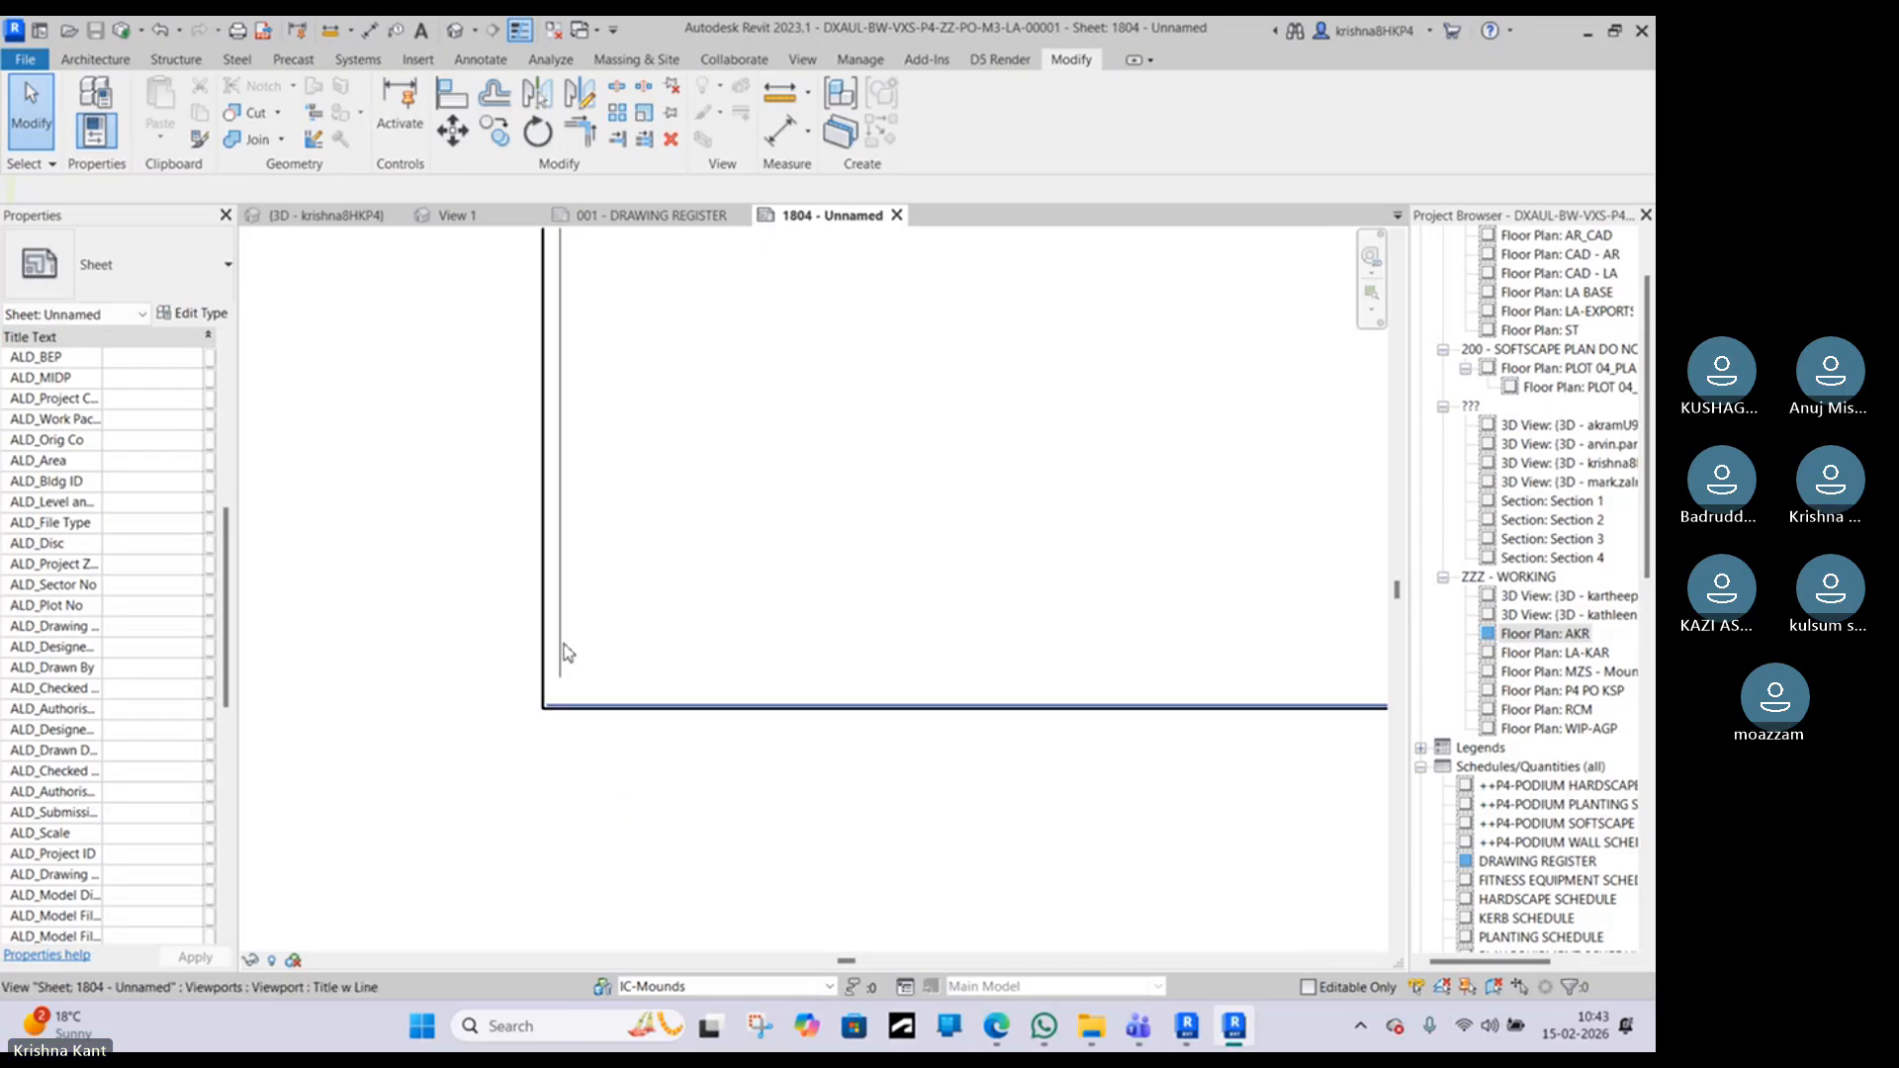
pyautogui.click(568, 653)
pyautogui.scroll(5, 158, 380)
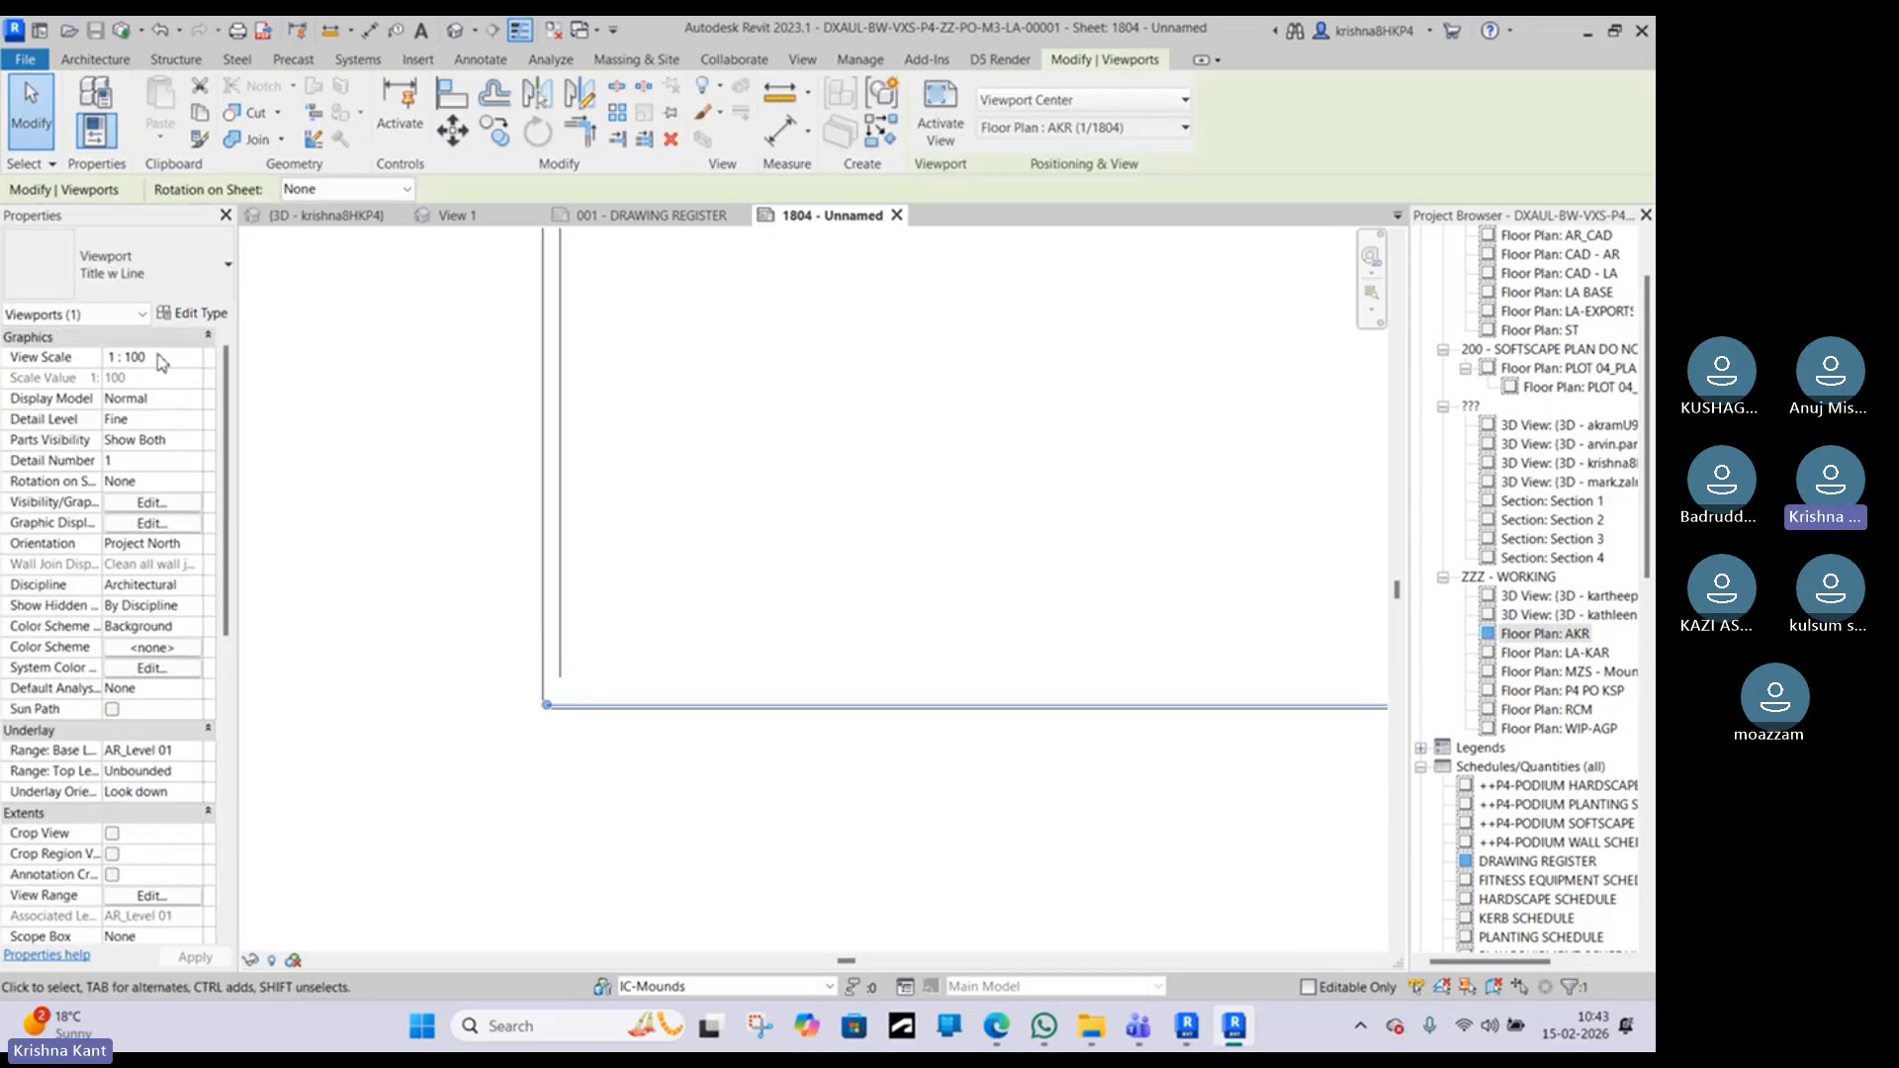
pyautogui.click(146, 357)
pyautogui.click(193, 358)
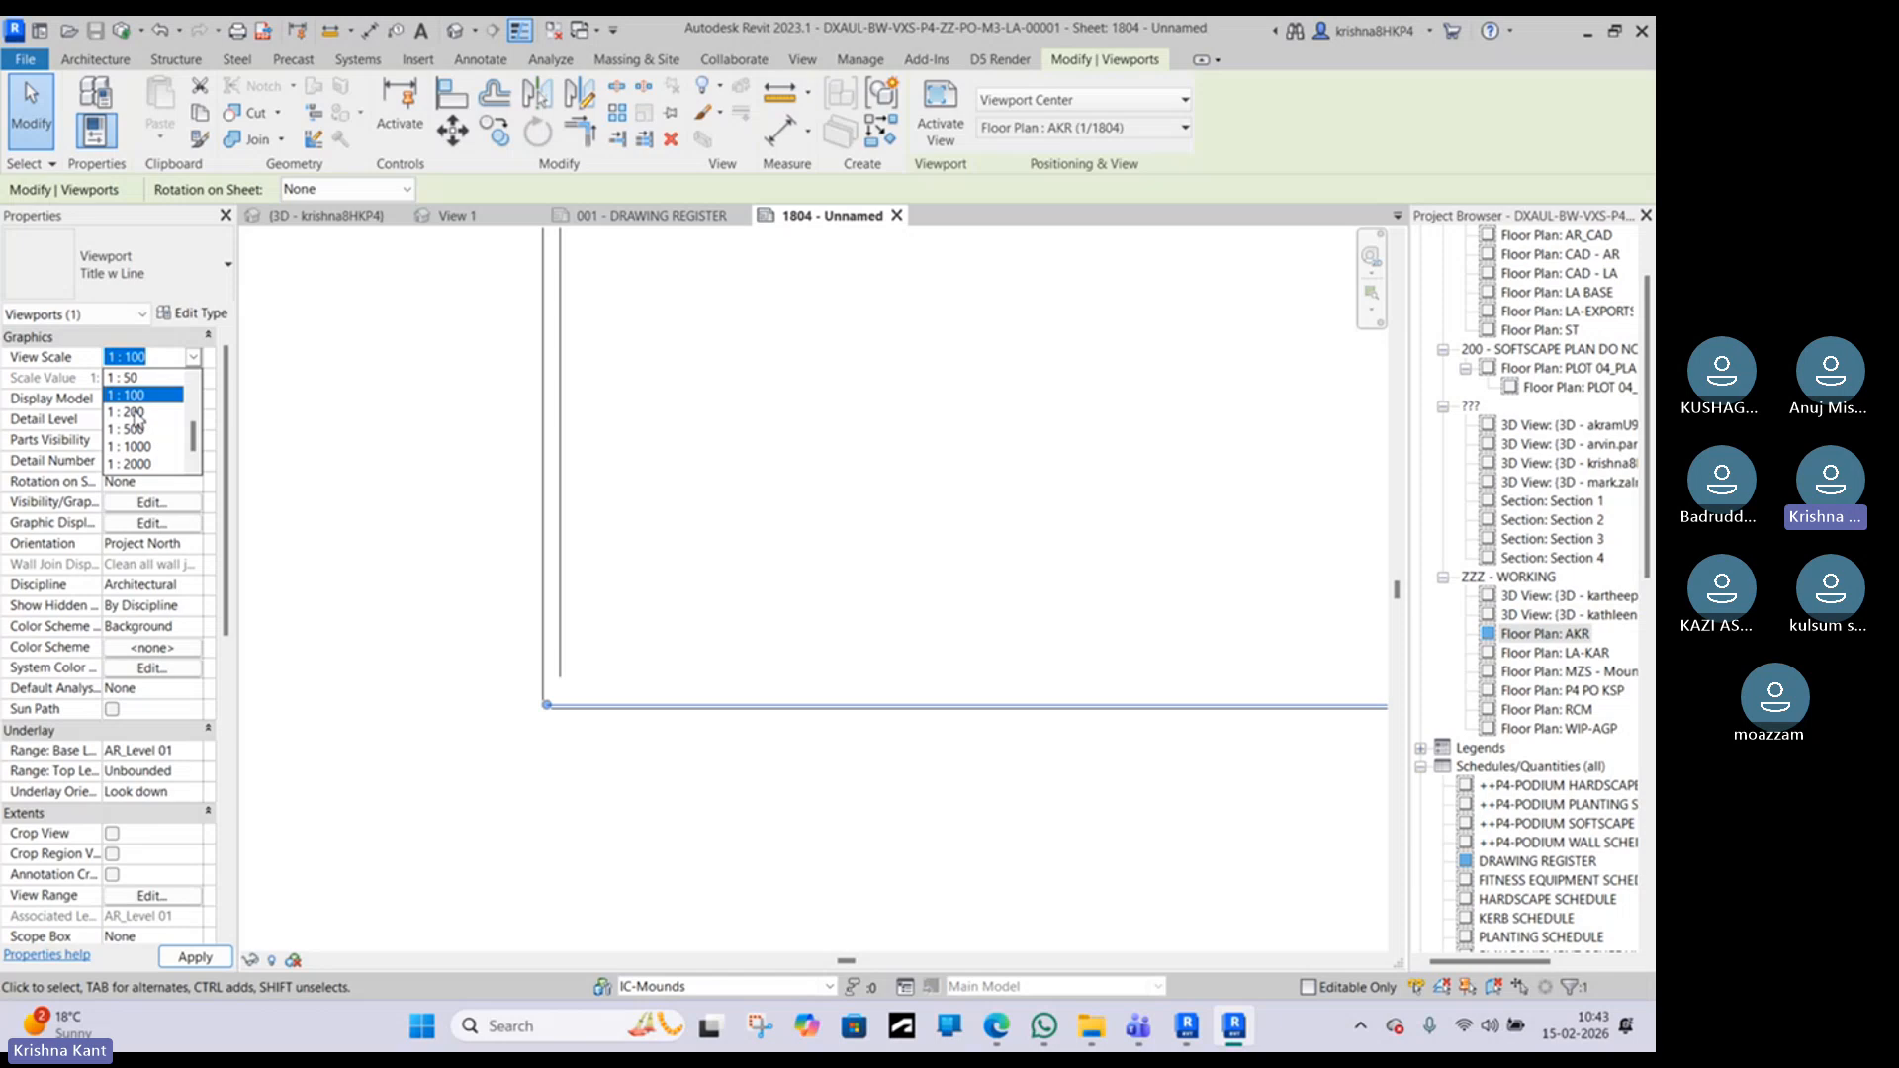
pyautogui.click(134, 413)
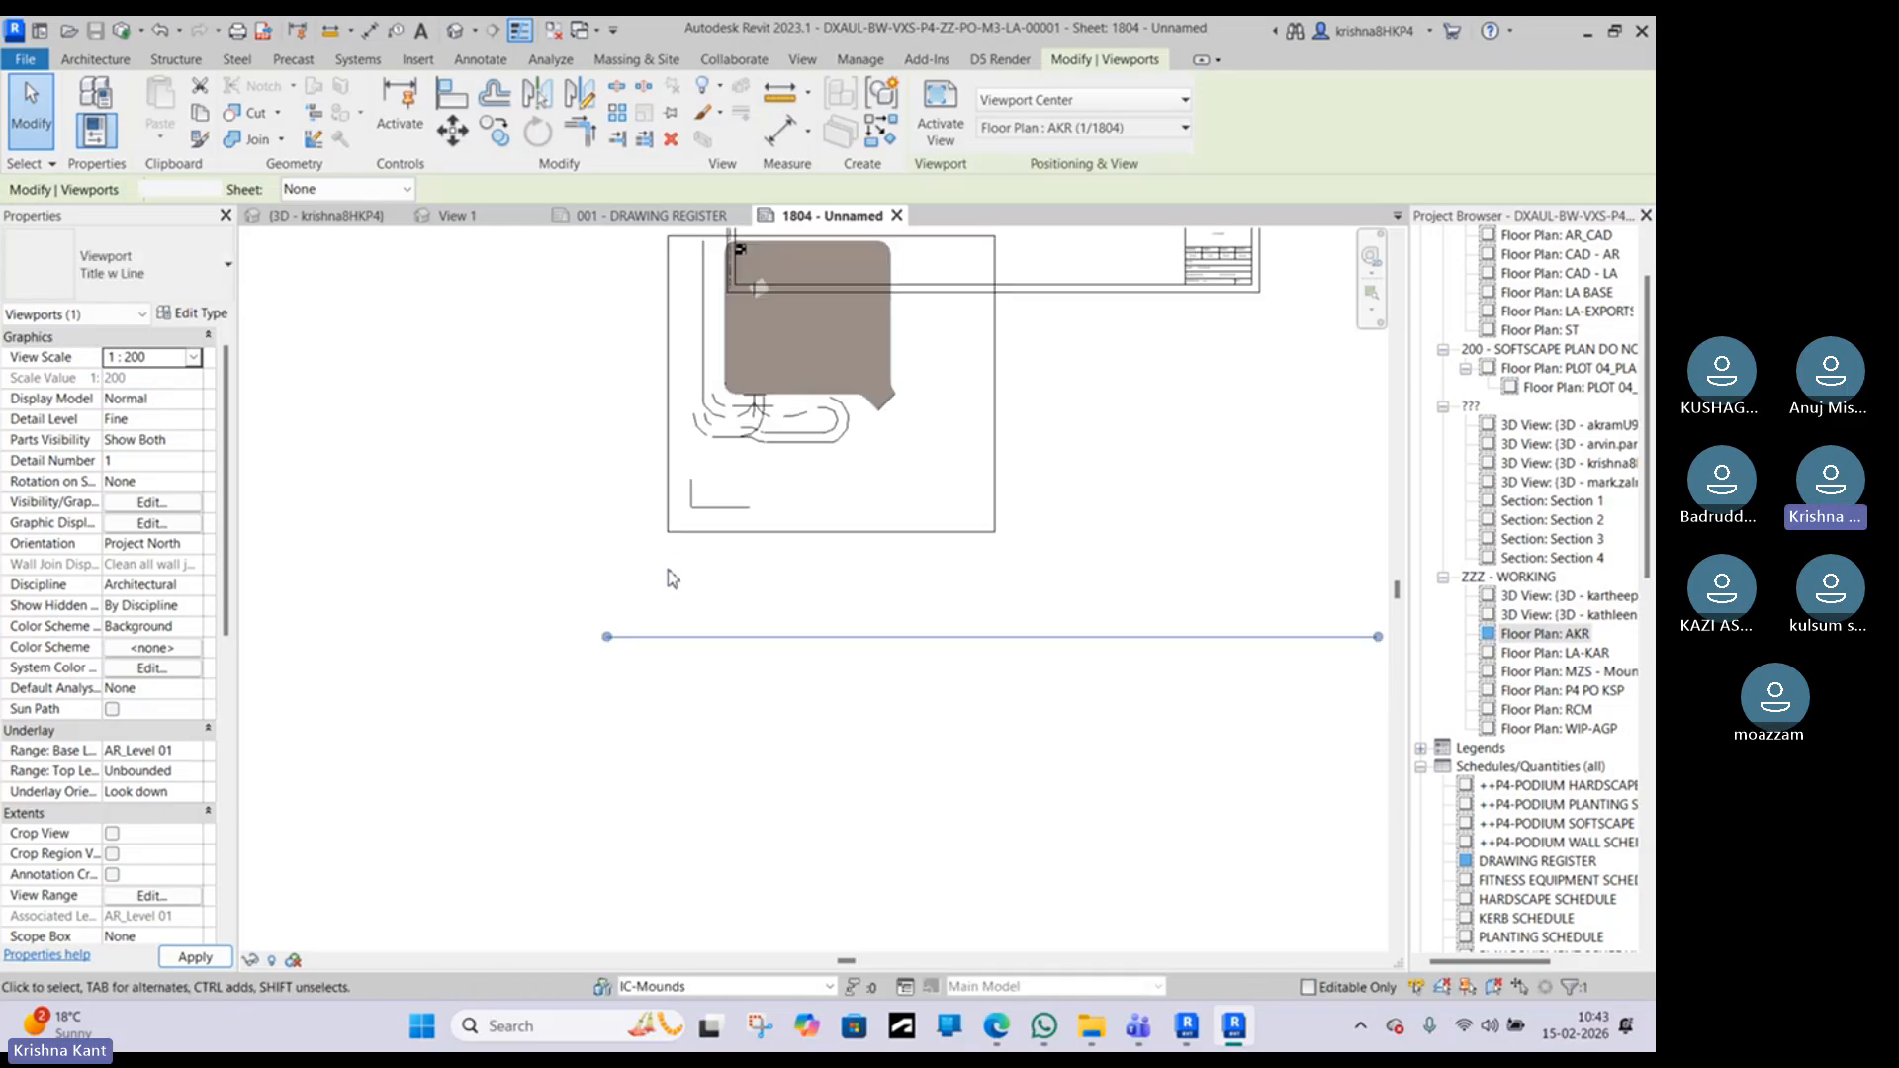
# Step: Move the rescaled AKR viewport up inside the title block's drawing area
pyautogui.moveTo(839, 306); pyautogui.dragTo(796, 530, button='middle')
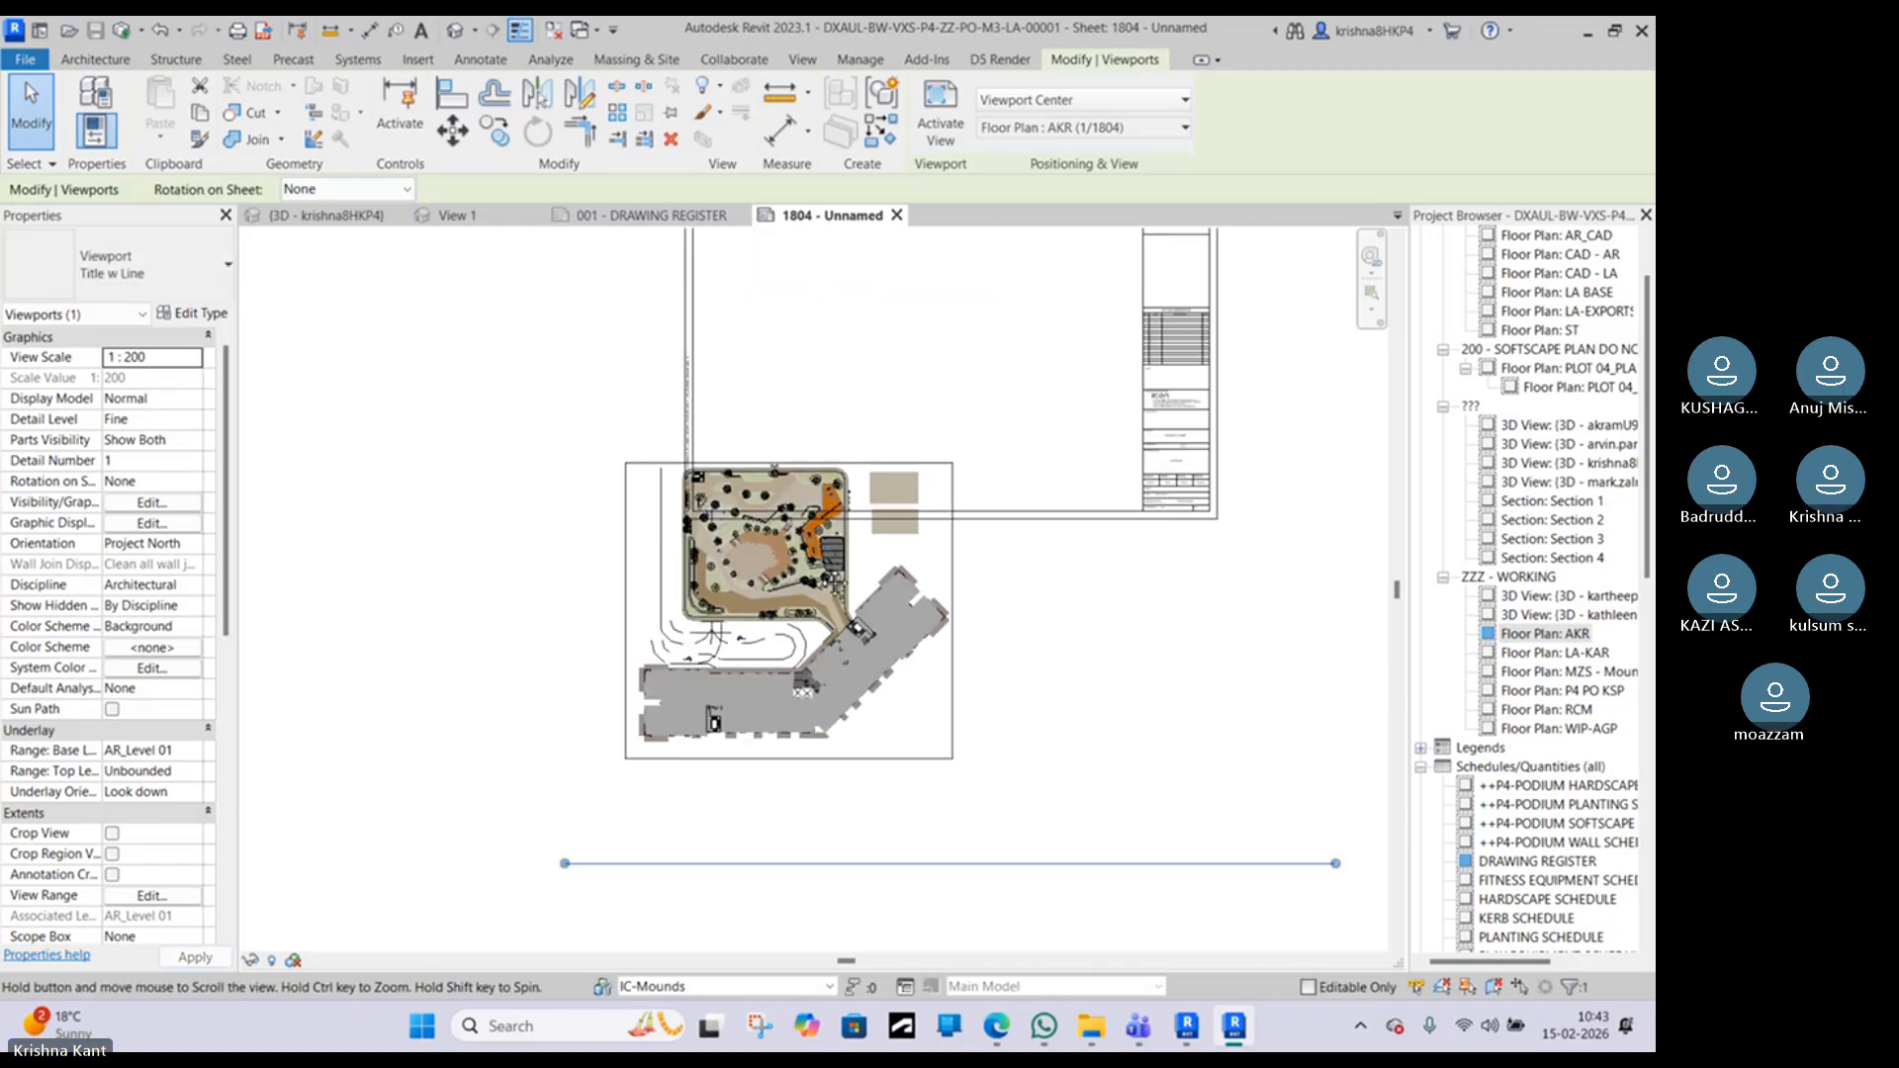
pyautogui.scroll(-4, 796, 530)
pyautogui.click(649, 507)
pyautogui.click(698, 555)
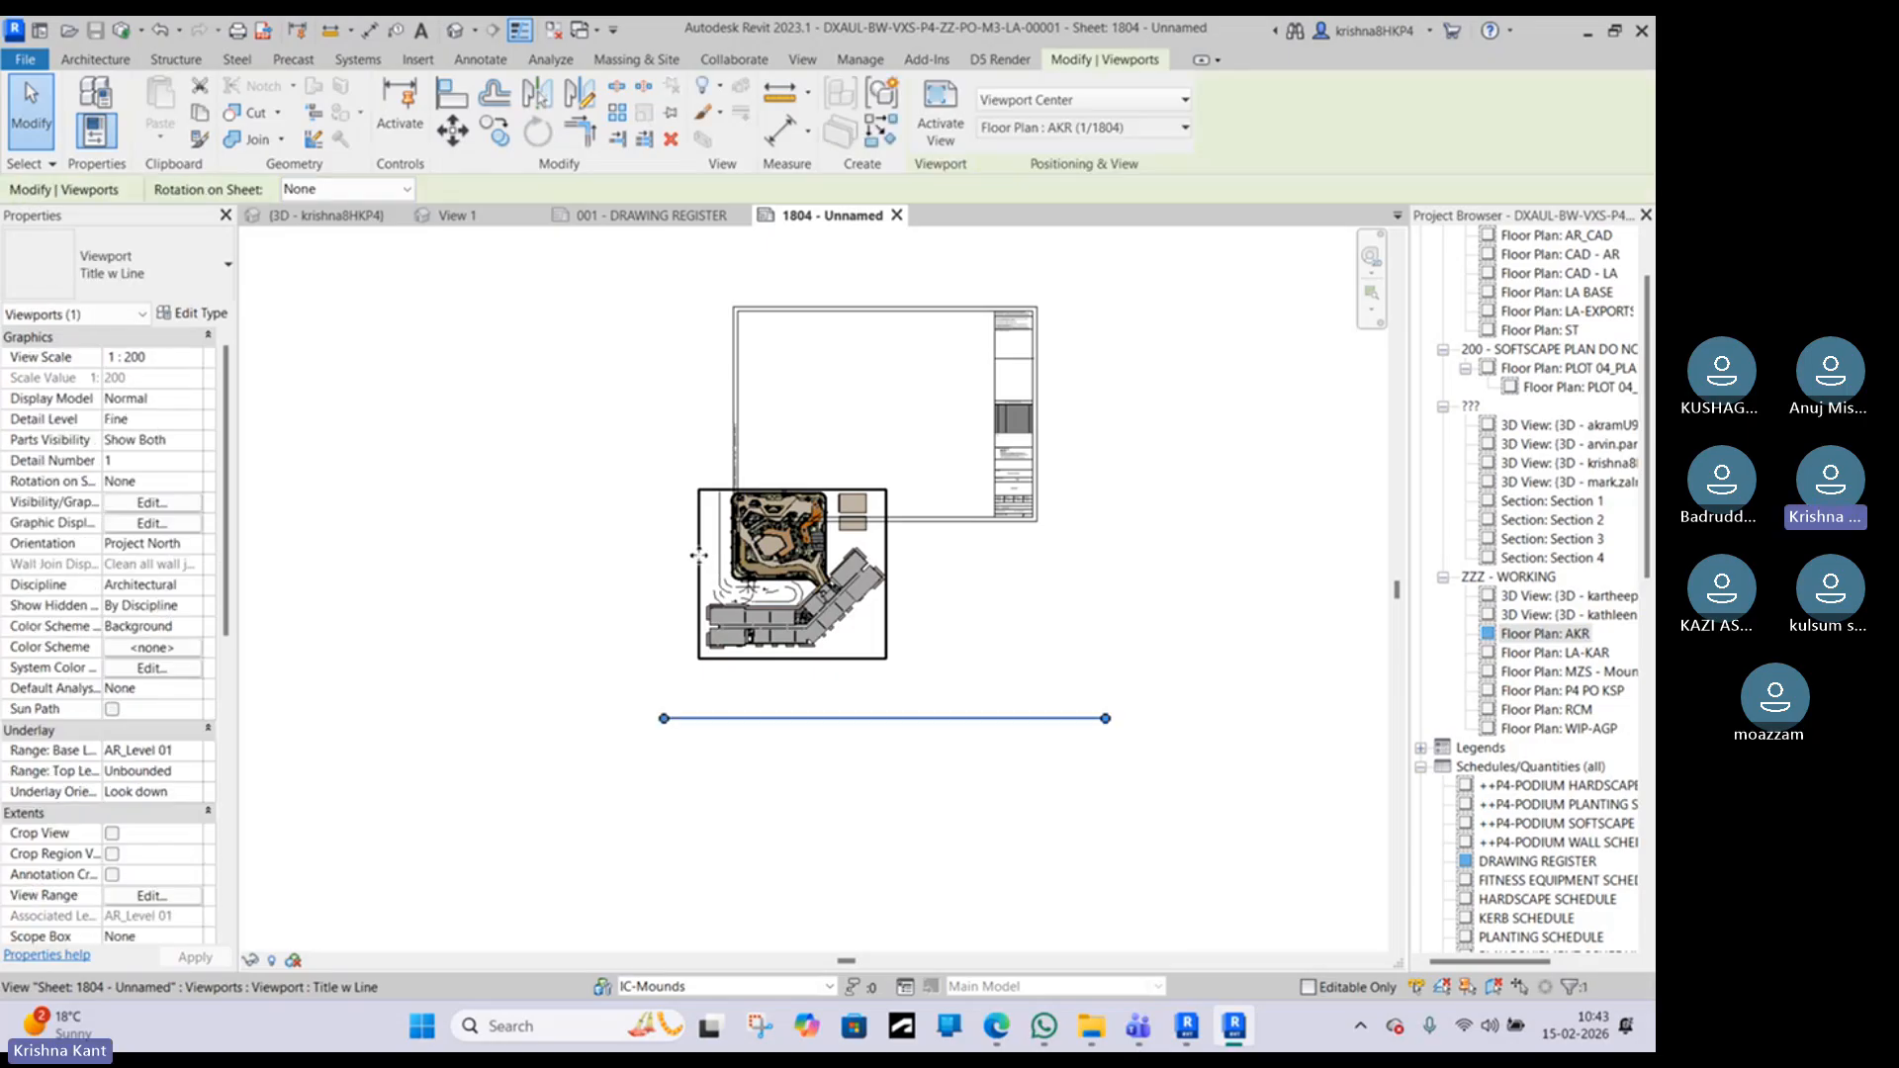
pyautogui.moveTo(698, 555); pyautogui.dragTo(767, 394)
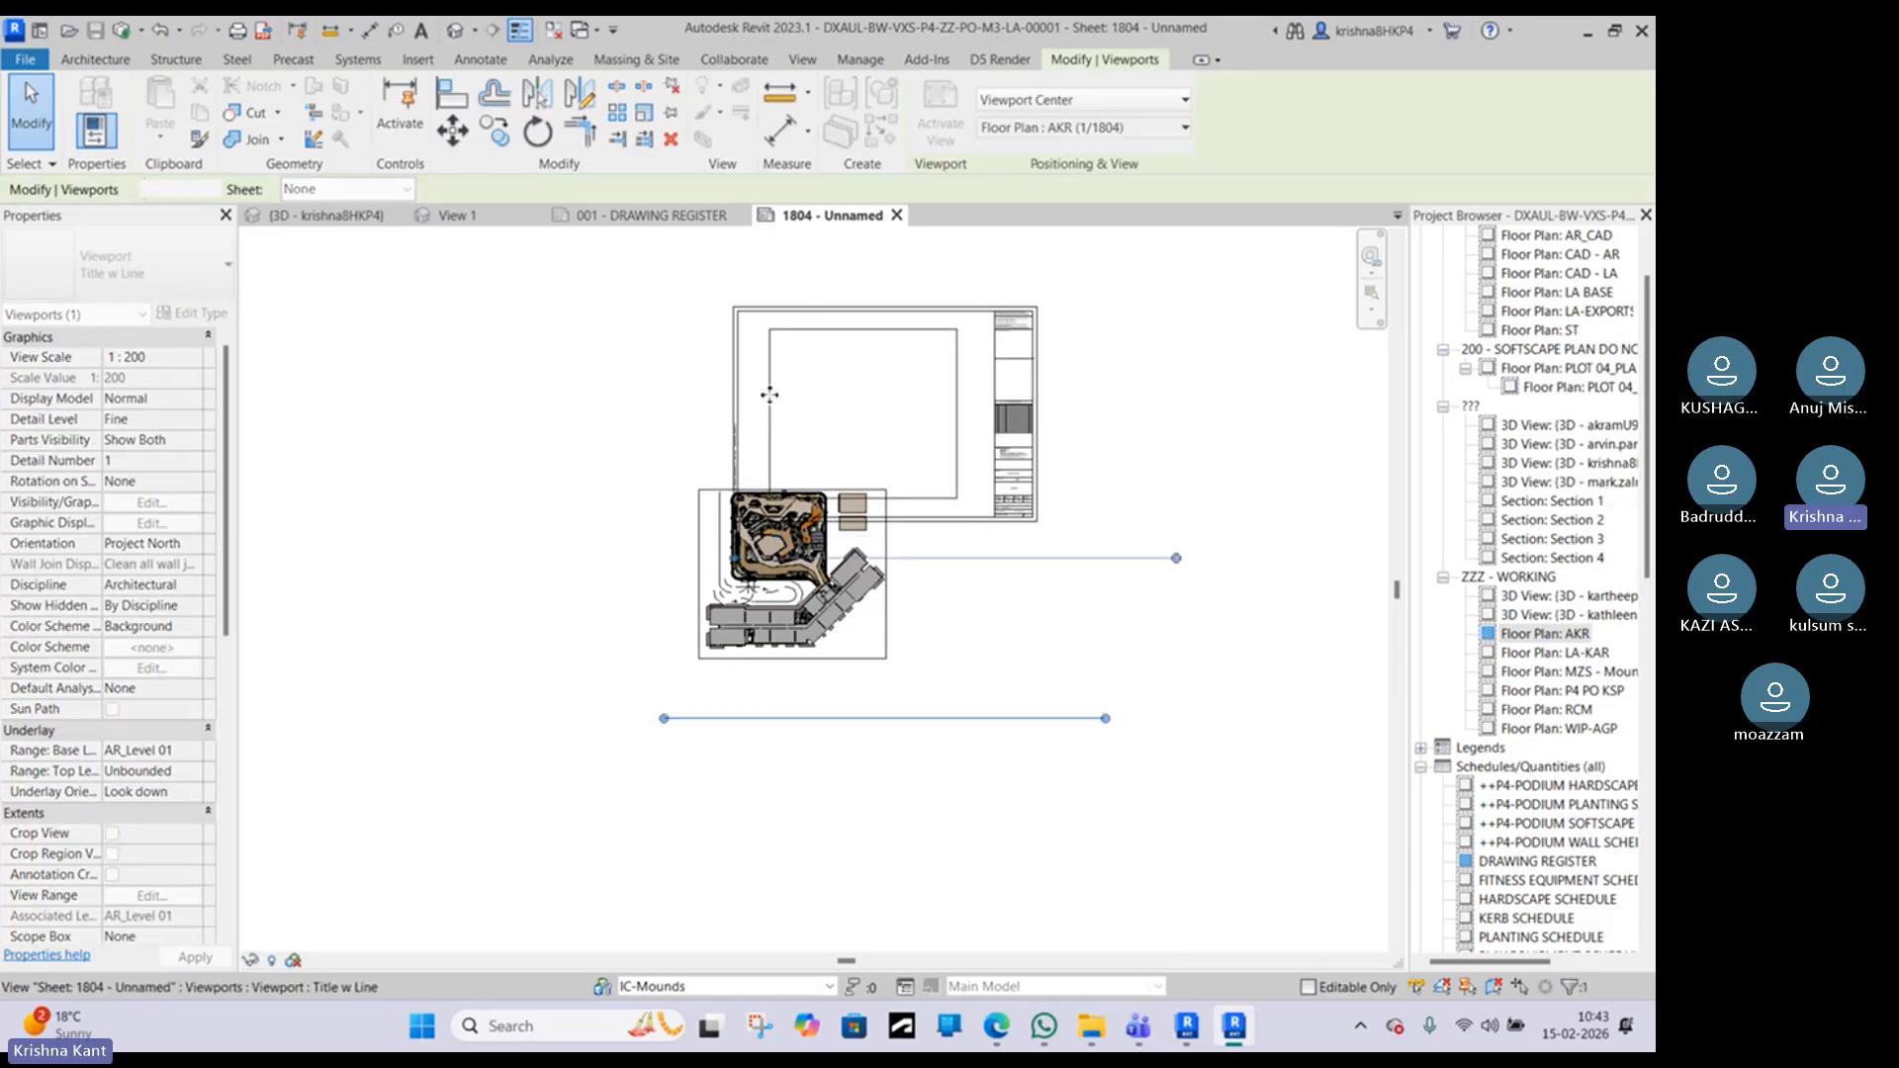
pyautogui.scroll(2, 771, 388)
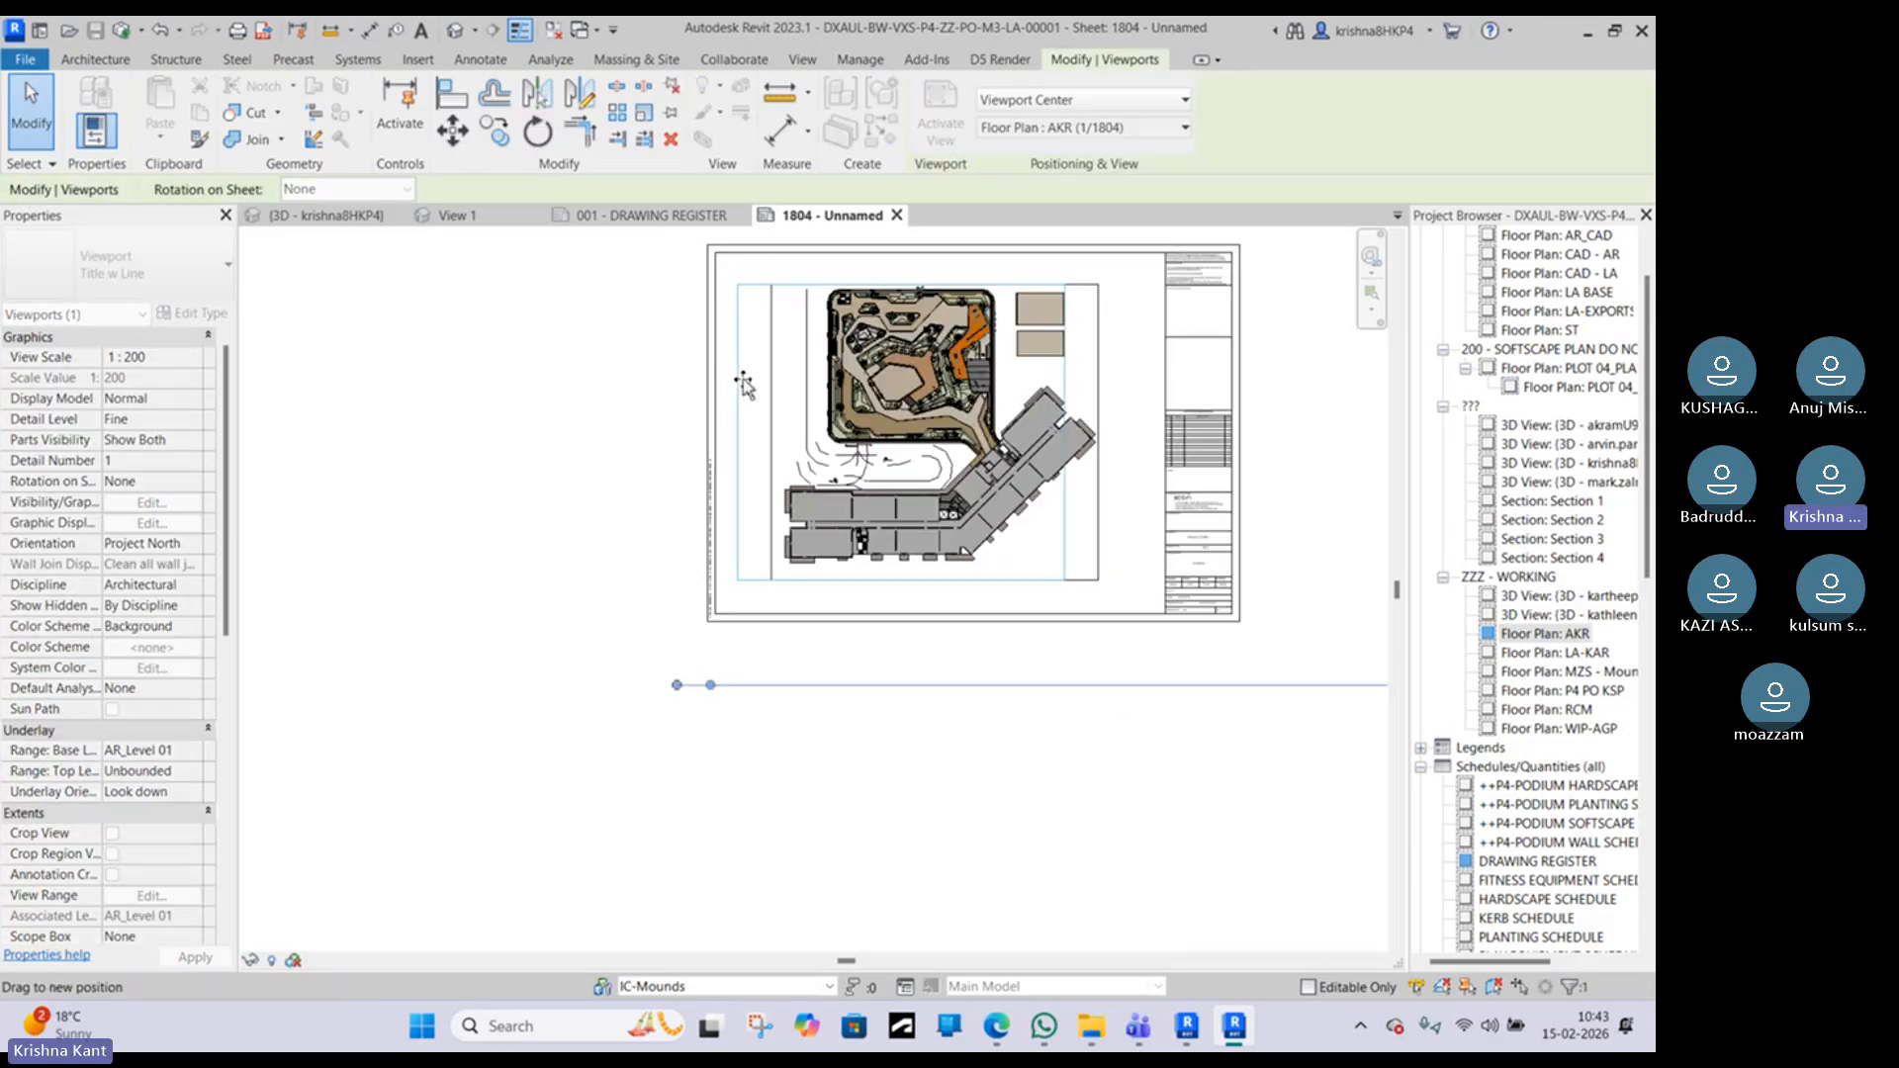
# Step: Move the viewport's title line to just below the plan inside the sheet border and shorten it to less than a third of the viewport's width
pyautogui.click(721, 680)
pyautogui.click(731, 689)
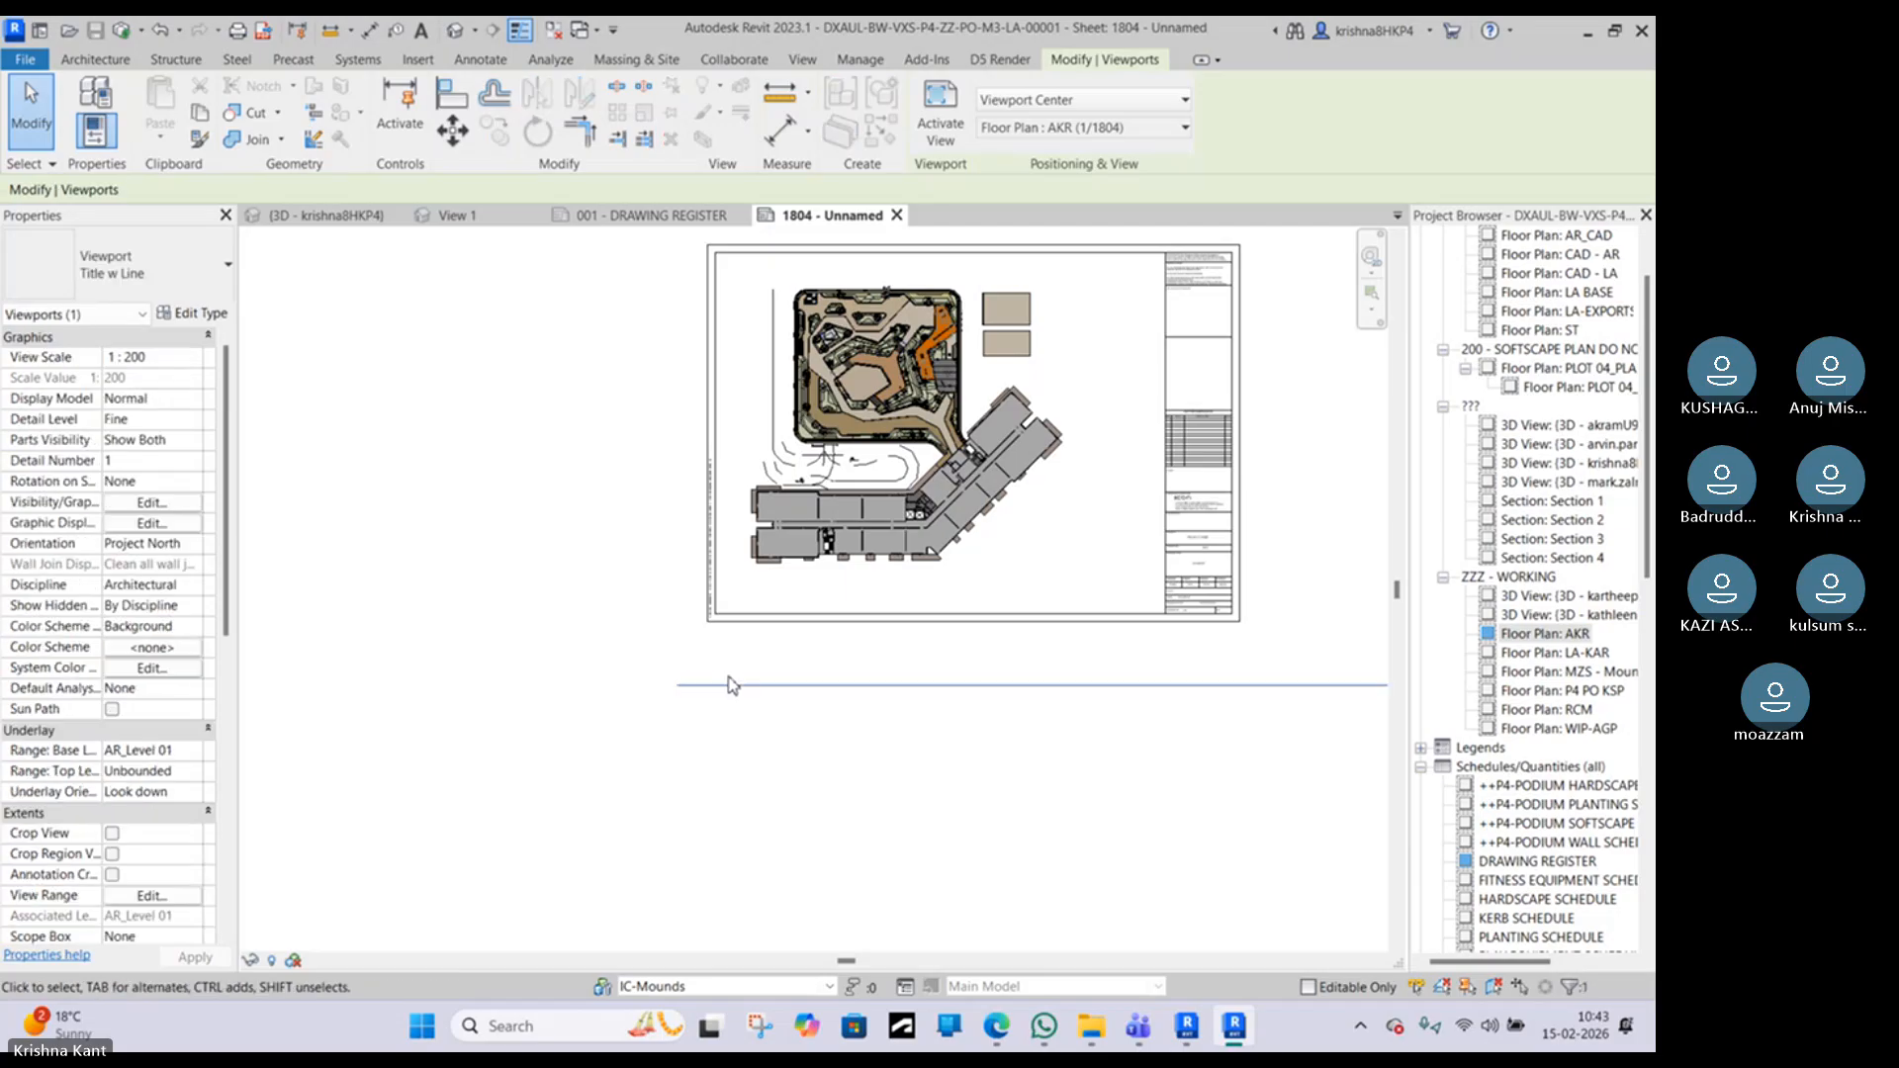
pyautogui.moveTo(725, 684); pyautogui.dragTo(775, 590)
pyautogui.moveTo(706, 621); pyautogui.dragTo(579, 648, button='middle')
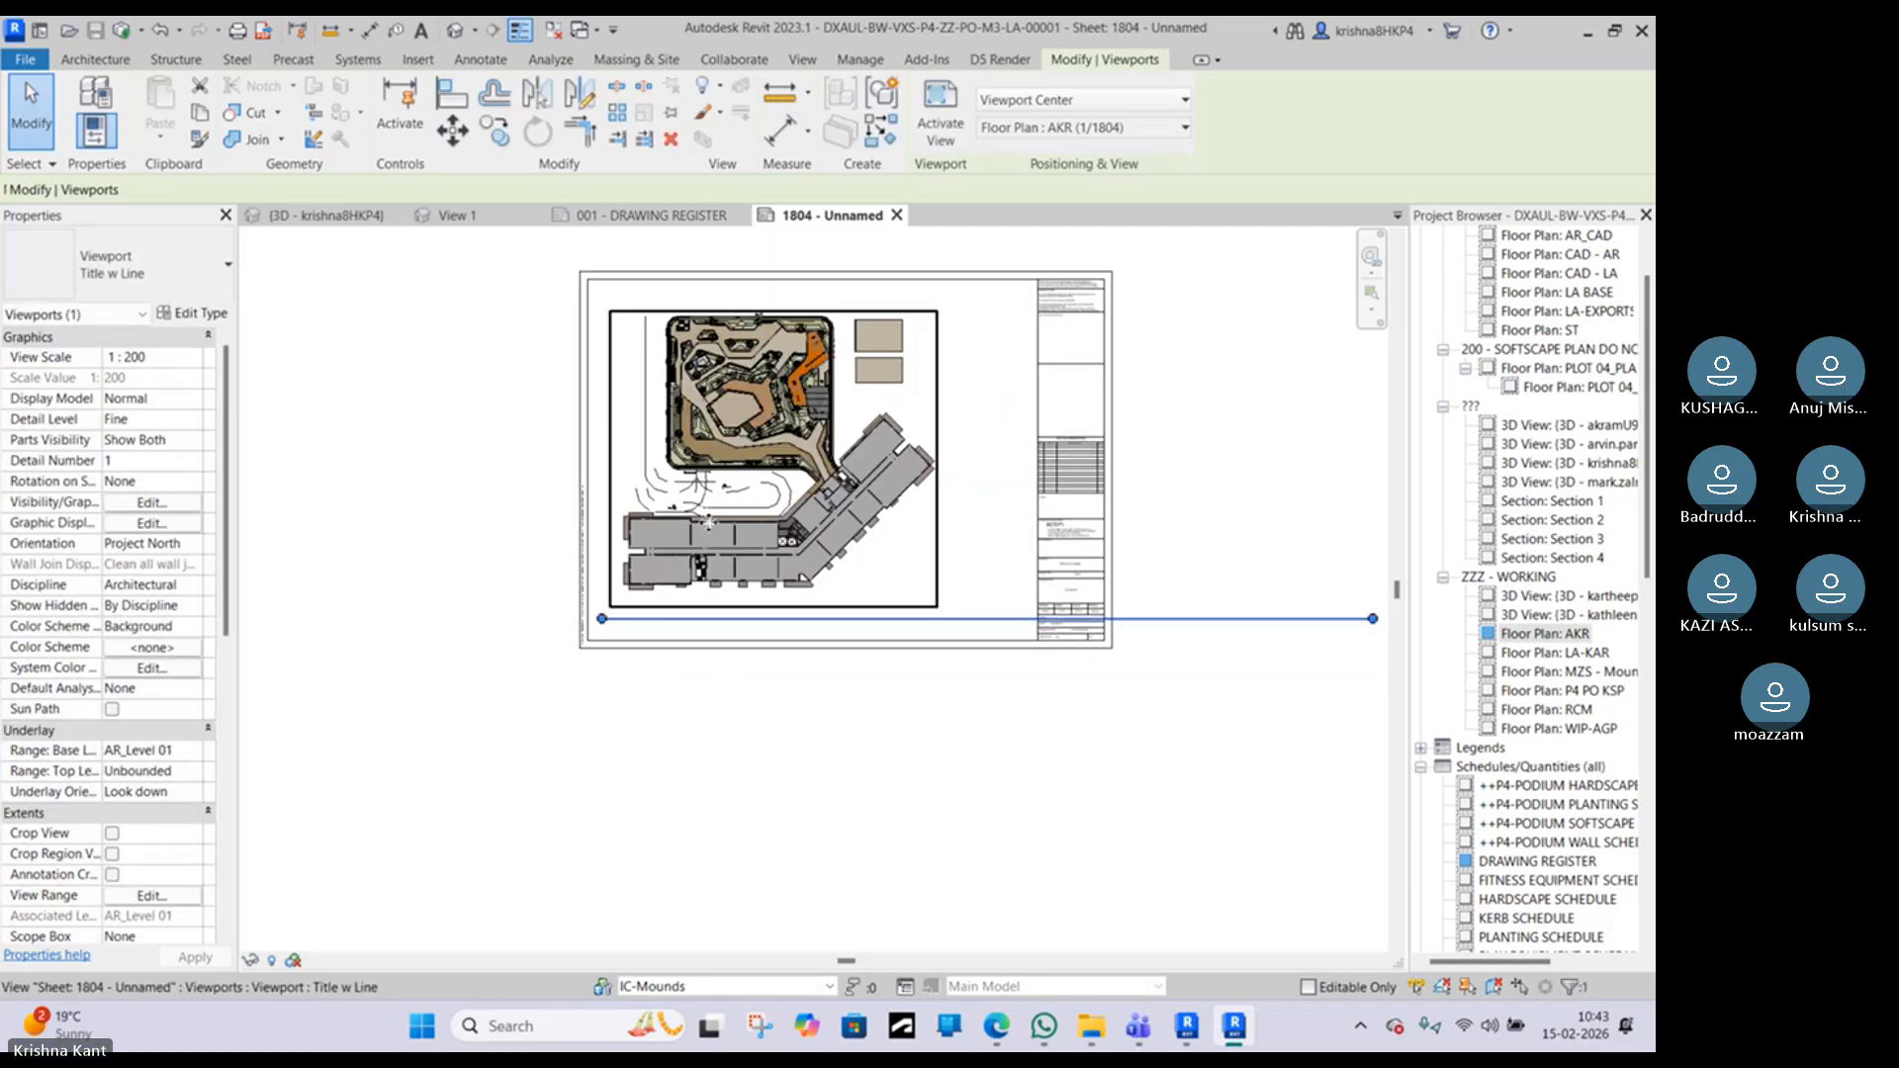
pyautogui.scroll(-2, 706, 519)
pyautogui.moveTo(1089, 580); pyautogui.dragTo(699, 579)
pyautogui.scroll(2, 682, 576)
pyautogui.scroll(2, 669, 570)
pyautogui.press('Escape')
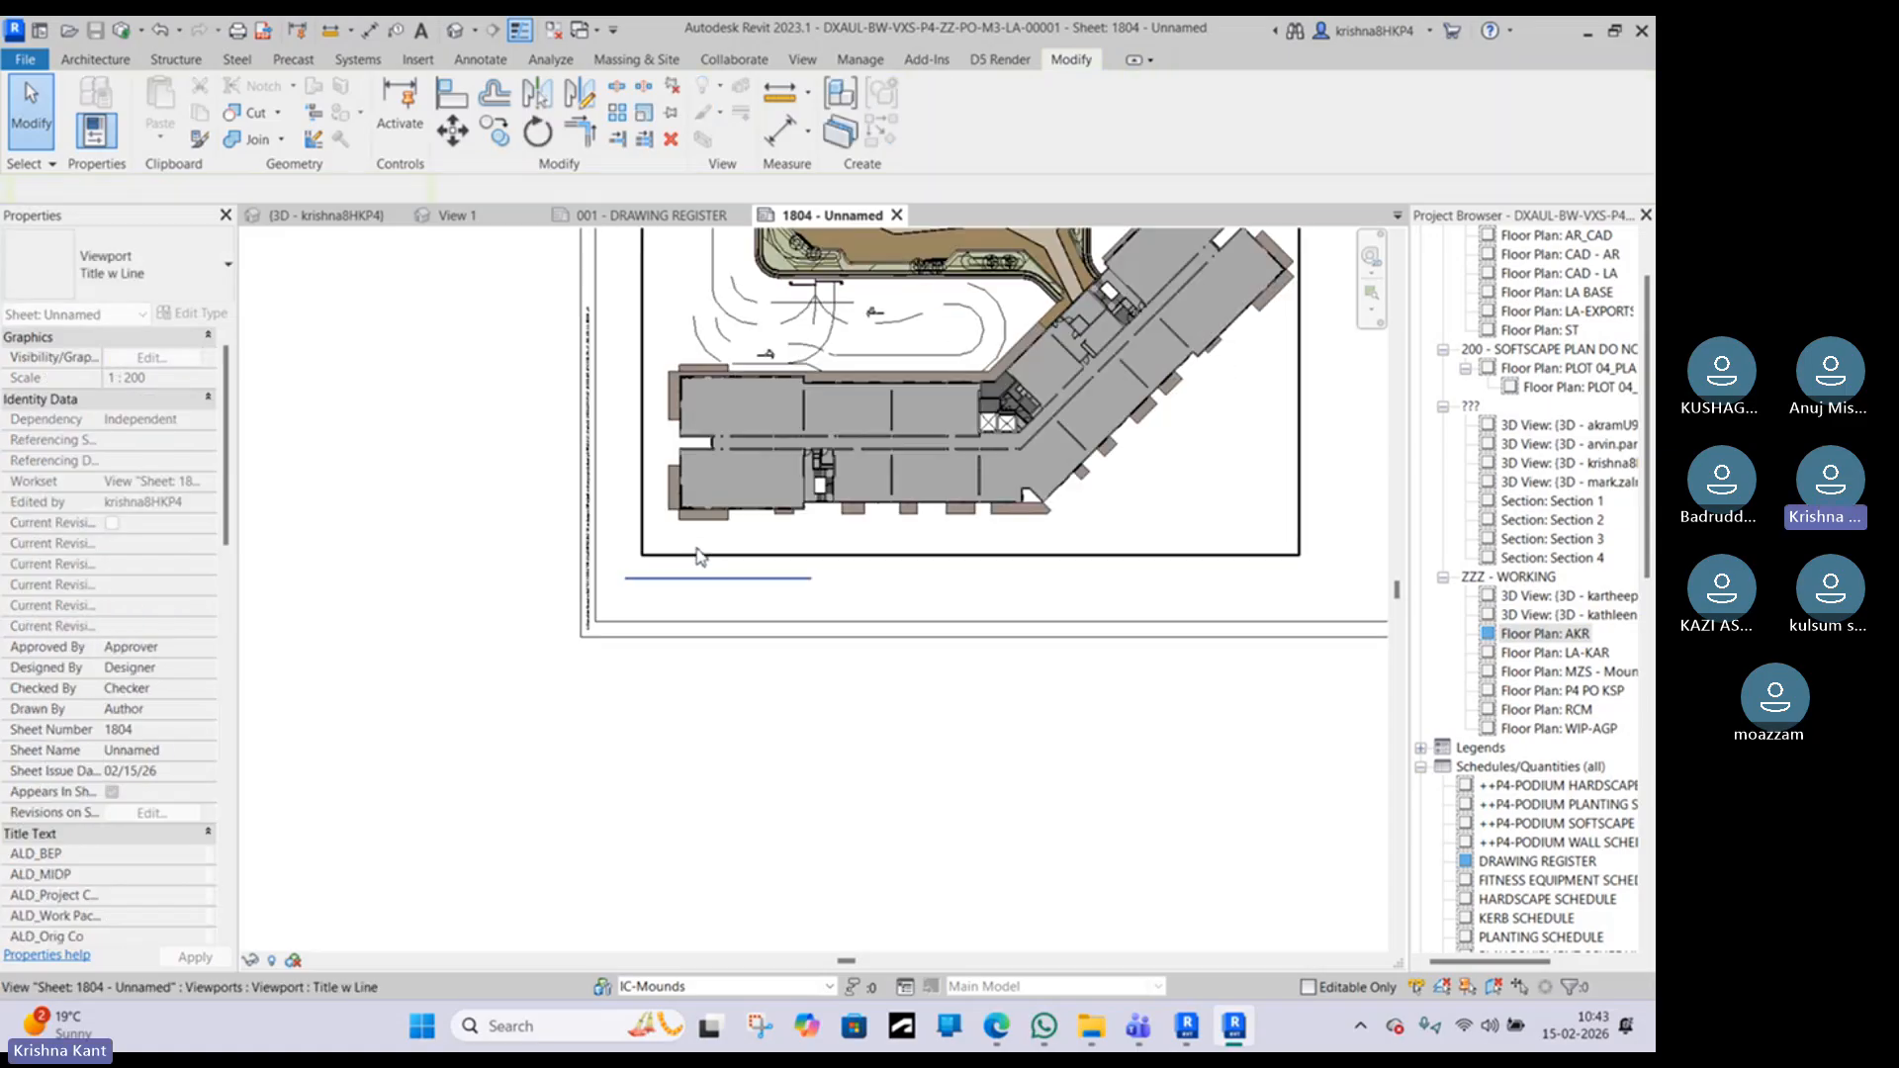
# Step: Try the Title Only viewport type on the AKR floor plan viewport
pyautogui.click(697, 554)
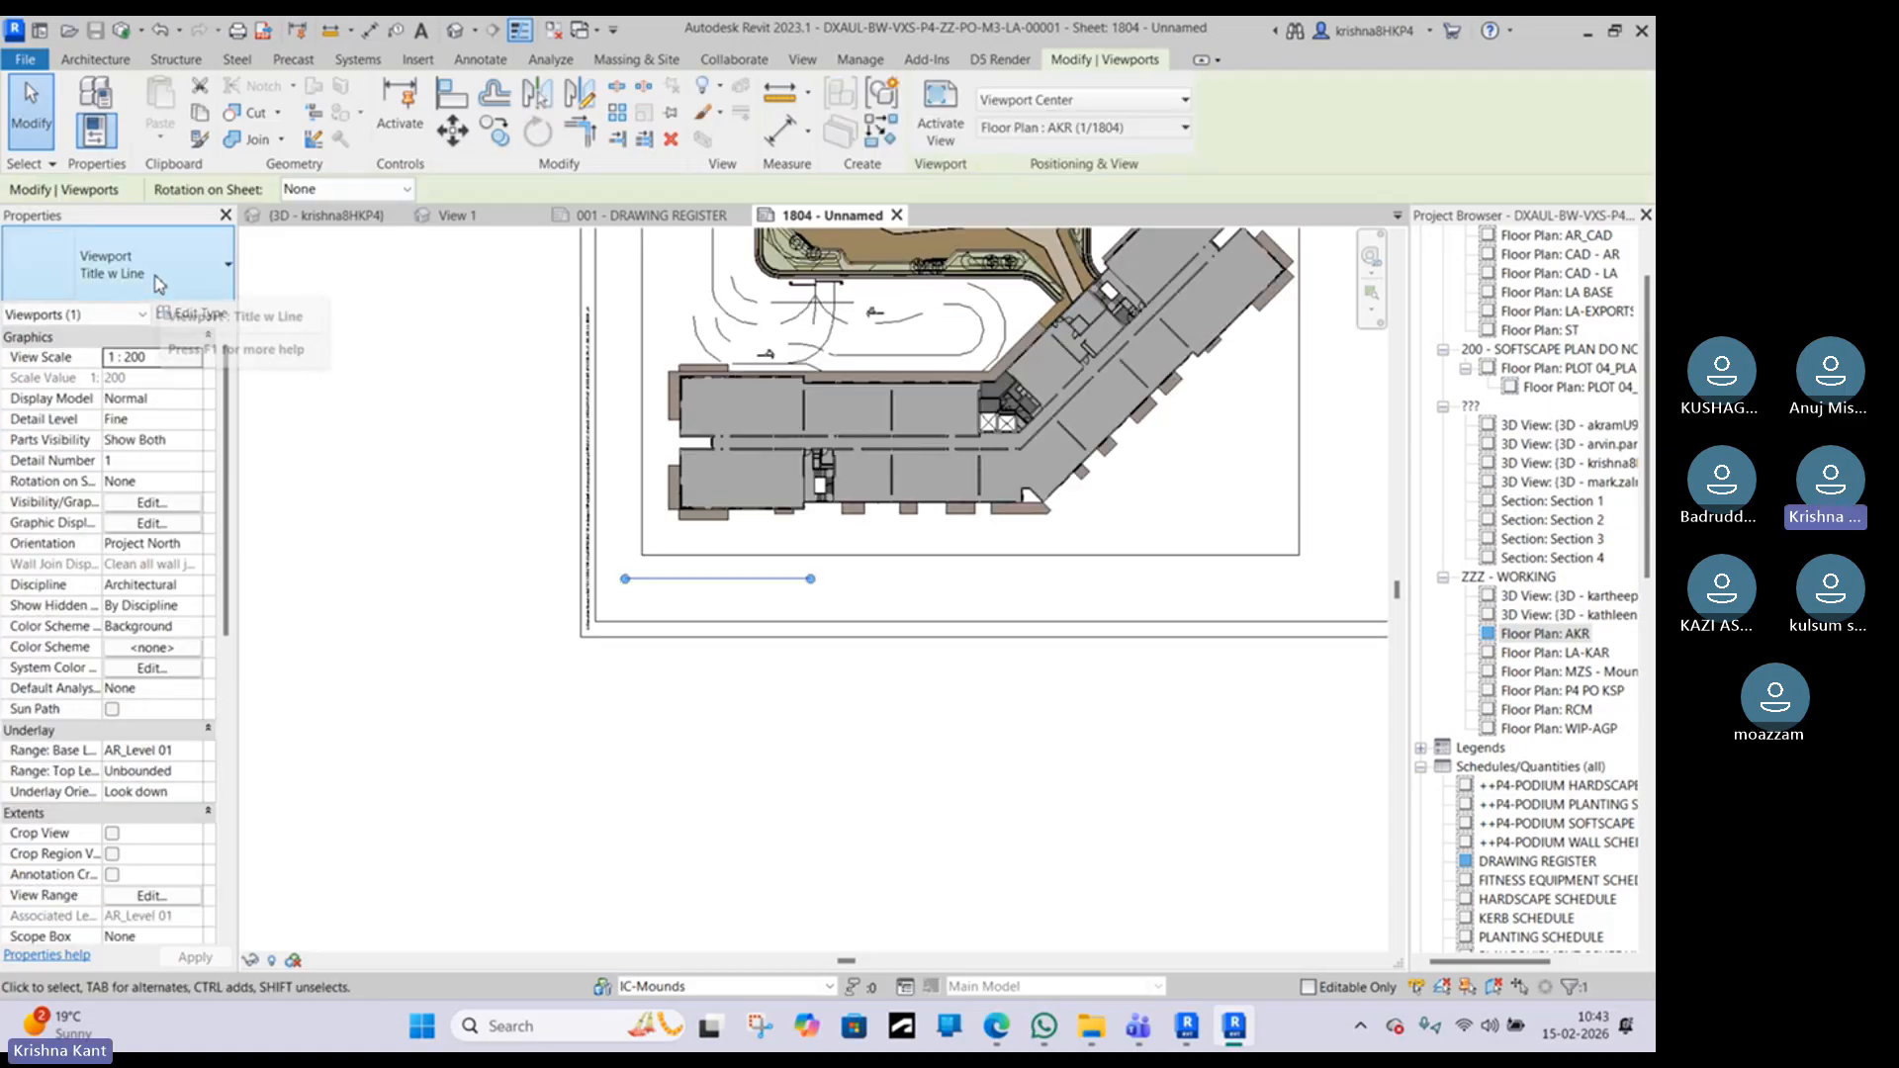
pyautogui.click(158, 280)
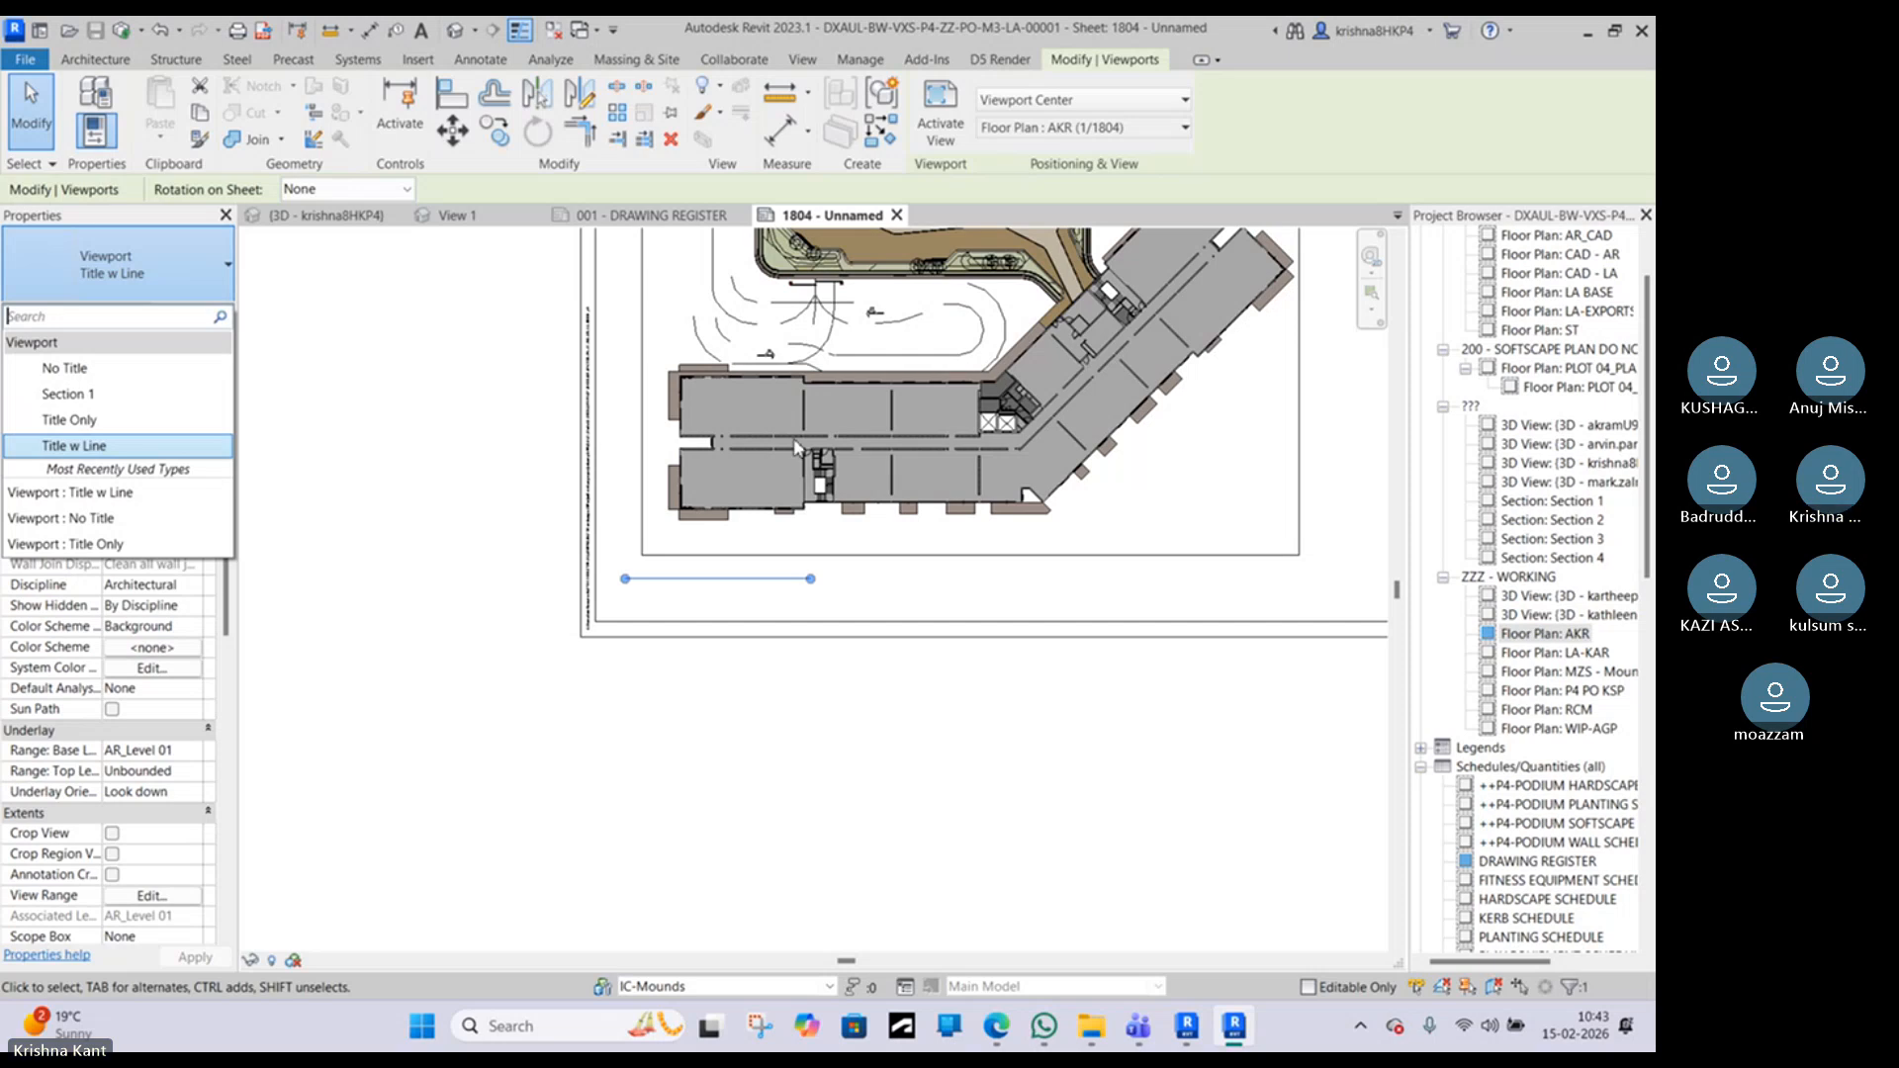
pyautogui.scroll(-2, 767, 427)
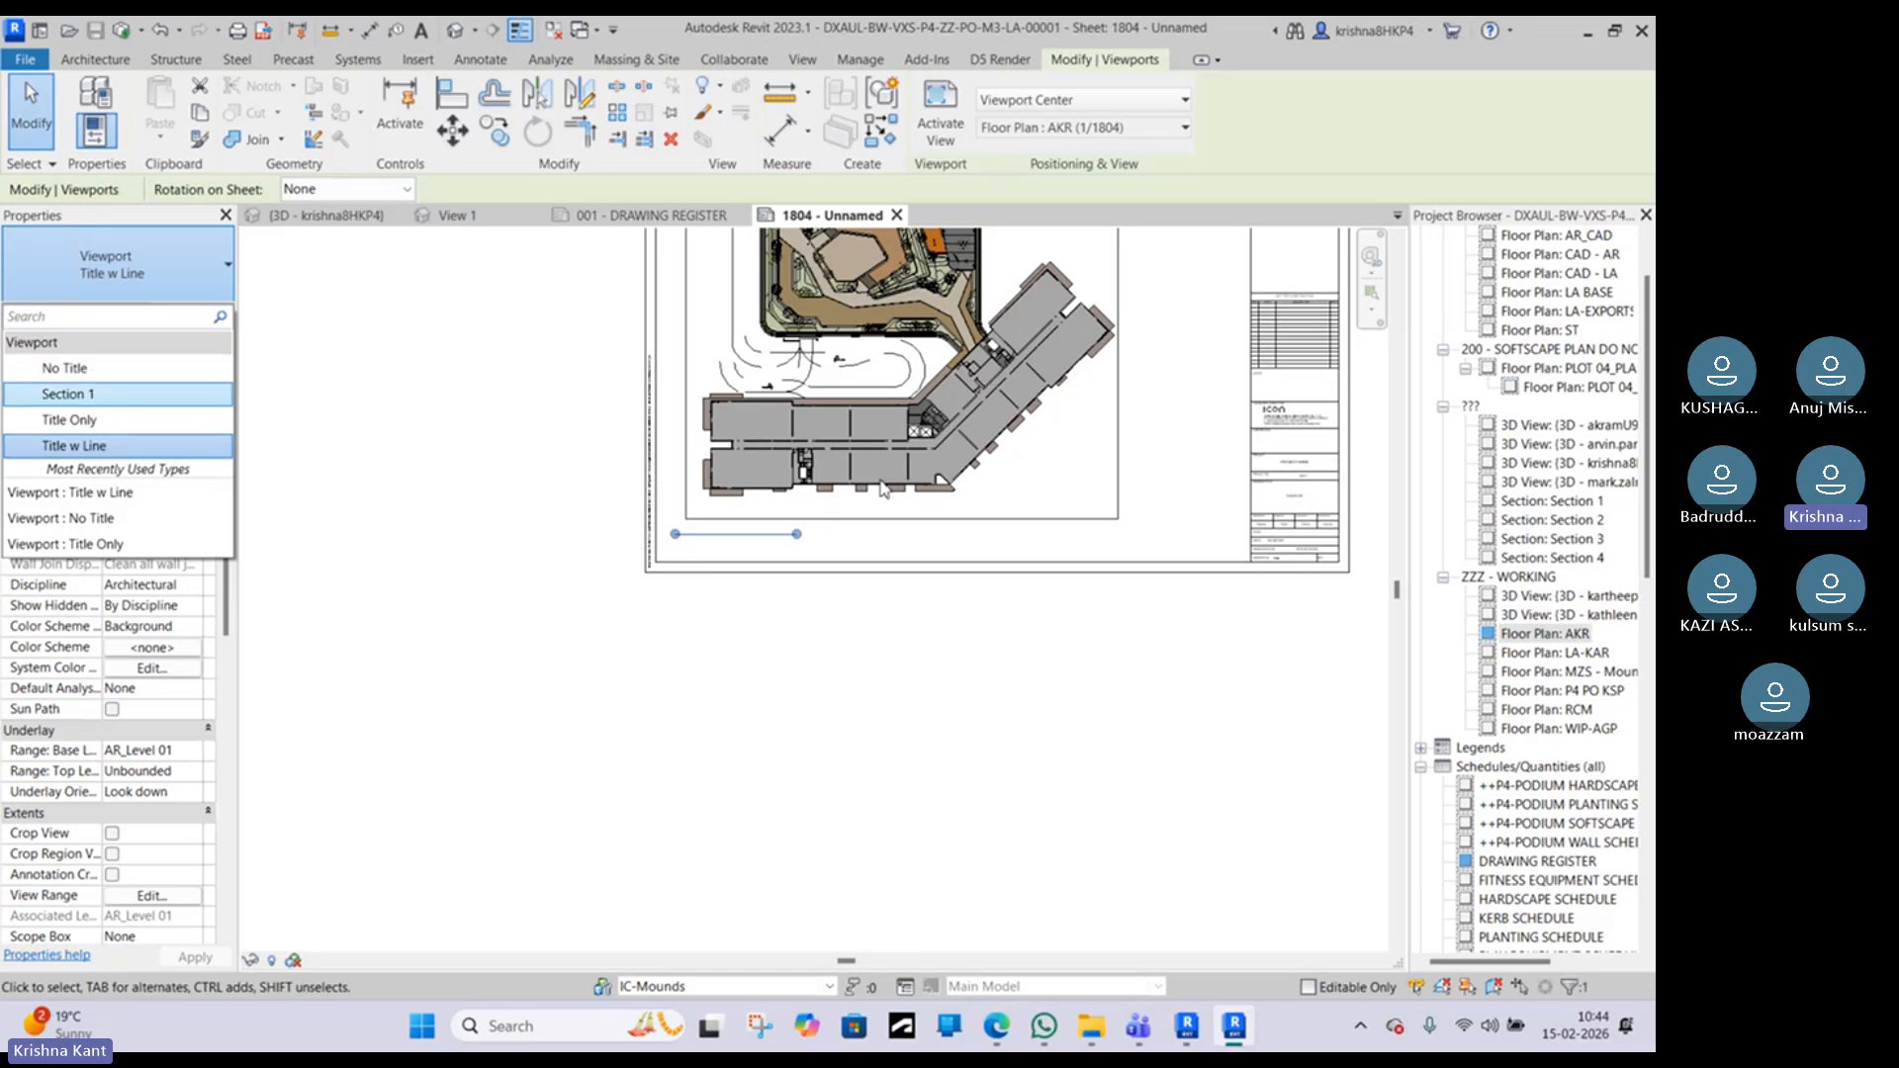
pyautogui.scroll(4, 692, 534)
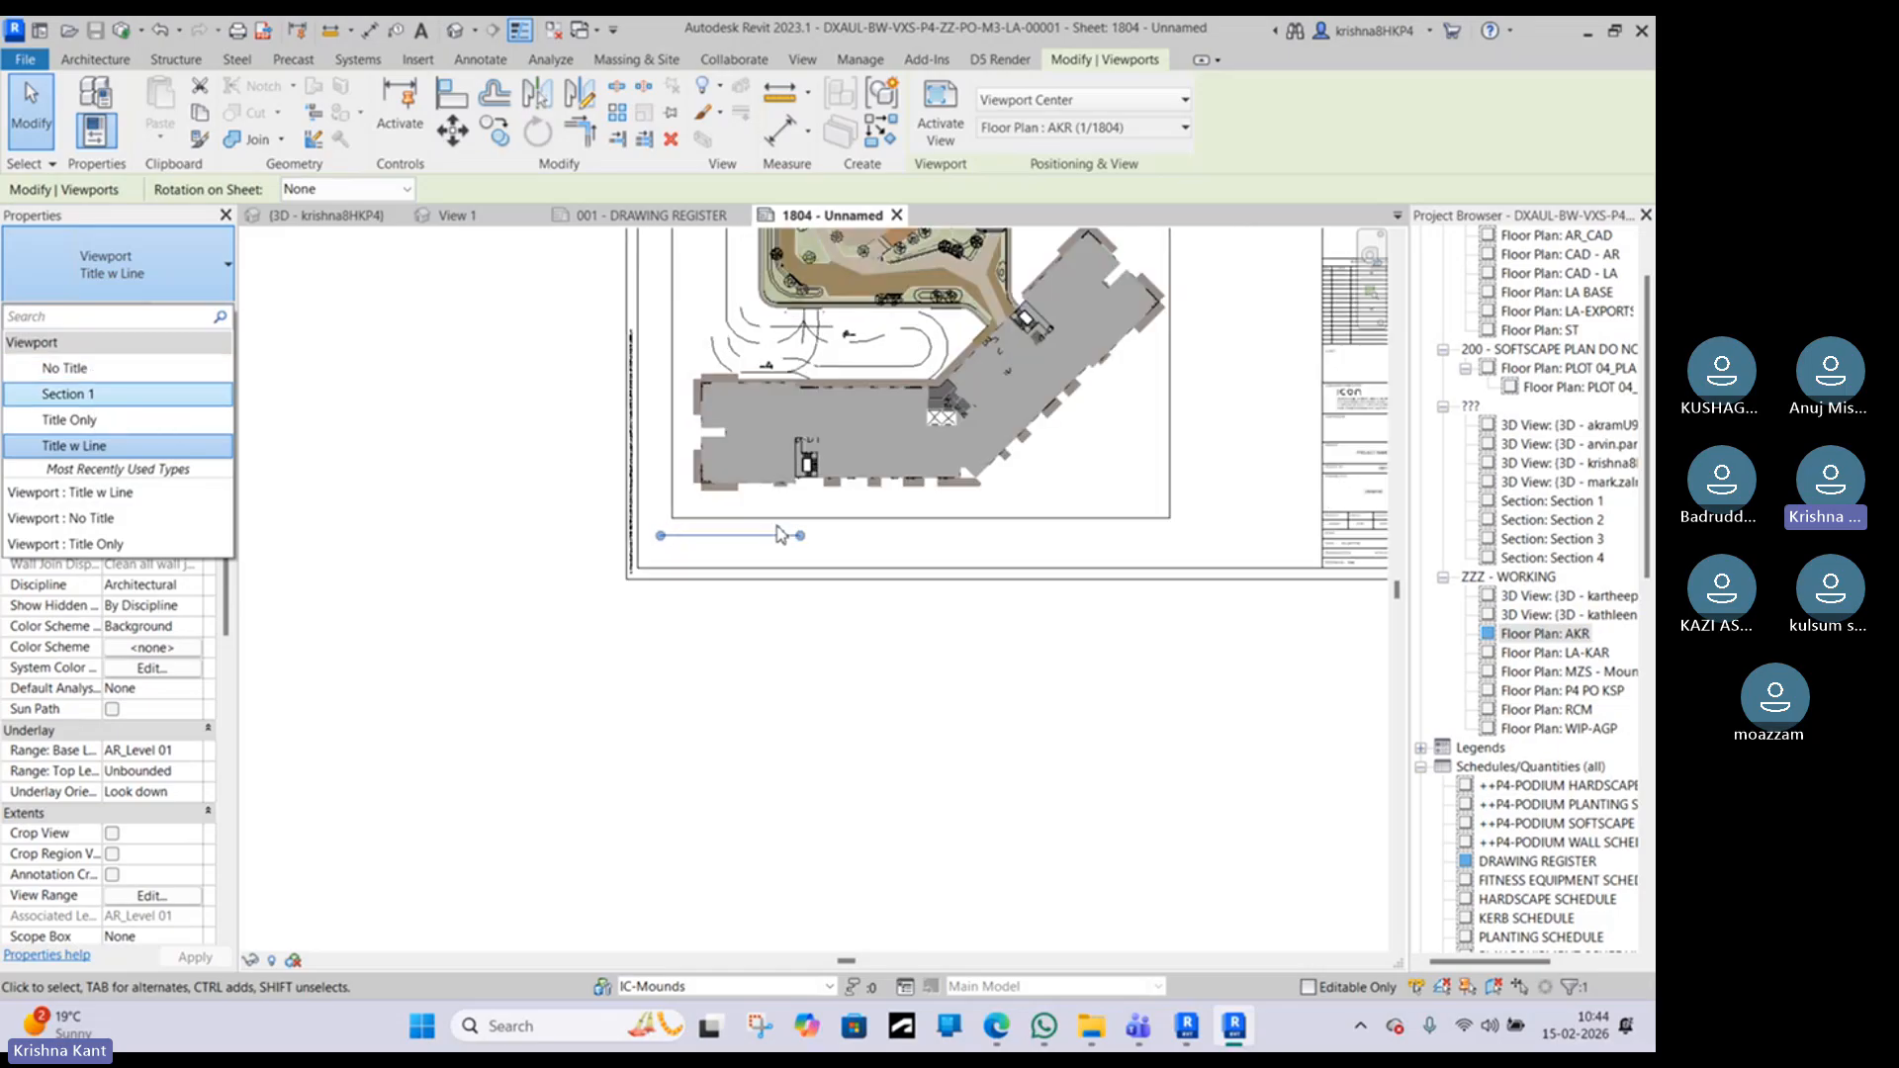
pyautogui.click(125, 418)
pyautogui.scroll(-5, 699, 504)
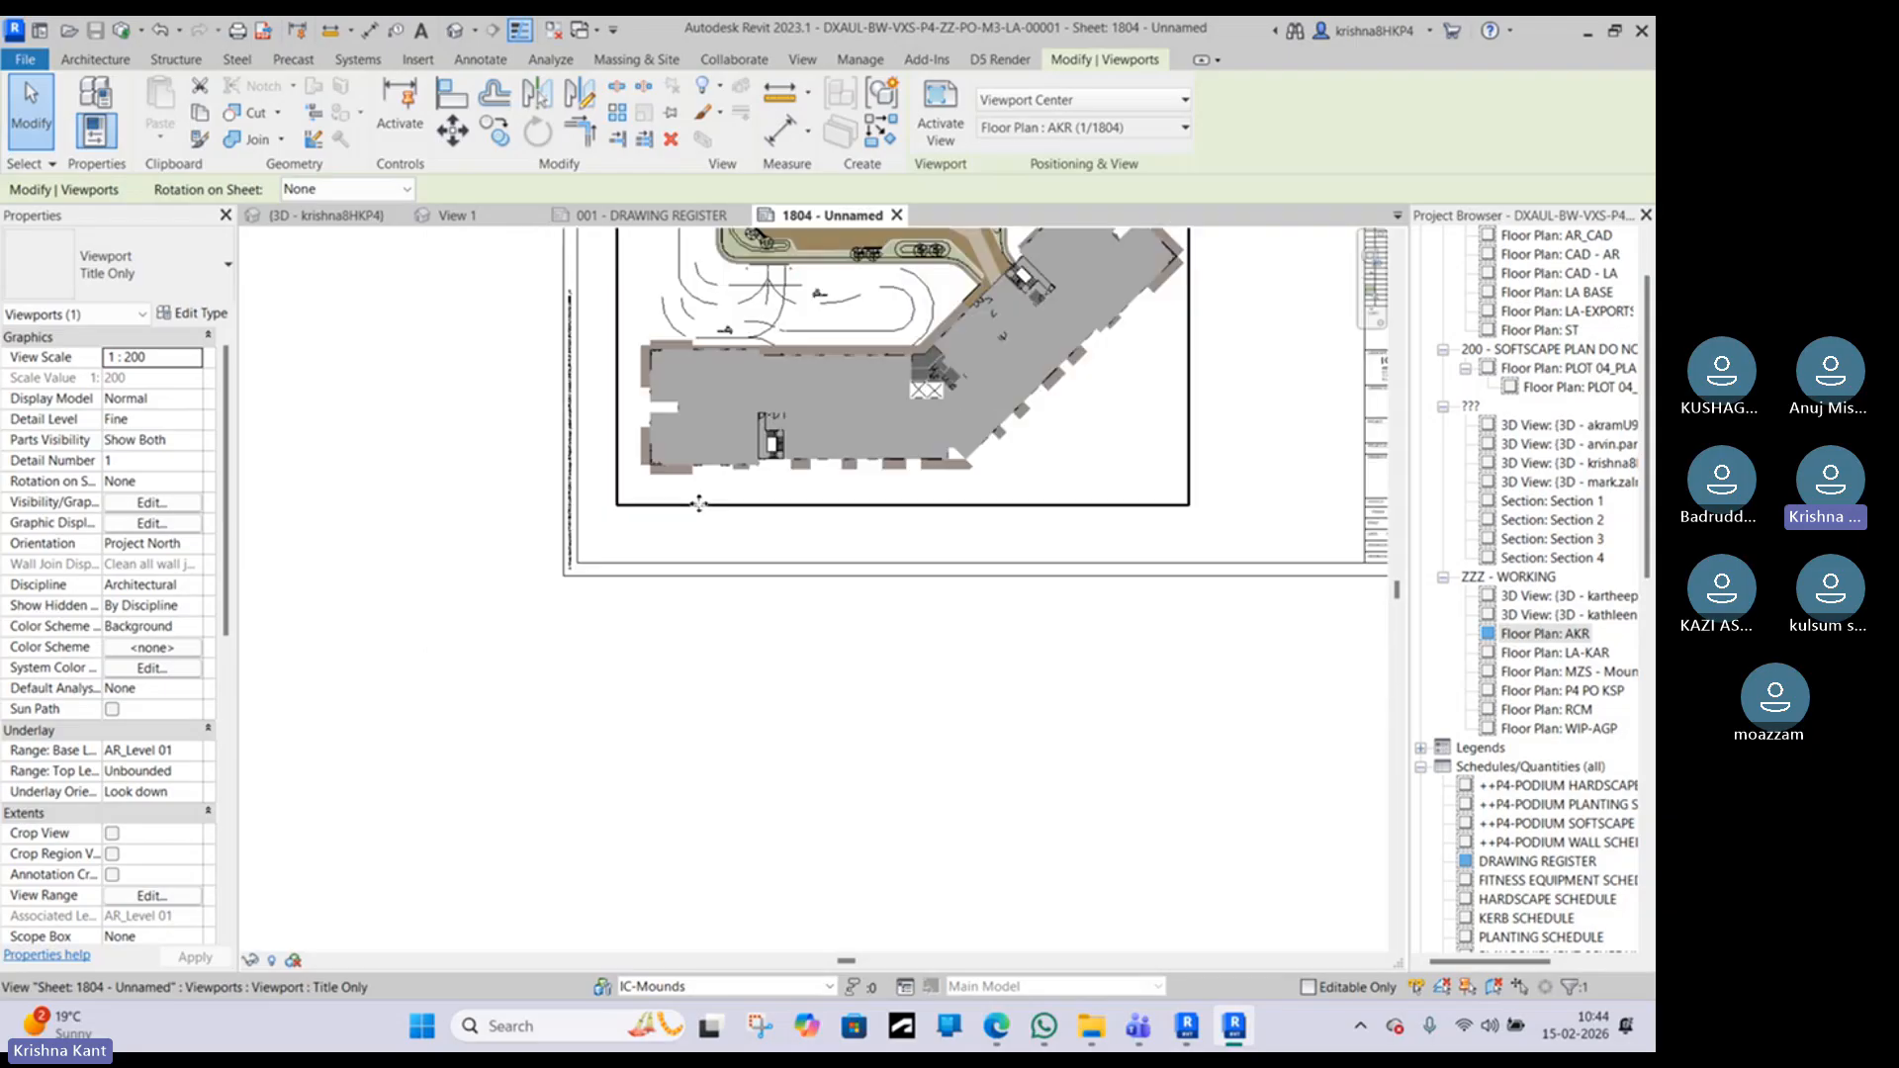
# Step: Try the Section 1 viewport type on the AKR viewport and check its title area on the sheet
pyautogui.click(138, 267)
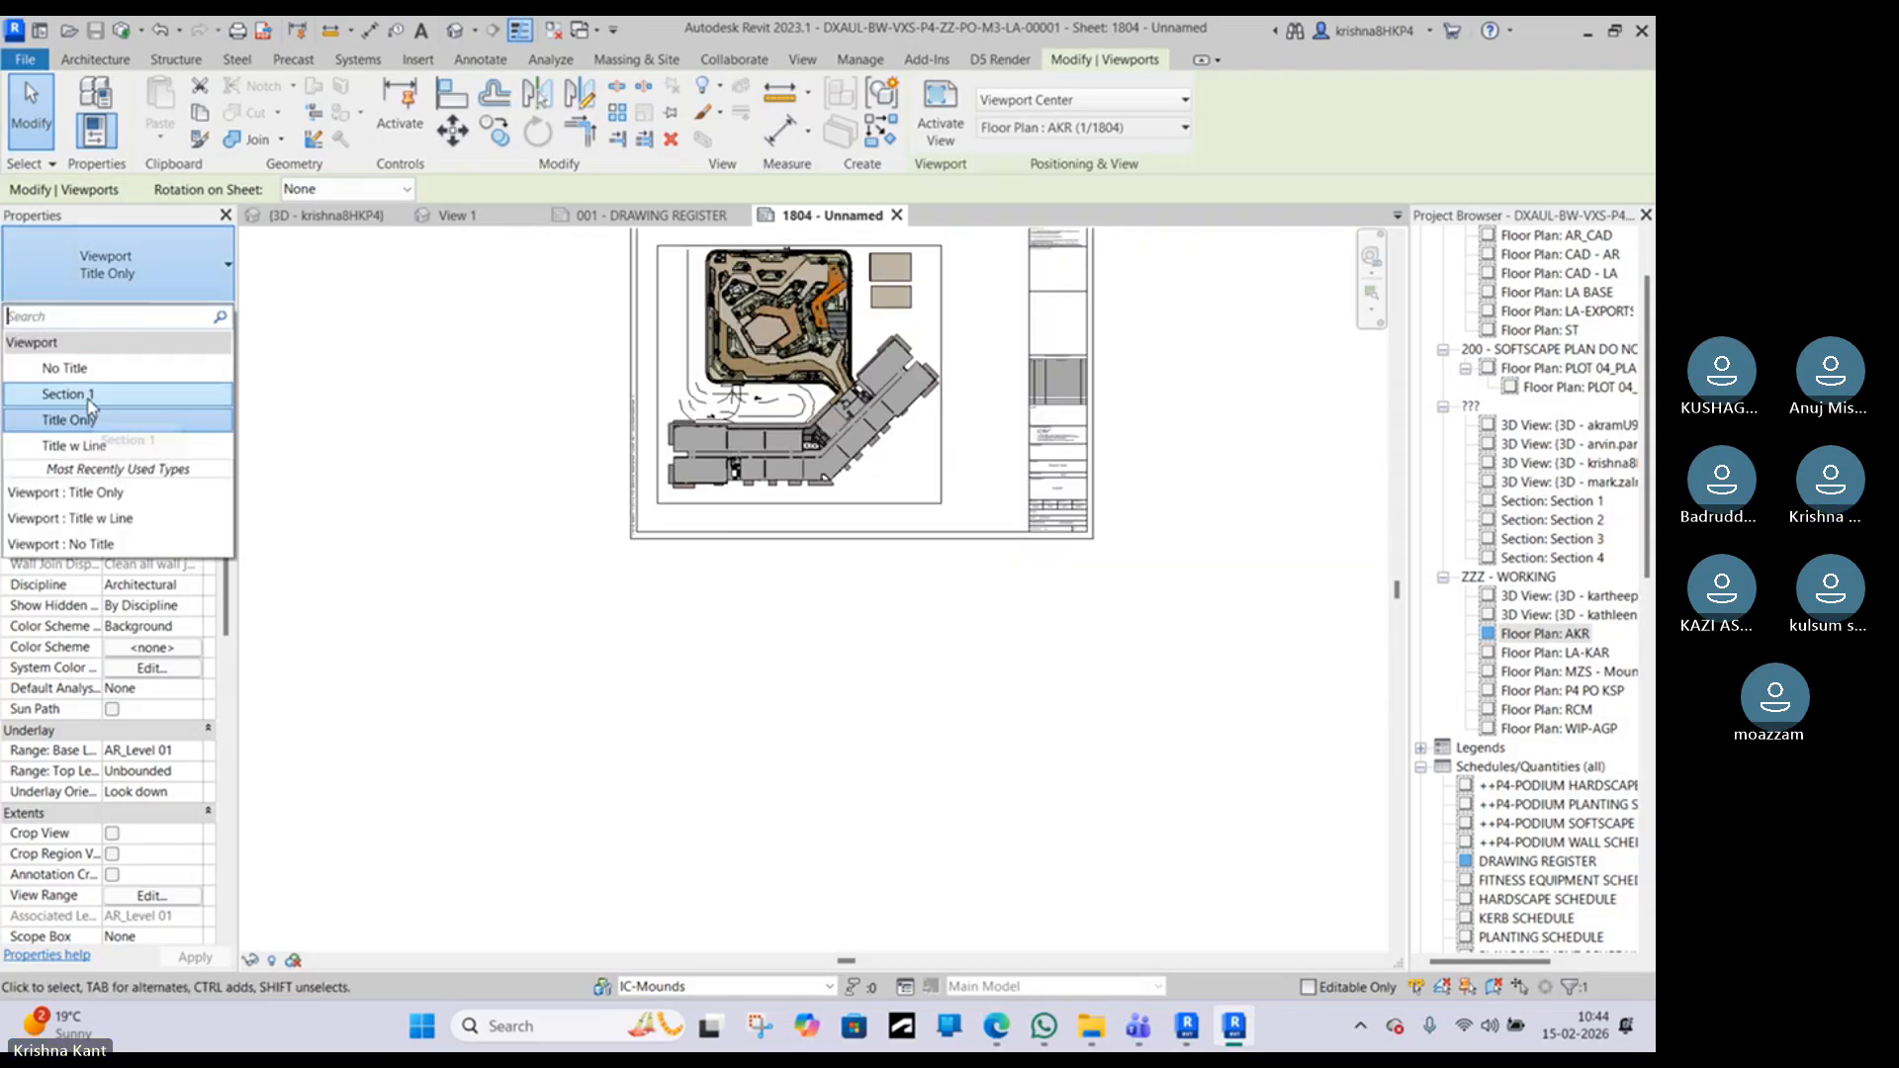
pyautogui.click(89, 395)
pyautogui.scroll(3, 733, 460)
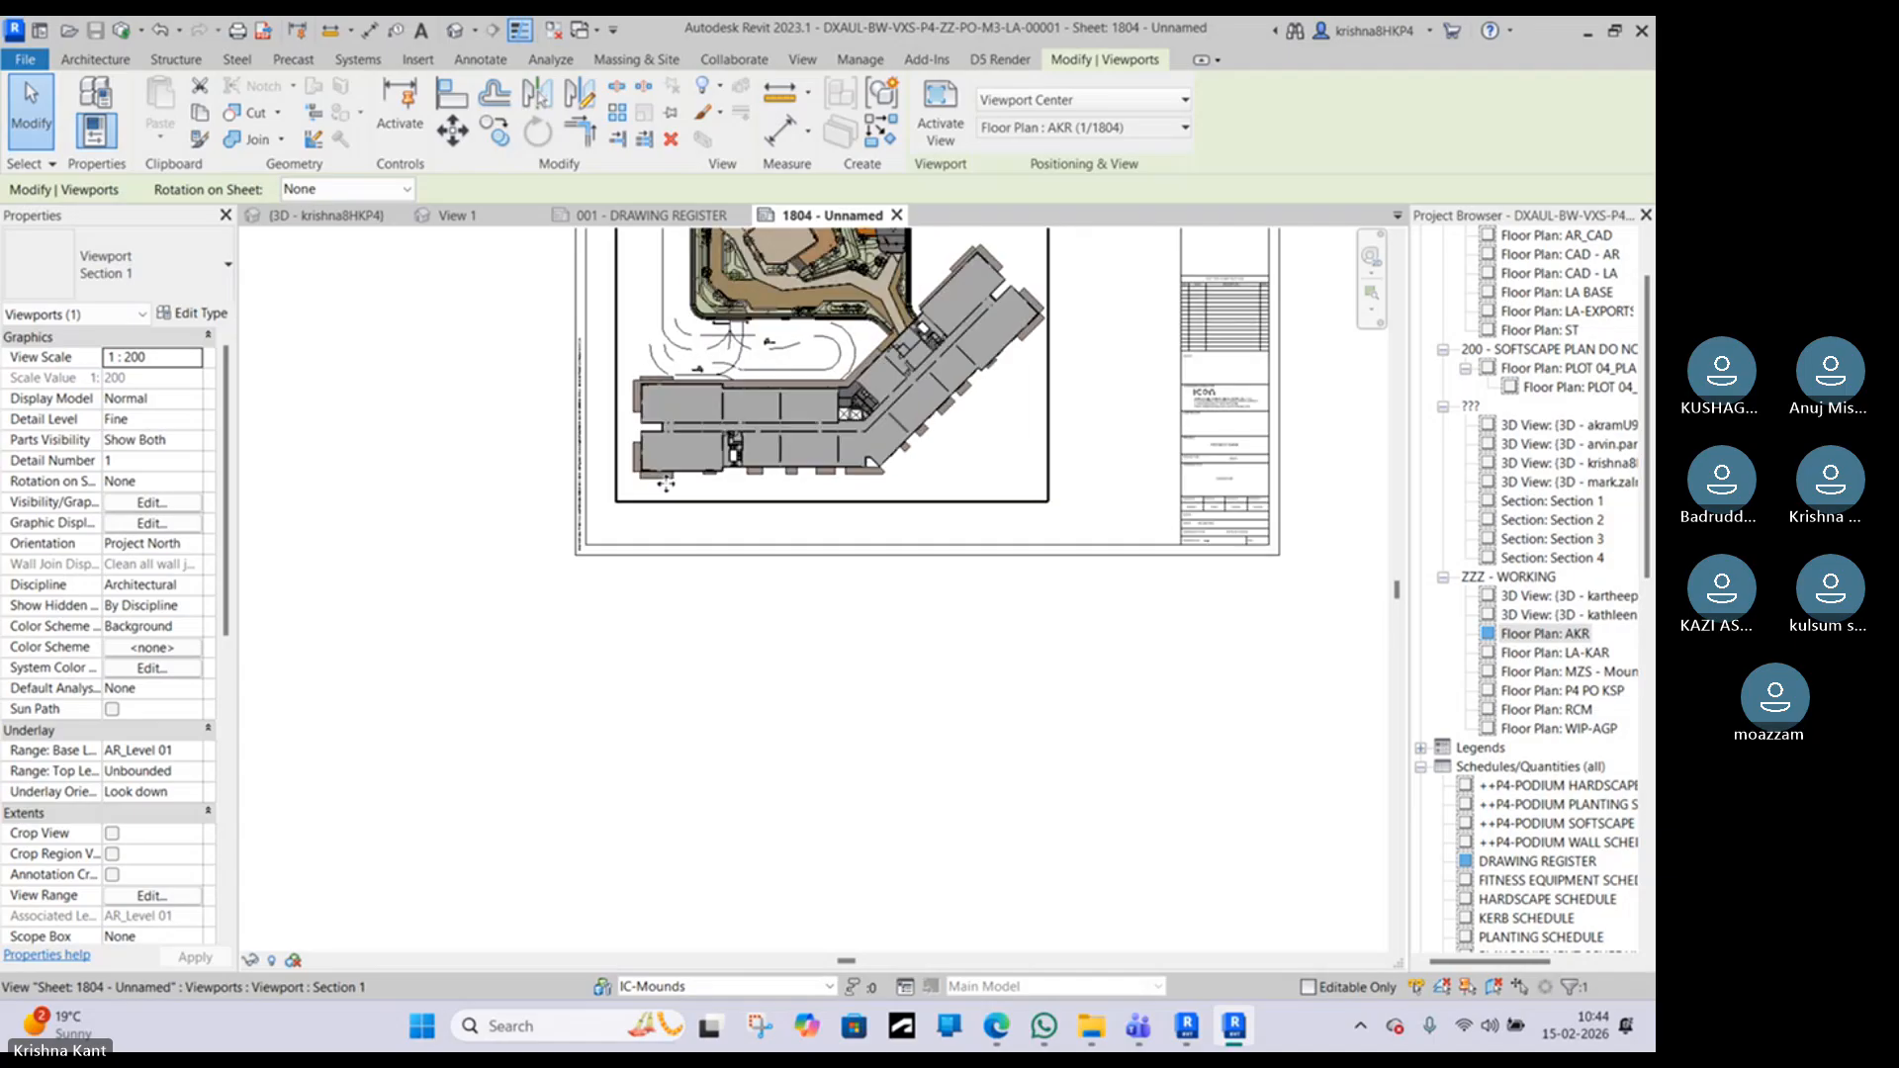
pyautogui.scroll(3, 666, 482)
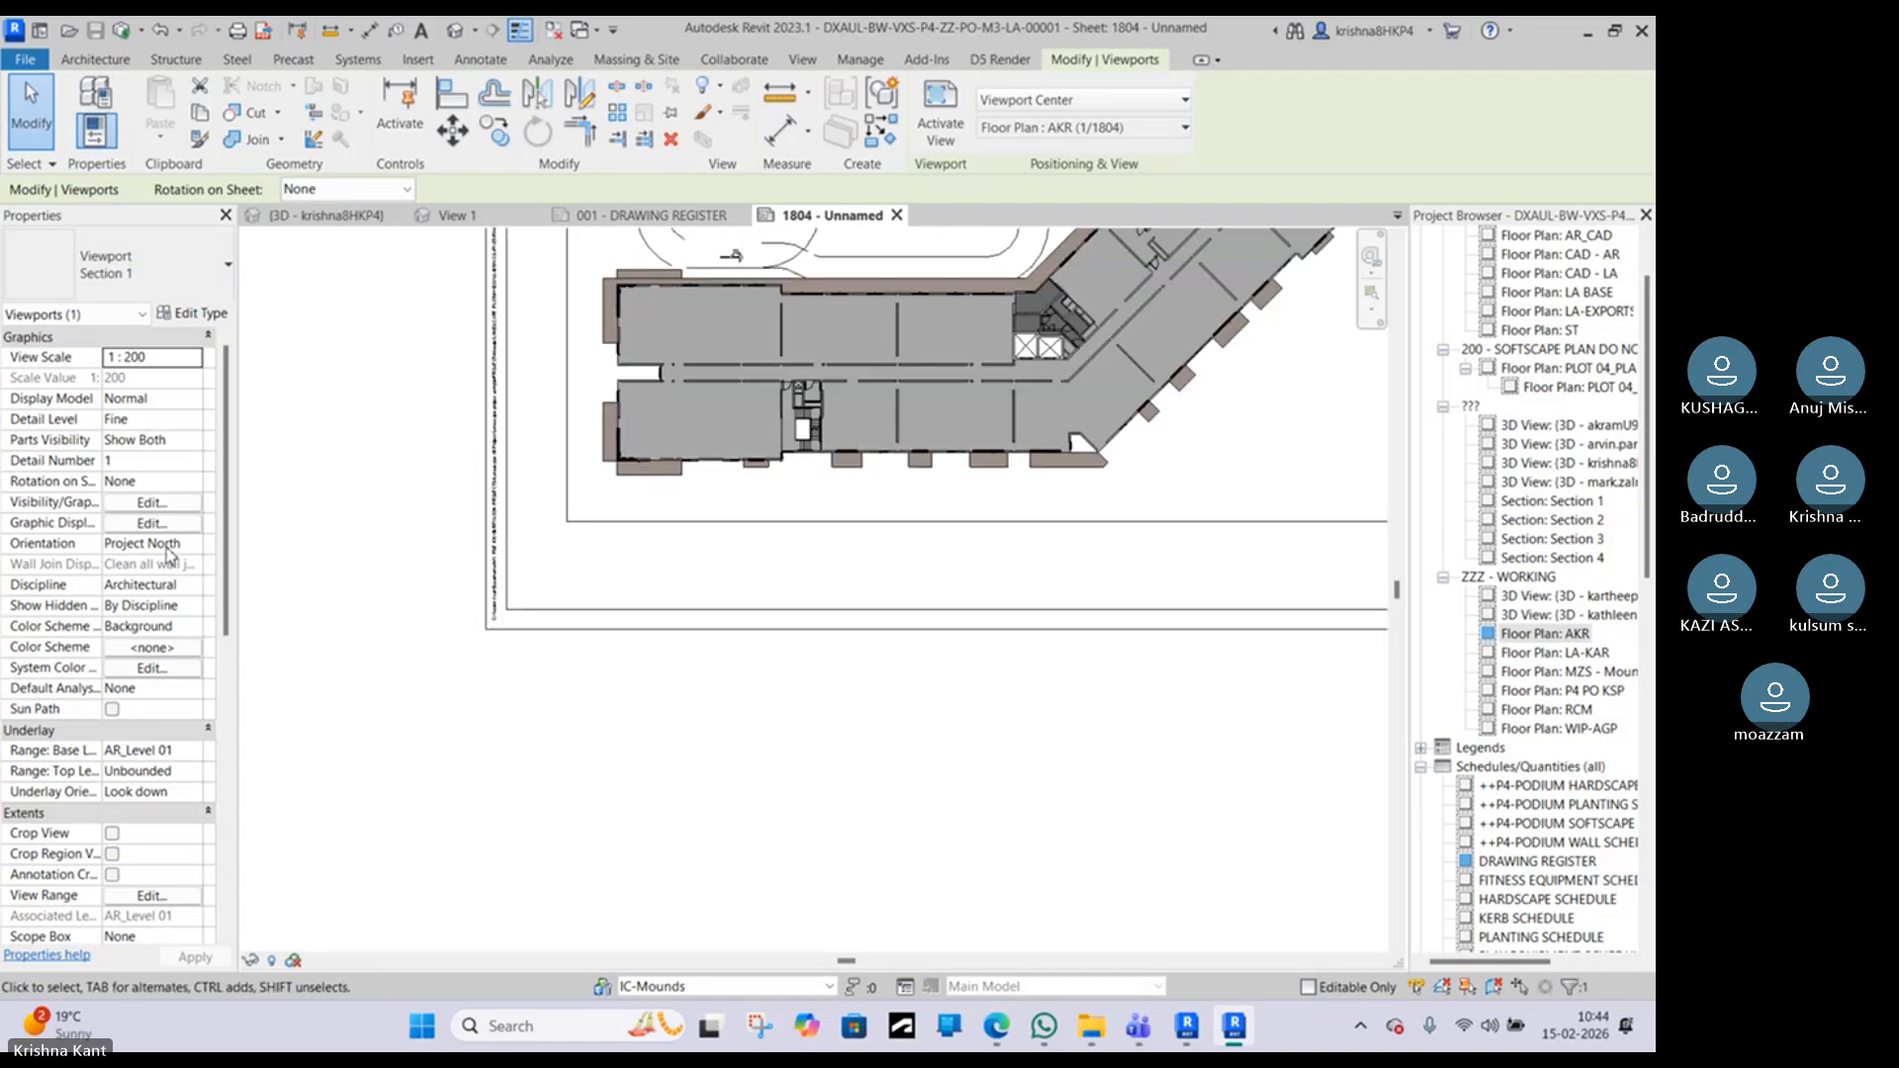
pyautogui.scroll(-5, 621, 557)
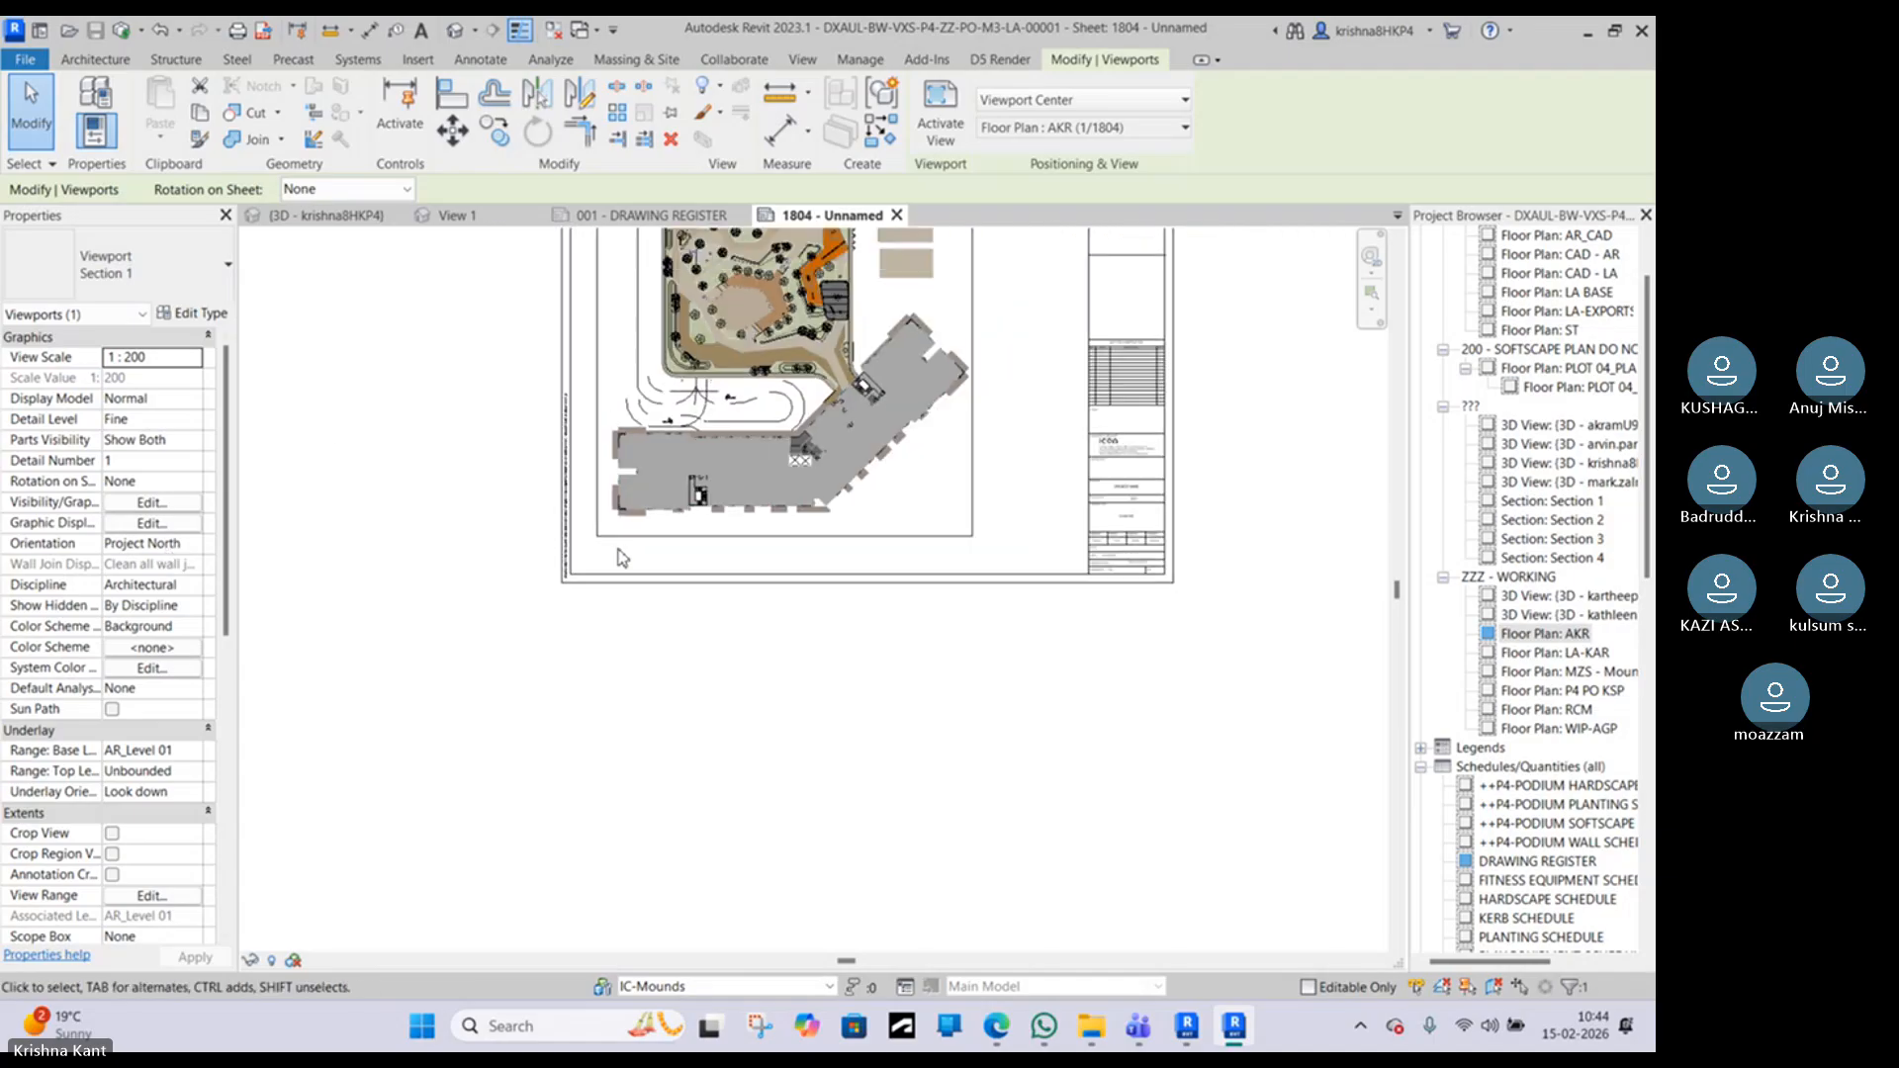
pyautogui.middleClick(627, 544)
pyautogui.middleClick(627, 544)
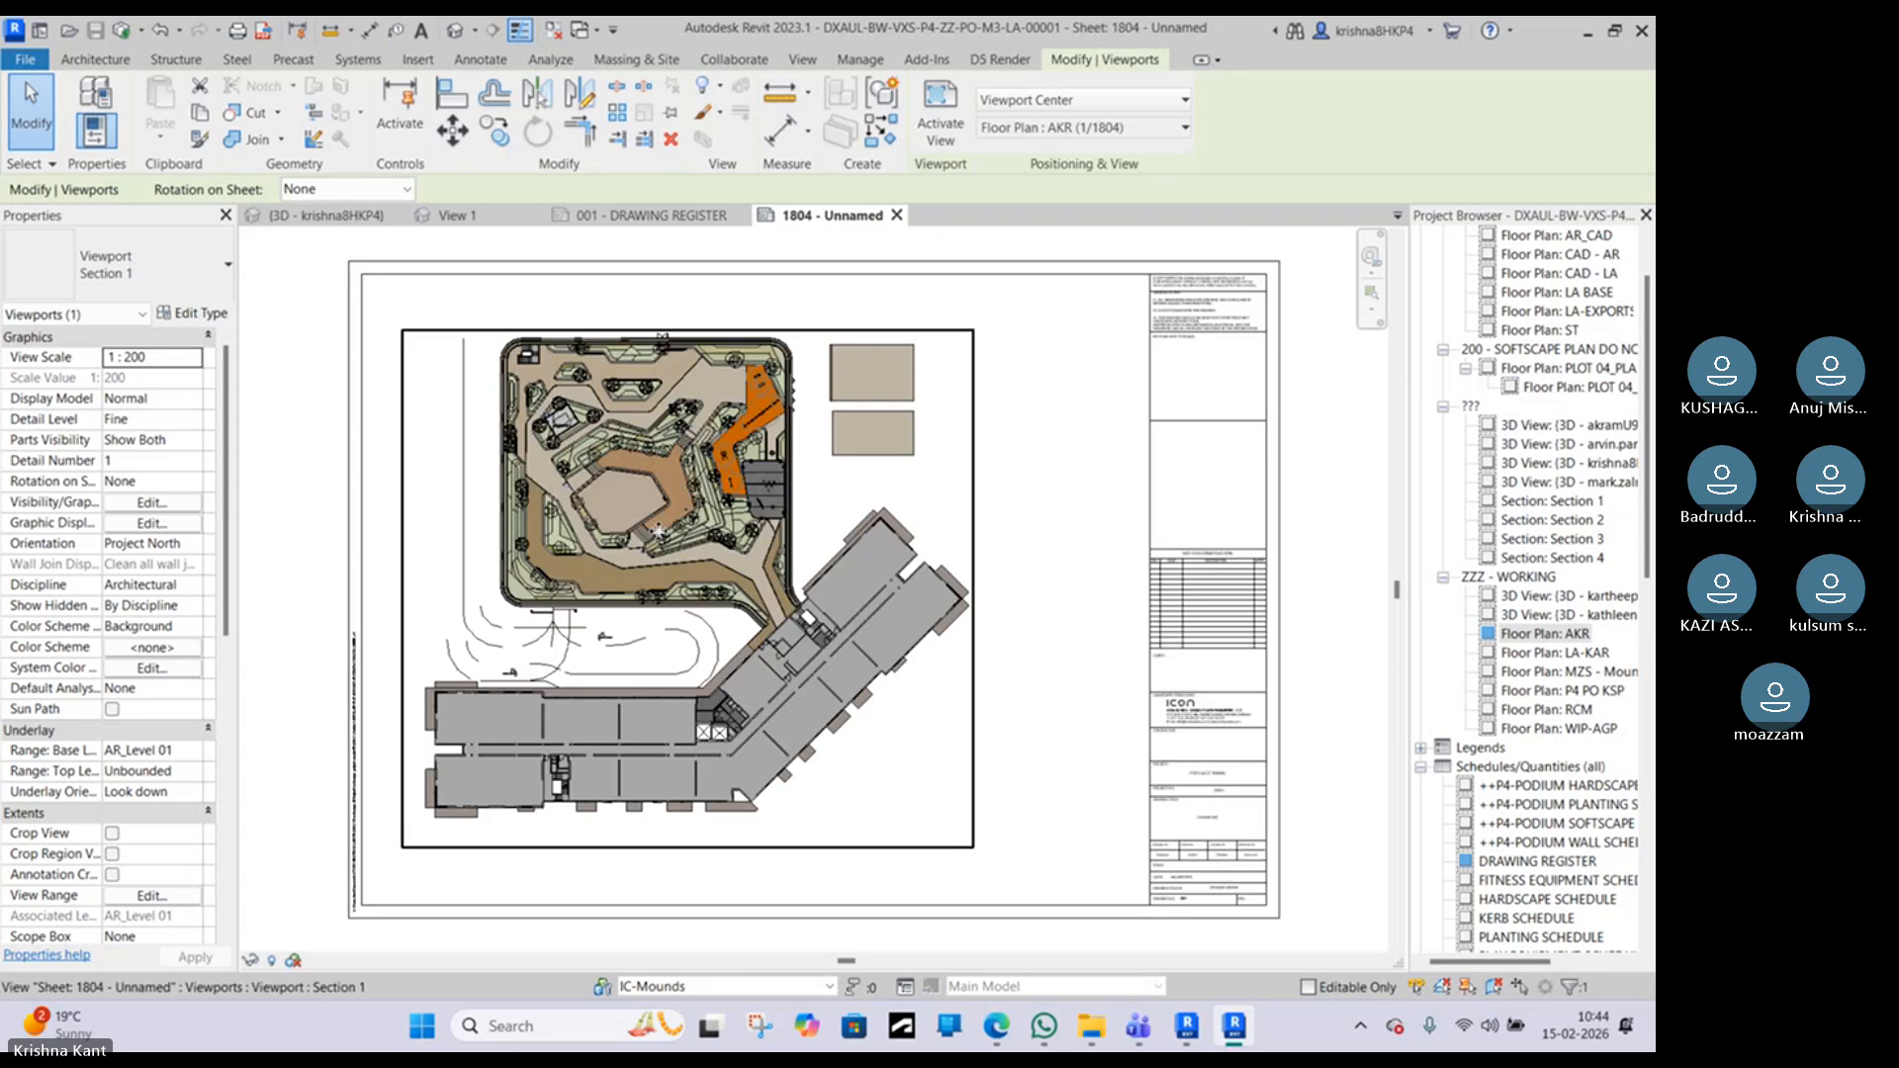
# Step: Return the AKR viewport to the Title w Line type and inspect its title line on the sheet
pyautogui.press('Escape')
pyautogui.click(302, 384)
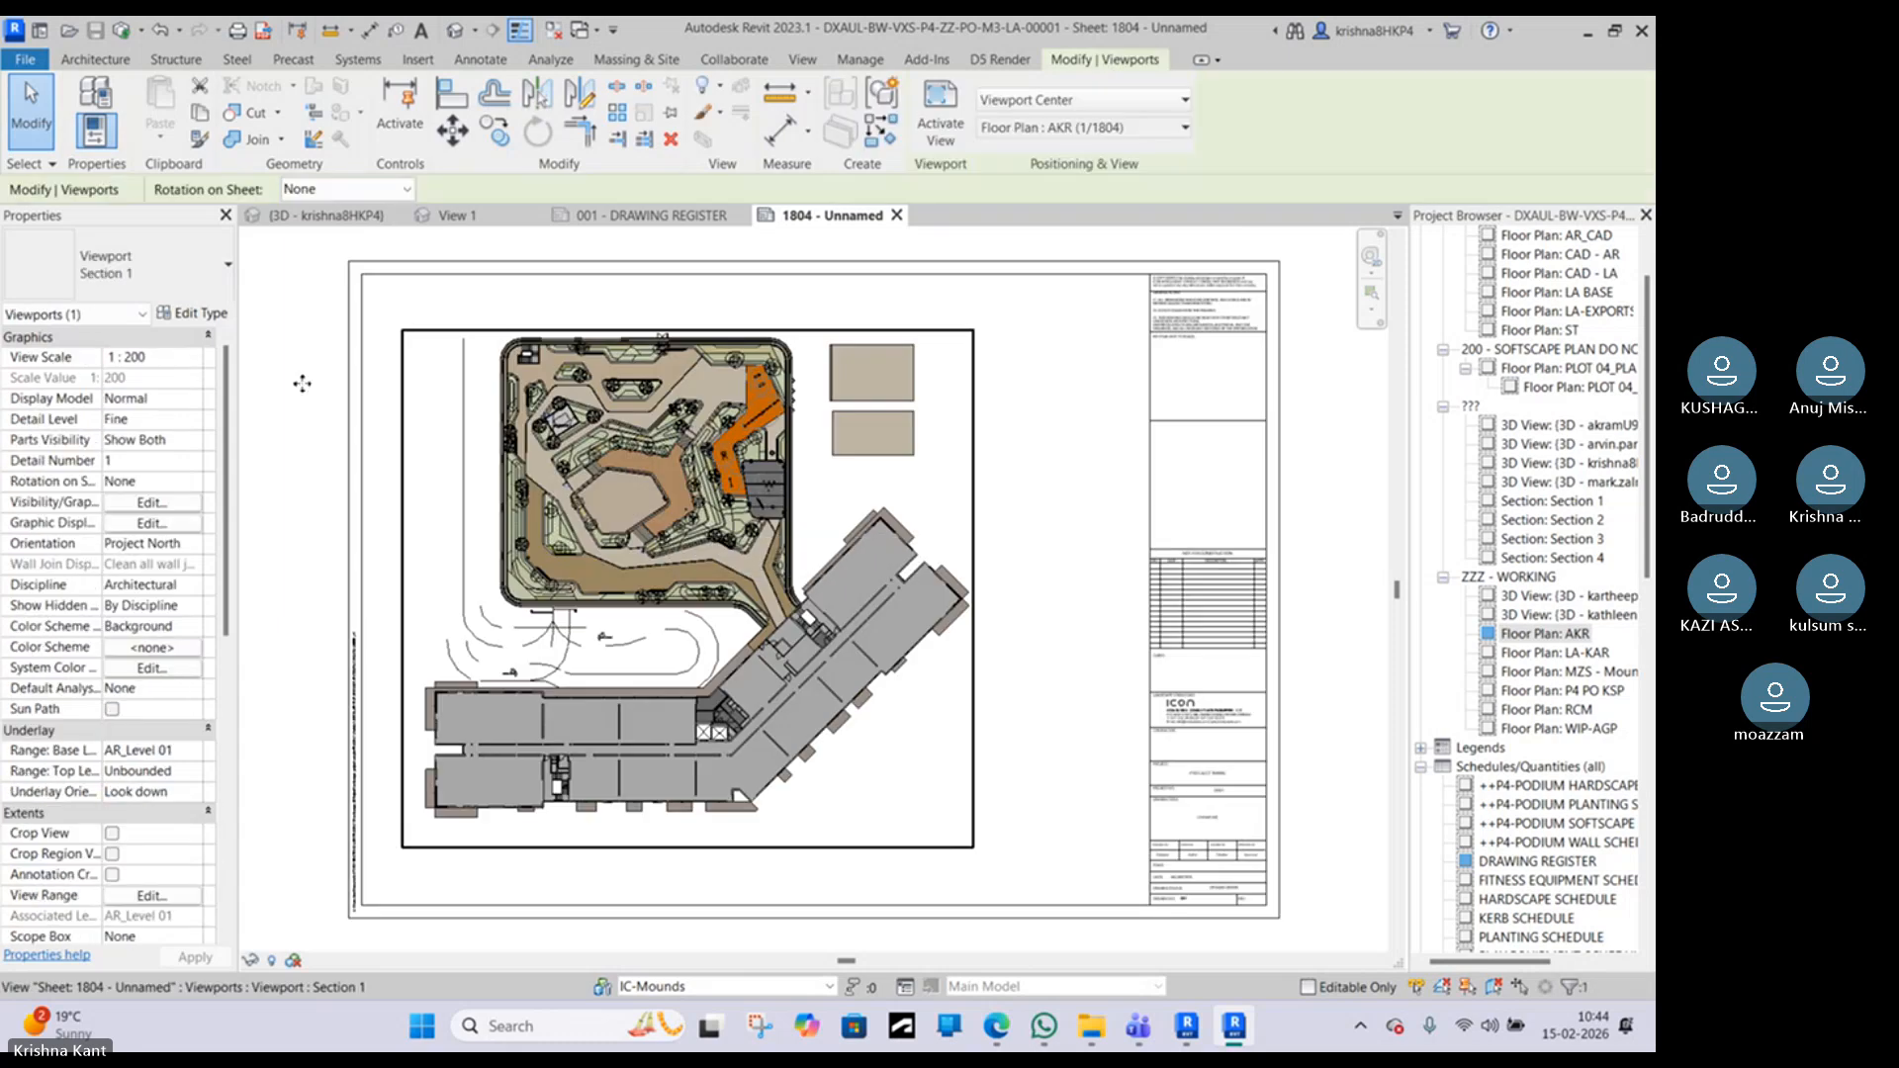
pyautogui.click(148, 264)
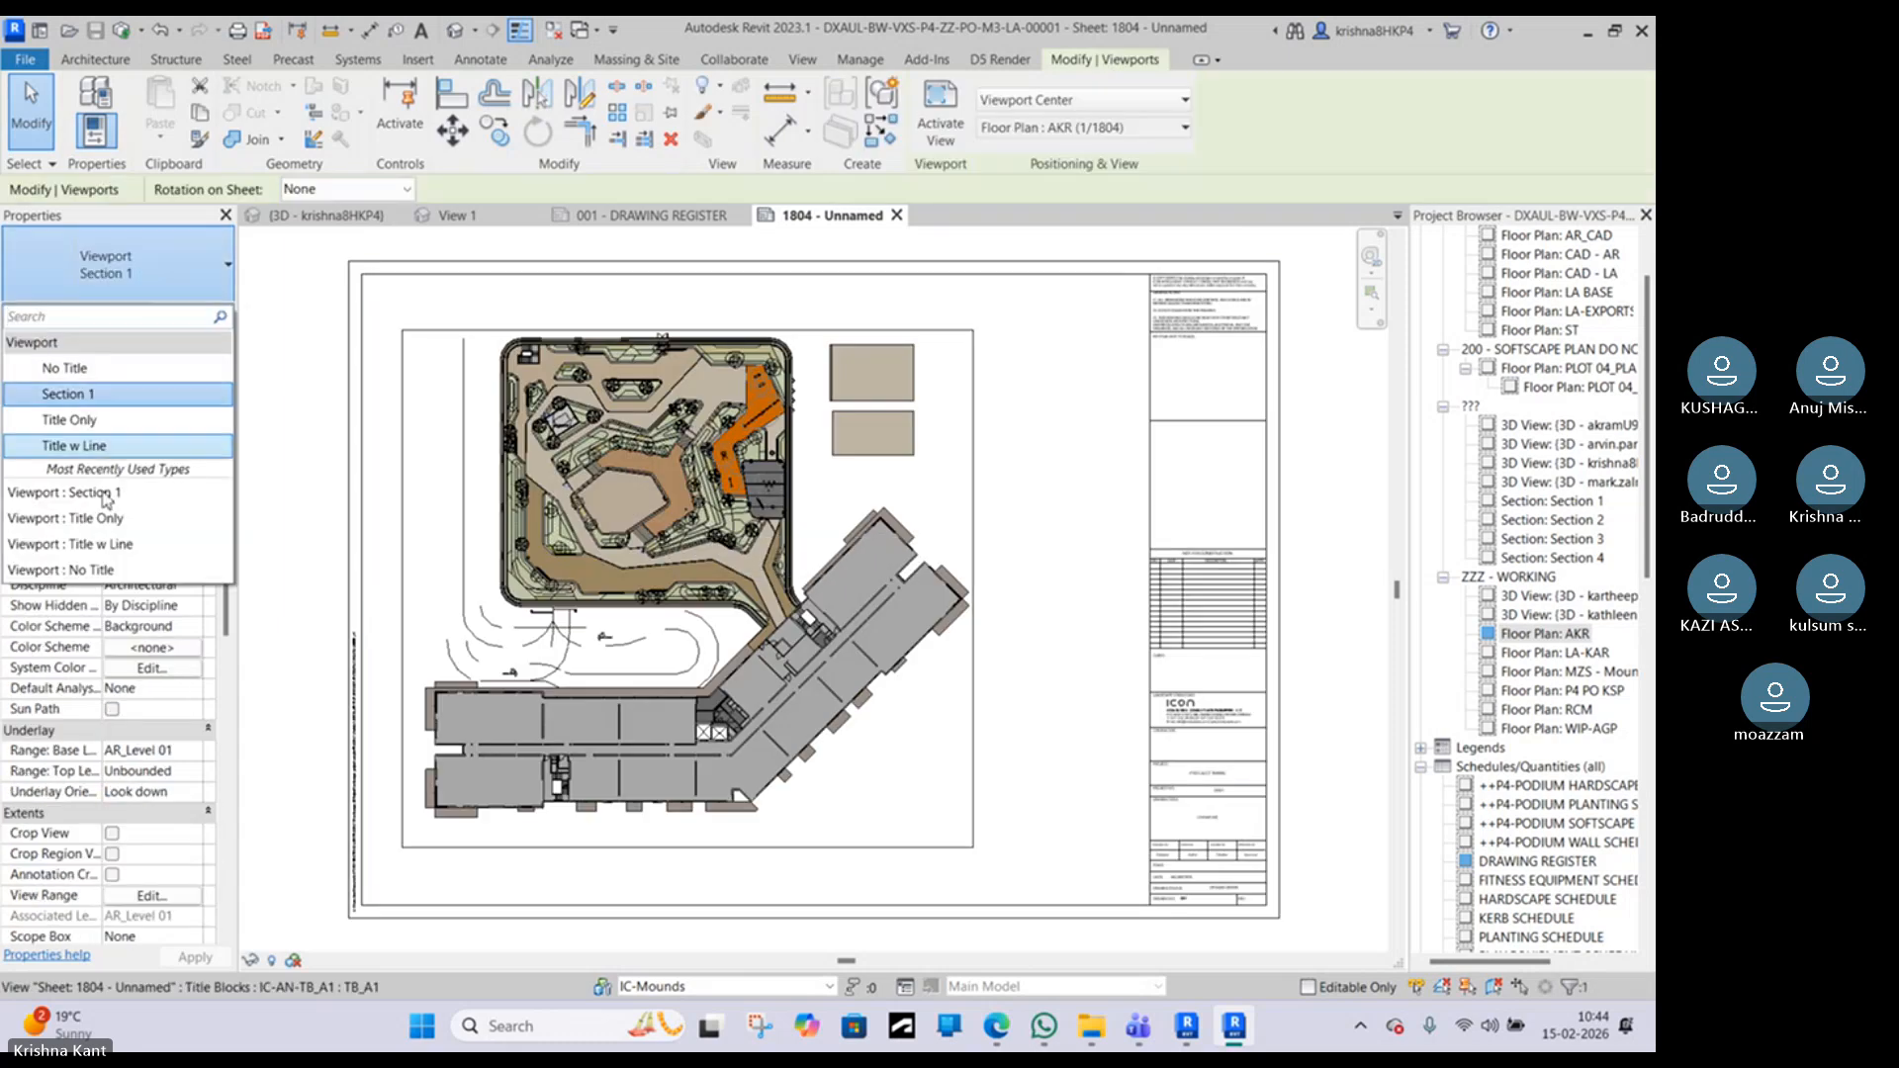
pyautogui.click(81, 451)
pyautogui.moveTo(485, 759); pyautogui.dragTo(650, 644, button='middle')
pyautogui.scroll(6, 553, 756)
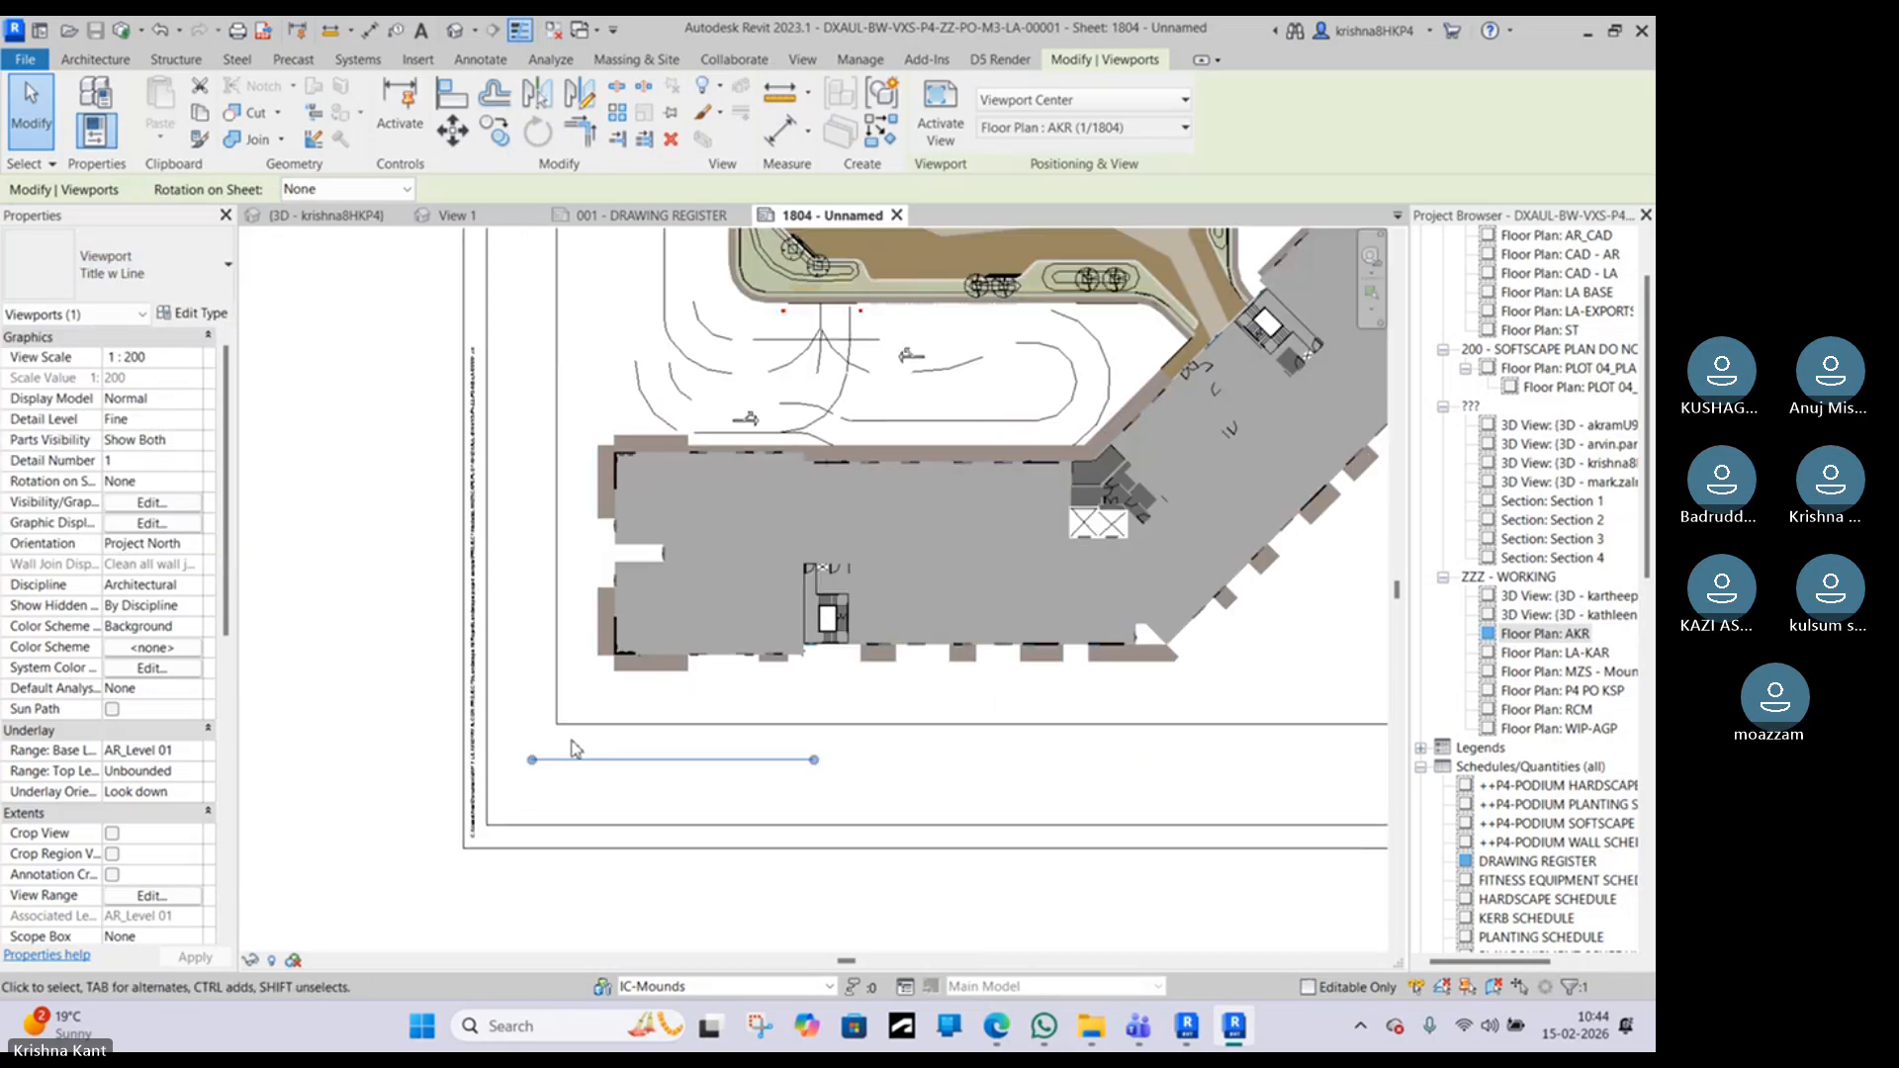
pyautogui.scroll(-5, 515, 790)
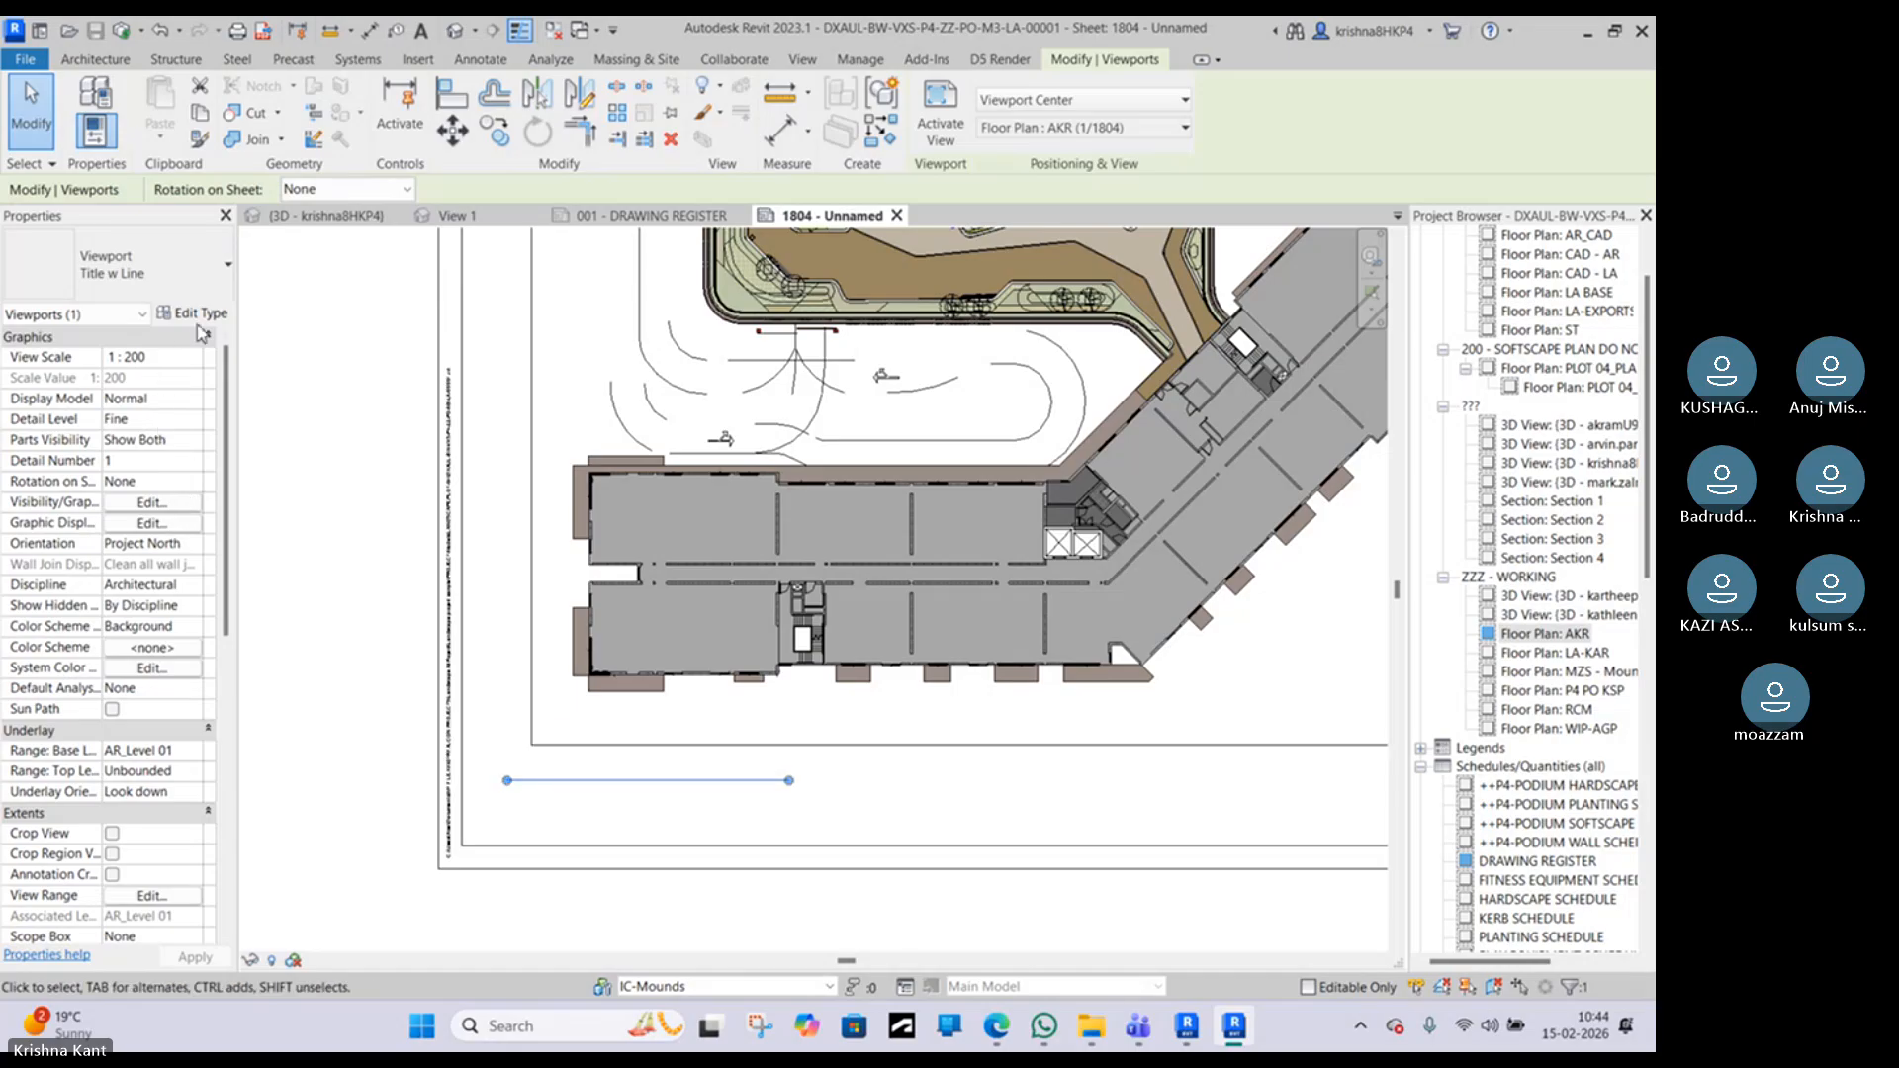
pyautogui.scroll(-3, 597, 507)
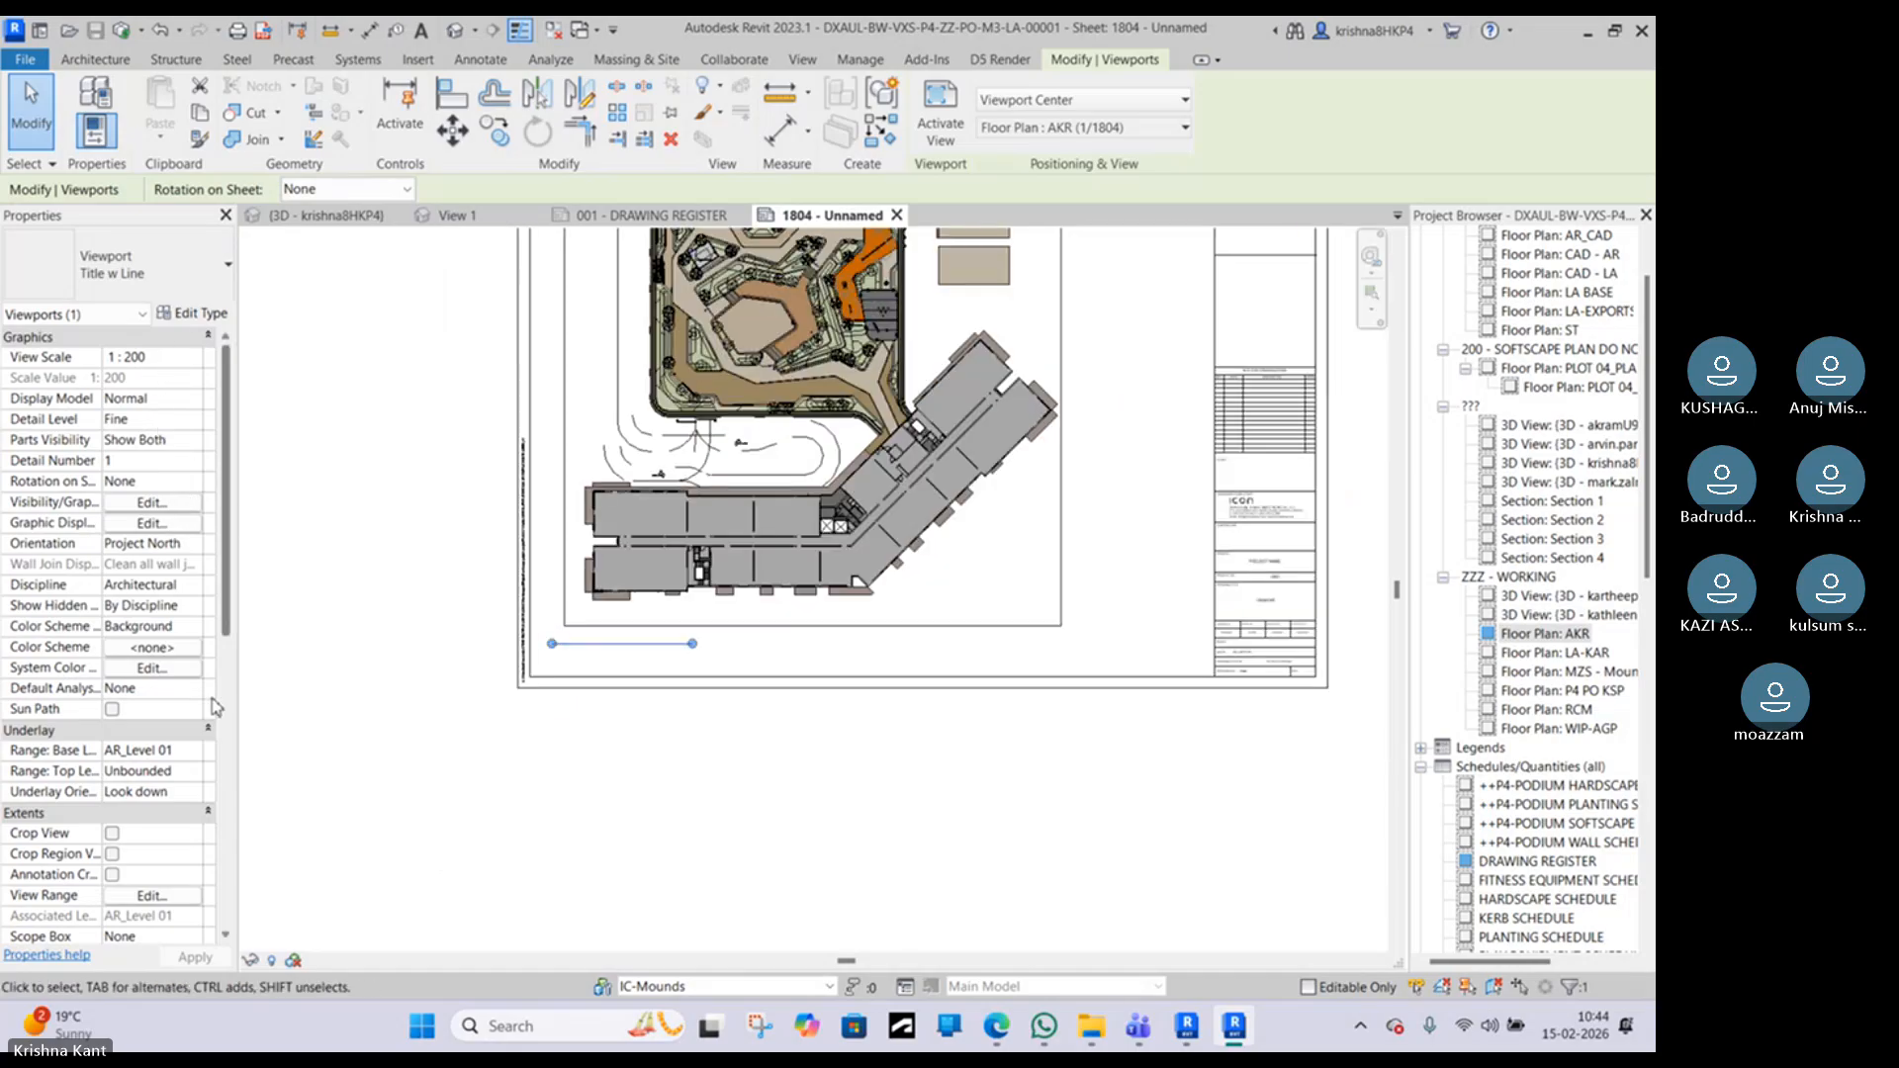
# Step: Change the AKR viewport's type to Section 1 and set its Title on Sheet to "Plan view"
pyautogui.scroll(-5, 193, 747)
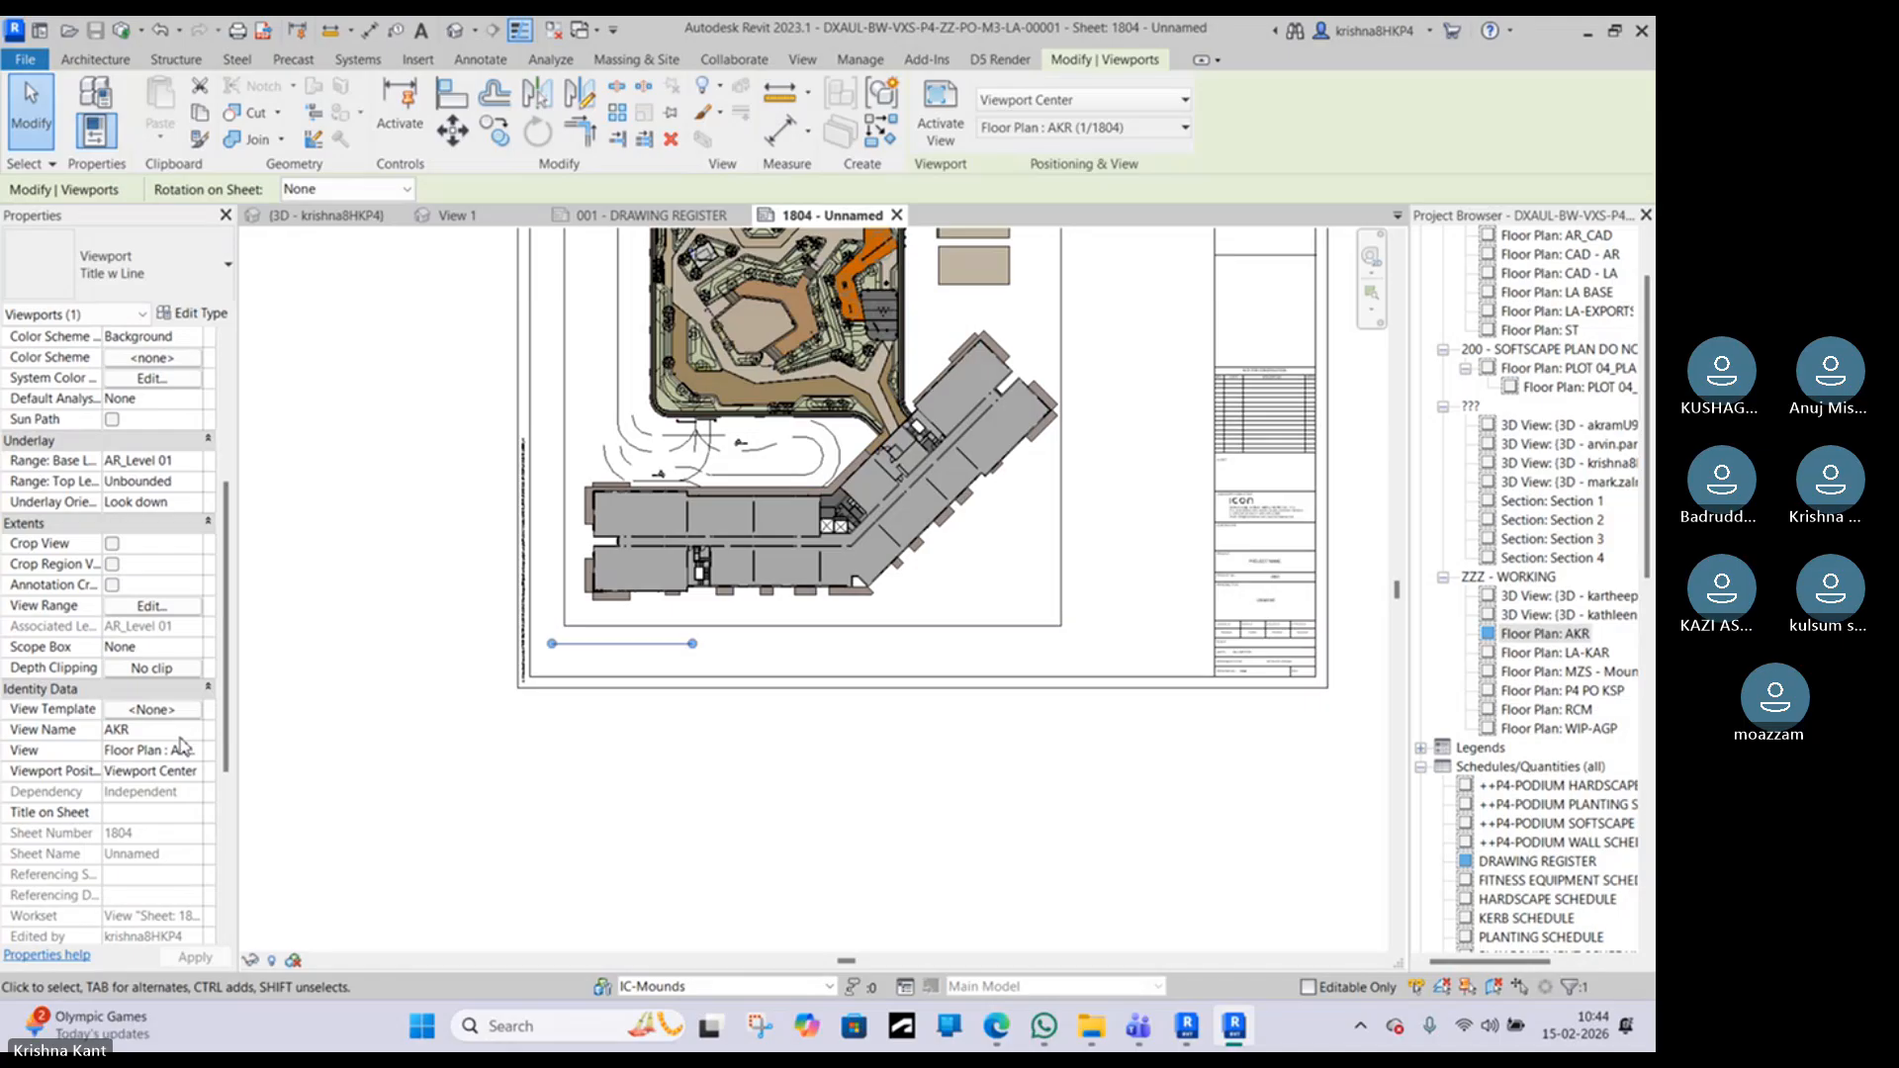
pyautogui.click(154, 810)
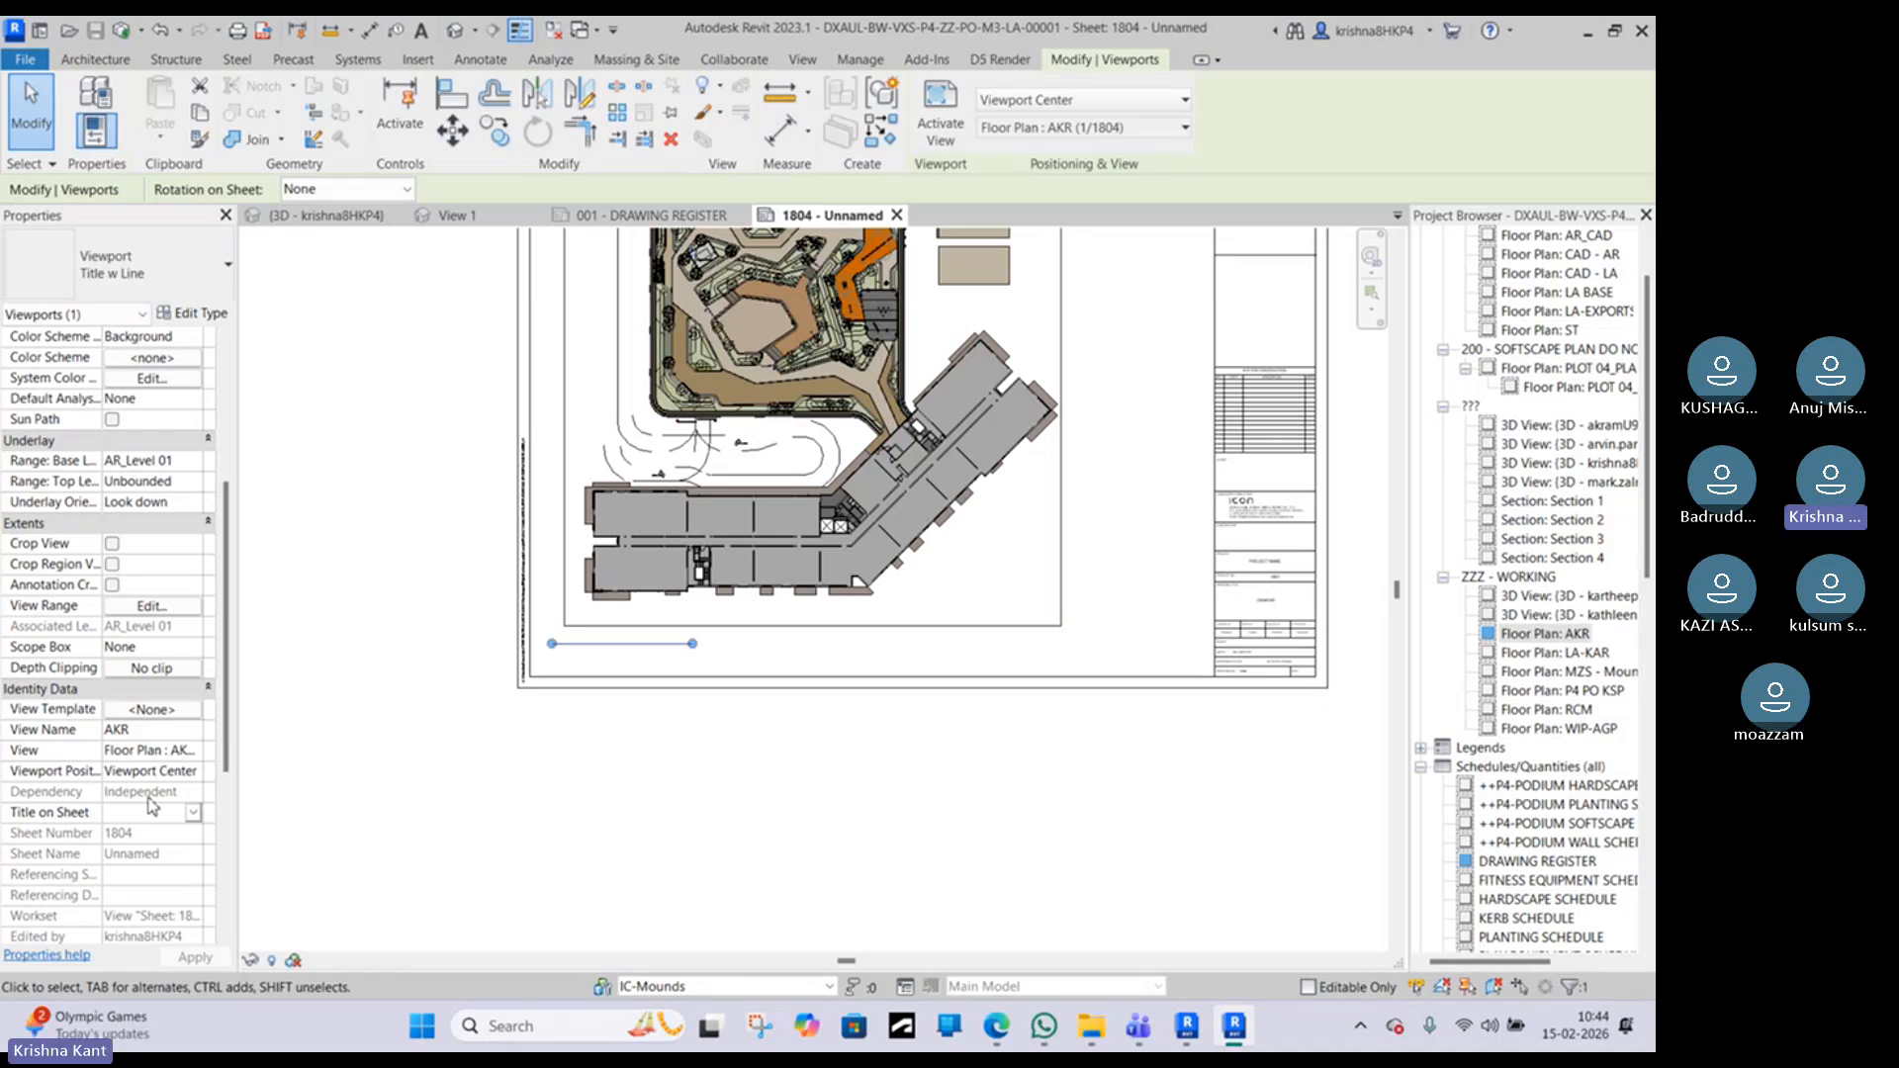
pyautogui.click(128, 263)
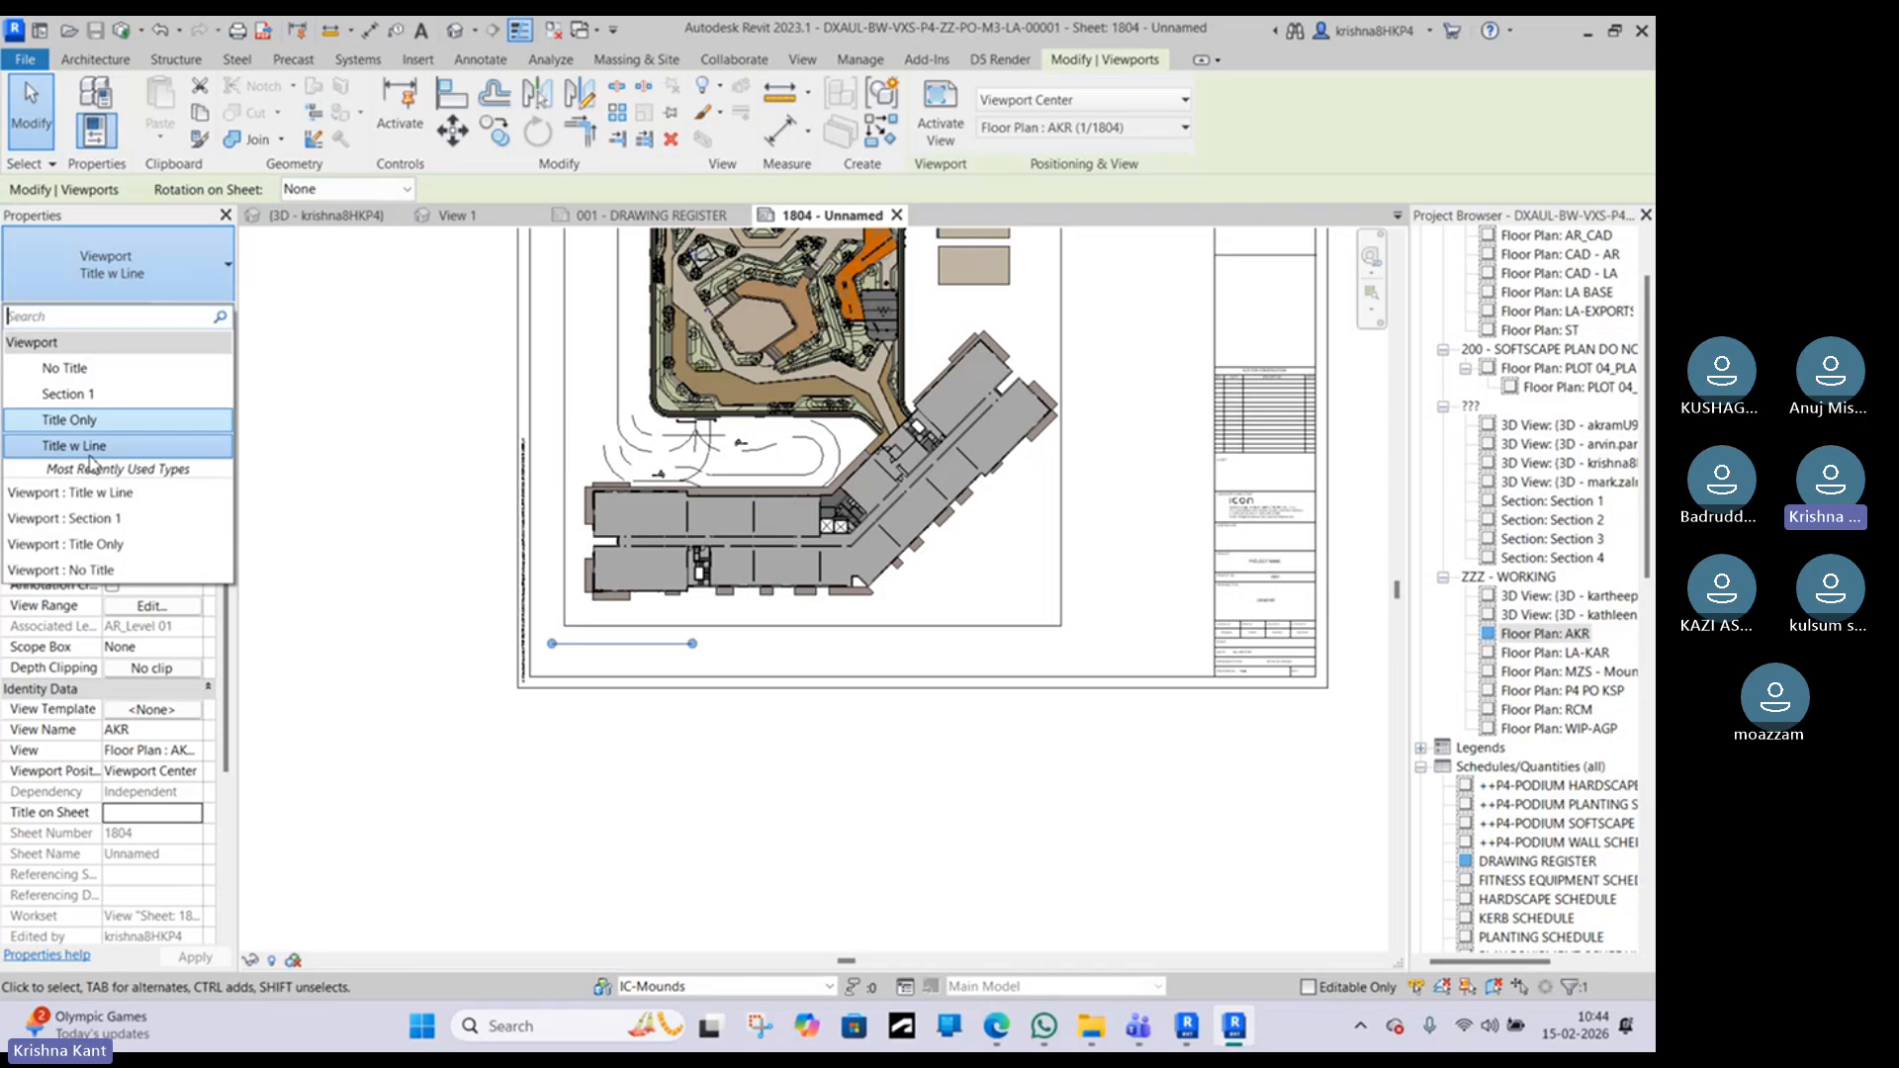
pyautogui.click(68, 394)
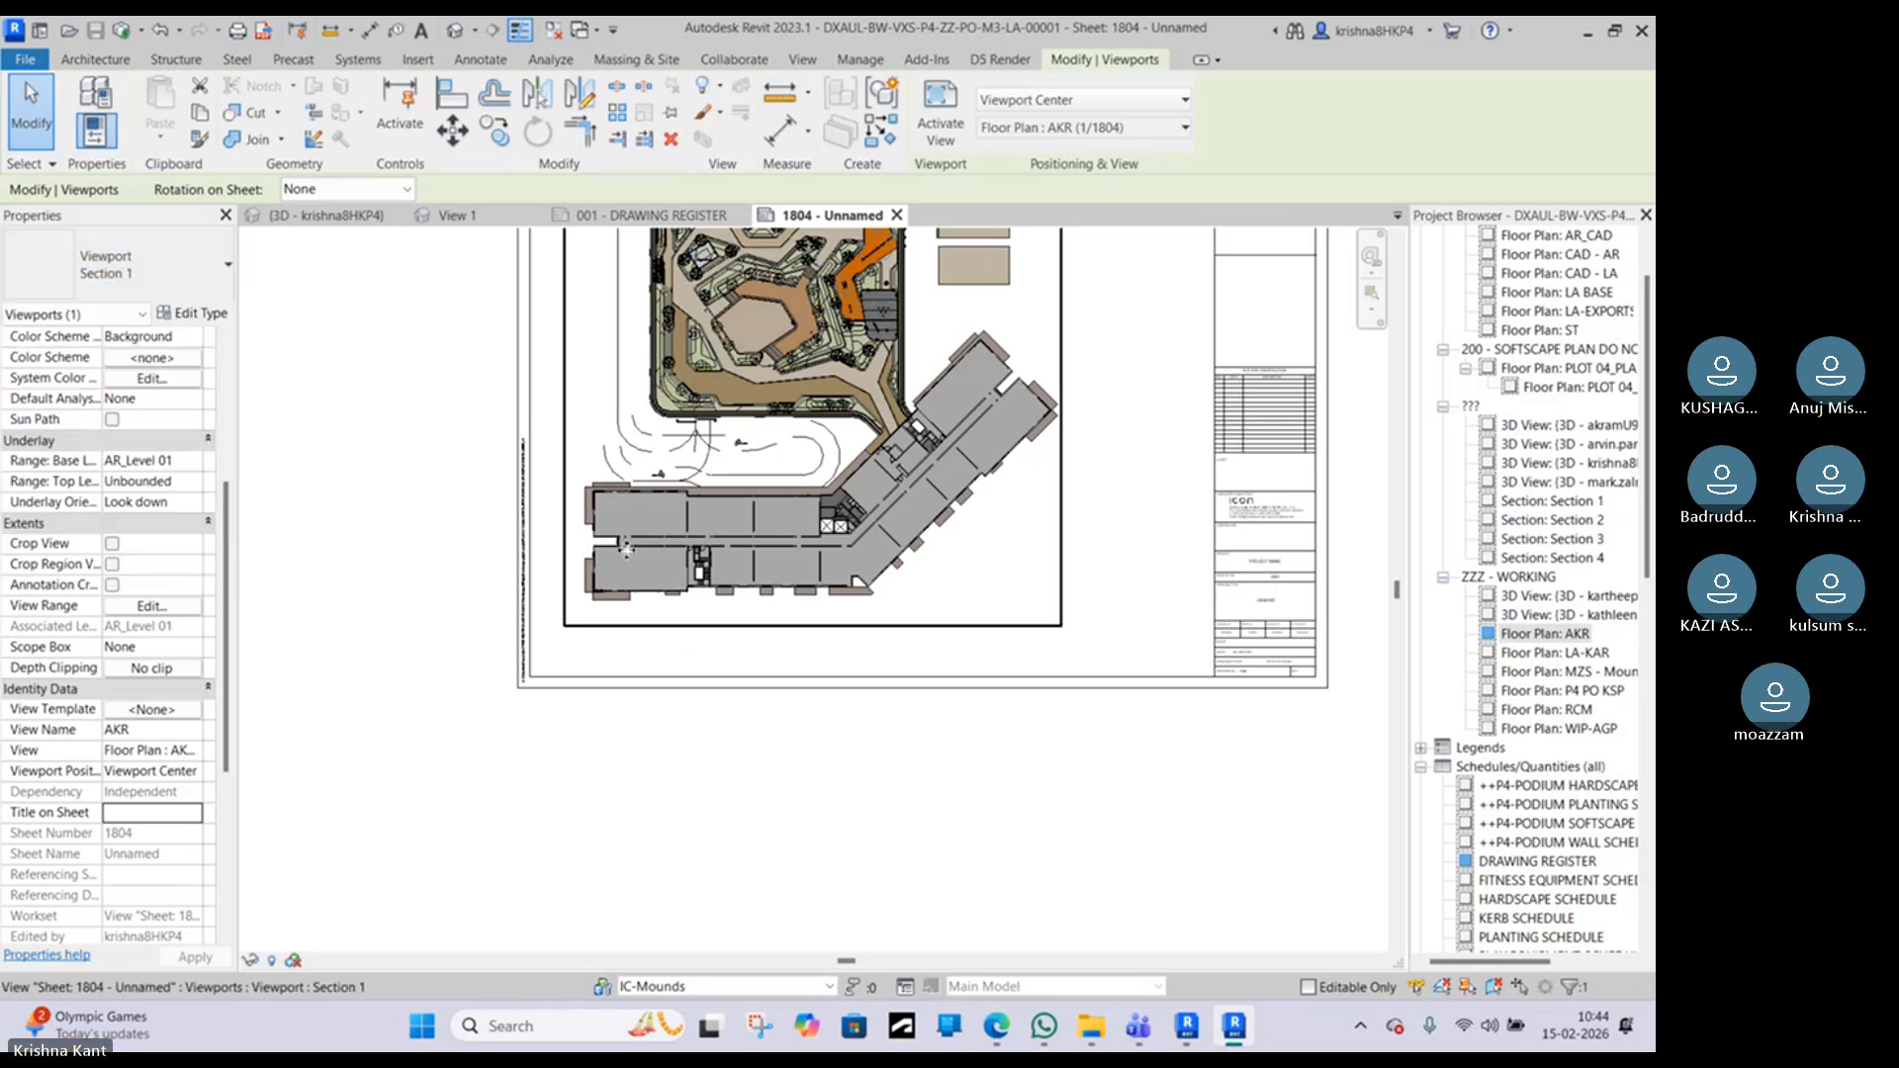
pyautogui.click(146, 813)
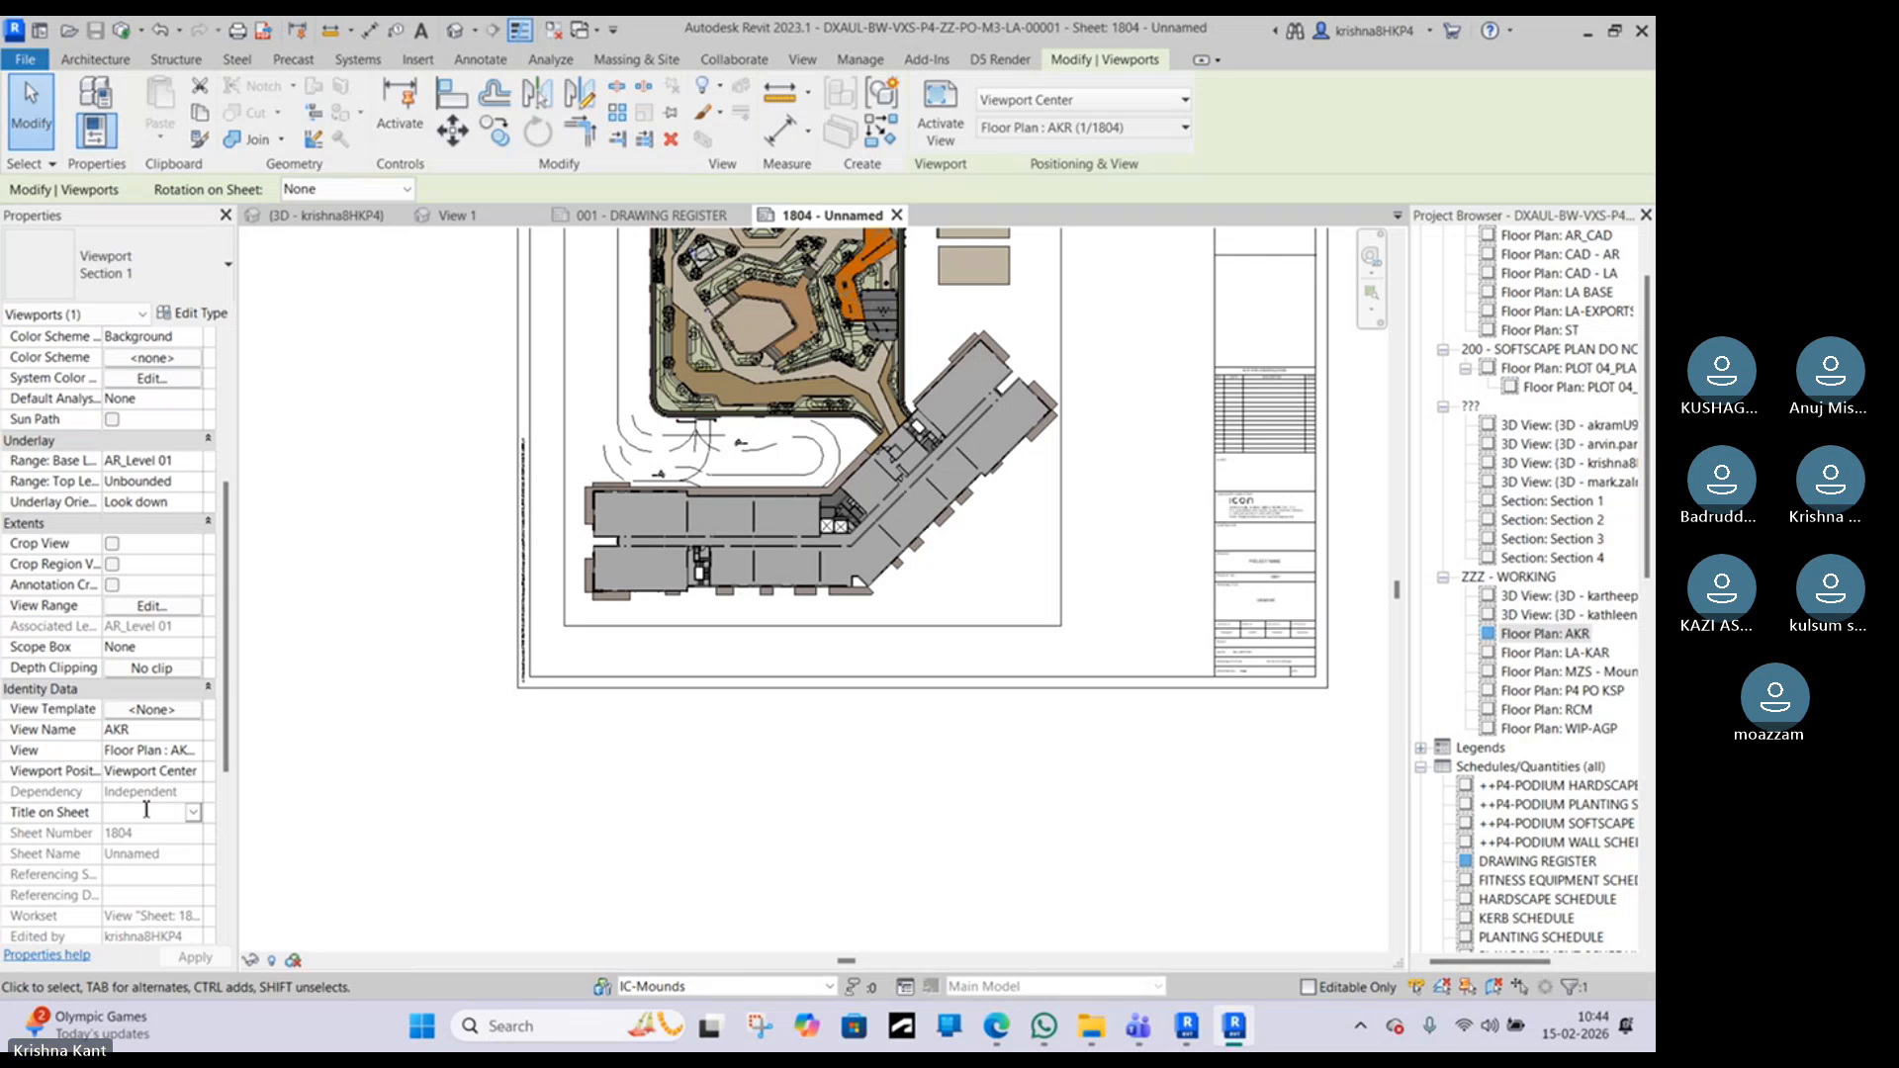
pyautogui.write('Plan view')
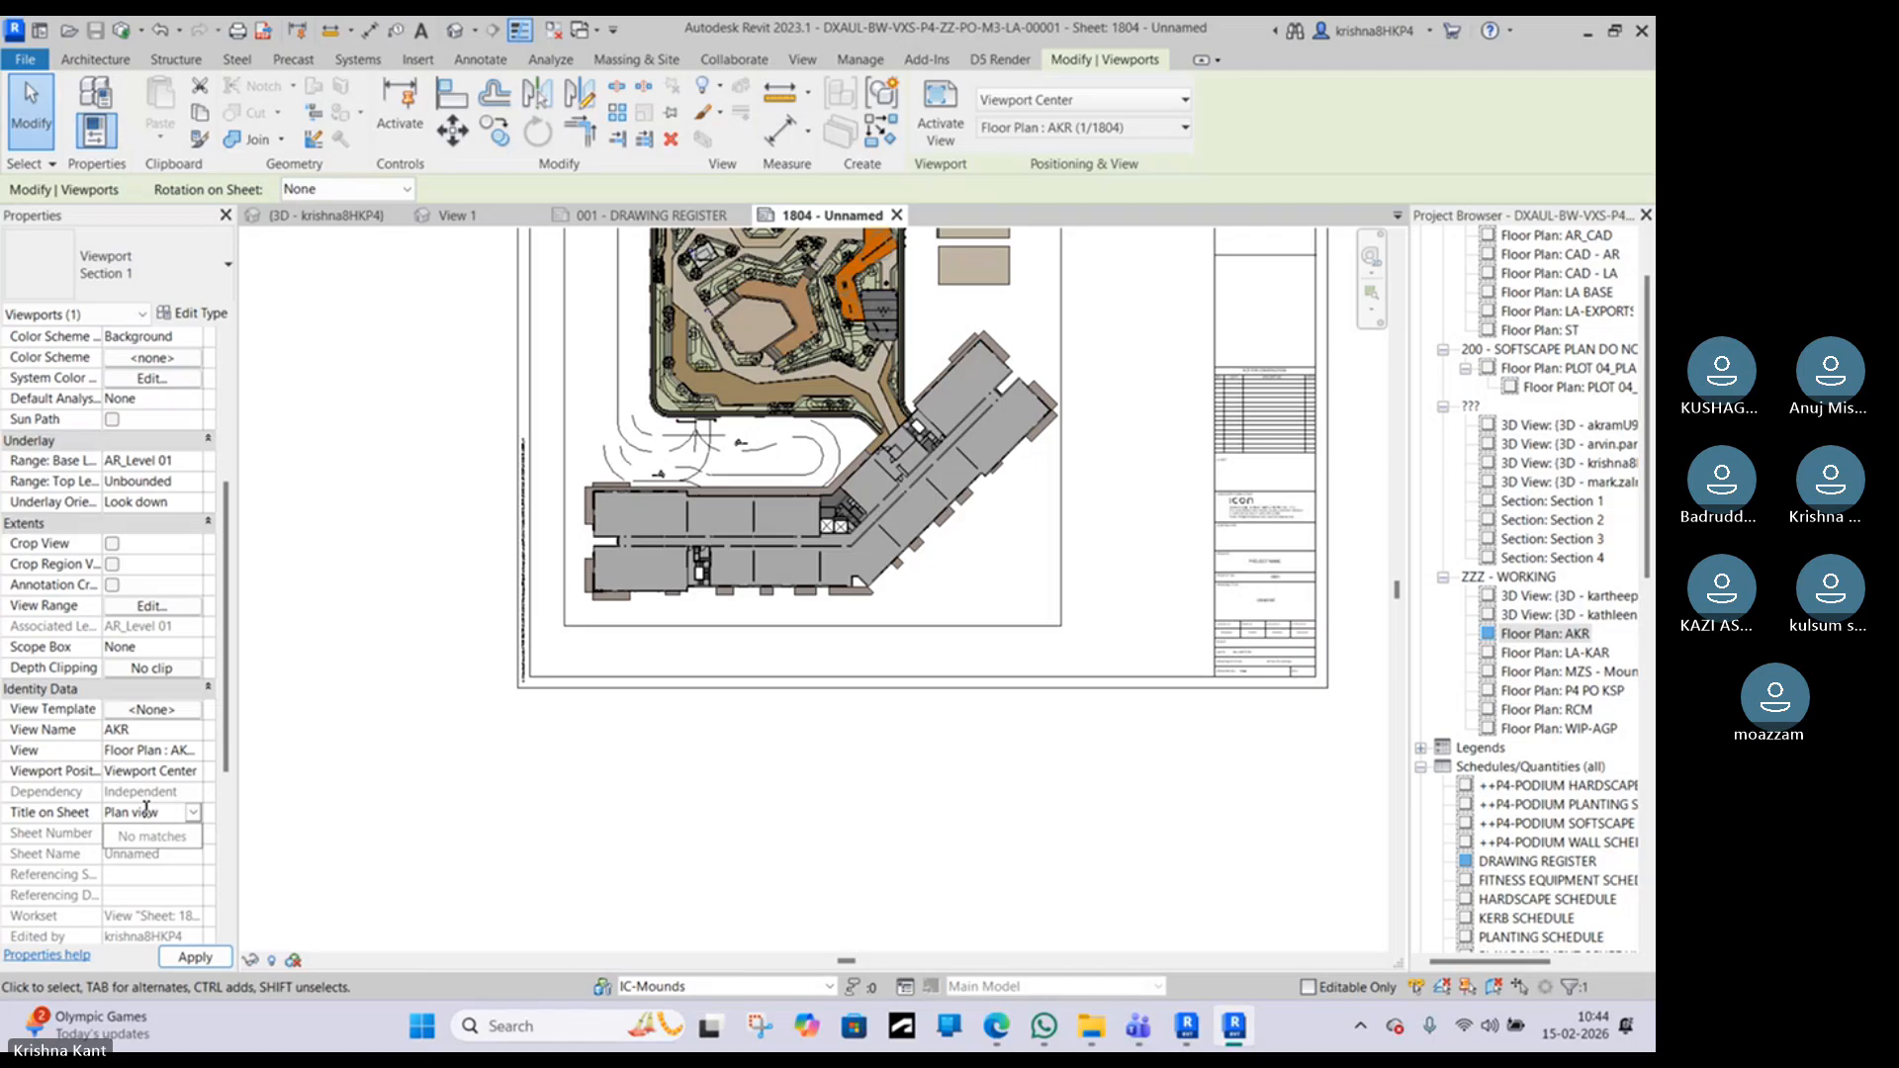
pyautogui.press('Return')
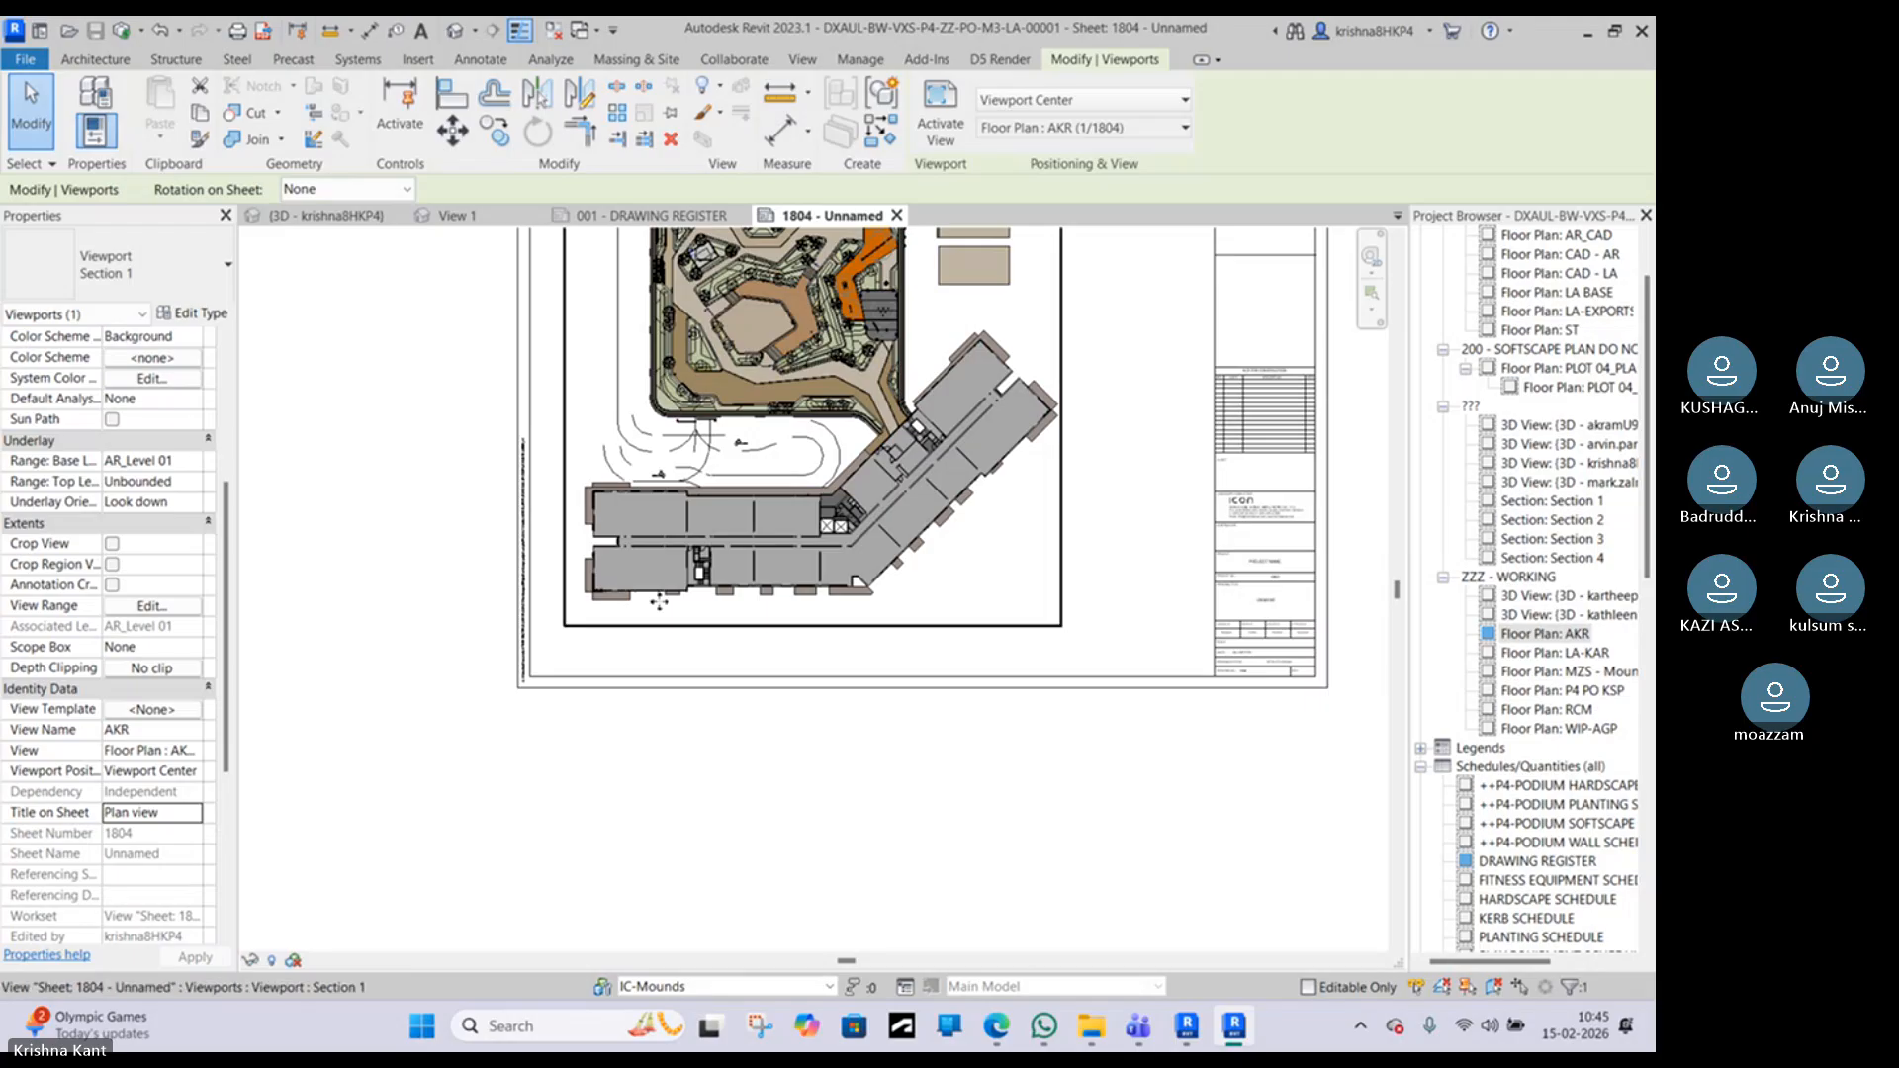
pyautogui.scroll(2, 593, 623)
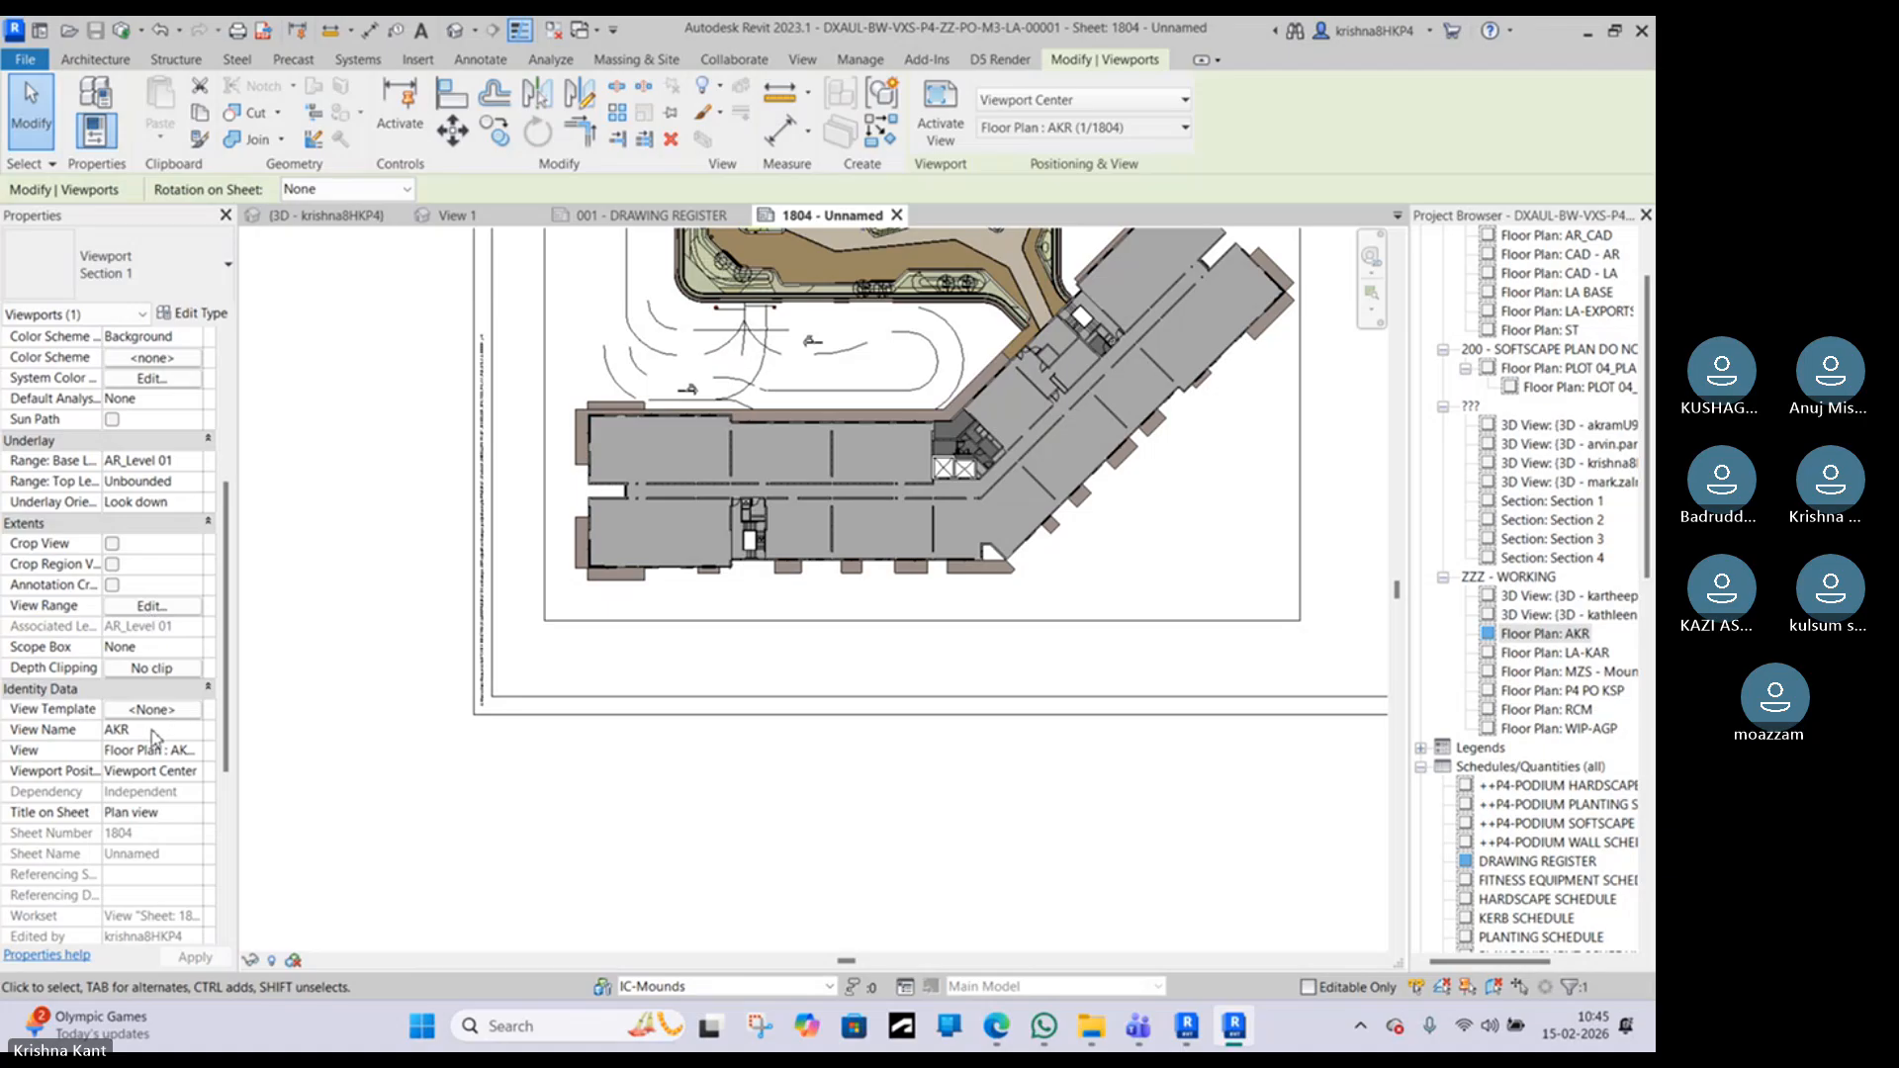
# Step: Switch the AKR viewport on sheet 1804 back to the Title w Line viewport type
pyautogui.scroll(-5, 488, 735)
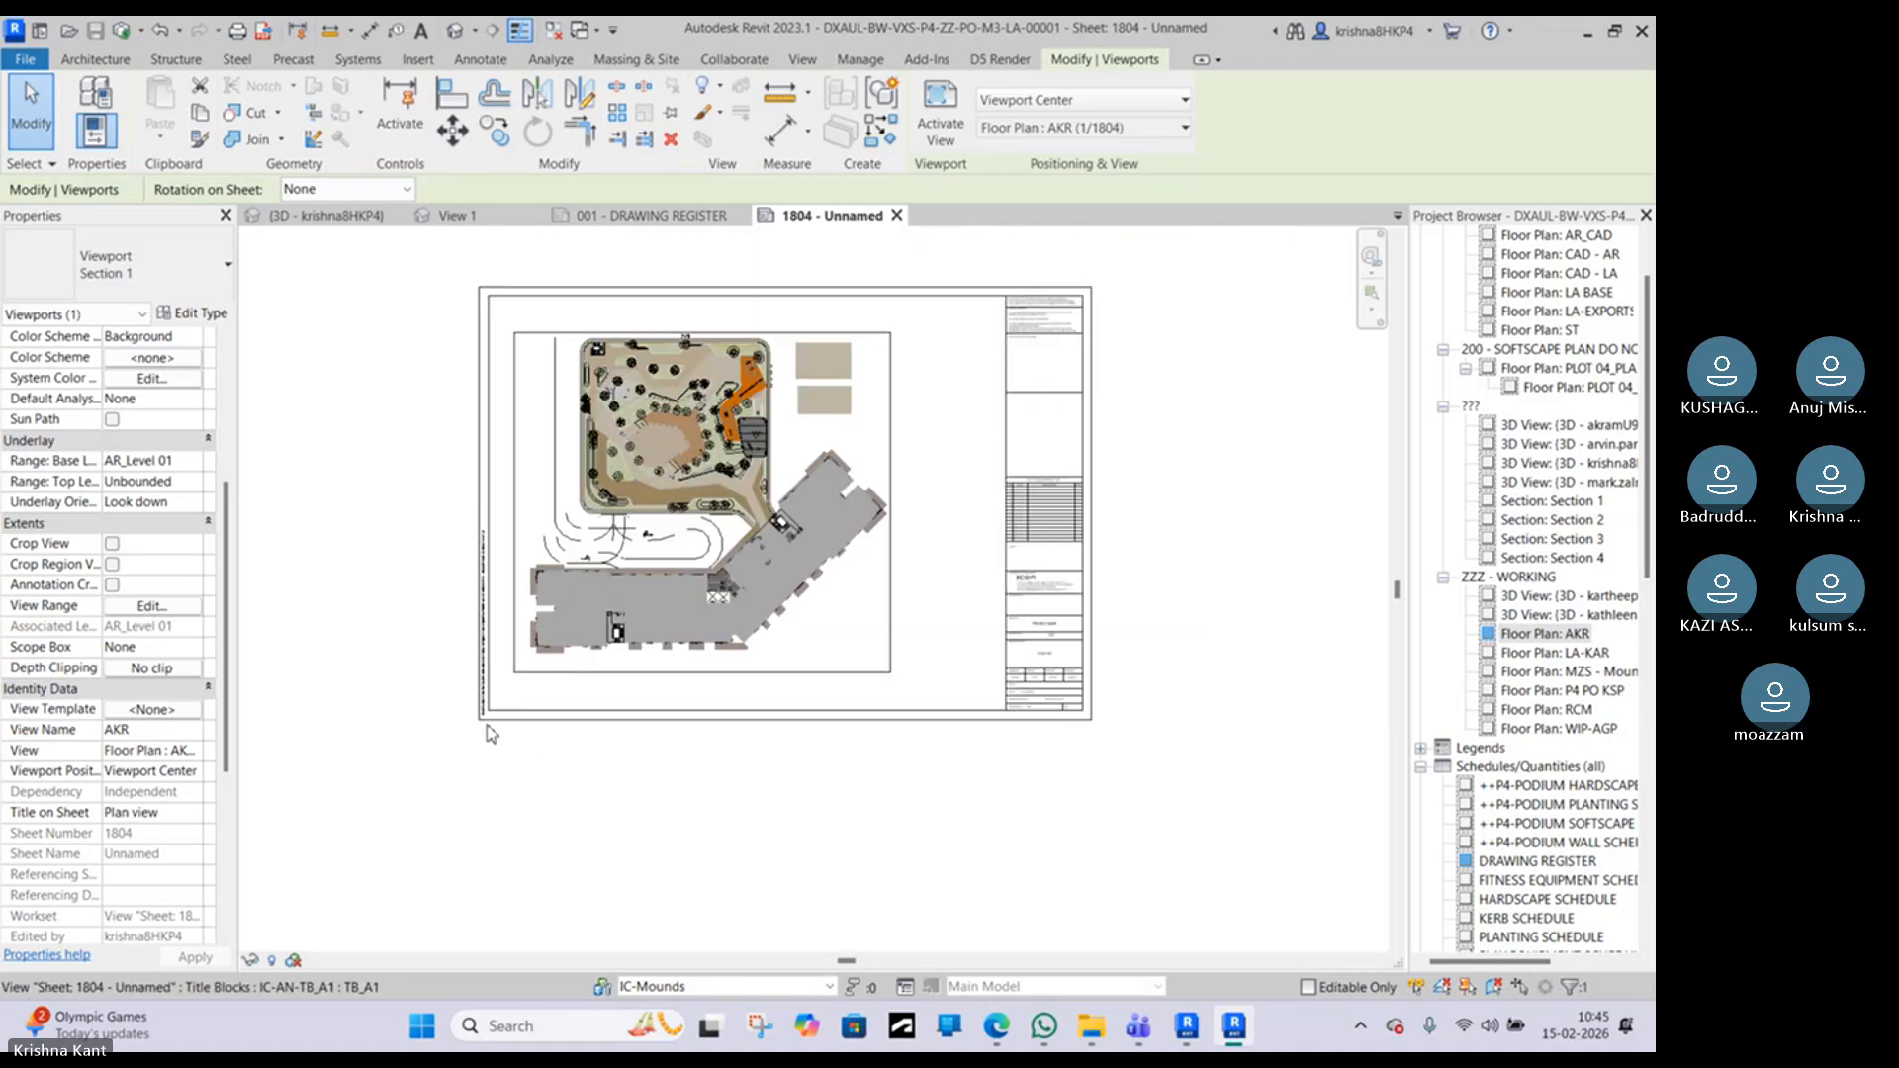
pyautogui.click(100, 259)
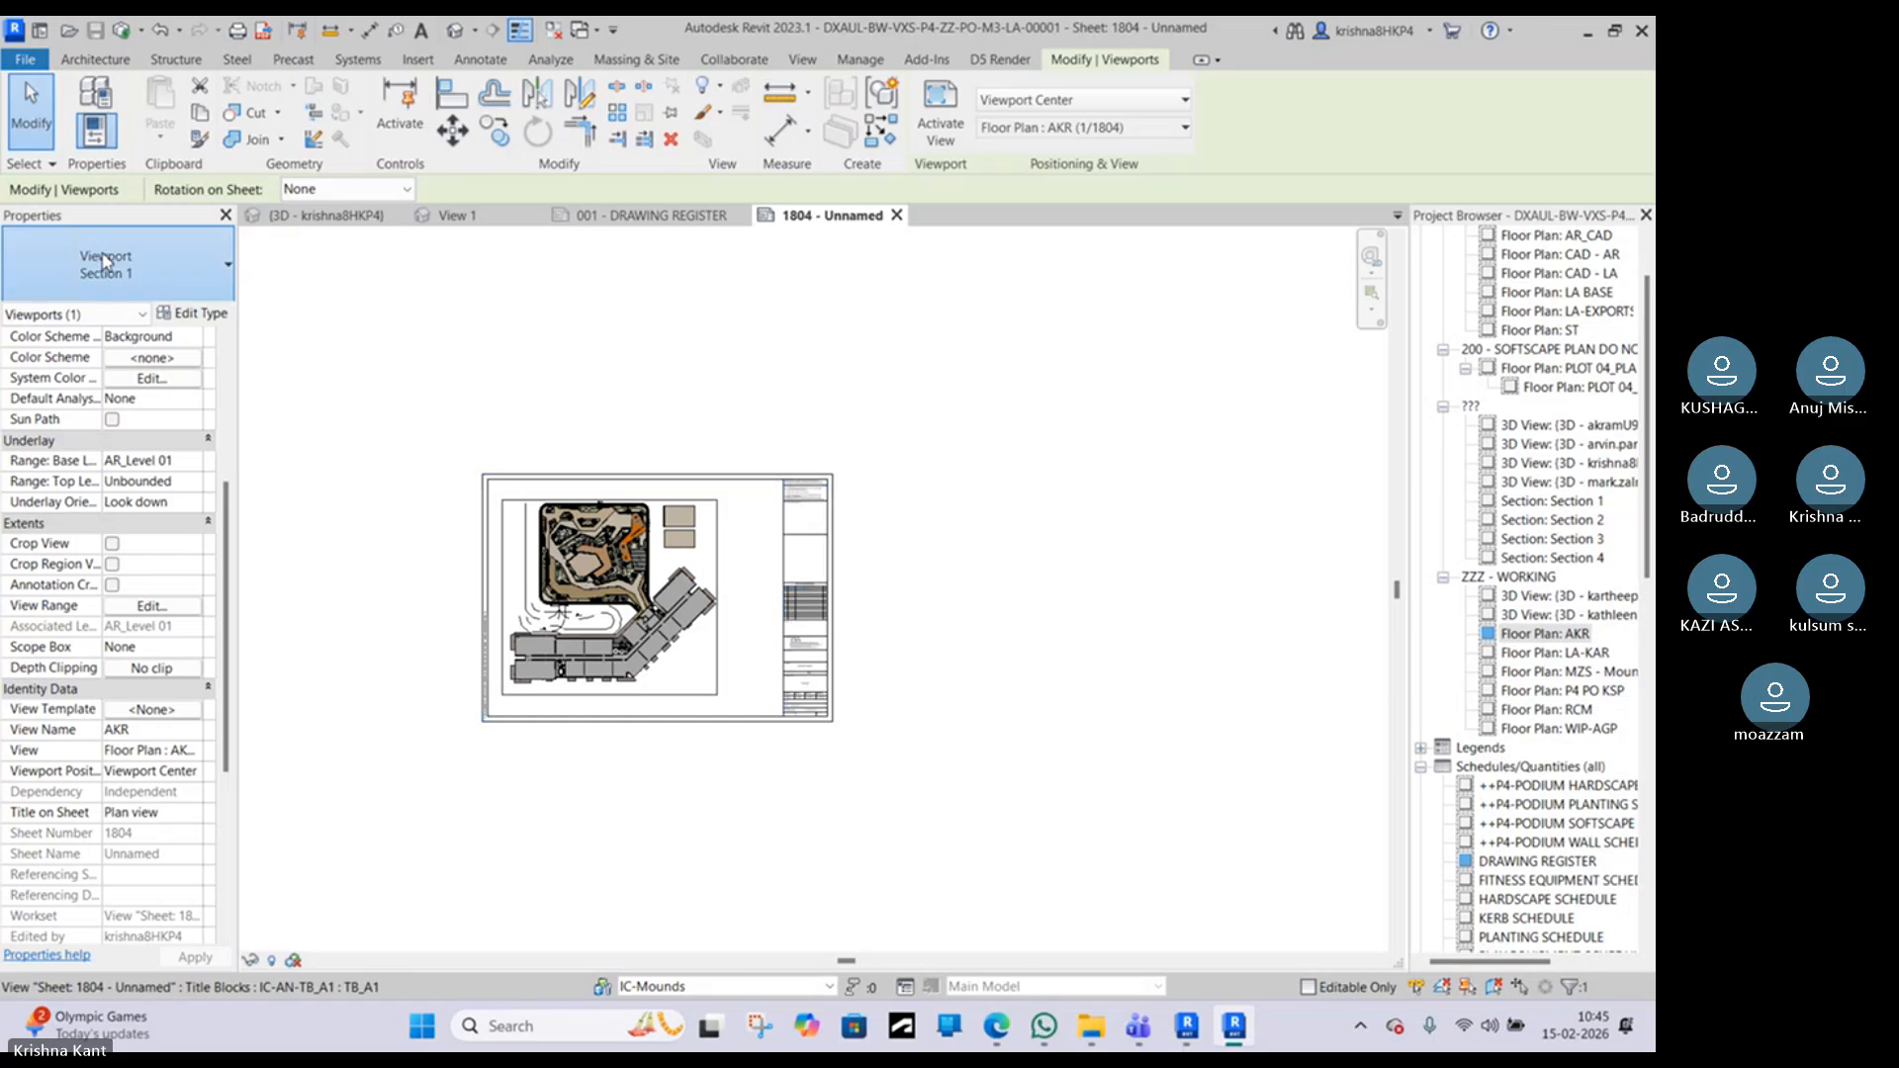
pyautogui.click(127, 446)
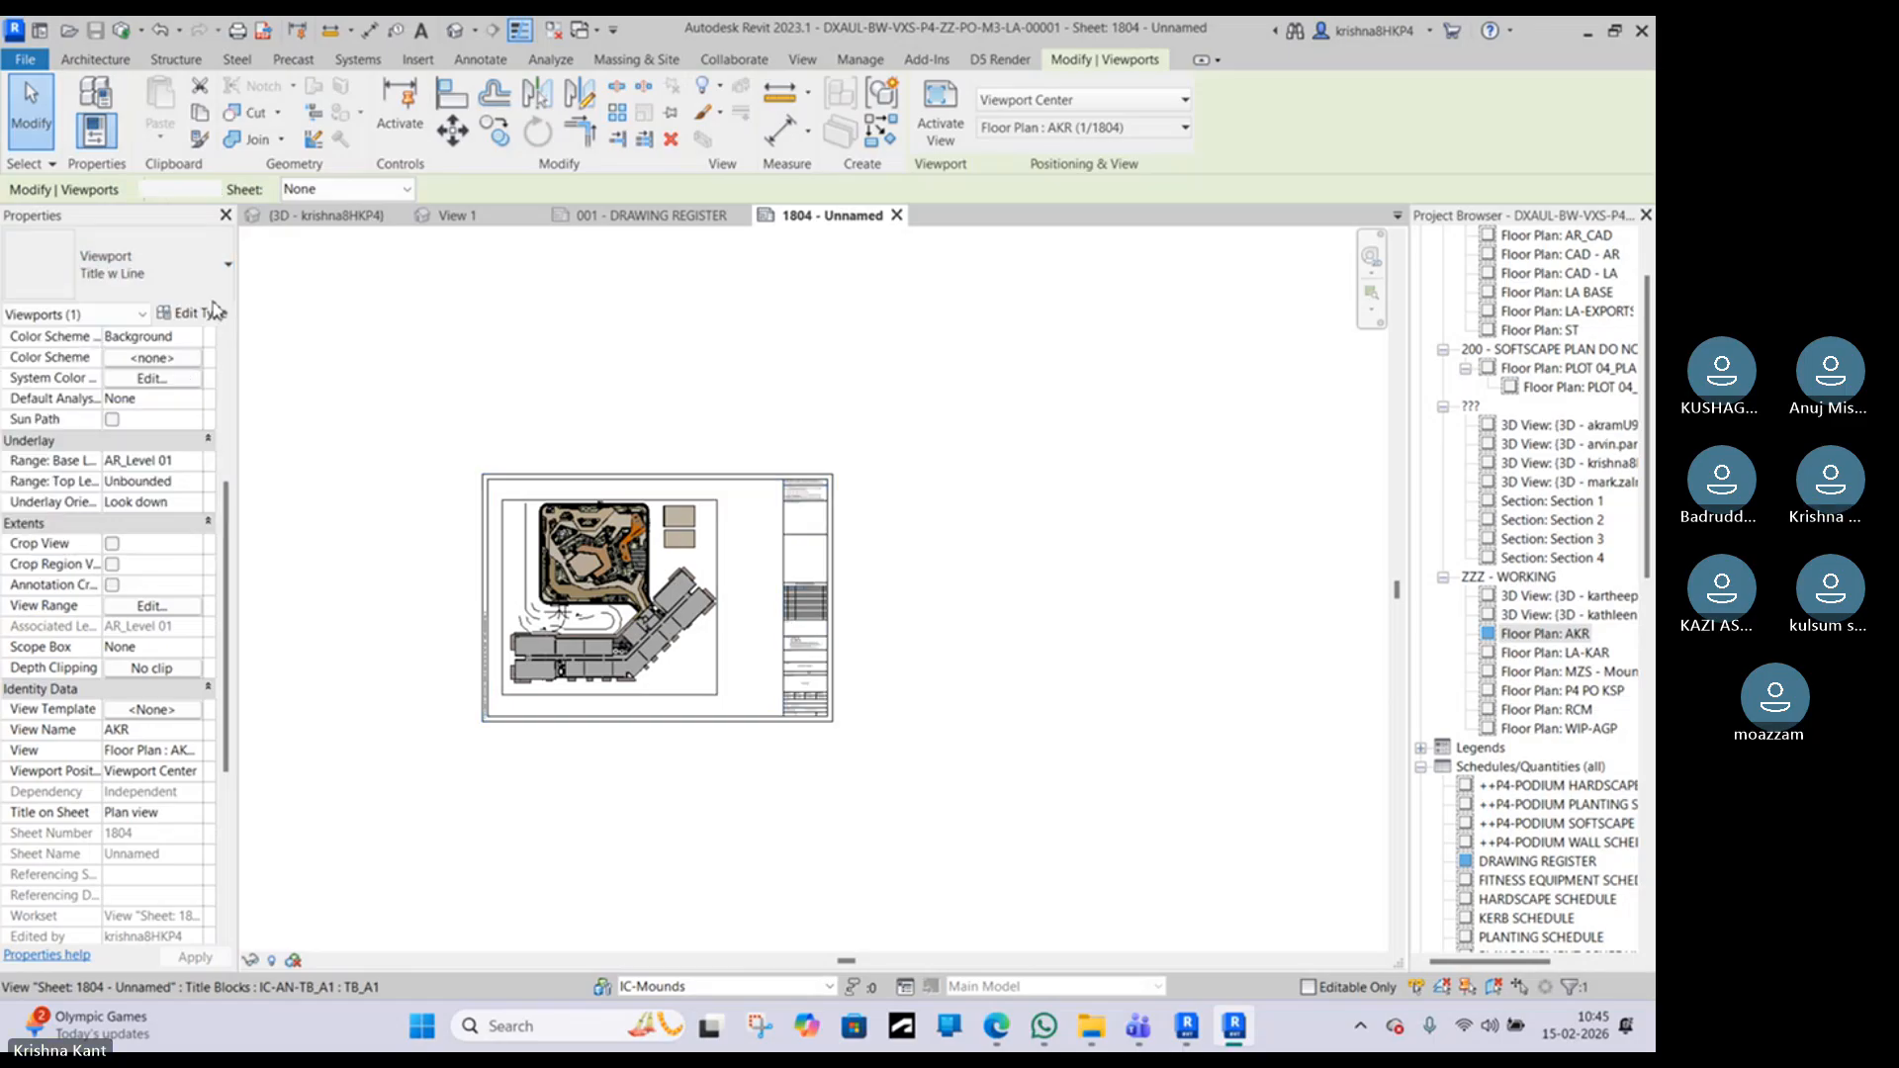
# Step: Edit the Title w Line viewport type to use the IC_View Title title family with Preserve Title Position enabled
pyautogui.click(193, 314)
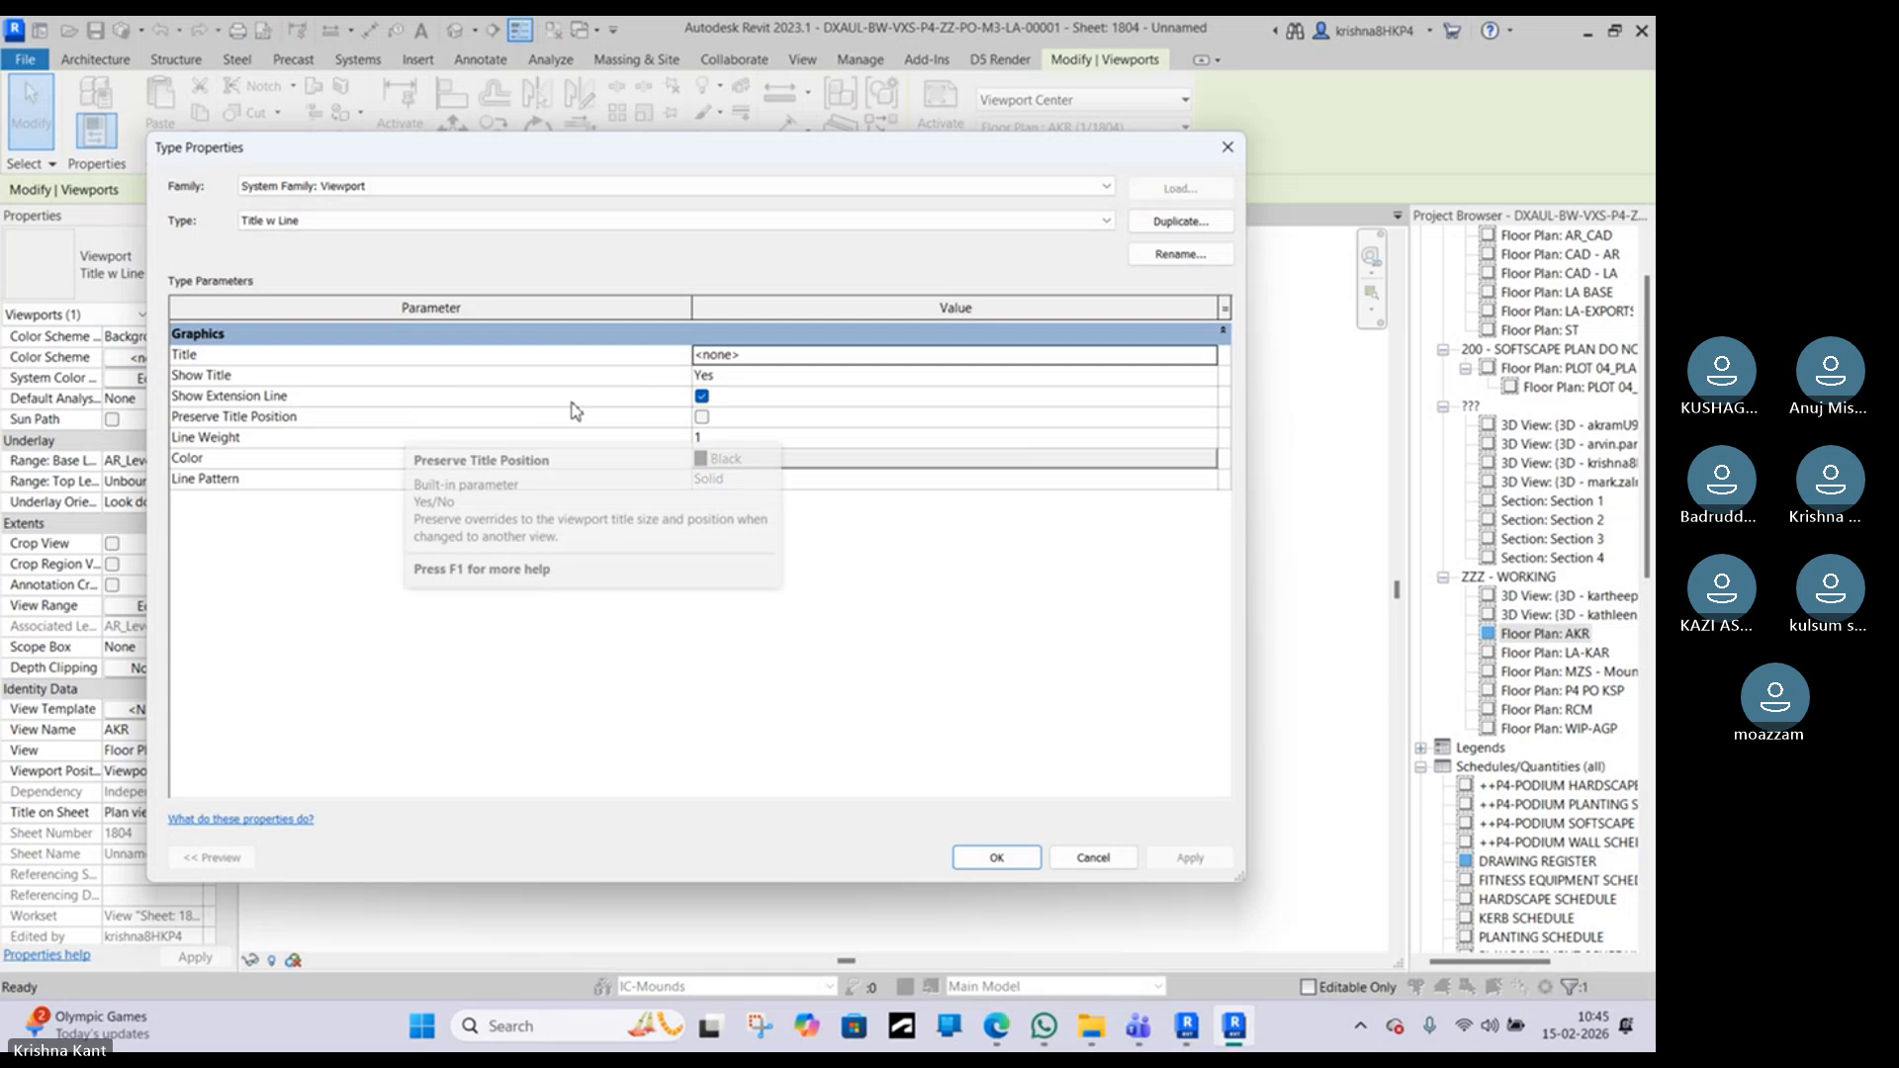
pyautogui.click(702, 417)
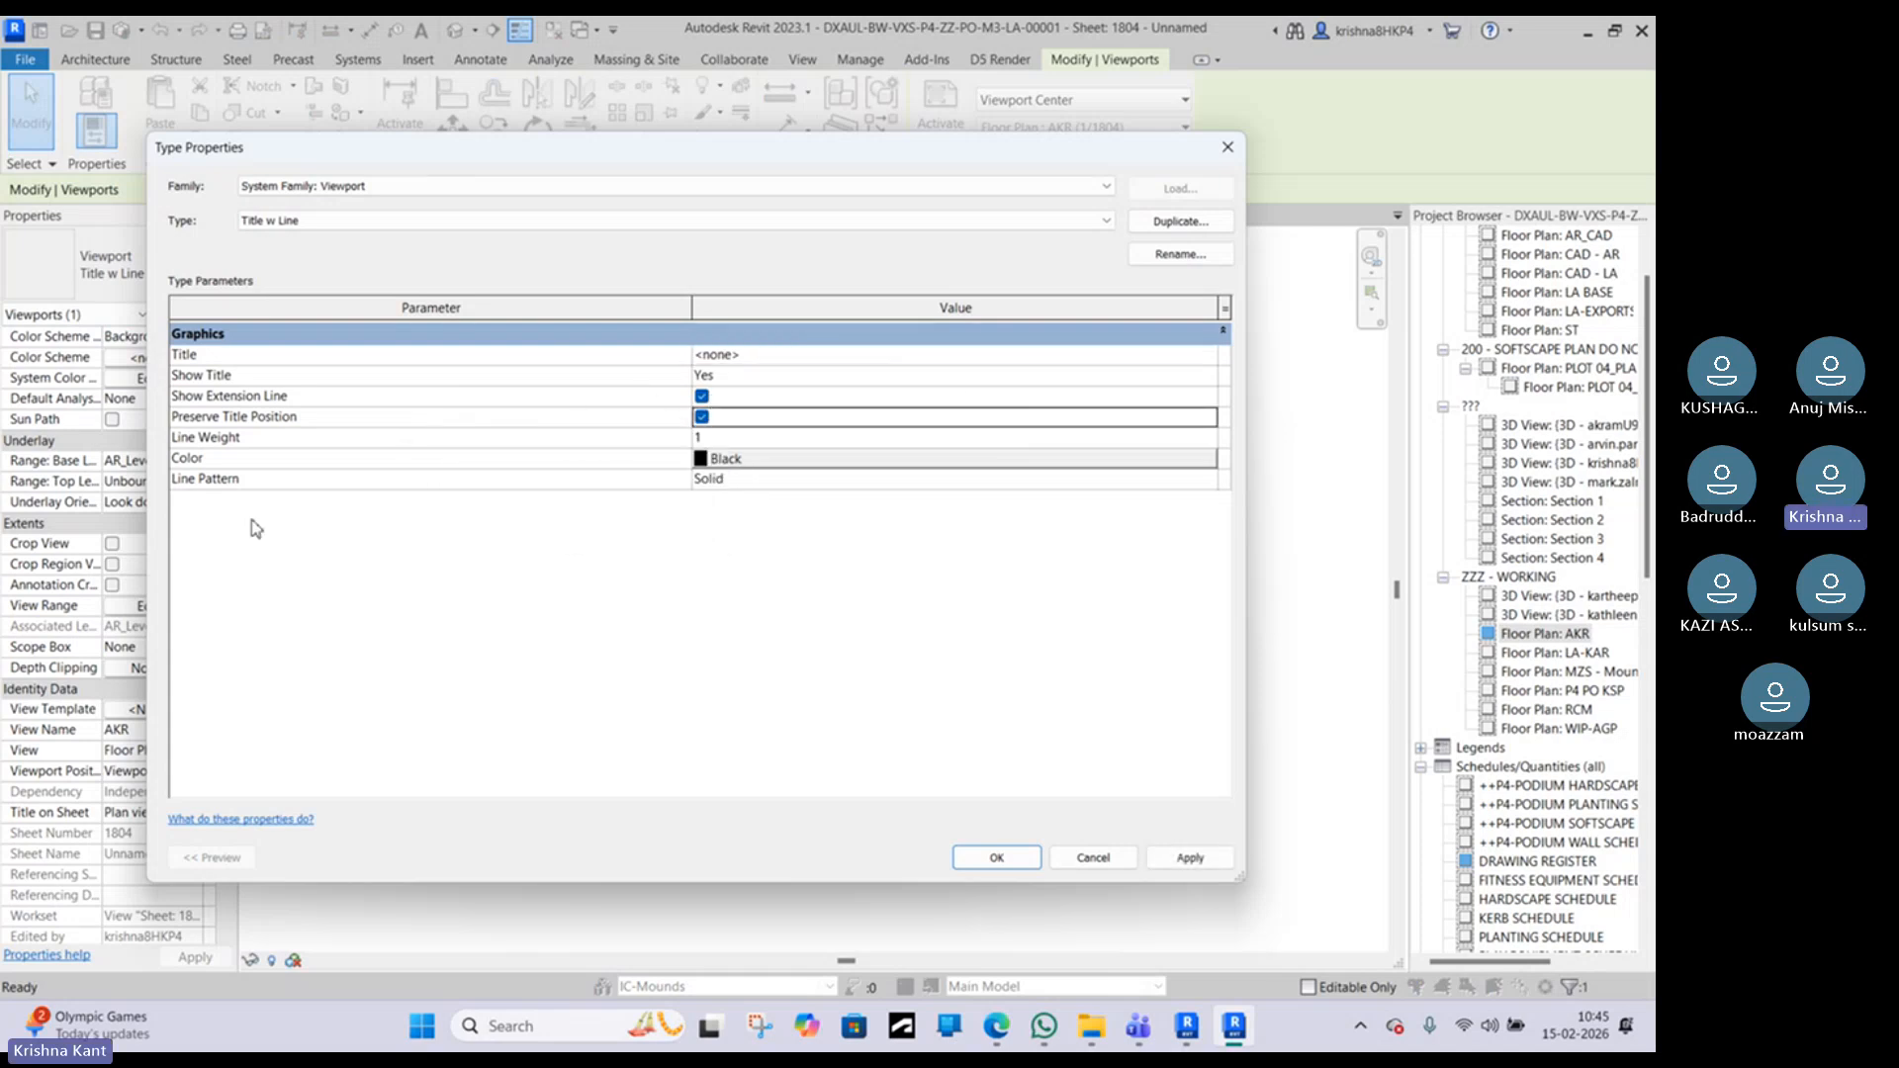
pyautogui.click(1207, 358)
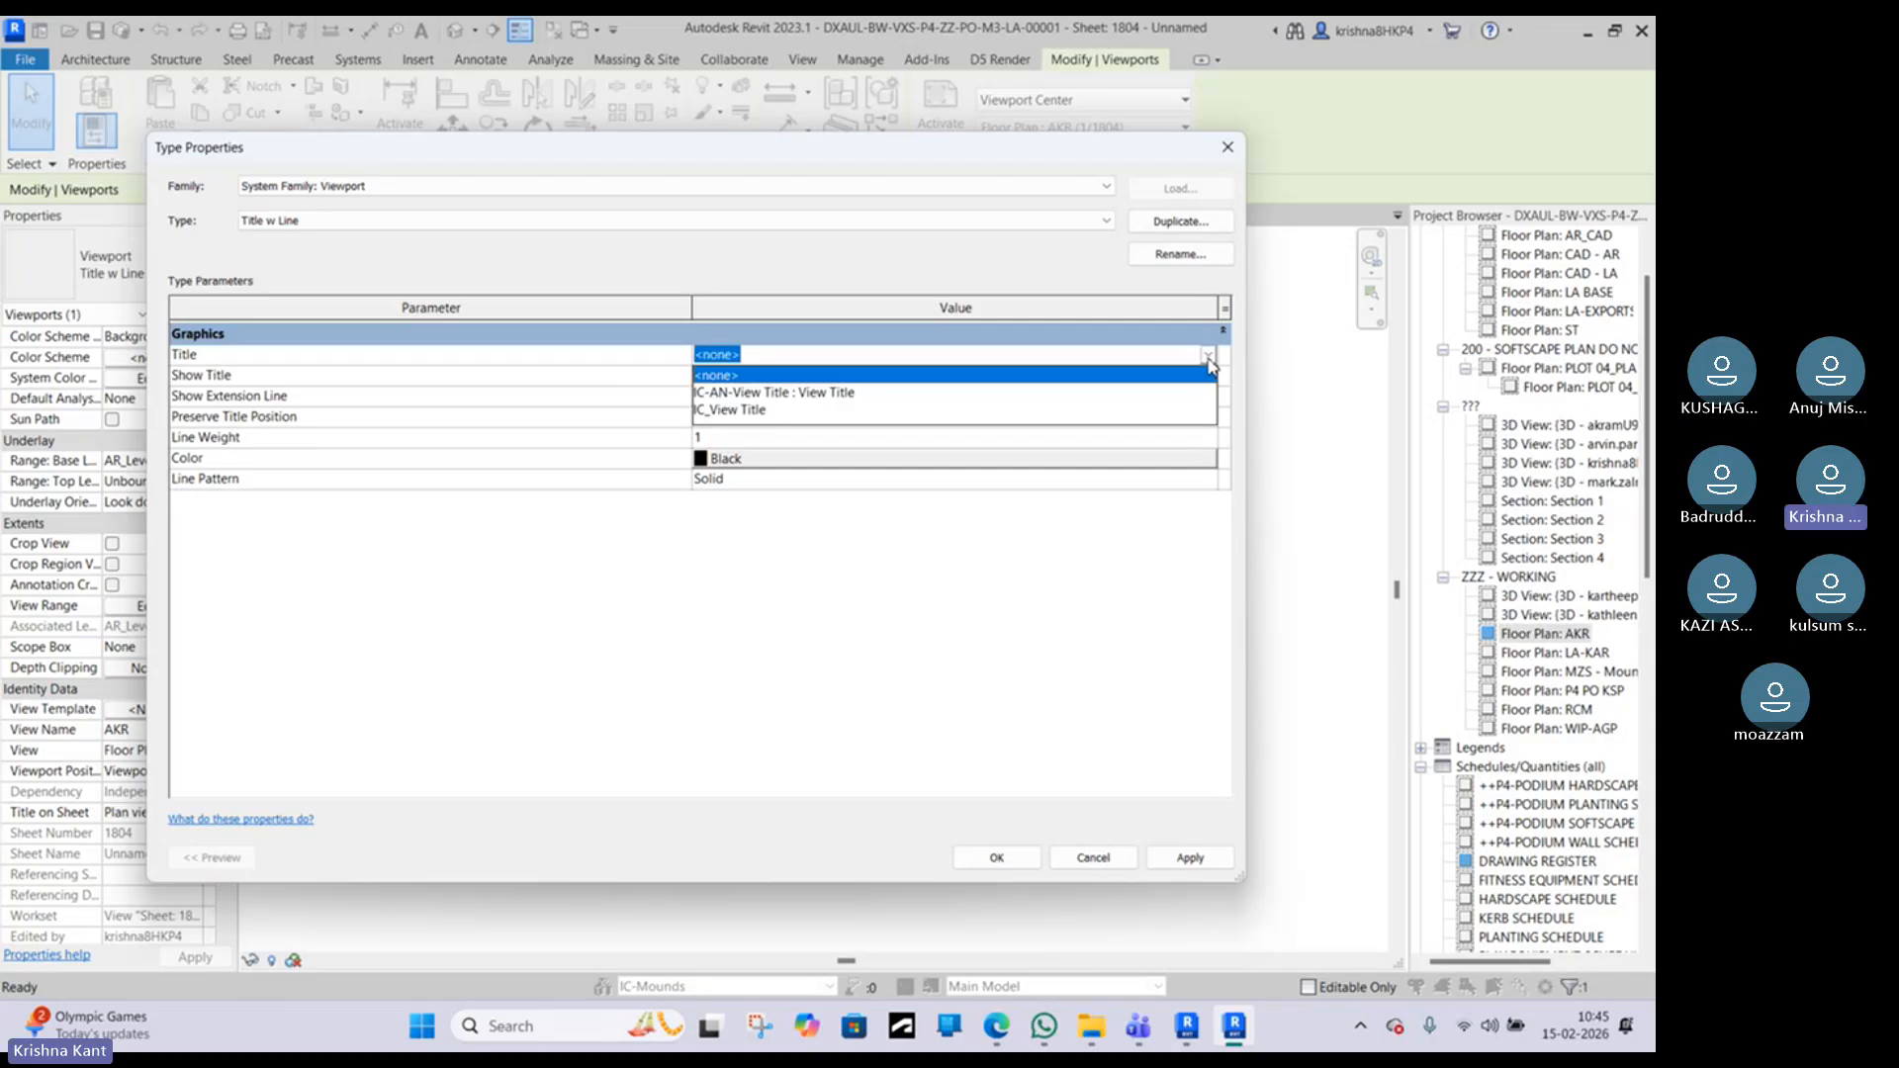
pyautogui.click(759, 411)
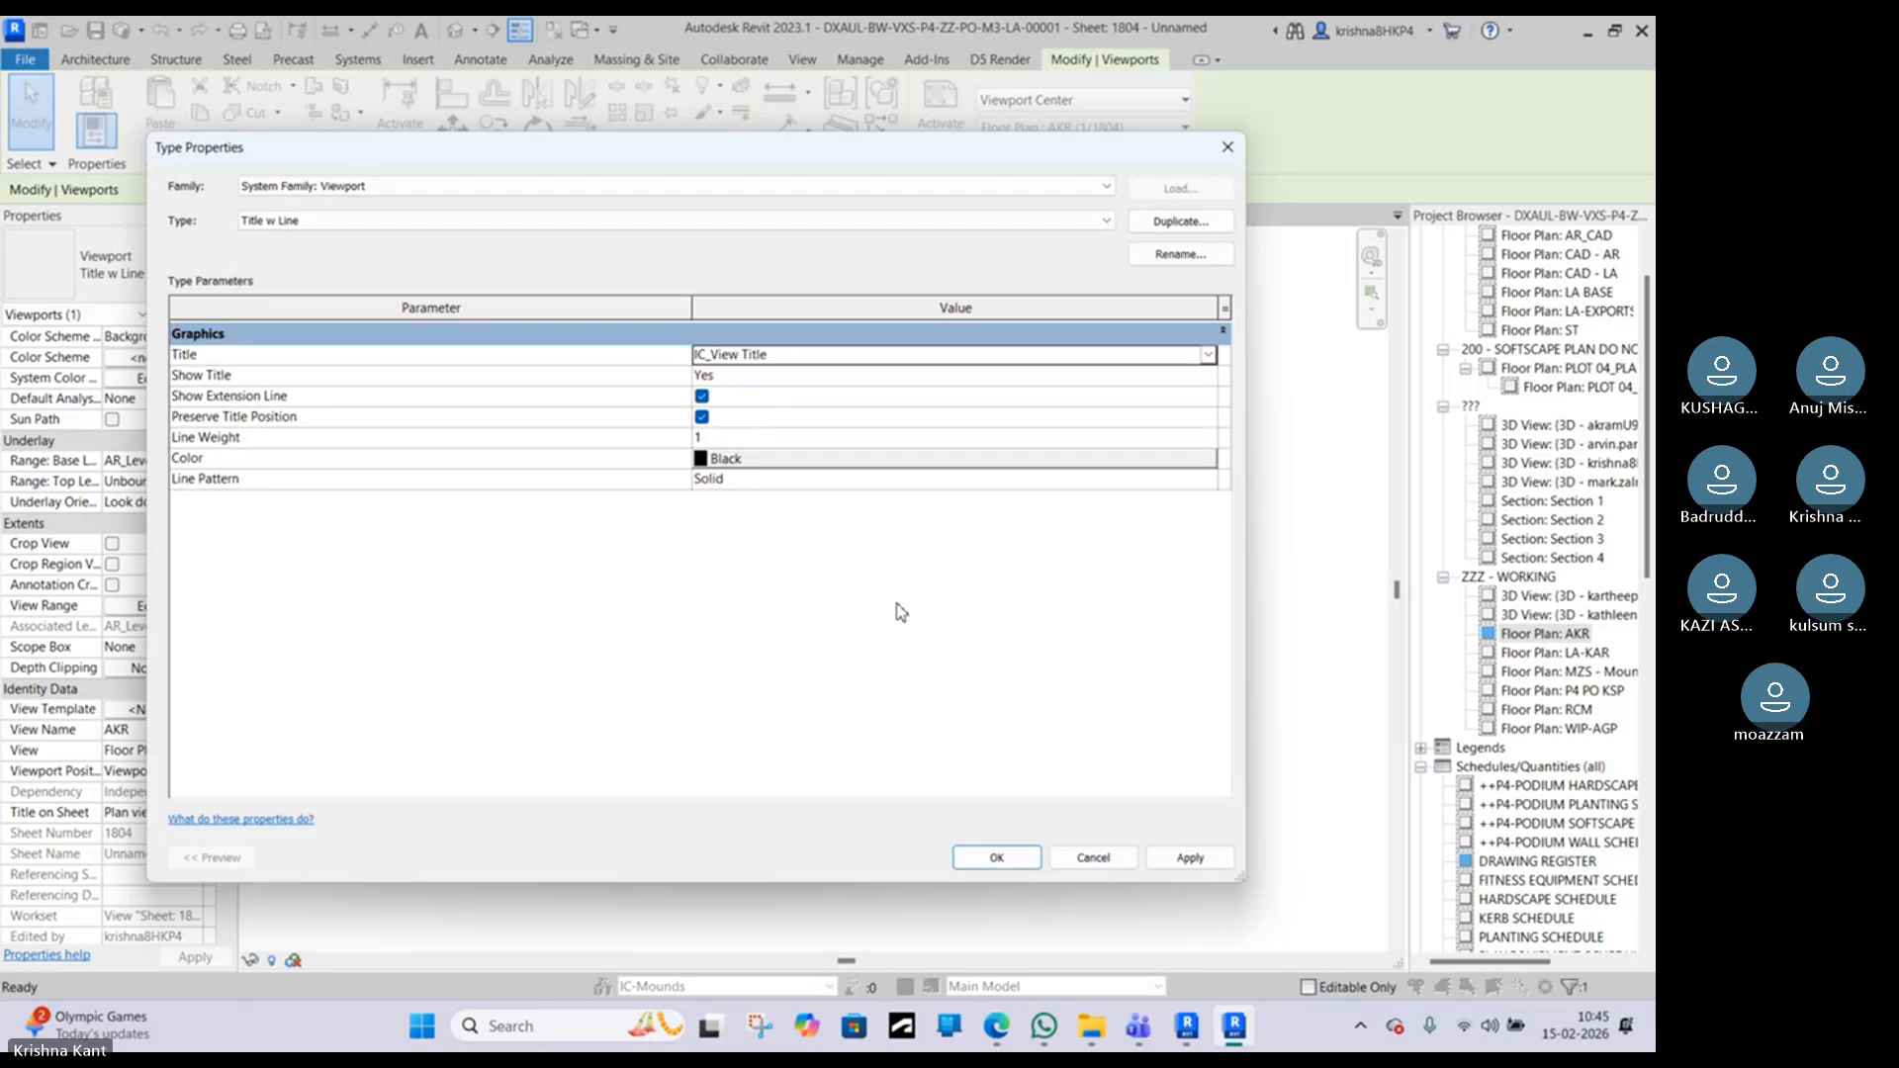
pyautogui.click(996, 857)
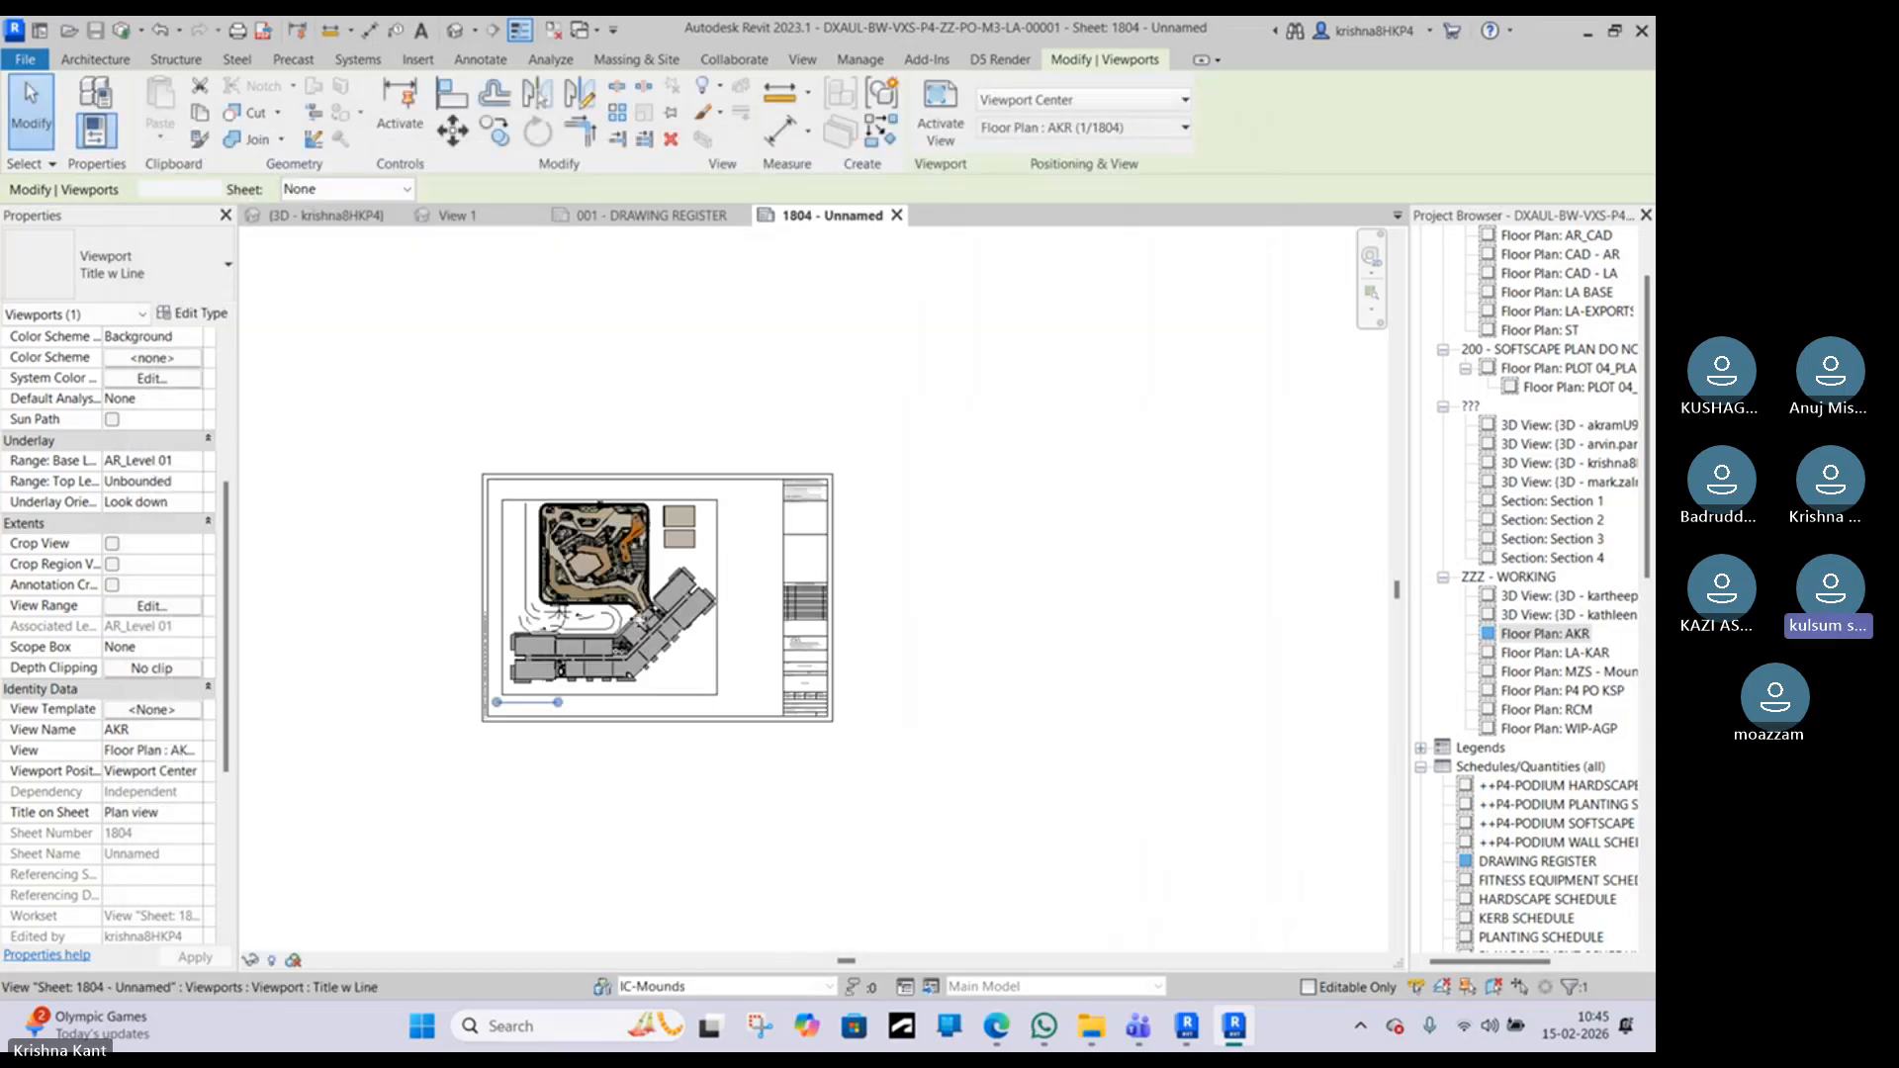
pyautogui.scroll(7, 507, 727)
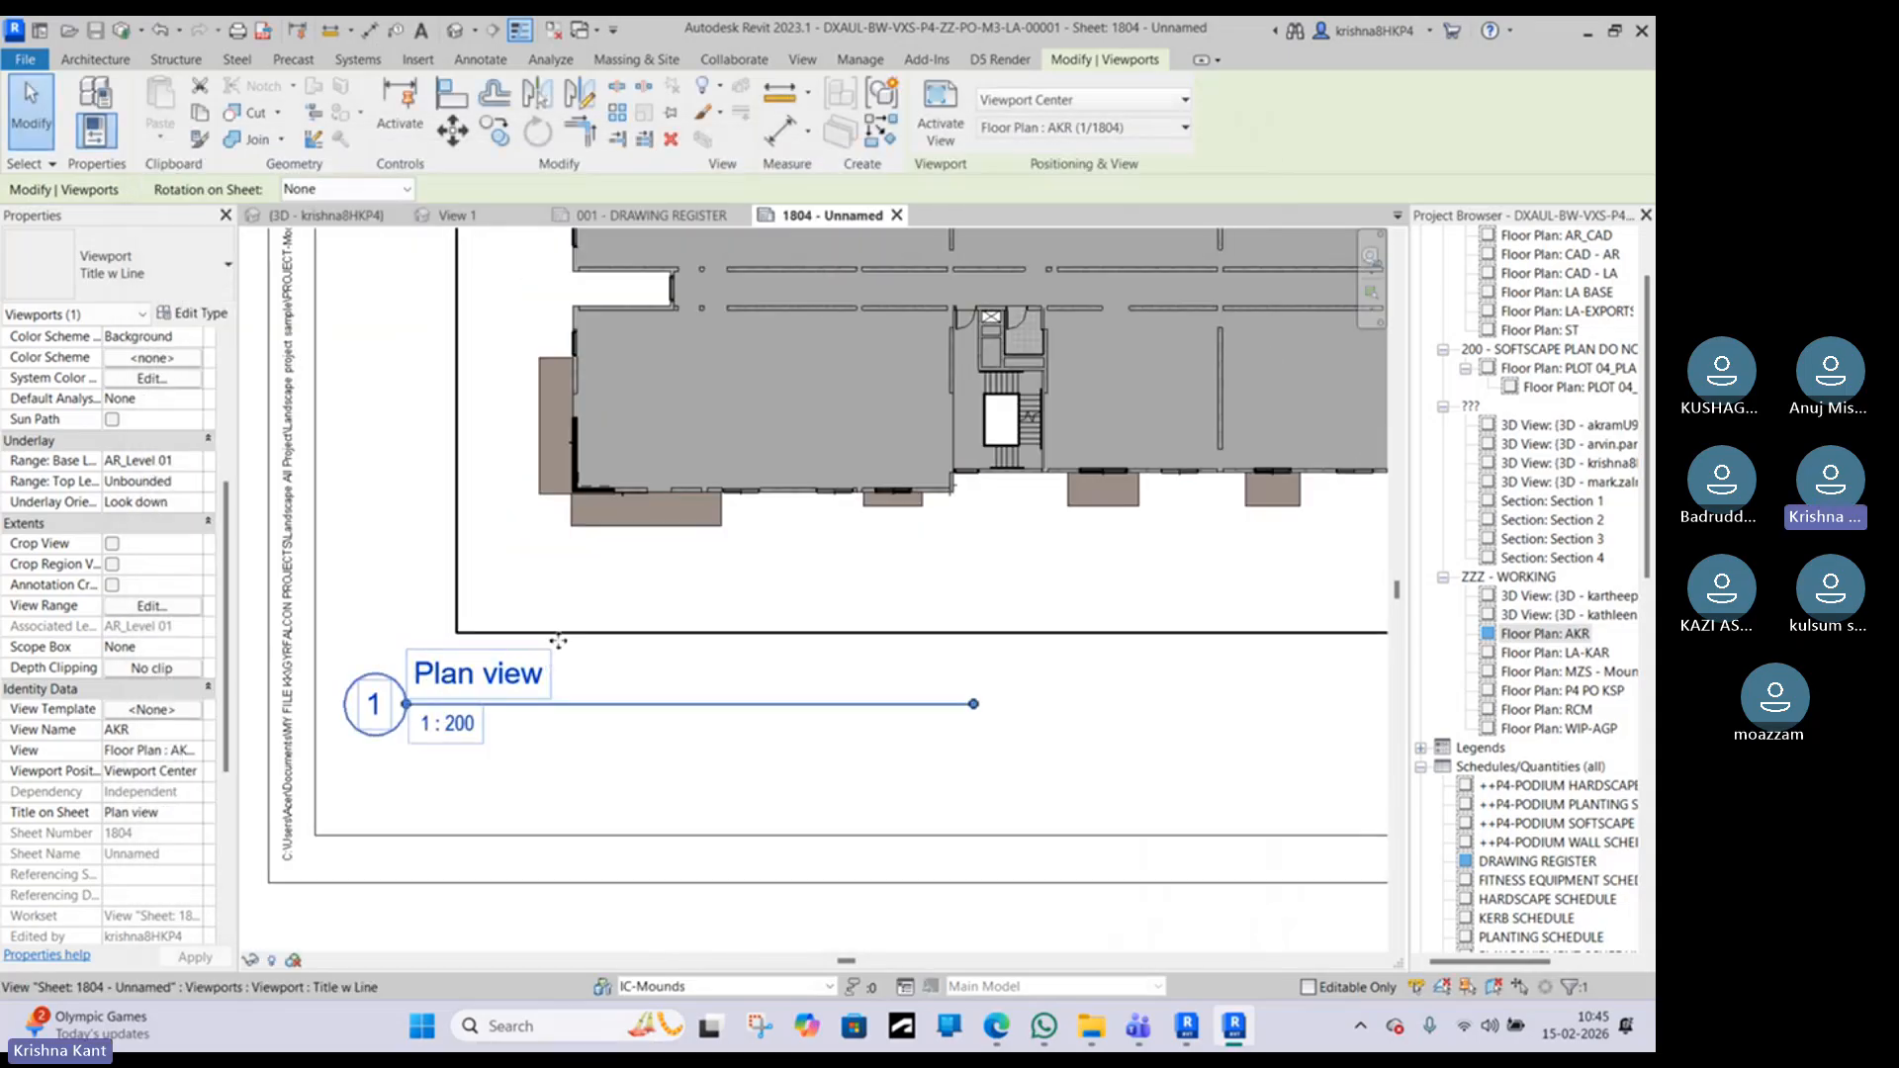
pyautogui.press('Escape')
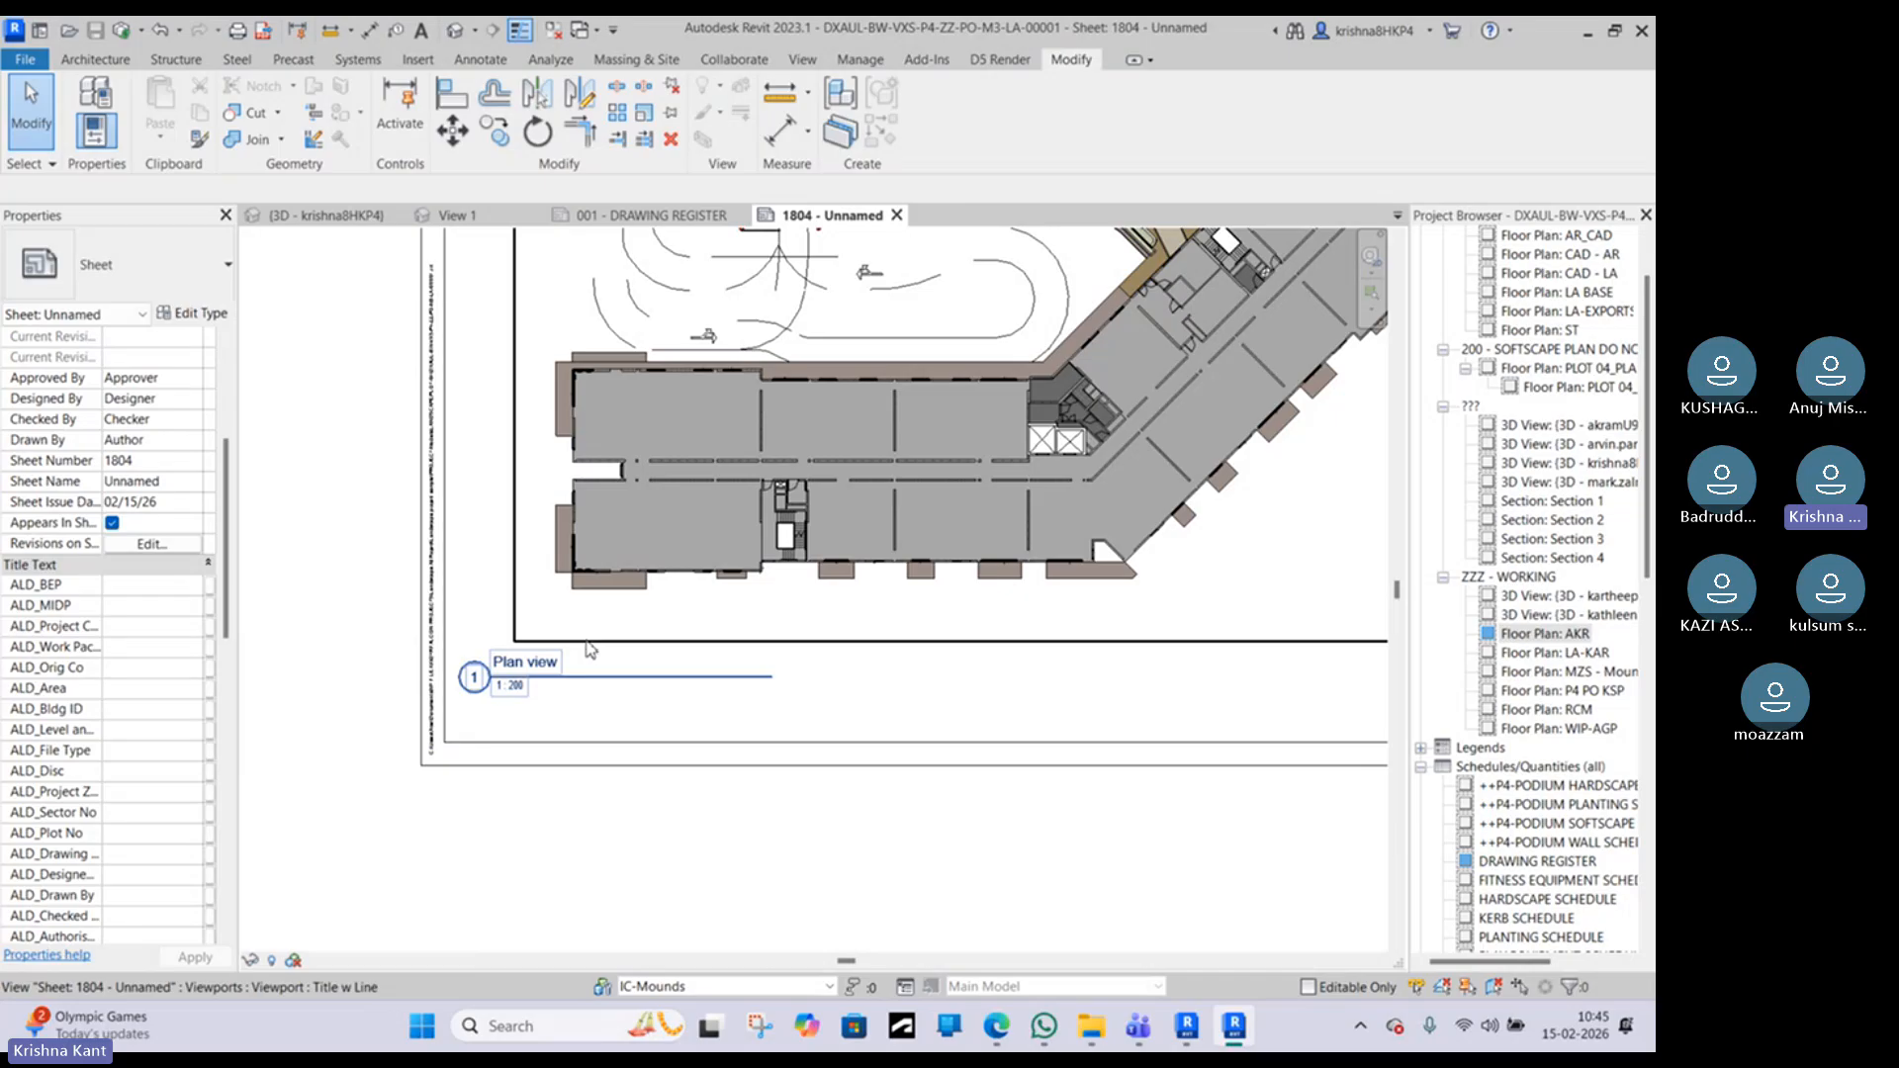
# Step: Shorten the AKR viewport's title line so it ends just past the "Plan view" text
pyautogui.click(565, 676)
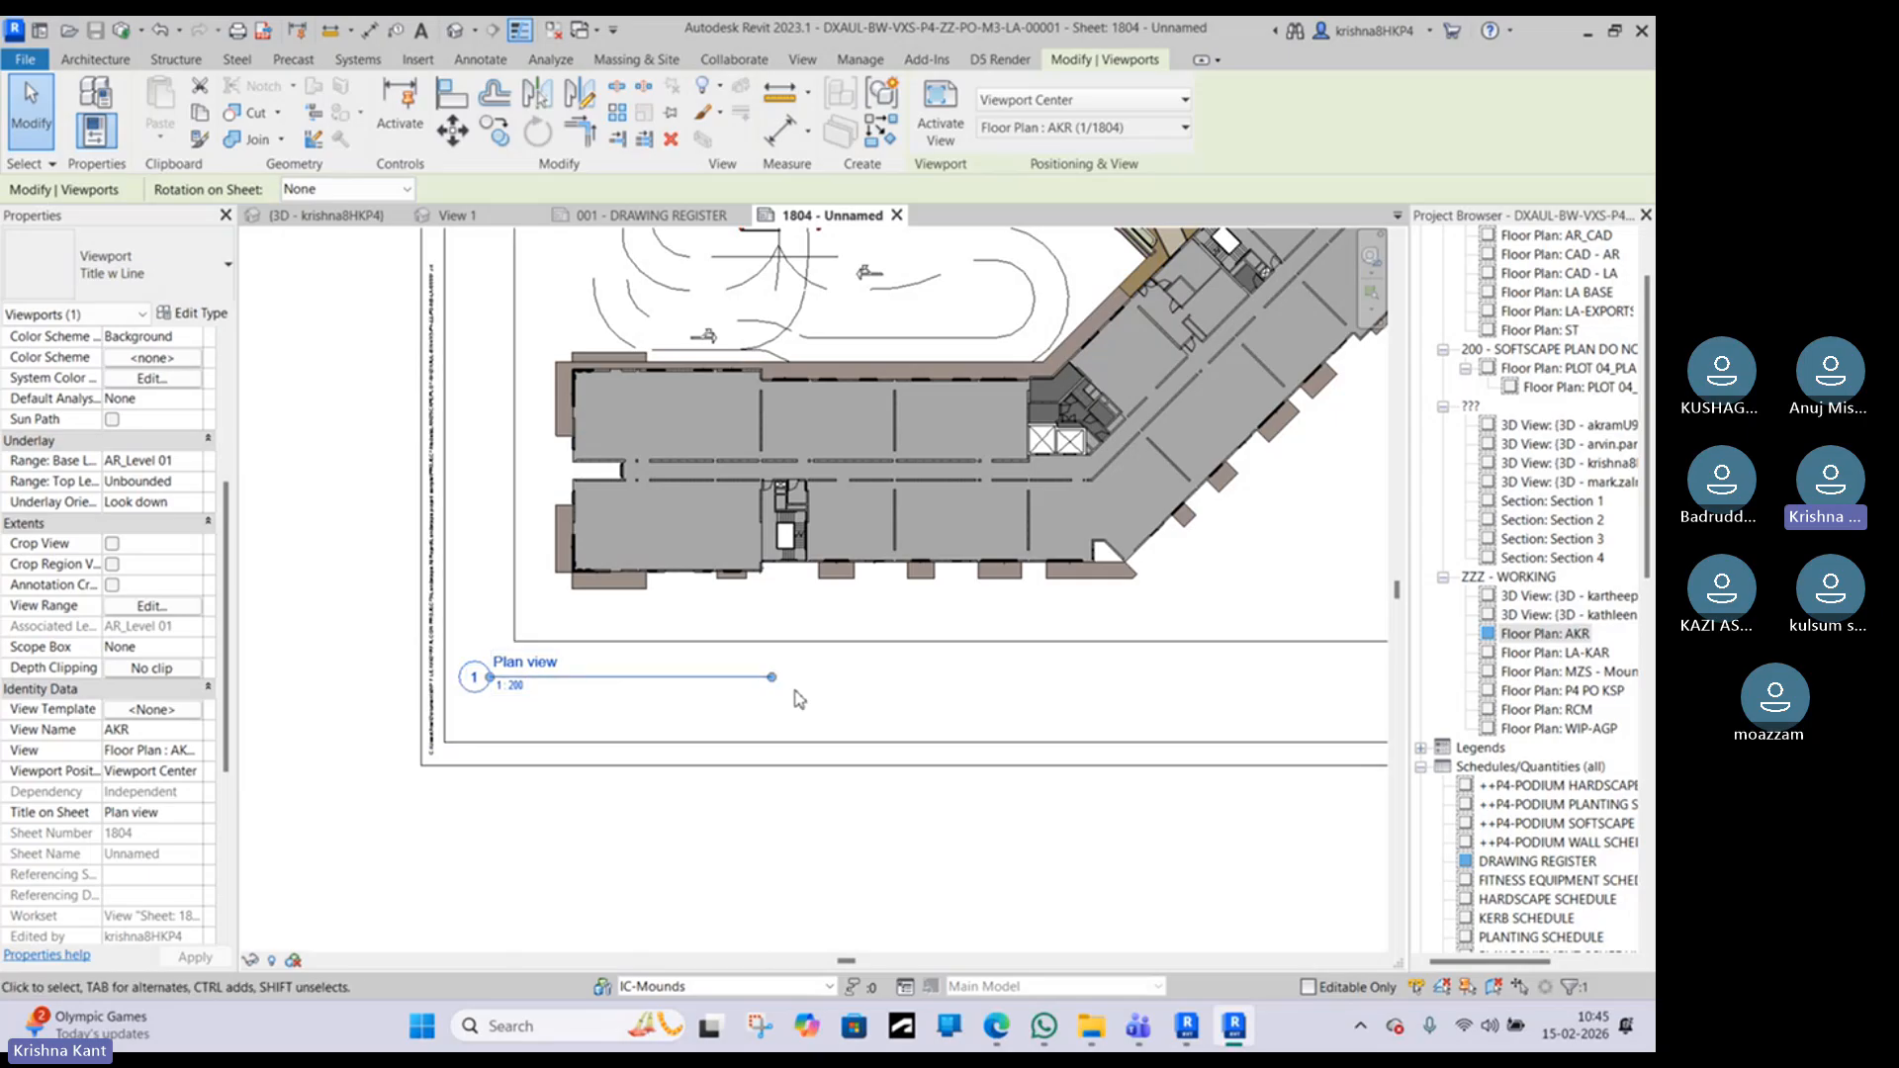
pyautogui.moveTo(782, 690); pyautogui.dragTo(571, 688)
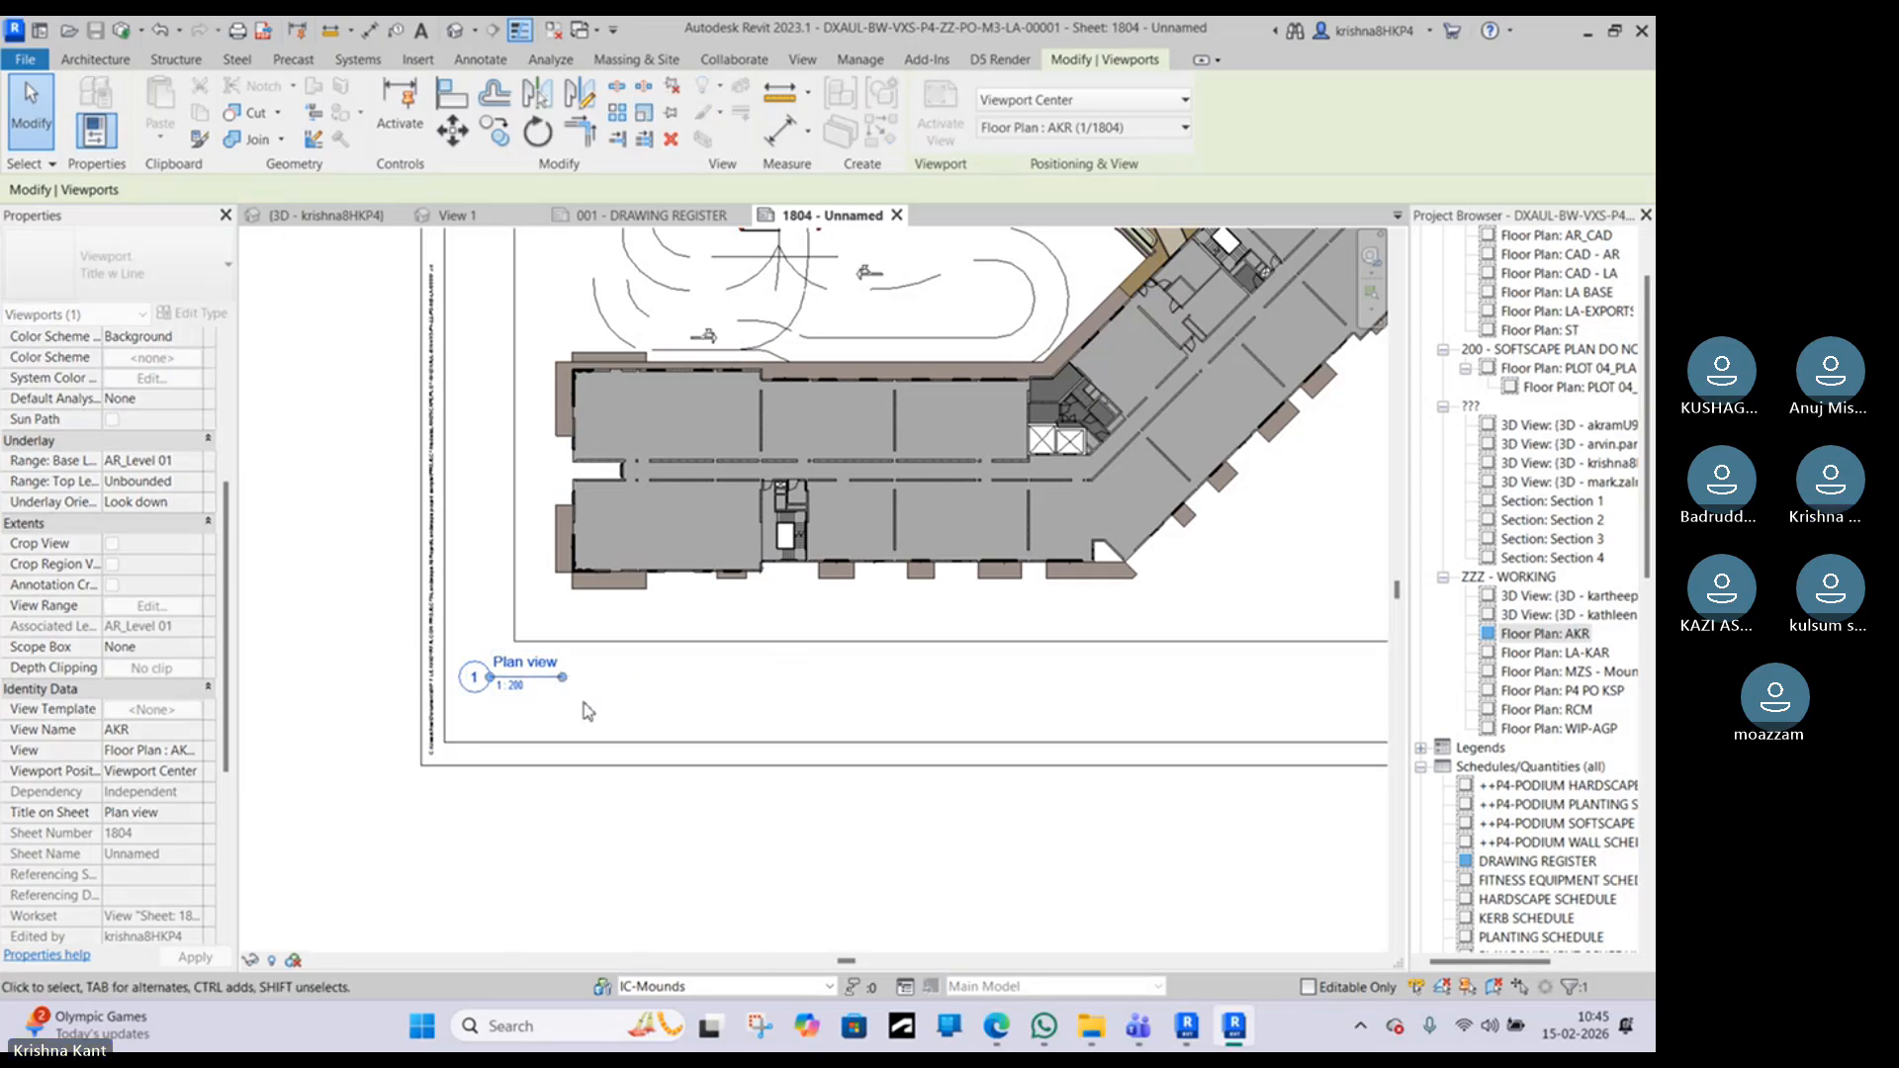
pyautogui.scroll(-1, 583, 705)
pyautogui.scroll(3, 534, 687)
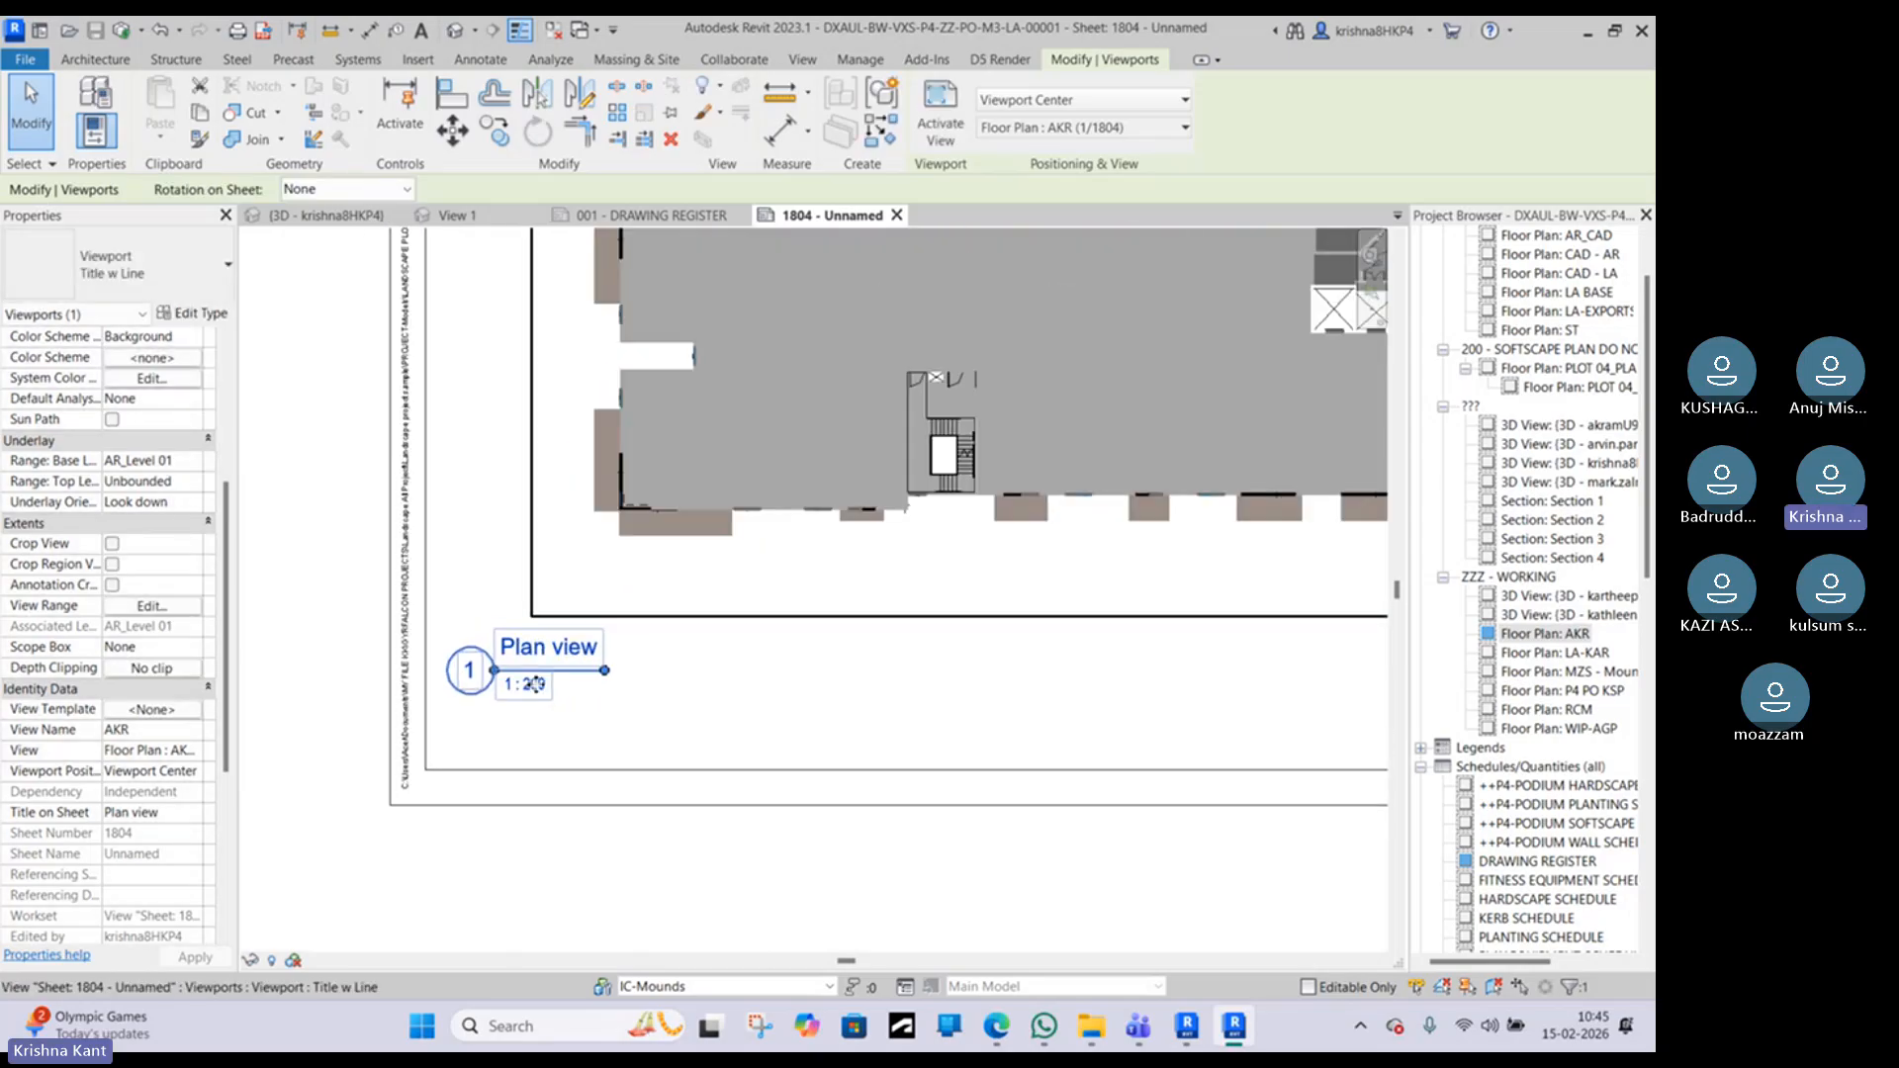
pyautogui.scroll(-1, 495, 674)
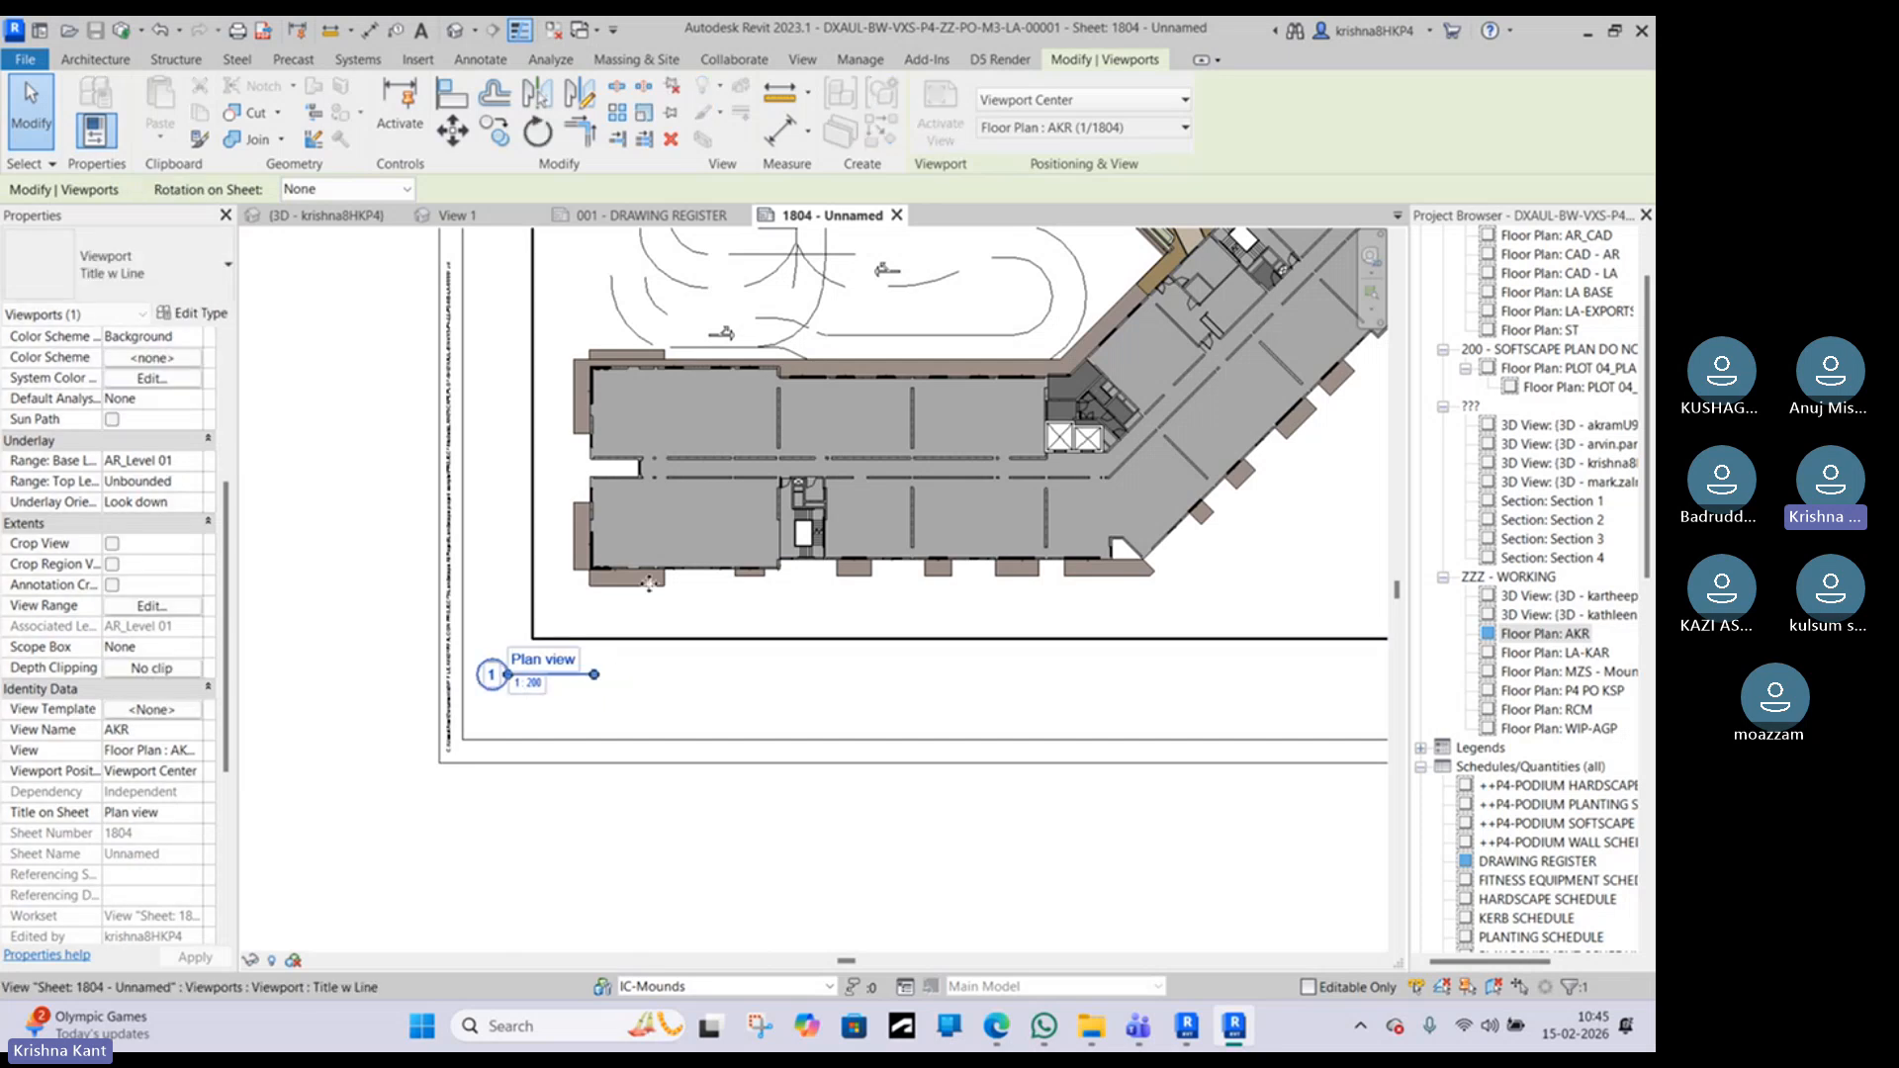
pyautogui.scroll(-2, 633, 583)
pyautogui.click(670, 754)
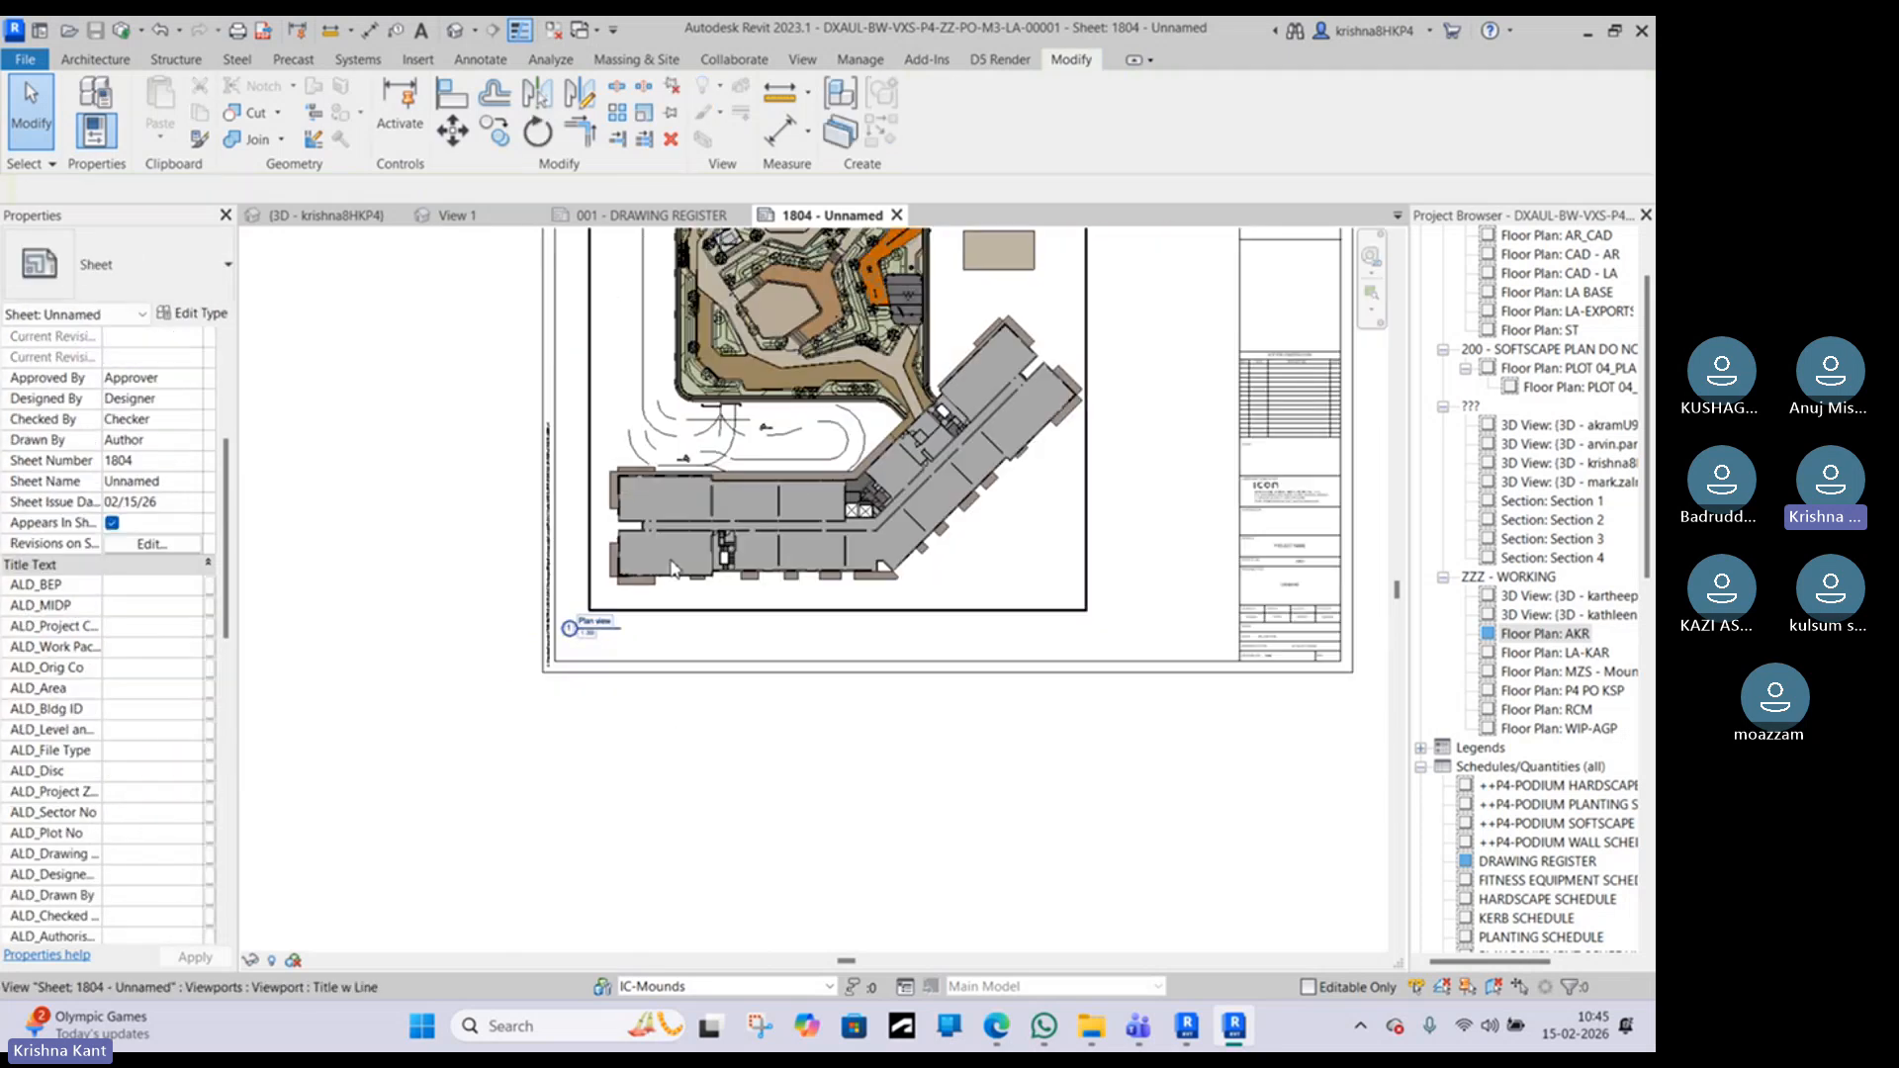
# Step: Select the AKR viewport, switch to Edge and examine the Plot 04 general arrangement PDF's plan, legends and title block, and return to Revit
pyautogui.click(806, 511)
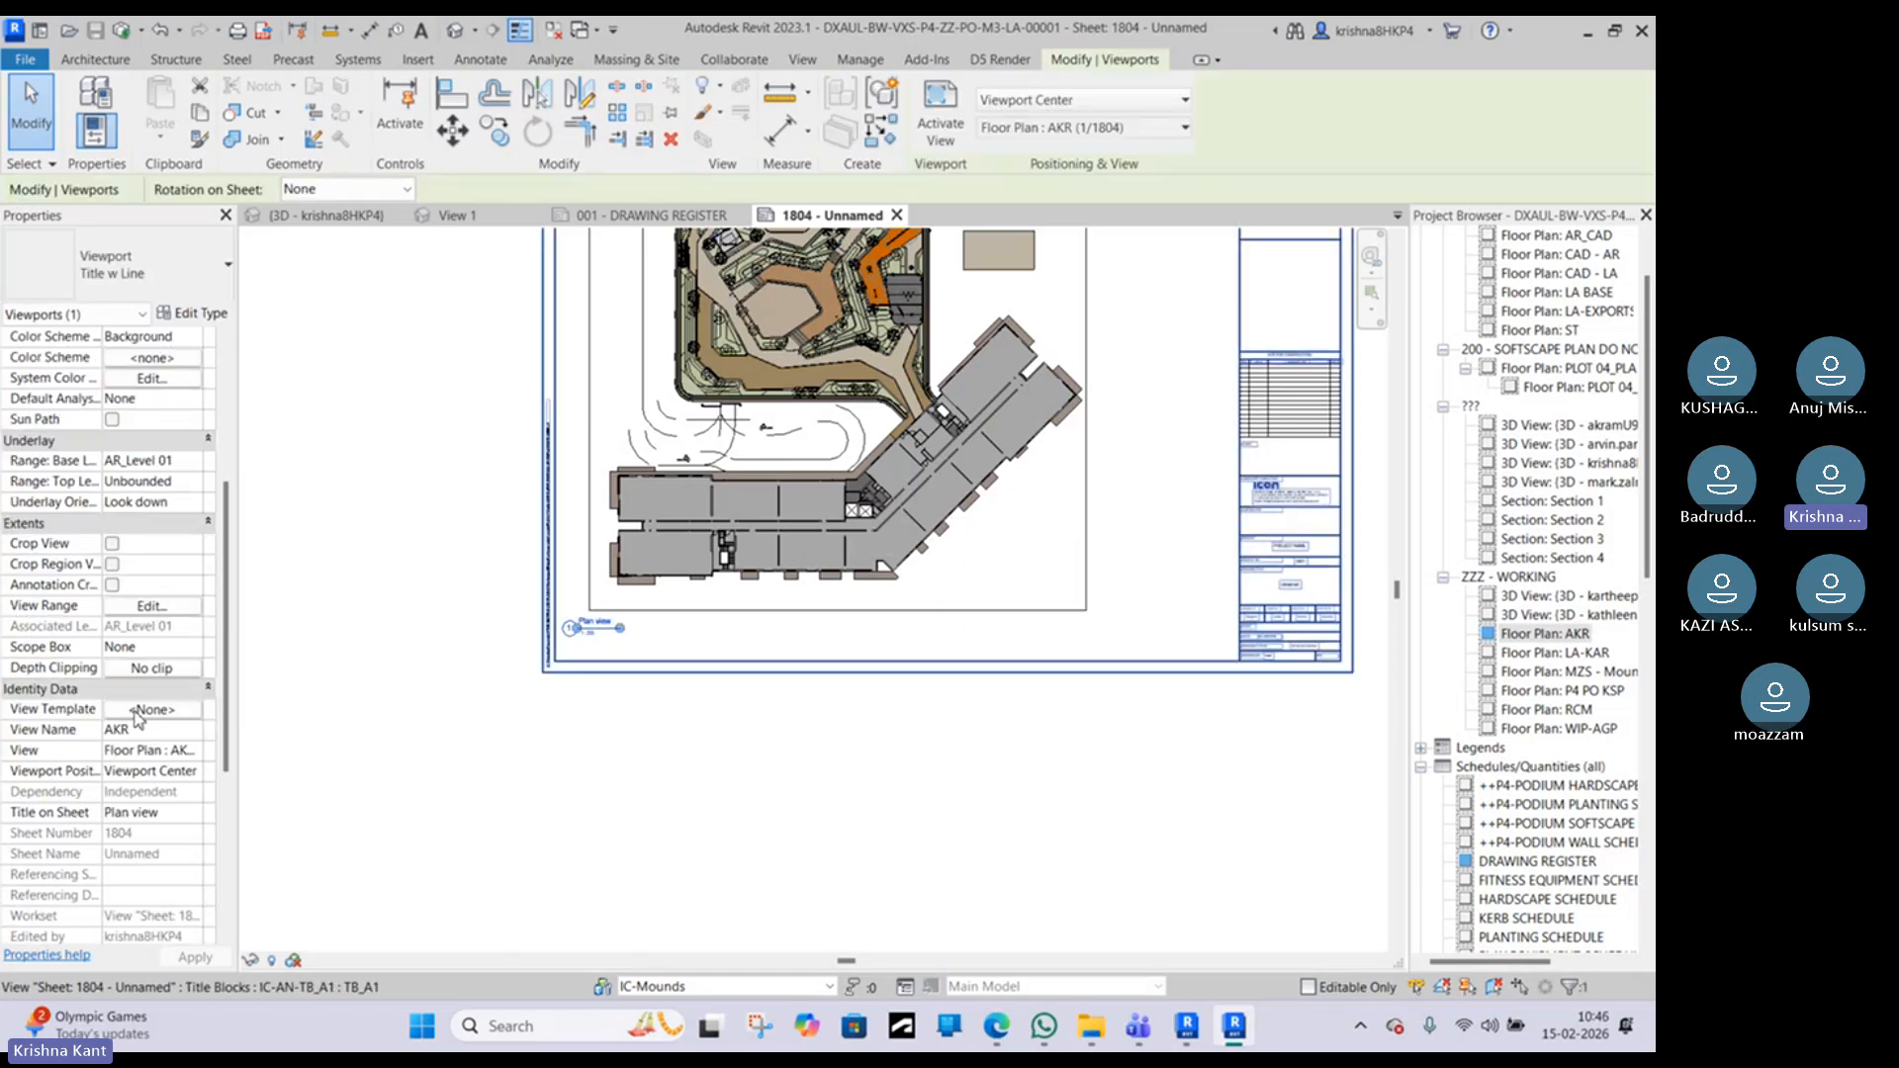
pyautogui.moveTo(690, 537); pyautogui.dragTo(574, 716, button='middle')
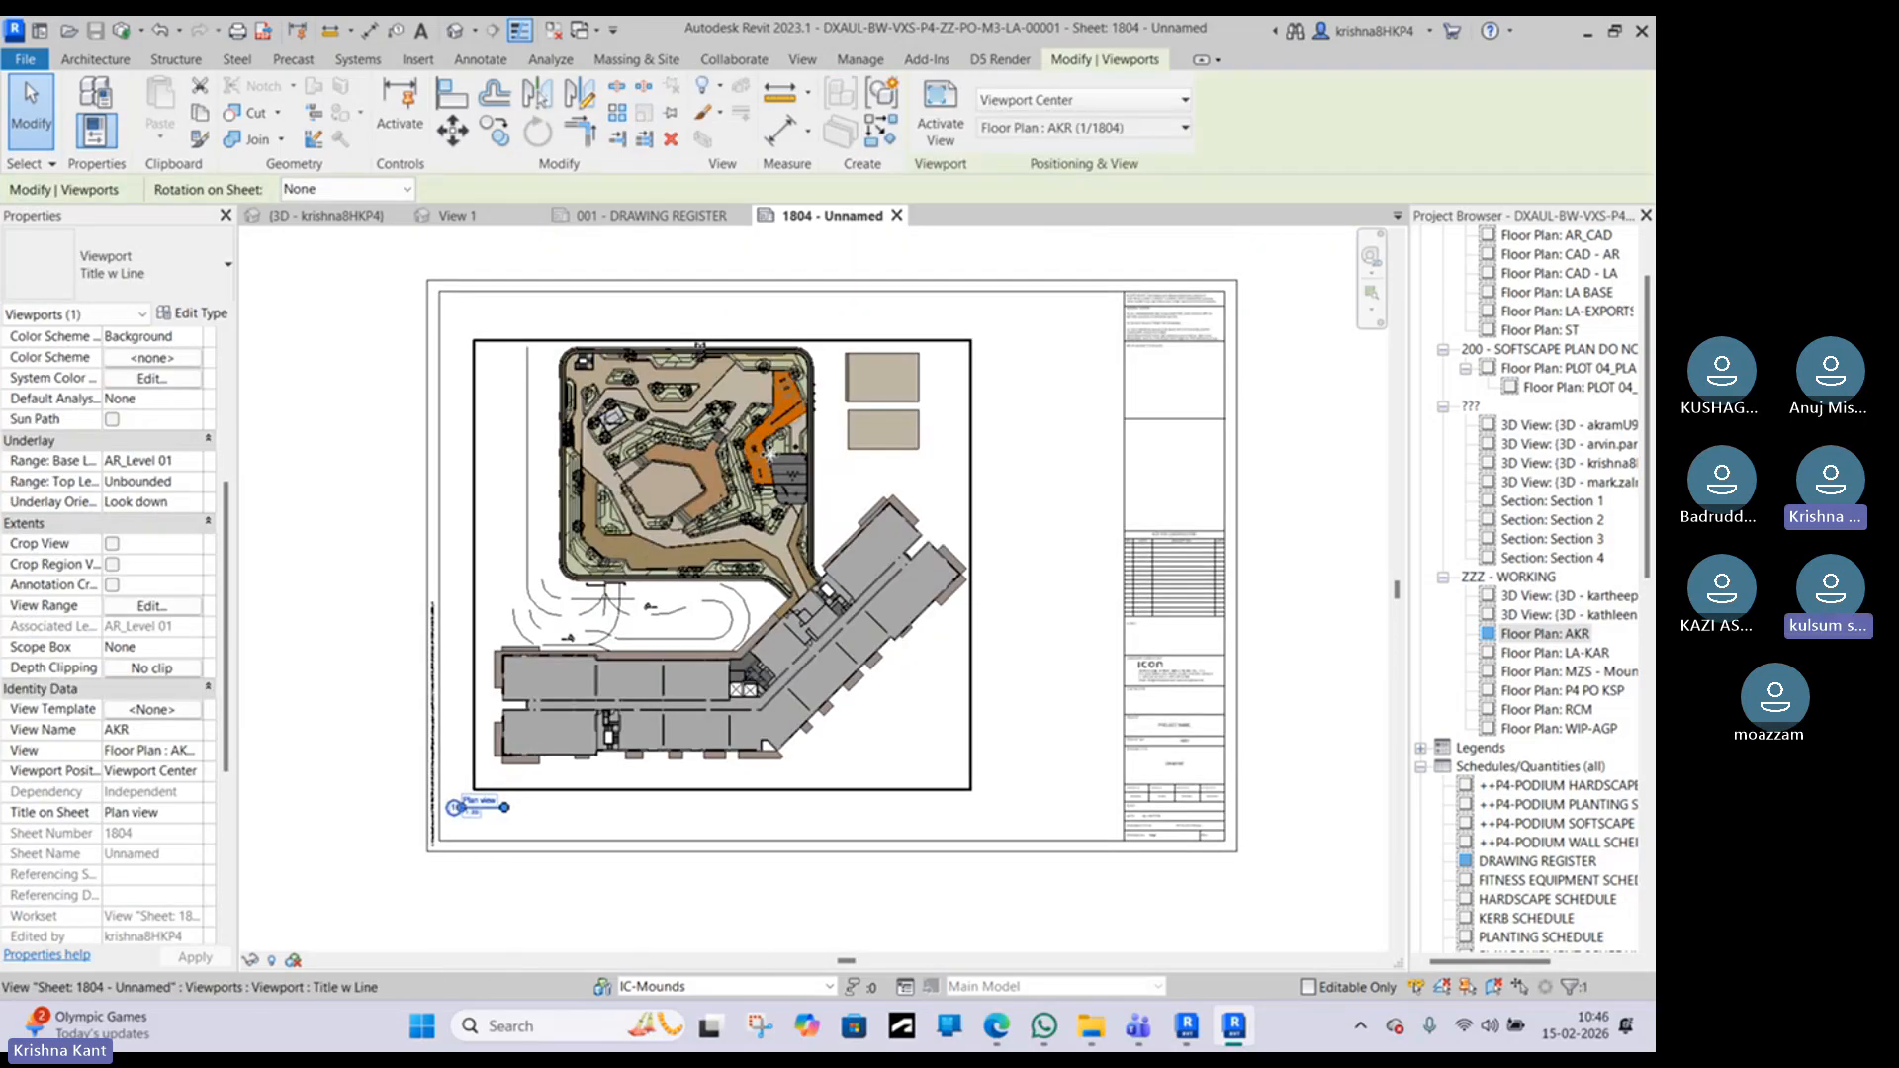
pyautogui.click(996, 1031)
pyautogui.keyDown('ctrl'); pyautogui.scroll(-5, 846, 798); pyautogui.keyUp('ctrl')
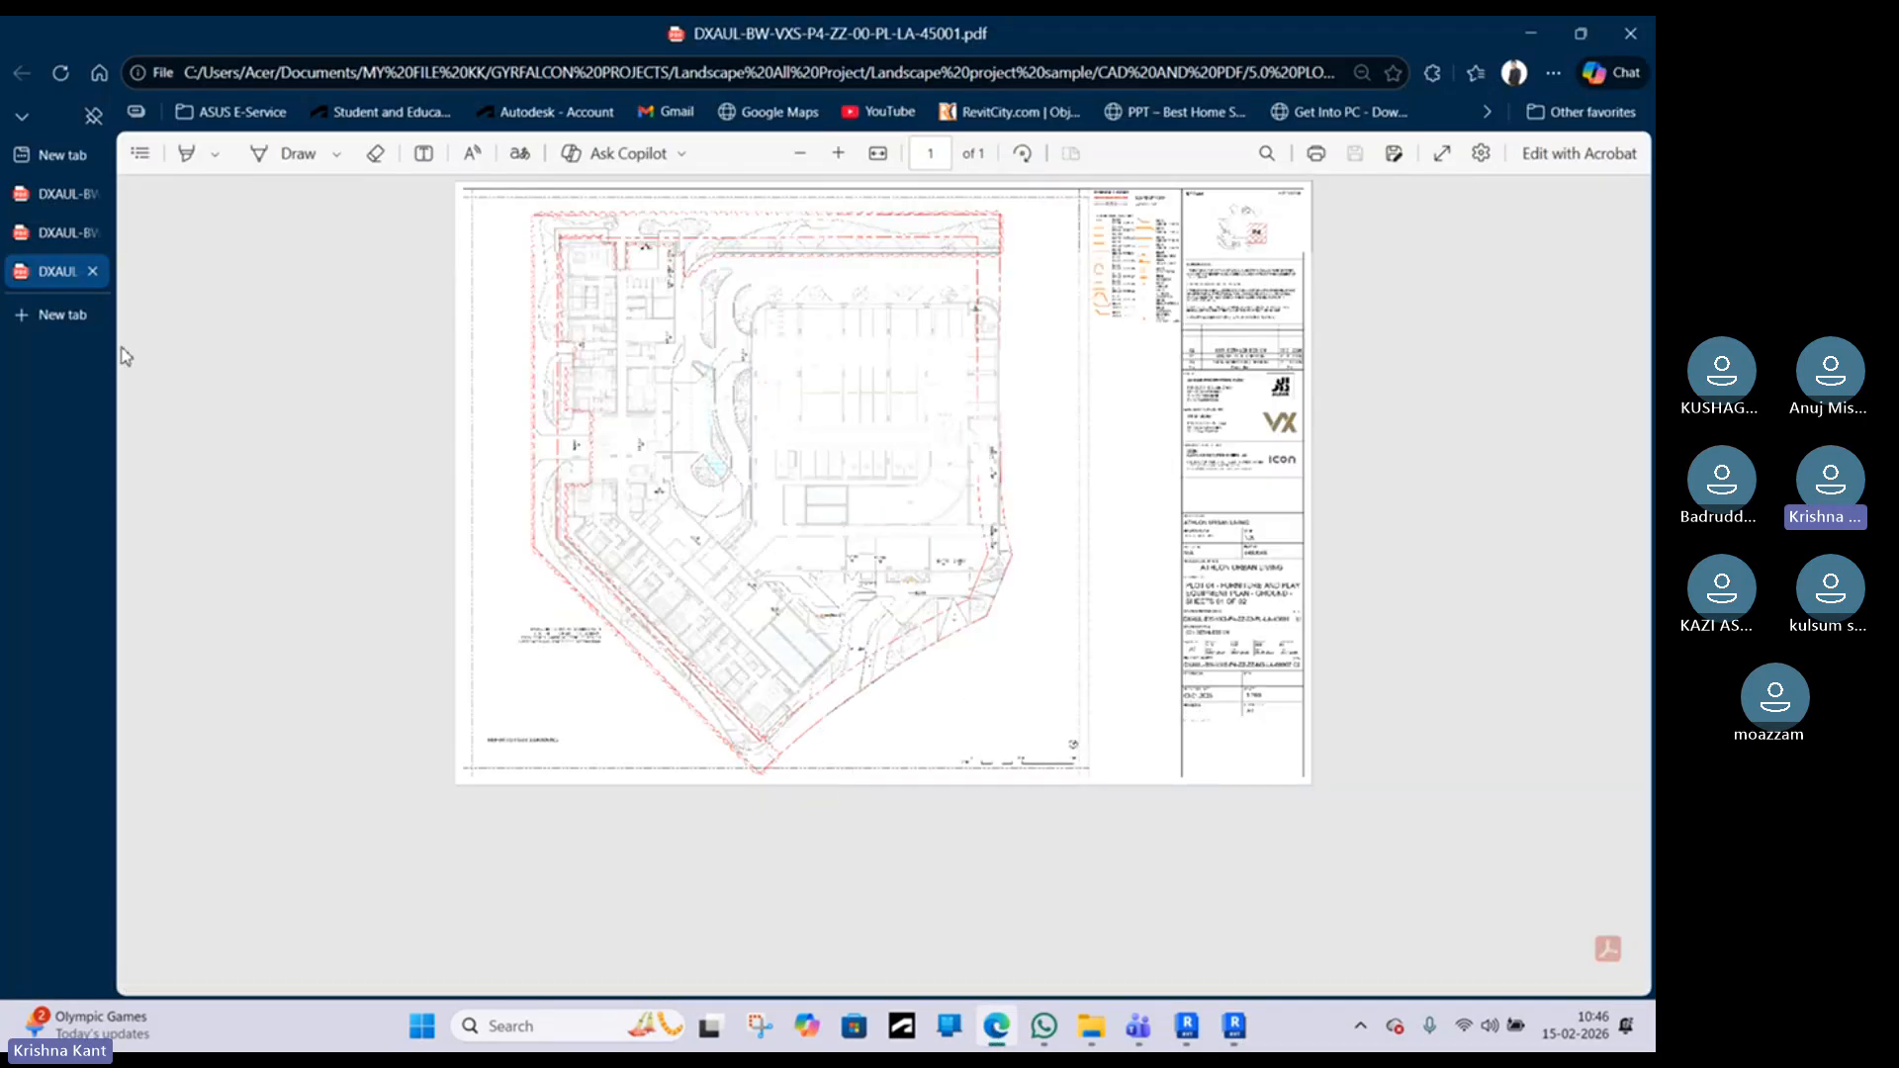
pyautogui.click(44, 193)
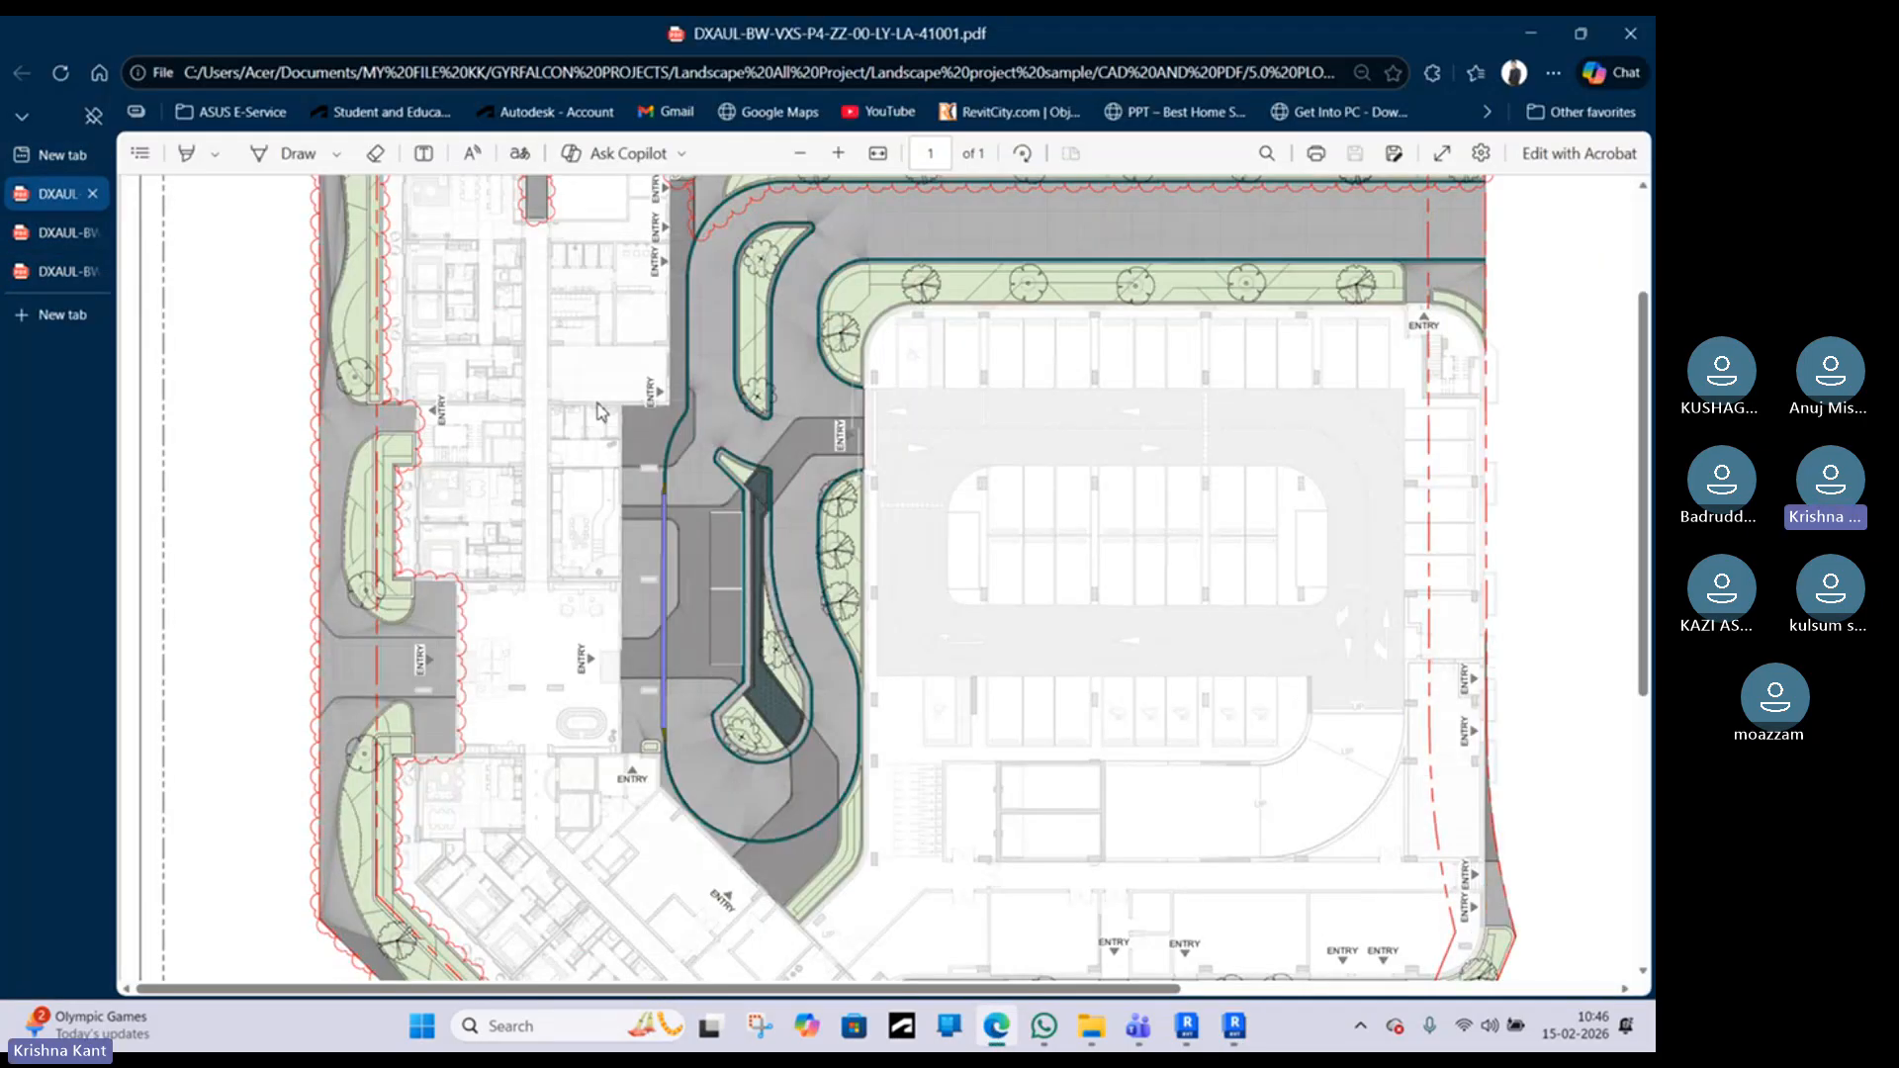
pyautogui.keyDown('ctrl'); pyautogui.scroll(-2, 598, 410); pyautogui.keyUp('ctrl')
pyautogui.keyDown('ctrl'); pyautogui.scroll(-3, 1083, 528); pyautogui.keyUp('ctrl')
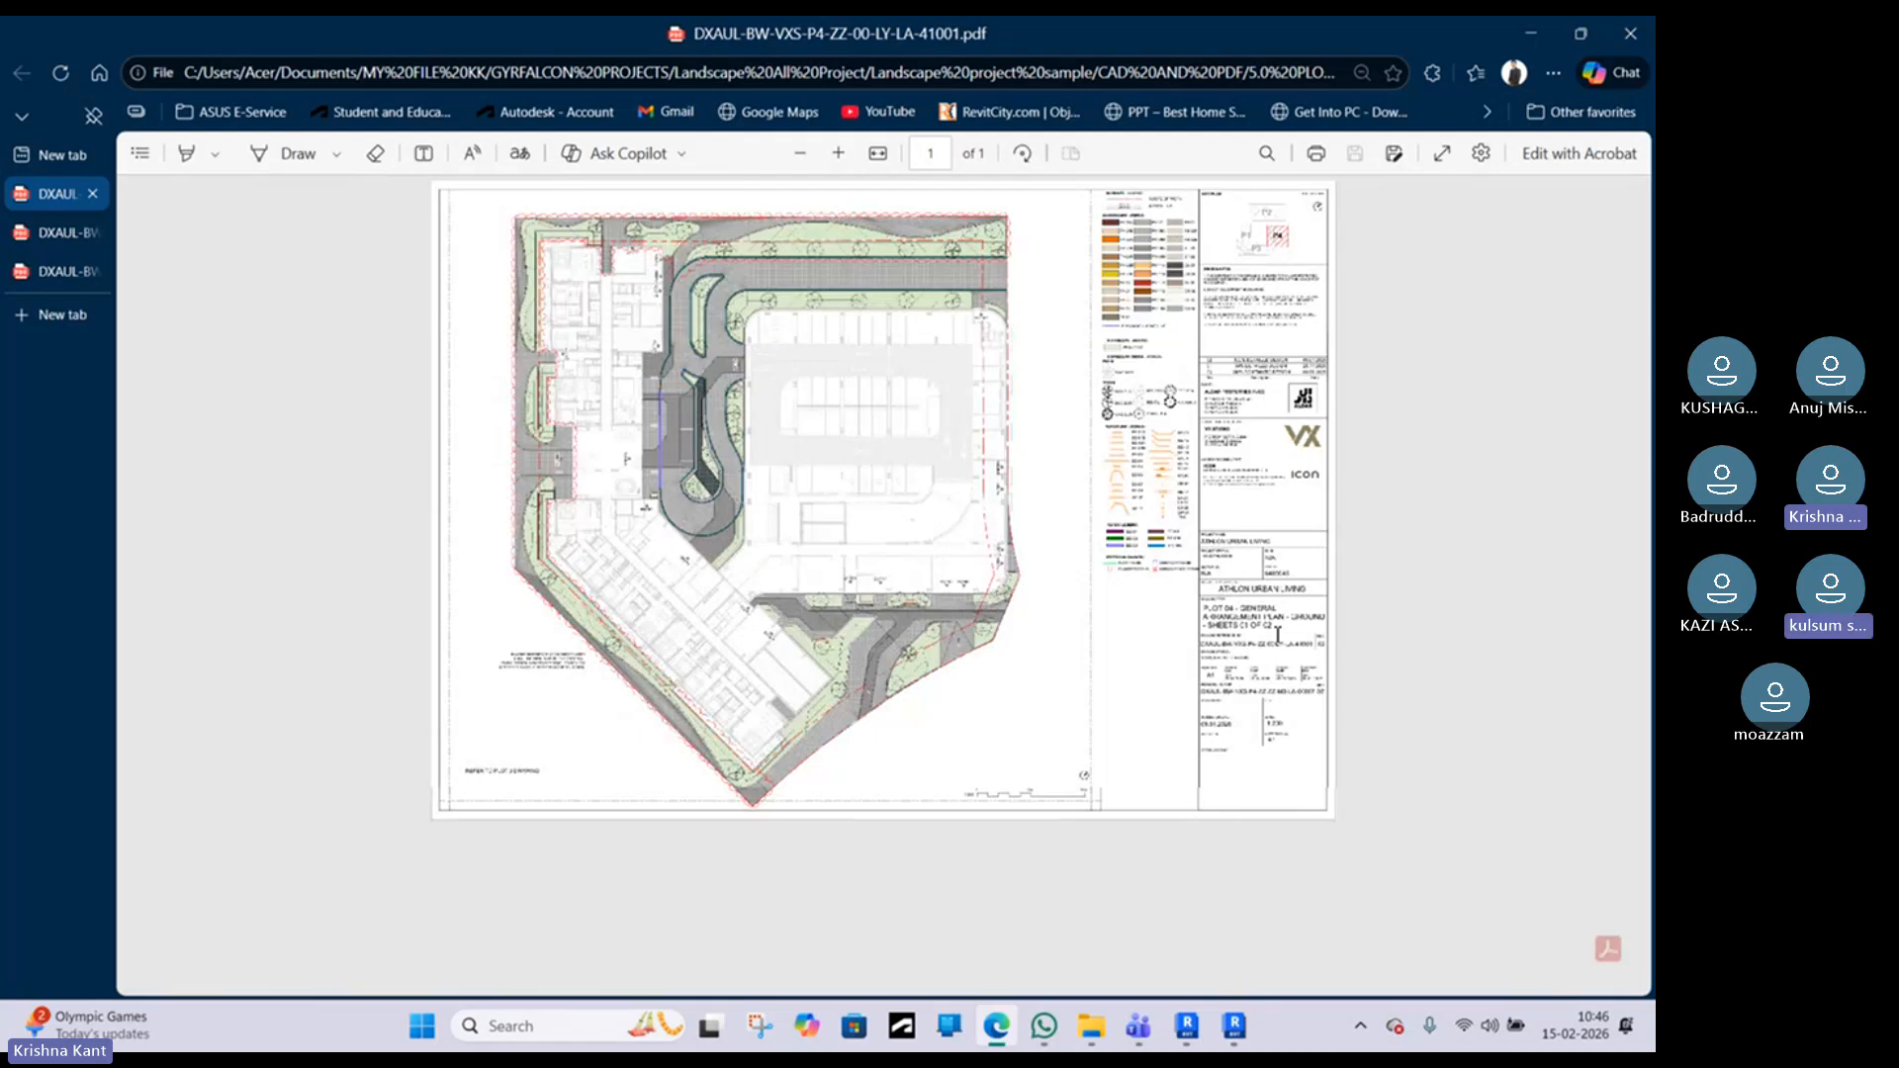
pyautogui.keyDown('ctrl'); pyautogui.scroll(2, 1276, 634); pyautogui.keyUp('ctrl')
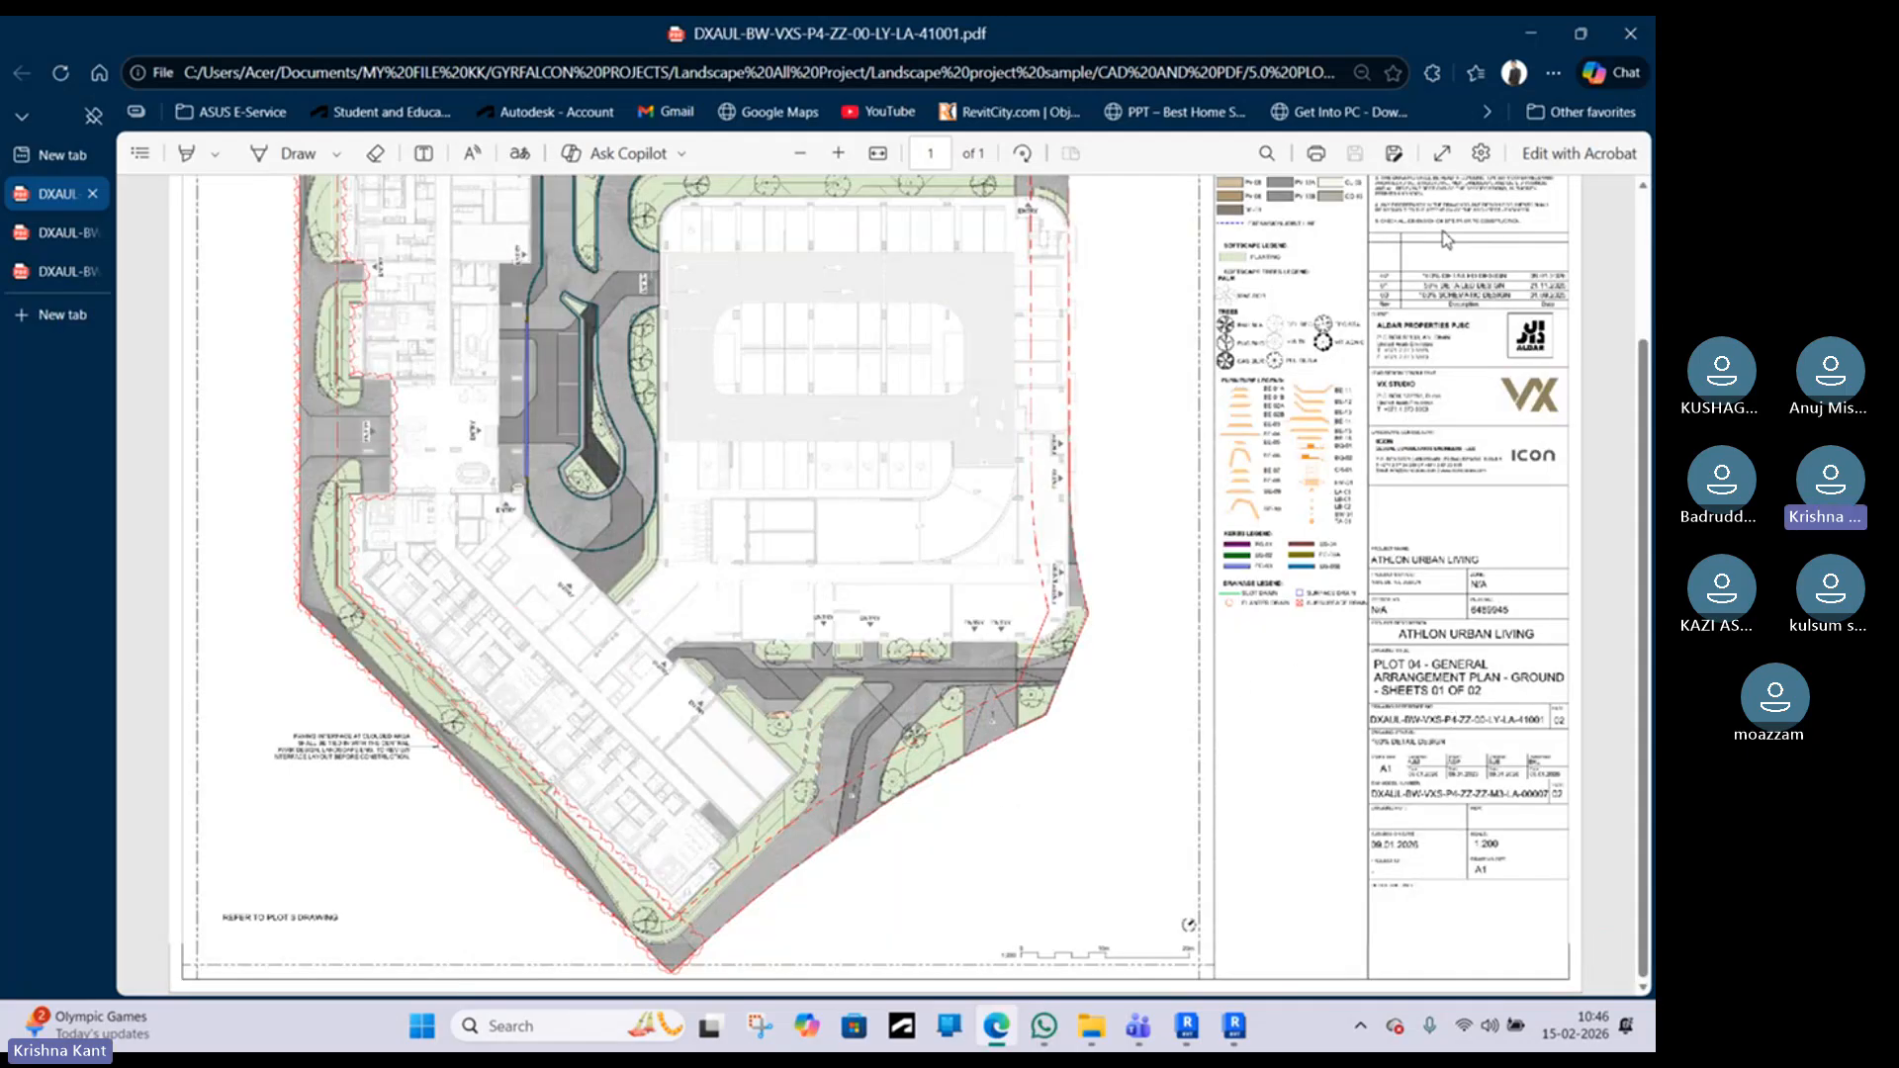
pyautogui.click(1530, 34)
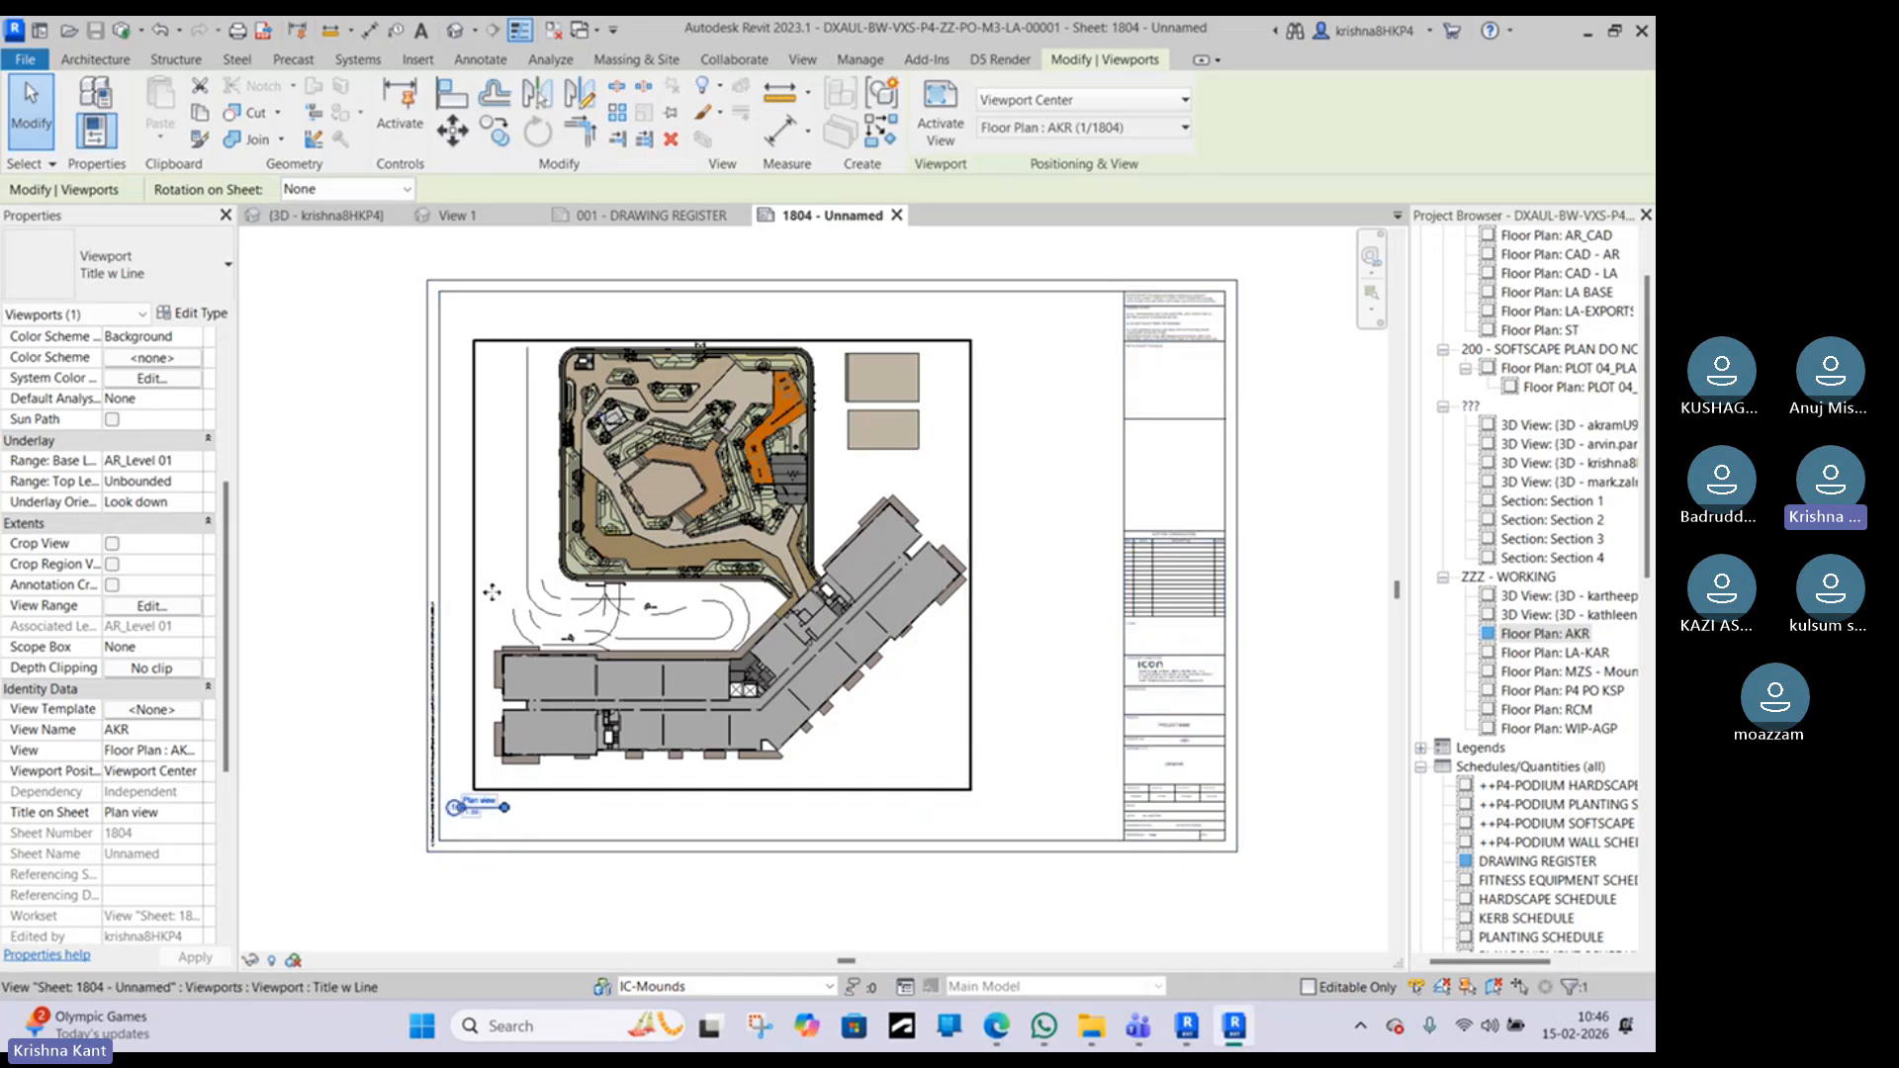
# Step: Assign the IC_Plan_Hardscape view template to the AKR floor plan viewport
pyautogui.click(151, 709)
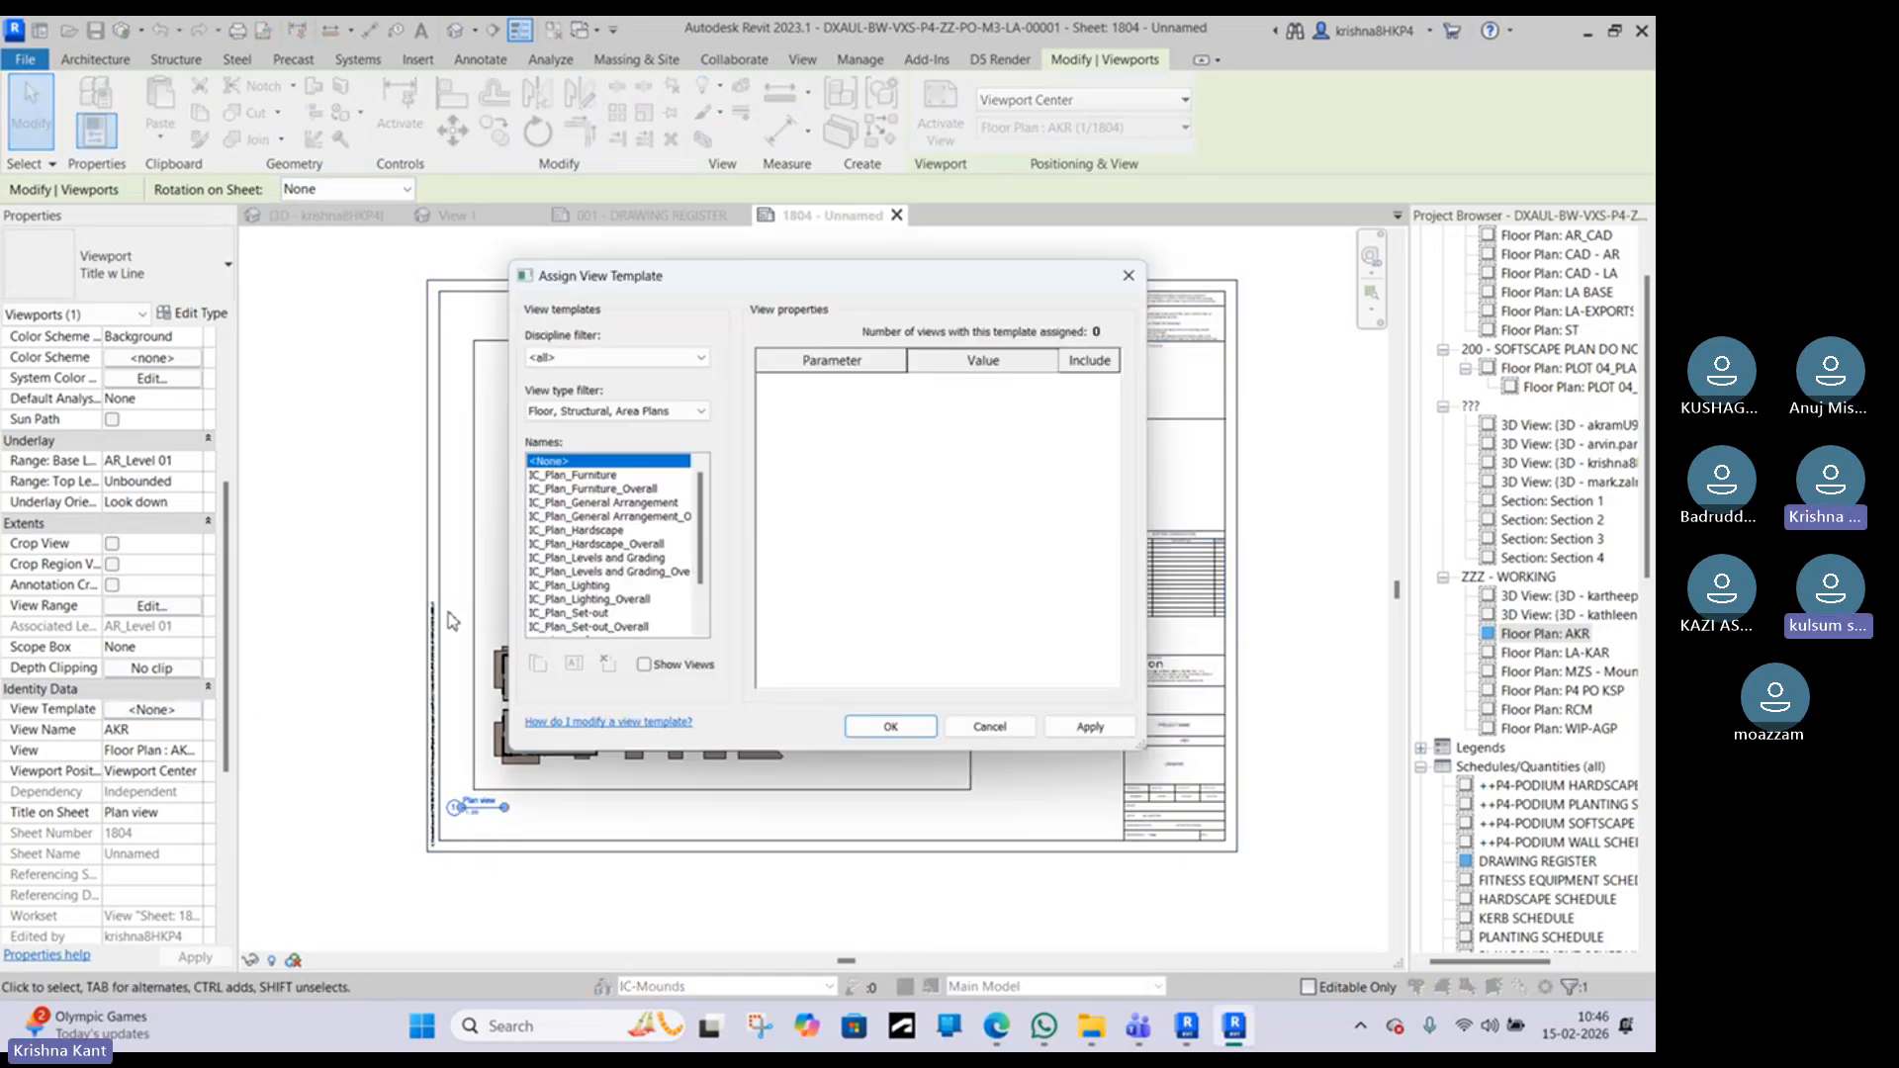
pyautogui.click(589, 531)
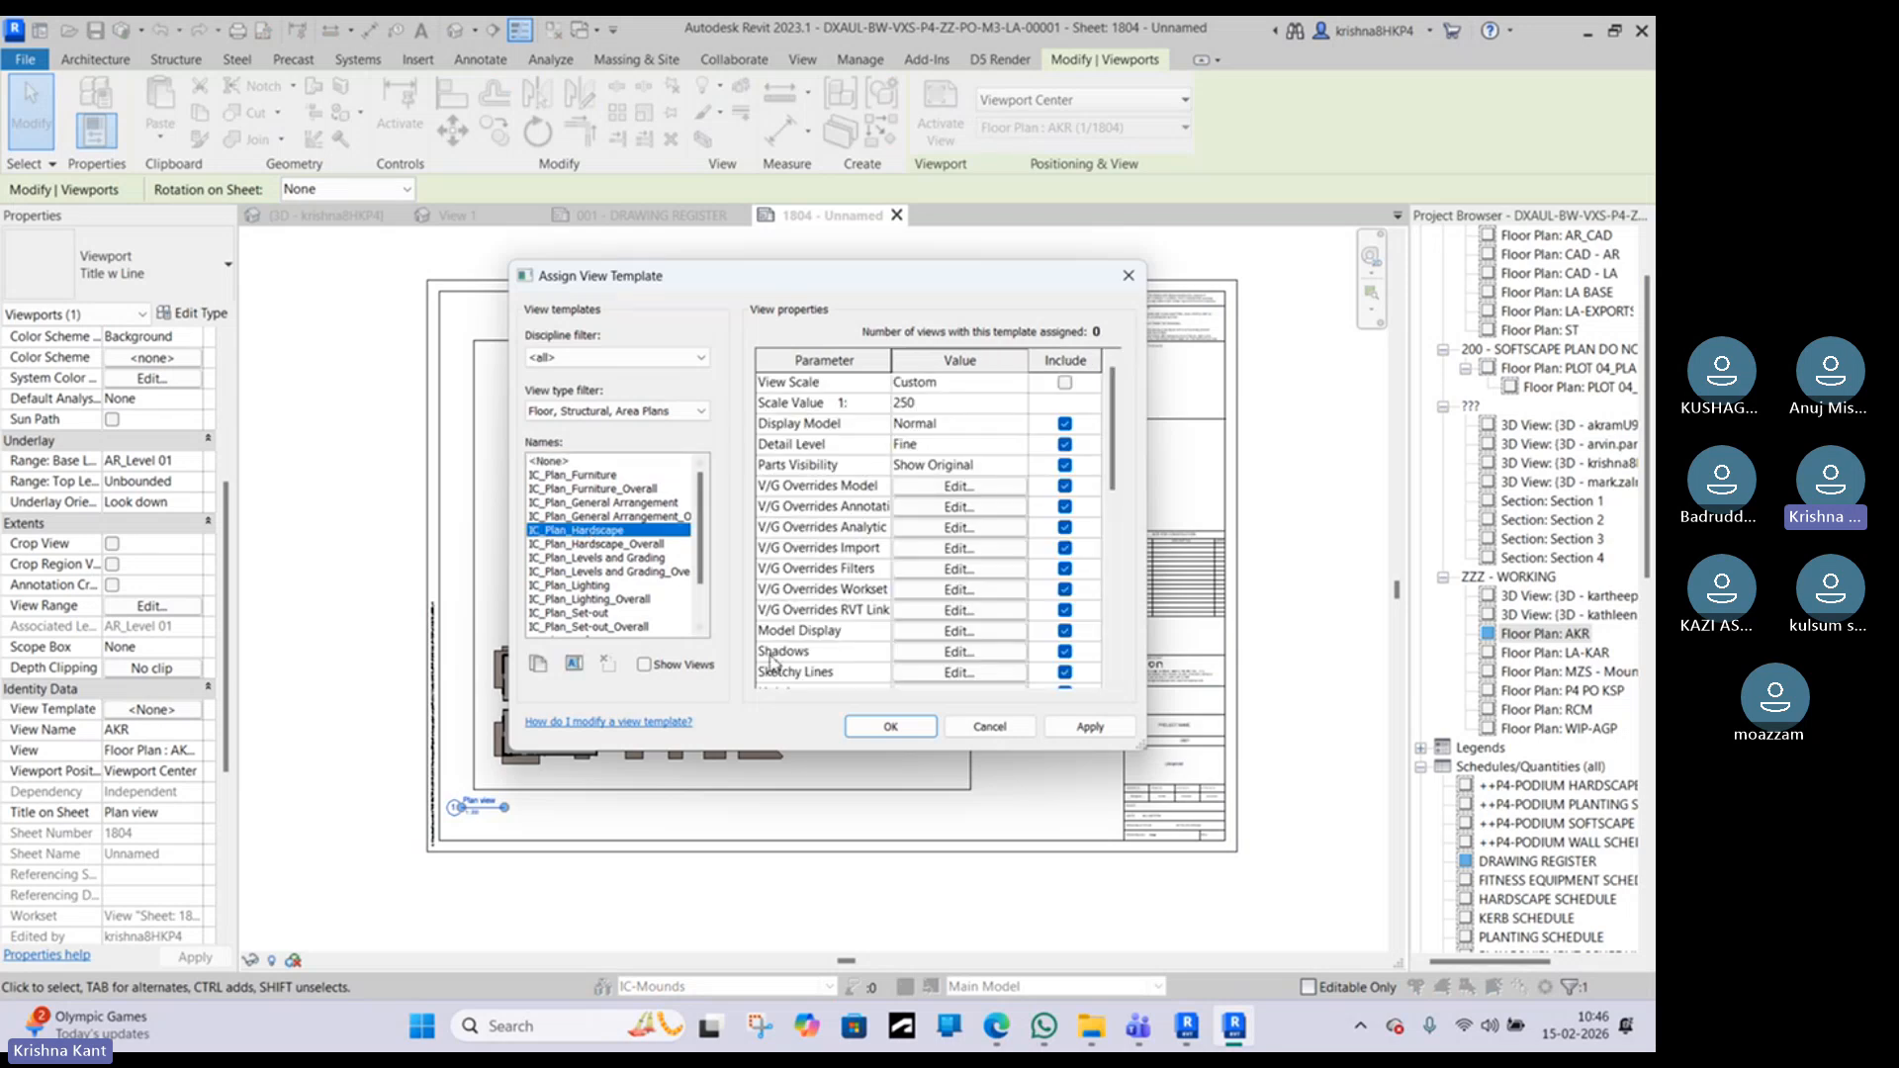
pyautogui.click(888, 726)
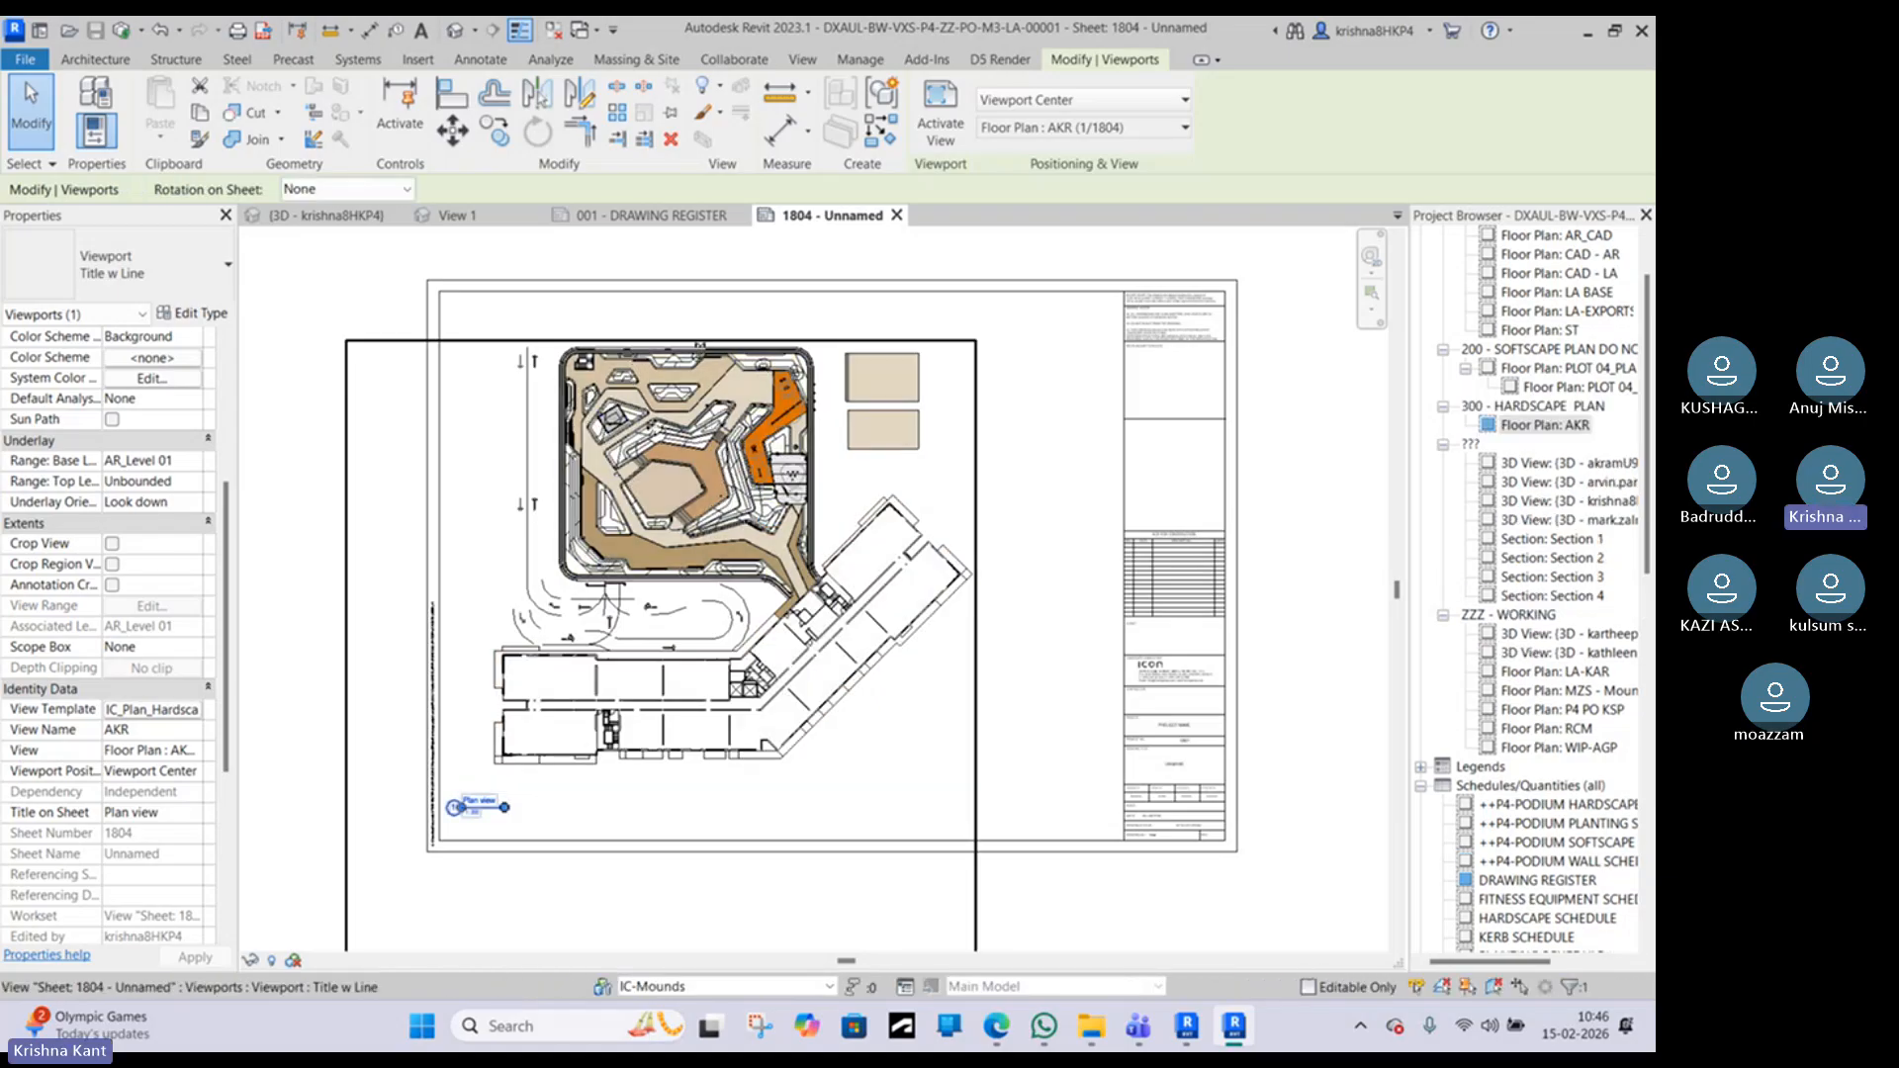
# Step: Examine how the podium's paving, planters, play area and sheet layout display under the hardscape view template
pyautogui.scroll(3, 925, 543)
pyautogui.scroll(2, 925, 543)
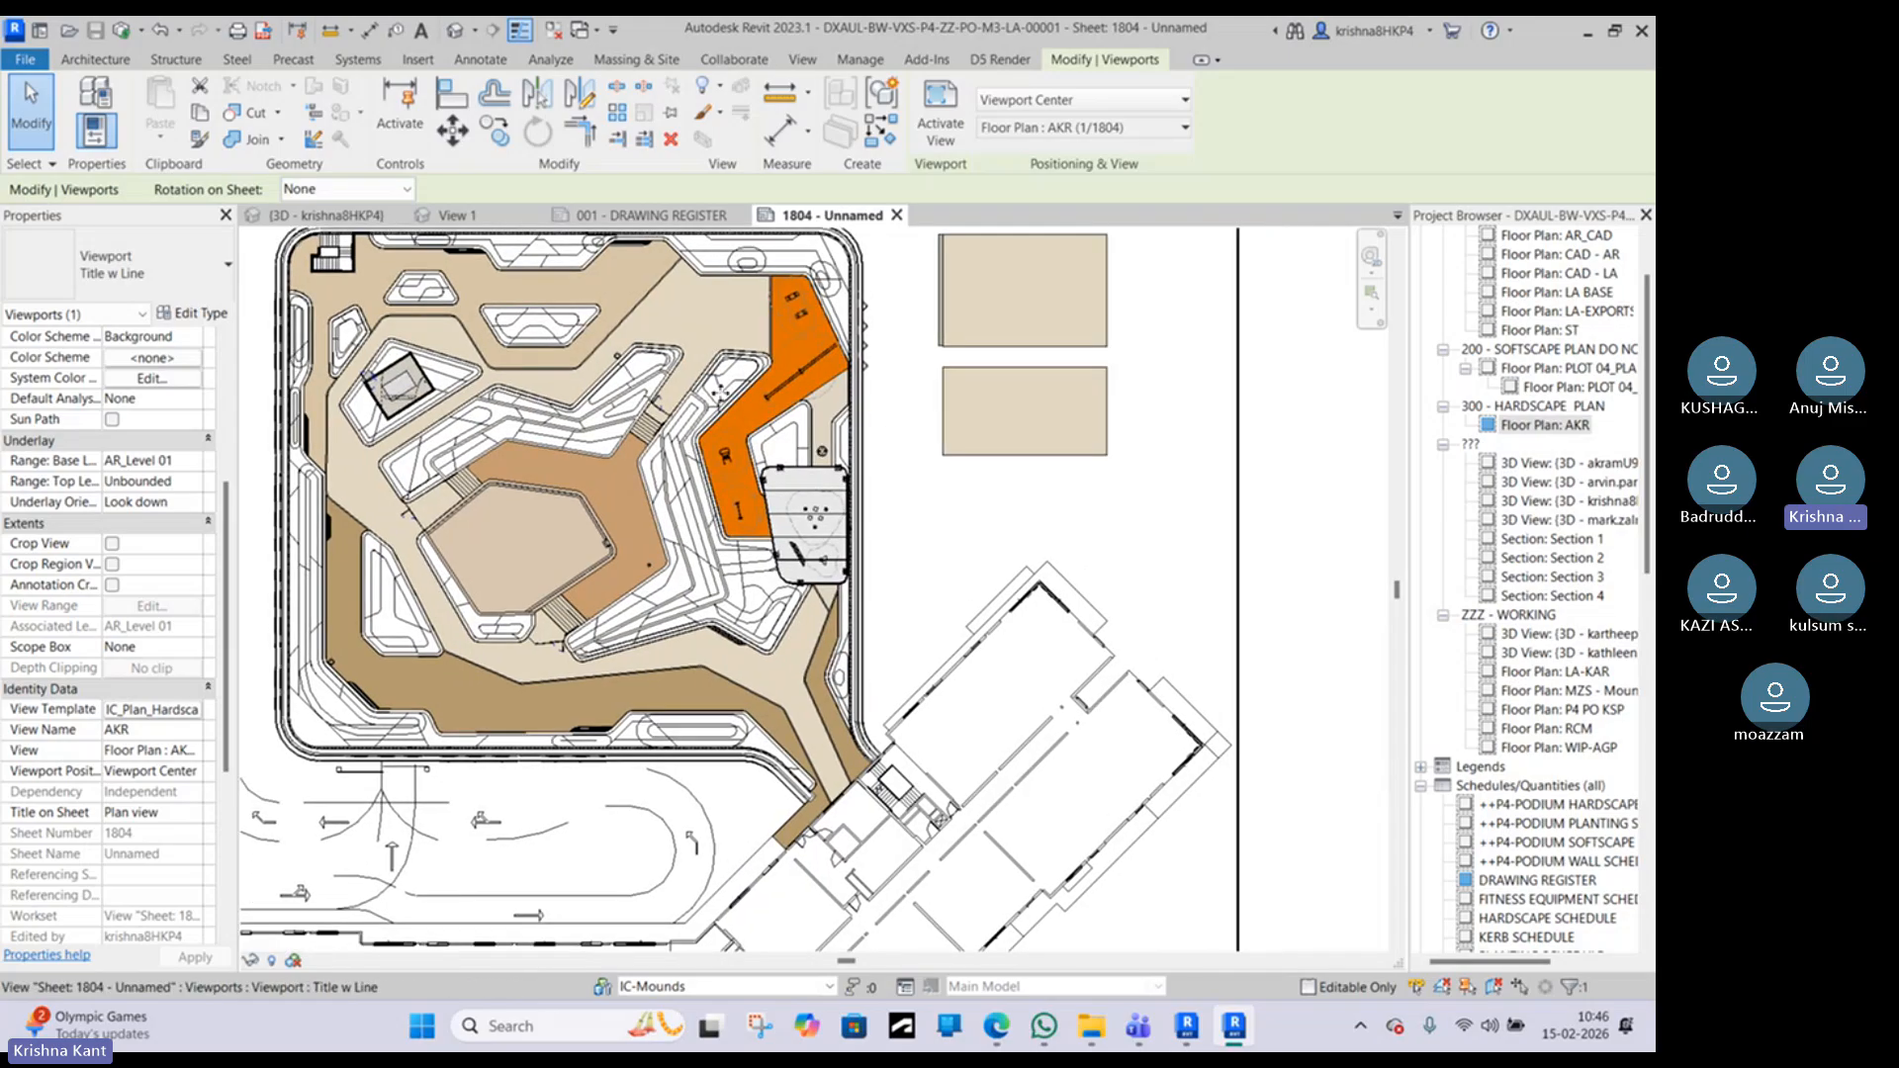
pyautogui.scroll(4, 544, 398)
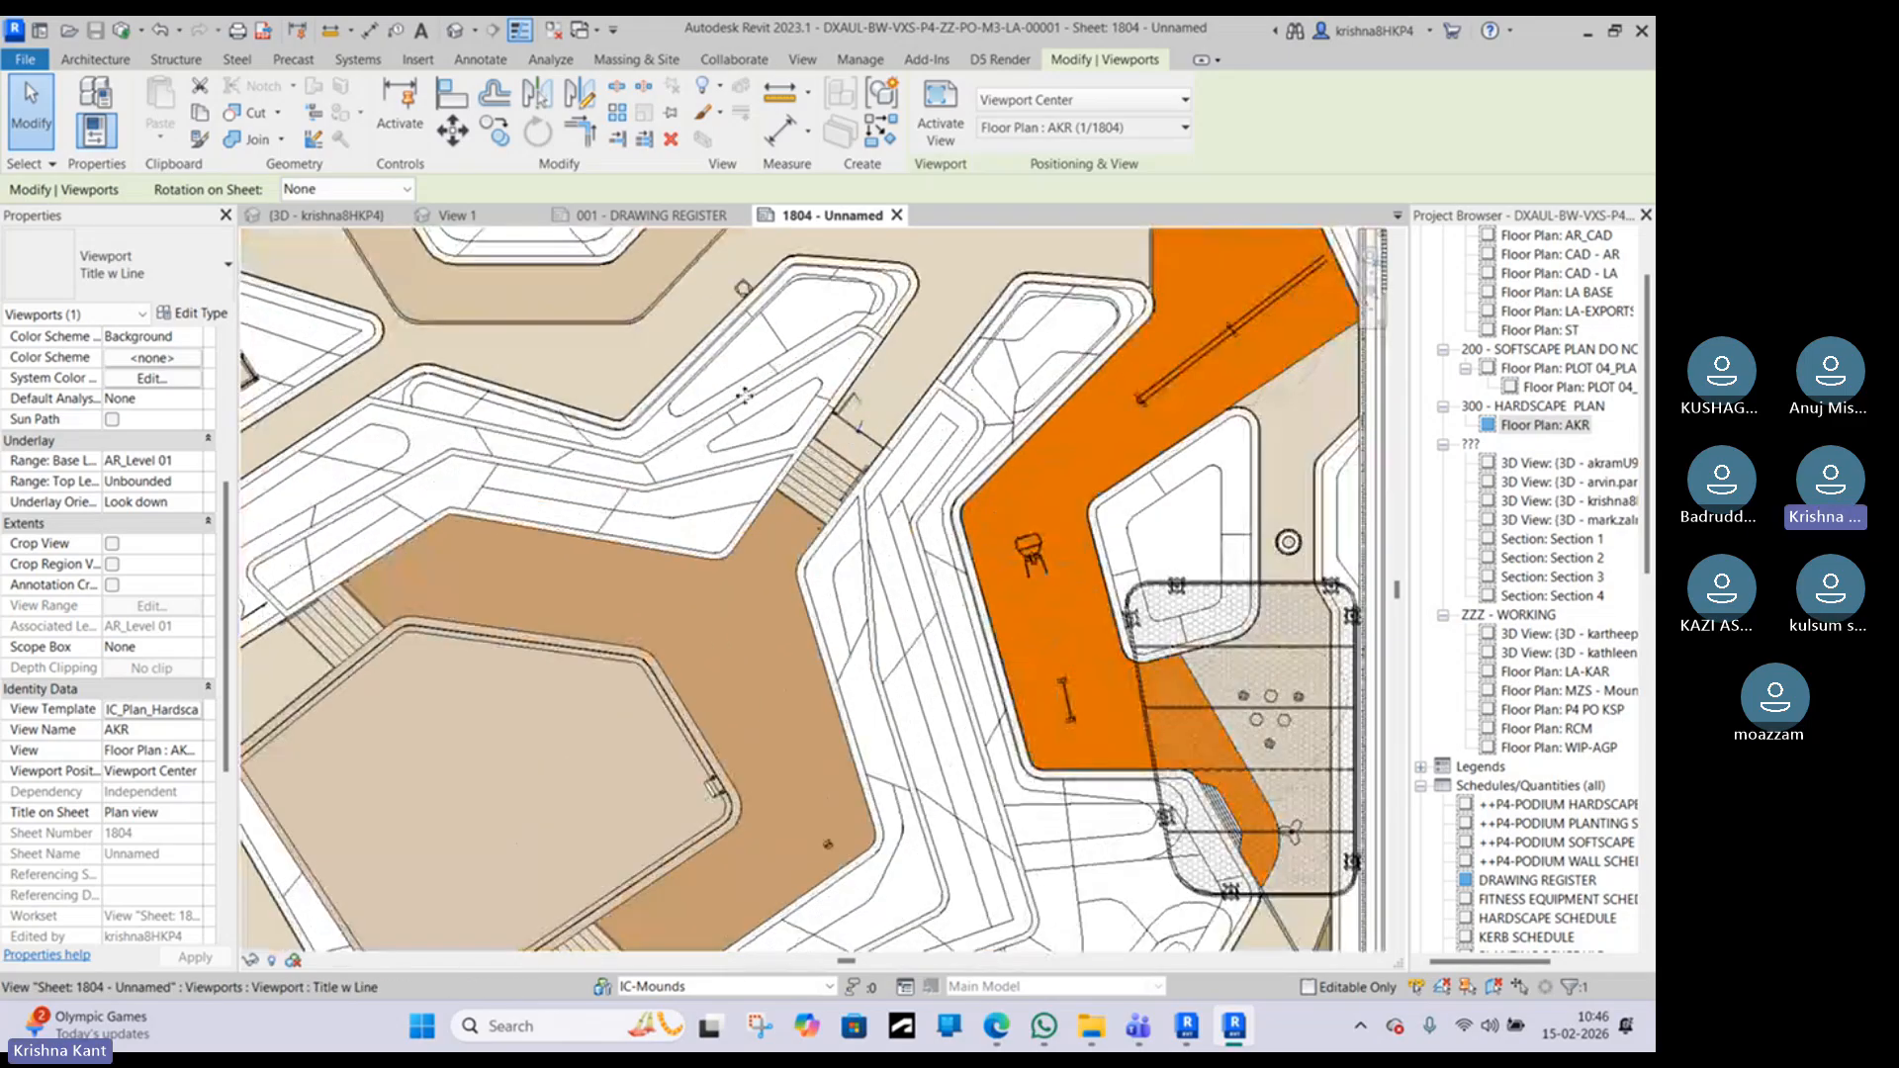
pyautogui.scroll(-4, 804, 386)
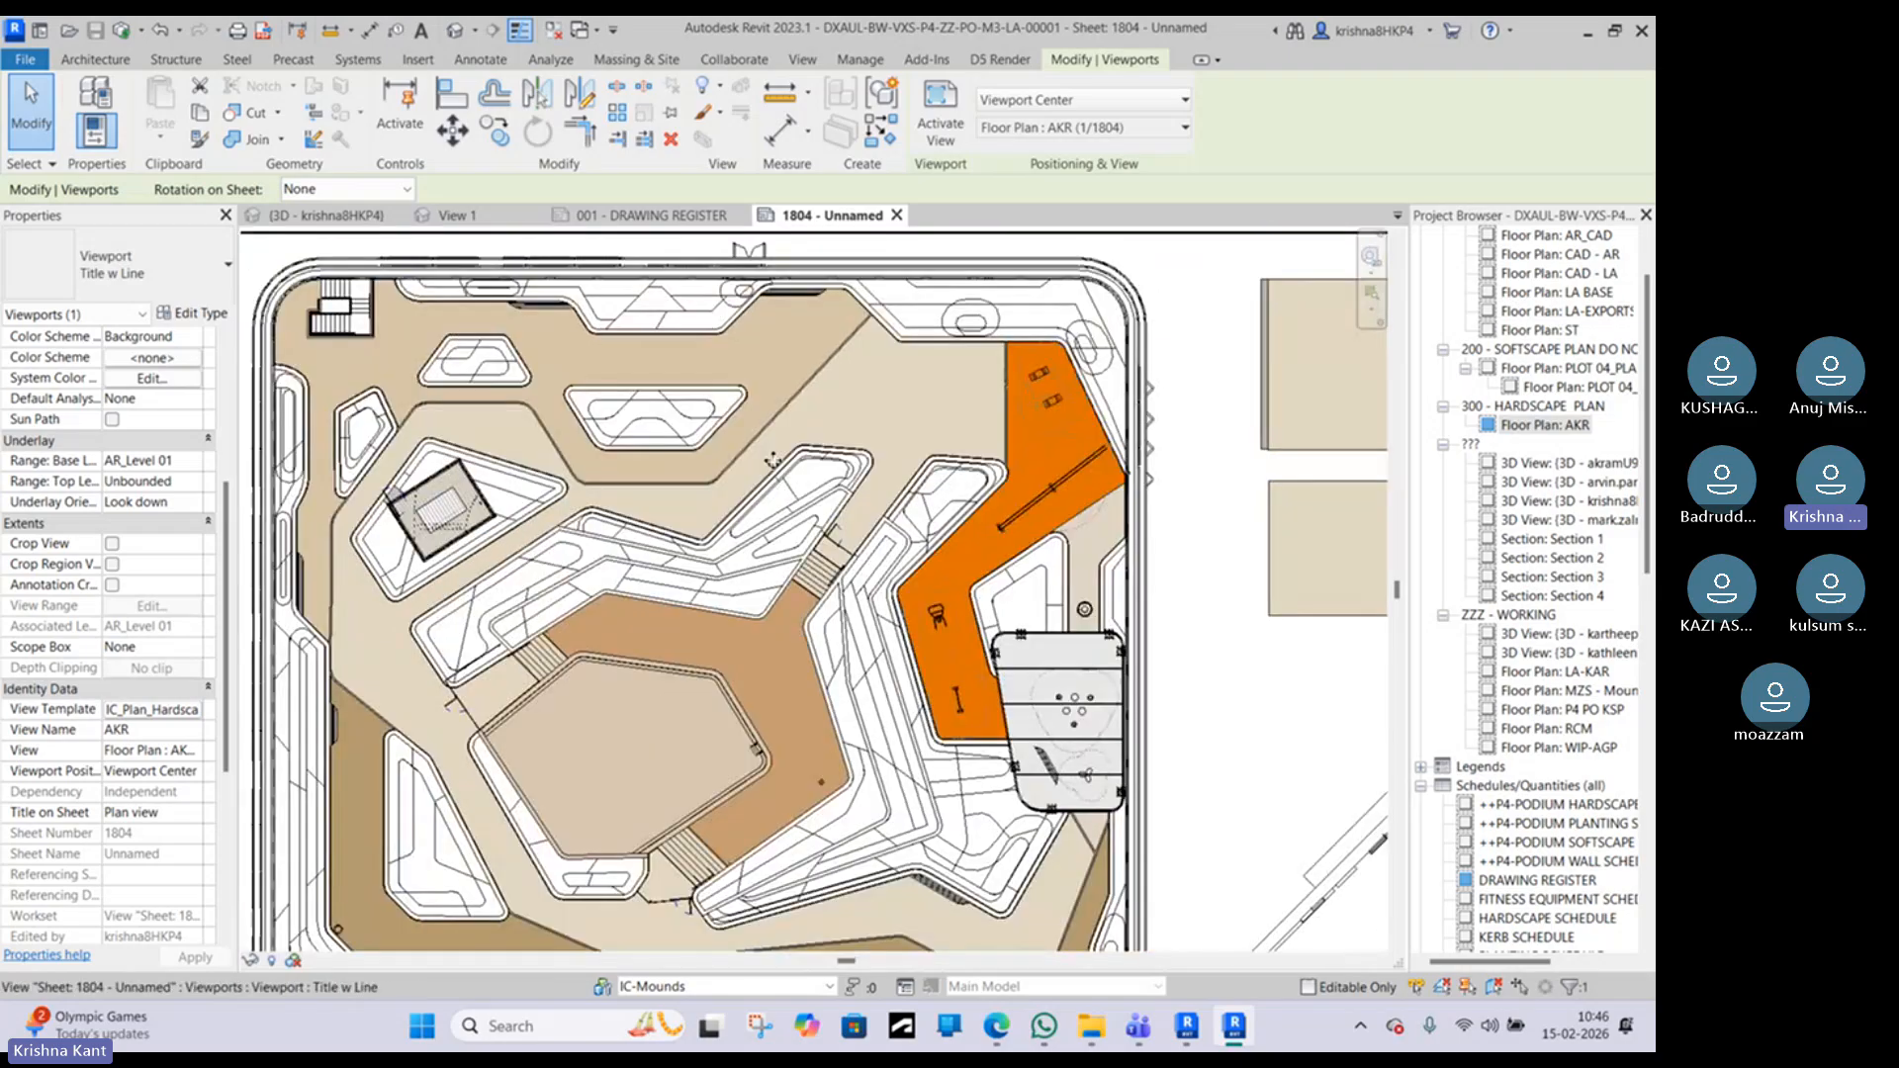
pyautogui.scroll(3, 698, 289)
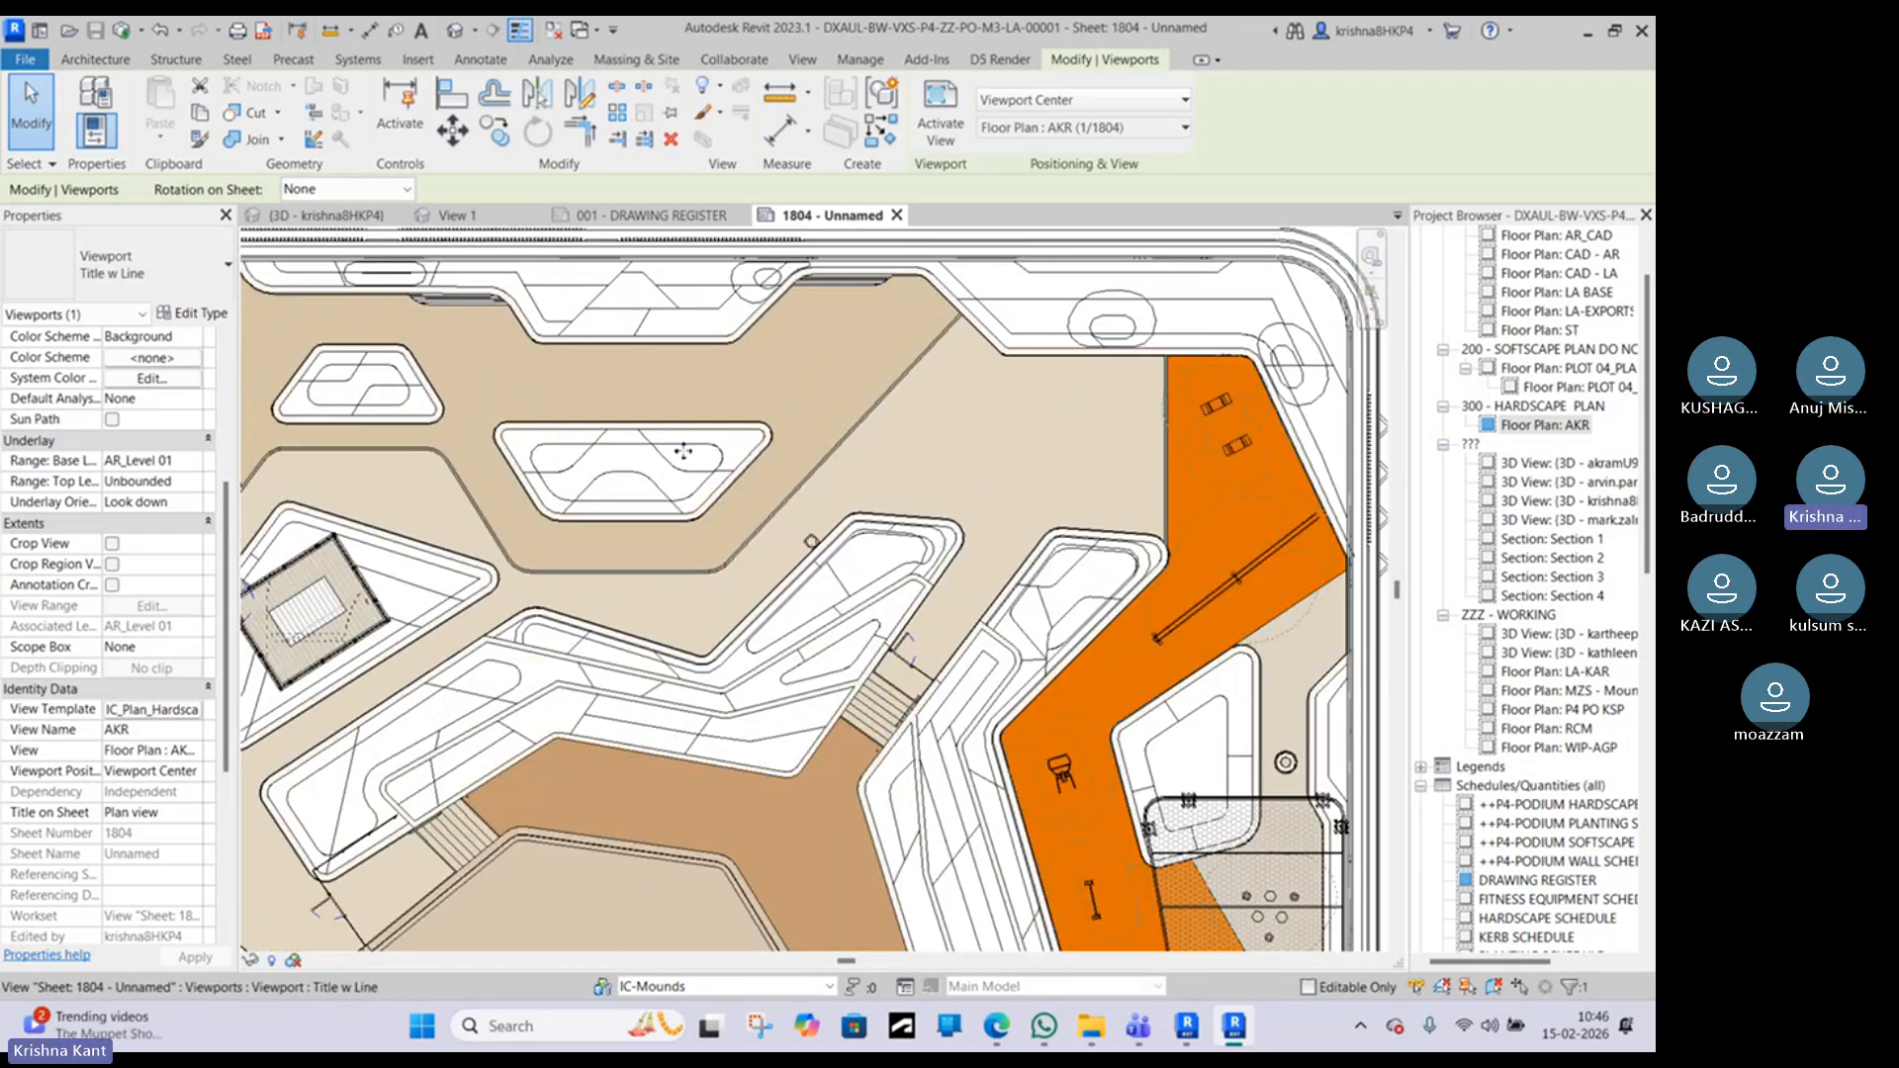
pyautogui.scroll(-2, 670, 462)
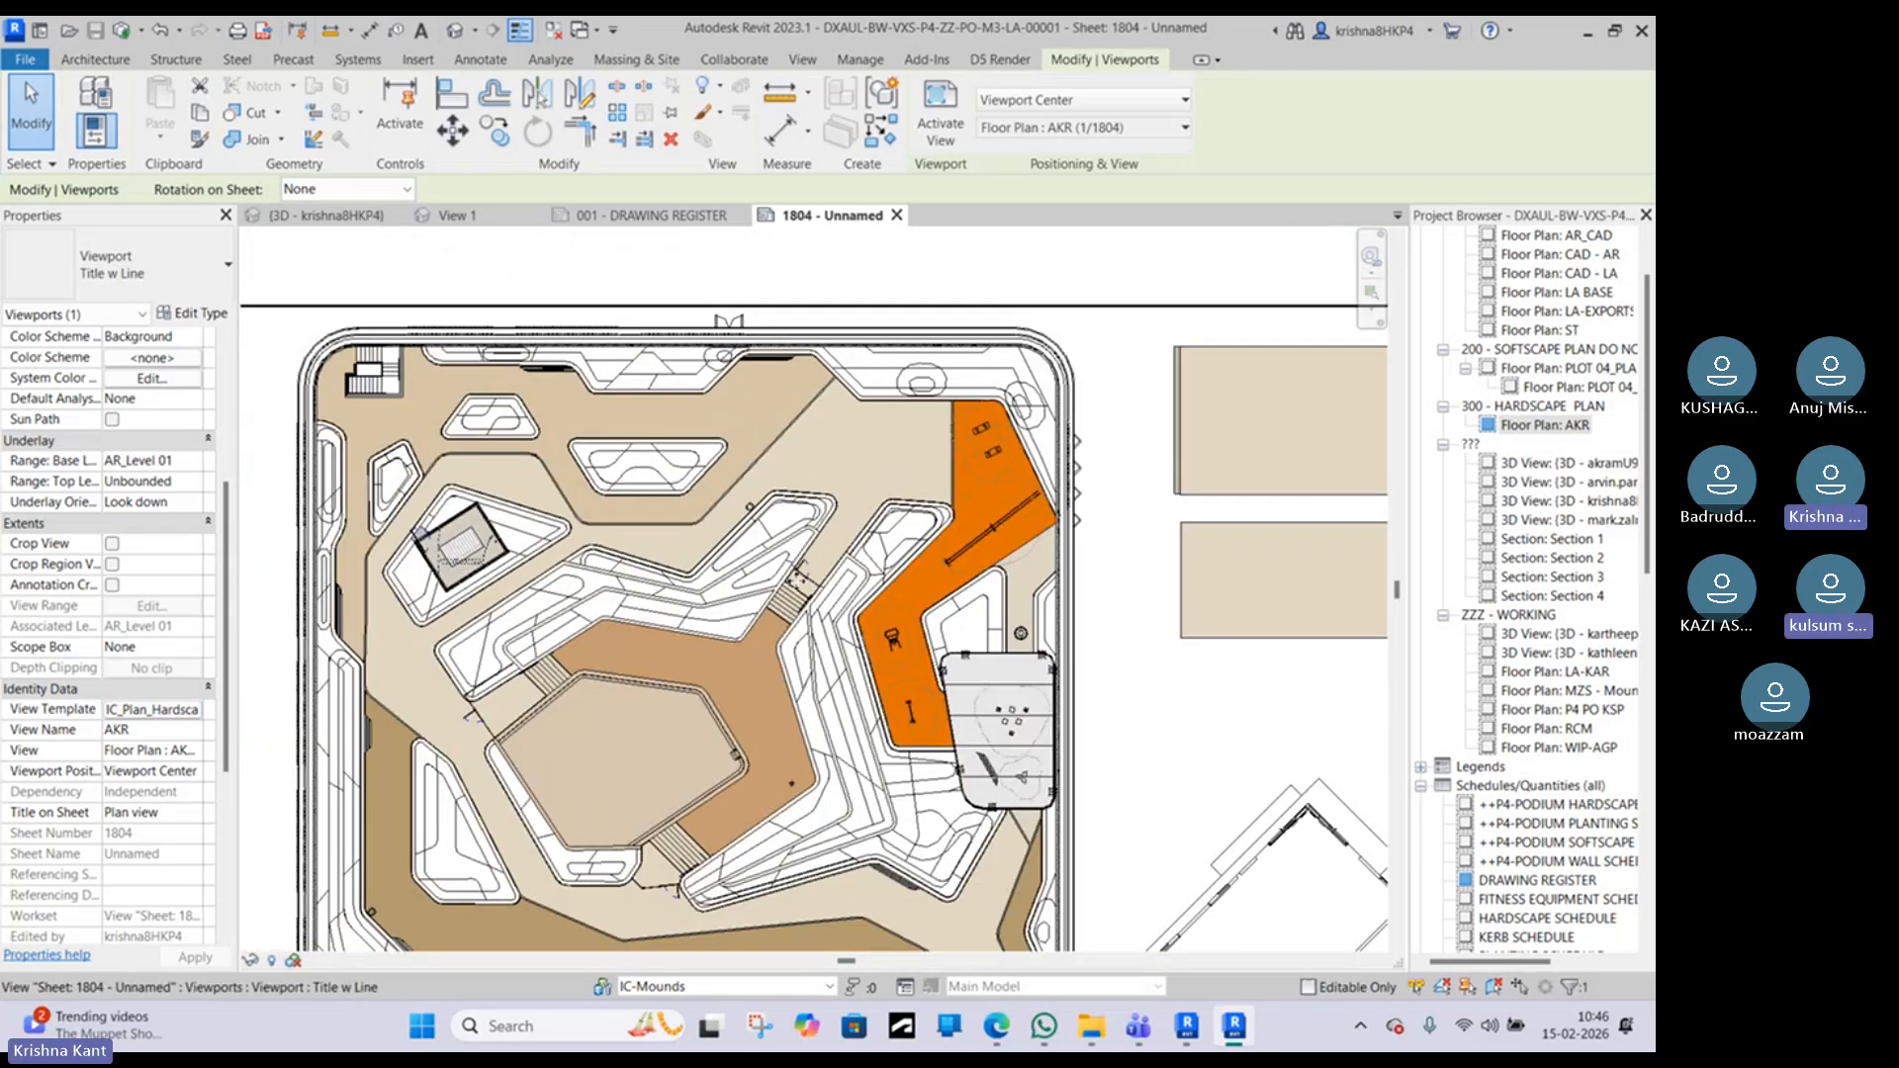
pyautogui.scroll(4, 808, 395)
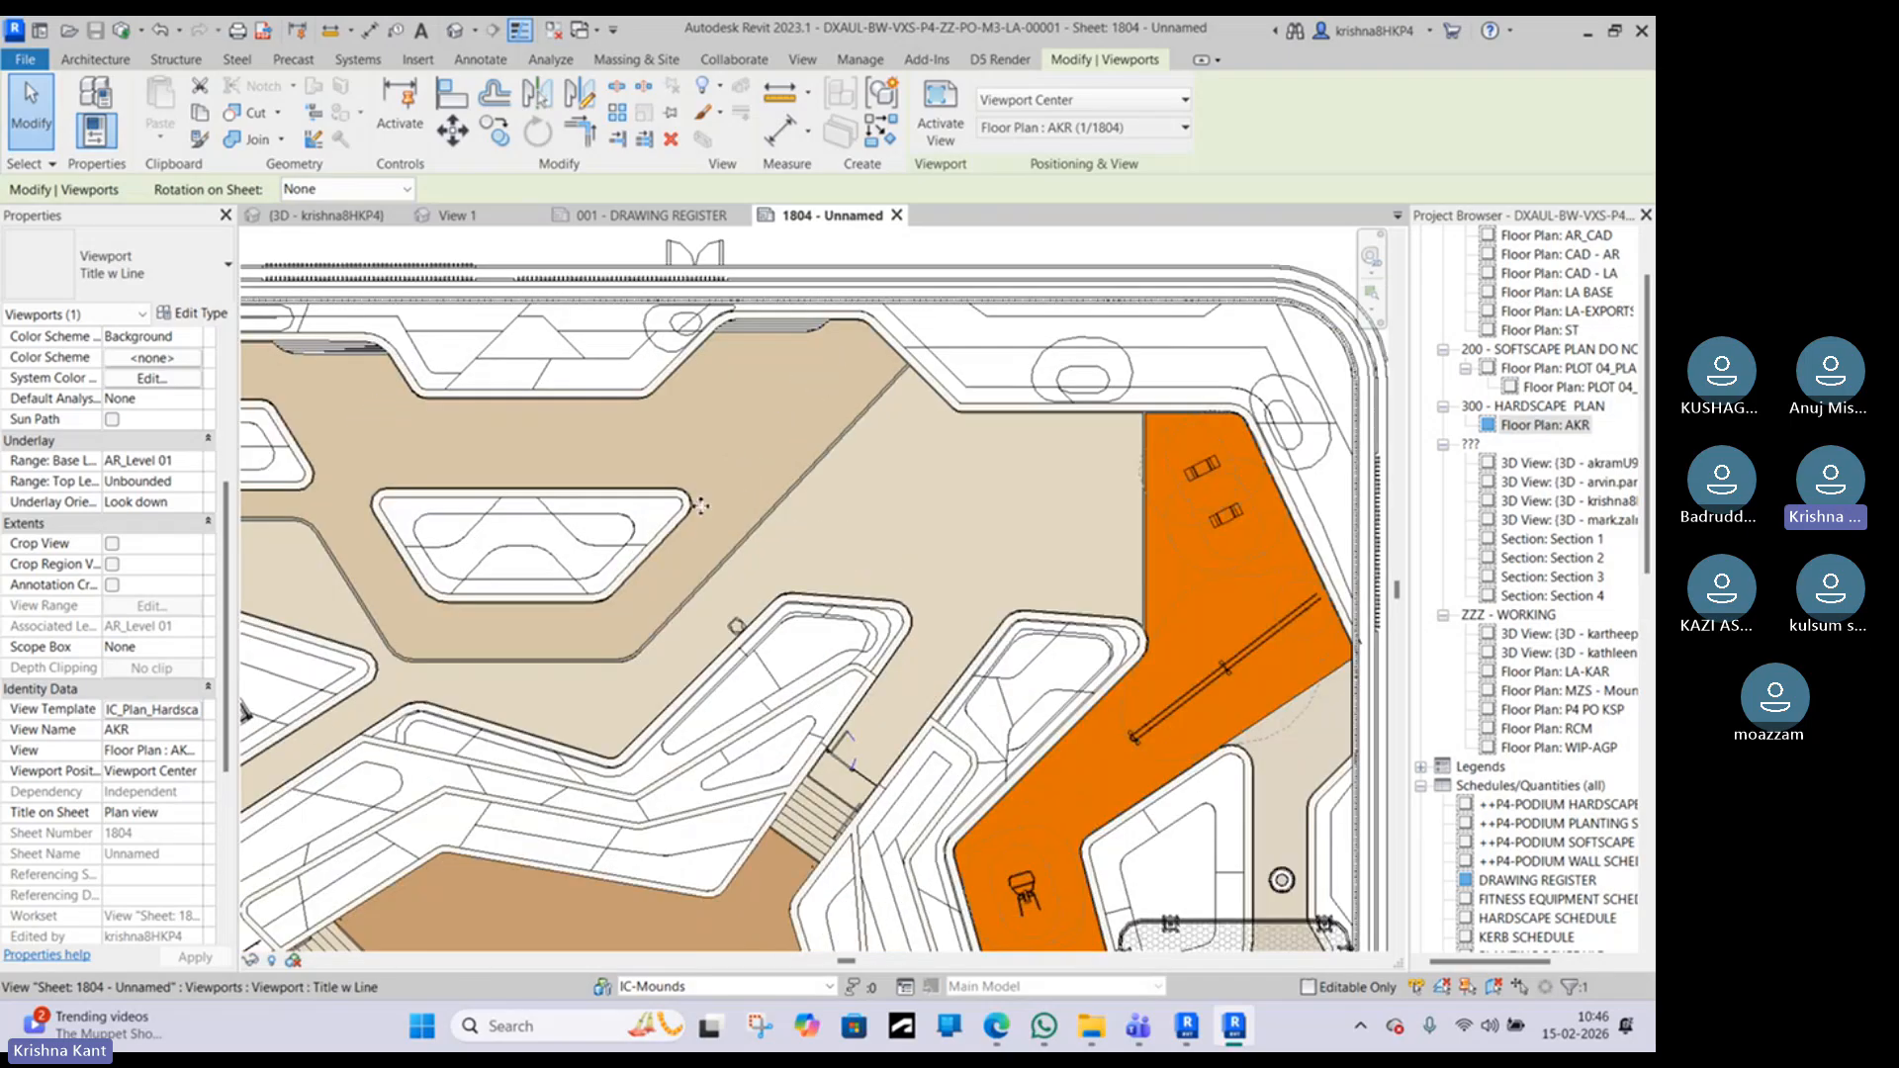
pyautogui.scroll(-2, 683, 529)
pyautogui.scroll(-3, 678, 557)
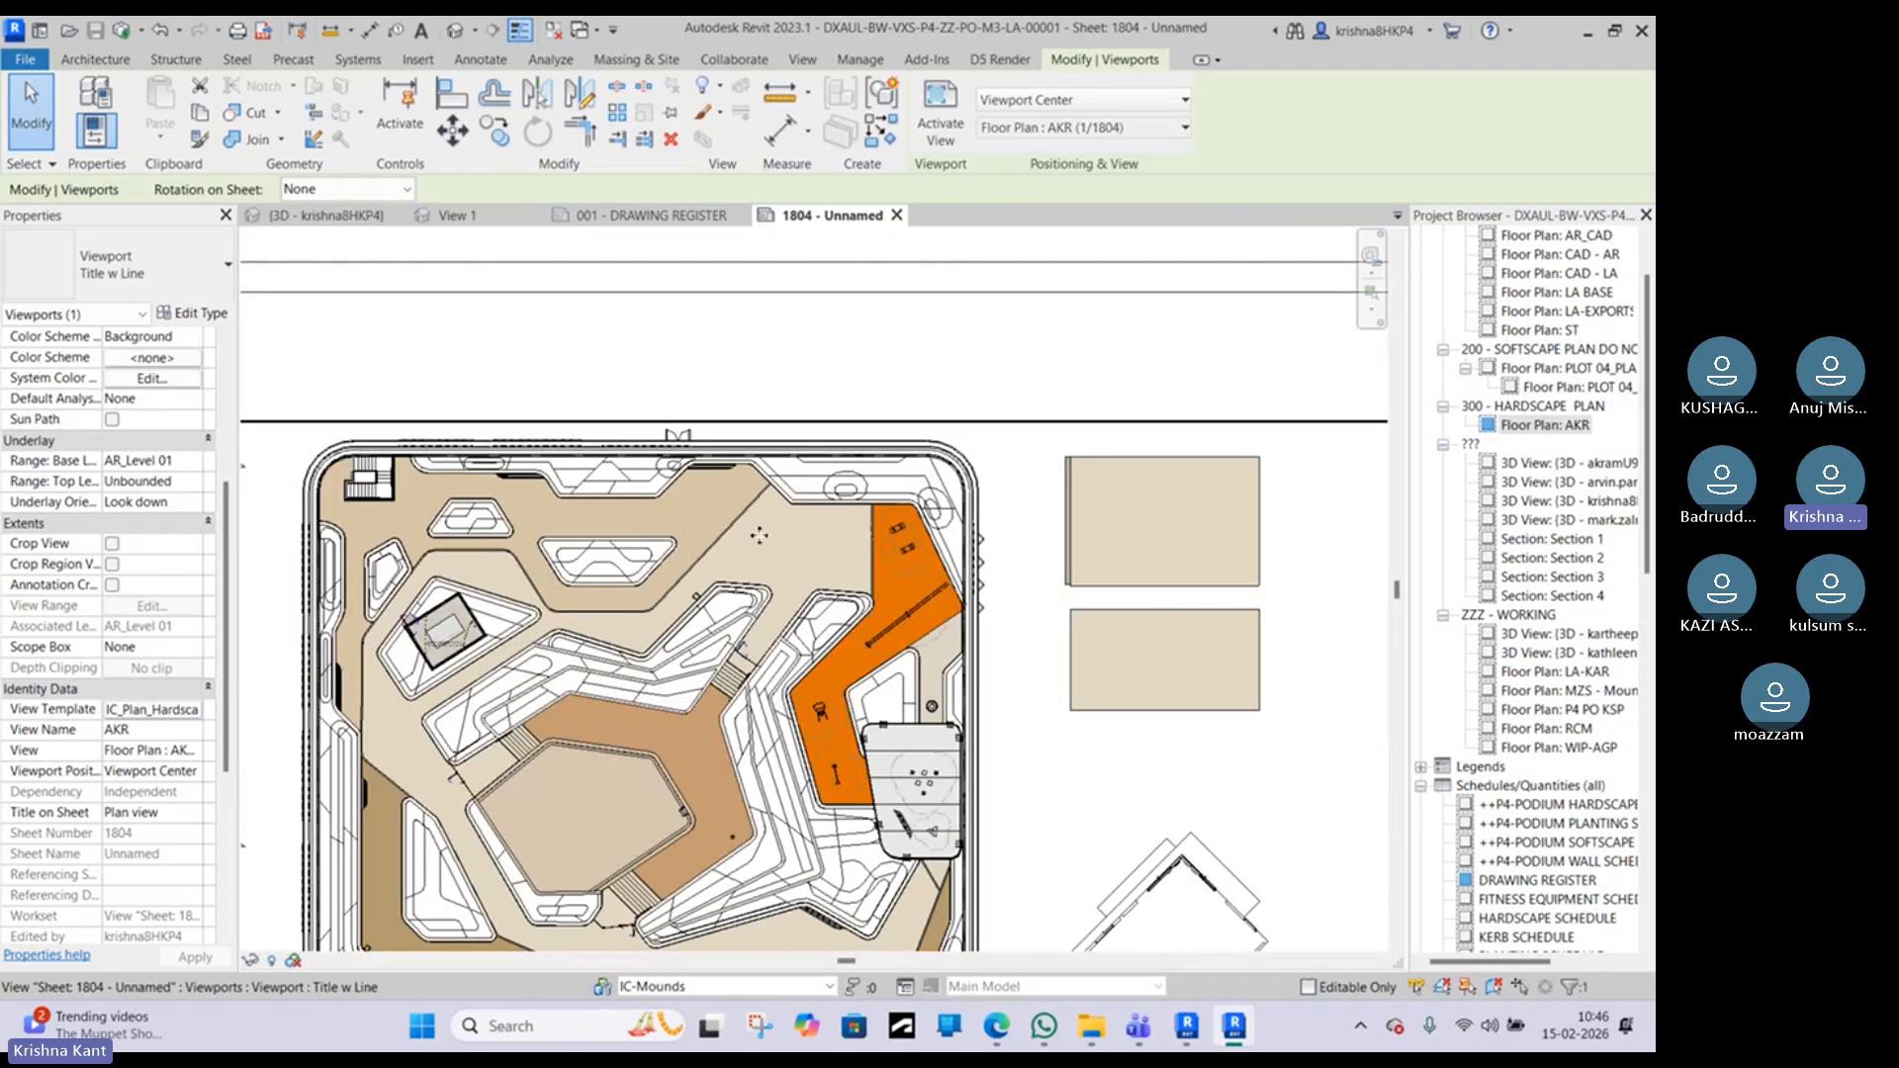
pyautogui.scroll(-3, 759, 535)
pyautogui.scroll(-4, 1103, 524)
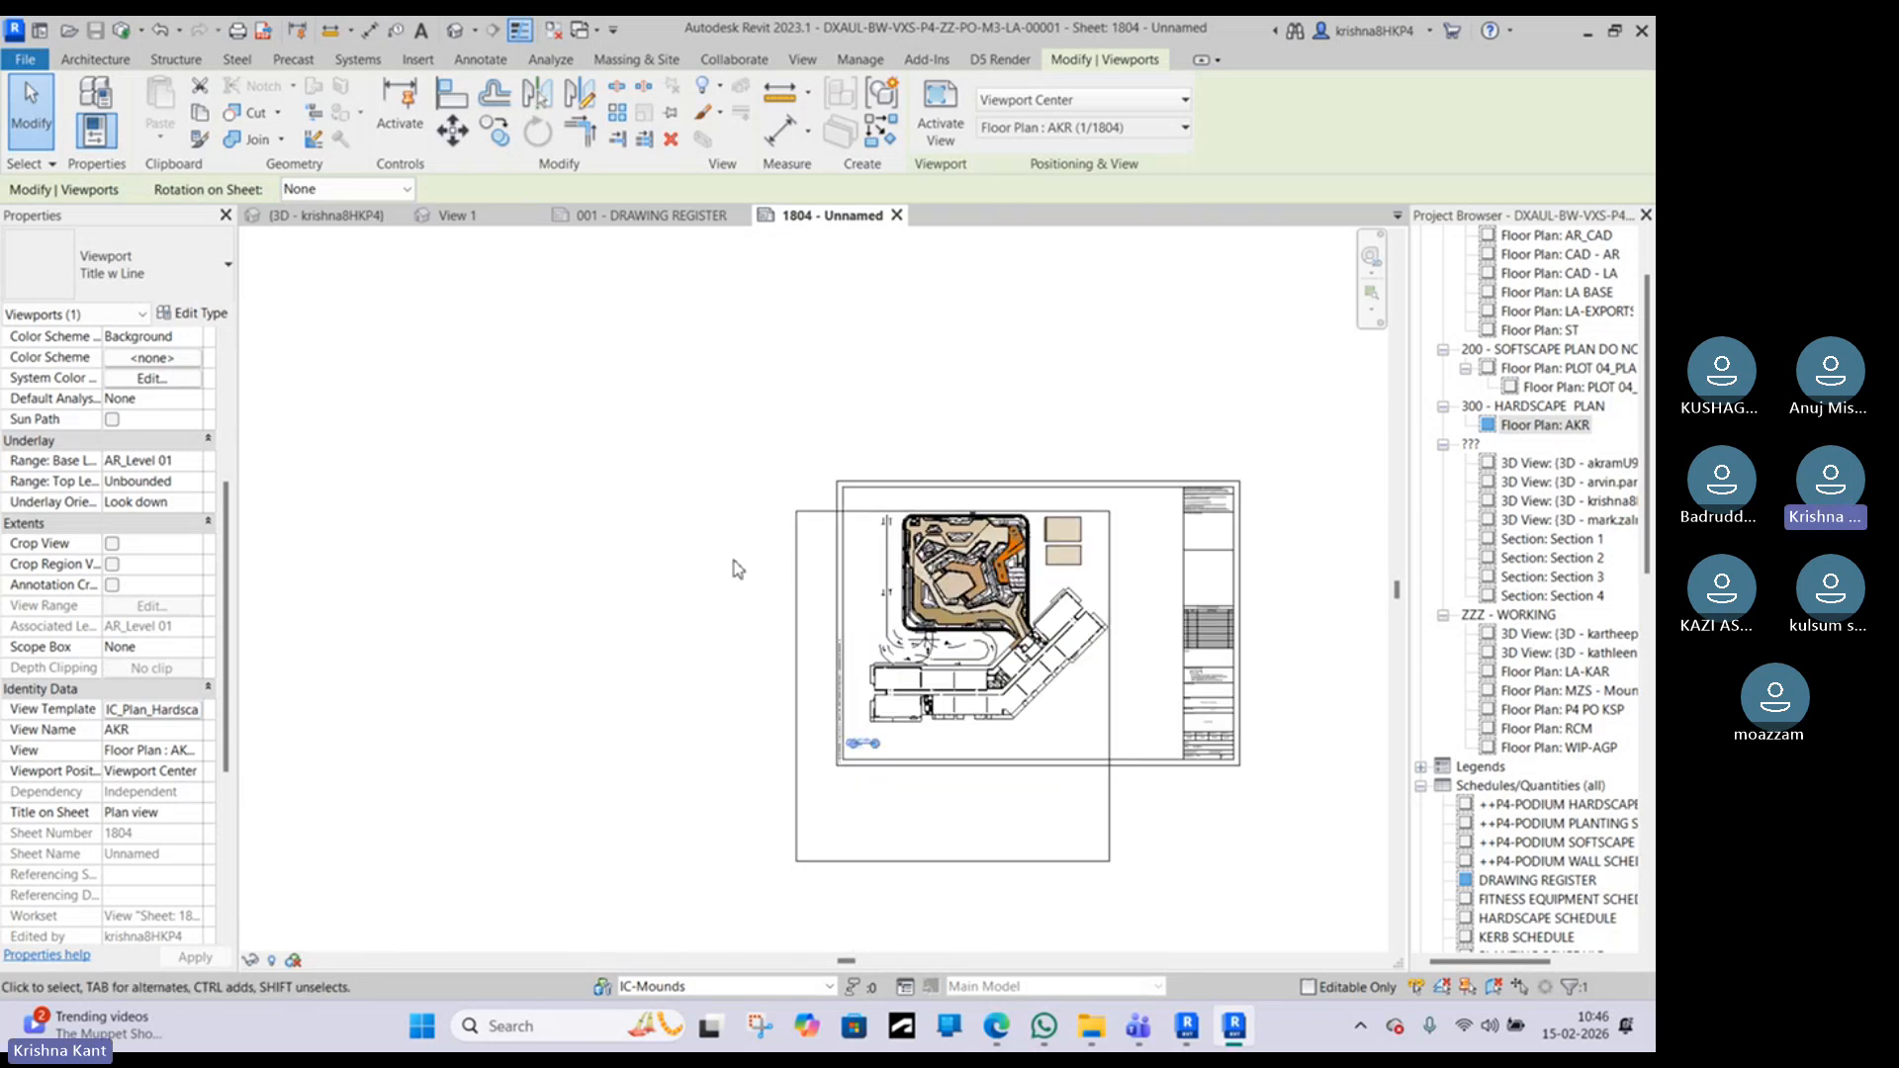
# Step: Try the IC_Plan_Hardscape_Overall view template on the AKR floor plan viewport and check the podium's paving
pyautogui.click(154, 710)
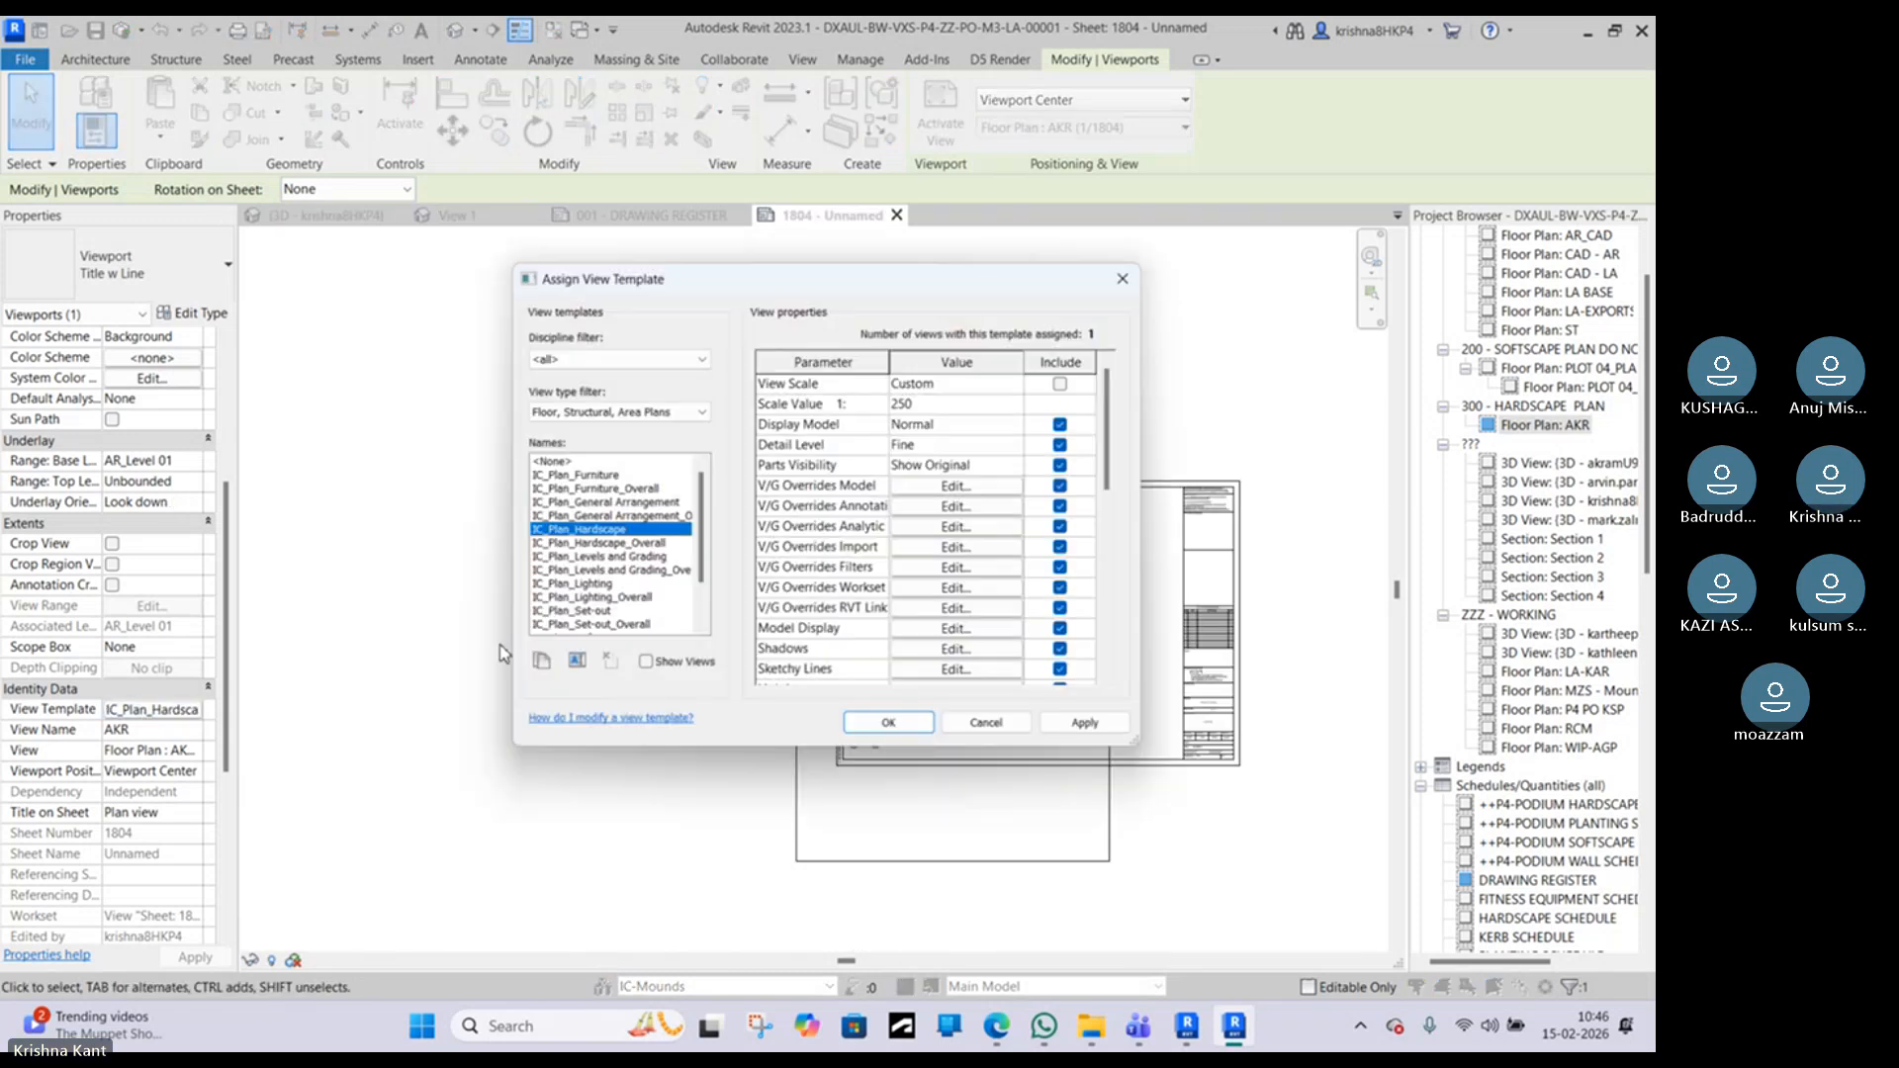
pyautogui.click(625, 545)
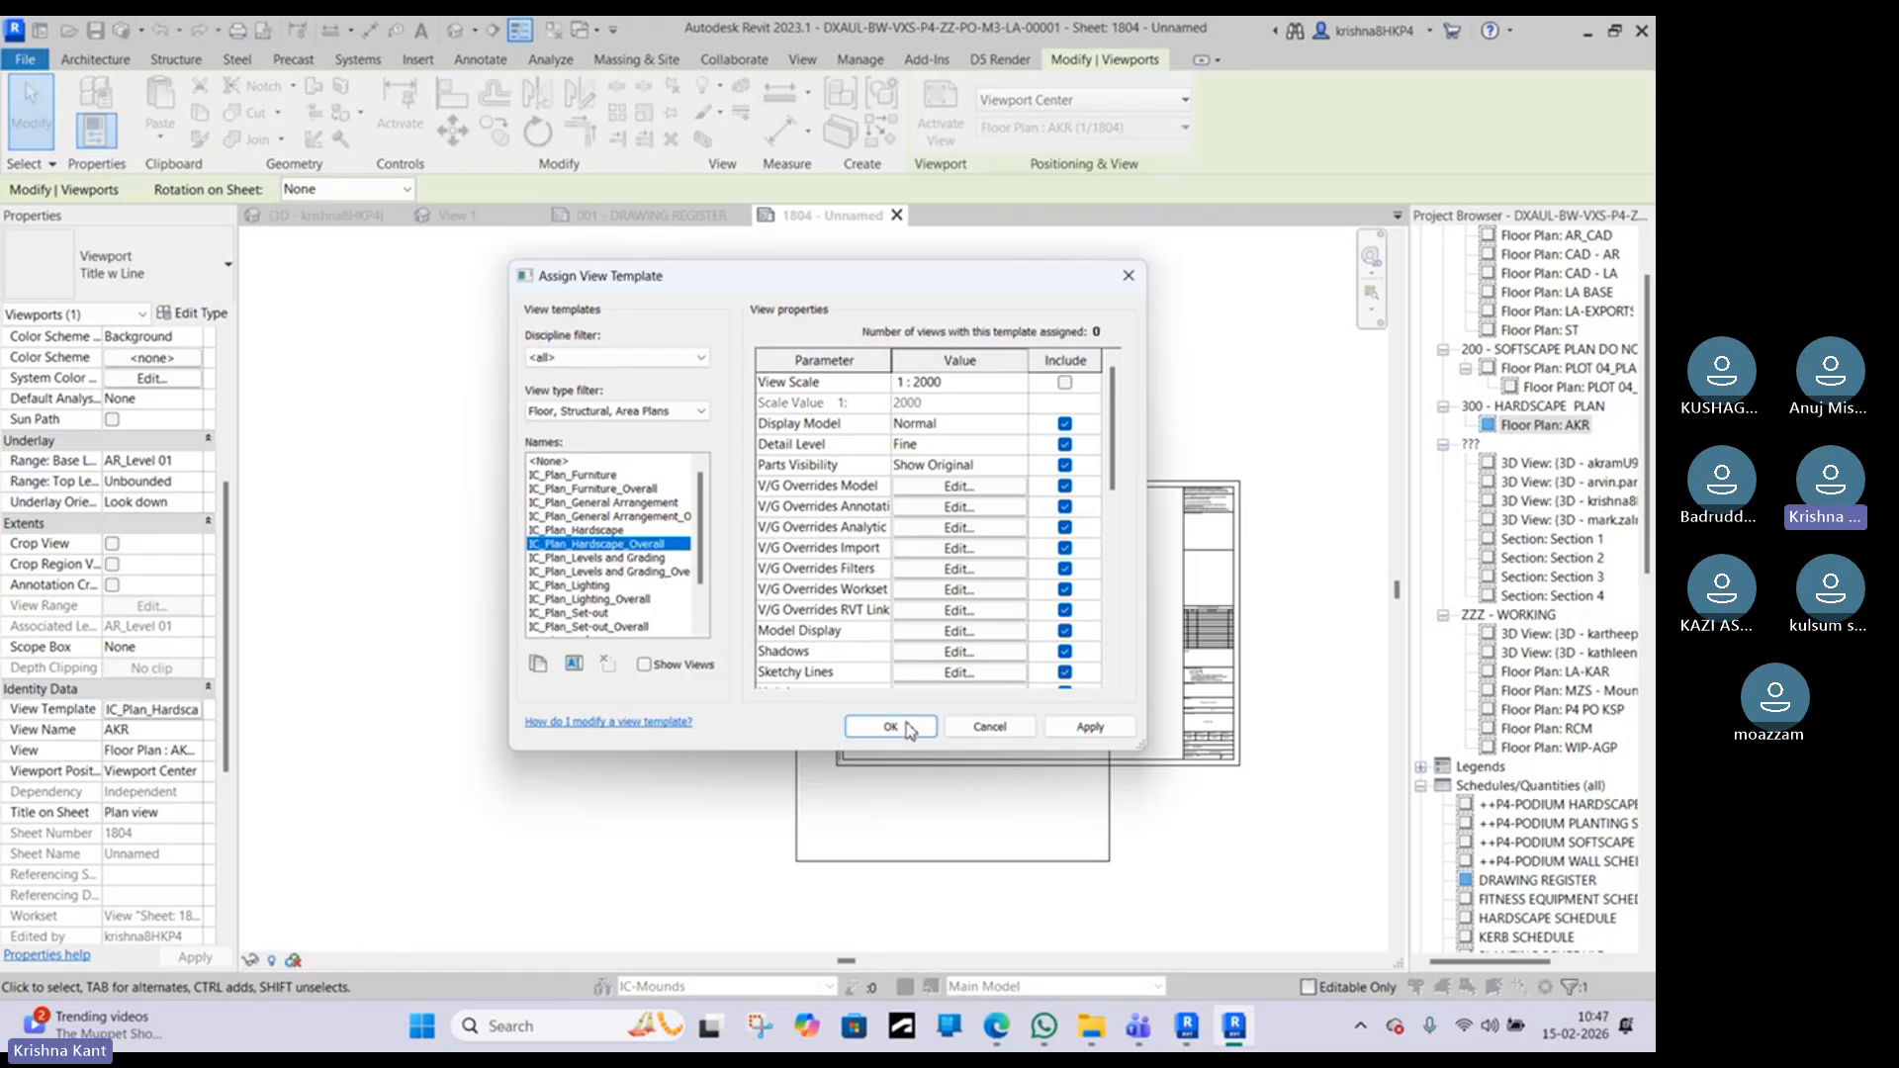
pyautogui.click(890, 727)
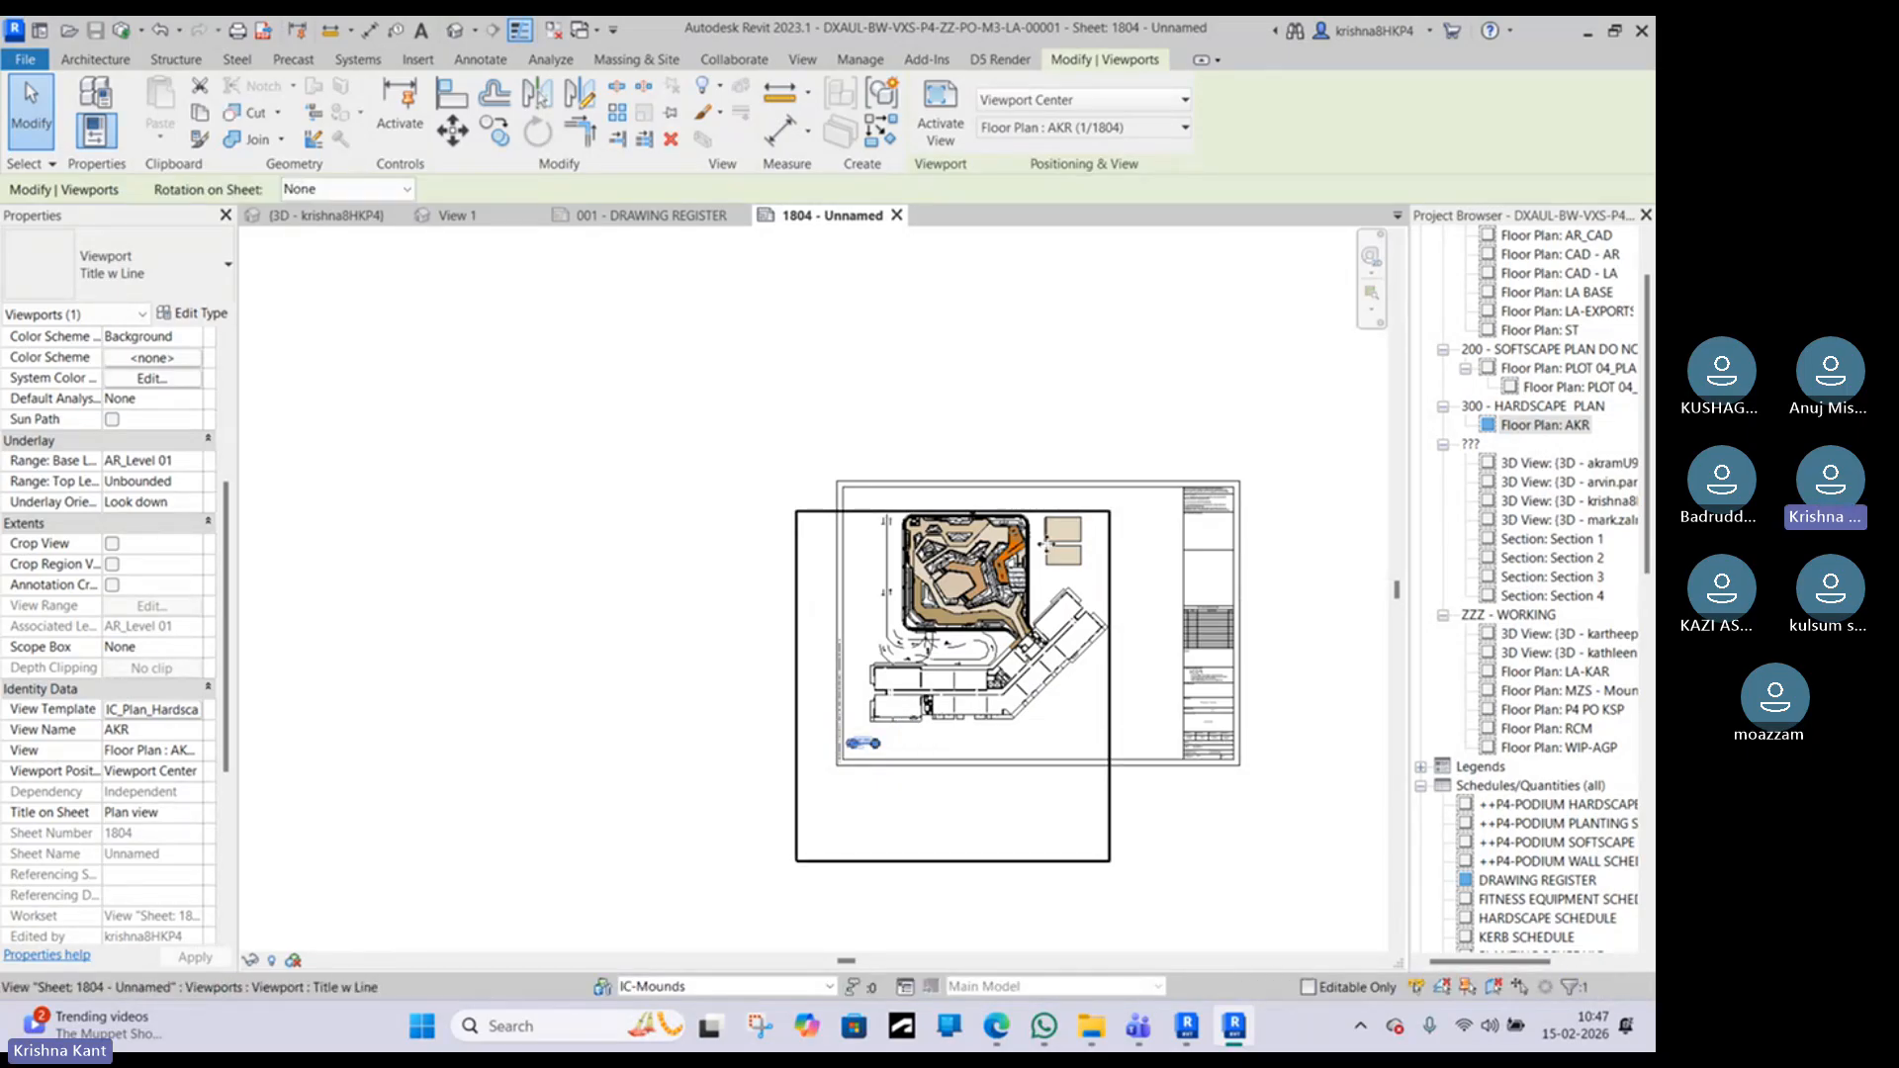
pyautogui.scroll(6, 1043, 544)
pyautogui.scroll(1, 953, 546)
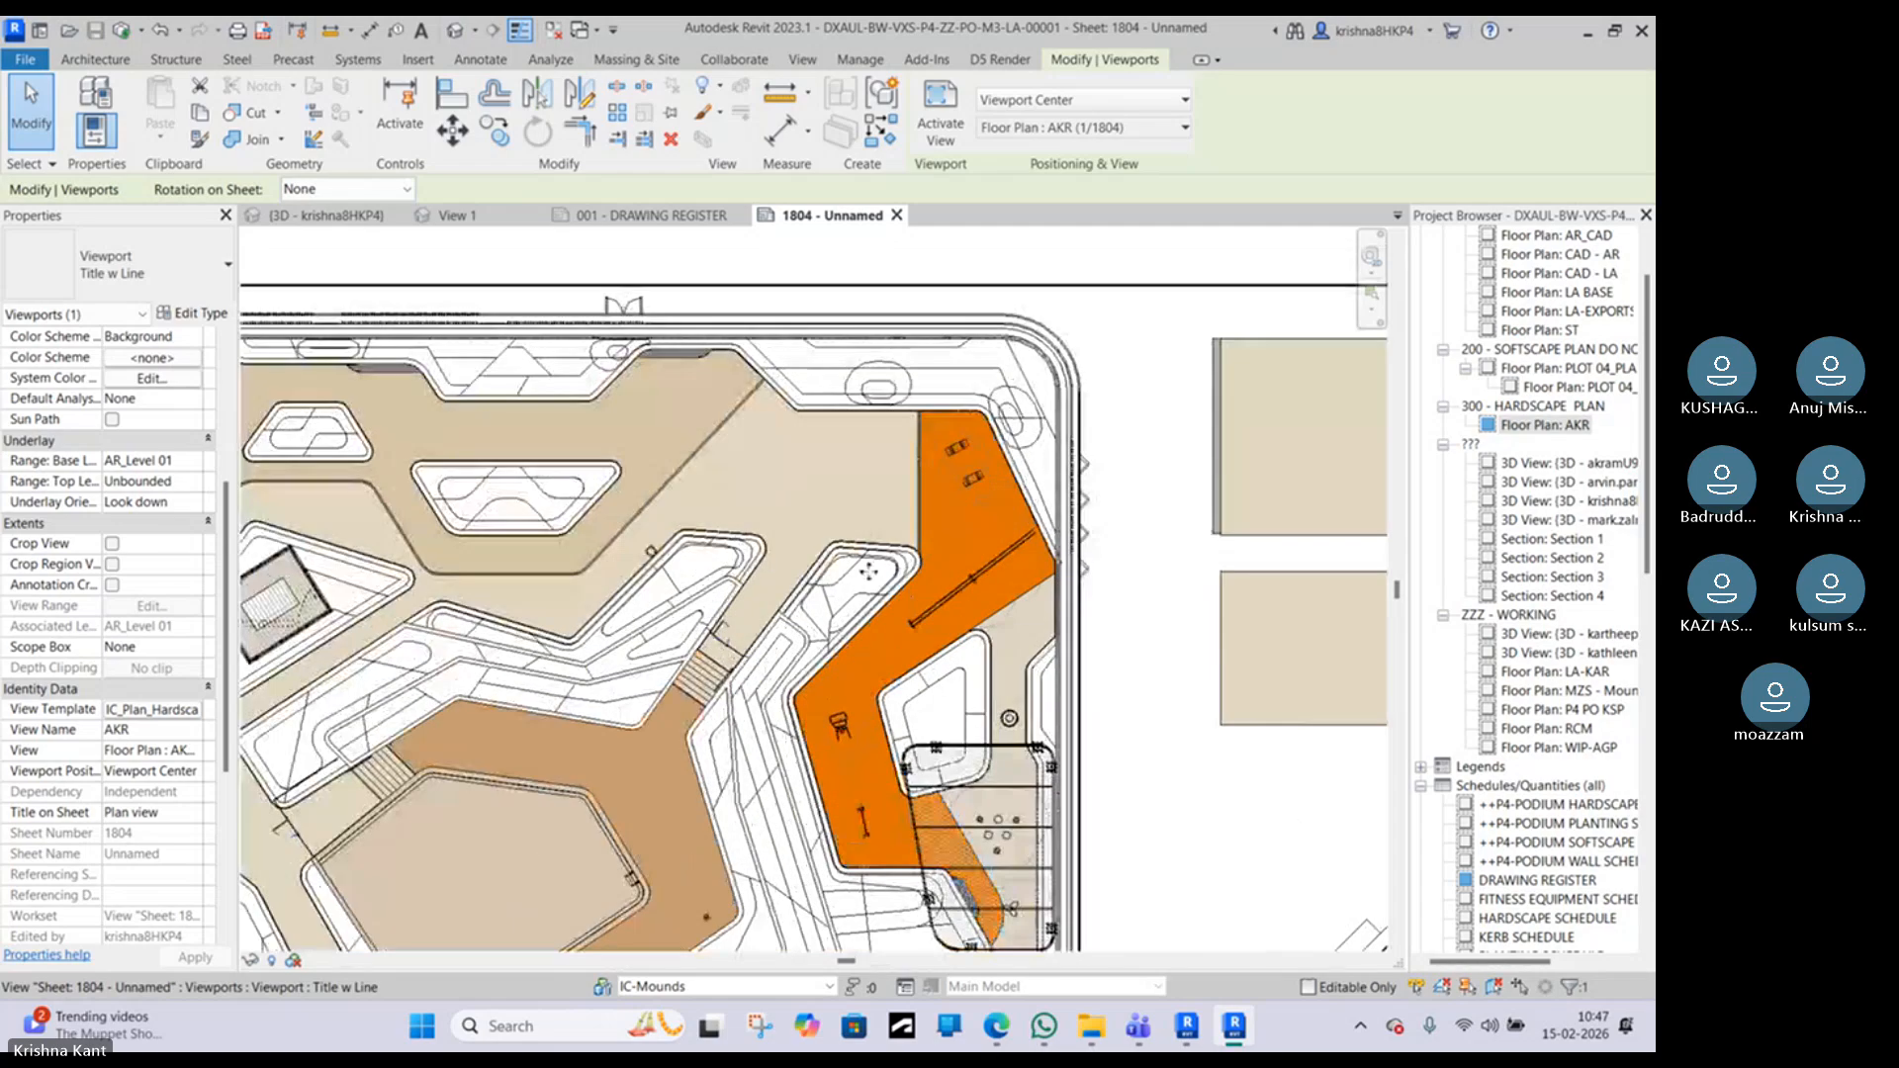
# Step: Assign the IC_Plan_Softscape view template to the AKR floor plan viewport
pyautogui.click(158, 709)
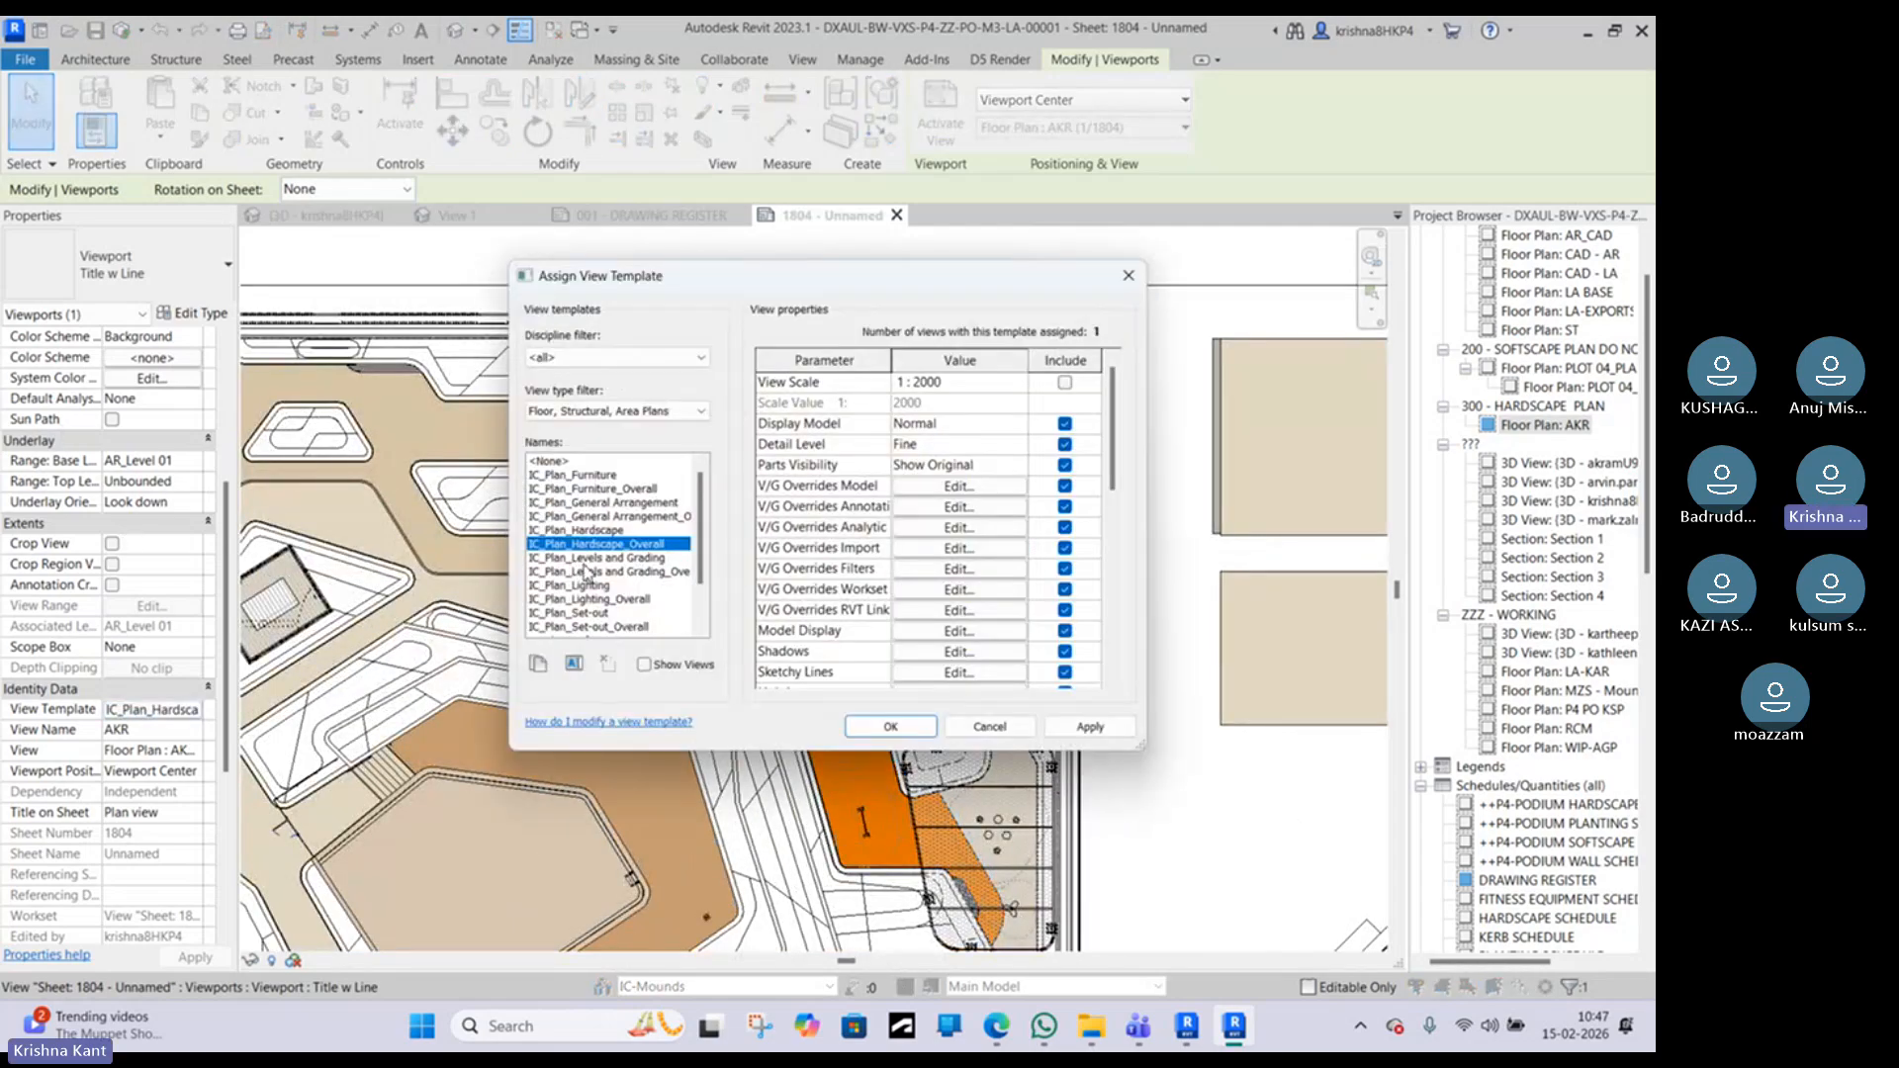
pyautogui.scroll(-1, 598, 554)
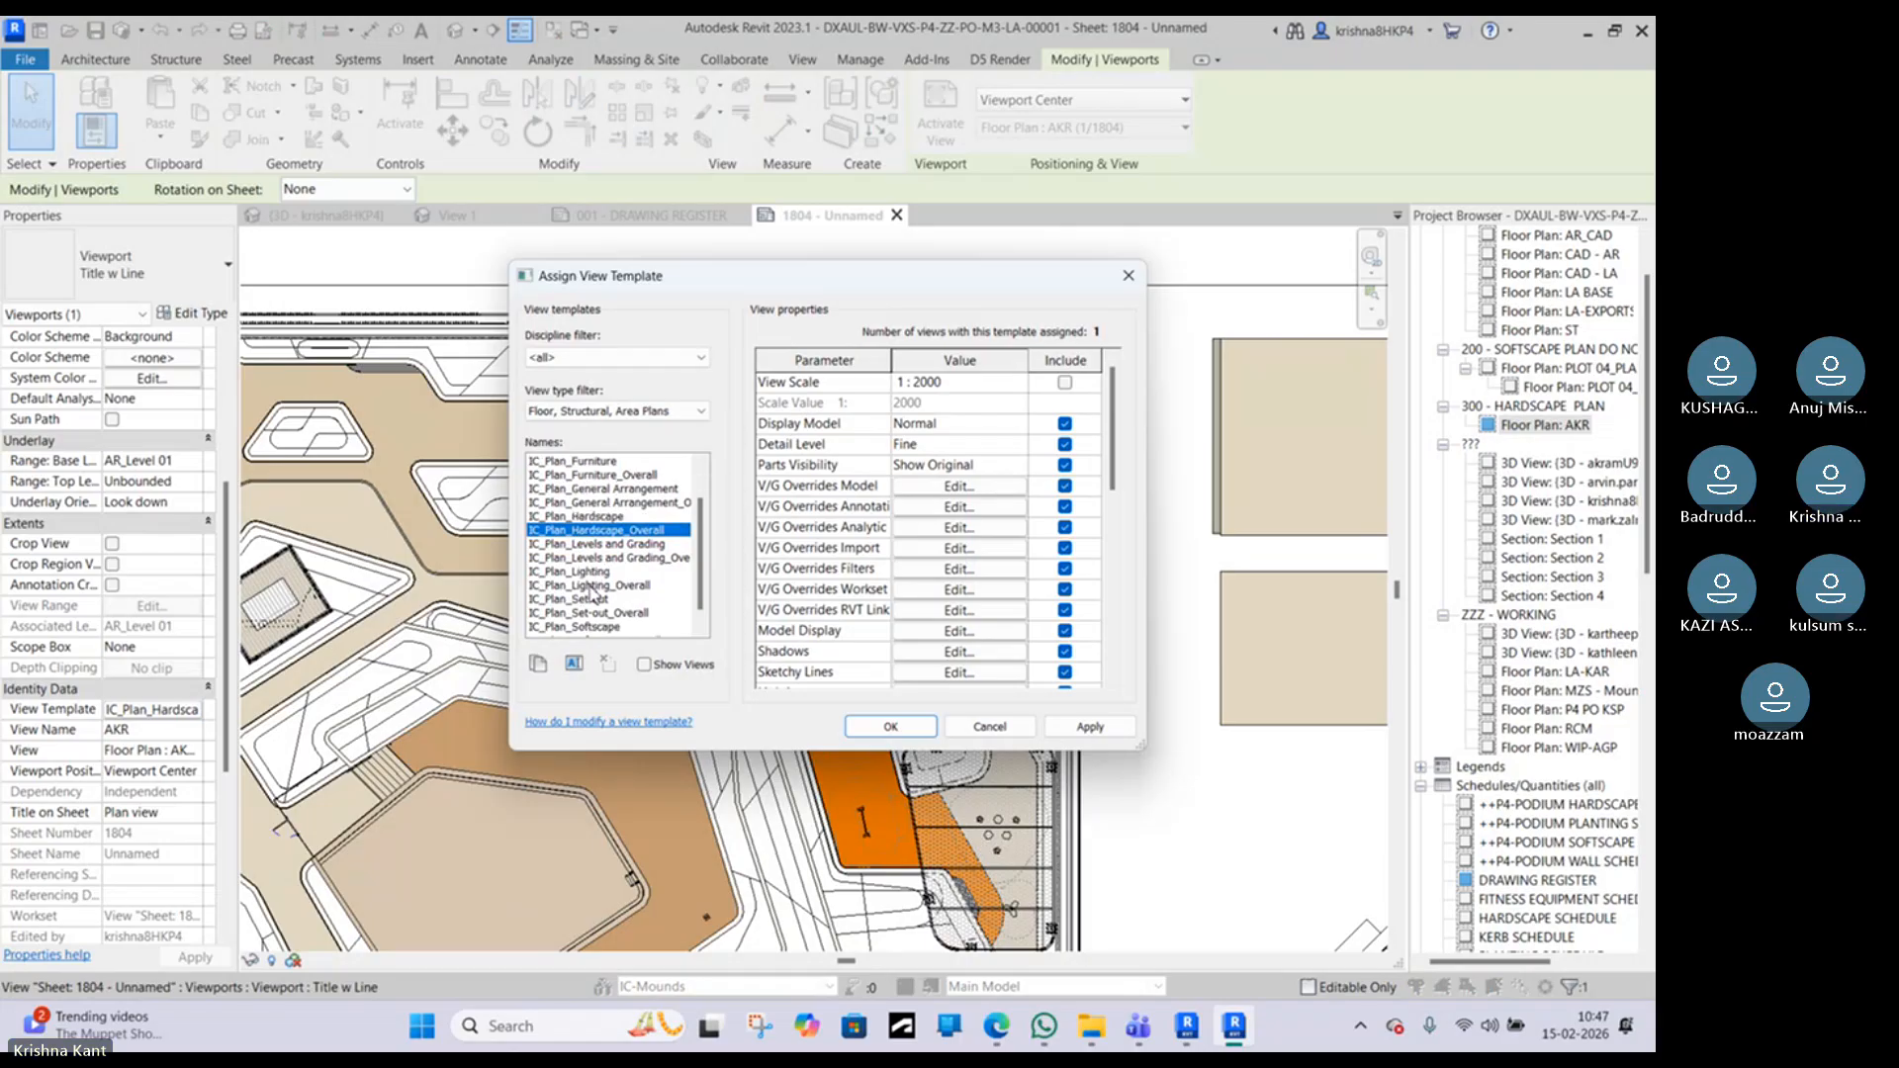
pyautogui.click(599, 600)
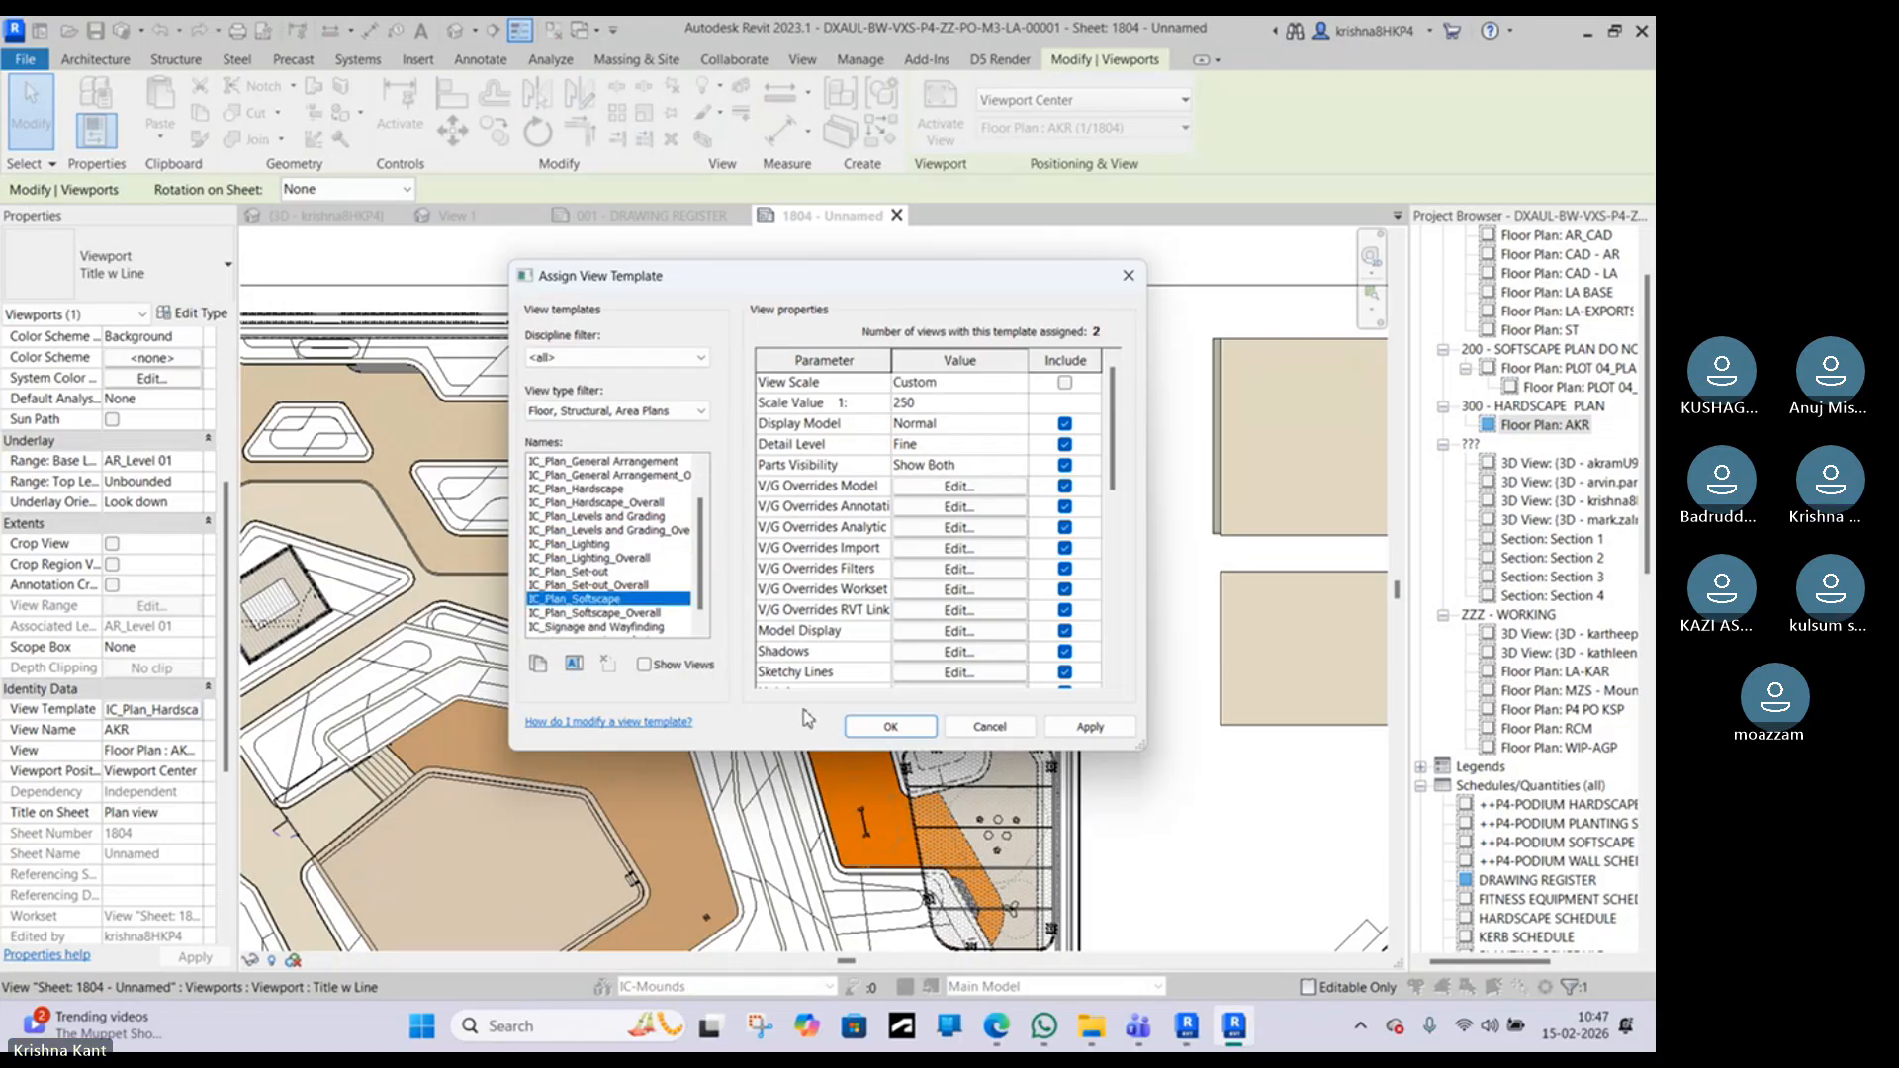
pyautogui.click(867, 724)
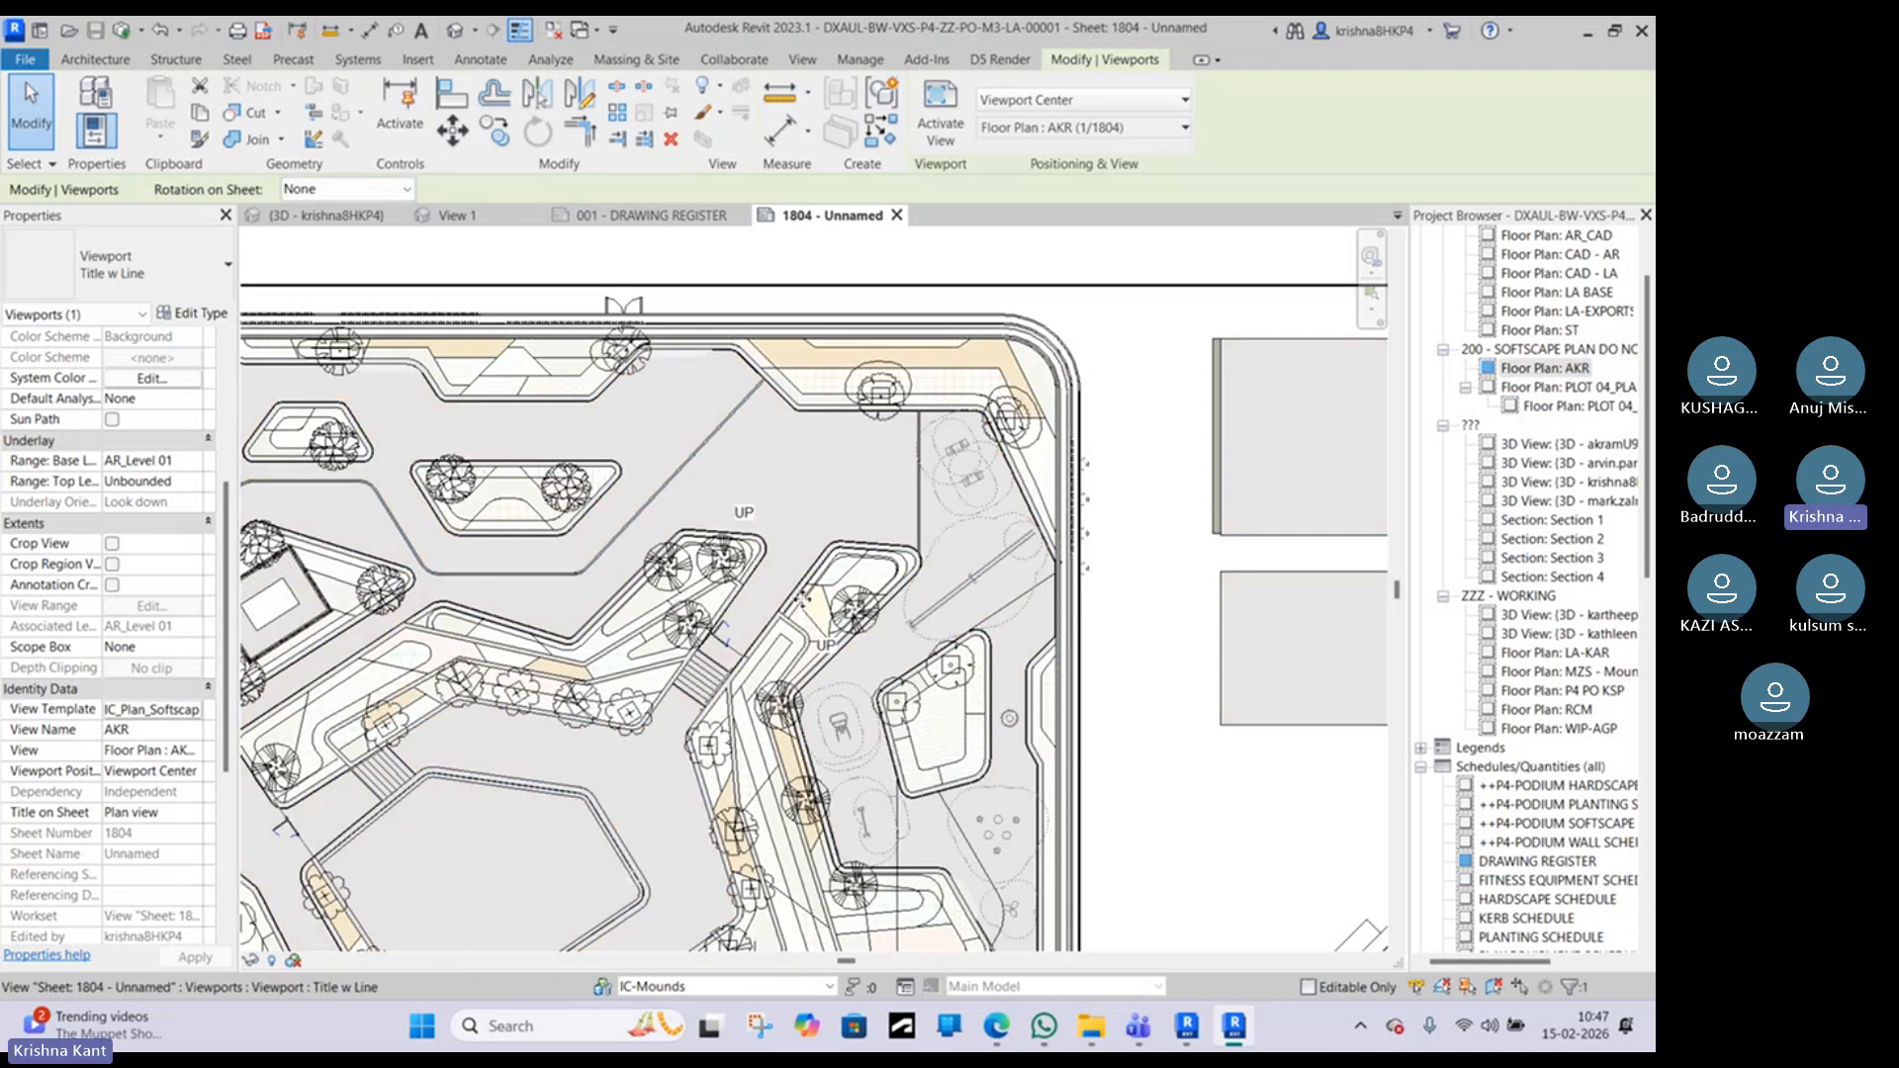
# Step: Examine how the podium's trees, planters and planting hatches display under the softscape view template, both close up and across the whole sheet
pyautogui.scroll(5, 818, 618)
pyautogui.scroll(2, 819, 618)
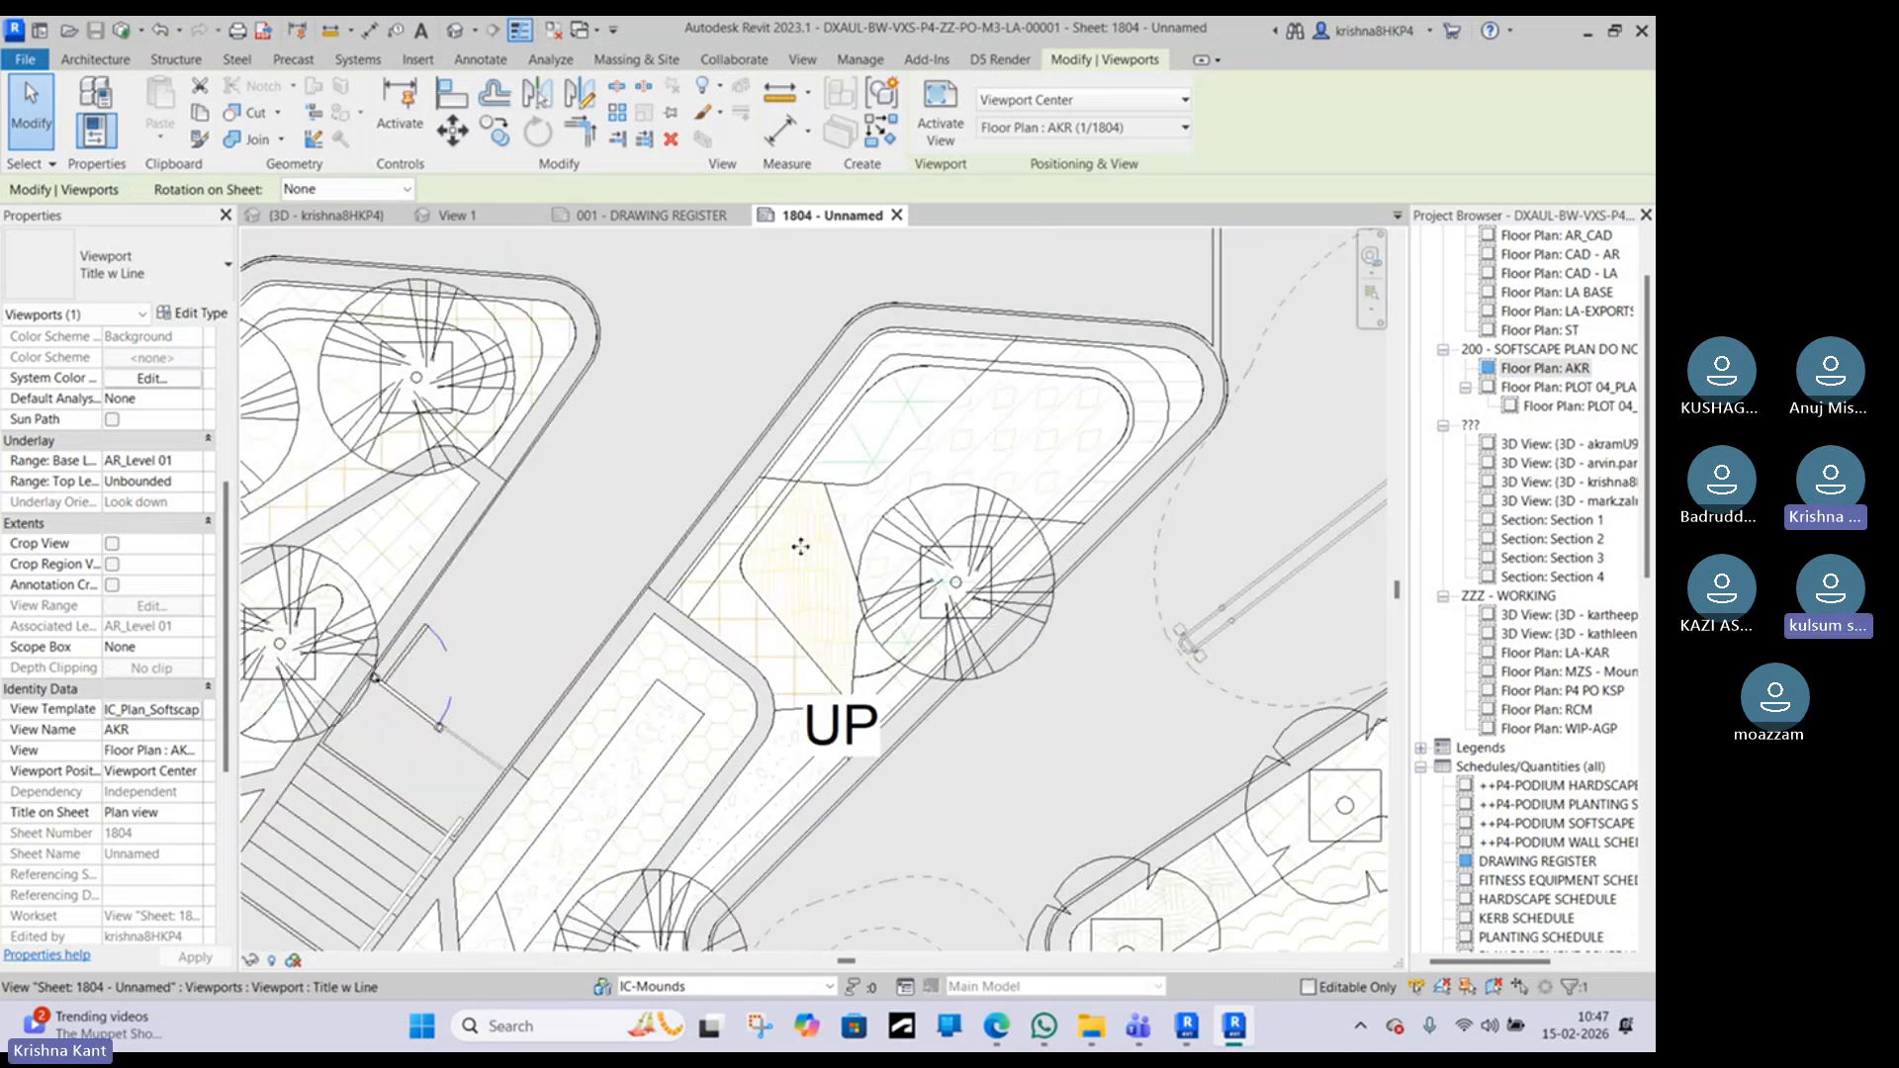
pyautogui.moveTo(800, 663); pyautogui.dragTo(944, 590, button='middle')
pyautogui.scroll(-2, 944, 590)
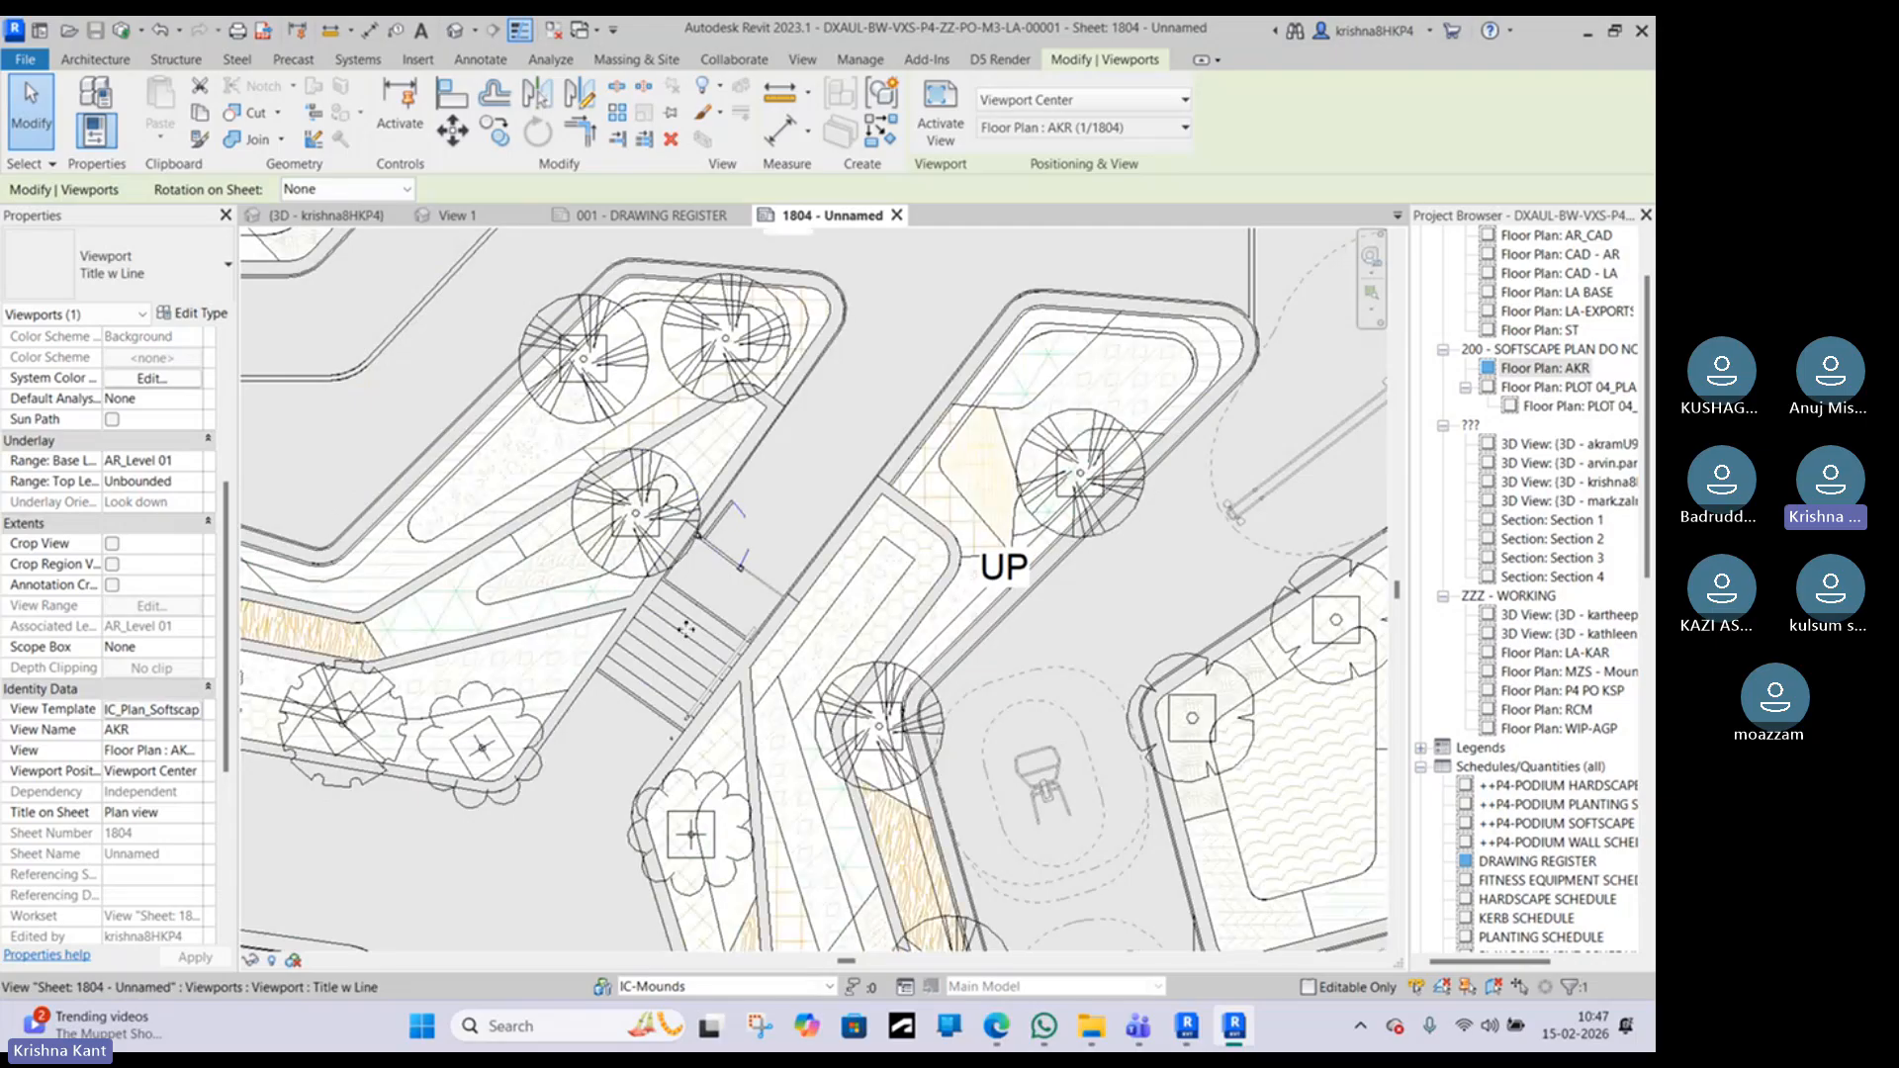
pyautogui.moveTo(601, 760); pyautogui.dragTo(757, 601, button='middle')
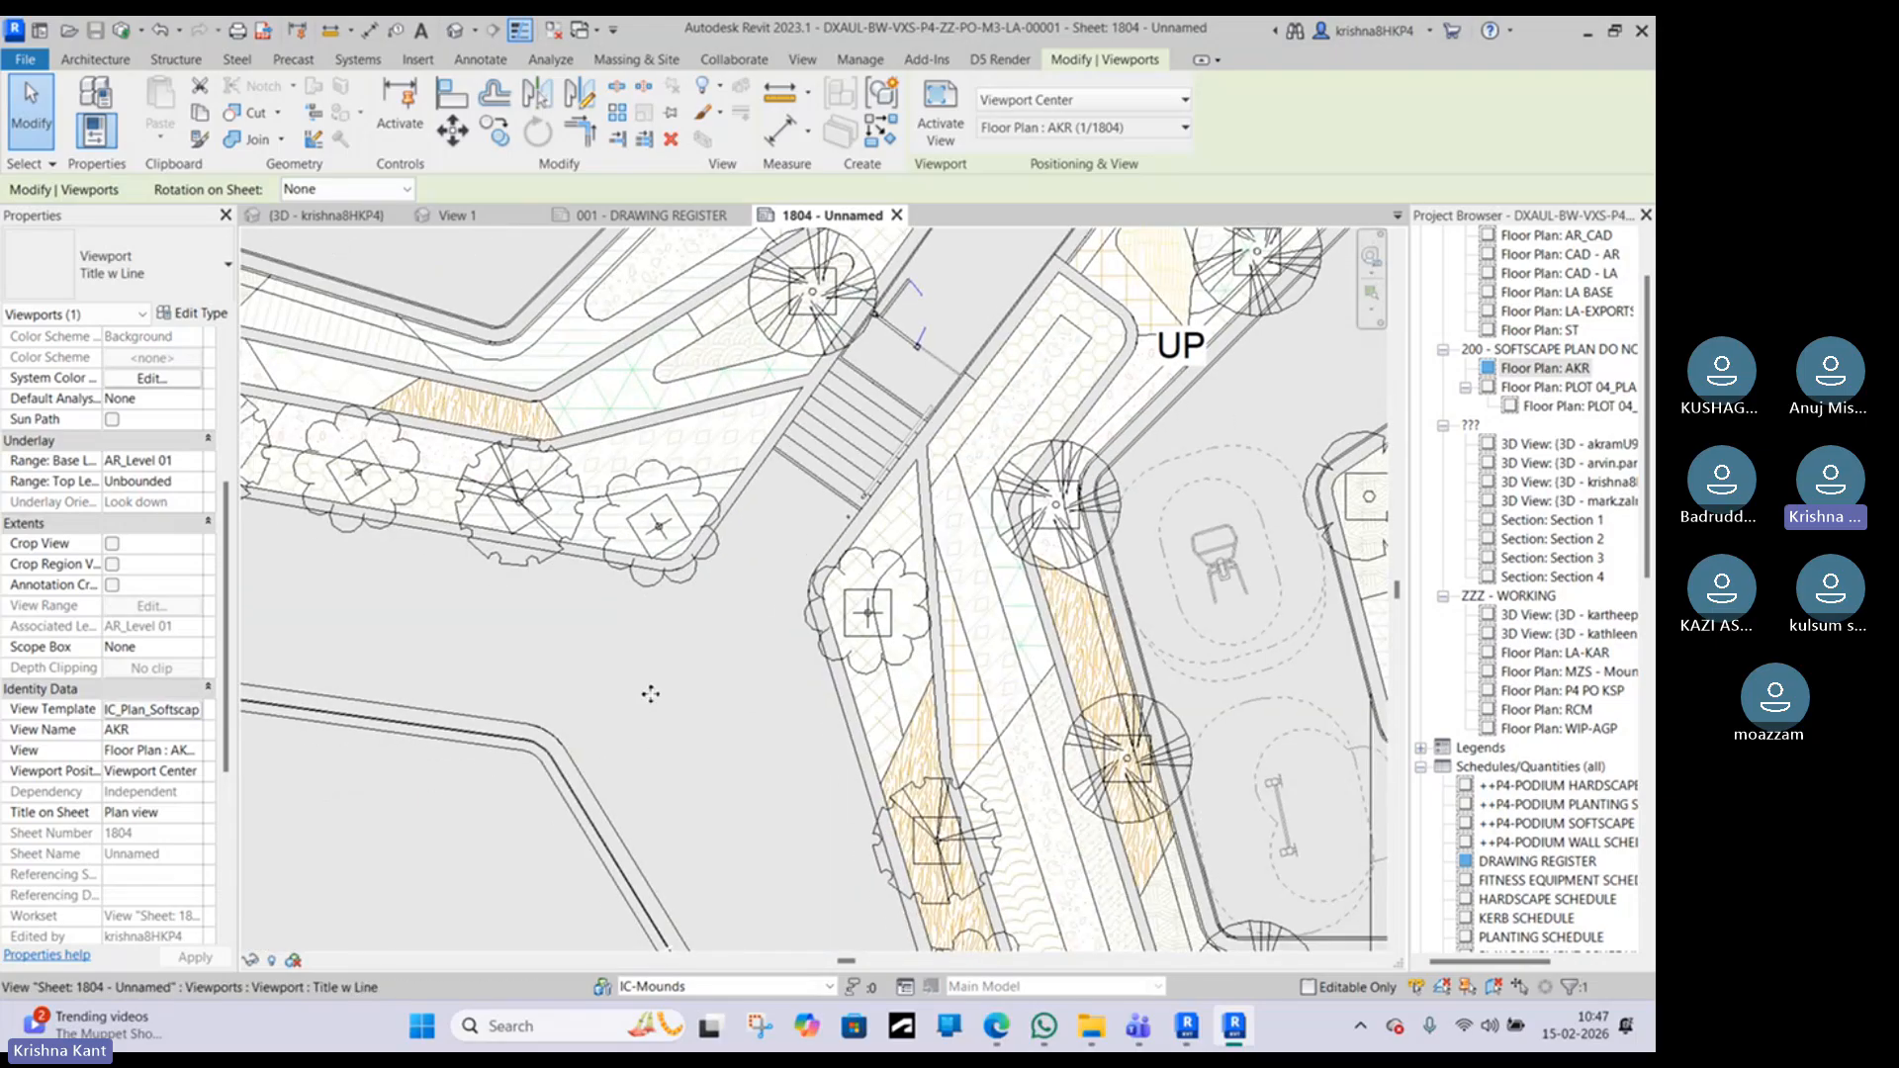
pyautogui.scroll(-2, 650, 694)
pyautogui.moveTo(539, 668); pyautogui.dragTo(983, 789, button='middle')
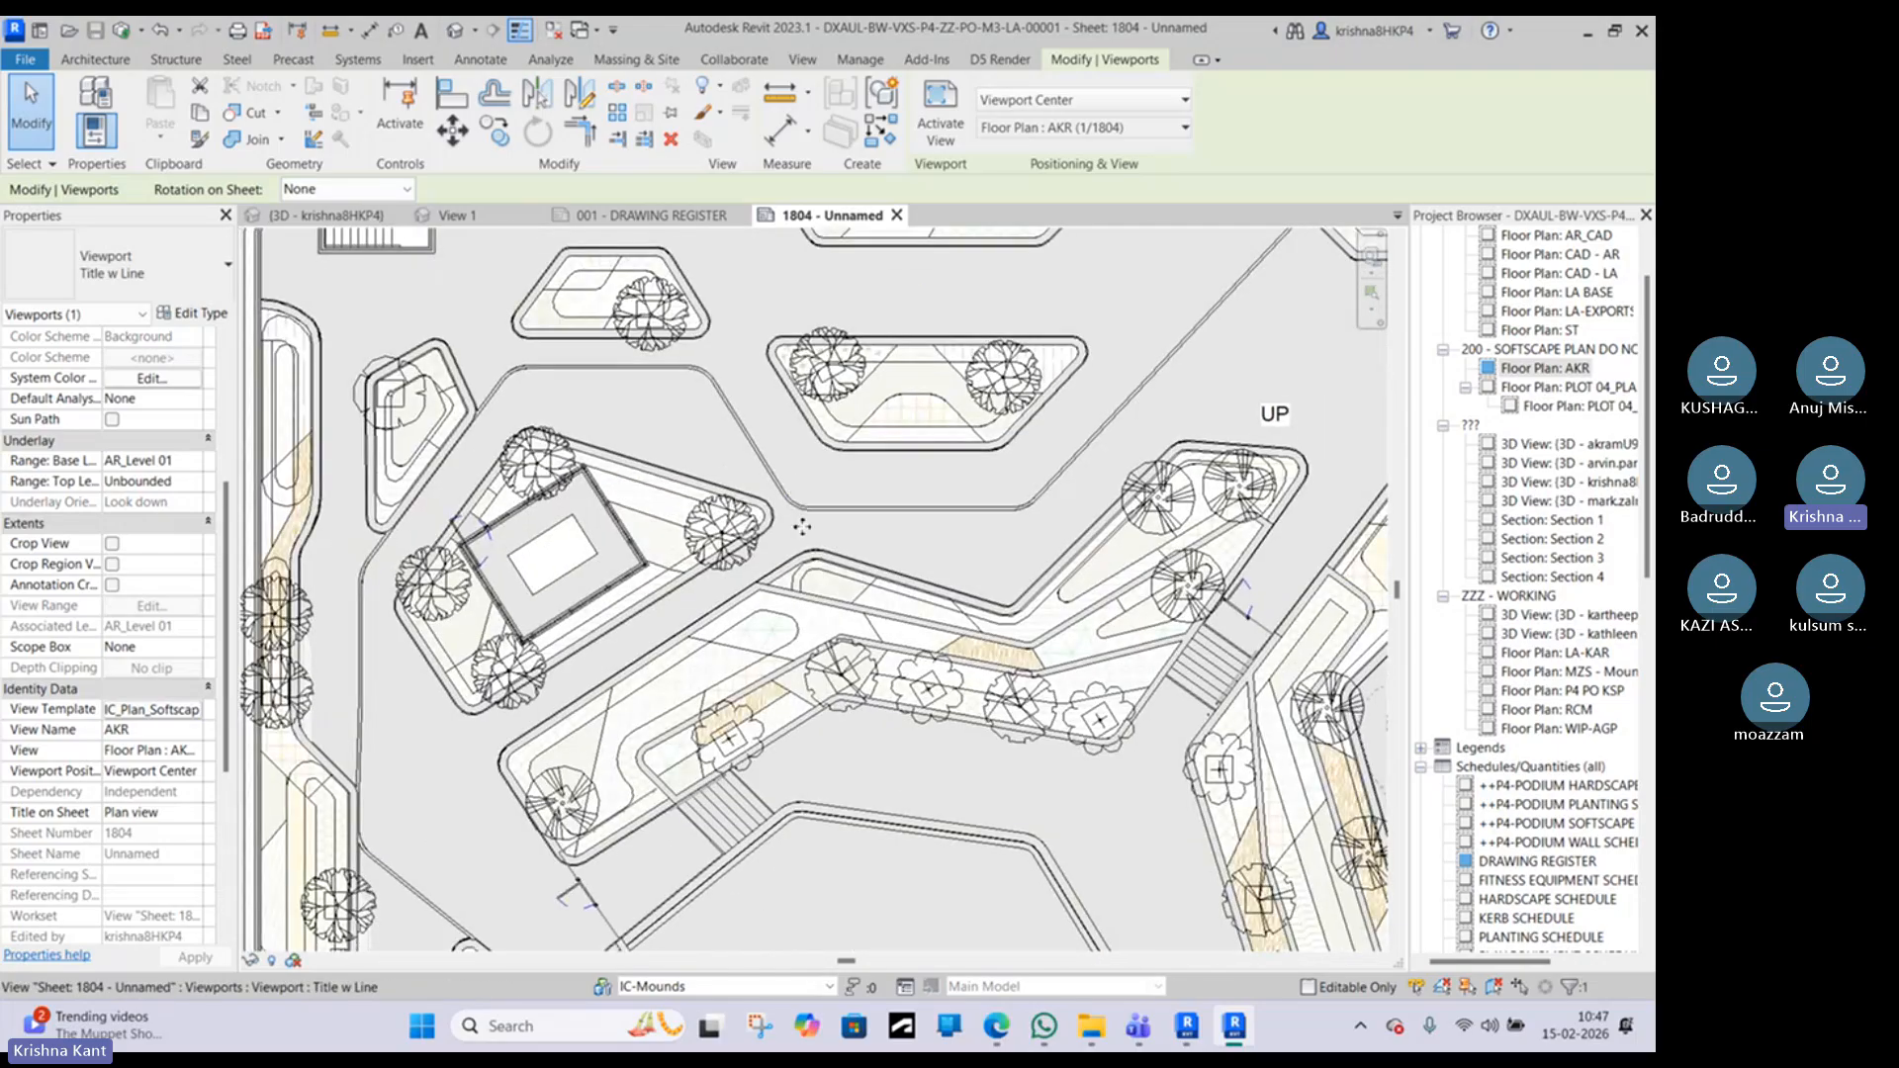
pyautogui.scroll(-3, 802, 528)
pyautogui.moveTo(802, 527); pyautogui.dragTo(648, 605, button='middle')
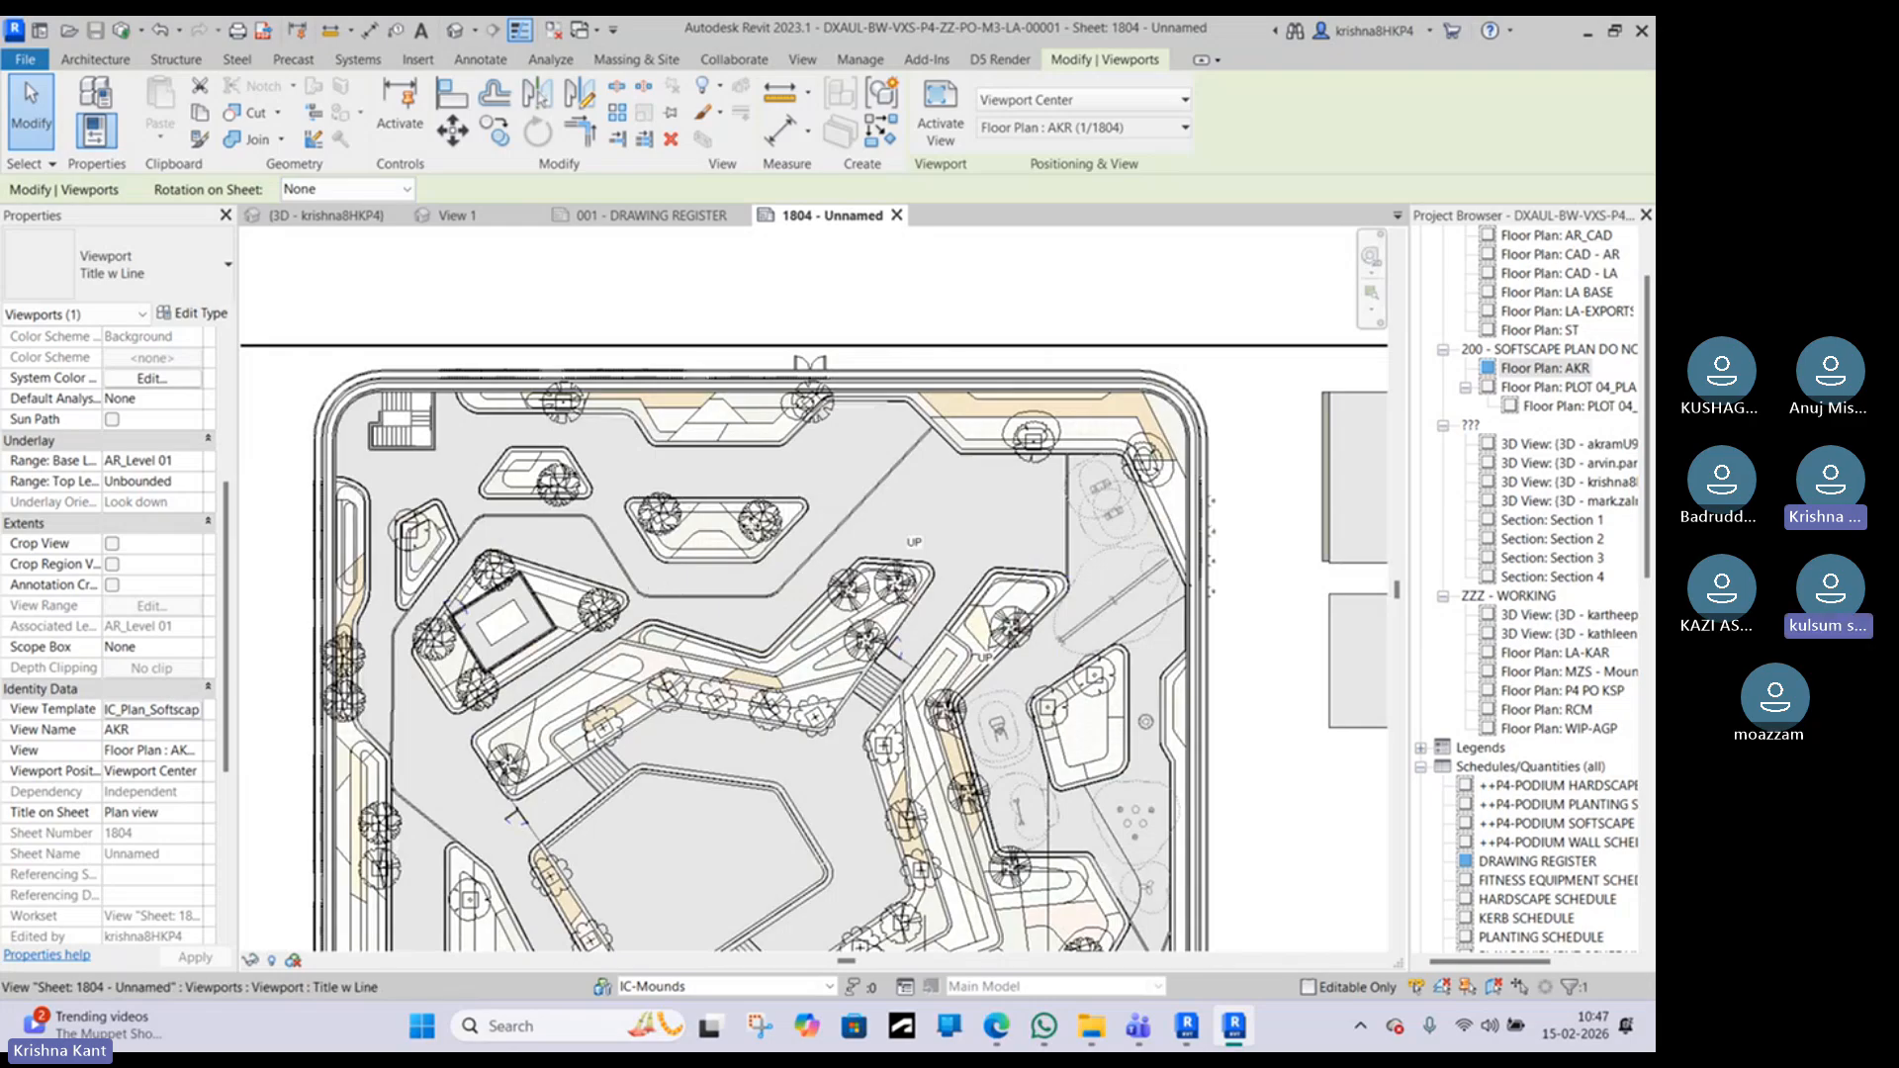
pyautogui.scroll(-5, 750, 522)
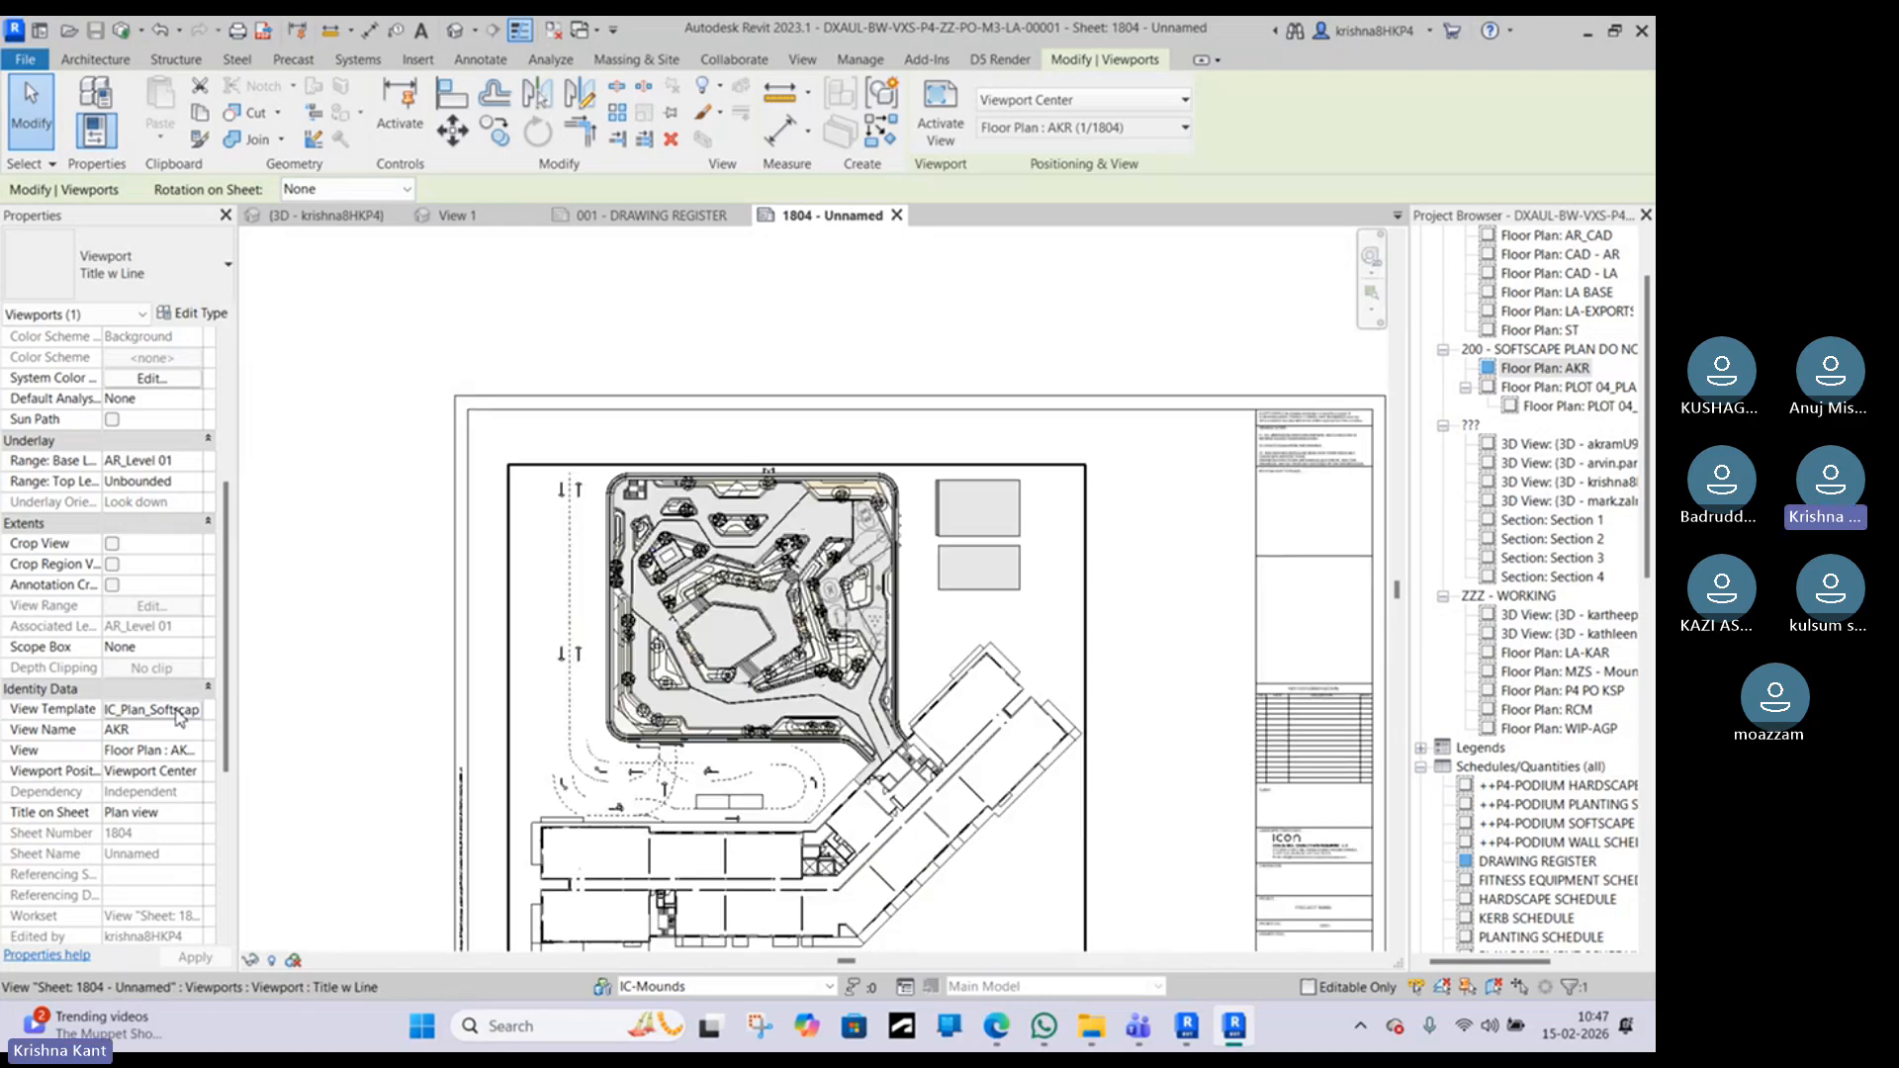
pyautogui.scroll(-1, 888, 870)
pyautogui.moveTo(888, 870); pyautogui.dragTo(868, 609, button='middle')
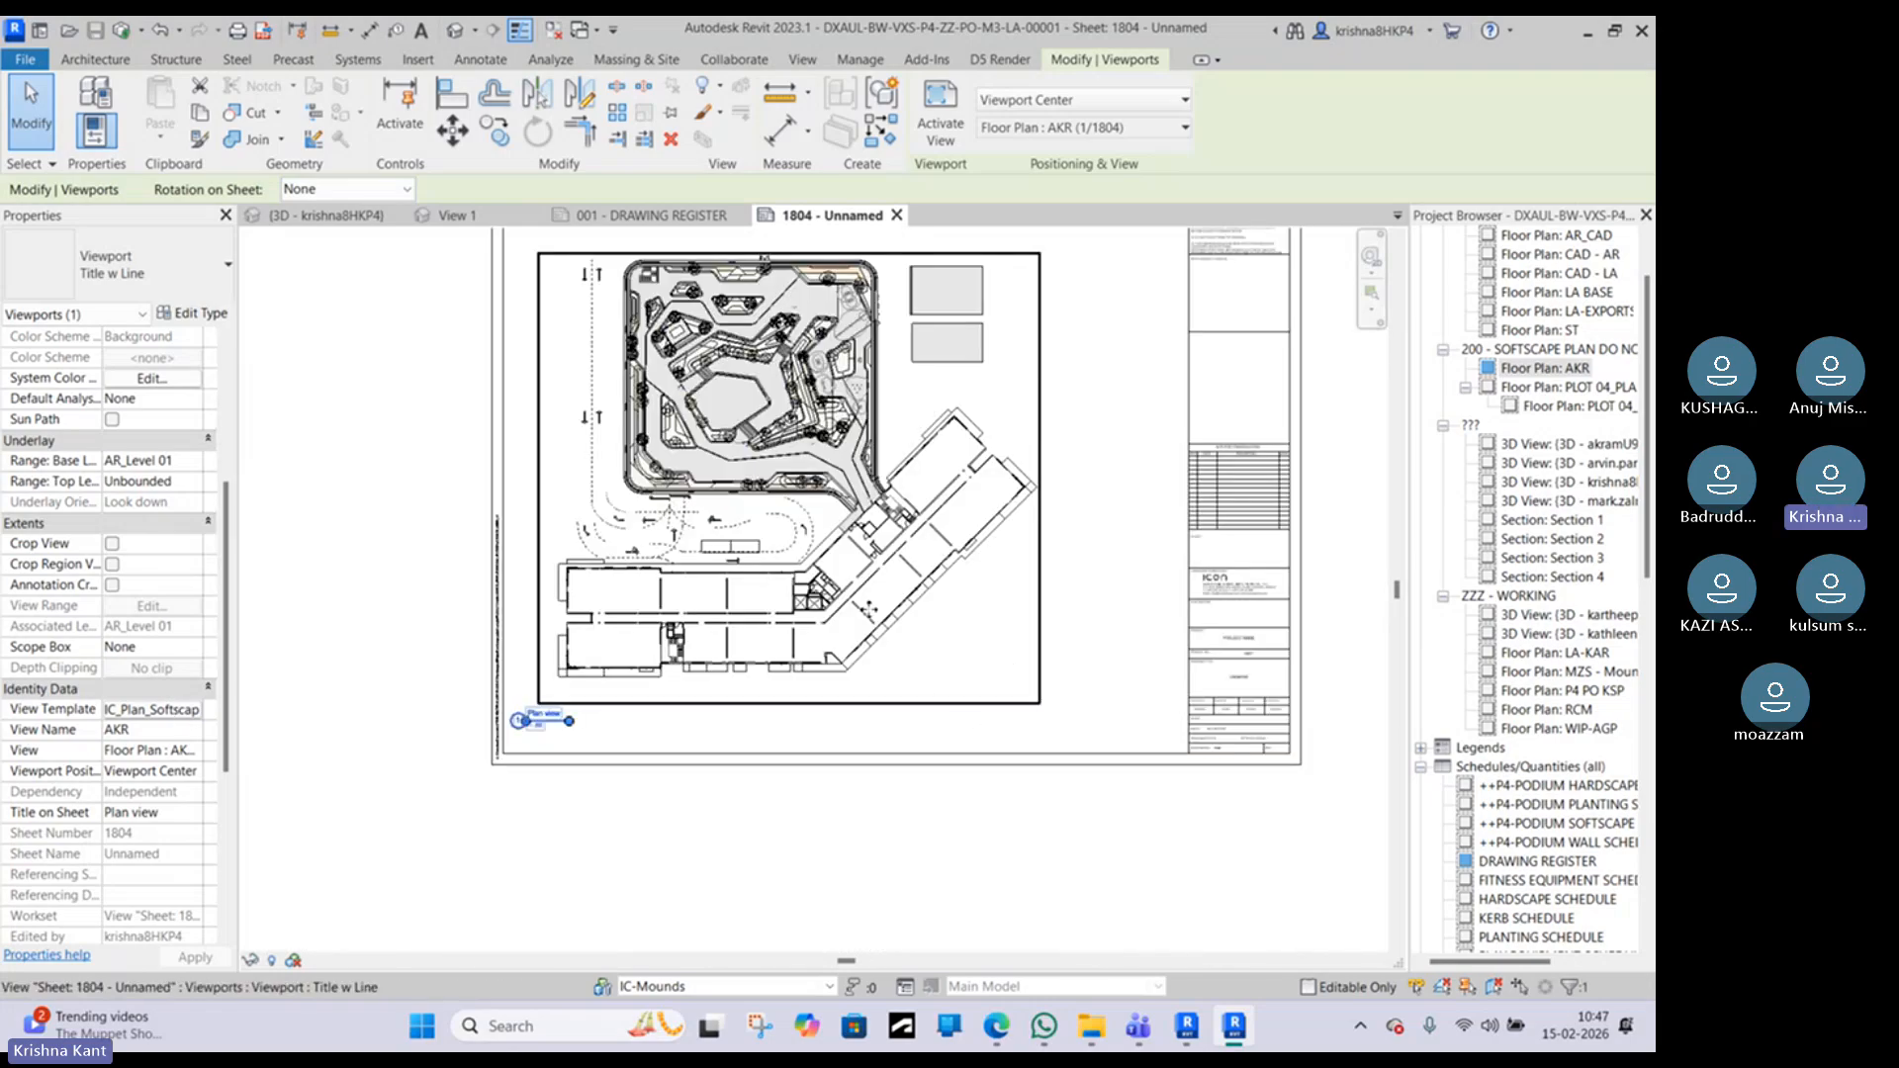
# Step: Deselect the viewport and turn off Thin Lines to show true line weights around the building core
pyautogui.scroll(6, 868, 609)
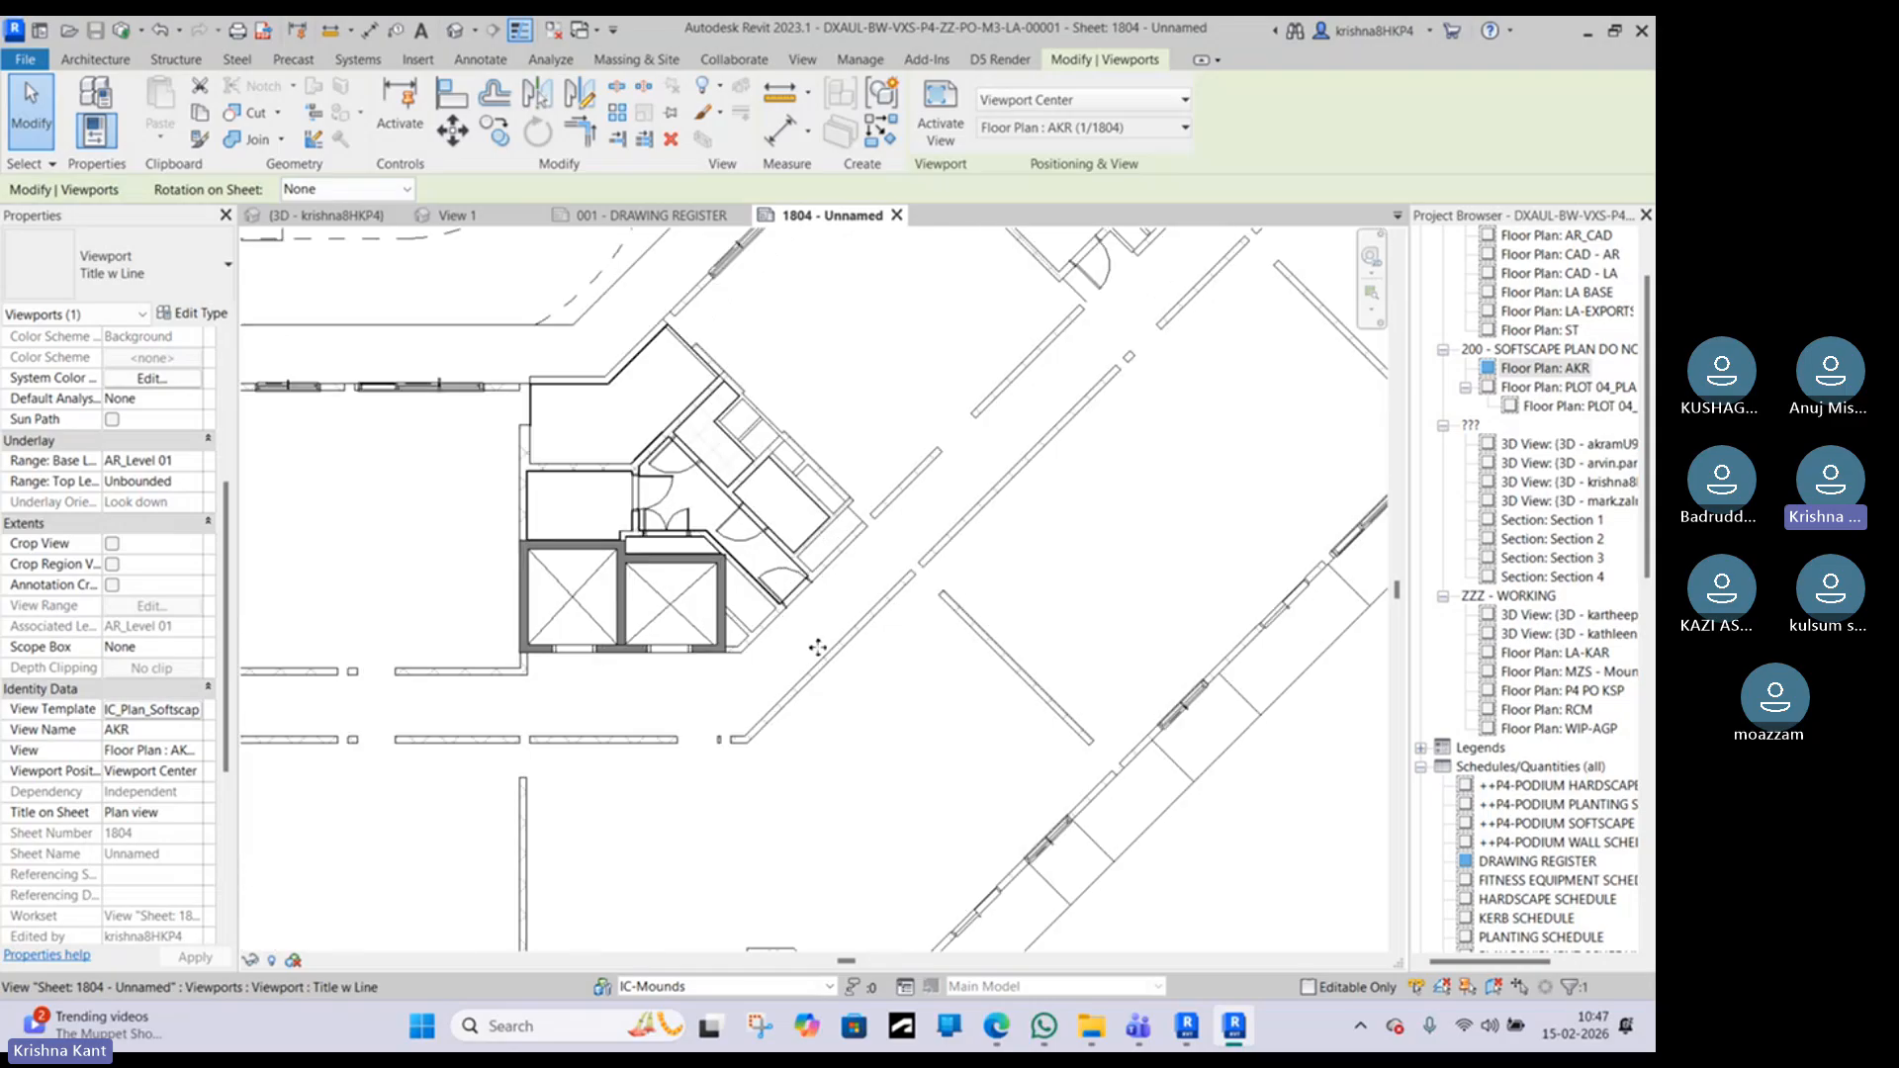
pyautogui.press('Escape')
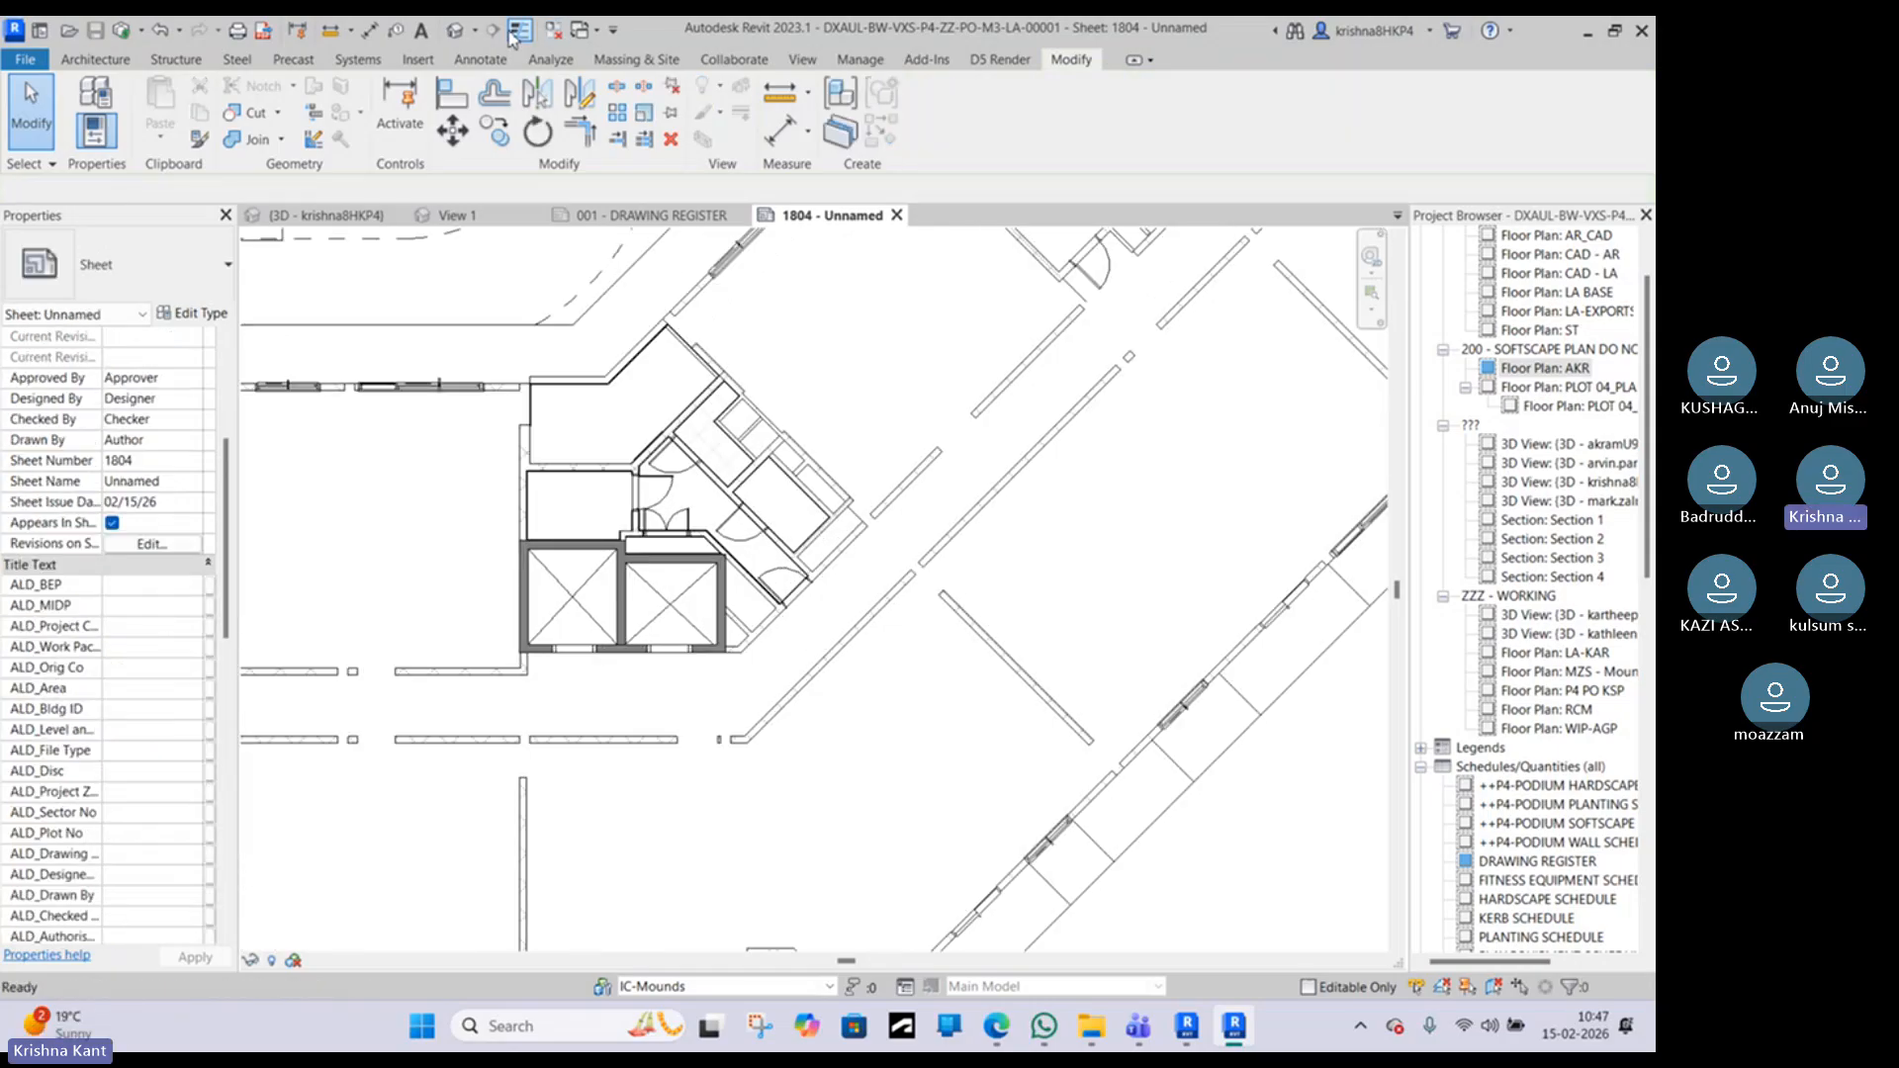
pyautogui.click(518, 32)
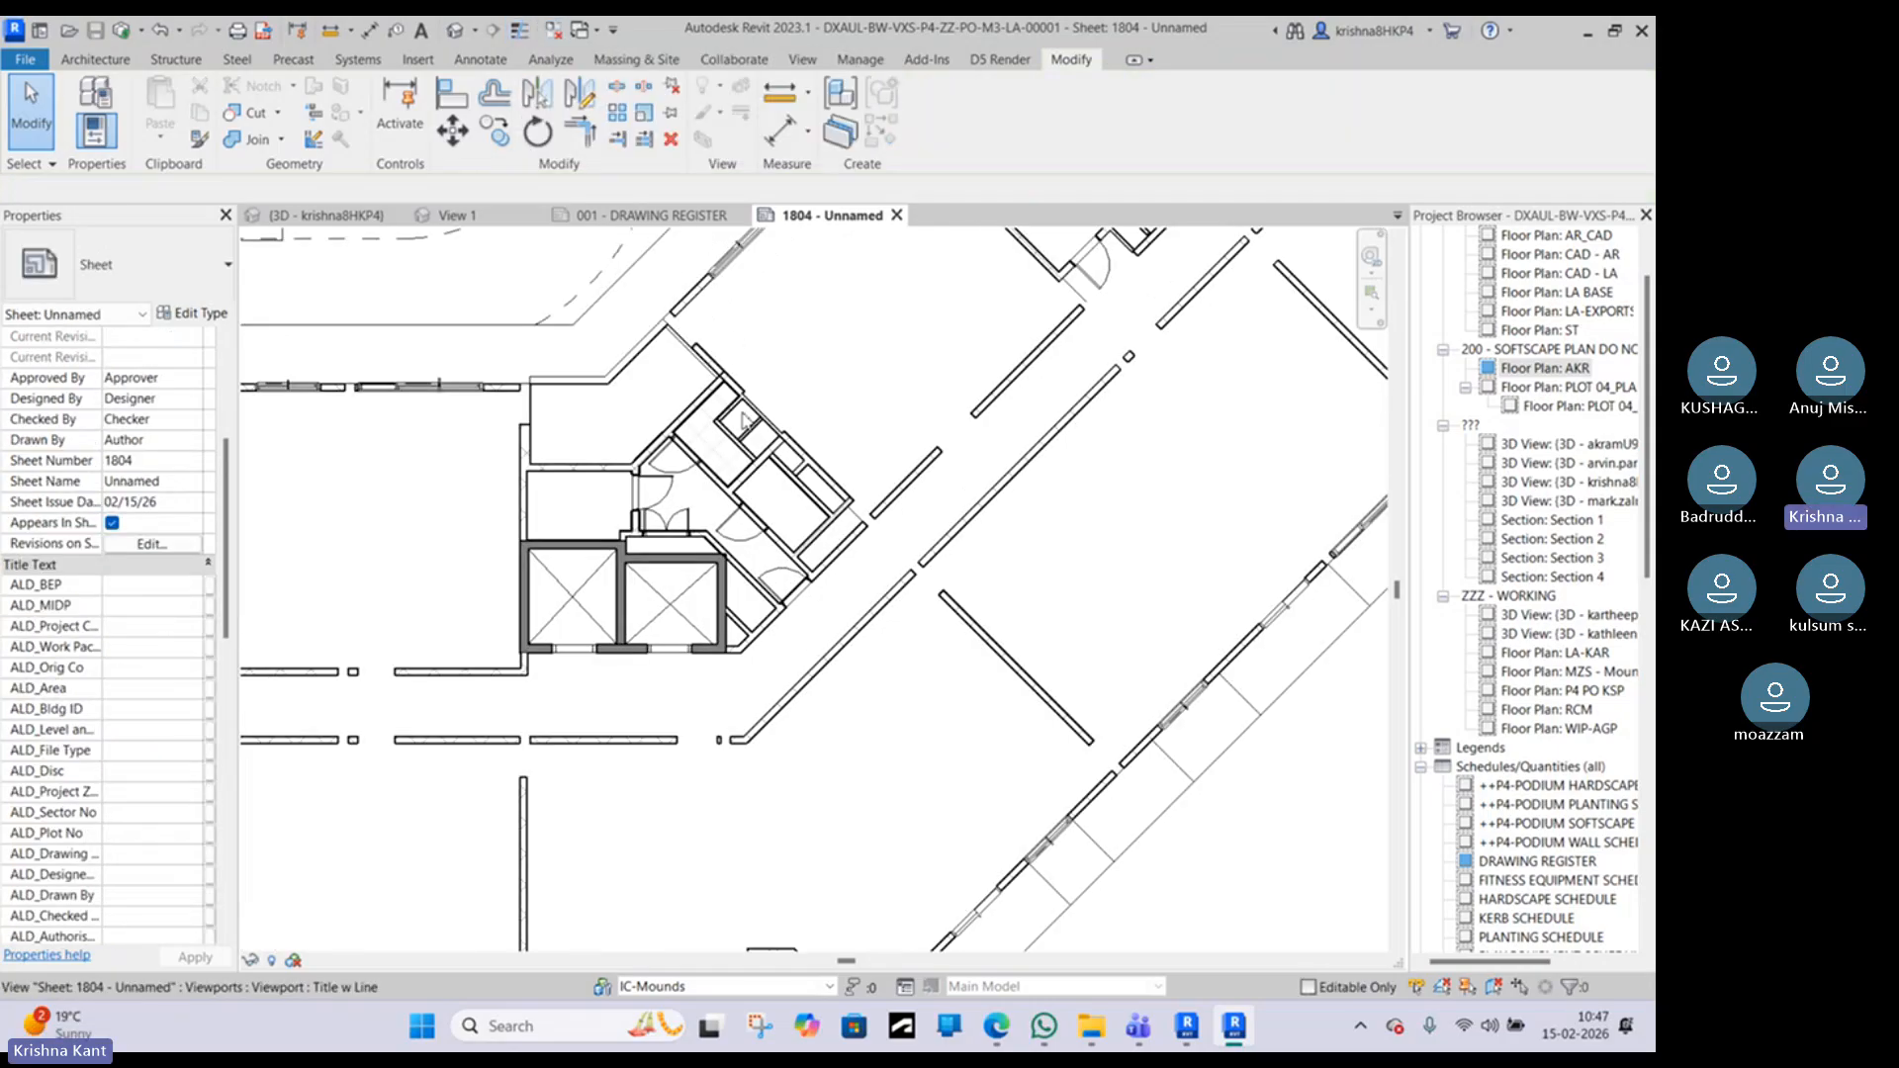
# Step: Examine the line weights of the building walls, driveway and podium edges across the AKR plan
pyautogui.scroll(-5, 657, 489)
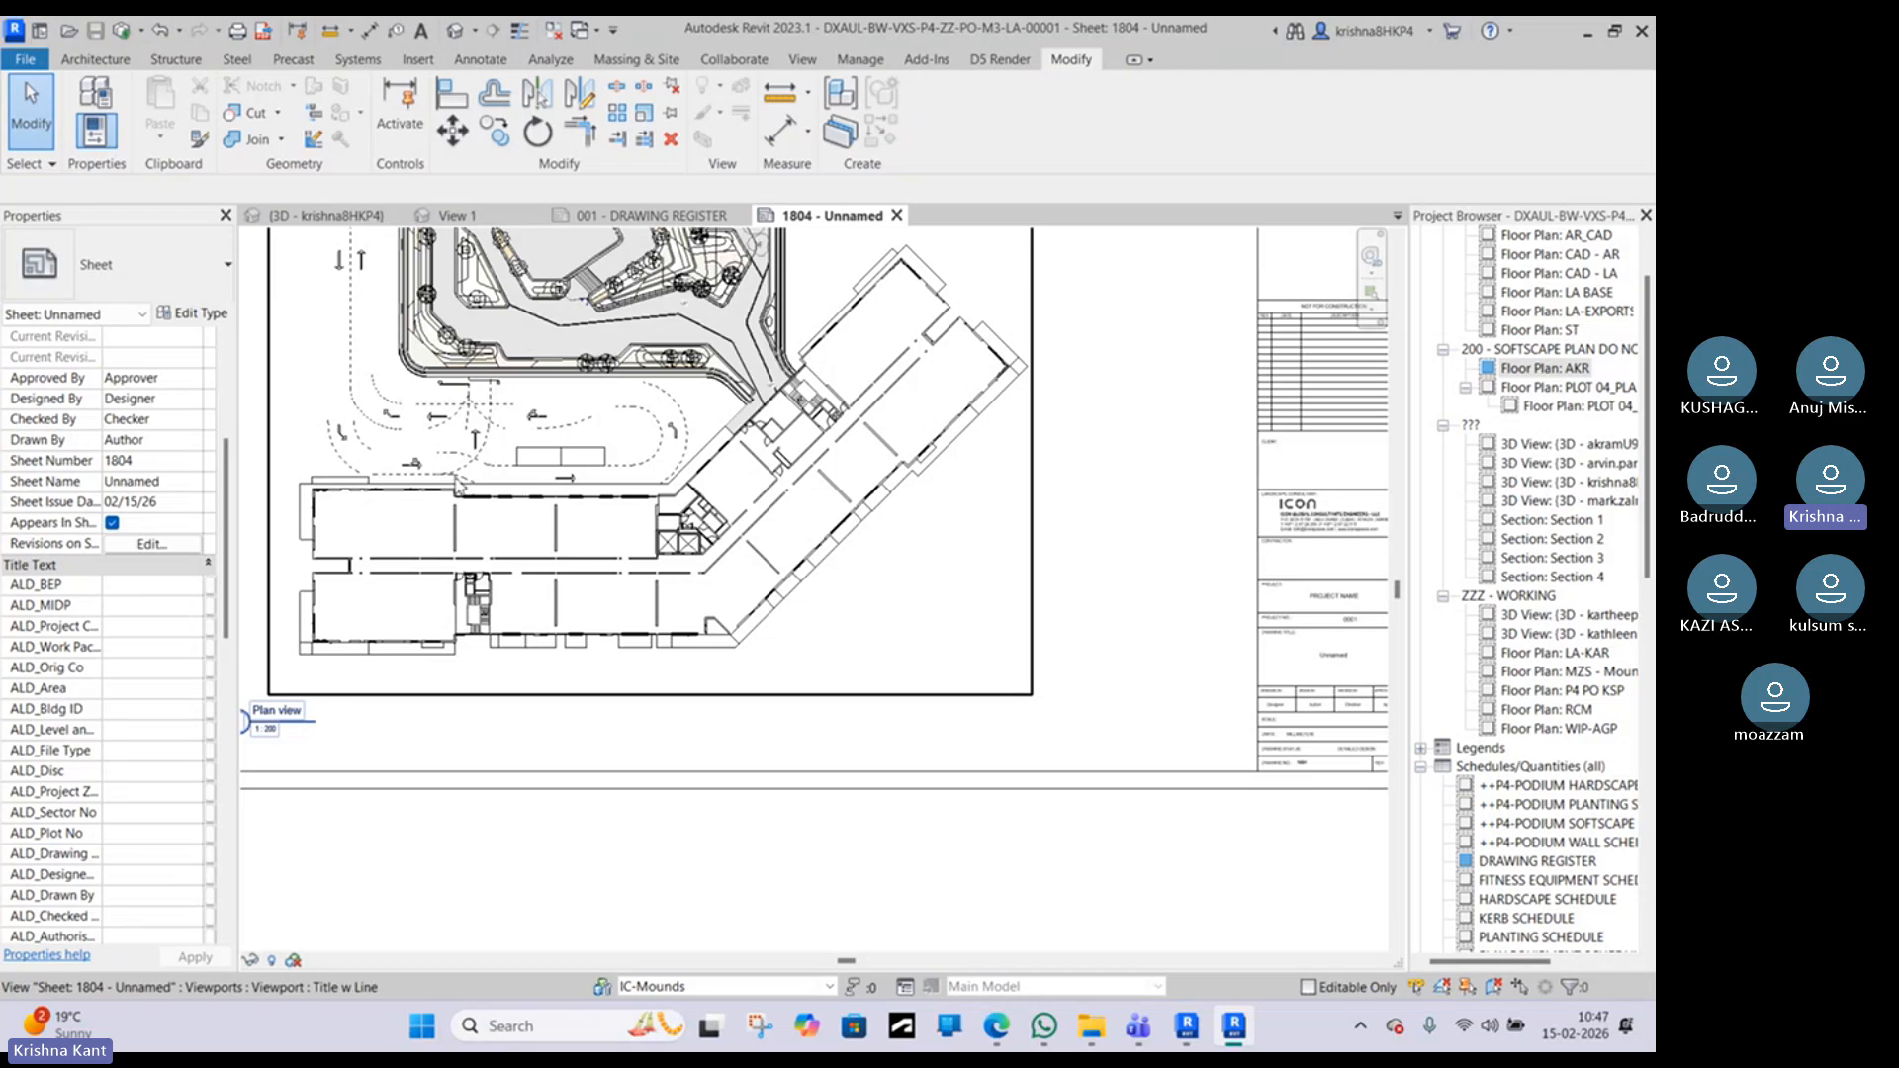
pyautogui.scroll(6, 458, 485)
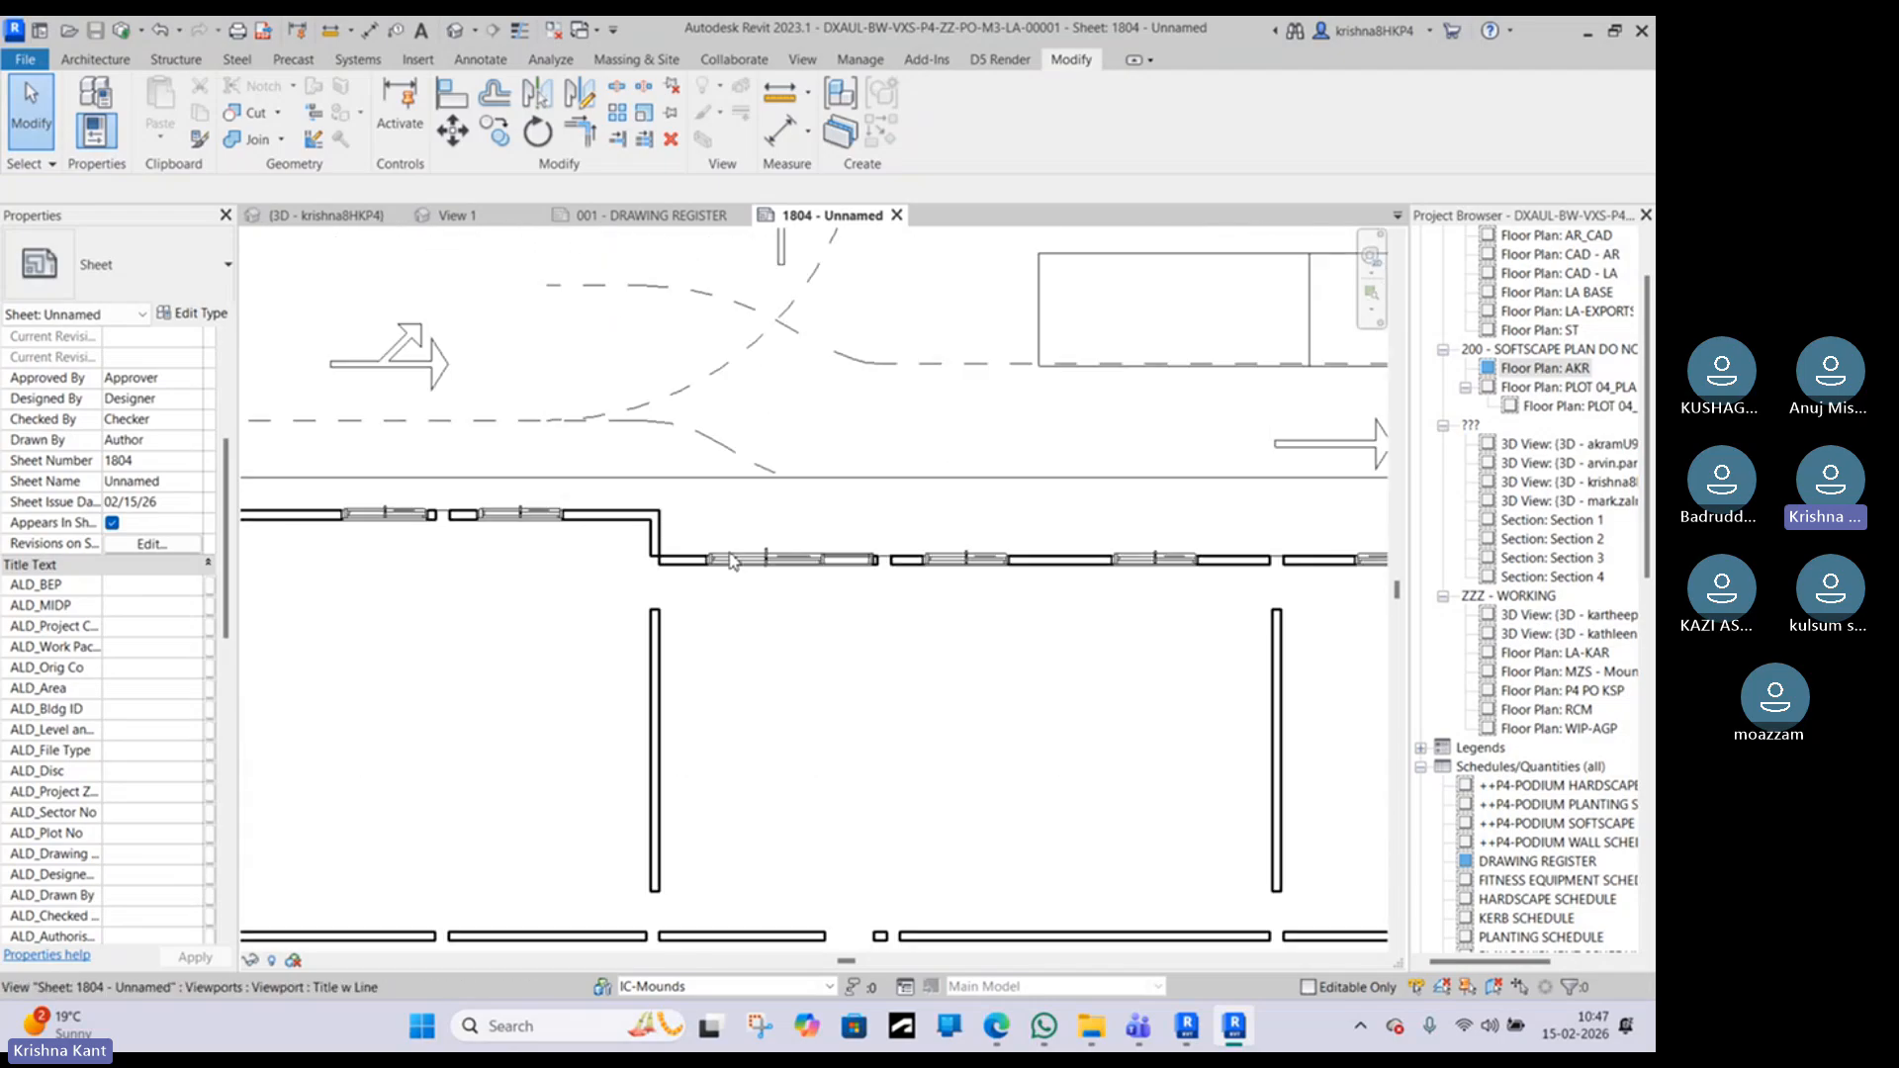
pyautogui.scroll(2, 732, 561)
pyautogui.scroll(-3, 623, 579)
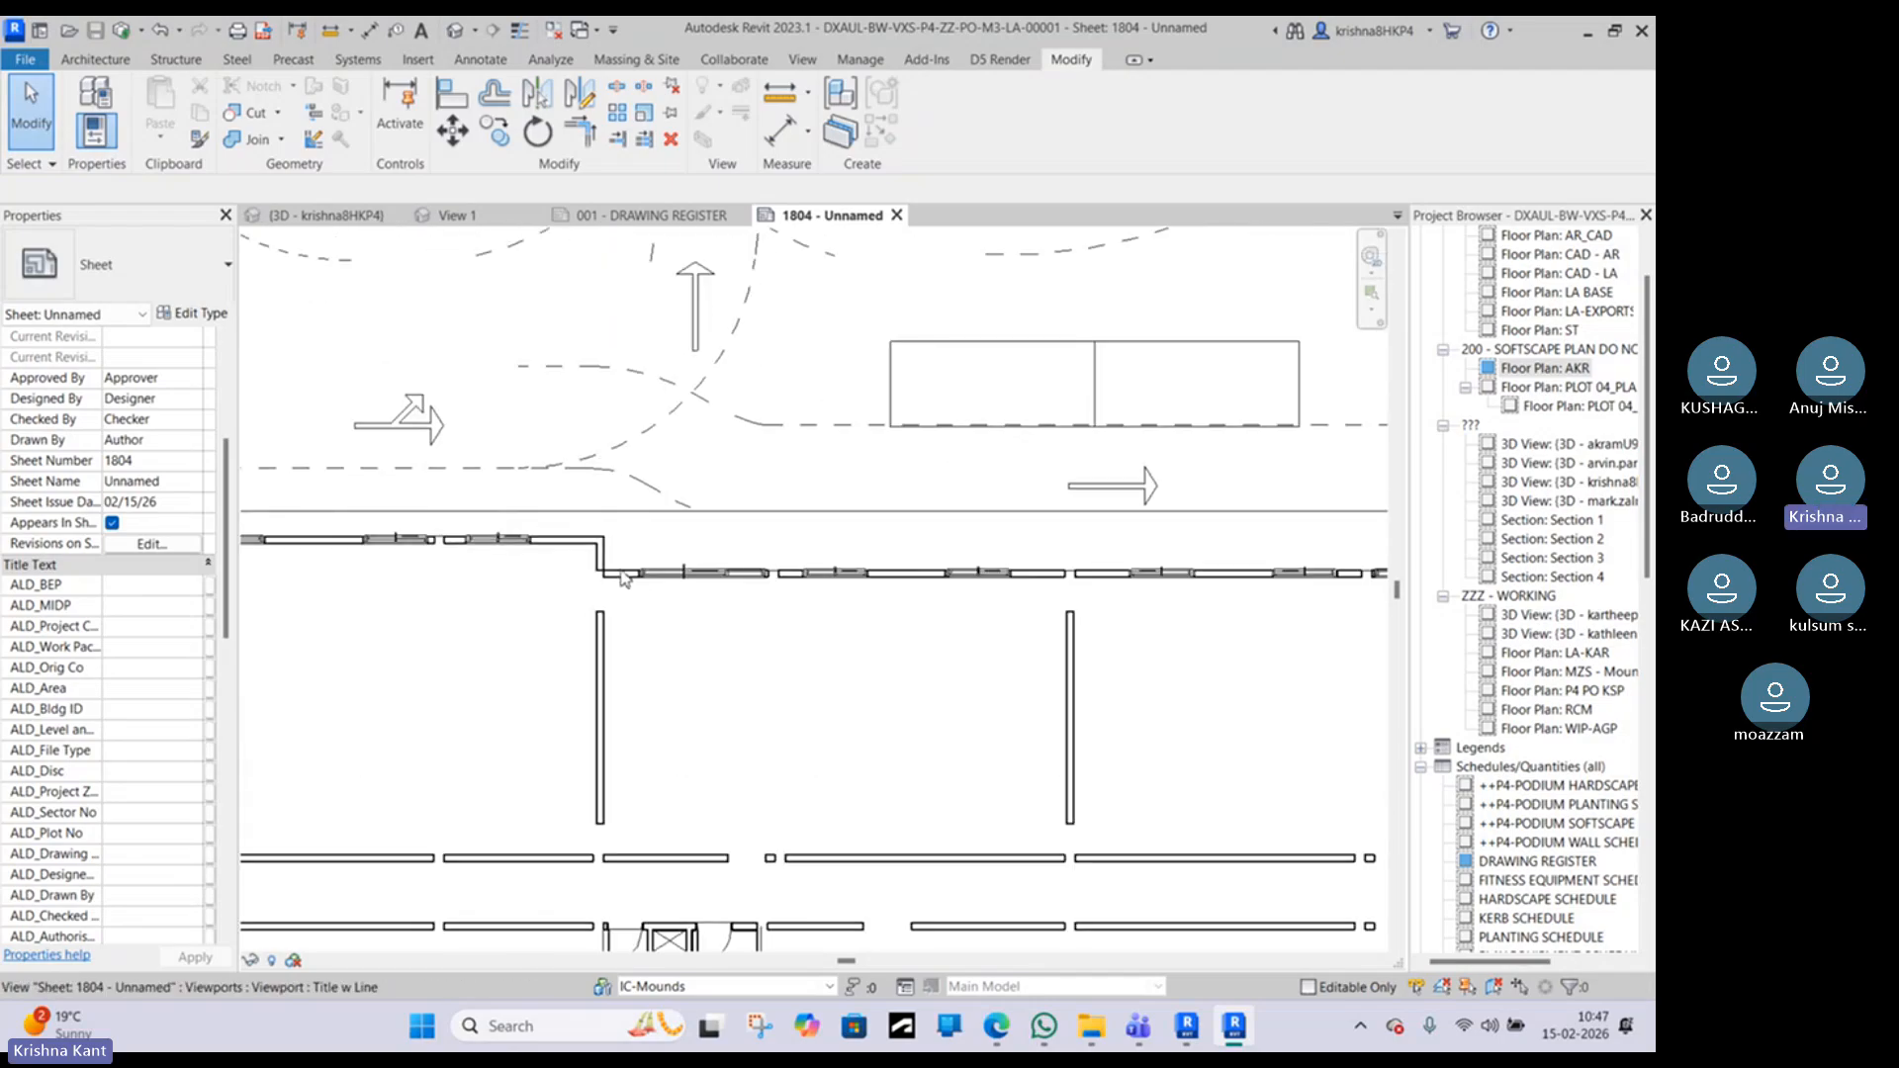
pyautogui.scroll(-3, 623, 578)
pyautogui.scroll(2, 942, 375)
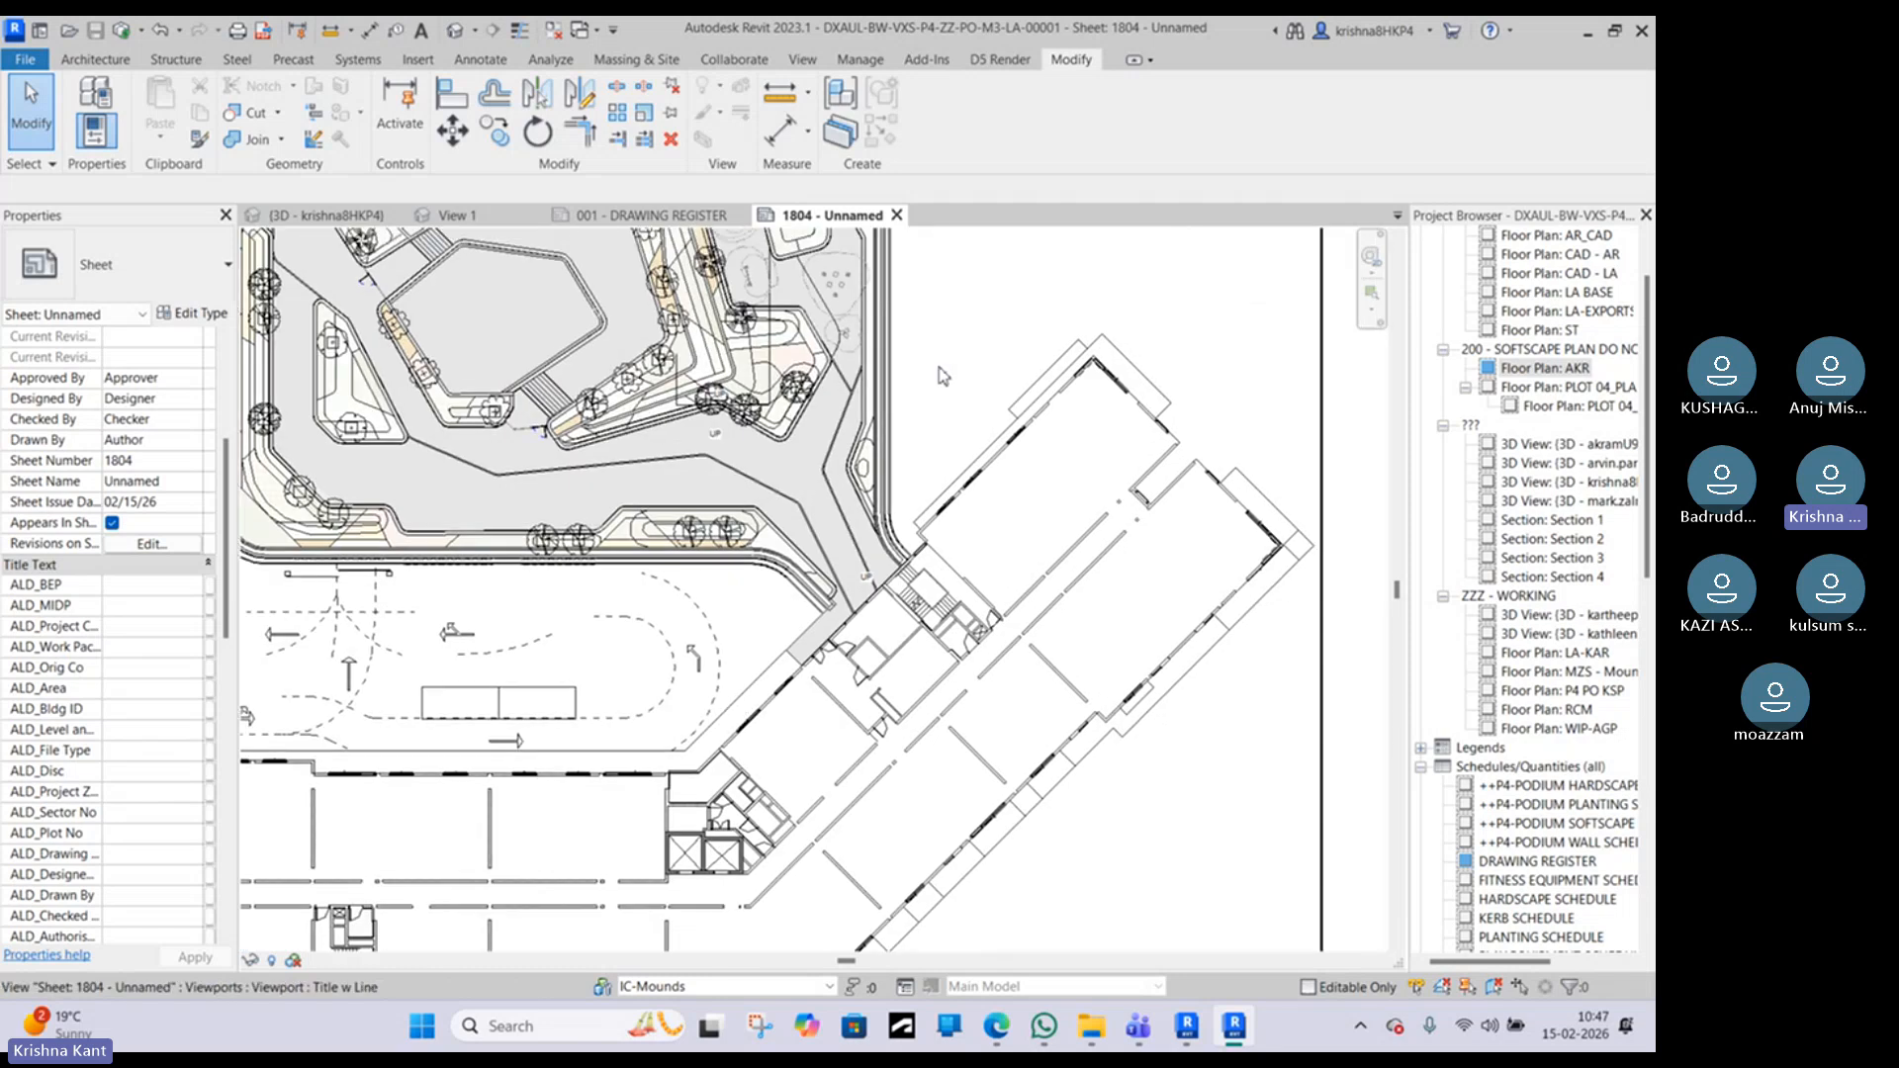
pyautogui.scroll(4, 899, 463)
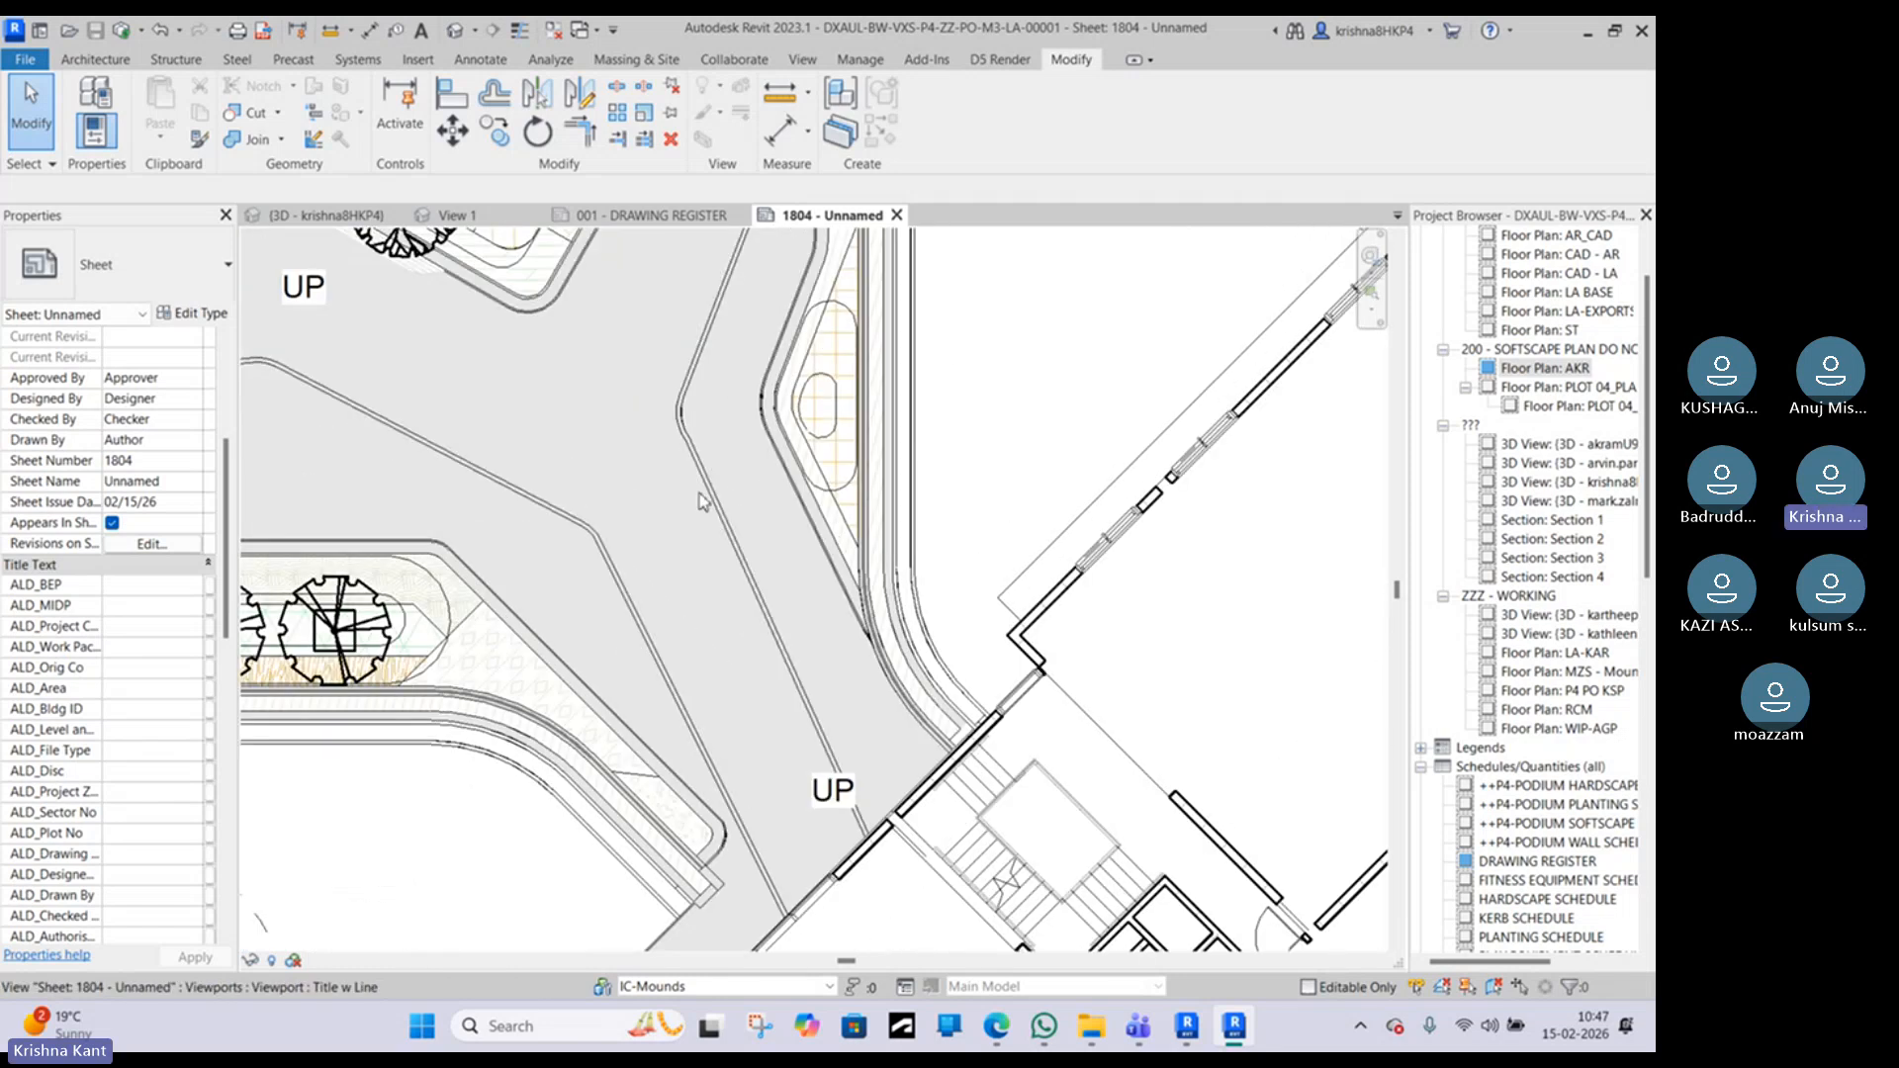
pyautogui.scroll(-3, 751, 522)
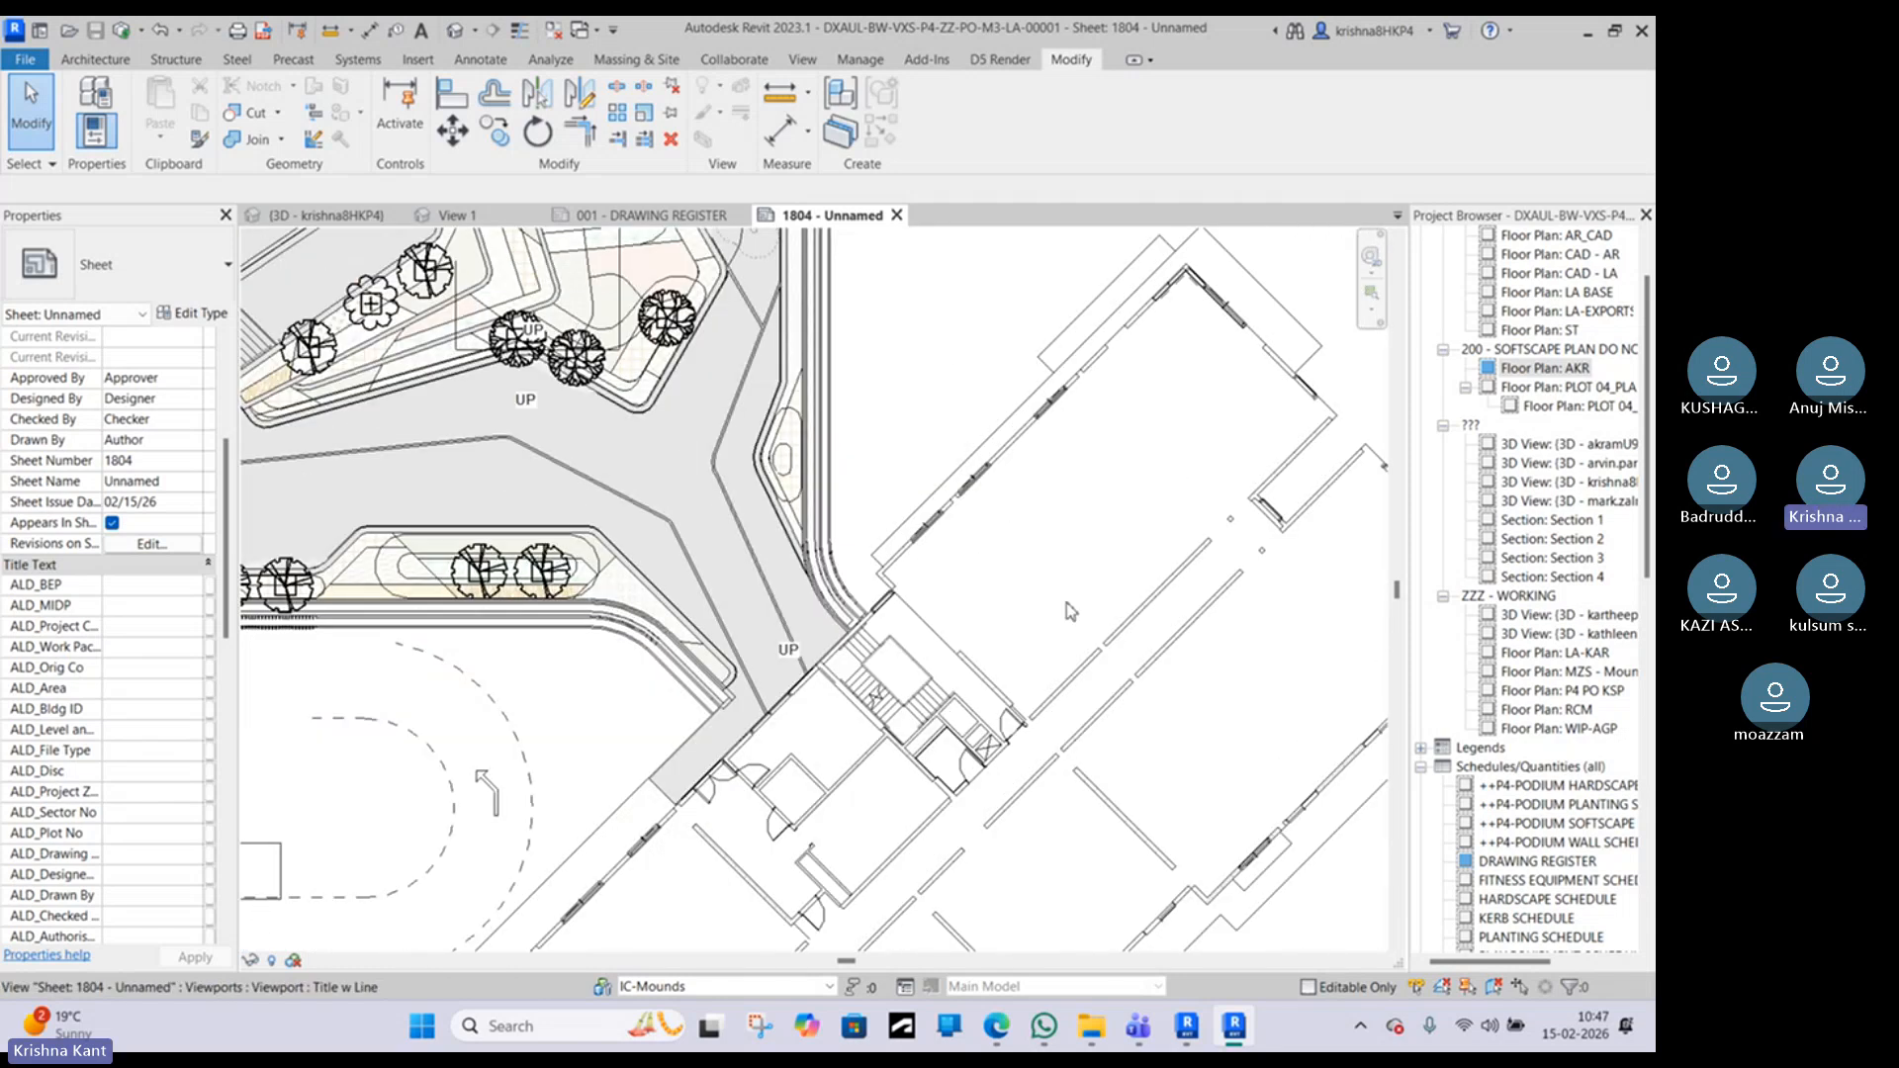
pyautogui.moveTo(609, 932)
pyautogui.mouseDown(button='middle')
pyautogui.moveTo(767, 710)
pyautogui.moveTo(907, 614)
pyautogui.mouseUp(button='middle')
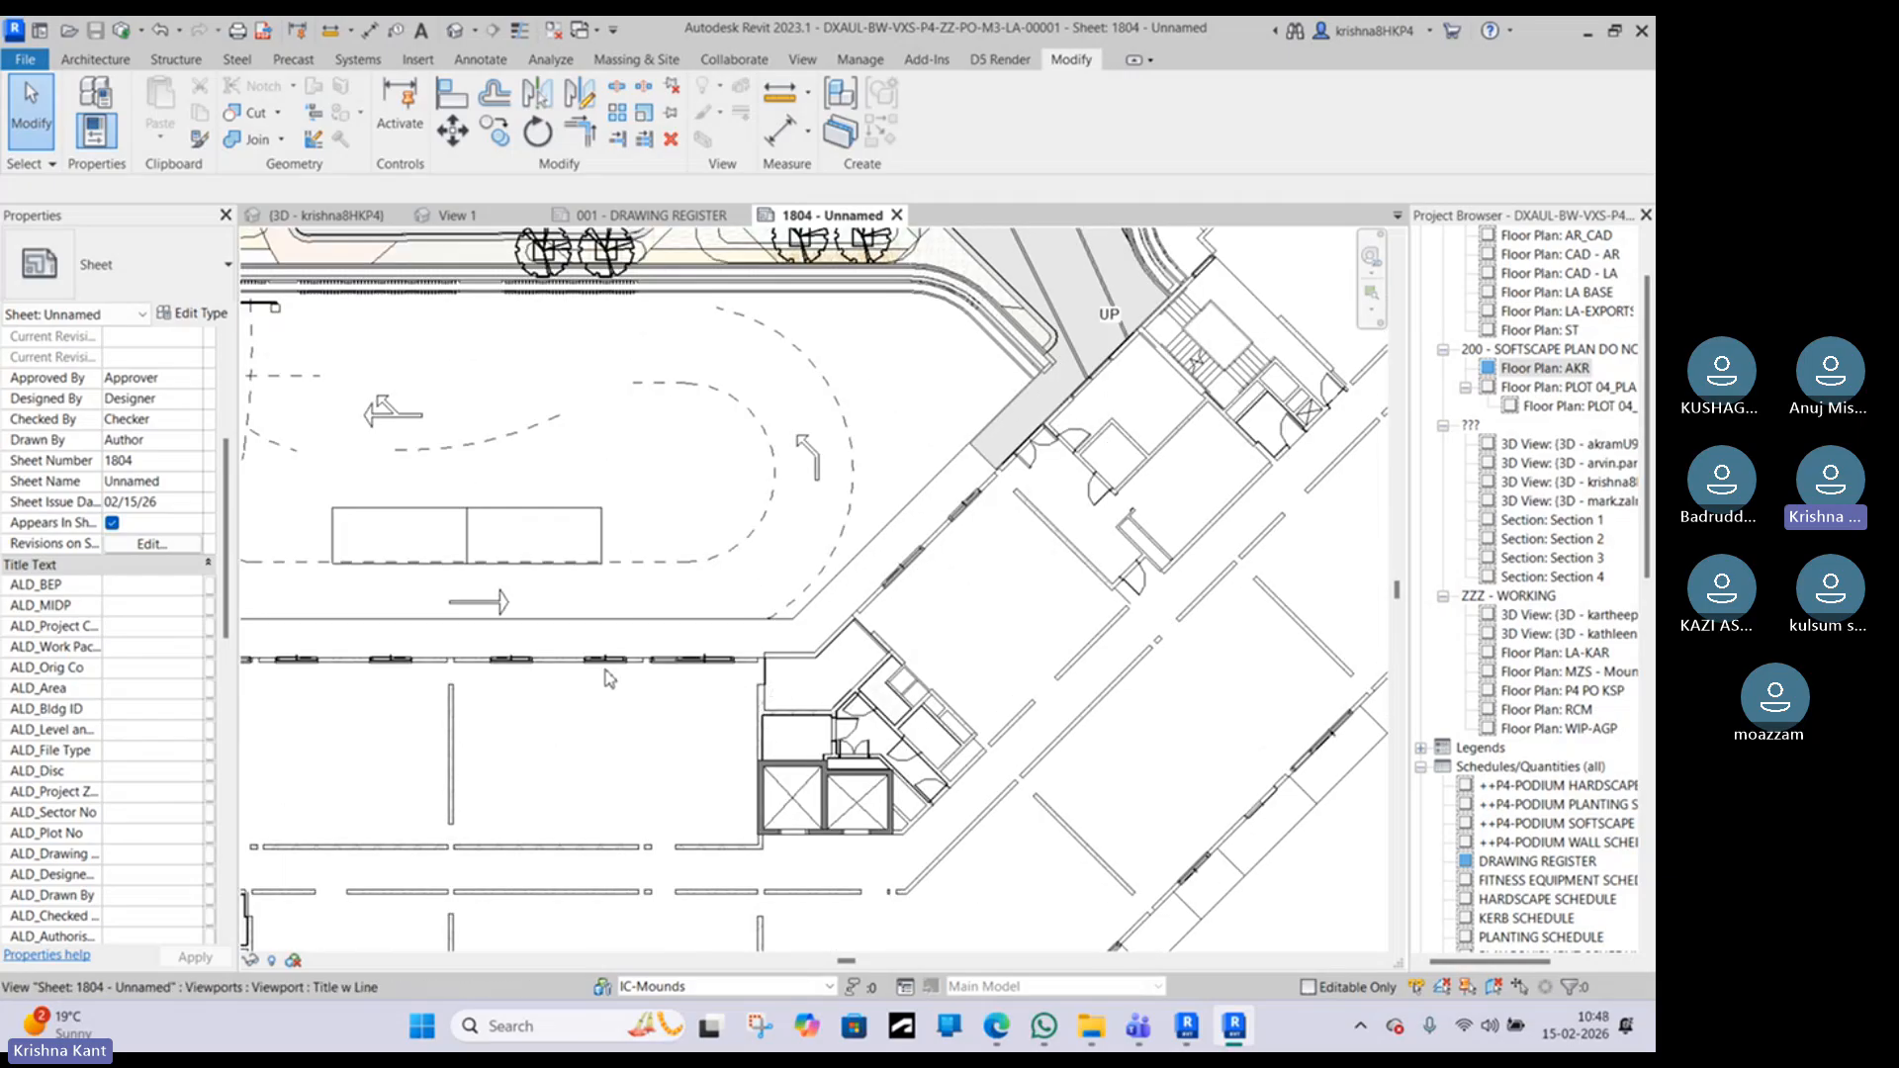
pyautogui.moveTo(438, 652); pyautogui.dragTo(853, 567, button='middle')
pyautogui.moveTo(560, 551); pyautogui.dragTo(779, 515, button='middle')
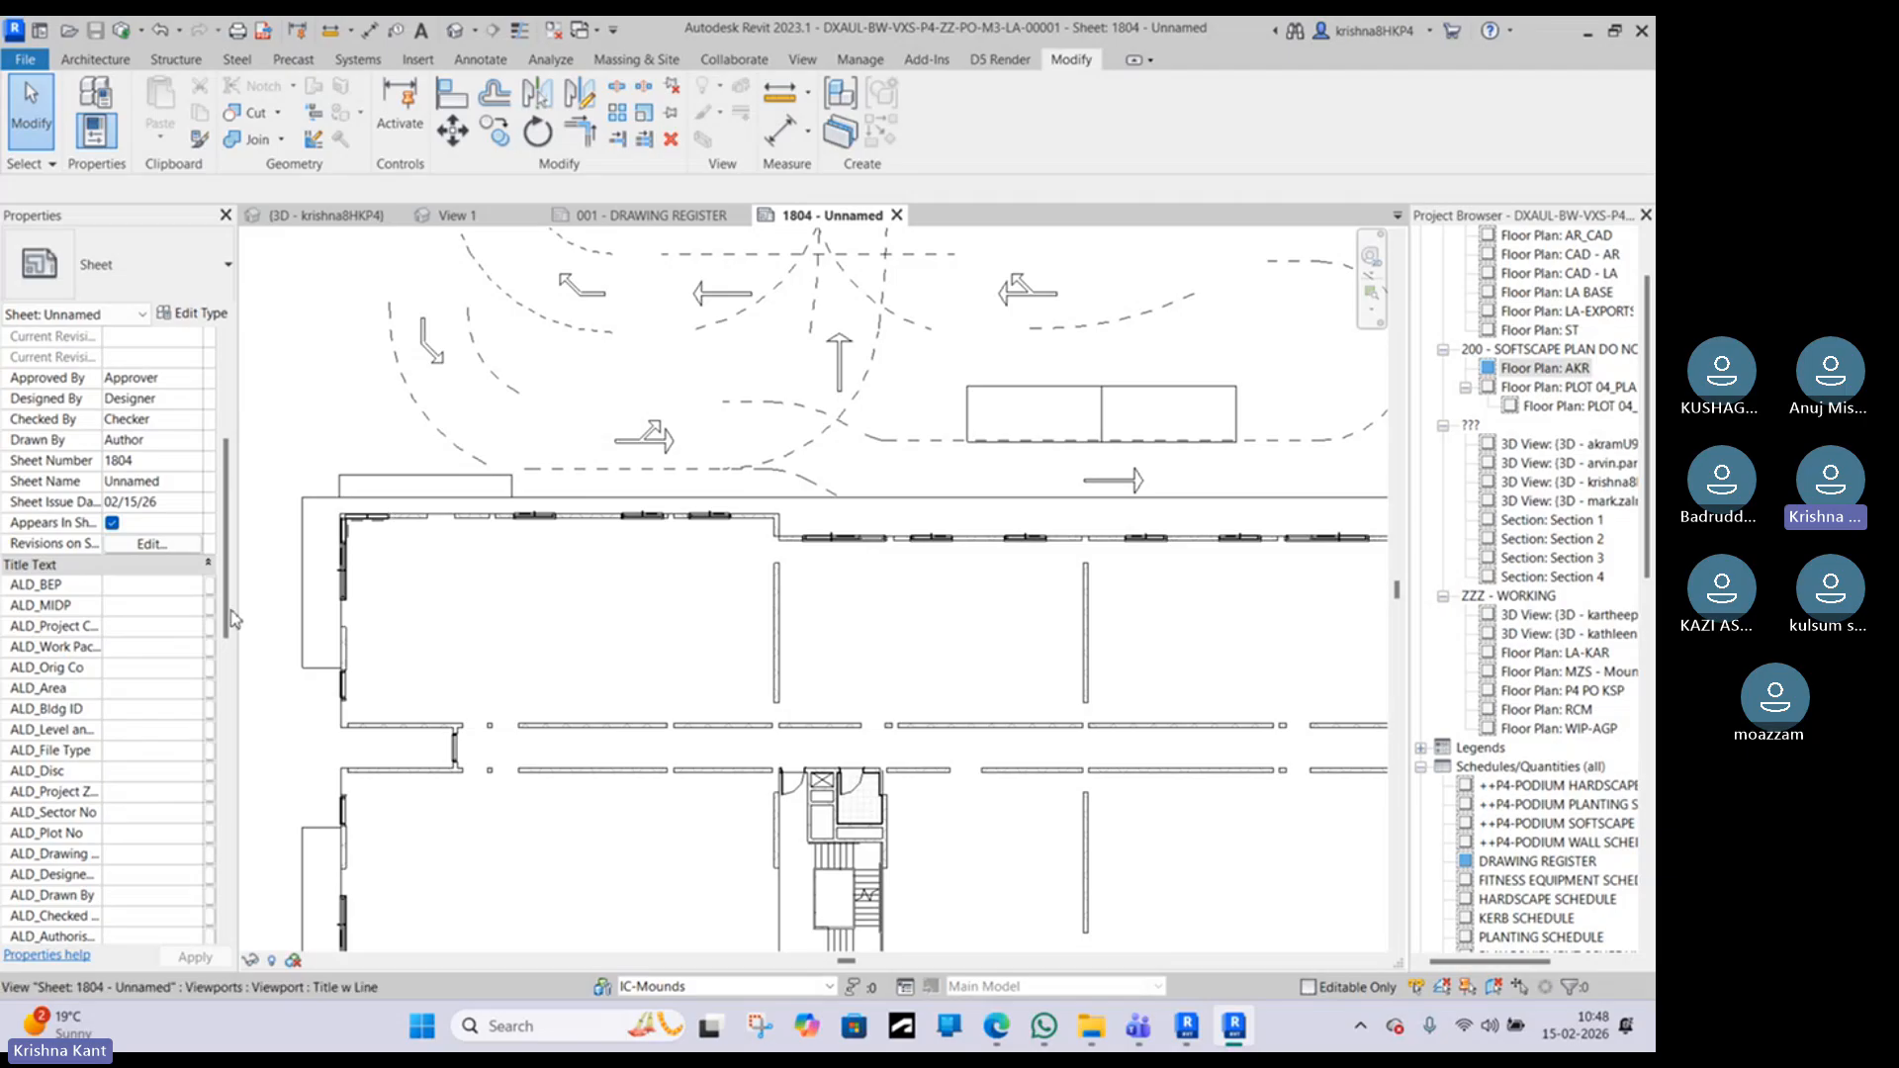
# Step: Select the AKR viewport and open the Revit link visibility overrides of its IC_Plan_Softscape view template
pyautogui.scroll(-10, 192, 662)
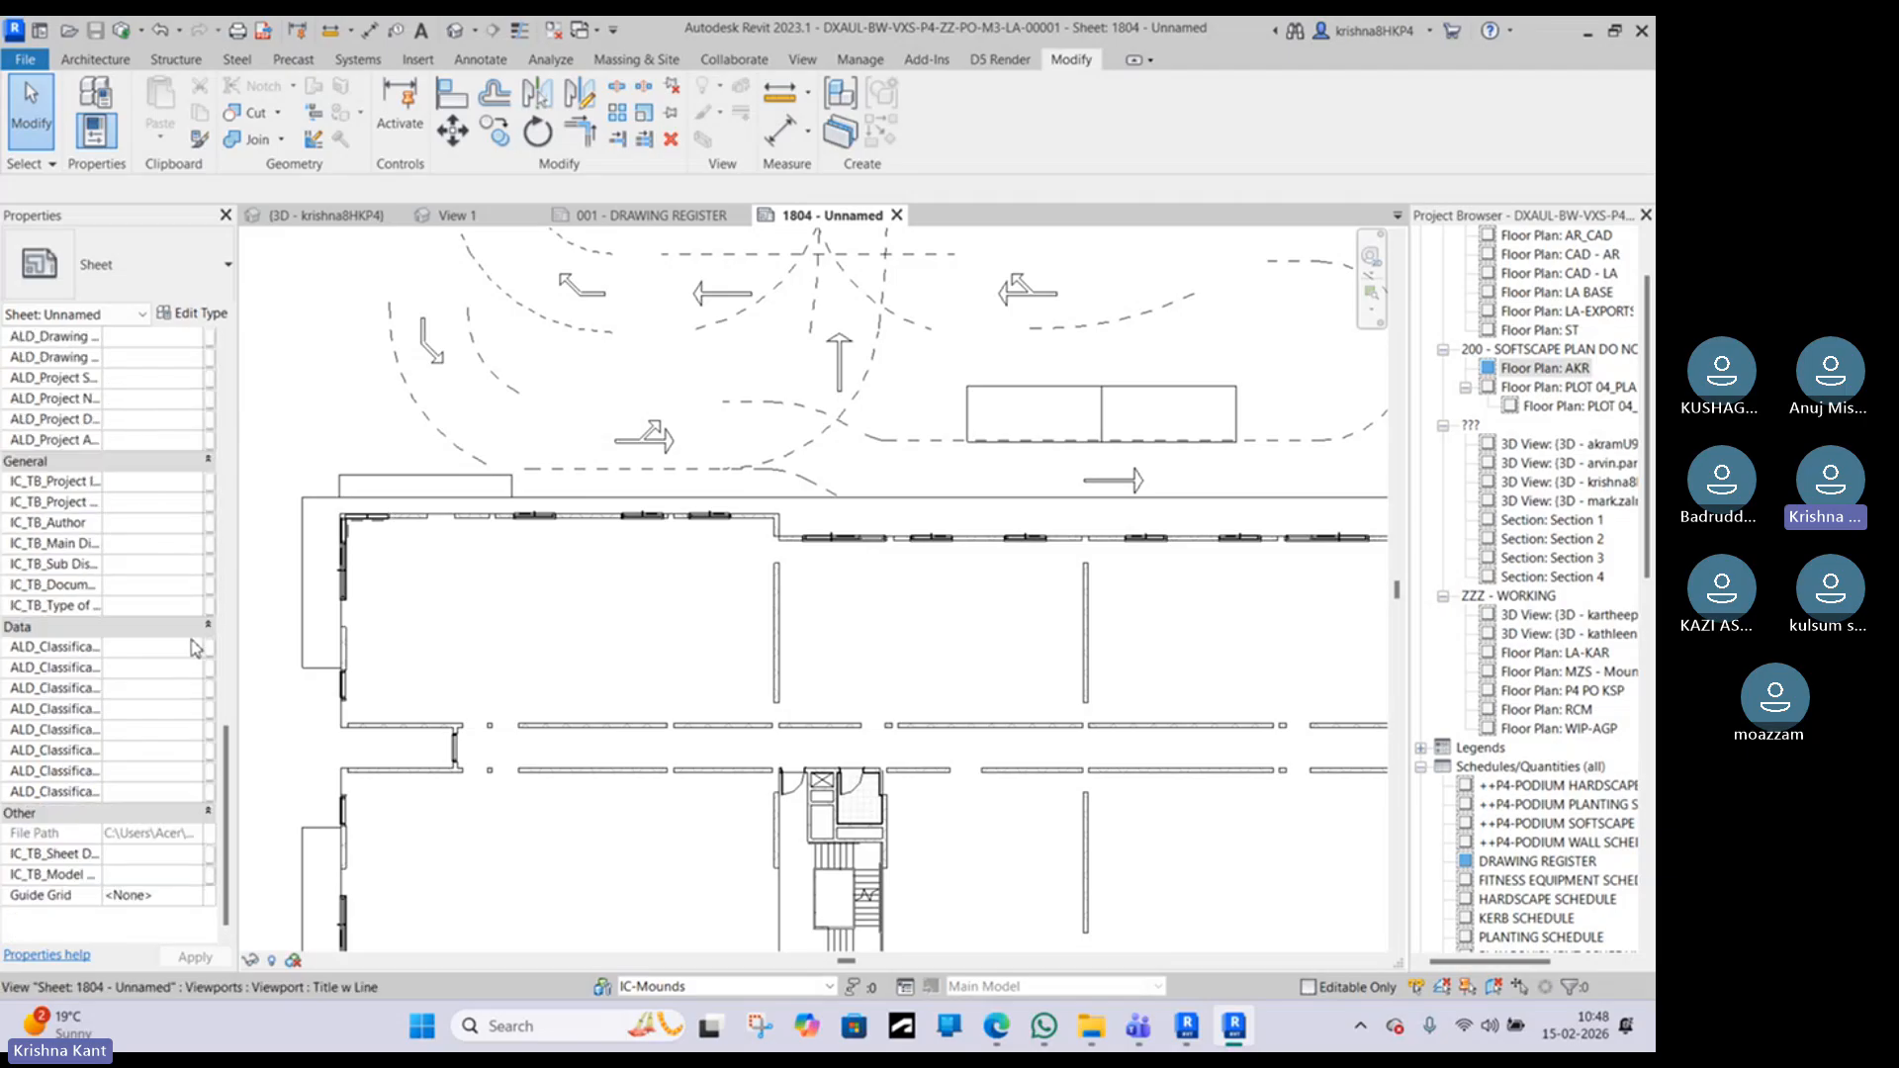
pyautogui.scroll(3, 297, 554)
pyautogui.click(410, 510)
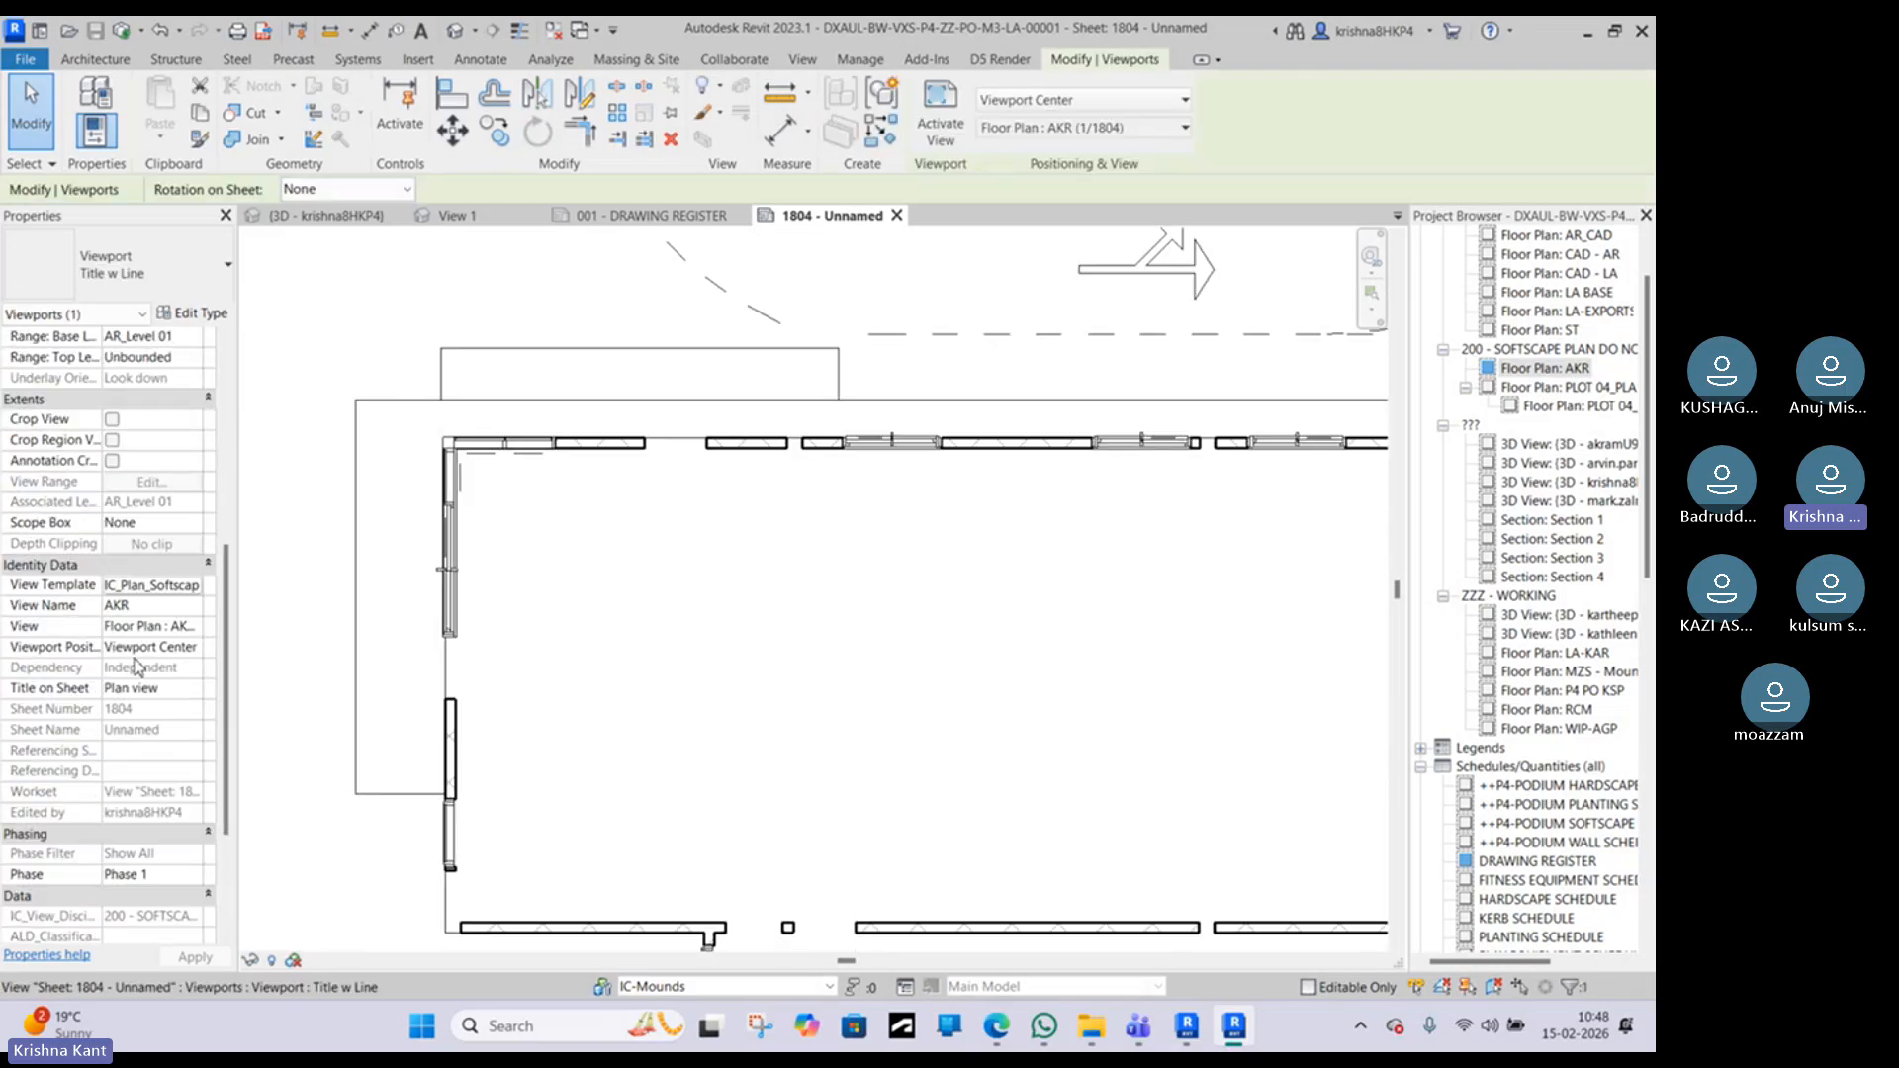
pyautogui.click(155, 591)
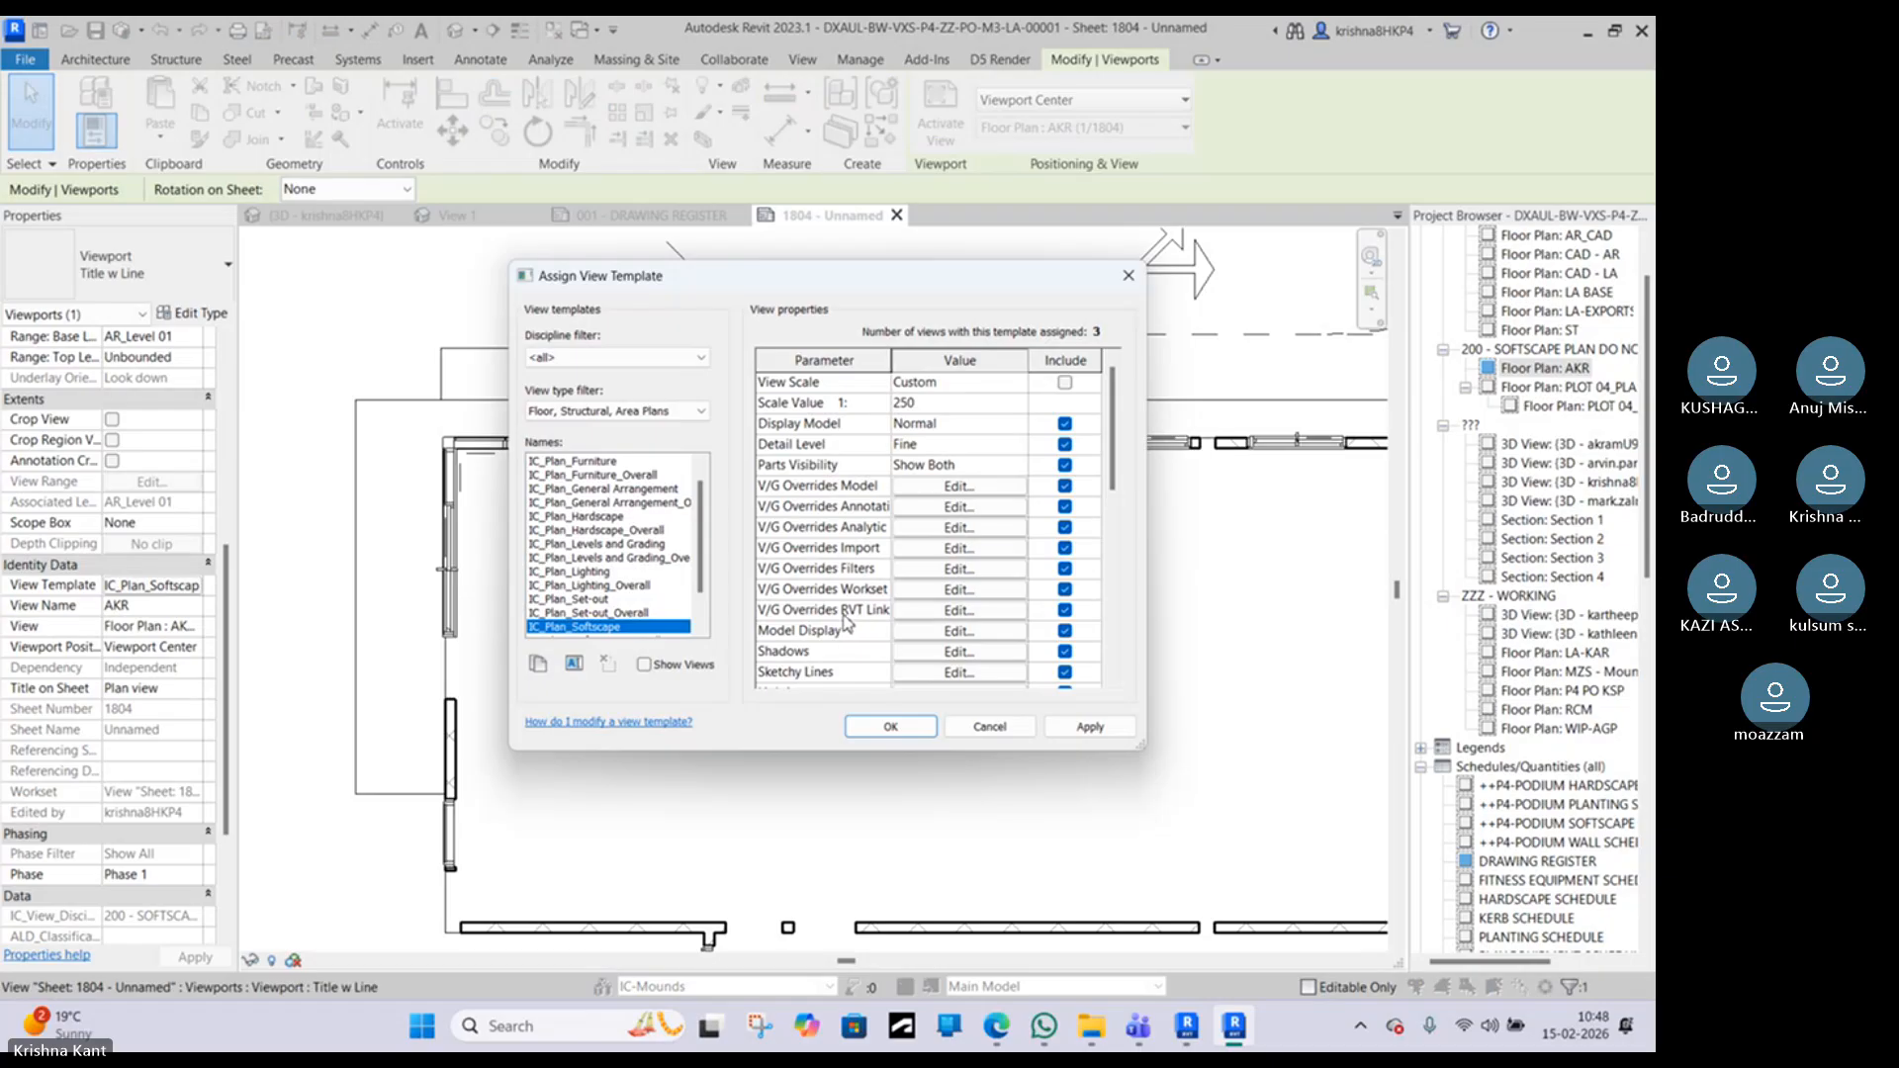
pyautogui.click(937, 612)
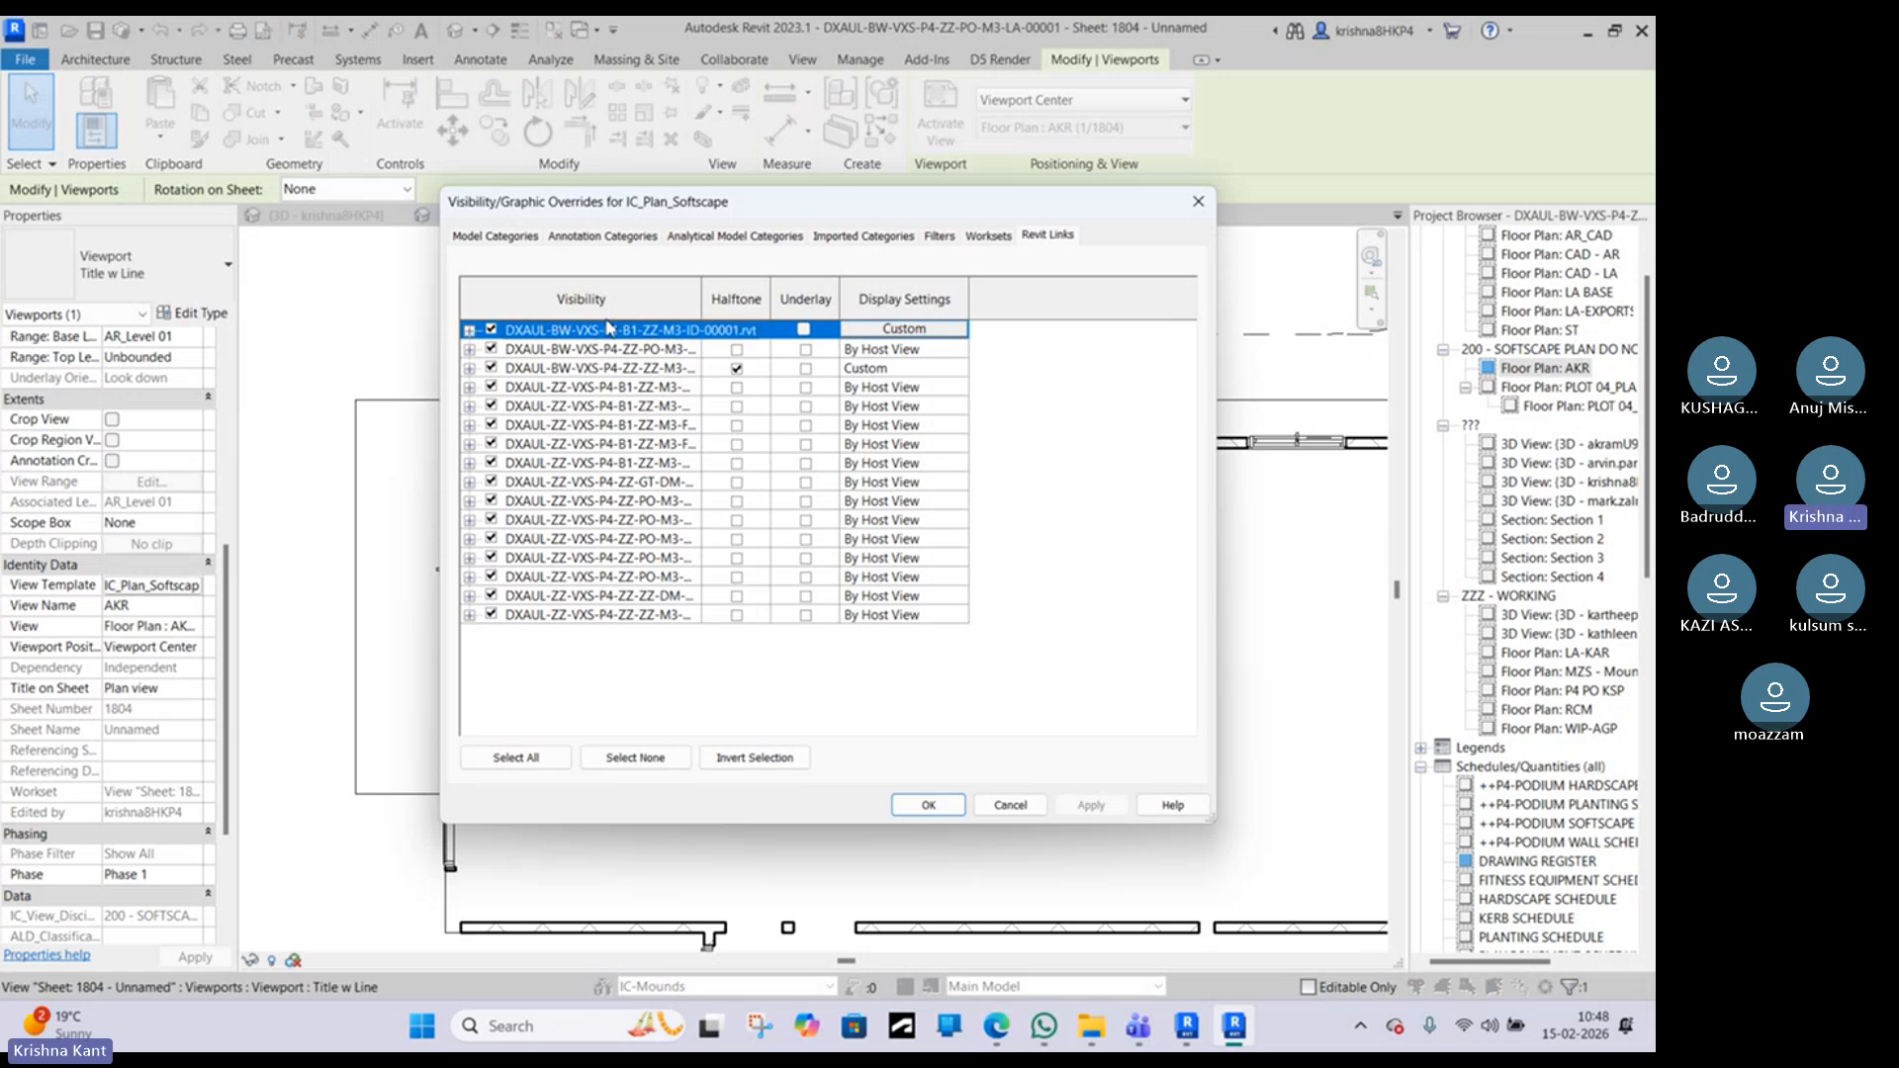
# Step: Set all linked Revit models to halftone in the IC_Plan_Softscape template and apply the change to the viewport
pyautogui.moveTo(697, 292); pyautogui.dragTo(802, 292)
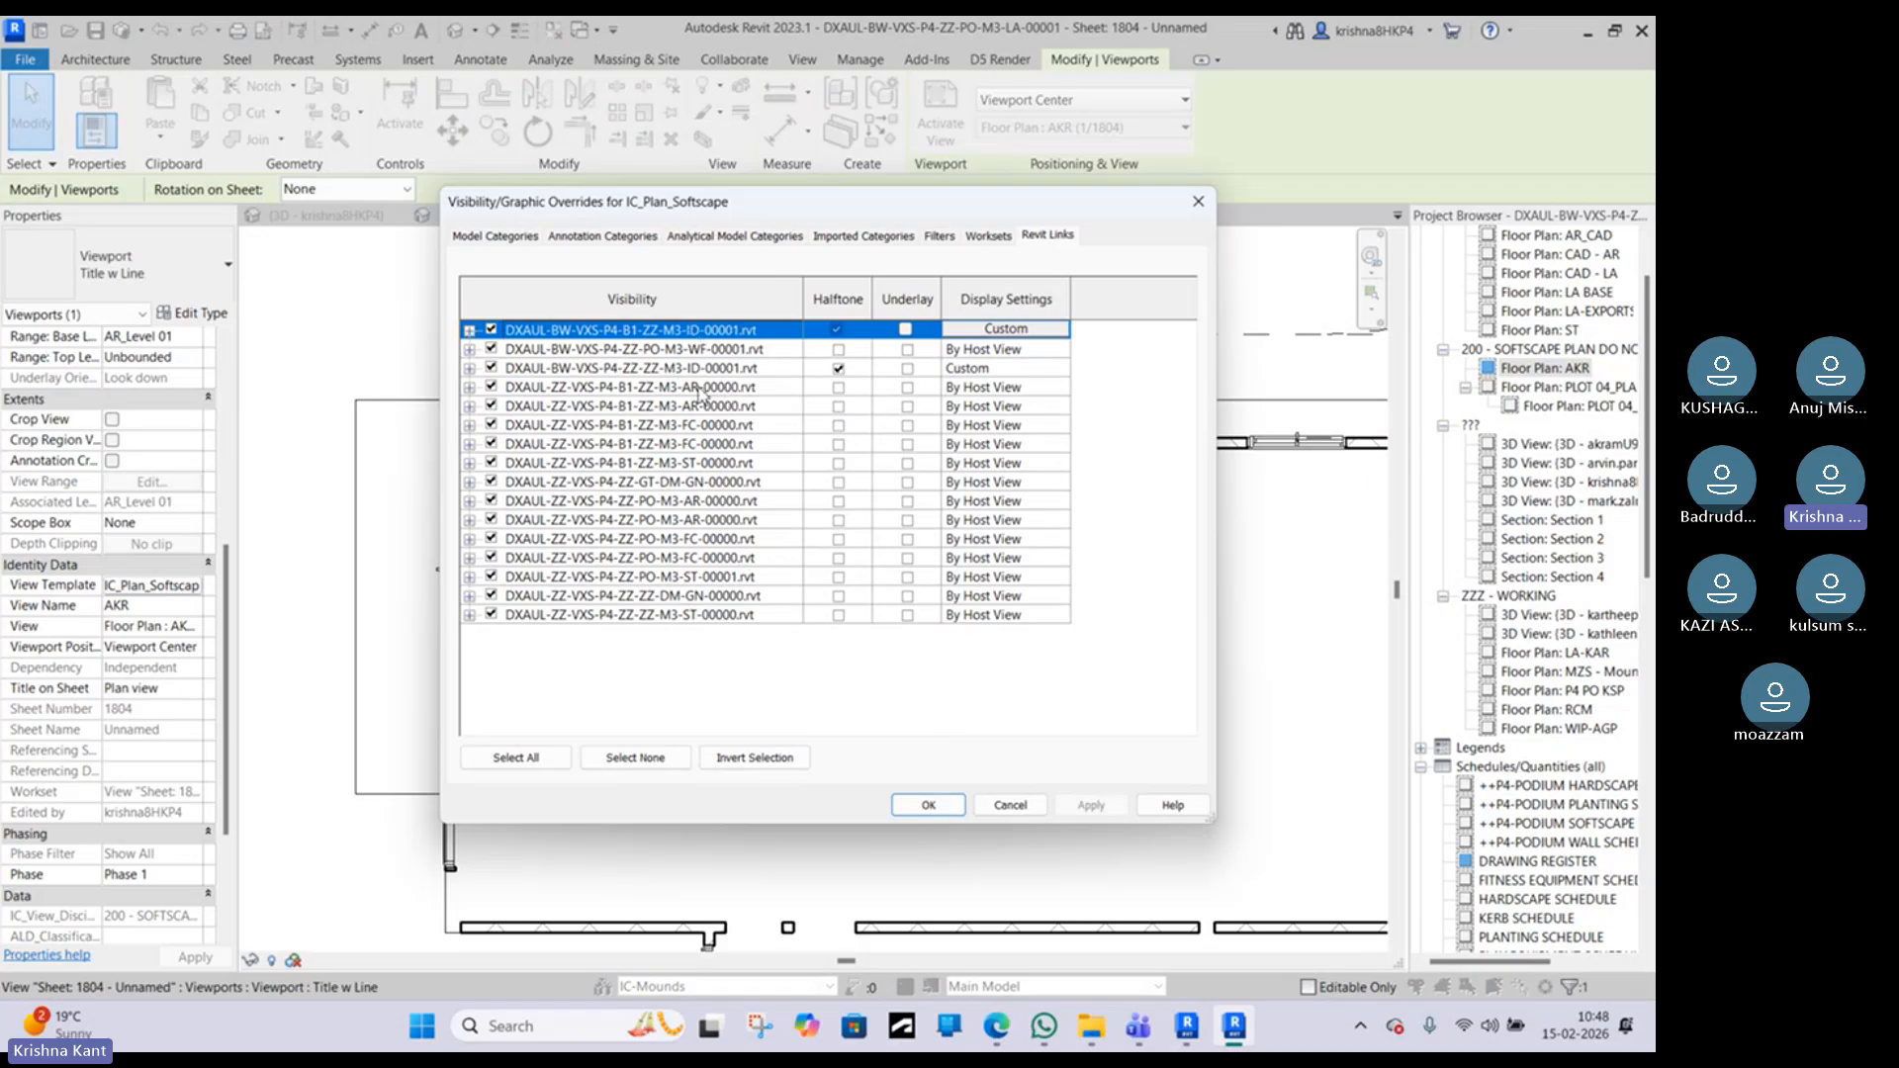
pyautogui.click(726, 615)
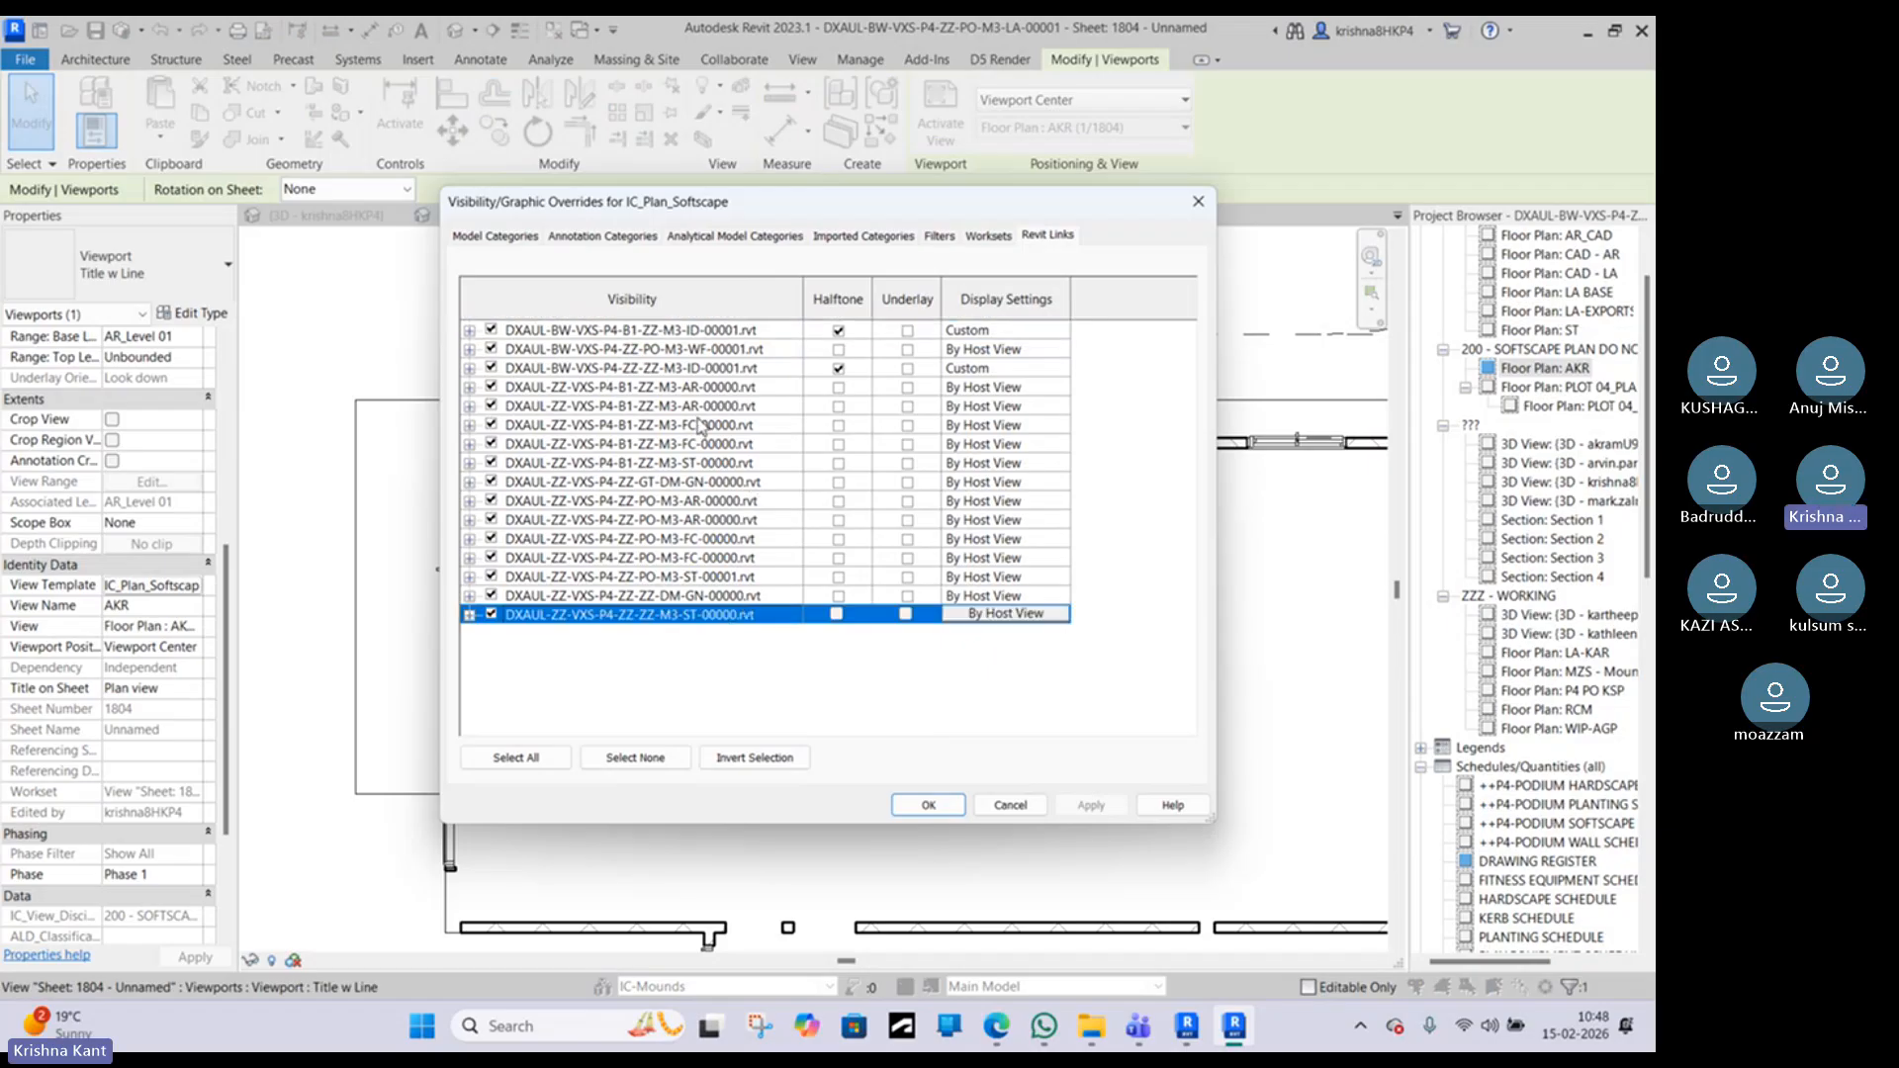
pyautogui.keyDown('shift'); pyautogui.click(676, 332); pyautogui.keyUp('shift')
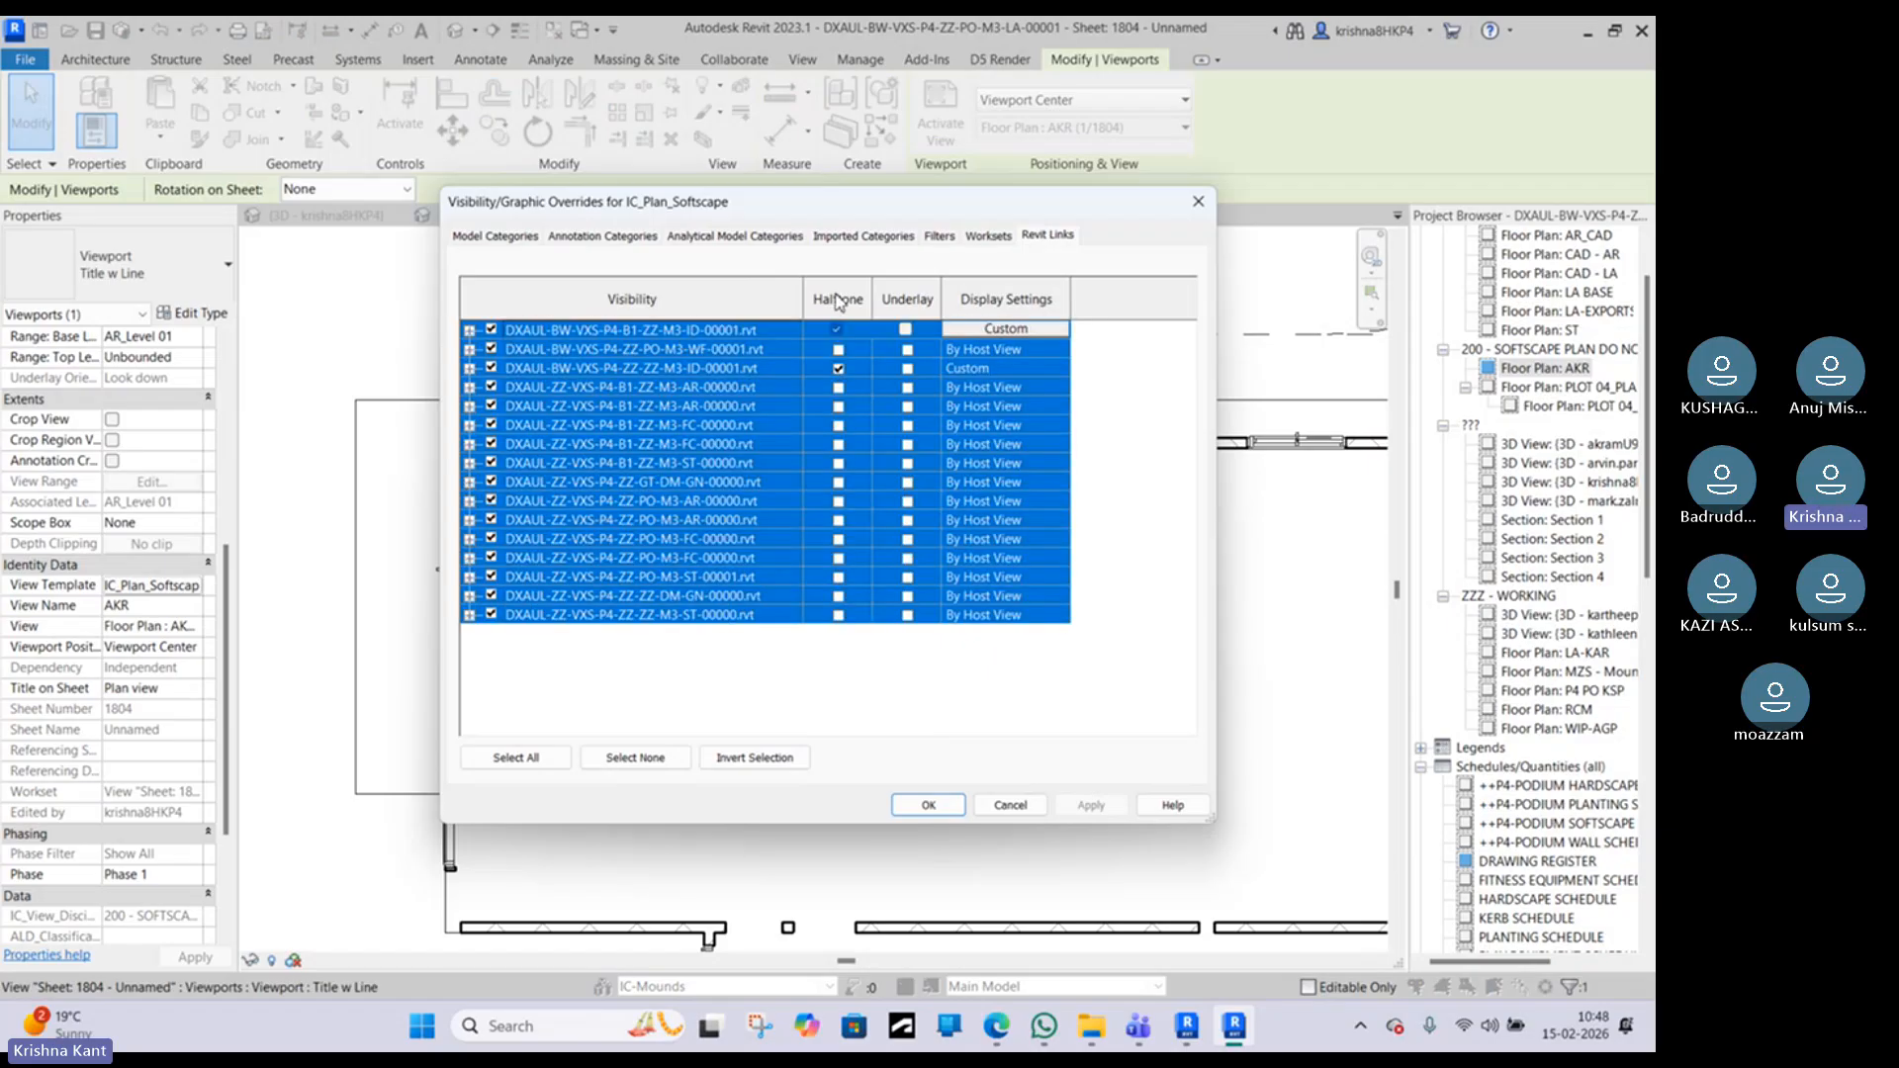
pyautogui.click(839, 350)
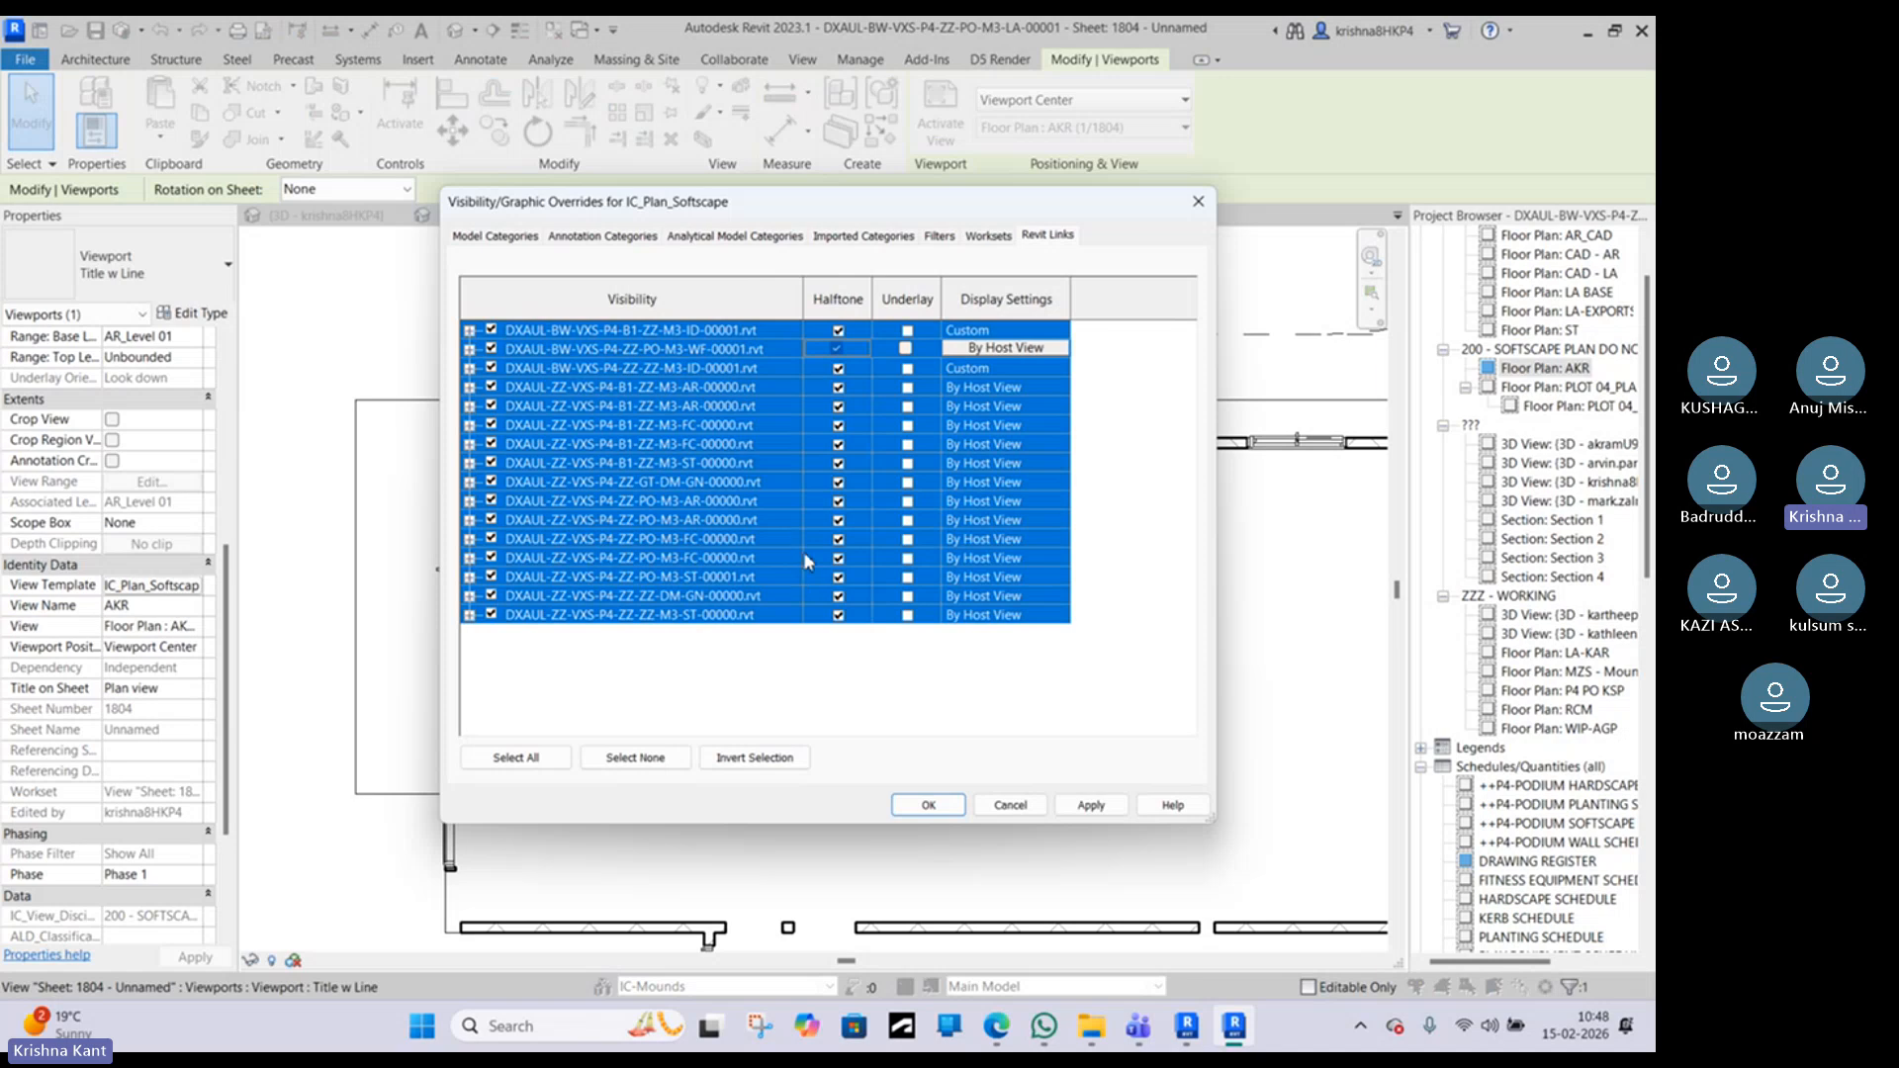
pyautogui.click(926, 806)
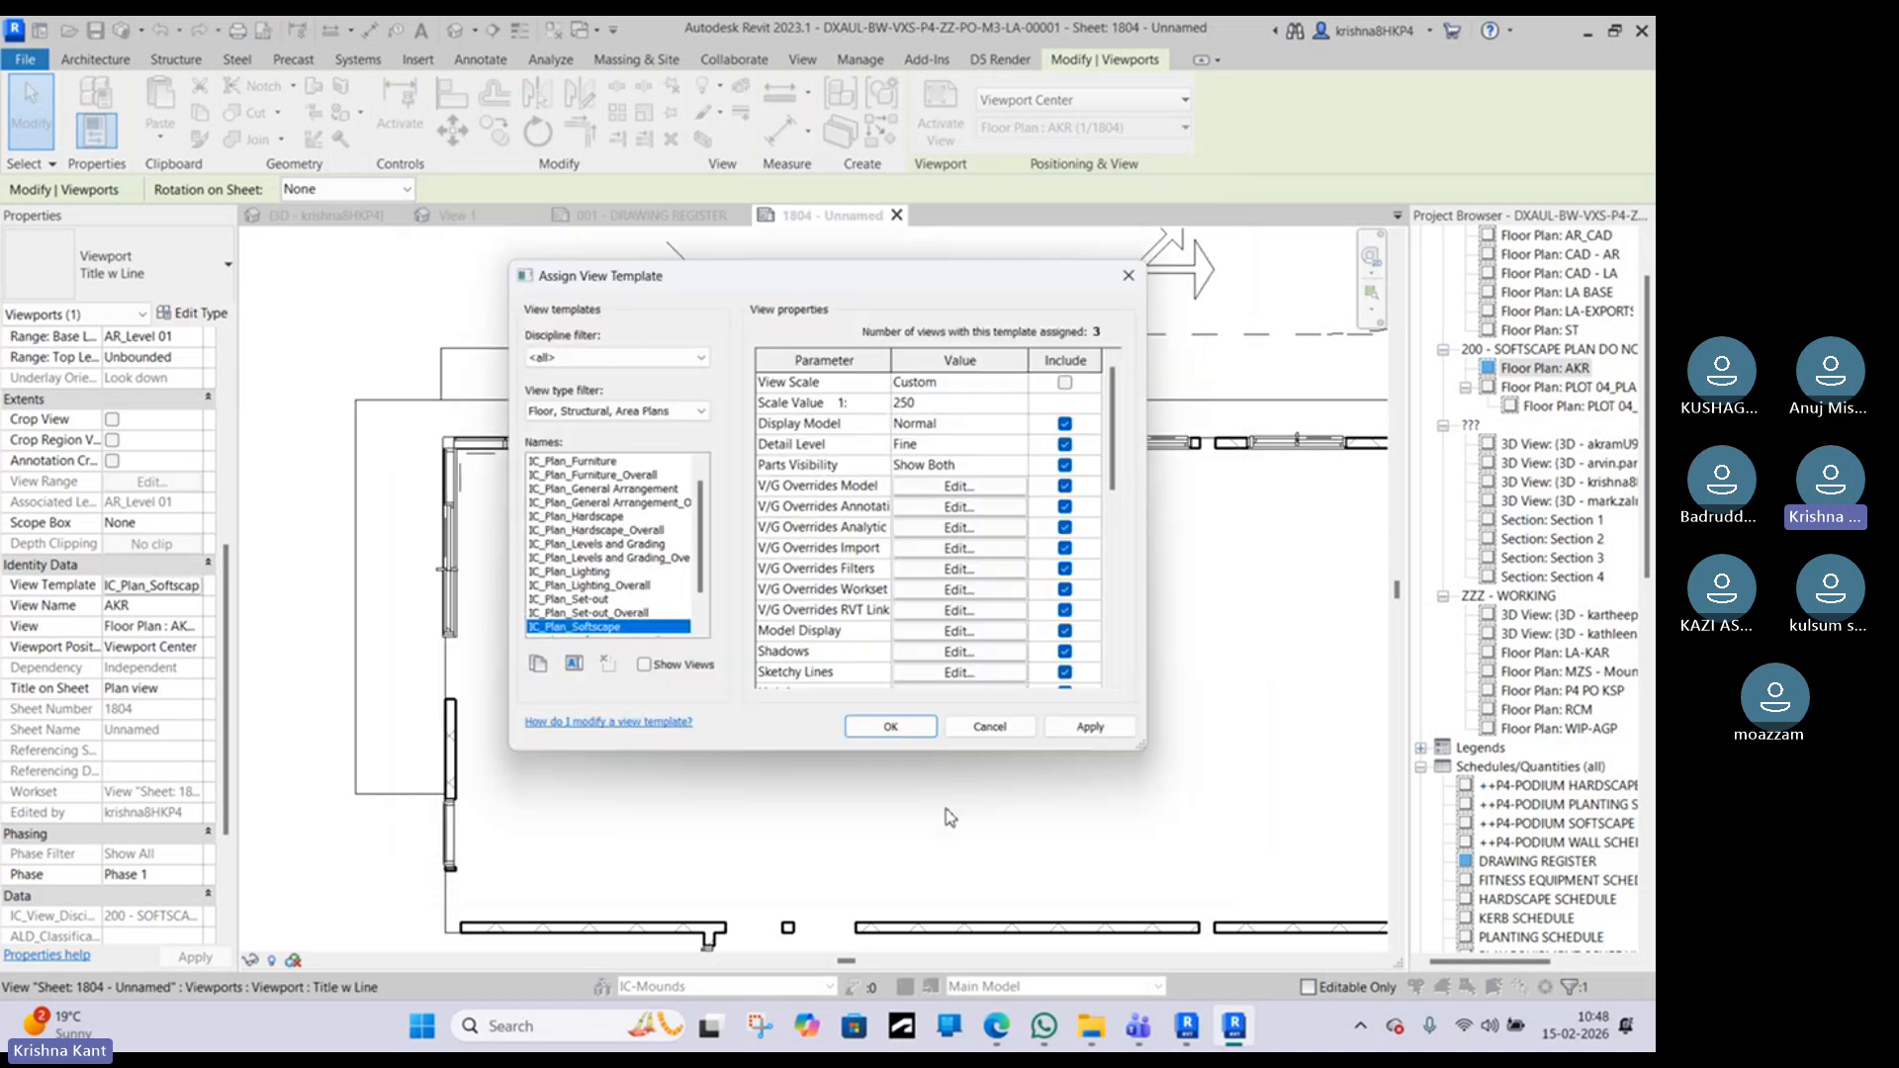
pyautogui.click(892, 728)
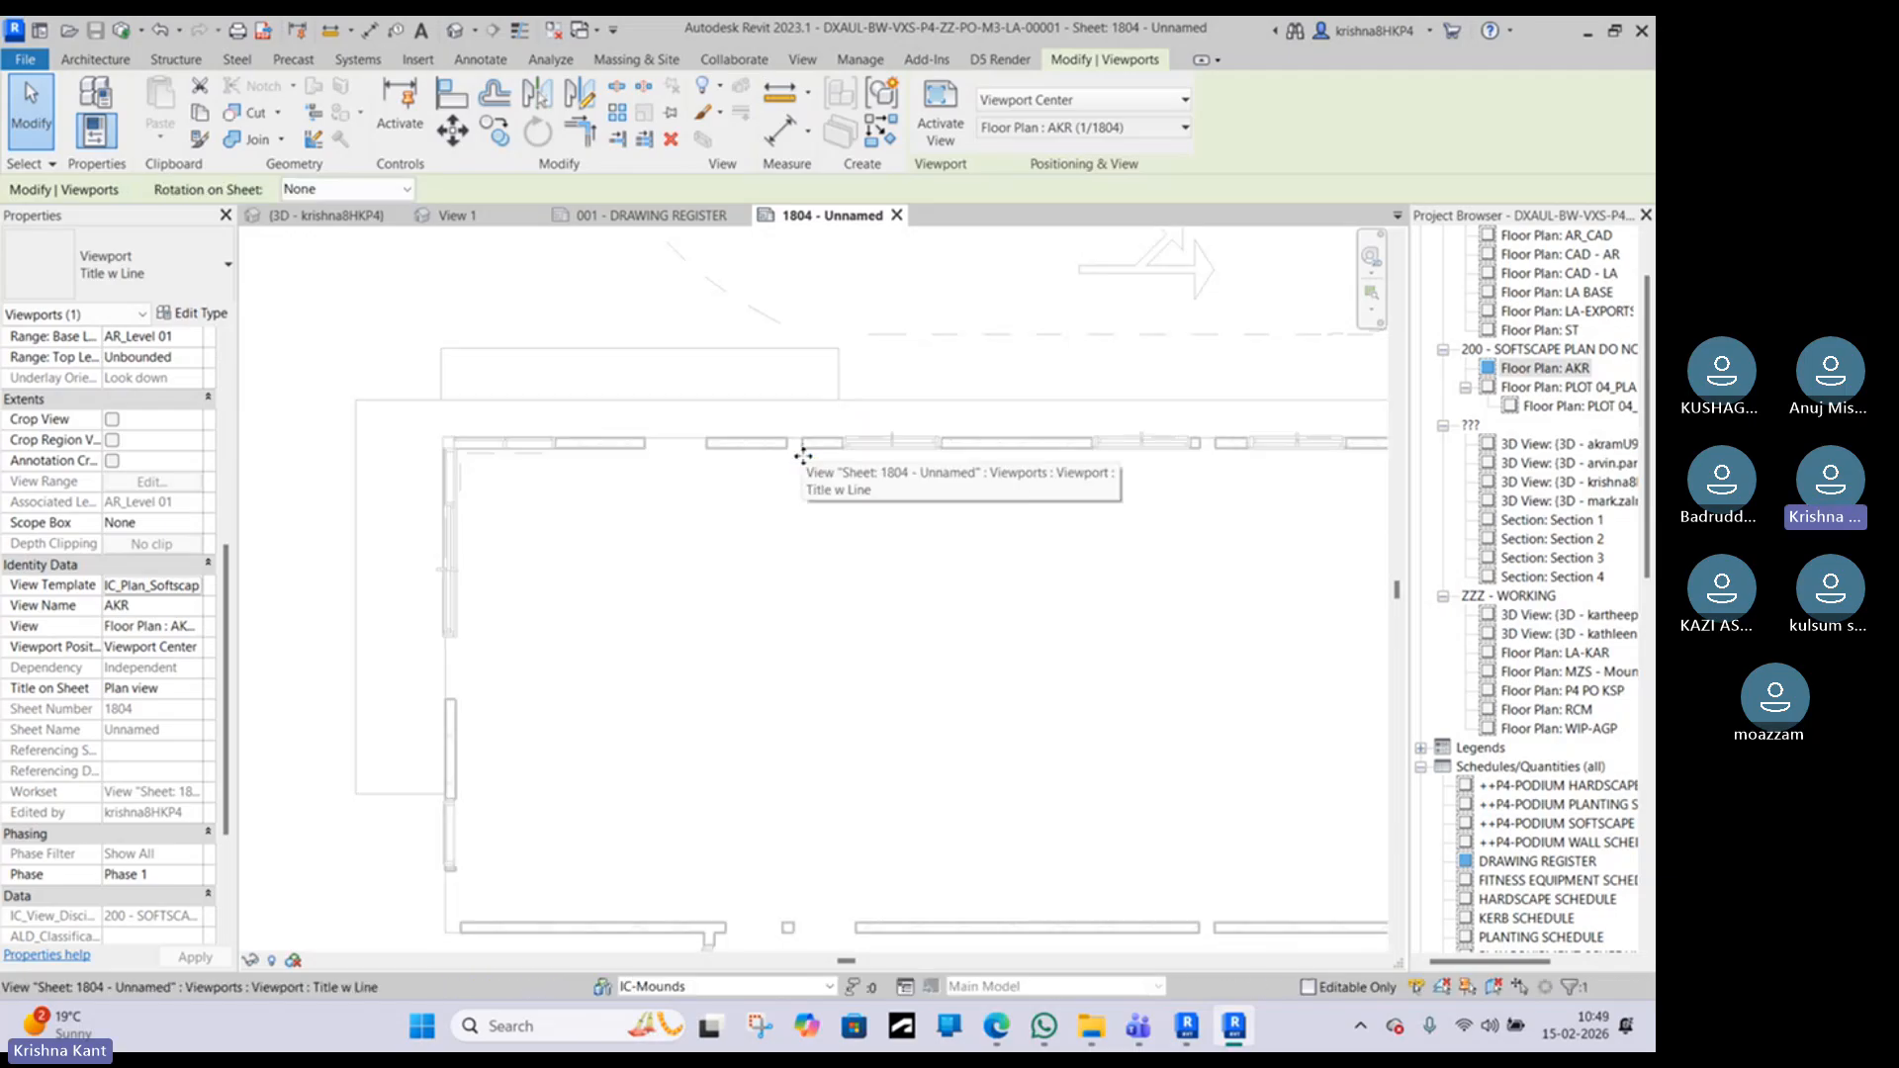
# Step: Examine how the linked building's walls and cores display against the podium planting and trees on sheet 1804
pyautogui.scroll(4, 855, 447)
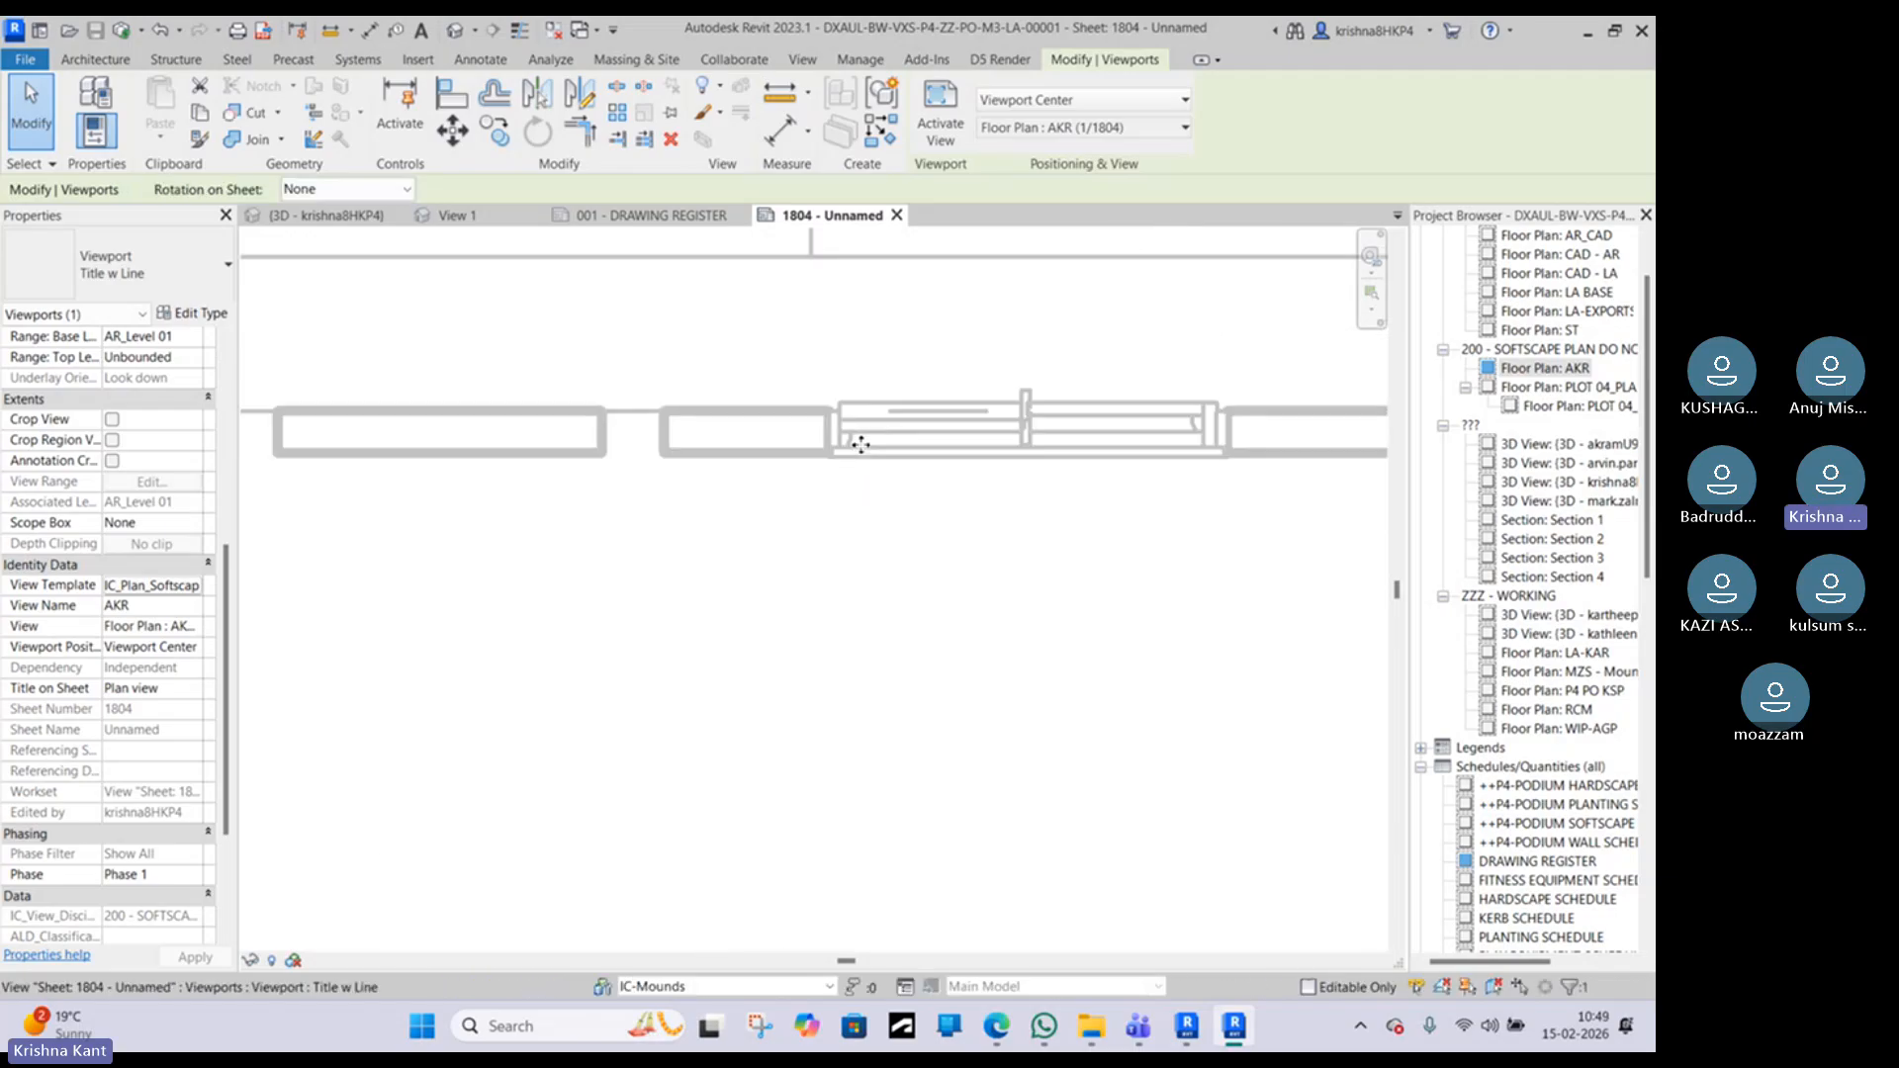
pyautogui.scroll(3, 856, 447)
pyautogui.moveTo(1135, 455); pyautogui.dragTo(755, 606, button='middle')
pyautogui.moveTo(769, 294); pyautogui.dragTo(722, 408, button='middle')
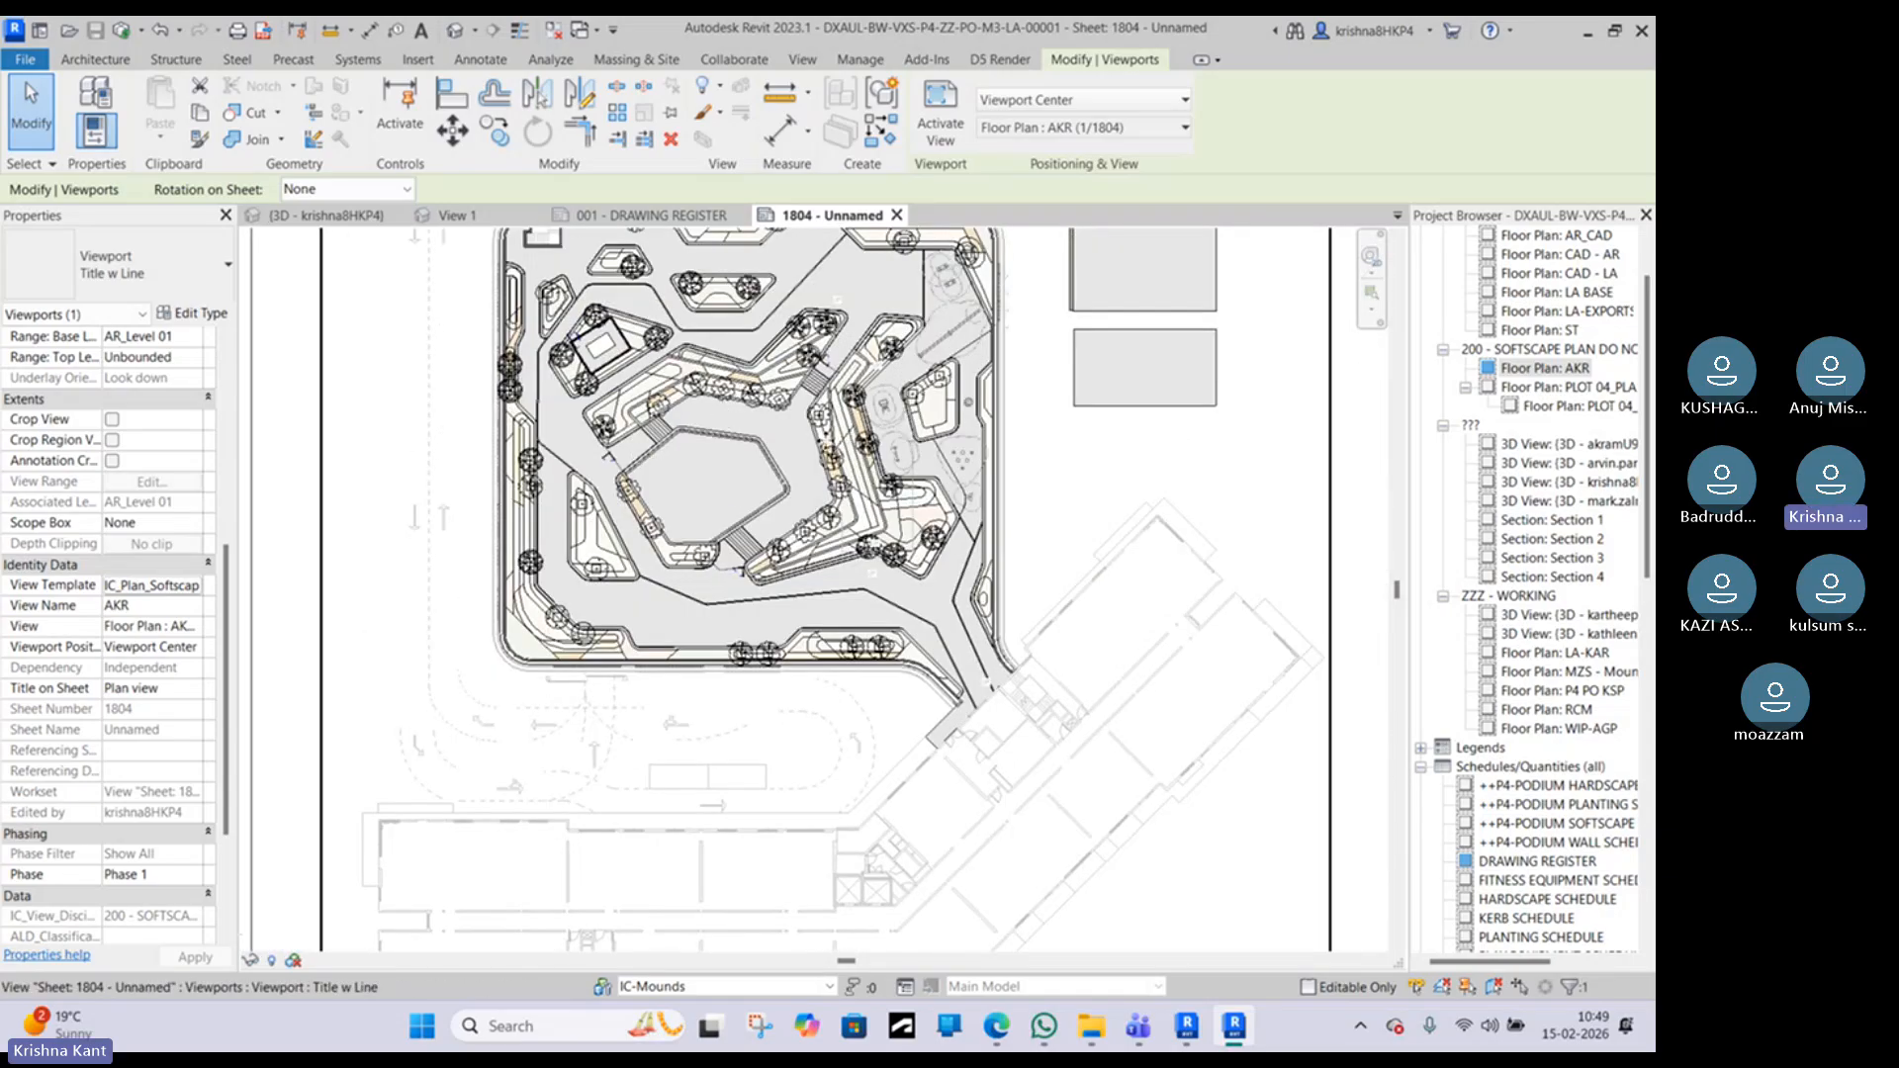
pyautogui.scroll(8, 899, 589)
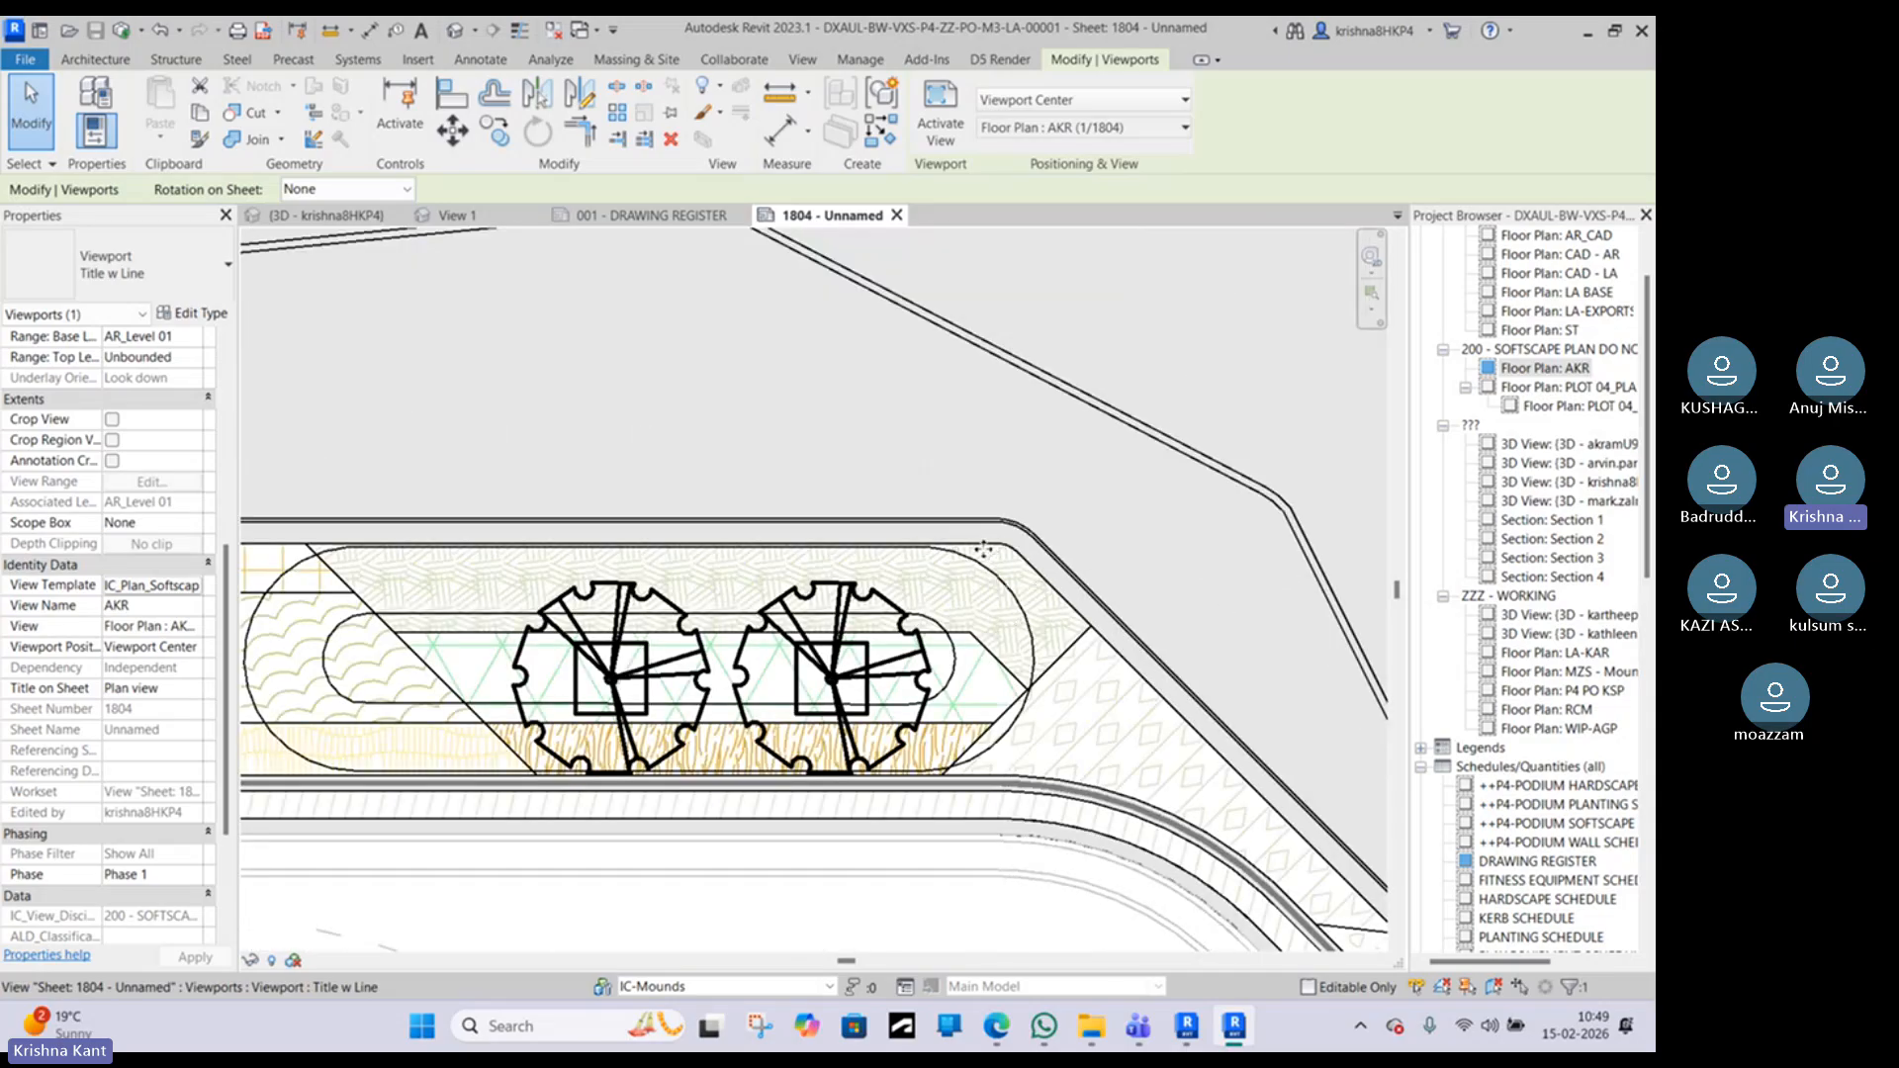
pyautogui.scroll(-8, 983, 549)
pyautogui.moveTo(1157, 687); pyautogui.dragTo(801, 412, button='middle')
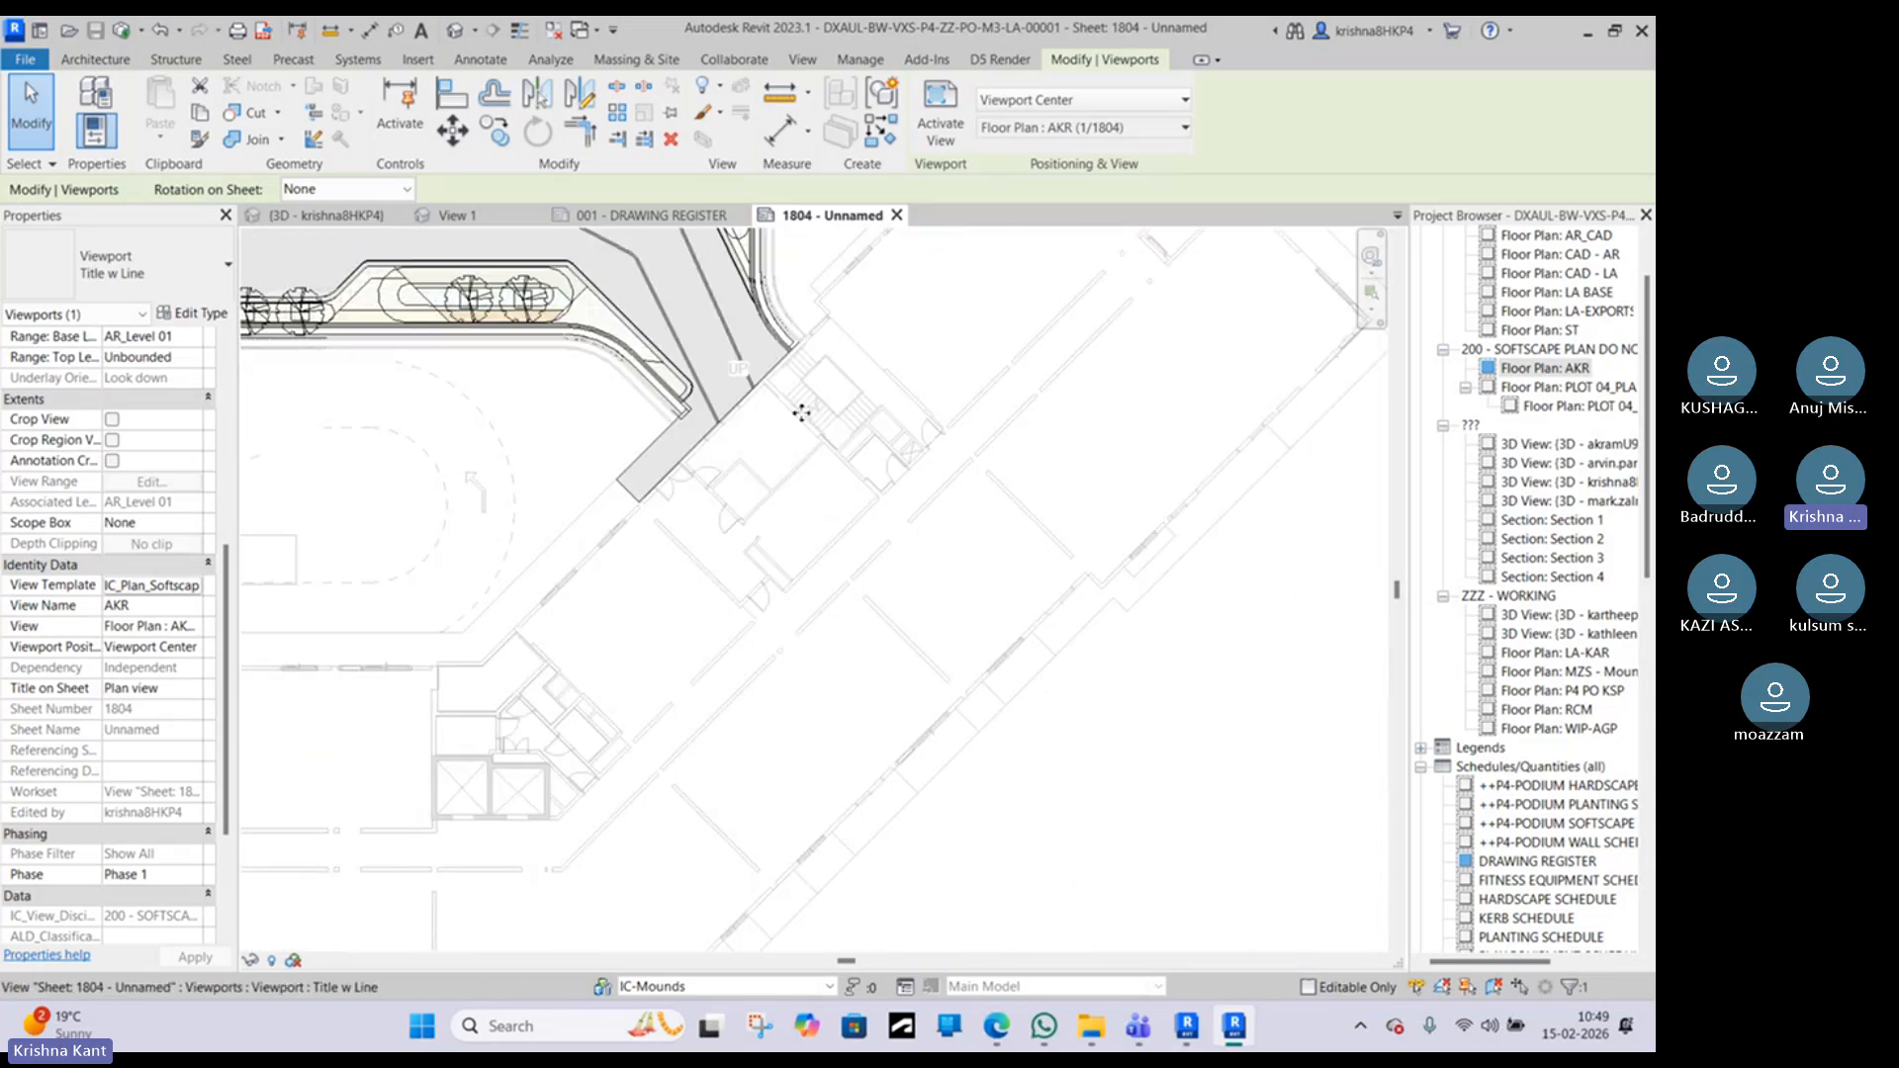
pyautogui.moveTo(632, 679); pyautogui.dragTo(1030, 504, button='middle')
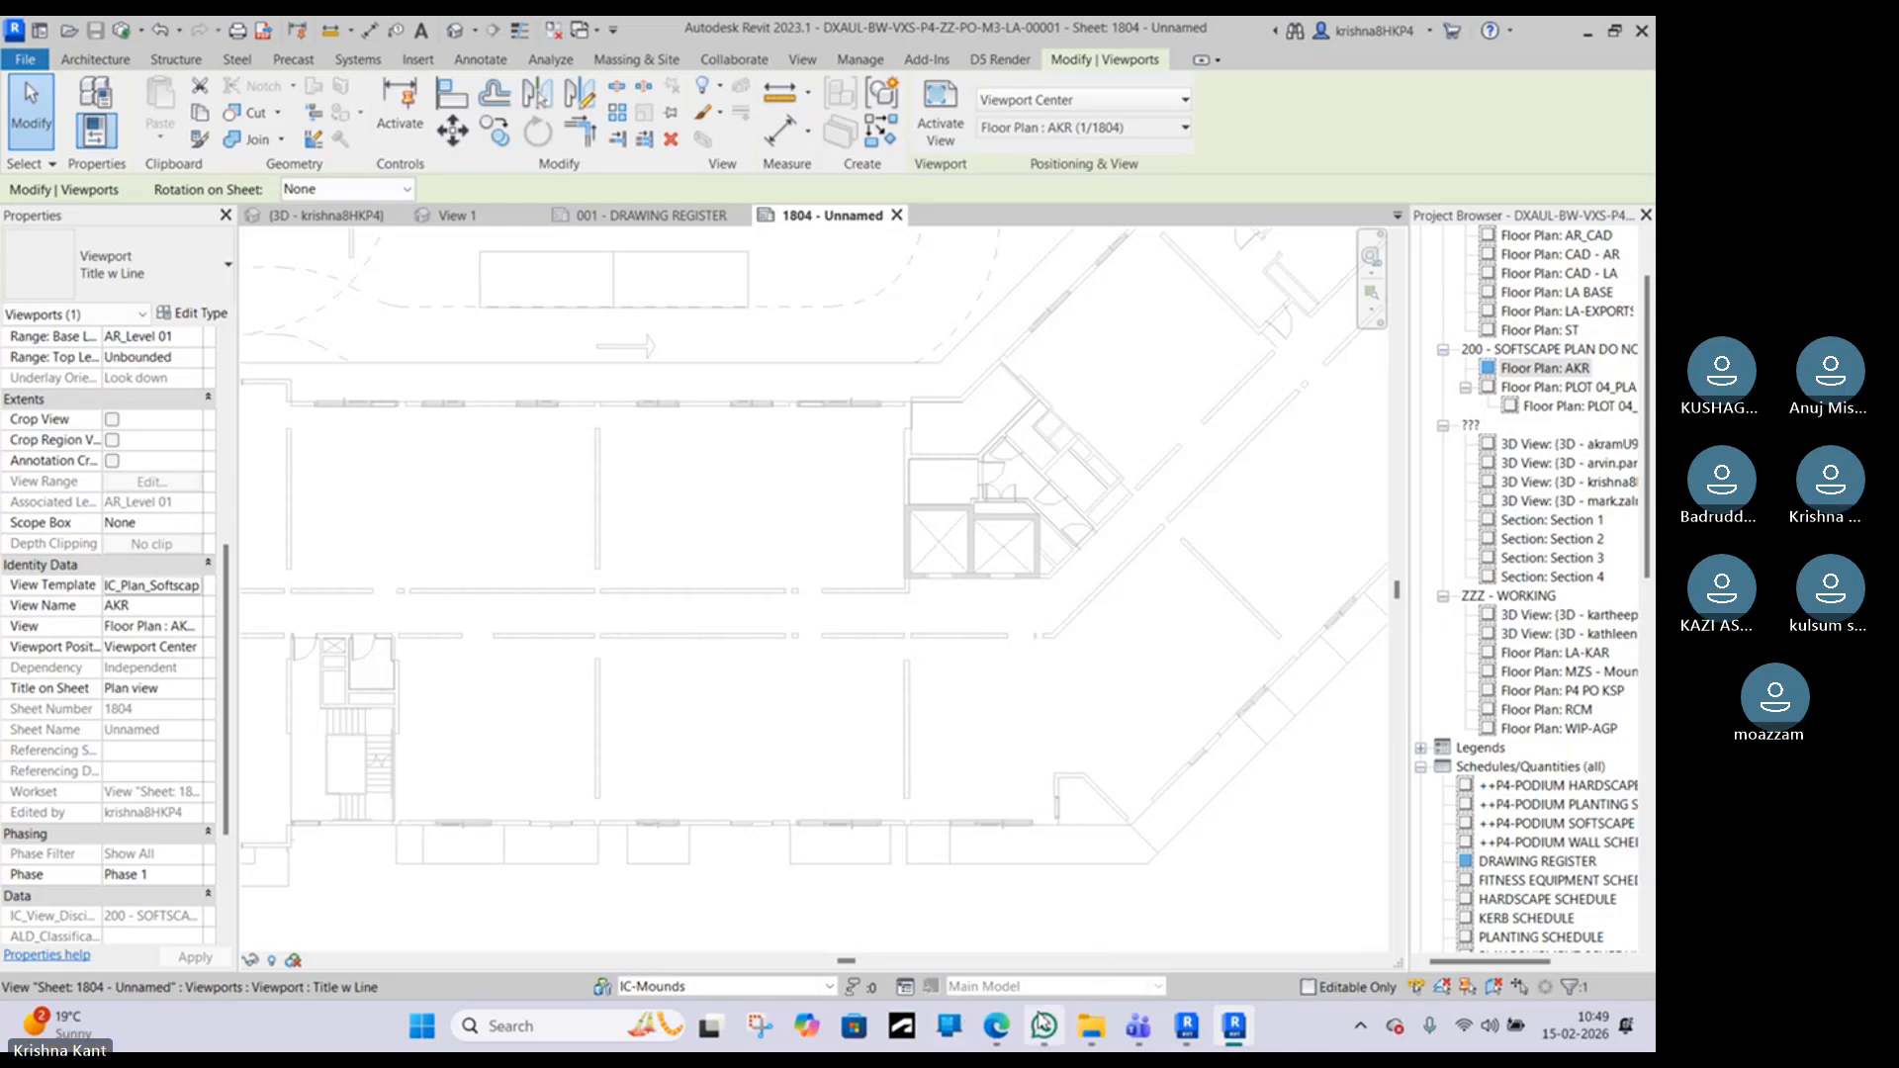
# Step: Switch to the Plot 04 general arrangement PDF in Edge and examine how its building background contrasts with the landscape
pyautogui.click(1007, 1032)
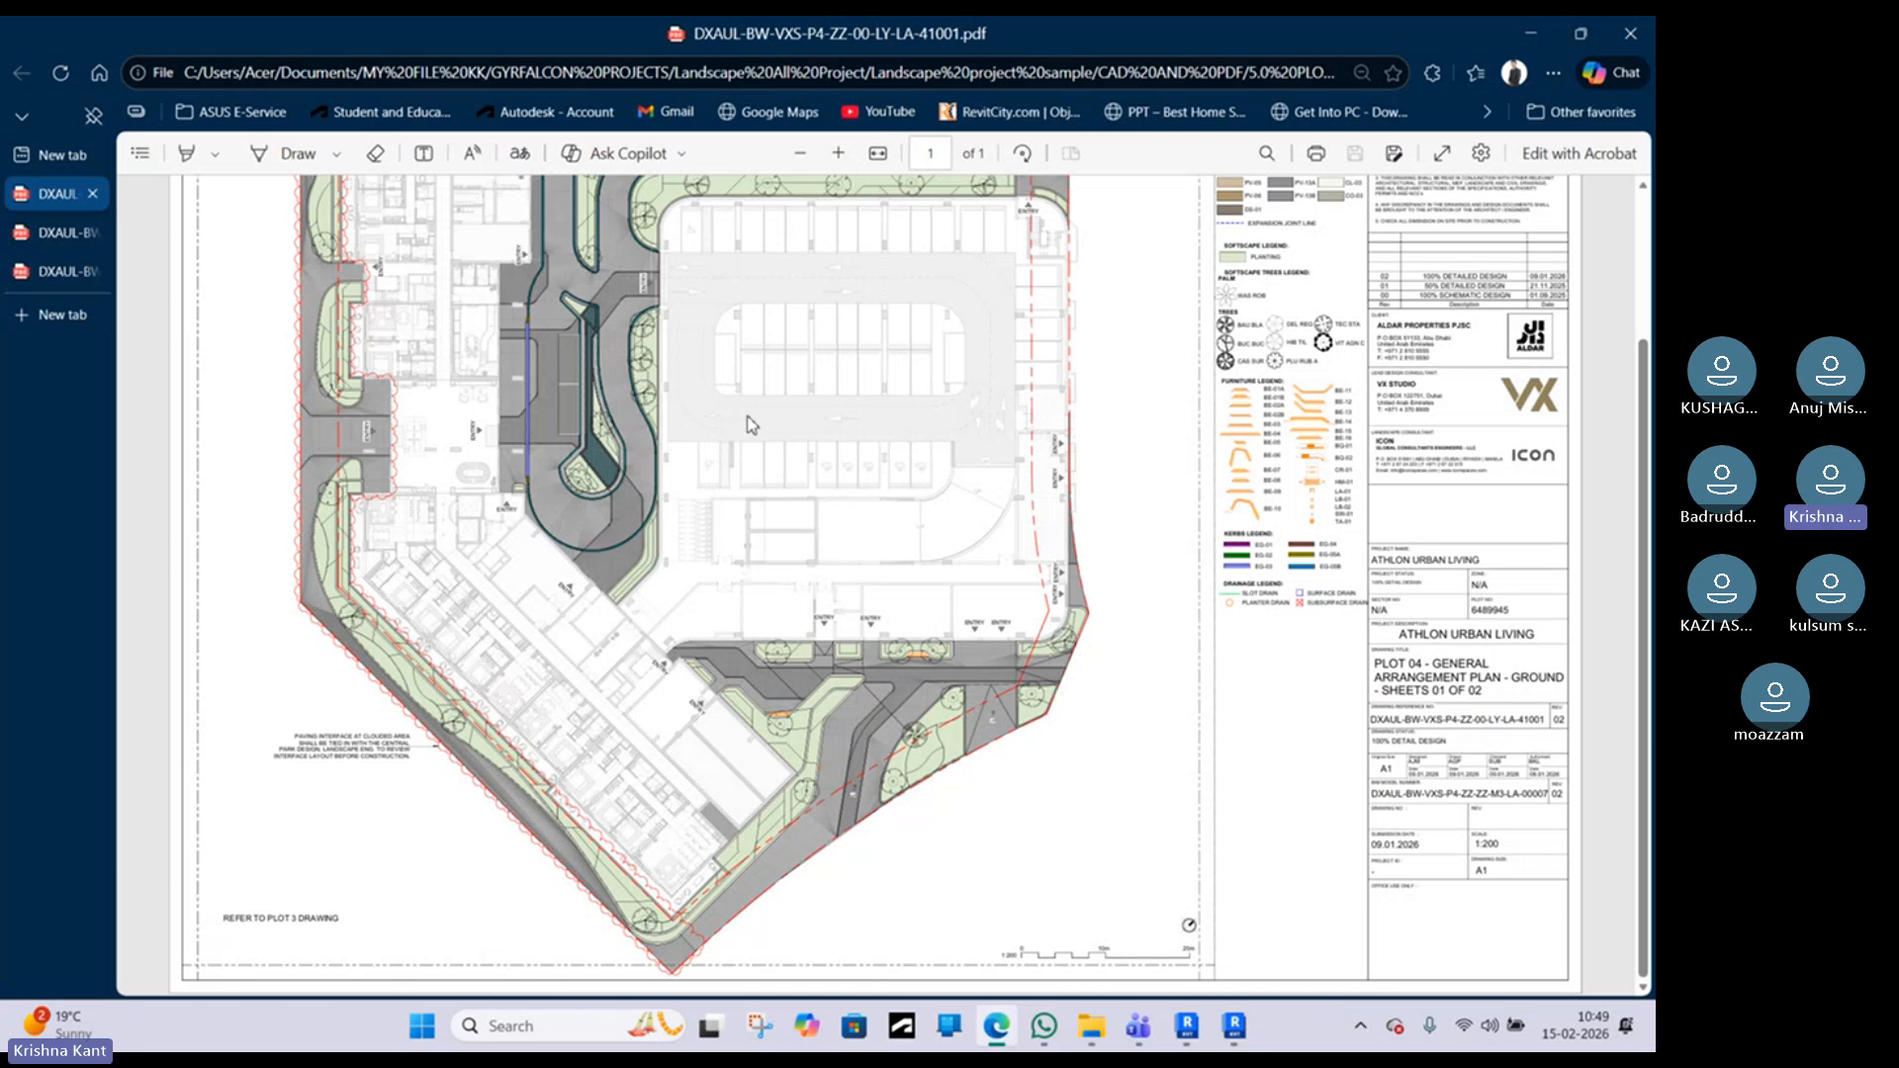
pyautogui.keyDown('ctrl'); pyautogui.scroll(5, 446, 358); pyautogui.keyUp('ctrl')
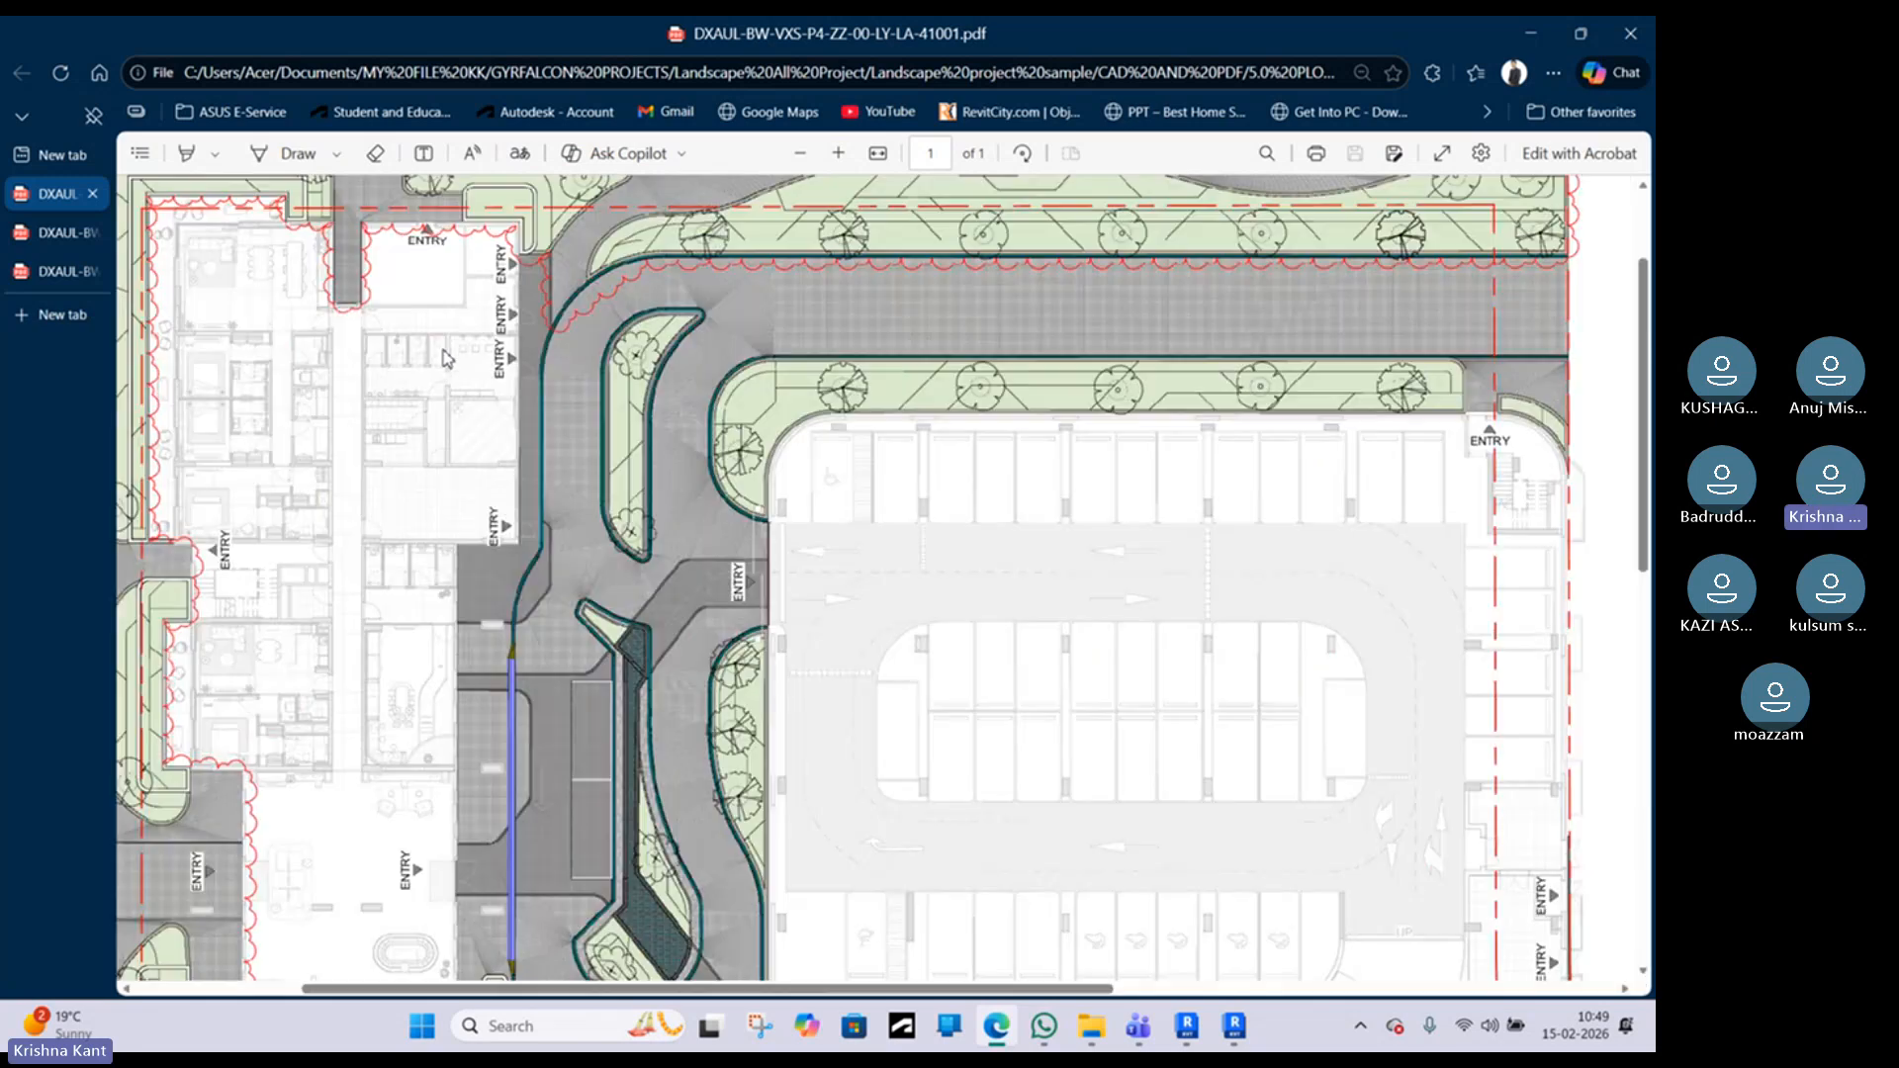
pyautogui.hscroll(-3, 445, 480)
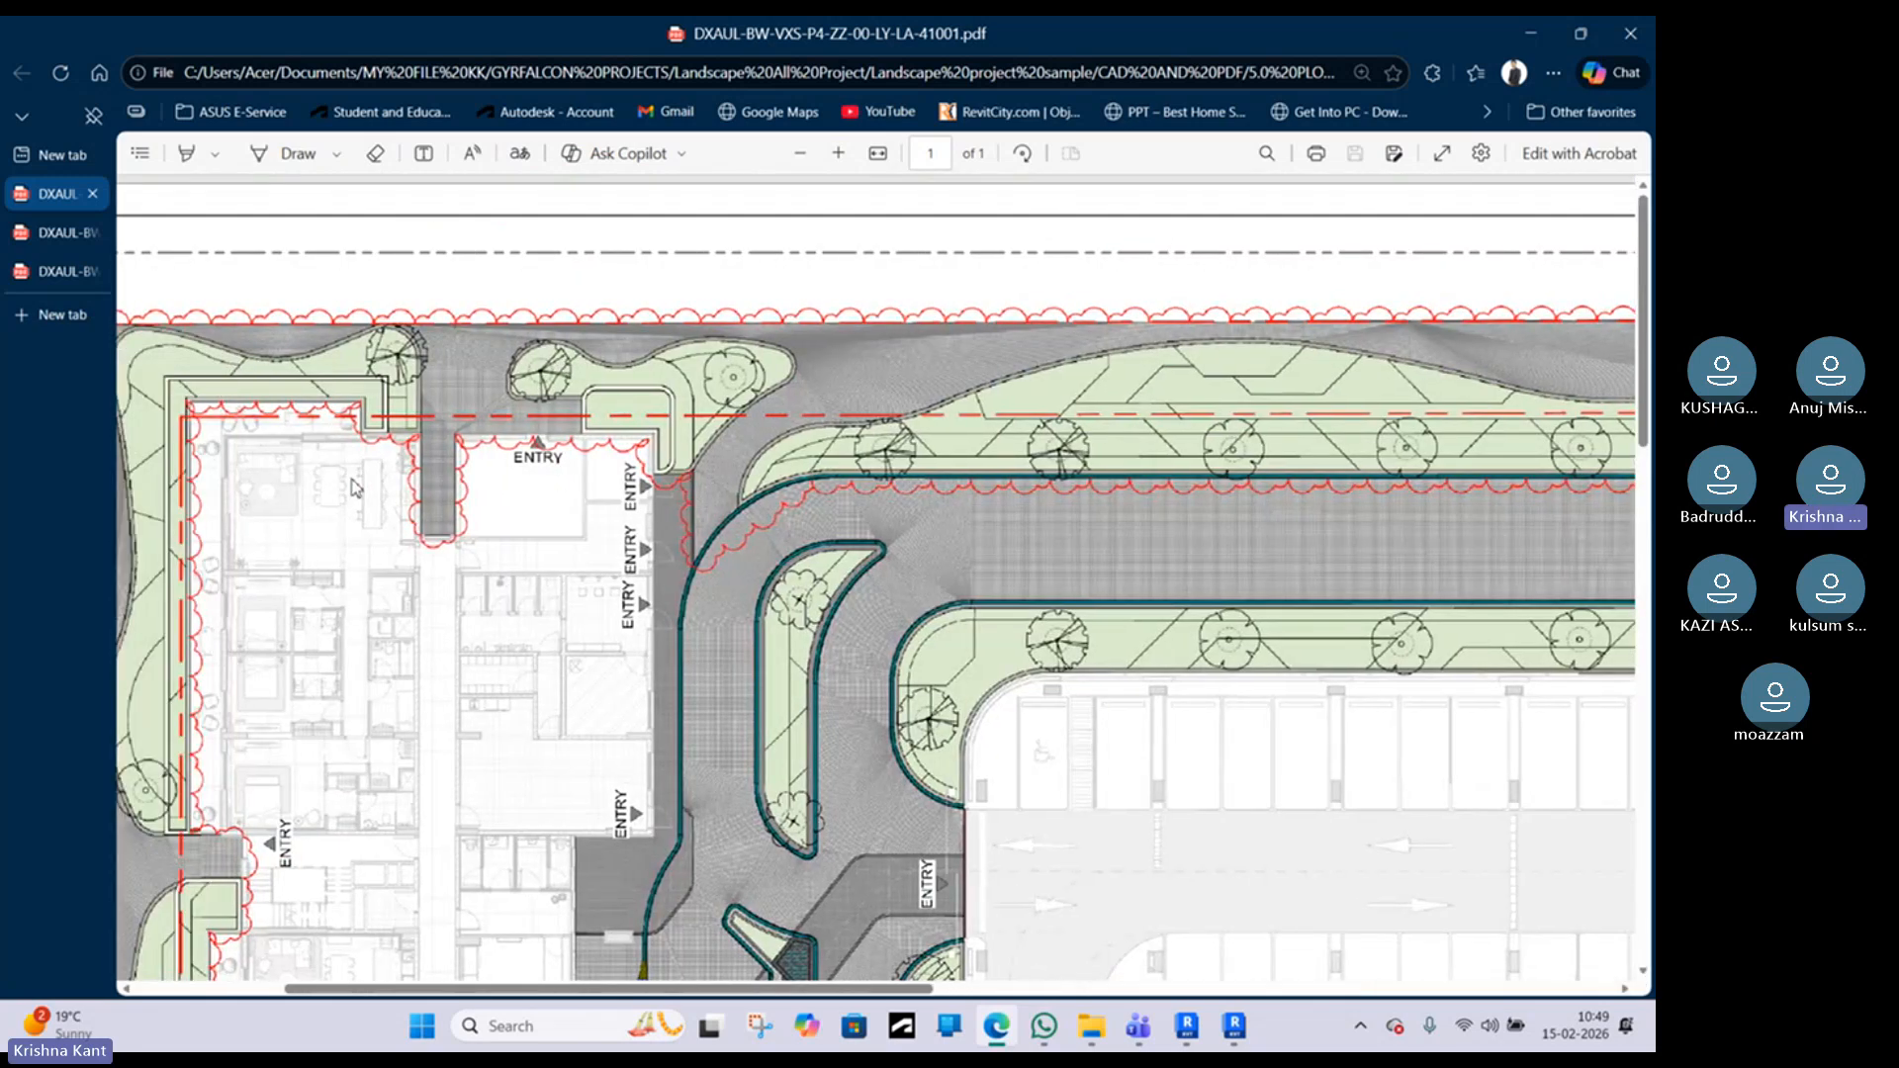
pyautogui.scroll(-5, 423, 584)
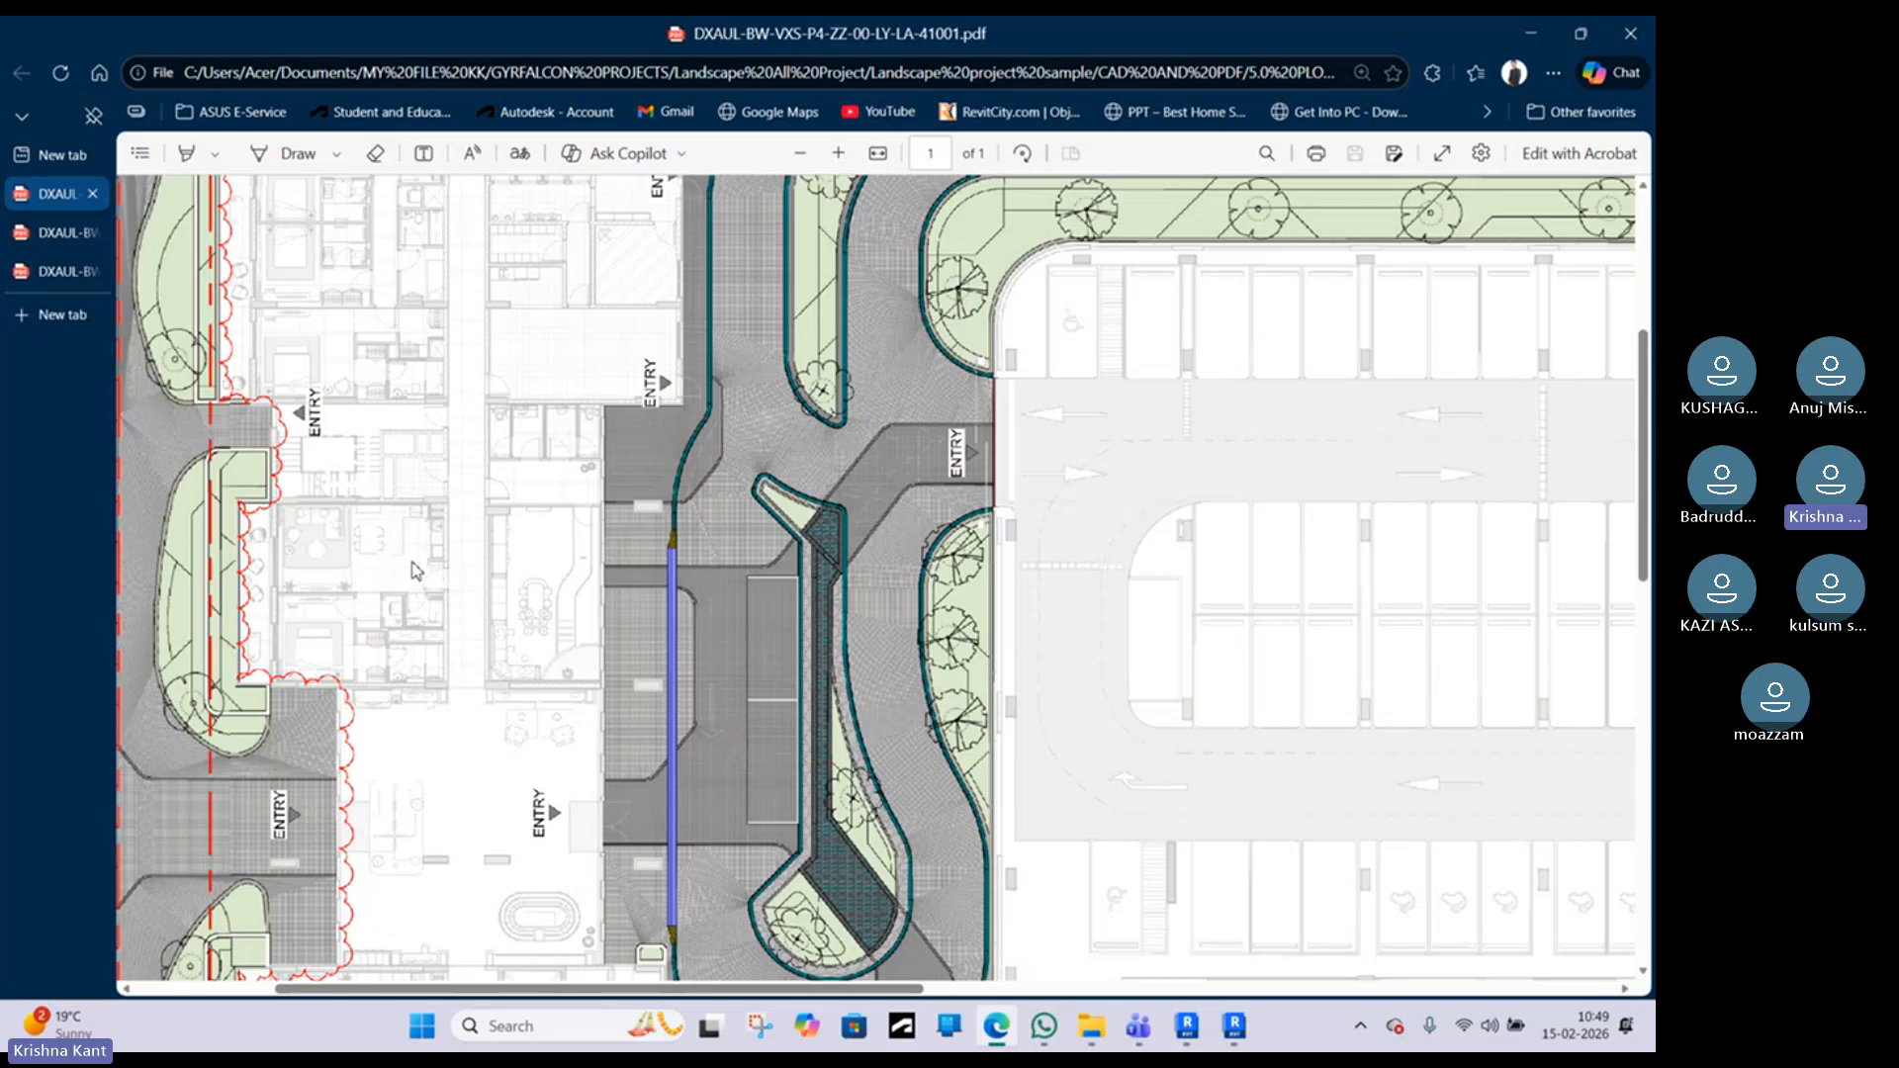
pyautogui.scroll(-10, 415, 571)
pyautogui.hscroll(3, 594, 633)
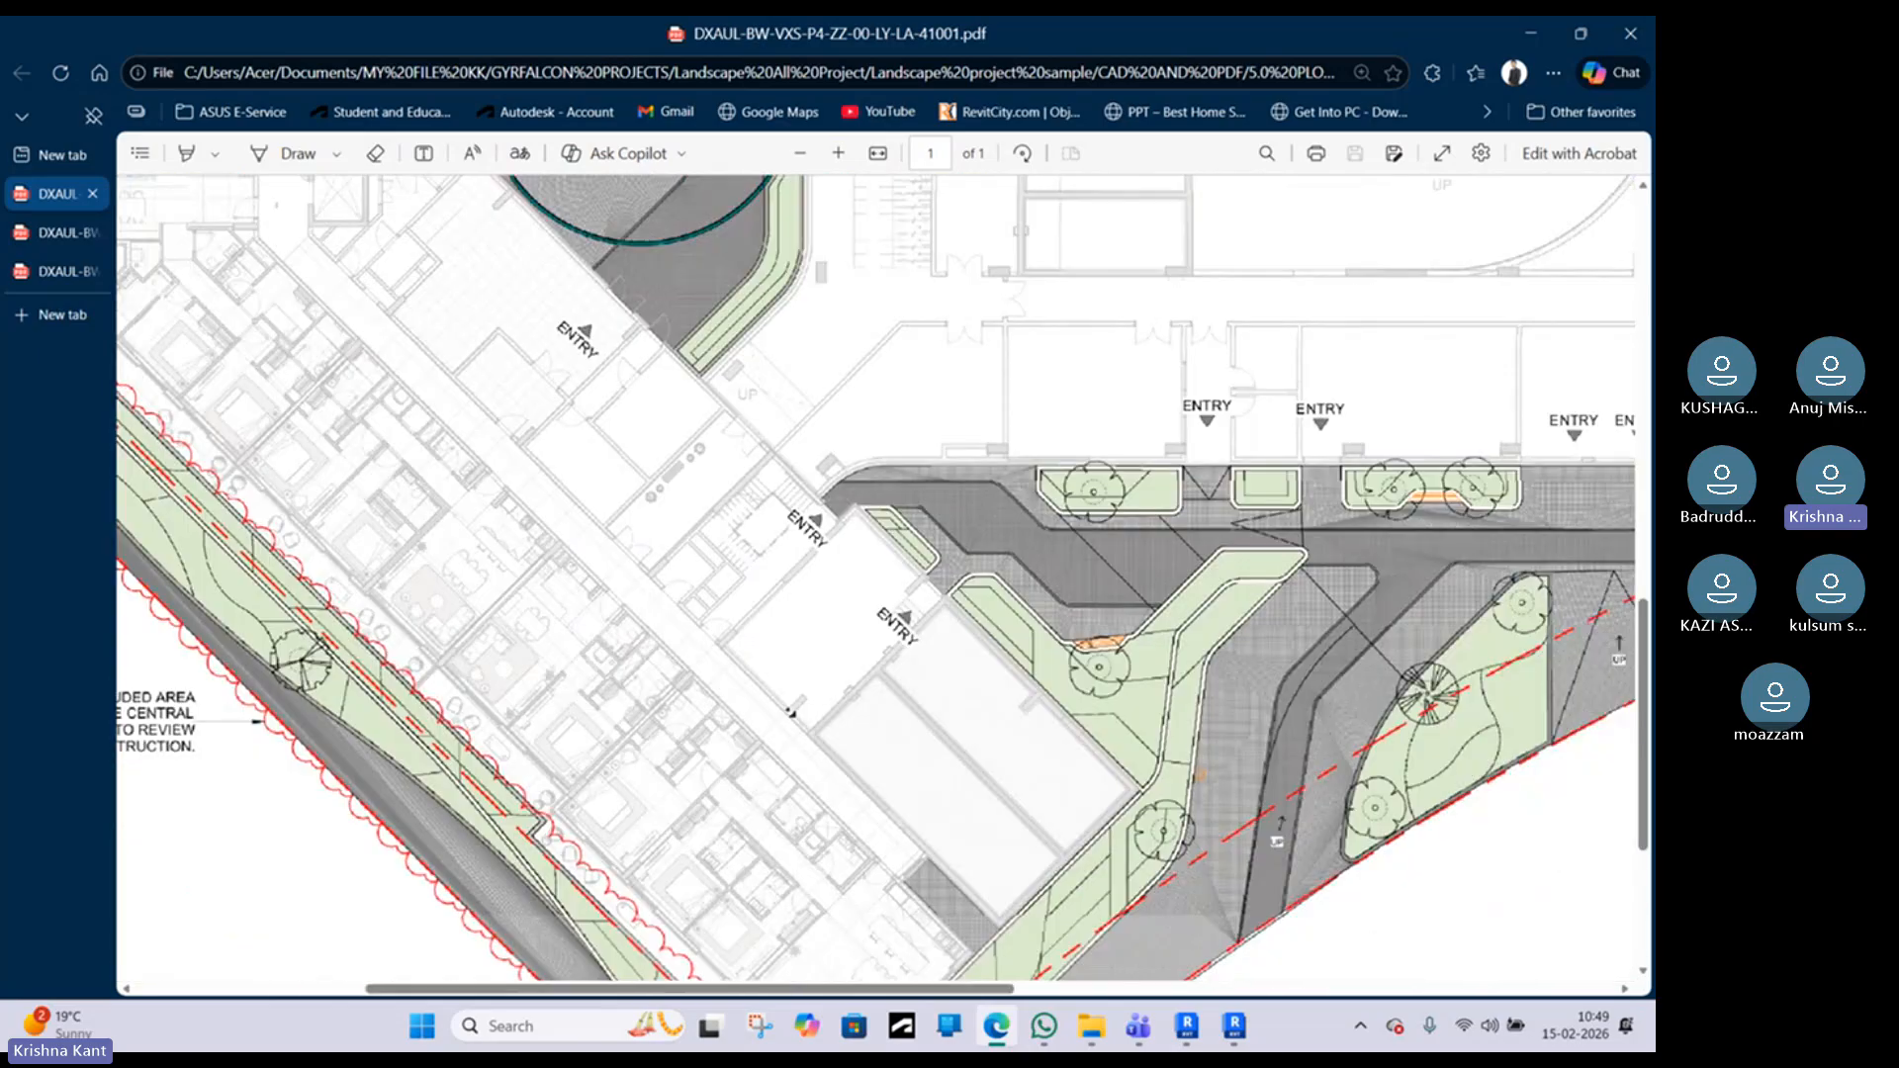
pyautogui.hscroll(5, 741, 709)
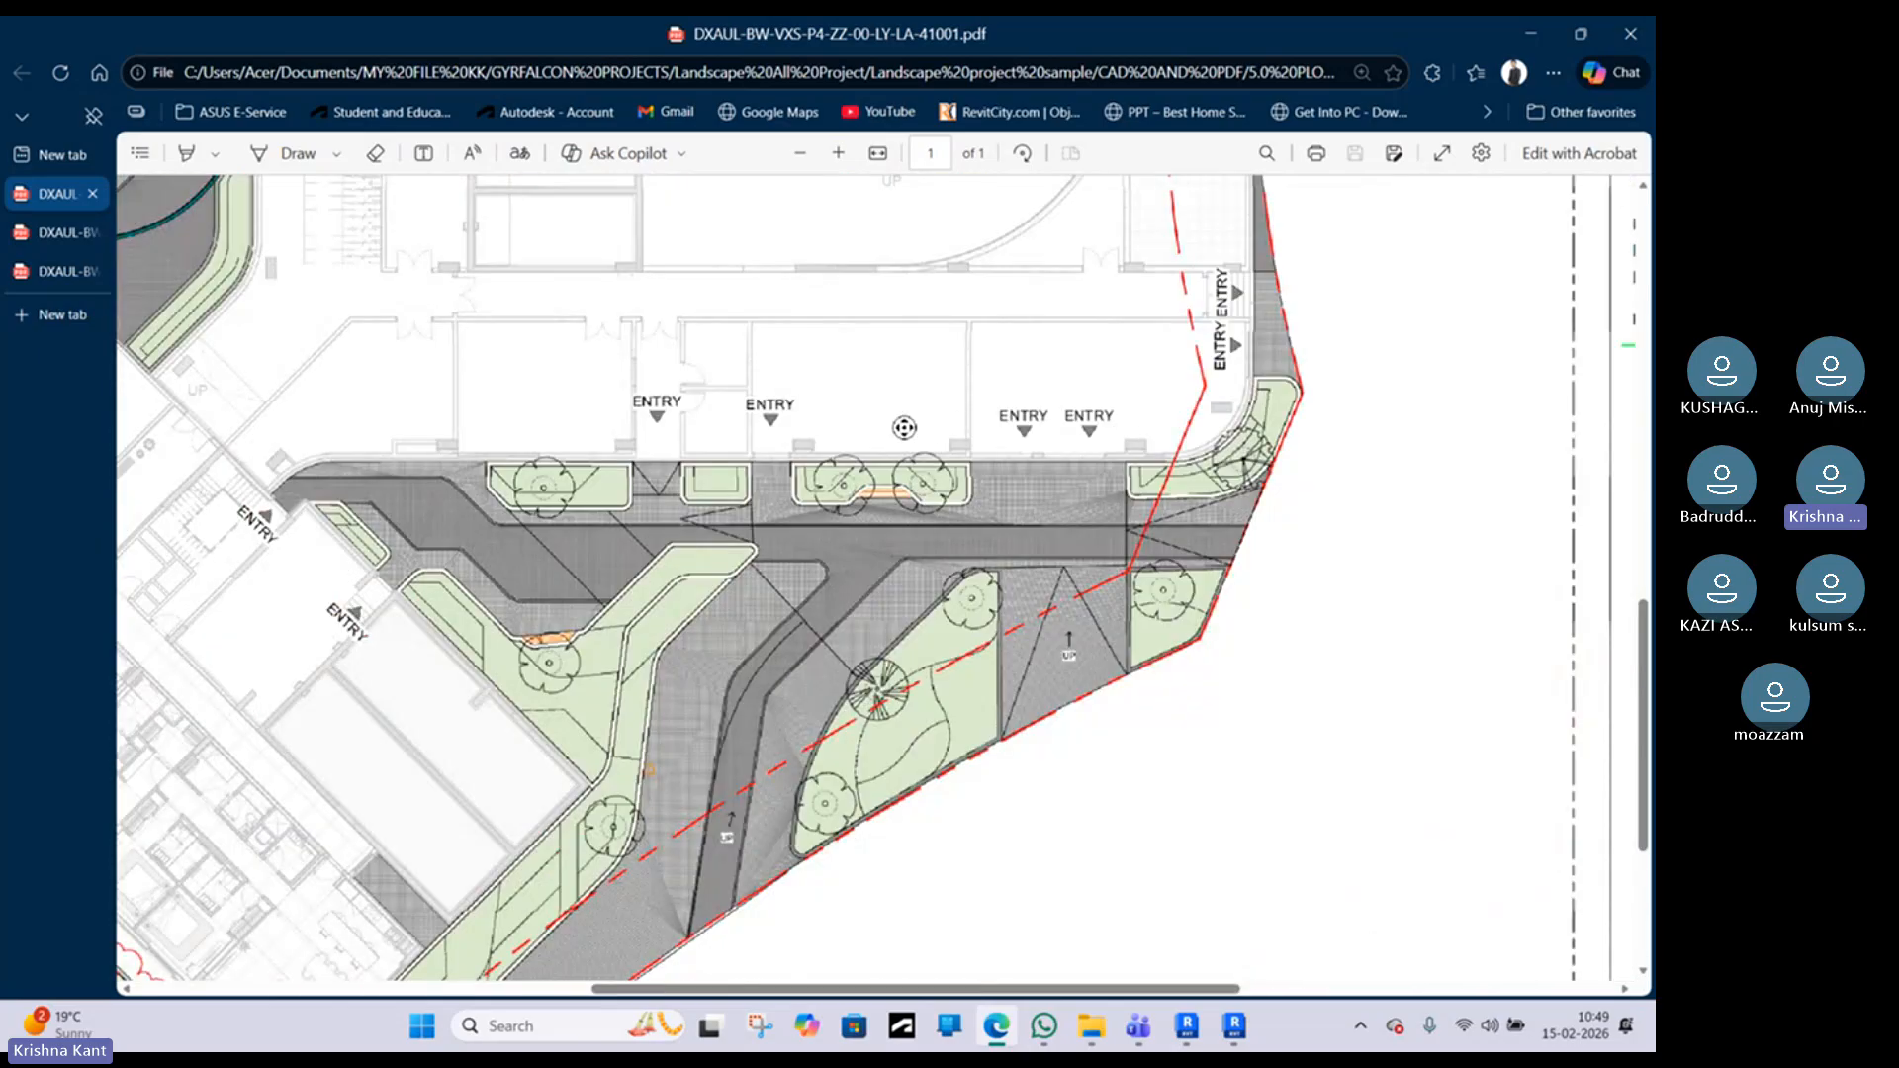
pyautogui.hscroll(-4, 871, 420)
pyautogui.scroll(3, 778, 415)
pyautogui.scroll(8, 779, 415)
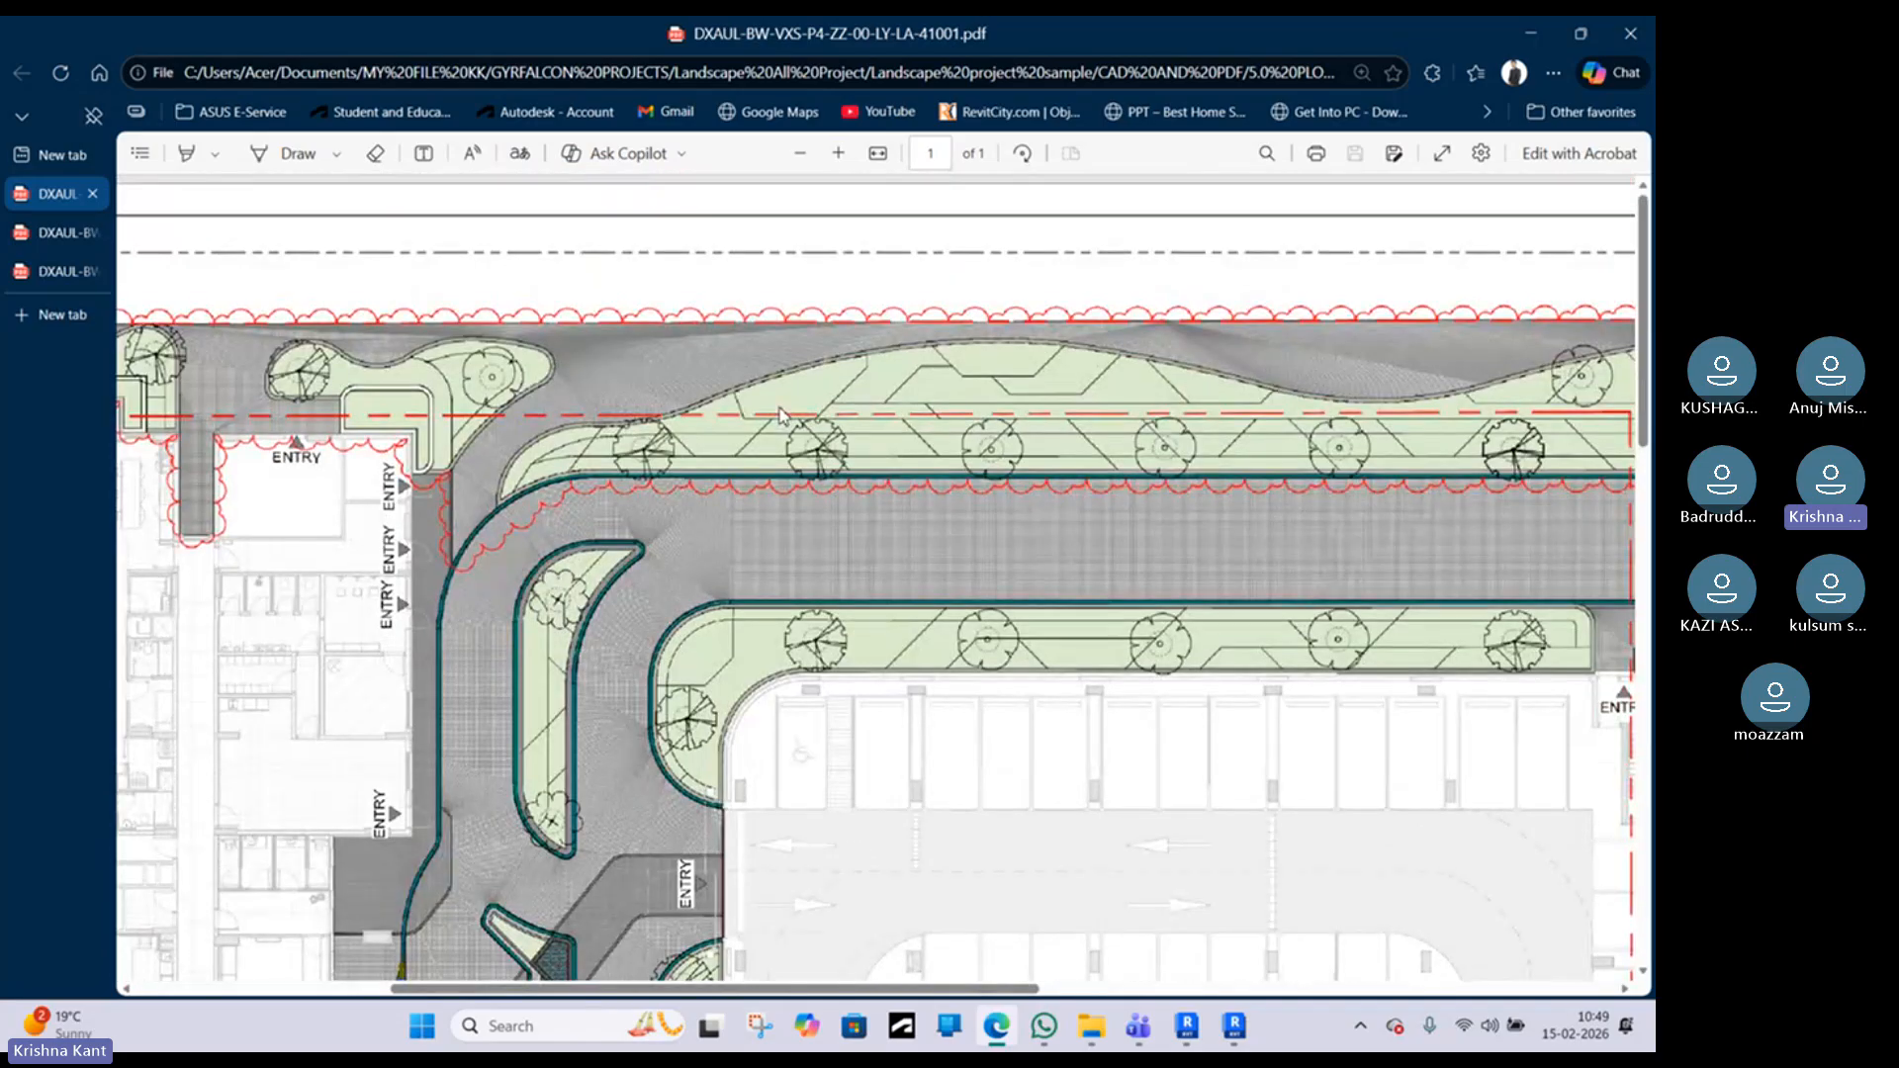
# Step: Review the hardscape, softscape tree and furniture legends in the Plot 04 PDF, then return to Revit
pyautogui.hscroll(3, 781, 416)
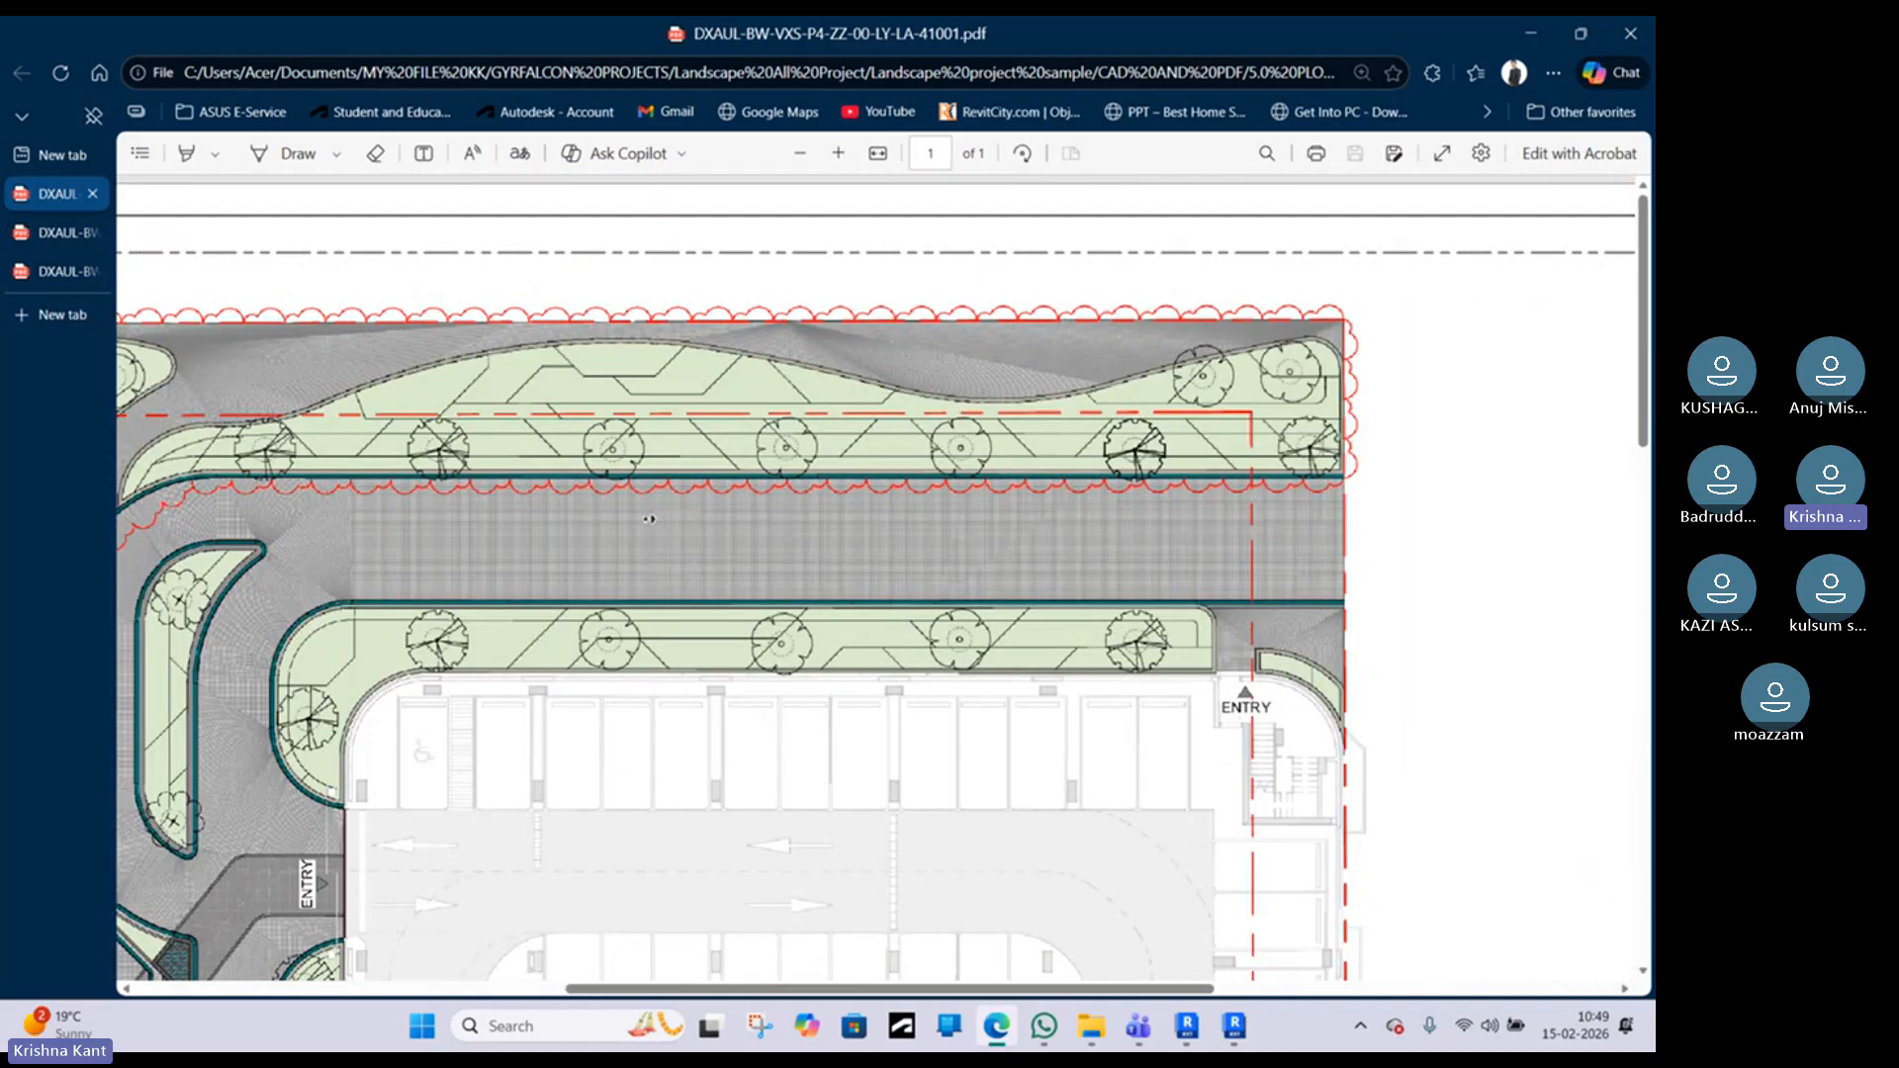
pyautogui.hscroll(5, 649, 518)
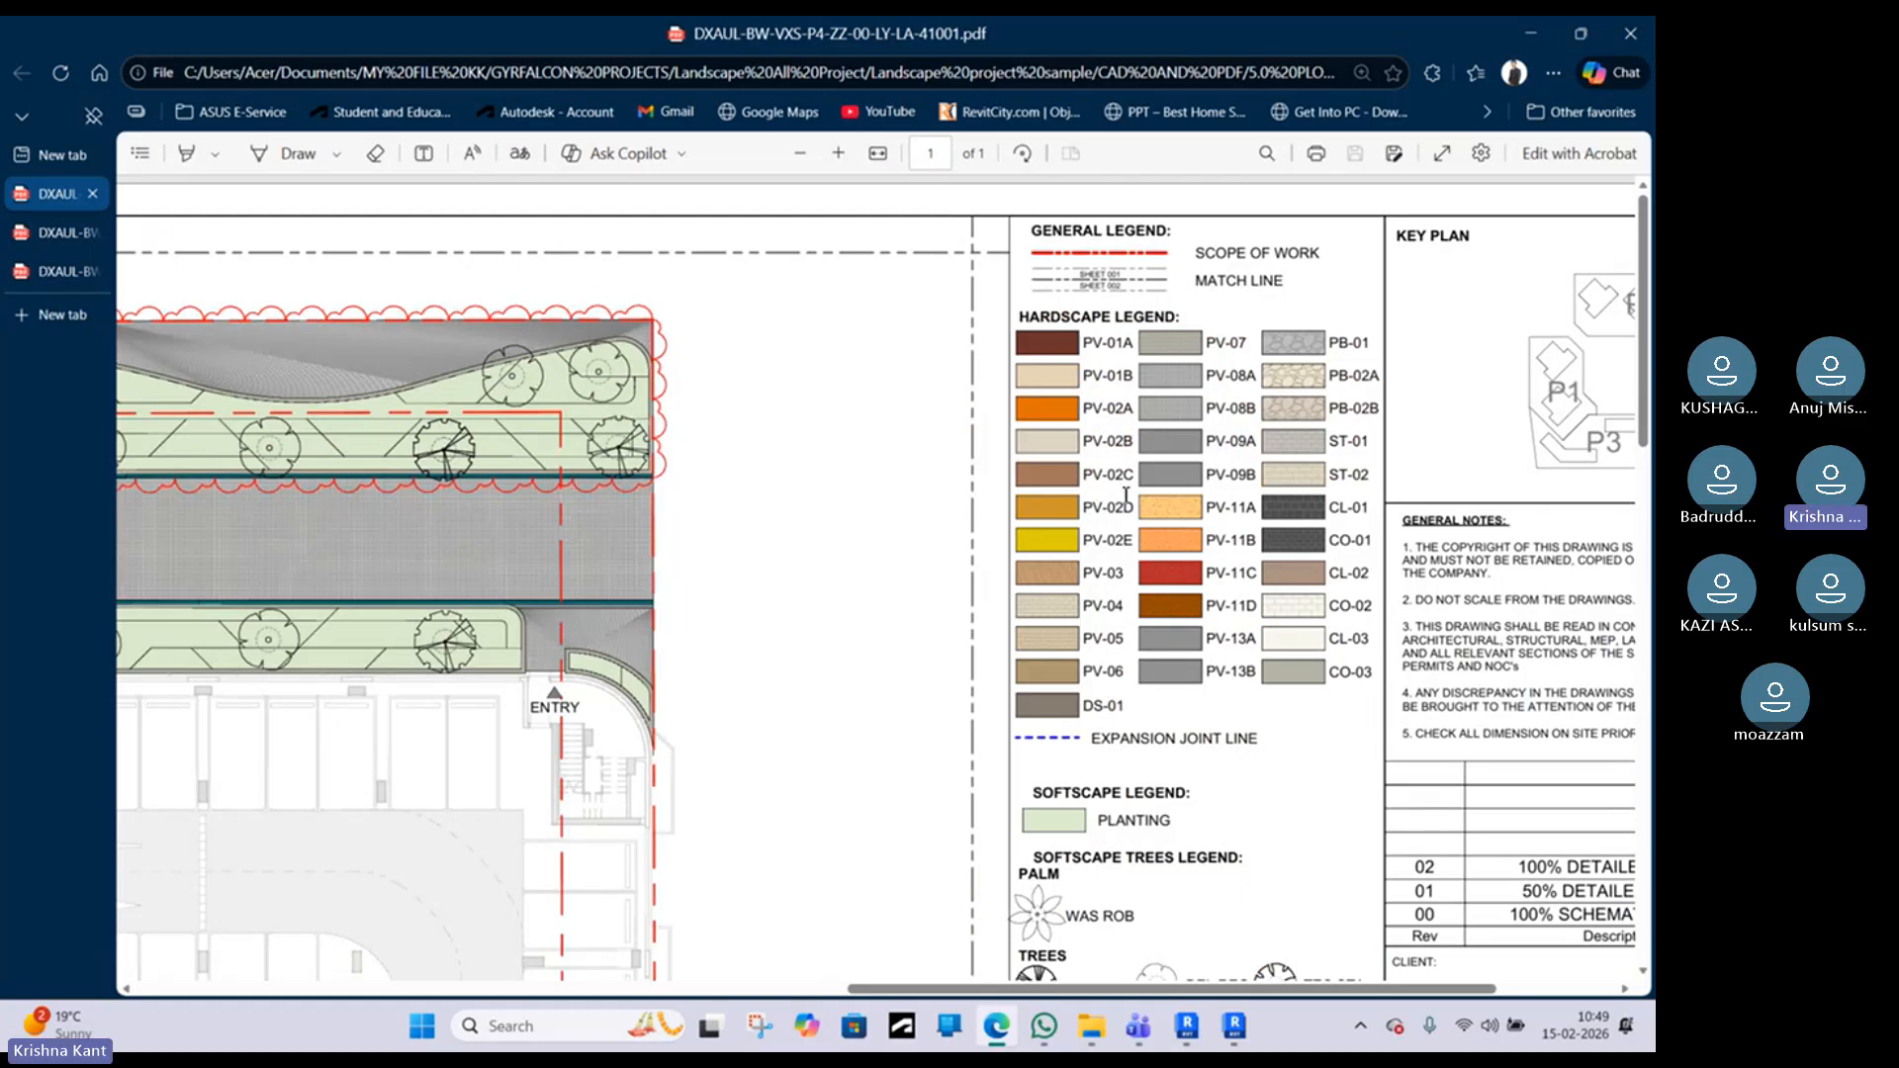
pyautogui.scroll(-2, 1125, 494)
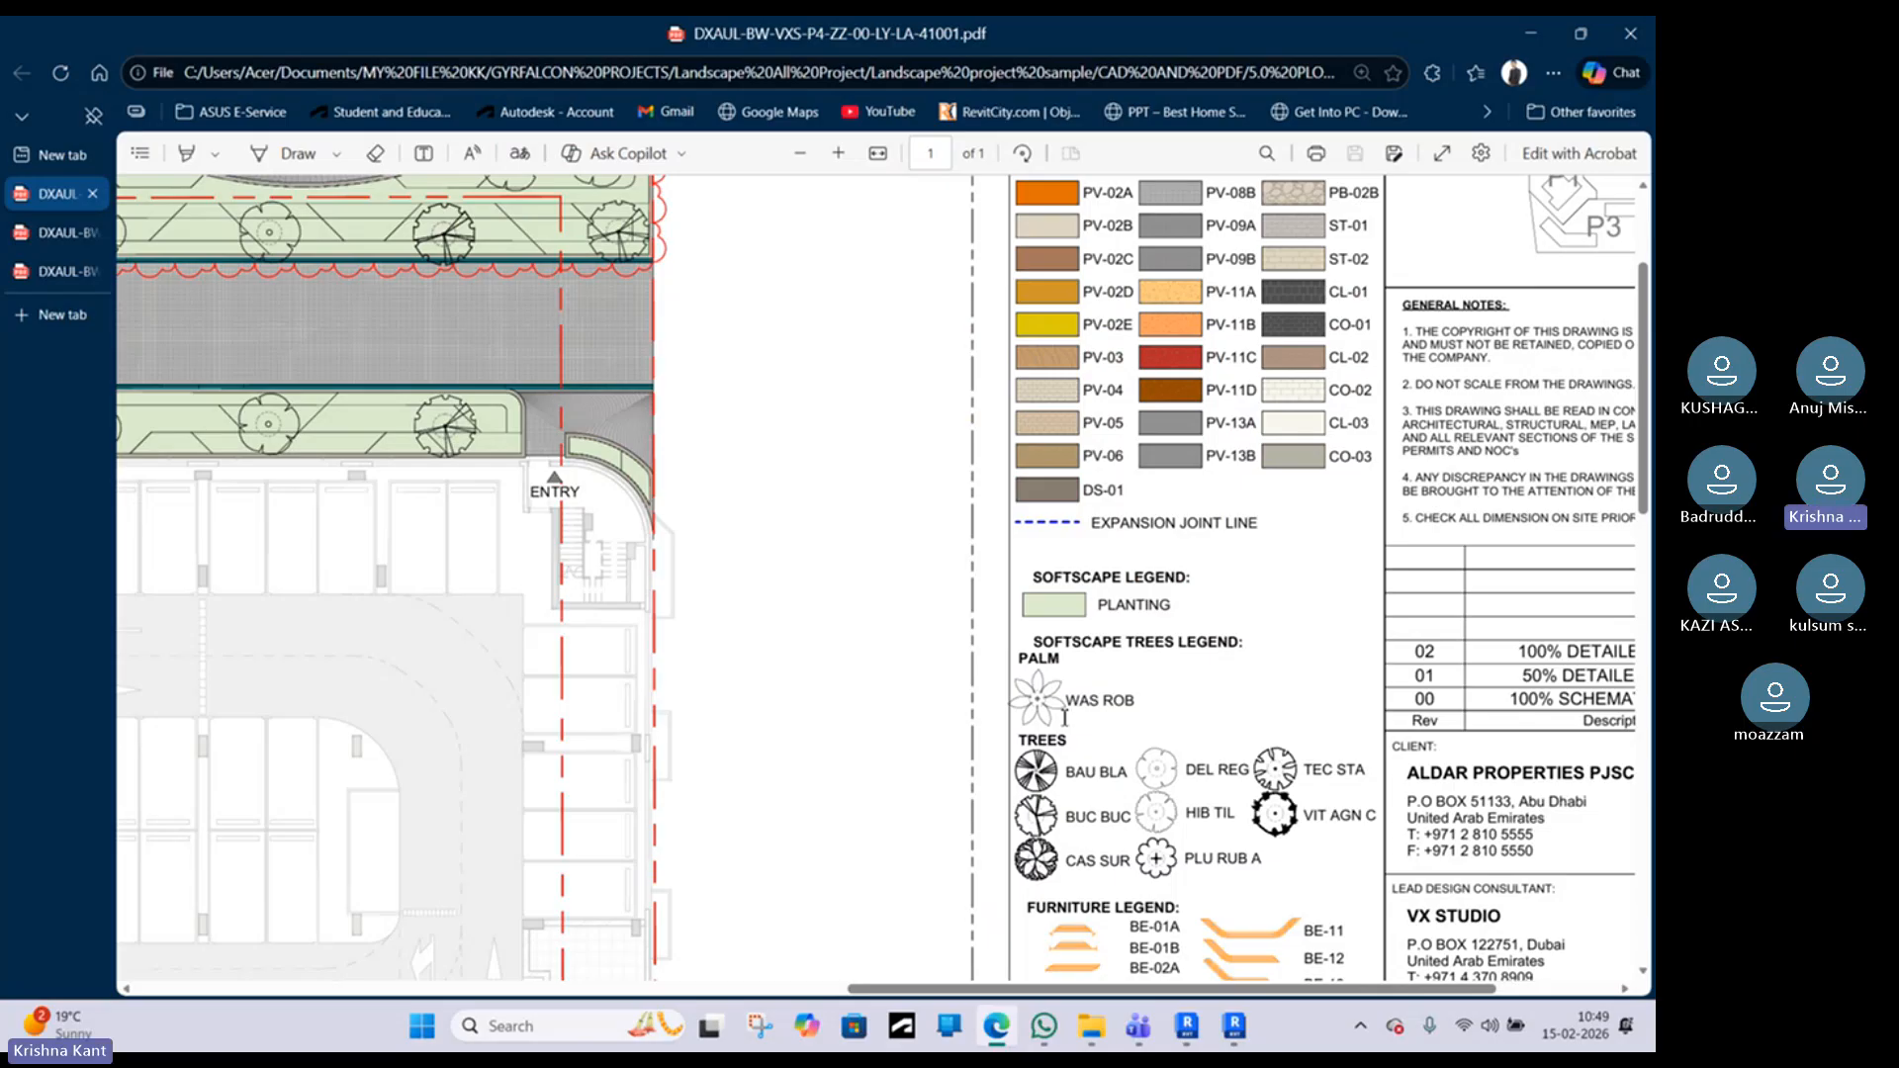
pyautogui.scroll(-1, 1064, 718)
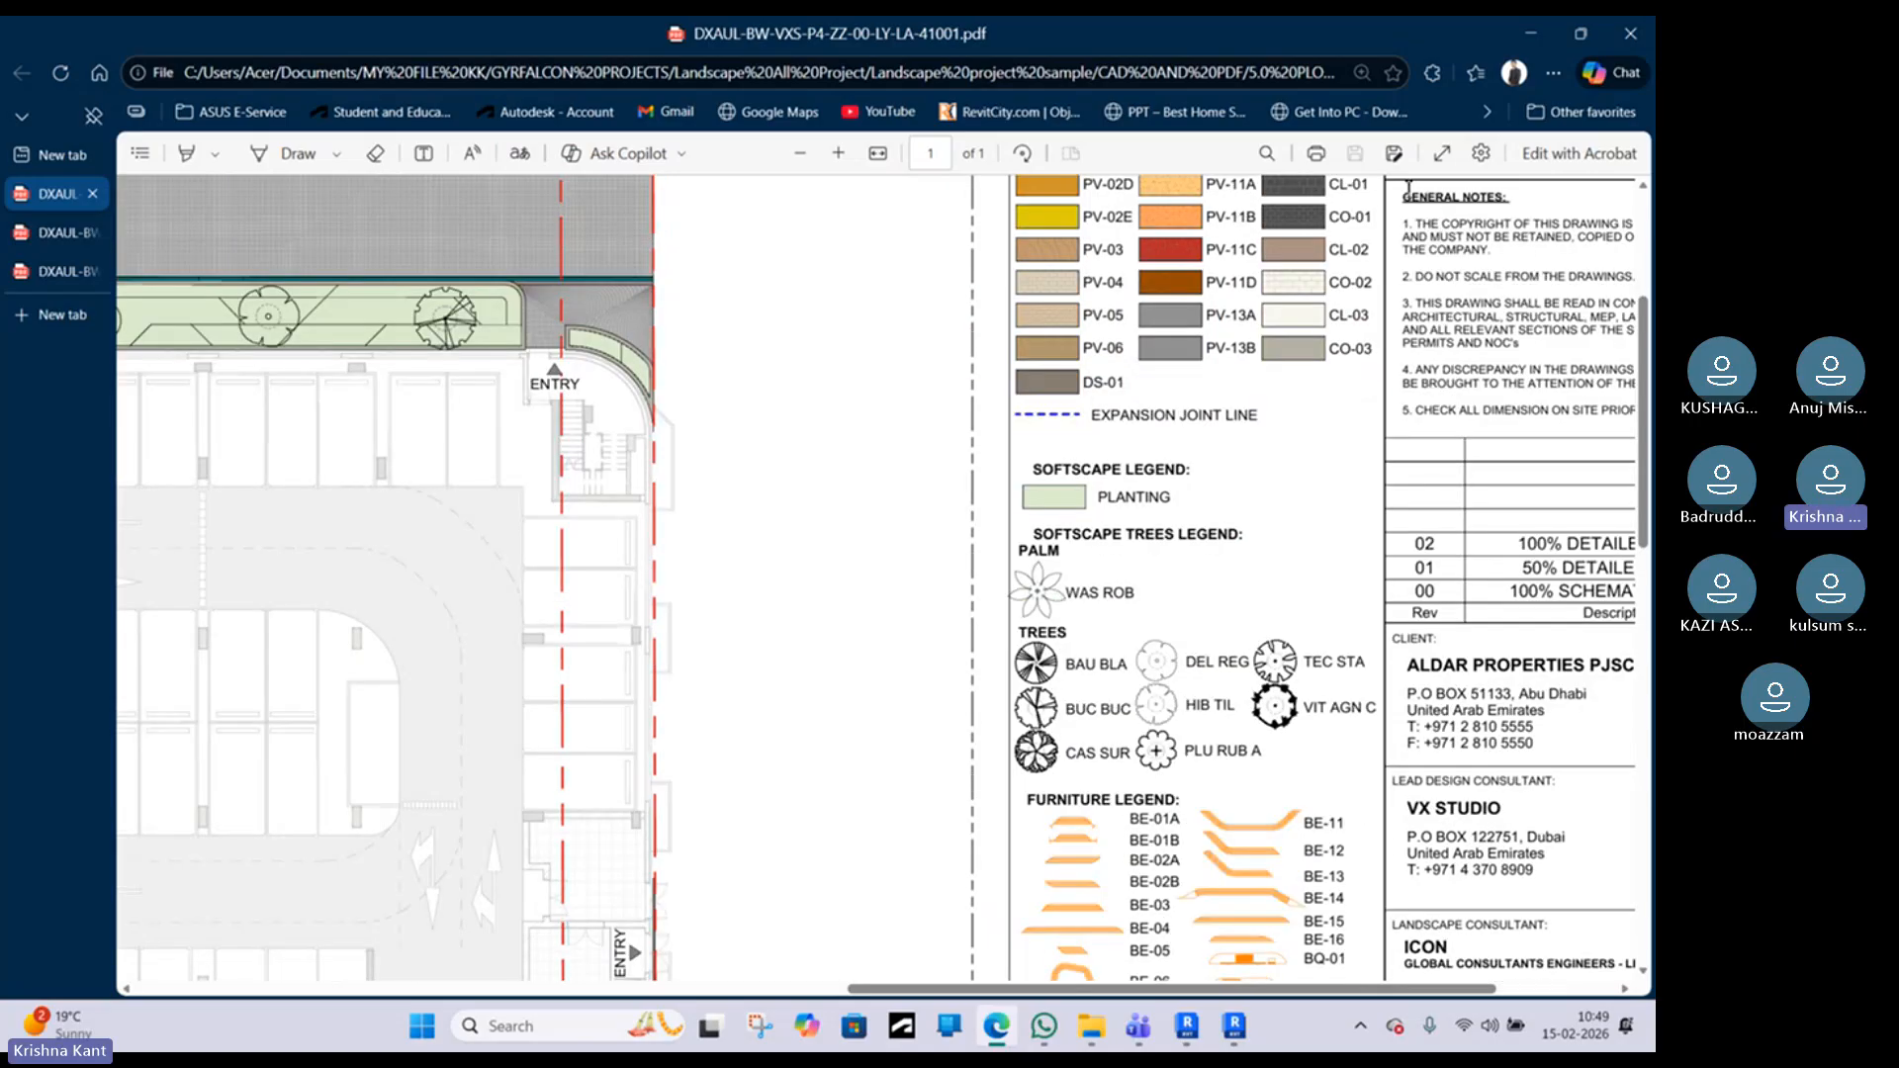
pyautogui.click(1529, 36)
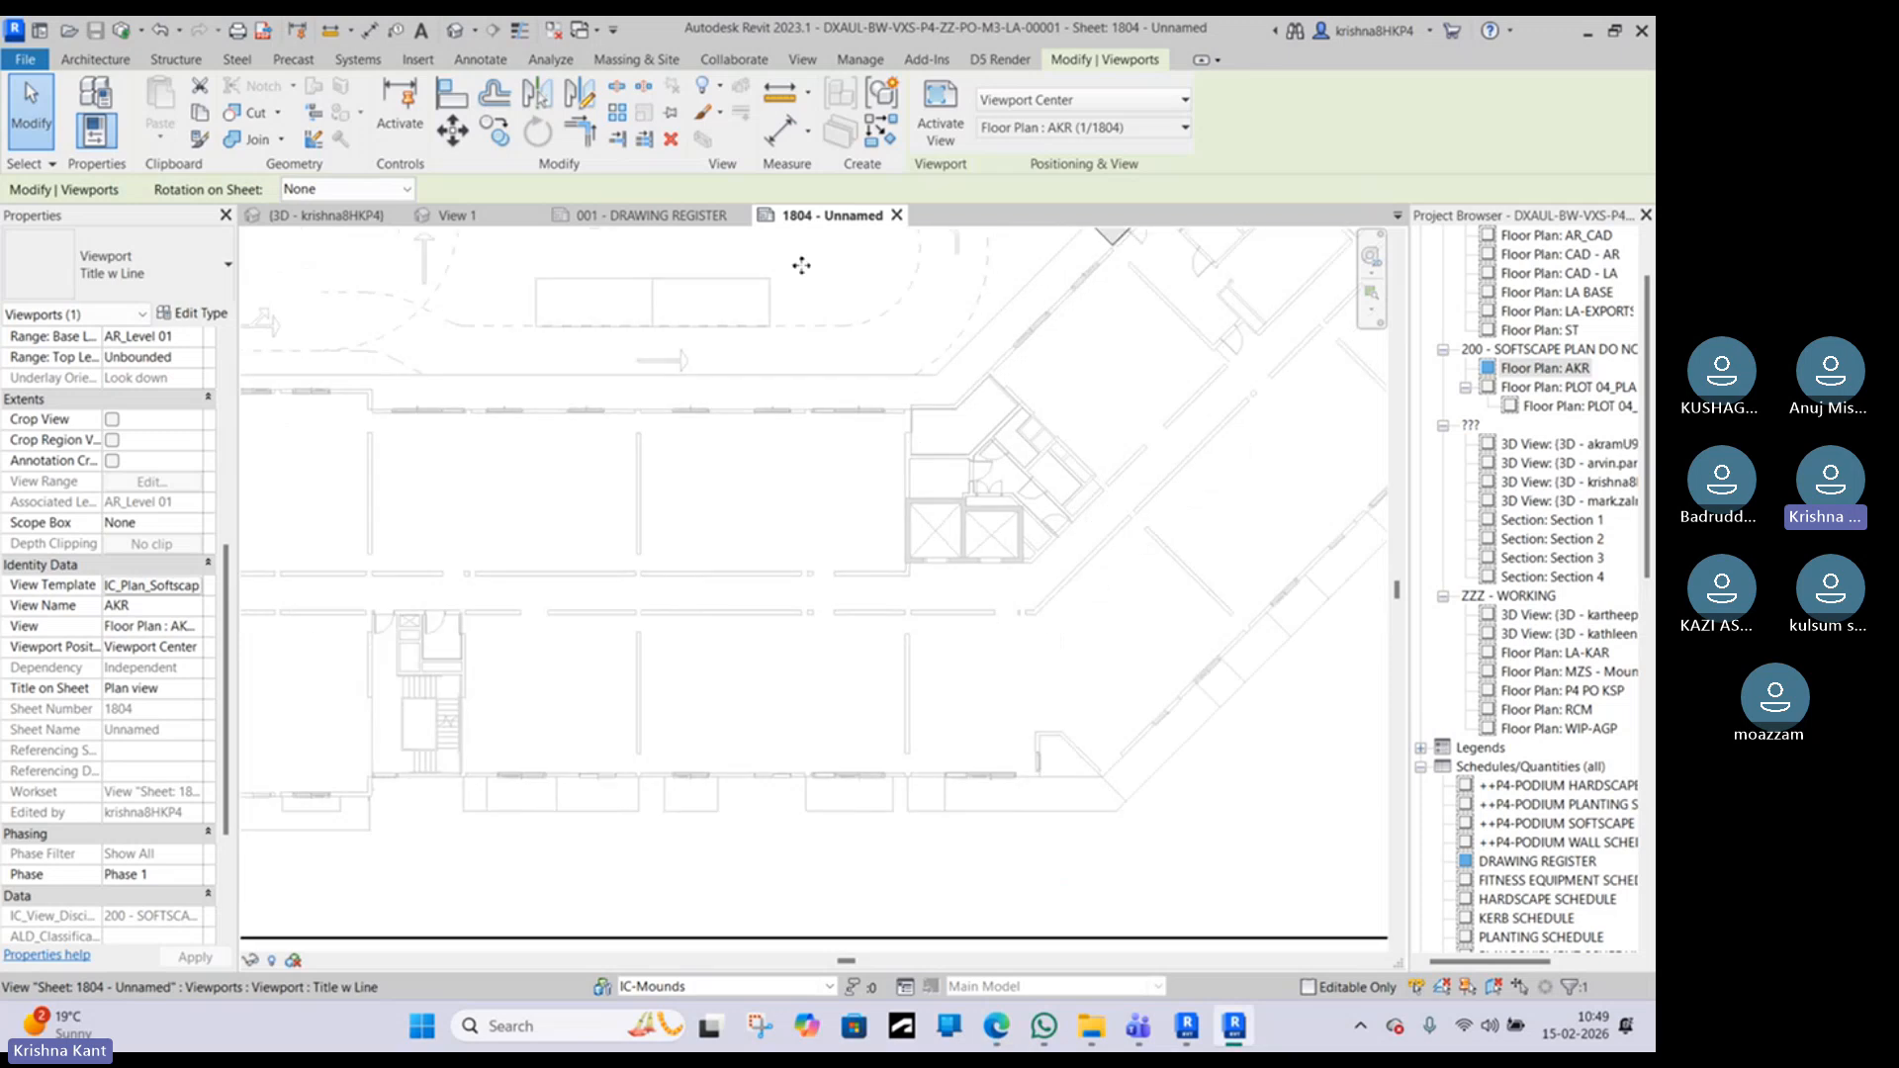
# Step: Activate the AKR viewport on sheet 1804 and open a Cassia surattensis tree's family for editing
pyautogui.scroll(-4, 835, 448)
pyautogui.moveTo(833, 430); pyautogui.dragTo(814, 706, button='middle')
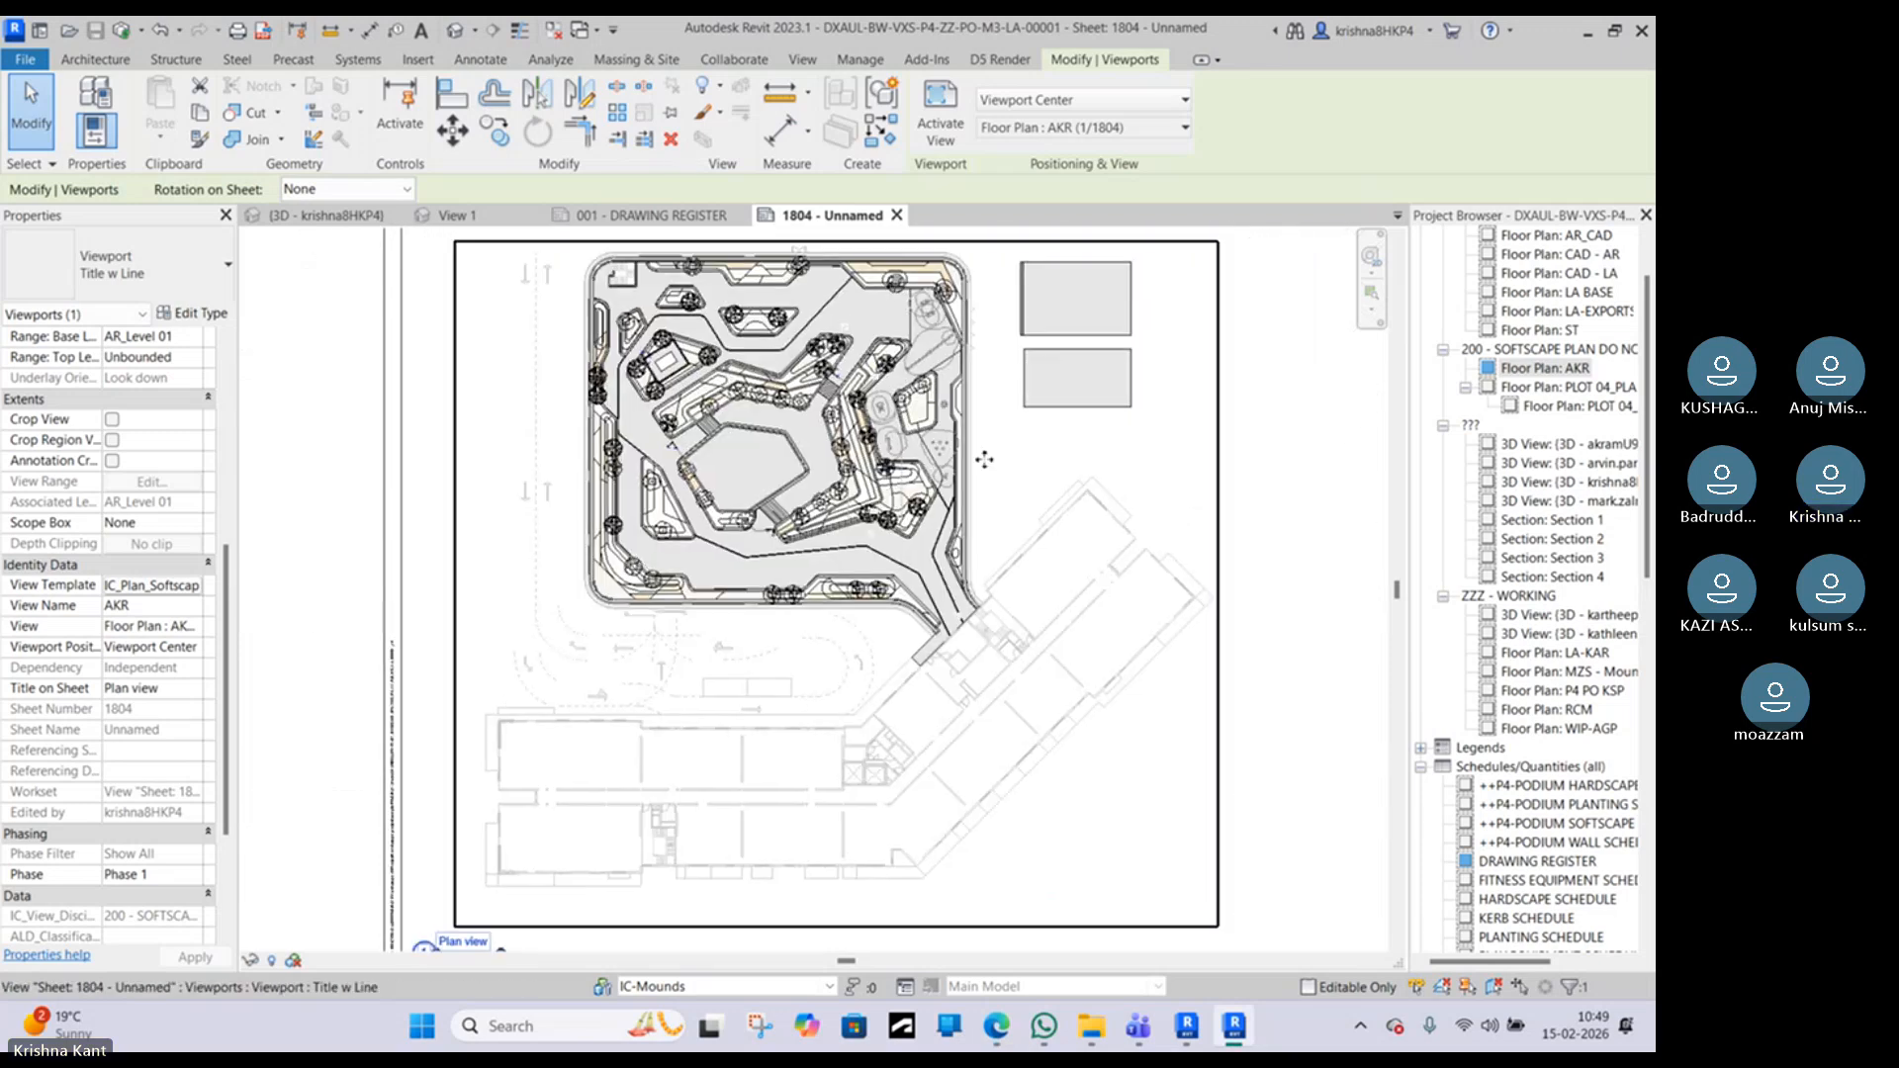
pyautogui.doubleClick(984, 458)
pyautogui.scroll(6, 915, 532)
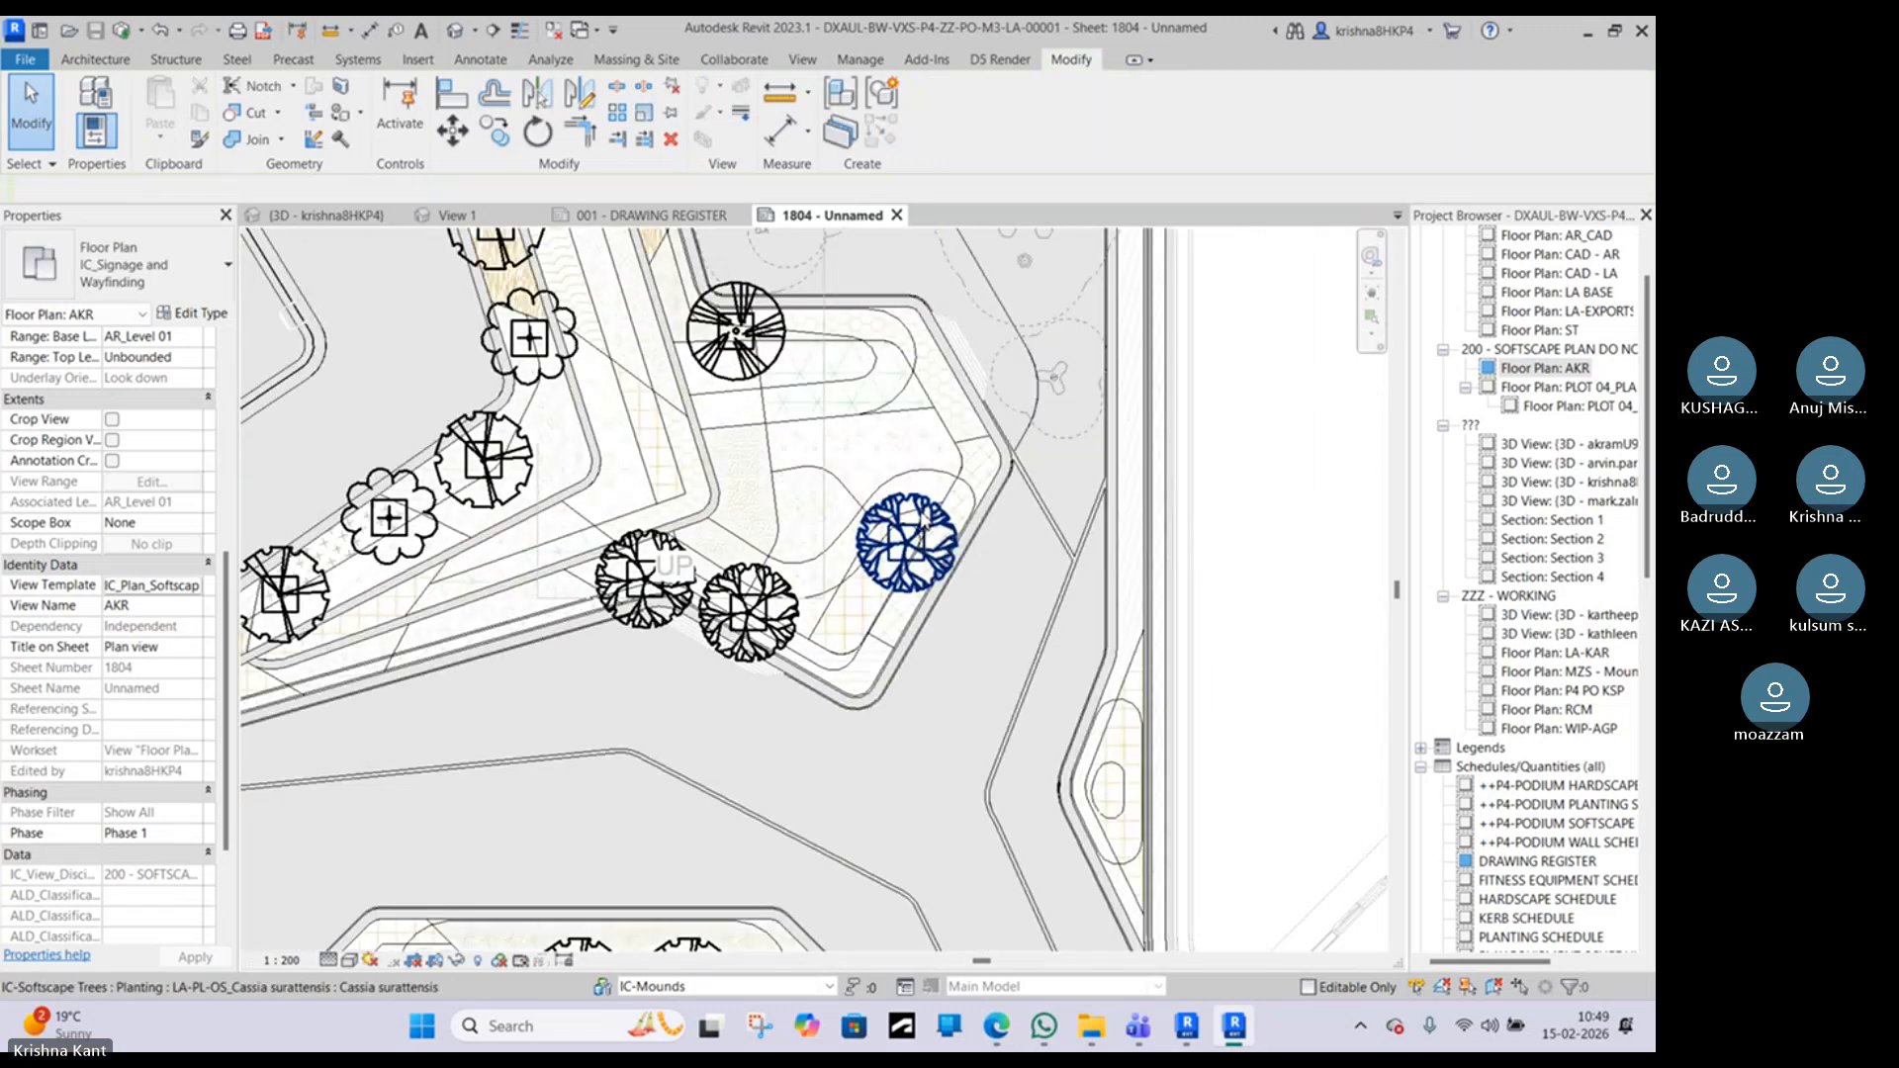
pyautogui.click(919, 524)
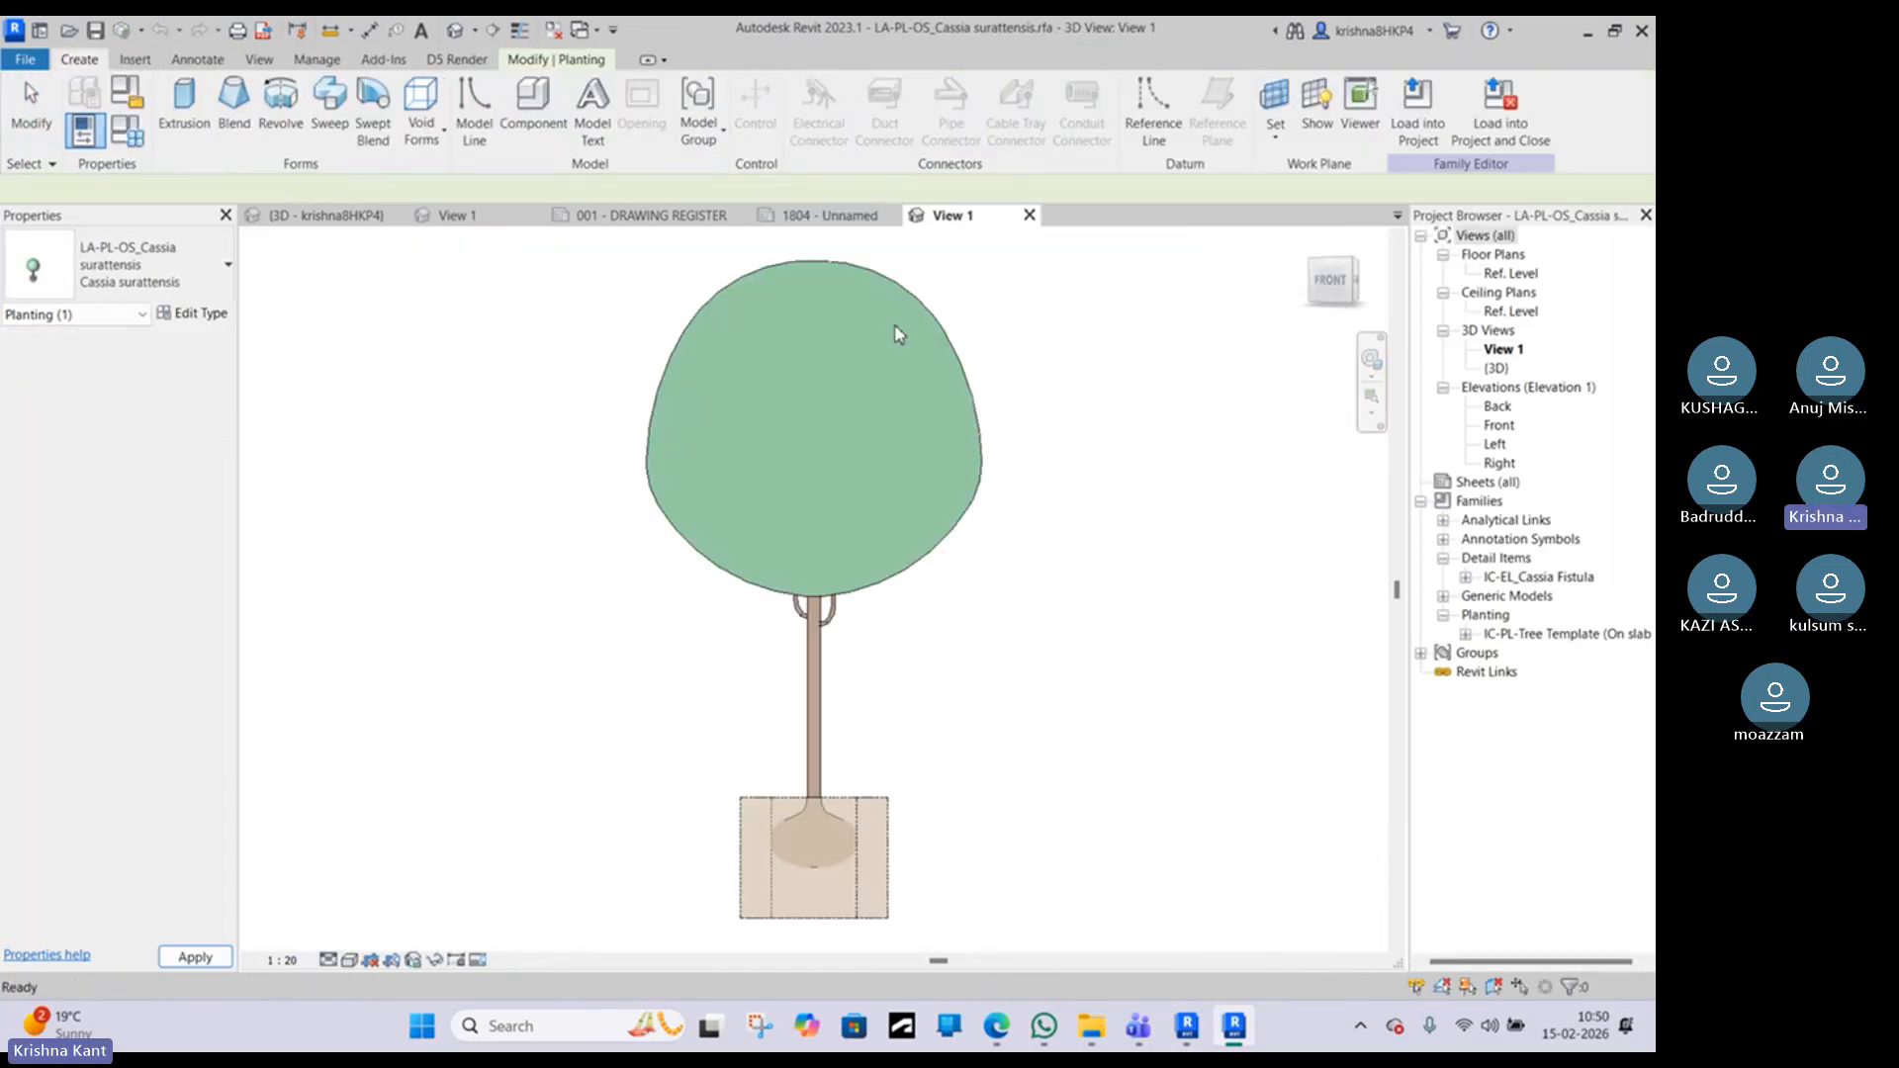
# Step: Open the tree family's Ref. Level floor plan, check a symbolic branch line's subcategory, and set the view scale to 1:5
pyautogui.doubleClick(1498, 275)
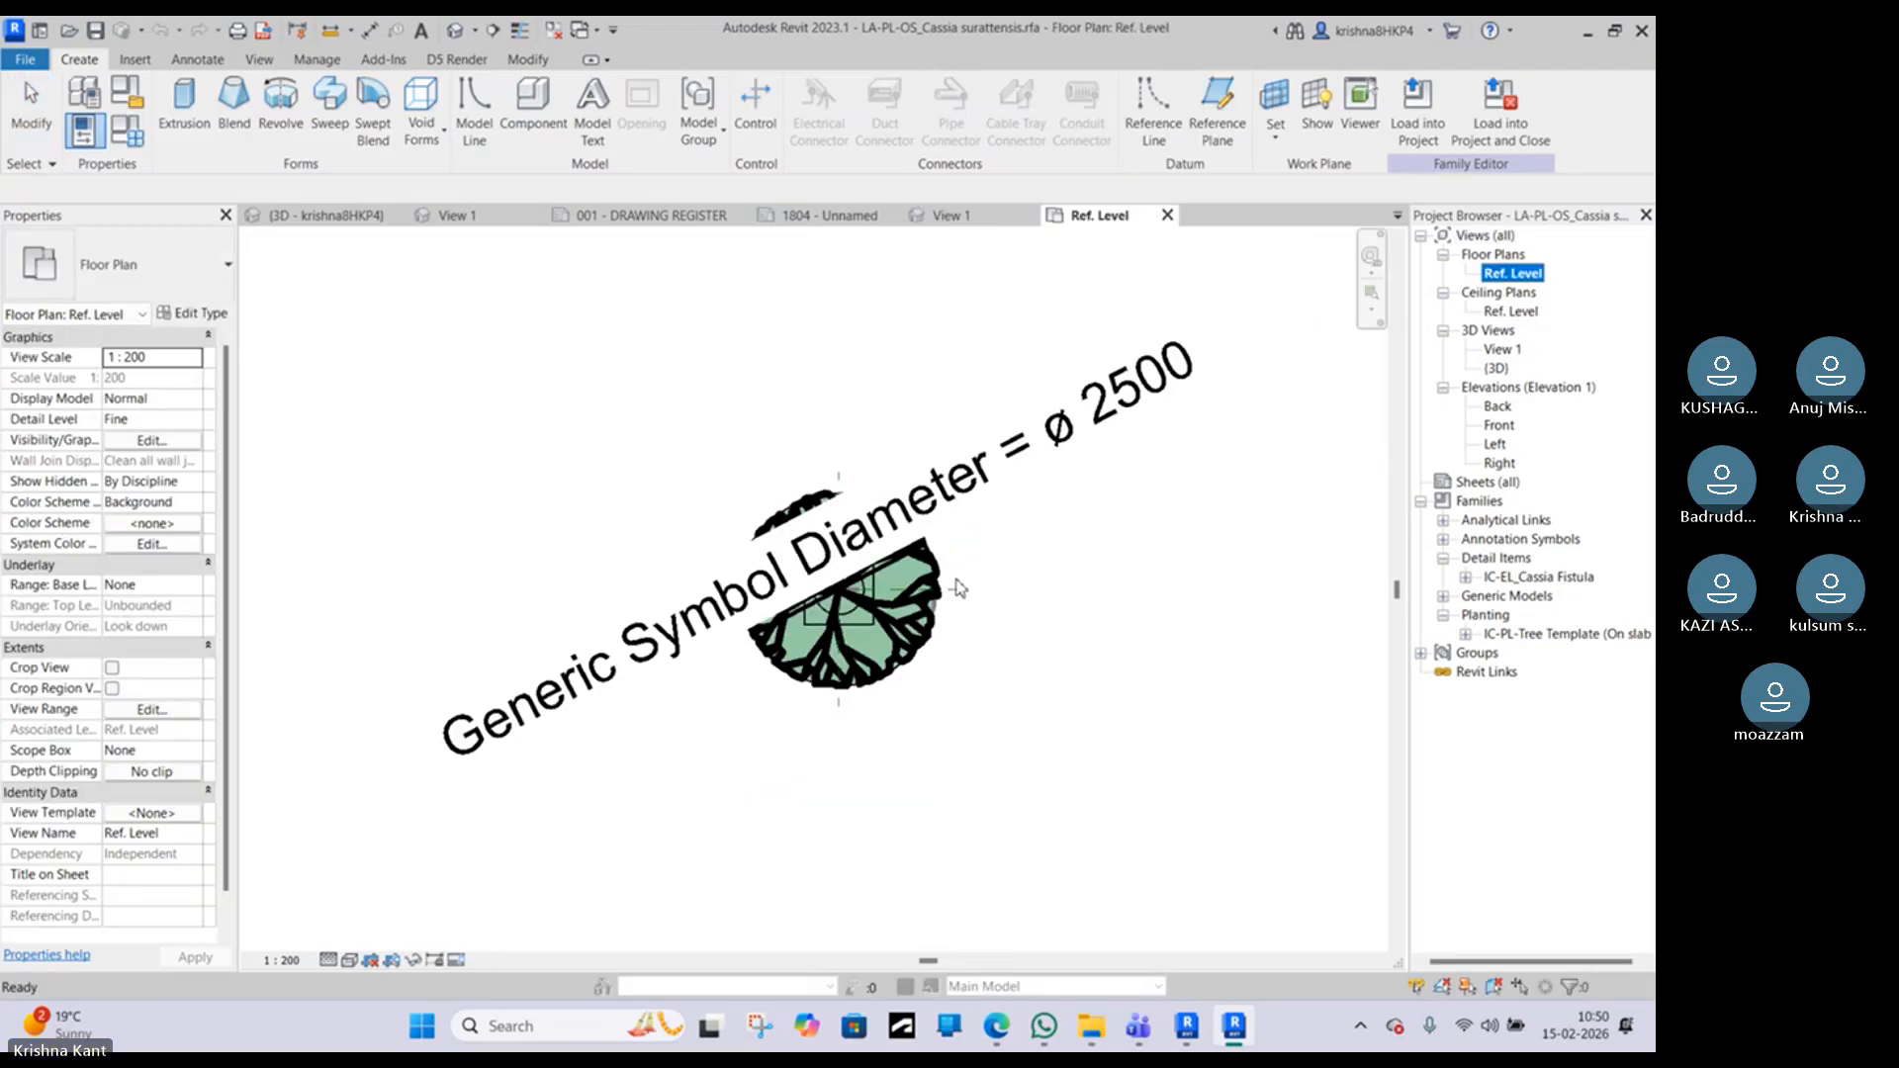
pyautogui.click(957, 589)
pyautogui.scroll(5, 949, 586)
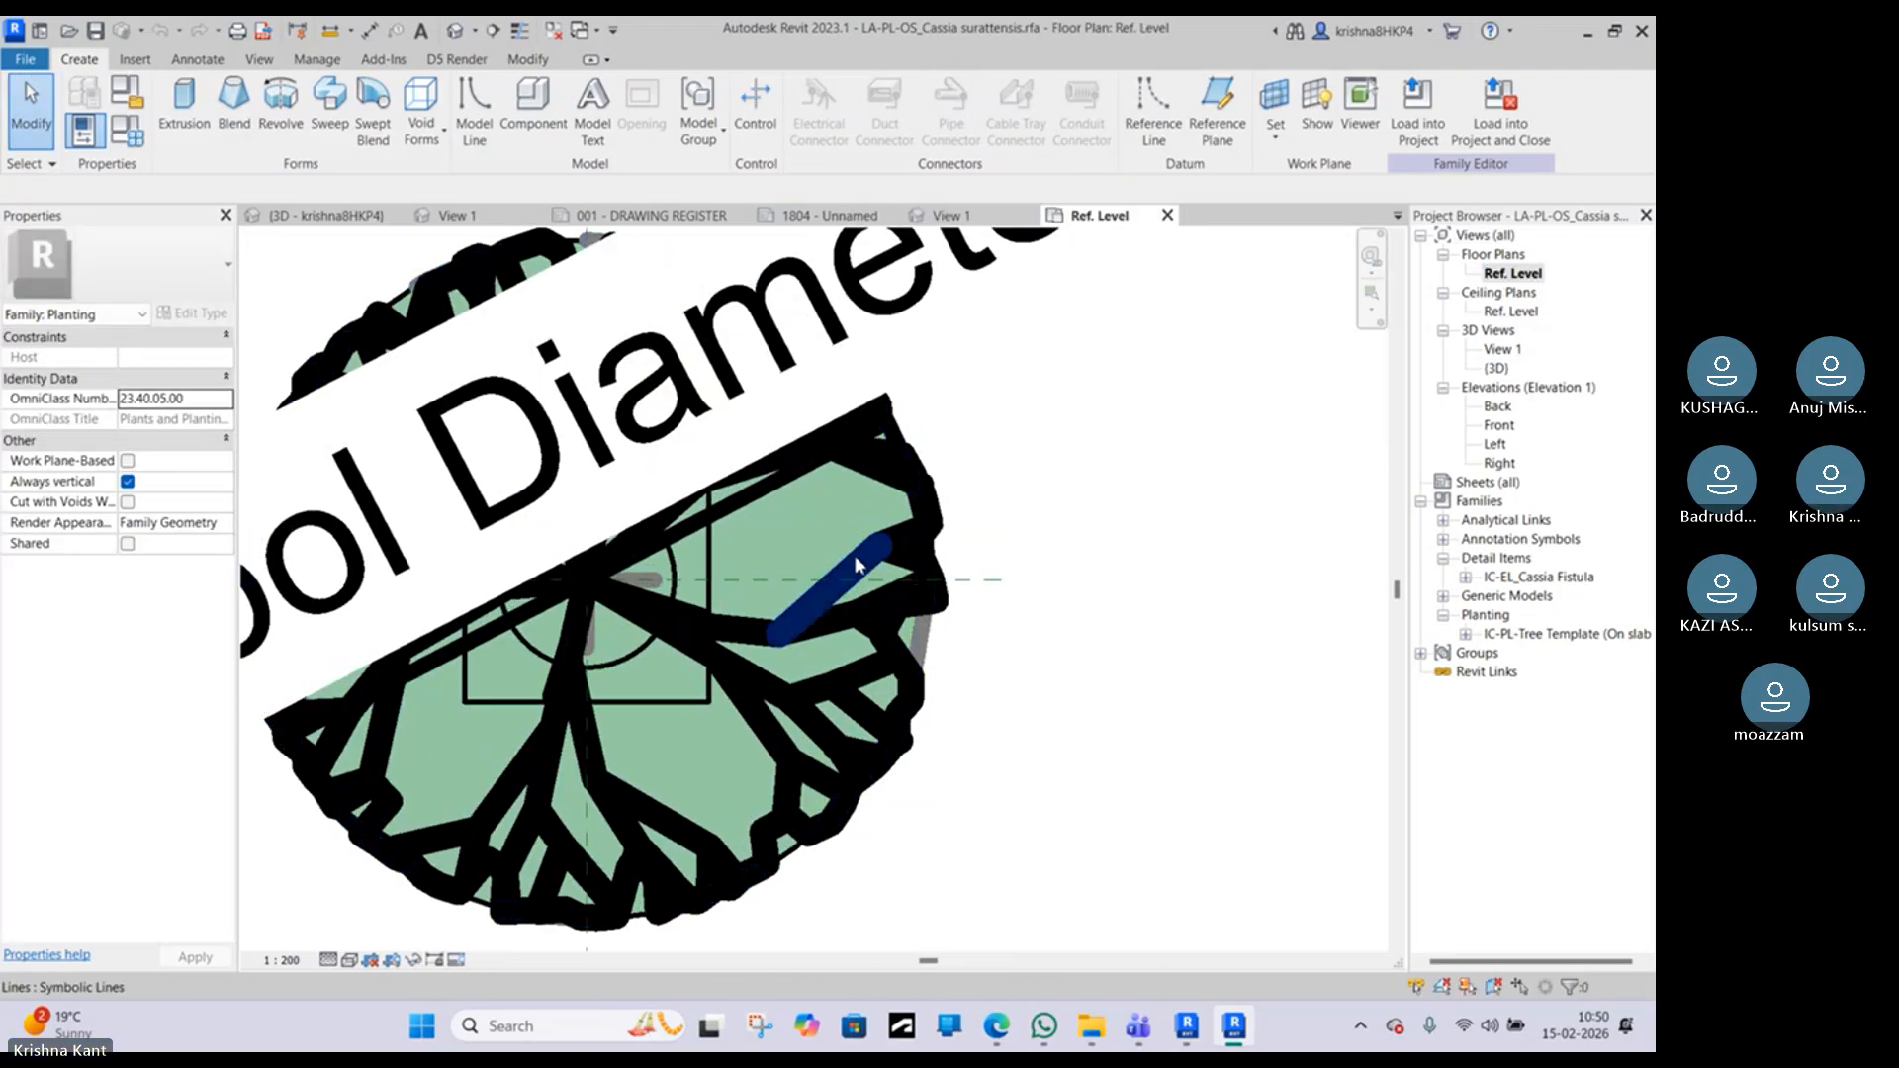
pyautogui.click(855, 565)
pyautogui.scroll(-2, 859, 529)
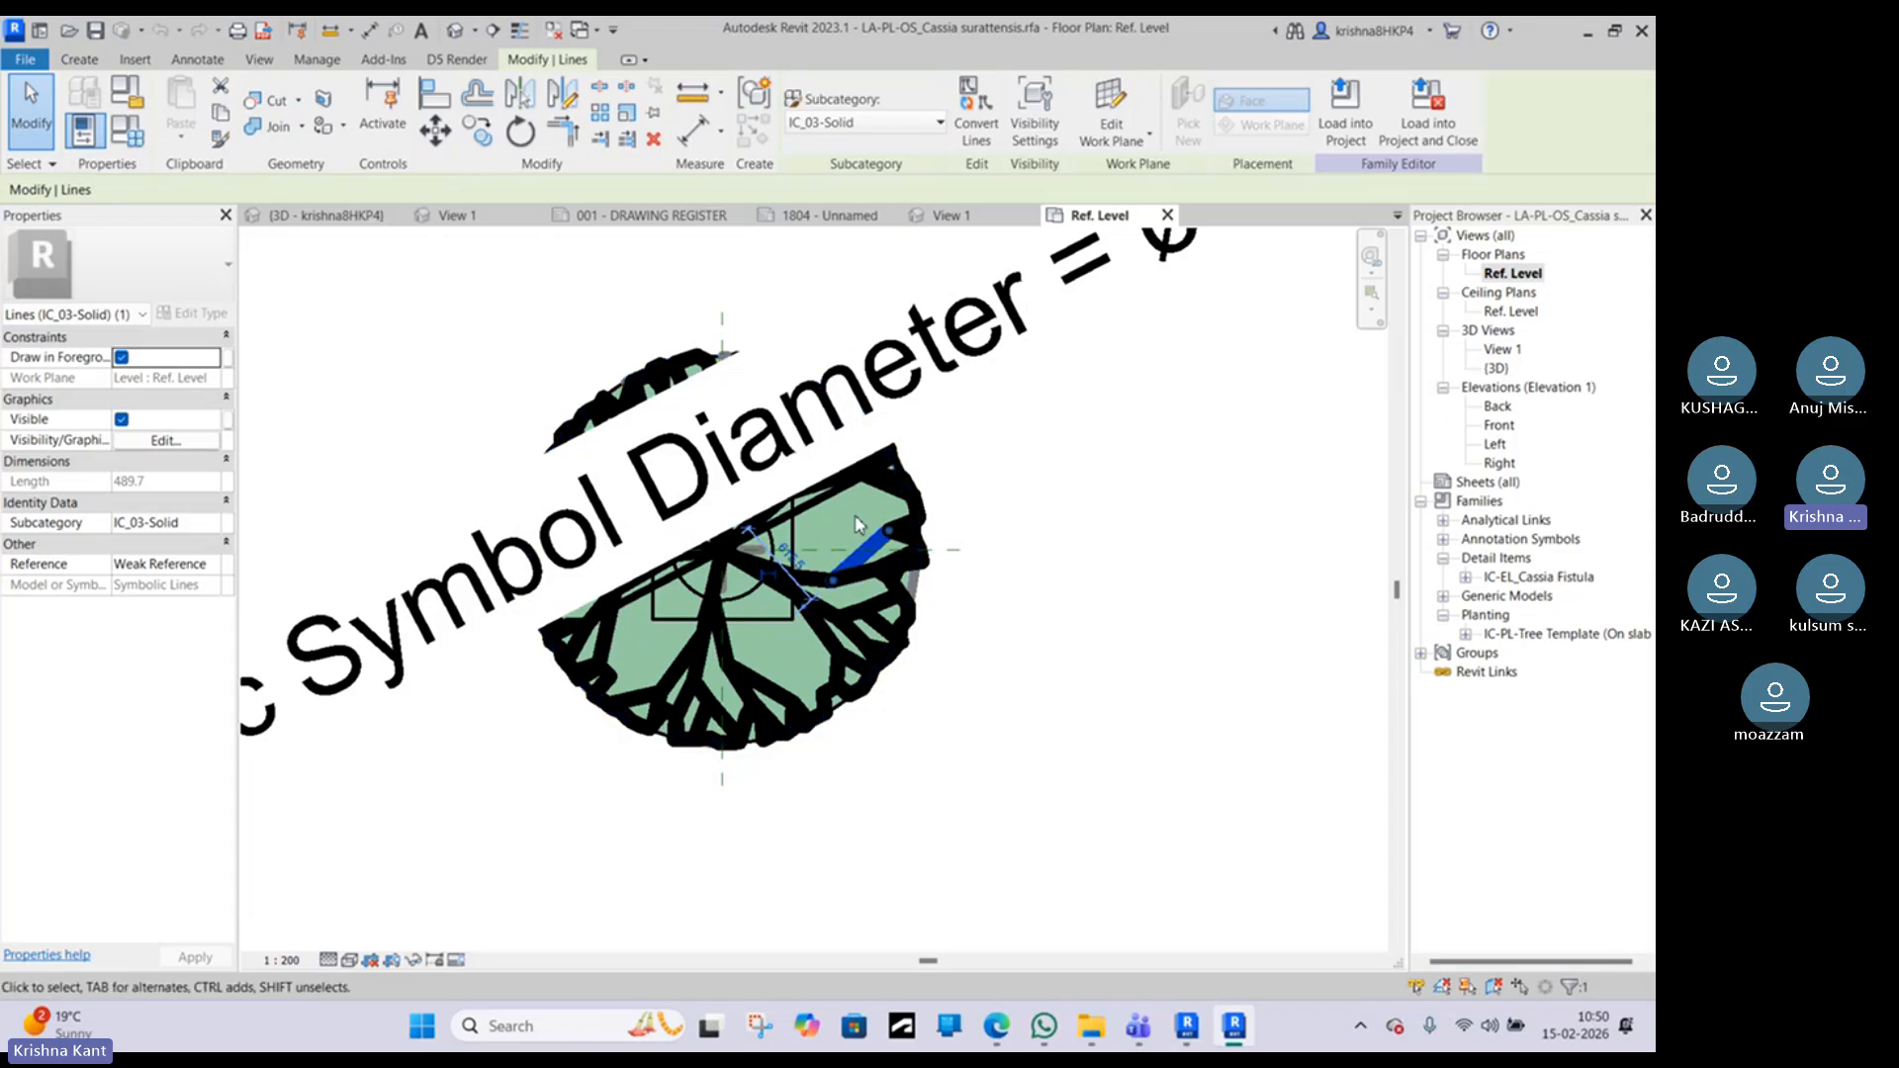
pyautogui.press('Escape')
pyautogui.click(282, 959)
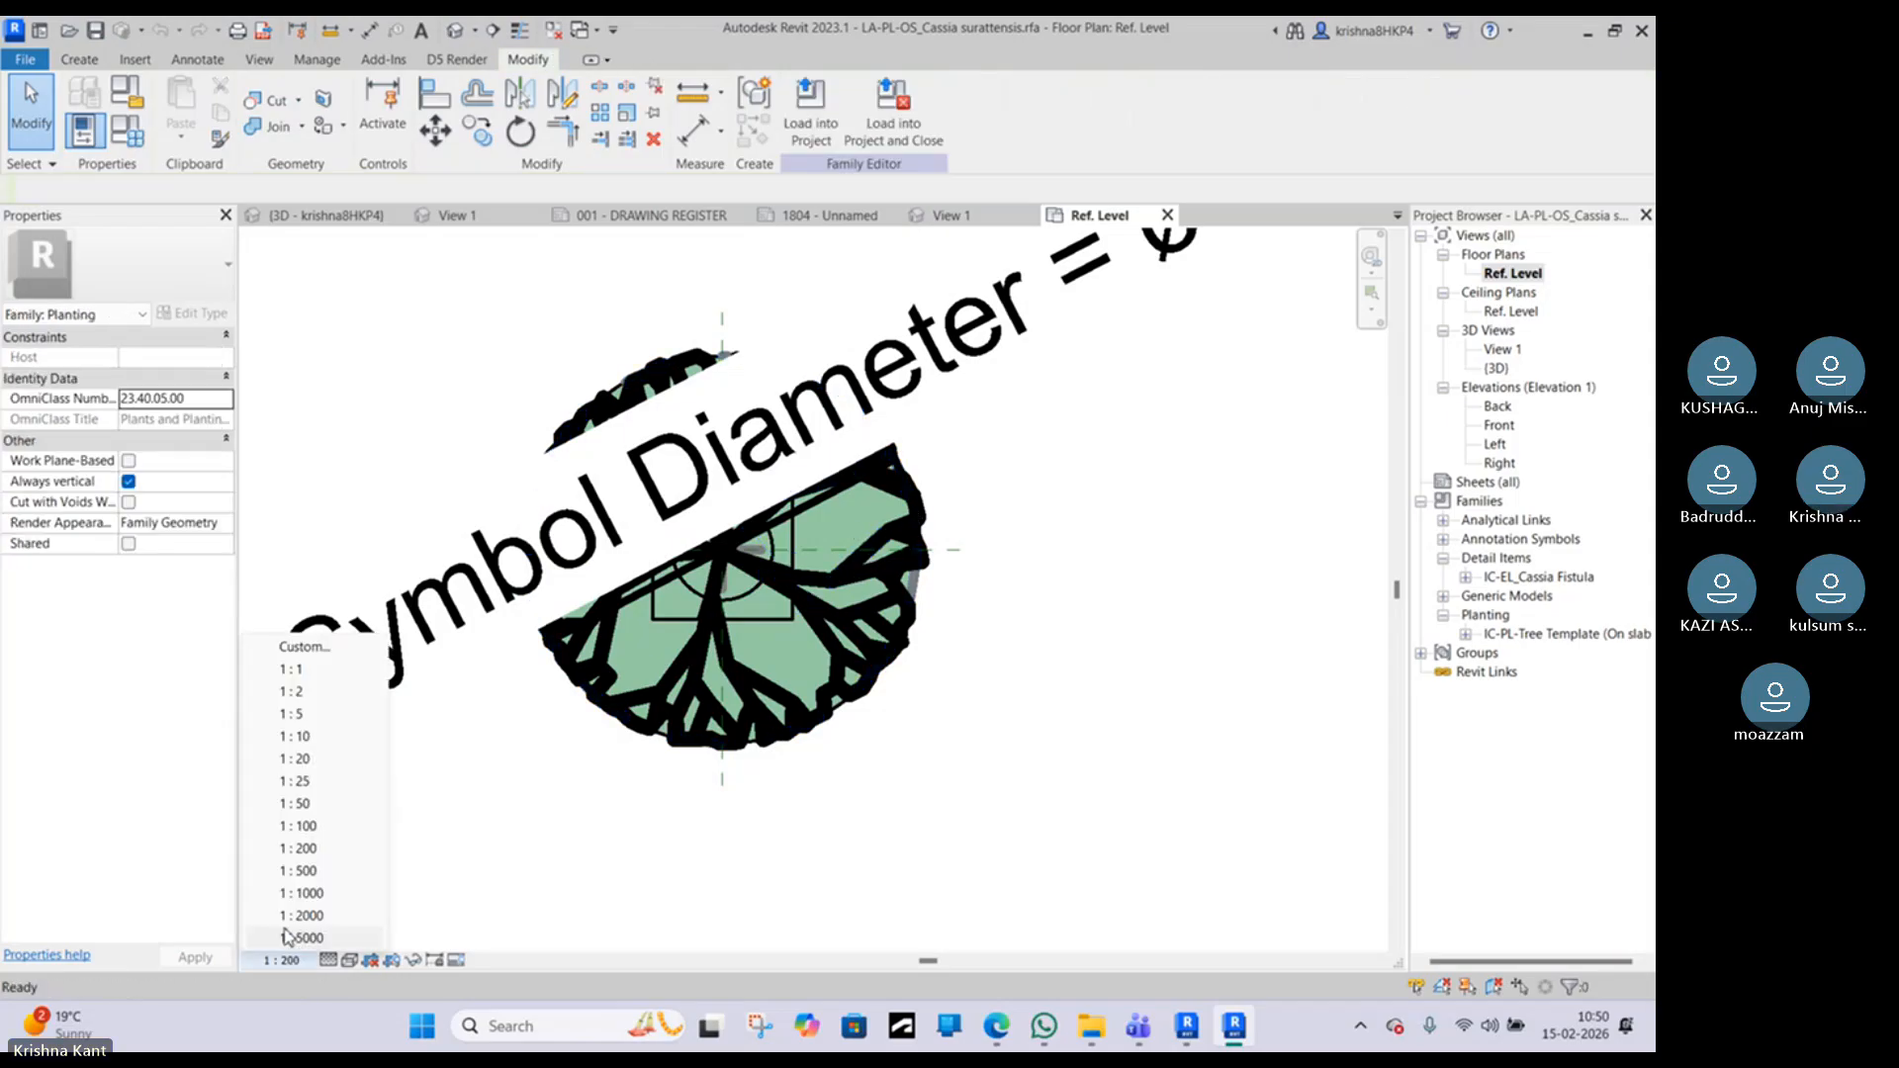
pyautogui.click(321, 714)
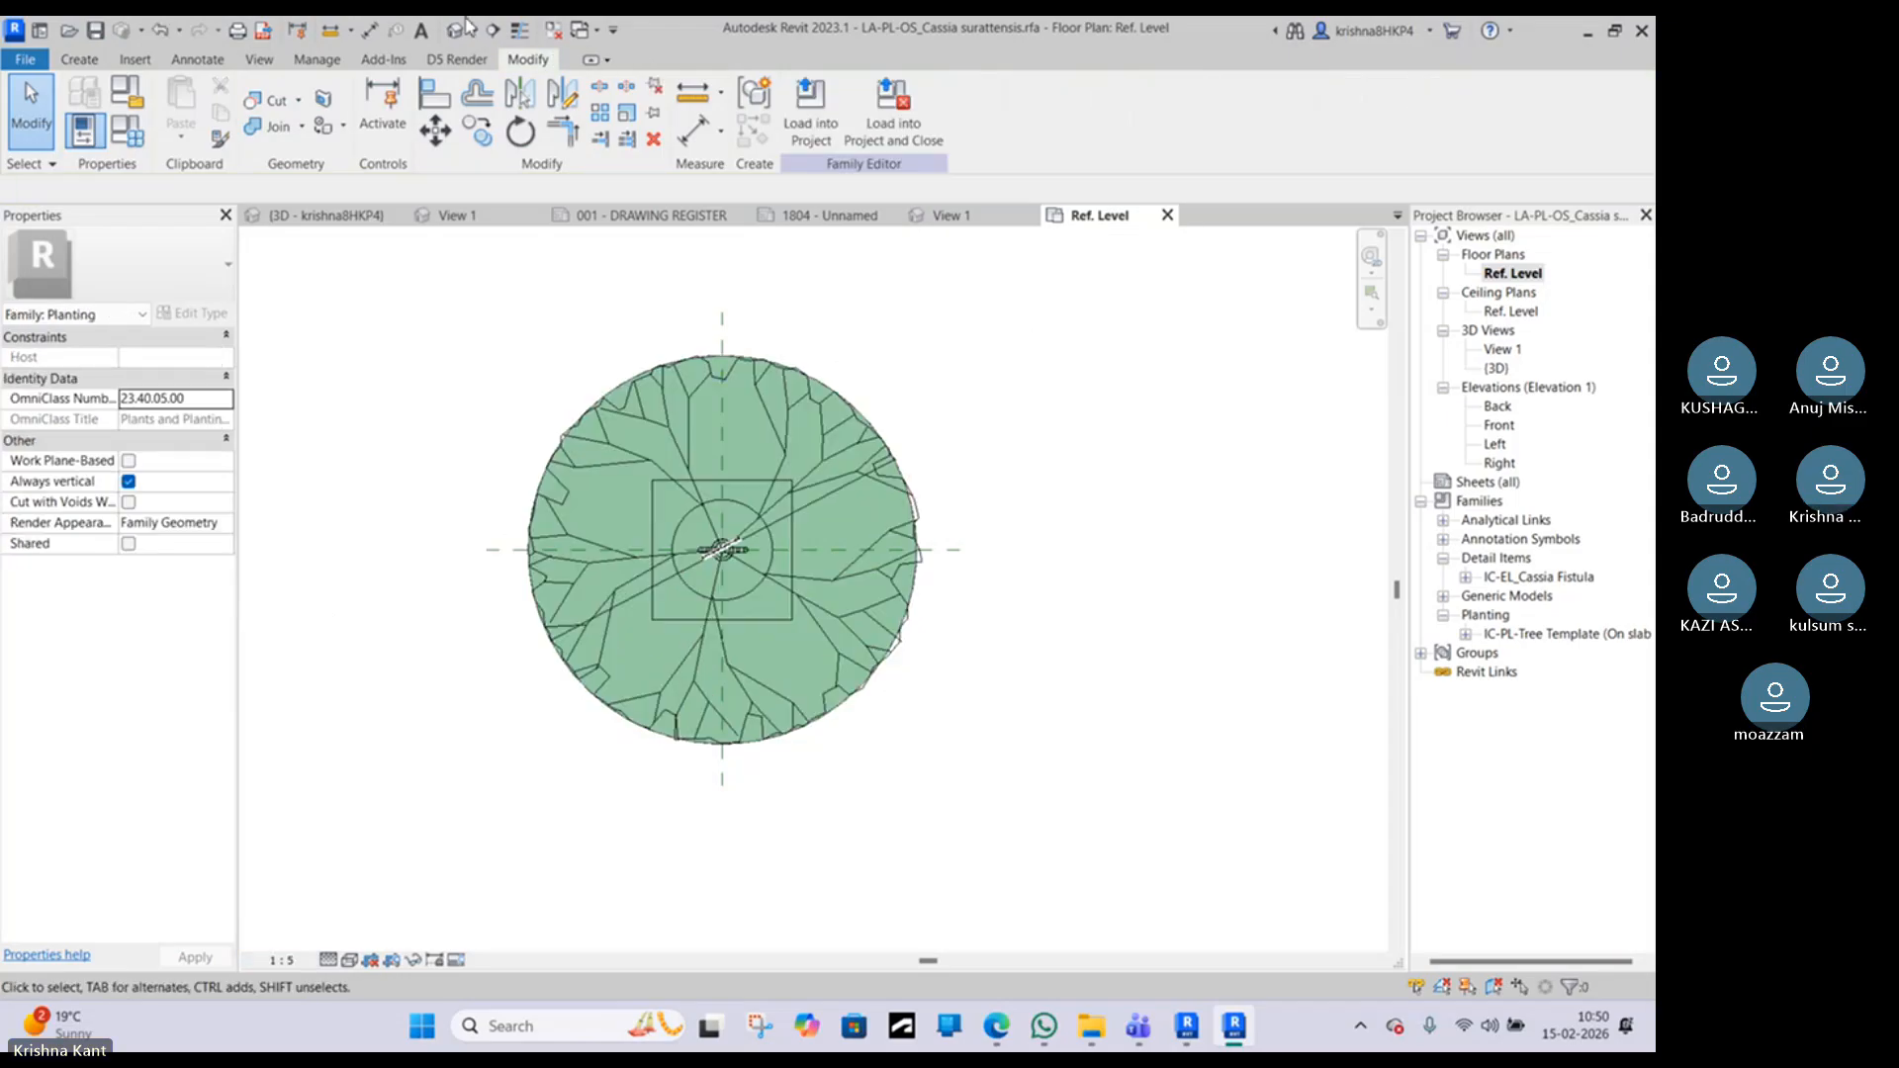
# Step: Turn on Thin Lines and check the subcategories of the branch lines and the canopy circle in the tree family's plan
pyautogui.click(516, 31)
pyautogui.scroll(4, 692, 475)
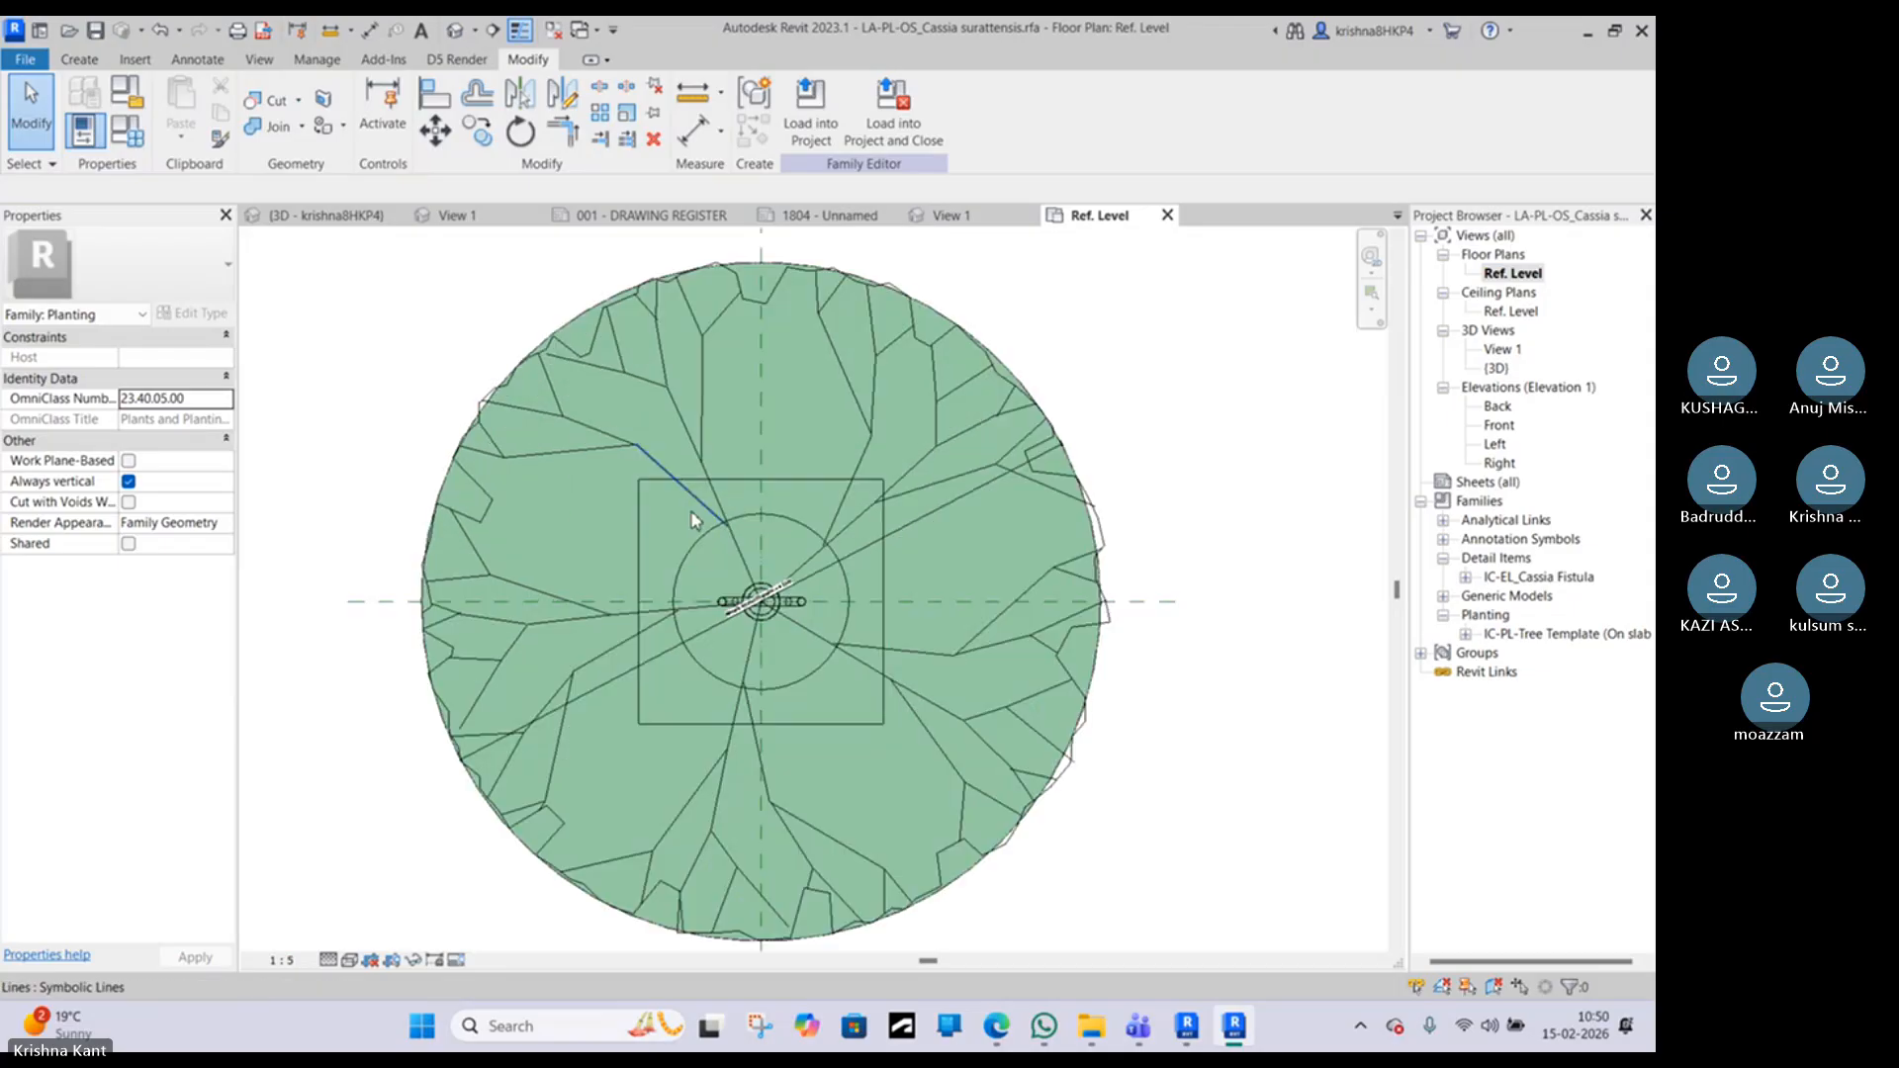
pyautogui.click(700, 414)
pyautogui.moveTo(696, 445); pyautogui.dragTo(677, 707, button='middle')
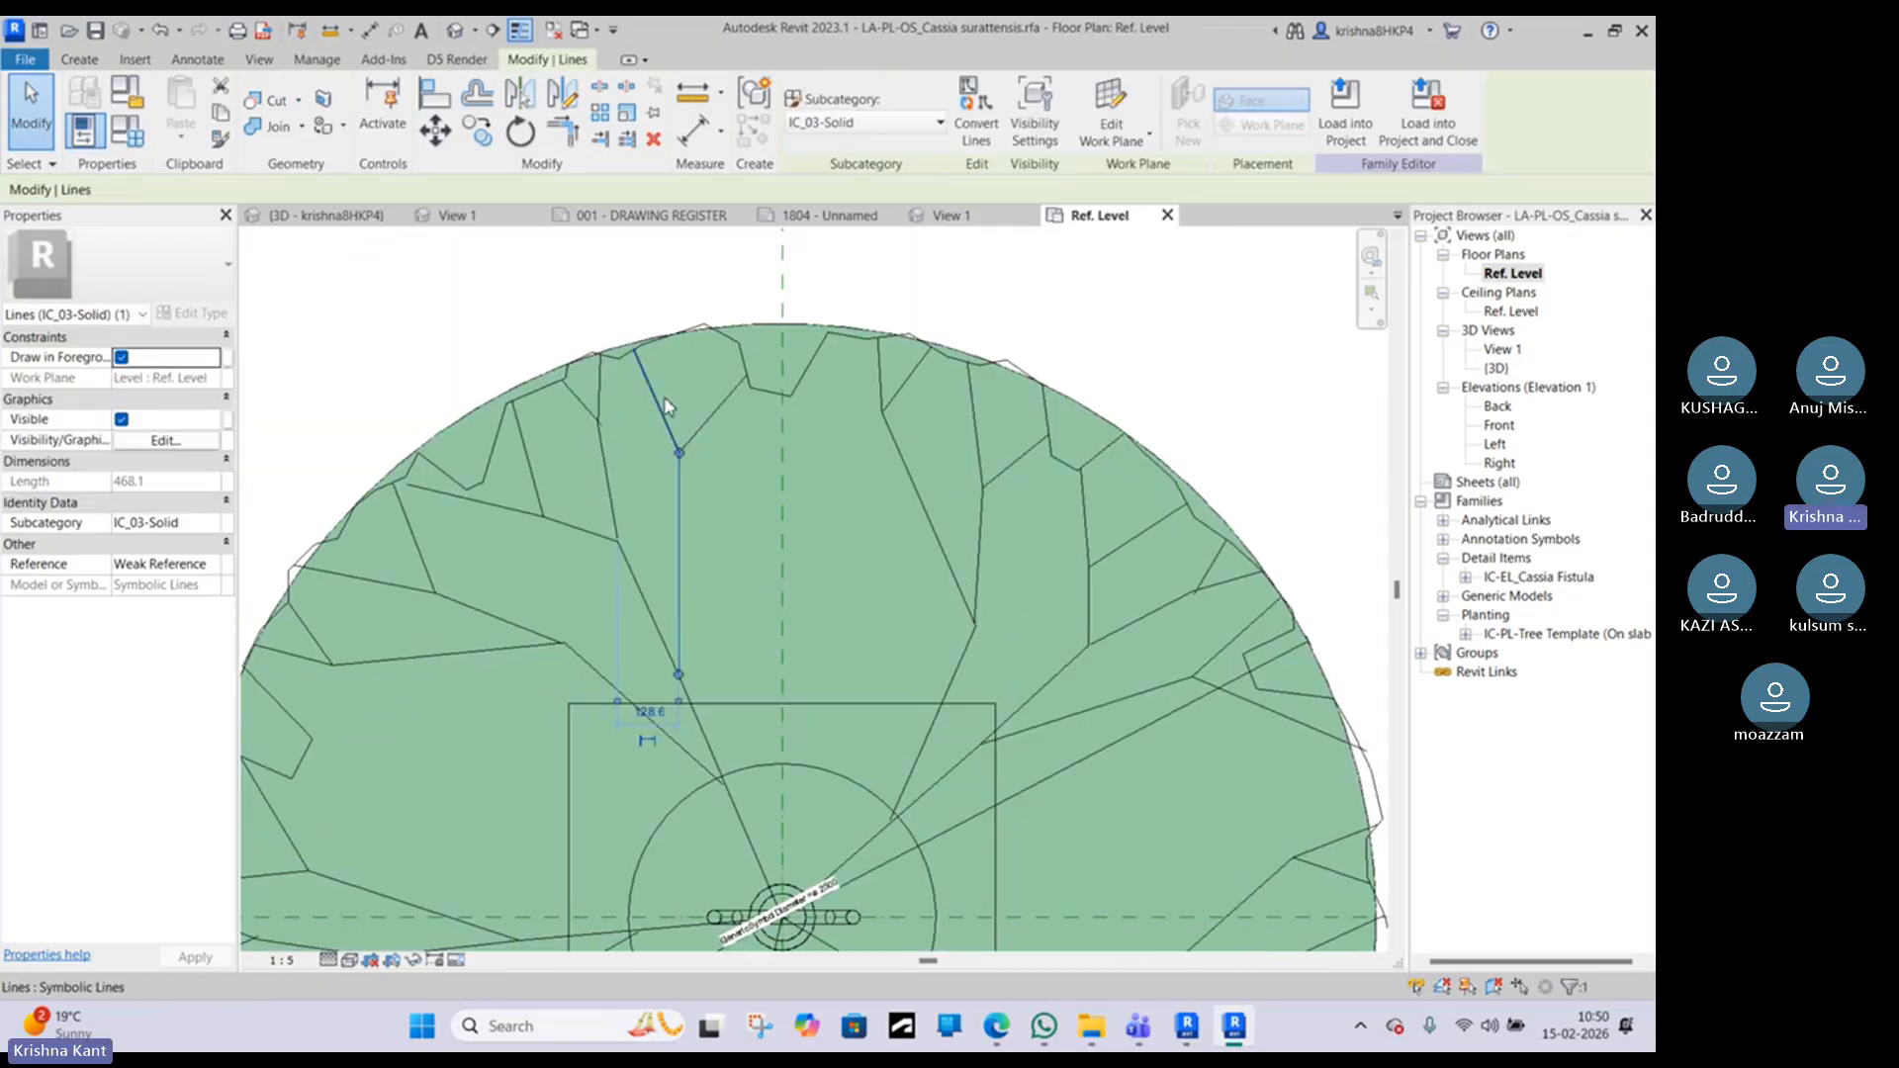
pyautogui.click(717, 428)
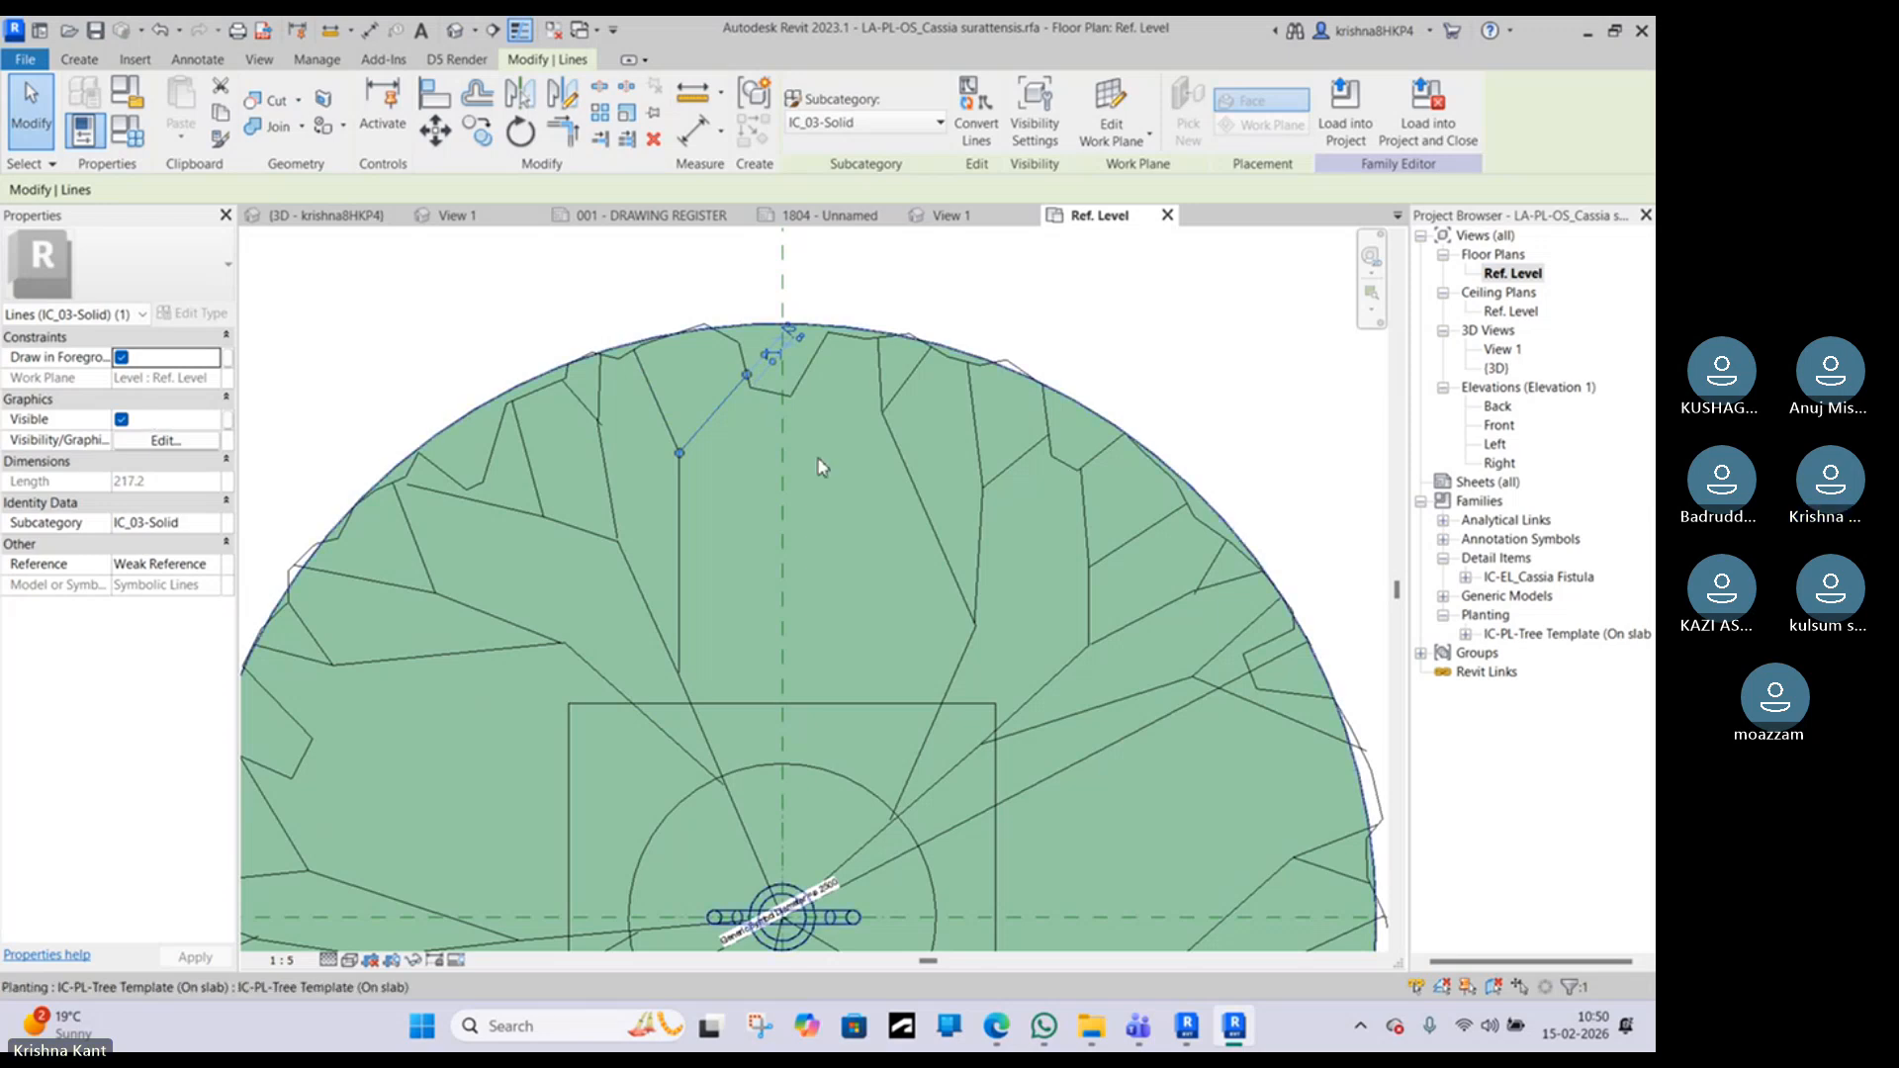
pyautogui.click(755, 328)
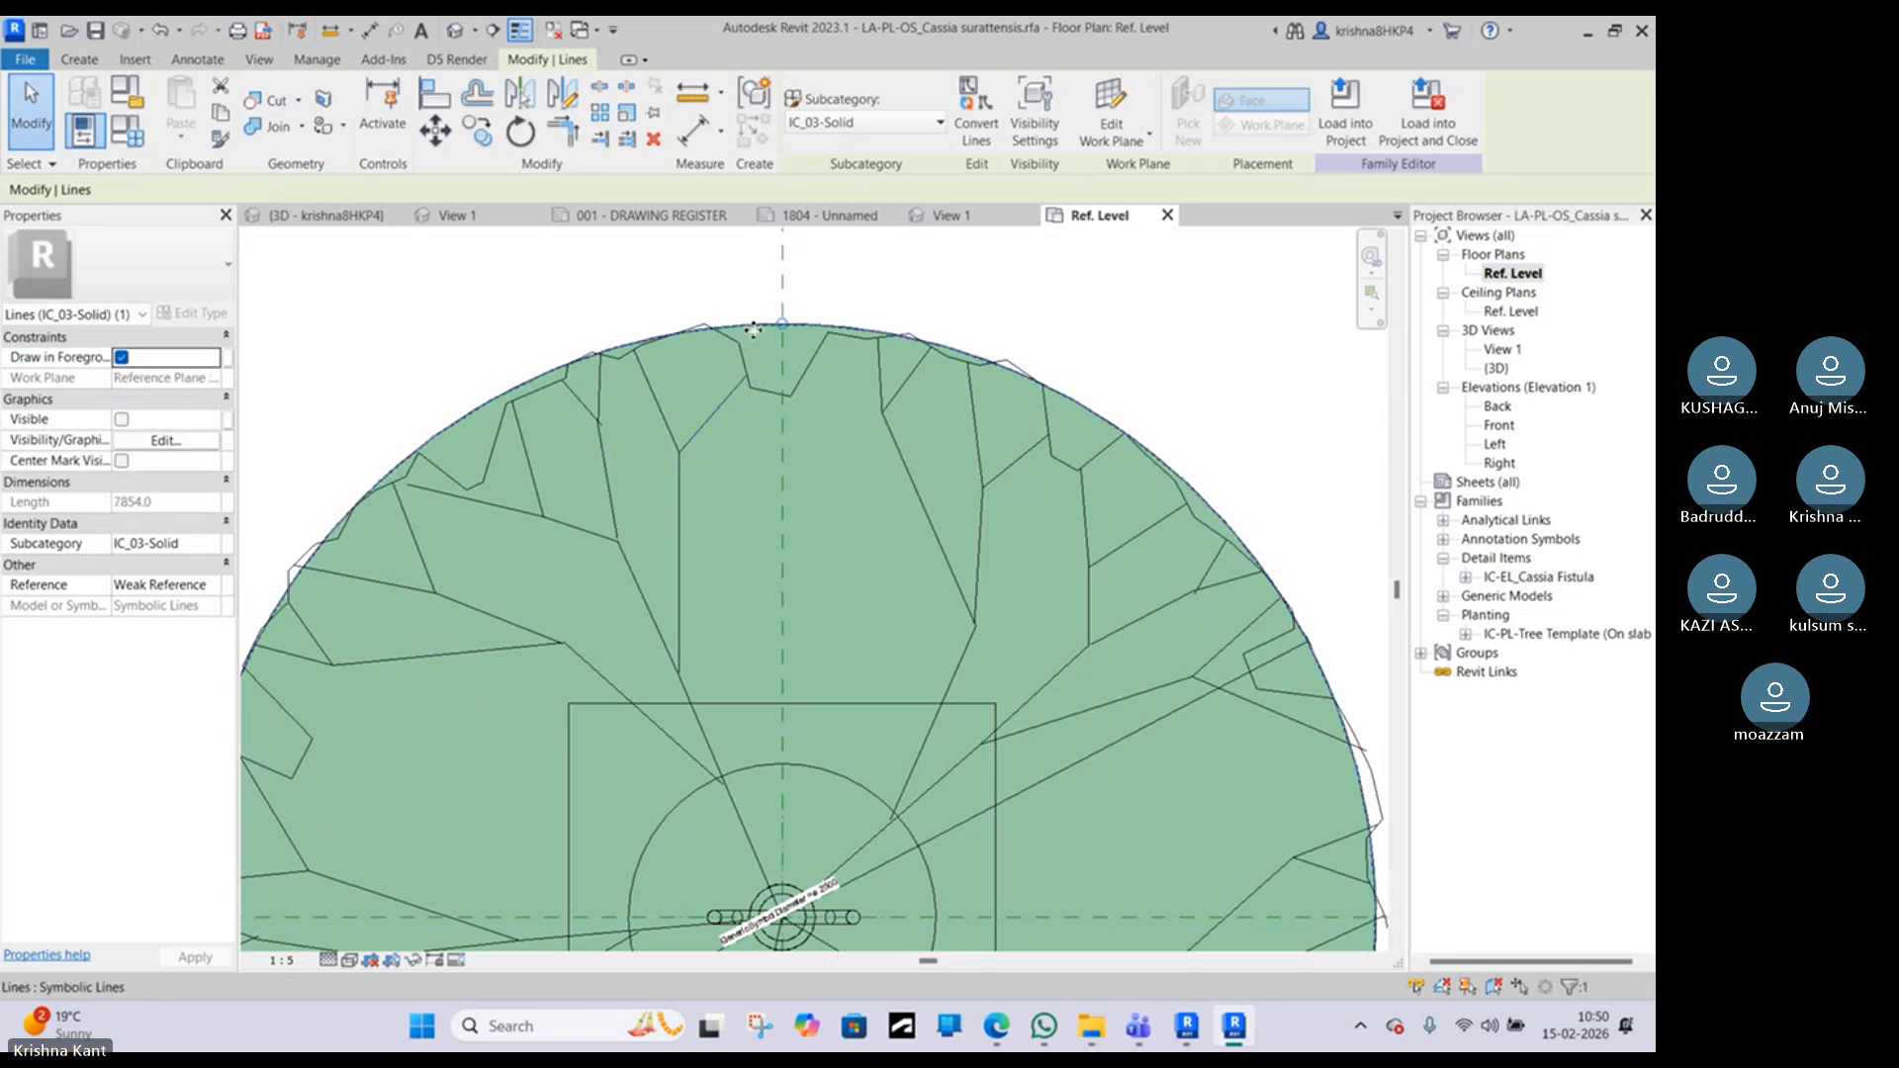
# Step: Inspect the nested IC-PL-Tree Template (On slab) component and the symbol diameter dimension at the trunk in the Ref. Level plan
pyautogui.click(754, 329)
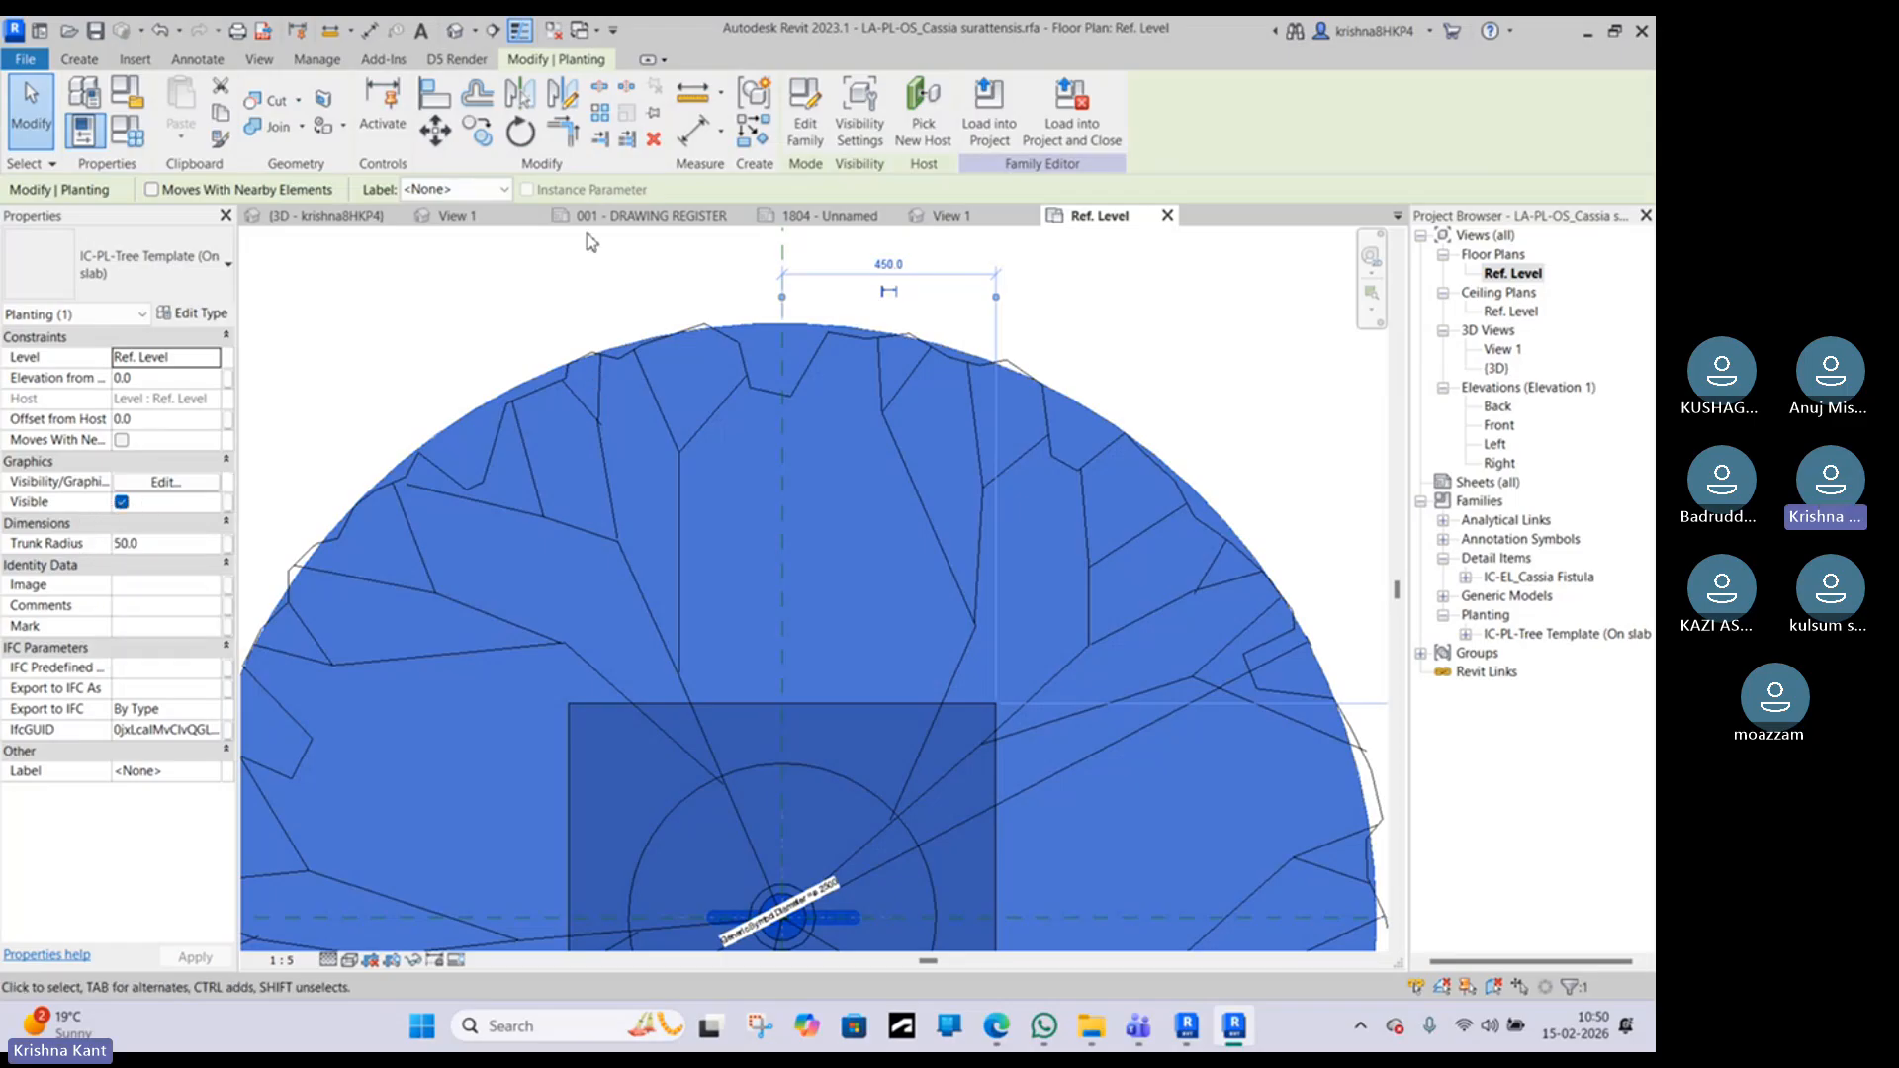
pyautogui.scroll(-3, 709, 382)
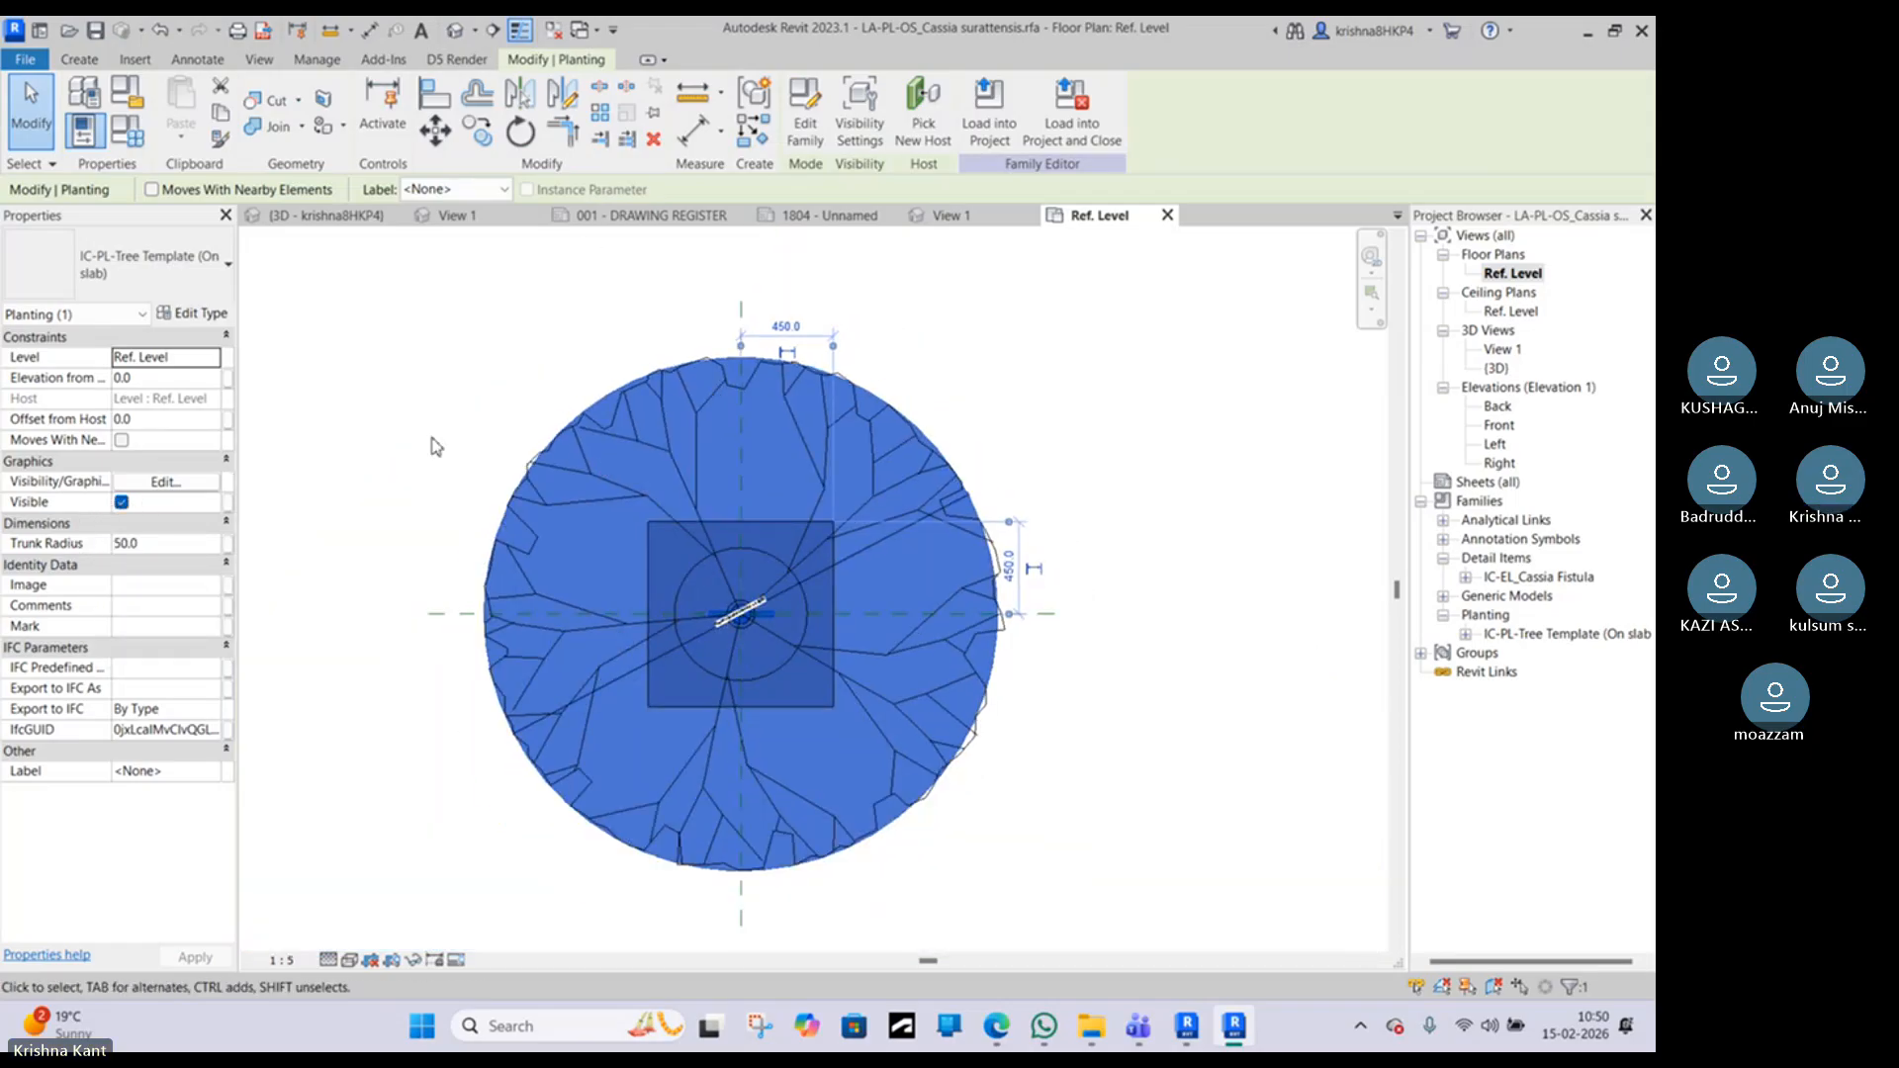
pyautogui.click(407, 388)
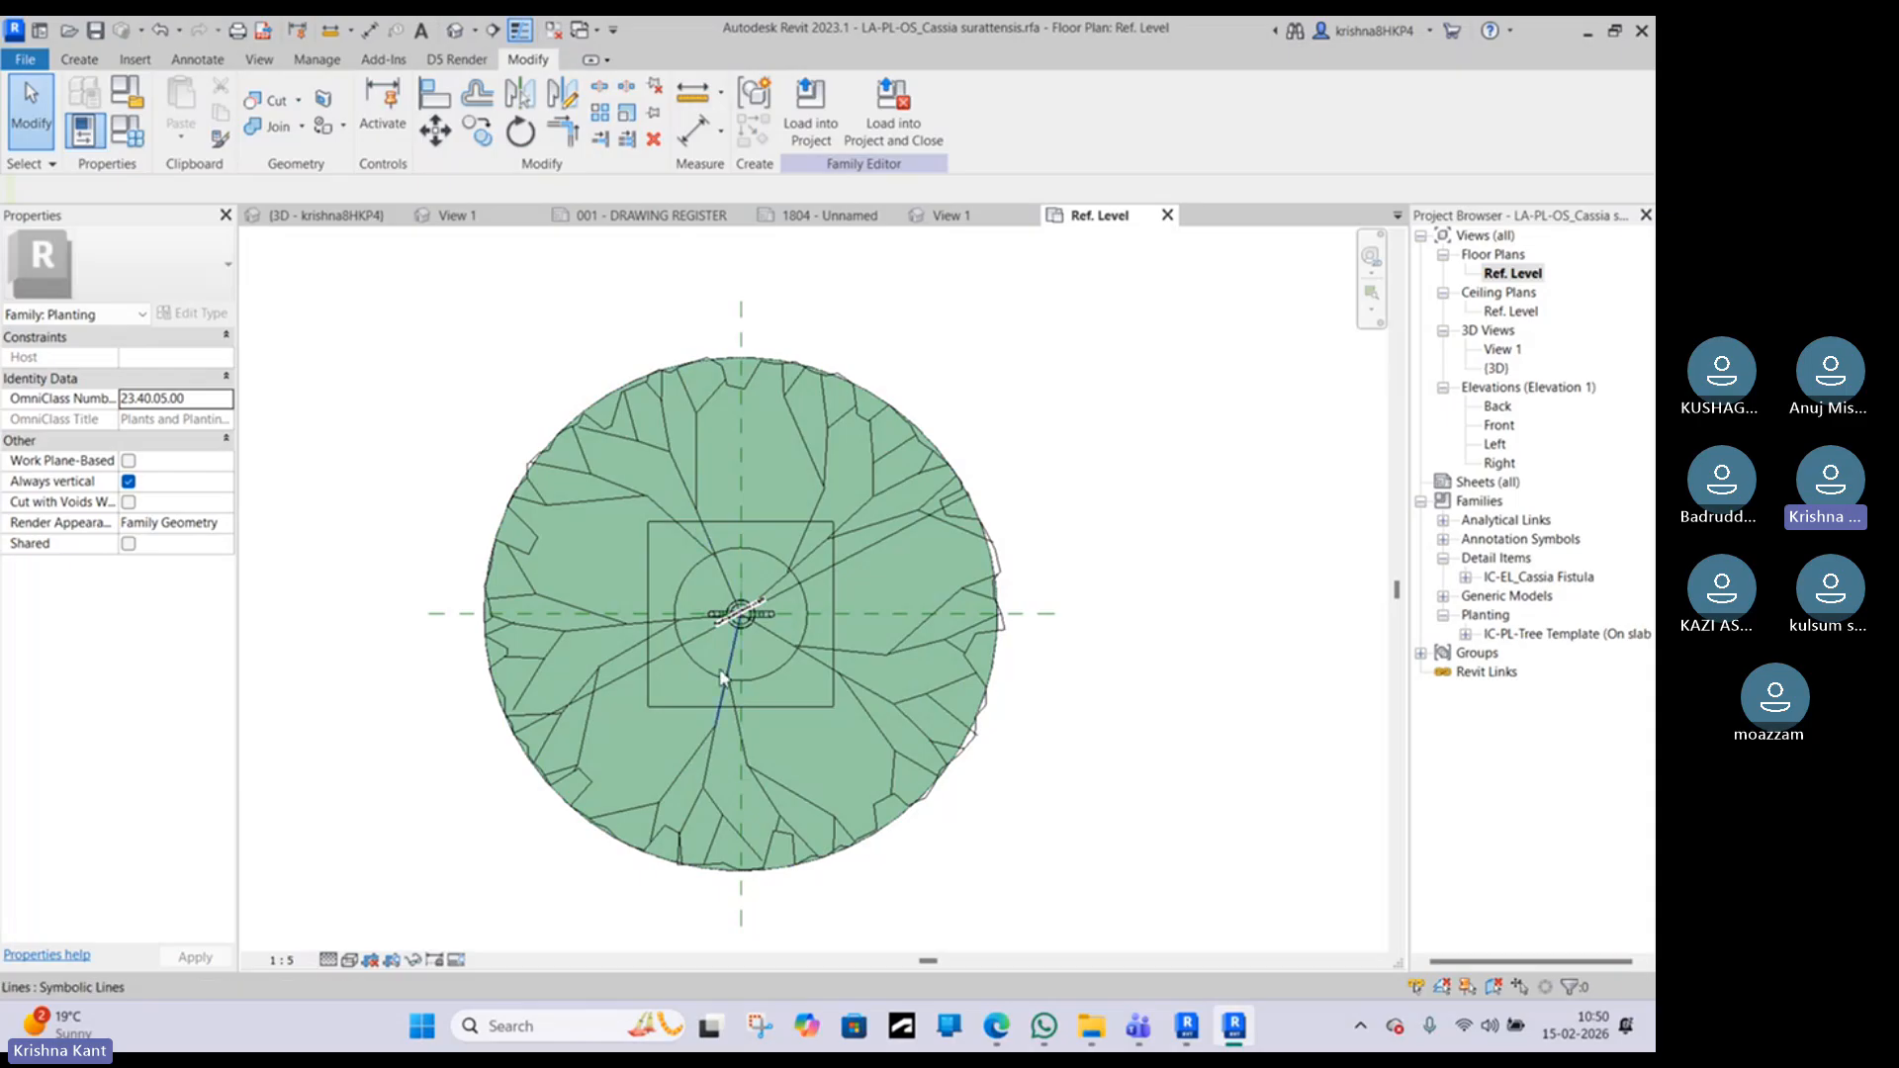
pyautogui.scroll(5, 741, 623)
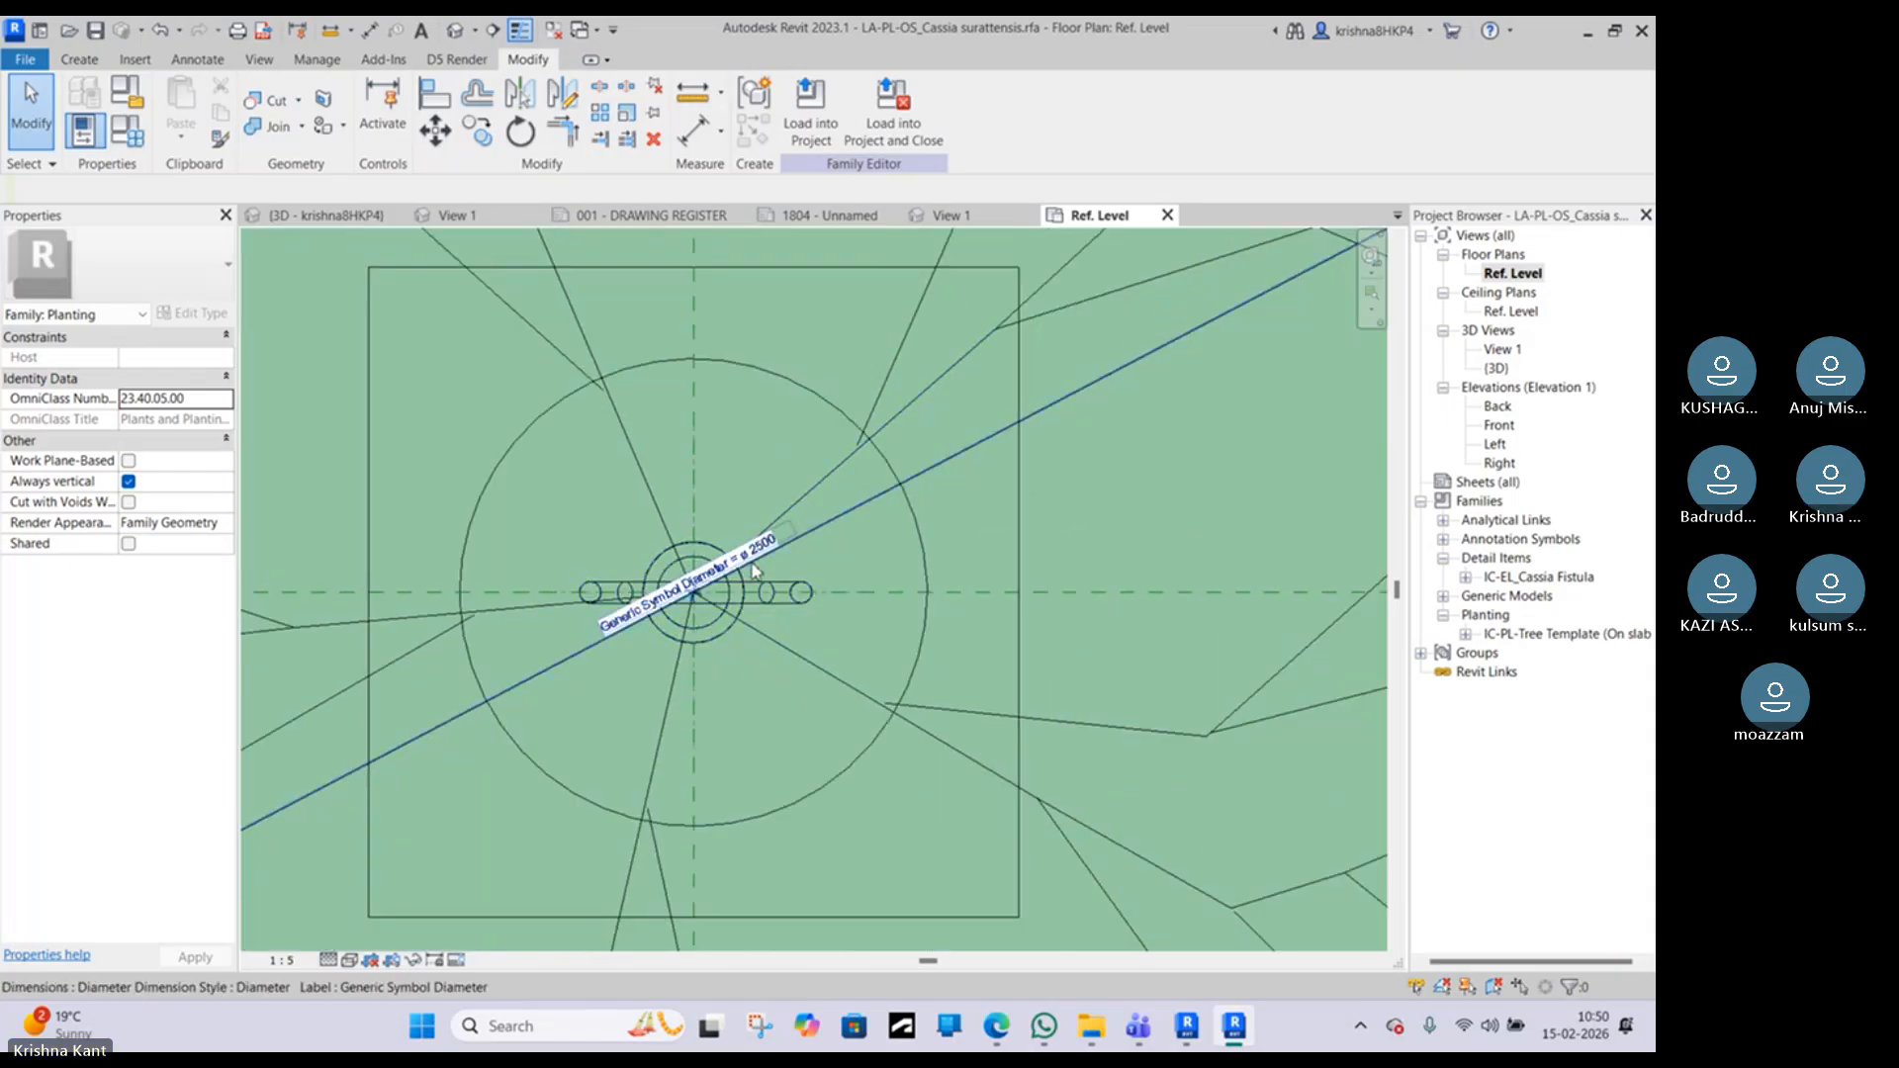
pyautogui.scroll(-5, 753, 571)
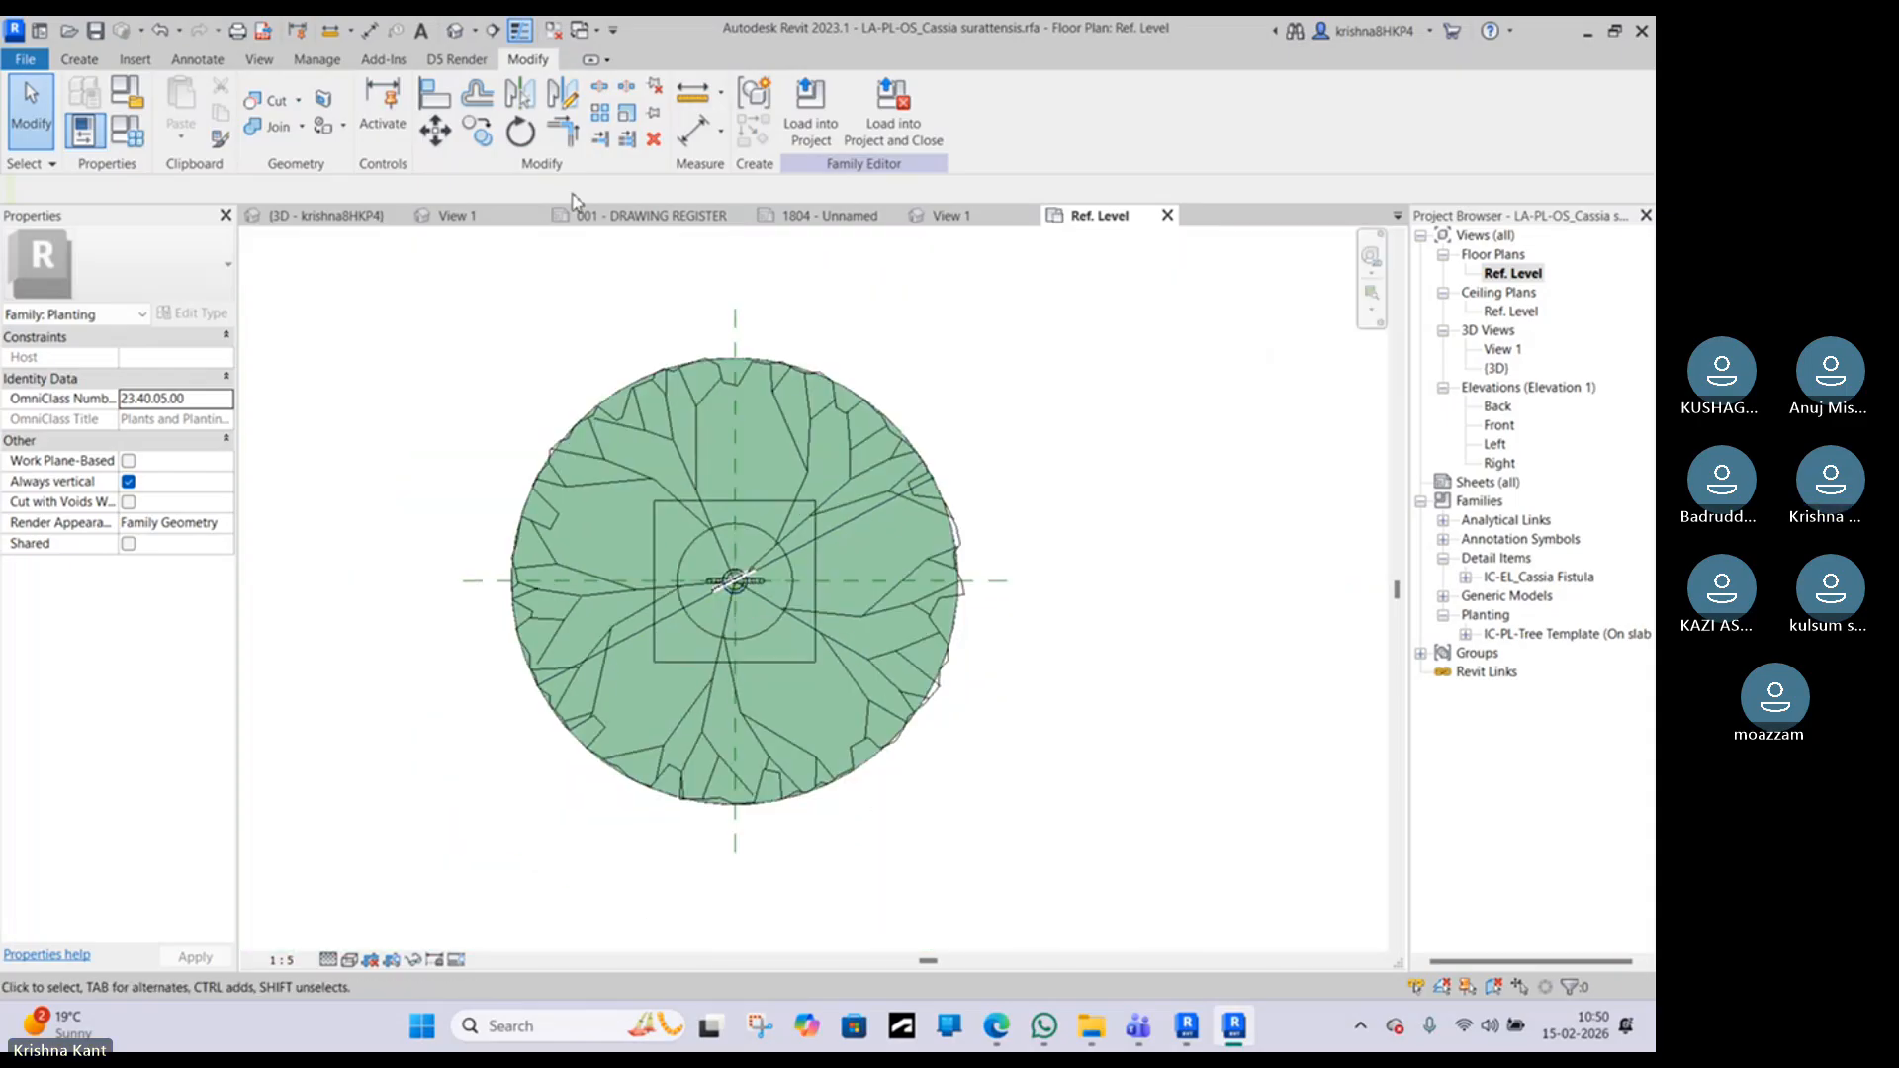
# Step: Examine the nested tree template in the family's 3D view and review its type properties without changing them
pyautogui.click(951, 216)
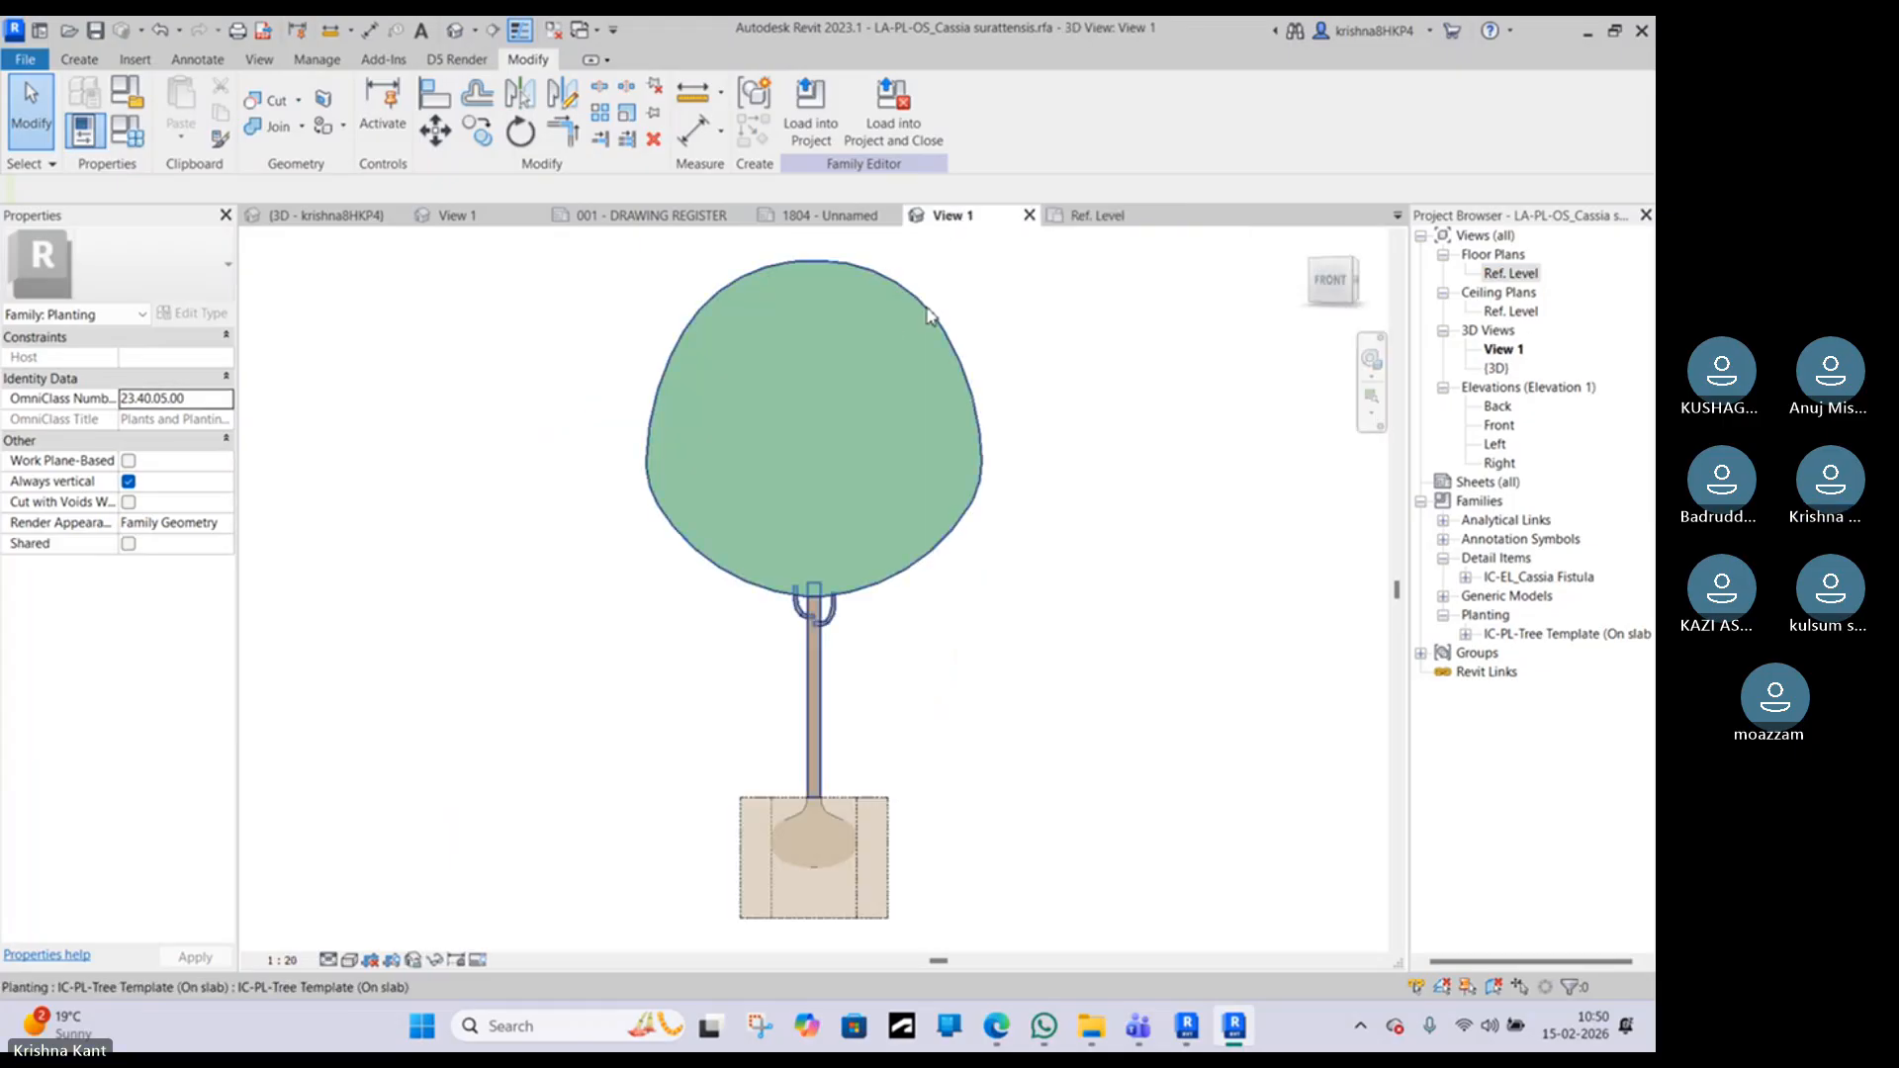
pyautogui.click(928, 315)
pyautogui.scroll(-3, 920, 318)
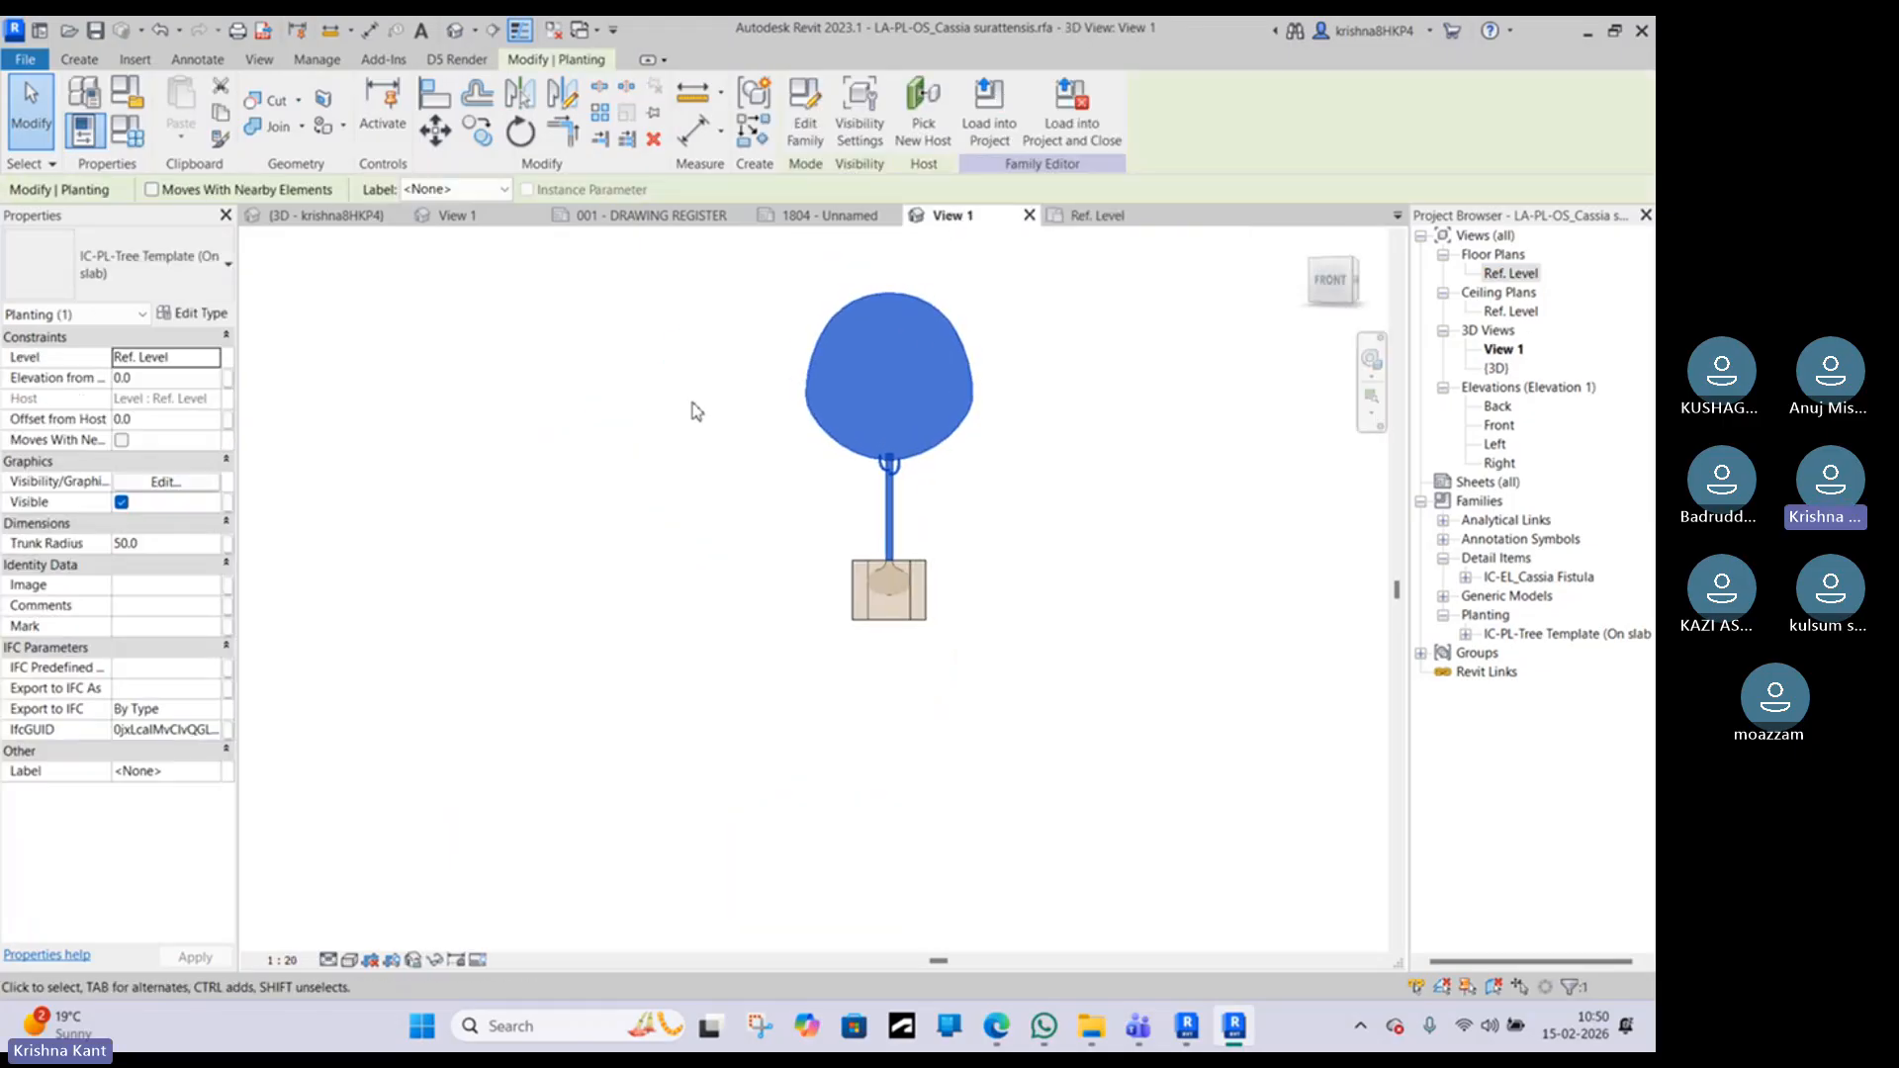
pyautogui.press('capslock')
pyautogui.moveTo(791, 411); pyautogui.dragTo(665, 477, button='middle')
pyautogui.press('capslock')
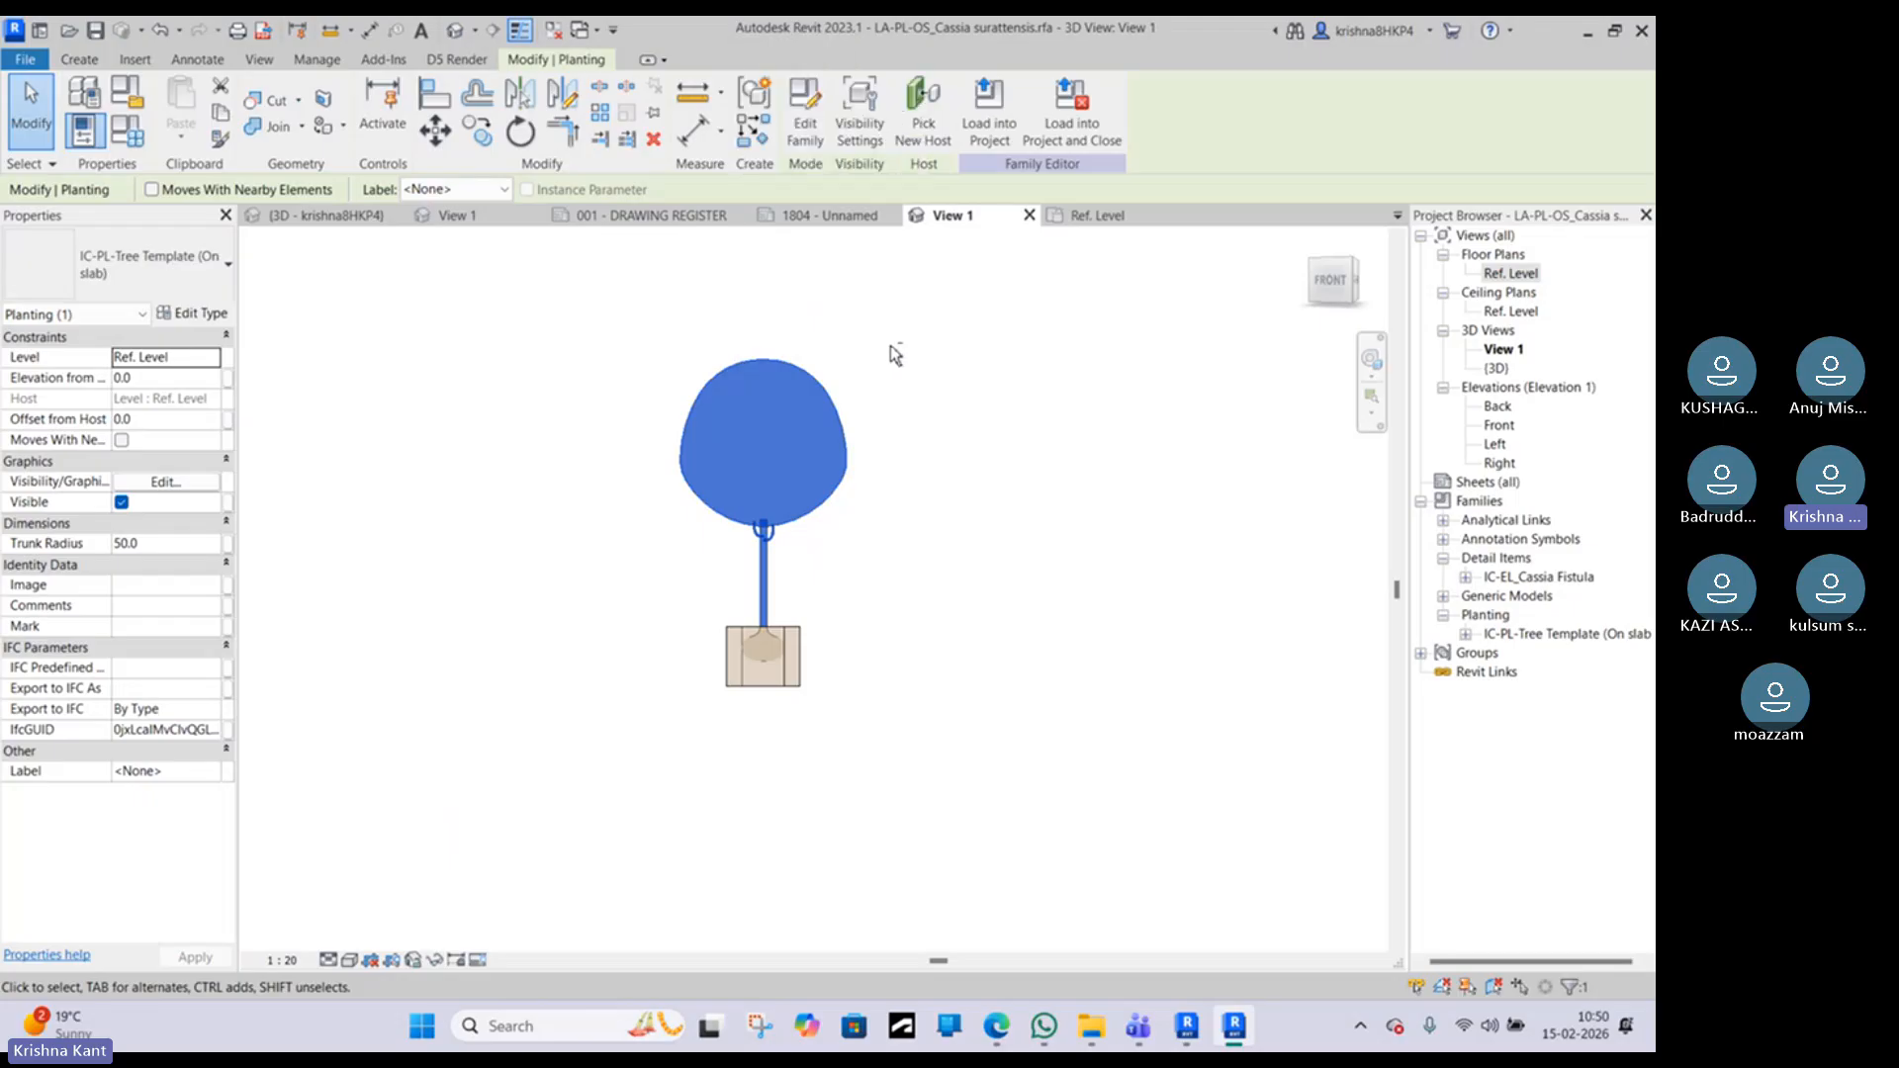
pyautogui.keyDown('shift'); pyautogui.moveTo(894, 354); pyautogui.dragTo(594, 577, button='middle'); pyautogui.keyUp('shift')
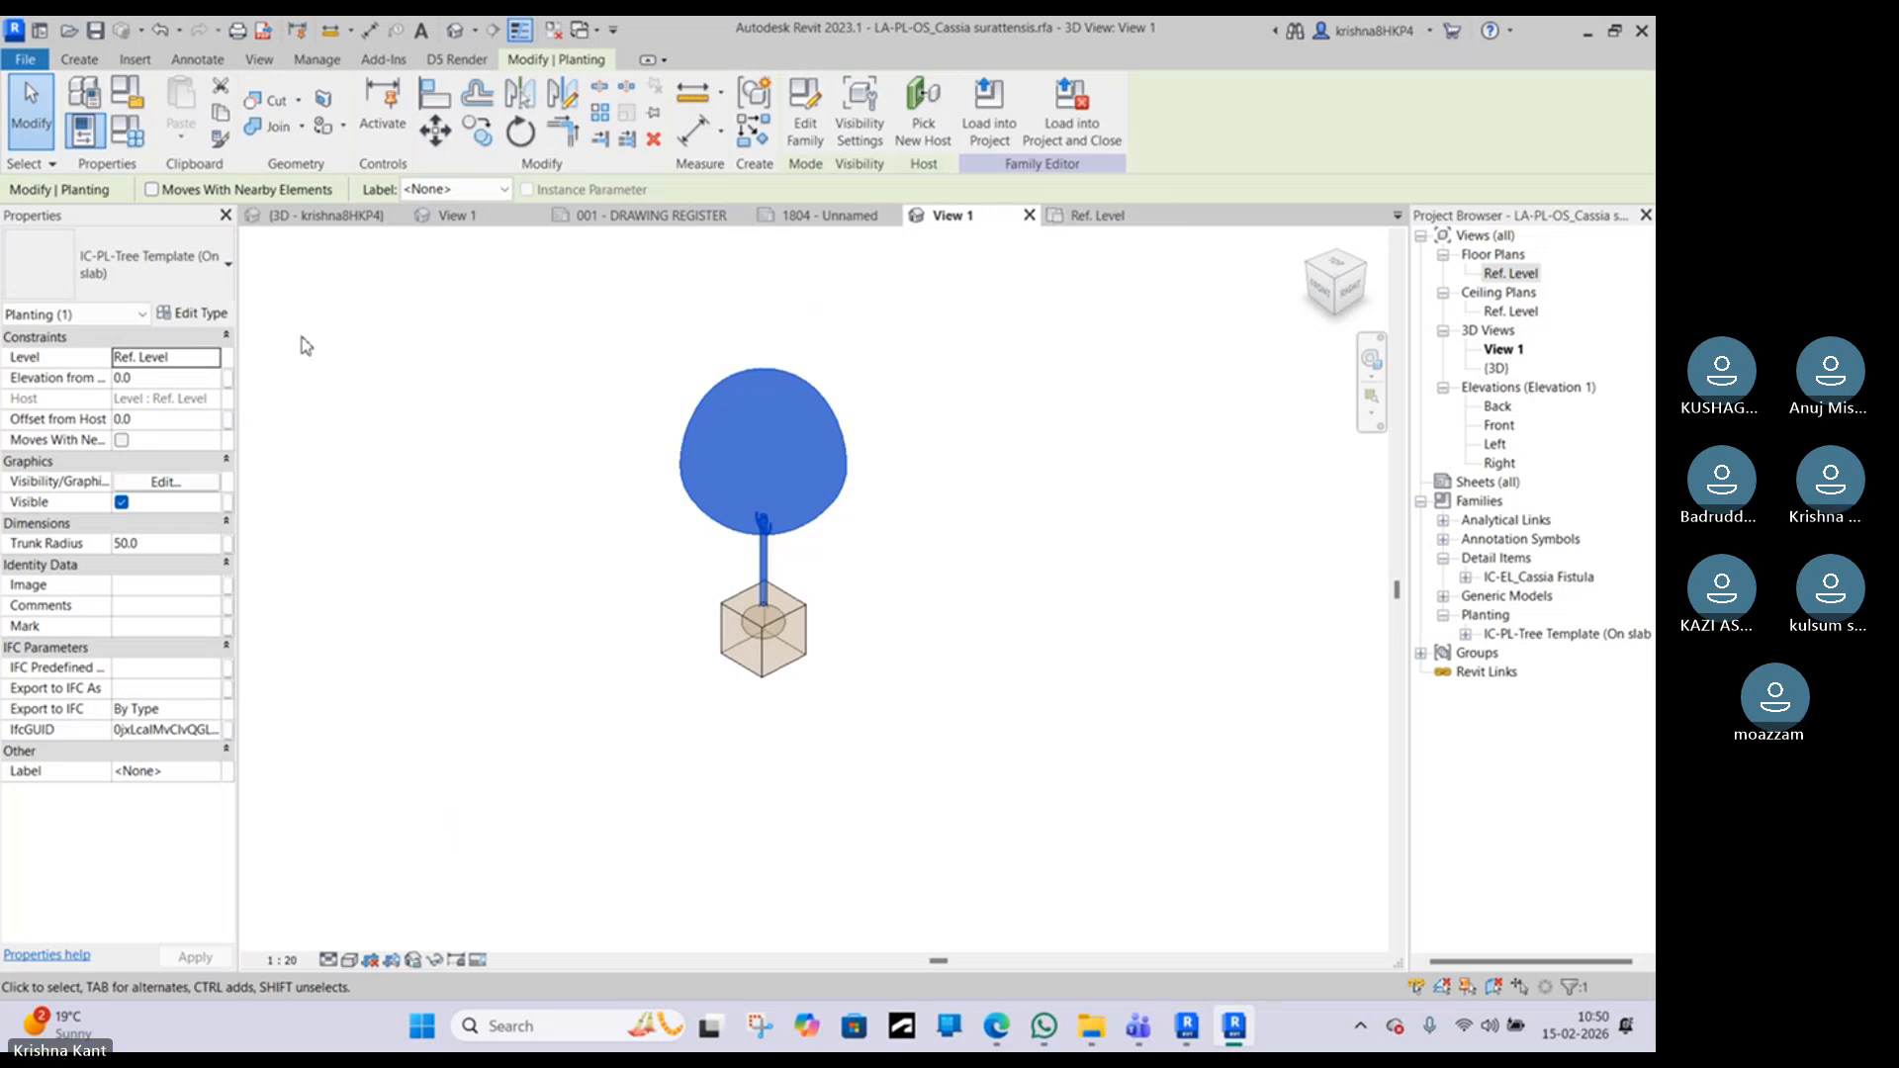
pyautogui.click(193, 314)
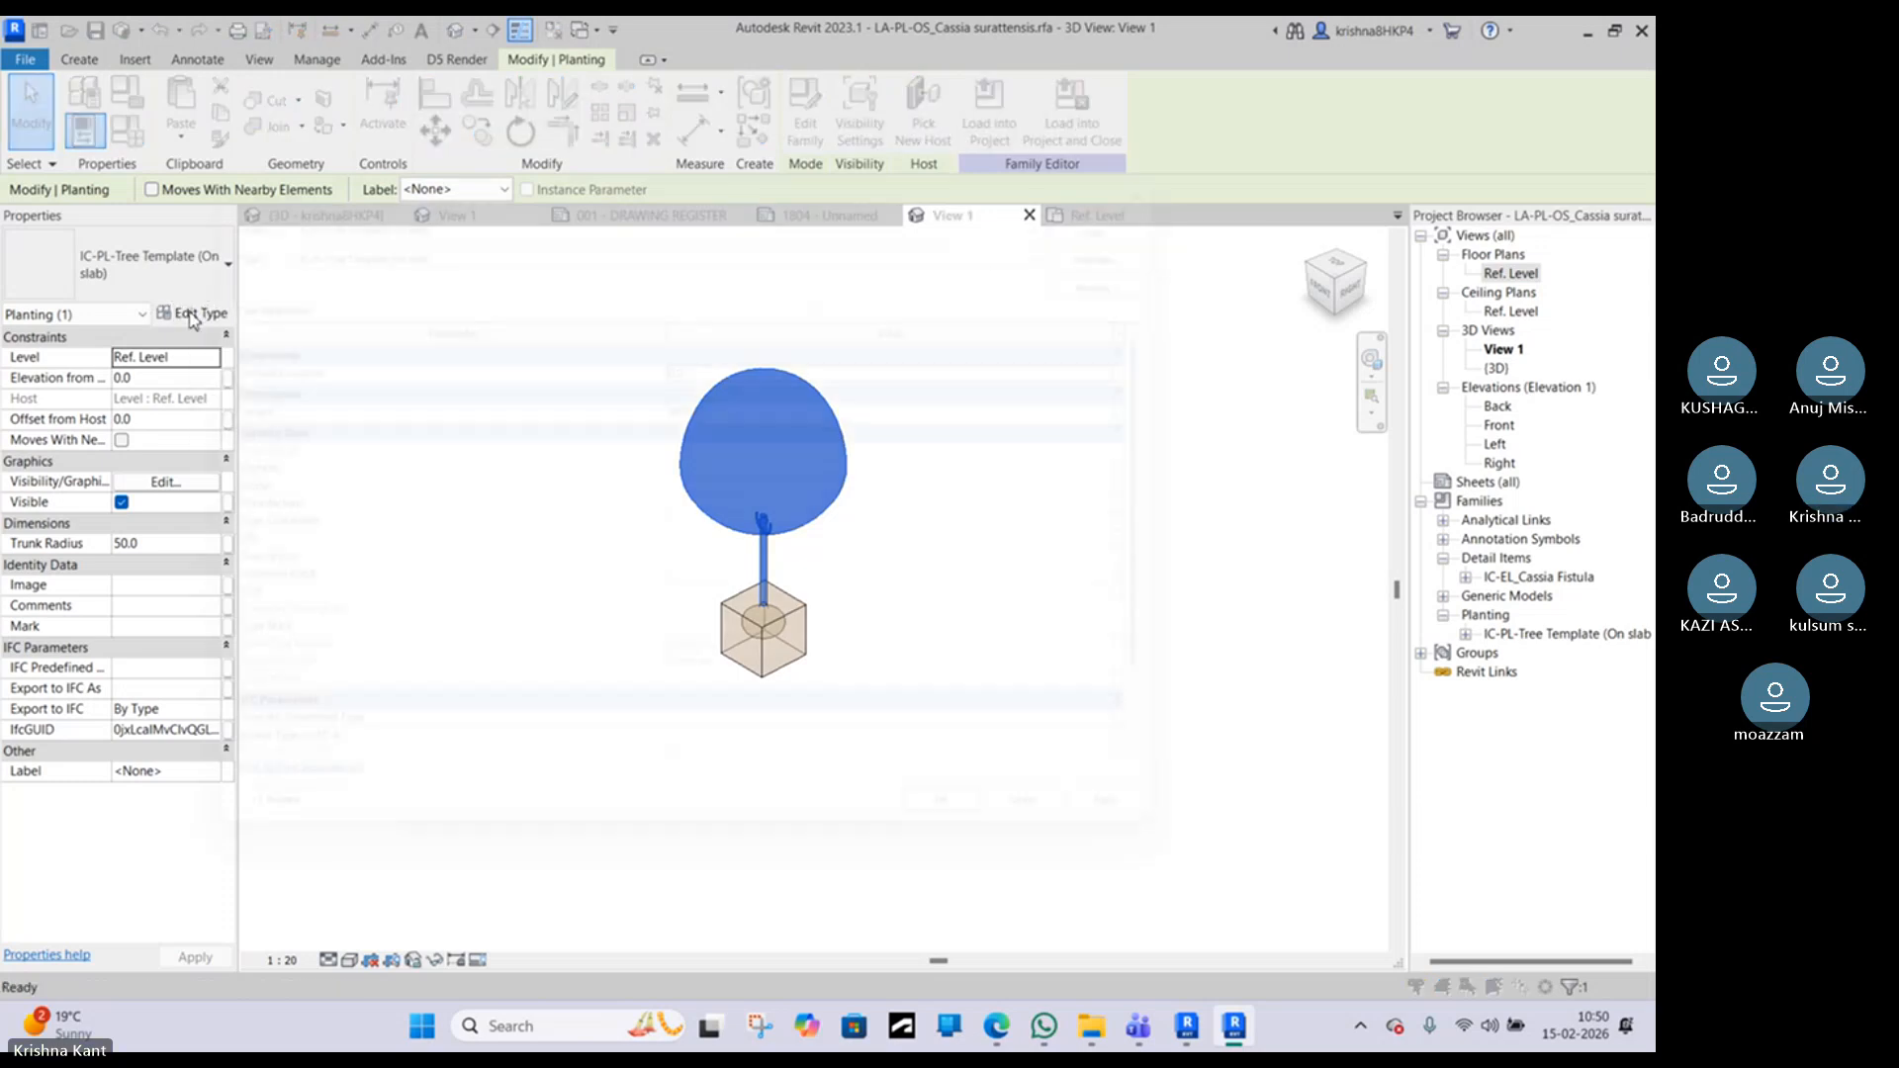
pyautogui.scroll(-2, 688, 356)
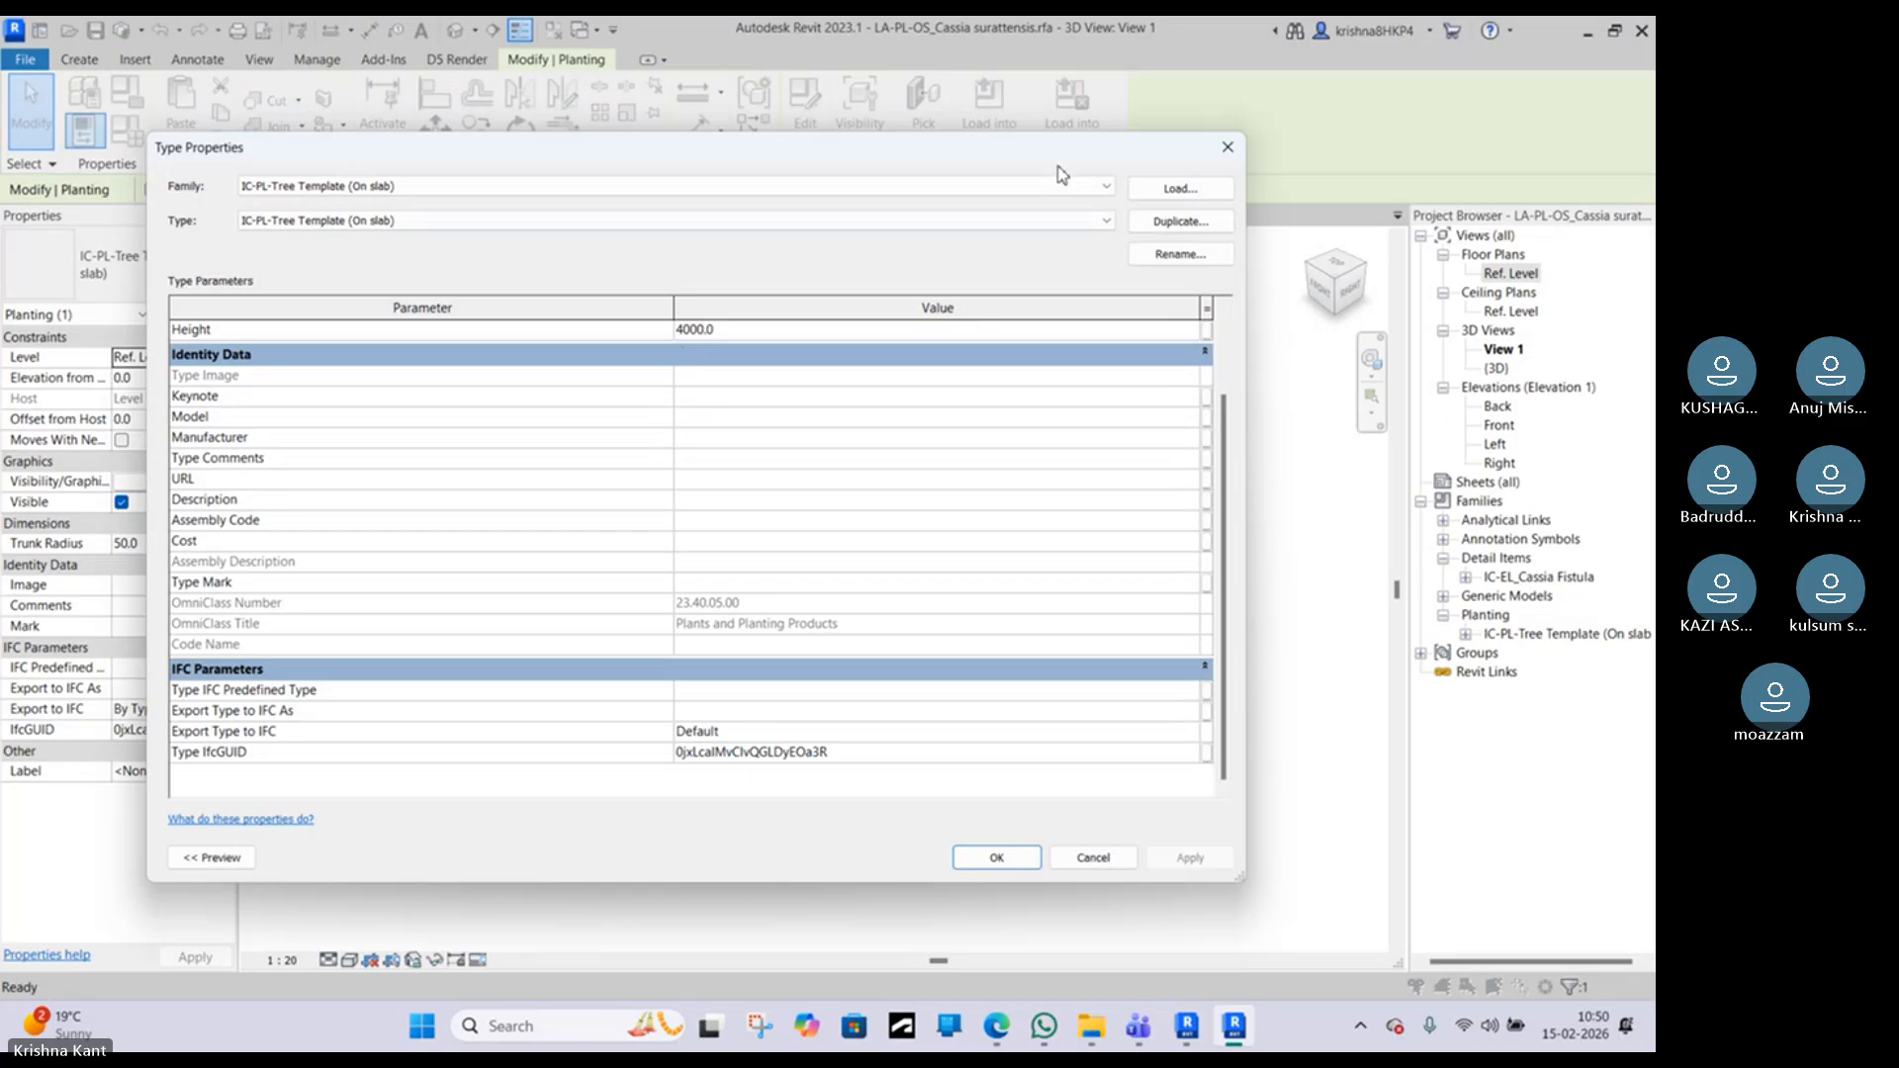
pyautogui.click(1227, 146)
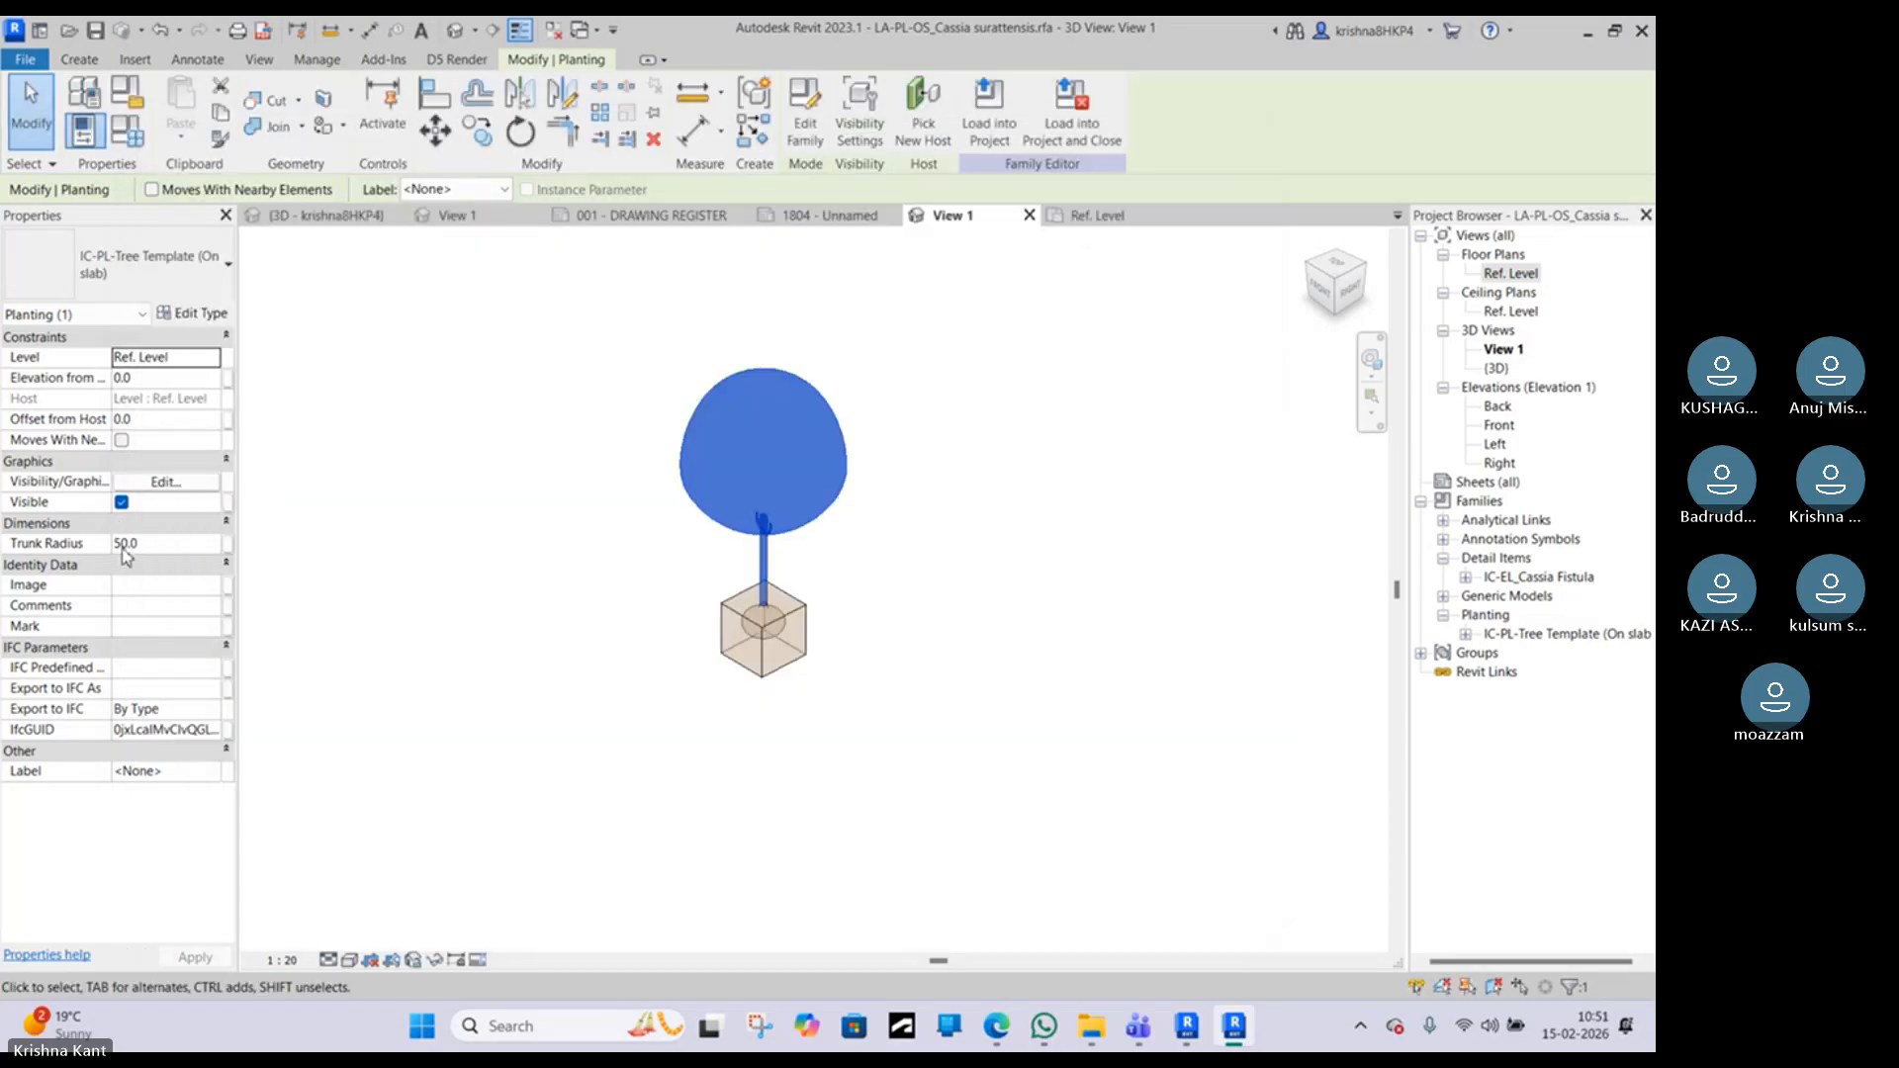
# Step: Return to the Ref. Level plan and recheck the nested tree template's instance properties there
pyautogui.click(1098, 214)
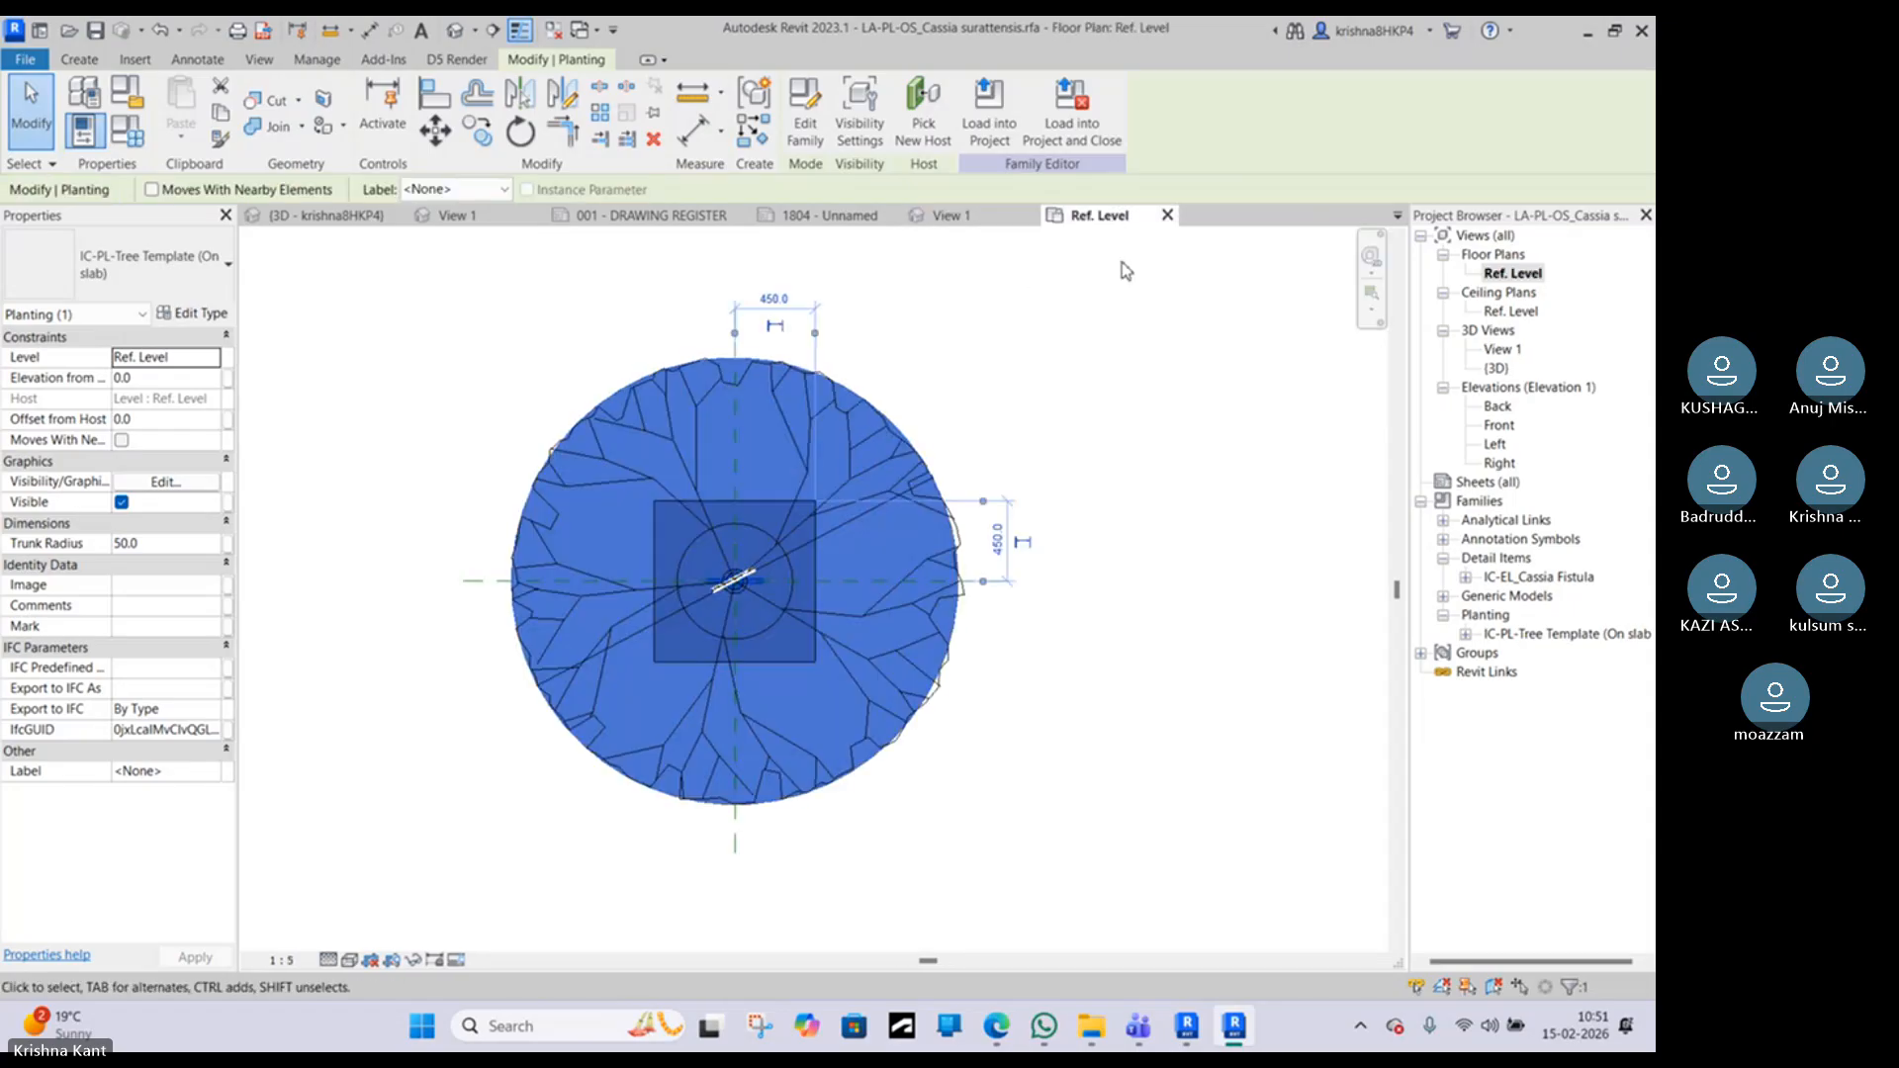
pyautogui.click(1081, 304)
pyautogui.scroll(3, 928, 427)
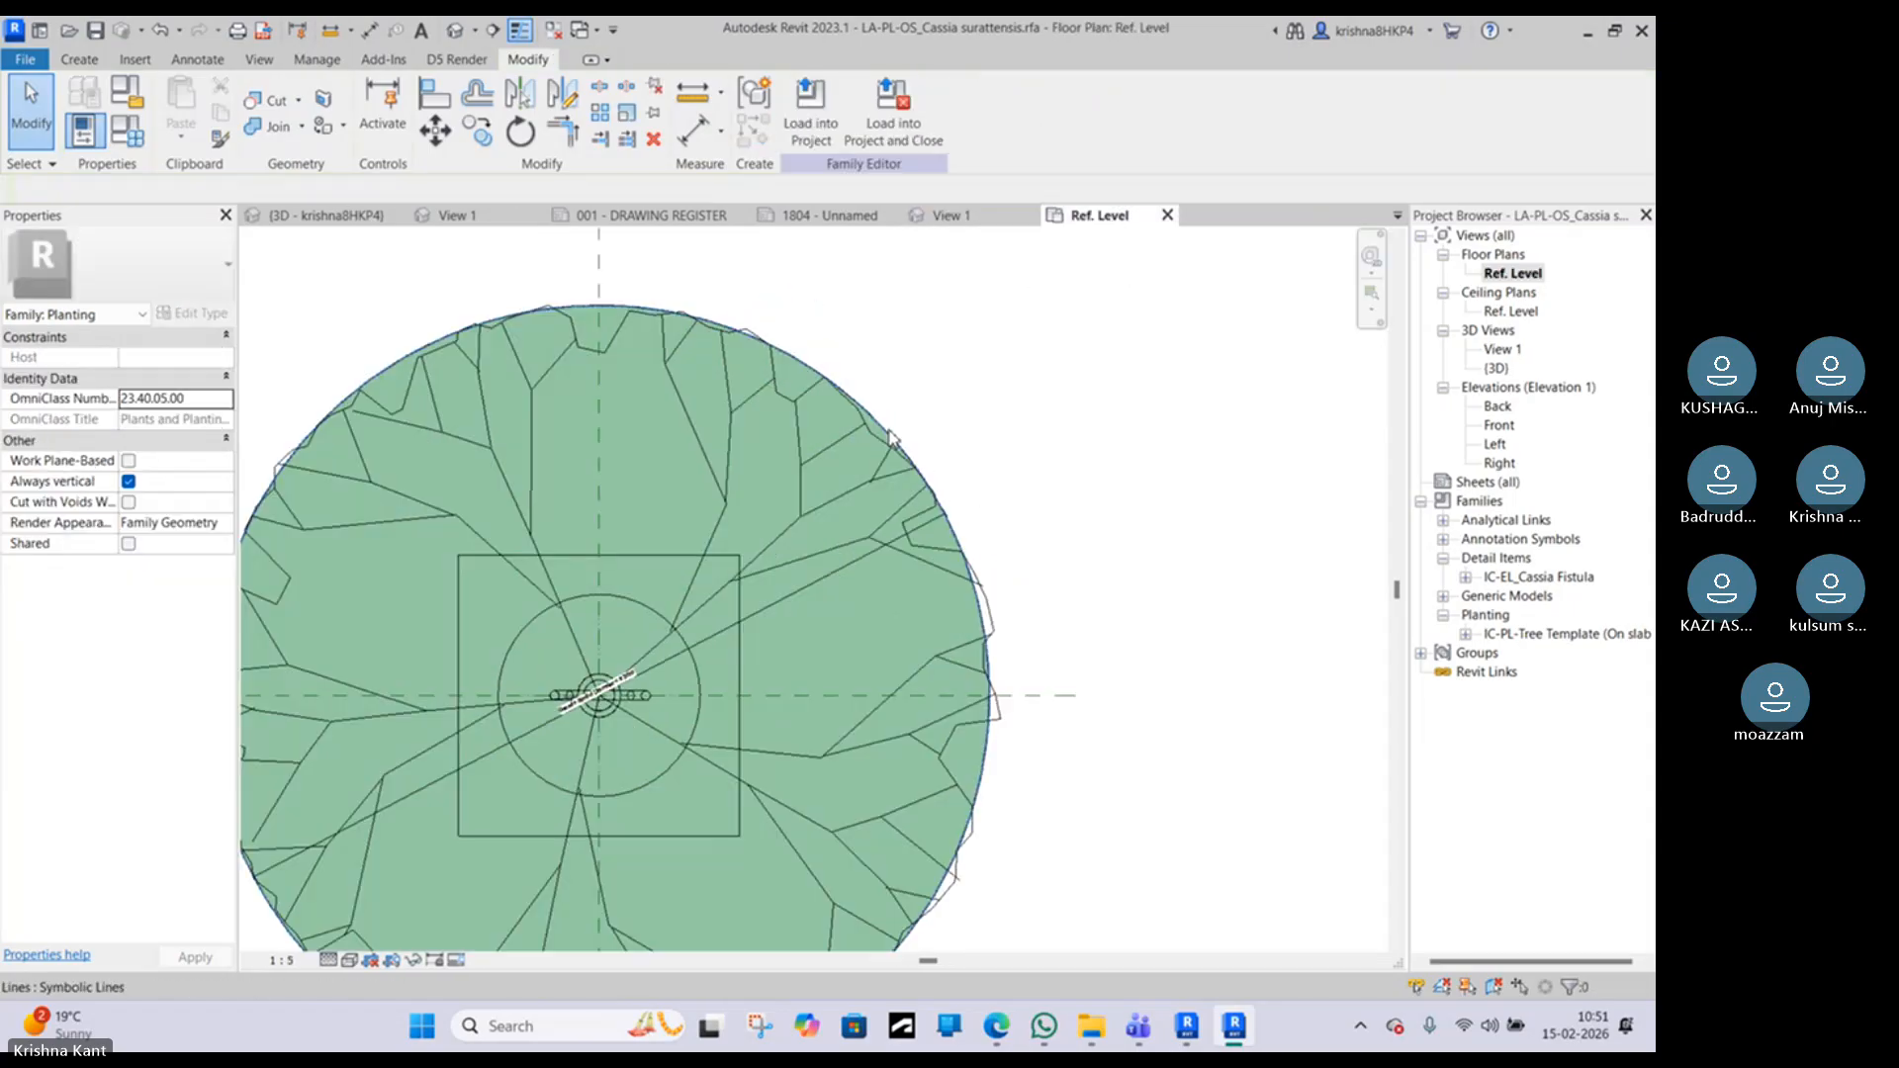
pyautogui.click(893, 436)
pyautogui.click(587, 375)
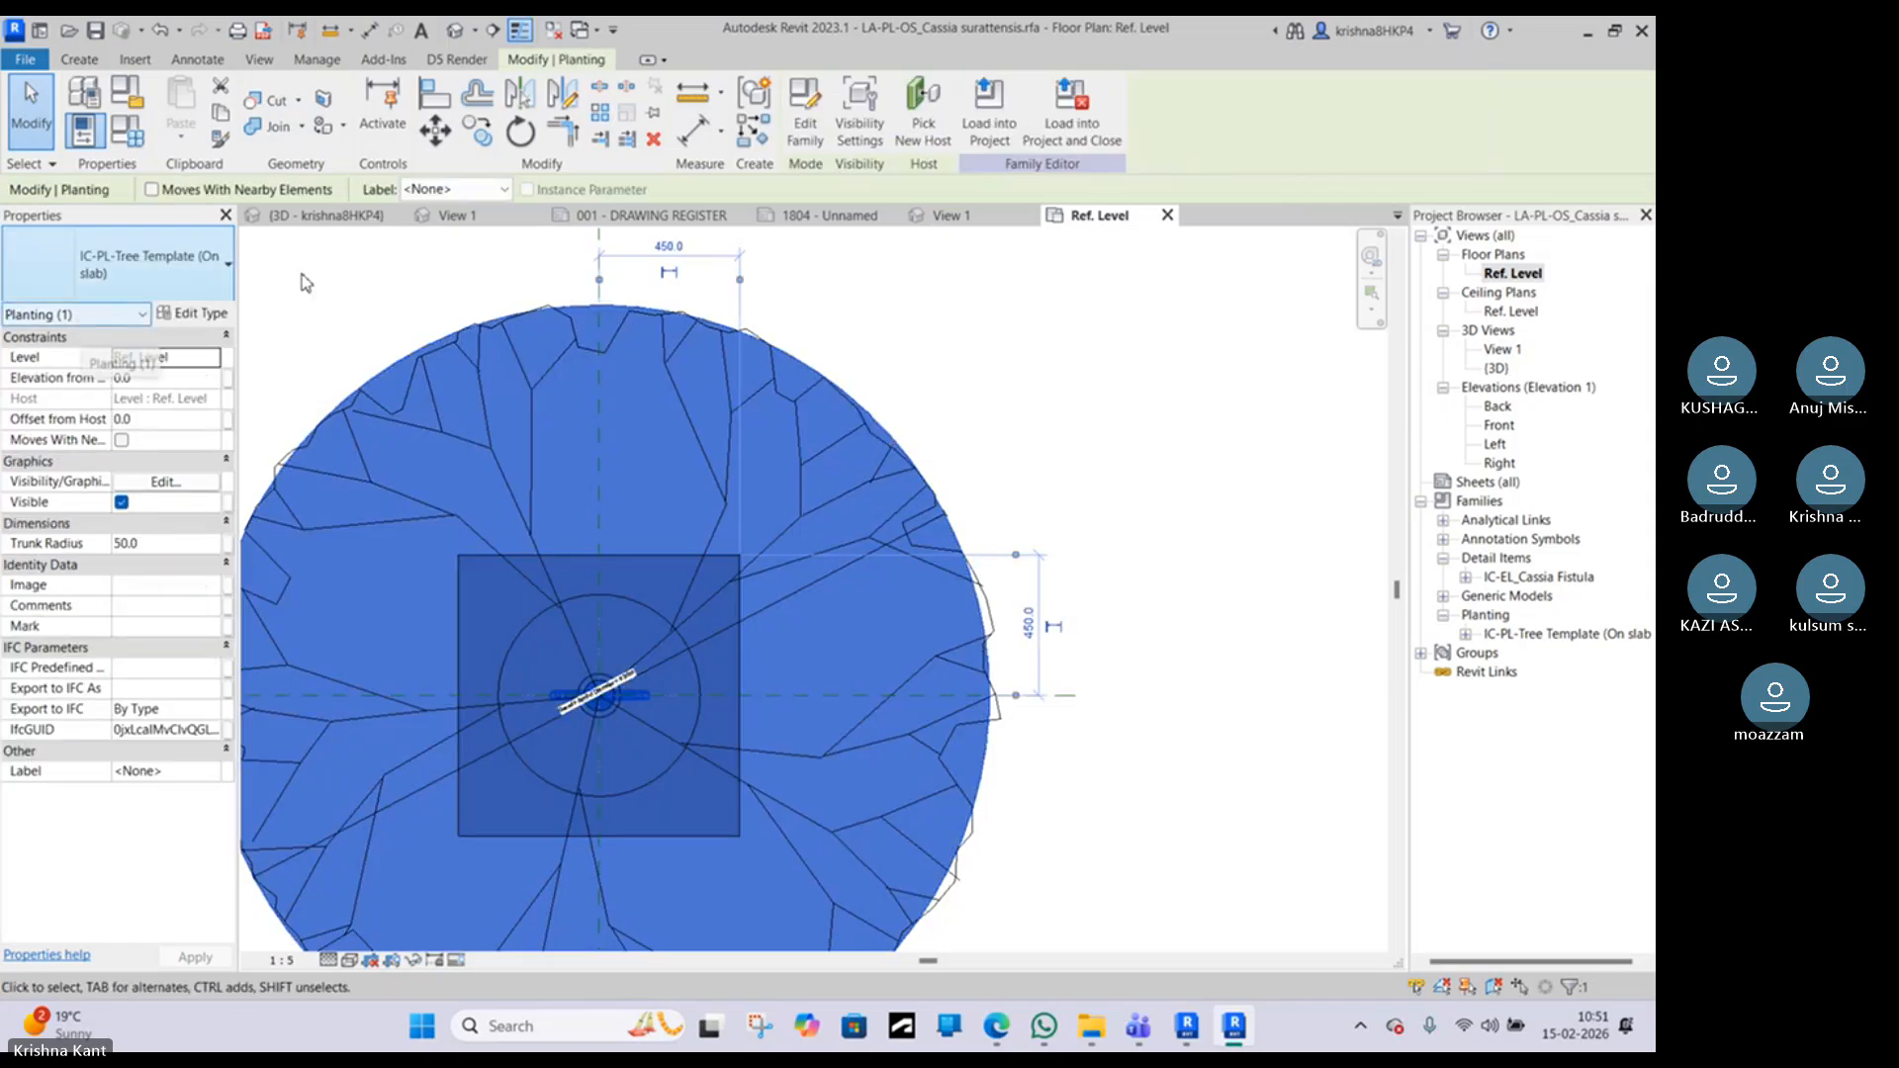
pyautogui.click(977, 320)
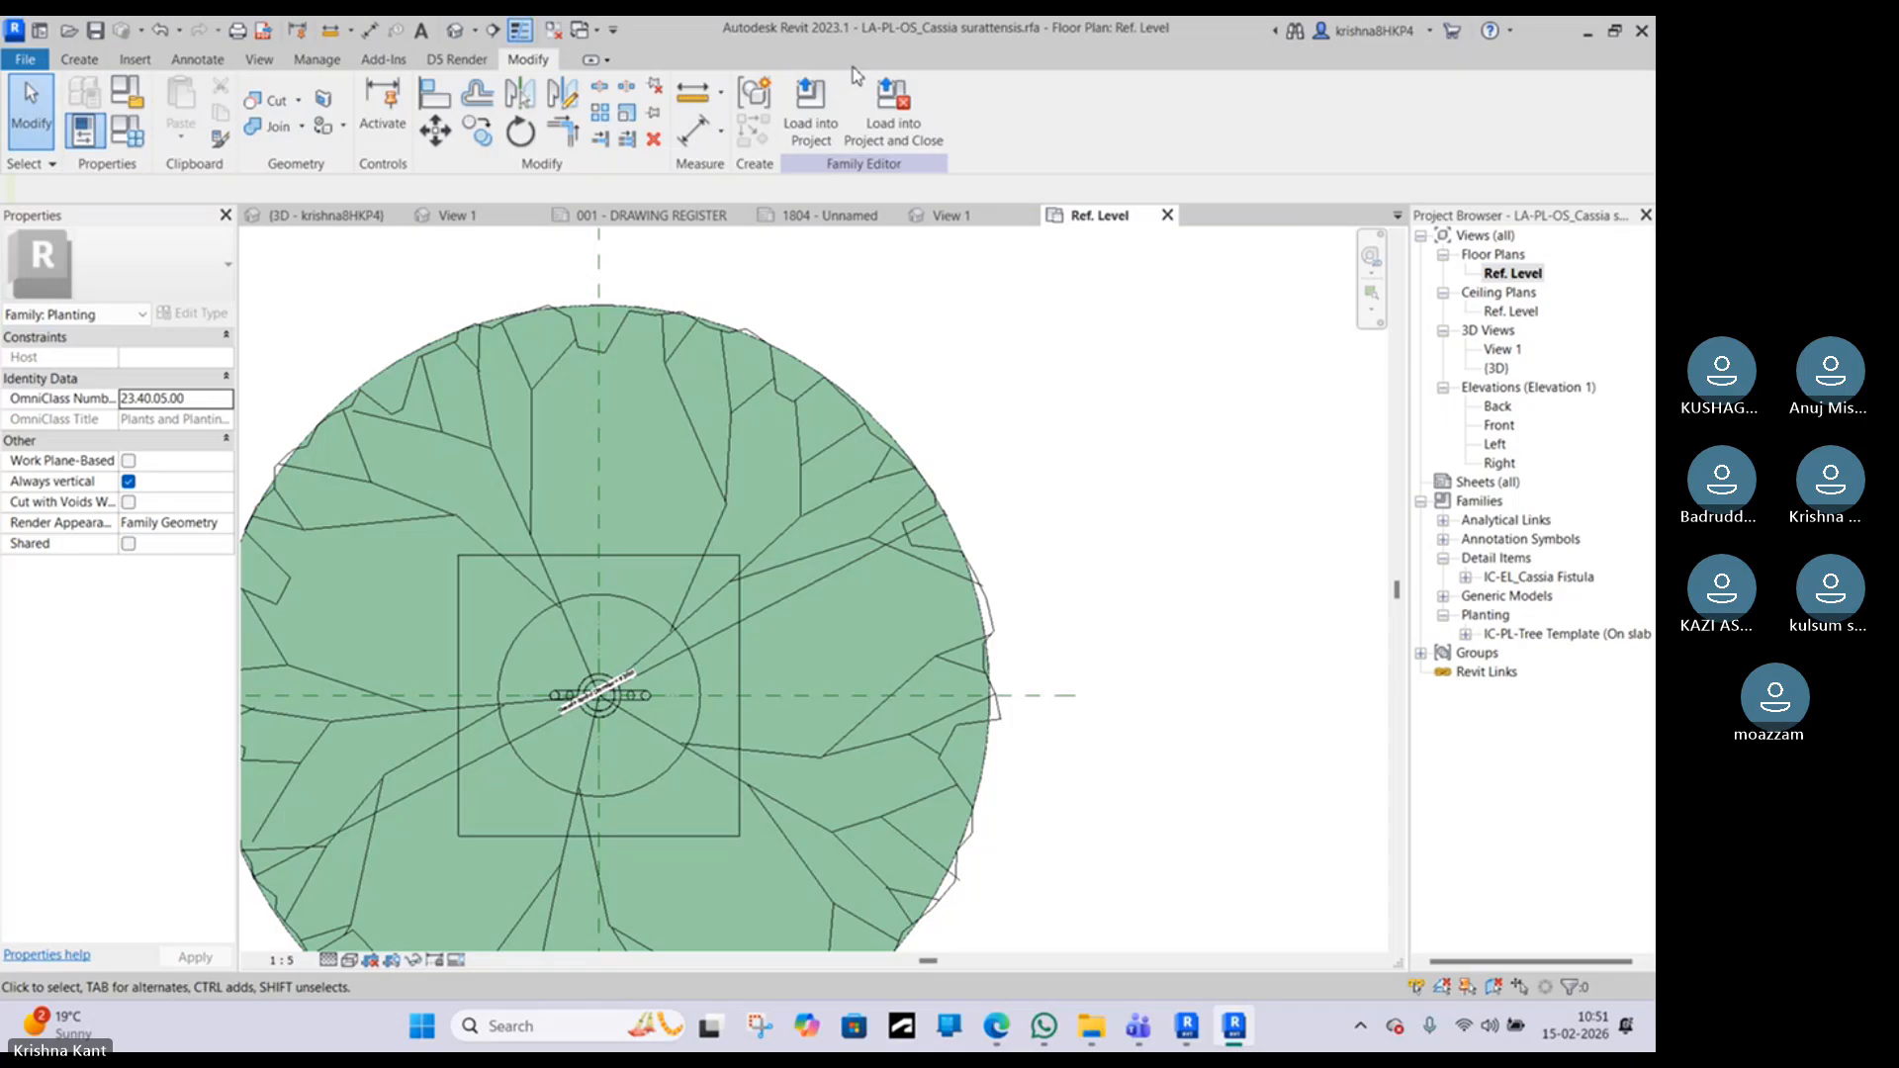
# Step: Return to project sheet 1804 without loading the family into it, and dismiss the save reminder
pyautogui.click(809, 111)
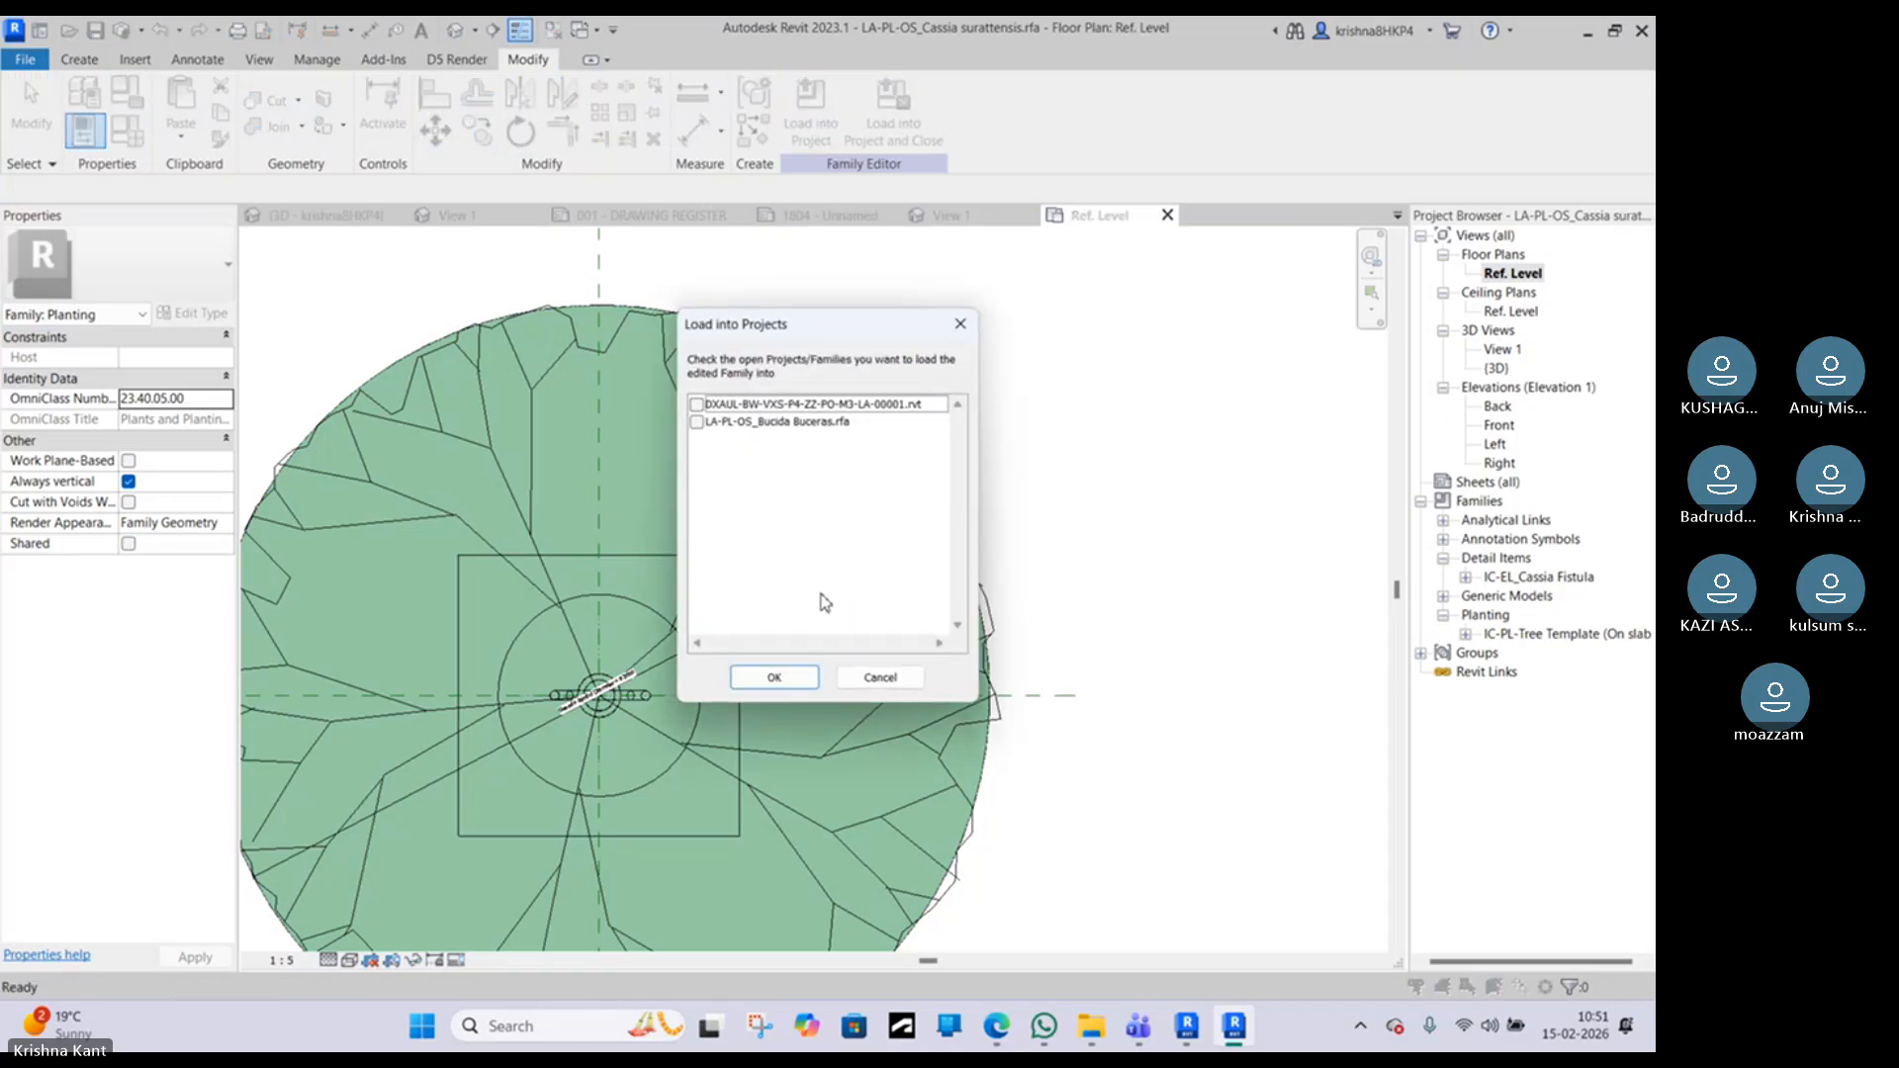
pyautogui.click(849, 677)
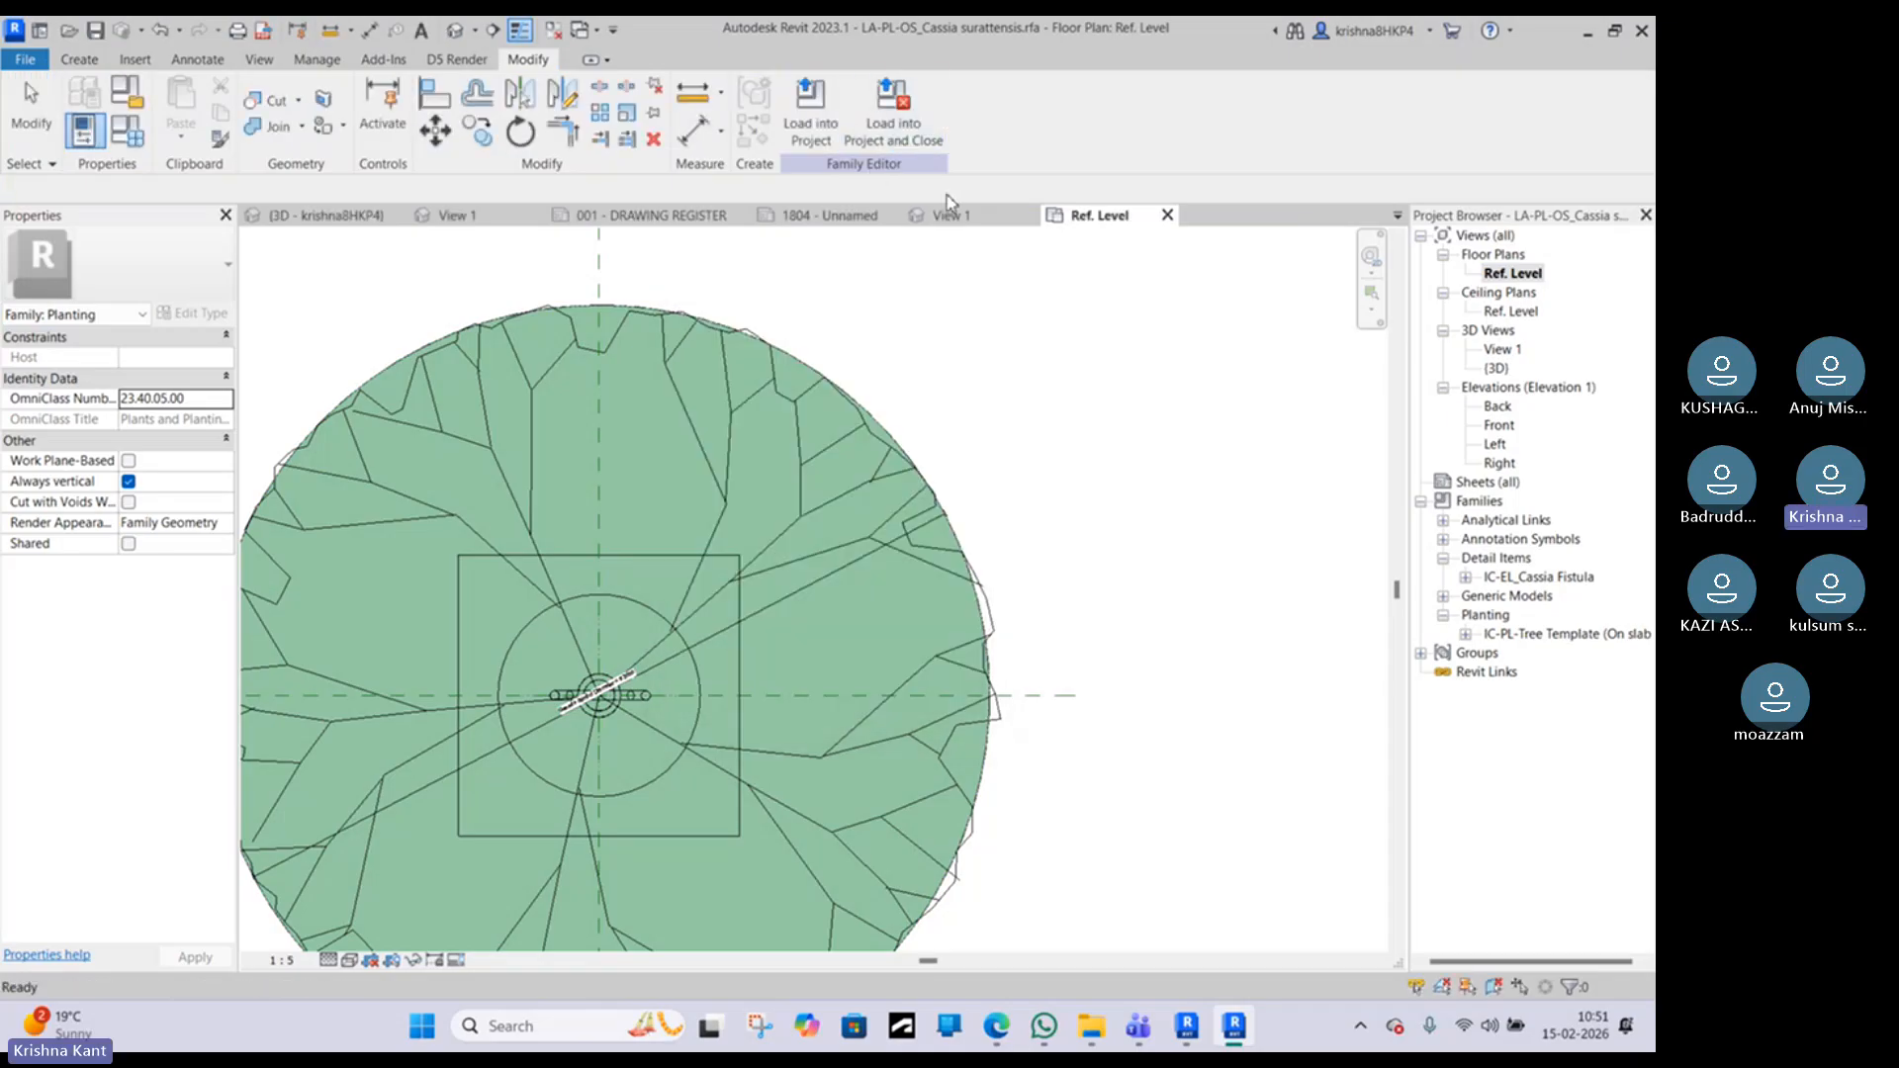
pyautogui.click(828, 216)
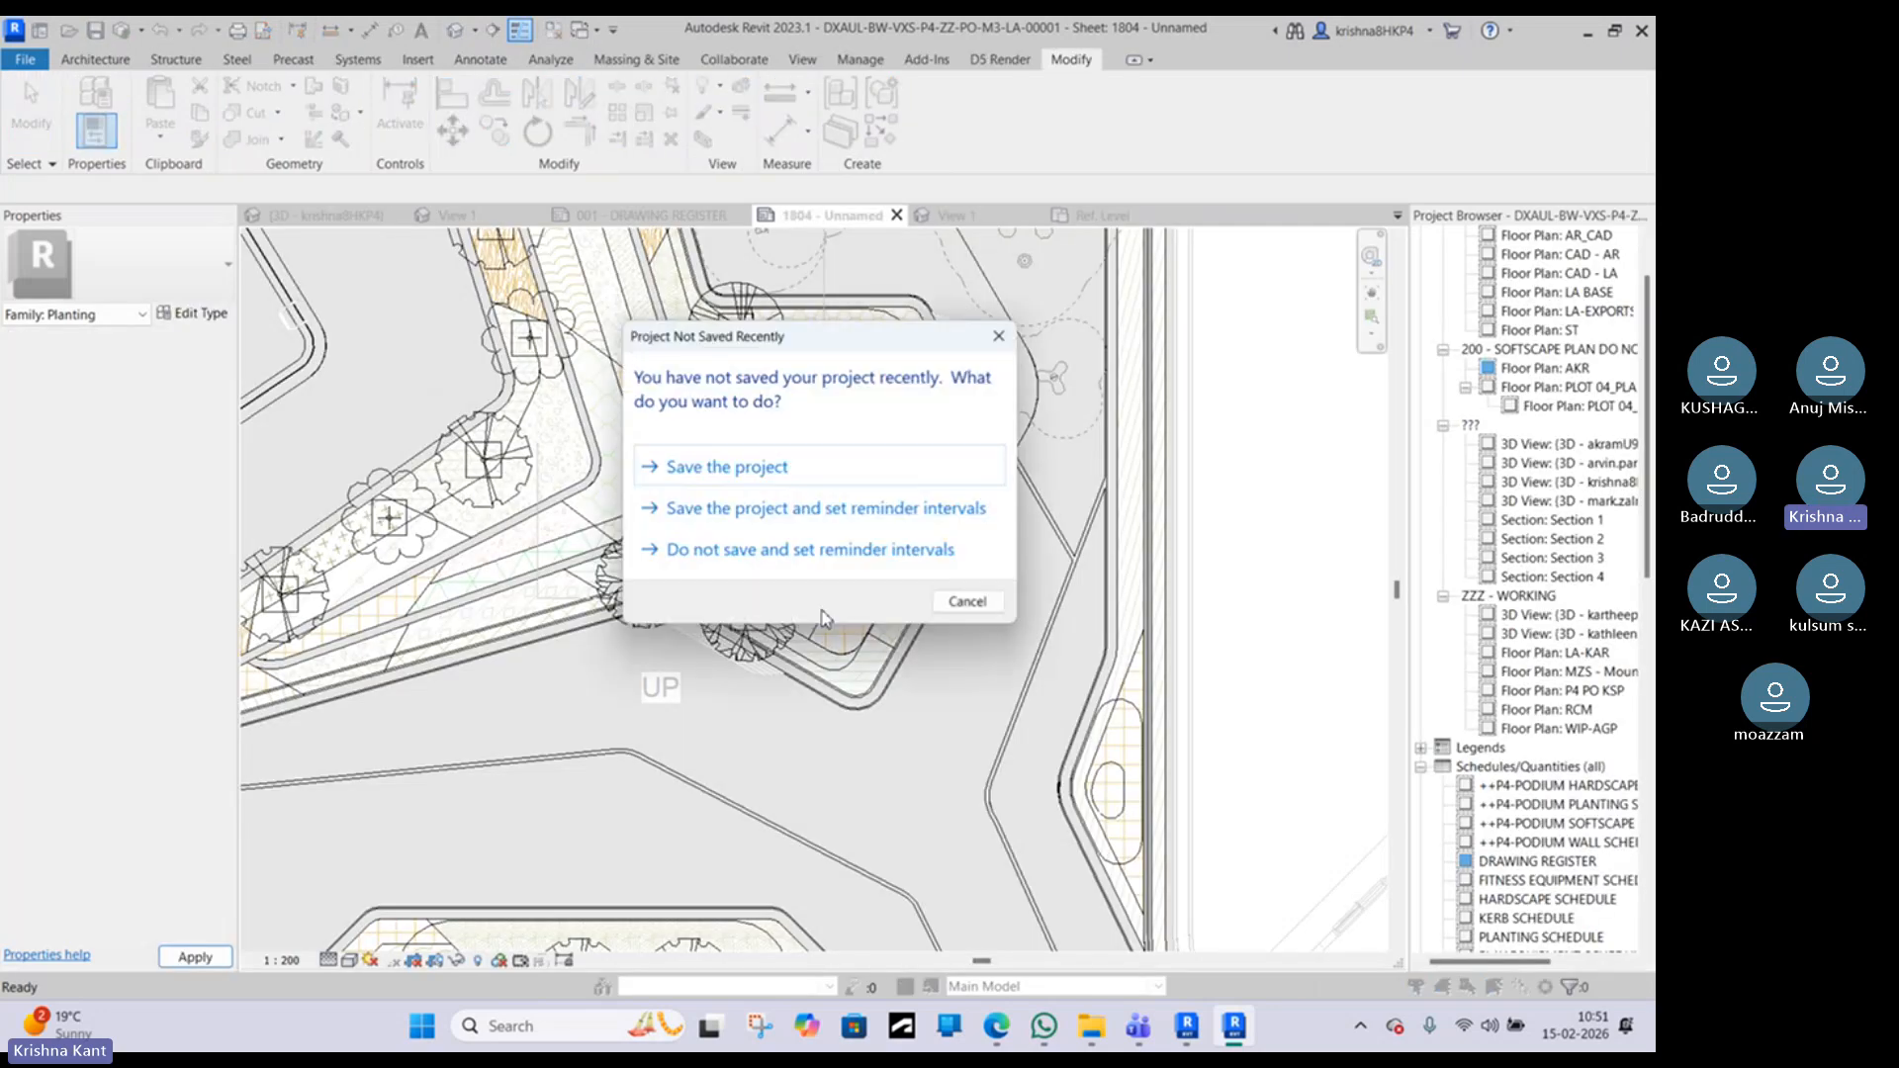
pyautogui.click(998, 335)
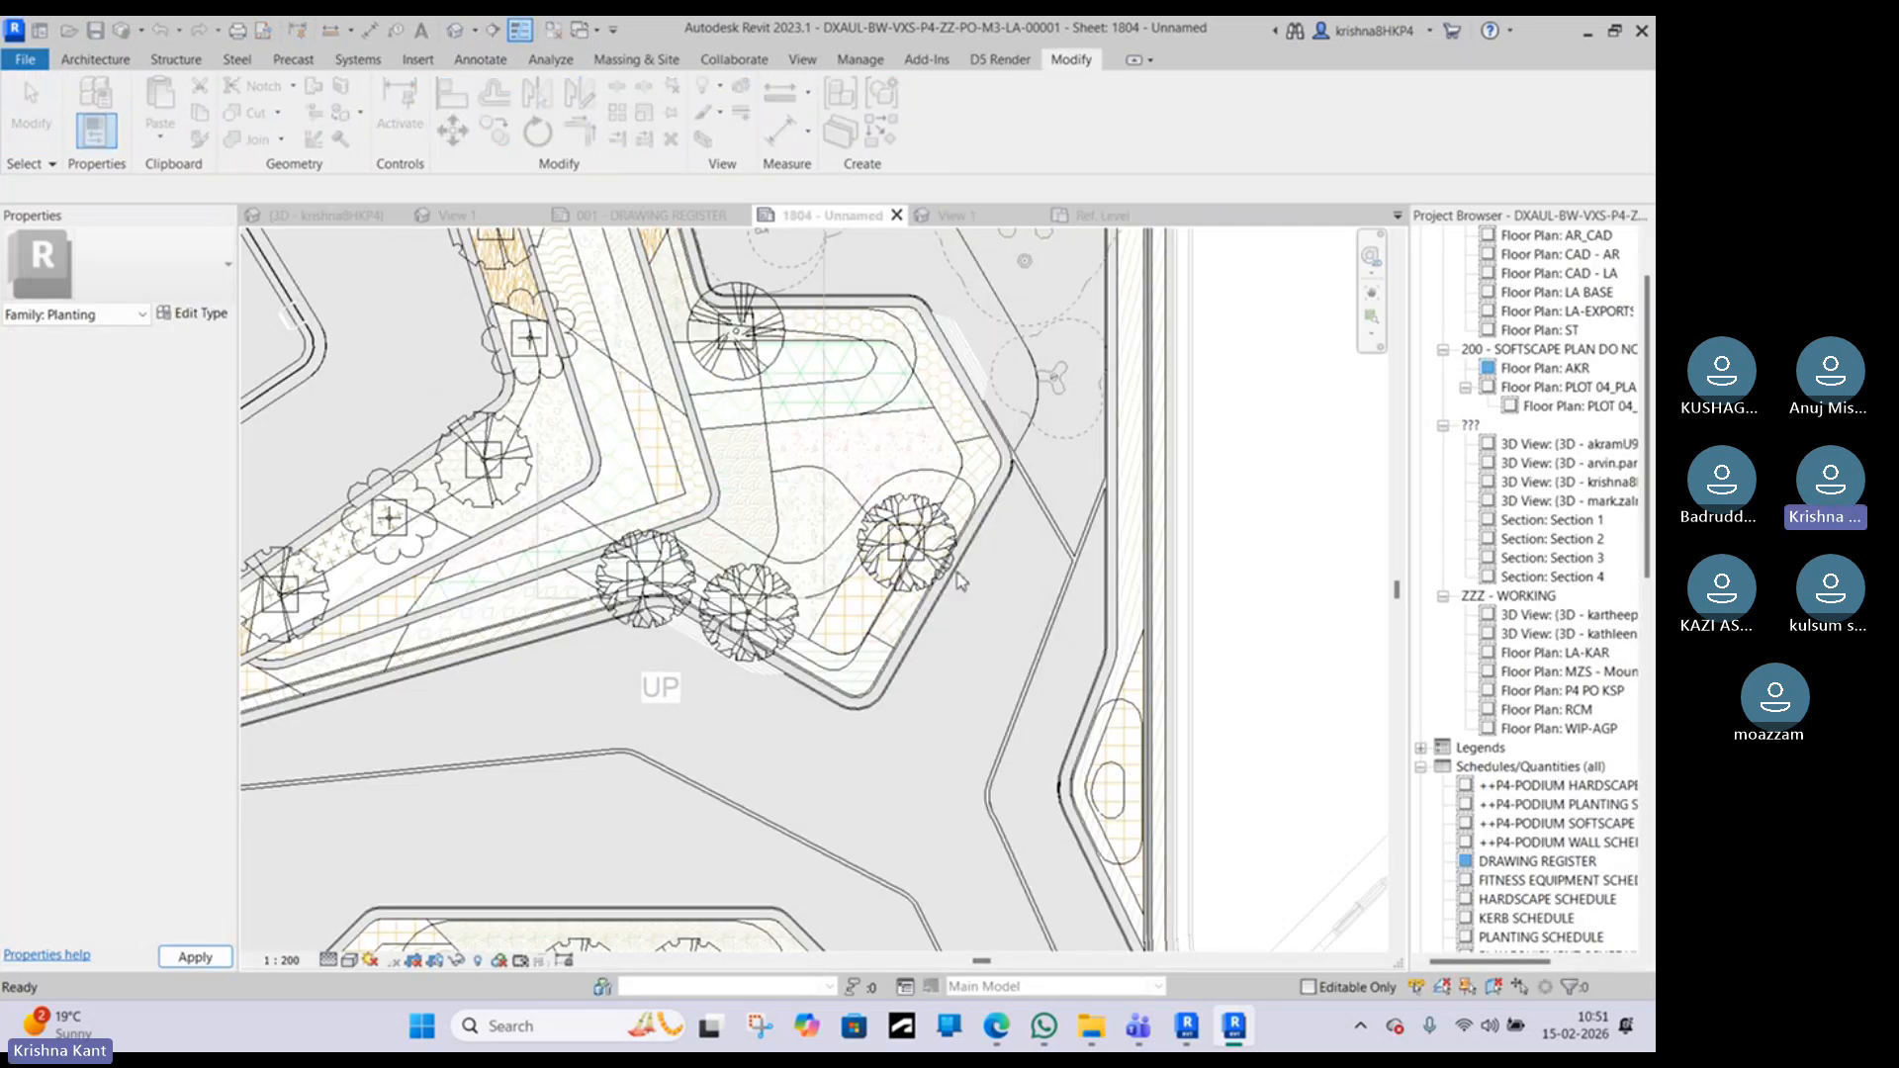
# Step: Select the Cassia surattensis tree on sheet 1804 and review its type dimensions, identity data and model properties
pyautogui.scroll(2, 921, 539)
pyautogui.scroll(3, 925, 544)
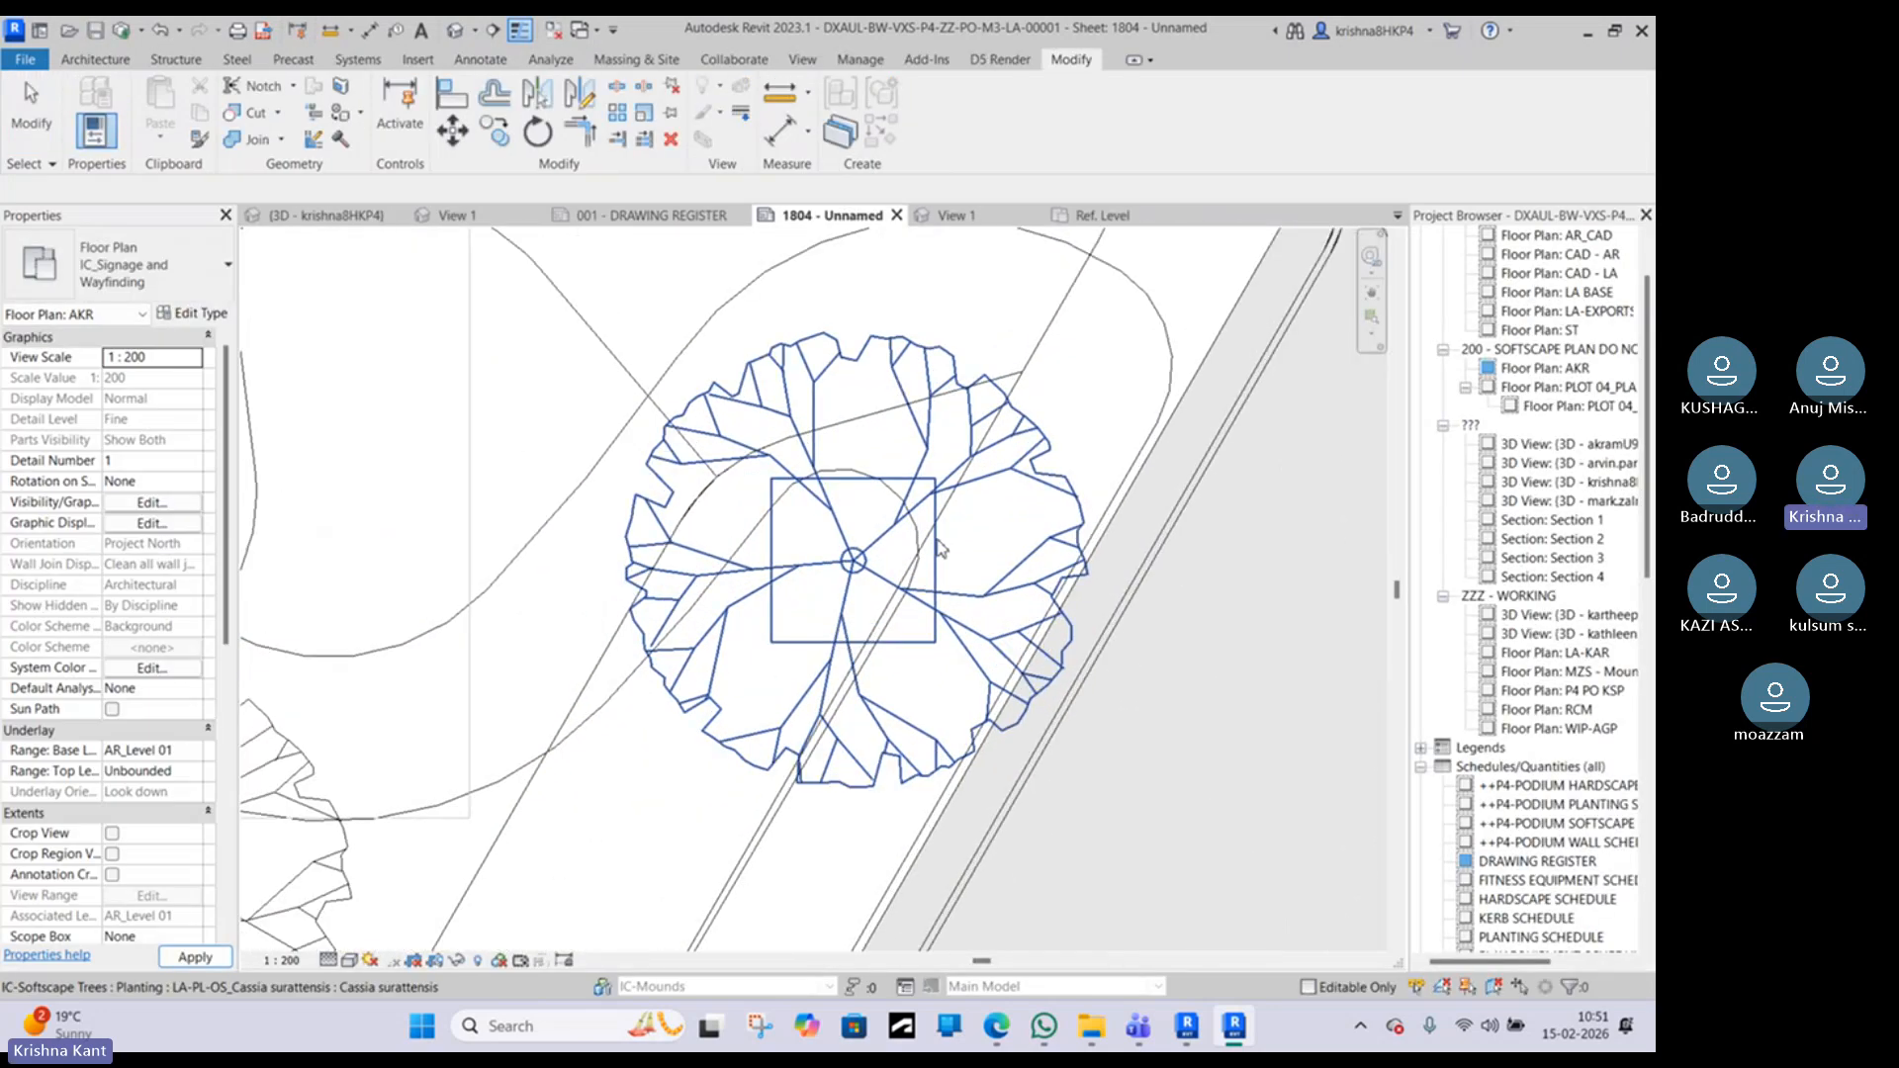
pyautogui.scroll(2, 801, 509)
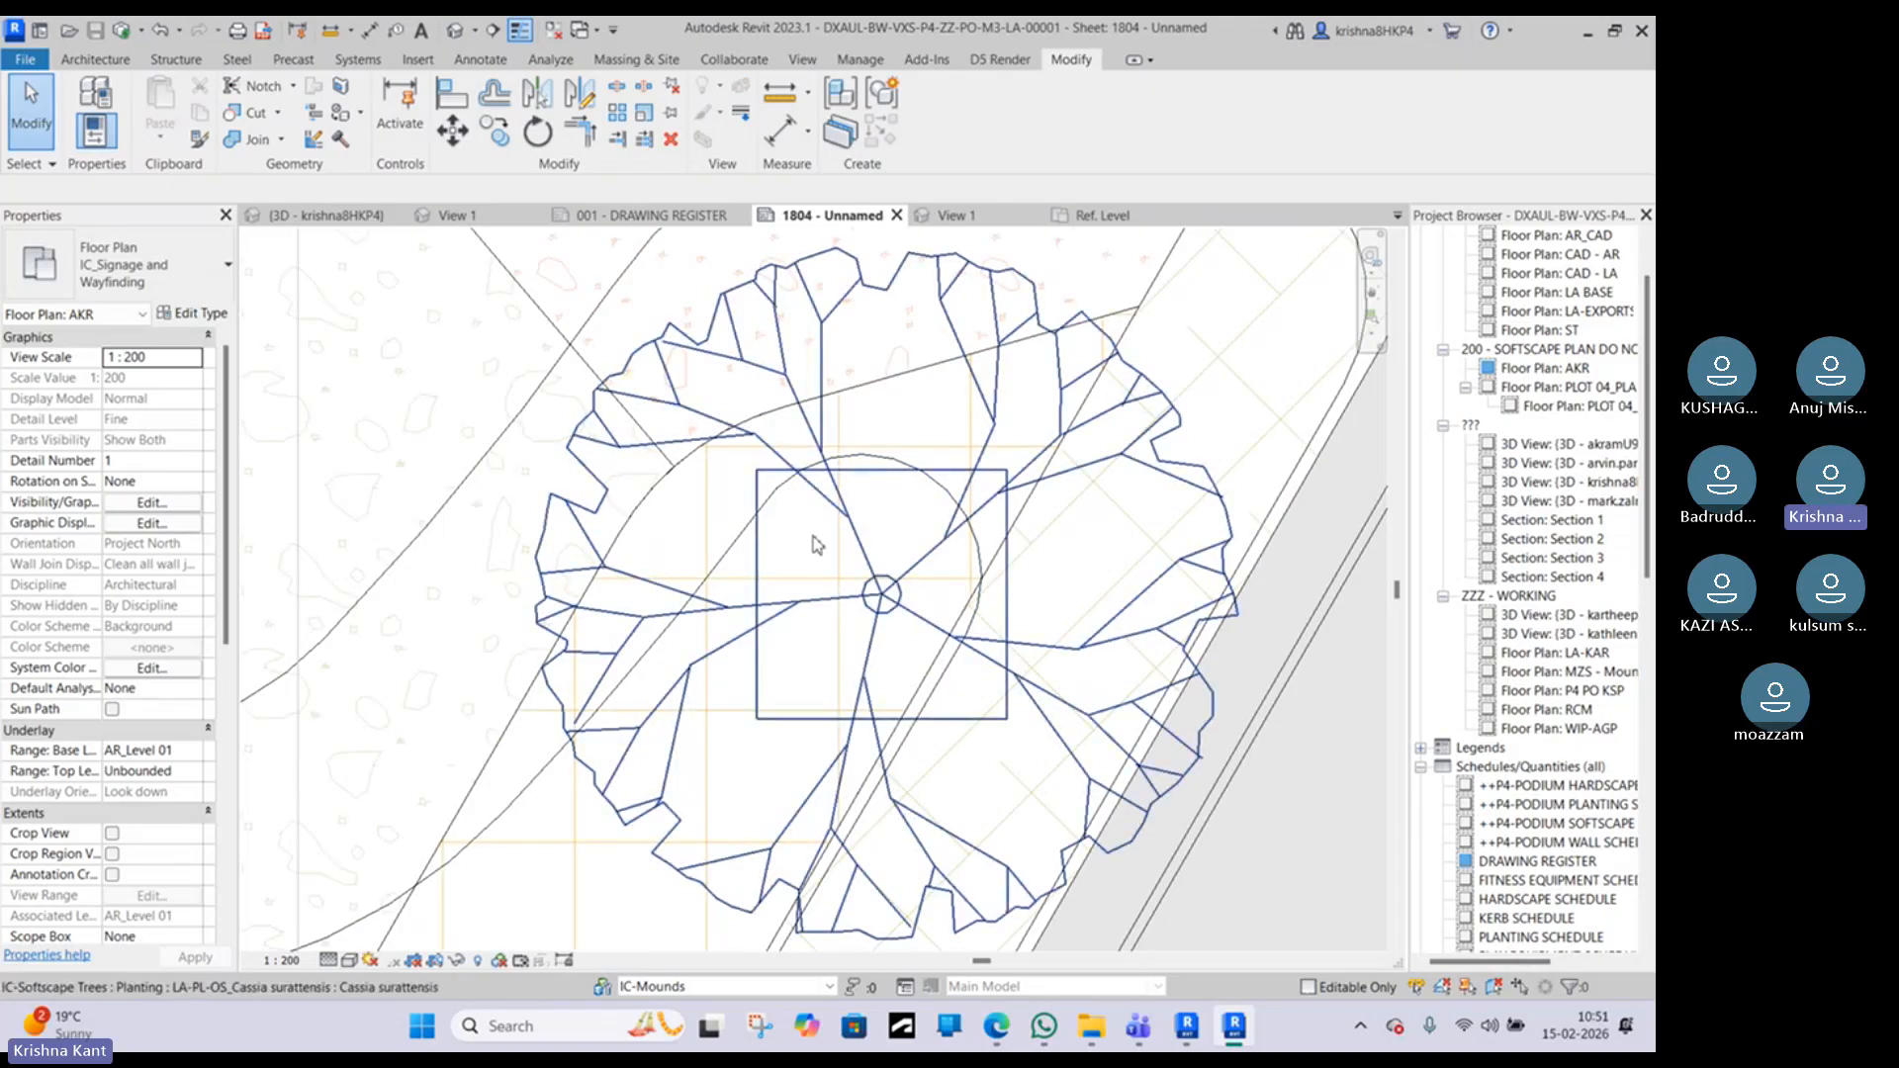
pyautogui.scroll(-1, 819, 637)
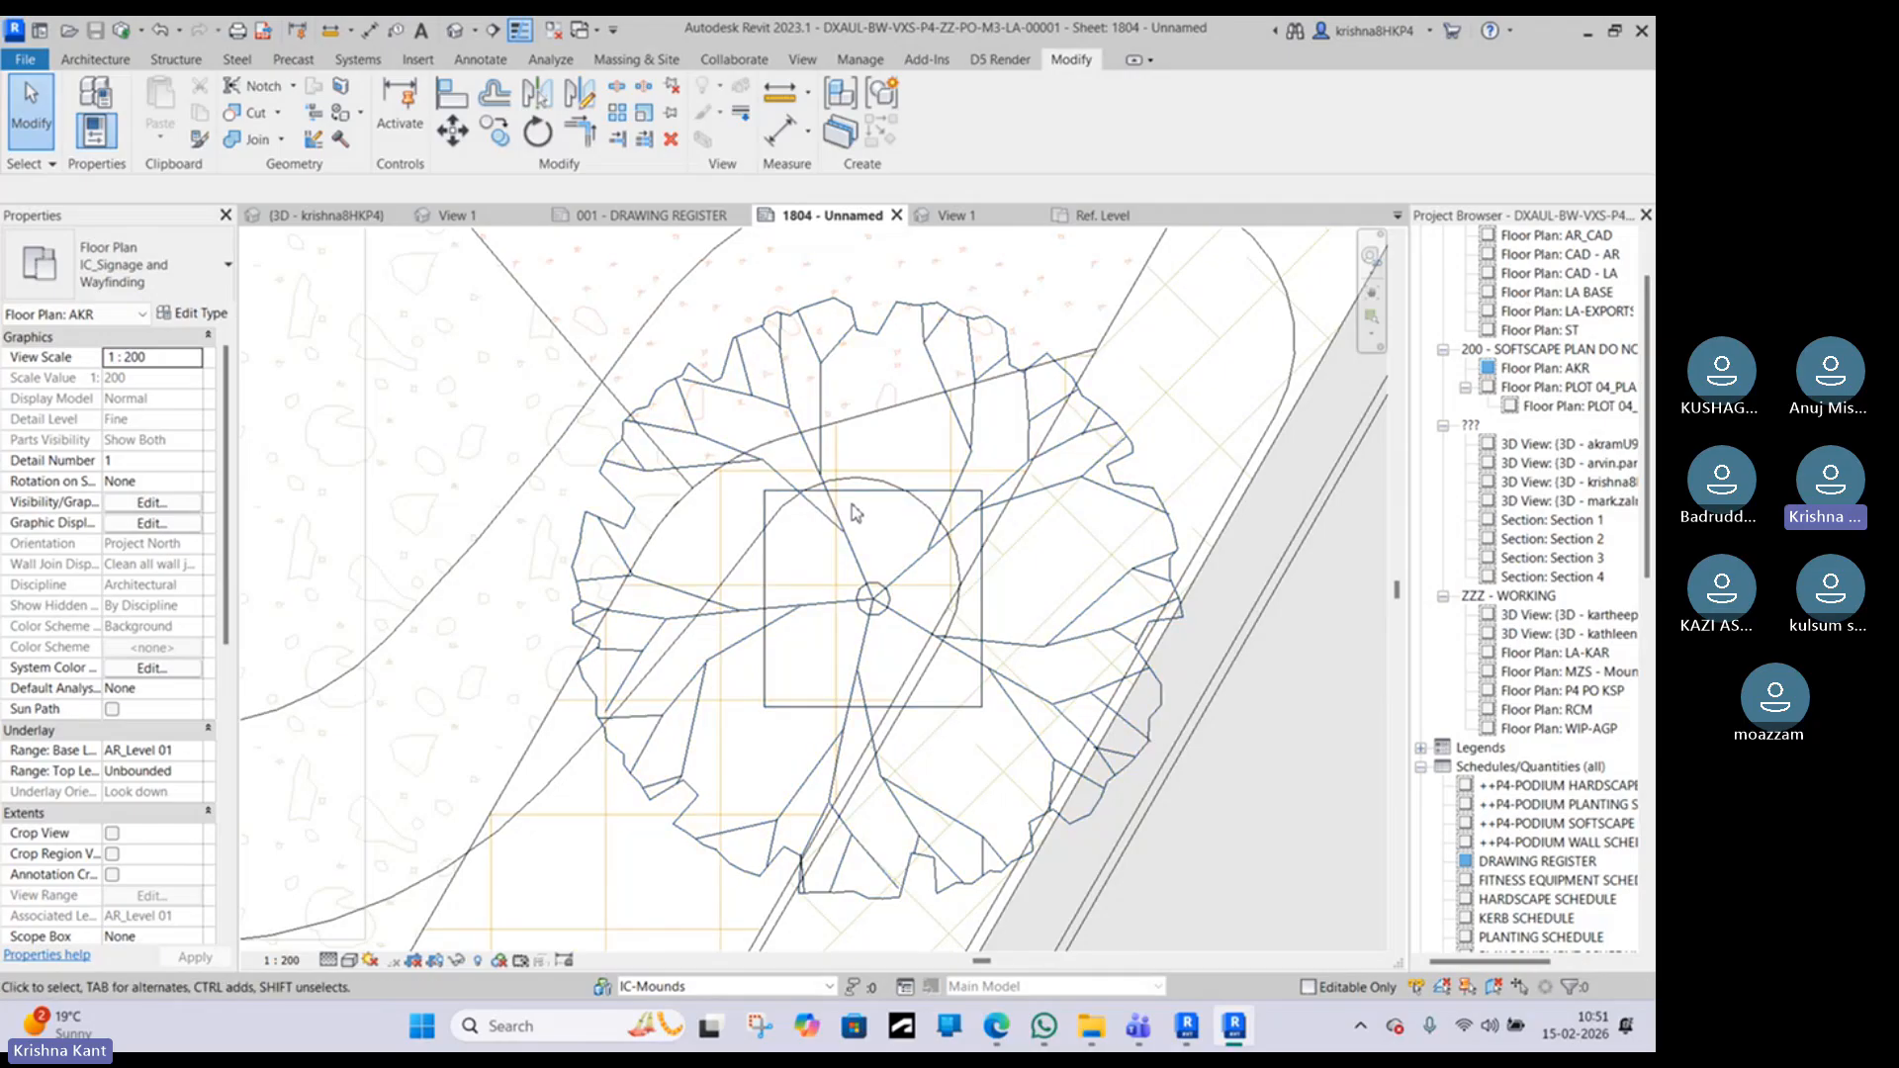
pyautogui.scroll(-2, 934, 667)
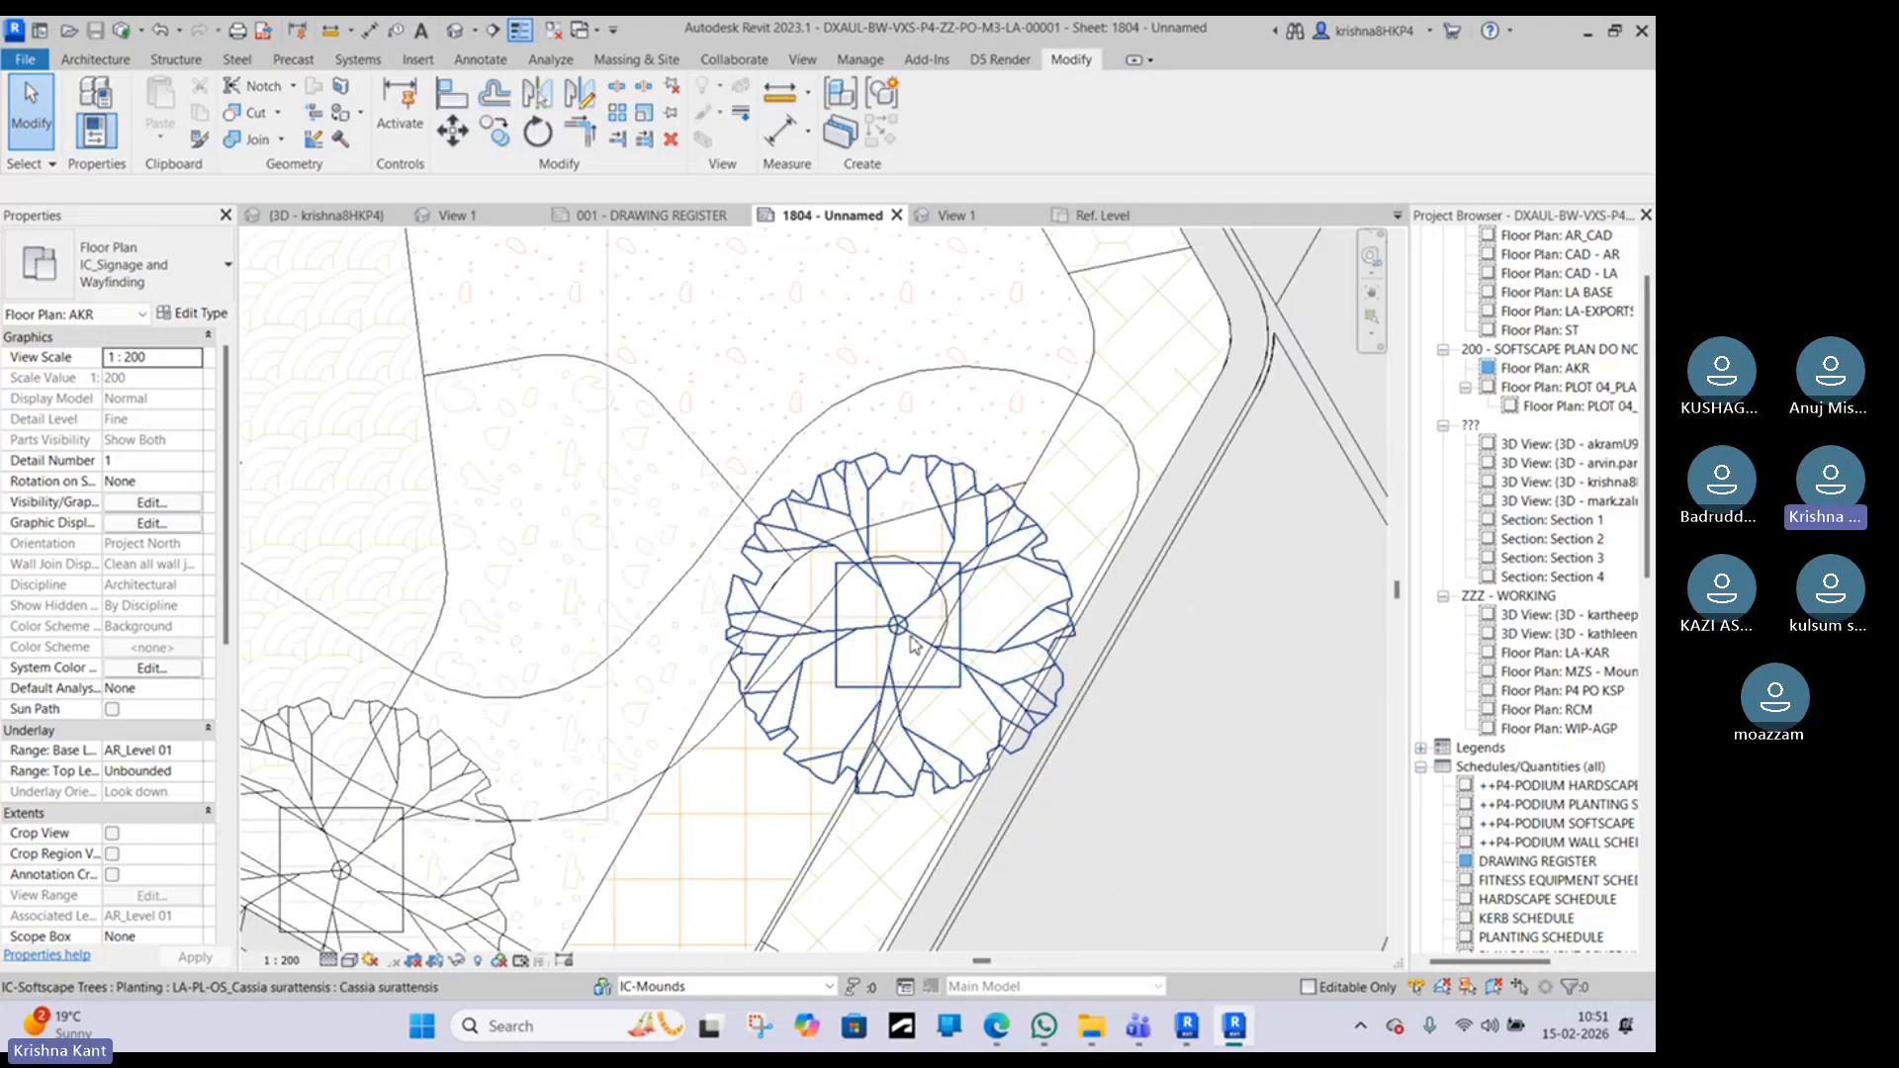
pyautogui.click(910, 644)
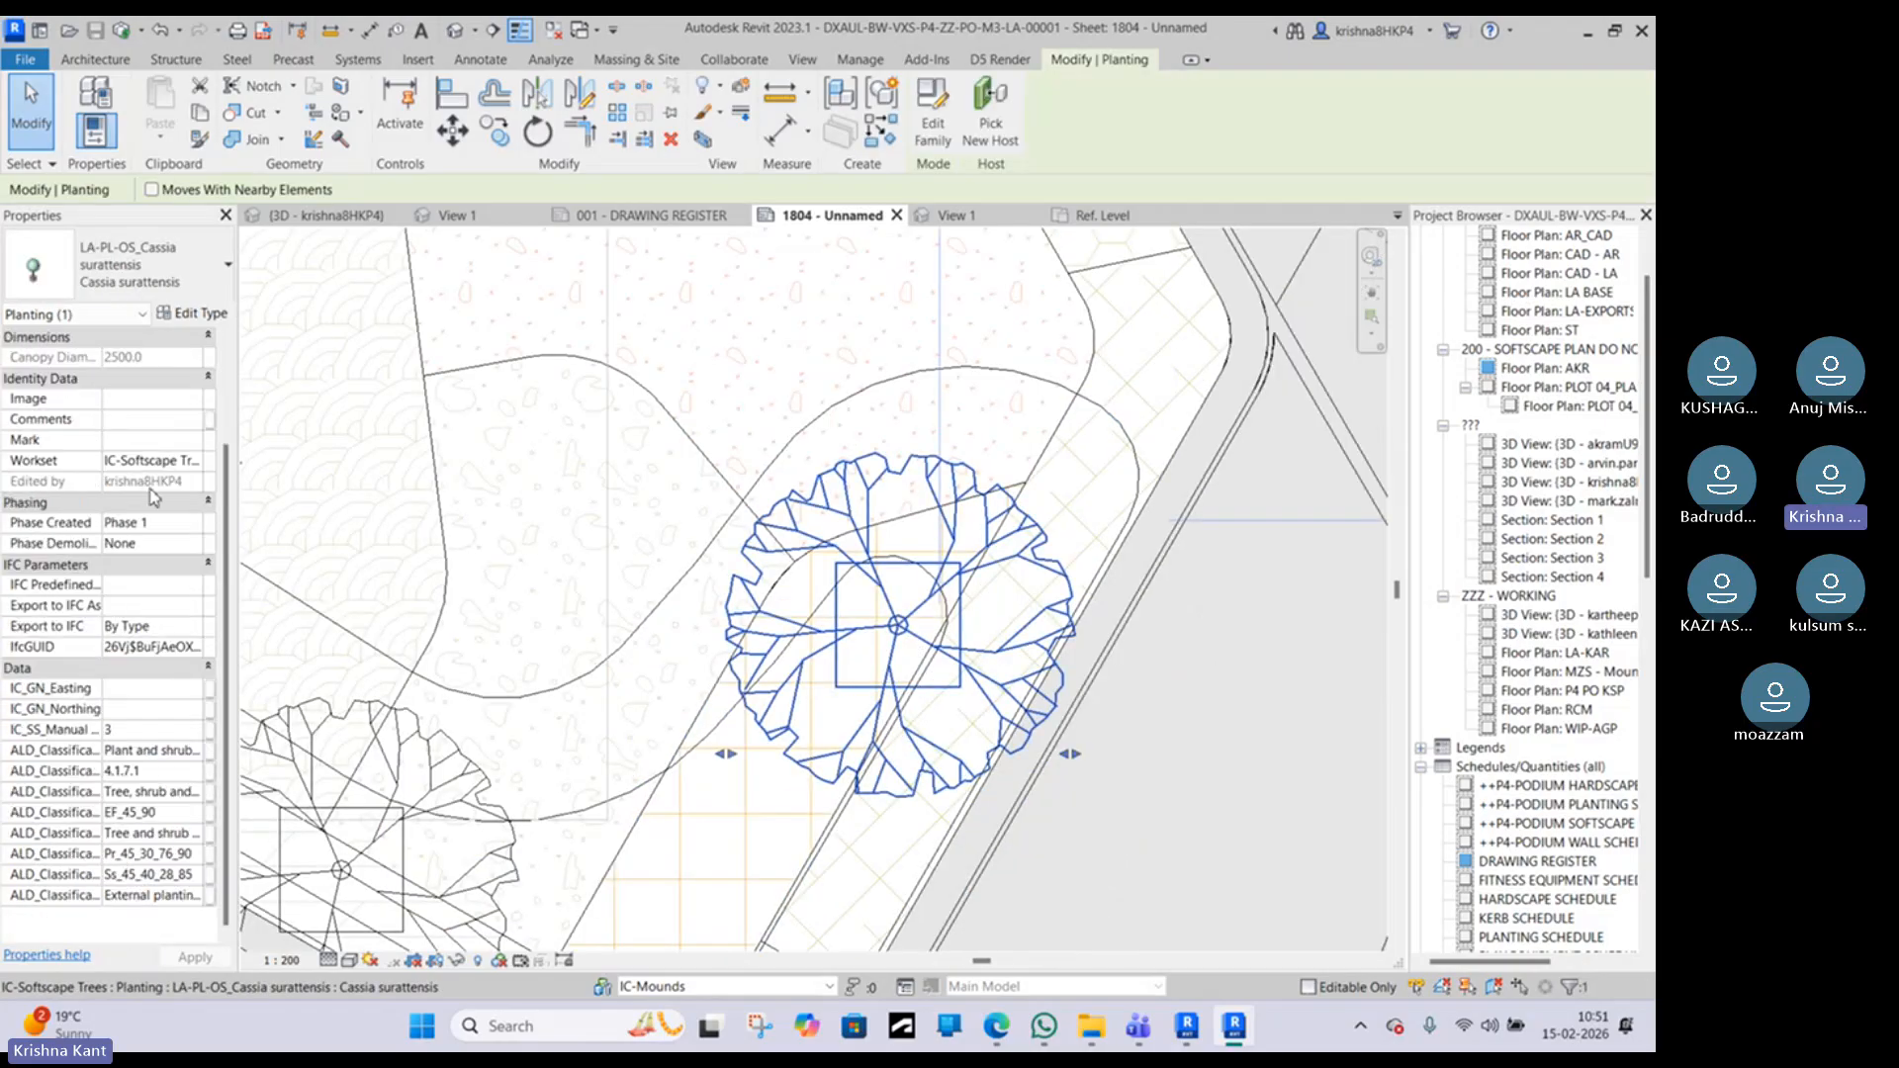
pyautogui.click(195, 315)
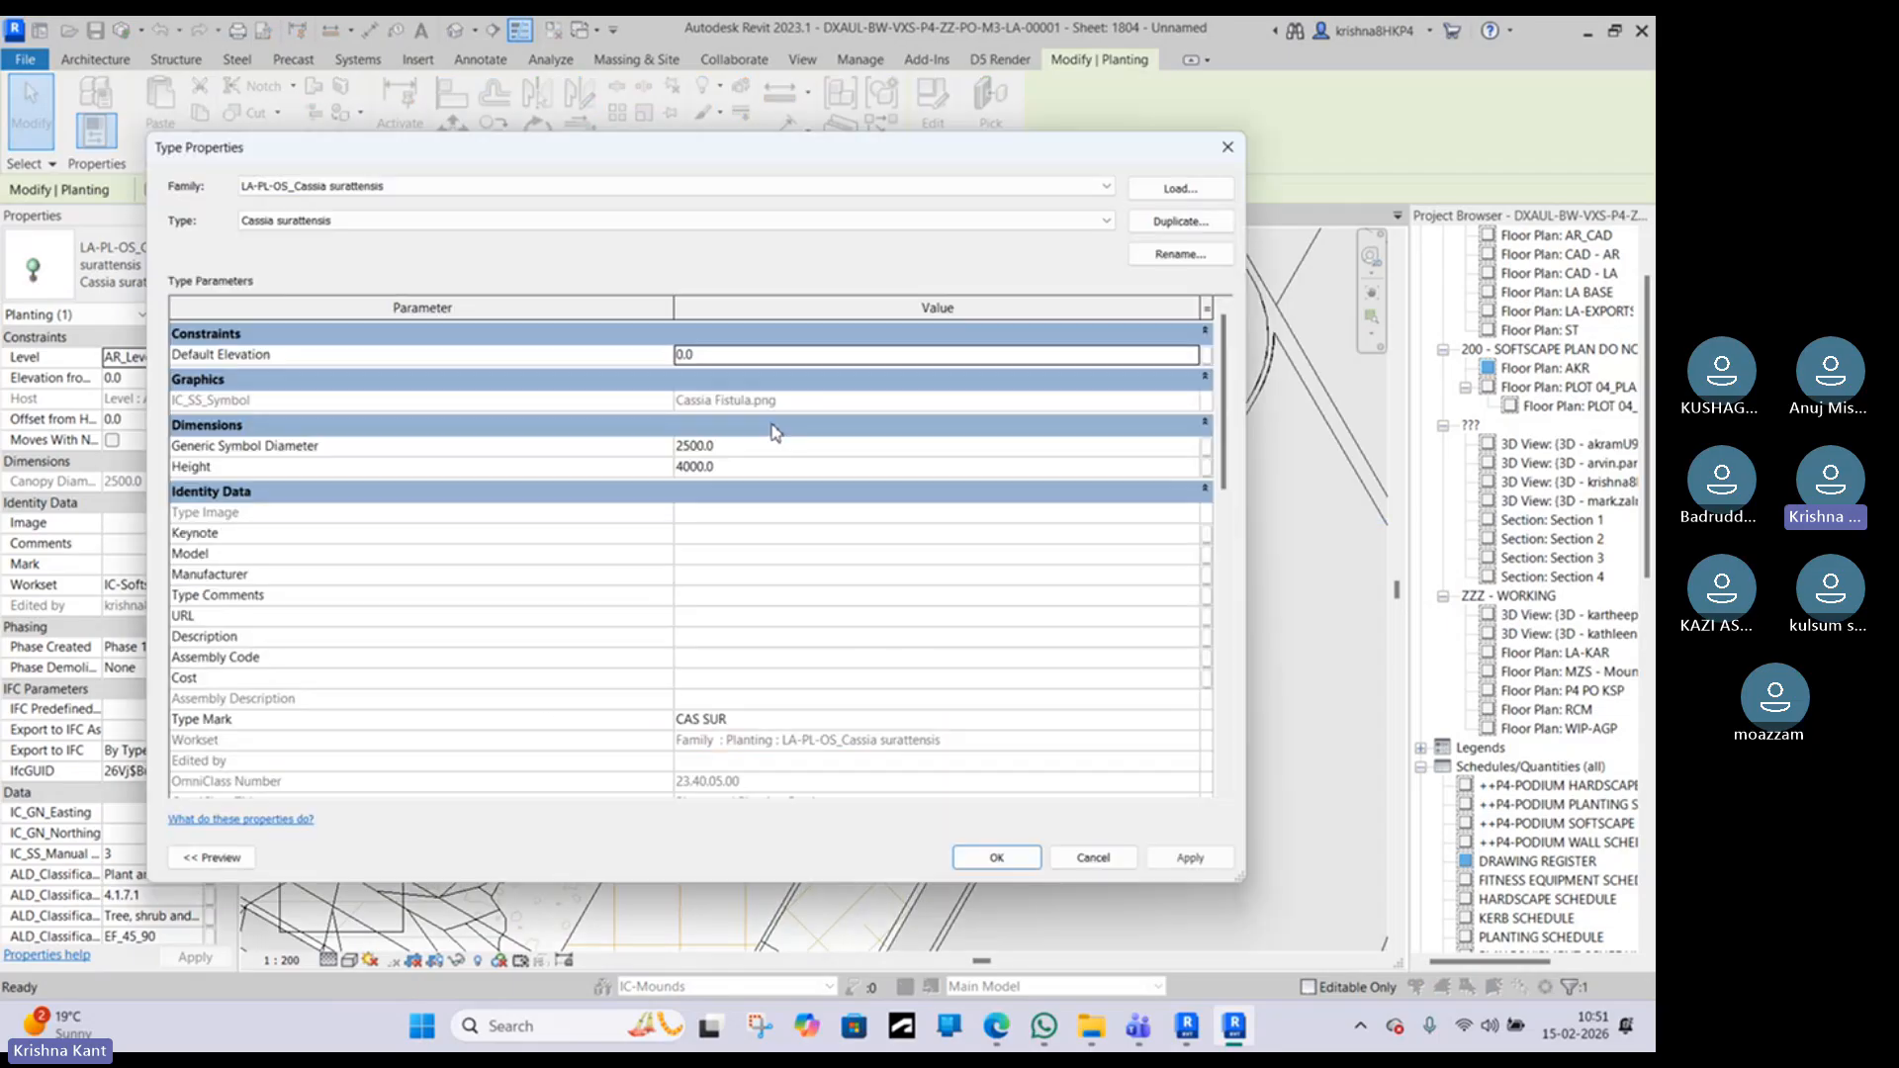
pyautogui.scroll(-10, 525, 551)
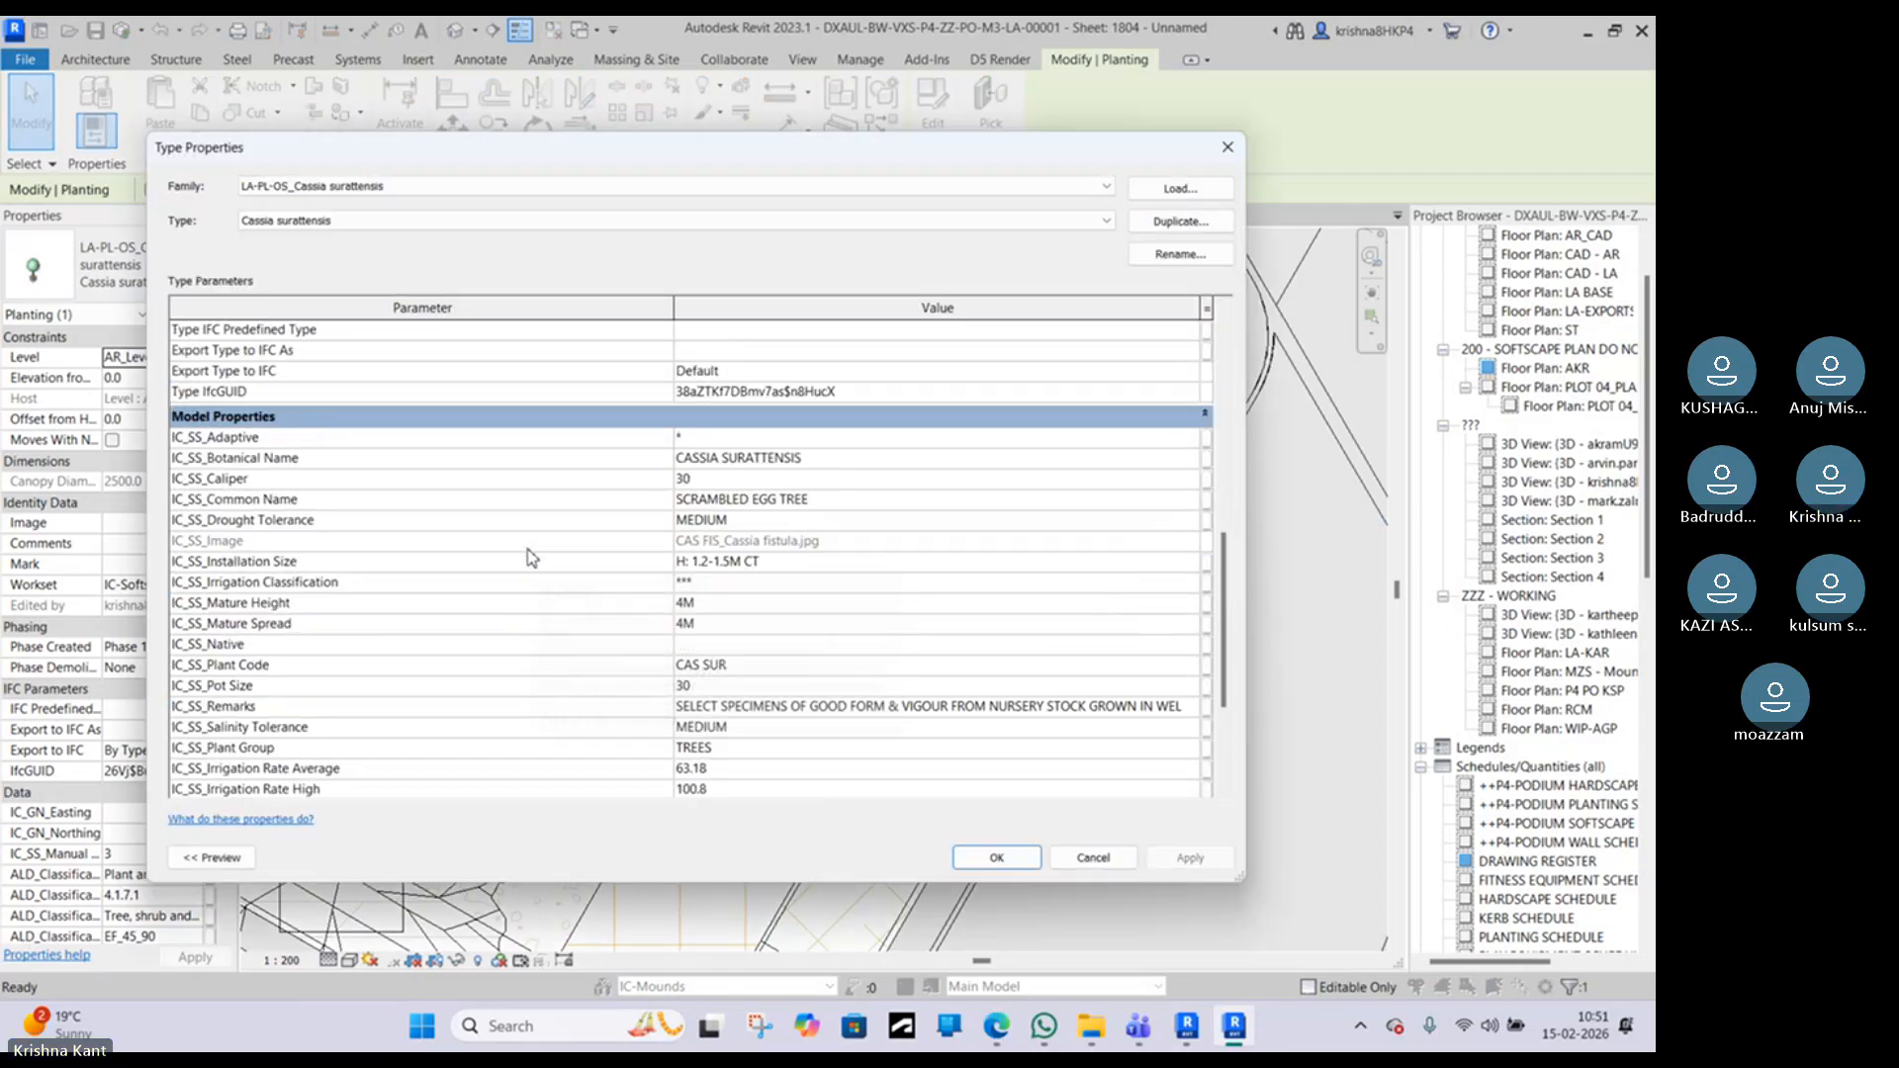
pyautogui.scroll(-3, 532, 556)
pyautogui.scroll(5, 532, 554)
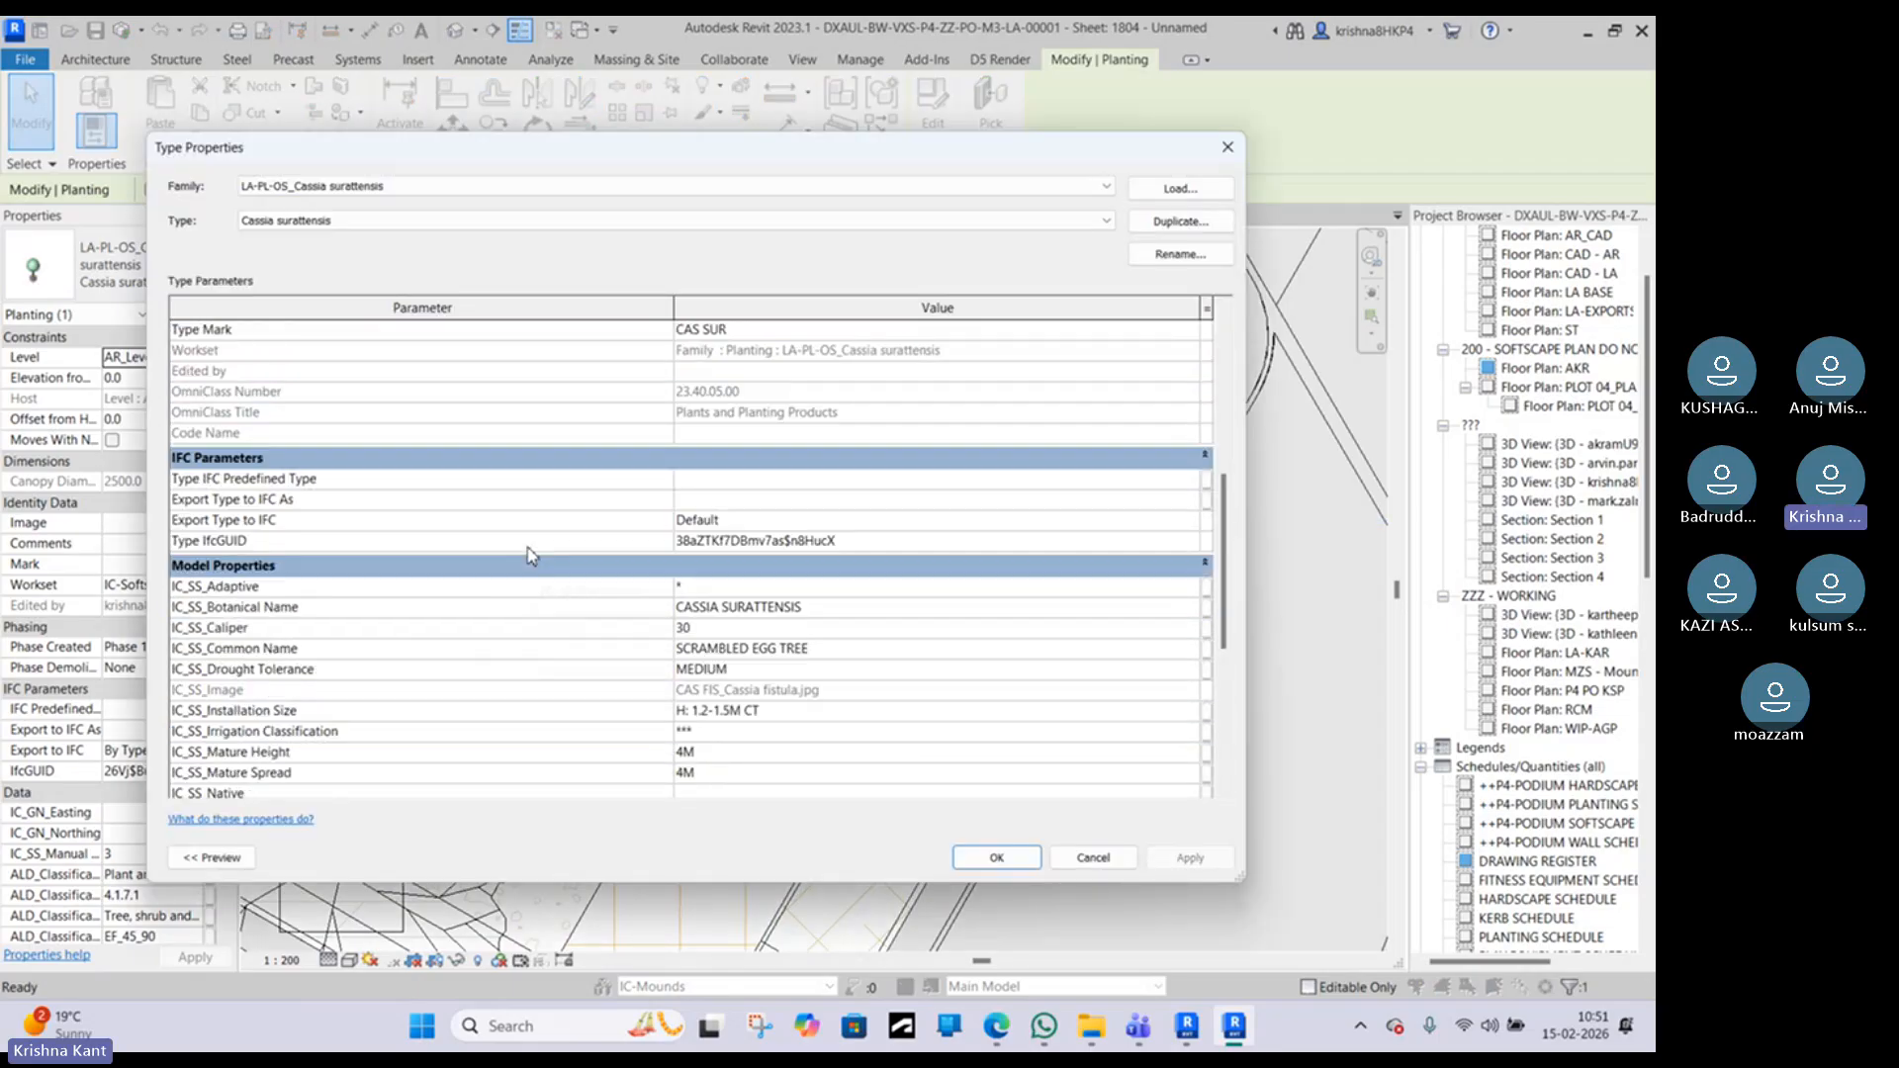
pyautogui.scroll(-5, 534, 551)
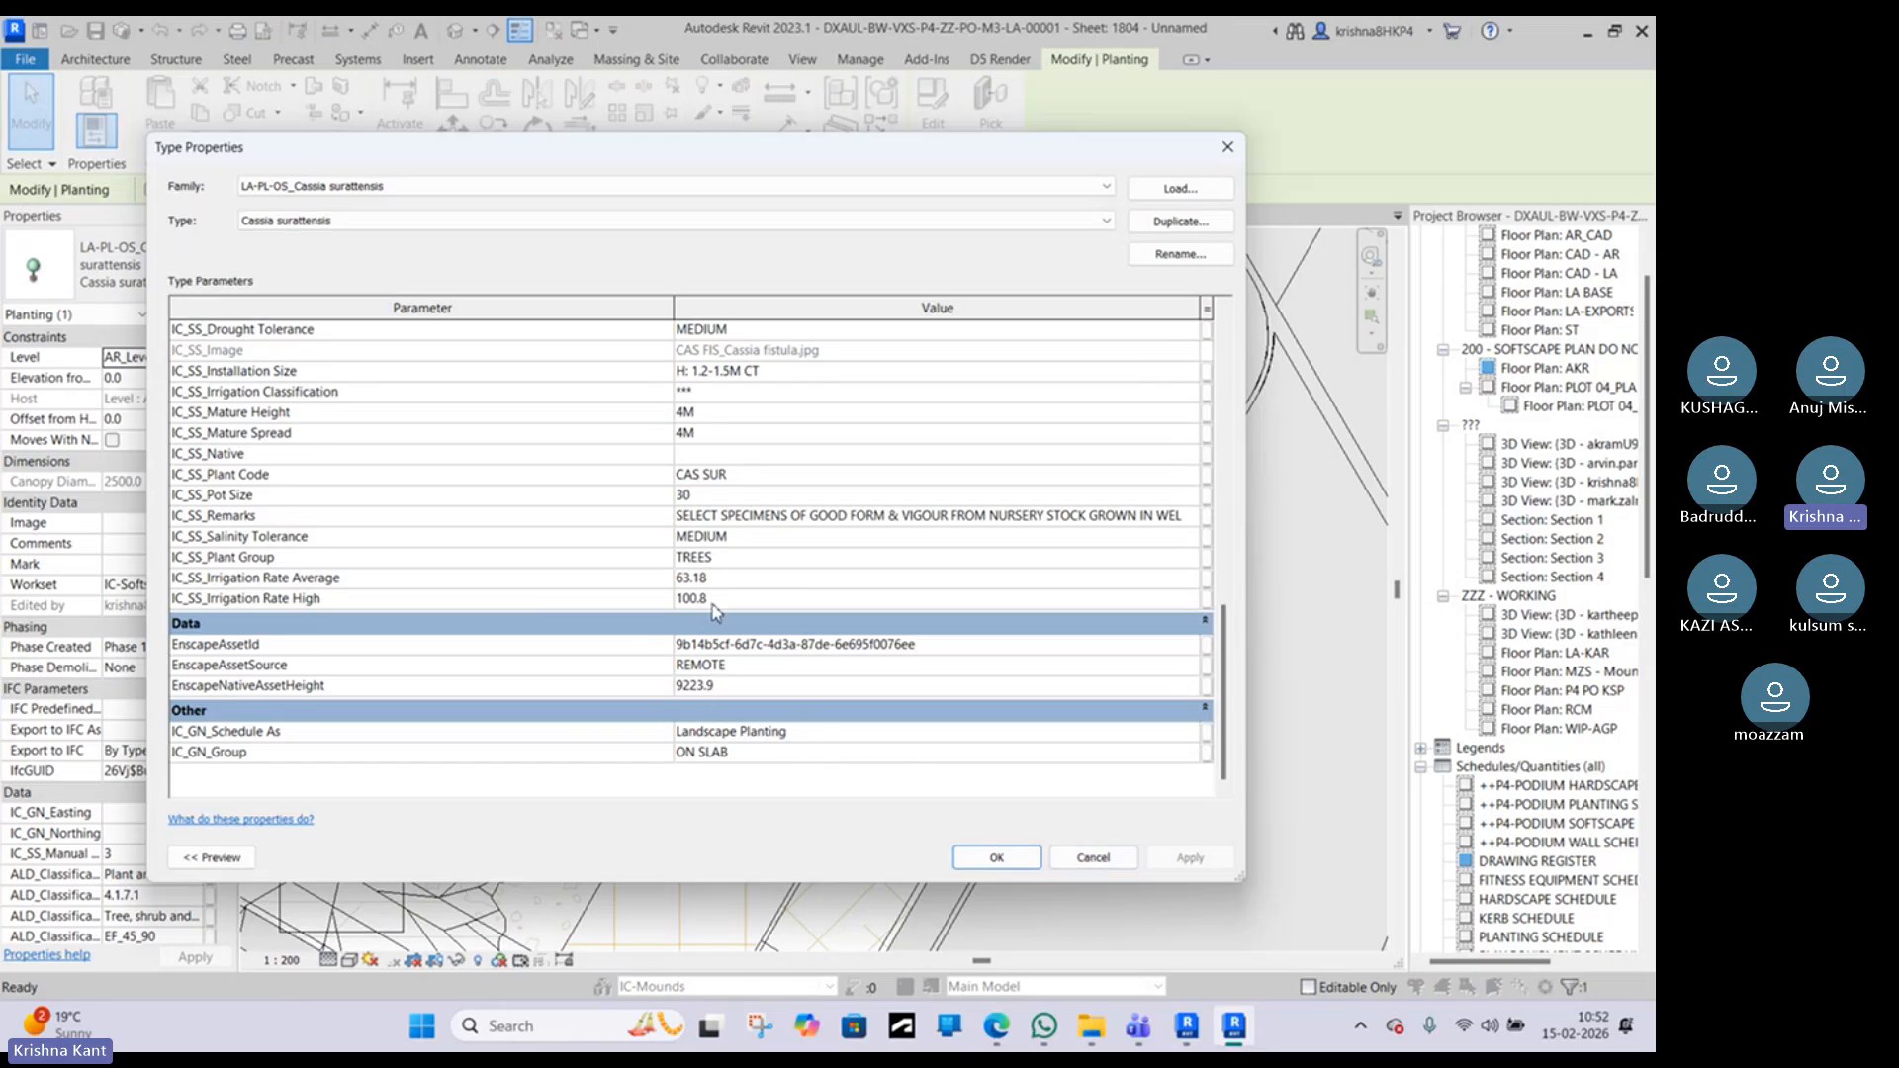
pyautogui.scroll(2, 712, 608)
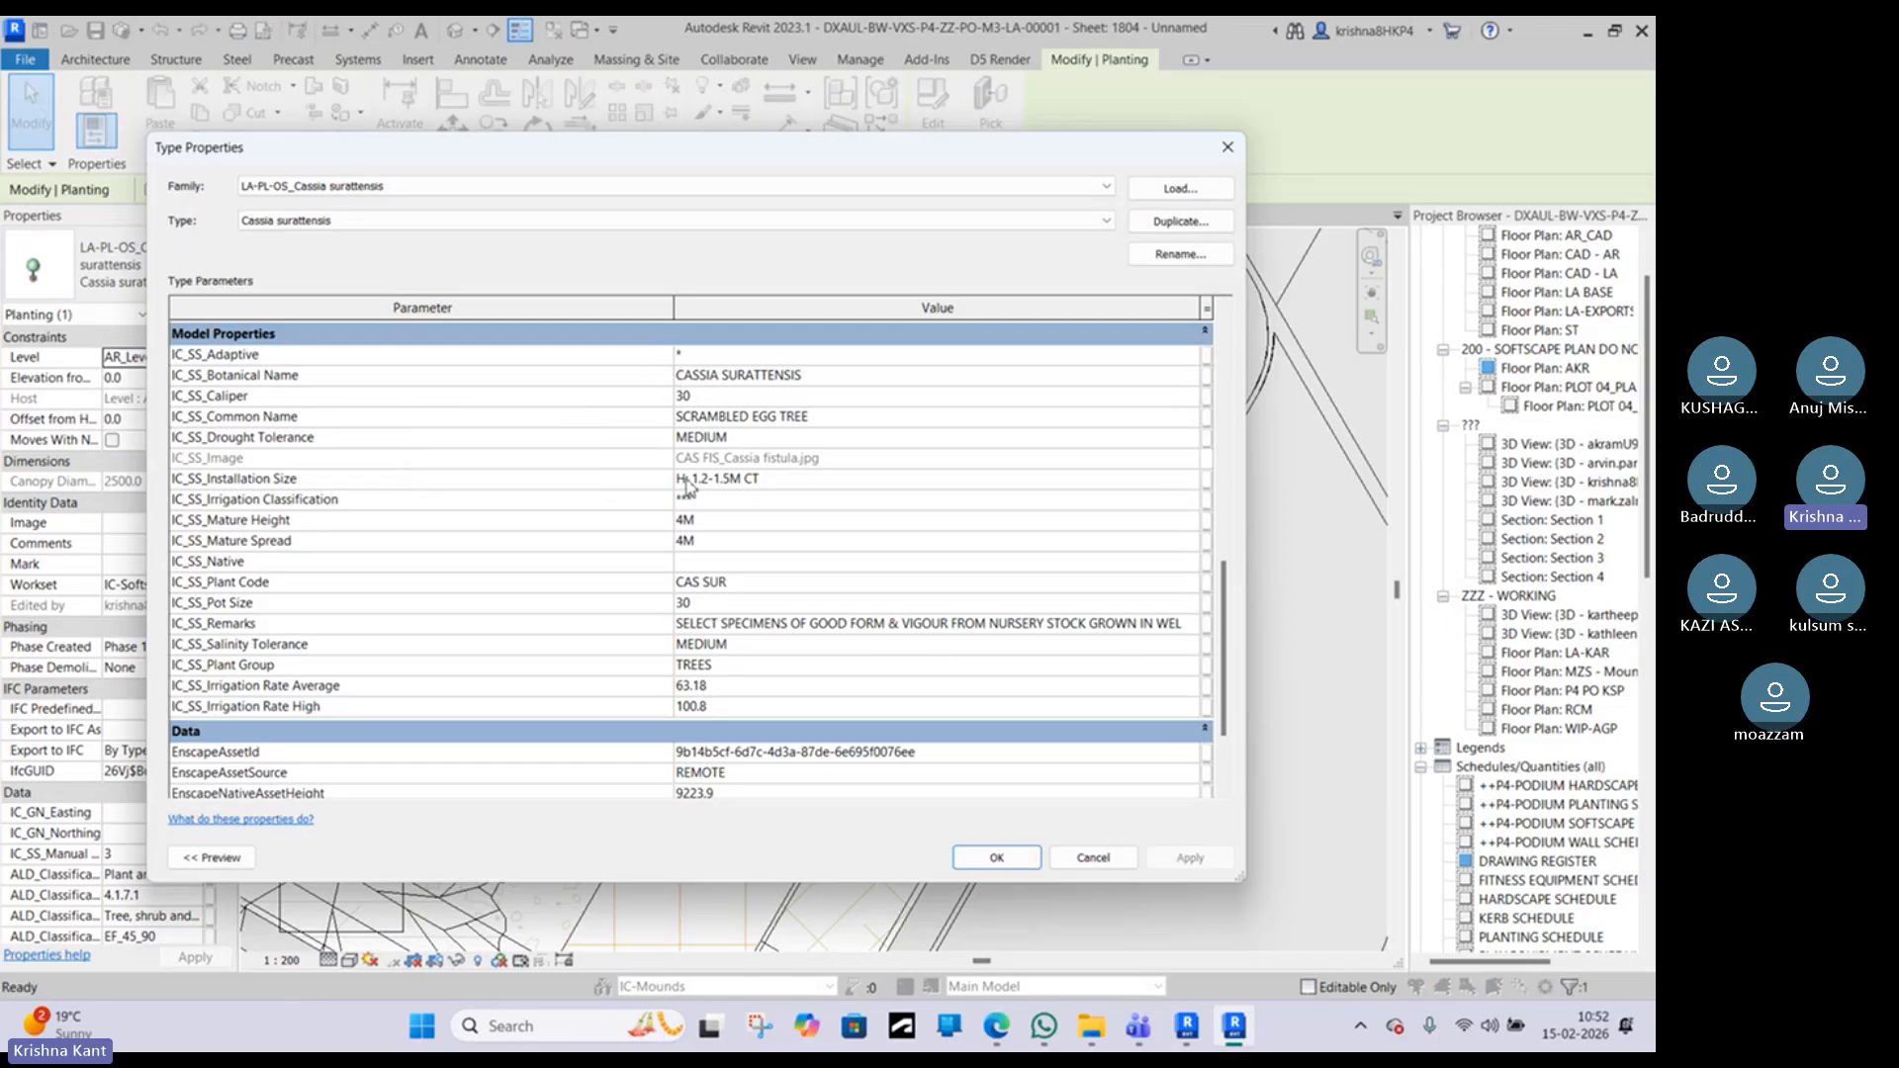
pyautogui.scroll(8, 482, 594)
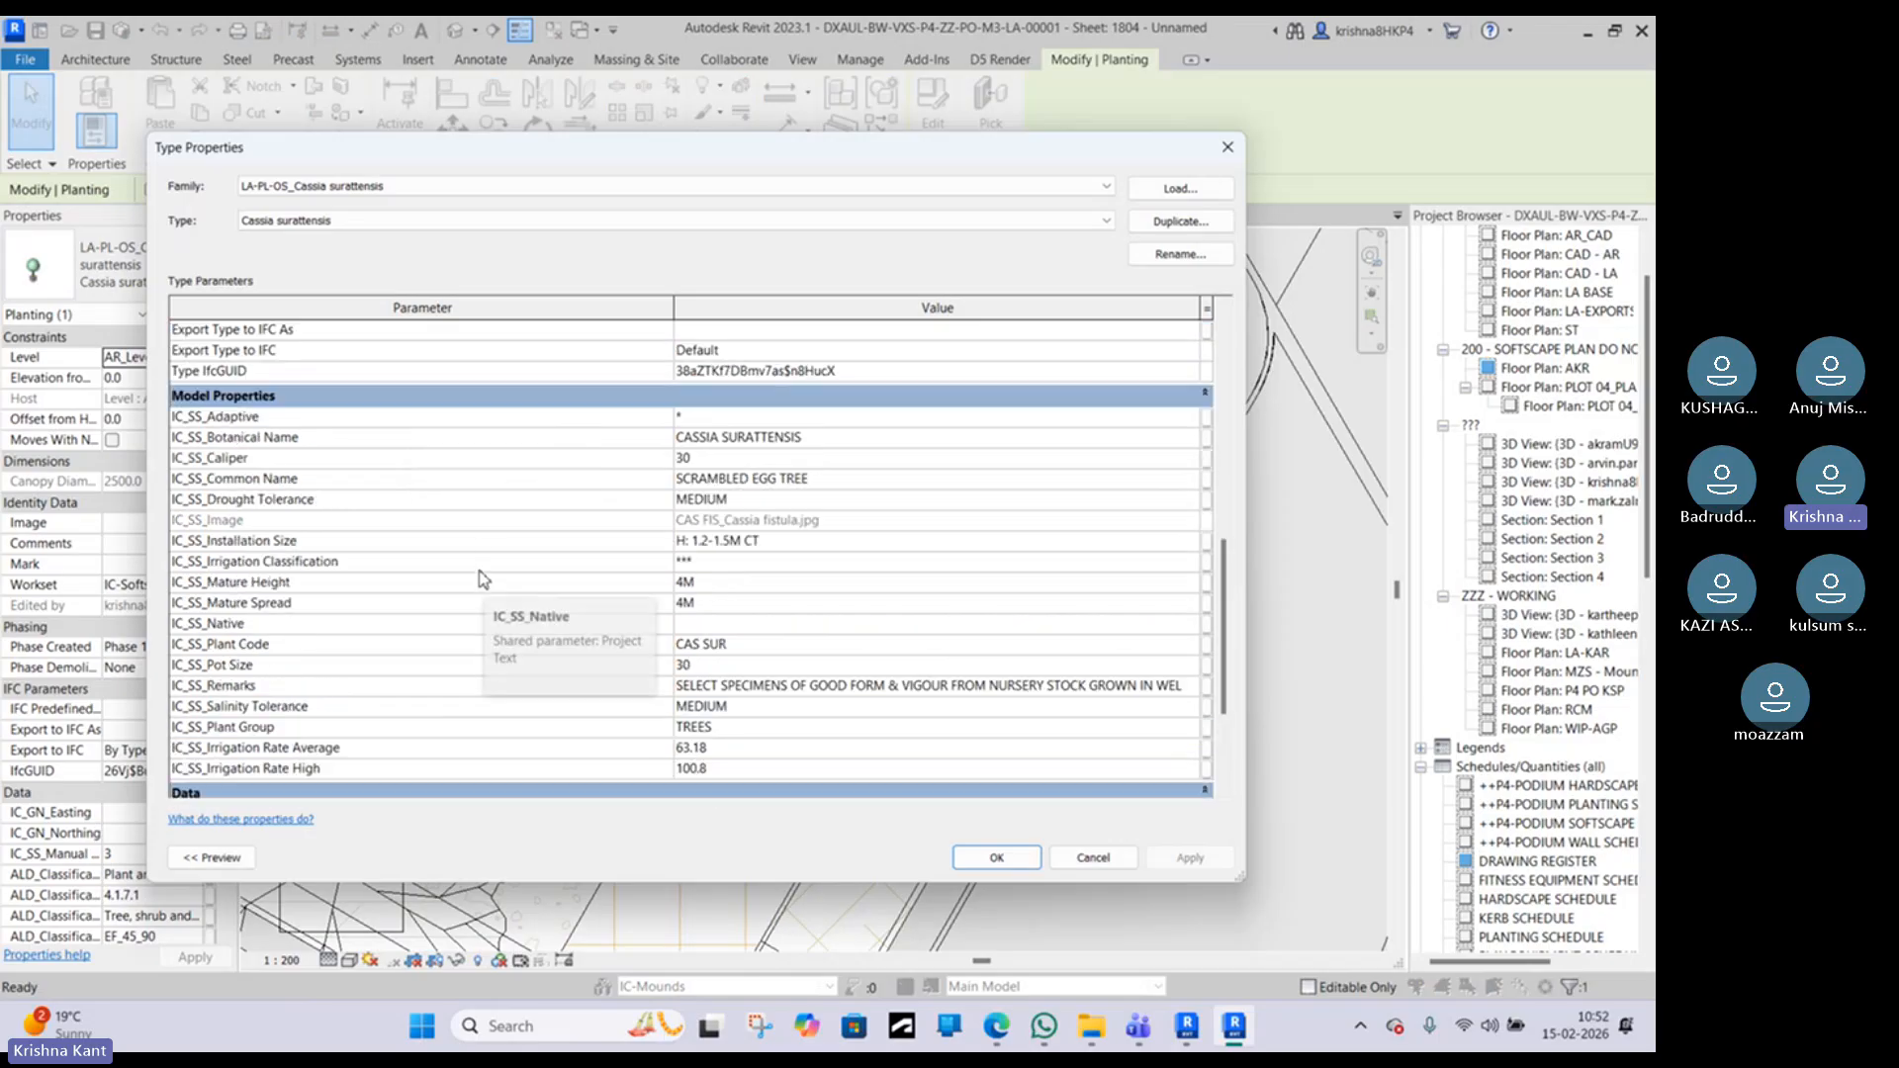
# Step: Check the remaining model and data parameters of the Cassia surattensis type and leave its properties unchanged
pyautogui.scroll(-8, 465, 578)
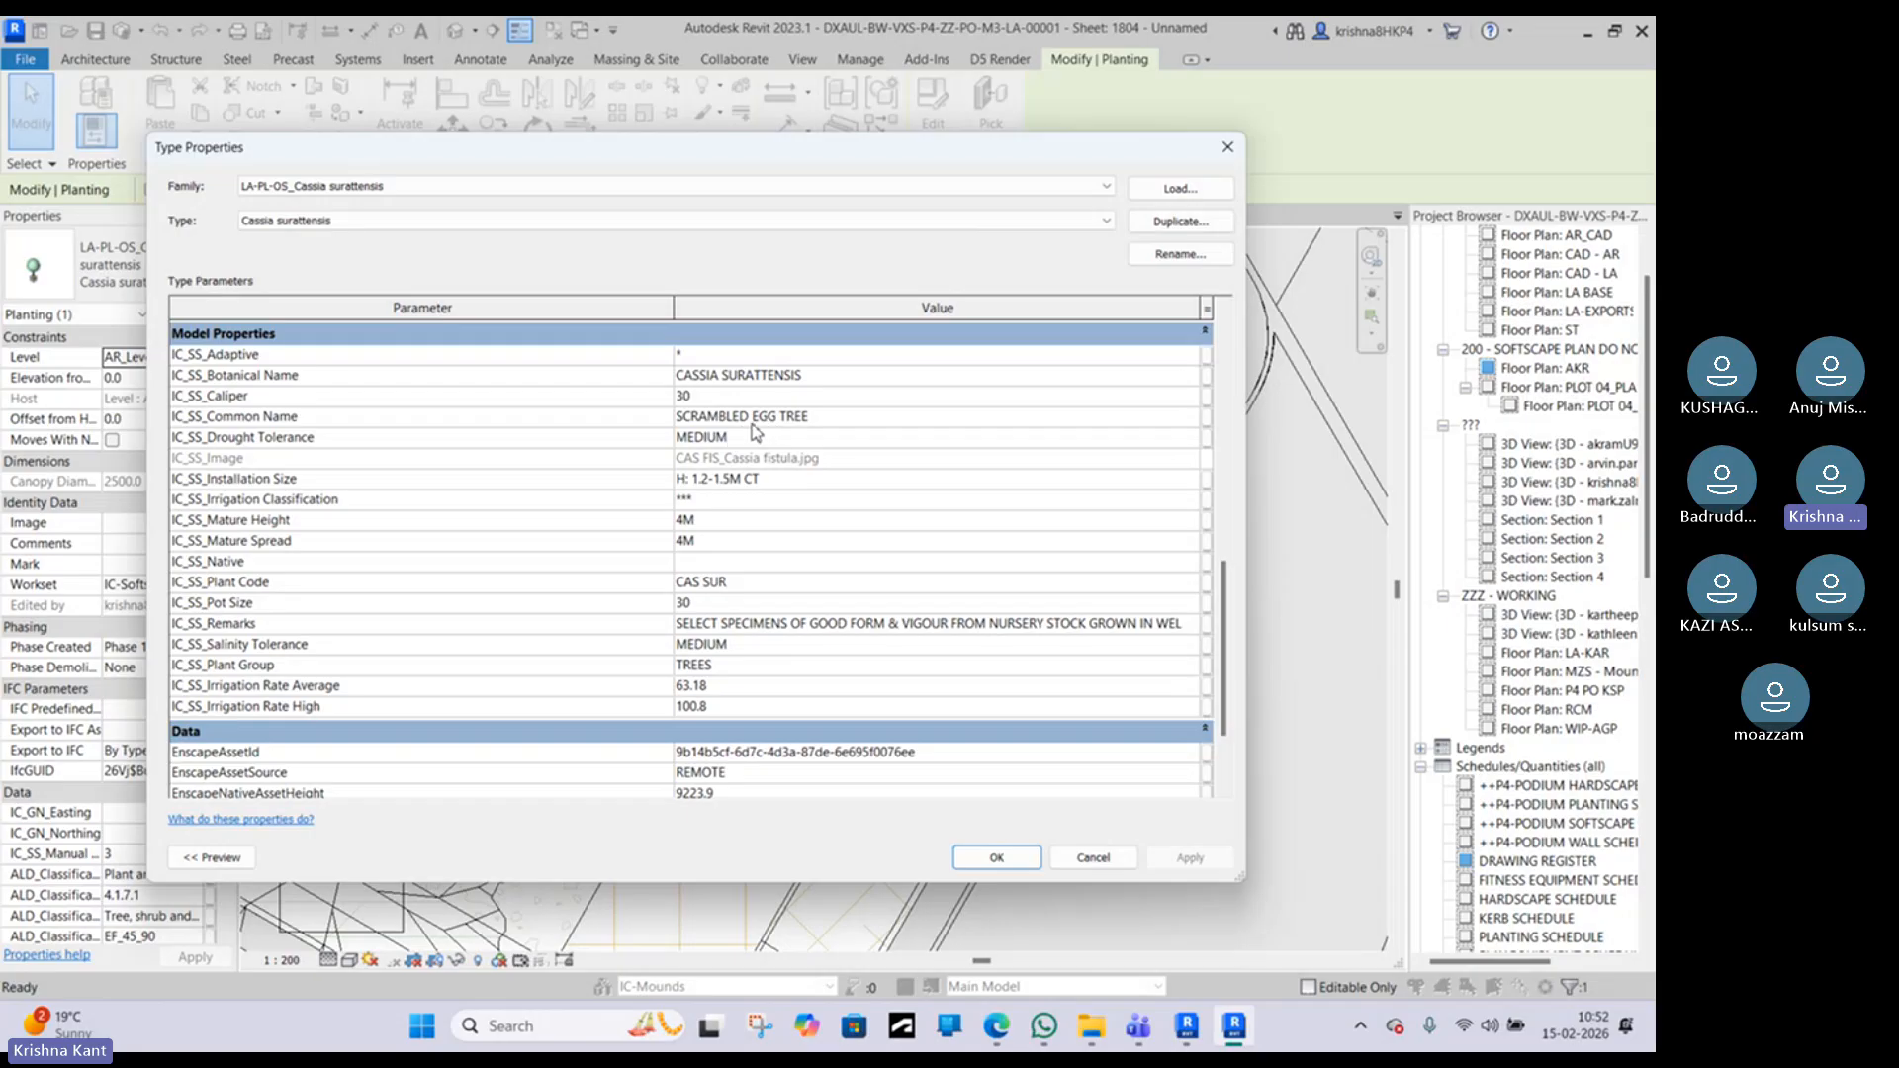
pyautogui.scroll(1, 951, 513)
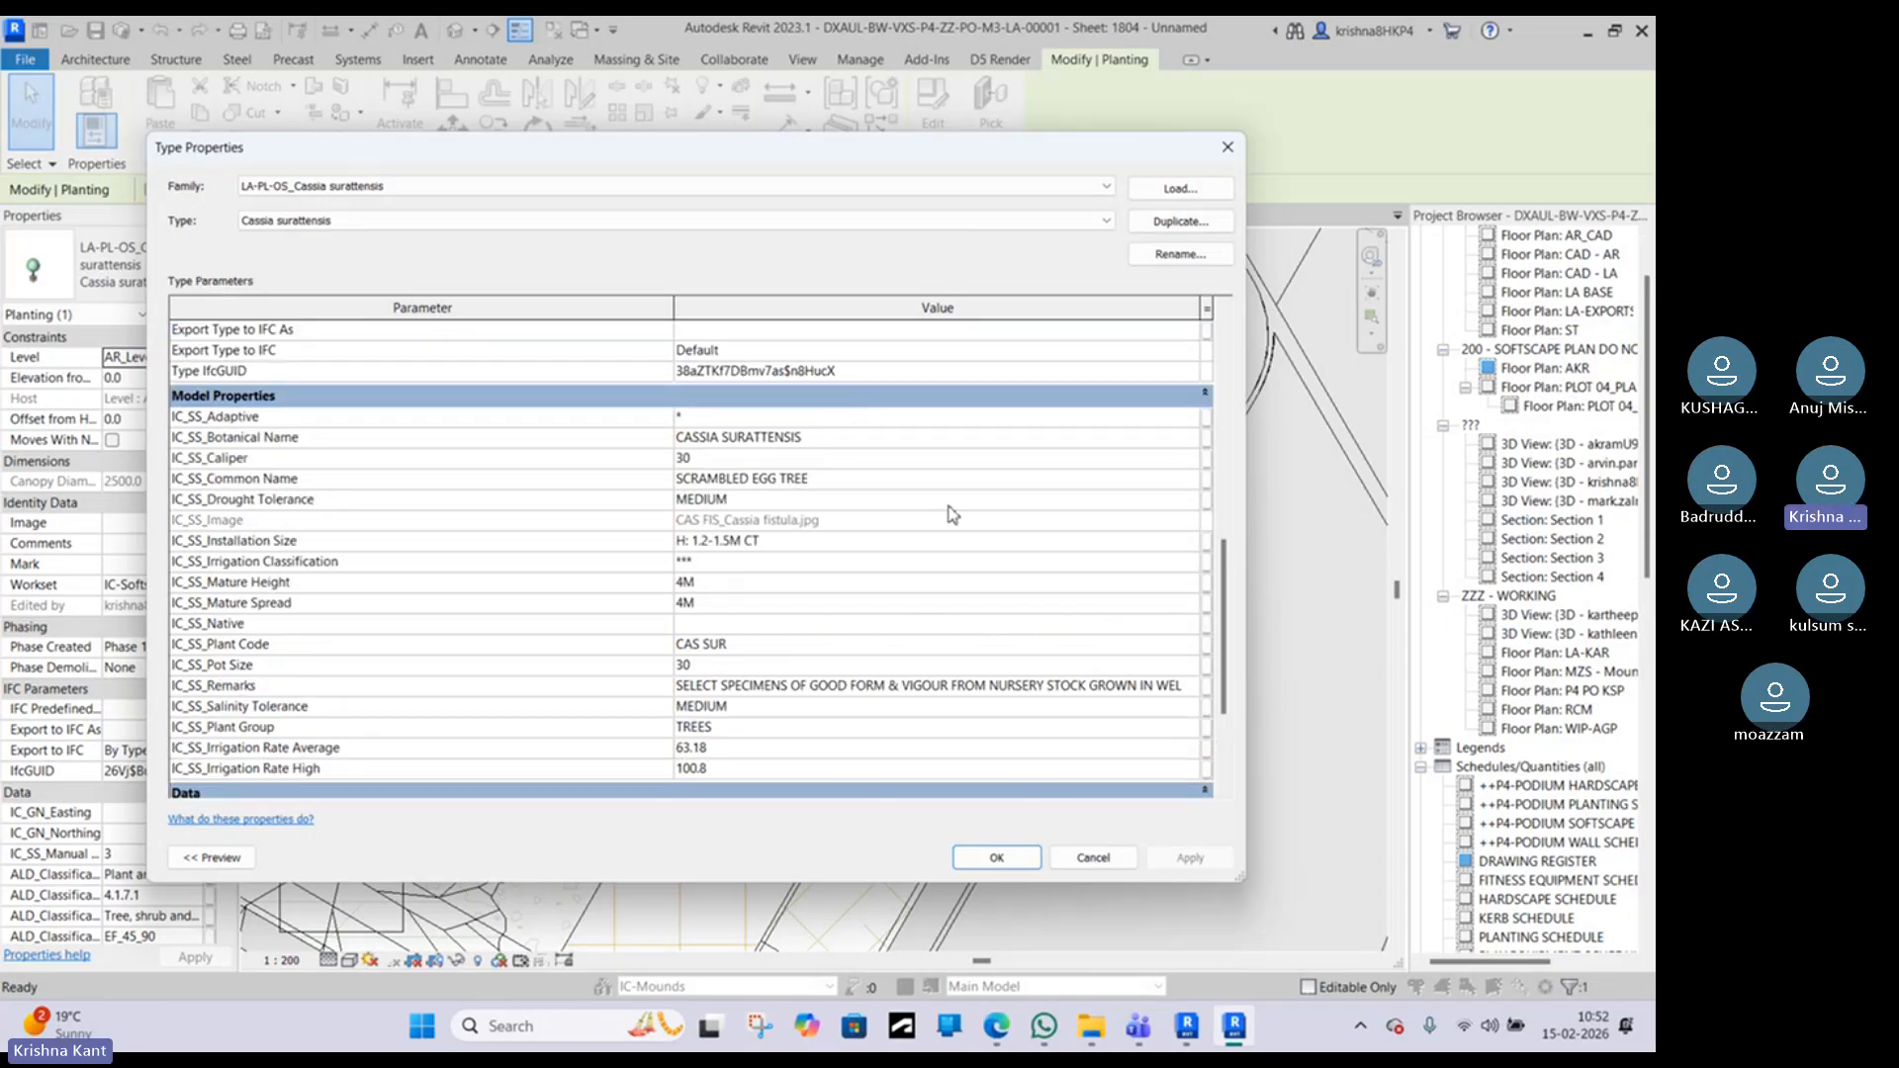
pyautogui.click(1084, 856)
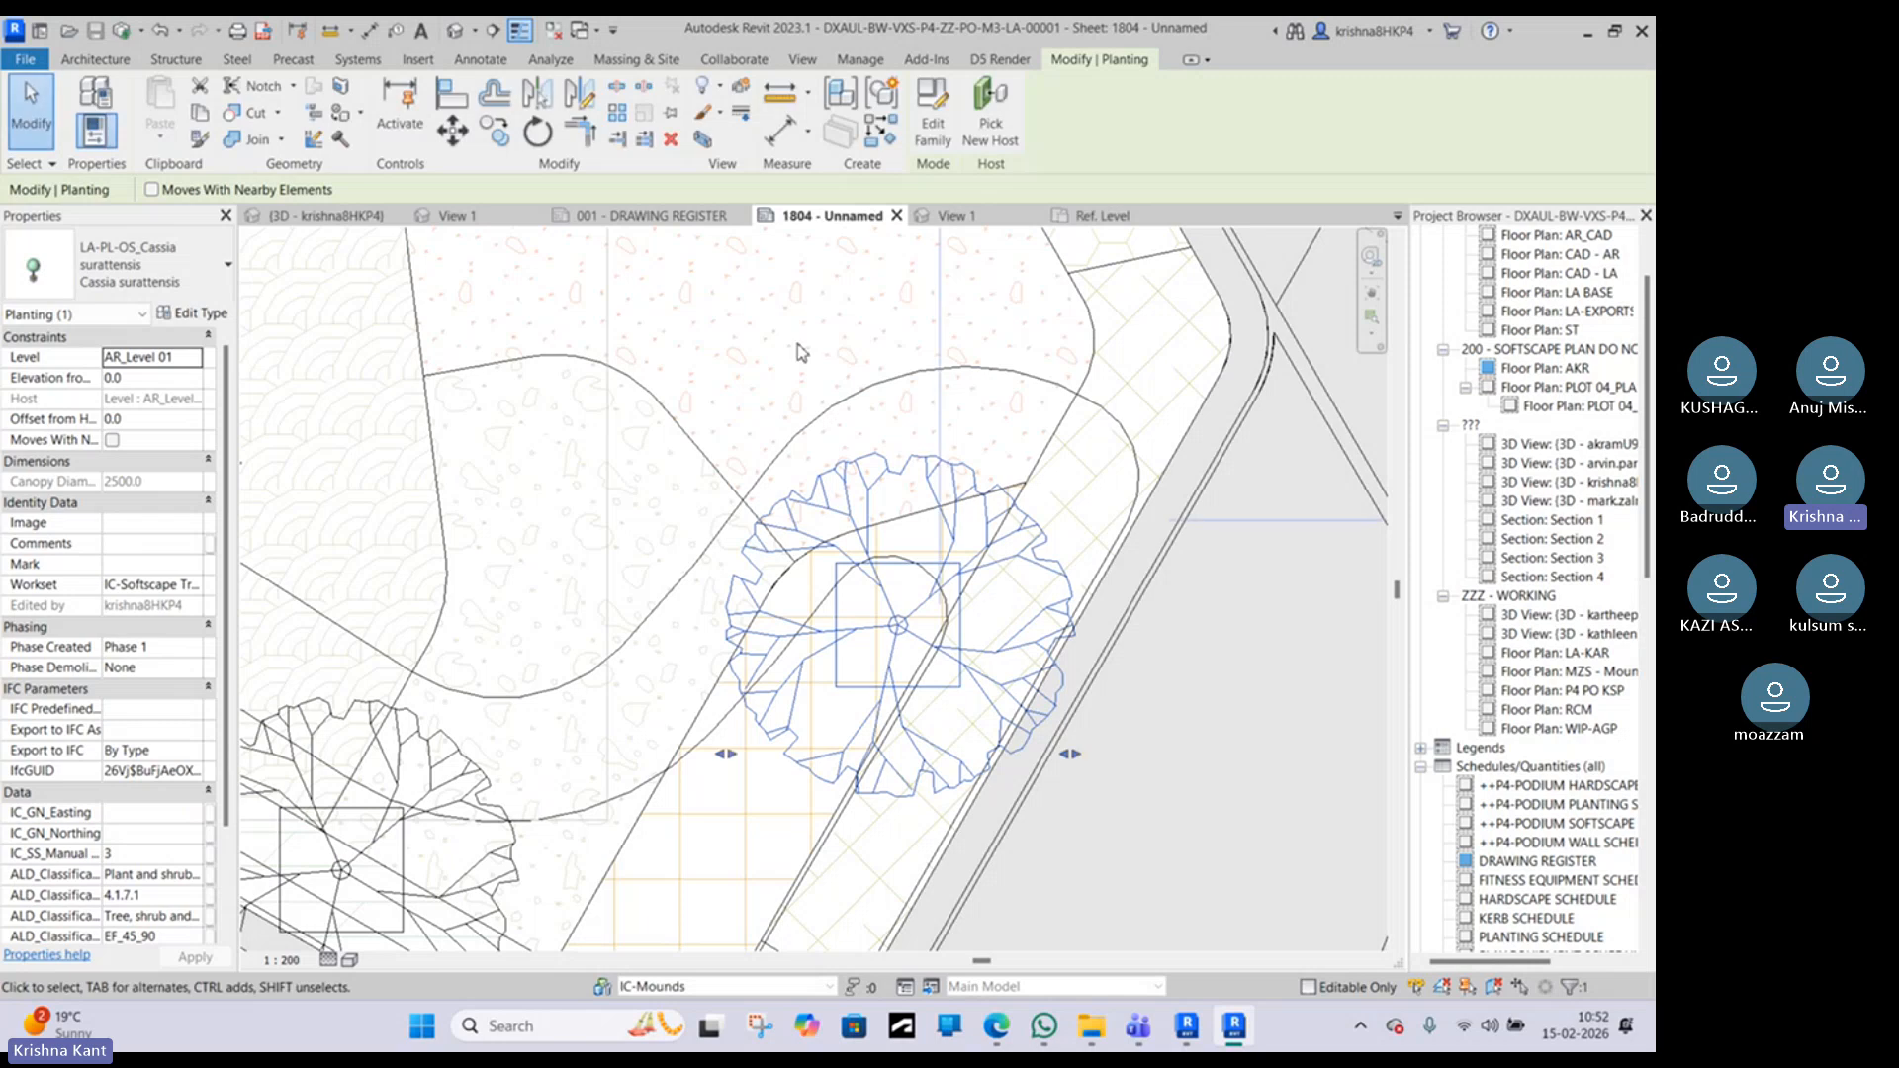
# Step: Select the neighbouring Cassia surattensis and Plumeria Rubra trees in turn to compare their families and instance properties
pyautogui.scroll(-2, 669, 560)
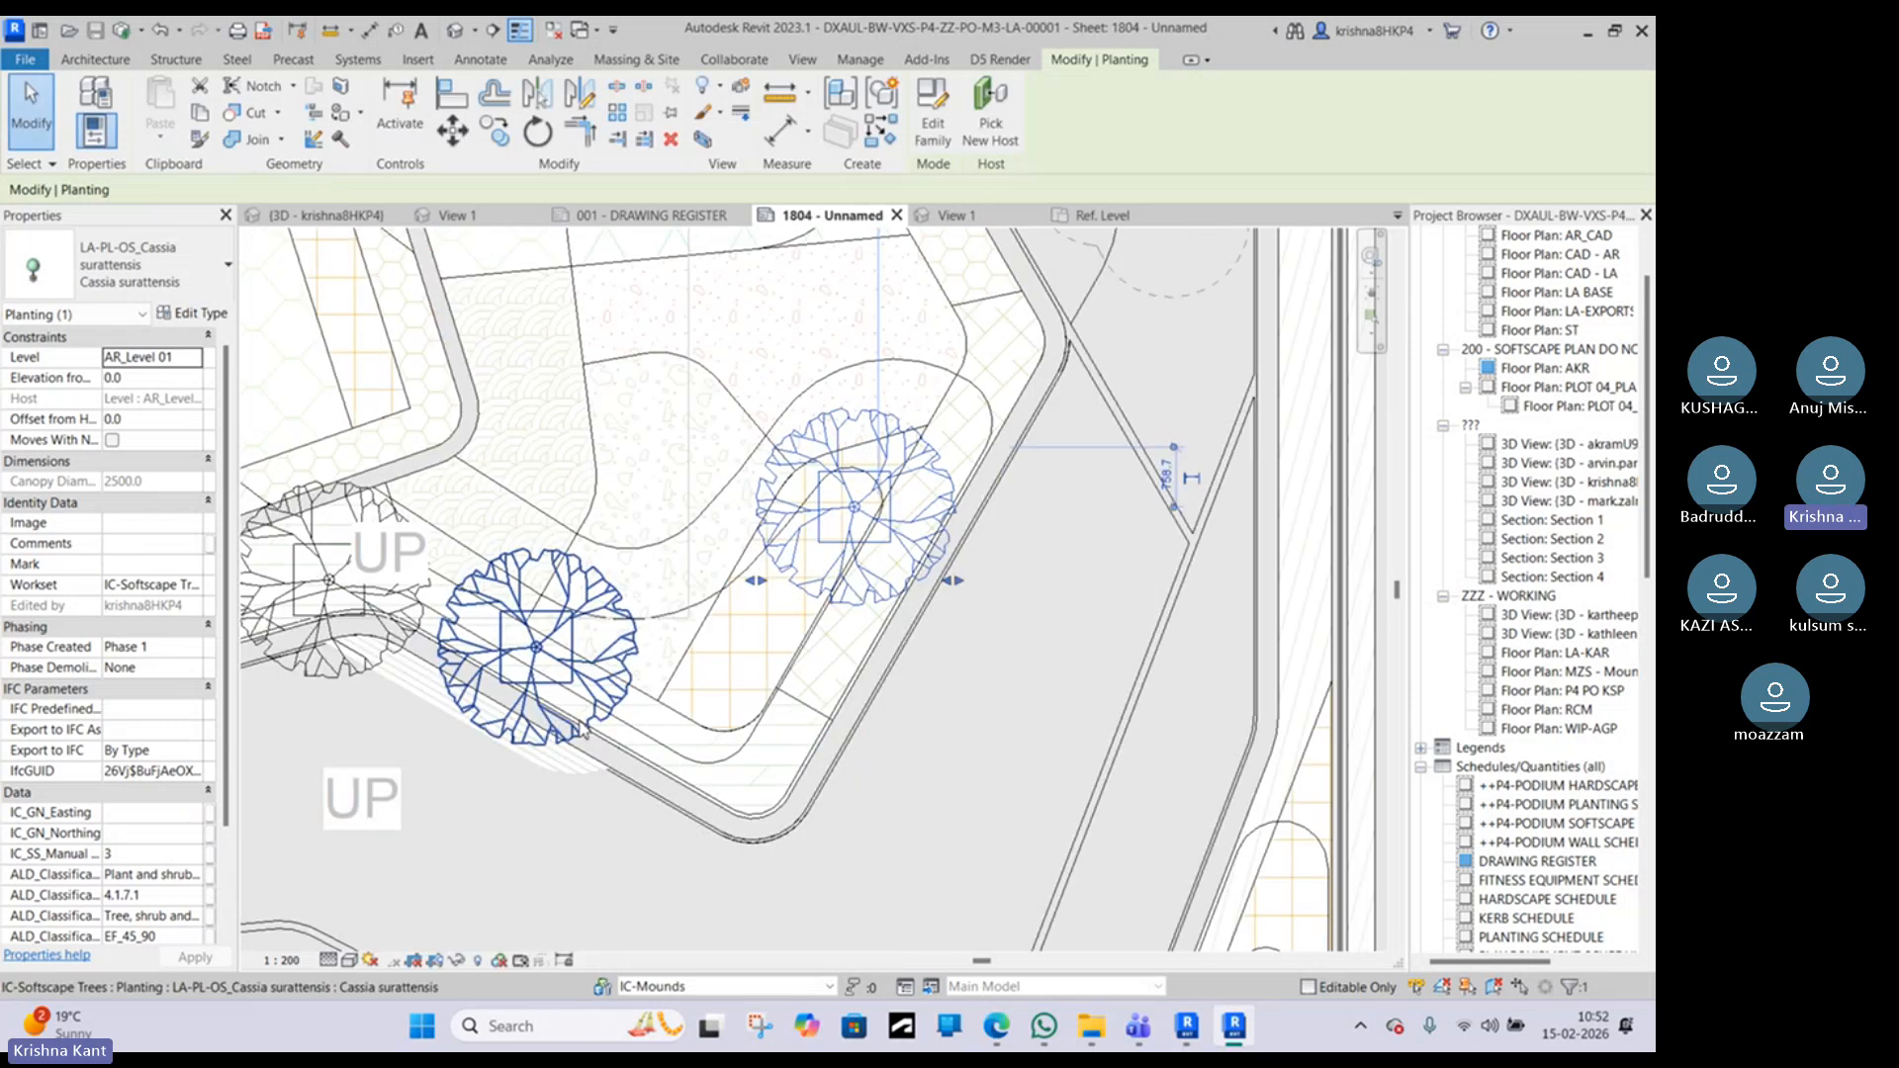
pyautogui.click(534, 670)
pyautogui.moveTo(640, 678); pyautogui.dragTo(880, 648, button='middle')
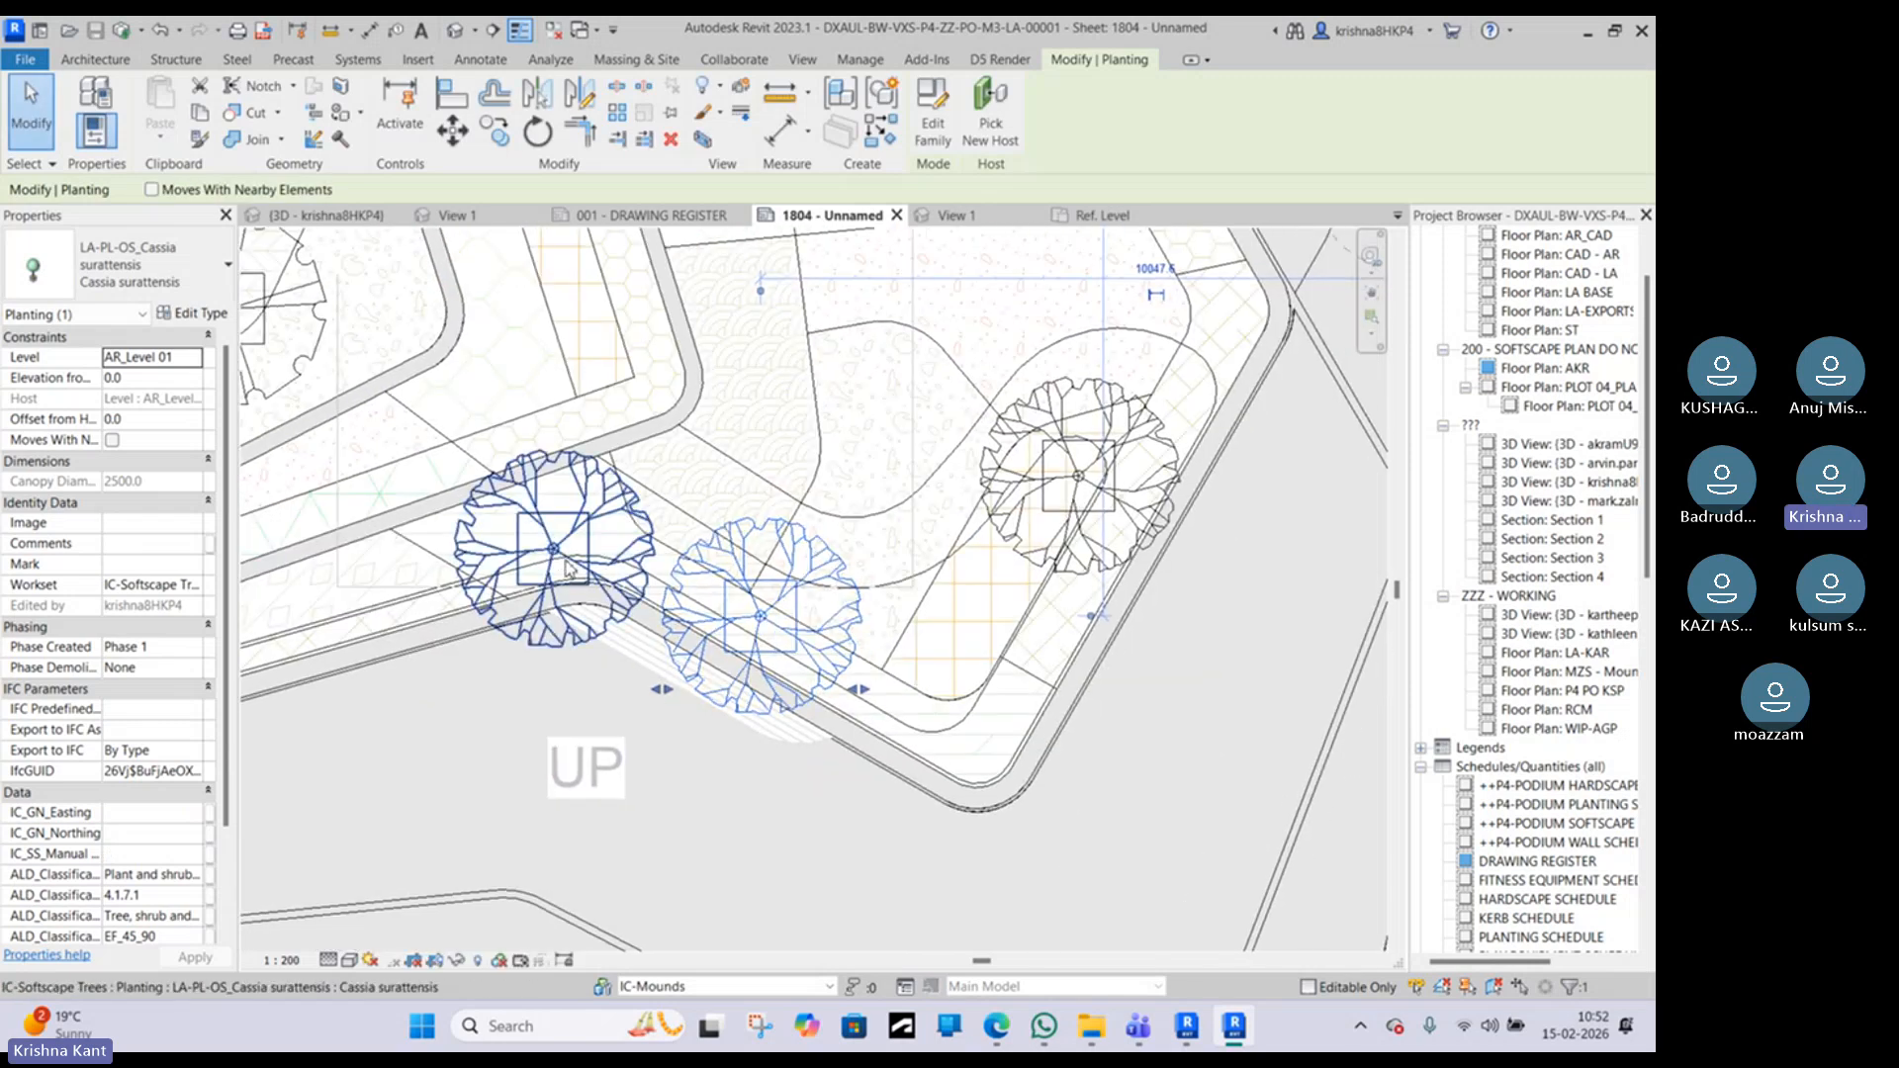
pyautogui.click(556, 561)
pyautogui.moveTo(571, 534); pyautogui.dragTo(766, 515, button='middle')
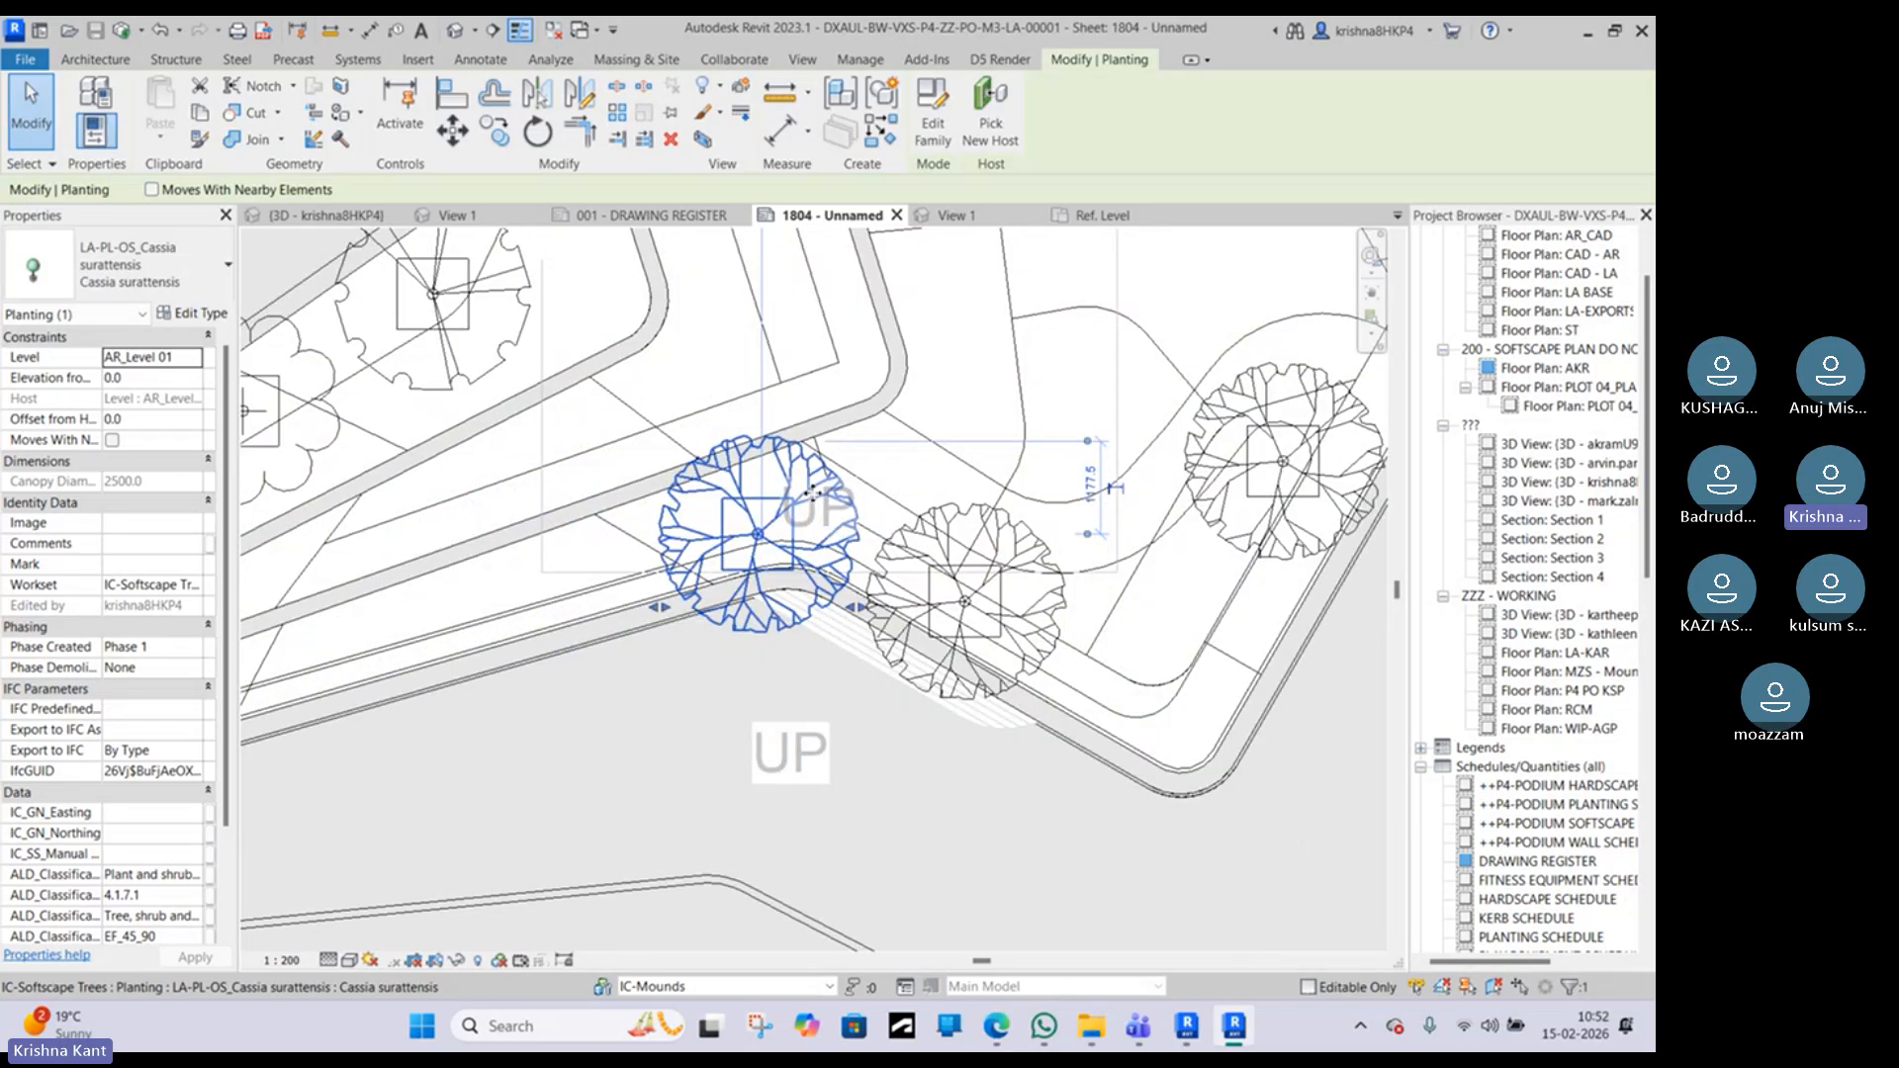
pyautogui.scroll(-2, 811, 495)
pyautogui.click(485, 455)
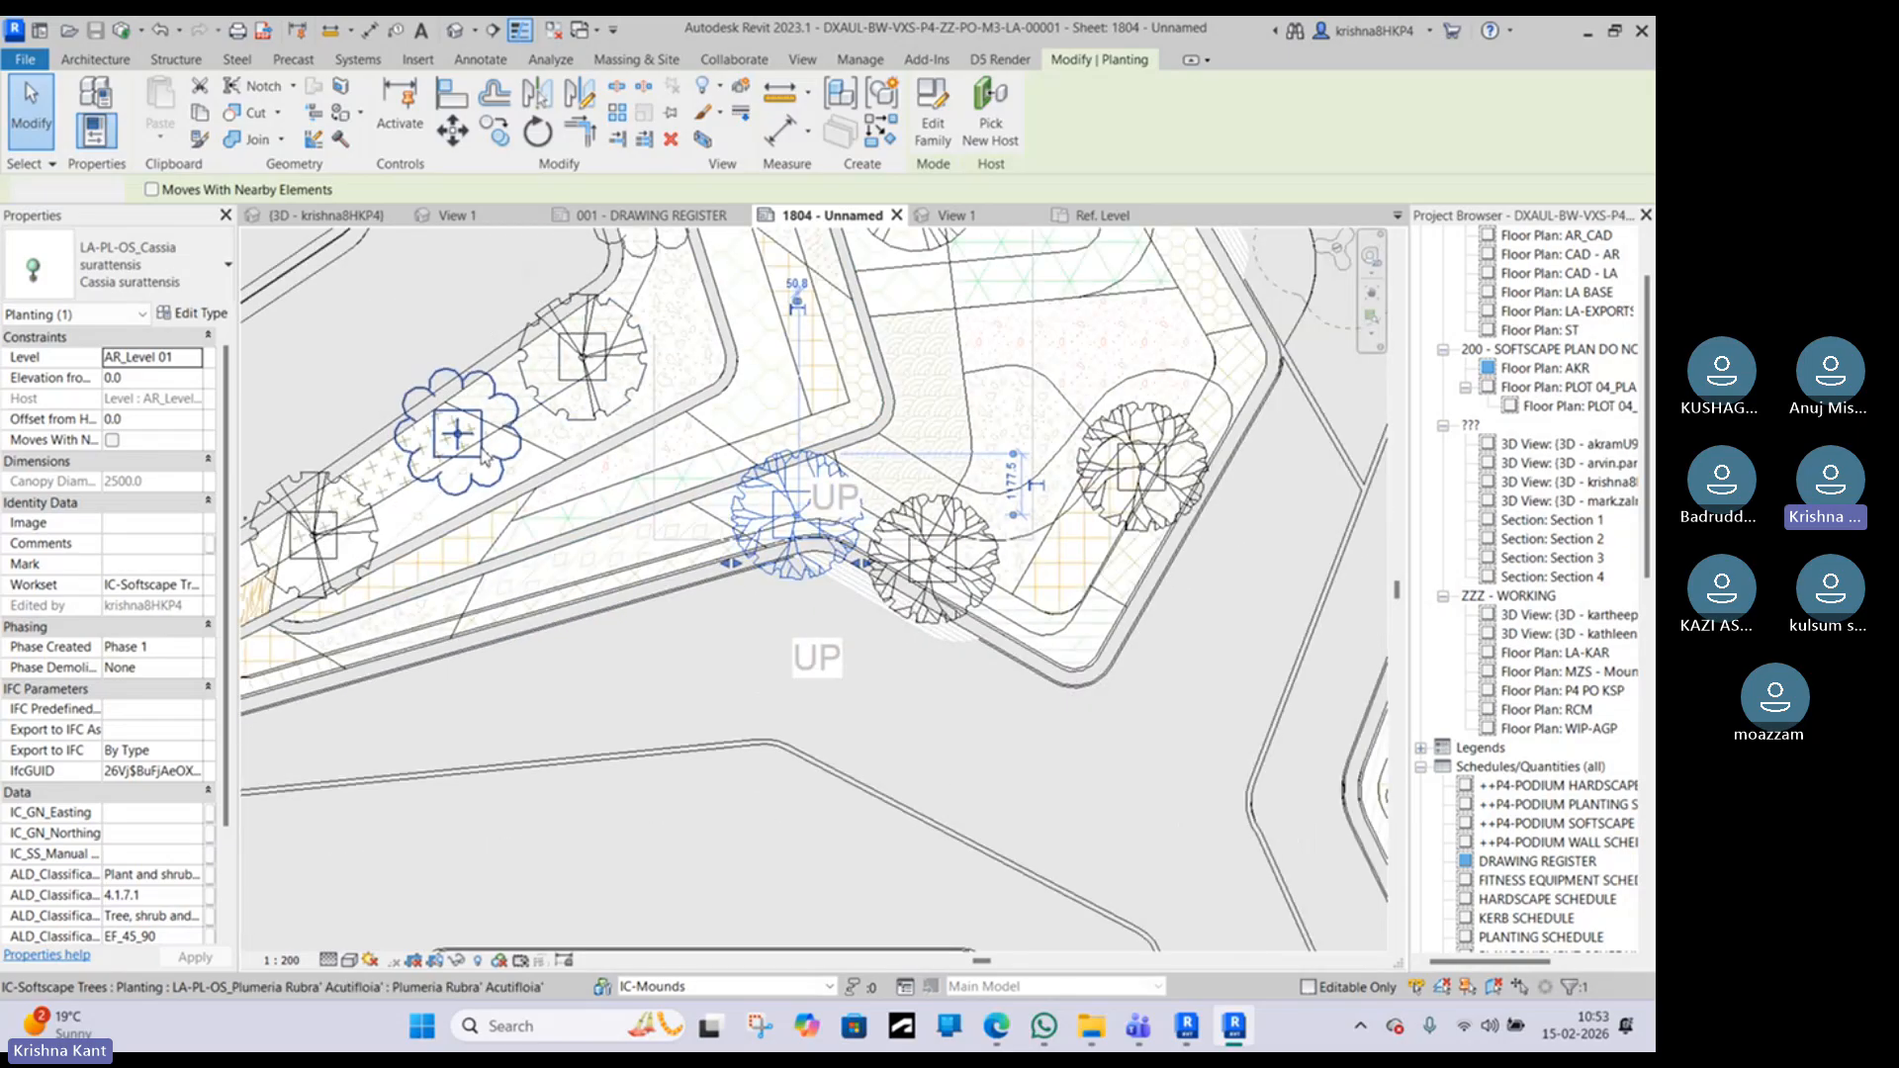
pyautogui.moveTo(318, 567); pyautogui.dragTo(594, 515, button='middle')
pyautogui.scroll(2, 595, 515)
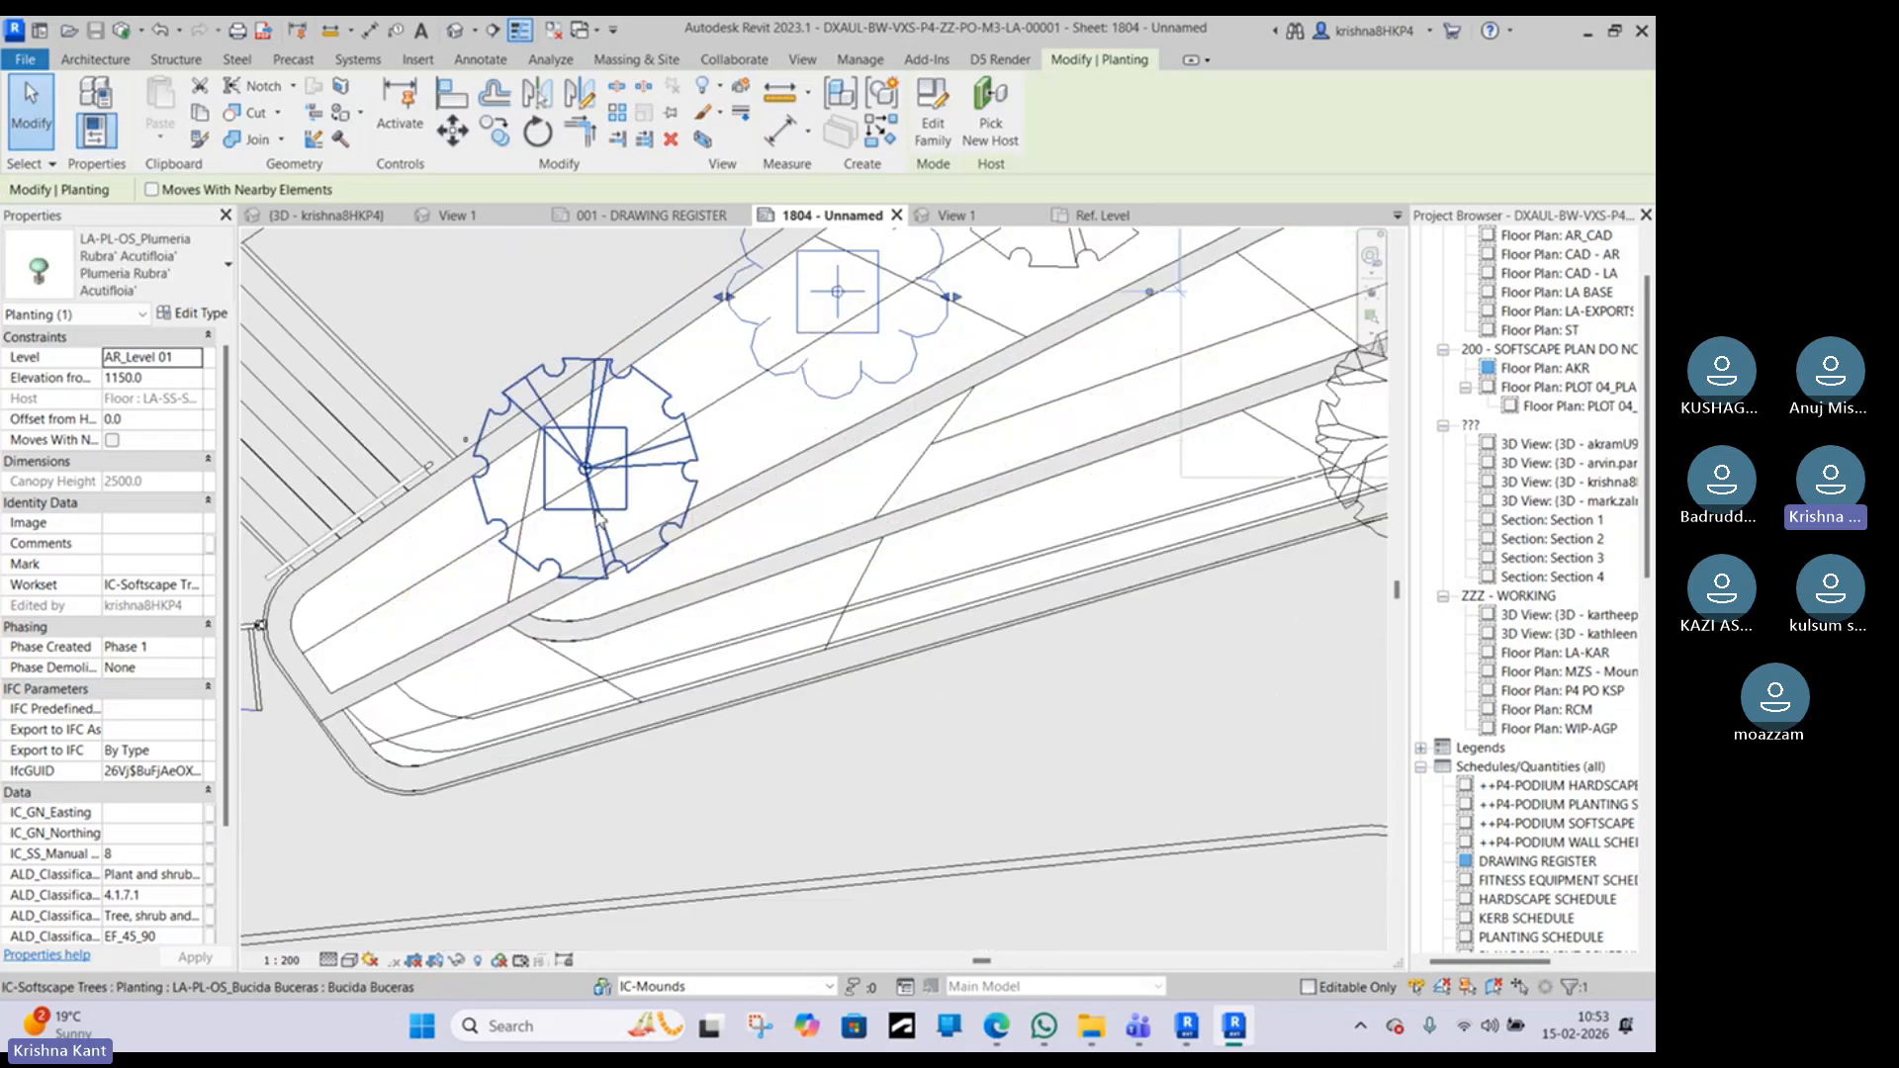
# Step: Select the Bucida Buceras tree and review its type identity data and model properties without changing them
pyautogui.click(597, 518)
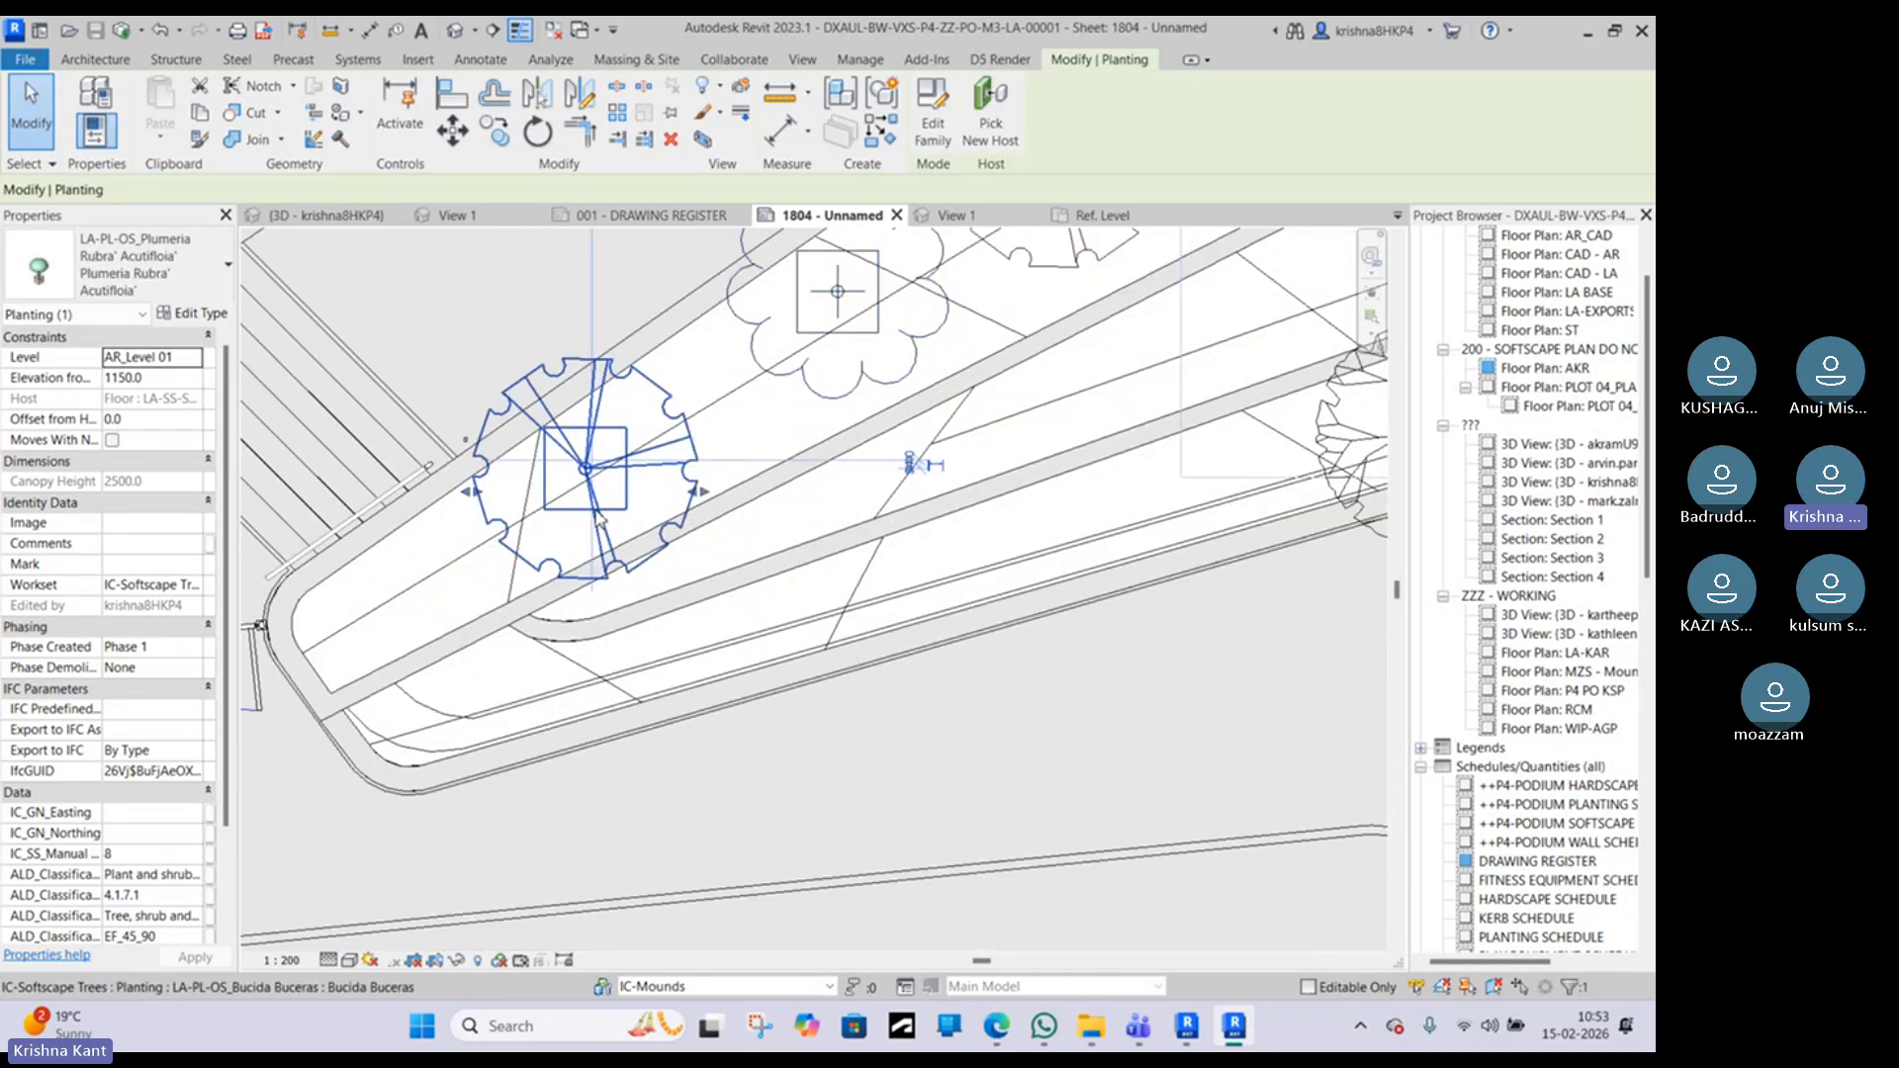
pyautogui.click(203, 314)
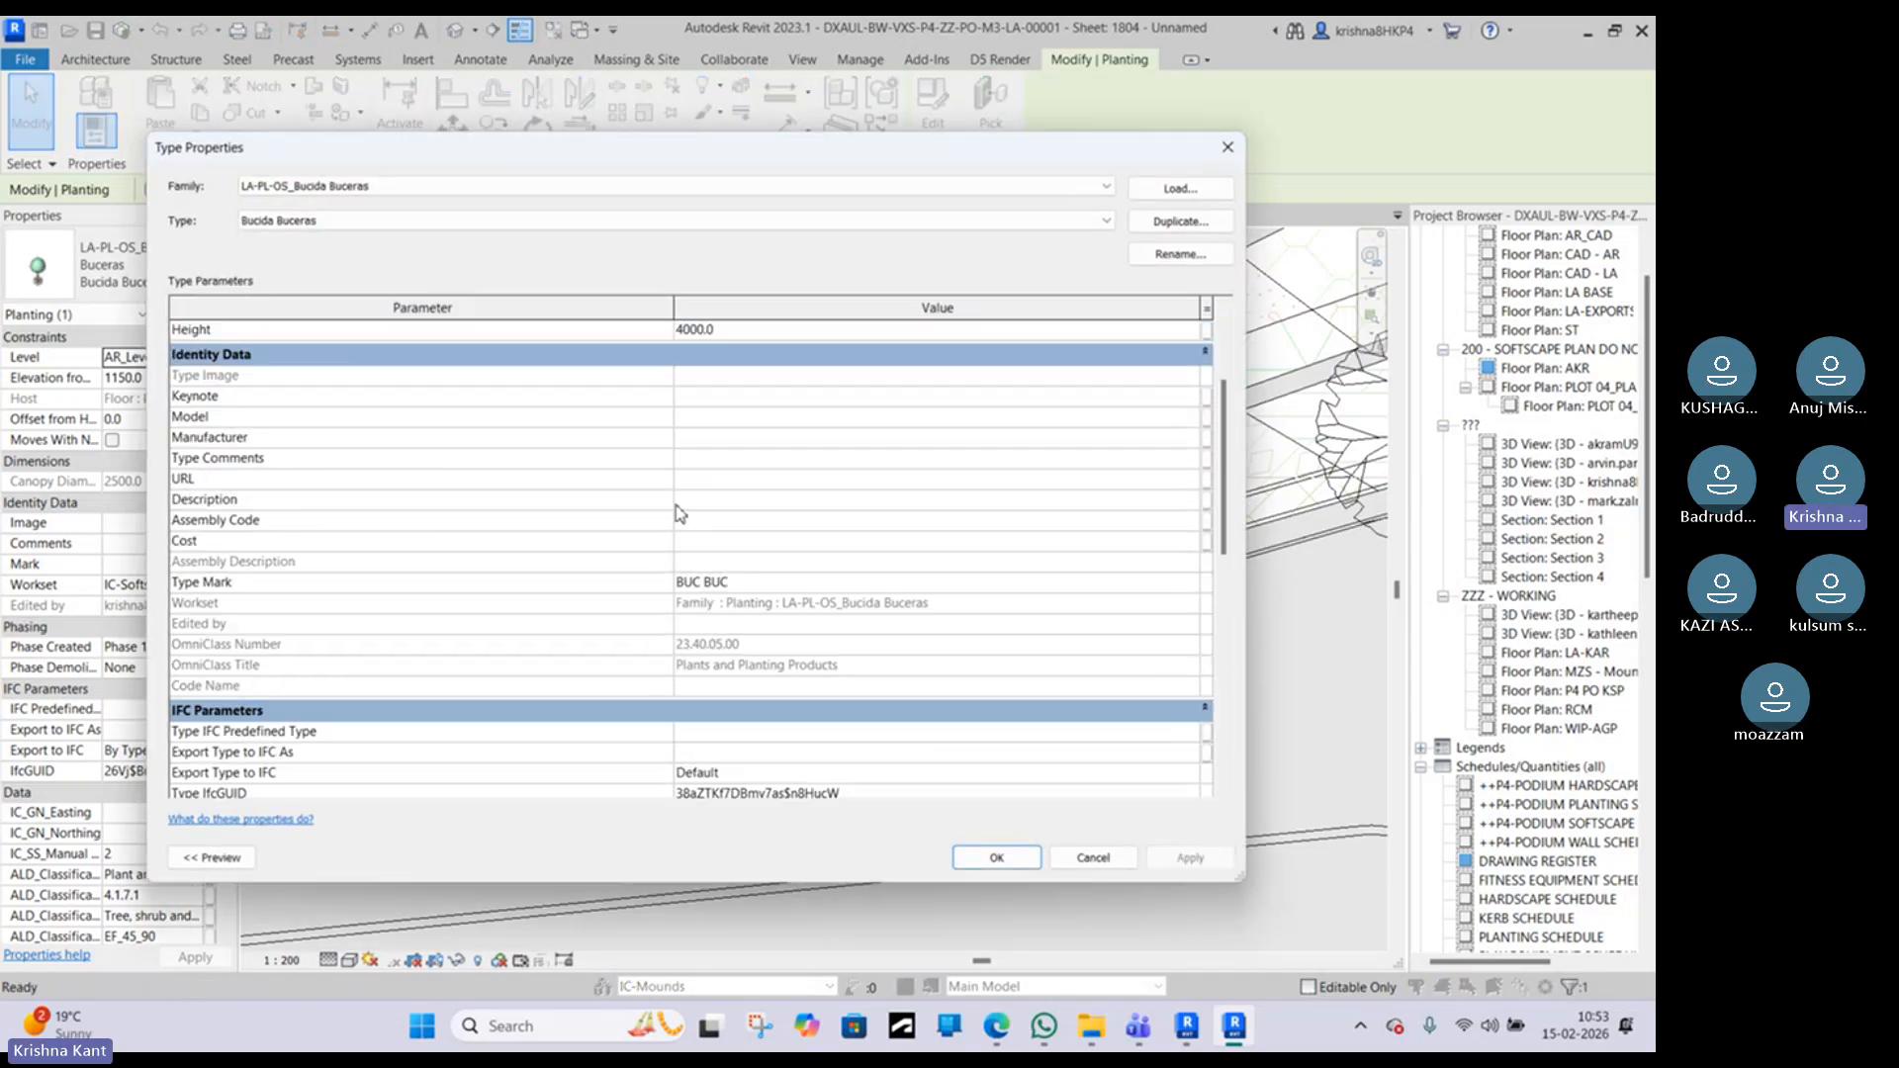
pyautogui.scroll(-10, 679, 513)
pyautogui.scroll(4, 653, 481)
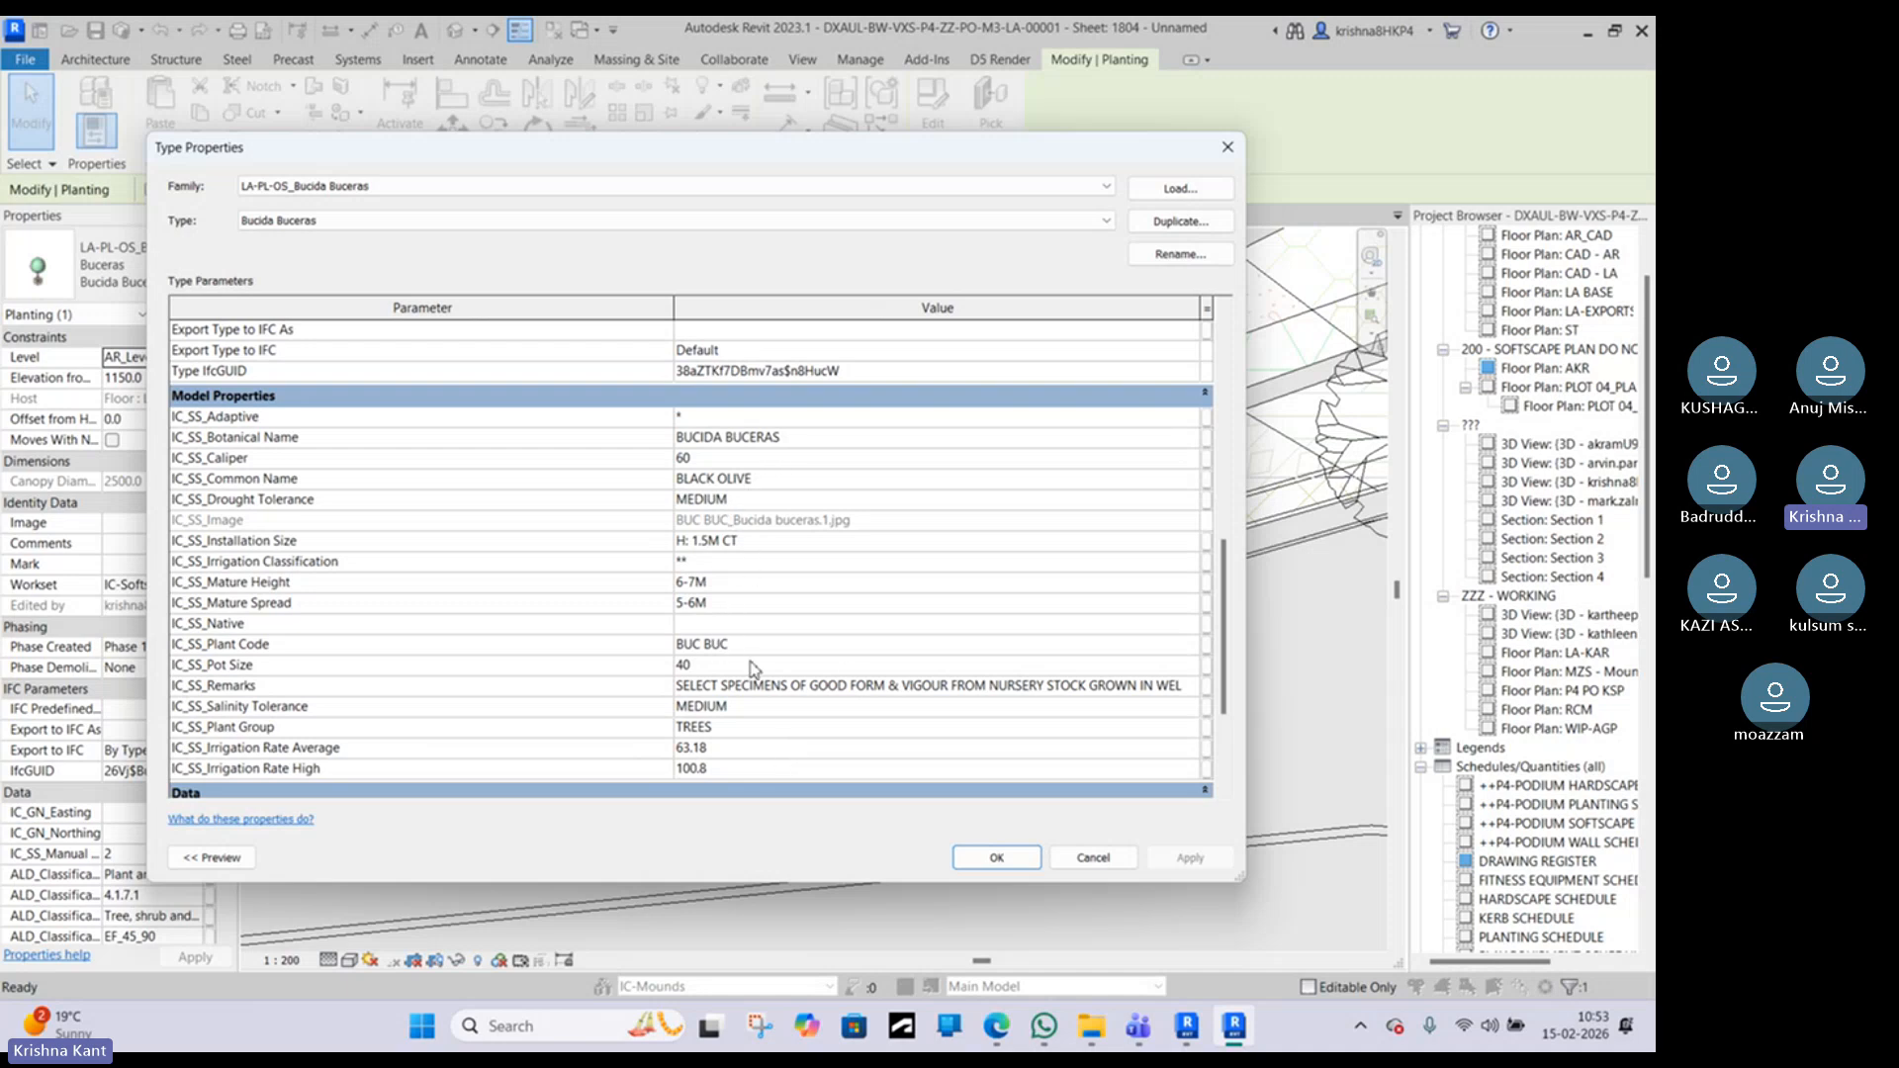
pyautogui.click(1025, 858)
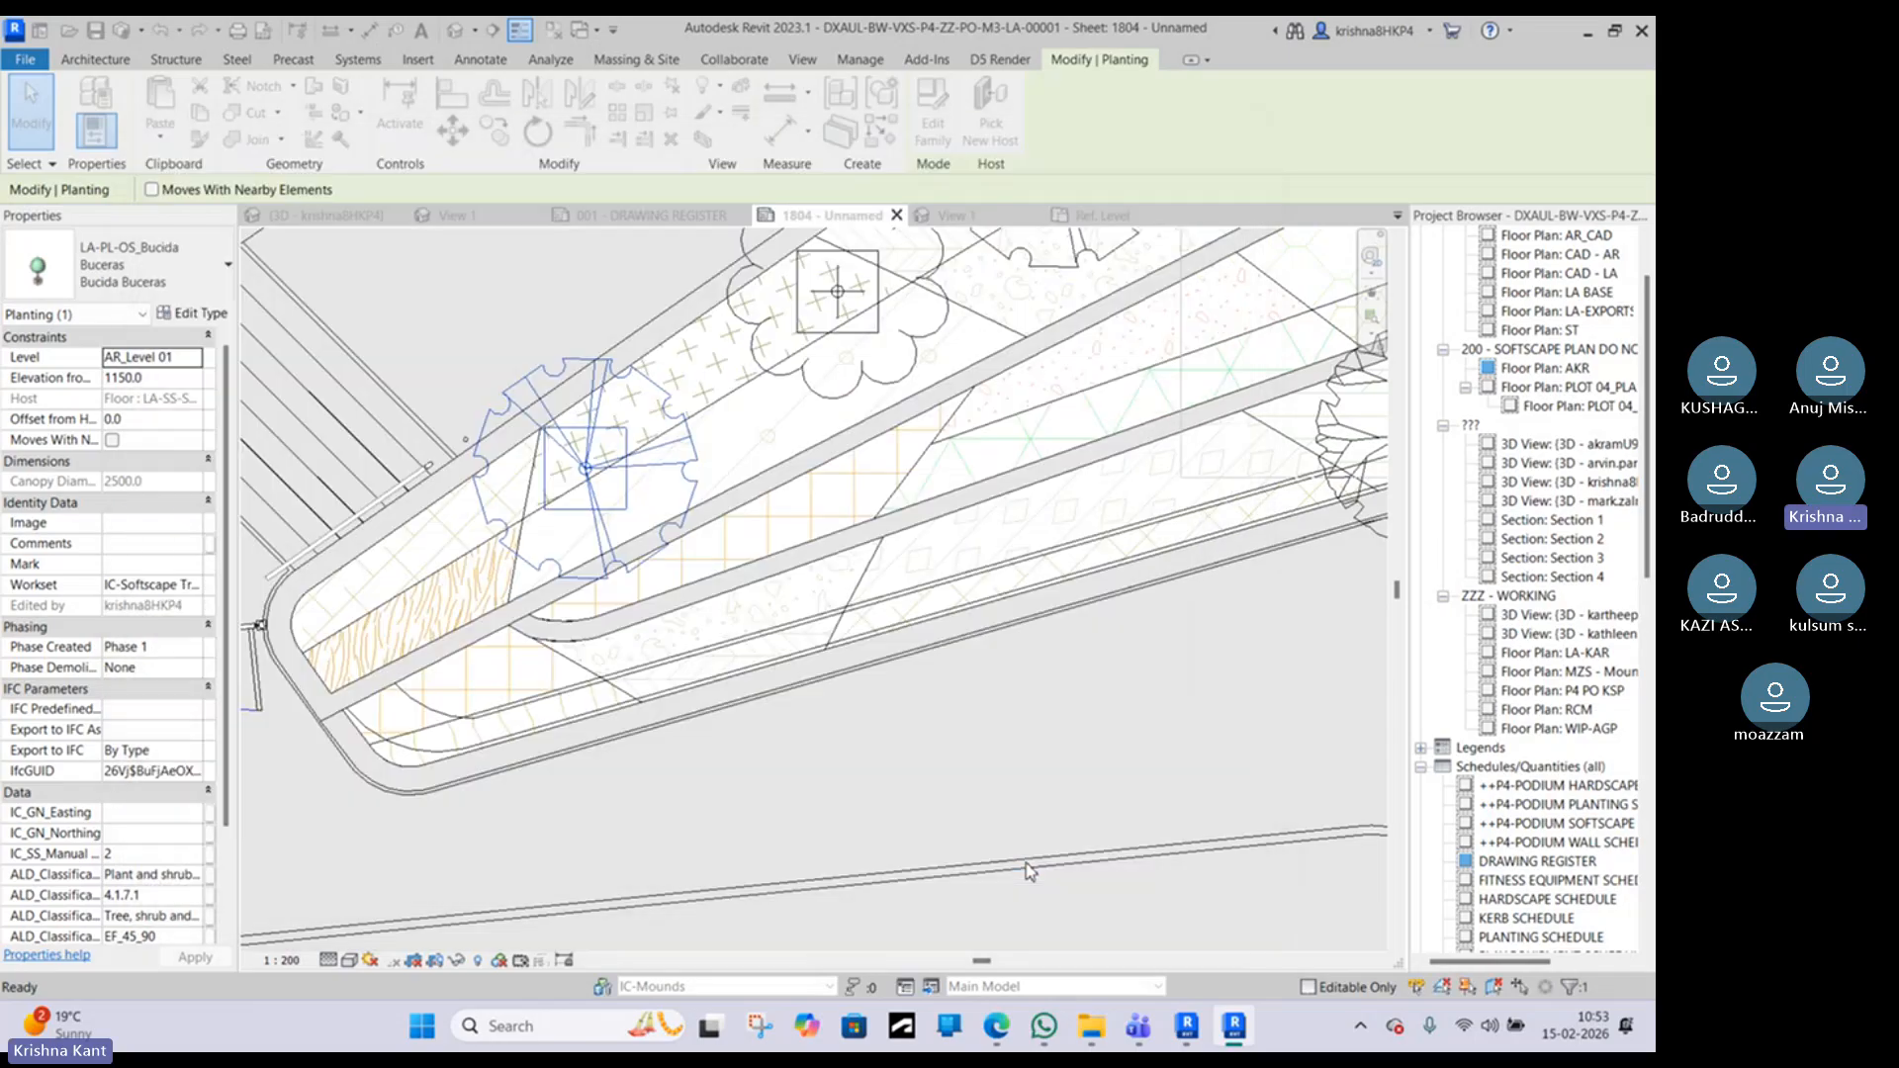
# Step: Look over the podium tree symbols and deactivate the AKR floor plan view to return to sheet 1804
pyautogui.scroll(-6, 651, 557)
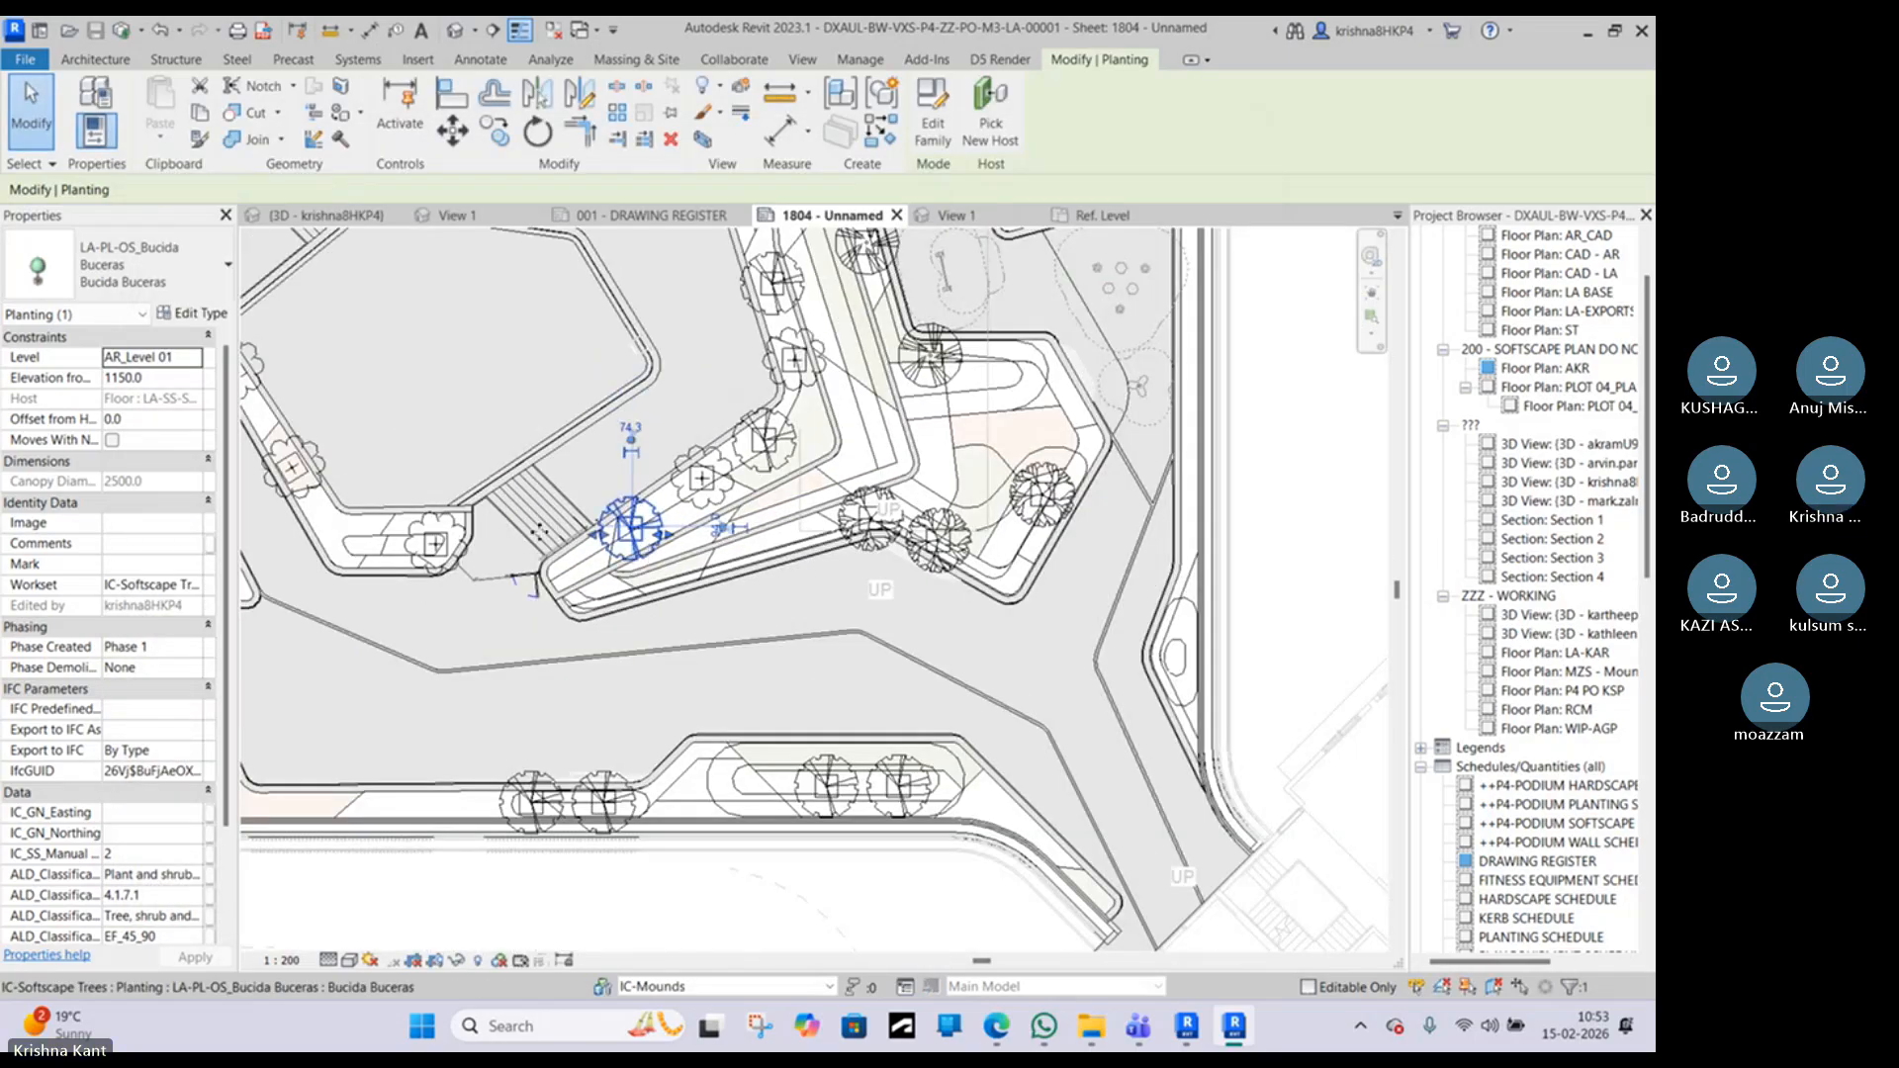
pyautogui.click(716, 895)
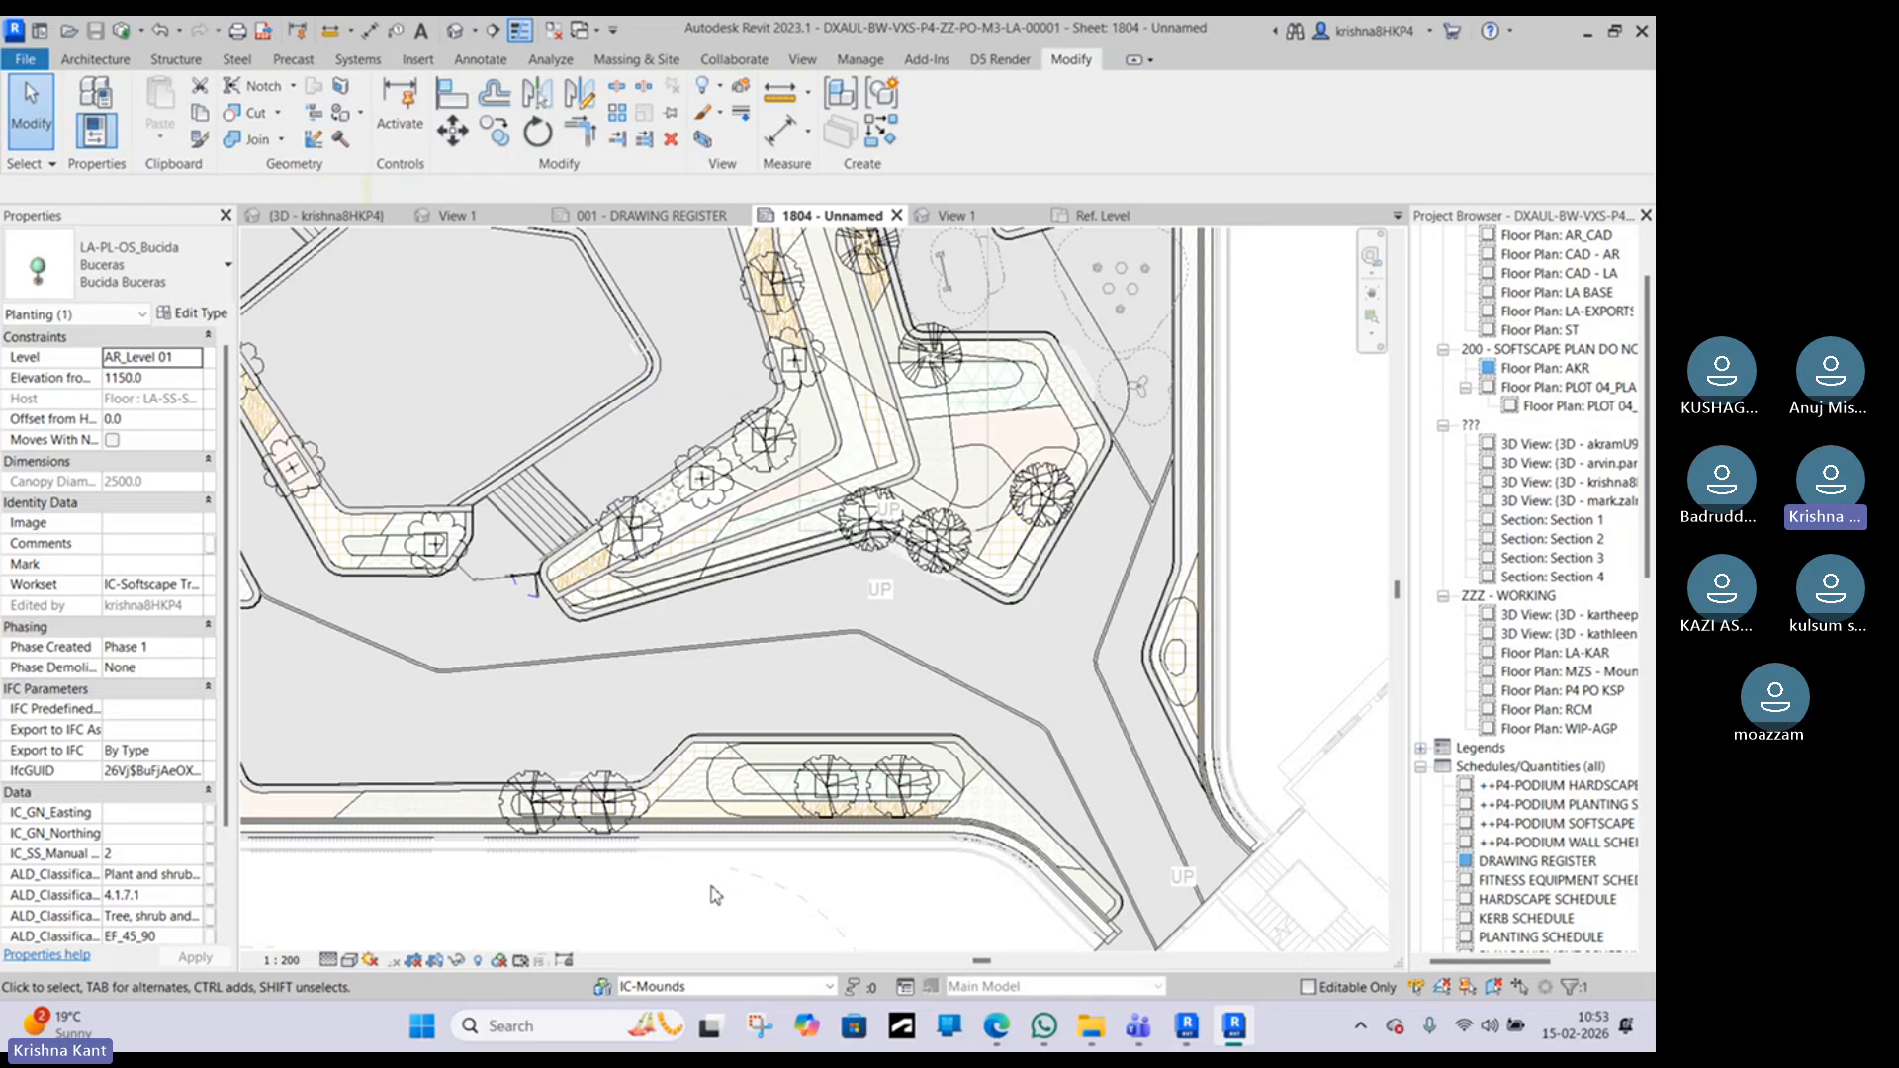
pyautogui.moveTo(465, 435); pyautogui.dragTo(895, 628, button='middle')
pyautogui.scroll(4, 596, 386)
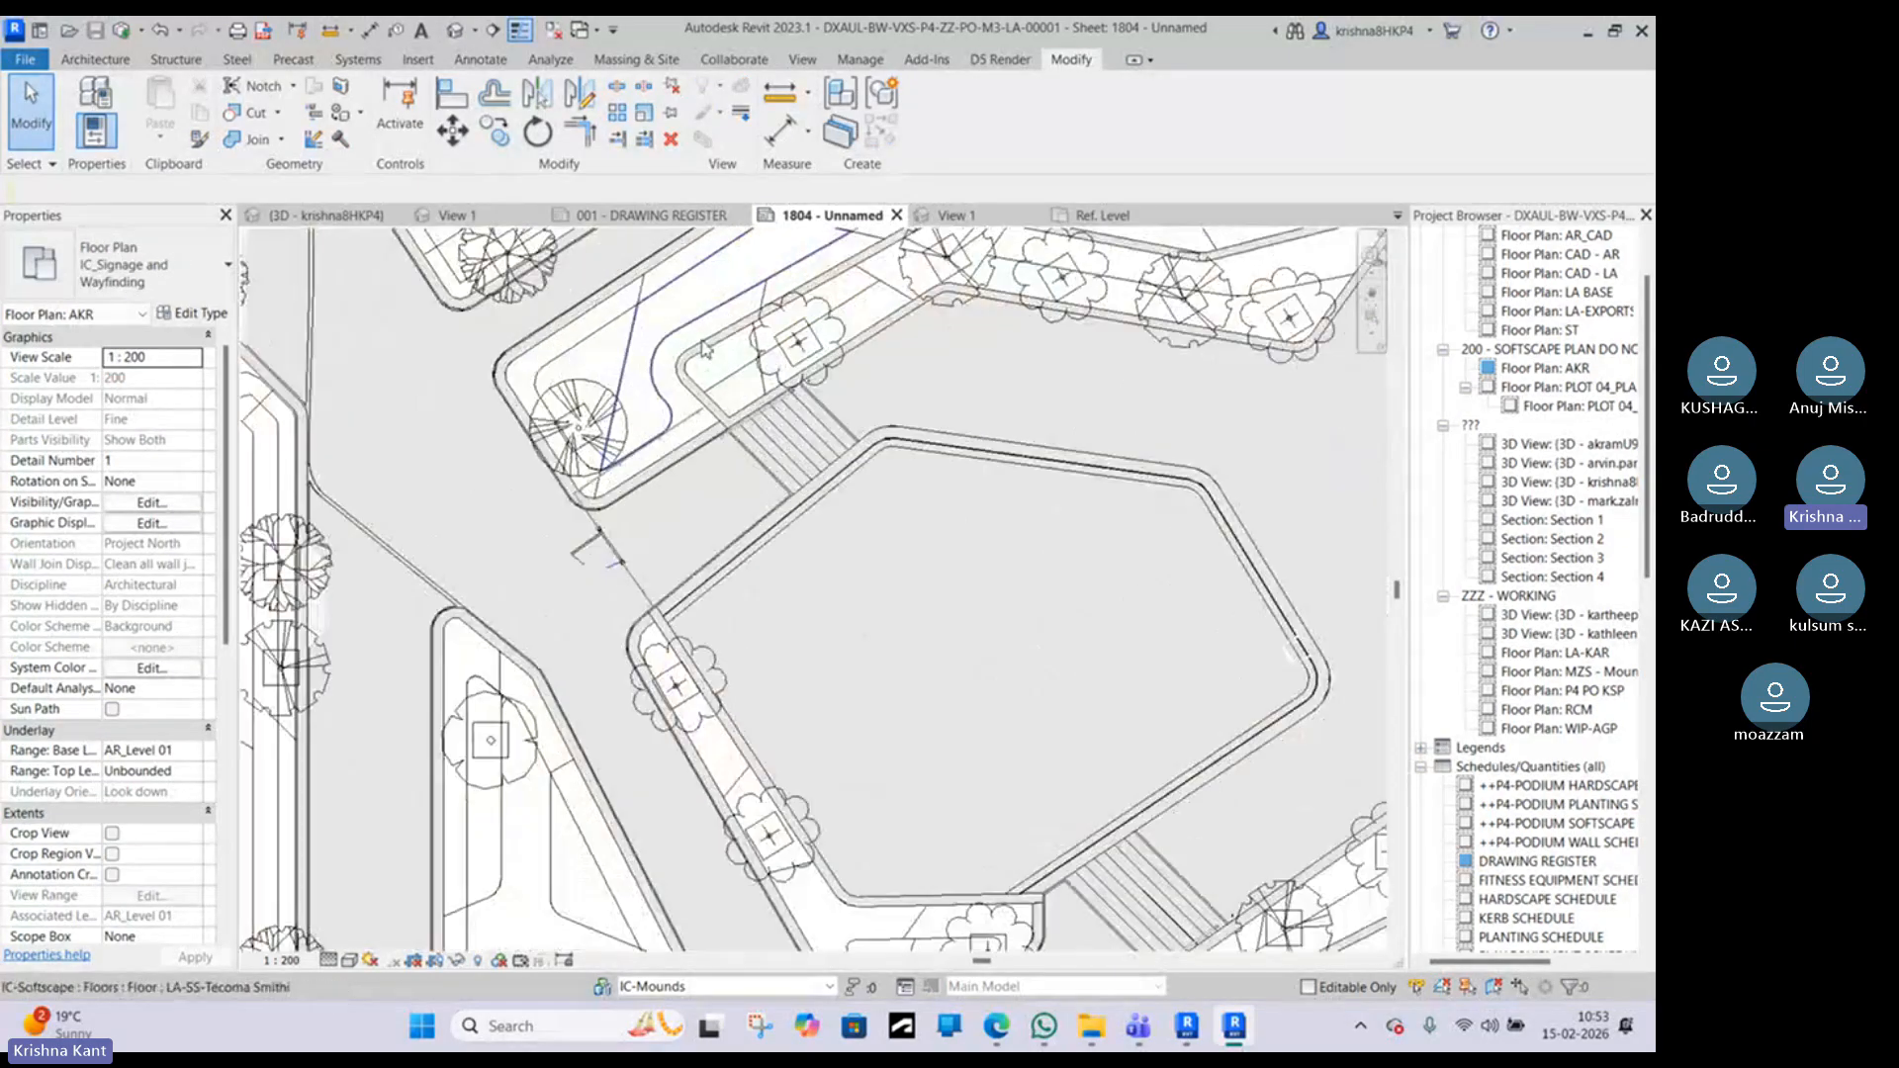
pyautogui.moveTo(776, 381); pyautogui.dragTo(554, 693, button='middle')
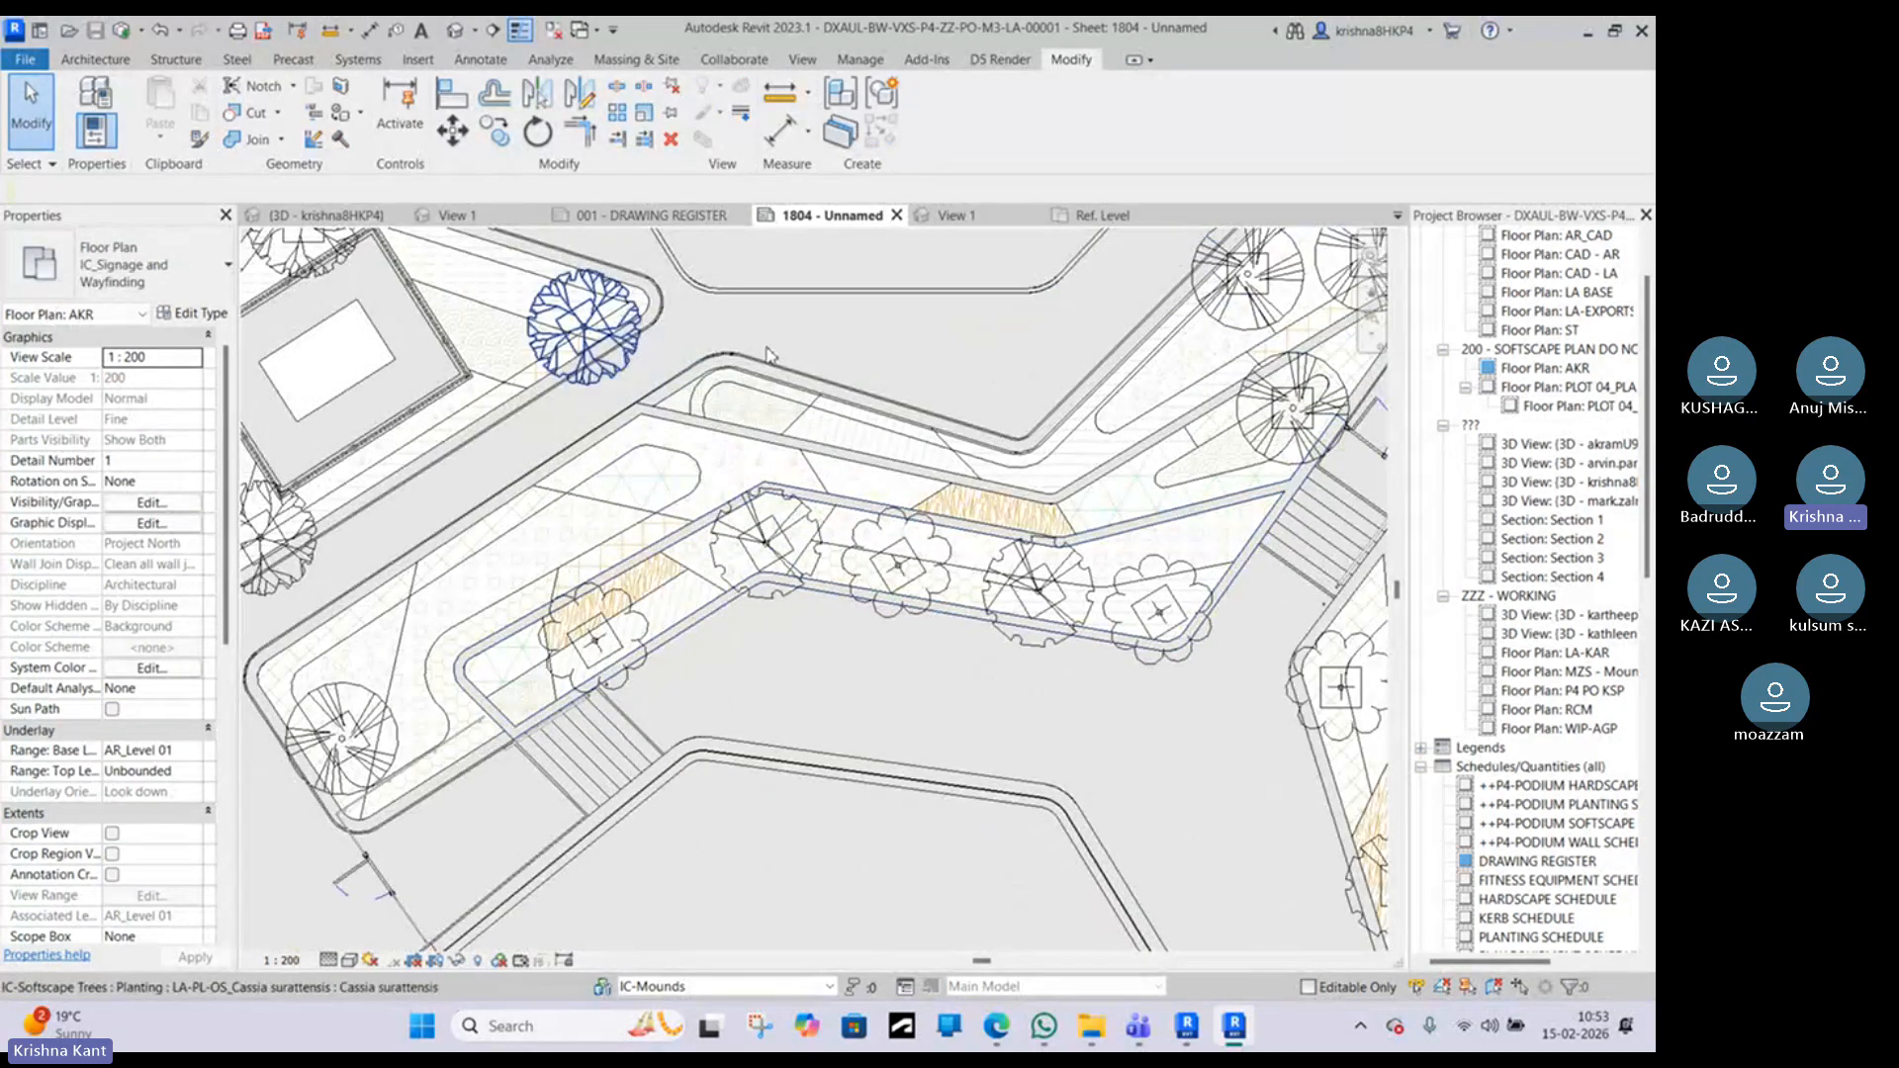
pyautogui.scroll(-6, 767, 354)
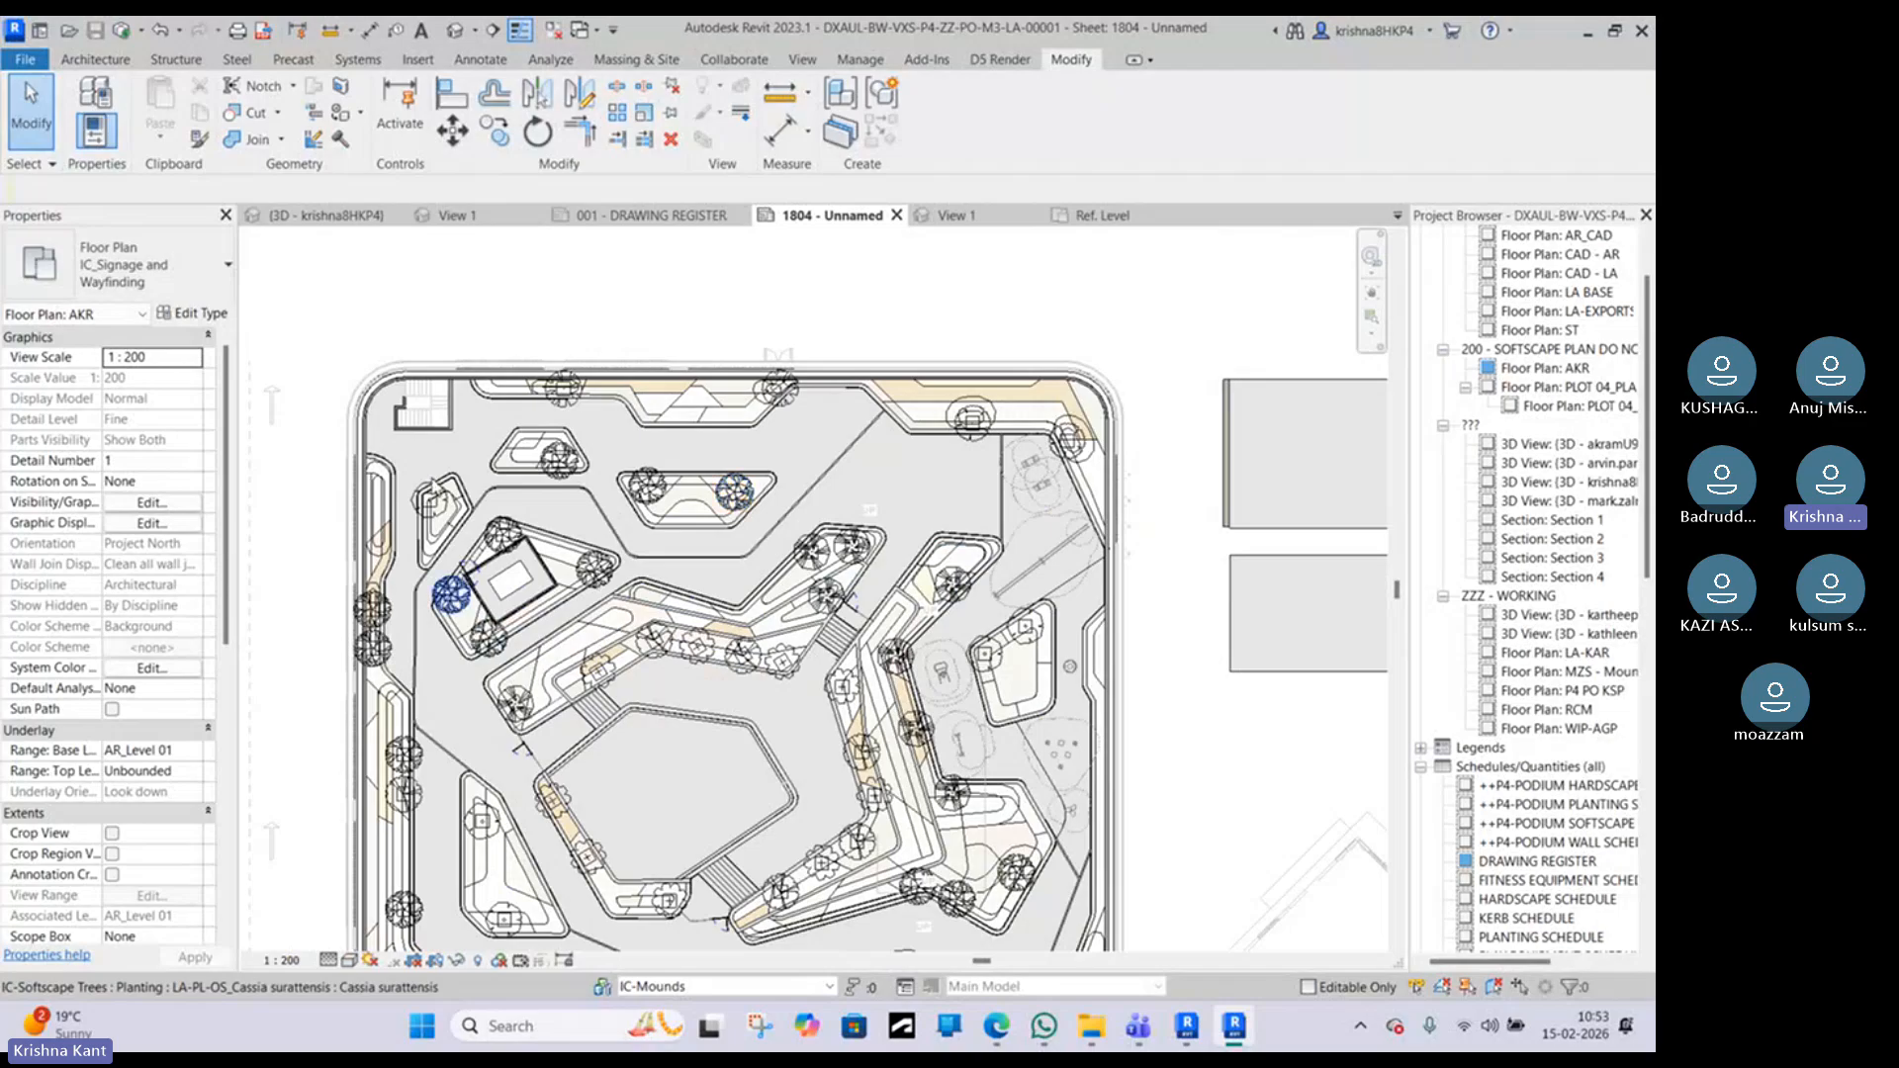
pyautogui.scroll(-8, 452, 593)
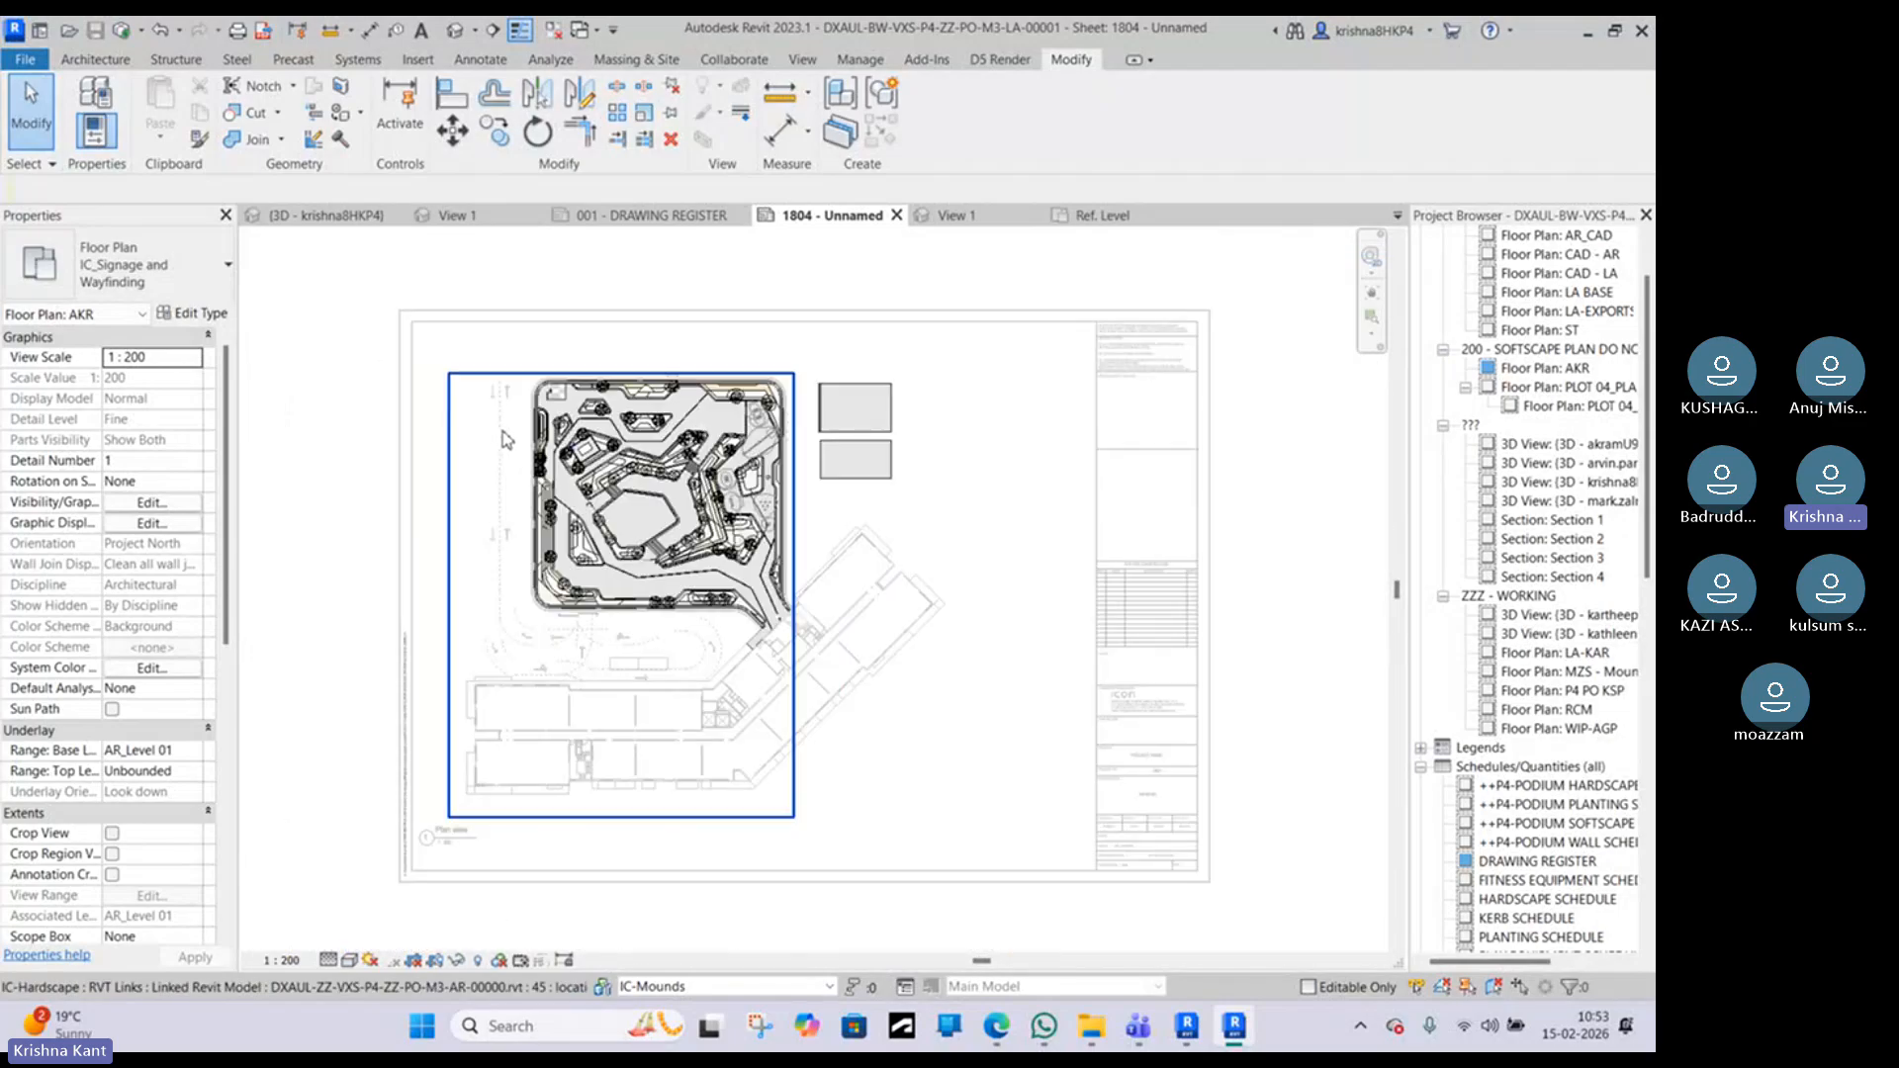
pyautogui.doubleClick(881, 593)
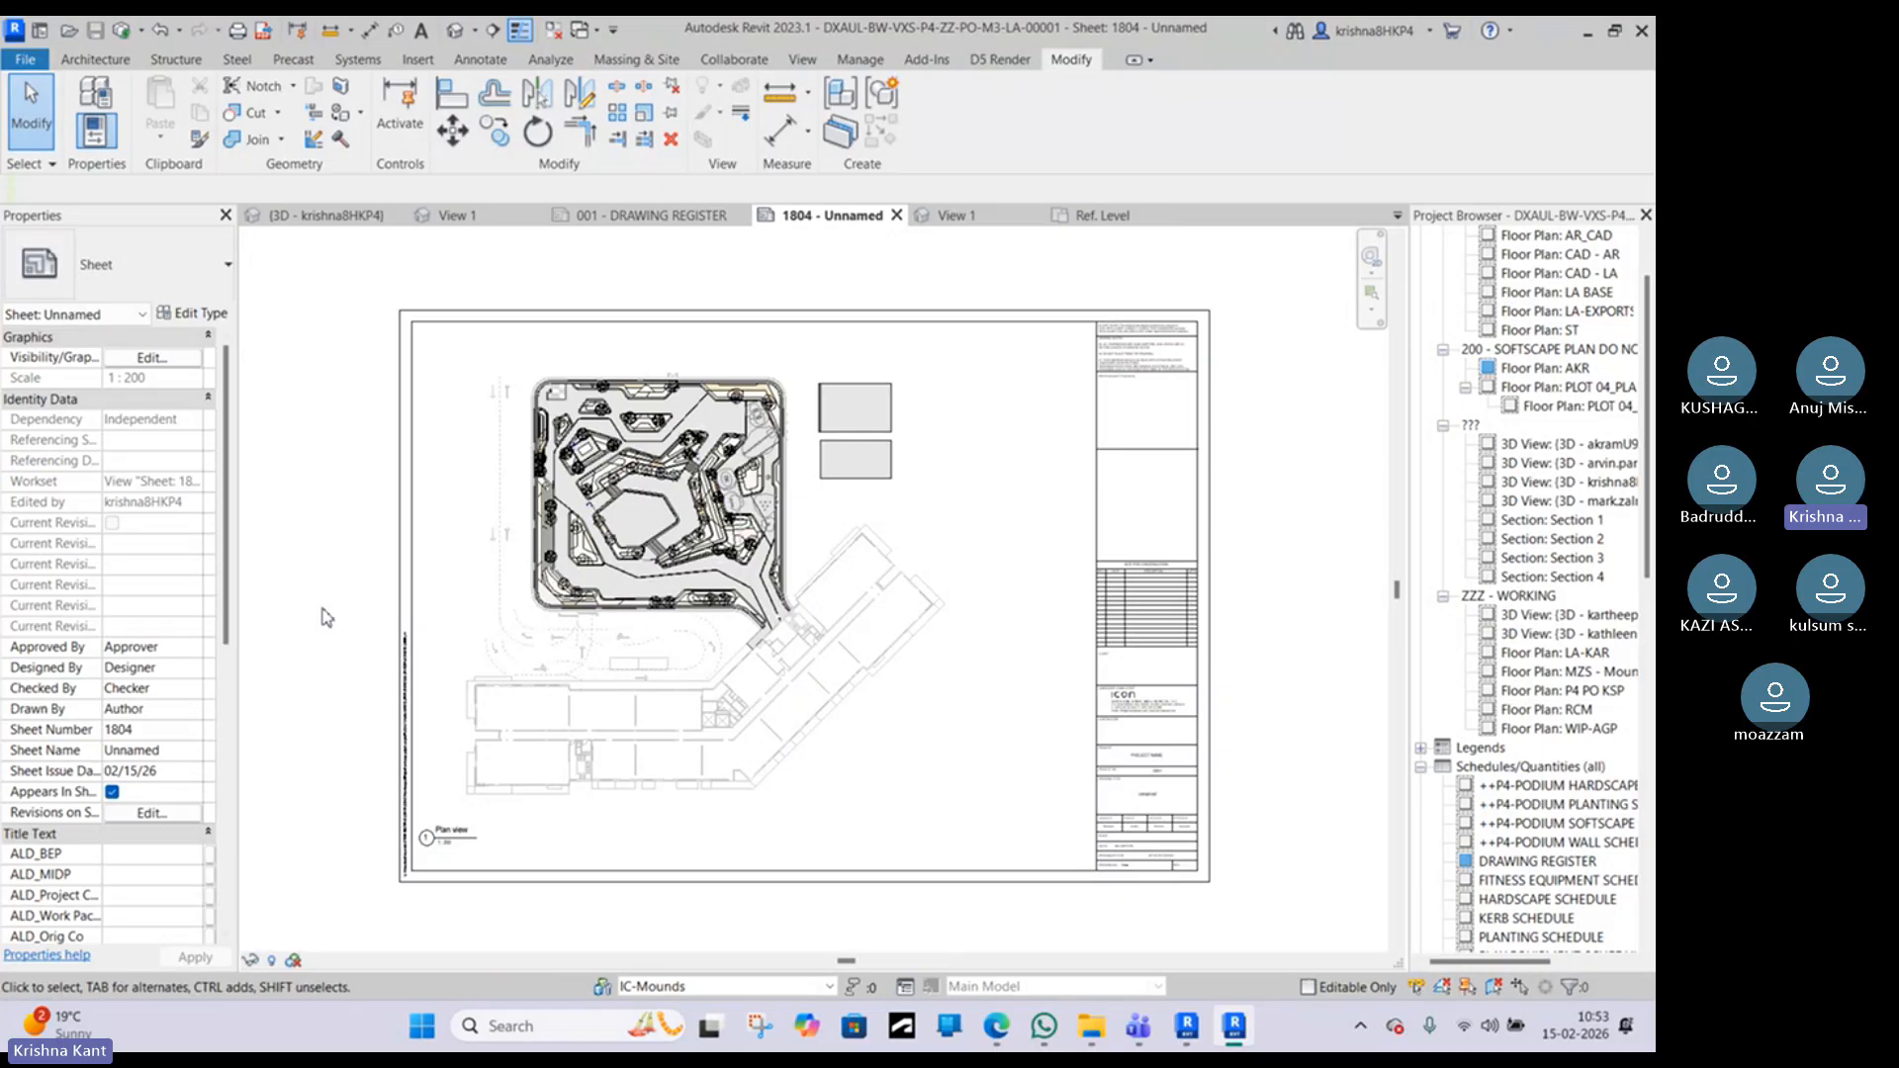
# Step: Open the SOFTSCAPE LEGEND view to check its contents, and close it again to return to sheet 1804
pyautogui.scroll(1, 839, 431)
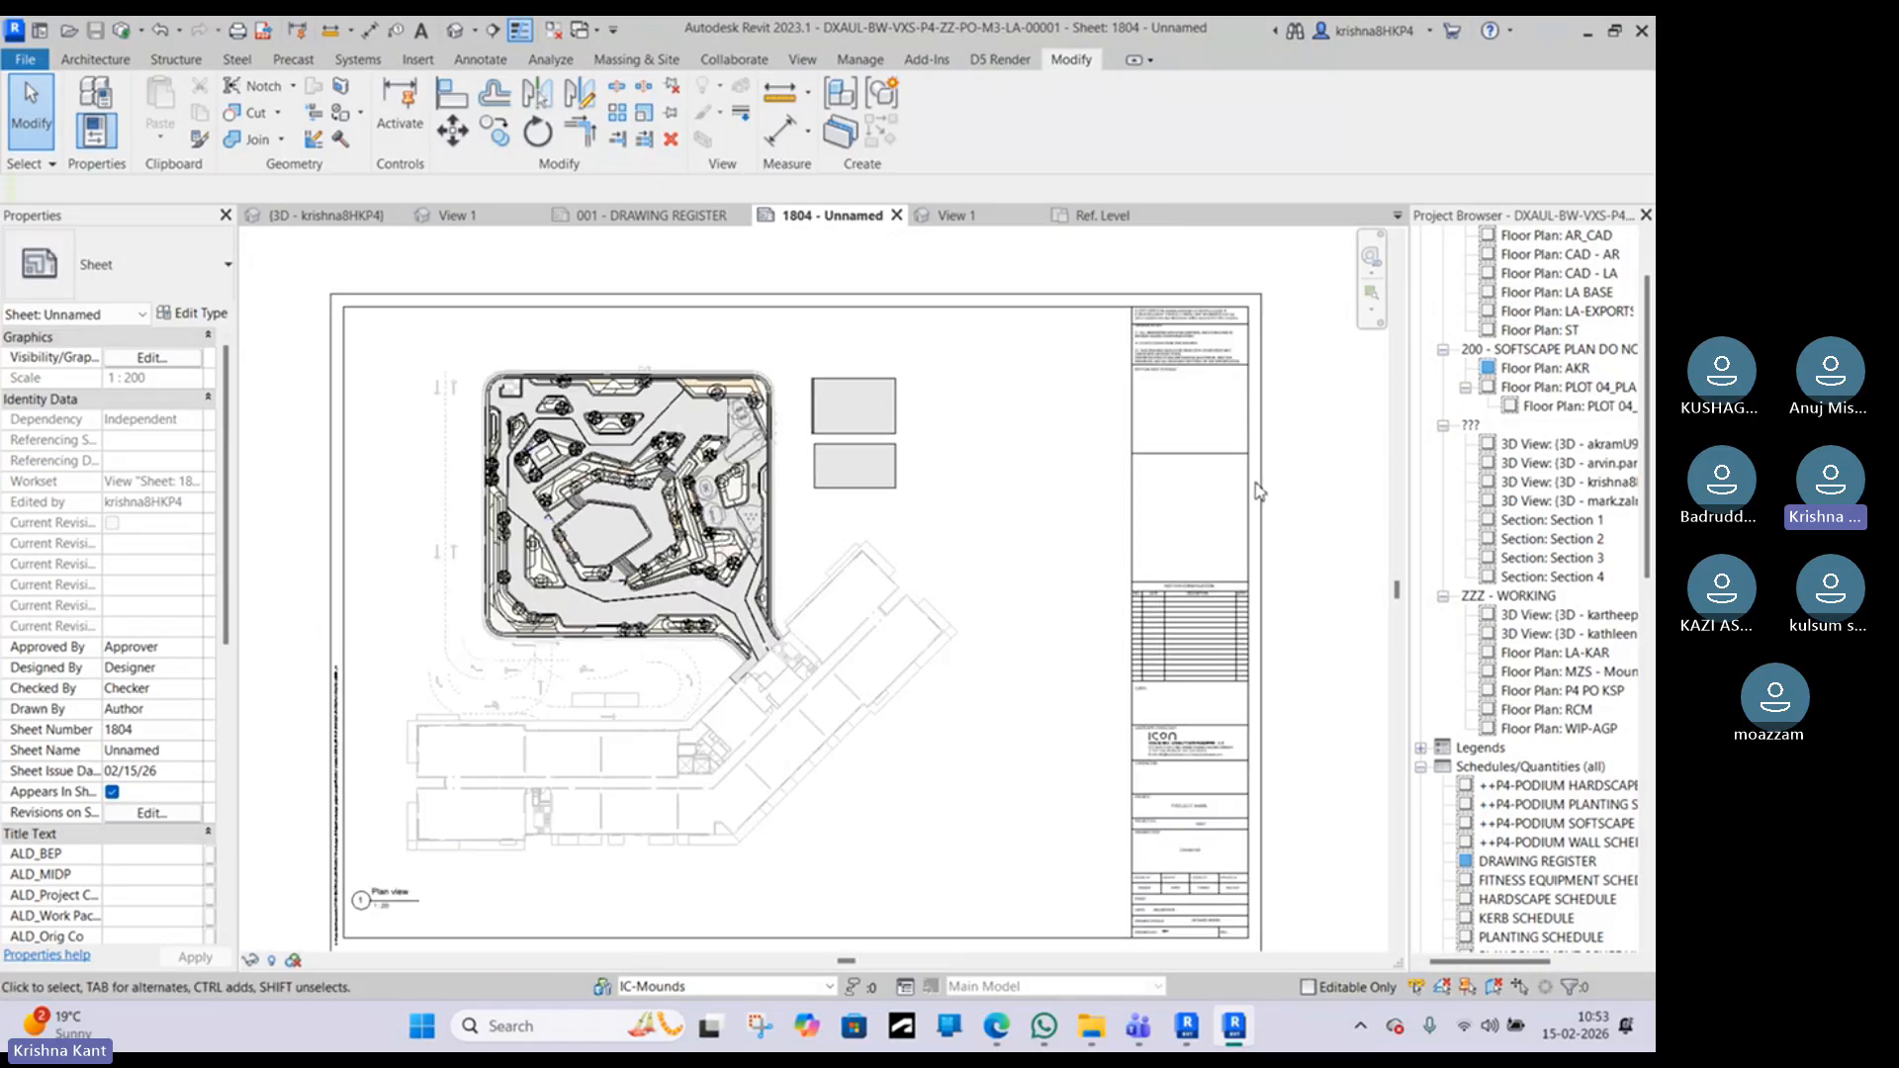
pyautogui.scroll(-2, 1525, 629)
pyautogui.scroll(-2, 1526, 629)
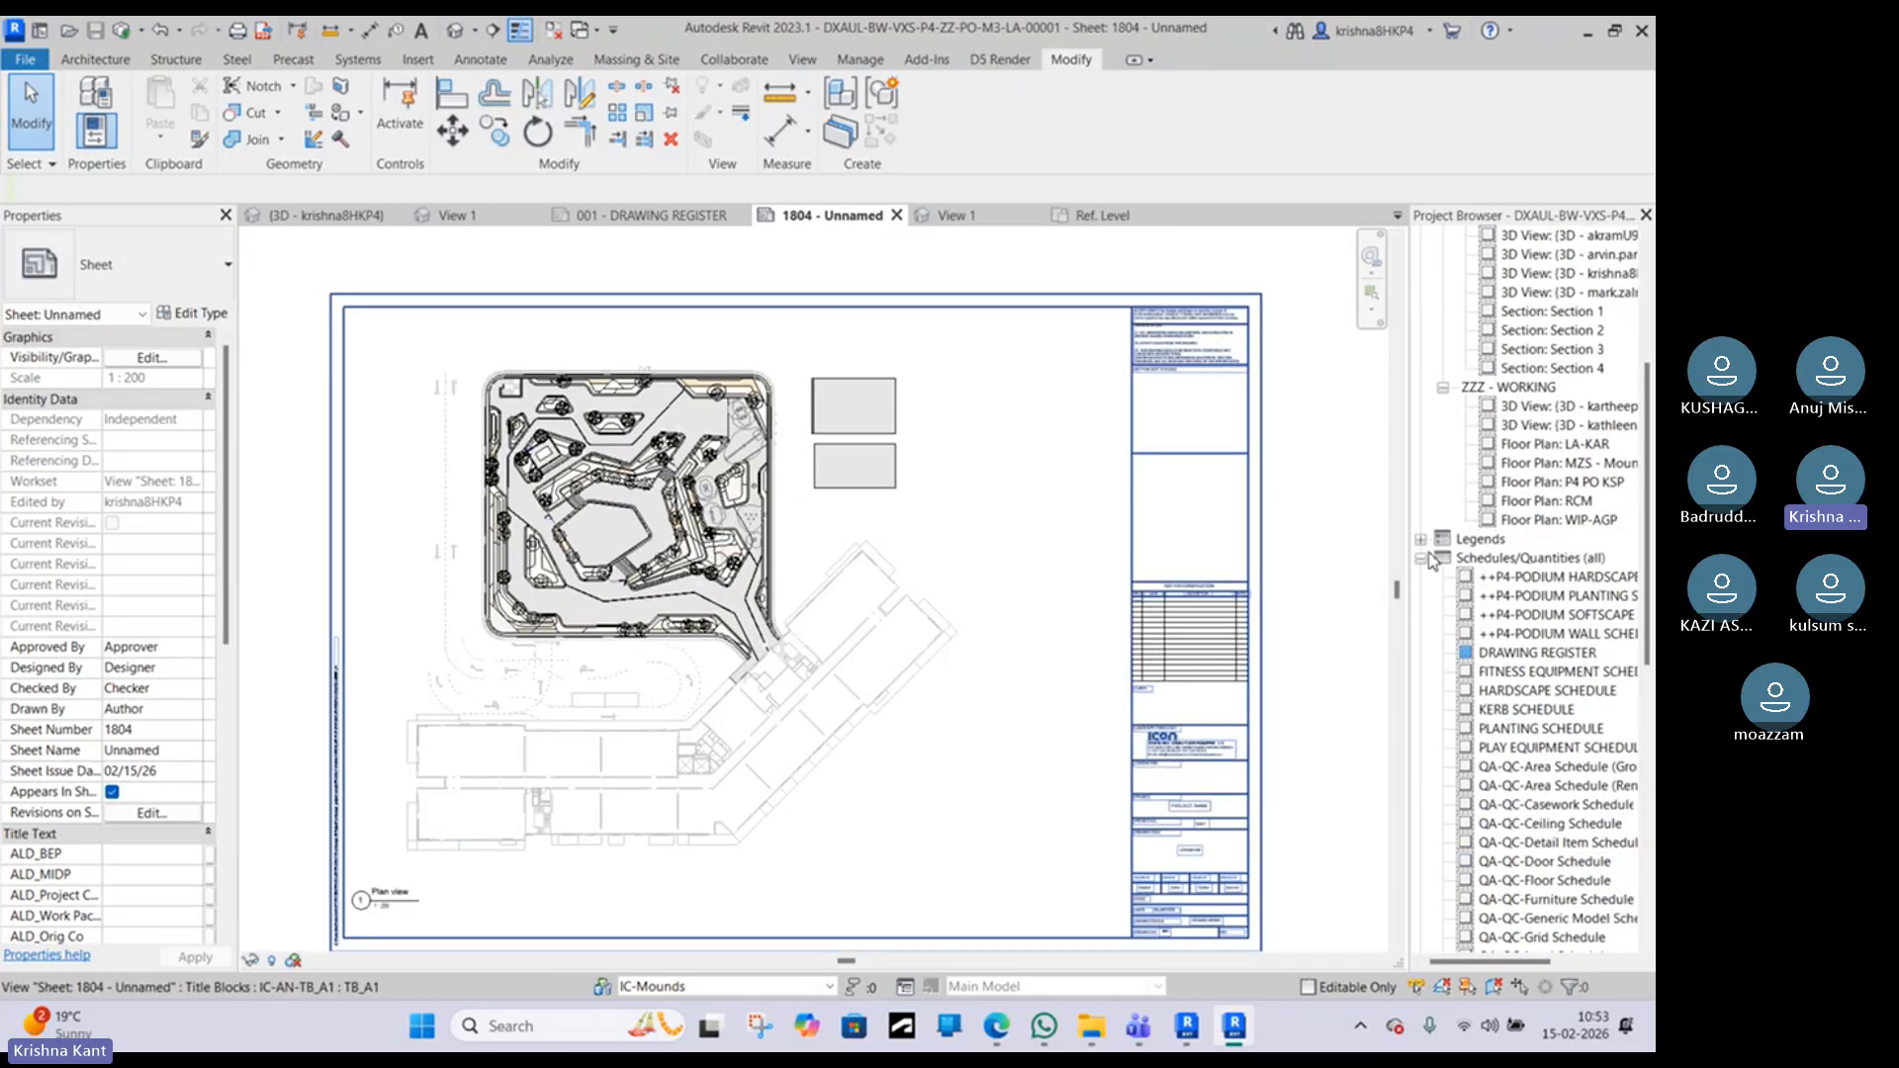
pyautogui.click(1421, 539)
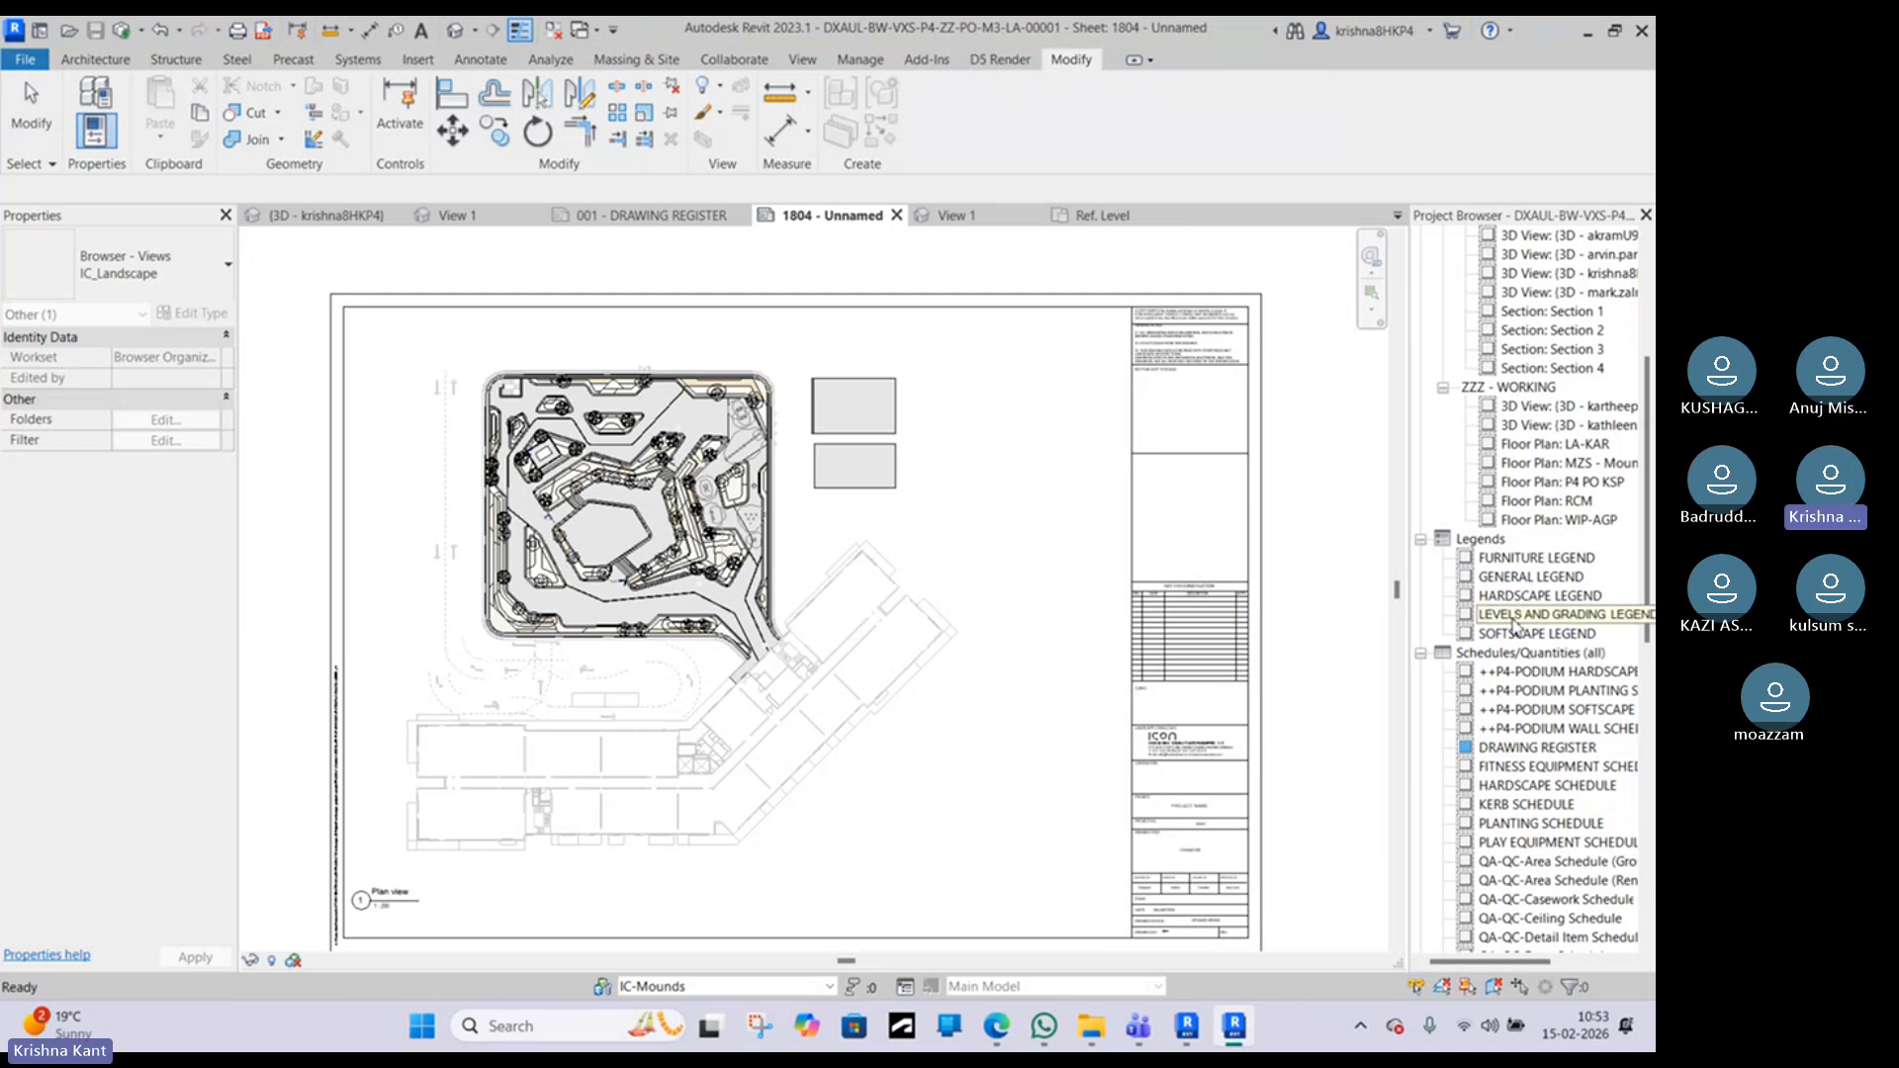
pyautogui.doubleClick(1493, 634)
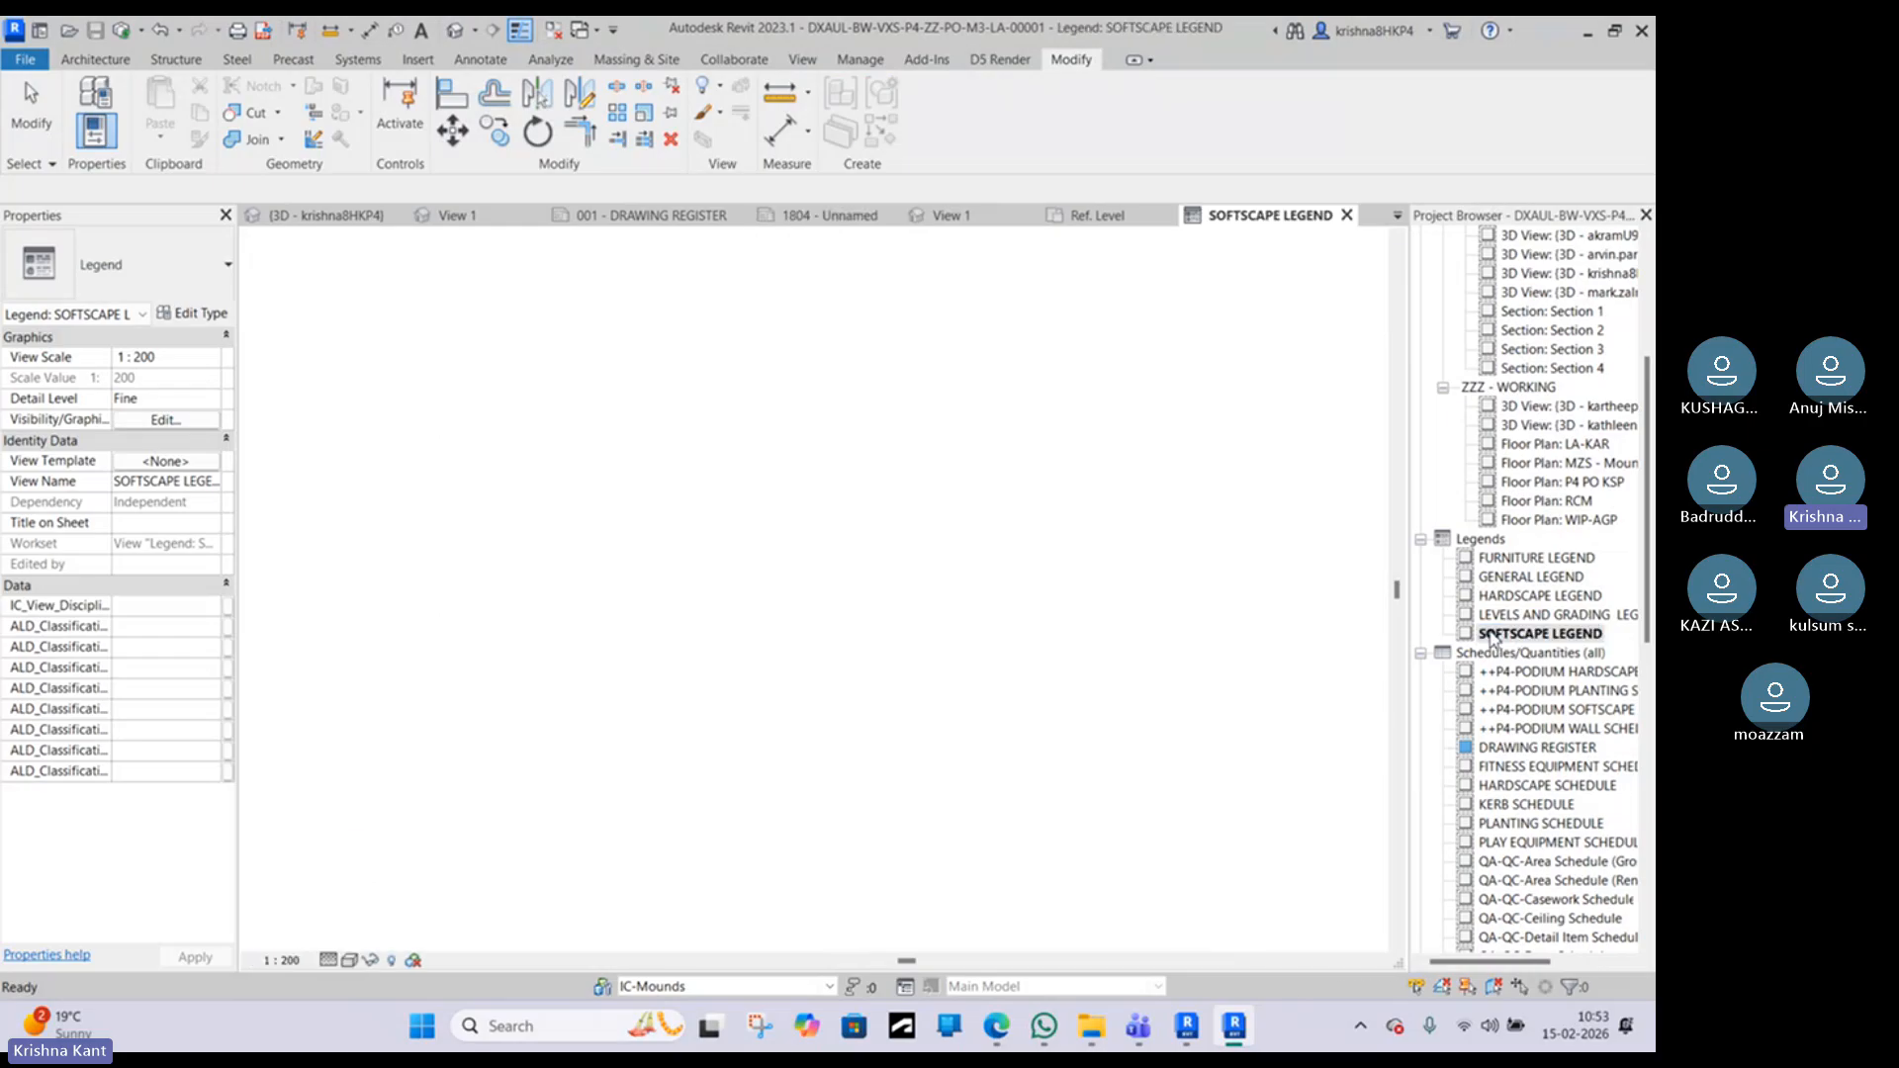
pyautogui.scroll(-5, 986, 593)
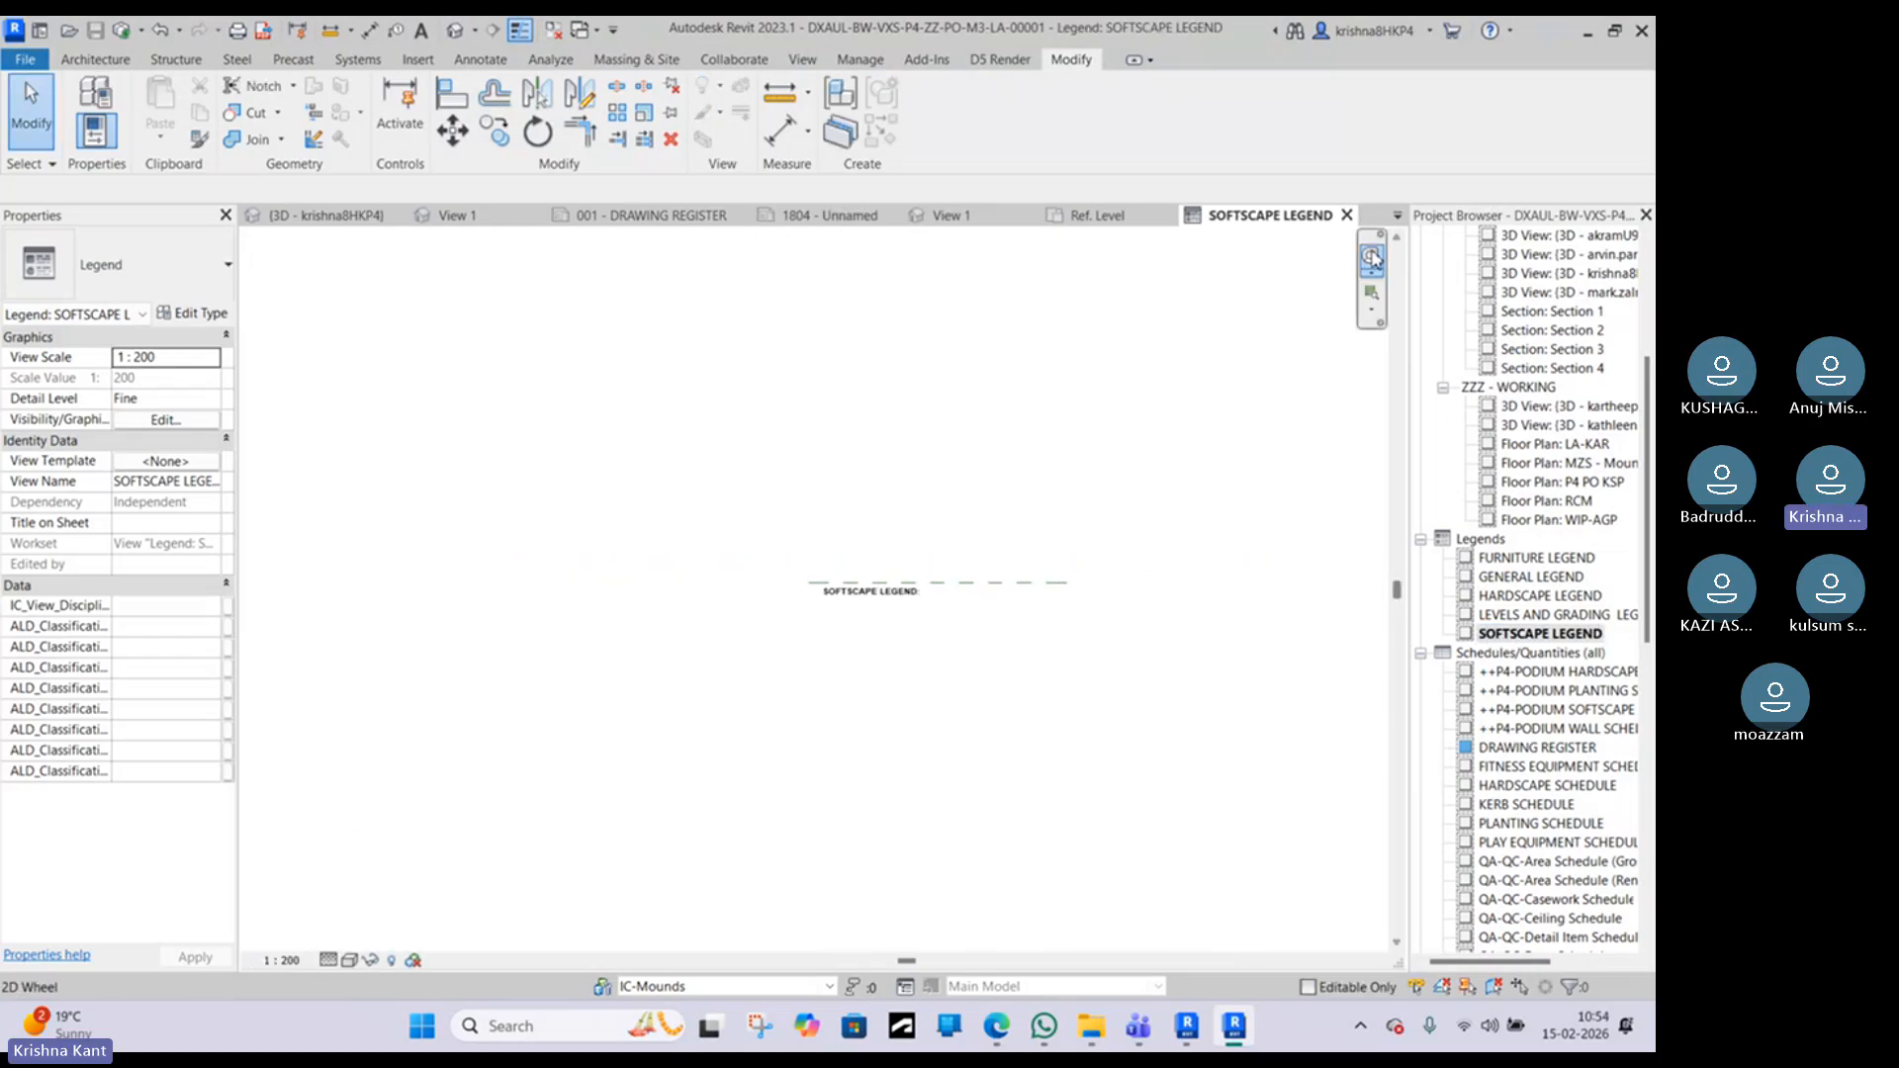
pyautogui.click(1345, 214)
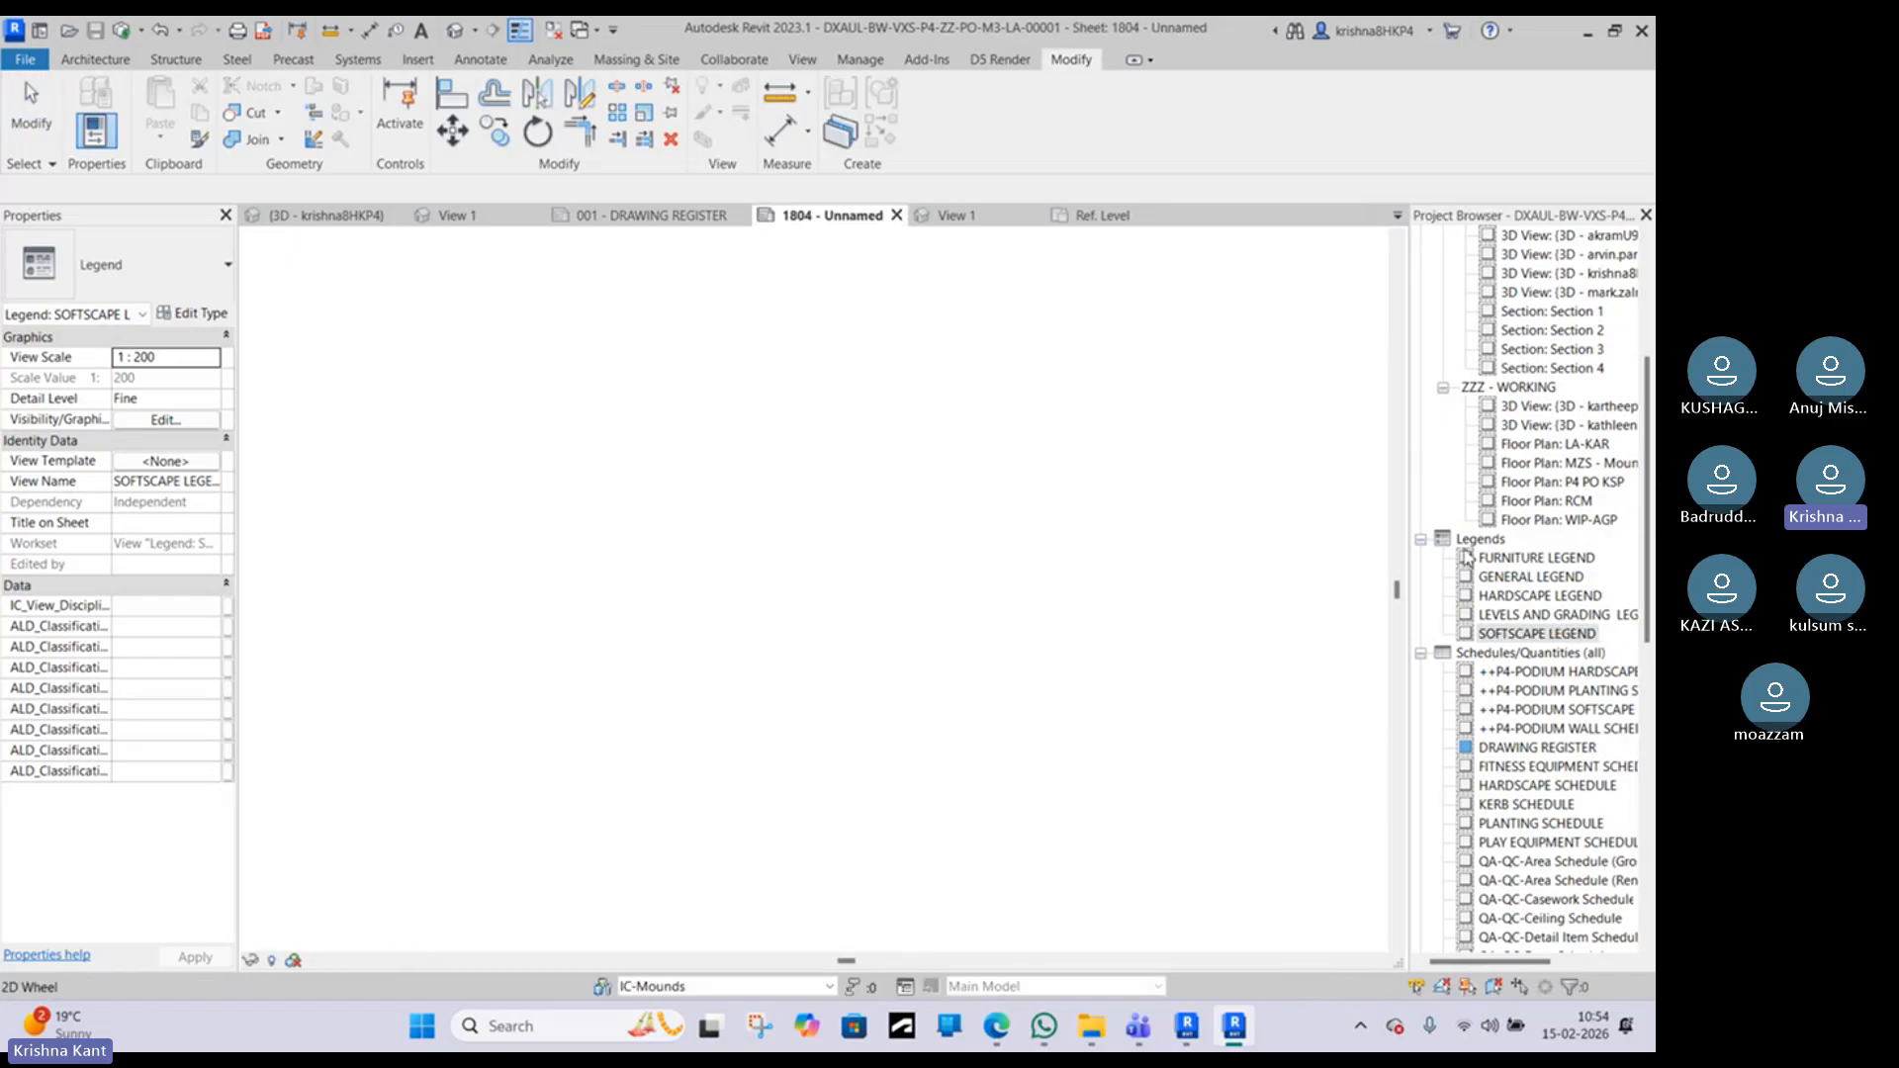
# Step: Place the SOFTSCAPE LEGEND on sheet 1804 in the upper corner beside the title block notes
pyautogui.click(1501, 634)
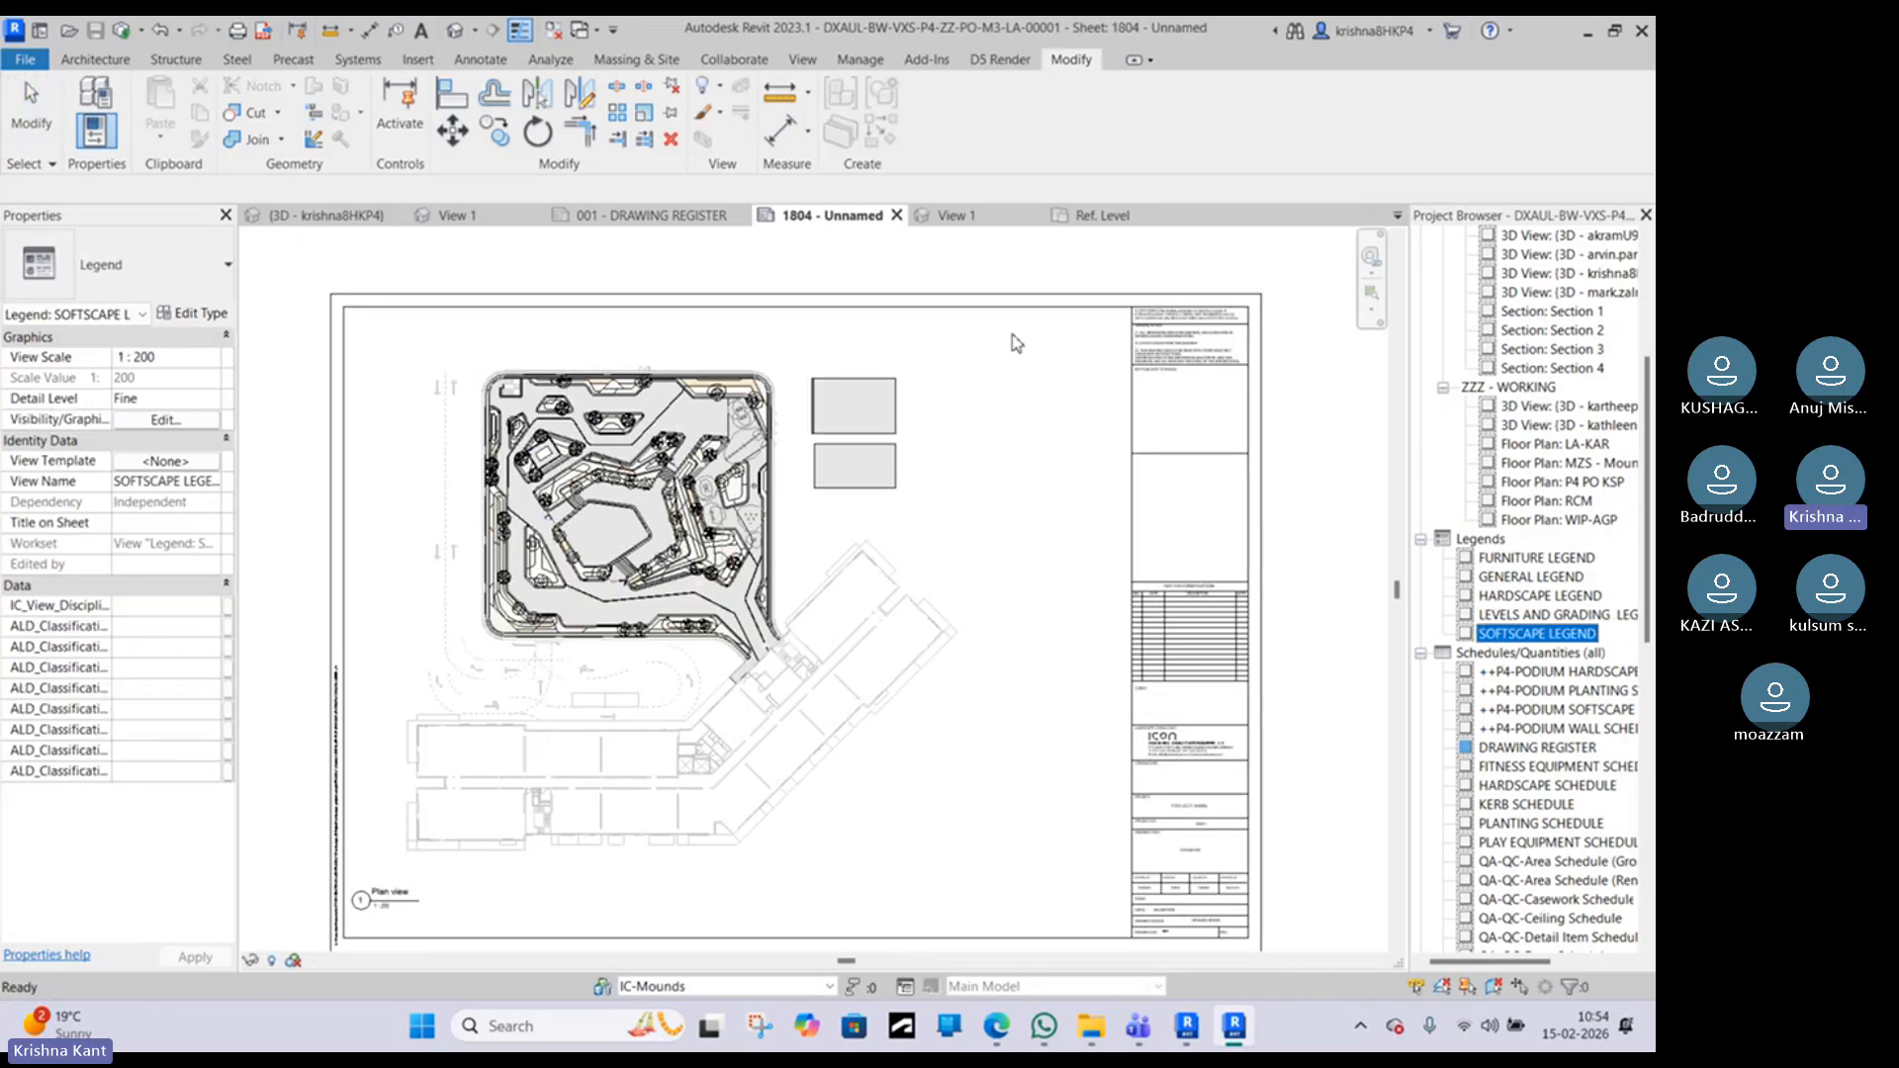
pyautogui.moveTo(1017, 343); pyautogui.dragTo(1026, 360)
pyautogui.click(1044, 337)
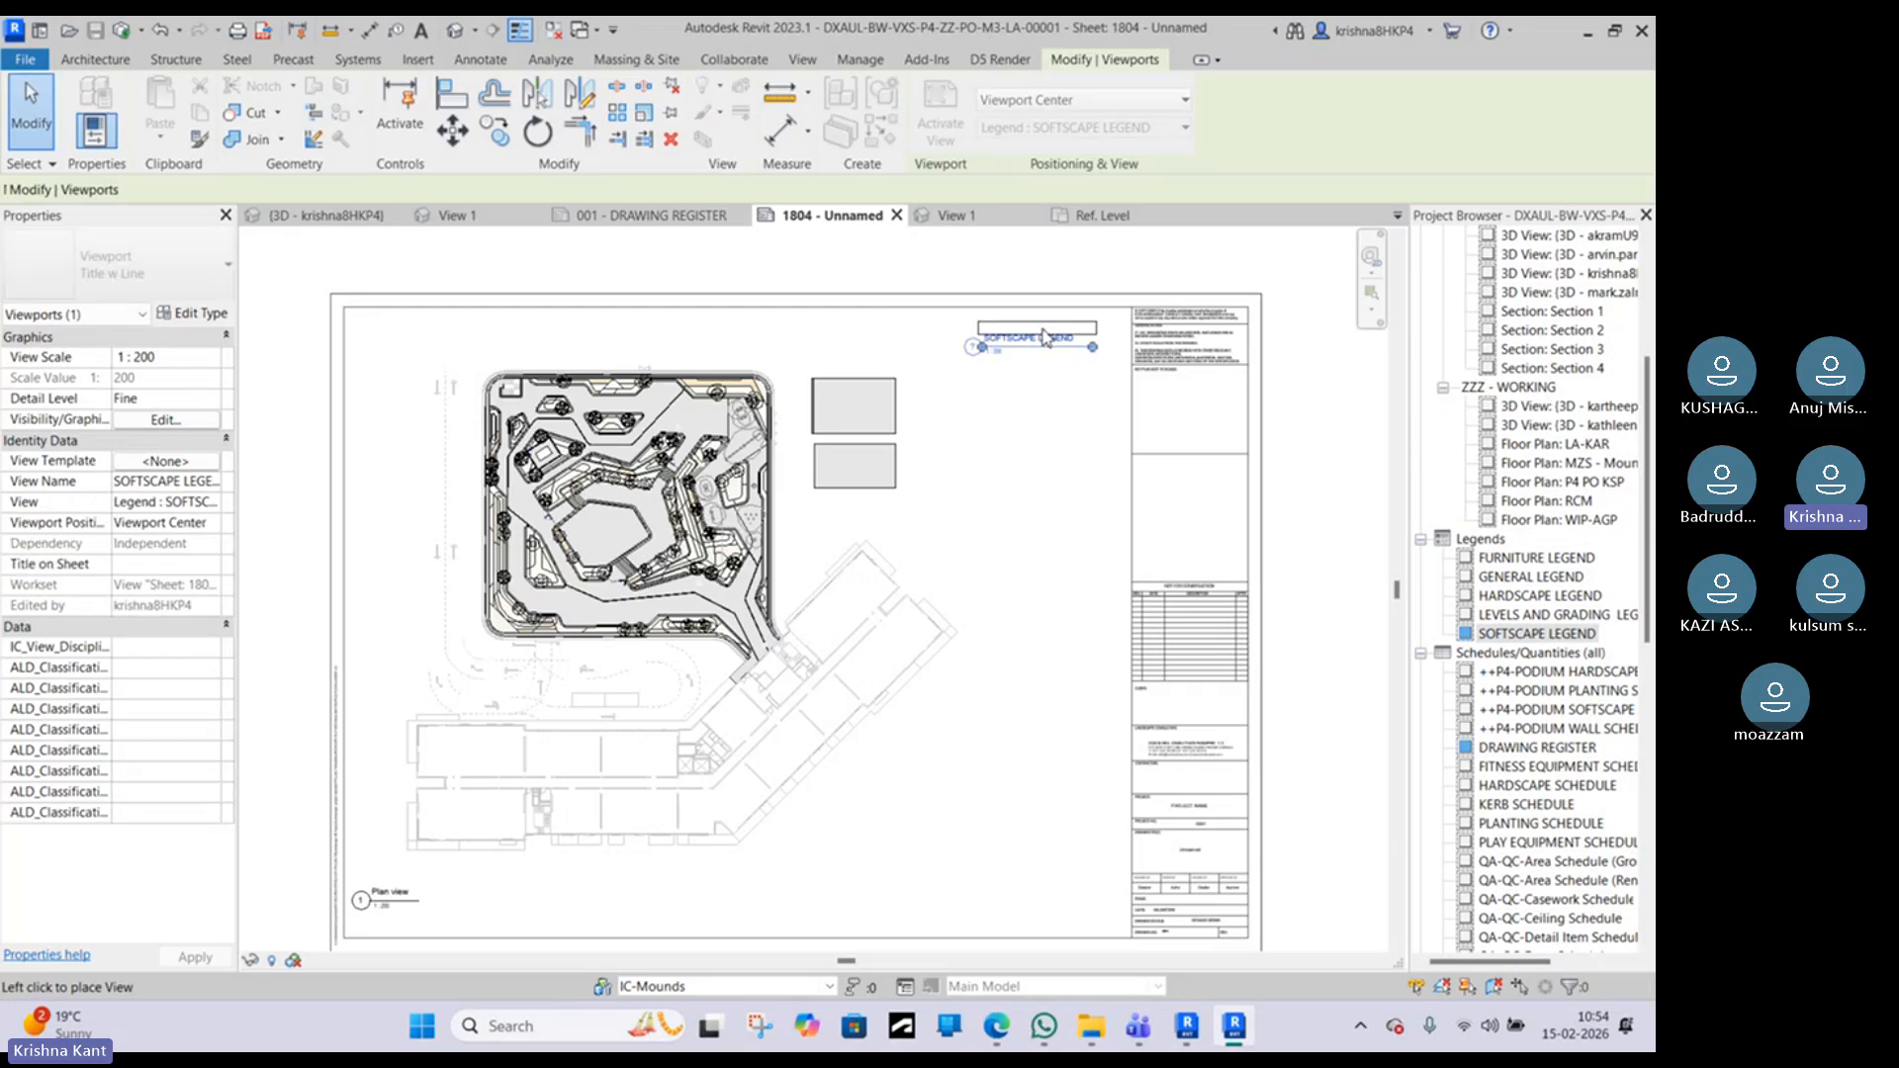
pyautogui.scroll(5, 1038, 336)
pyautogui.press('Escape')
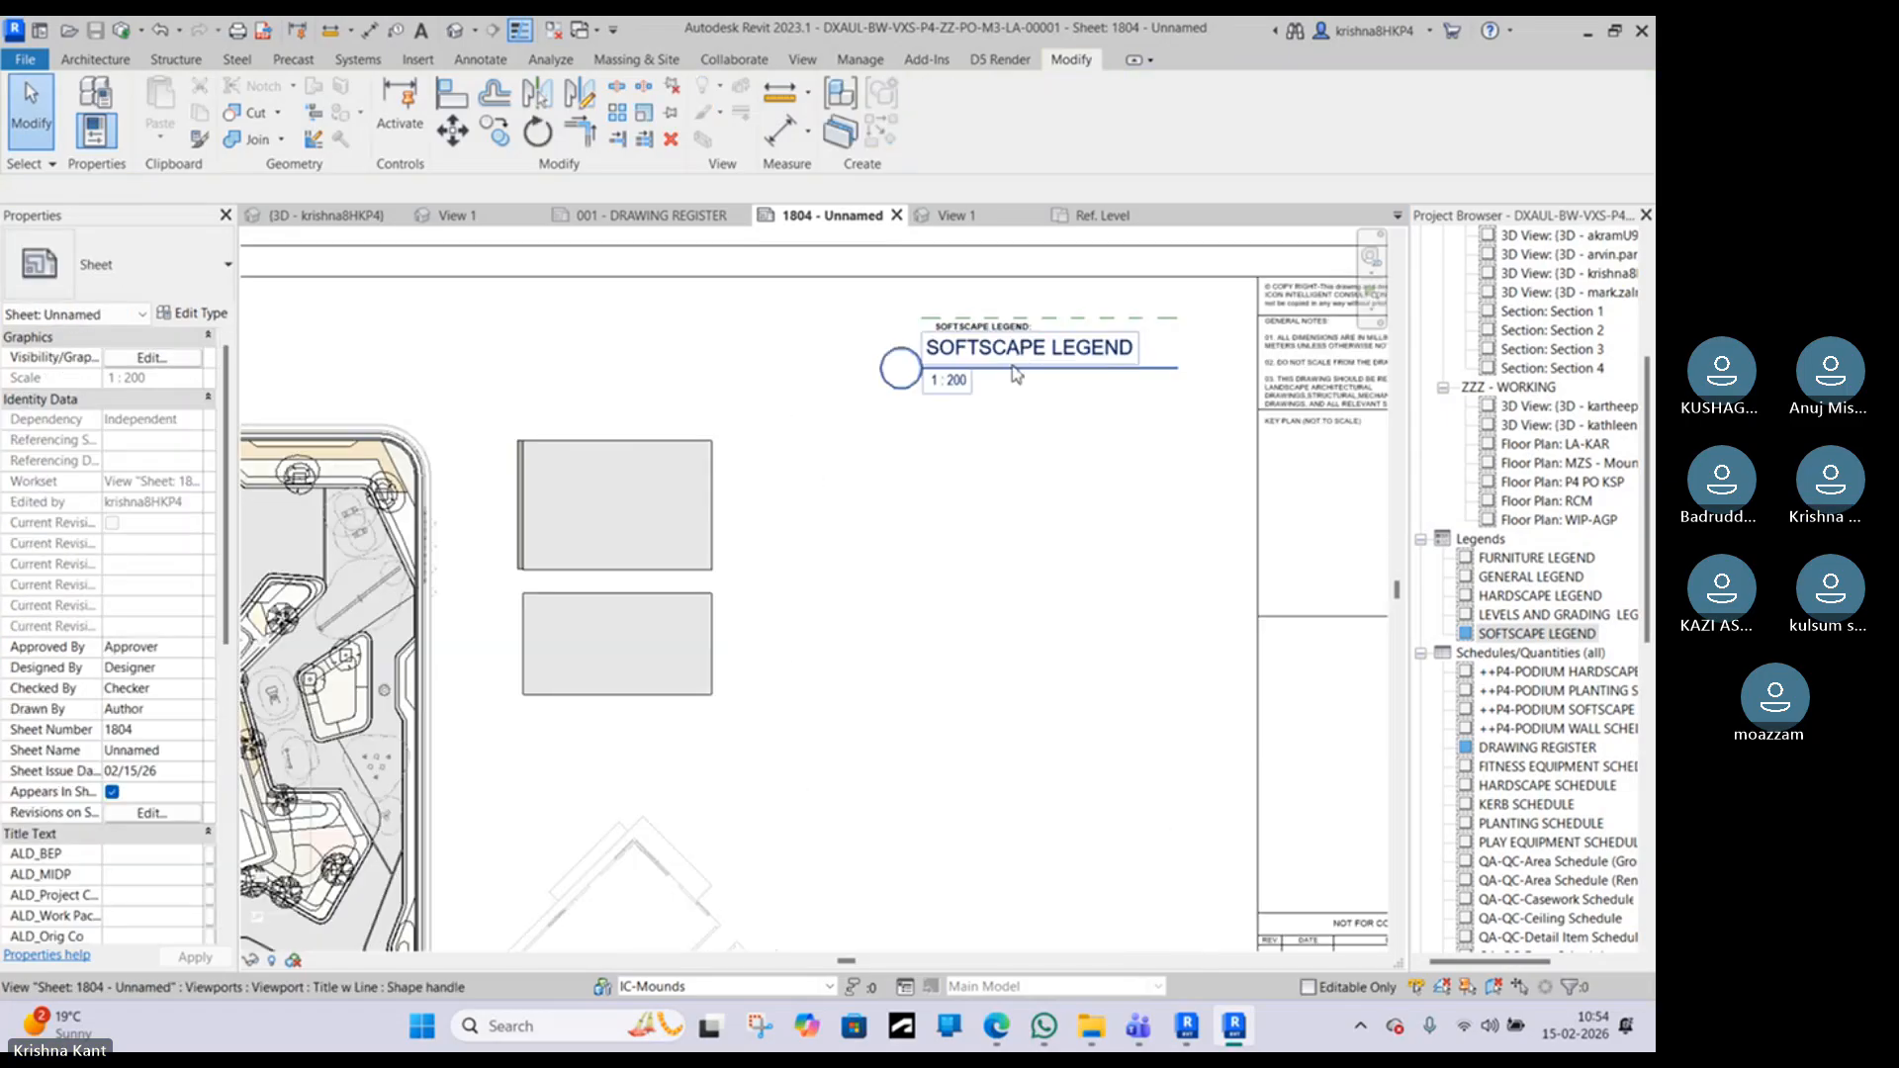
# Step: Compare the viewport titles on the sheet and set the softscape legend's viewport type to No Title
pyautogui.click(1015, 377)
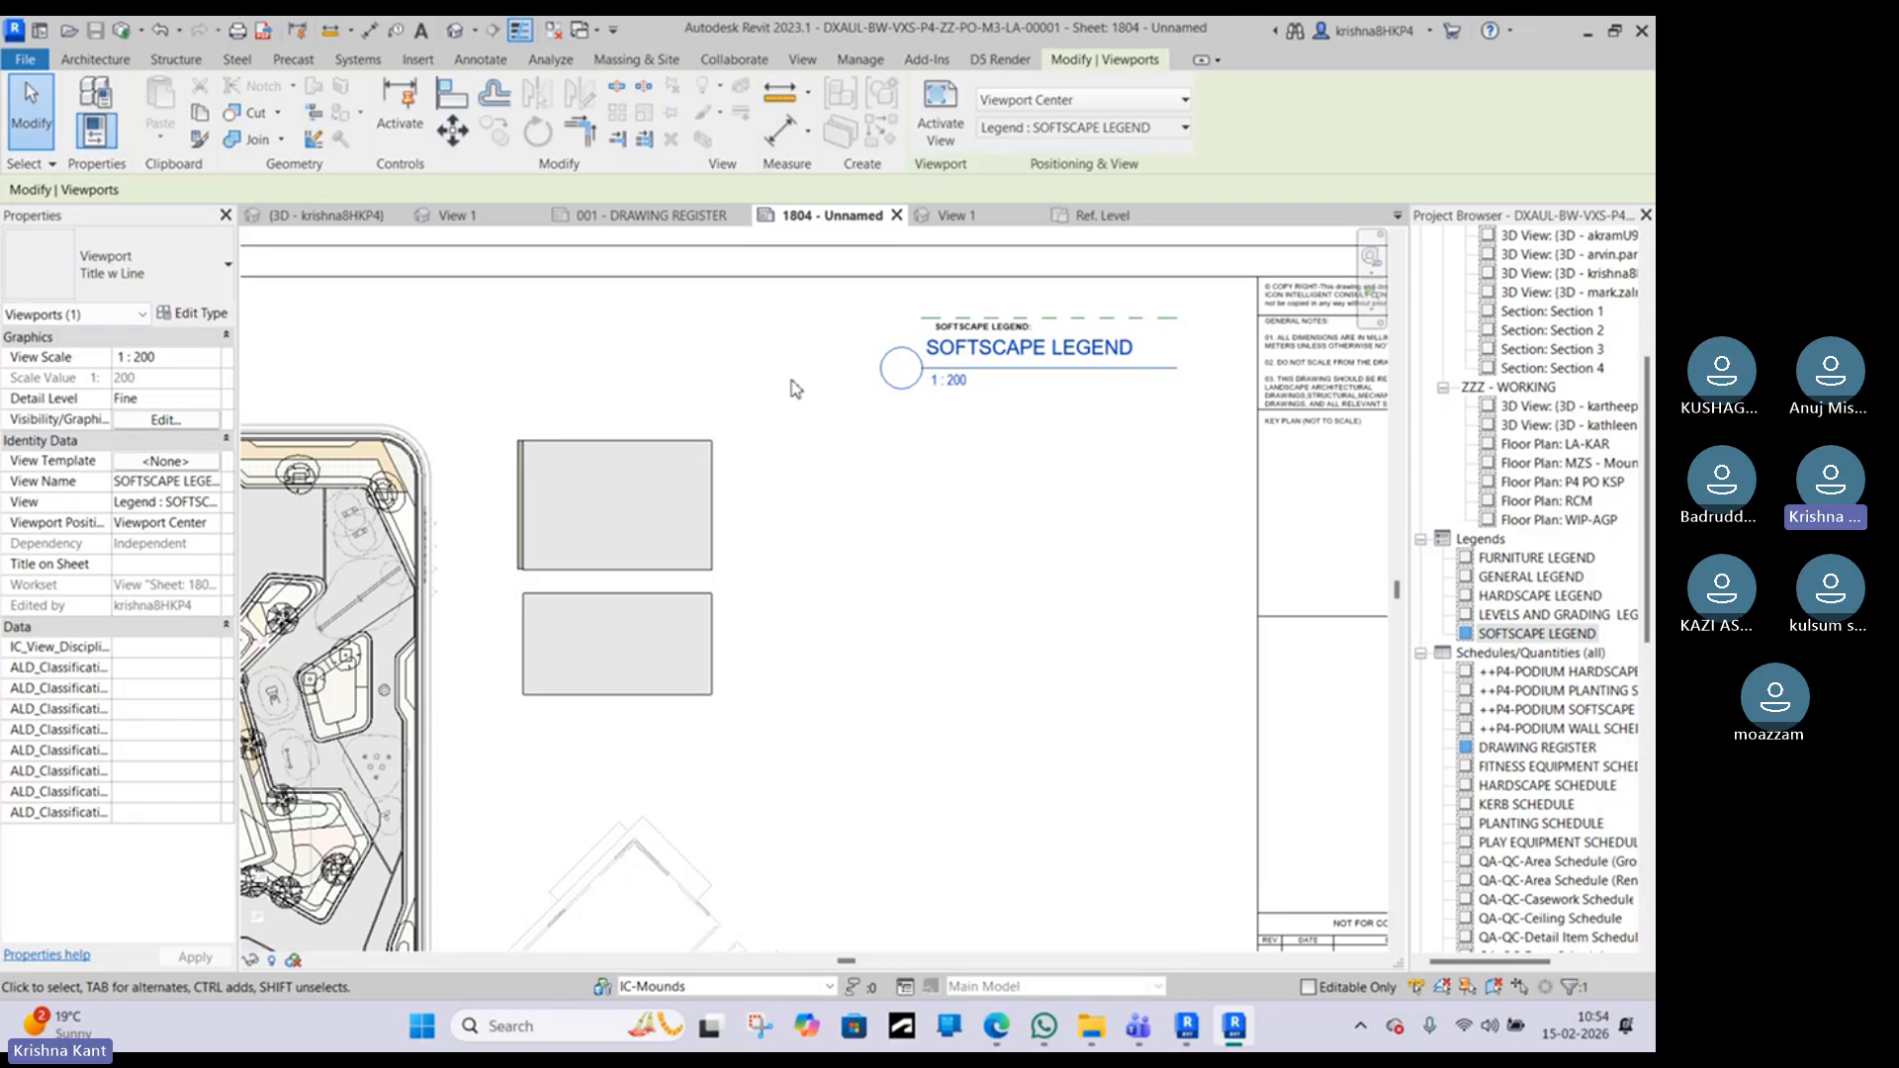
pyautogui.scroll(-3, 623, 538)
pyautogui.click(627, 538)
pyautogui.scroll(-2, 627, 538)
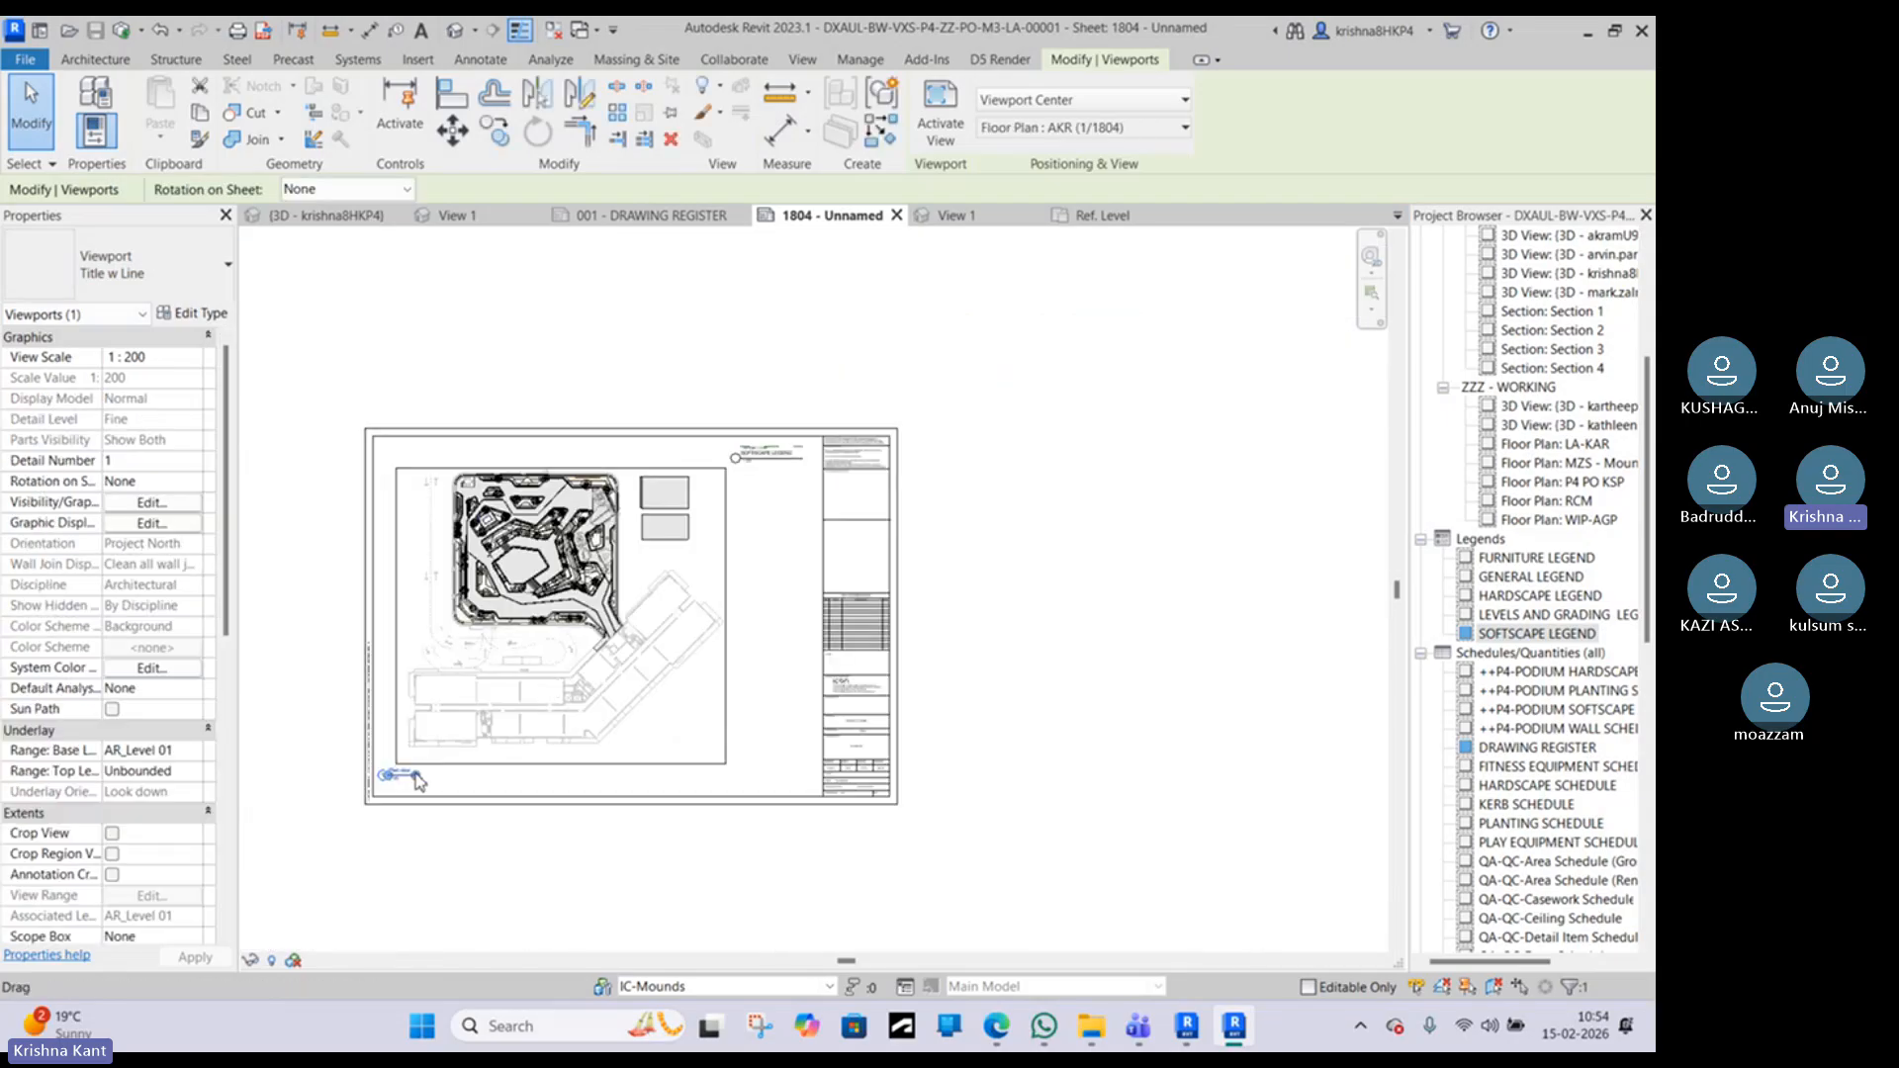
pyautogui.scroll(4, 416, 782)
pyautogui.scroll(-2, 415, 782)
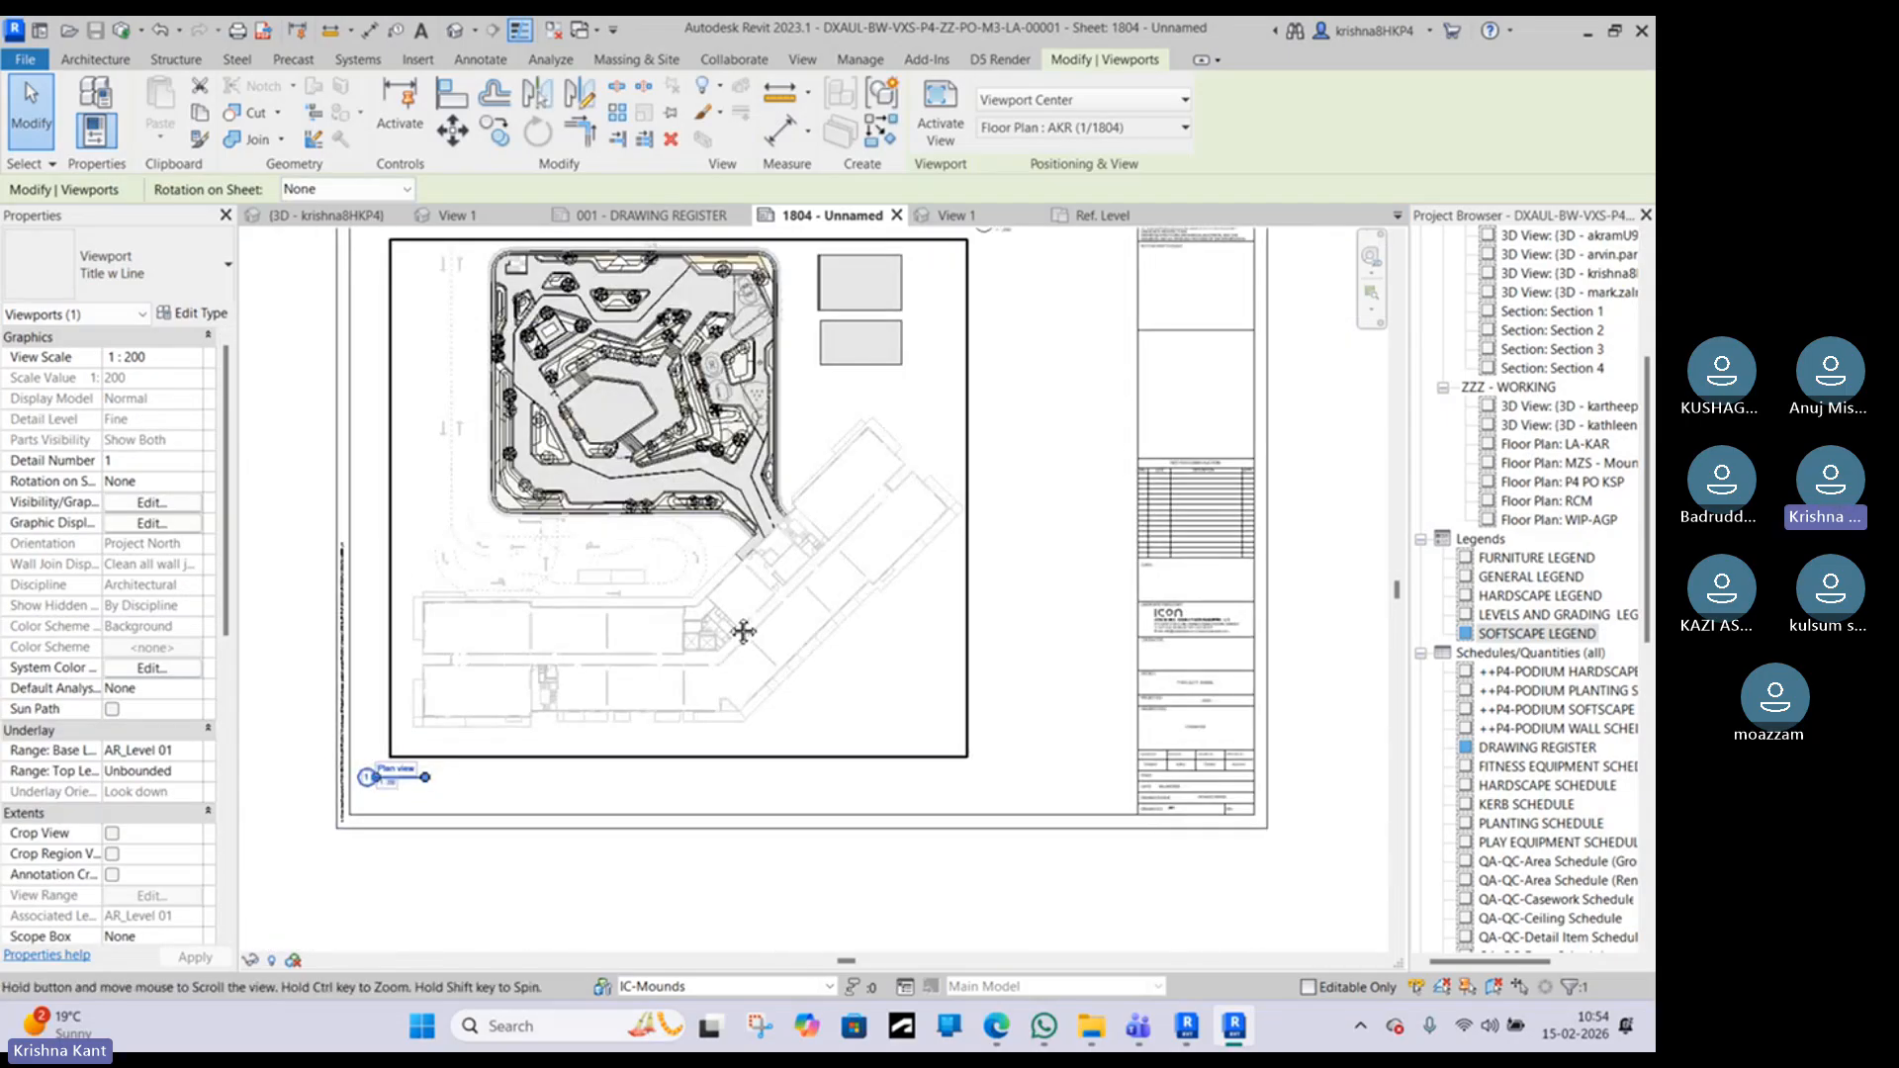
pyautogui.moveTo(742, 631); pyautogui.dragTo(548, 869, button='middle')
pyautogui.click(850, 447)
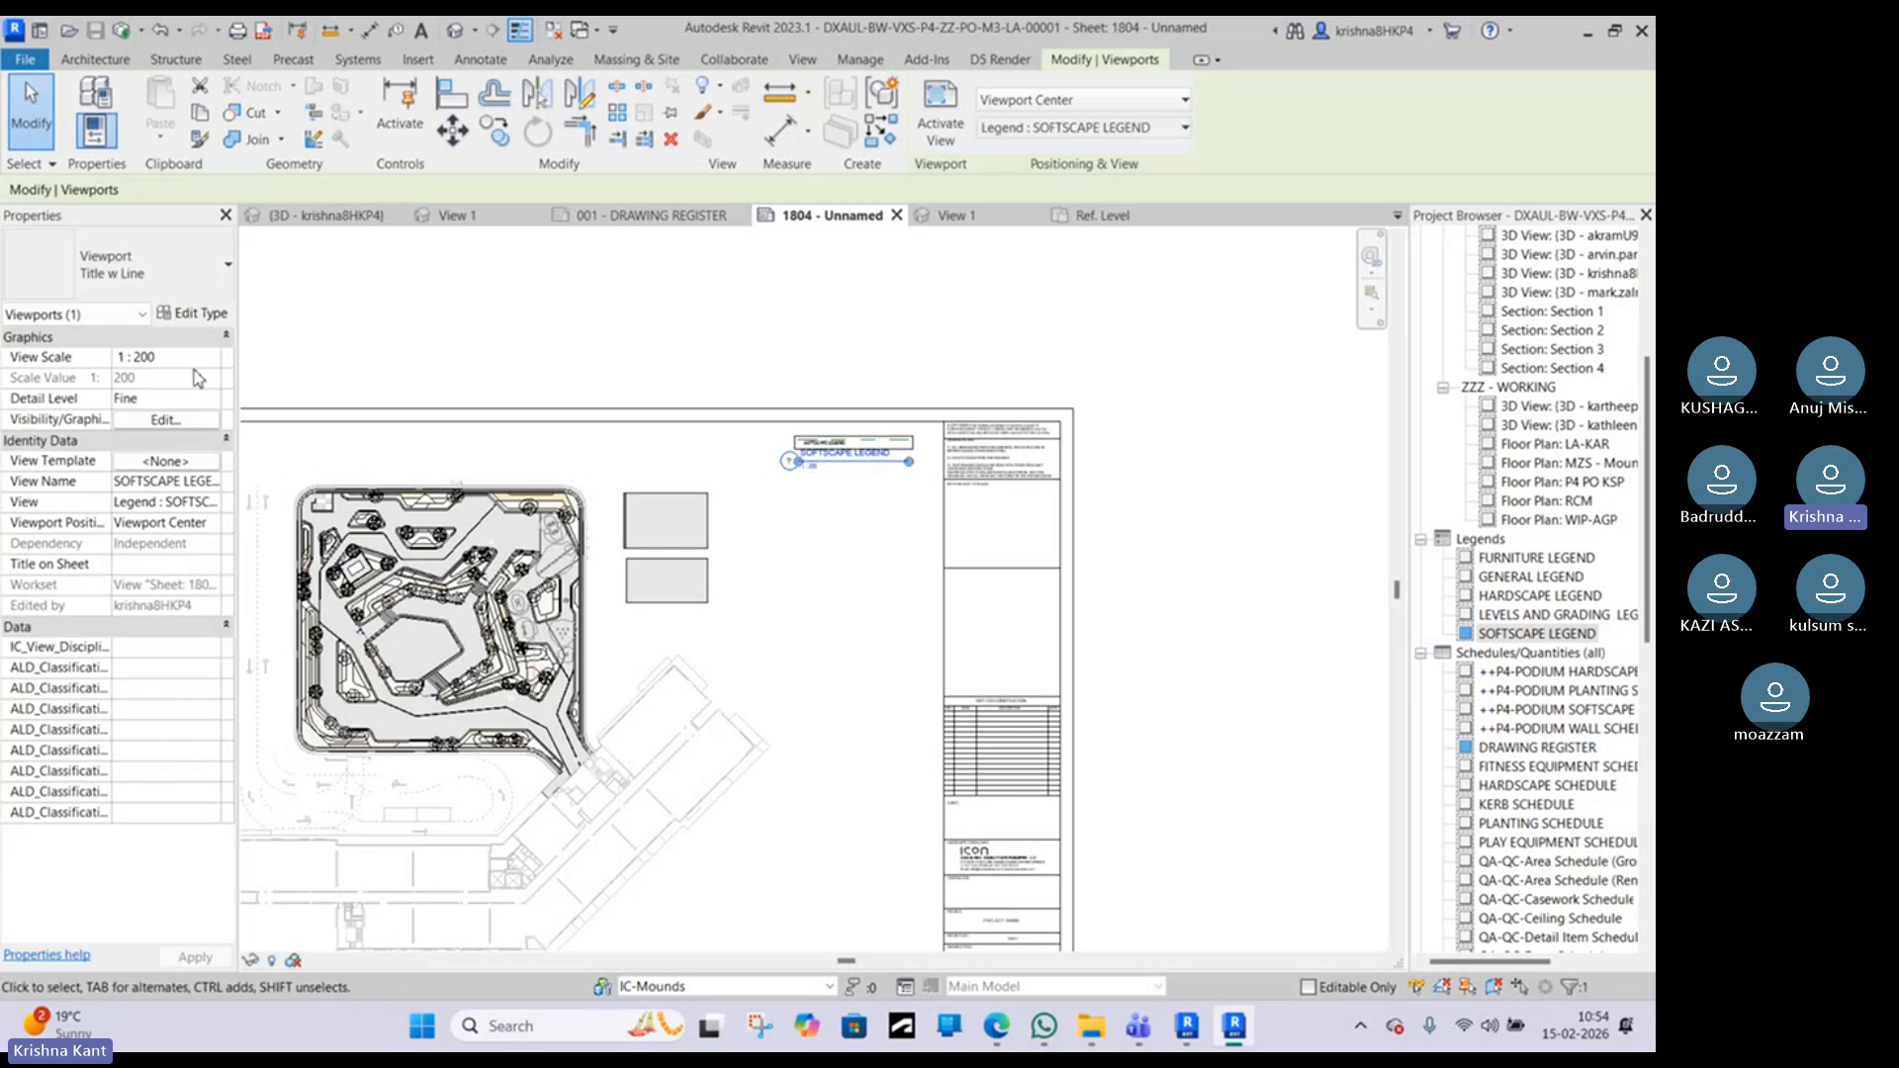
pyautogui.click(148, 265)
pyautogui.click(94, 366)
pyautogui.scroll(6, 830, 391)
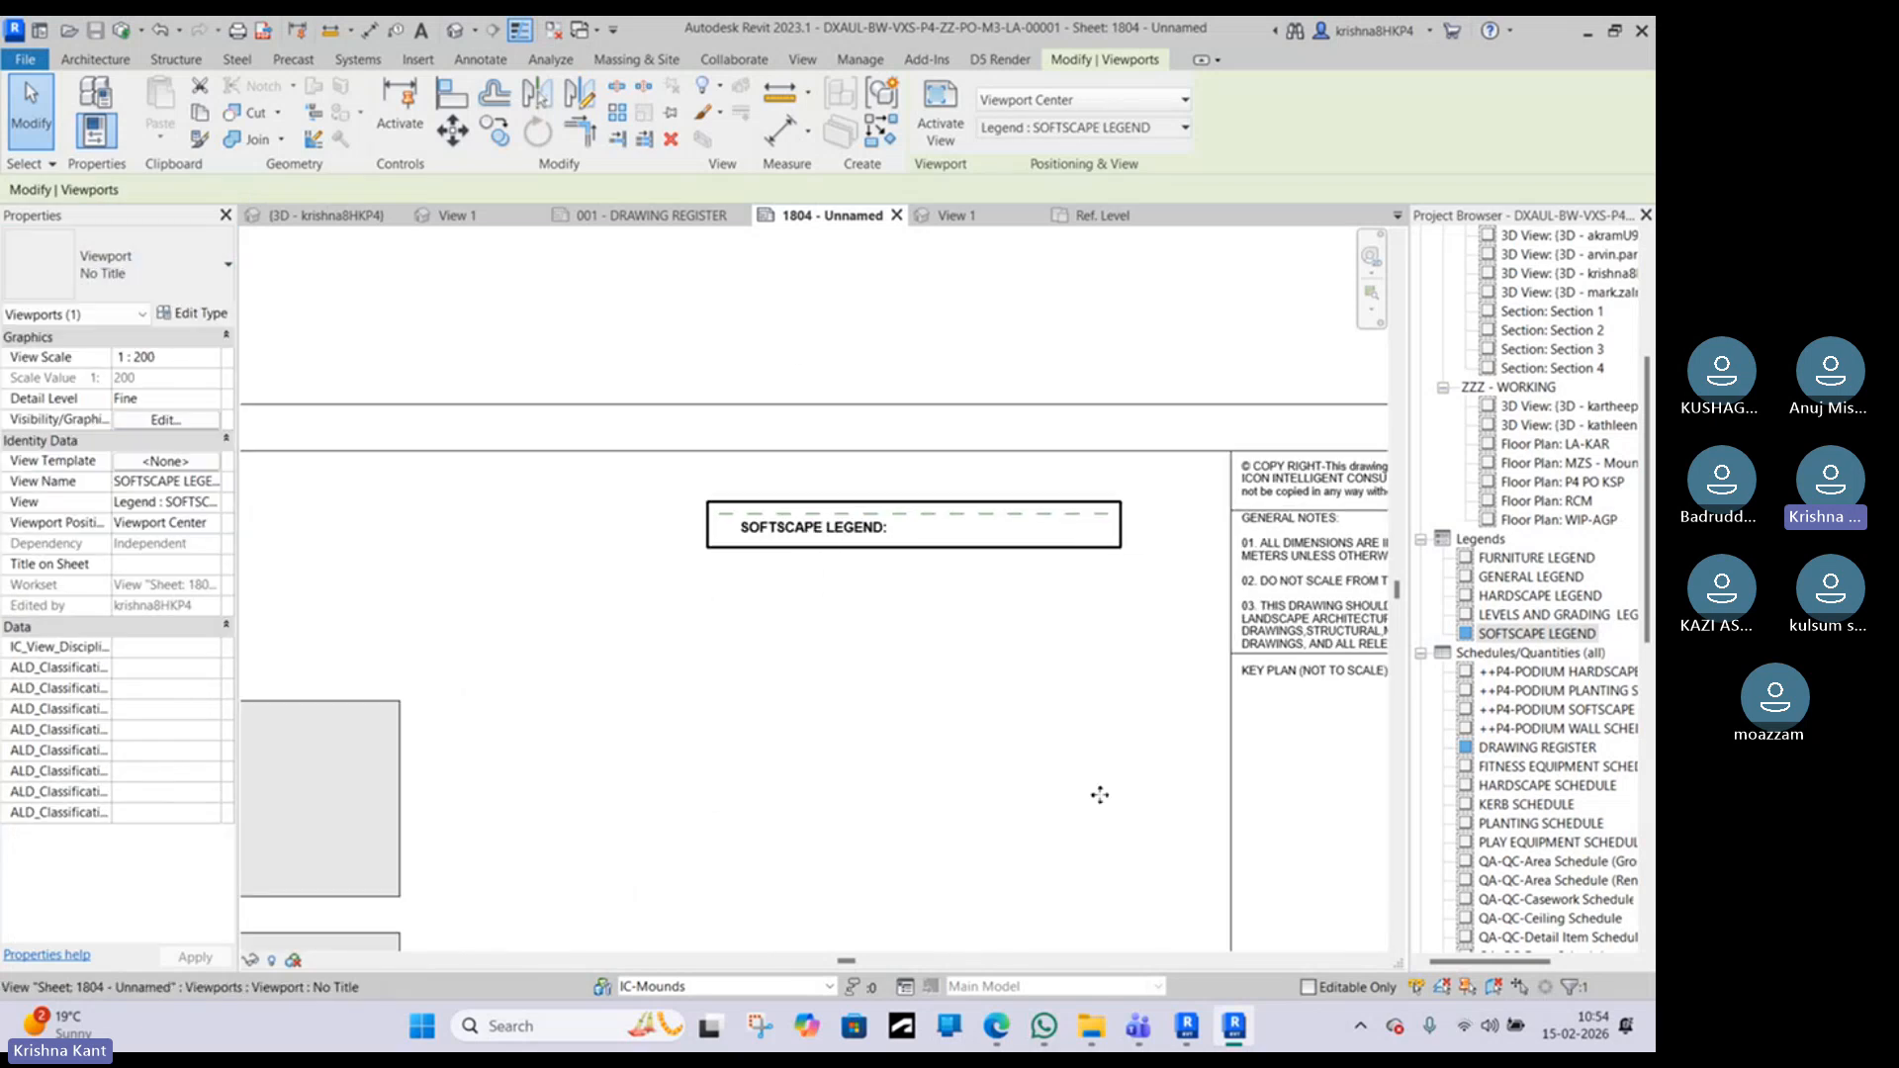
# Step: Place the LEVELS AND GRADING LEGEND on sheet 1804 directly below the softscape legend, aligned with it
pyautogui.click(1498, 615)
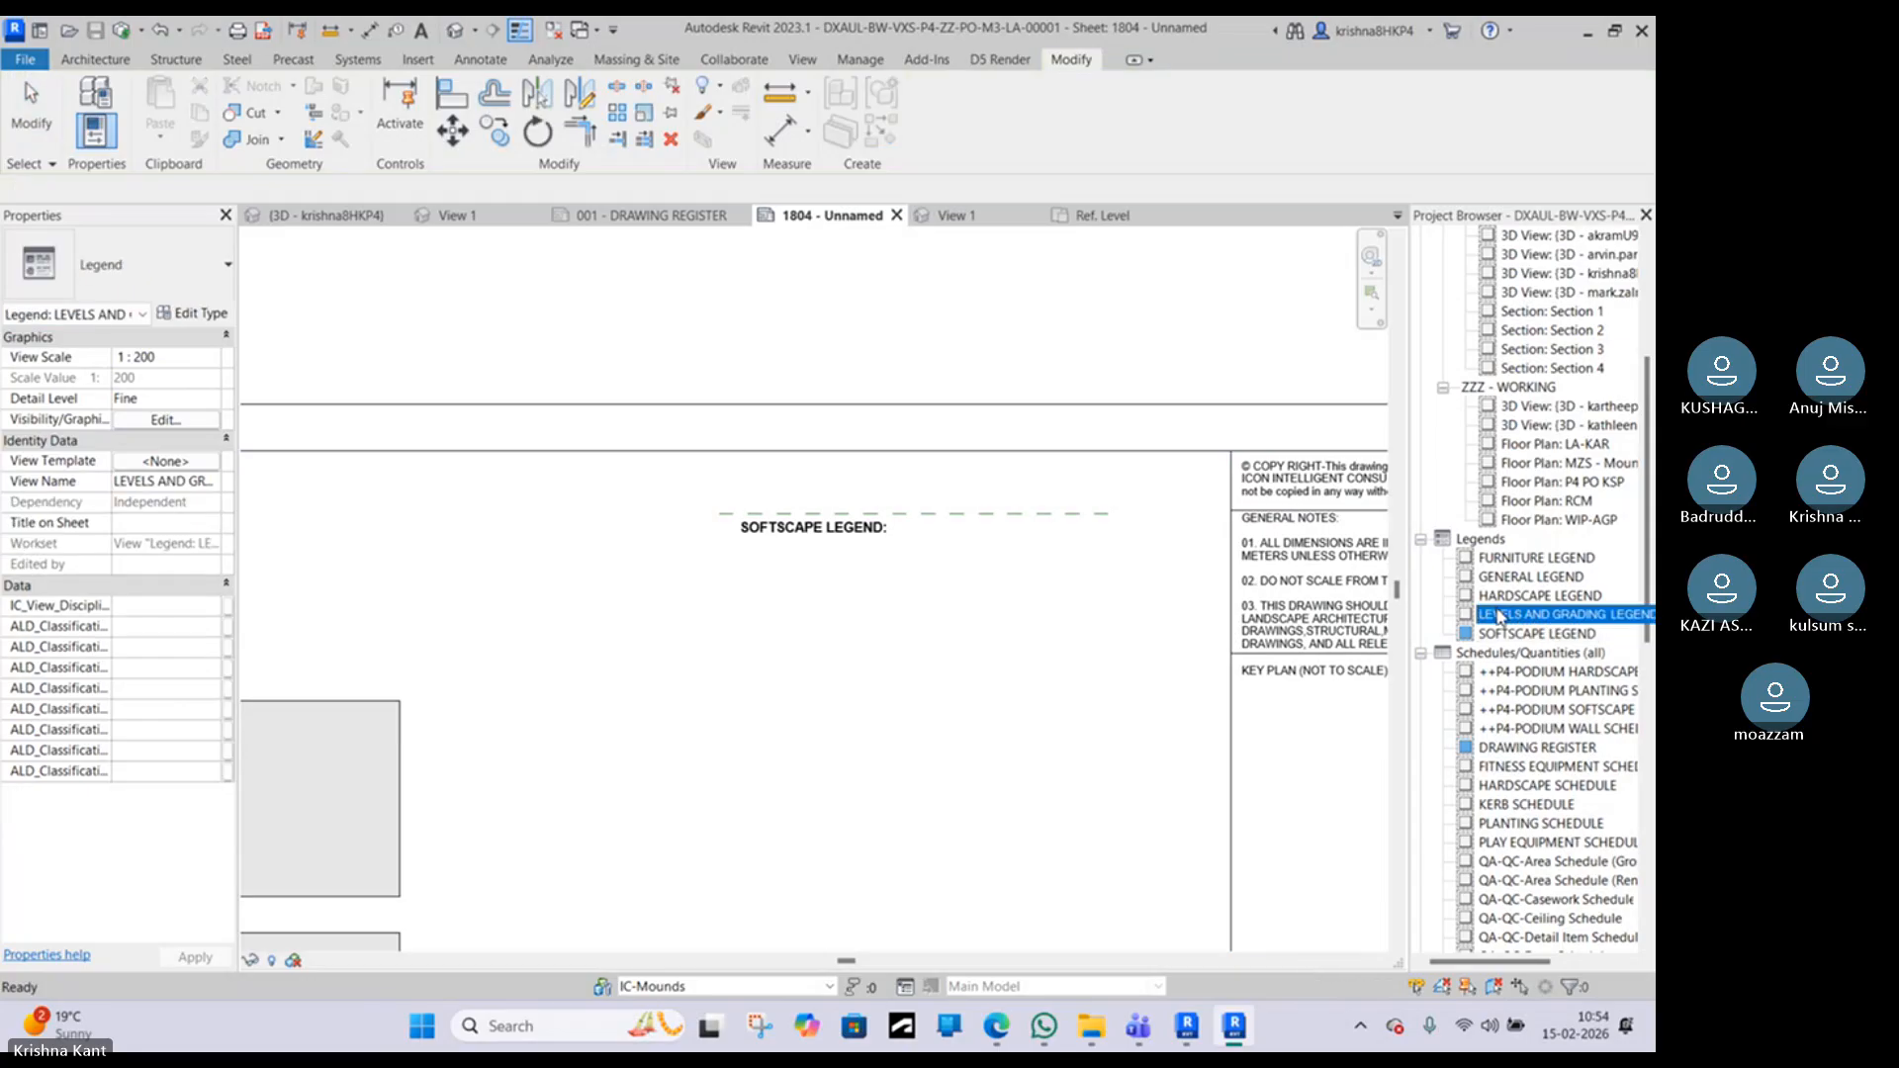
pyautogui.moveTo(1499, 615); pyautogui.dragTo(908, 664)
pyautogui.click(908, 722)
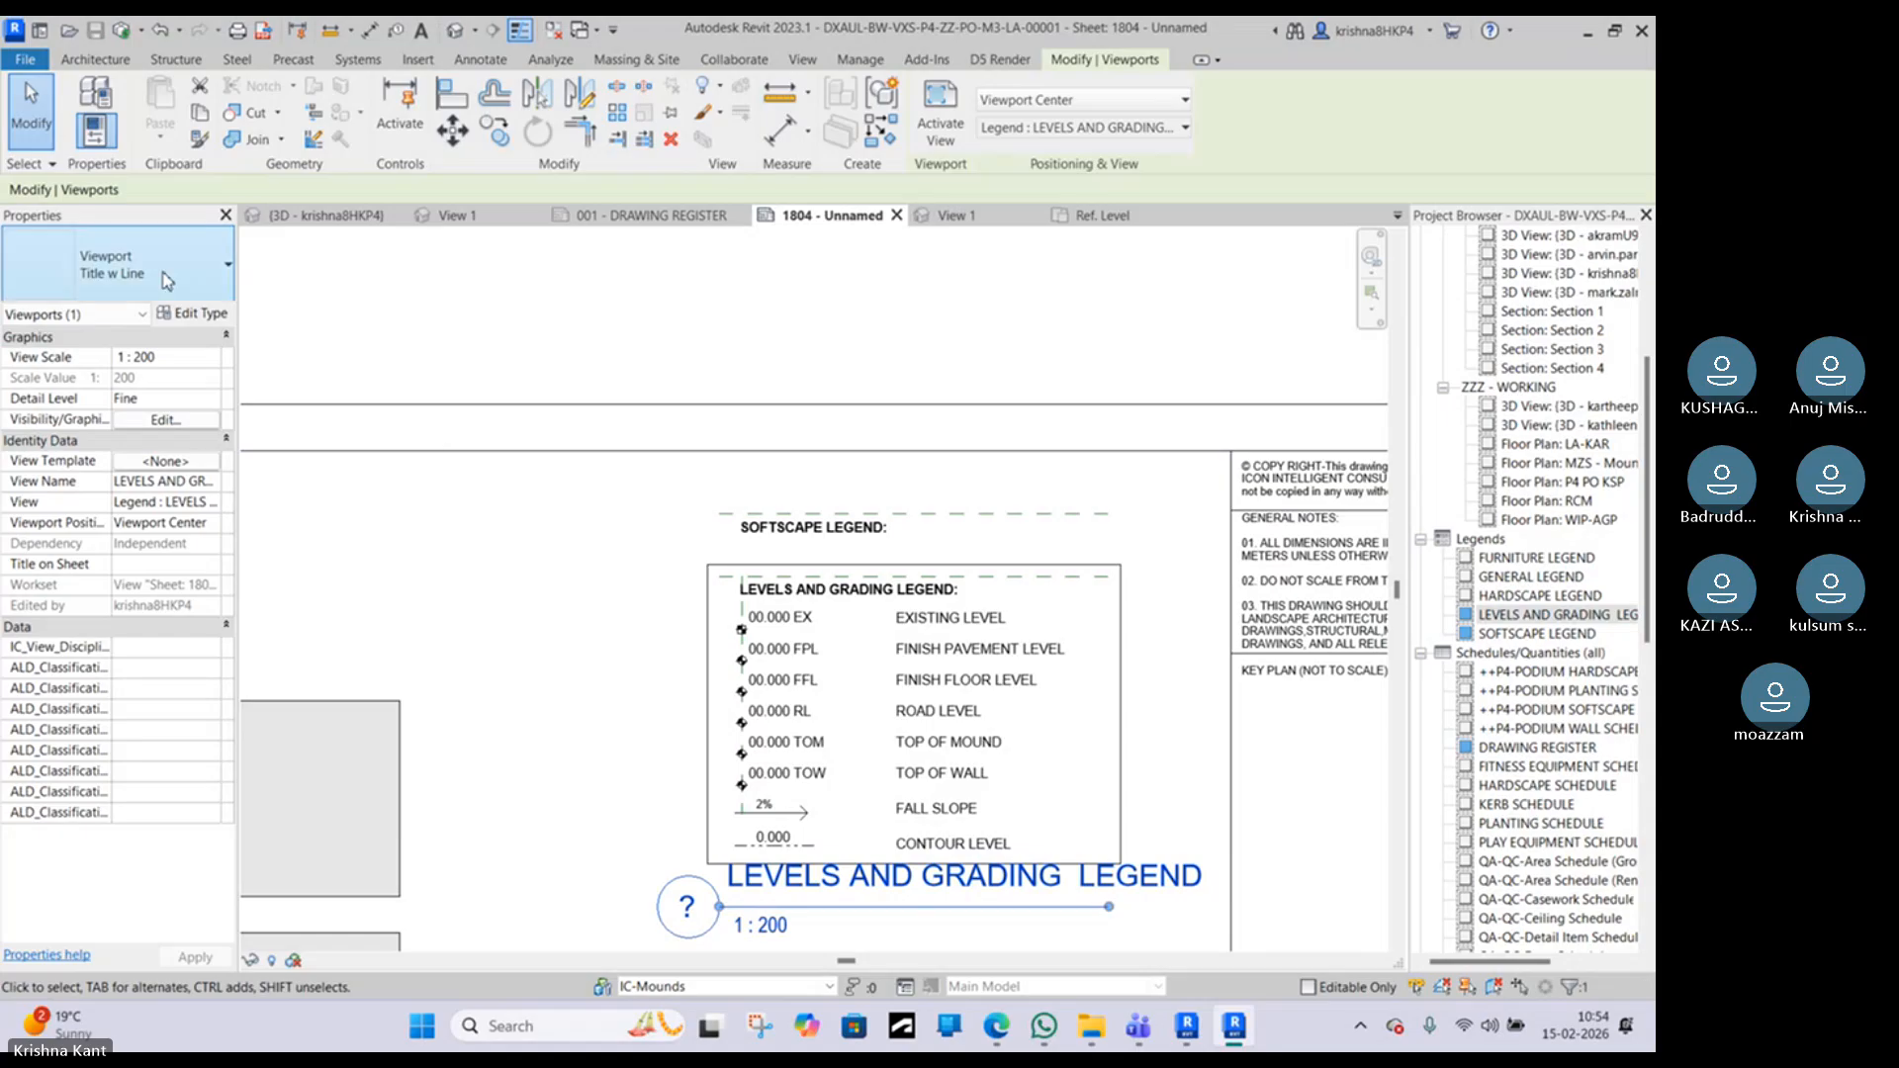
# Step: Set the viewport type of the LEVELS AND GRADING LEGEND on sheet 1804 to No Title
pyautogui.click(165, 279)
pyautogui.click(141, 367)
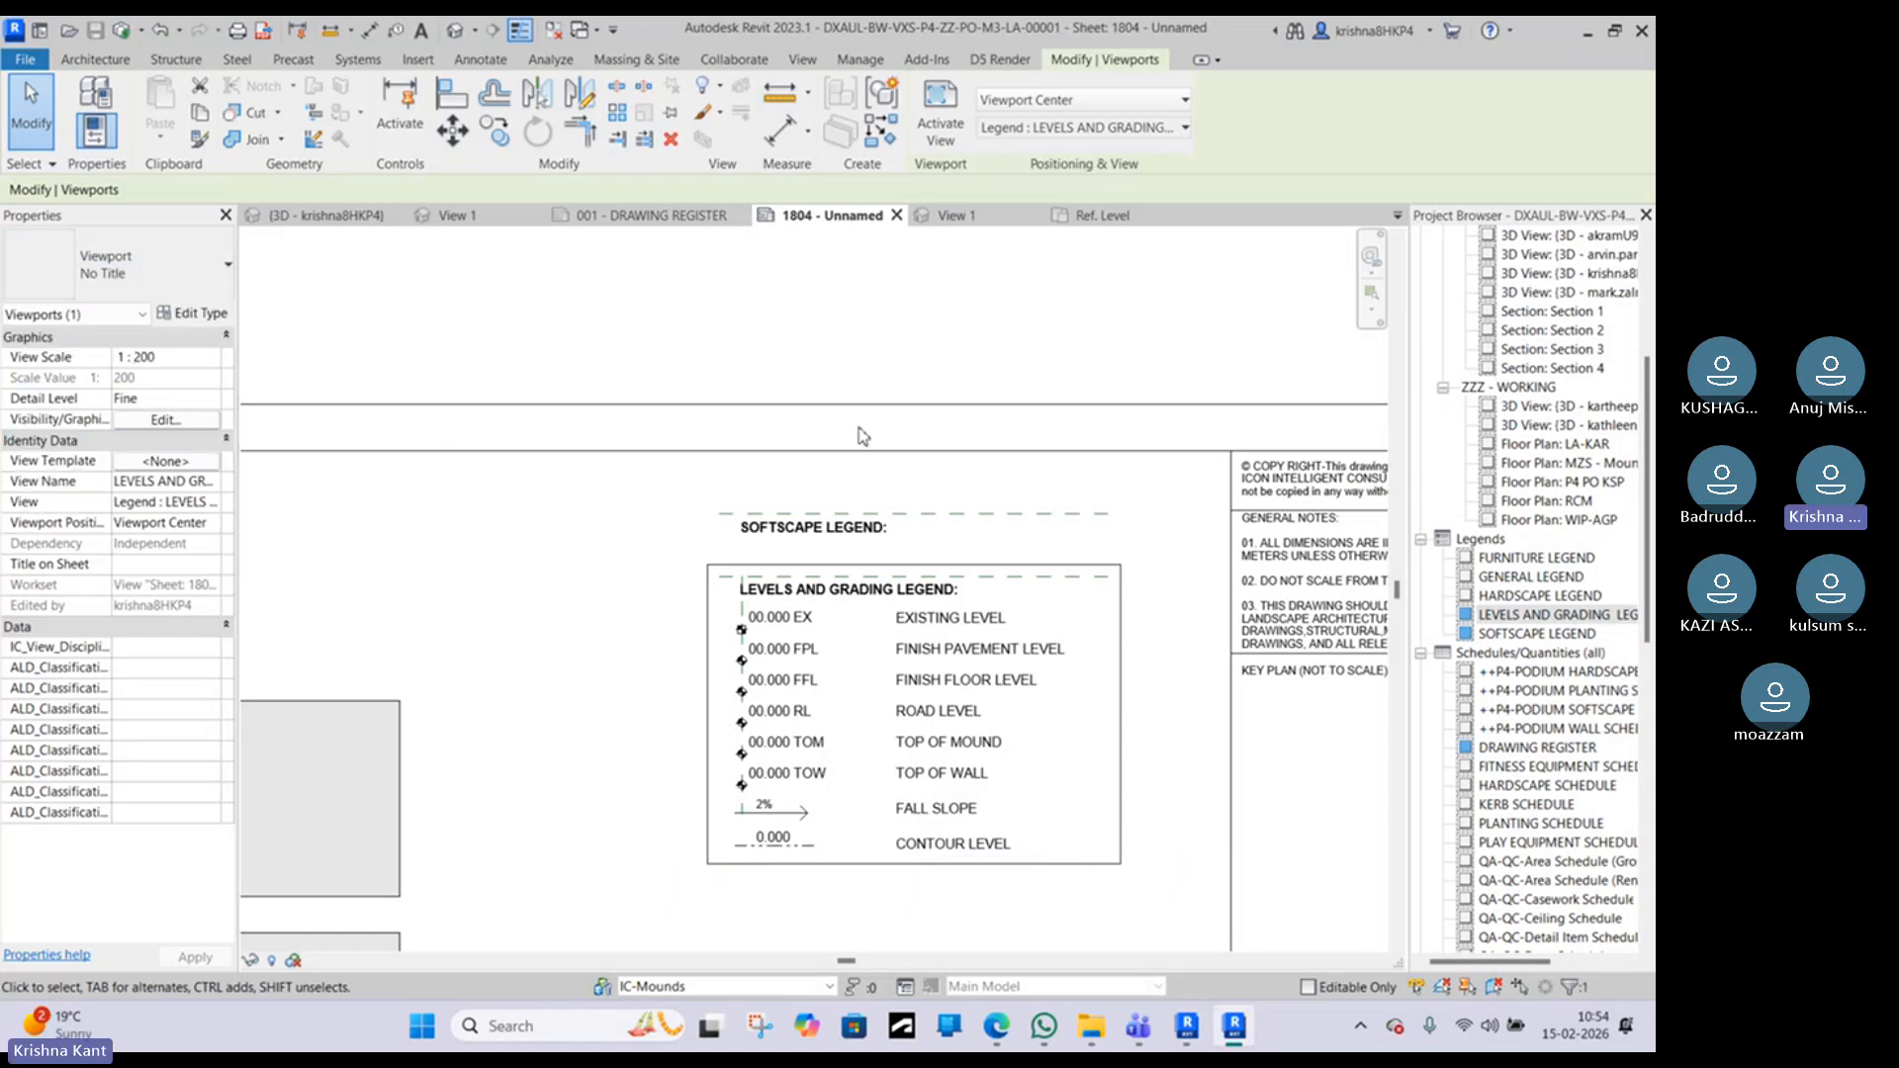
# Step: Place the HARDSCAPE LEGEND on sheet 1804 below the levels and grading legend, aligned with the legends above
pyautogui.click(1513, 596)
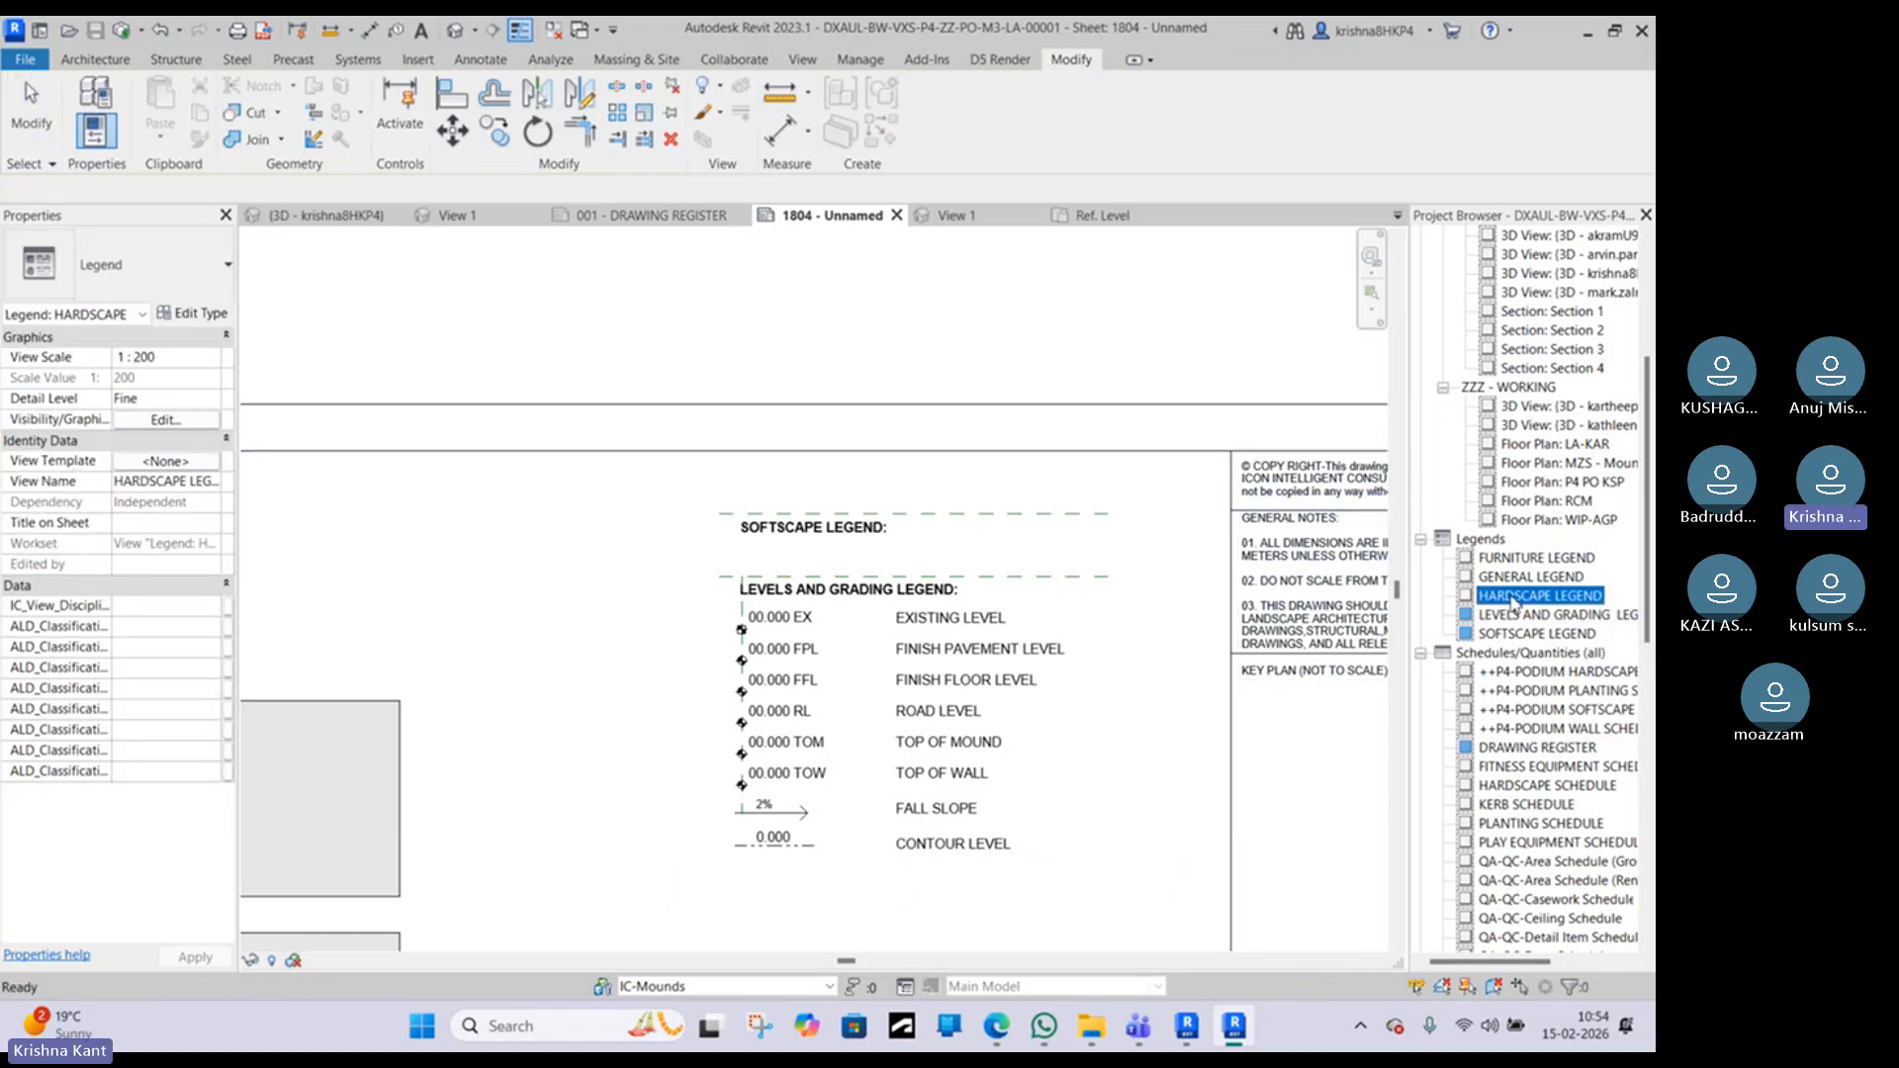
pyautogui.moveTo(1511, 598); pyautogui.dragTo(987, 661)
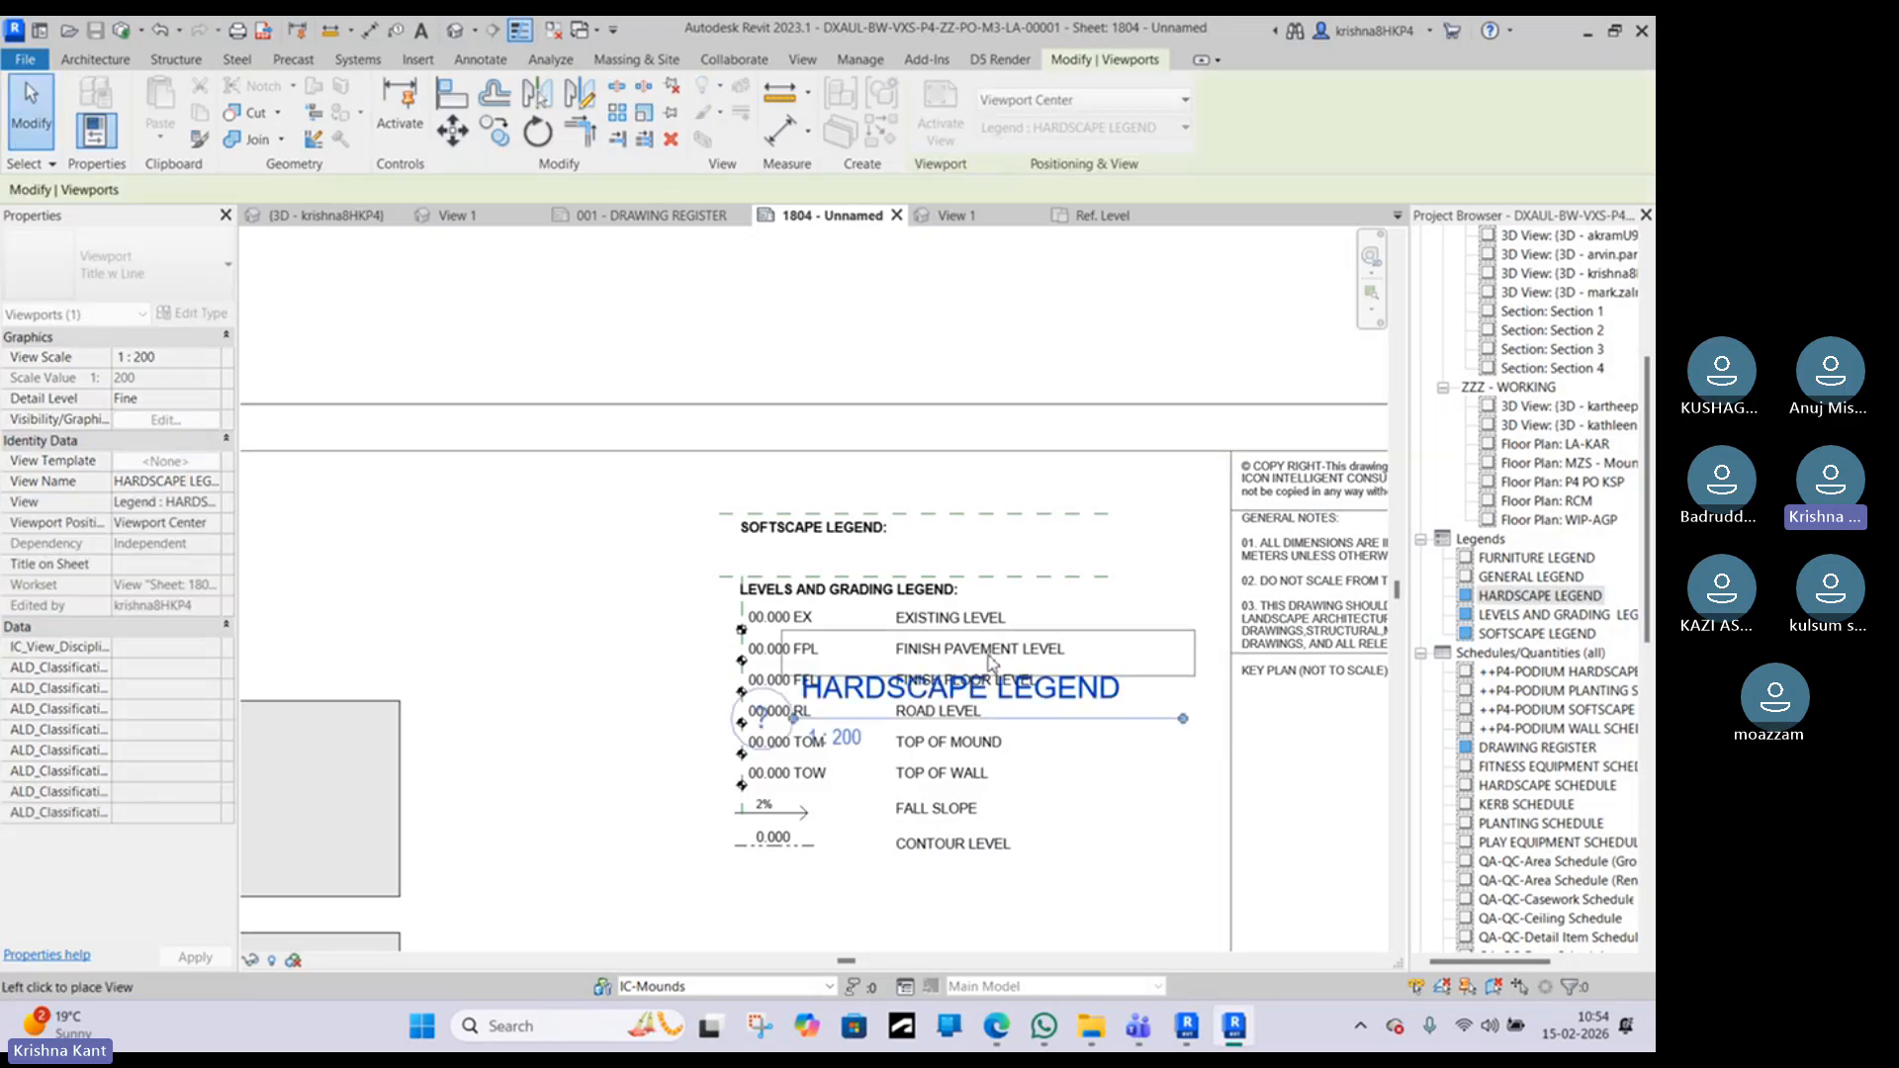
pyautogui.scroll(-3, 987, 656)
pyautogui.click(951, 818)
pyautogui.click(941, 743)
pyautogui.click(953, 801)
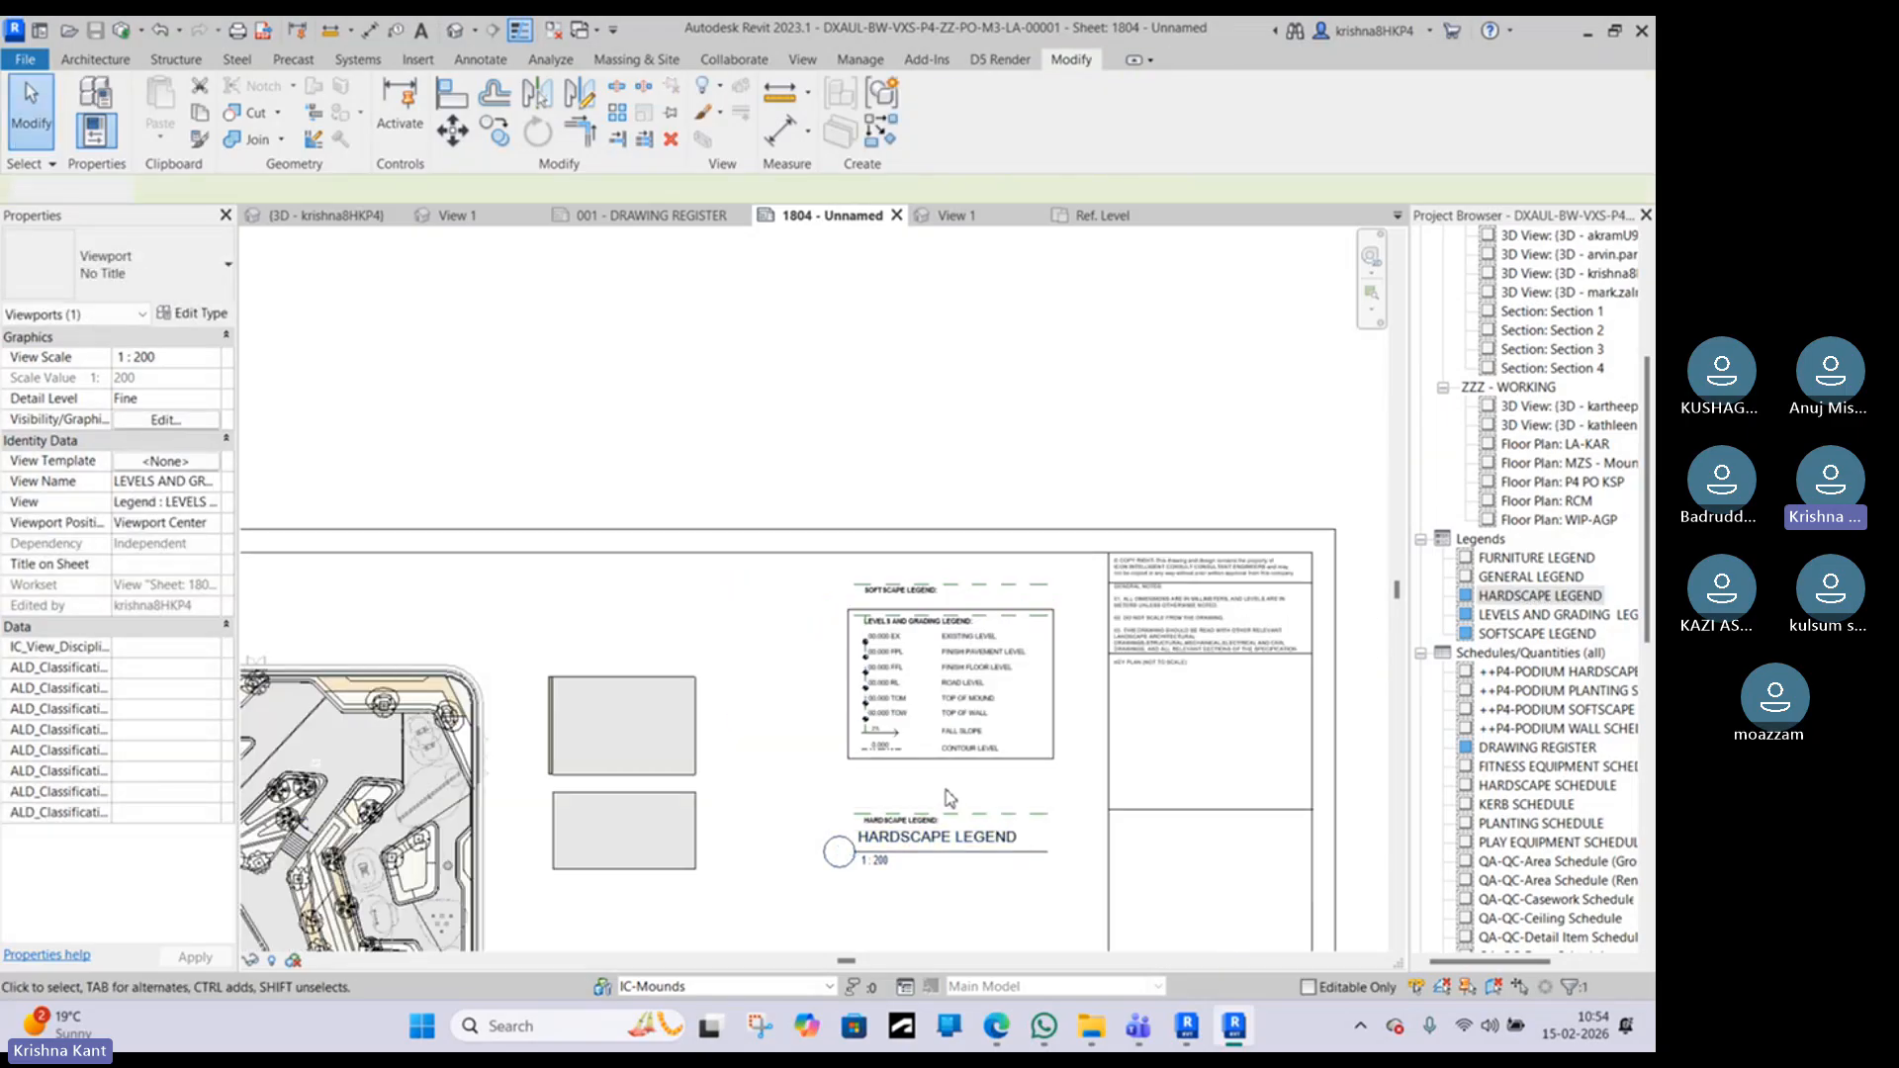
# Step: Set the hardscape legend's viewport type to No Title and deselect the viewport
pyautogui.click(951, 817)
pyautogui.click(148, 265)
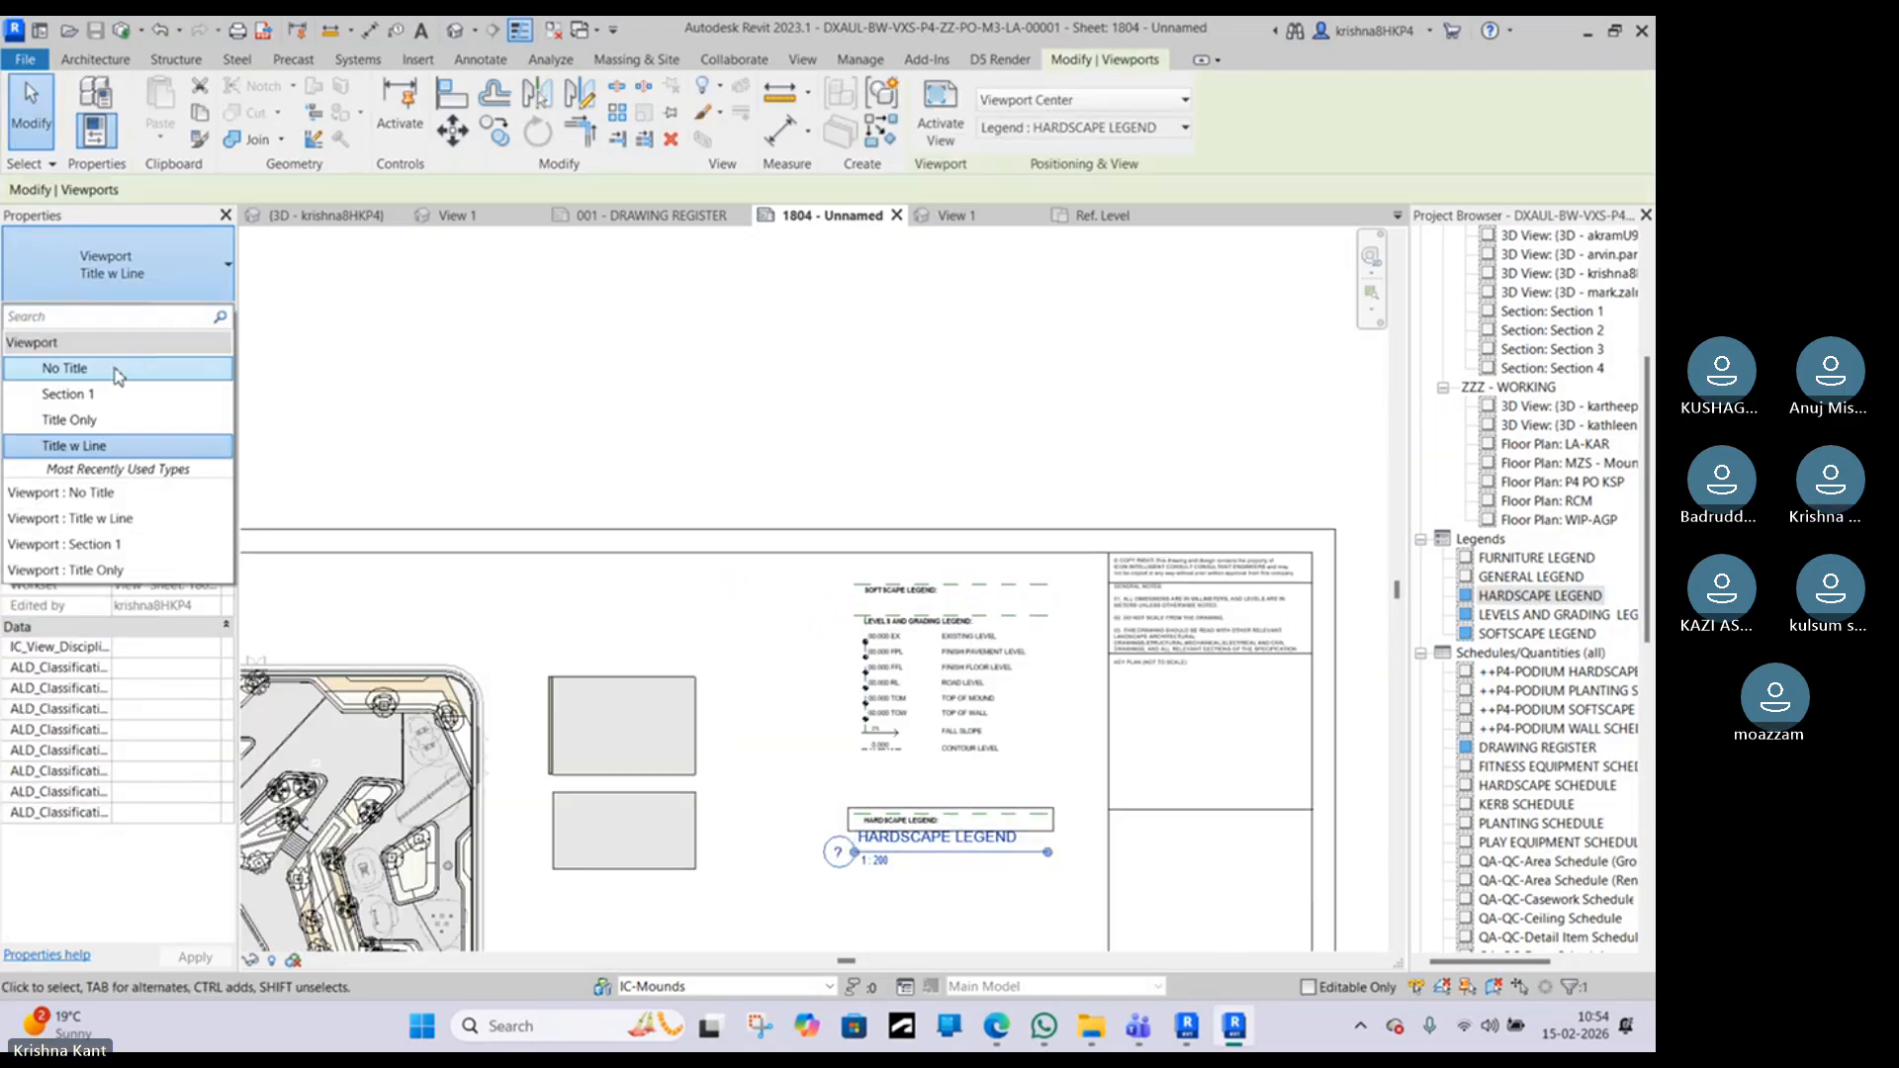
pyautogui.click(116, 369)
pyautogui.click(752, 433)
# Step: Open the FURNITURE LEGEND view to check its contents, and close it again to return to sheet 1804
pyautogui.scroll(3, 955, 844)
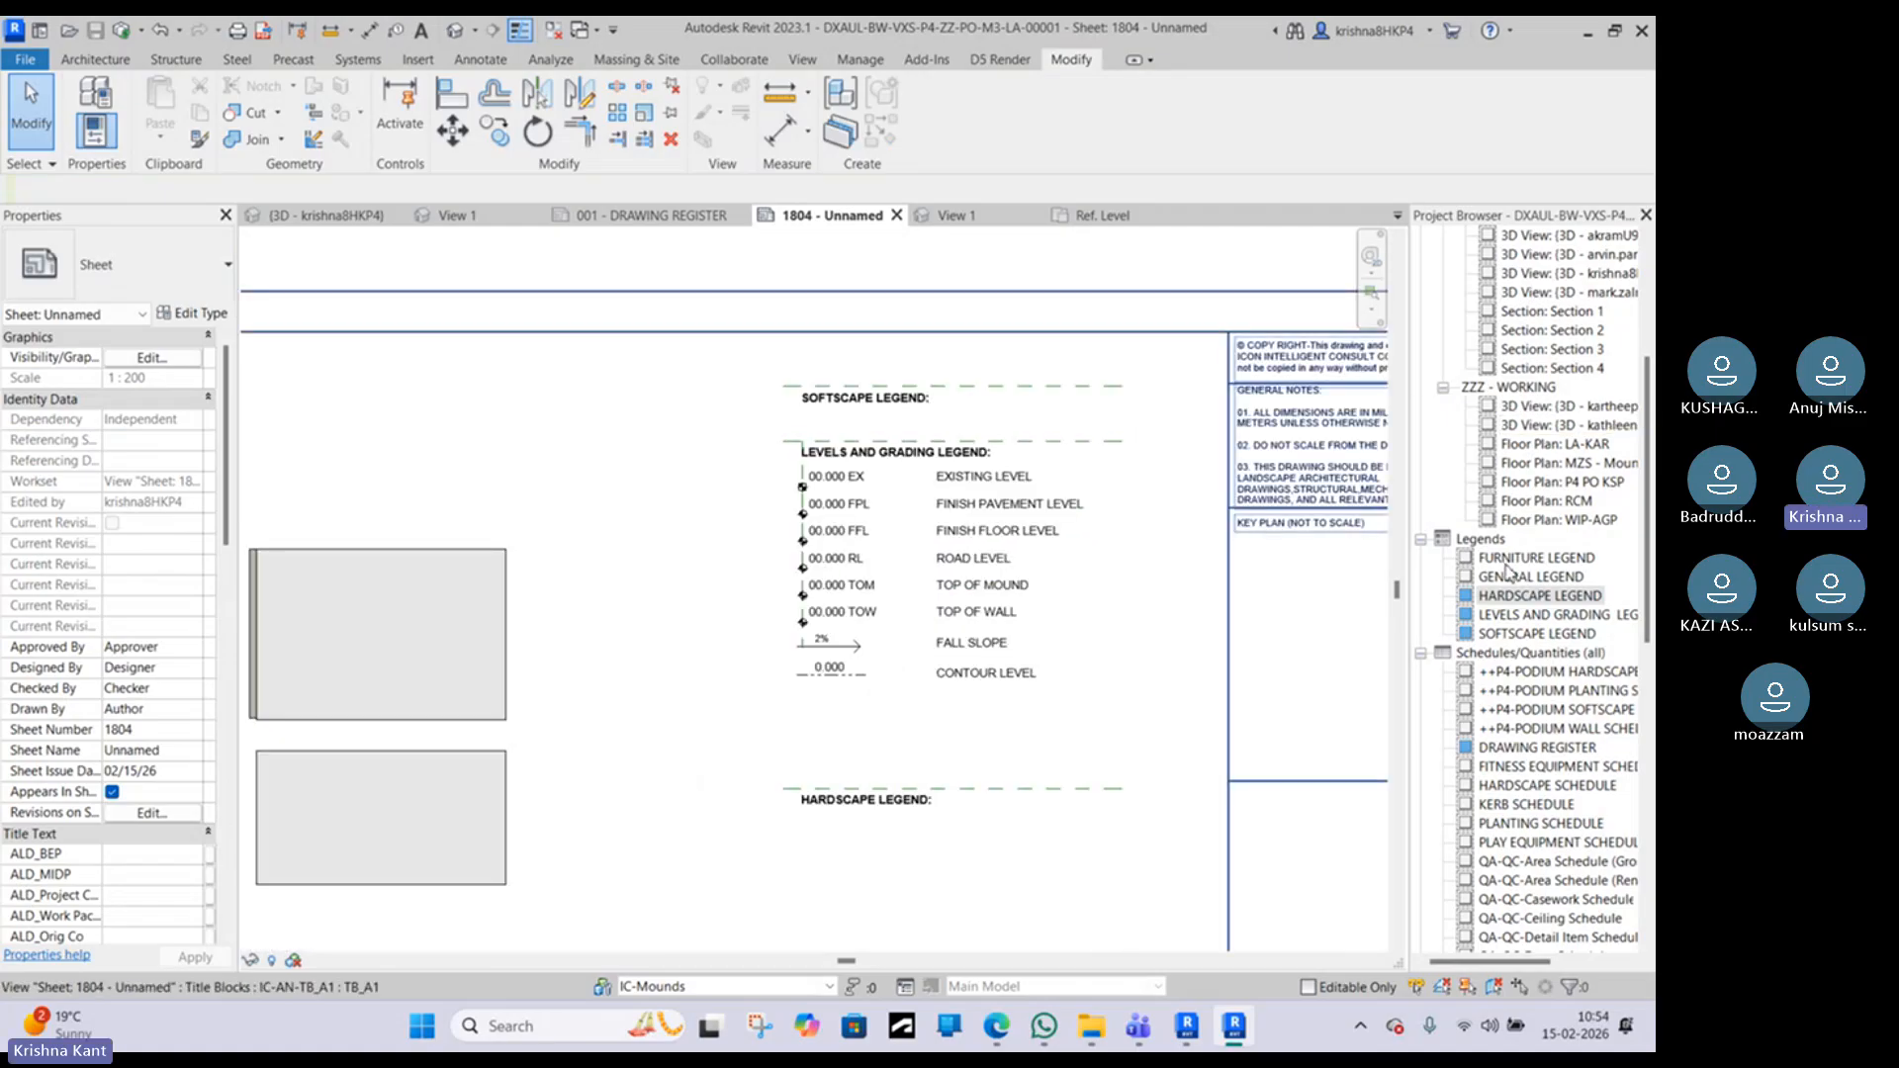
pyautogui.doubleClick(1507, 560)
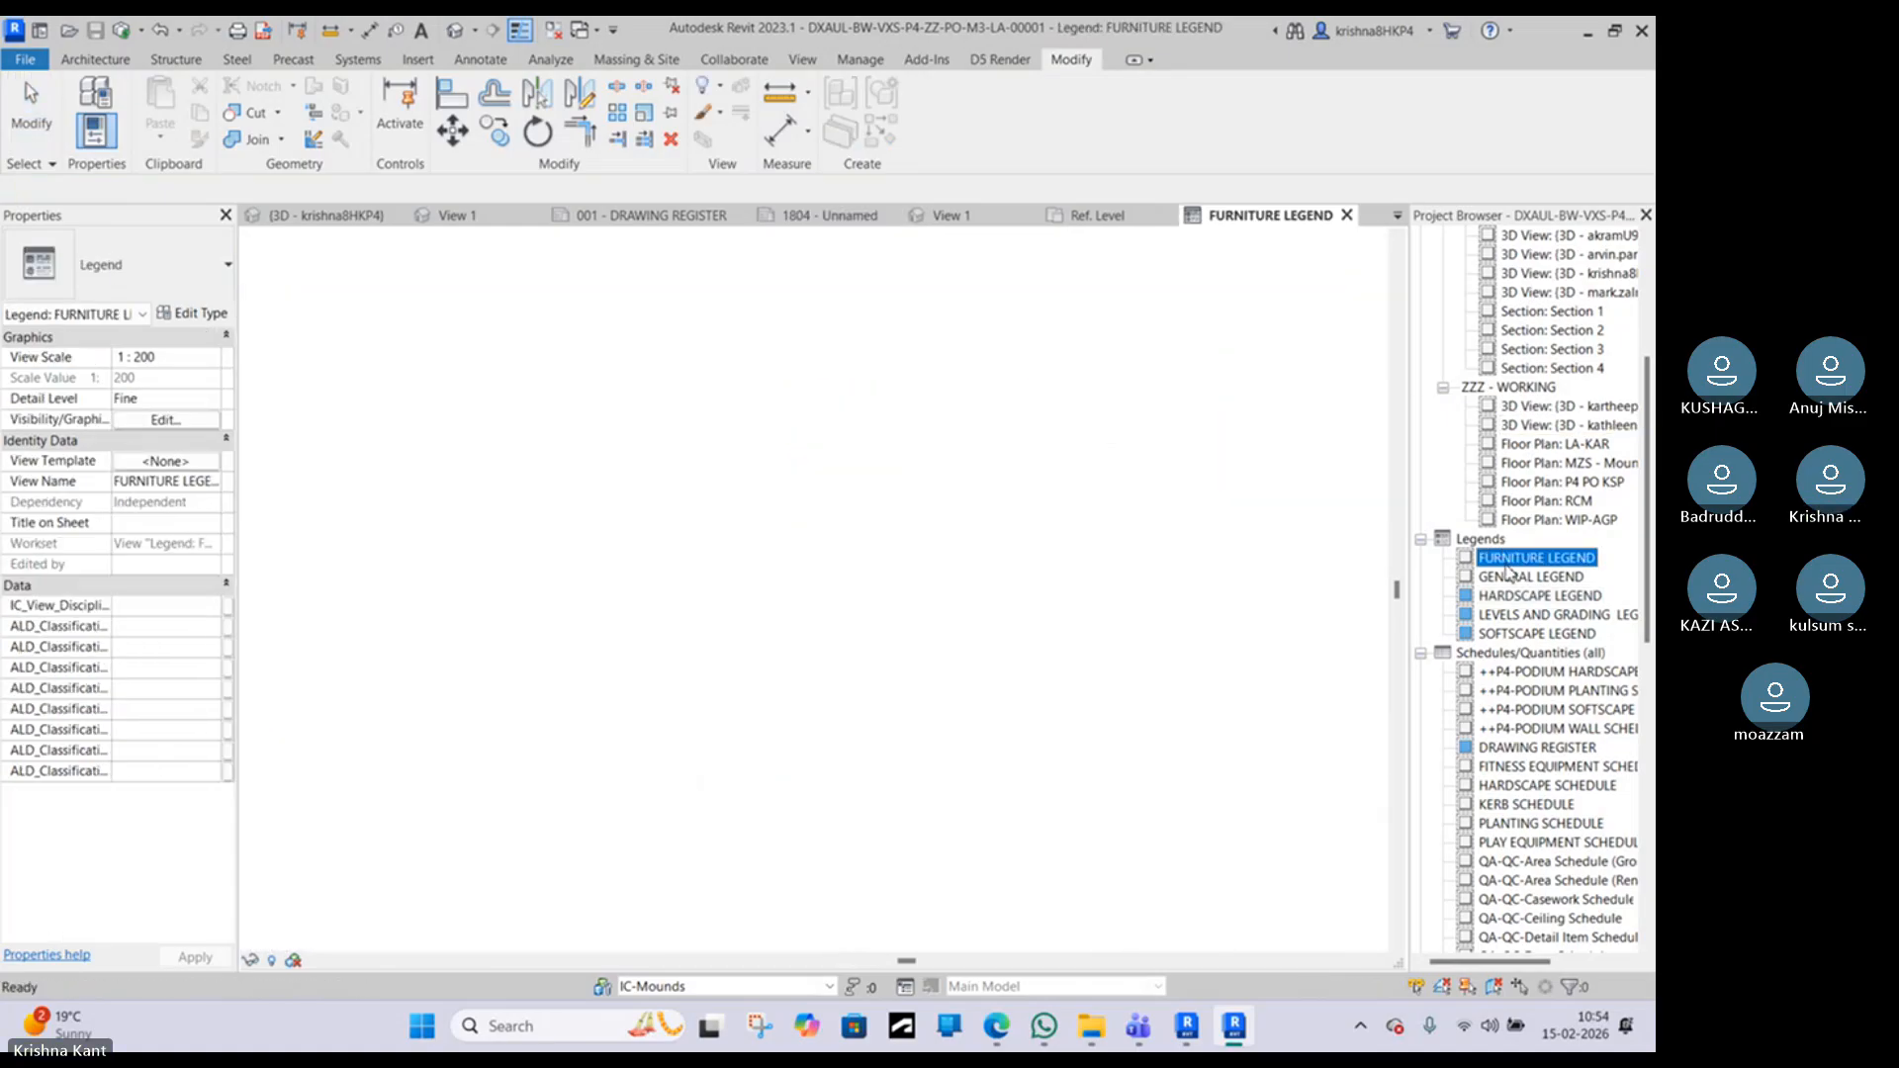
pyautogui.click(1346, 214)
pyautogui.scroll(-2, 1045, 496)
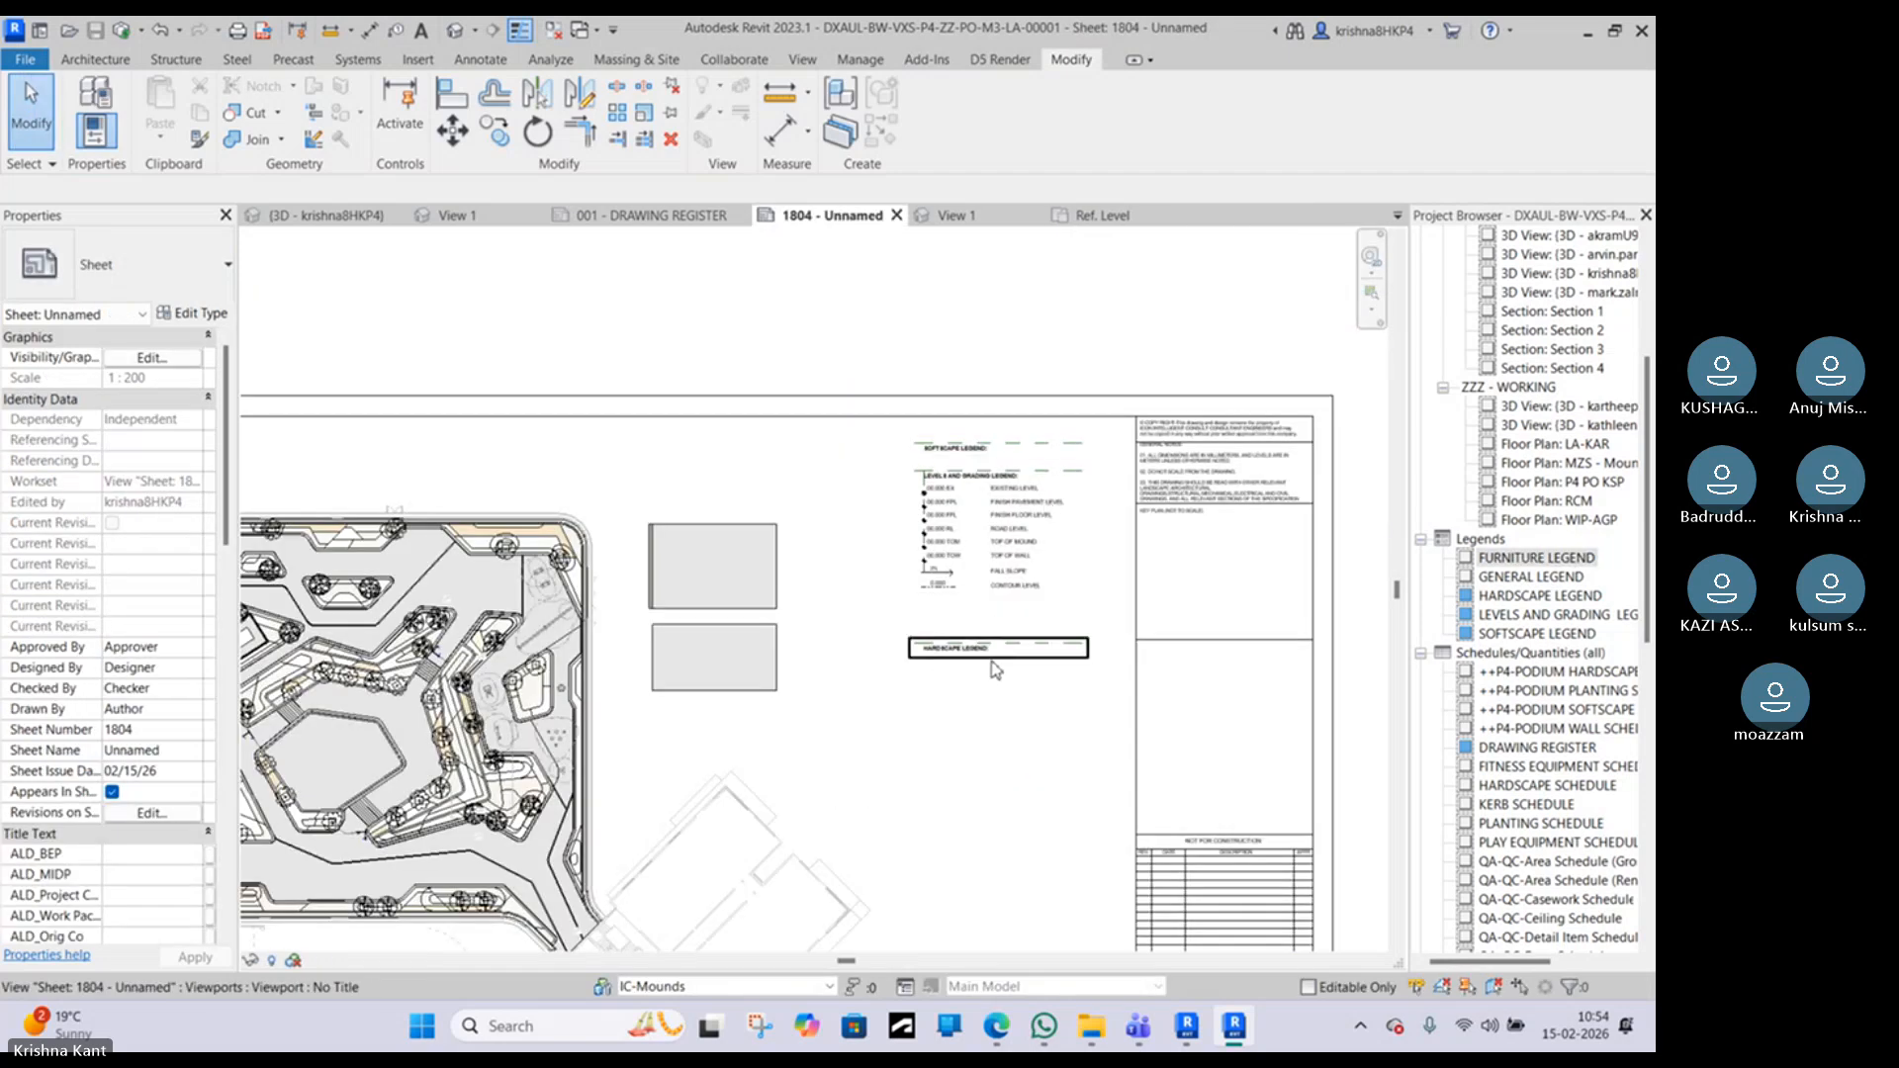
# Step: Activate the hardscape legend's viewport on sheet 1804 for editing in place
pyautogui.scroll(3, 991, 656)
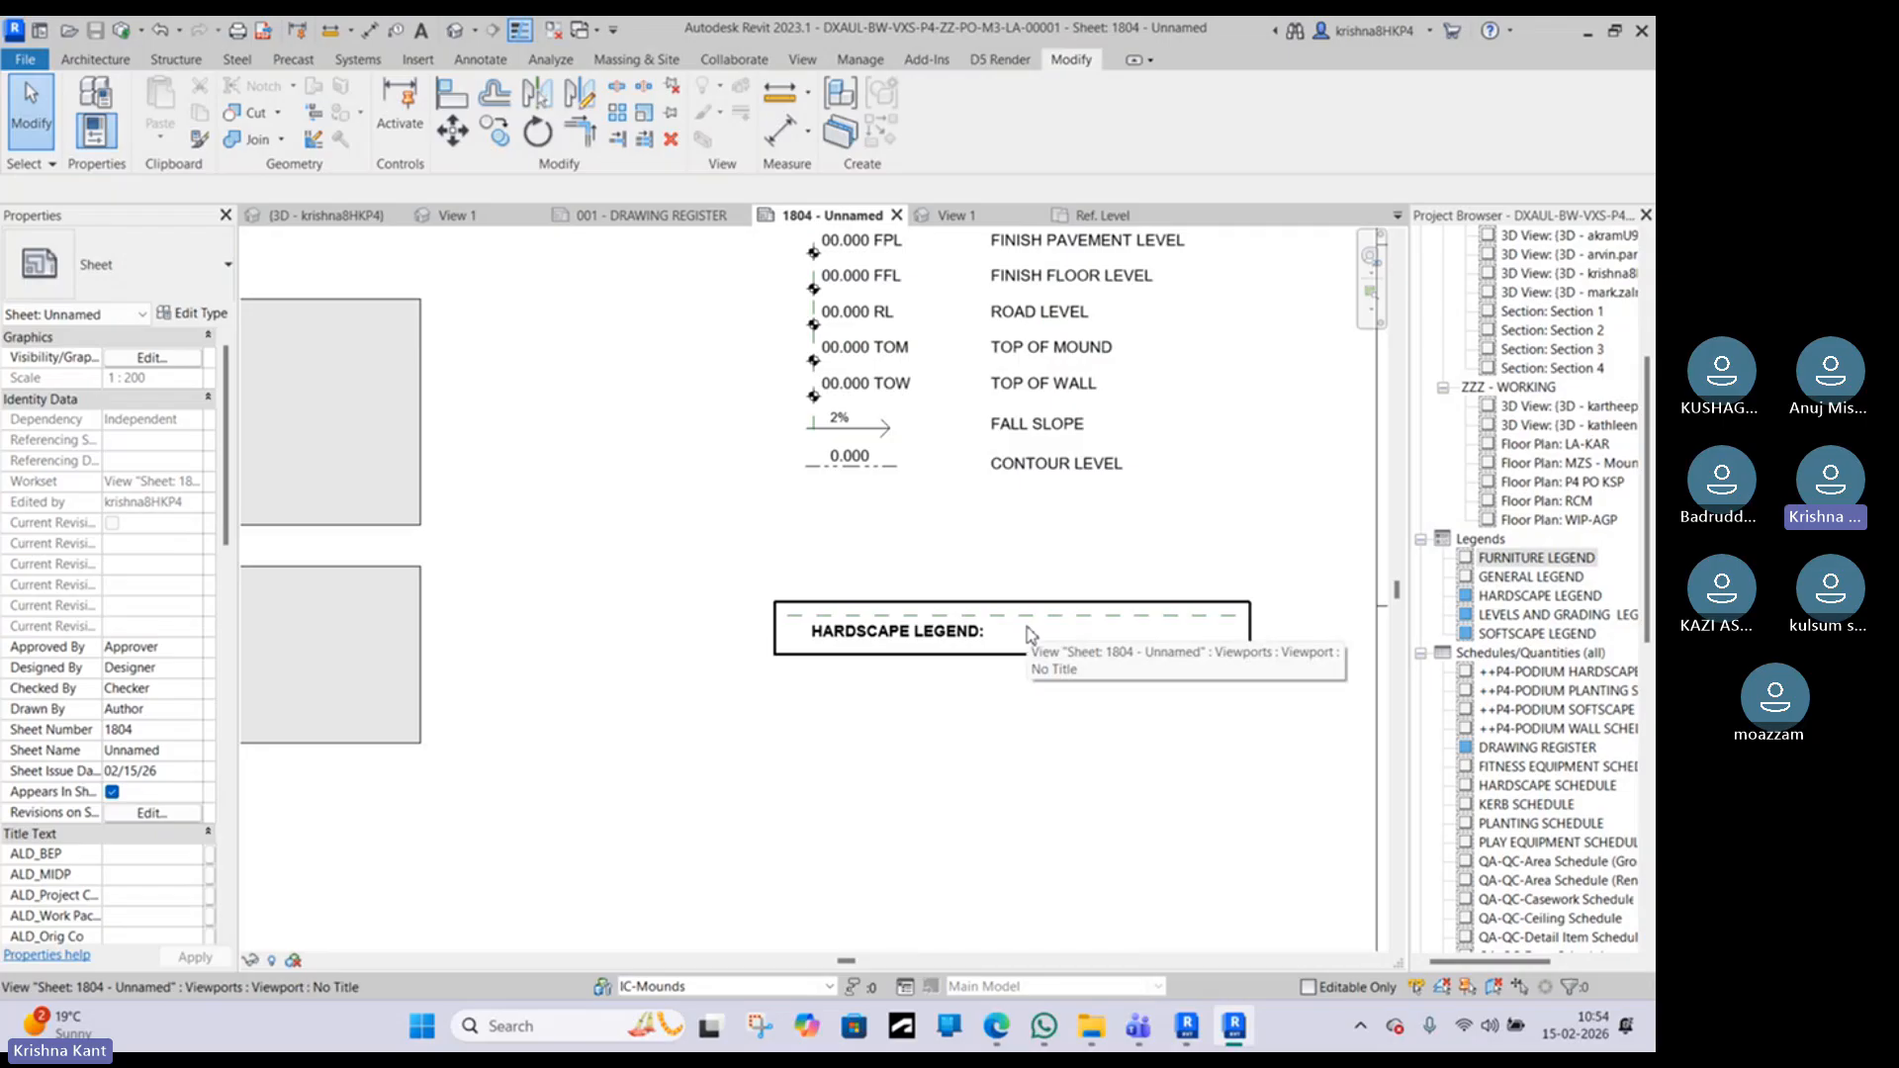
pyautogui.doubleClick(1029, 633)
pyautogui.scroll(-3, 1043, 652)
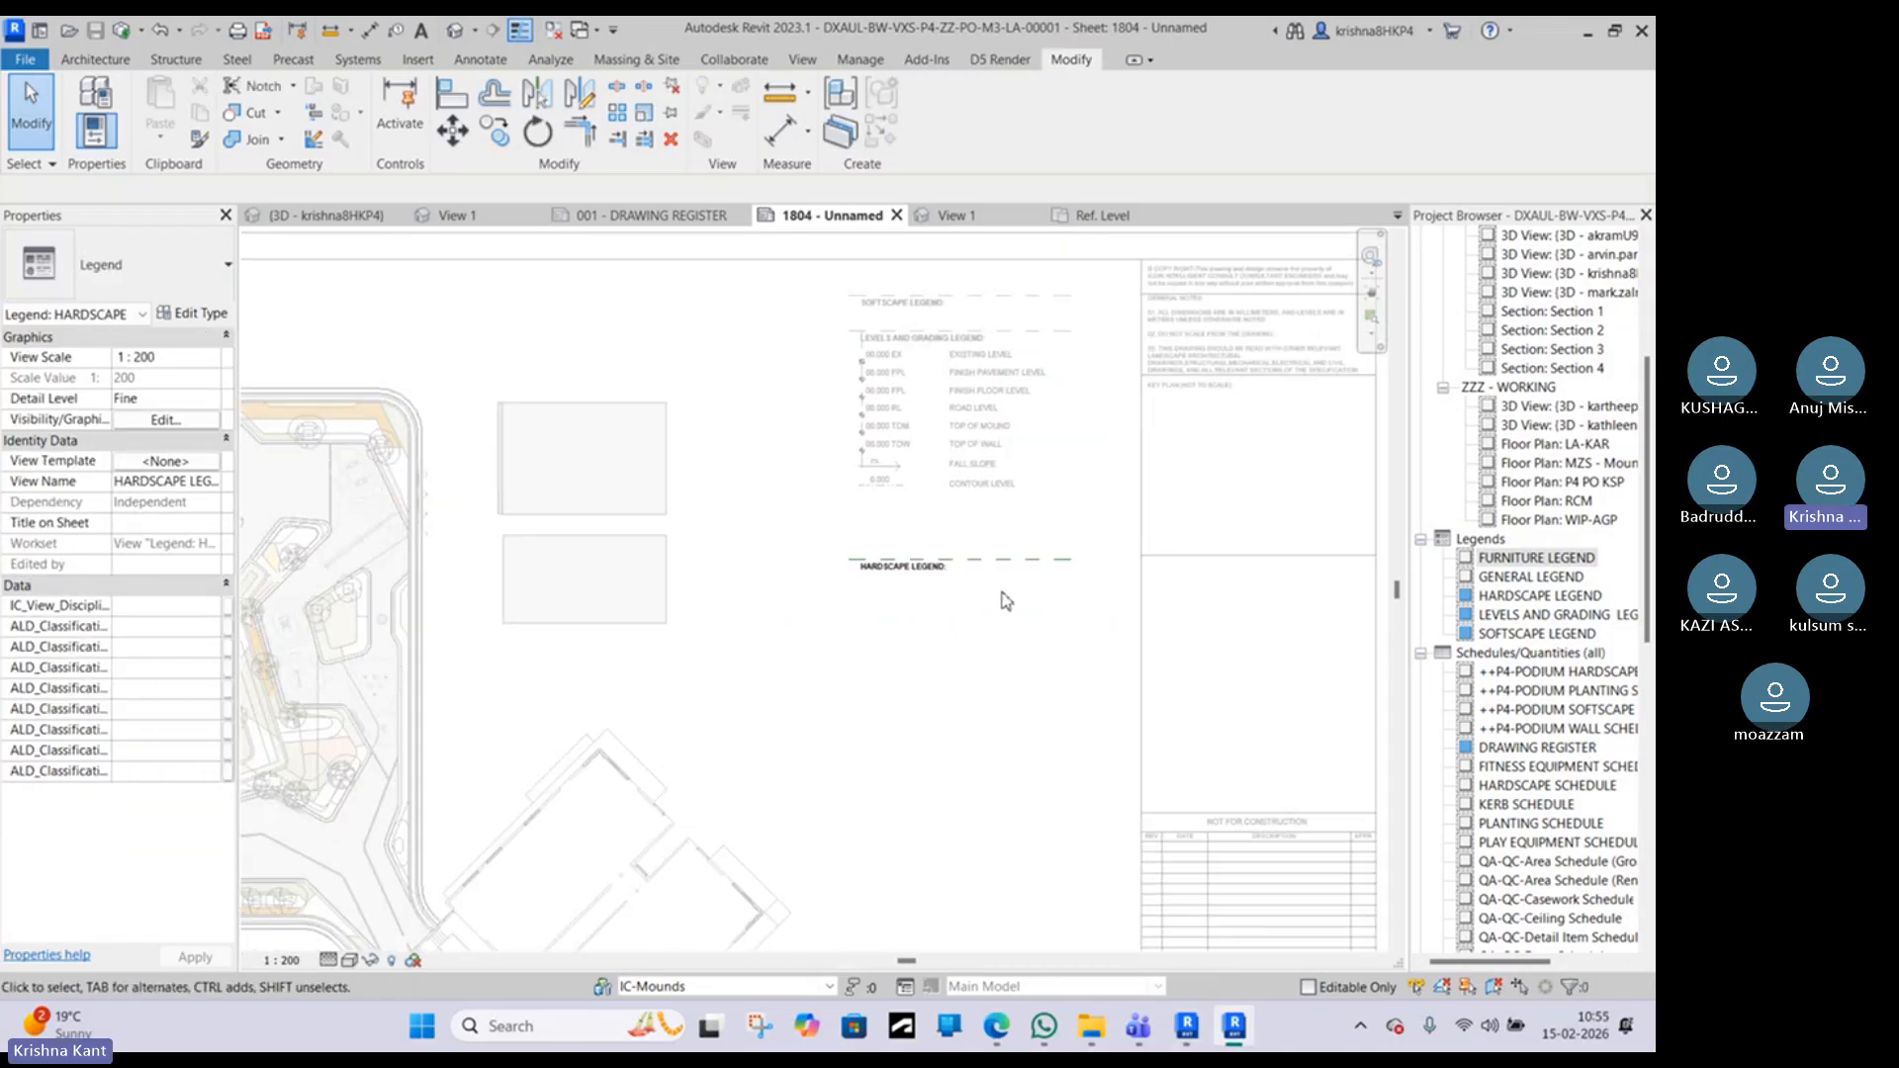
pyautogui.scroll(-3, 965, 615)
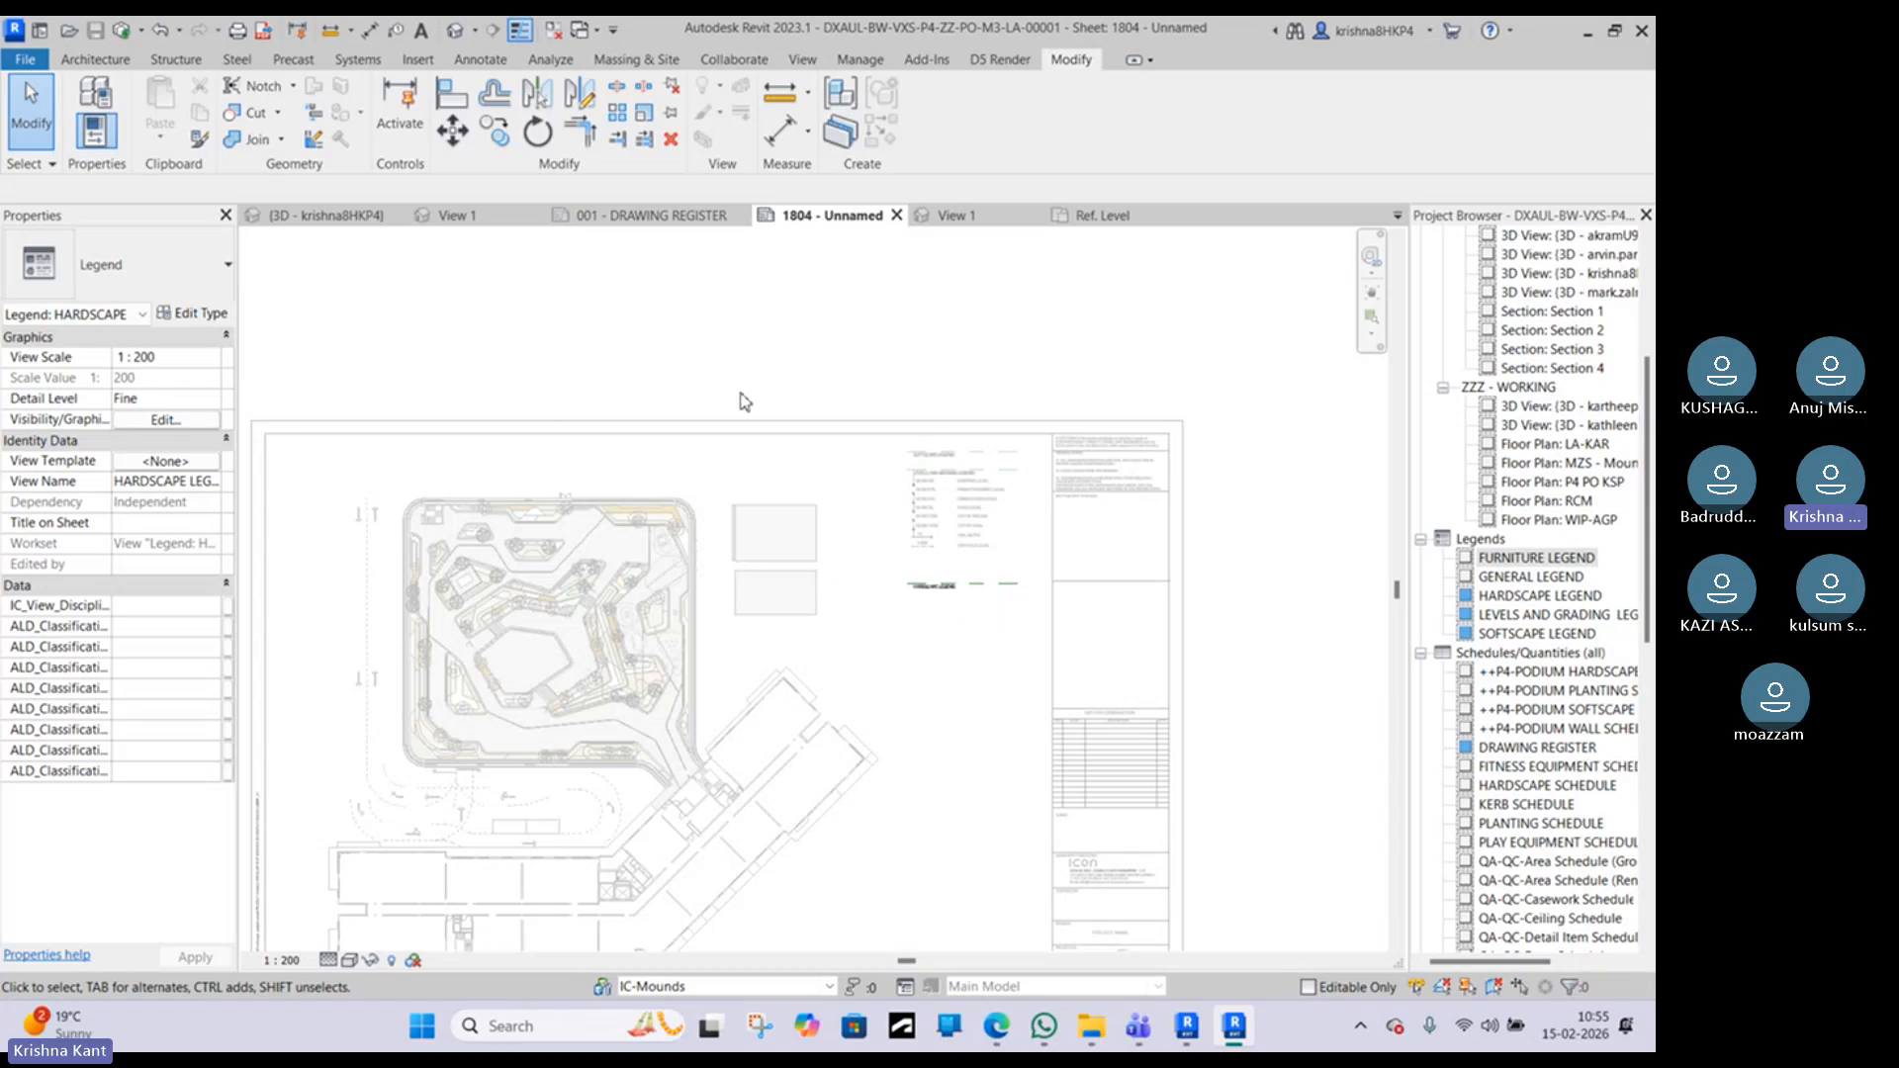
# Step: Place short IC_2.0mm Arial text notes in the hardscape legend far outside the sheet border, and return to the sheet
pyautogui.click(108, 63)
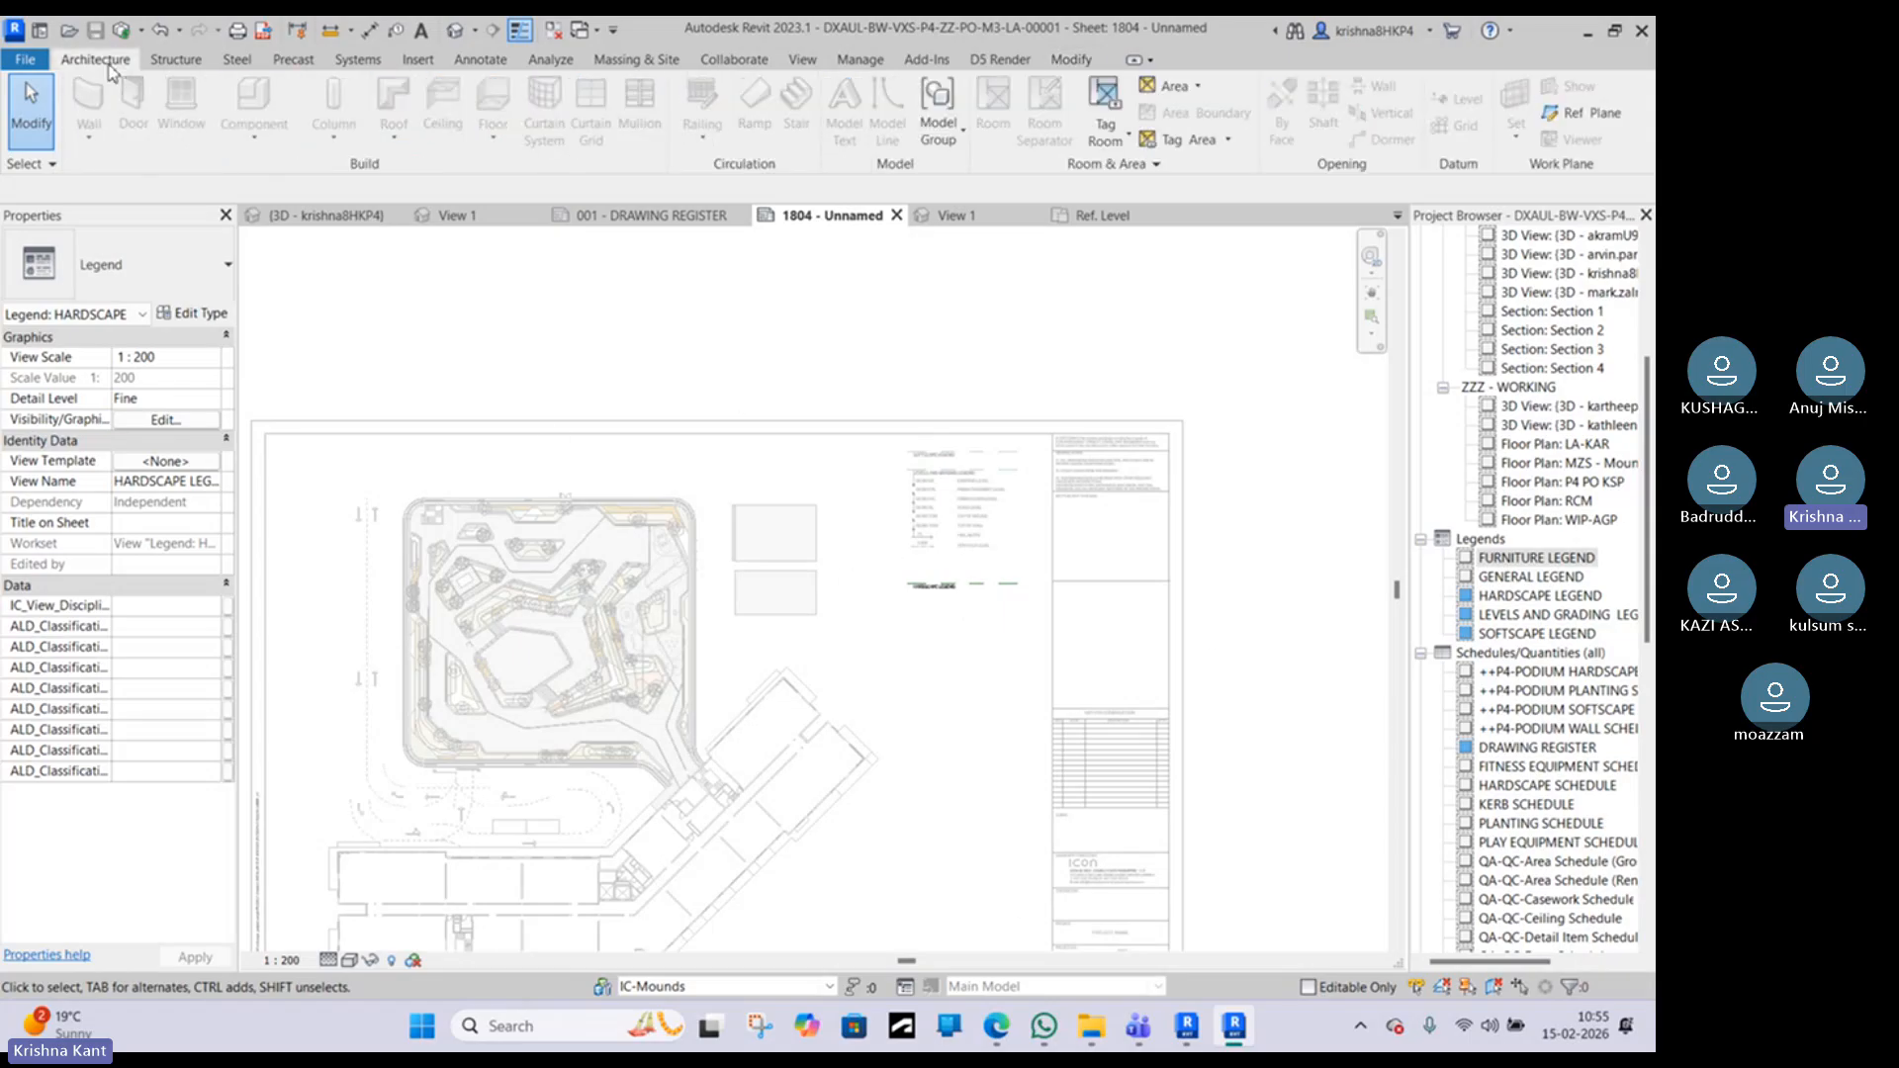
pyautogui.click(500, 63)
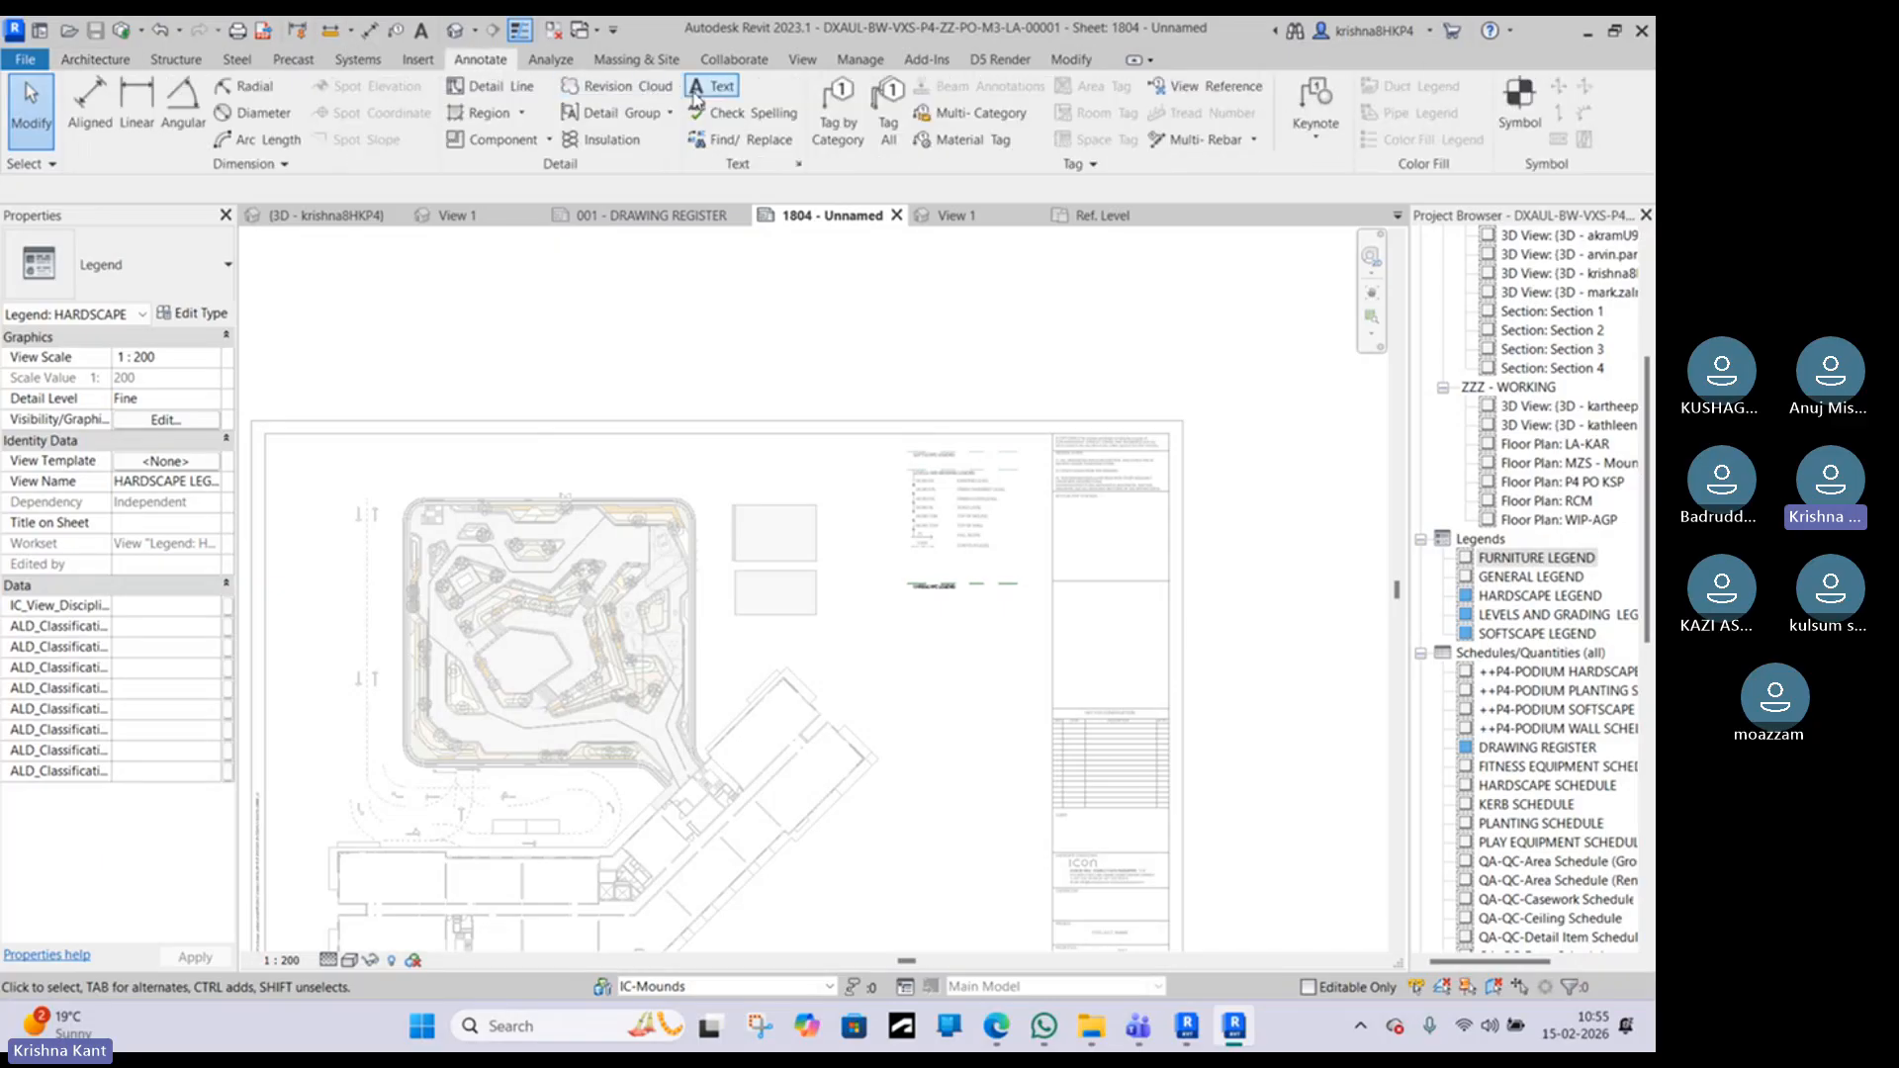
pyautogui.click(704, 87)
pyautogui.scroll(-5, 719, 329)
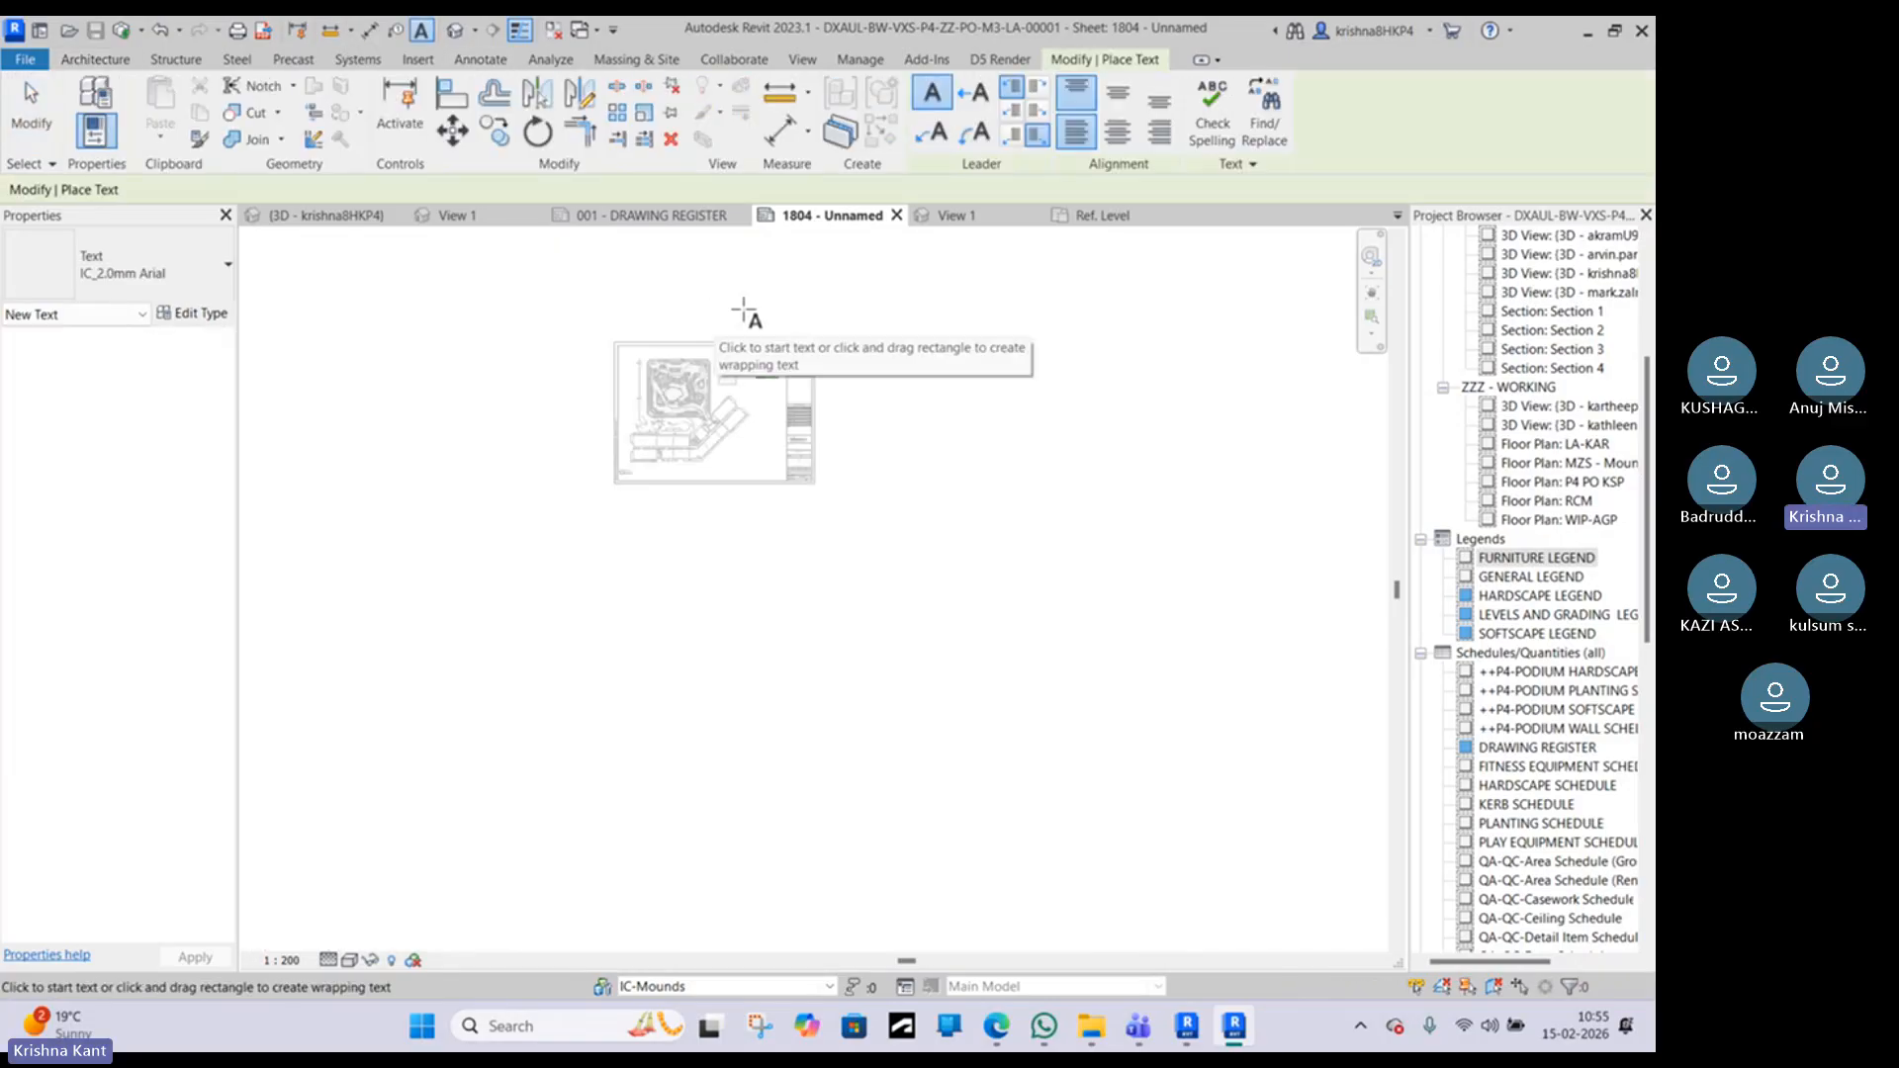
pyautogui.click(1301, 265)
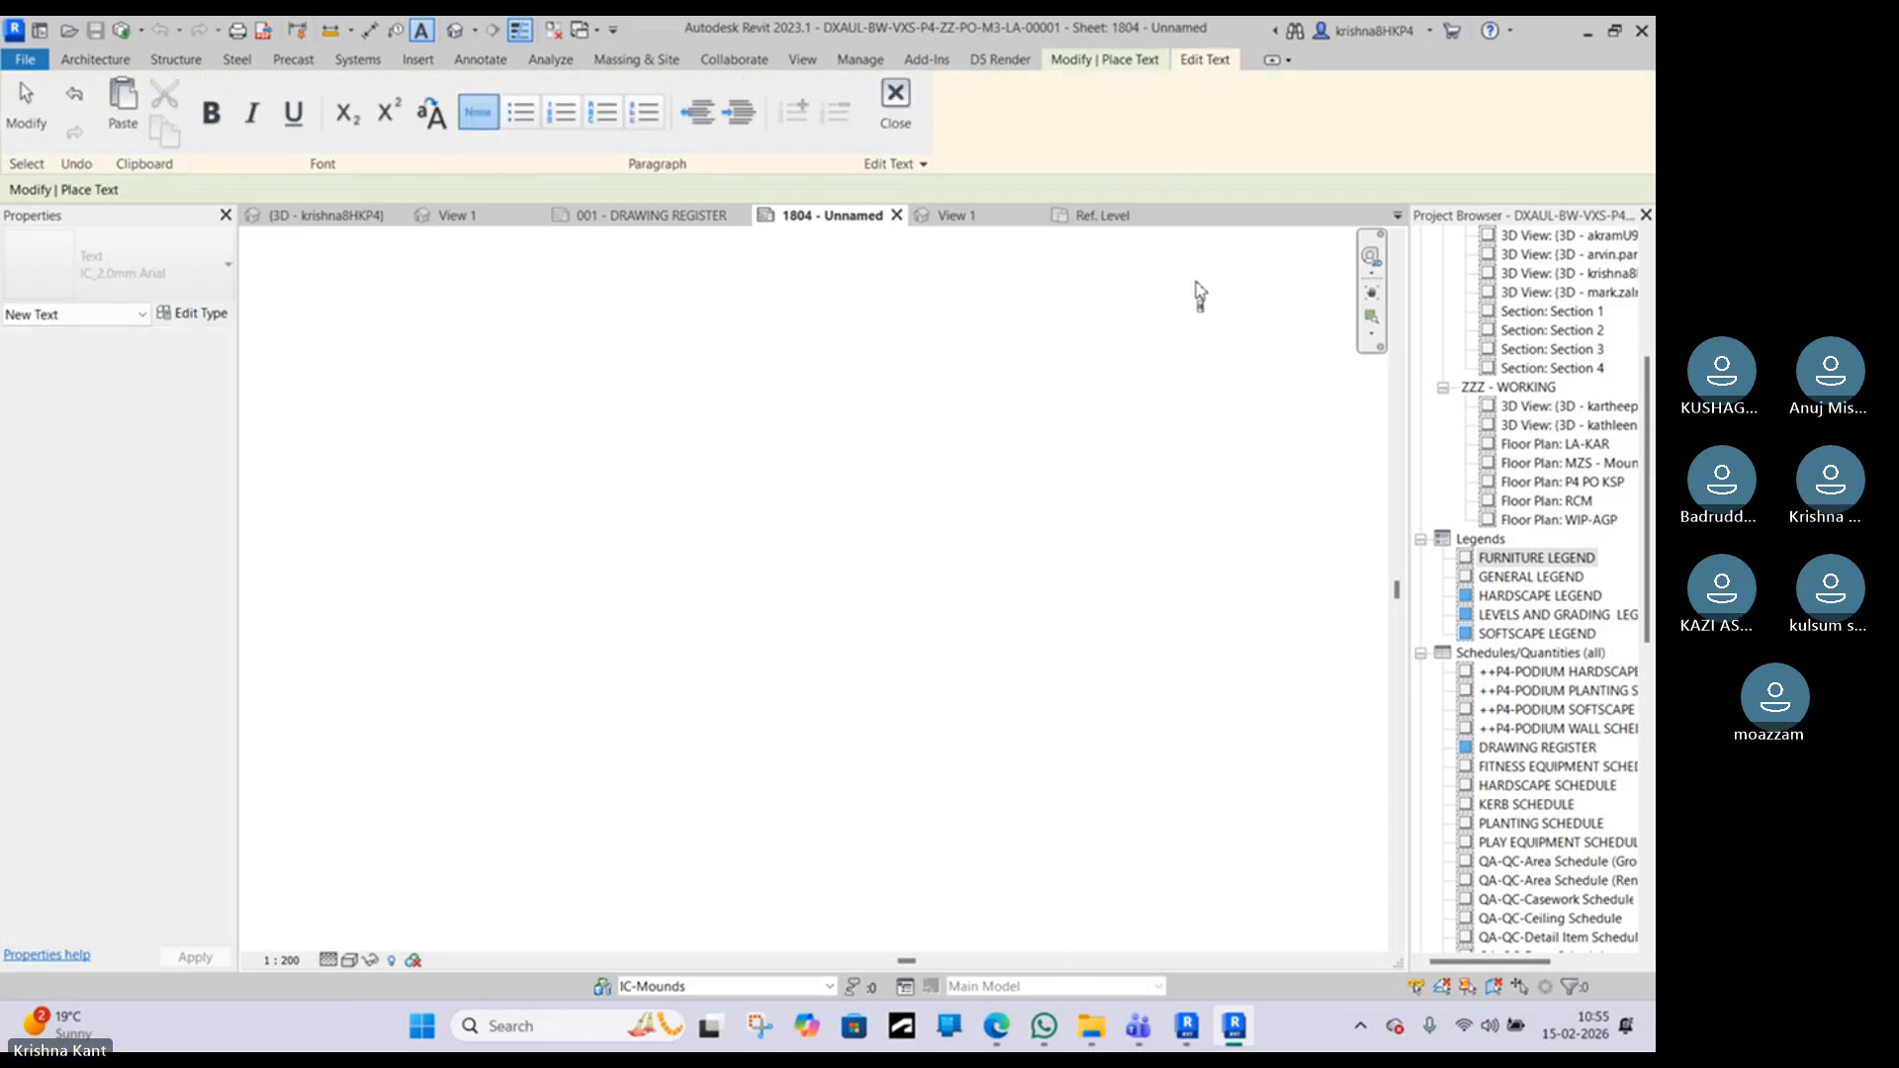
pyautogui.click(1062, 330)
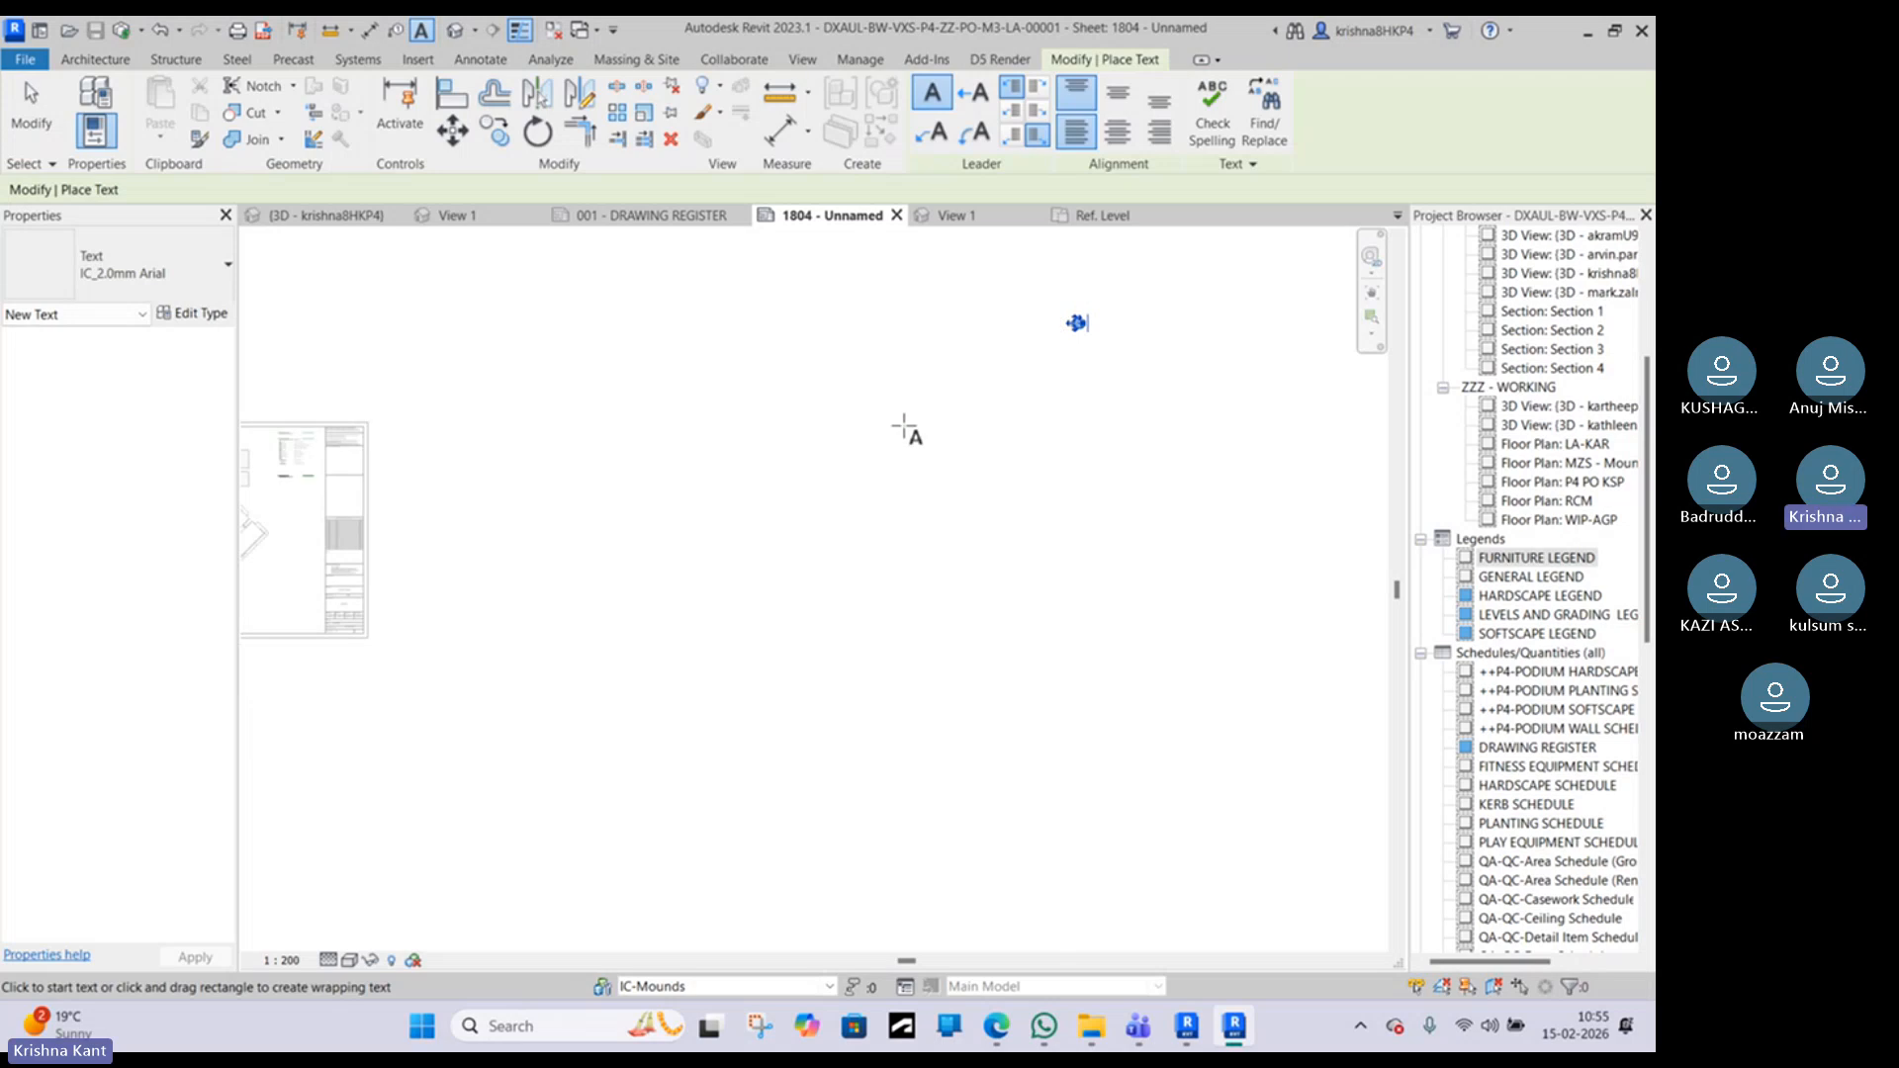
pyautogui.click(989, 881)
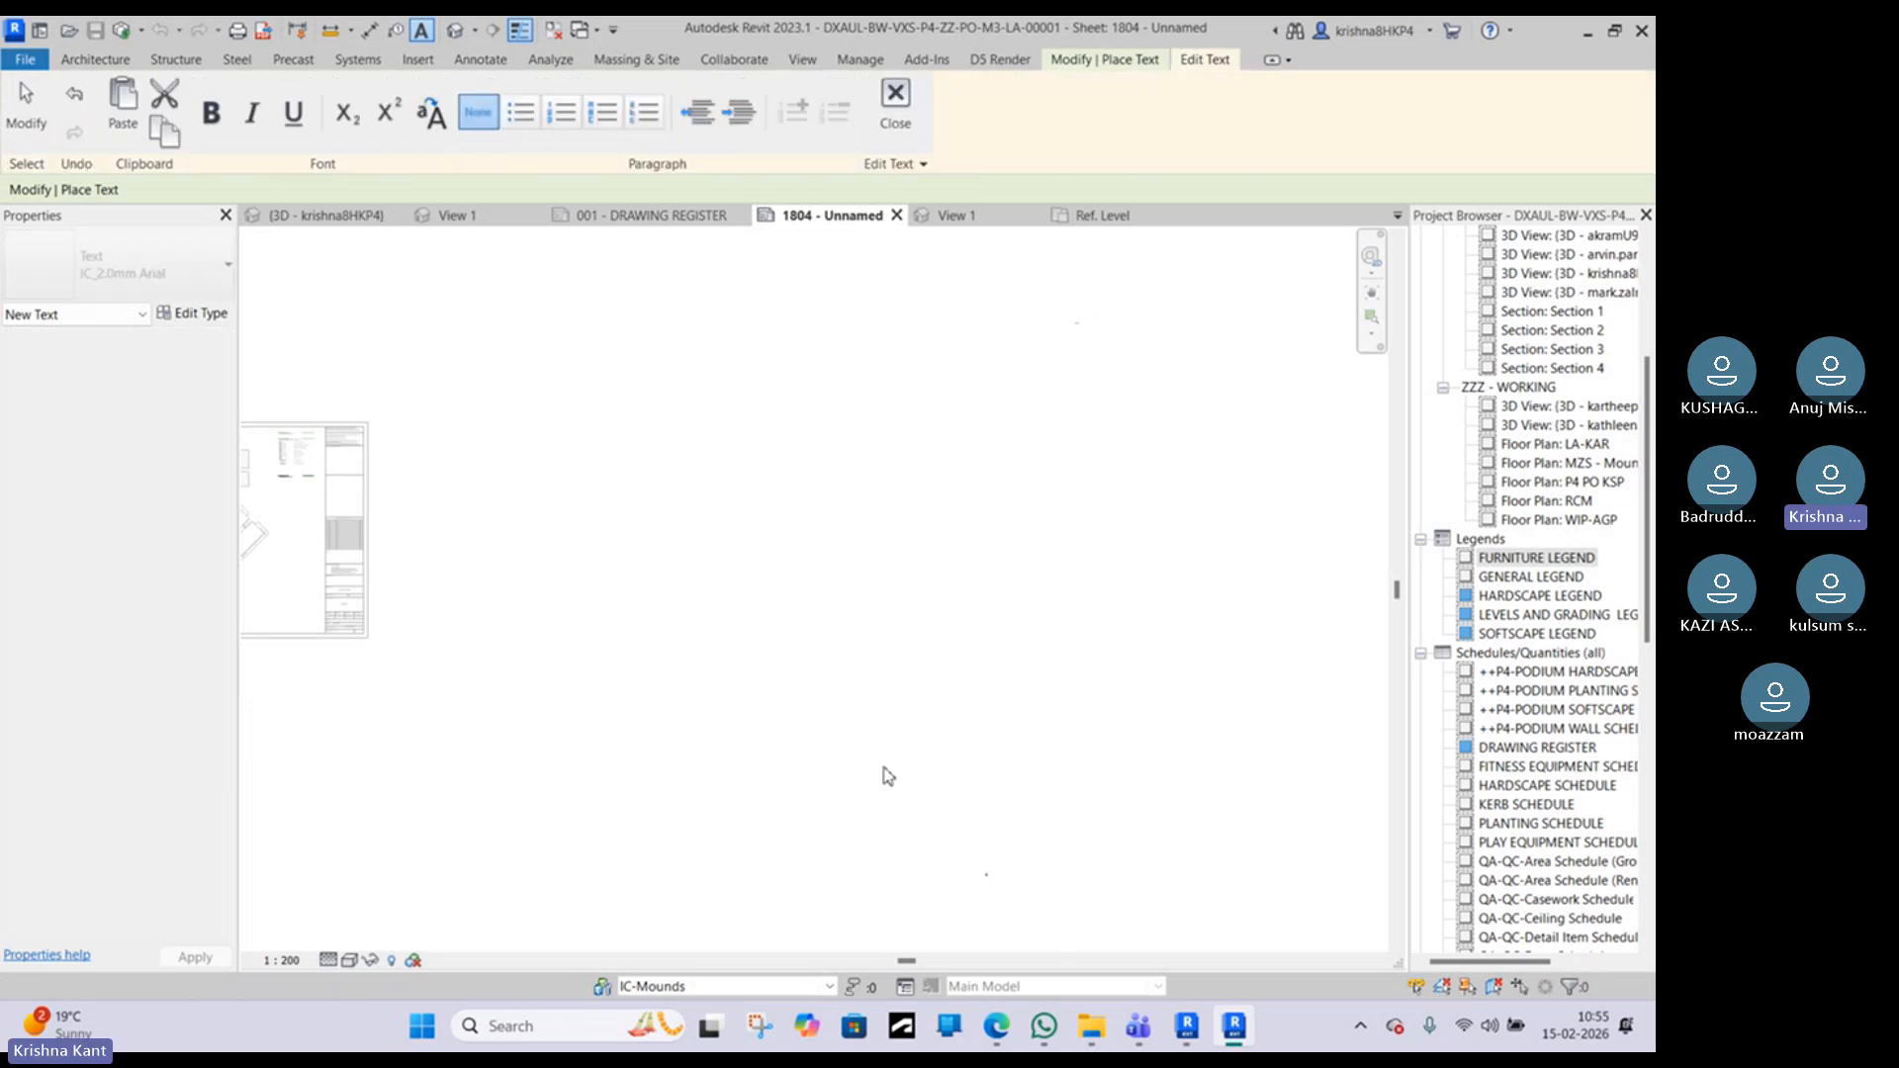
pyautogui.scroll(-3, 1087, 504)
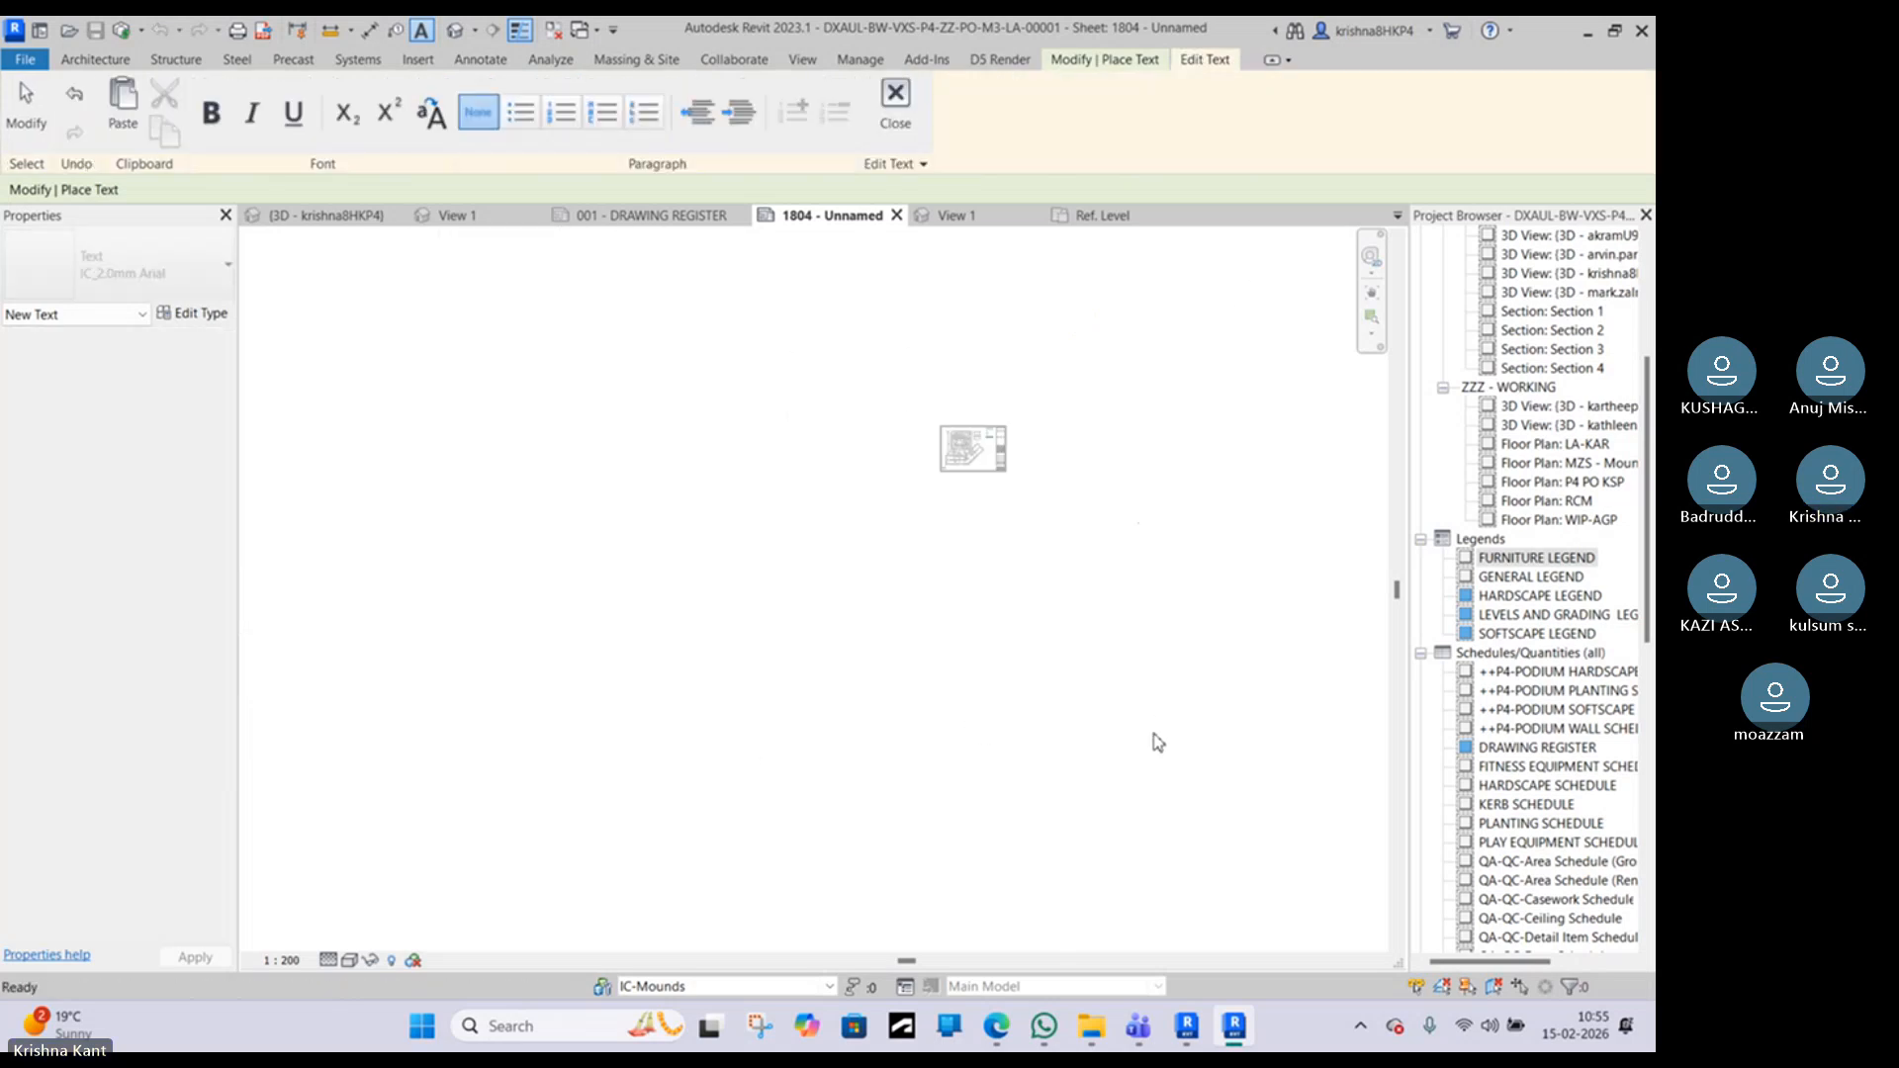
pyautogui.press('Escape')
pyautogui.press('Escape')
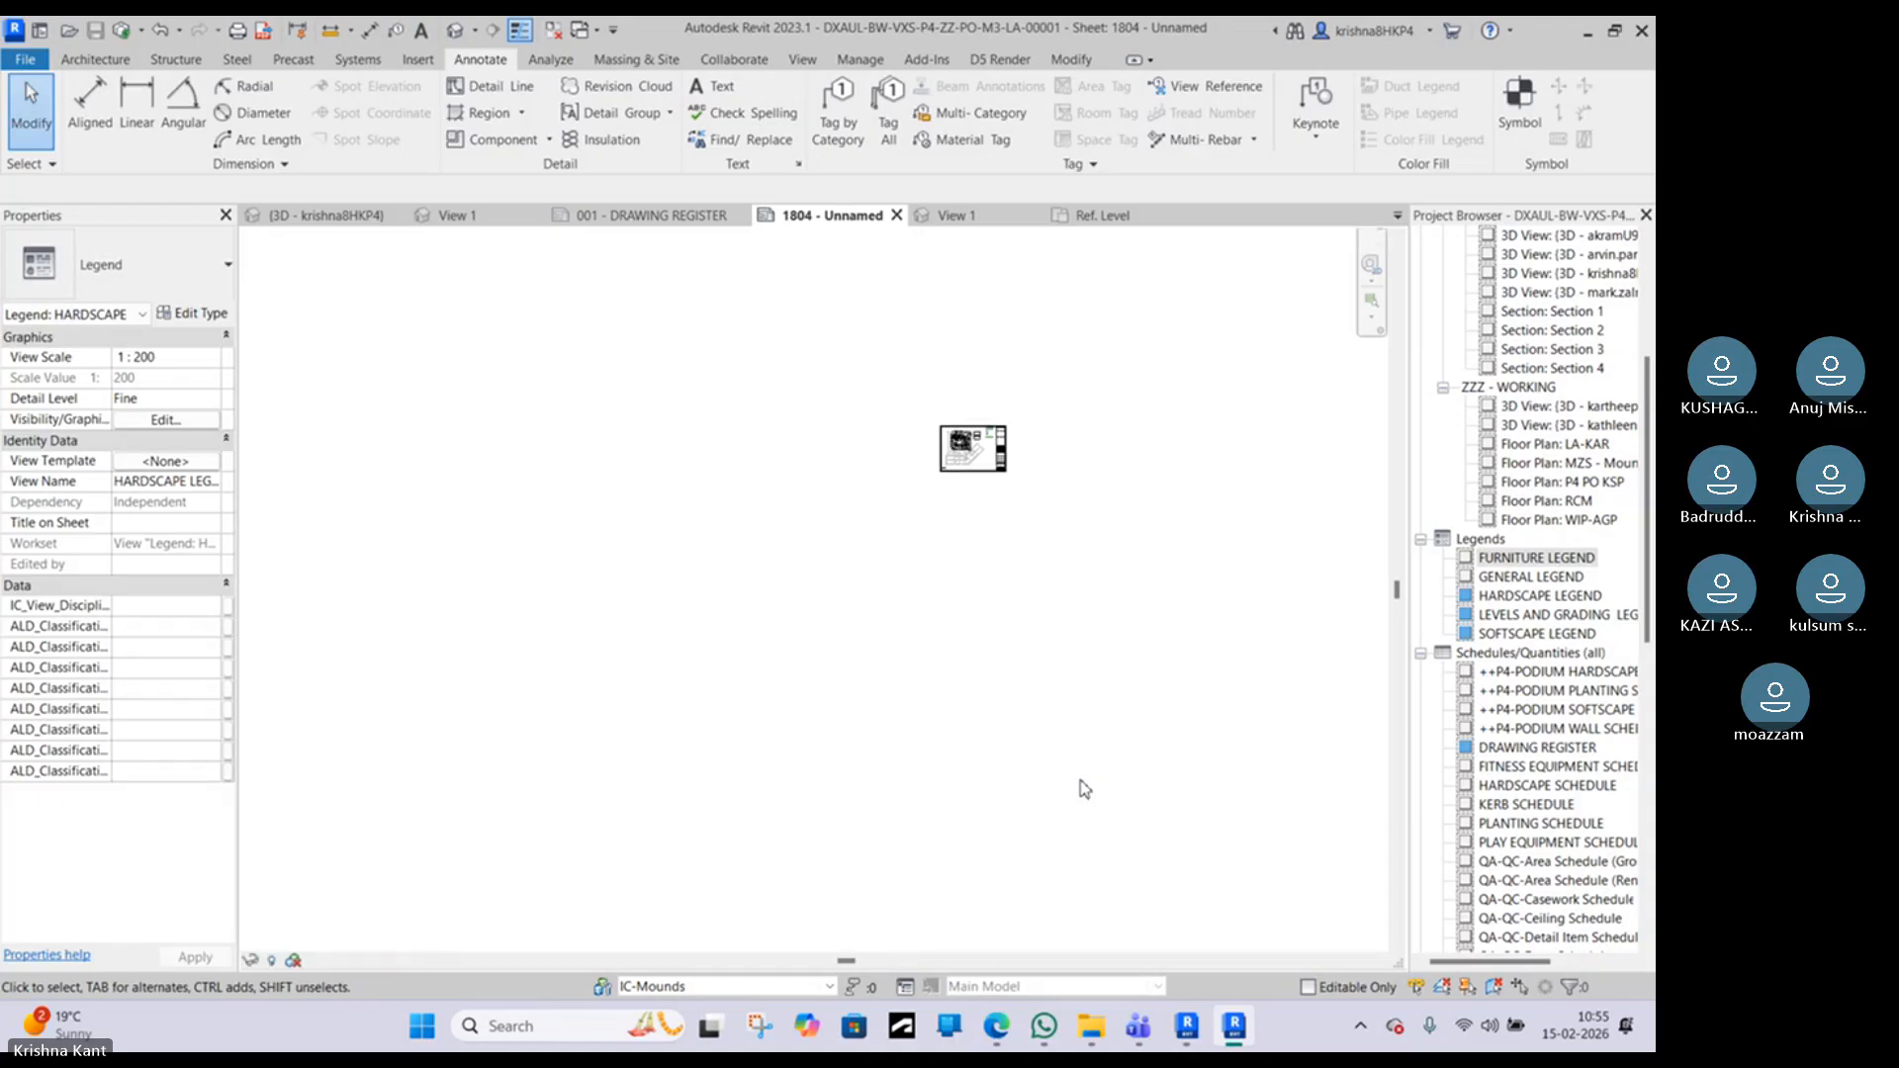
# Step: Select the hardscape legend's viewport and examine how far its boundary extends beyond the sheet
pyautogui.scroll(5, 1009, 450)
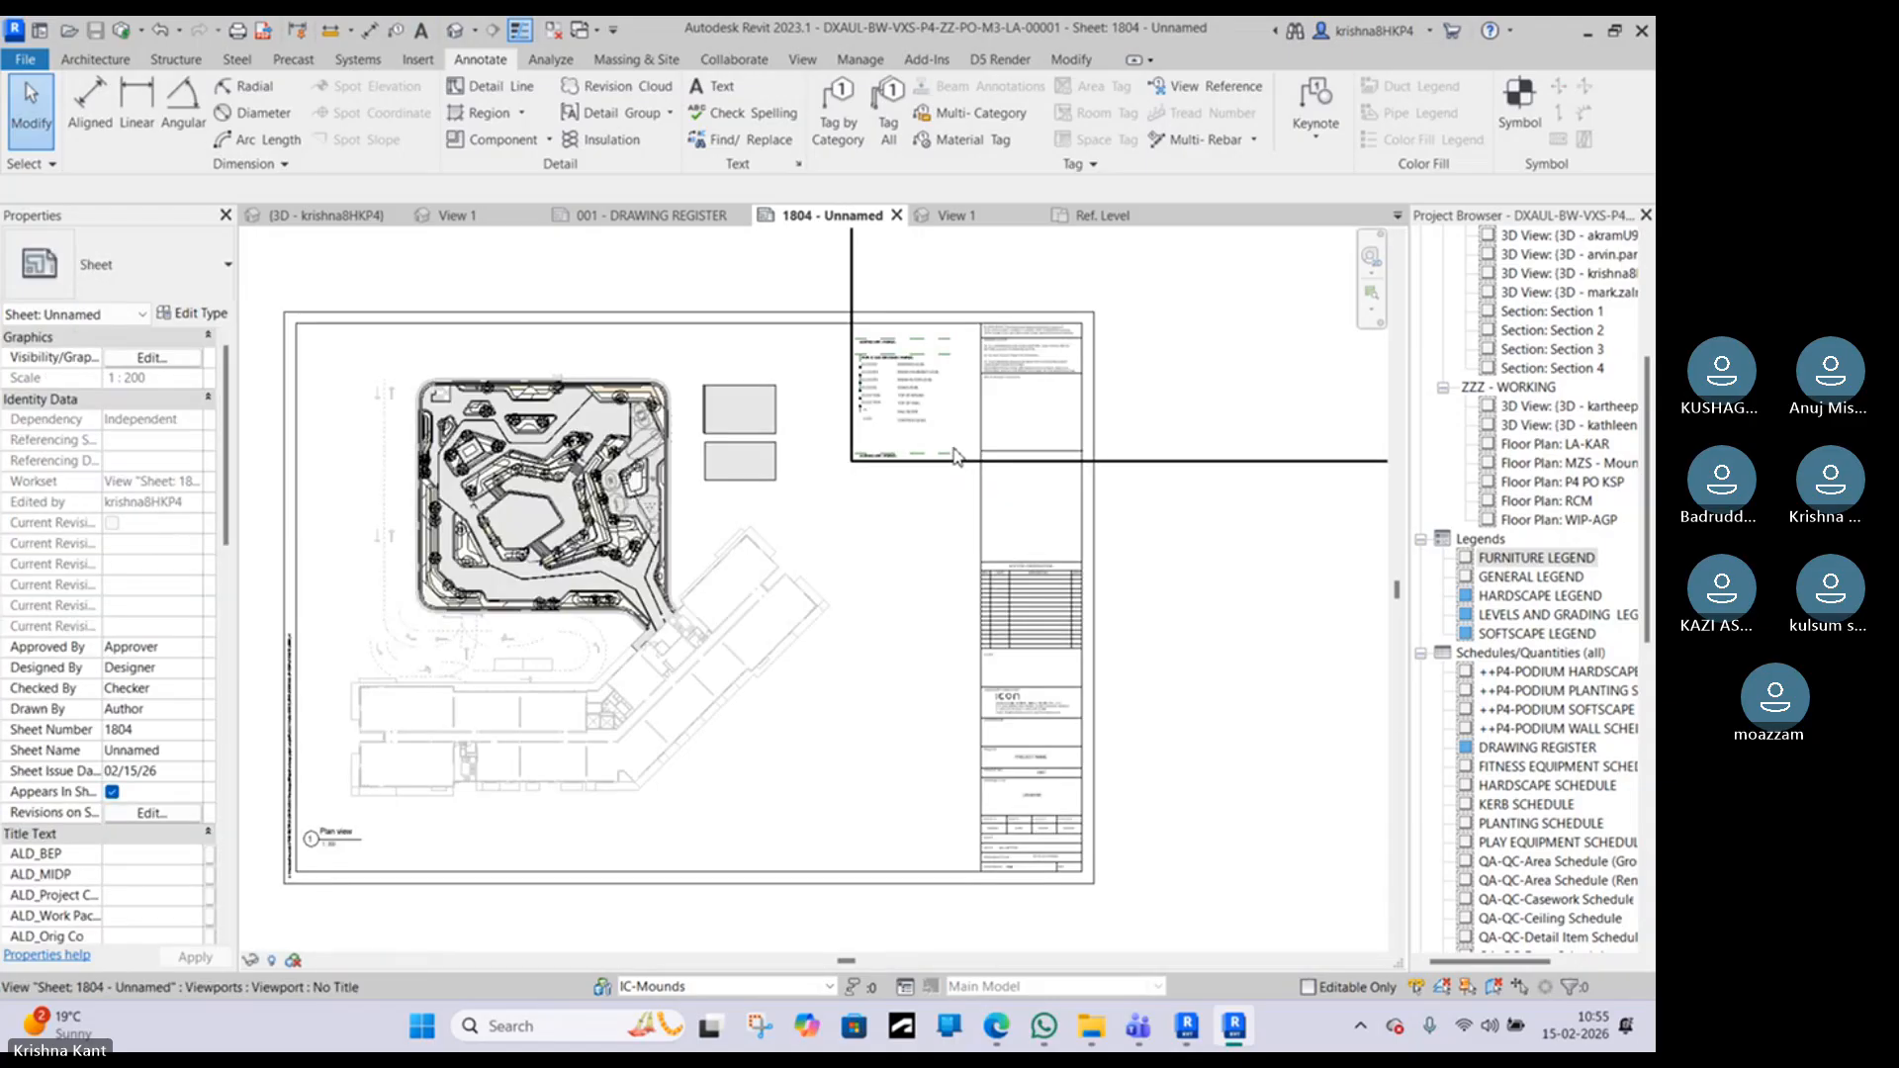
pyautogui.scroll(3, 893, 466)
pyautogui.click(893, 463)
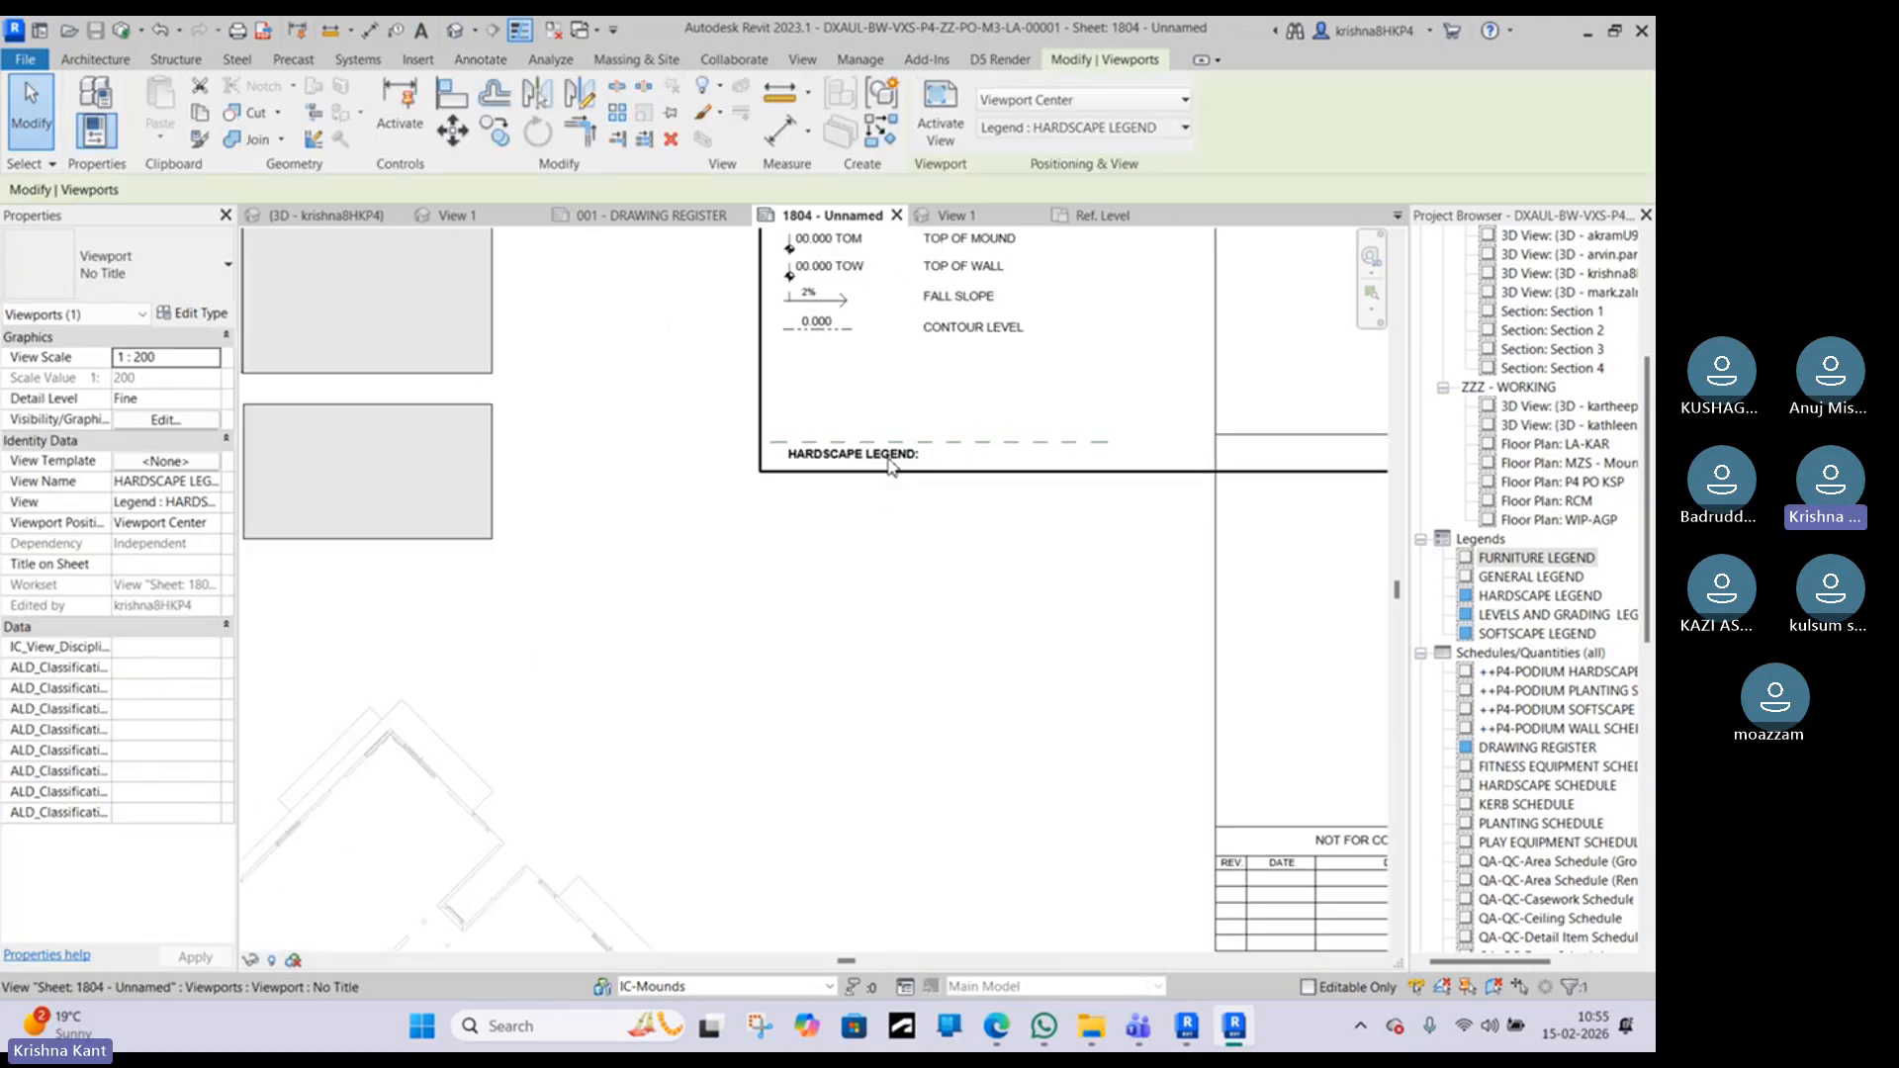
pyautogui.scroll(-2, 896, 461)
pyautogui.scroll(-3, 898, 460)
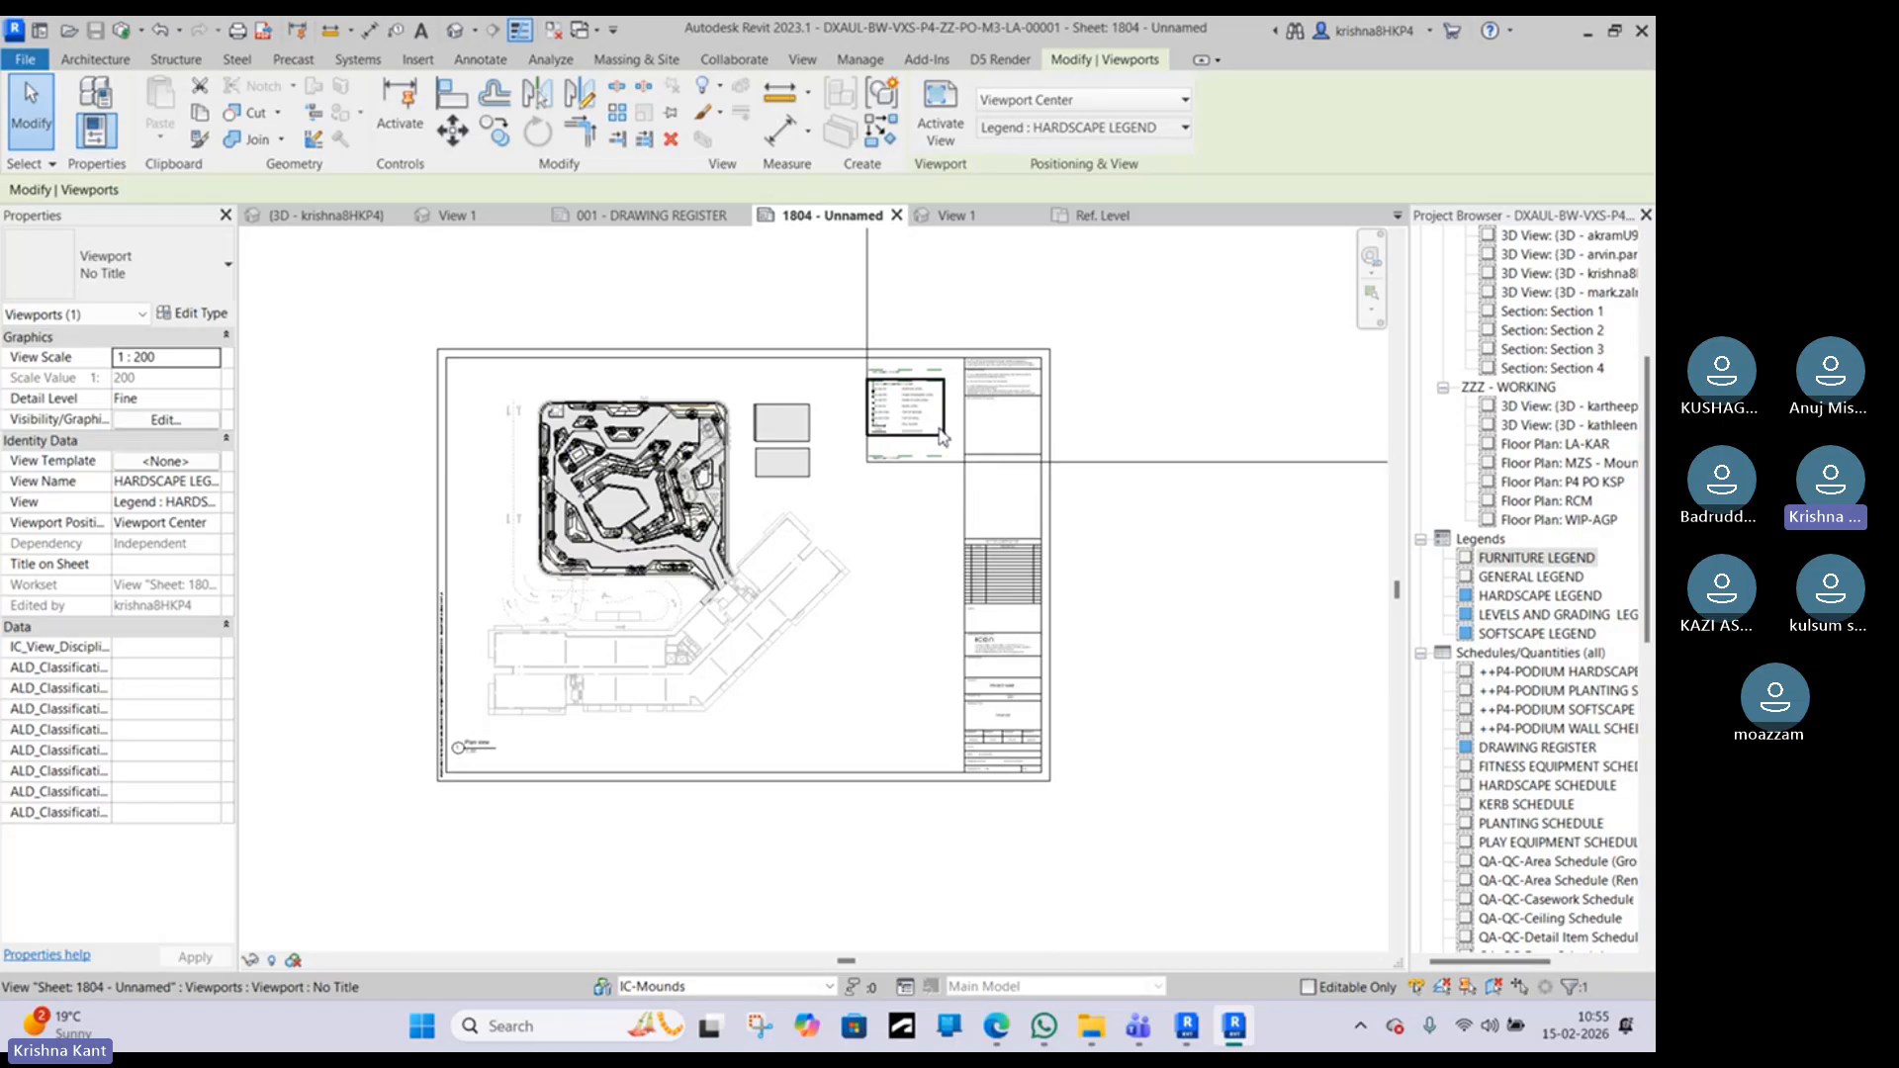
pyautogui.scroll(-2, 1003, 398)
pyautogui.scroll(-3, 1004, 399)
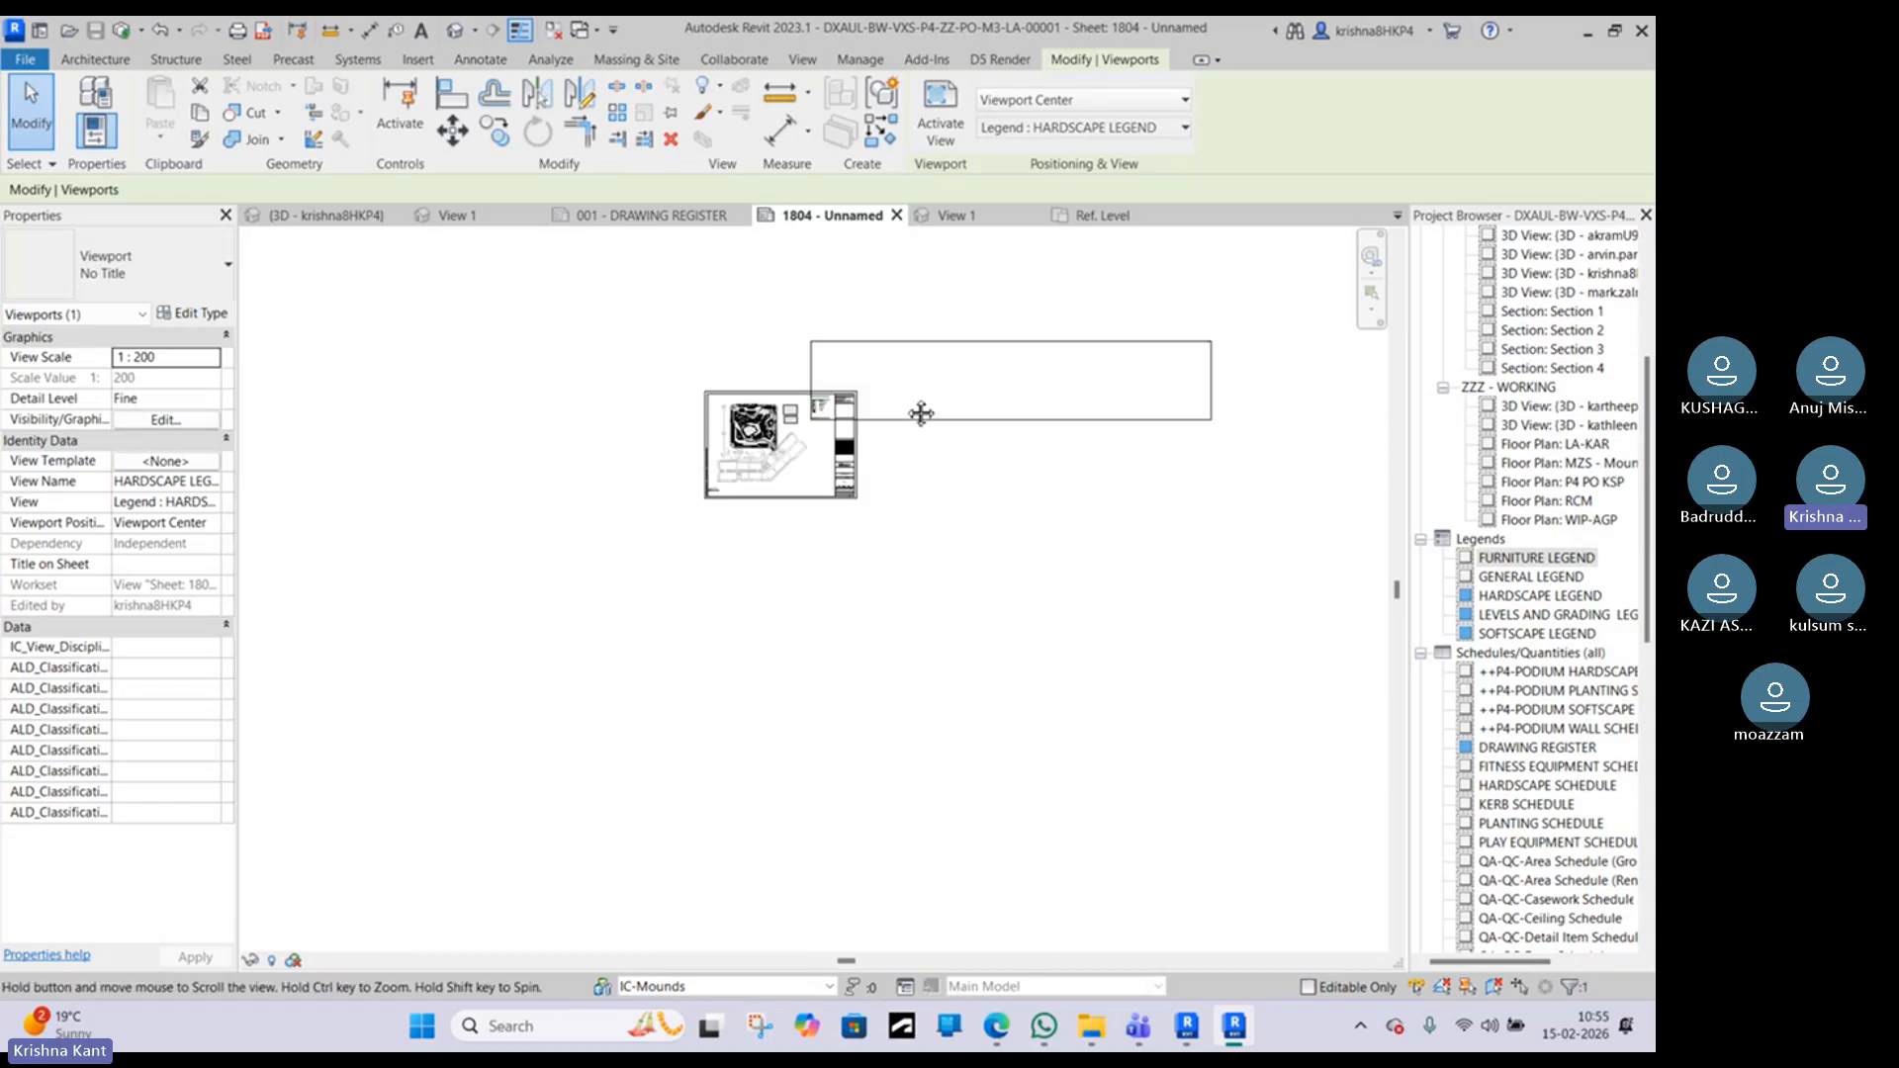
pyautogui.scroll(-3, 1125, 370)
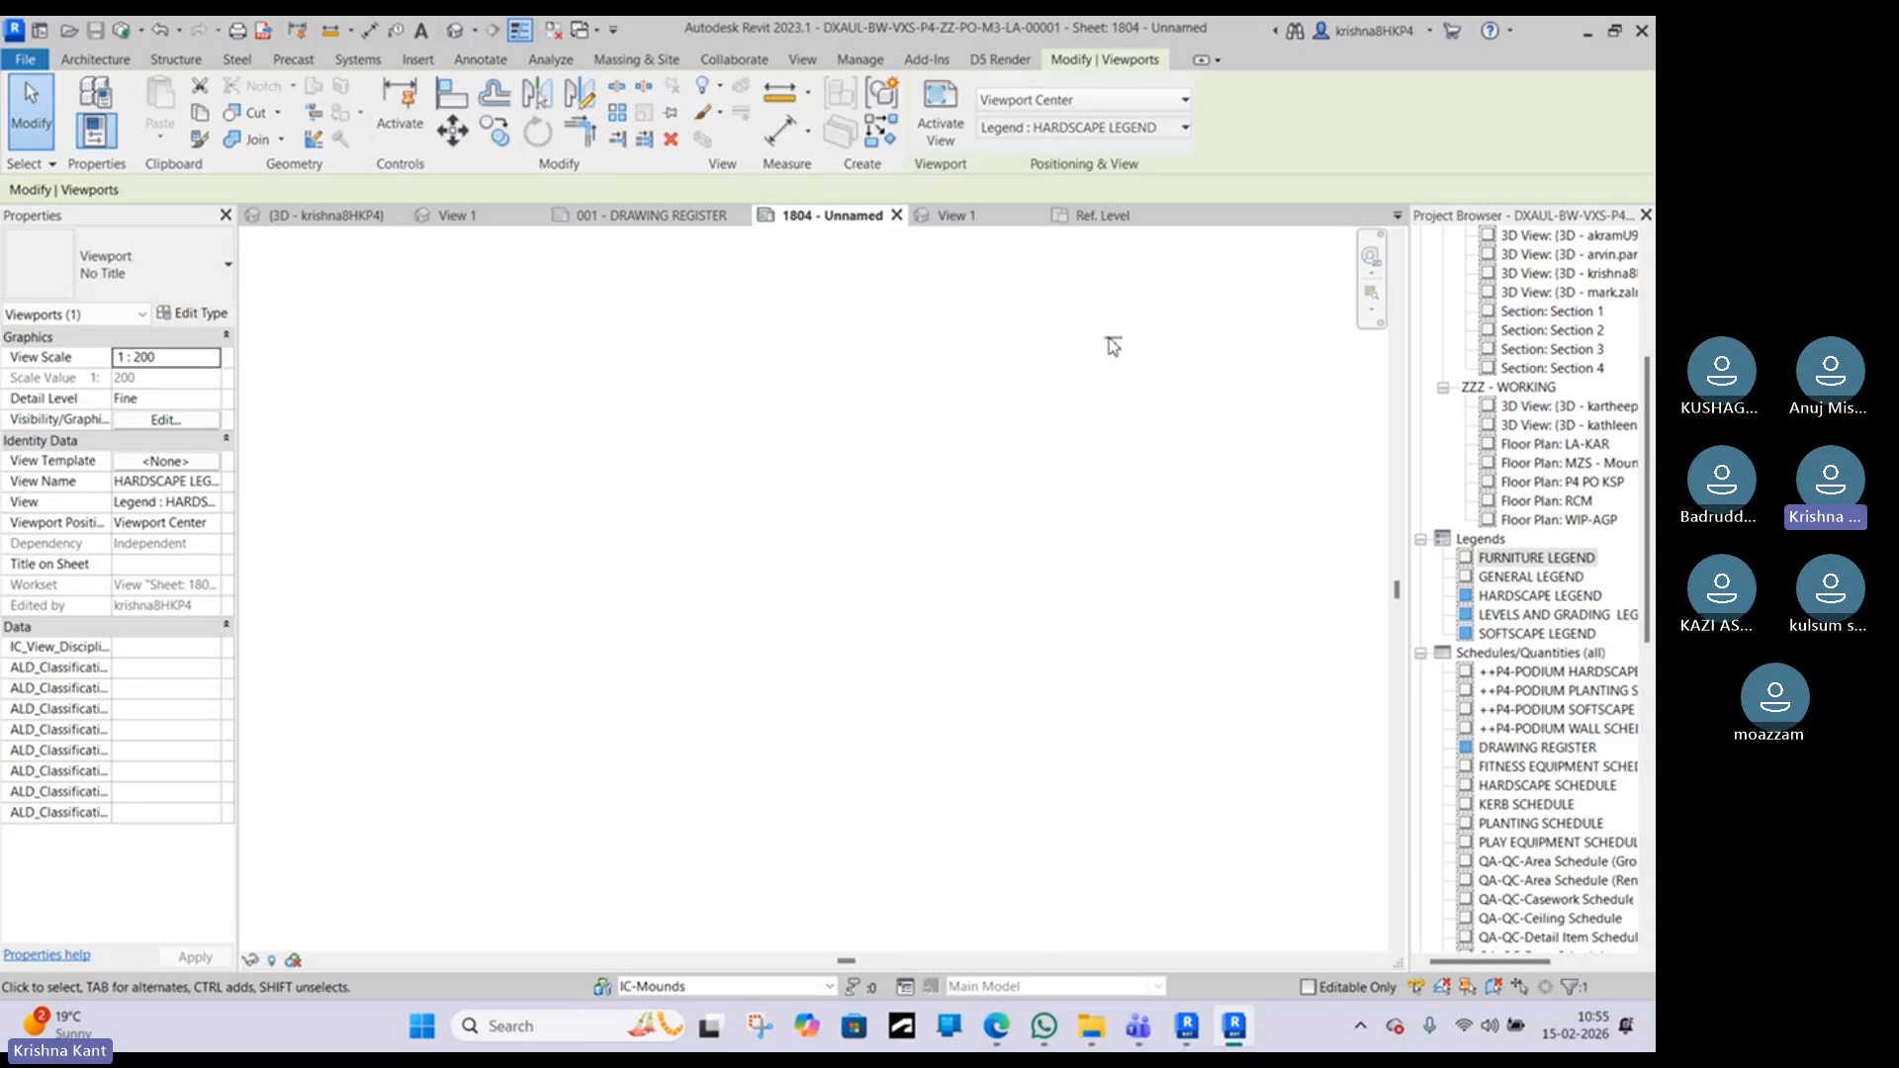
pyautogui.scroll(3, 890, 382)
pyautogui.click(914, 381)
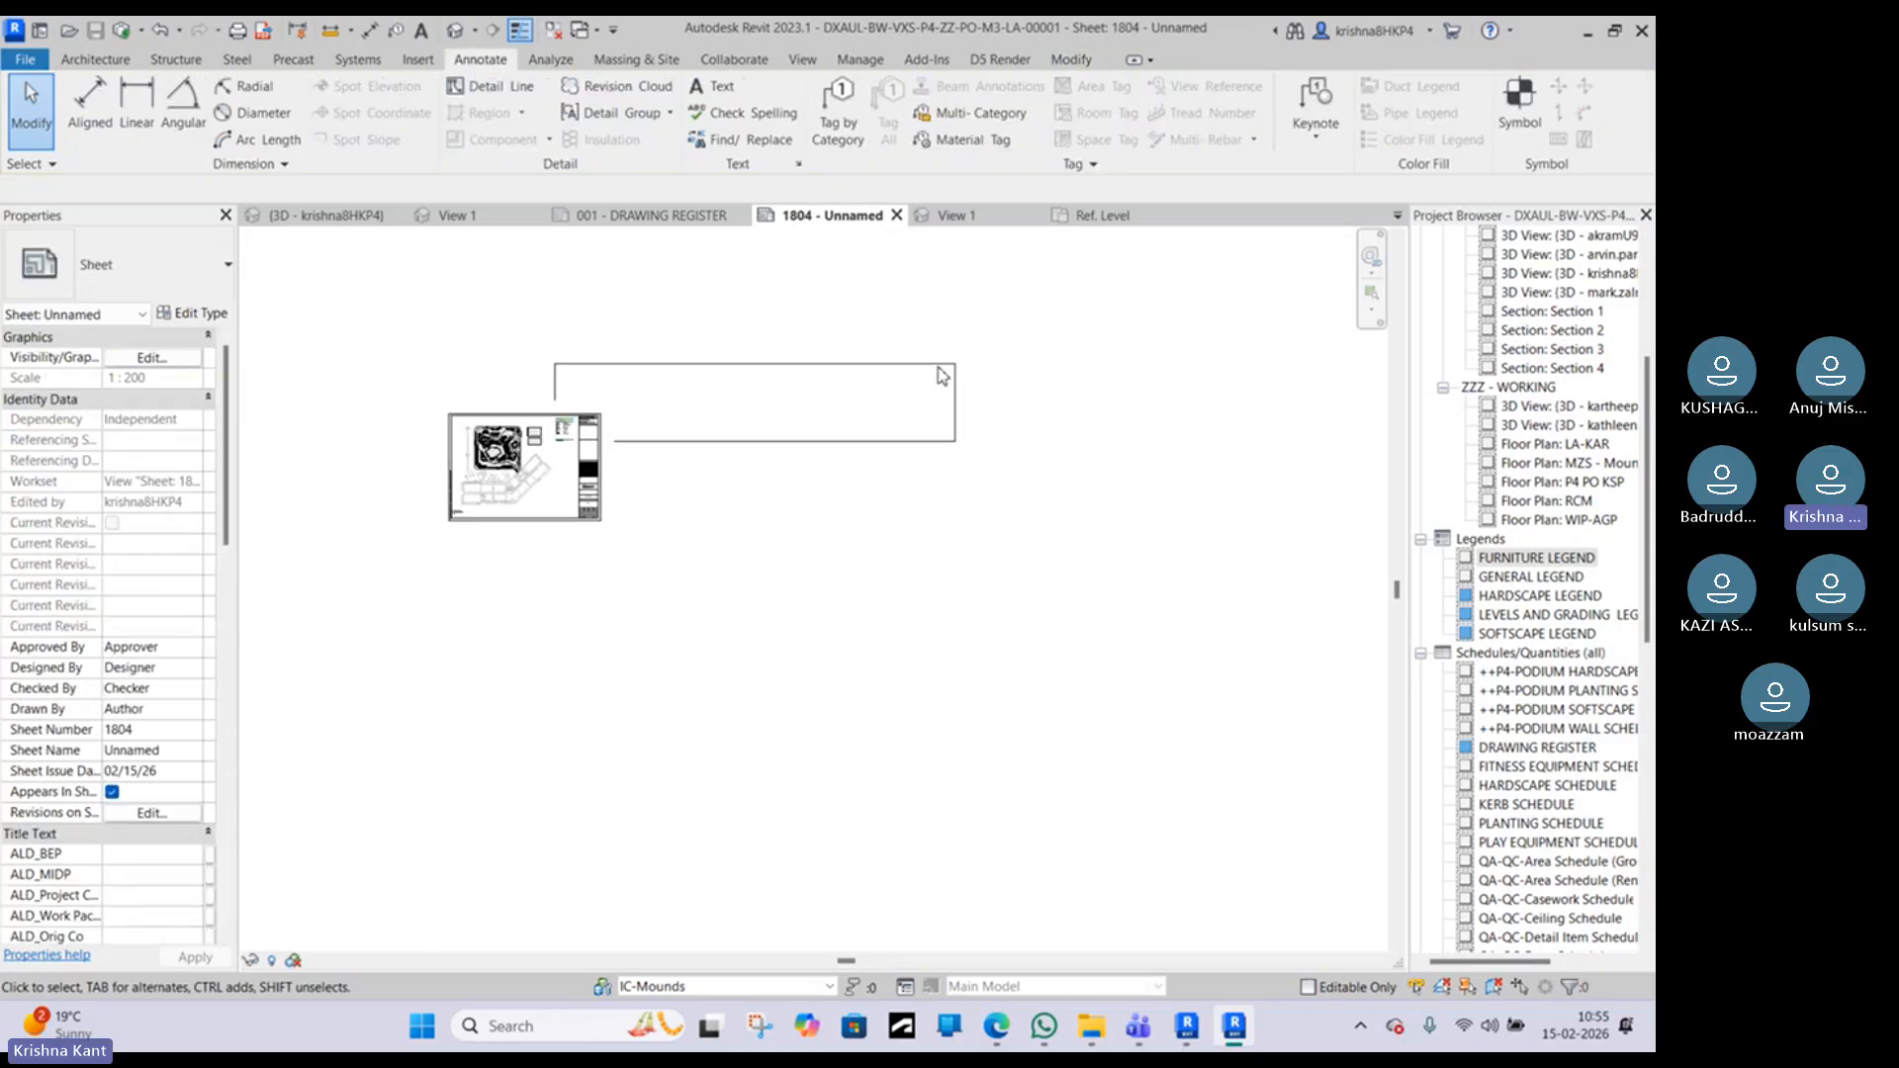
# Step: Reactivate the hardscape legend's viewport, delete the stray text outside the sheet, and deactivate the viewport
pyautogui.scroll(5, 569, 495)
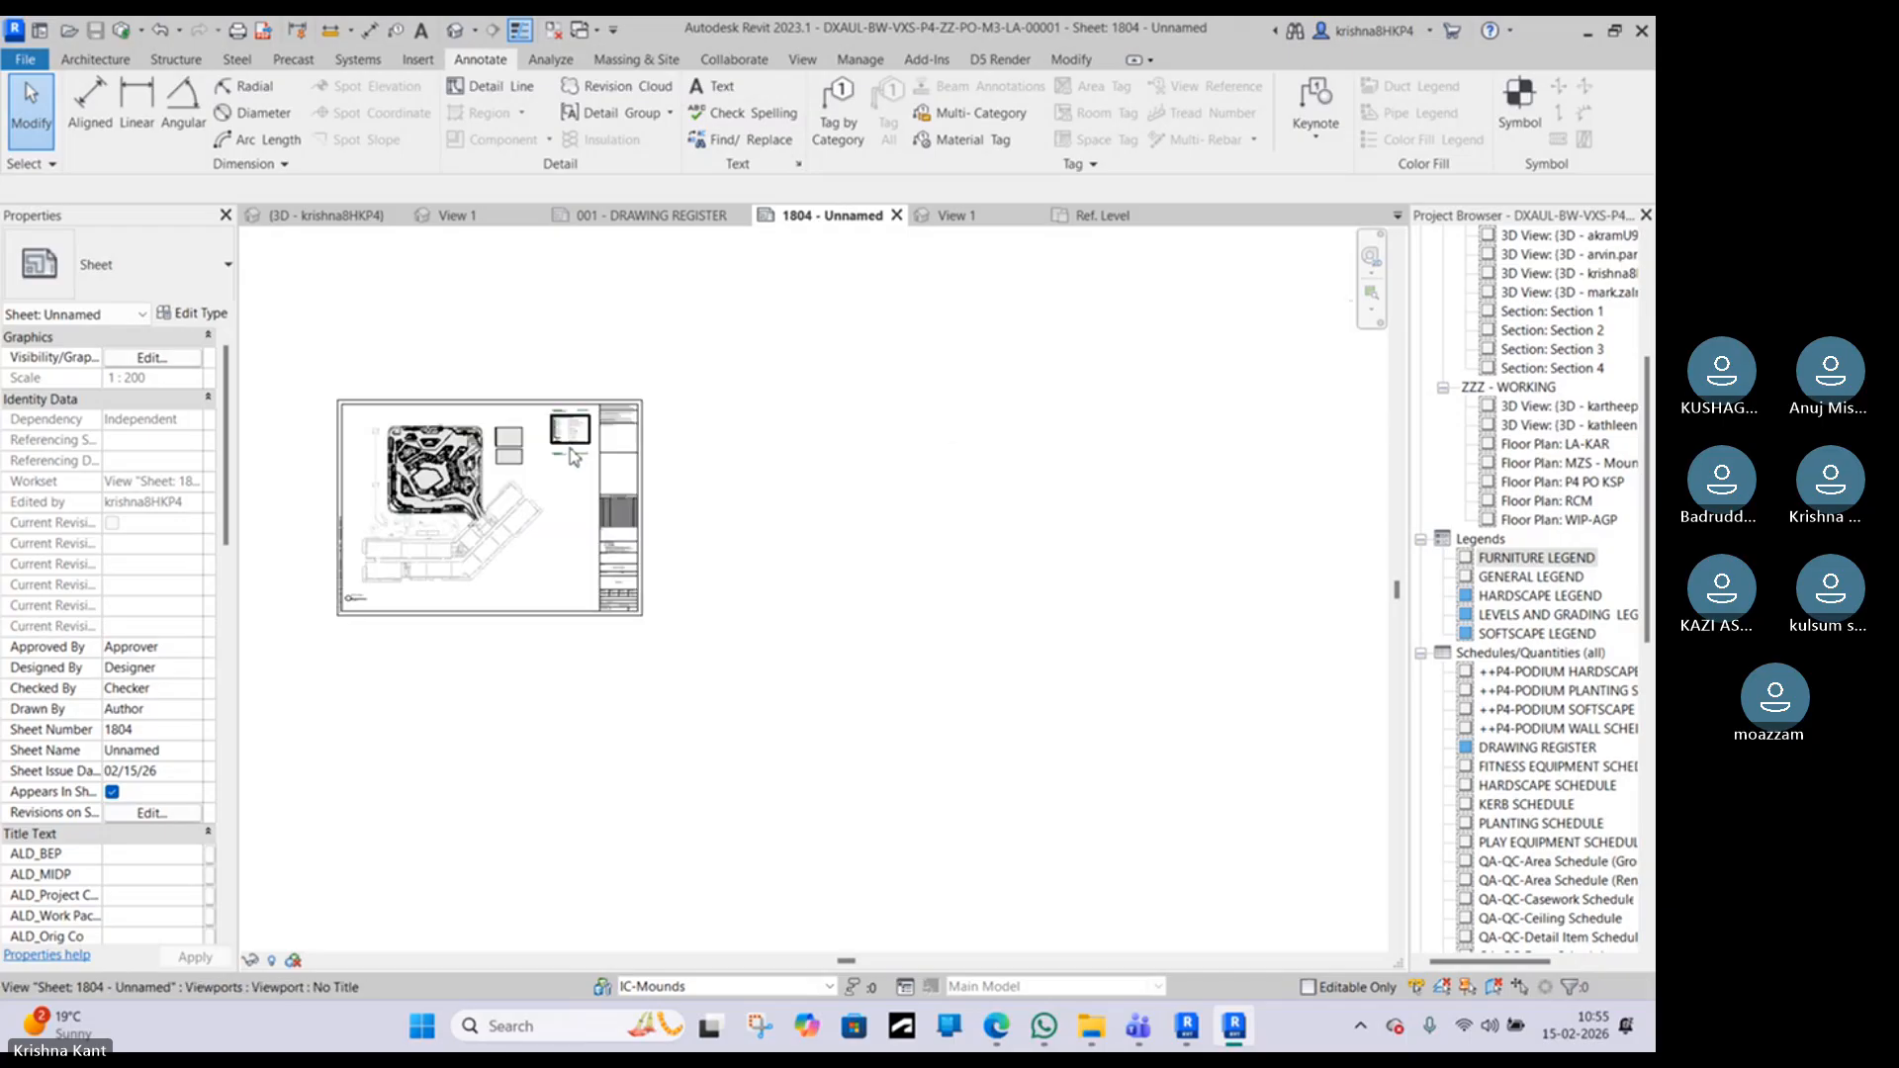
pyautogui.click(569, 500)
pyautogui.doubleClick(569, 500)
pyautogui.scroll(-6, 658, 480)
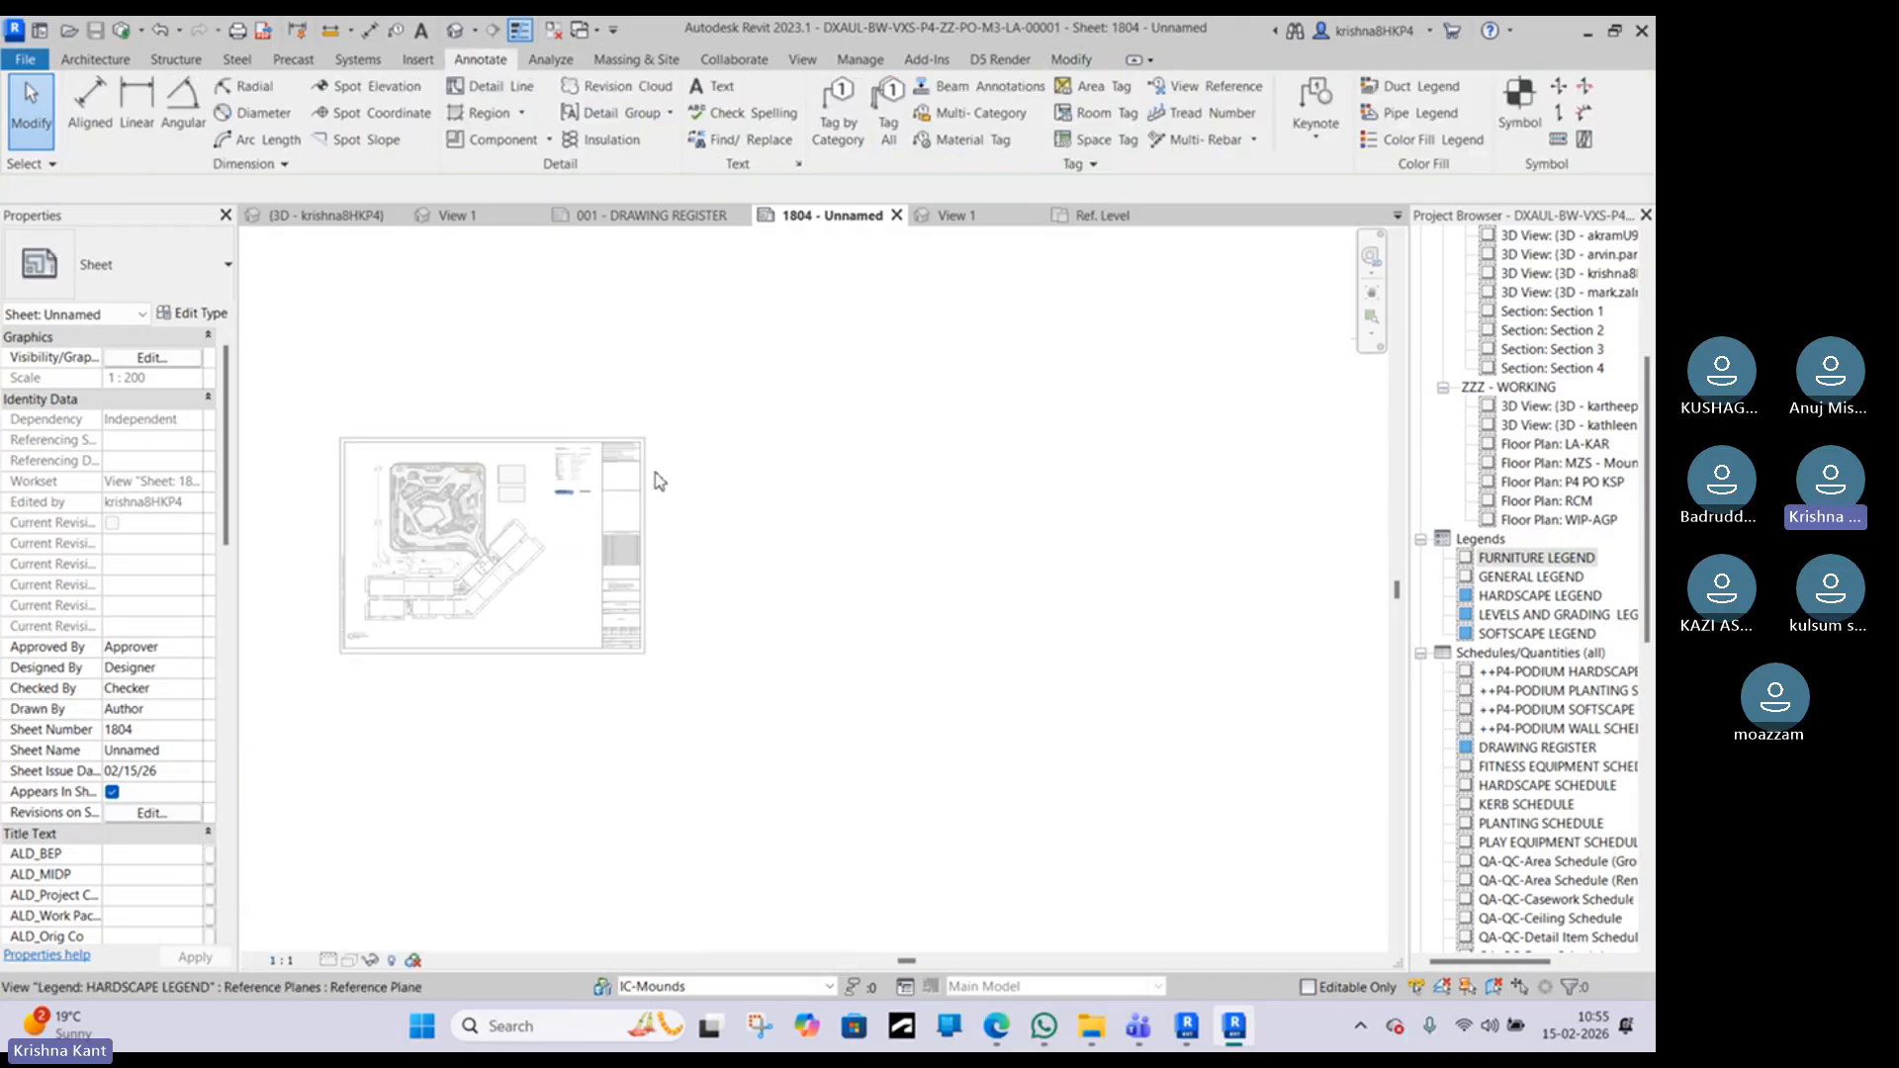
pyautogui.scroll(-2, 837, 559)
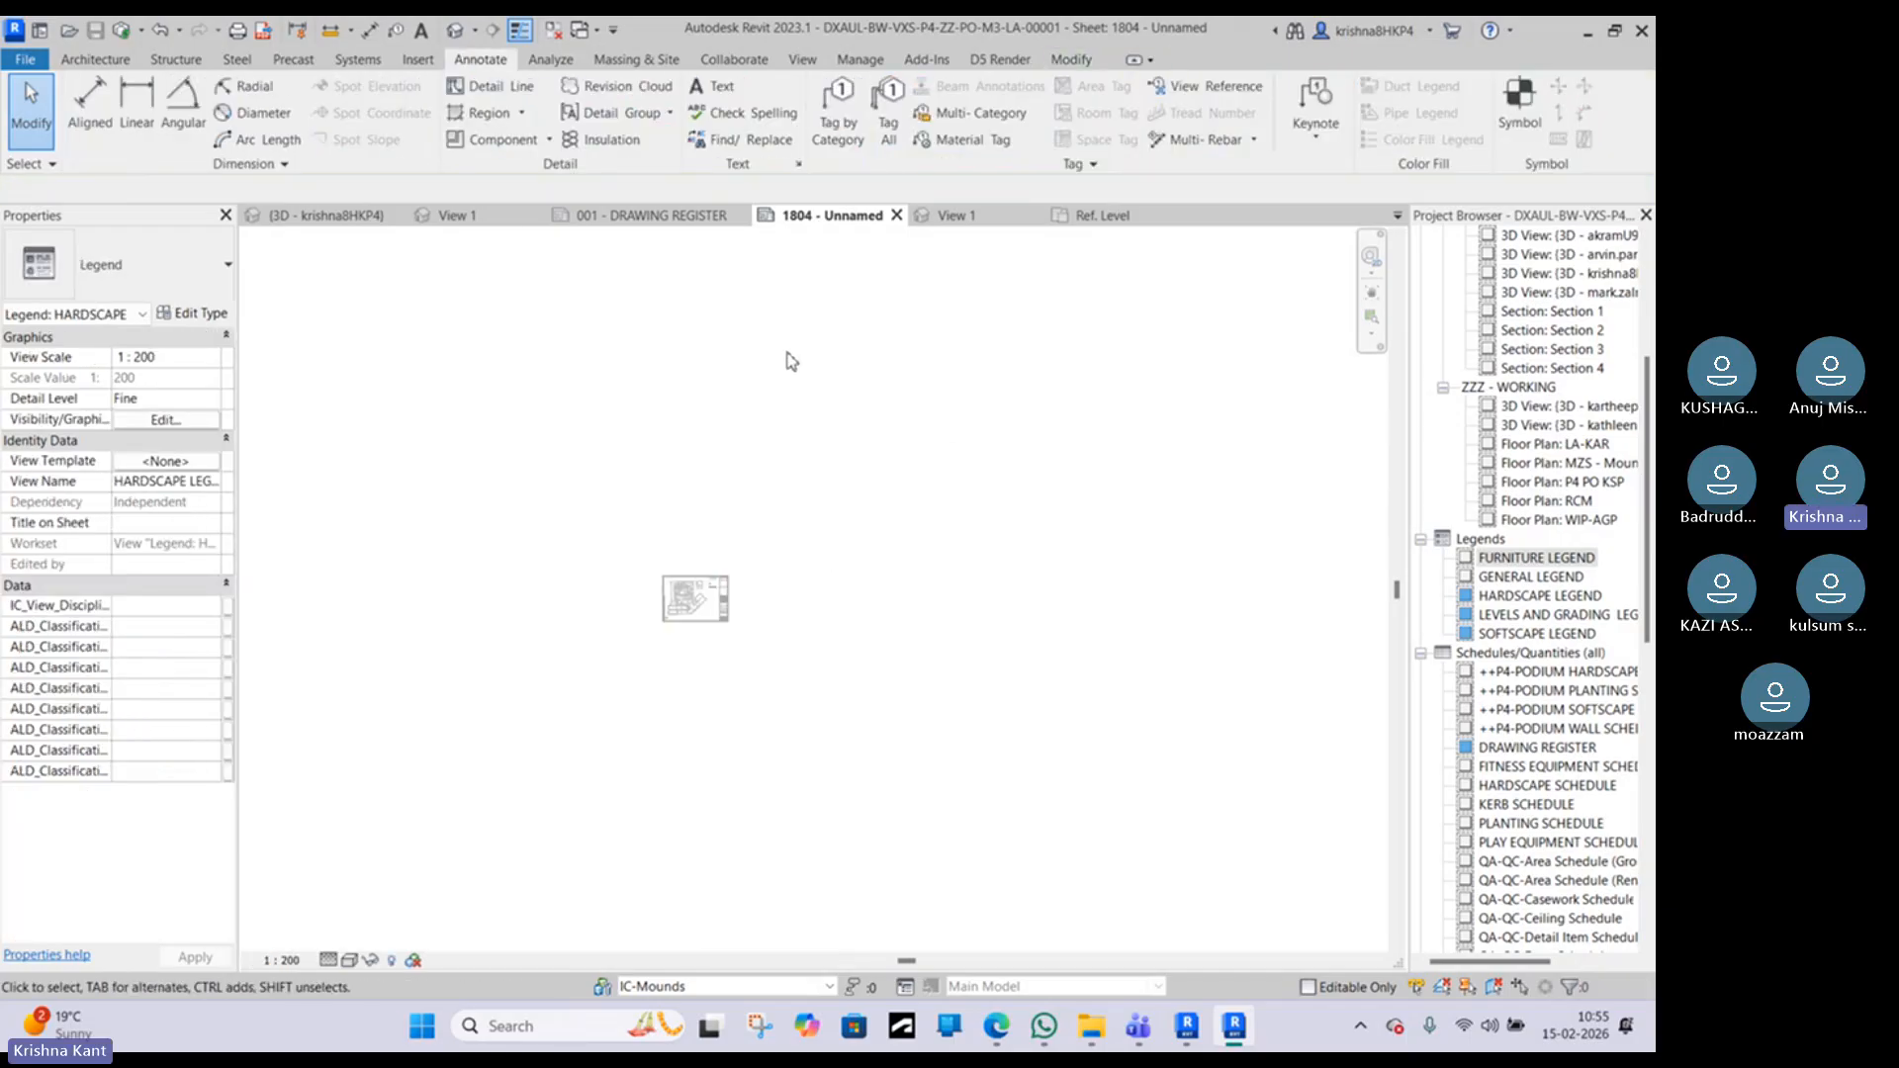
pyautogui.moveTo(787, 353); pyautogui.dragTo(1235, 717)
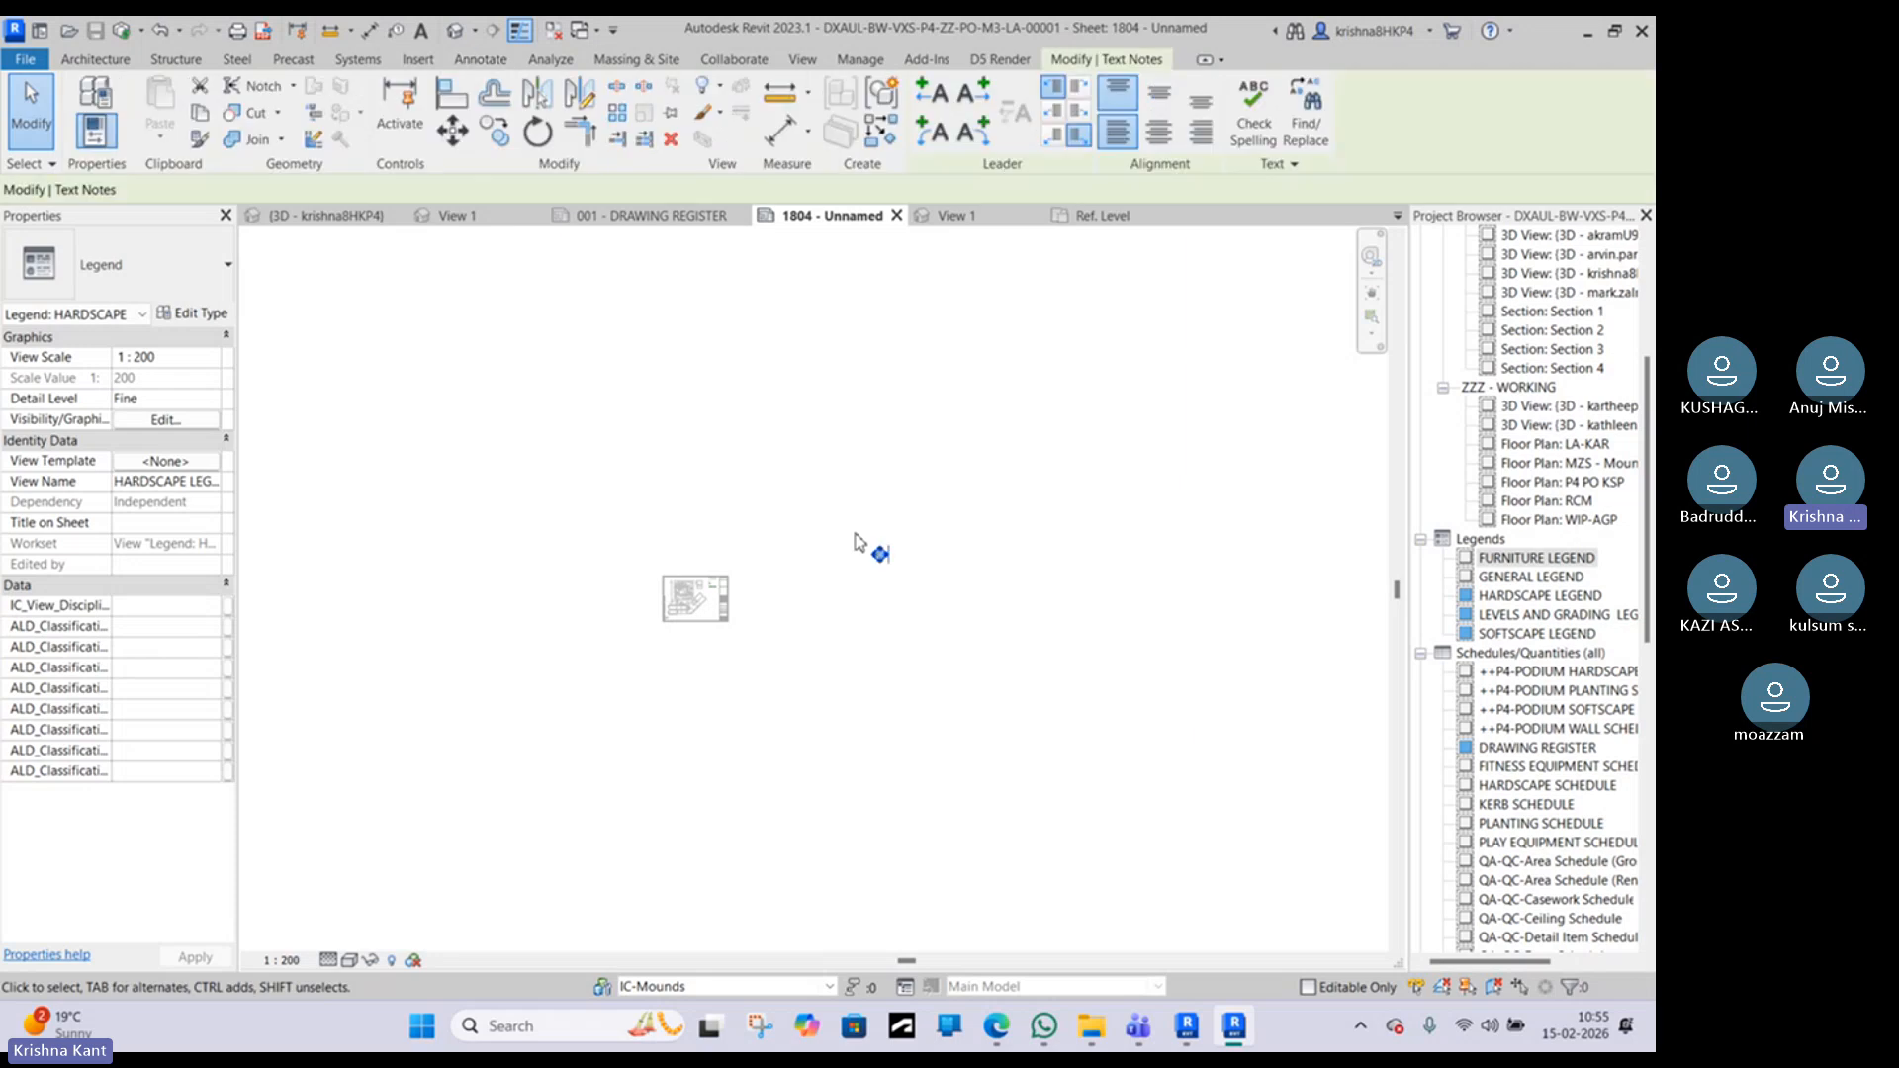
pyautogui.scroll(4, 882, 544)
pyautogui.press('Delete')
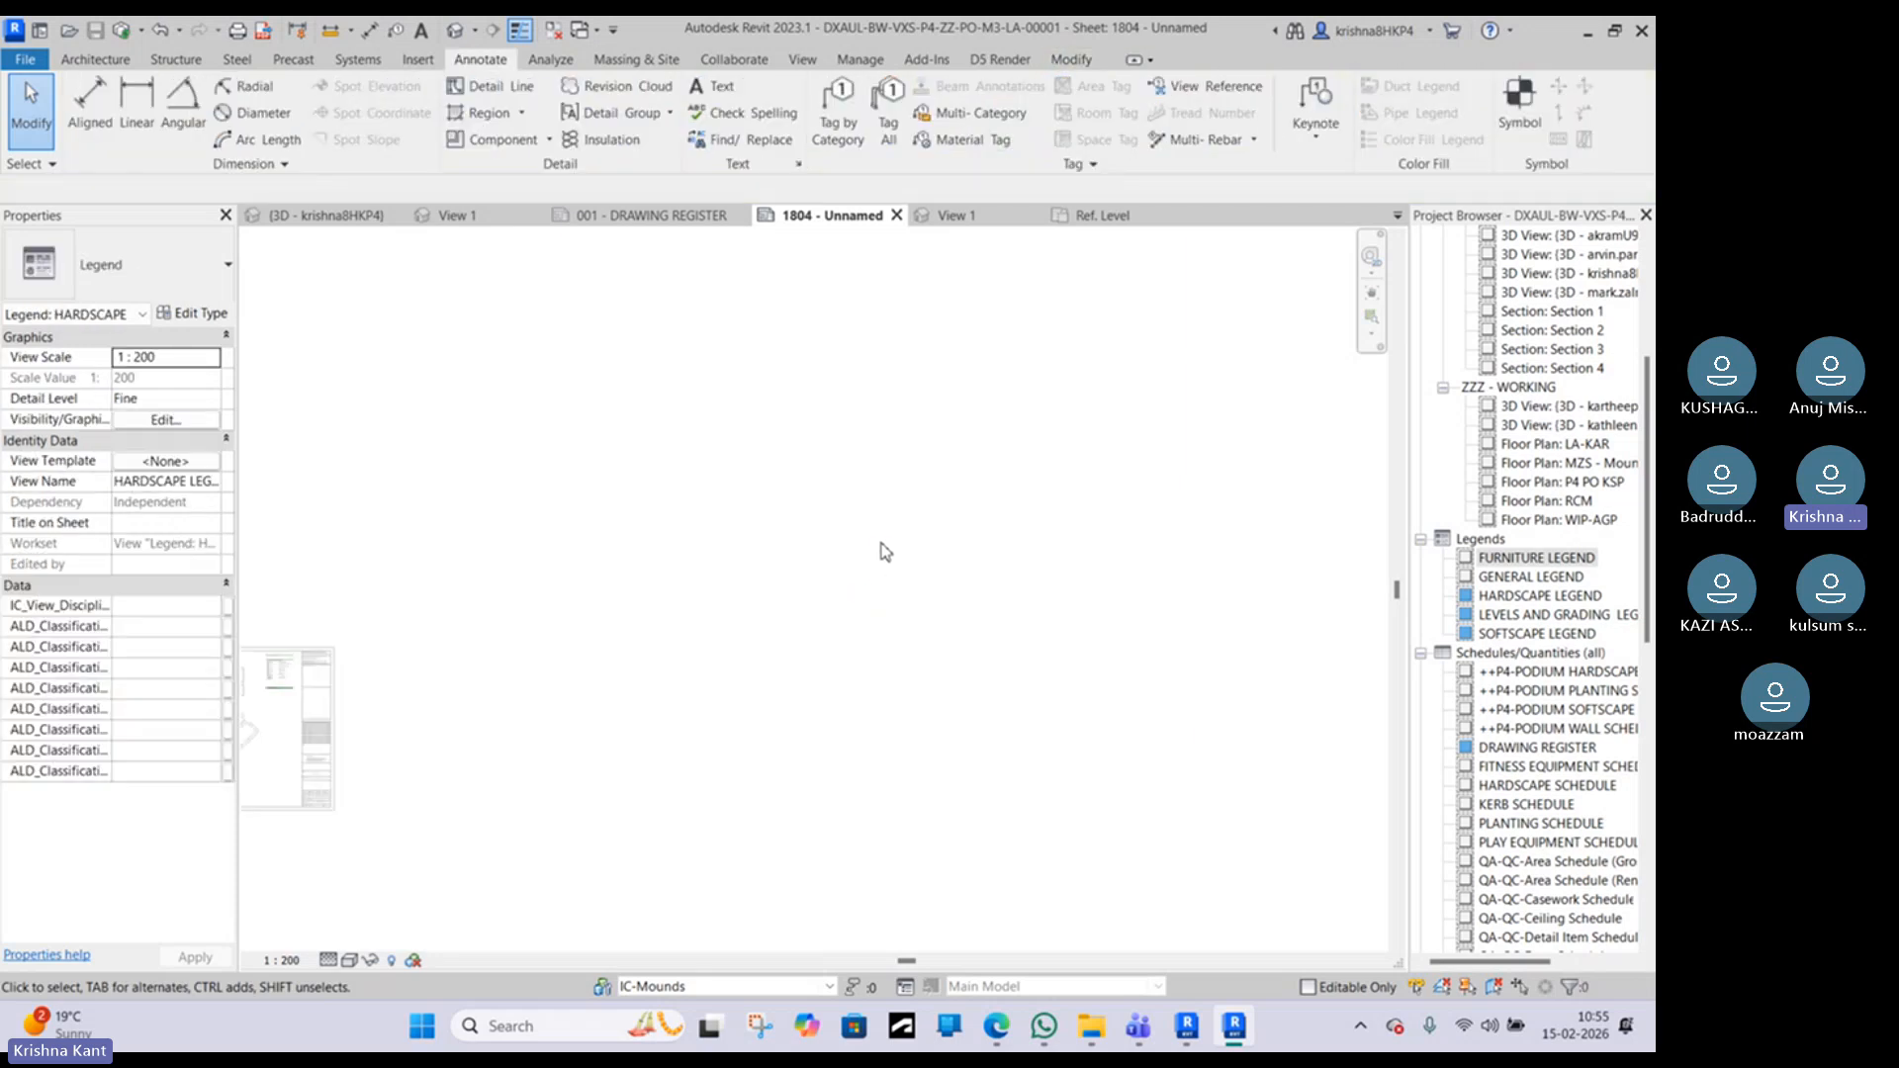
pyautogui.scroll(-5, 881, 551)
pyautogui.press('z')
pyautogui.press('f')
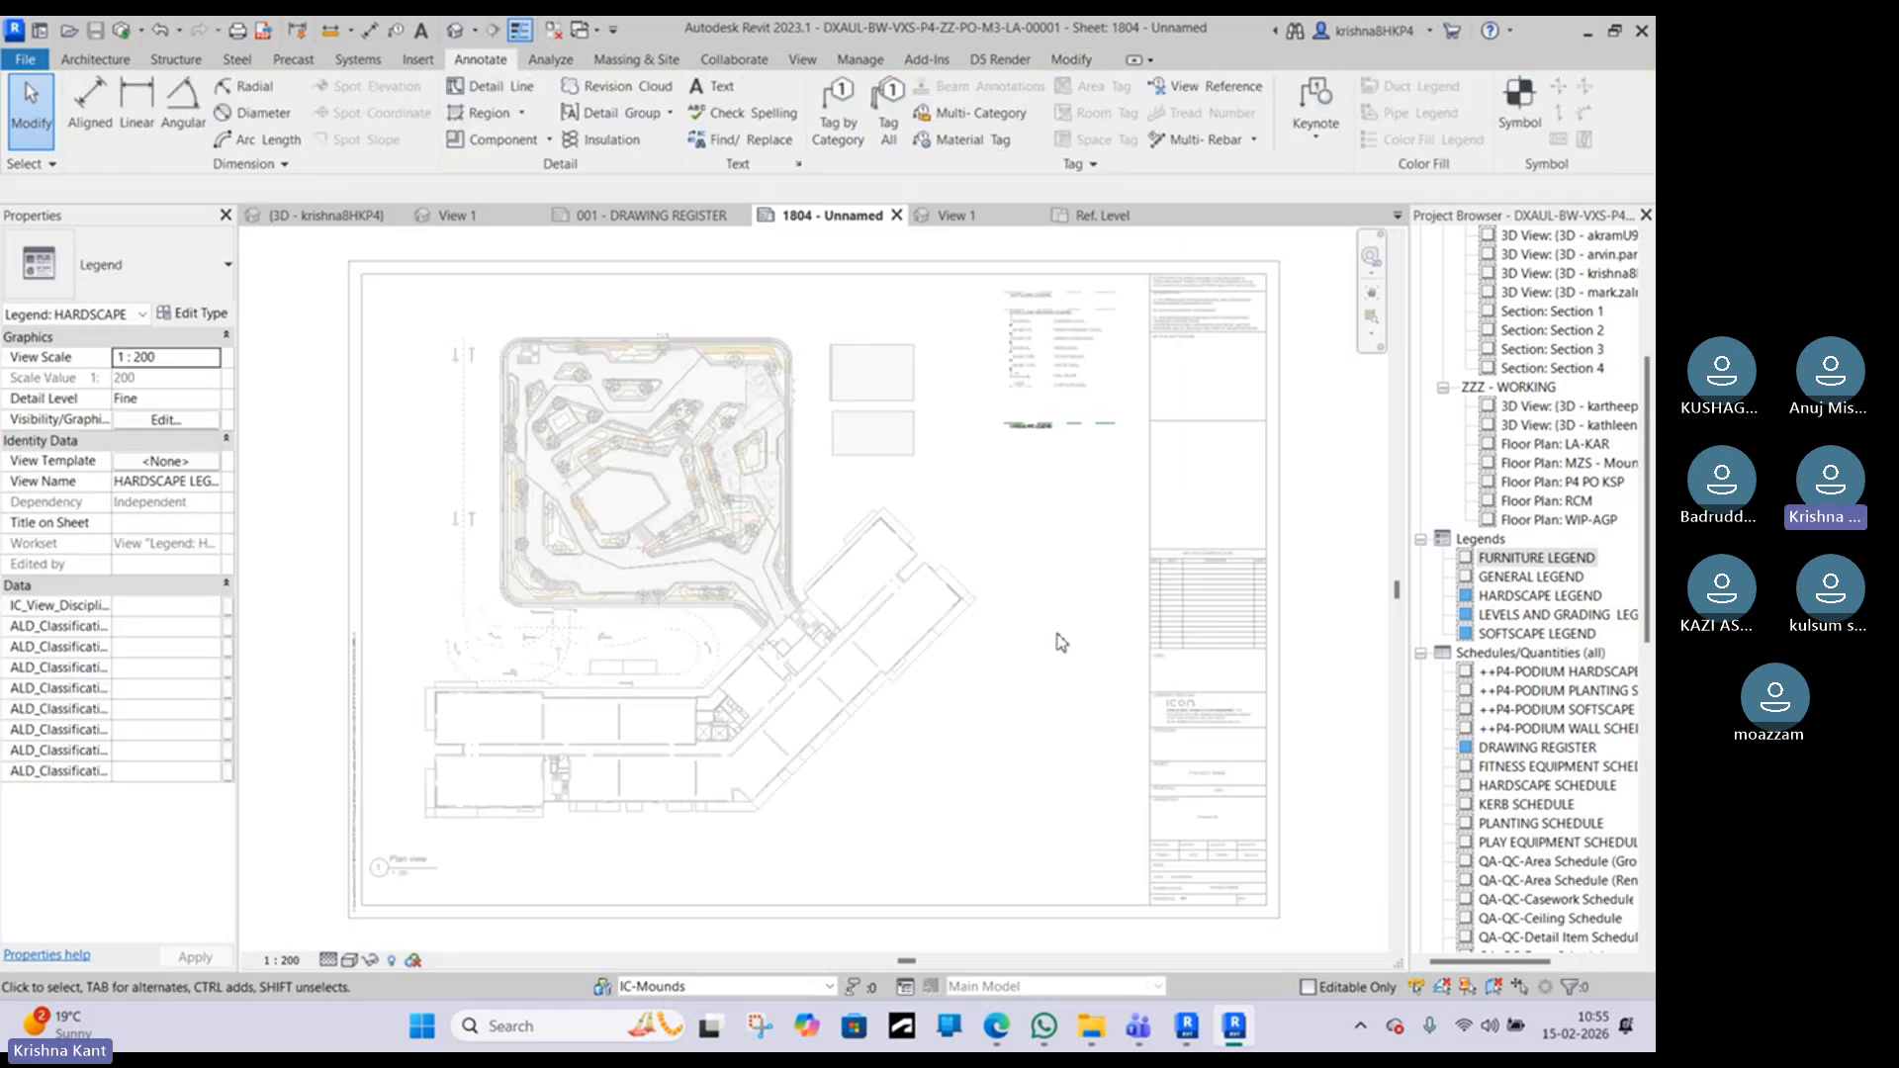
pyautogui.doubleClick(1061, 643)
# Step: Select the hardscape legend's viewport and check its boundary against the legend content and the surrounding sheet area
pyautogui.scroll(3, 1049, 449)
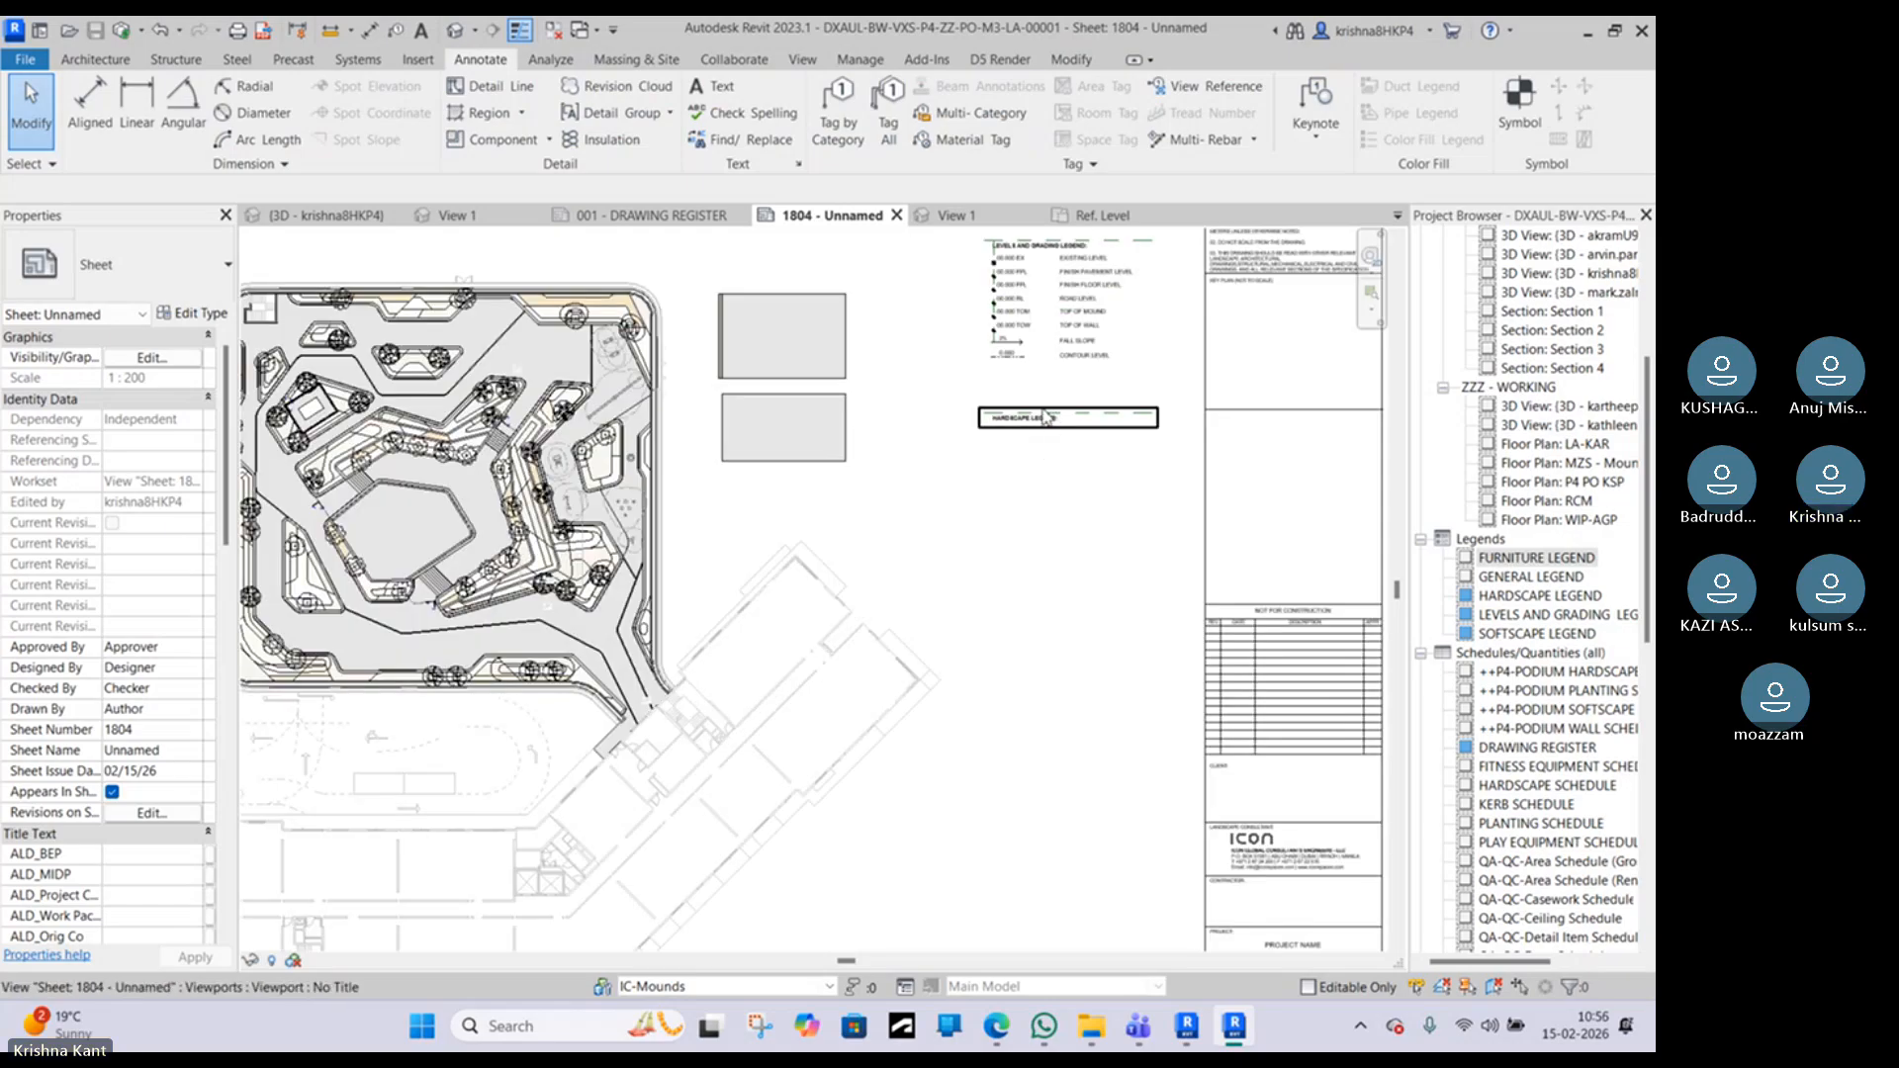
pyautogui.scroll(-3, 1049, 432)
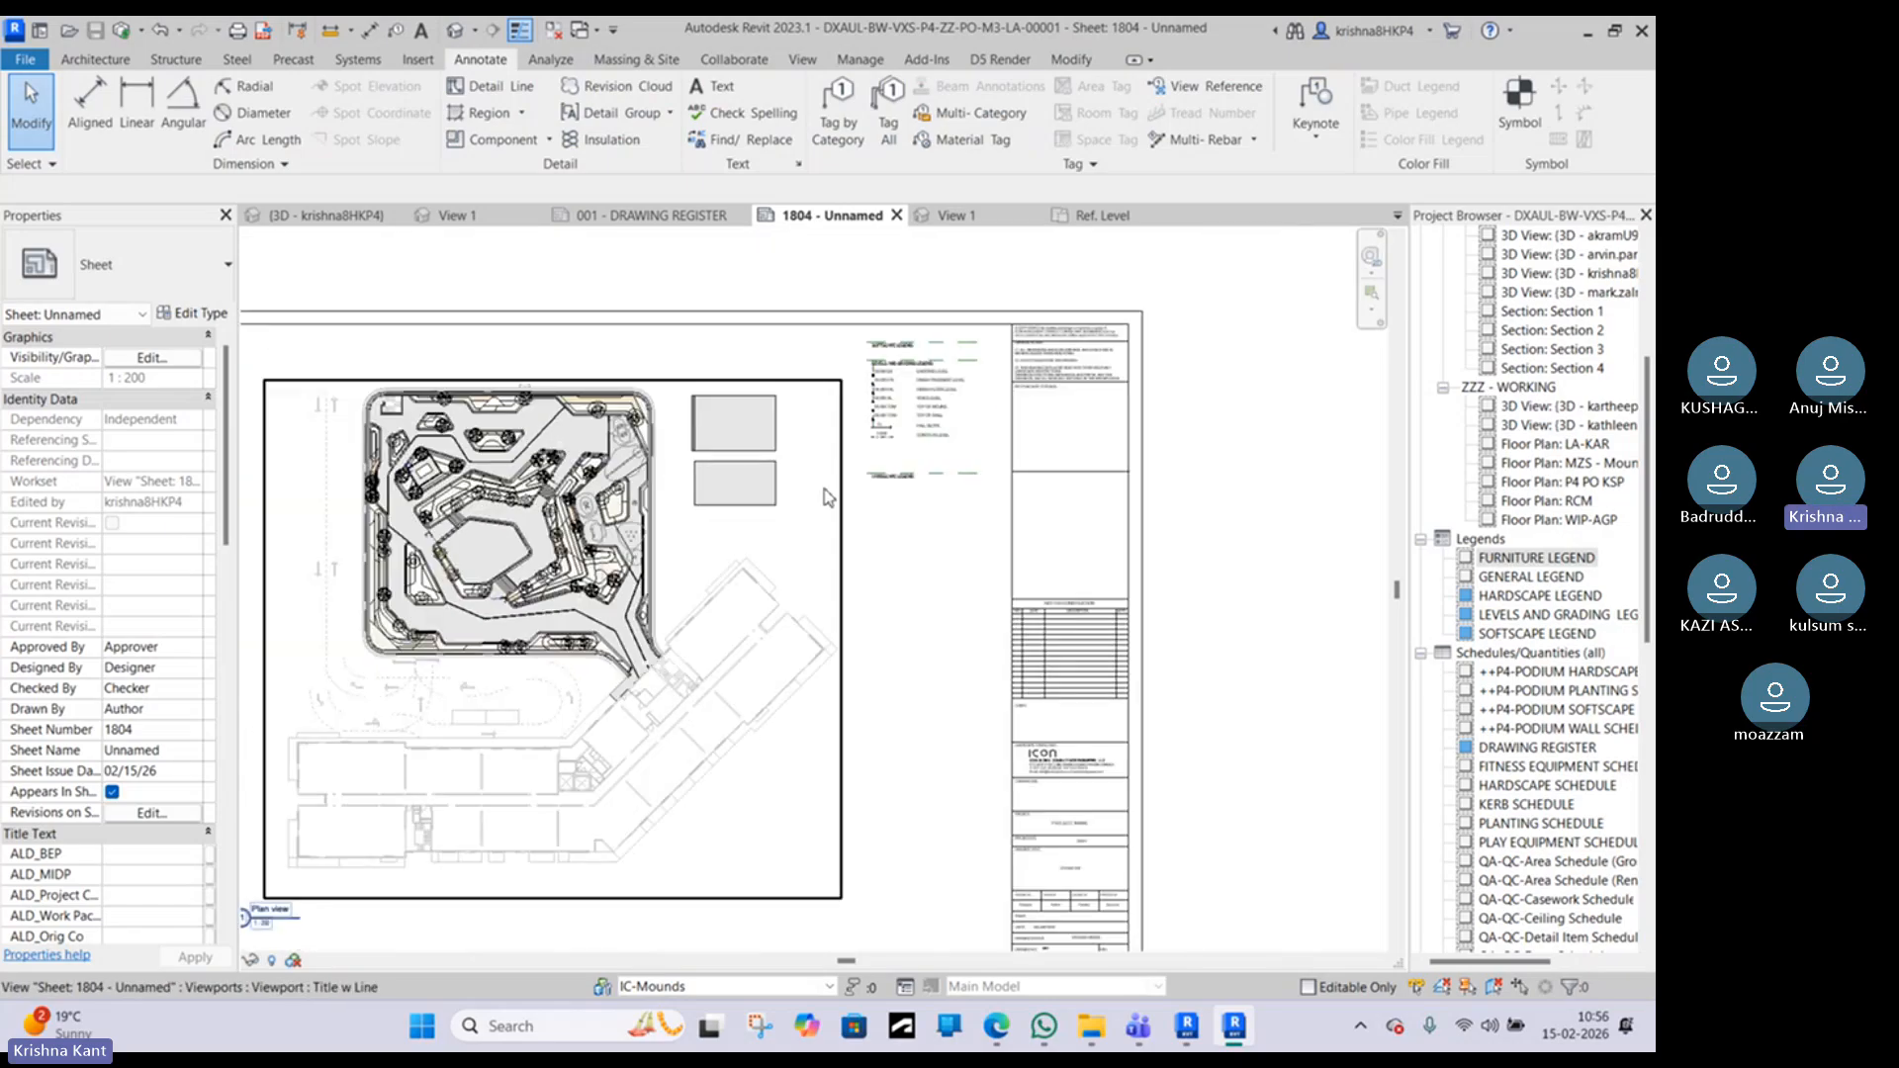
pyautogui.click(887, 499)
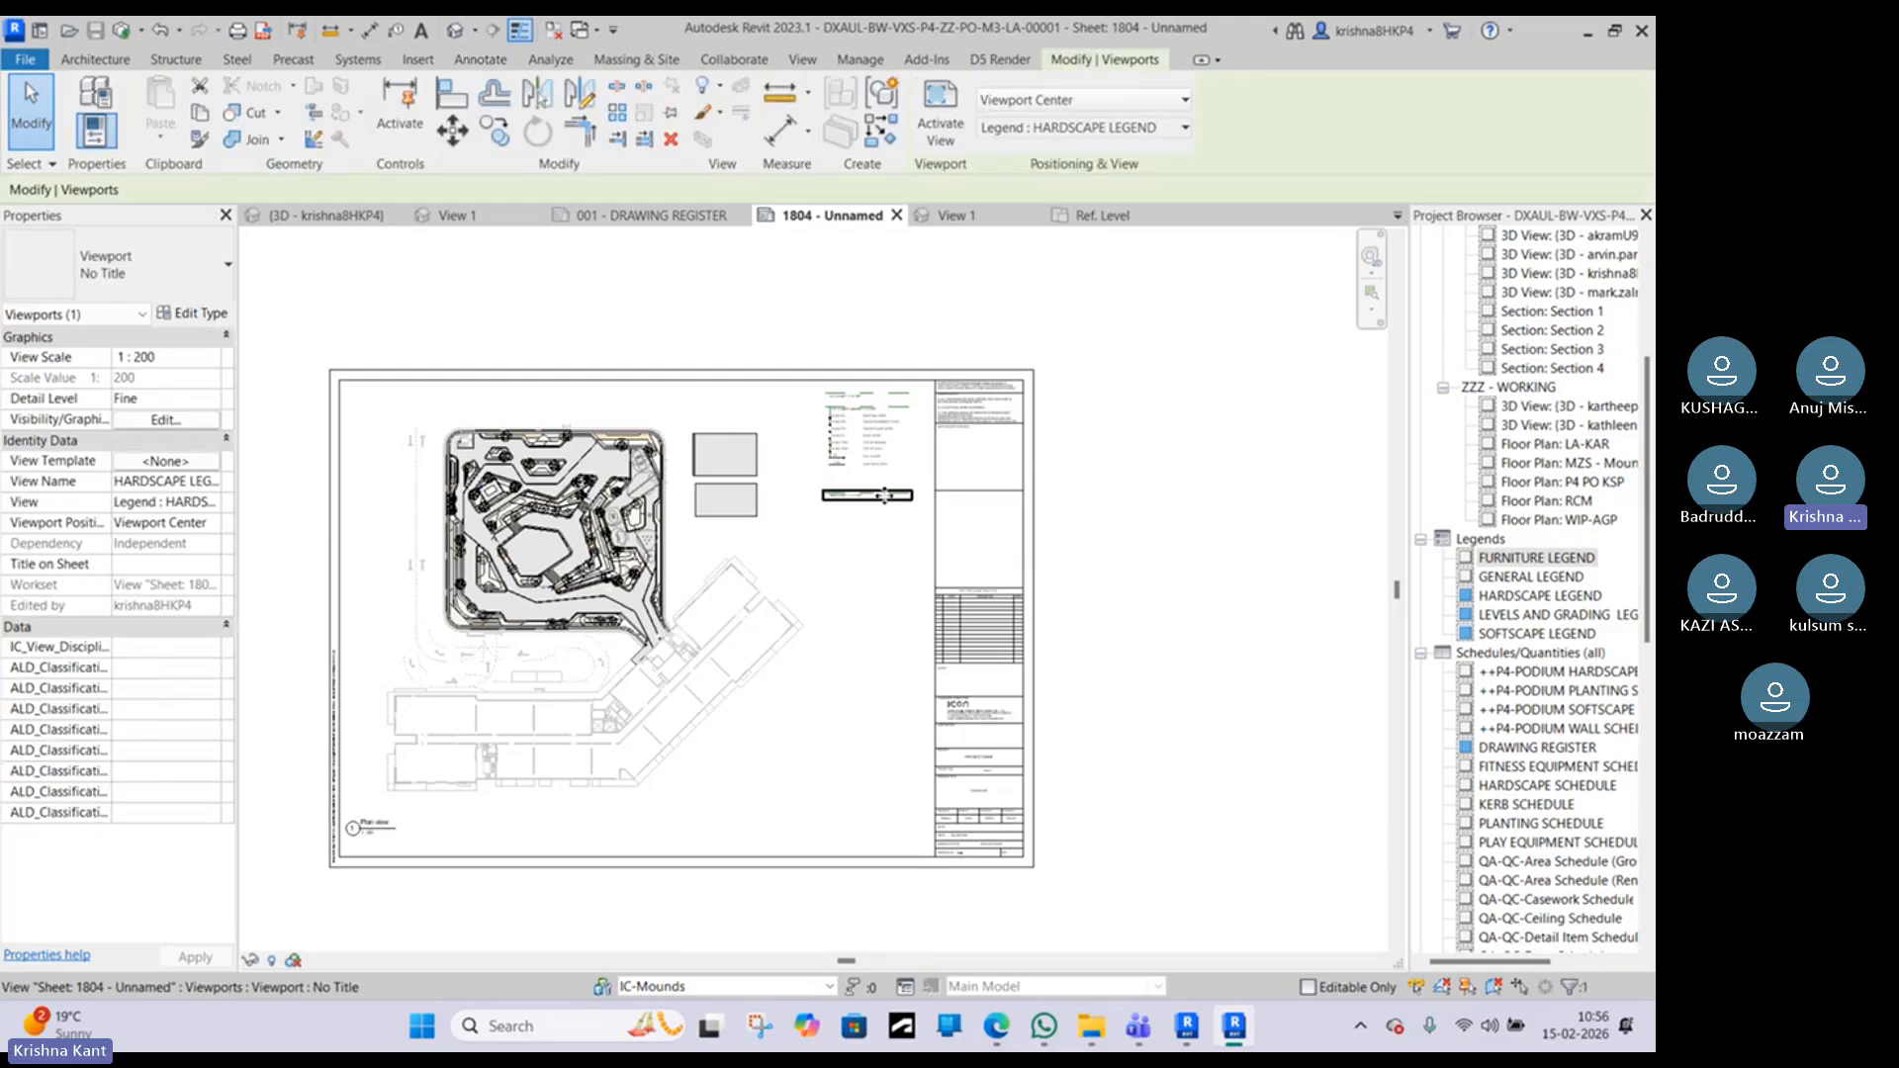
pyautogui.scroll(-3, 880, 499)
pyautogui.scroll(-3, 863, 496)
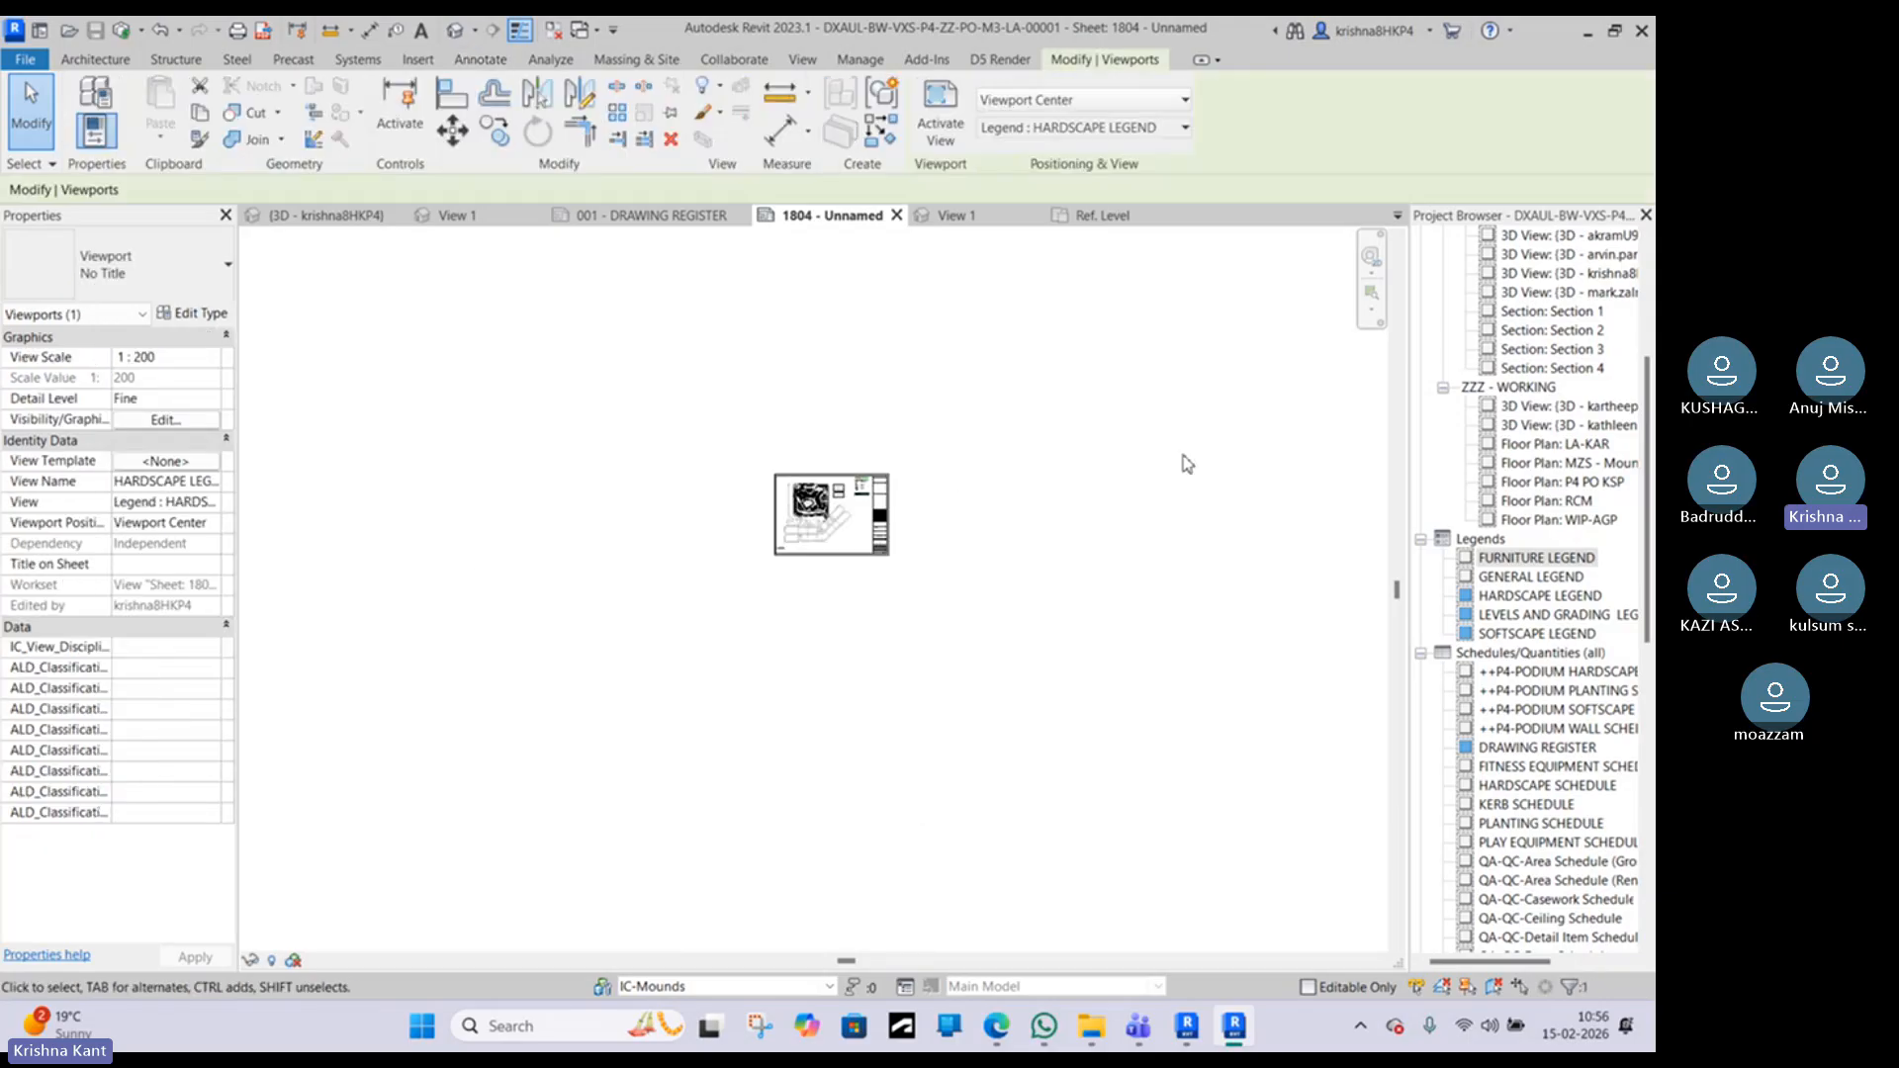
# Step: Check the empty area outside the sheet, and compare the hardscape legend's viewport boundary with that of the levels and grading legend
pyautogui.moveTo(1101, 468); pyautogui.dragTo(450, 489, button='middle')
pyautogui.scroll(-4, 768, 494)
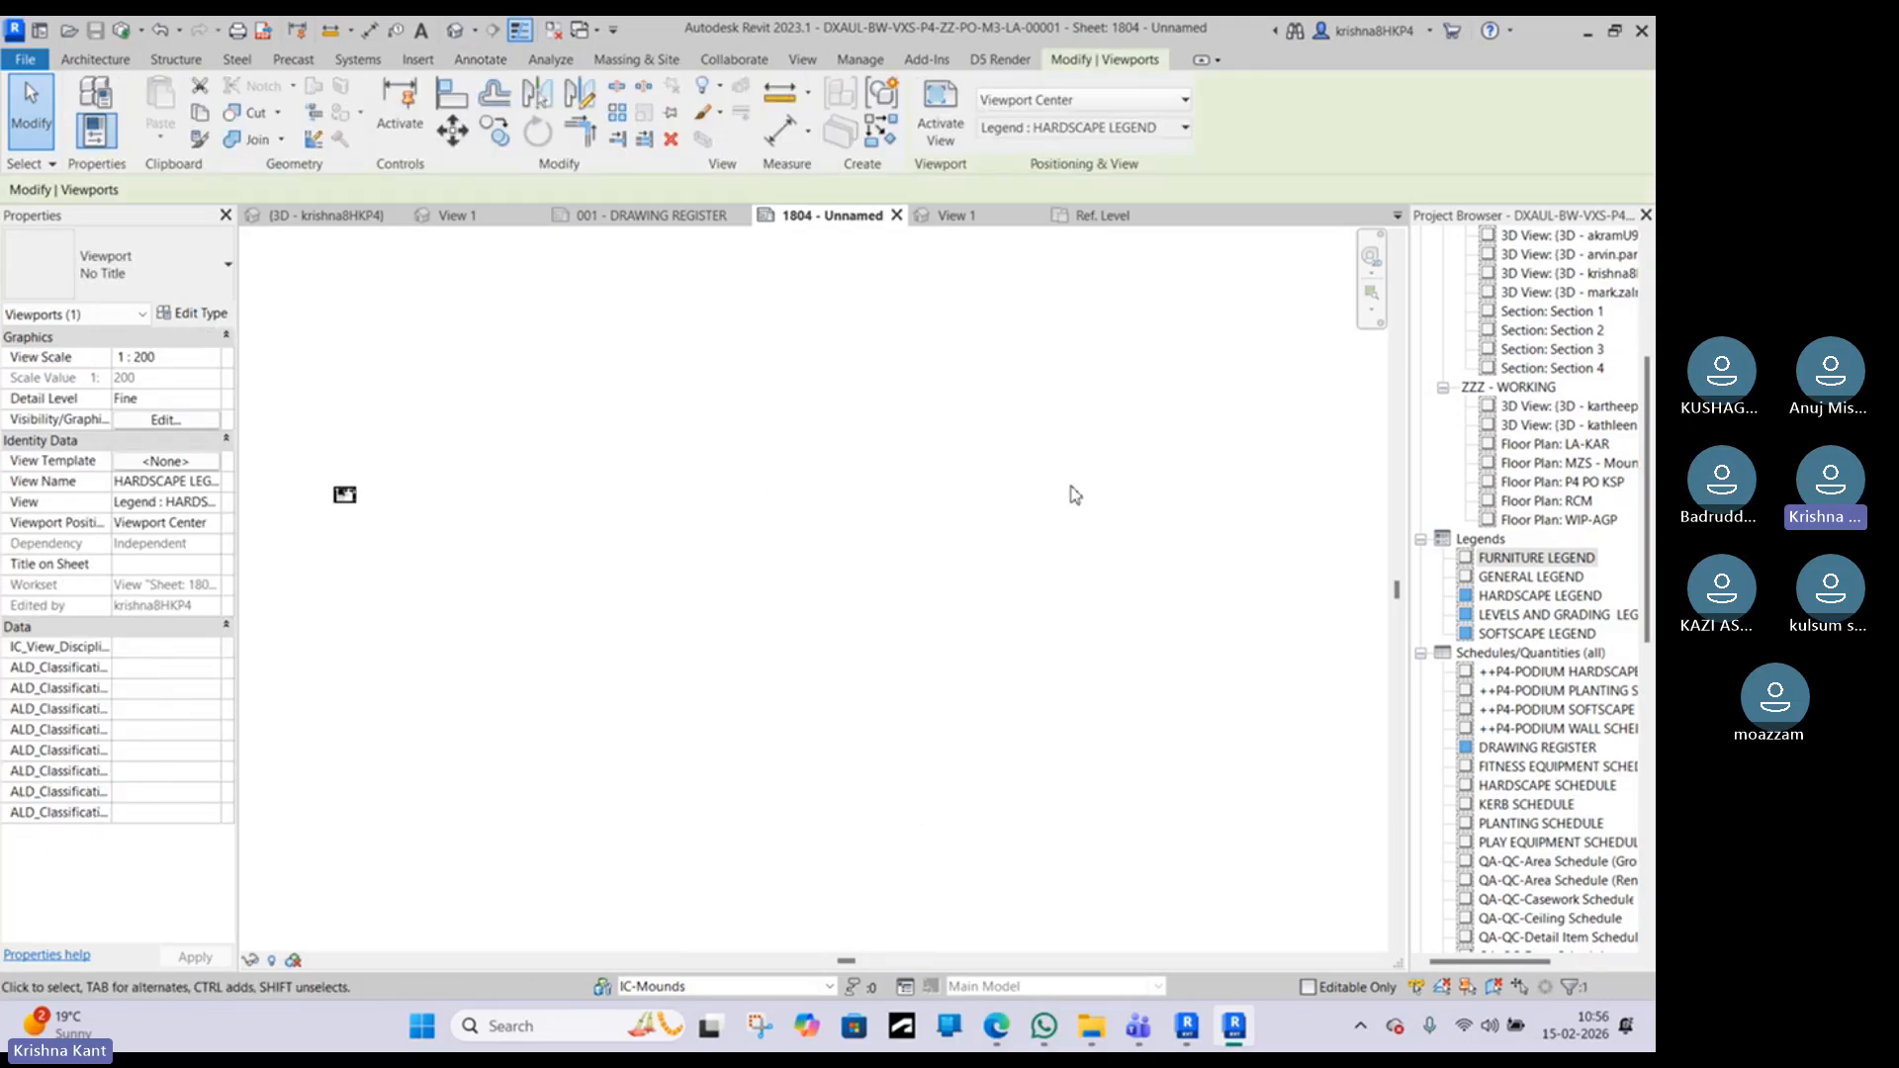
pyautogui.scroll(-3, 841, 482)
pyautogui.moveTo(839, 478); pyautogui.dragTo(543, 500, button='middle')
pyautogui.scroll(3, 598, 501)
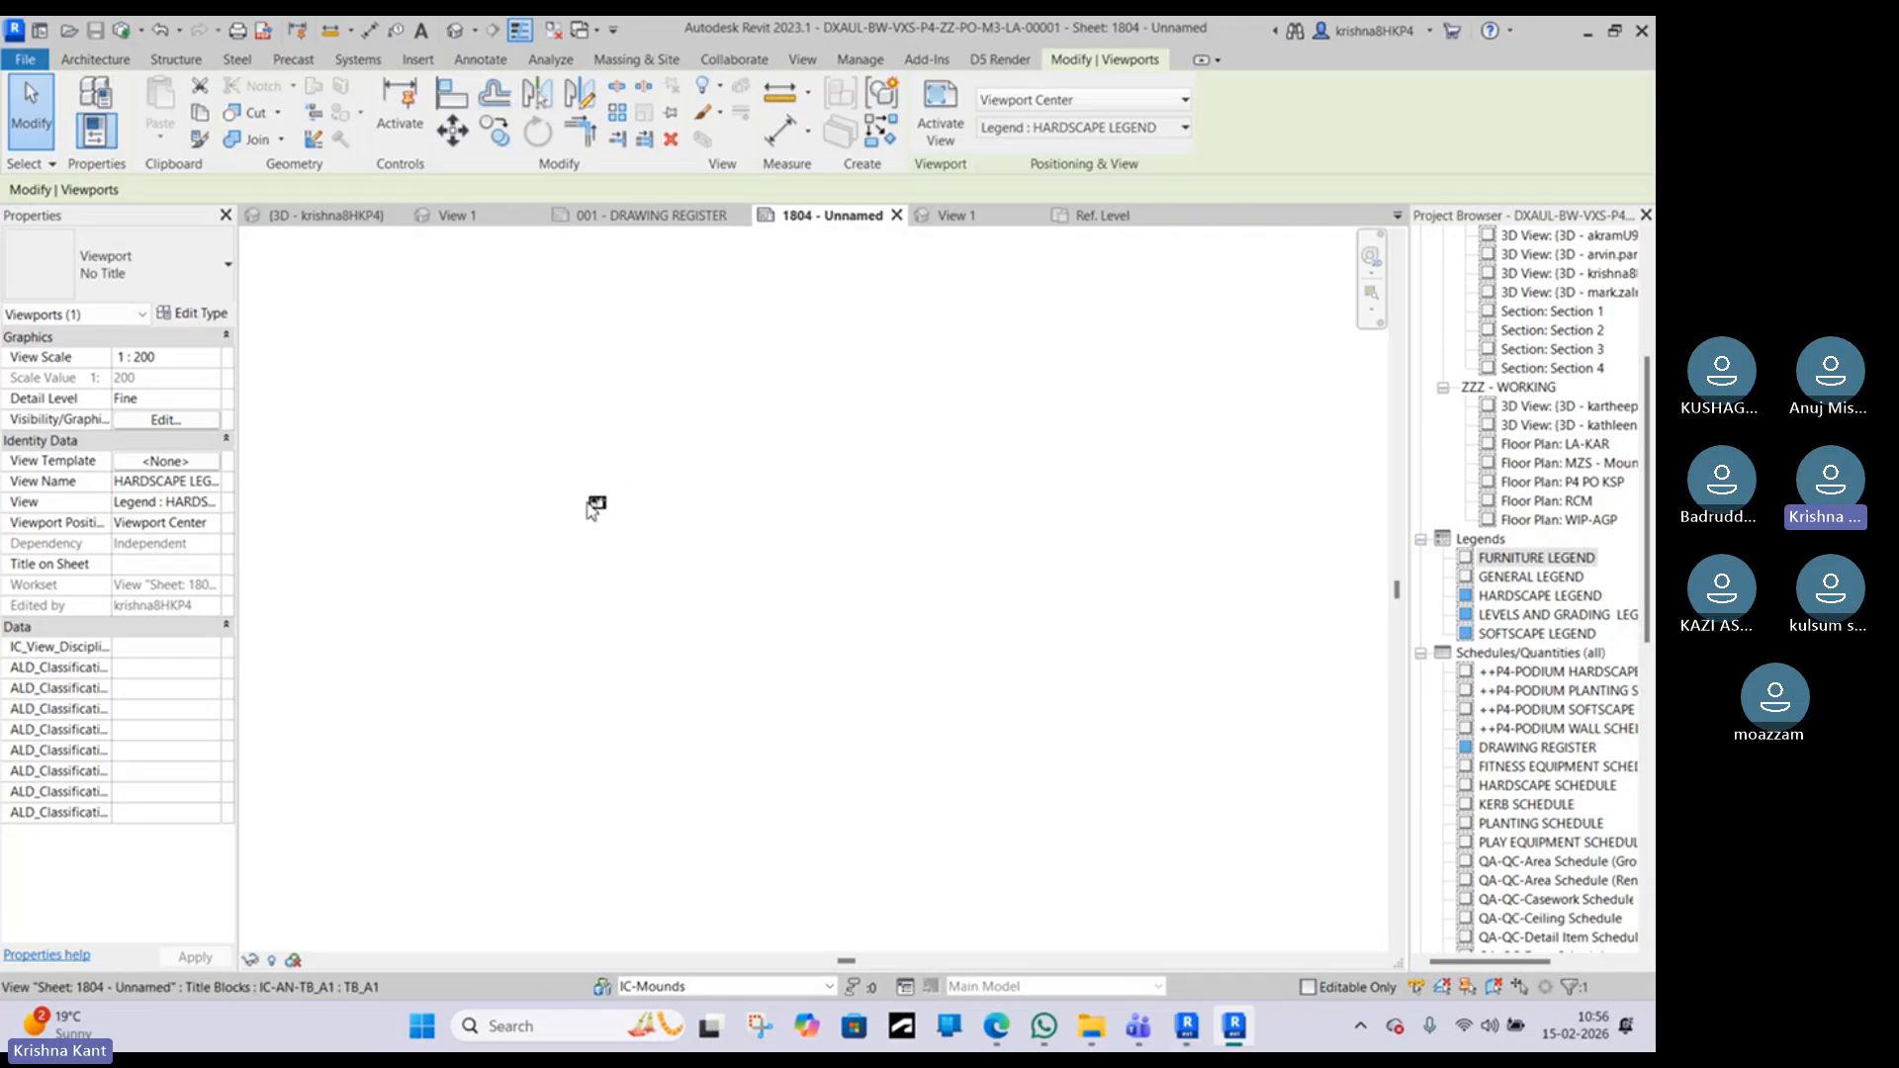
pyautogui.scroll(5, 603, 495)
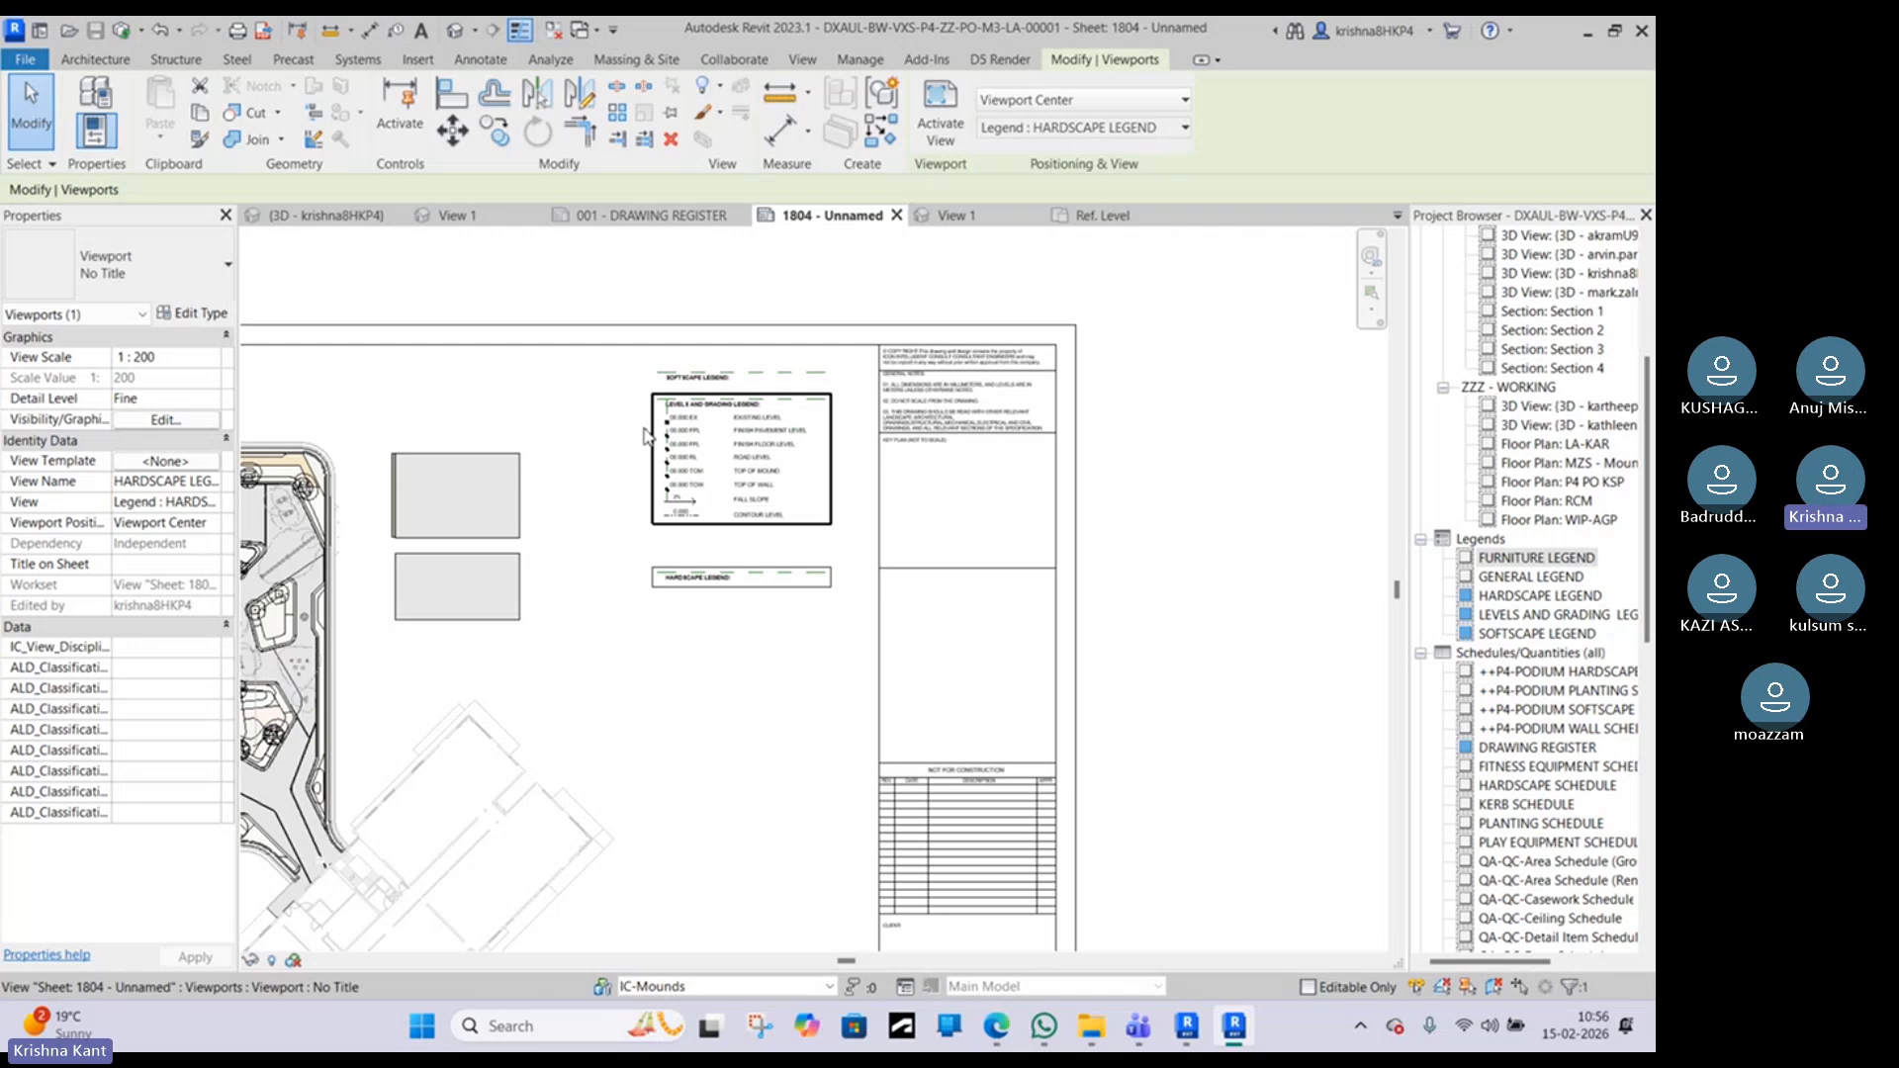
pyautogui.scroll(2, 708, 550)
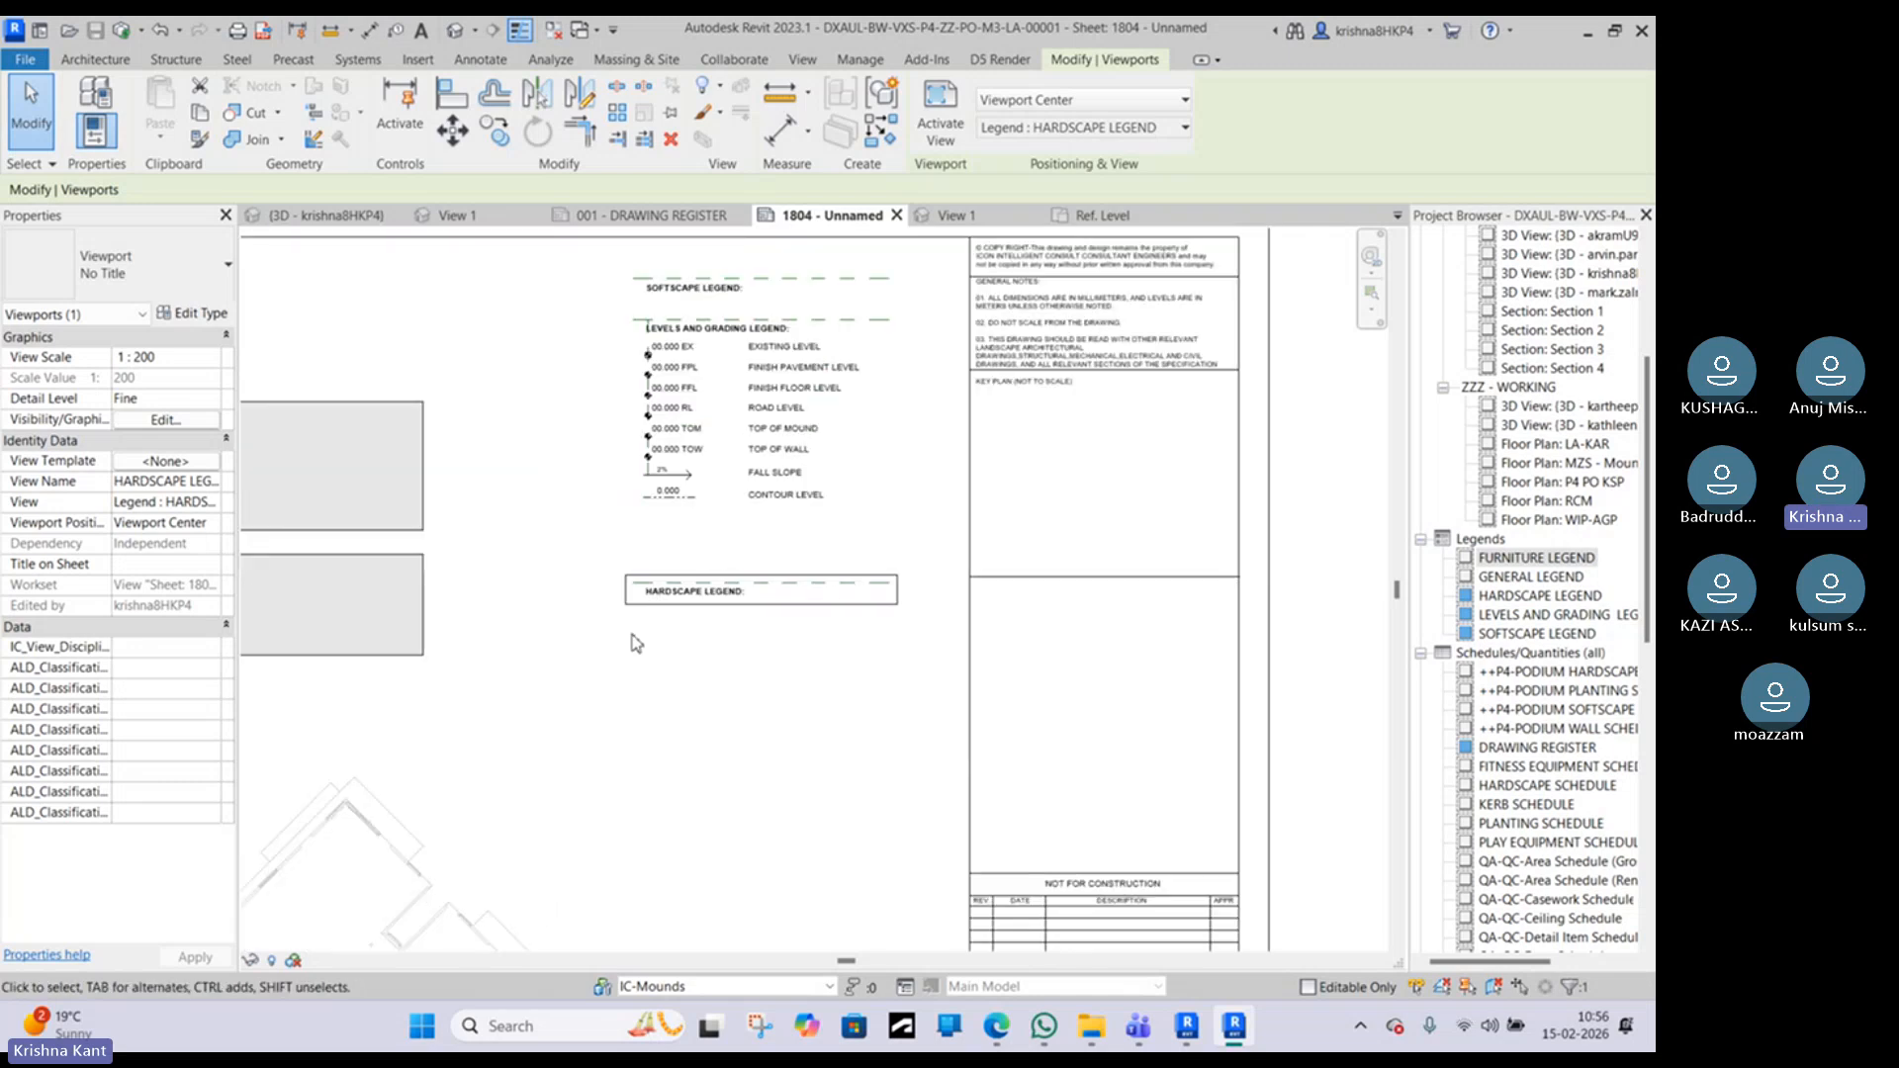
pyautogui.scroll(2, 732, 633)
pyautogui.scroll(-3, 796, 727)
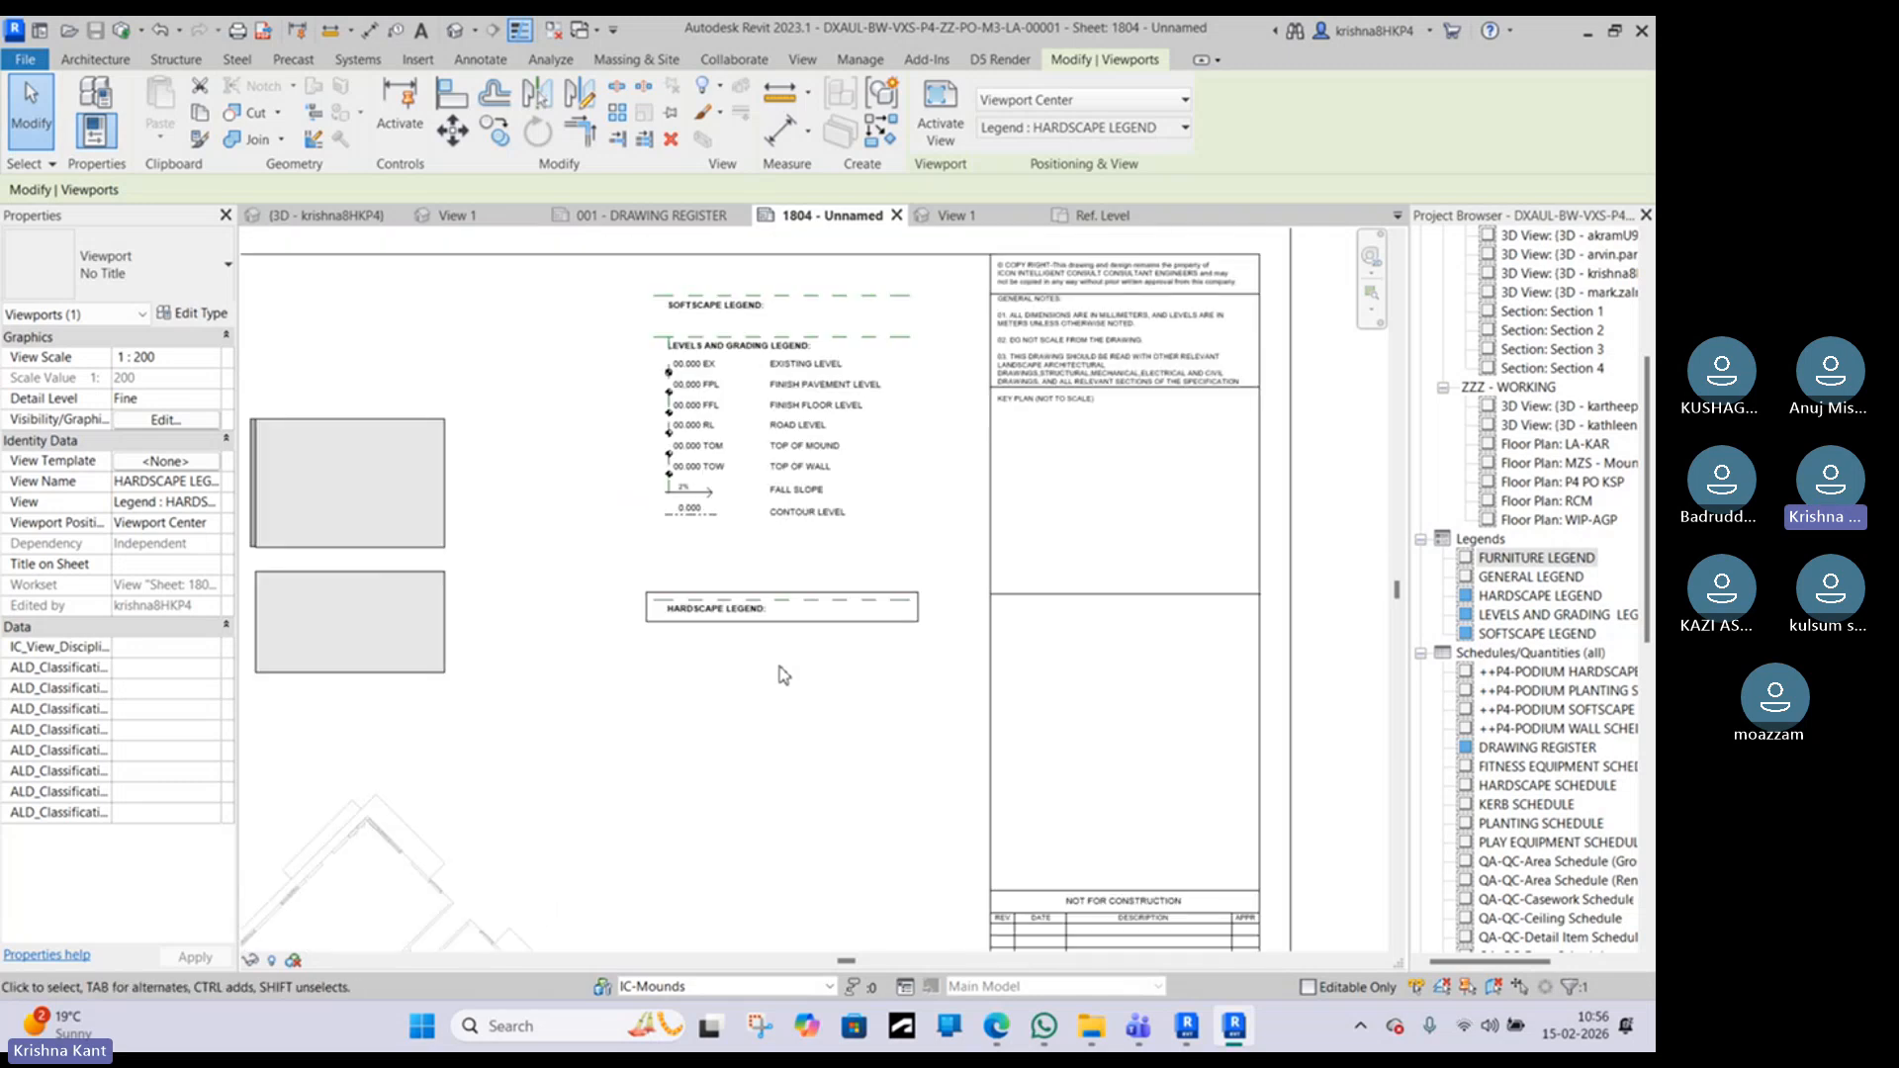
pyautogui.click(763, 451)
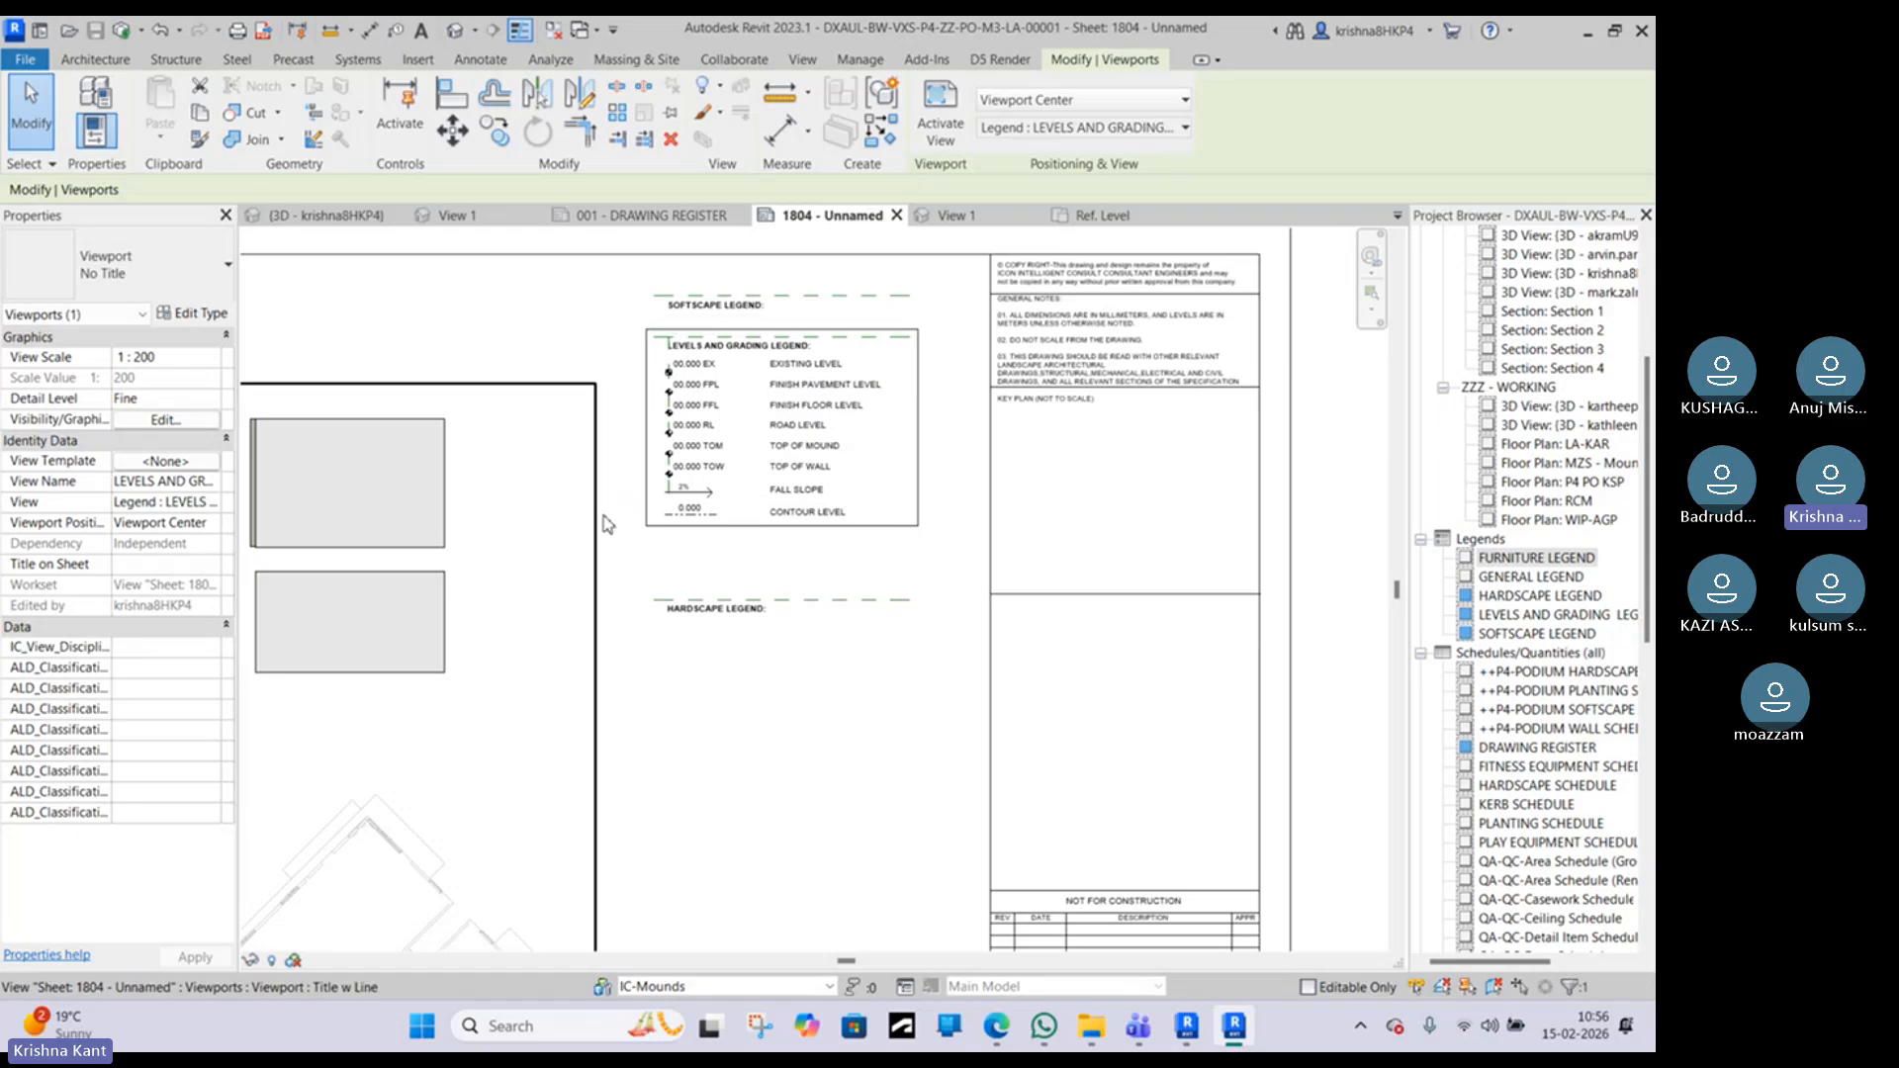
pyautogui.click(811, 683)
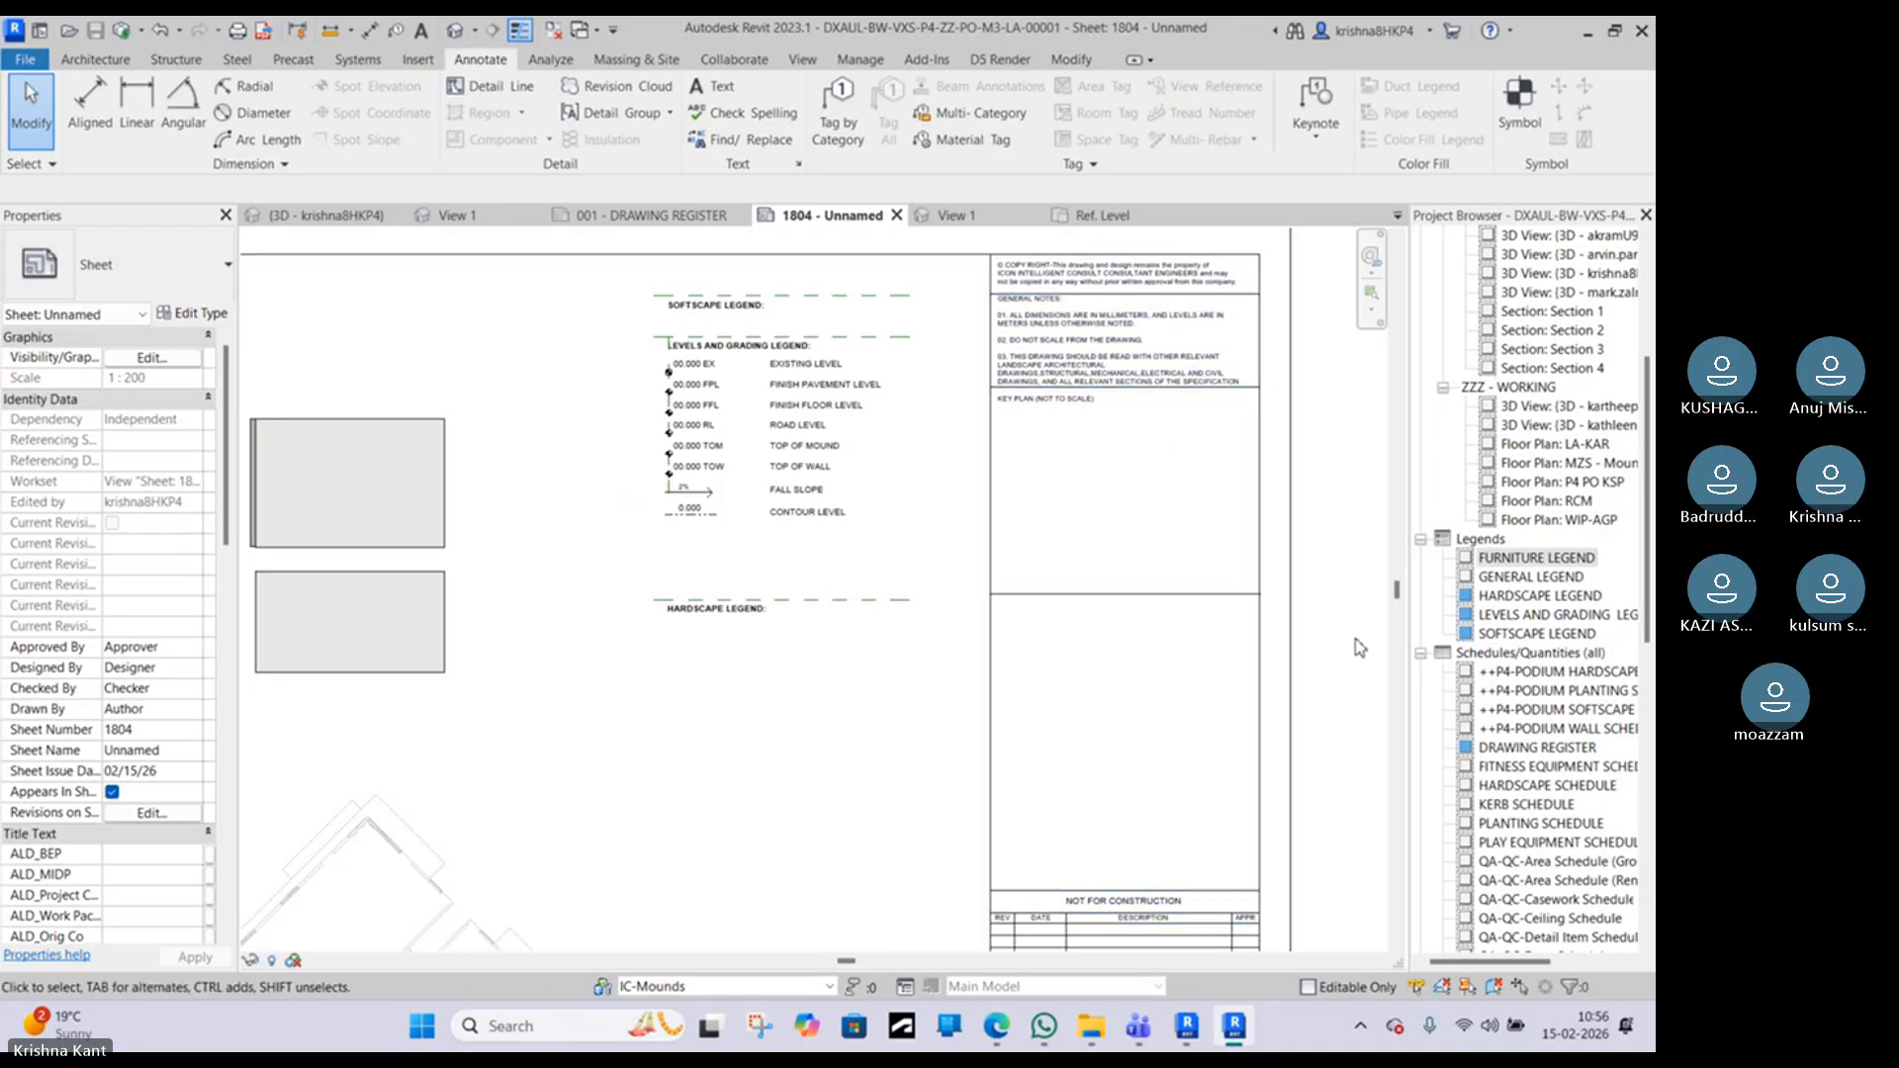
# Step: Switch to the browser's reference PDF DXAUL-BW-VXS-P4-ZZ-00-LY-LA-41001, examine its legend column and key plan, and return to Revit
pyautogui.click(996, 1025)
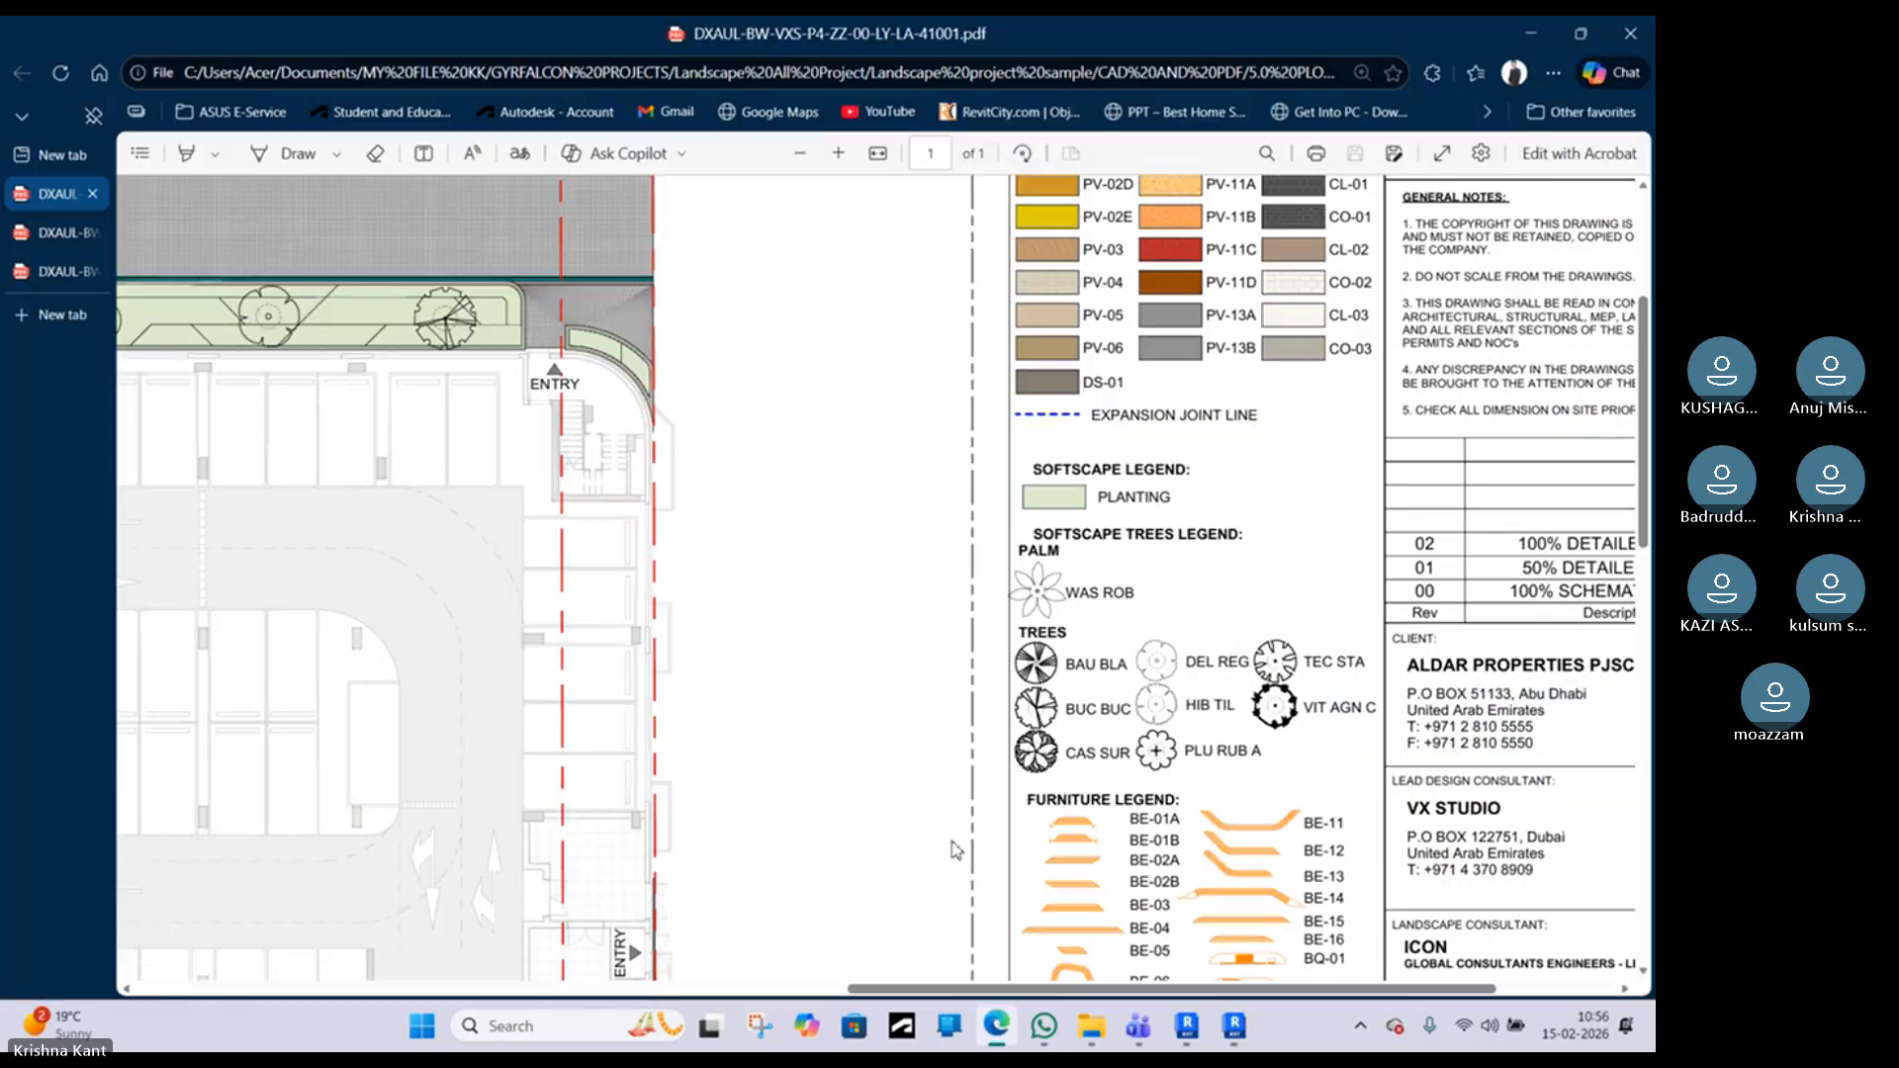
pyautogui.moveTo(935, 595); pyautogui.dragTo(993, 564, button='middle')
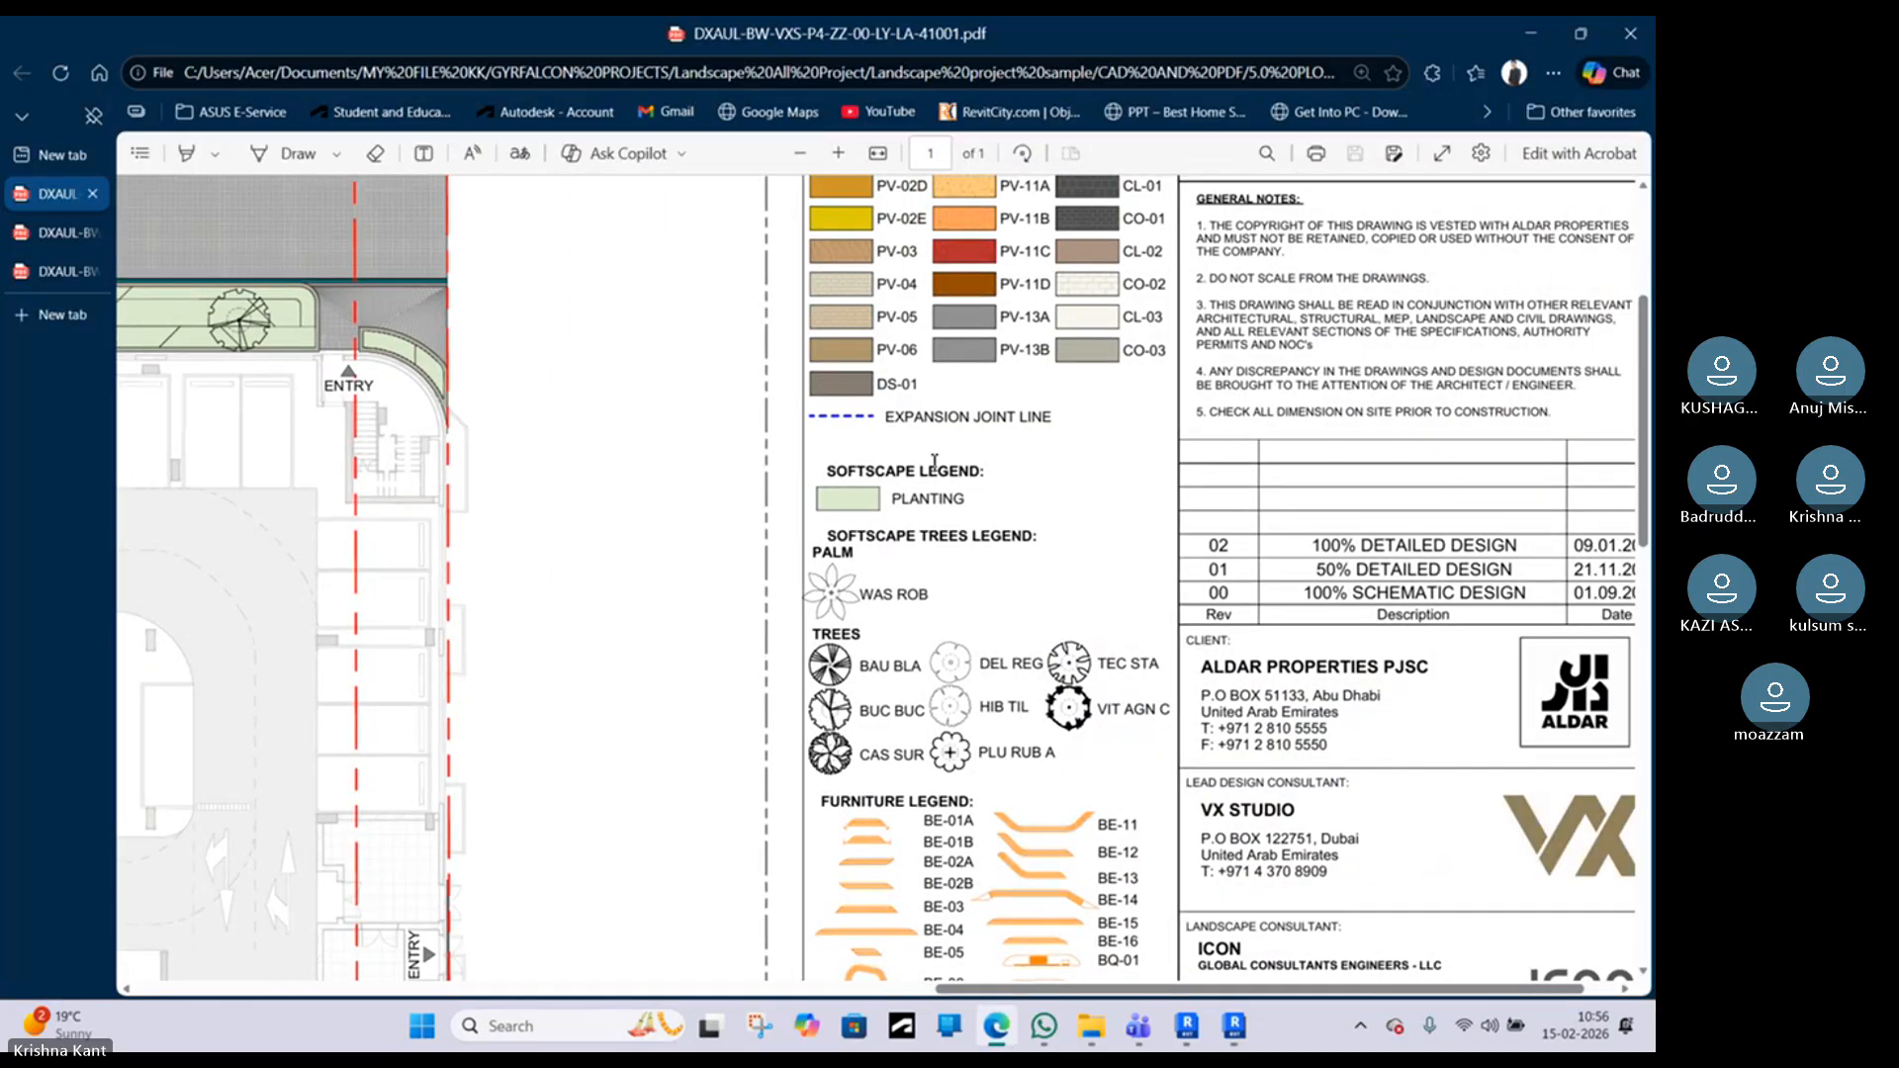
pyautogui.scroll(3, 924, 427)
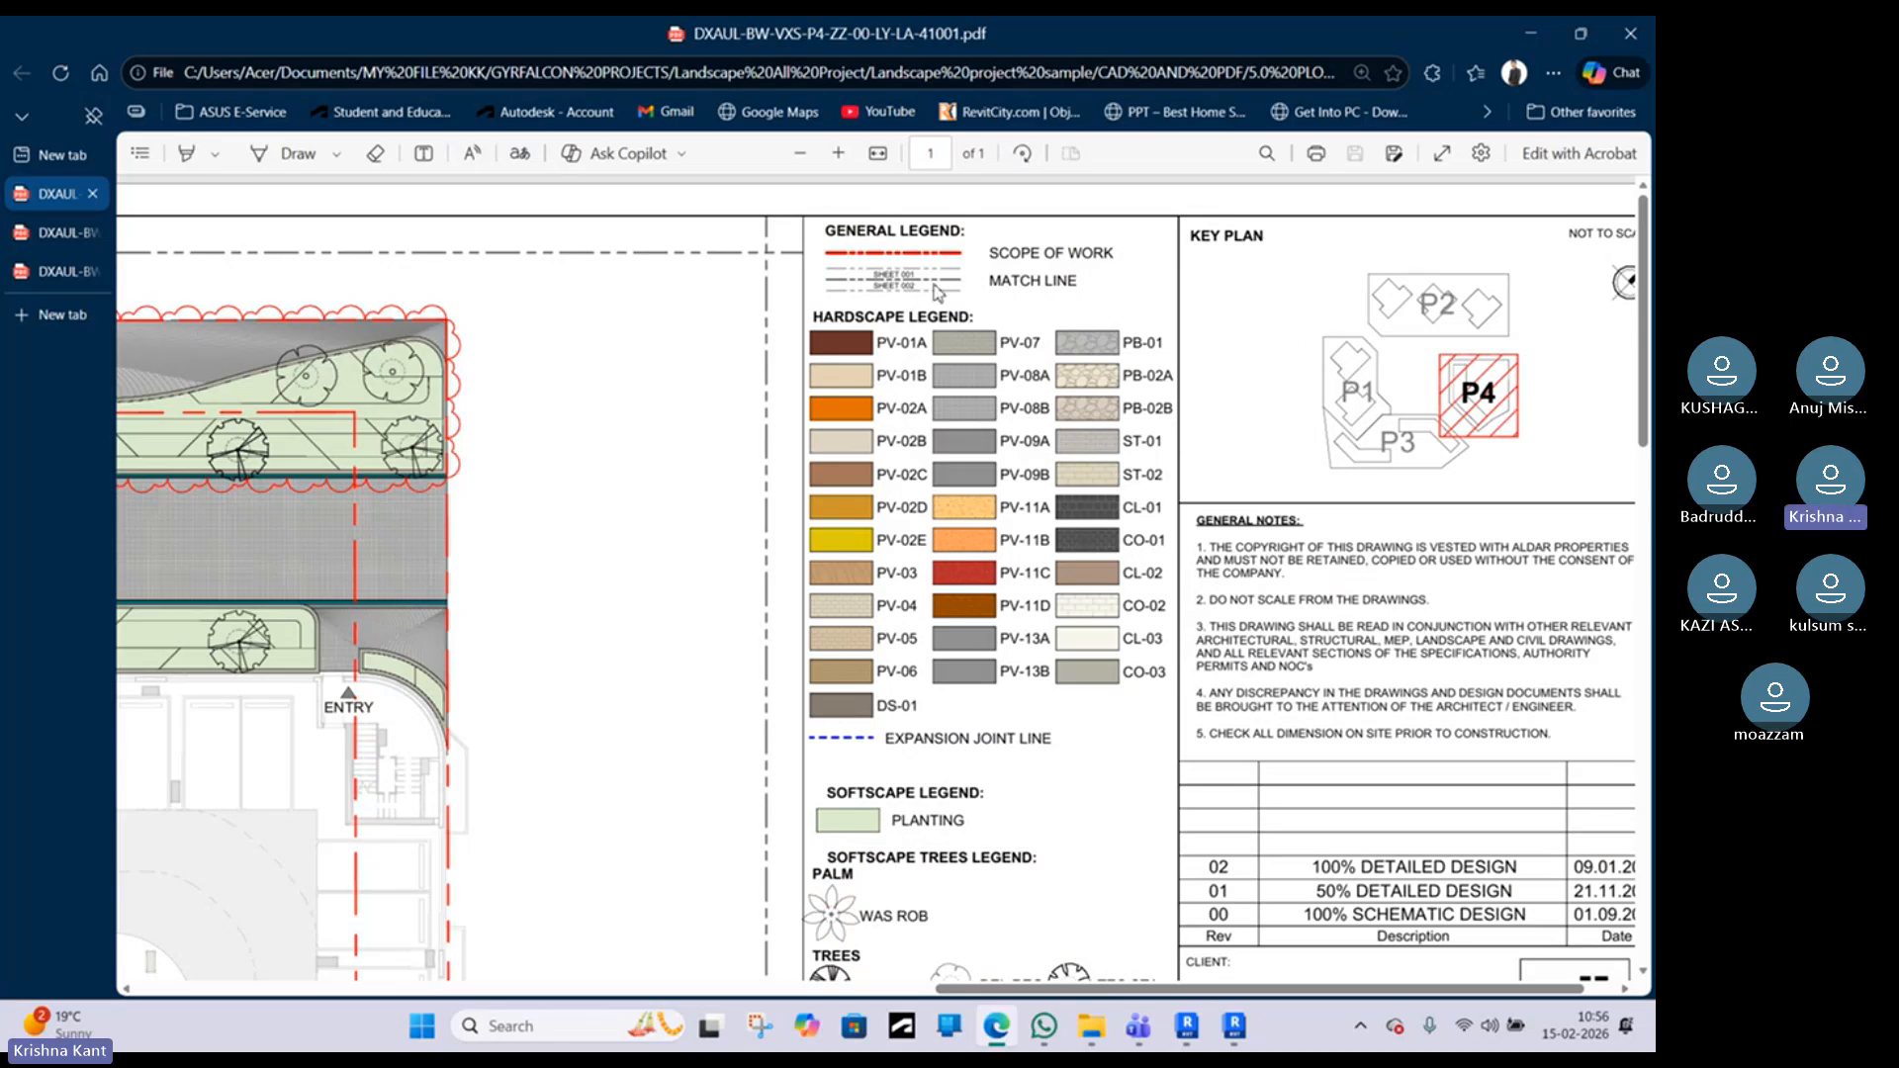
pyautogui.scroll(-3, 884, 365)
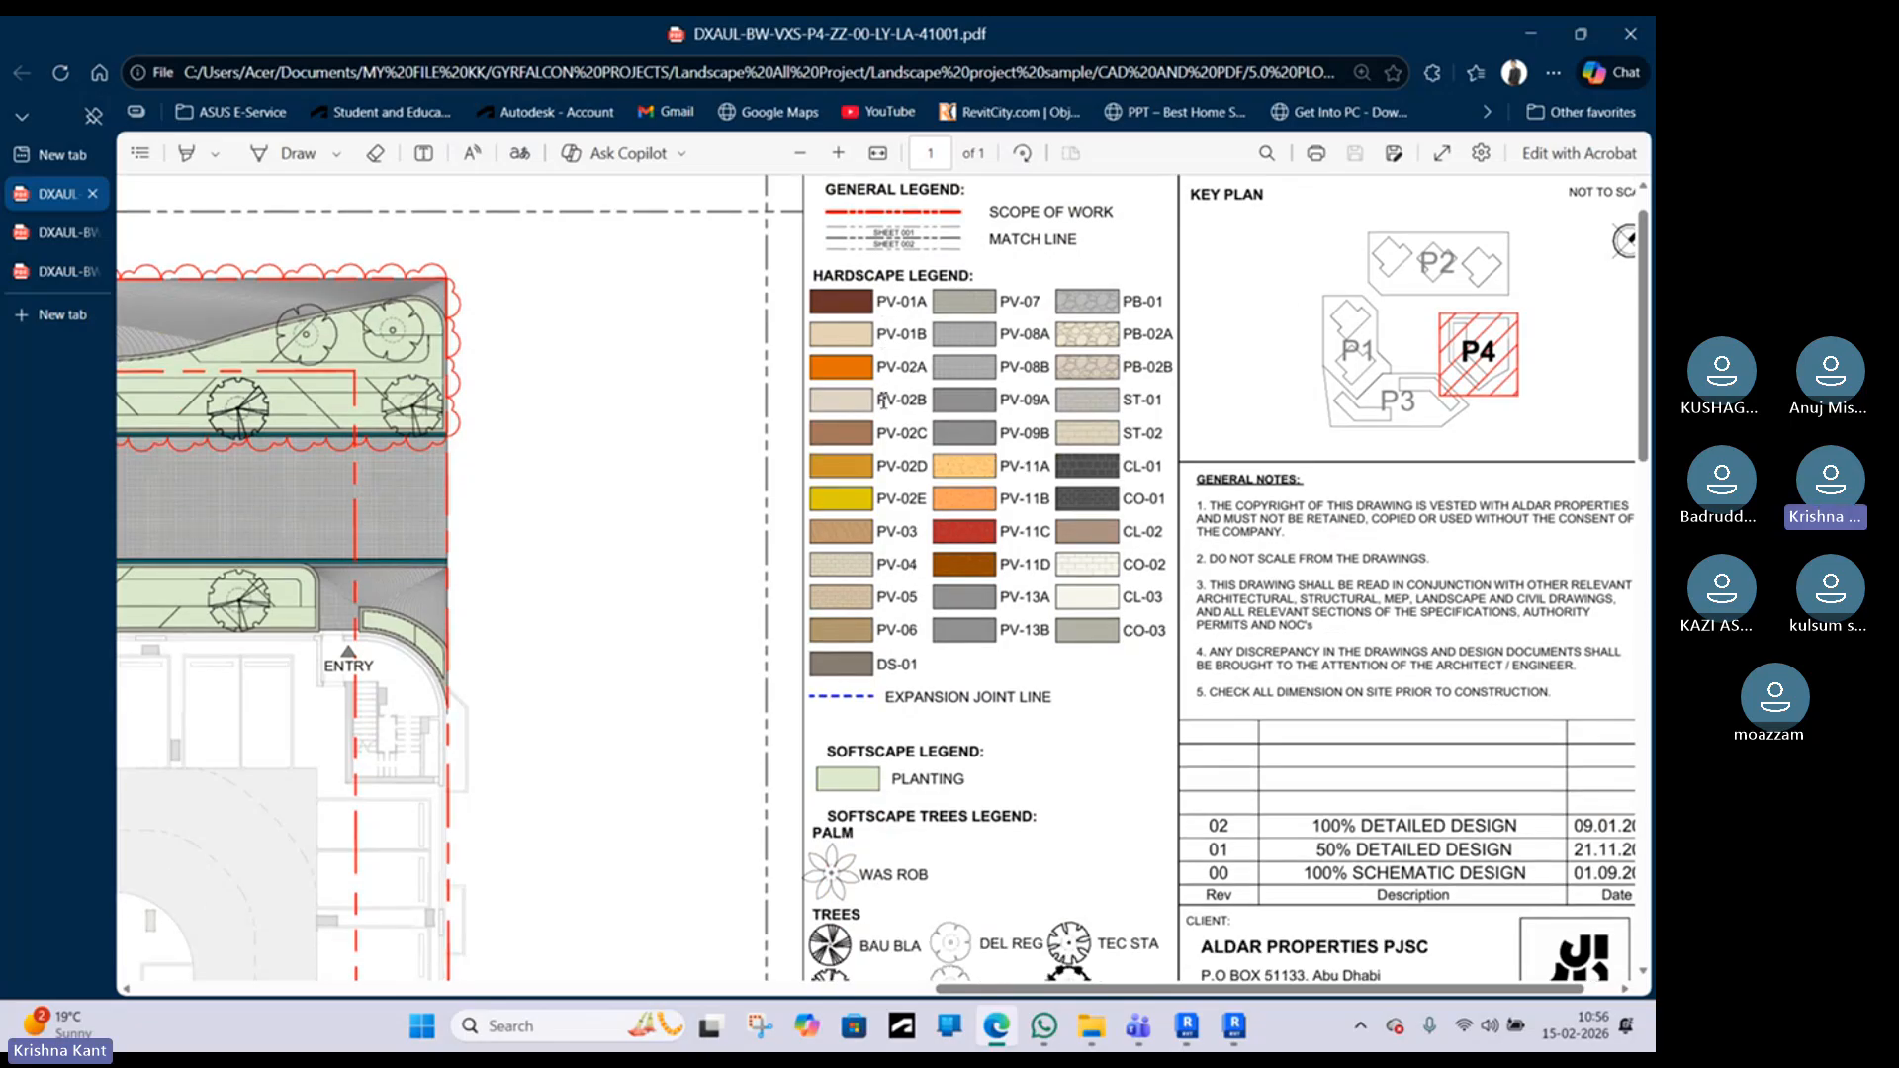
pyautogui.scroll(-3, 928, 609)
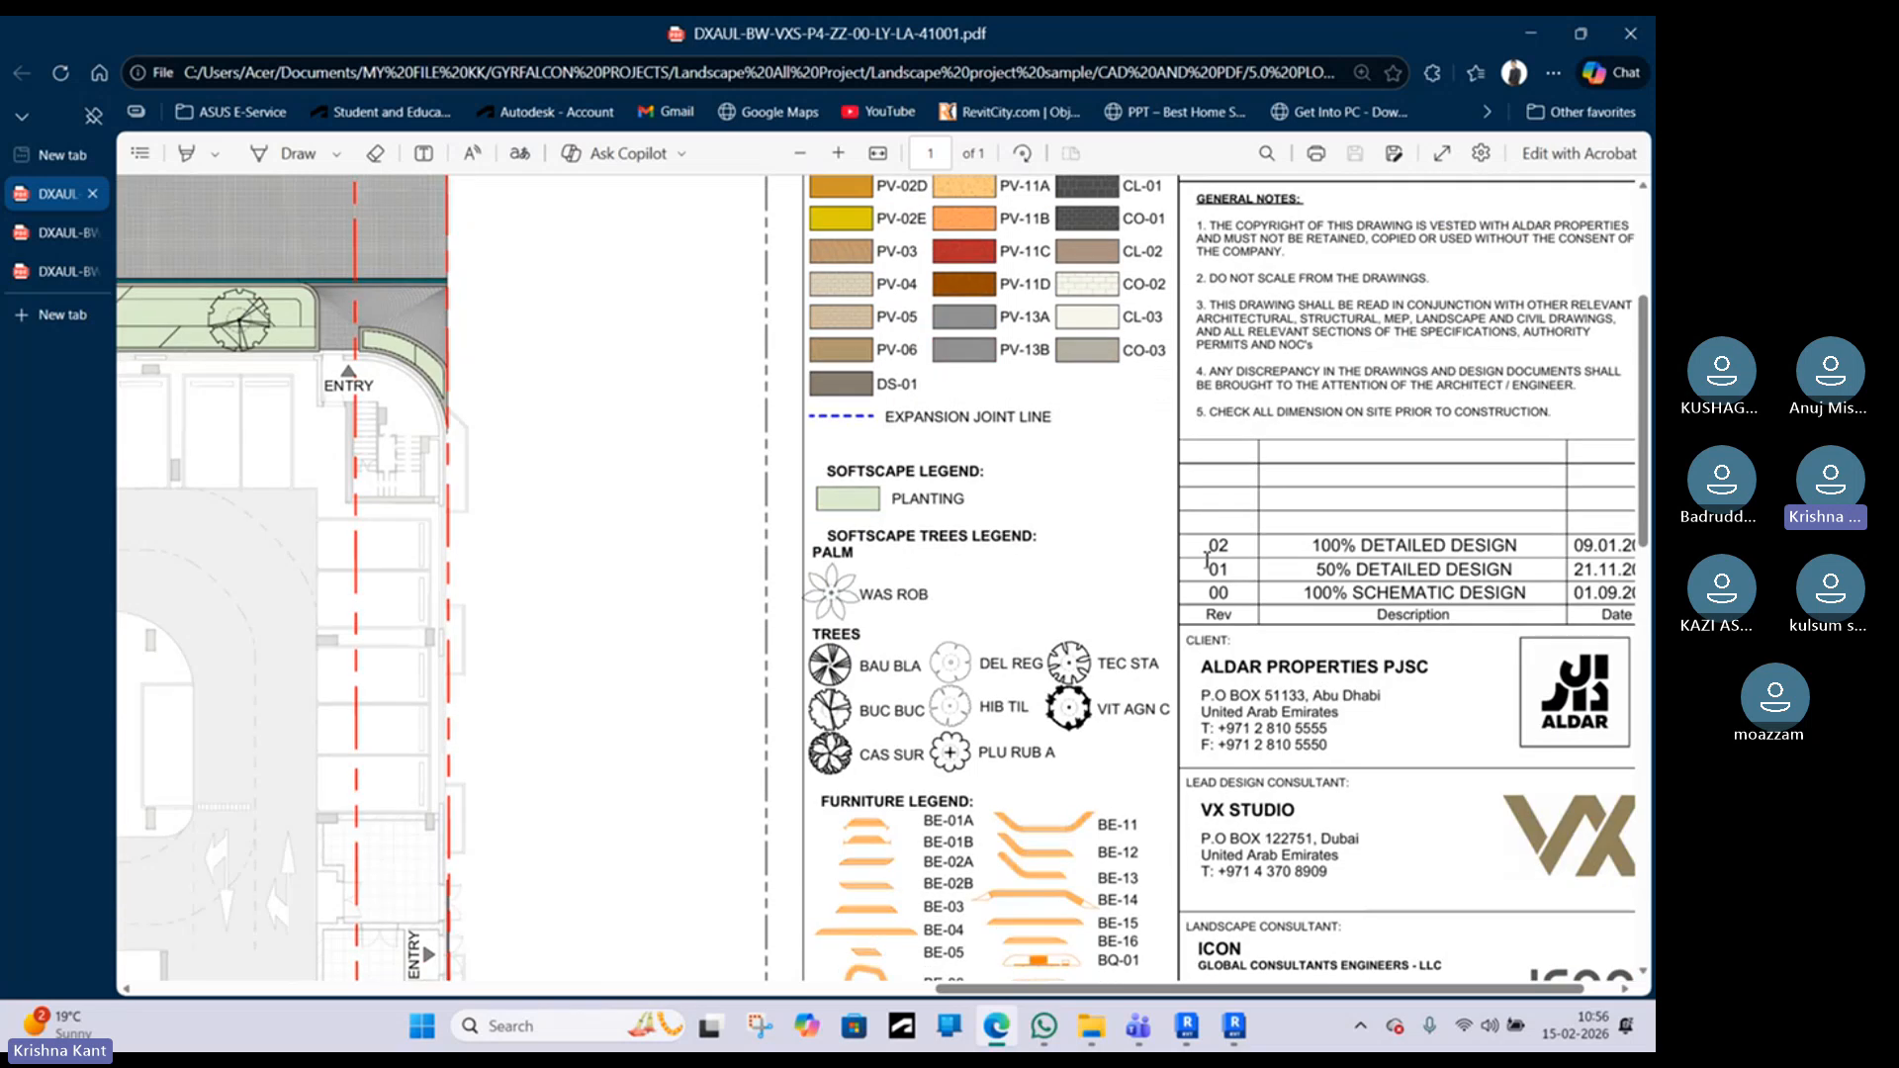
pyautogui.scroll(6, 1393, 427)
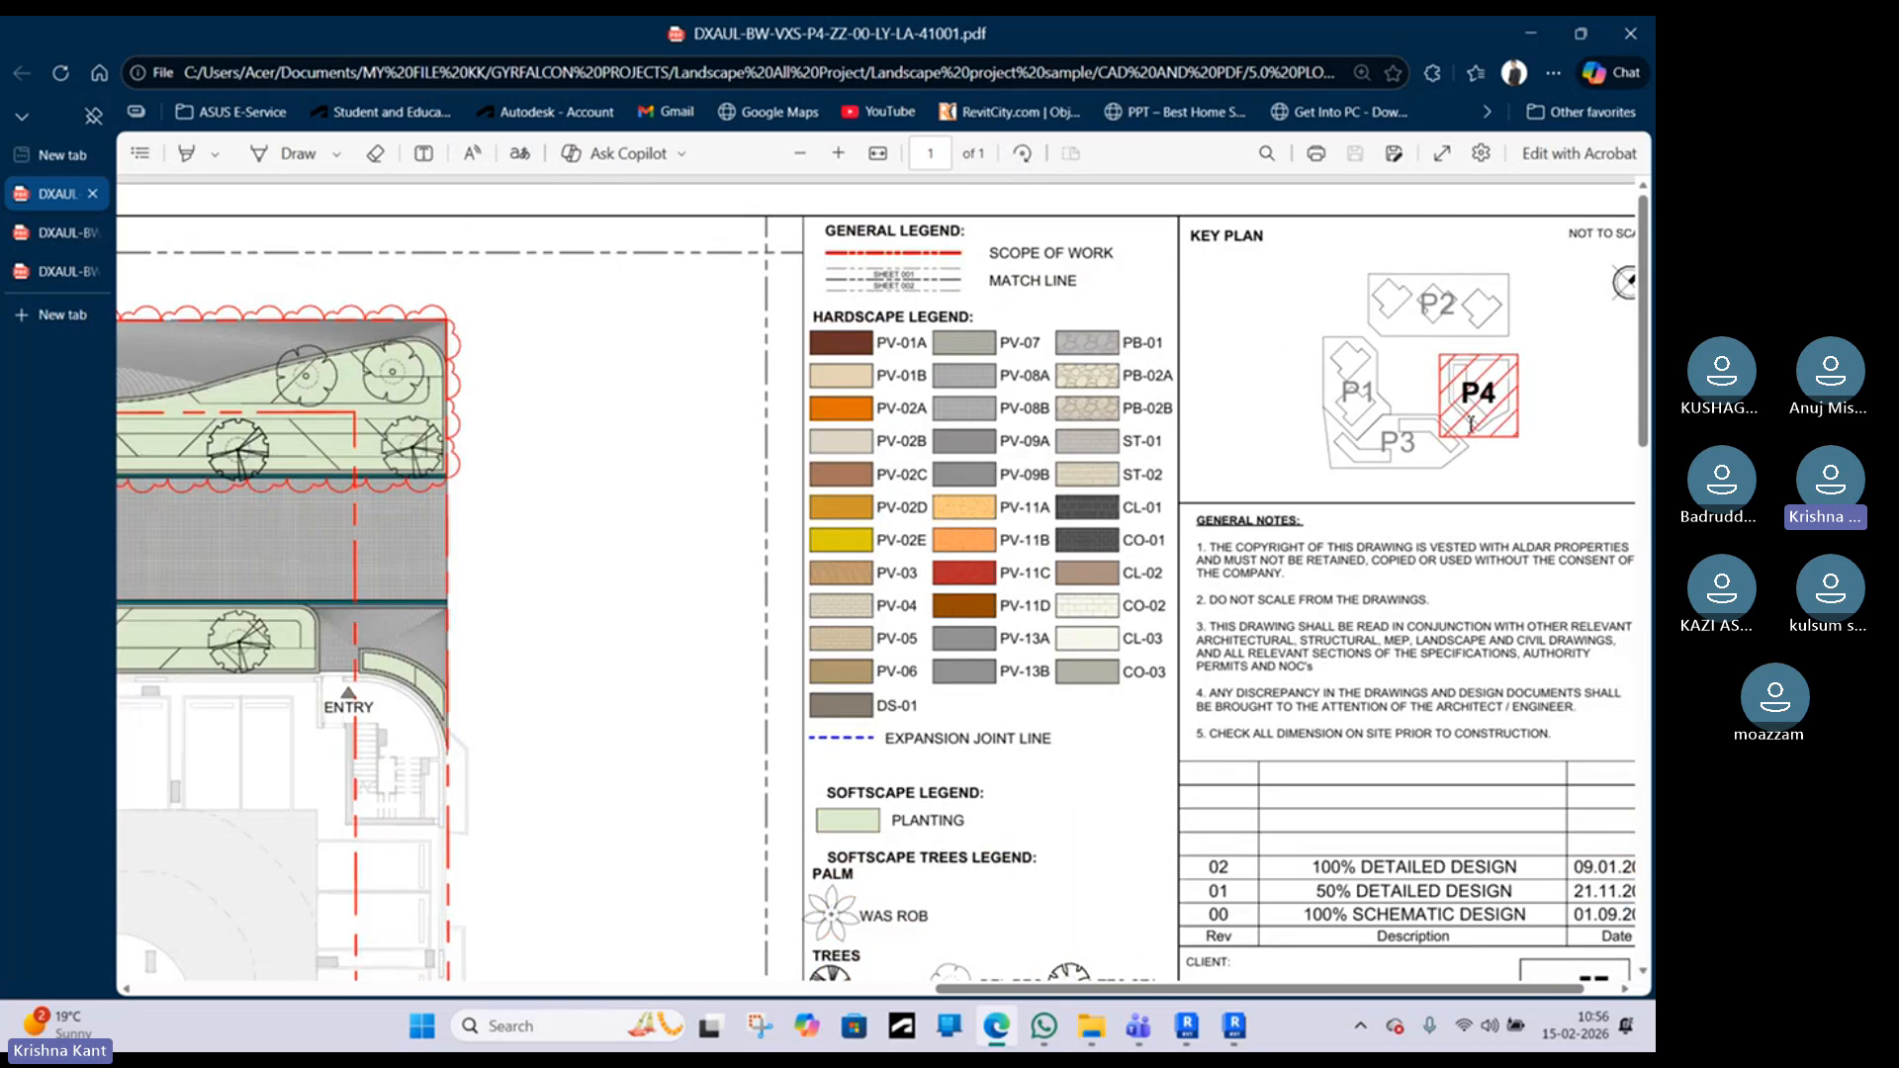
pyautogui.click(1529, 33)
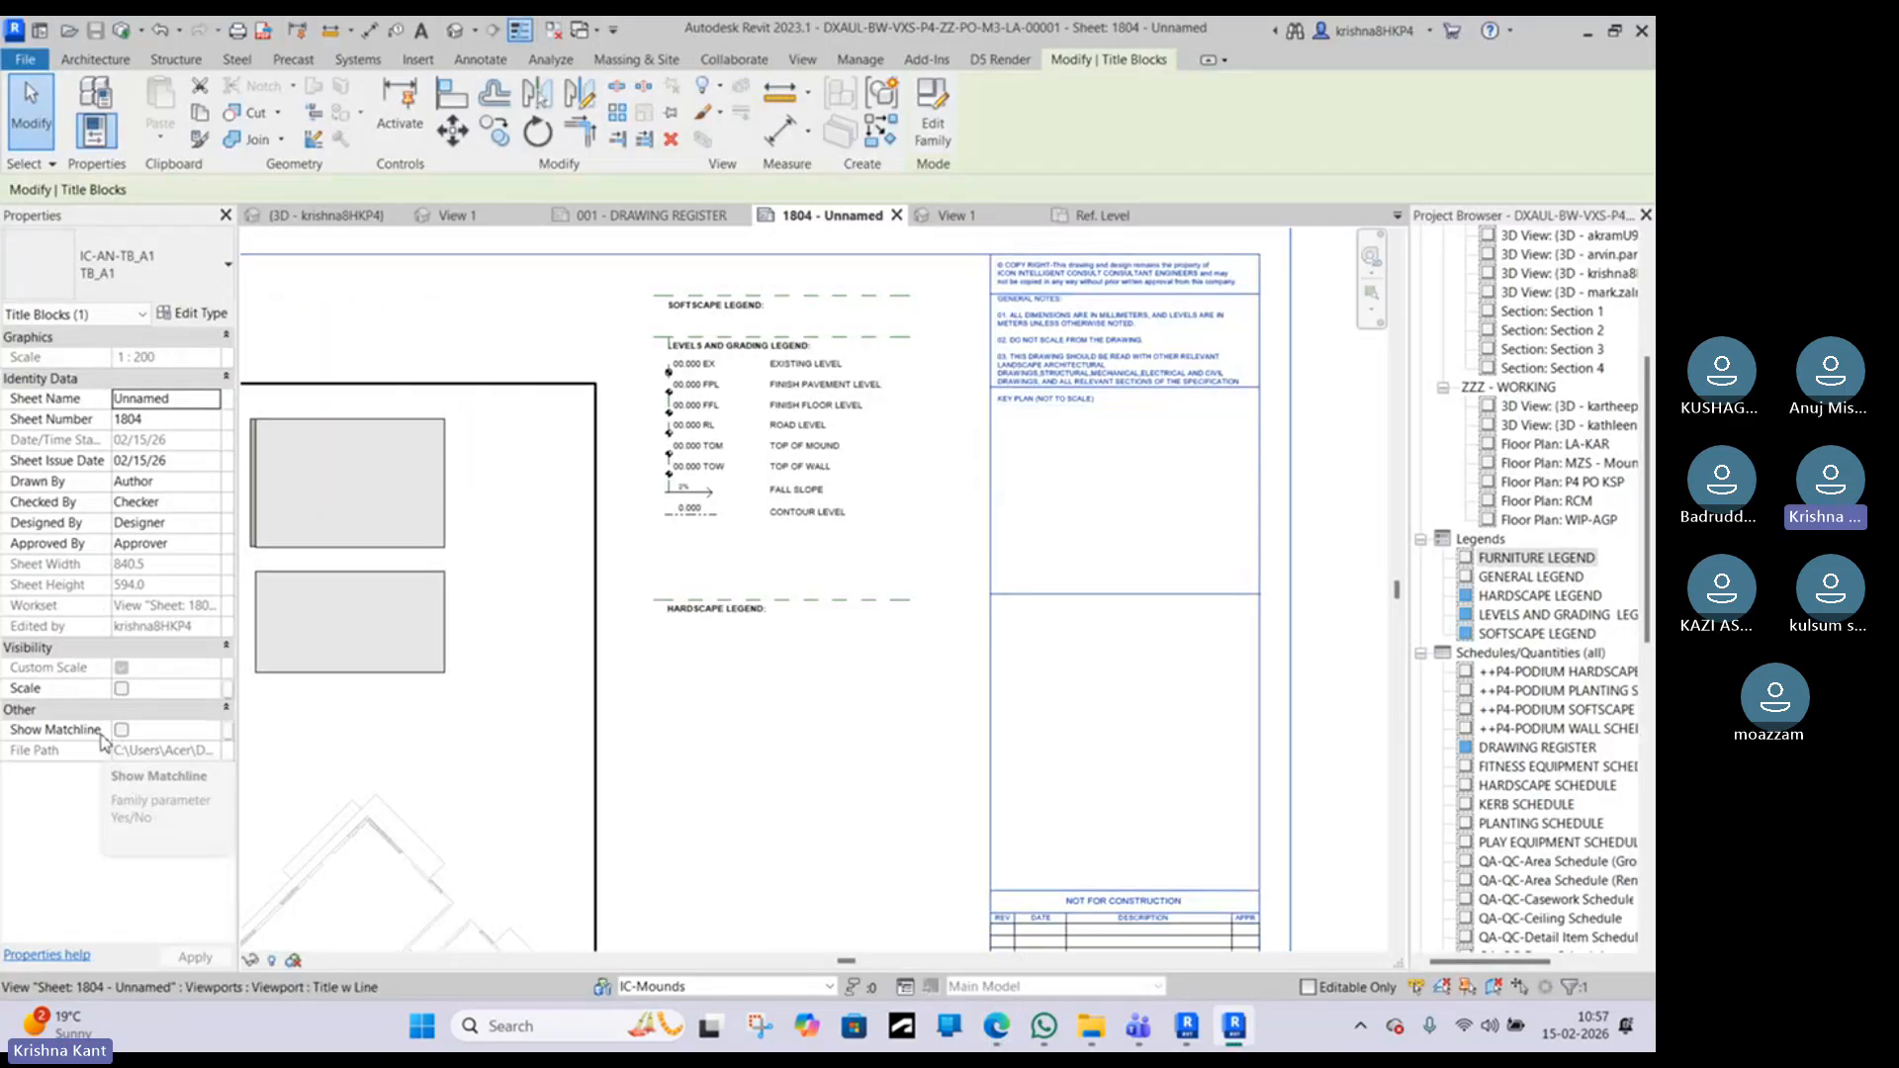
# Step: Open the IC-AN-TB_A1 title block family for editing and compare its key plan box with the one in the reference PDF
pyautogui.click(935, 128)
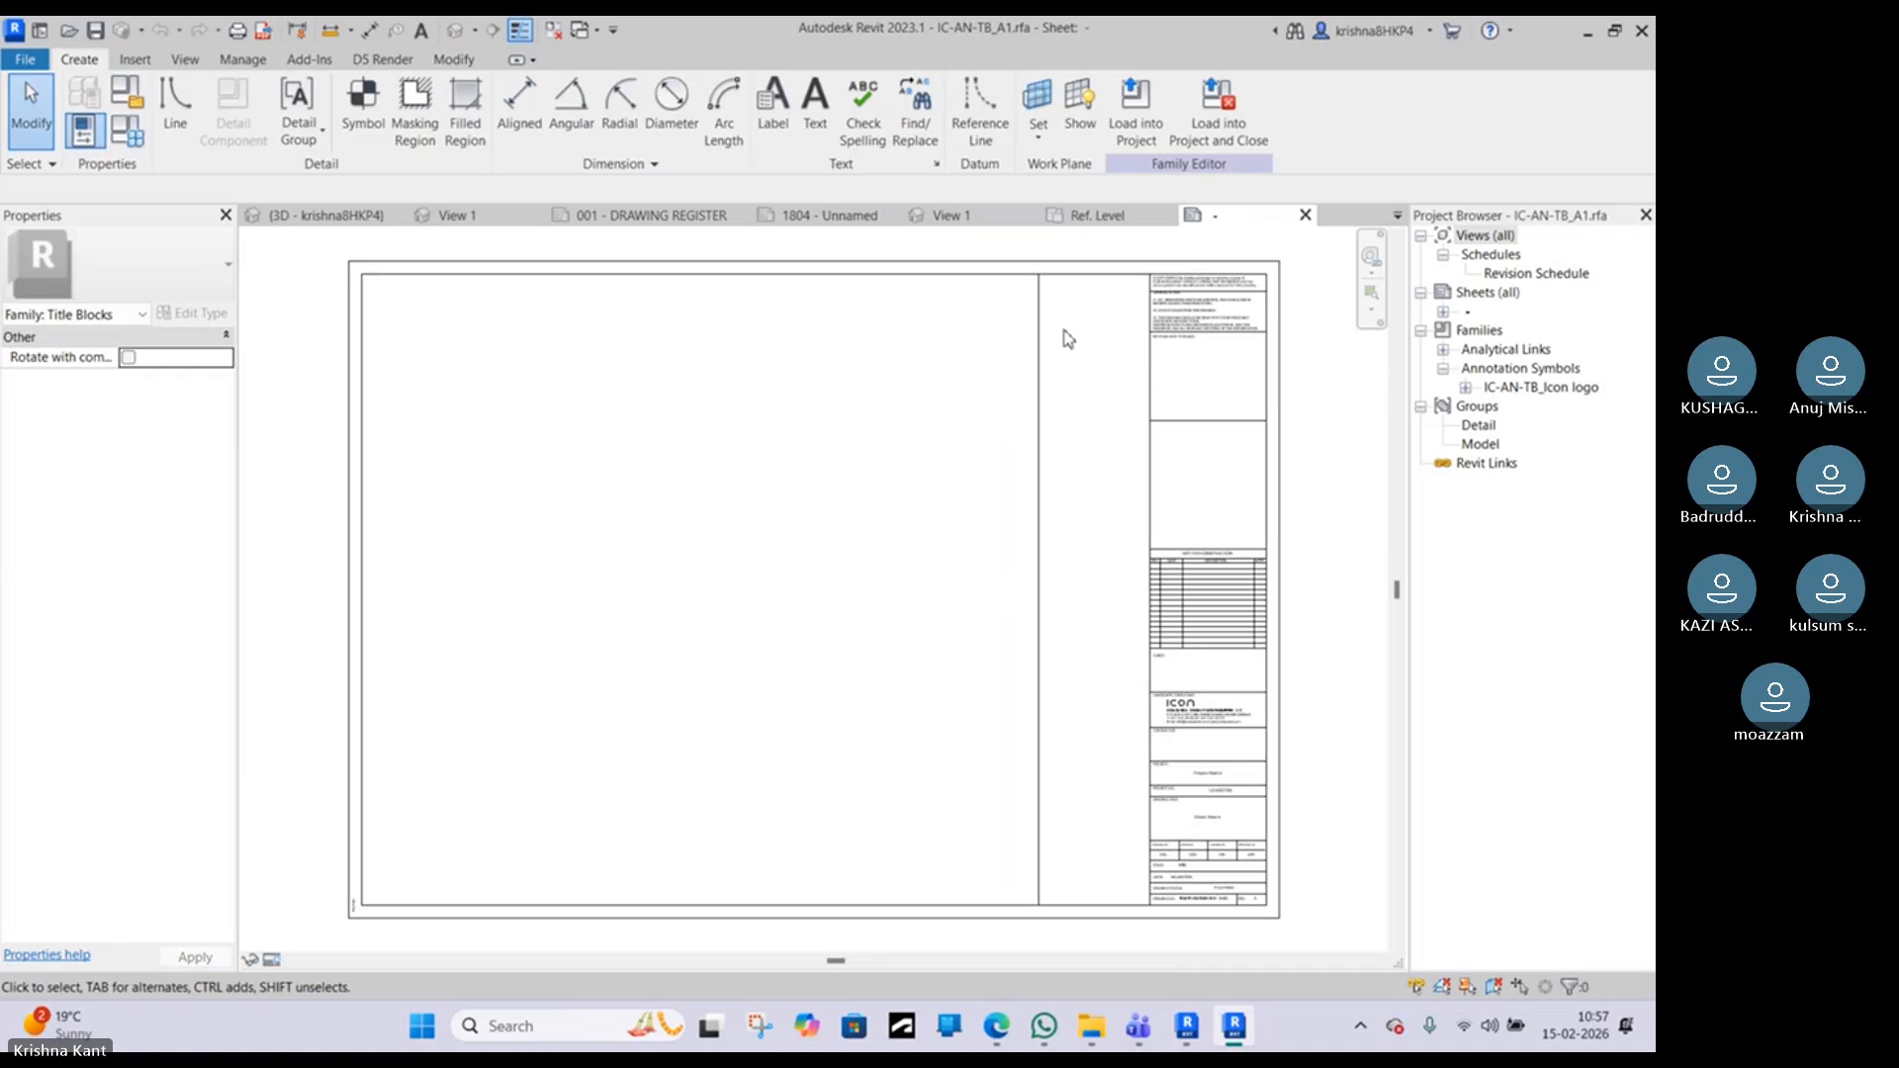
pyautogui.scroll(7, 1262, 378)
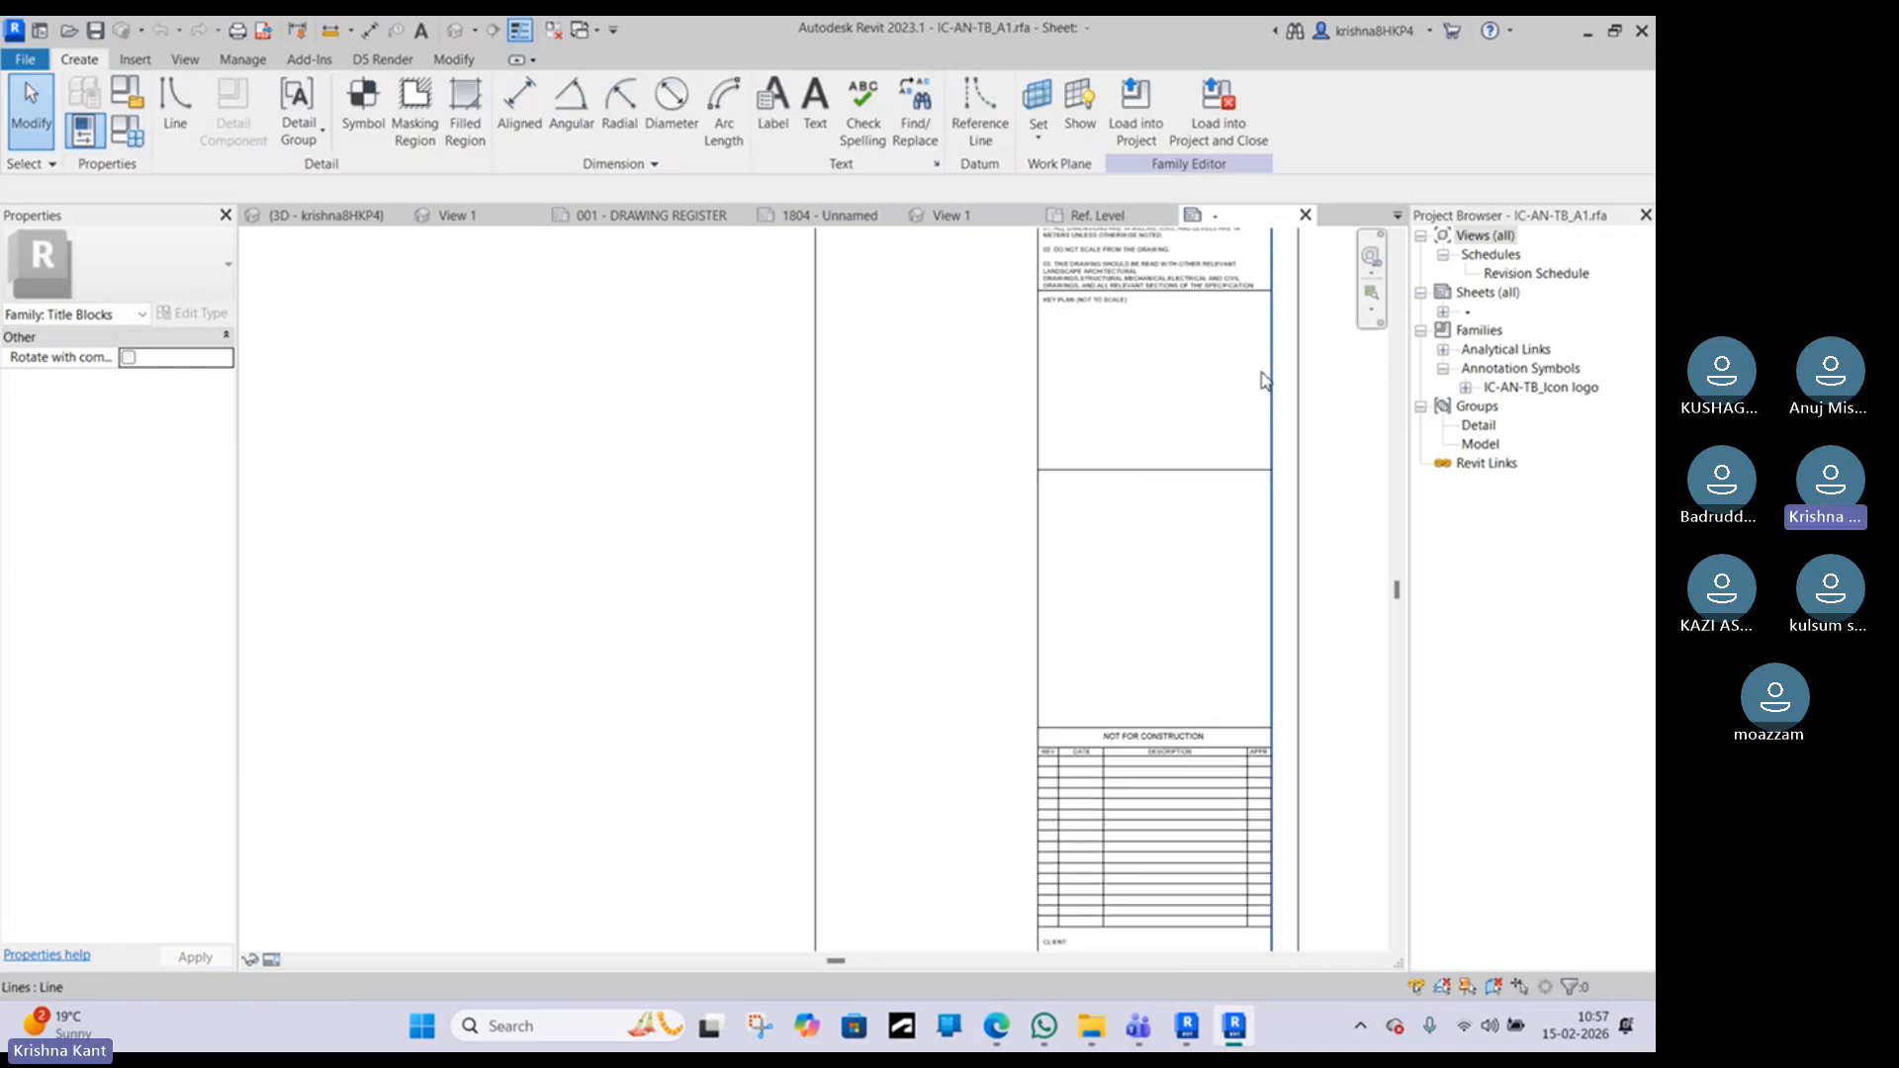
pyautogui.moveTo(1128, 375); pyautogui.dragTo(865, 523, button='middle')
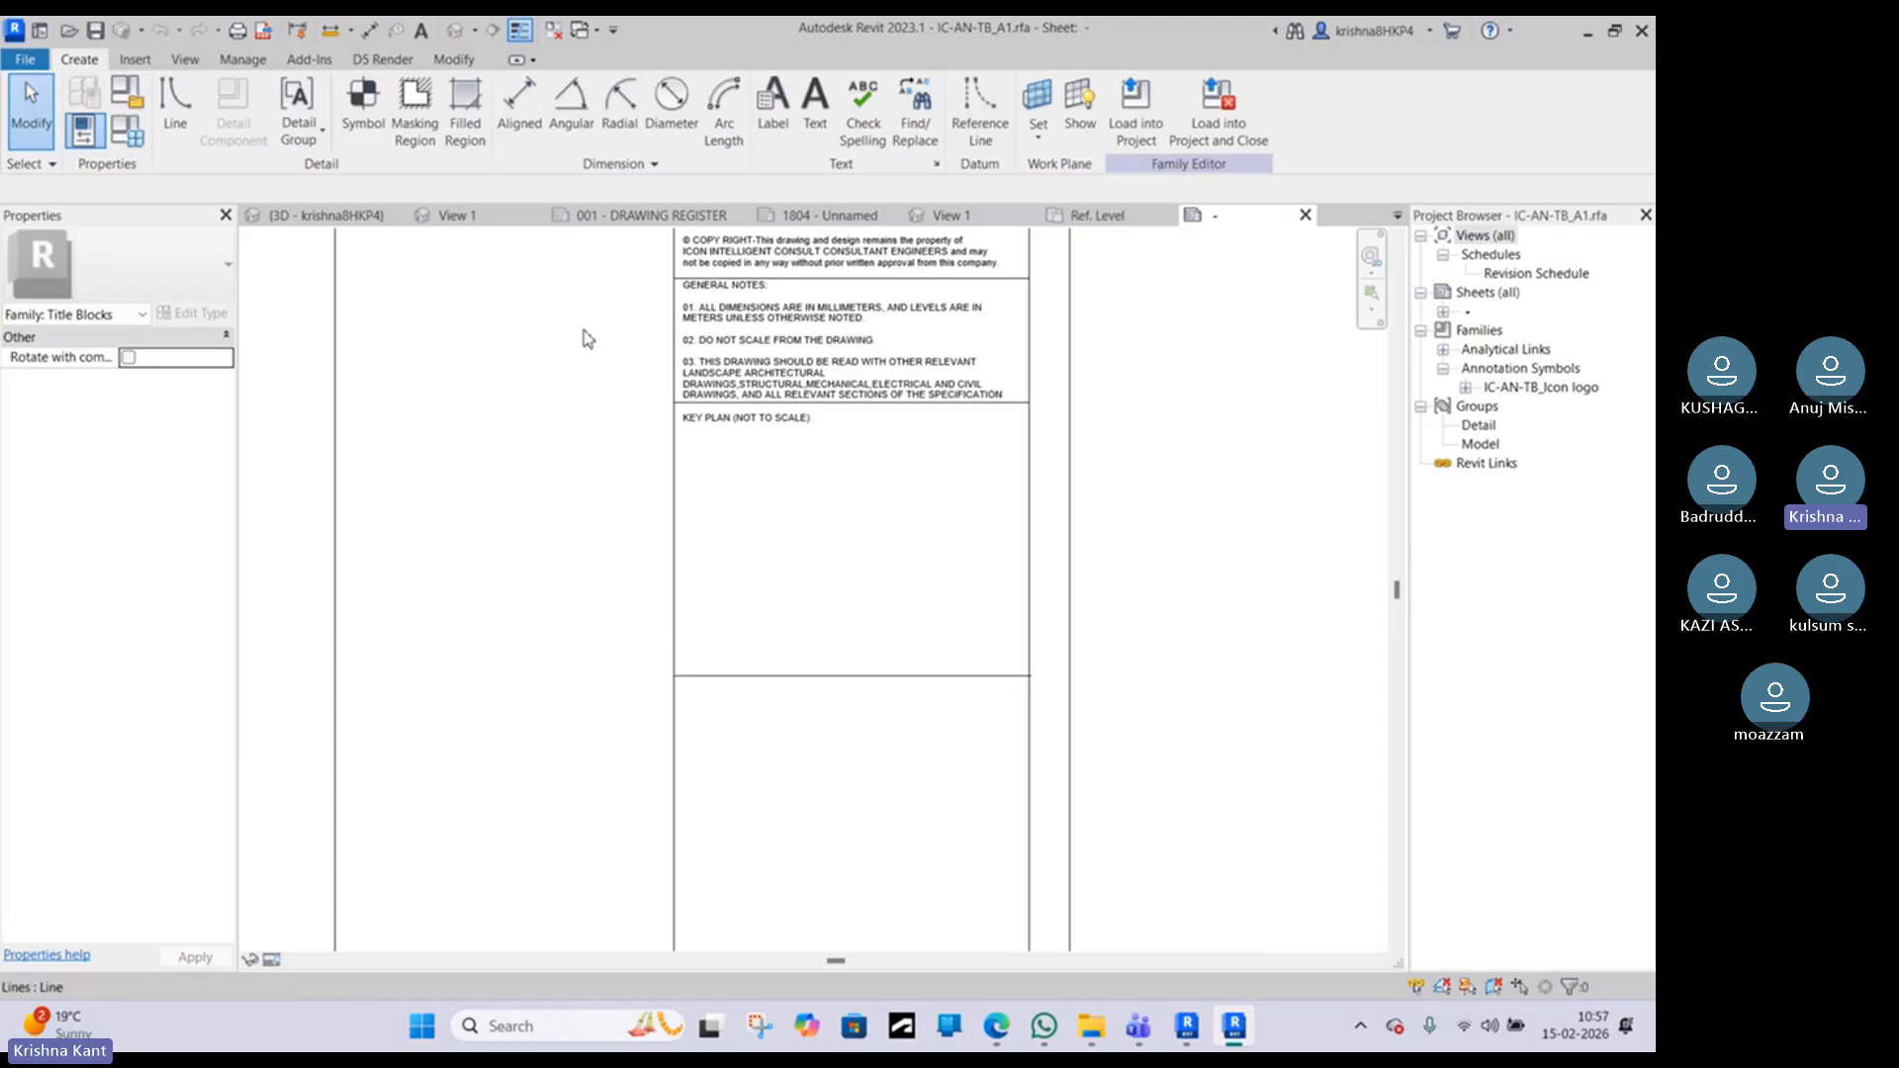
pyautogui.moveTo(998, 1028)
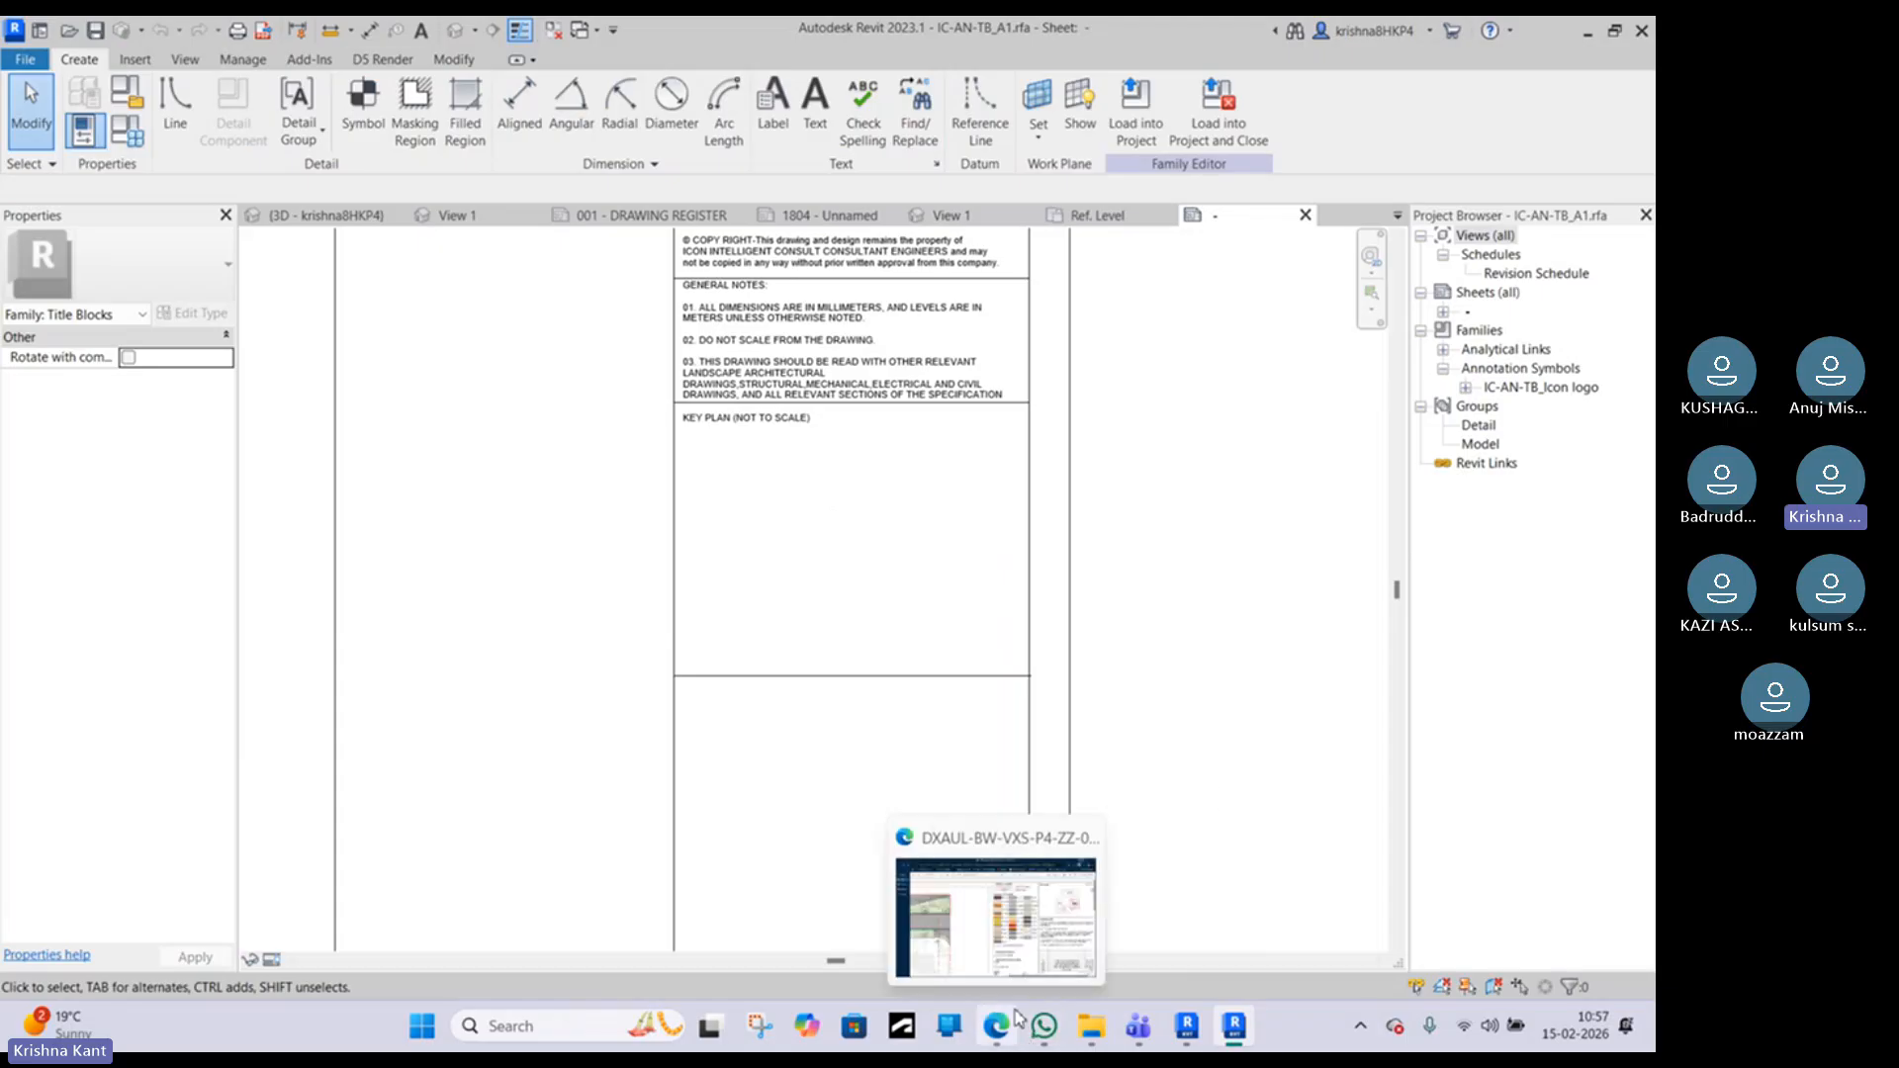
pyautogui.click(1008, 949)
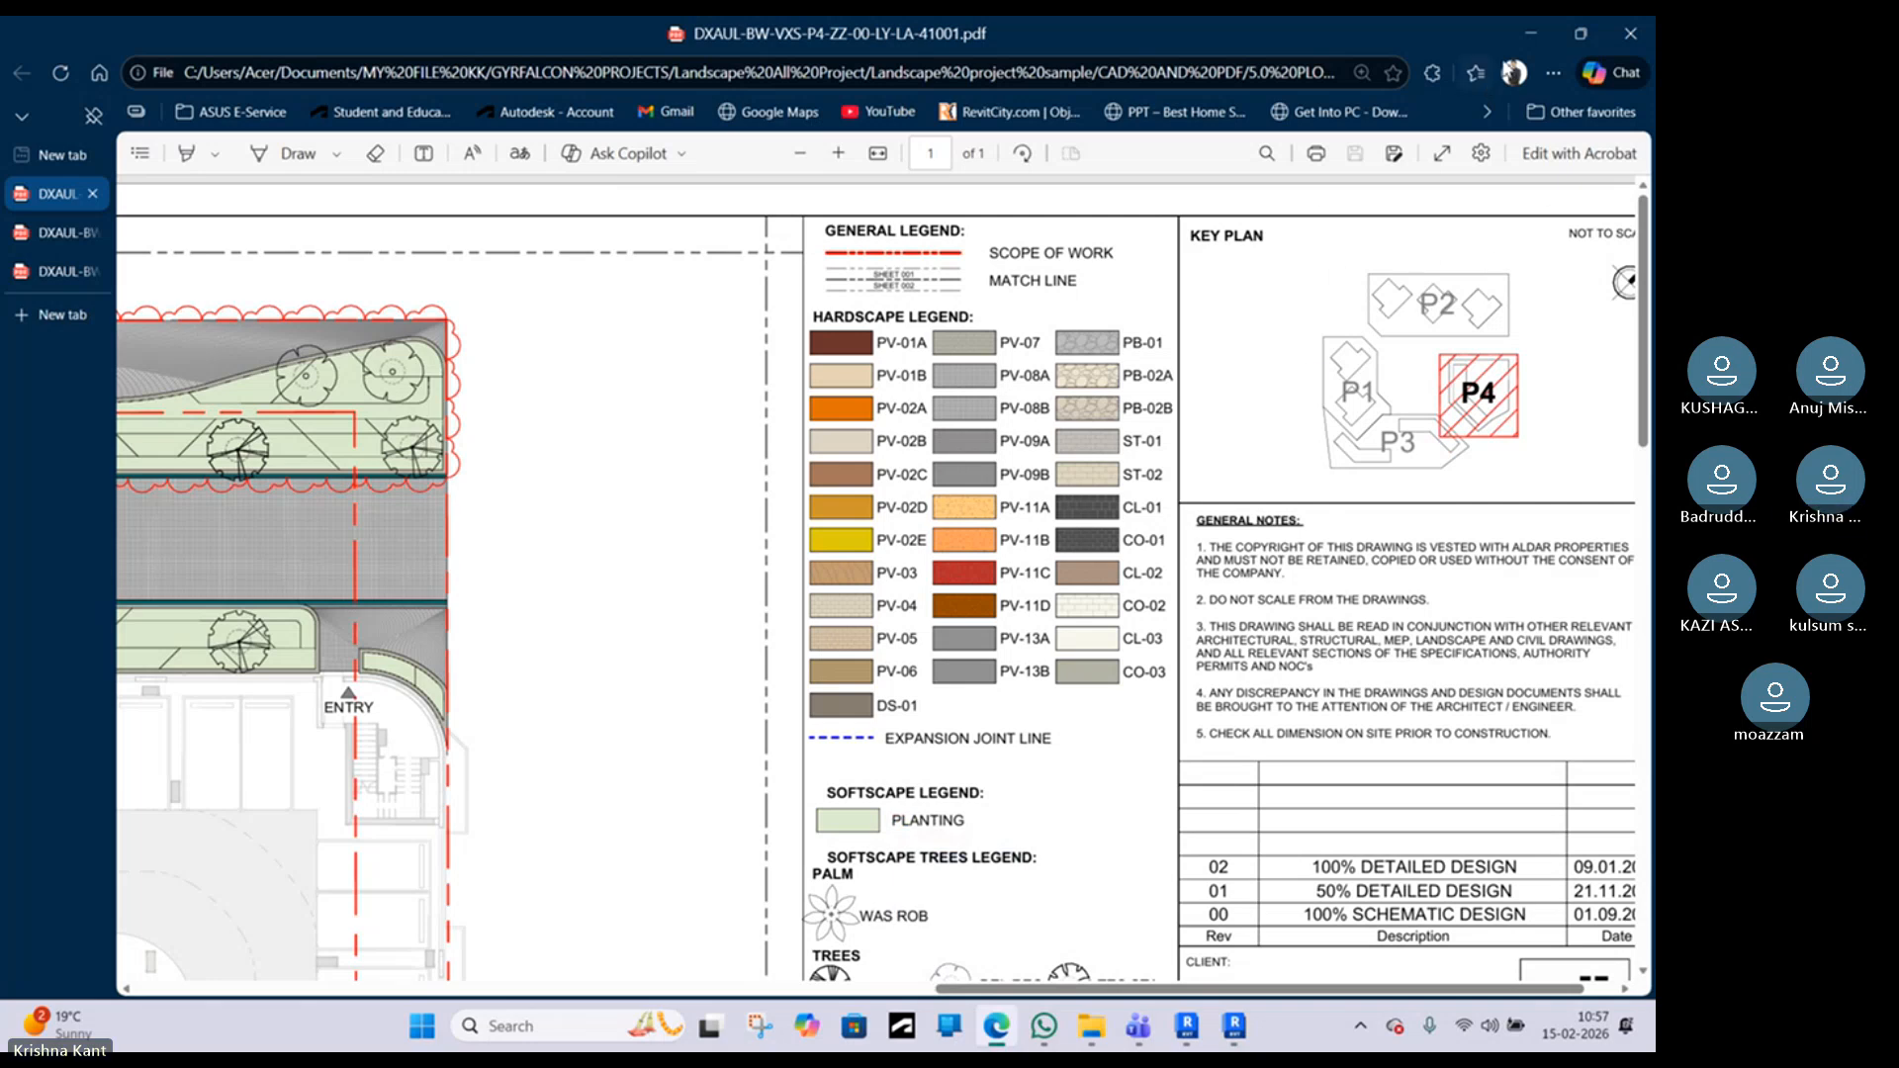
pyautogui.click(1529, 38)
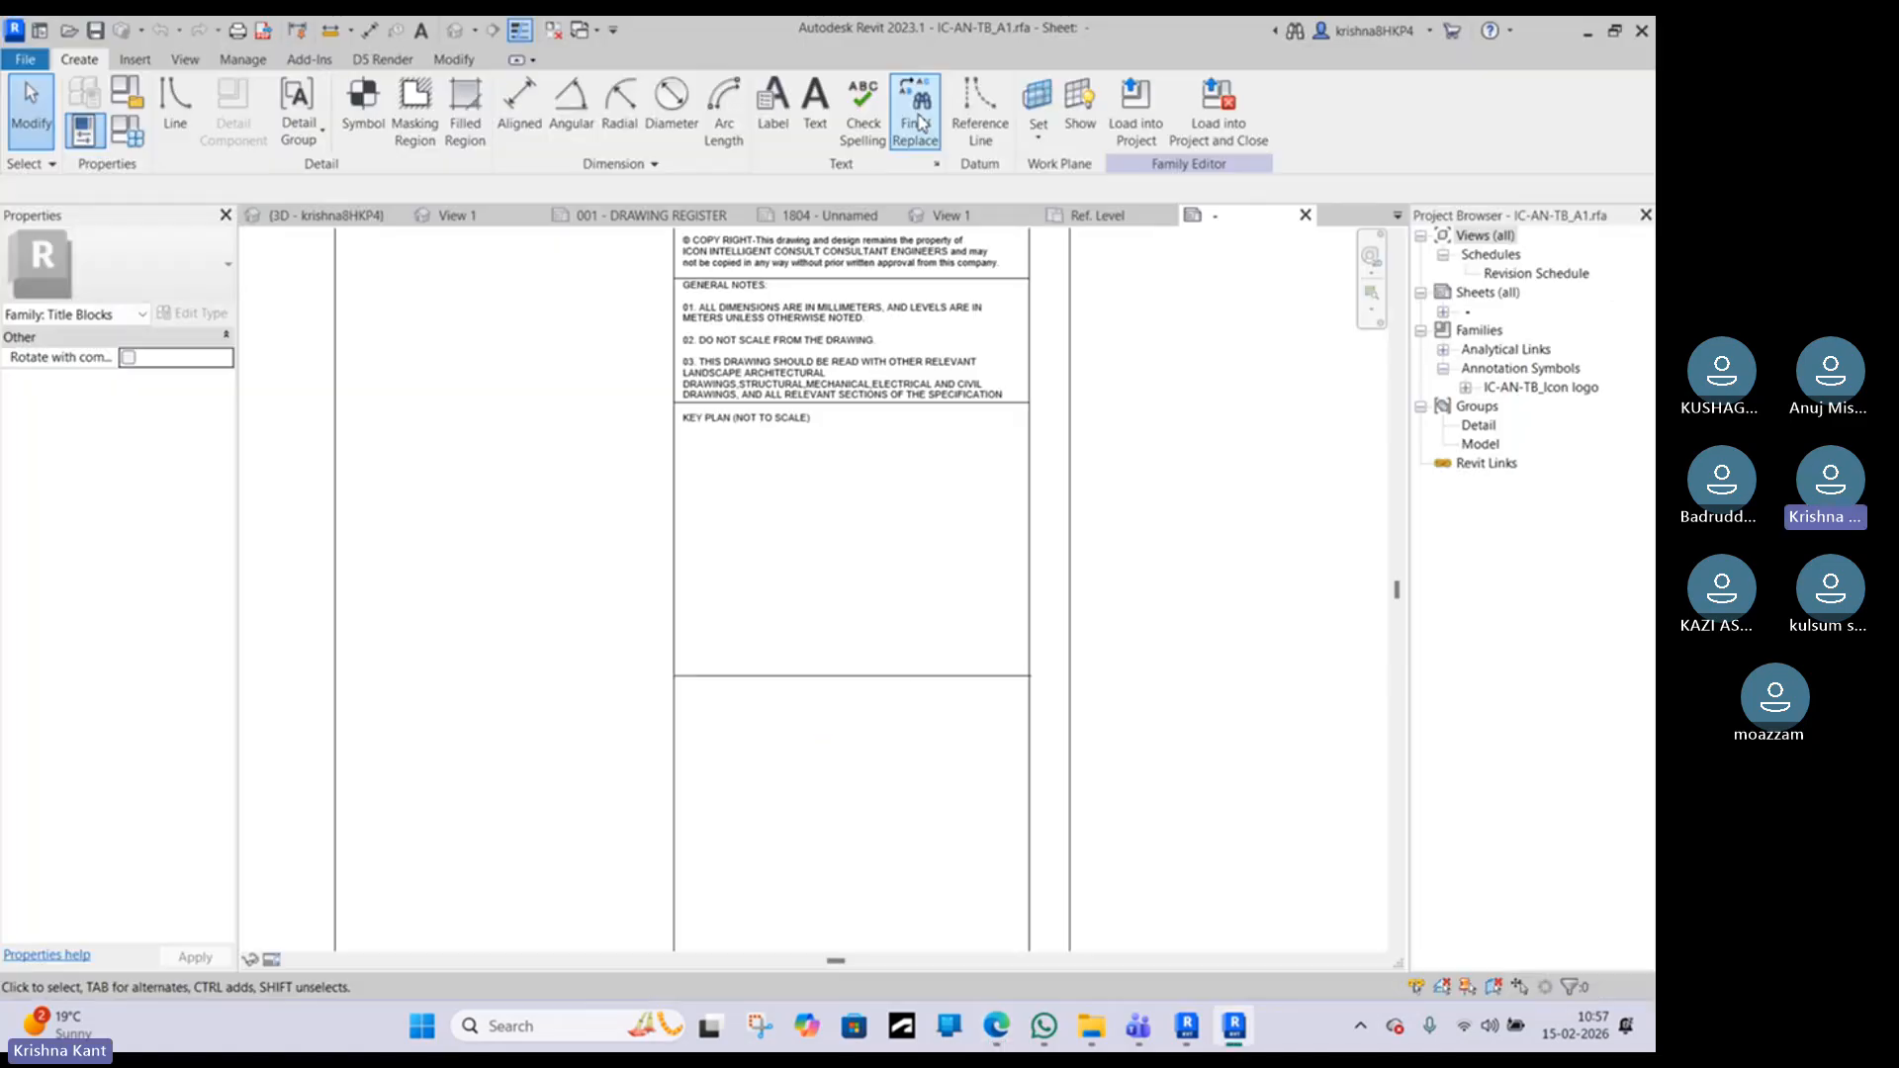
# Step: Draw four separate Title Blocks line rectangles in the key plan box, about 20 × 10, 17 × 15, 18 × 15 and 18 × 13 mm
pyautogui.click(175, 118)
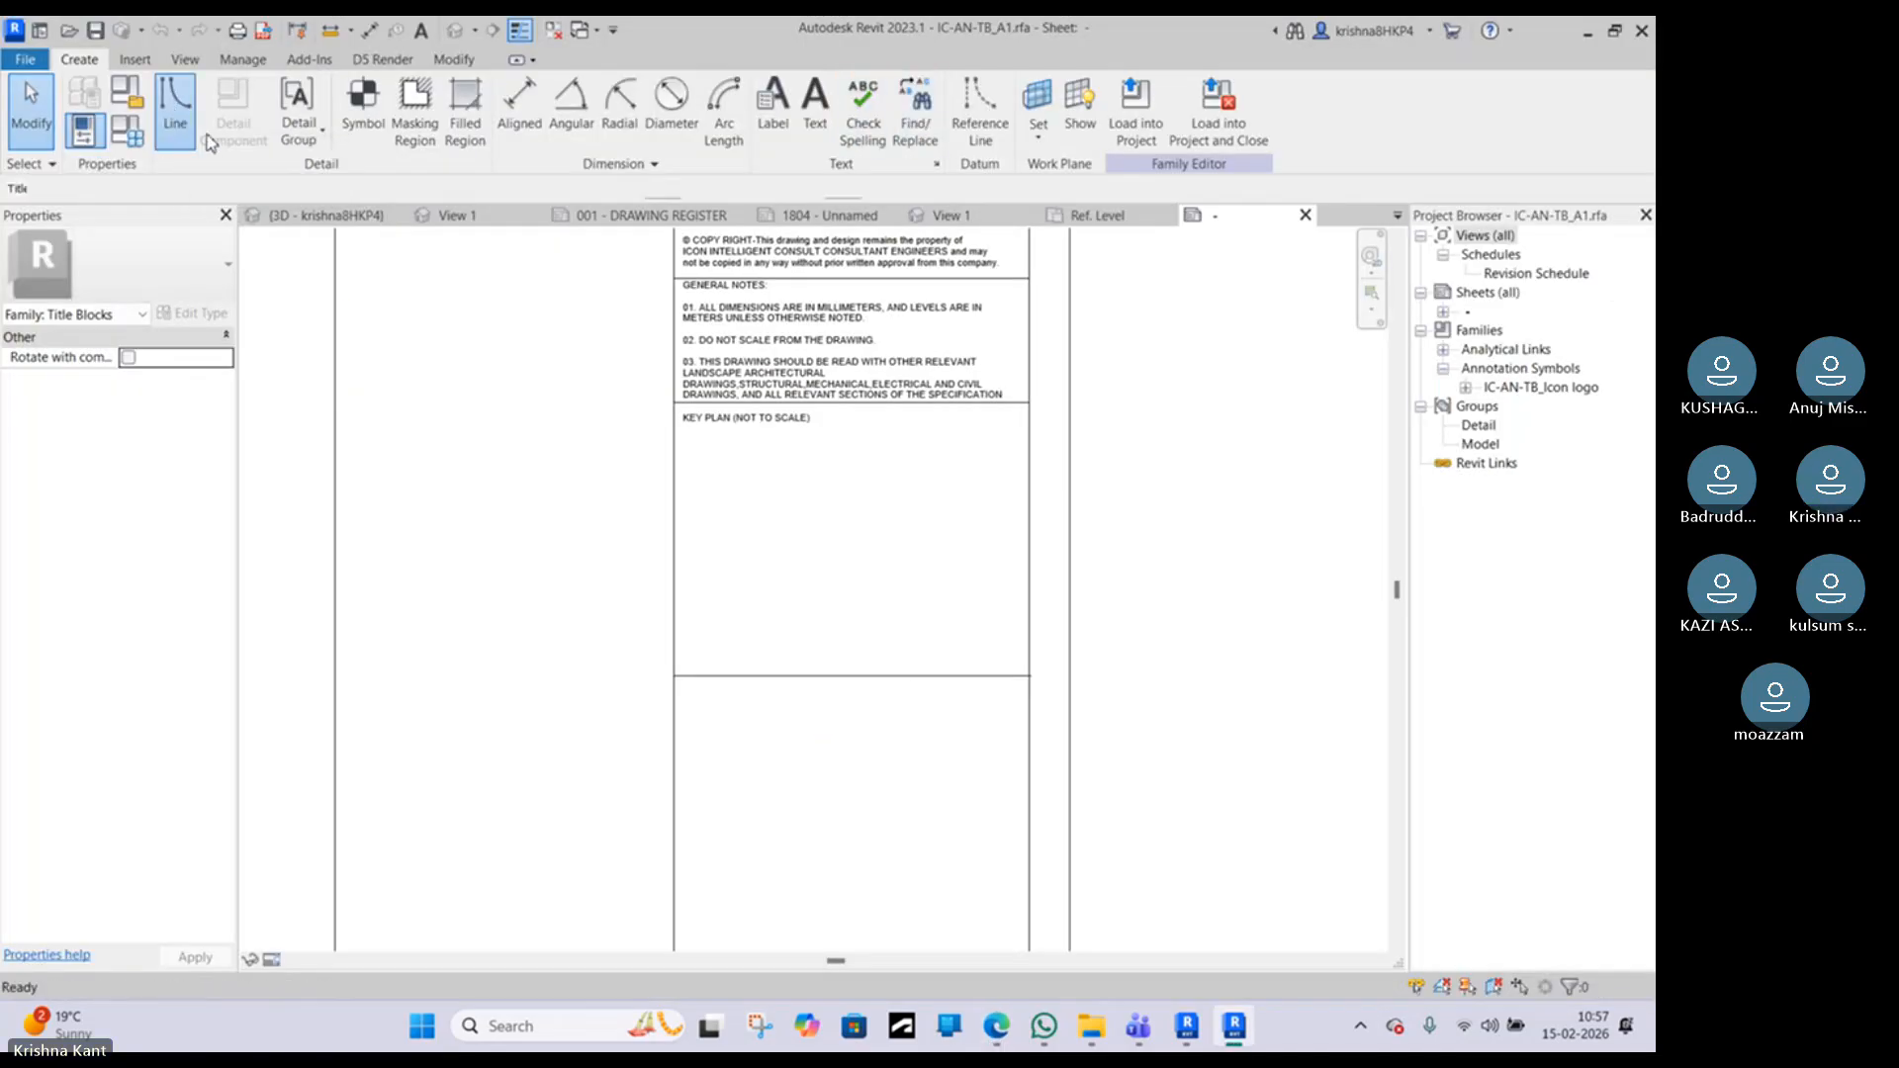
pyautogui.scroll(2, 789, 462)
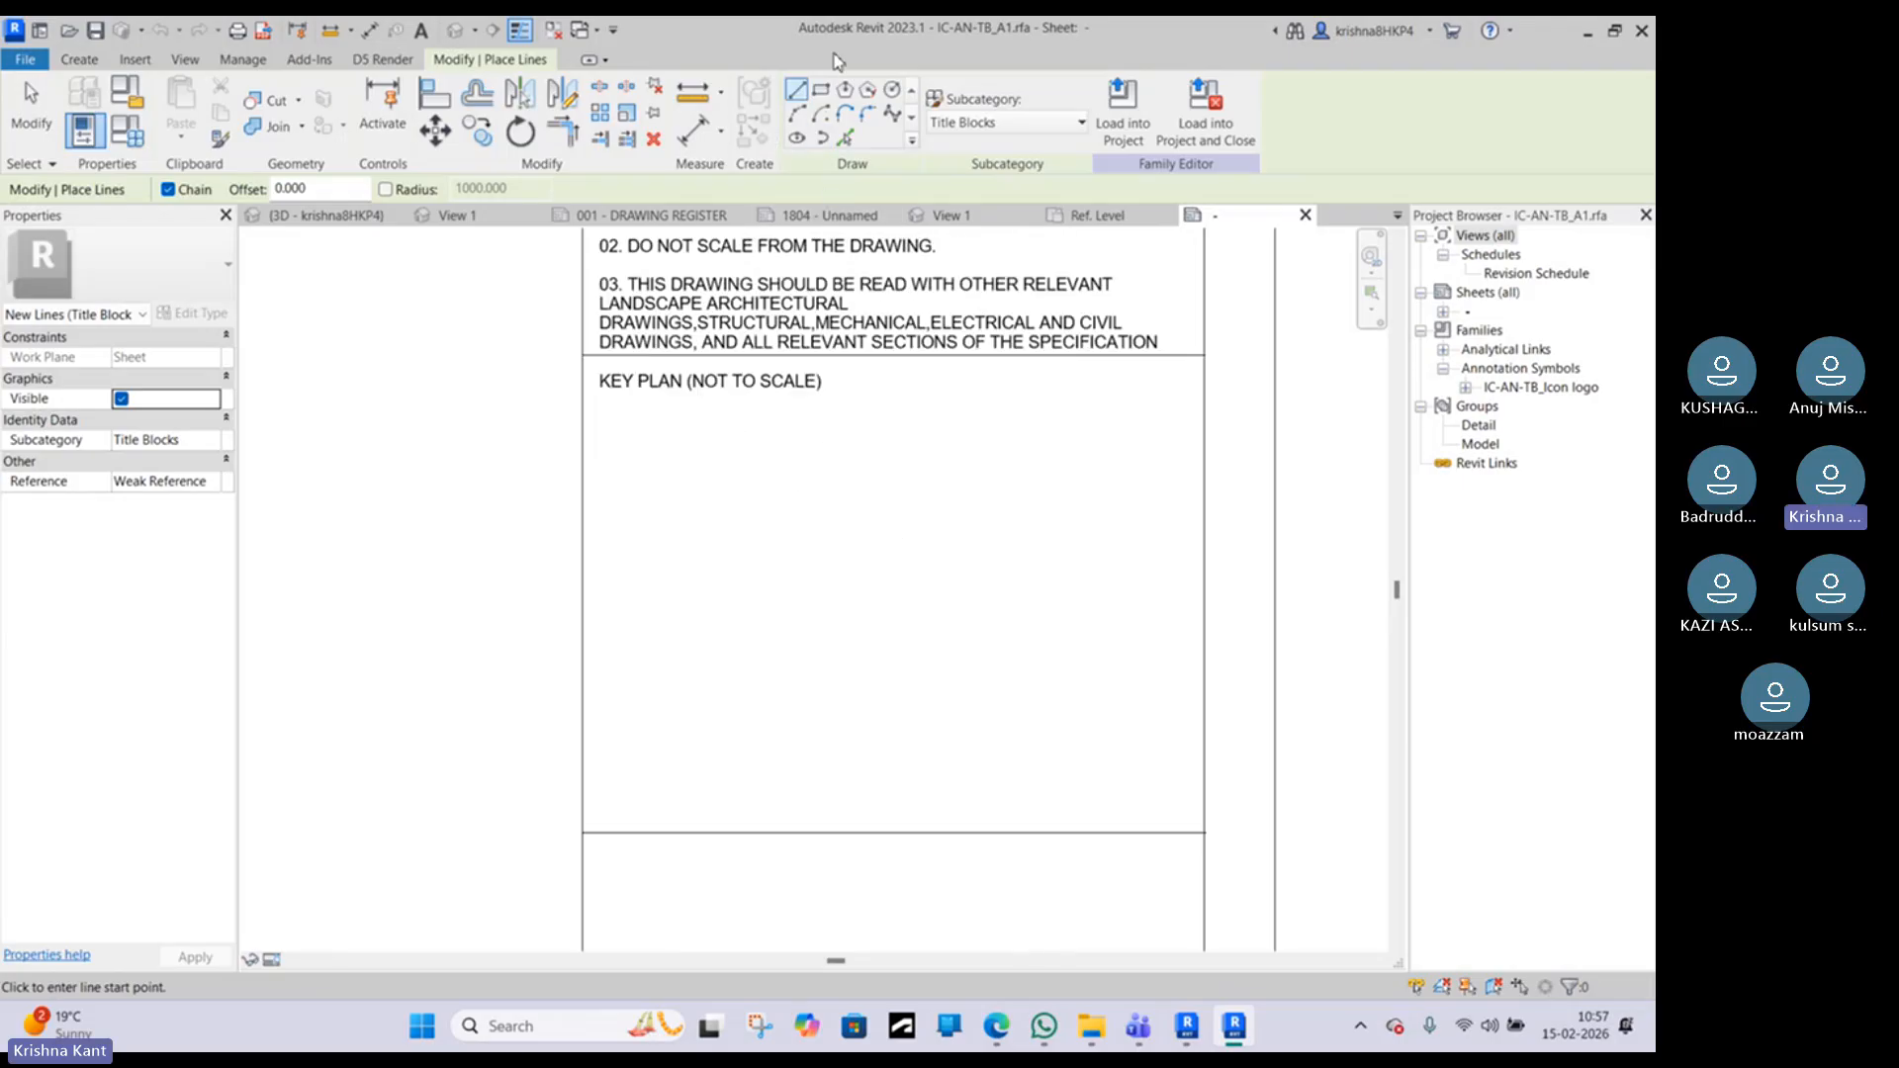
pyautogui.click(821, 90)
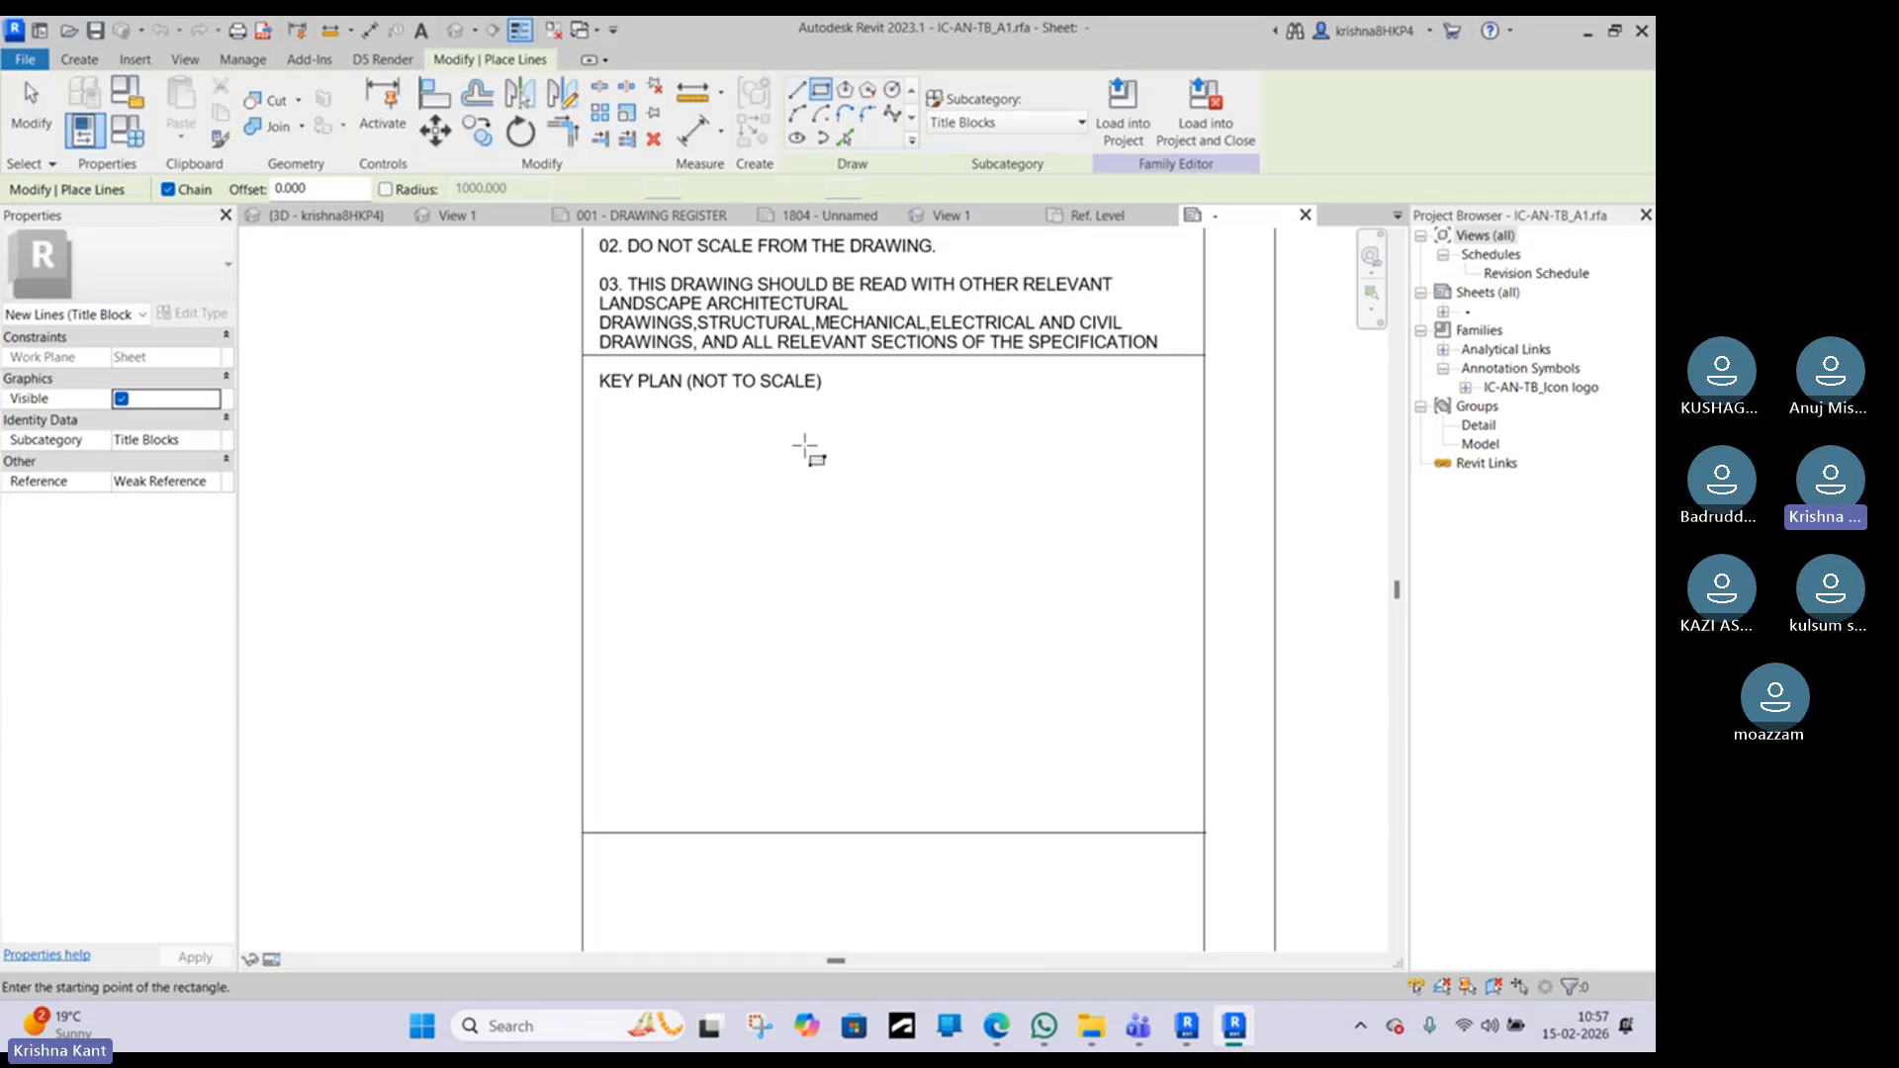
pyautogui.click(799, 442)
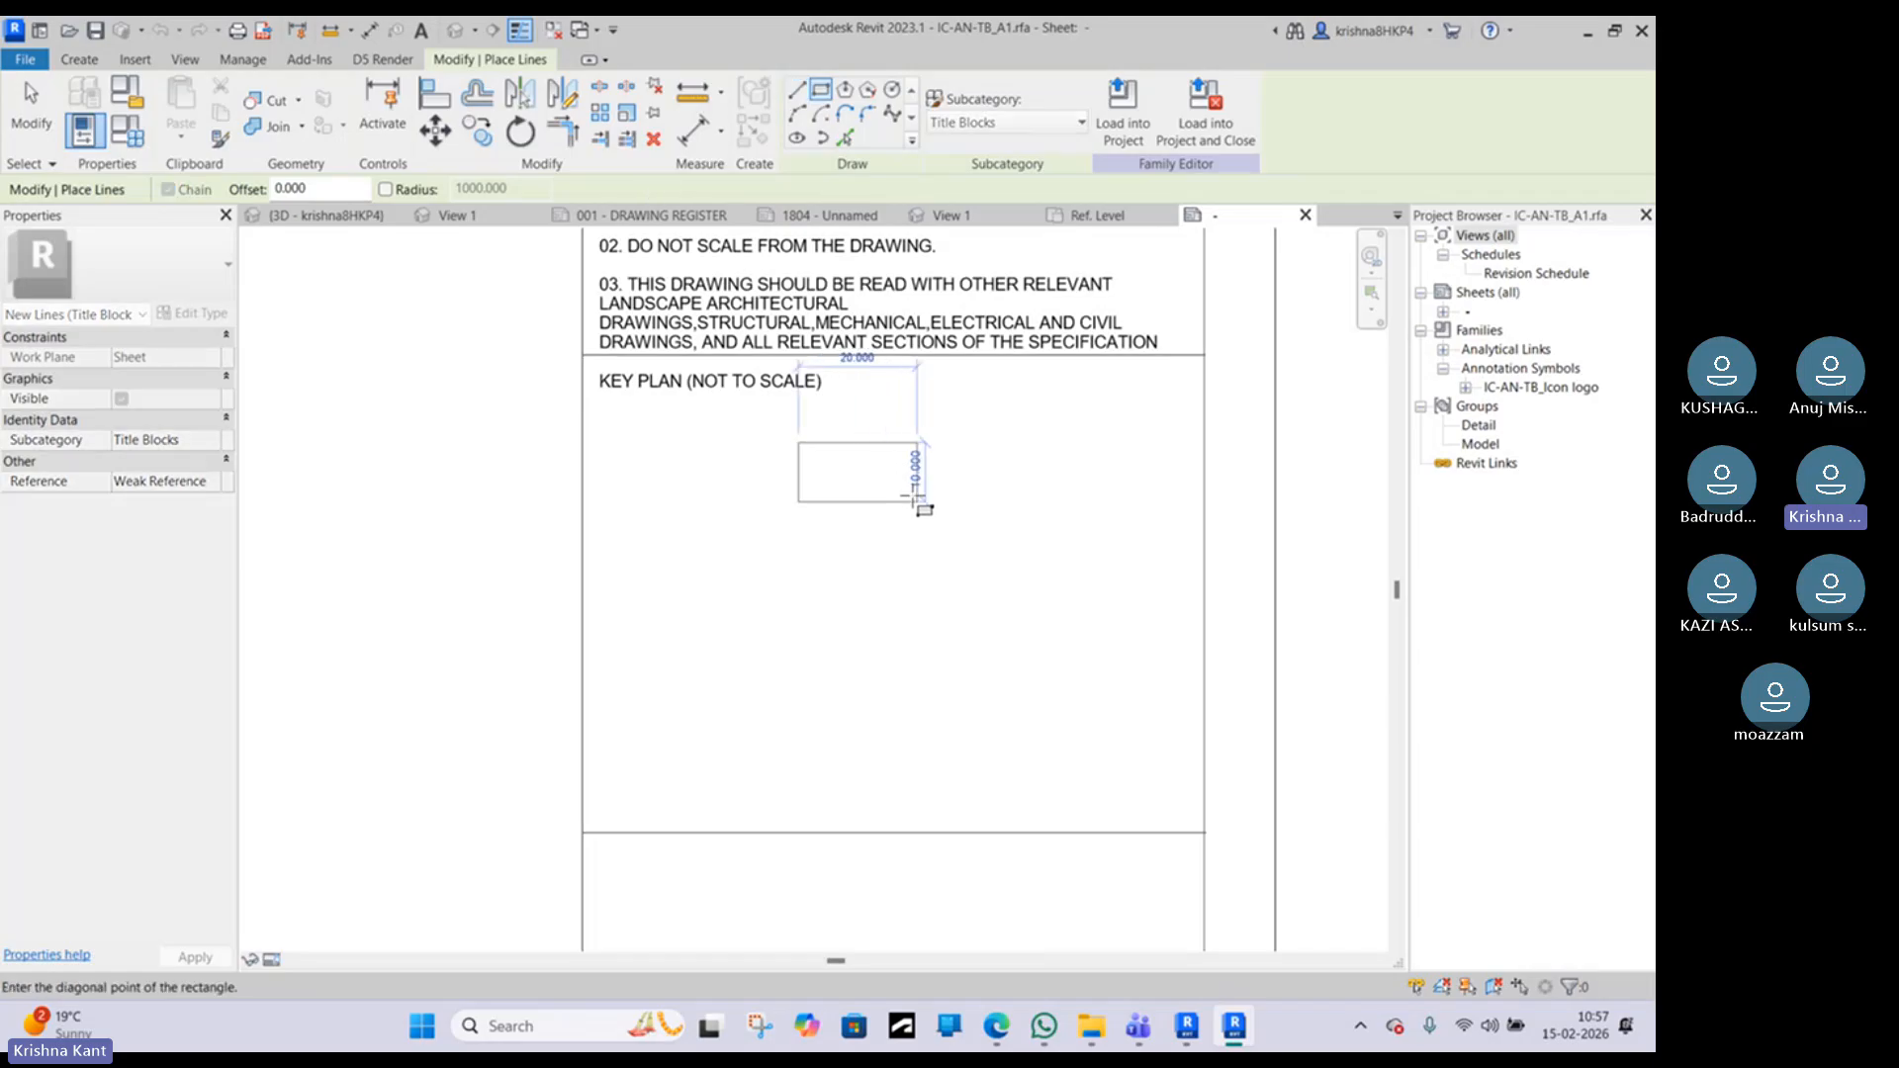
pyautogui.click(916, 502)
pyautogui.click(1015, 501)
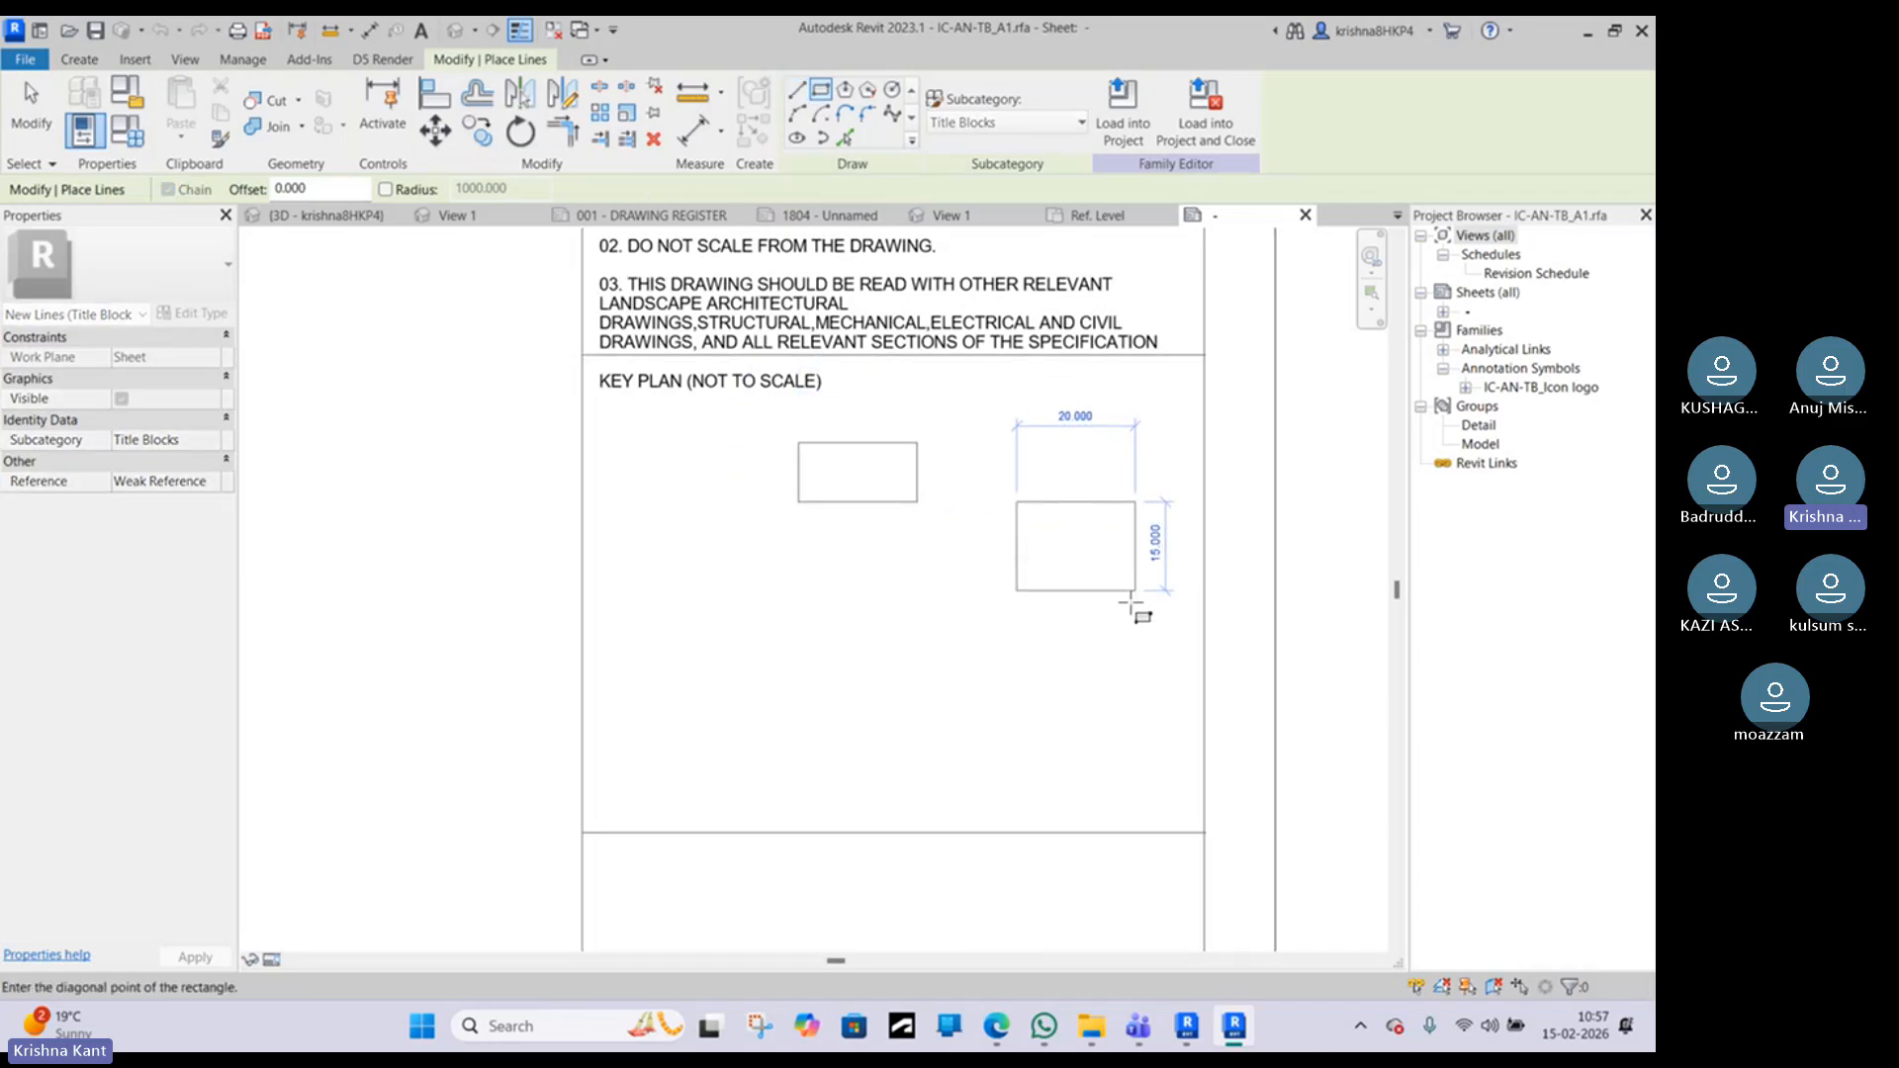
pyautogui.click(1117, 591)
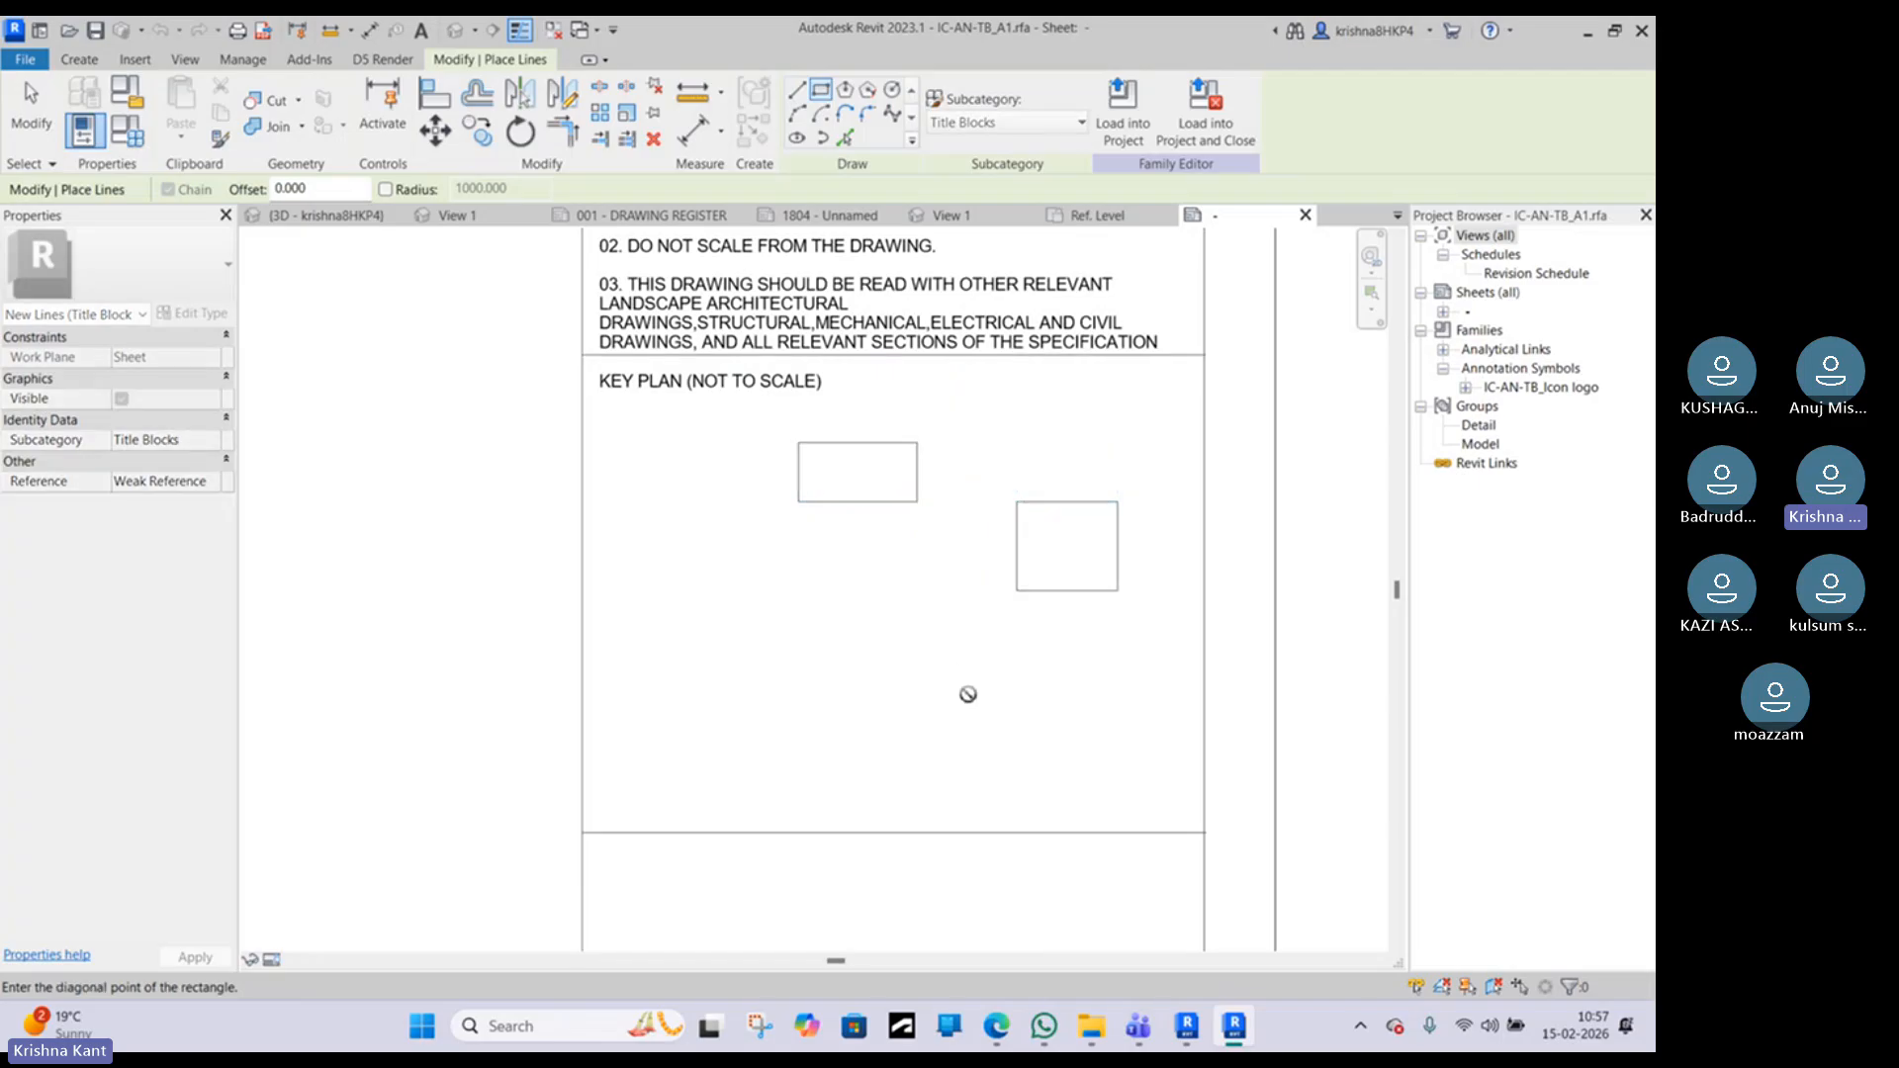
pyautogui.click(953, 677)
pyautogui.click(1058, 767)
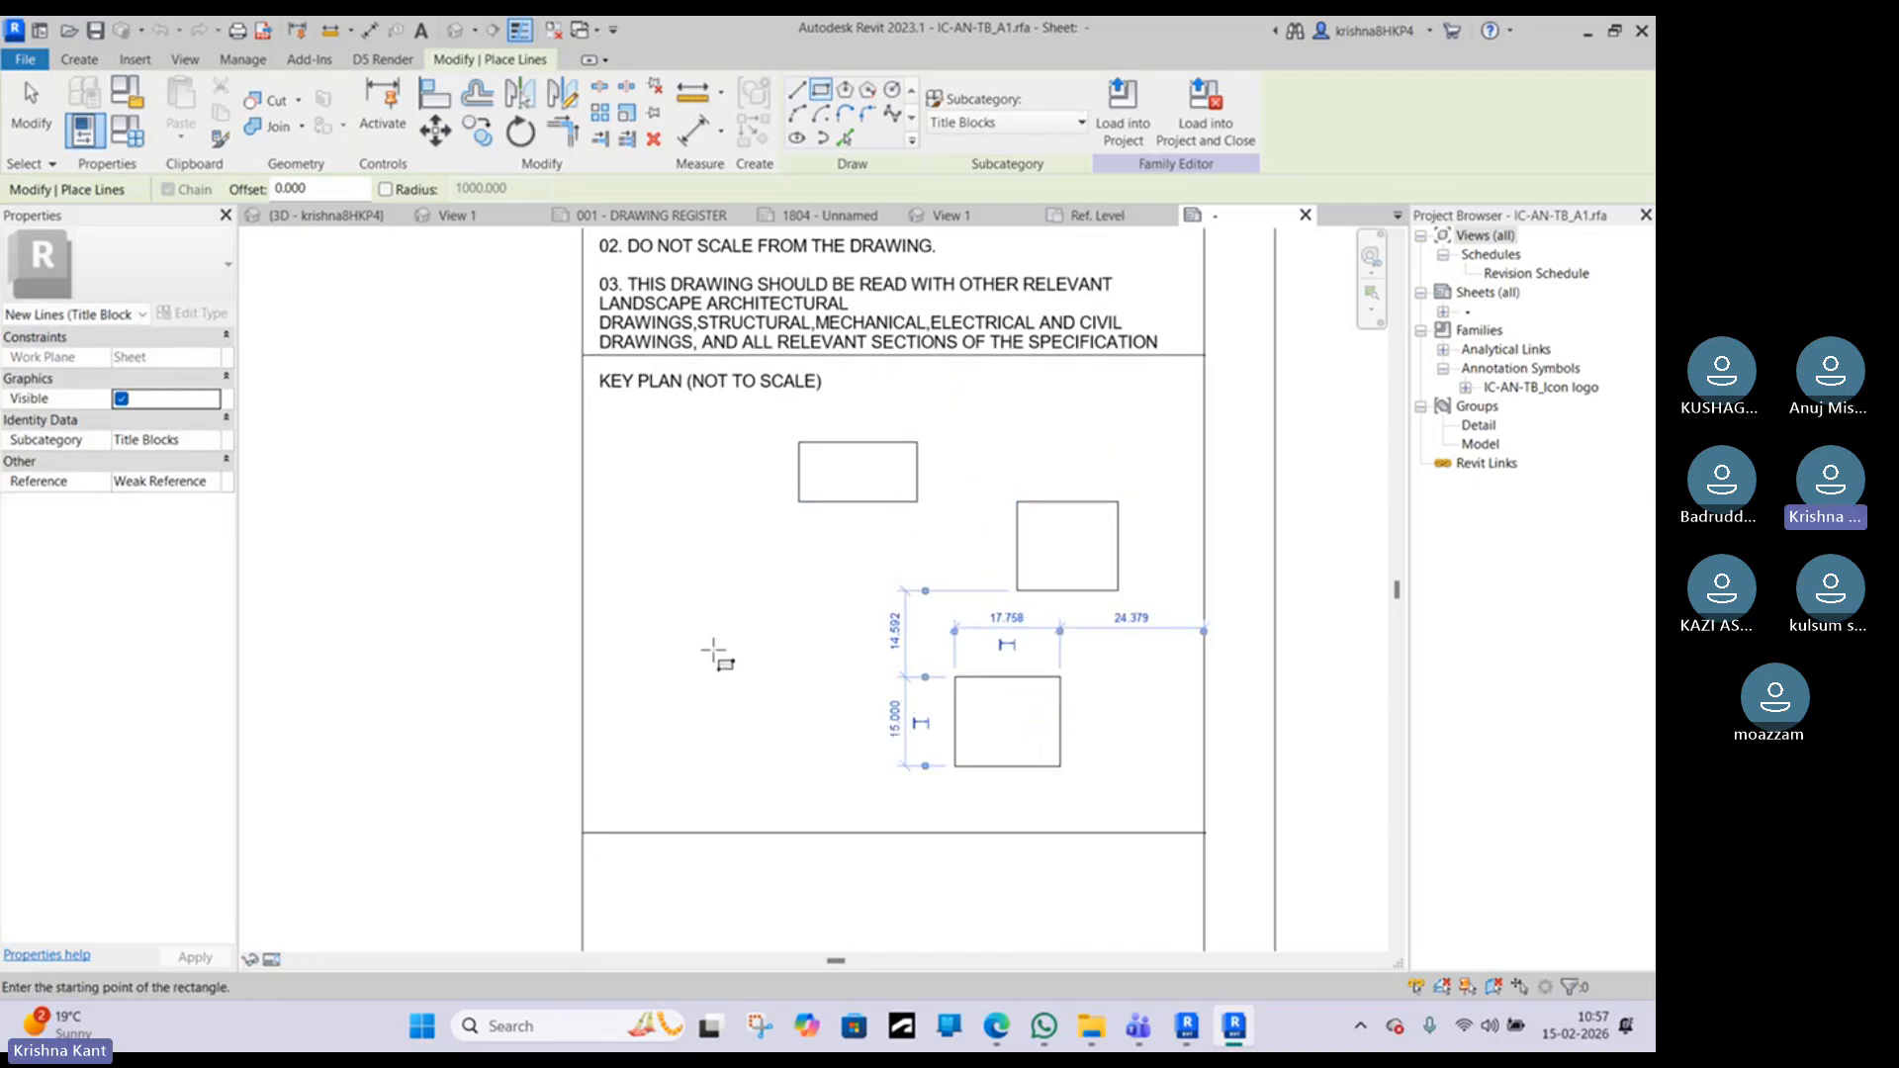
pyautogui.click(709, 646)
pyautogui.click(820, 721)
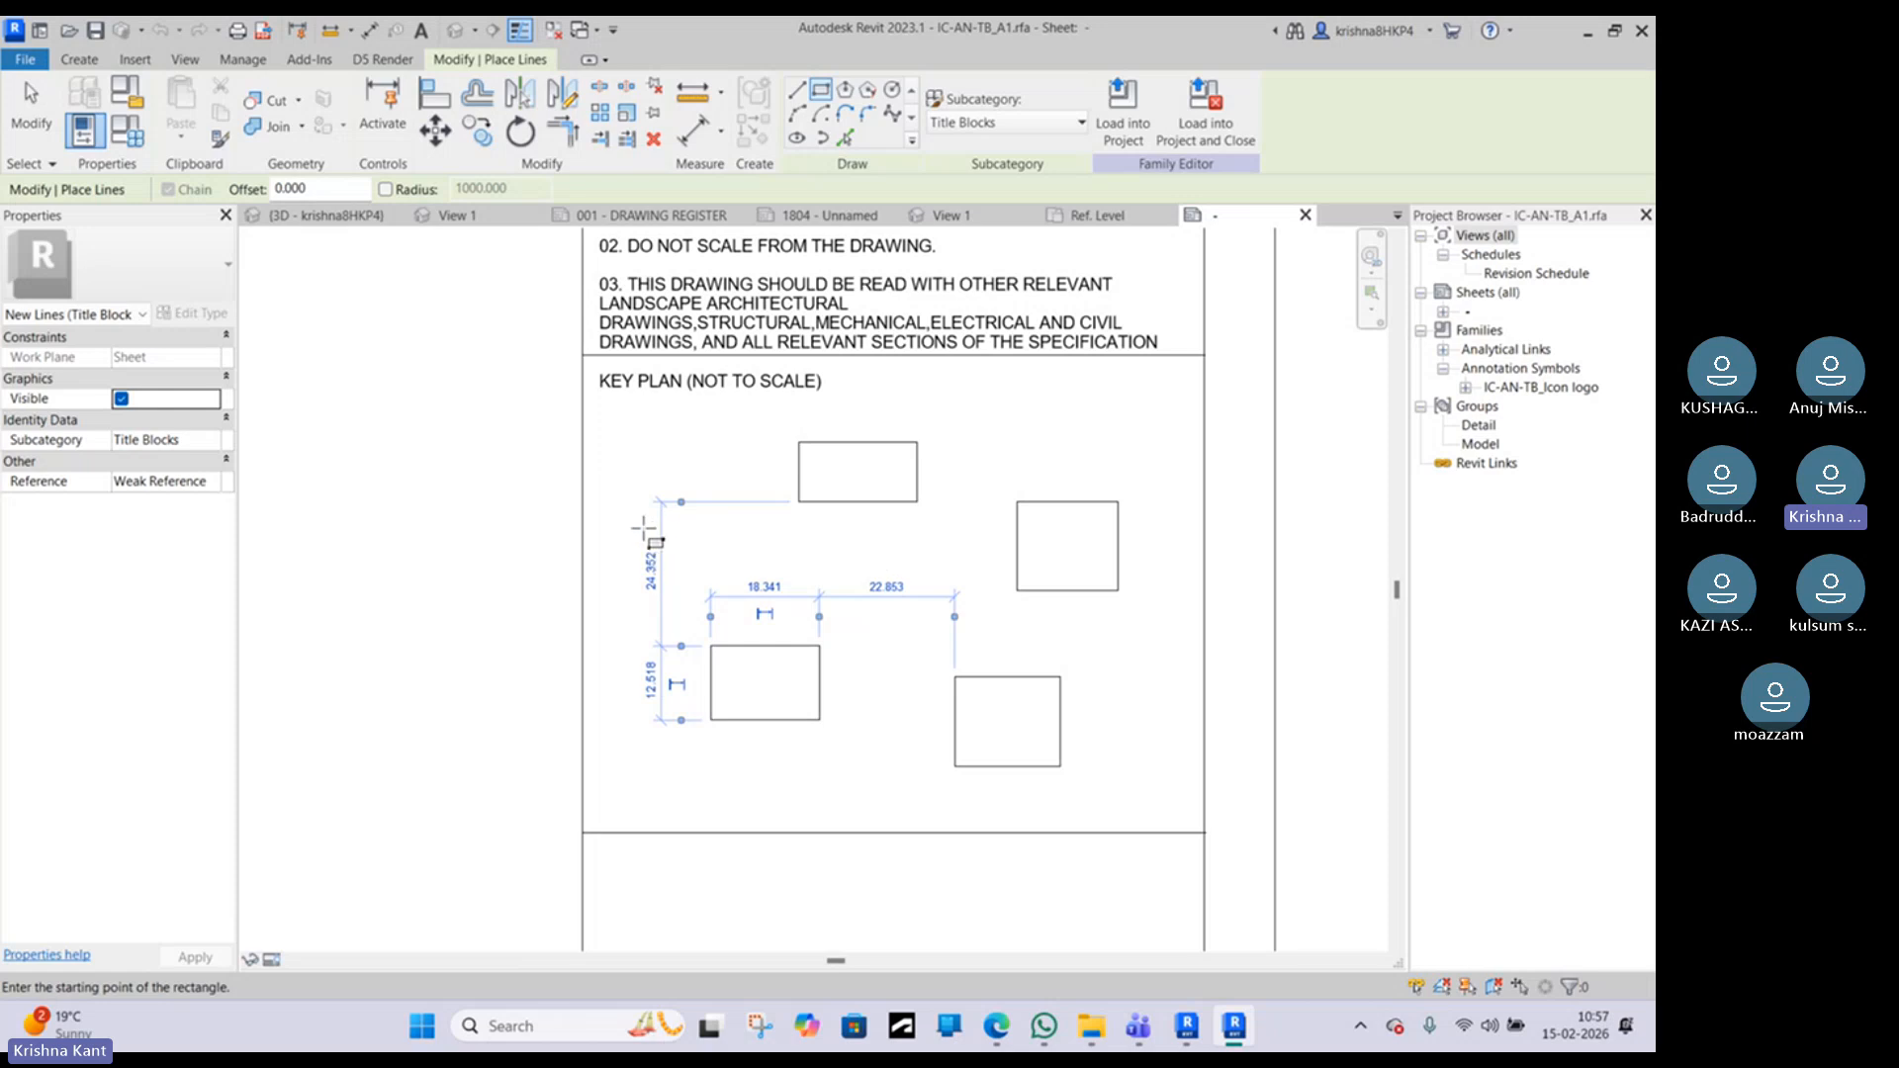
# Step: Draw a rectangle about 24 by 12 mm near the left edge of the key plan area
pyautogui.click(623, 519)
pyautogui.click(767, 590)
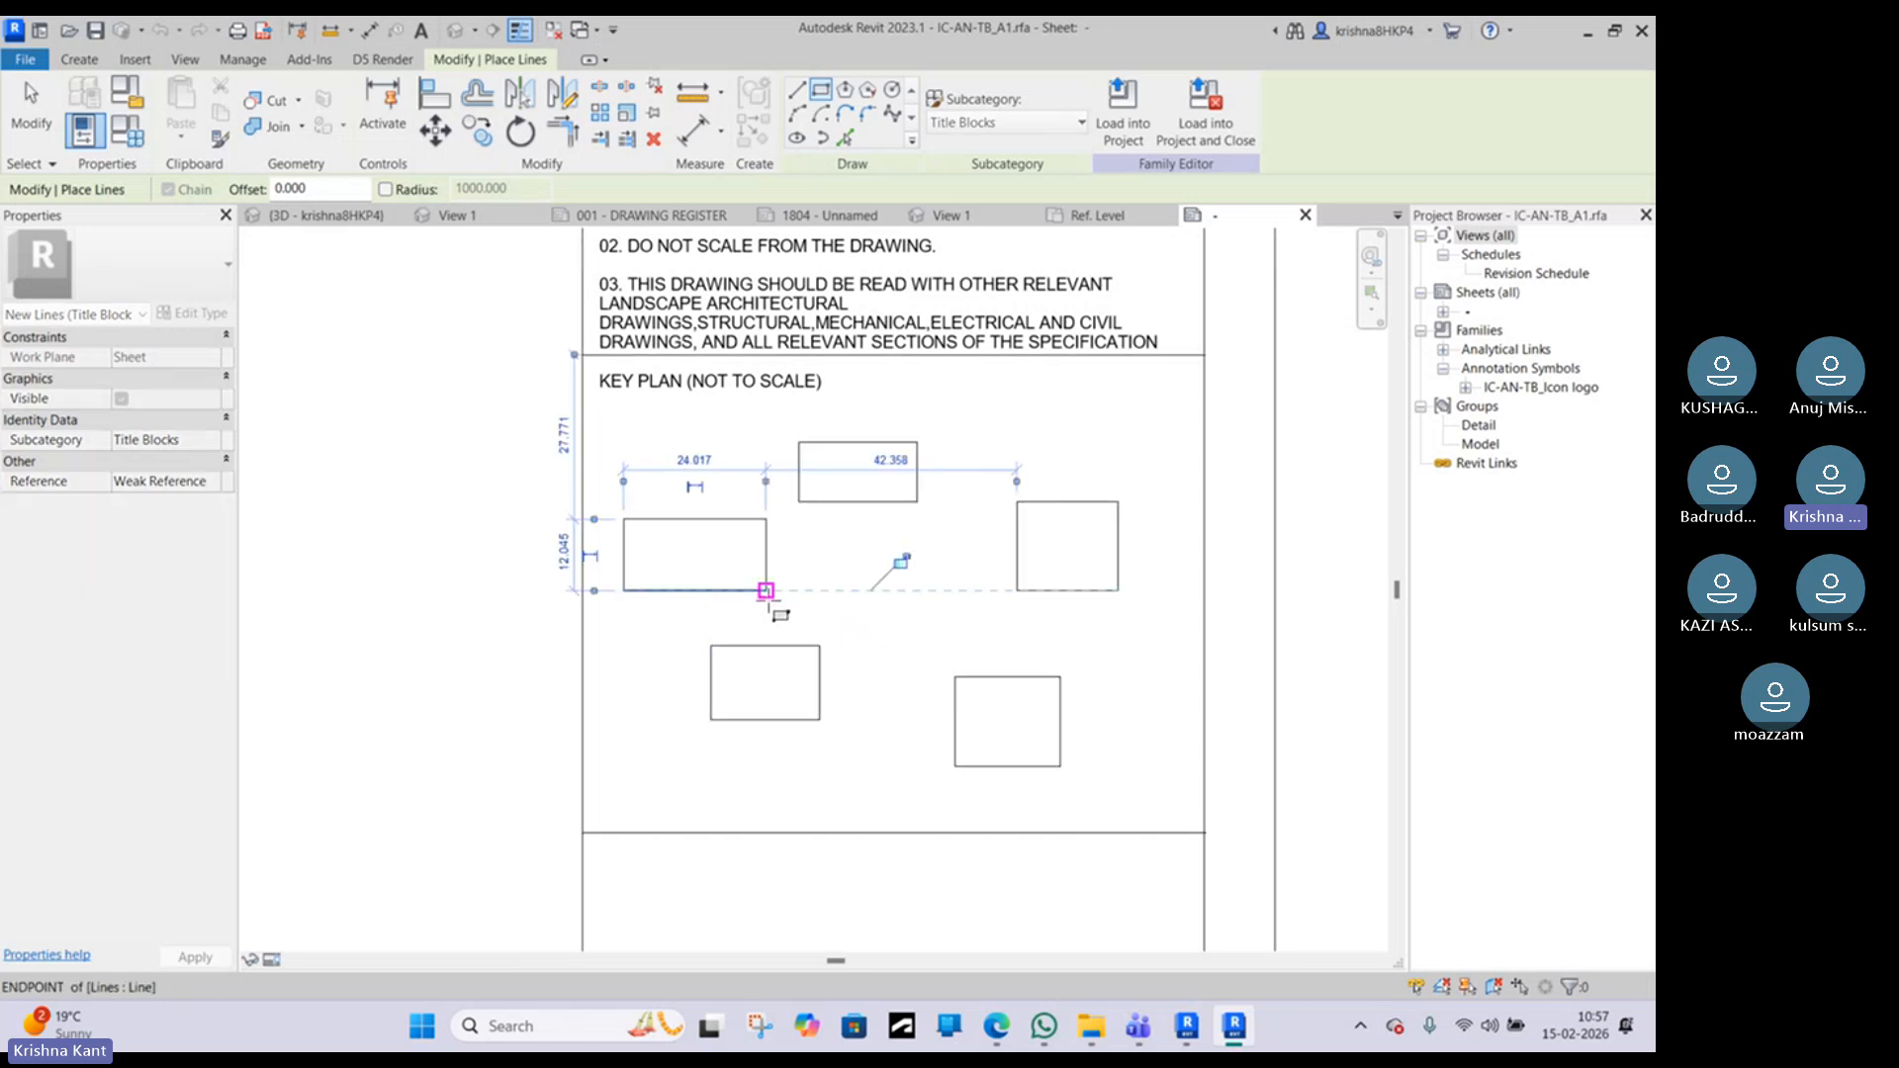
pyautogui.press('Escape')
pyautogui.press('Escape')
pyautogui.scroll(-2, 844, 502)
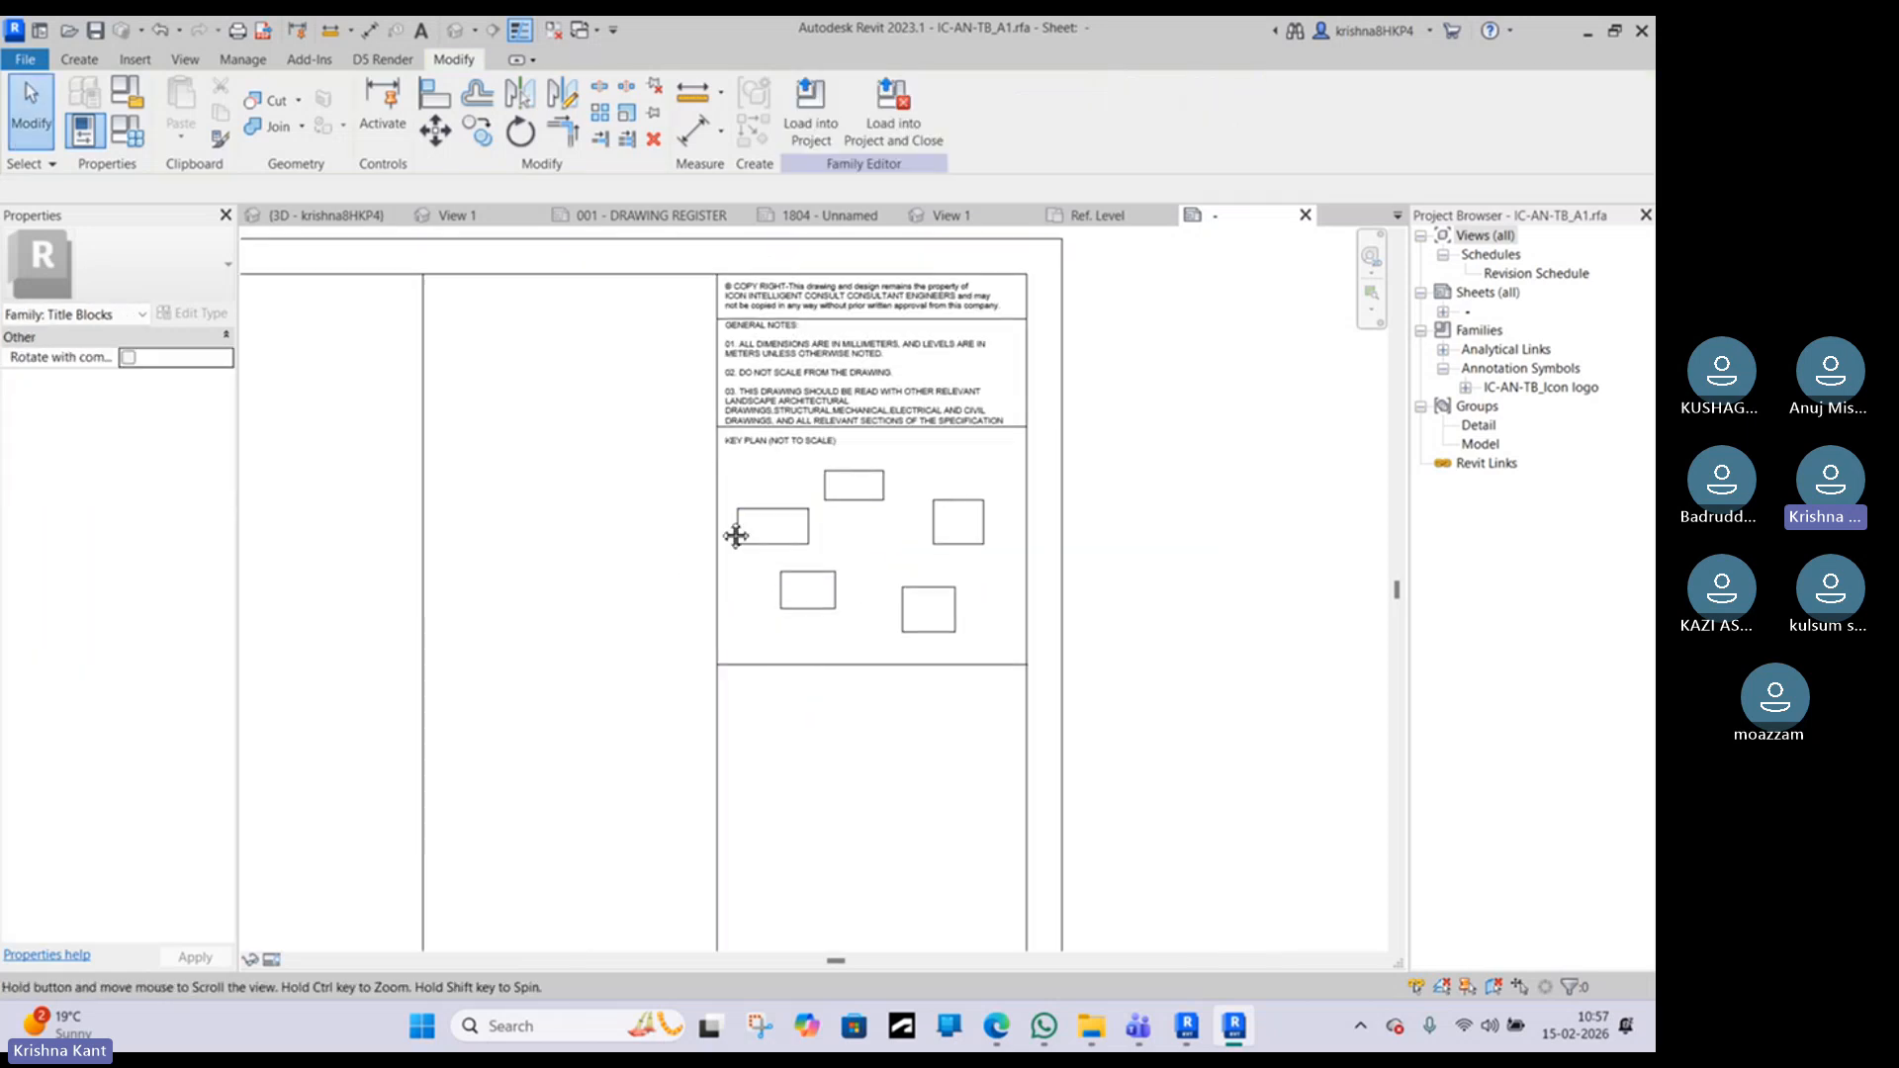
pyautogui.moveTo(734, 534); pyautogui.dragTo(925, 475, button='middle')
pyautogui.scroll(-1, 929, 473)
pyautogui.scroll(2, 945, 467)
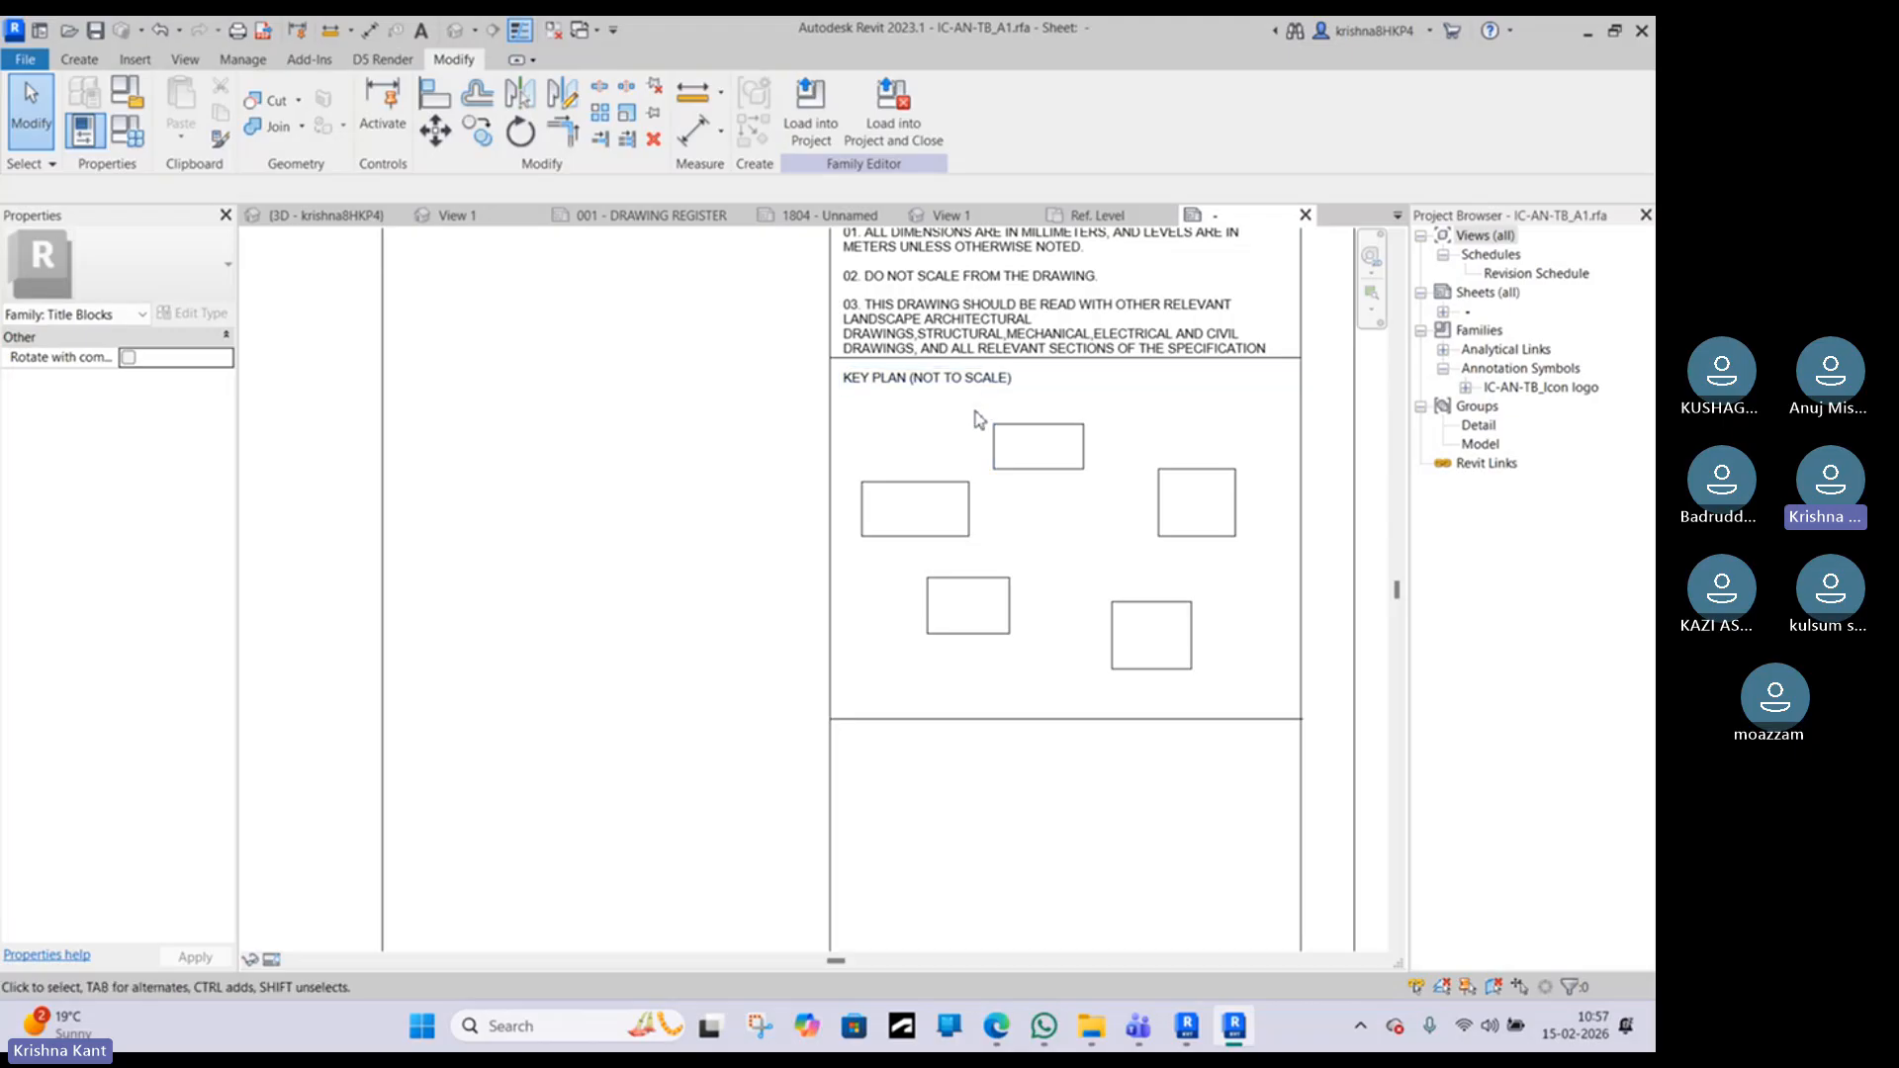
pyautogui.scroll(1, 975, 420)
pyautogui.moveTo(976, 412); pyautogui.dragTo(1211, 523)
pyautogui.moveTo(1150, 537); pyautogui.dragTo(1012, 530, button='middle')
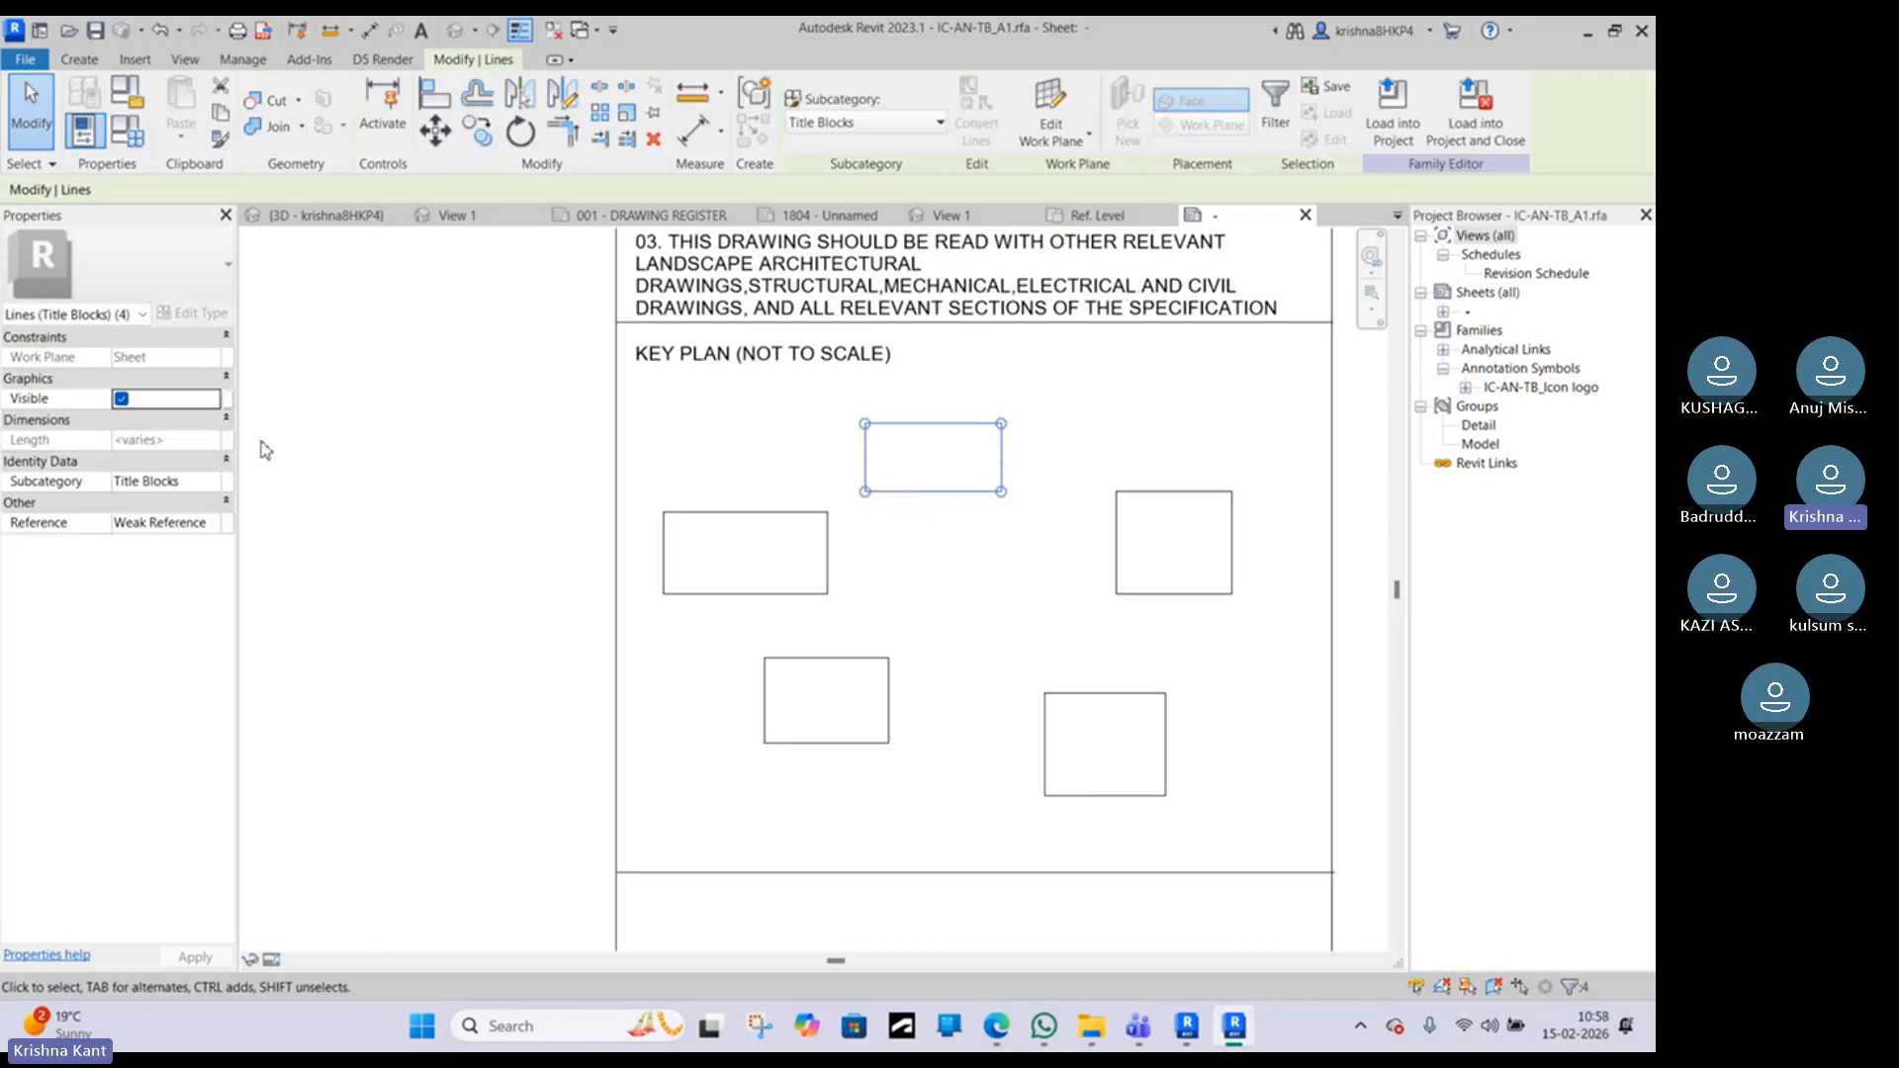
pyautogui.click(1030, 524)
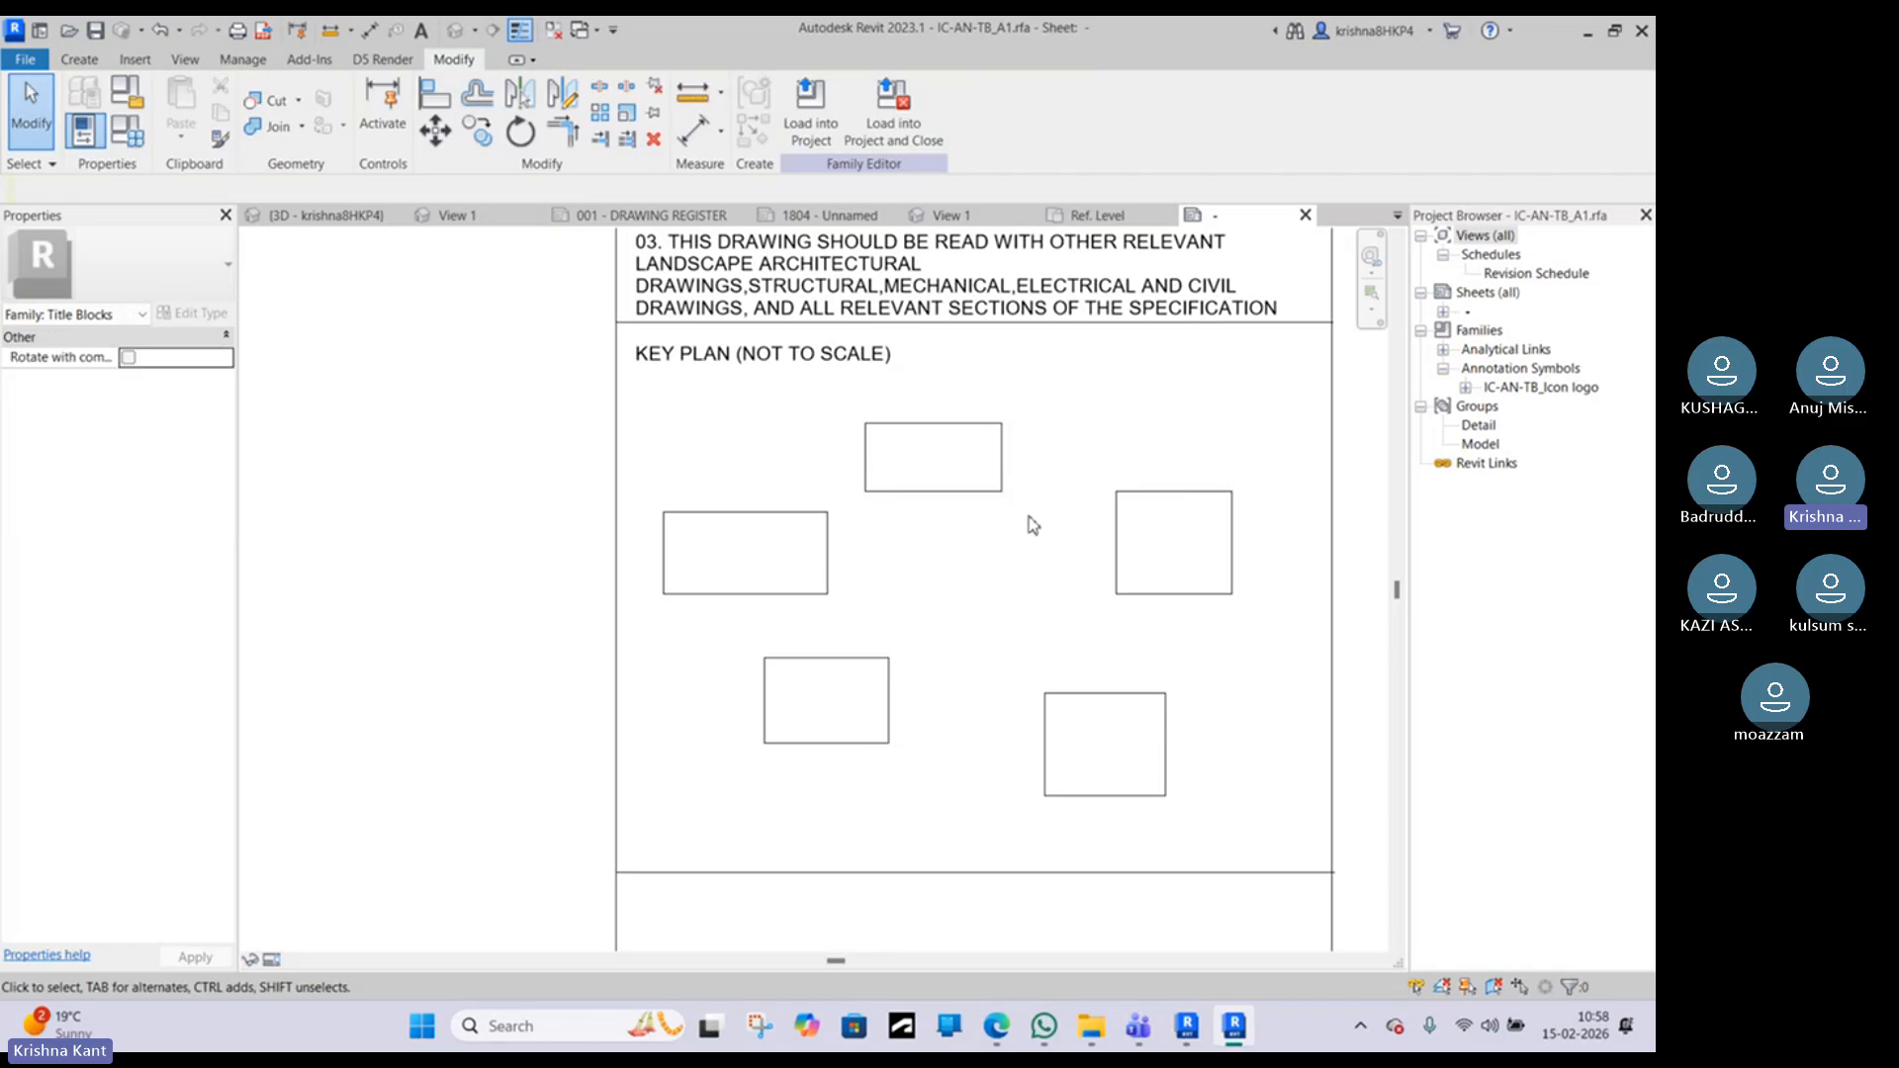
# Step: Examine the key plan in the reference drawing PDF in the browser, and return to the title block family in Revit
pyautogui.click(1124, 219)
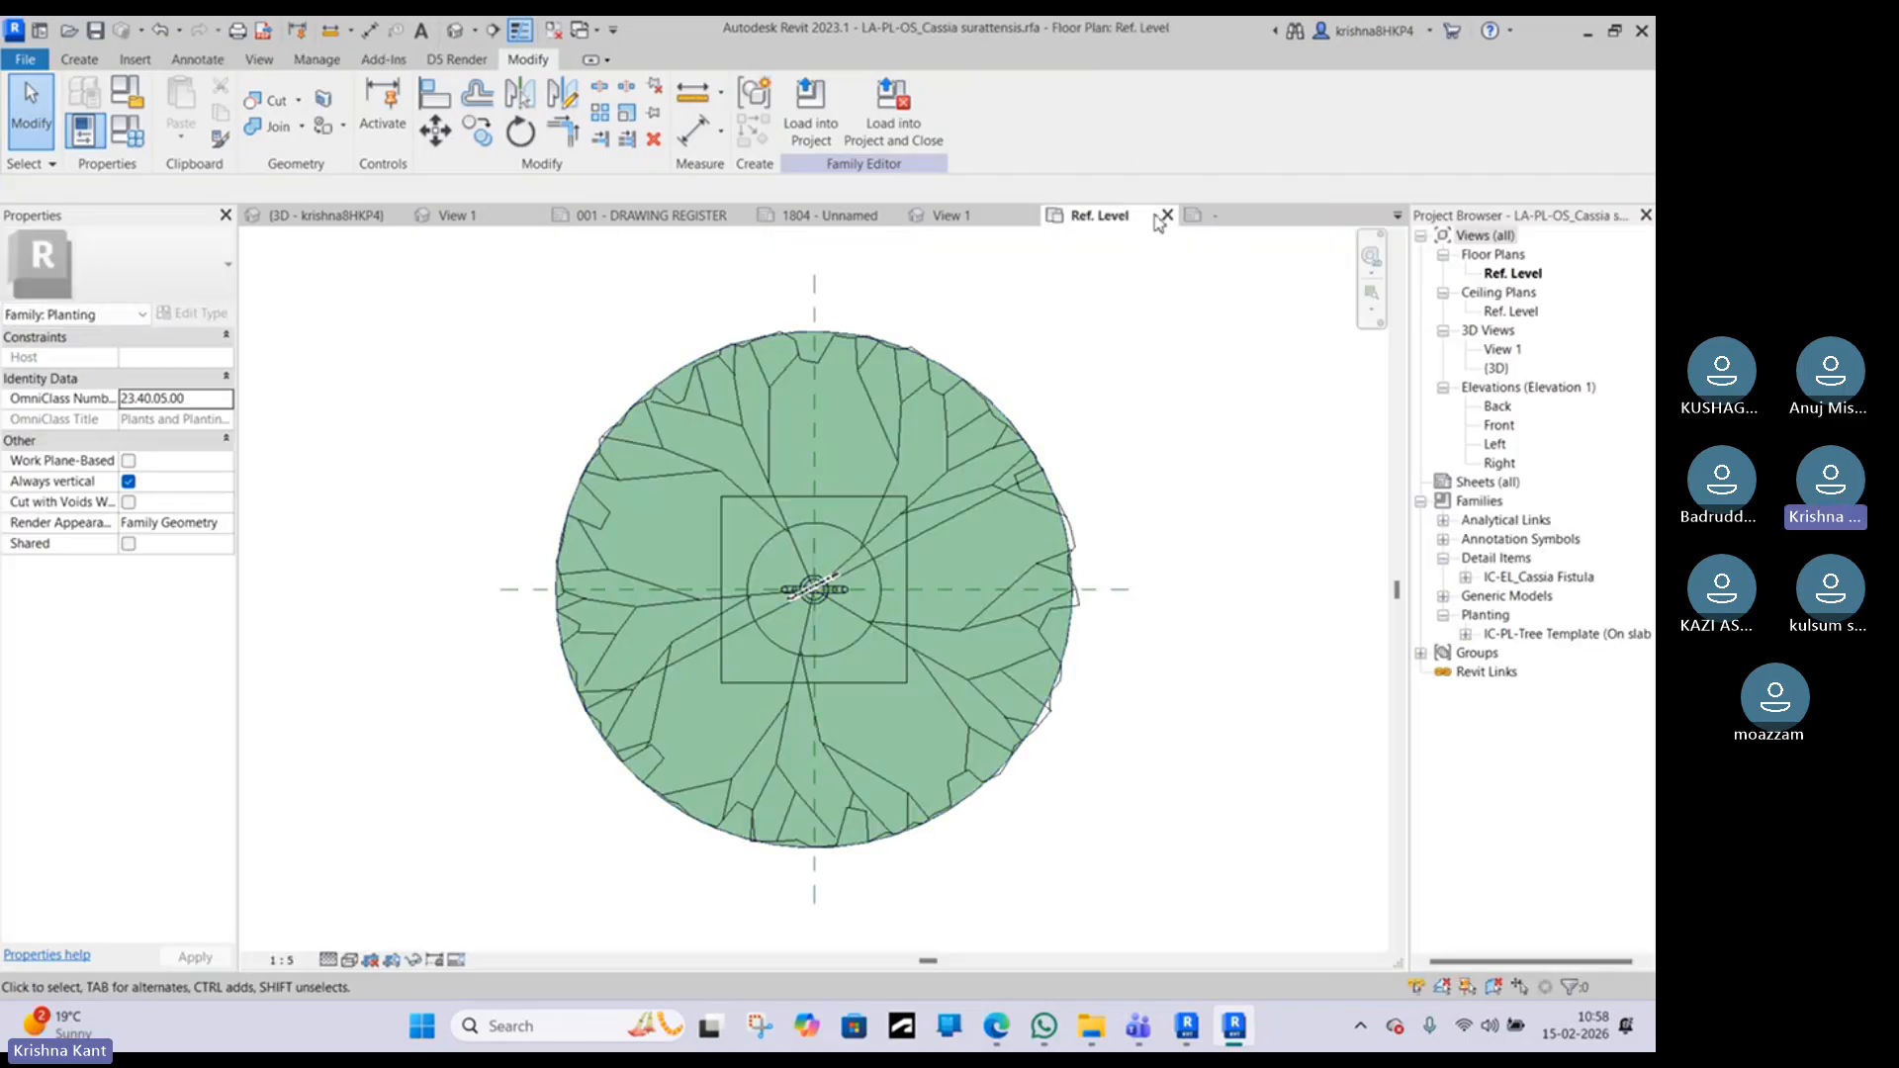
pyautogui.click(822, 216)
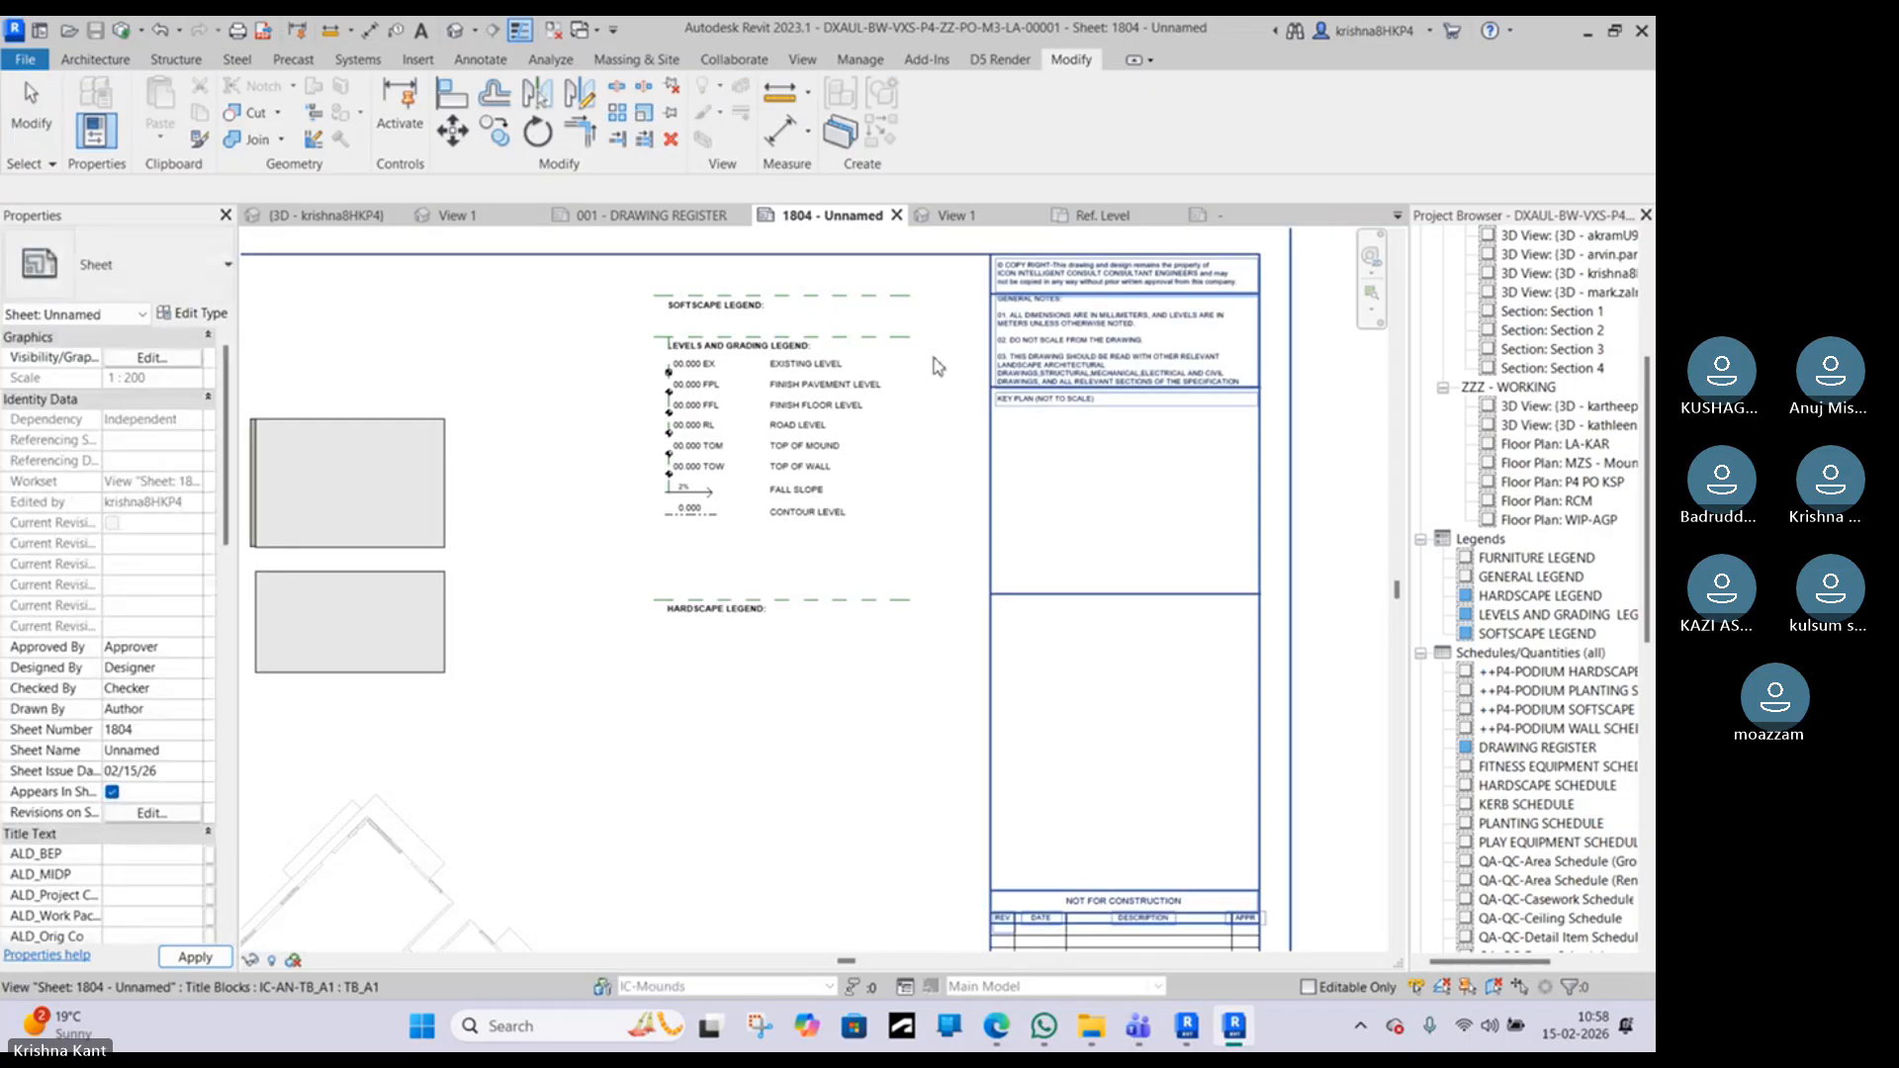
pyautogui.click(998, 1024)
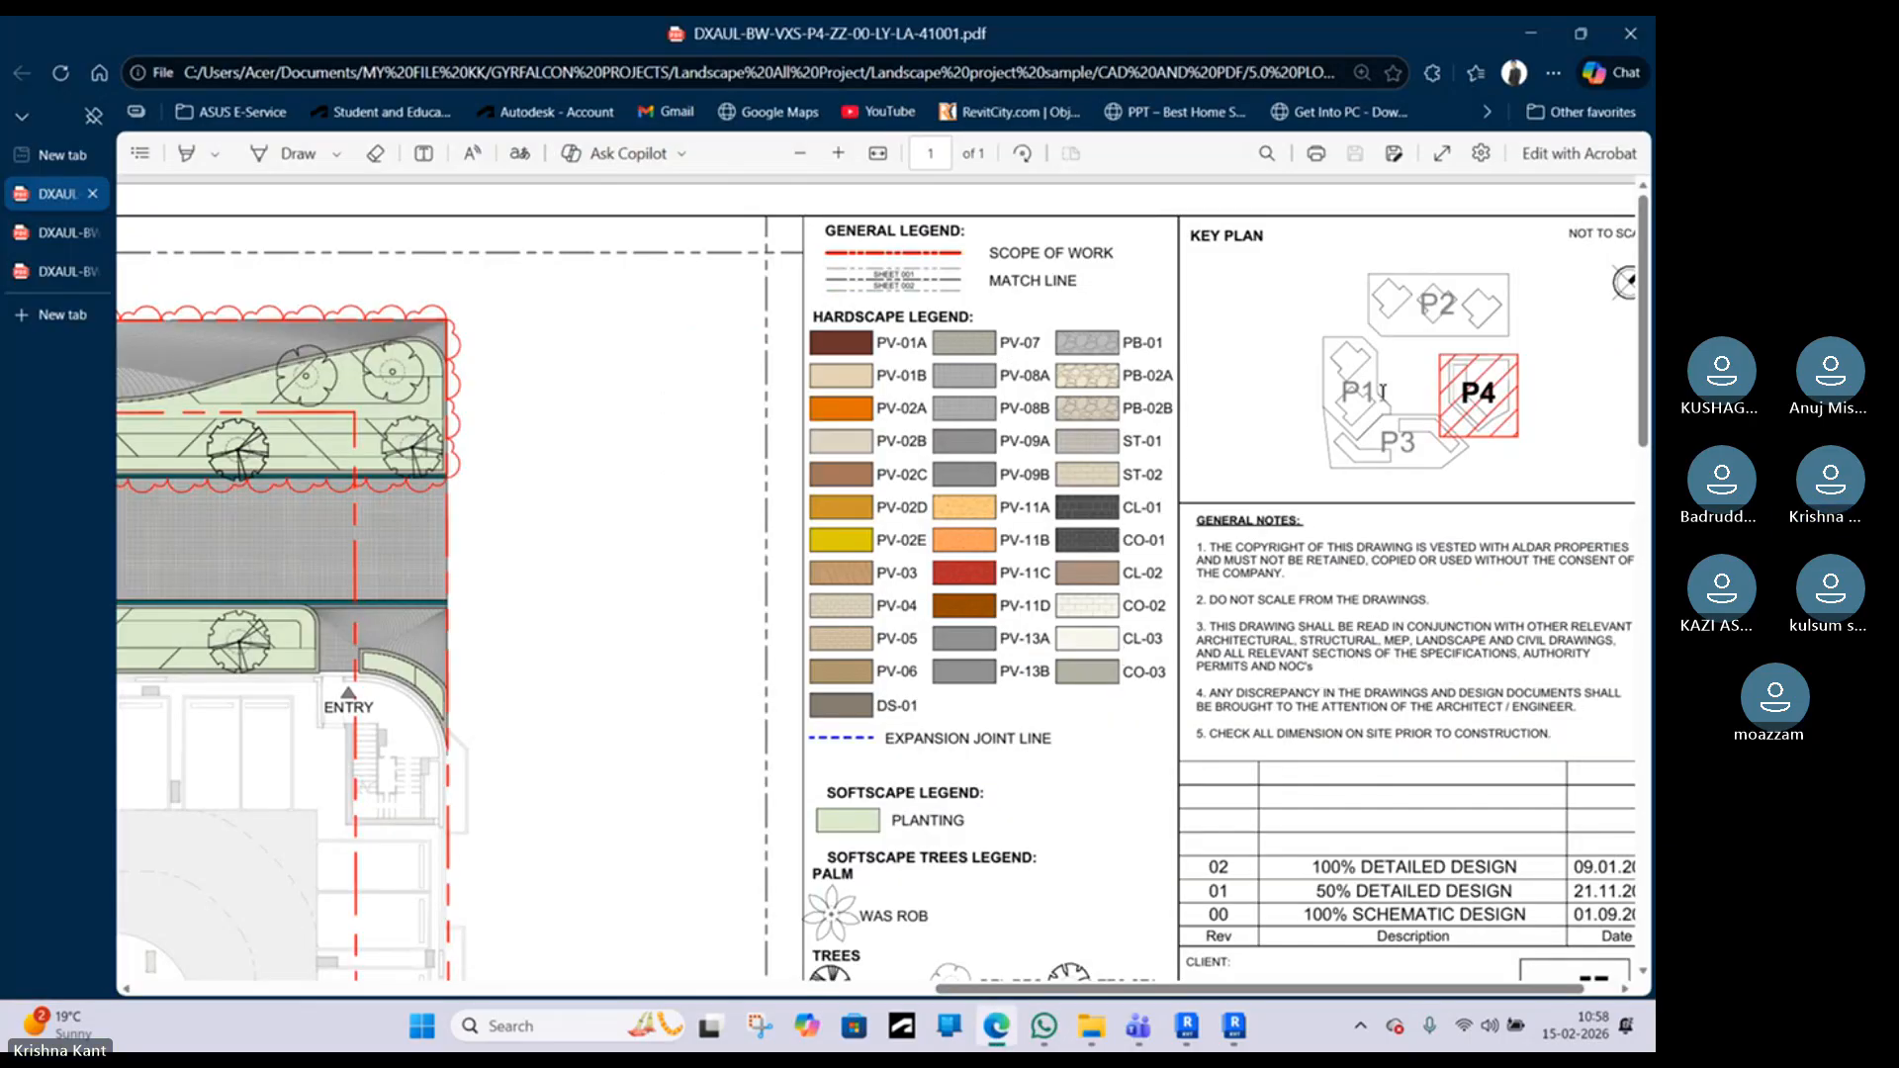
pyautogui.hscroll(2, 1381, 402)
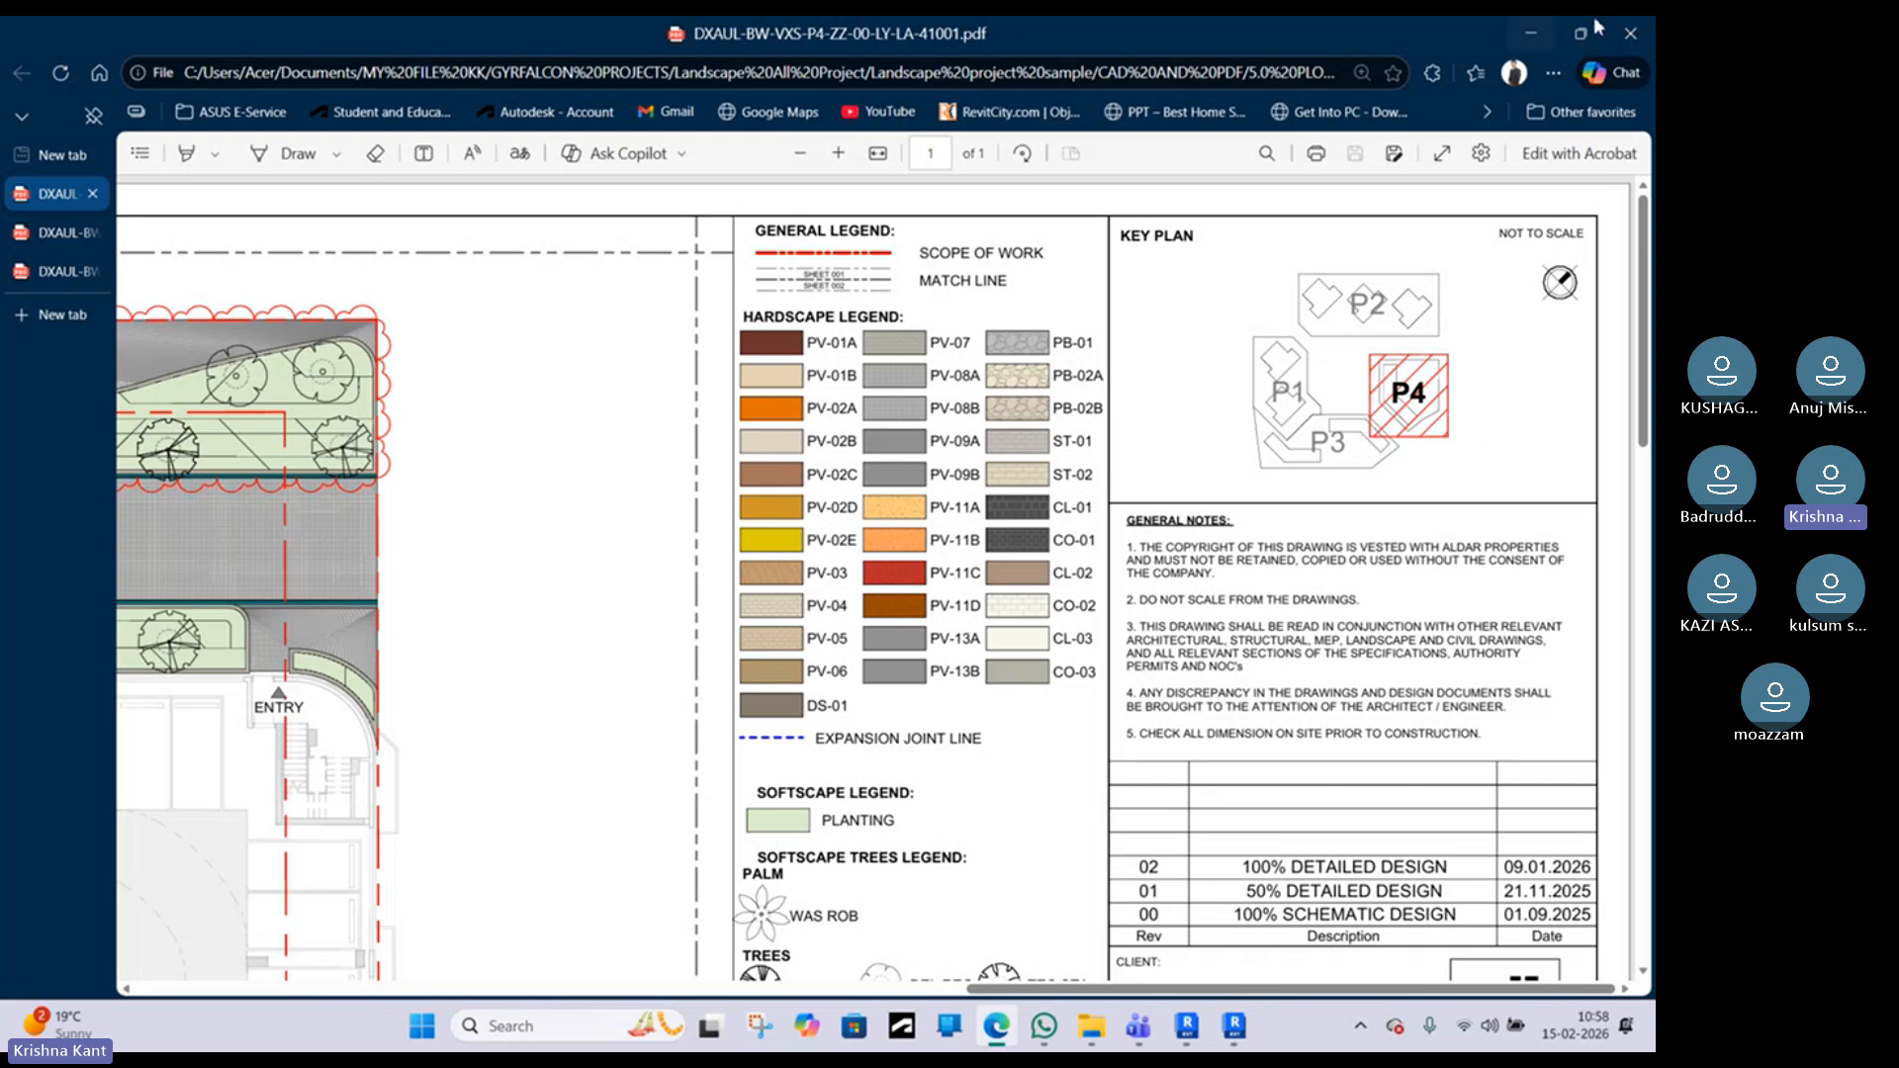
pyautogui.click(1530, 32)
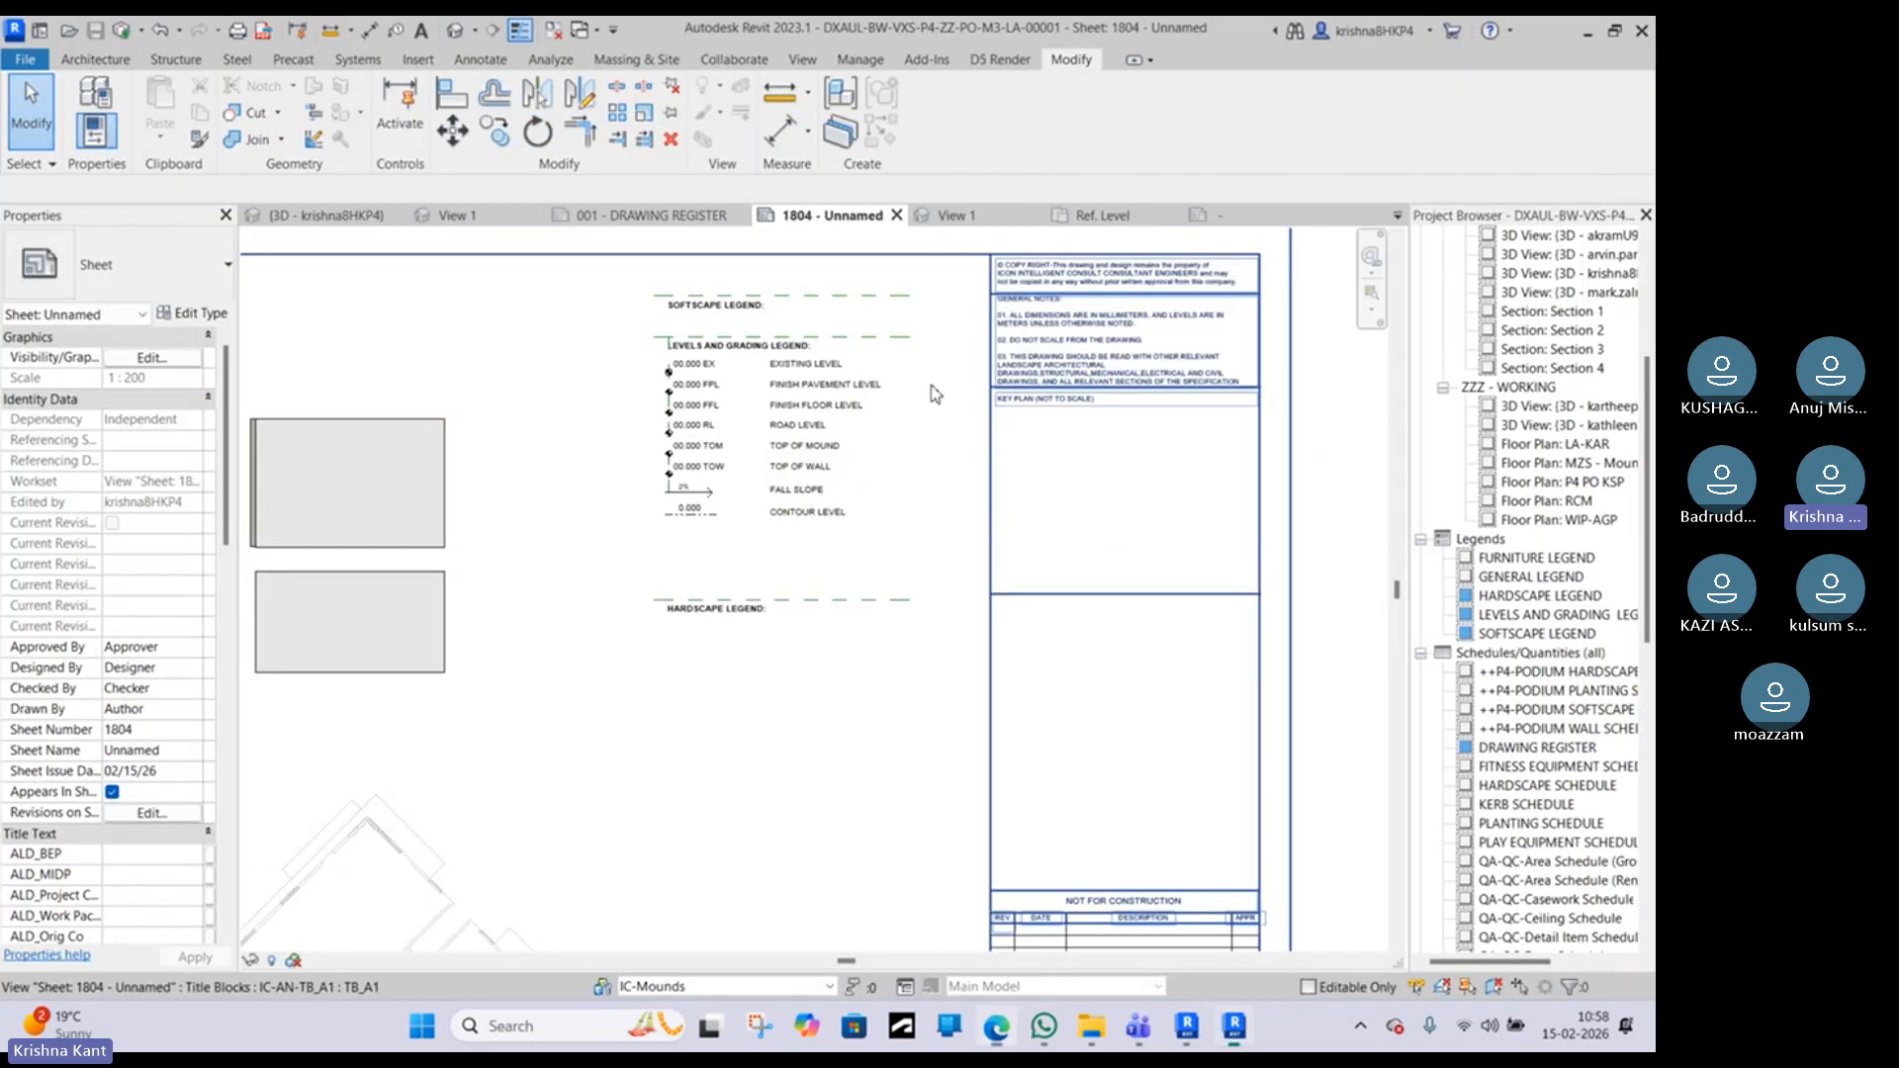
pyautogui.click(1214, 223)
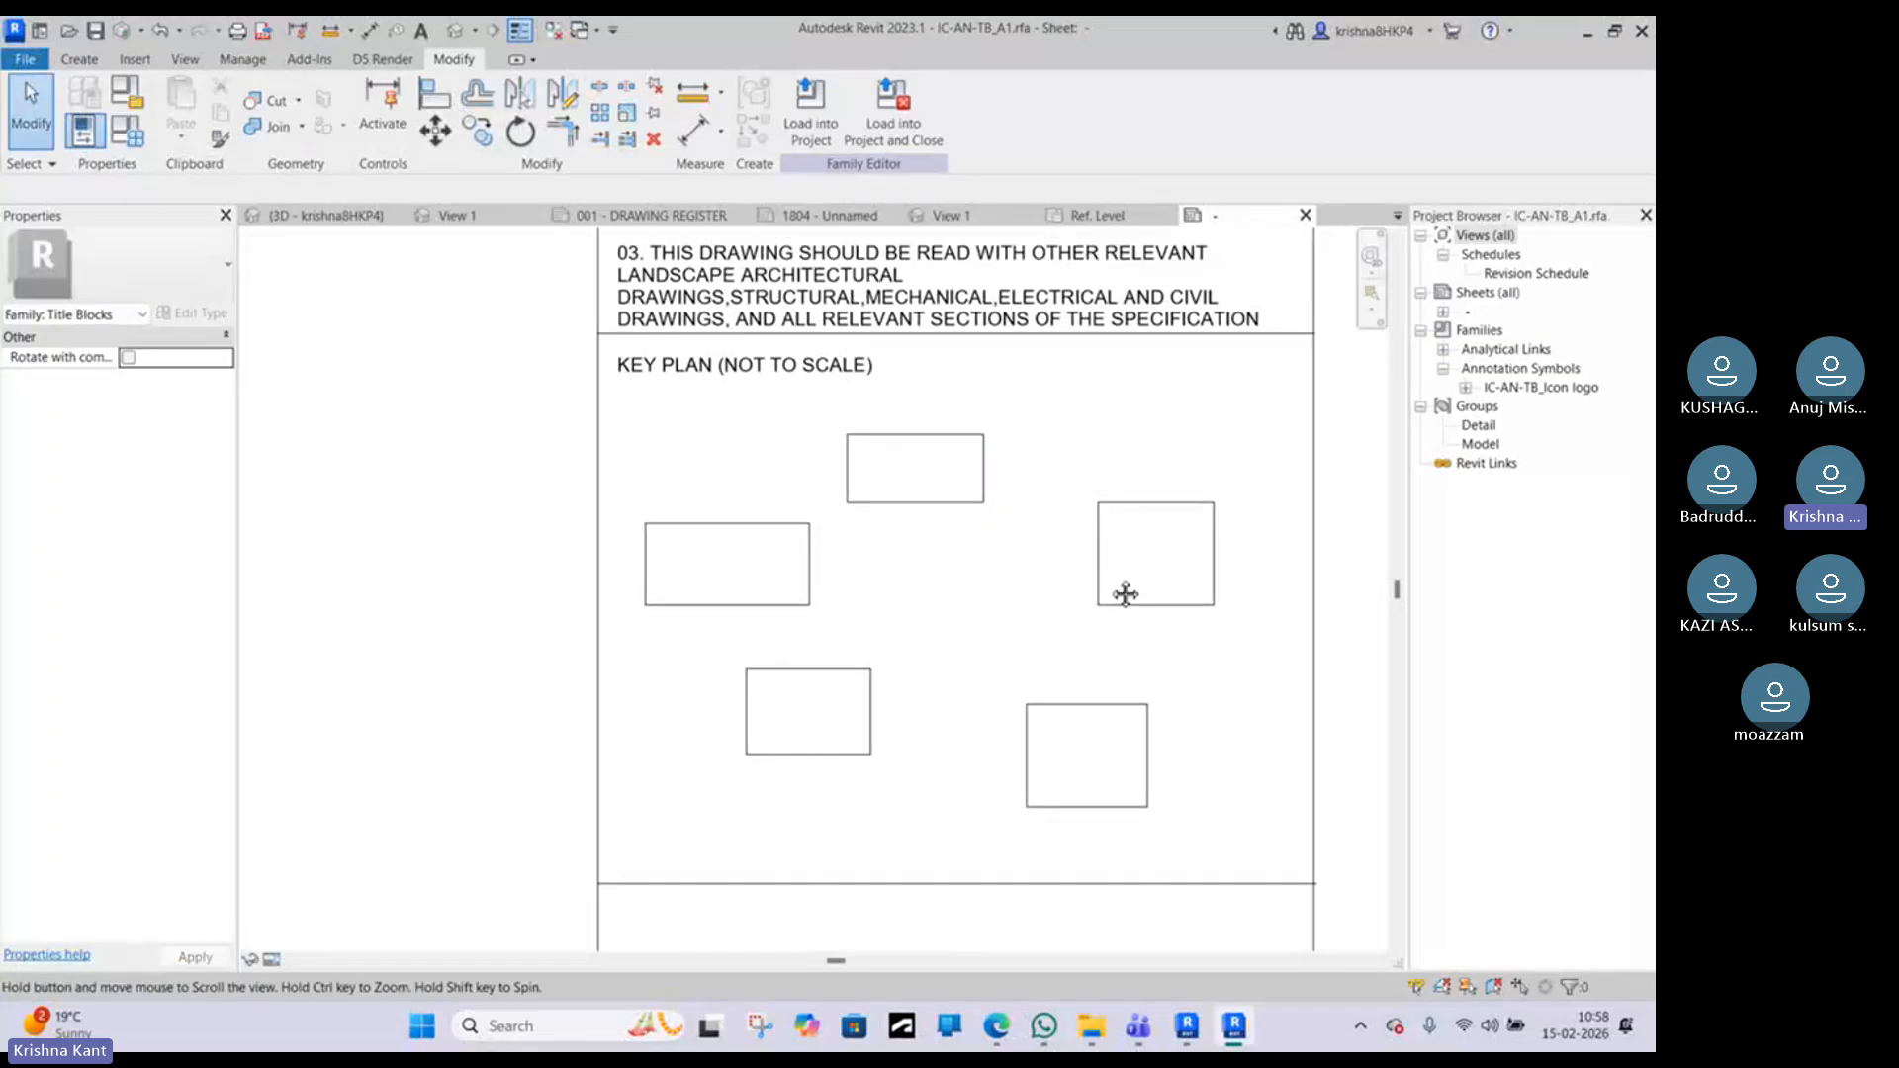
# Step: Create a rectangular filled region about 25 by 28 mm around the rightmost rectangle of the key plan
pyautogui.click(79, 59)
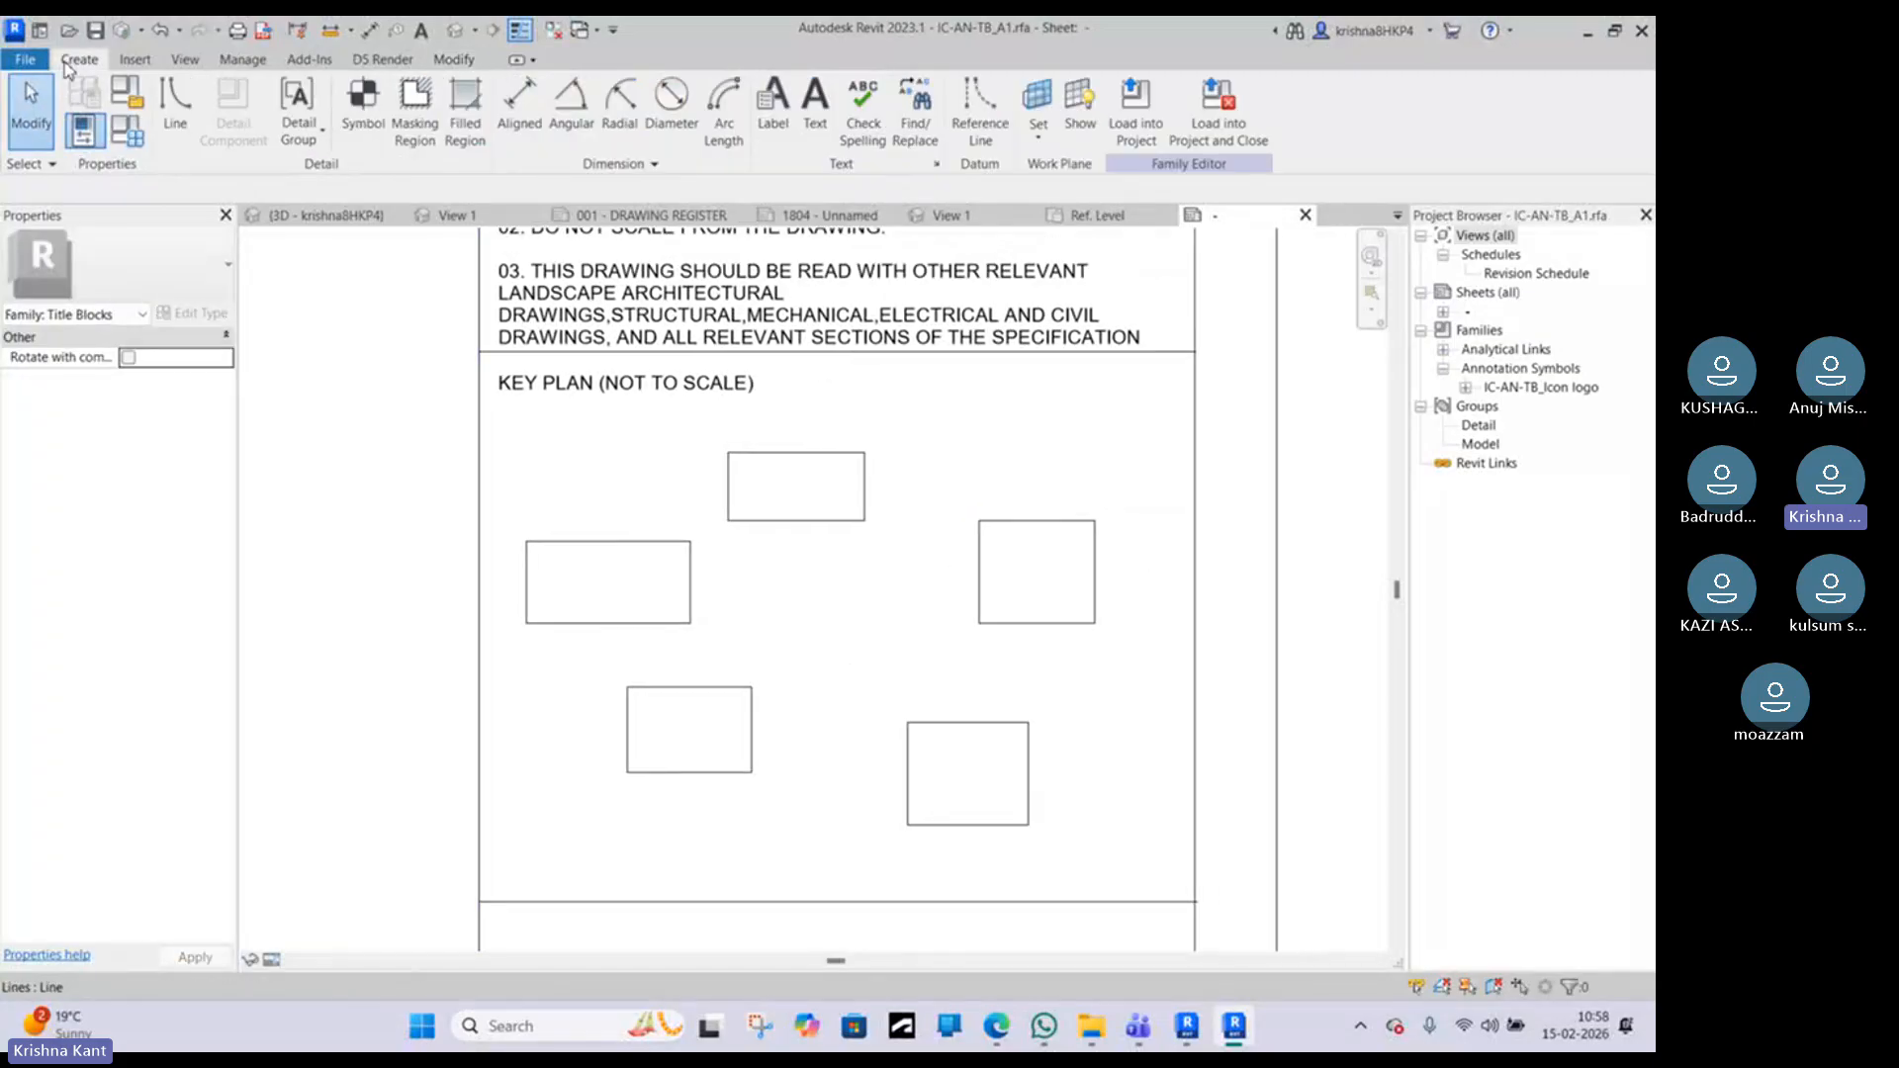
pyautogui.click(465, 124)
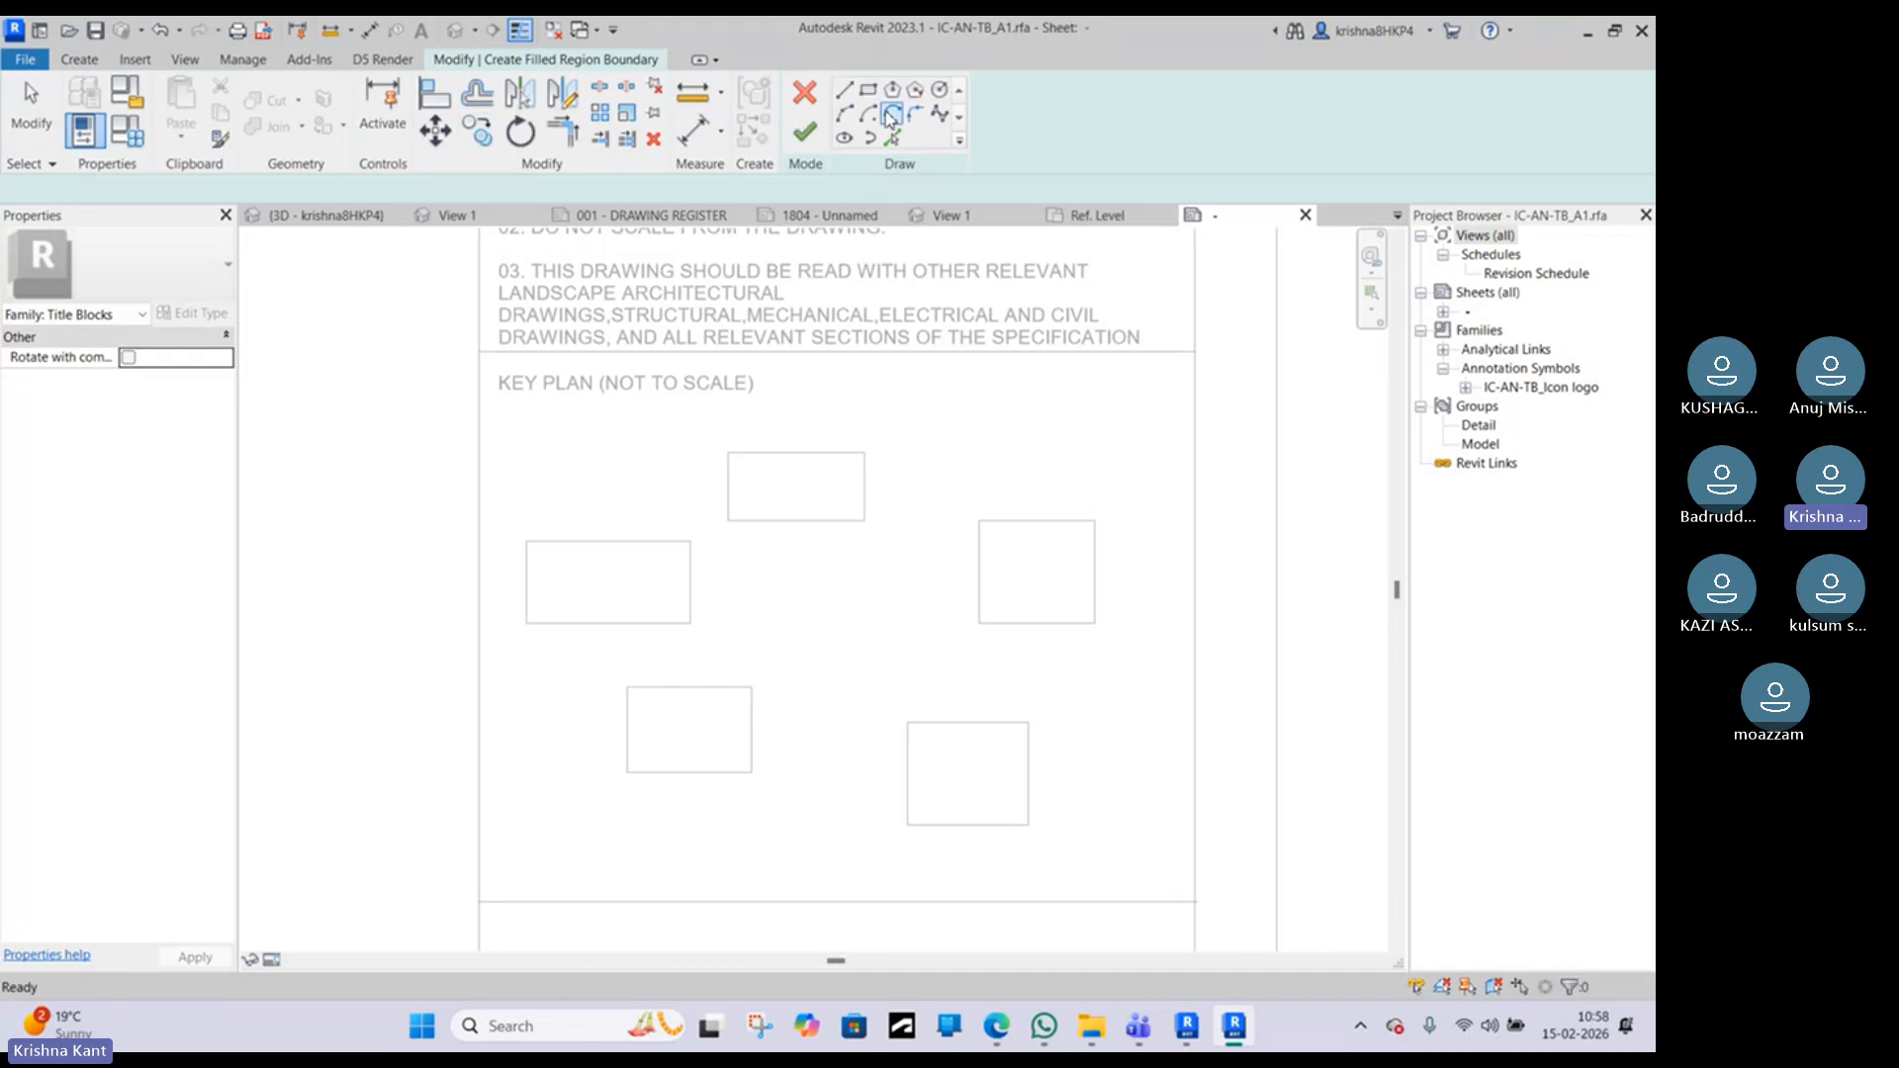
pyautogui.click(868, 91)
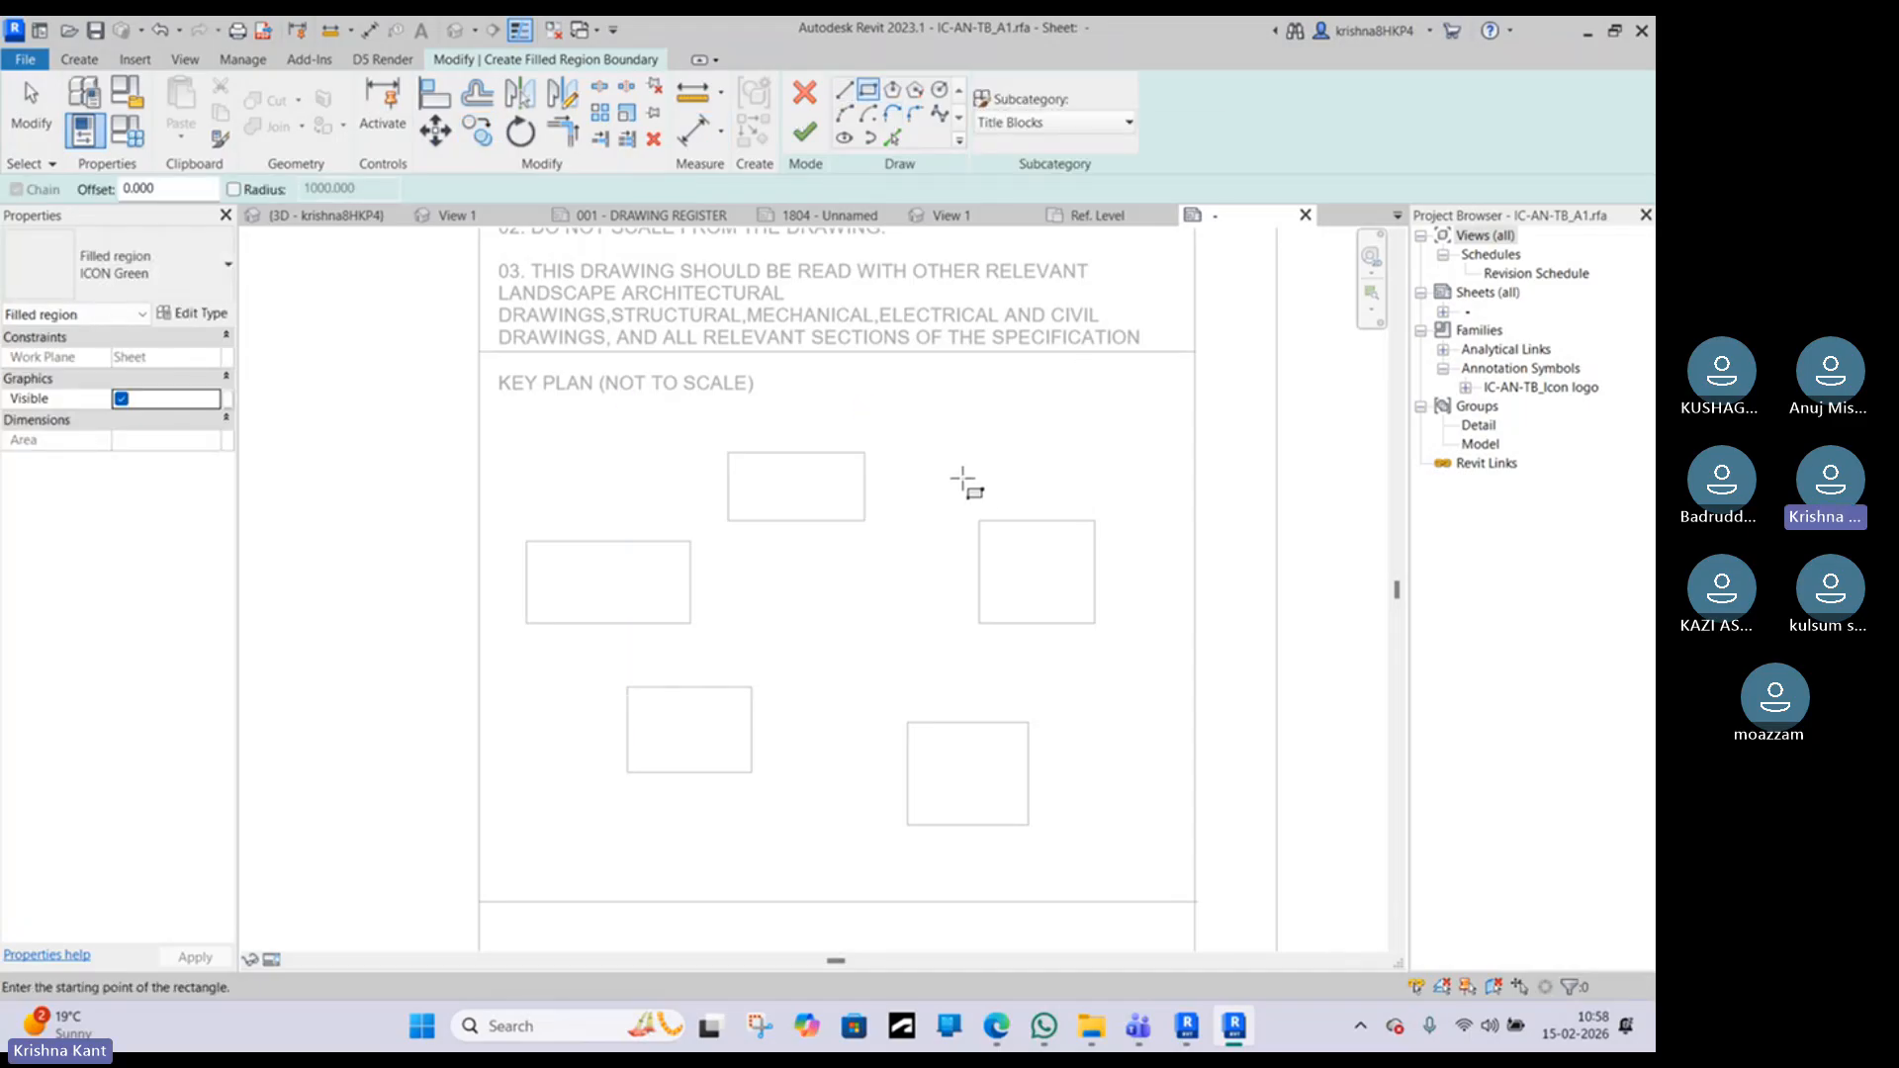
pyautogui.click(1122, 665)
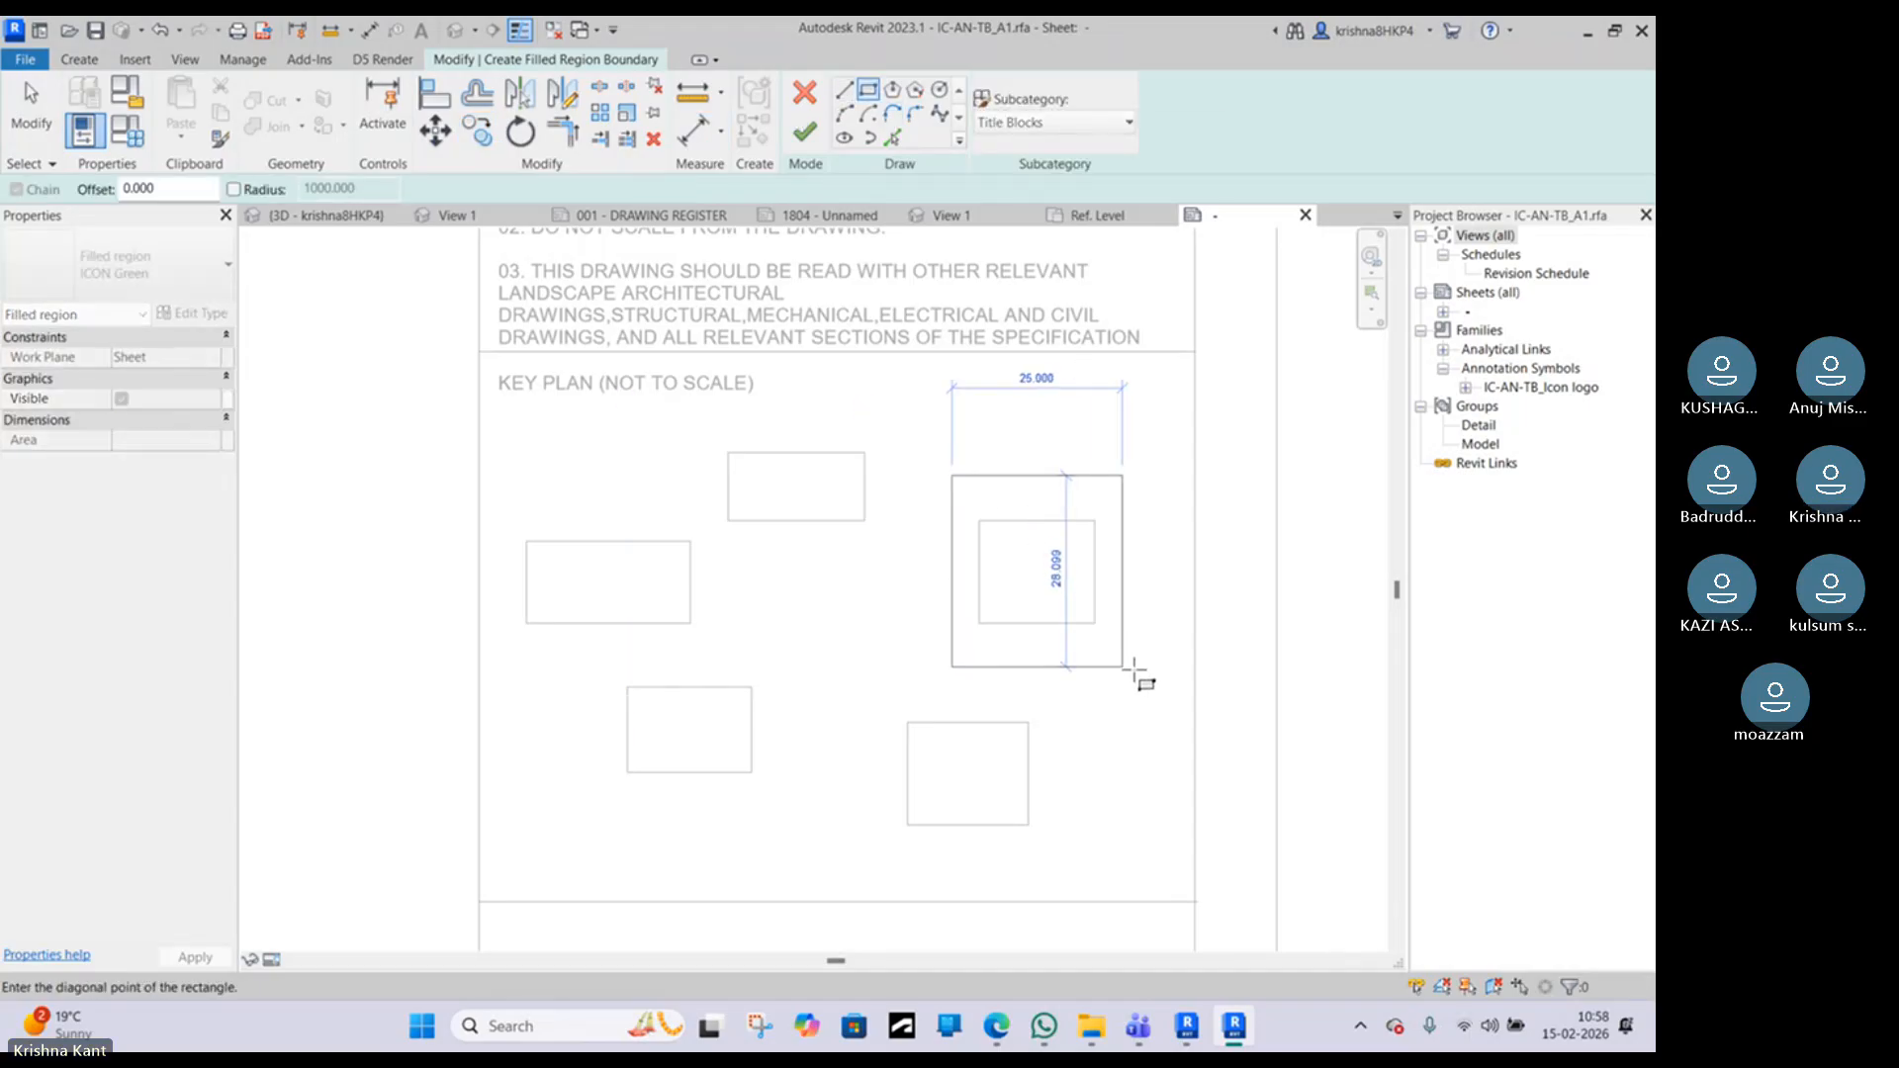
pyautogui.click(804, 131)
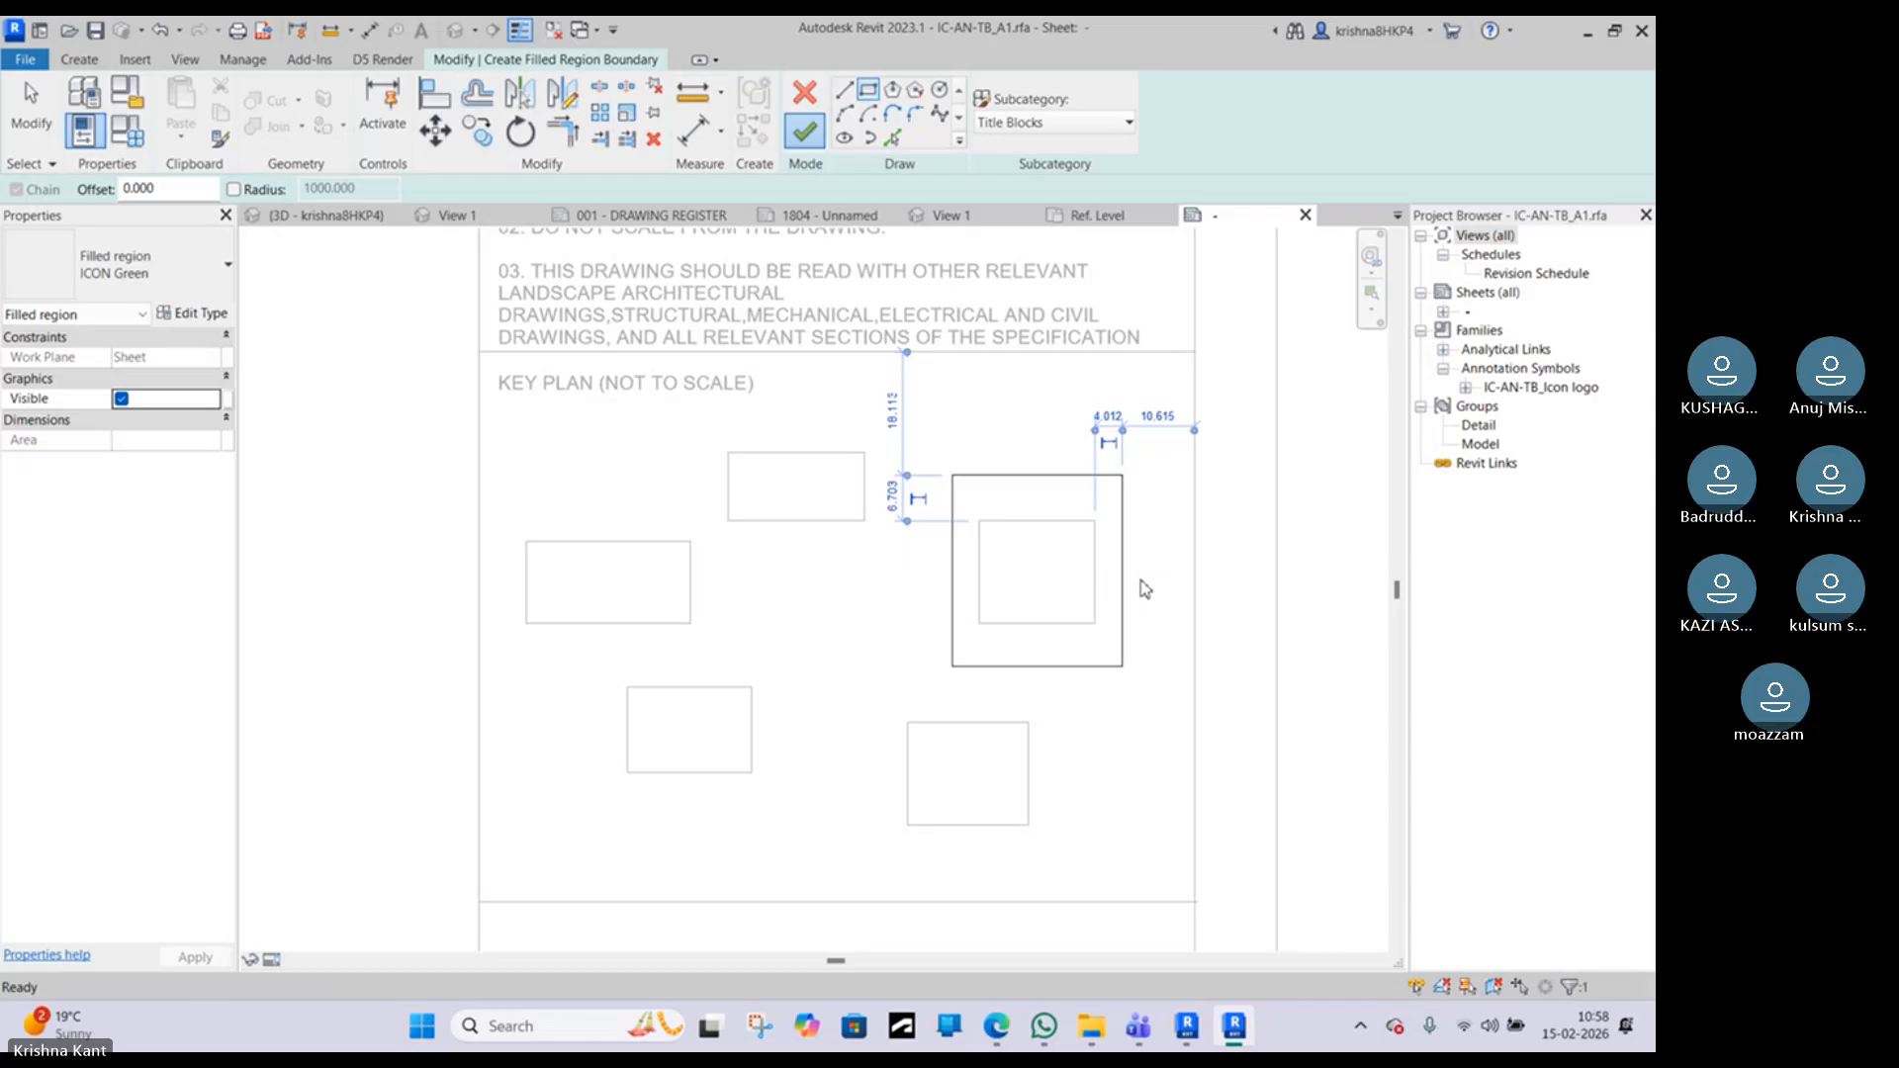
pyautogui.press('Escape')
# Step: Change the type of the new filled region to Filled region - Grey
pyautogui.click(1124, 527)
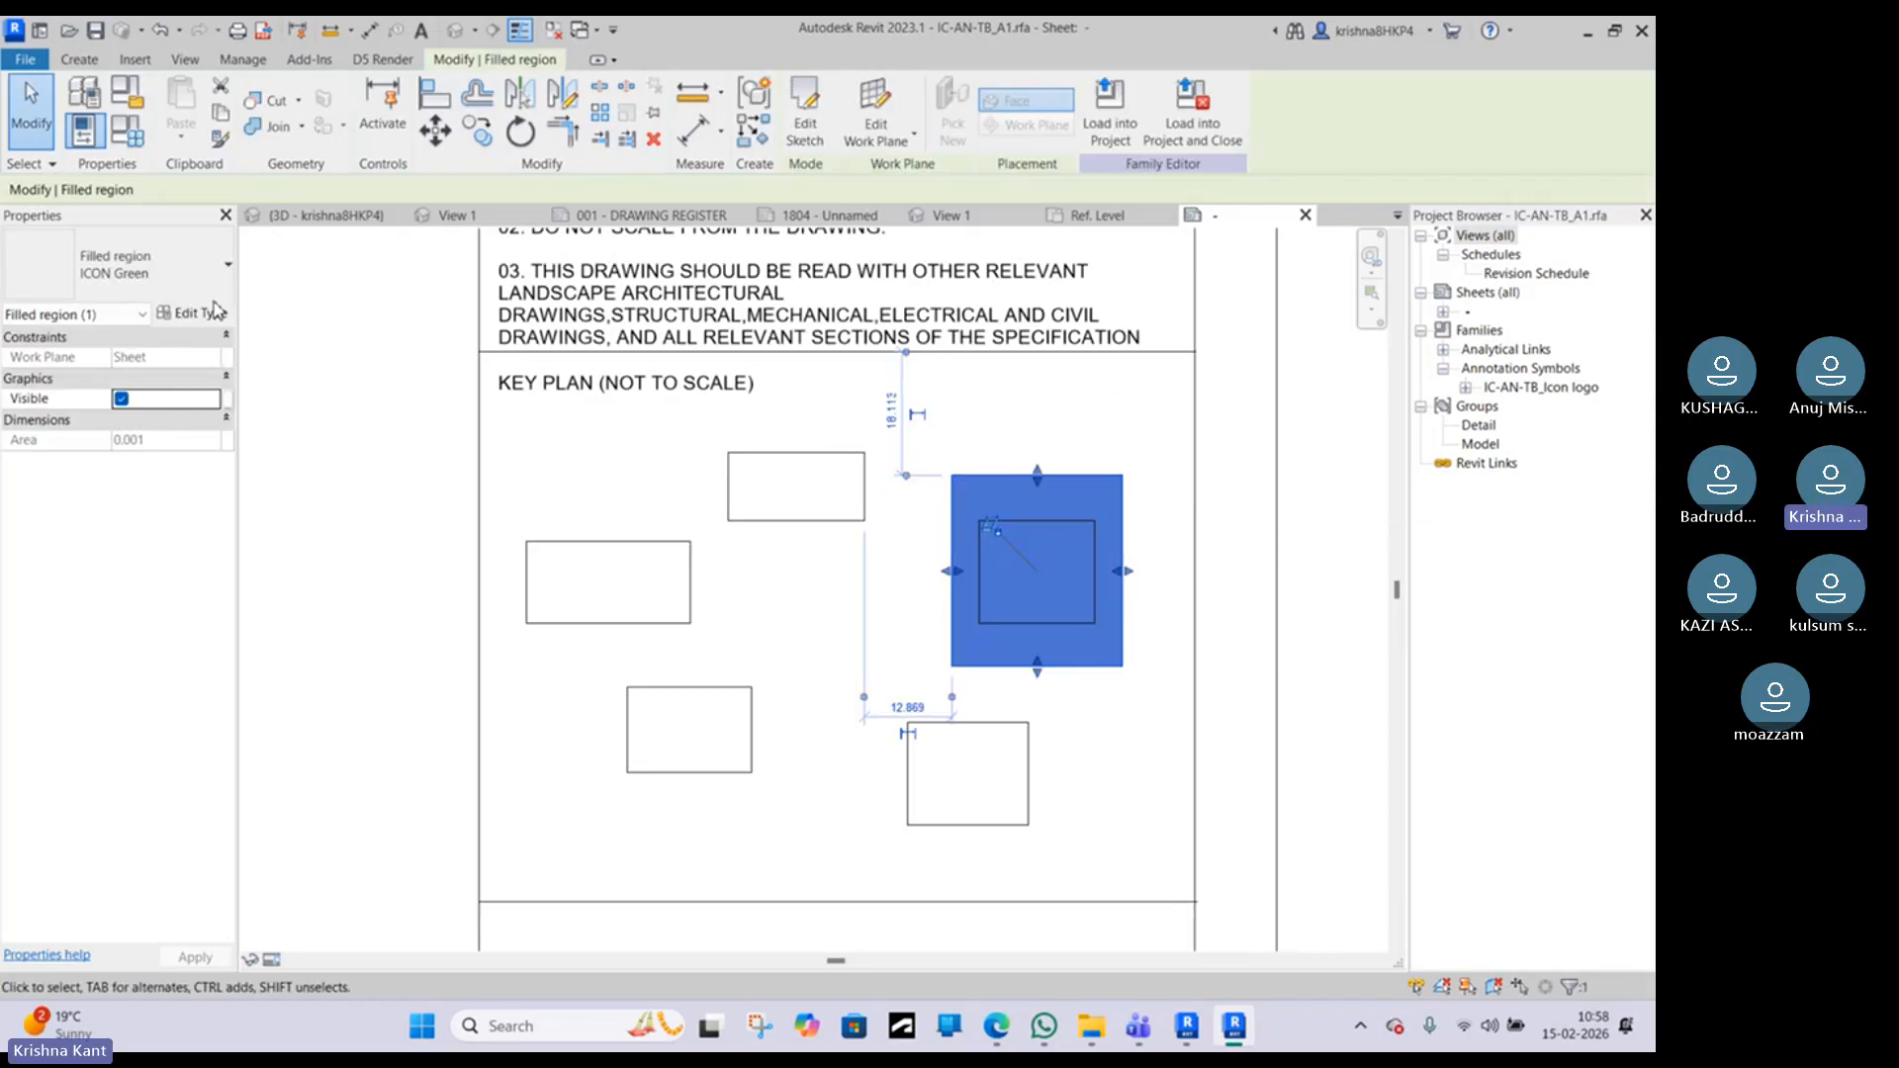
pyautogui.click(148, 265)
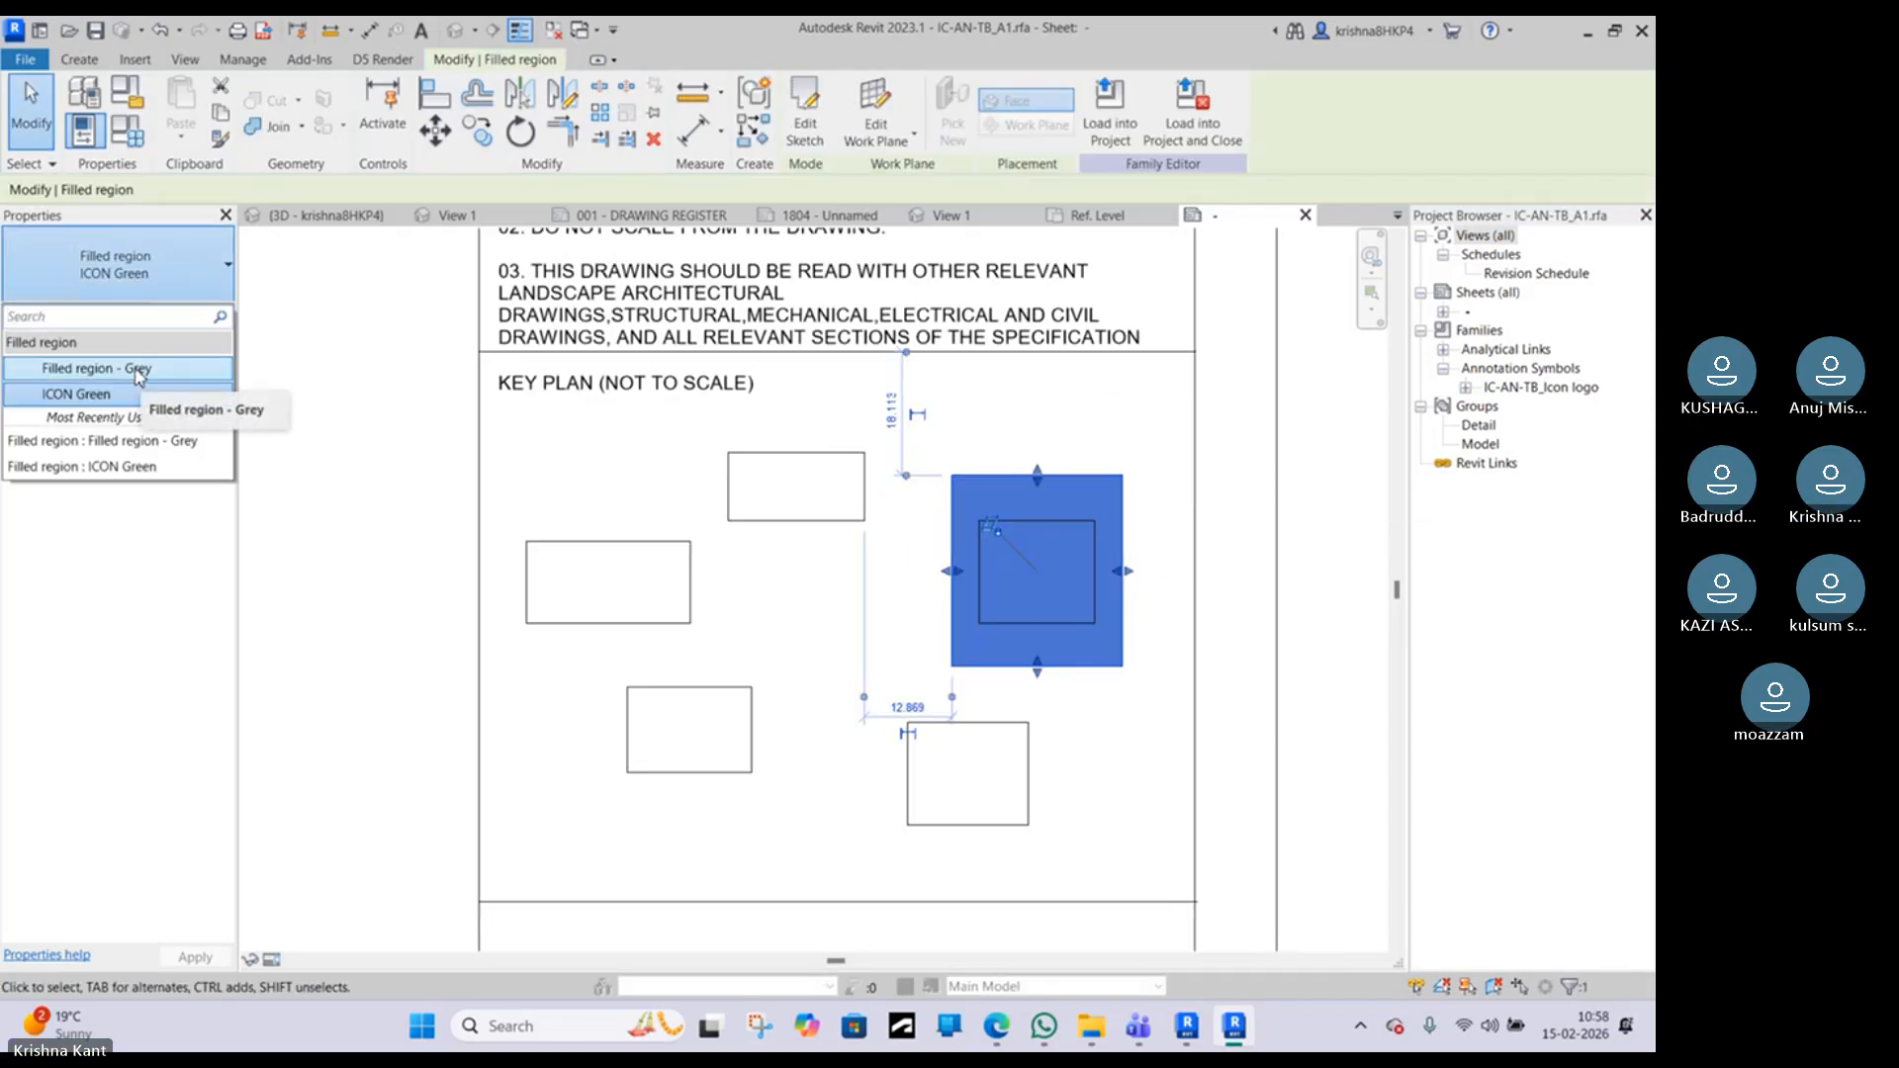
pyautogui.click(104, 377)
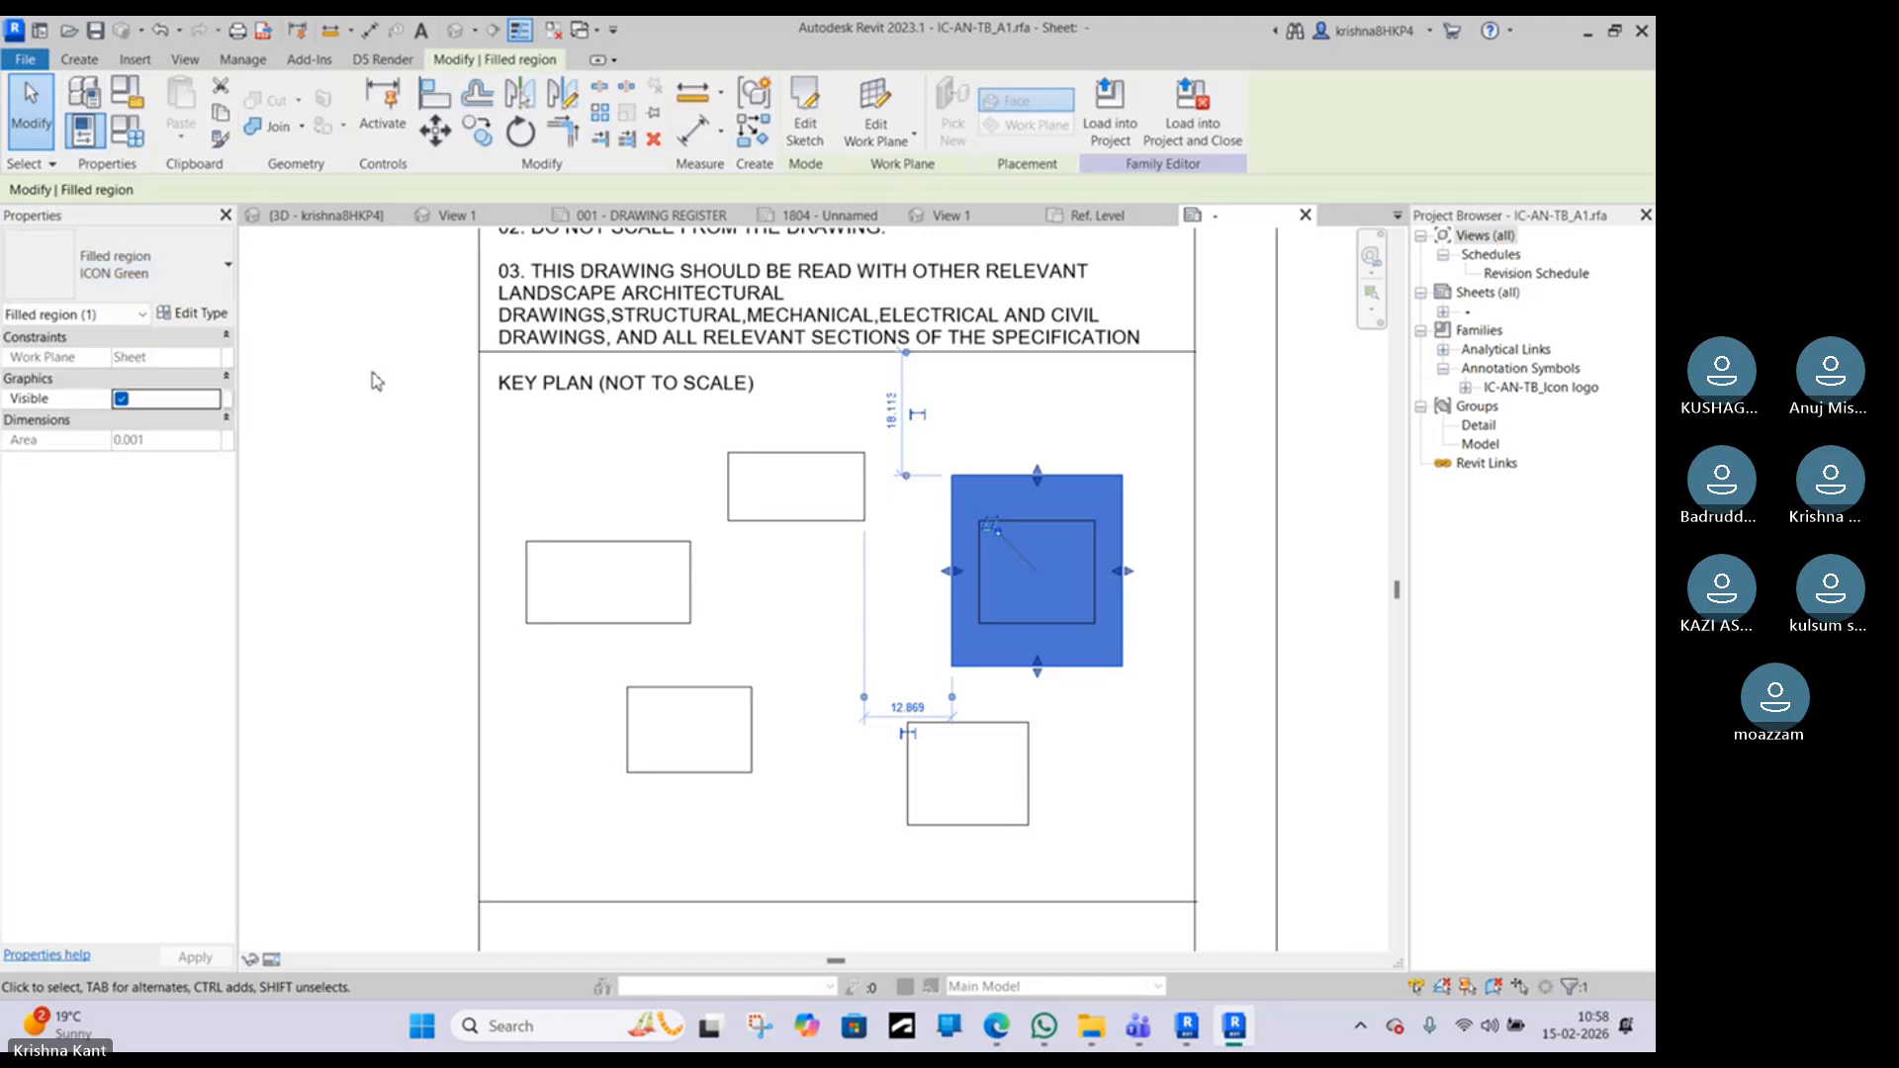
pyautogui.click(983, 419)
pyautogui.click(1012, 481)
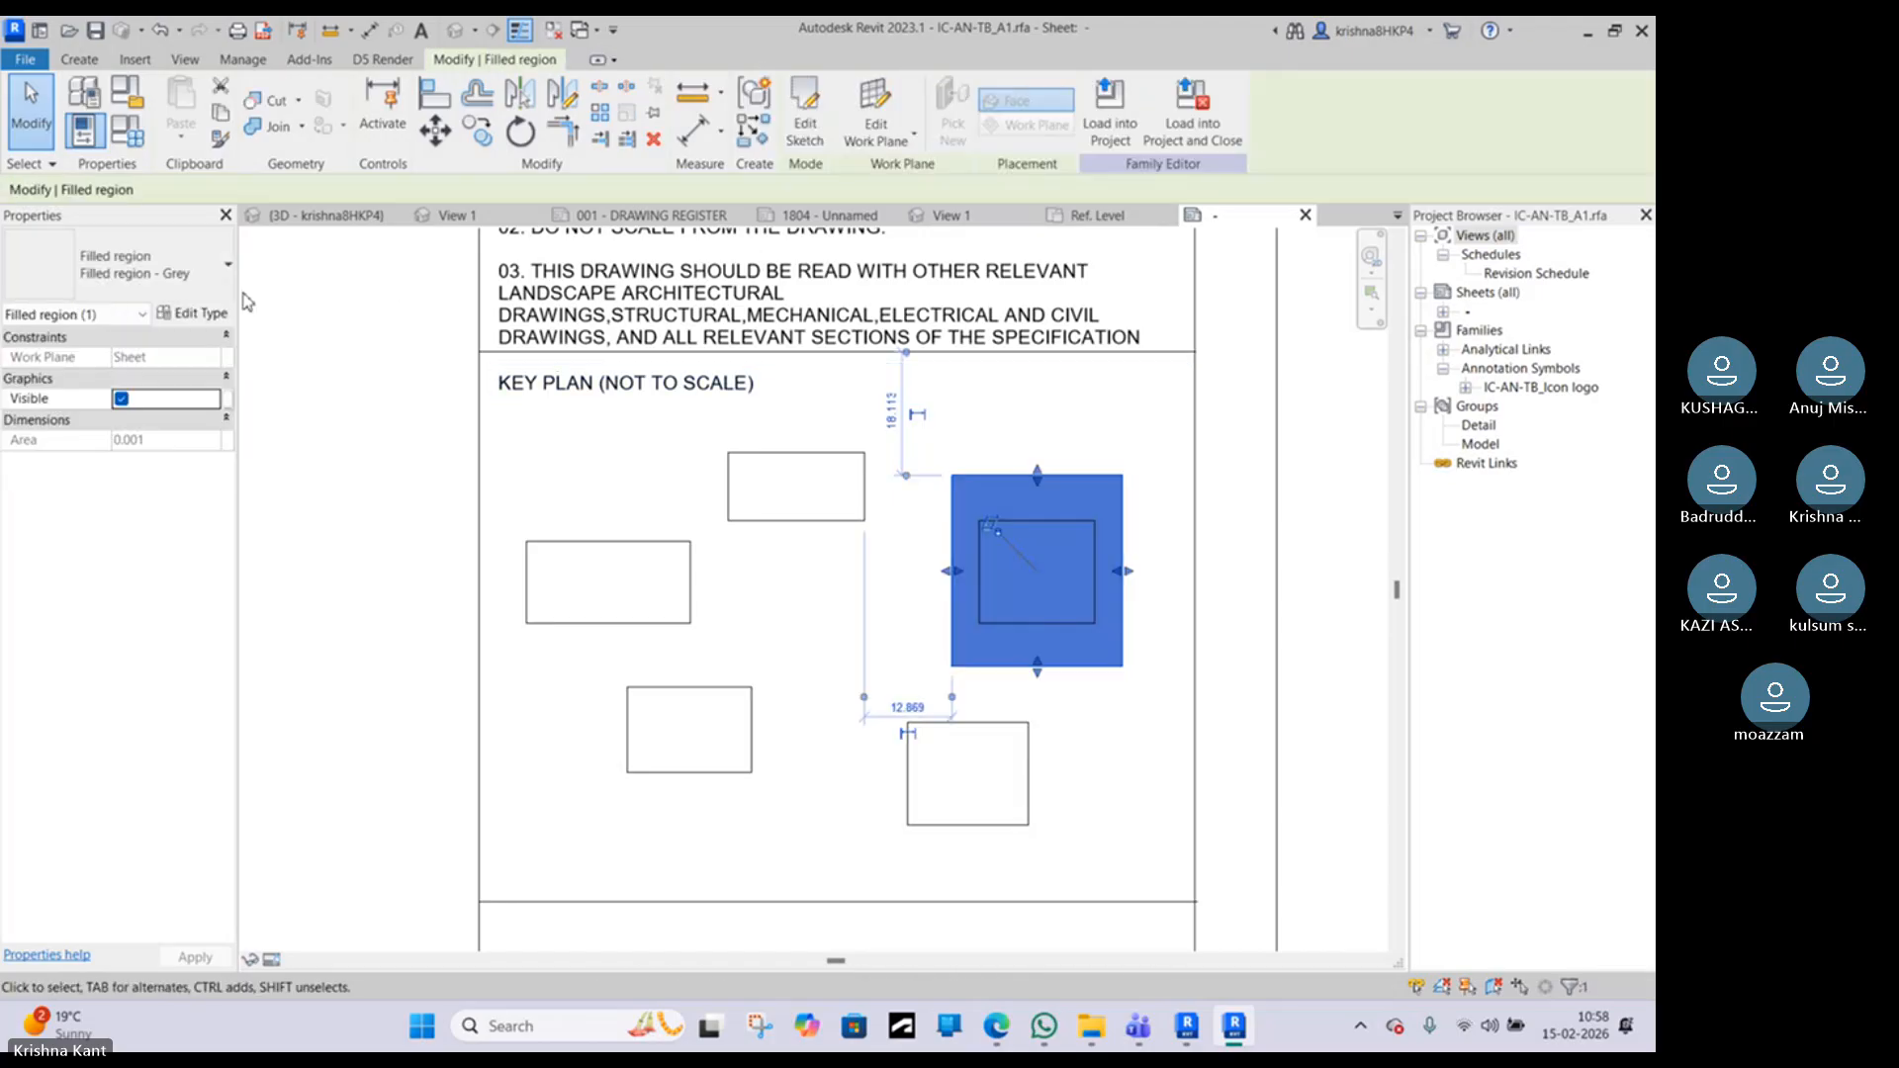
# Step: Duplicate the filled region's type under the name "Filled region - Dia. Red"
pyautogui.click(201, 313)
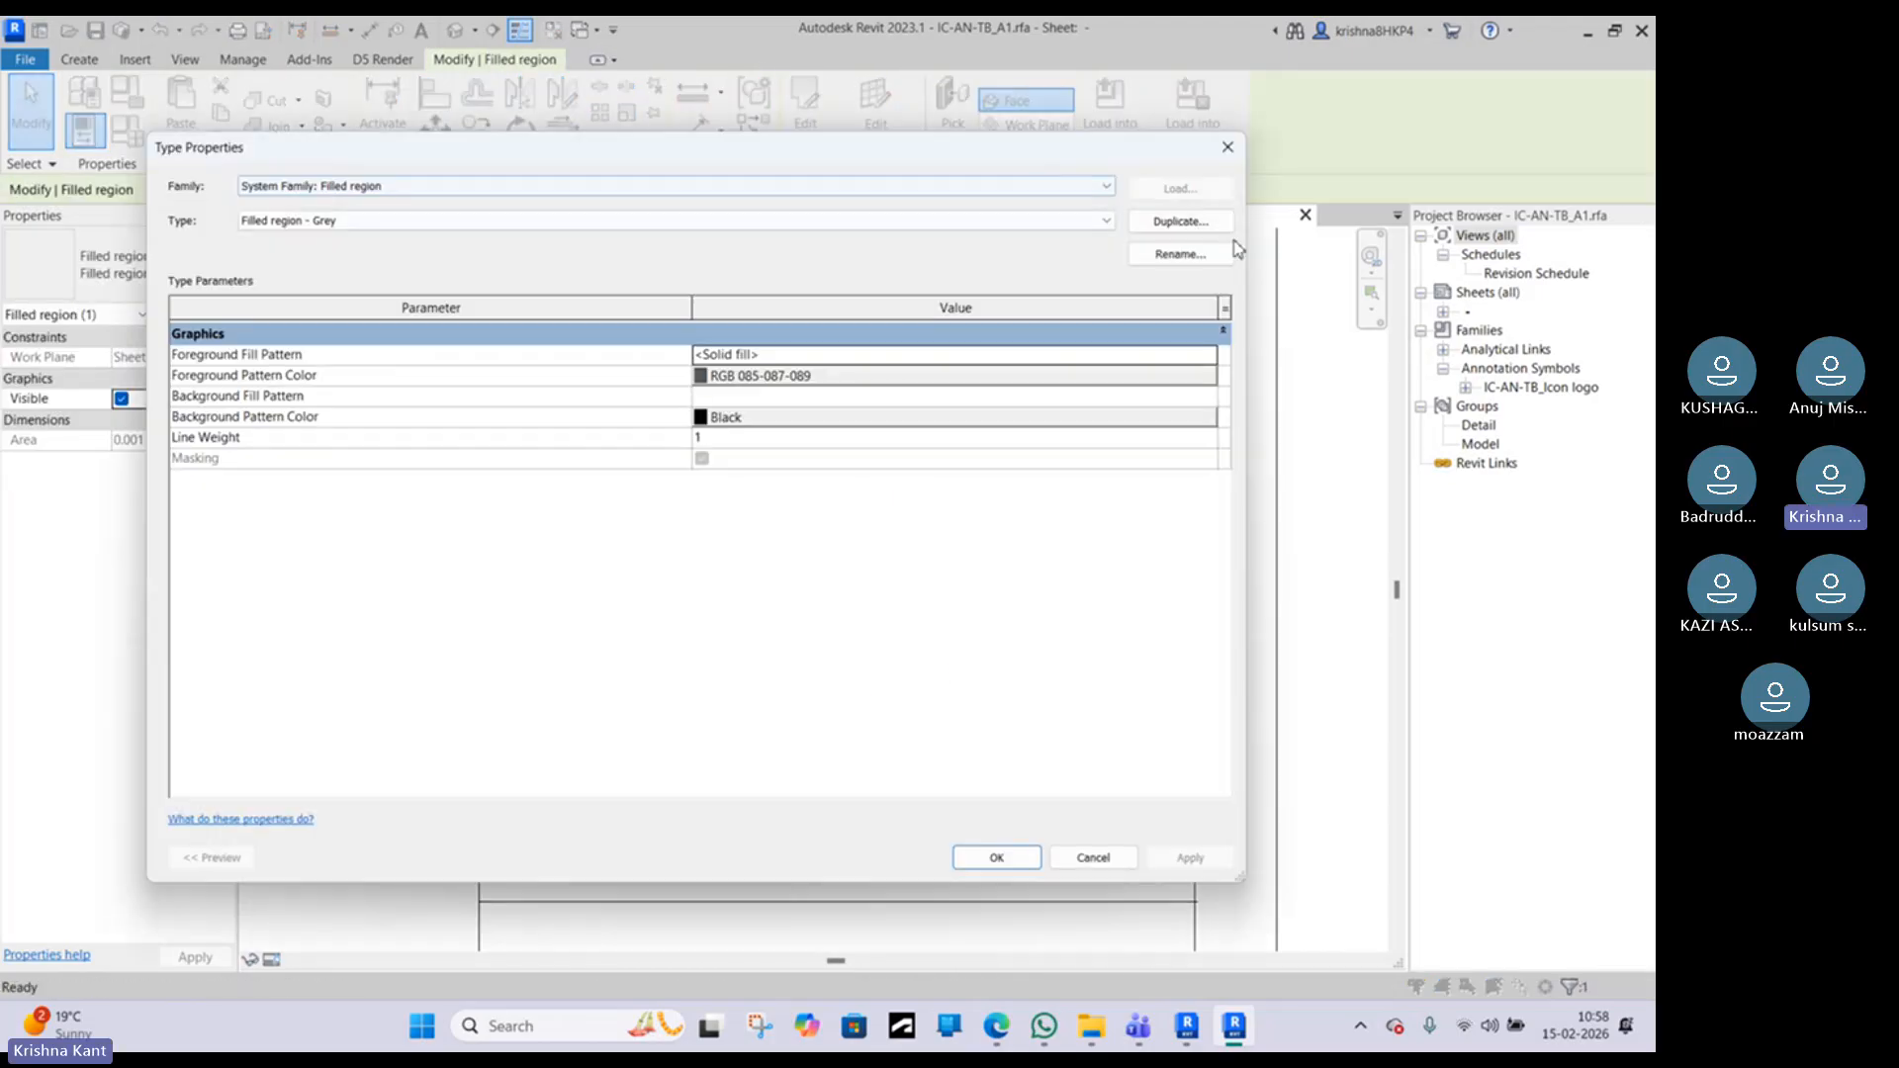
pyautogui.click(1180, 221)
pyautogui.moveTo(732, 500); pyautogui.dragTo(698, 508)
pyautogui.write('Dia. Red')
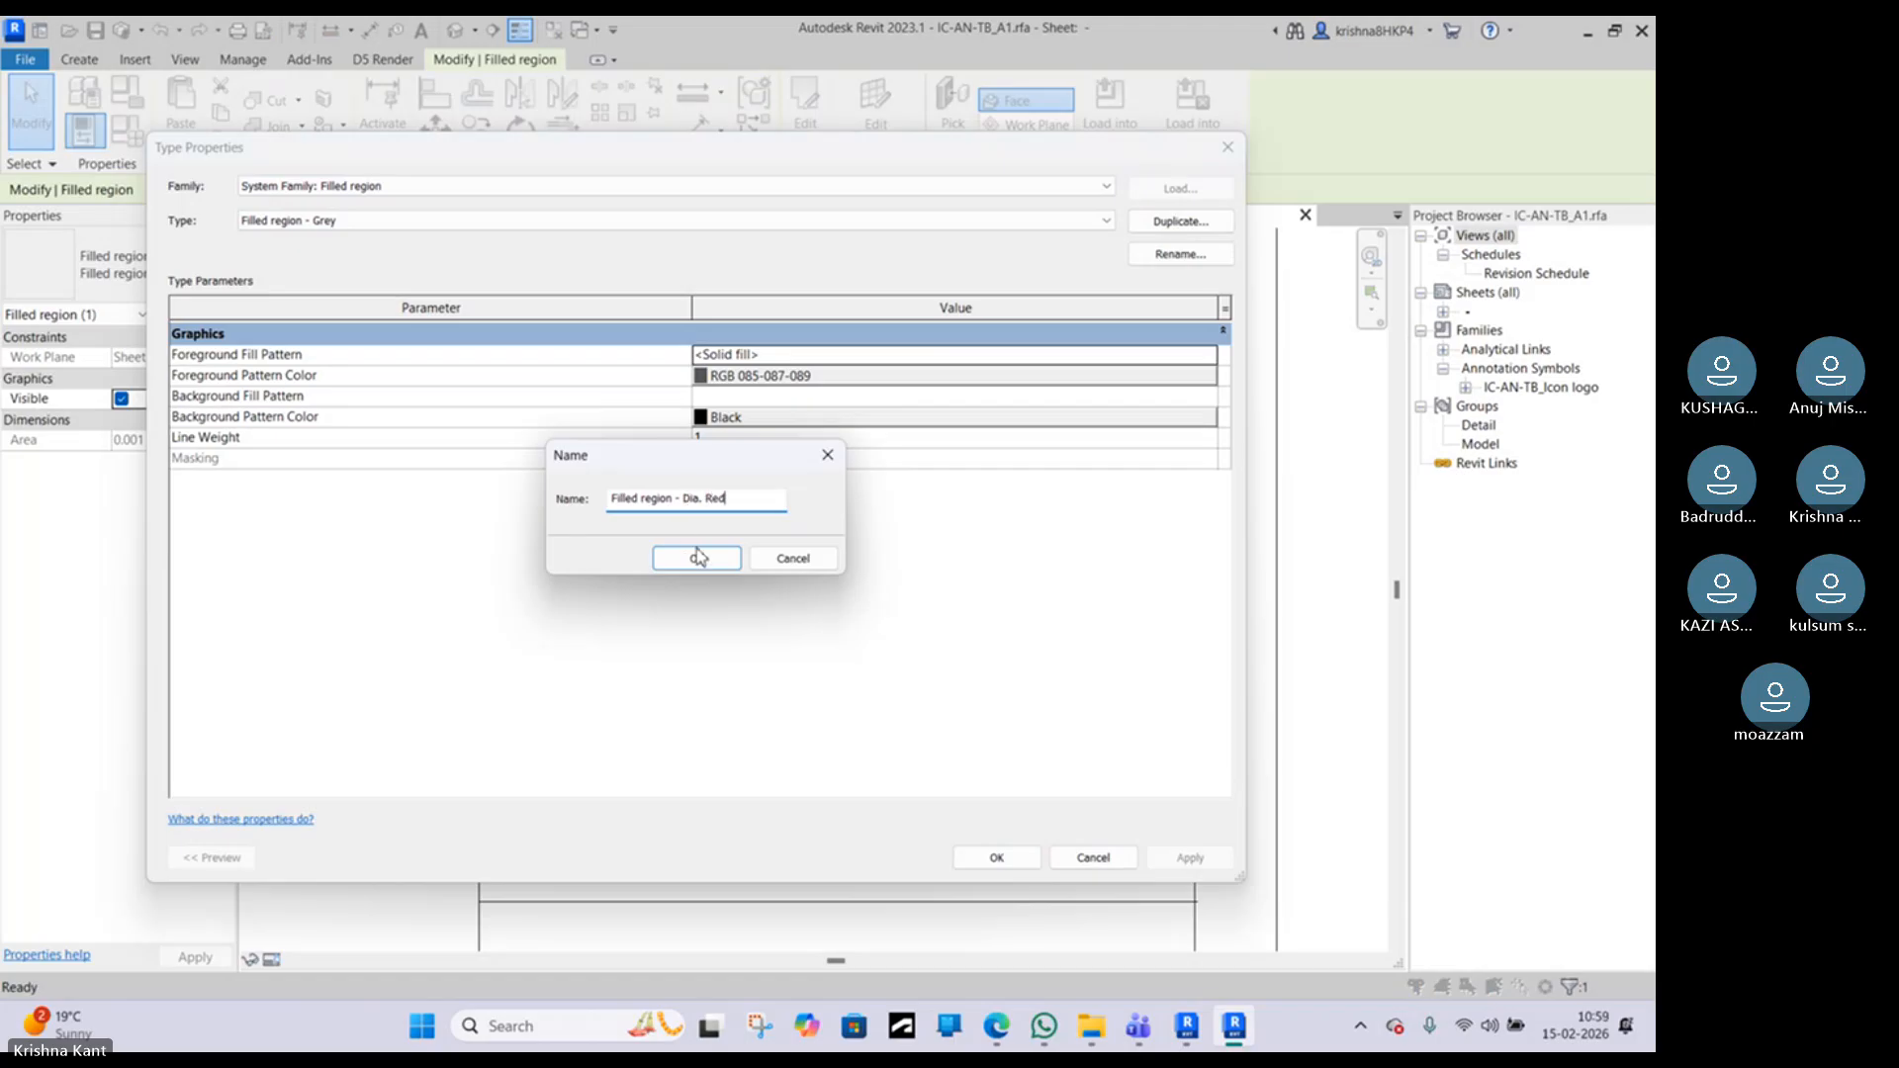
pyautogui.click(697, 557)
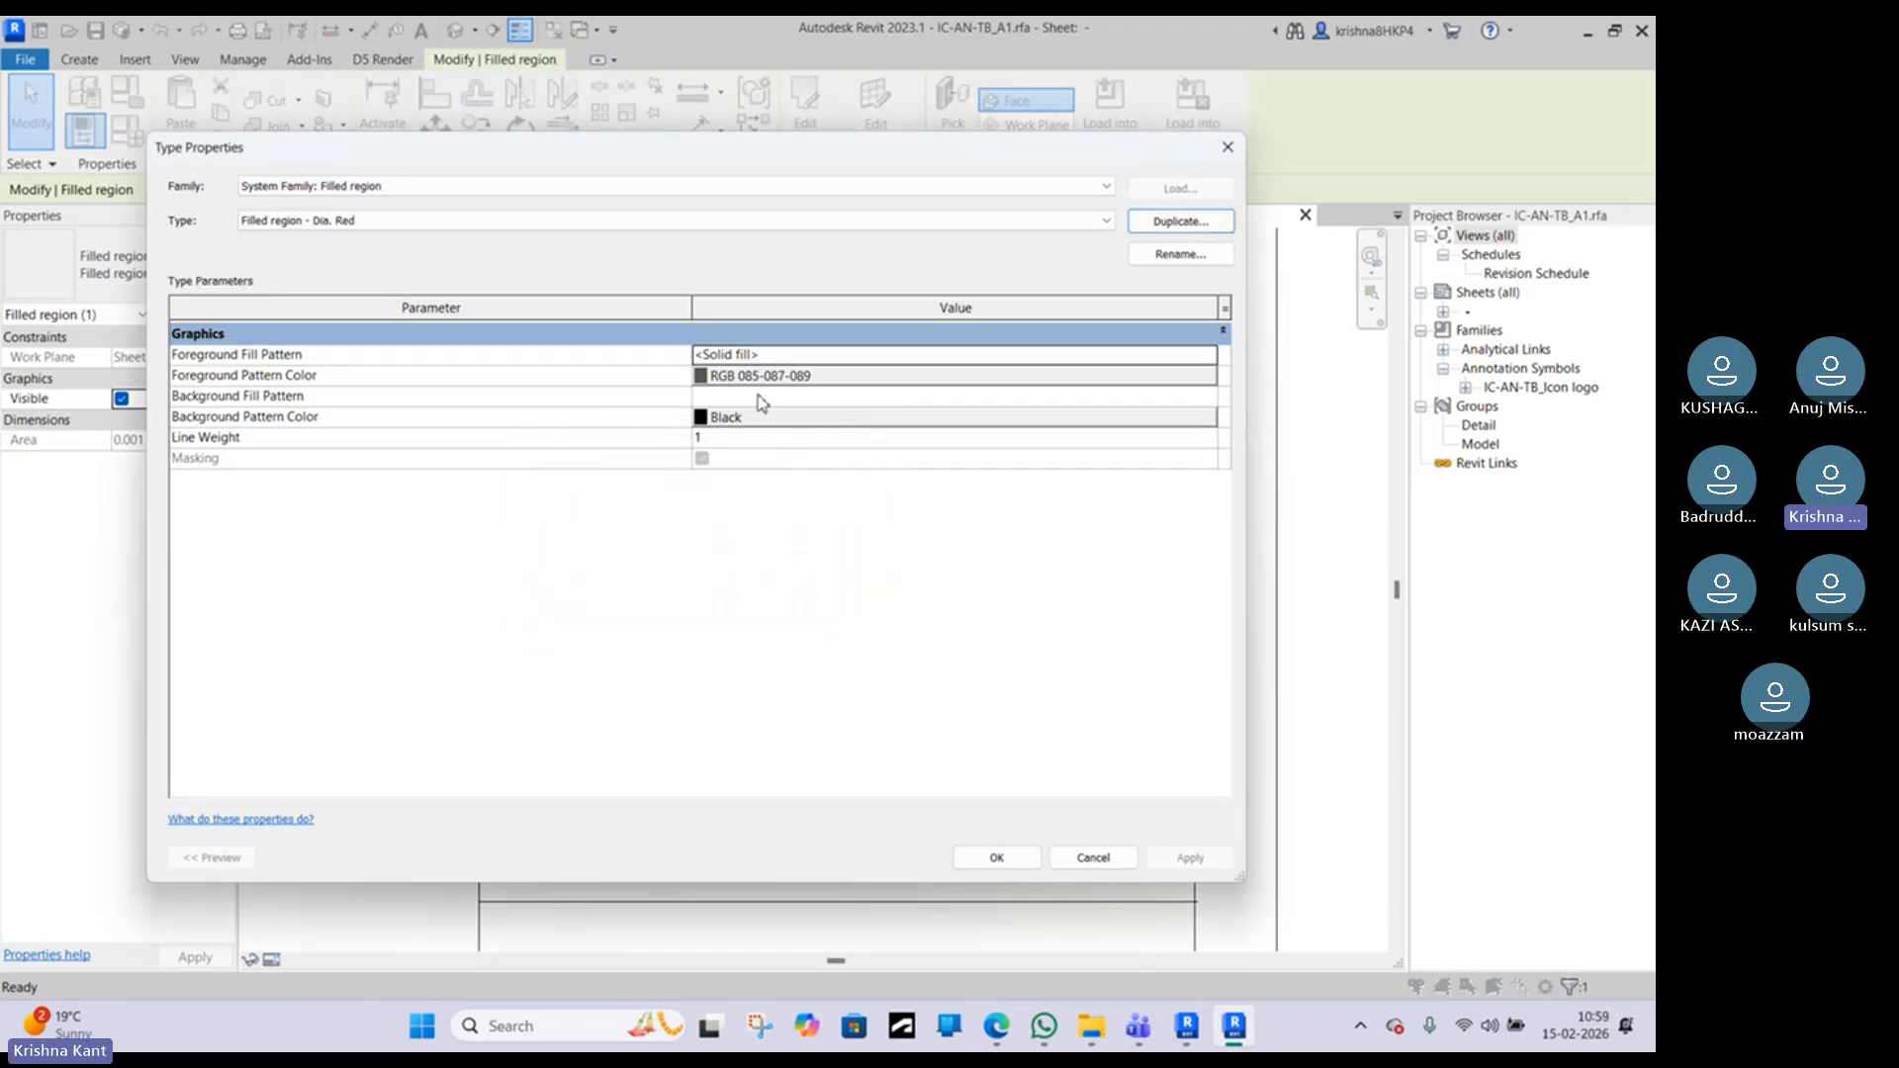
# Step: Set the foreground pattern color of the Dia. Red type to the basic color red
pyautogui.click(773, 355)
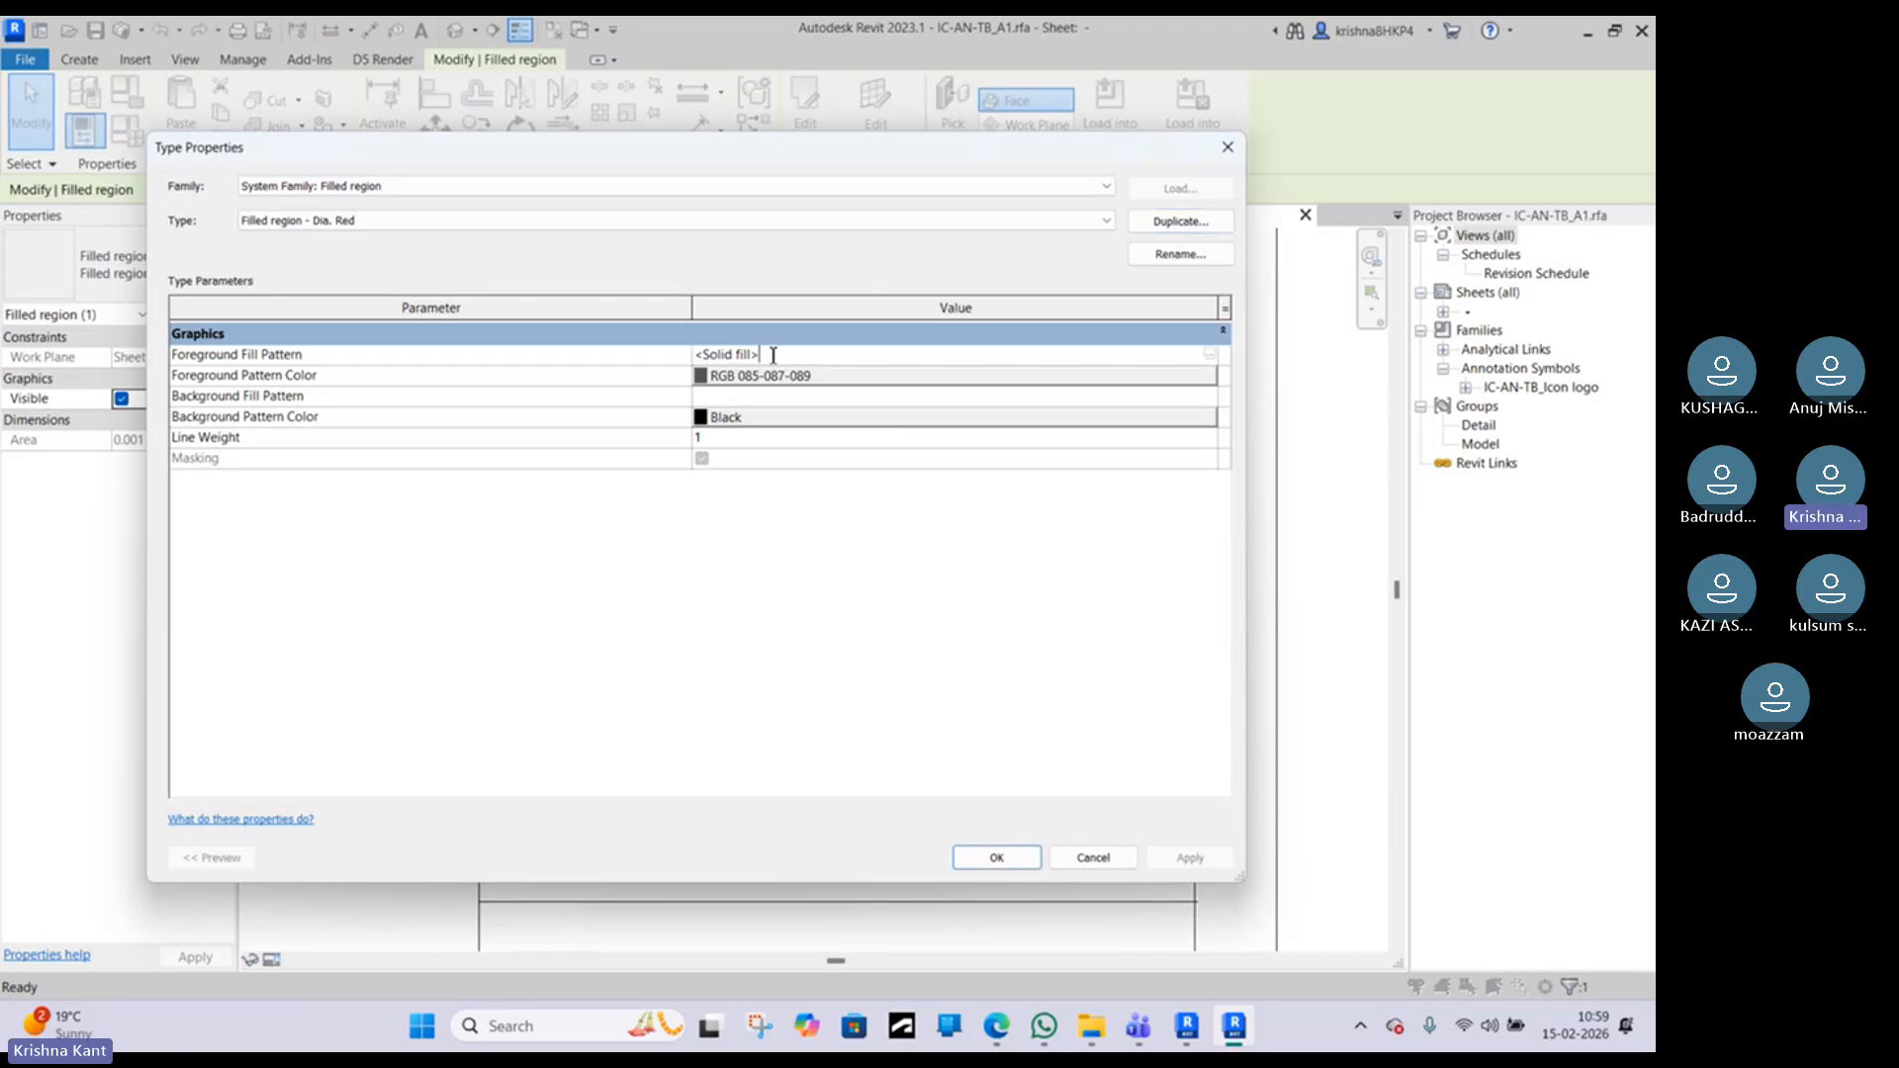
pyautogui.click(835, 377)
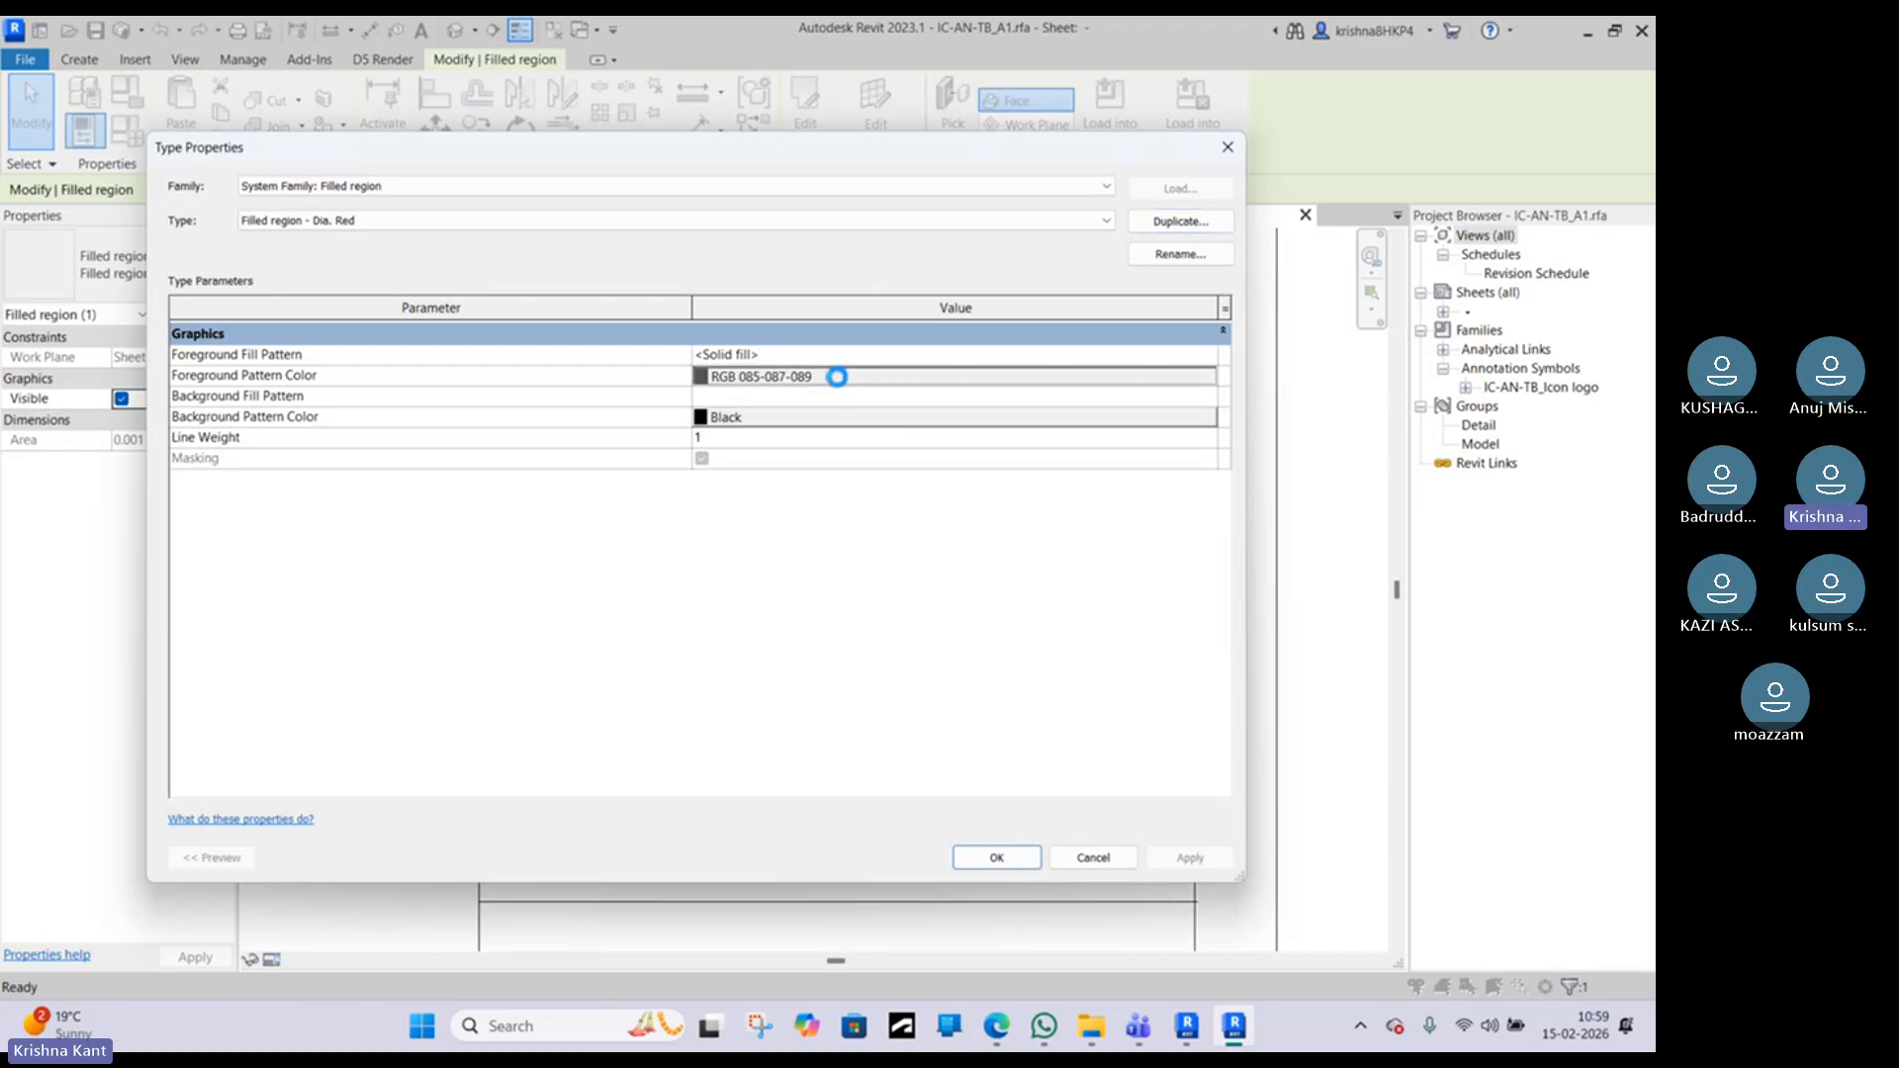
pyautogui.click(485, 385)
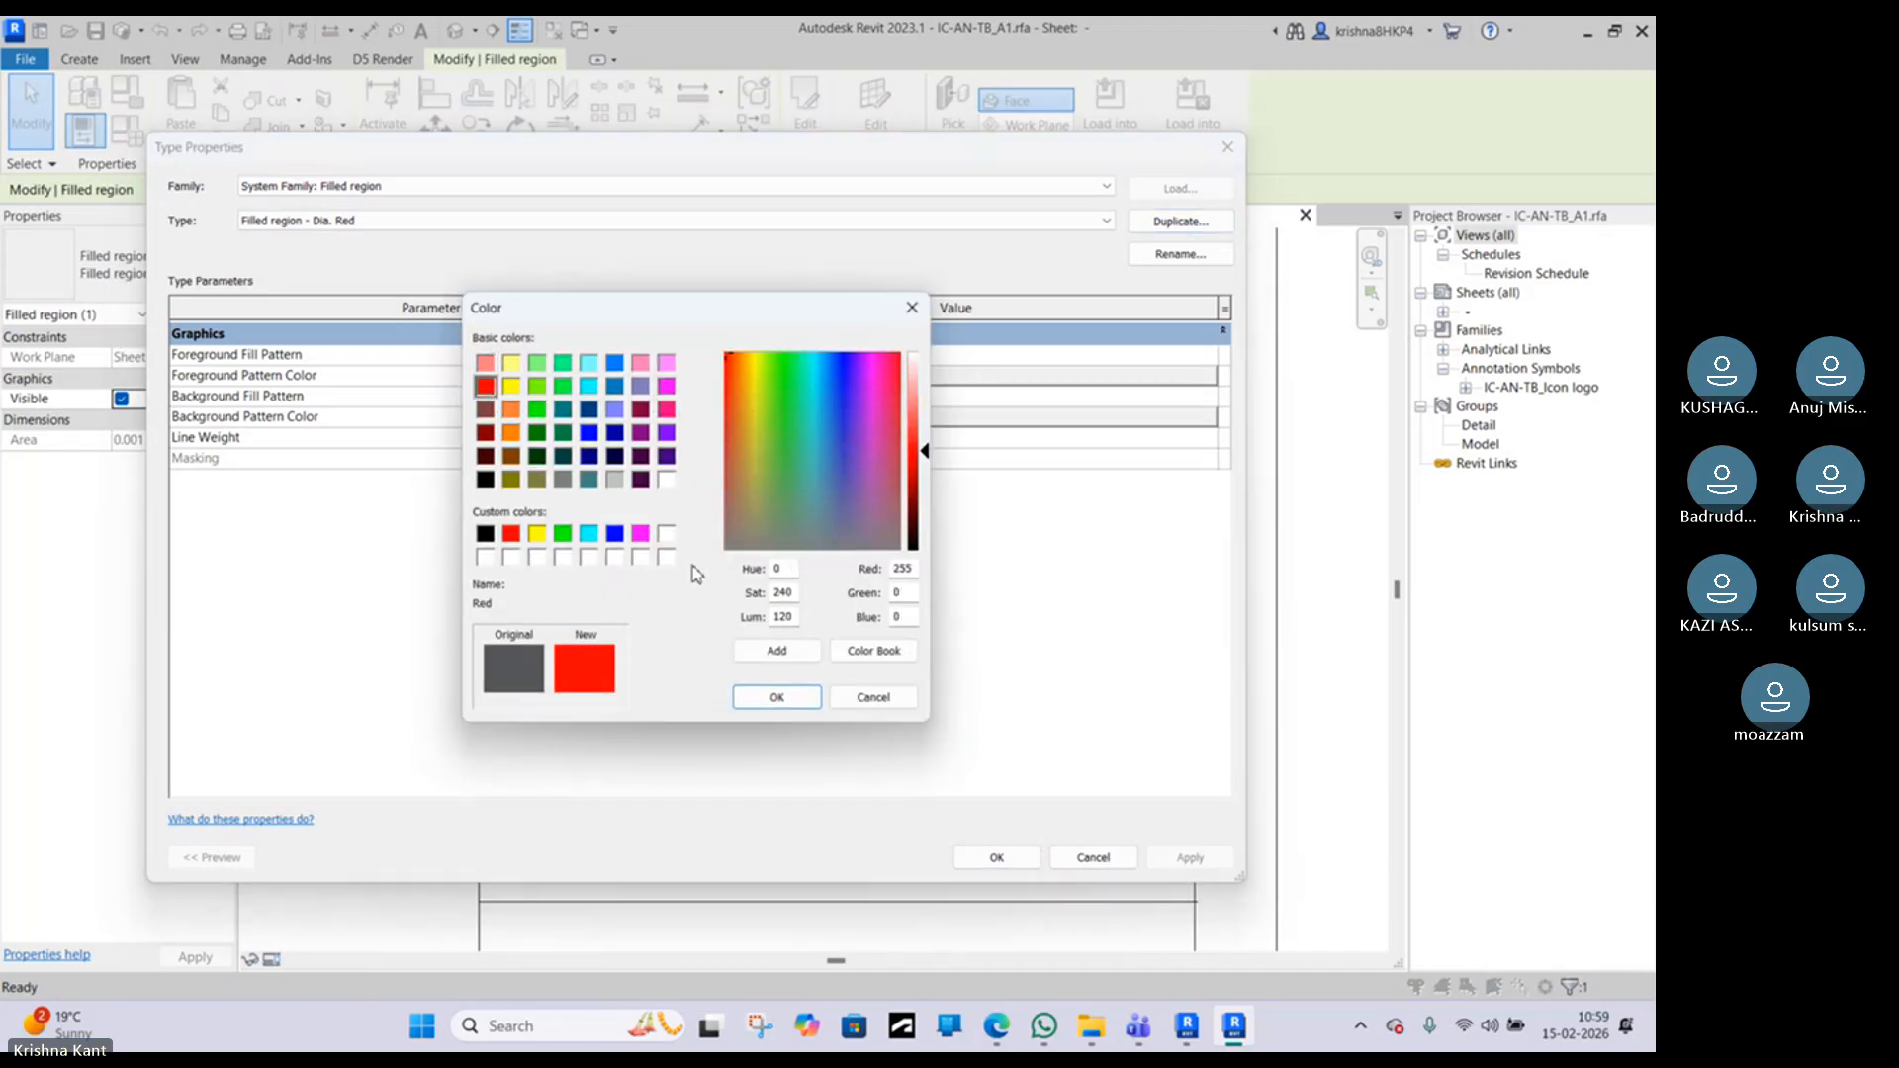
pyautogui.click(763, 698)
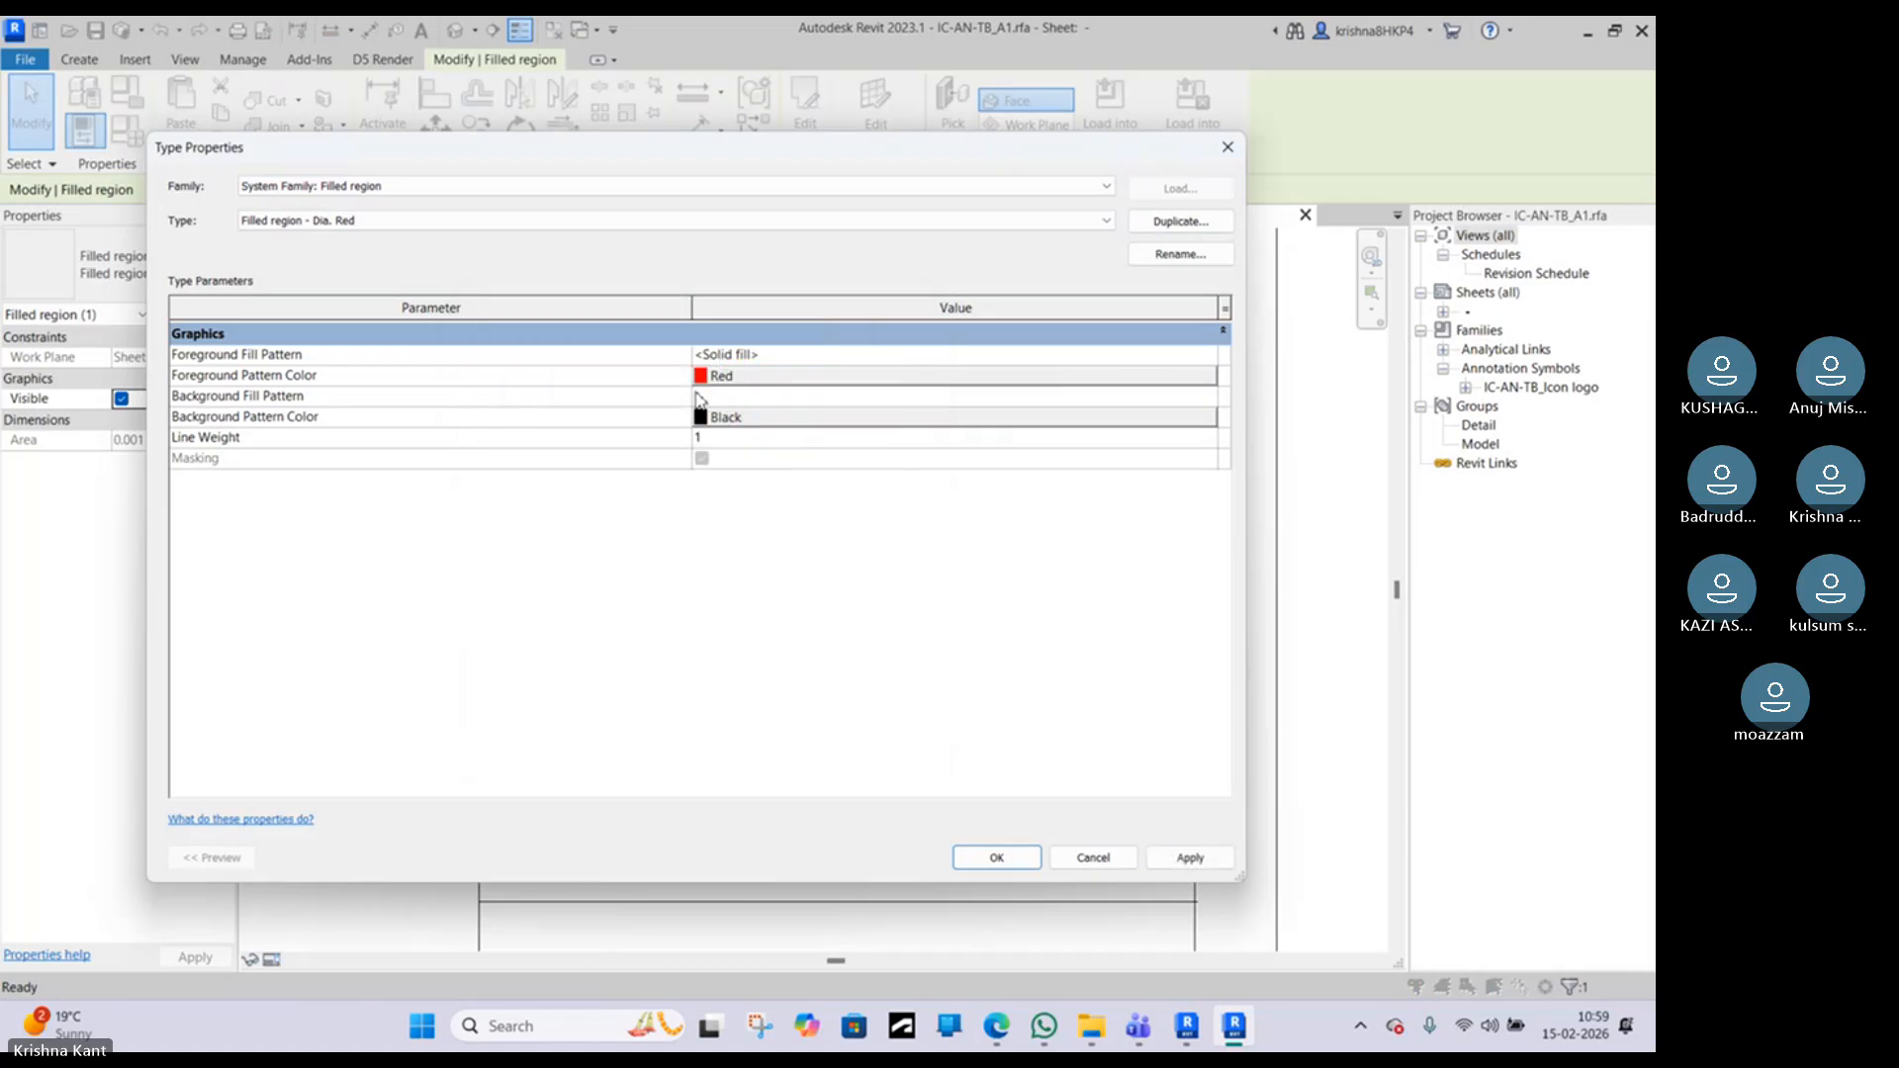
# Step: Set the foreground fill pattern of the Dia. Red type to Diagonal up, keeping the pattern's 45° line angle and 3.175 mm spacing
pyautogui.click(1209, 356)
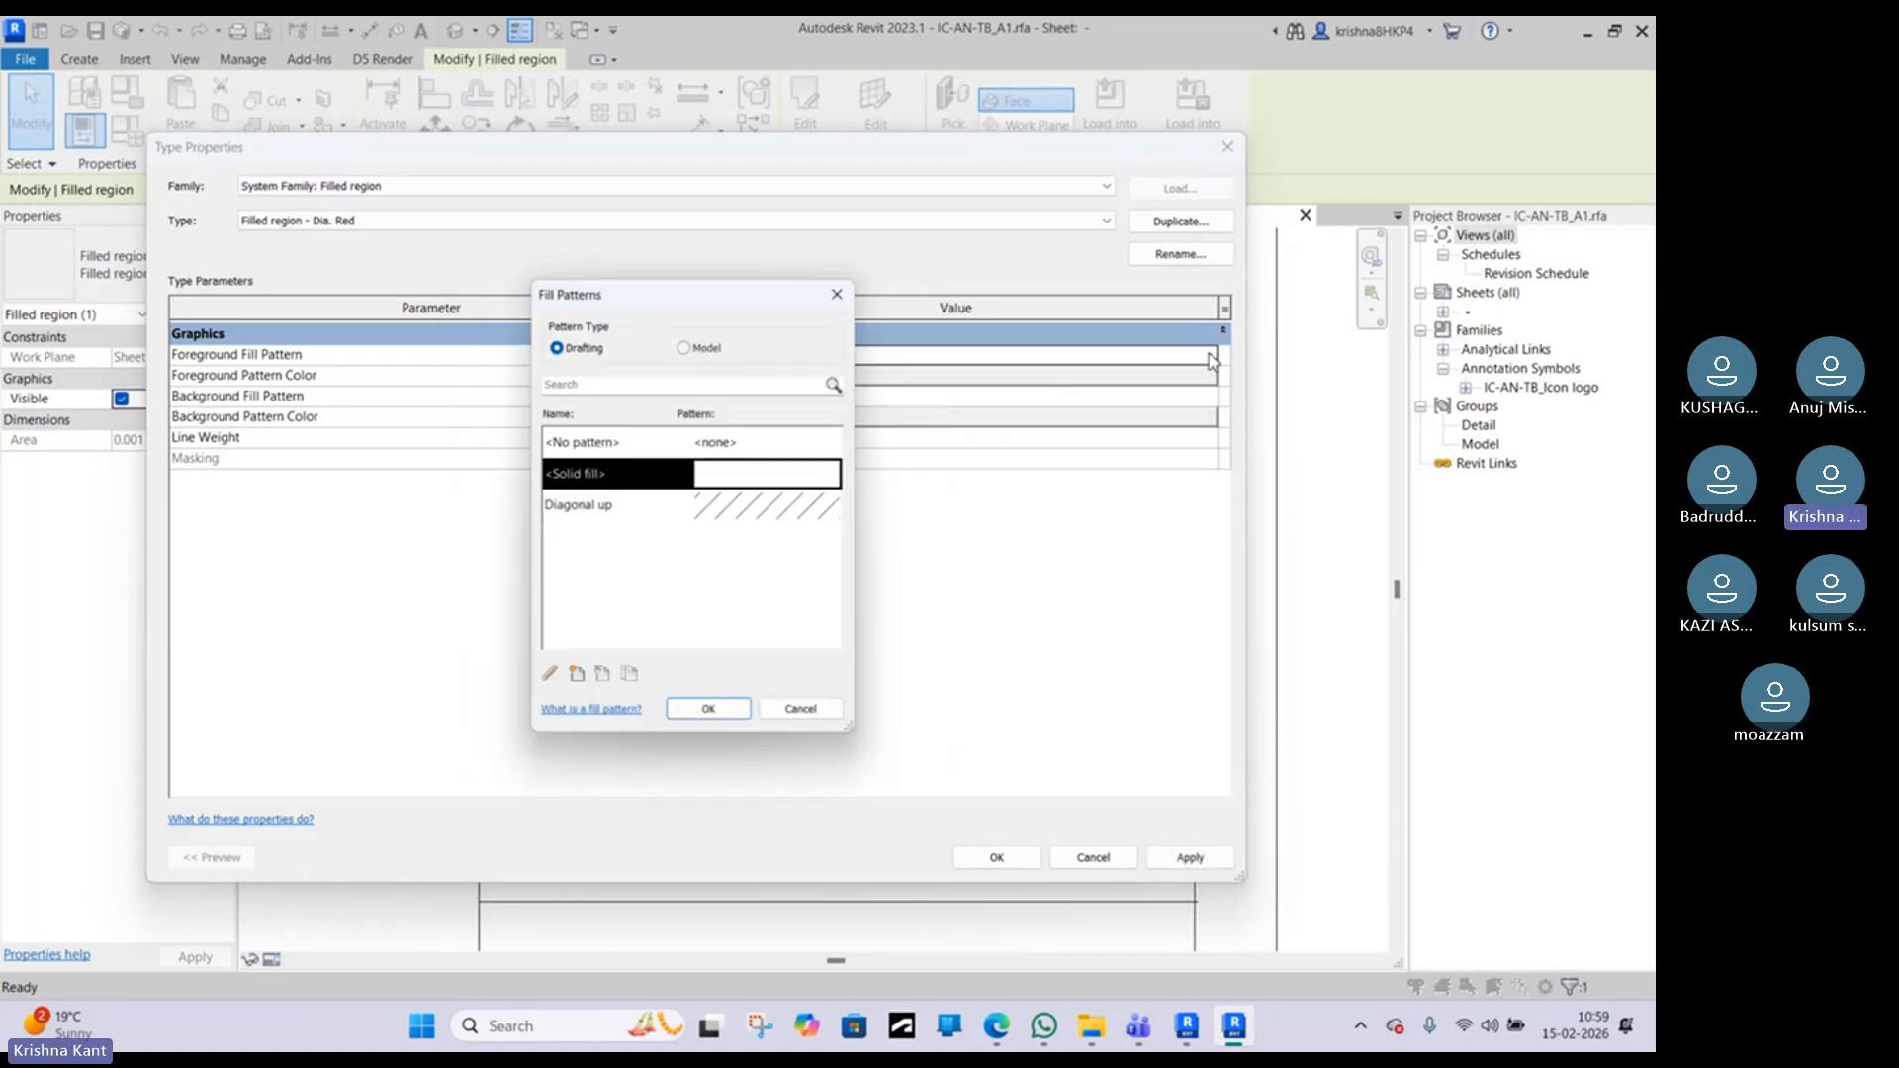
pyautogui.click(717, 509)
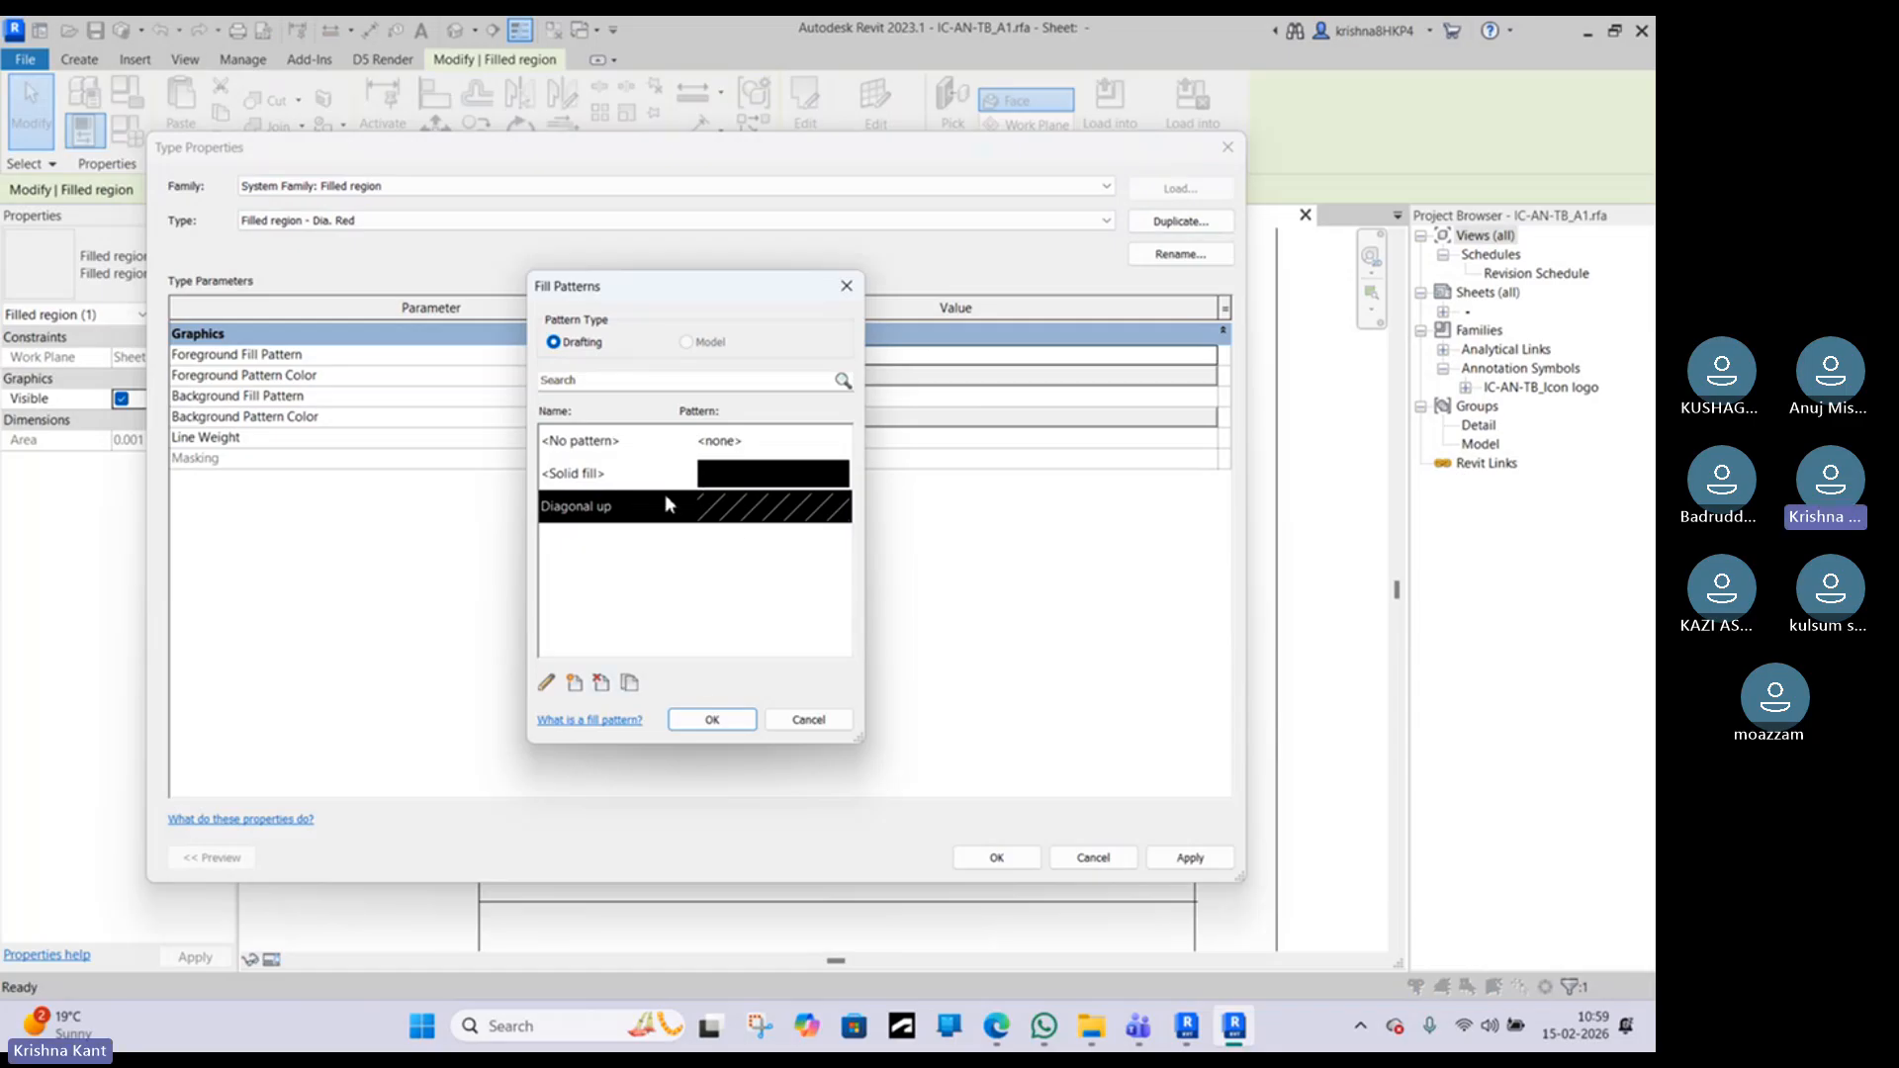
pyautogui.click(546, 683)
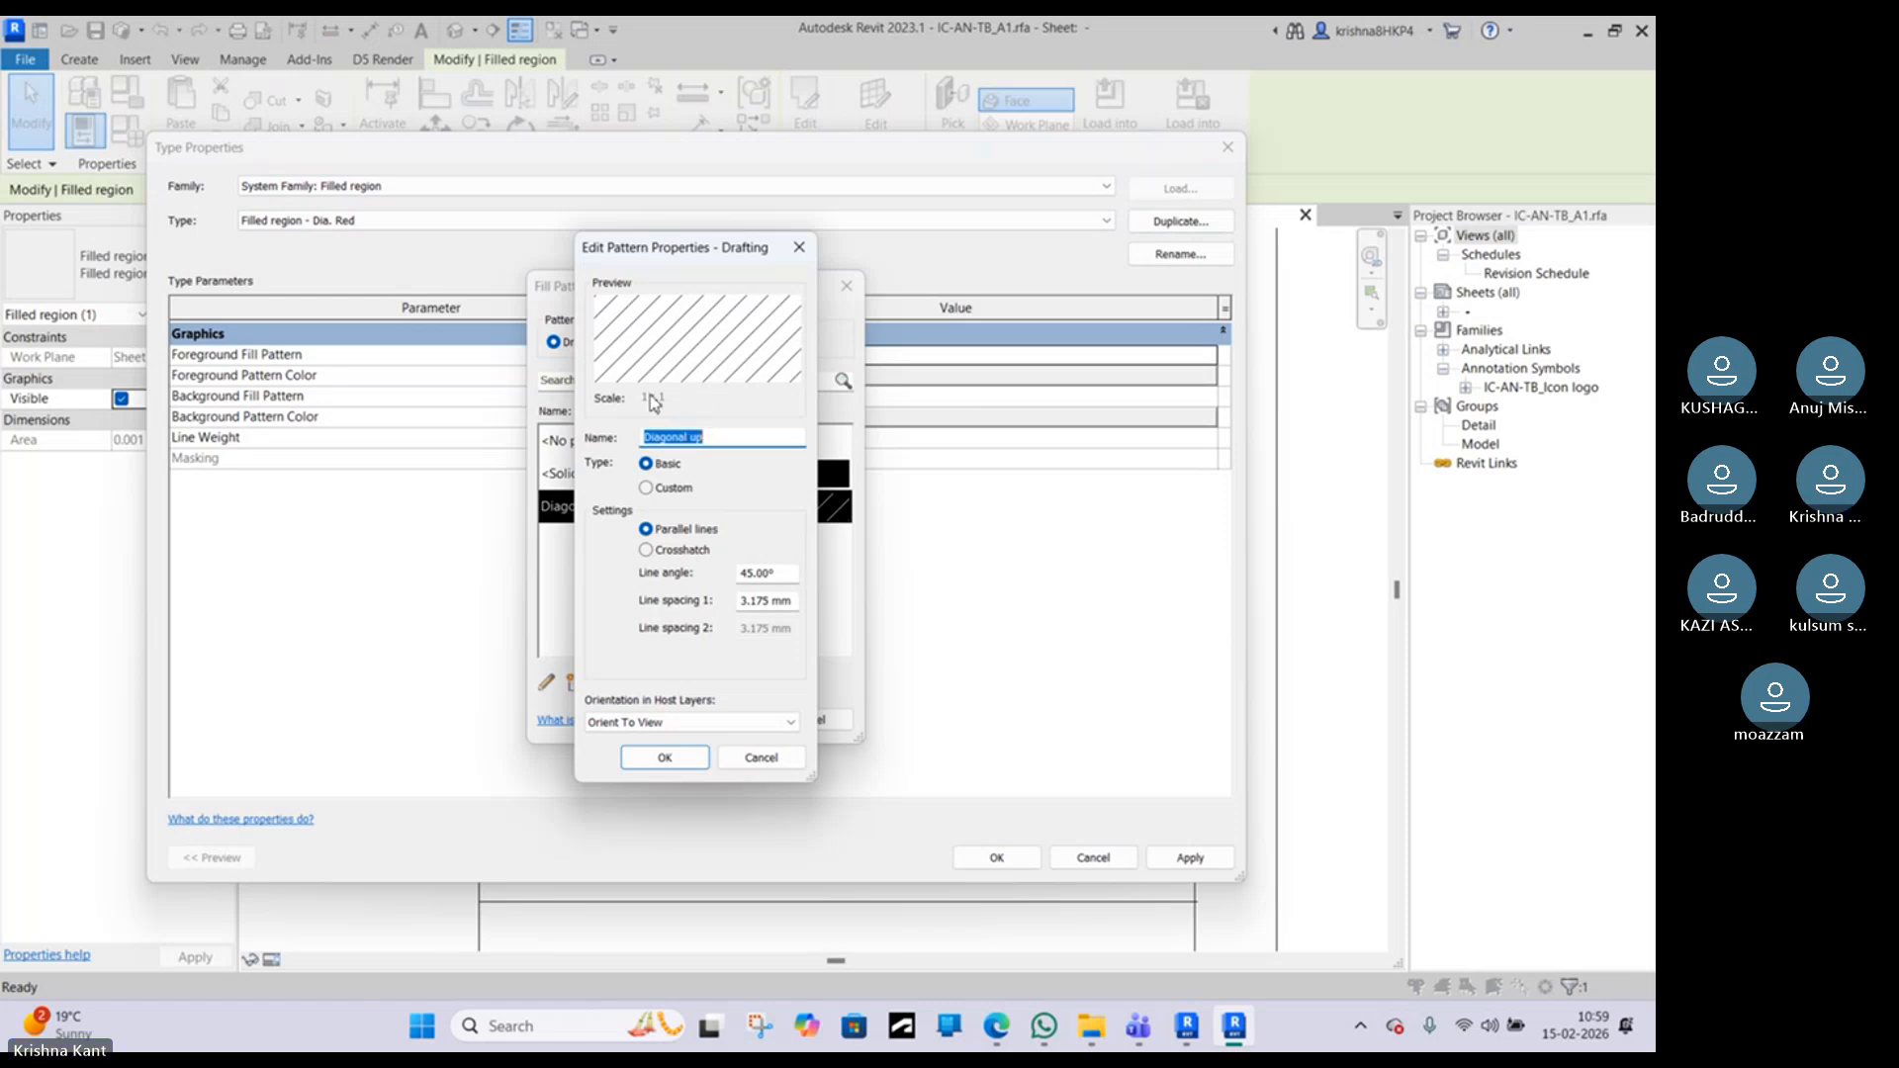
pyautogui.click(691, 762)
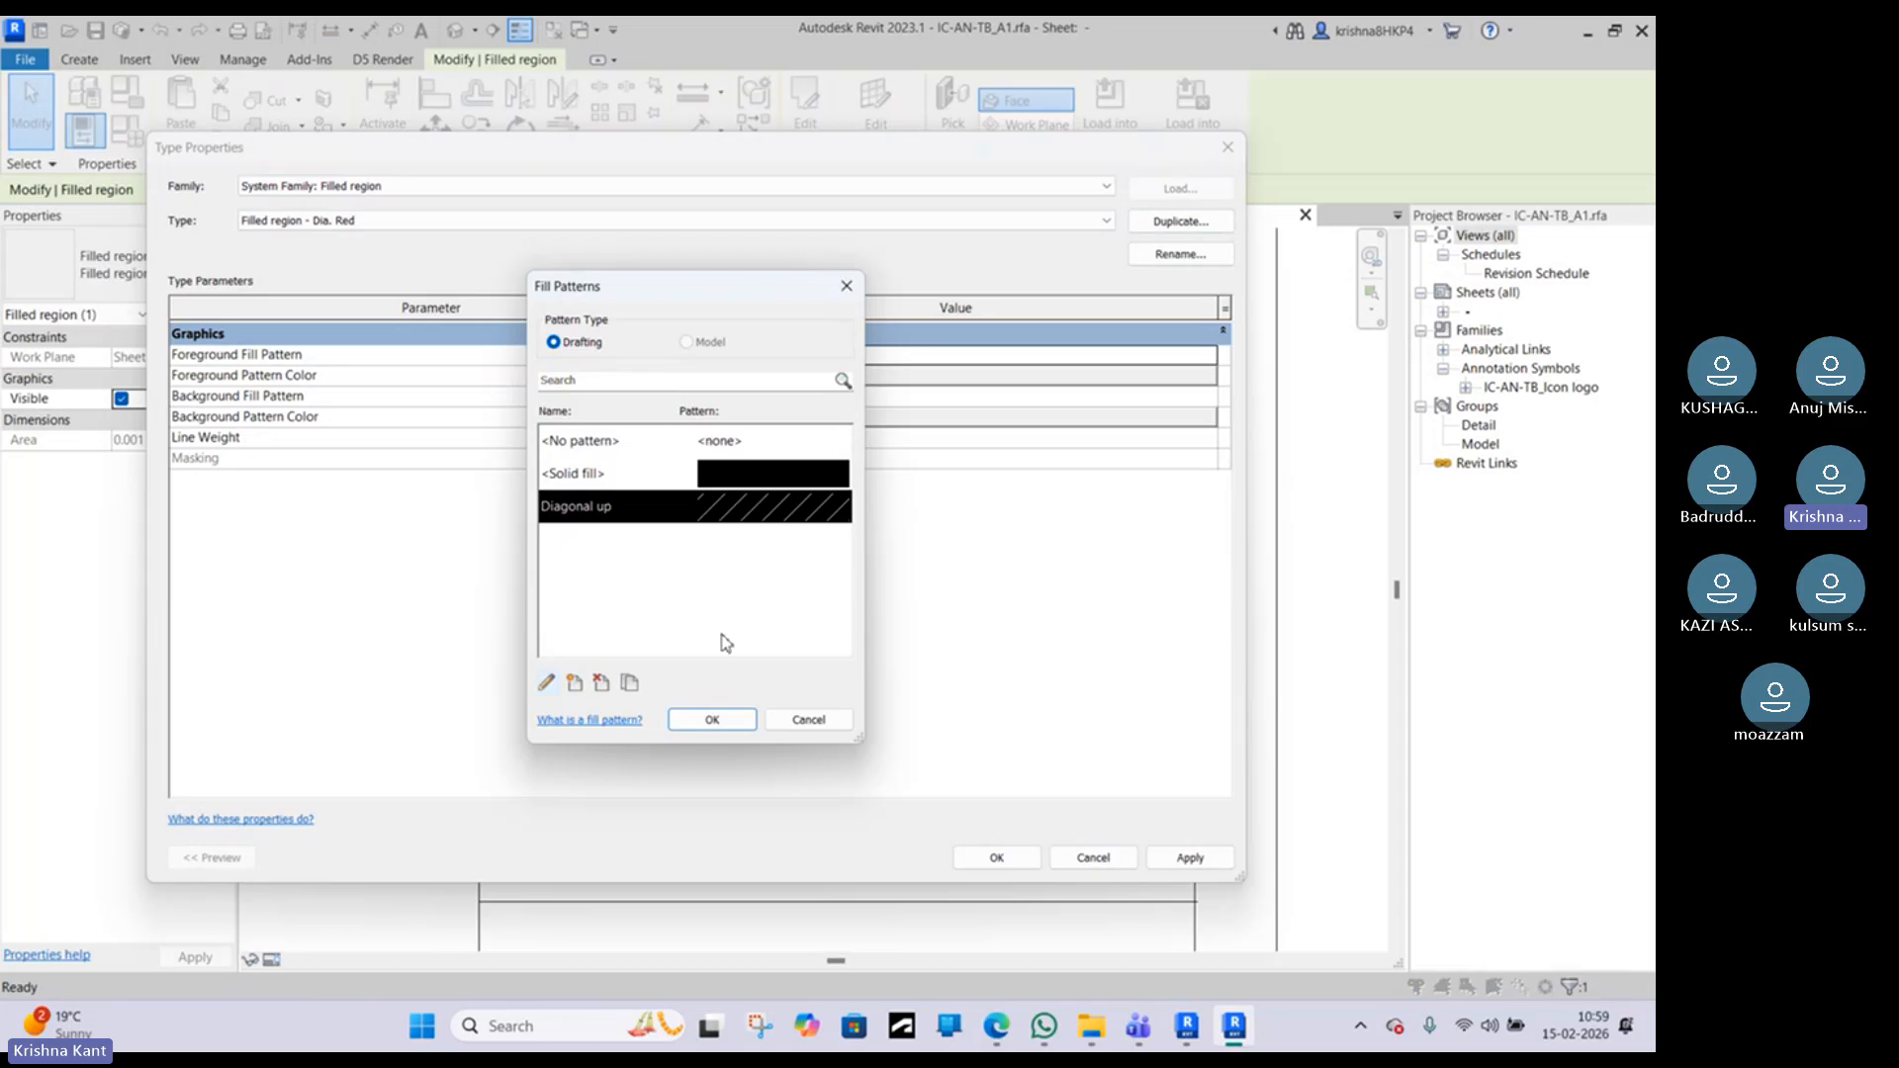
pyautogui.click(721, 718)
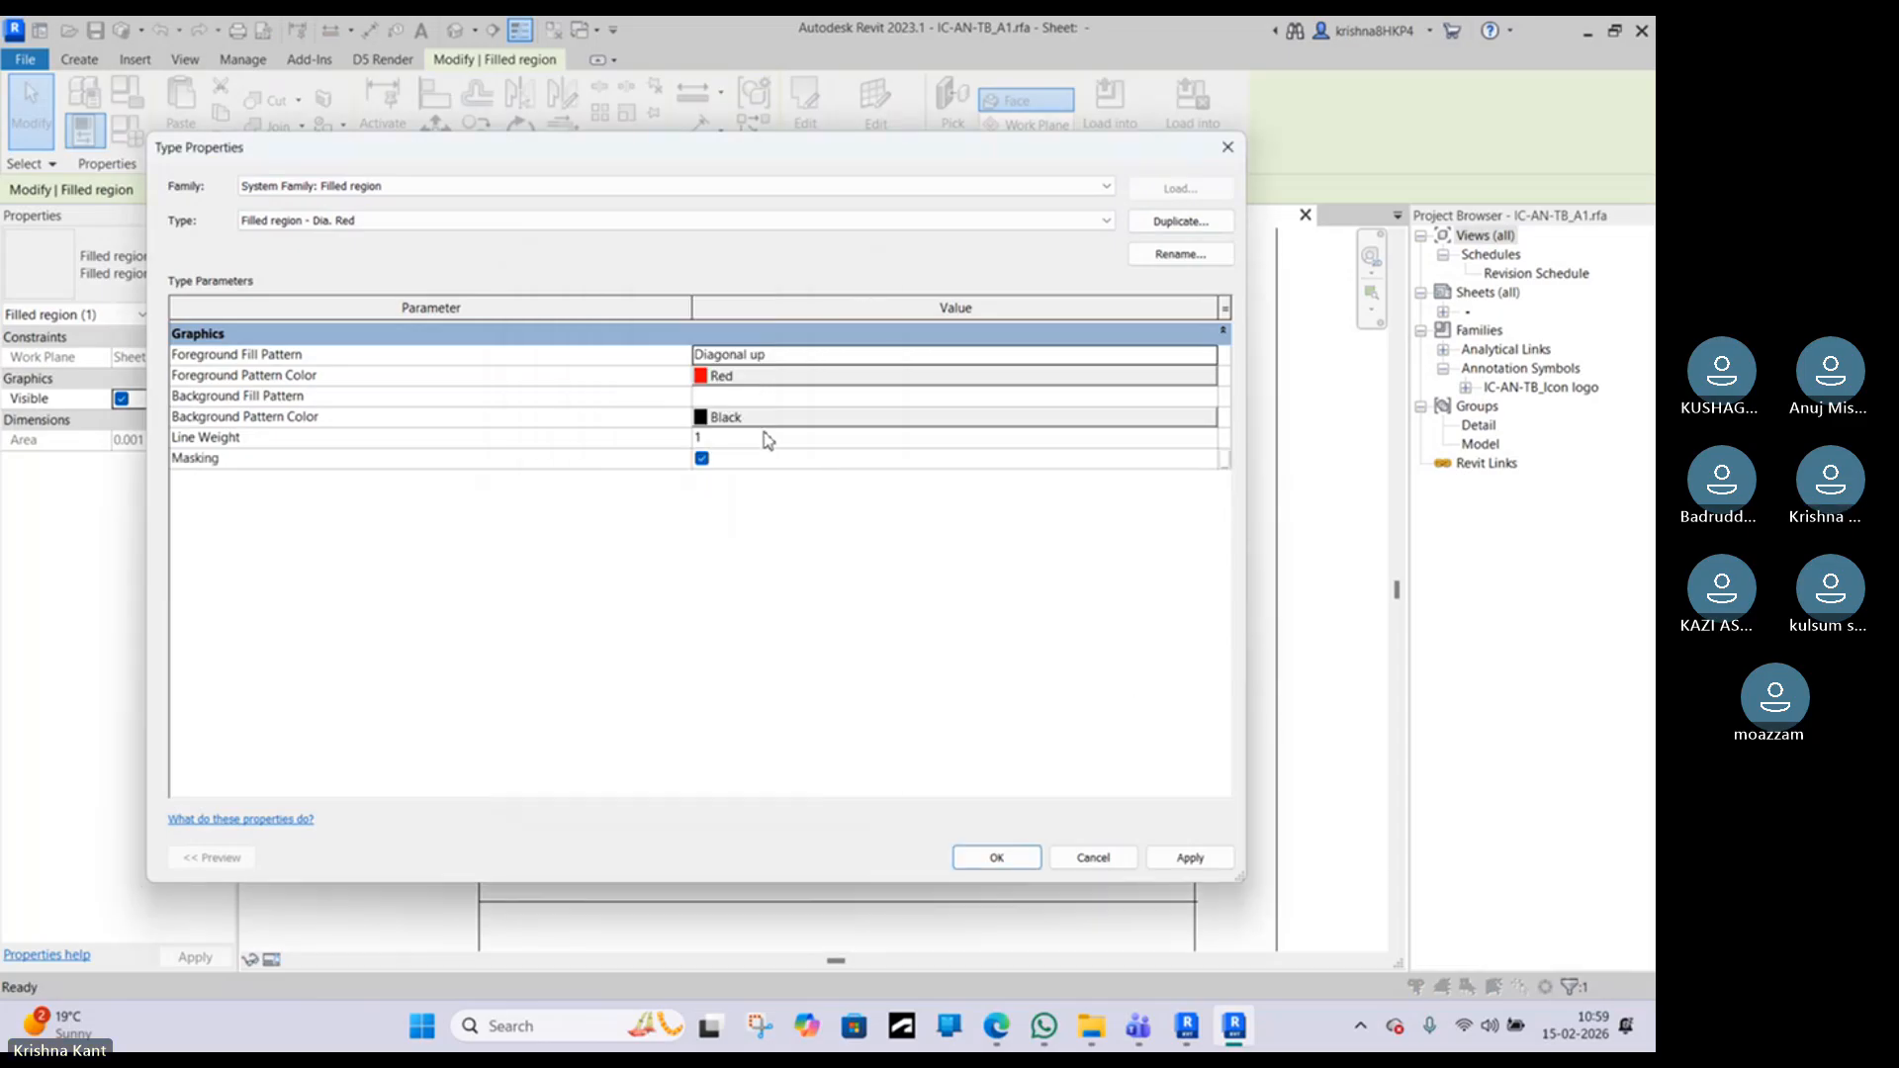
pyautogui.click(709, 396)
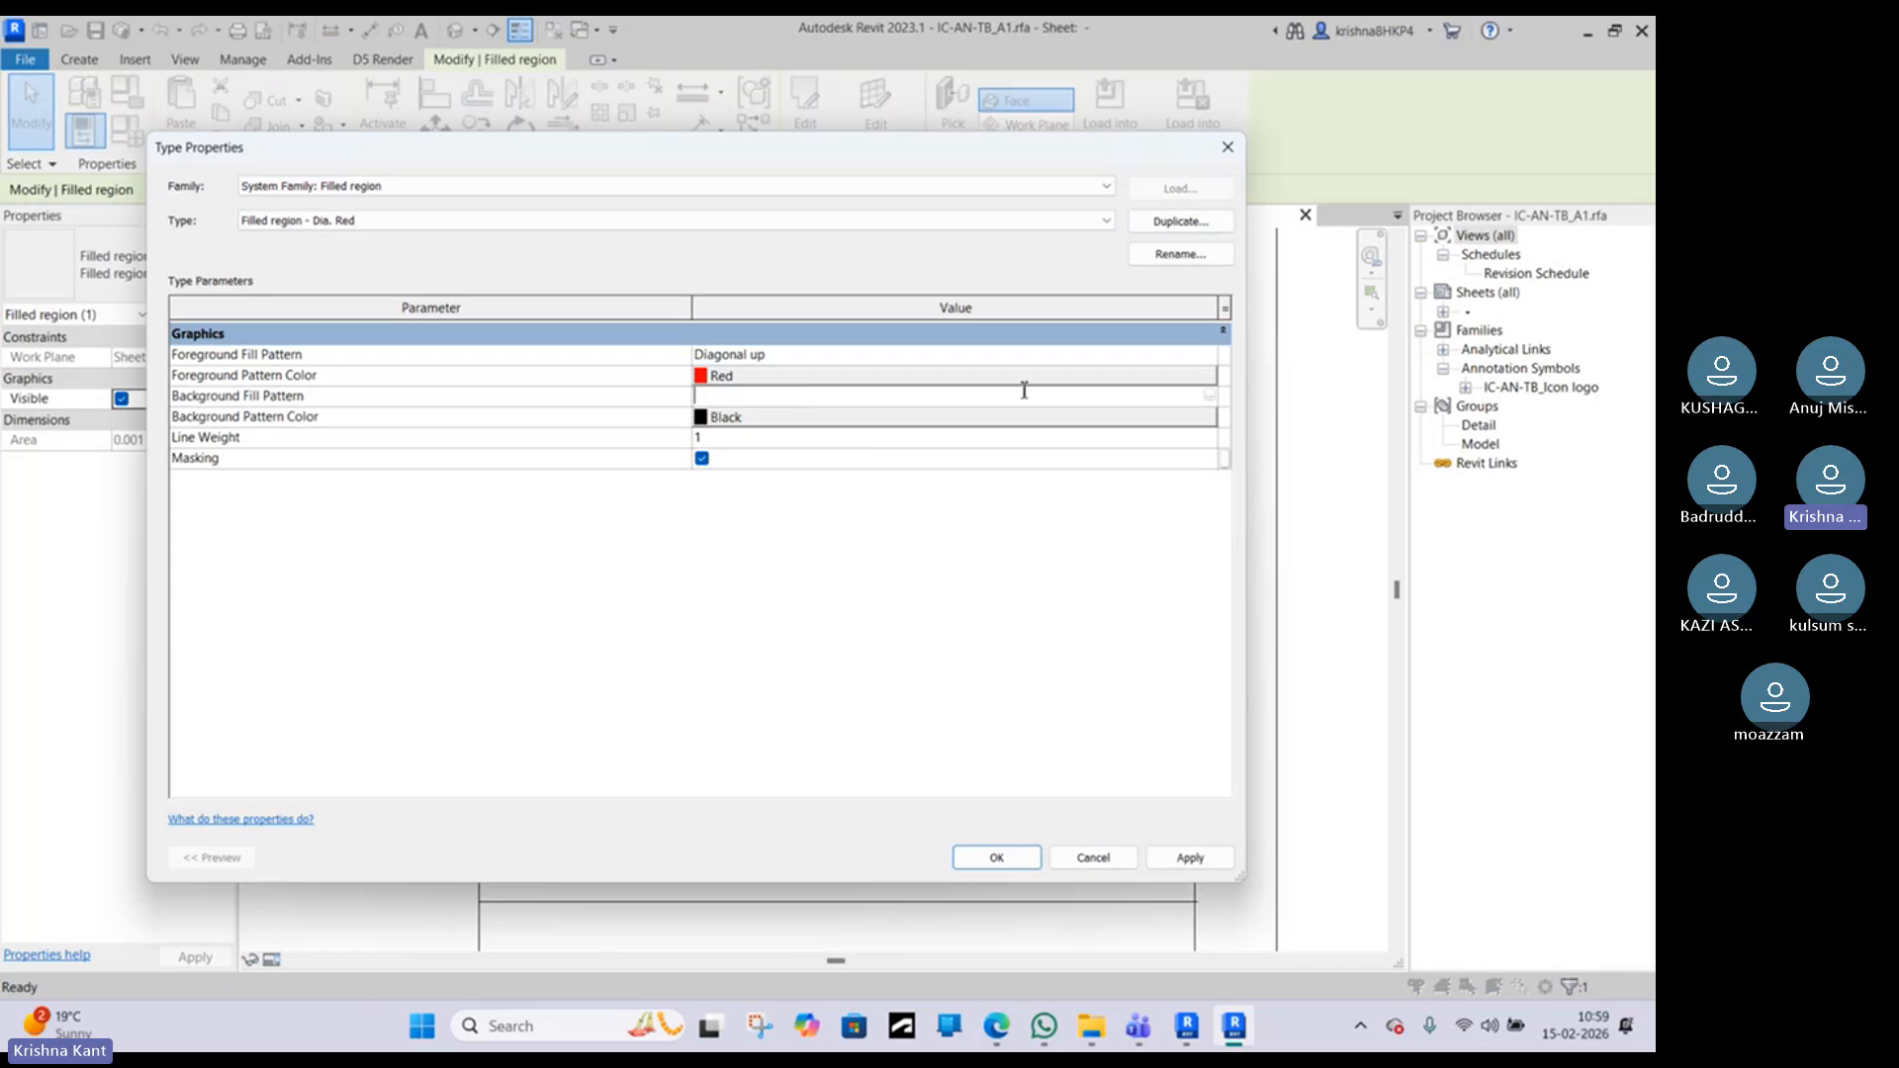
pyautogui.click(1217, 396)
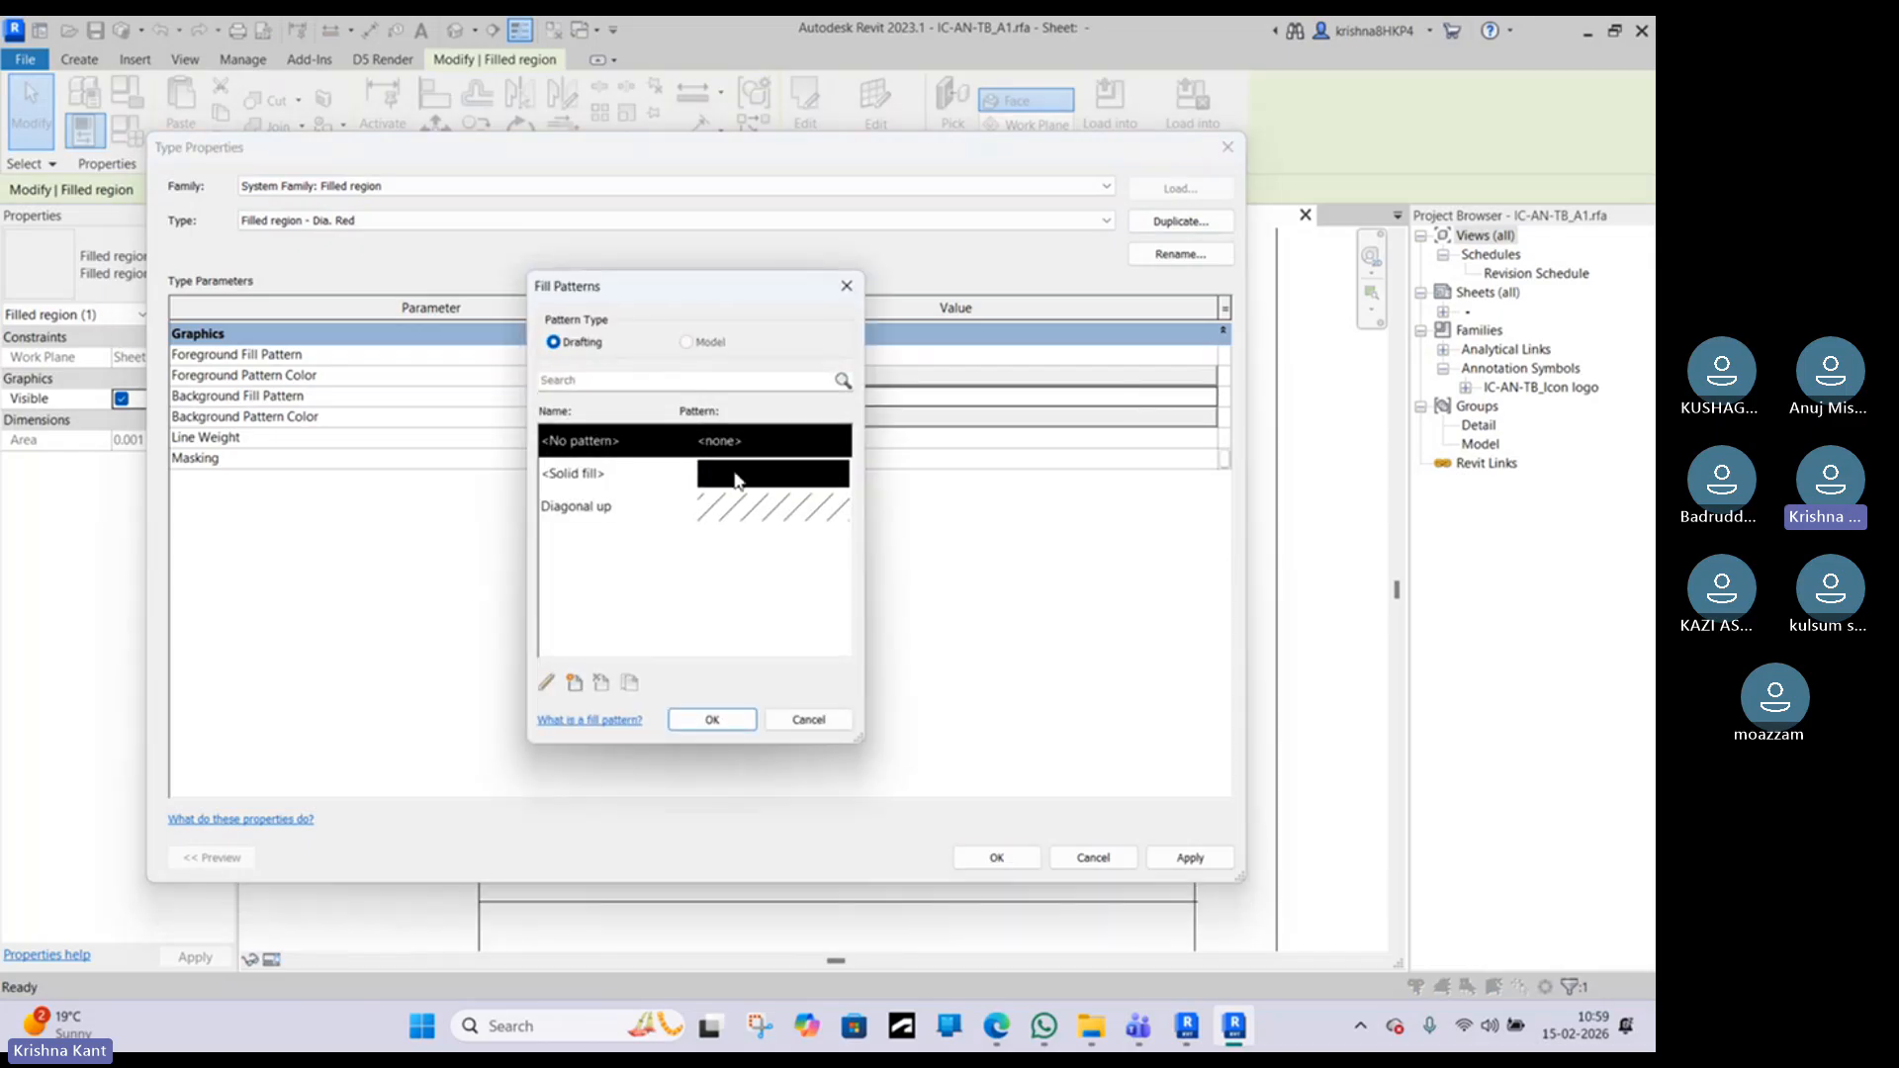
pyautogui.click(806, 720)
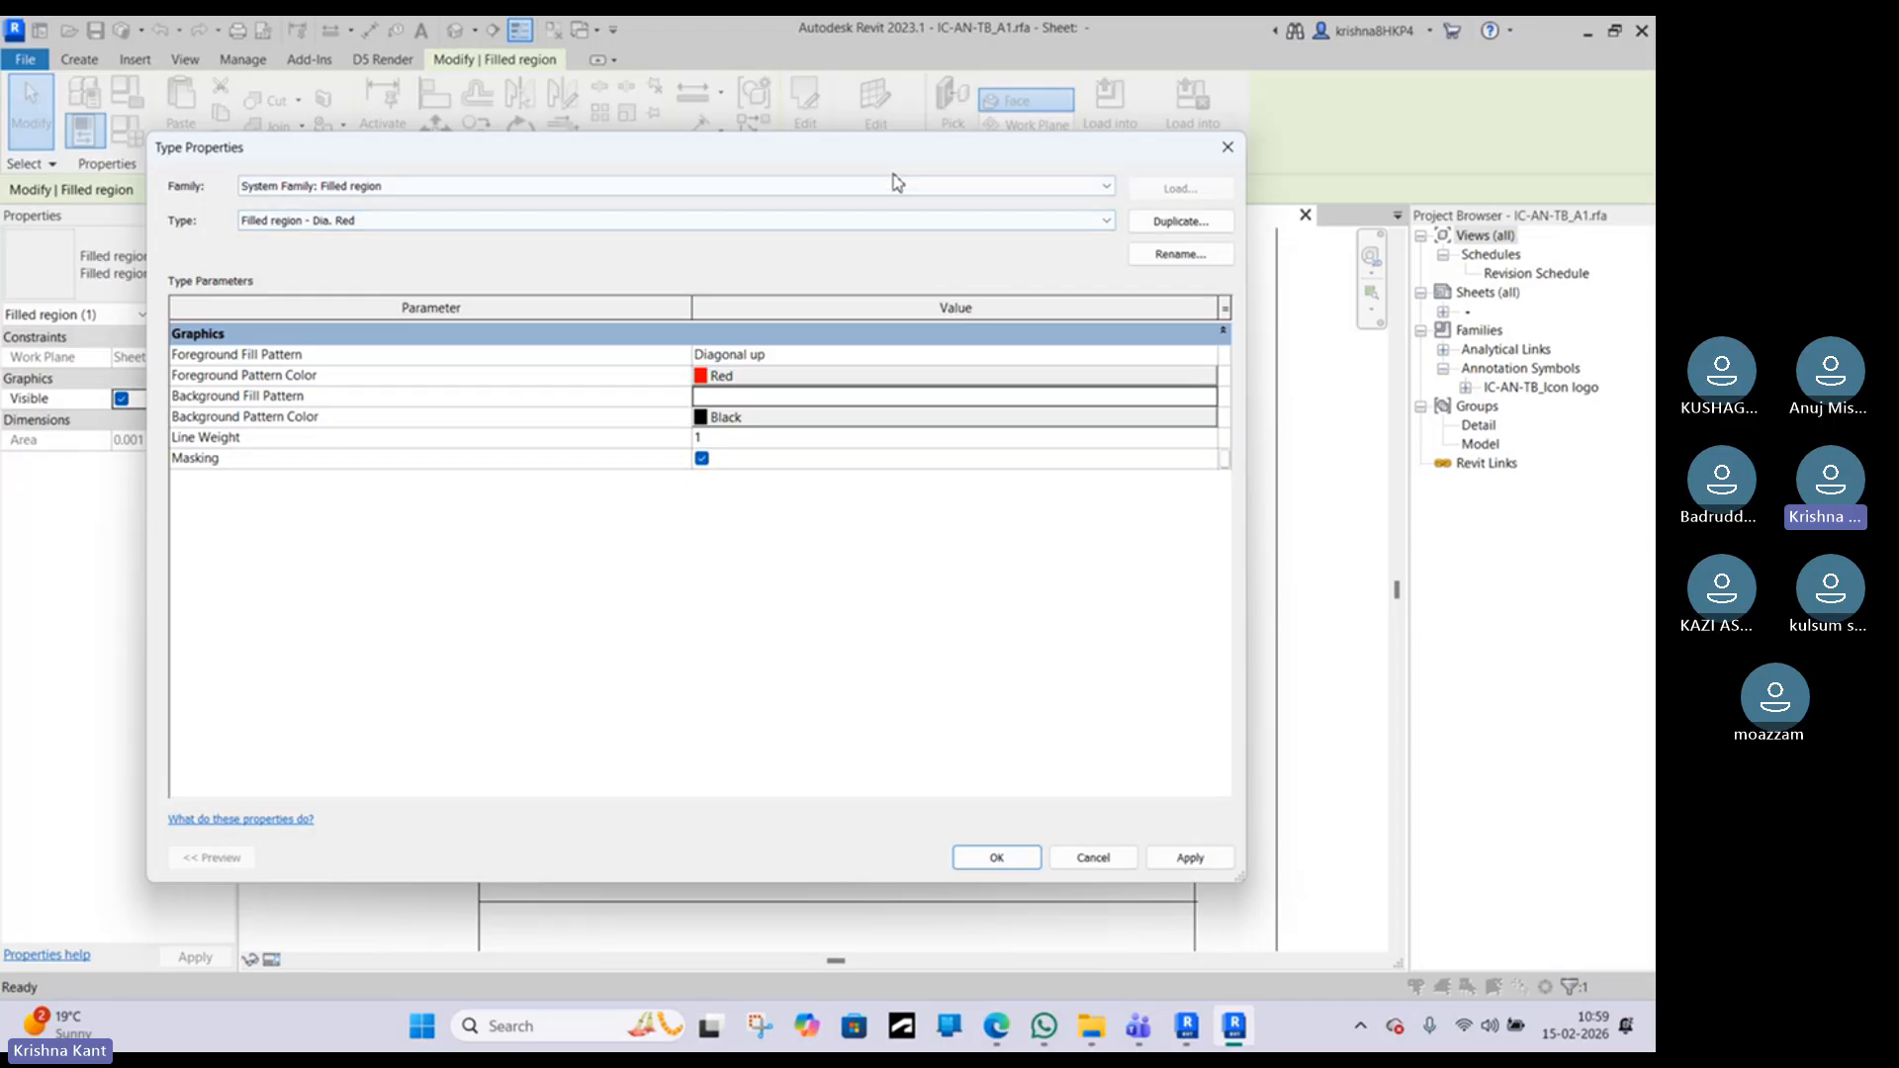
# Step: Apply the Filled region - Dia. Red type settings and inspect the hatched region on the key plan up close
pyautogui.moveTo(923, 148)
pyautogui.mouseDown()
pyautogui.moveTo(674, 172)
pyautogui.moveTo(896, 171)
pyautogui.mouseUp()
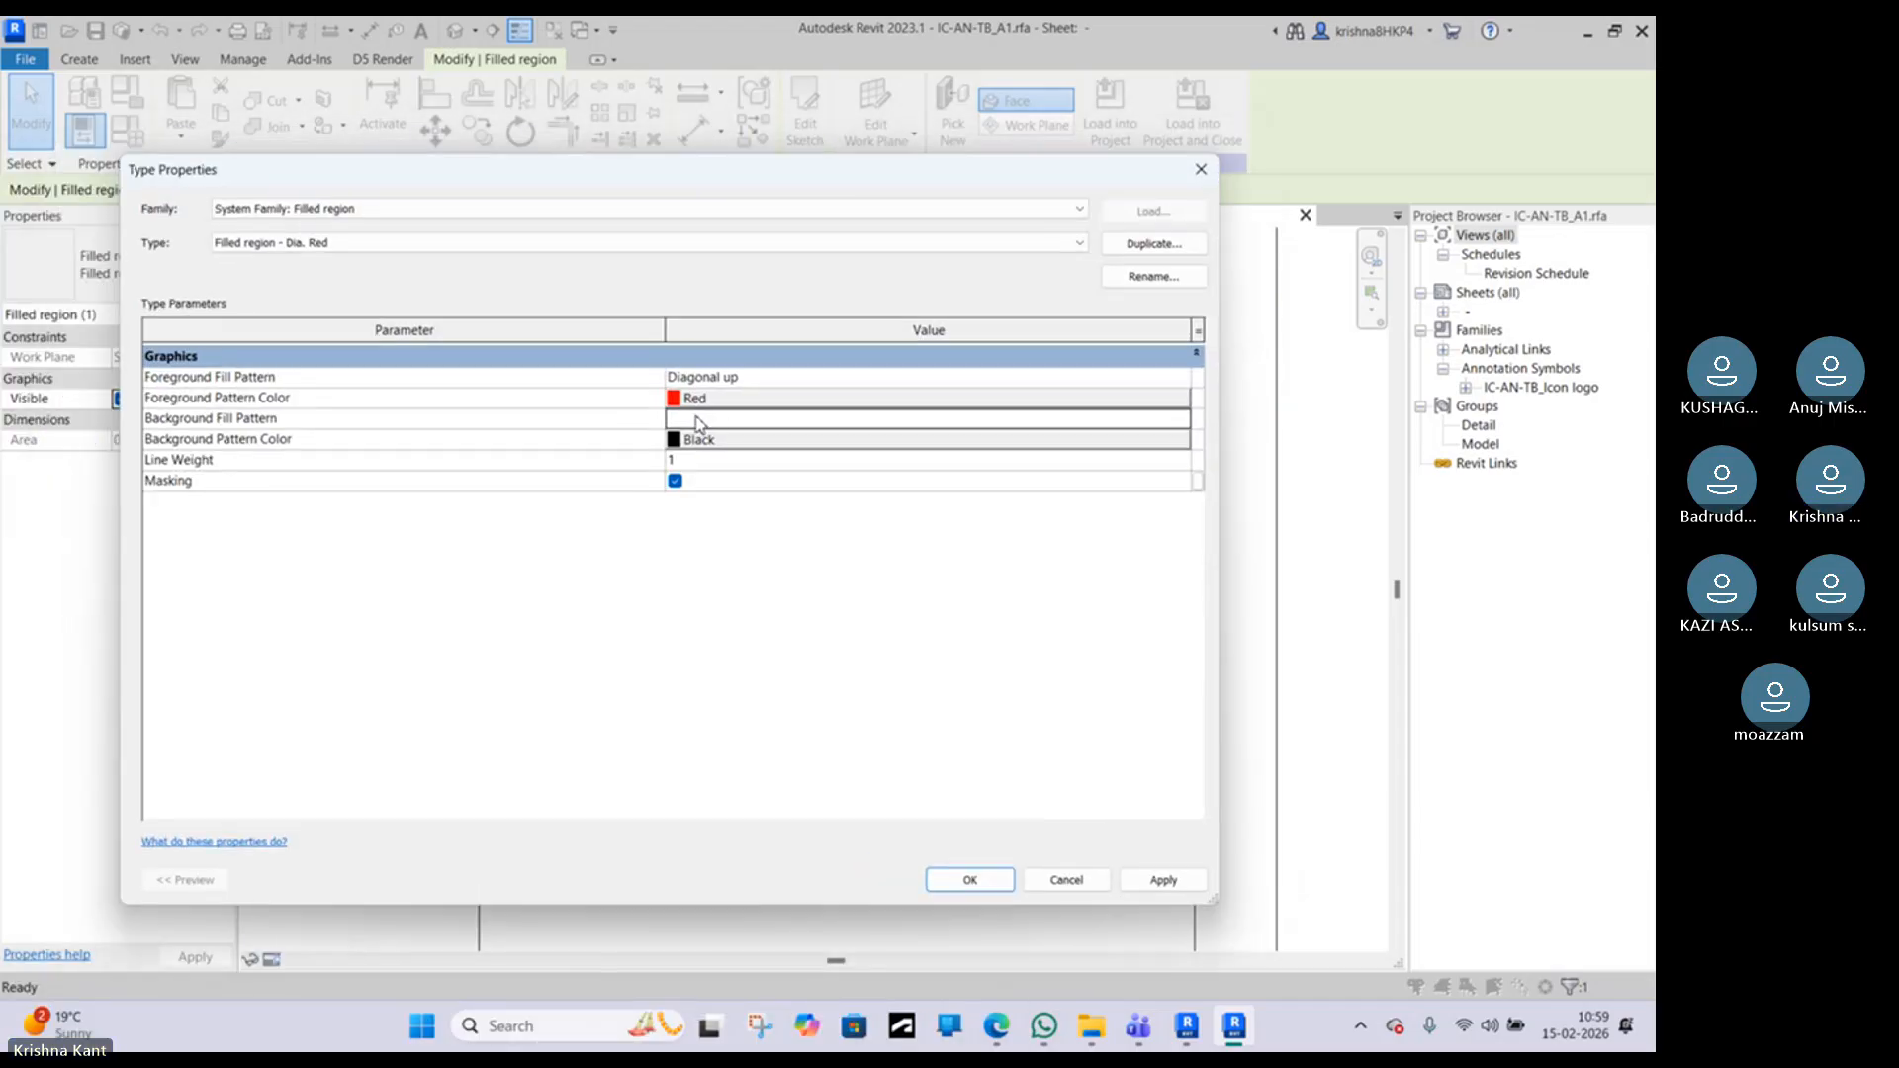
pyautogui.click(969, 879)
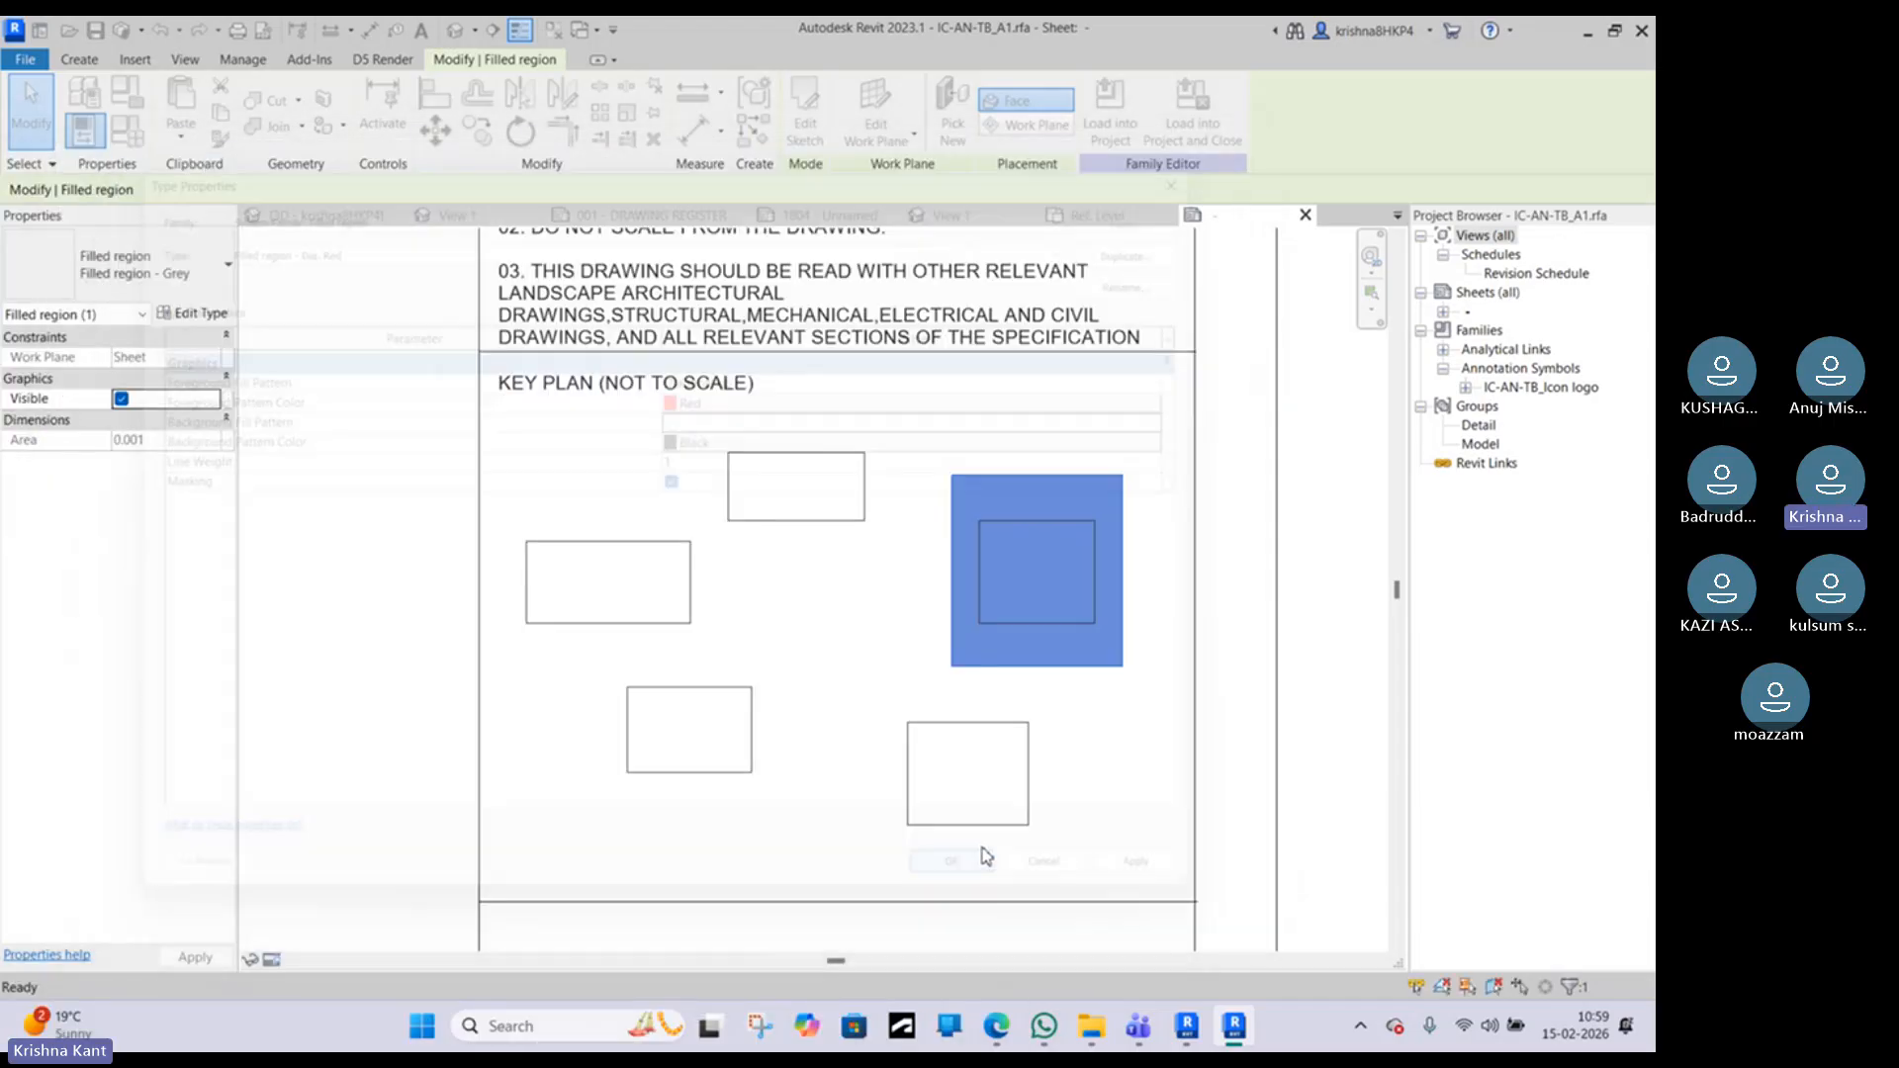
pyautogui.click(883, 606)
pyautogui.scroll(5, 1066, 527)
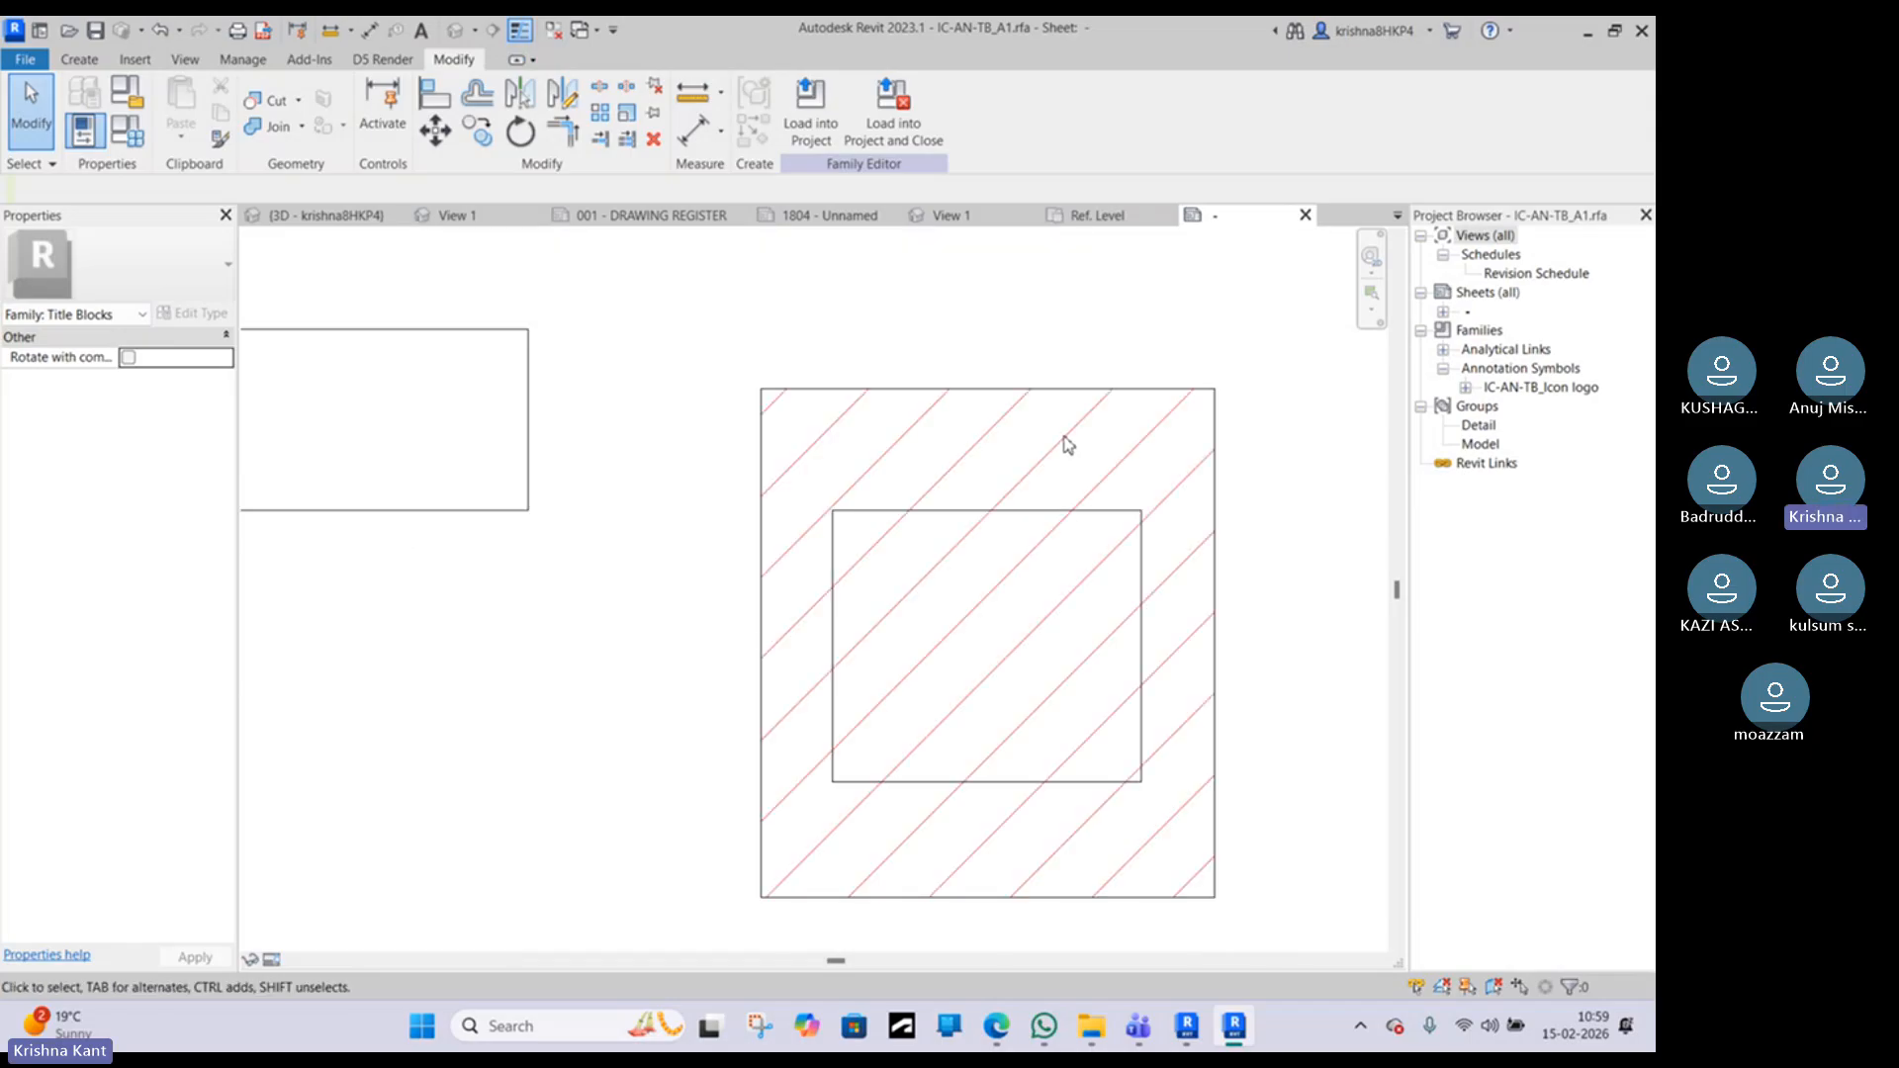
pyautogui.click(1079, 388)
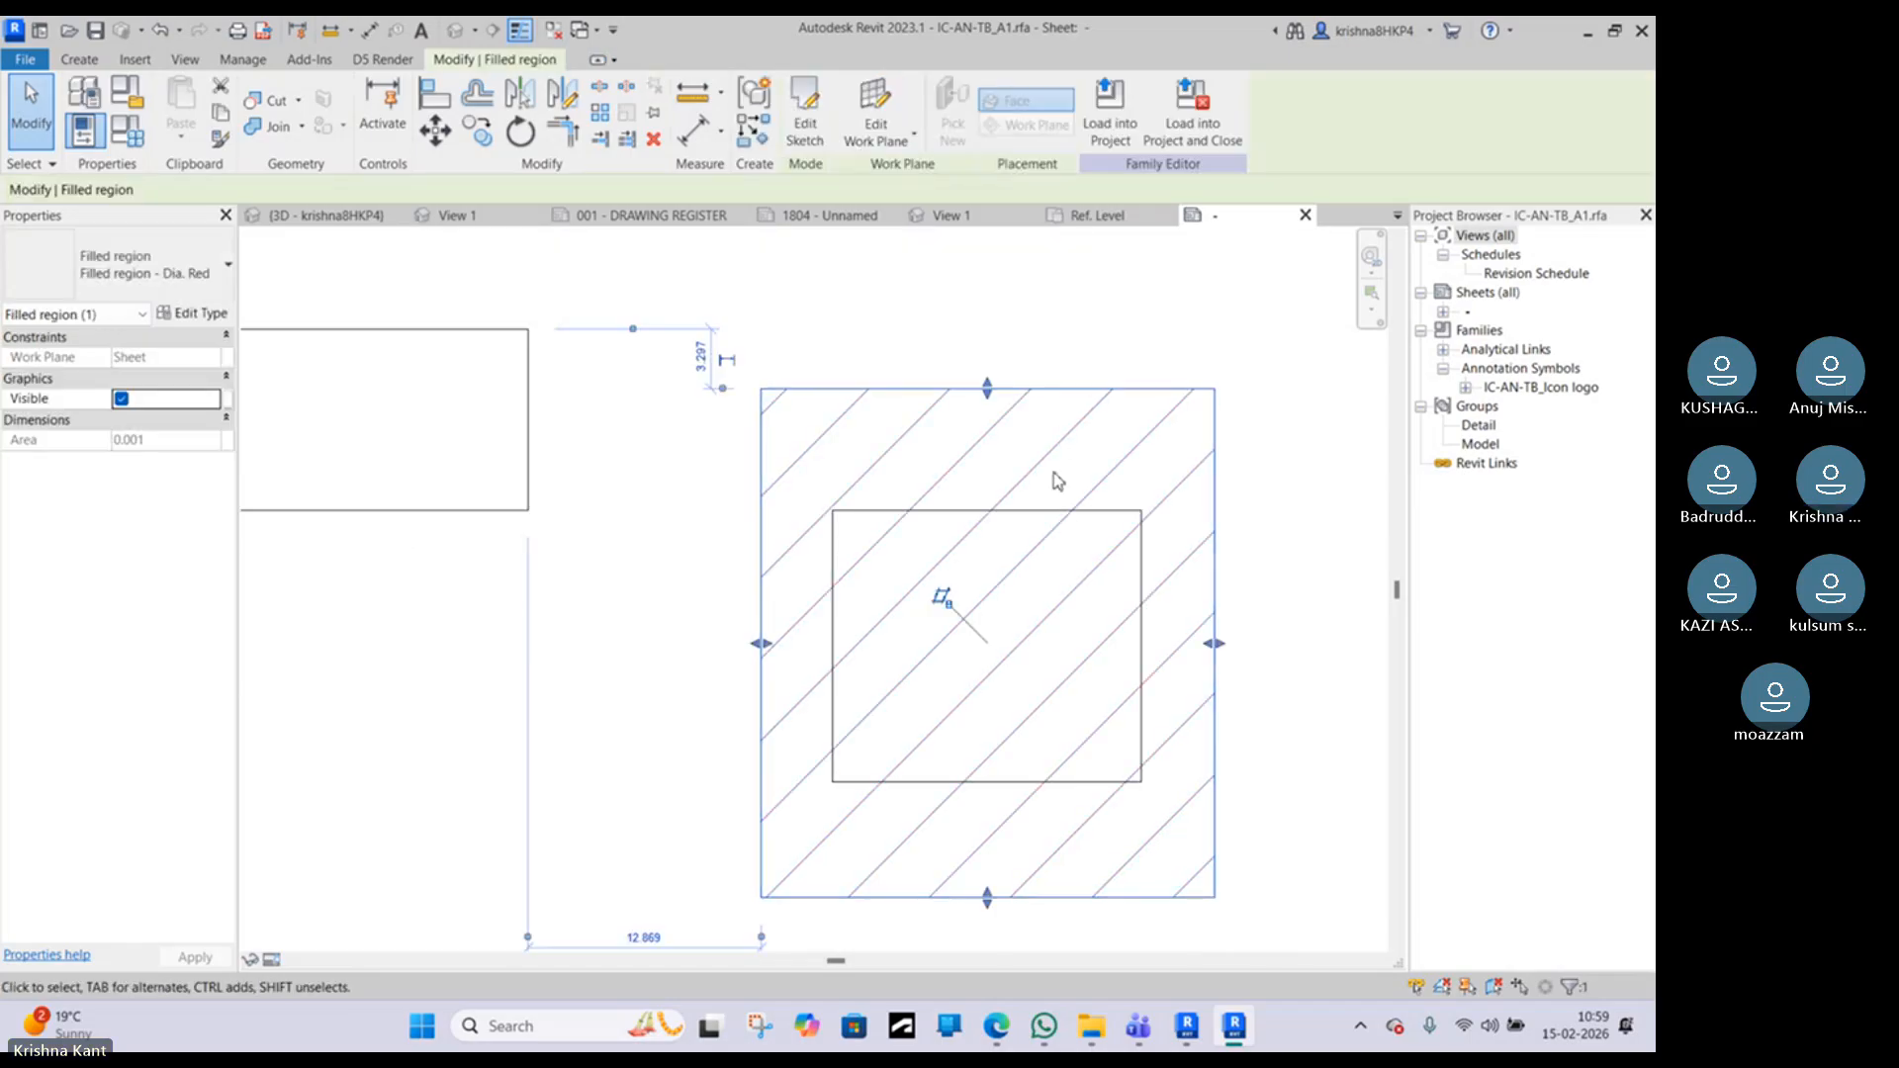
pyautogui.scroll(3, 1053, 475)
pyautogui.press('Escape')
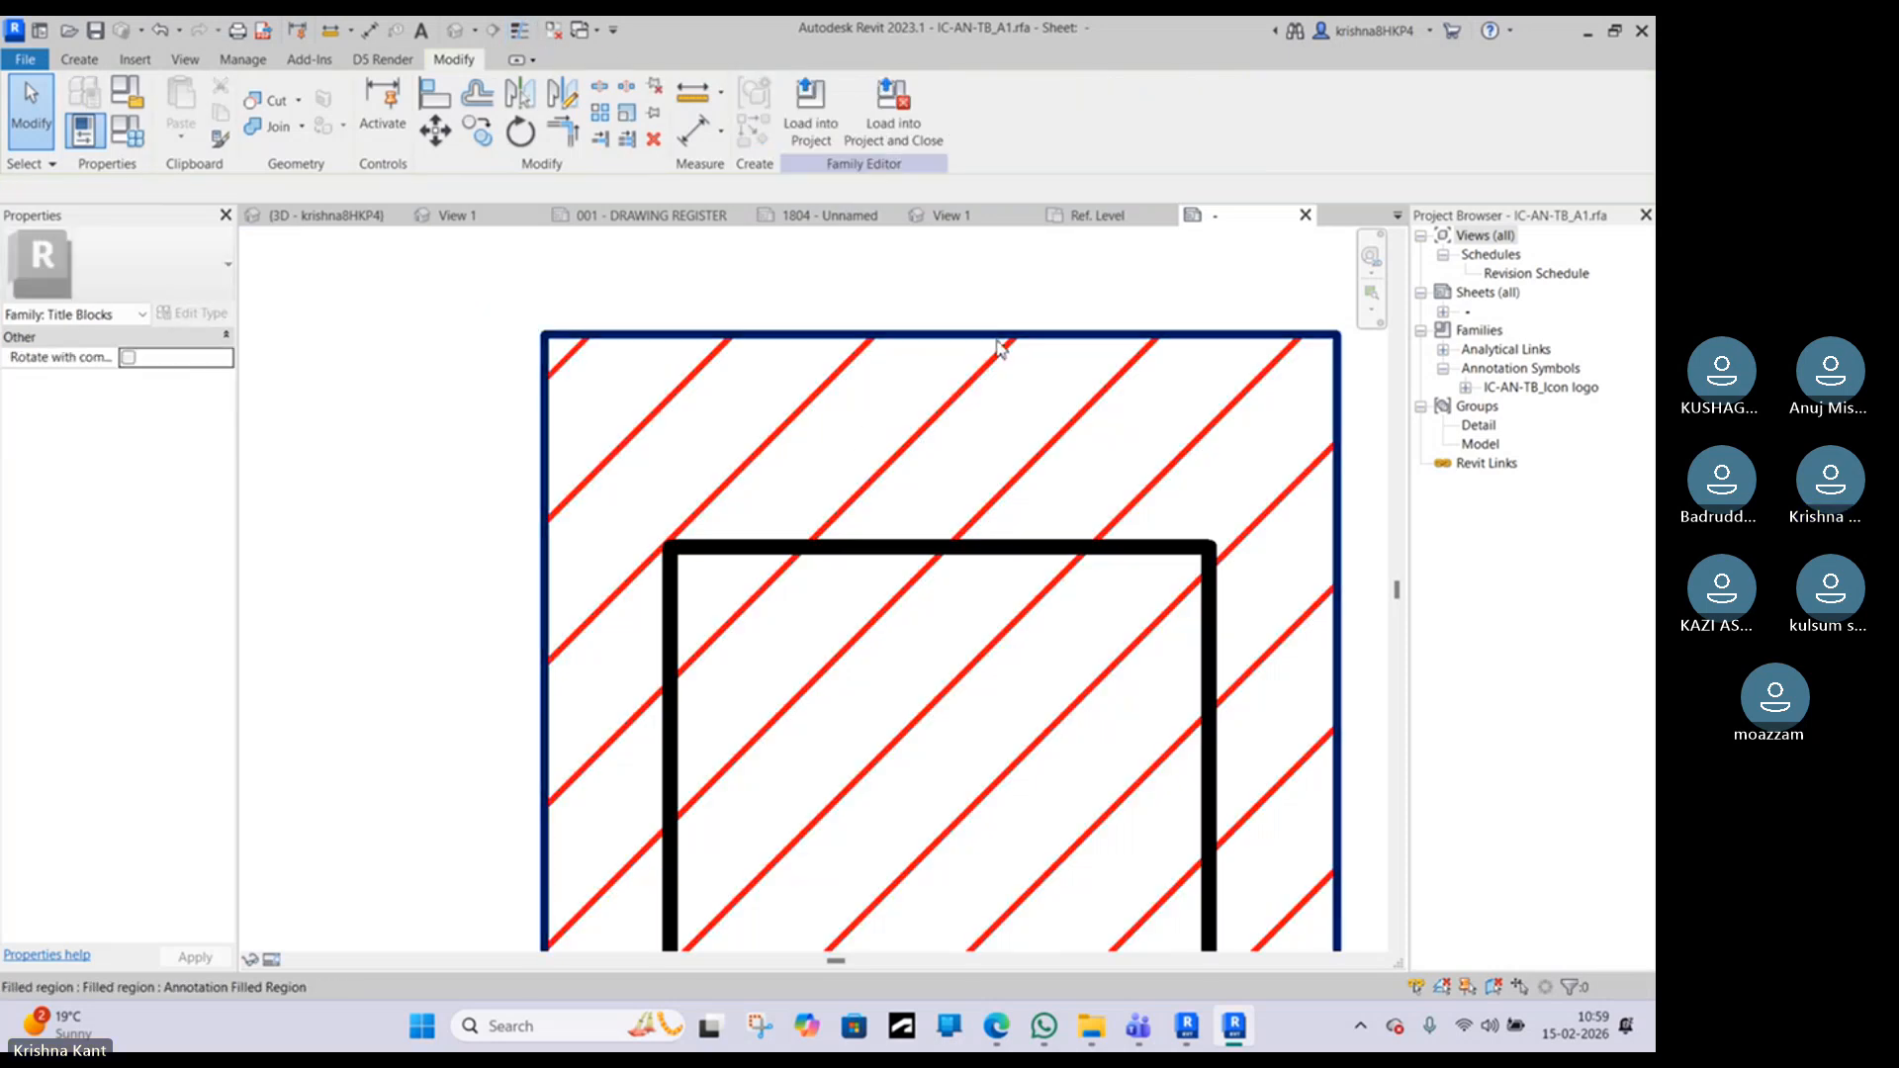
# Step: Set the line weight of the Filled region - Dia. Red type to 3
pyautogui.click(998, 346)
pyautogui.click(194, 313)
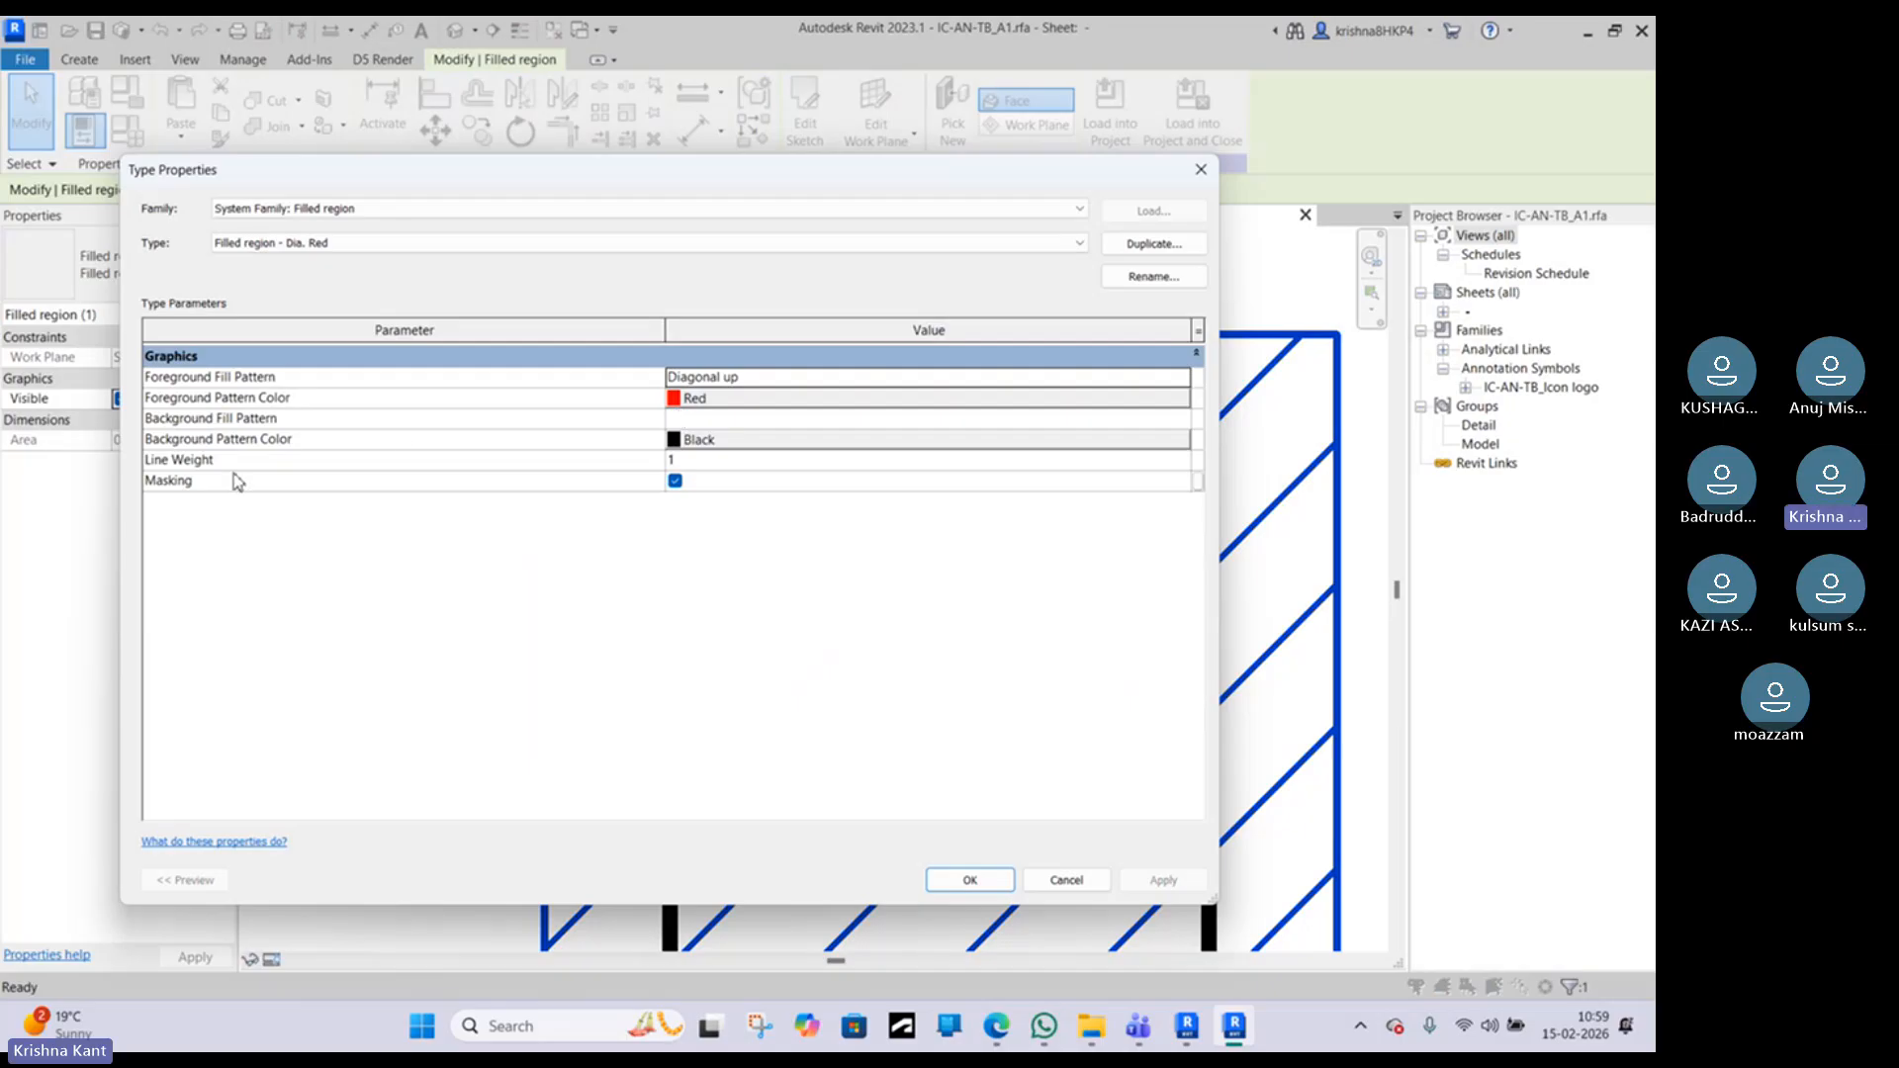
pyautogui.click(695, 461)
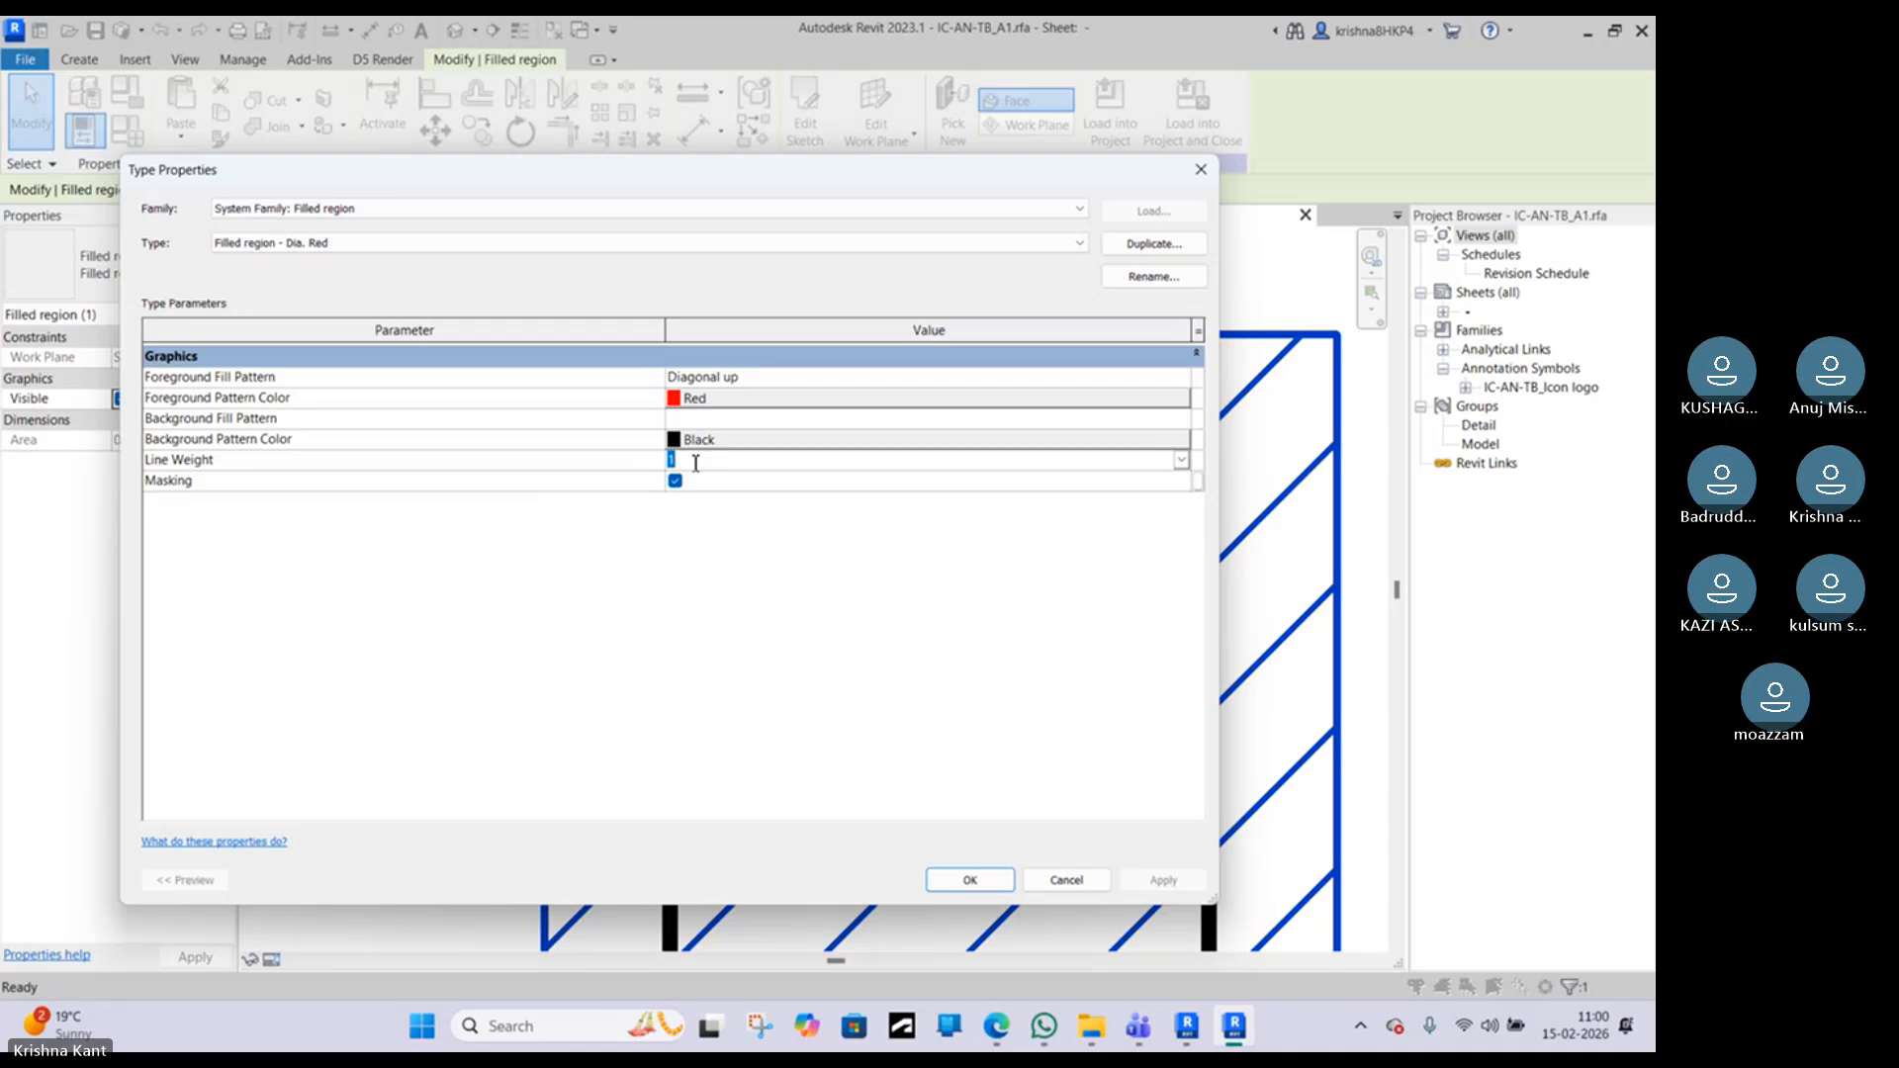
pyautogui.write('3')
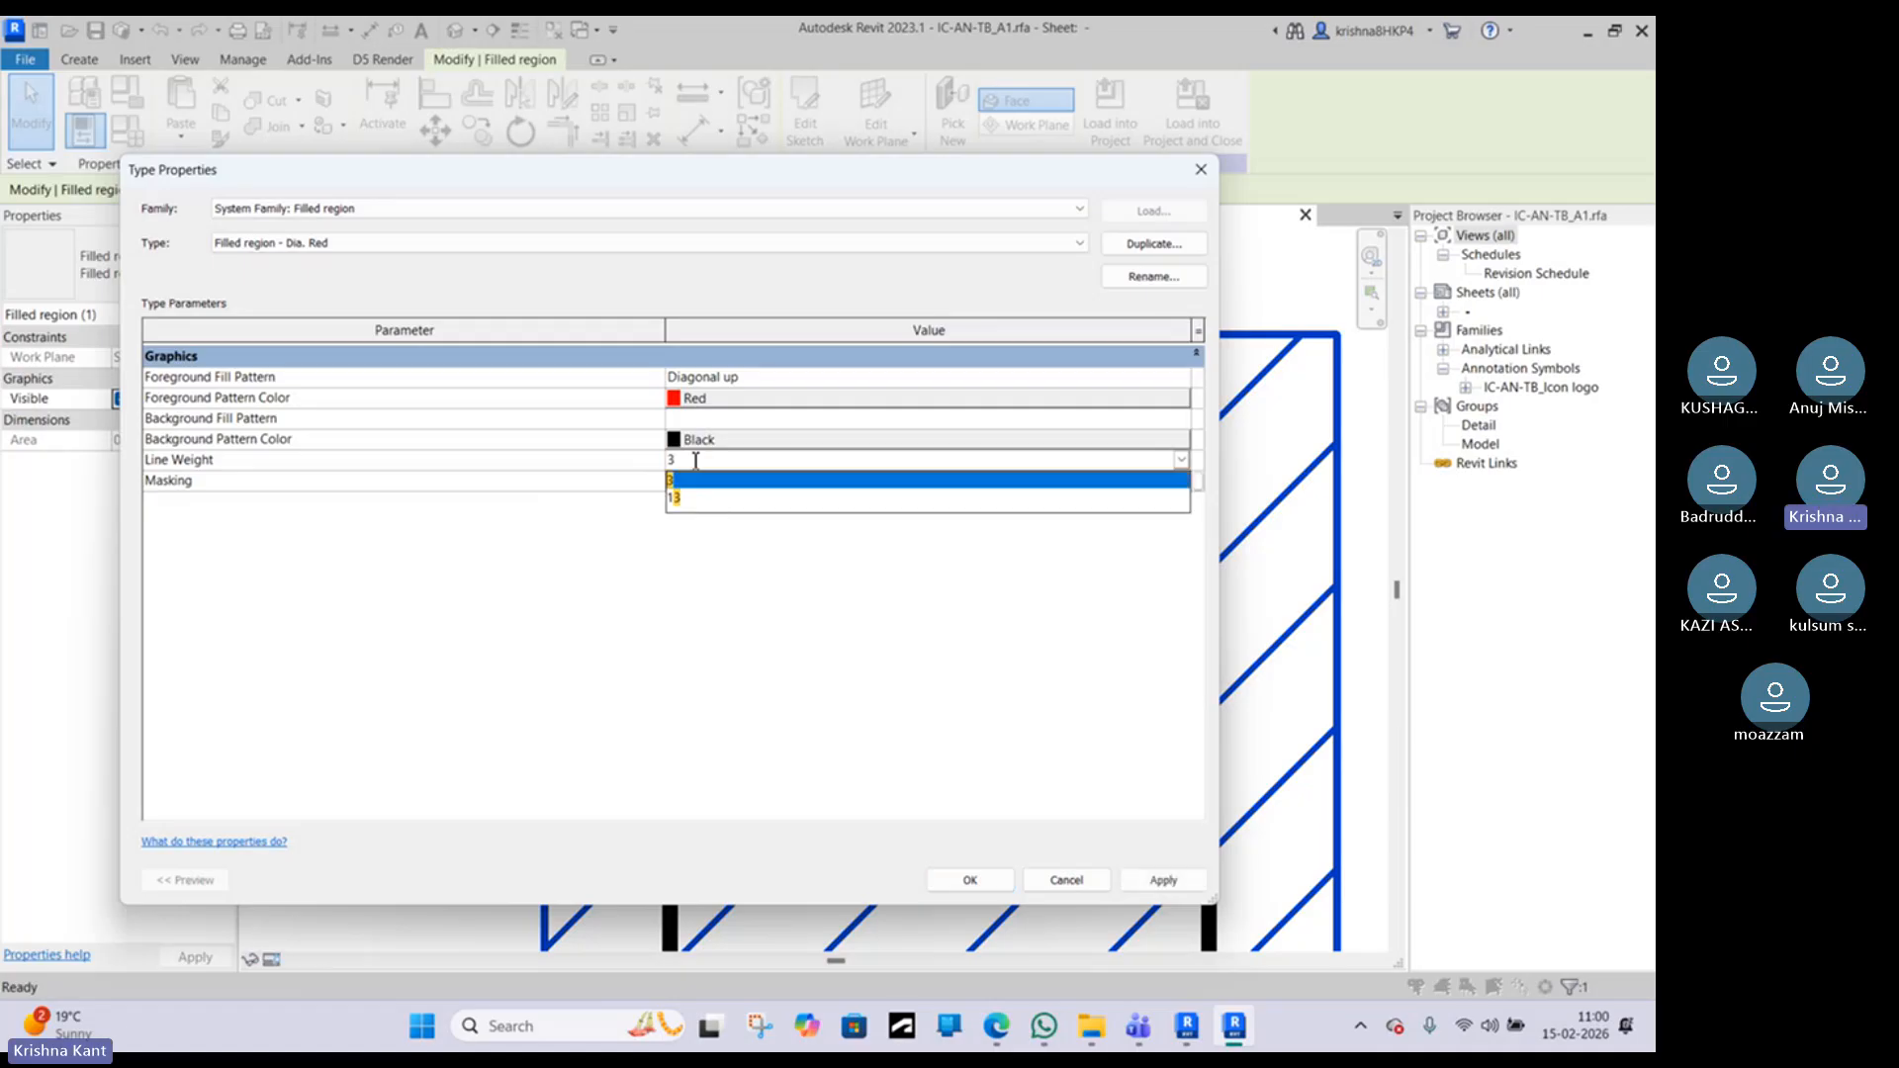
pyautogui.click(935, 786)
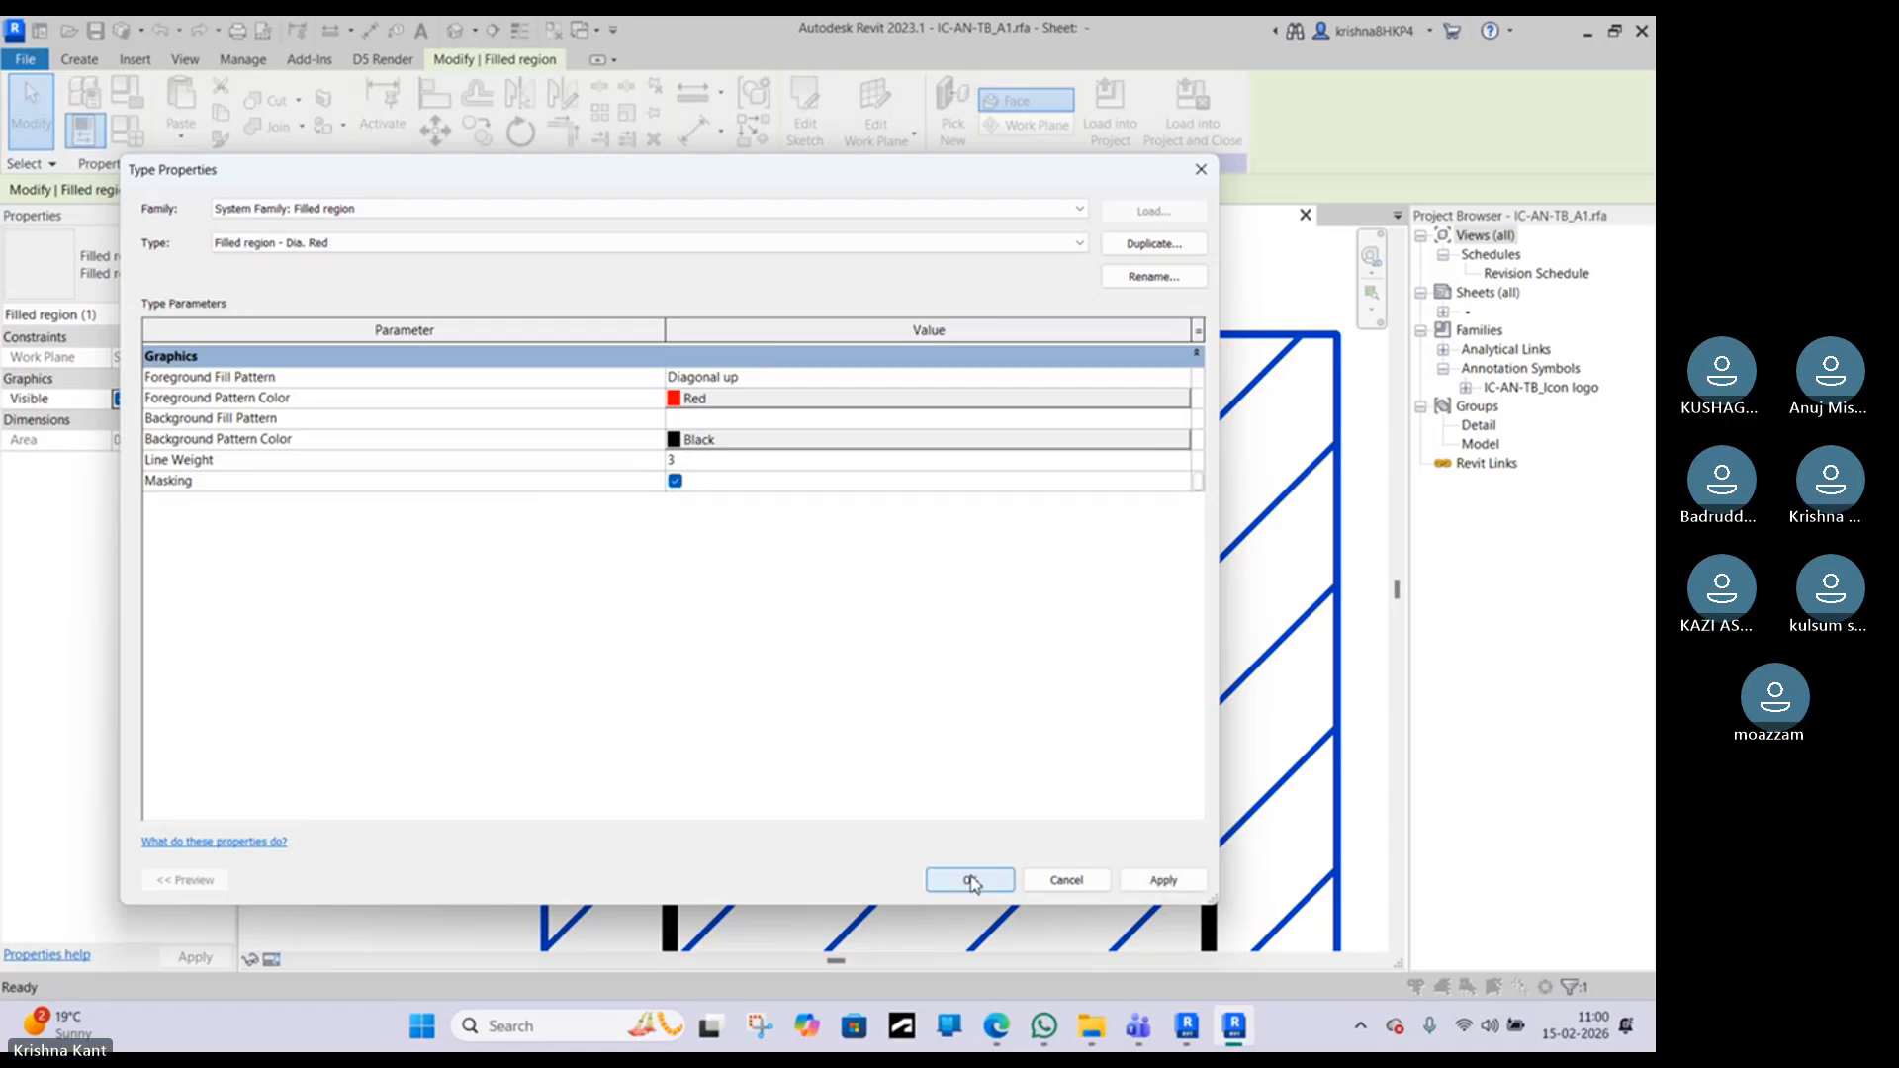
pyautogui.click(970, 880)
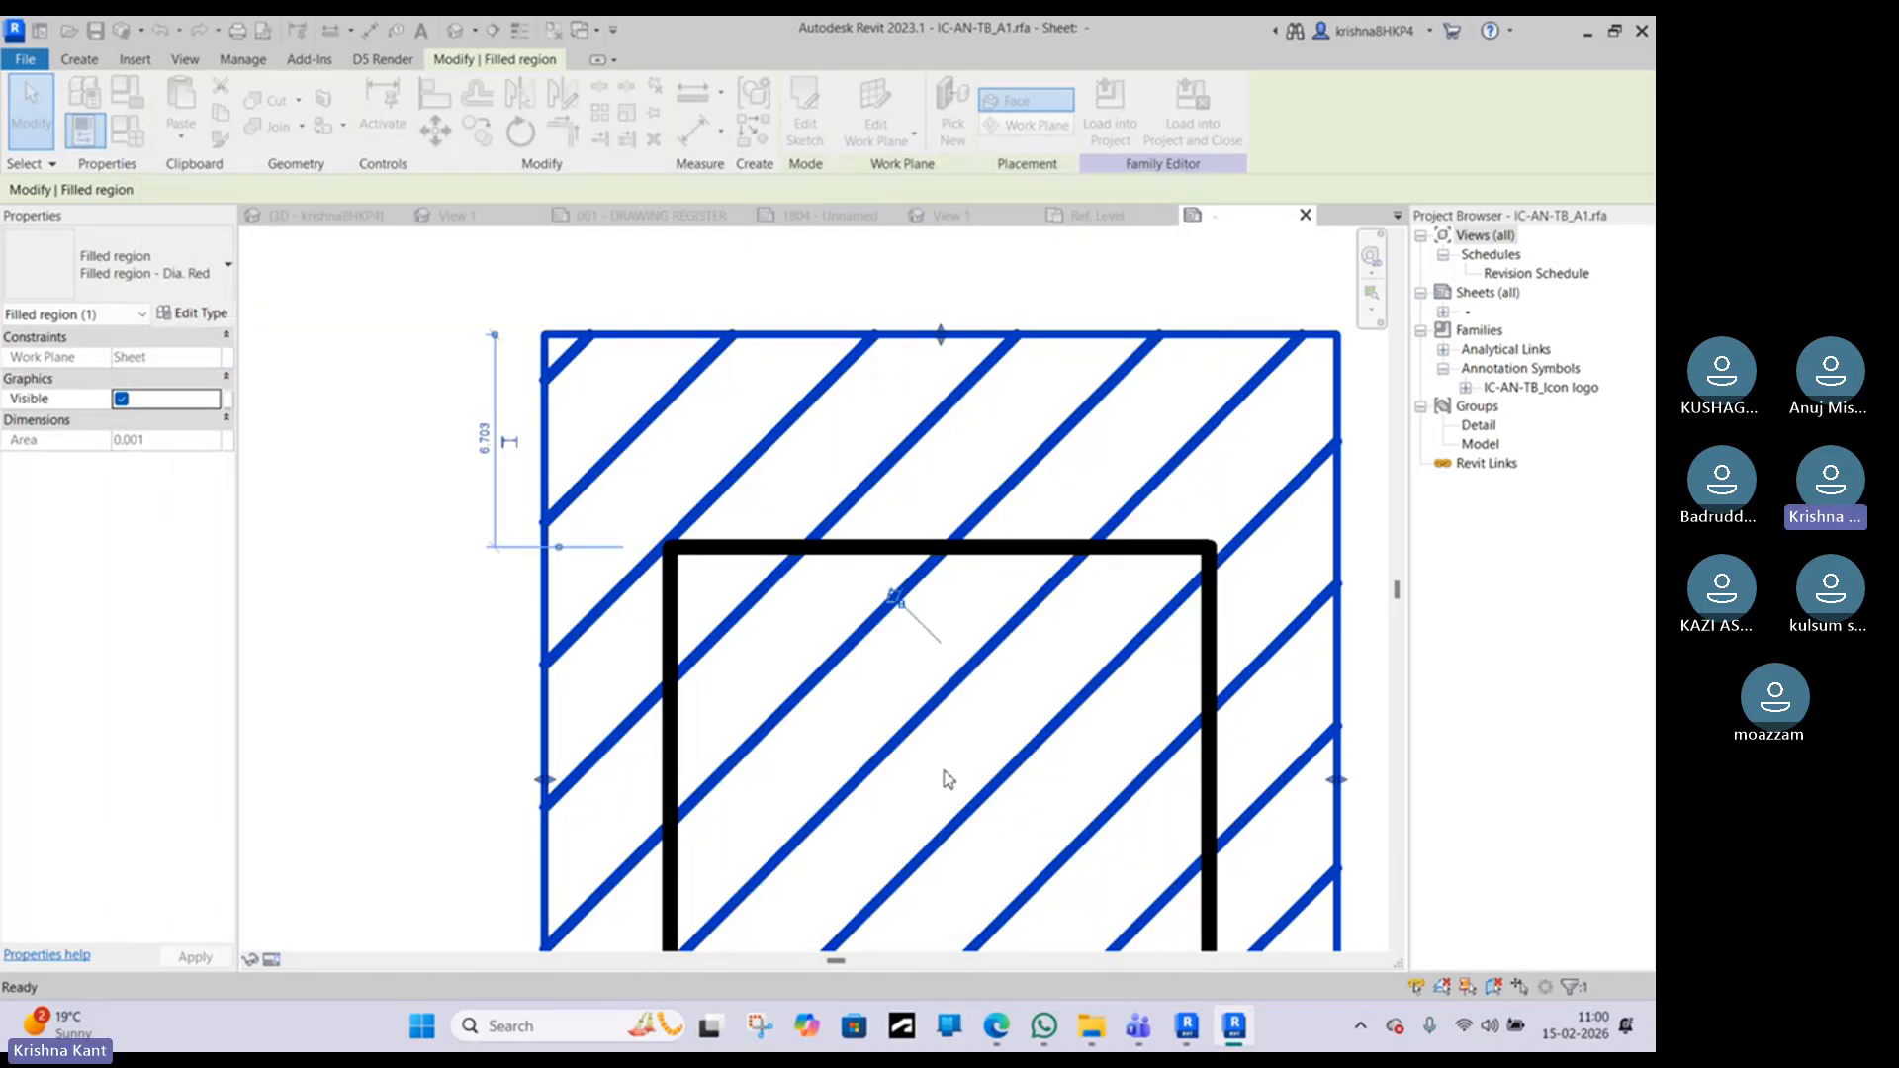
pyautogui.press('Escape')
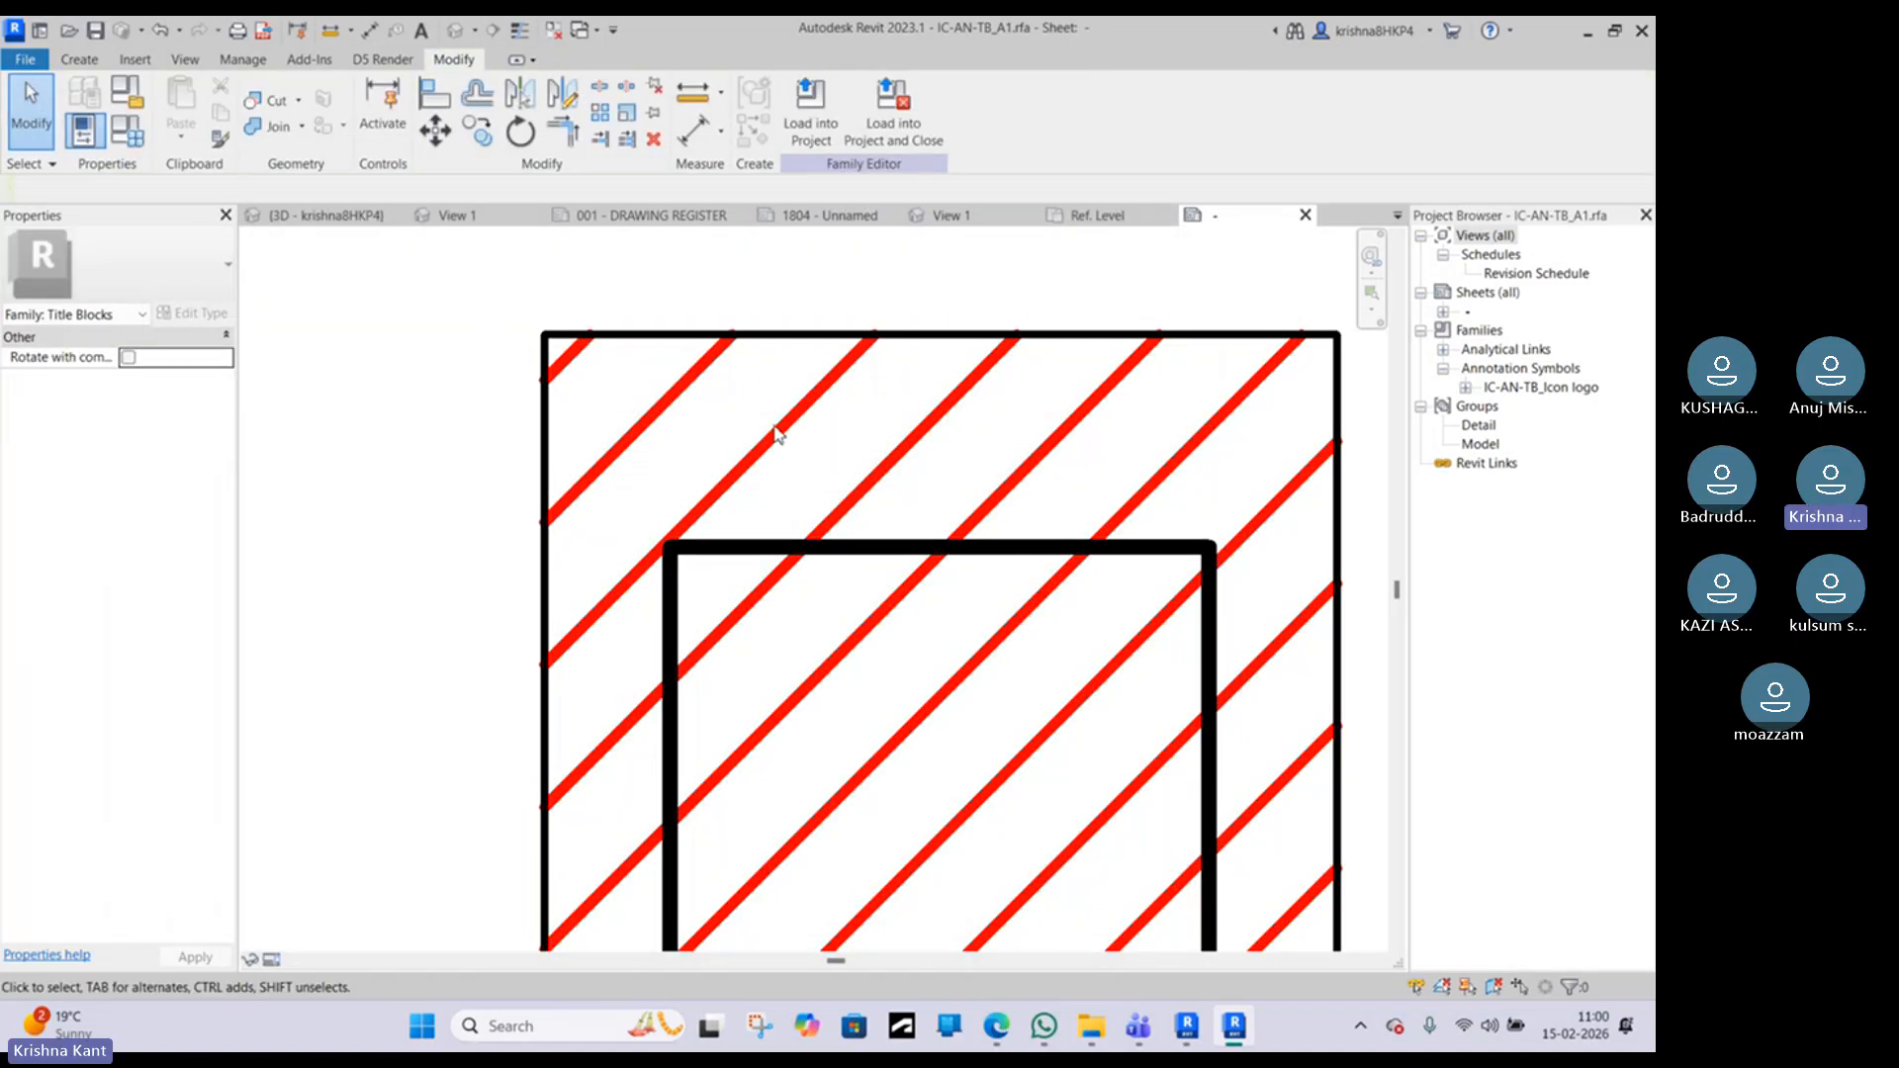
# Step: Check which line subcategories are available for the four boundary lines of the hatched region, leaving the sketch as it is
pyautogui.scroll(-2, 797, 360)
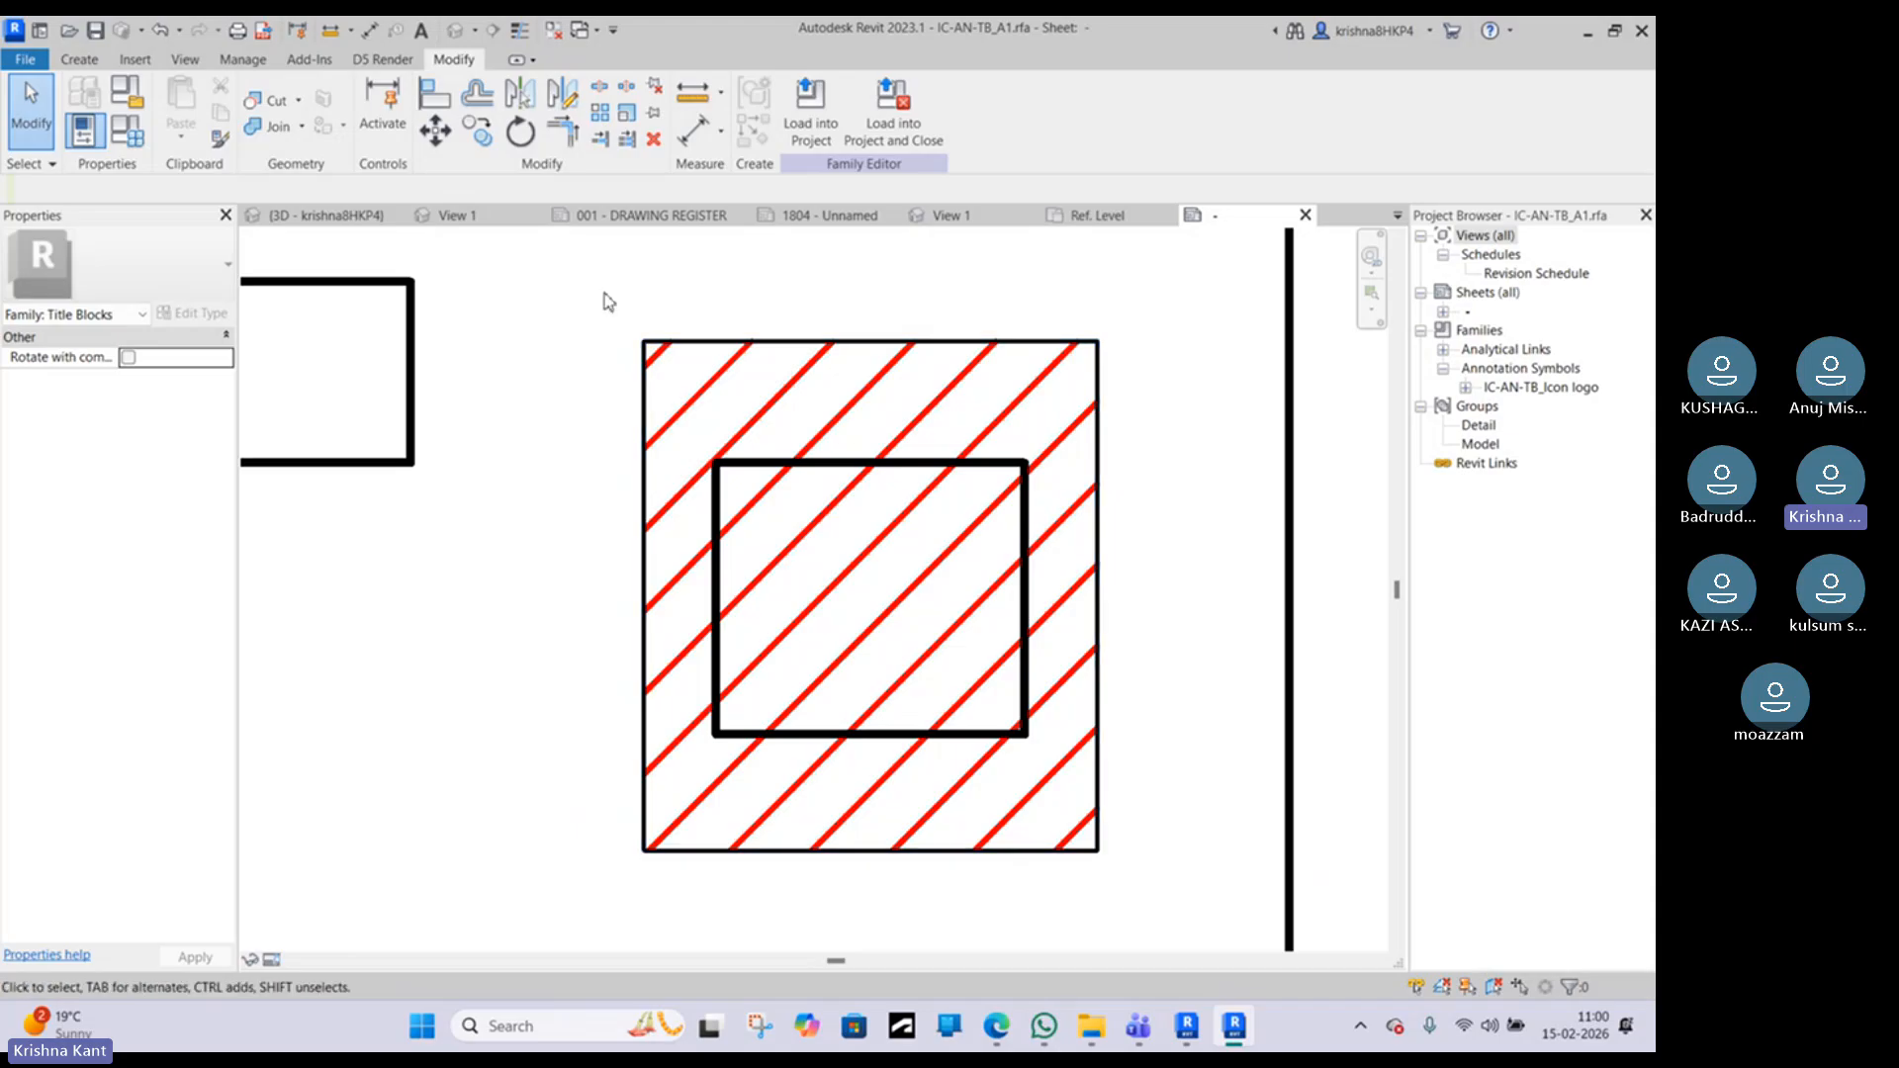
pyautogui.doubleClick(718, 349)
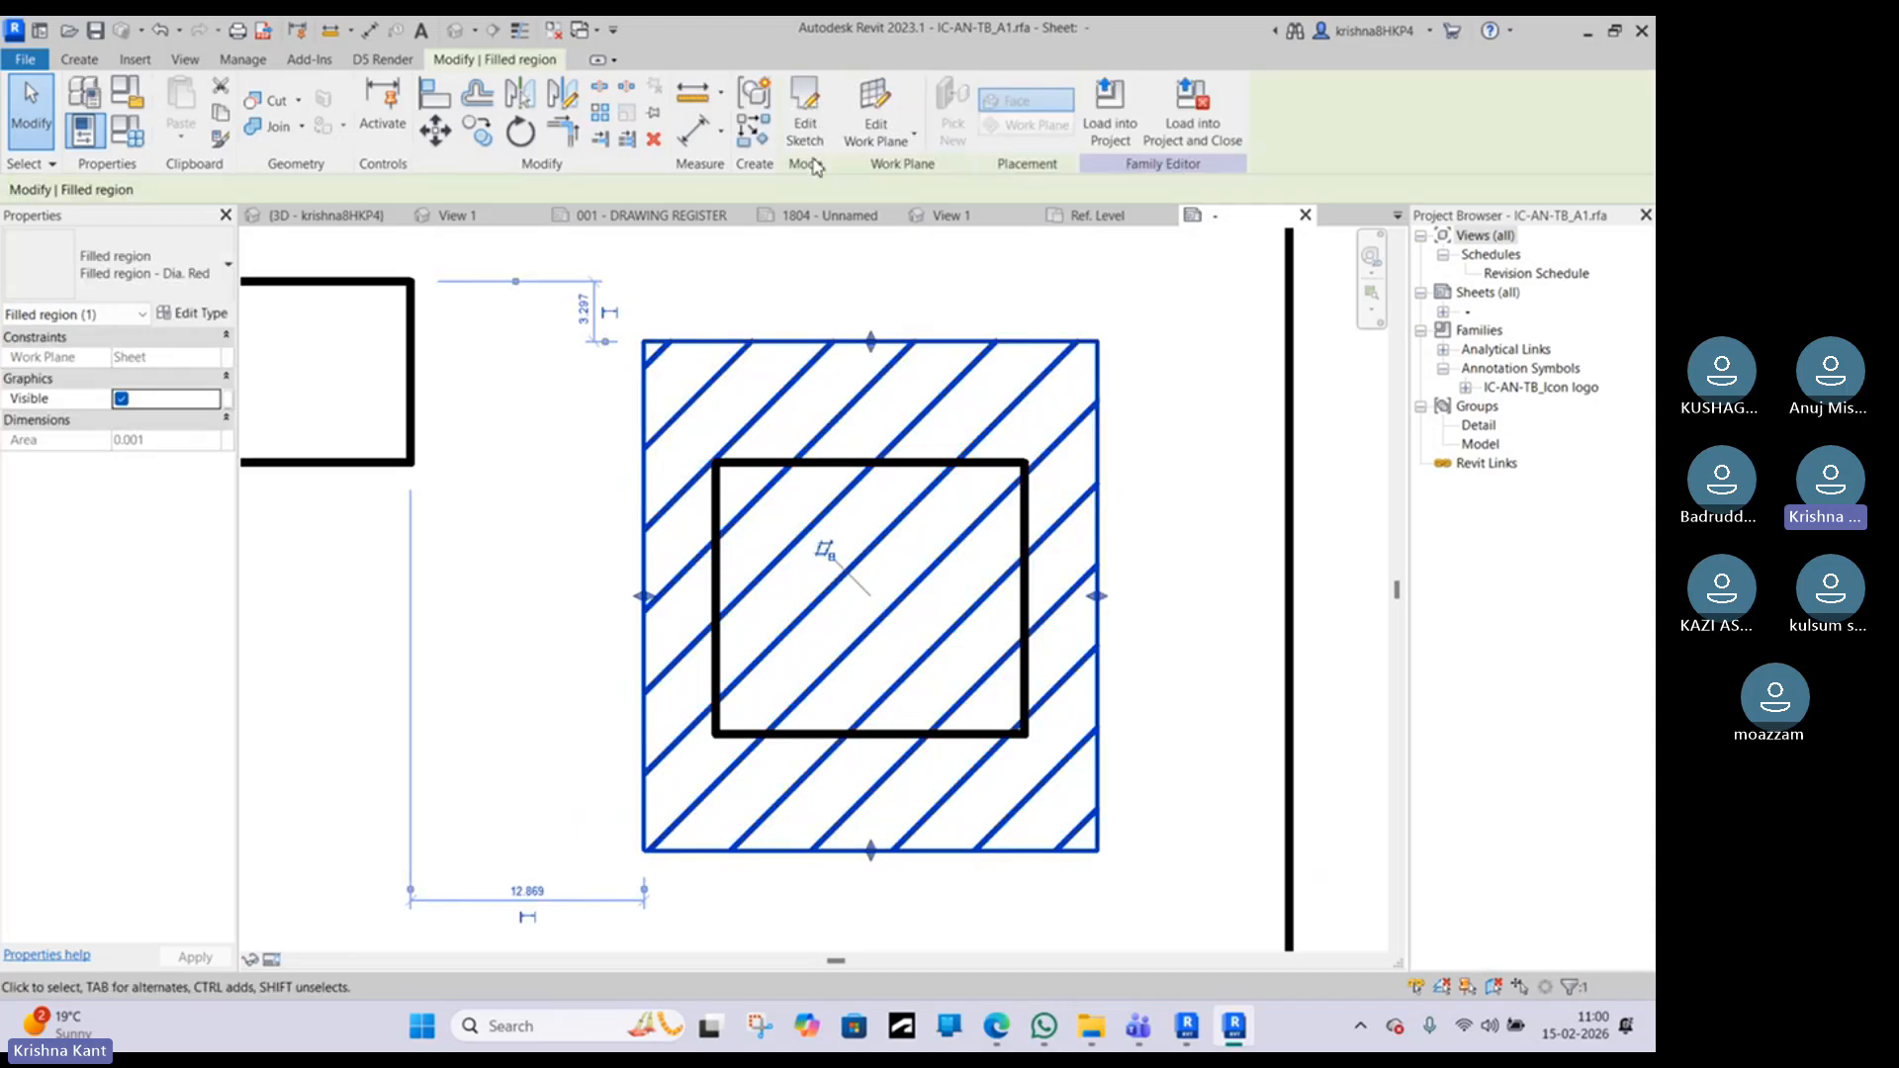
pyautogui.scroll(-2, 621, 349)
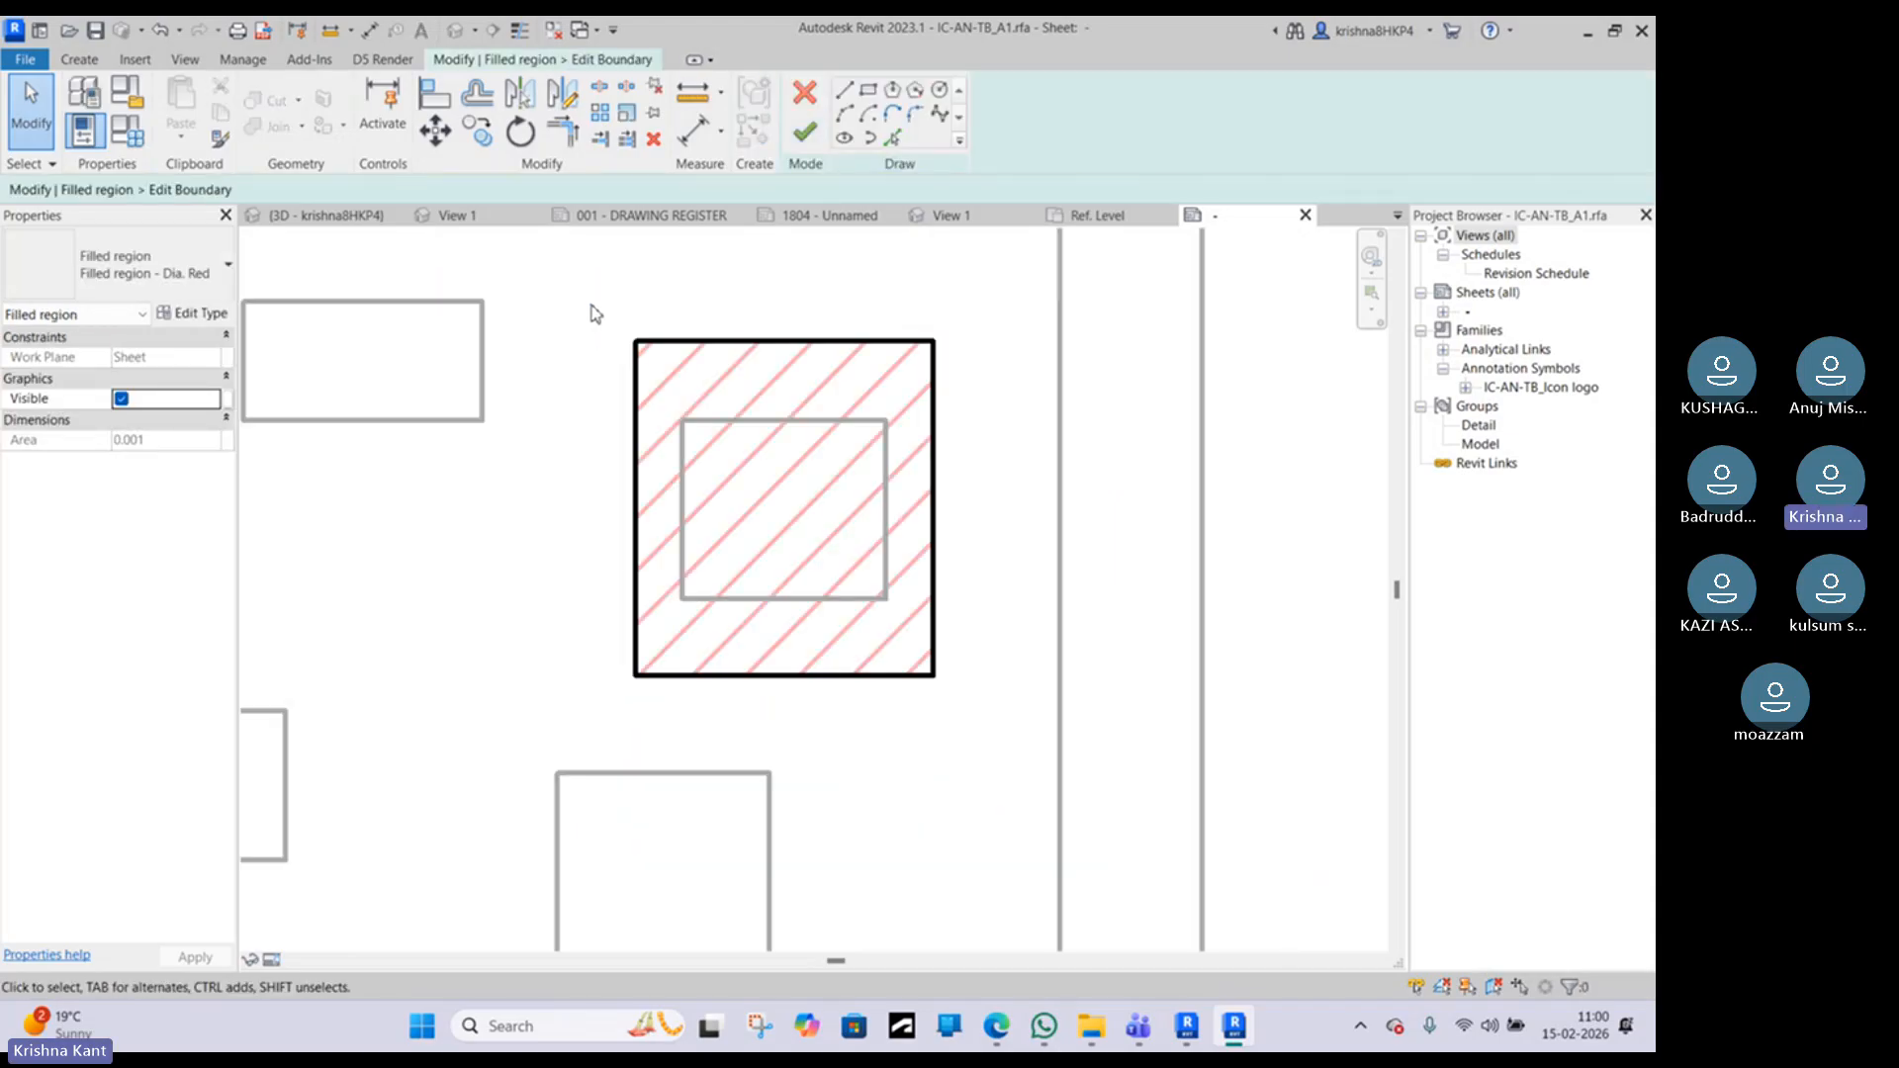
pyautogui.moveTo(590, 310)
pyautogui.mouseDown()
pyautogui.moveTo(988, 755)
pyautogui.moveTo(984, 712)
pyautogui.mouseUp()
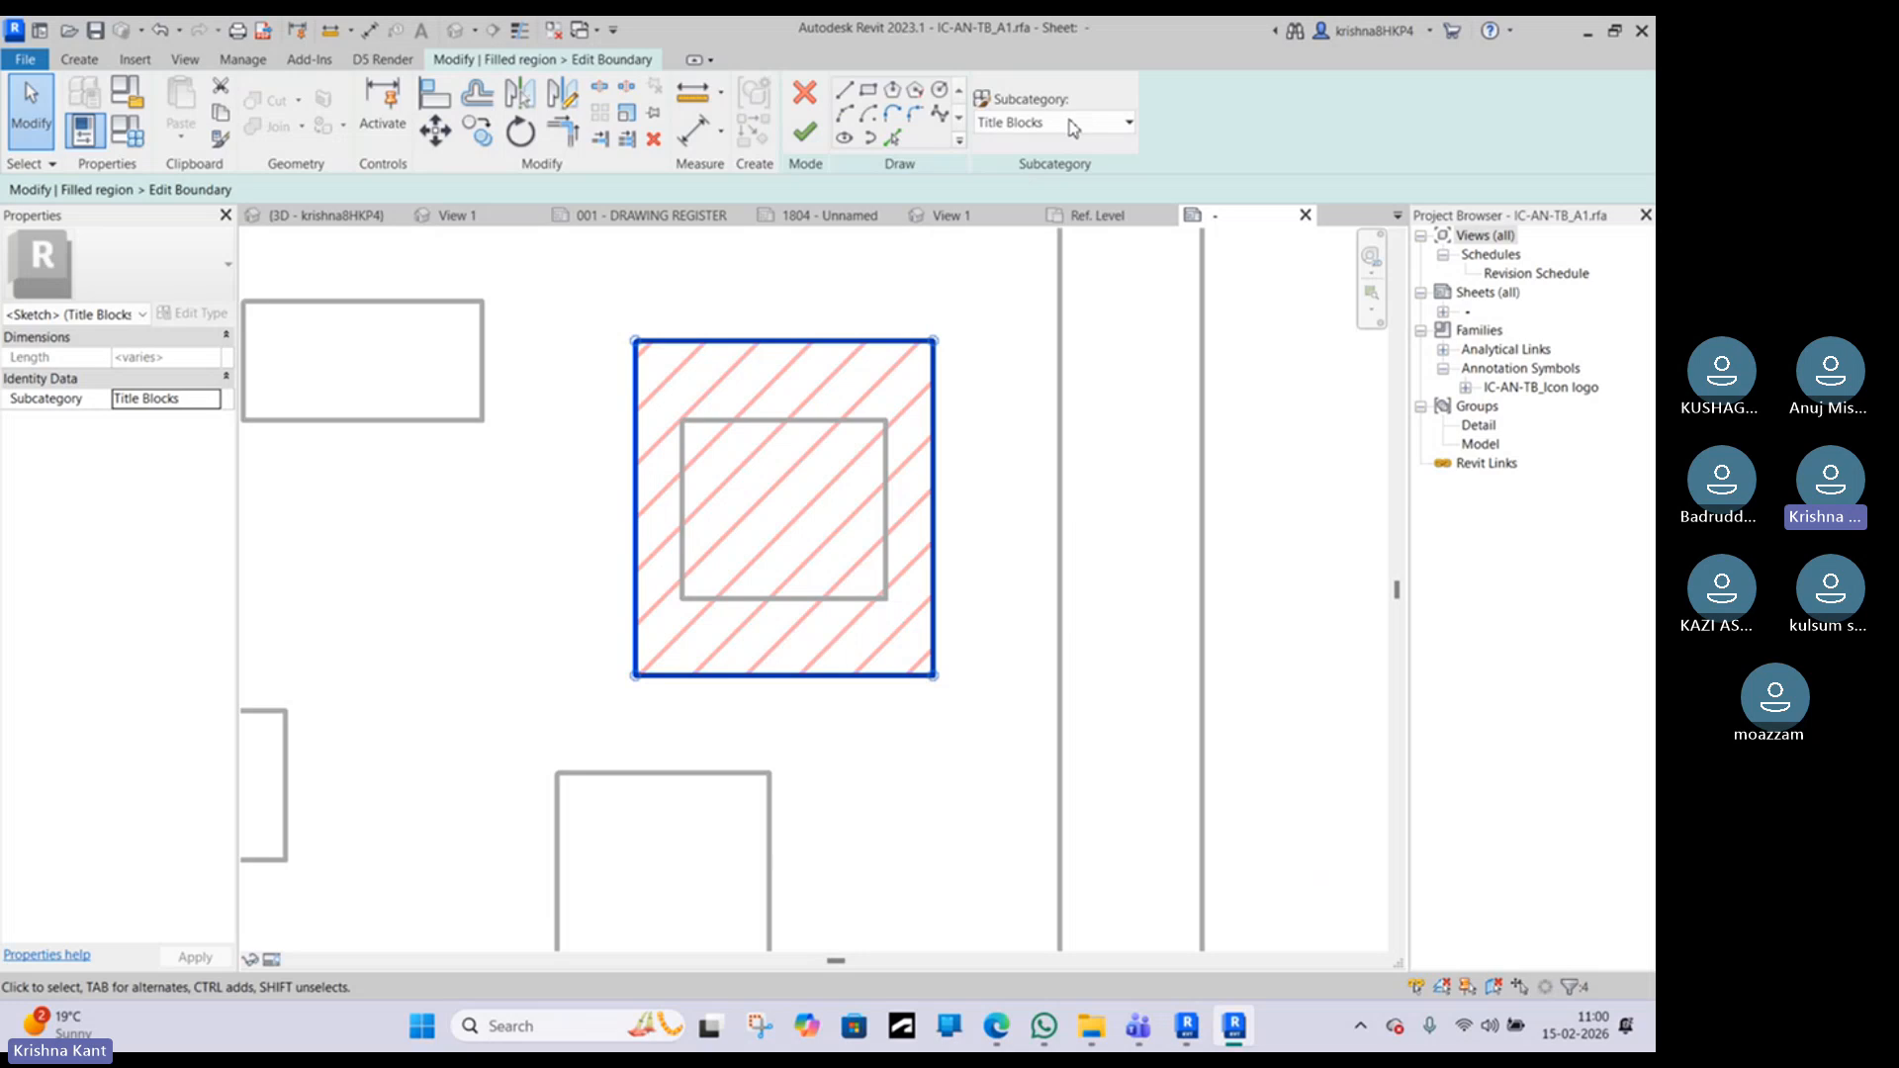
pyautogui.click(1028, 122)
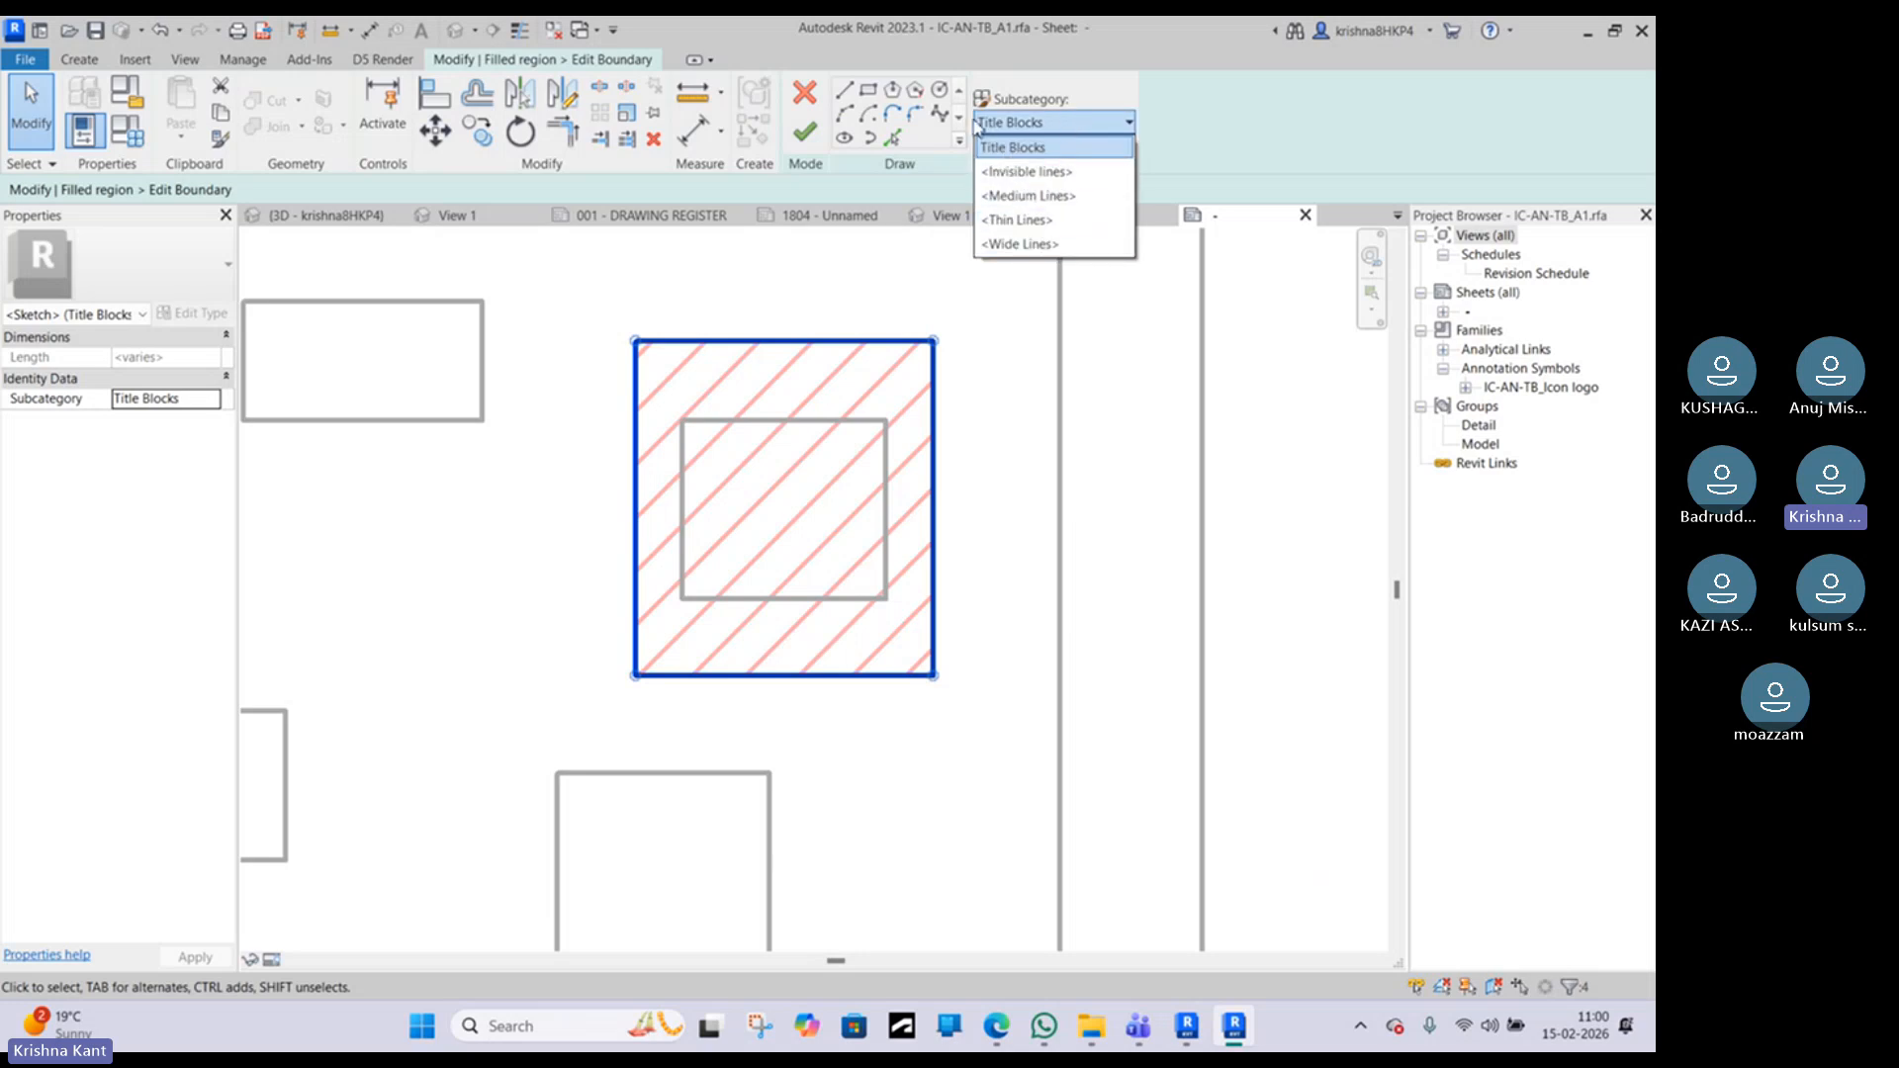
pyautogui.click(804, 143)
pyautogui.click(804, 144)
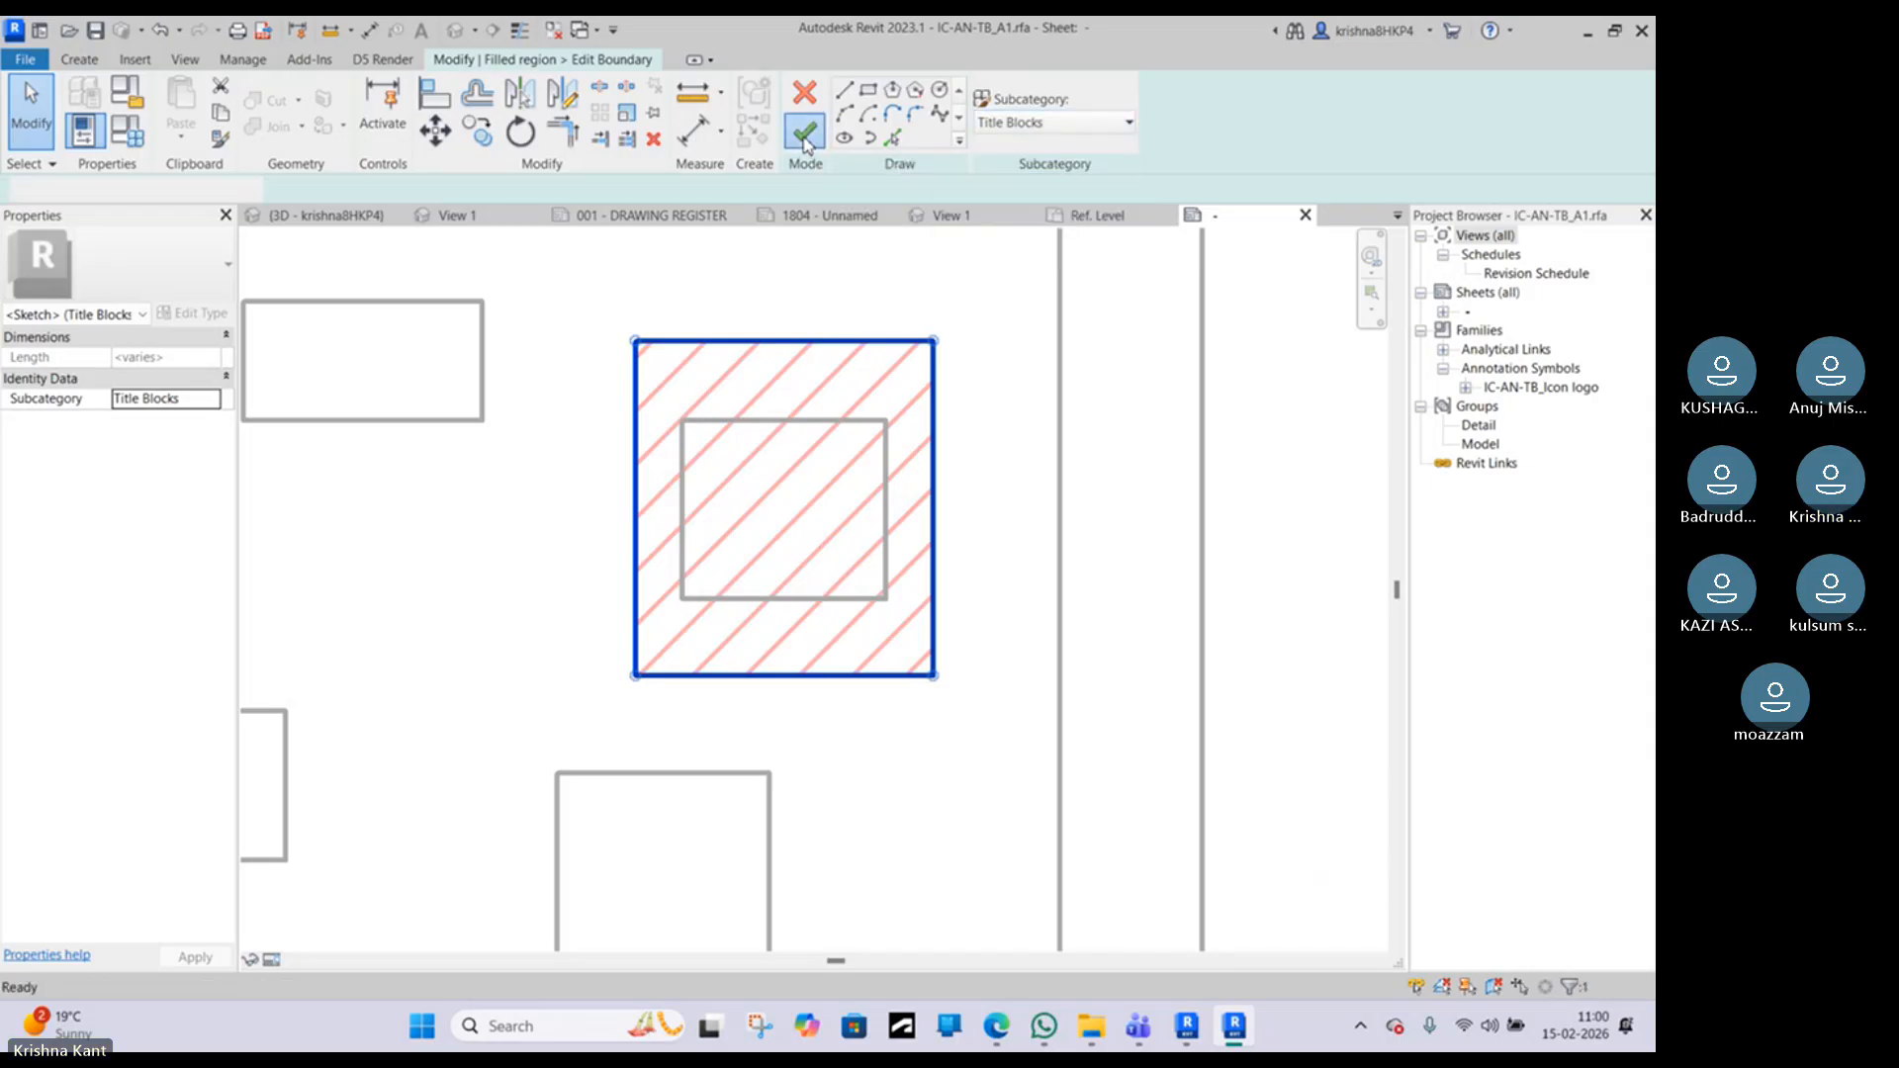
# Step: Create a new object style subcategory named "Red Line" under Generic Annotations
pyautogui.click(243, 59)
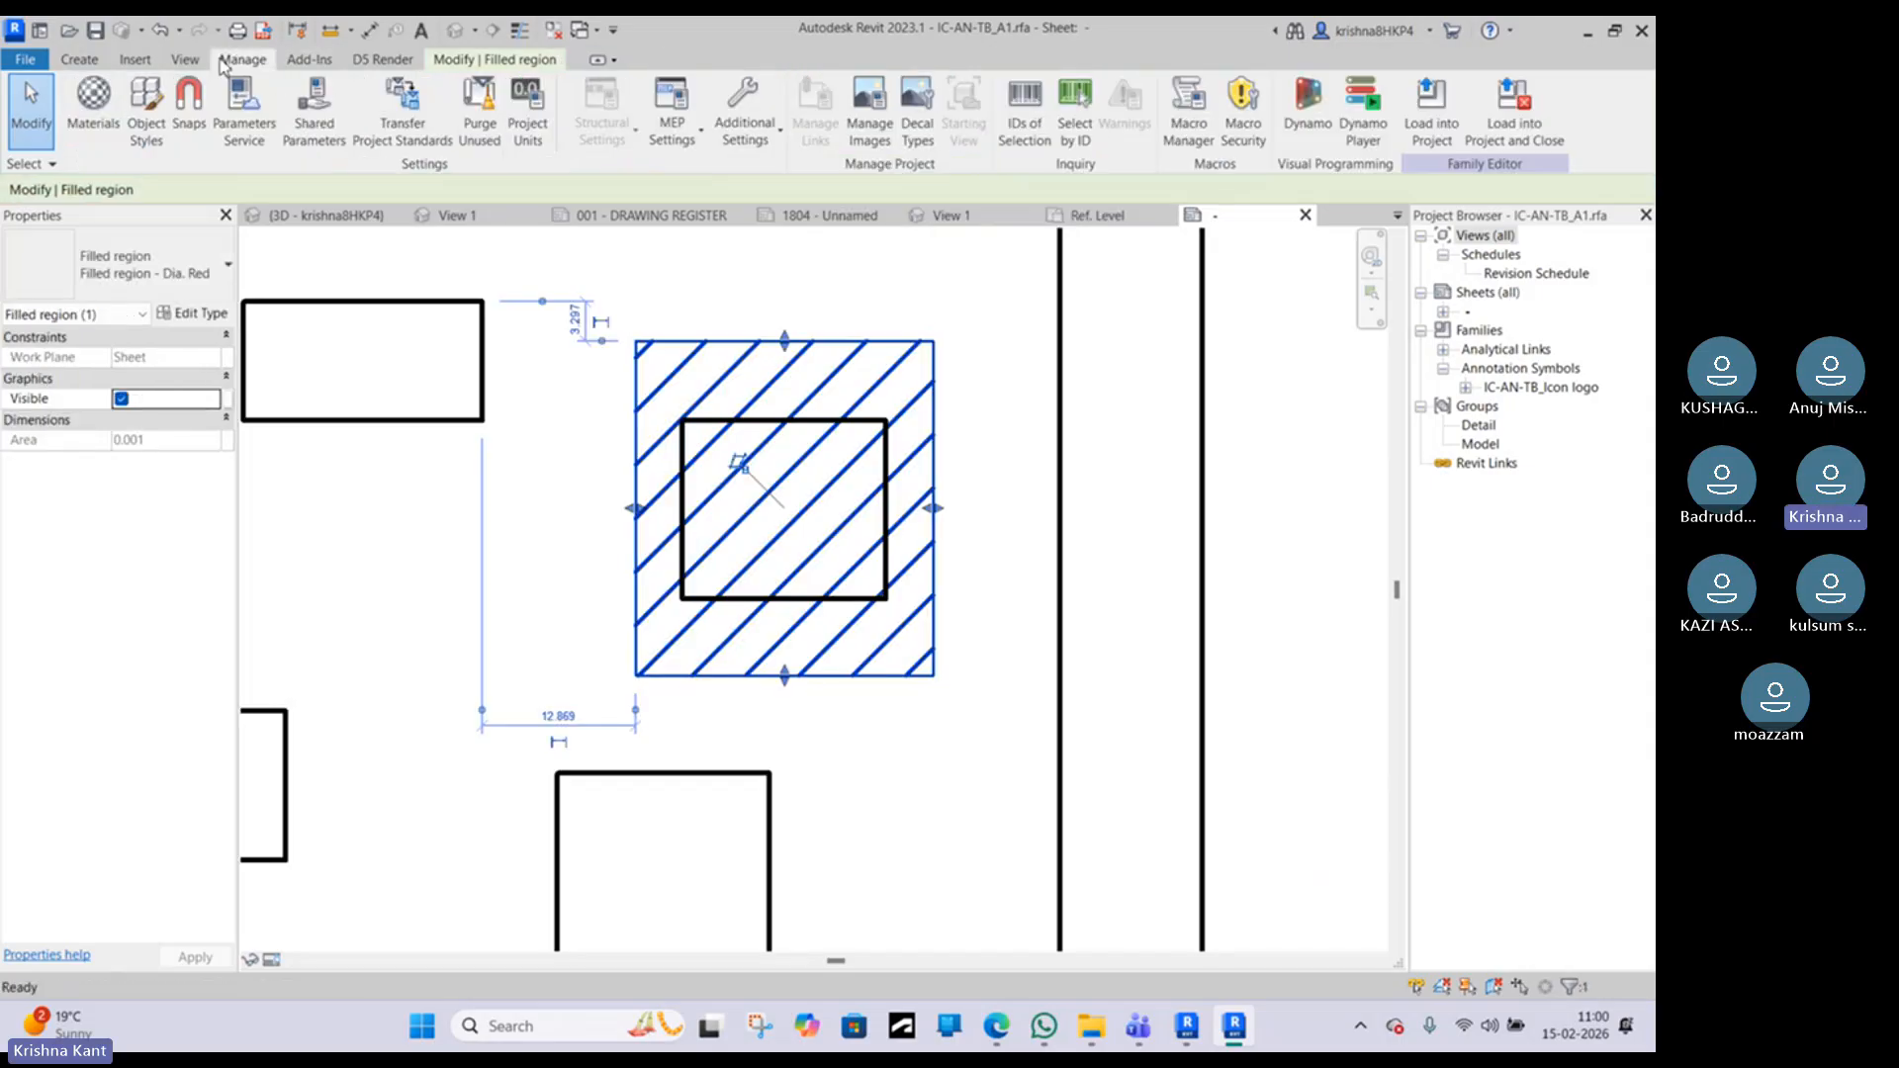
pyautogui.click(142, 125)
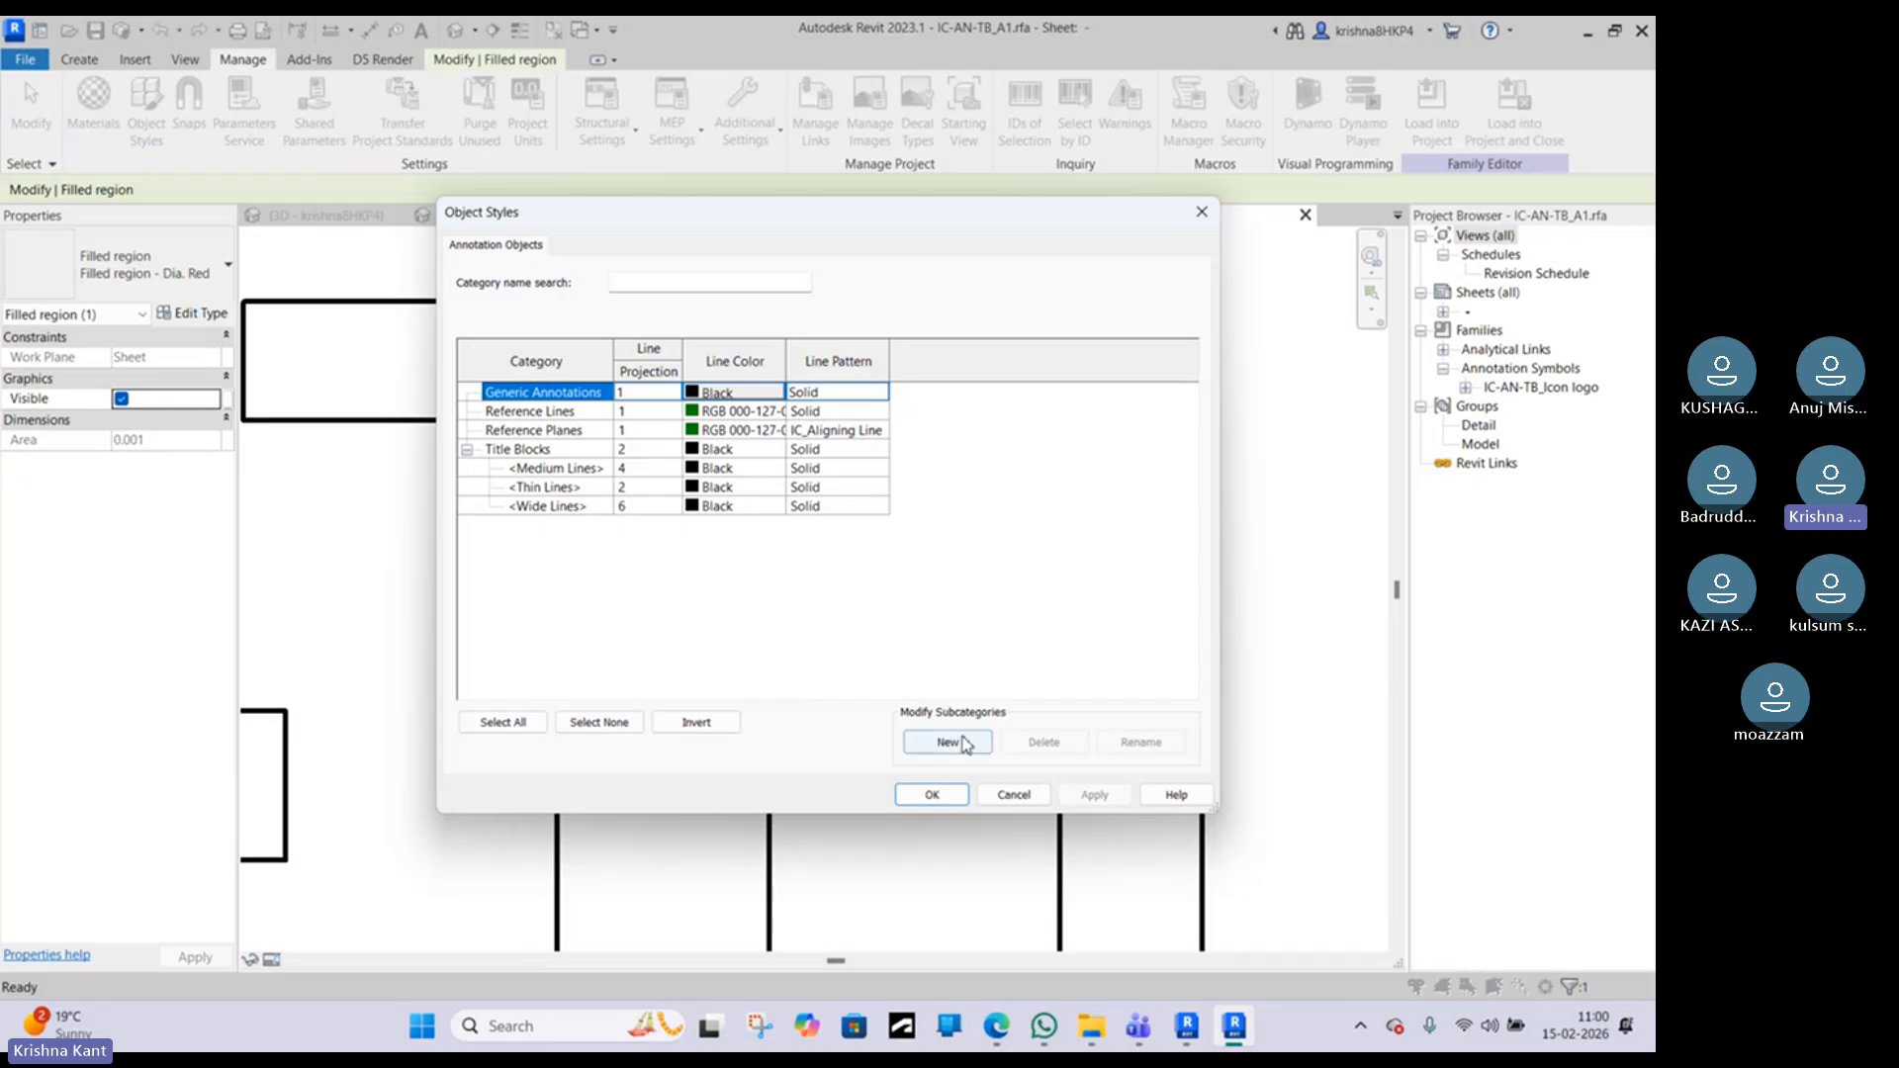
pyautogui.click(949, 742)
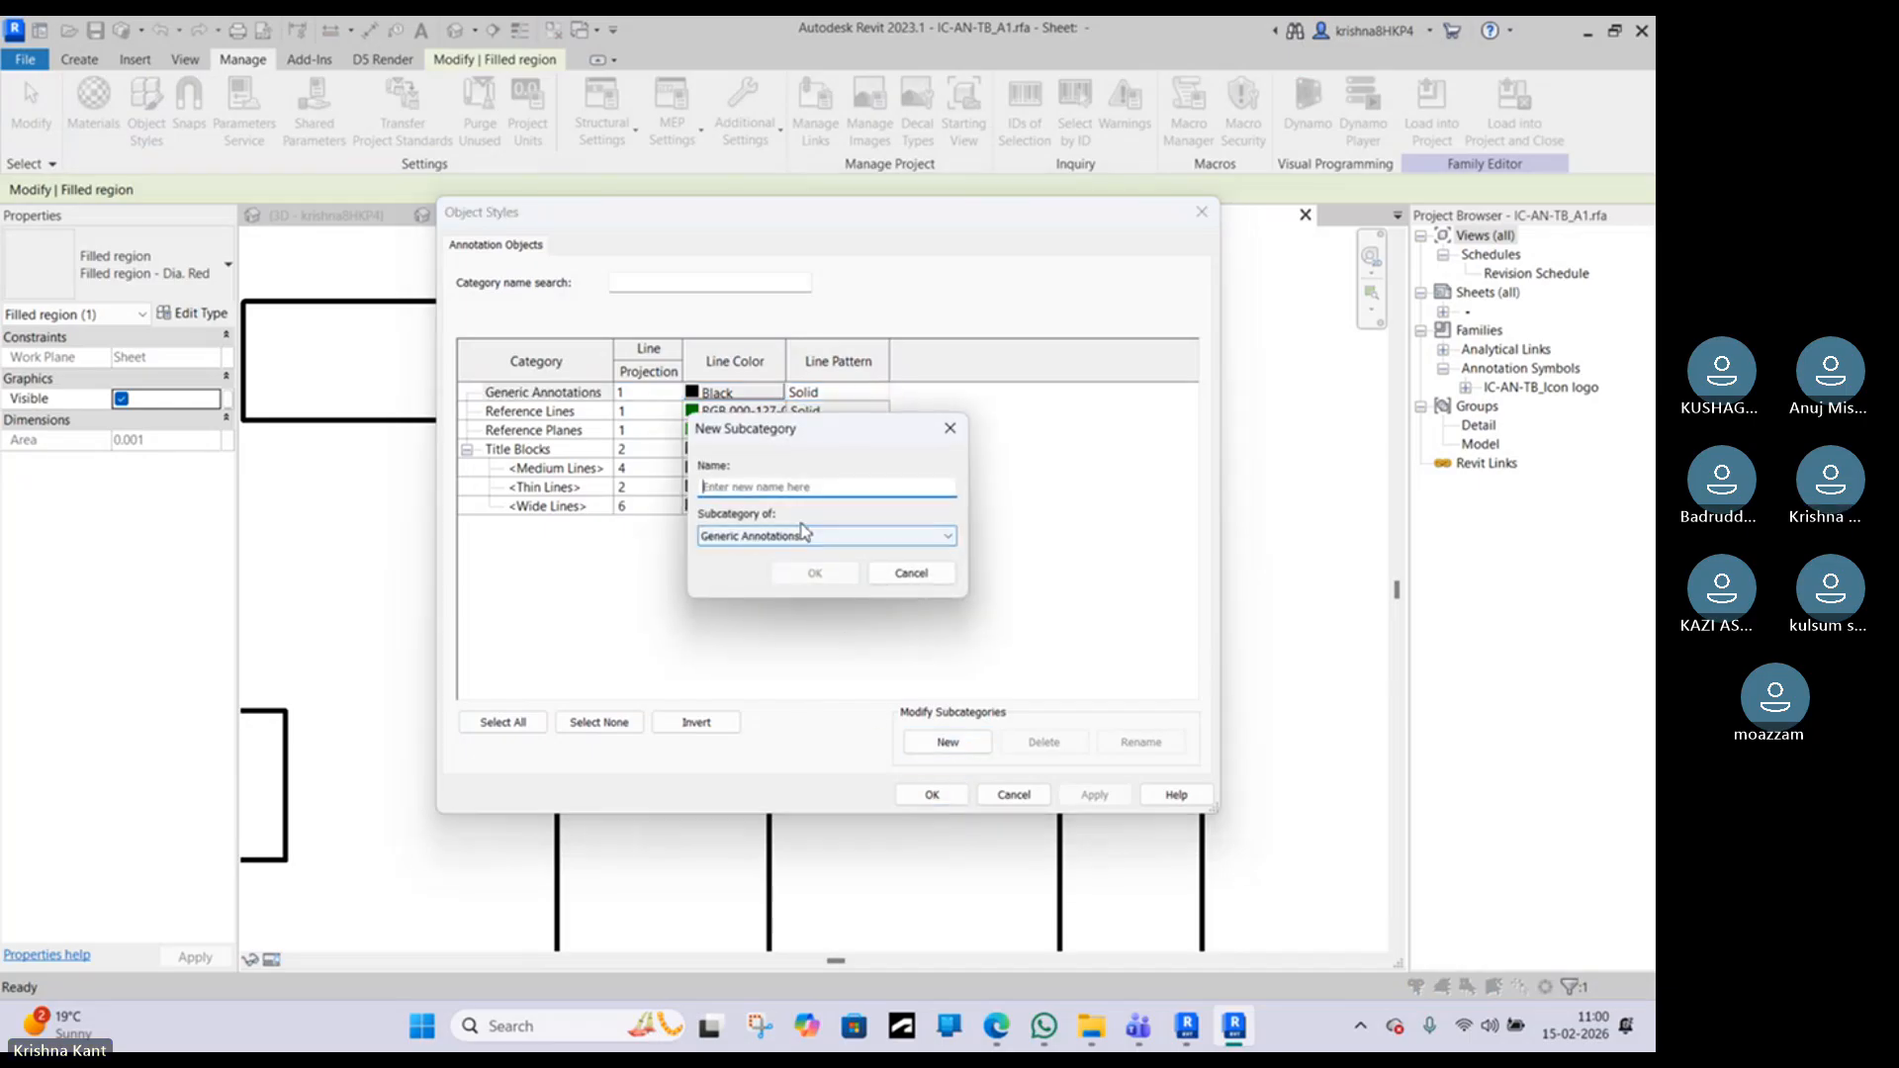
pyautogui.write('Red Line')
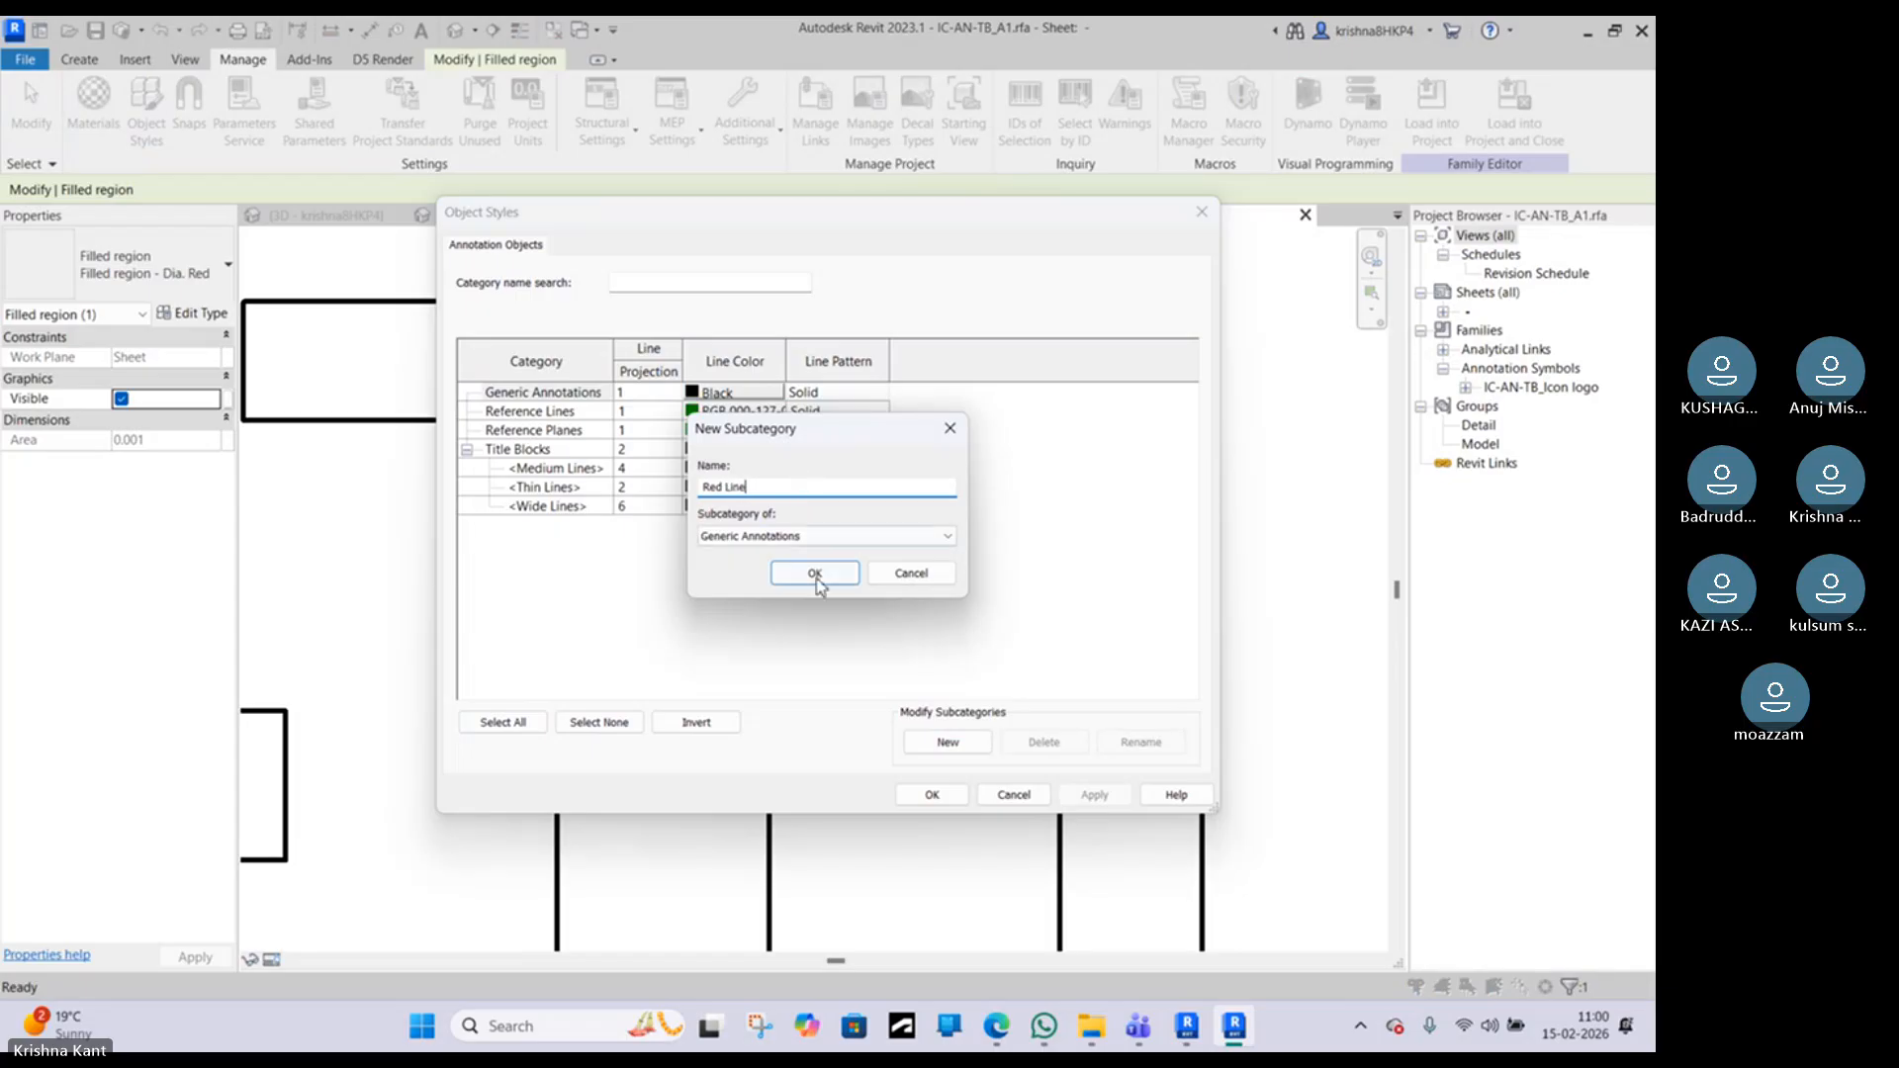
pyautogui.click(815, 575)
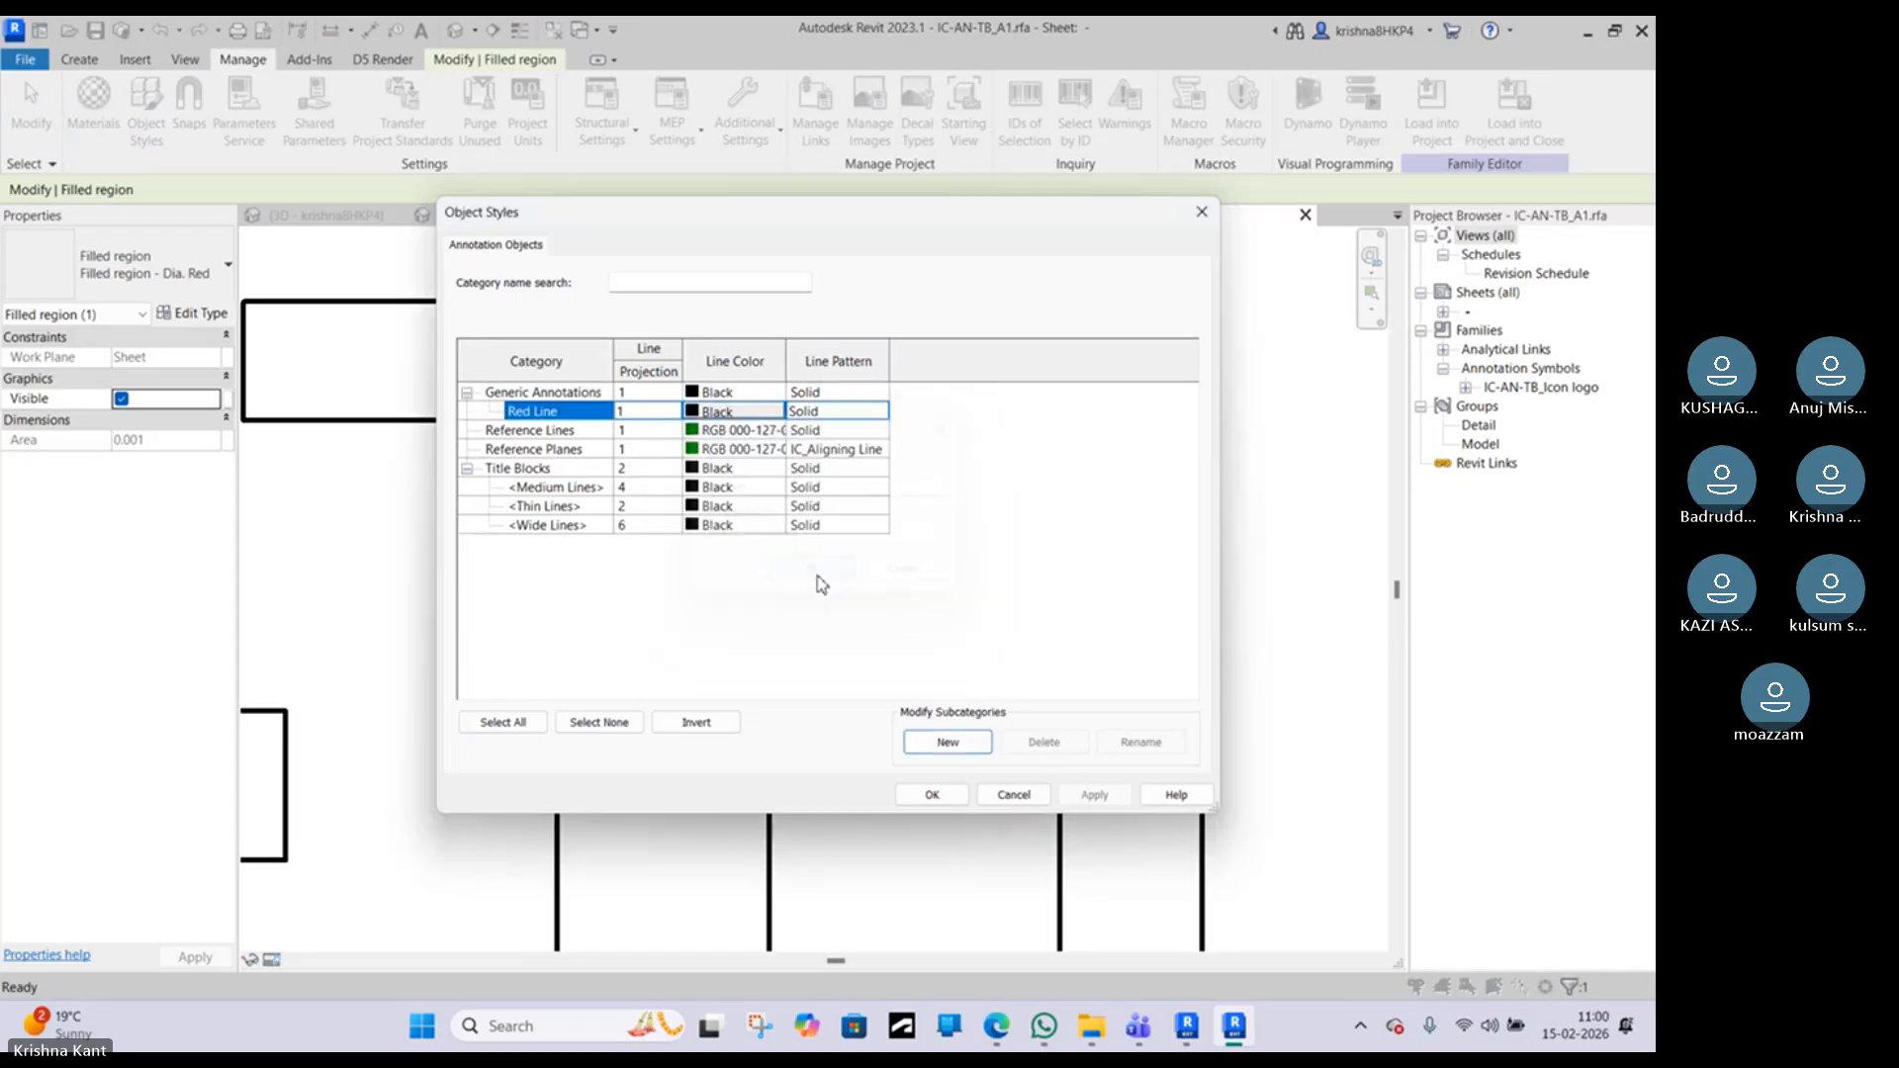
# Step: Give the Red Line subcategory a projection line weight of 3 and the basic color red
pyautogui.click(648, 413)
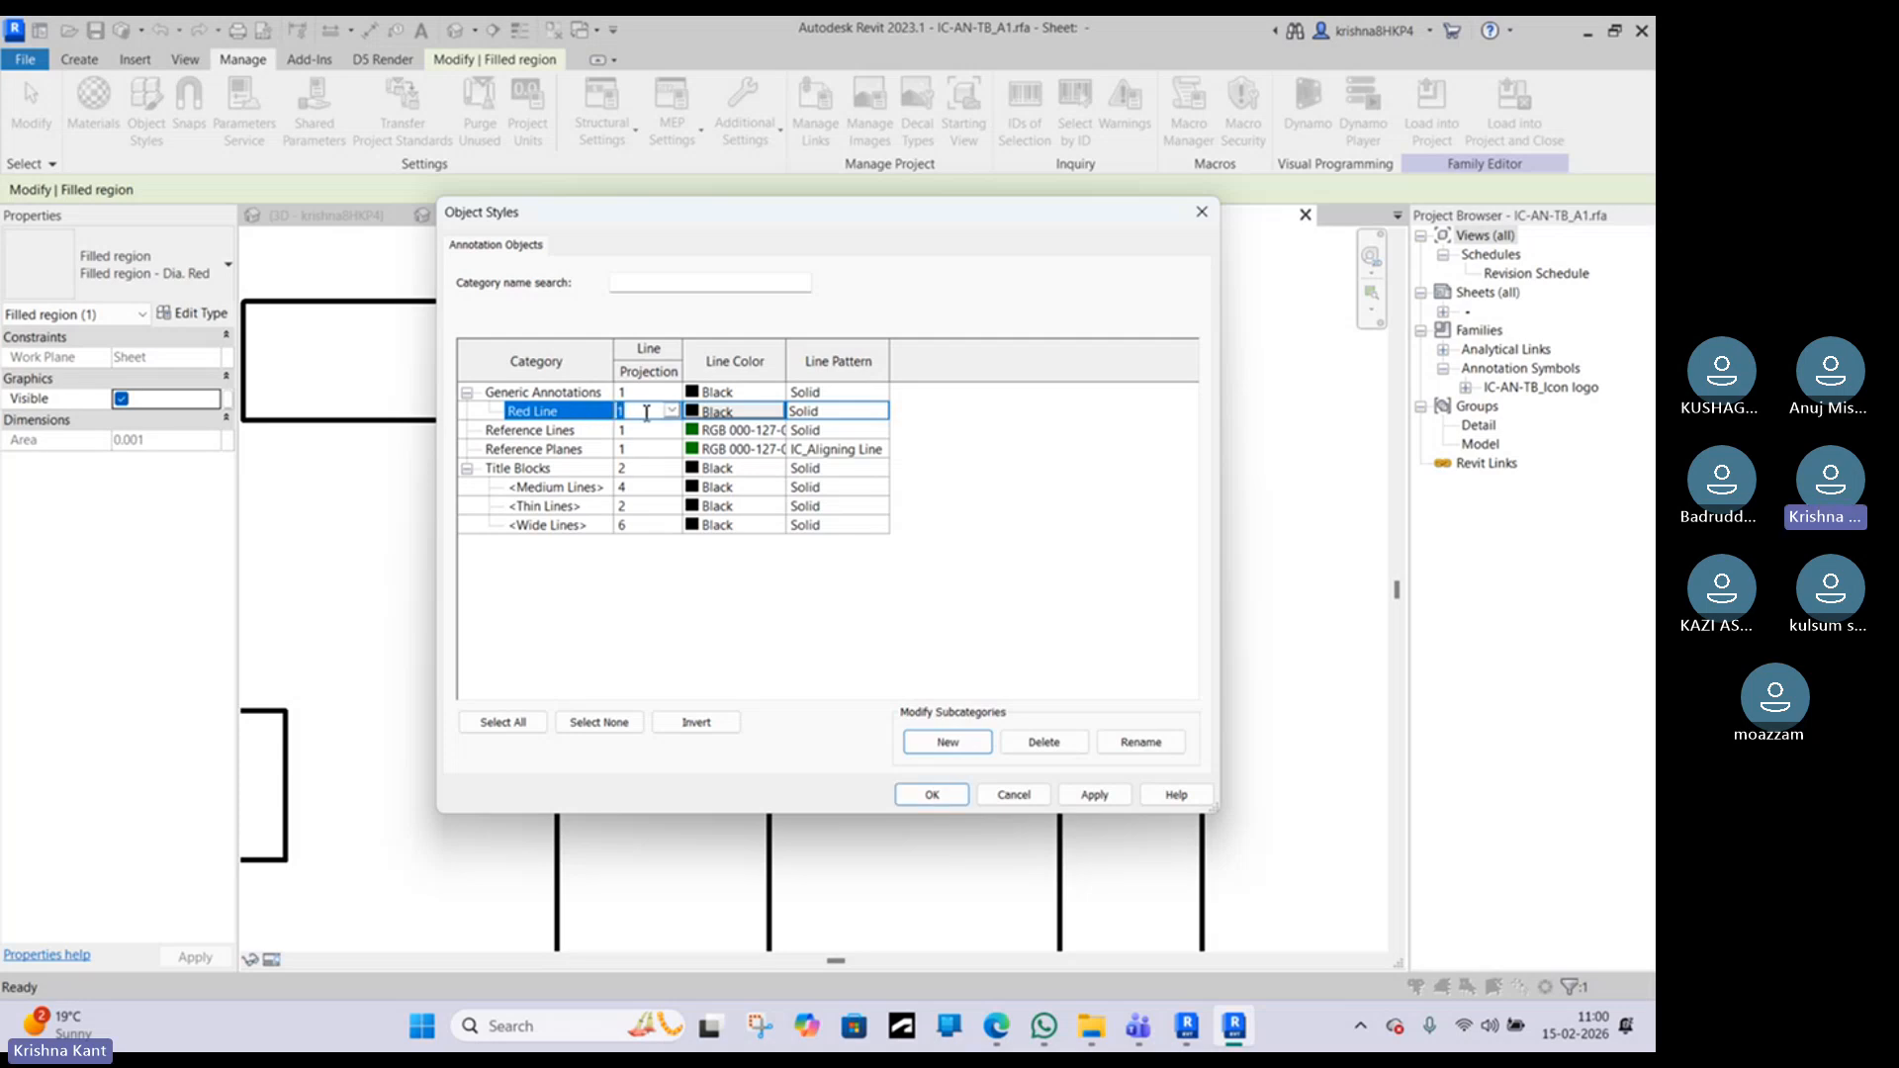
pyautogui.write('2')
pyautogui.press('Return')
pyautogui.write('3')
pyautogui.click(759, 413)
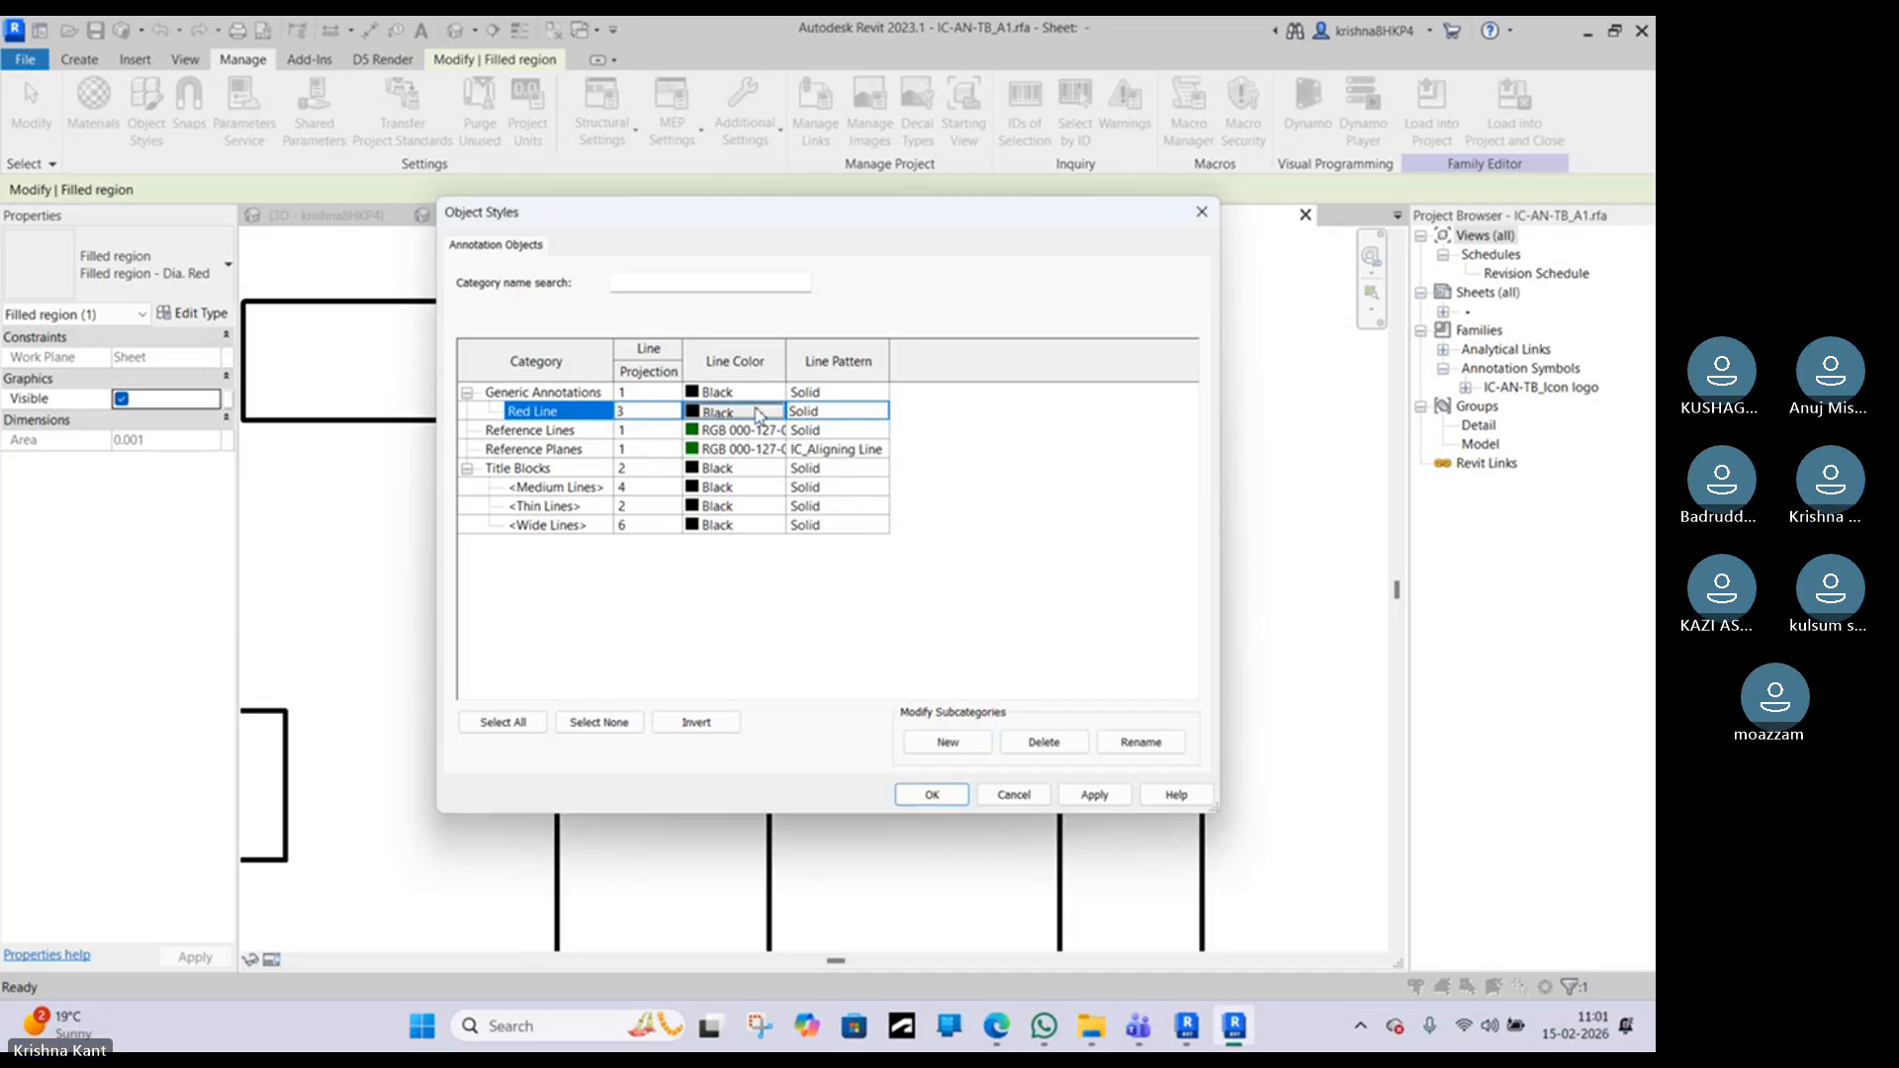
pyautogui.click(616, 384)
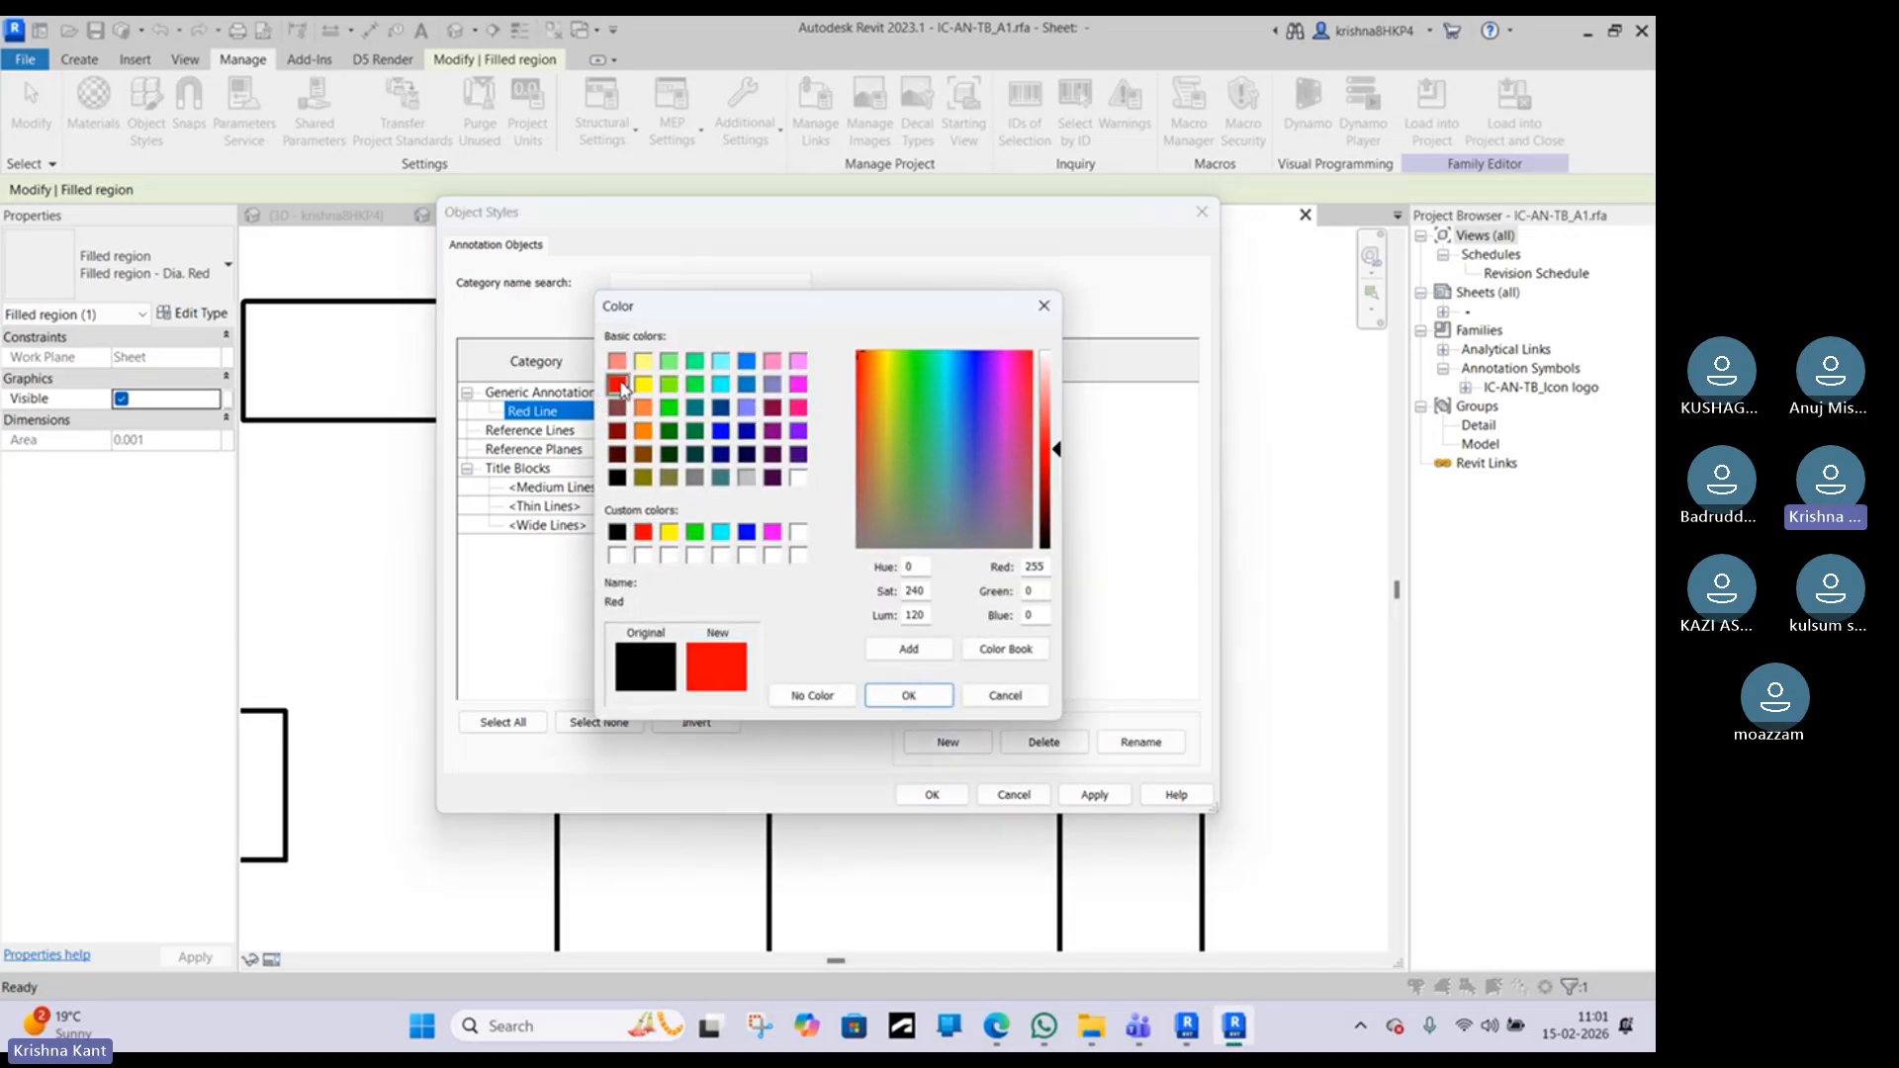
pyautogui.click(918, 694)
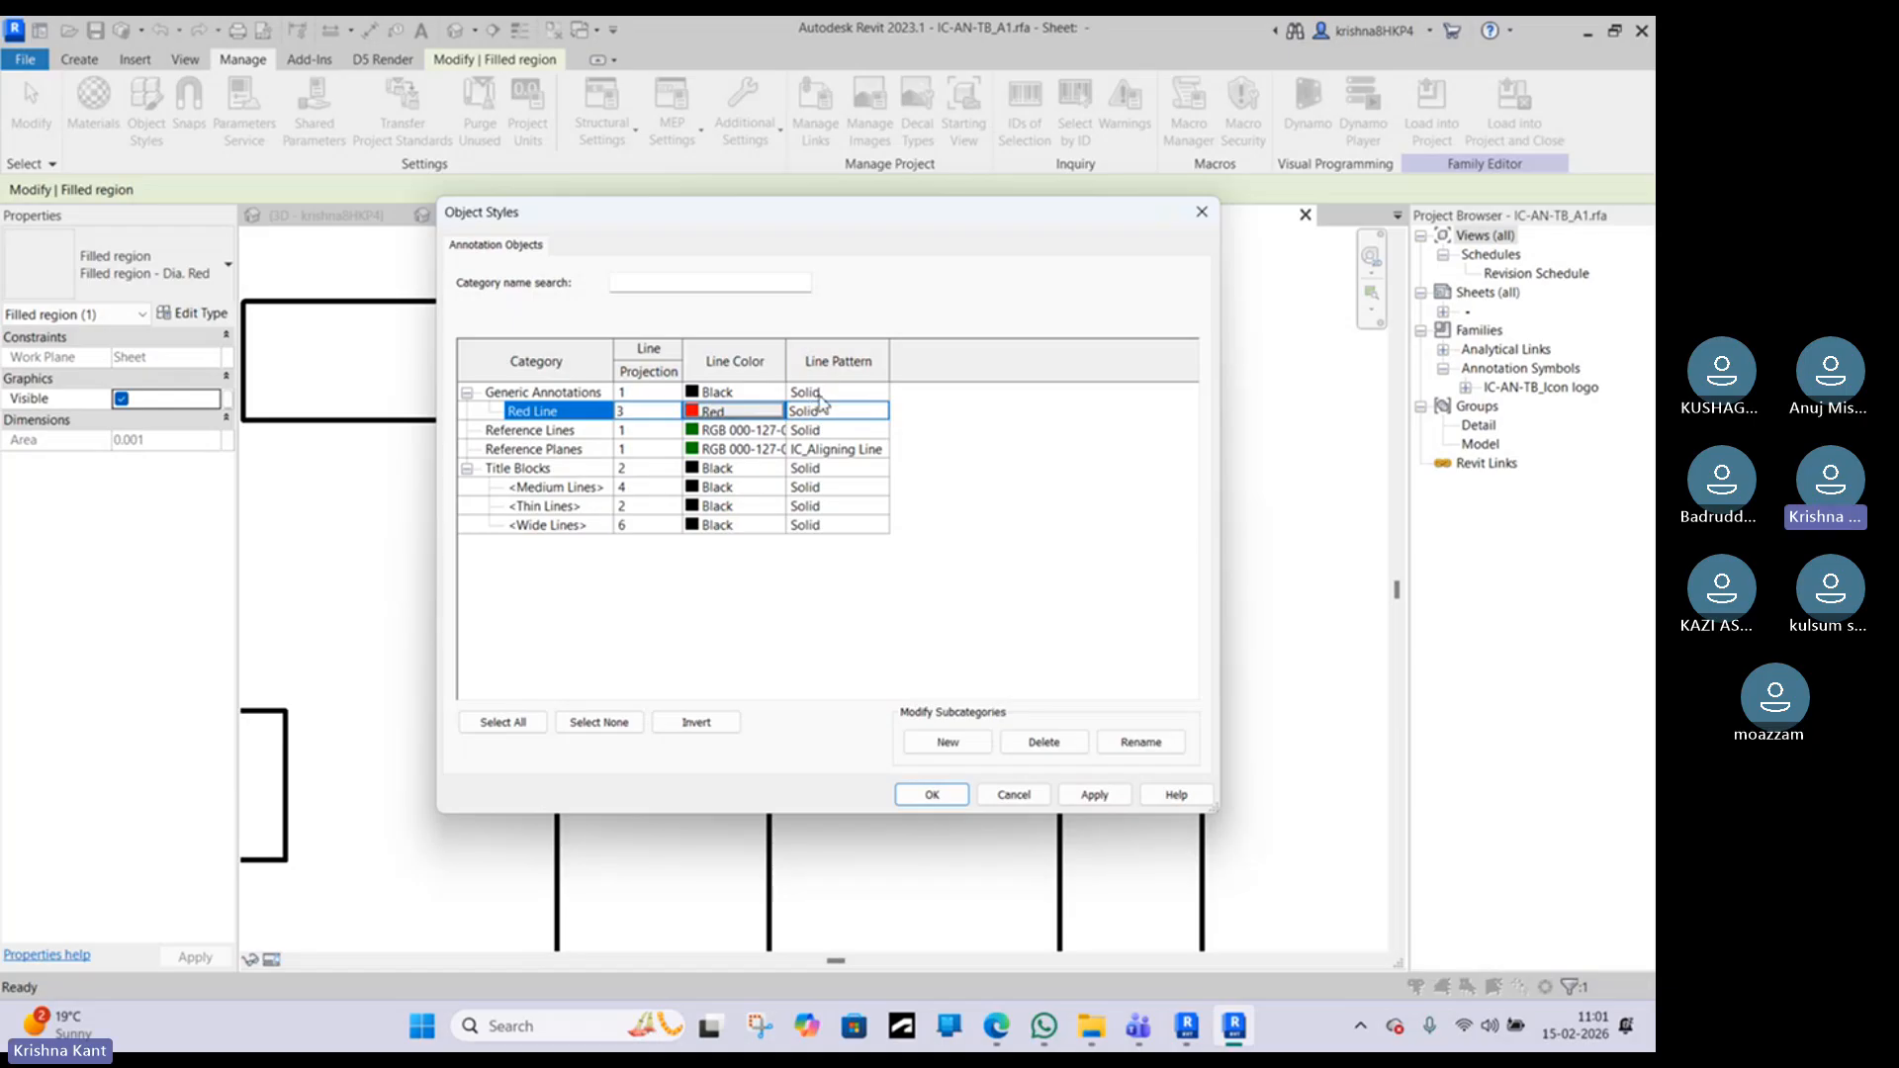
pyautogui.click(932, 795)
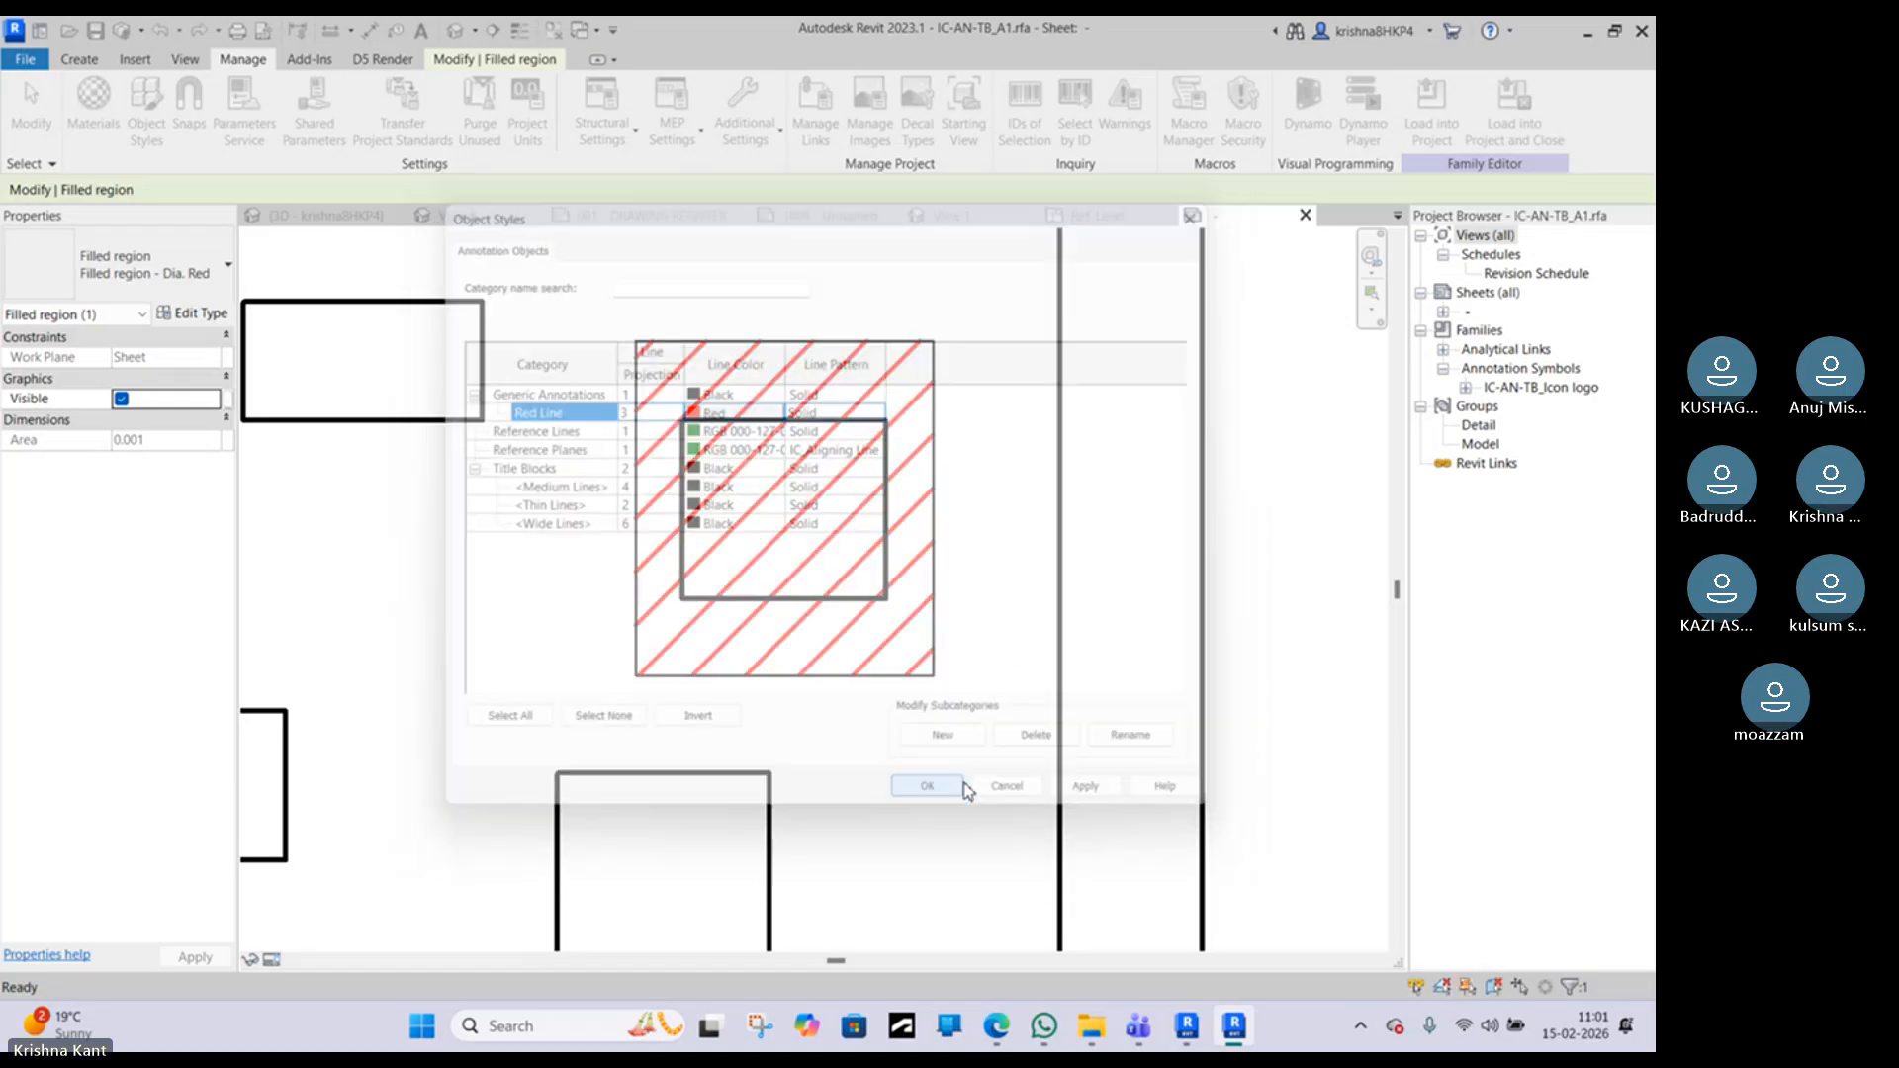
# Step: Try to assign the Red Line subcategory to the four boundary lines of the hatched region
pyautogui.click(933, 661)
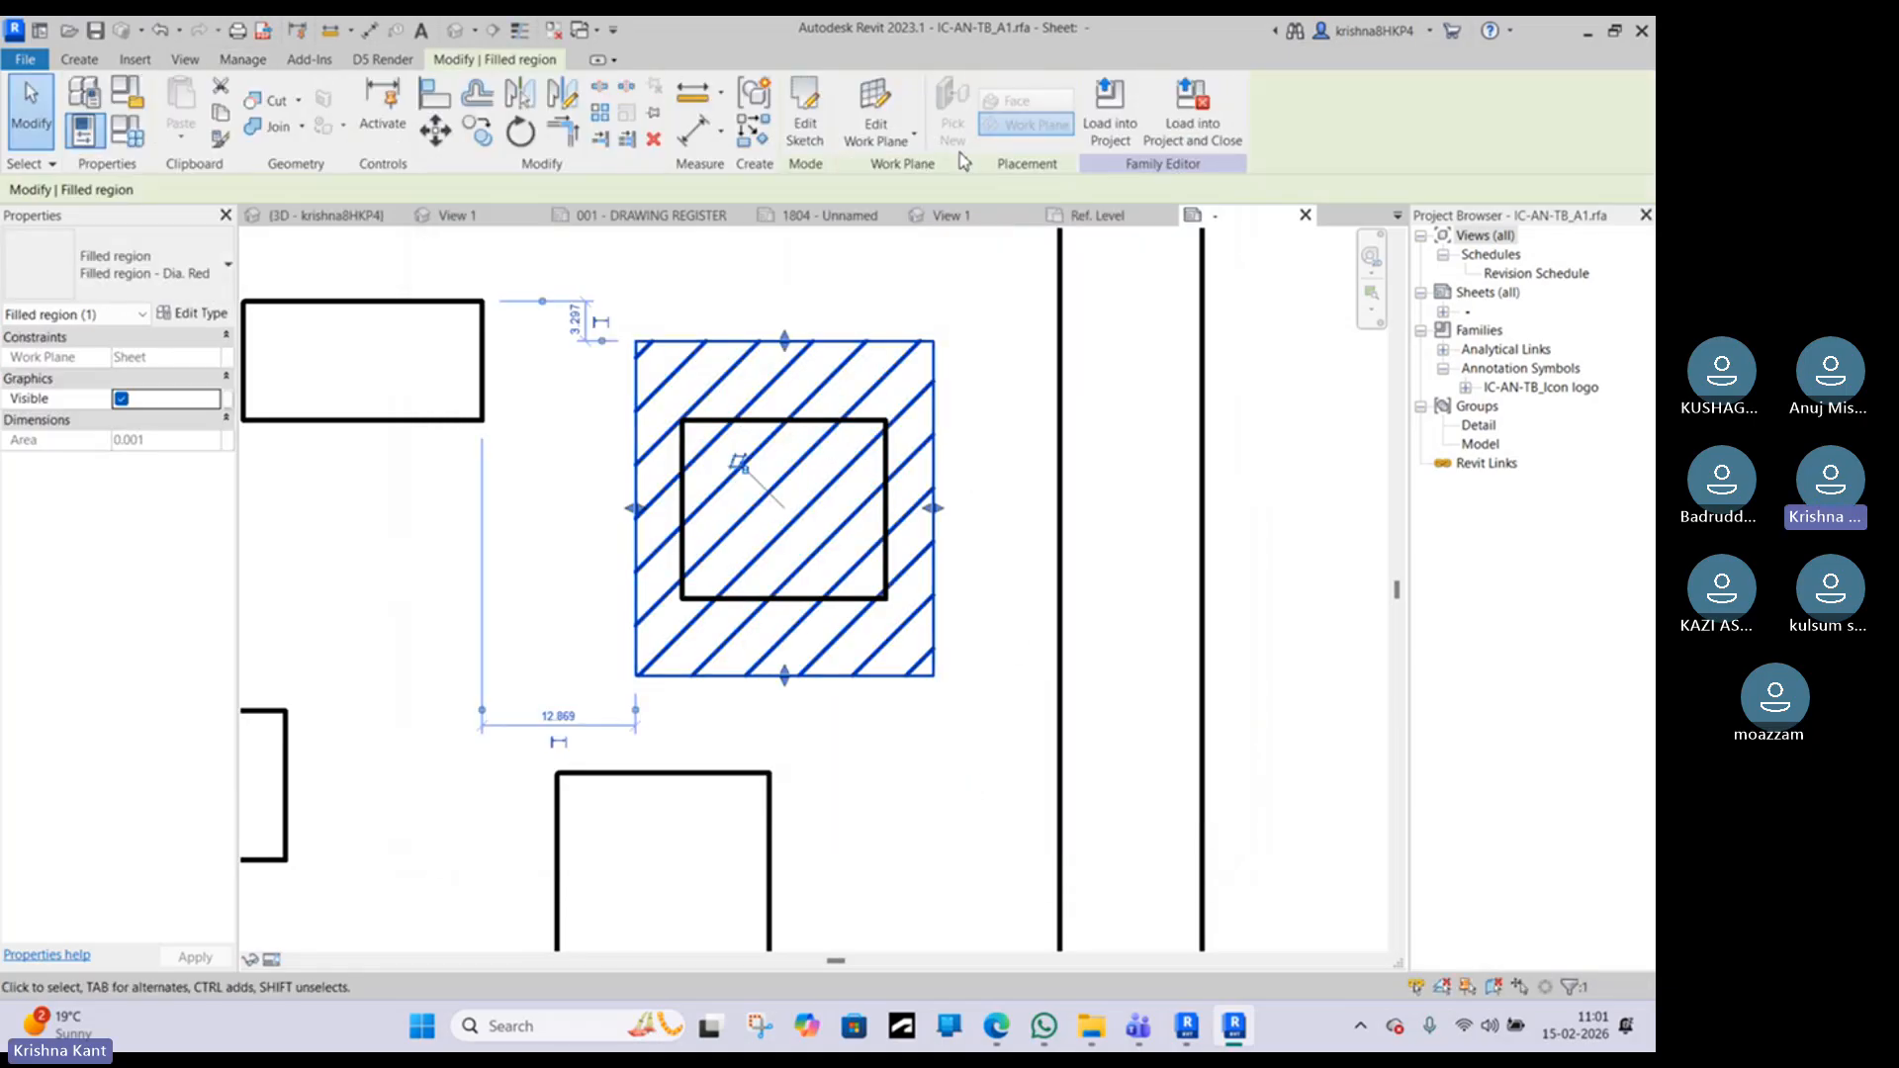
pyautogui.click(807, 119)
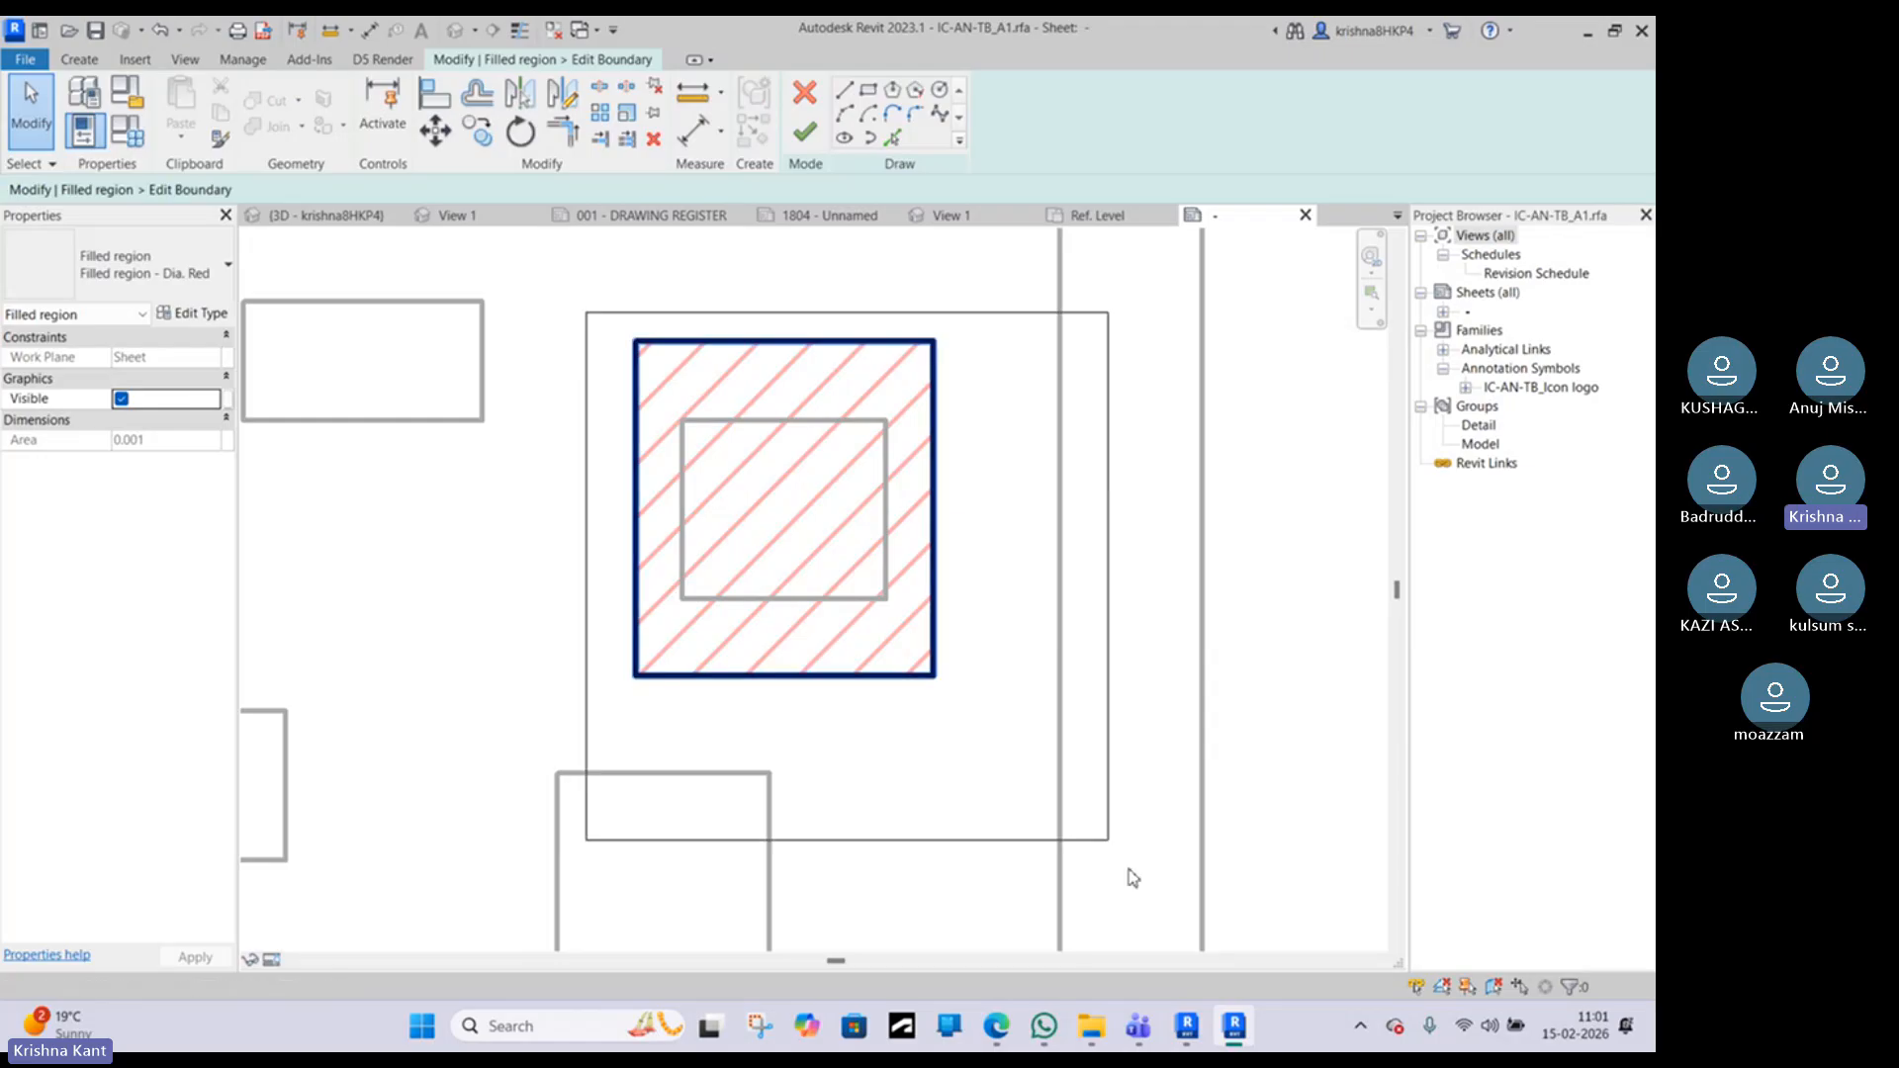
pyautogui.moveTo(586, 312); pyautogui.dragTo(1048, 770)
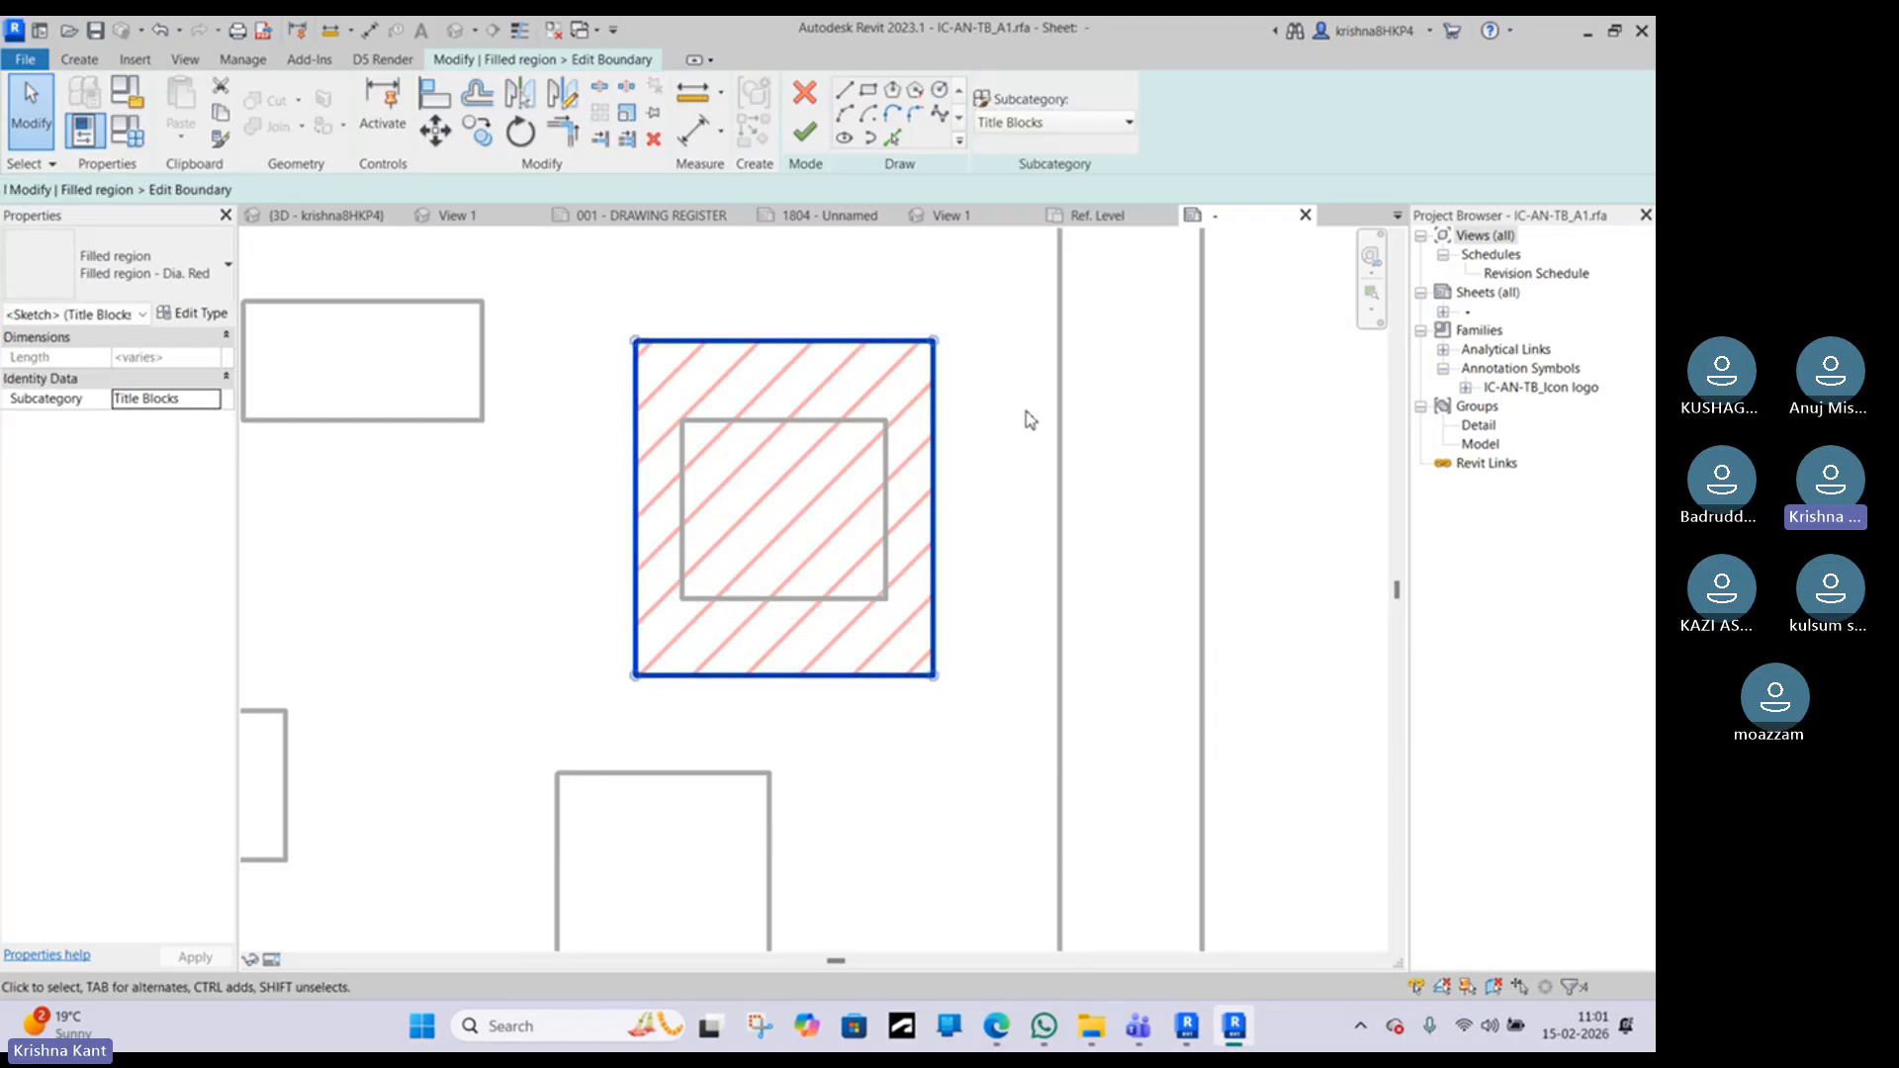
pyautogui.click(1036, 122)
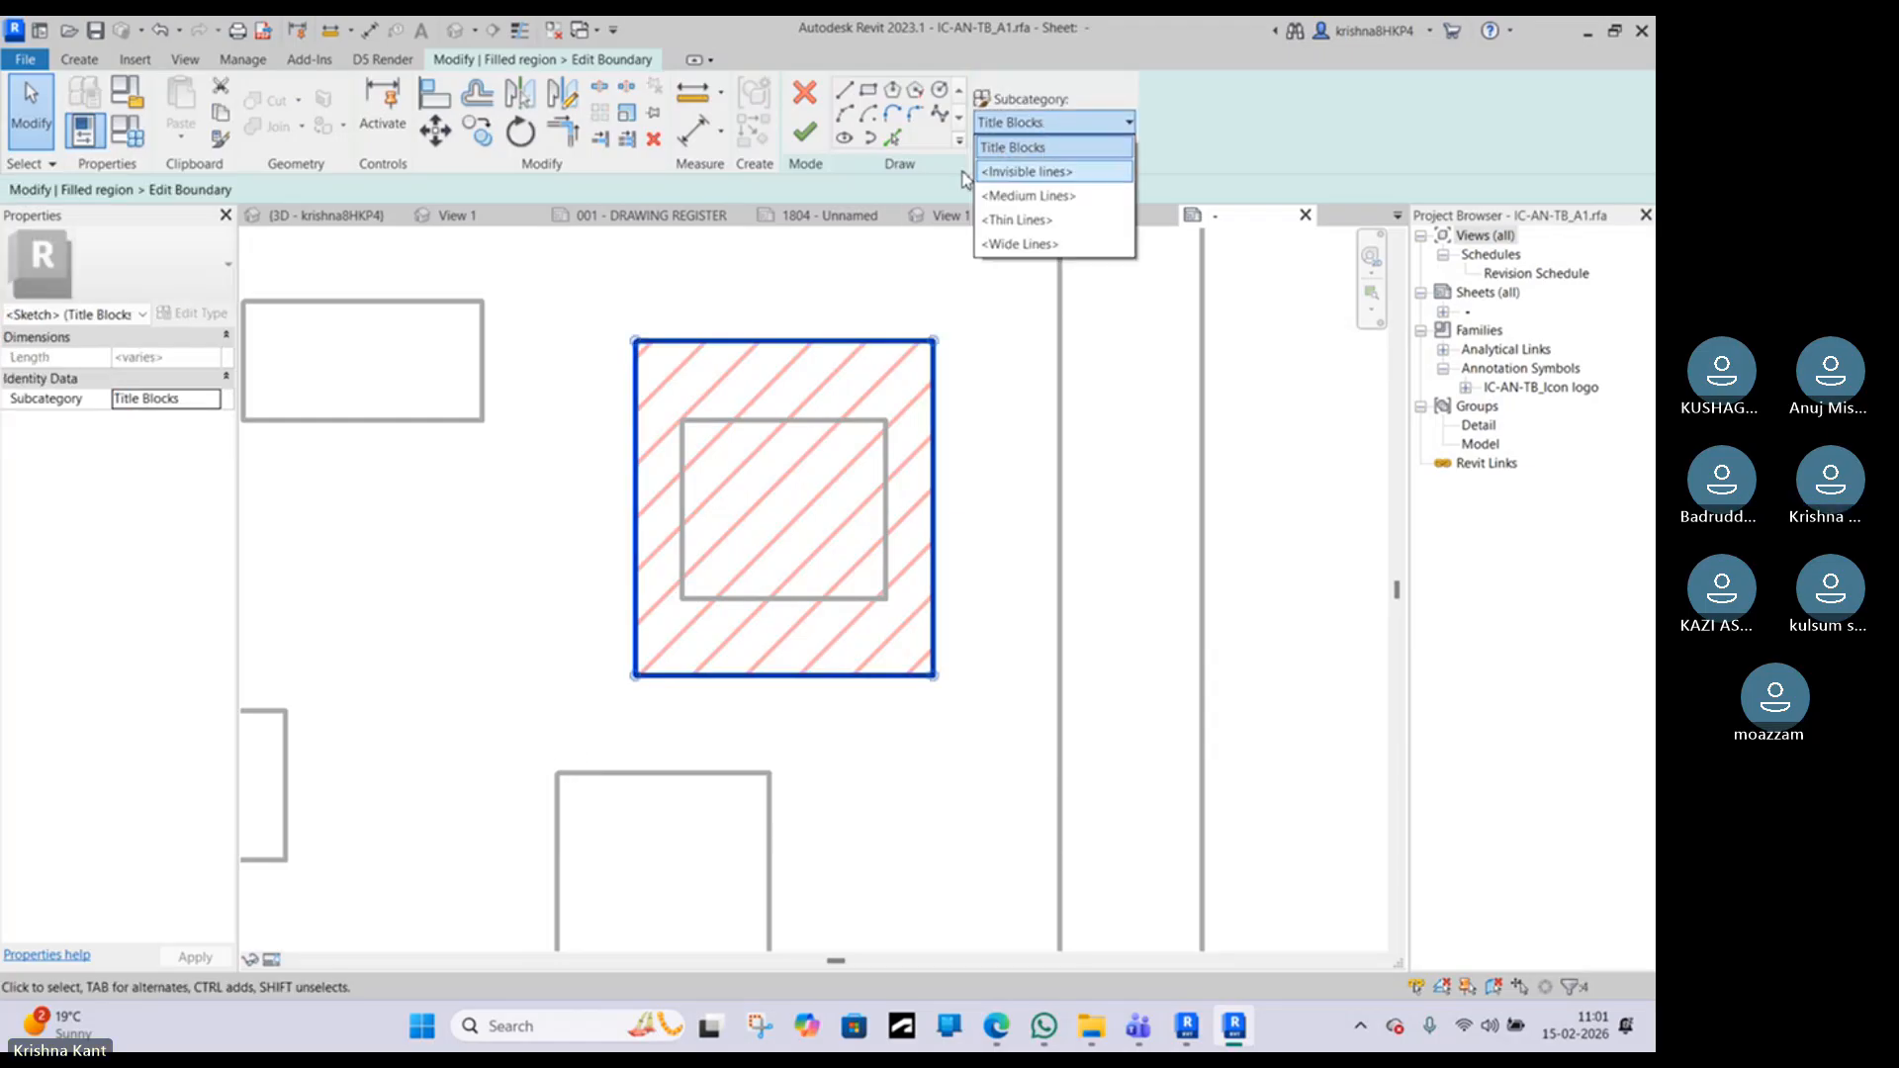
pyautogui.click(809, 141)
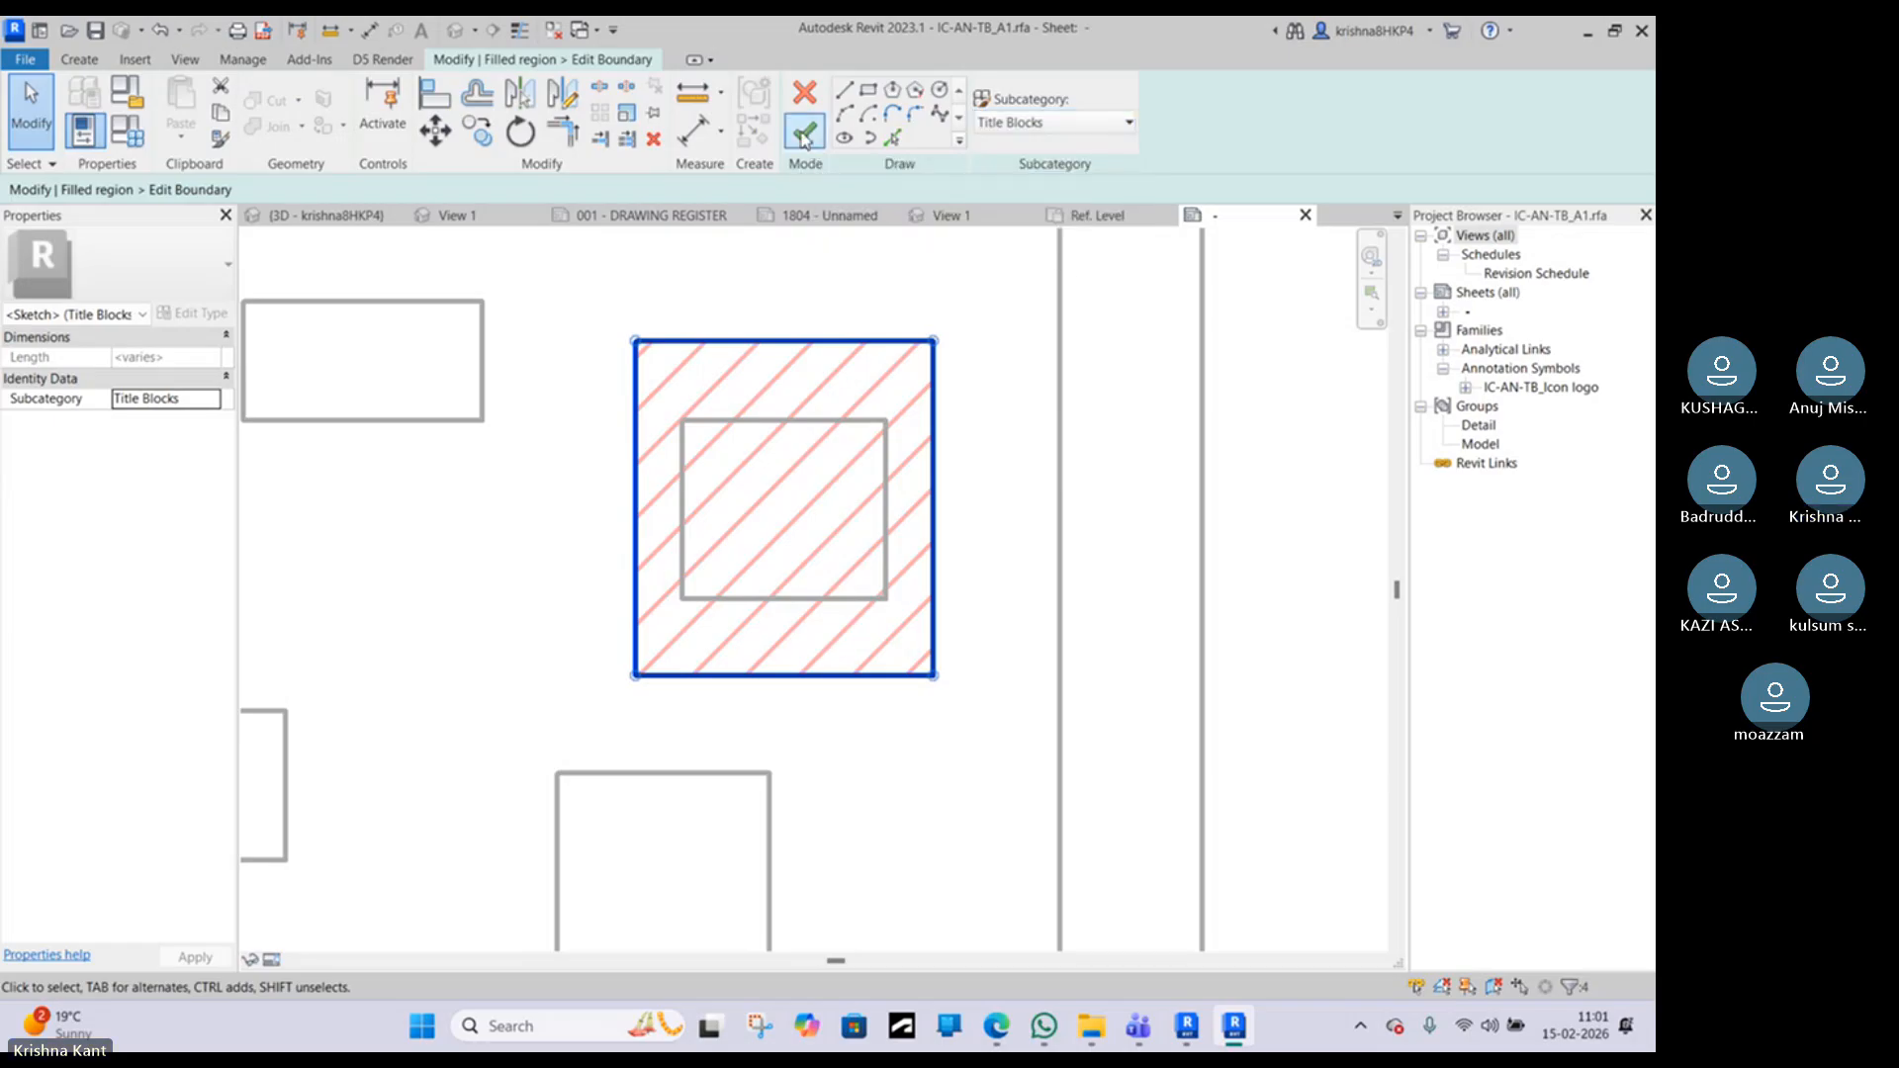
pyautogui.click(802, 131)
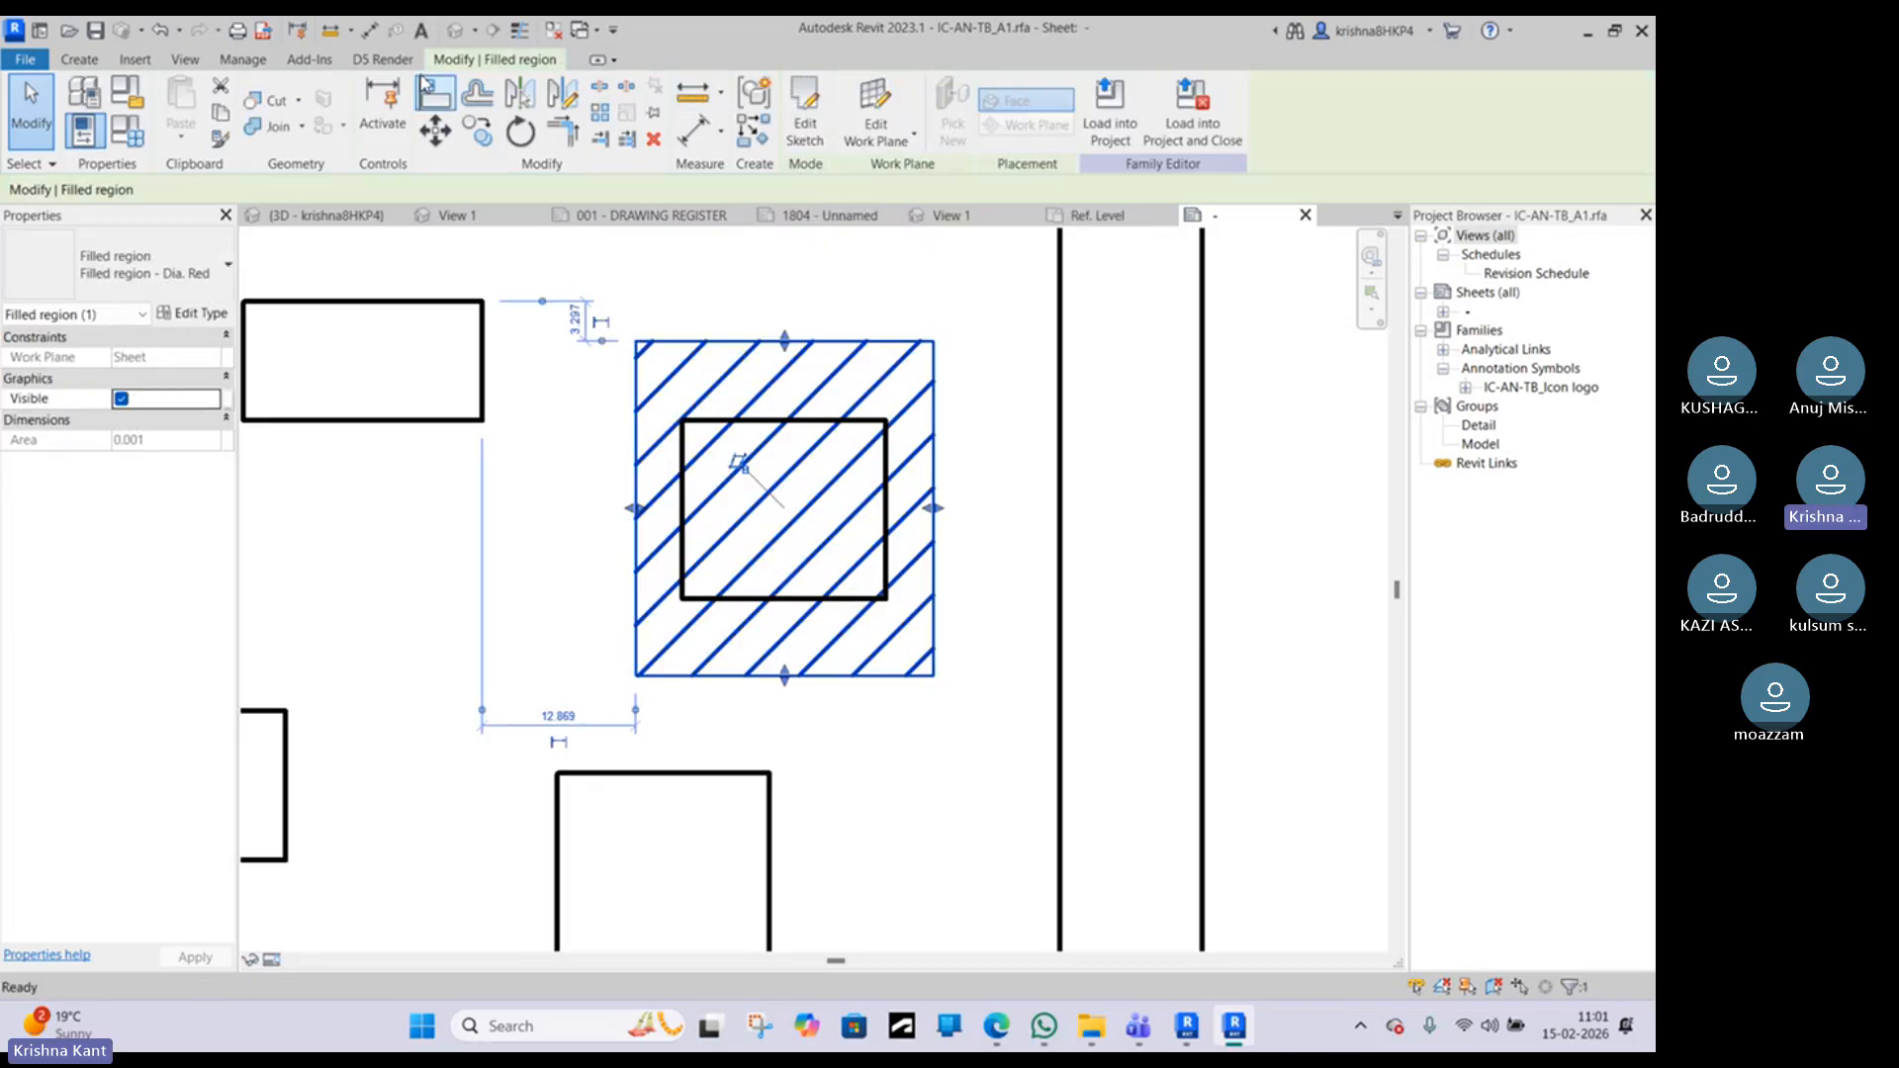
# Step: Check the Red Line subcategory in the object styles without changing anything
pyautogui.click(242, 59)
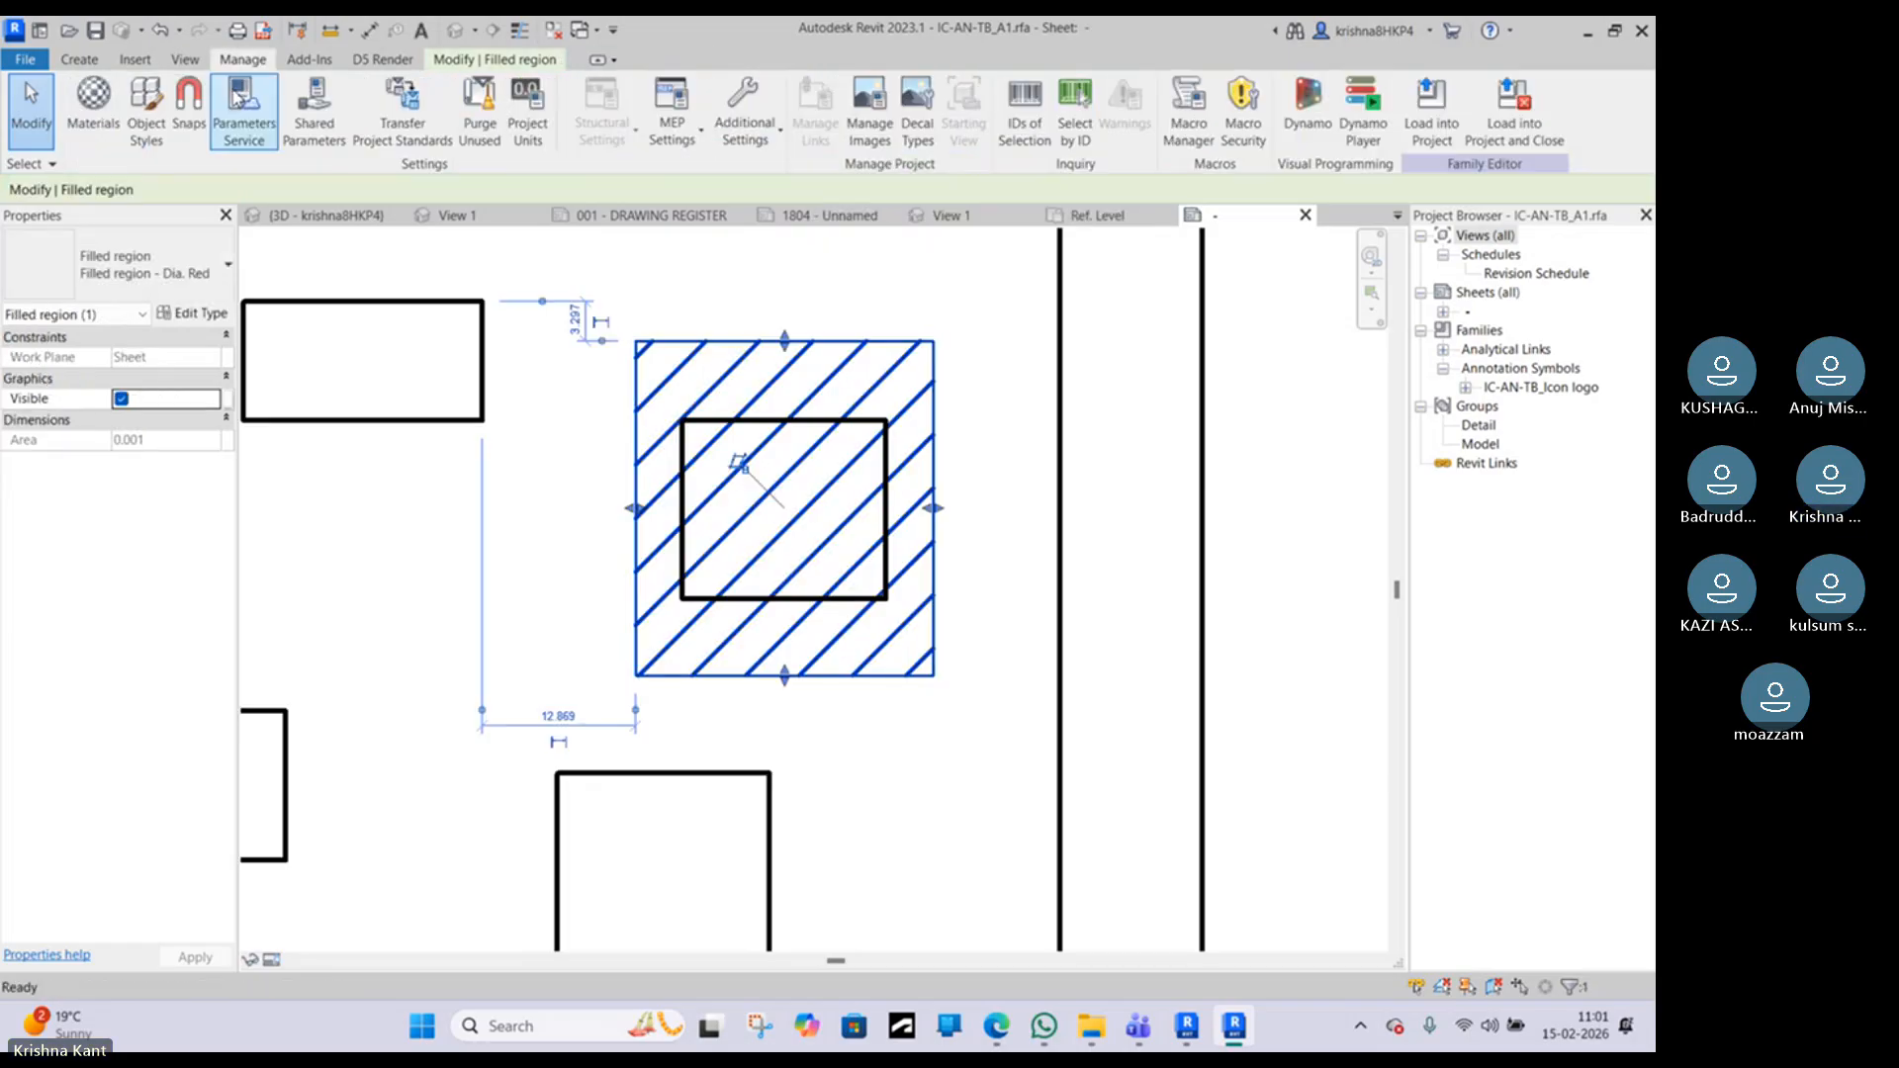
pyautogui.click(150, 138)
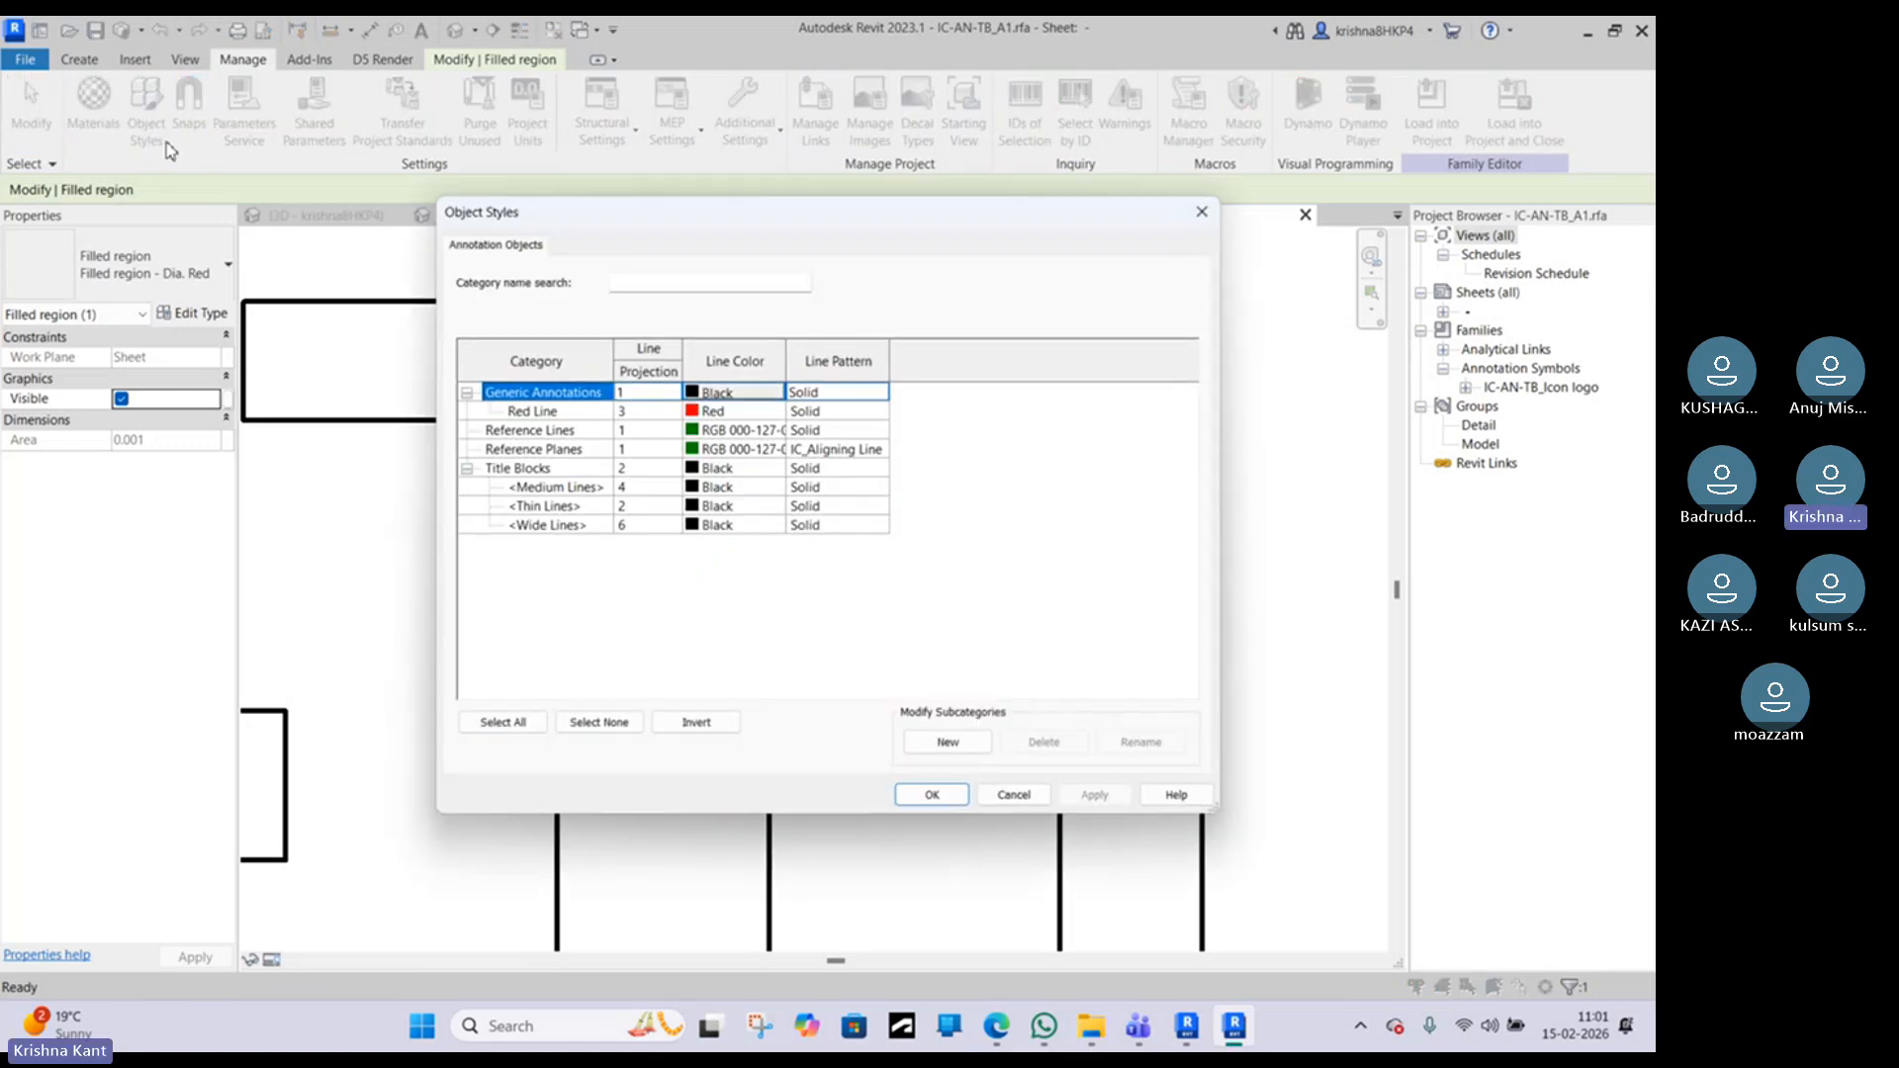
pyautogui.click(1014, 793)
pyautogui.scroll(-3, 764, 517)
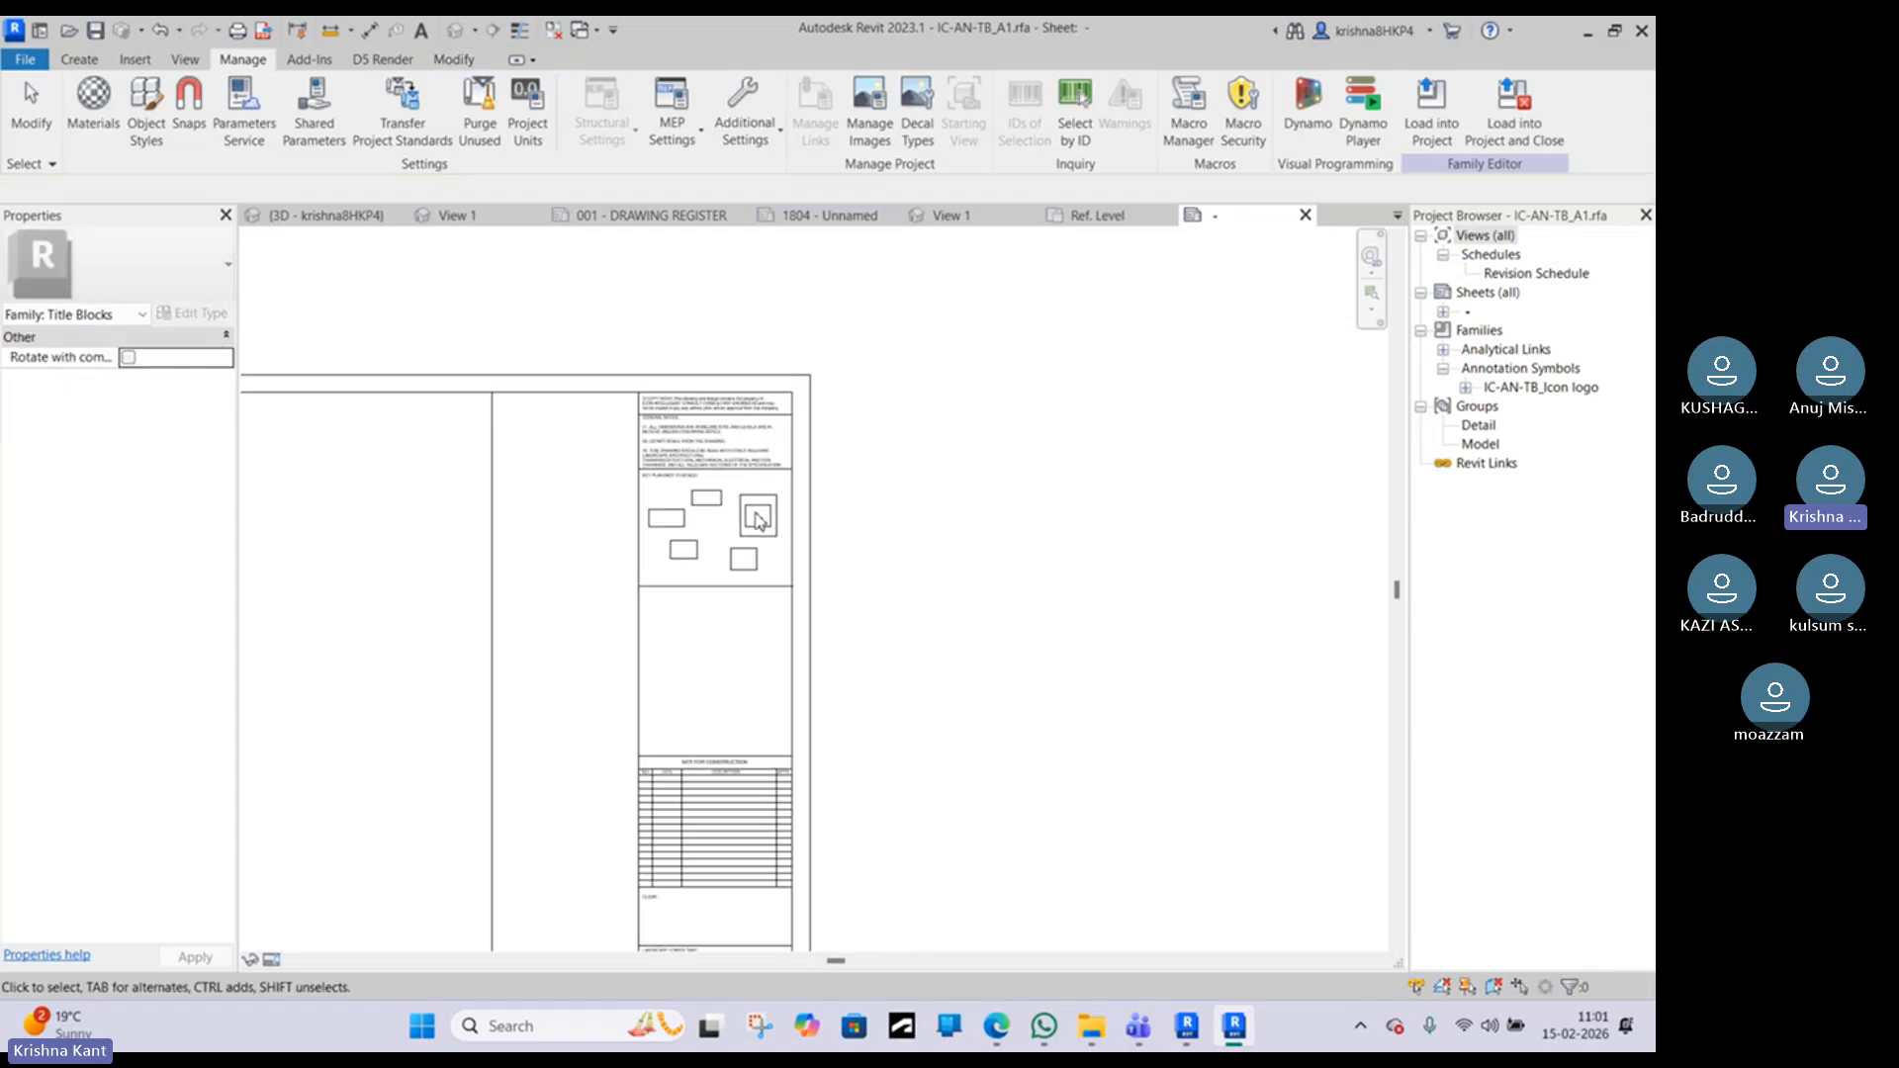
pyautogui.scroll(3, 758, 521)
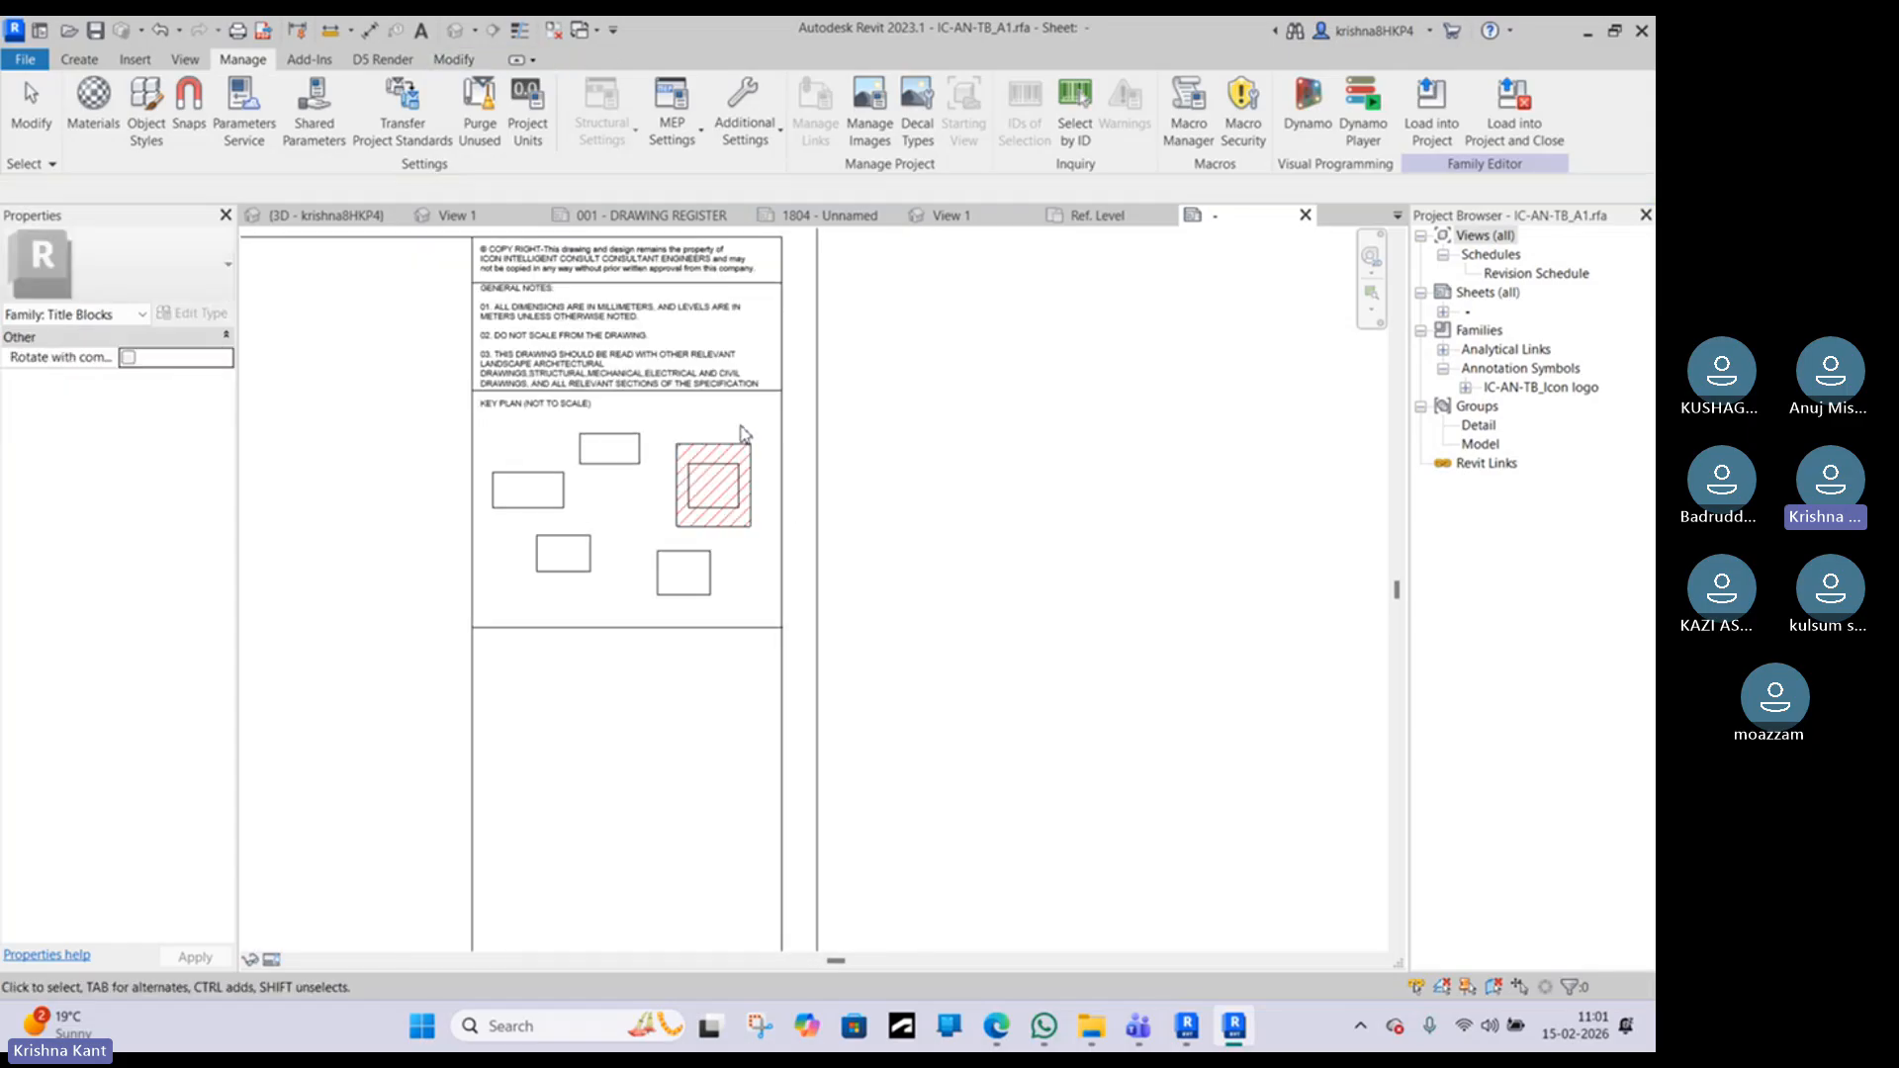
# Step: Look through the family's existing line styles and line patterns, leaving both lists as they are
pyautogui.click(769, 132)
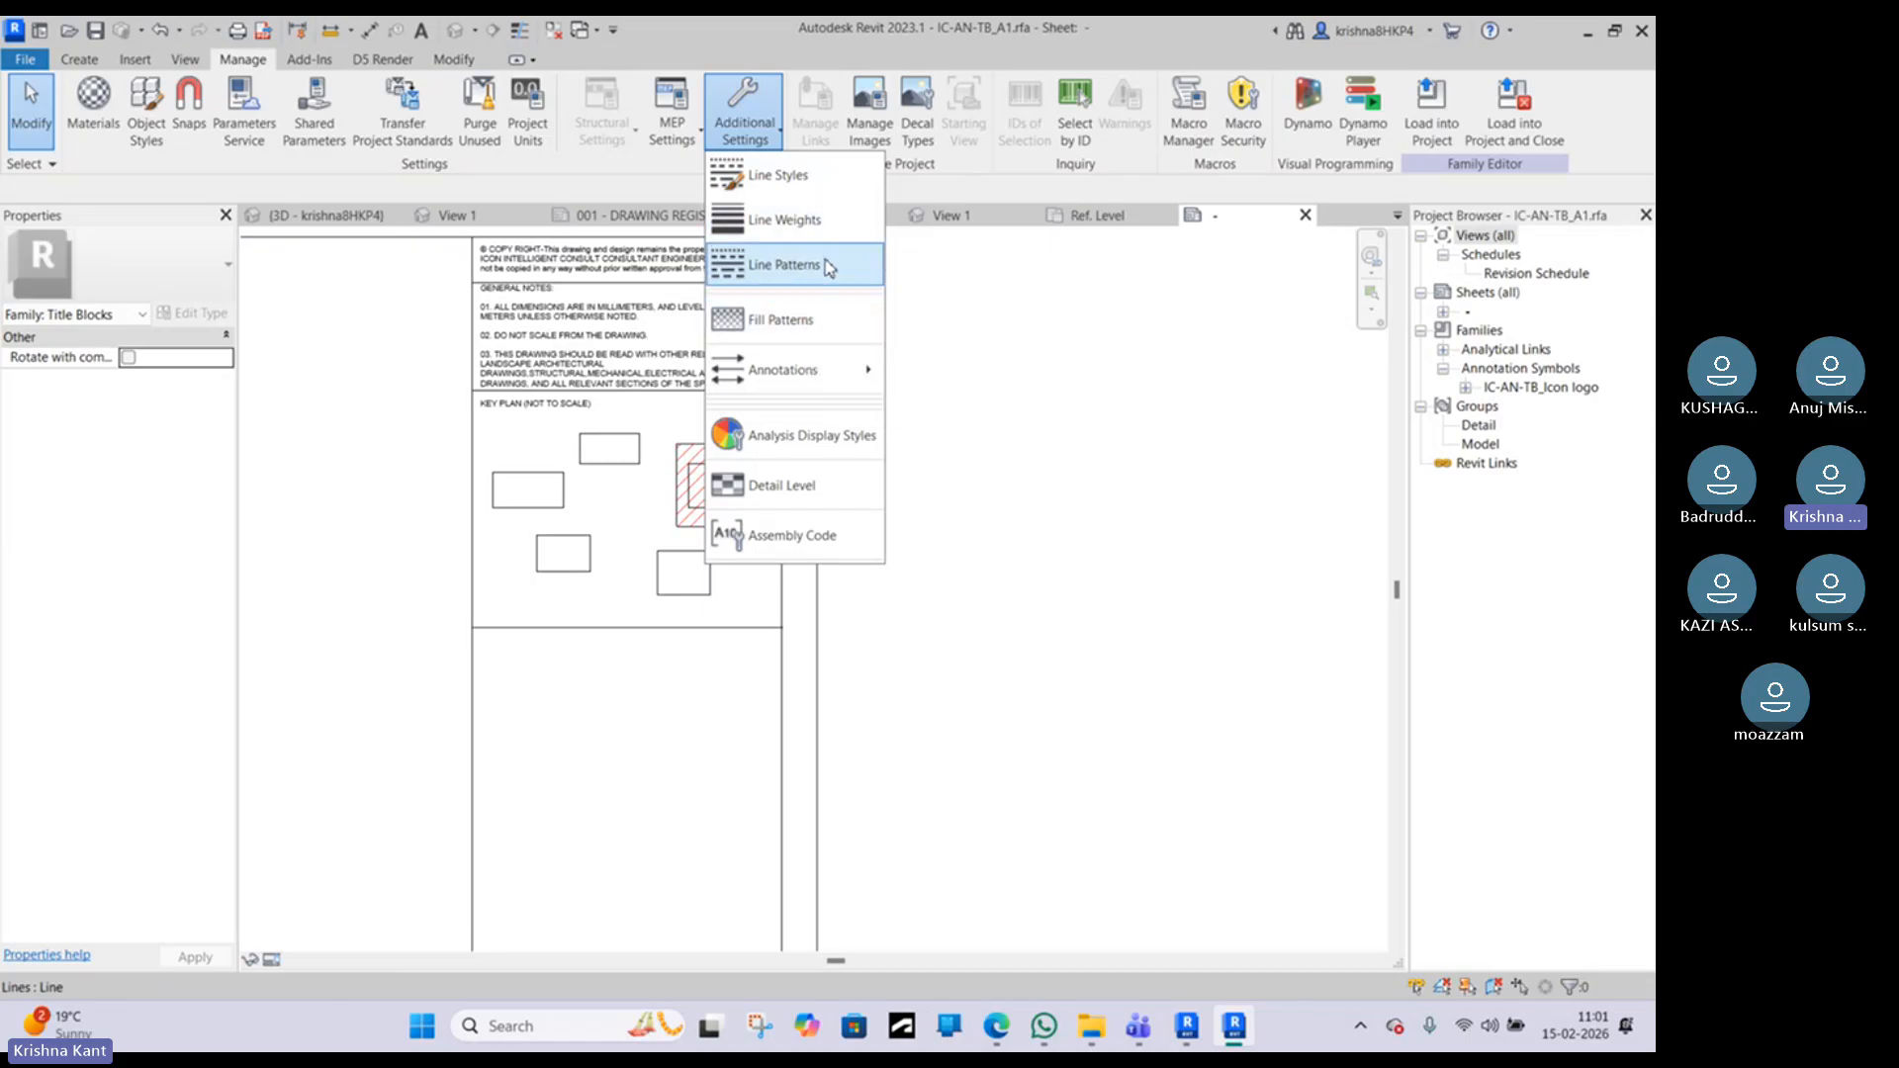
pyautogui.click(791, 176)
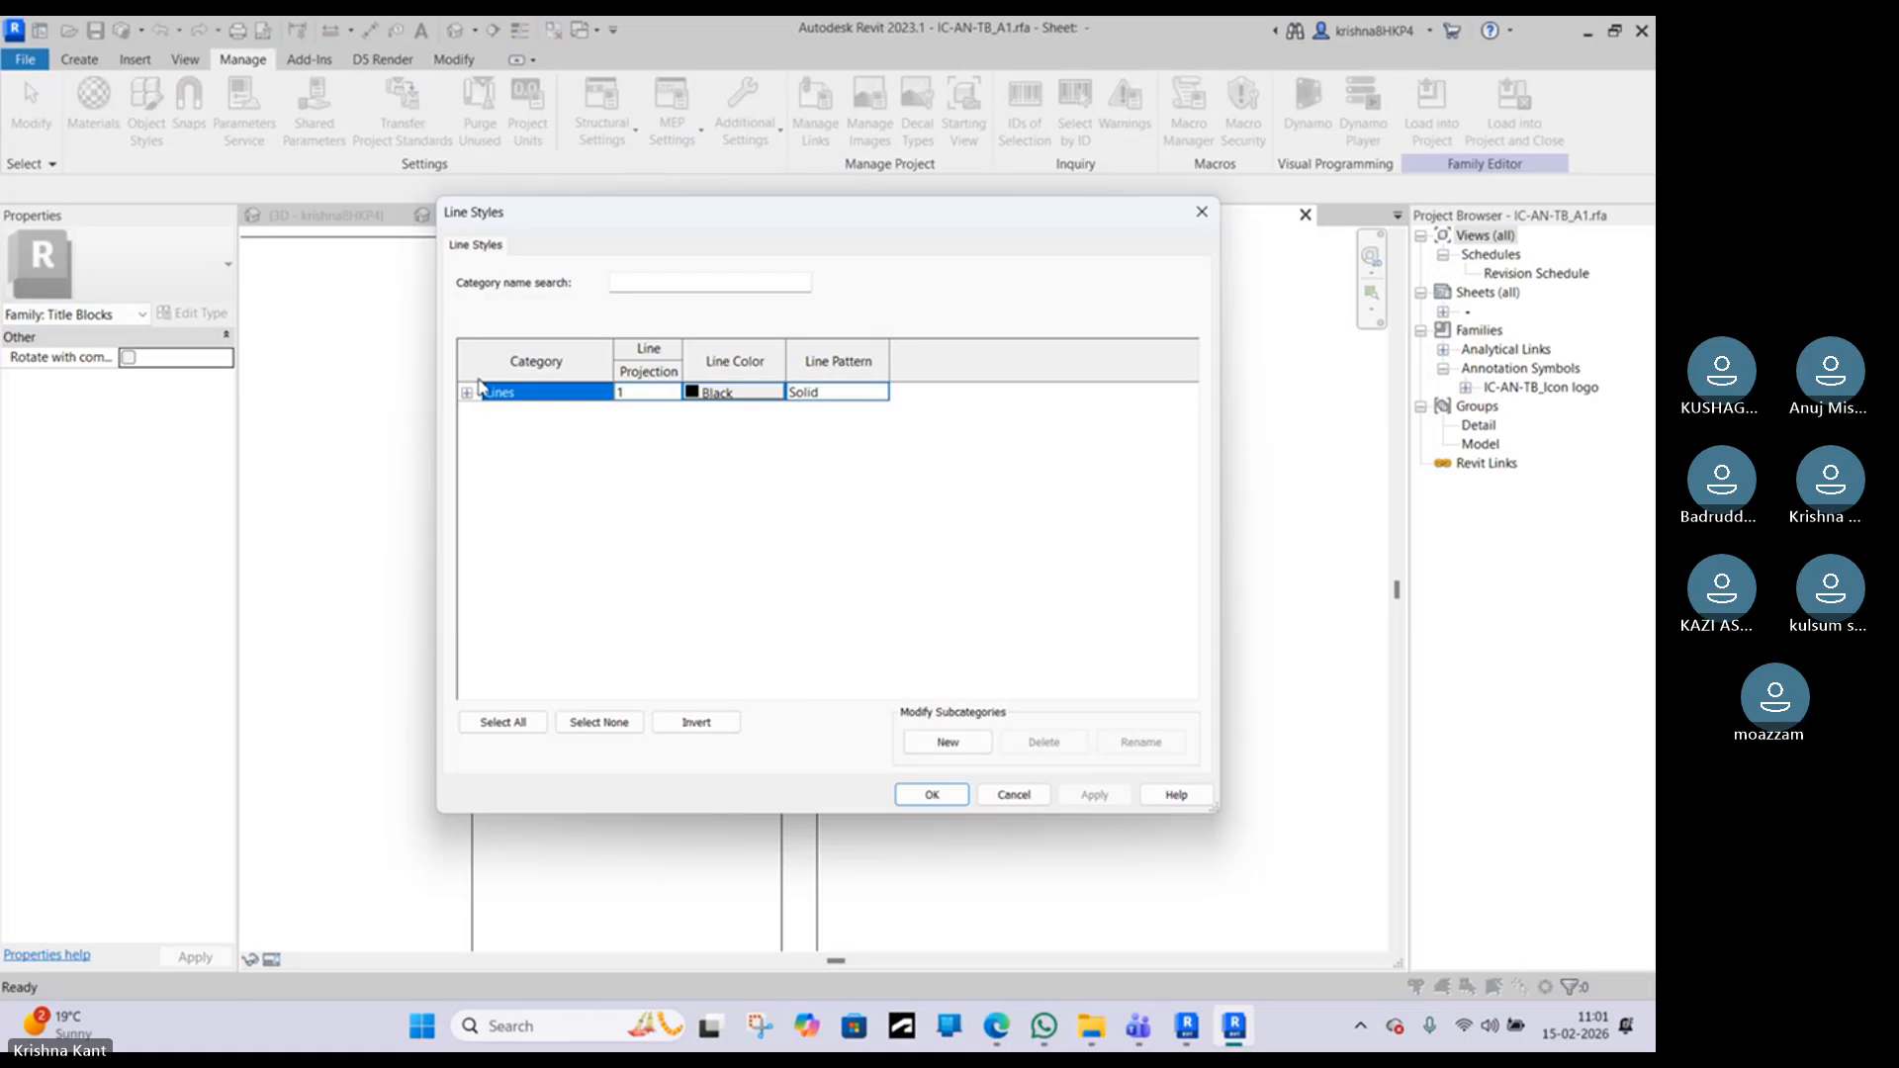
pyautogui.click(467, 393)
pyautogui.scroll(-5, 563, 453)
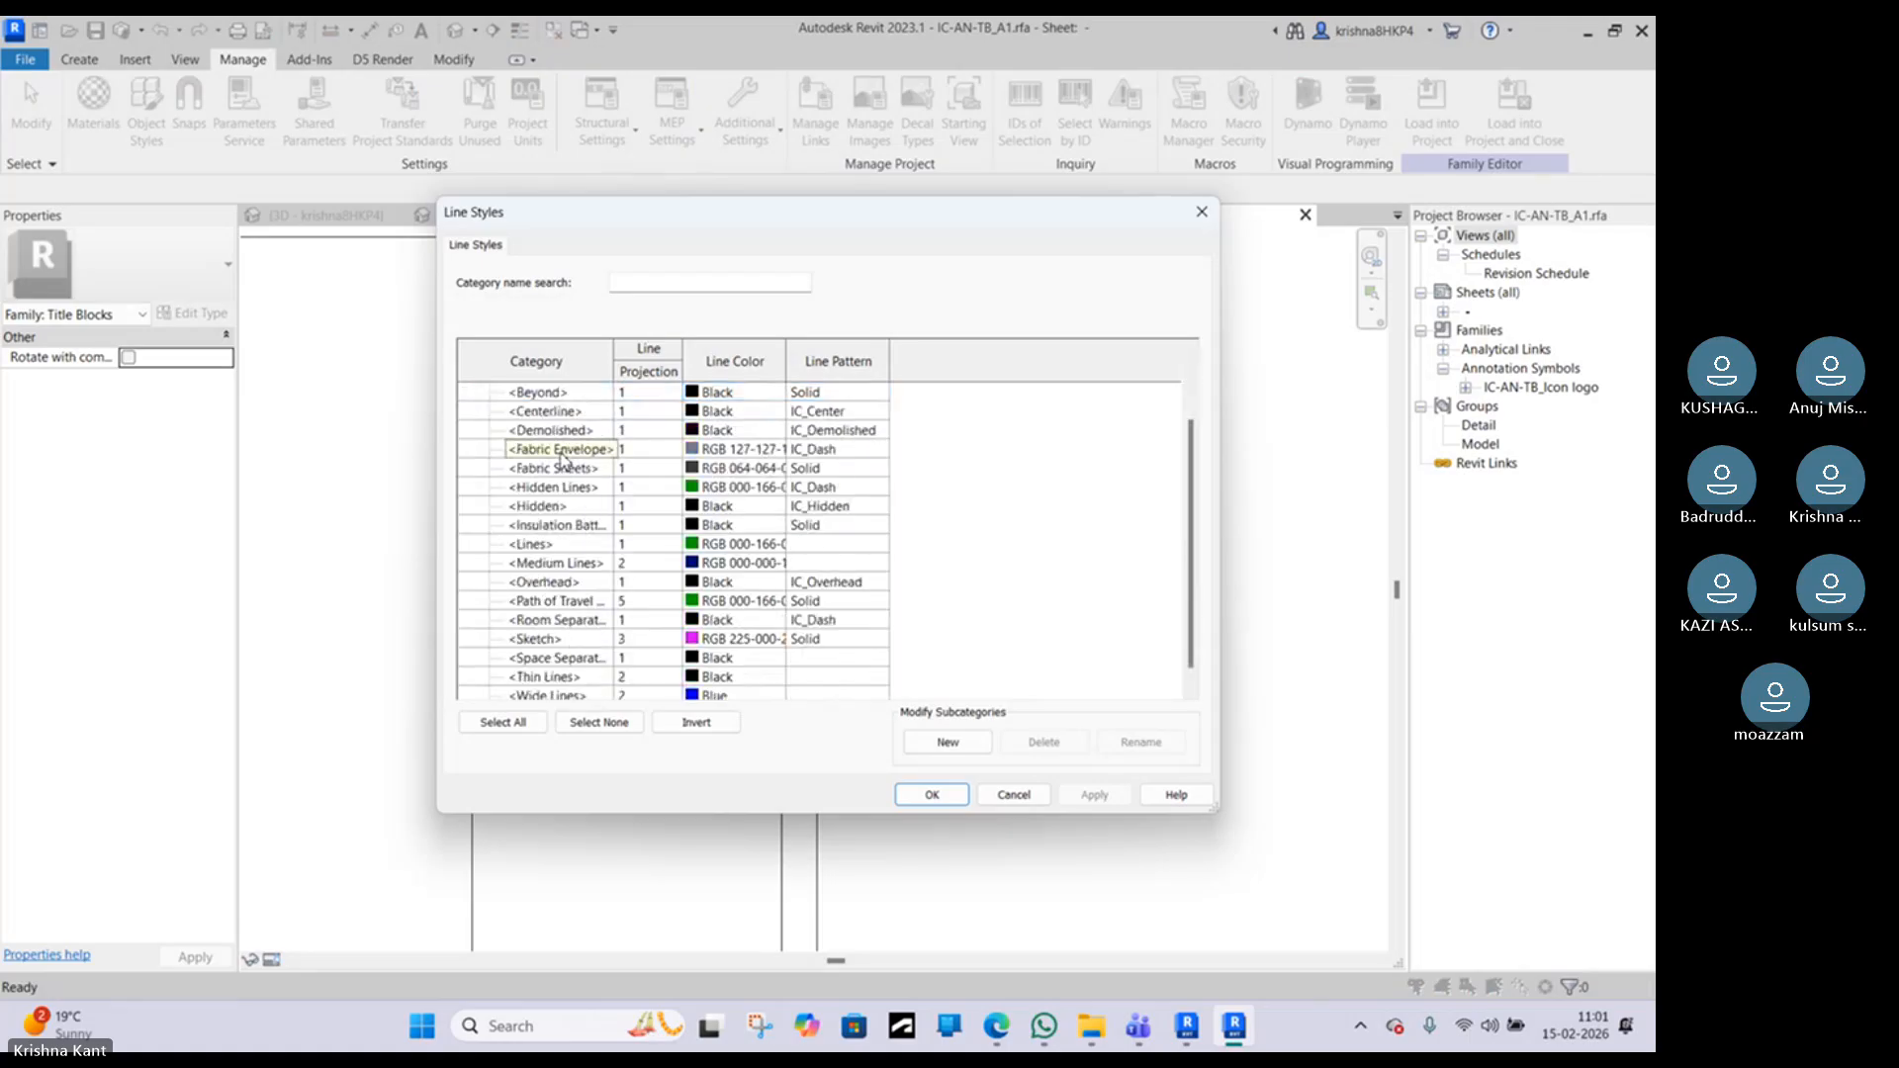
pyautogui.scroll(5, 563, 453)
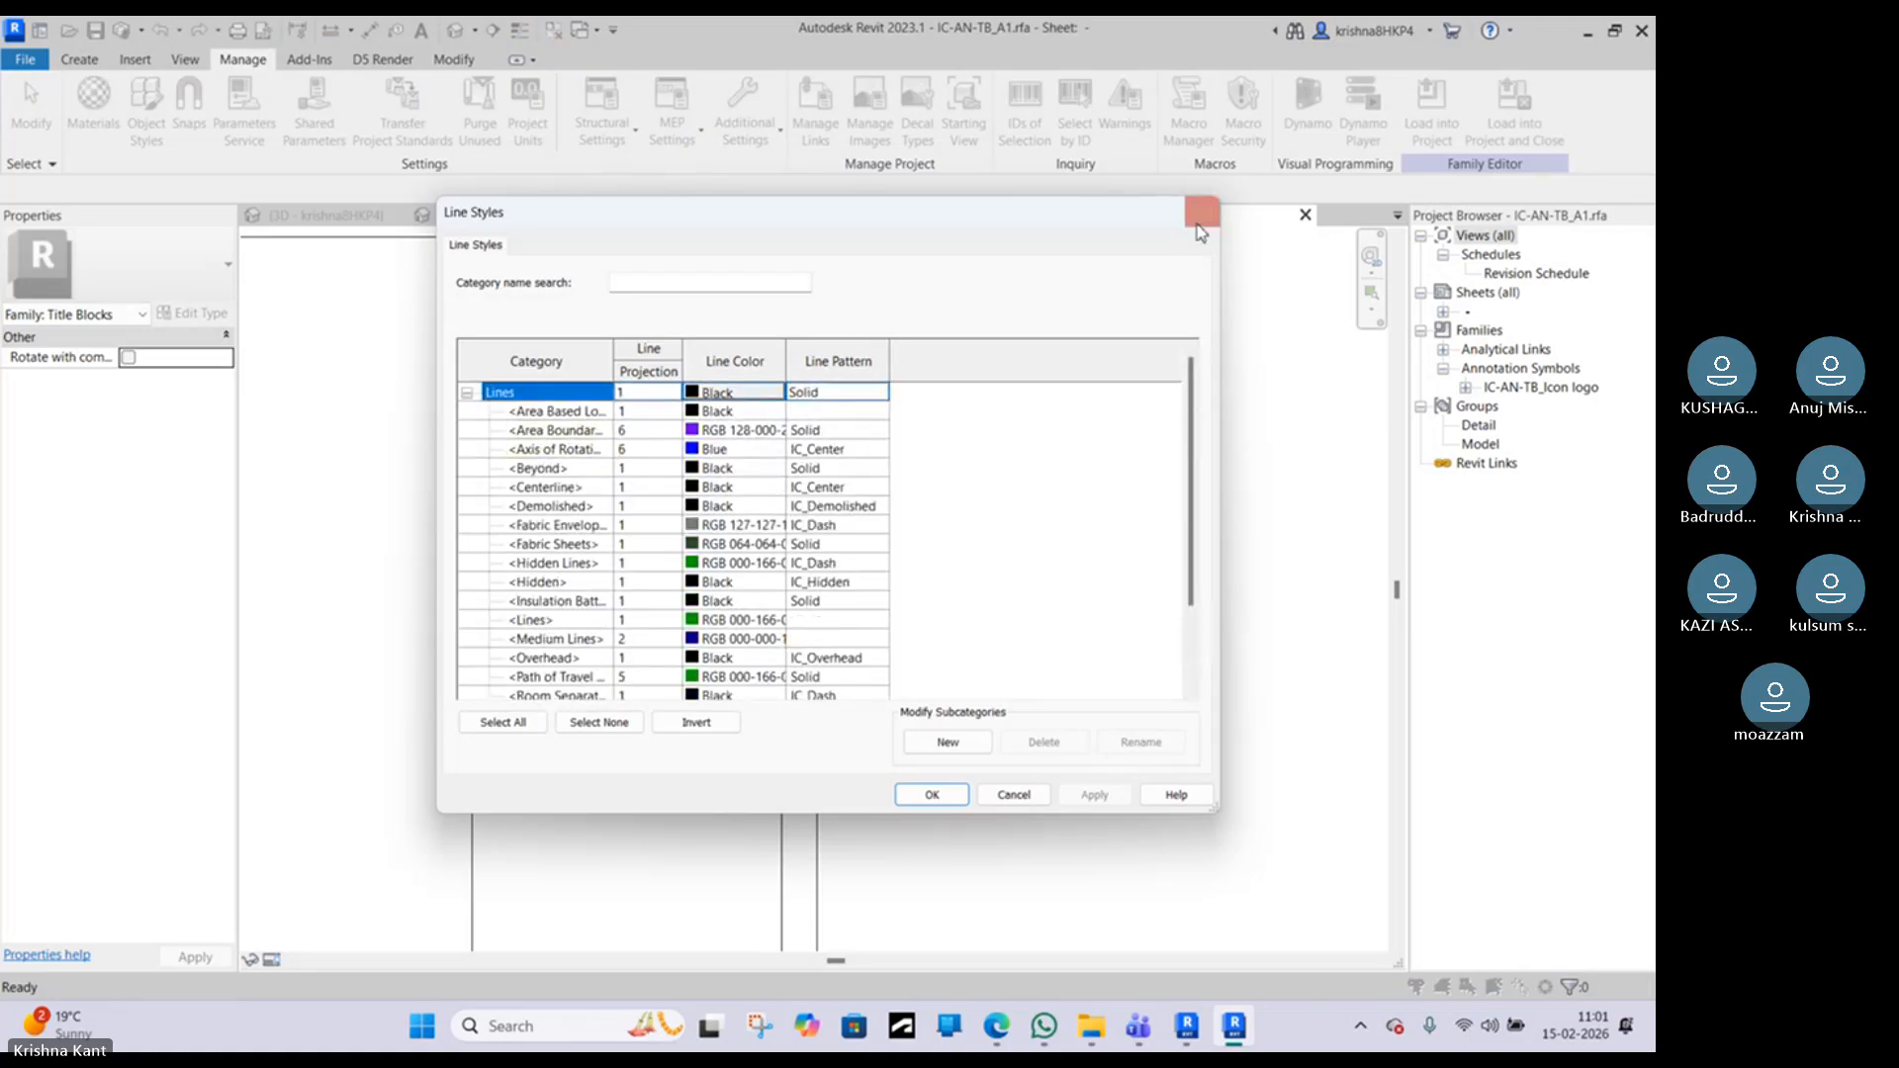
pyautogui.click(1202, 211)
pyautogui.click(734, 126)
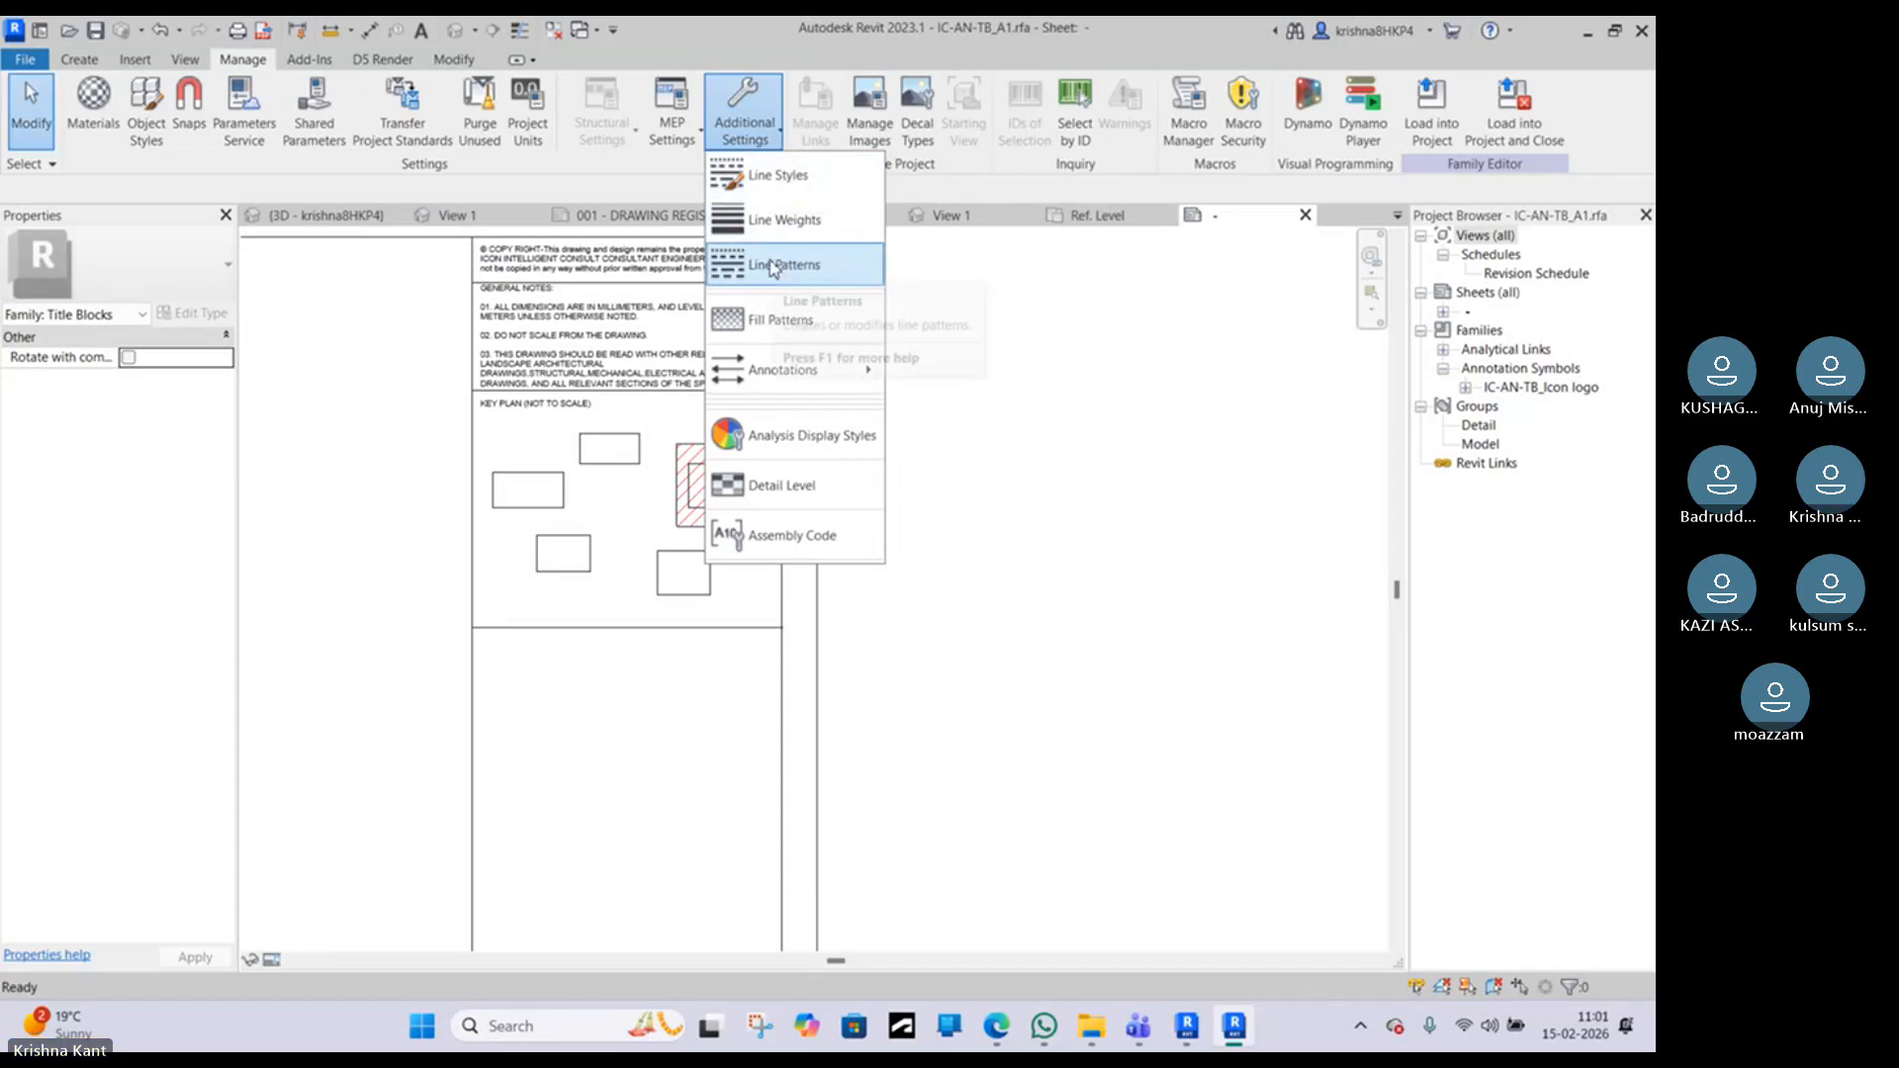
pyautogui.click(767, 263)
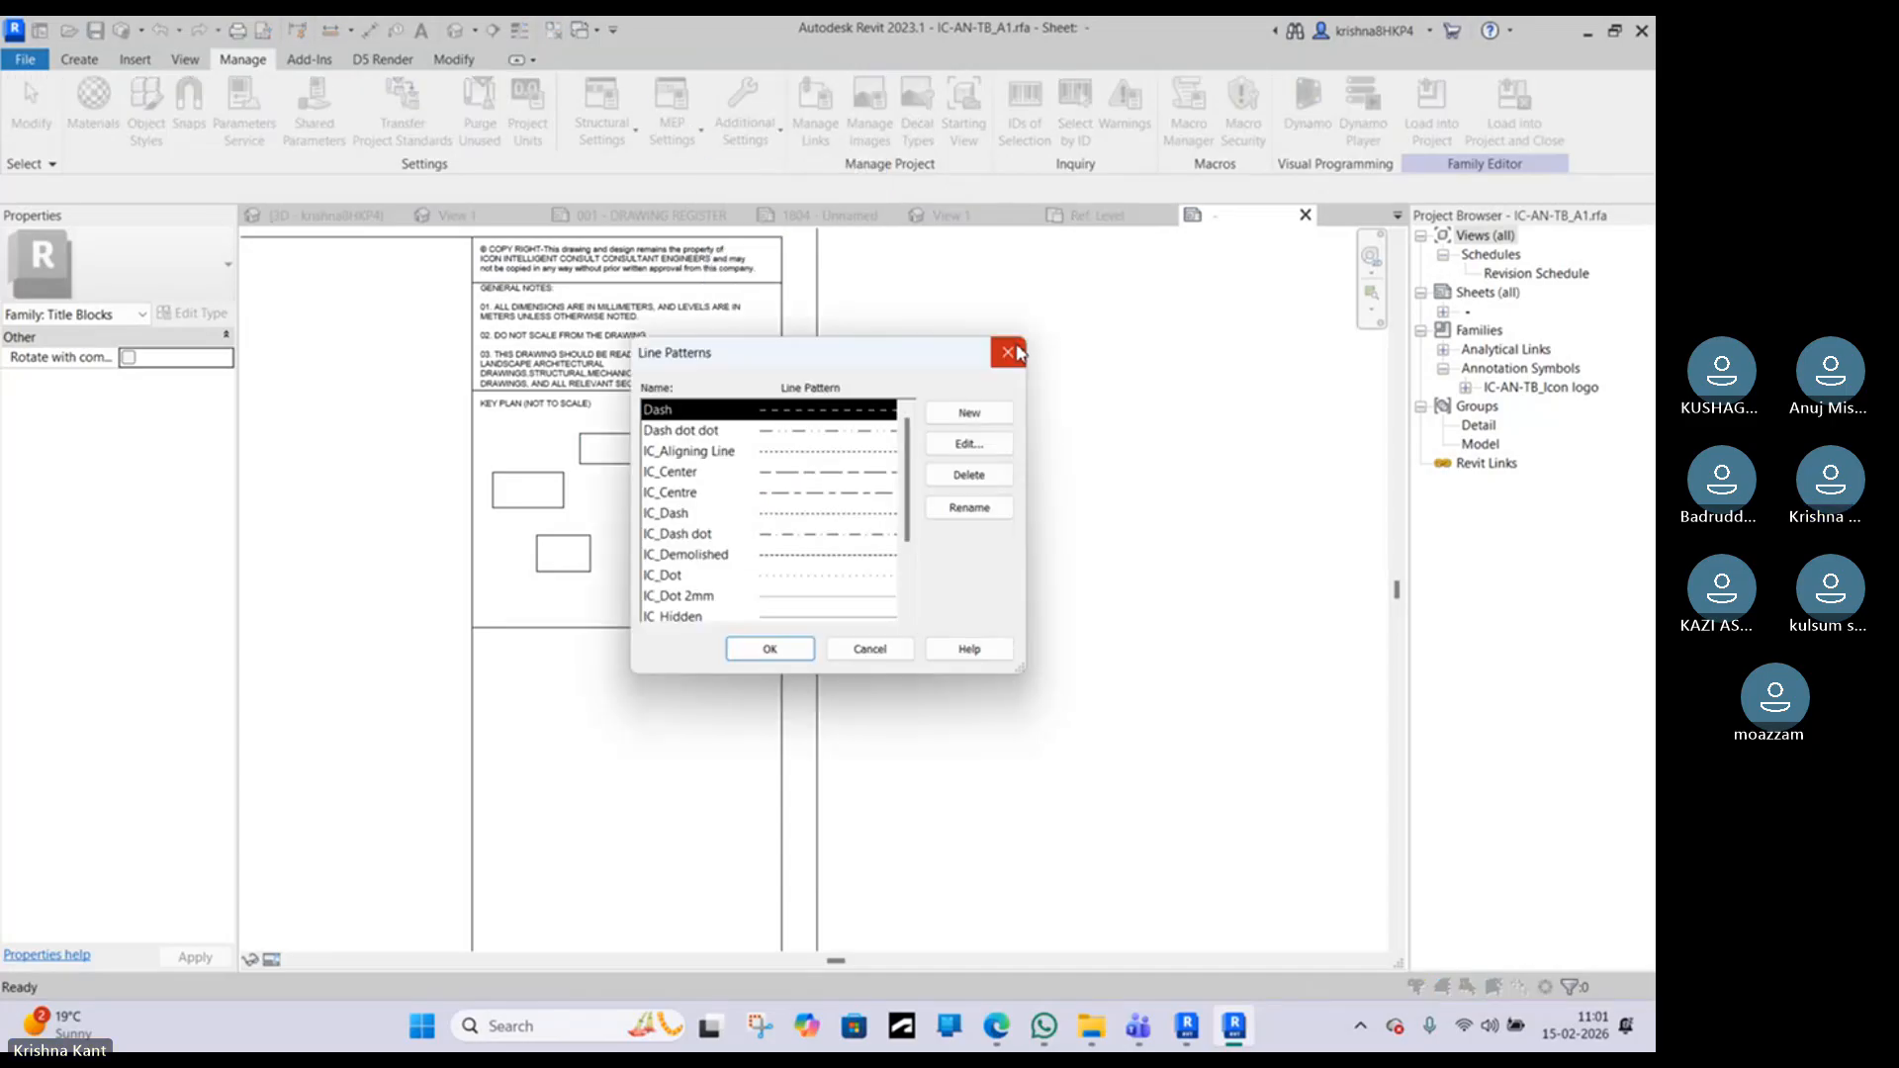
pyautogui.click(1010, 352)
# Step: Create a new line style named "Red Line" as a subcategory of Lines
pyautogui.click(758, 141)
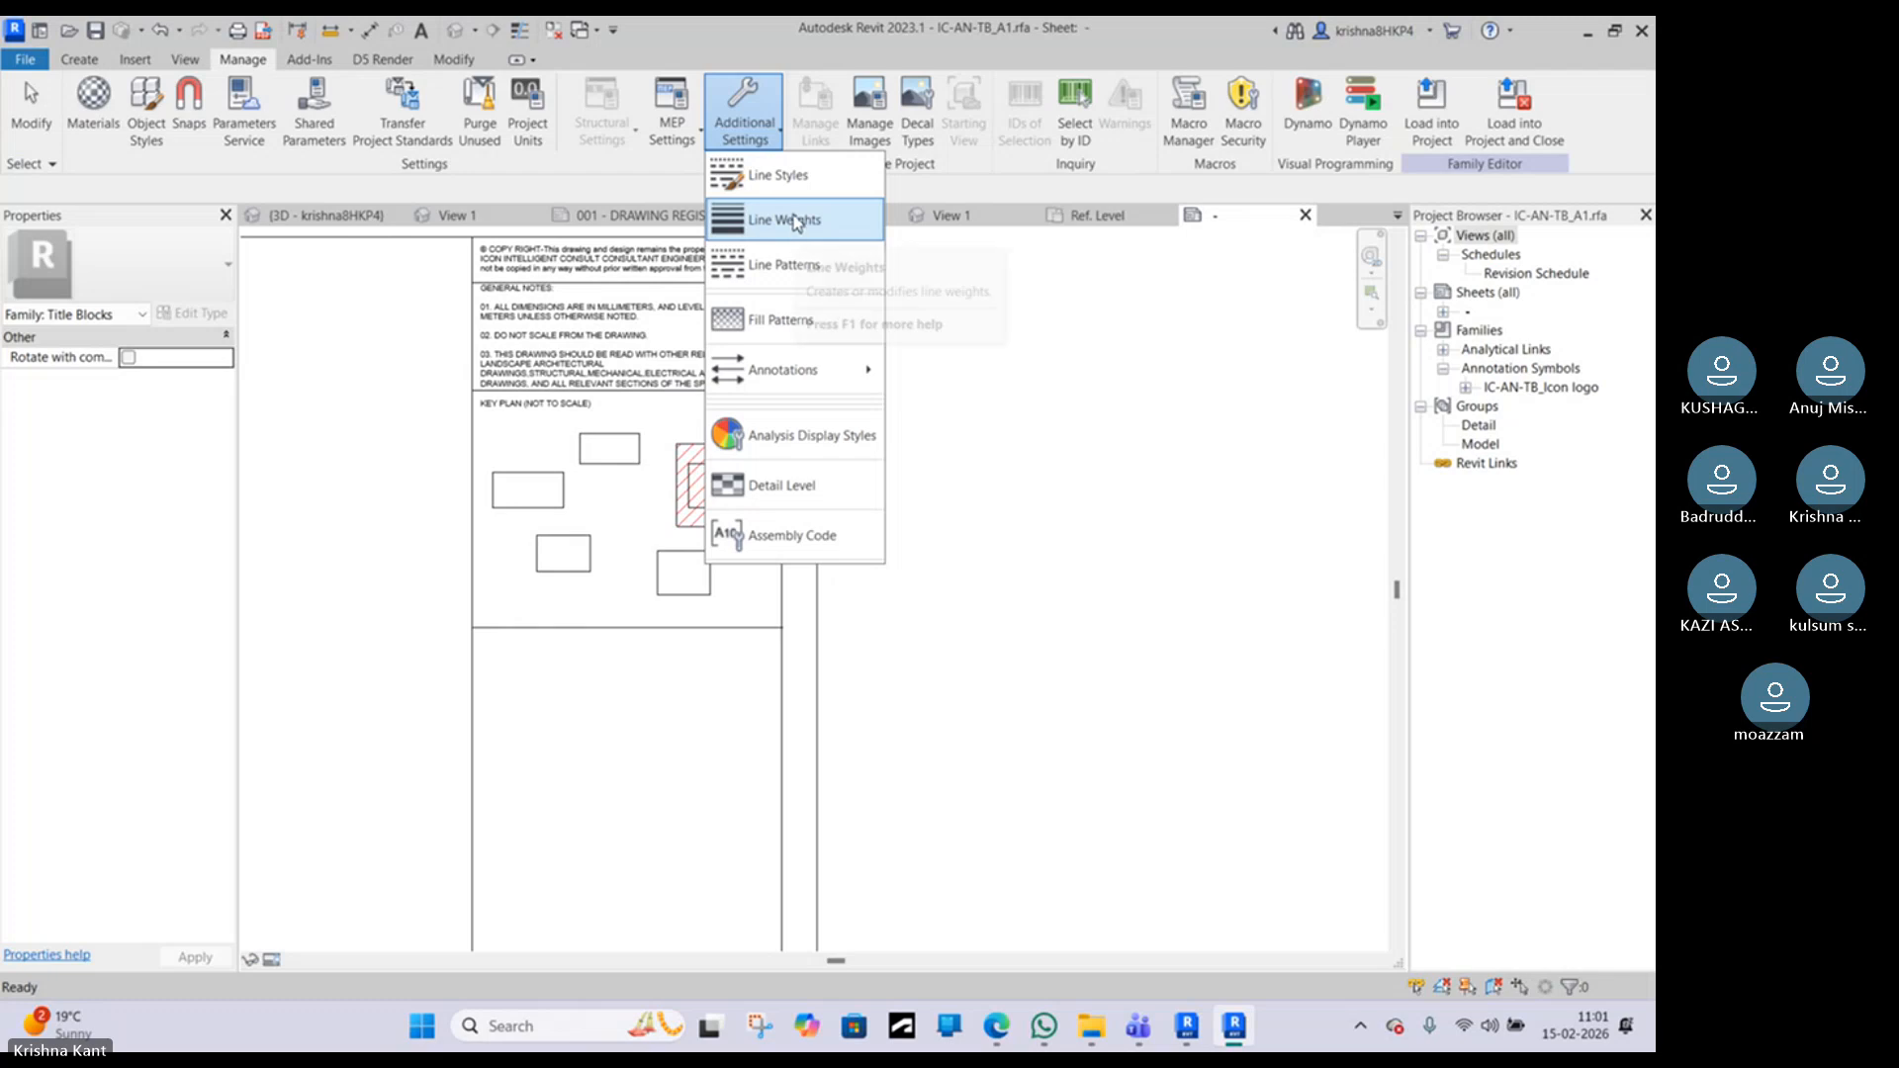
pyautogui.click(801, 214)
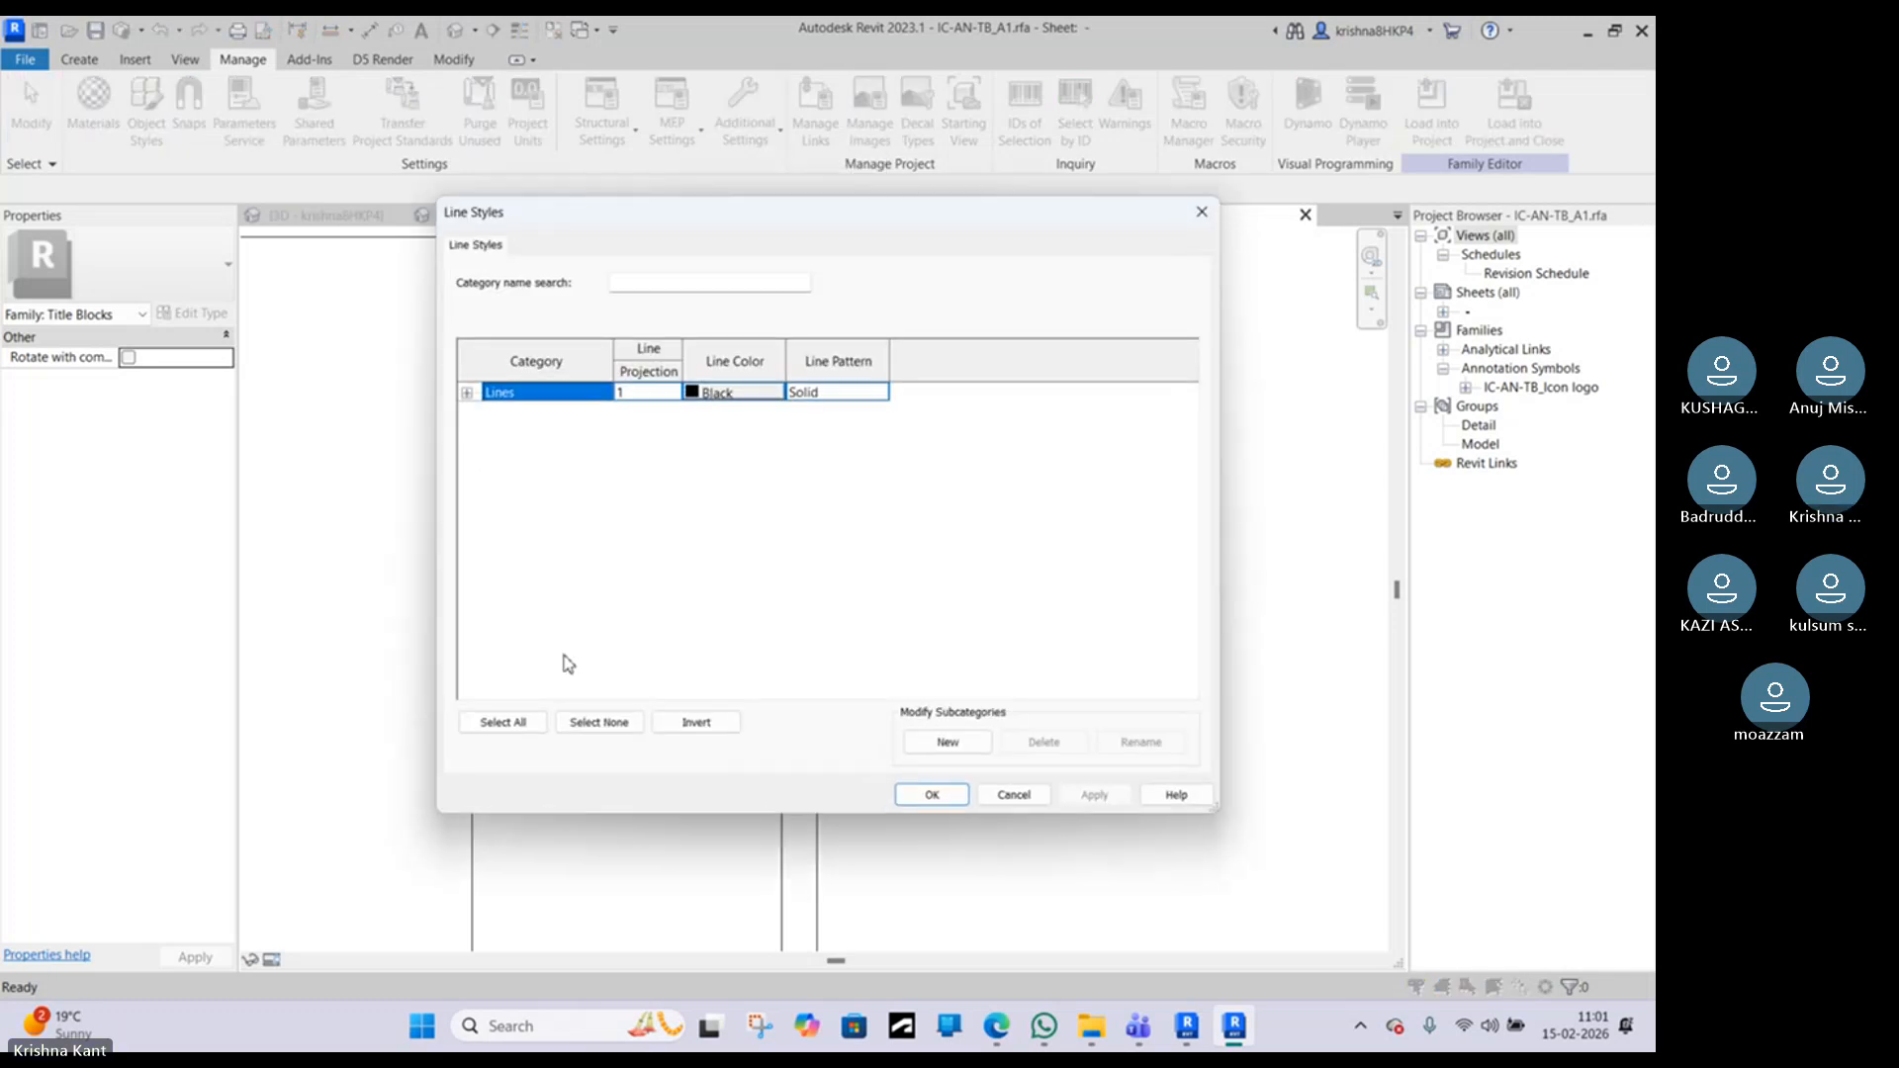
pyautogui.click(948, 741)
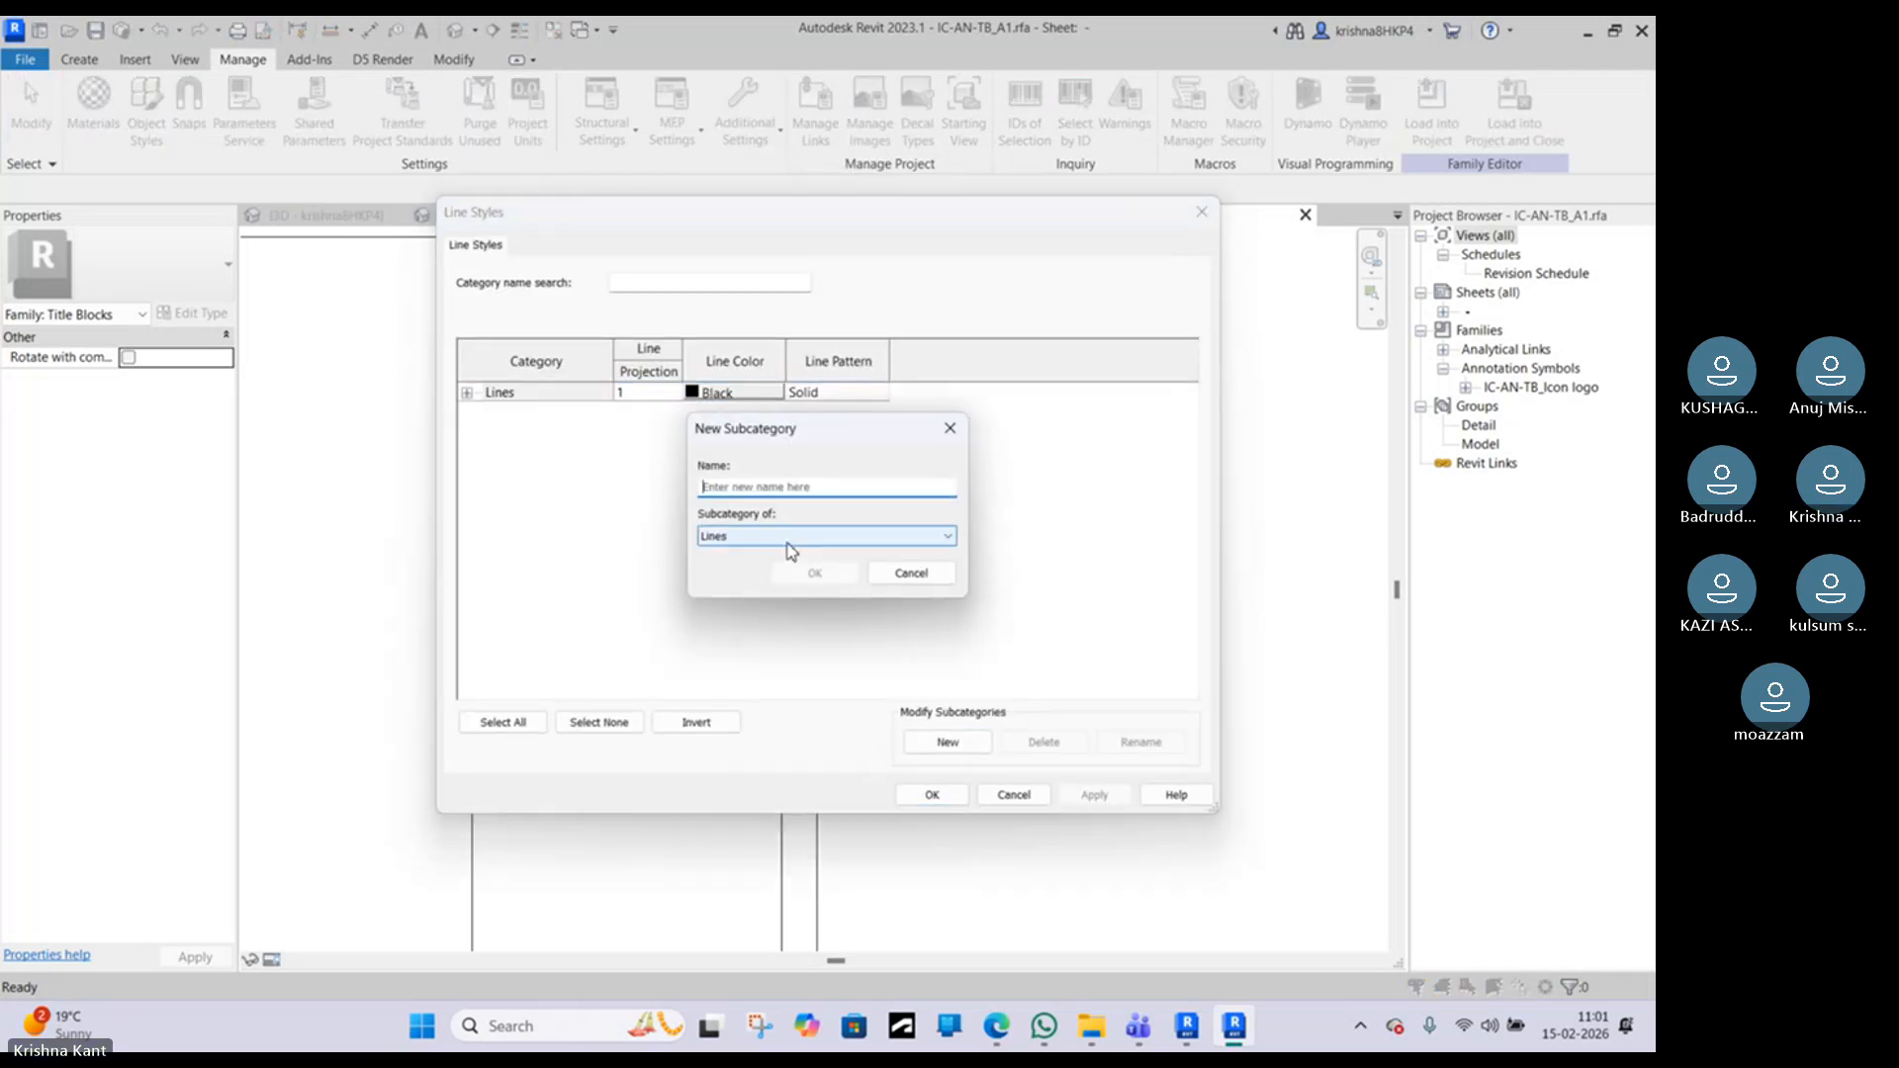
pyautogui.write('Red Line')
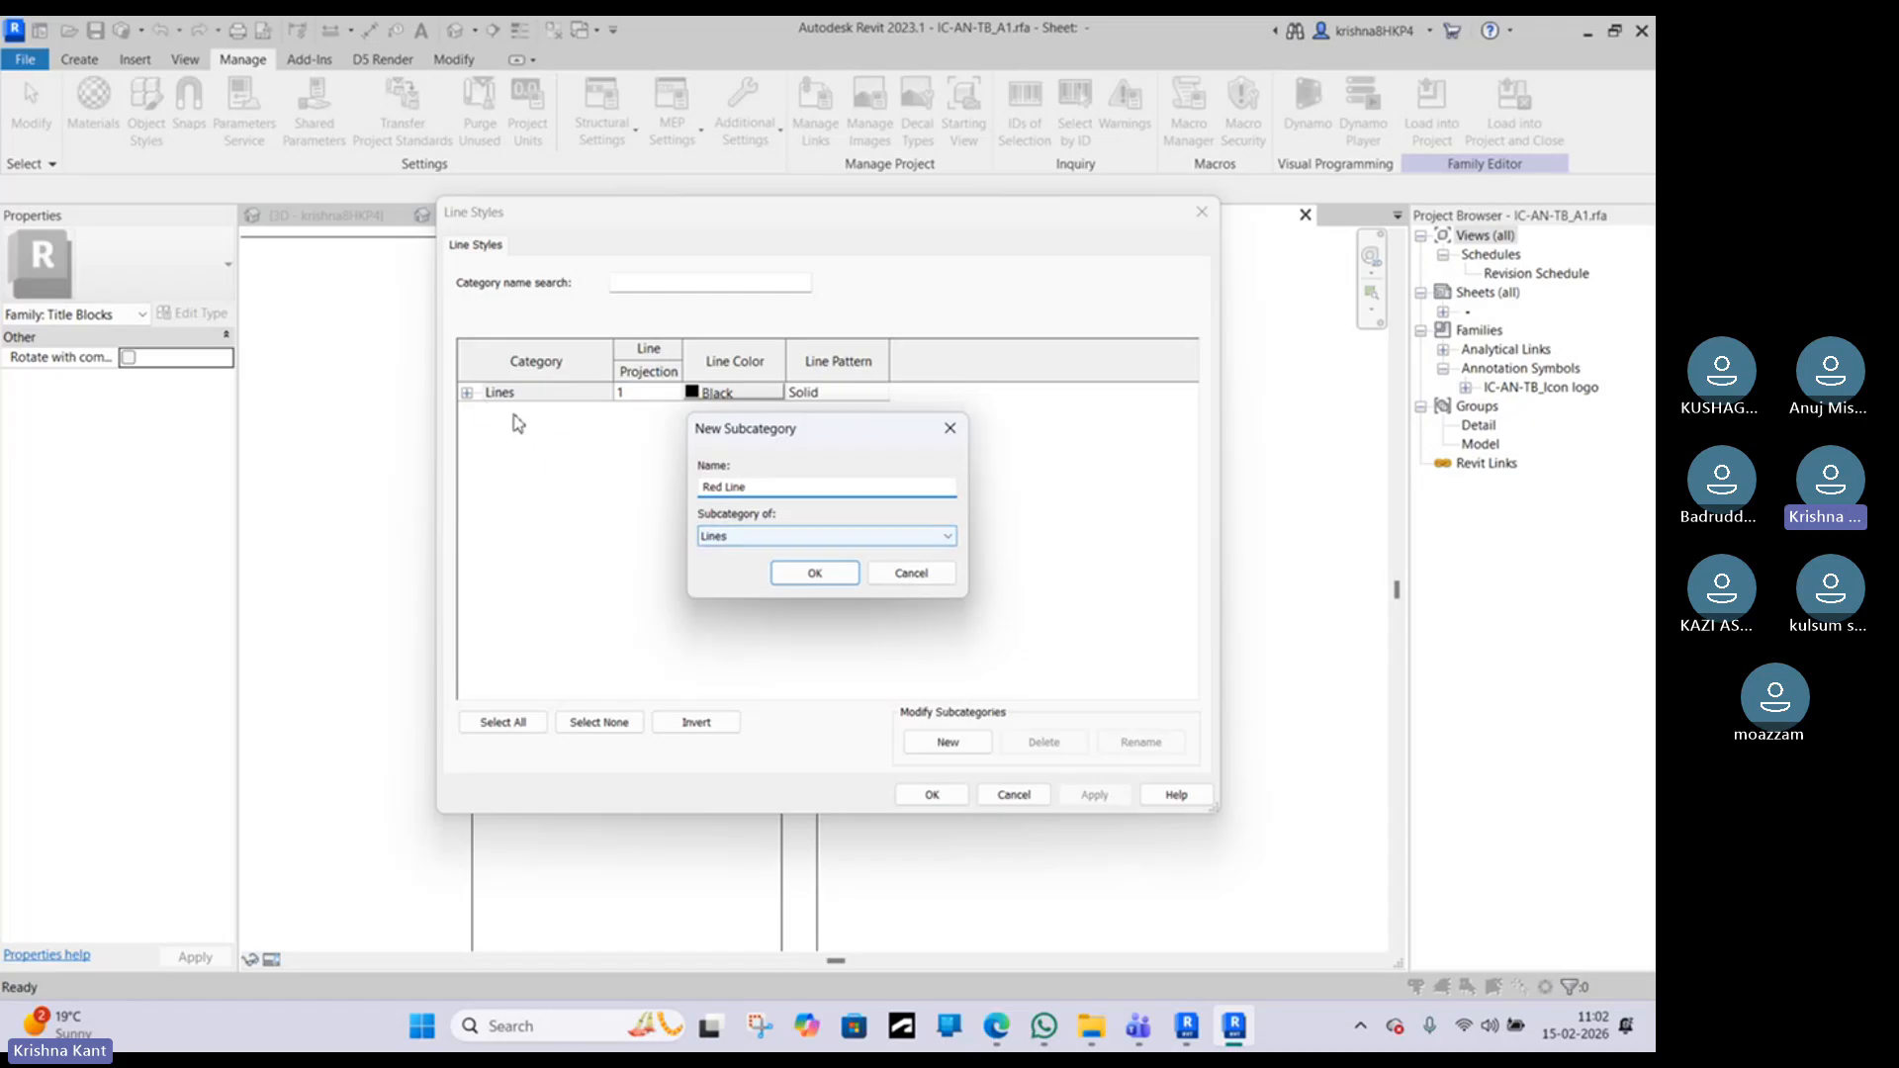
pyautogui.click(813, 573)
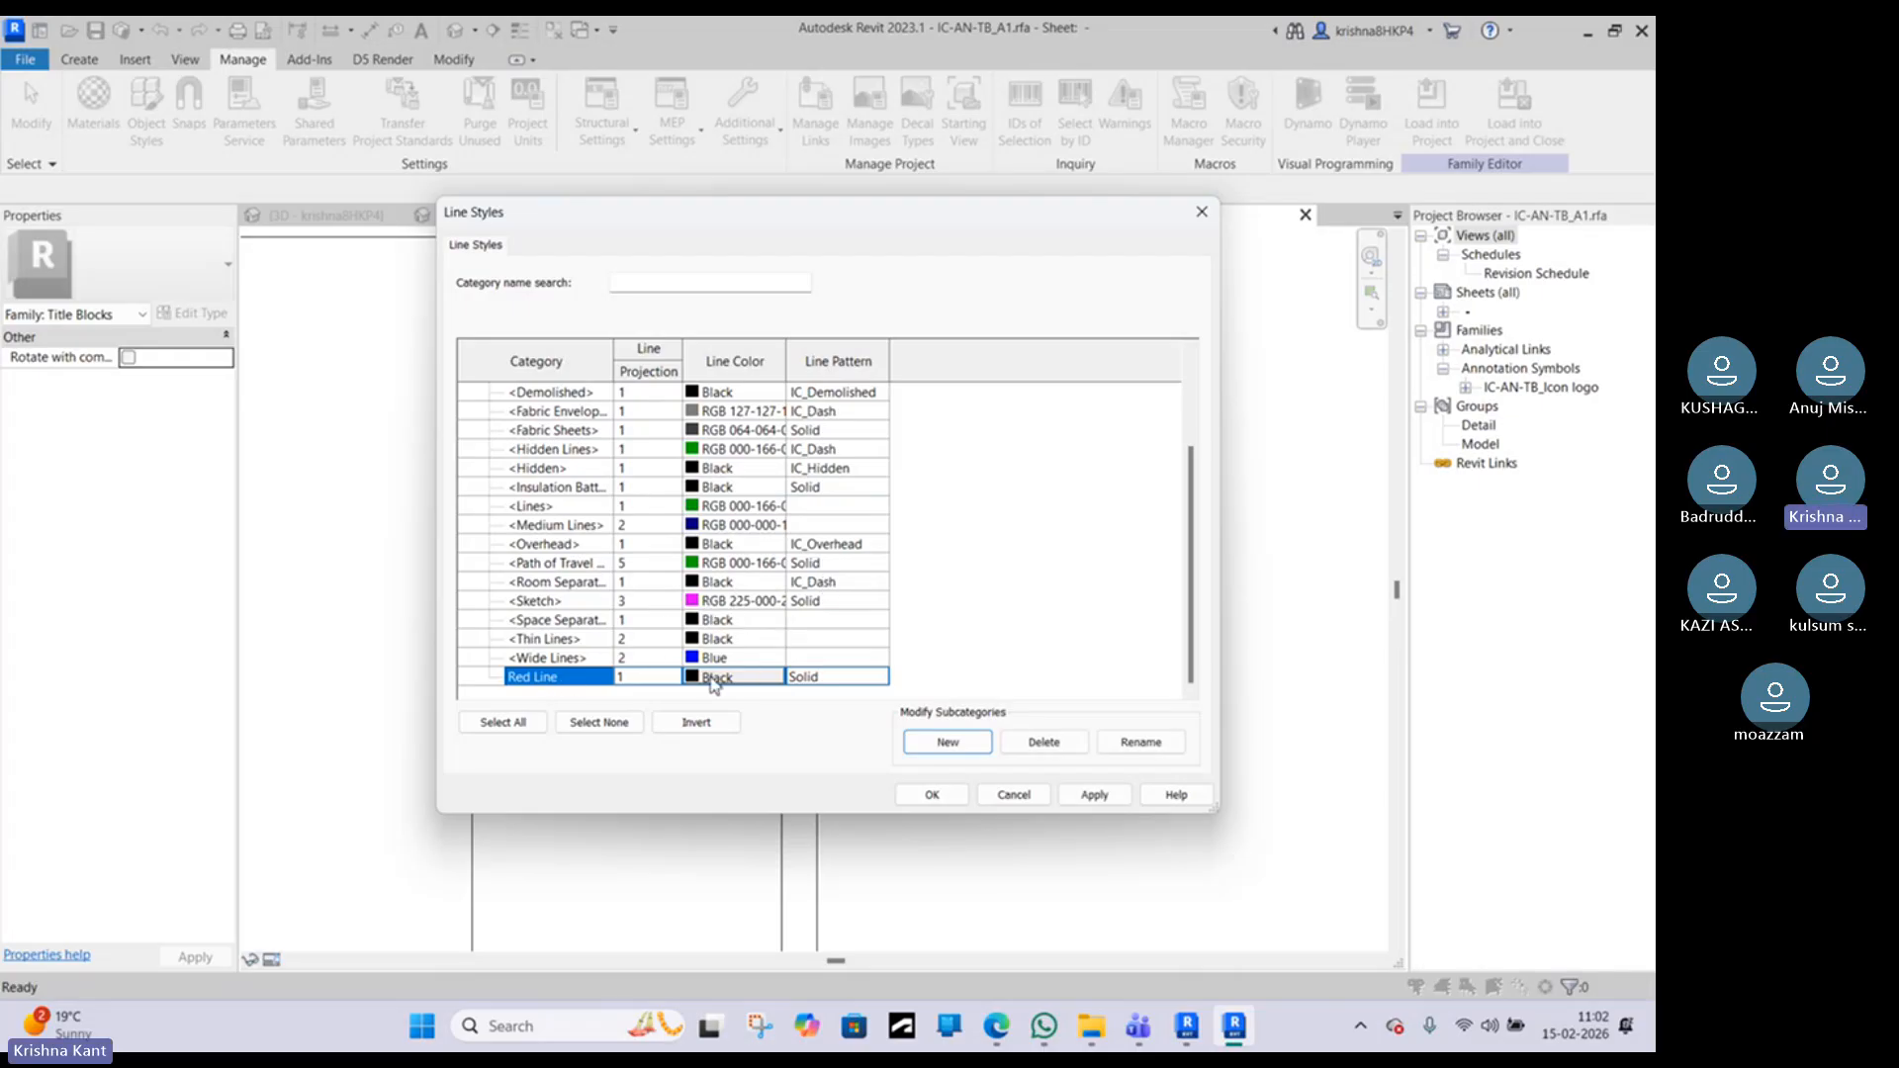
# Step: Give the Red Line line style the basic color red and a projection line weight of 3
pyautogui.click(774, 684)
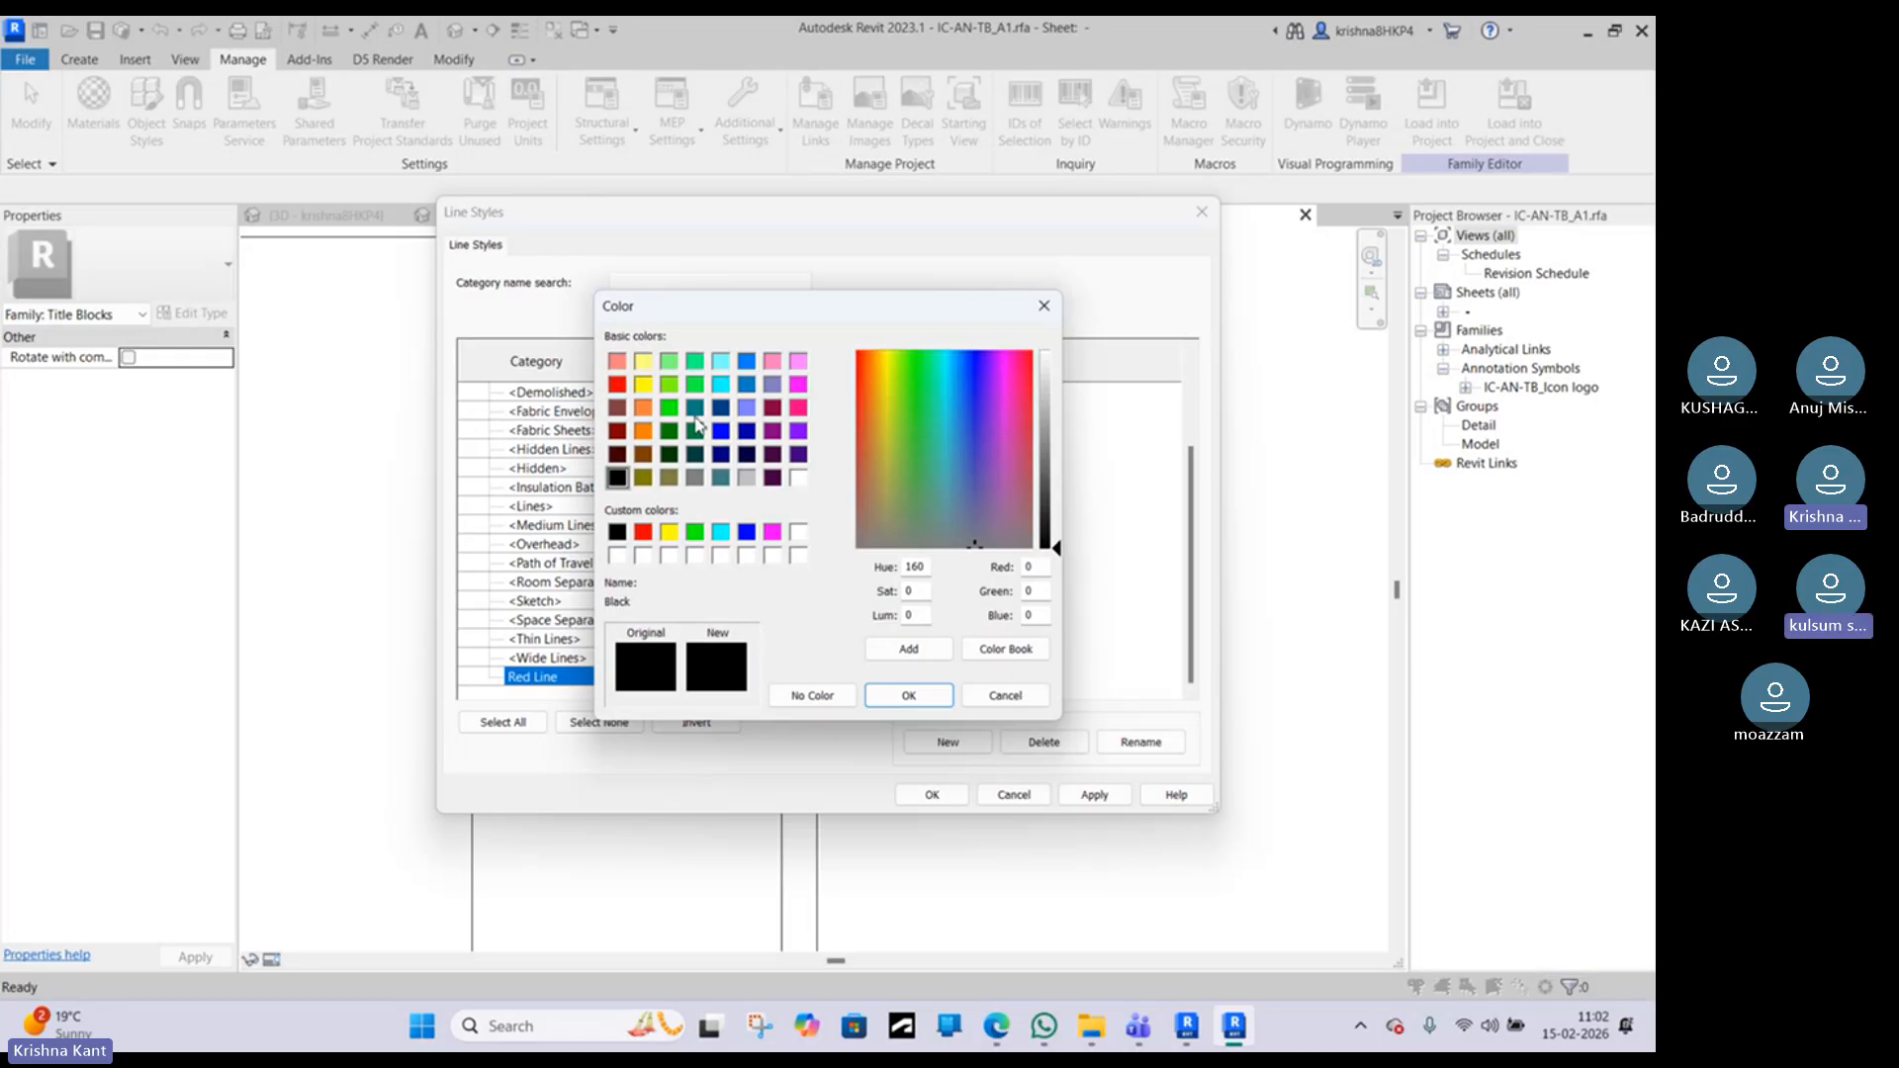
pyautogui.click(617, 385)
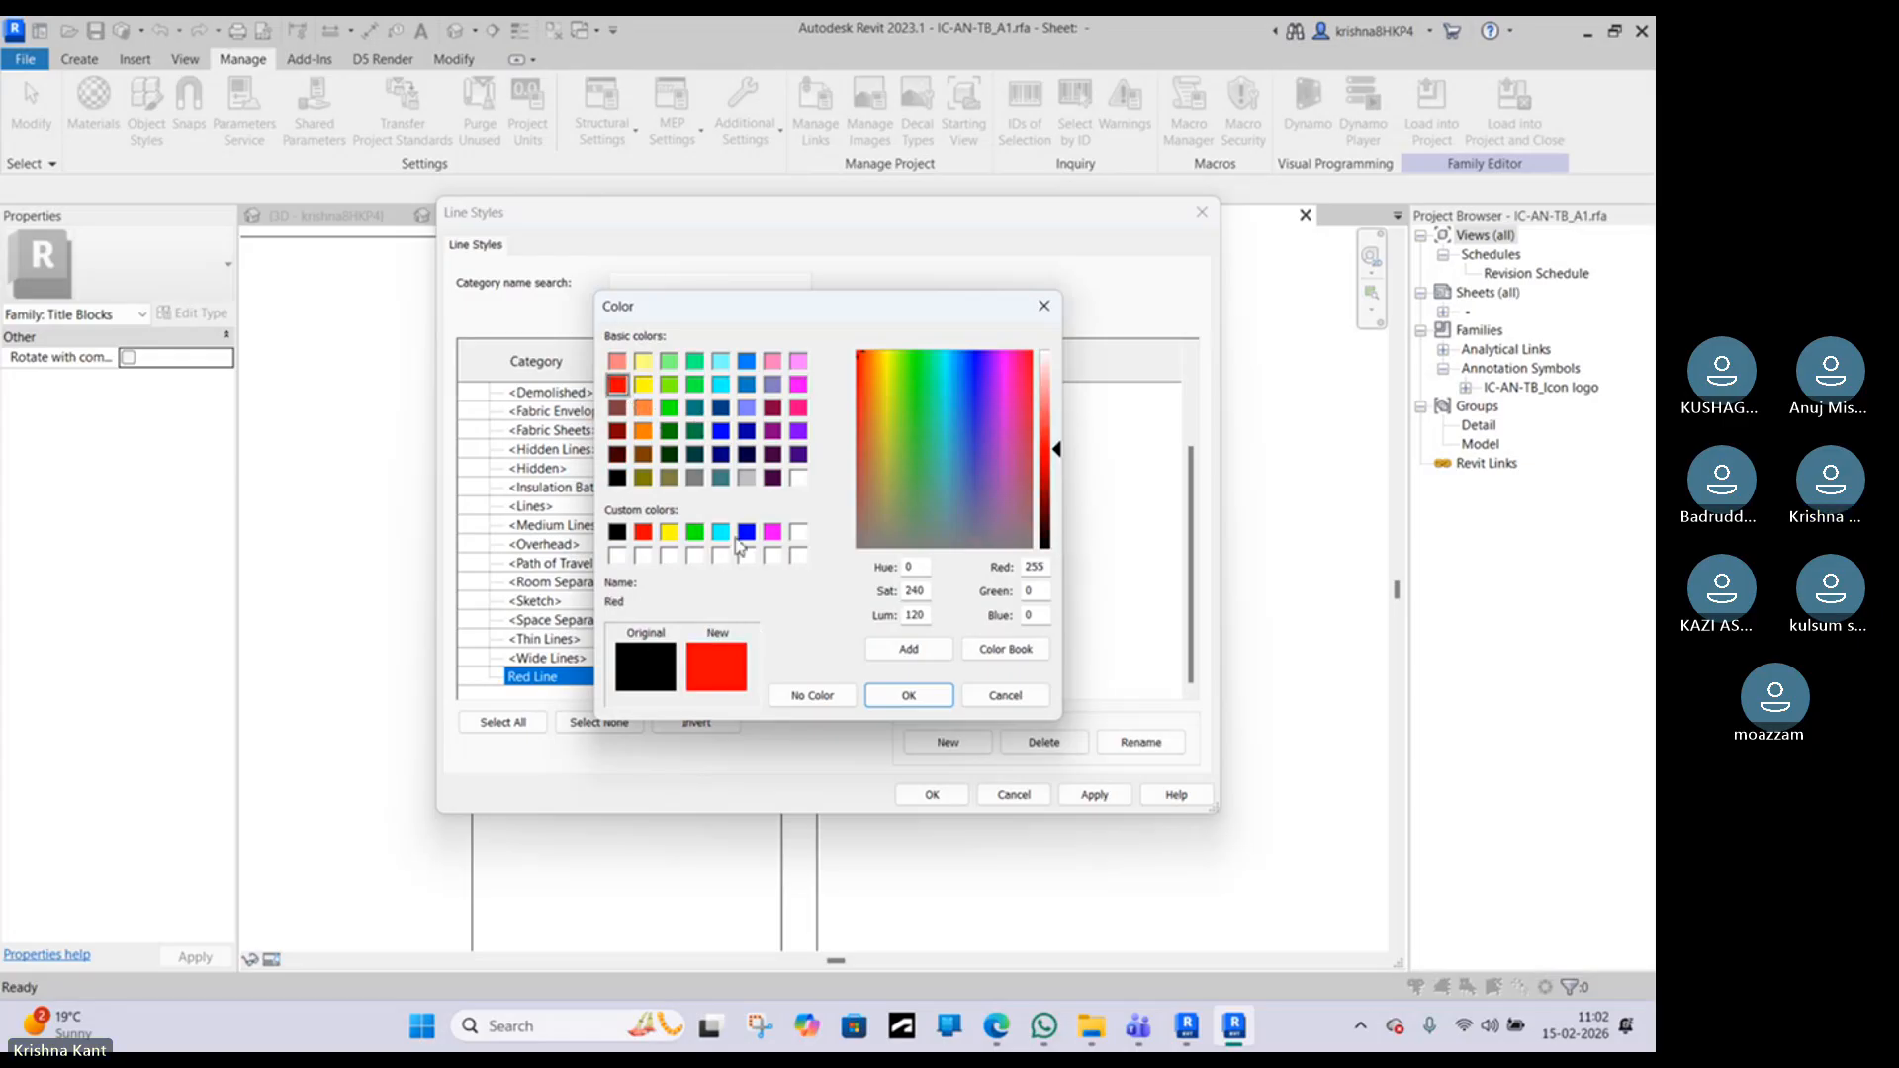
pyautogui.click(908, 695)
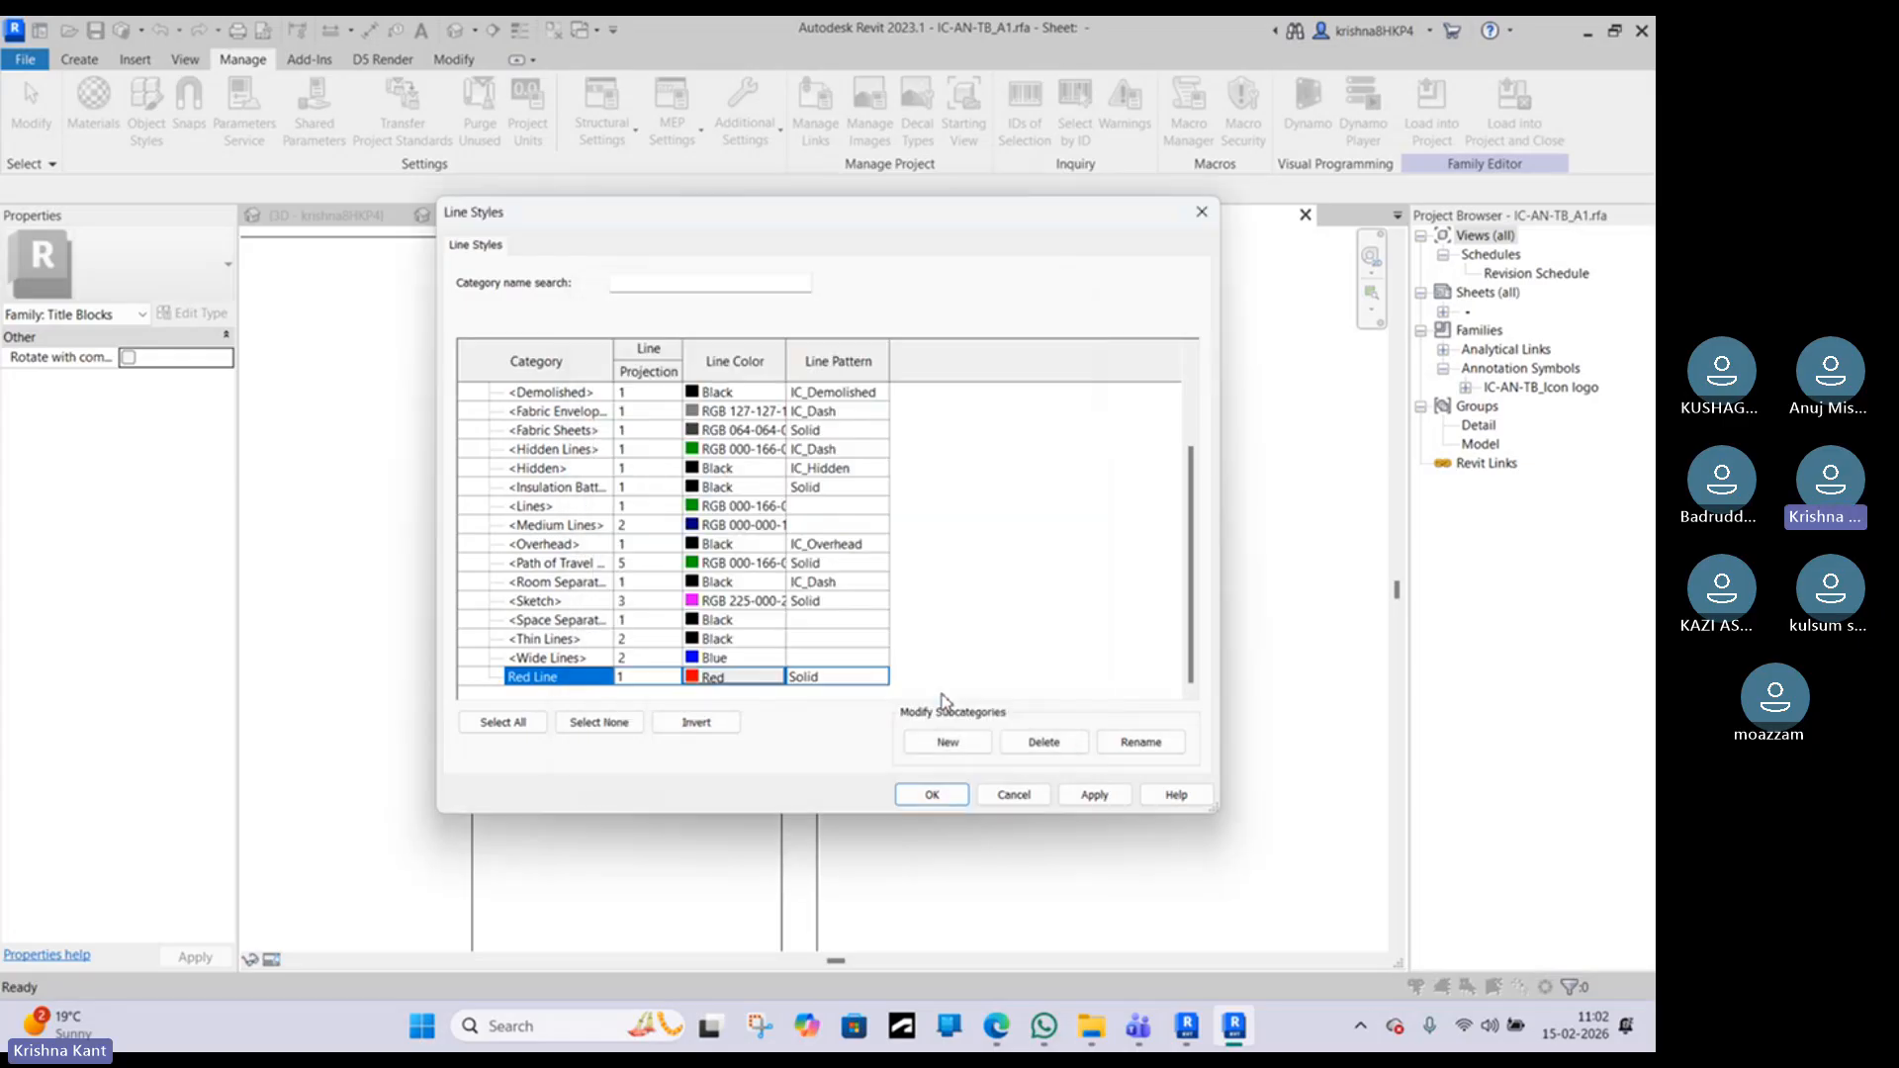
pyautogui.click(634, 677)
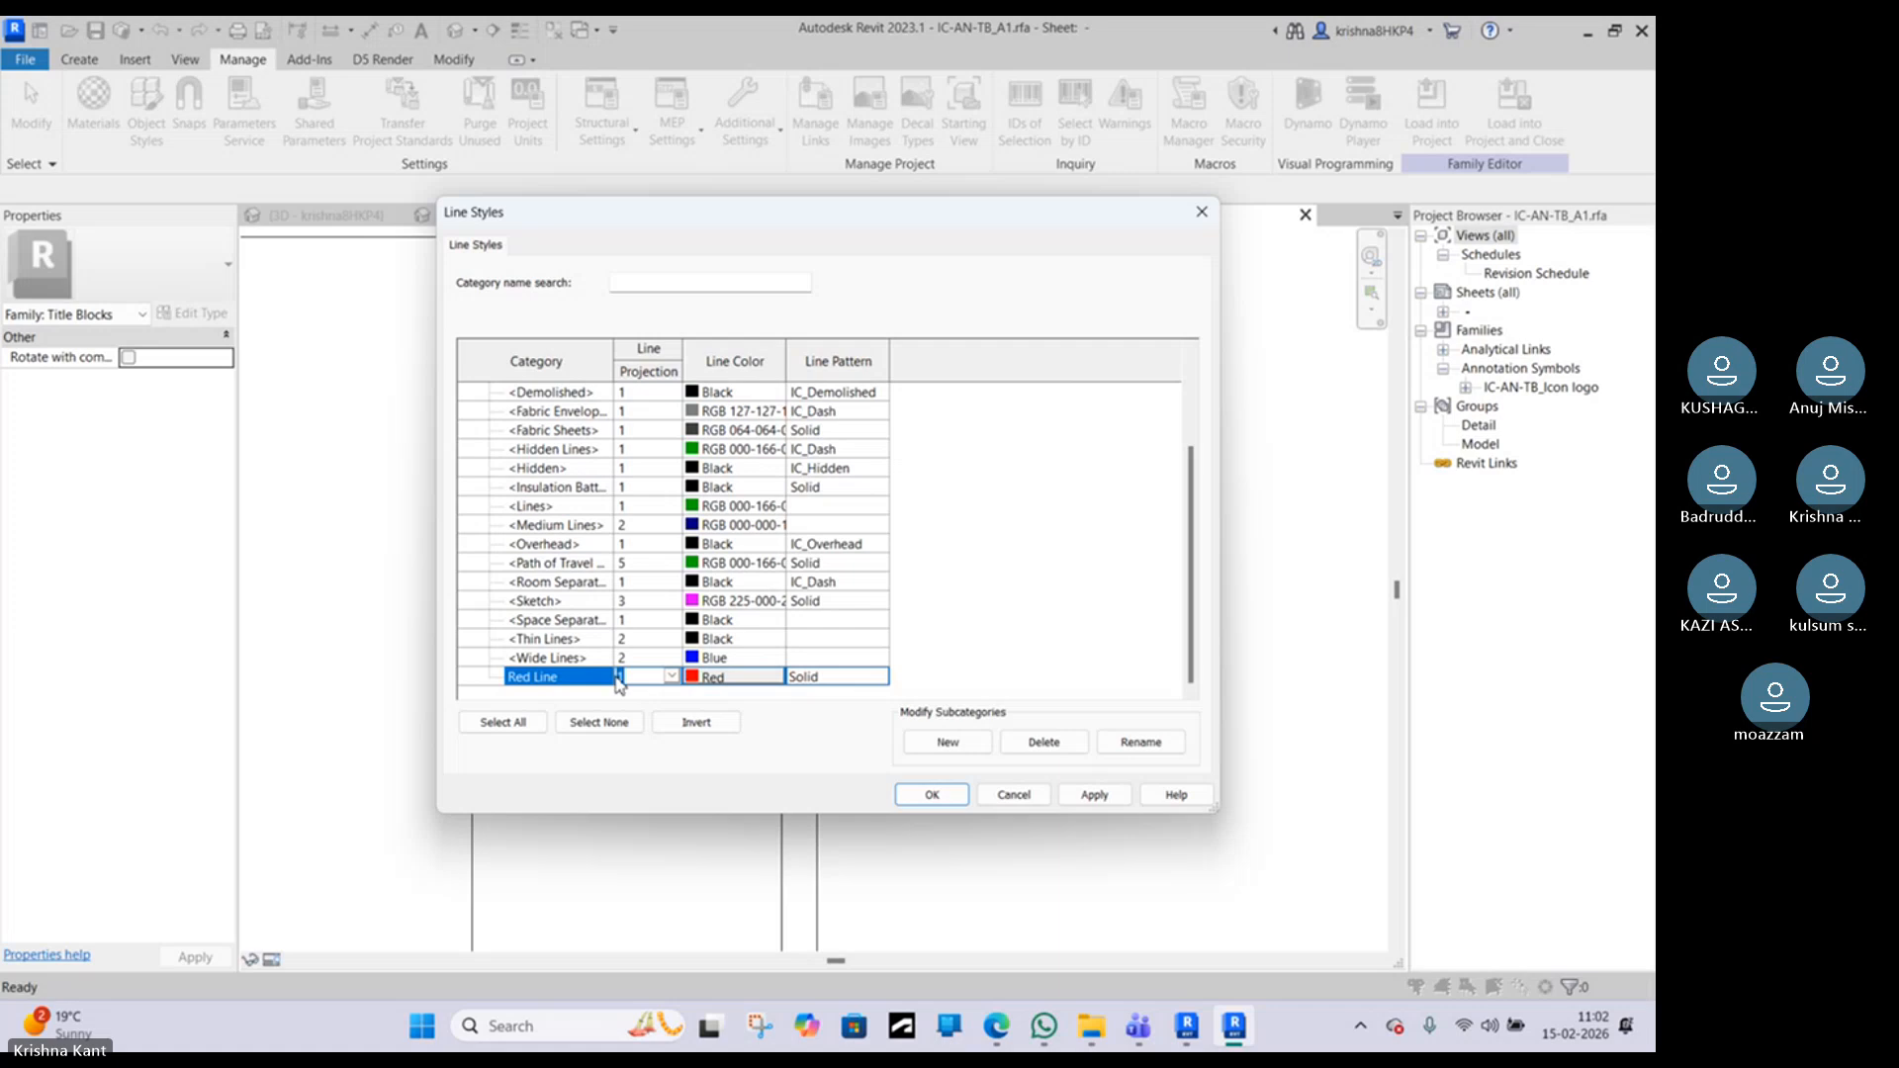
pyautogui.write('3')
pyautogui.click(947, 795)
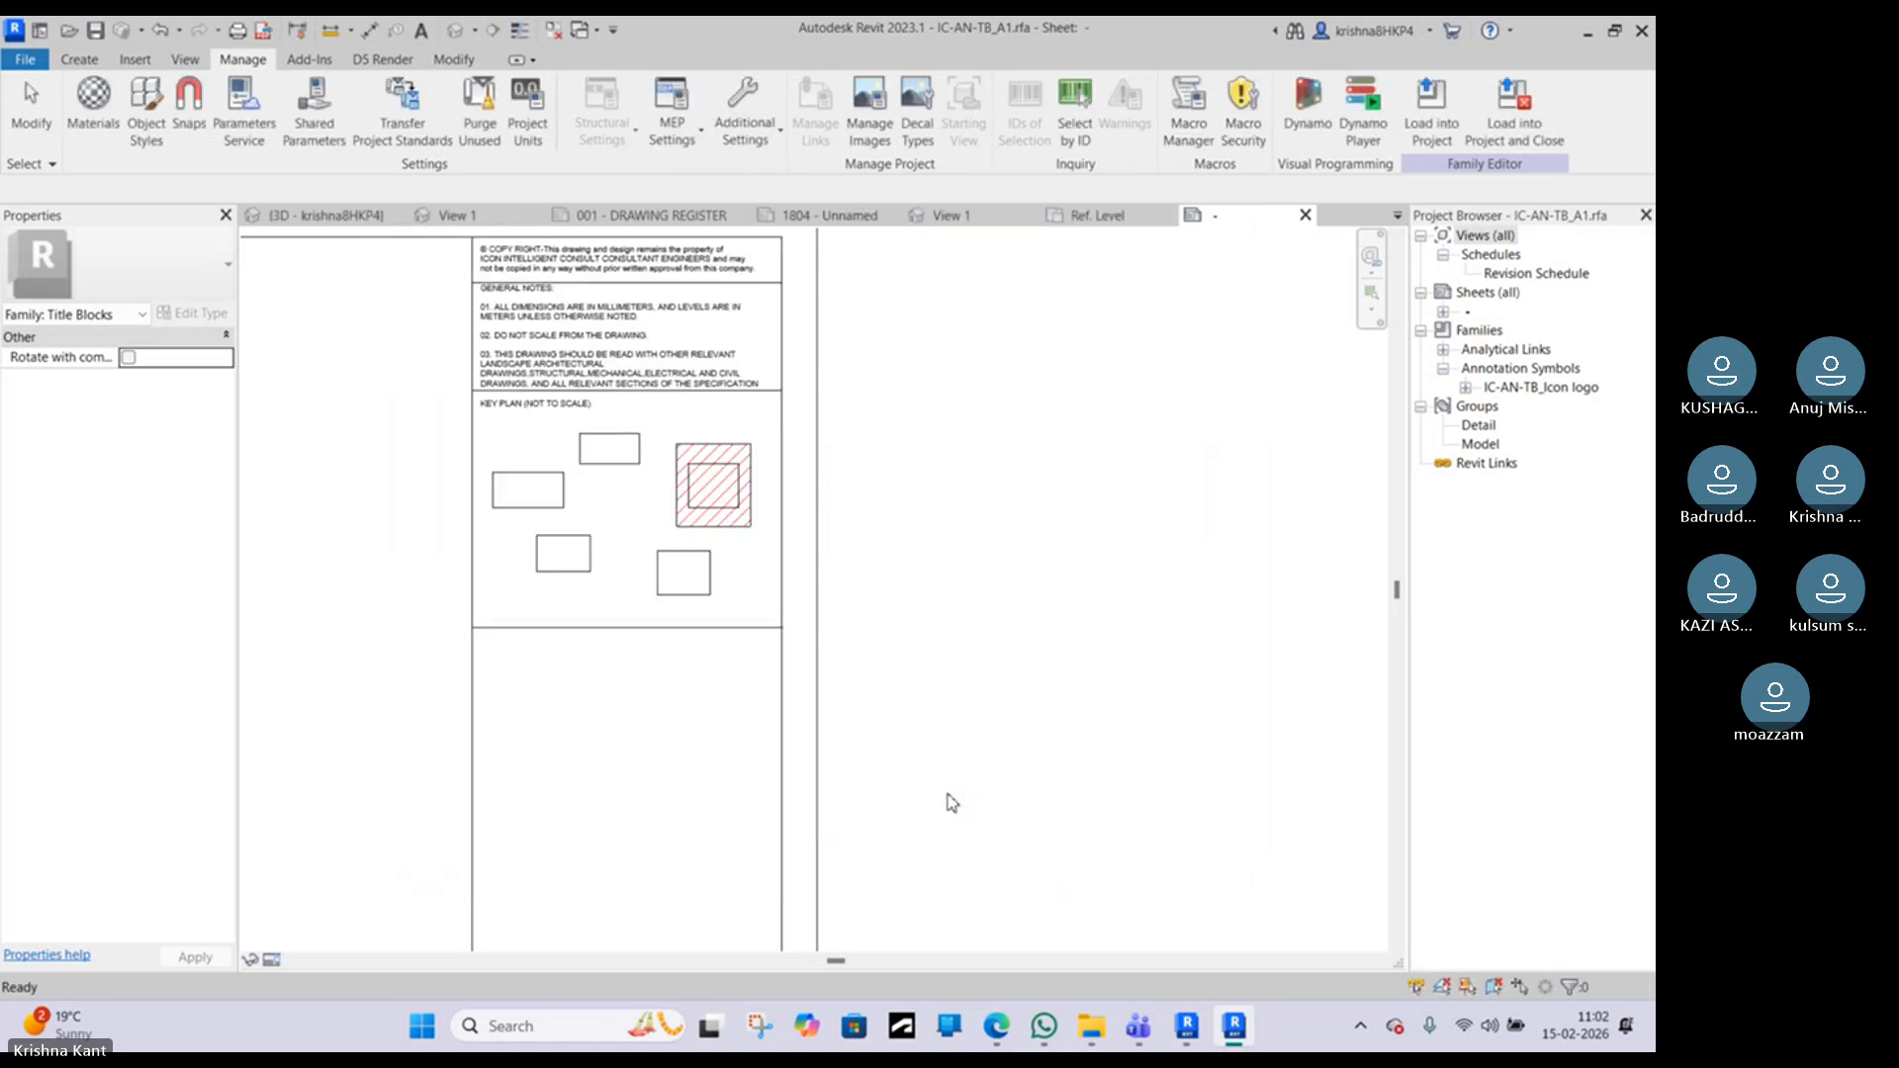
# Step: Assign the <Thin Lines> subcategory to the four boundary lines of the hatched region and finish the boundary sketch
pyautogui.click(747, 452)
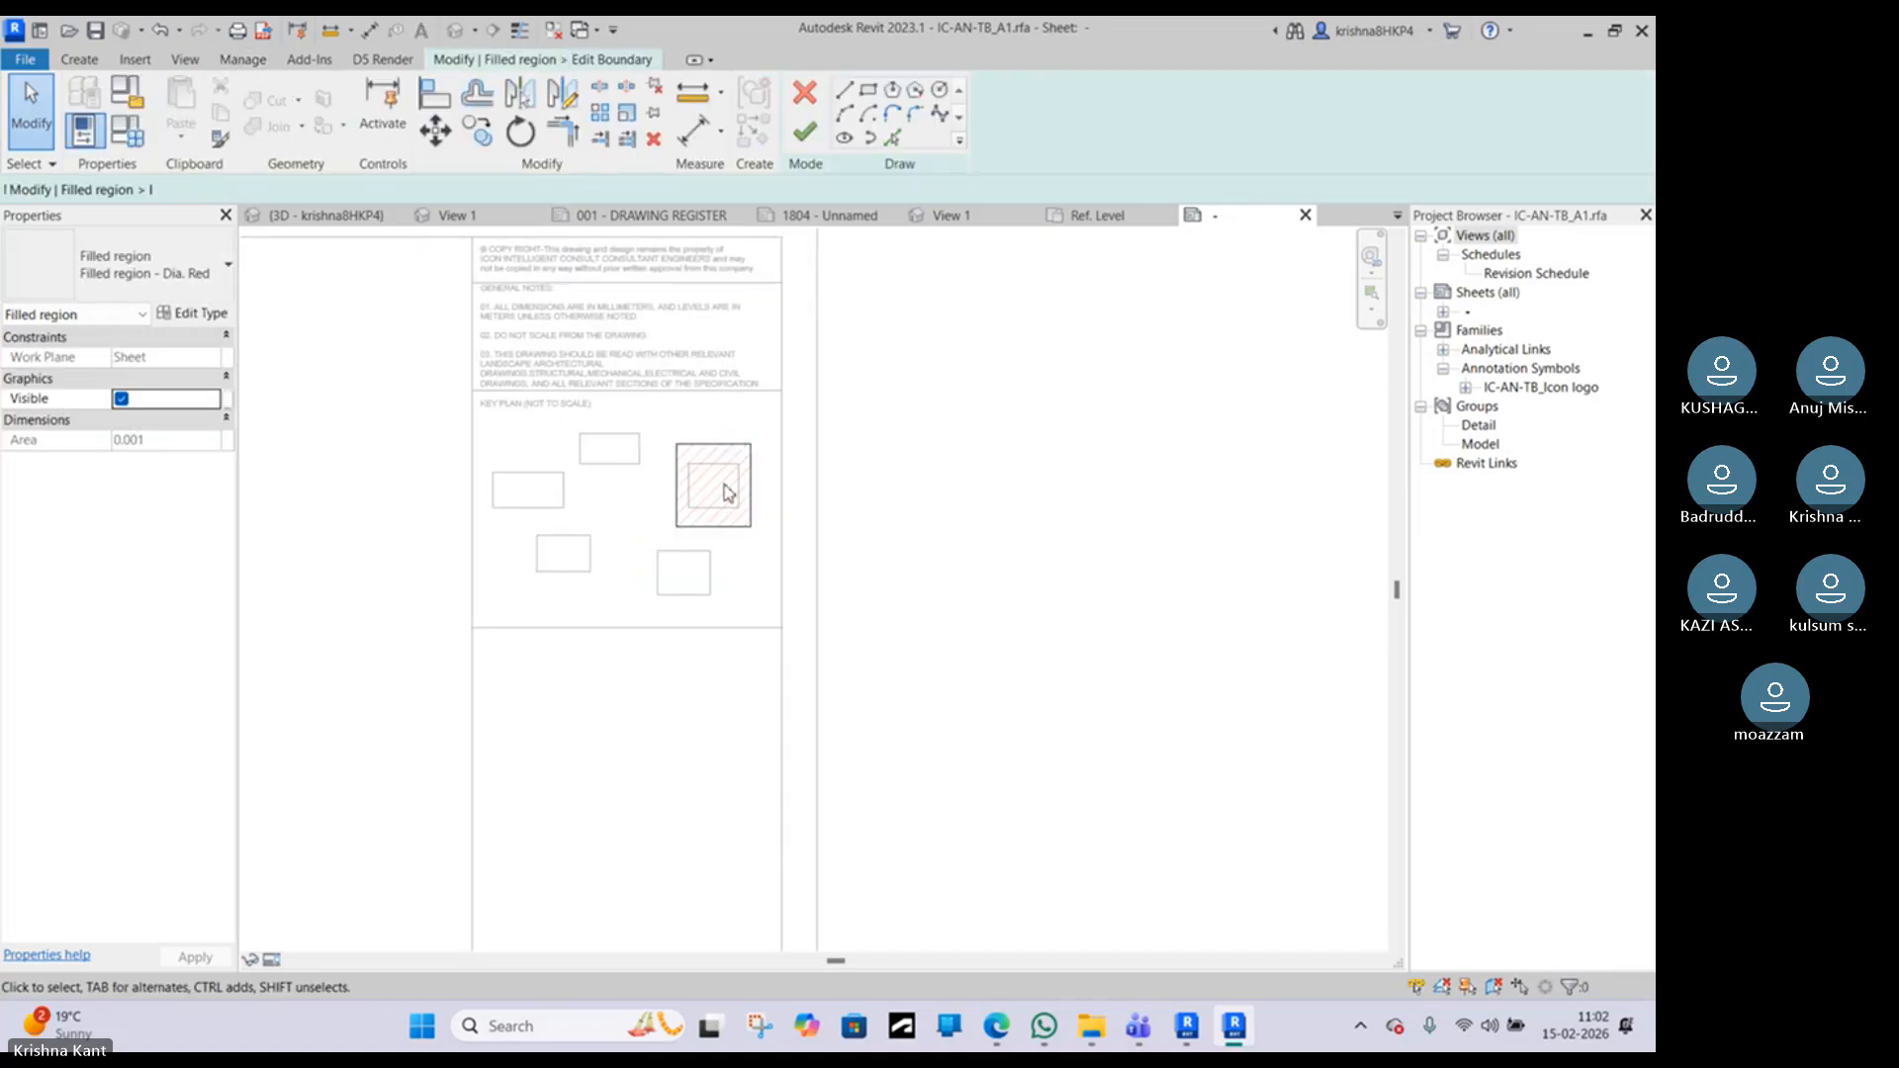
pyautogui.moveTo(650, 388); pyautogui.dragTo(787, 555)
pyautogui.click(1053, 123)
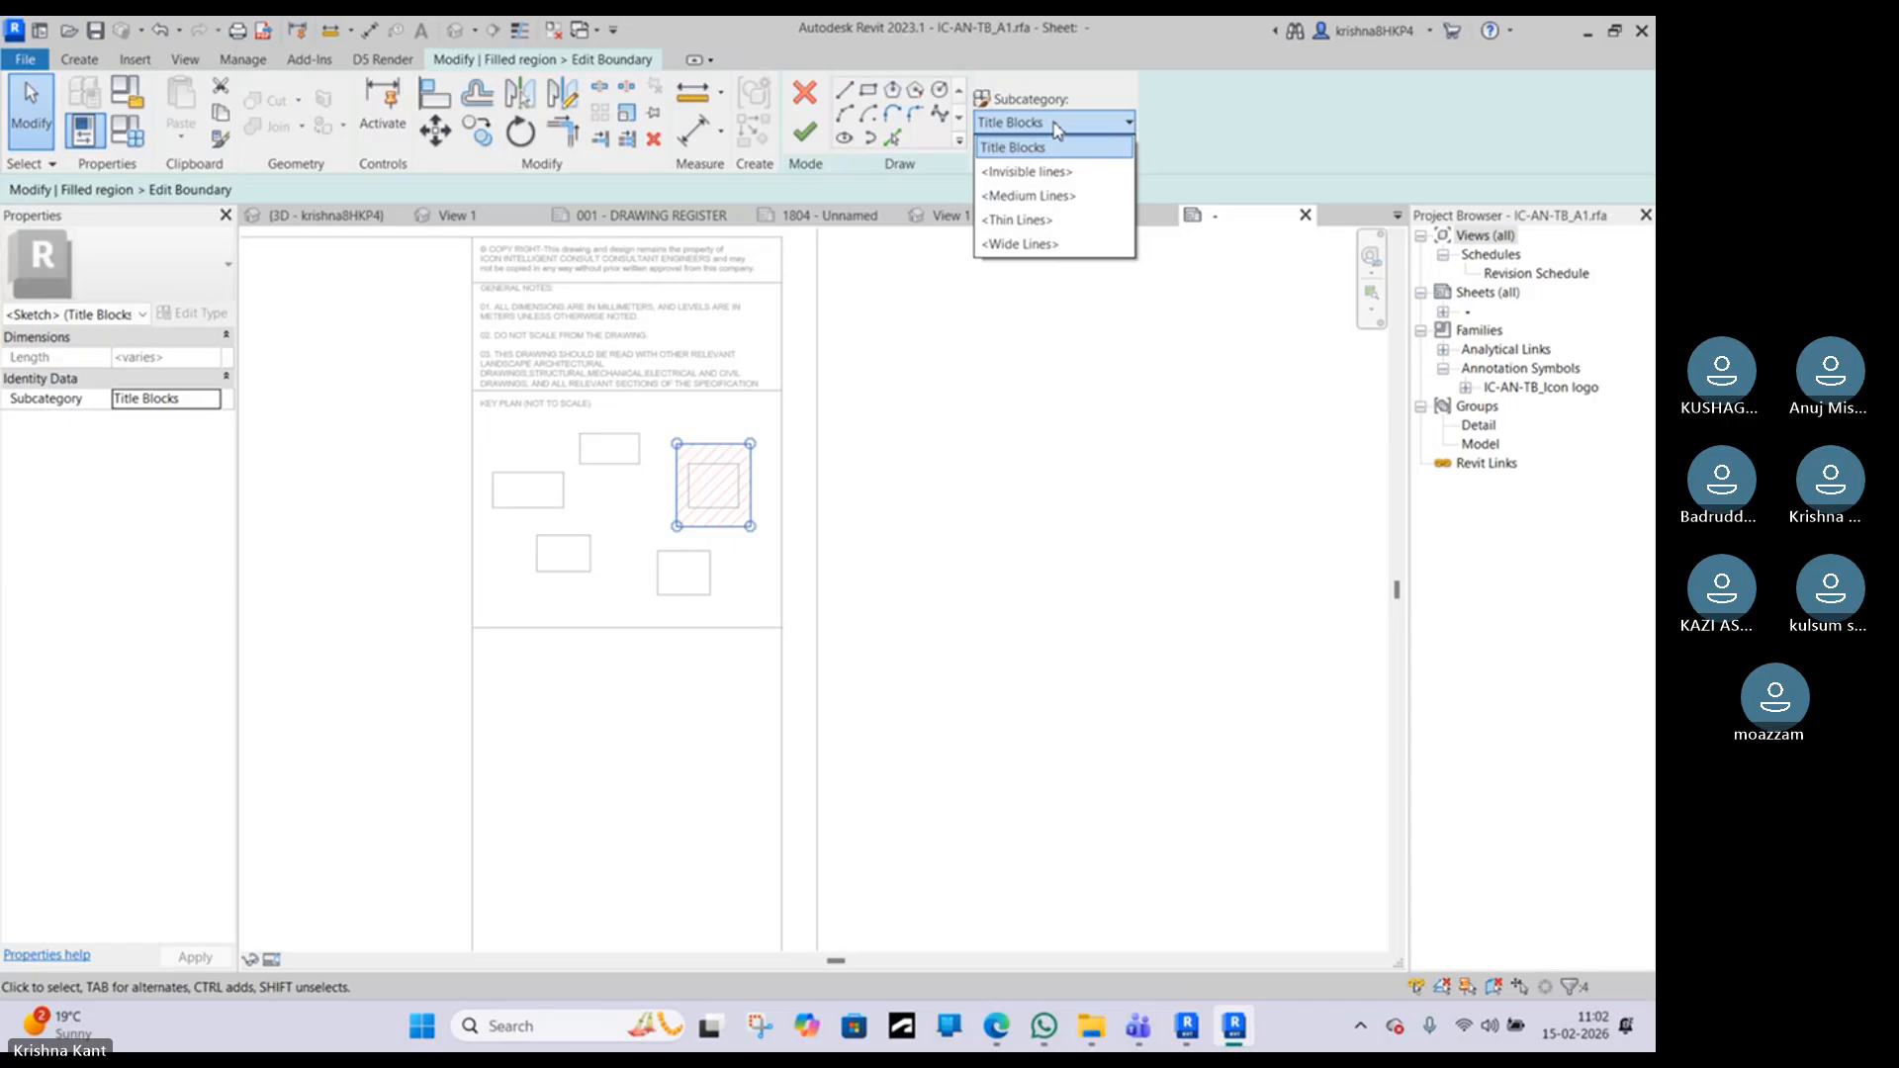
pyautogui.click(205, 405)
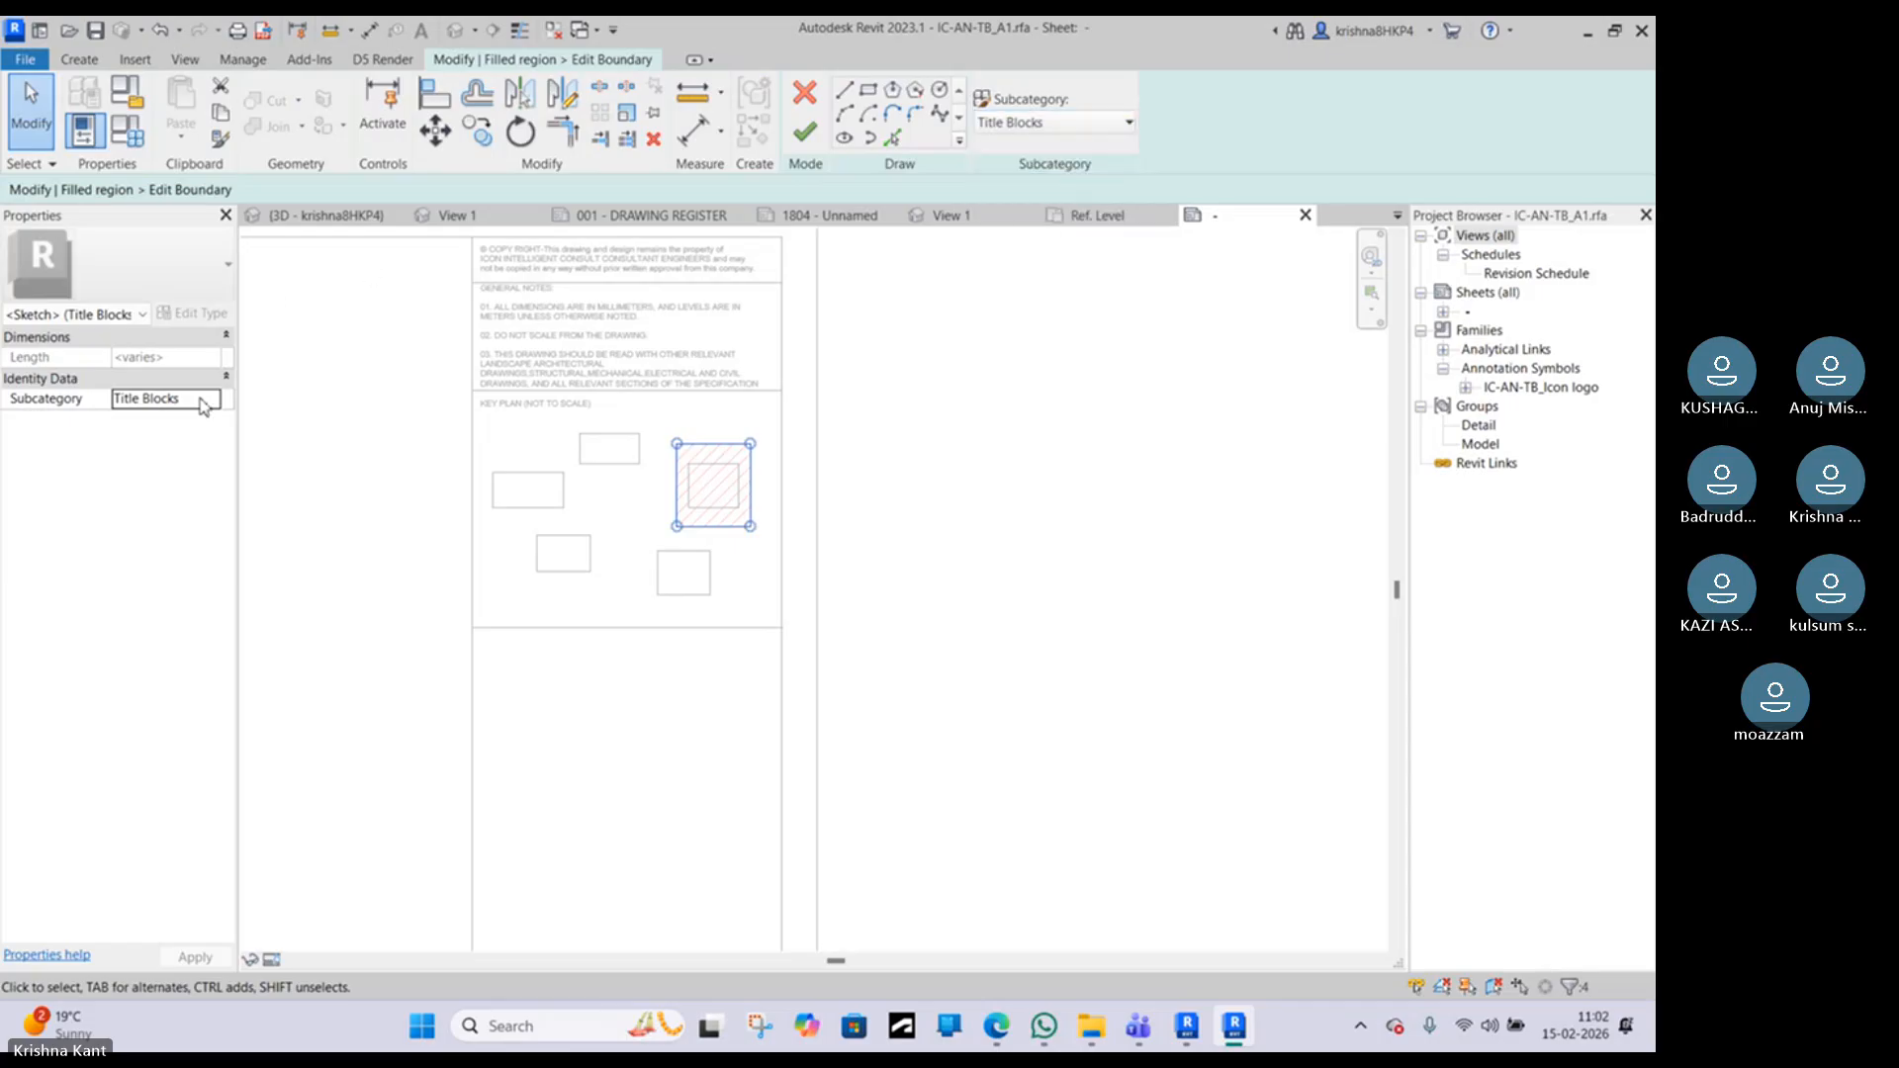
pyautogui.click(210, 399)
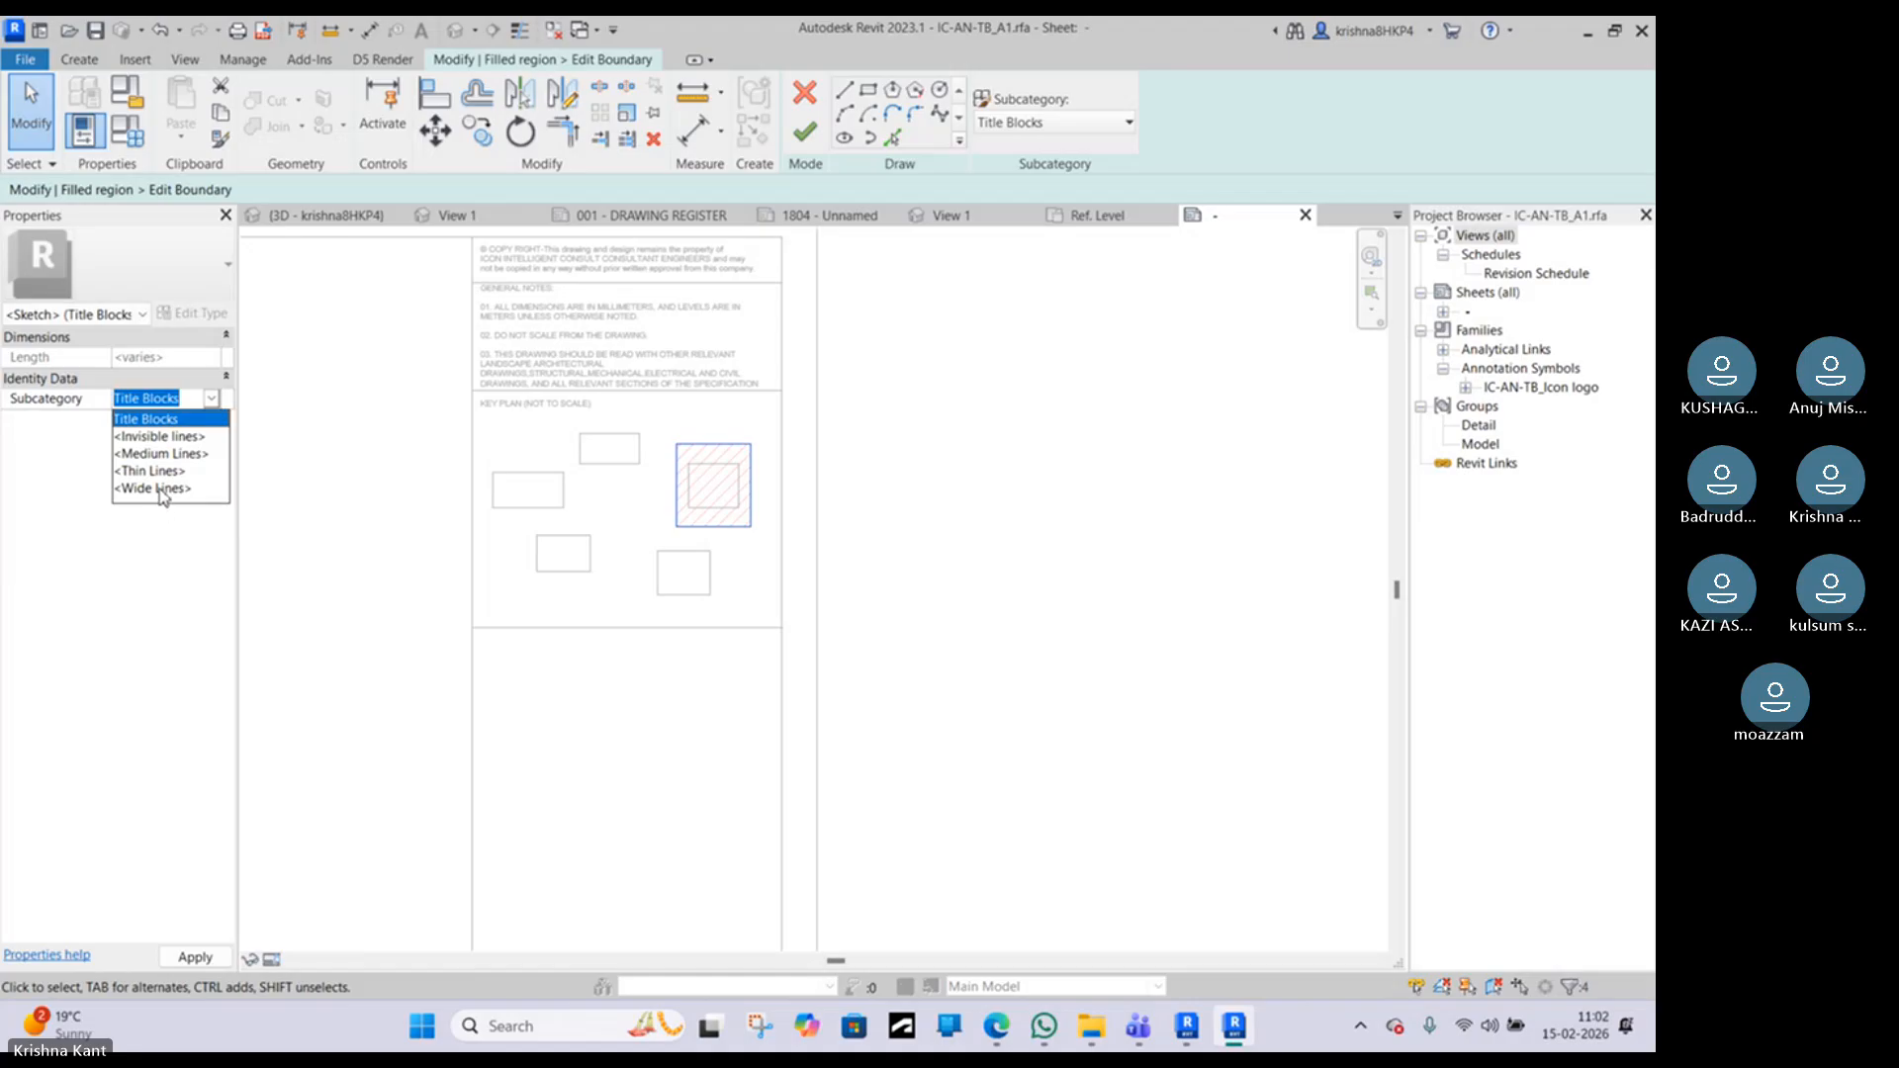
pyautogui.click(160, 472)
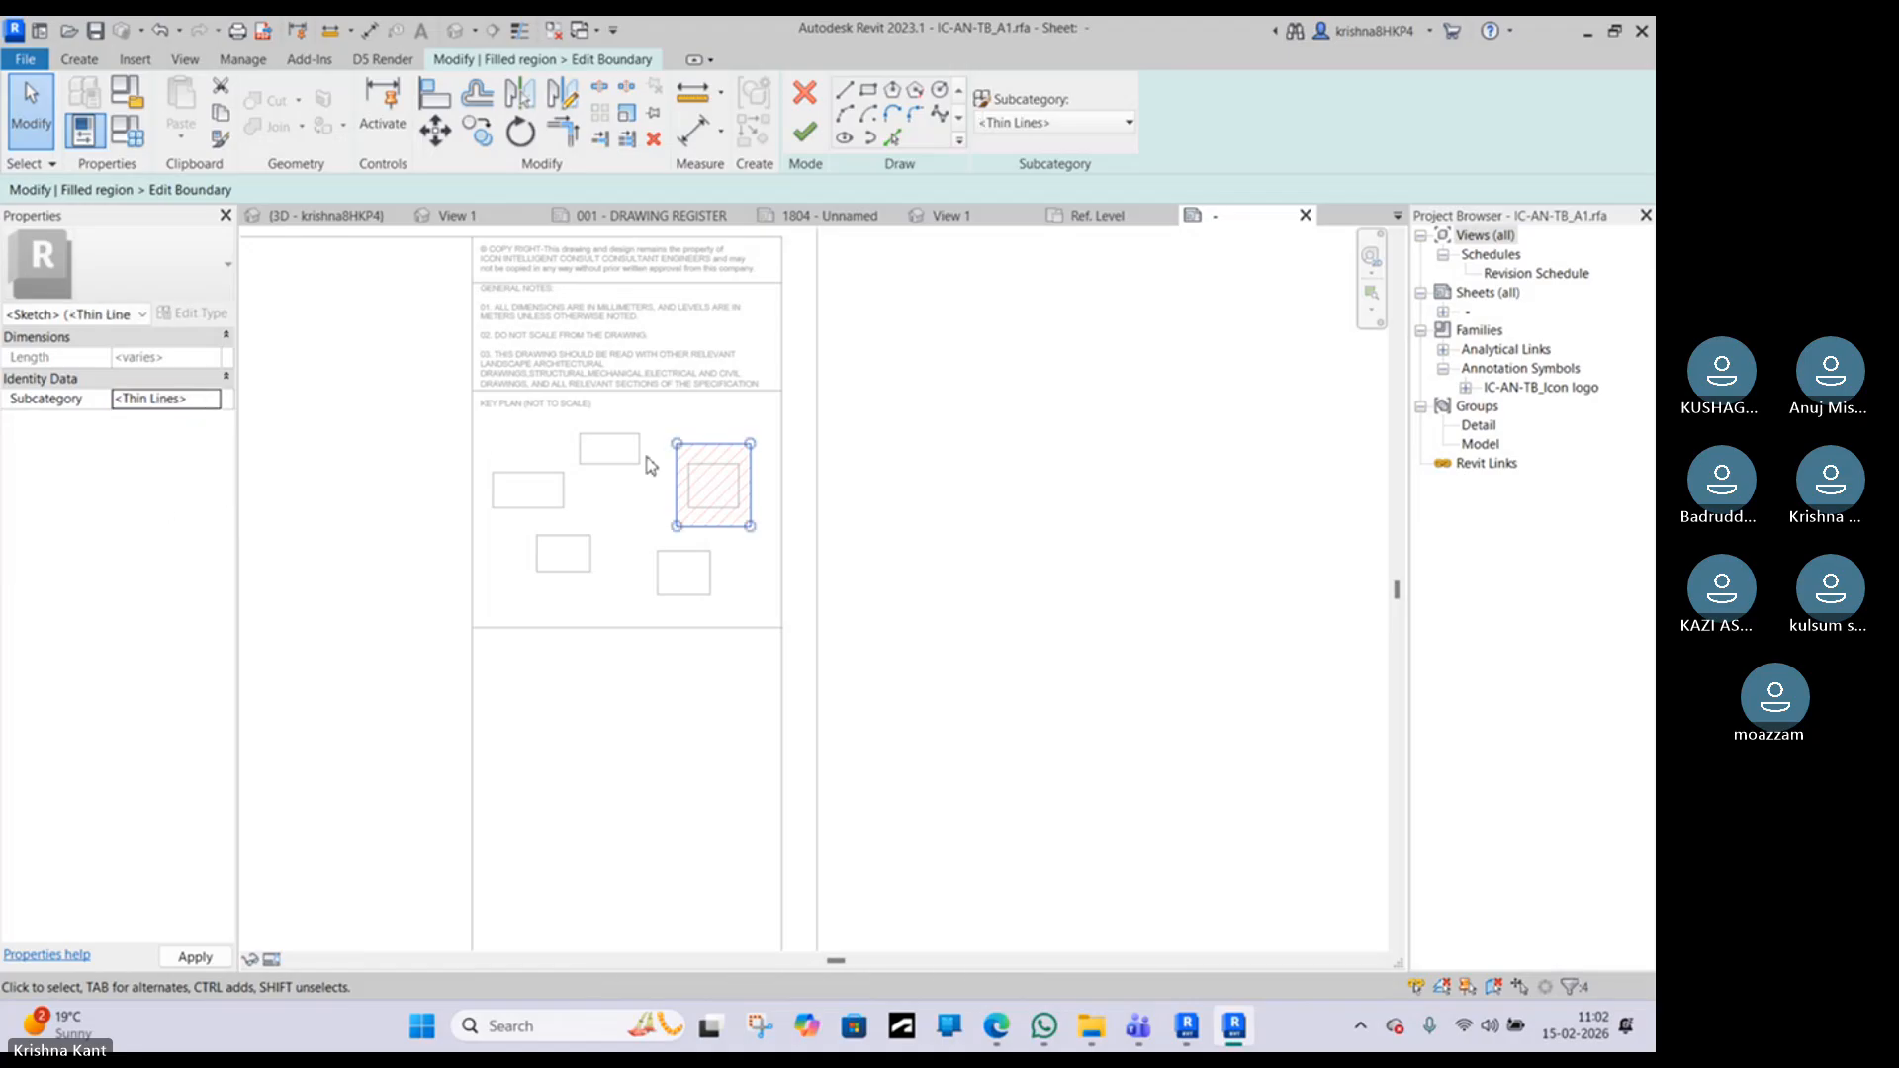
pyautogui.click(1034, 122)
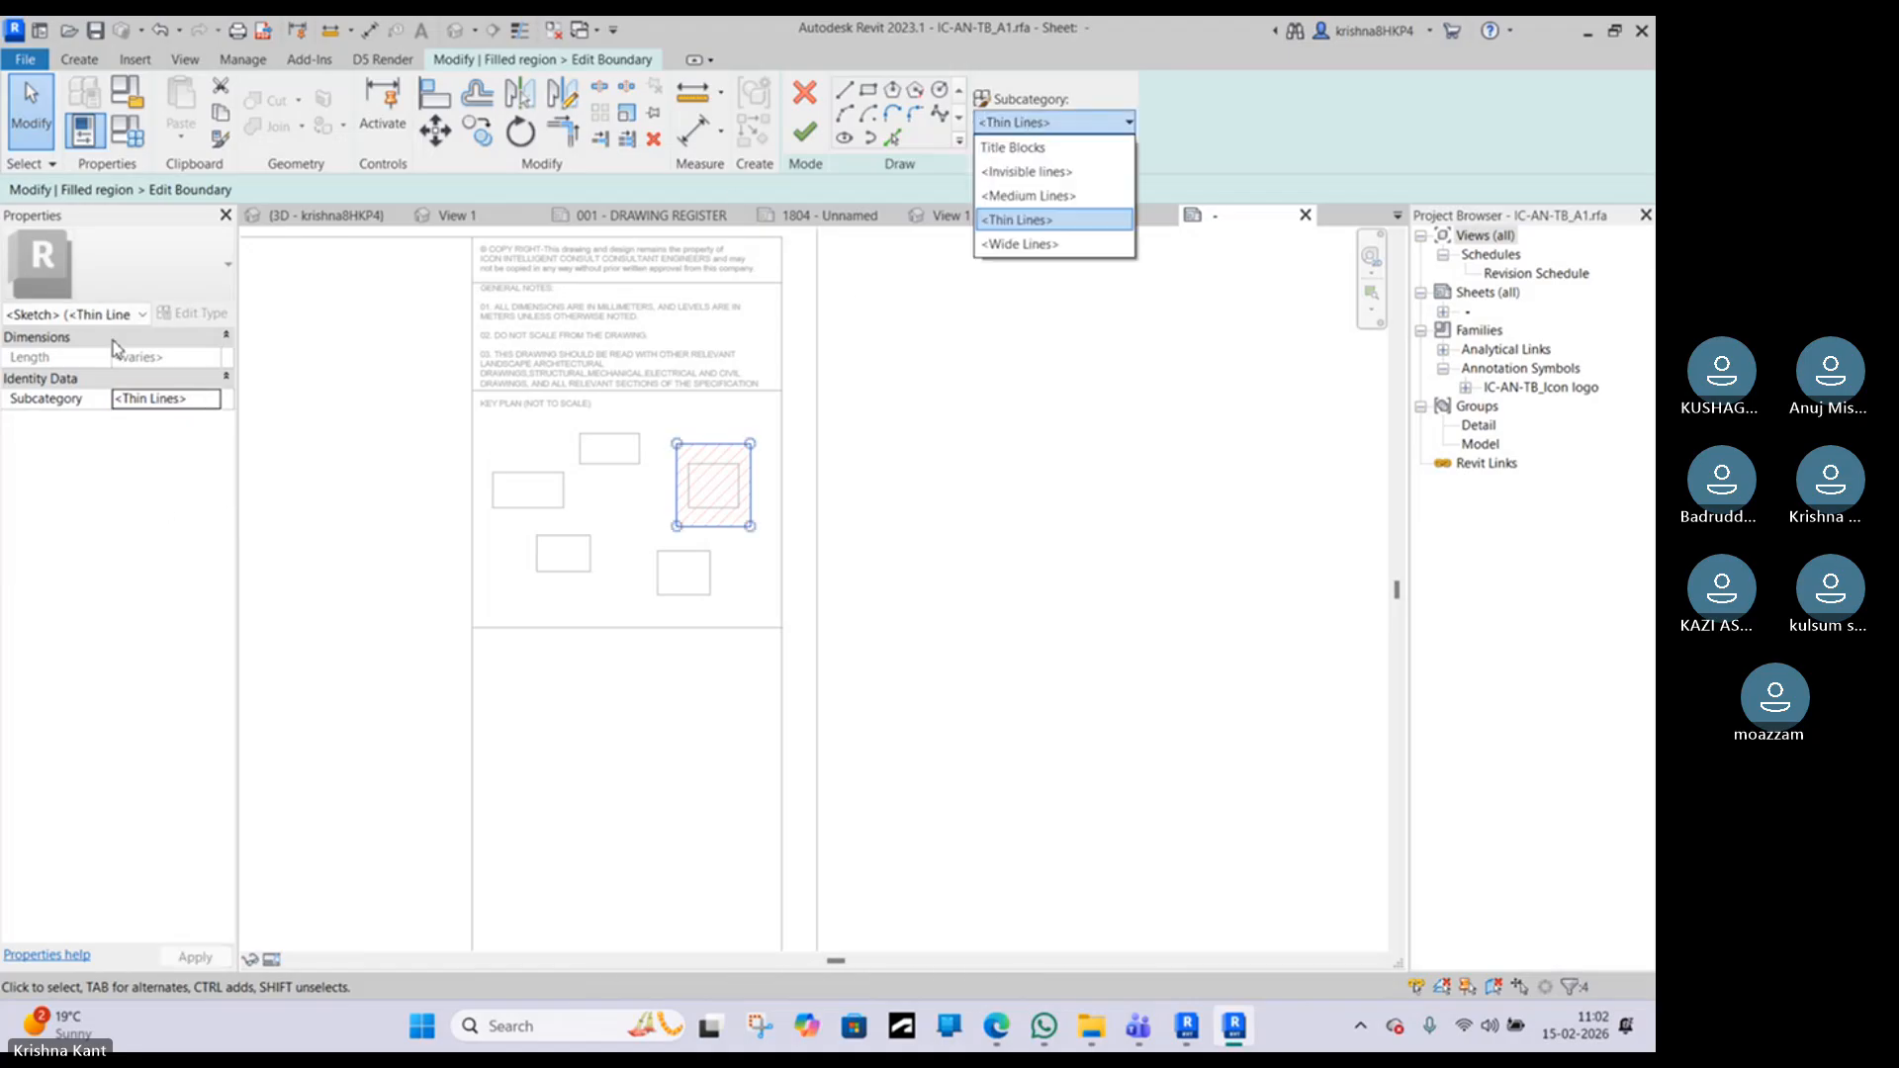
pyautogui.click(151, 396)
pyautogui.click(804, 132)
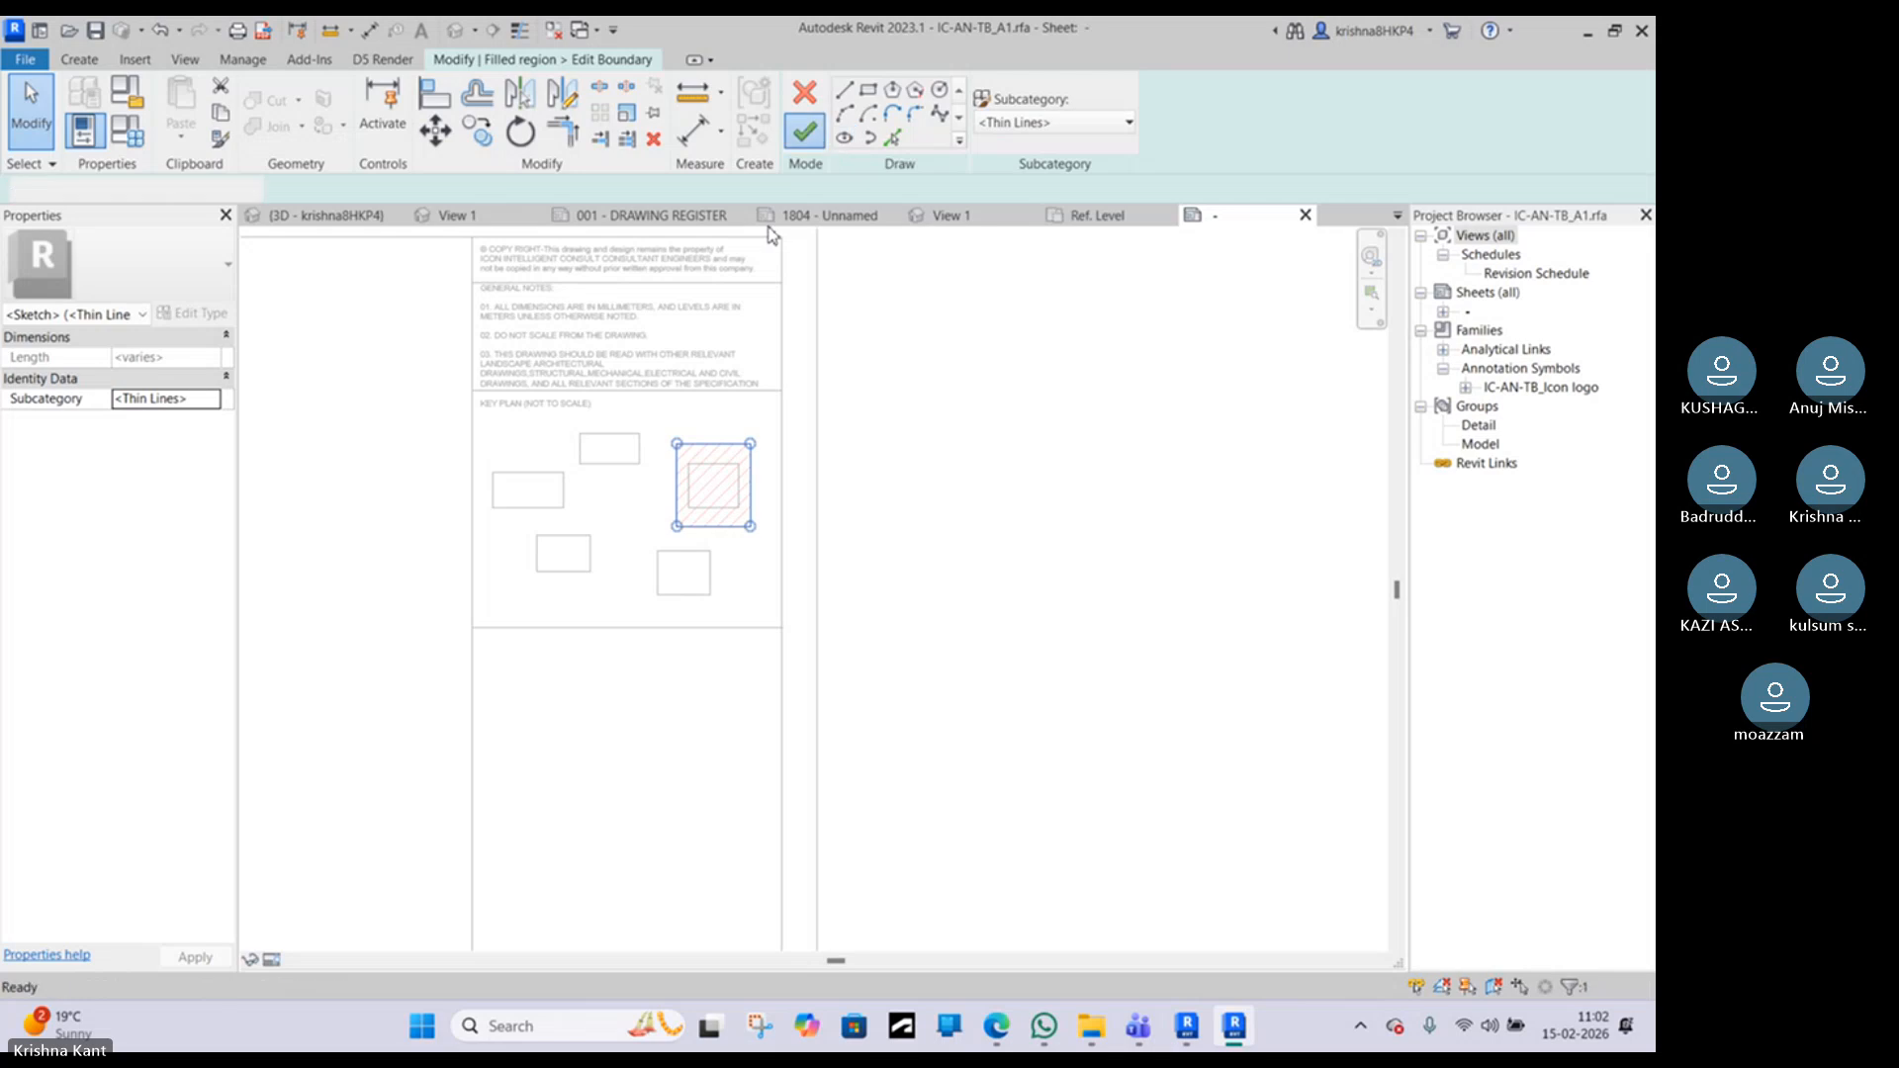
pyautogui.scroll(4, 751, 458)
pyautogui.press('Escape')
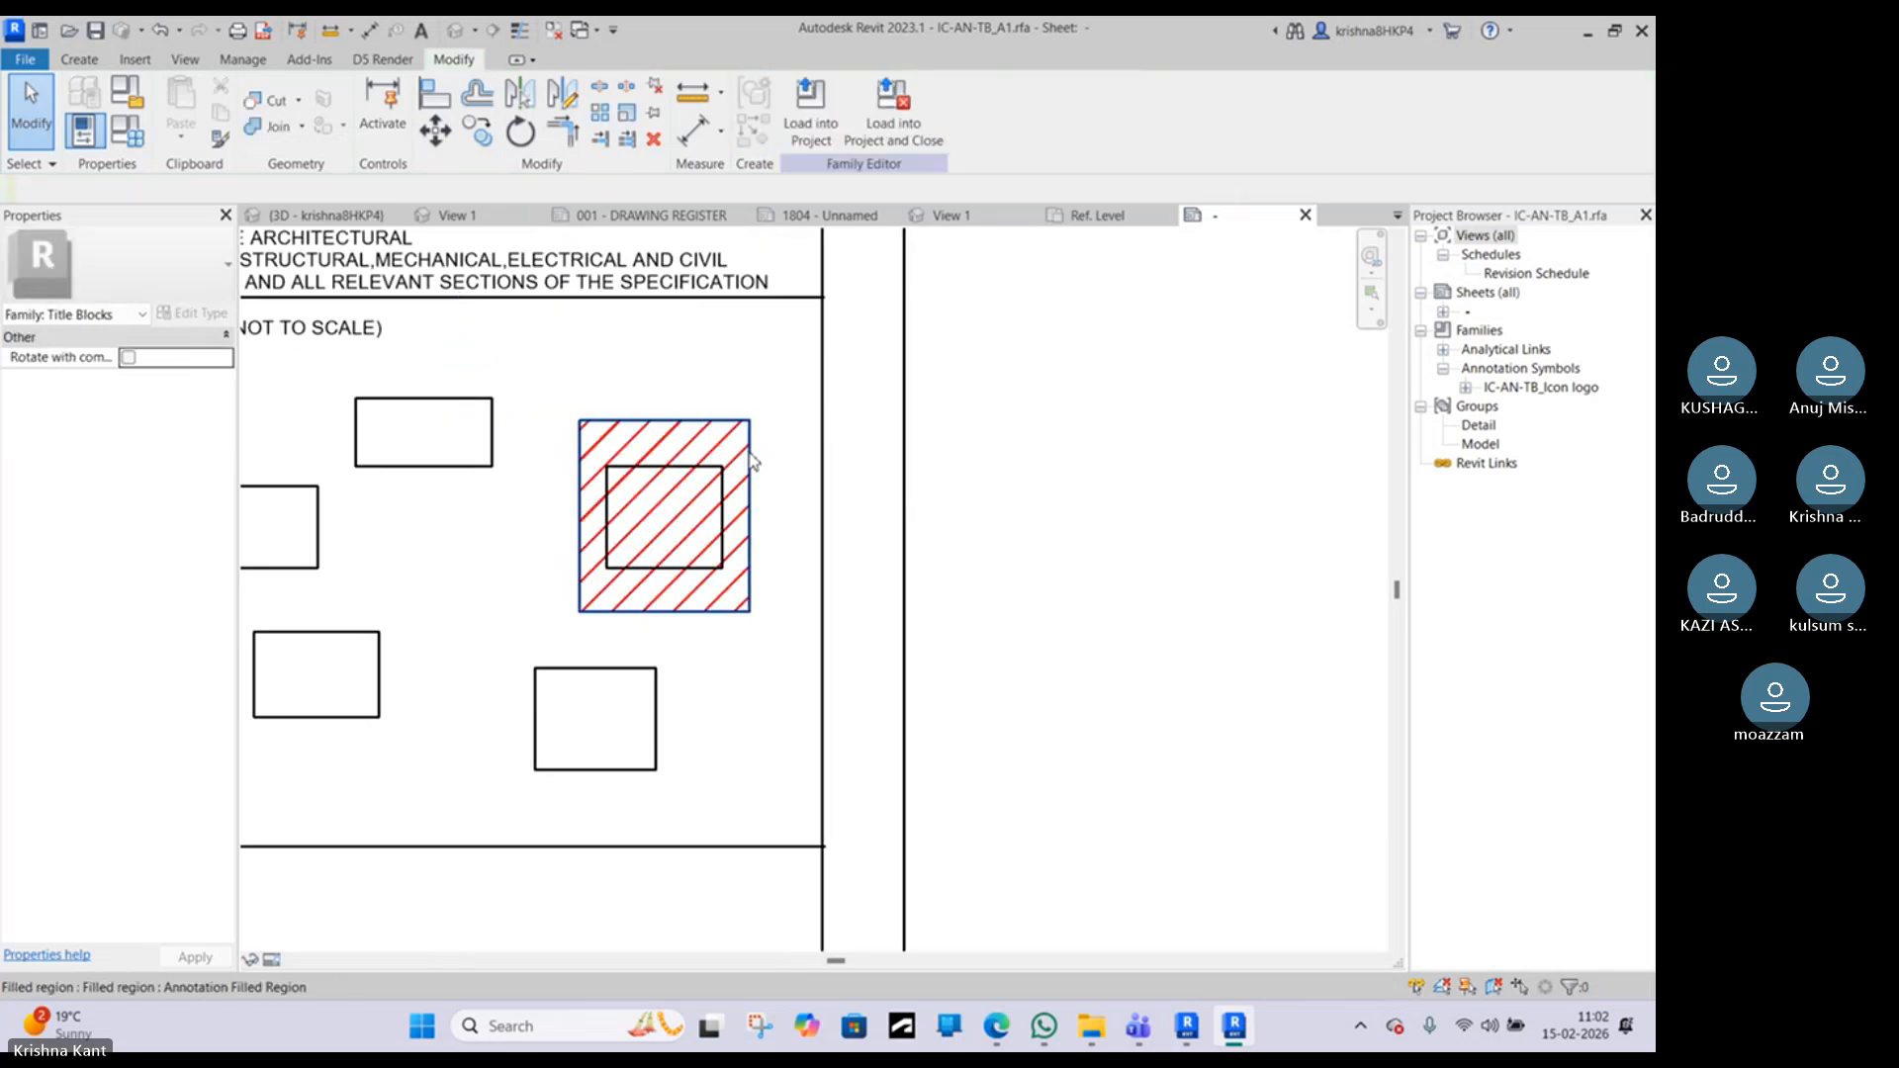
# Step: Create a new object style subcategory named "Red Line" under Title Blocks
pyautogui.click(242, 59)
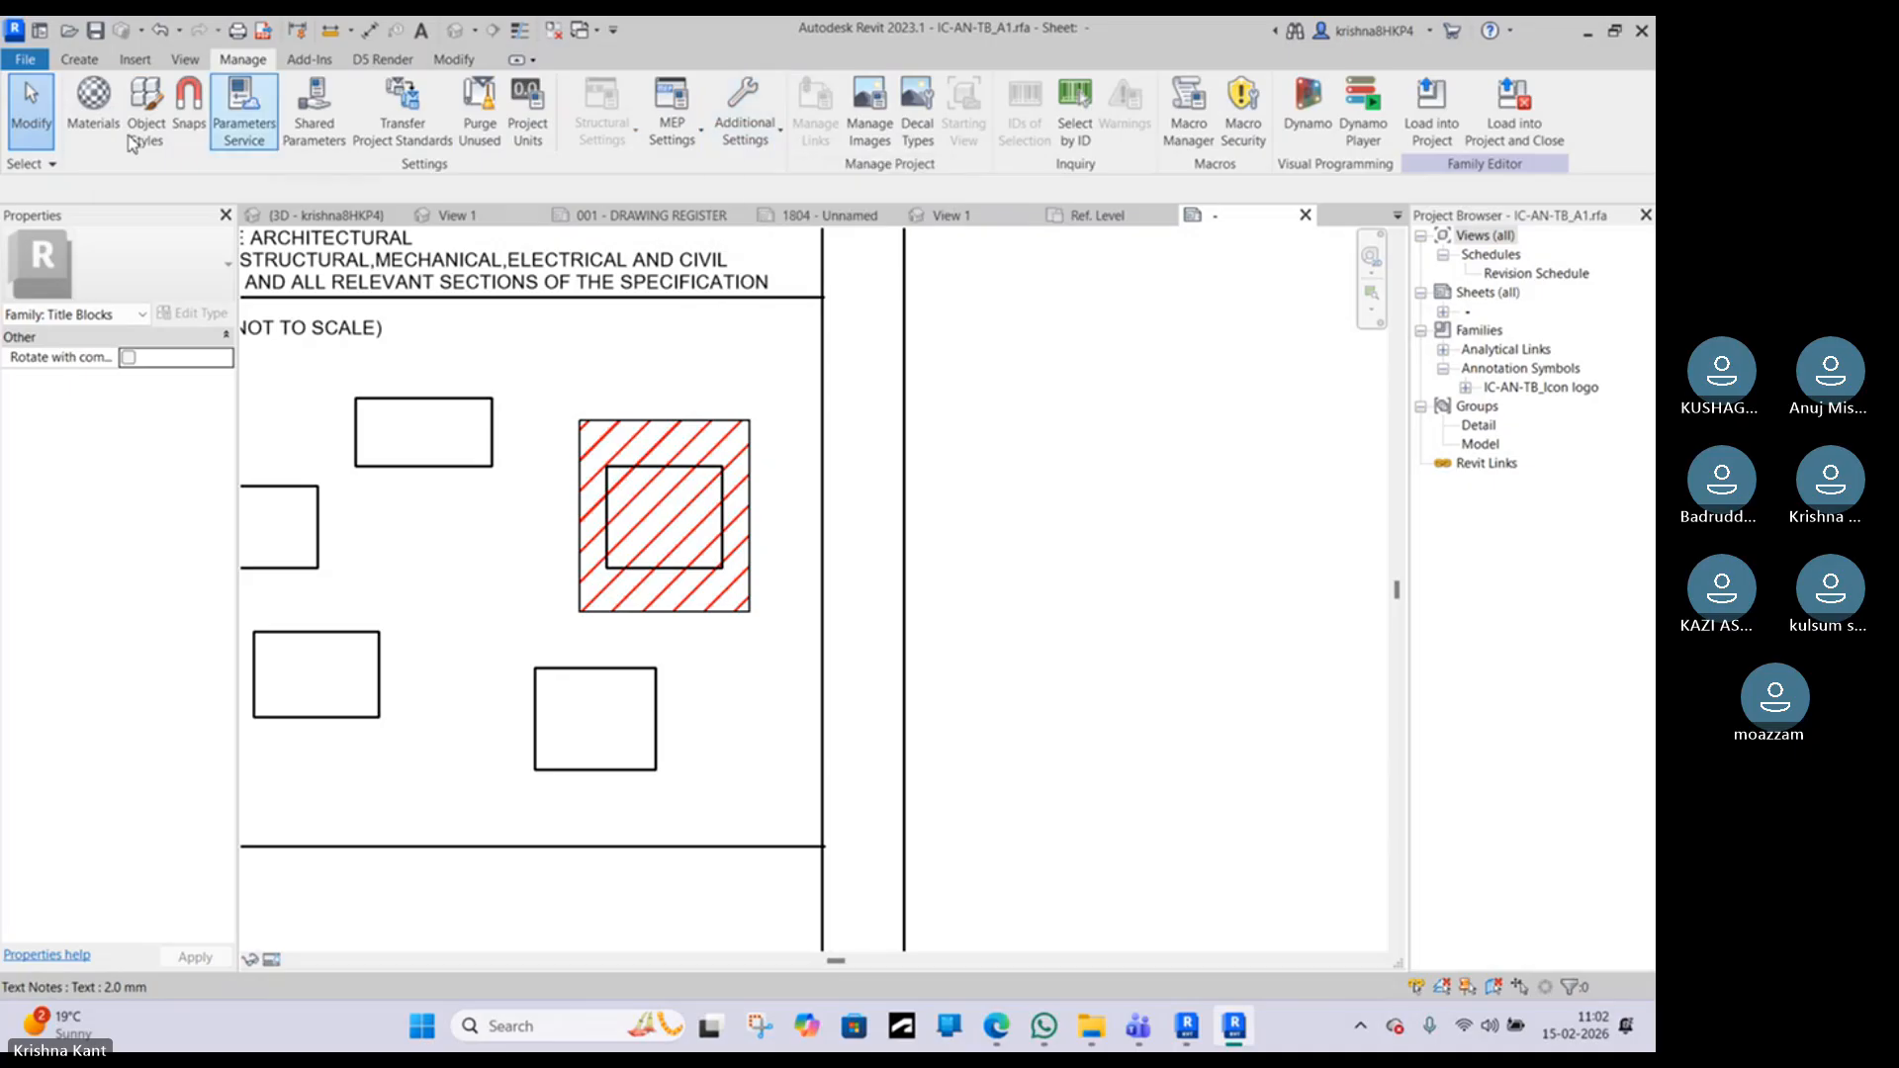
pyautogui.click(147, 114)
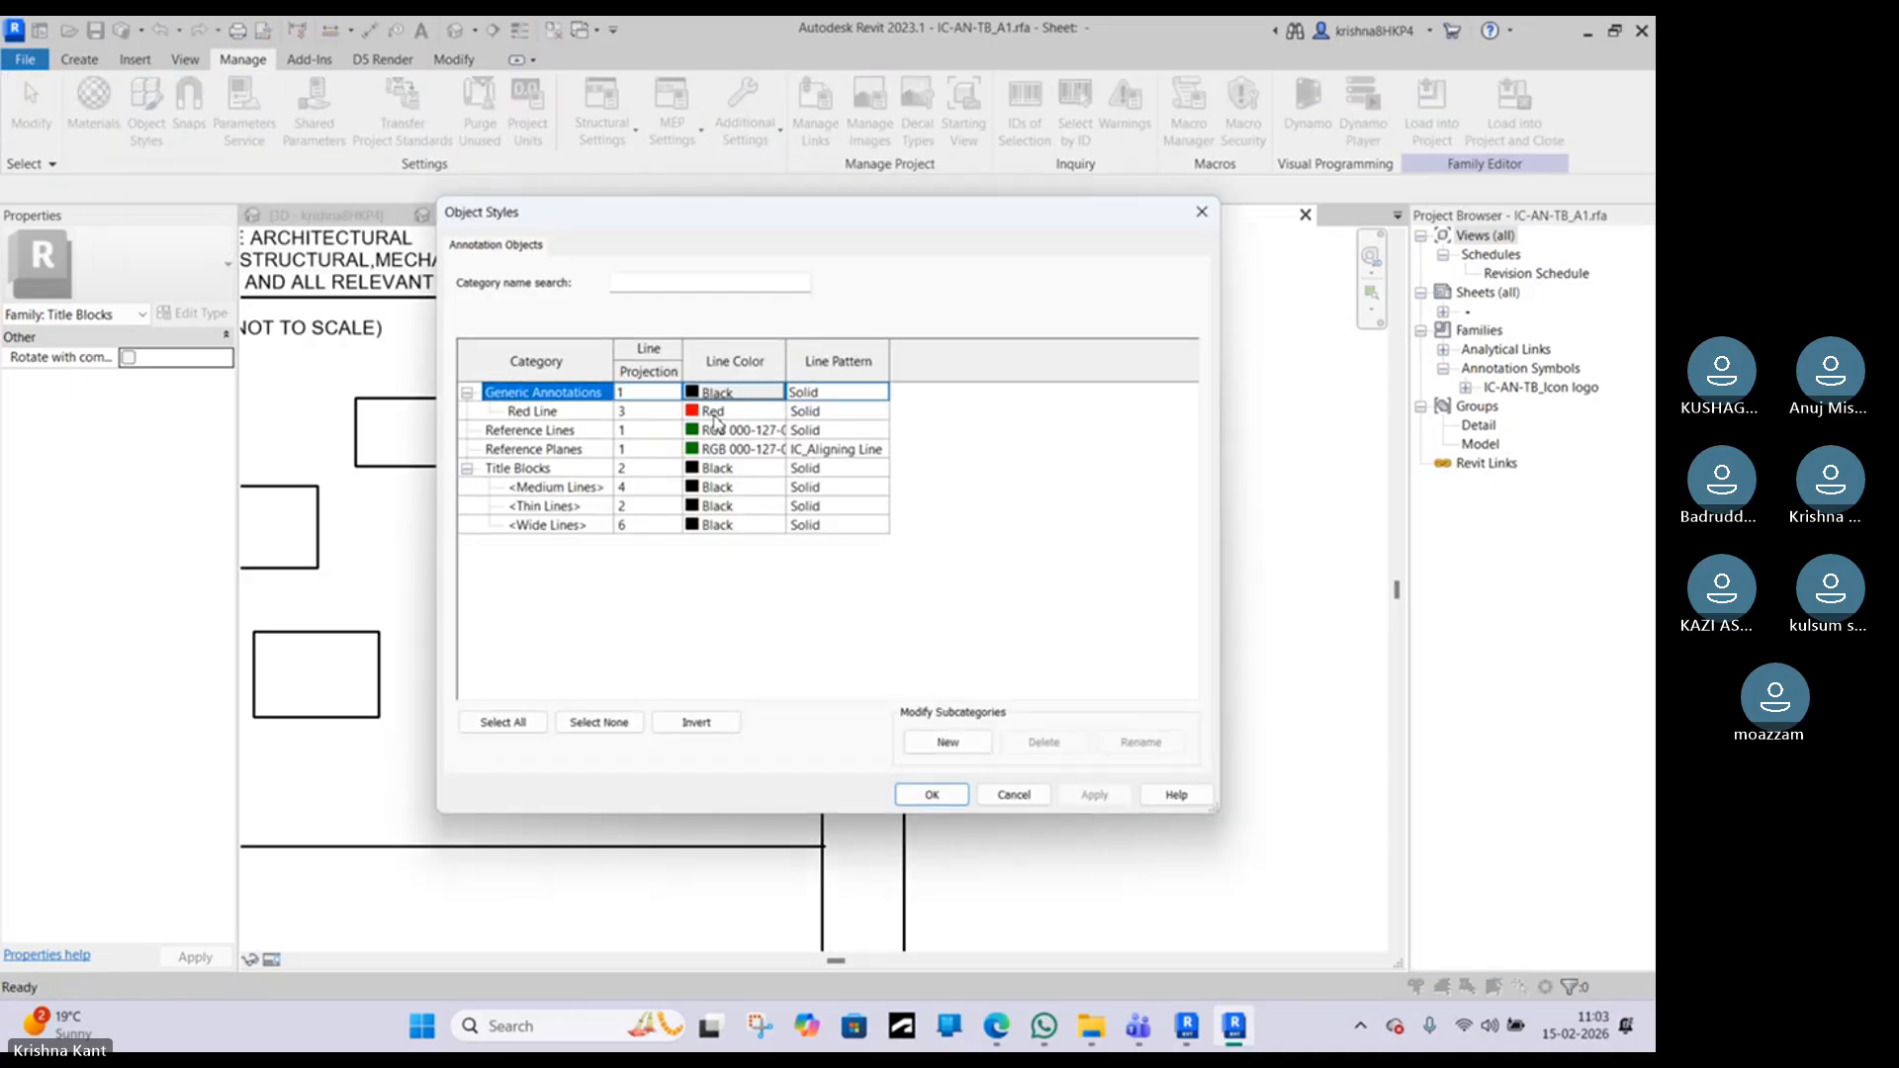
pyautogui.click(571, 414)
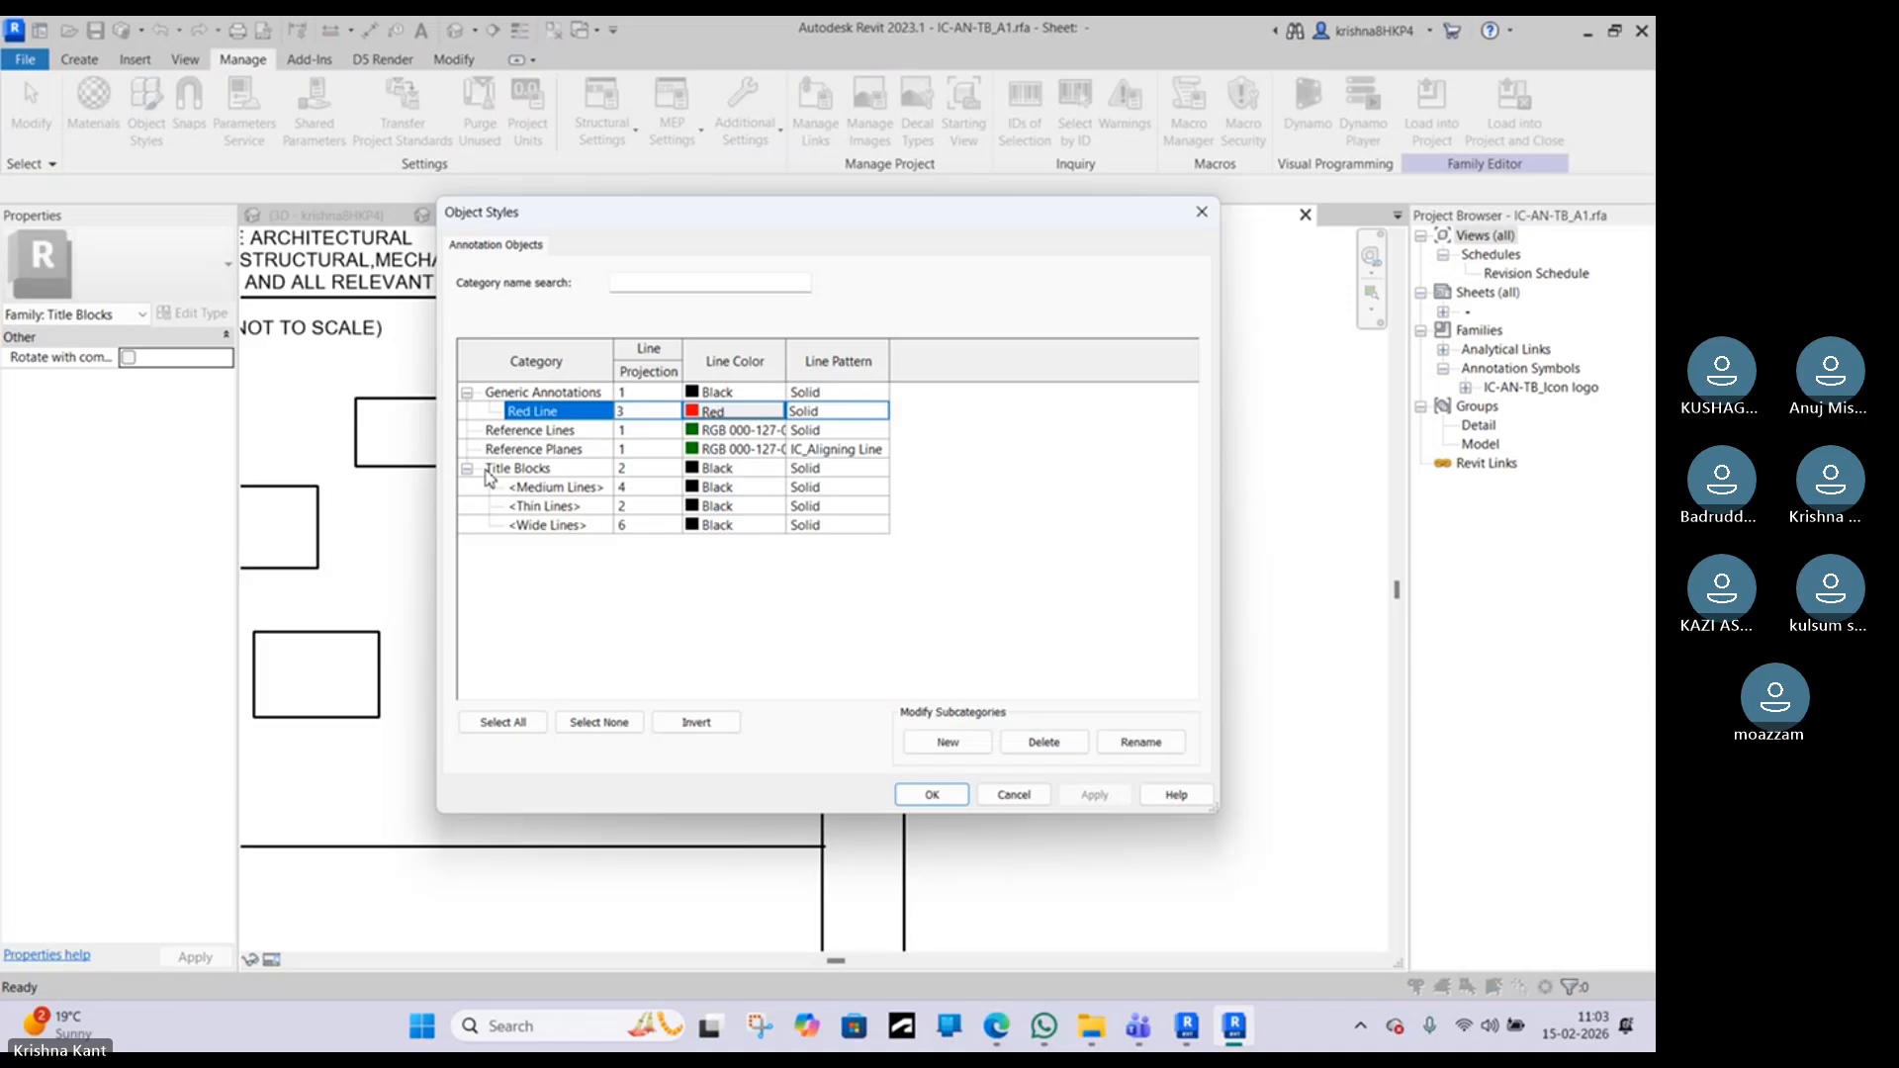
pyautogui.click(488, 478)
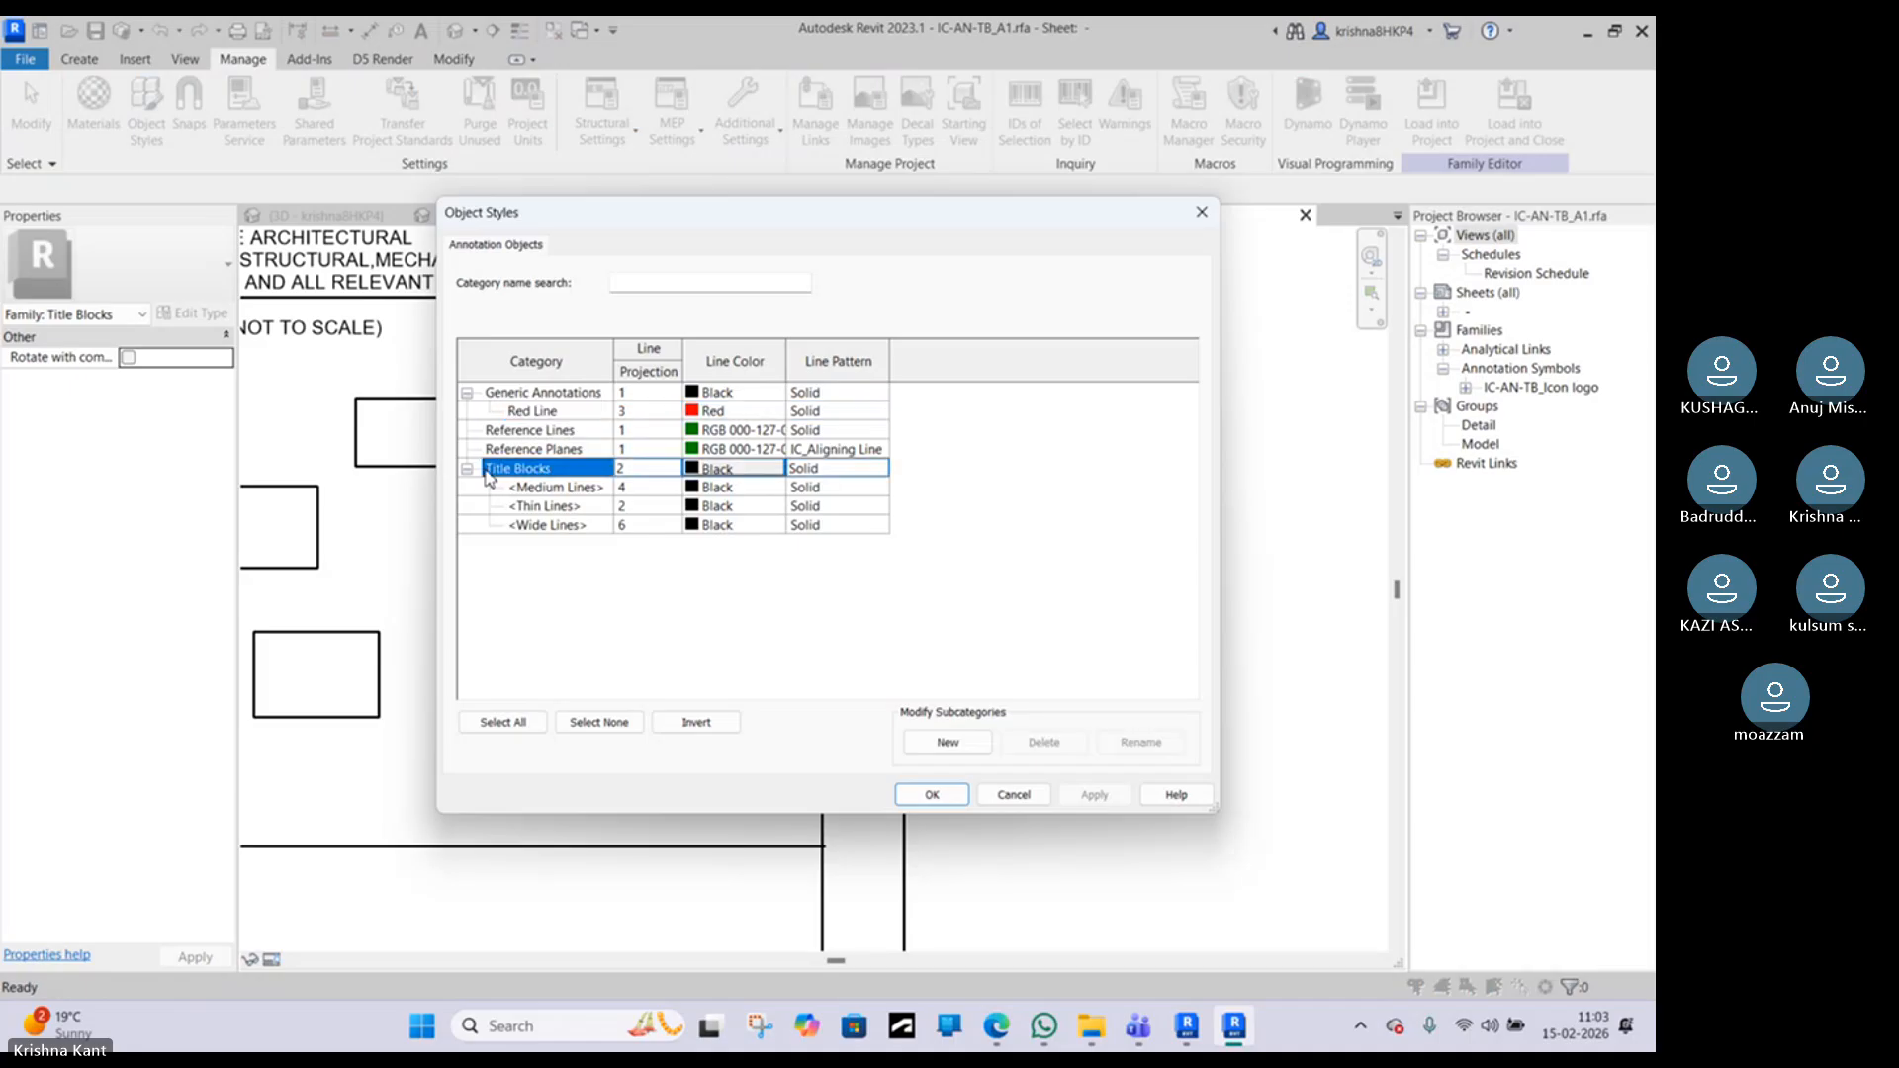
pyautogui.click(949, 741)
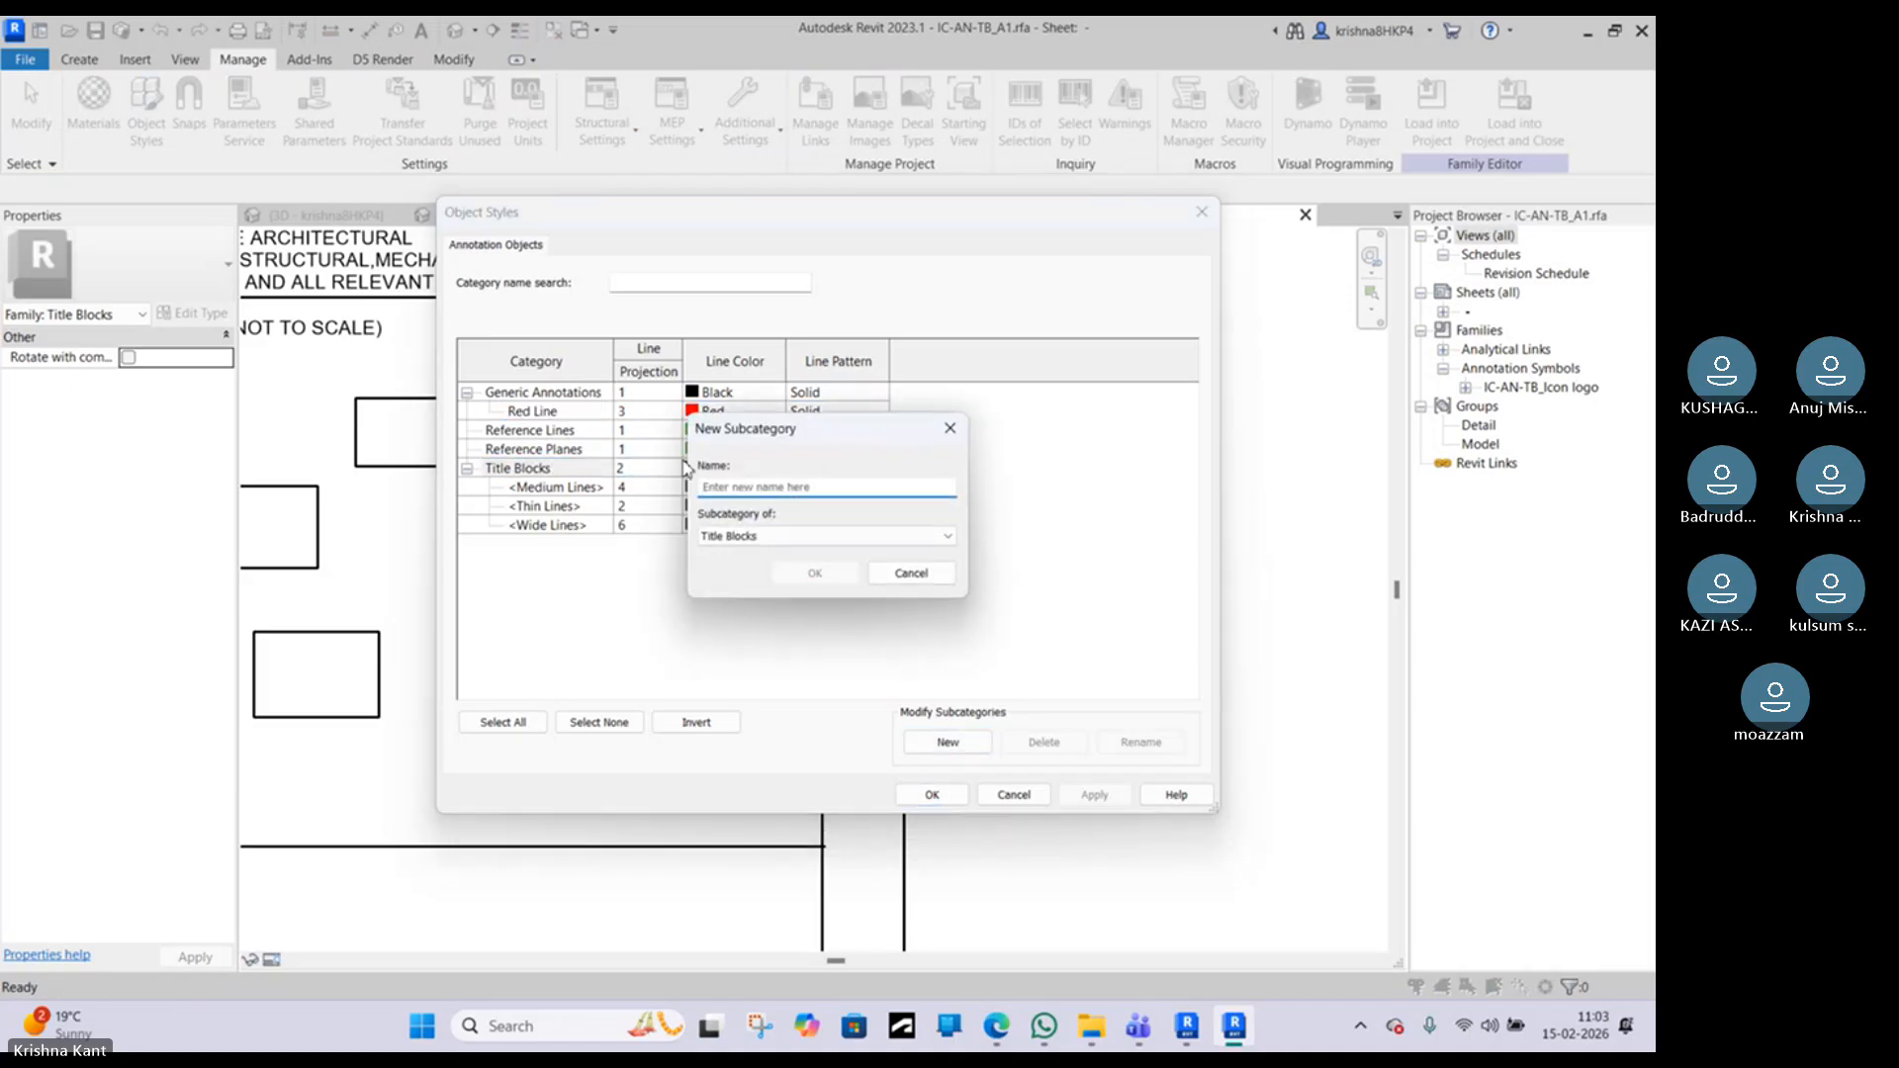
pyautogui.write('Red Line')
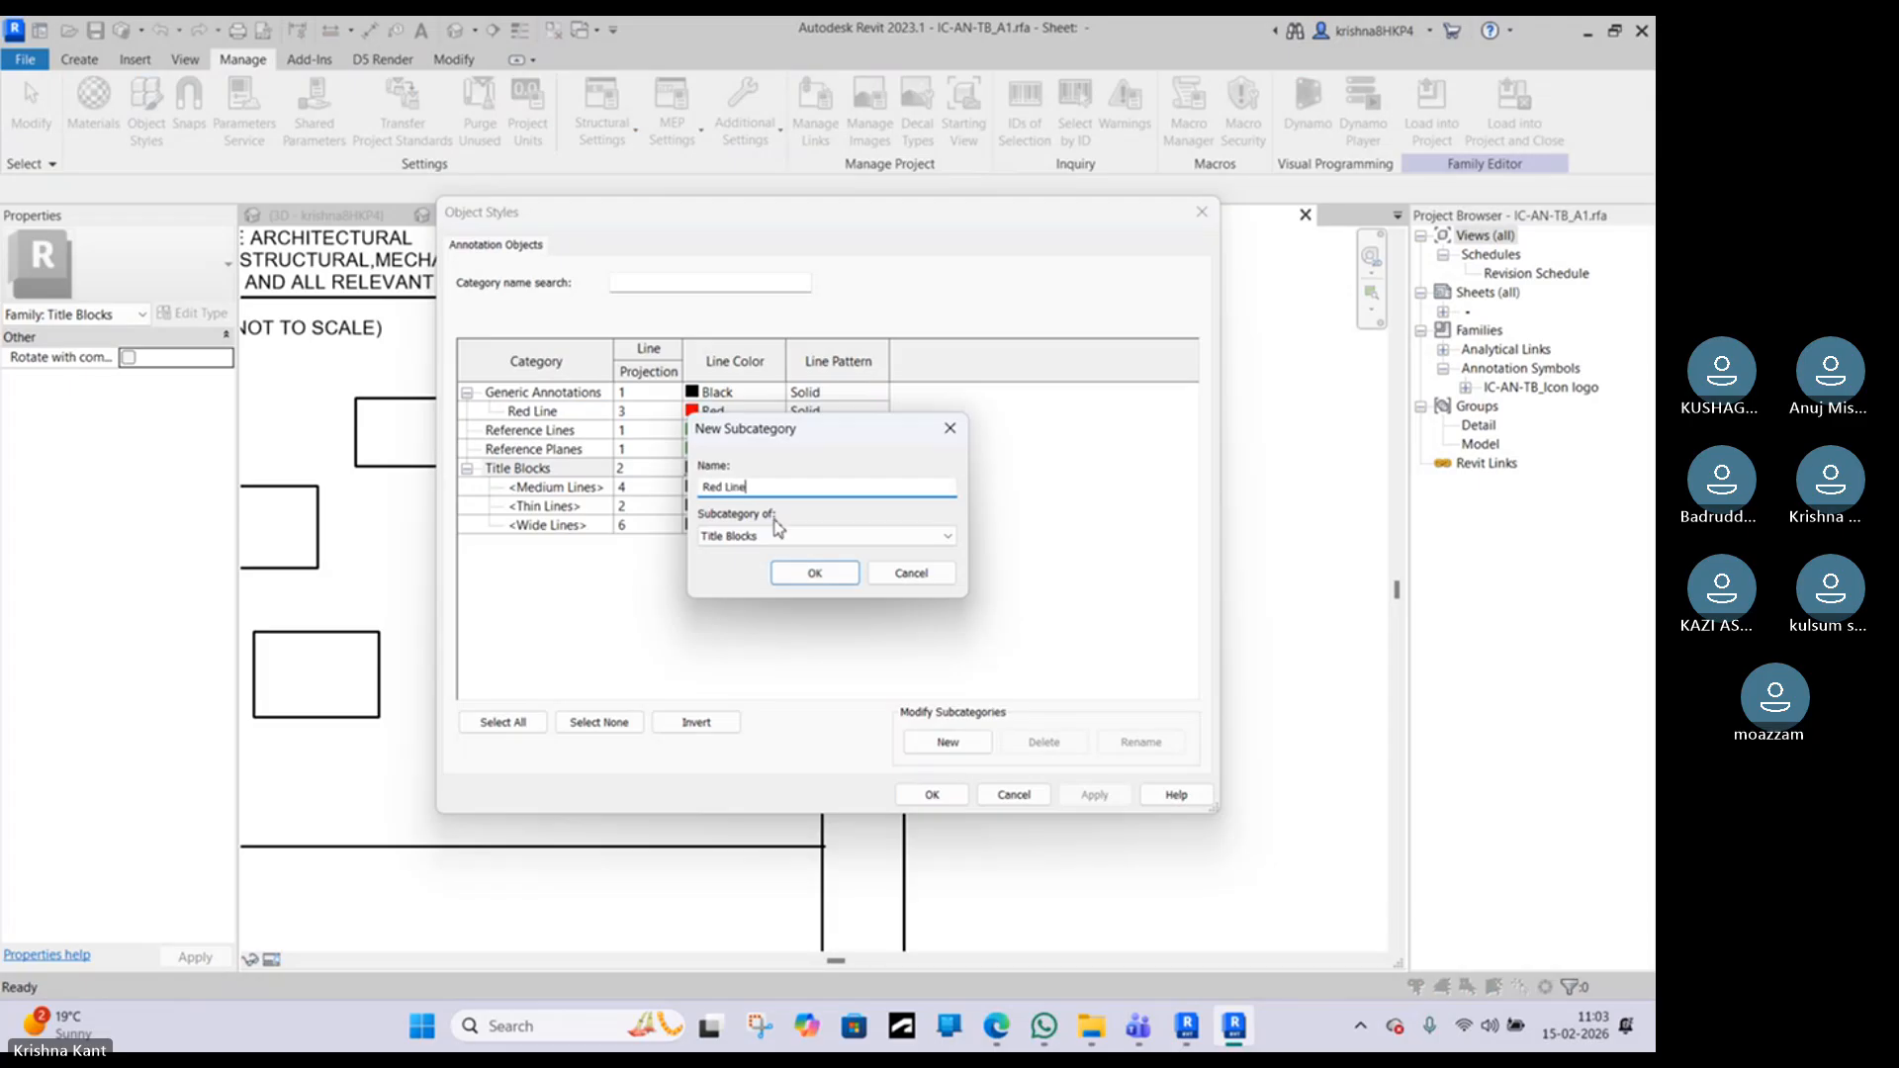
pyautogui.click(805, 571)
# Step: Give the Red Line subcategory under Title Blocks the basic color red and a projection line weight of 3
pyautogui.click(750, 545)
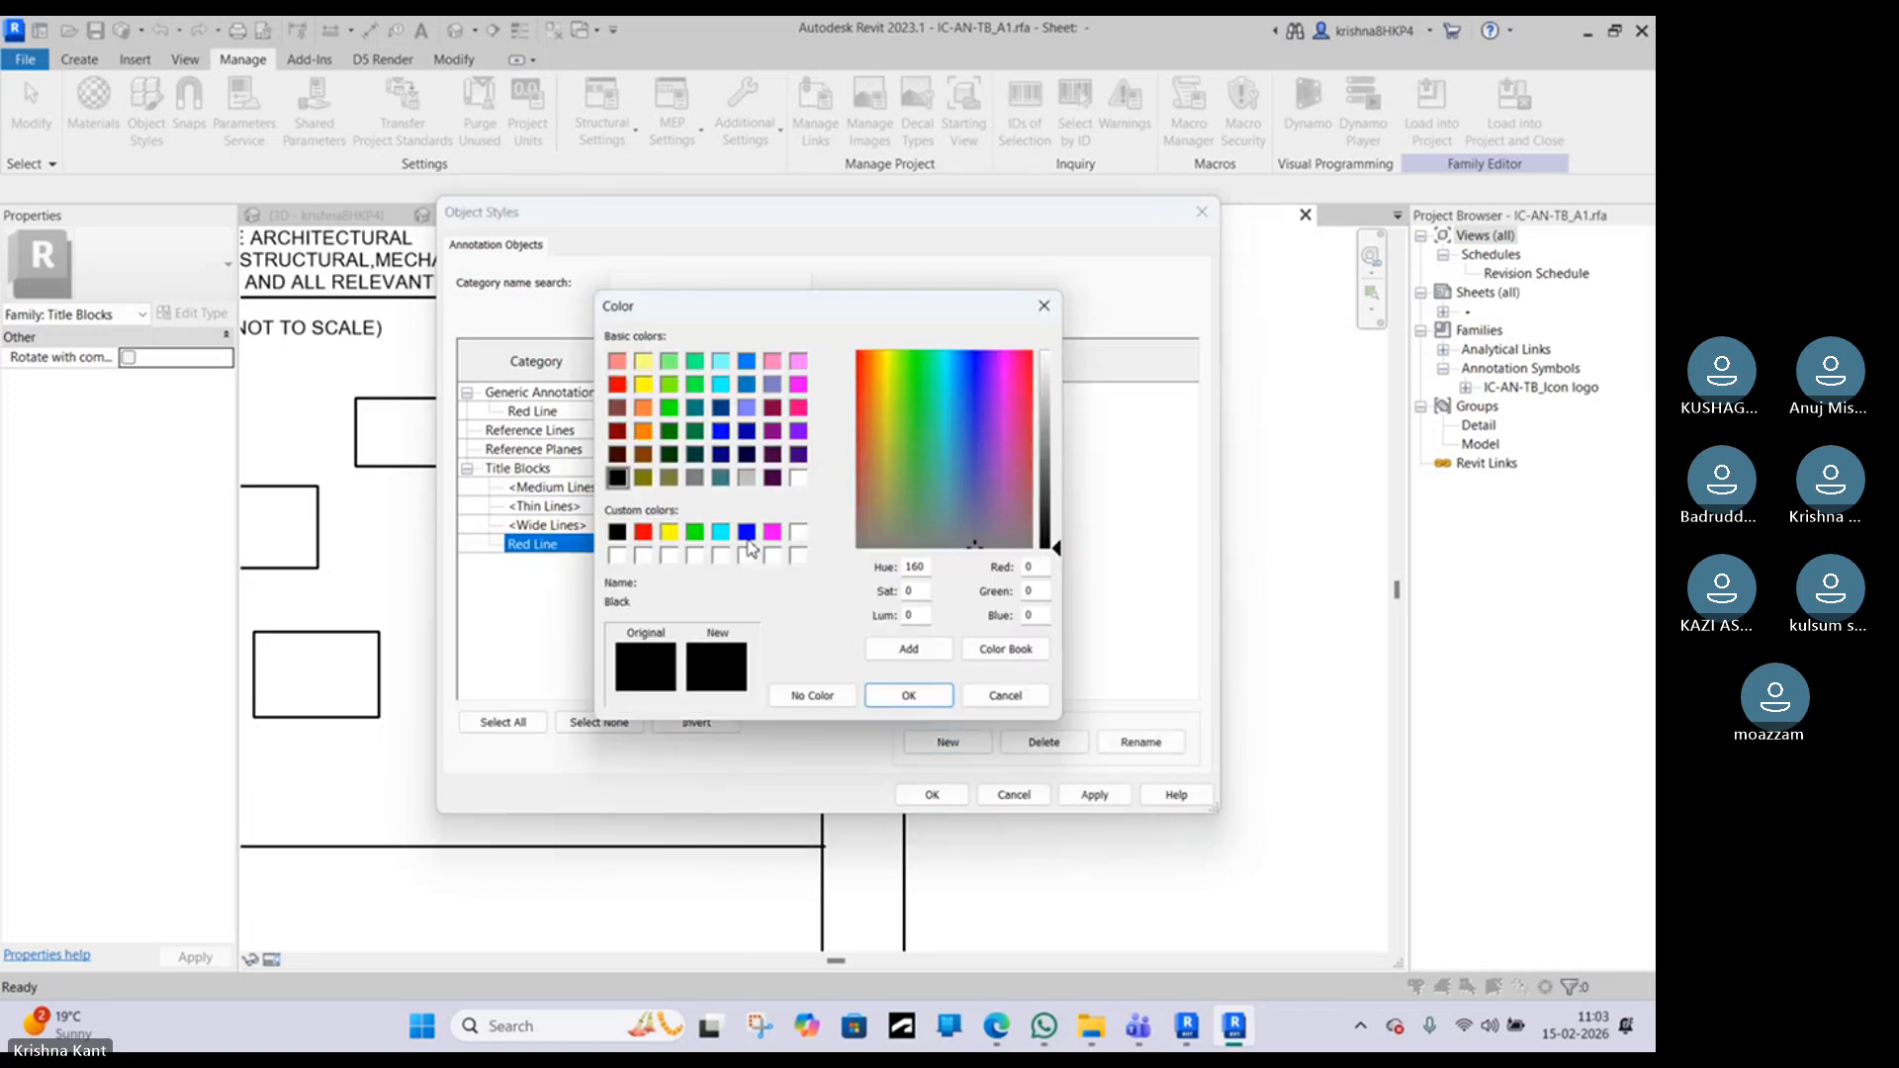
pyautogui.click(617, 385)
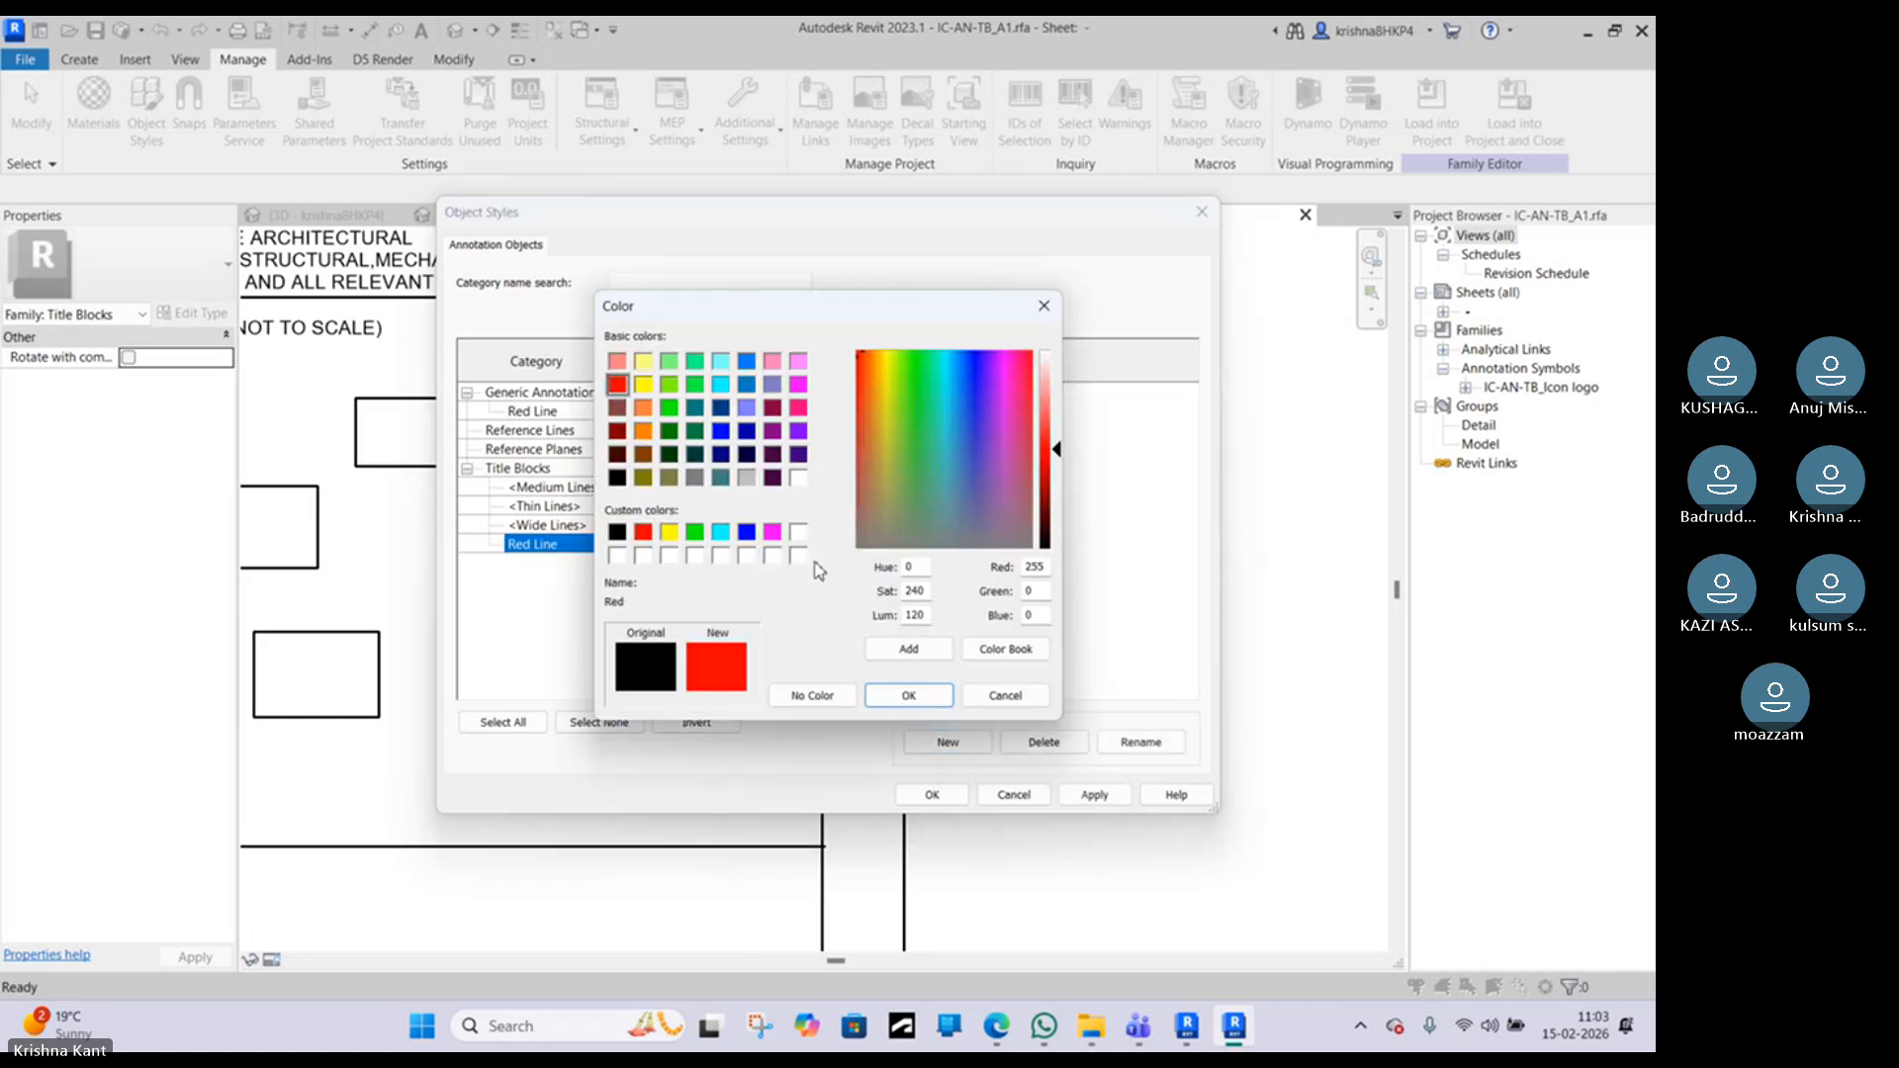
pyautogui.click(929, 697)
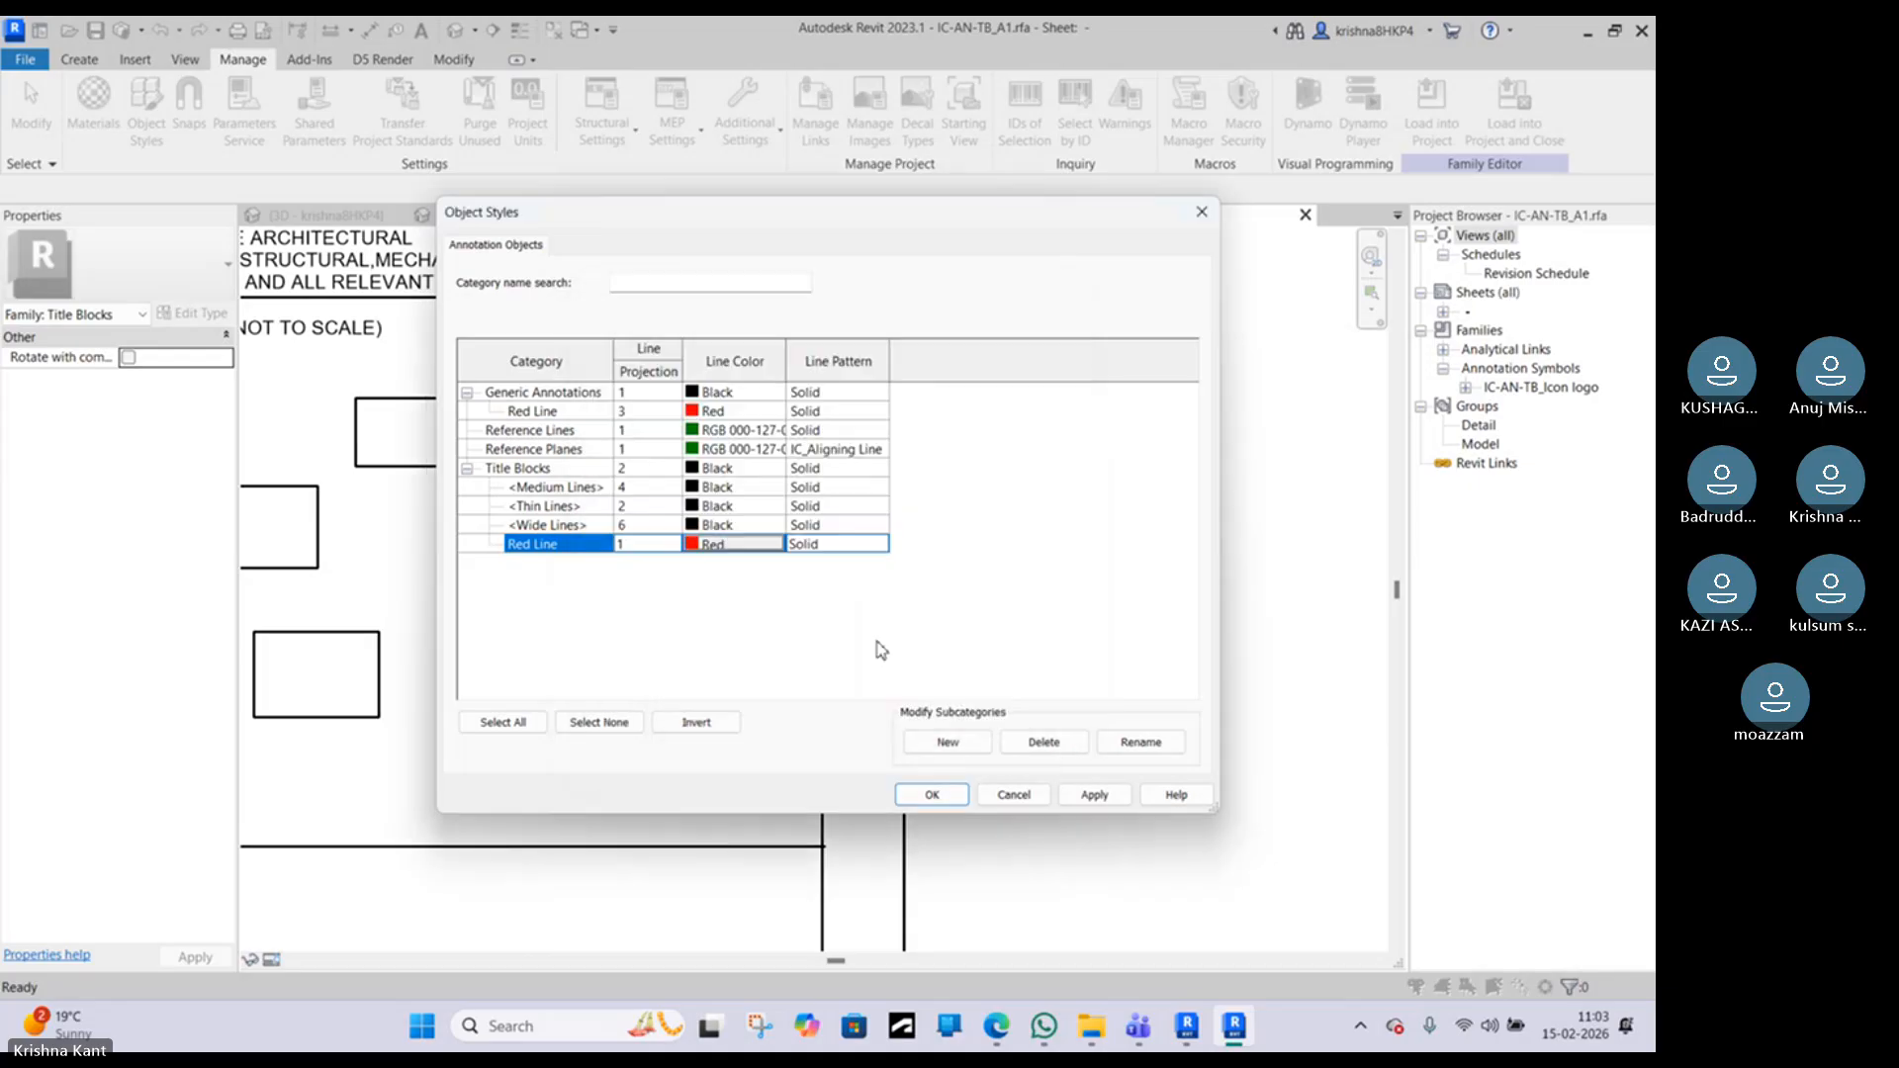
pyautogui.click(647, 547)
pyautogui.write('3')
pyautogui.click(774, 647)
pyautogui.click(955, 793)
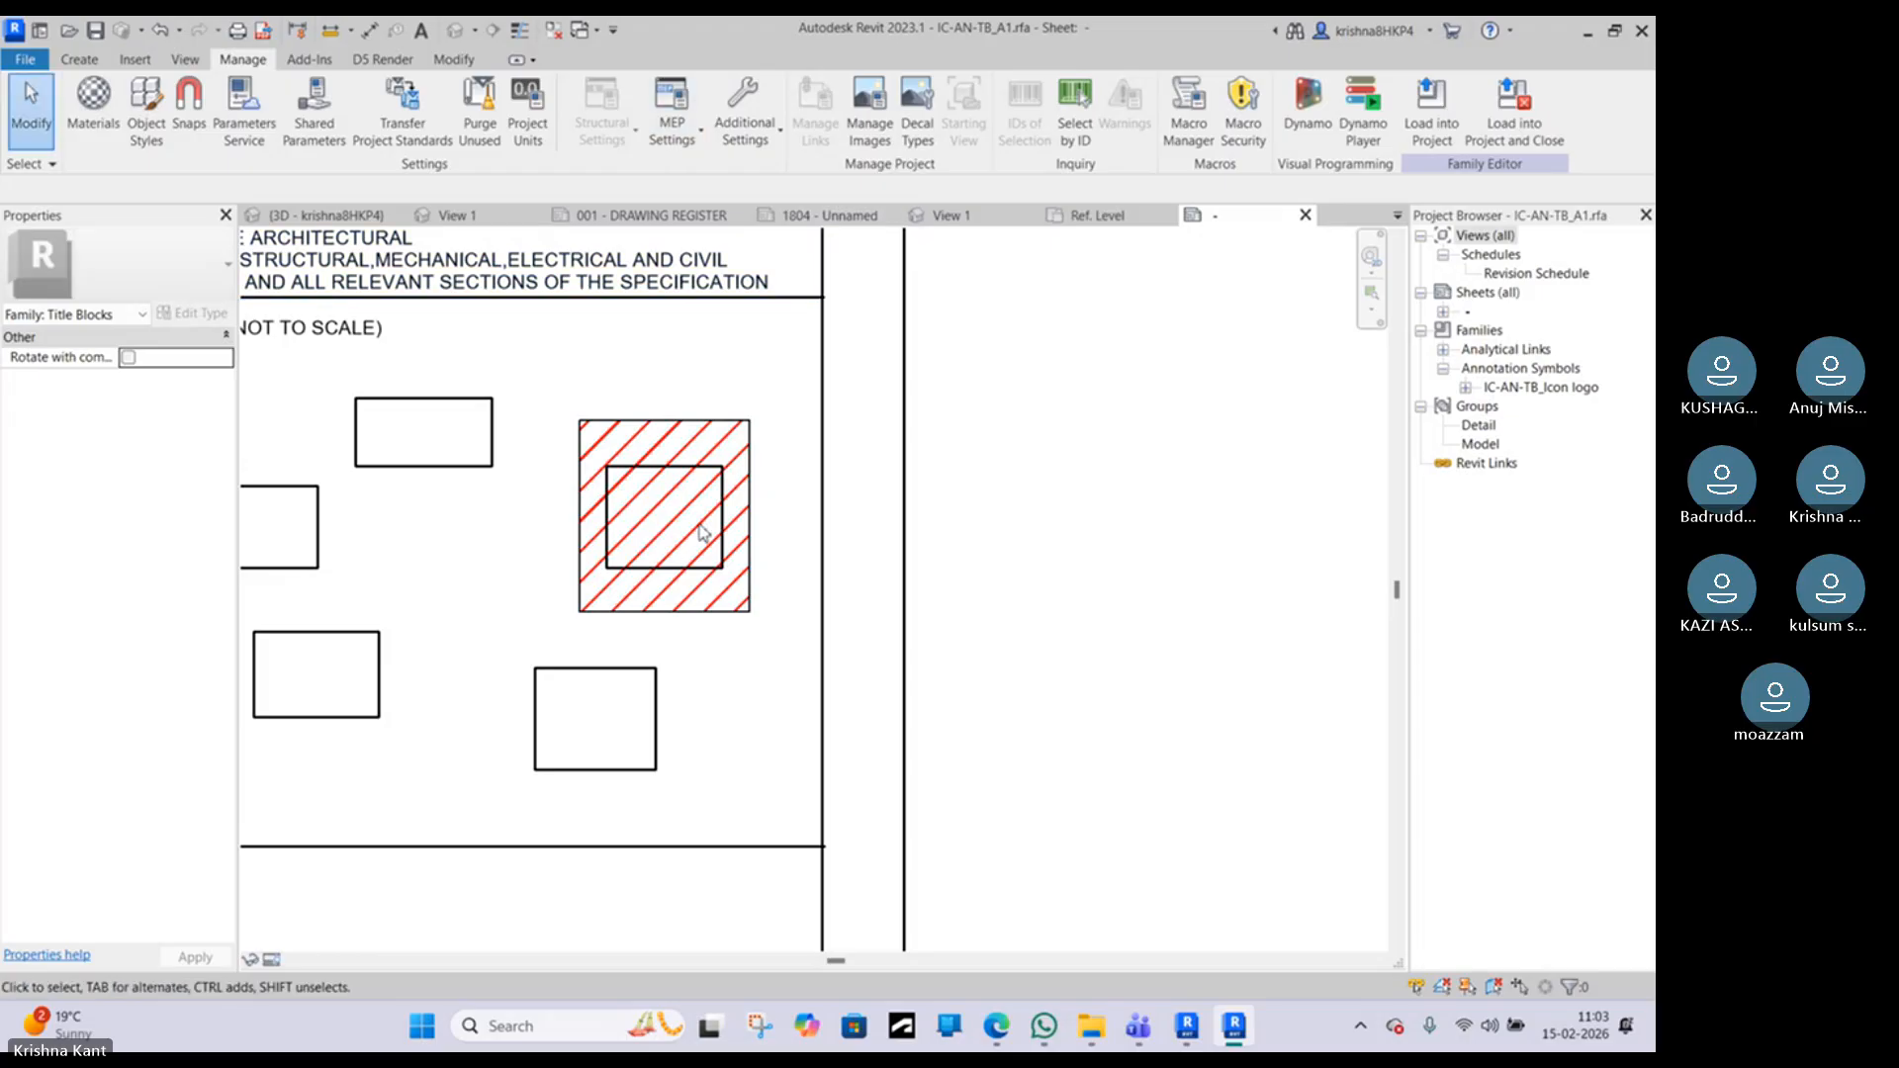
# Step: Assign the Red Line subcategory to all four boundary lines of the hatched region and finish the boundary sketch
pyautogui.click(752, 608)
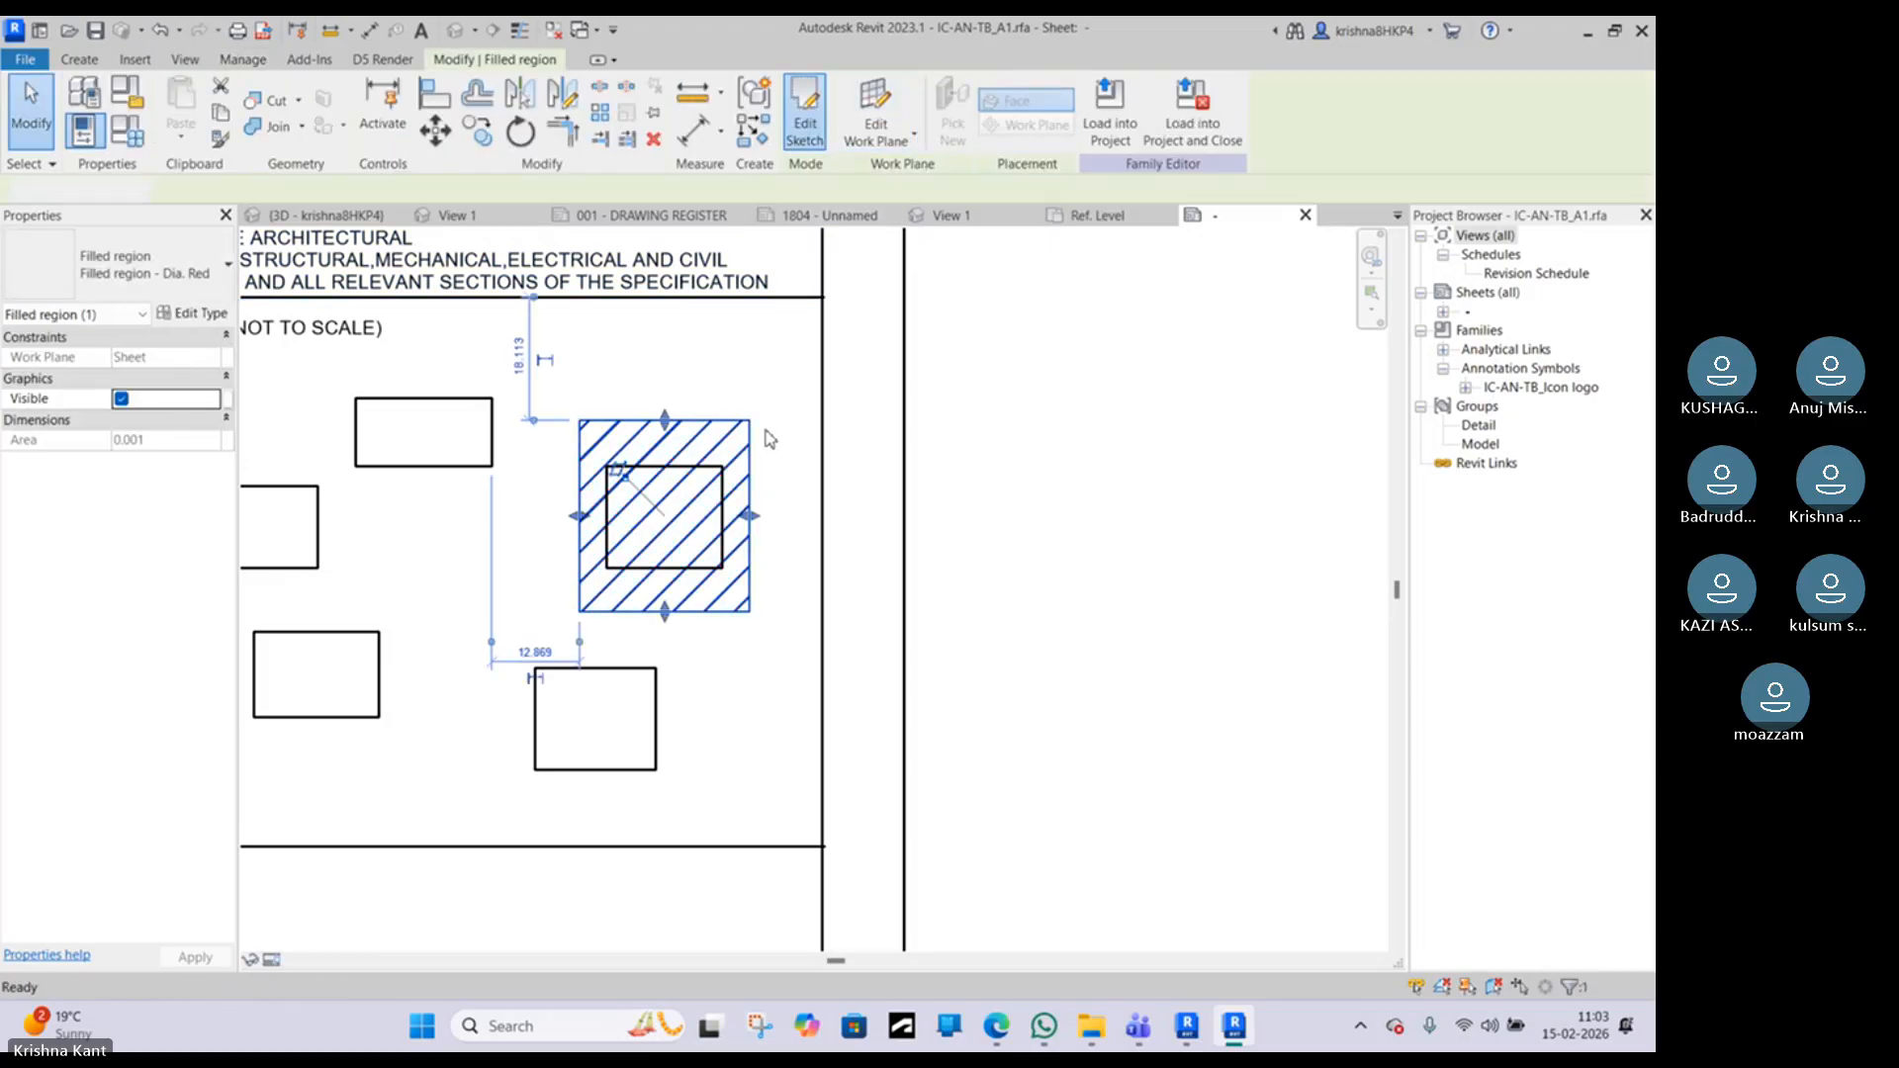
pyautogui.click(804, 109)
pyautogui.click(613, 420)
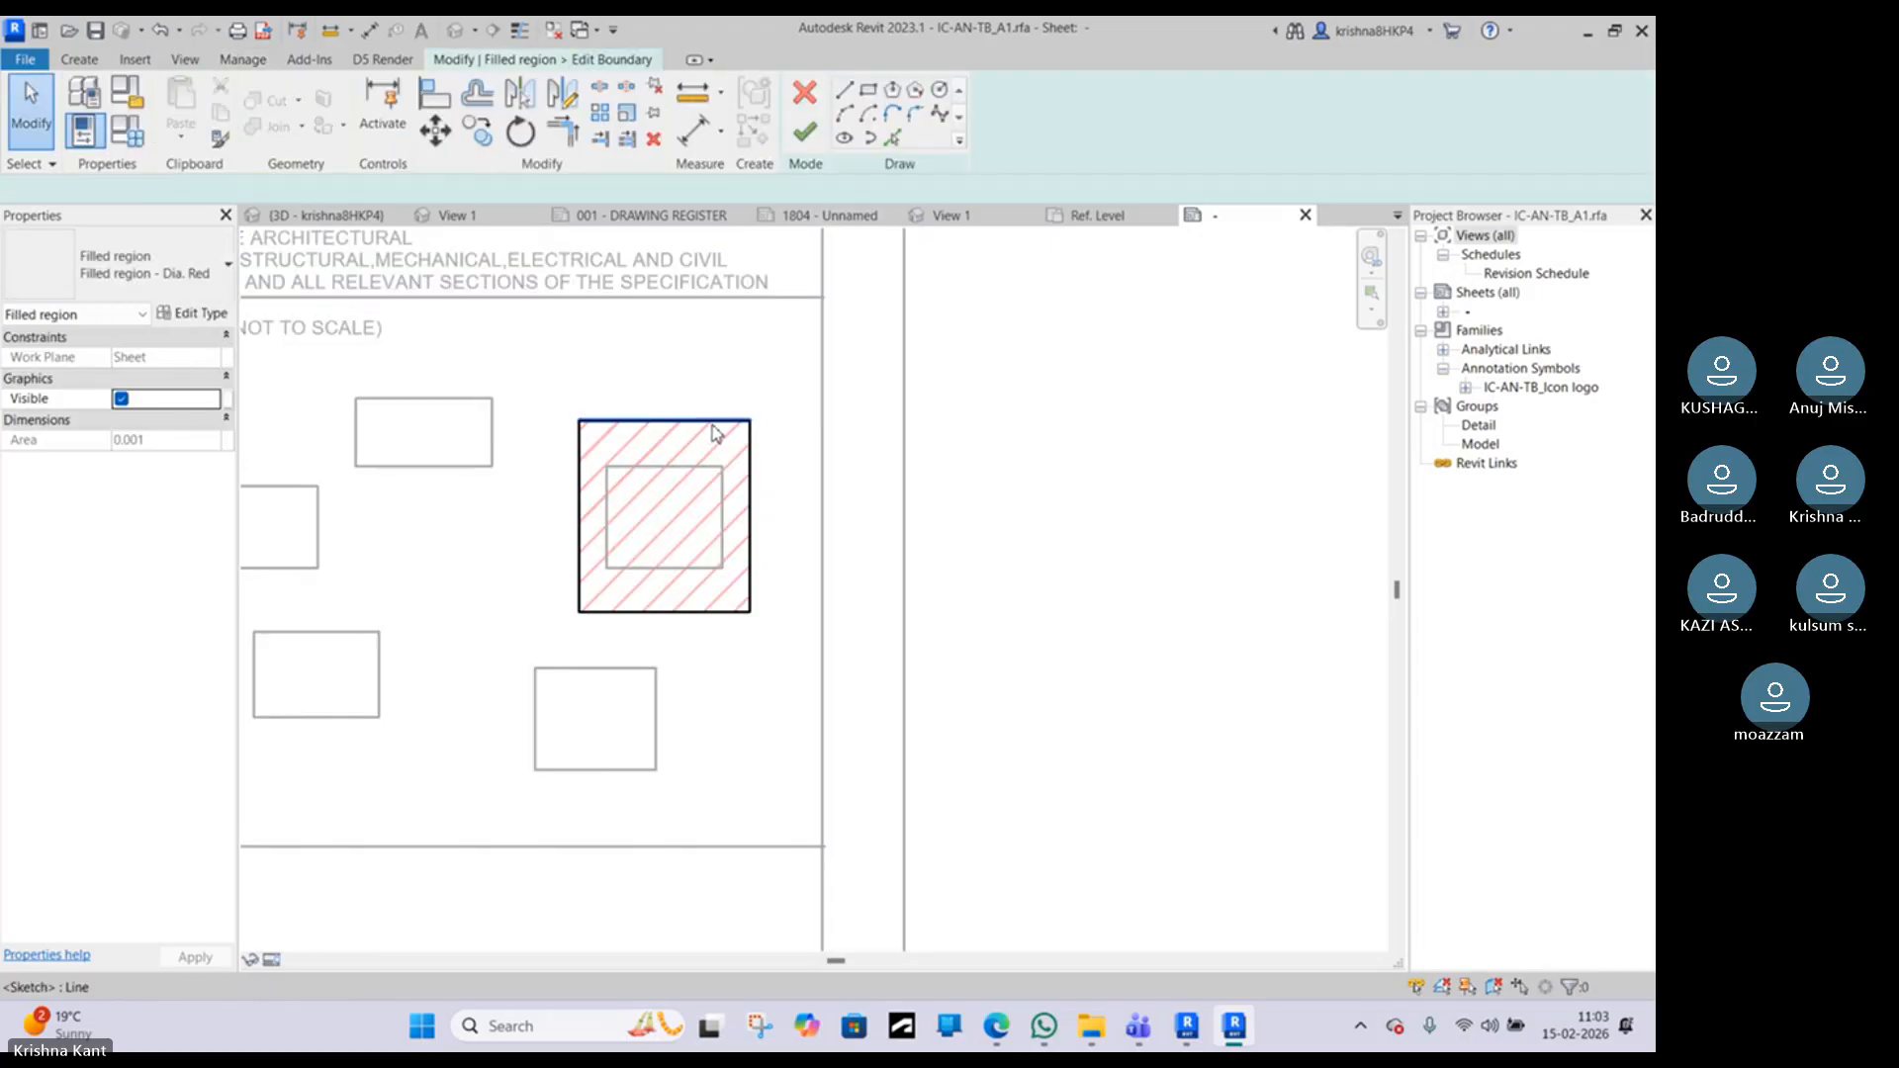
pyautogui.click(1070, 125)
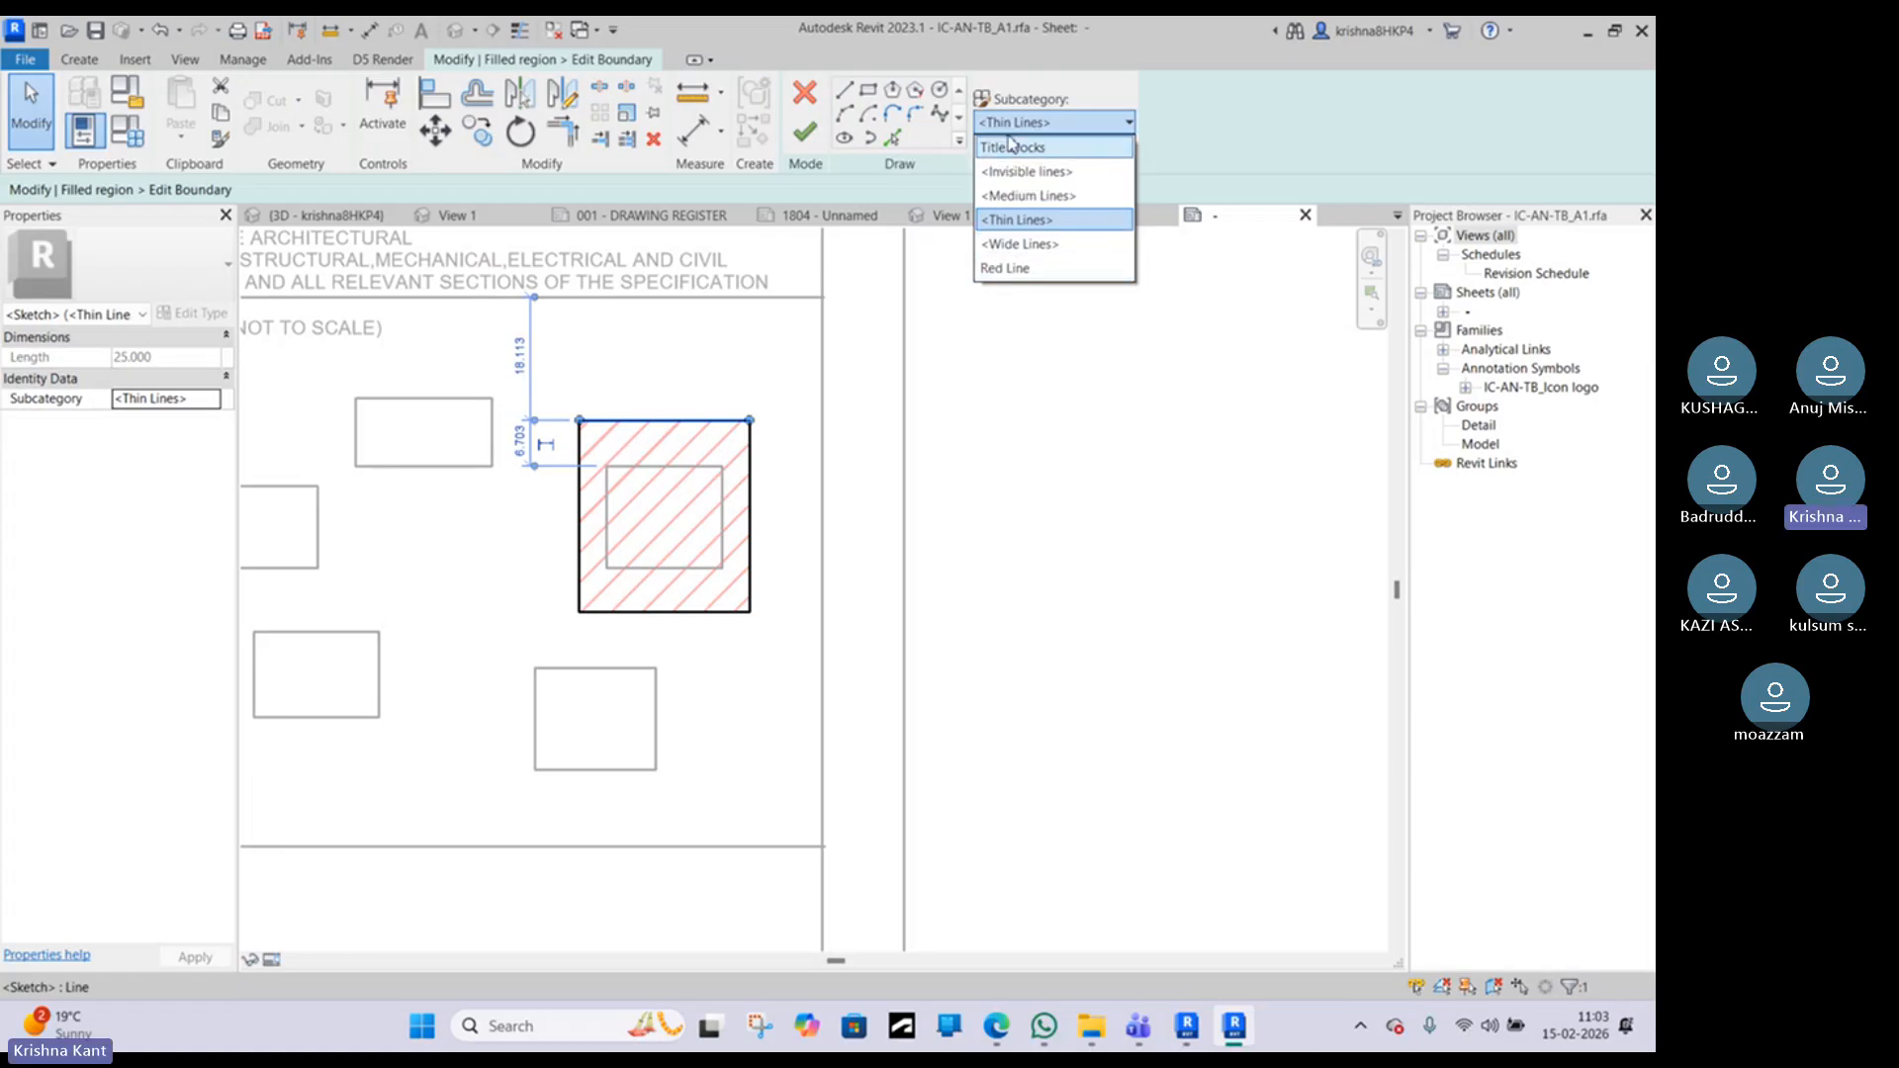
pyautogui.click(627, 383)
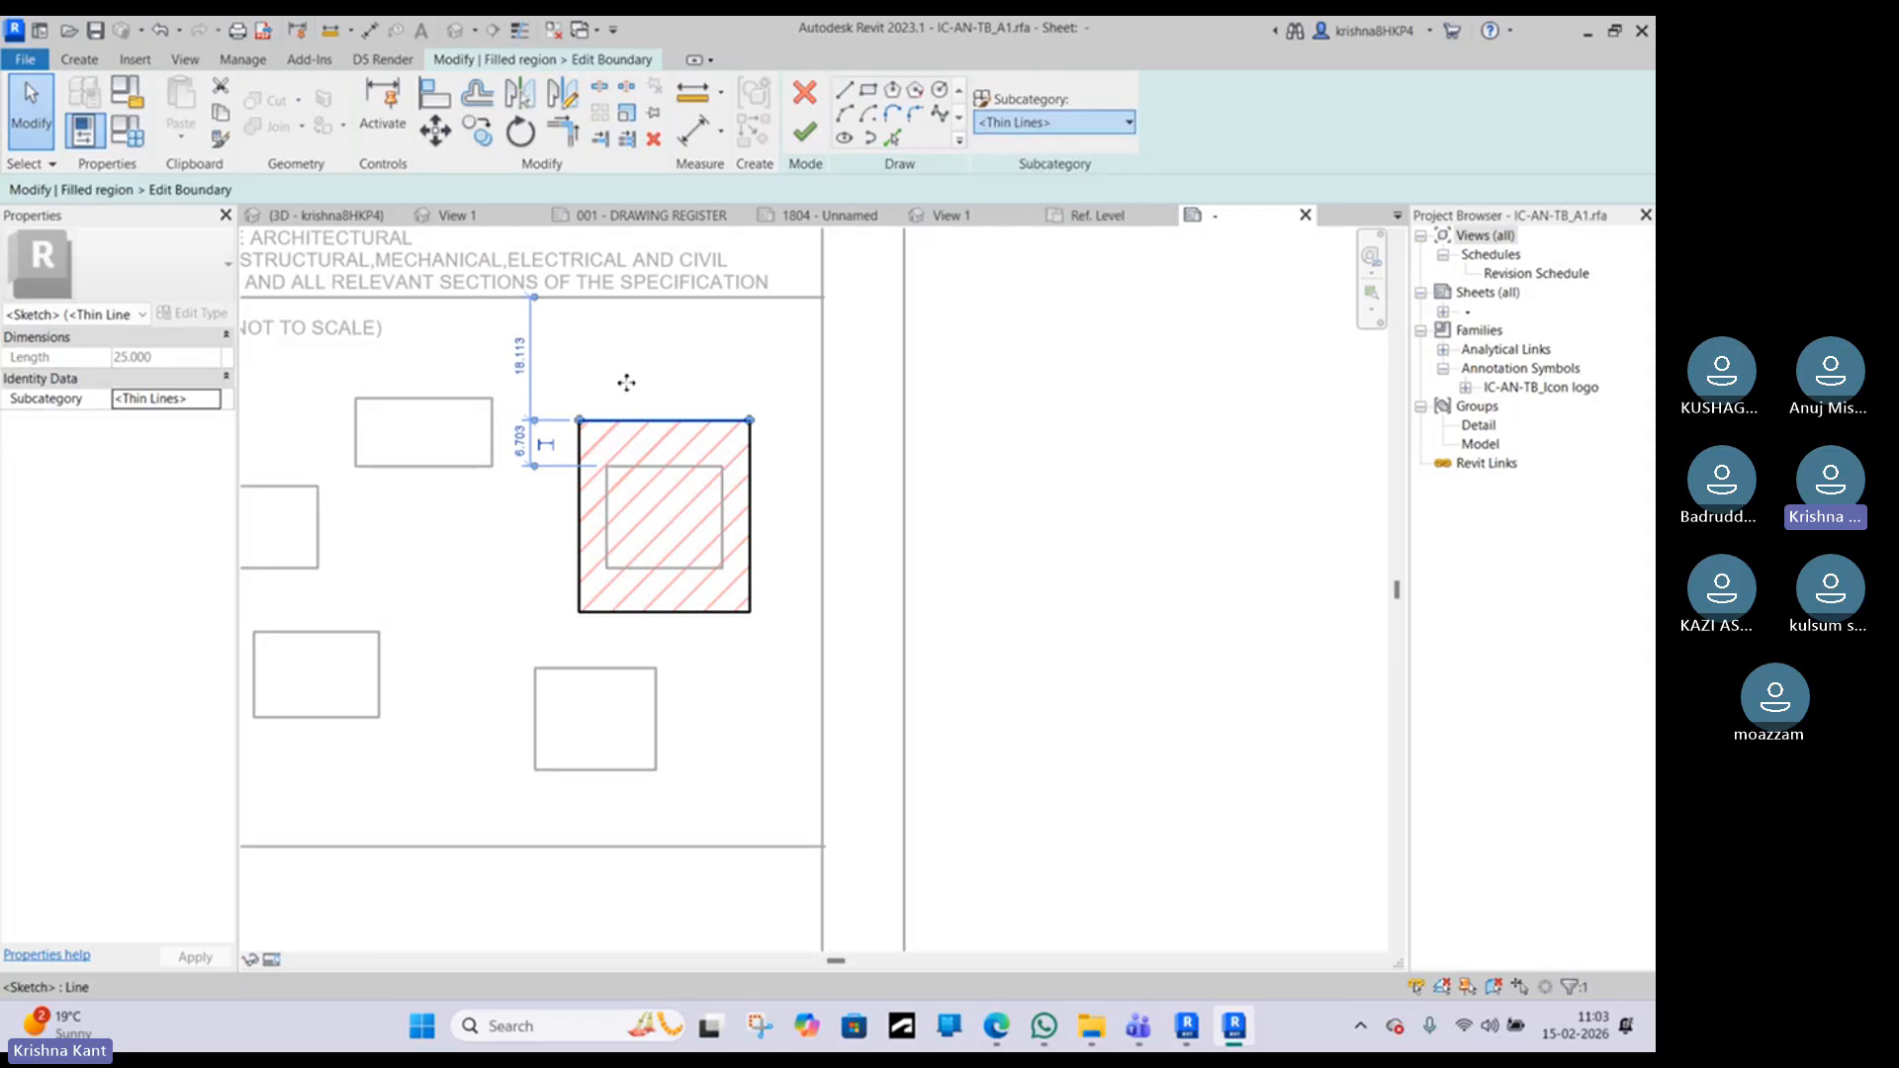
pyautogui.moveTo(570, 398)
pyautogui.mouseDown()
pyautogui.moveTo(827, 648)
pyautogui.moveTo(840, 805)
pyautogui.mouseUp()
pyautogui.click(1056, 123)
pyautogui.click(1030, 244)
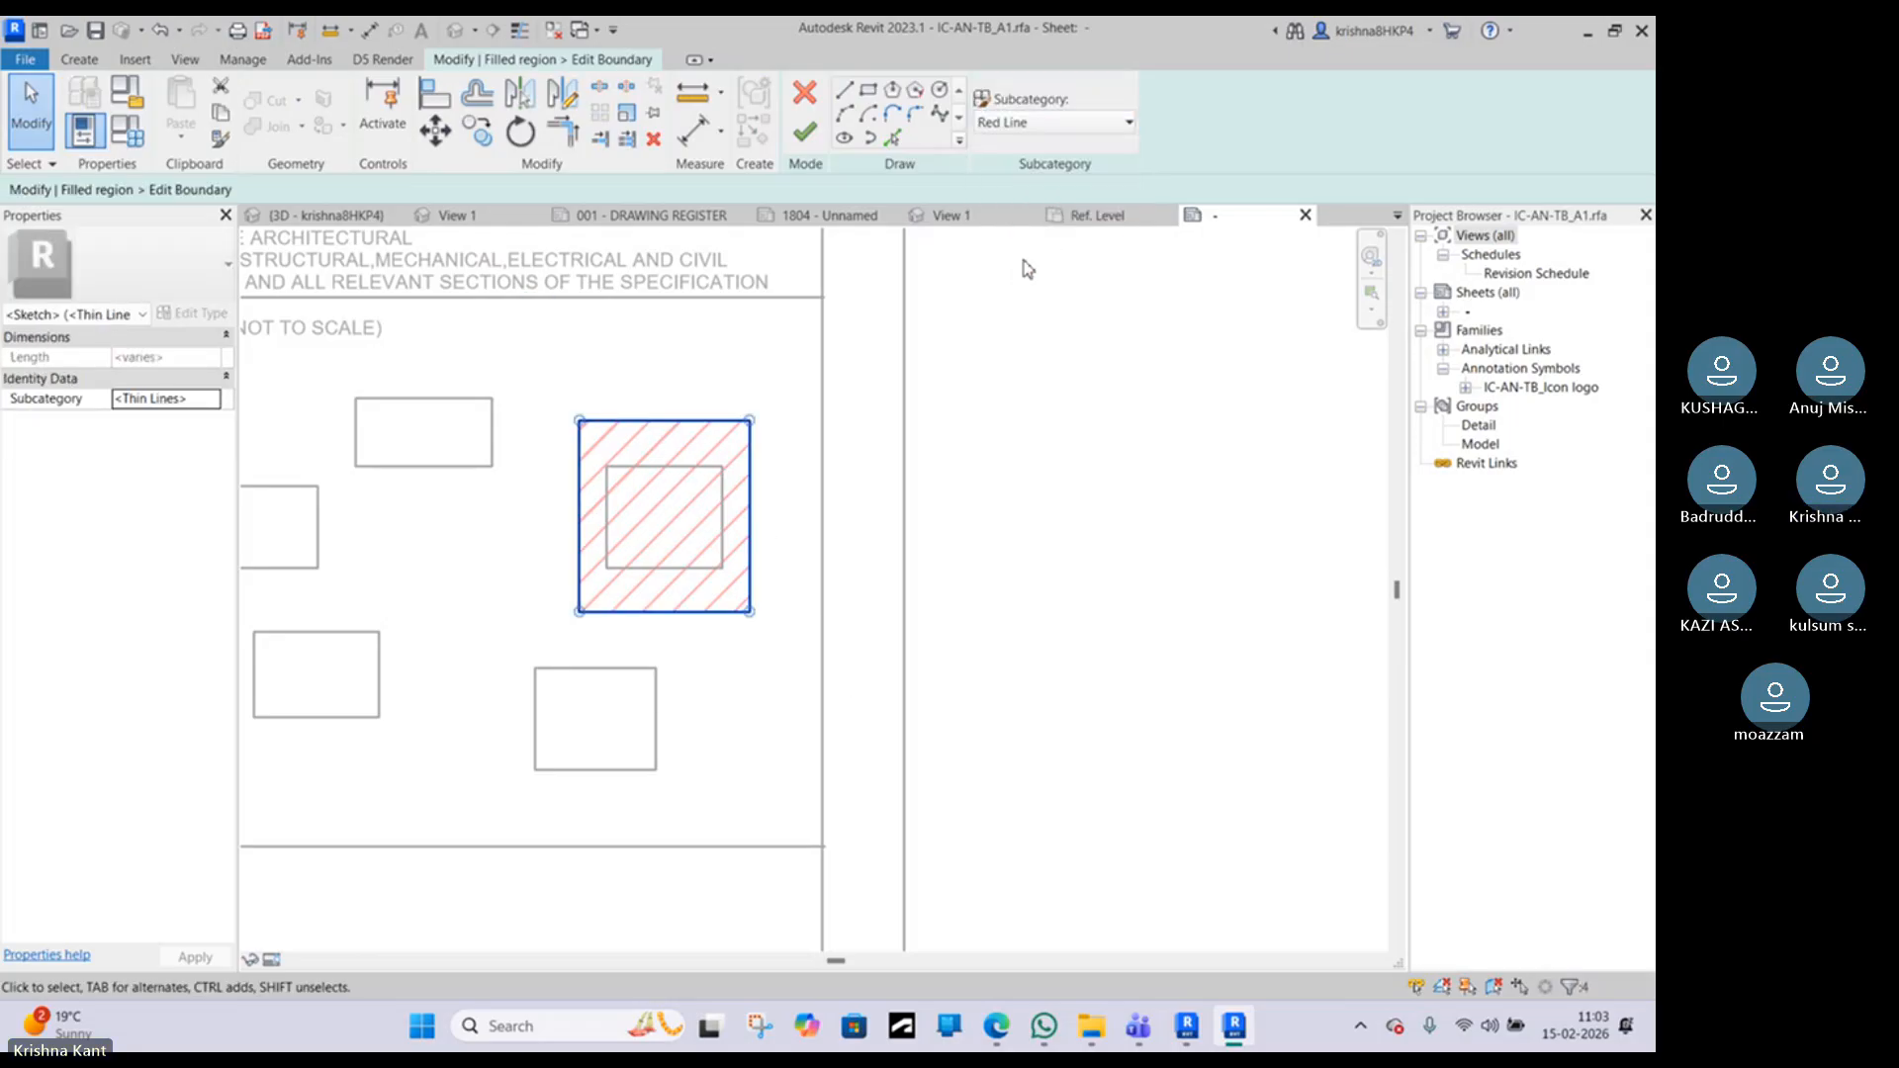
pyautogui.click(807, 131)
pyautogui.click(781, 417)
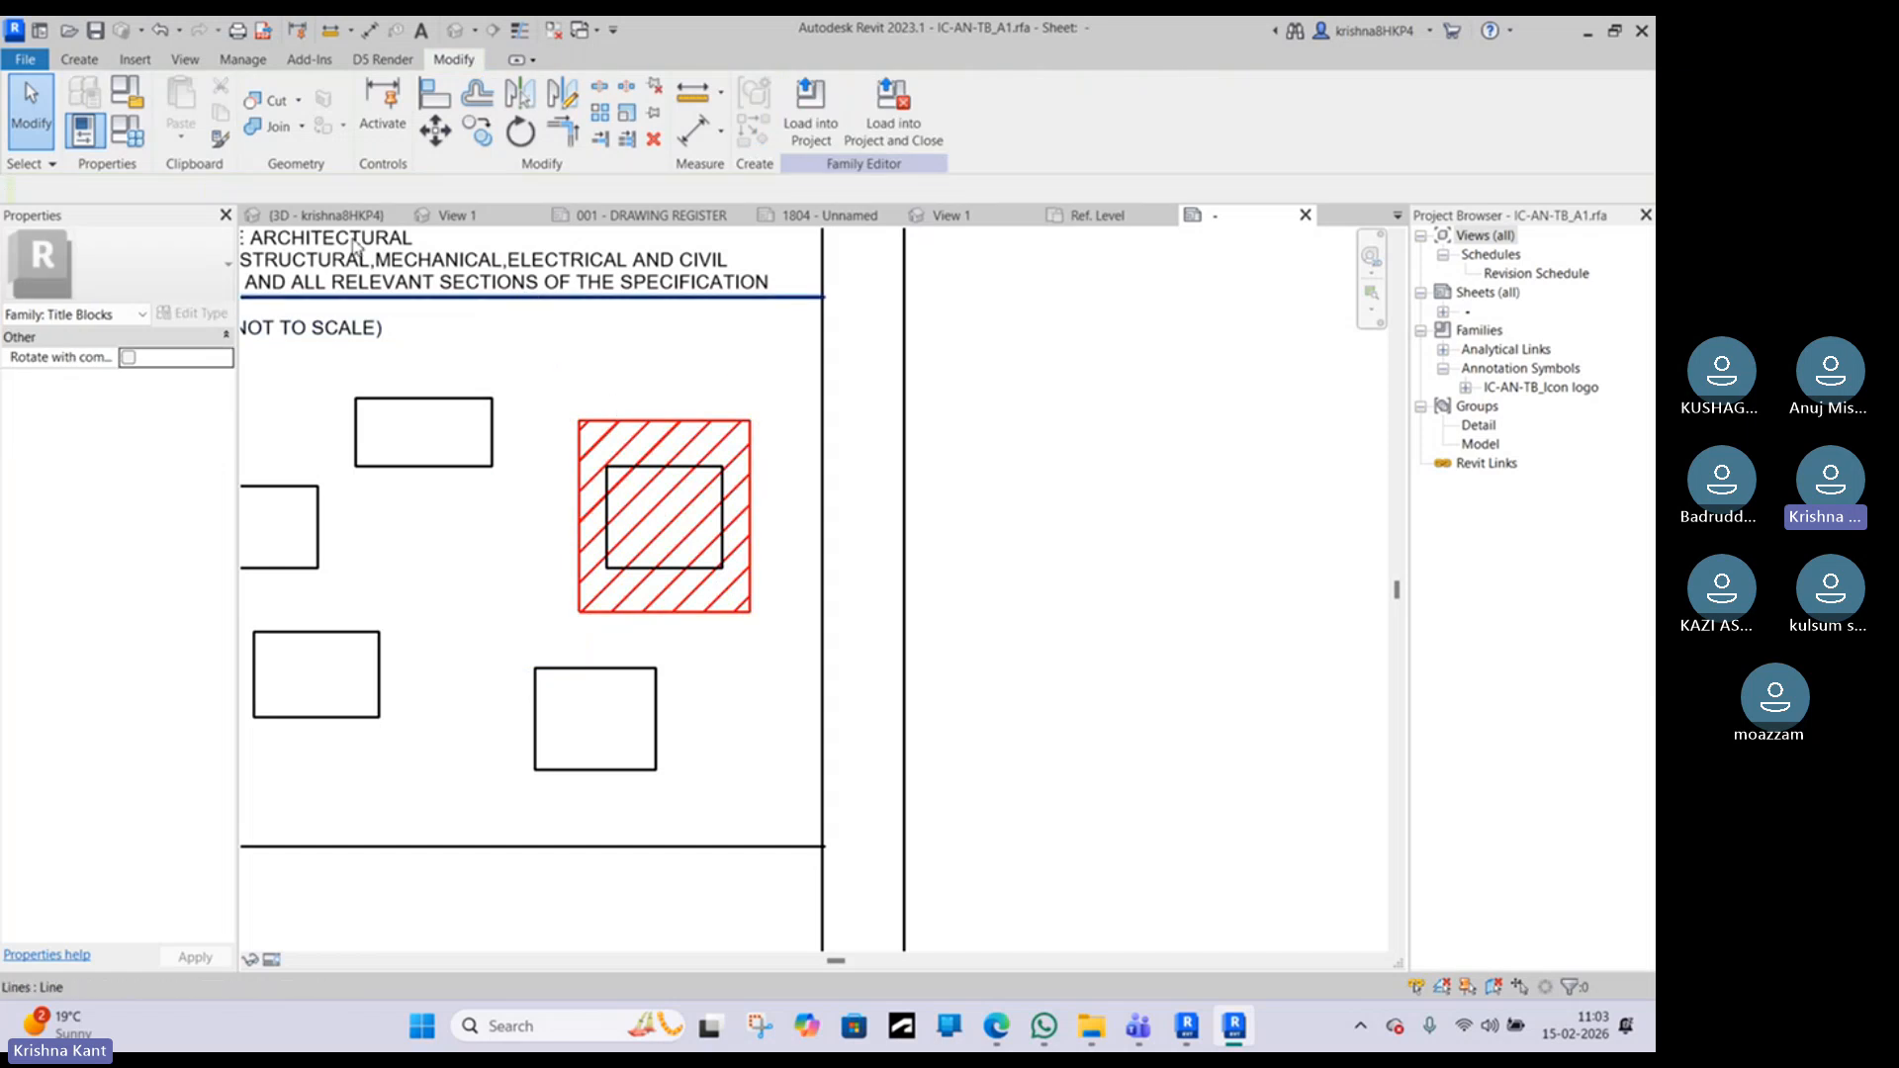
# Step: Check which subcategories the Line tool offers for new lines in the title block, without drawing any
pyautogui.click(80, 62)
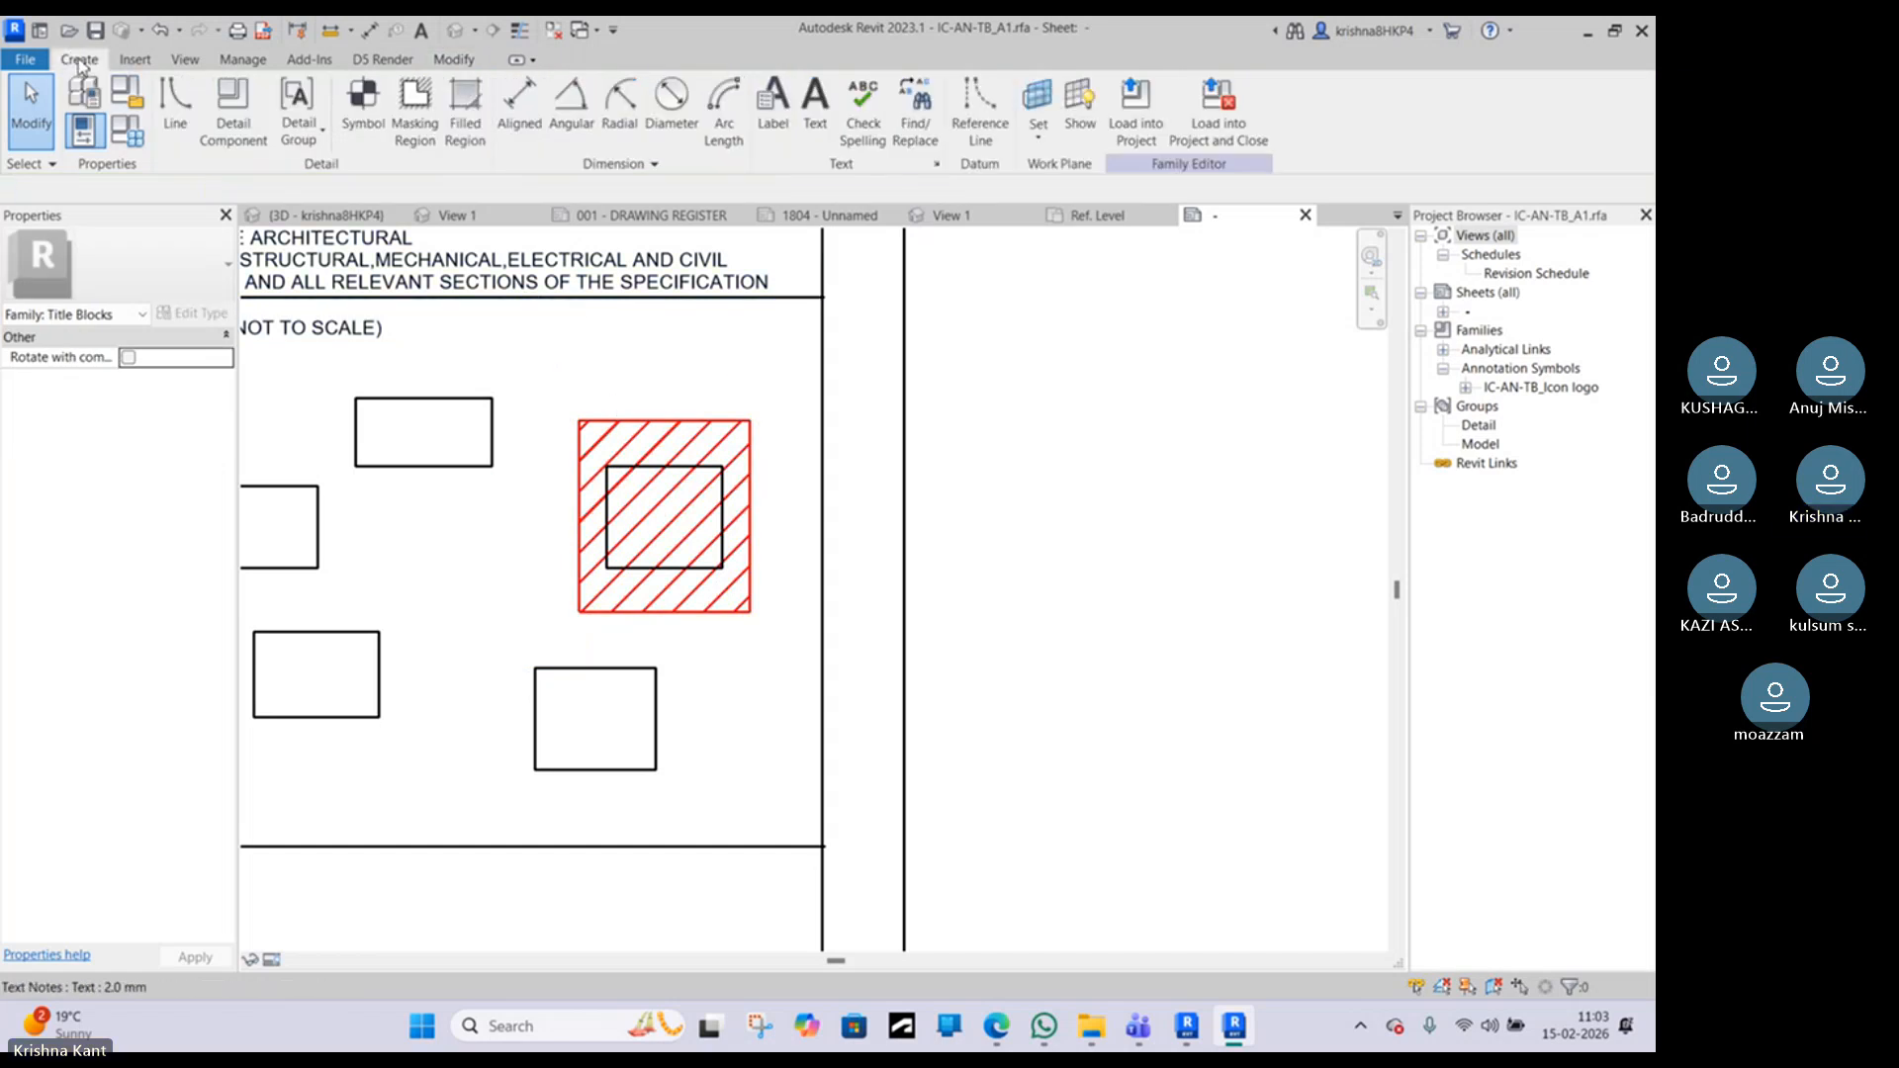
pyautogui.click(174, 109)
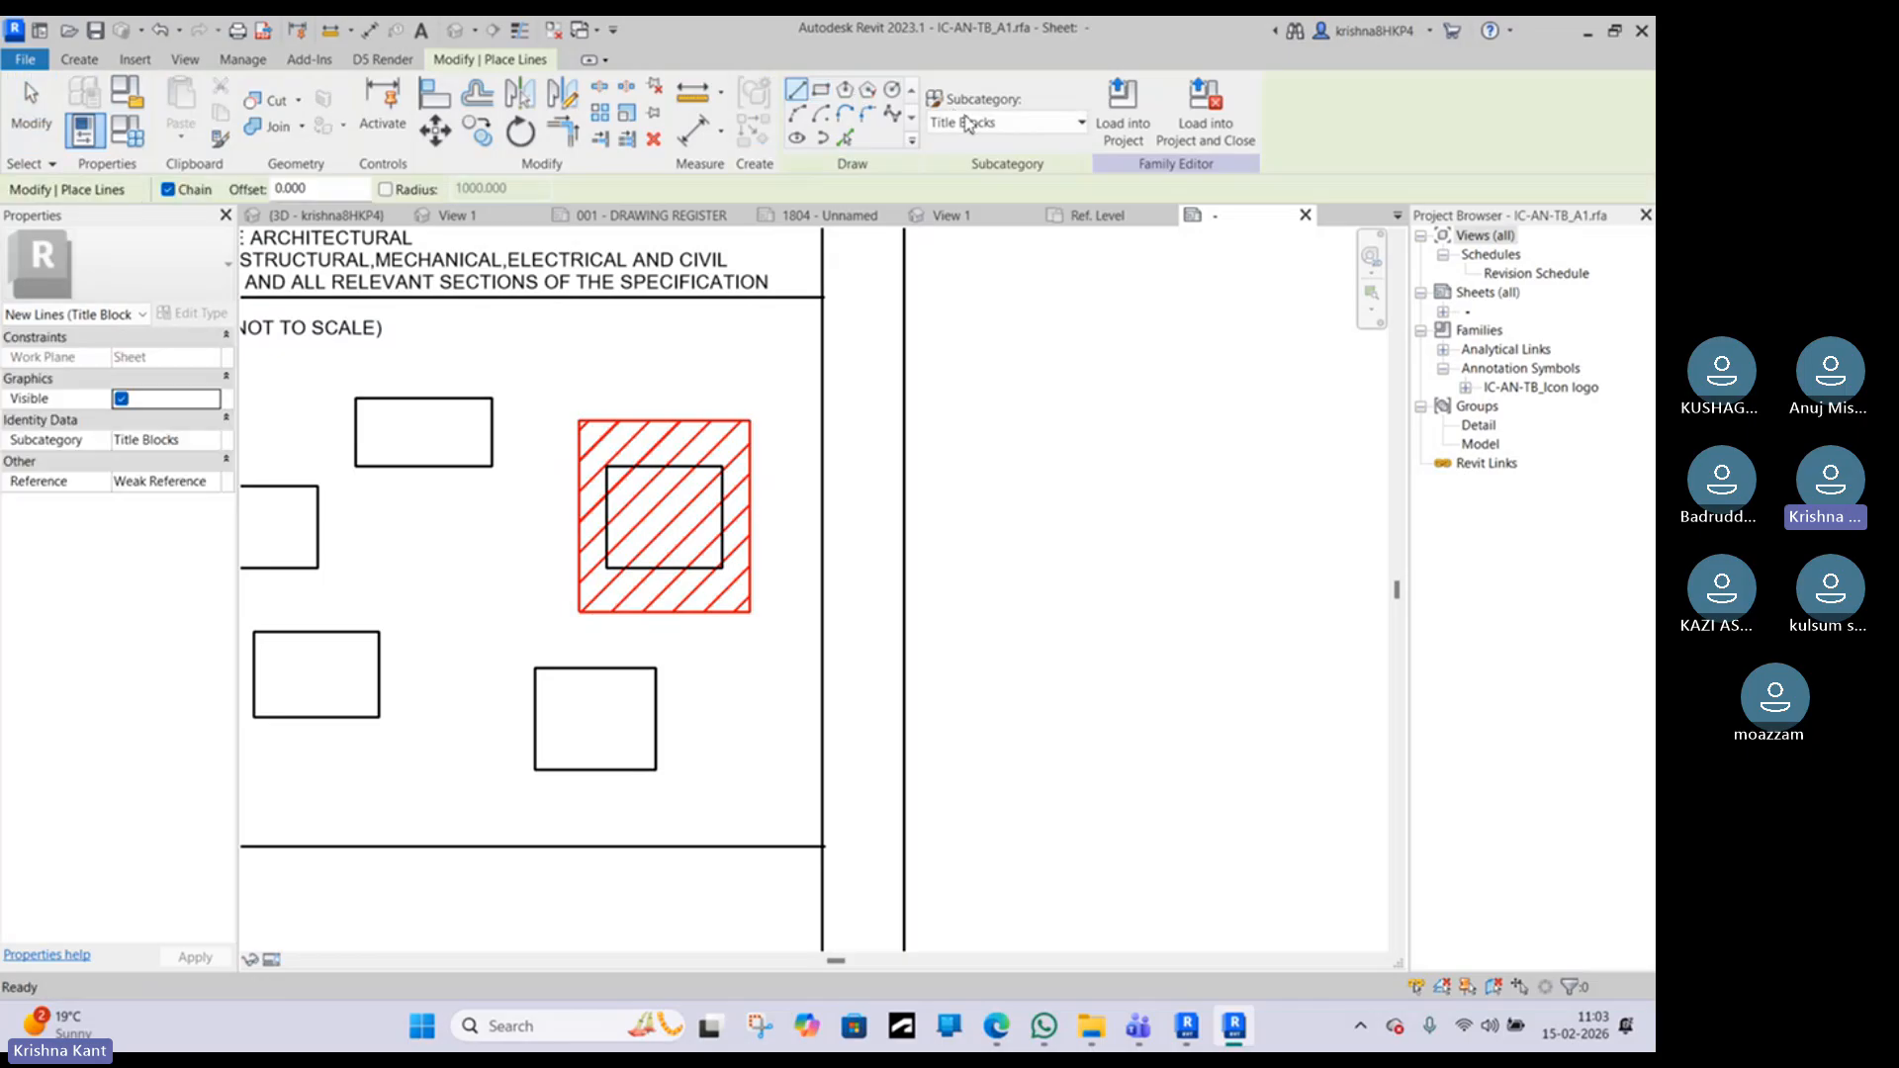
pyautogui.click(969, 122)
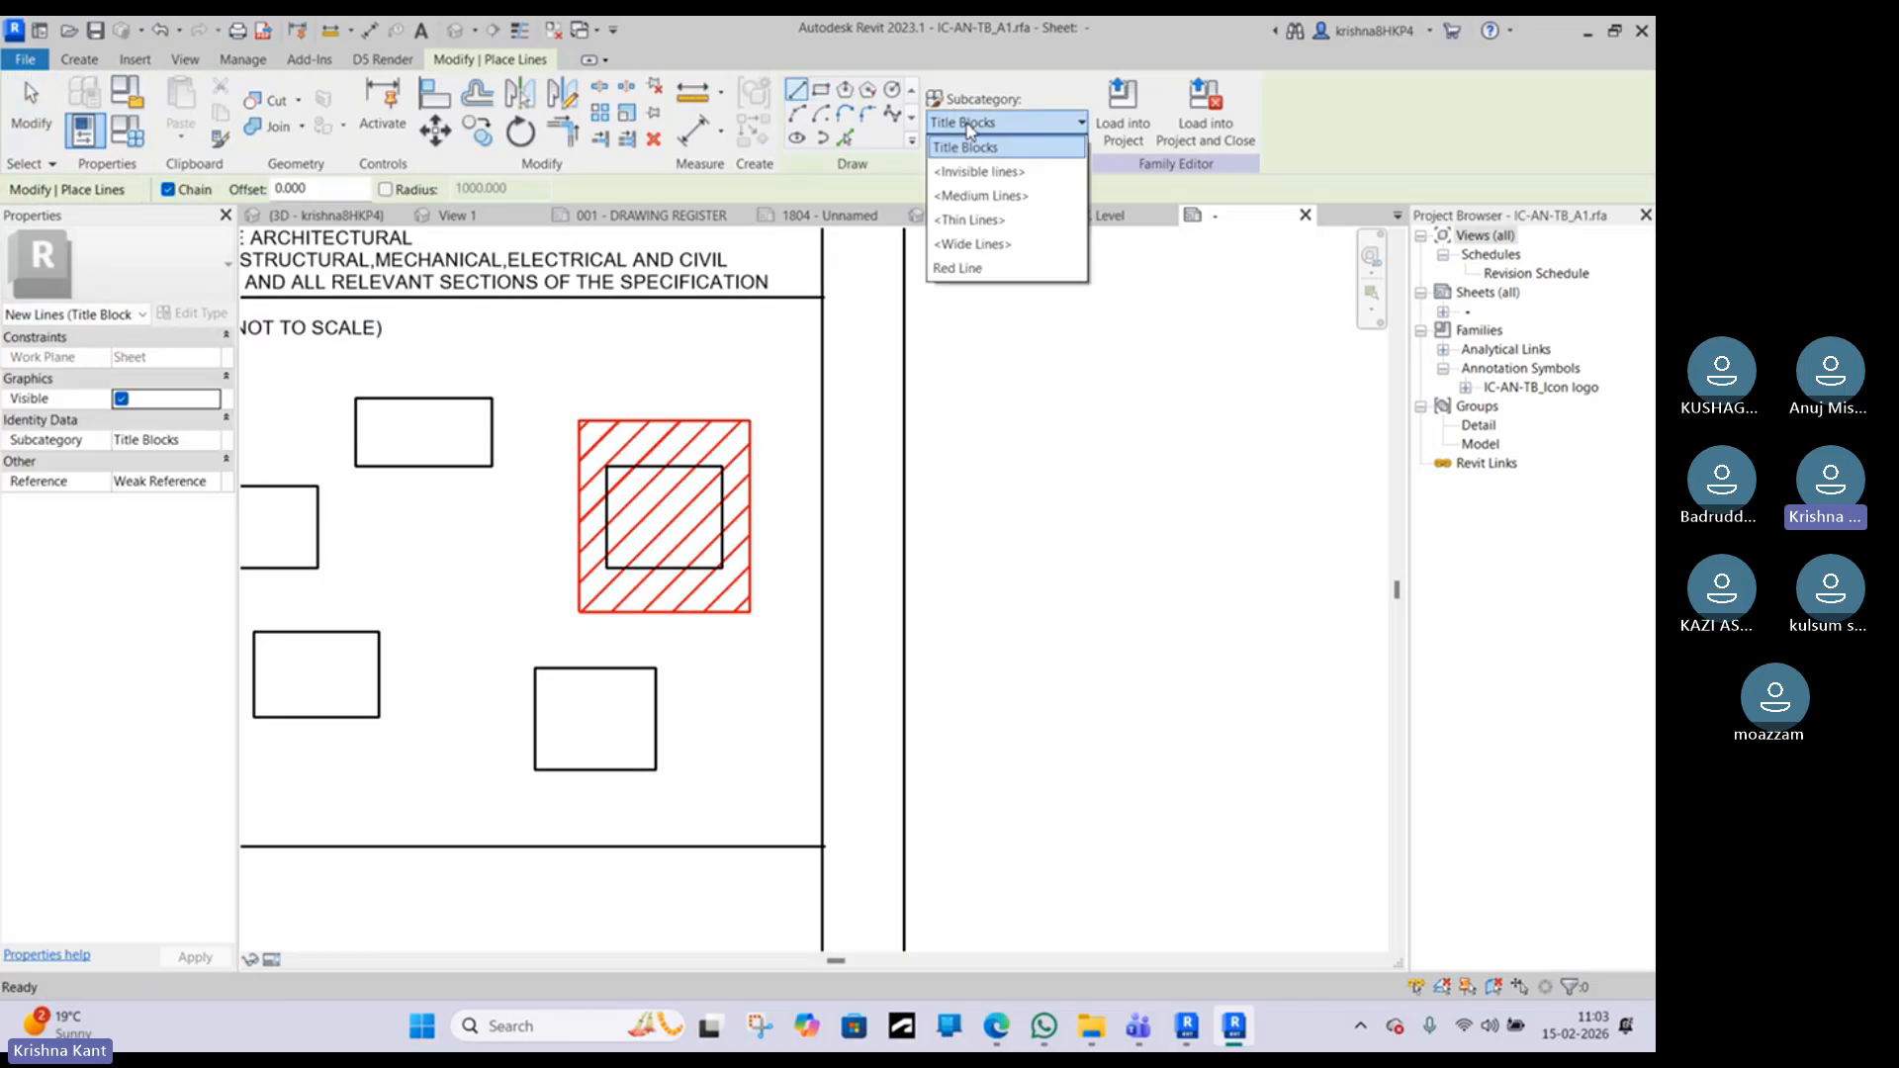
pyautogui.click(970, 219)
pyautogui.press('Escape')
pyautogui.press('Escape')
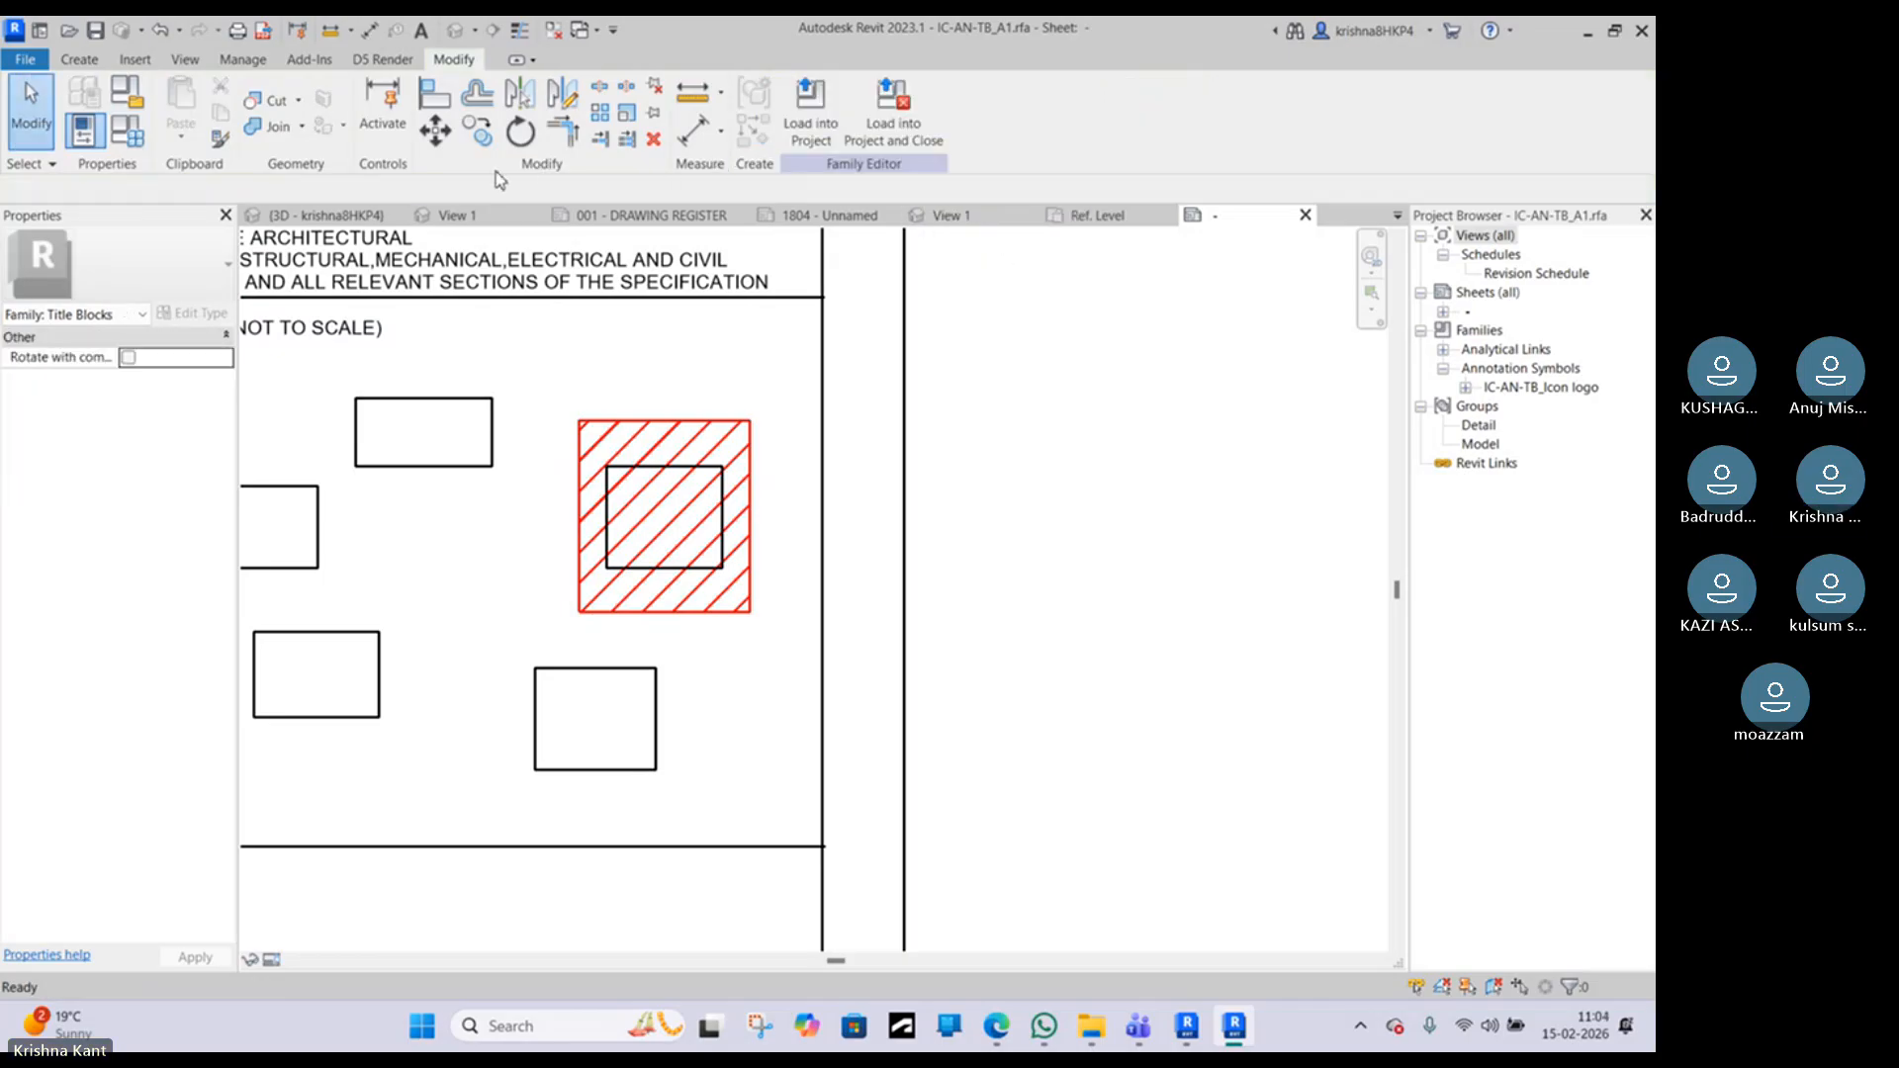
pyautogui.click(89, 62)
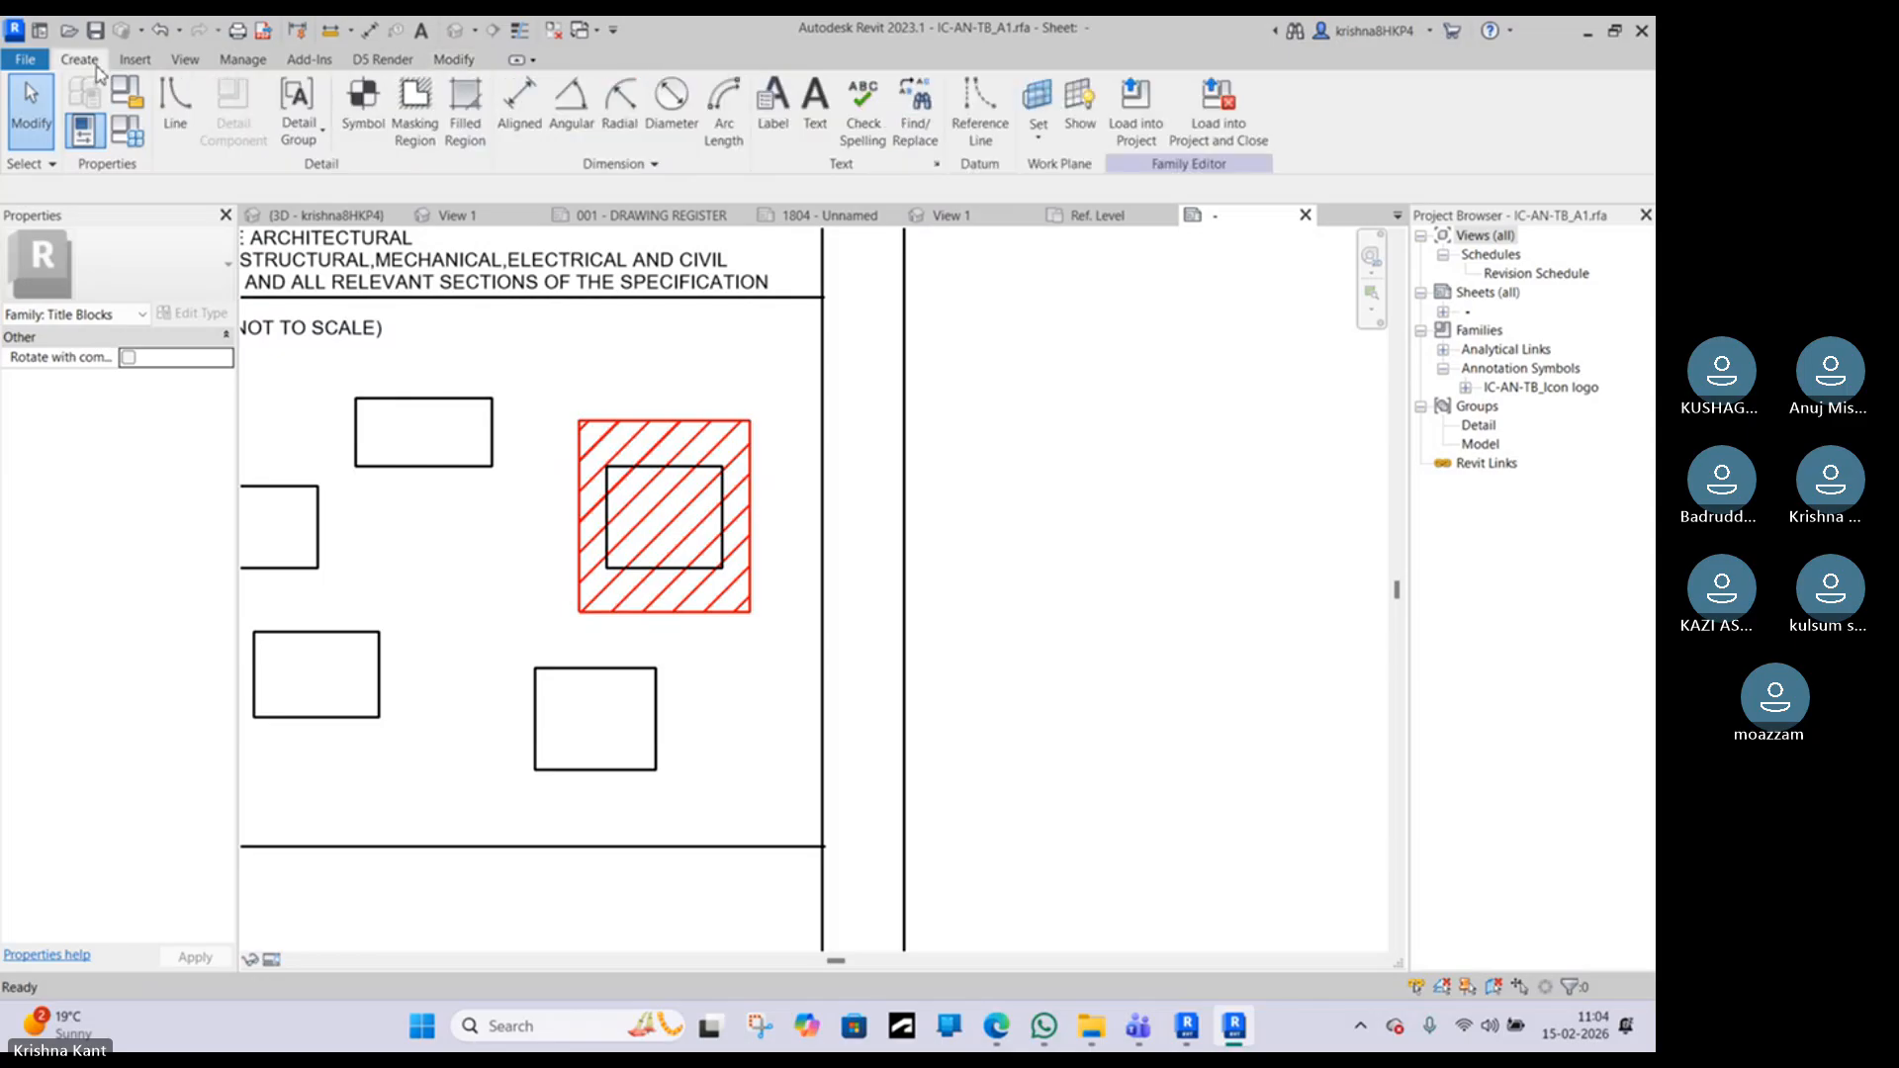
pyautogui.click(176, 107)
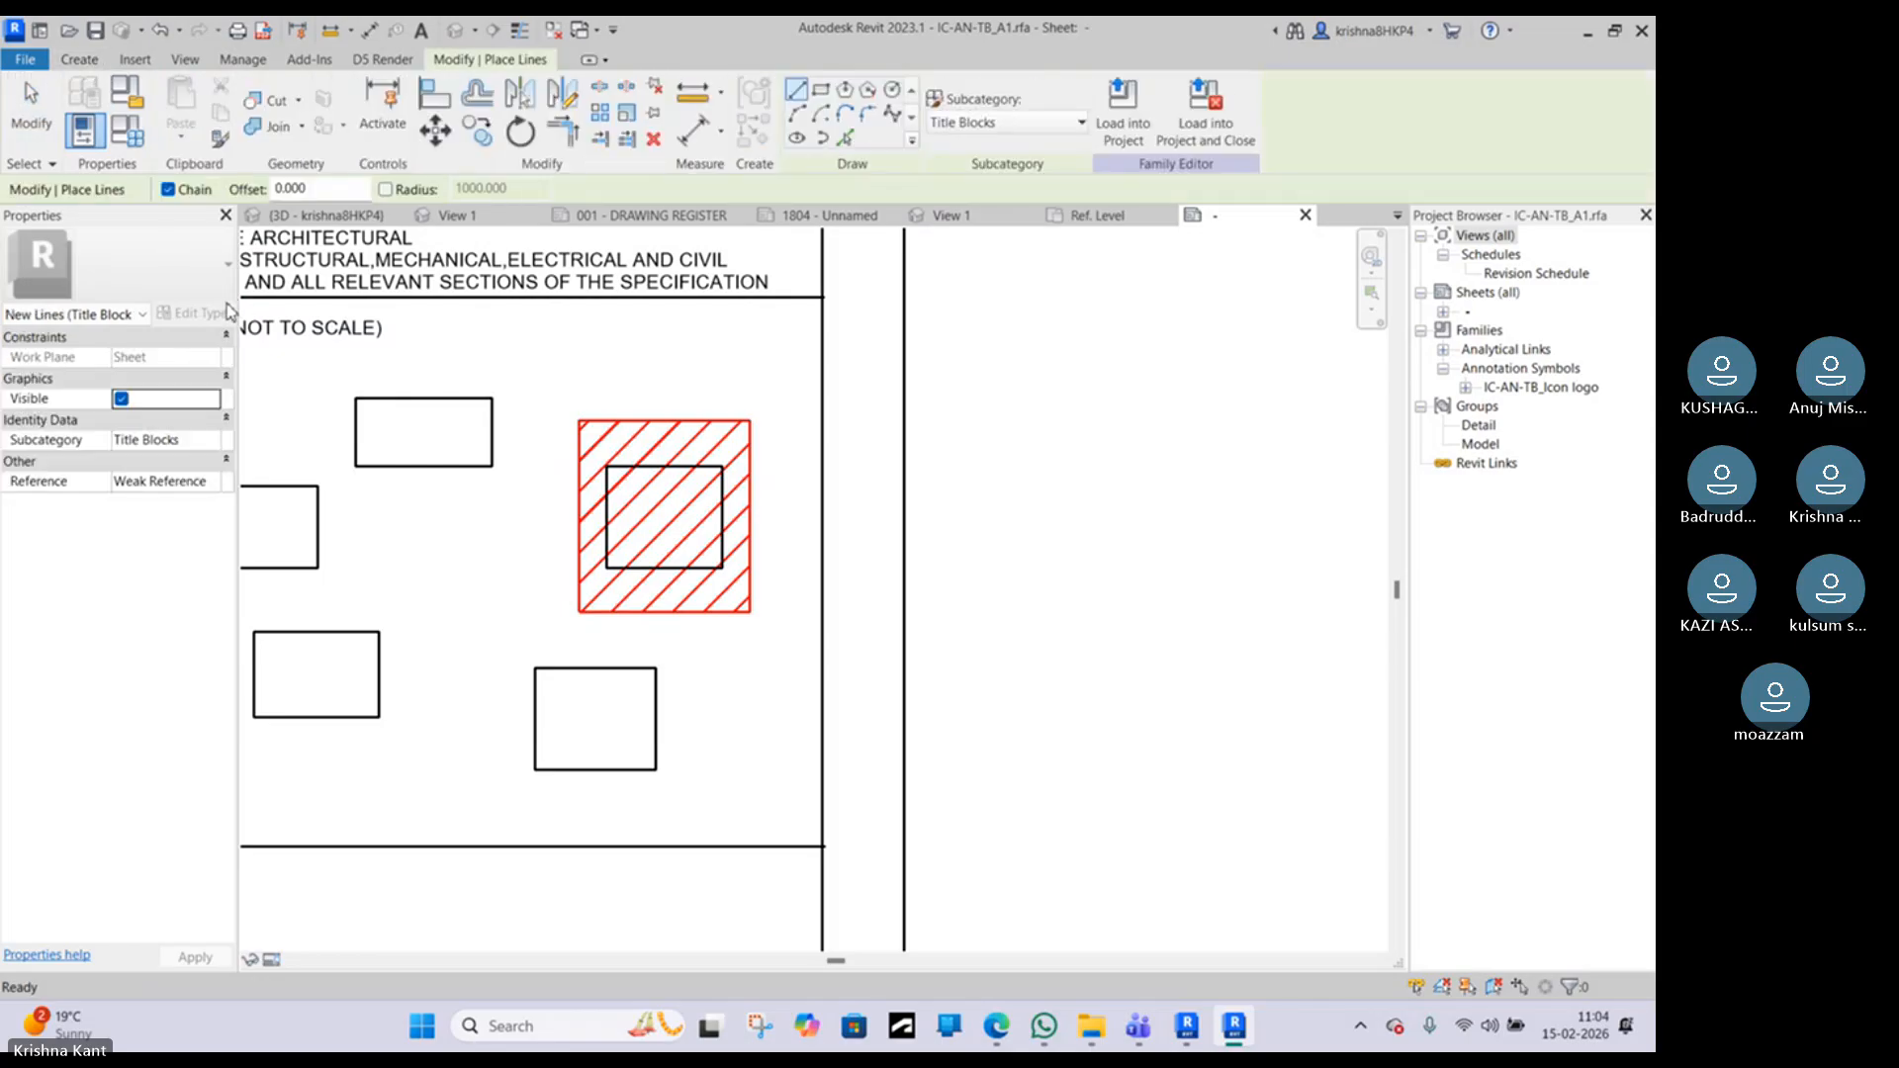
pyautogui.press('Escape')
pyautogui.press('Escape')
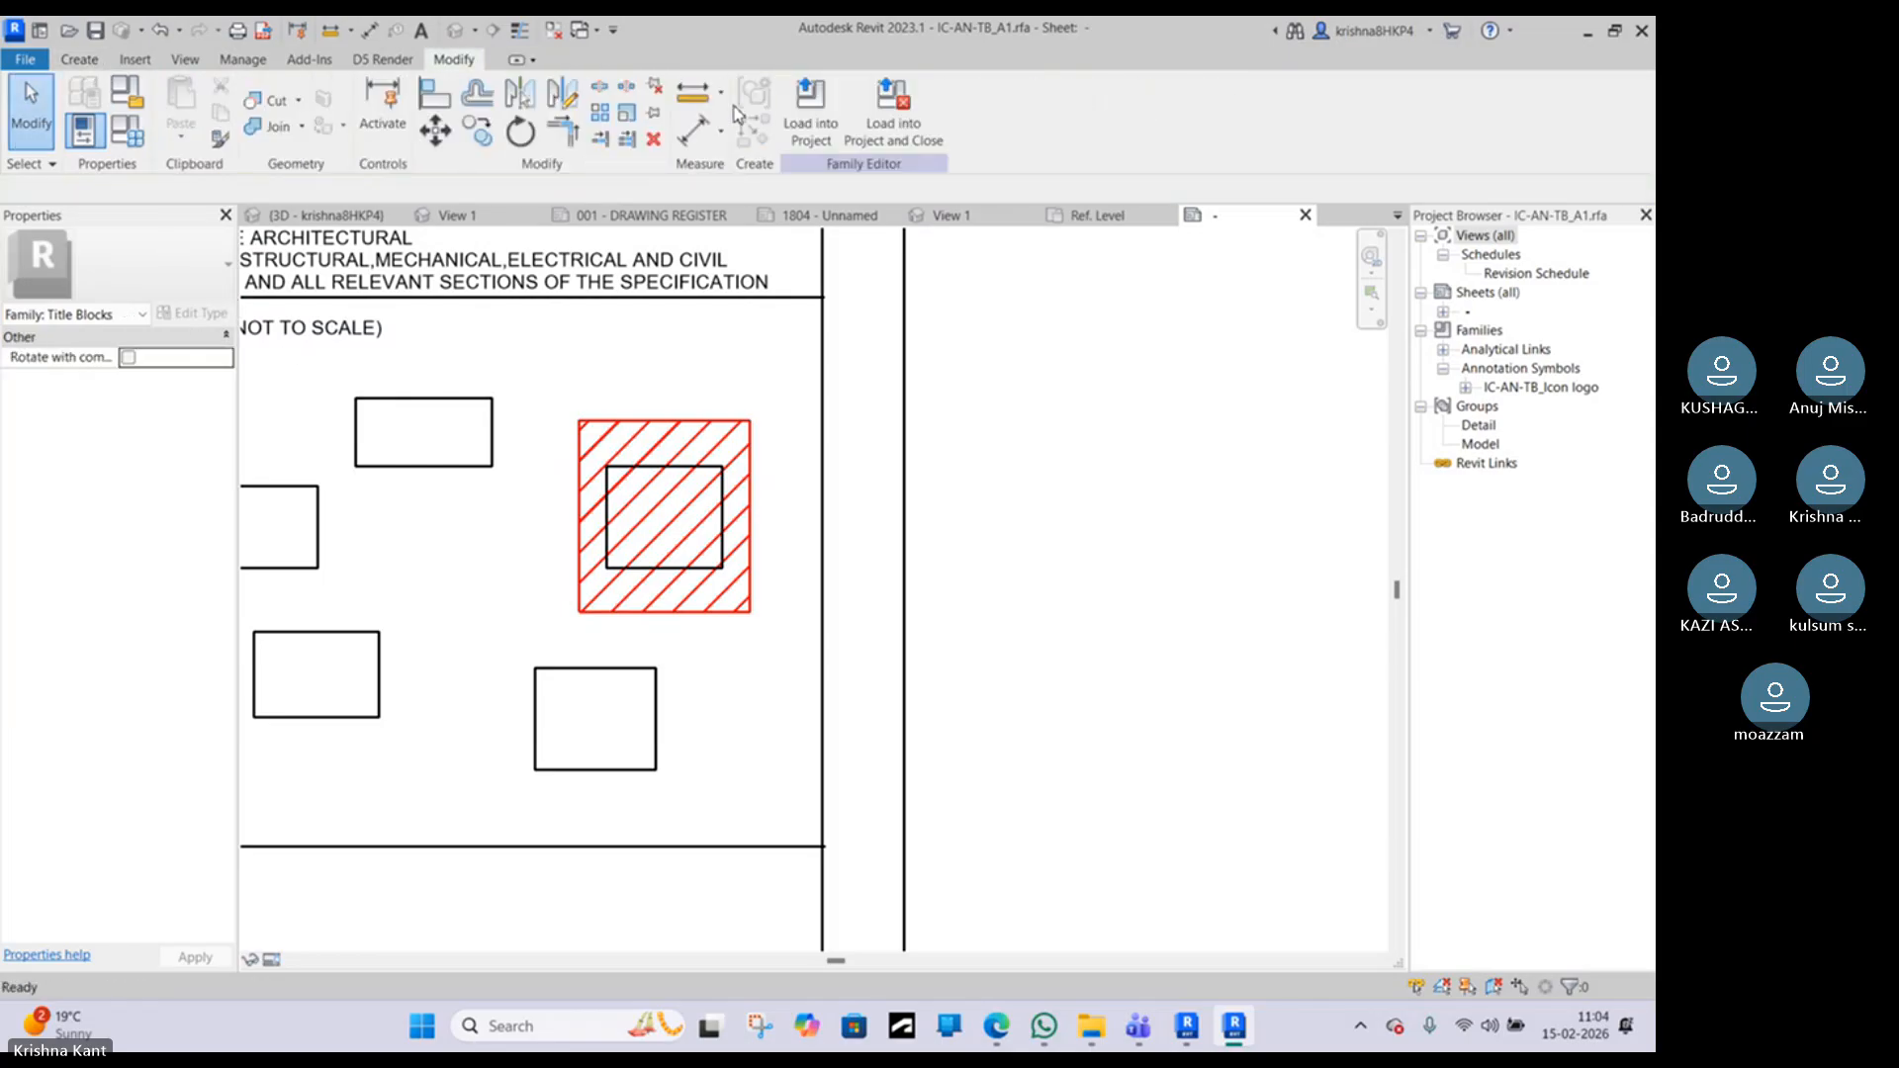
# Step: Compare the subcategories offered for a new filled region boundary with those in Object Styles, leaving both unchanged
pyautogui.scroll(-2, 623, 347)
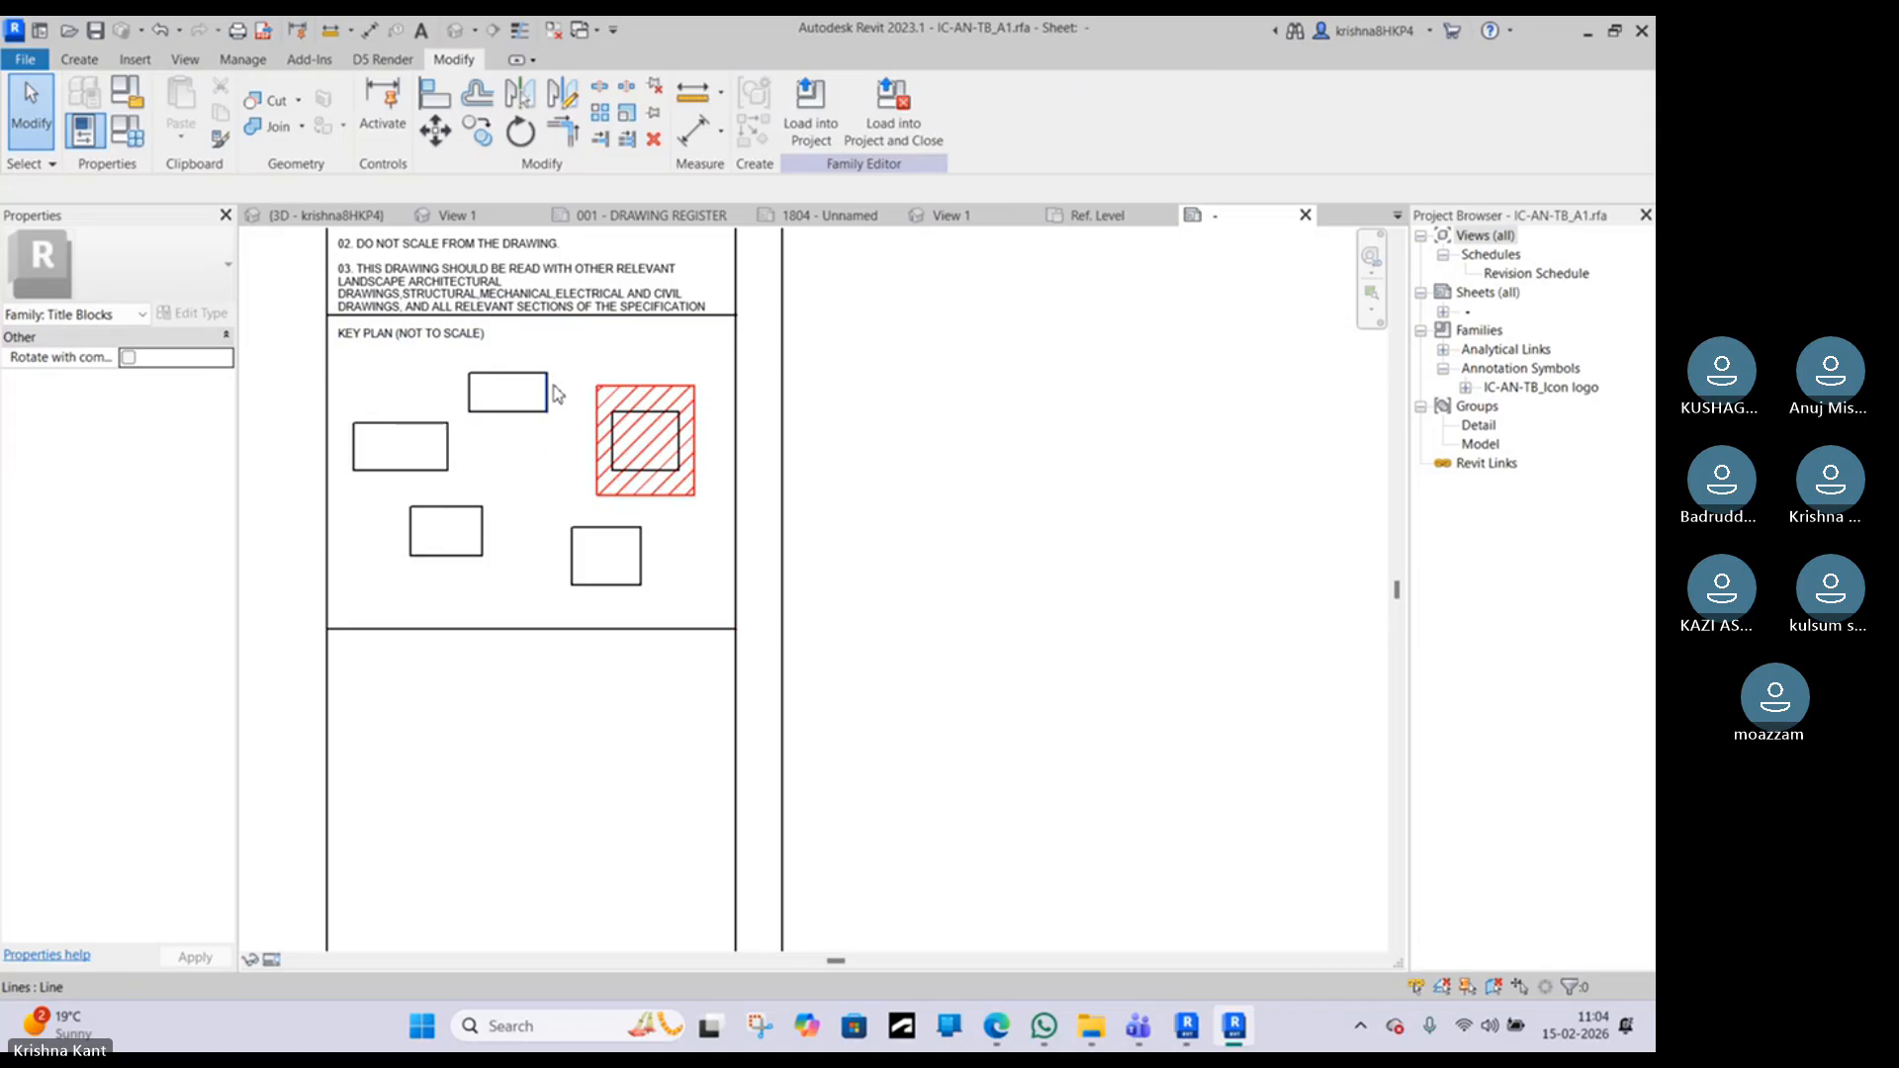
pyautogui.click(79, 59)
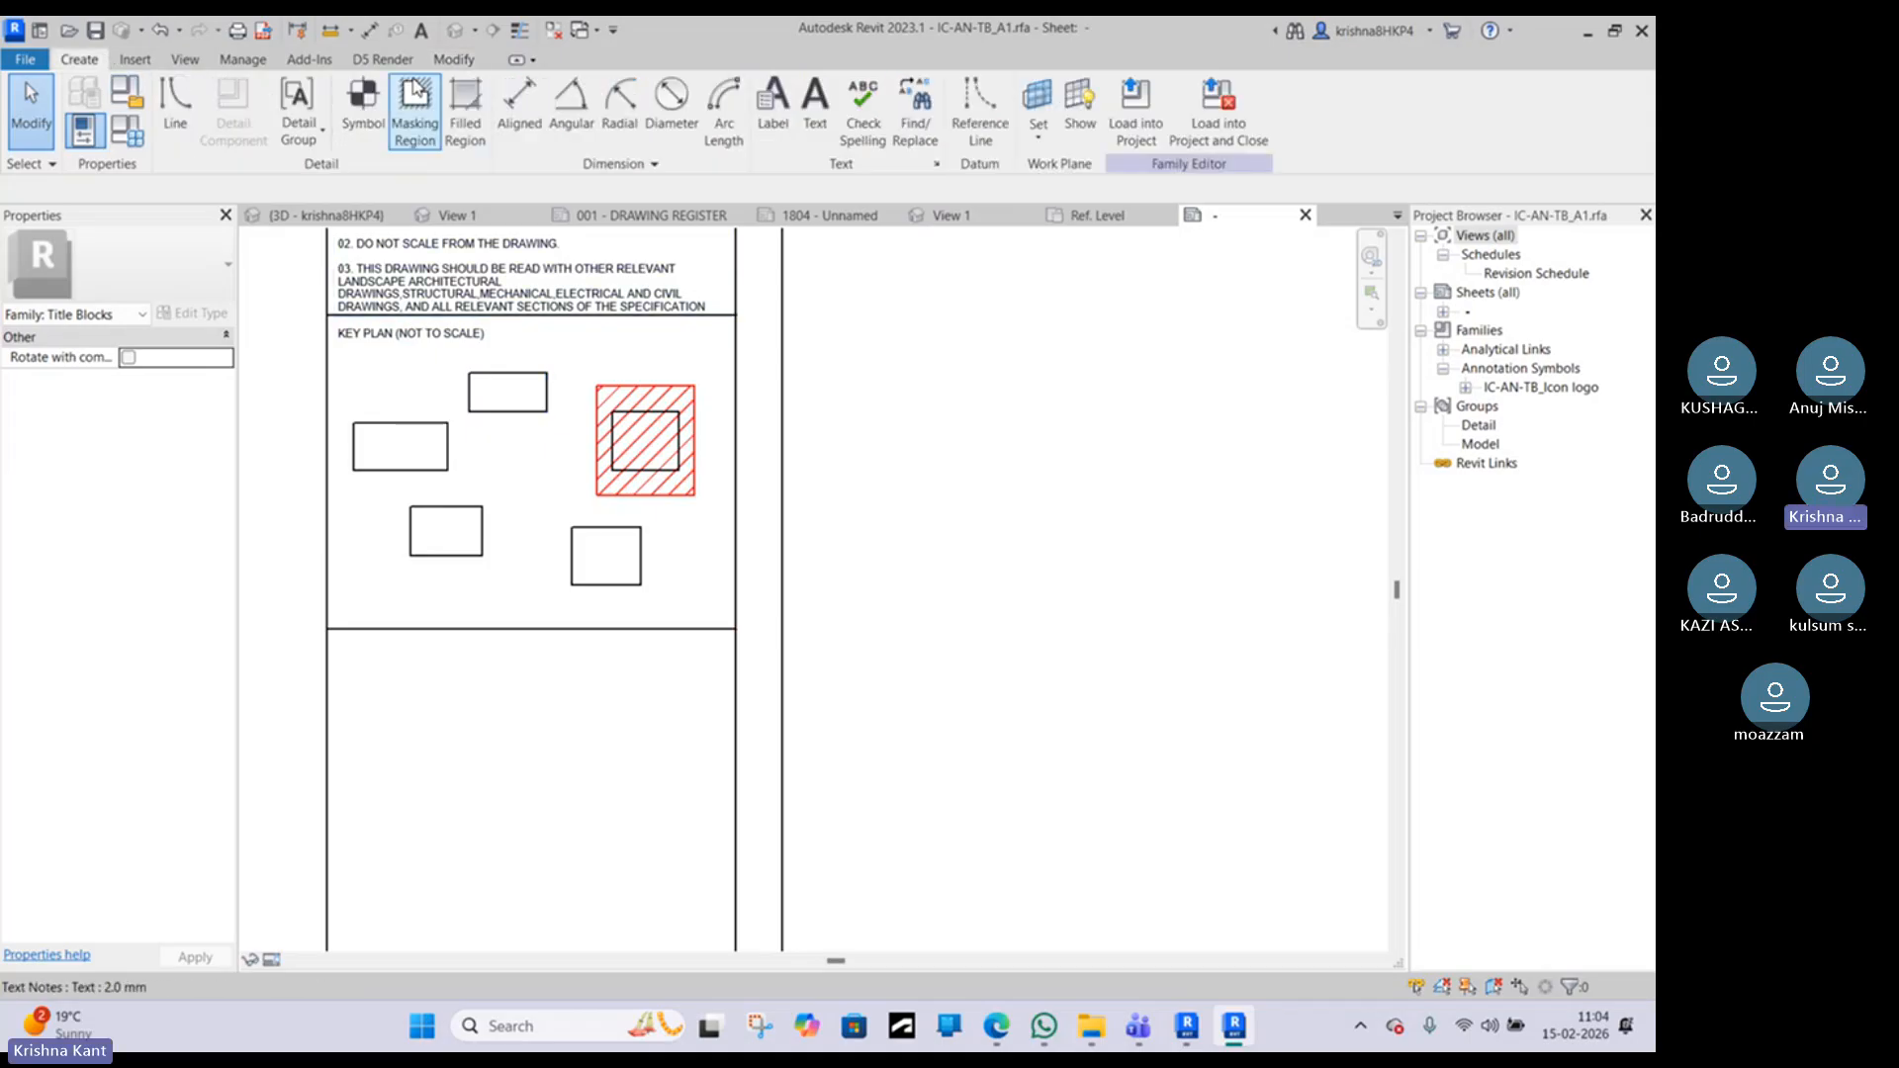
pyautogui.click(465, 109)
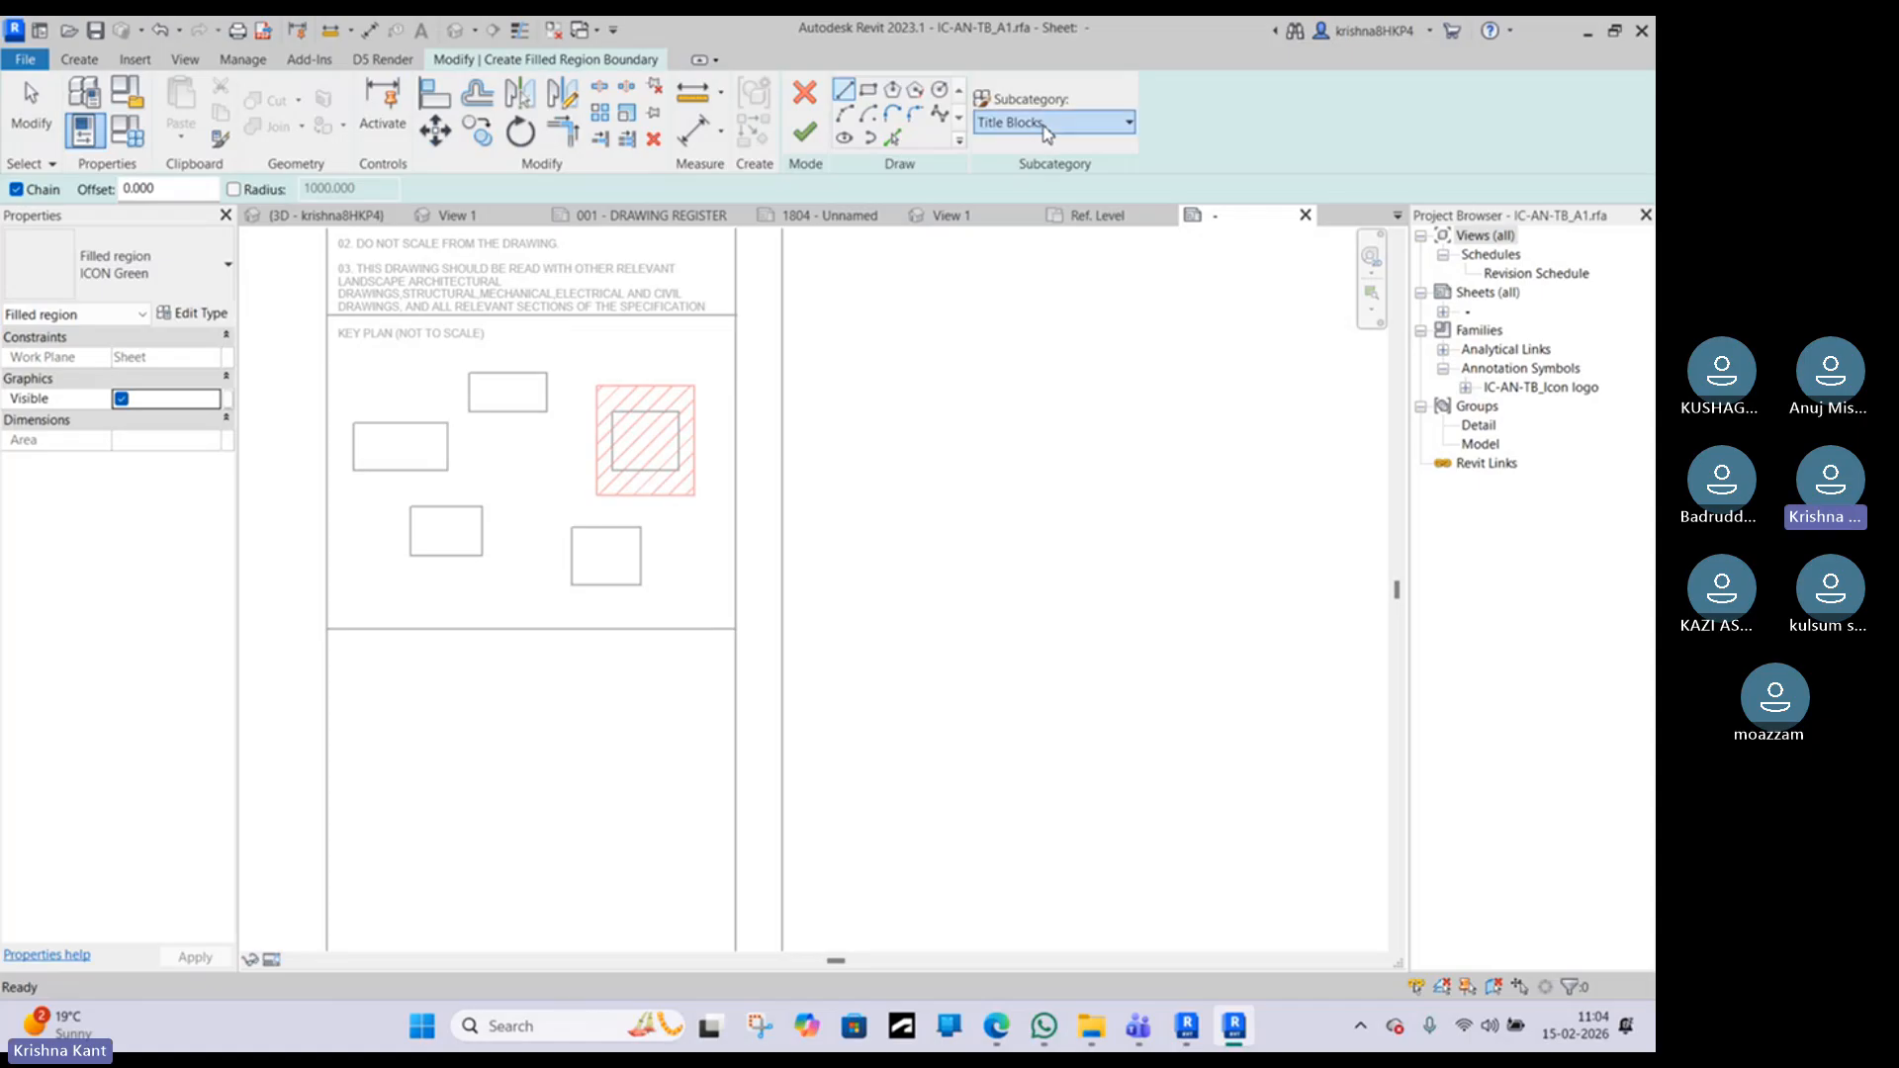
pyautogui.click(1043, 127)
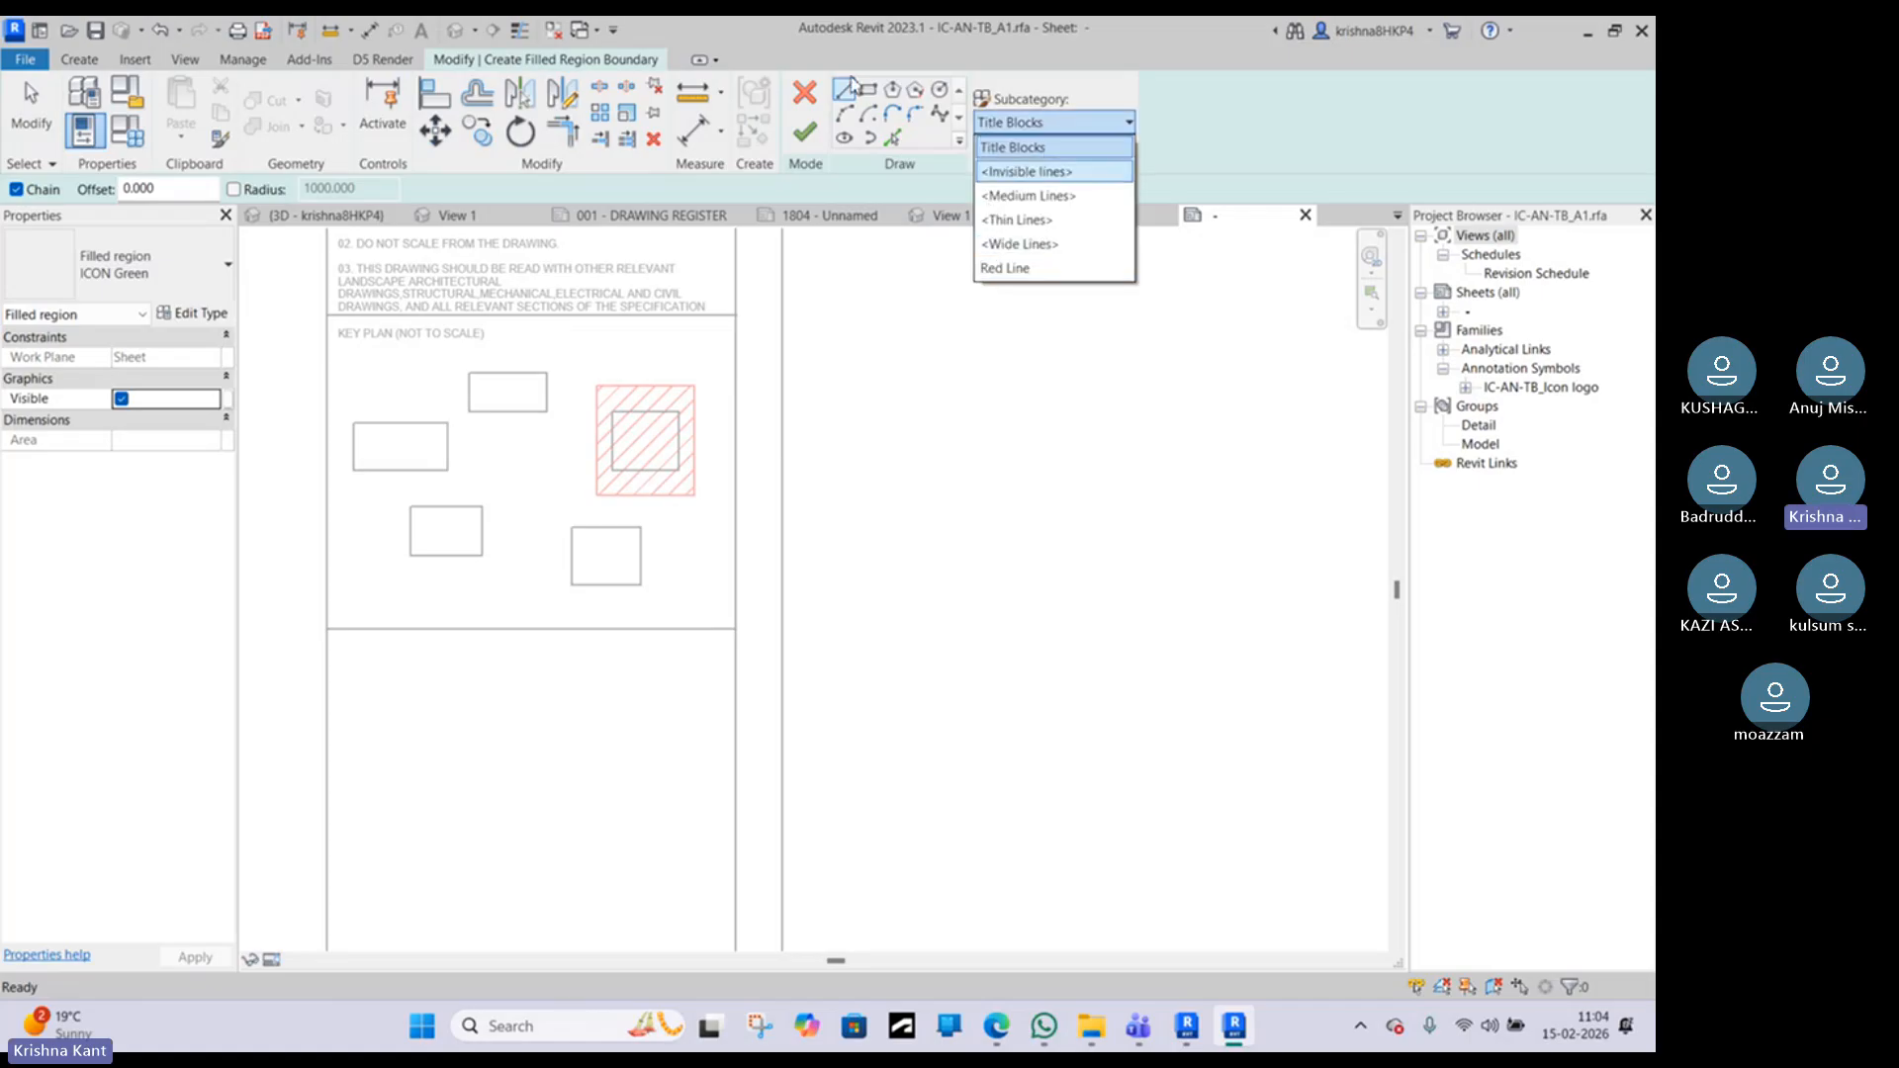
pyautogui.click(806, 97)
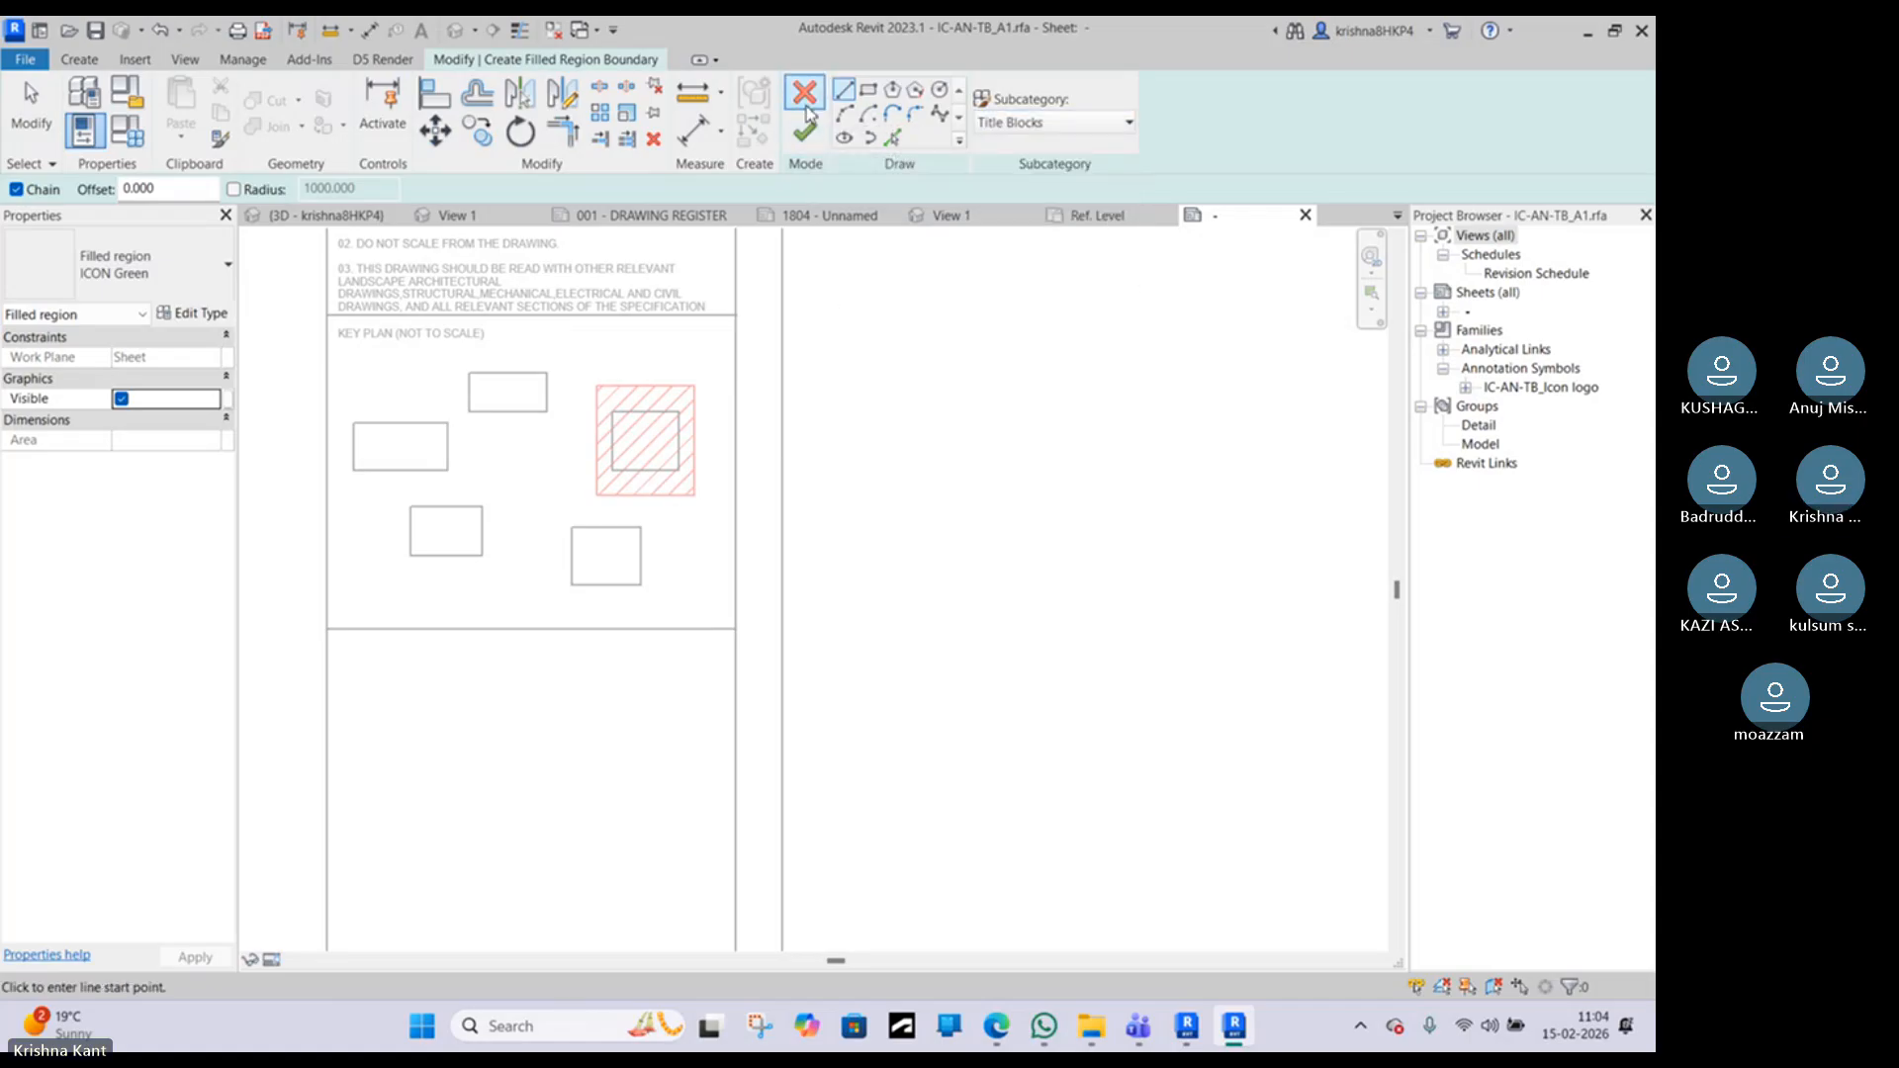
pyautogui.click(805, 94)
pyautogui.press('Escape')
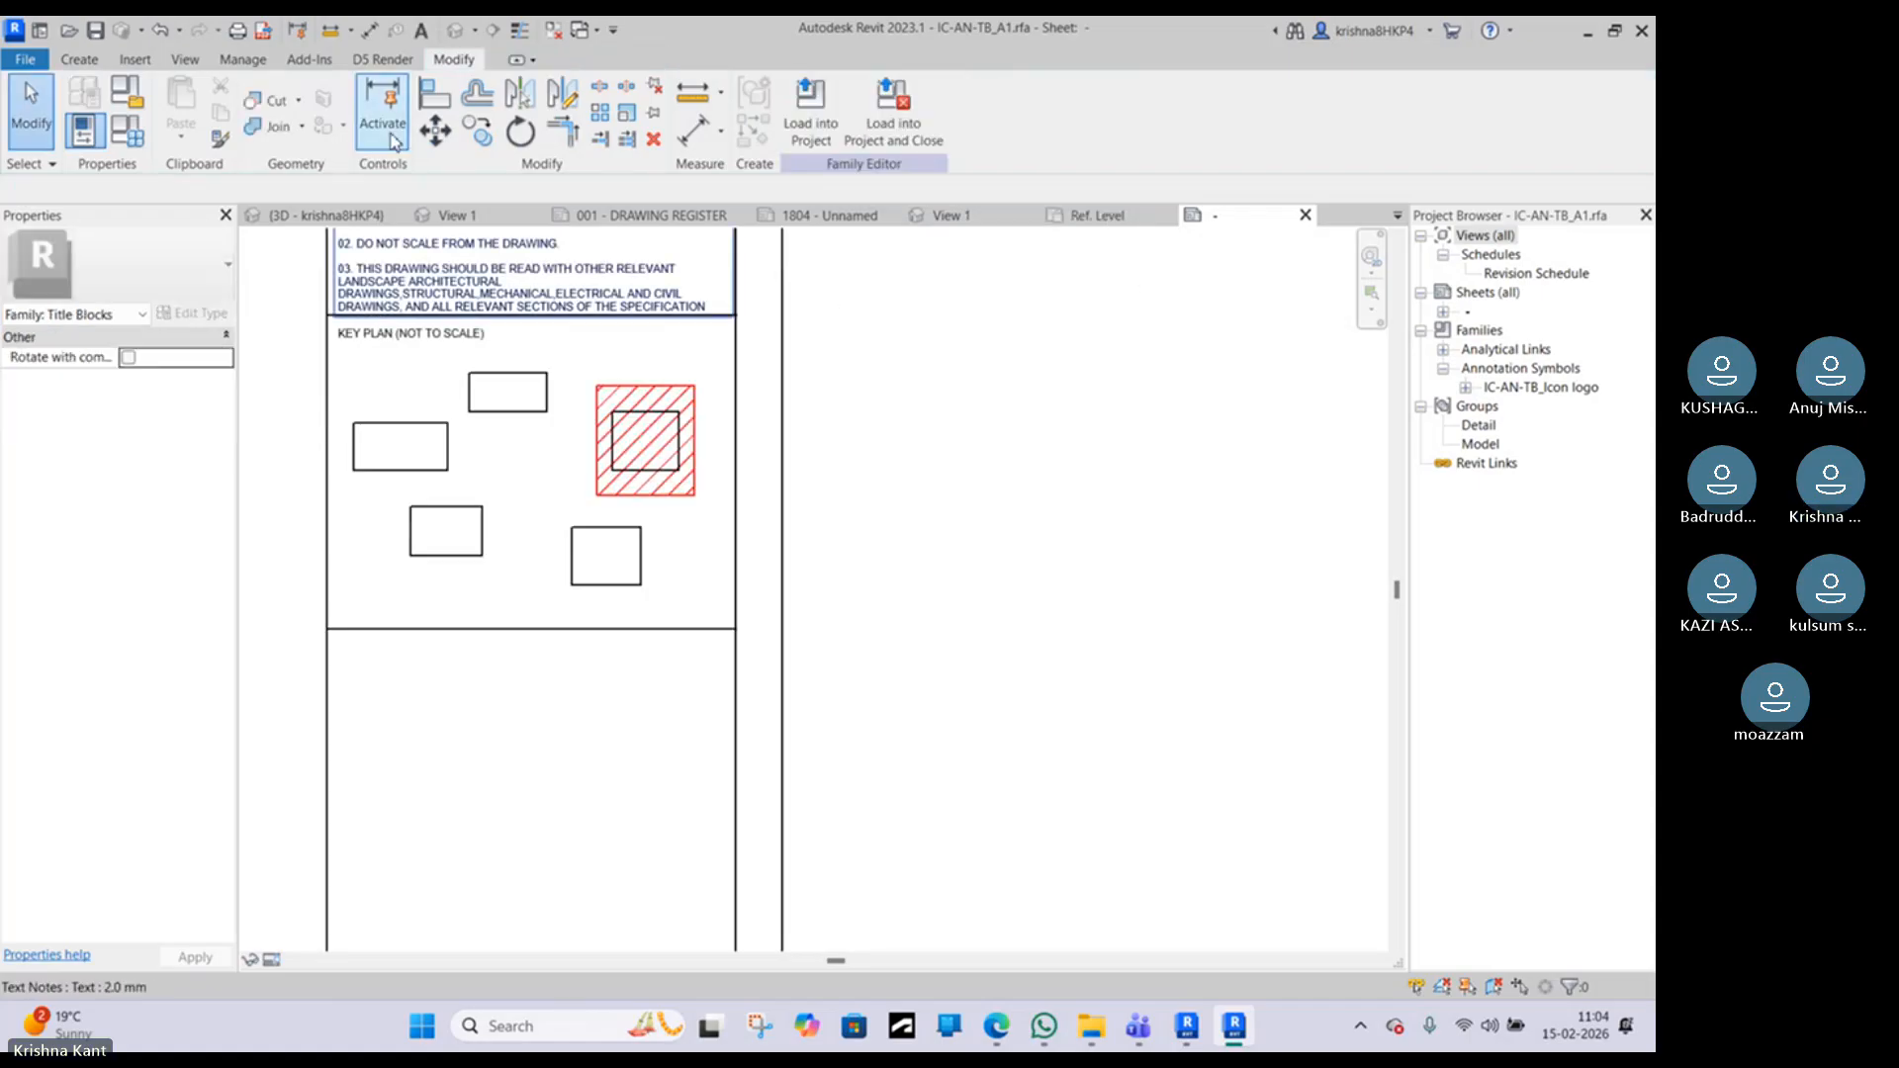
pyautogui.click(235, 62)
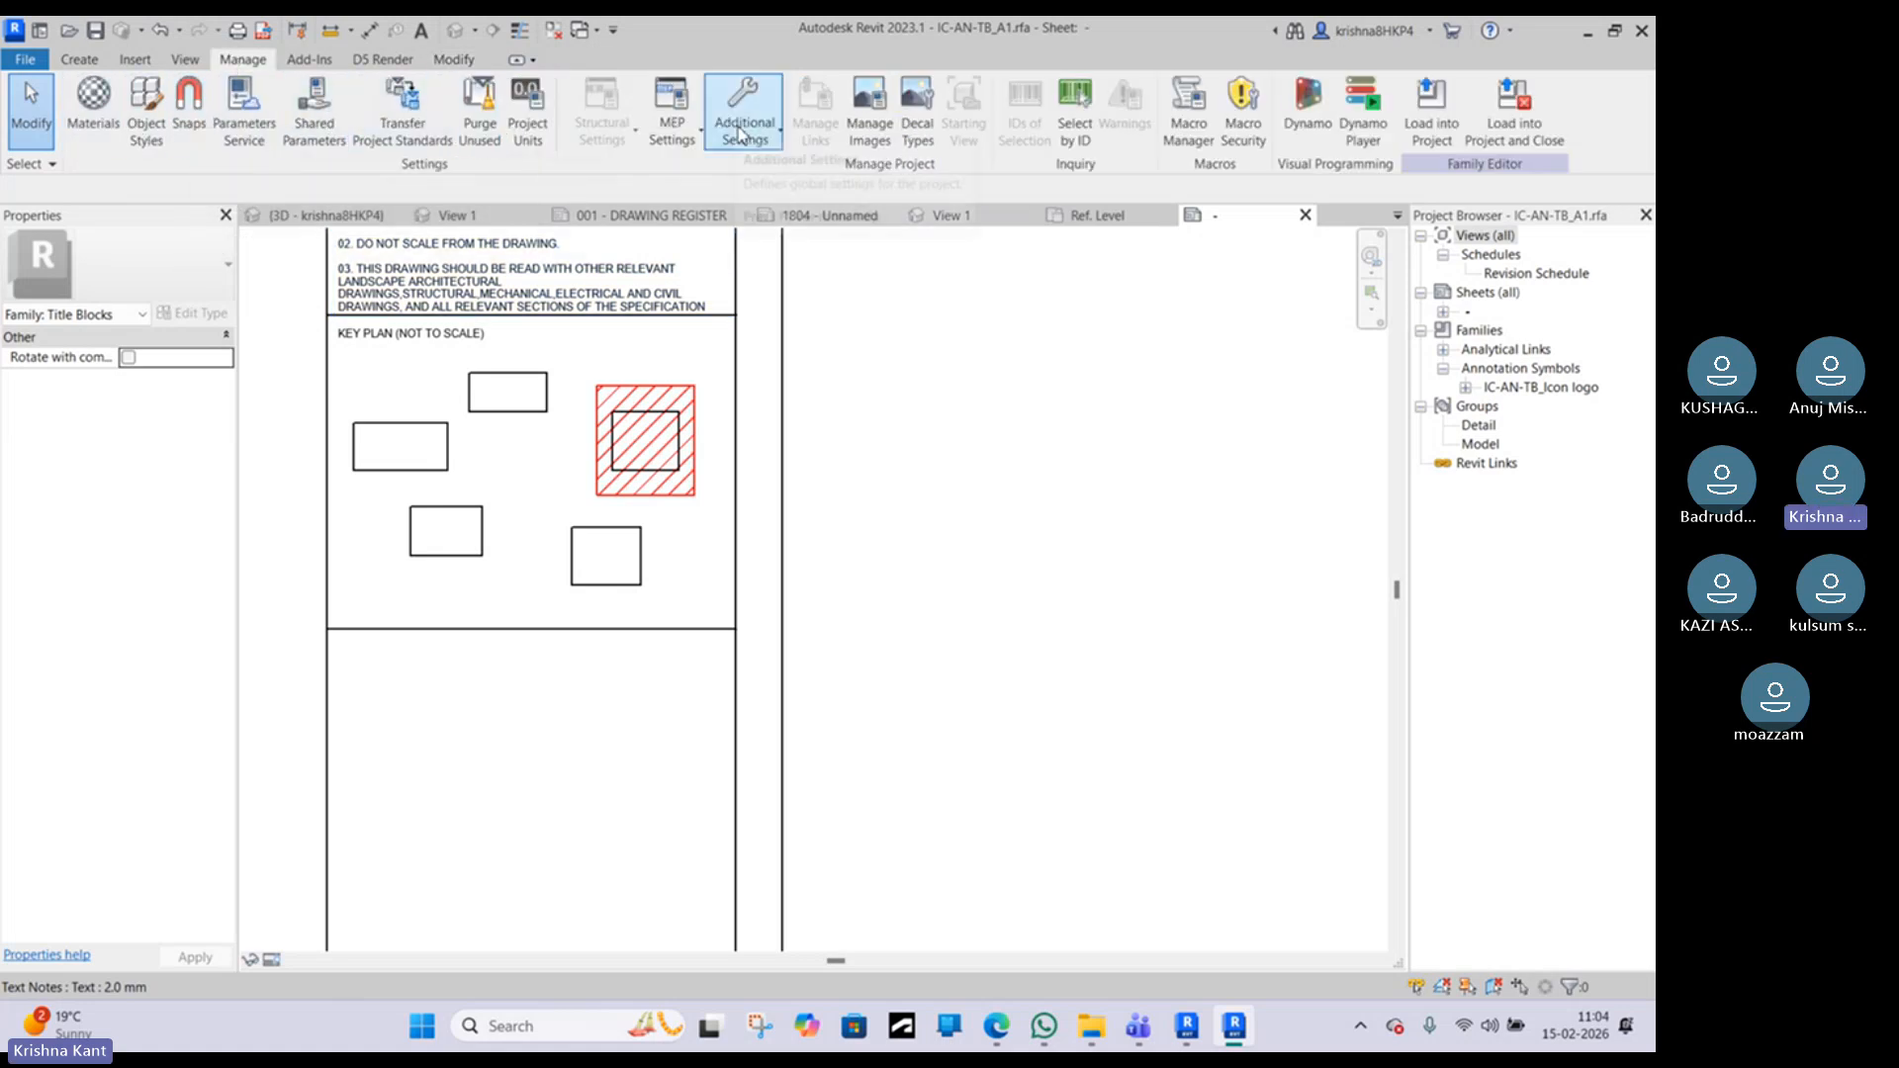
pyautogui.click(145, 114)
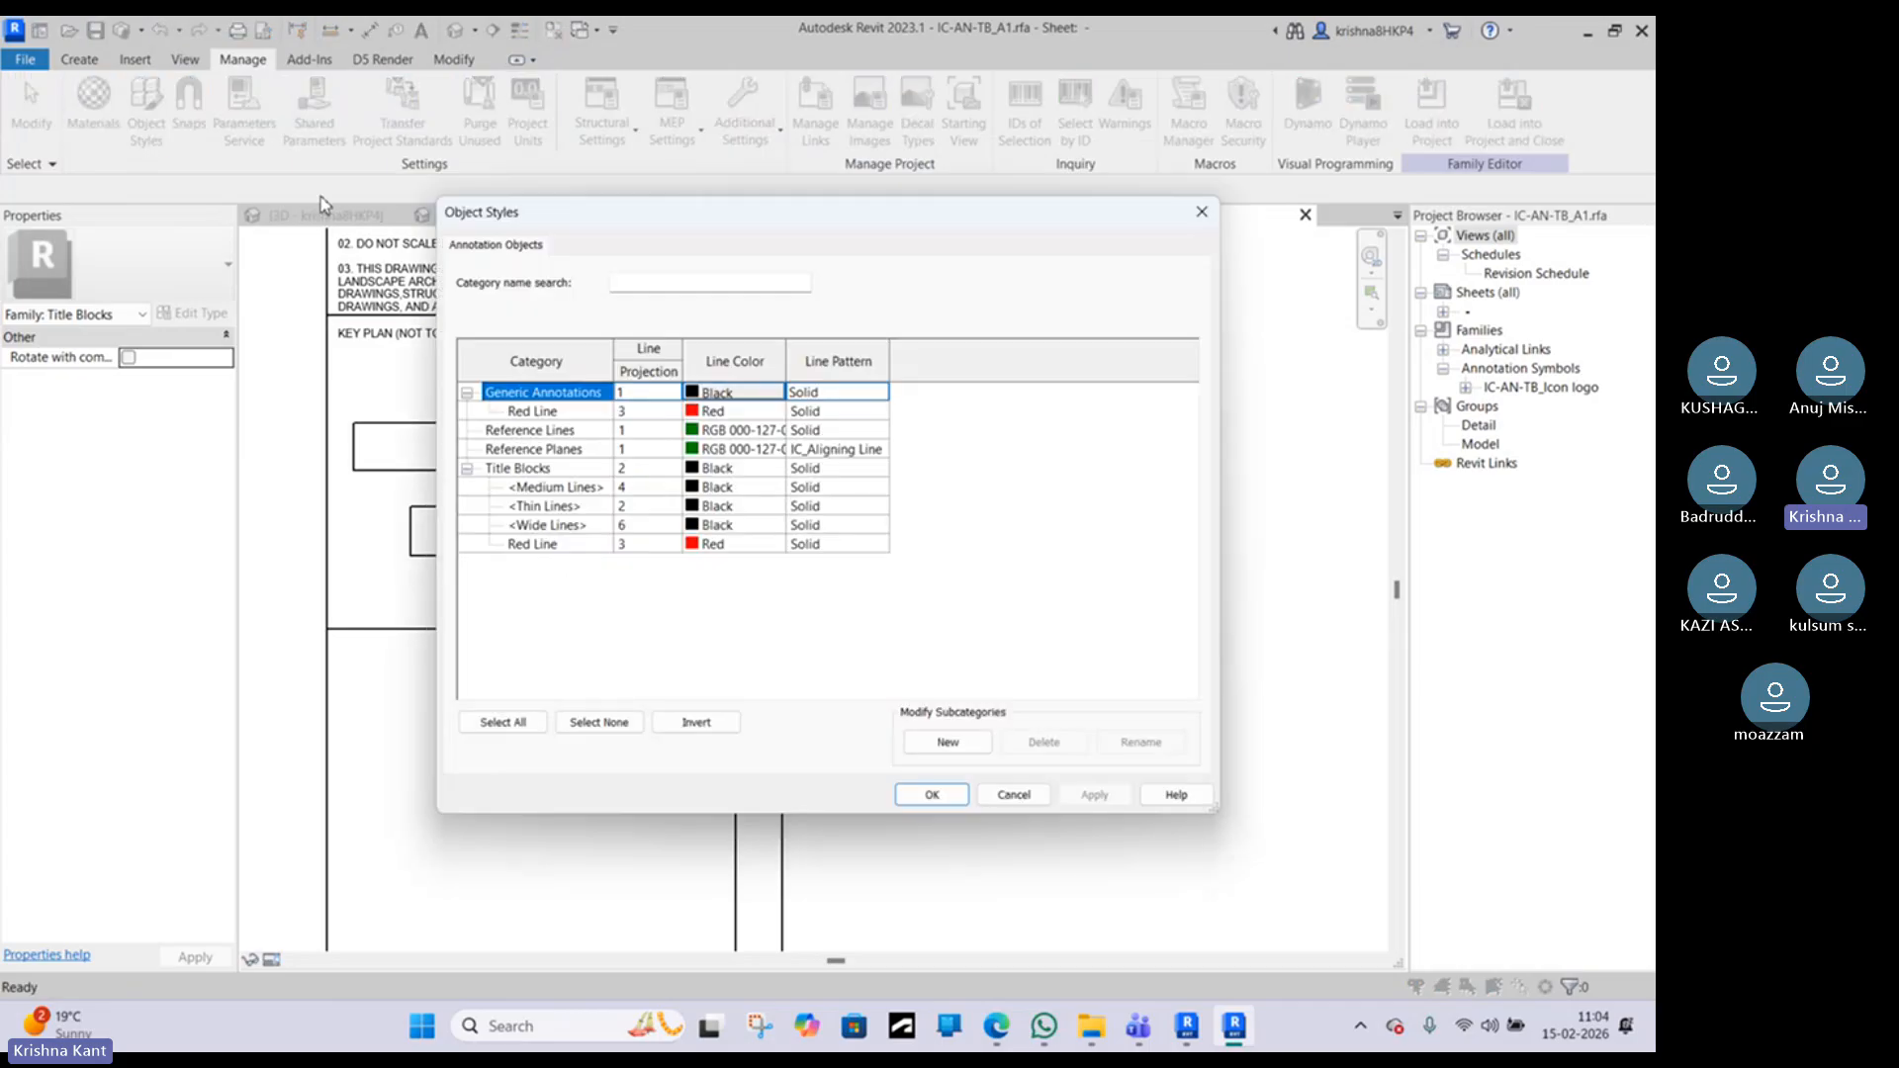
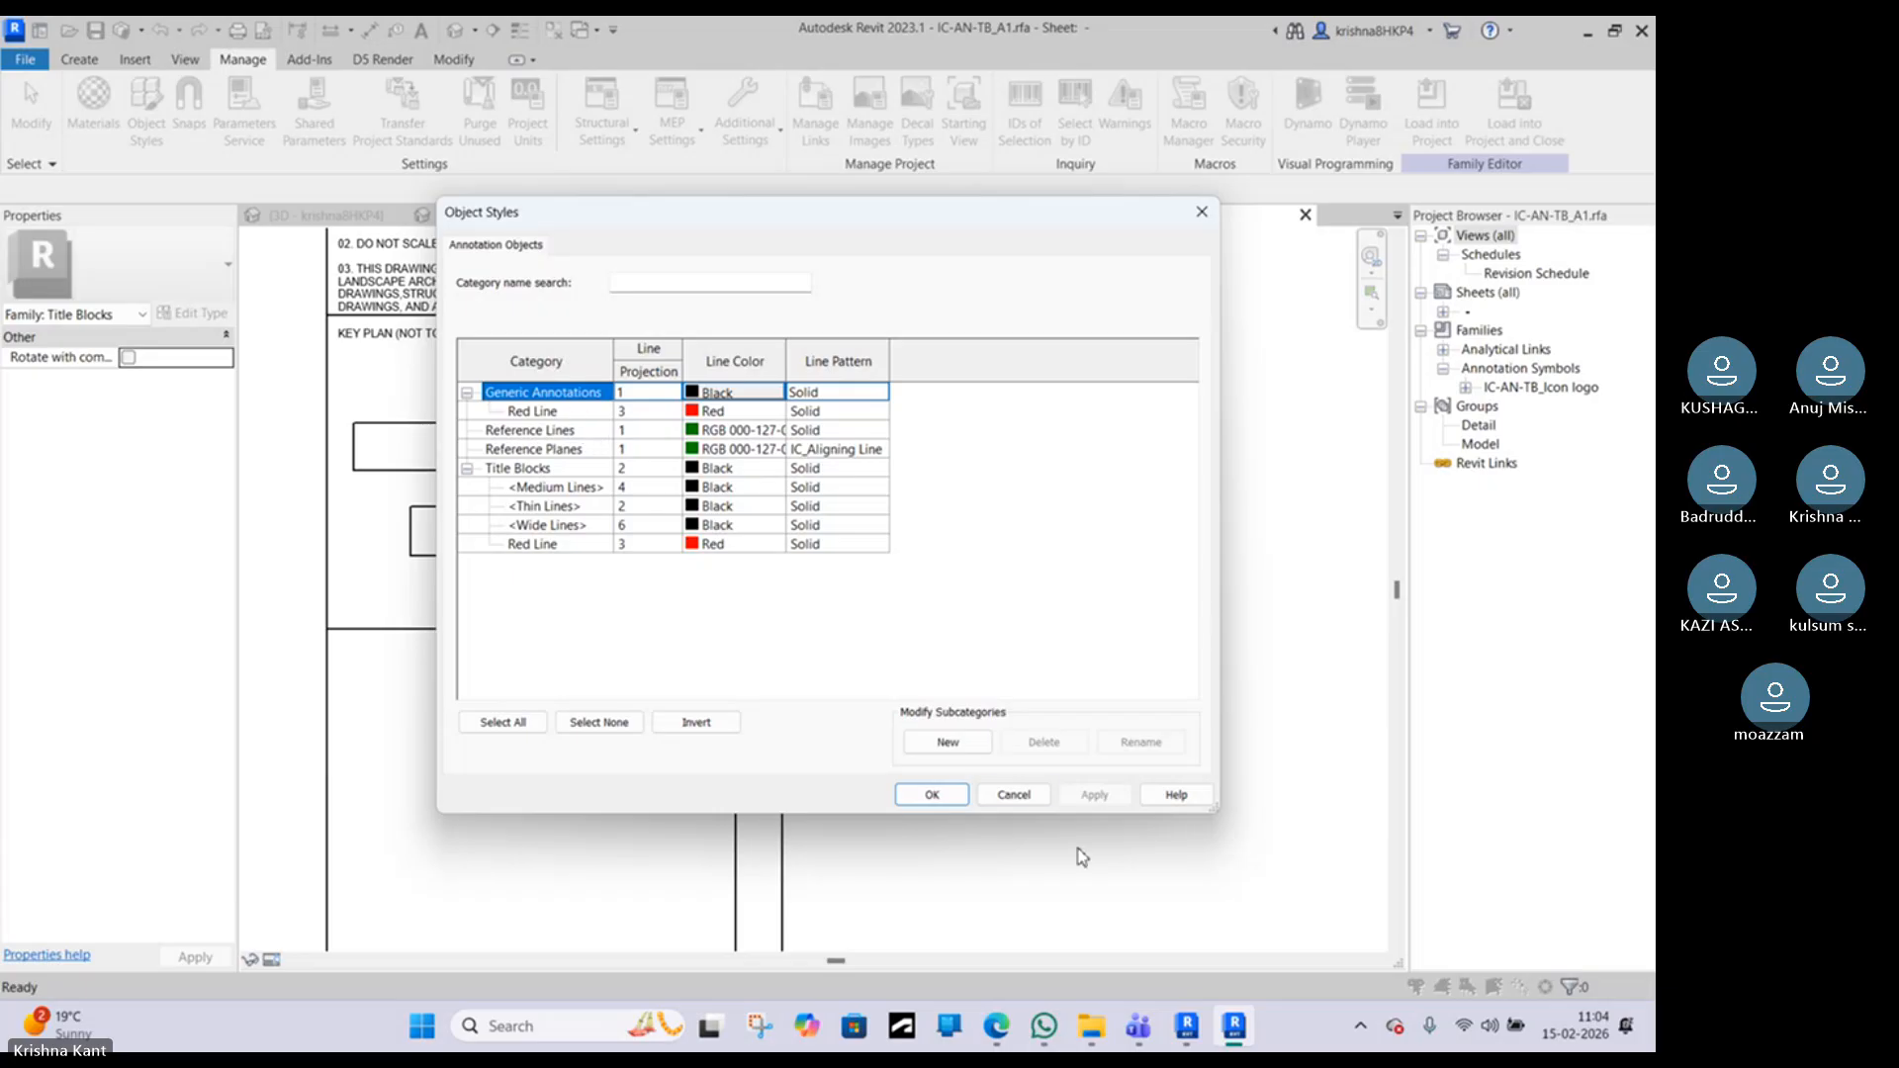
pyautogui.click(1026, 797)
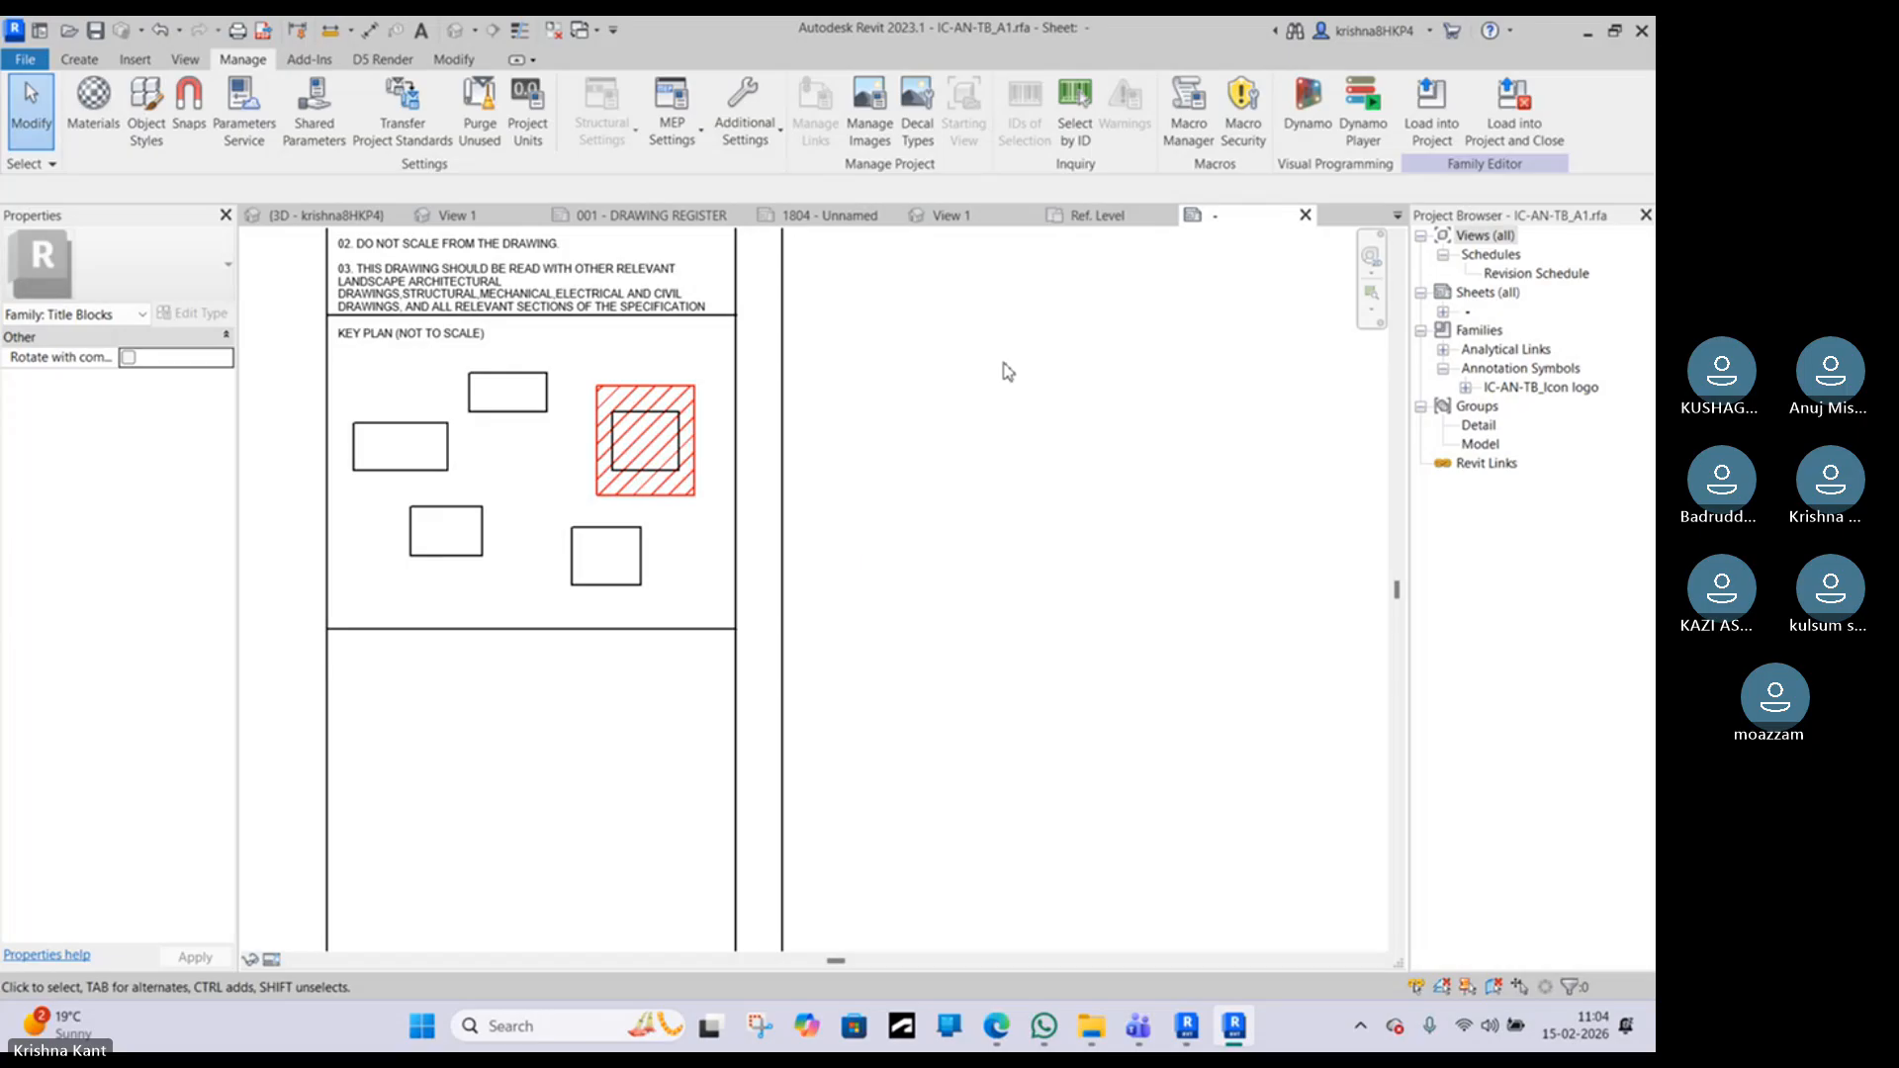
pyautogui.click(79, 59)
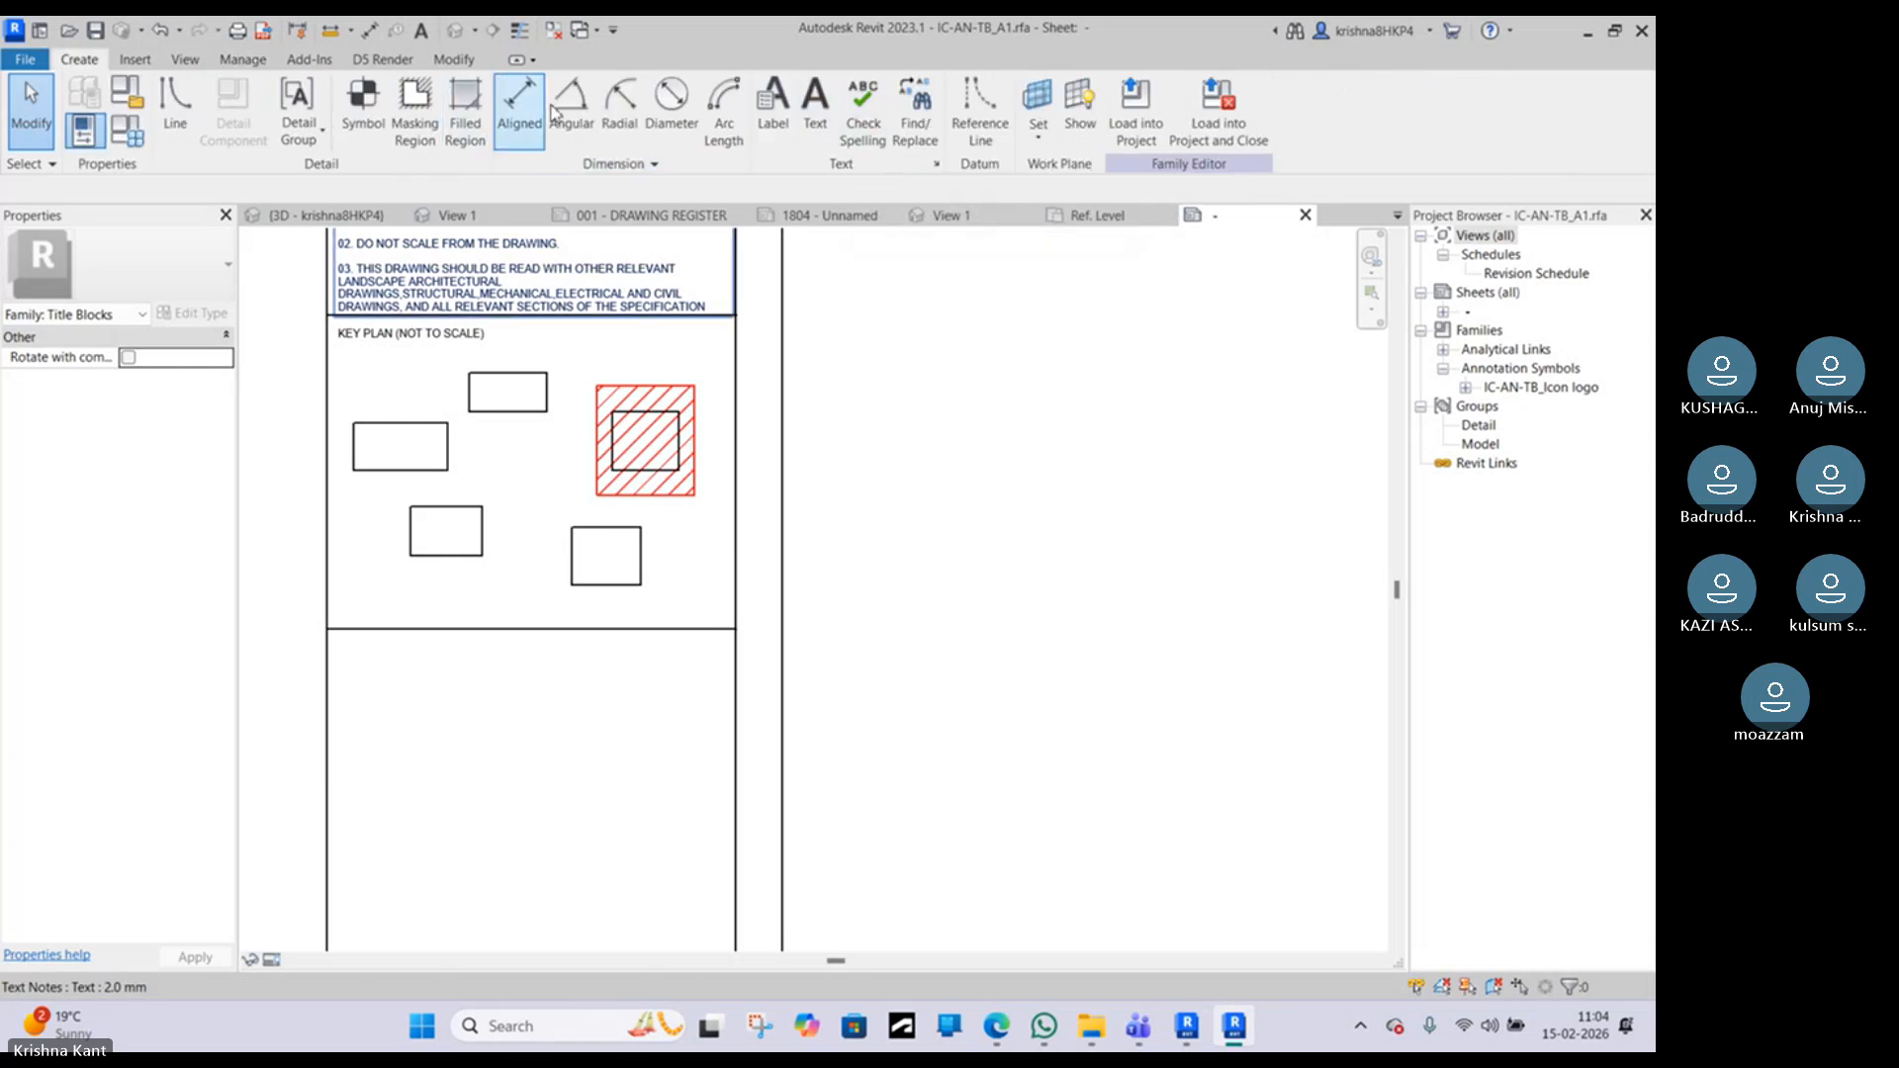
pyautogui.click(815, 109)
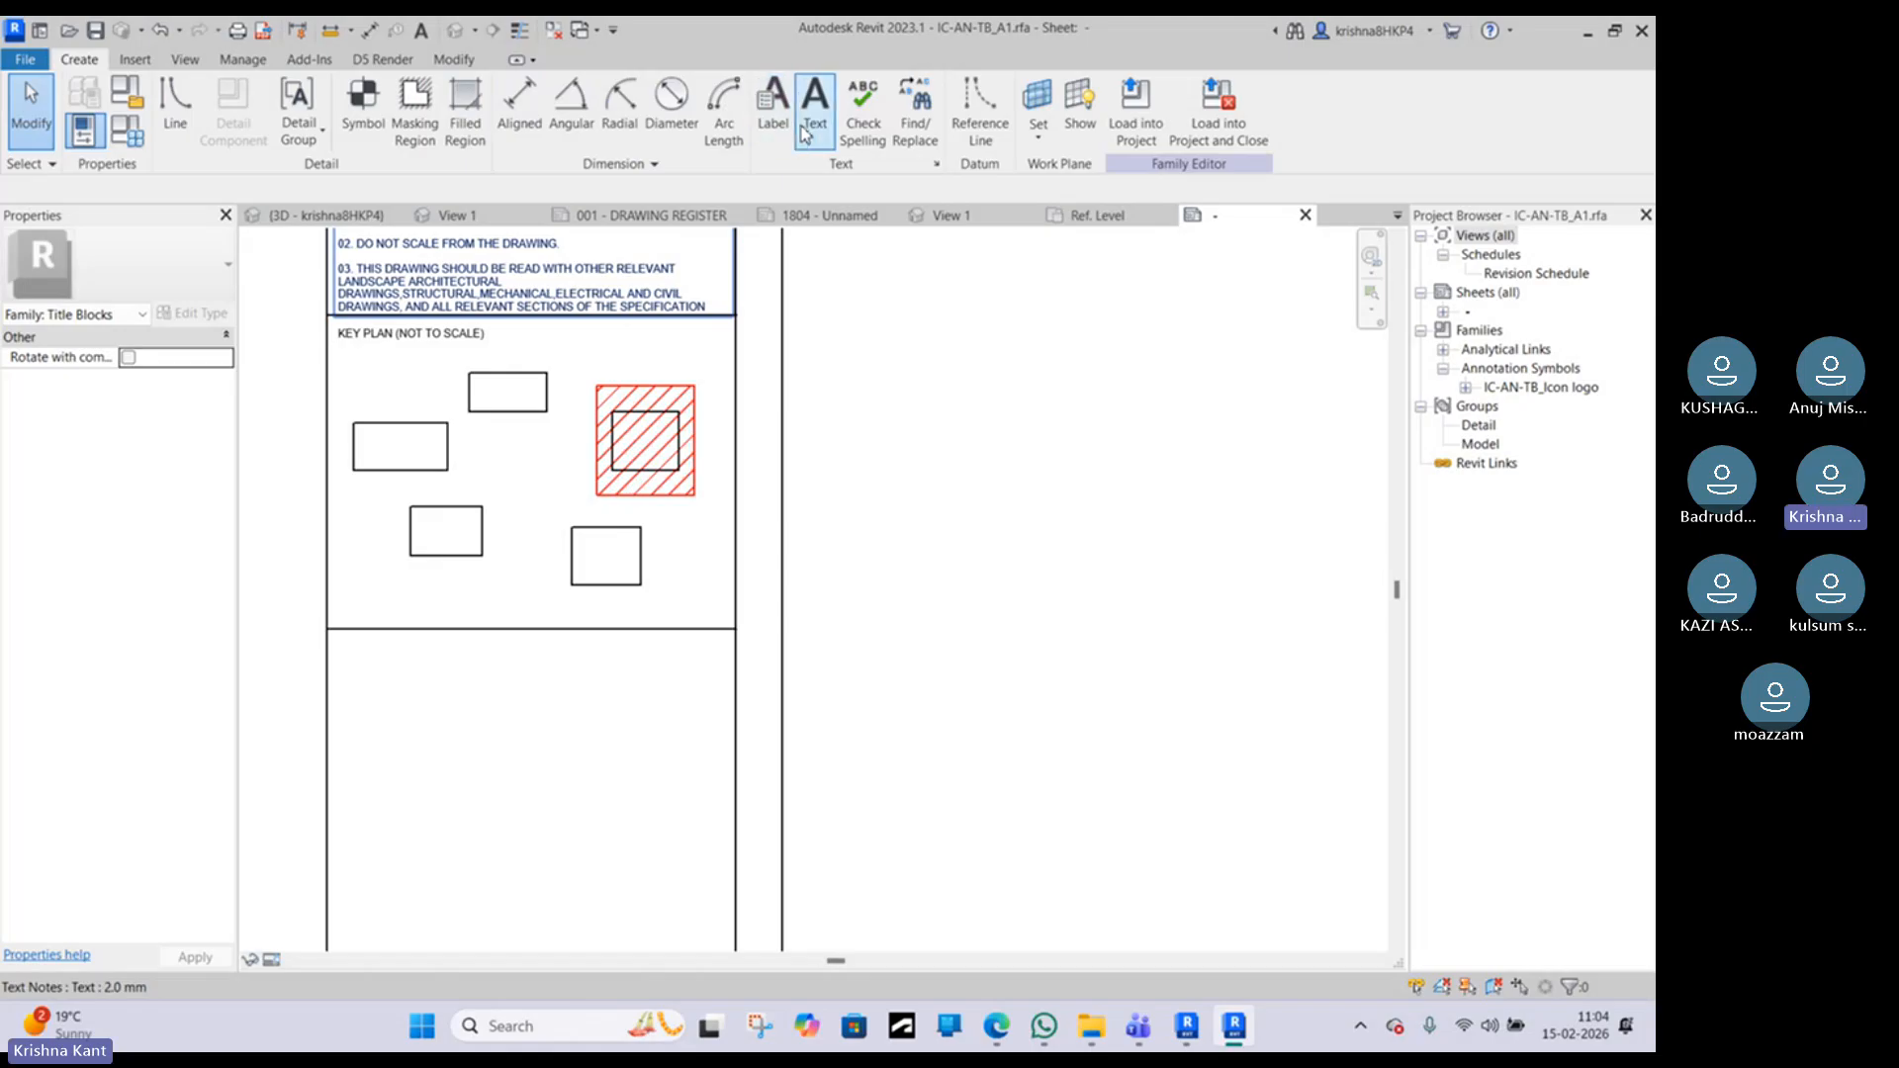
pyautogui.click(181, 273)
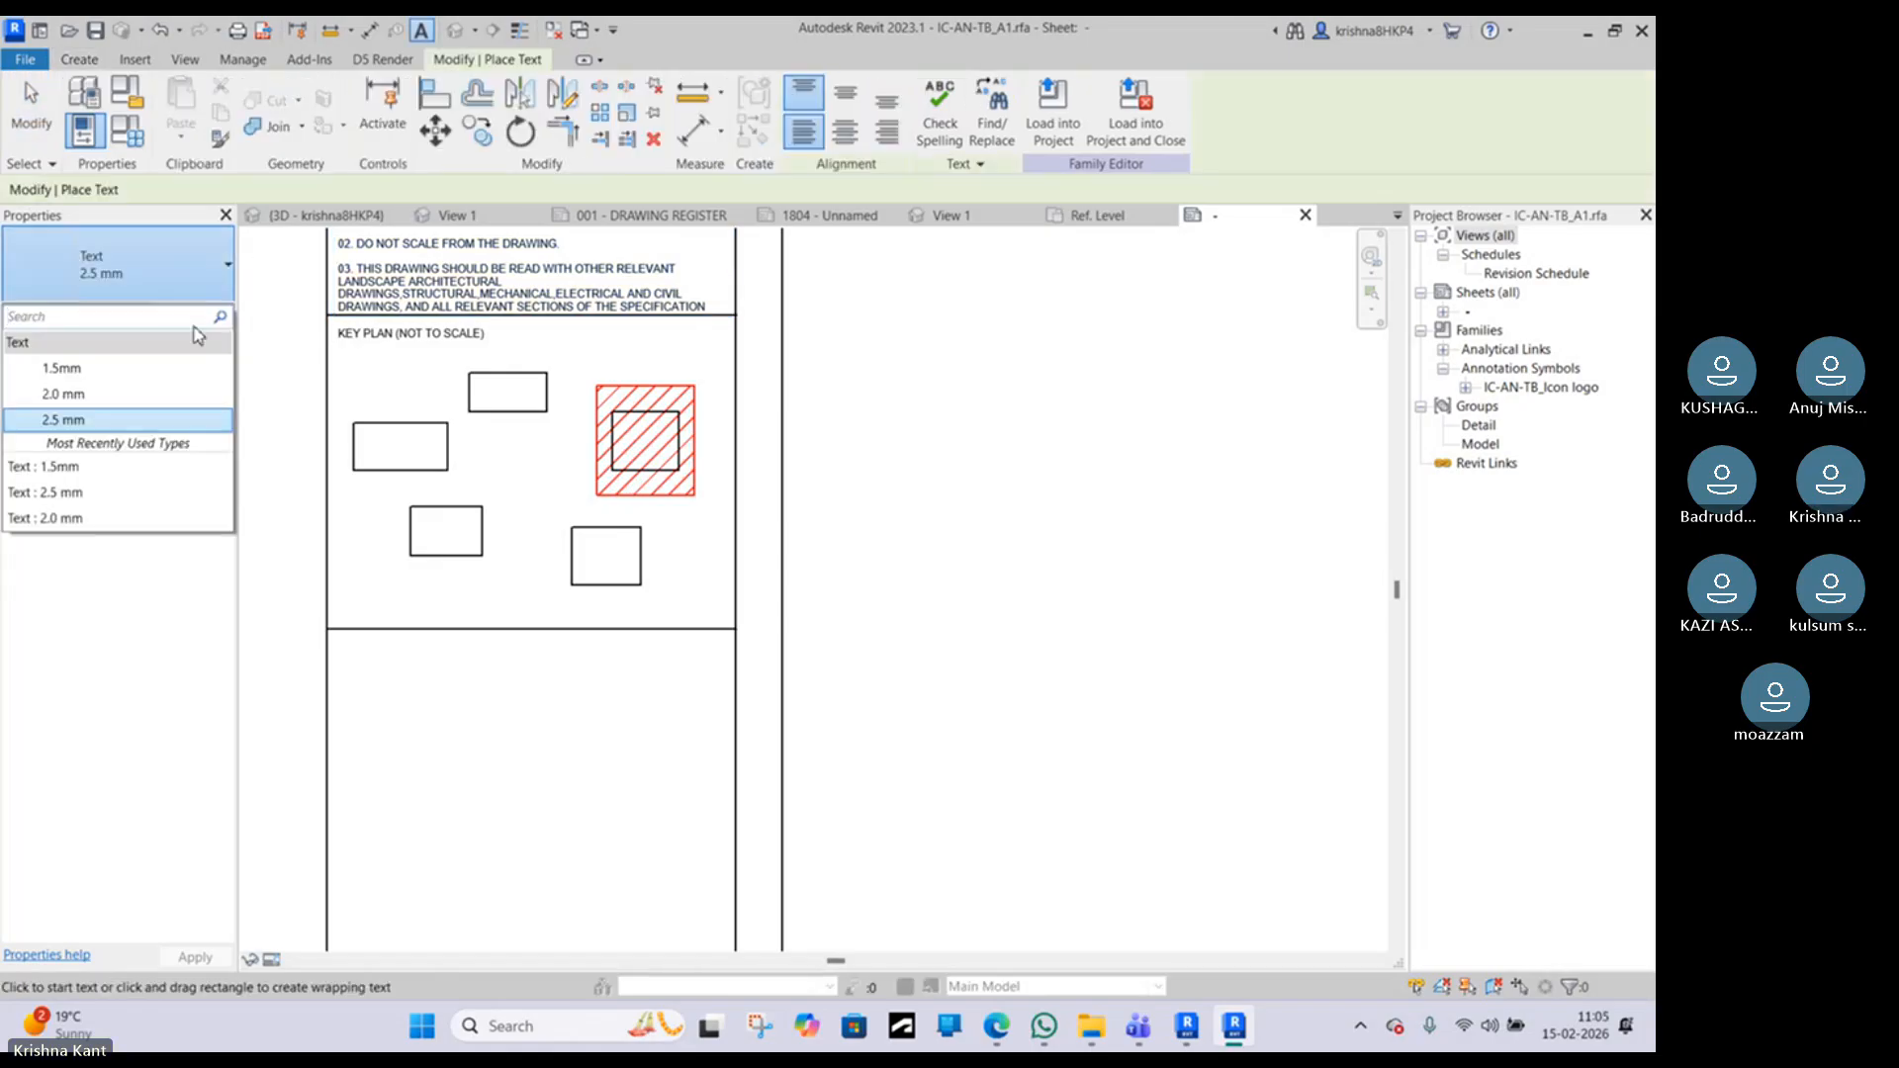
pyautogui.press('Escape')
pyautogui.press('Escape')
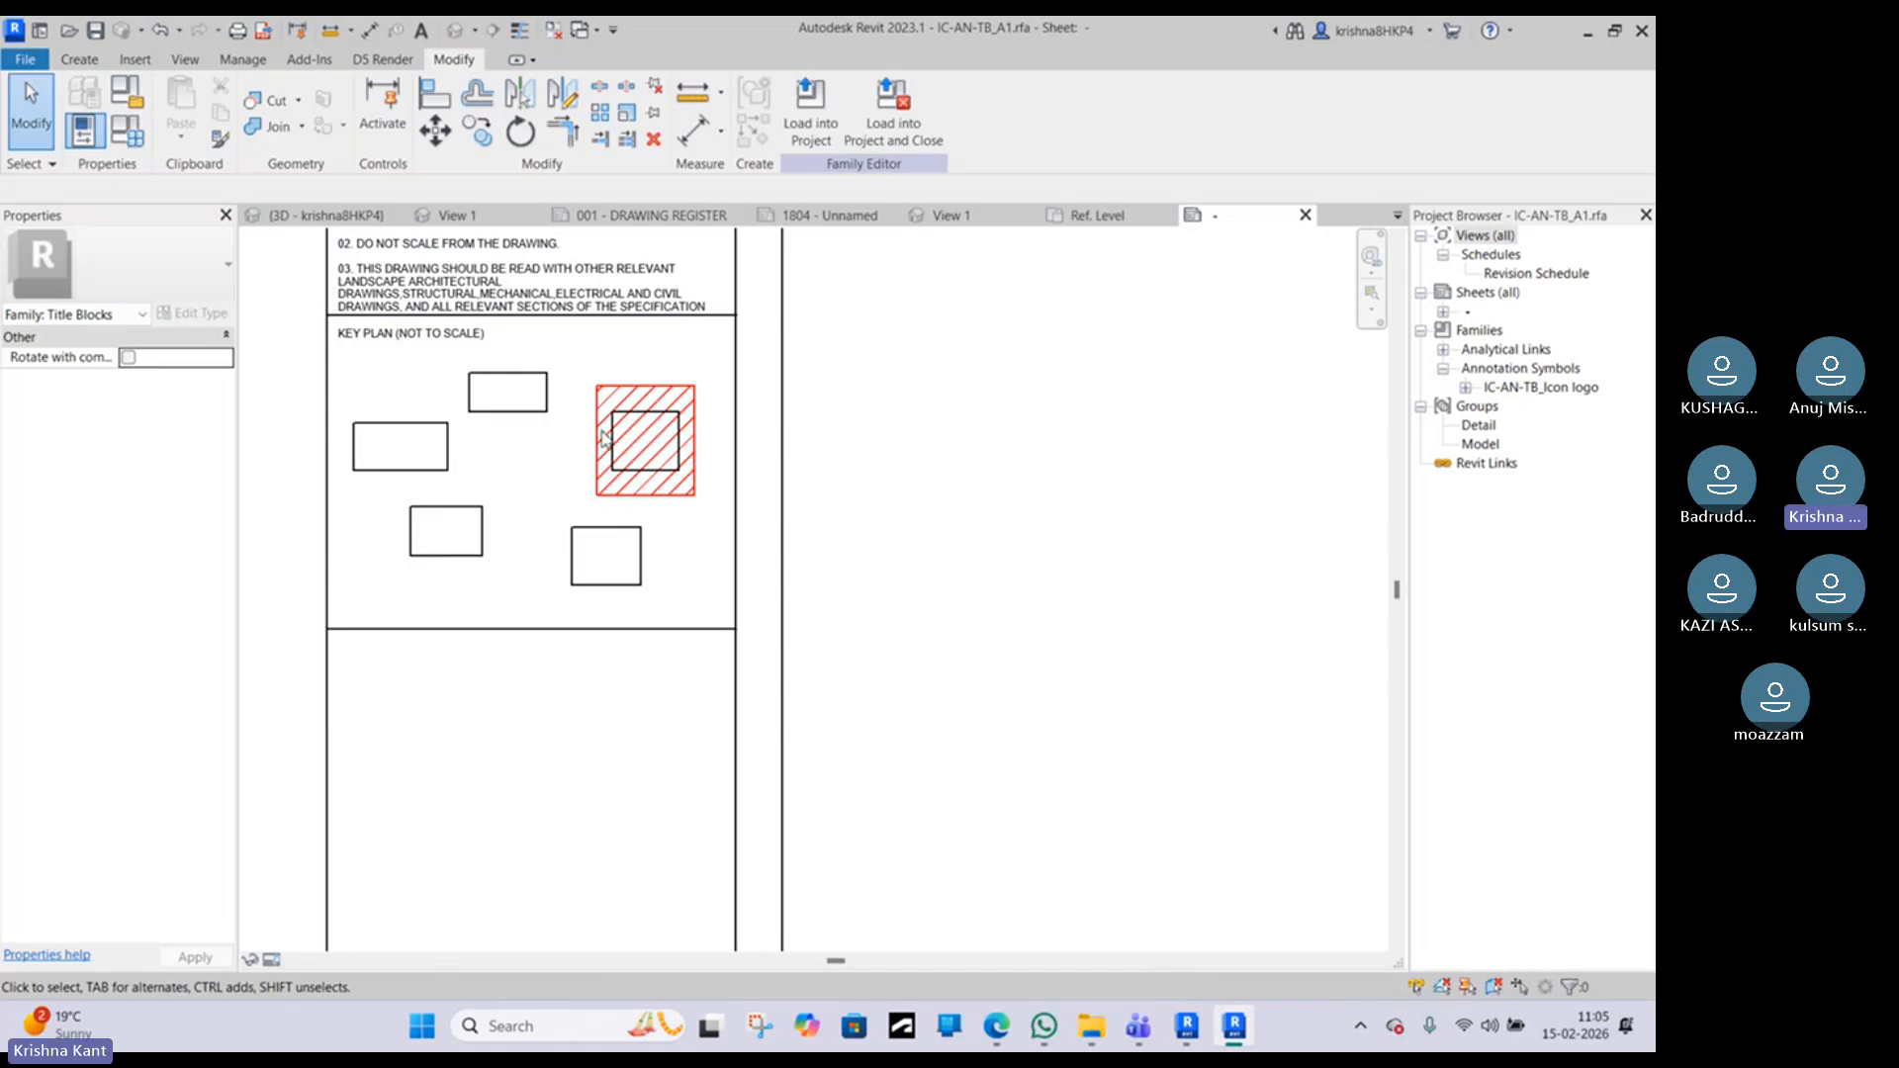
# Step: Place a text note reading P1 inside the uppermost plot rectangle of the key plan, using the 2.5 mm text type
pyautogui.scroll(2, 645, 435)
pyautogui.moveTo(546, 432); pyautogui.dragTo(743, 395, button='middle')
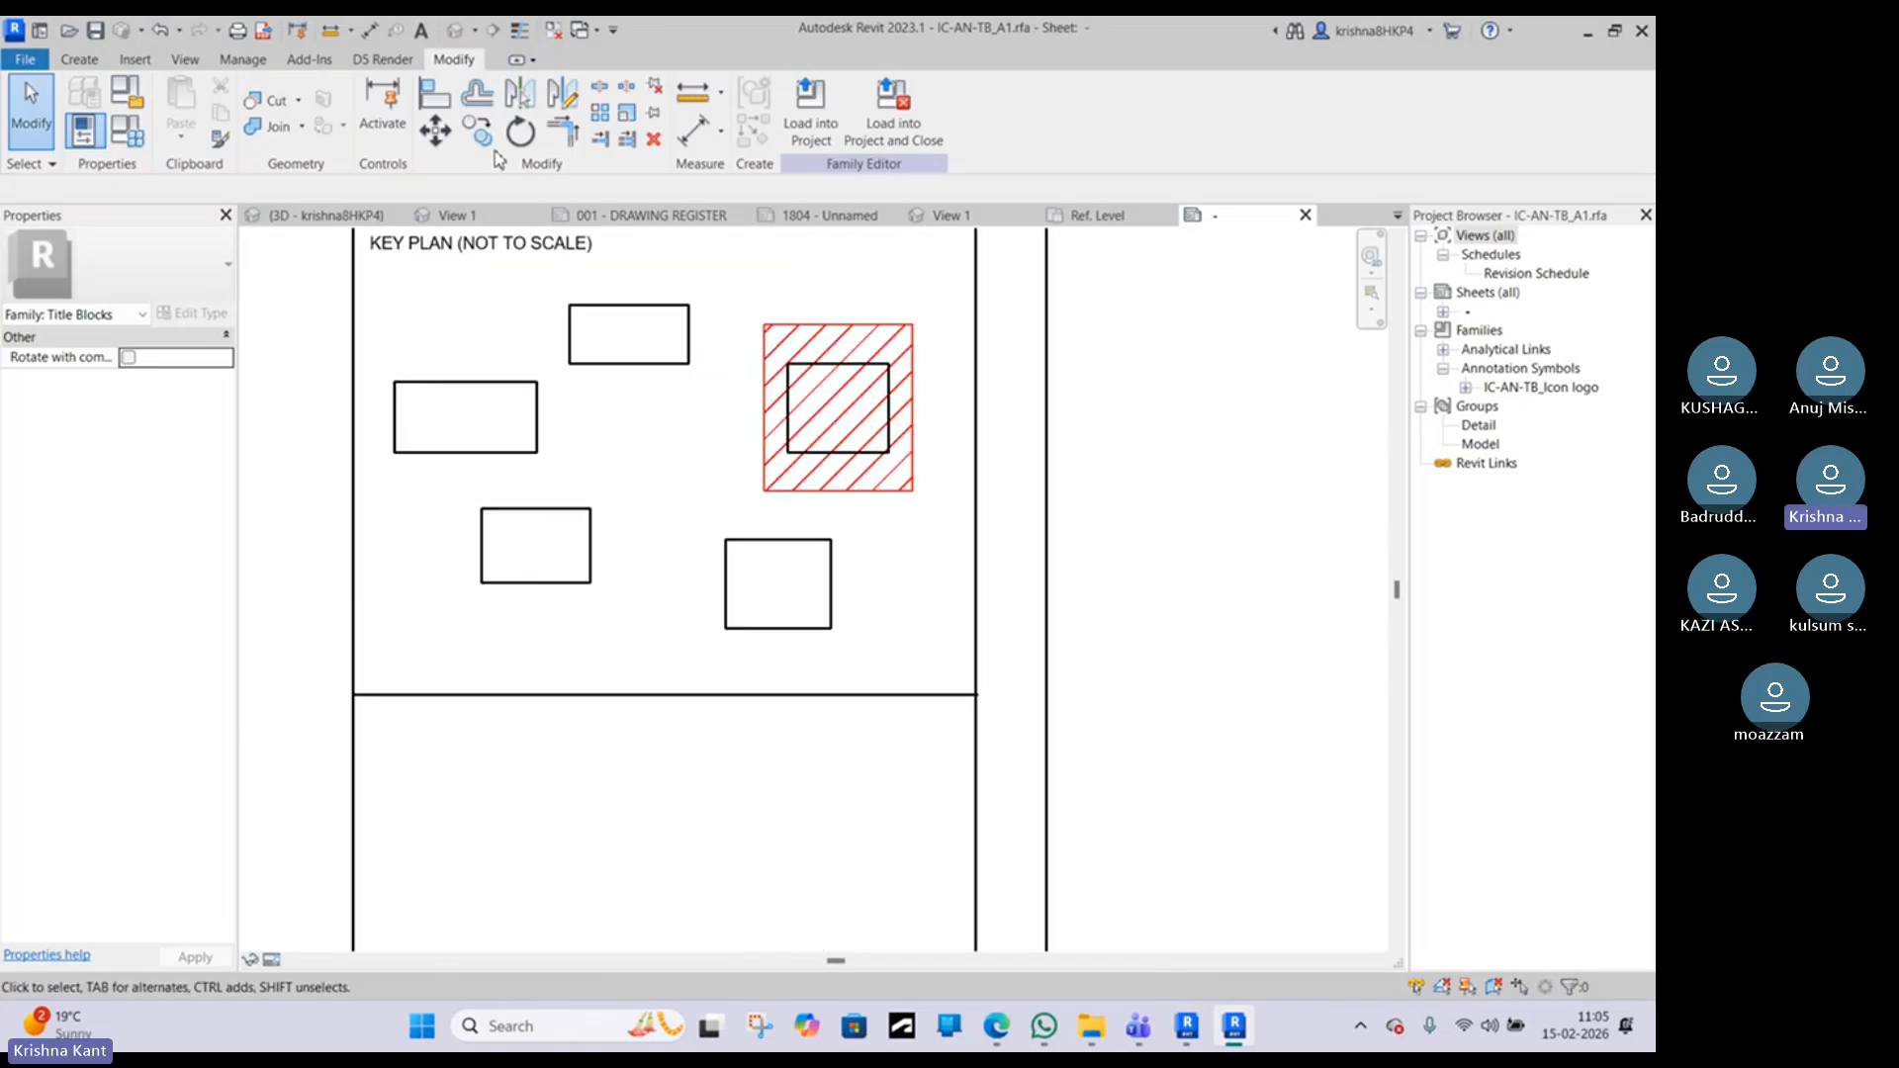
pyautogui.click(83, 64)
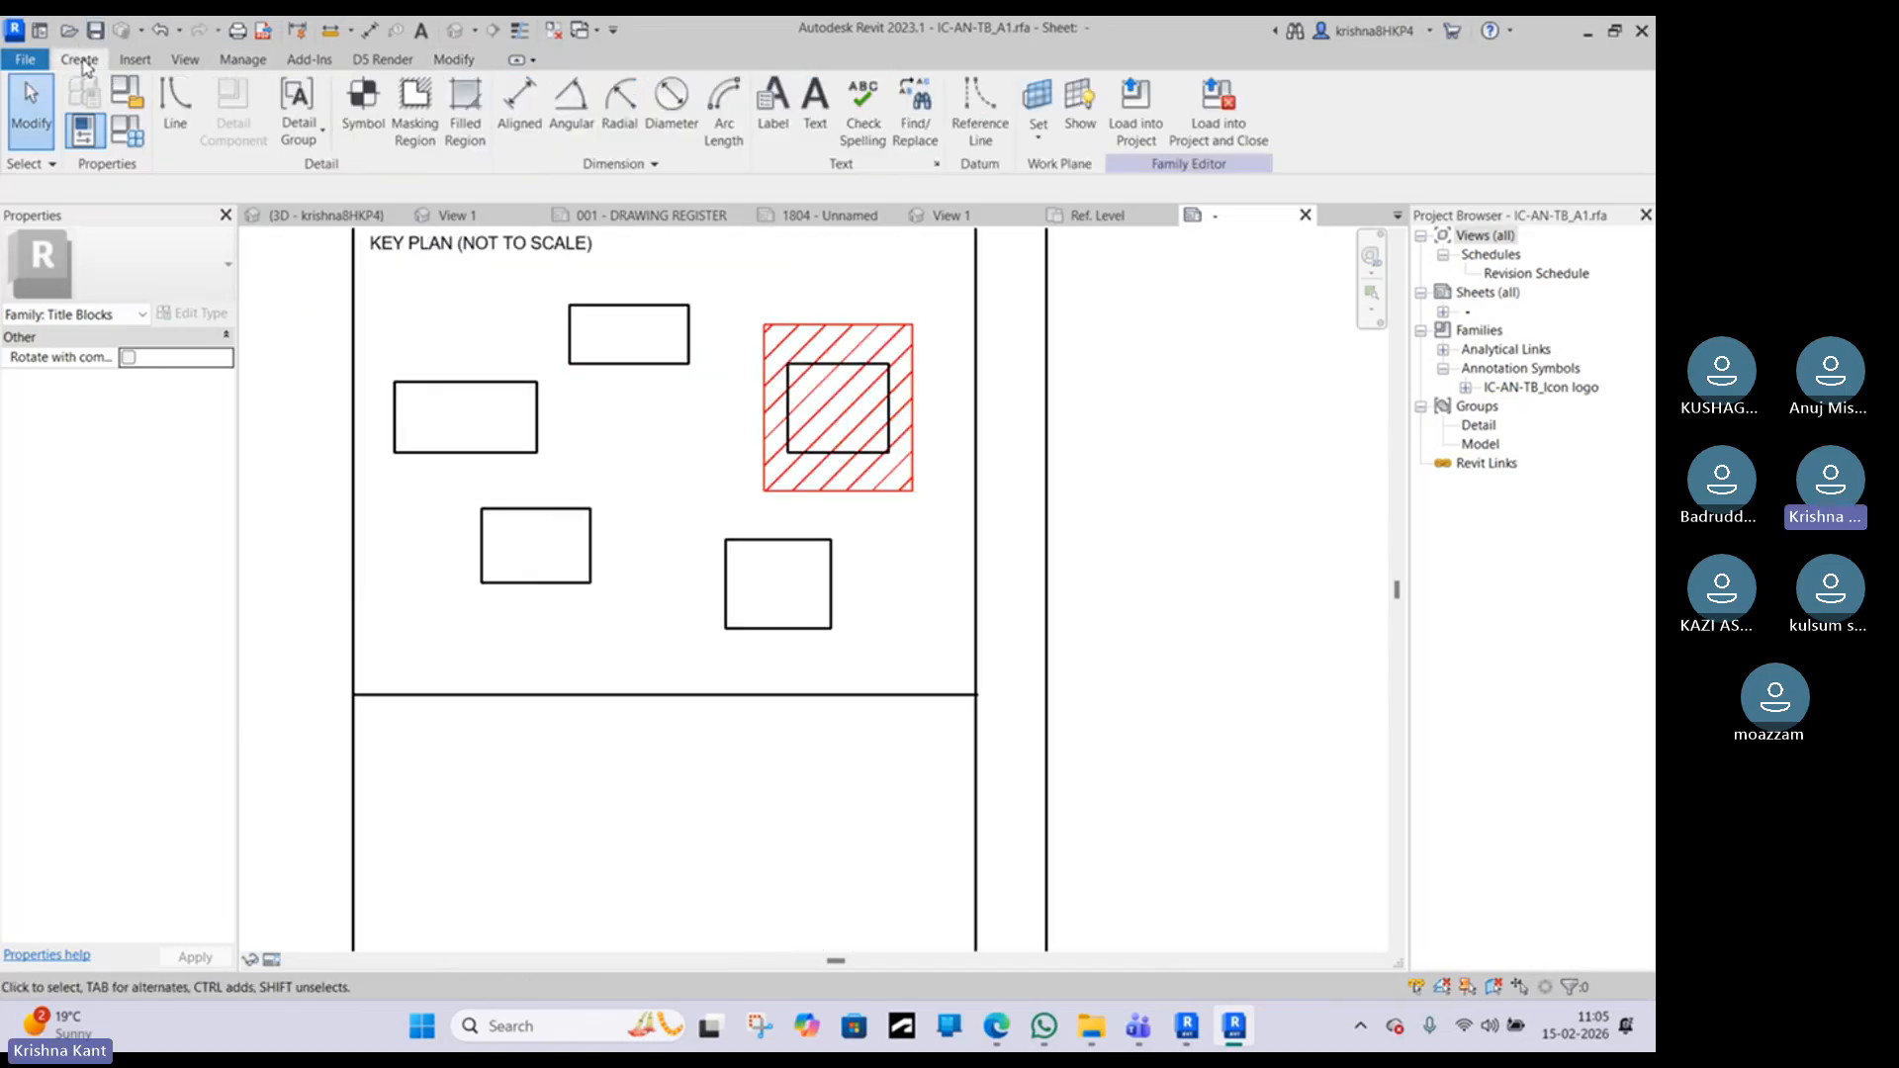
pyautogui.click(816, 109)
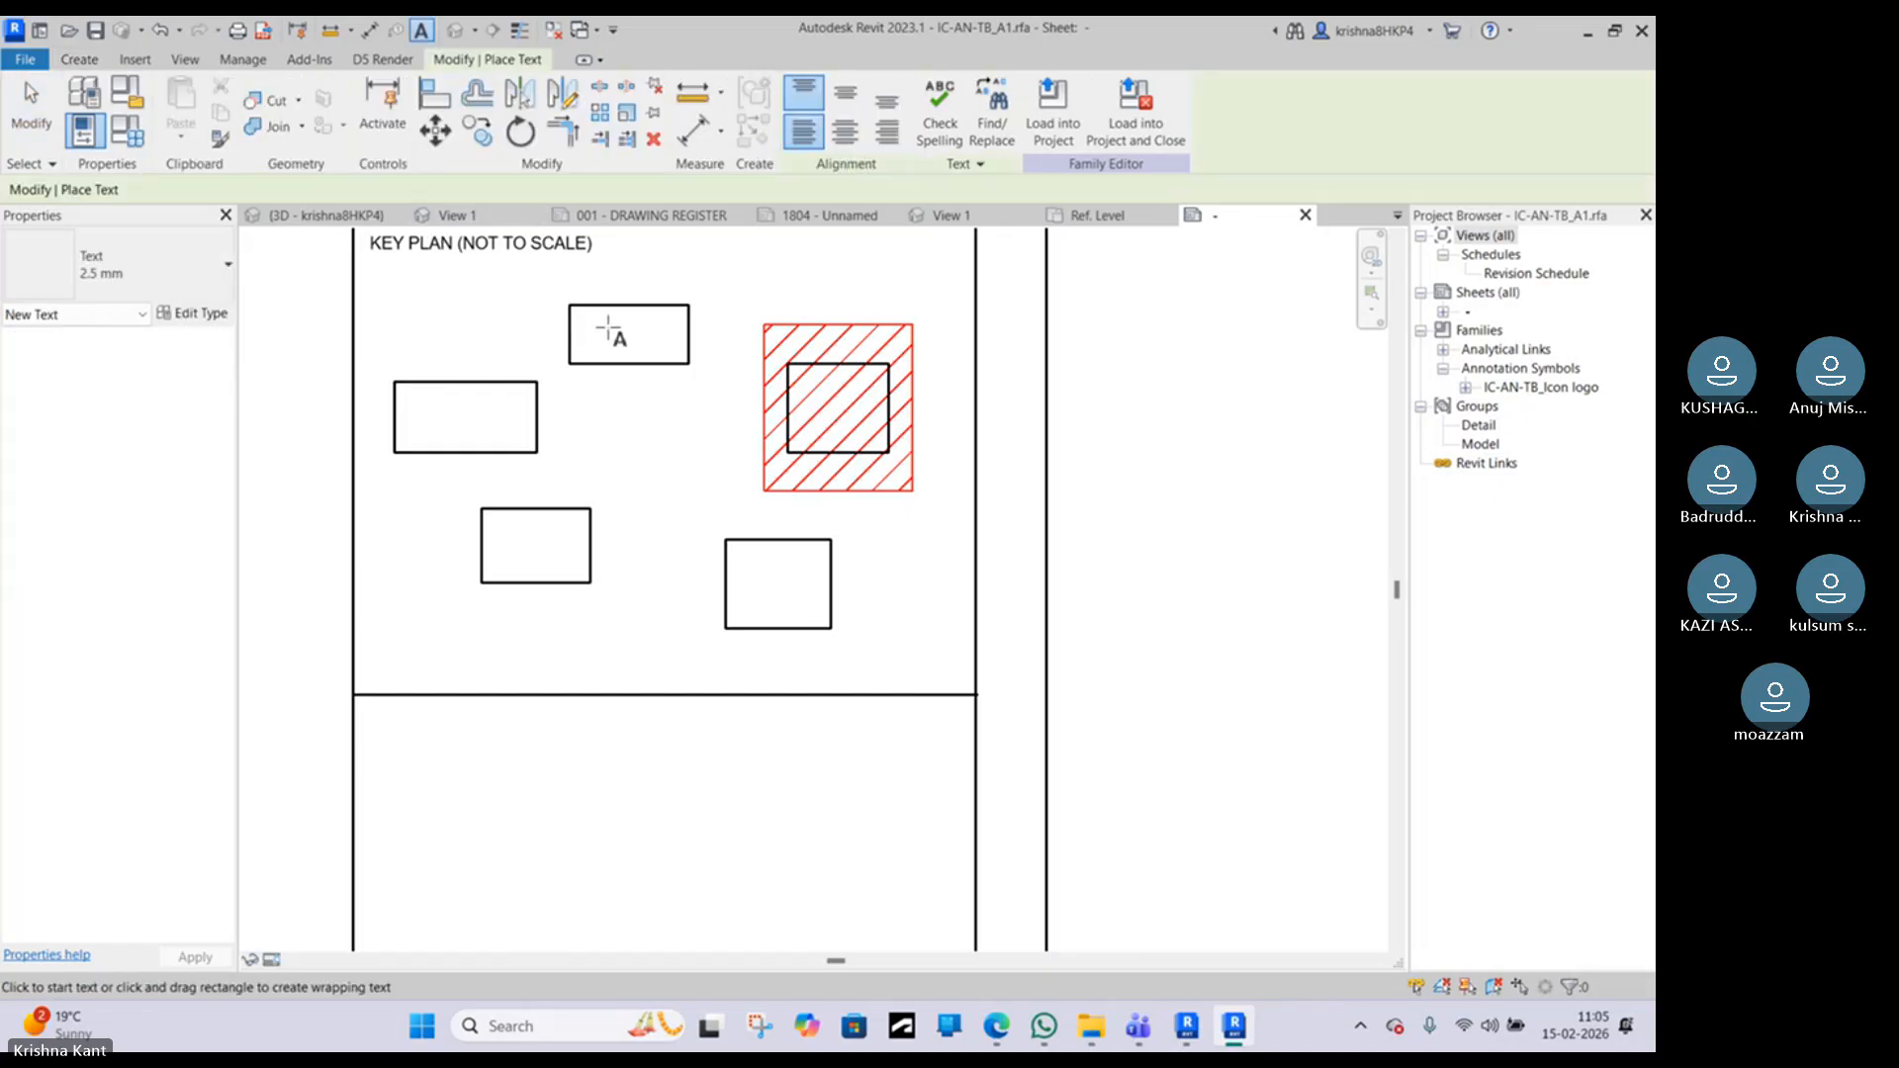
pyautogui.click(609, 330)
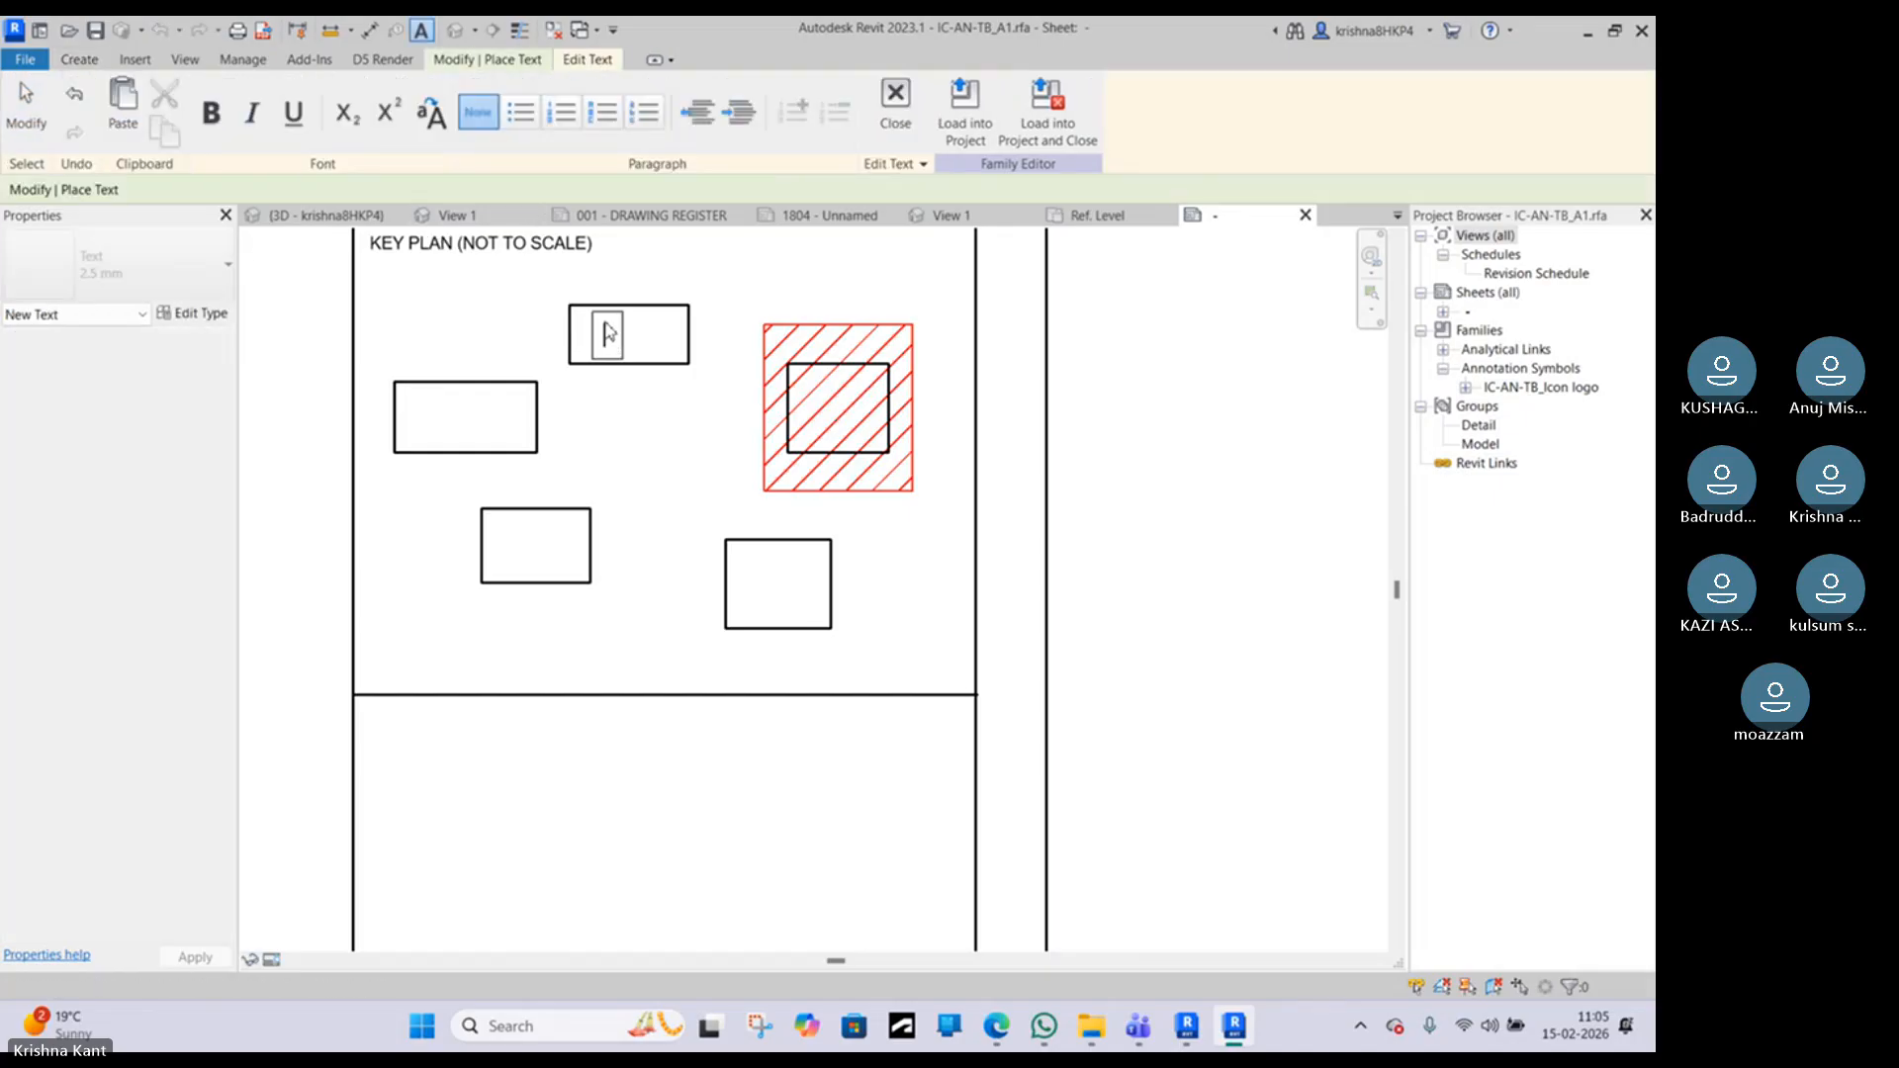
pyautogui.write('P1')
pyautogui.click(667, 400)
pyautogui.press('Escape')
pyautogui.press('Escape')
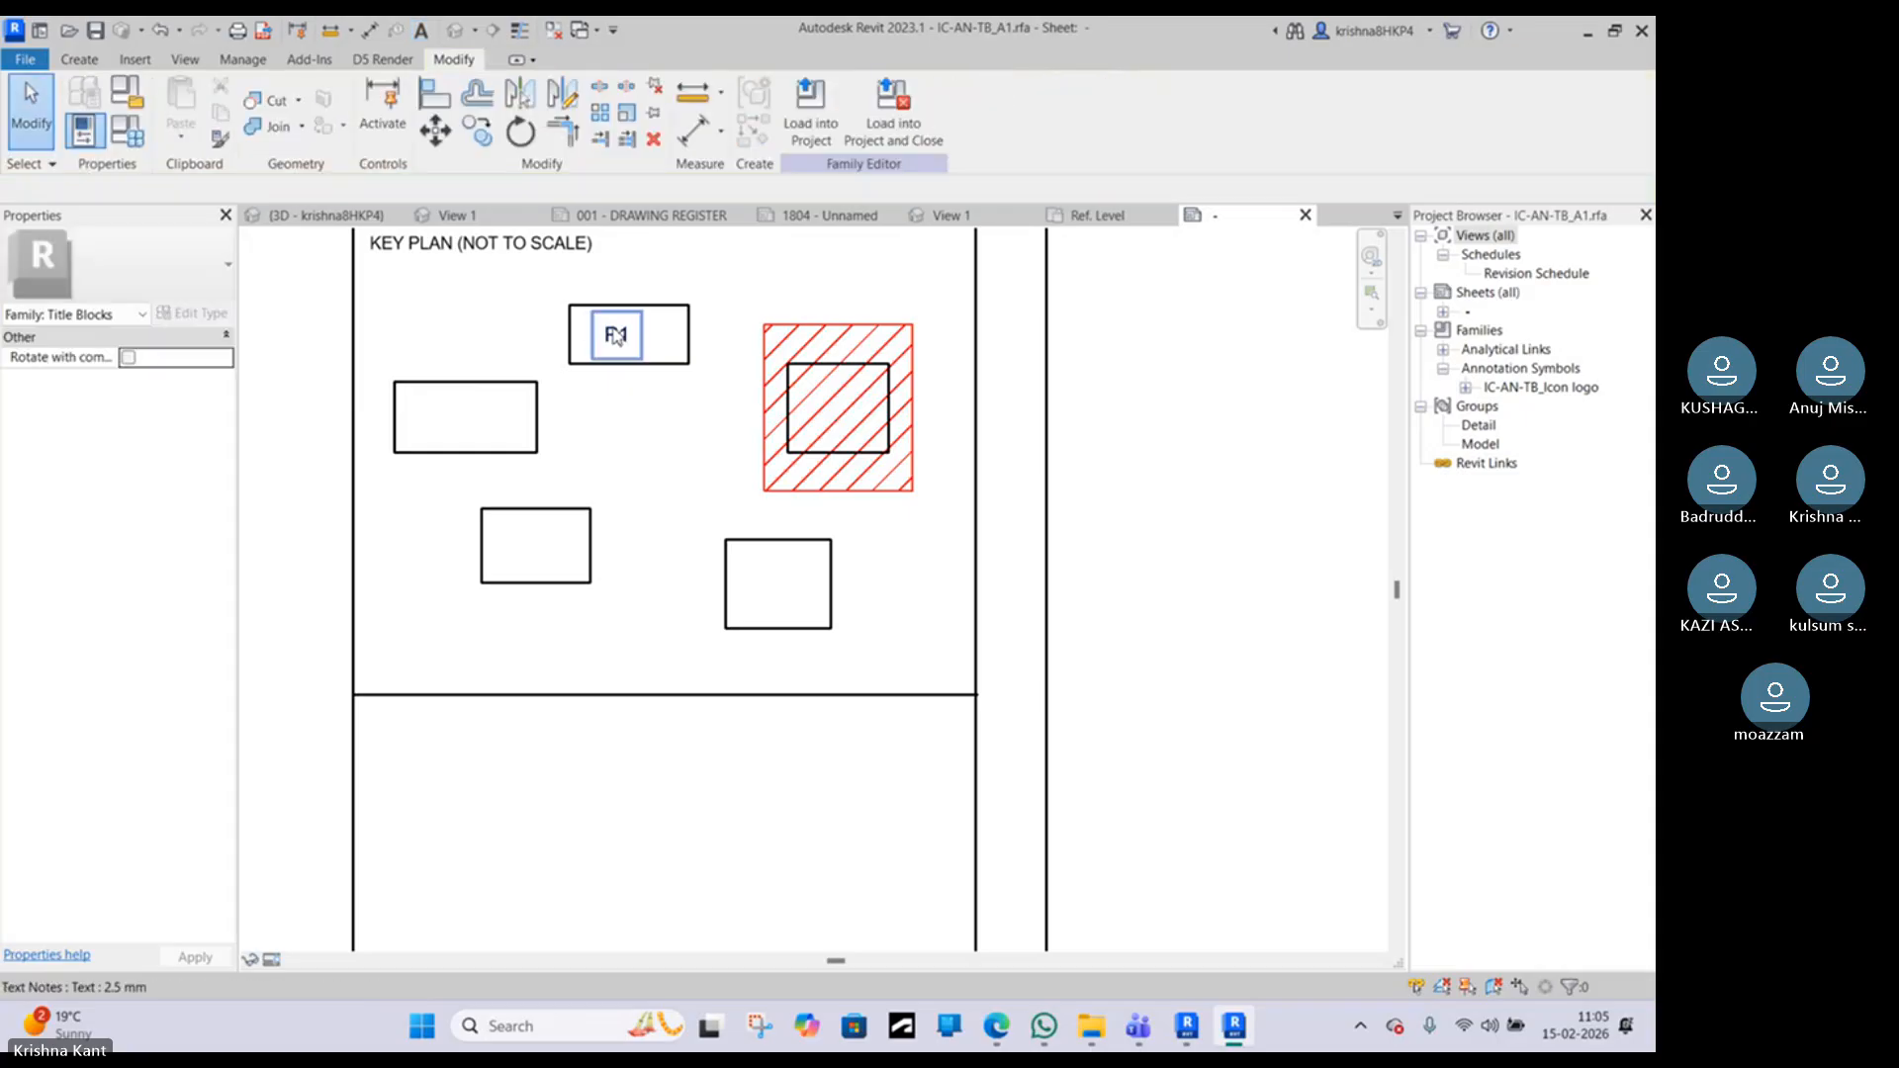
# Step: Duplicate the P1 note's text type as a new type named 3.5 mm
pyautogui.click(616, 334)
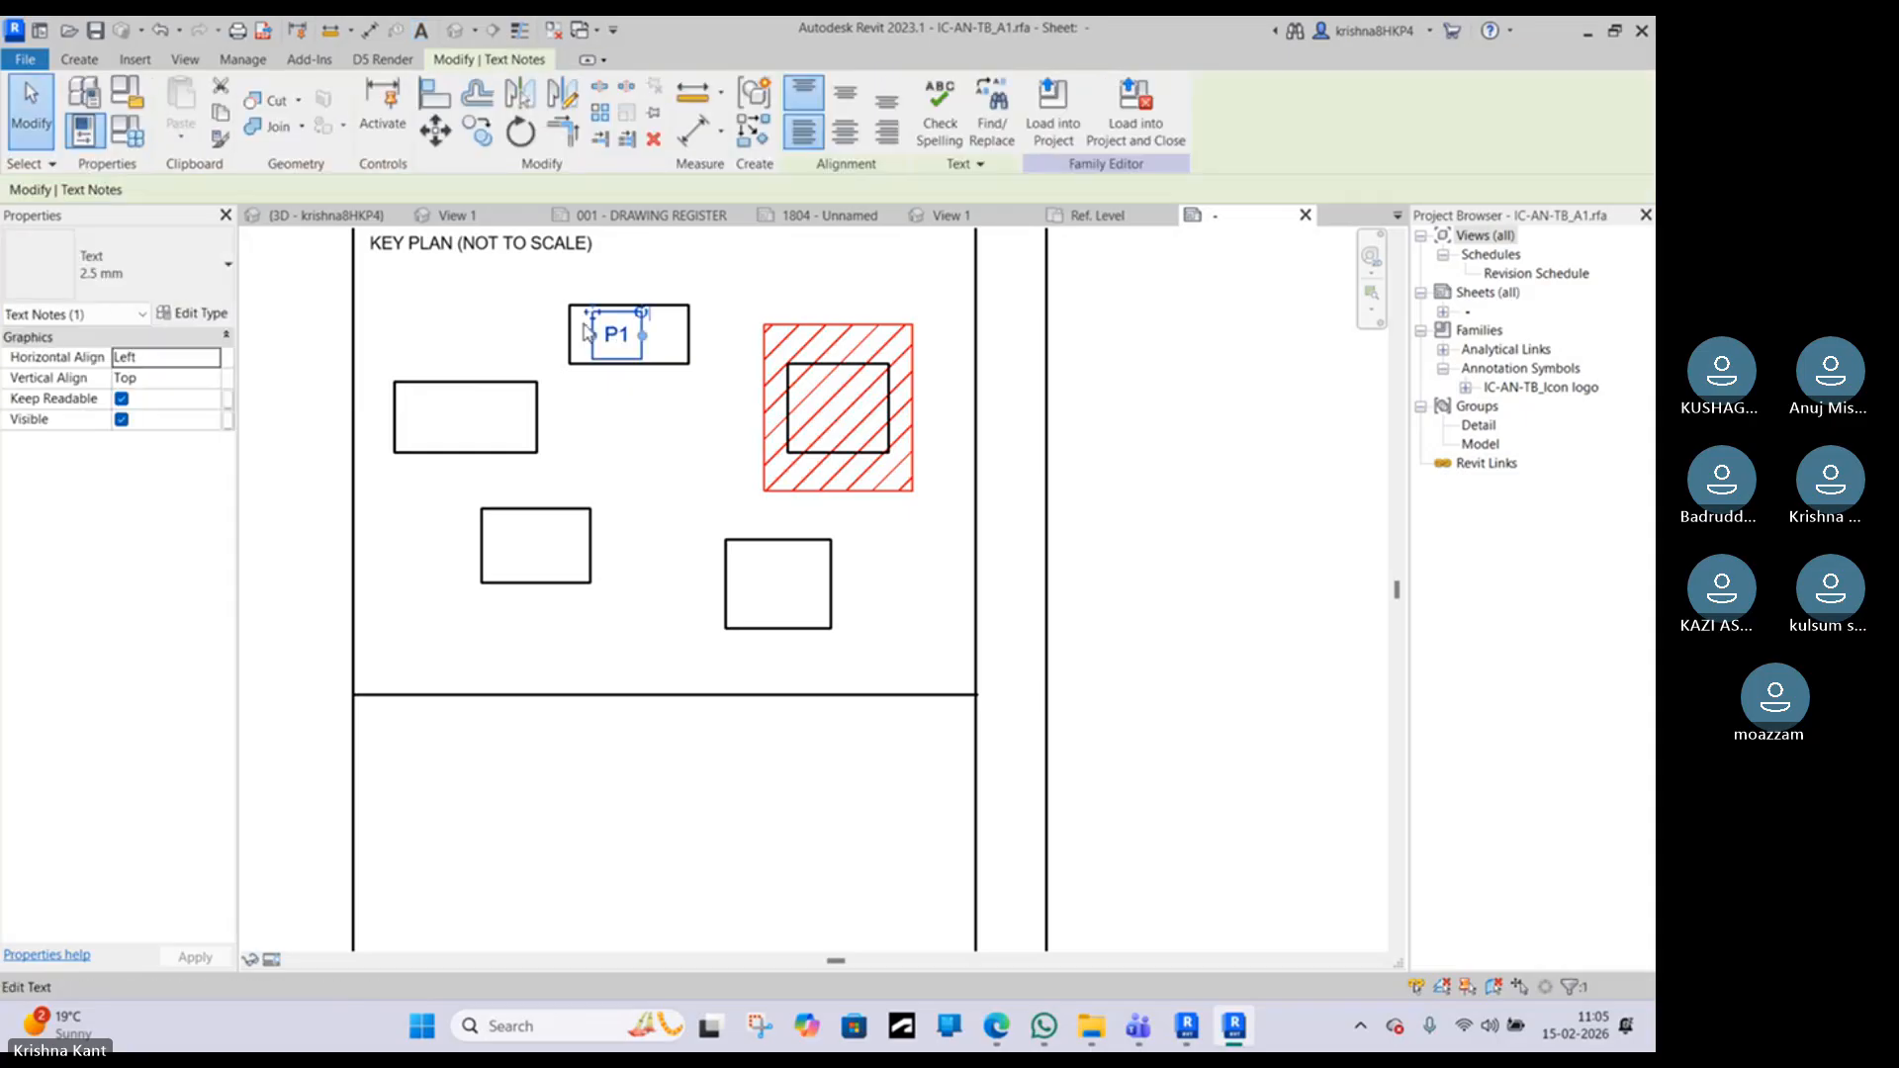
pyautogui.click(161, 281)
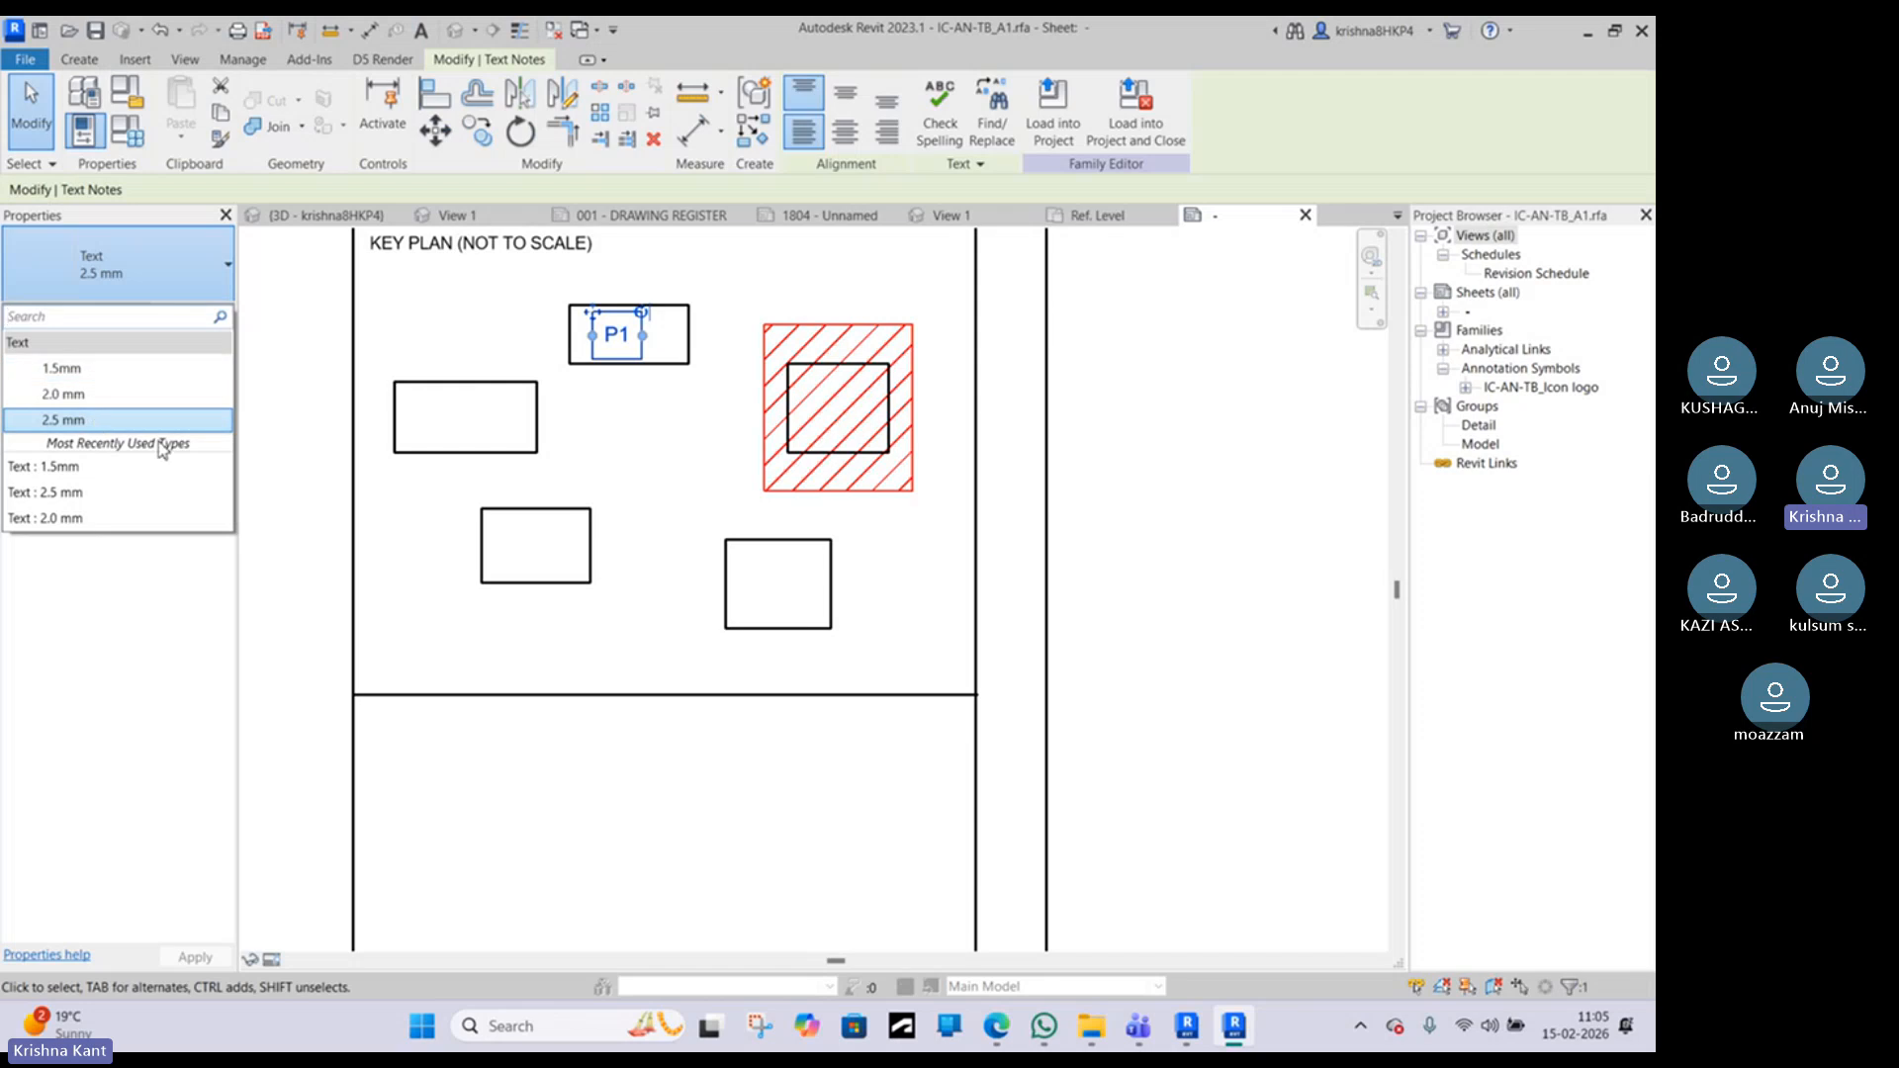
pyautogui.click(148, 271)
pyautogui.click(196, 315)
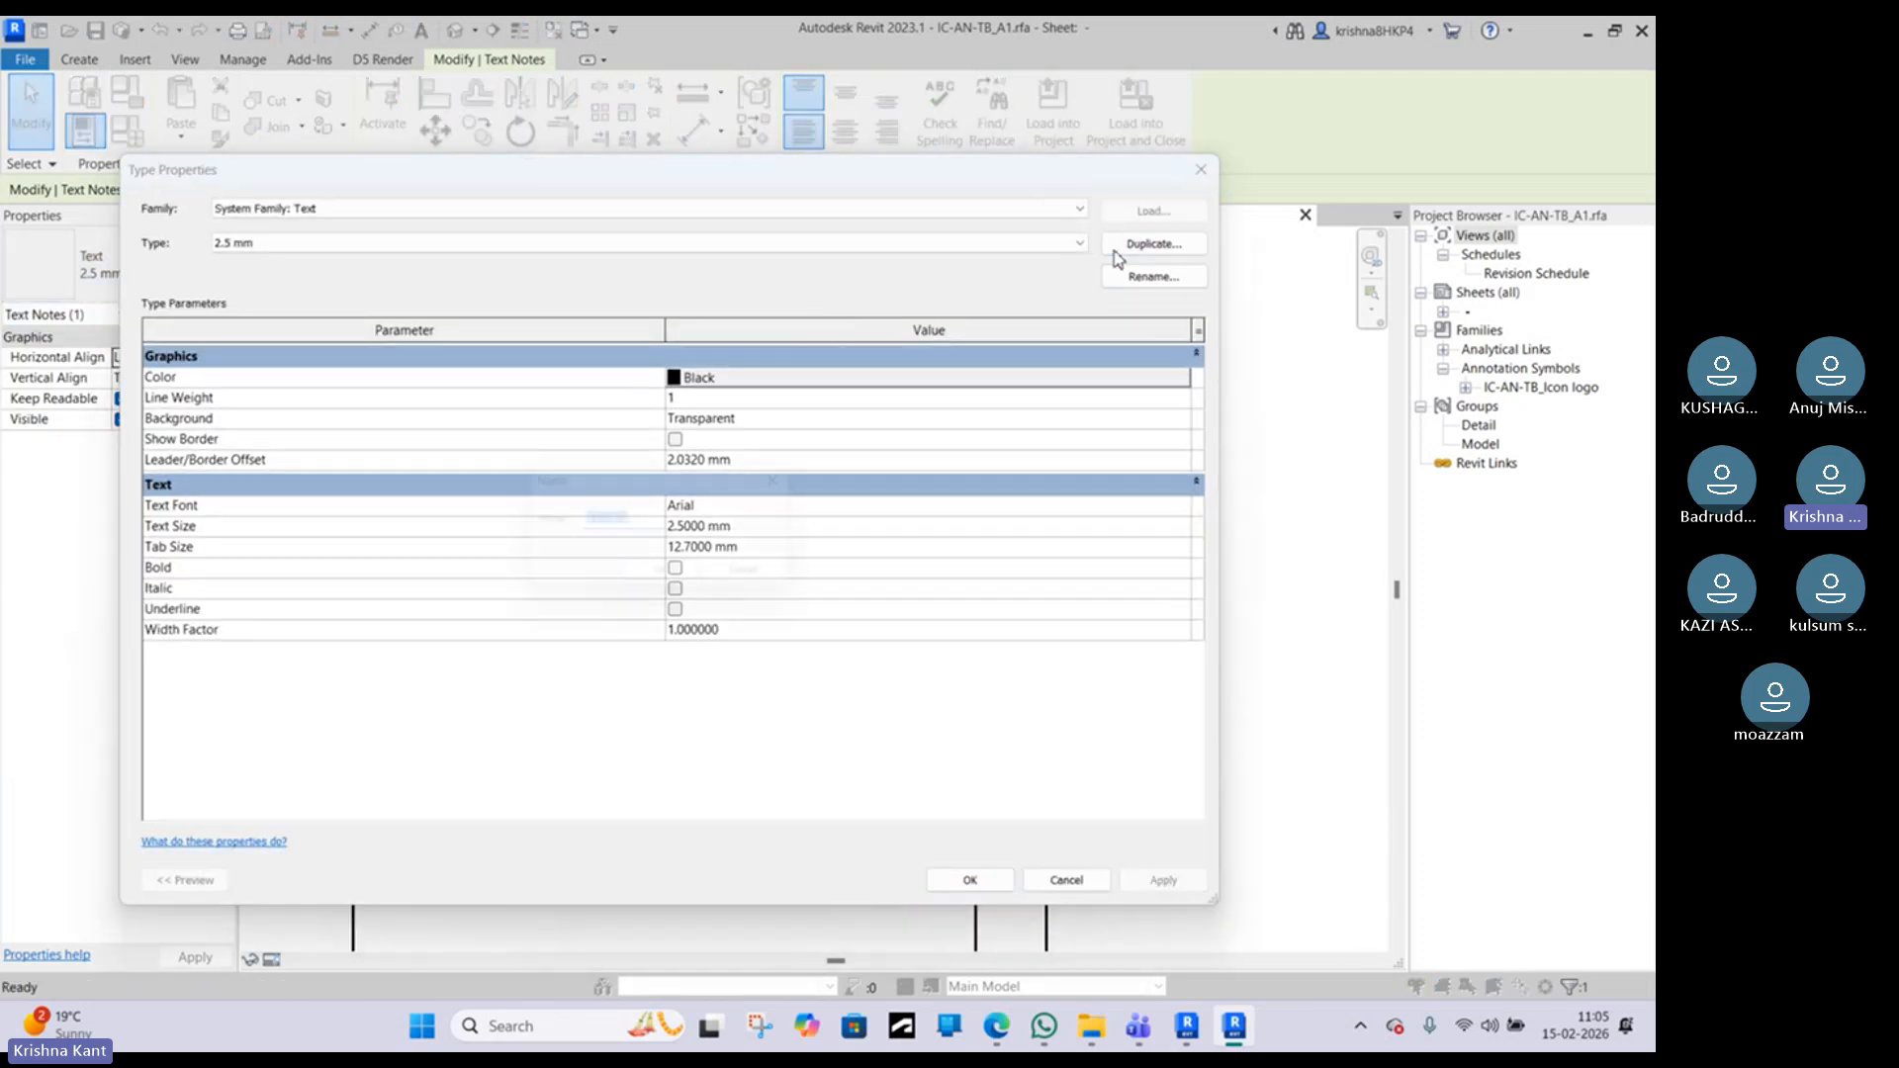
pyautogui.click(1145, 245)
pyautogui.moveTo(634, 521); pyautogui.dragTo(616, 521)
pyautogui.press('BackSpace')
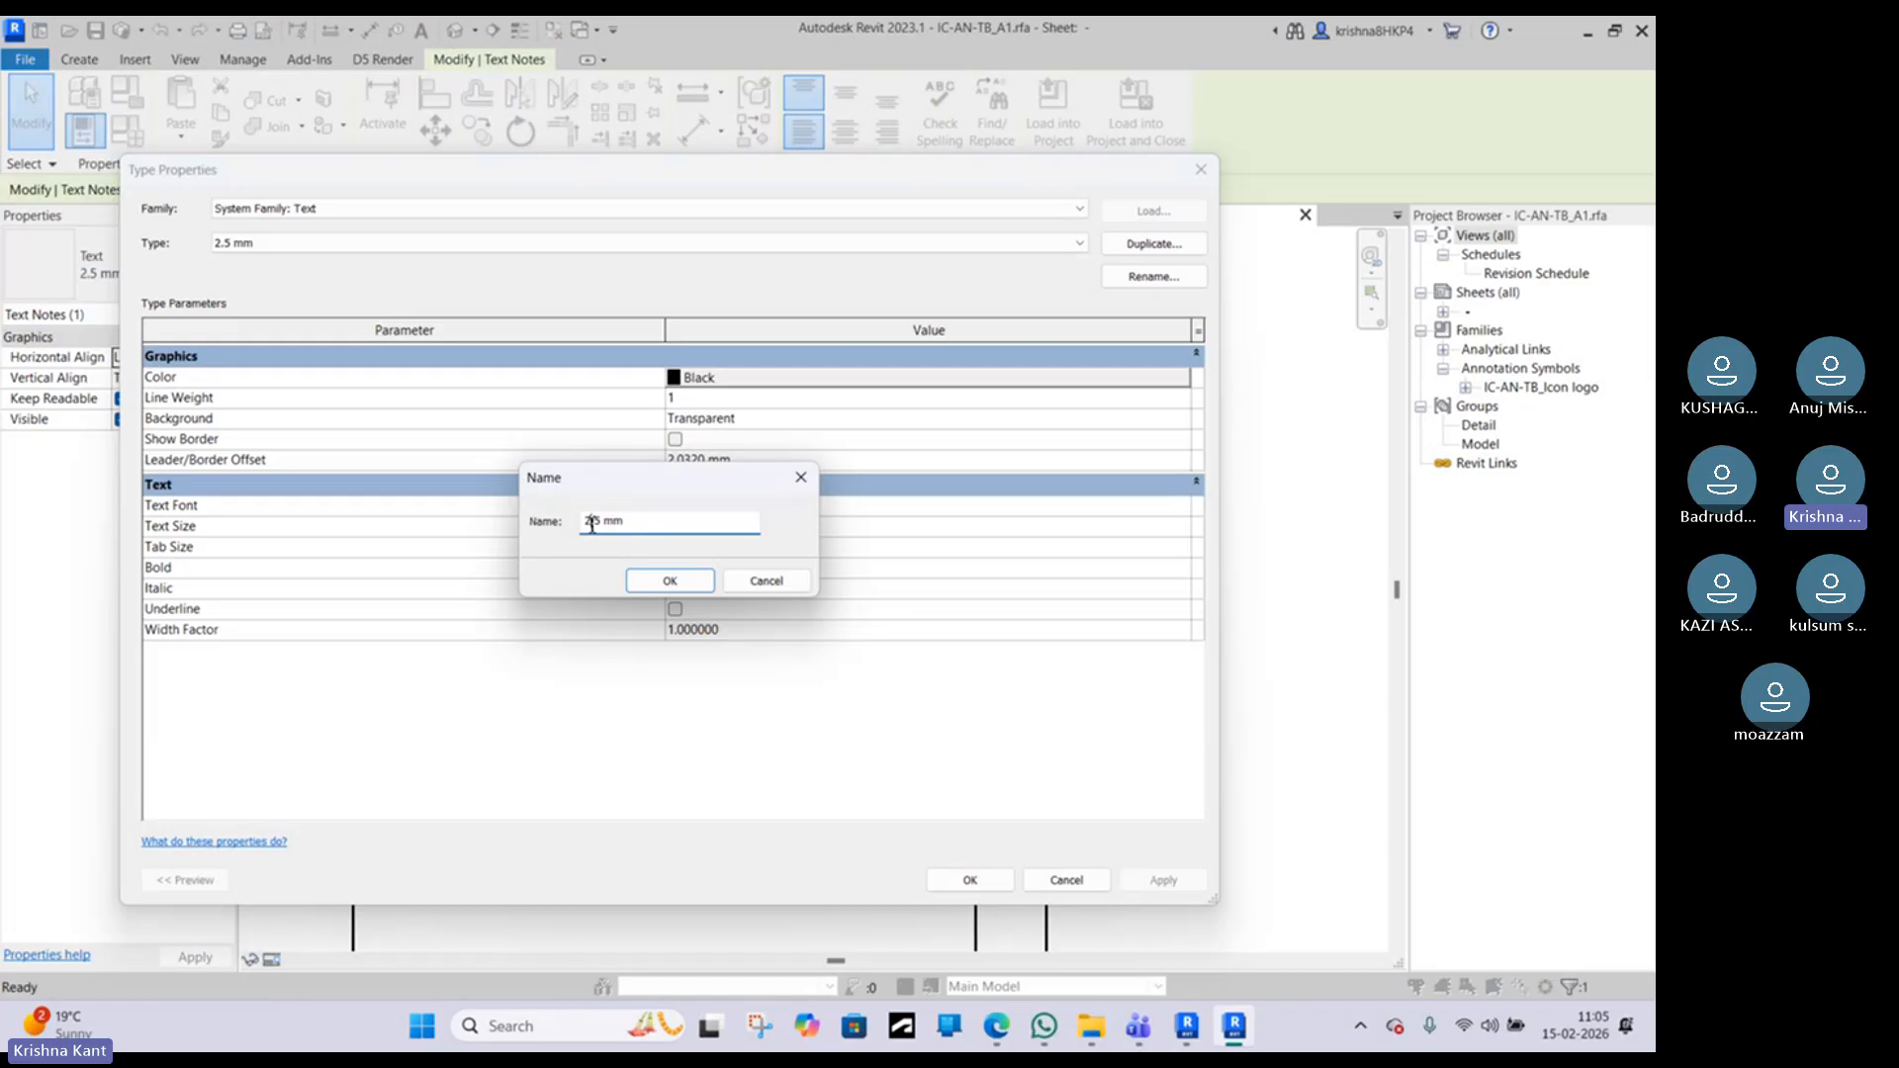
pyautogui.click(657, 582)
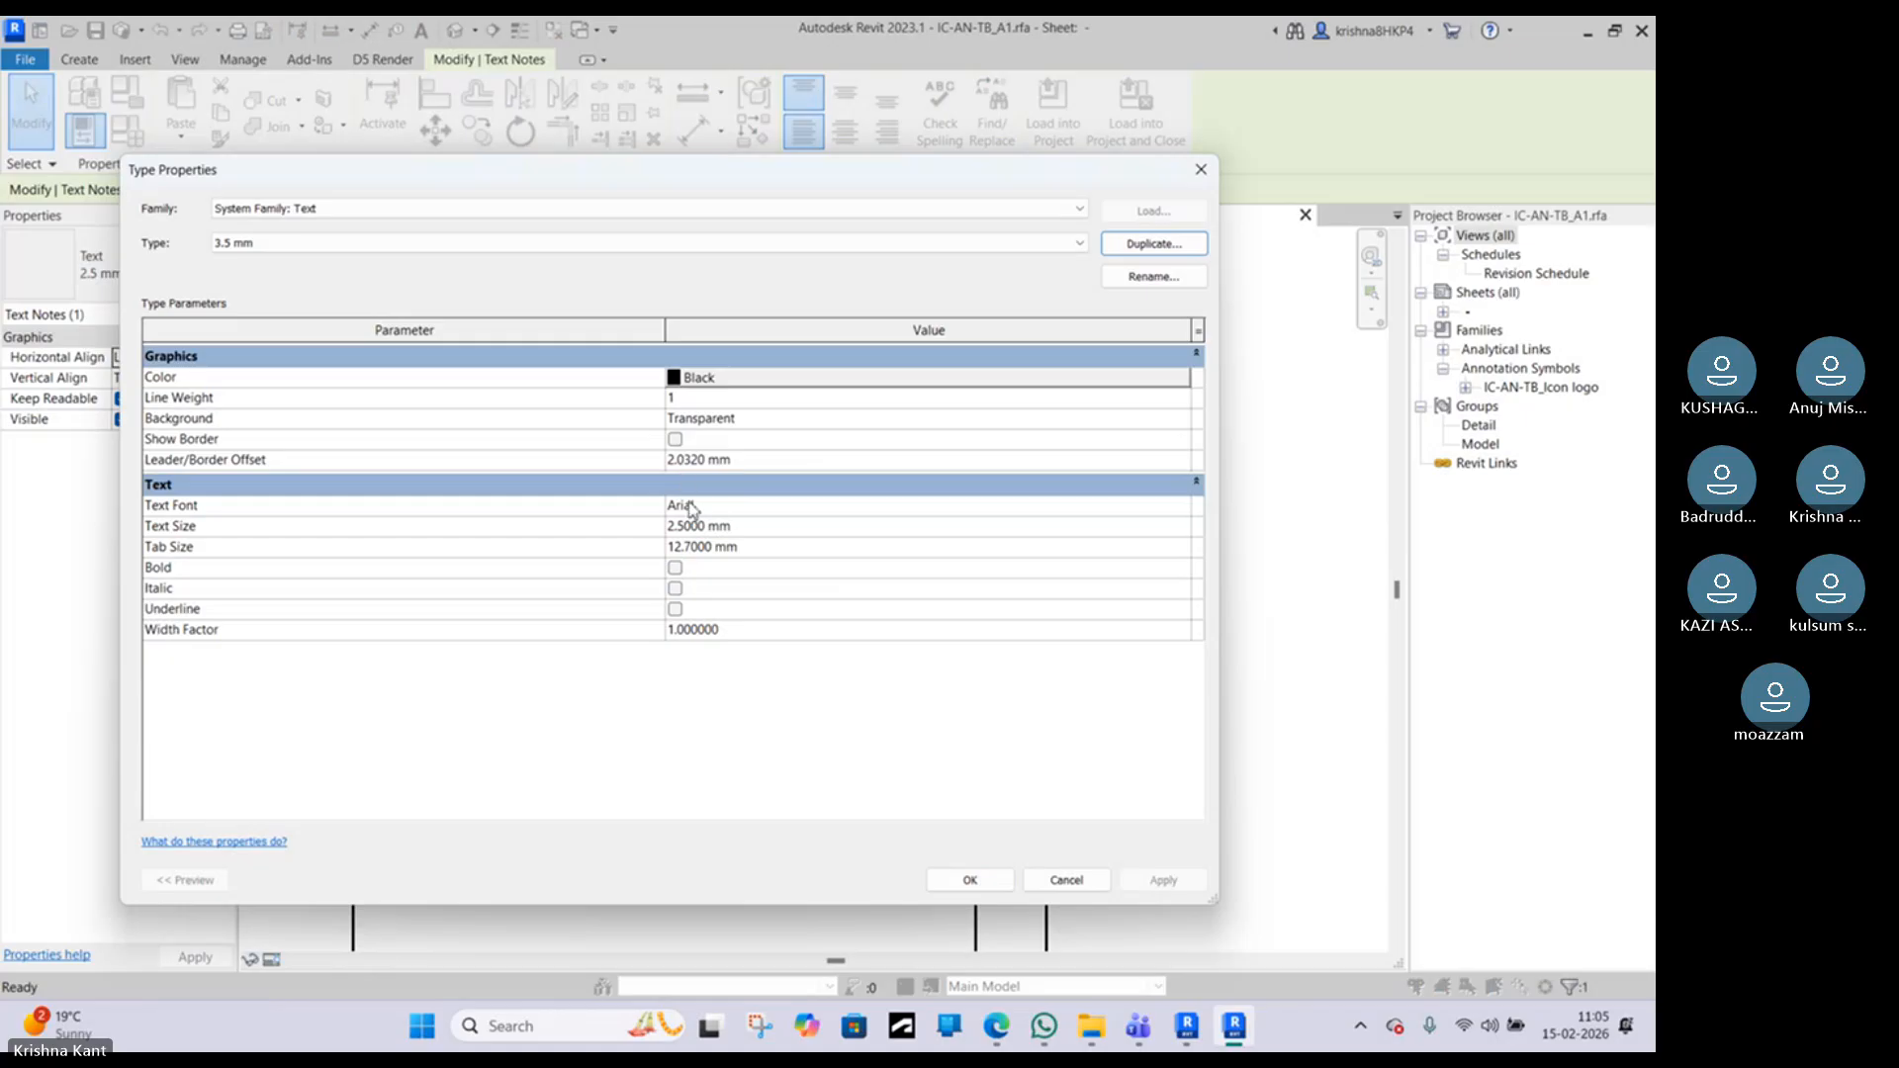
# Step: Set the new text type's text size to 3.5 mm and its width factor to 0.9, and apply it
pyautogui.click(678, 527)
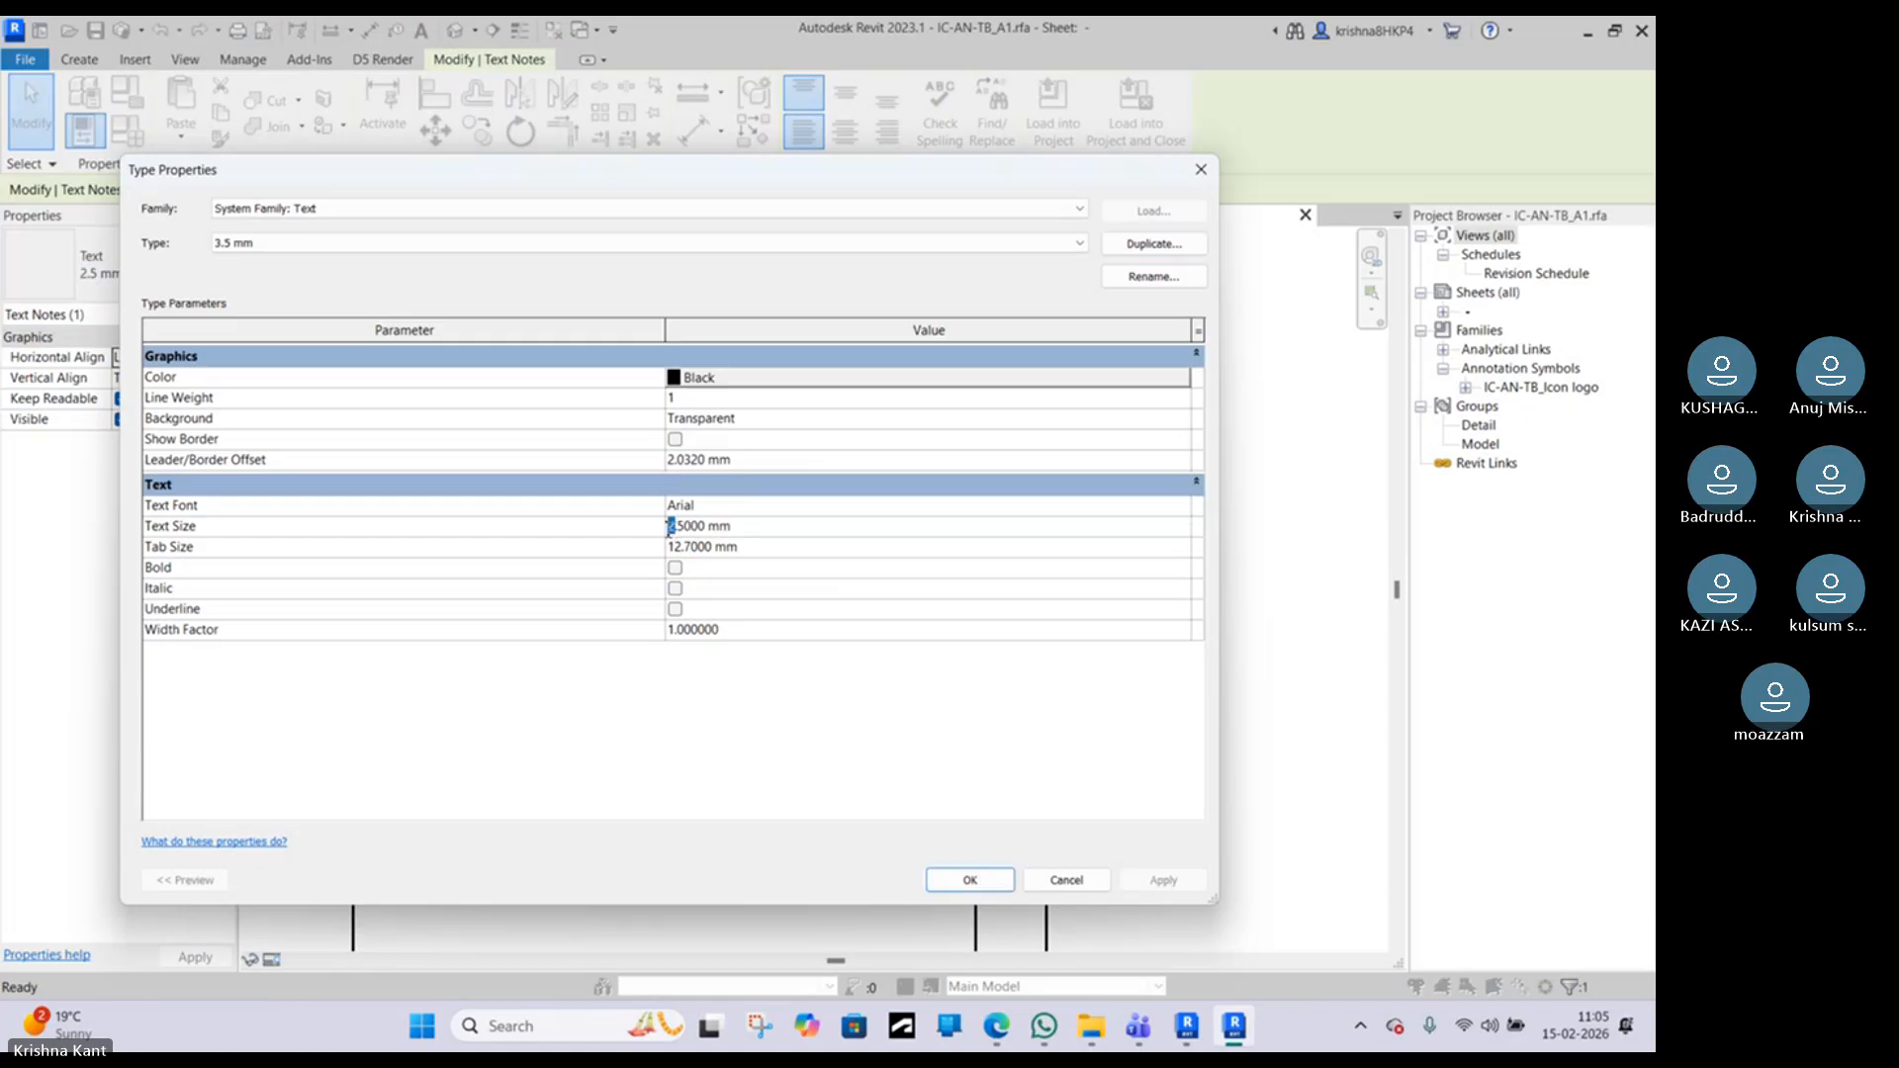
pyautogui.write('3')
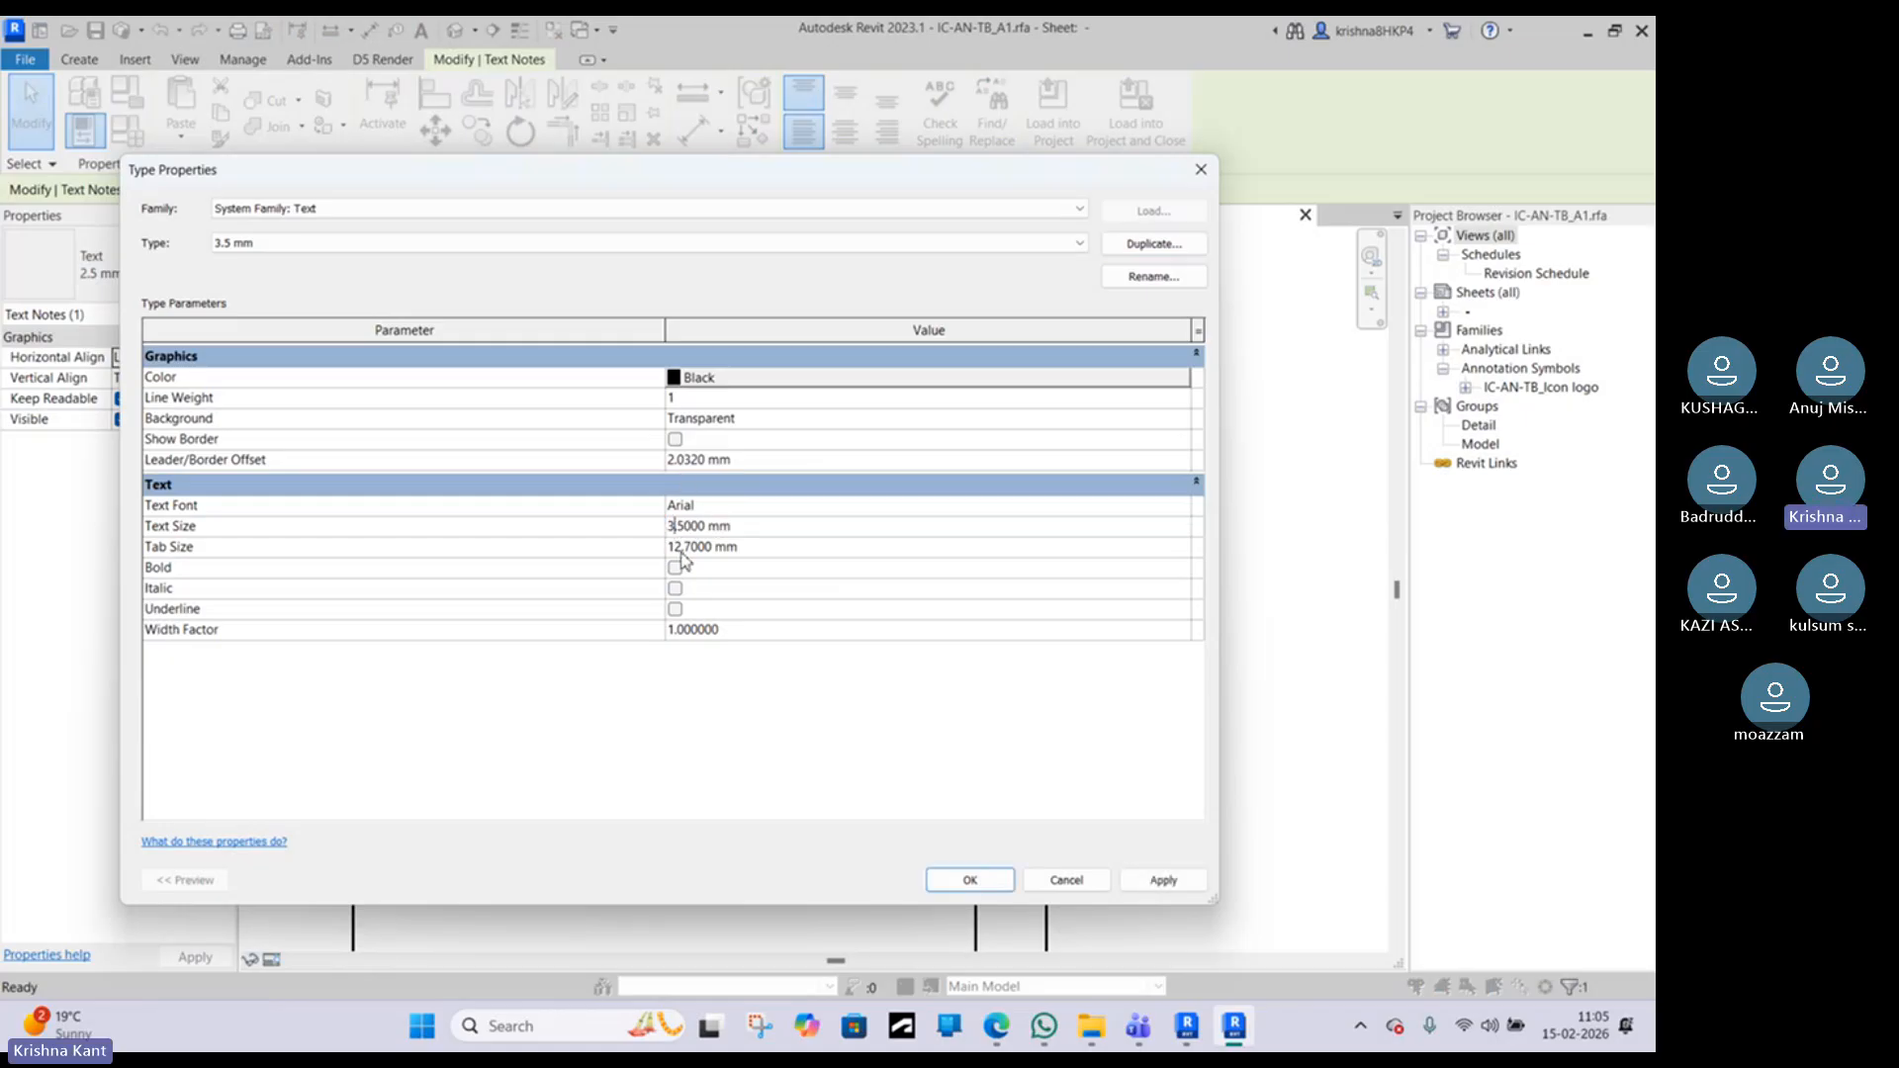
pyautogui.click(762, 632)
pyautogui.moveTo(741, 635); pyautogui.dragTo(631, 635)
pyautogui.press('BackSpace')
pyautogui.click(1001, 882)
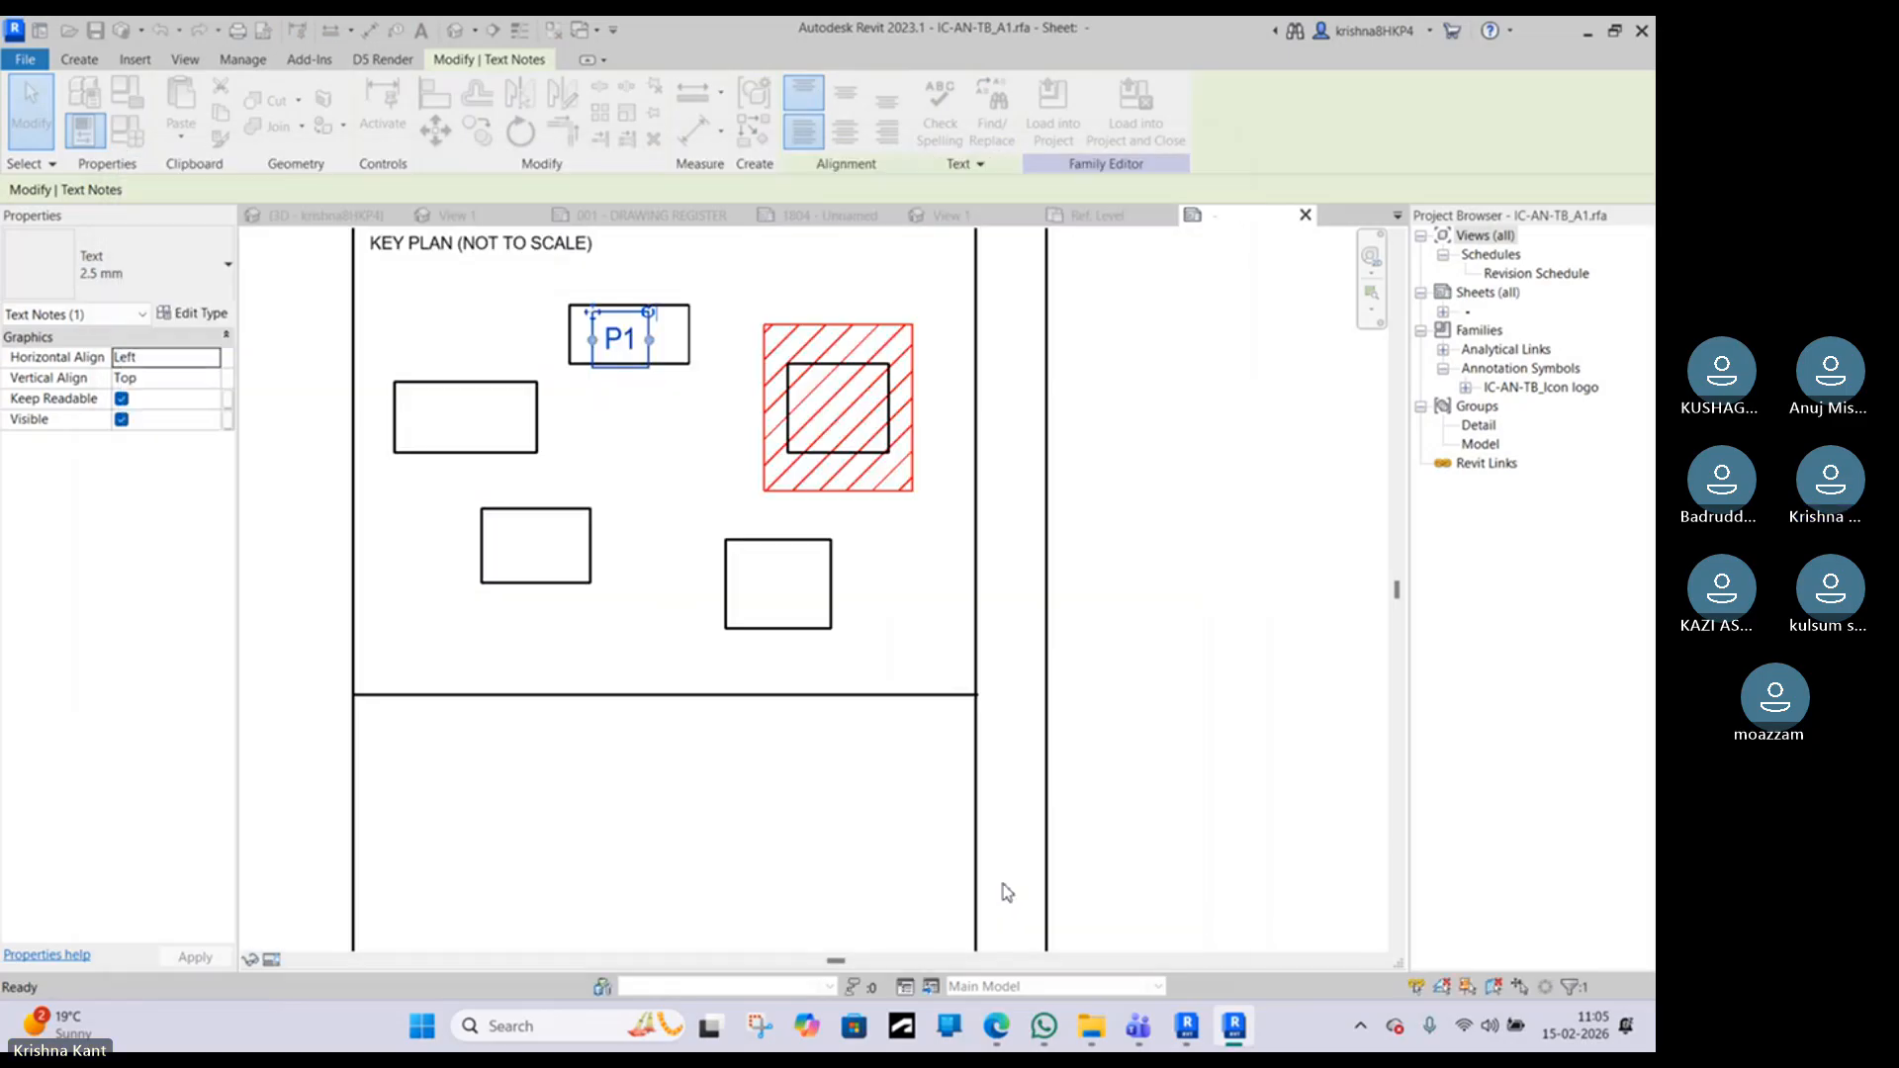
# Step: Change the color of the 3.5 mm text type to the basic color red
pyautogui.click(193, 312)
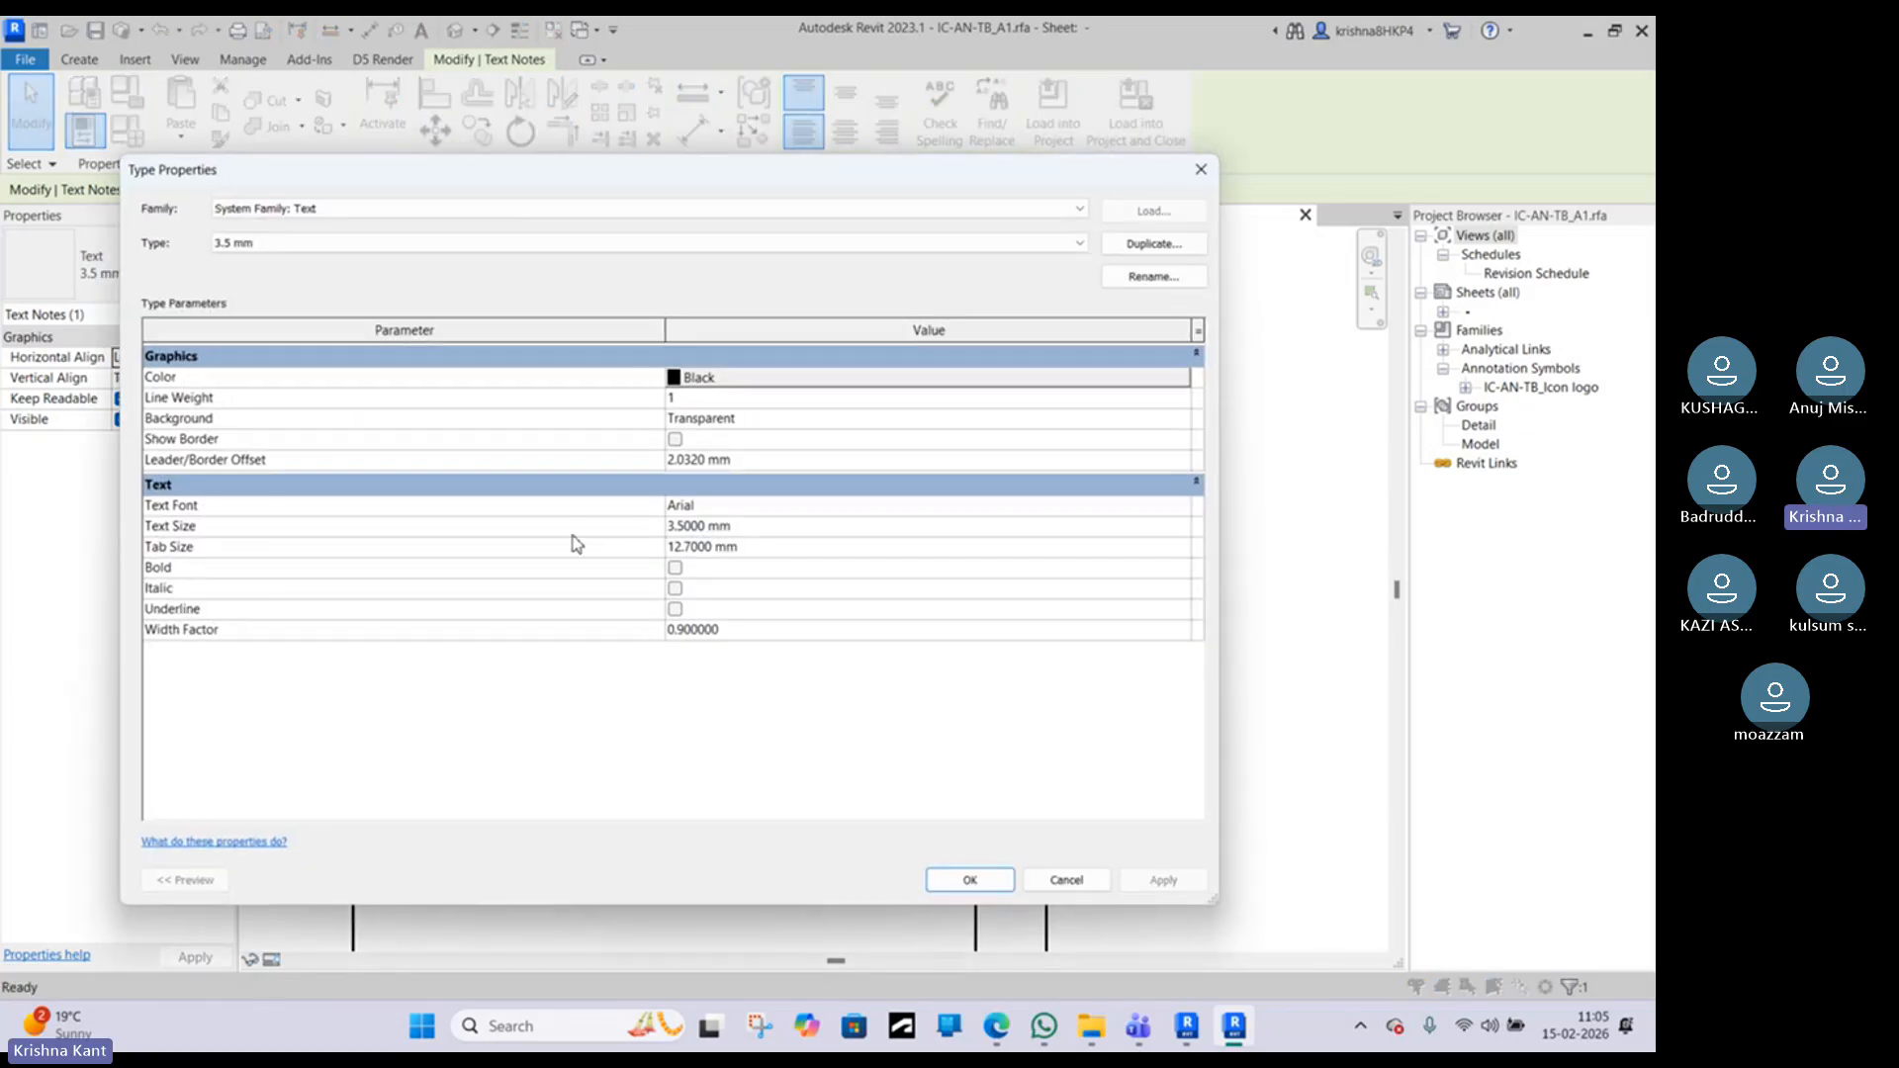
pyautogui.click(725, 378)
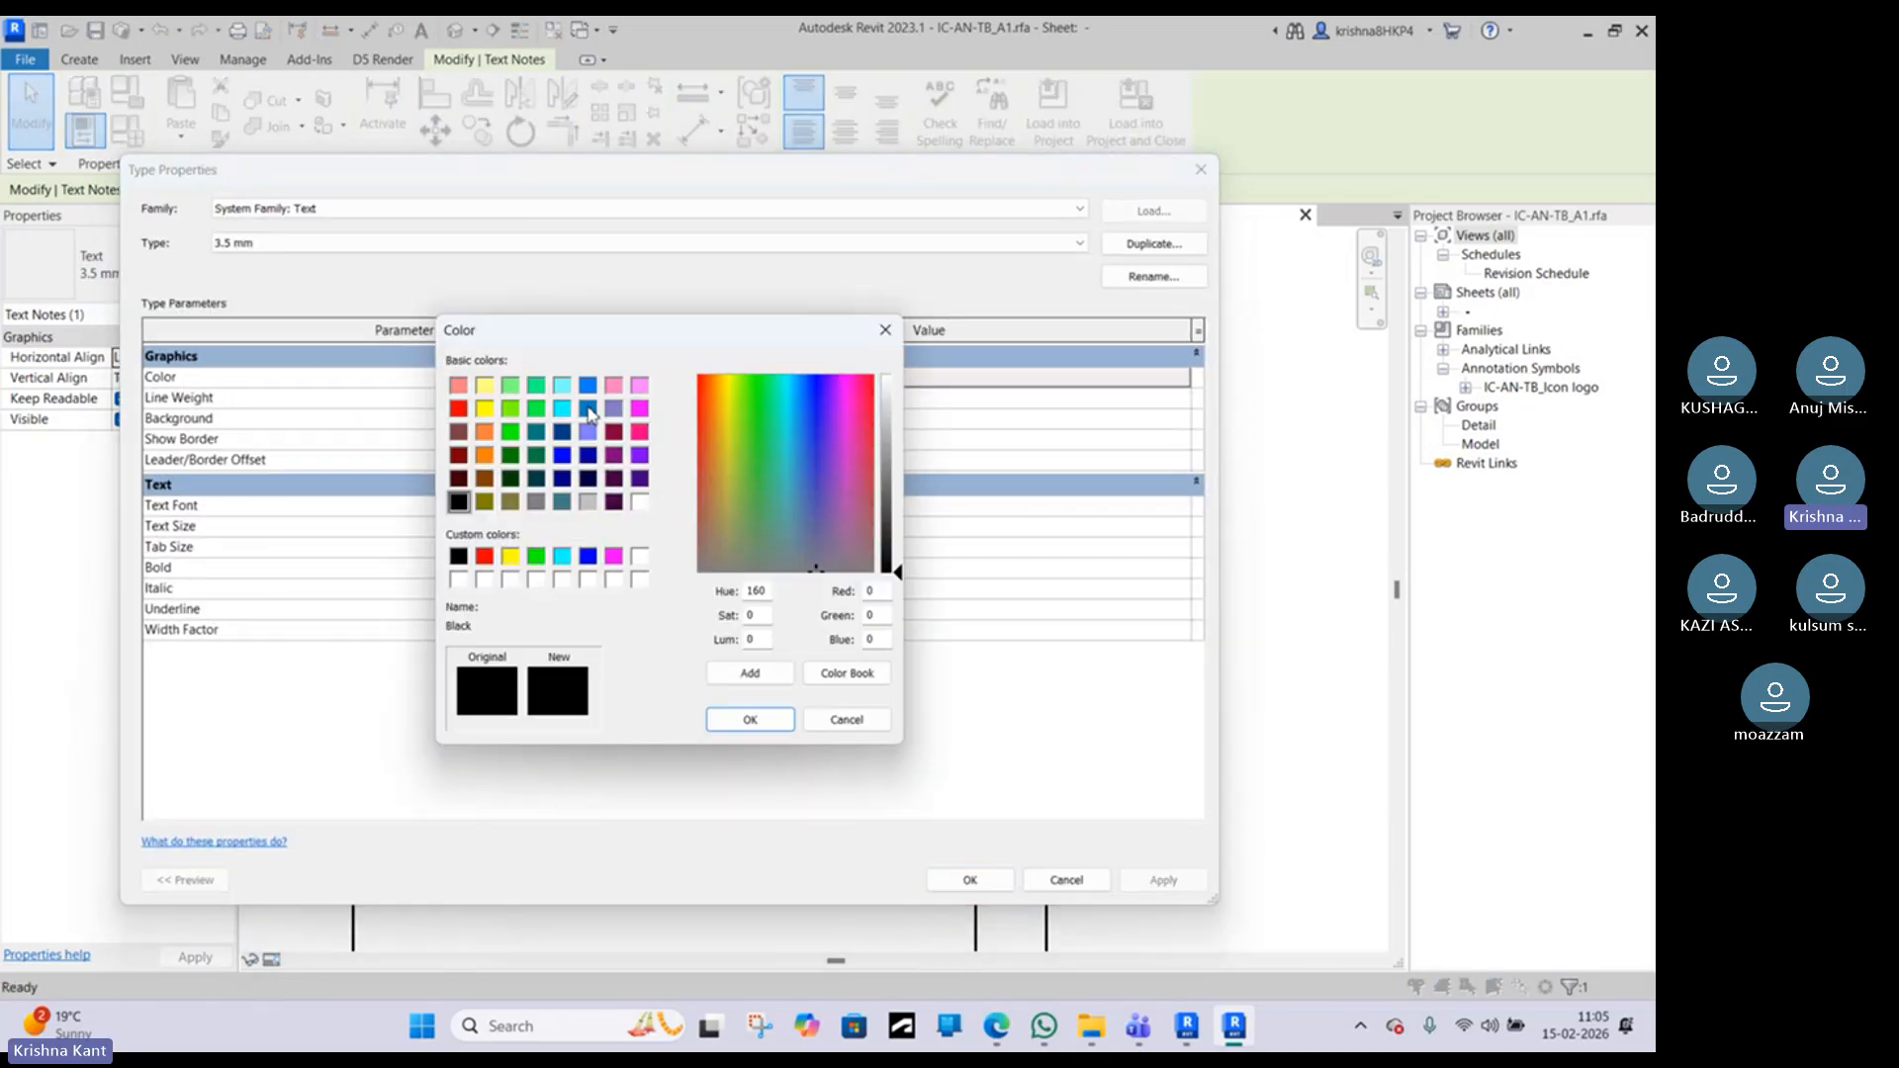
pyautogui.click(459, 409)
pyautogui.click(750, 719)
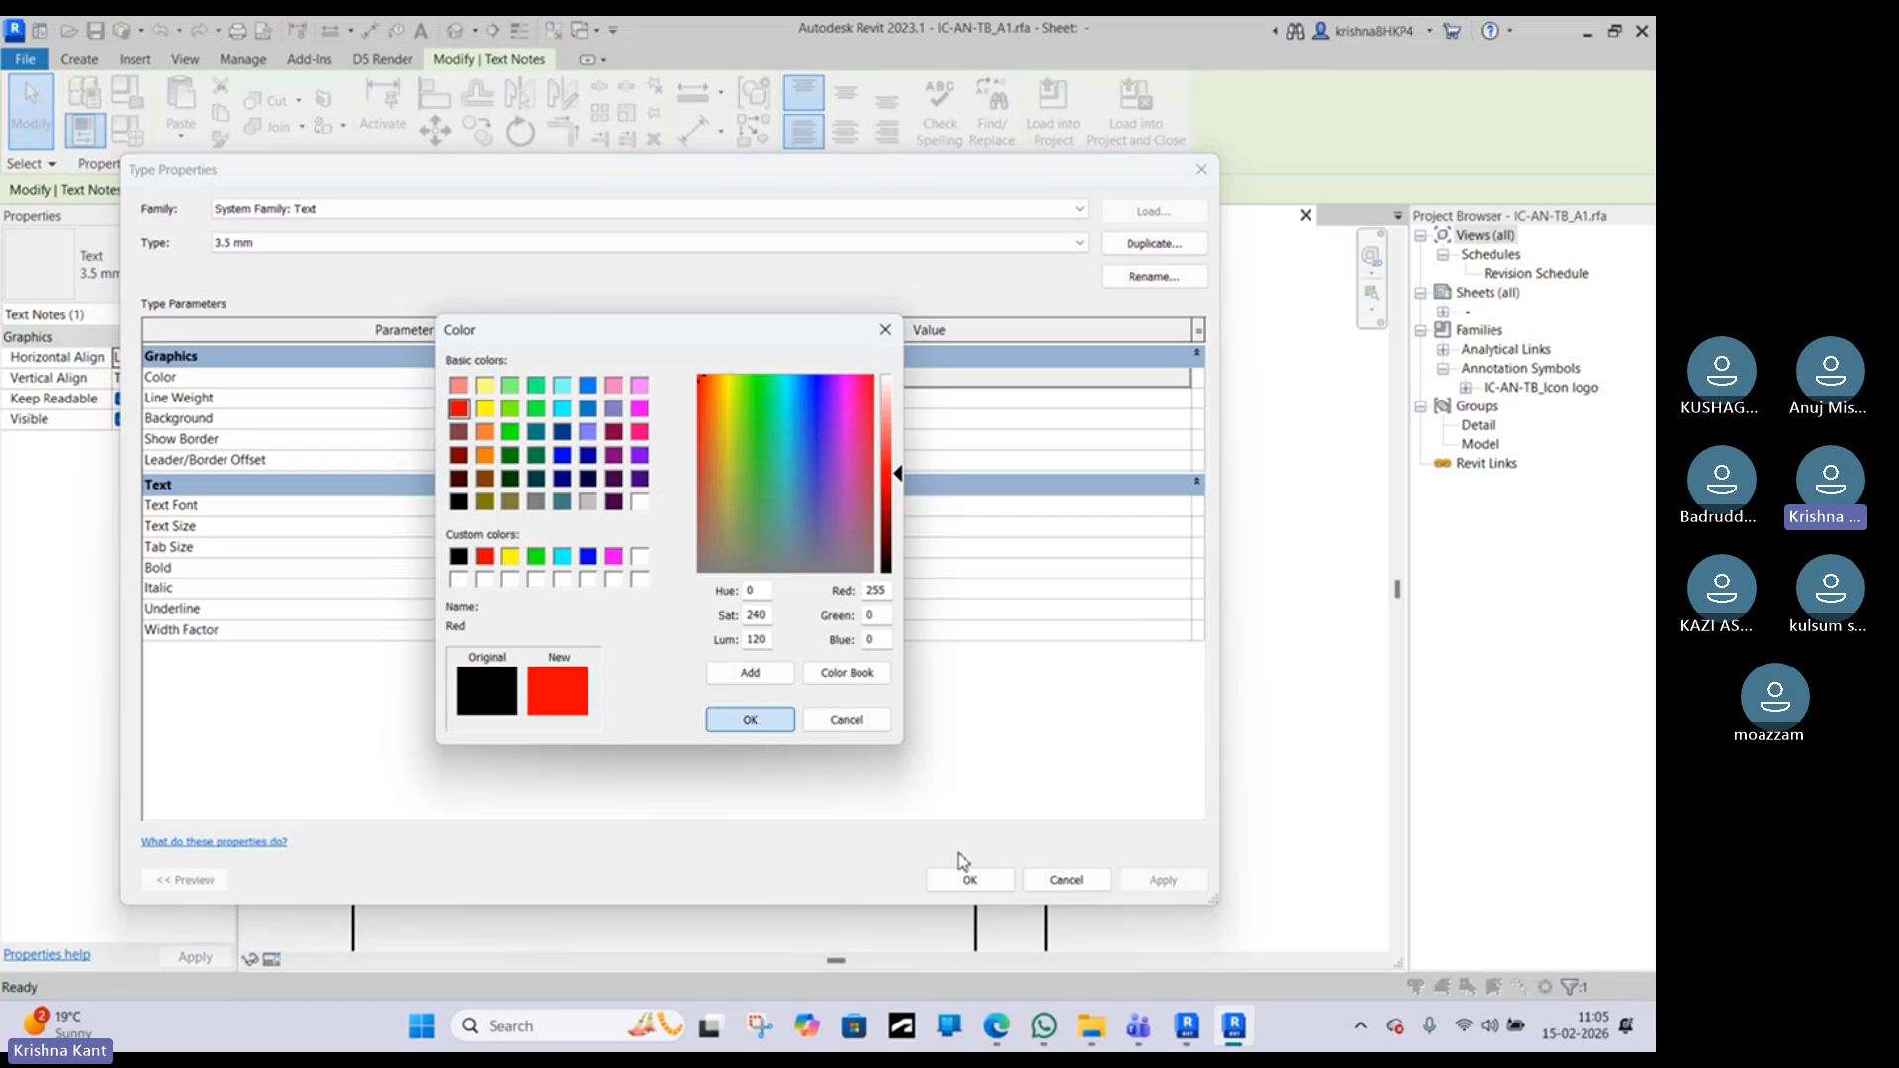
pyautogui.click(970, 879)
pyautogui.click(660, 611)
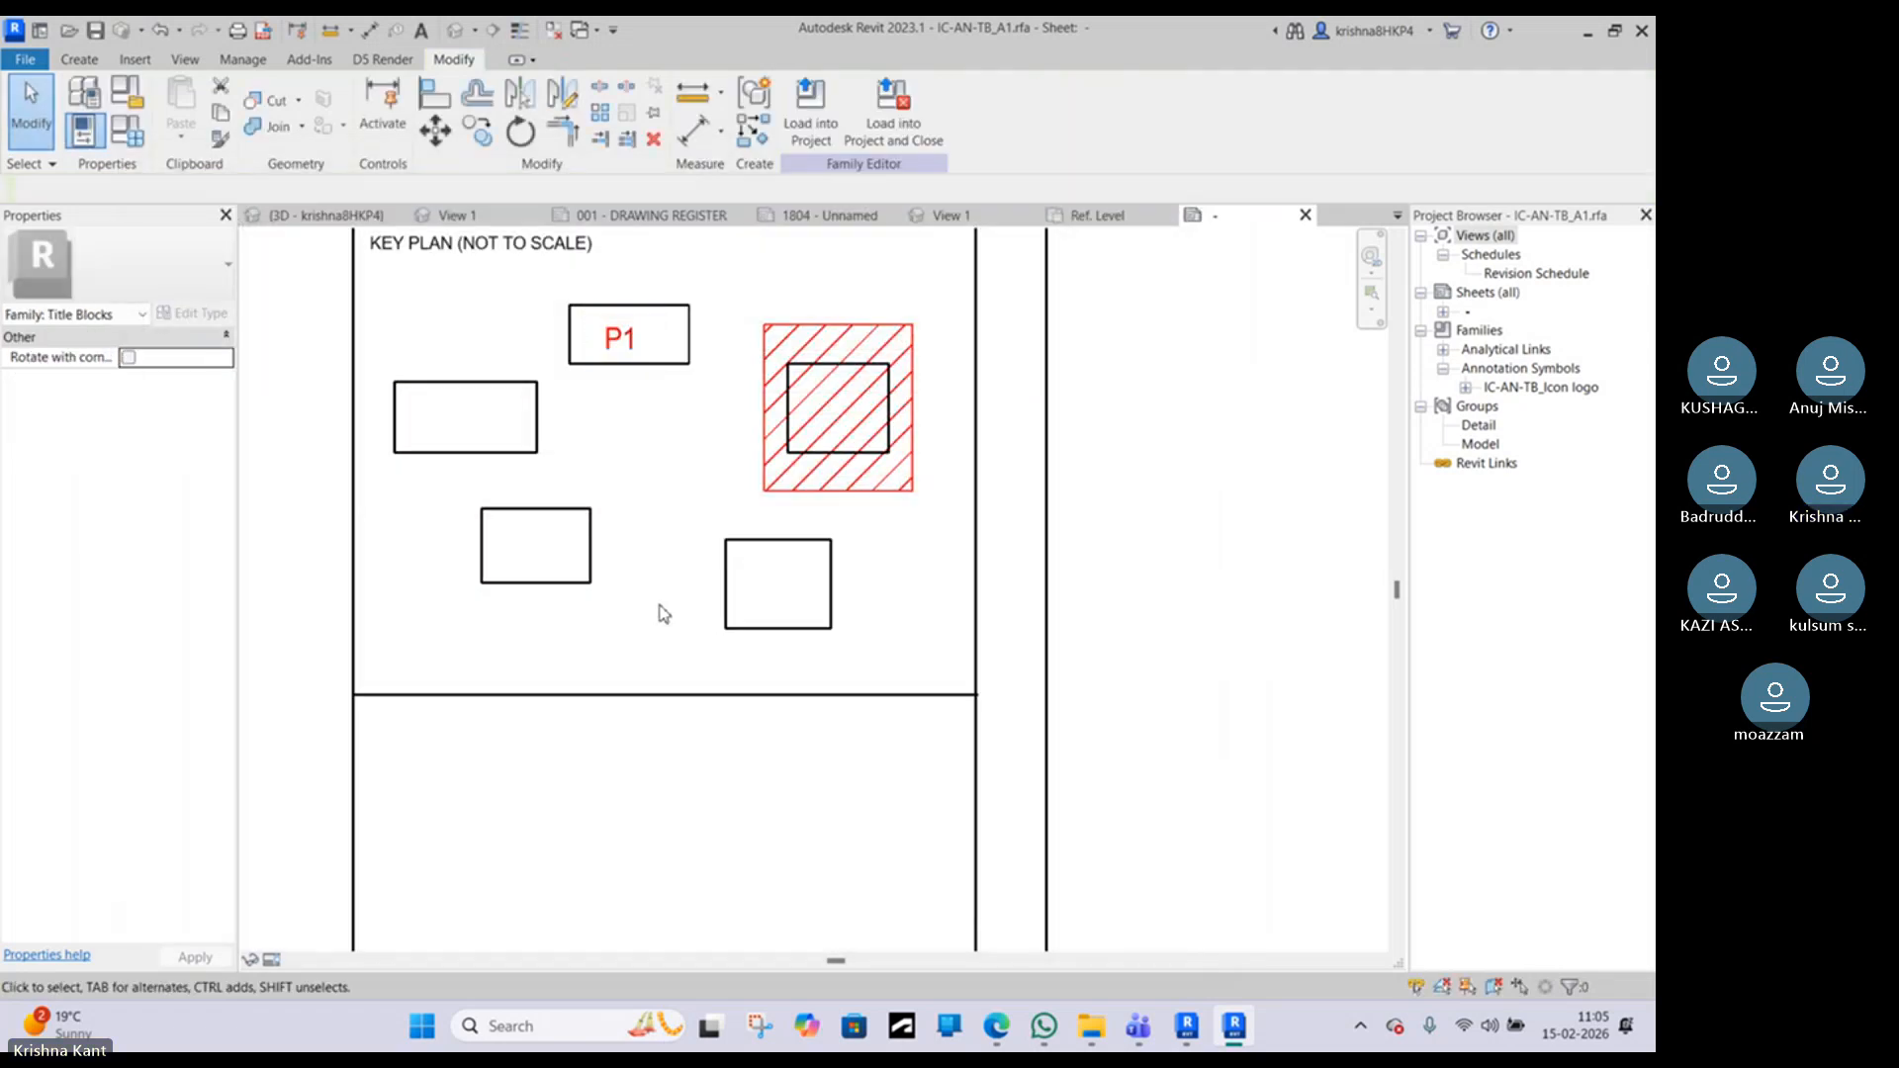
# Step: Link the P1 note's Visible property to a new instance family parameter named P1, grouped under Visibility
pyautogui.click(621, 336)
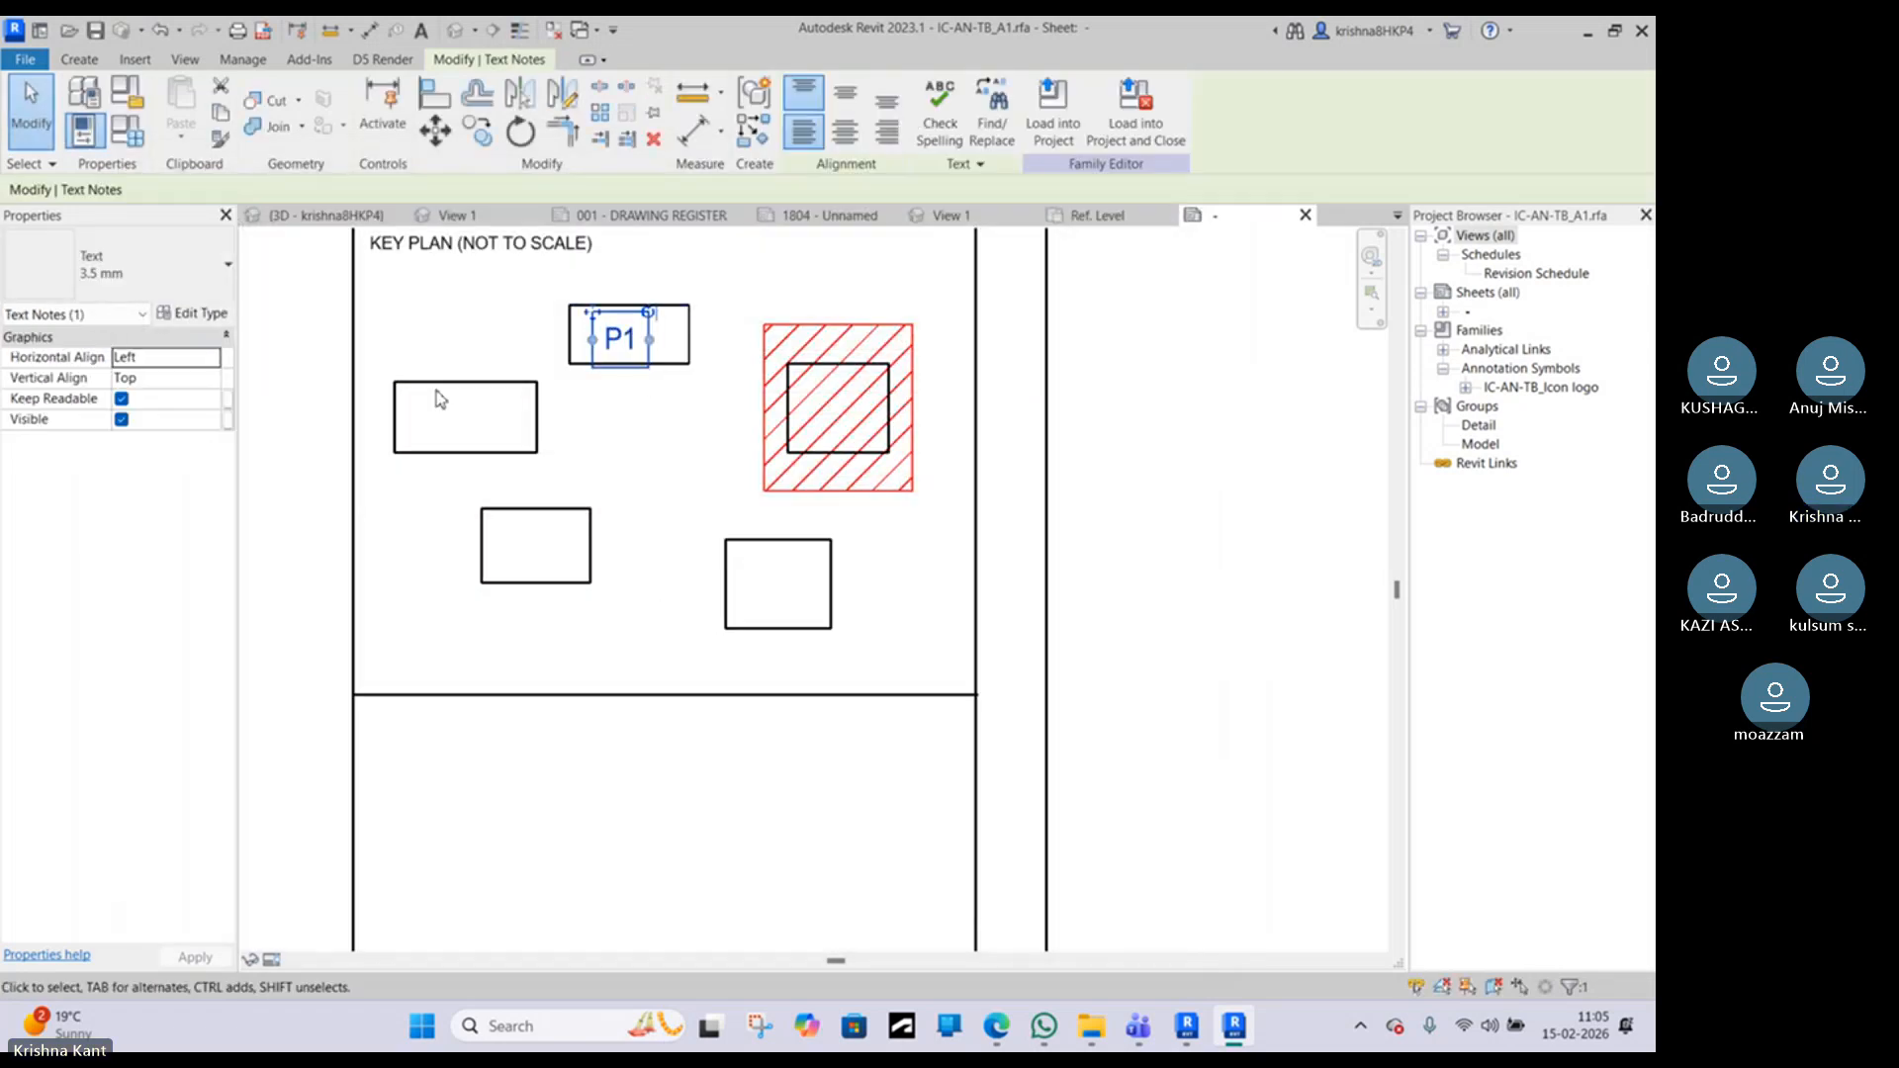
pyautogui.click(228, 424)
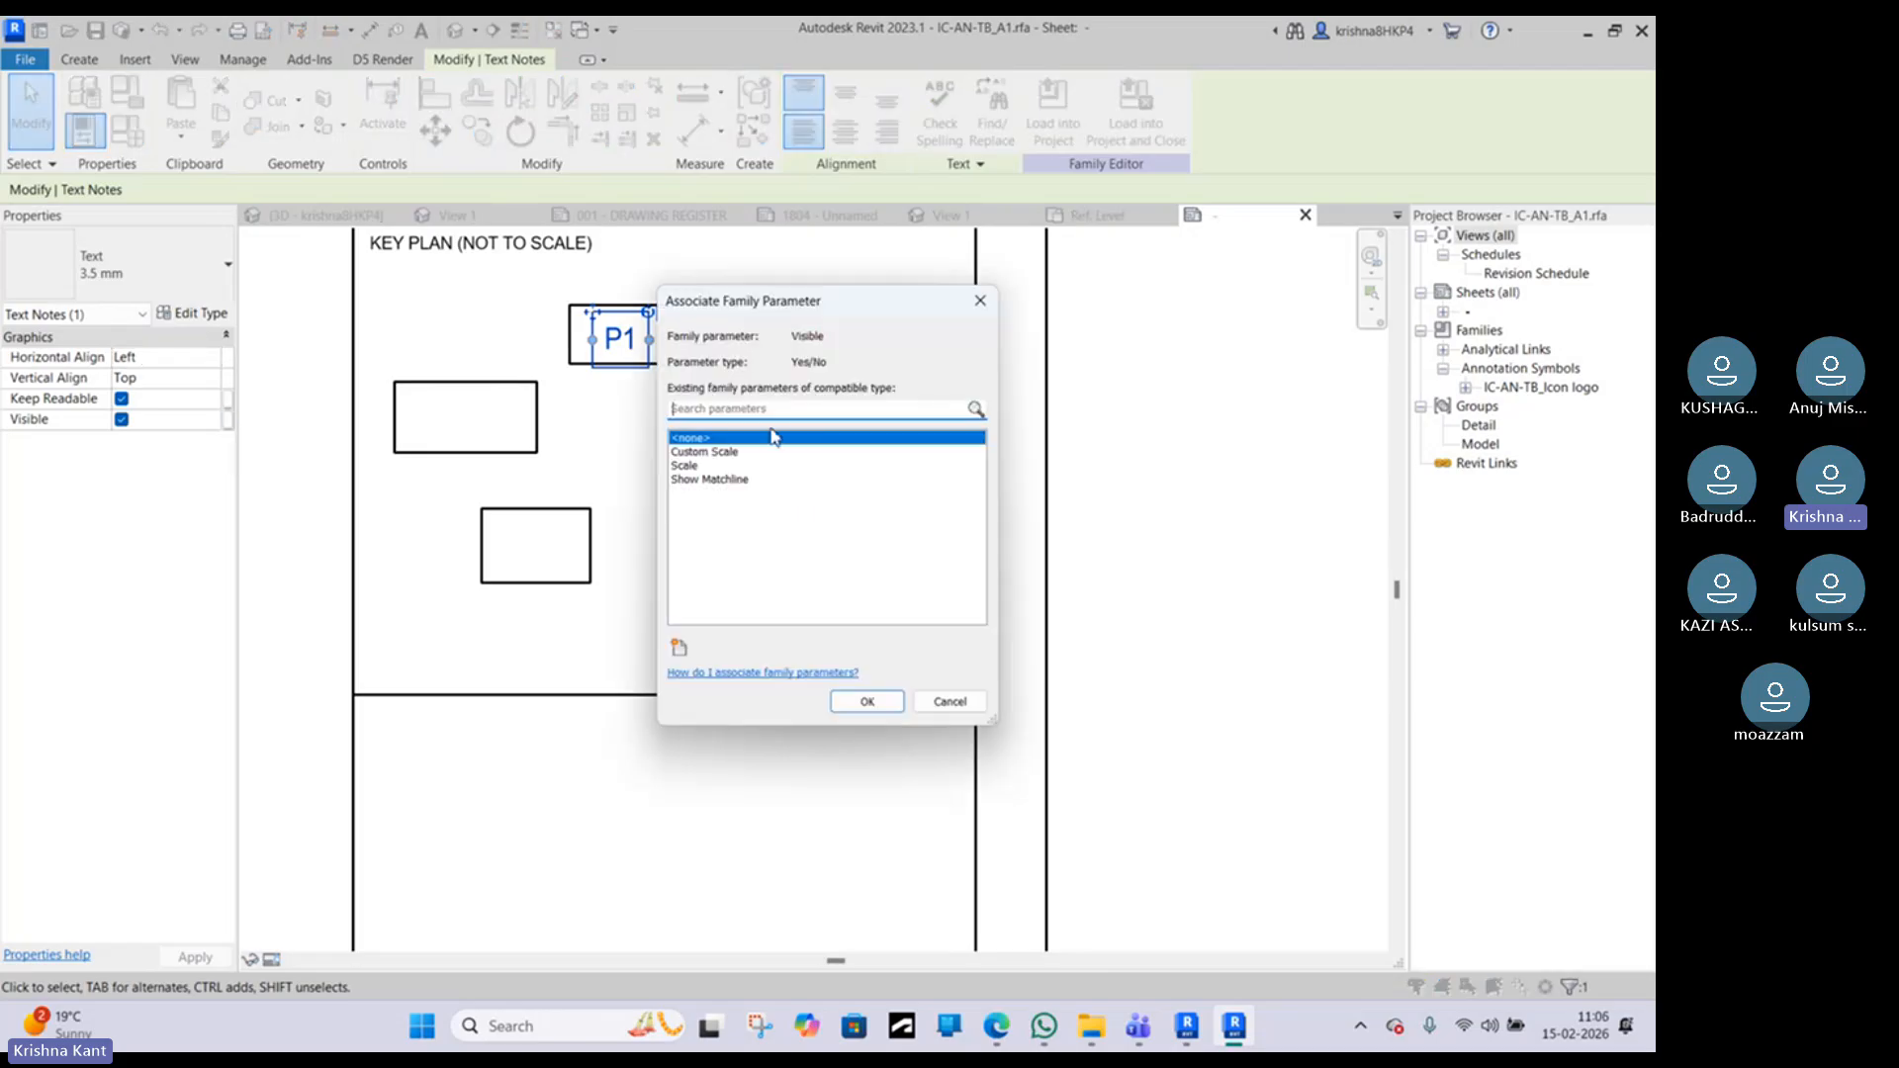
pyautogui.click(681, 650)
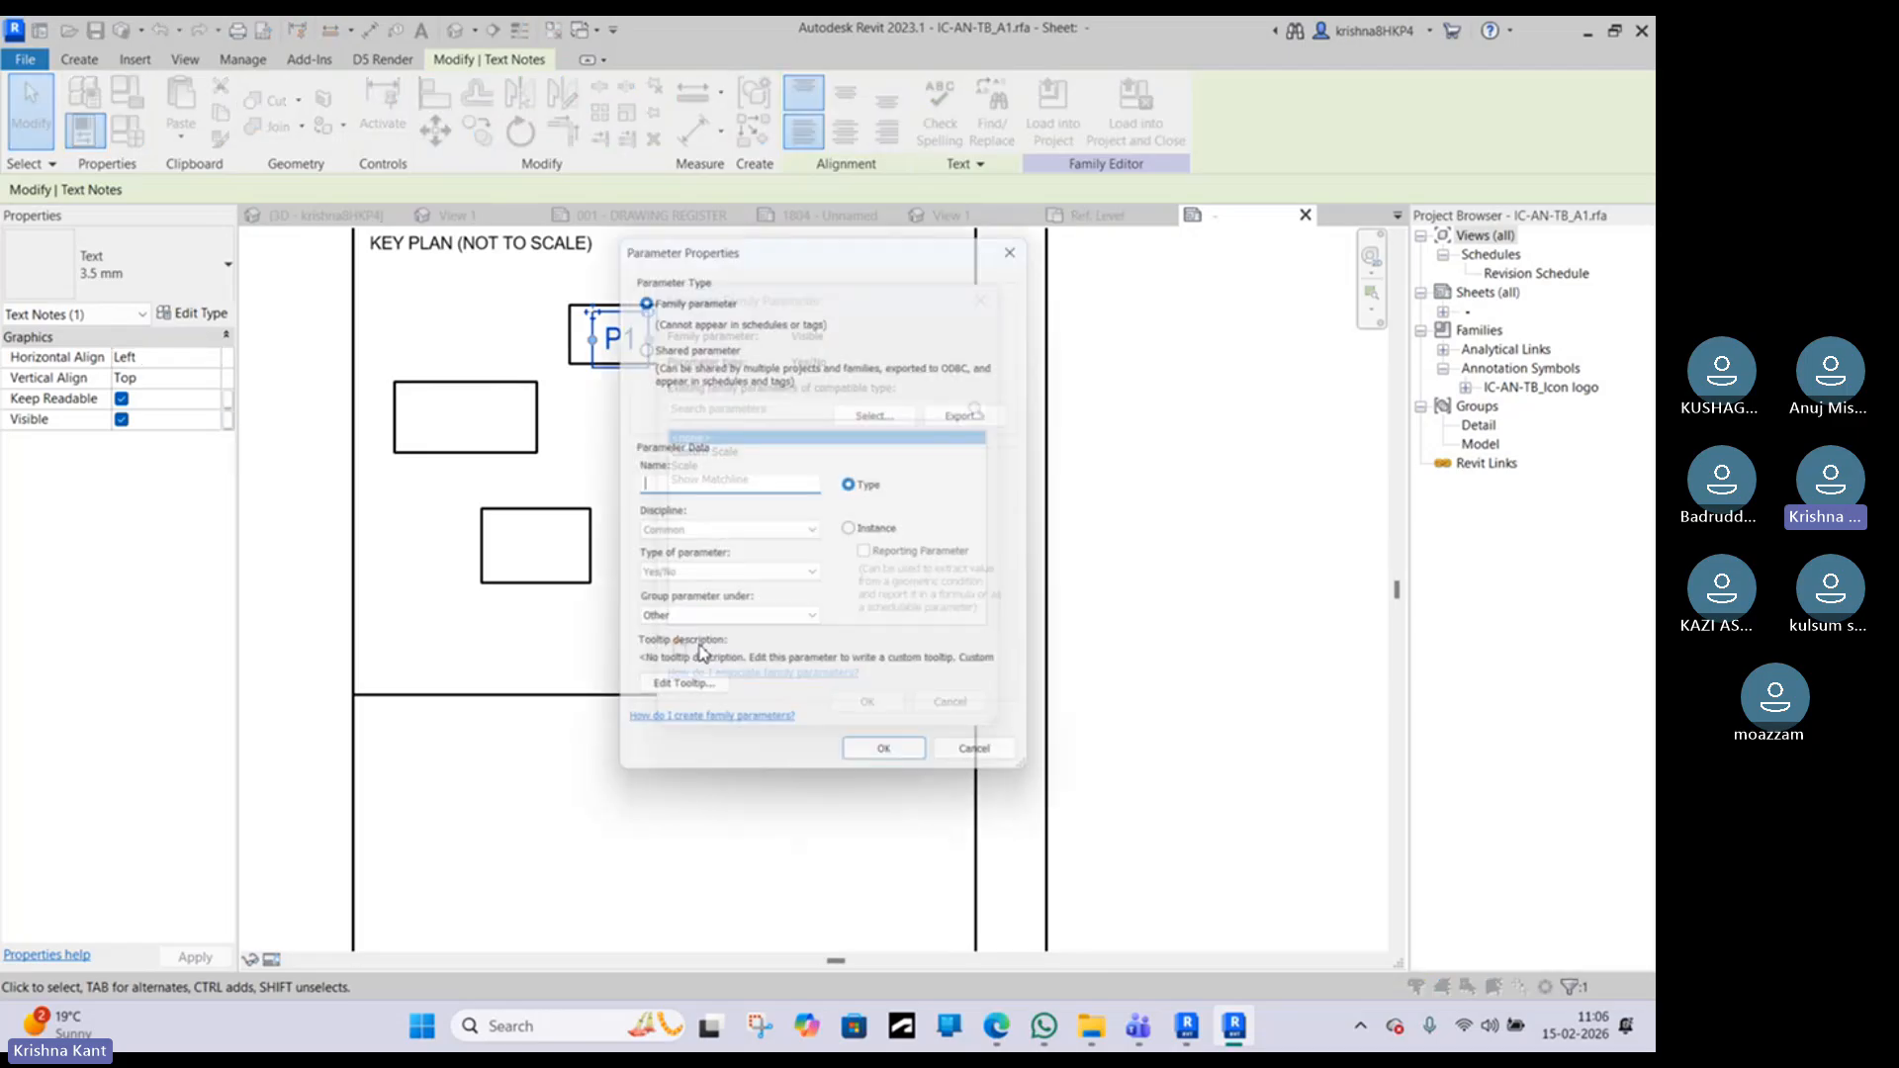
pyautogui.click(854, 533)
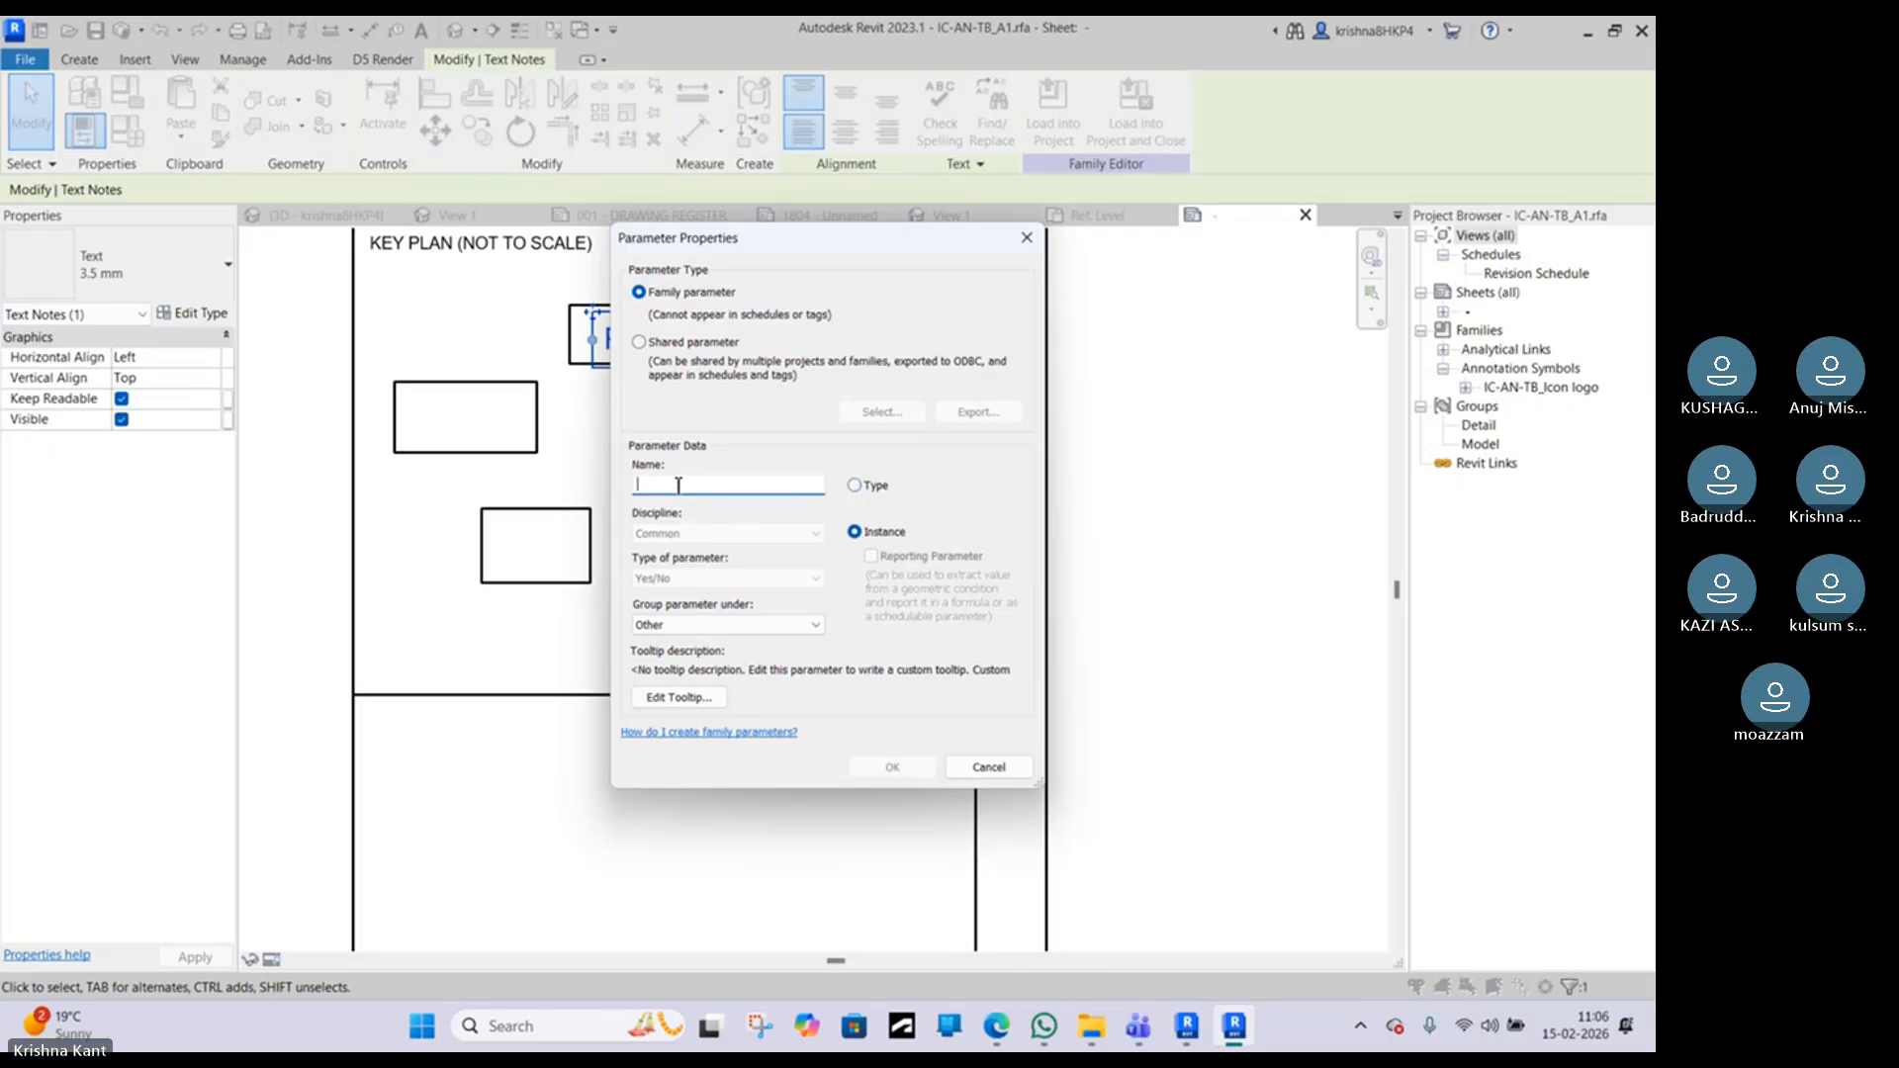
pyautogui.write('P1')
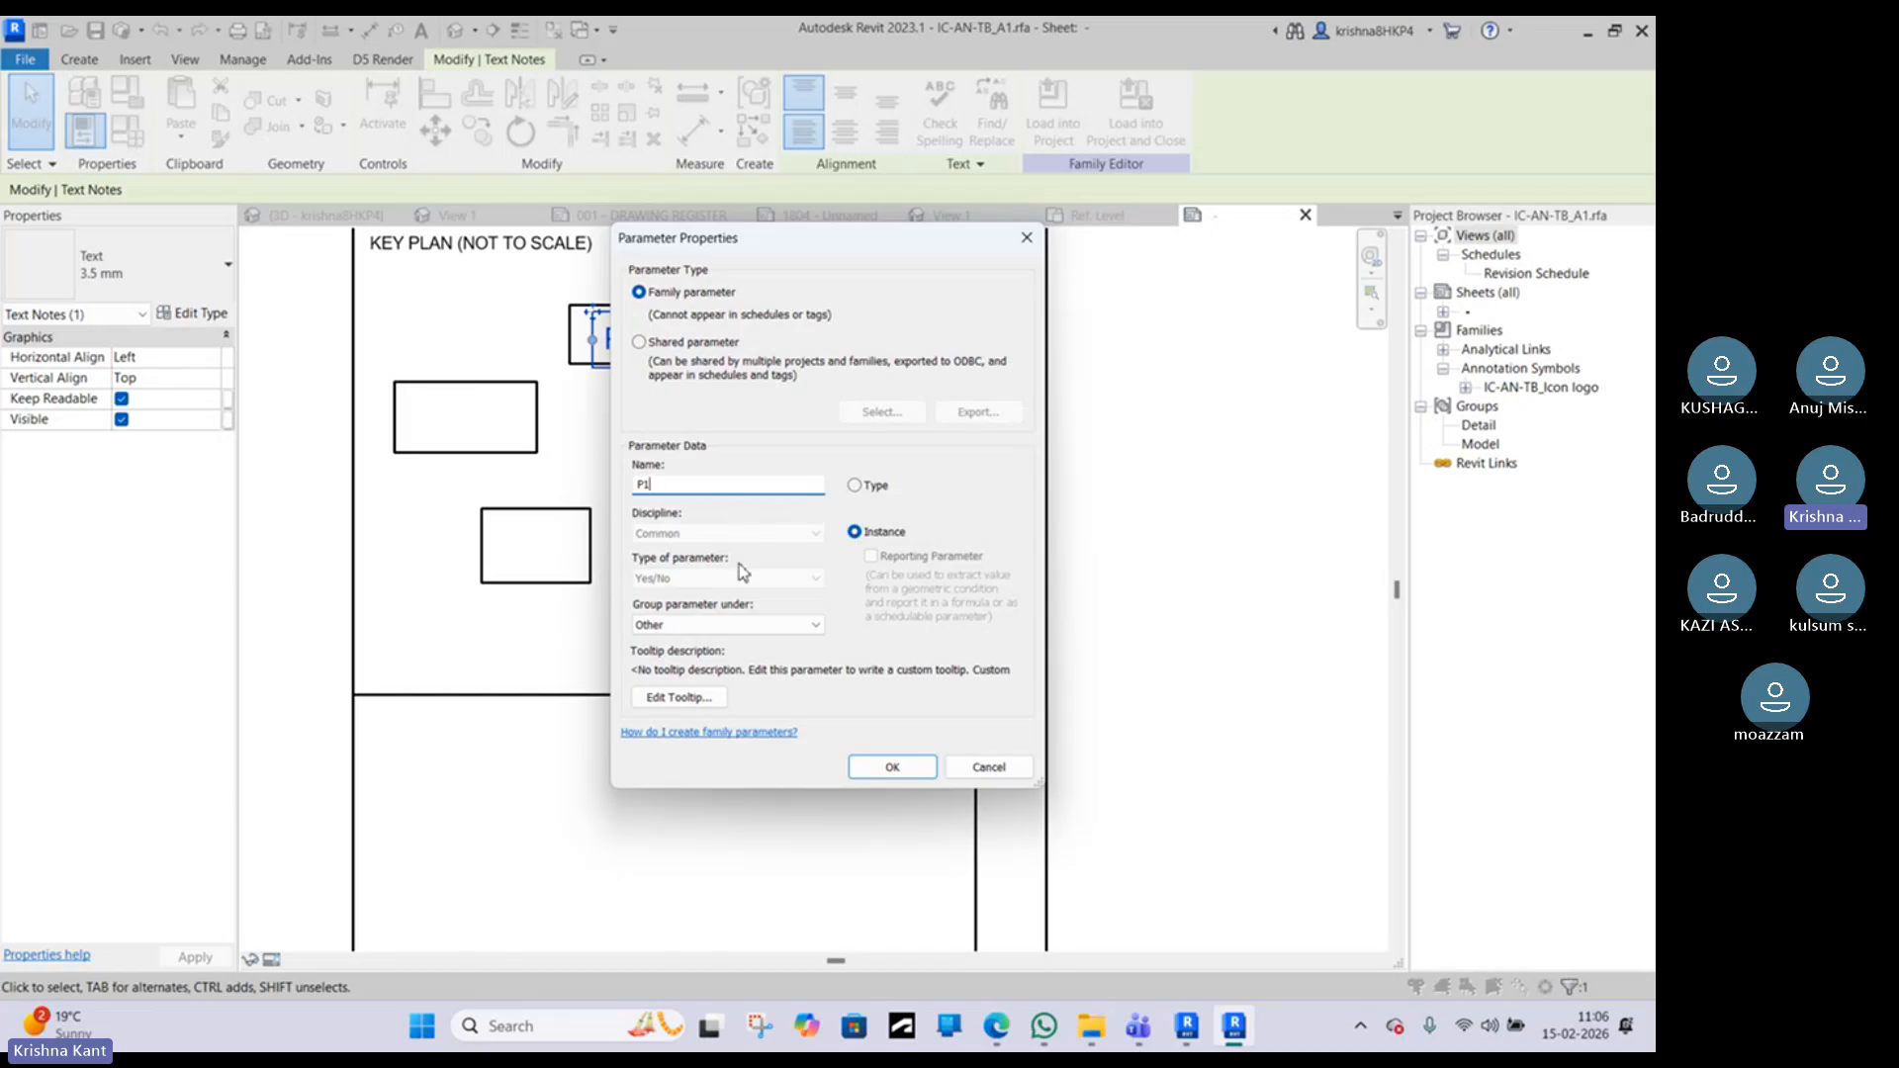
pyautogui.click(701, 623)
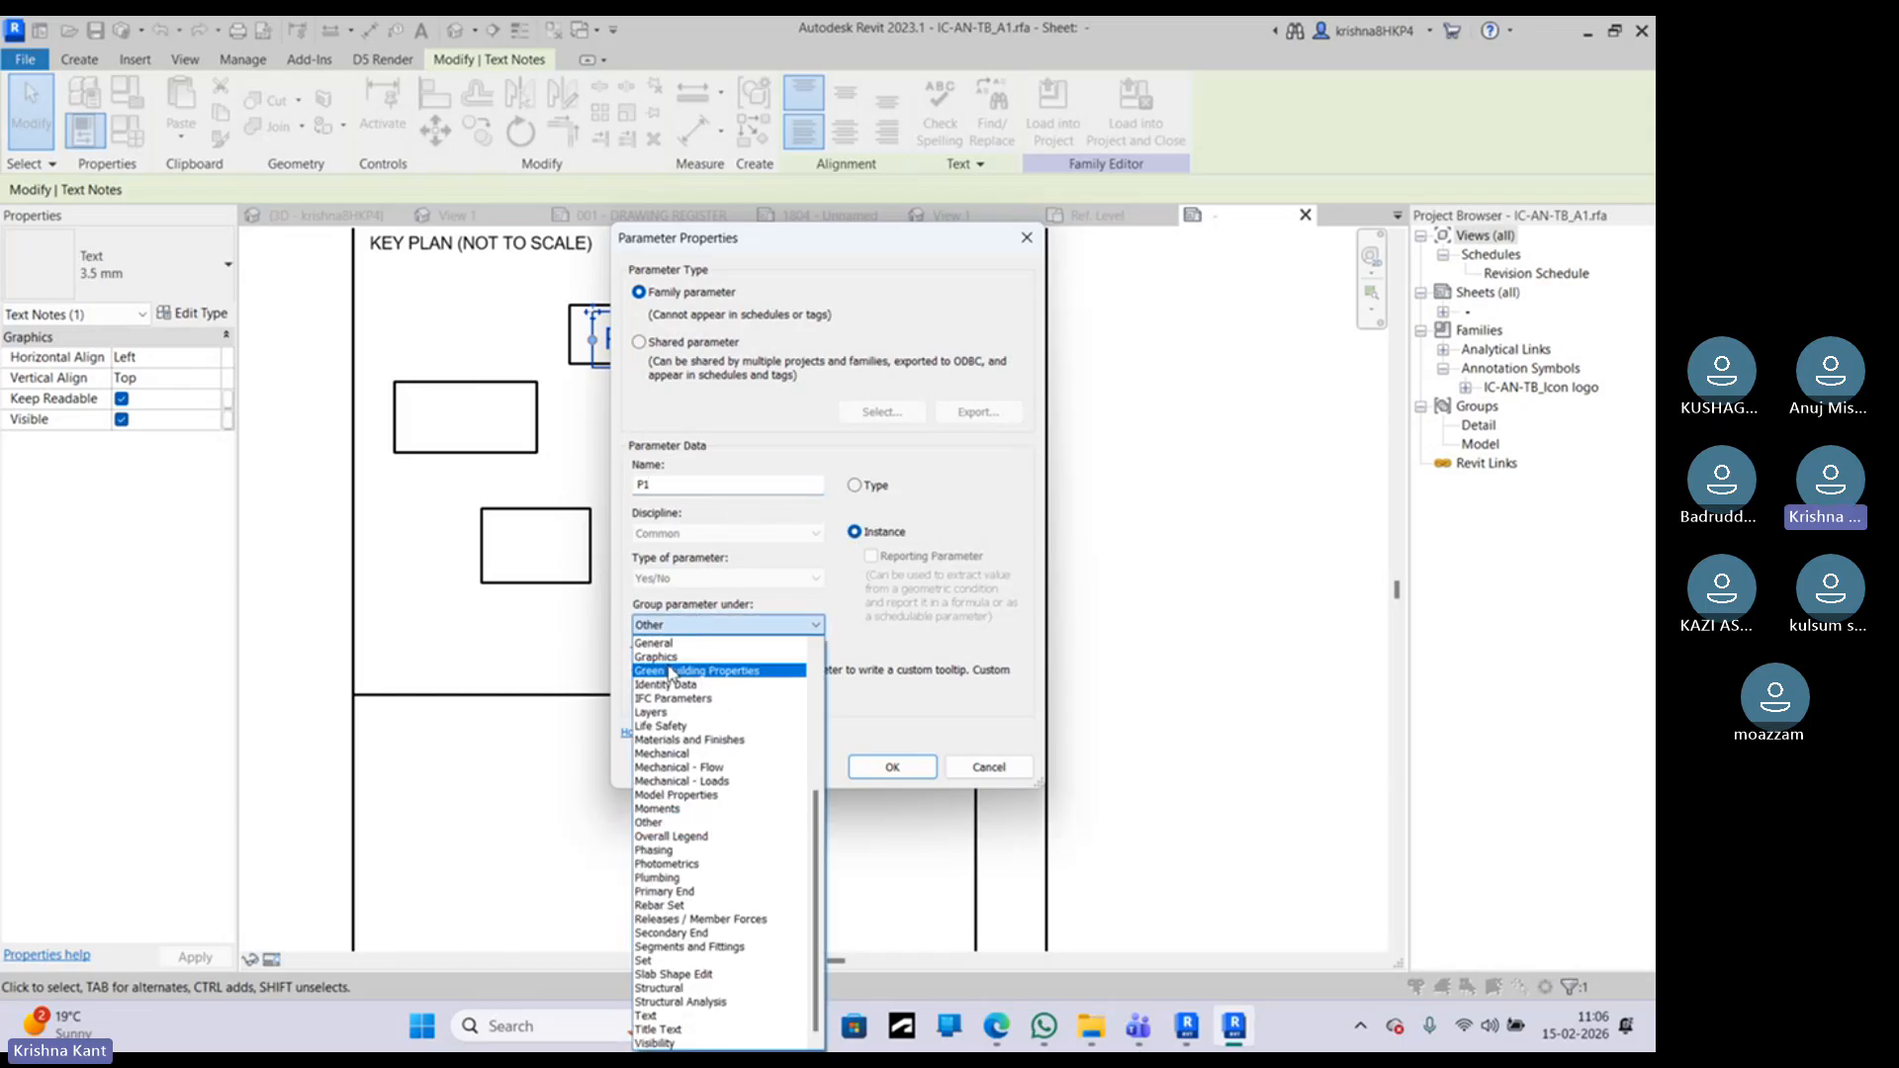
pyautogui.scroll(-3, 676, 714)
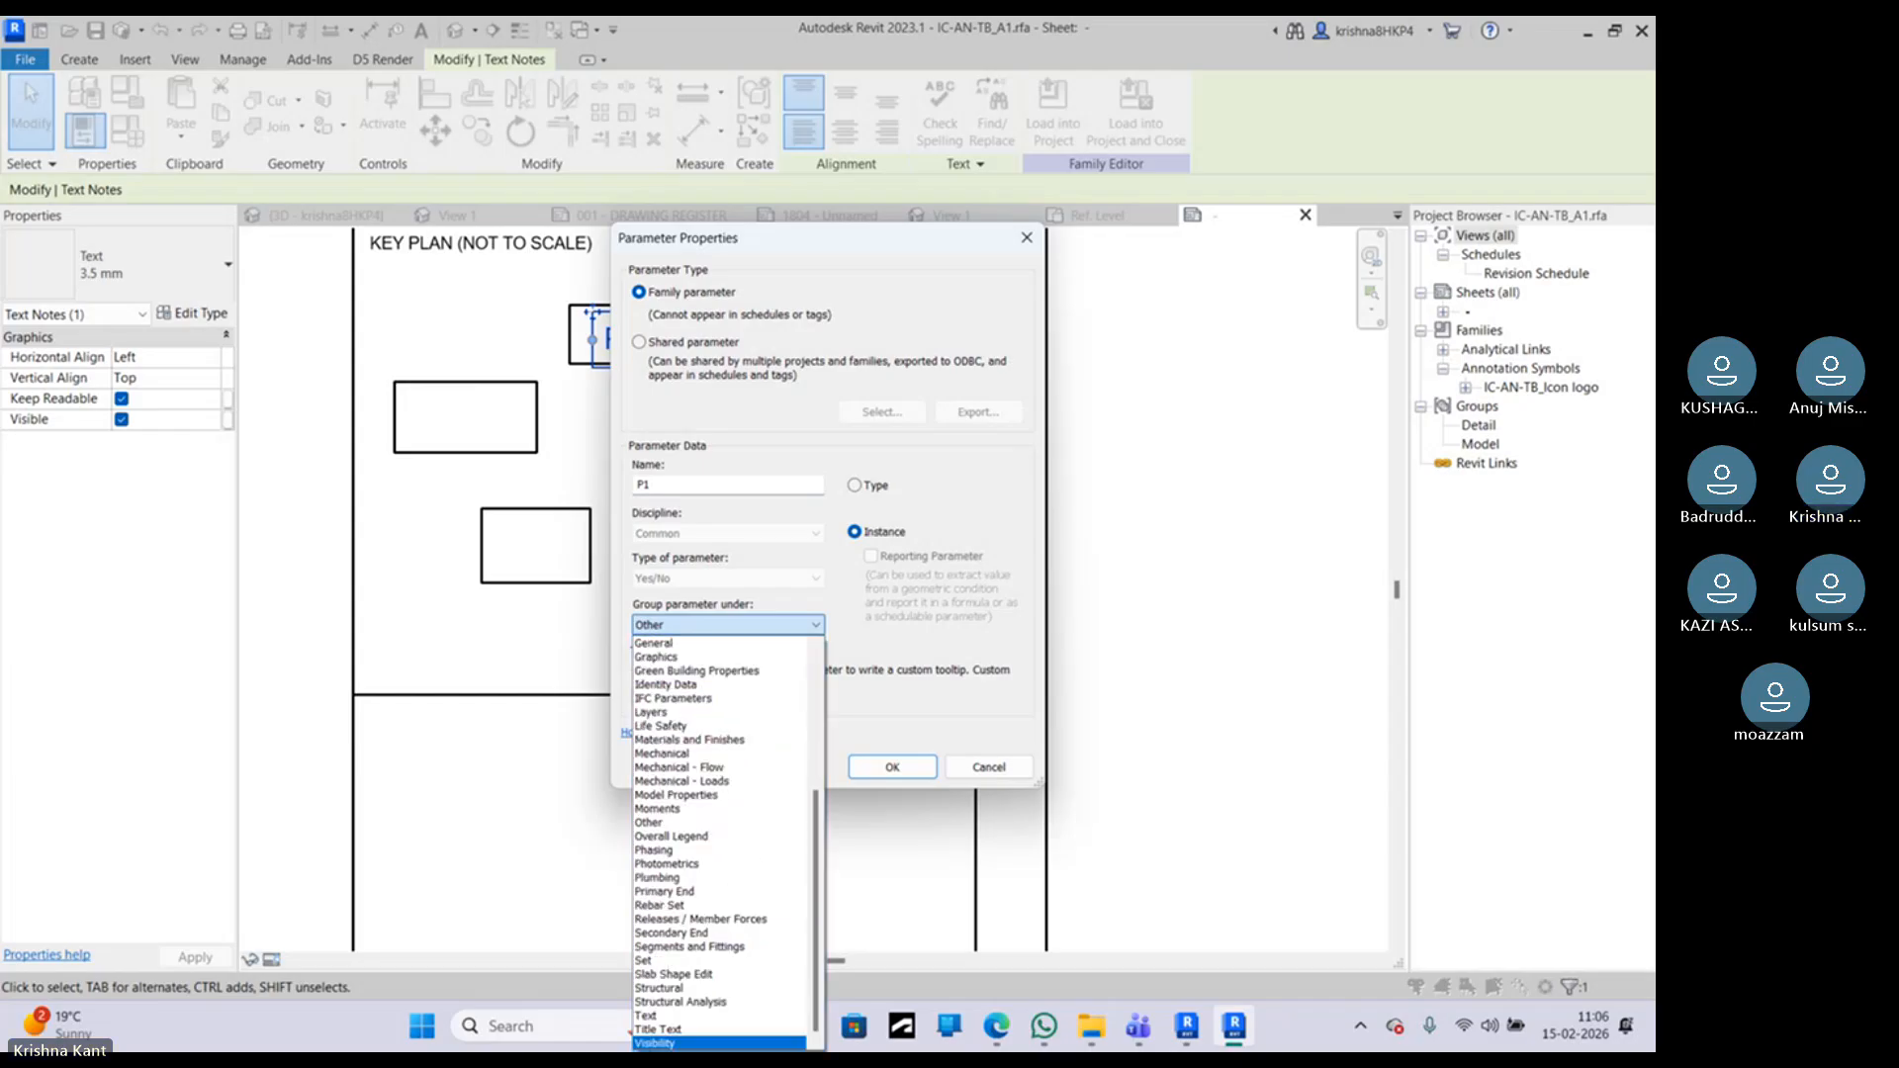
pyautogui.click(655, 1044)
pyautogui.click(892, 766)
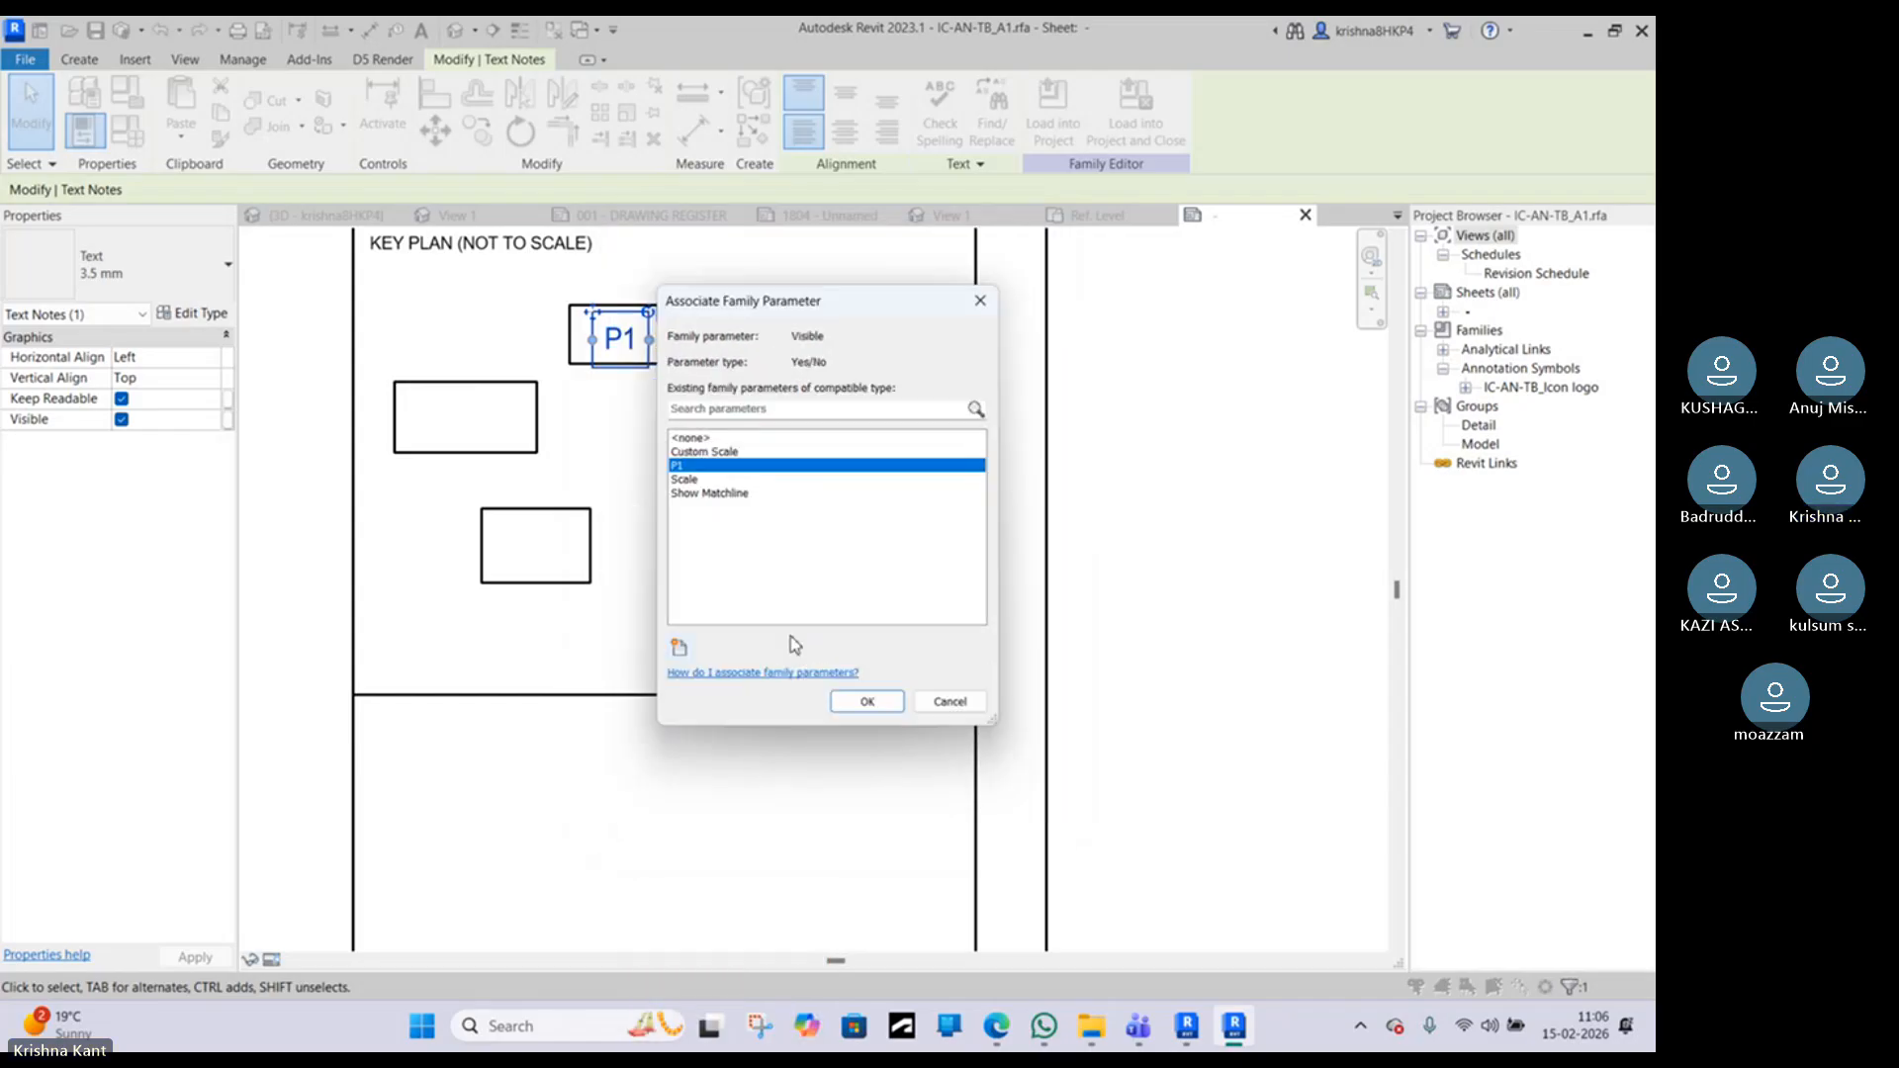
pyautogui.click(848, 702)
pyautogui.click(746, 500)
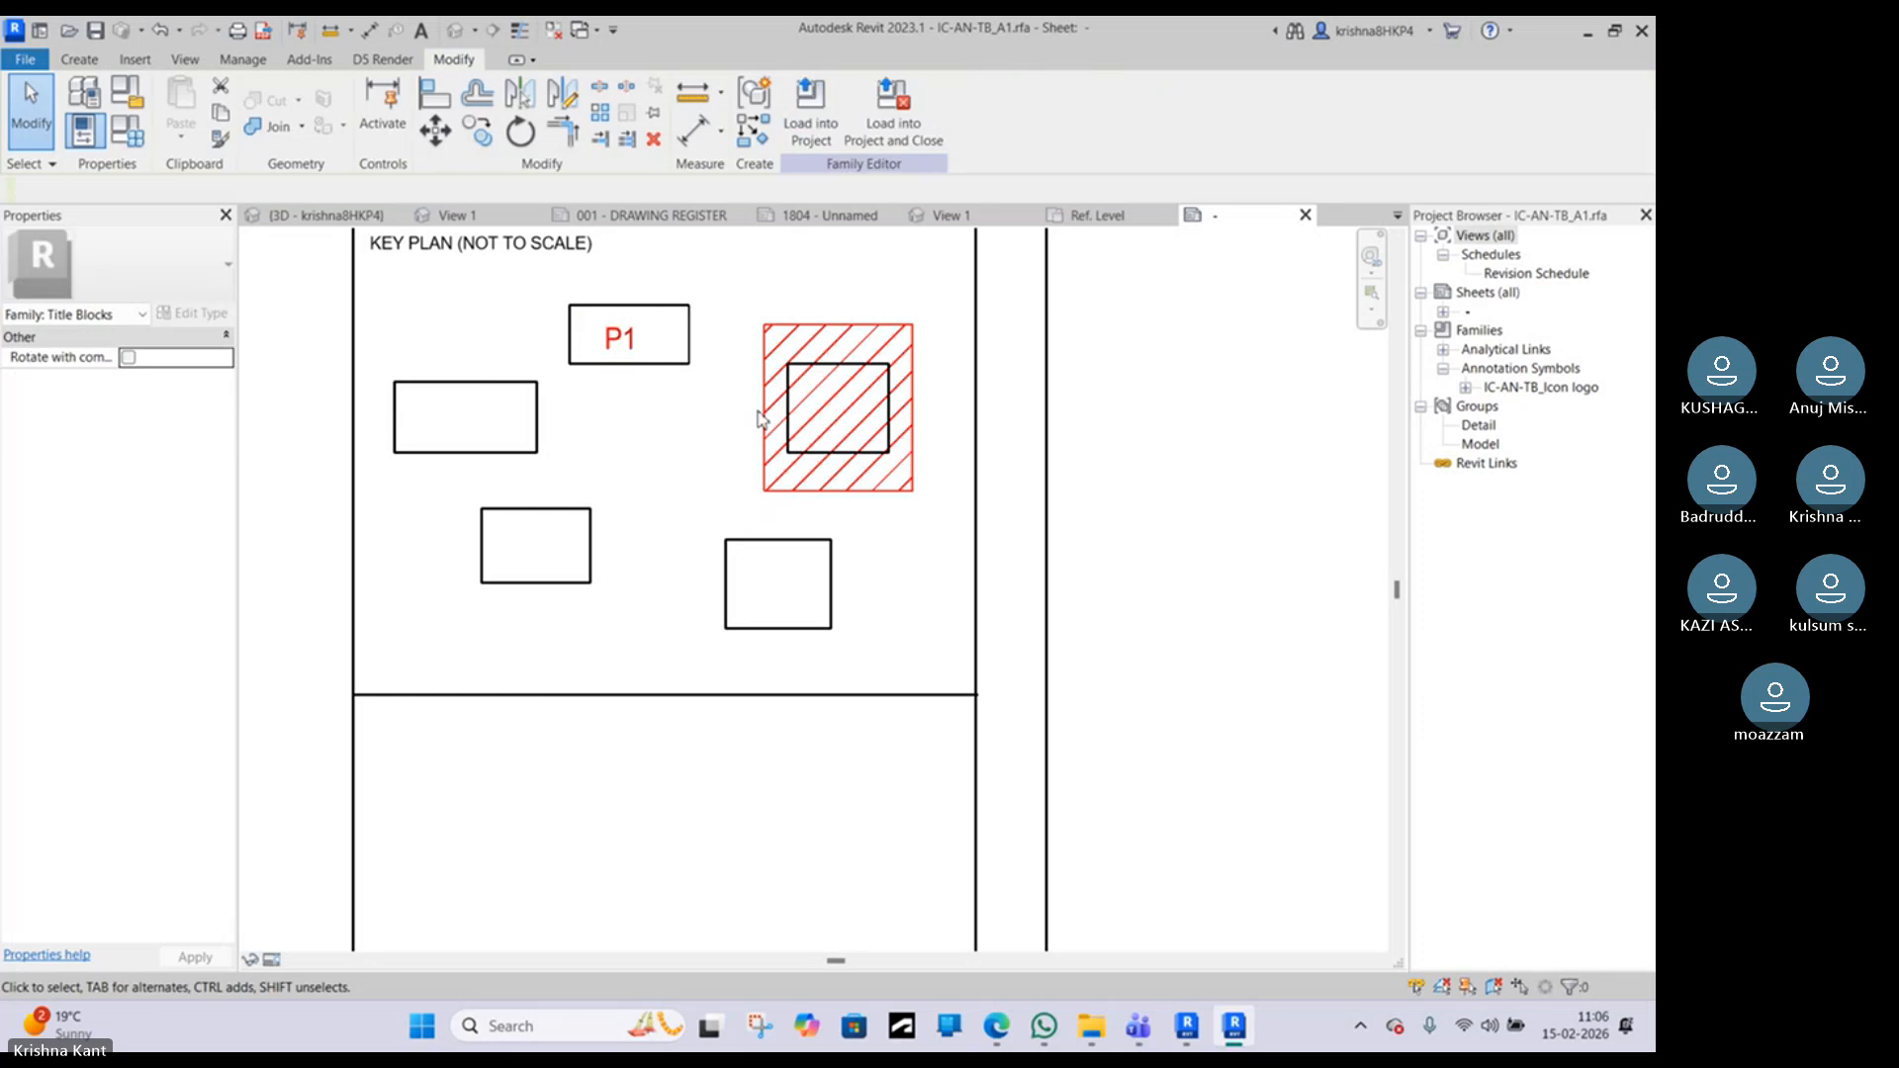
# Step: Copy the hatched filled region over the P1 plot and link the copy's Visible property to the P1 parameter
pyautogui.click(764, 360)
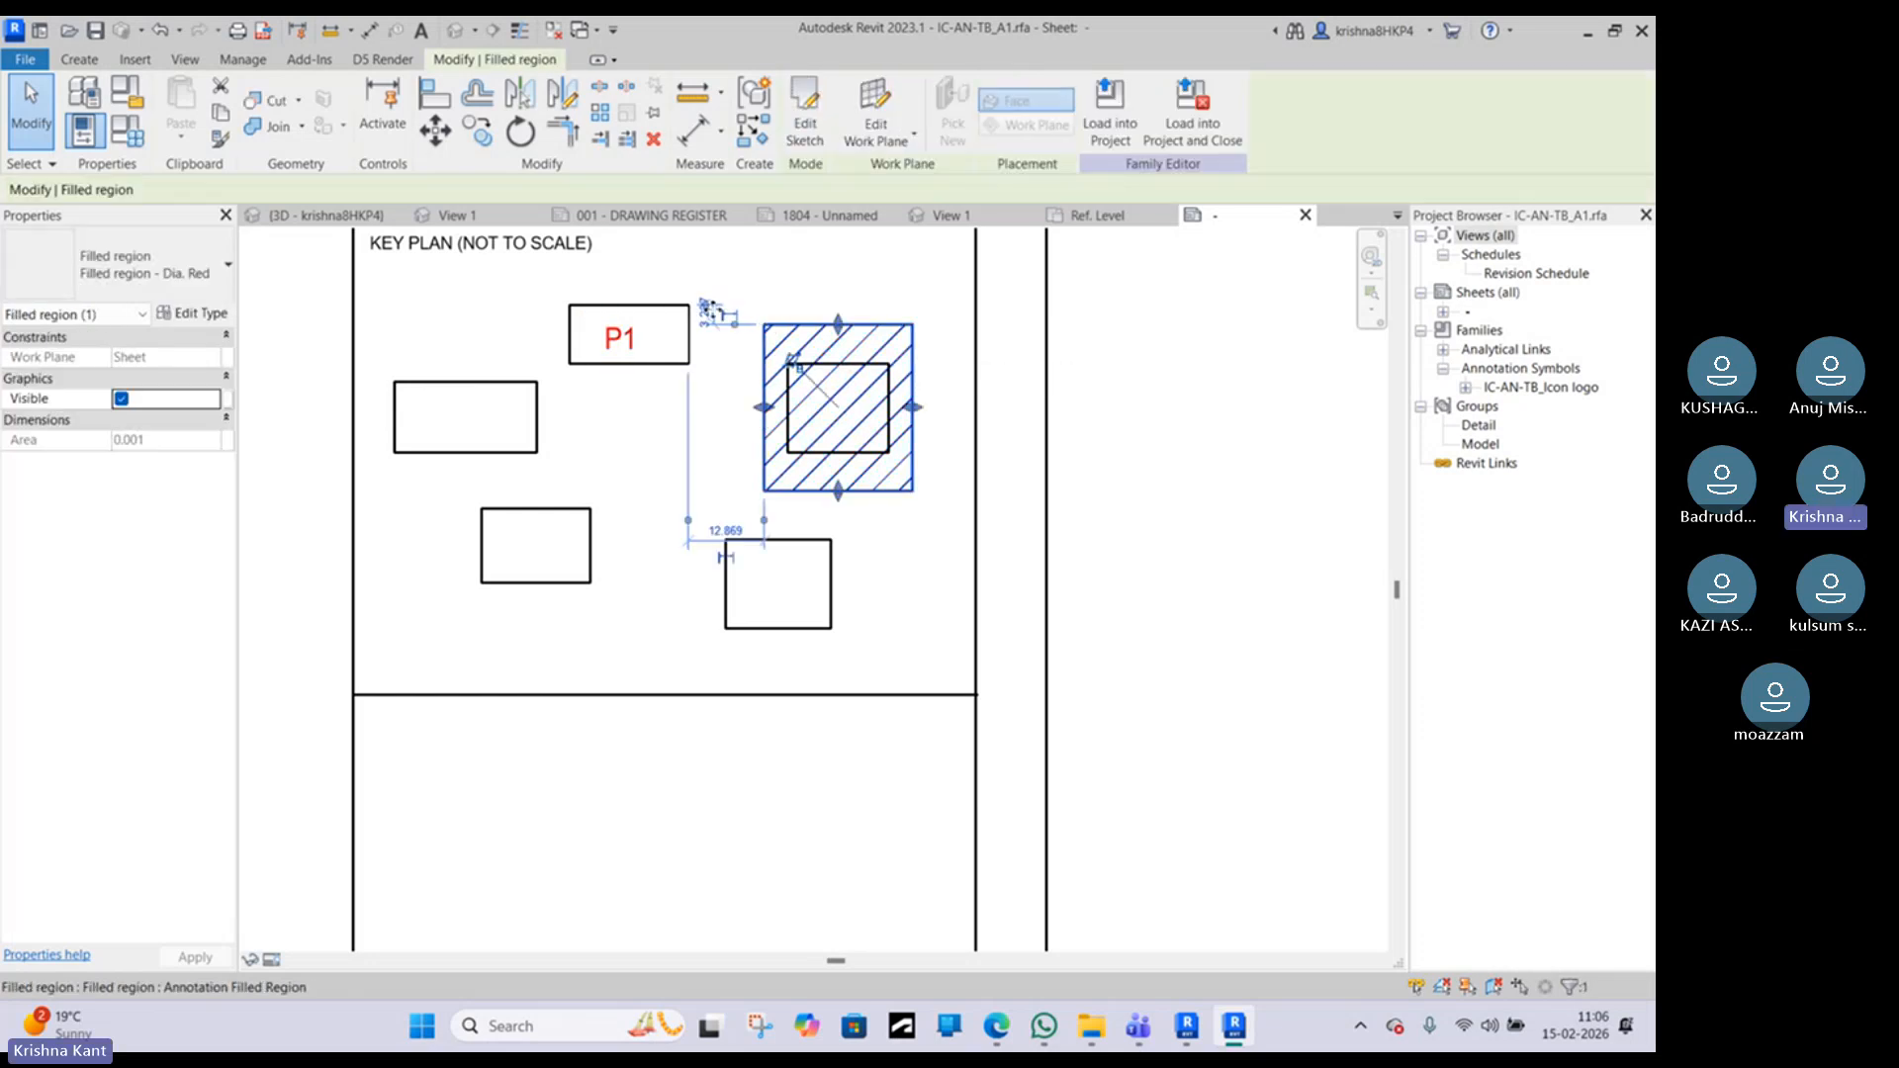
pyautogui.moveTo(633, 286)
pyautogui.mouseDown()
pyautogui.moveTo(542, 280)
pyautogui.moveTo(559, 281)
pyautogui.mouseUp()
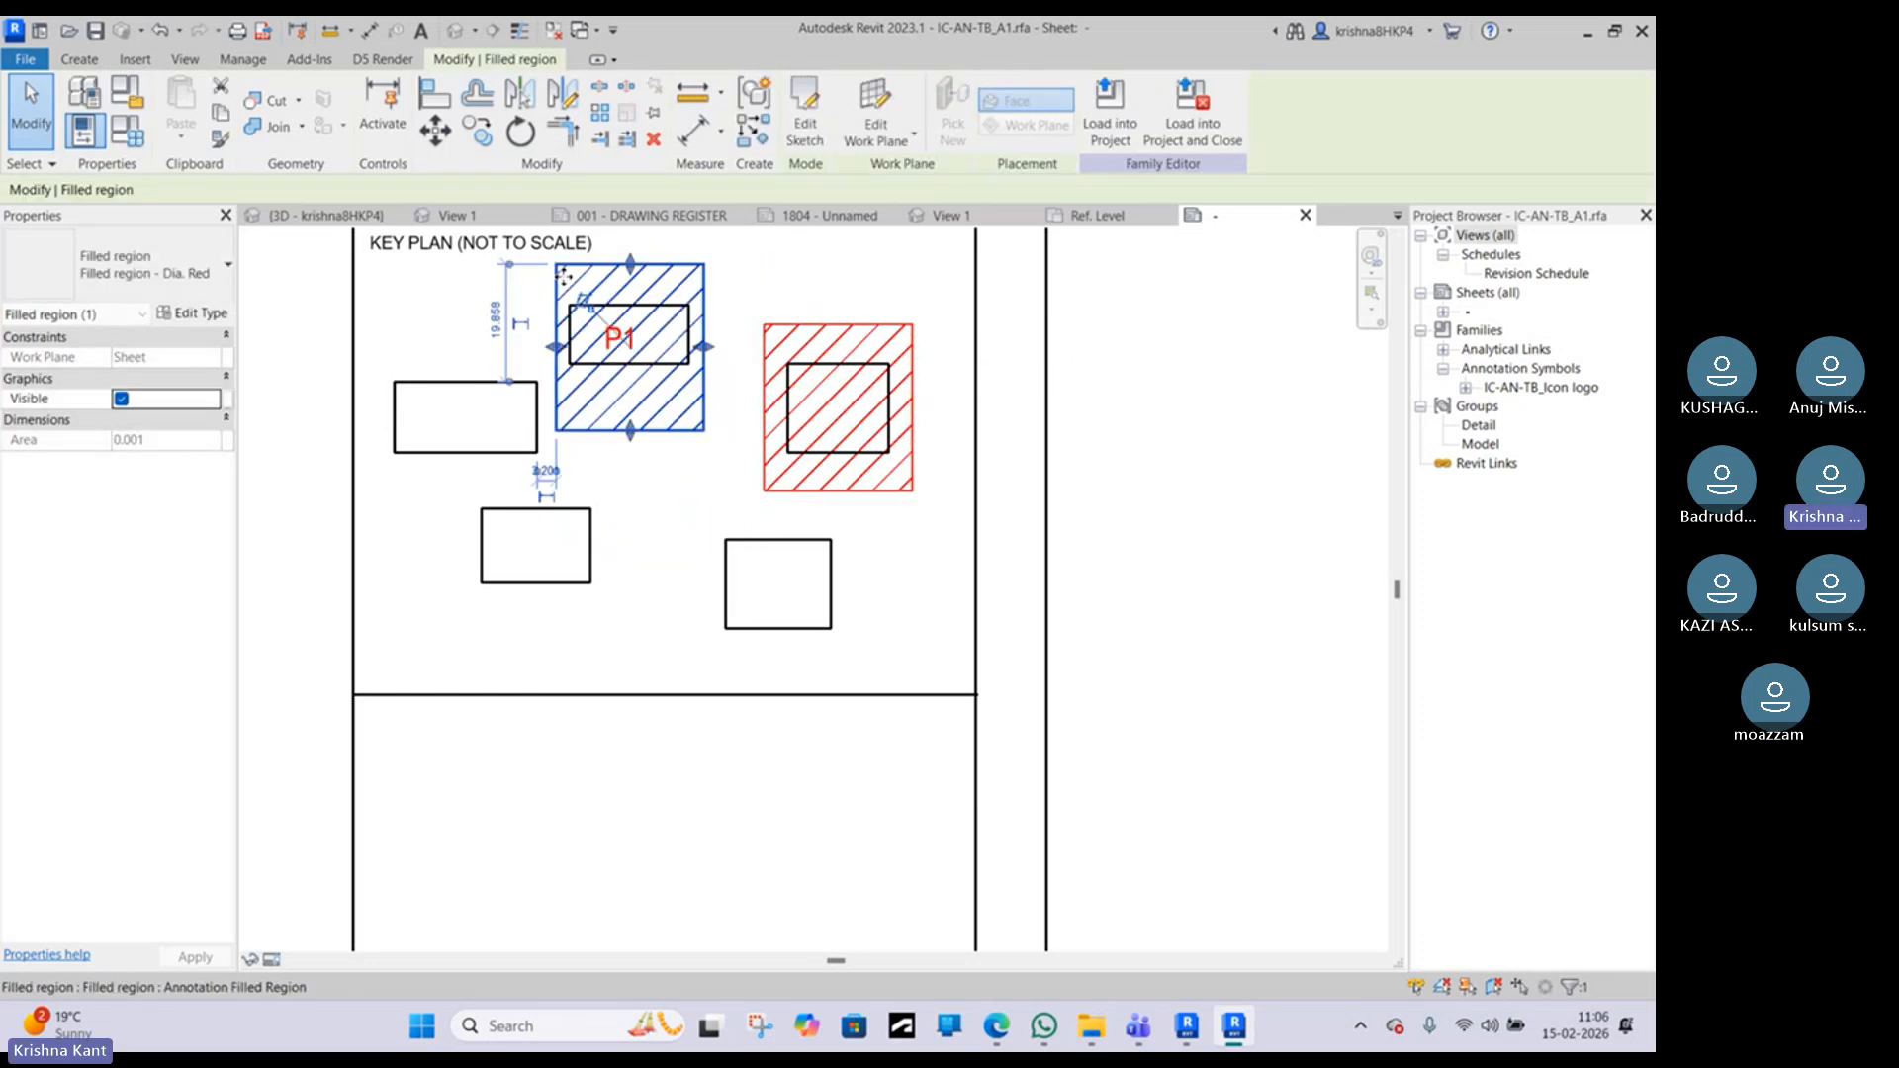
pyautogui.click(229, 399)
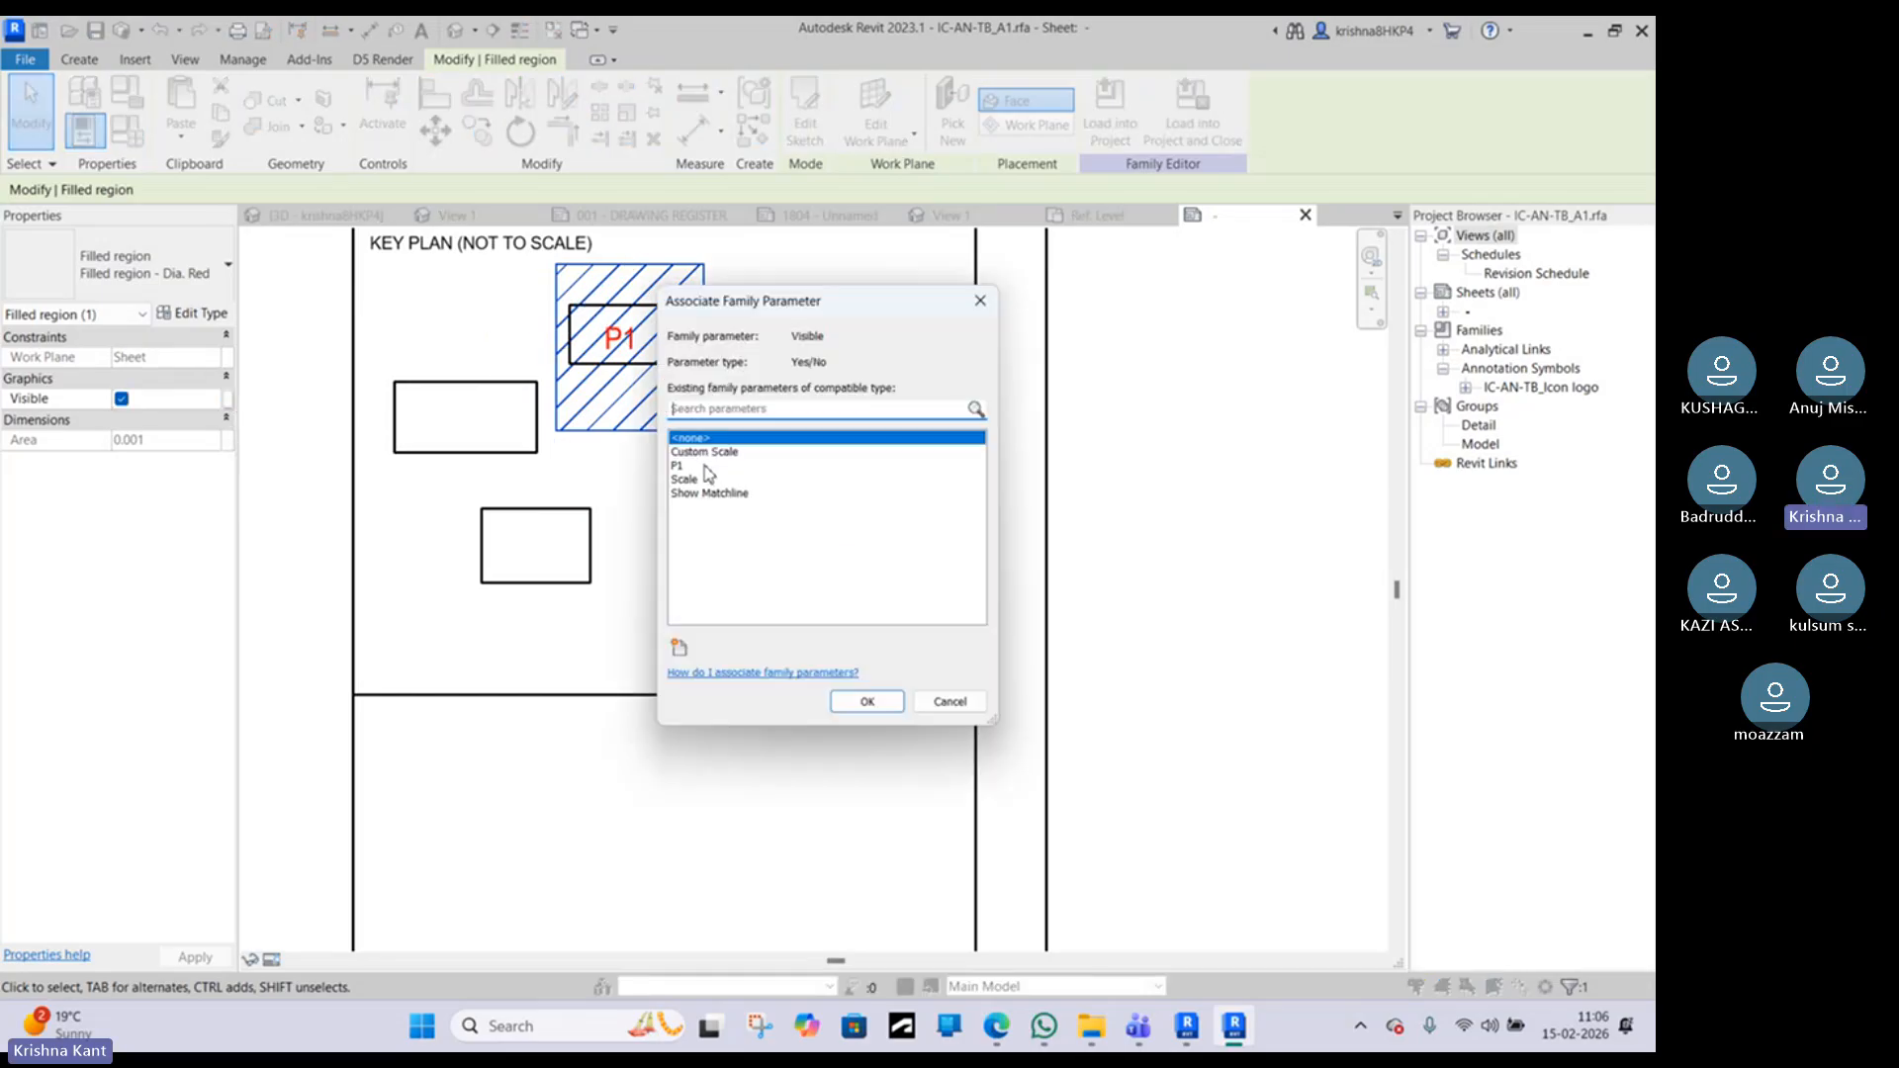
pyautogui.click(729, 464)
pyautogui.click(866, 702)
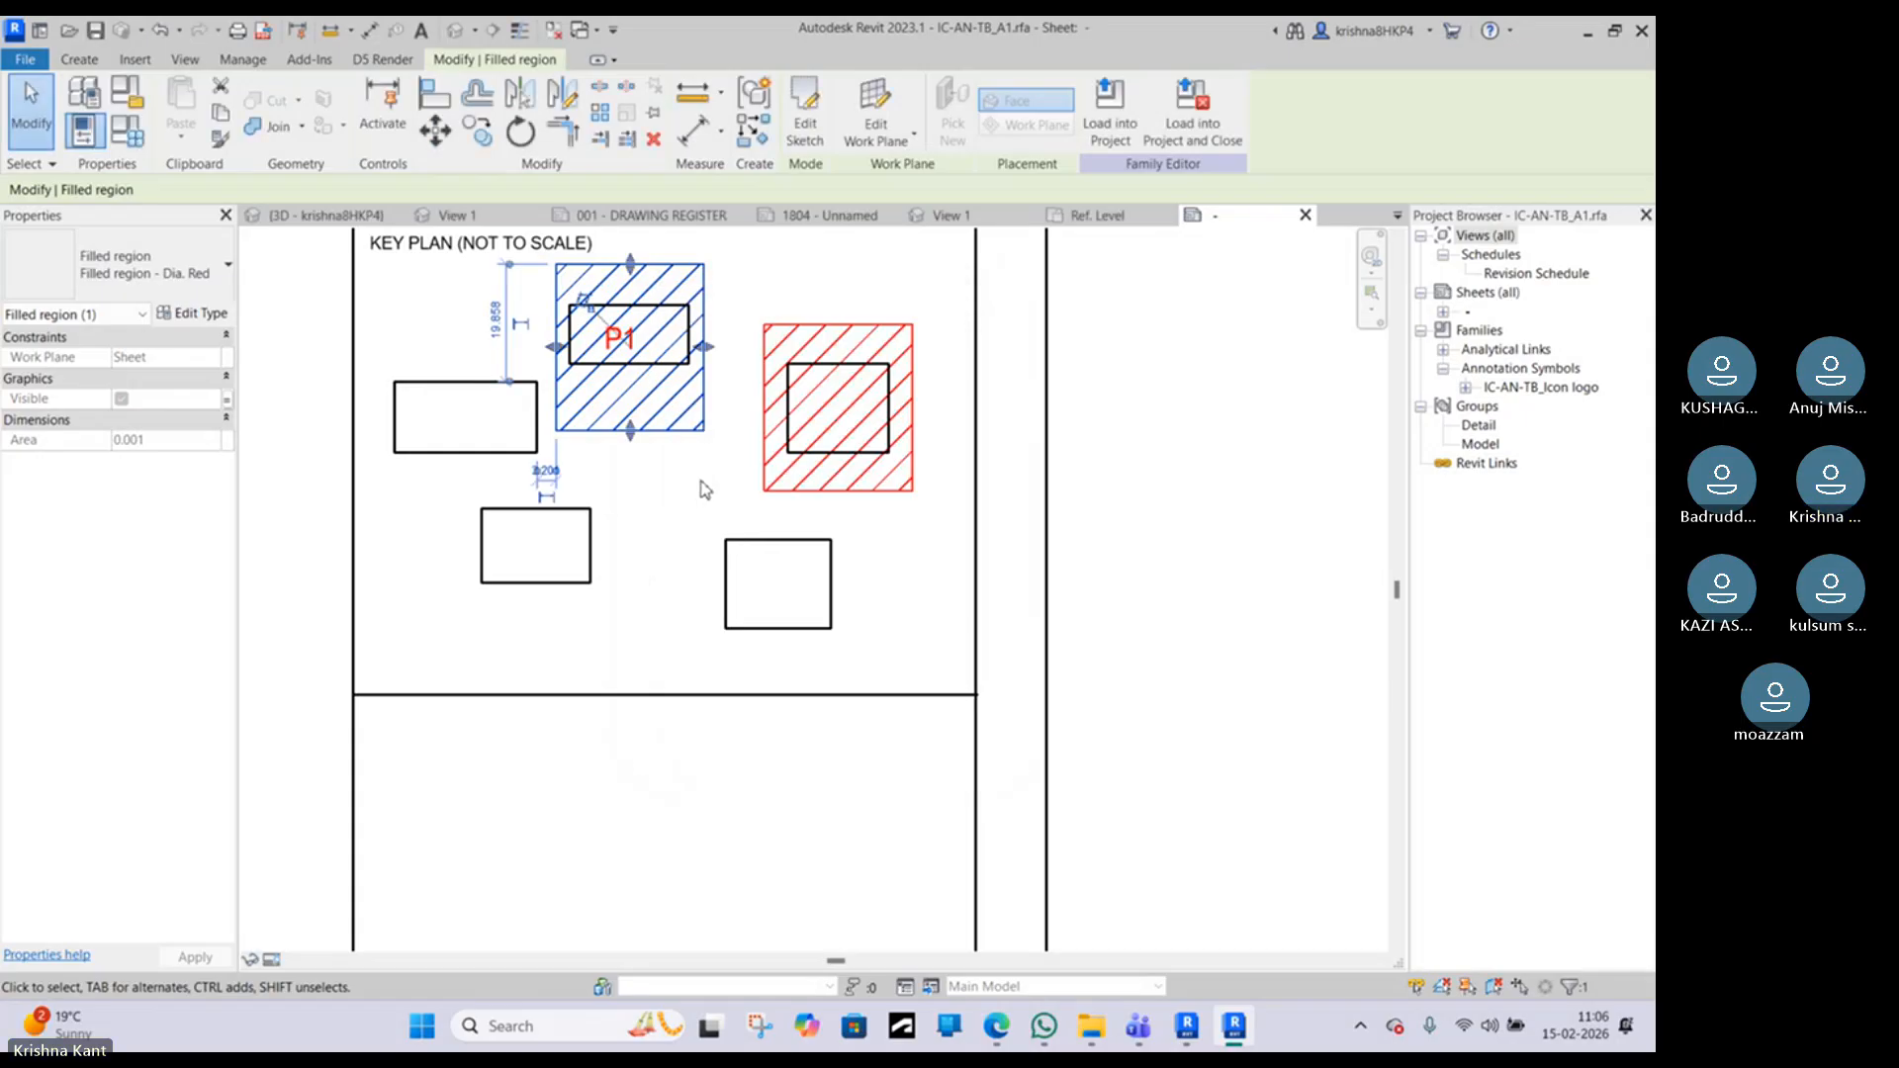
# Step: Shorten the copied hatched region by raising its lower edge to just below the P1 plot rectangle
pyautogui.click(751, 445)
pyautogui.click(650, 432)
pyautogui.moveTo(629, 430); pyautogui.dragTo(630, 381)
pyautogui.click(662, 445)
# Step: Link the Visible property of the hatched region right of P1 to a new instance family parameter named P2, grouped under Visibility
pyautogui.click(765, 426)
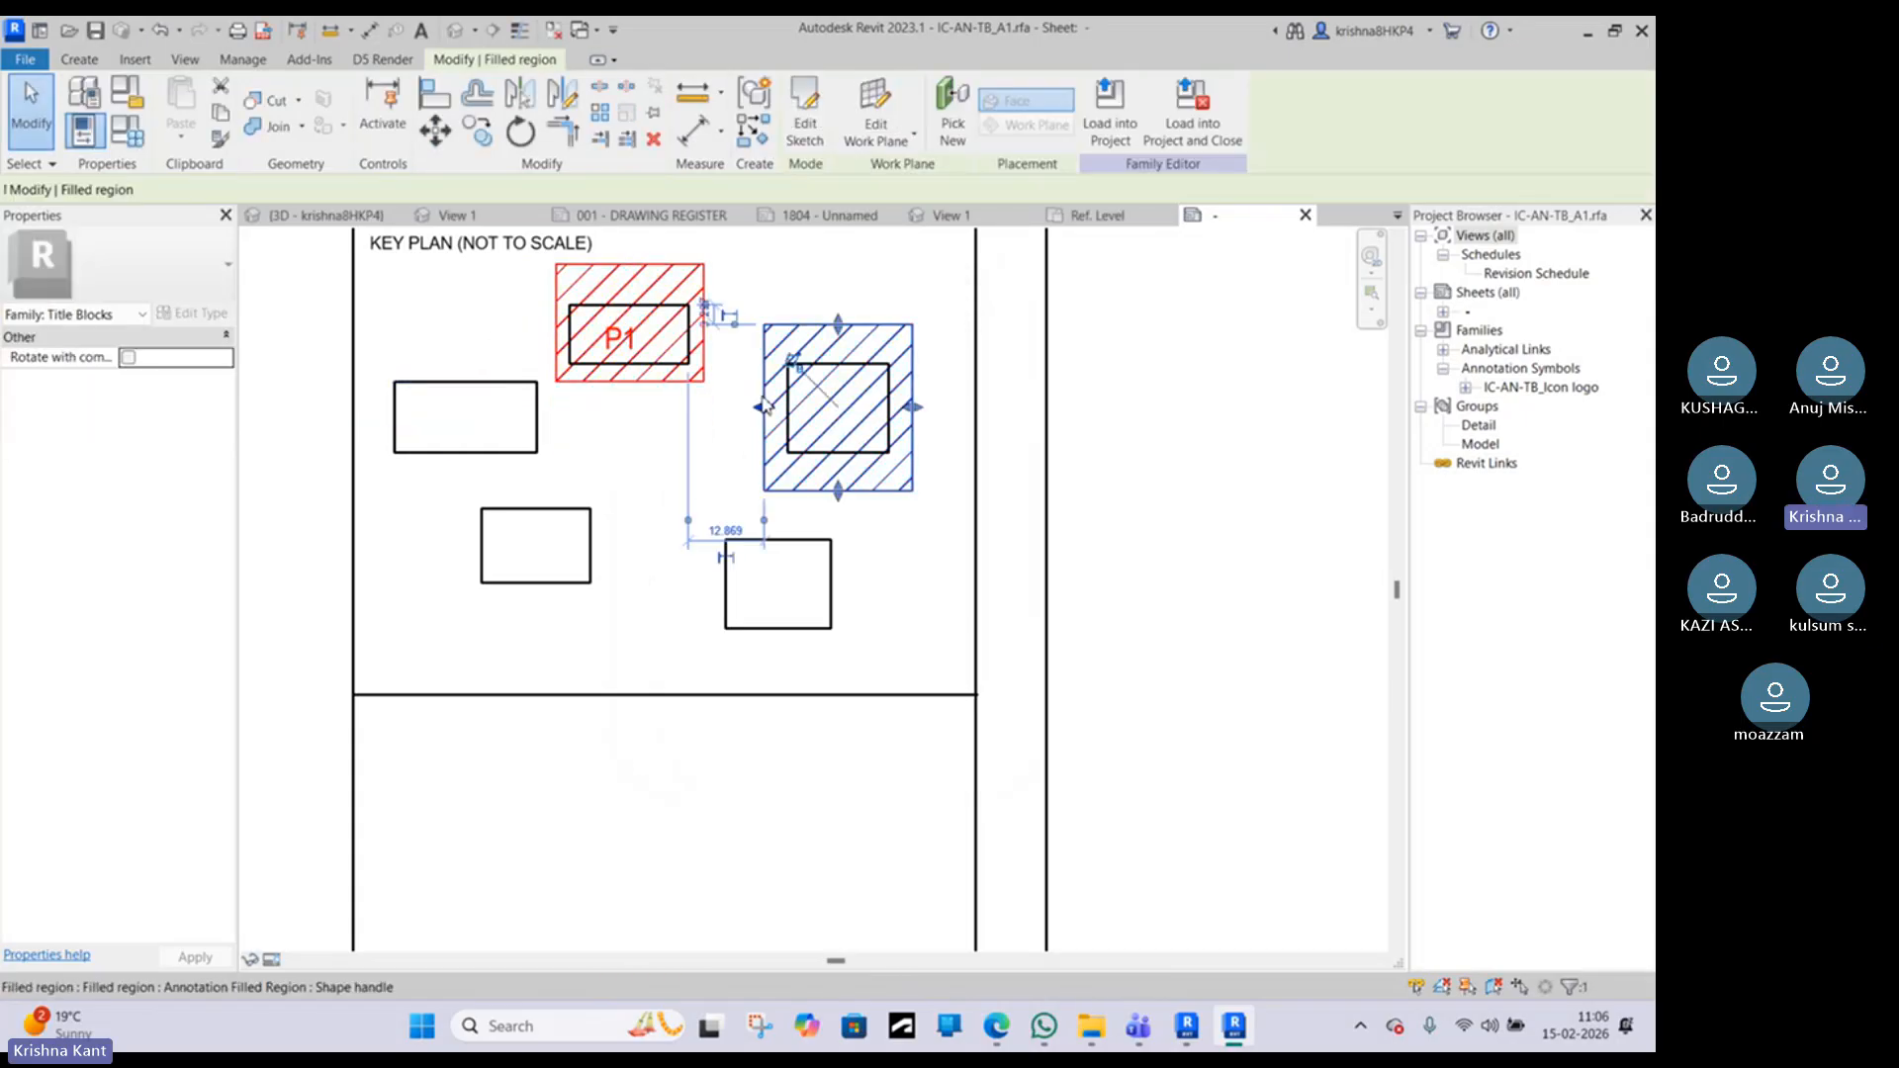
pyautogui.click(227, 399)
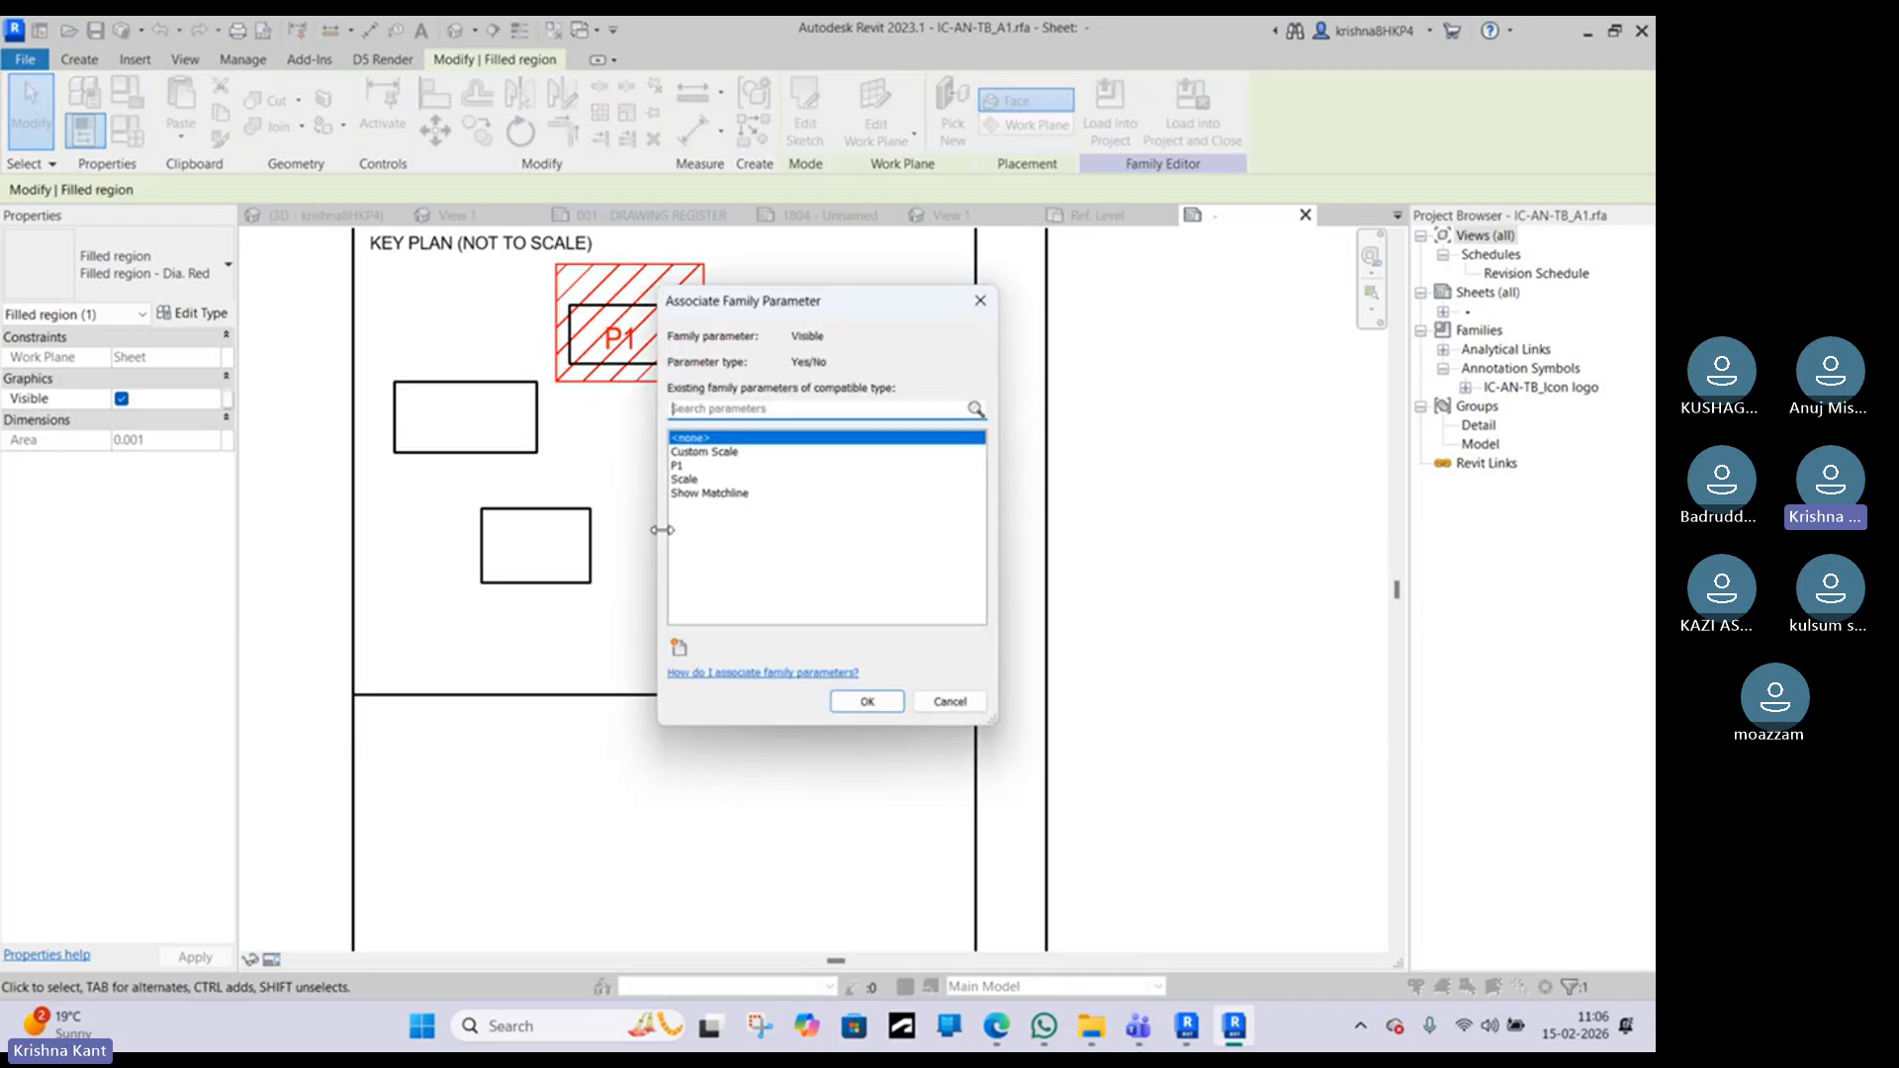
pyautogui.click(679, 649)
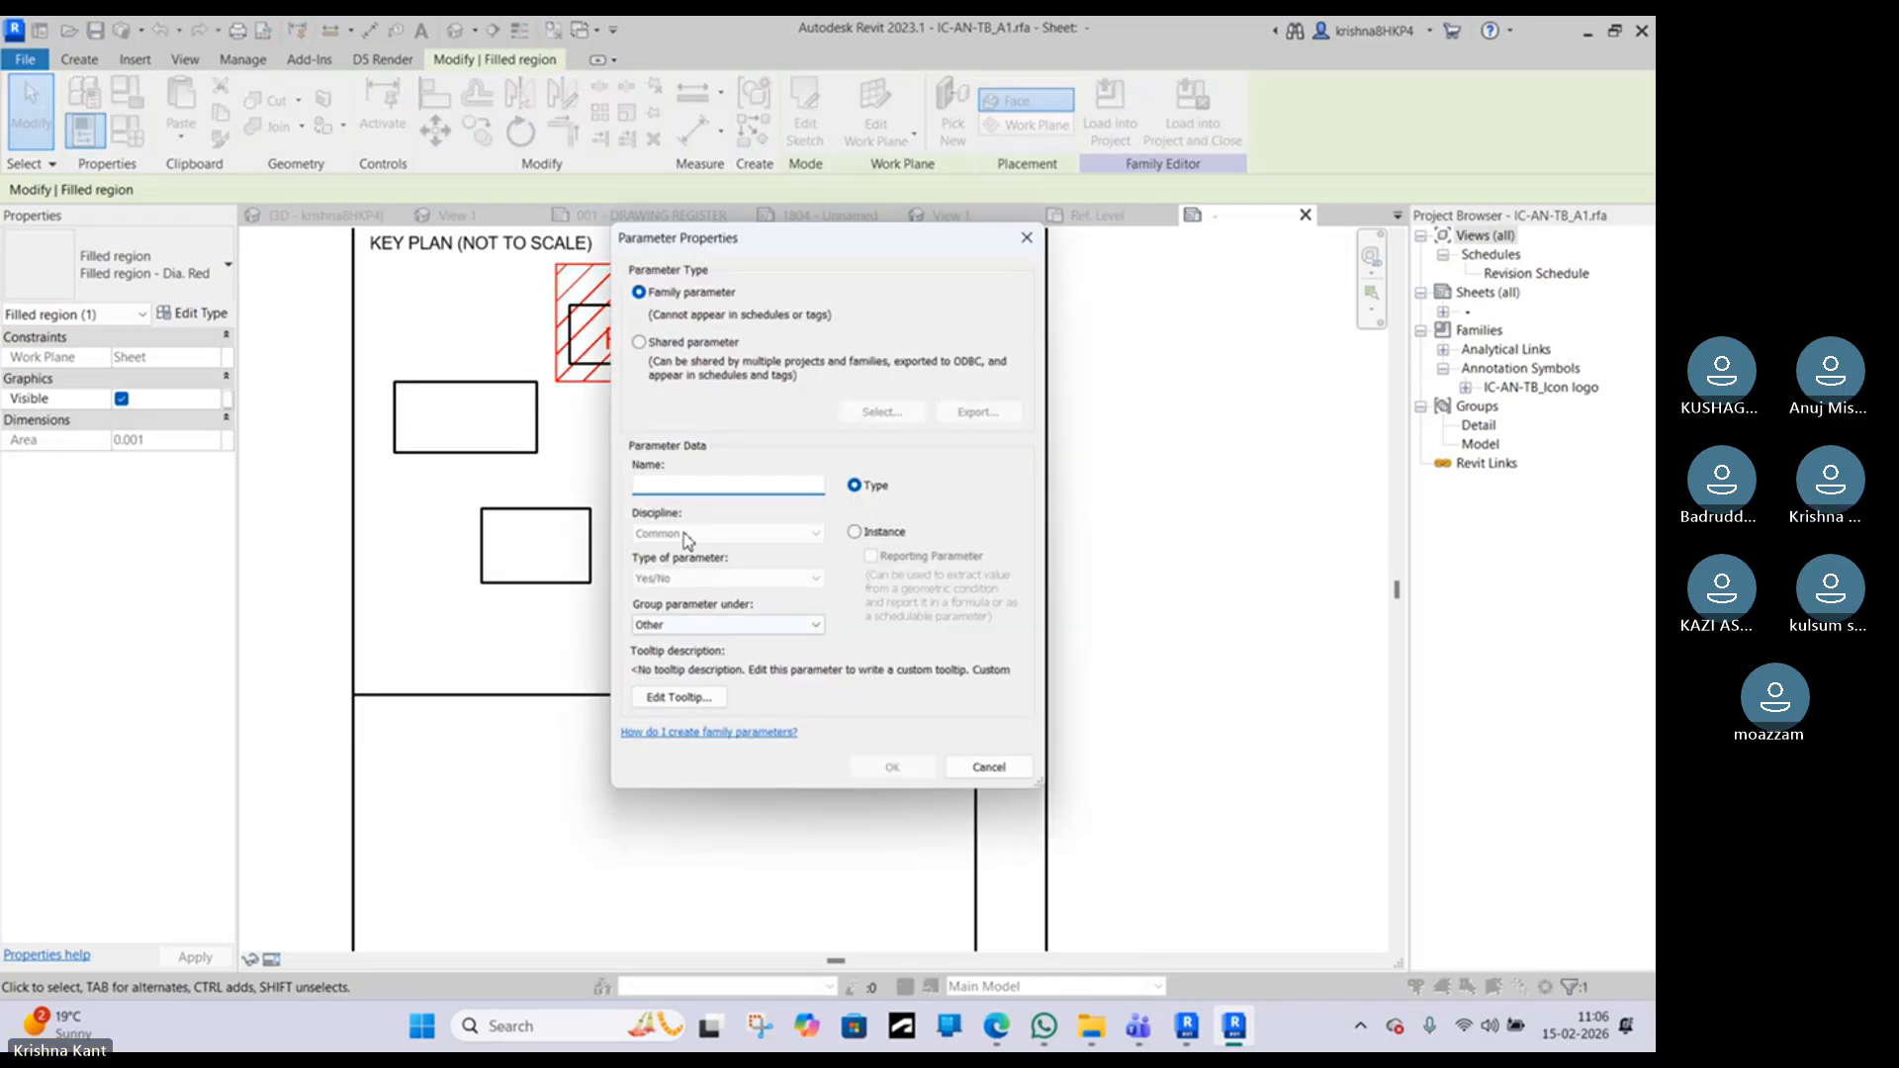
pyautogui.write('P2')
pyautogui.click(747, 625)
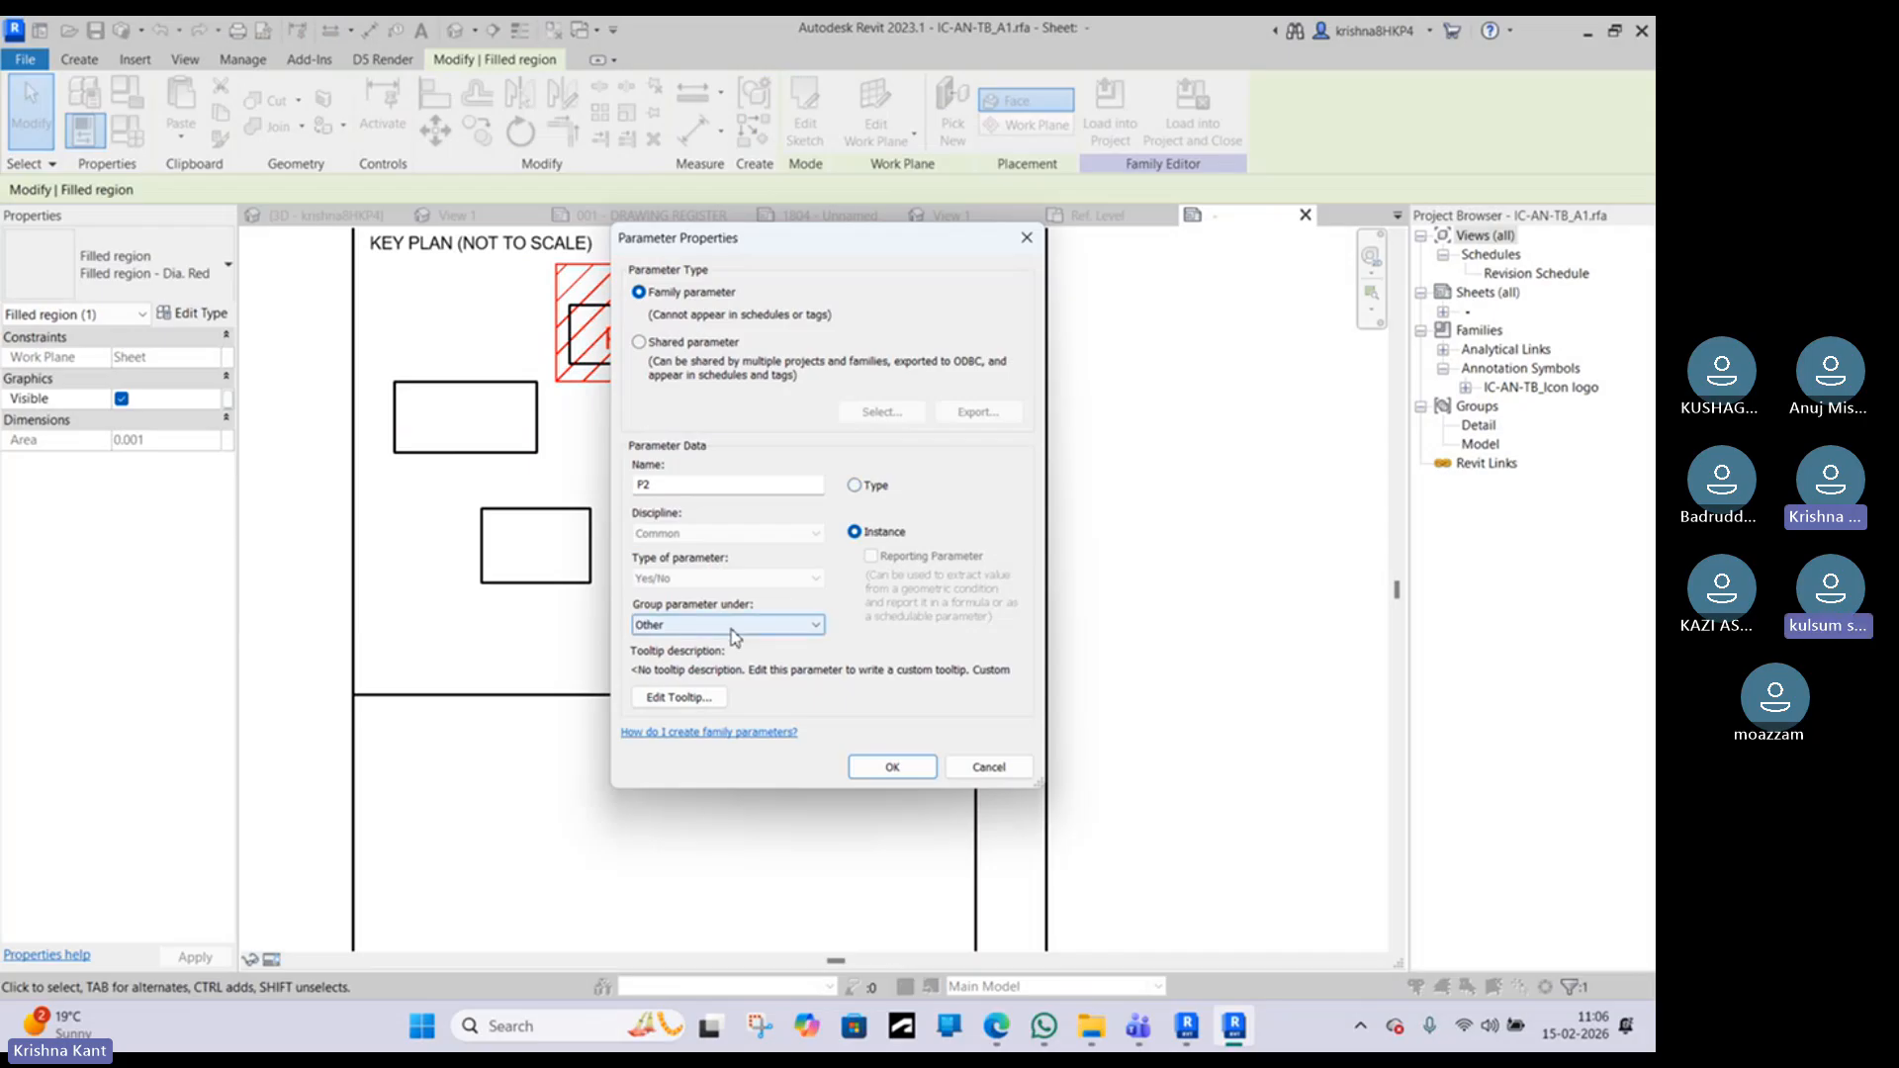
pyautogui.click(695, 1044)
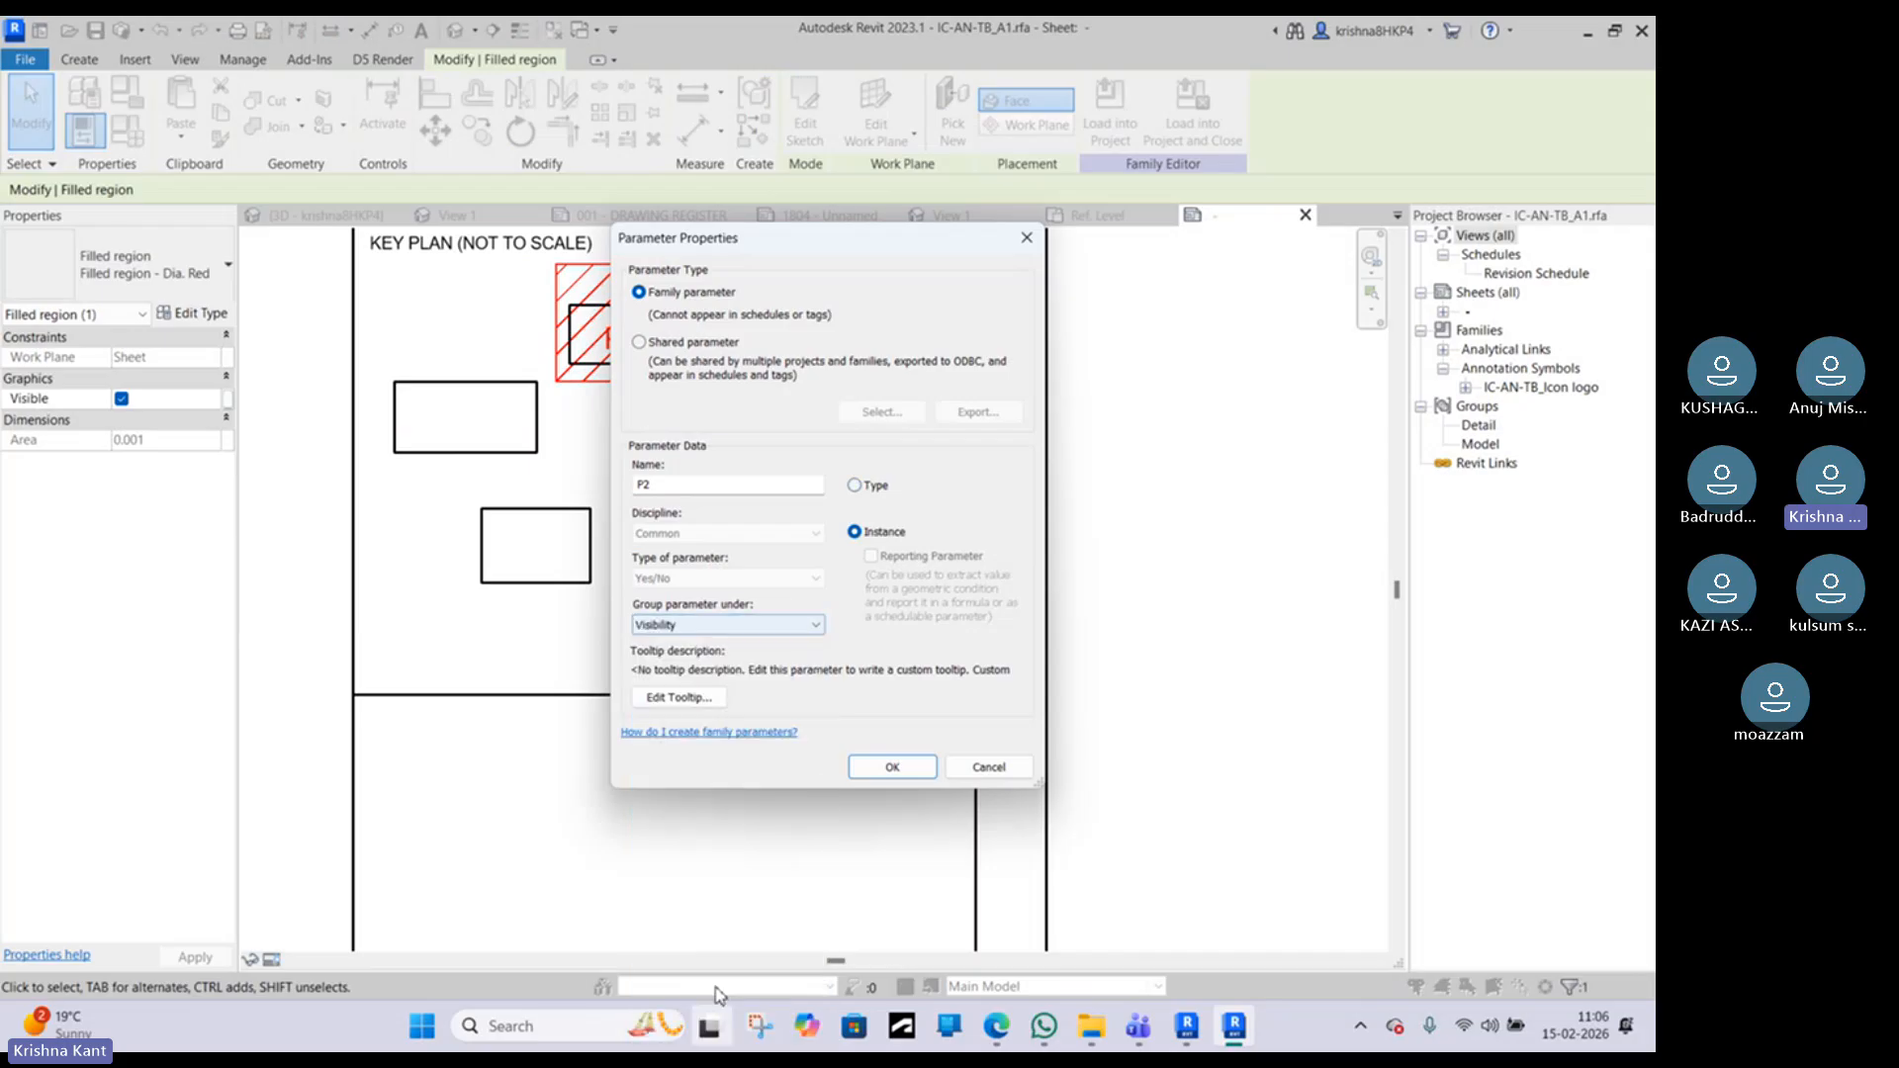
pyautogui.click(880, 767)
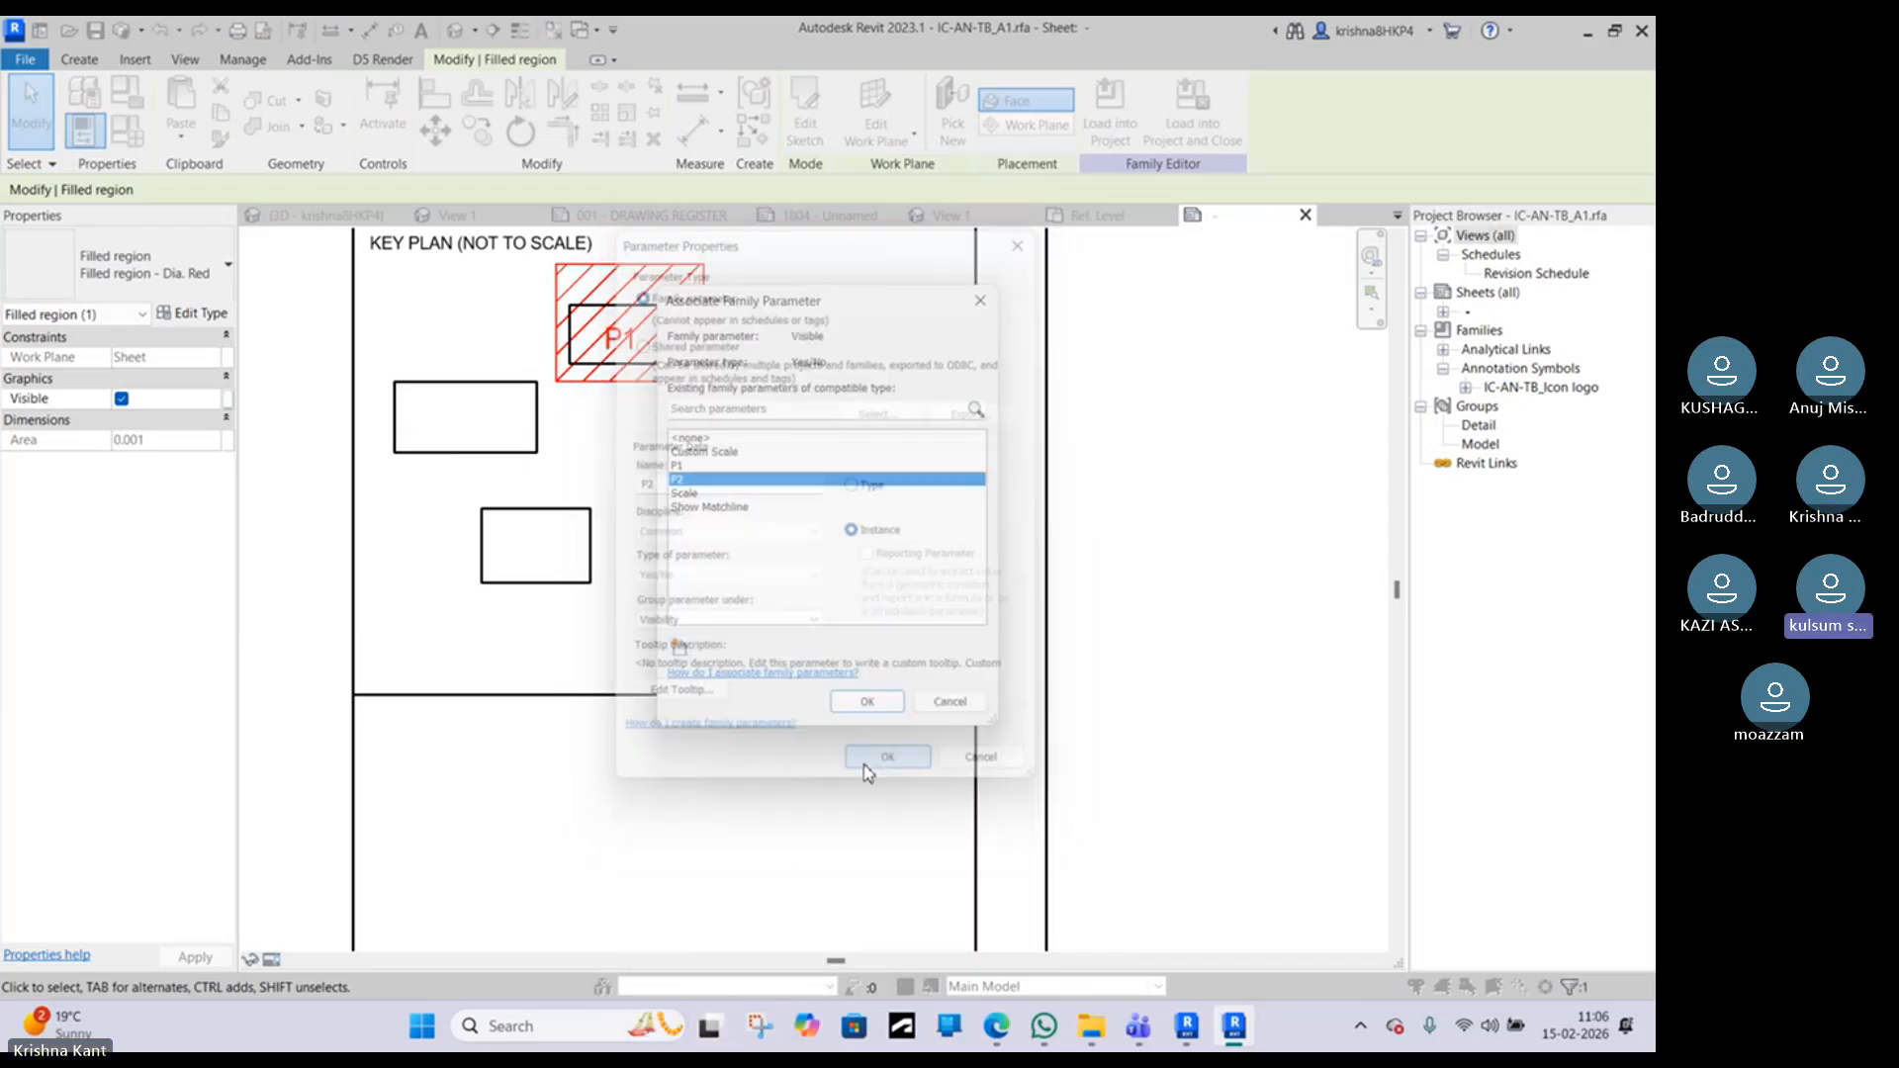
pyautogui.click(867, 702)
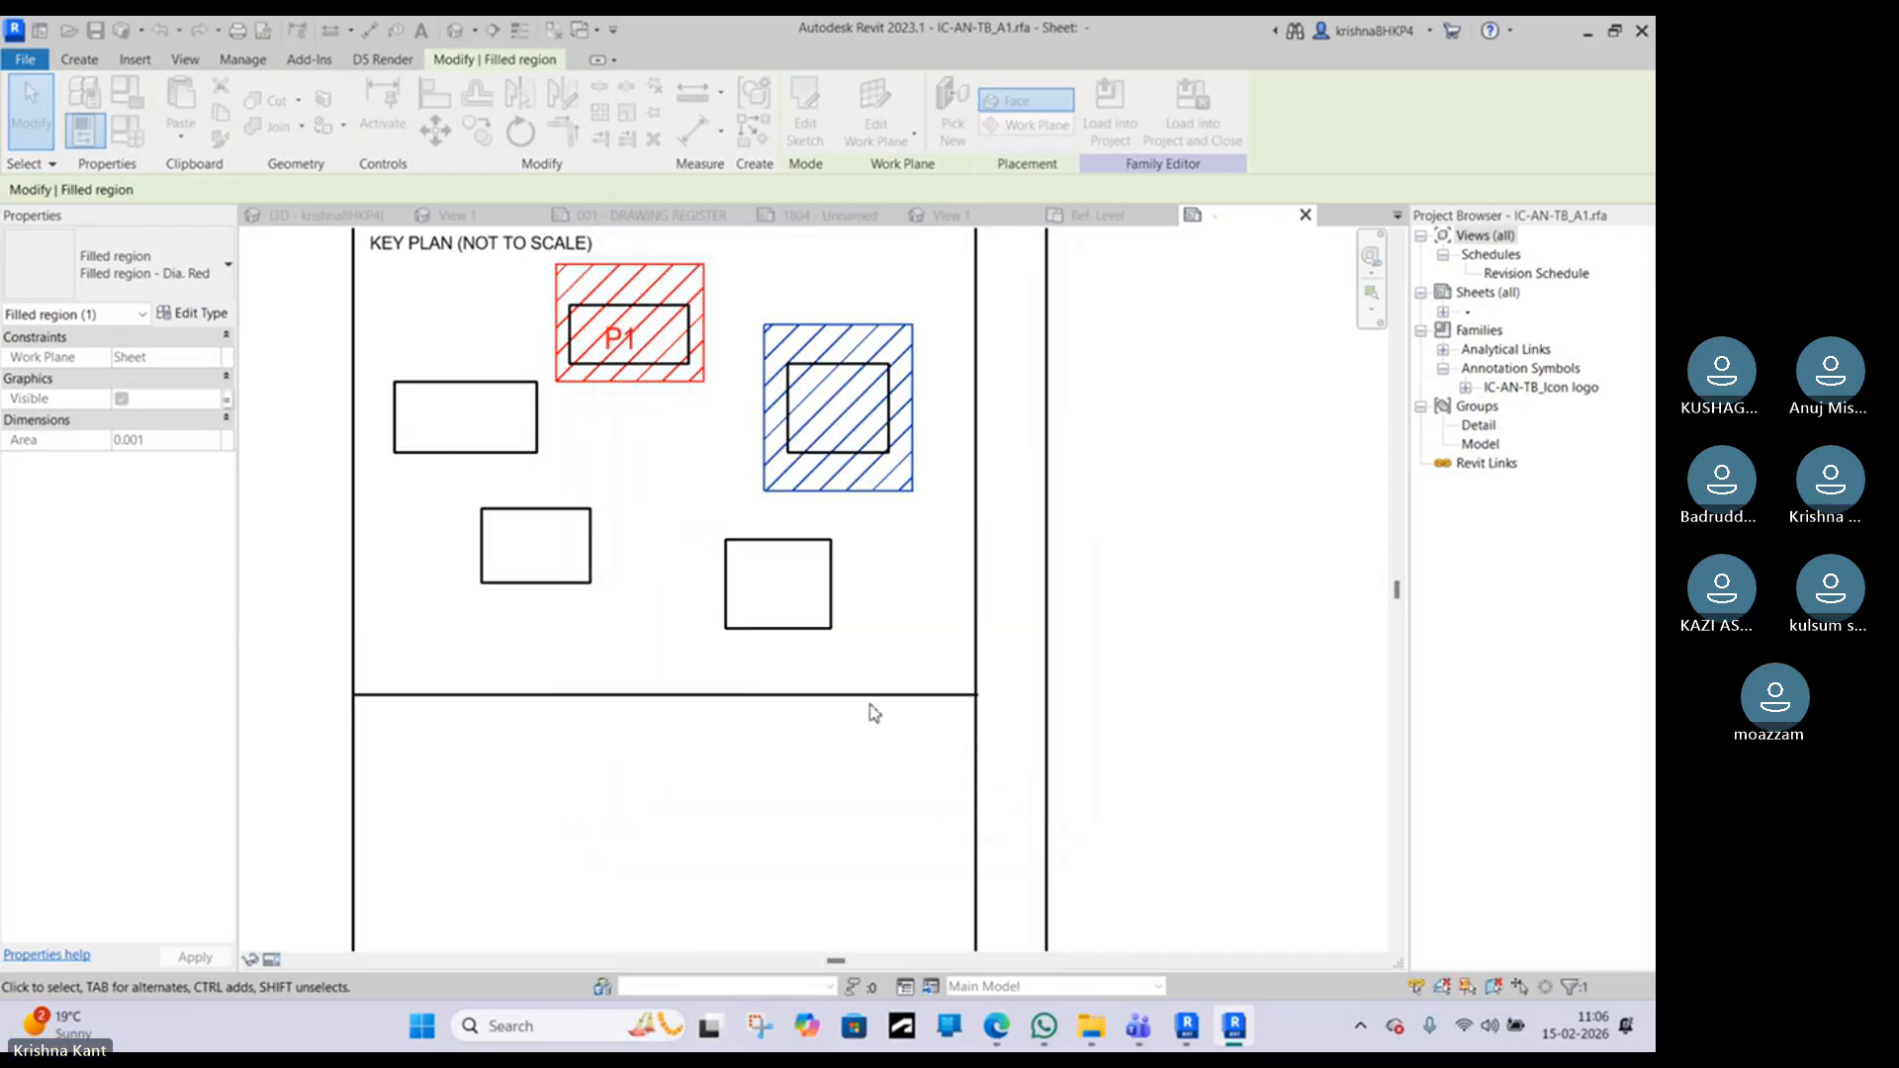
# Step: Copy the P1 note into the neighbouring hatched plot and change the copy's text to P2
pyautogui.click(627, 354)
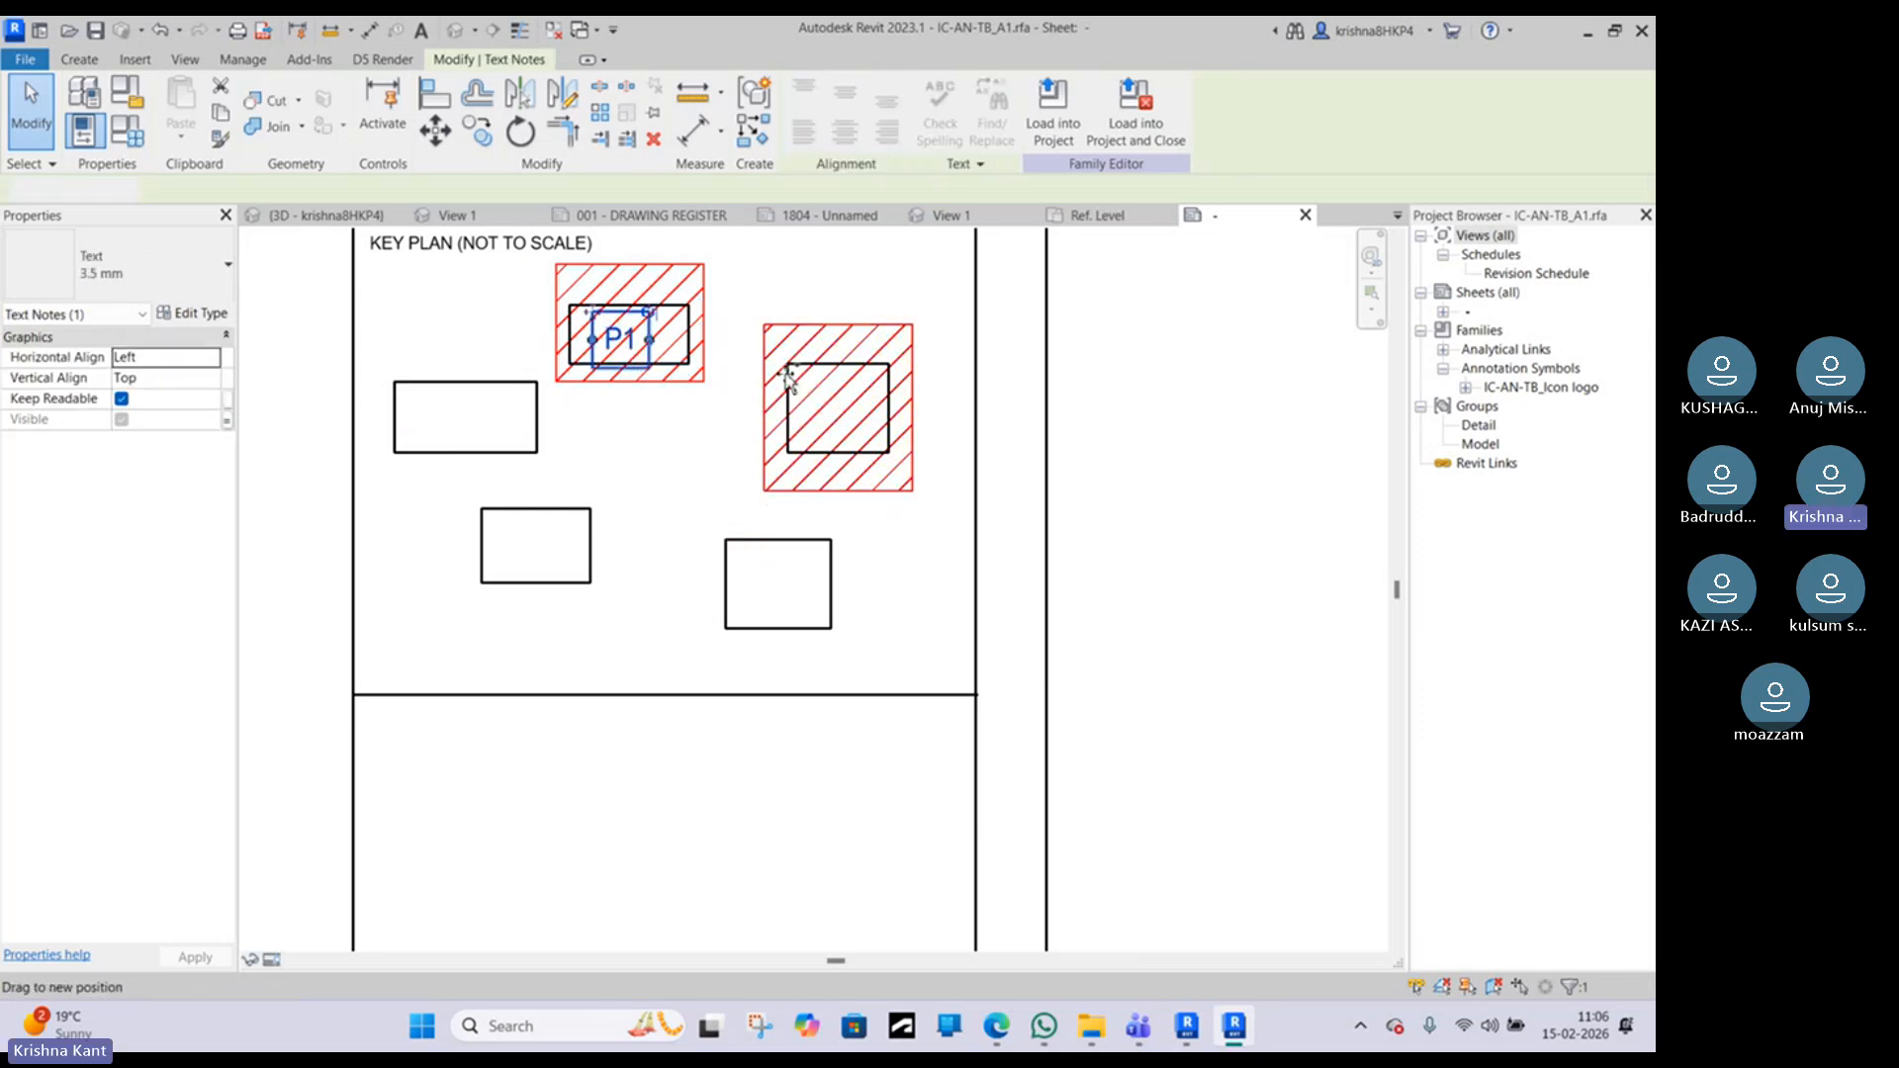
pyautogui.moveTo(788, 375)
pyautogui.keyDown('ctrl'); pyautogui.mouseDown()
pyautogui.moveTo(831, 402)
pyautogui.moveTo(808, 379)
pyautogui.mouseUp(); pyautogui.keyUp('ctrl')
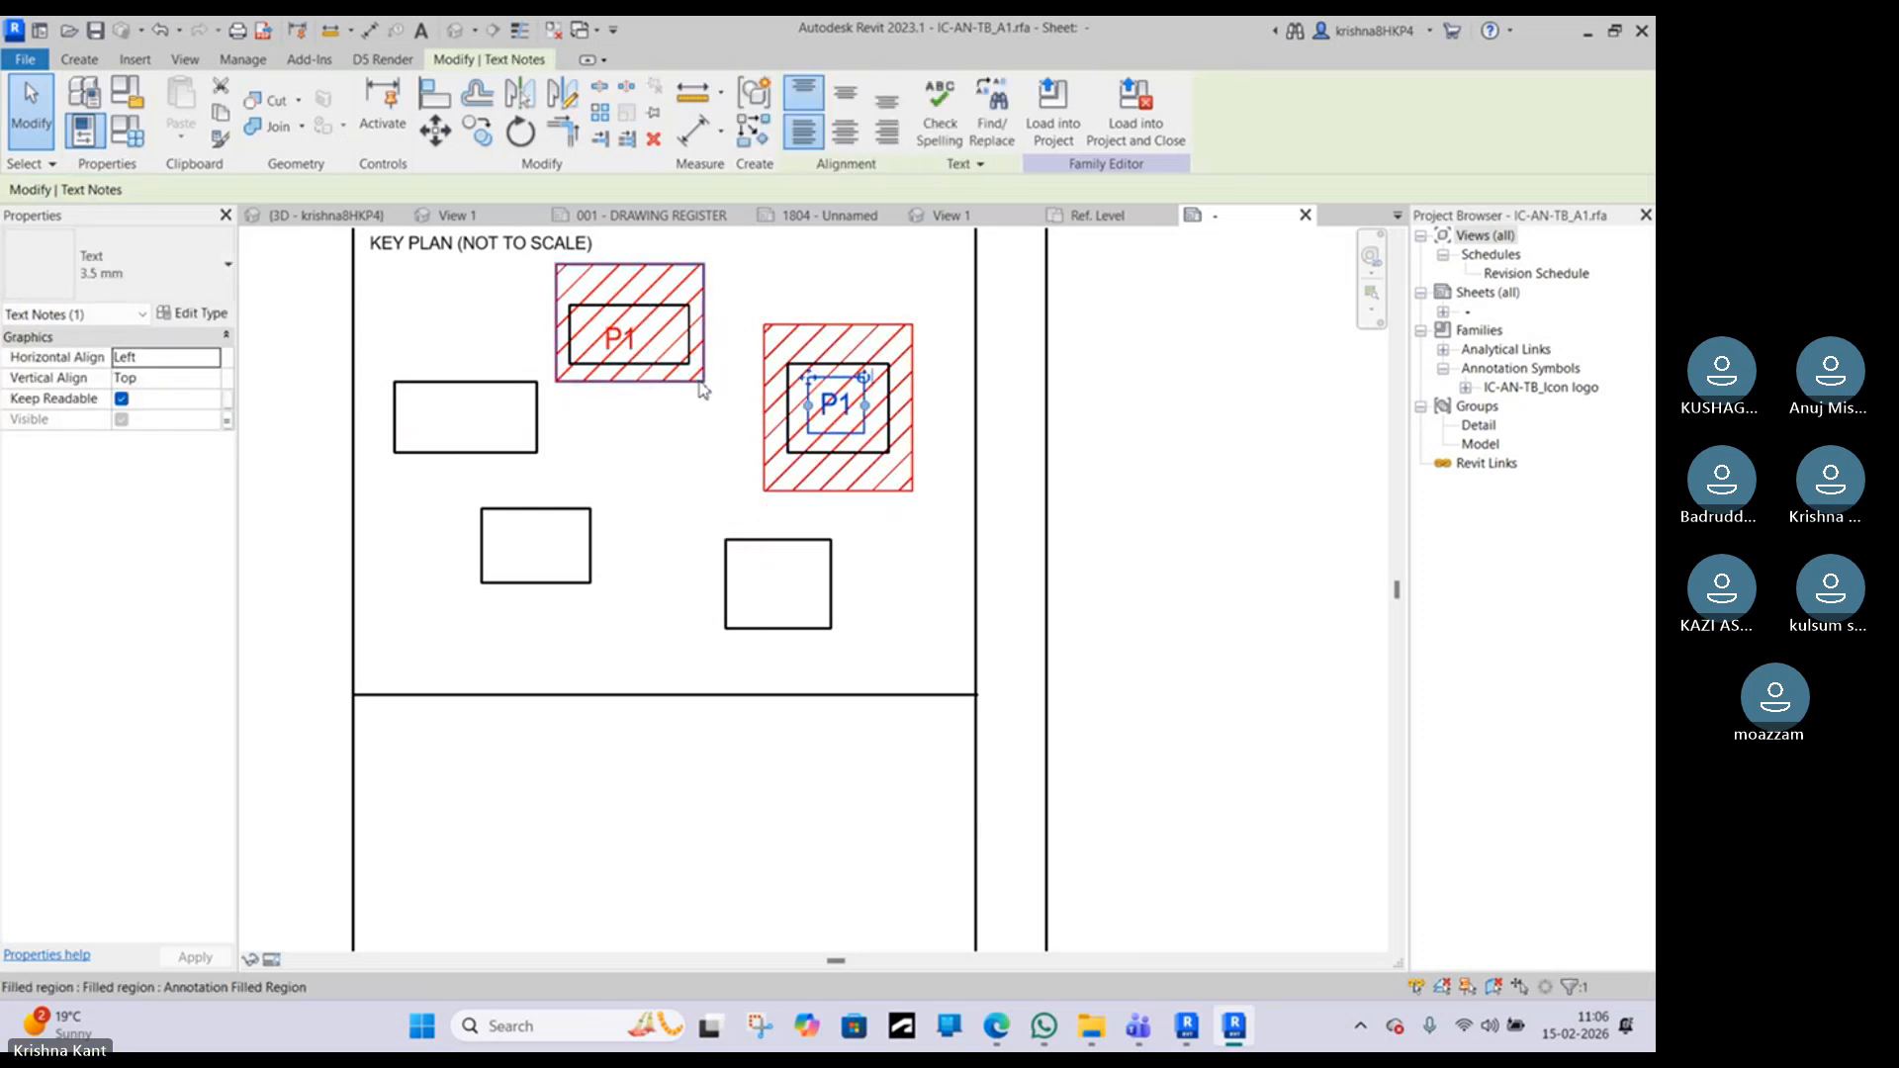
pyautogui.doubleClick(849, 408)
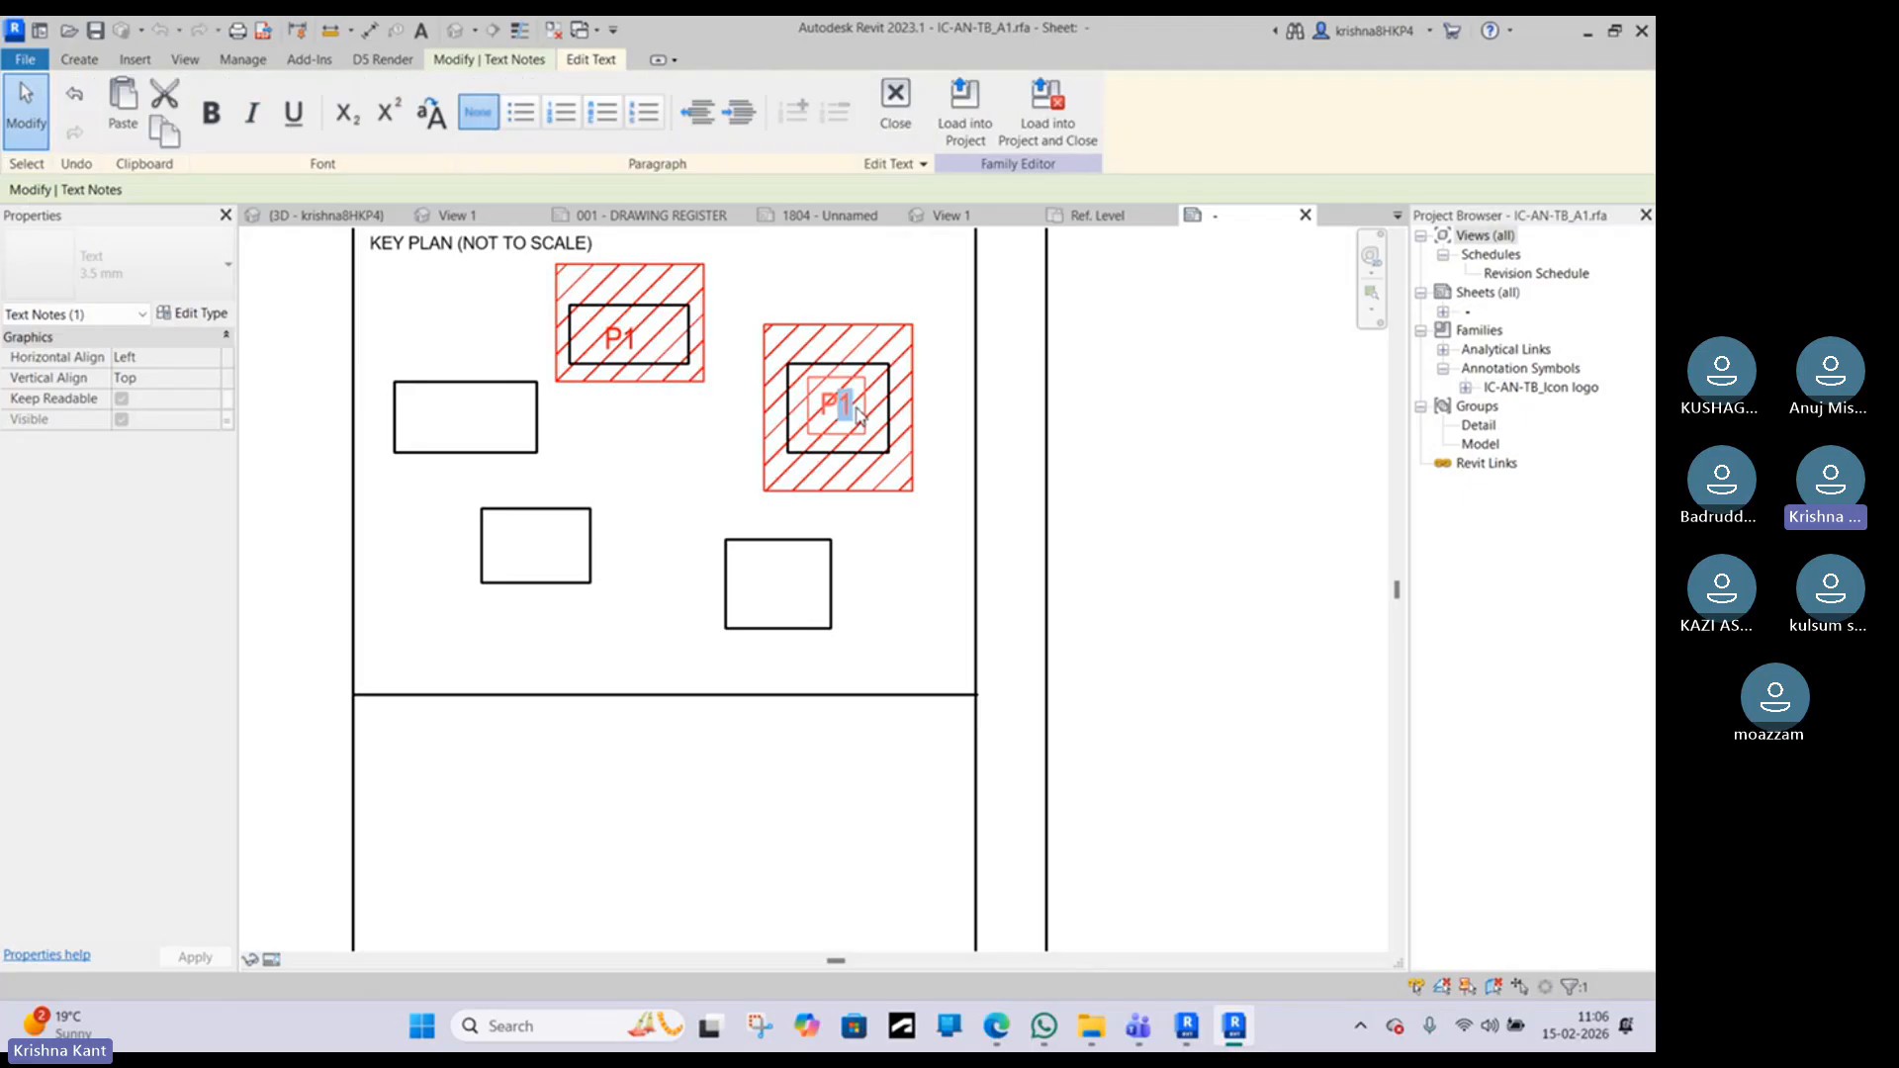
pyautogui.write('2')
pyautogui.click(890, 522)
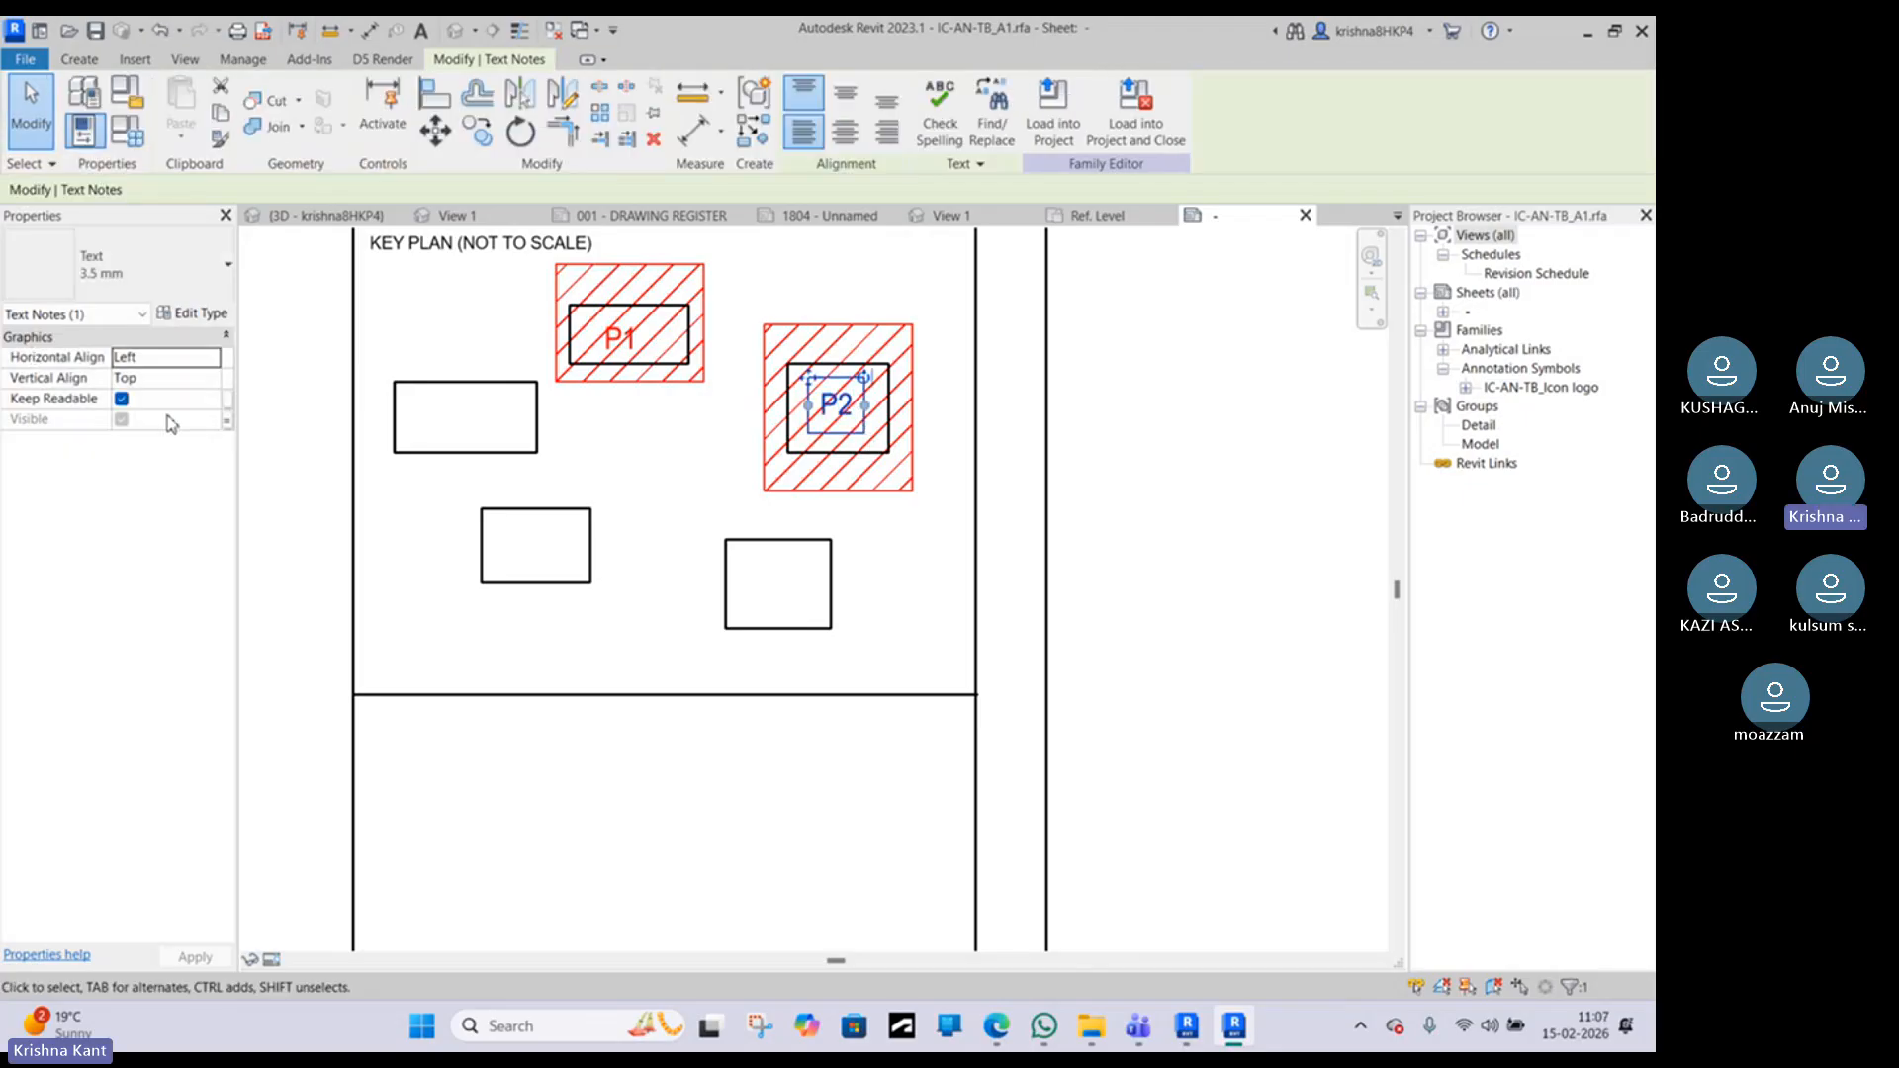
# Step: Link the P2 note's Visible property to the existing P2 family parameter
pyautogui.click(226, 421)
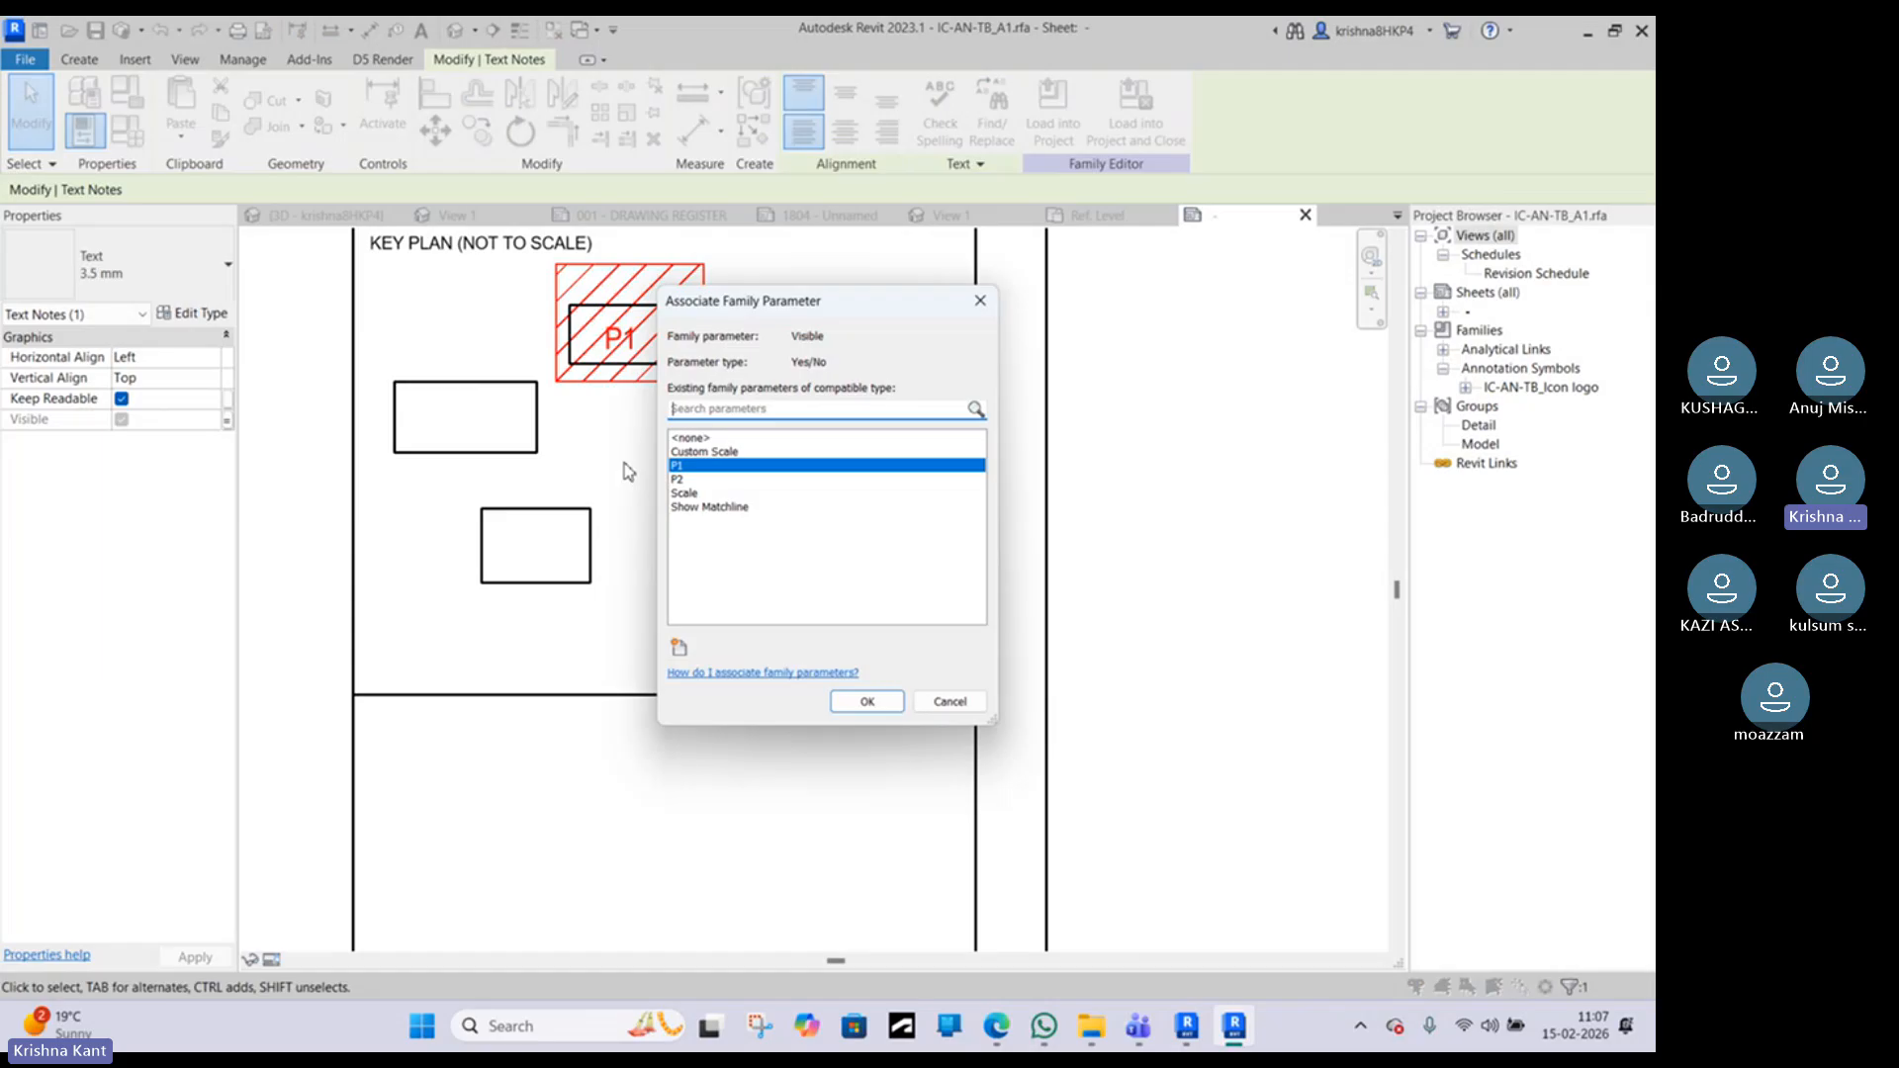
pyautogui.click(681, 479)
pyautogui.click(868, 701)
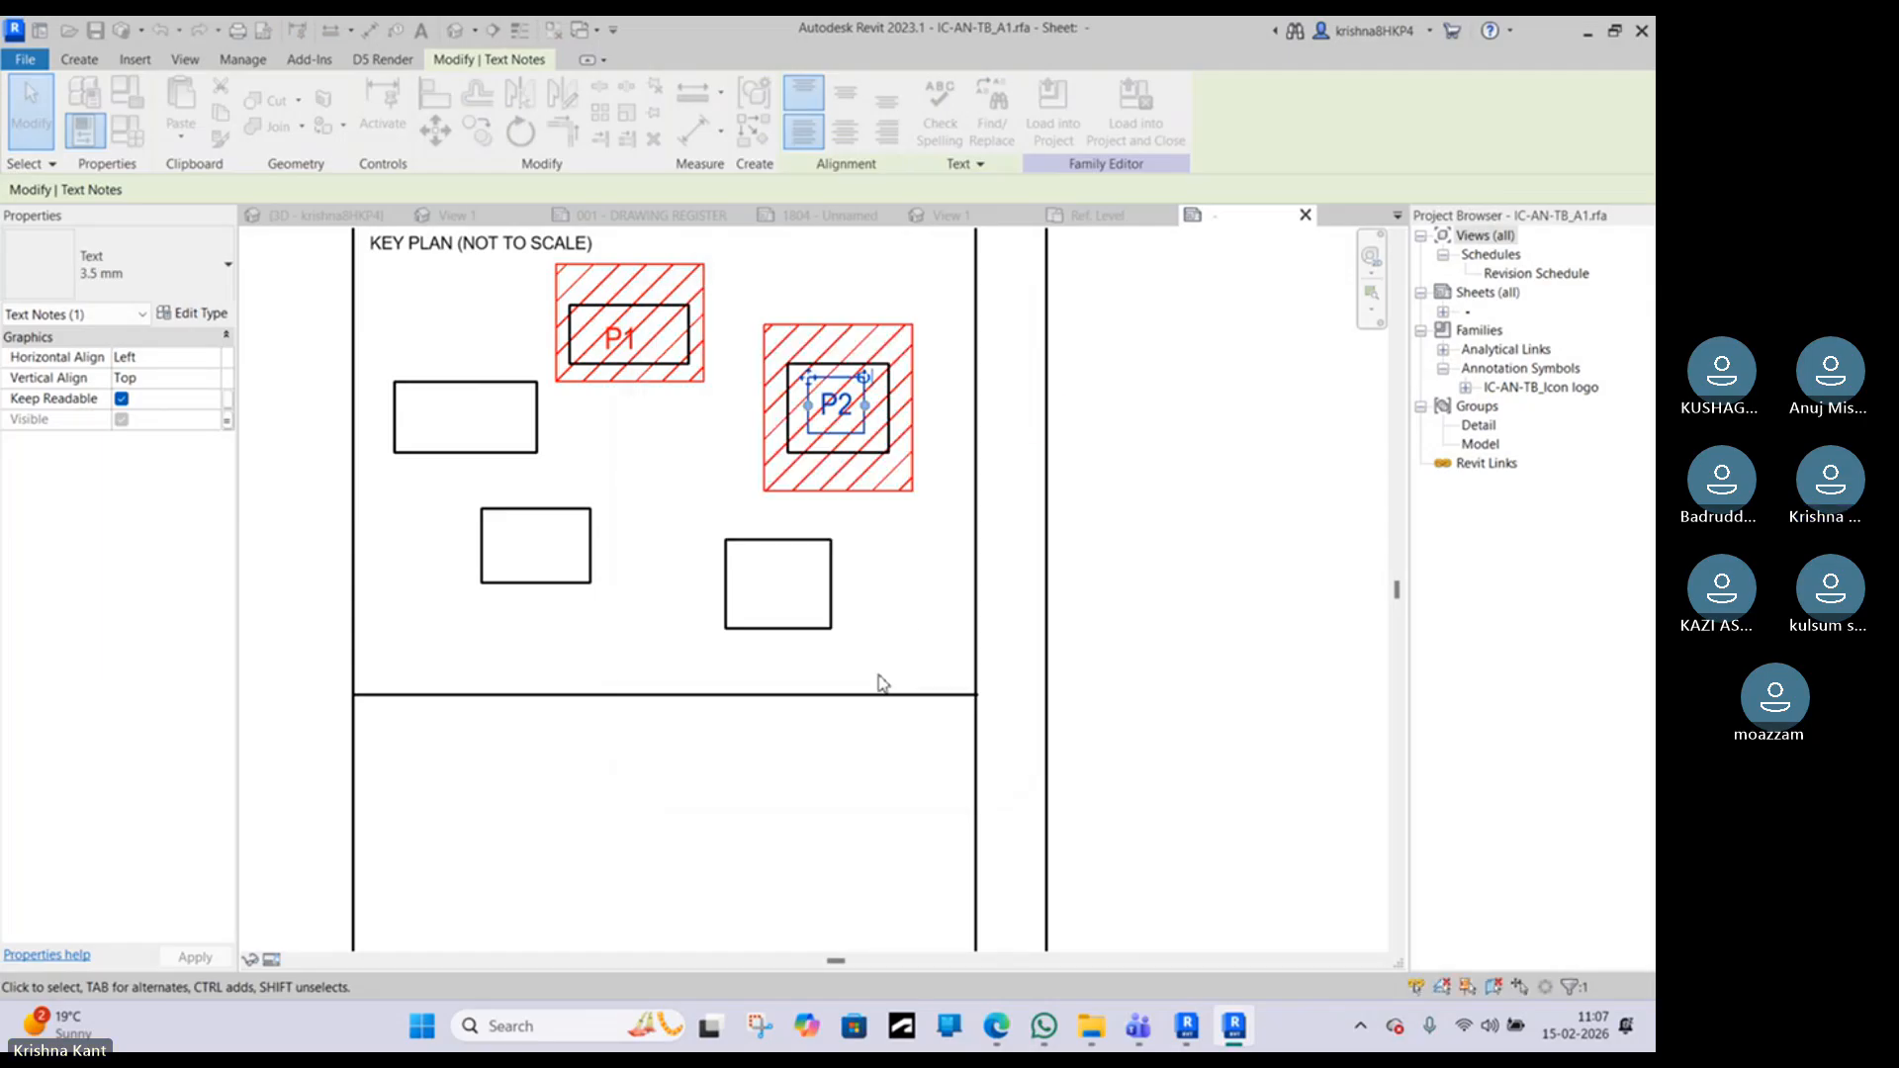
pyautogui.click(910, 619)
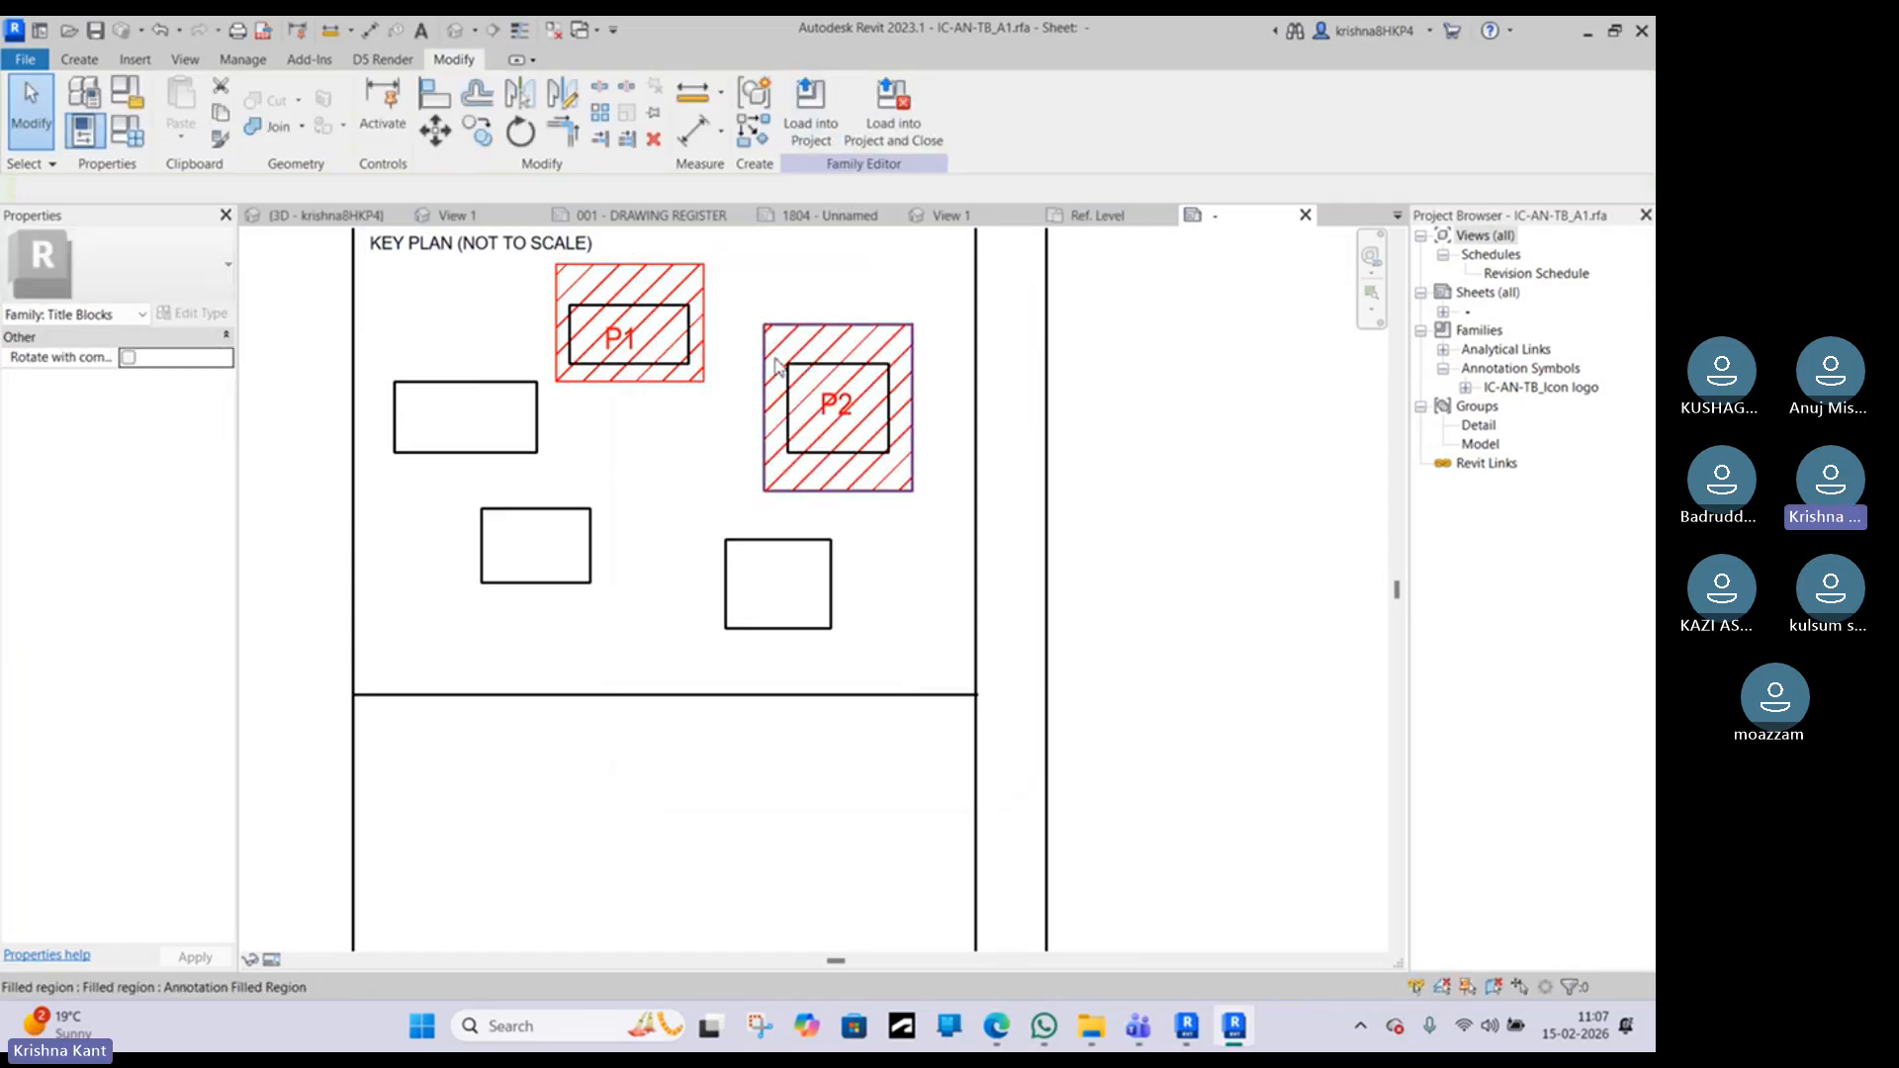
# Step: Load the title block family into DXAUL-BW-VXS-P4-ZZ-PO-M3-LA-00001.rvt, overwriting the existing version and making the family editable
pyautogui.click(821, 99)
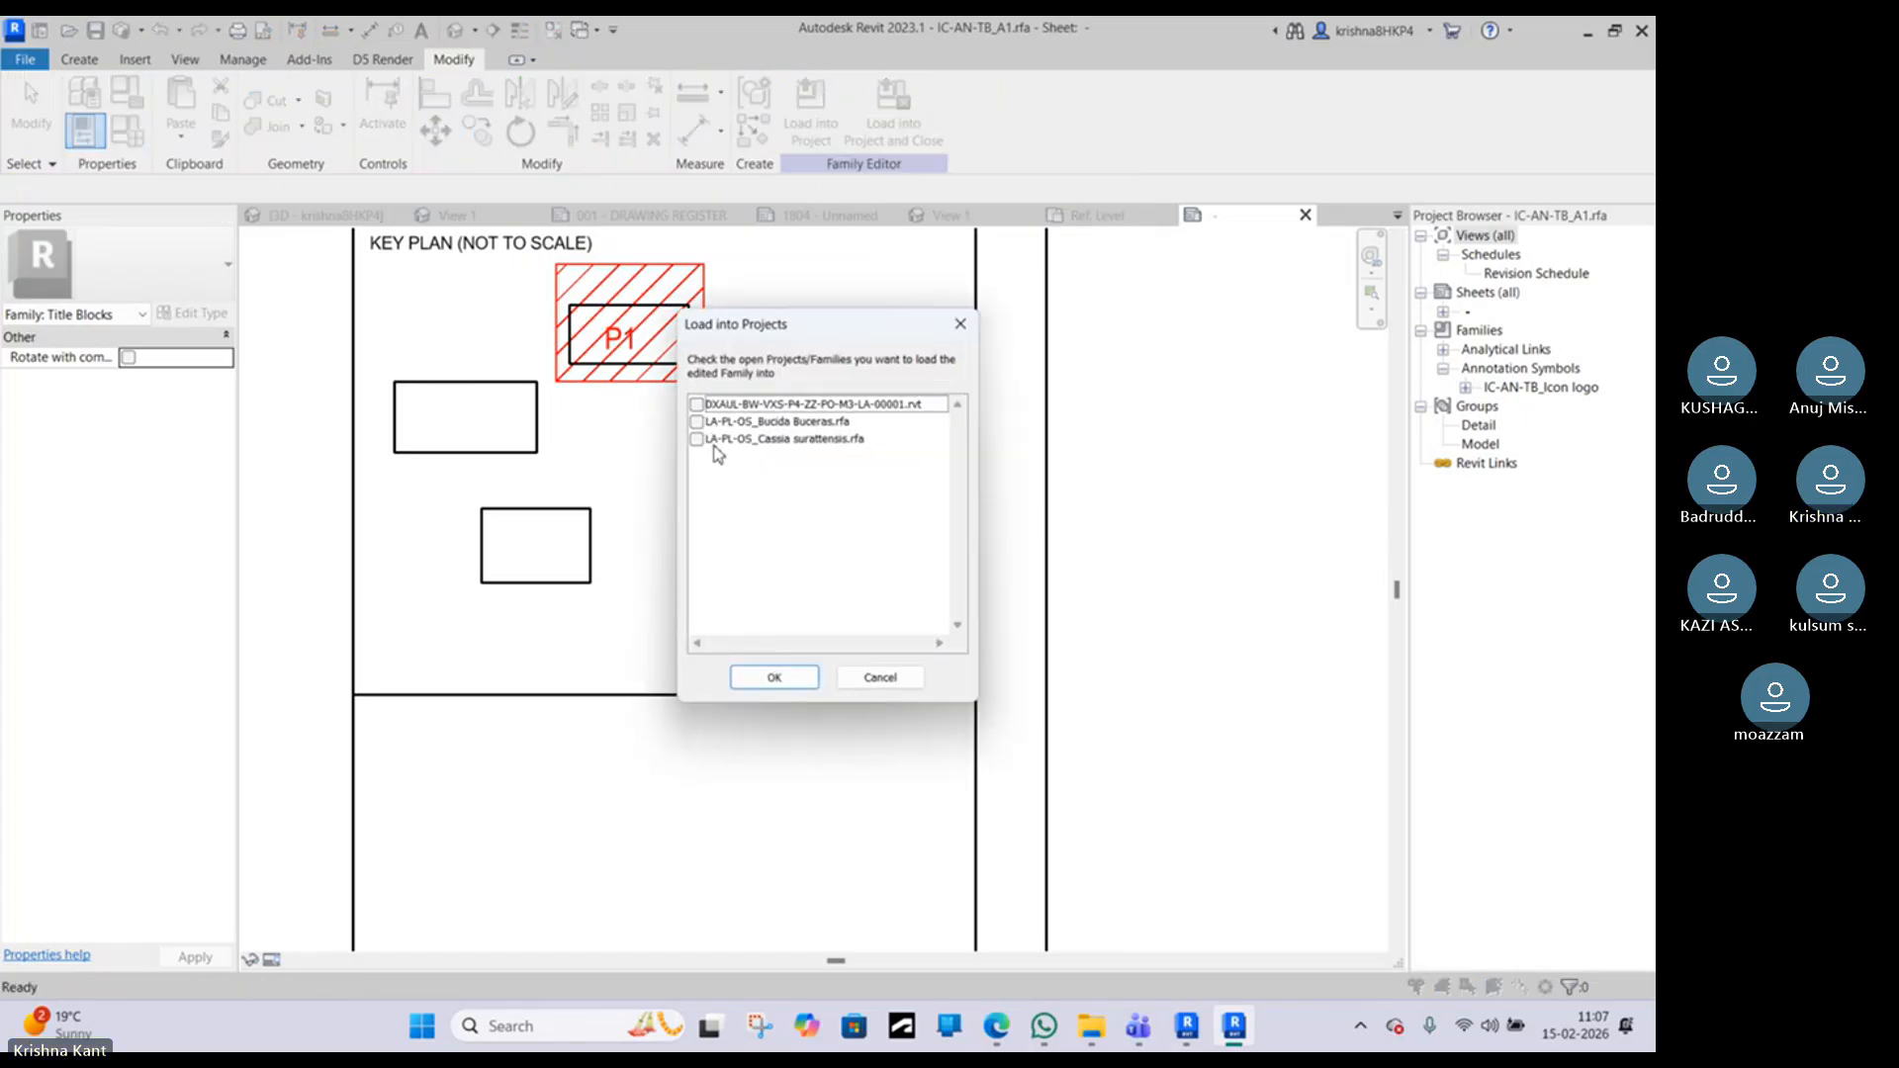
pyautogui.click(697, 405)
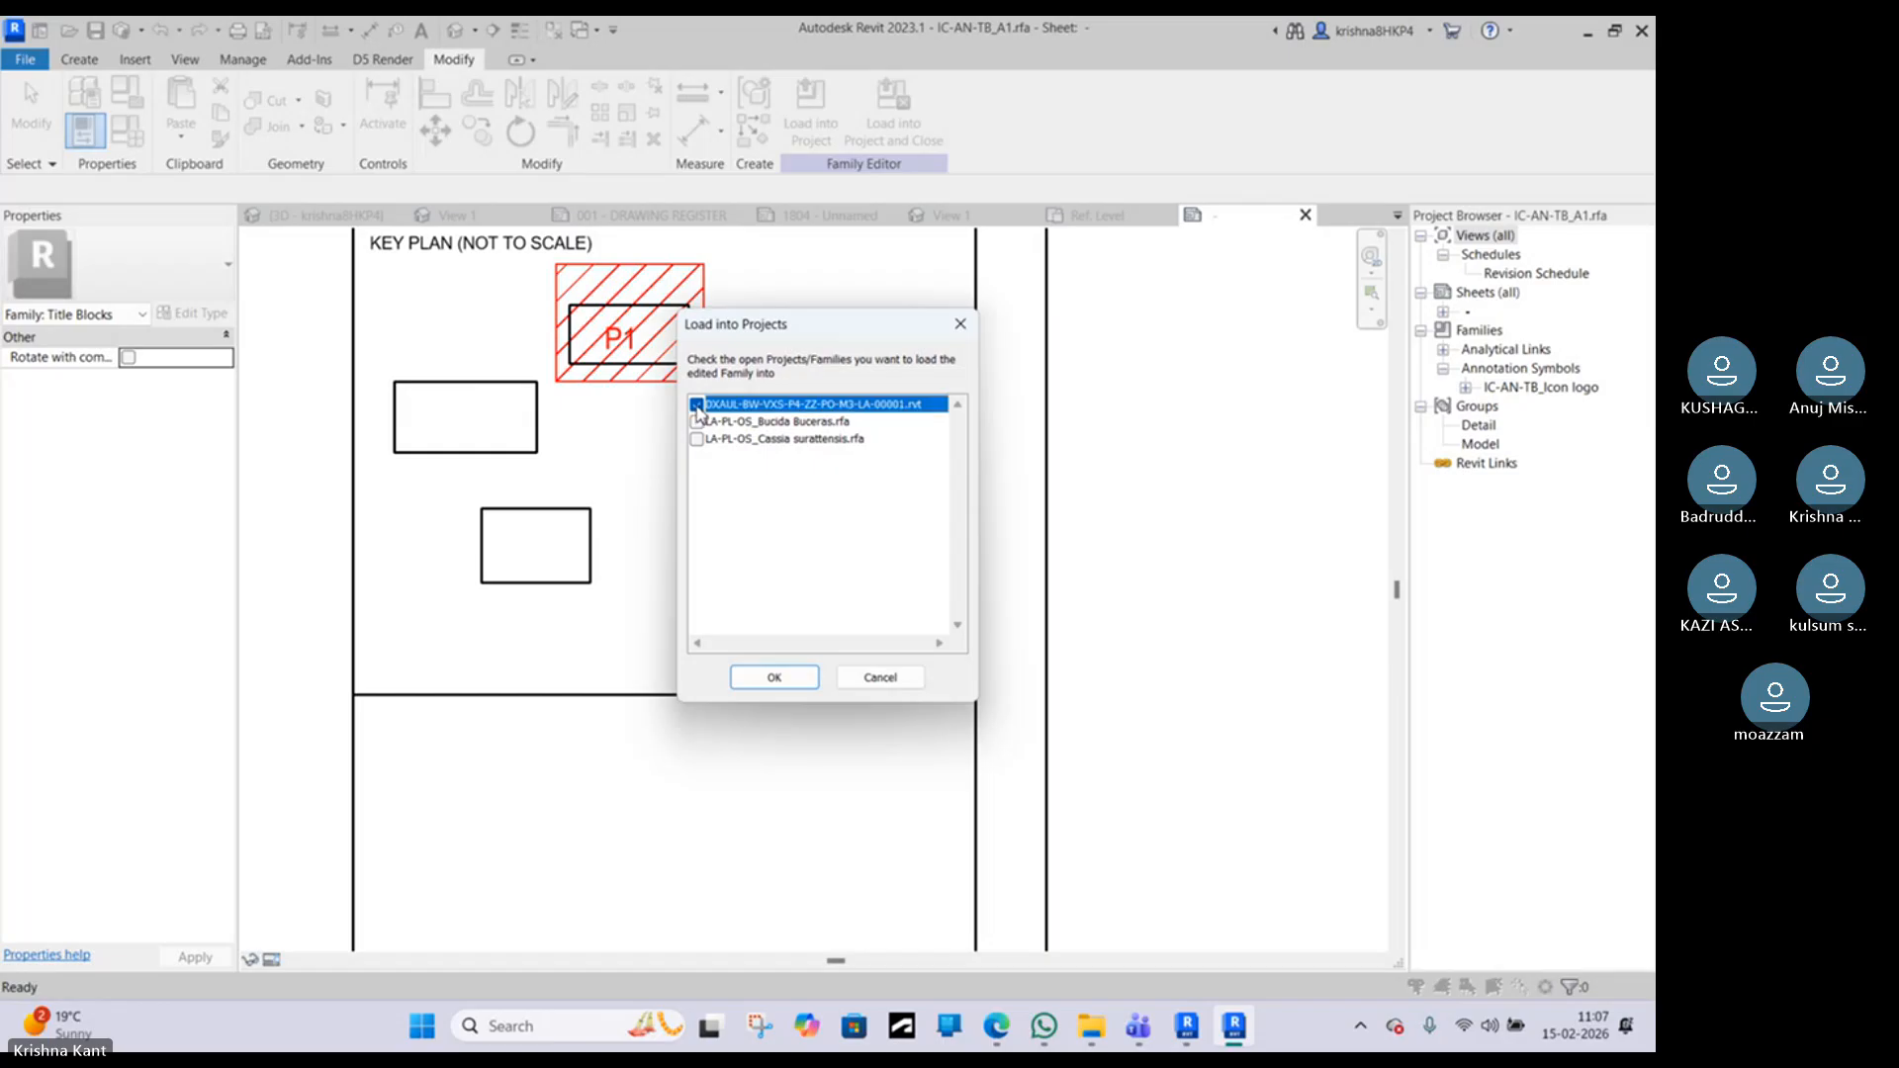
pyautogui.click(775, 678)
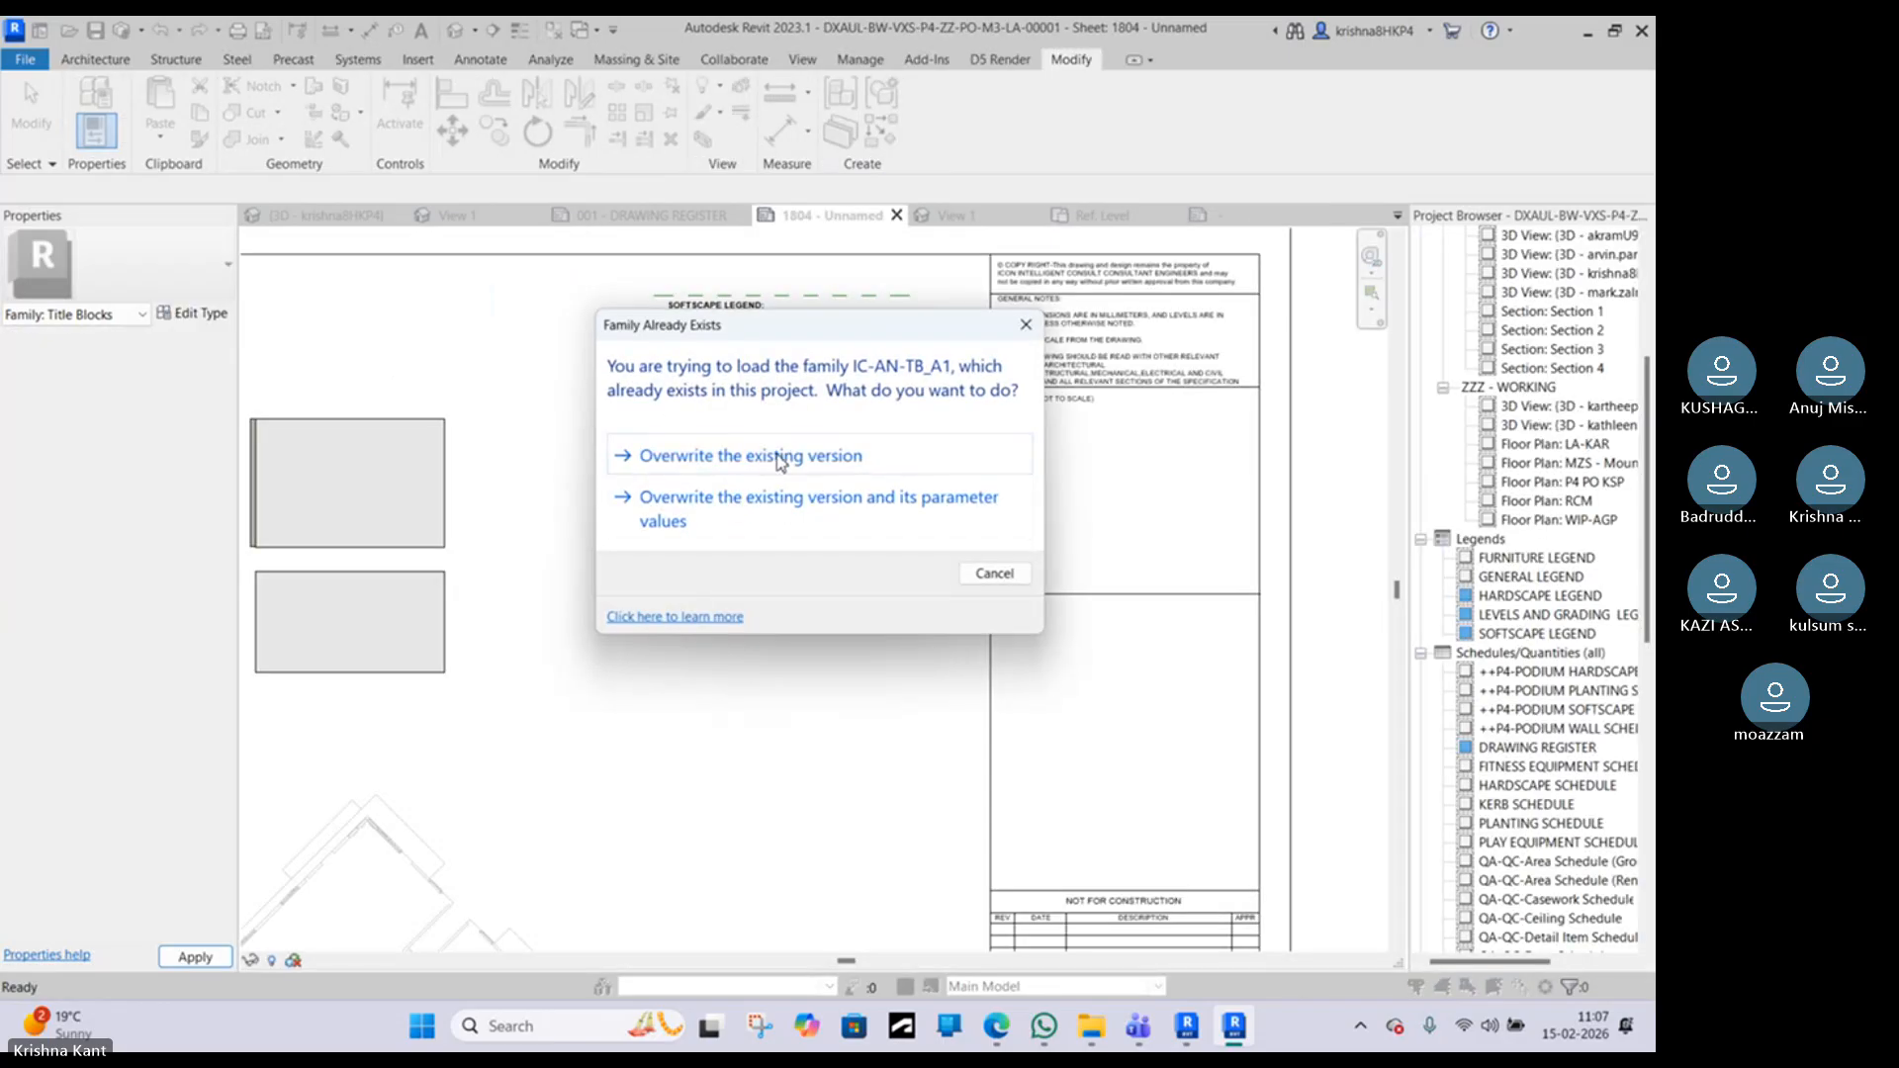
pyautogui.click(781, 457)
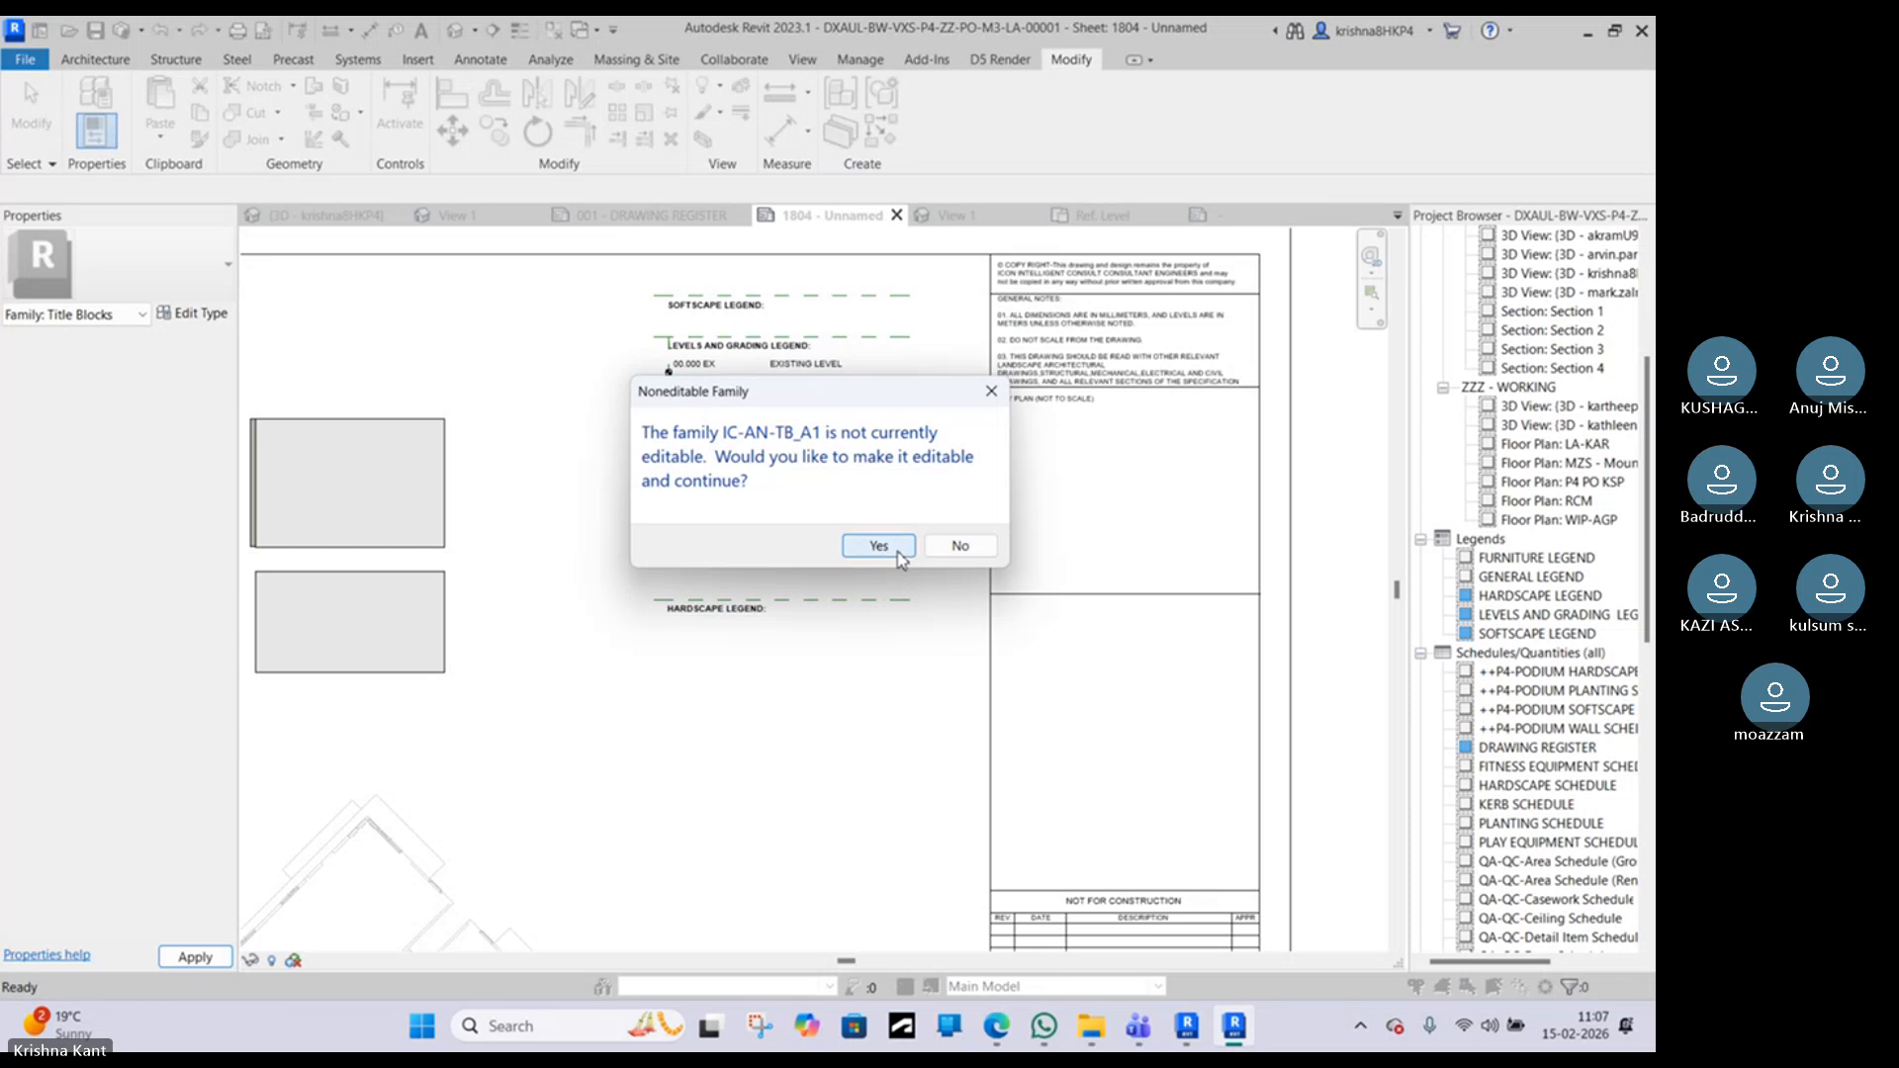
pyautogui.click(896, 551)
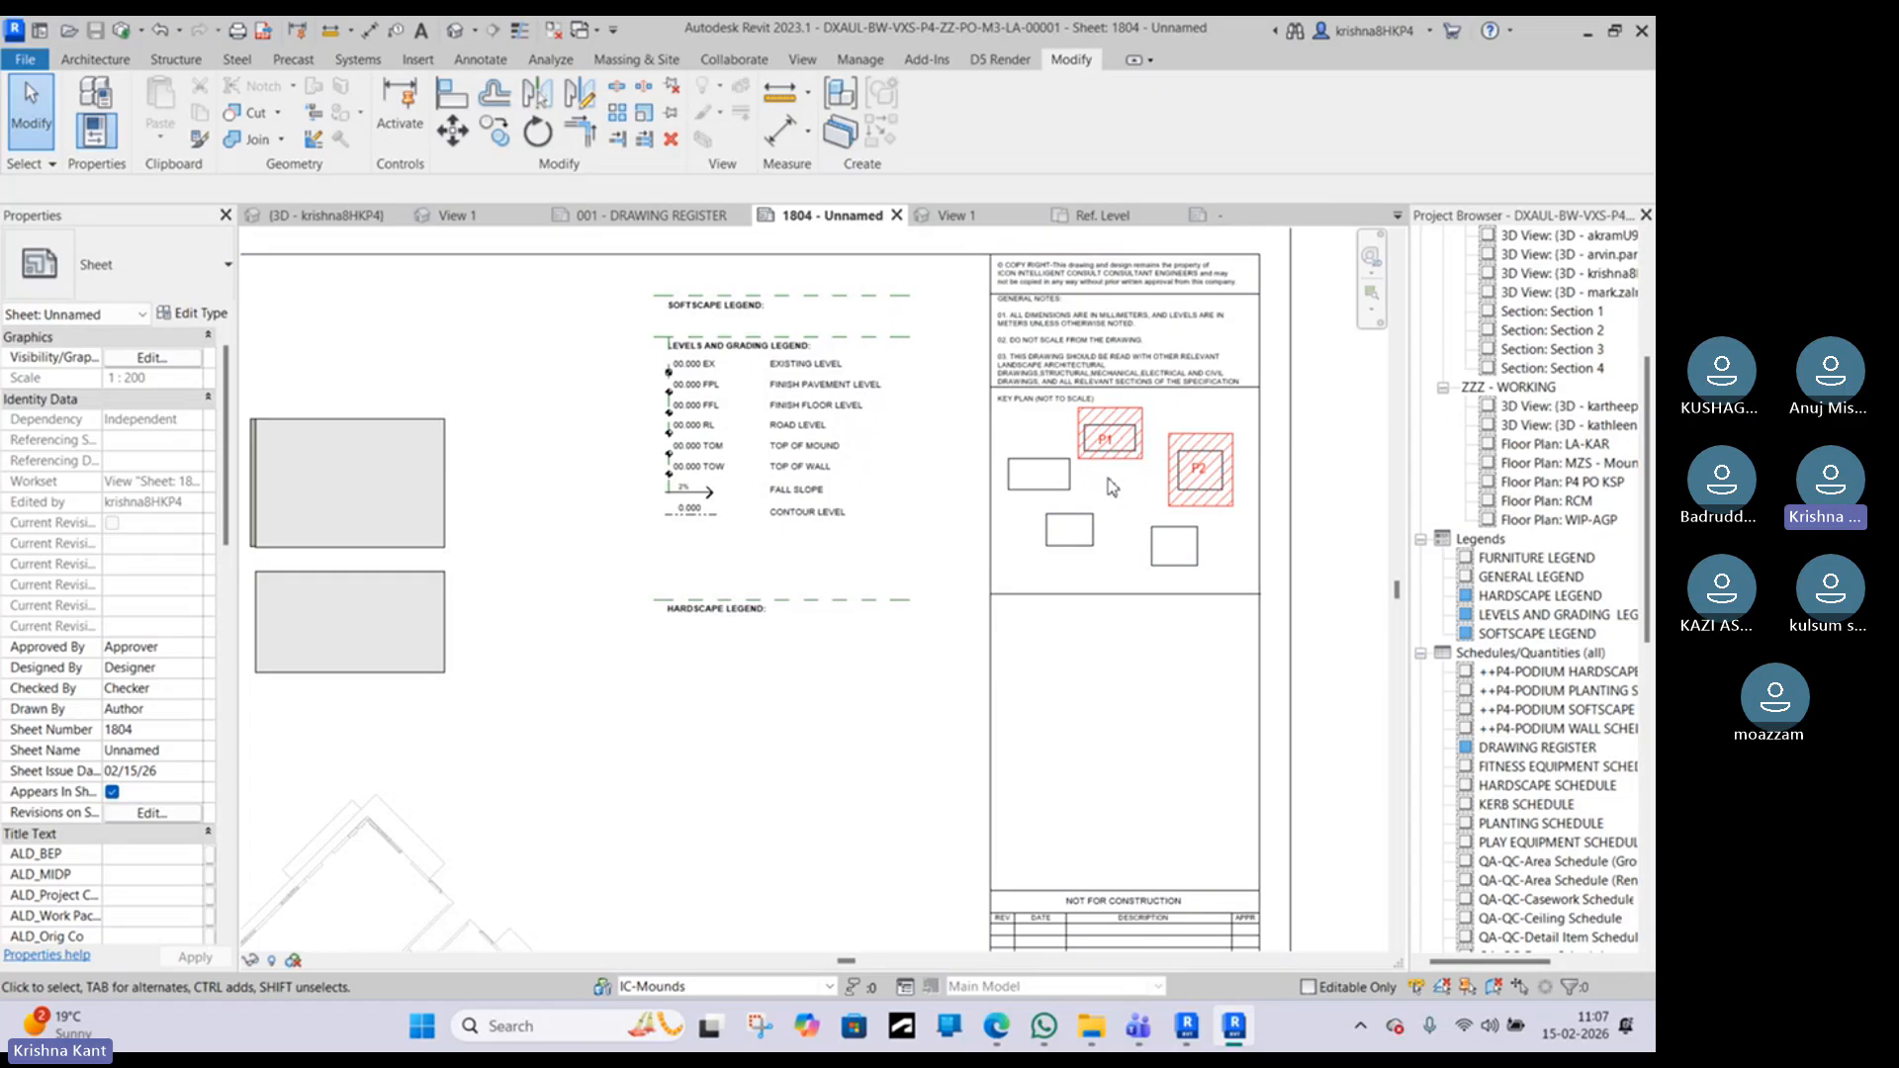
# Step: Compare the key plan in the reference PDF in the browser with the one on sheet 1804 in Revit
pyautogui.click(1008, 1021)
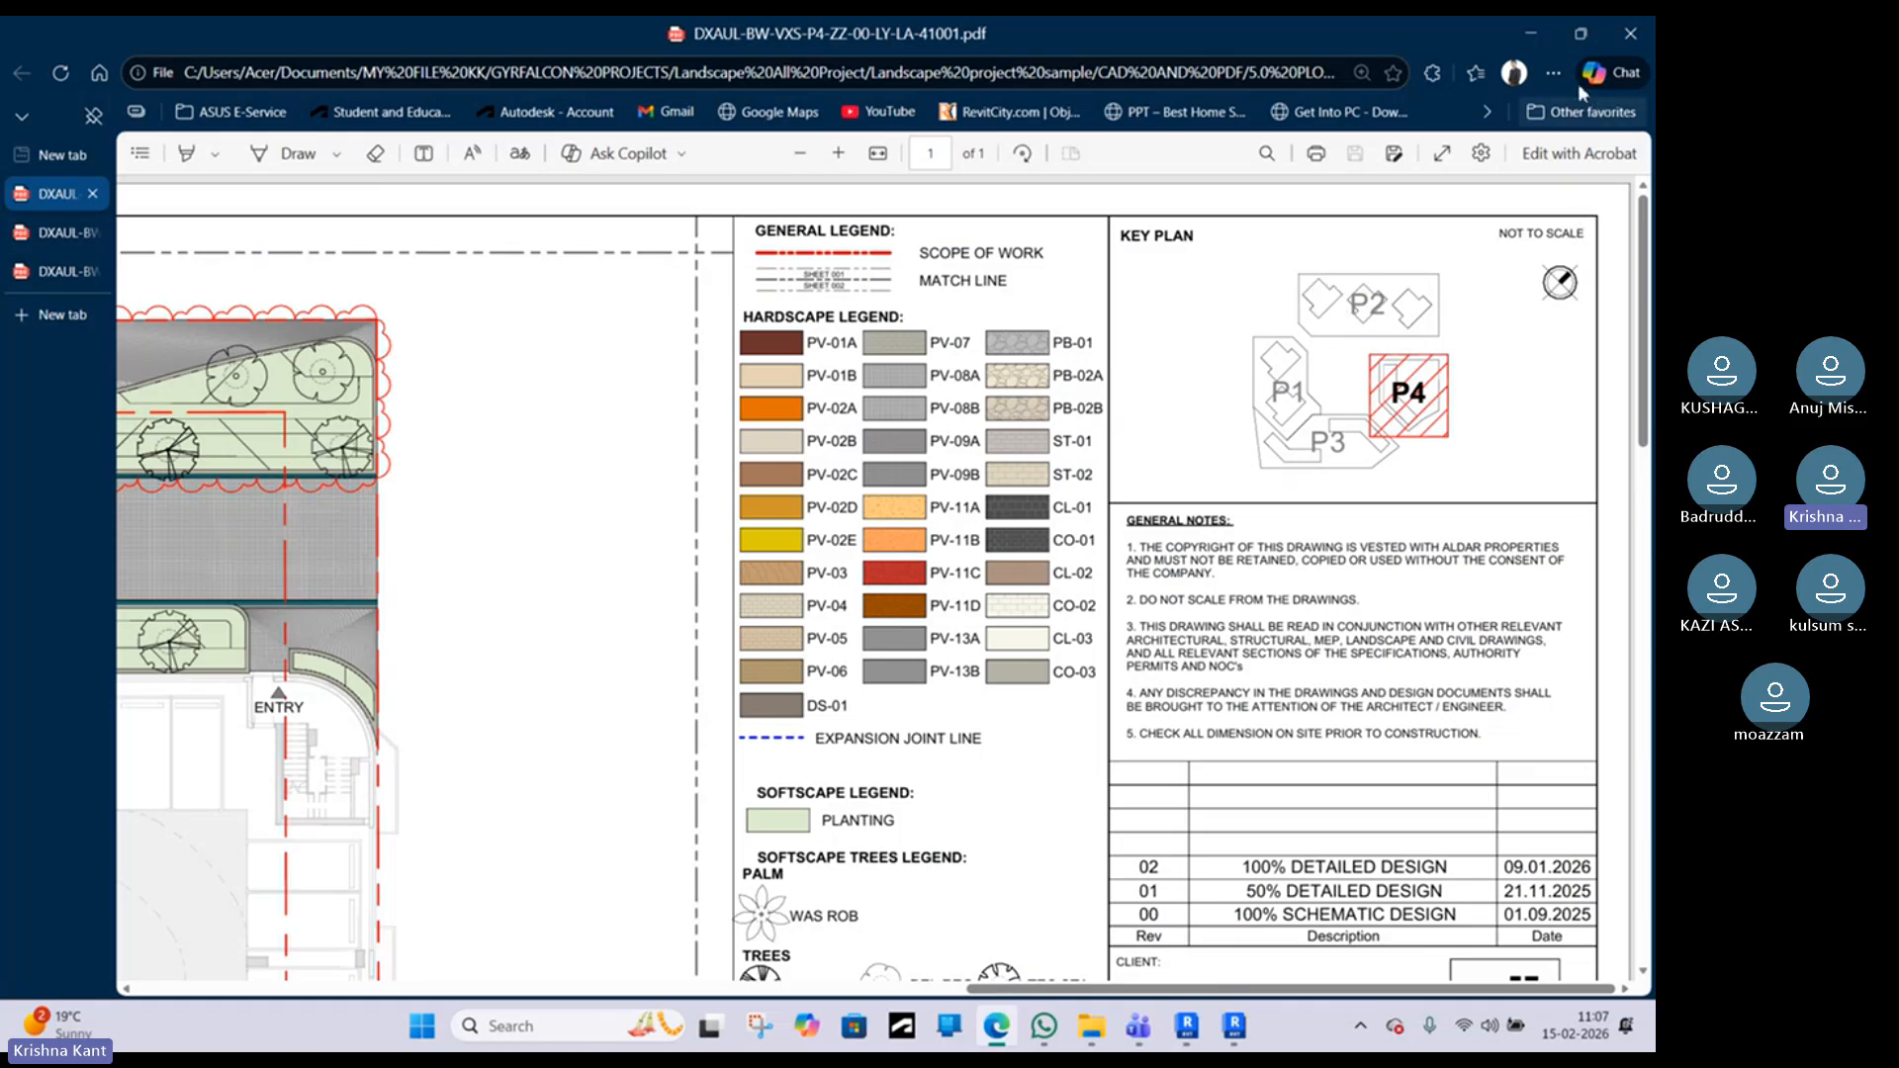
pyautogui.click(1537, 39)
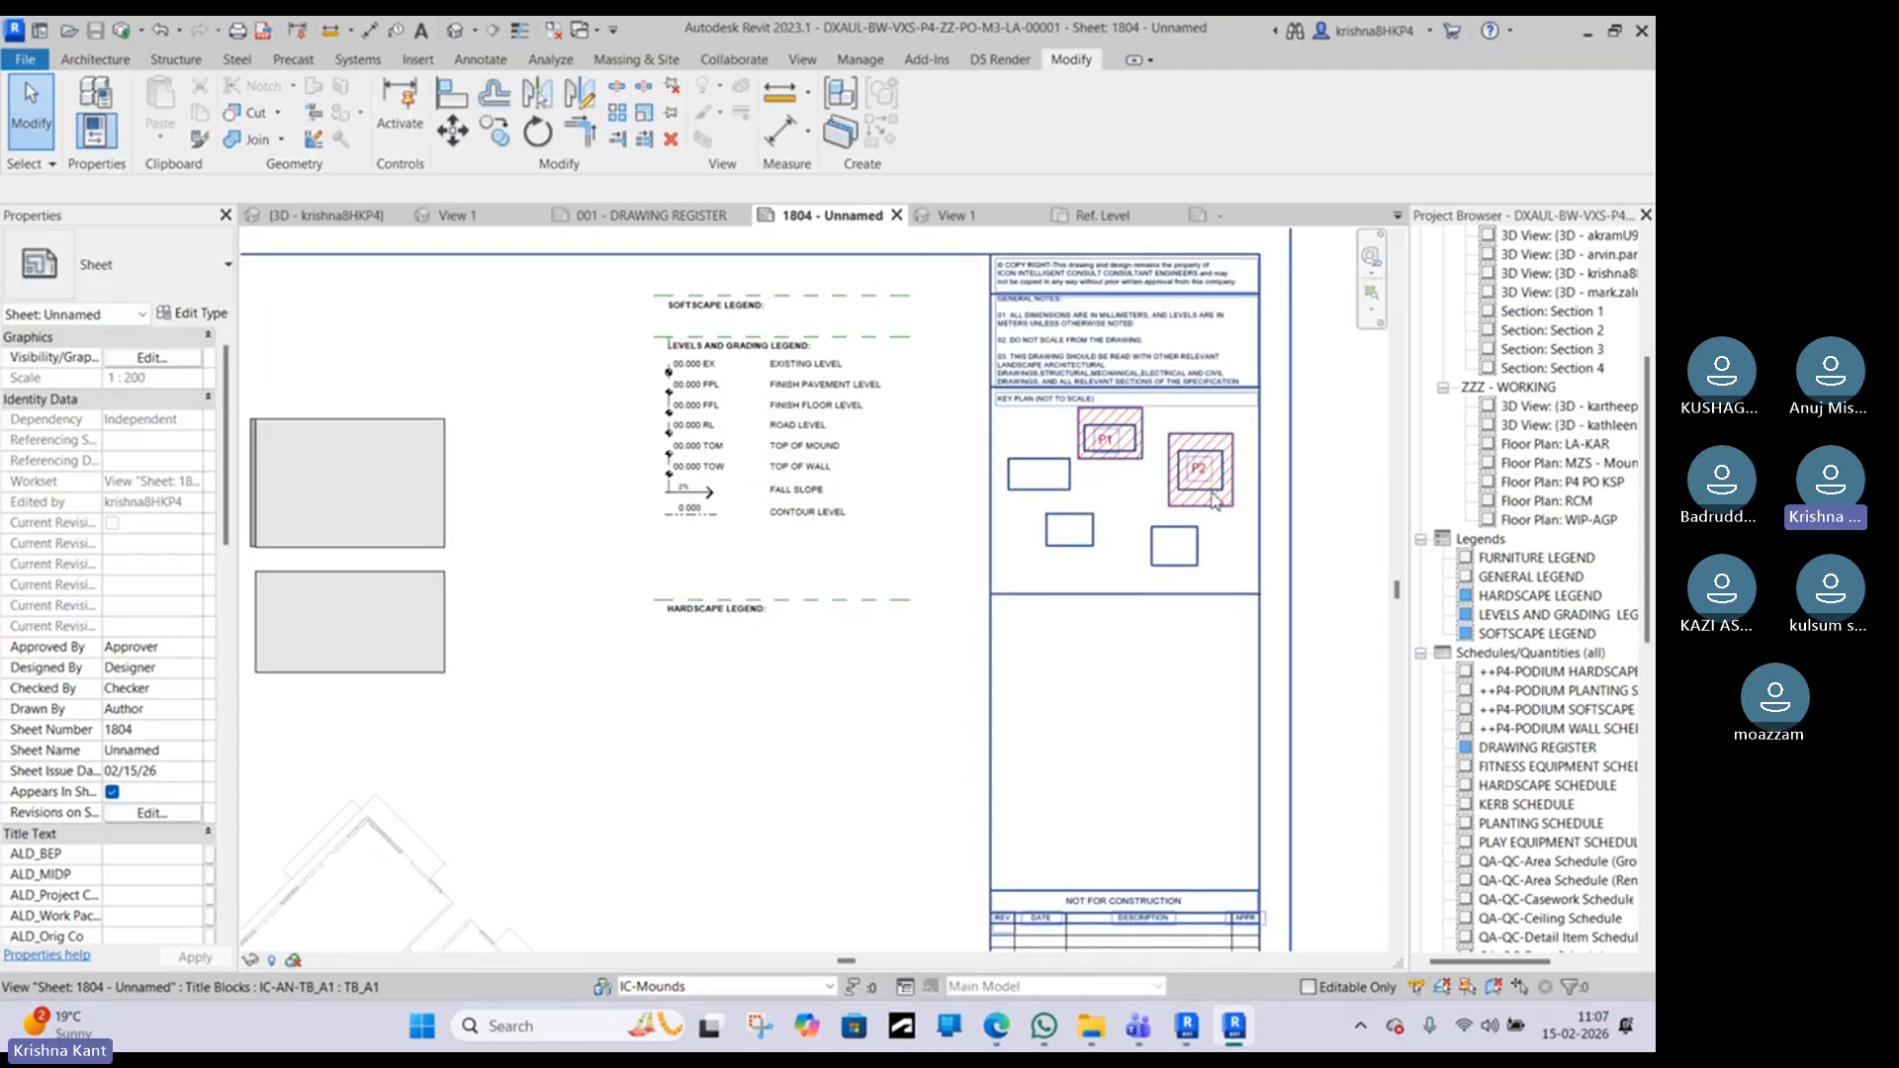
pyautogui.scroll(2, 1095, 376)
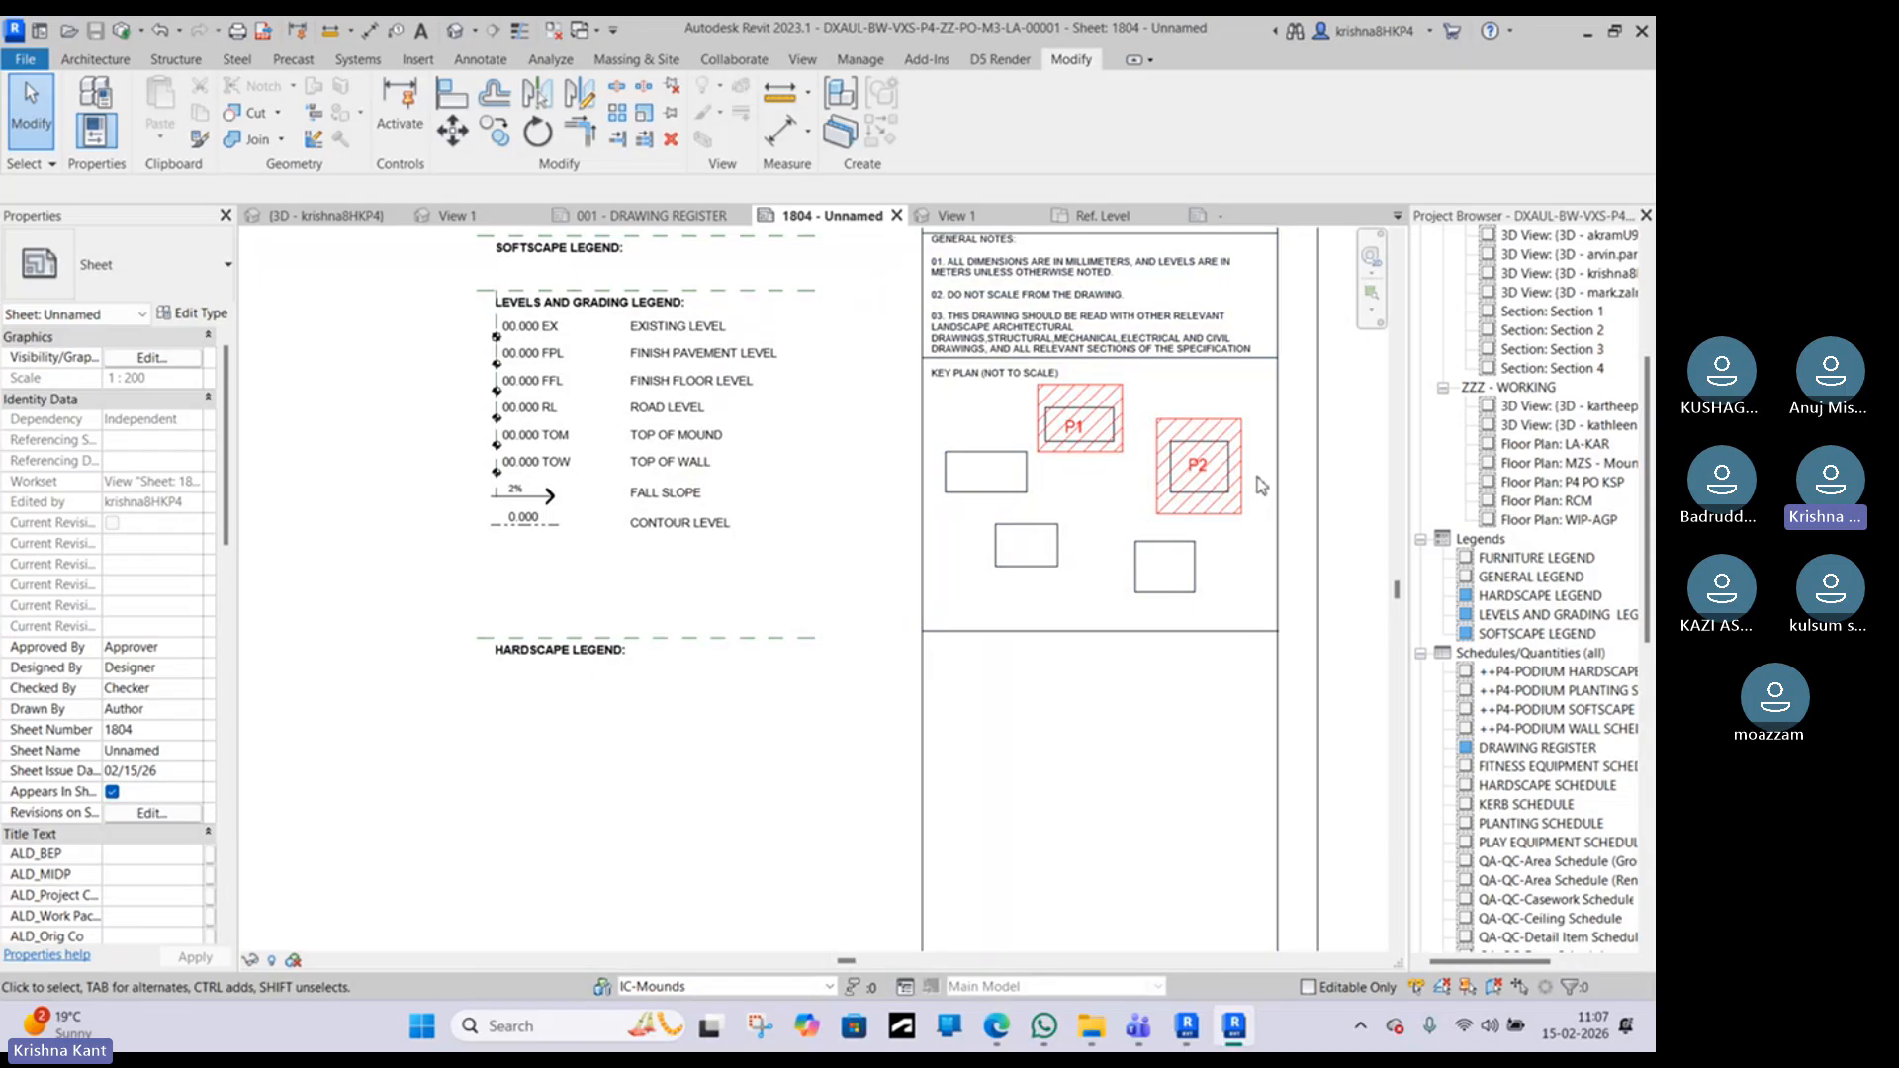
pyautogui.scroll(-5, 813, 593)
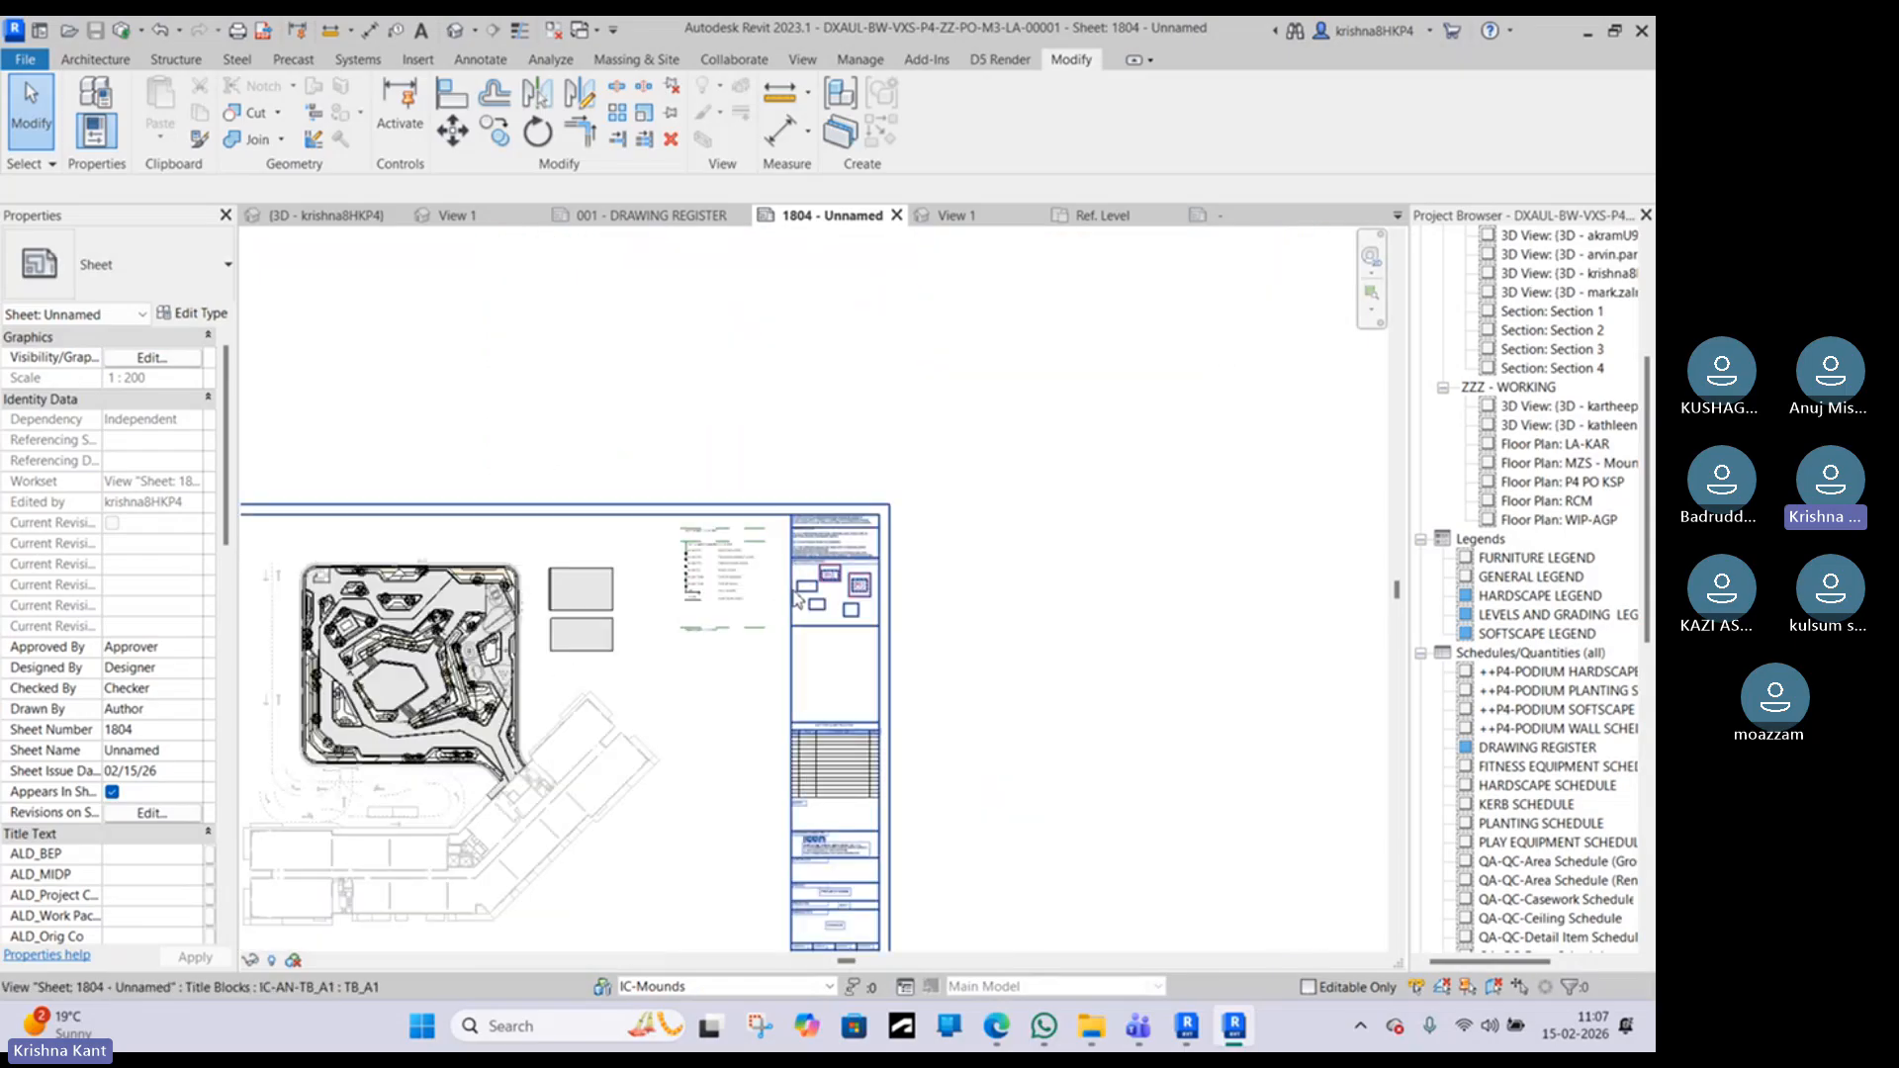
pyautogui.scroll(4, 834, 561)
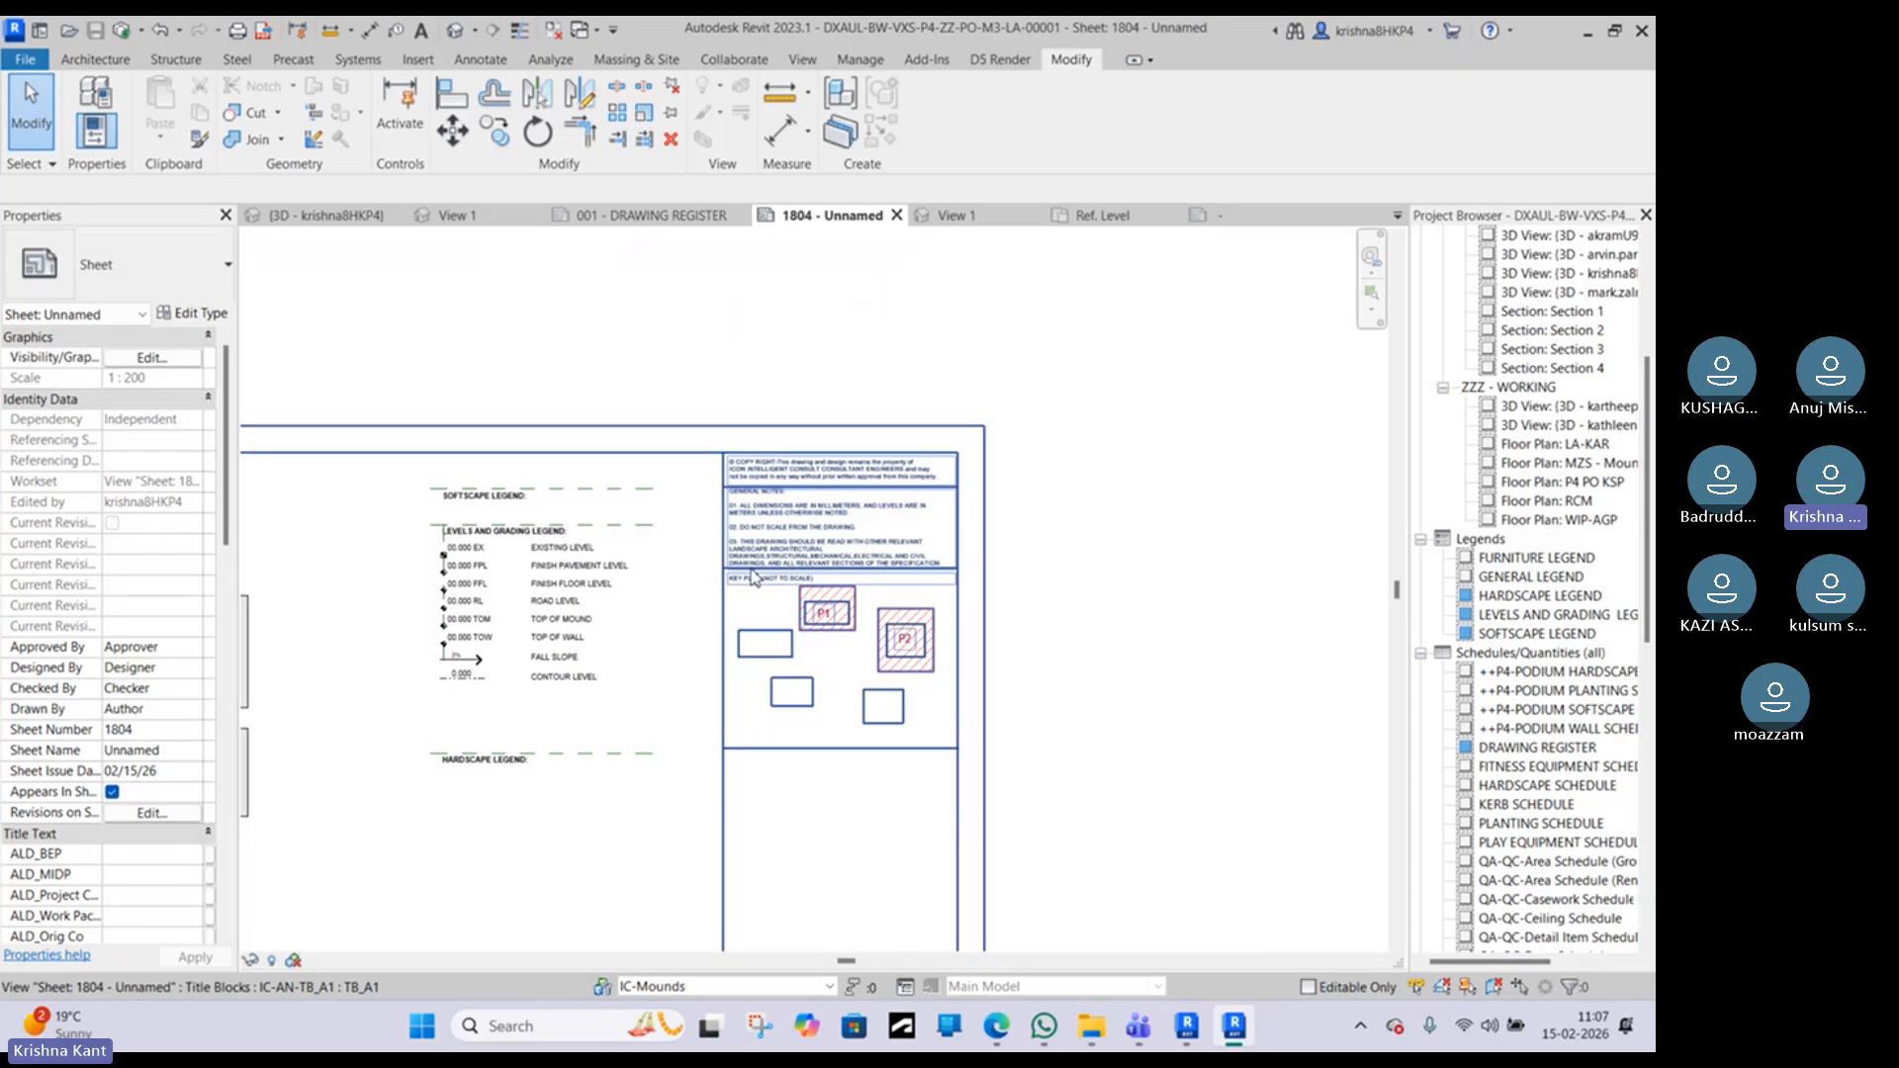
# Step: Turn off the P1 visibility parameter of the title block on sheet 1804
pyautogui.click(760, 569)
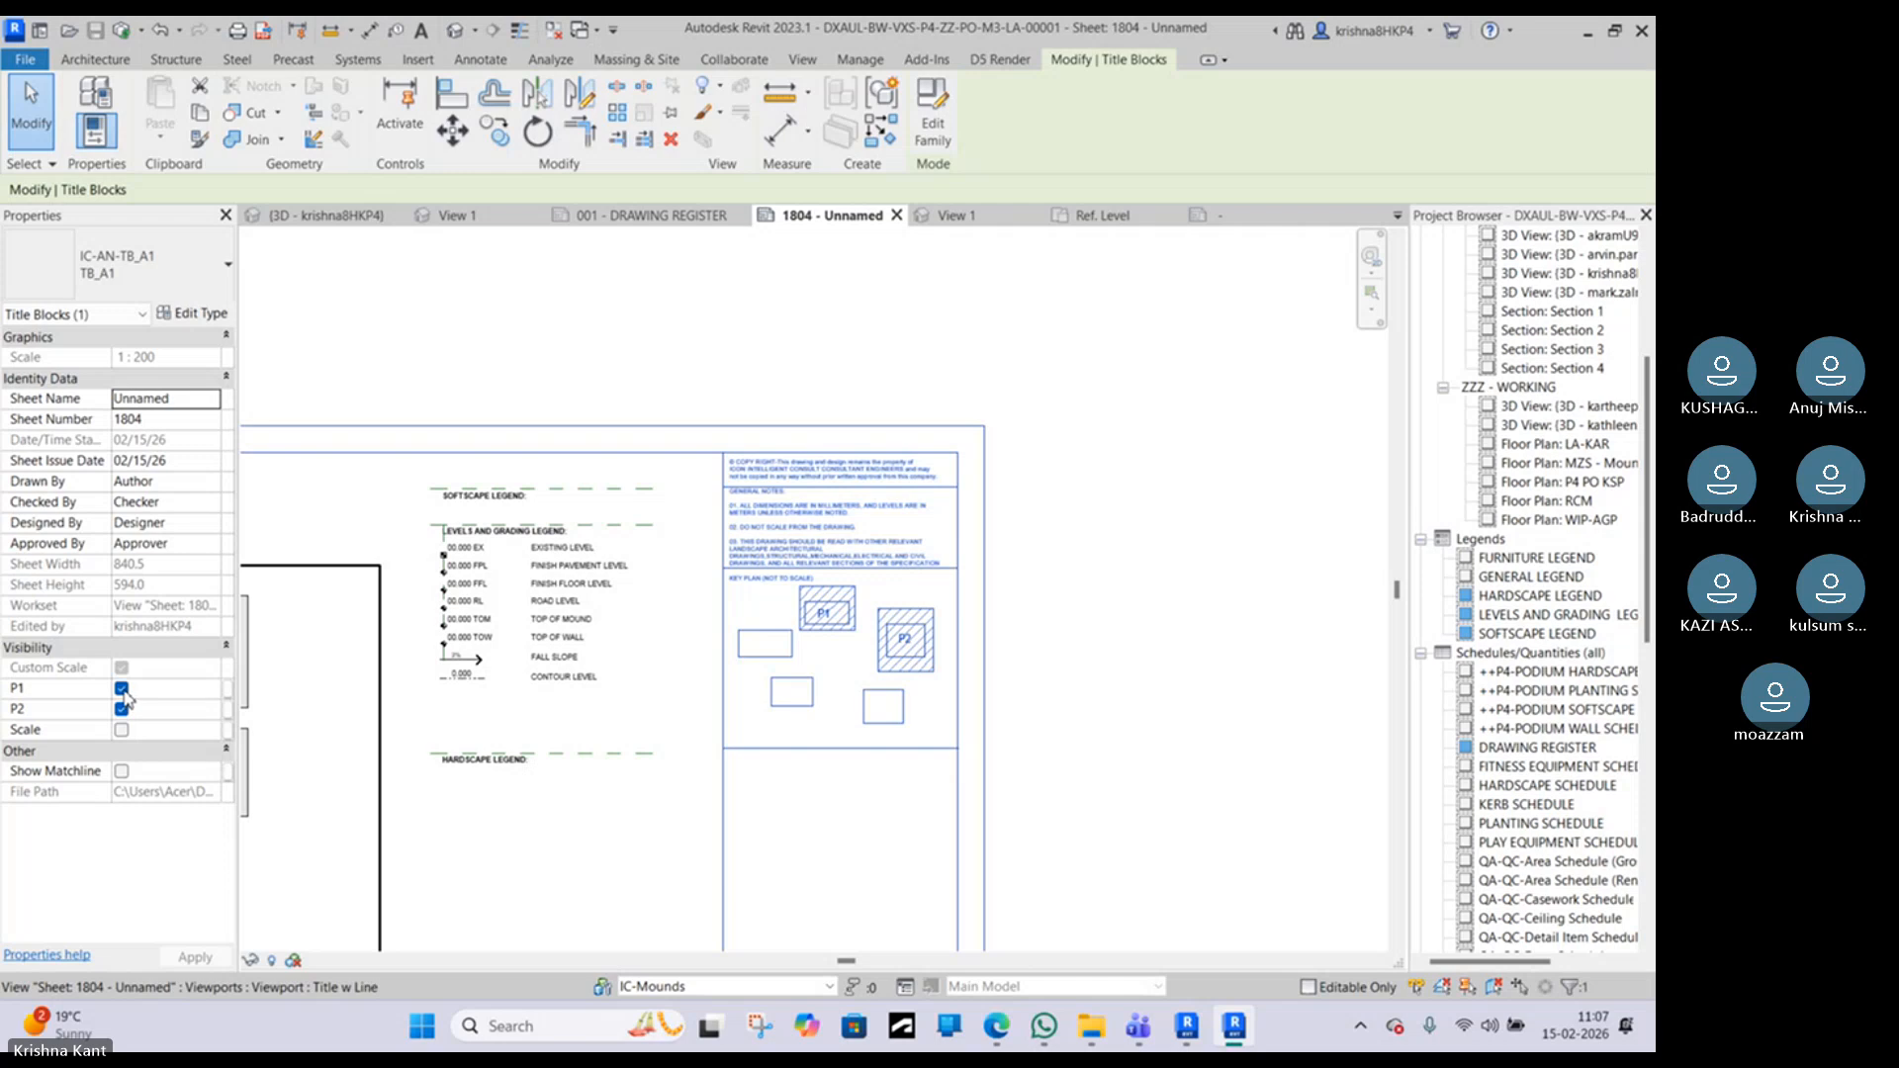
pyautogui.click(123, 689)
pyautogui.click(1060, 594)
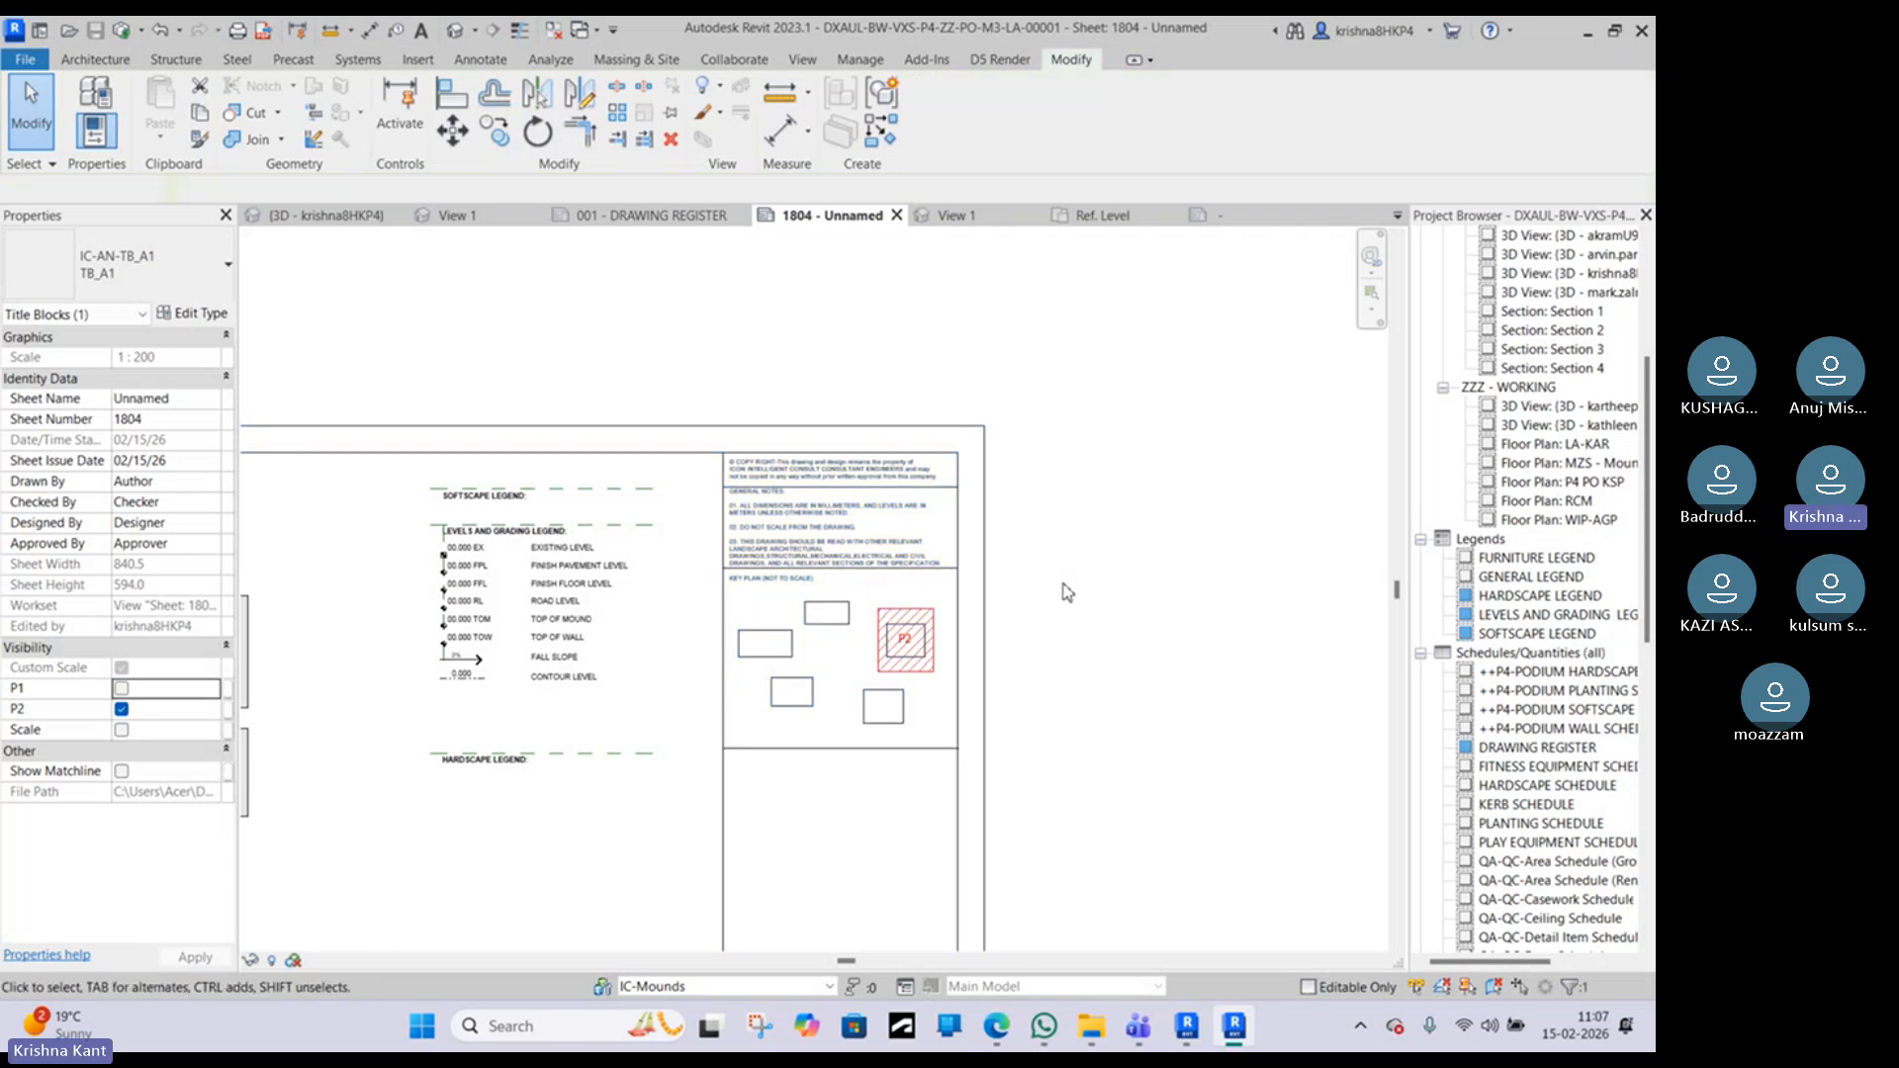
# Step: Examine which plots are hatched and labelled in the key plan on sheet 1804
pyautogui.scroll(5, 860, 615)
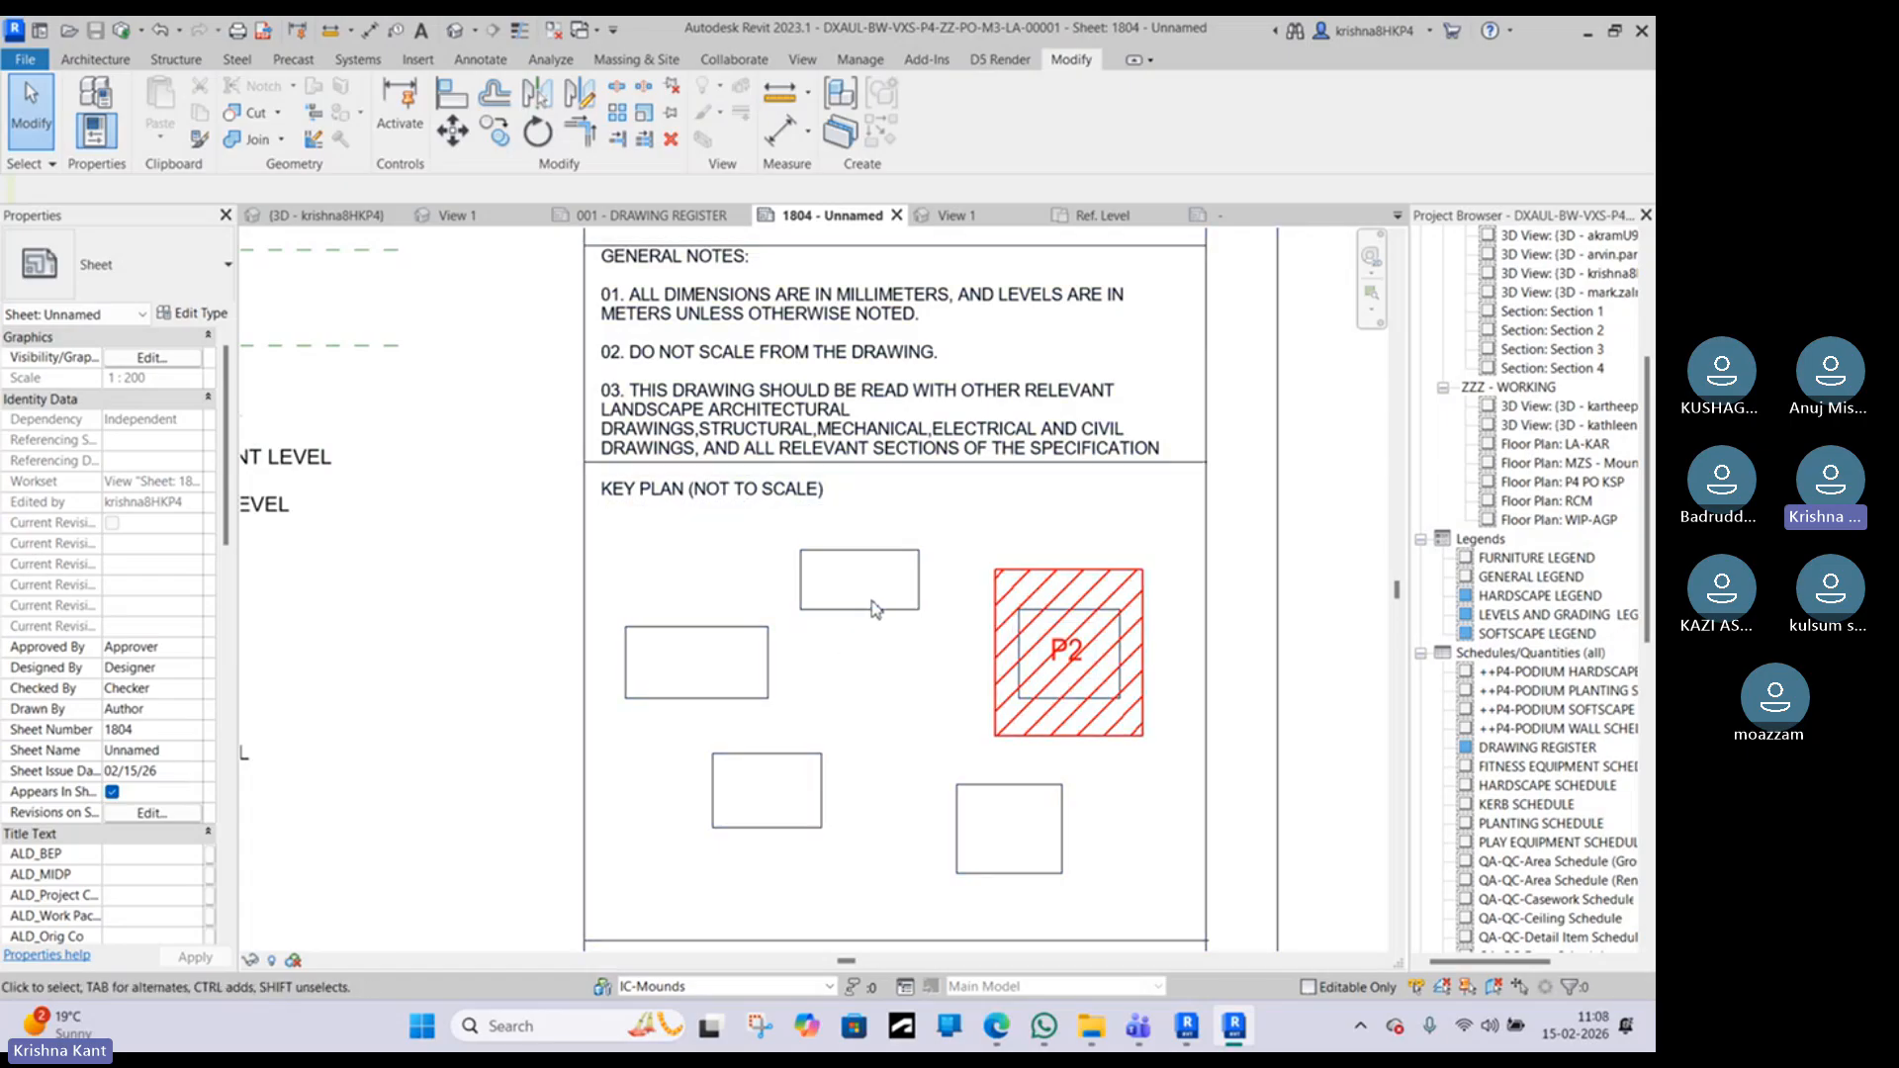
pyautogui.scroll(-1, 873, 609)
pyautogui.scroll(-2, 873, 609)
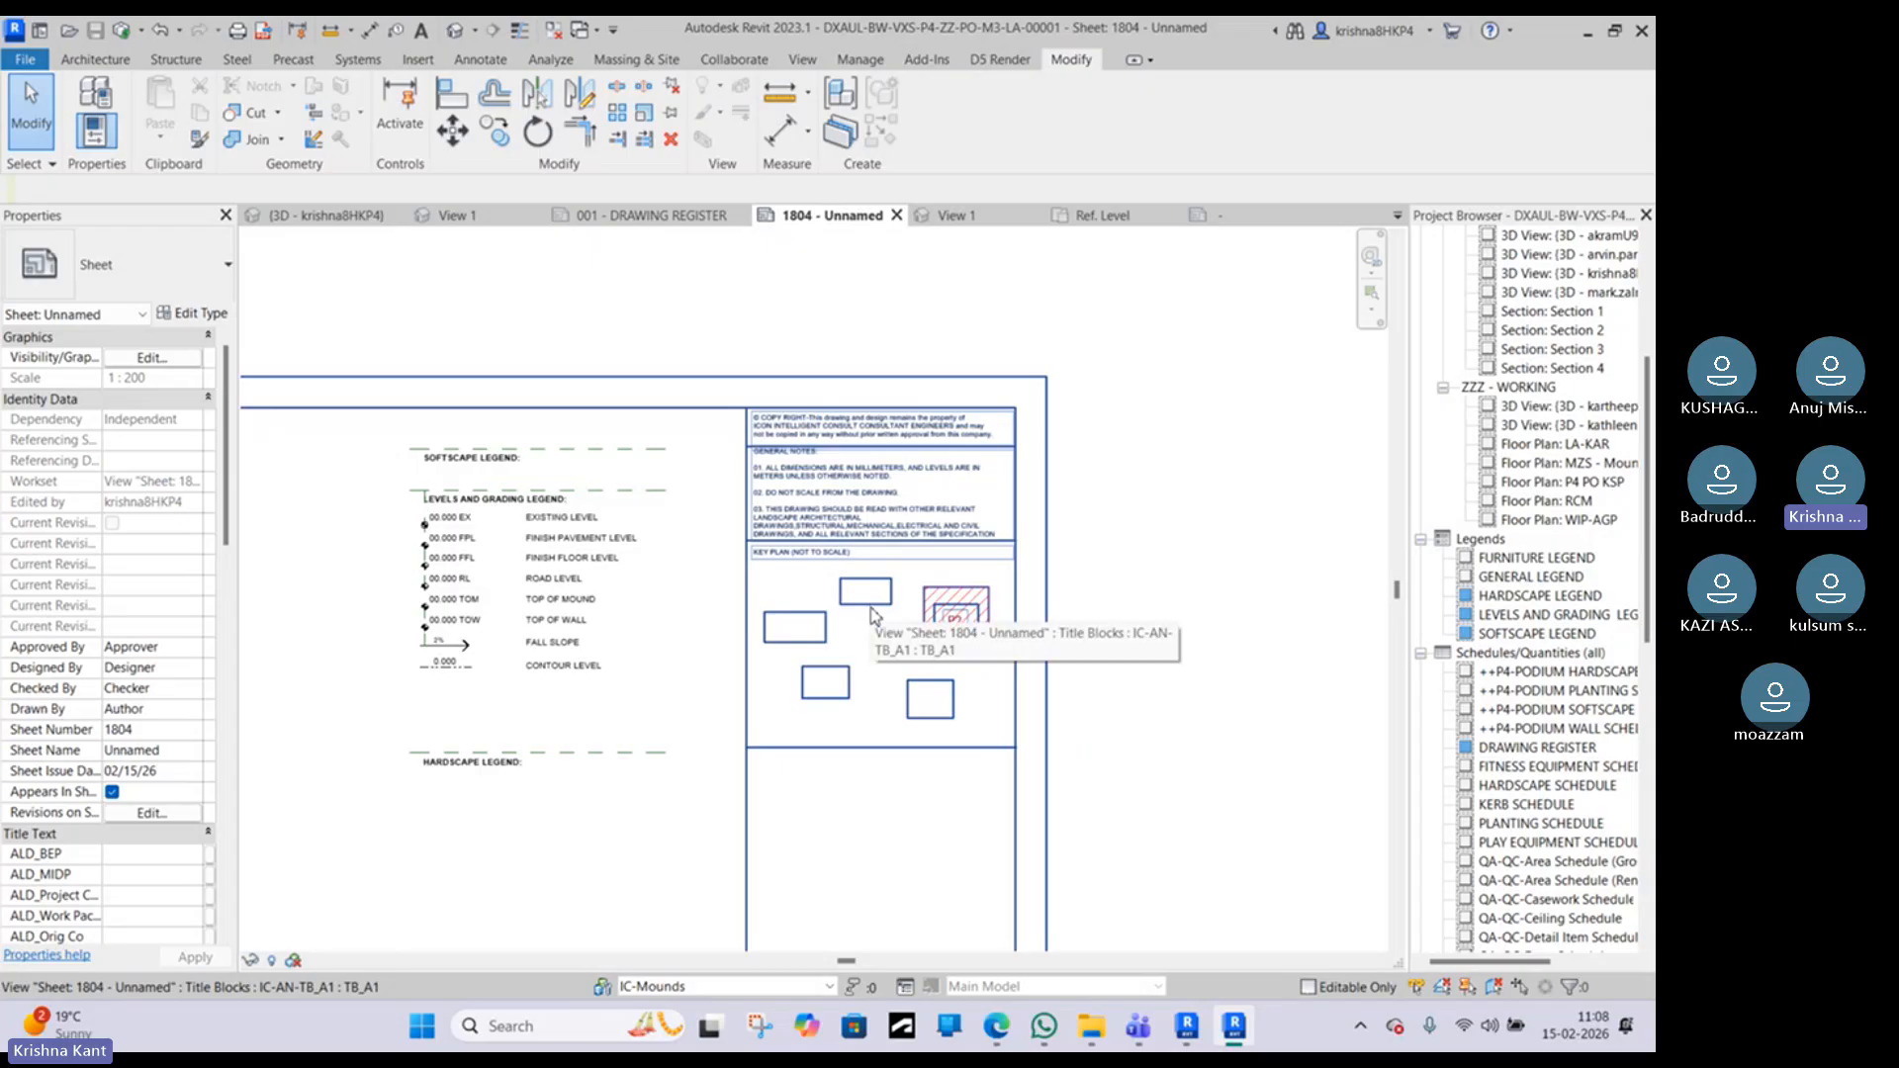
pyautogui.scroll(-2, 803, 554)
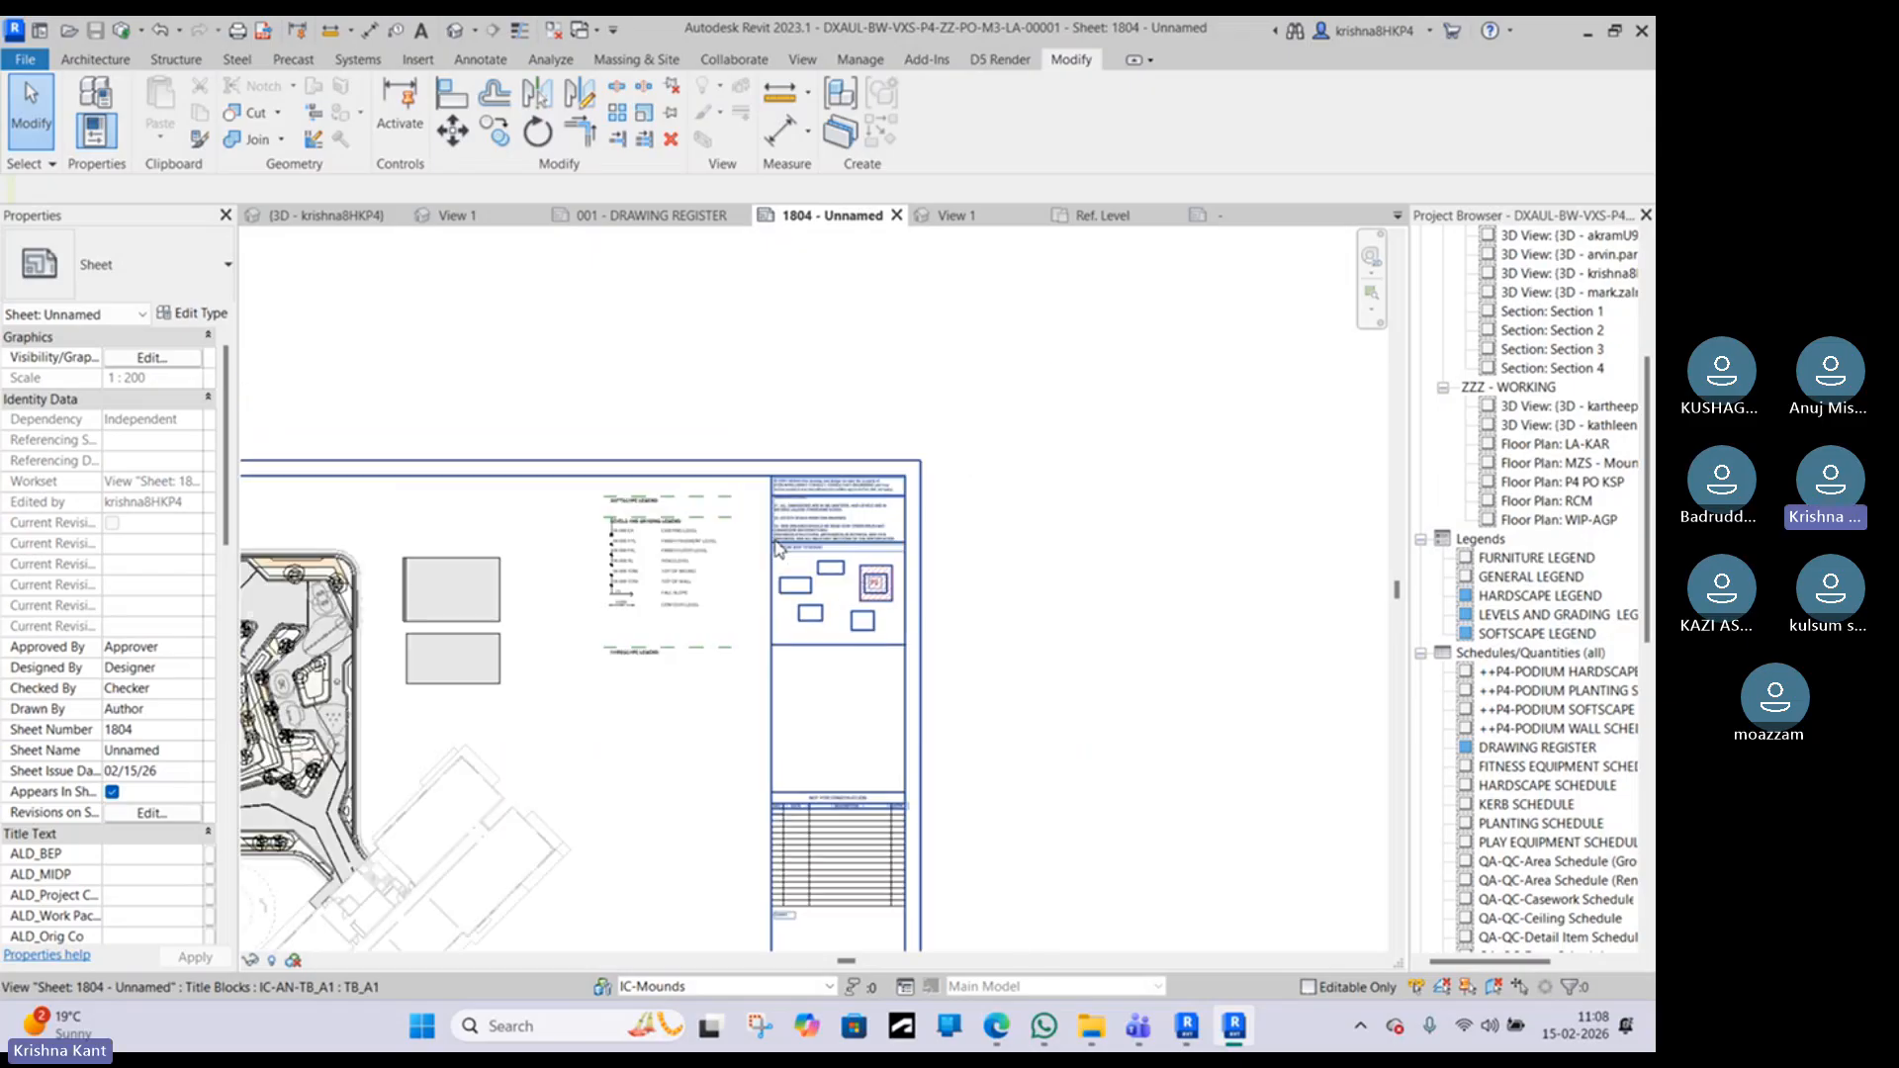
pyautogui.scroll(2, 432, 602)
pyautogui.scroll(3, 1078, 478)
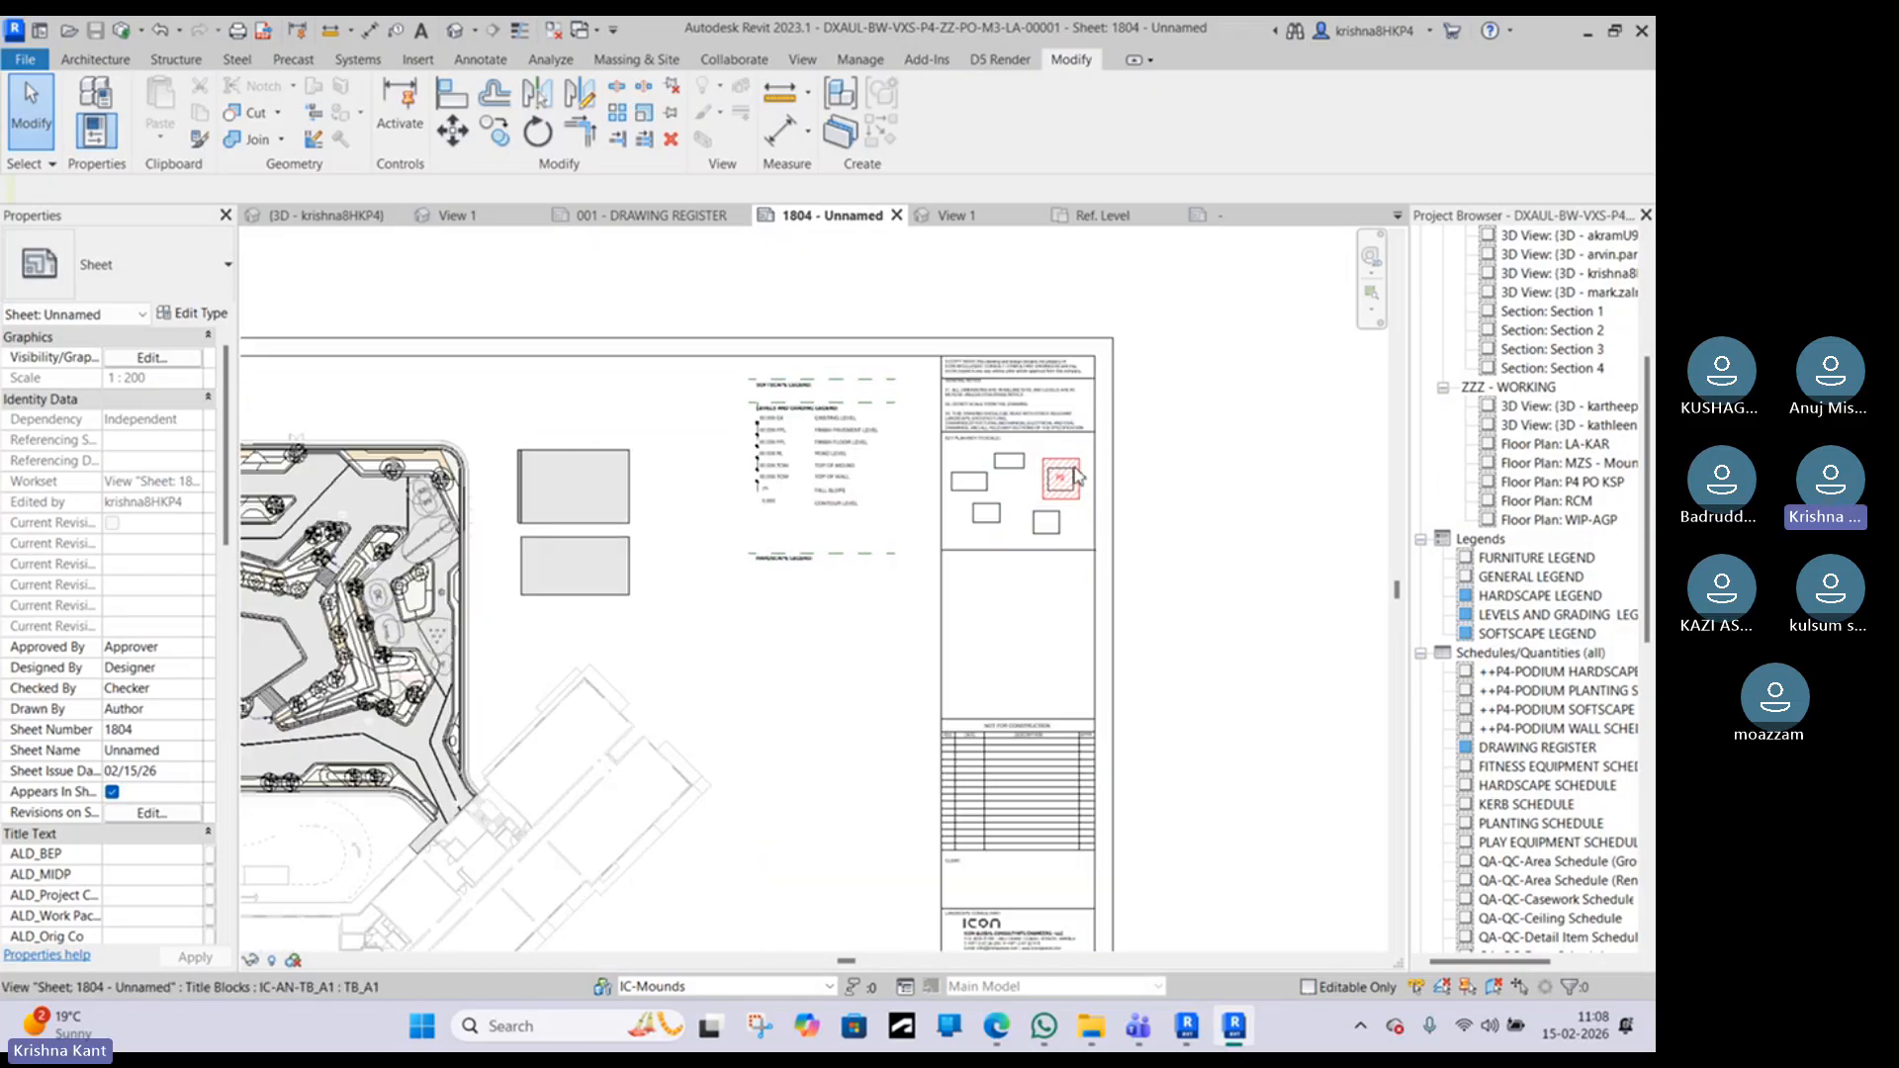
pyautogui.scroll(2, 1078, 478)
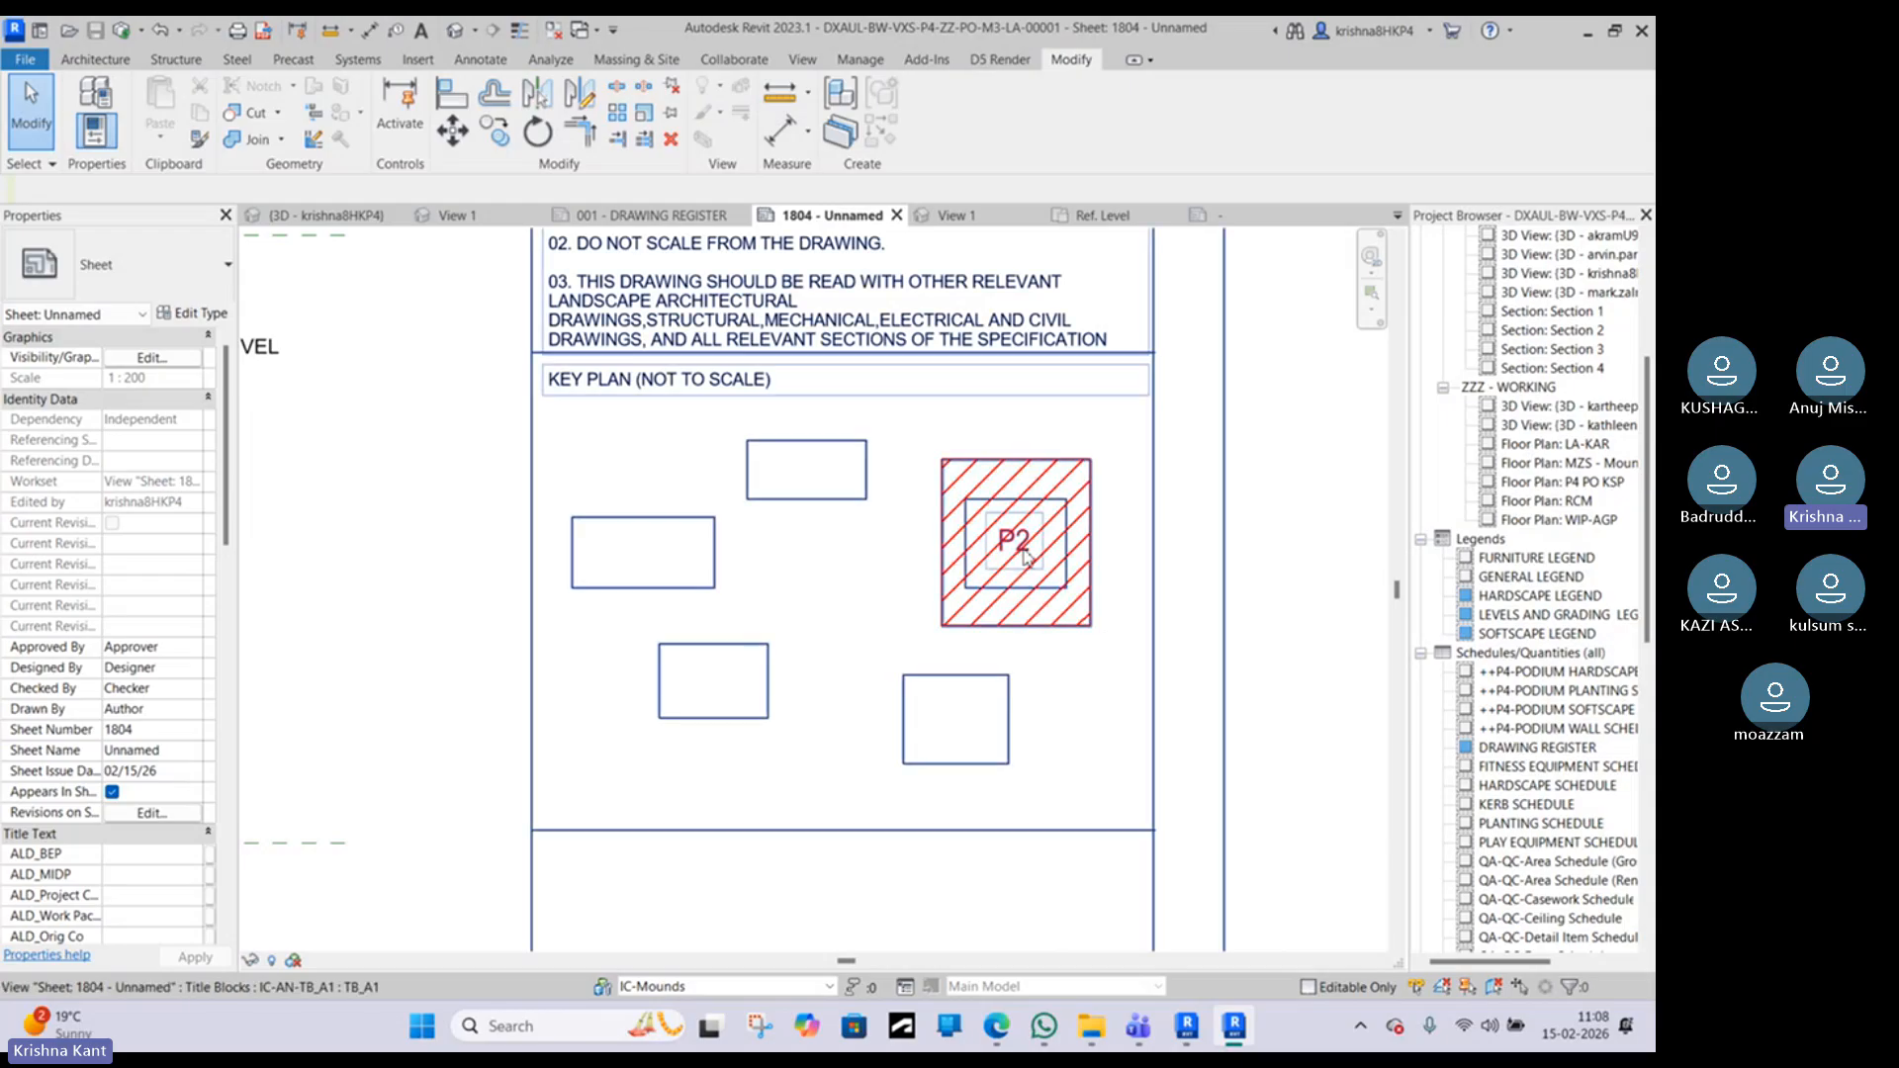
pyautogui.scroll(-1, 1025, 552)
pyautogui.scroll(-2, 1026, 552)
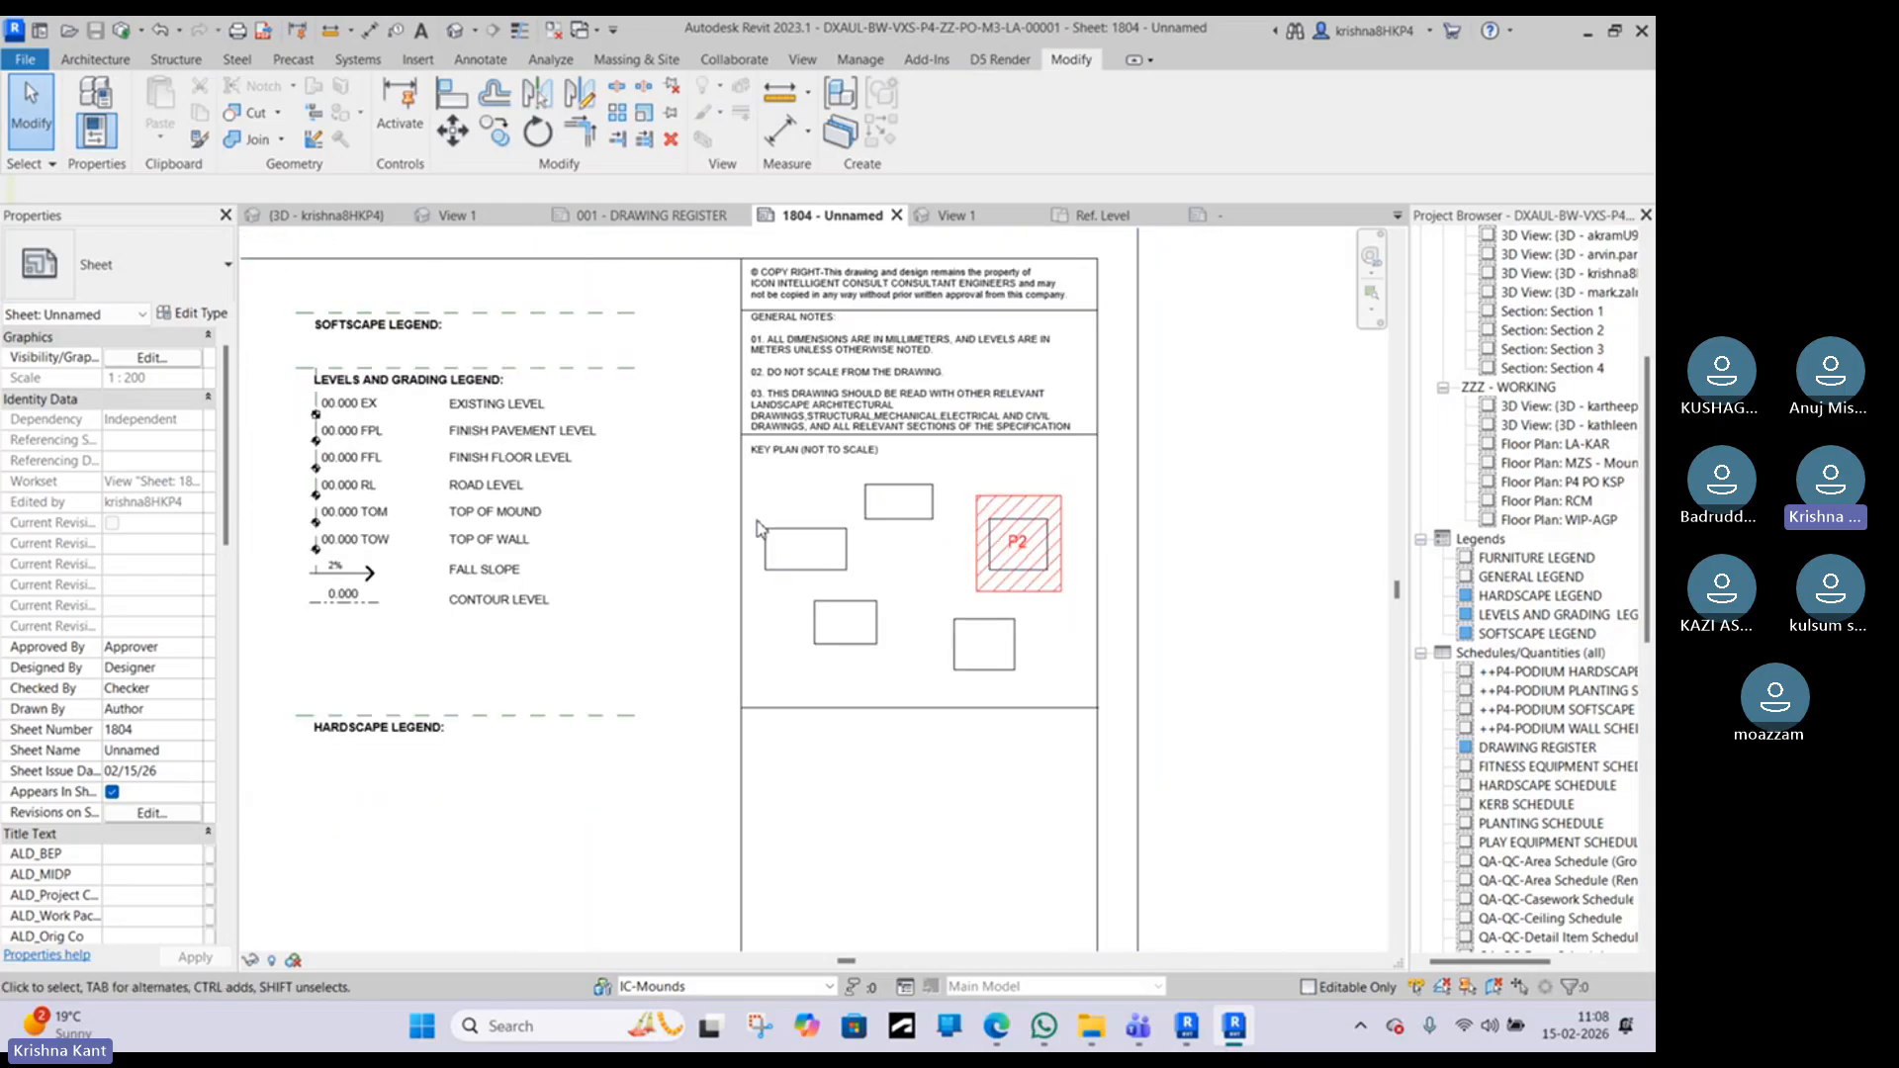
# Step: Turn on the Scale visibility parameter of the title block on sheet 1804
pyautogui.click(1098, 513)
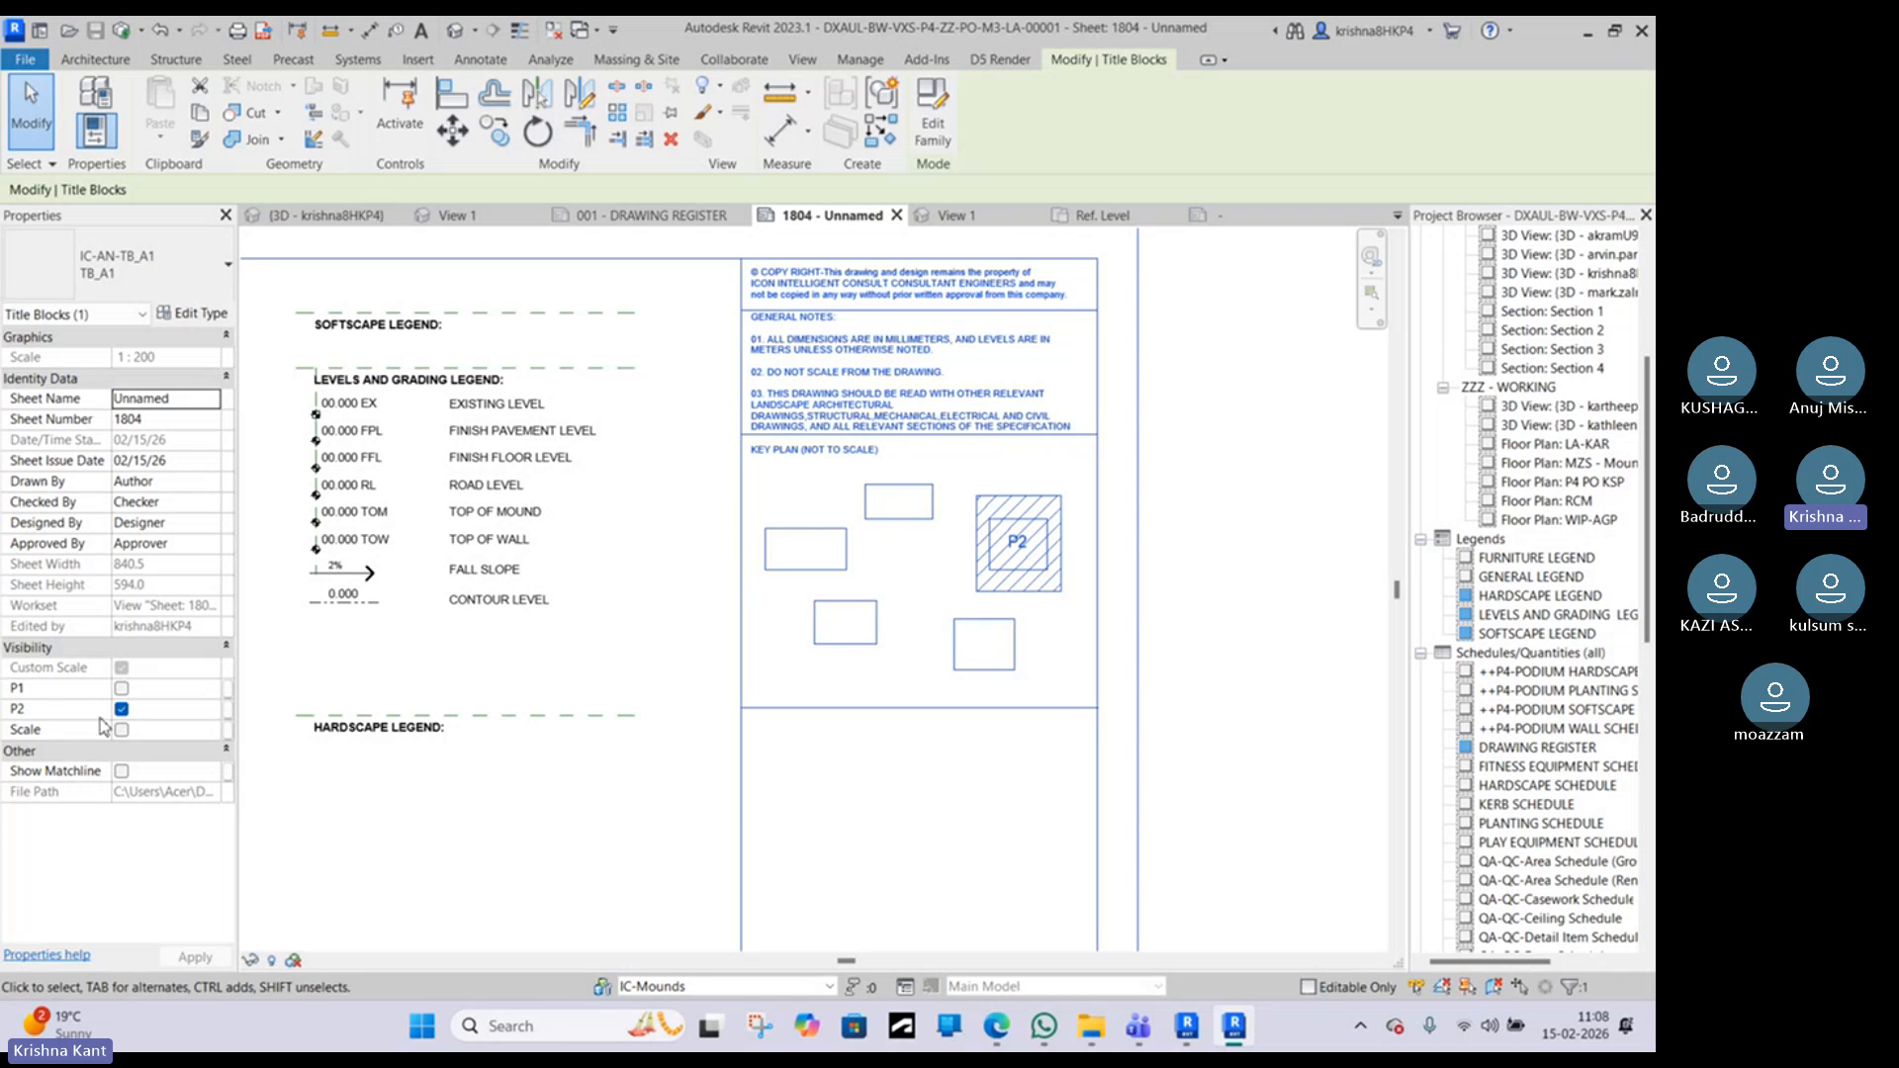
pyautogui.moveTo(690, 579); pyautogui.dragTo(745, 541, button='middle')
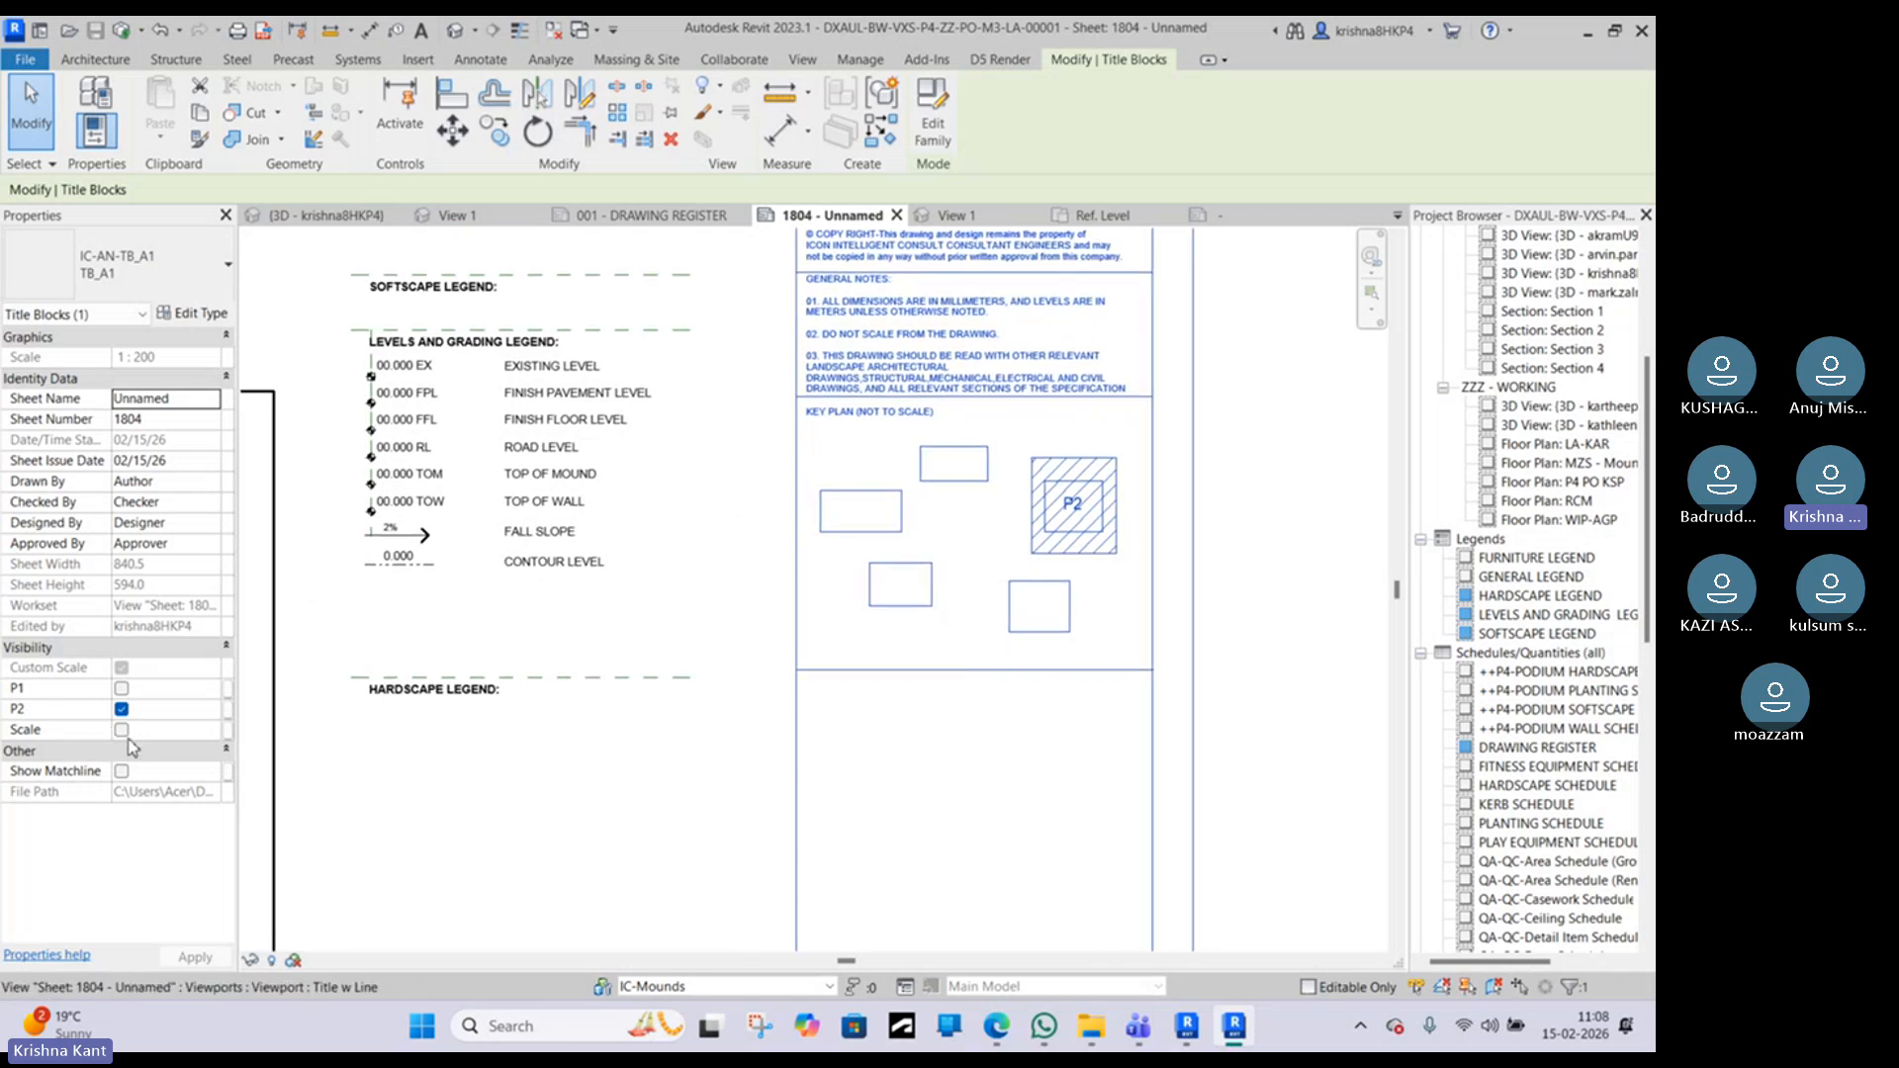
pyautogui.click(122, 730)
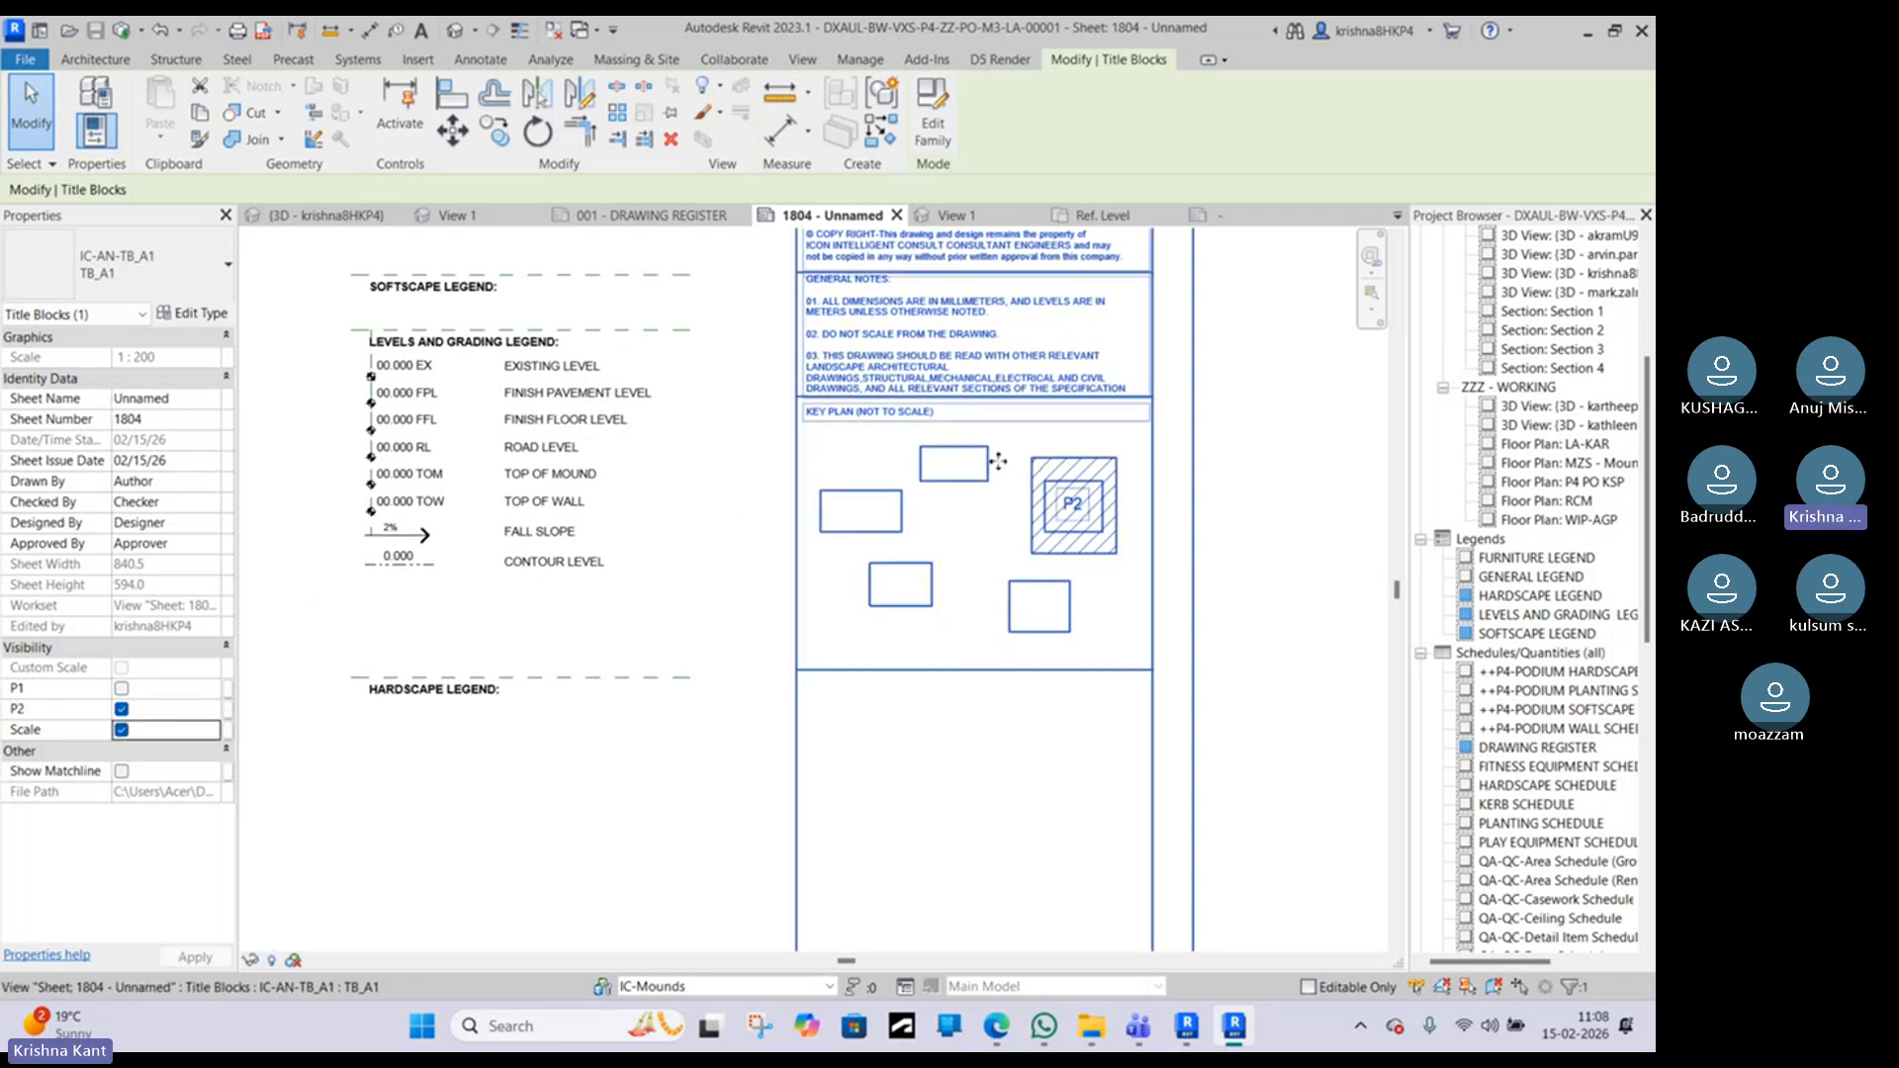
# Step: Turn off the Scale visibility parameter of the title block on sheet 1804
pyautogui.scroll(-5, 996, 456)
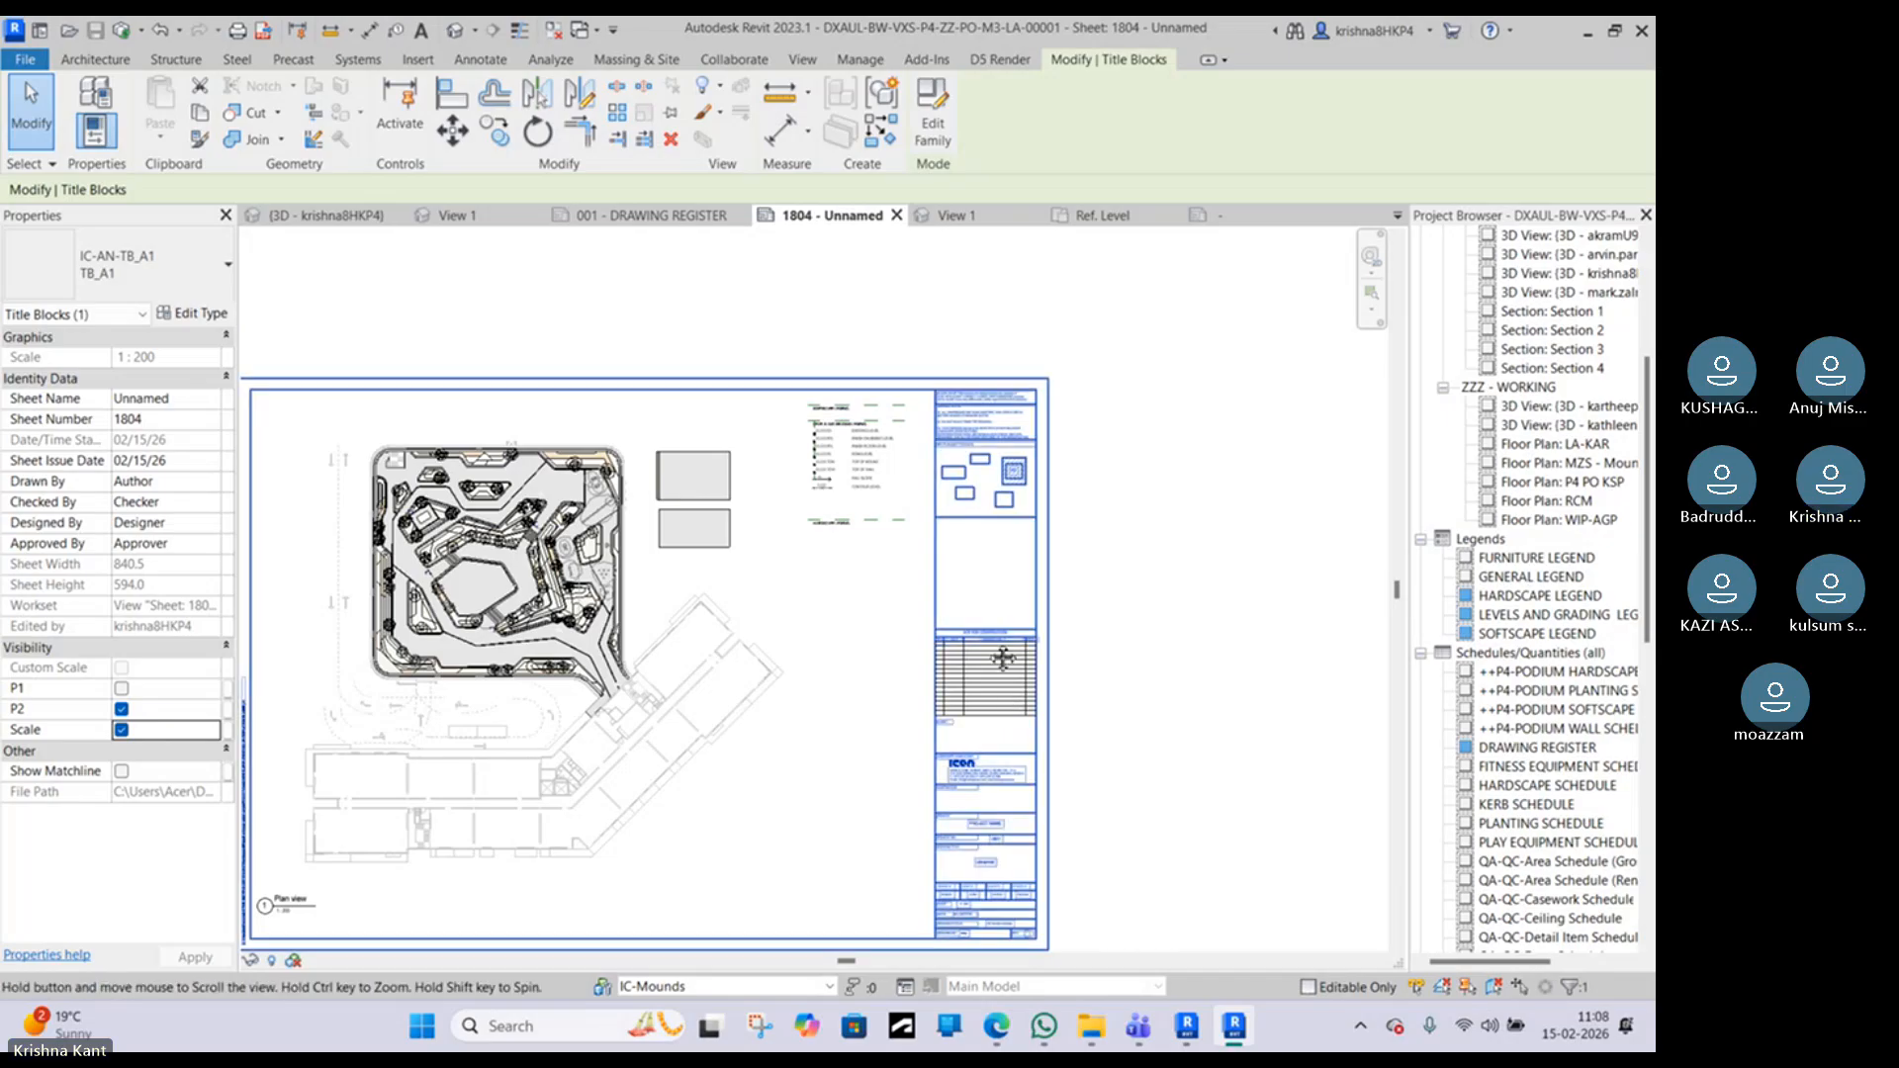
pyautogui.scroll(5, 992, 771)
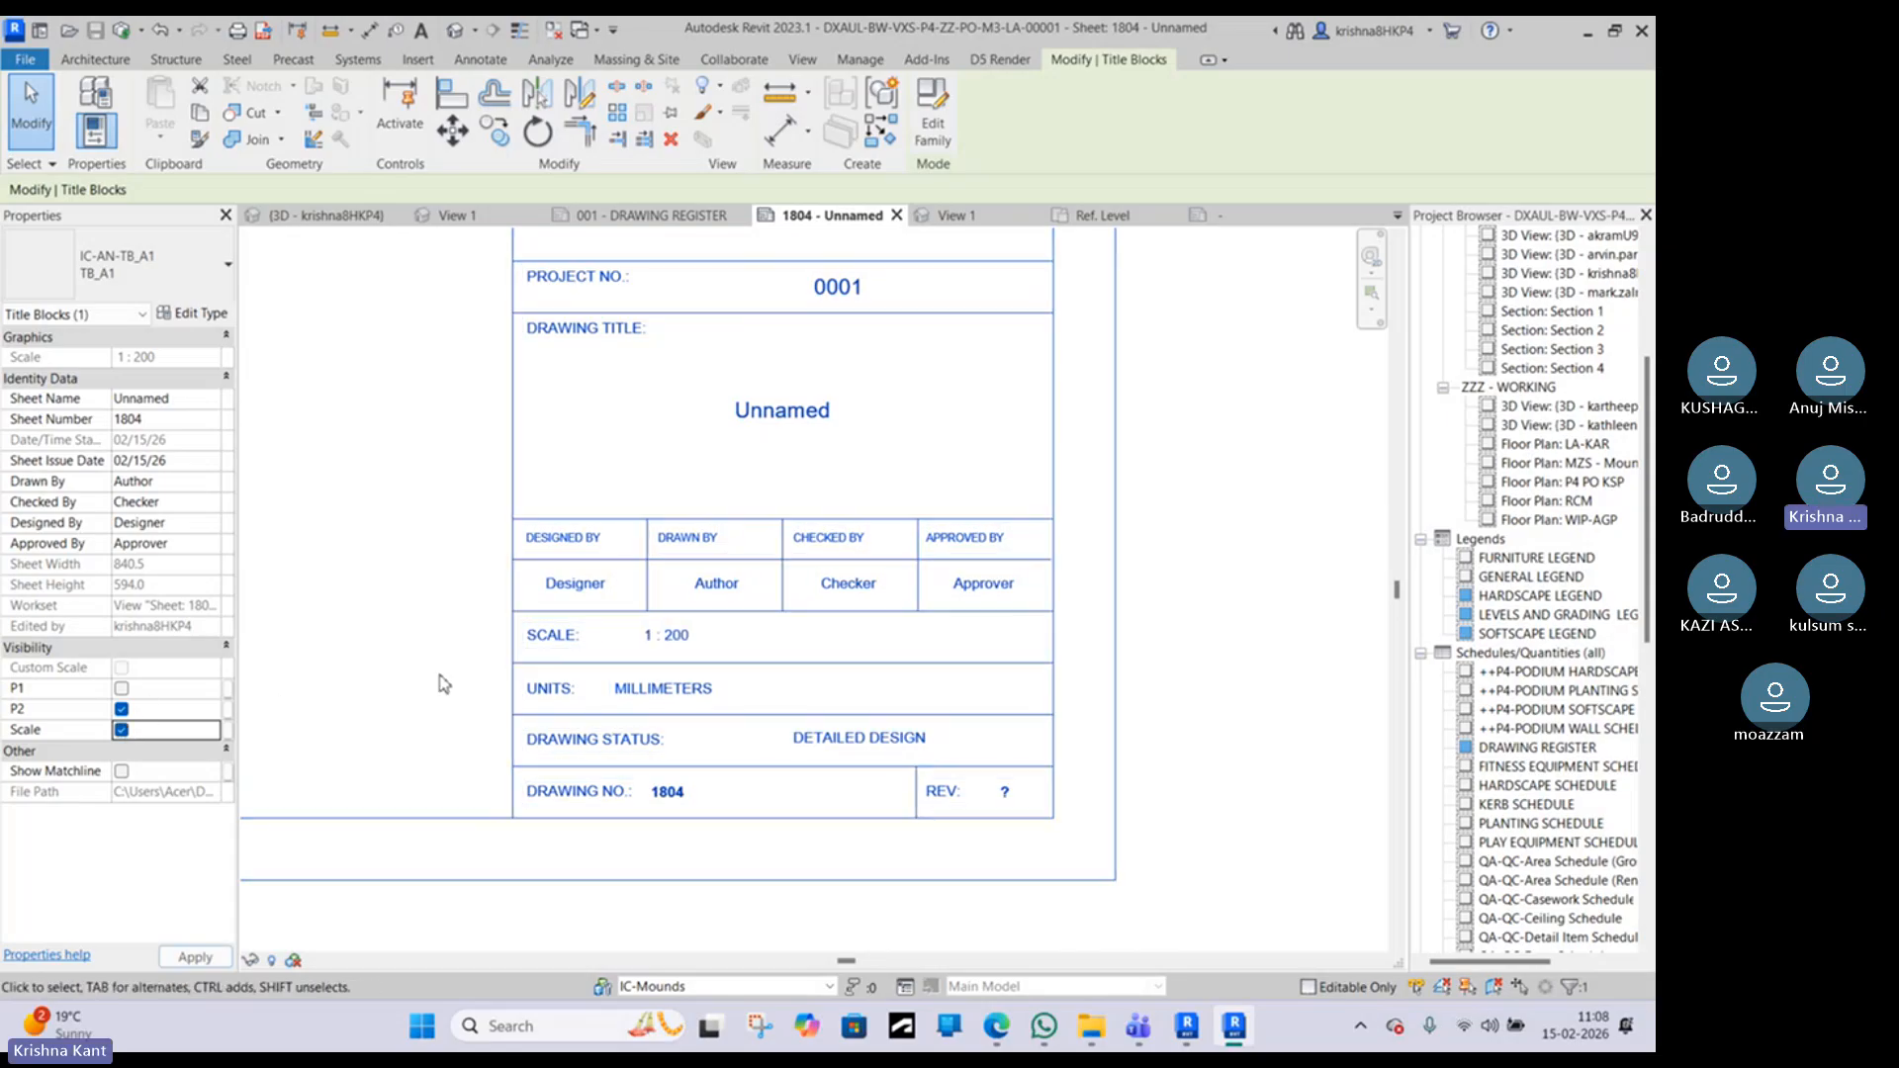
pyautogui.click(121, 730)
pyautogui.doubleClick(668, 634)
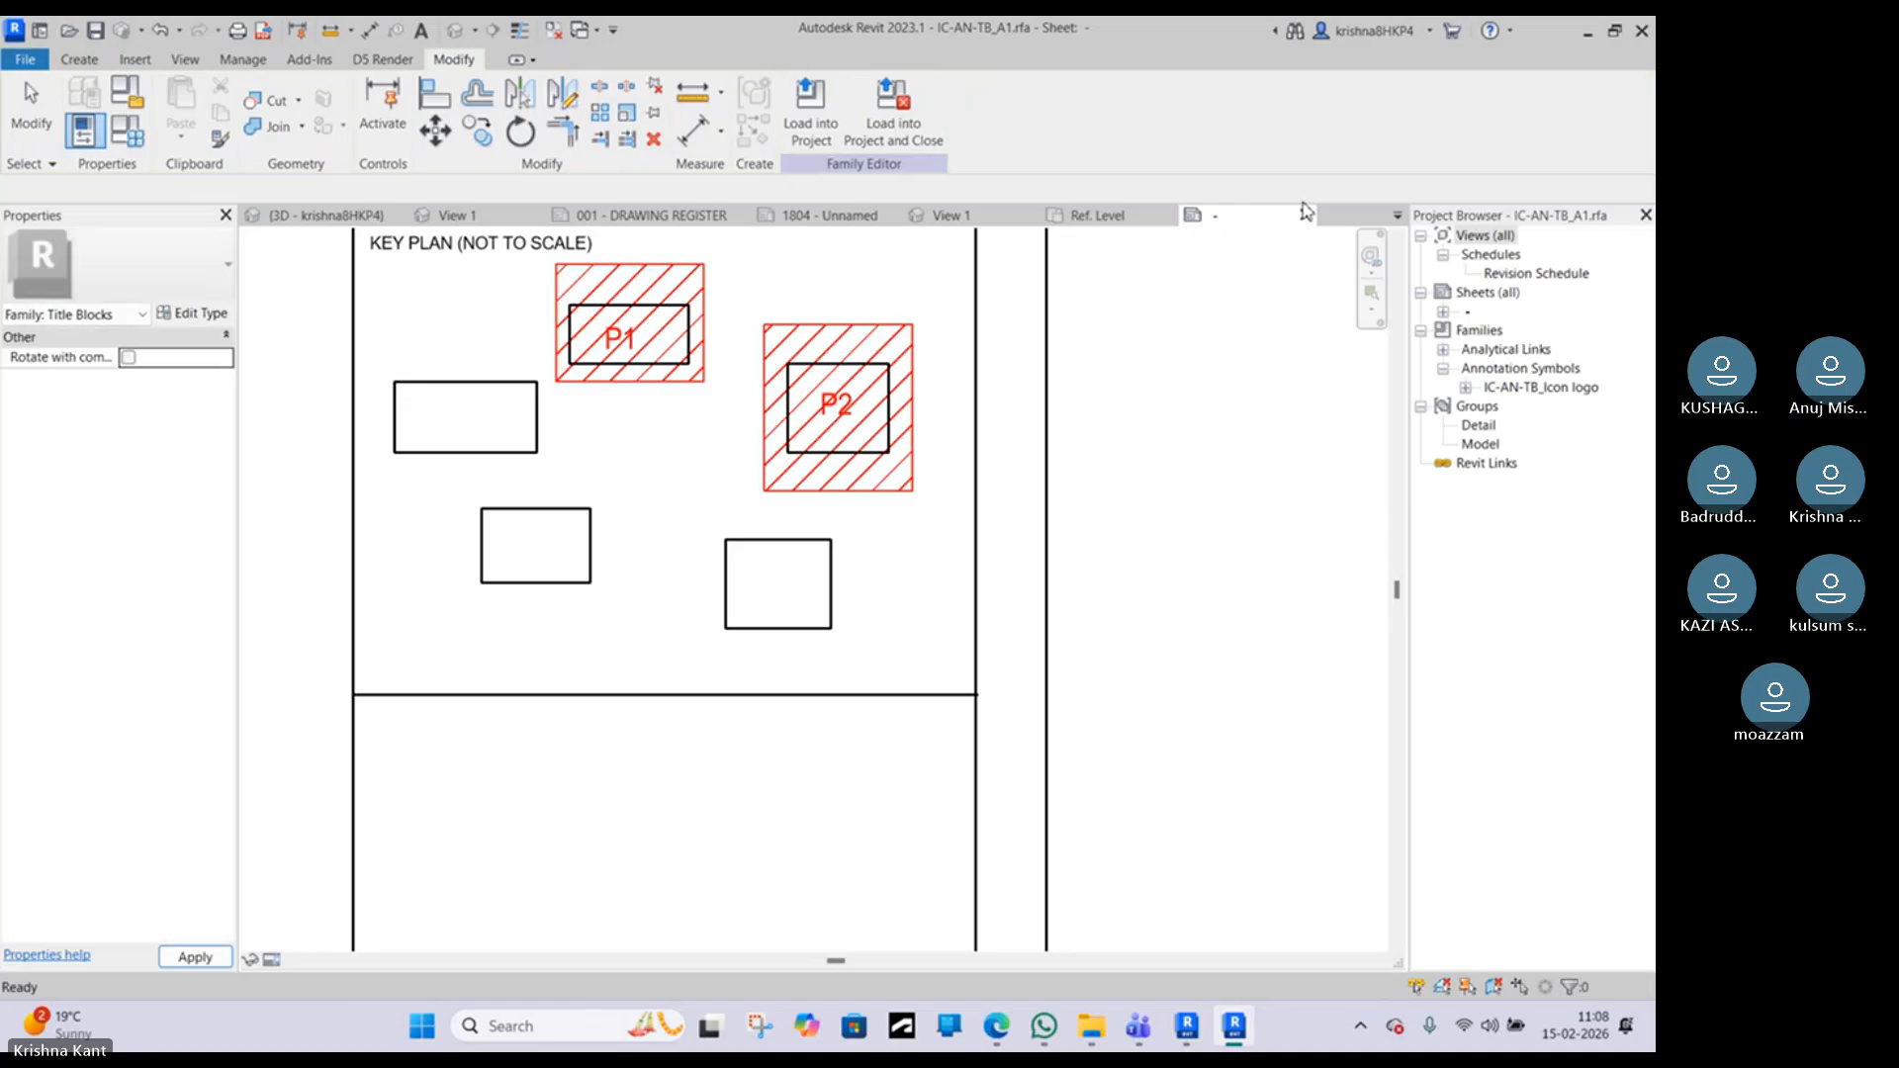
pyautogui.click(1305, 214)
pyautogui.click(877, 534)
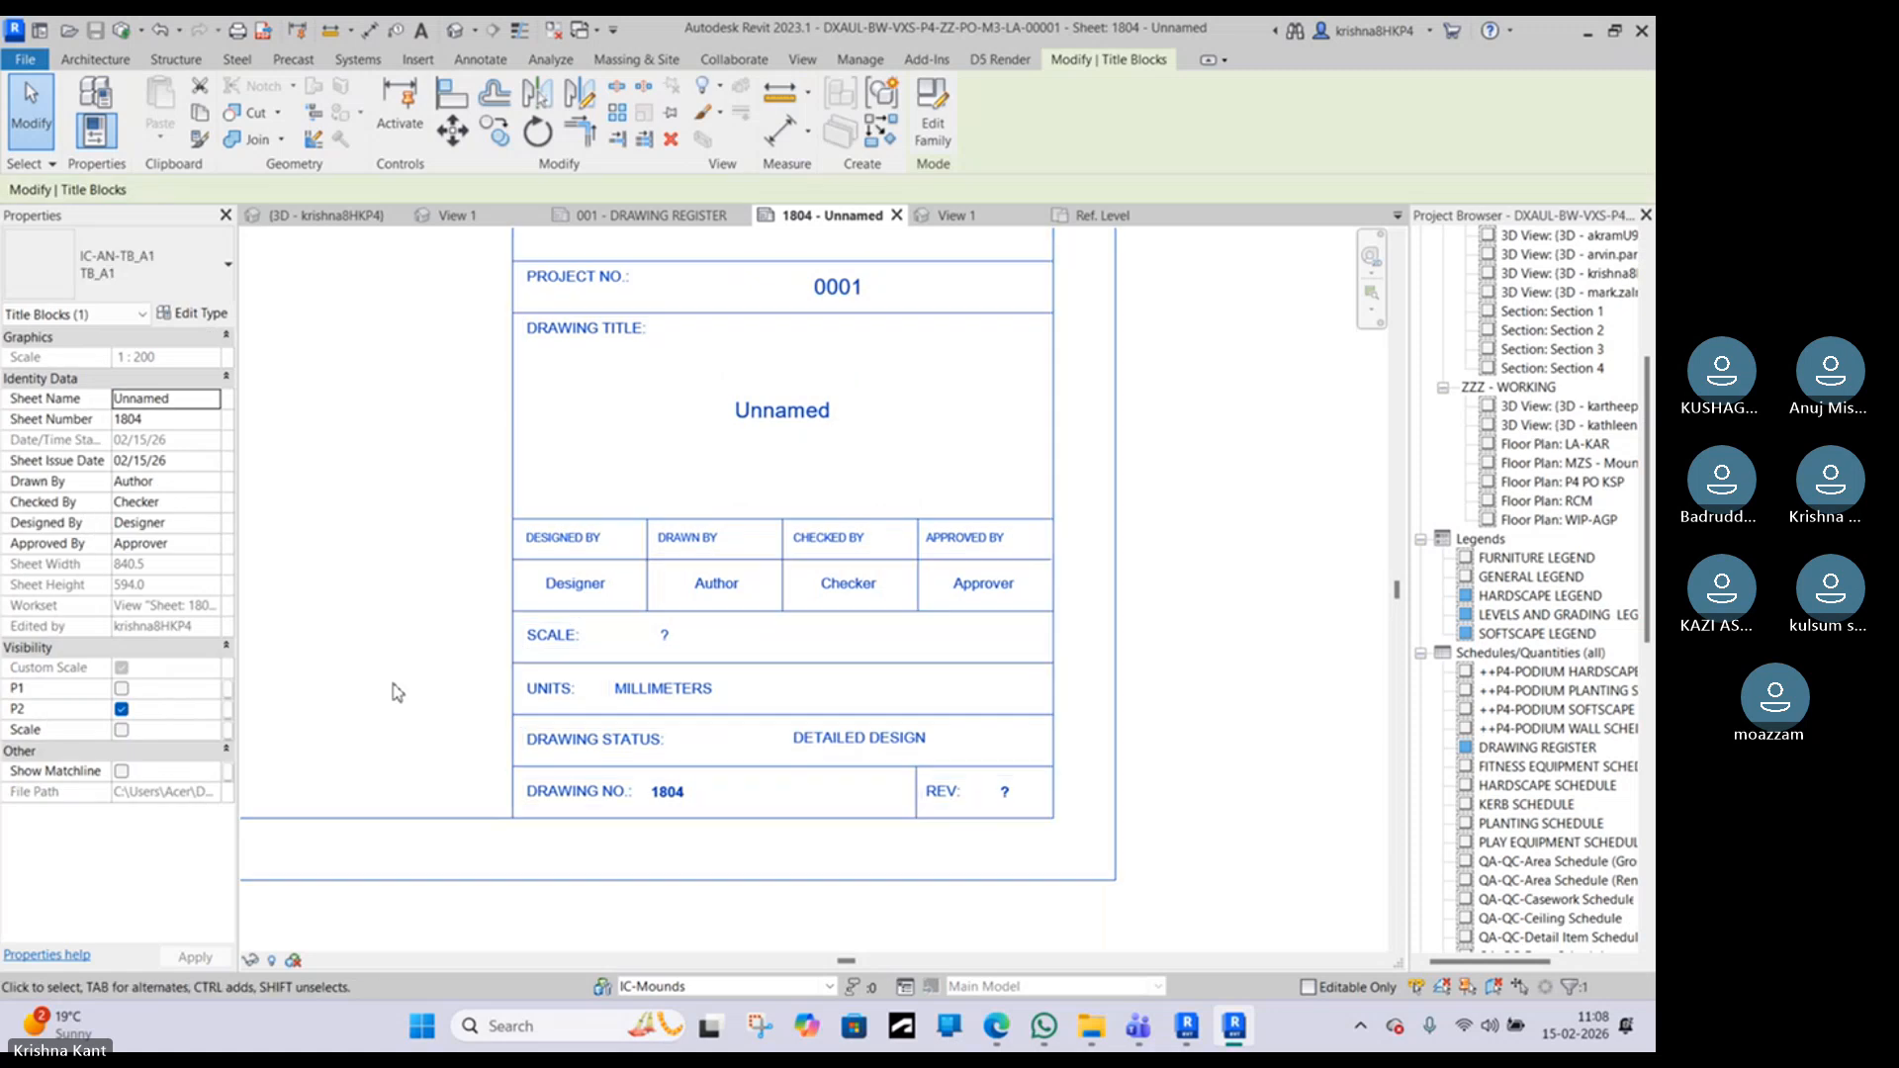
# Step: Turn on the Scale visibility parameter of the title block on sheet 1804
pyautogui.click(121, 730)
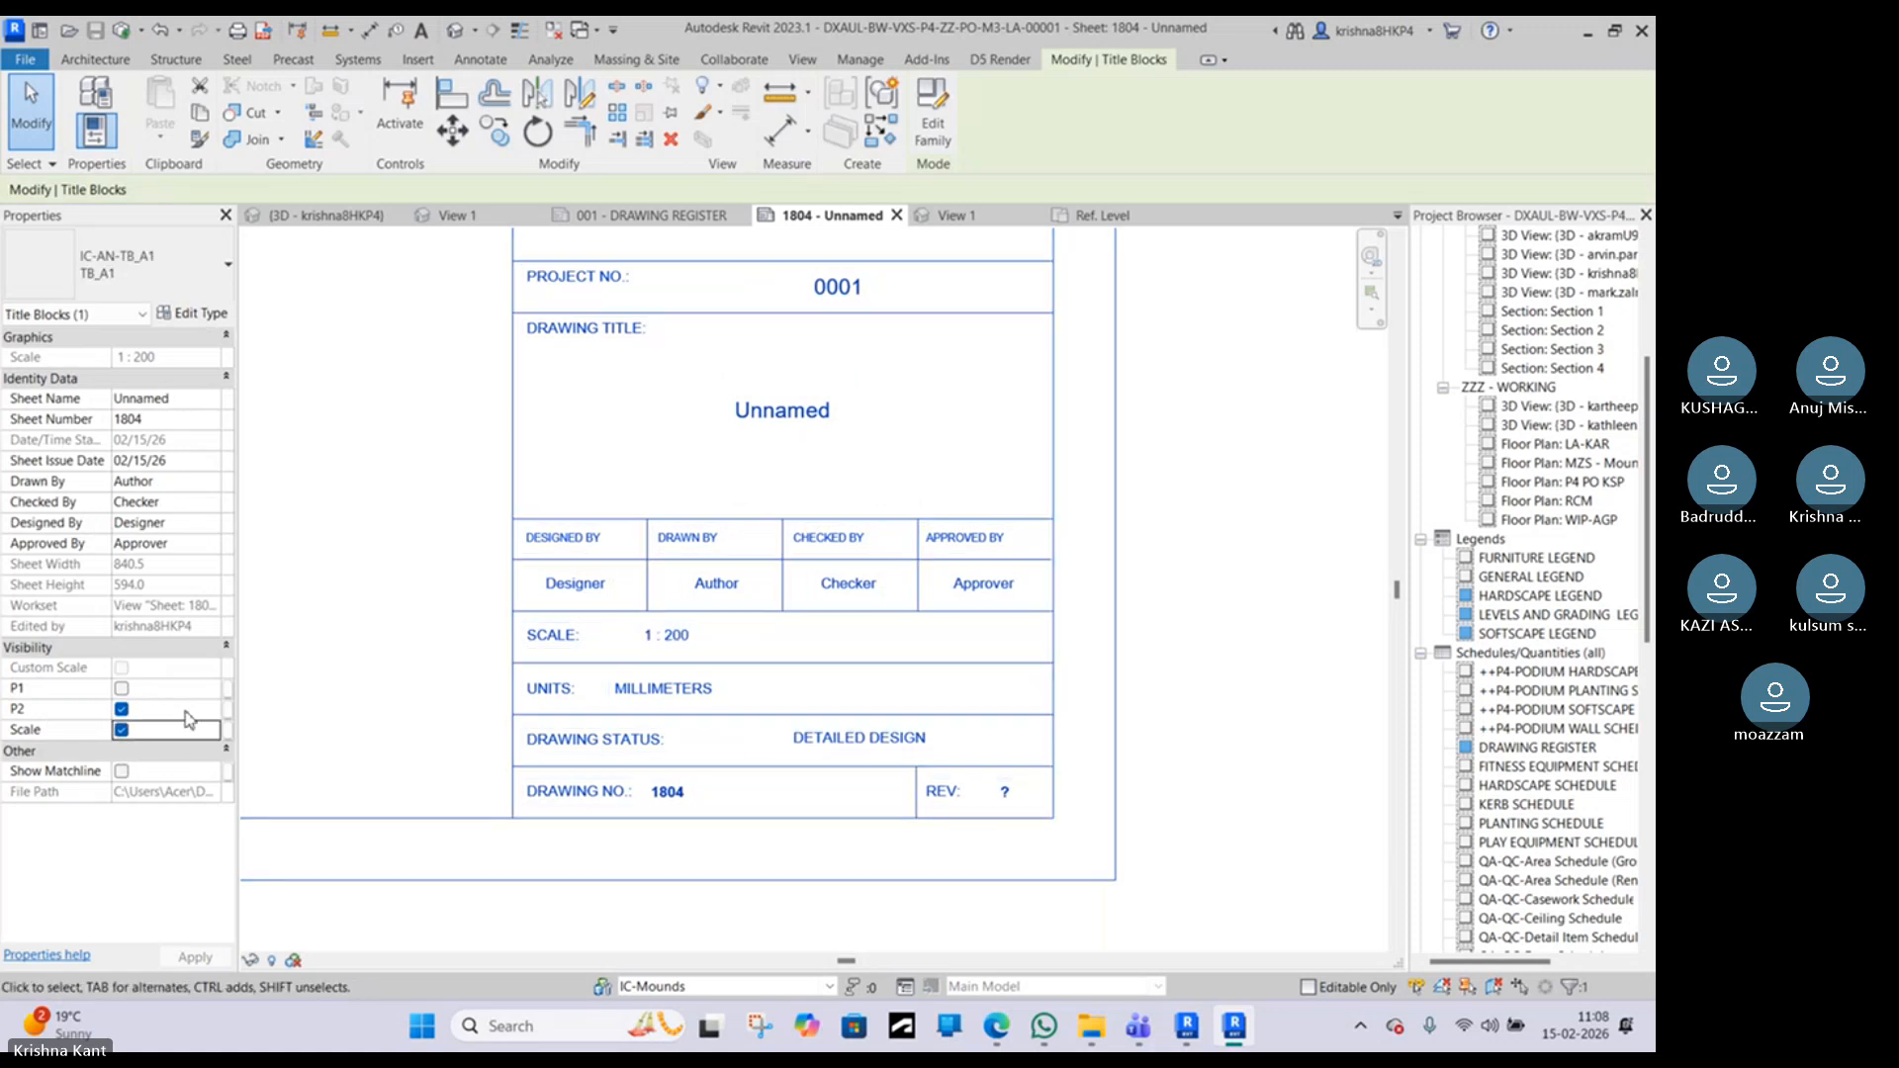
pyautogui.scroll(-2, 697, 638)
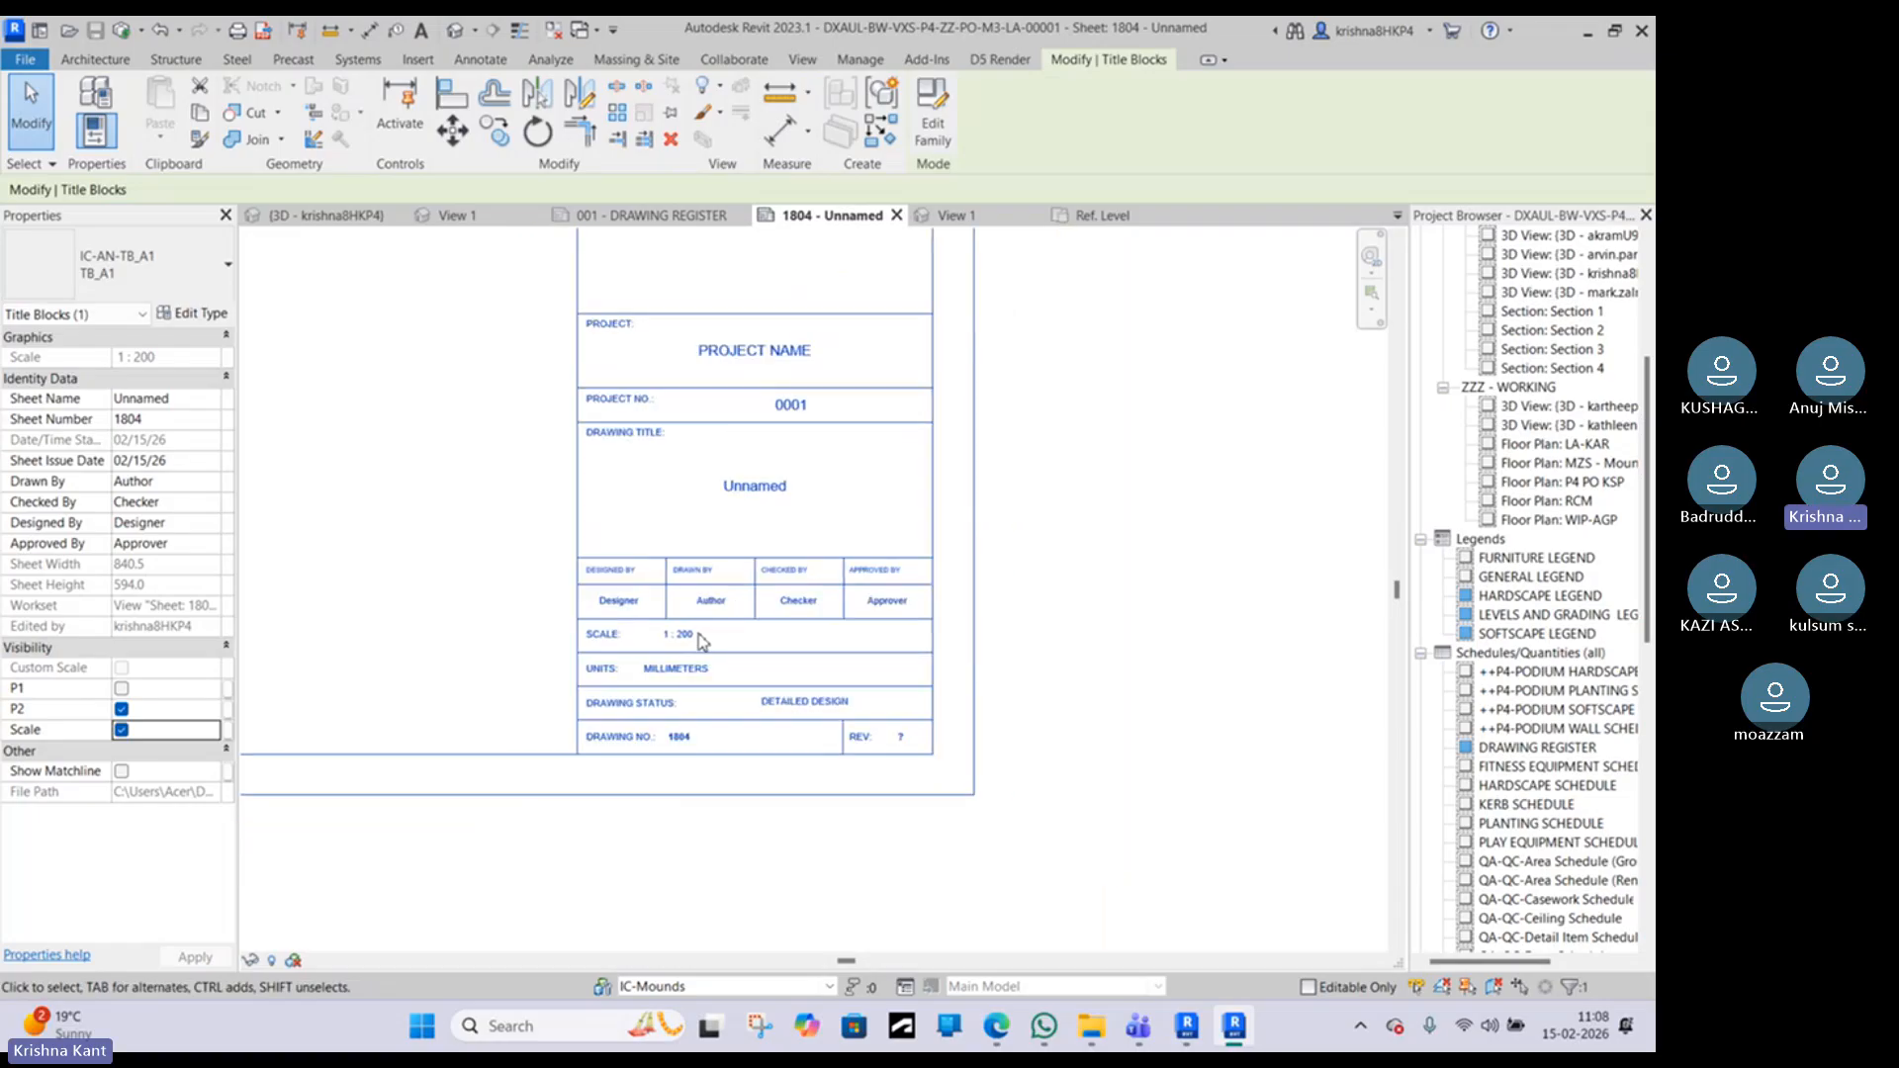
pyautogui.scroll(-4, 692, 638)
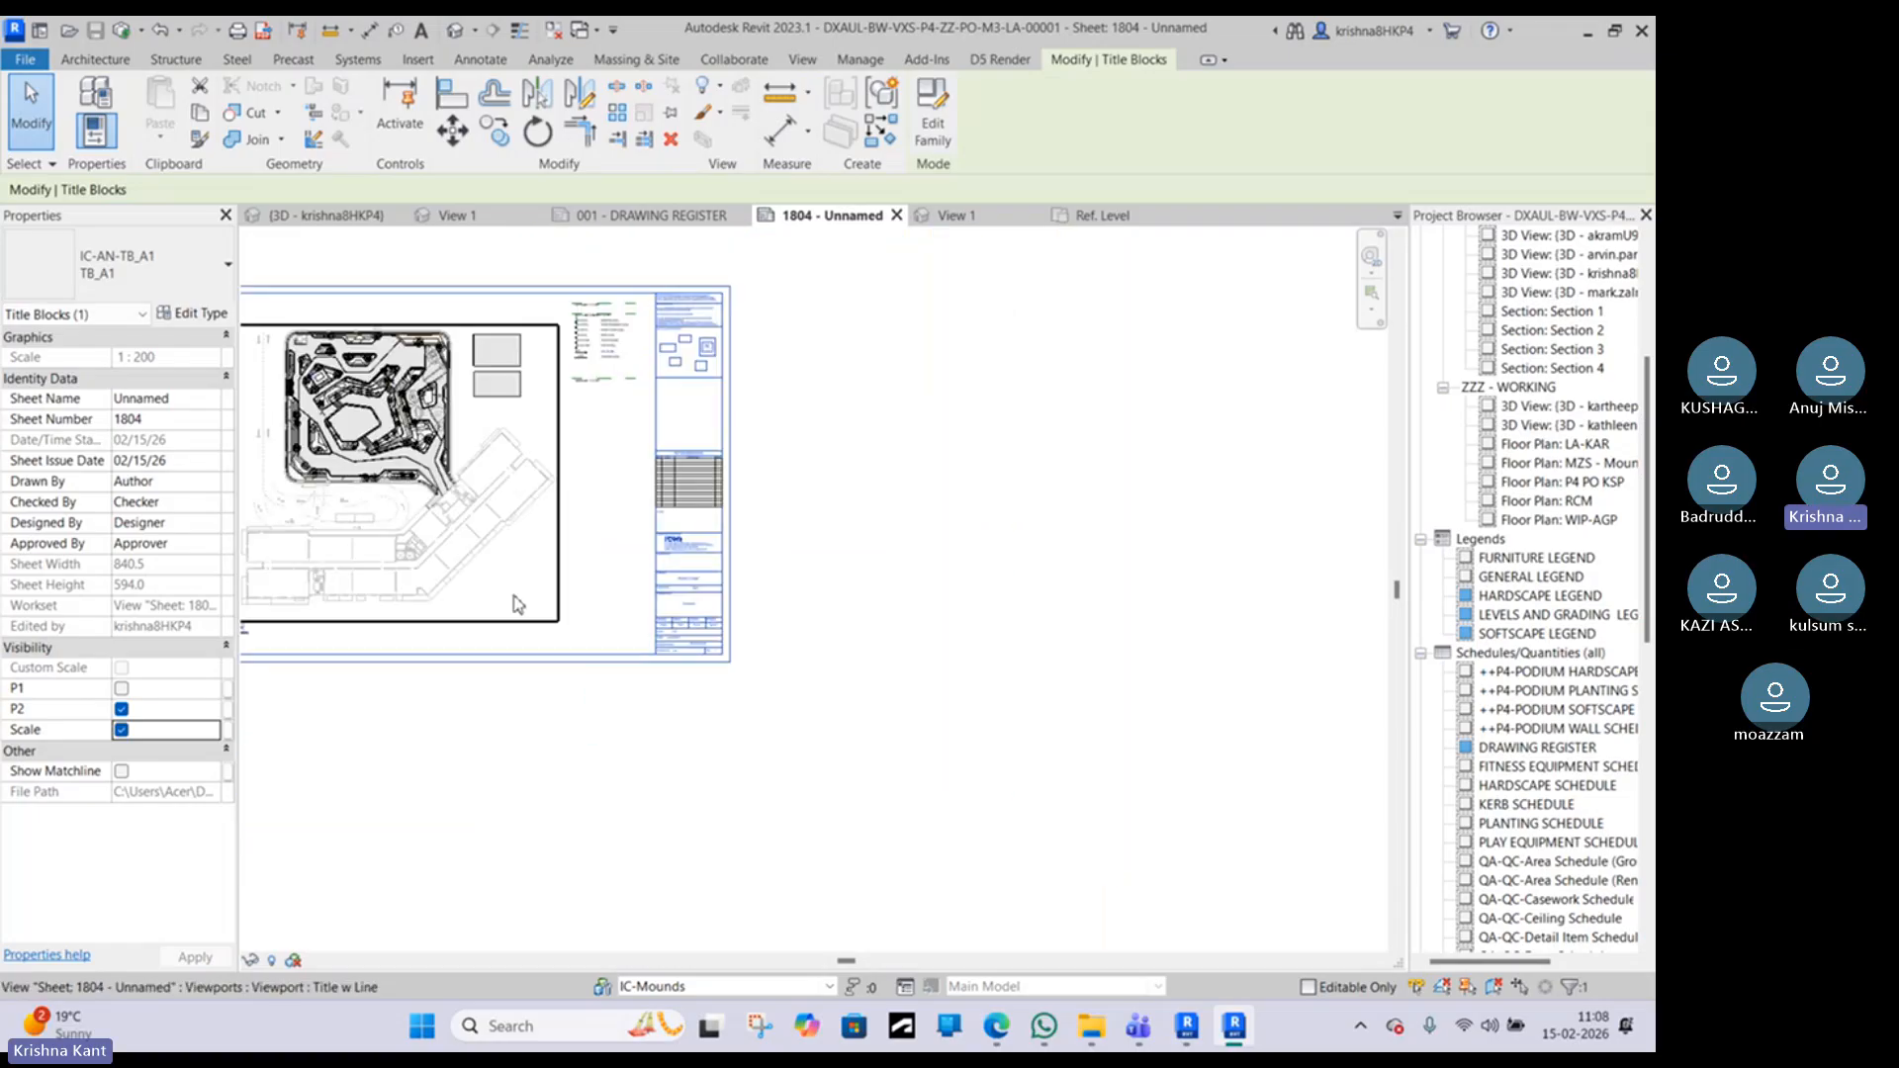
# Step: Set the view scale of the levels and grading legend viewport to 1 : 500
pyautogui.click(445, 596)
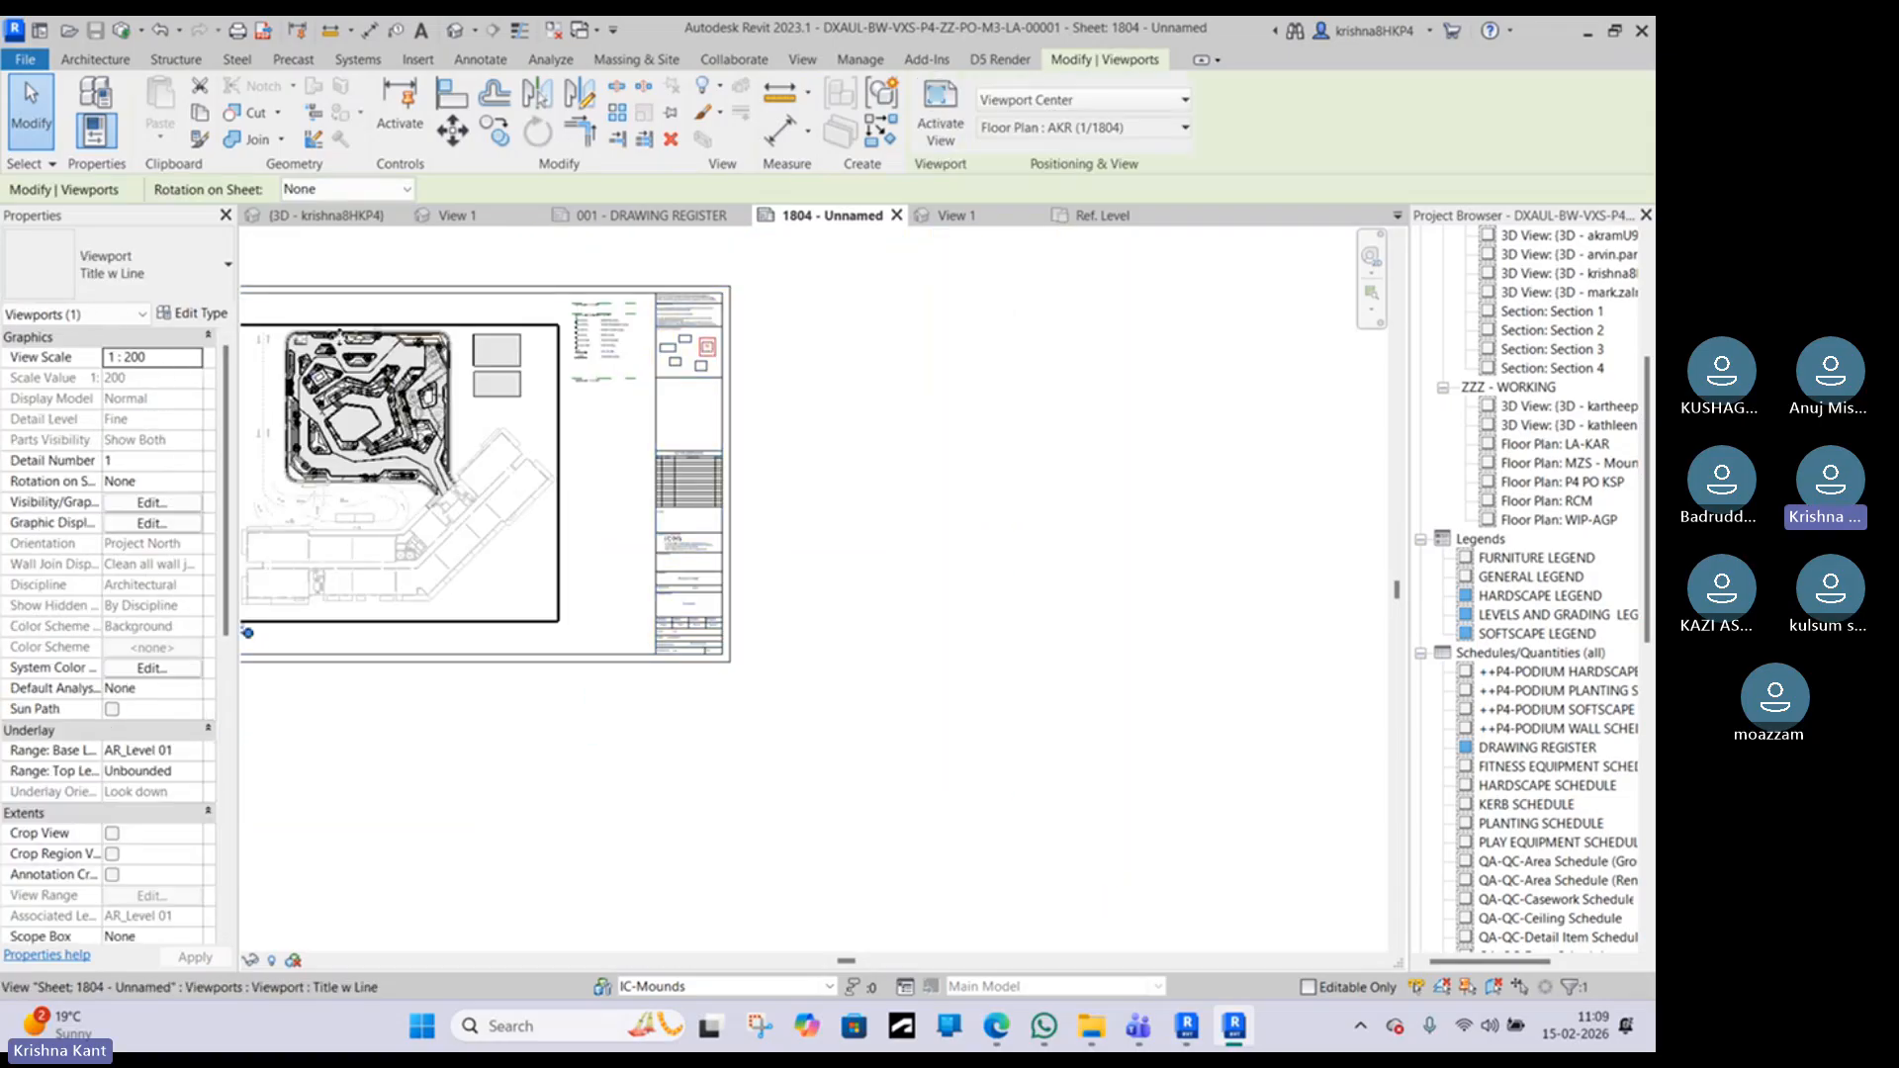
pyautogui.click(591, 366)
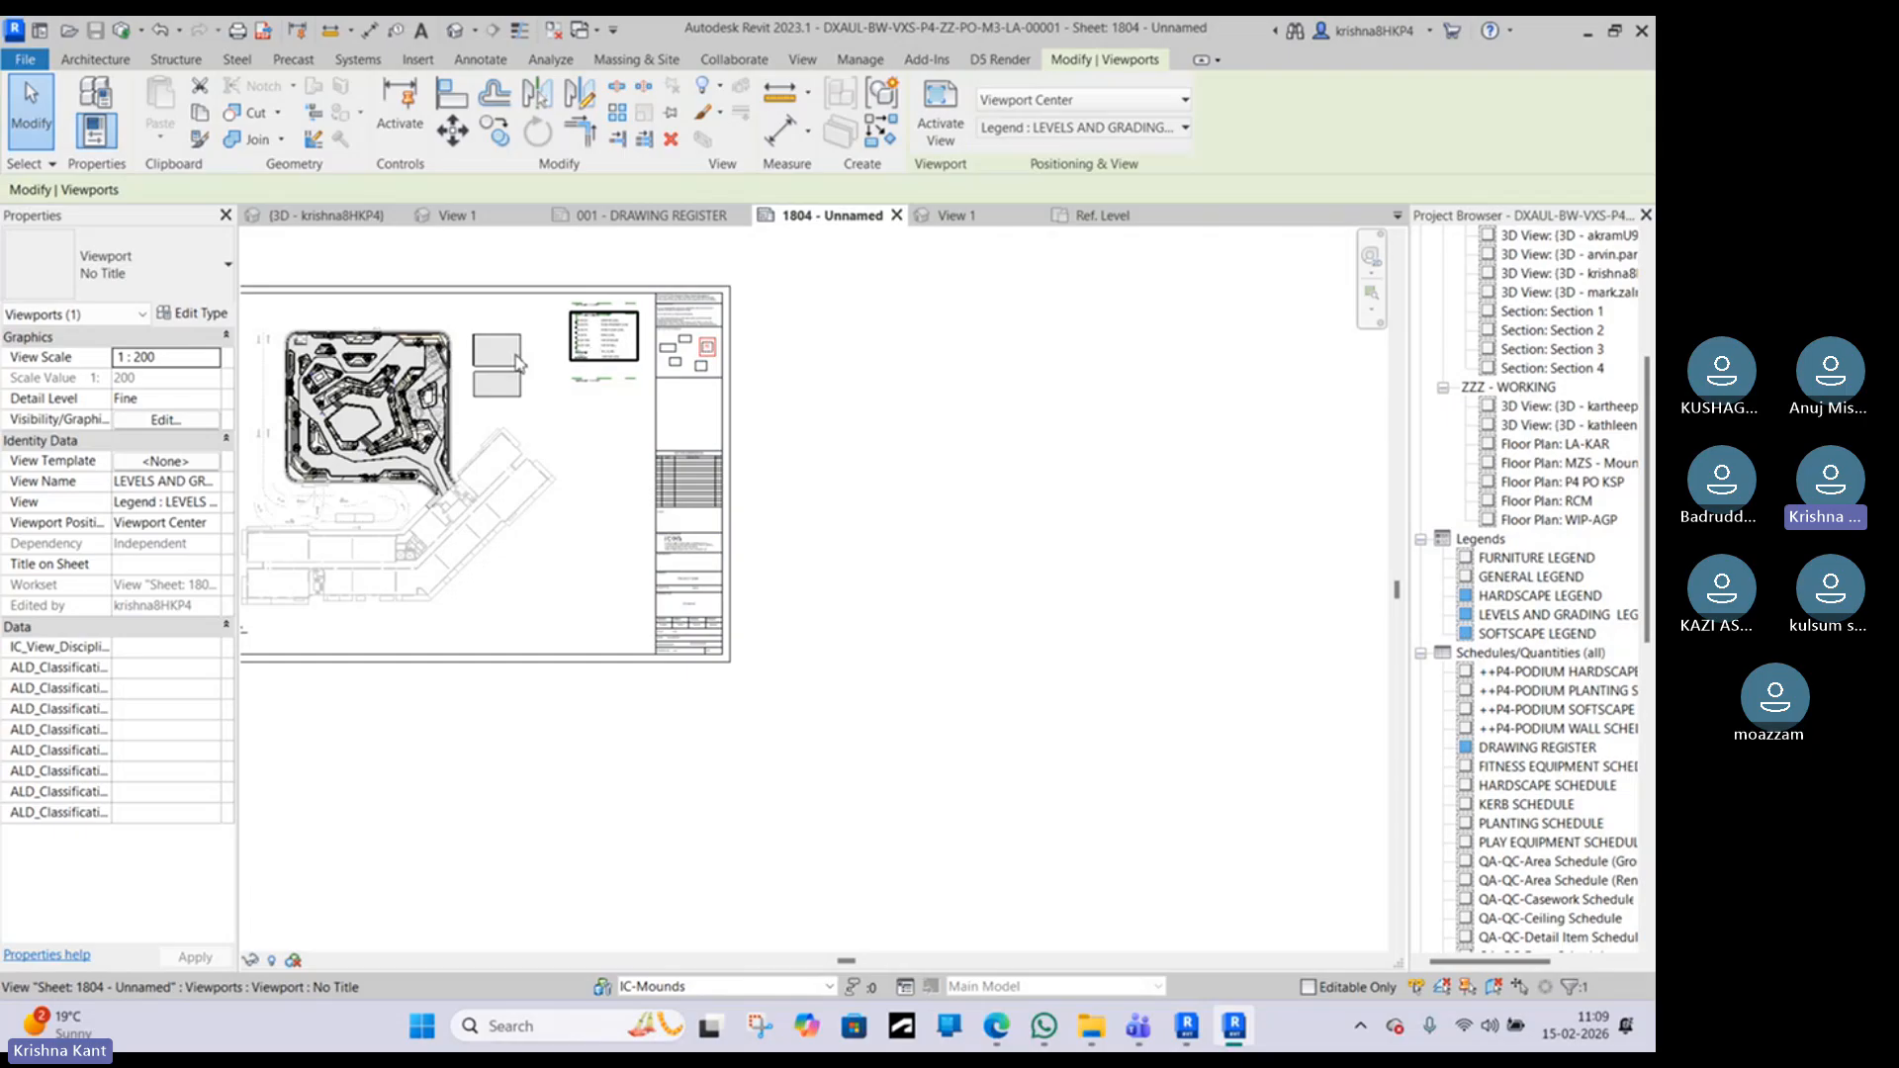
pyautogui.scroll(6, 601, 326)
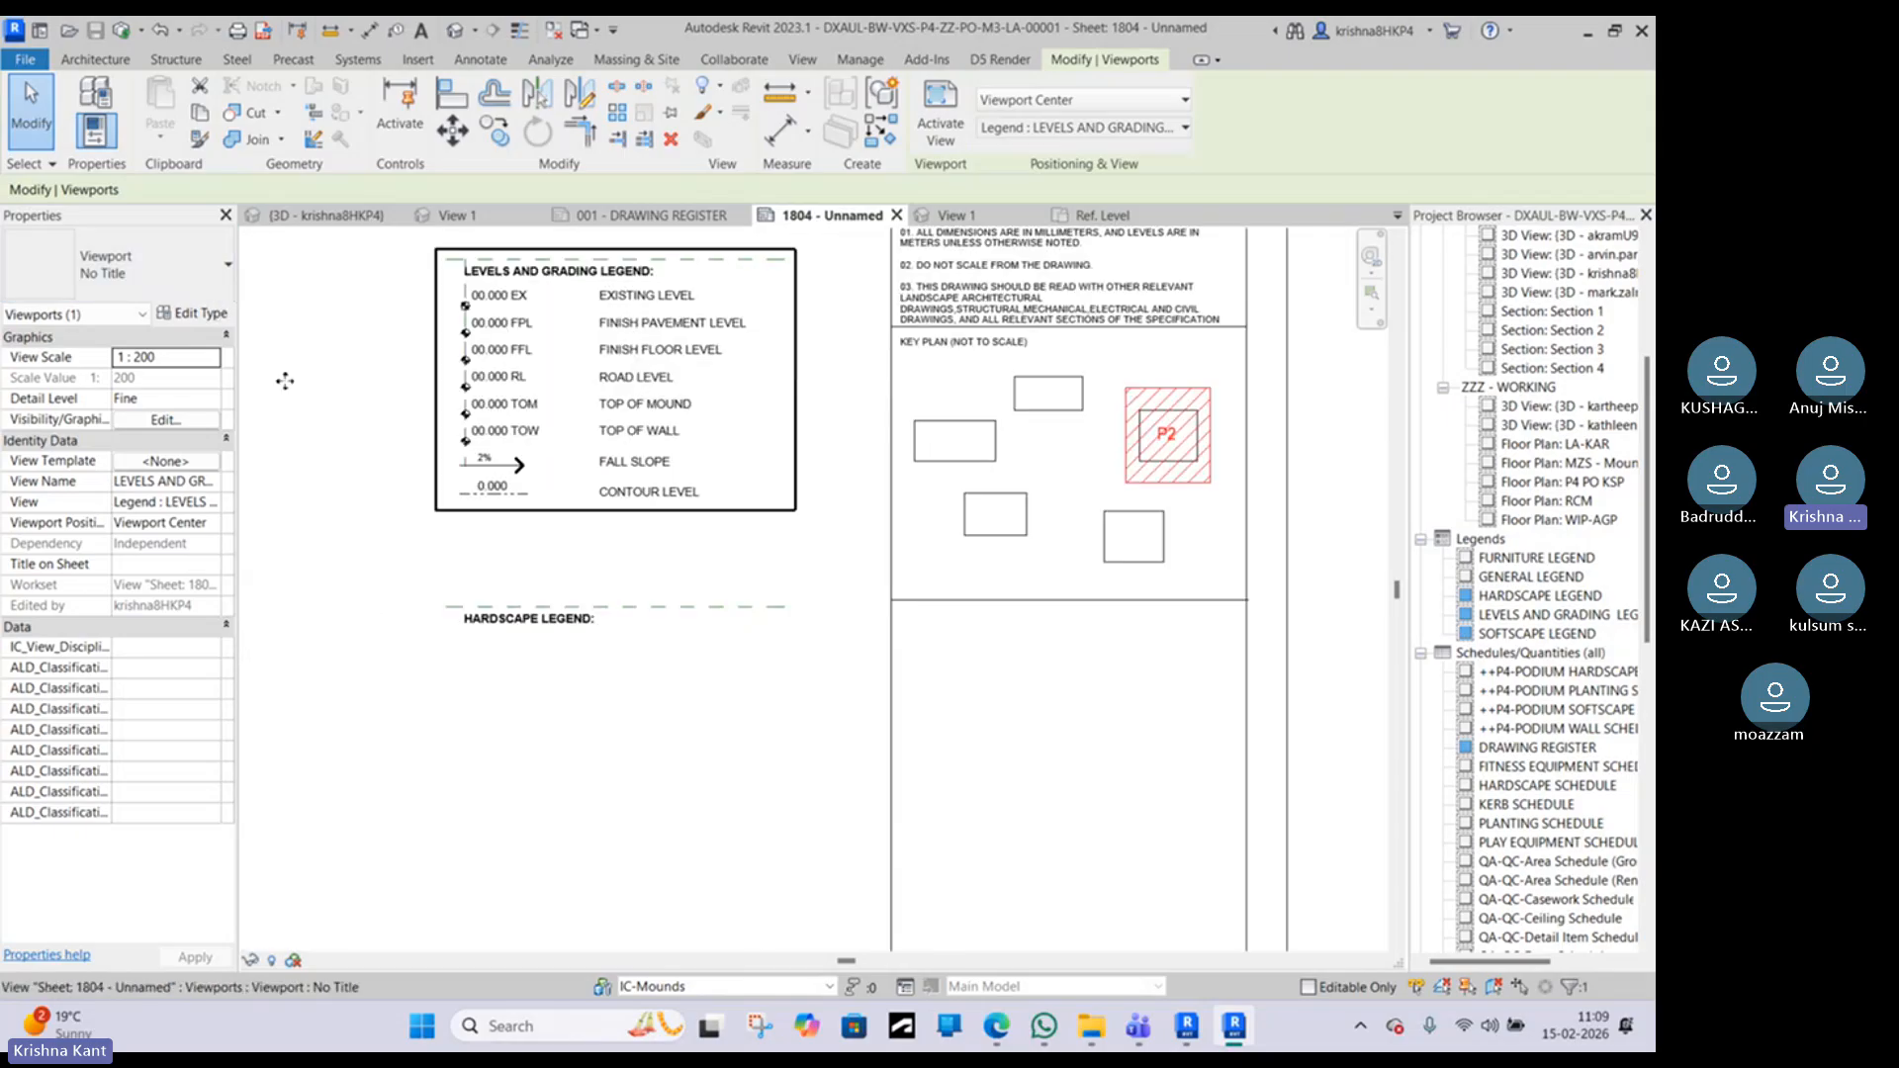
pyautogui.click(185, 357)
pyautogui.click(210, 357)
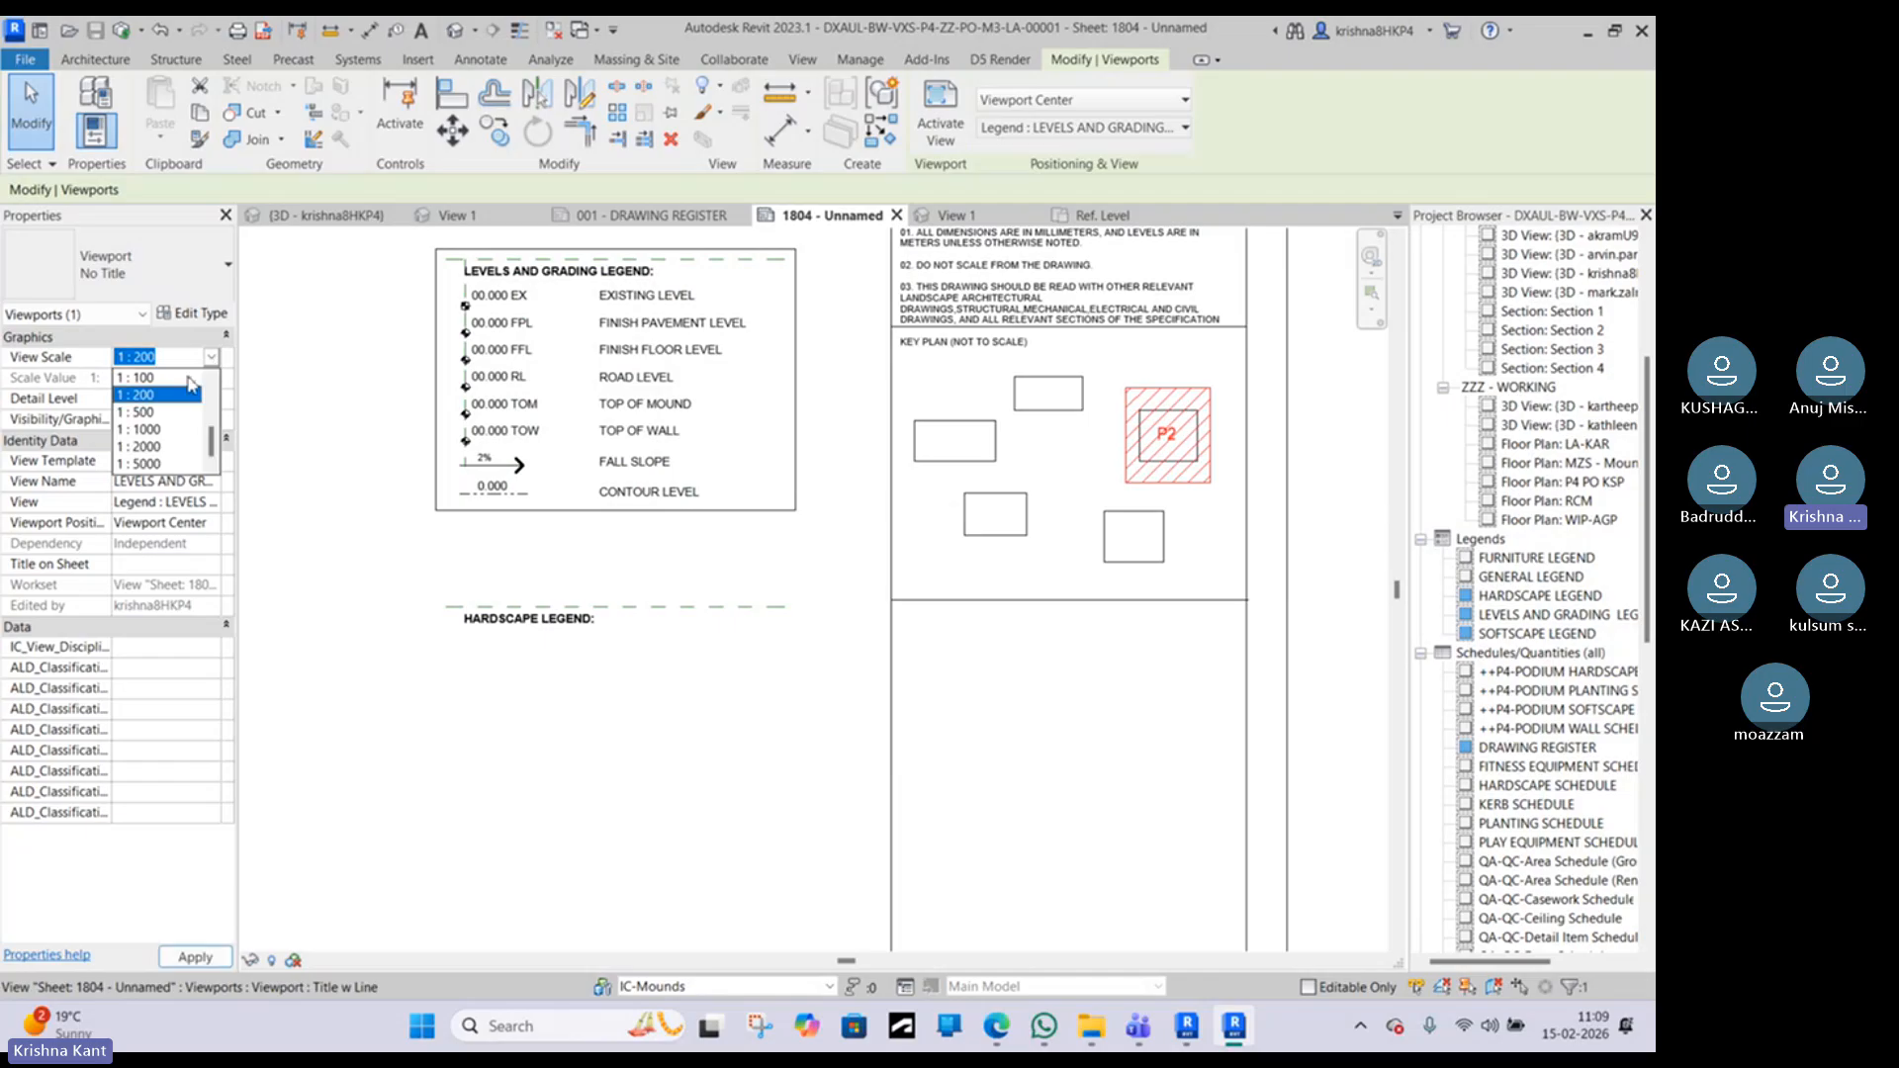
pyautogui.click(148, 412)
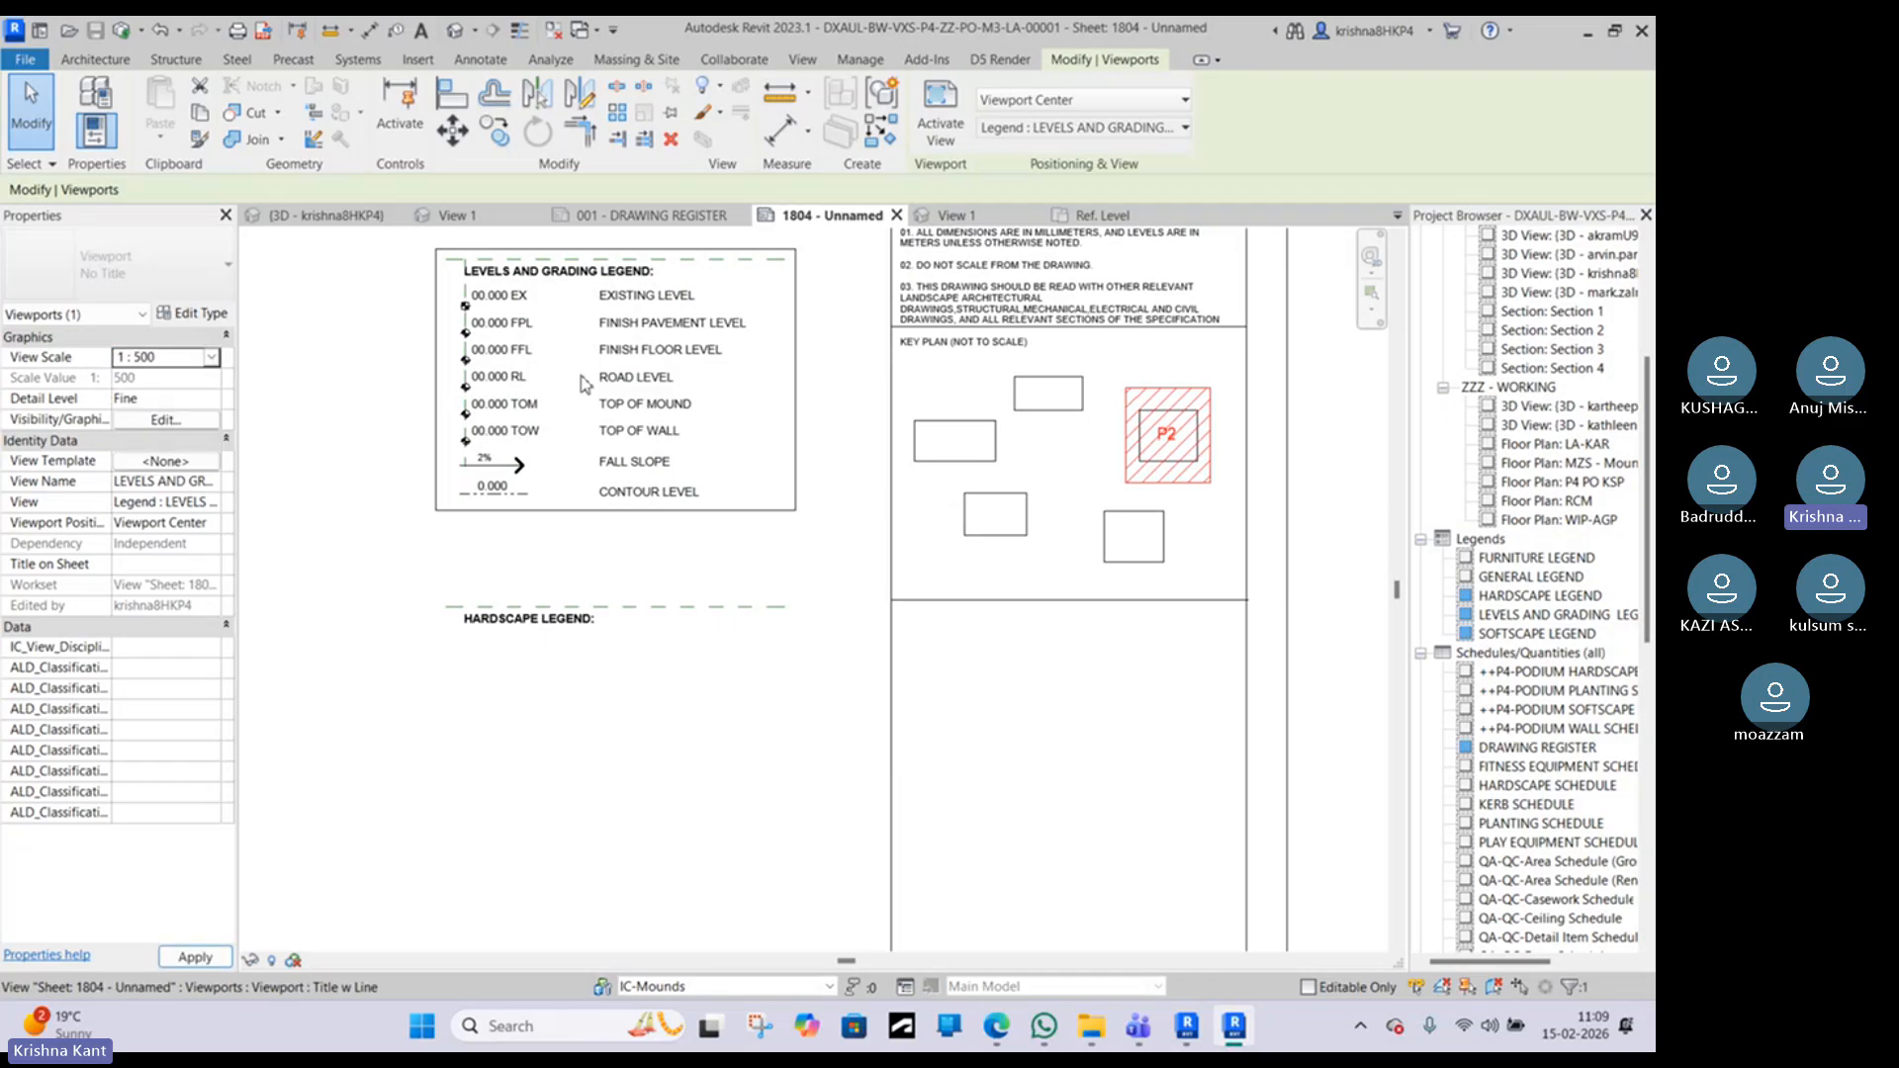
# Step: Check the title block's scale field on sheet 1804 and turn off its Scale visibility parameter
pyautogui.scroll(-2, 609, 382)
pyautogui.scroll(-3, 609, 382)
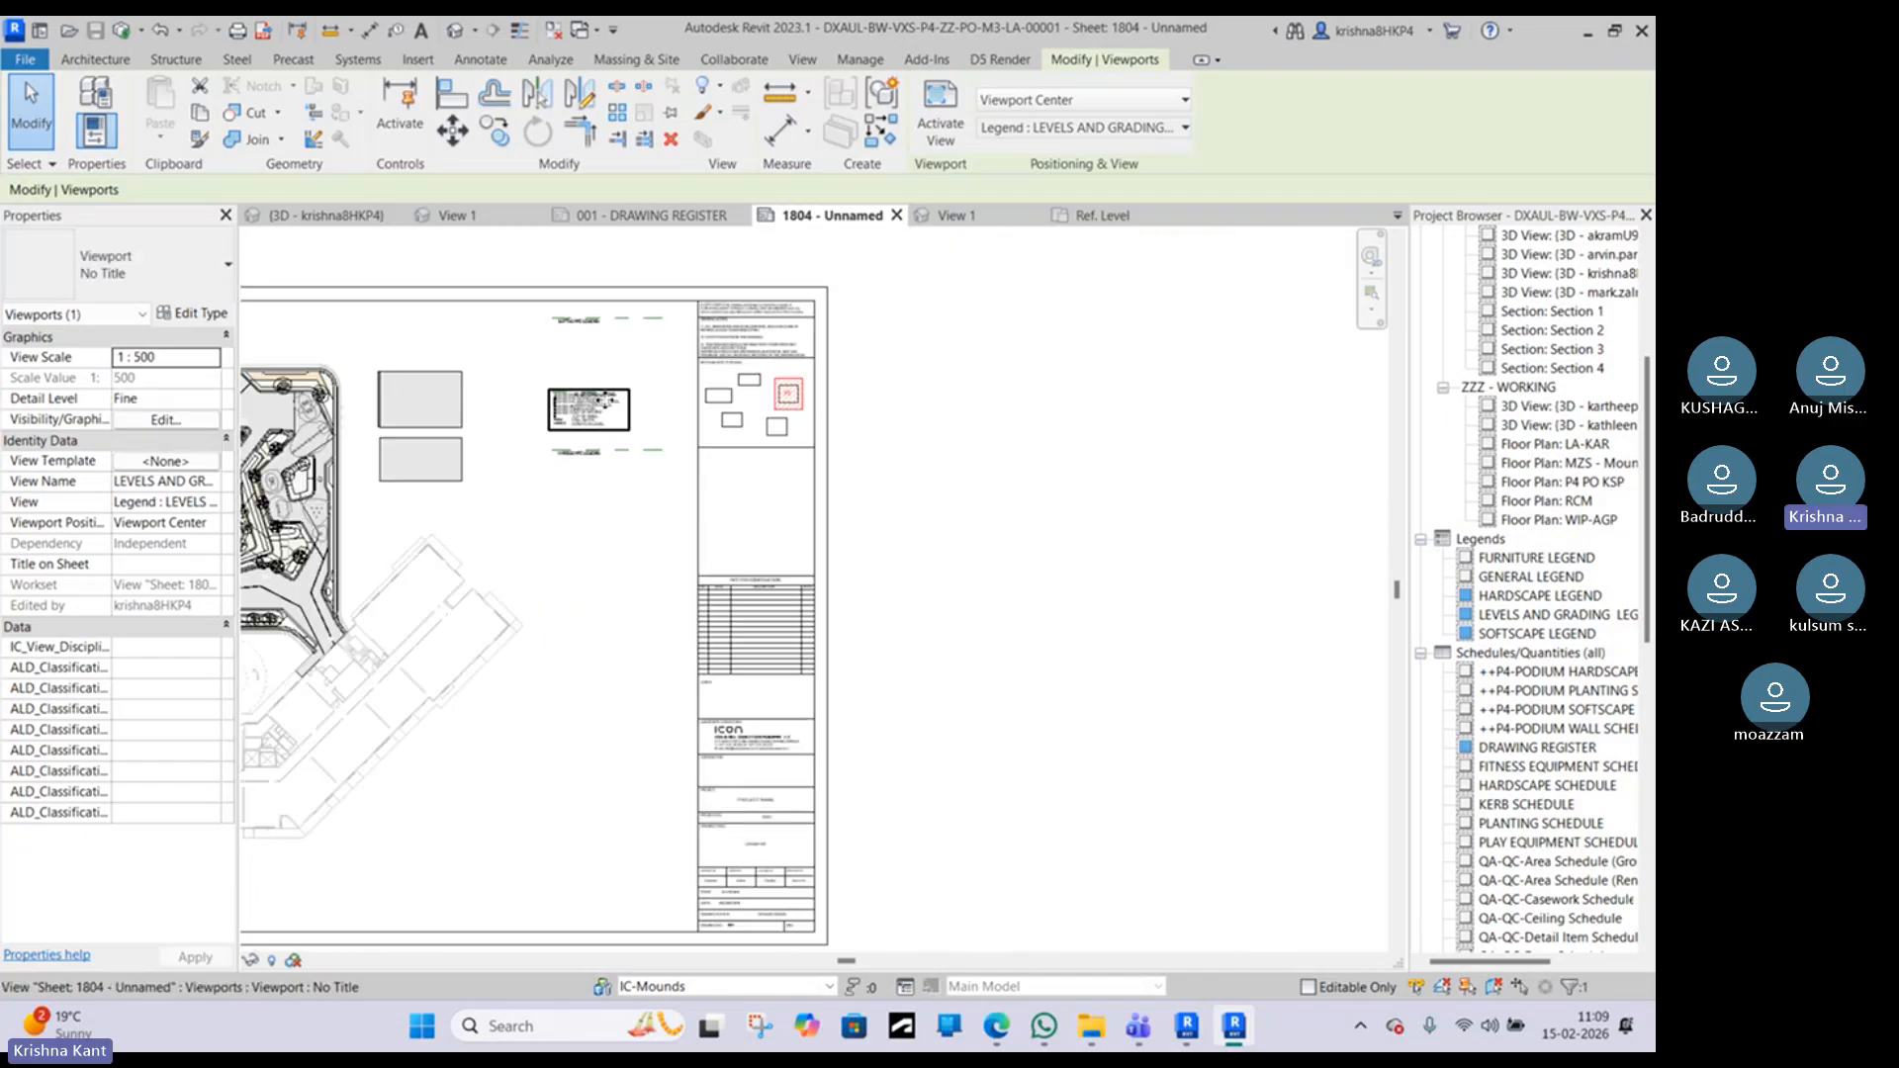
pyautogui.moveTo(710, 767); pyautogui.dragTo(686, 662, button='middle')
pyautogui.scroll(3, 705, 752)
pyautogui.scroll(3, 700, 744)
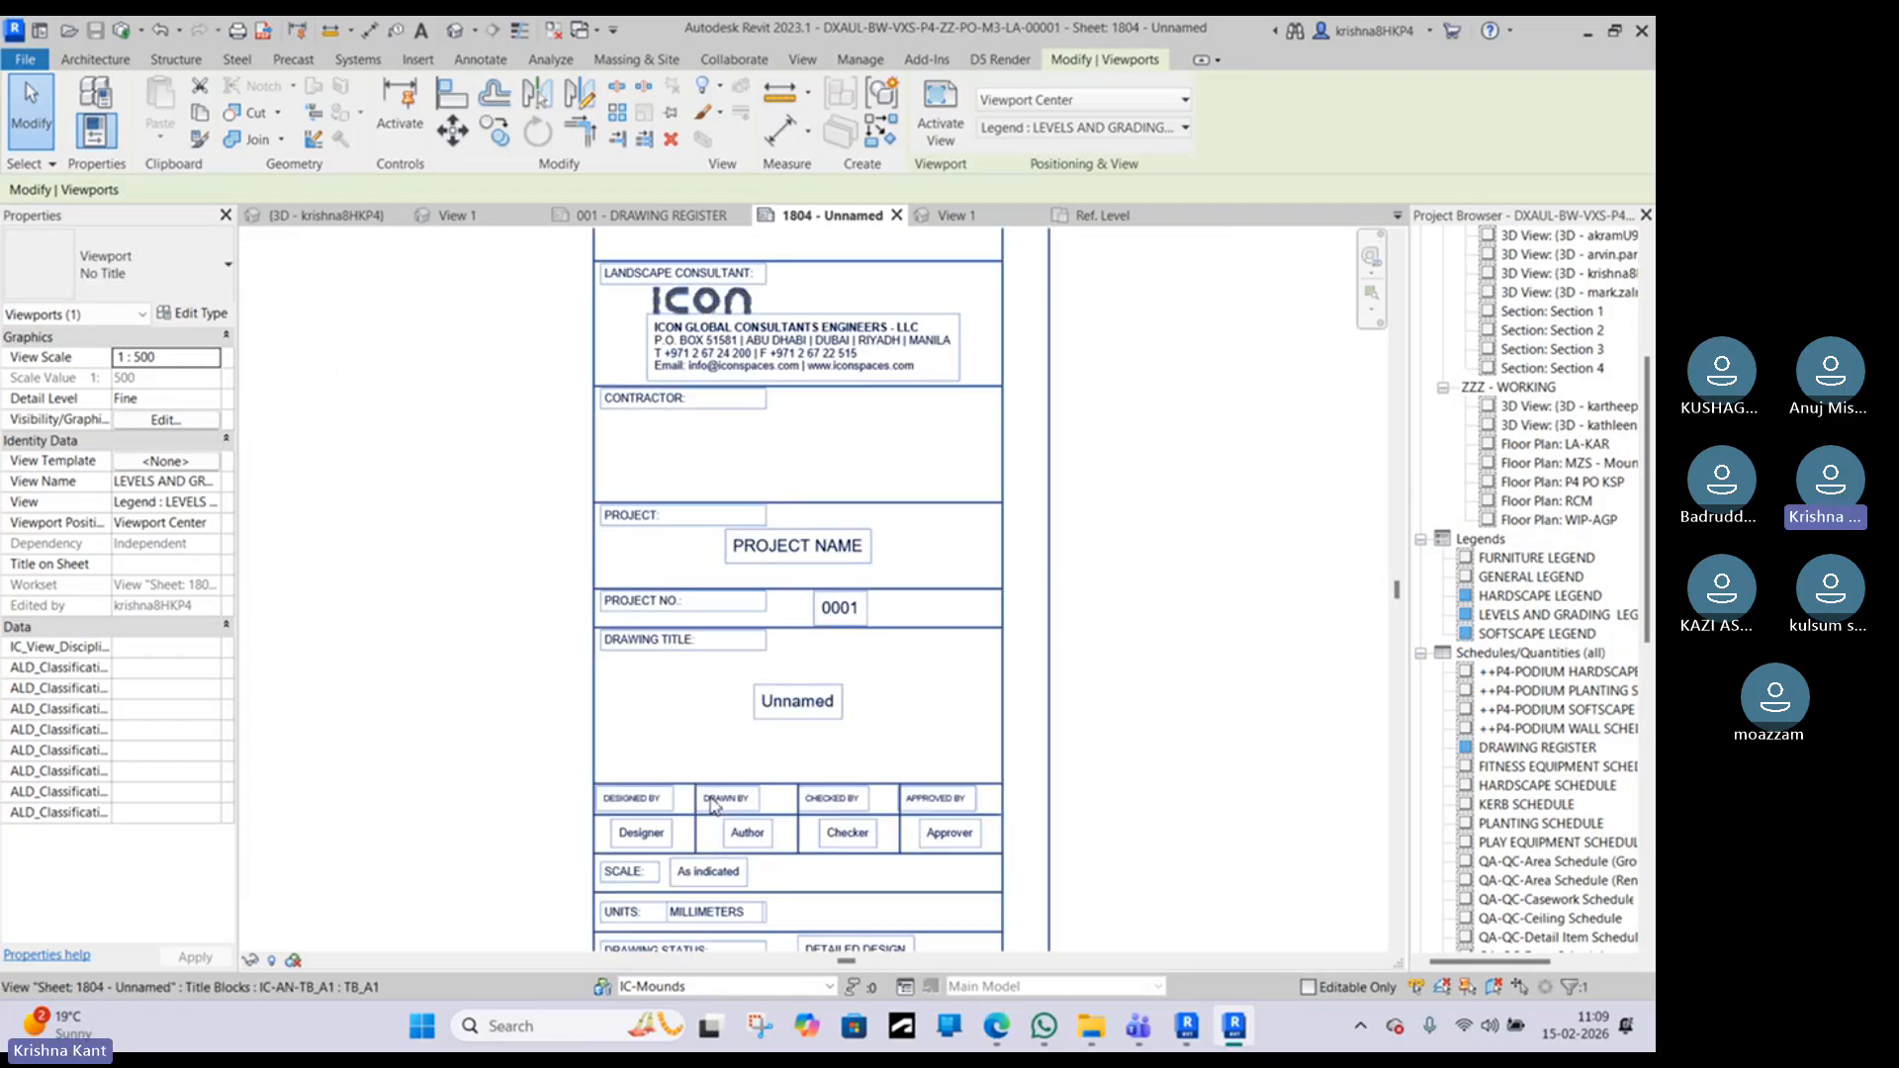
pyautogui.moveTo(719, 795); pyautogui.dragTo(741, 494, button='middle')
pyautogui.scroll(3, 737, 584)
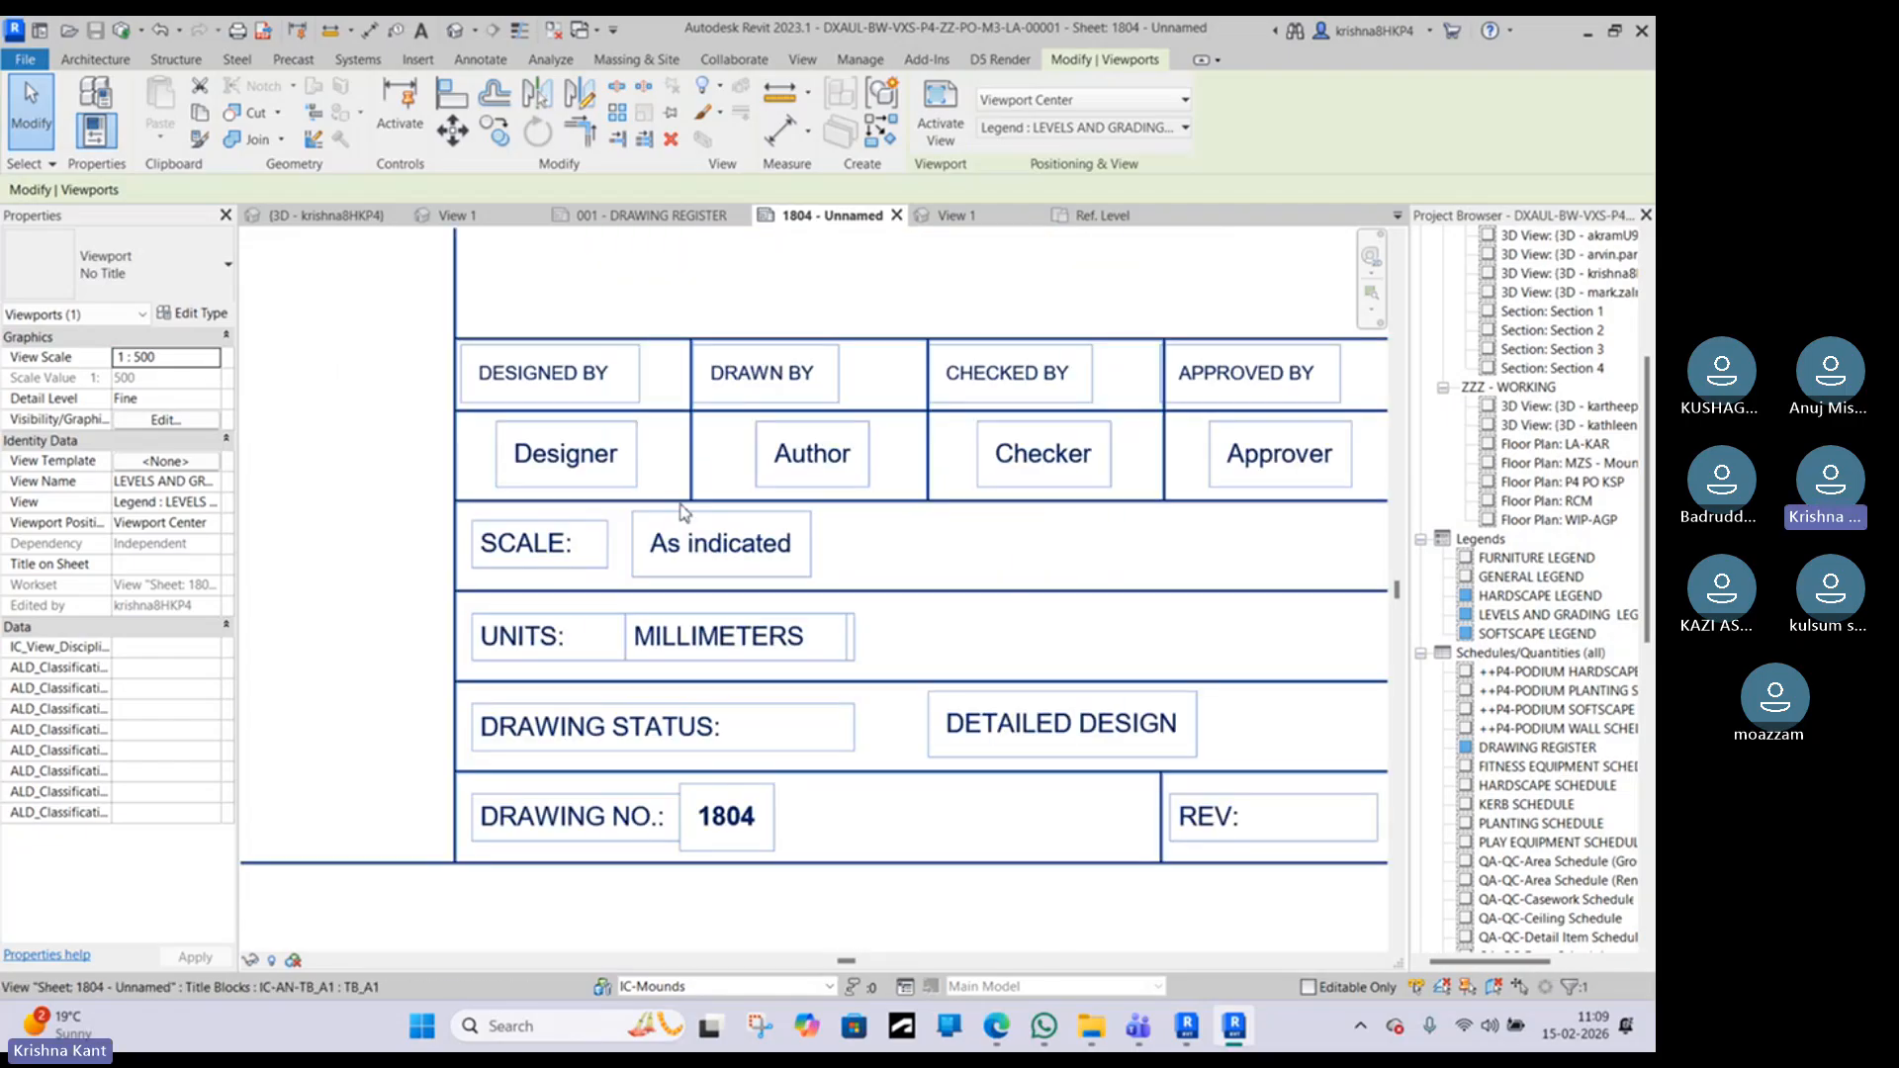
pyautogui.click(698, 522)
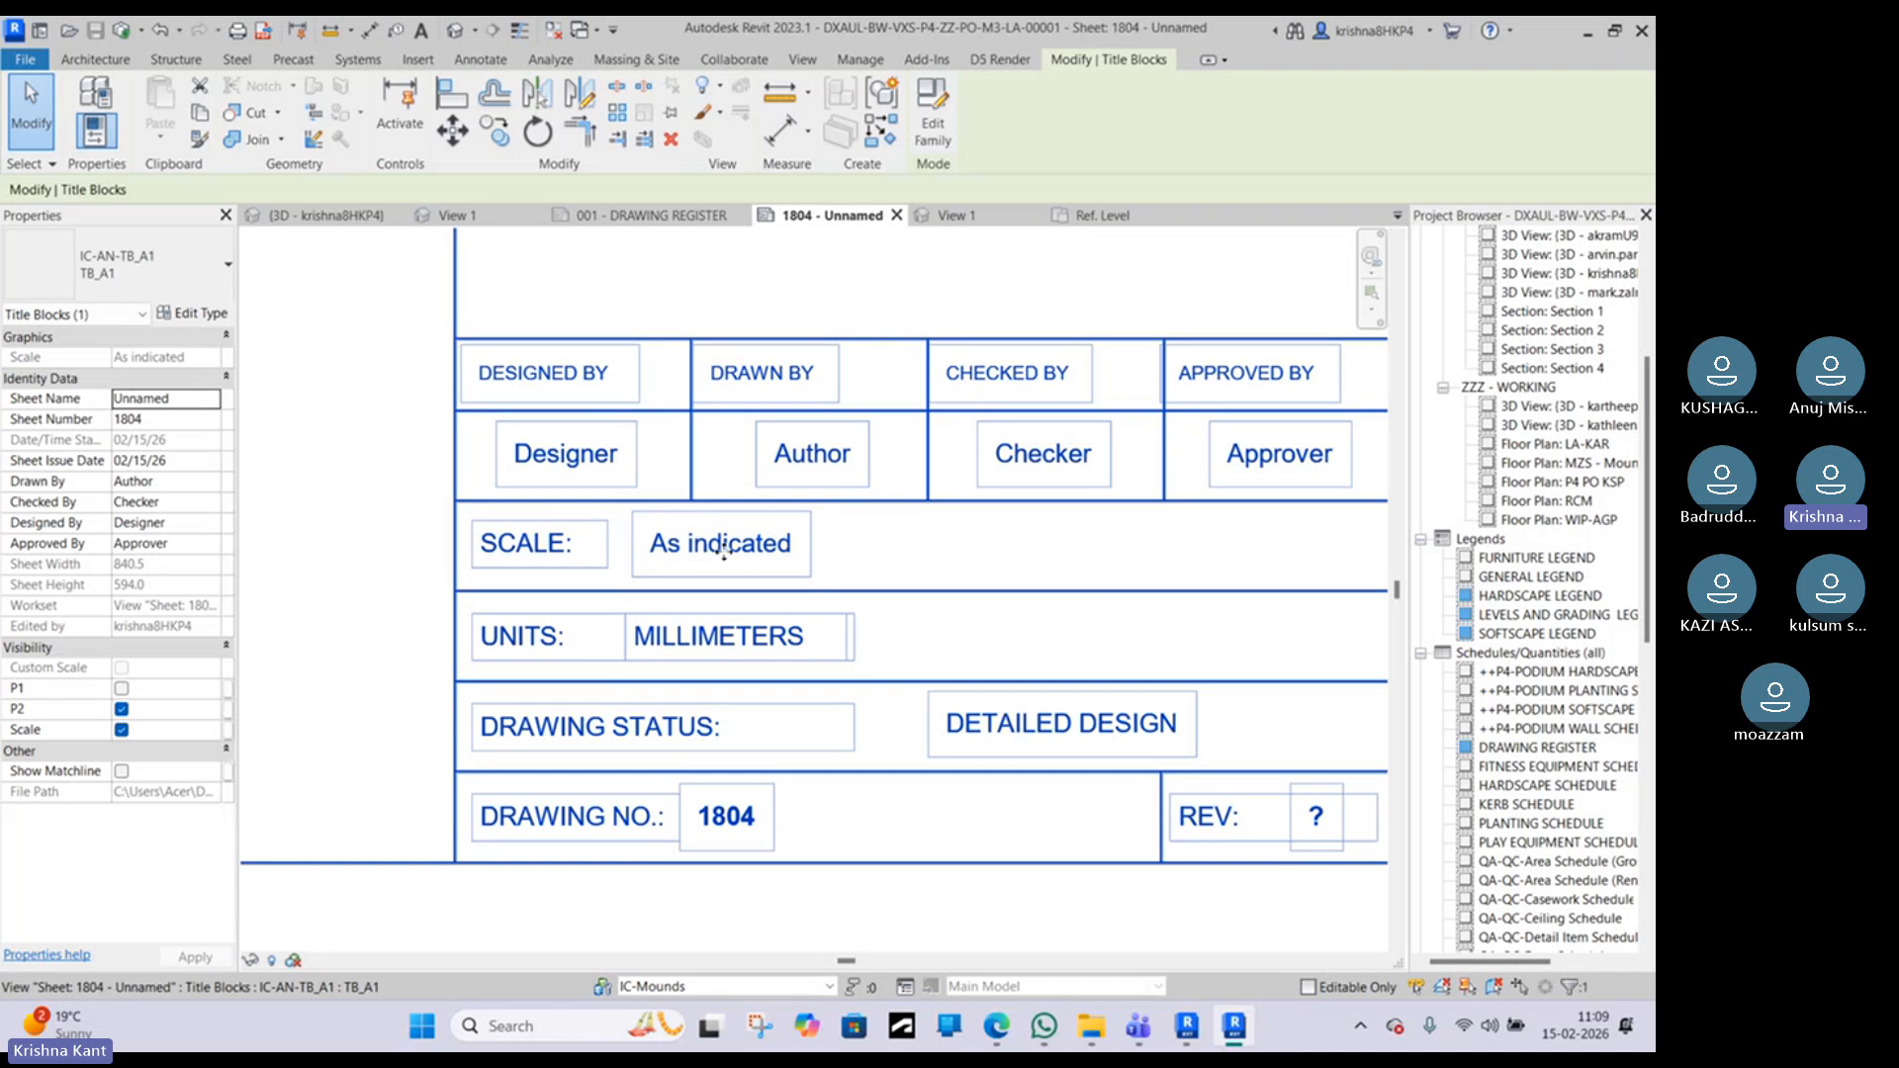
pyautogui.click(120, 730)
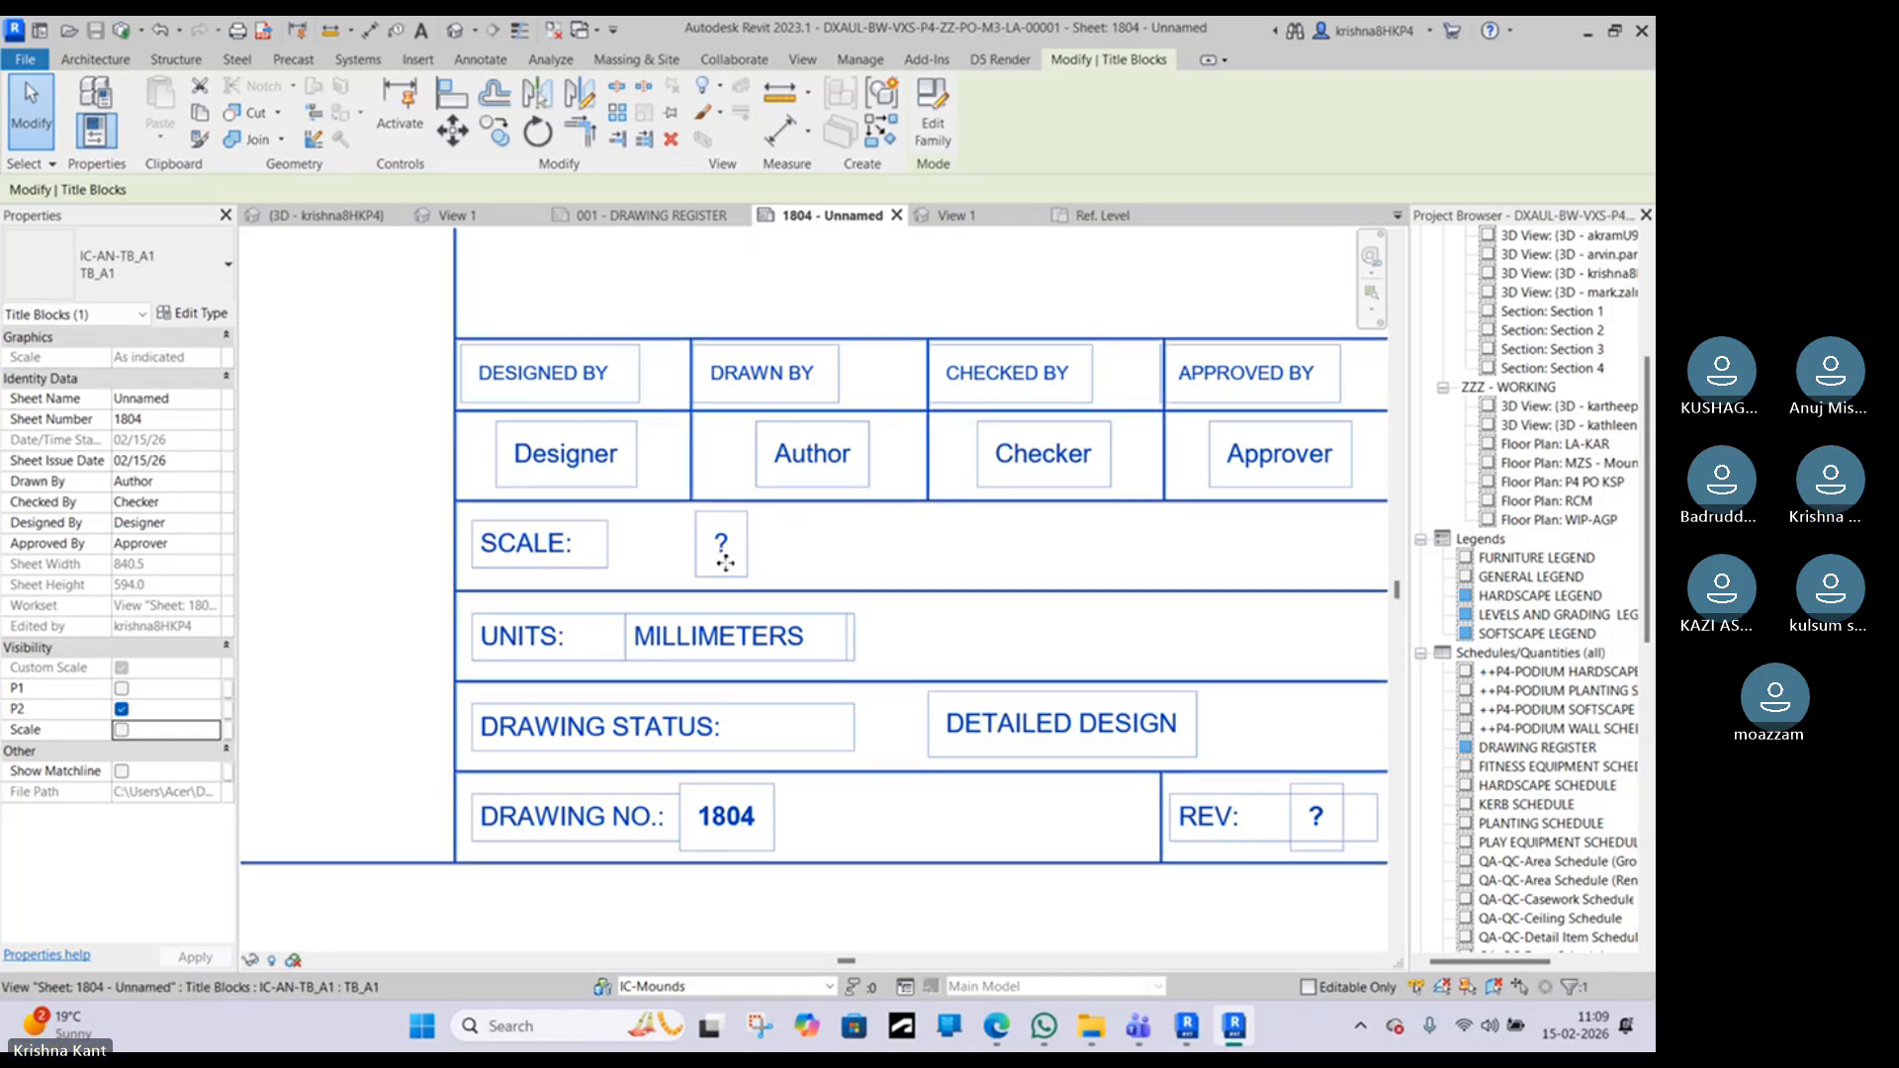
# Step: Inspect the title block's empty scale label and its TB_A1 type properties without changing anything
pyautogui.click(723, 547)
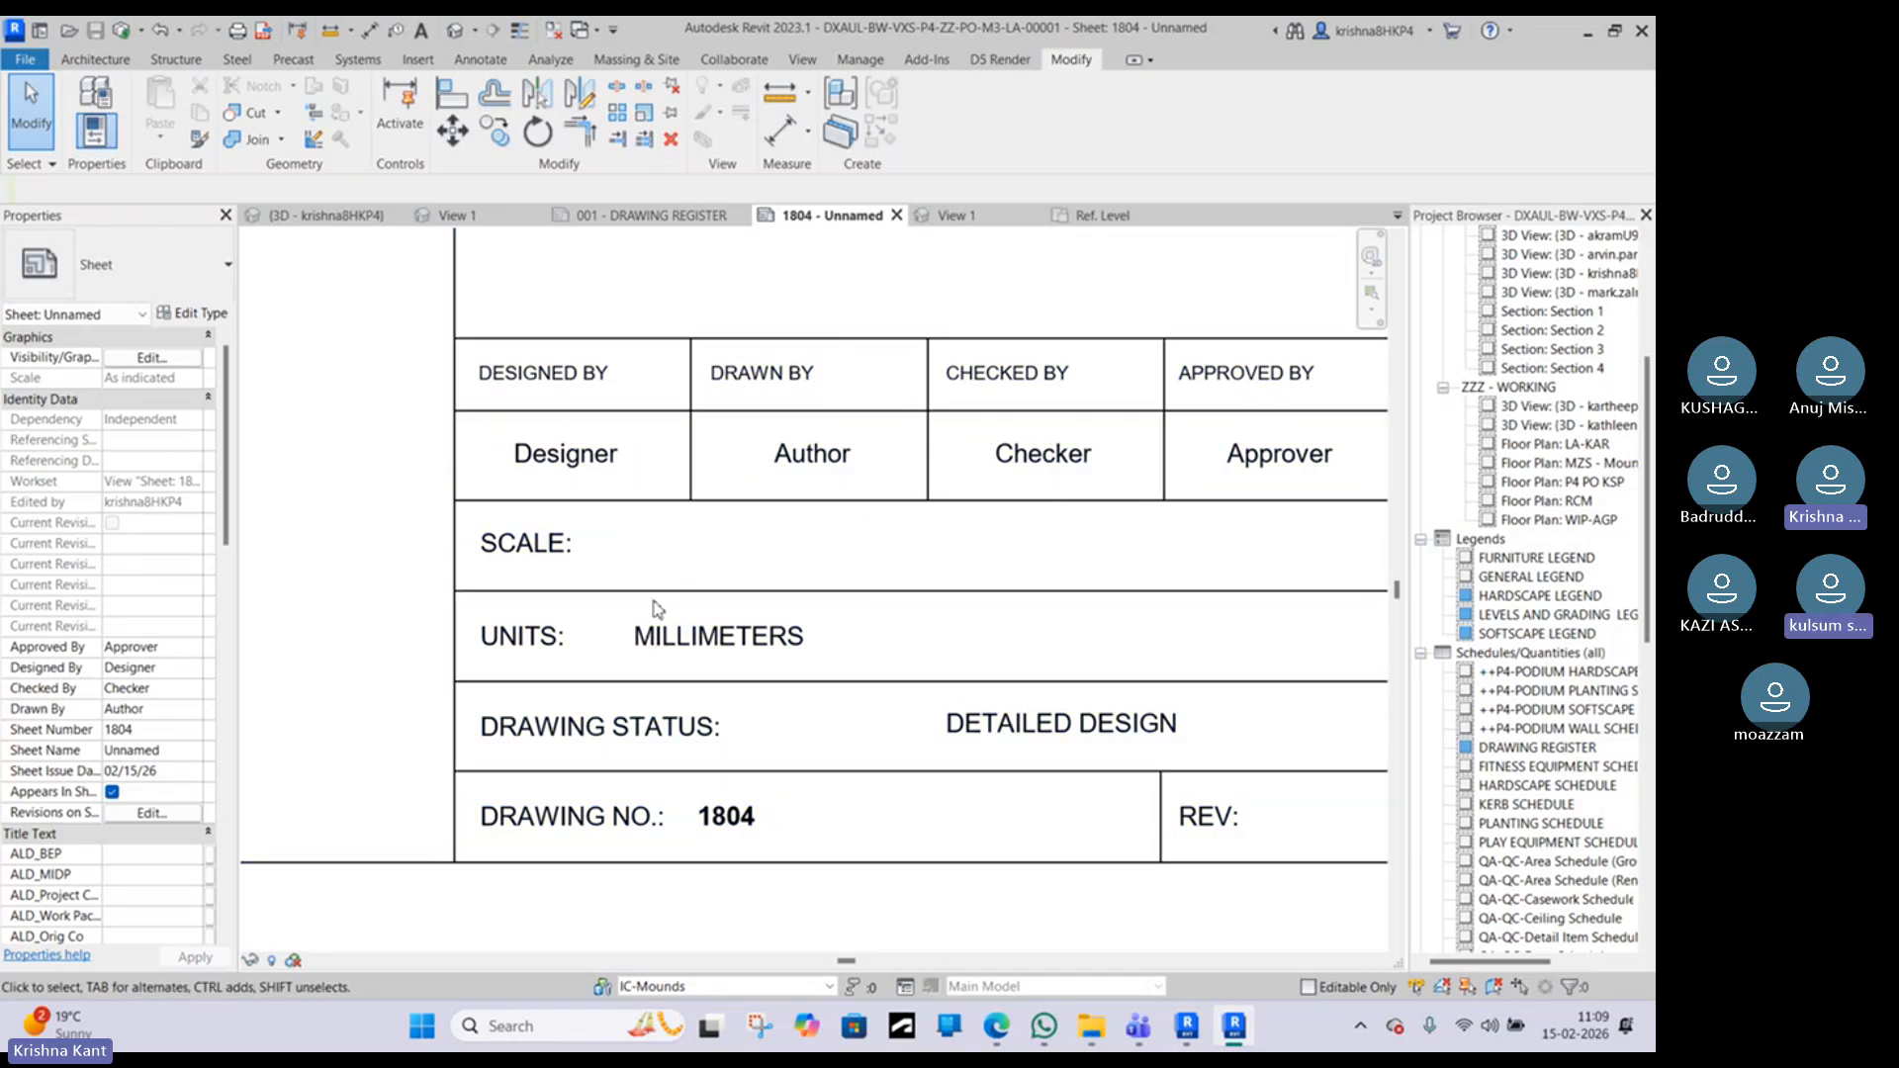
pyautogui.click(655, 600)
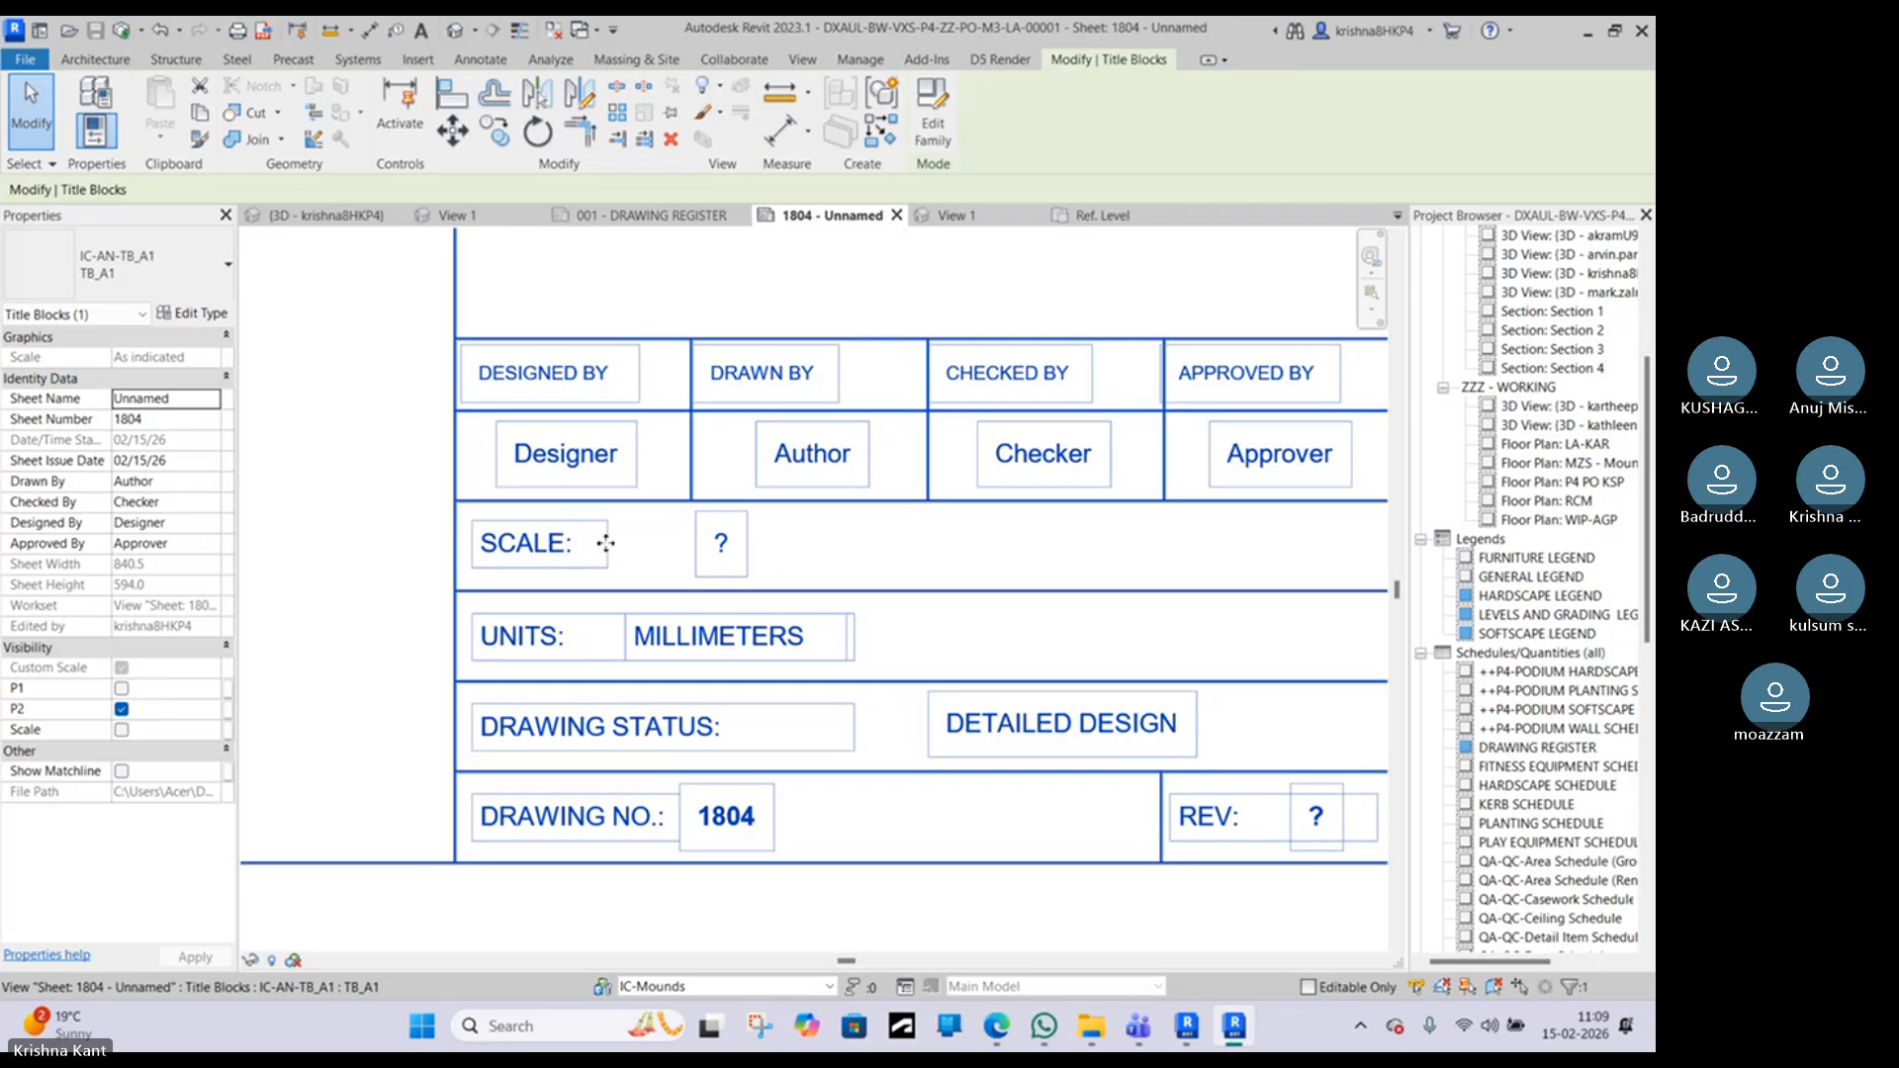
pyautogui.scroll(-1, 605, 542)
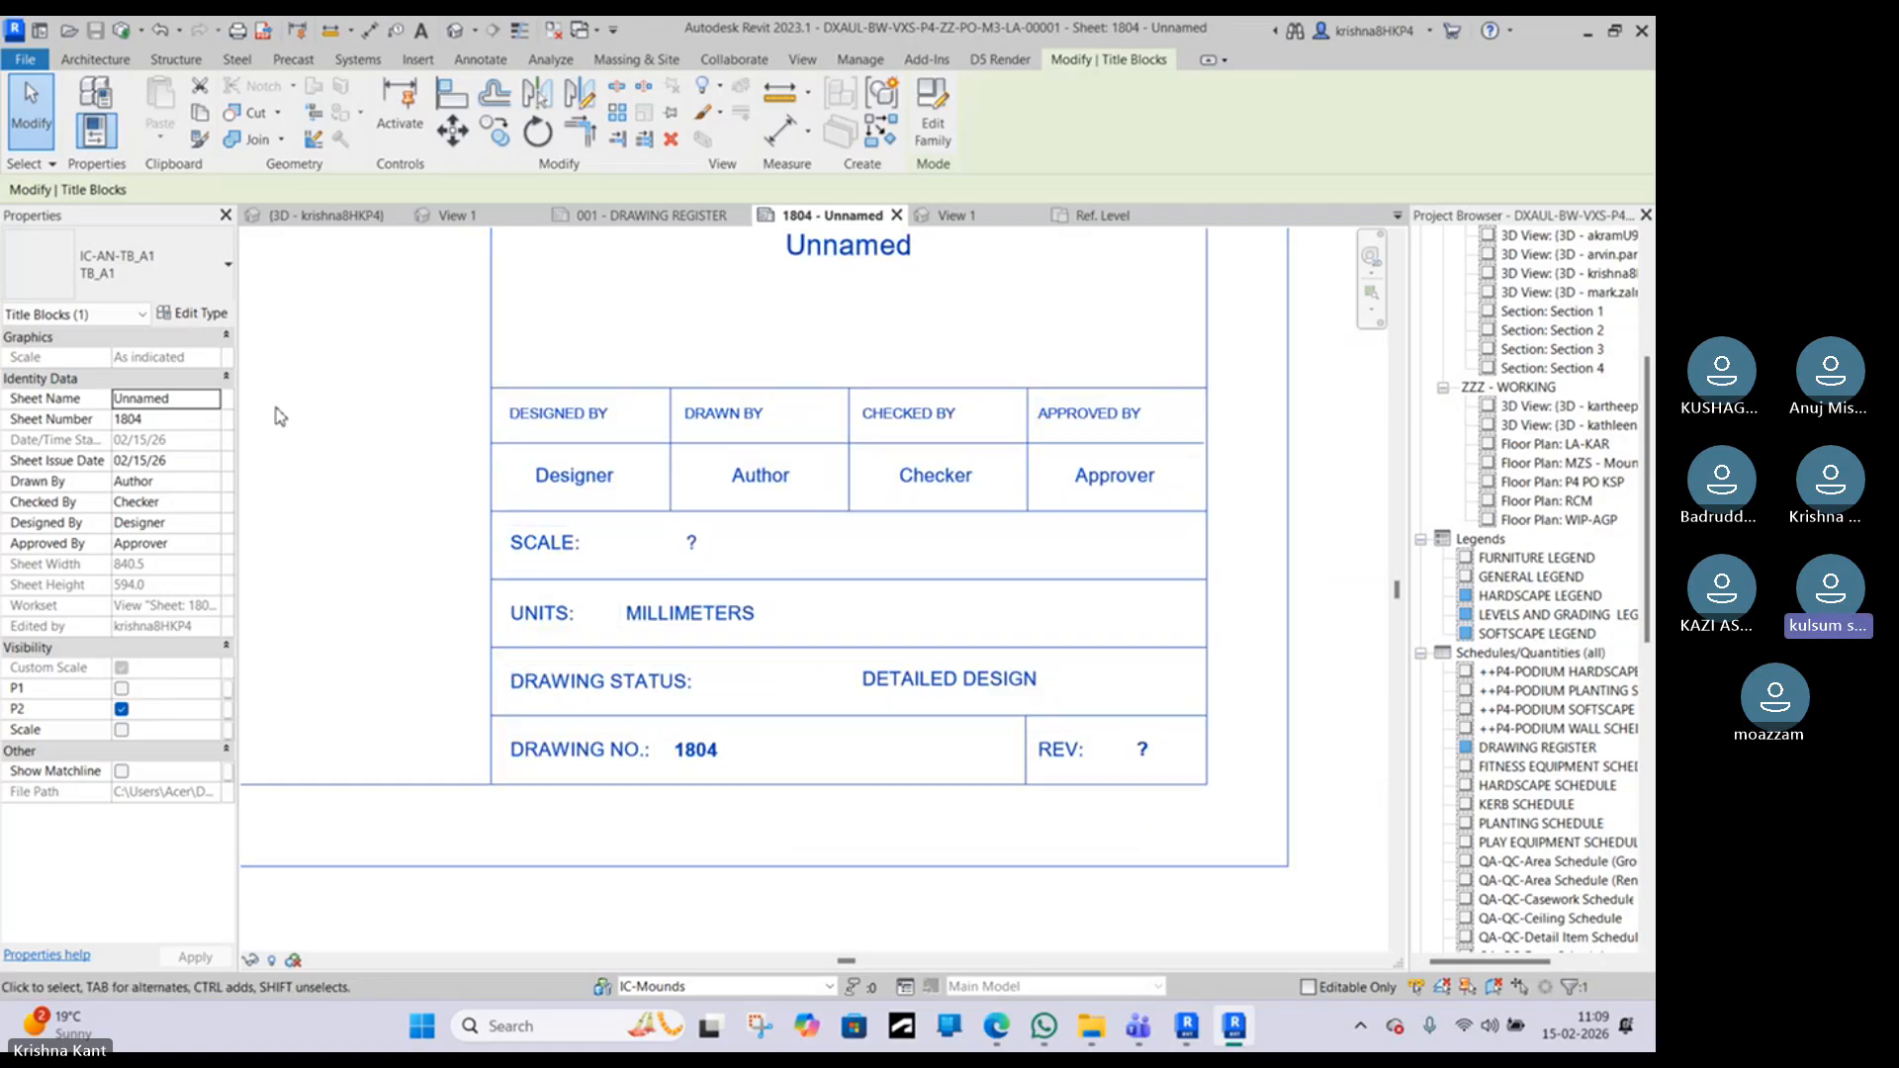
pyautogui.click(195, 316)
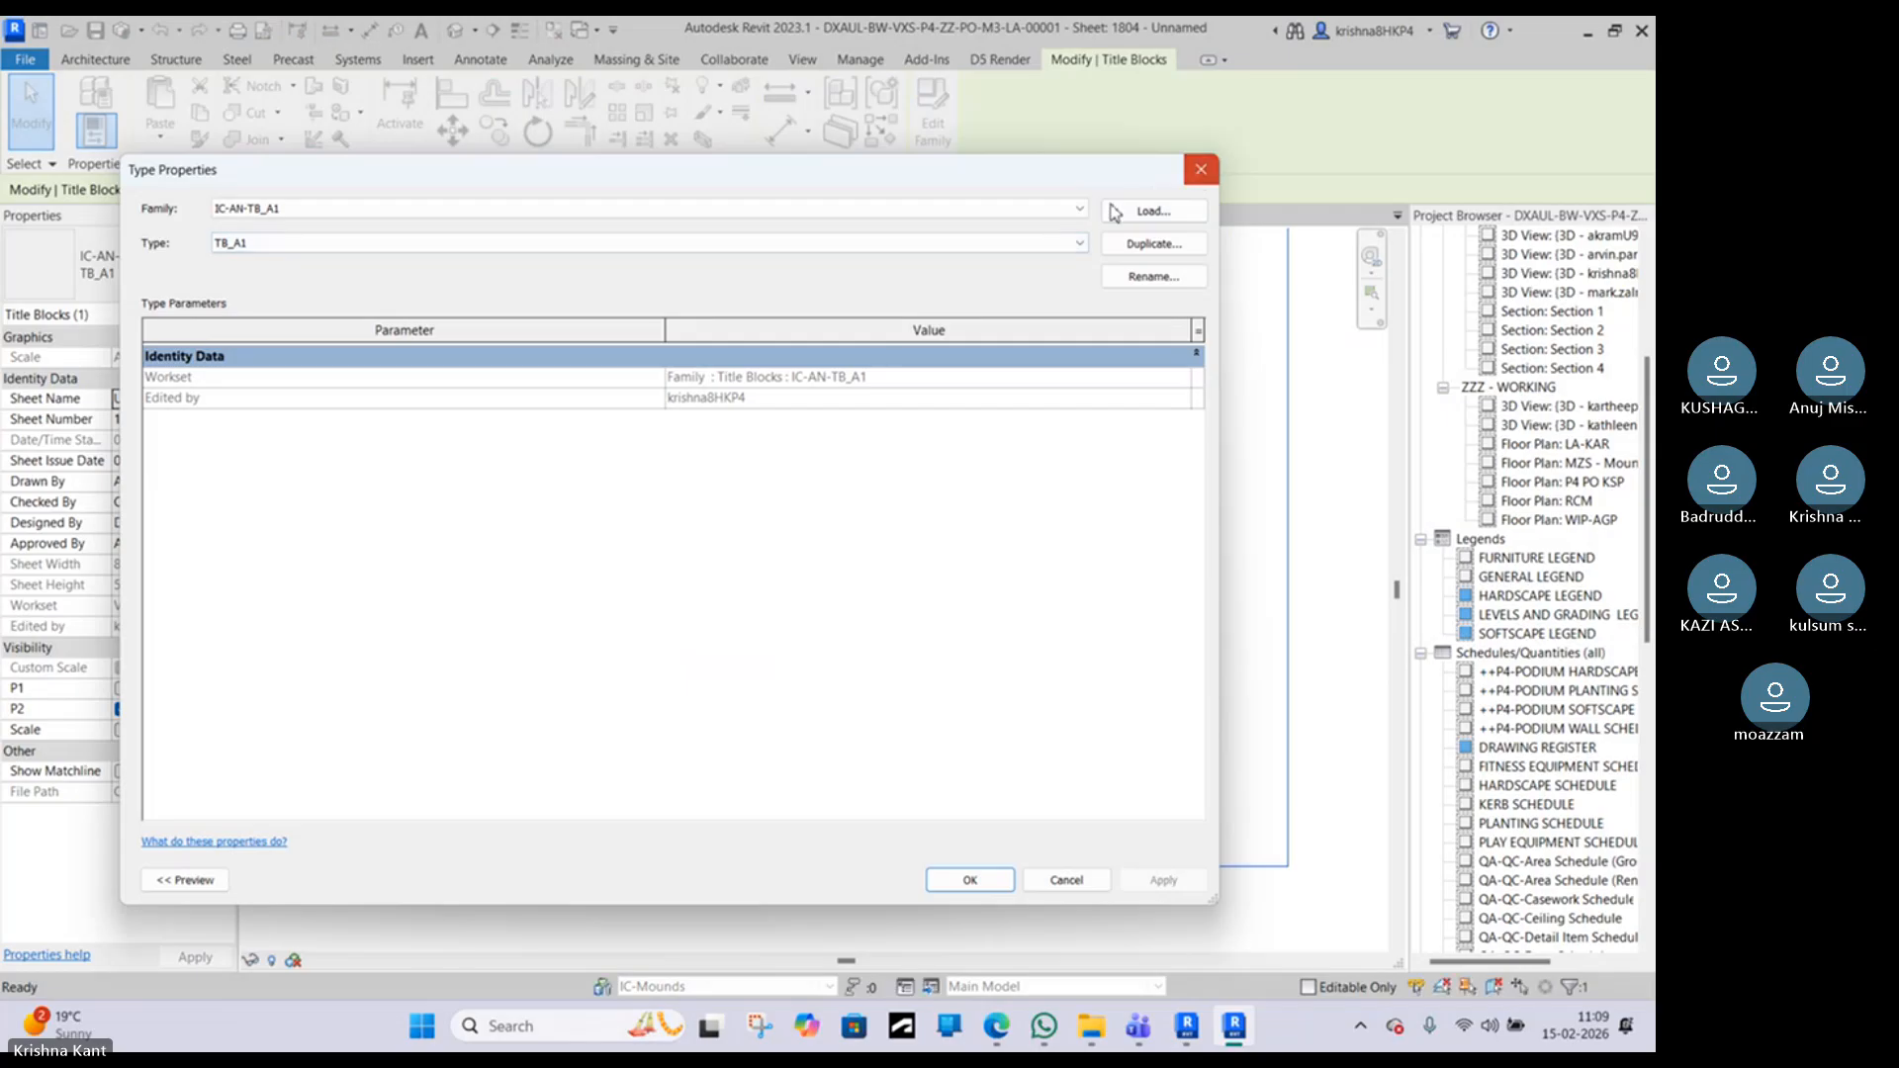
pyautogui.click(1201, 169)
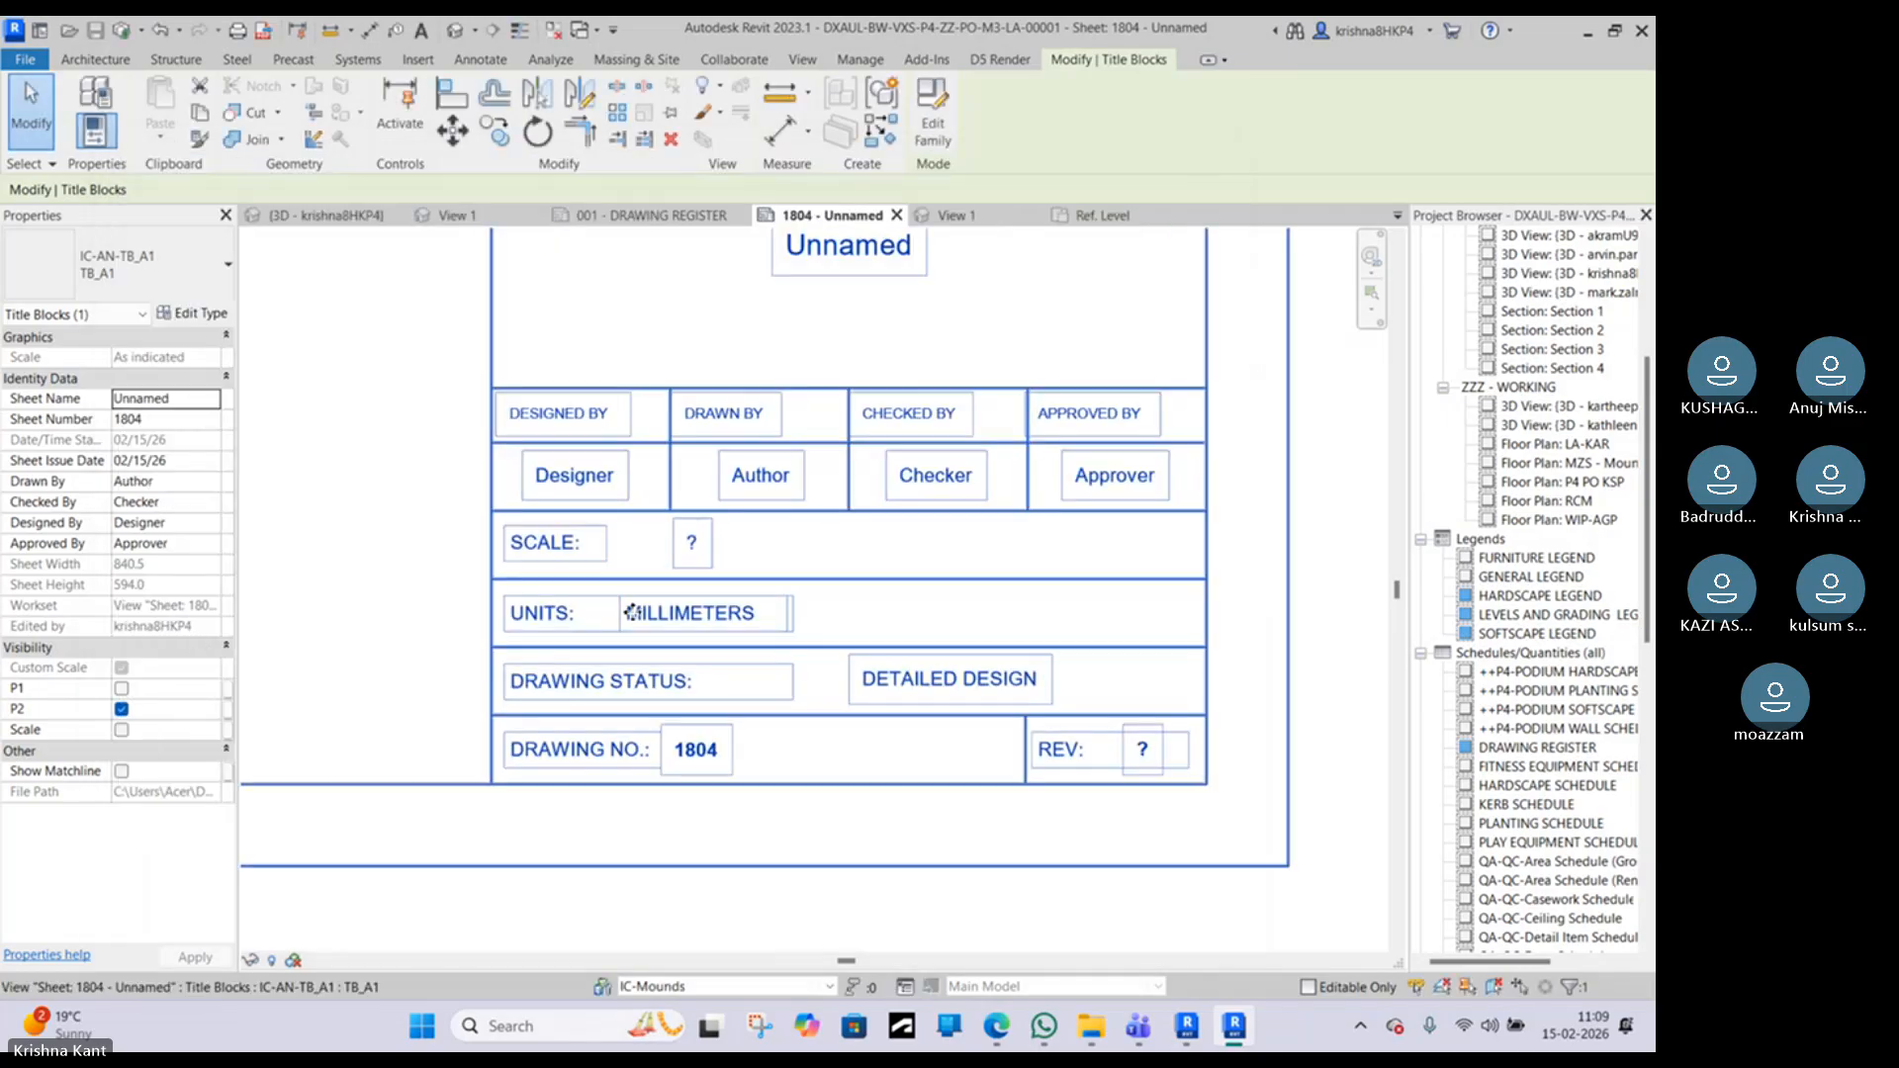
pyautogui.click(692, 554)
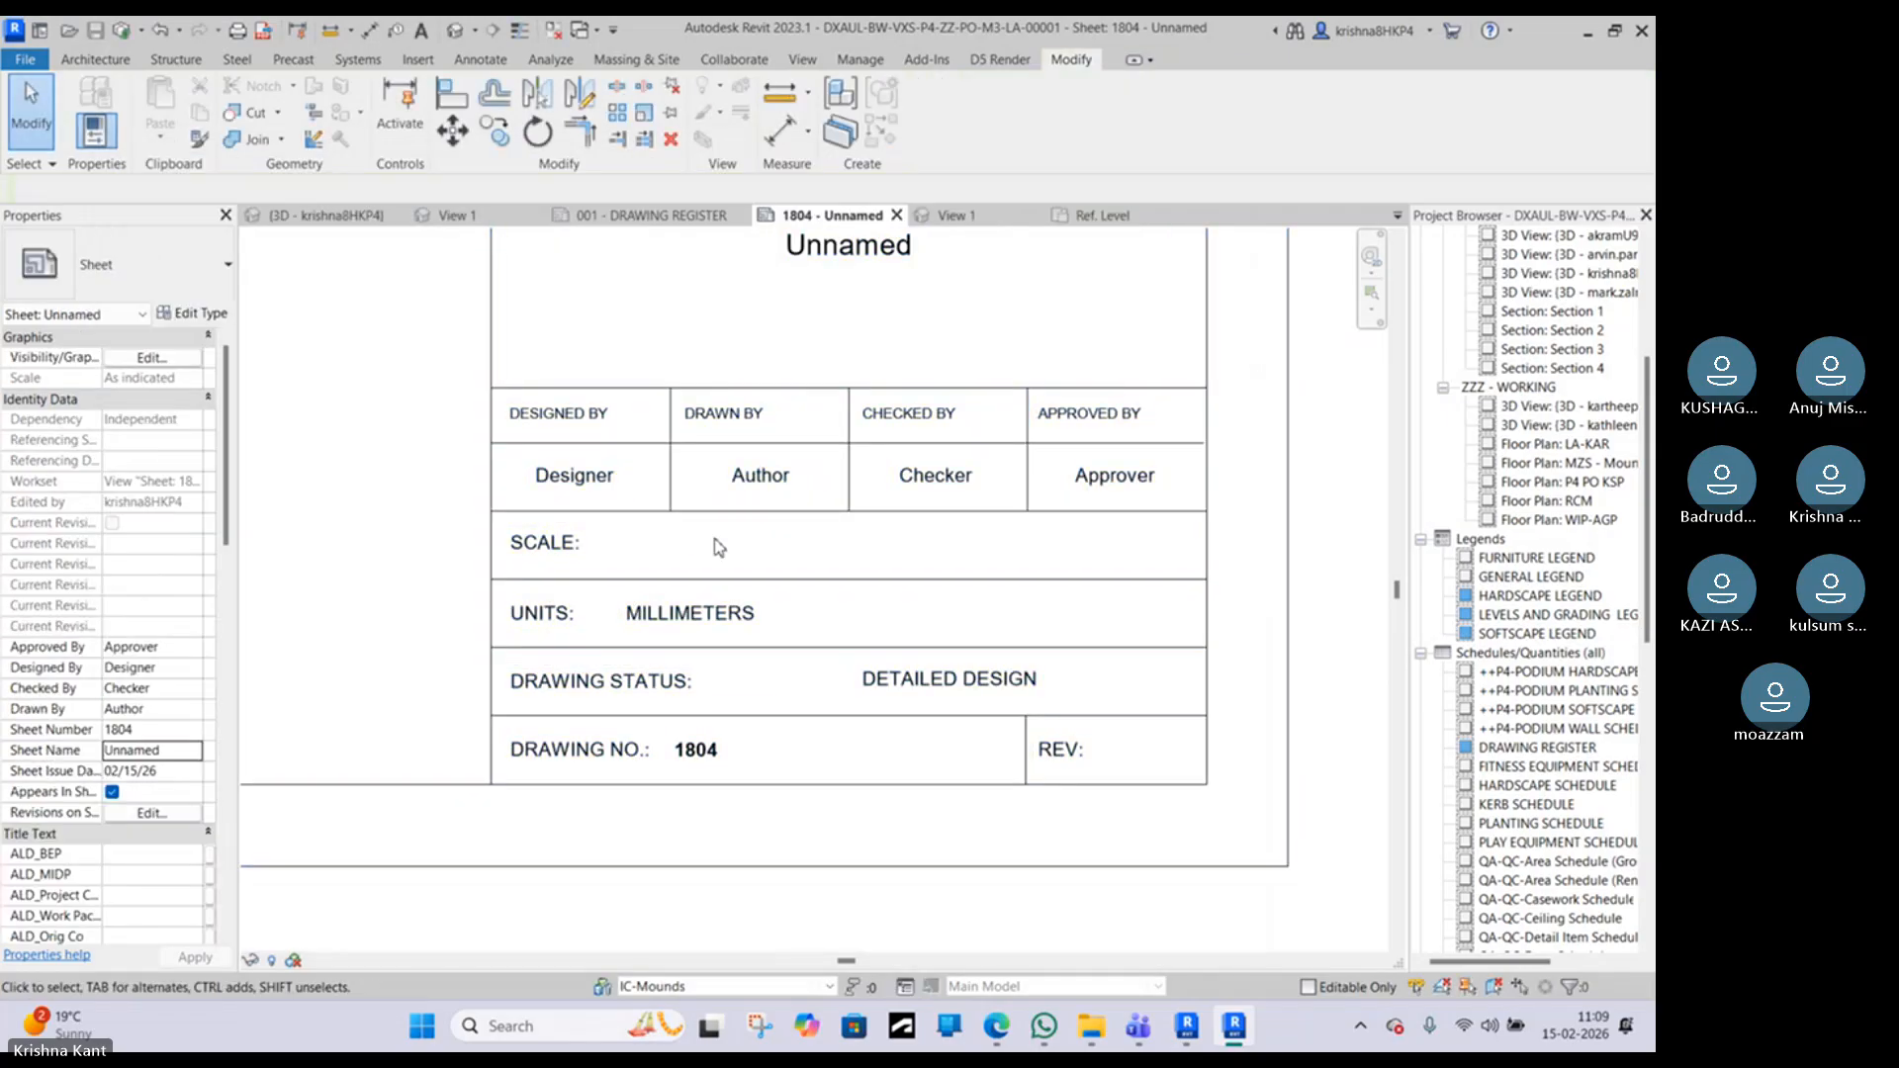
# Step: Examine the parameters that make up the title block's drawing number label, widening the name column, and cancel
pyautogui.click(718, 754)
pyautogui.click(718, 754)
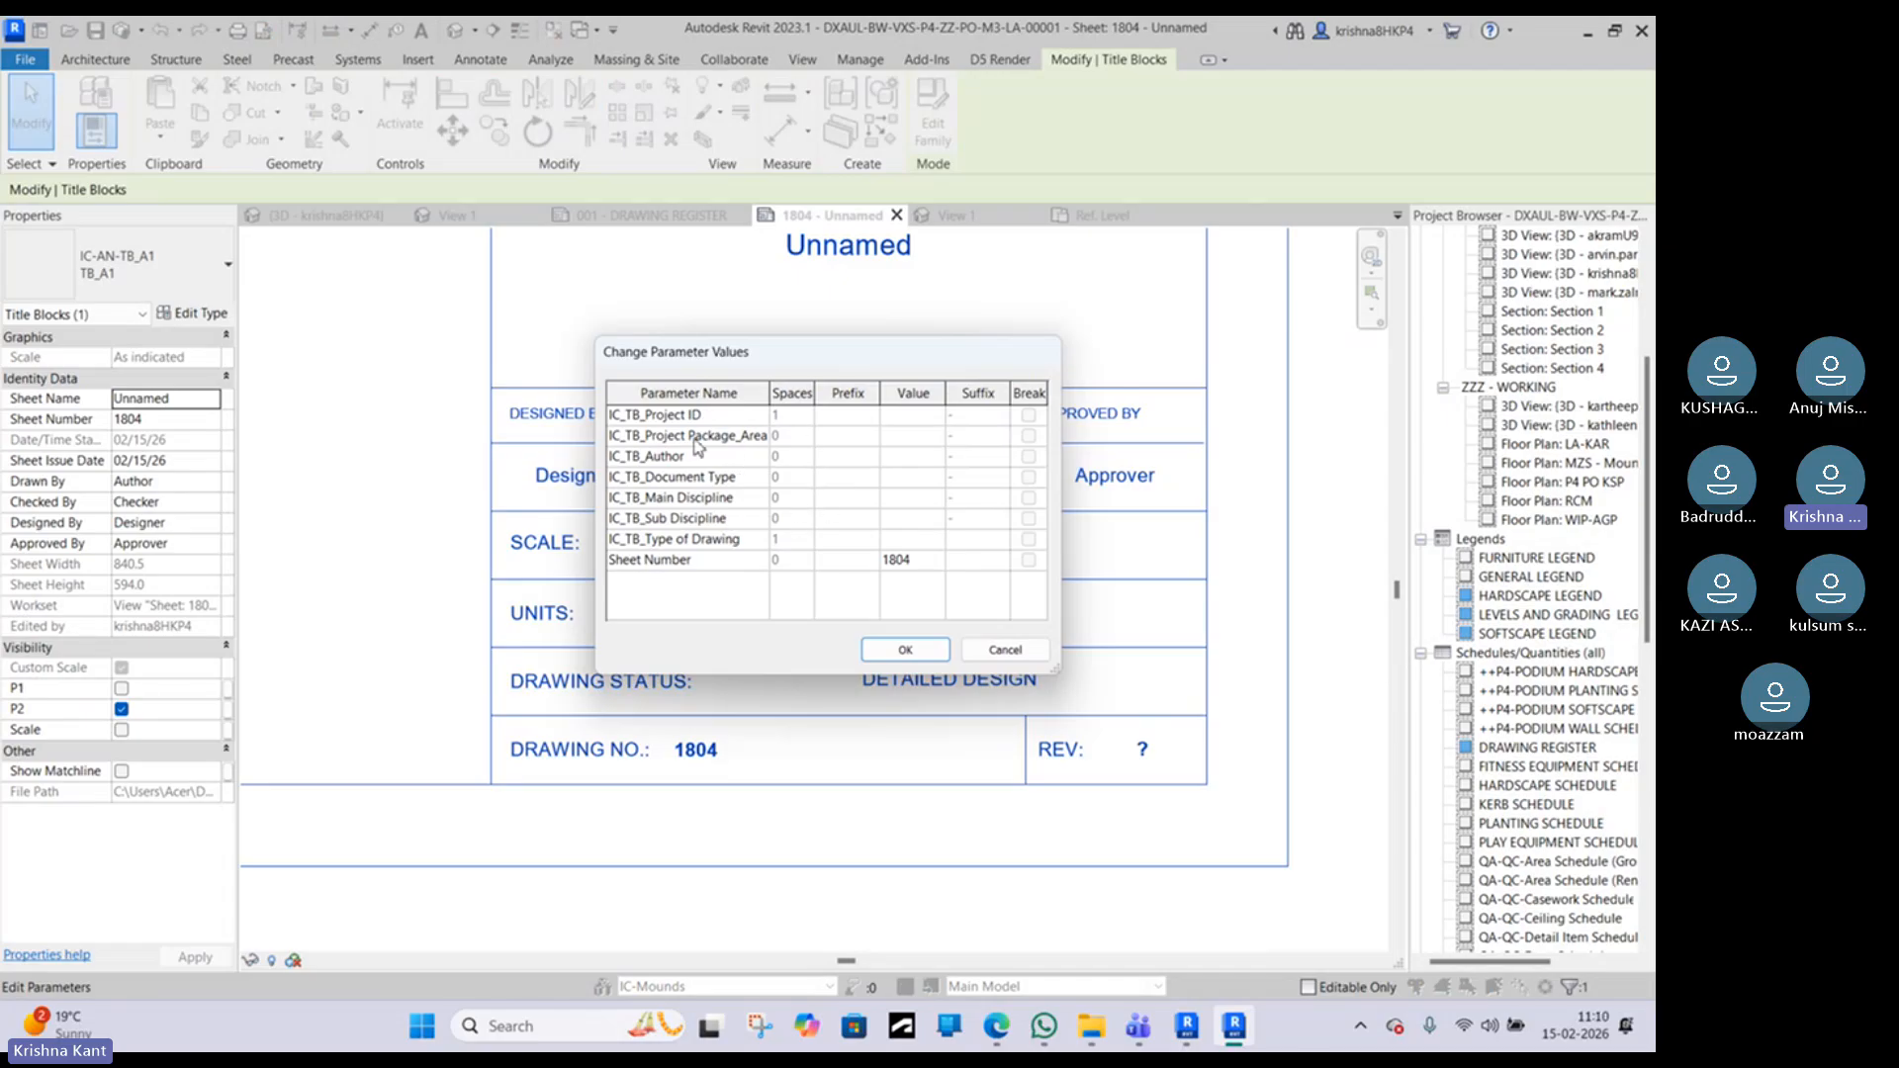
pyautogui.doubleClick(770, 393)
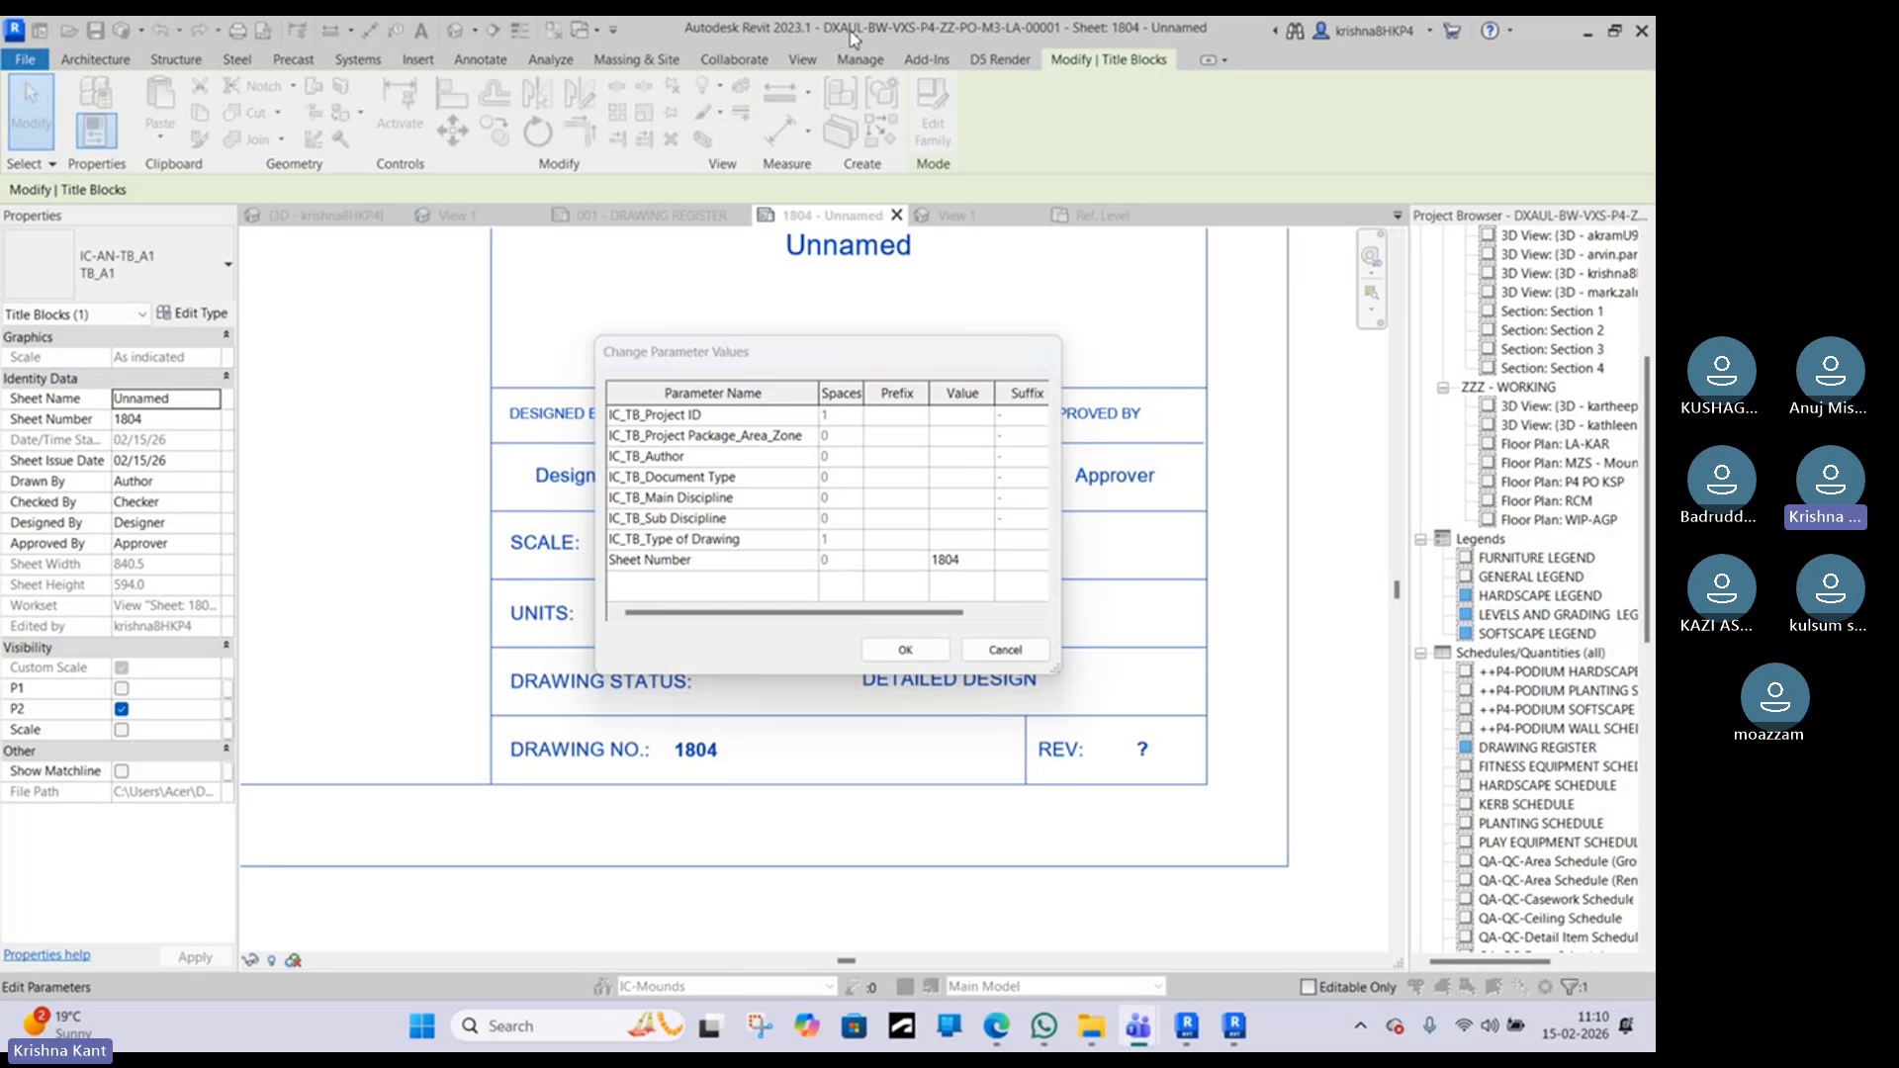
pyautogui.click(992, 649)
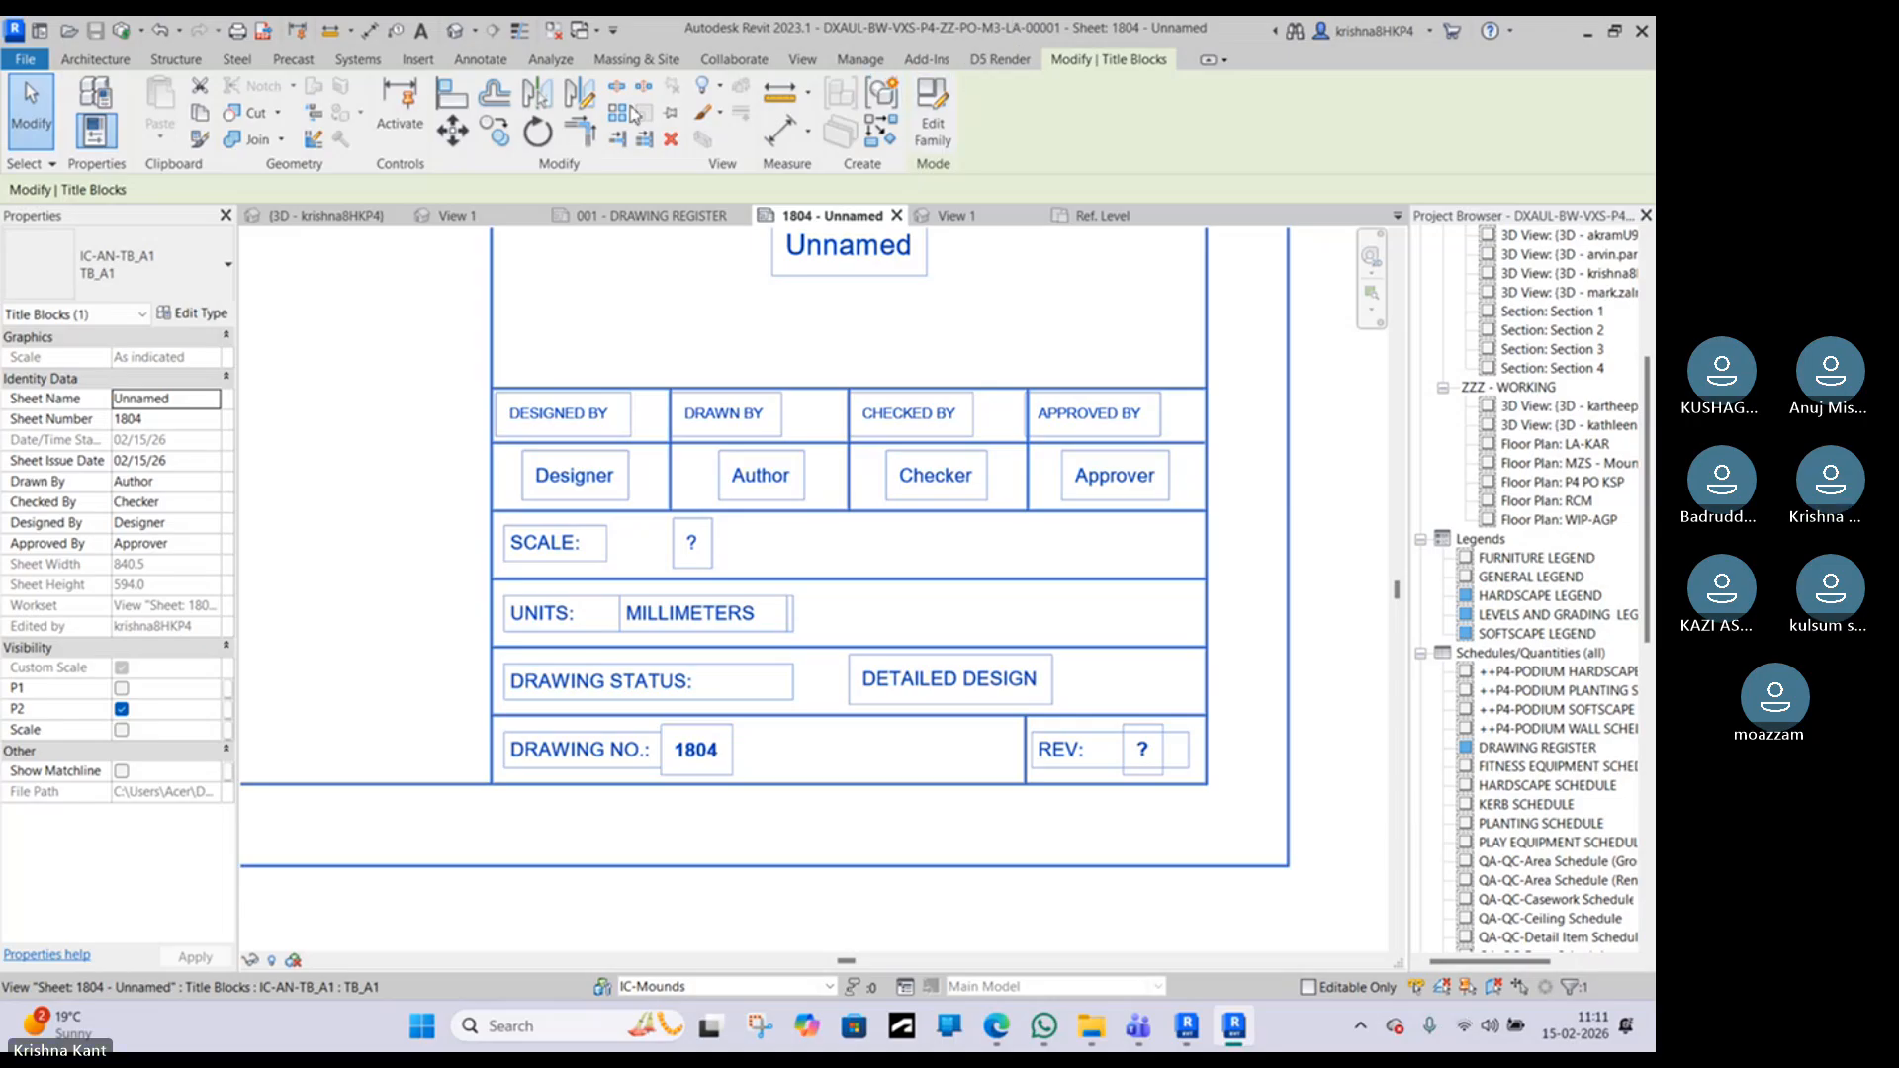
# Step: Set the view scale of the levels and grading legend viewport on sheet 1804 to 1 : 200
pyautogui.click(515, 150)
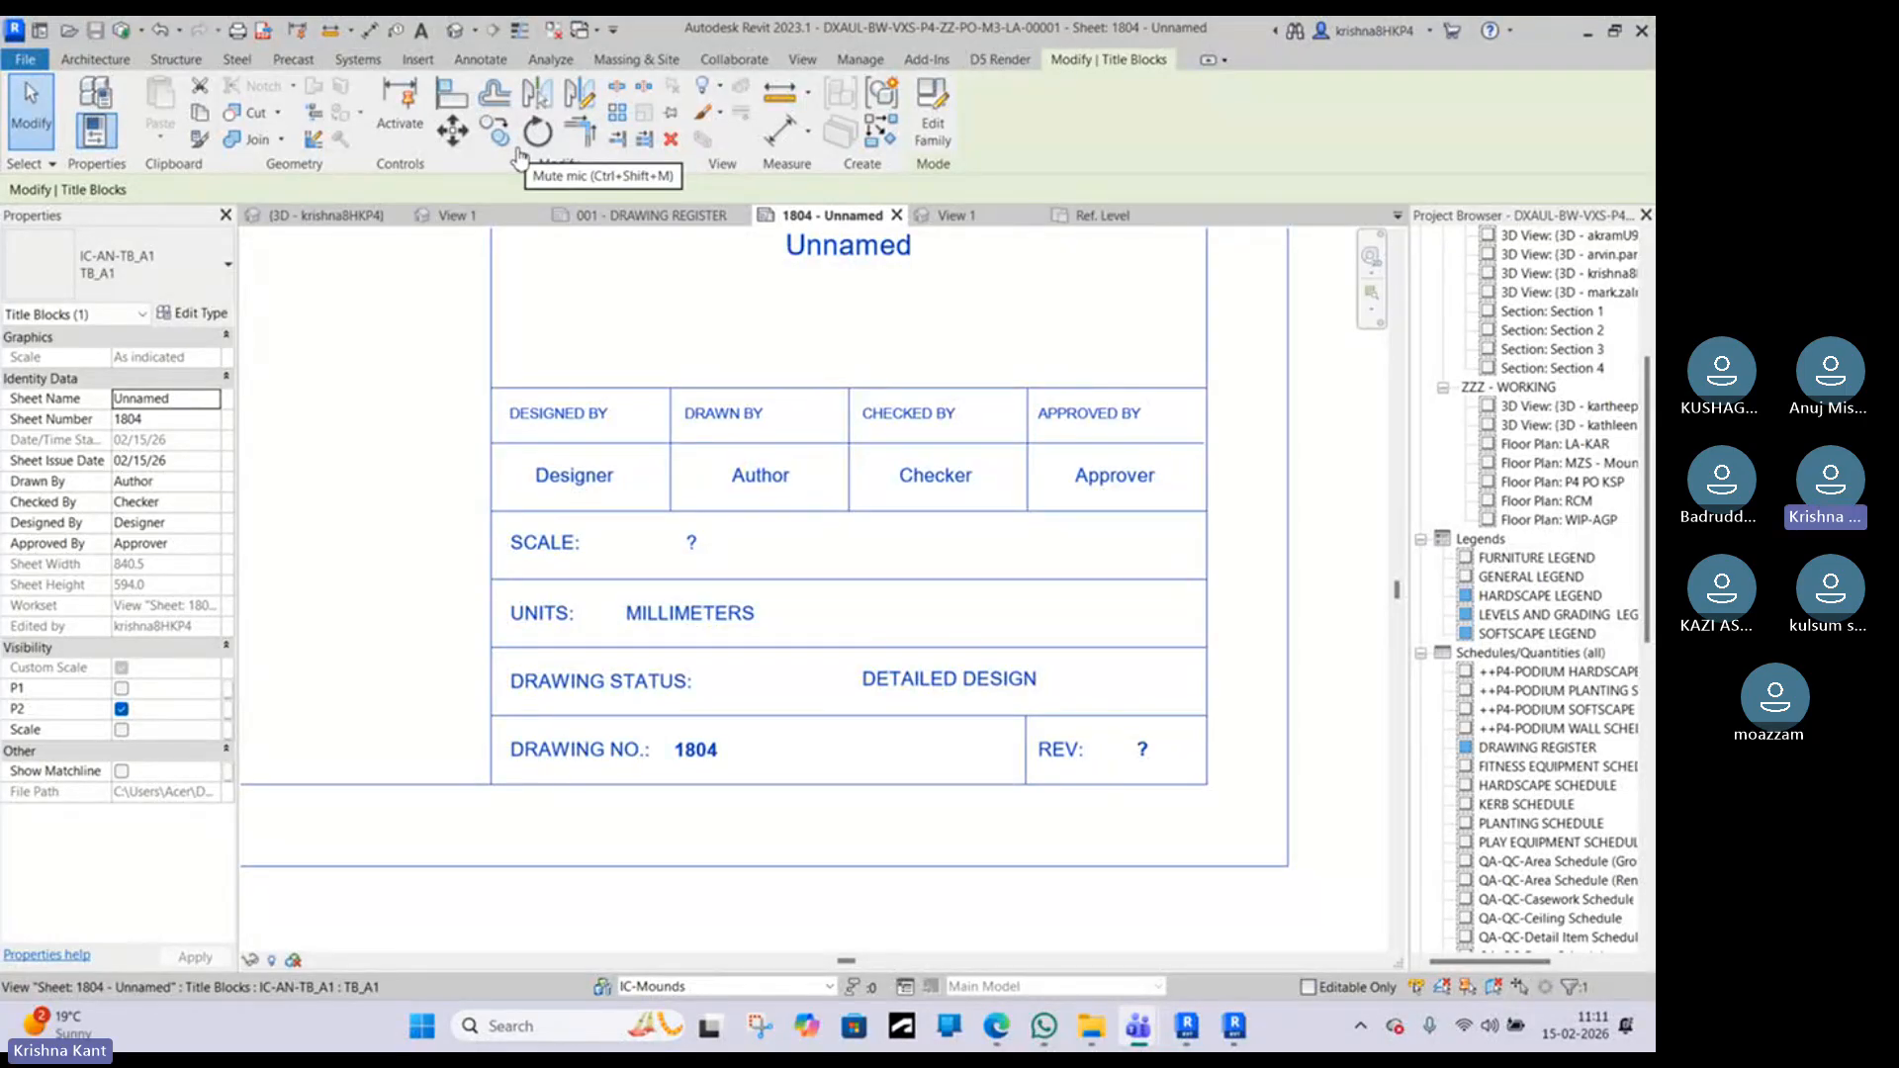
pyautogui.scroll(-2, 623, 398)
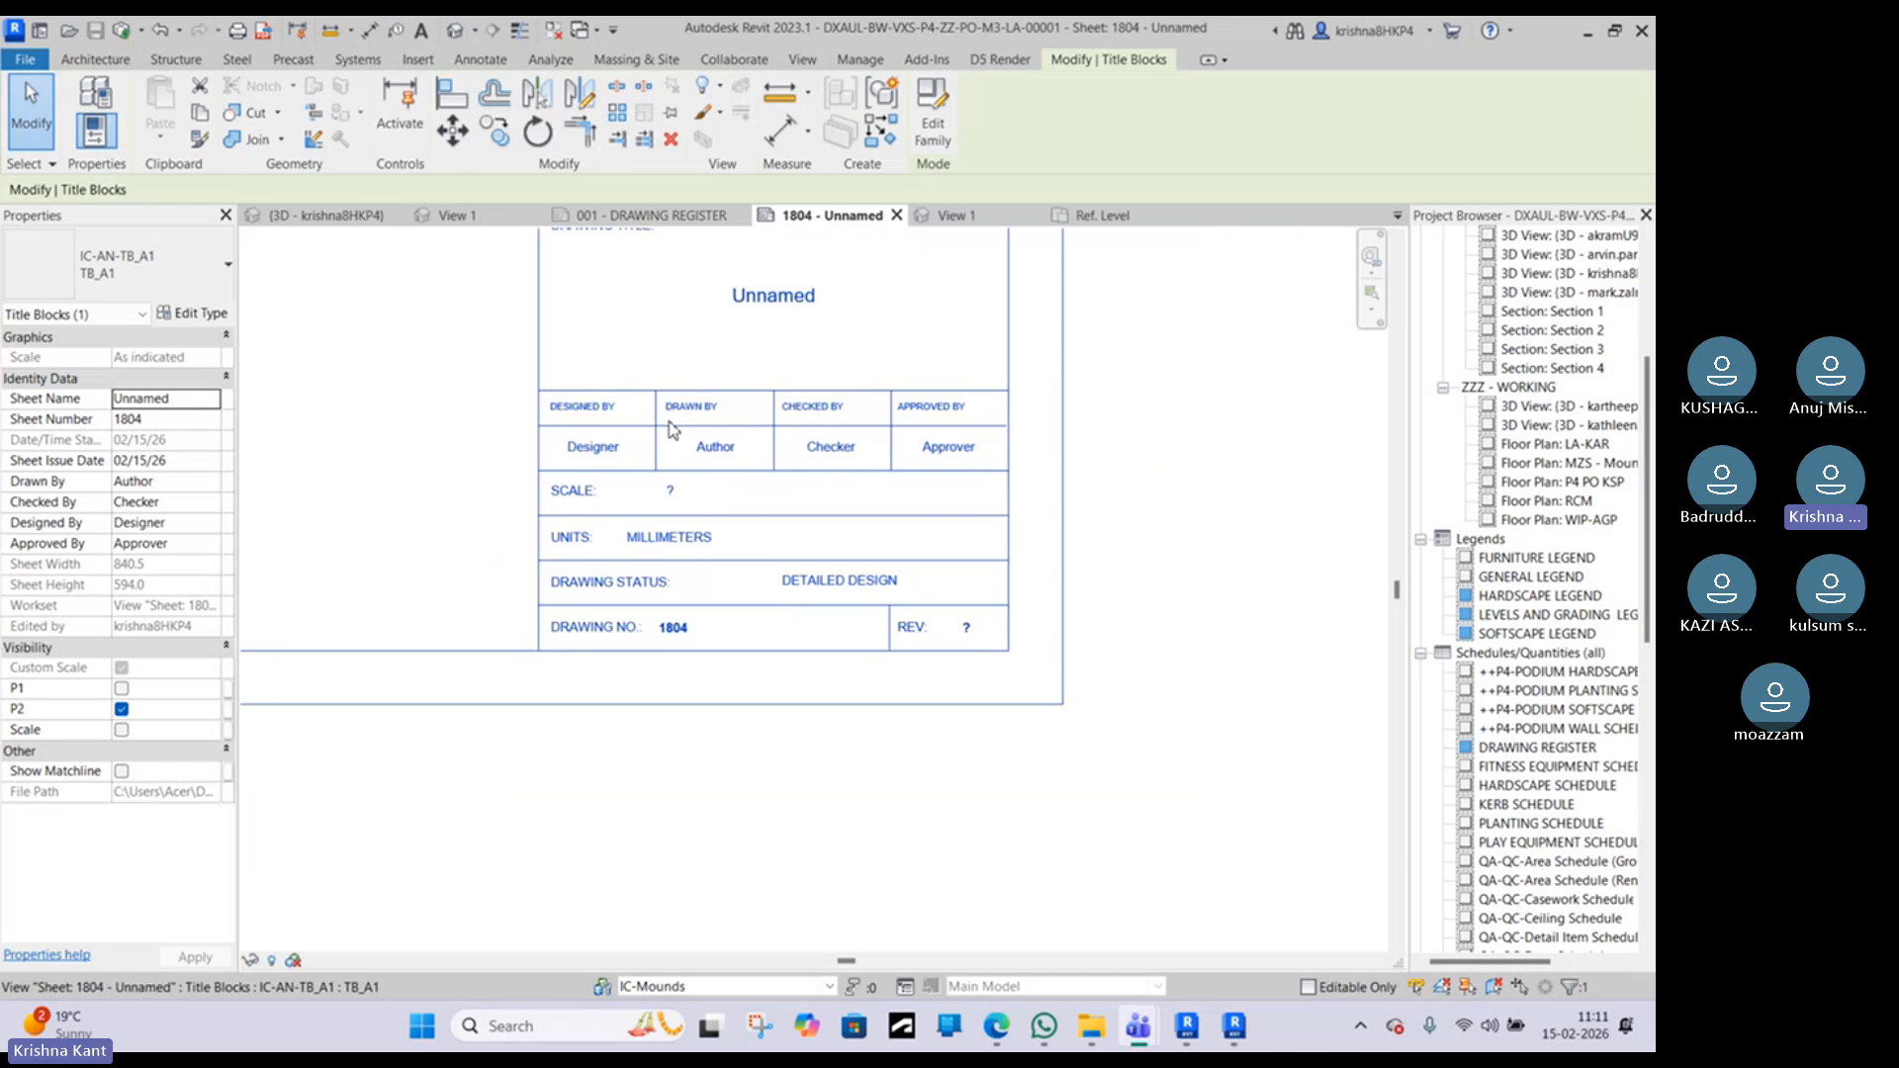
pyautogui.scroll(-3, 697, 604)
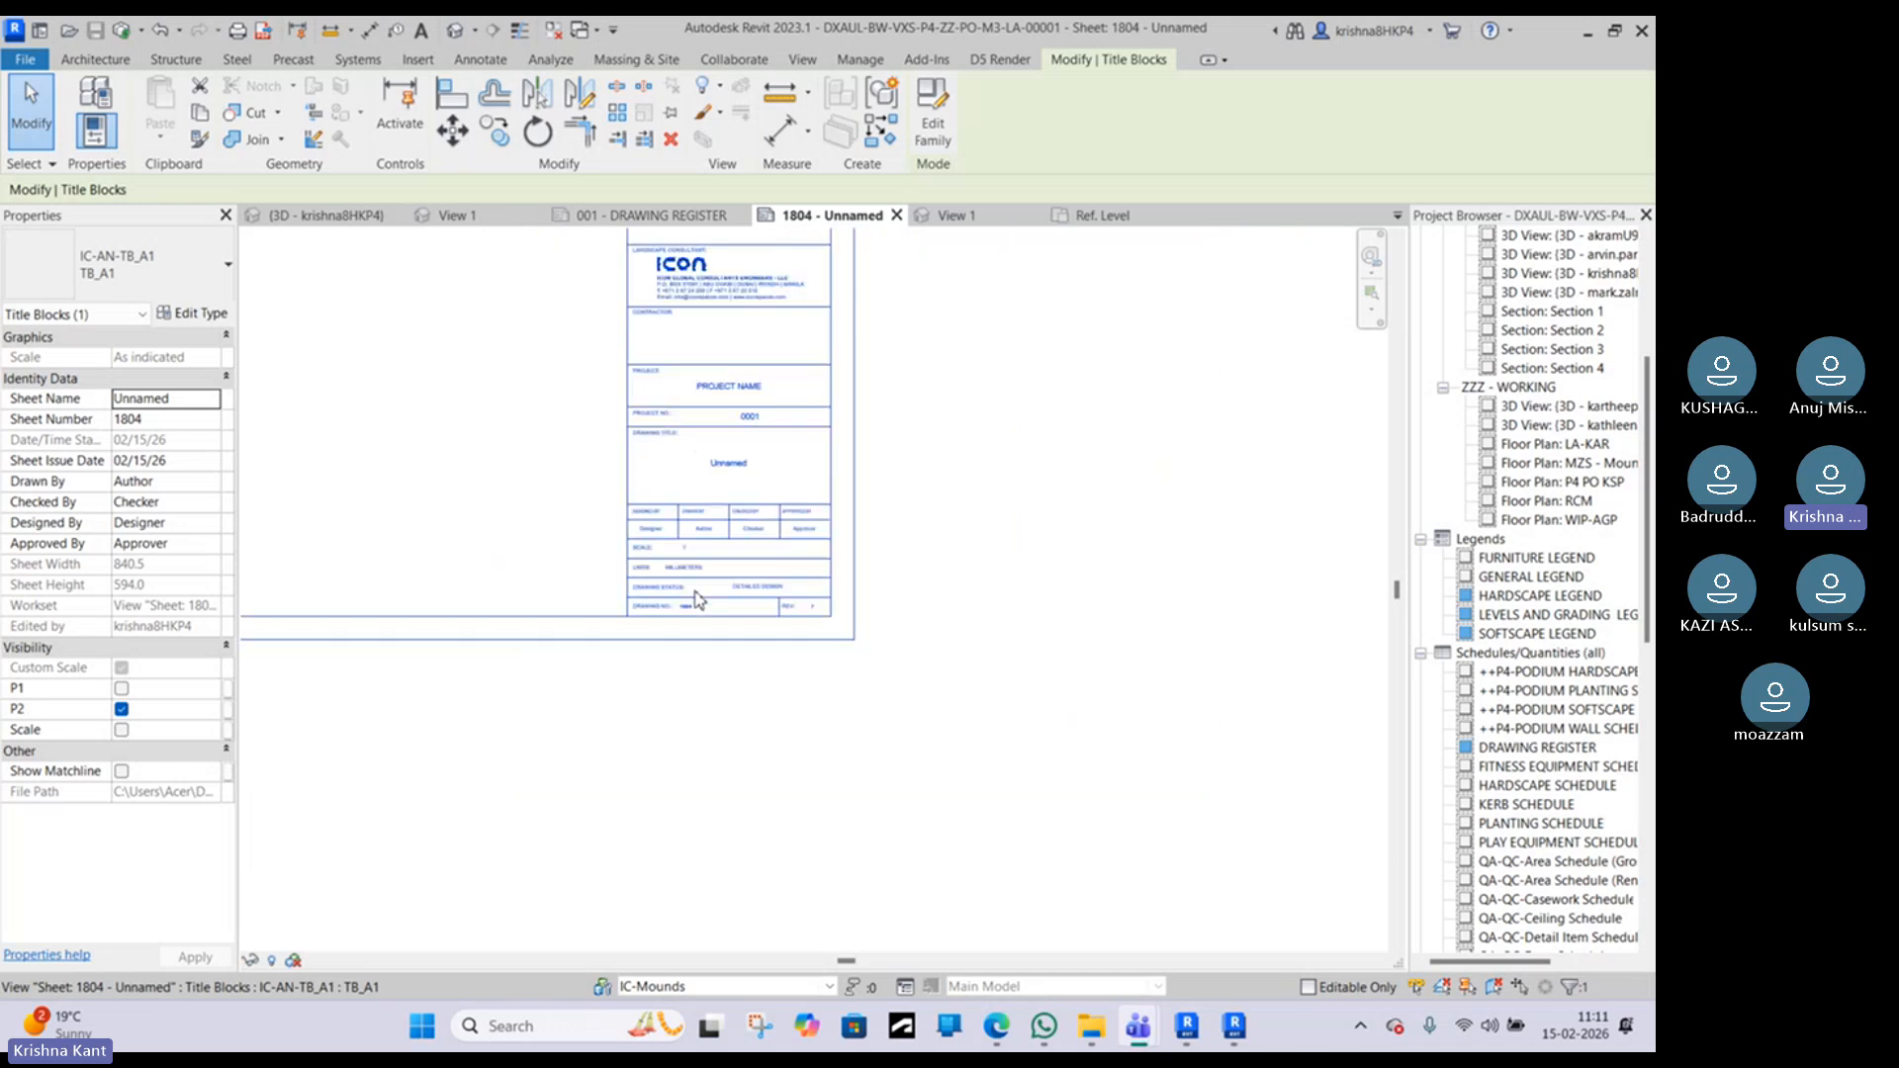
pyautogui.scroll(-3, 1000, 458)
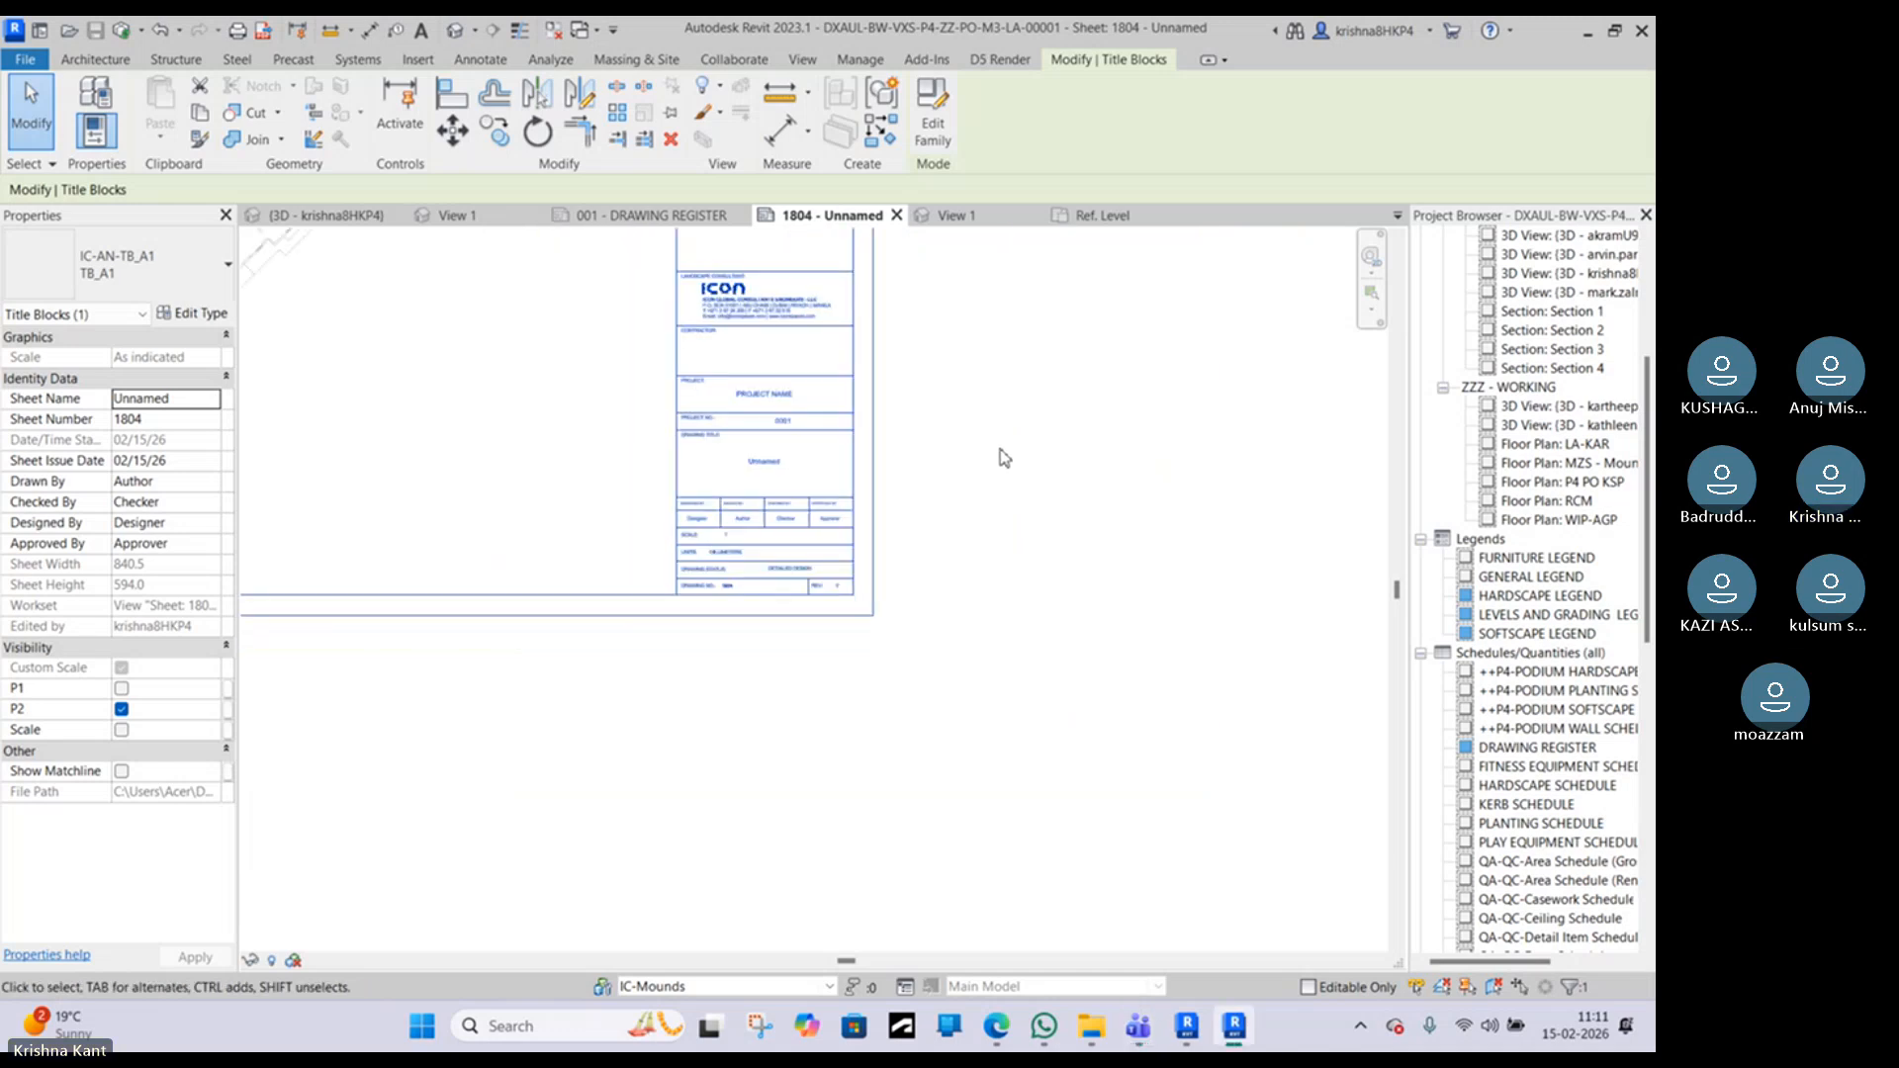
pyautogui.moveTo(629, 372); pyautogui.dragTo(916, 569, button='middle')
pyautogui.moveTo(1017, 375); pyautogui.dragTo(952, 499, button='middle')
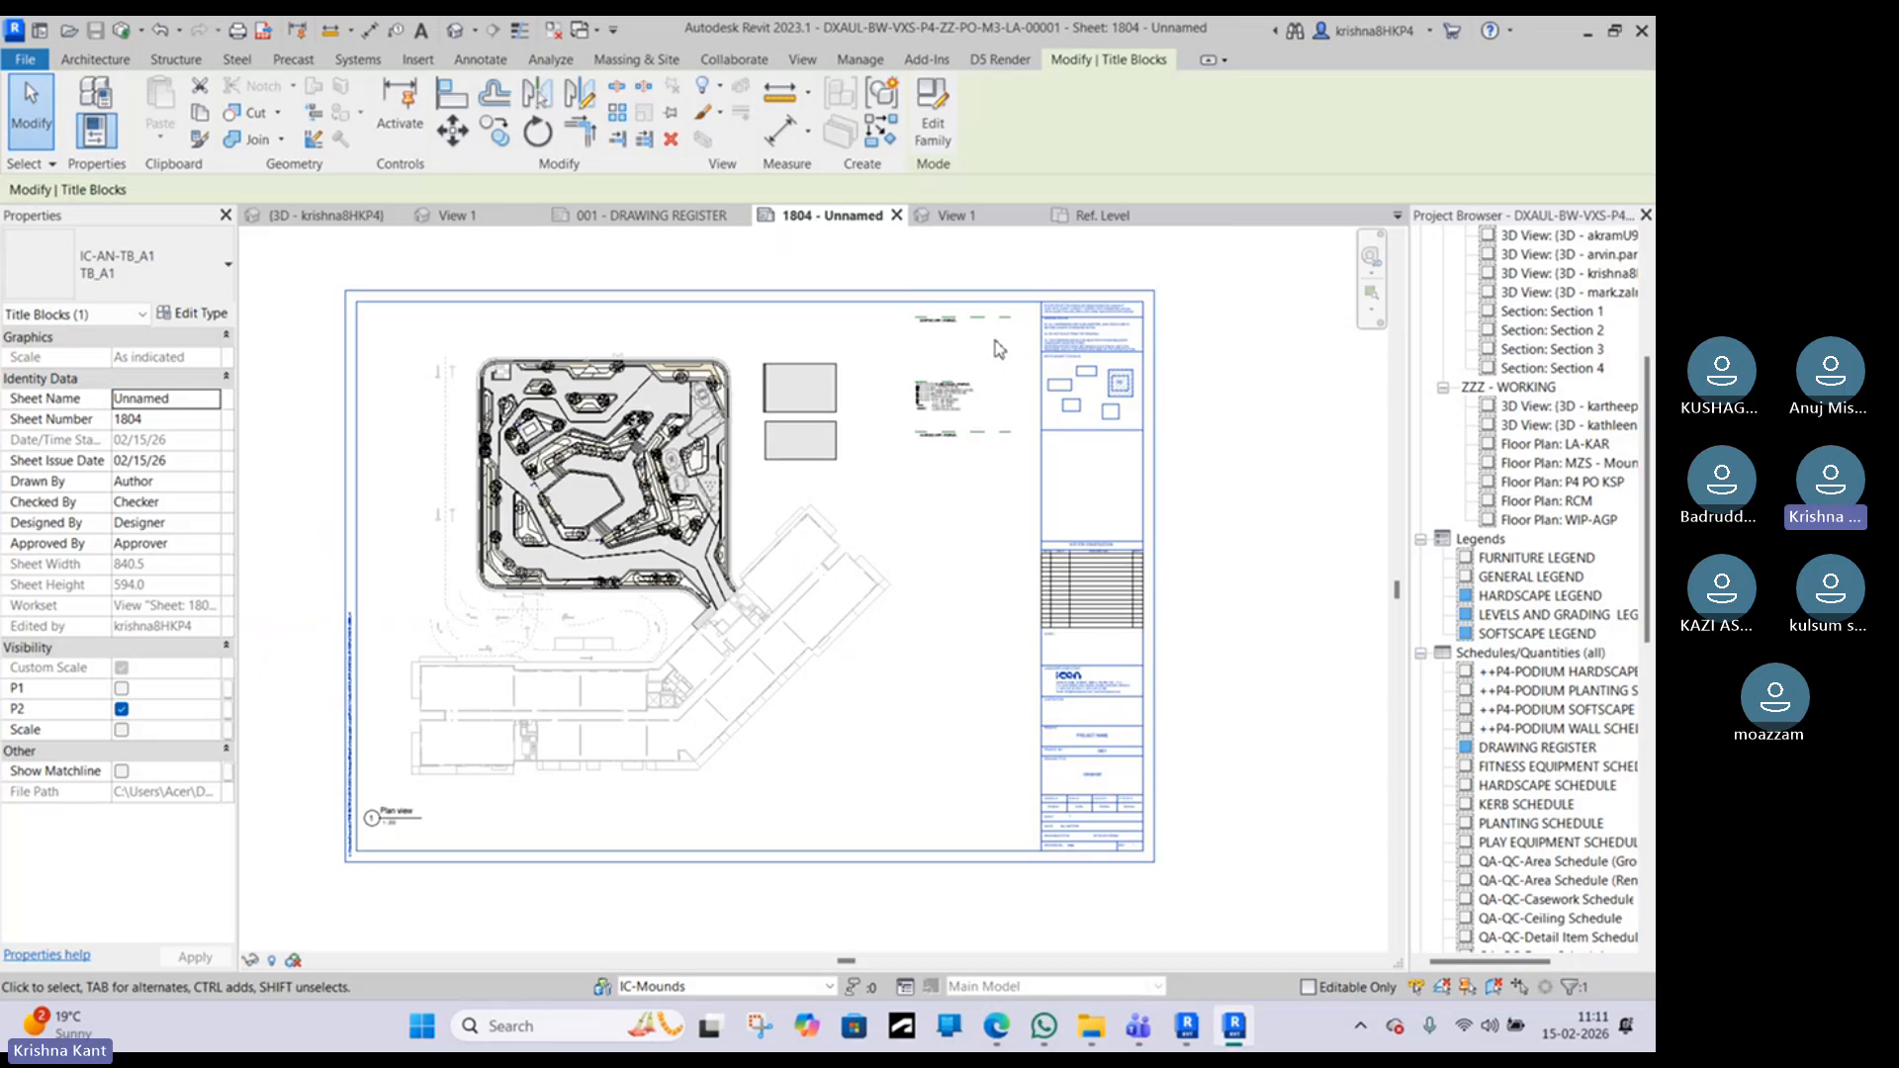
pyautogui.scroll(2, 995, 341)
pyautogui.click(946, 397)
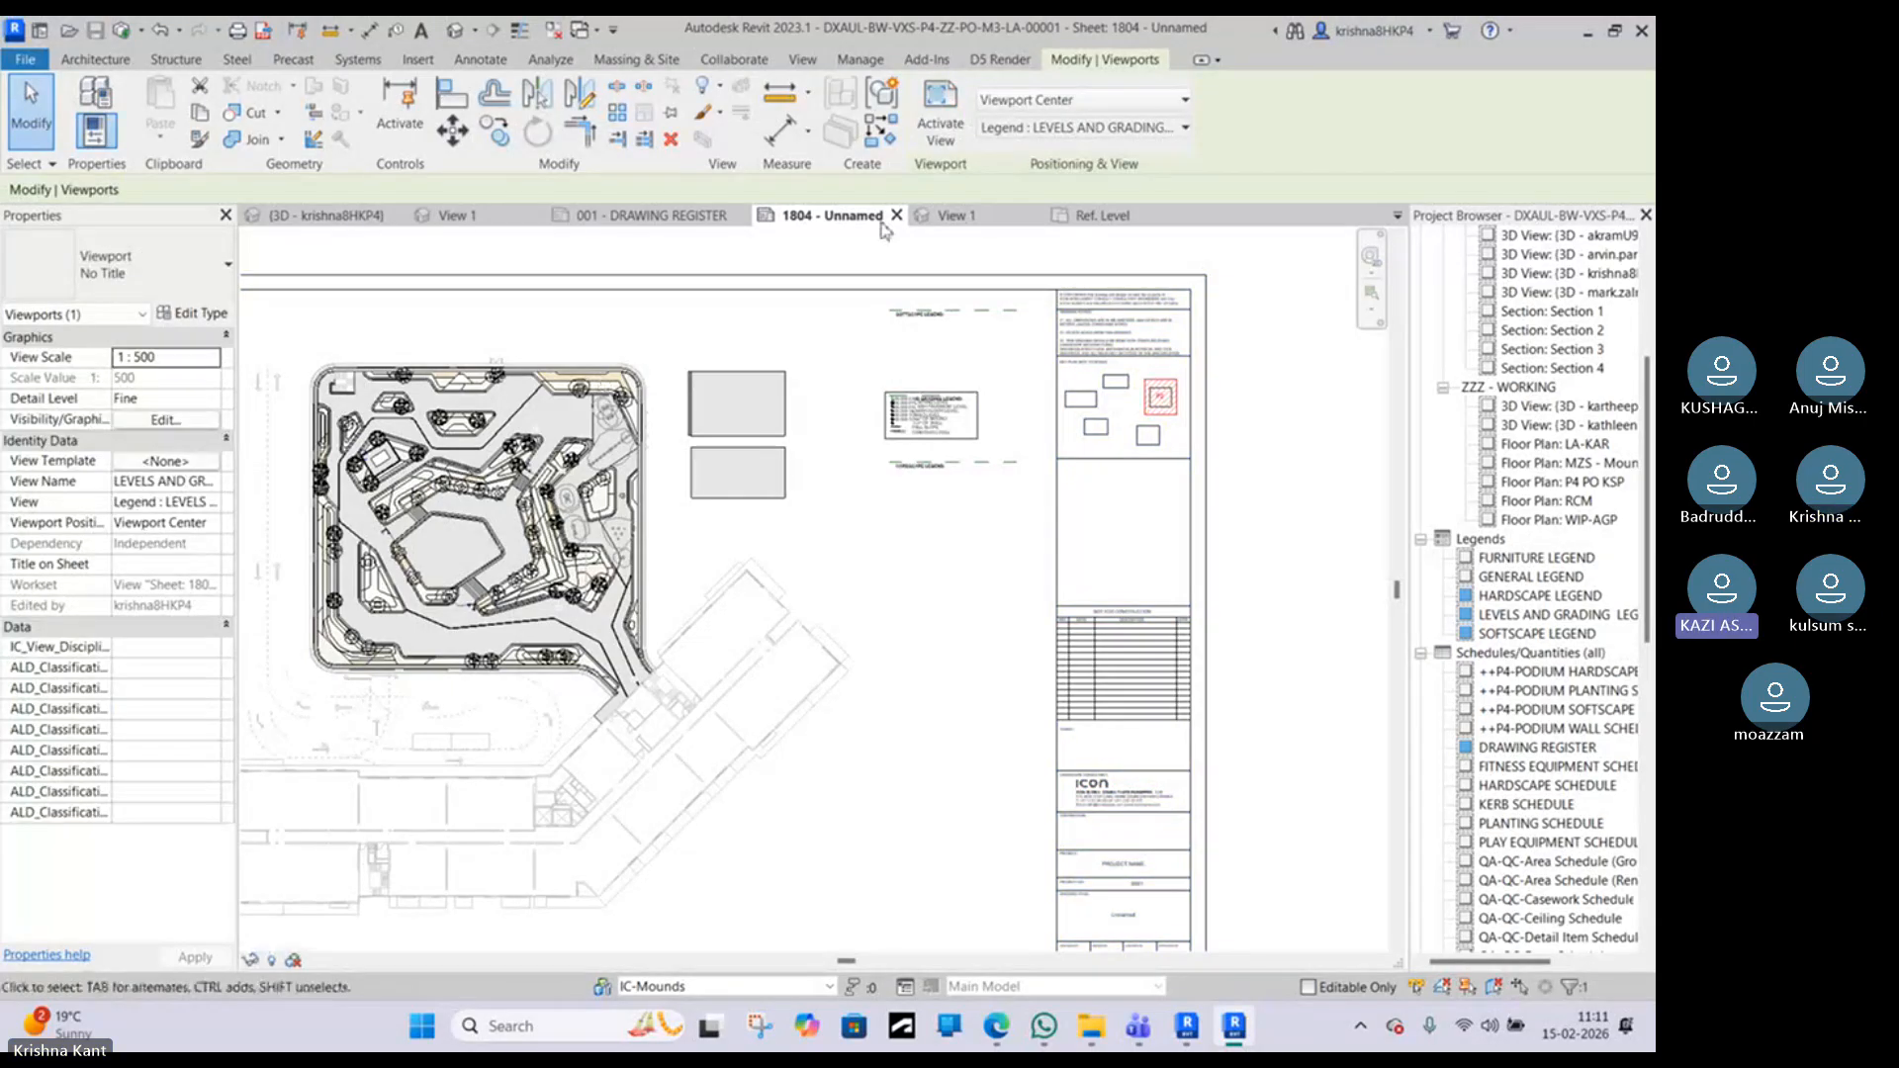
pyautogui.click(214, 357)
pyautogui.click(158, 426)
pyautogui.click(884, 557)
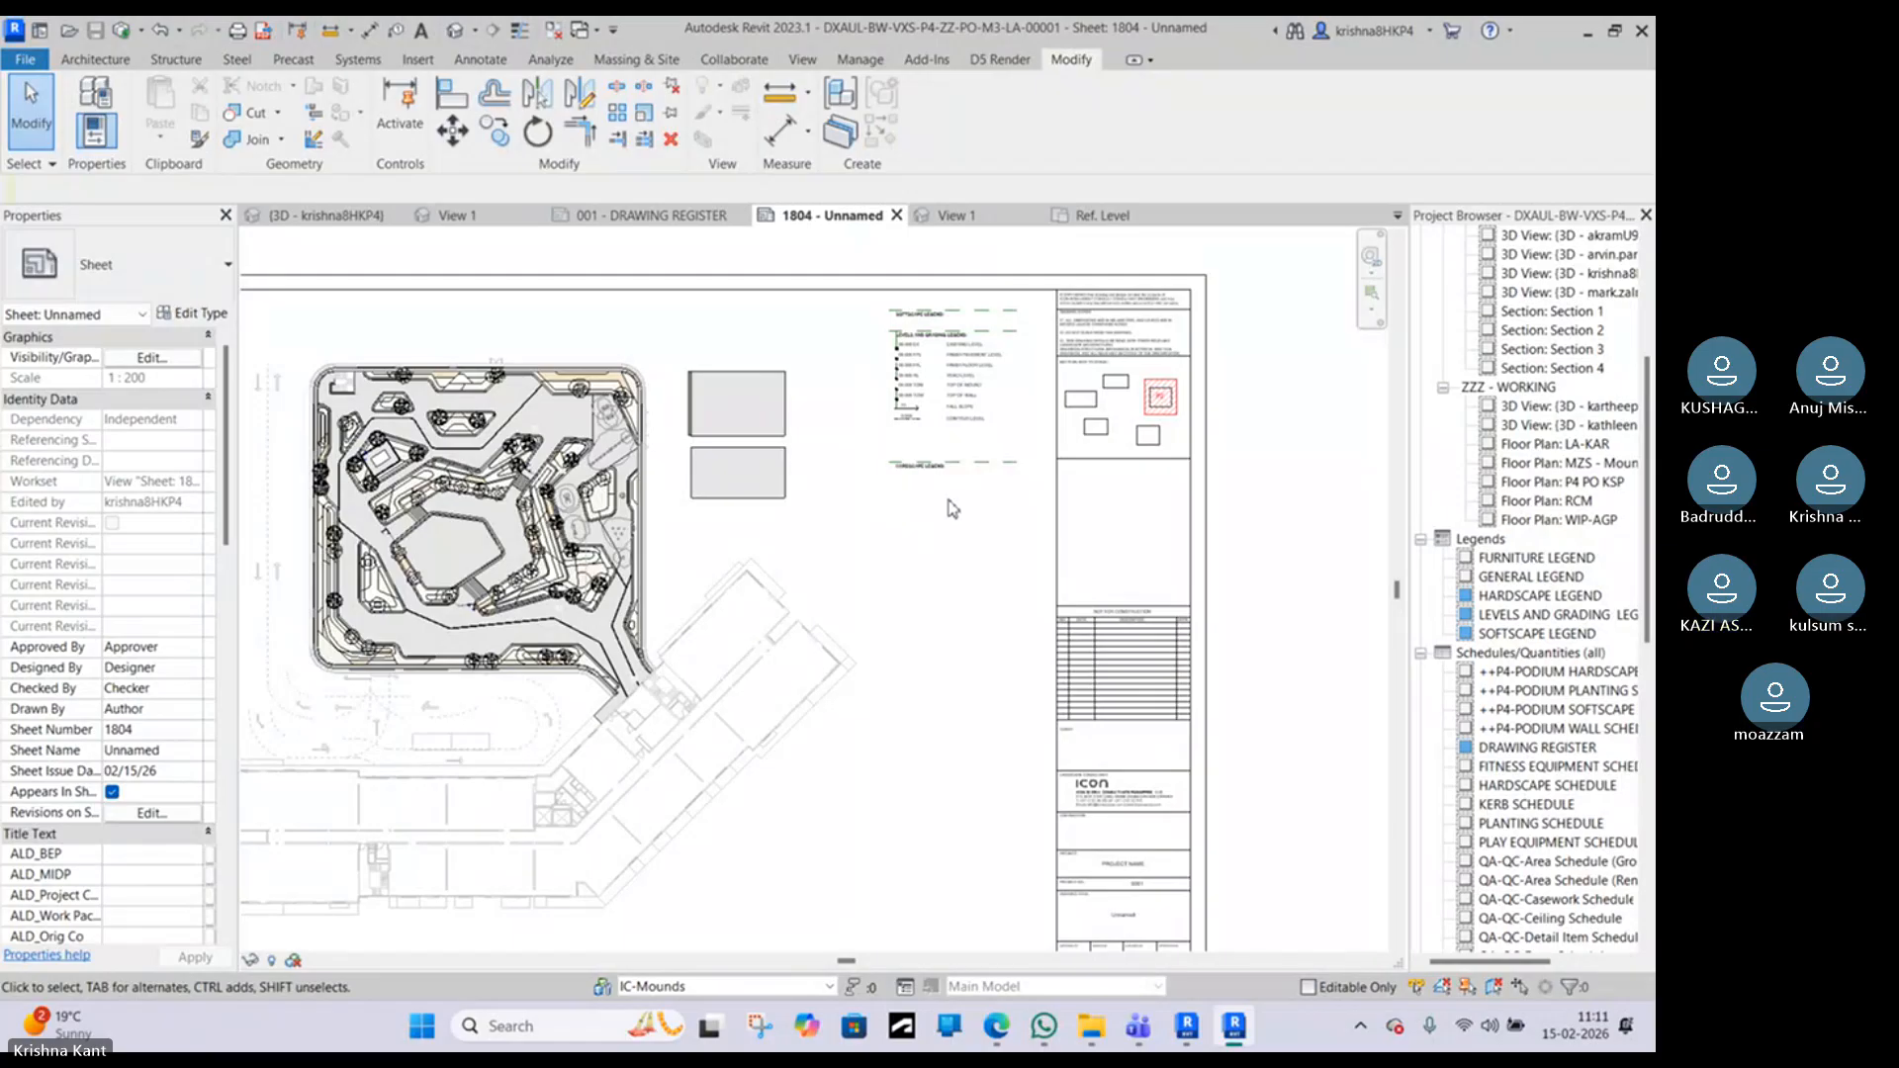
# Step: Check the scale field in the title block of sheet 1804
pyautogui.moveTo(974, 465); pyautogui.dragTo(791, 359, button='middle')
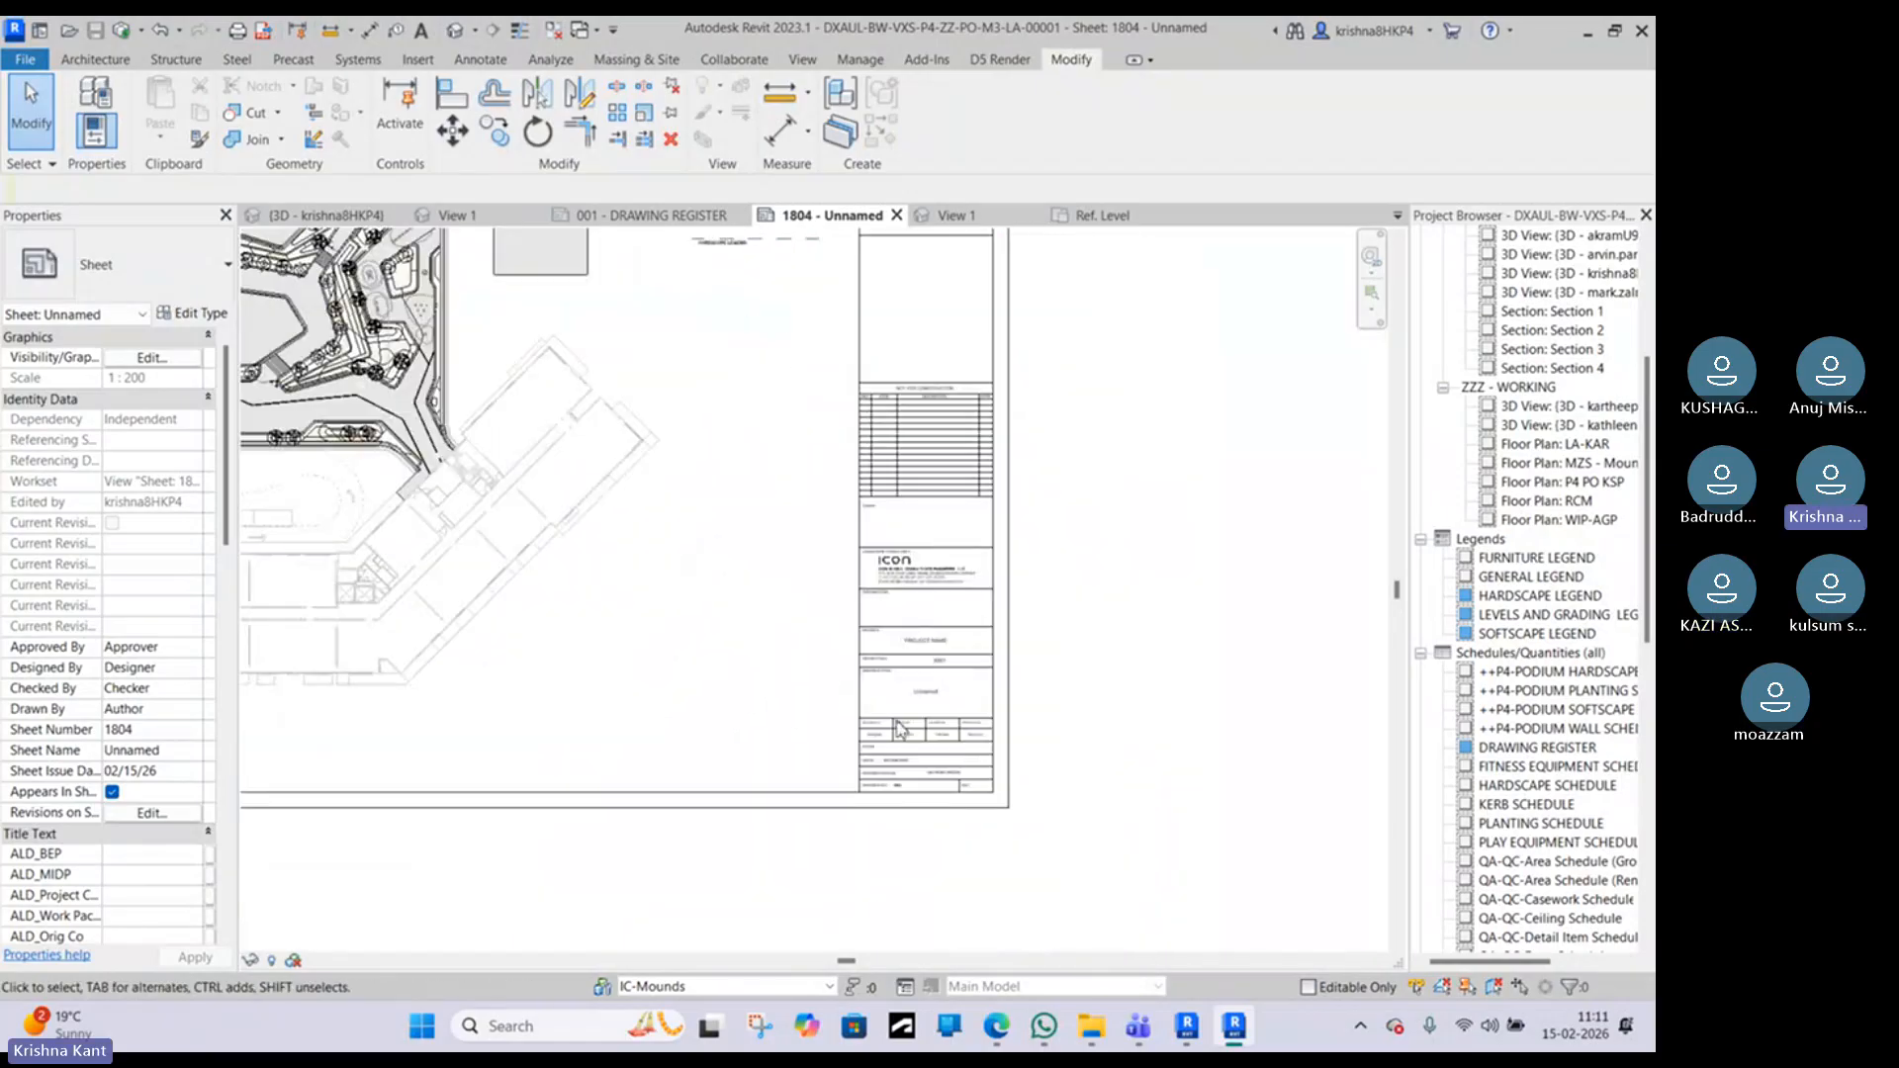
pyautogui.scroll(5, 900, 729)
pyautogui.scroll(1, 1002, 856)
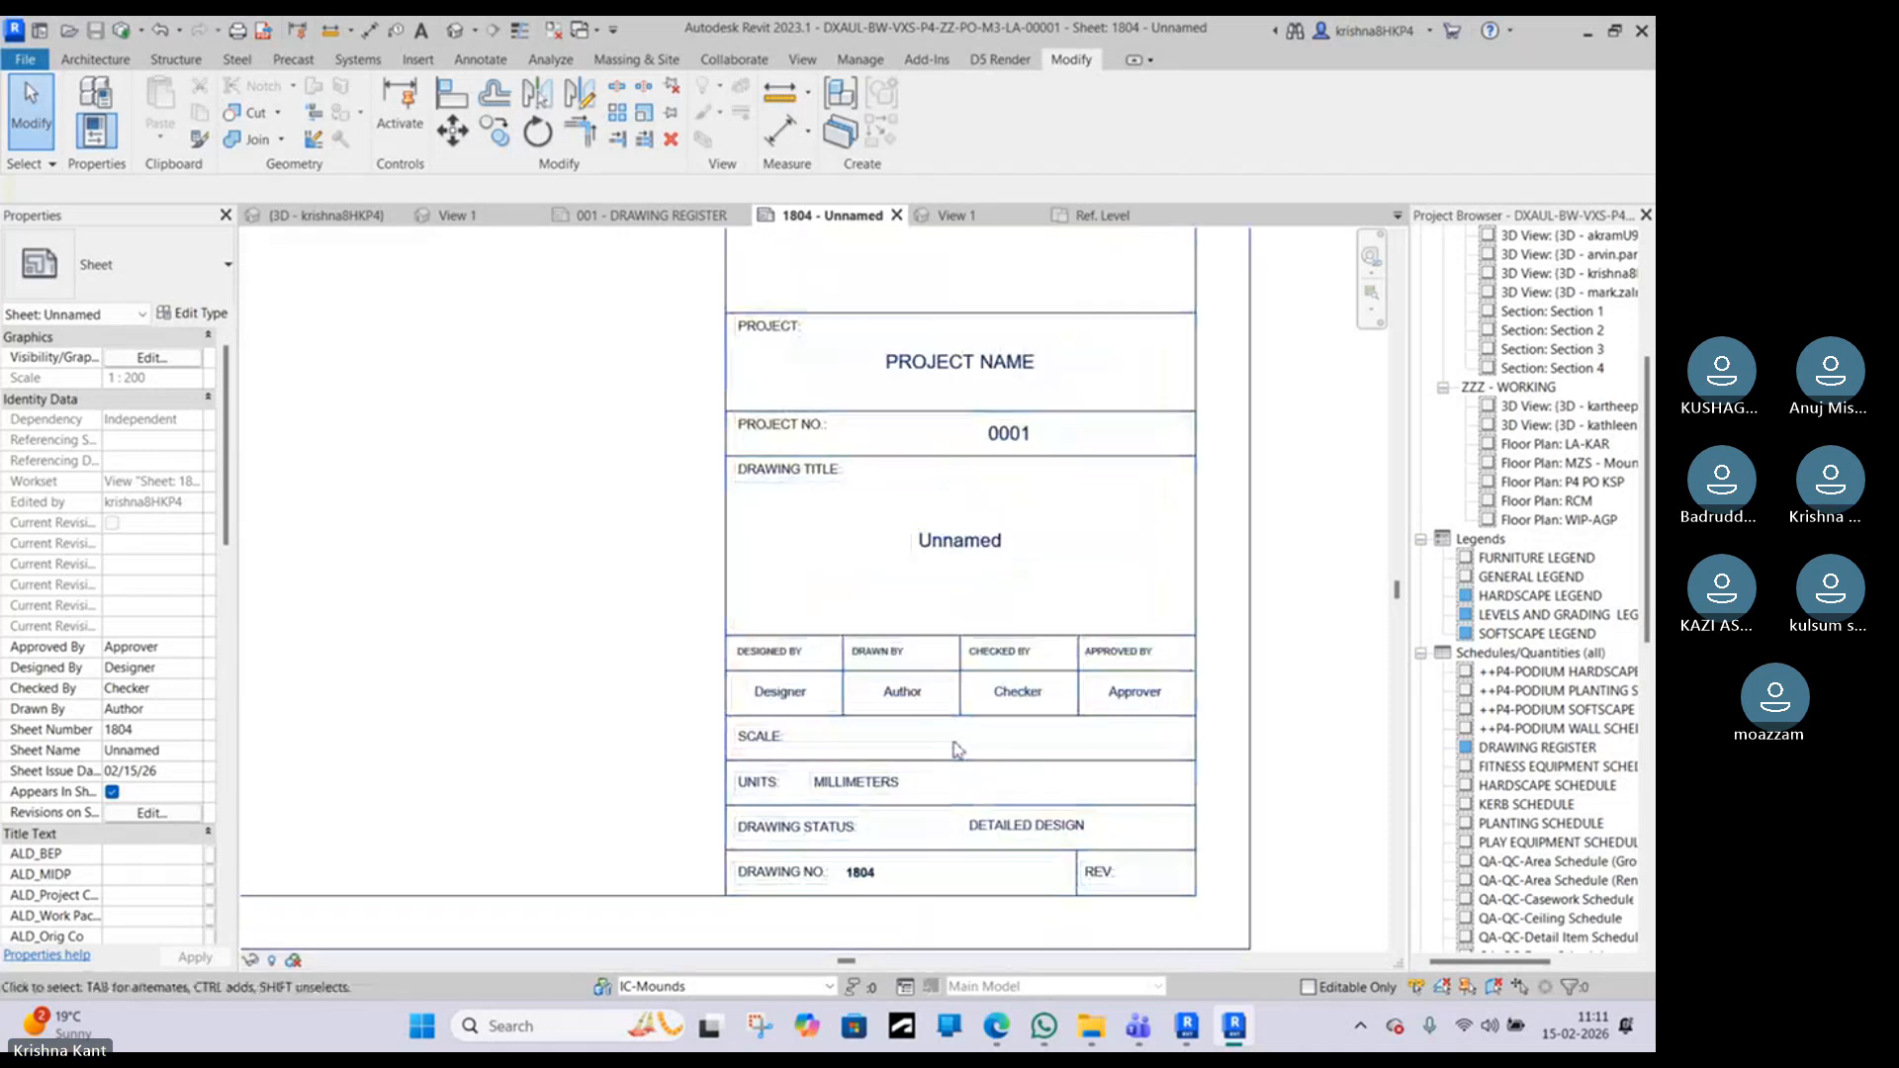
pyautogui.click(785, 629)
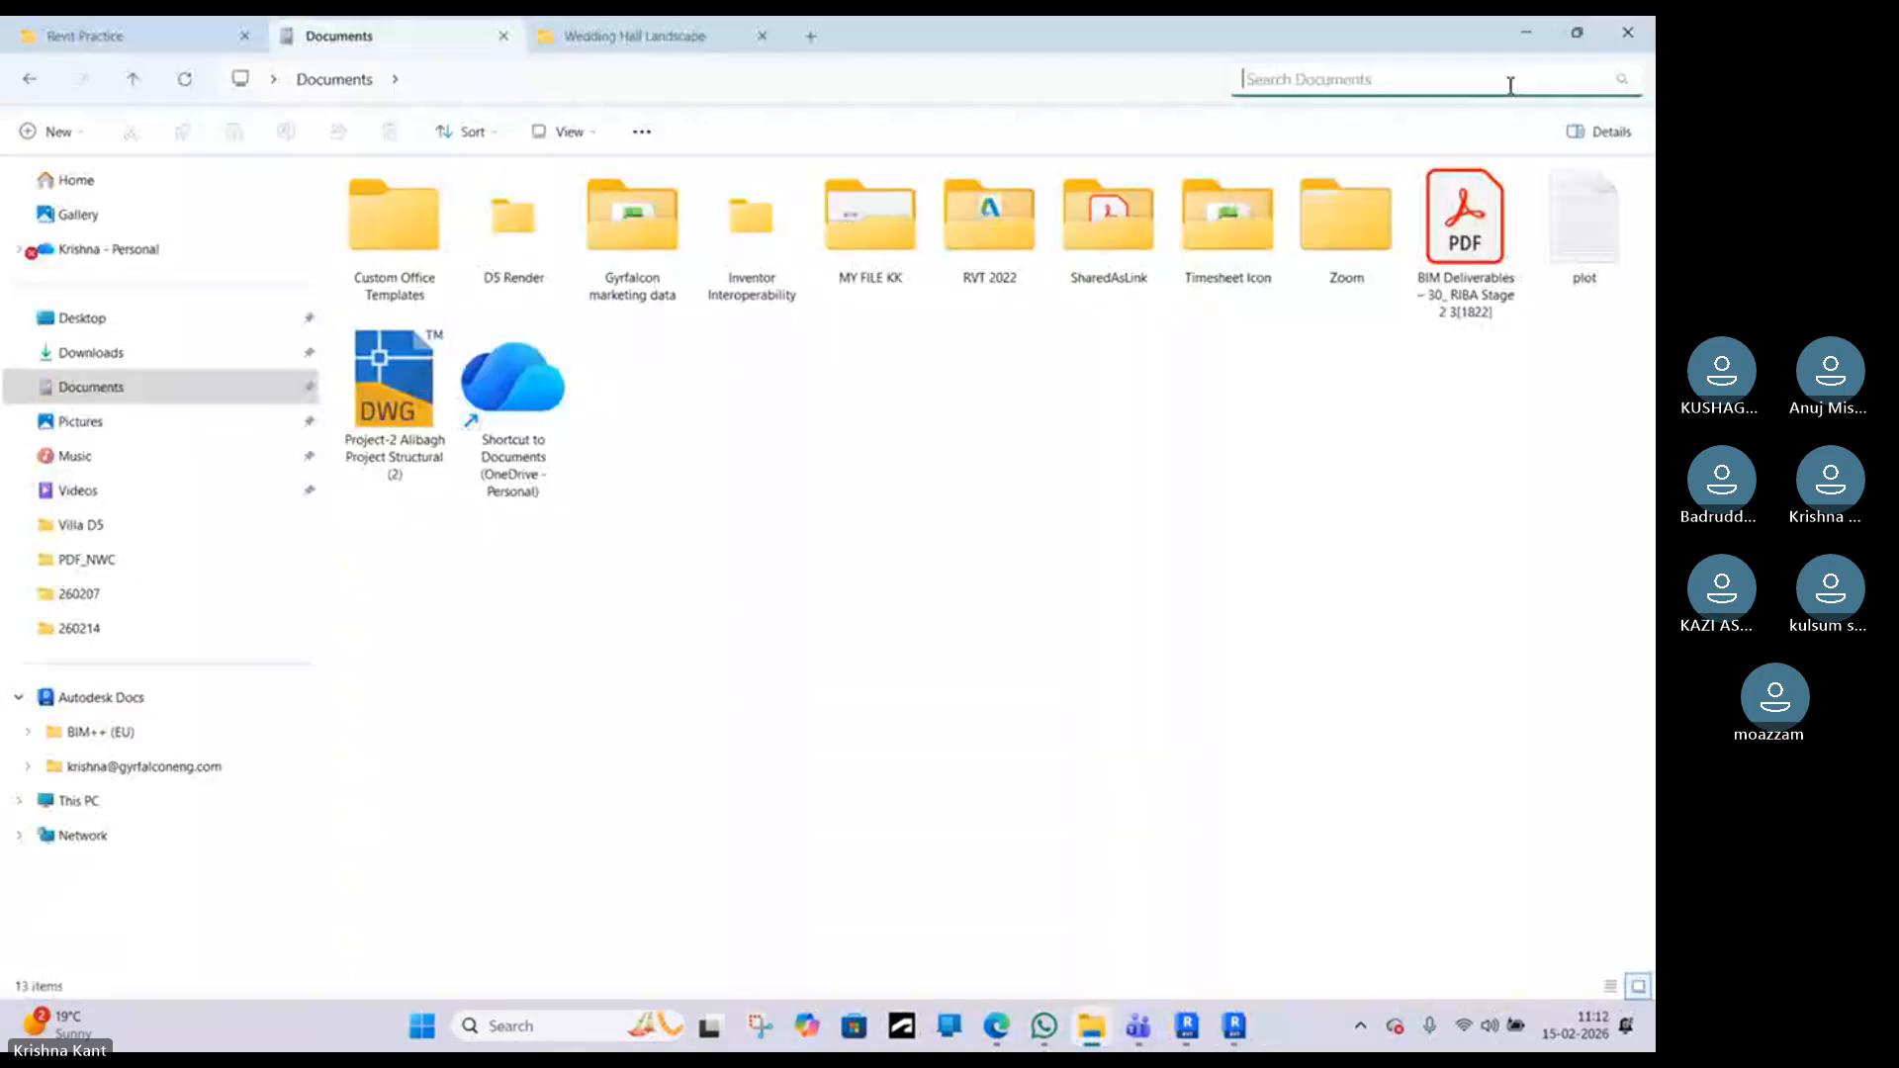
# Step: Search the Documents folder in File Explorer for "bep" and look through the matching files
pyautogui.write('bep')
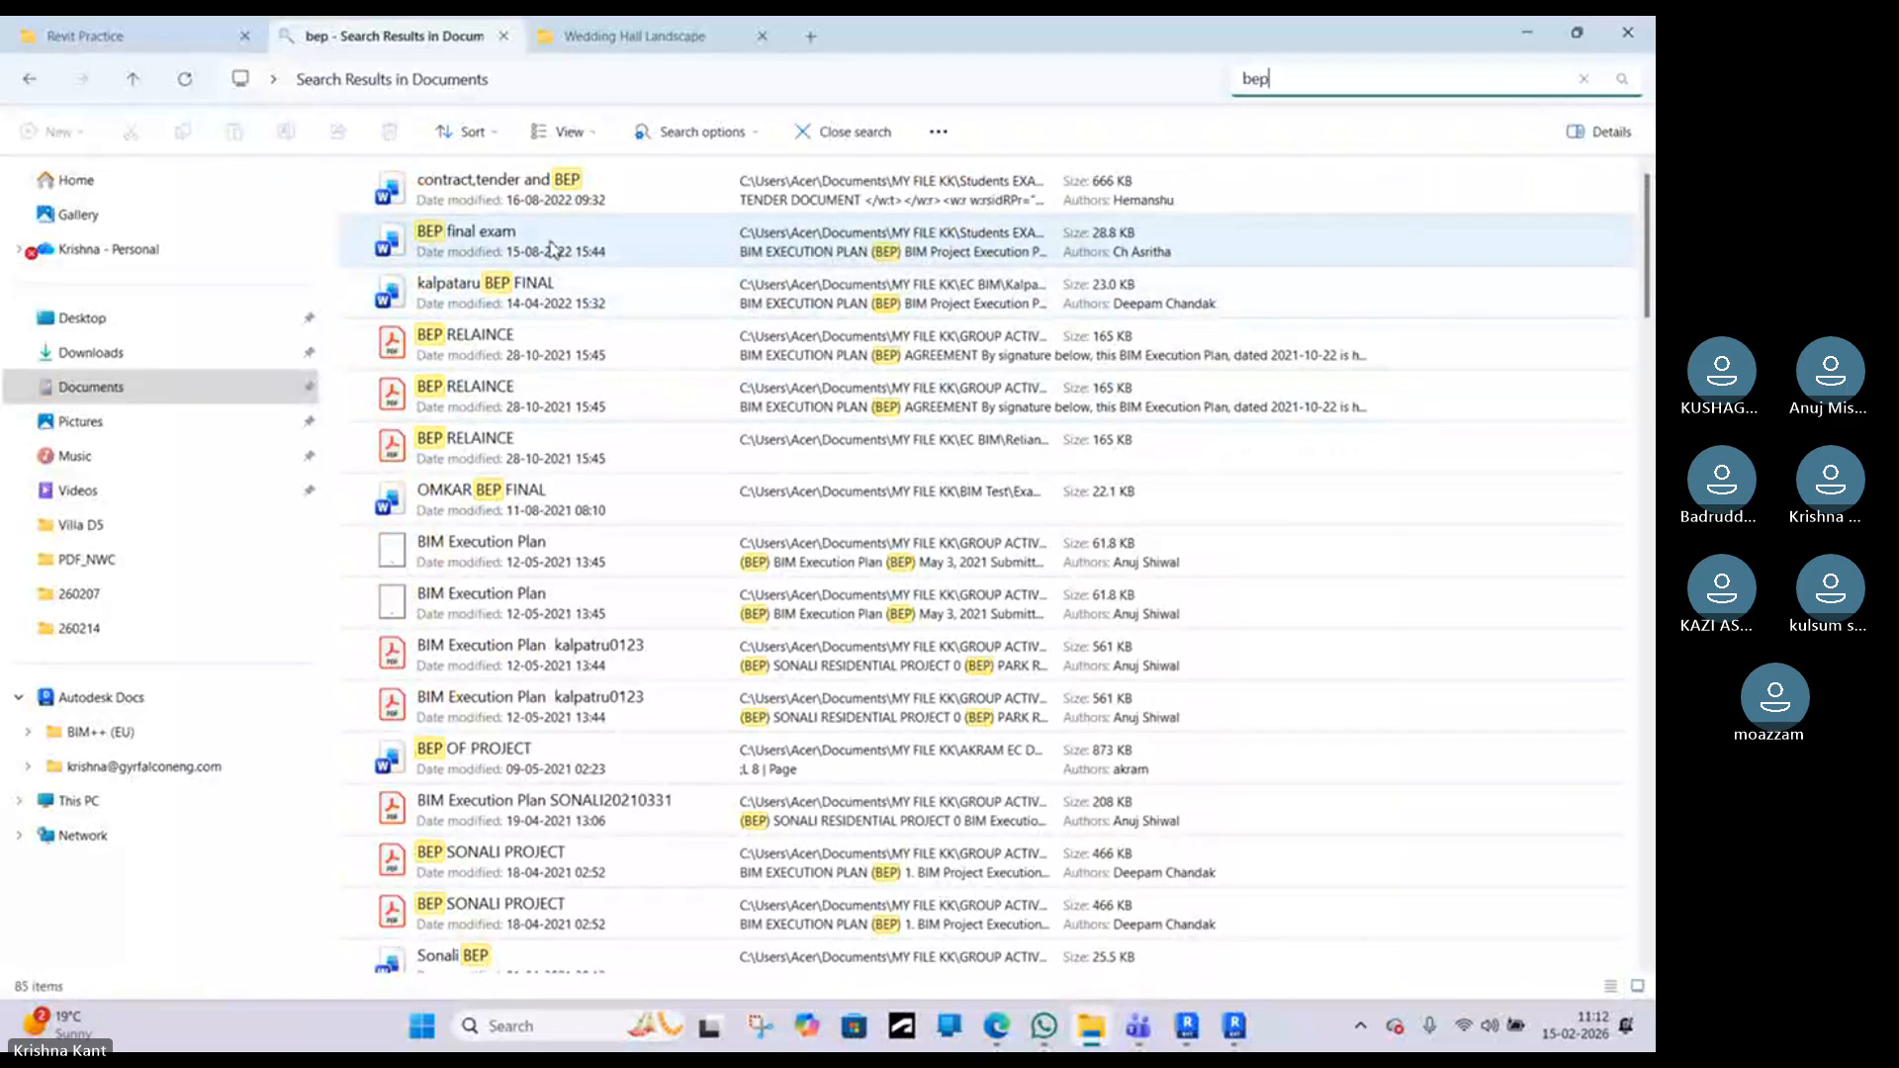
pyautogui.scroll(-1, 494, 499)
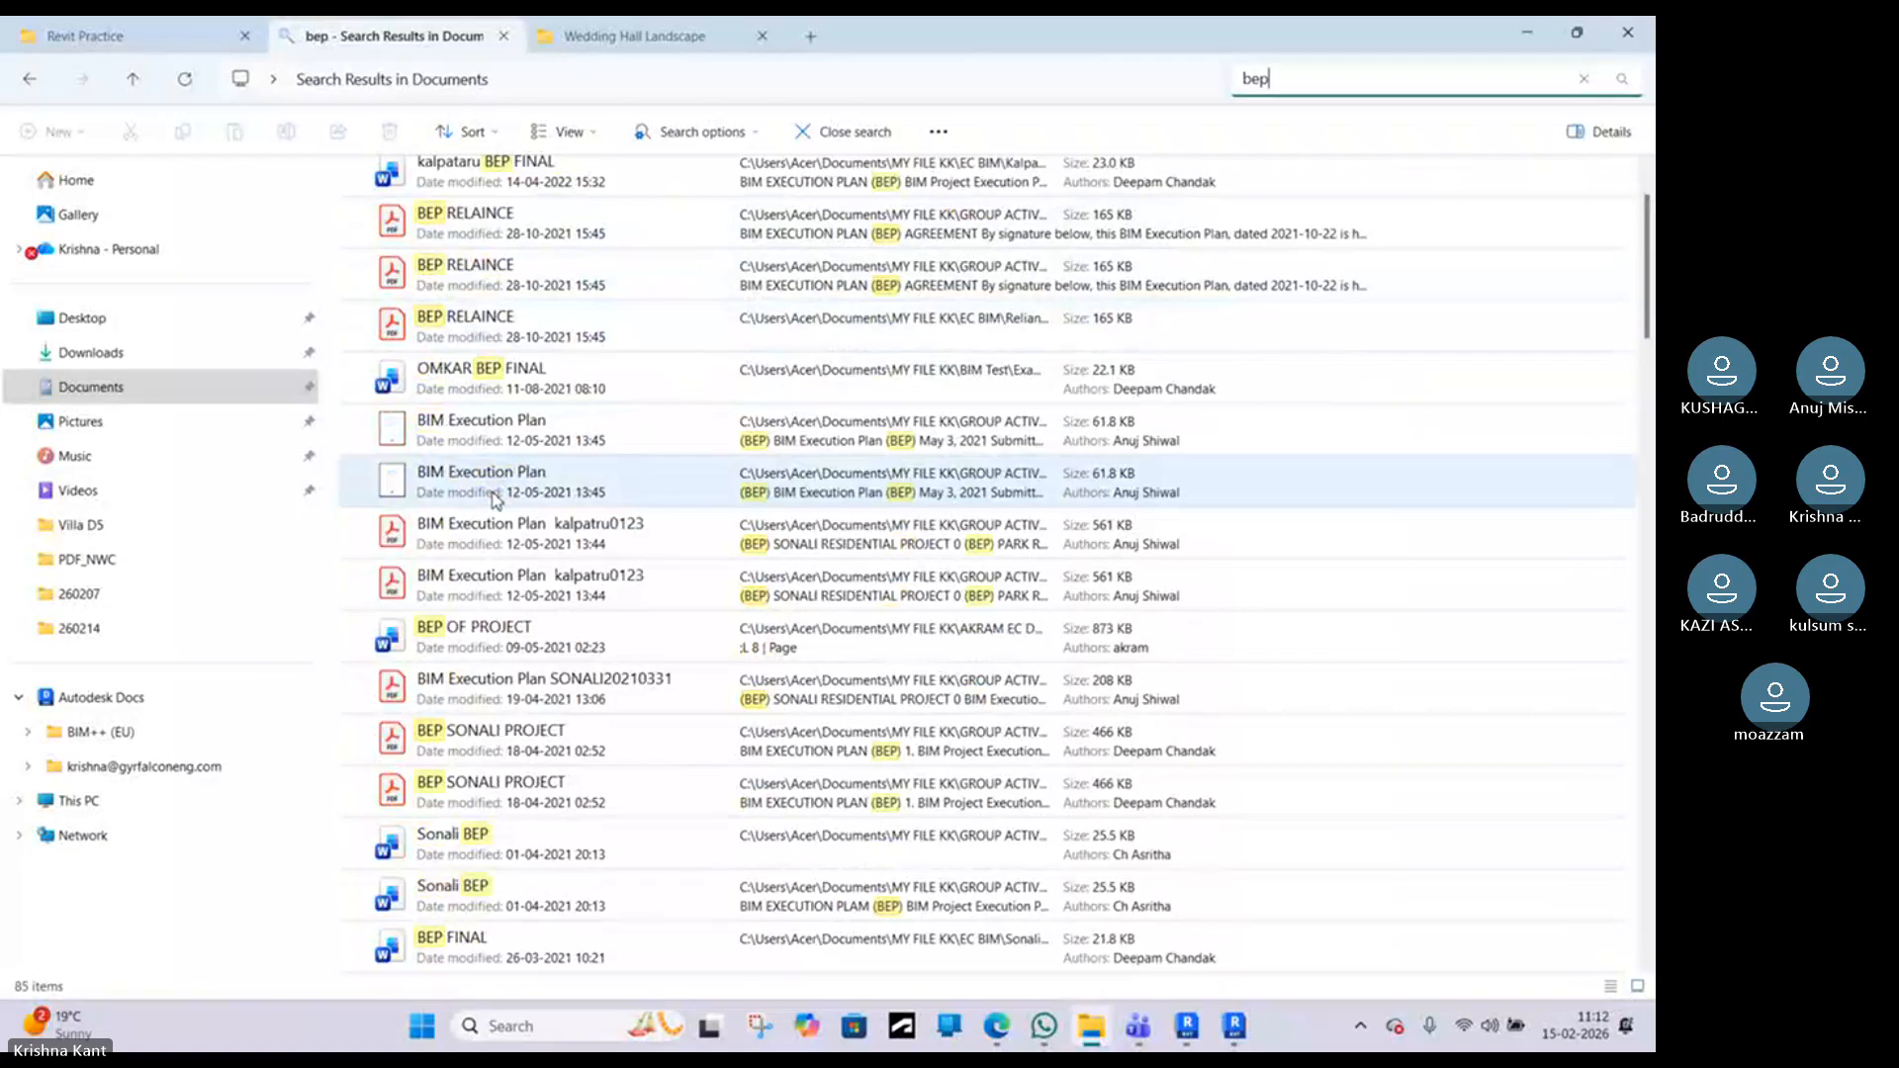
pyautogui.scroll(-1, 493, 500)
pyautogui.scroll(-2, 493, 499)
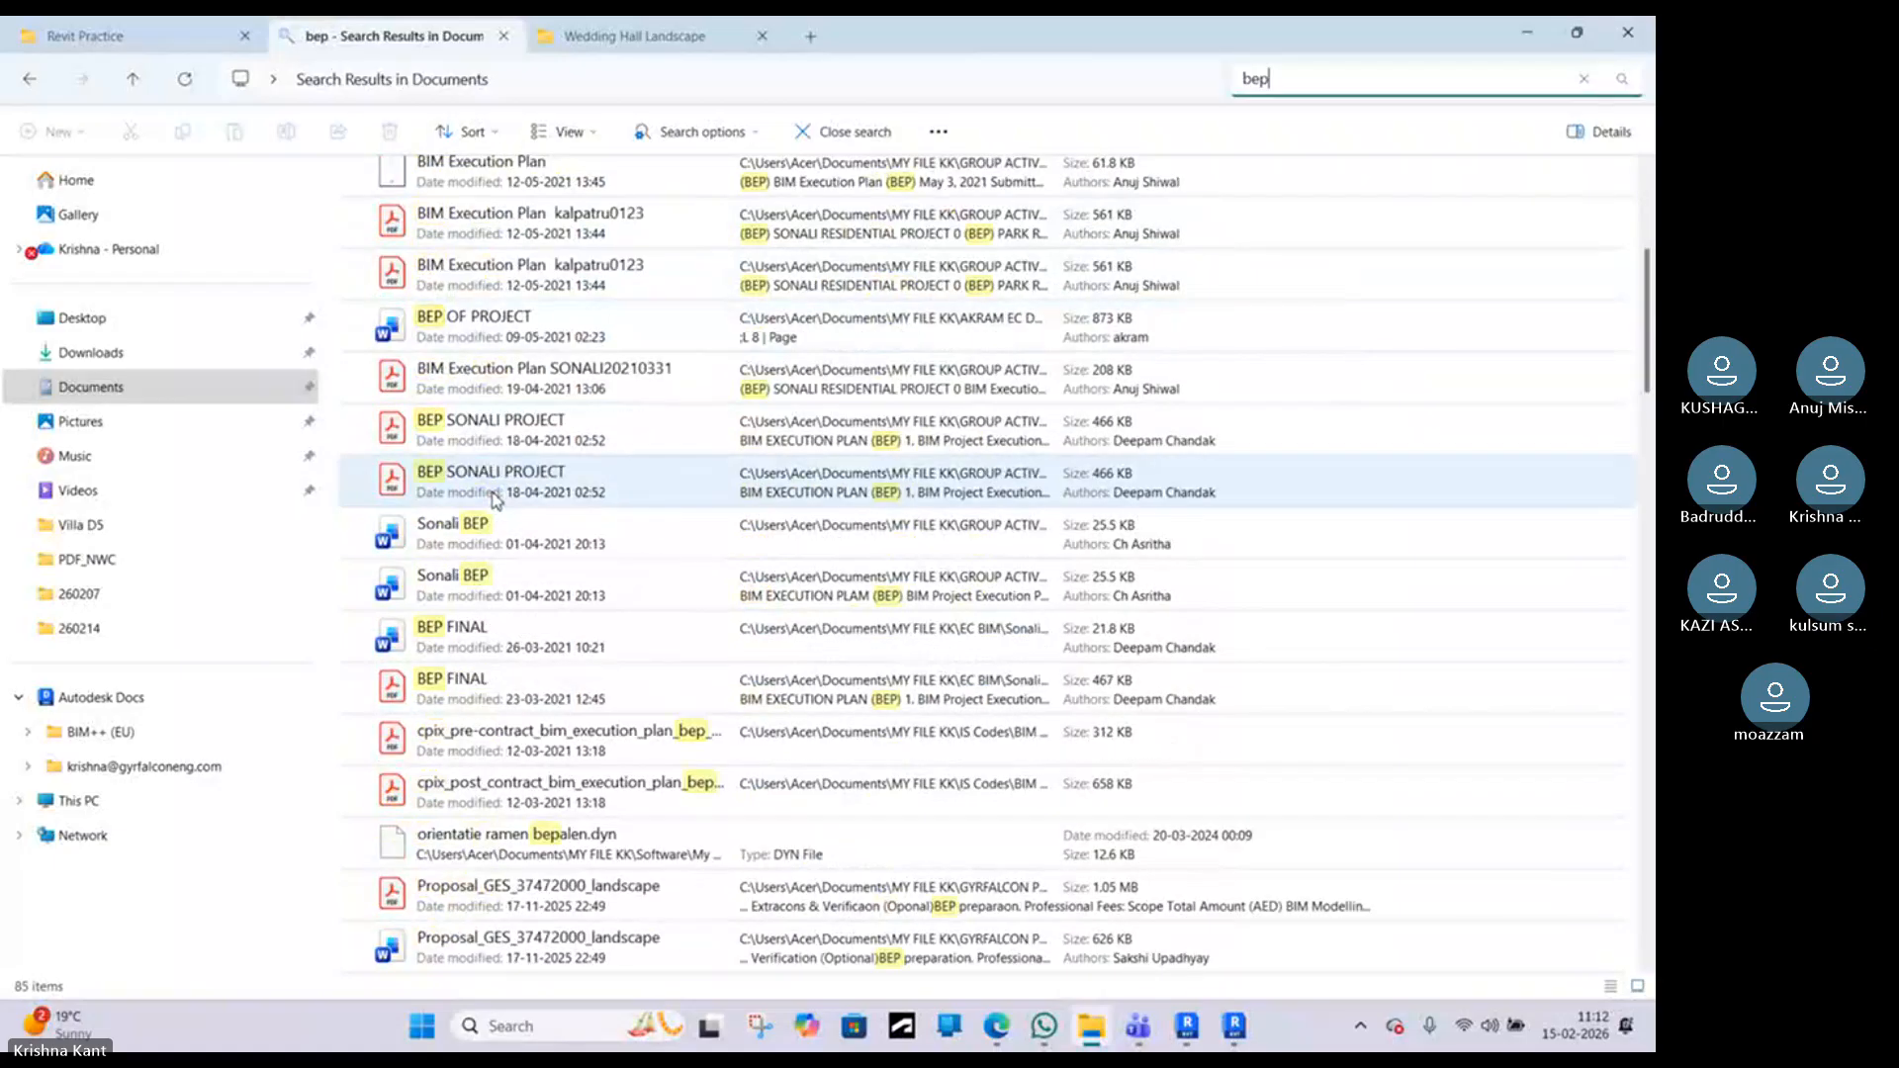
pyautogui.scroll(-1, 493, 499)
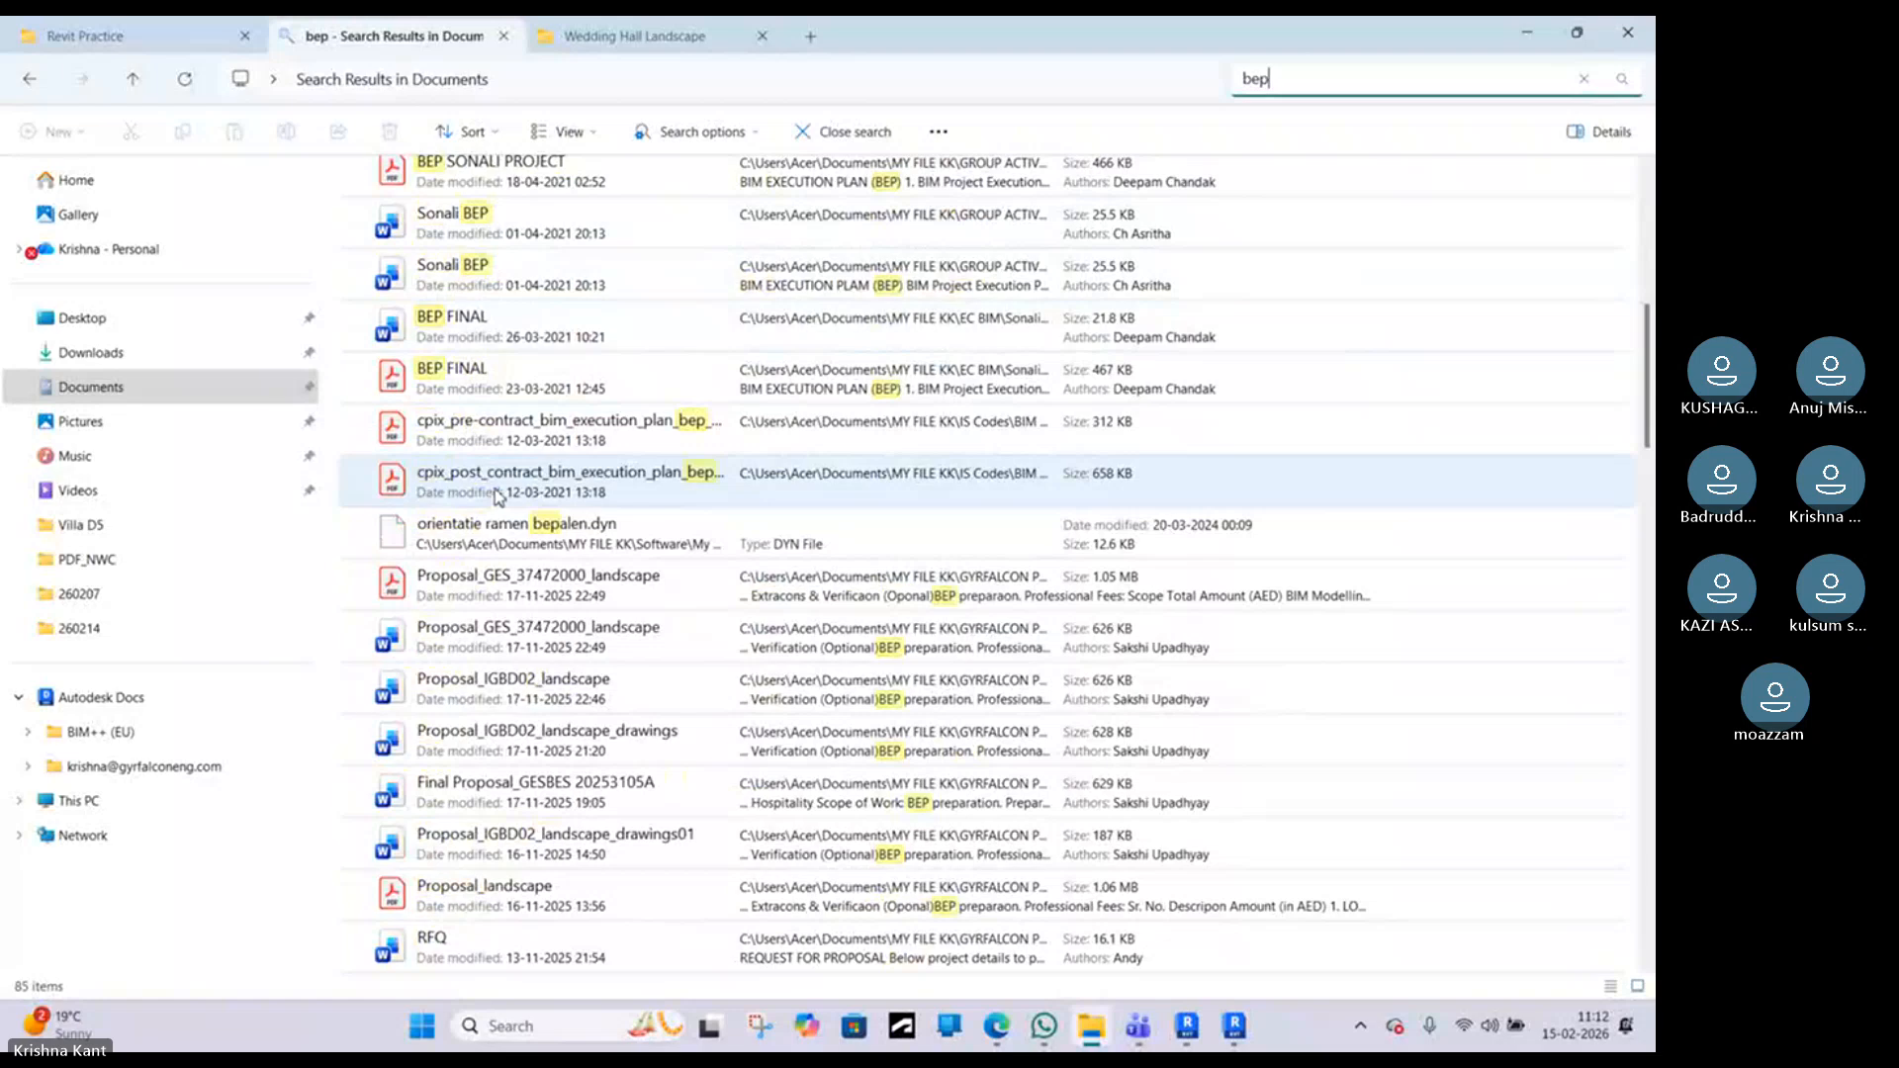
pyautogui.scroll(-1, 497, 492)
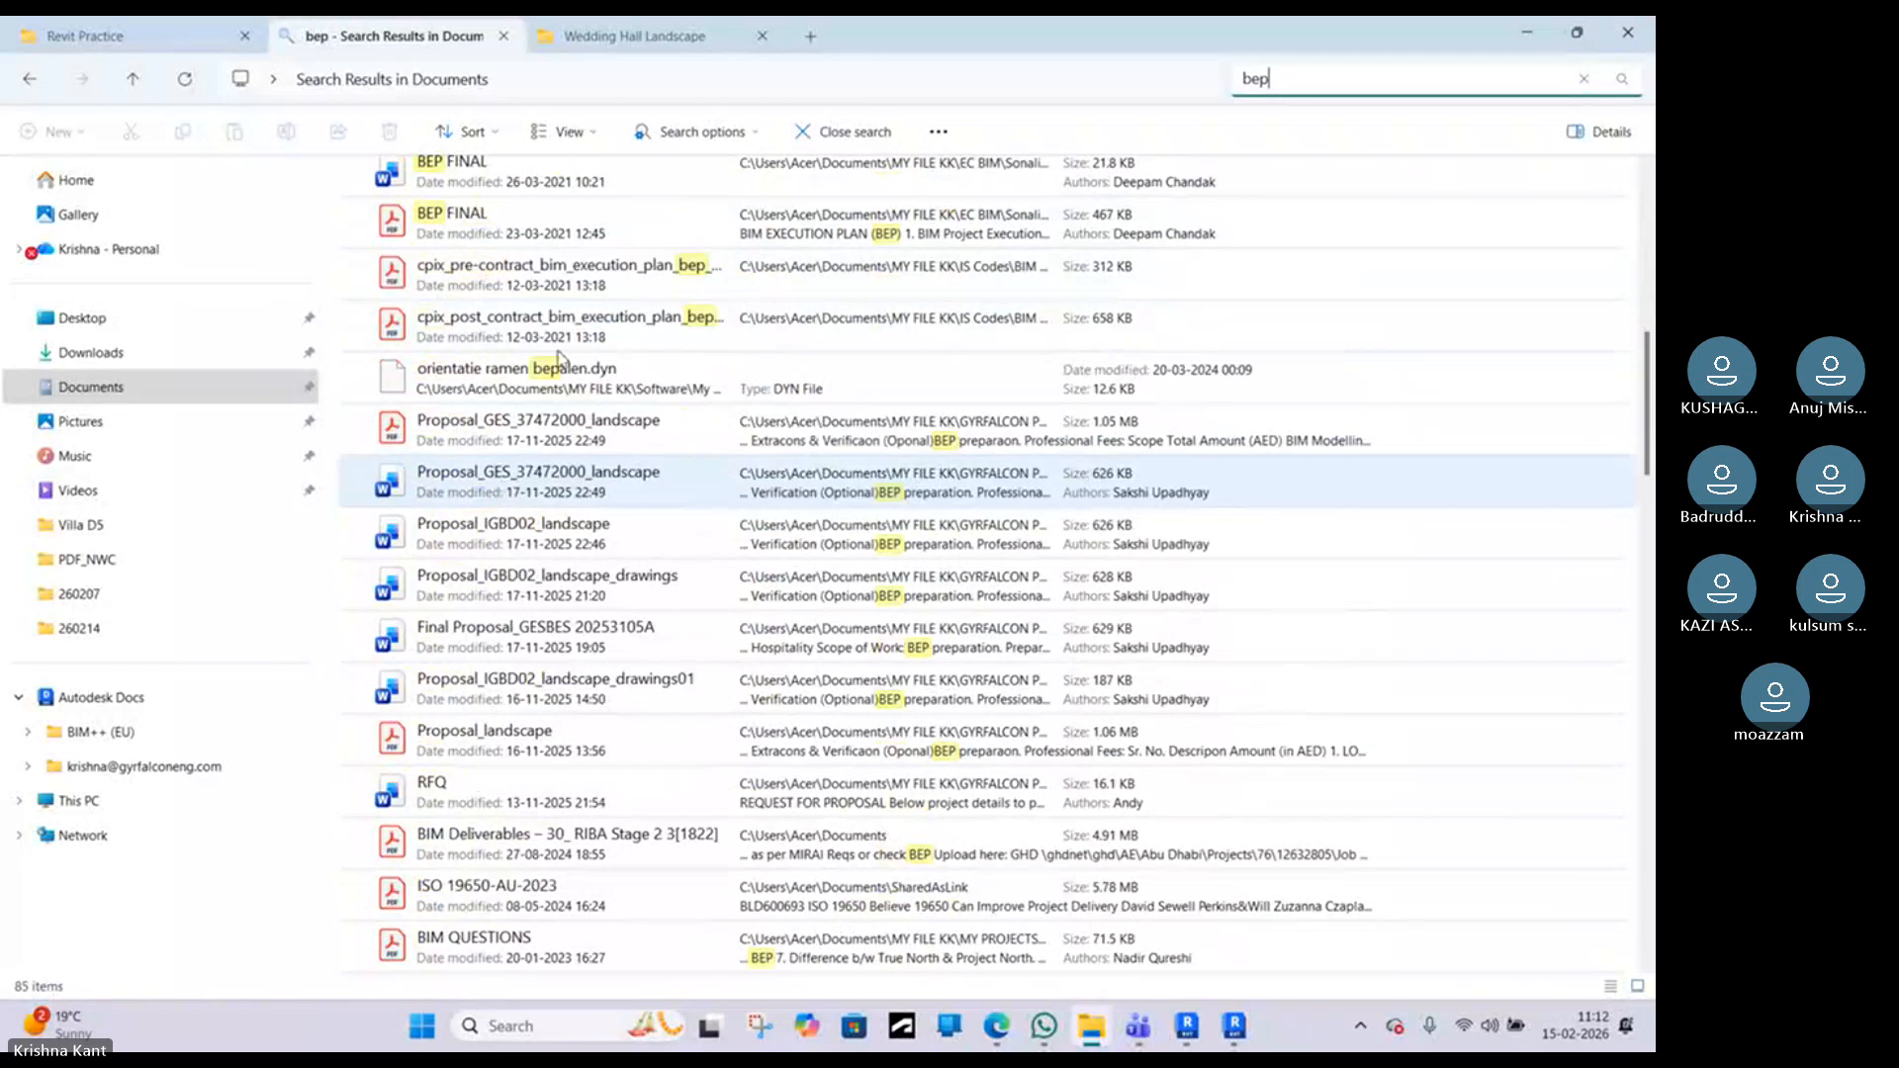
# Step: Open the BEP FINAL Word document from the search results
pyautogui.click(517, 235)
pyautogui.rightClick(516, 235)
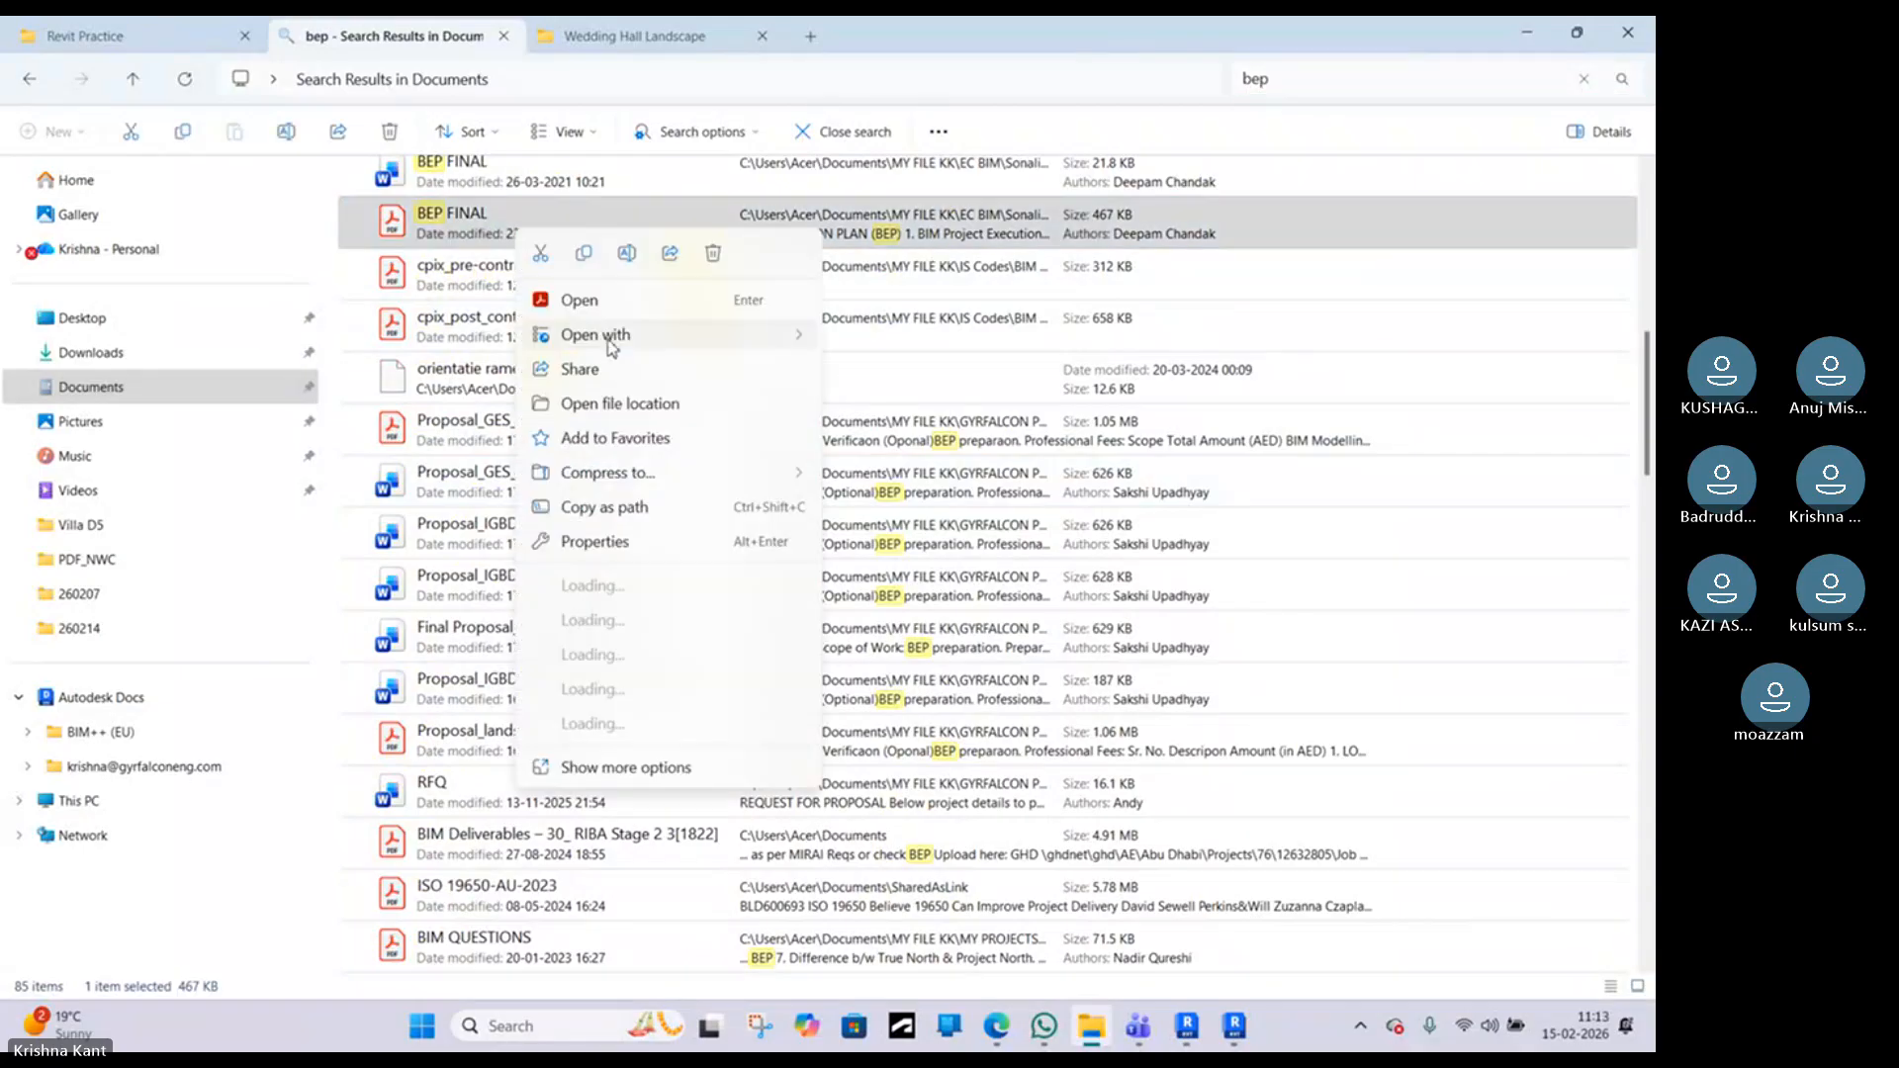
pyautogui.click(900, 423)
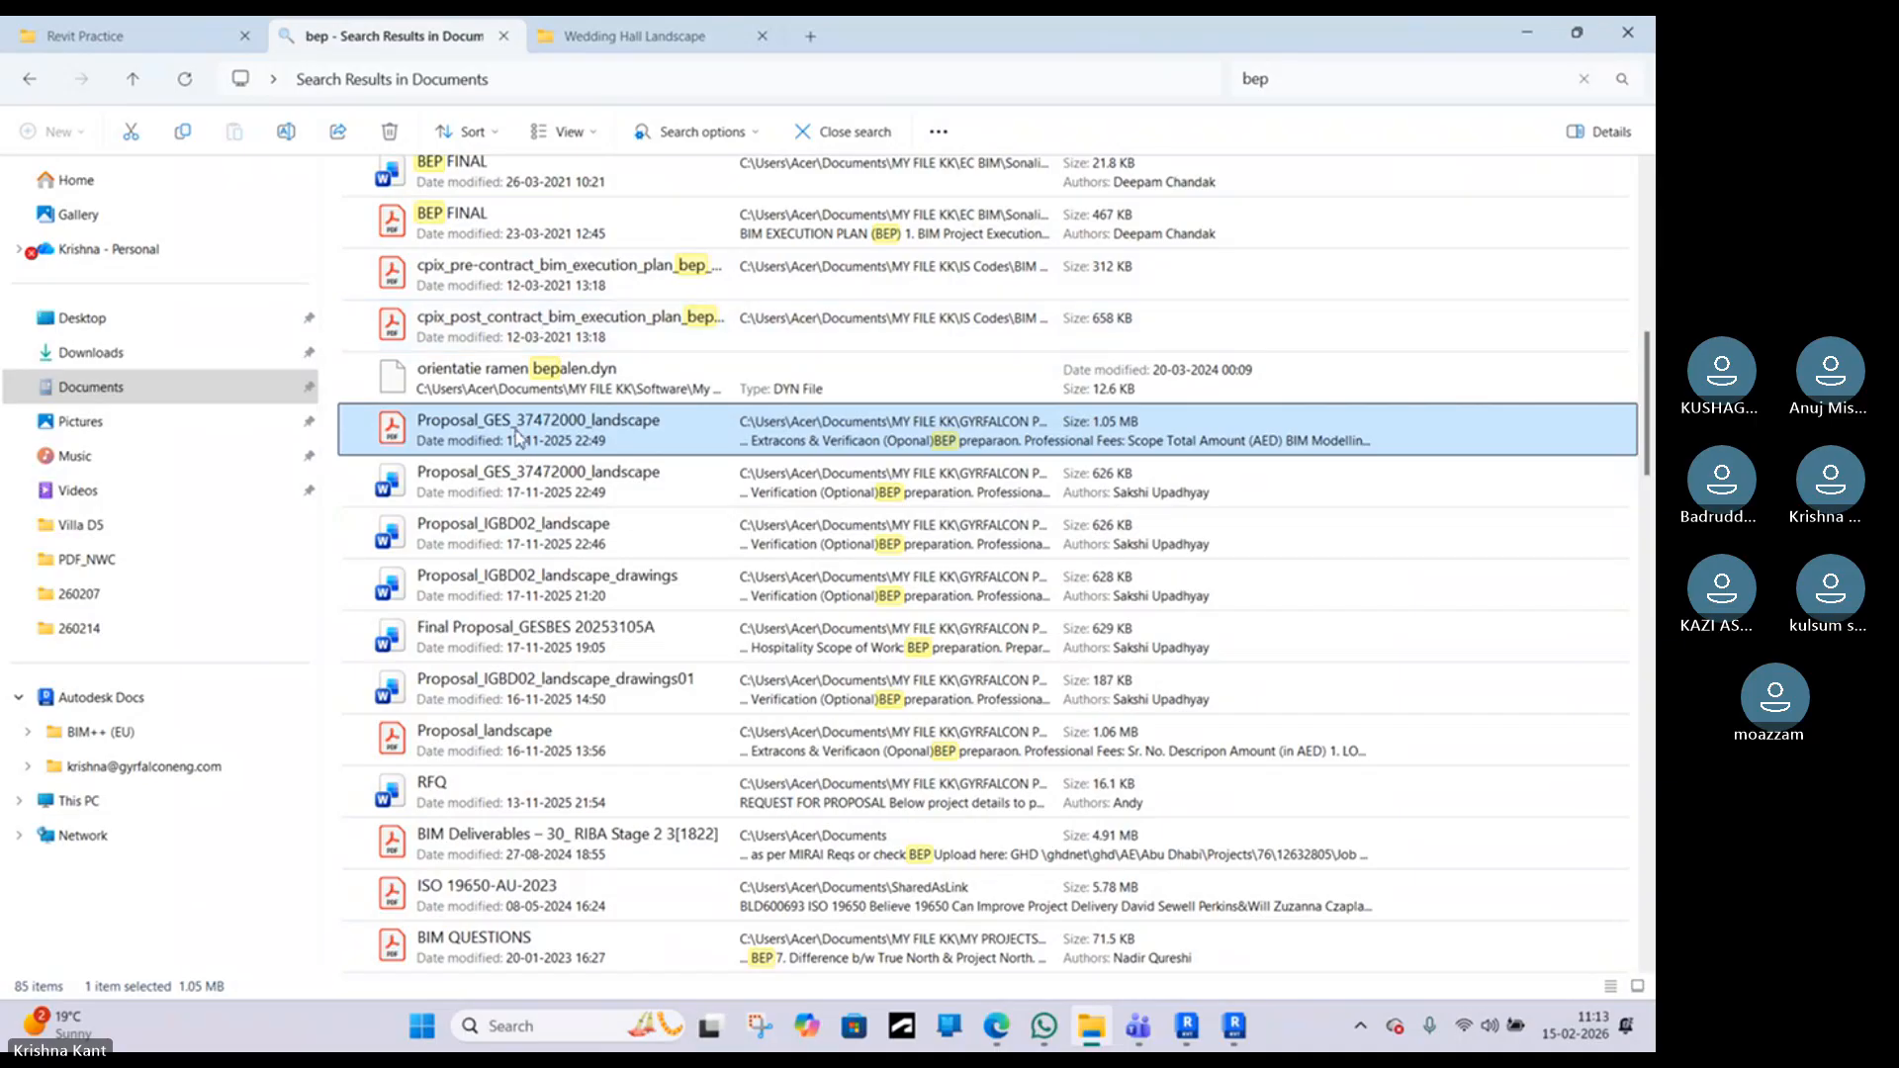
pyautogui.scroll(1, 515, 435)
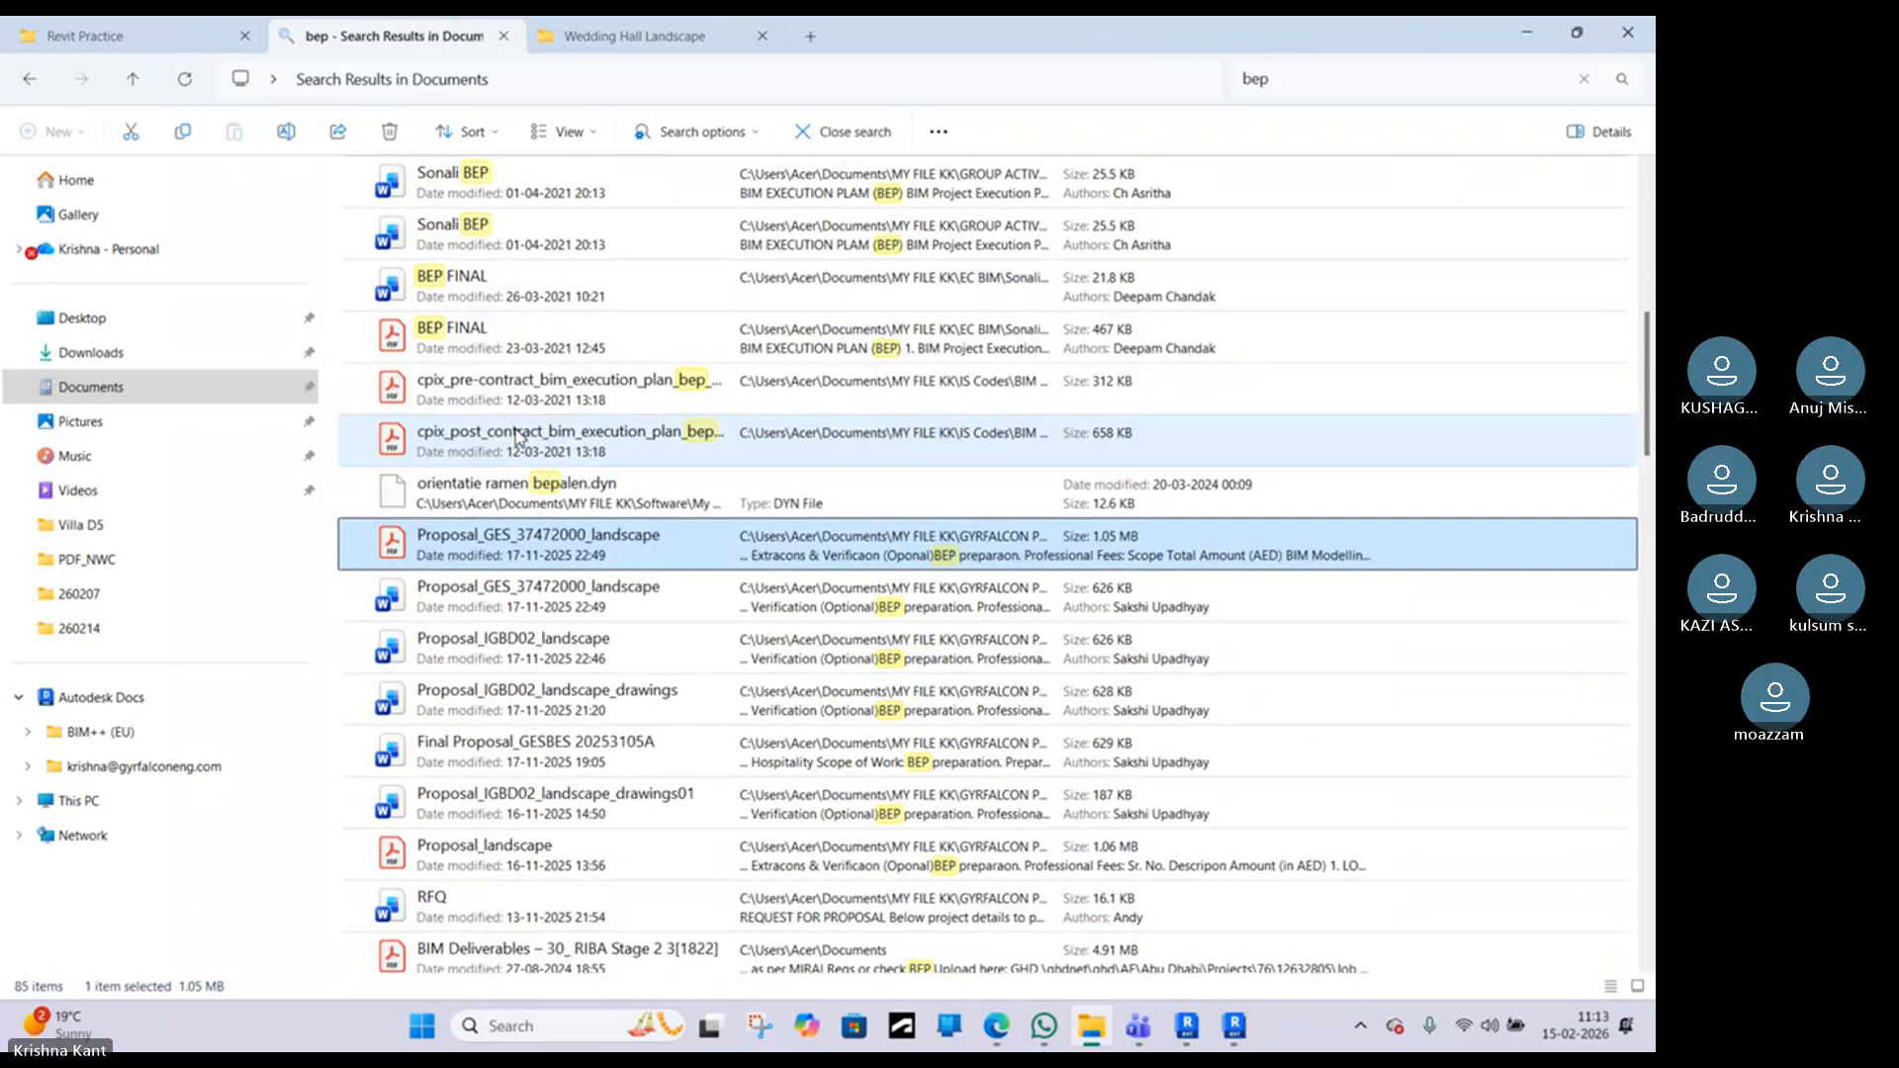
pyautogui.doubleClick(465, 295)
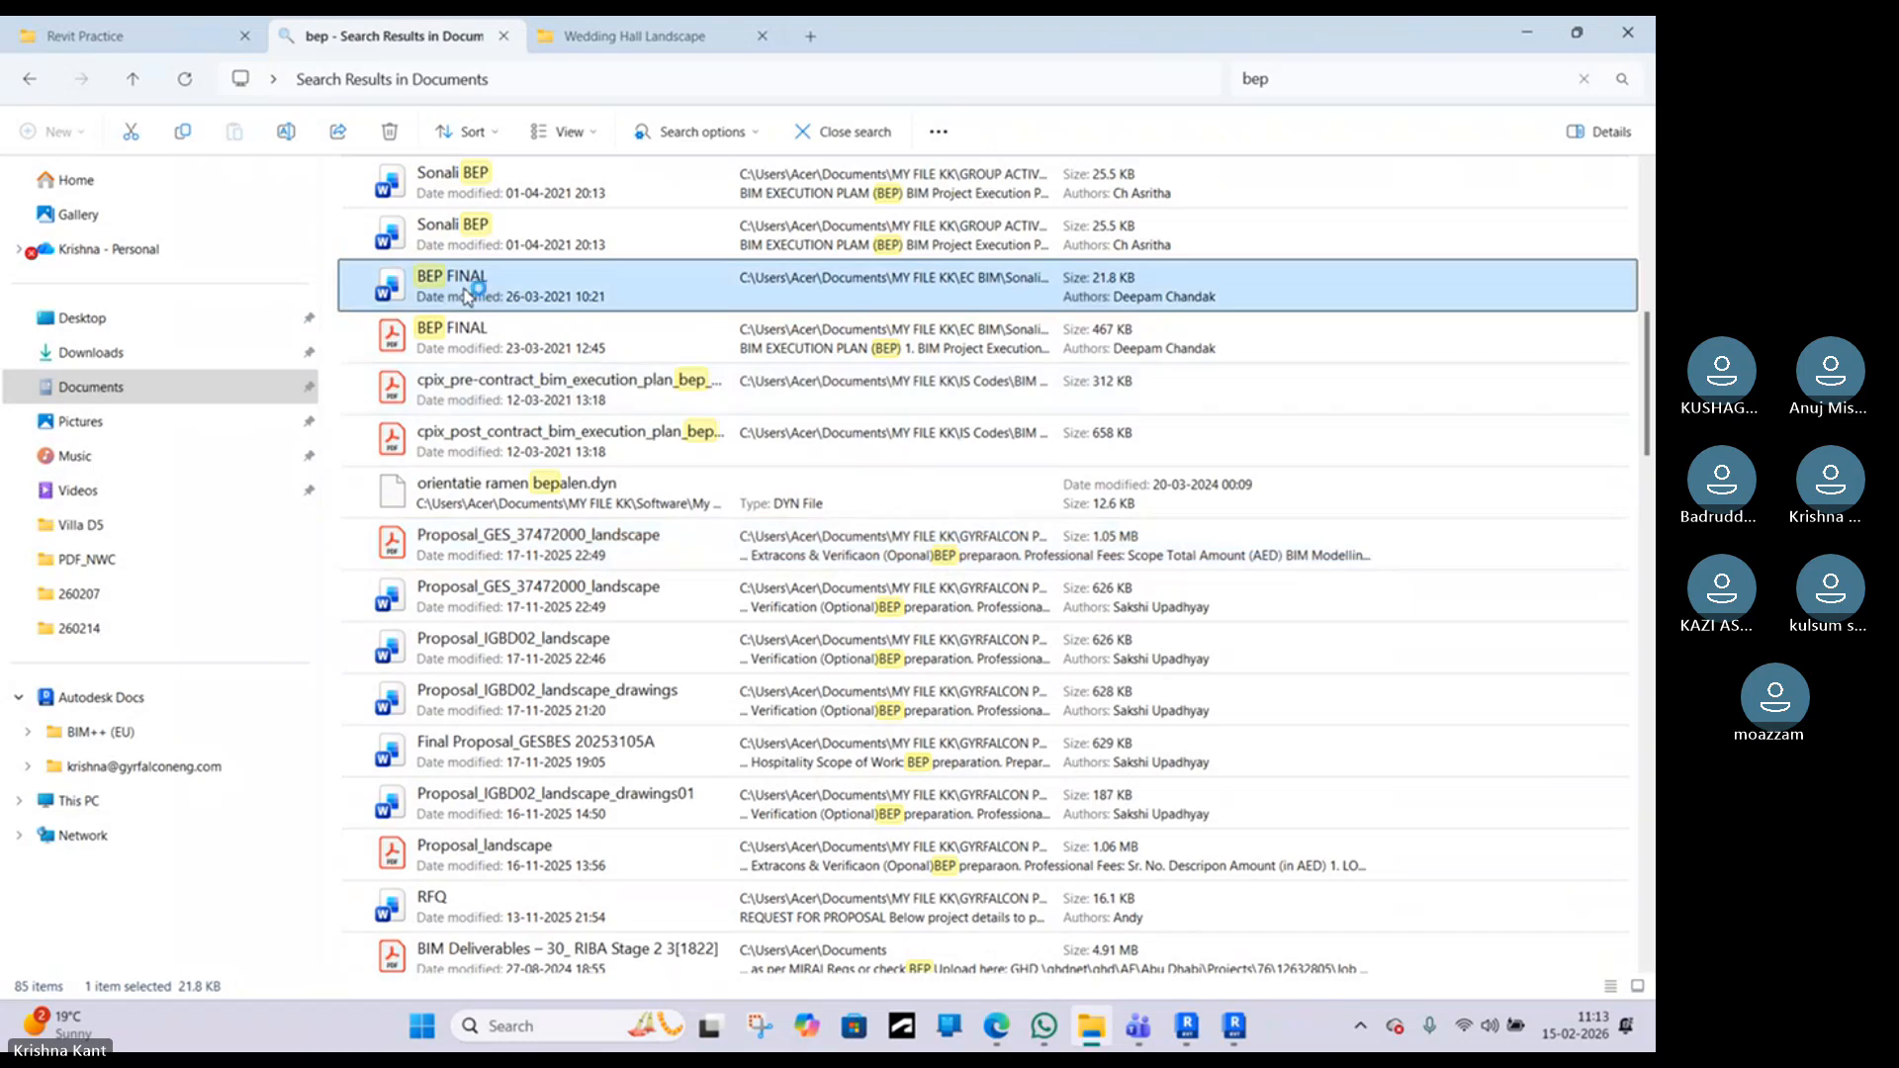
pyautogui.click(1011, 1036)
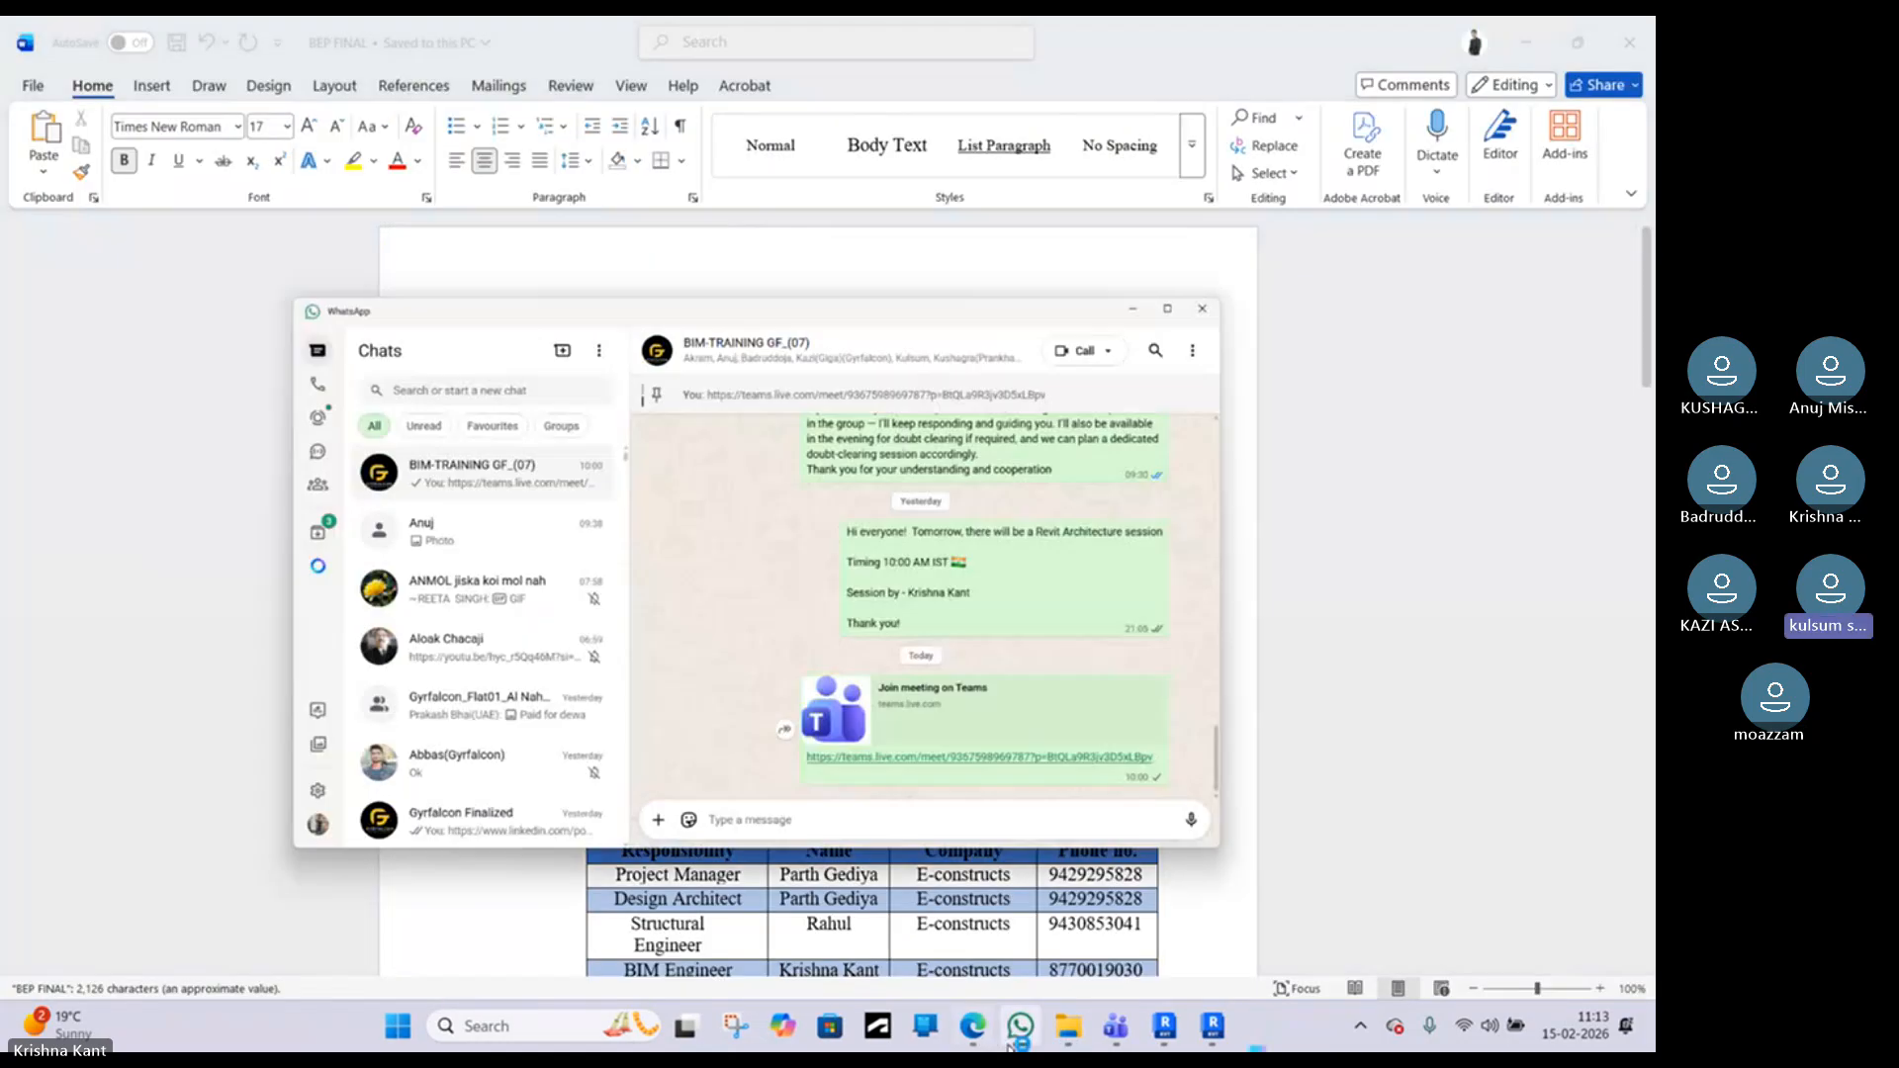
pyautogui.click(979, 1031)
pyautogui.click(1010, 1031)
pyautogui.click(1009, 1031)
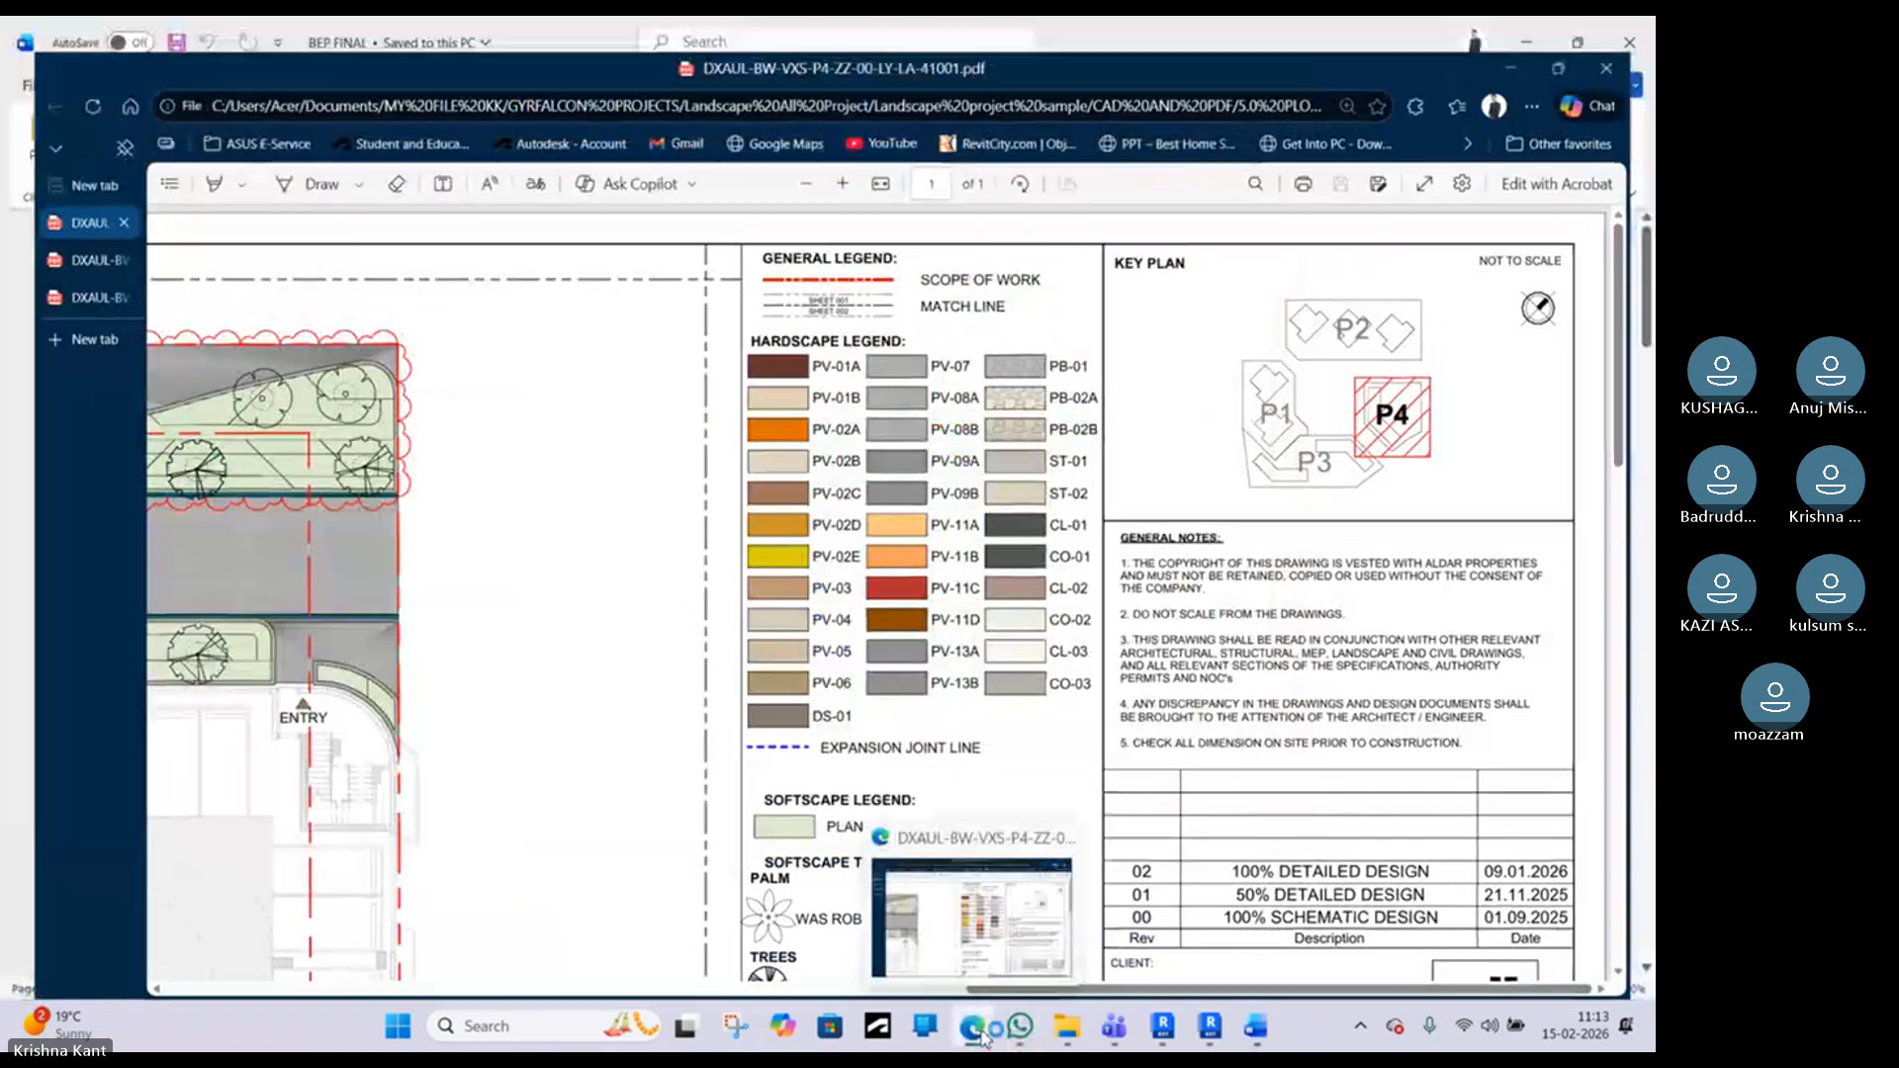
pyautogui.click(982, 1034)
pyautogui.click(982, 1035)
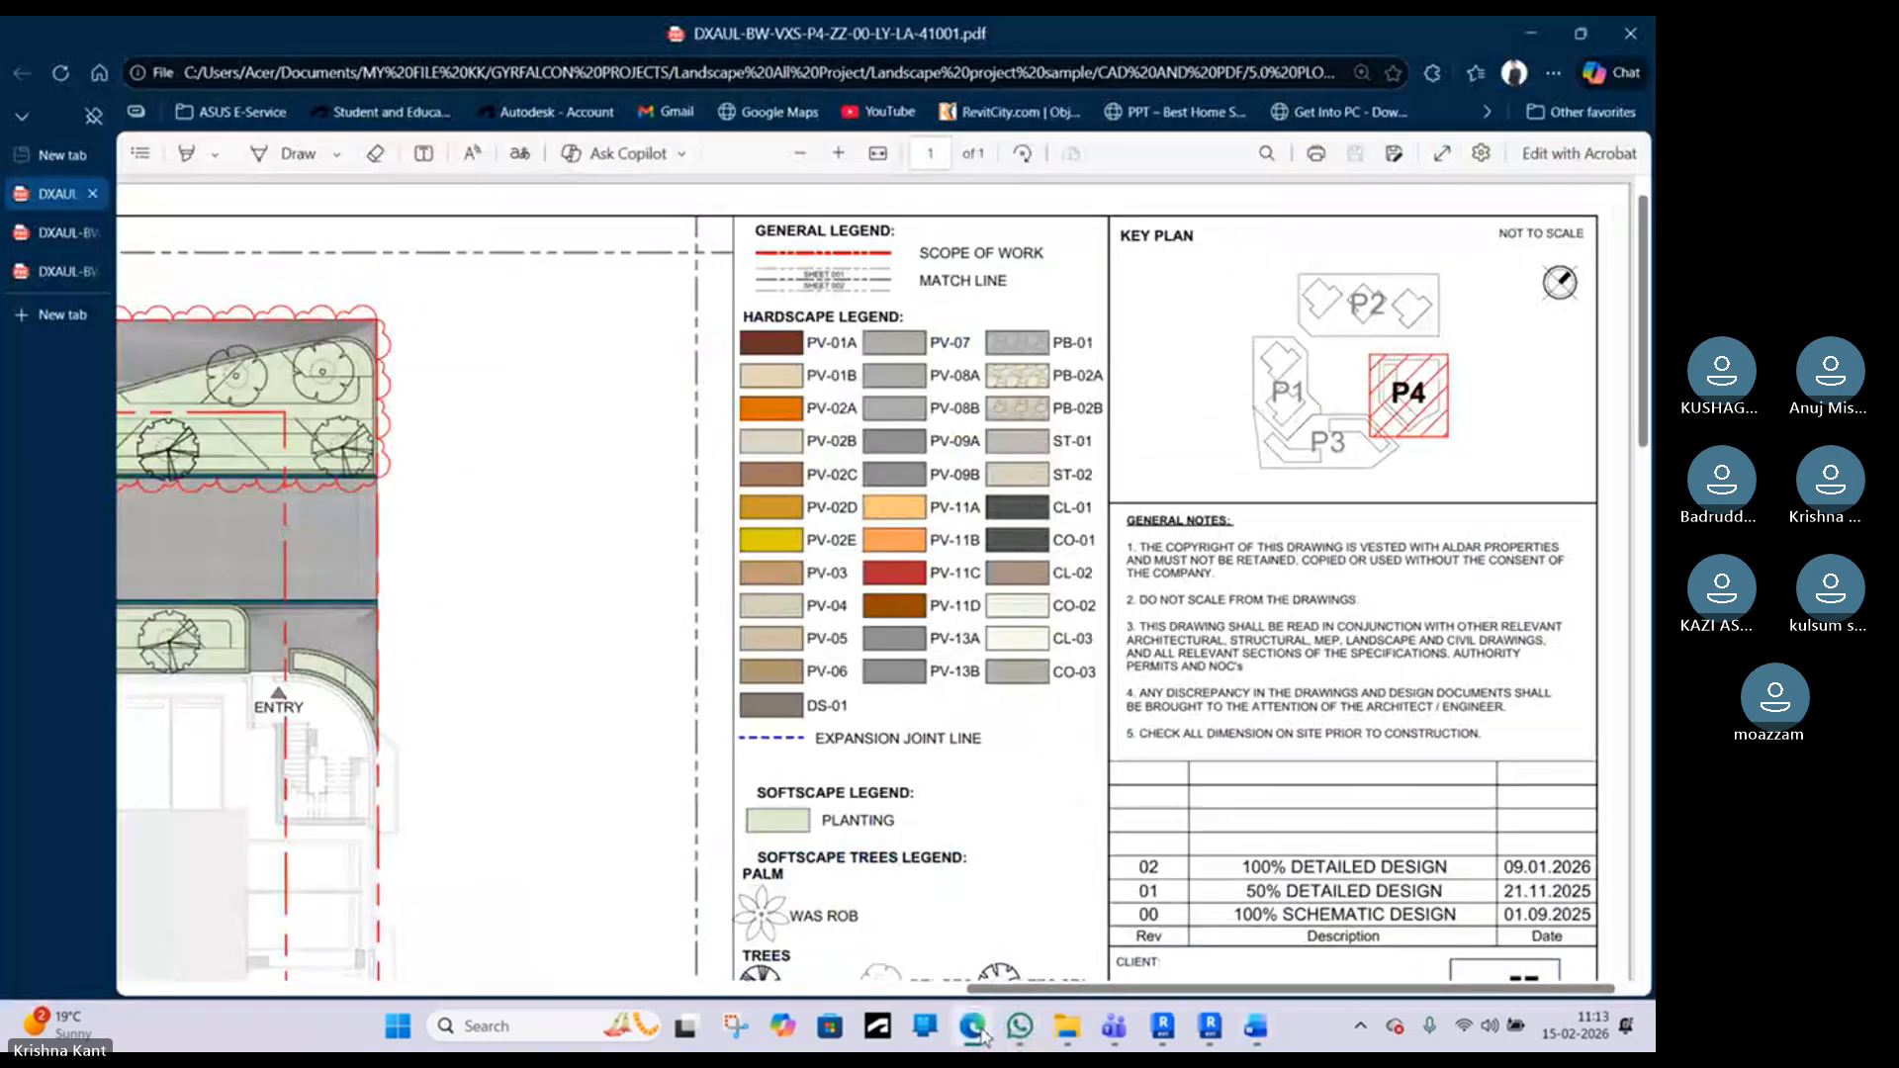
pyautogui.click(982, 1035)
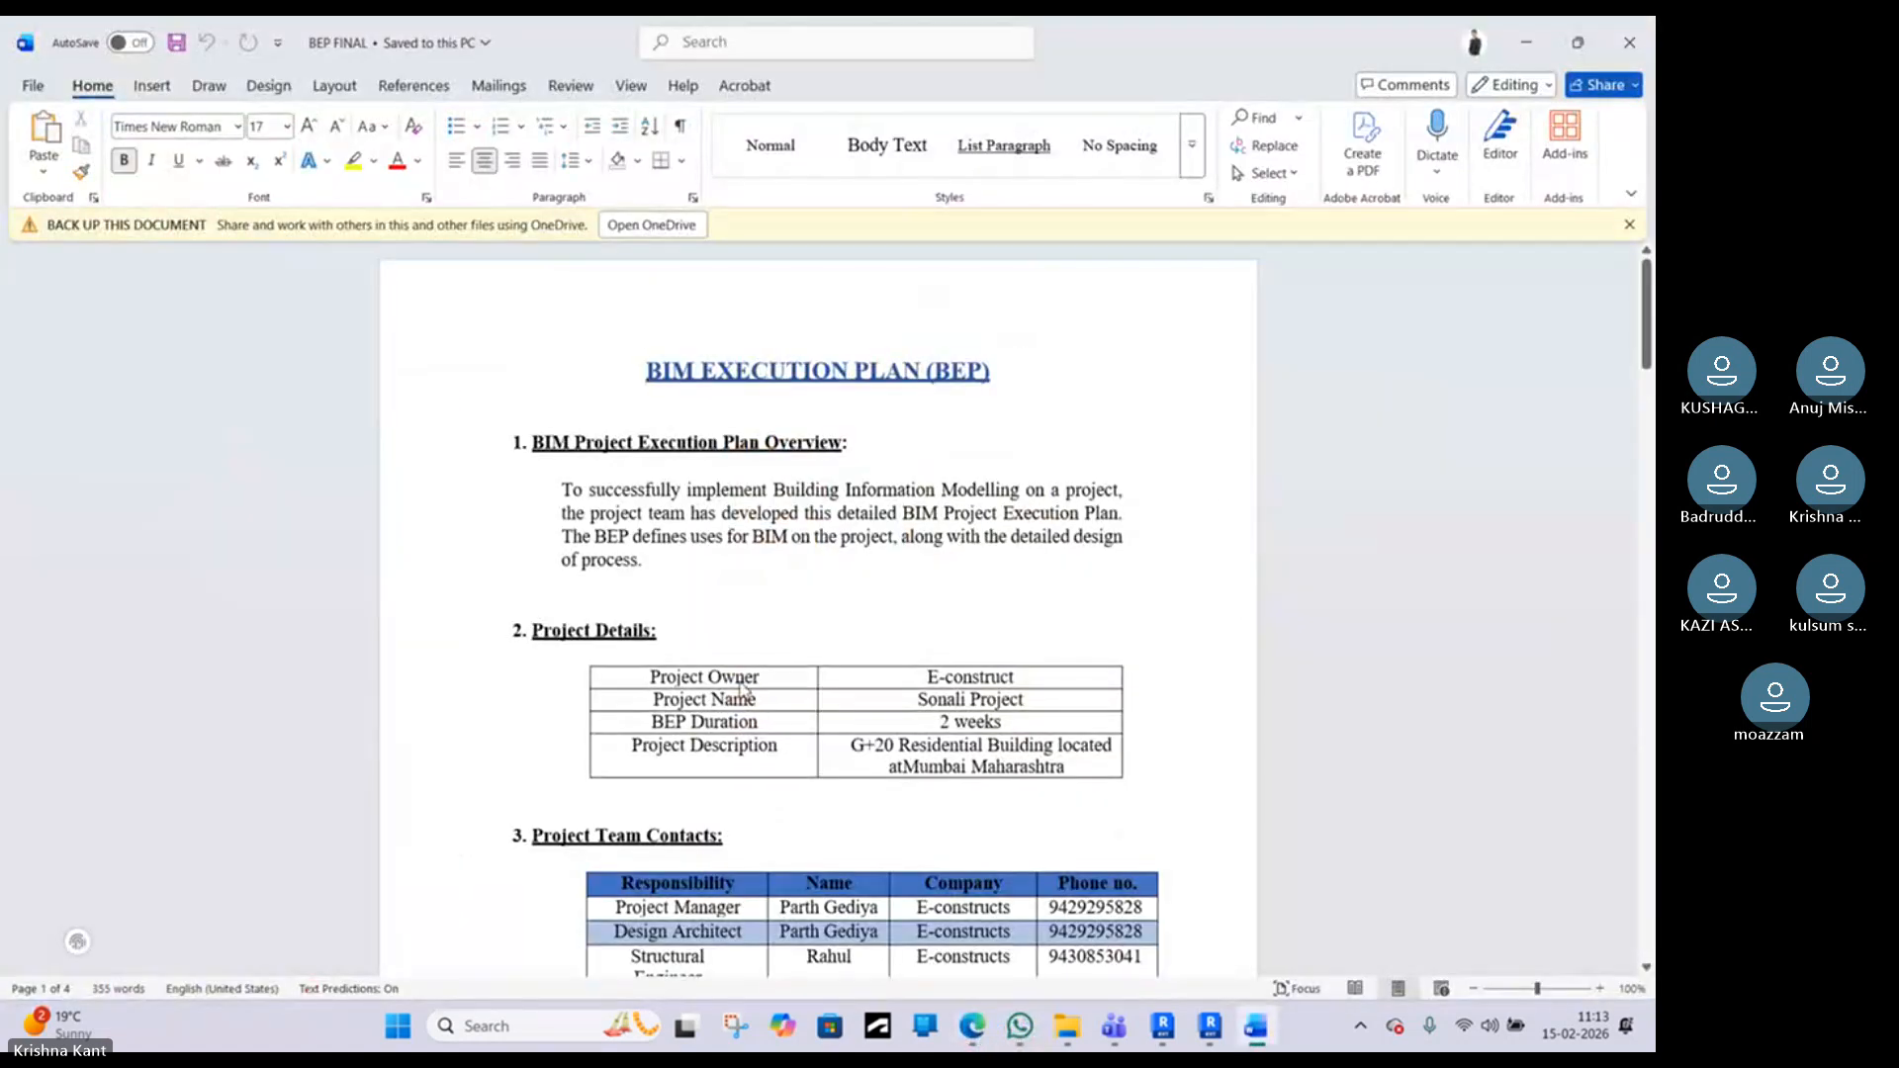
# Step: Read the BIM Execution Plan's overview, project details and project team contacts sections, skimming ahead to the project goals
pyautogui.scroll(-5, 831, 648)
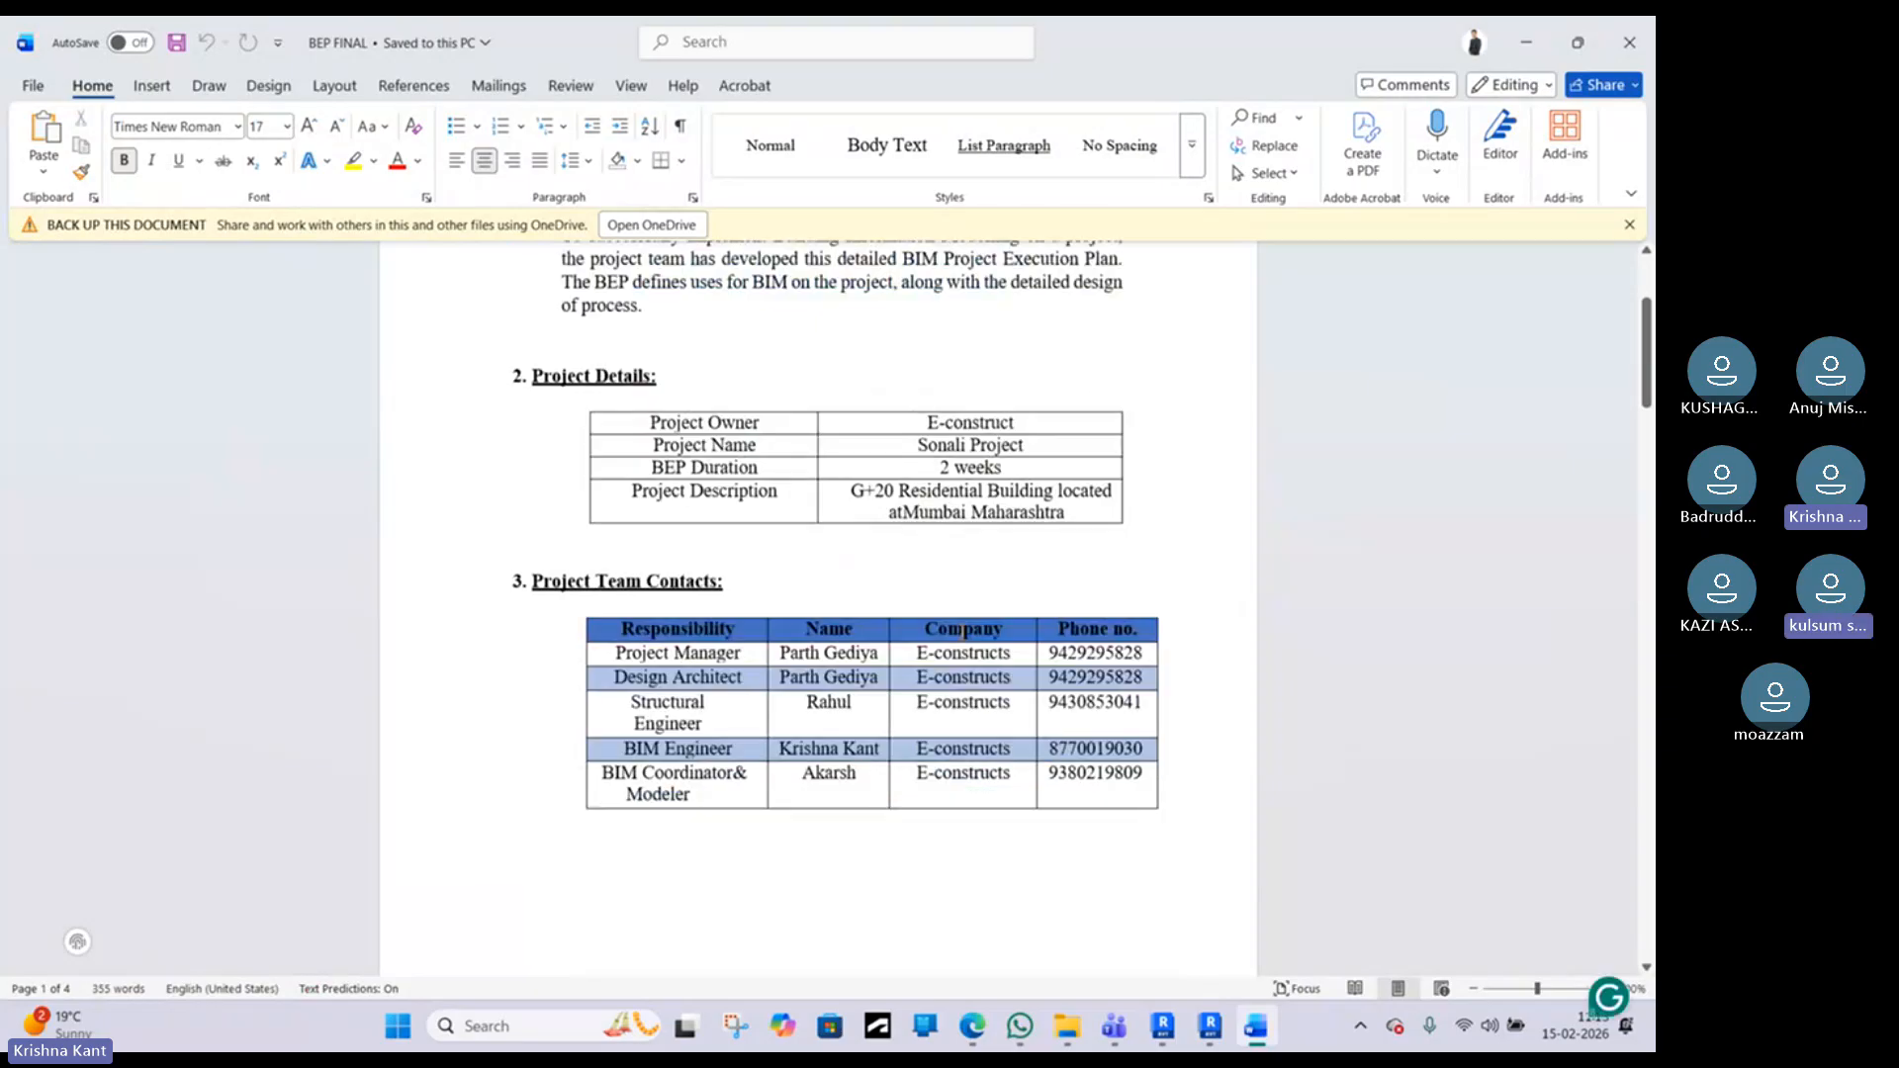
pyautogui.scroll(2, 937, 623)
pyautogui.scroll(3, 769, 539)
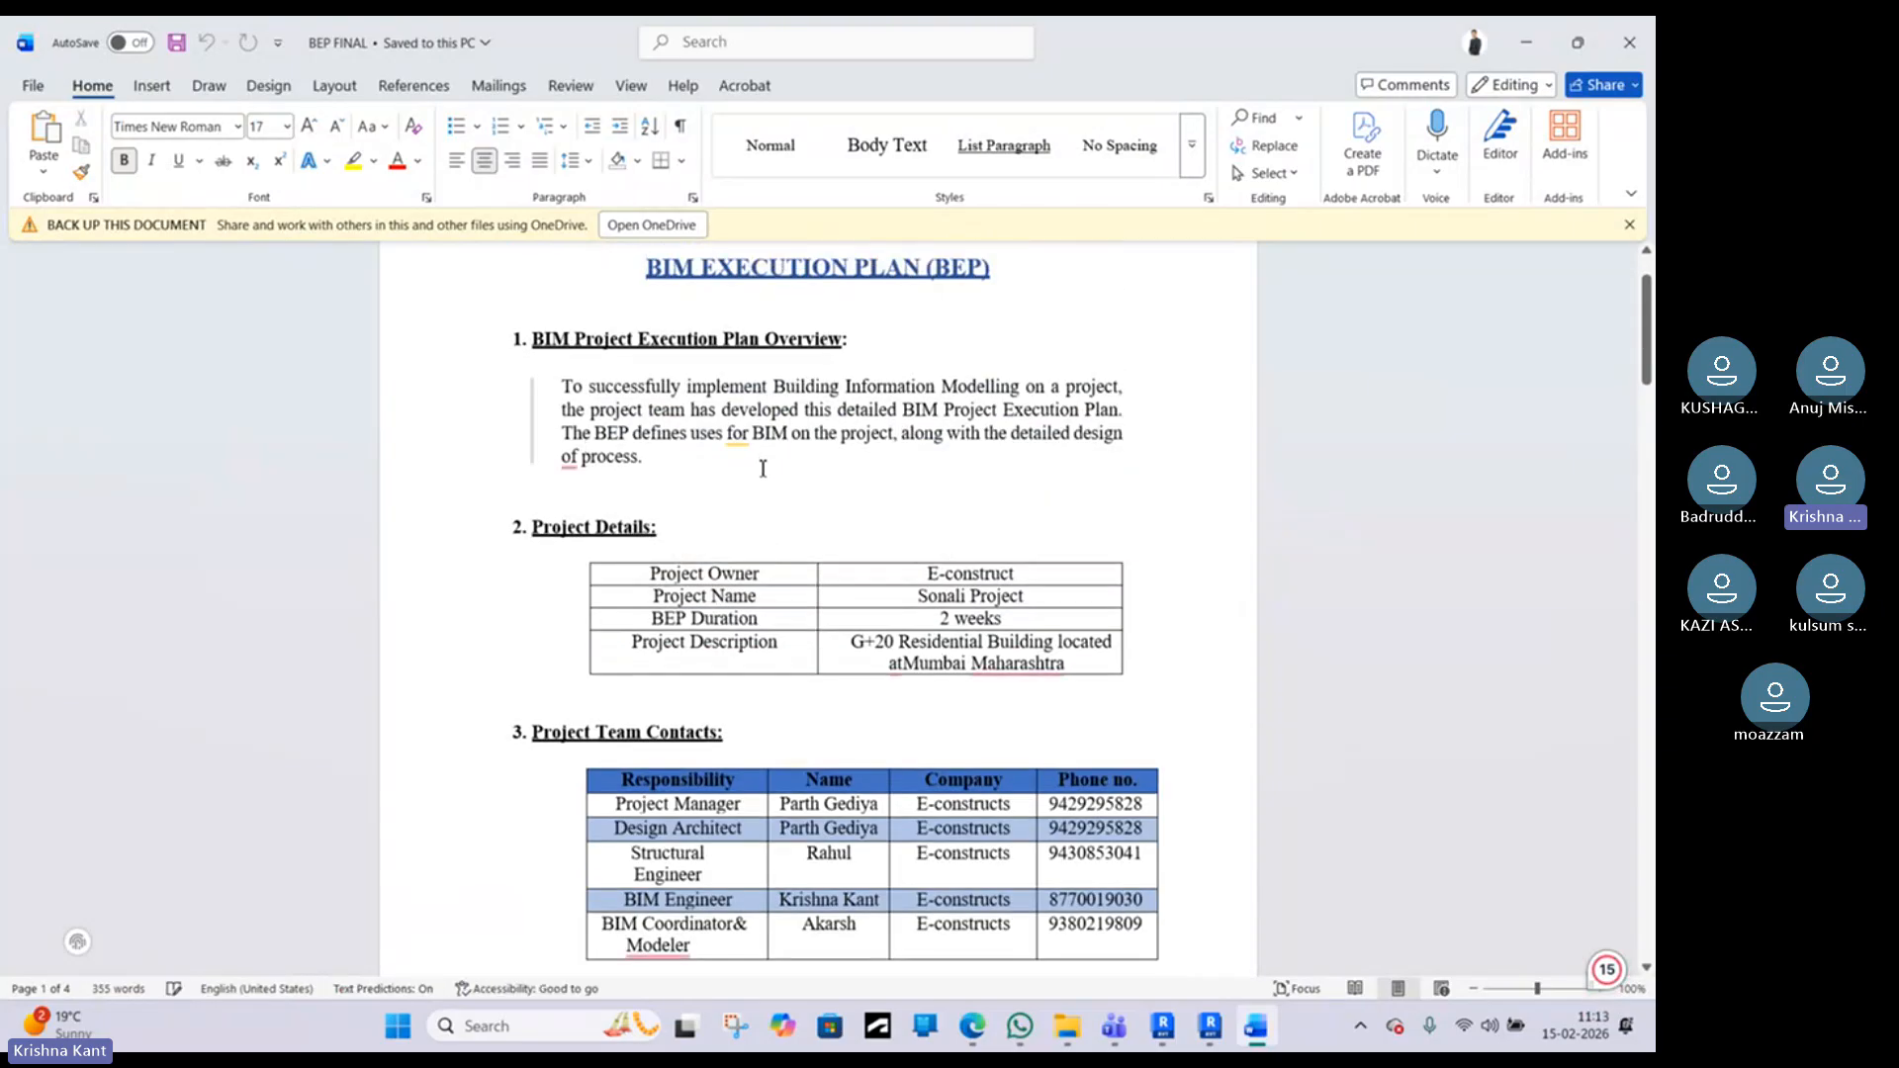
pyautogui.scroll(-2, 762, 474)
pyautogui.scroll(-10, 762, 483)
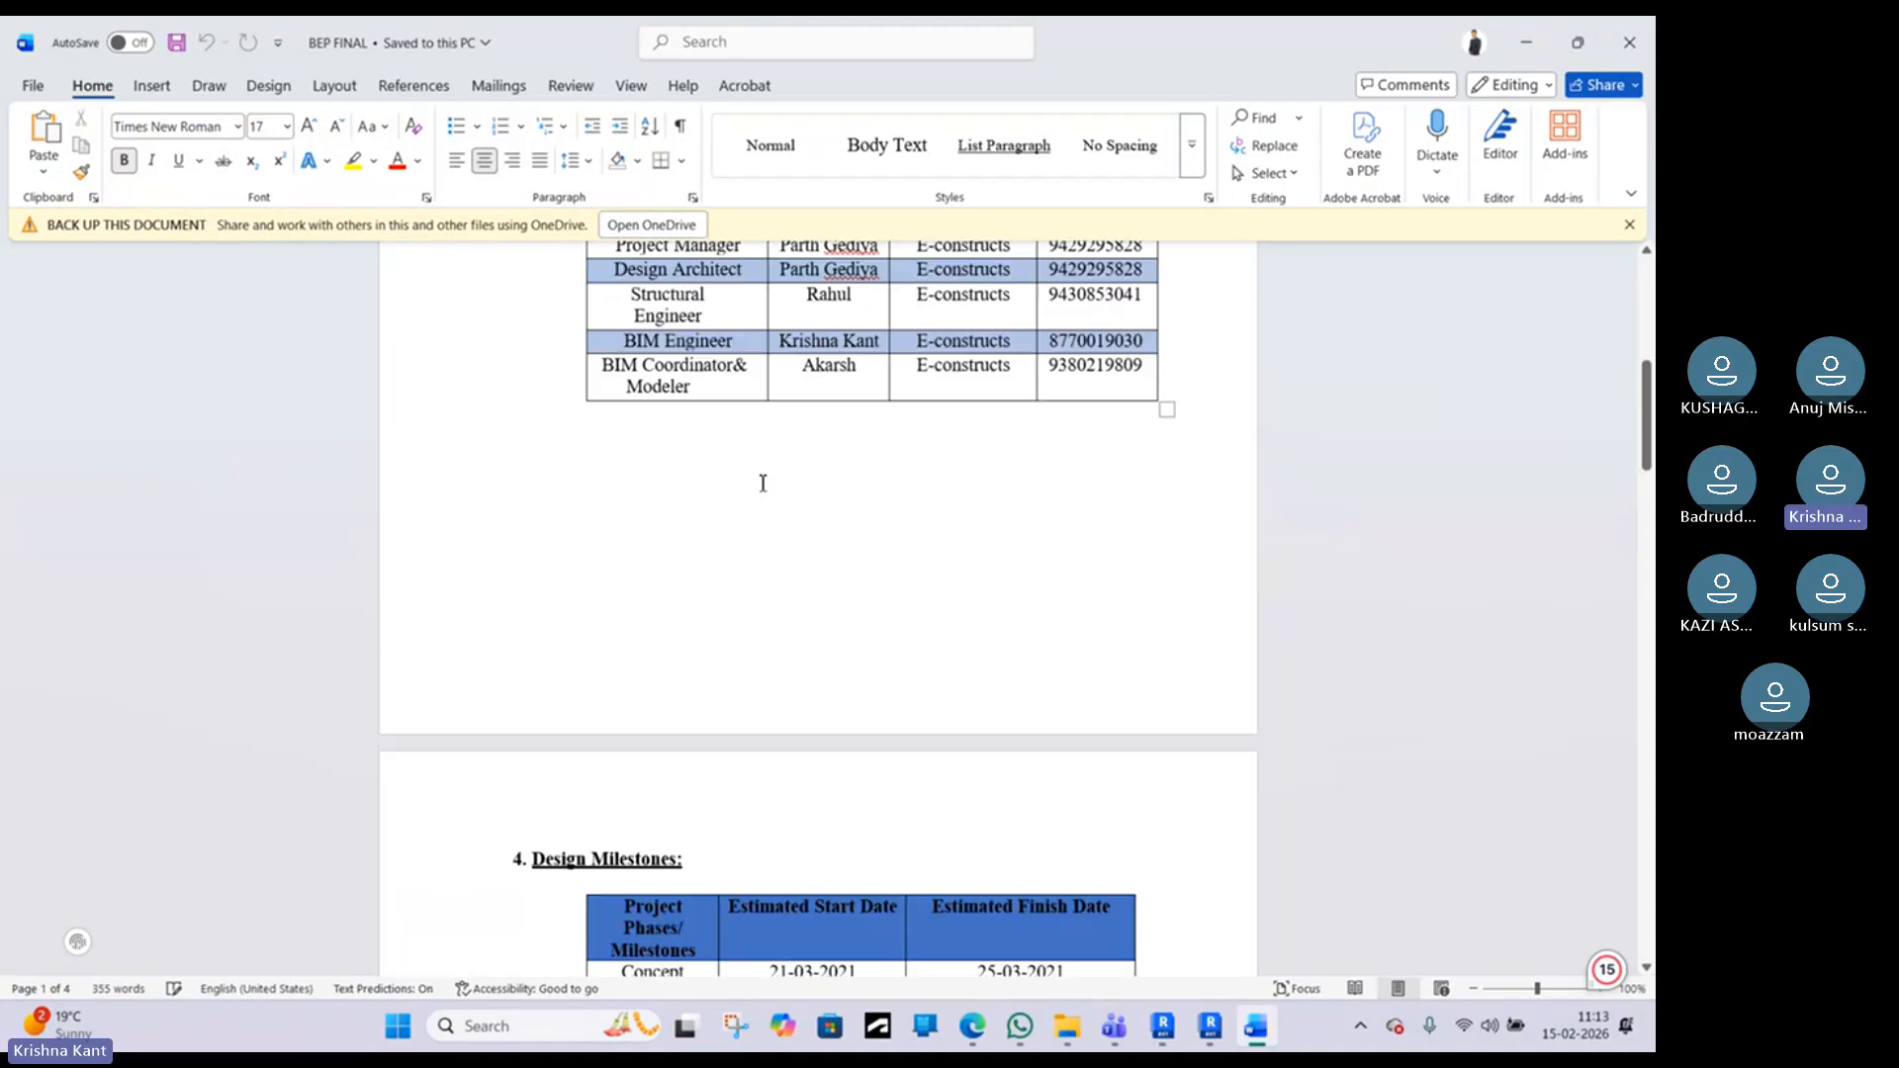
pyautogui.scroll(-5, 762, 482)
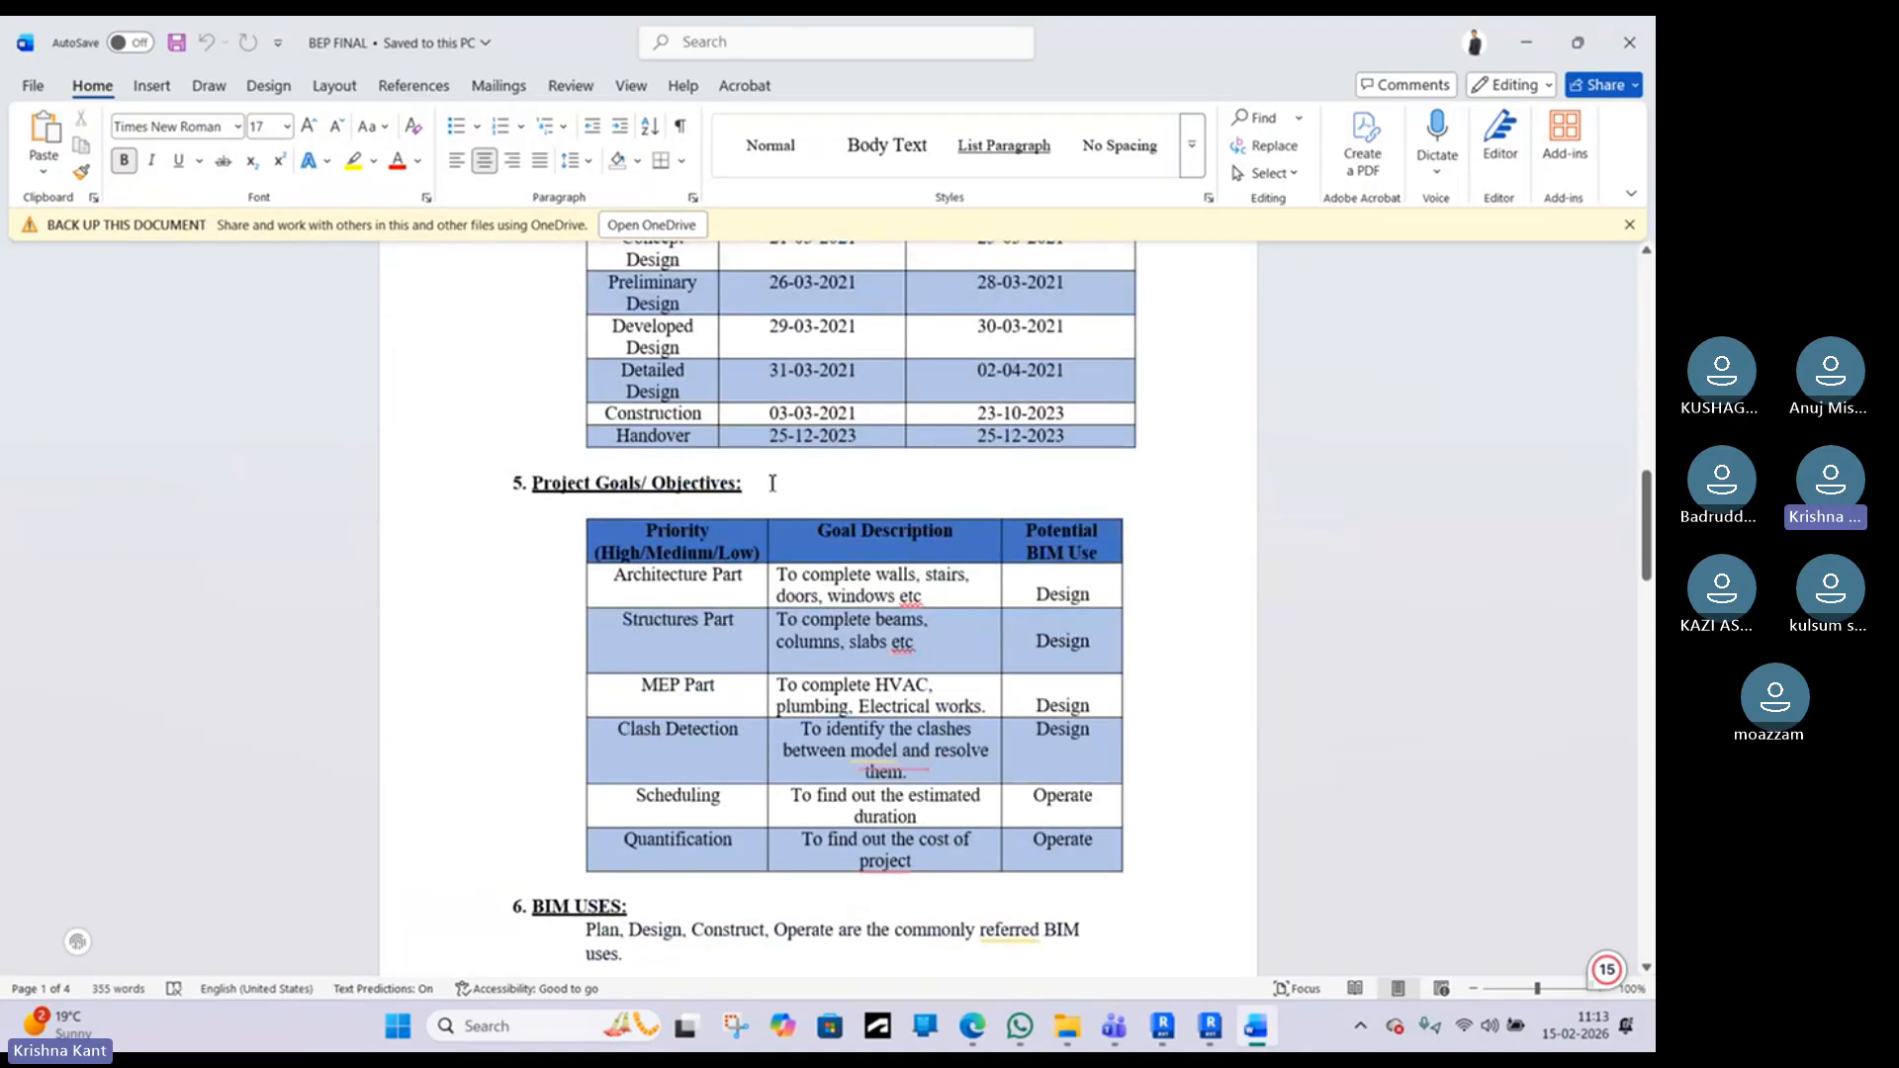
pyautogui.scroll(8, 767, 475)
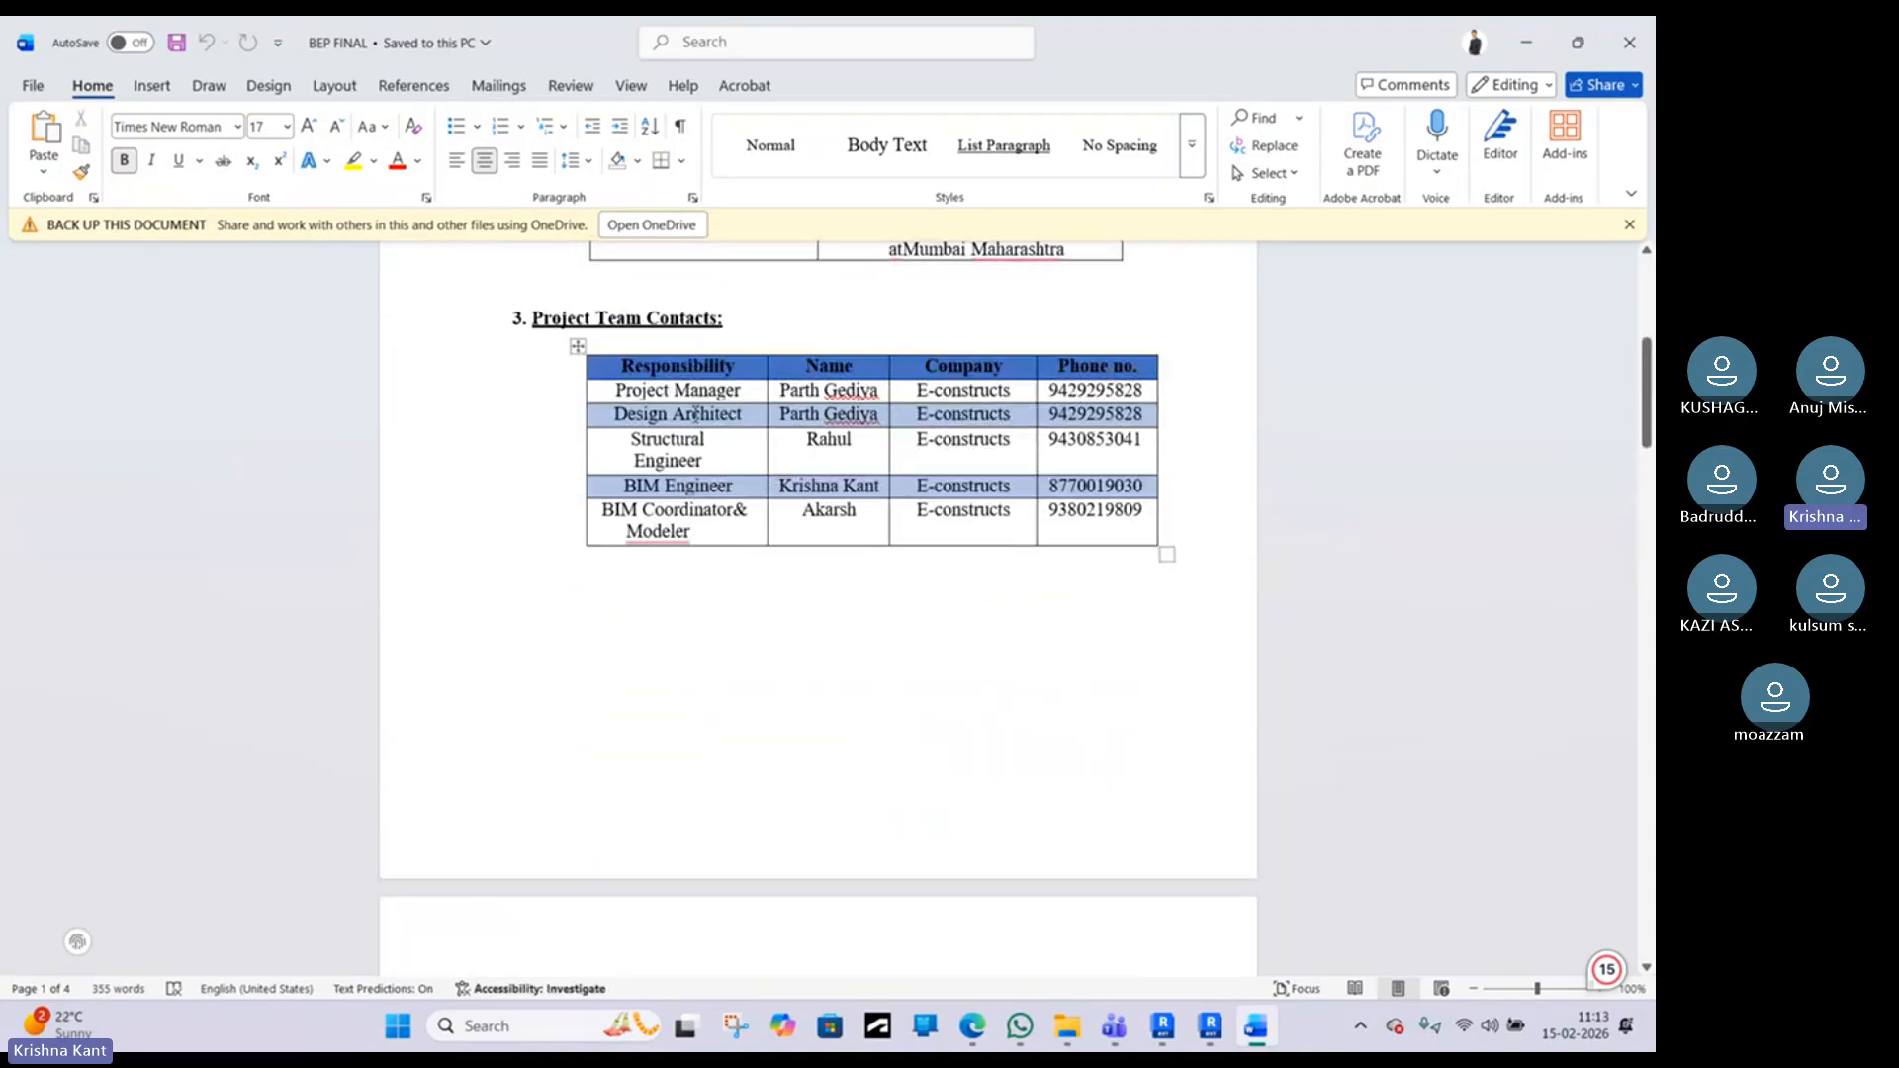
pyautogui.scroll(-1, 692, 416)
pyautogui.scroll(5, 689, 410)
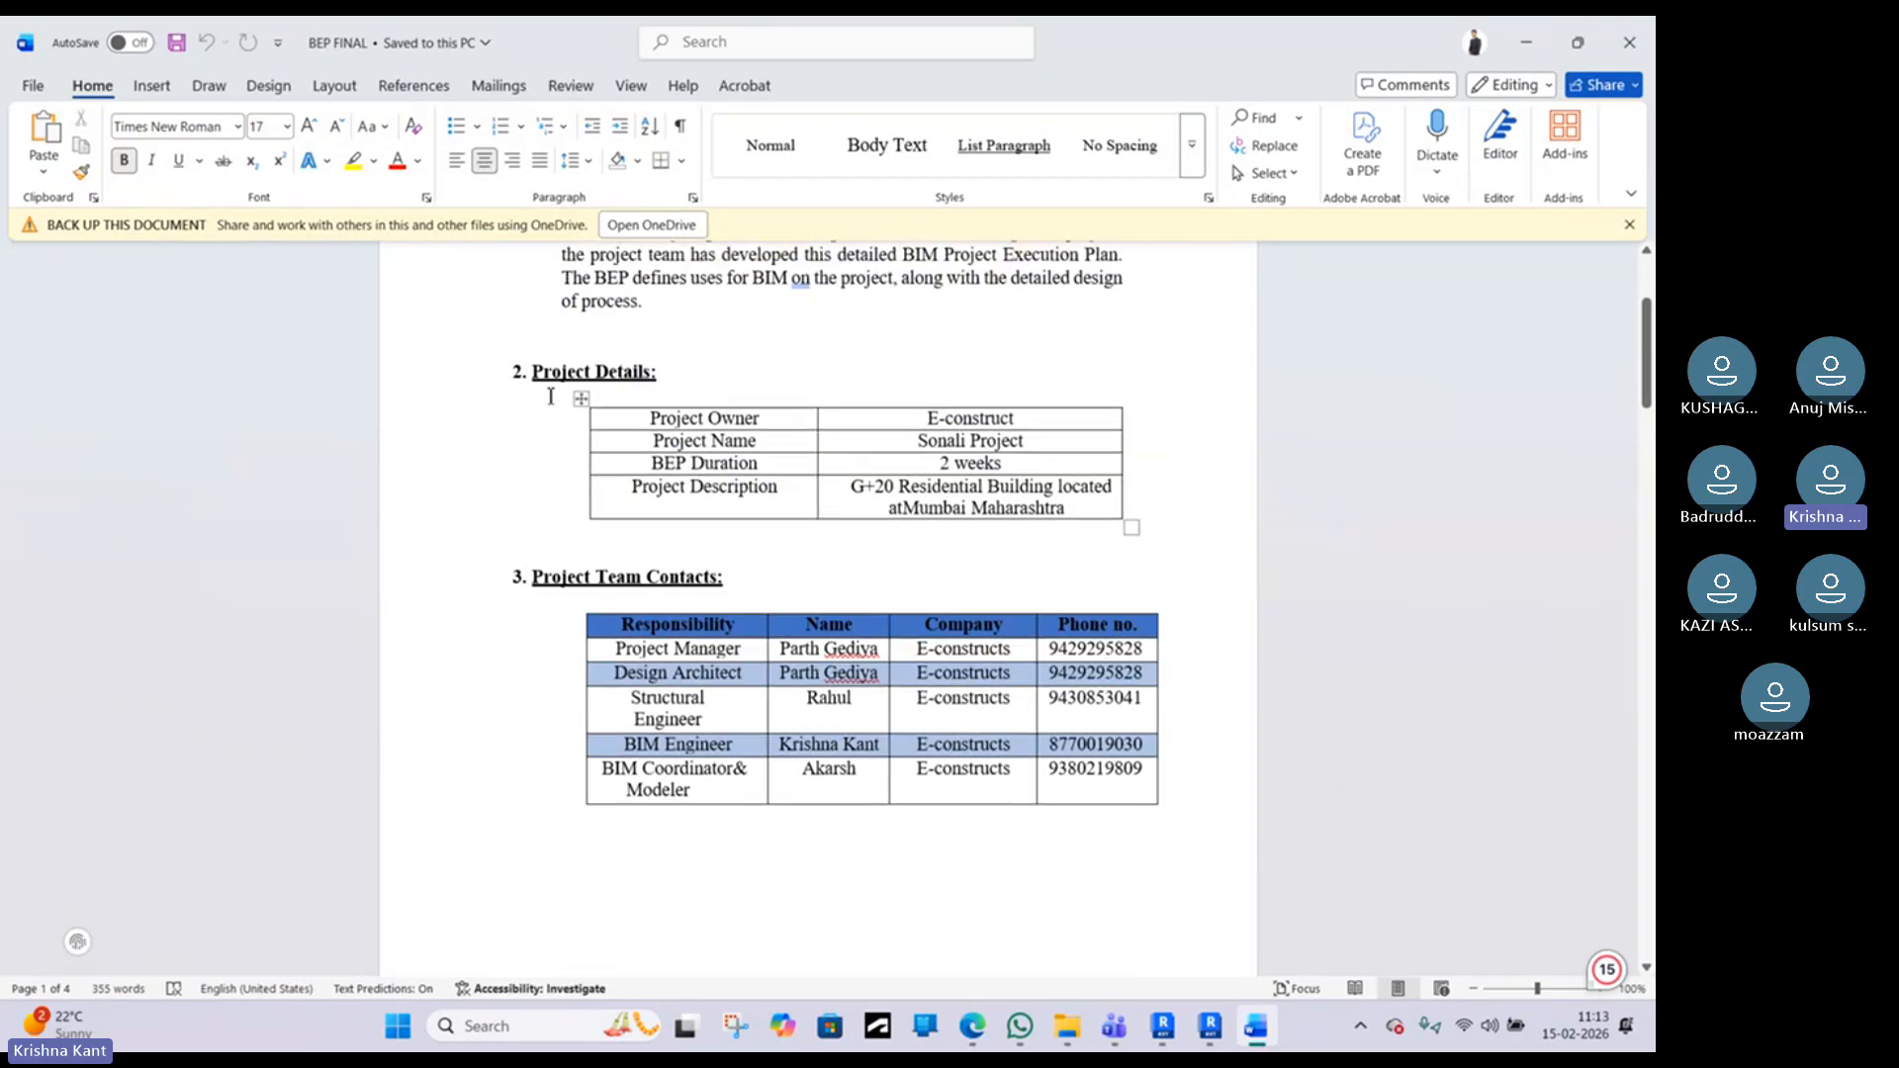
pyautogui.scroll(-1, 769, 576)
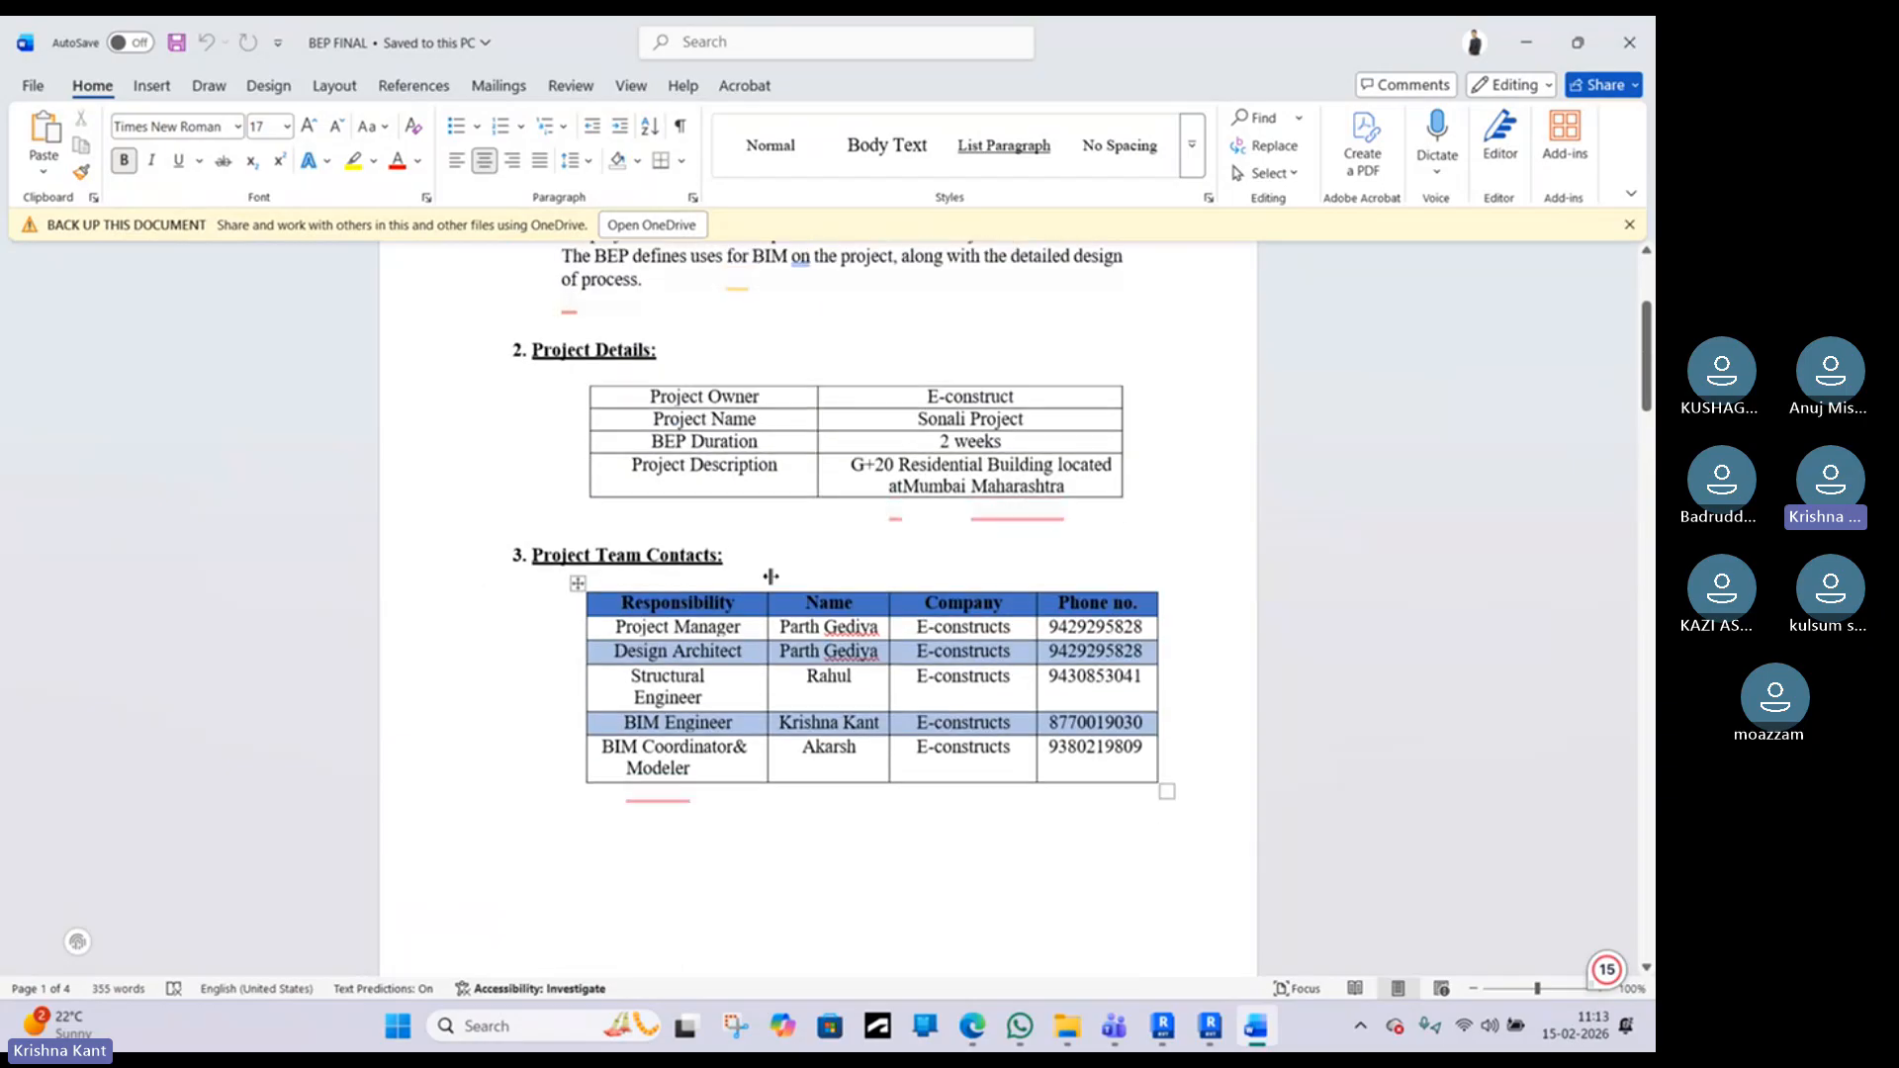
pyautogui.scroll(-3, 771, 576)
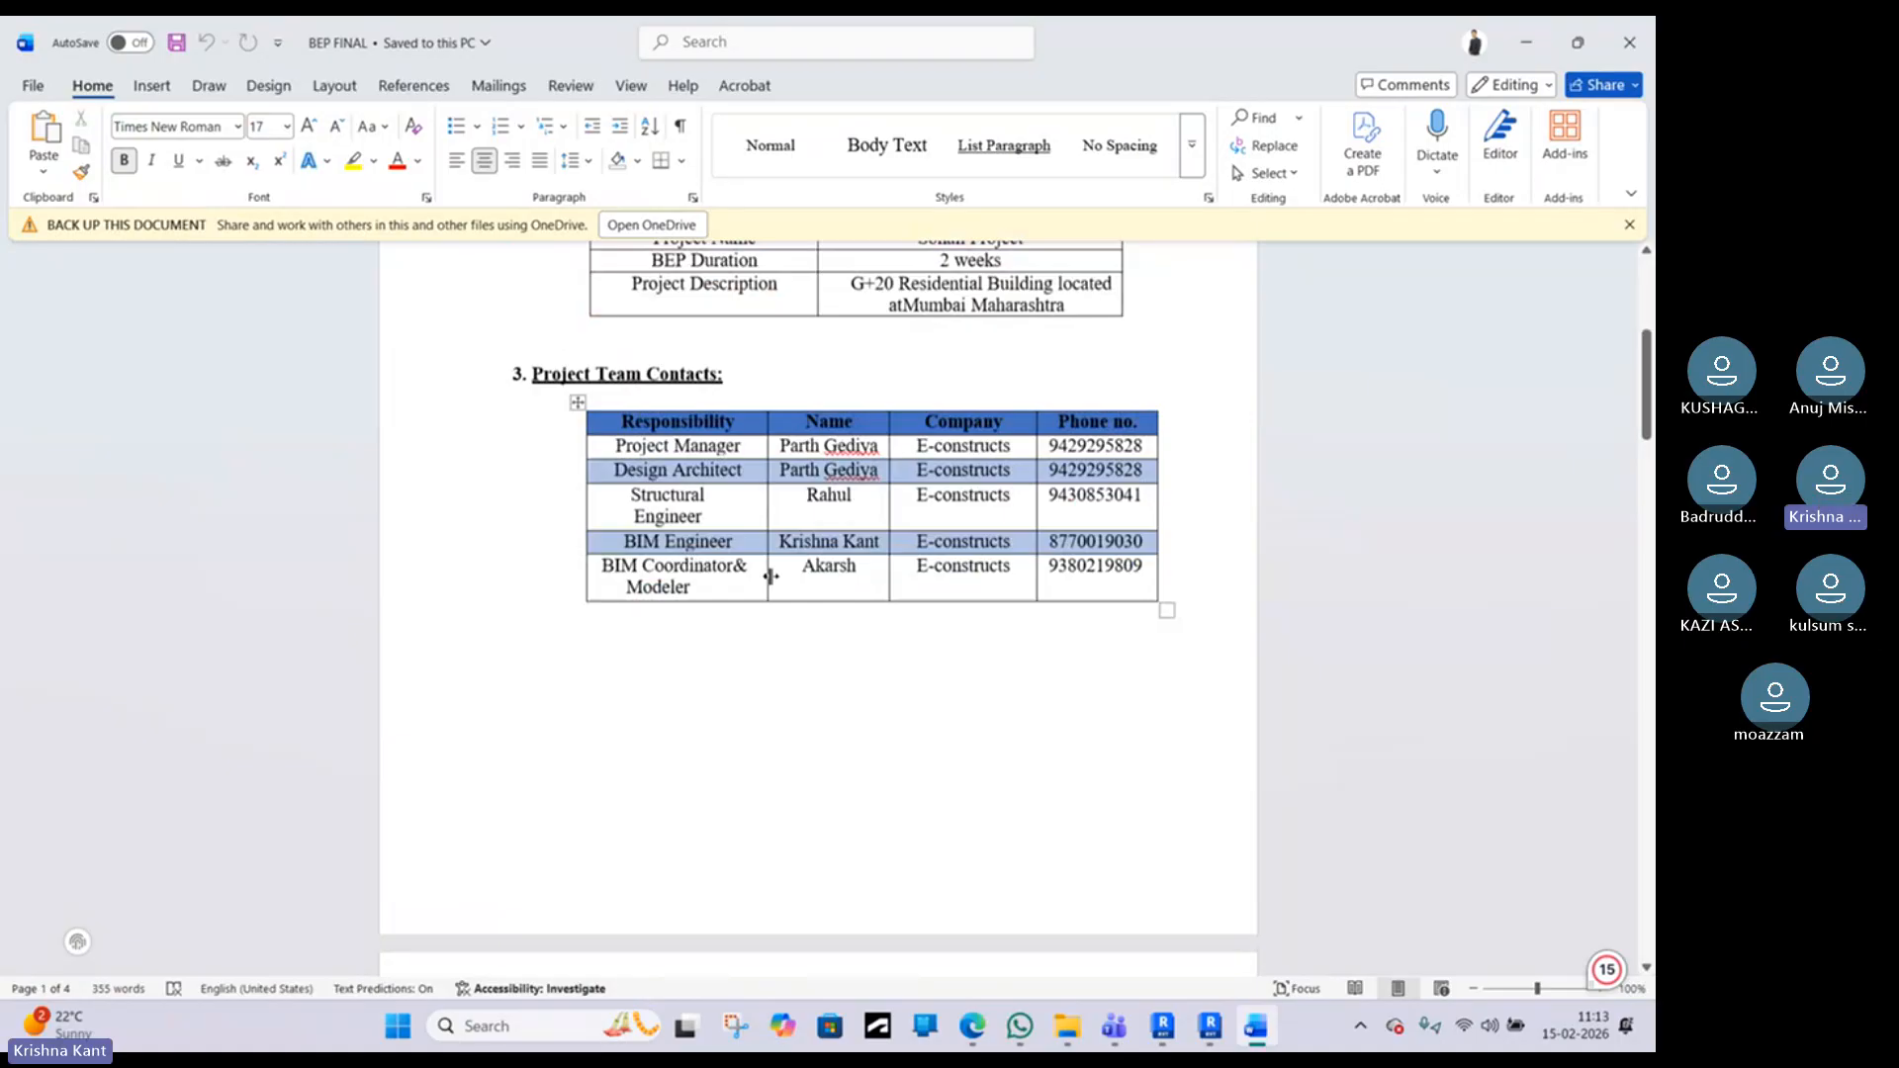
# Step: Review the design milestones, project goals and objectives, and BIM uses sections of the BIM Execution Plan
pyautogui.scroll(-5, 771, 576)
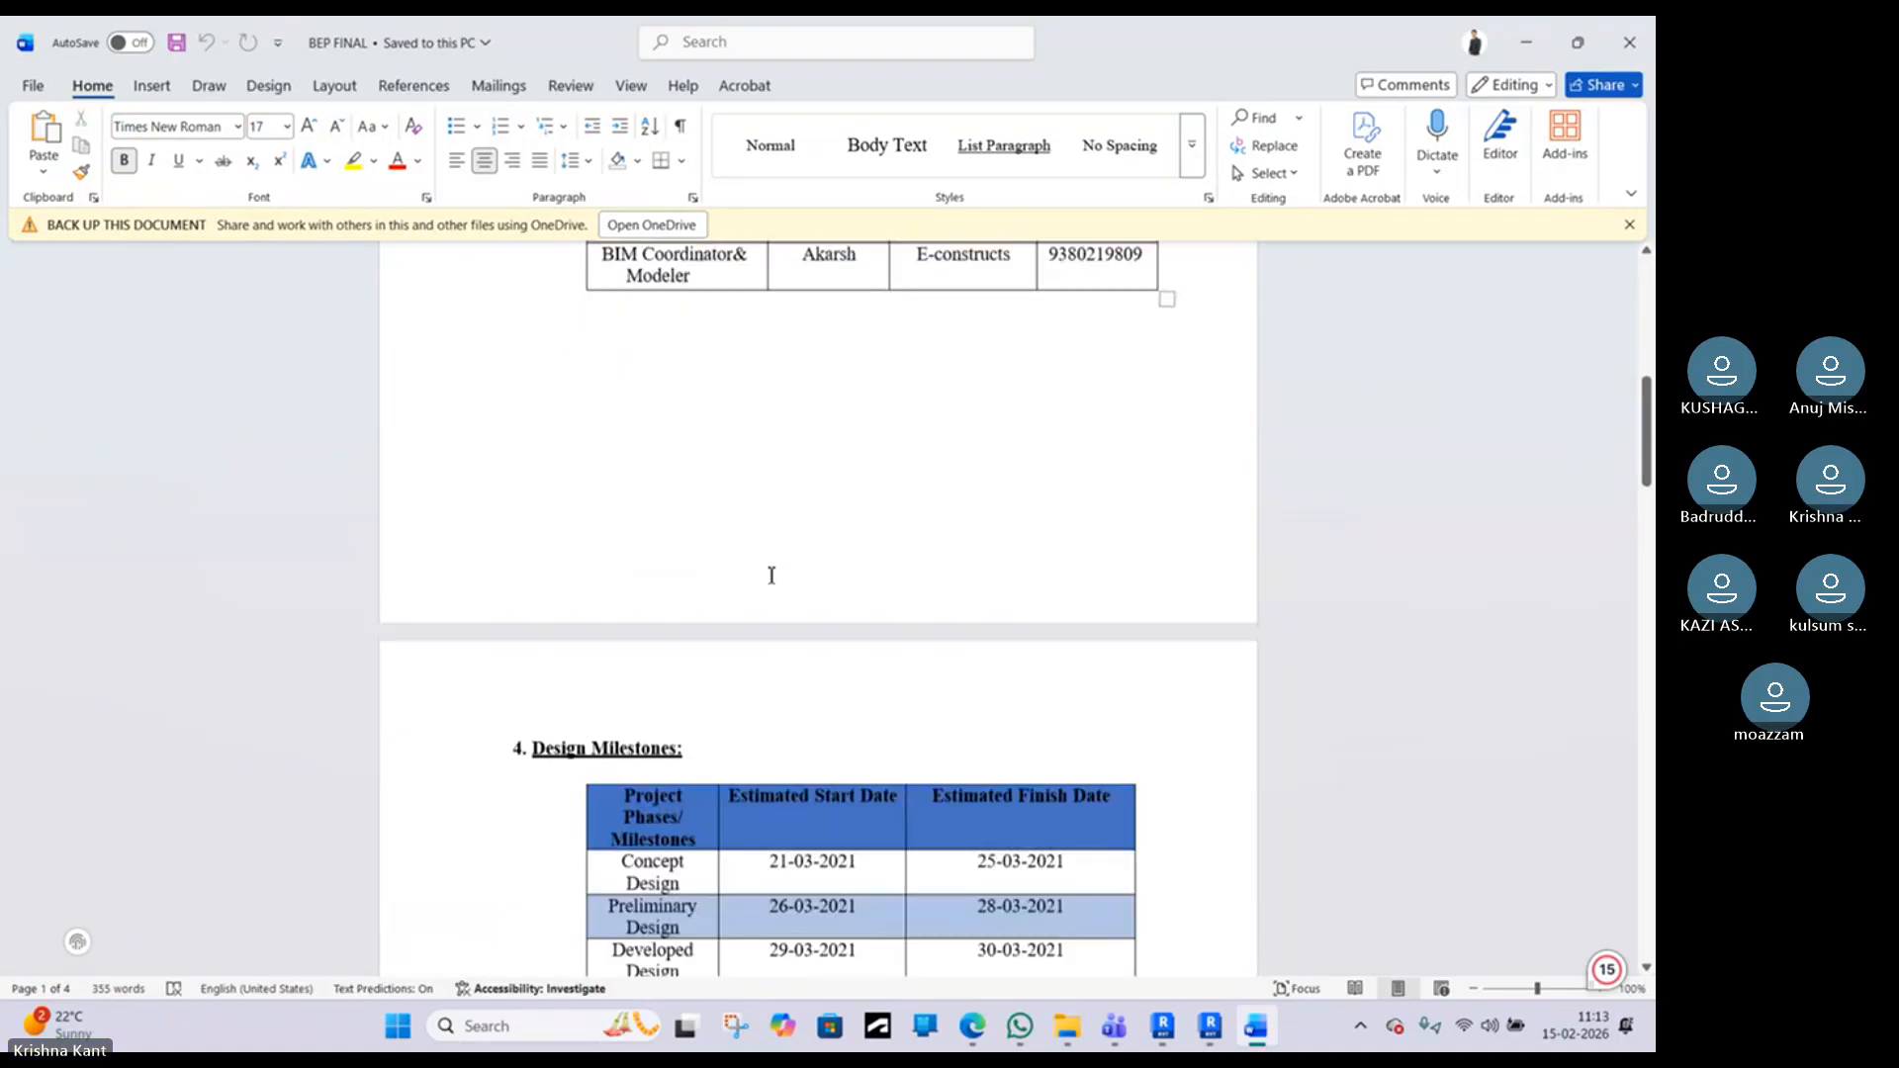
pyautogui.scroll(-3, 771, 575)
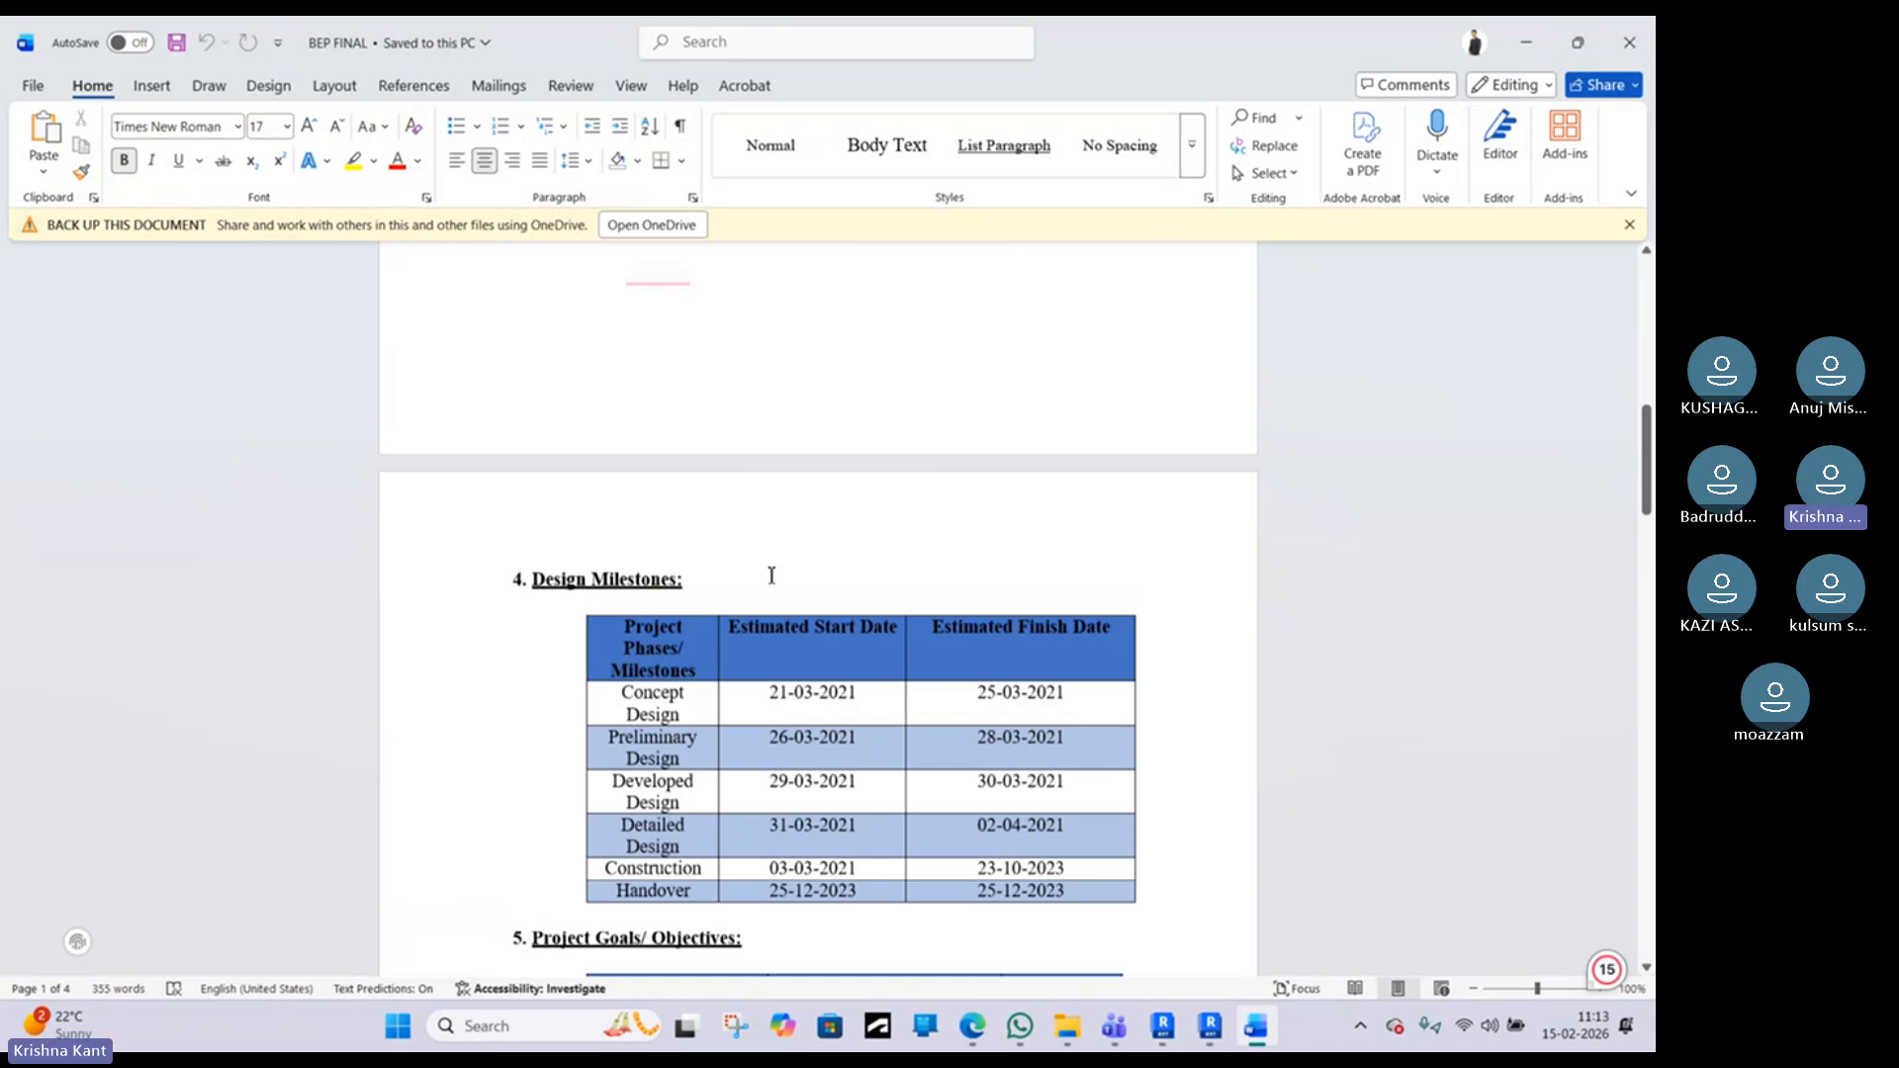
pyautogui.scroll(-4, 767, 574)
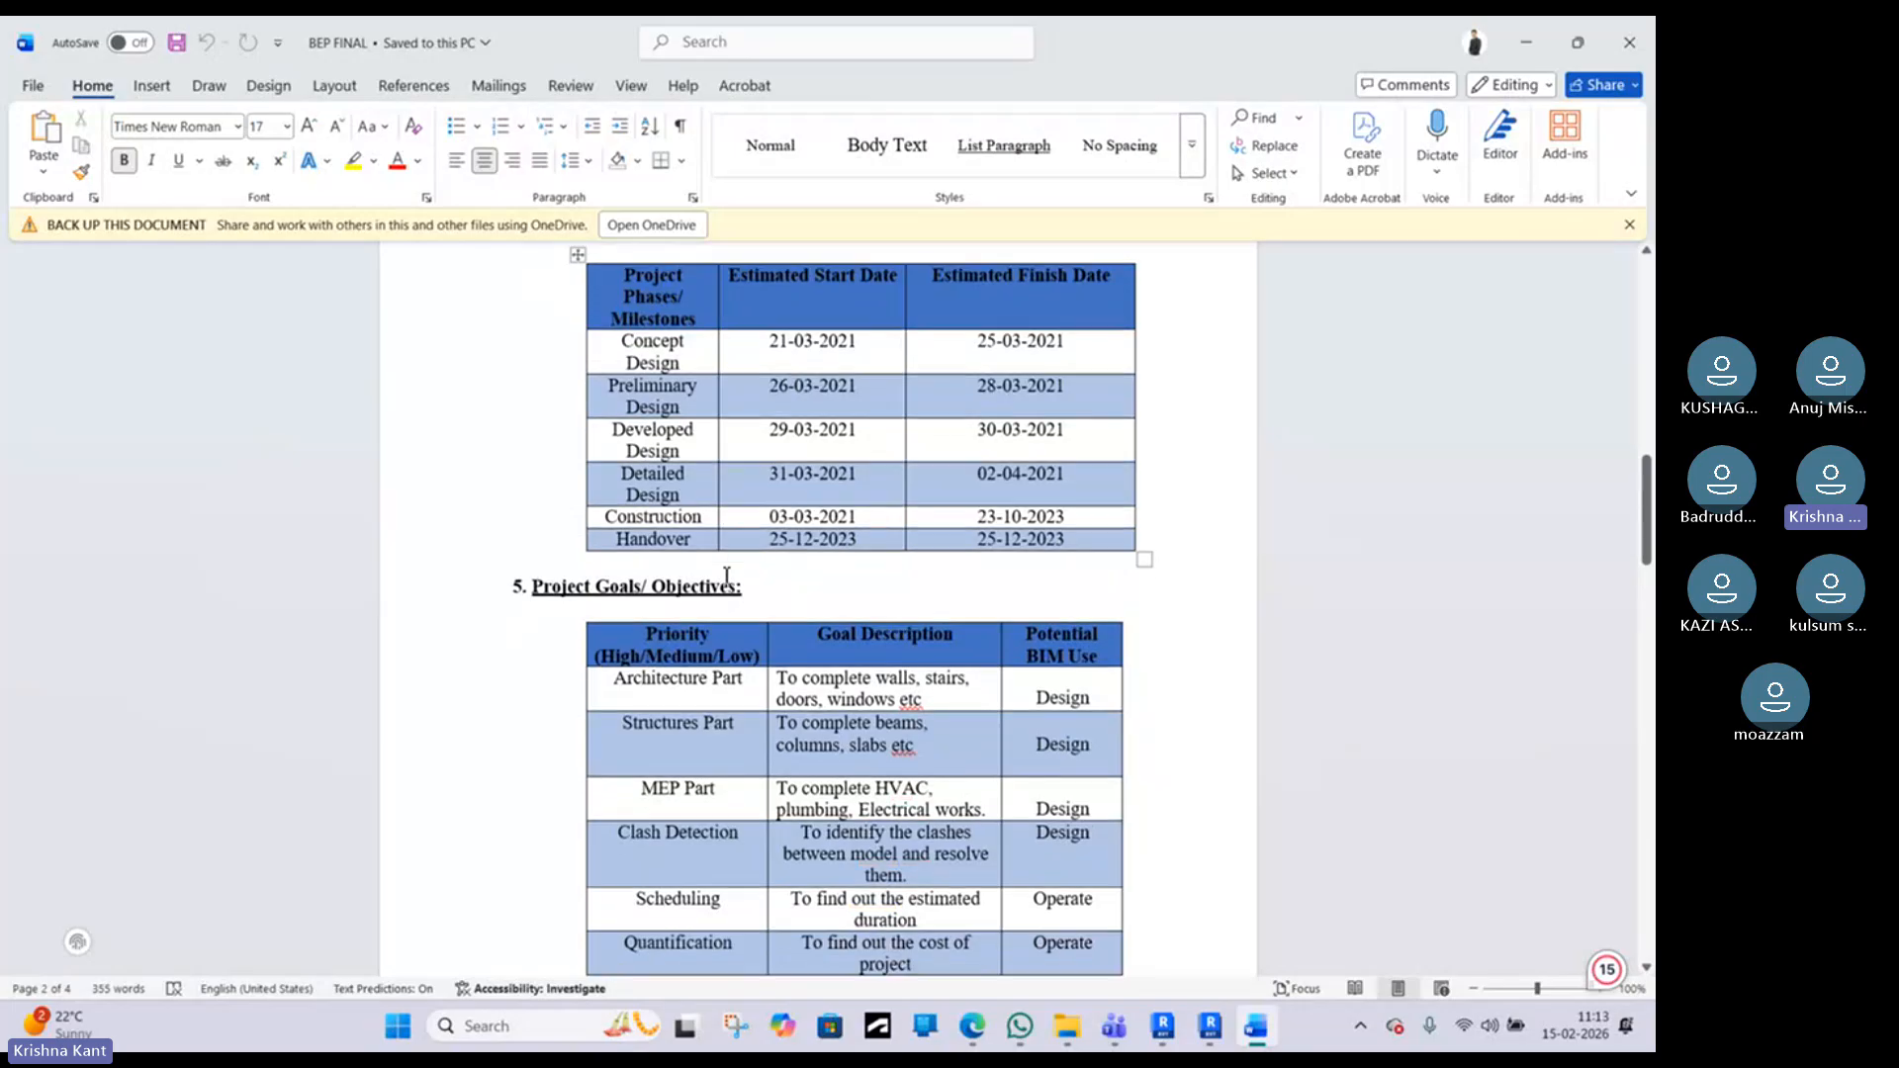
pyautogui.scroll(-2, 727, 576)
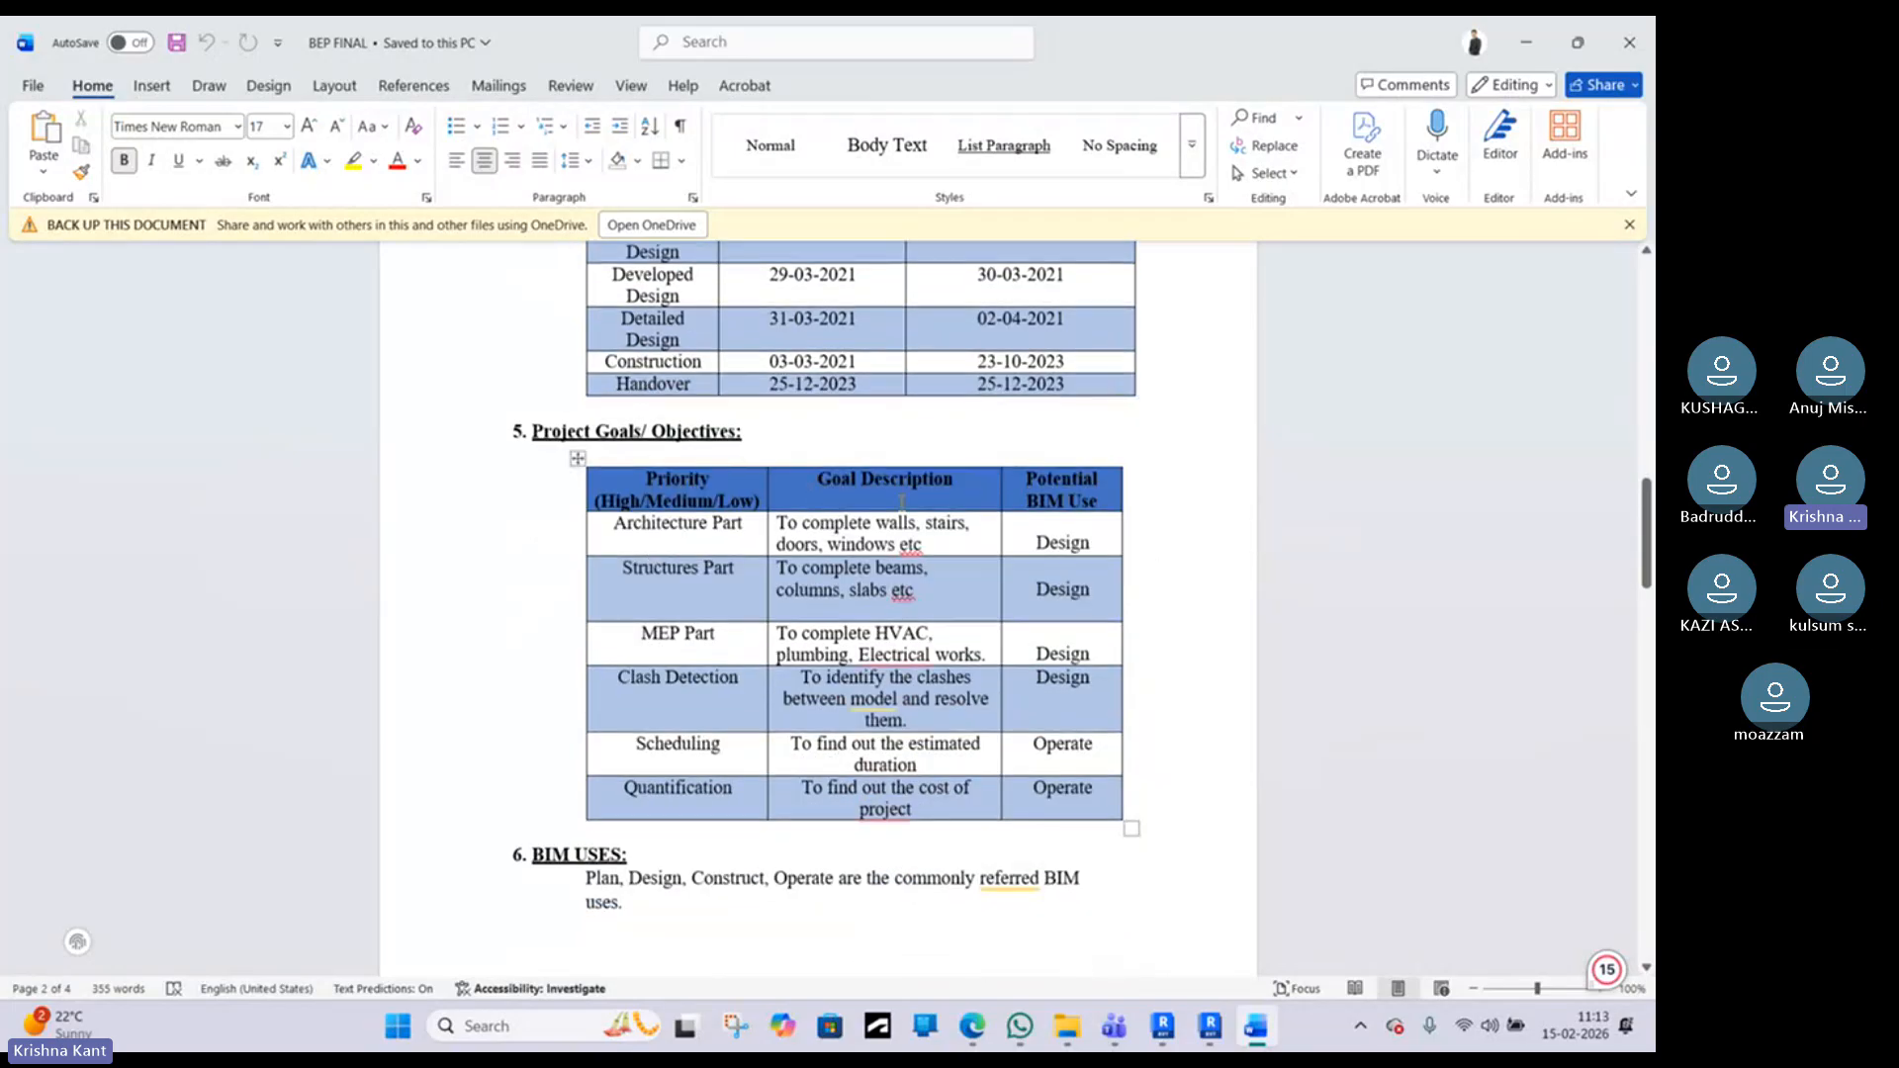
pyautogui.scroll(-1, 707, 522)
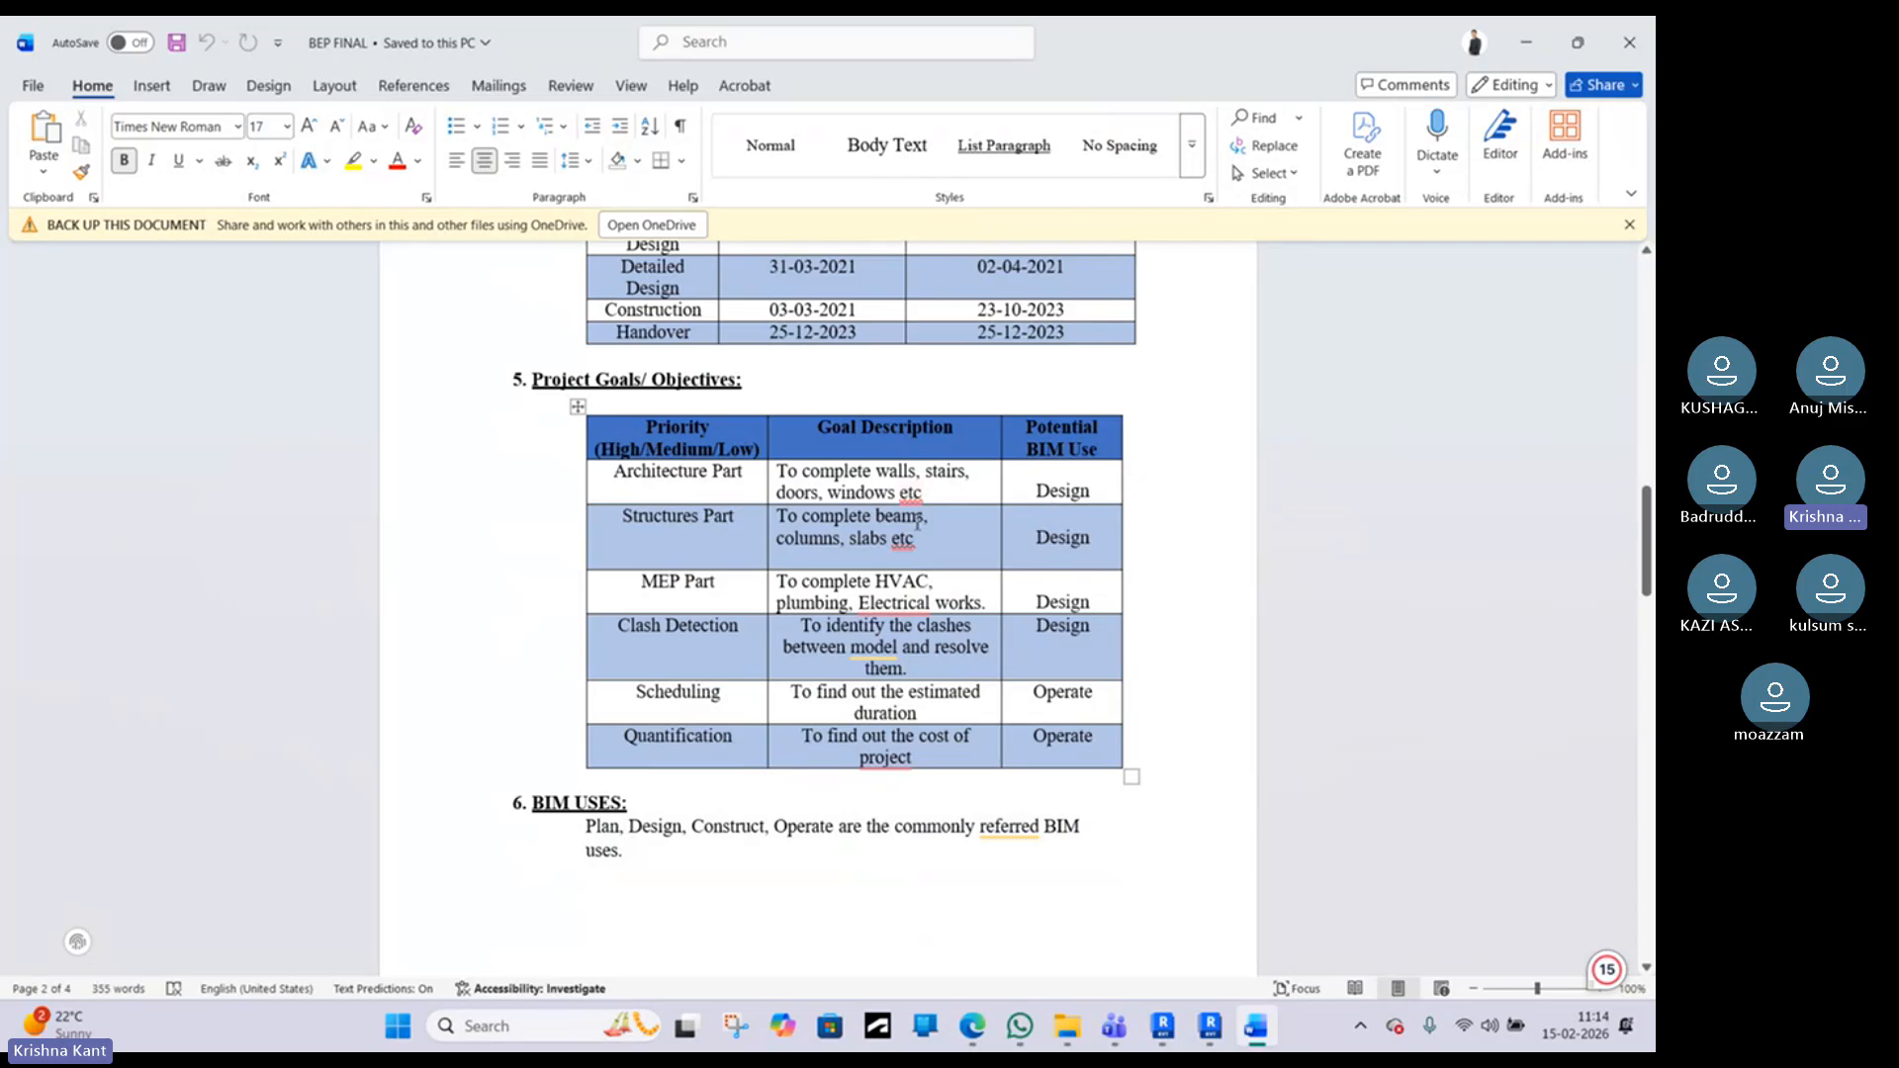
pyautogui.scroll(-3, 917, 524)
pyautogui.scroll(1, 986, 387)
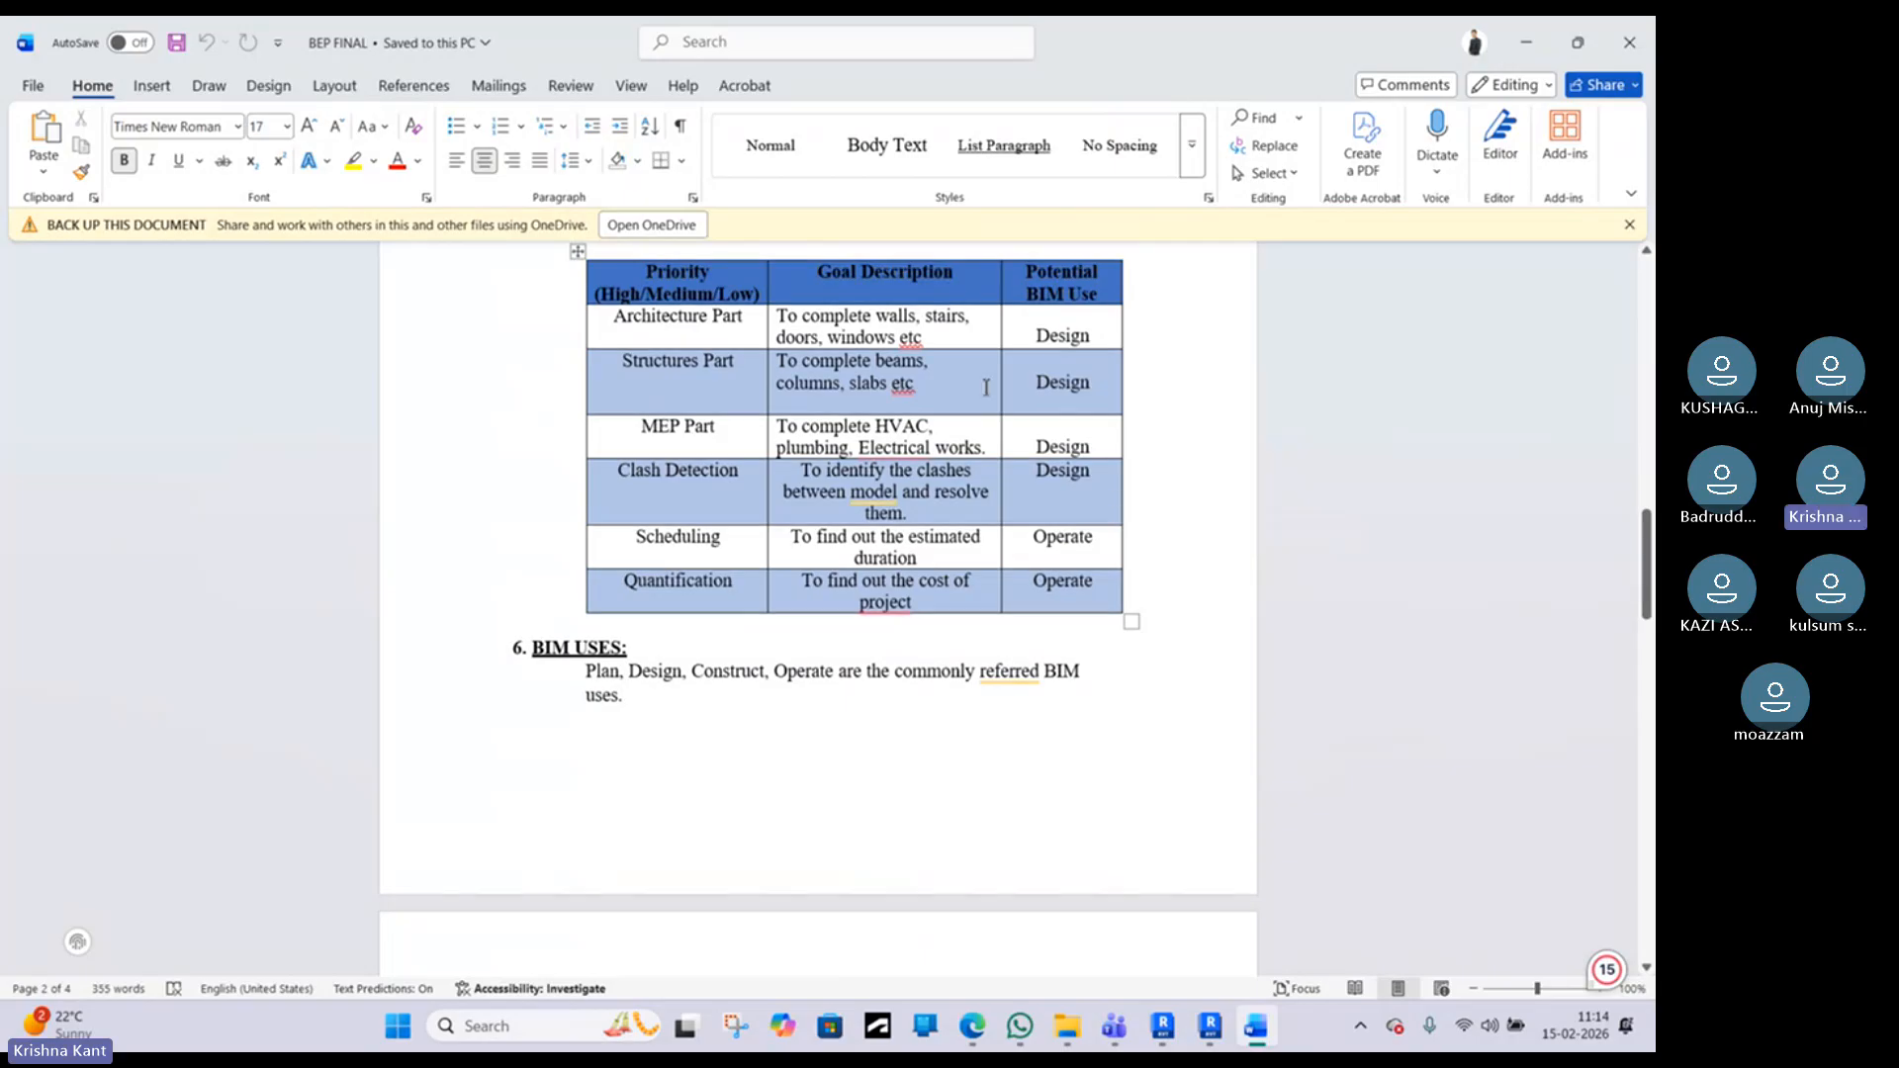
pyautogui.scroll(-1, 876, 521)
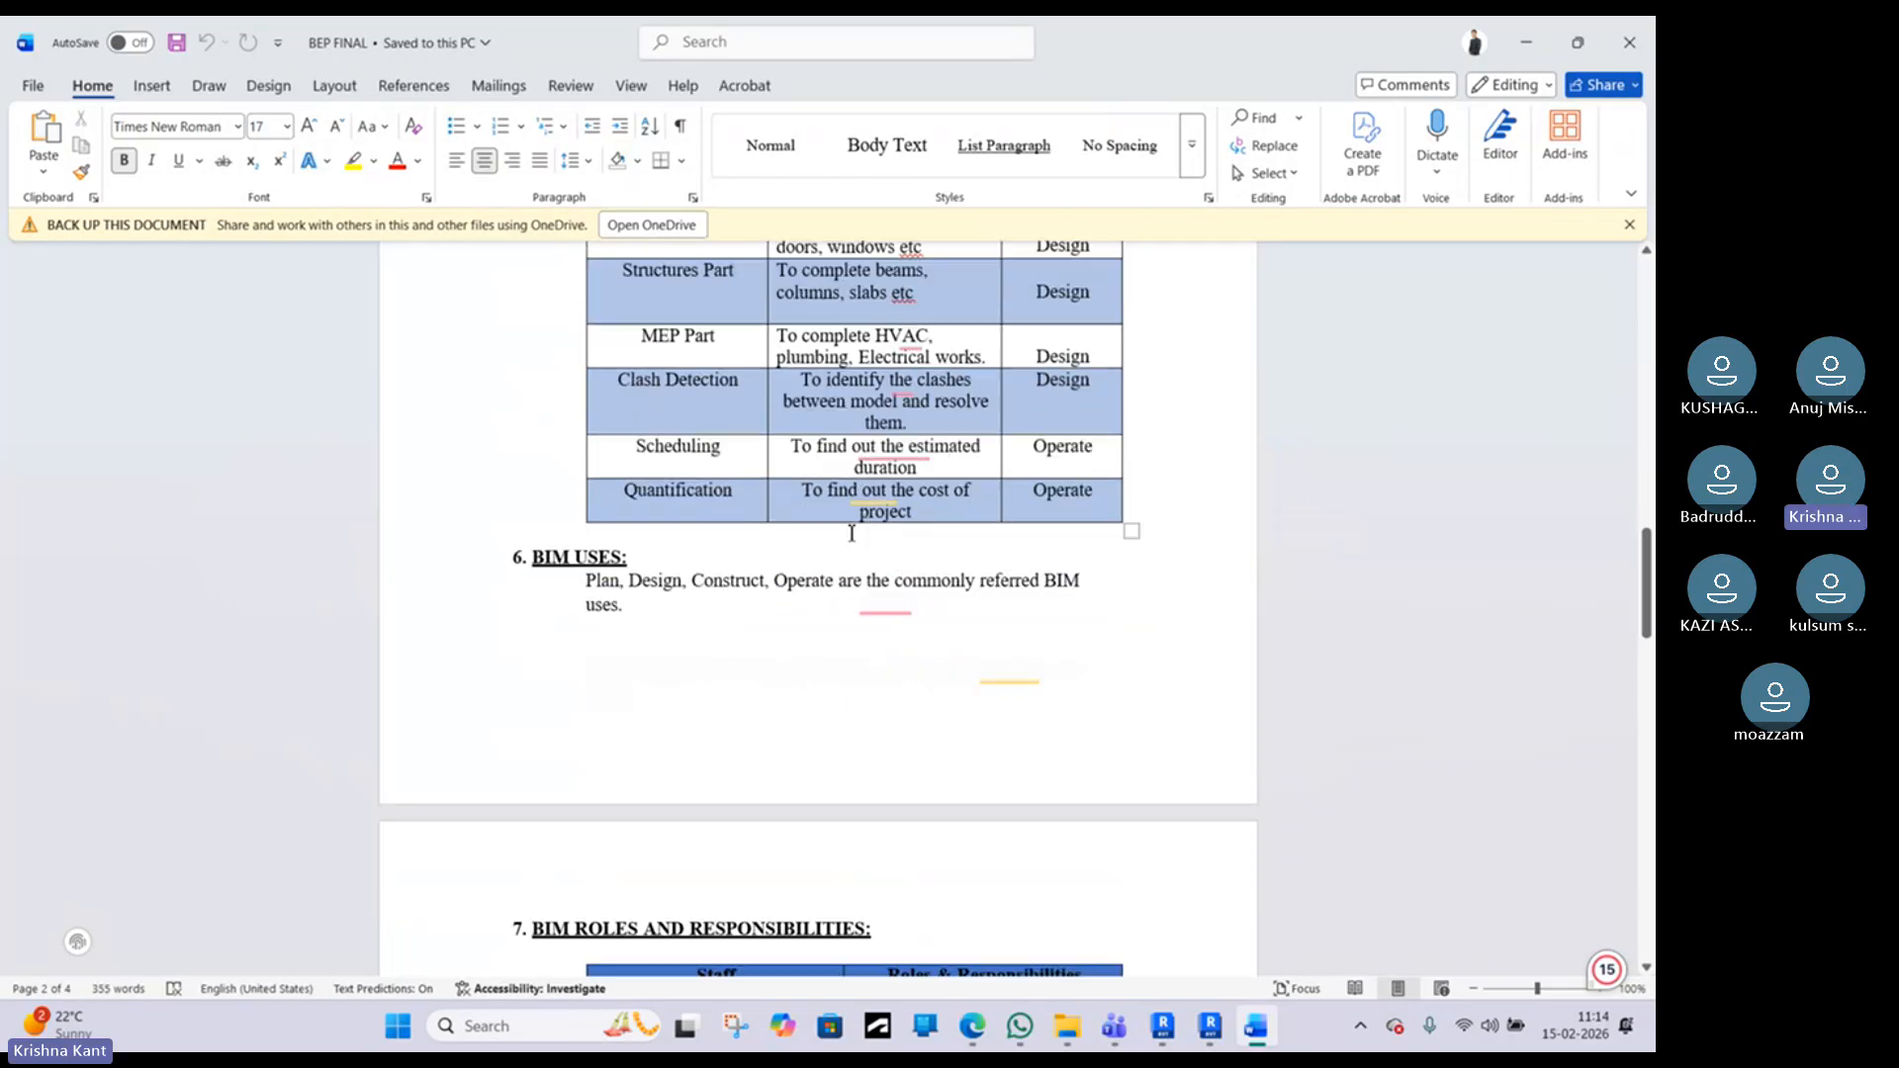
# Step: Examine the BIM roles and responsibilities table and the BIM use staffing table in the execution plan
pyautogui.scroll(-3, 847, 534)
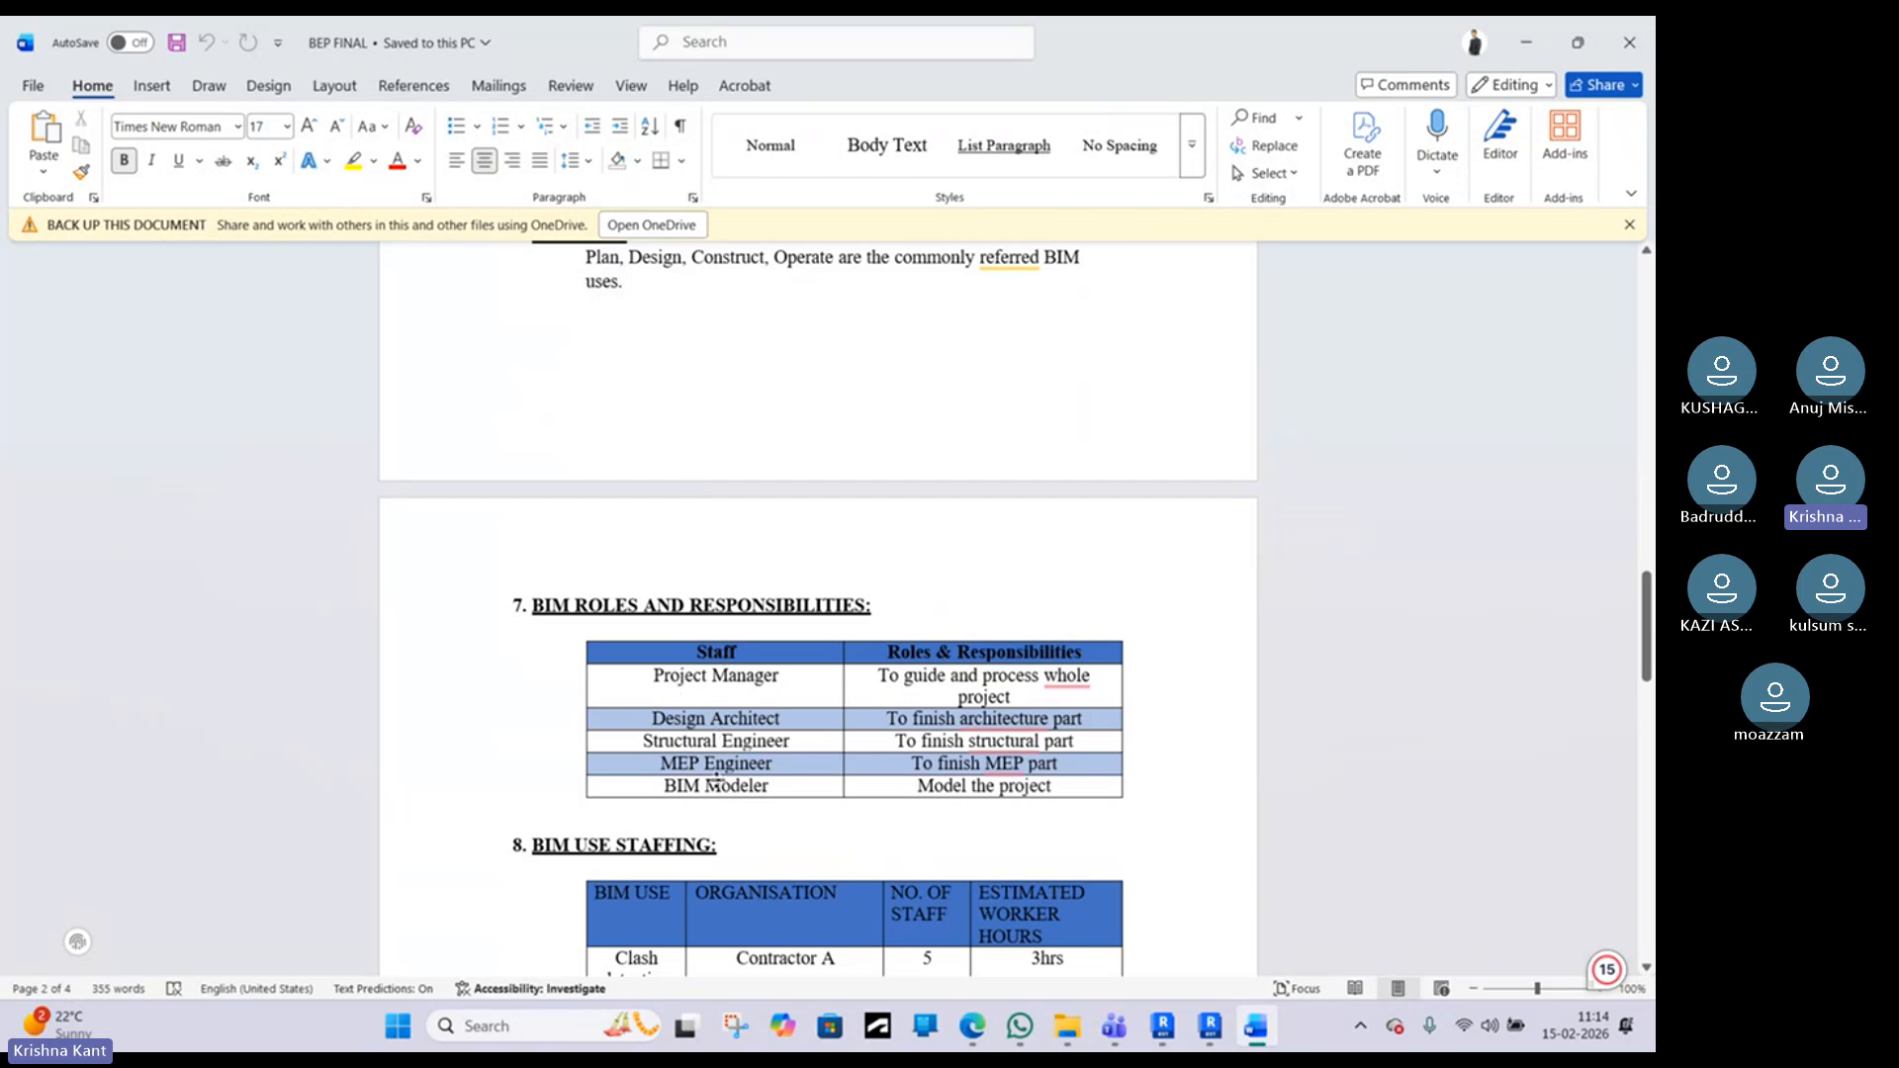
pyautogui.scroll(-3, 719, 732)
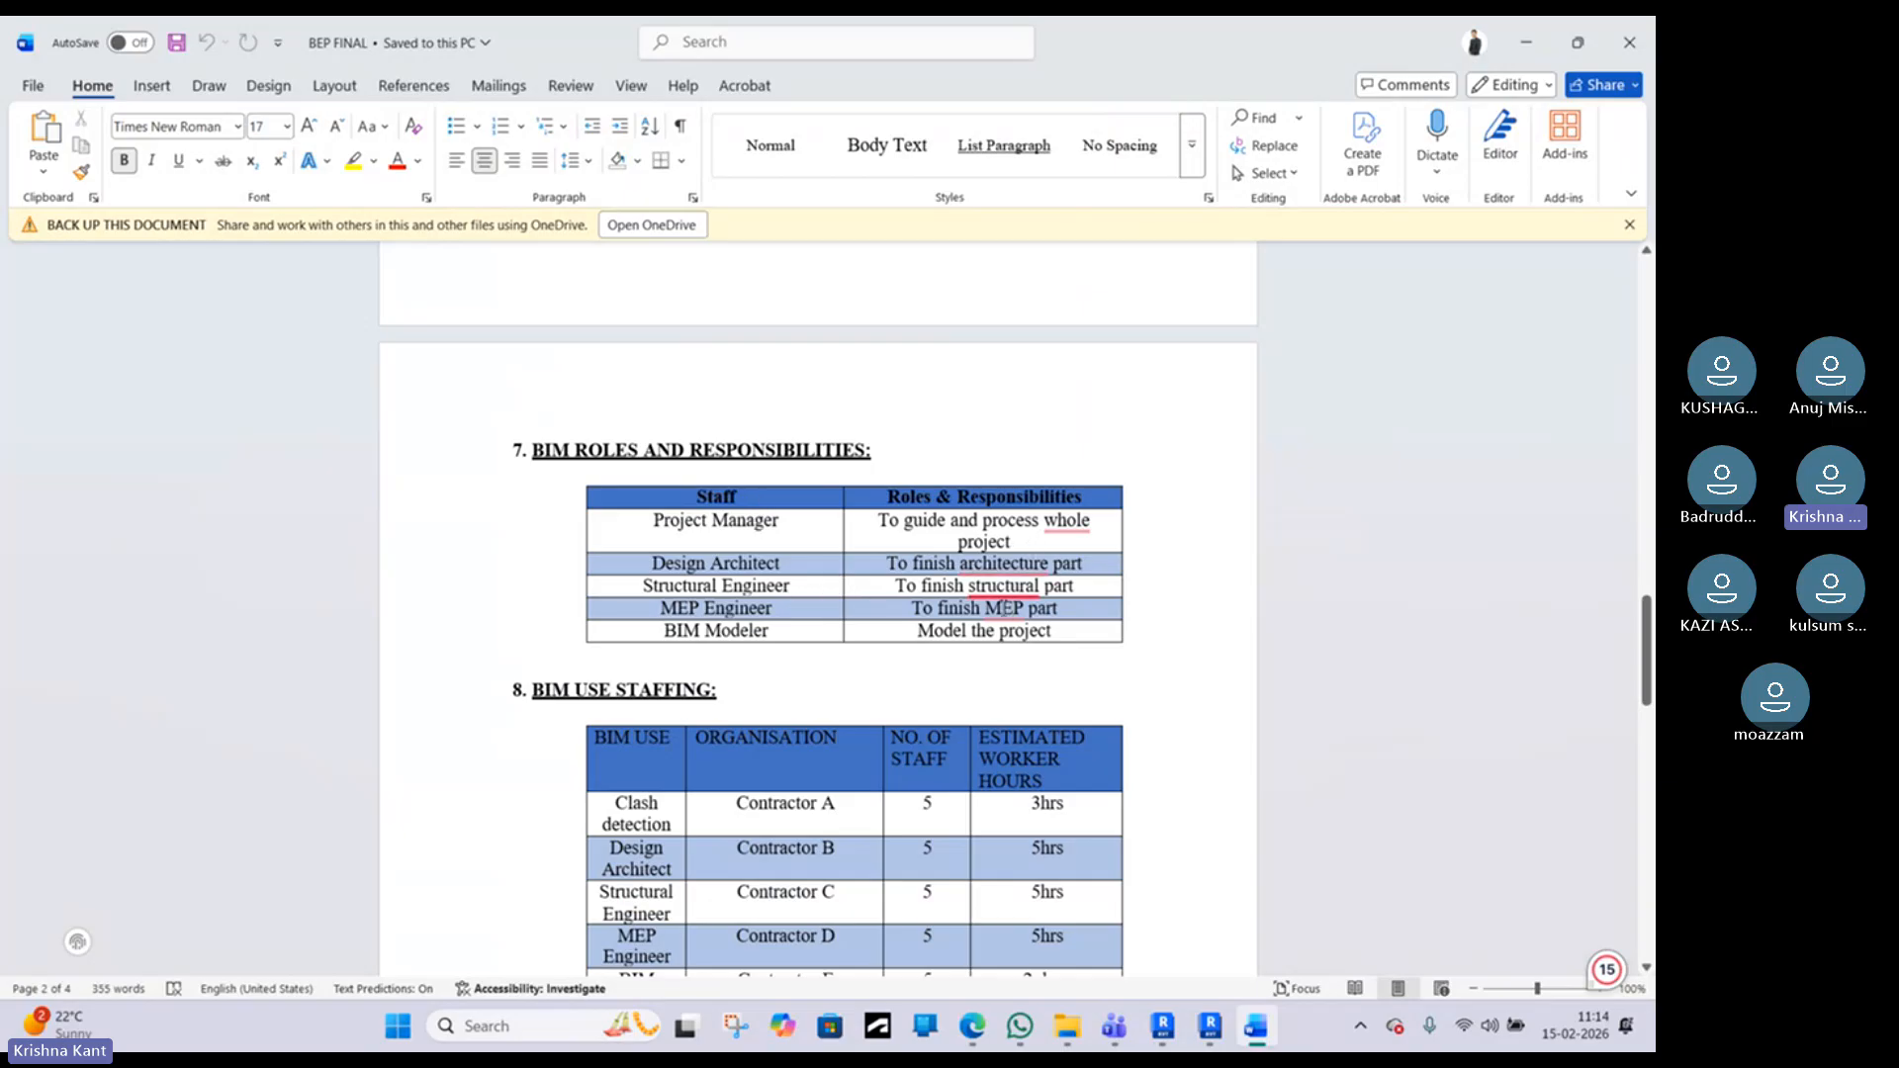
pyautogui.moveTo(988, 587)
pyautogui.scroll(-3, 903, 630)
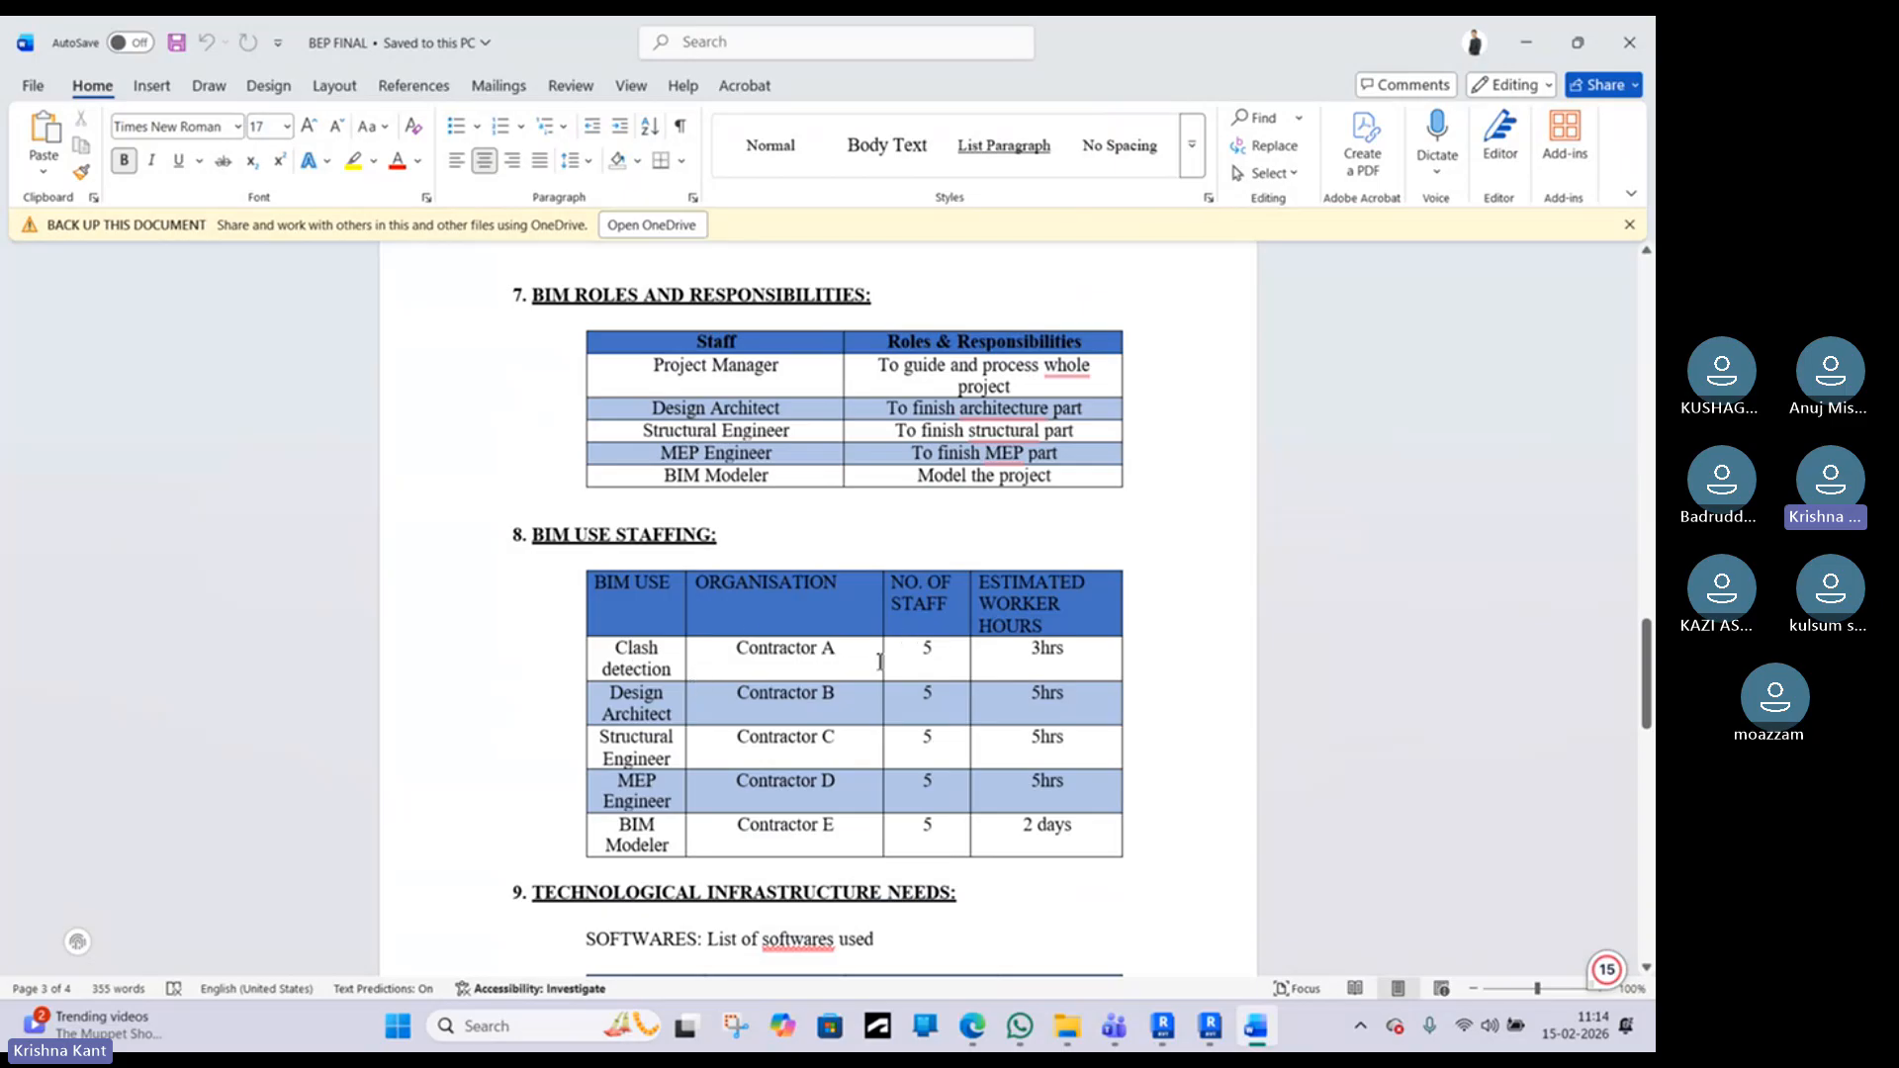
pyautogui.scroll(-2, 798, 652)
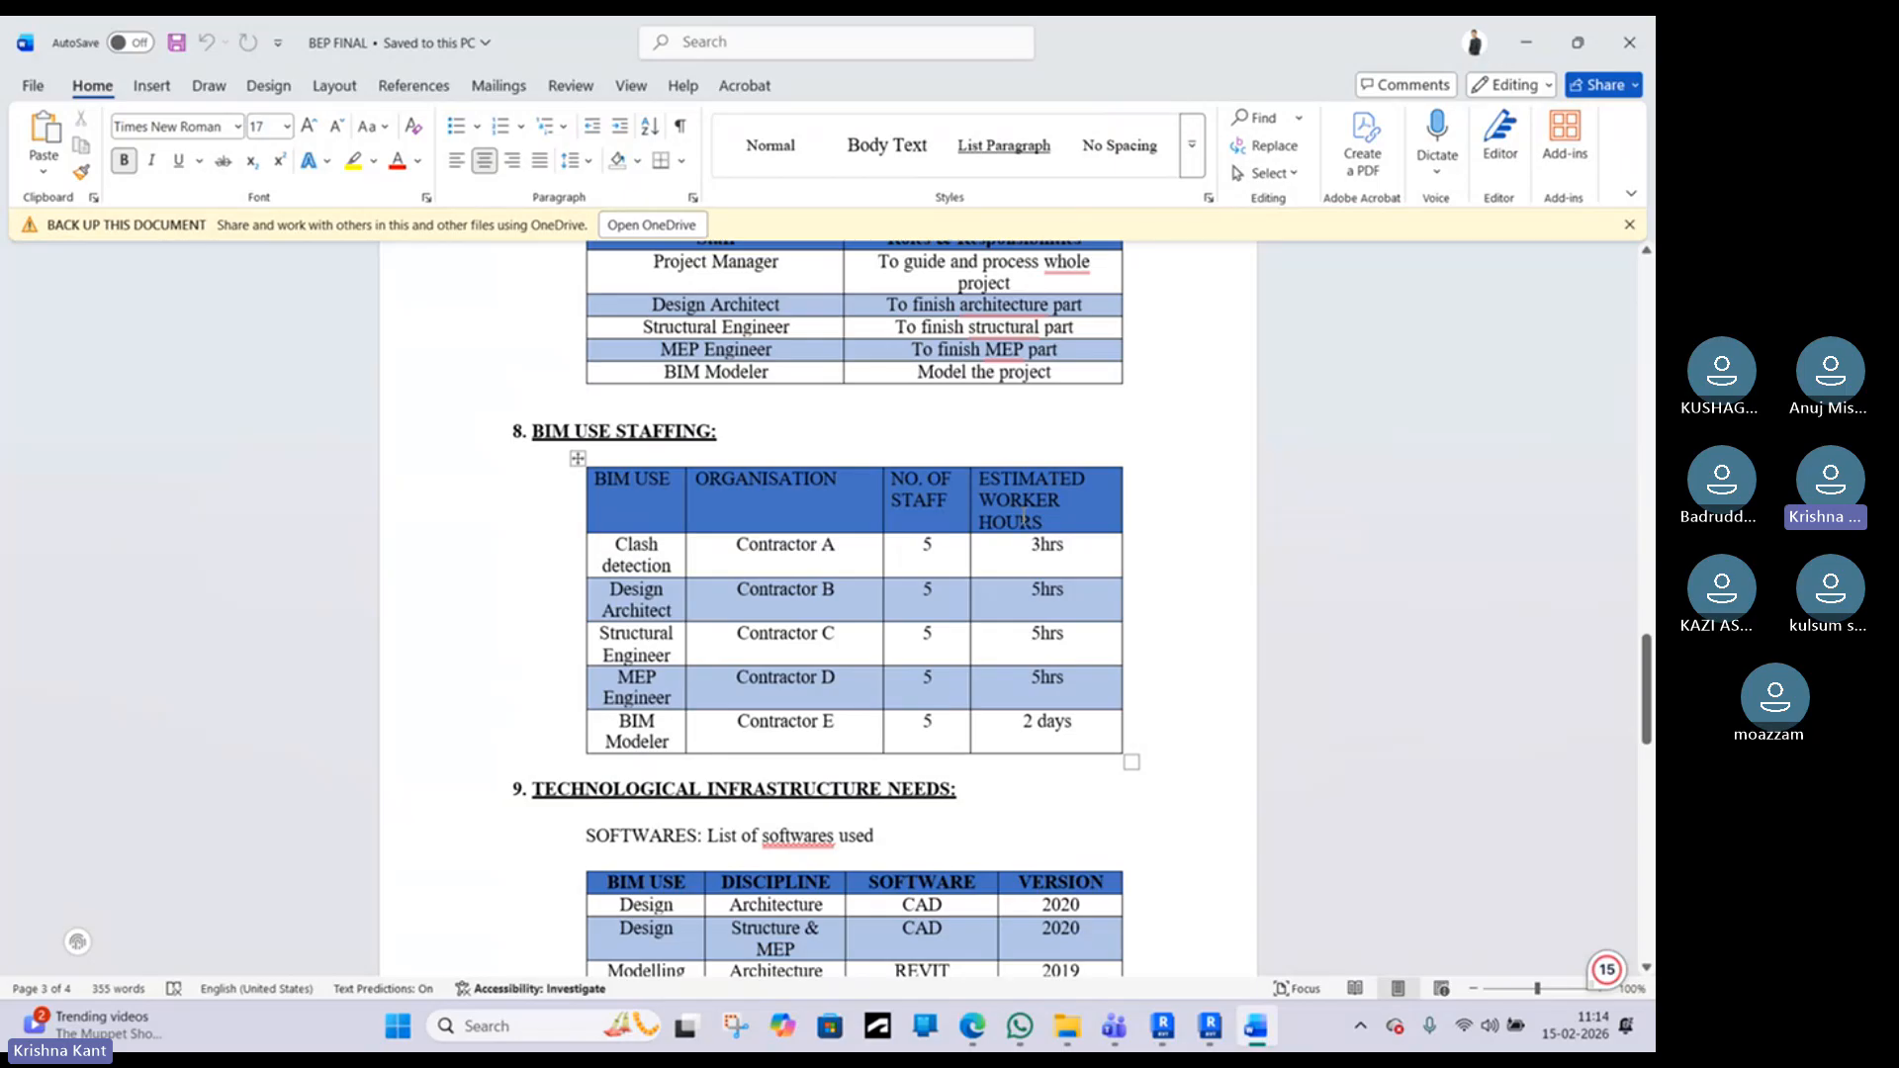
# Step: Read the technological infrastructure needs section through the end of the BIM Execution Plan, and close the document
pyautogui.scroll(-2, 914, 659)
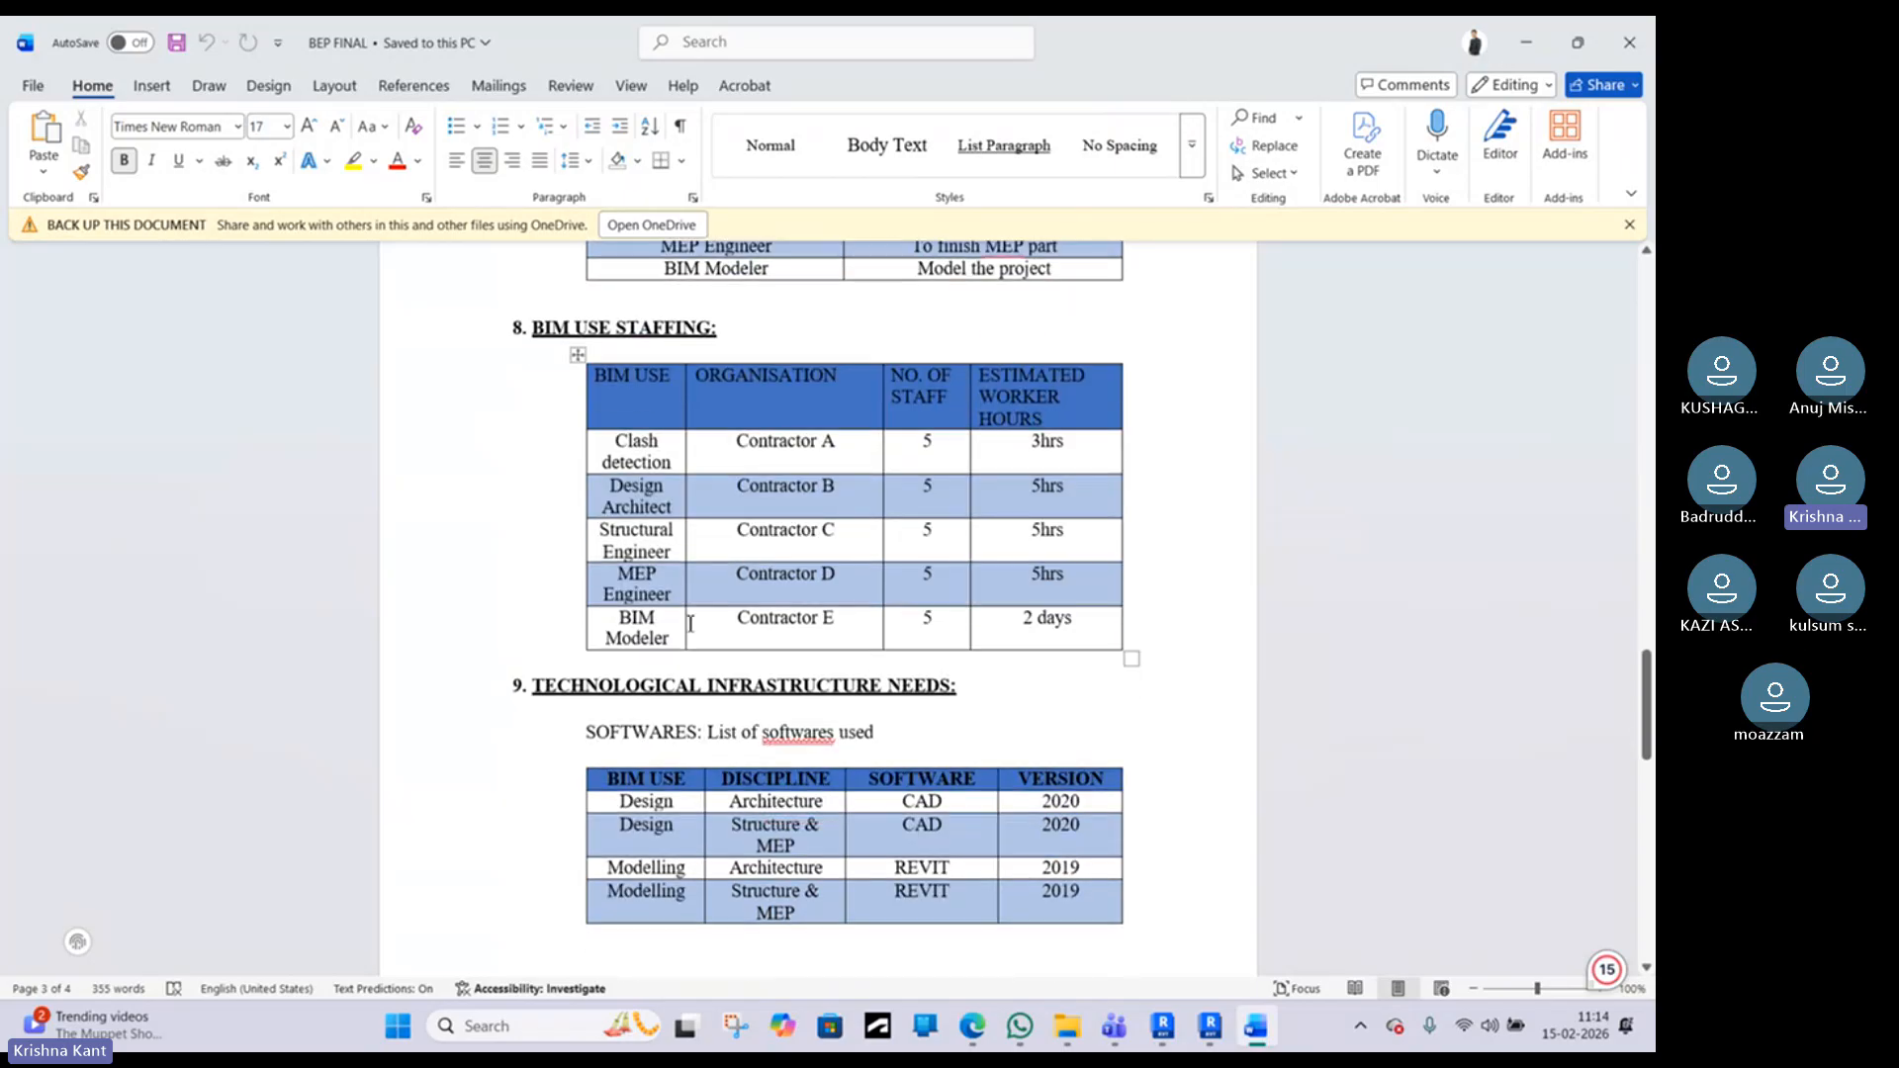
pyautogui.scroll(-4, 719, 627)
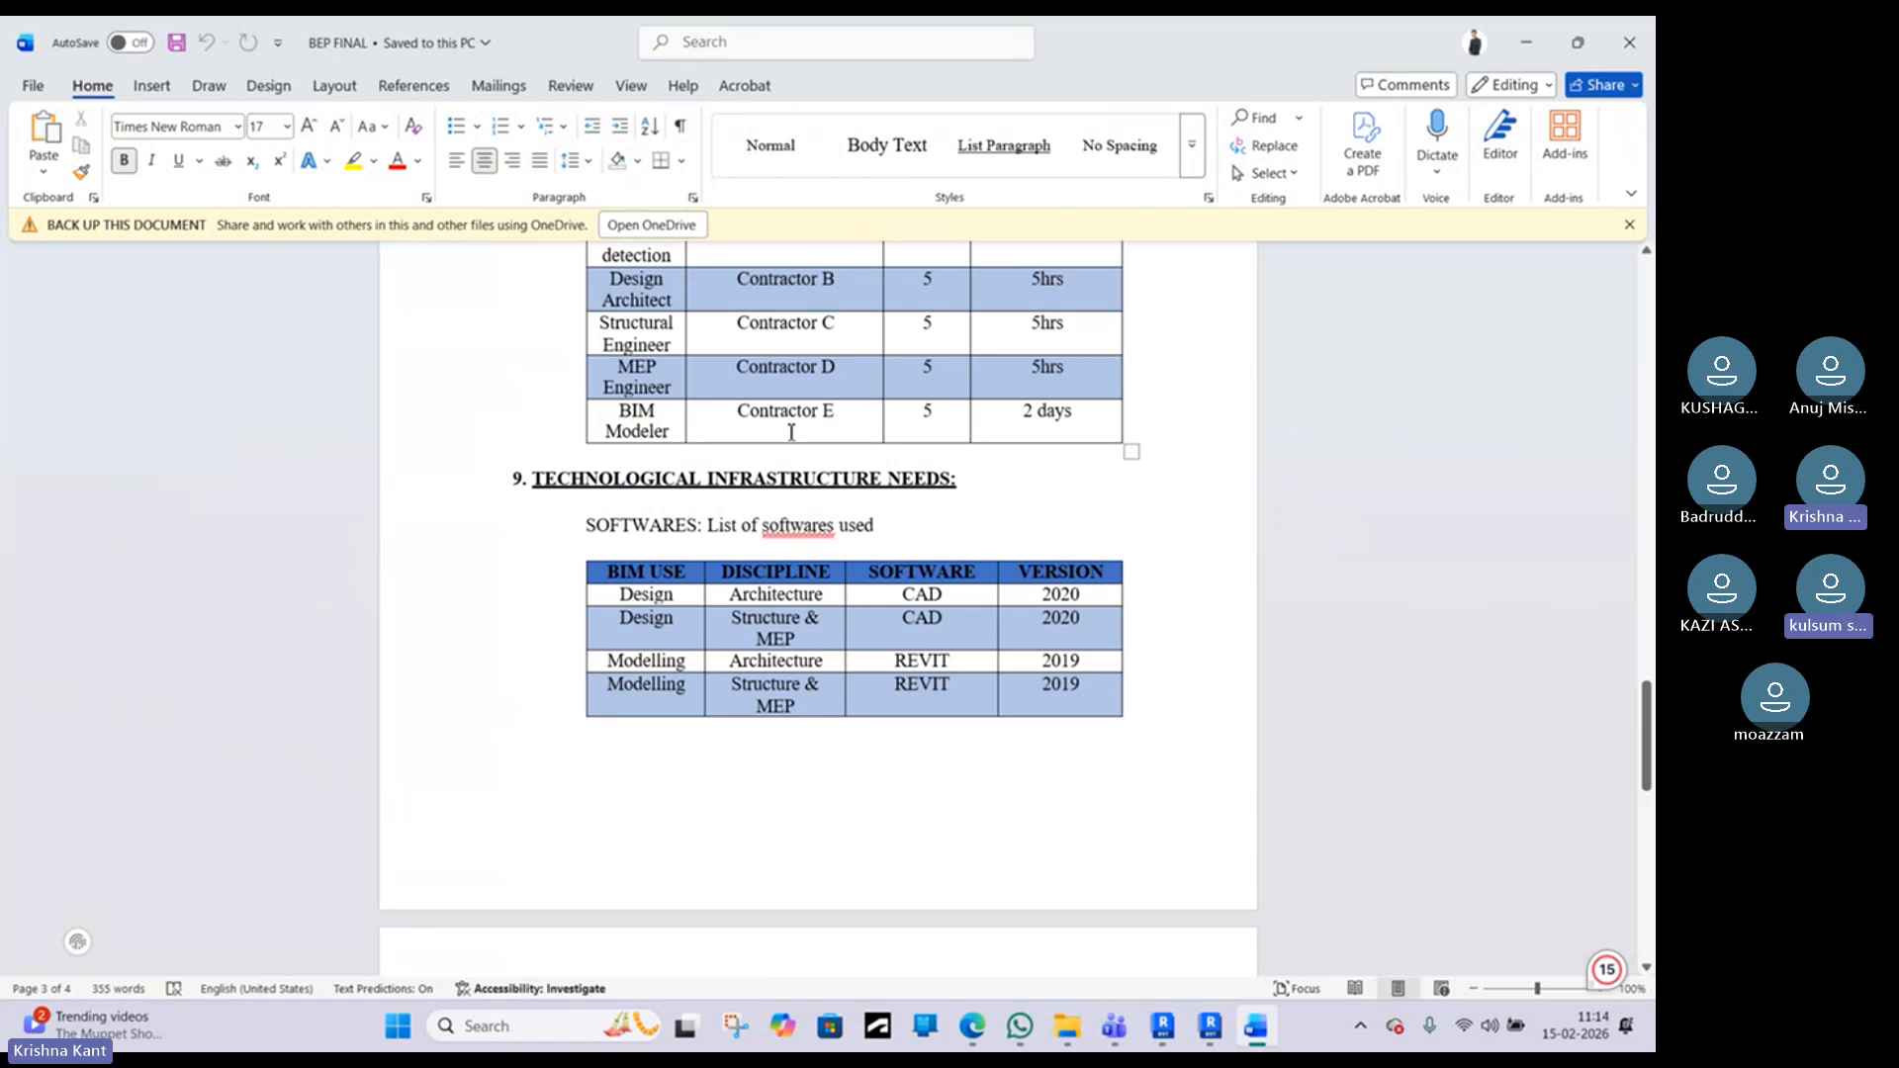
pyautogui.scroll(-13, 697, 524)
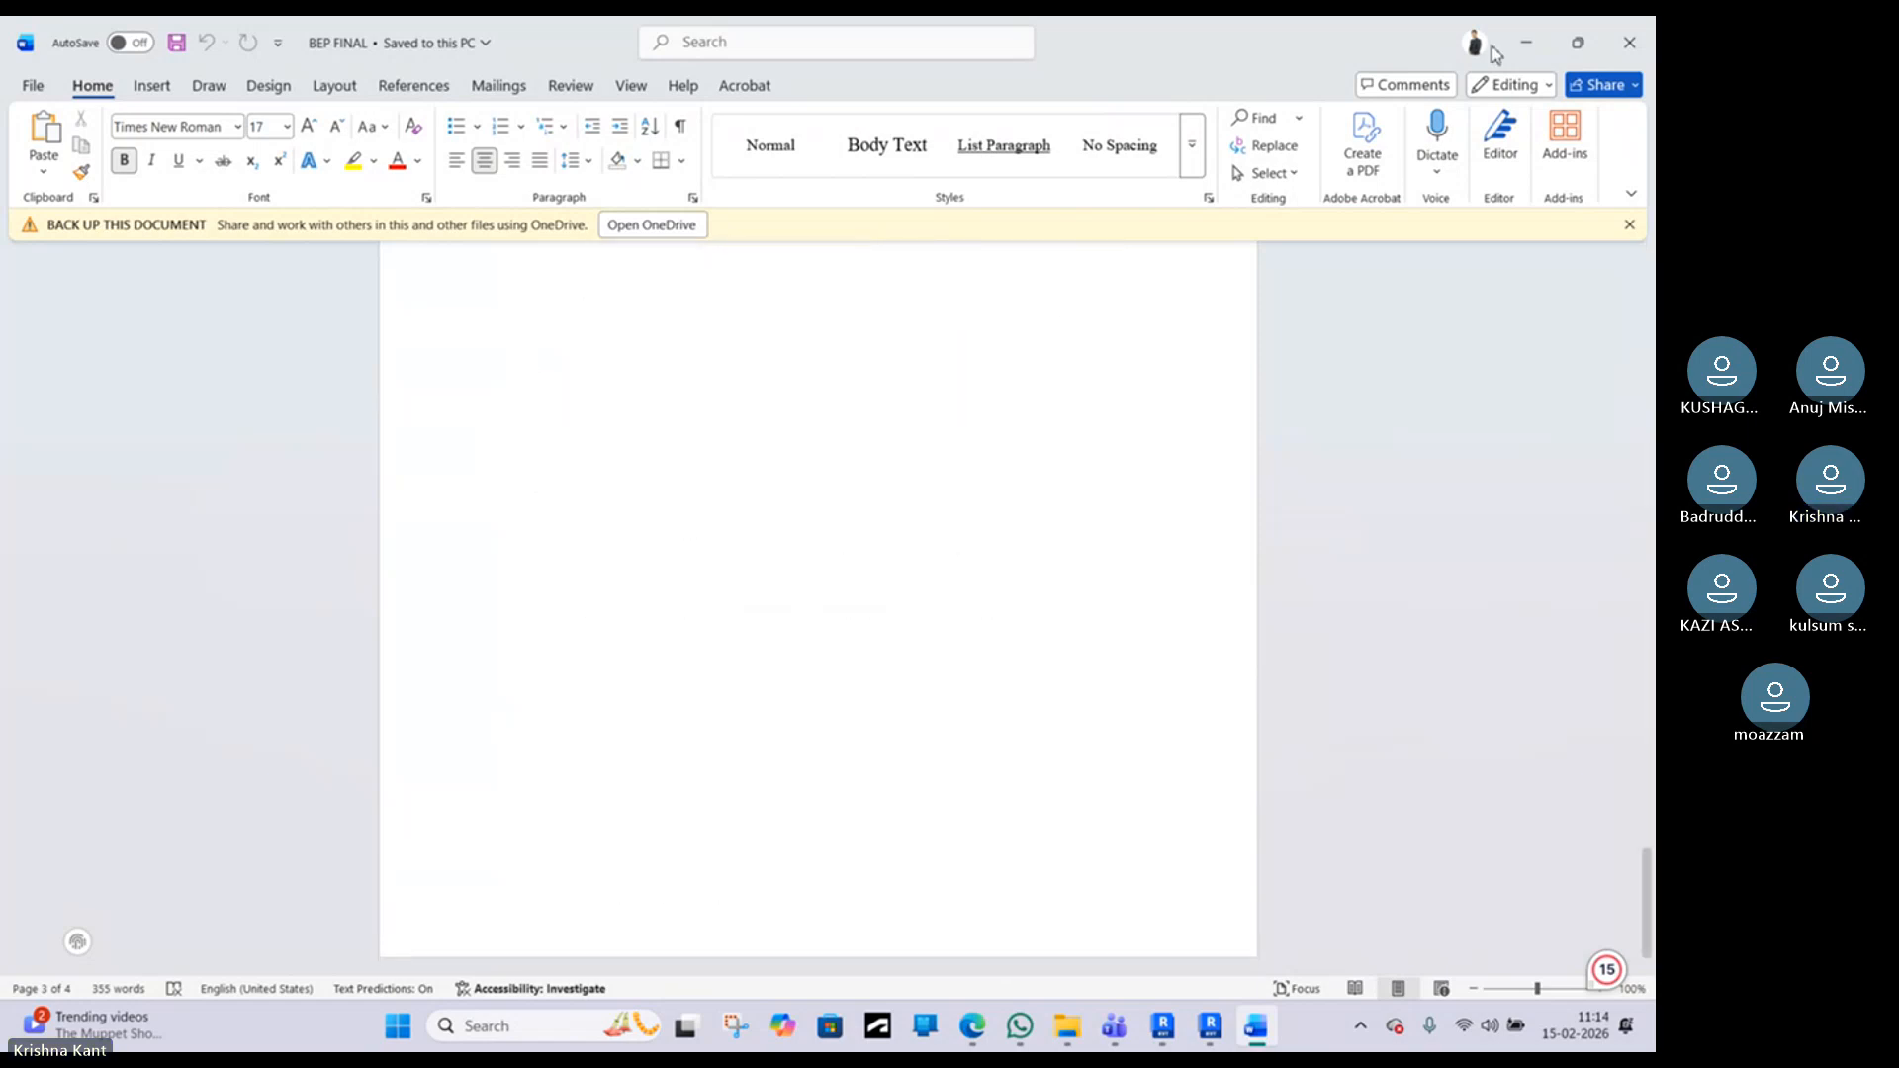
pyautogui.click(1629, 42)
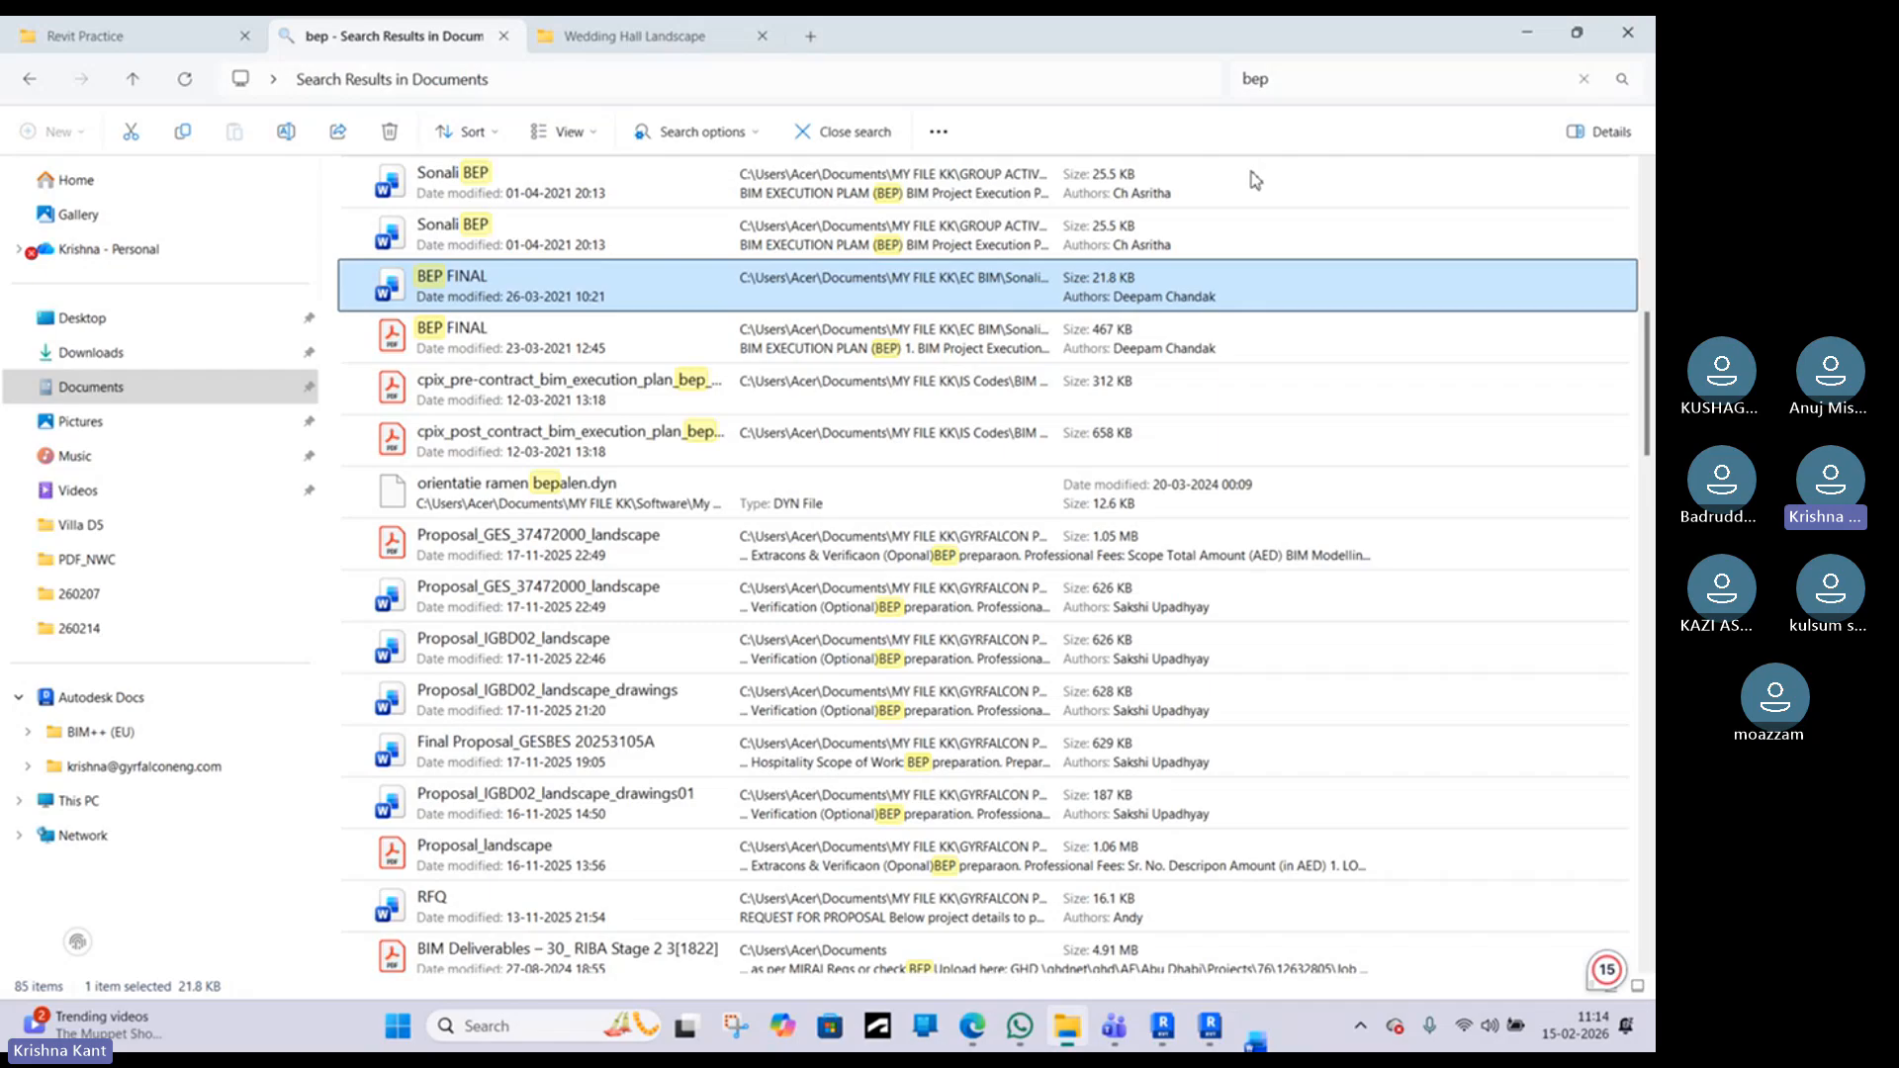
# Step: Look through the full list of "bep" search results in Documents for another BIM Execution Plan sample
pyautogui.scroll(5, 1254, 180)
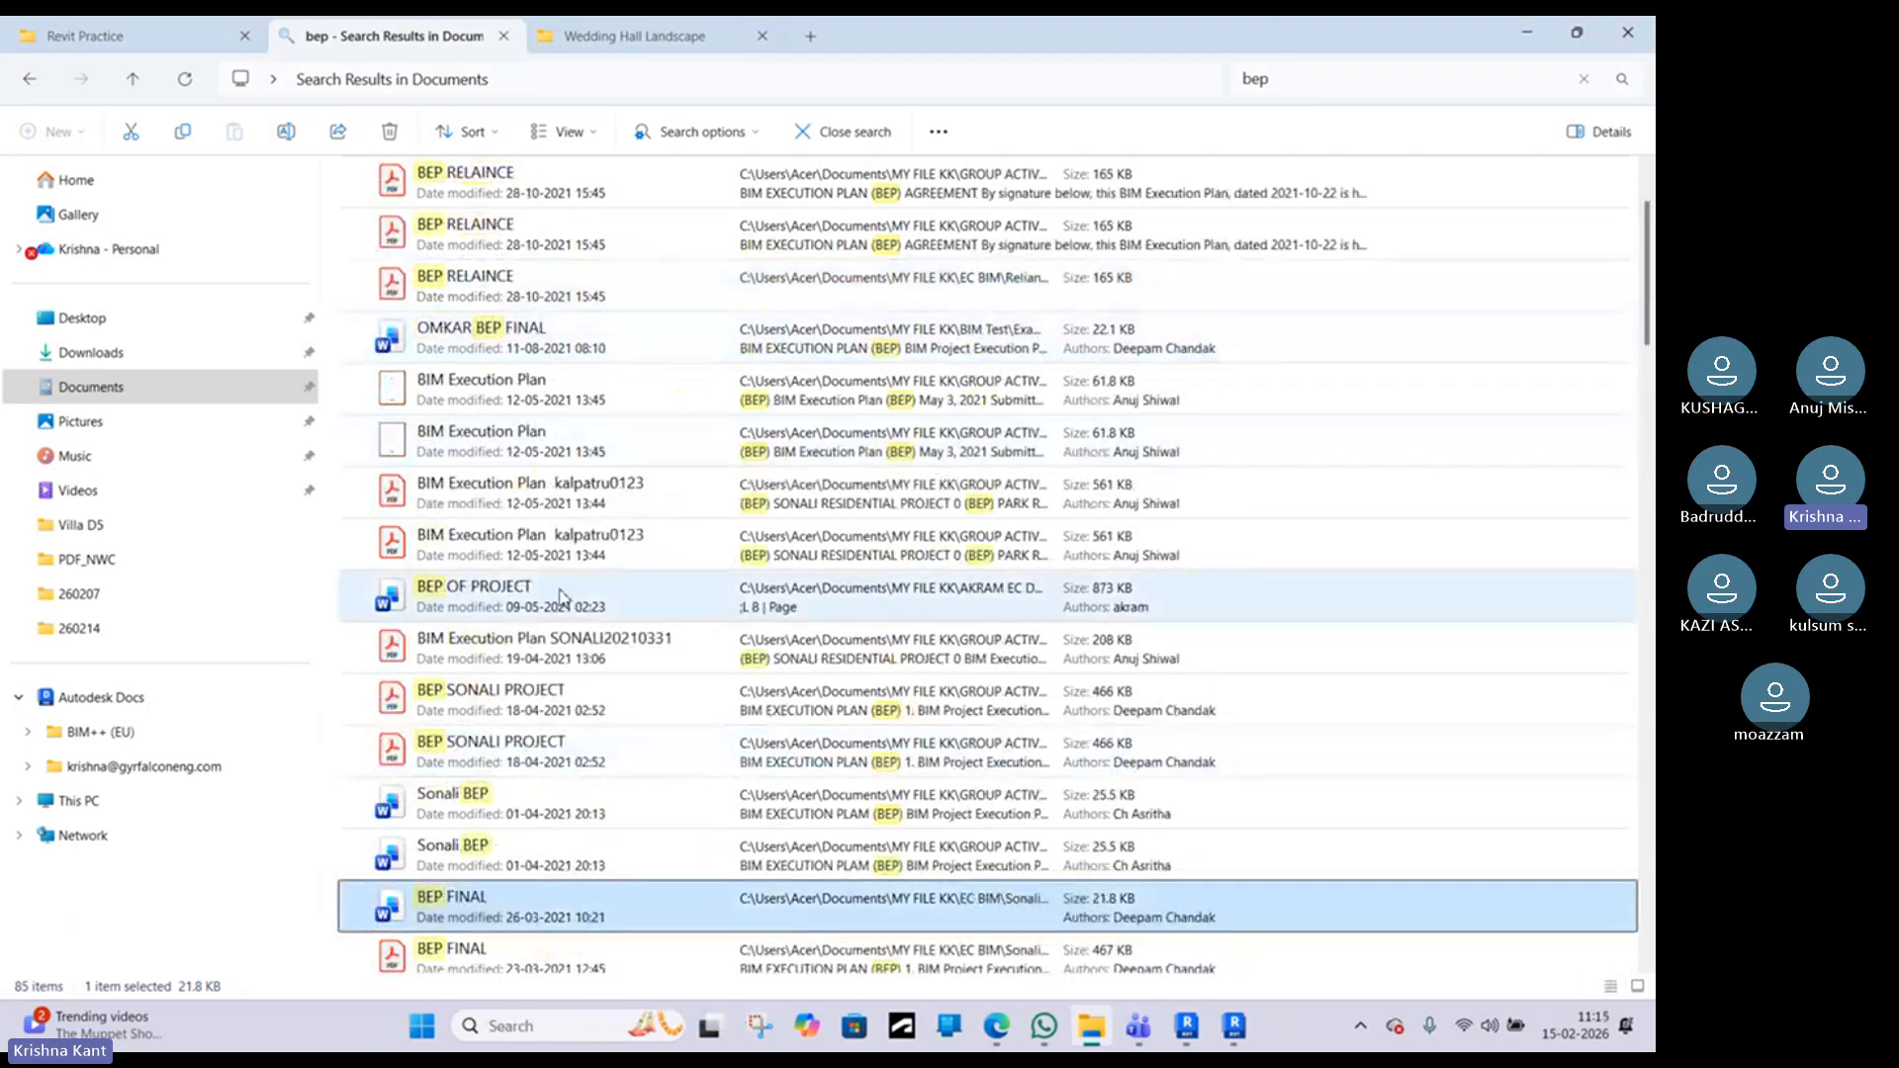
pyautogui.scroll(2, 560, 494)
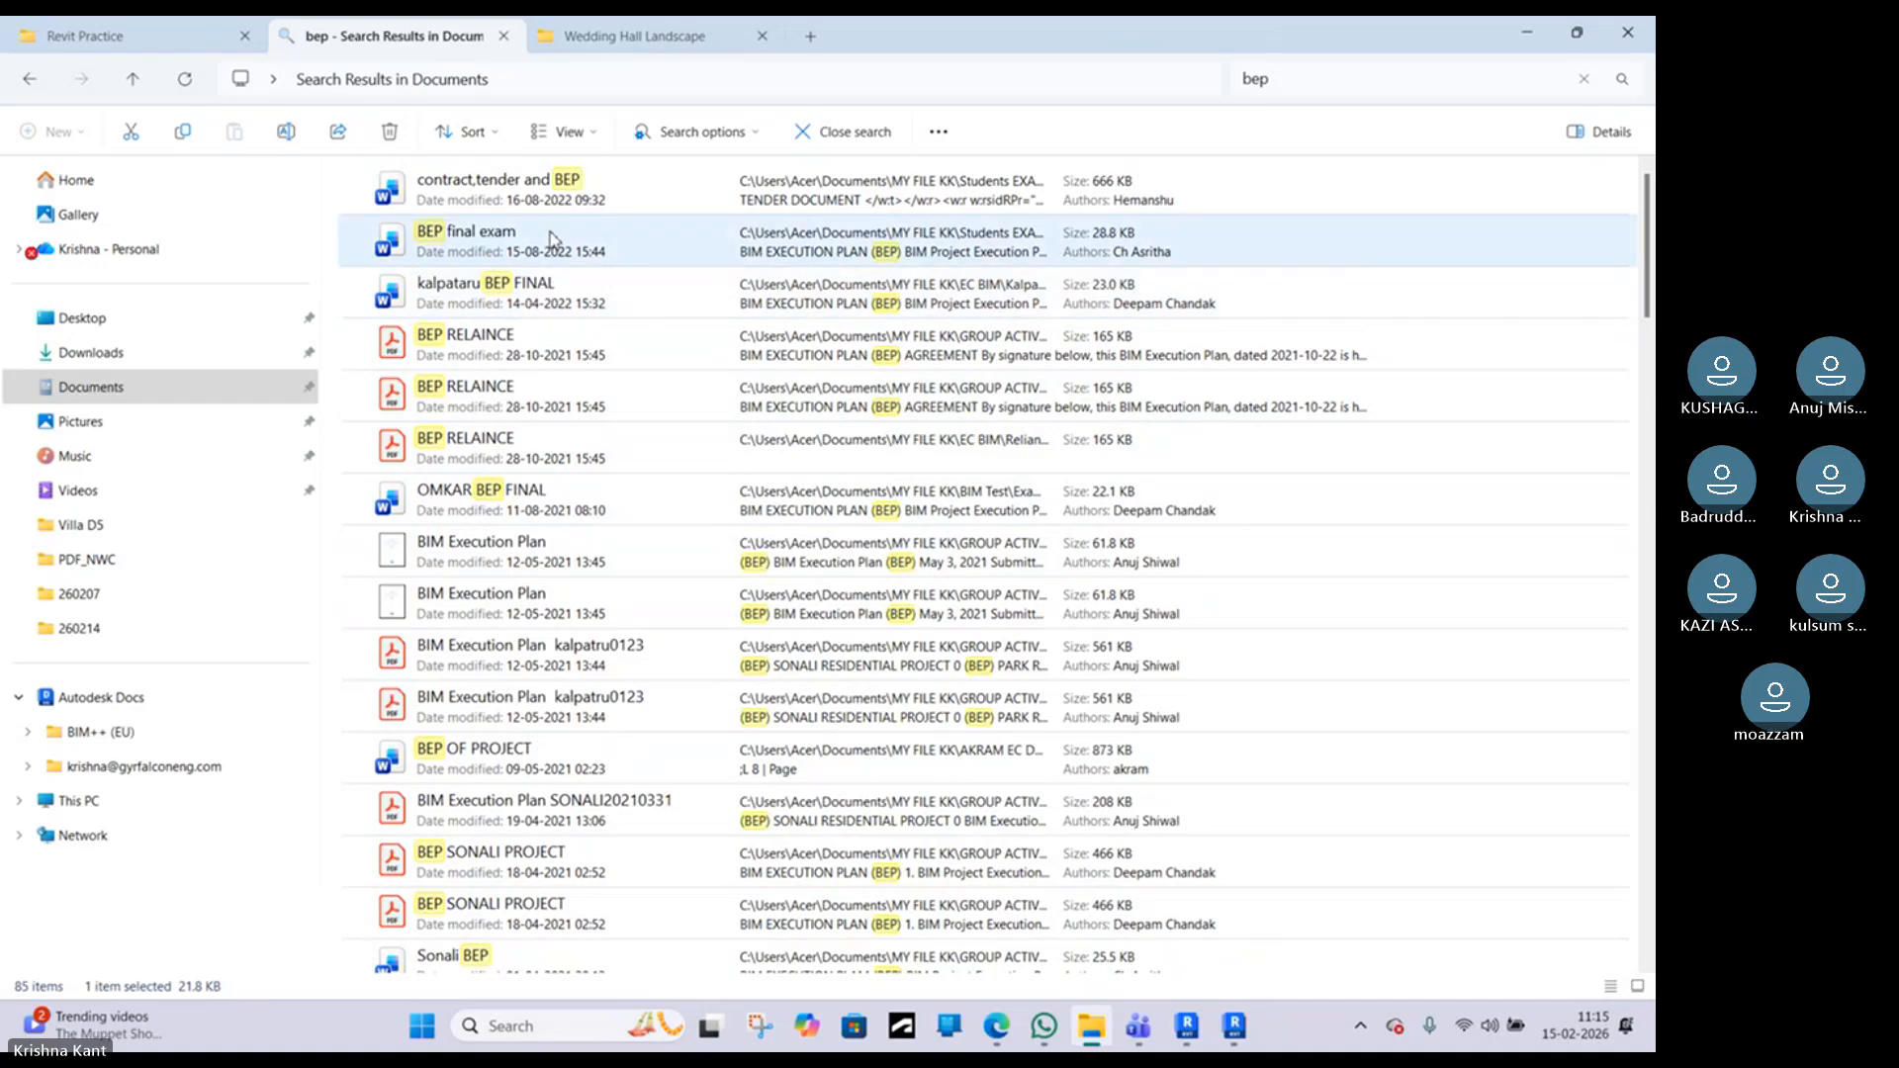
pyautogui.scroll(-10, 552, 238)
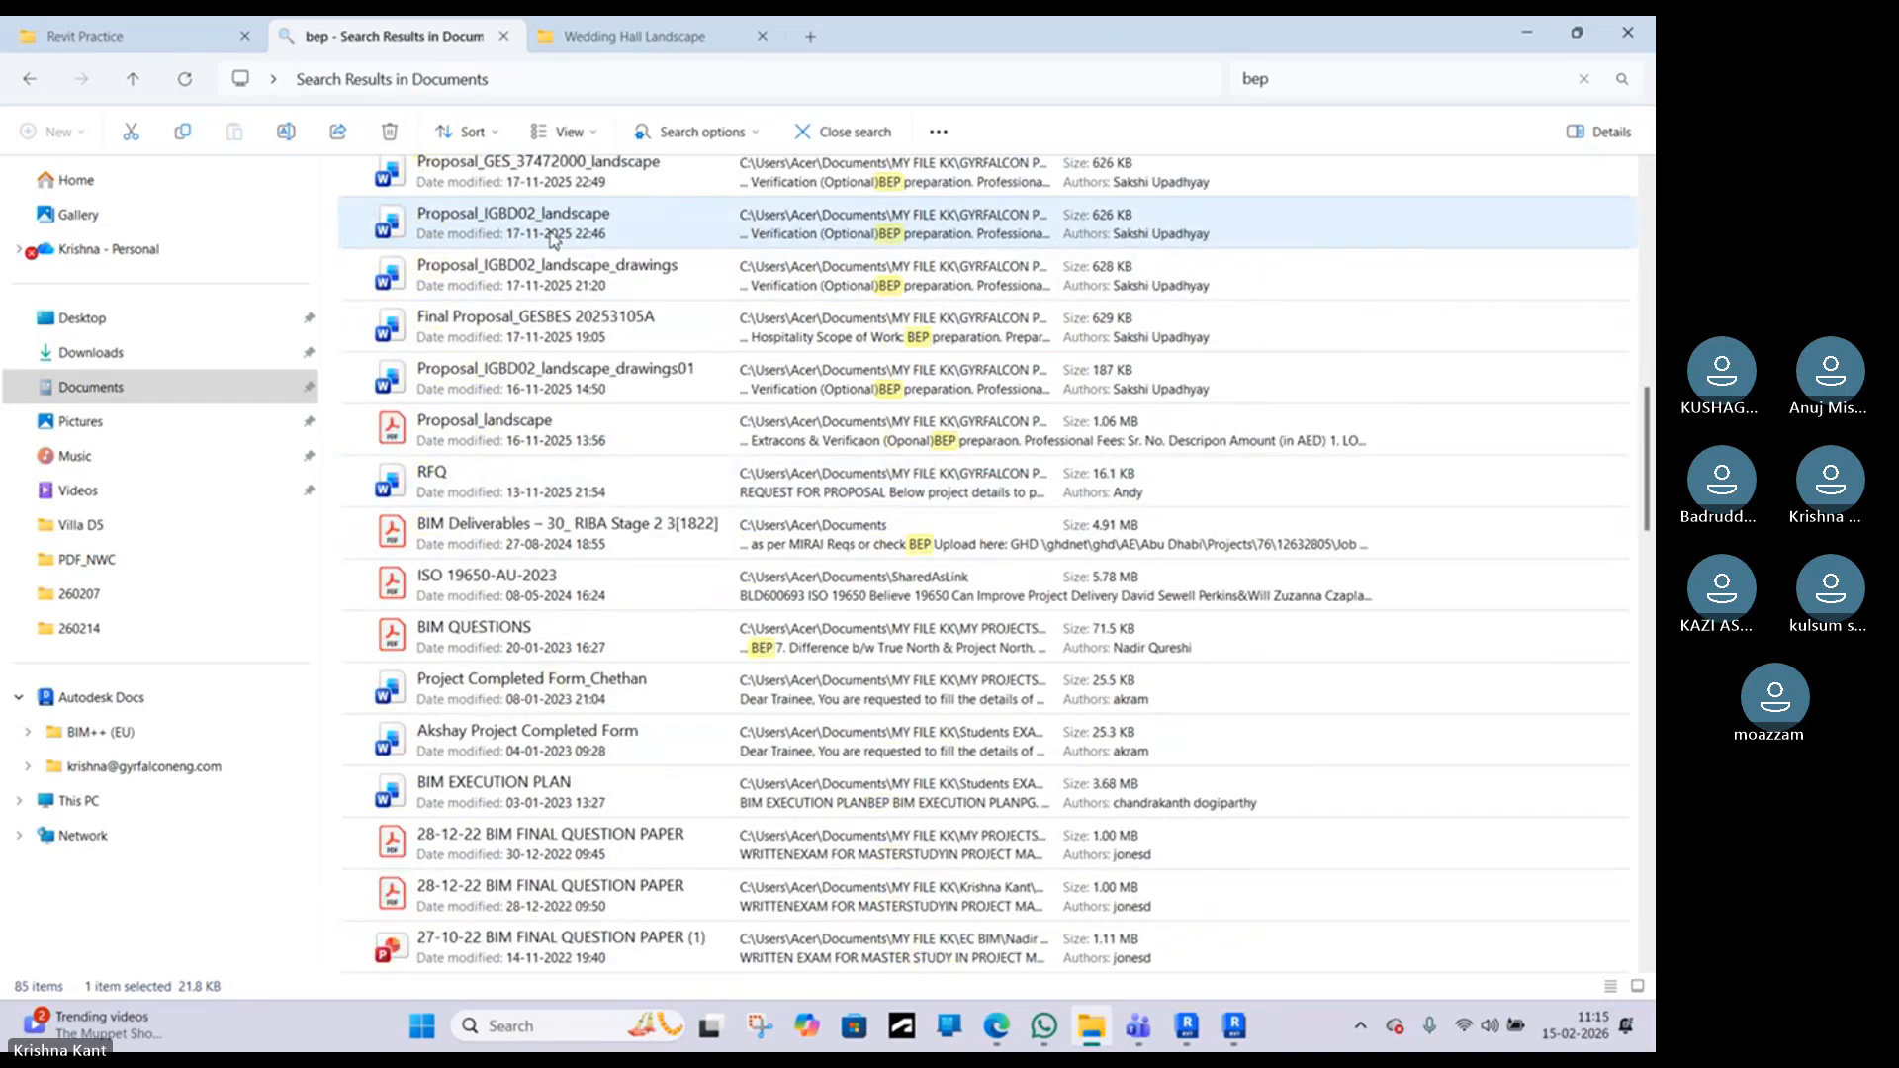
pyautogui.scroll(-3, 554, 238)
pyautogui.scroll(-3, 552, 239)
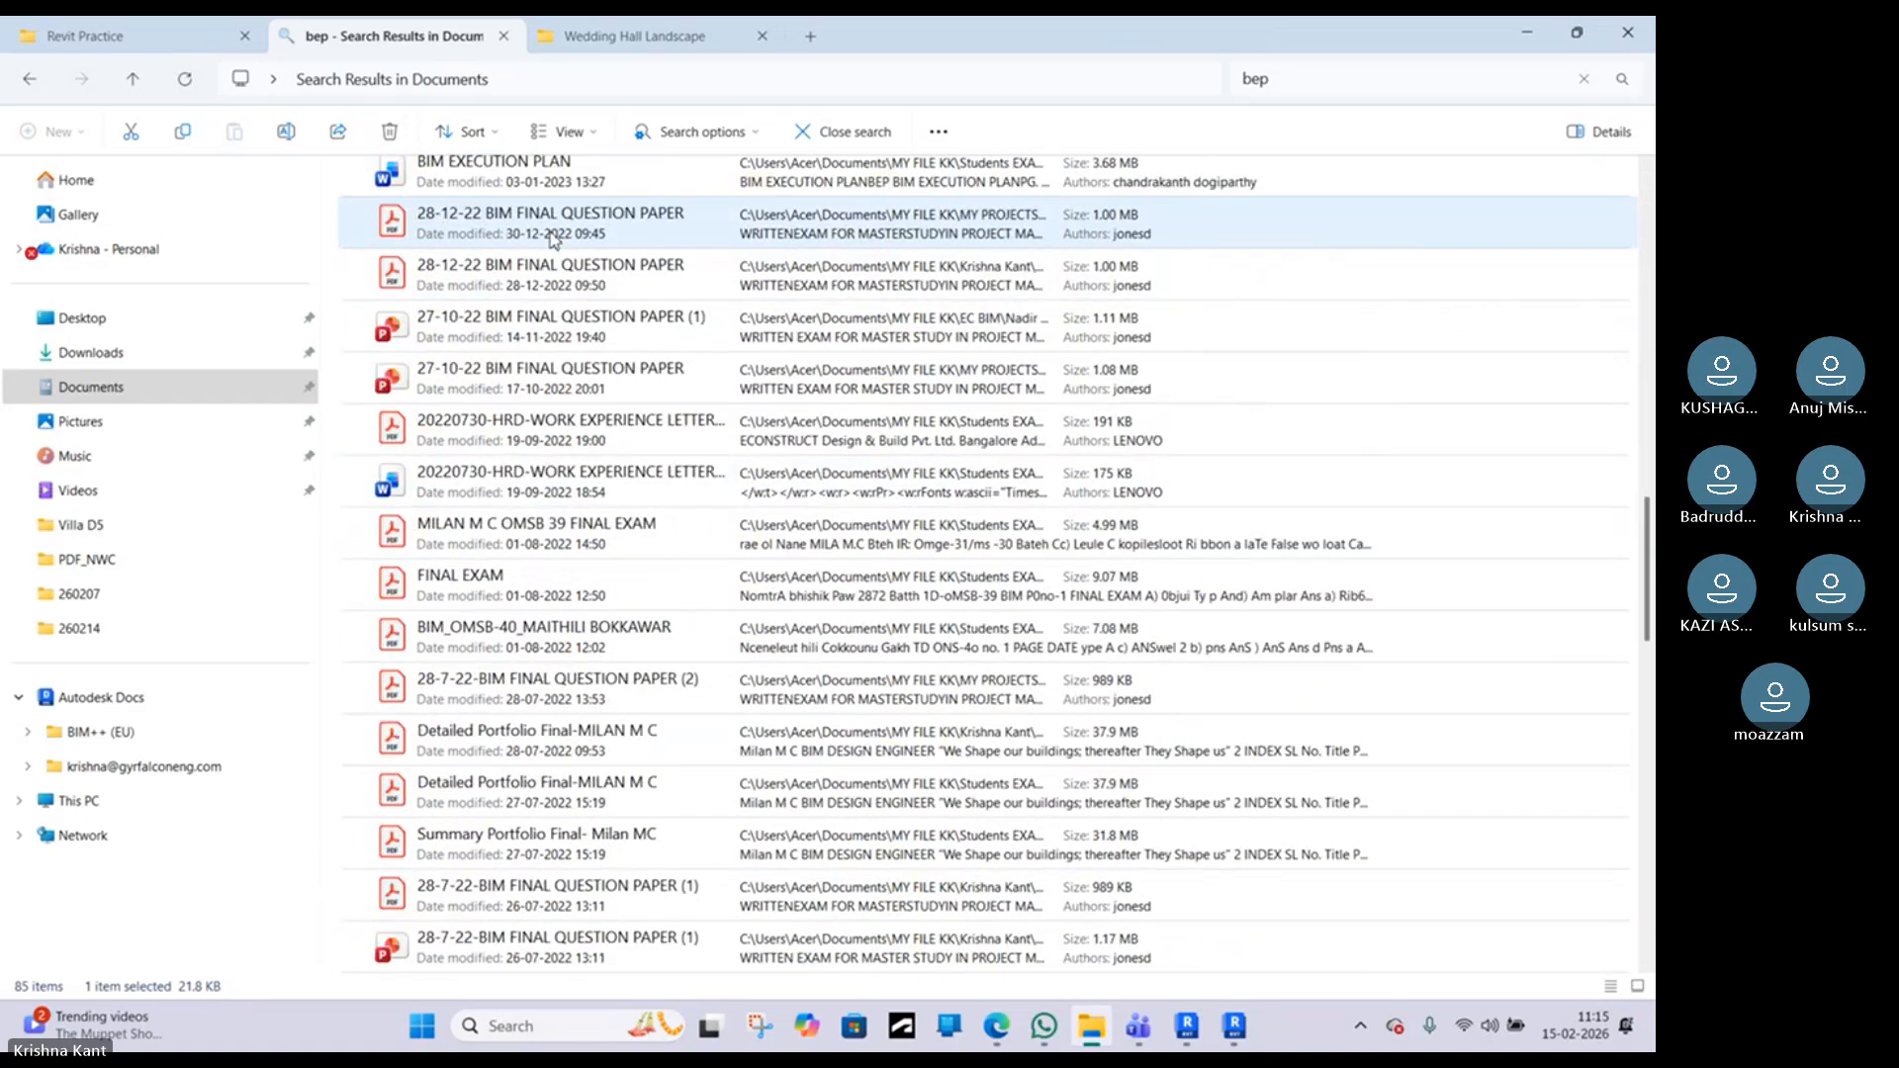
pyautogui.scroll(-1, 554, 238)
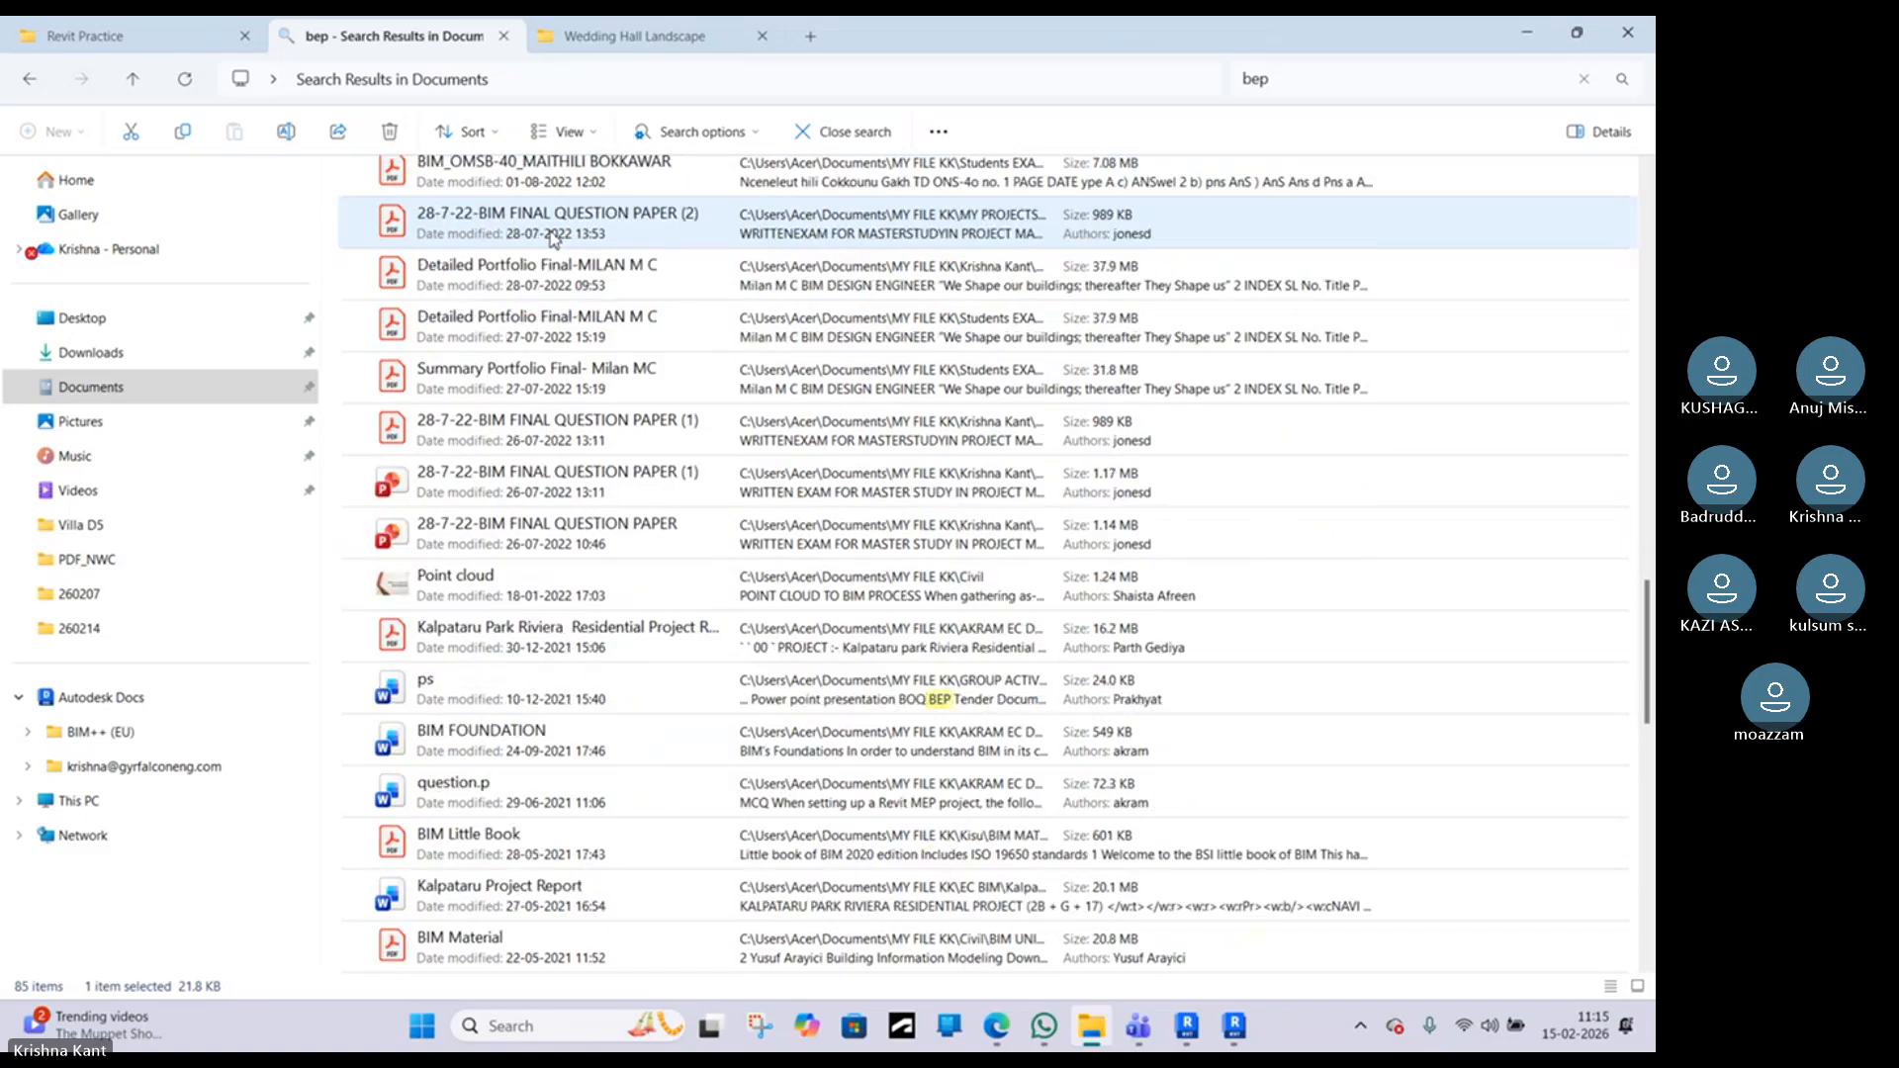
pyautogui.scroll(-4, 554, 239)
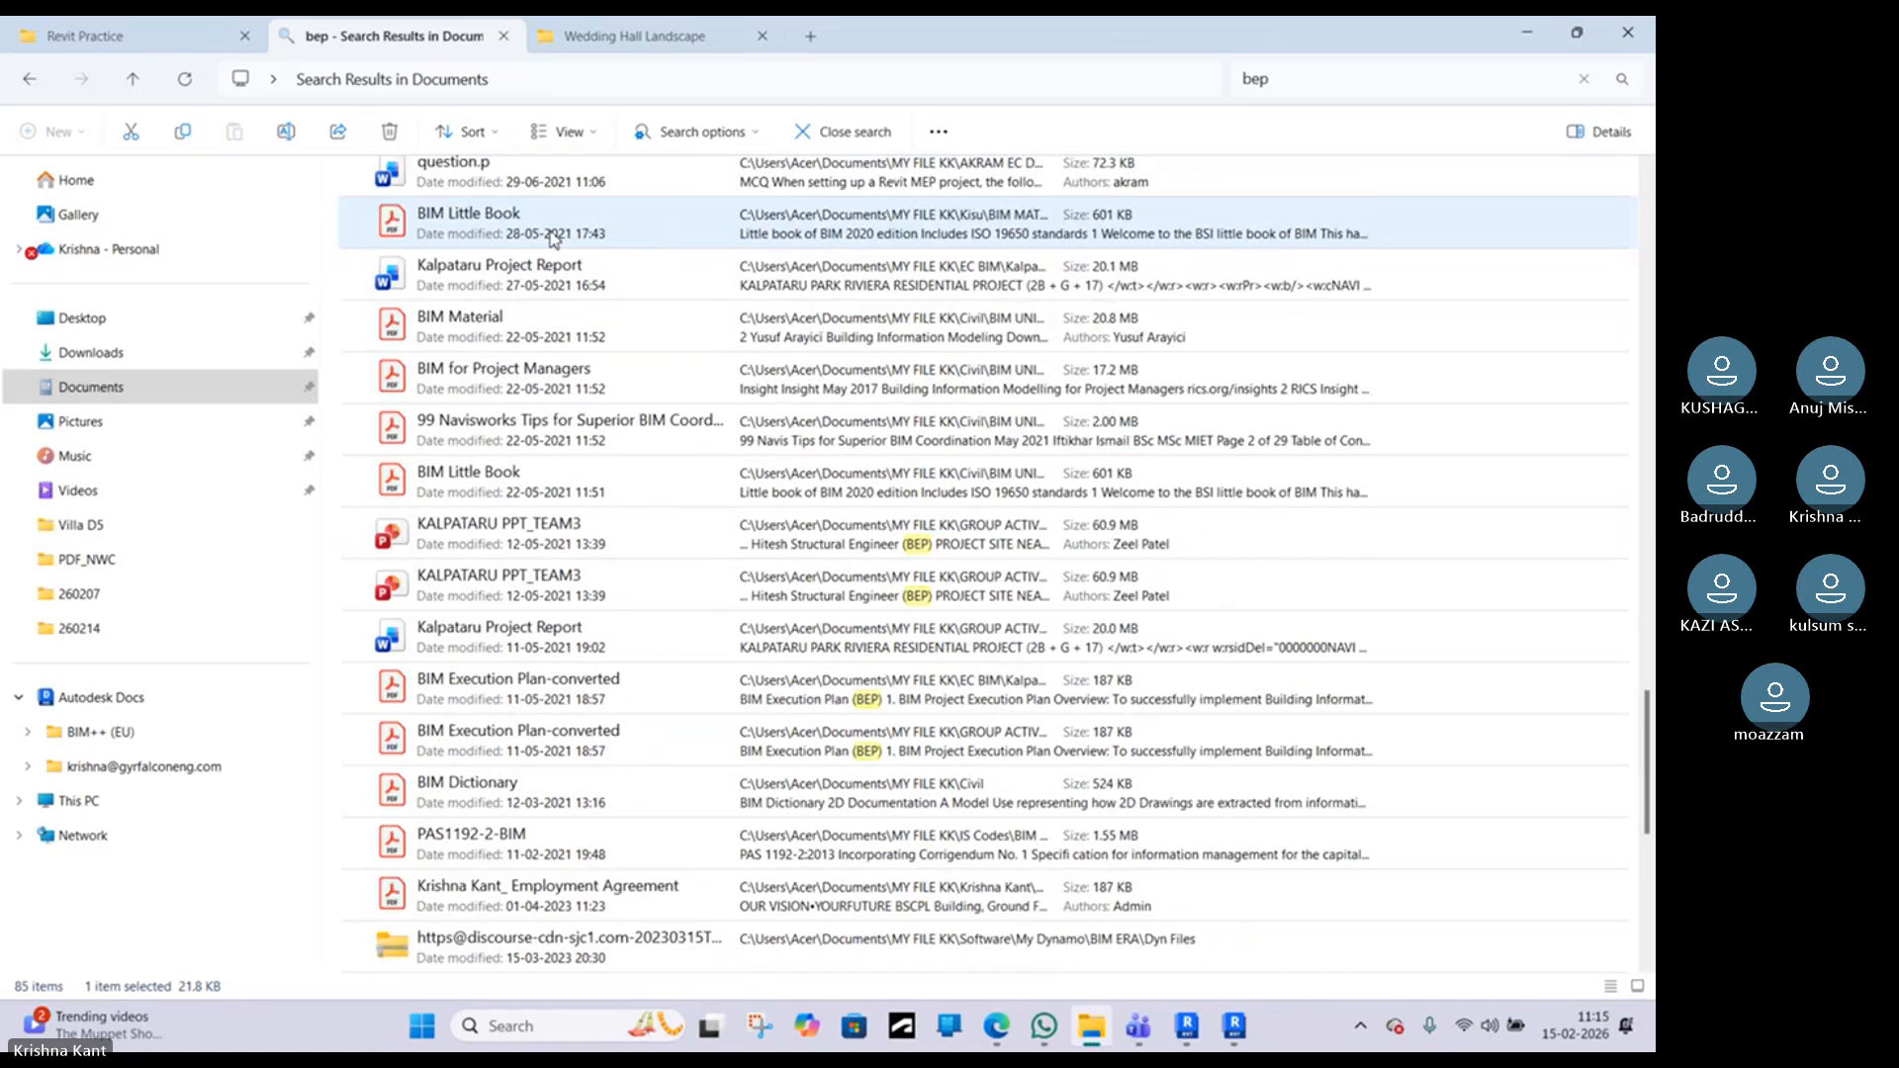
pyautogui.scroll(-2, 554, 238)
pyautogui.scroll(-2, 554, 242)
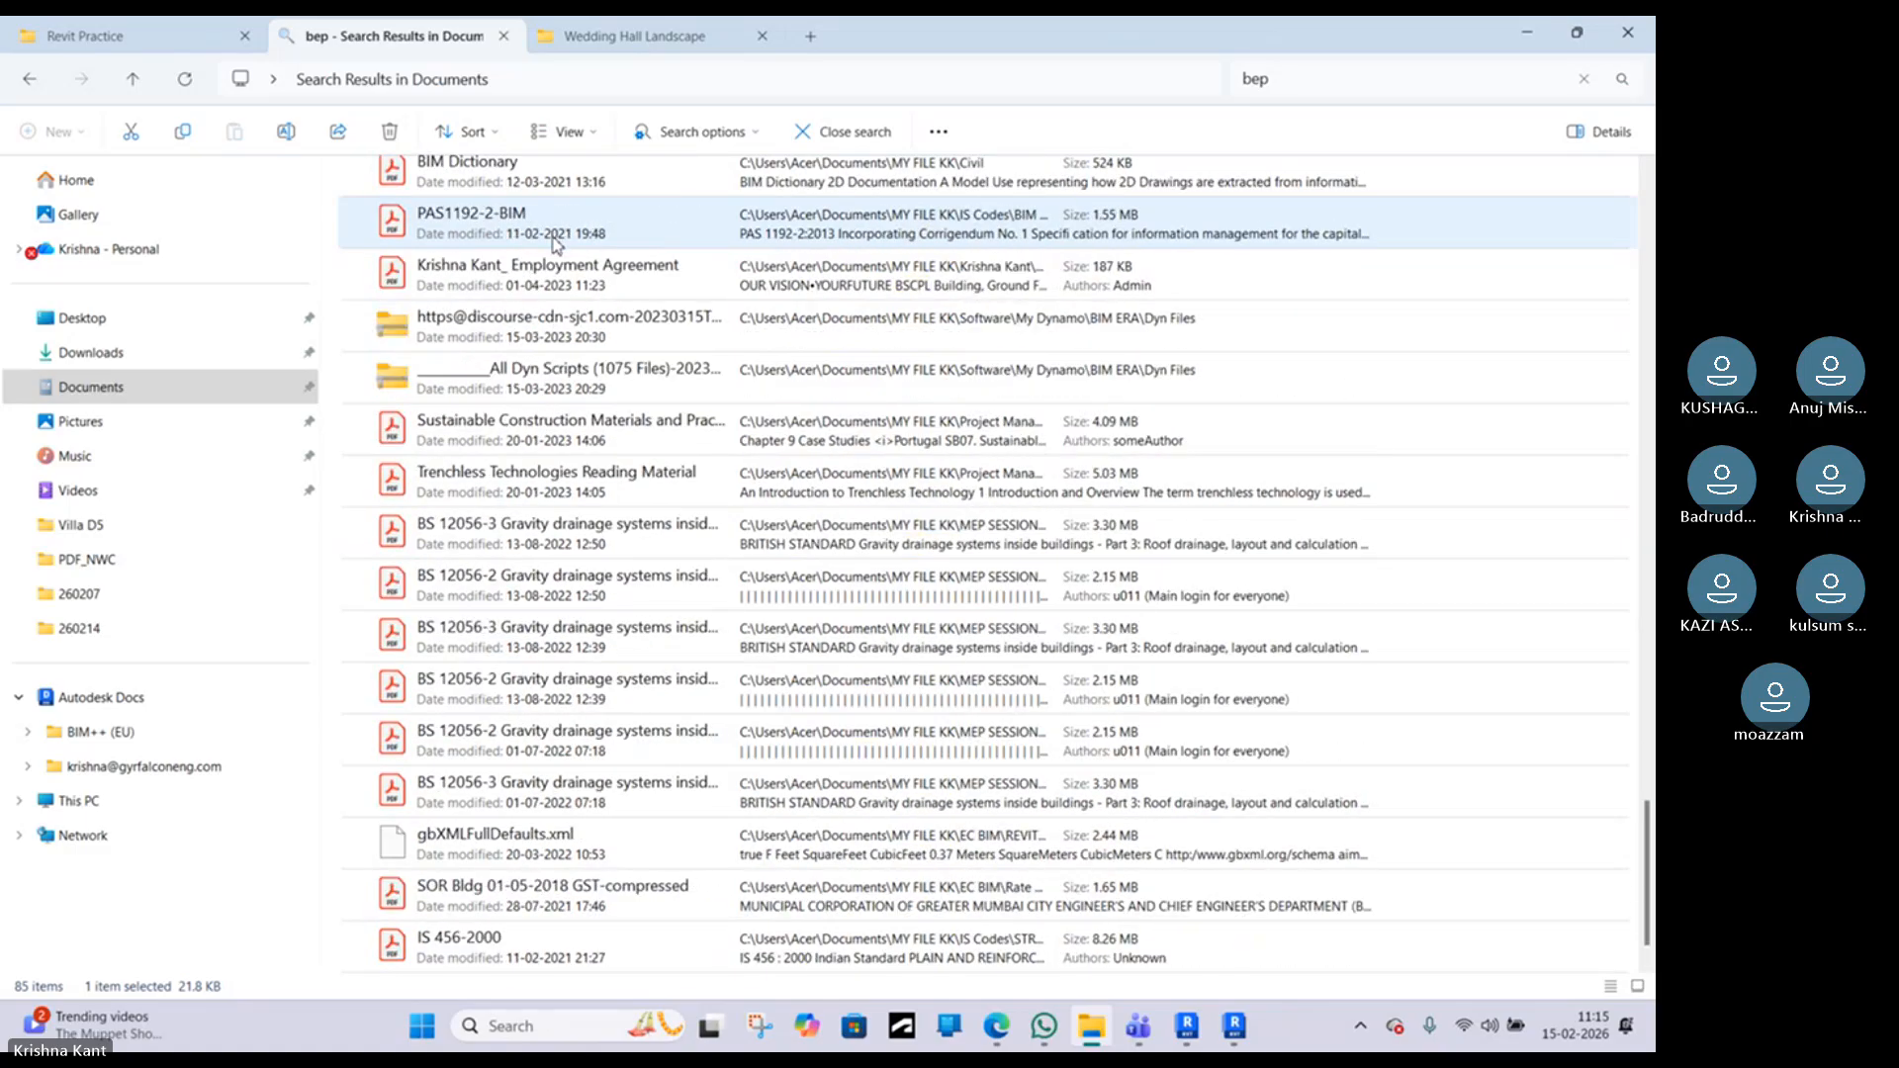
pyautogui.scroll(-1, 557, 245)
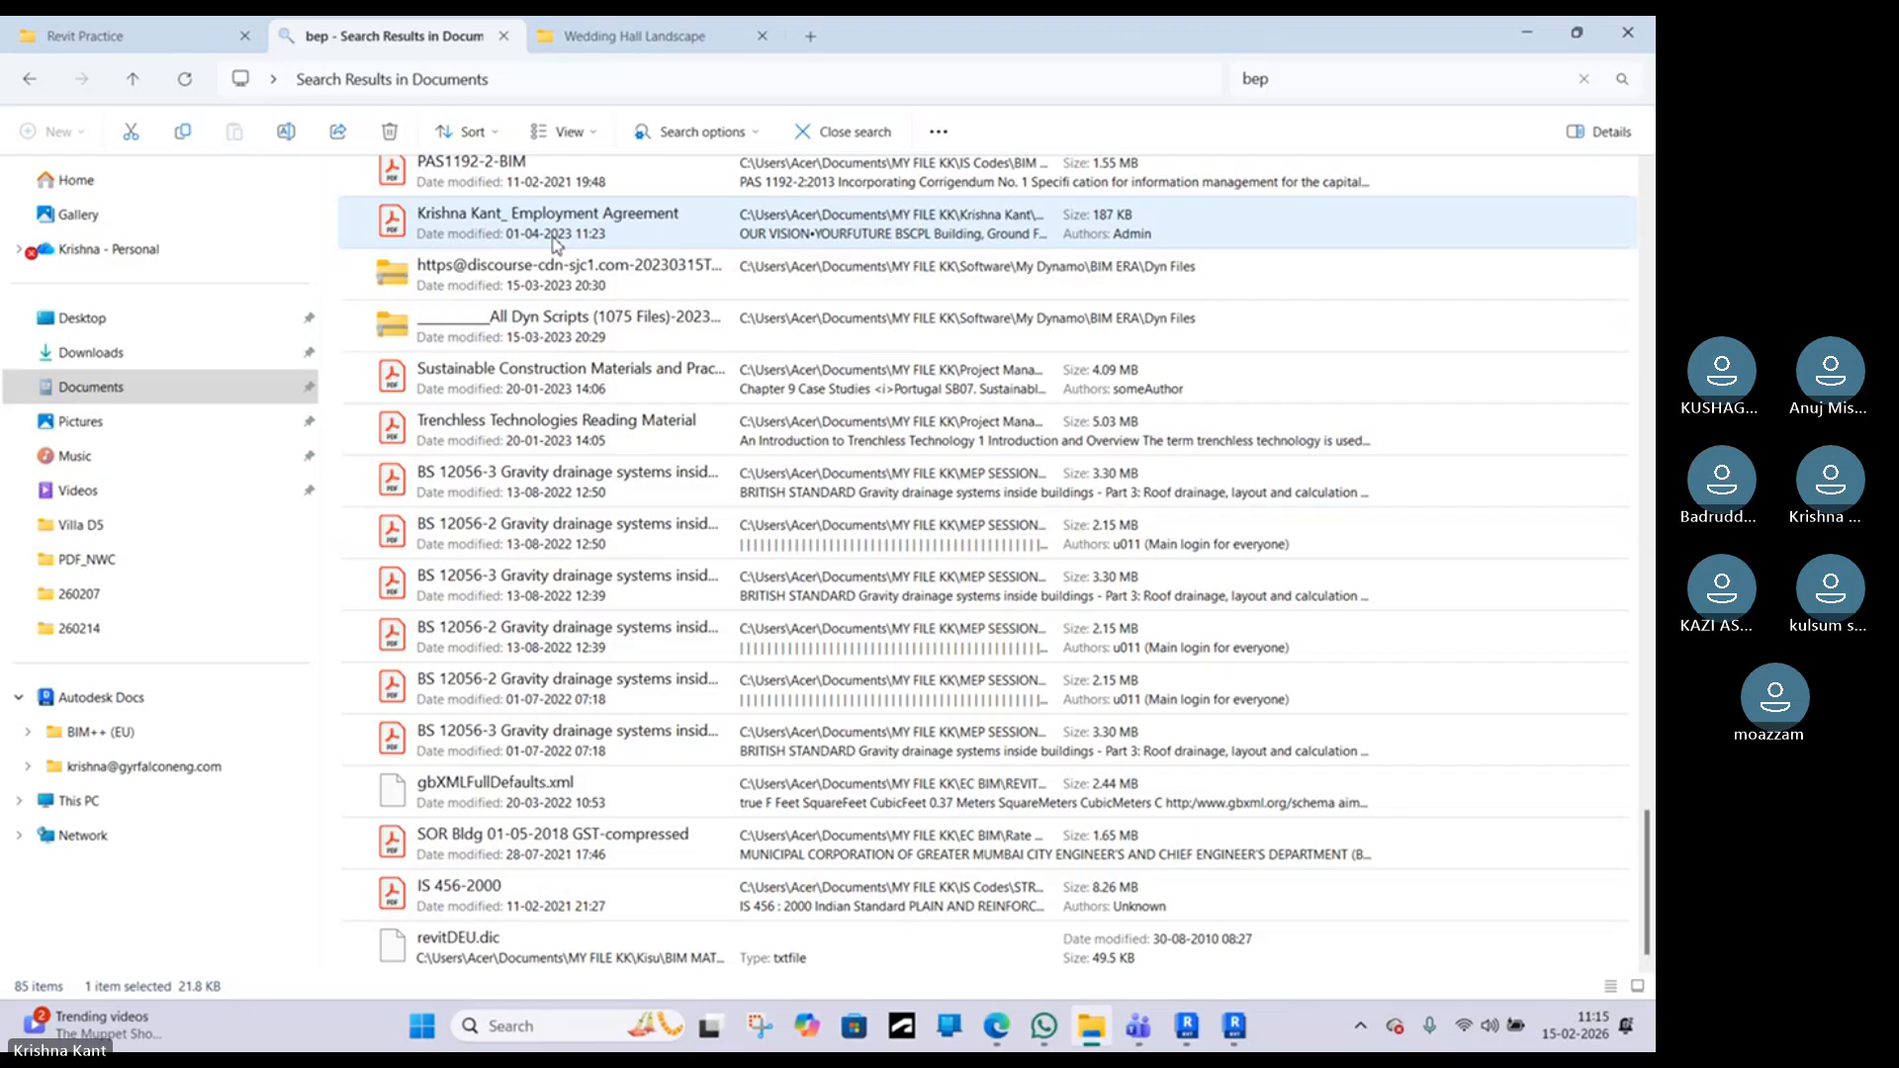
# Step: Search the Downloads folder for "bep" in a new File Explorer tab
pyautogui.click(813, 40)
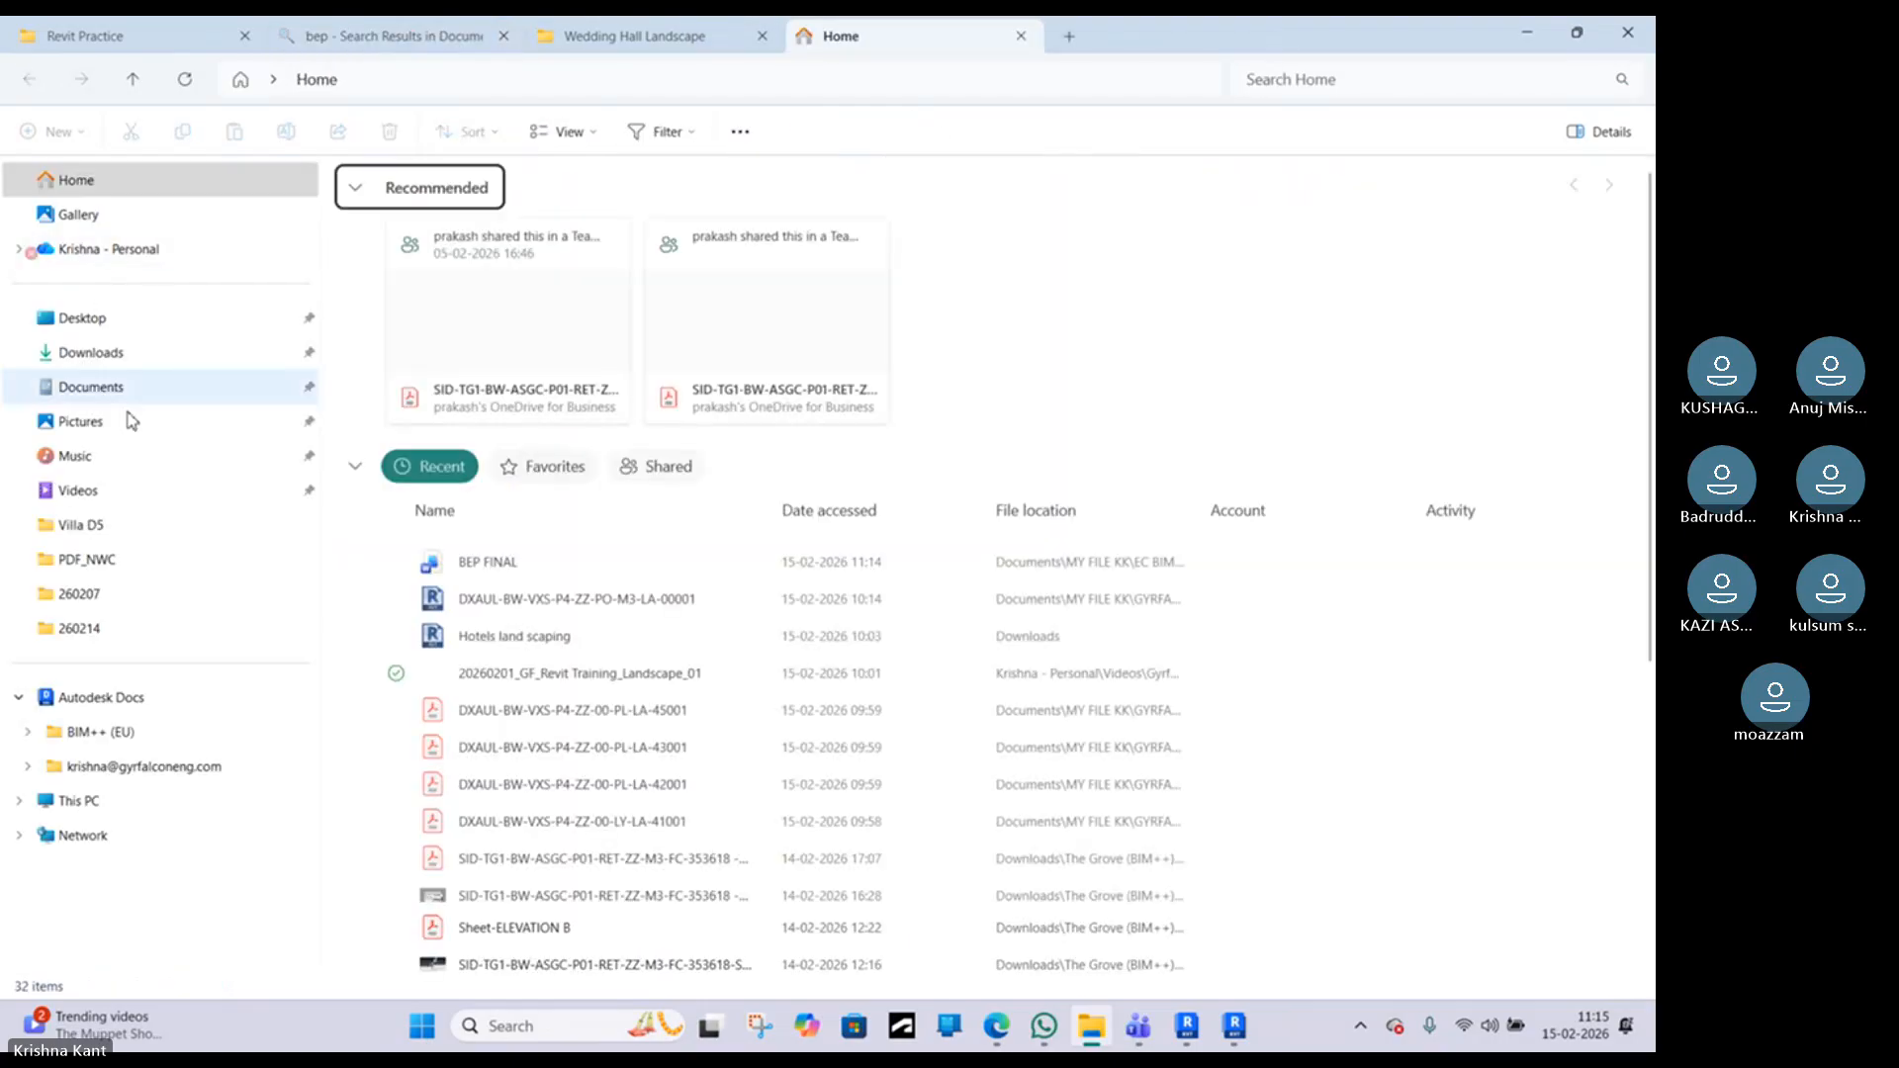
pyautogui.click(114, 356)
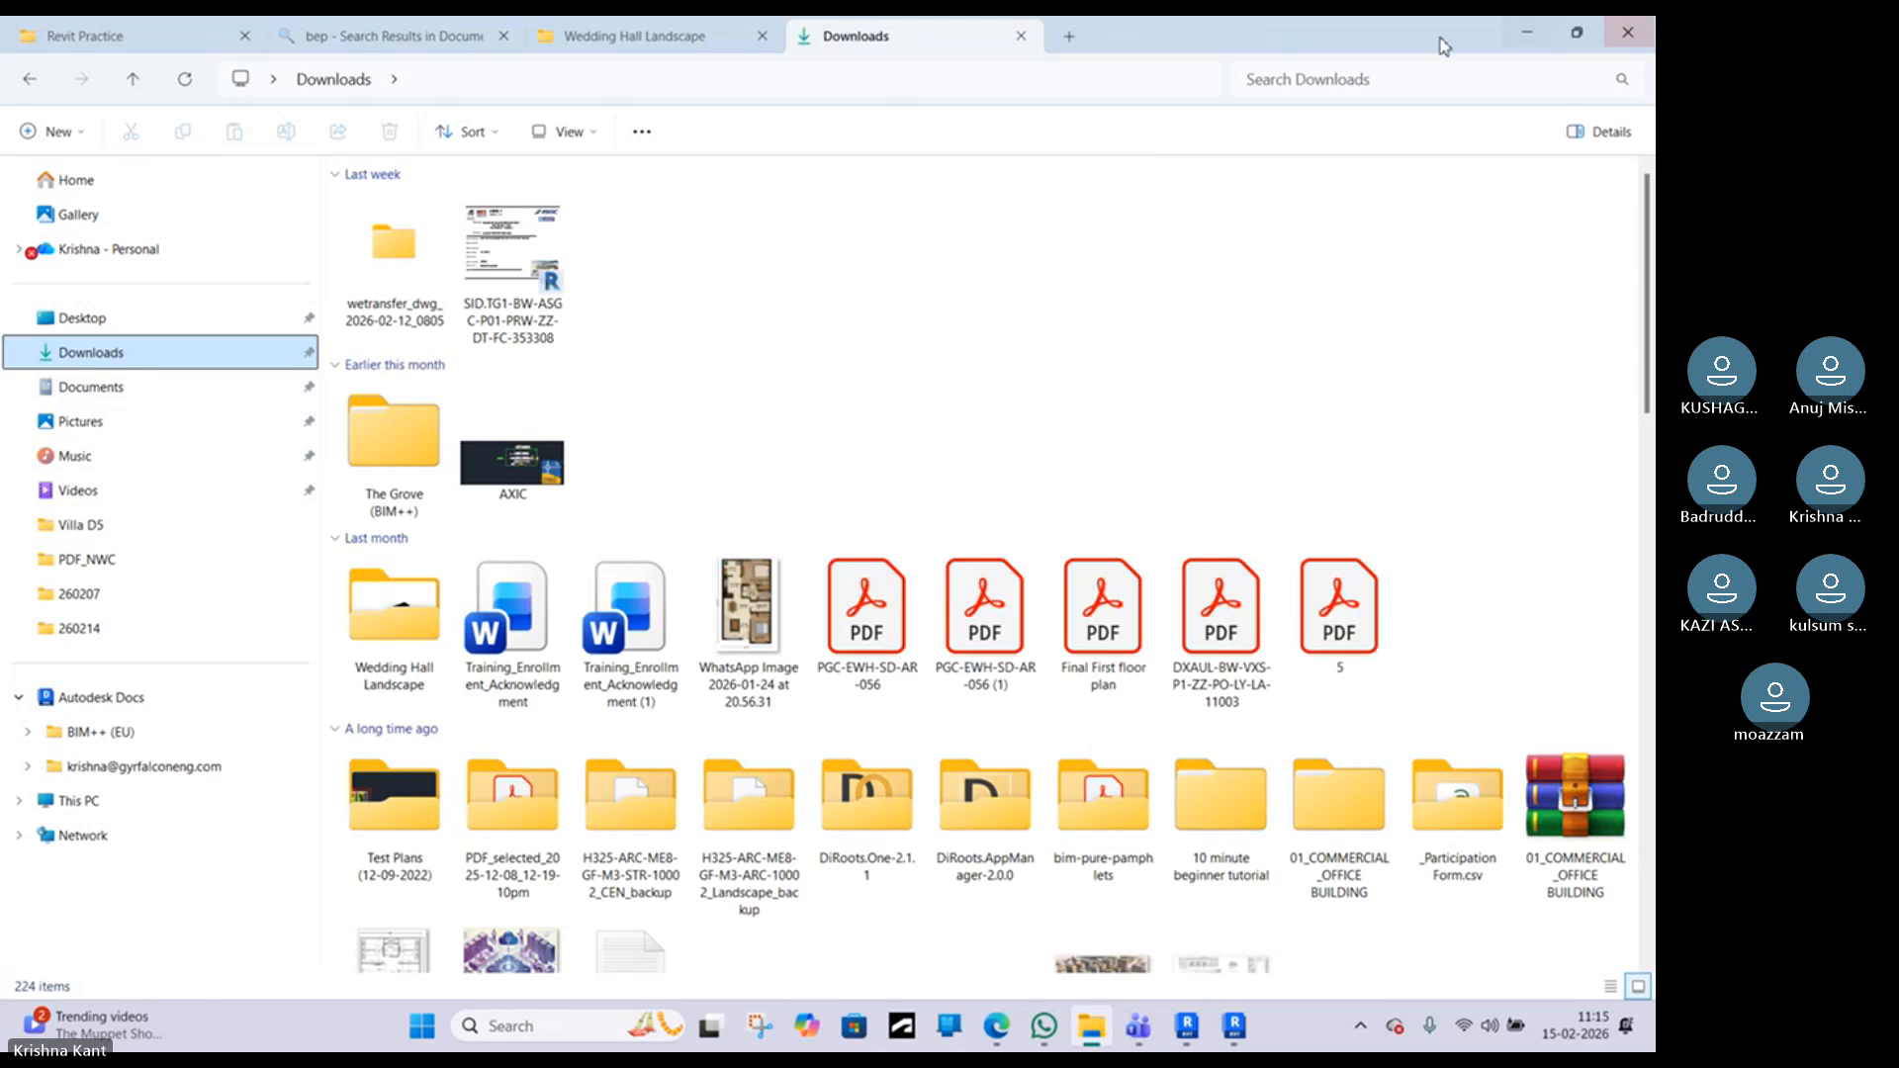
pyautogui.click(1416, 81)
pyautogui.write('bep')
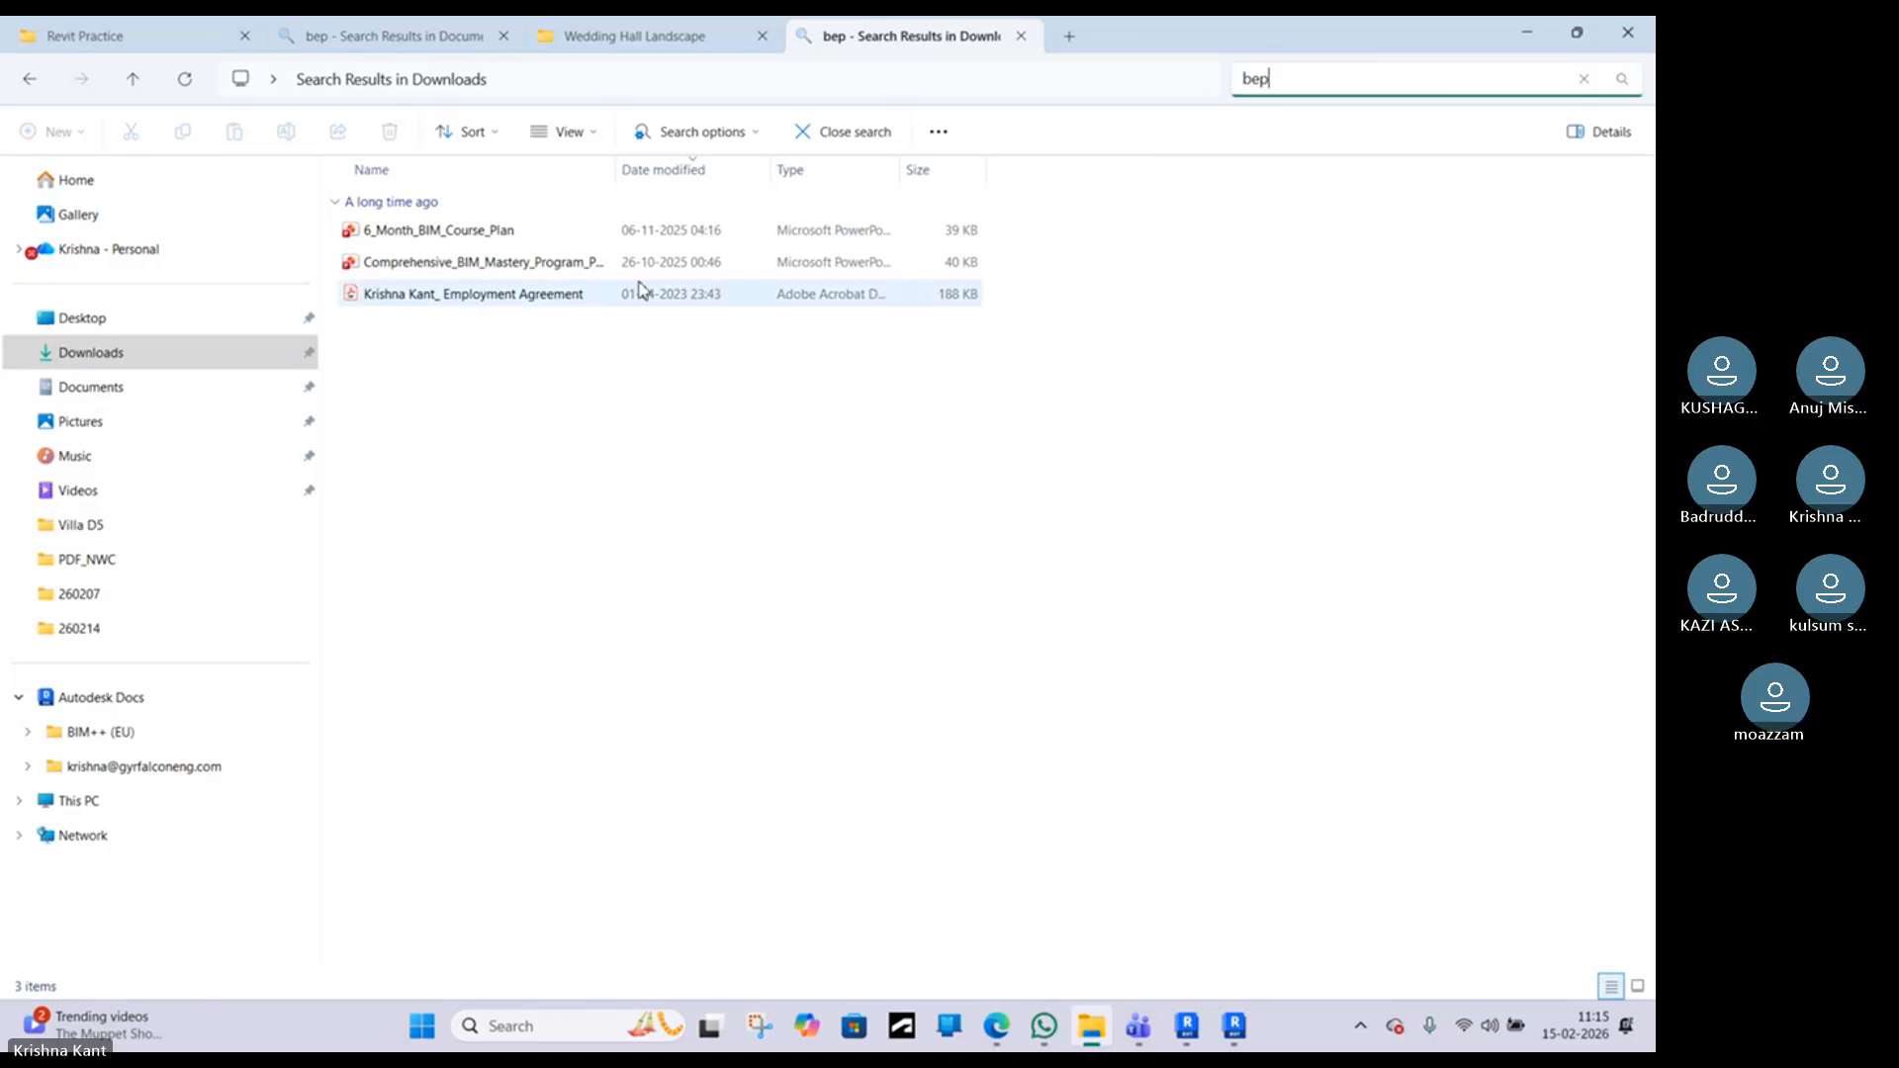
pyautogui.moveTo(500, 268)
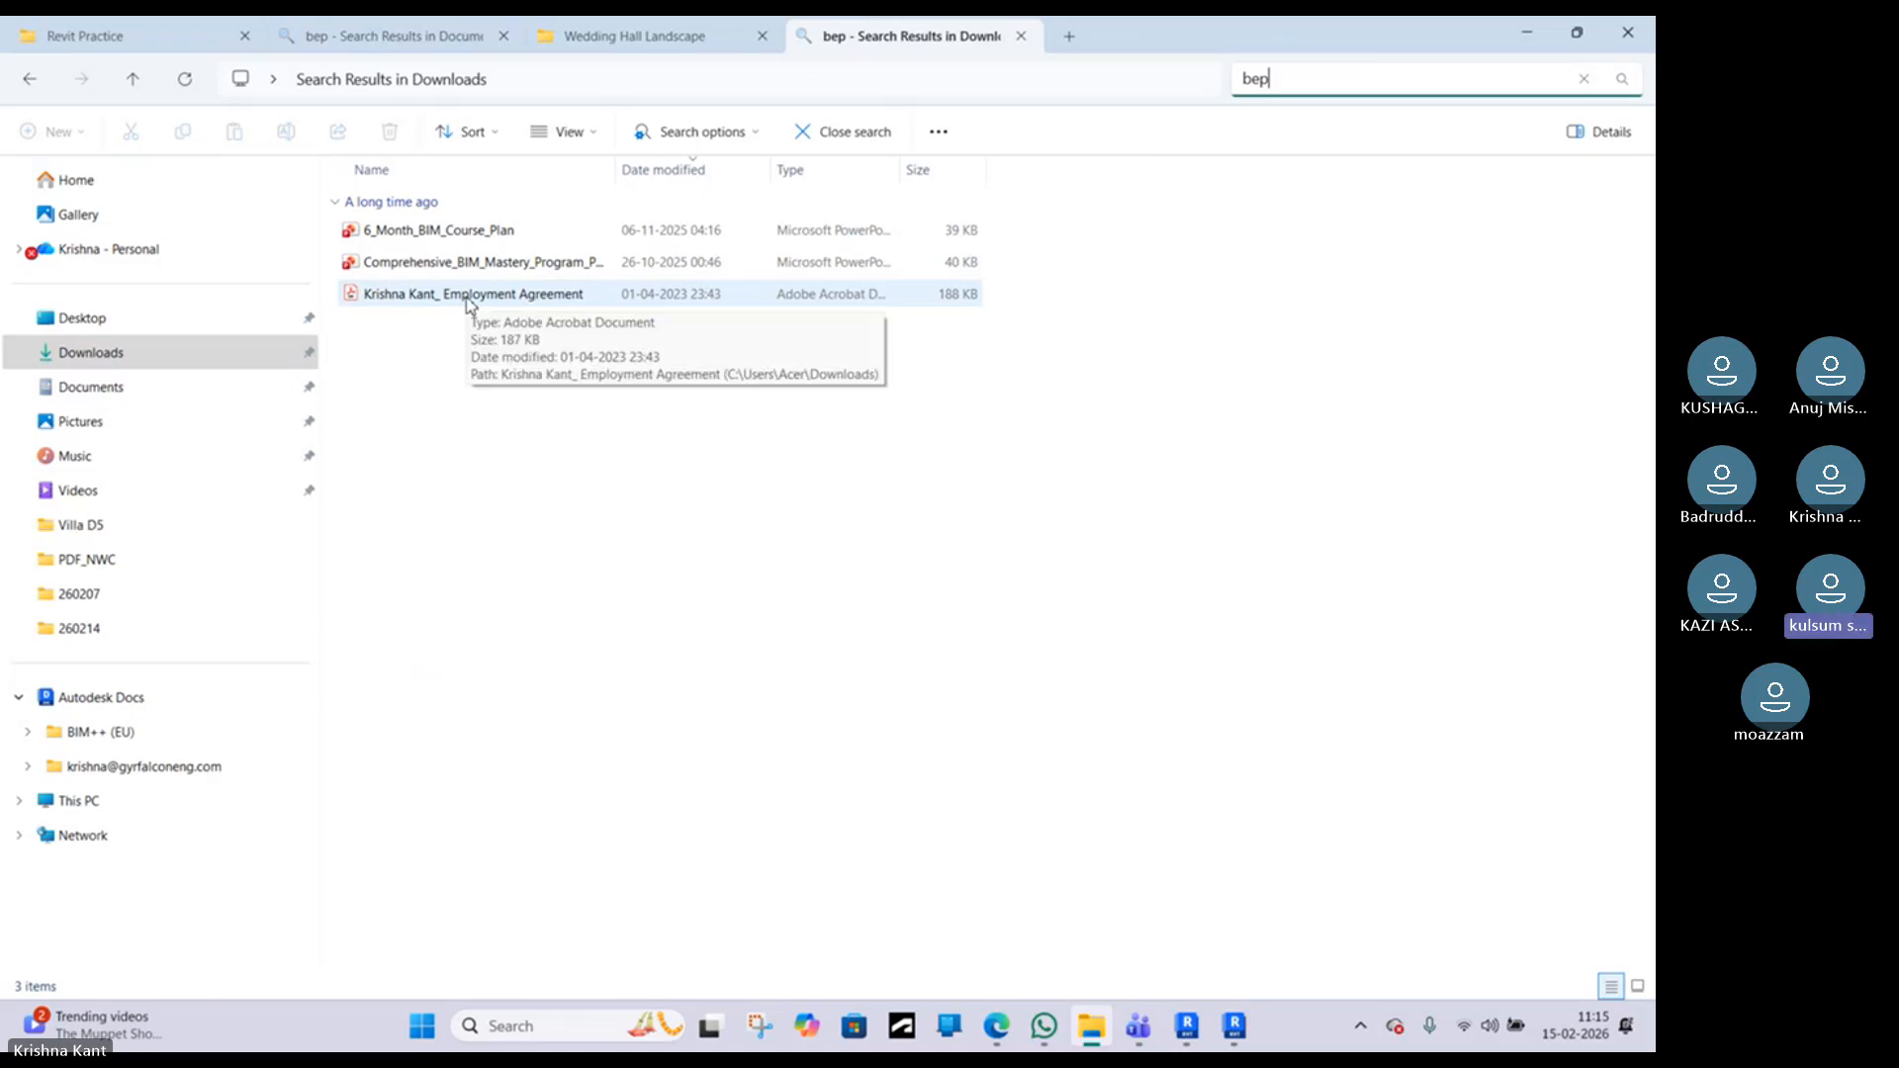
# Step: Clear the search and browse the whole Downloads folder for a BIM Execution Plan file
pyautogui.click(1583, 79)
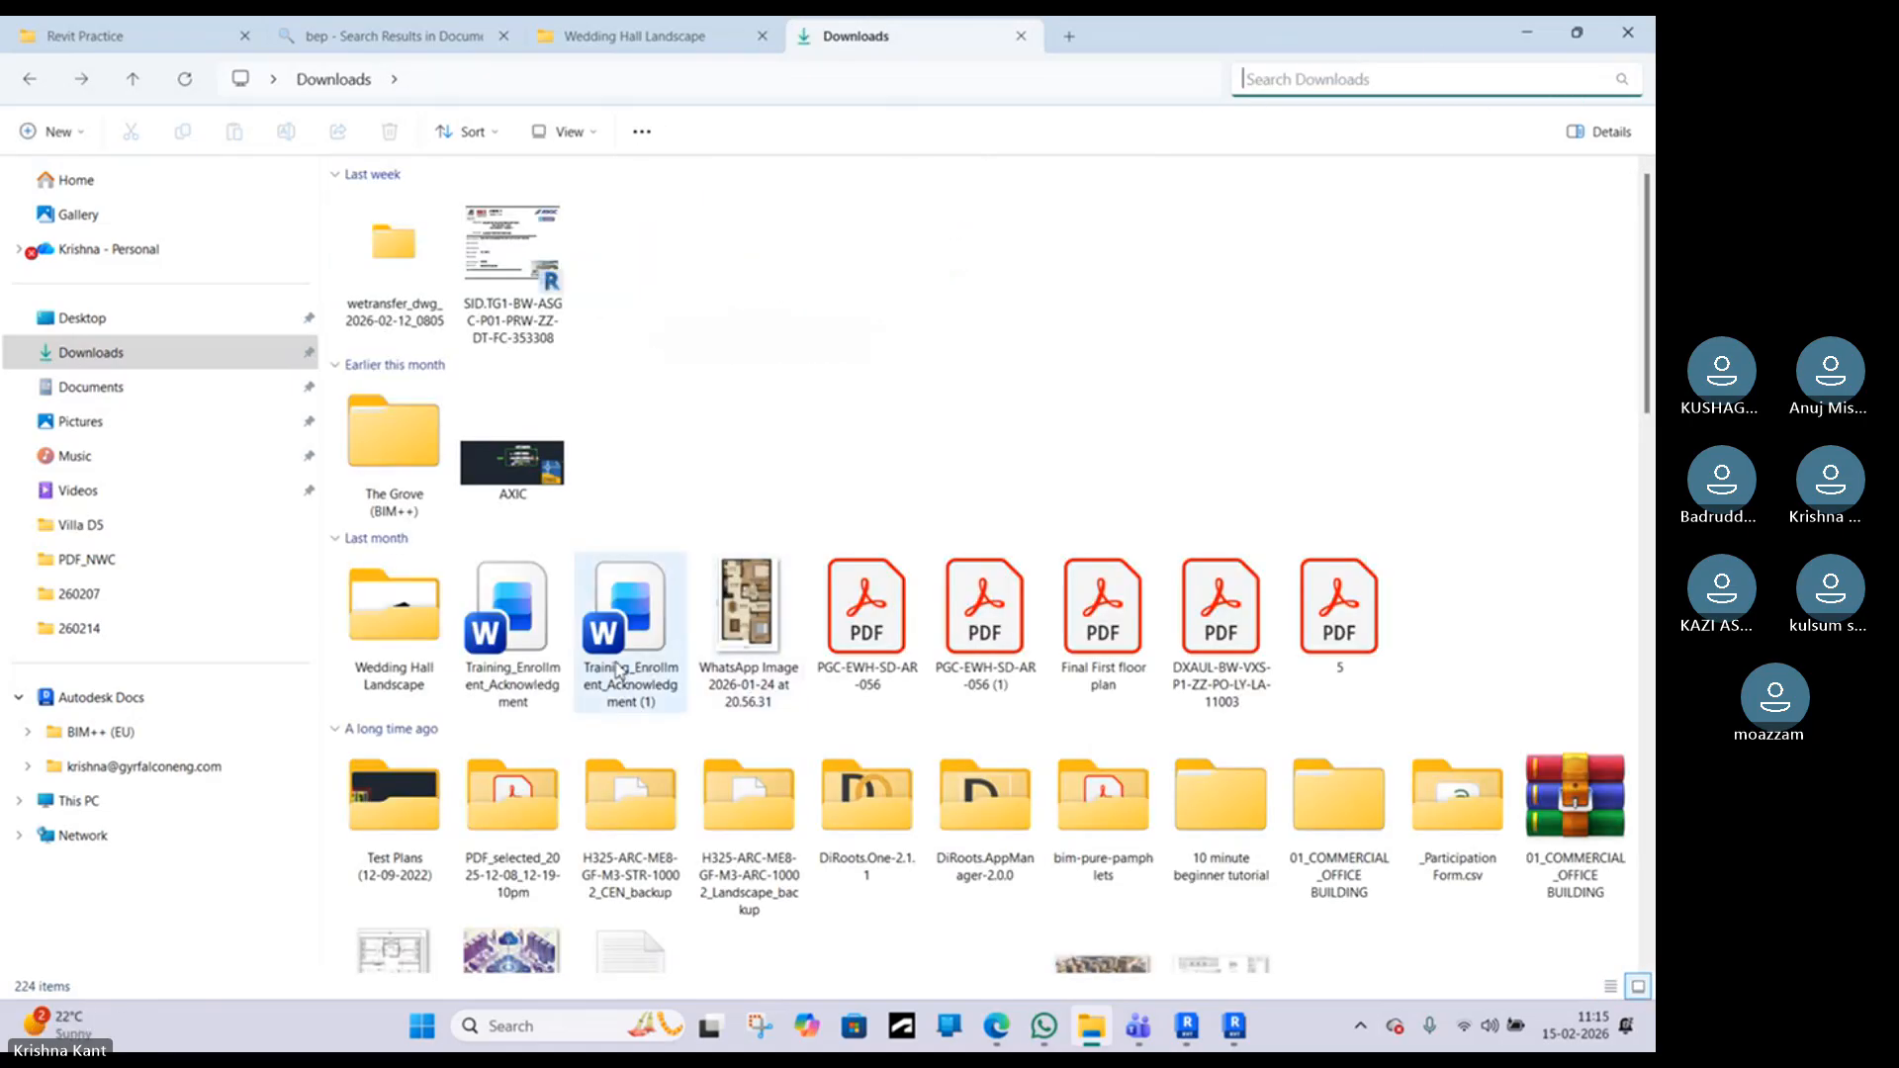
pyautogui.scroll(-10, 621, 668)
pyautogui.scroll(-5, 621, 668)
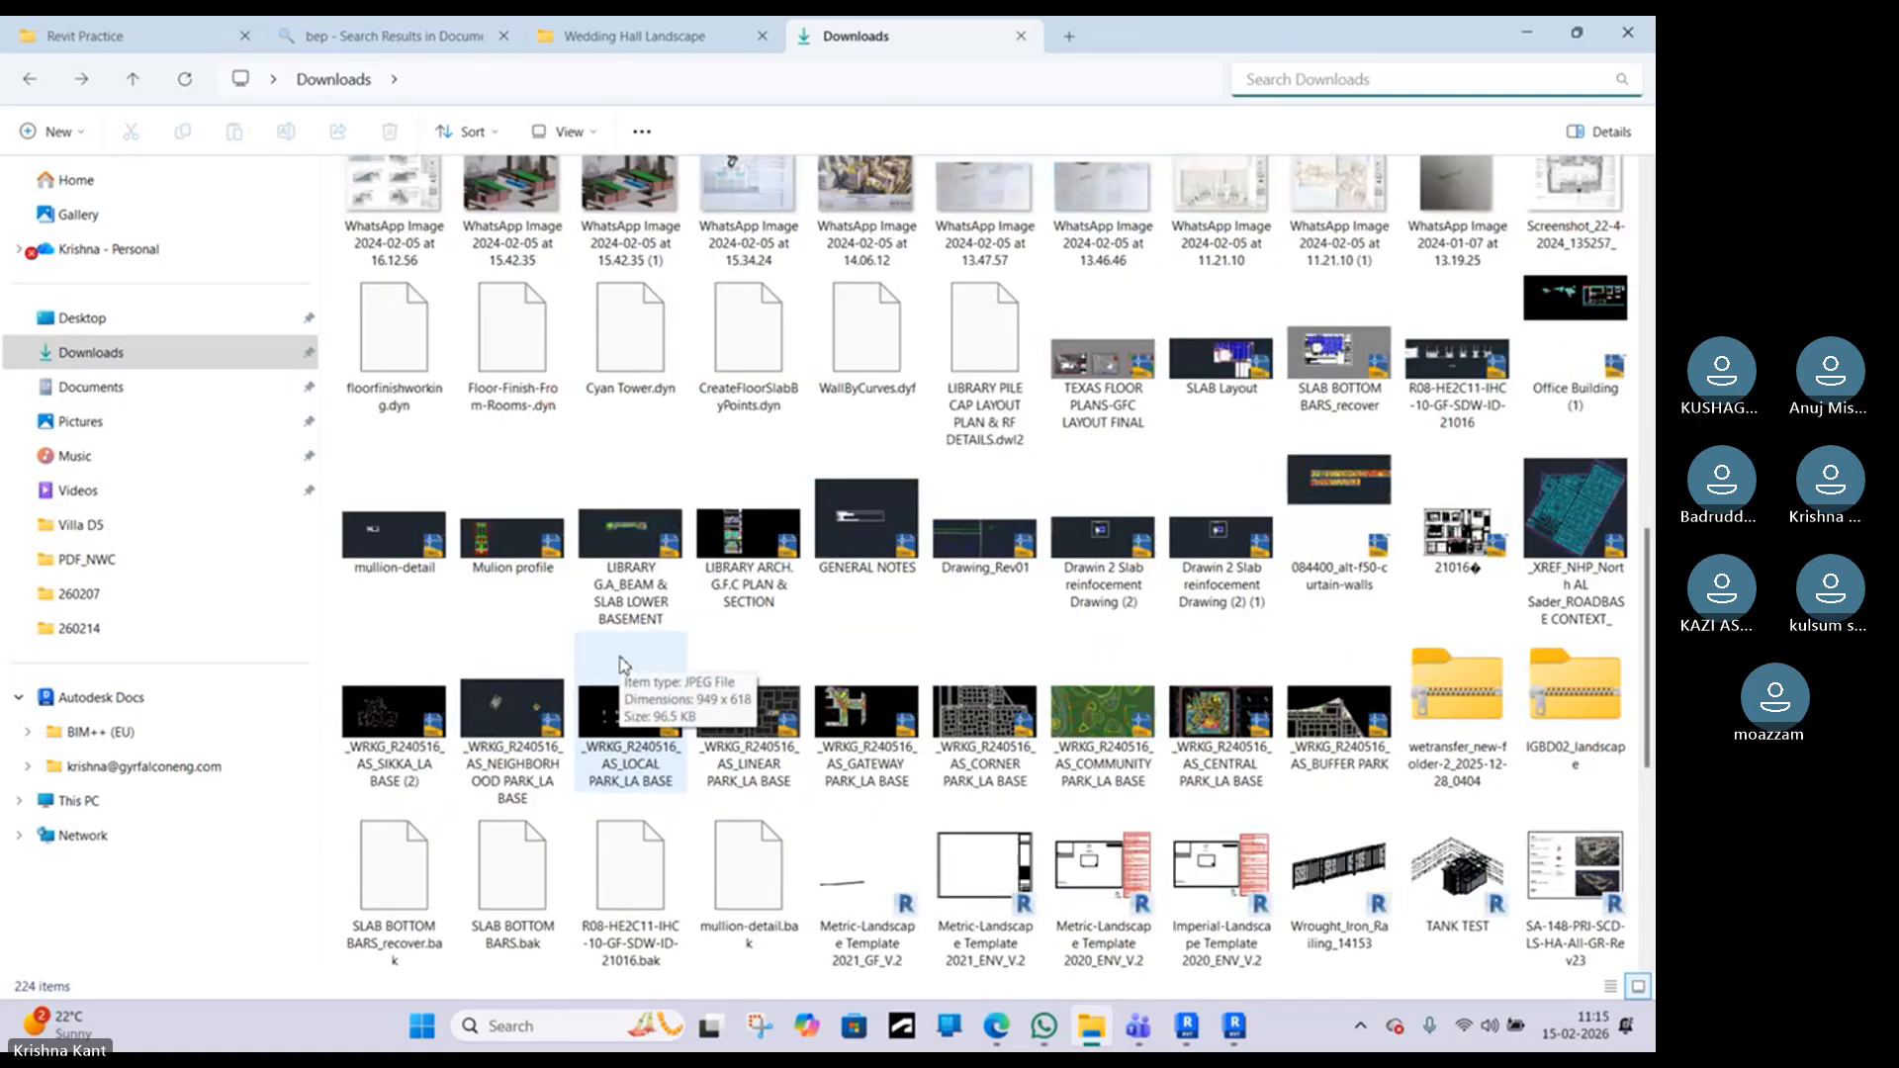
pyautogui.scroll(-5, 621, 664)
pyautogui.scroll(-5, 623, 664)
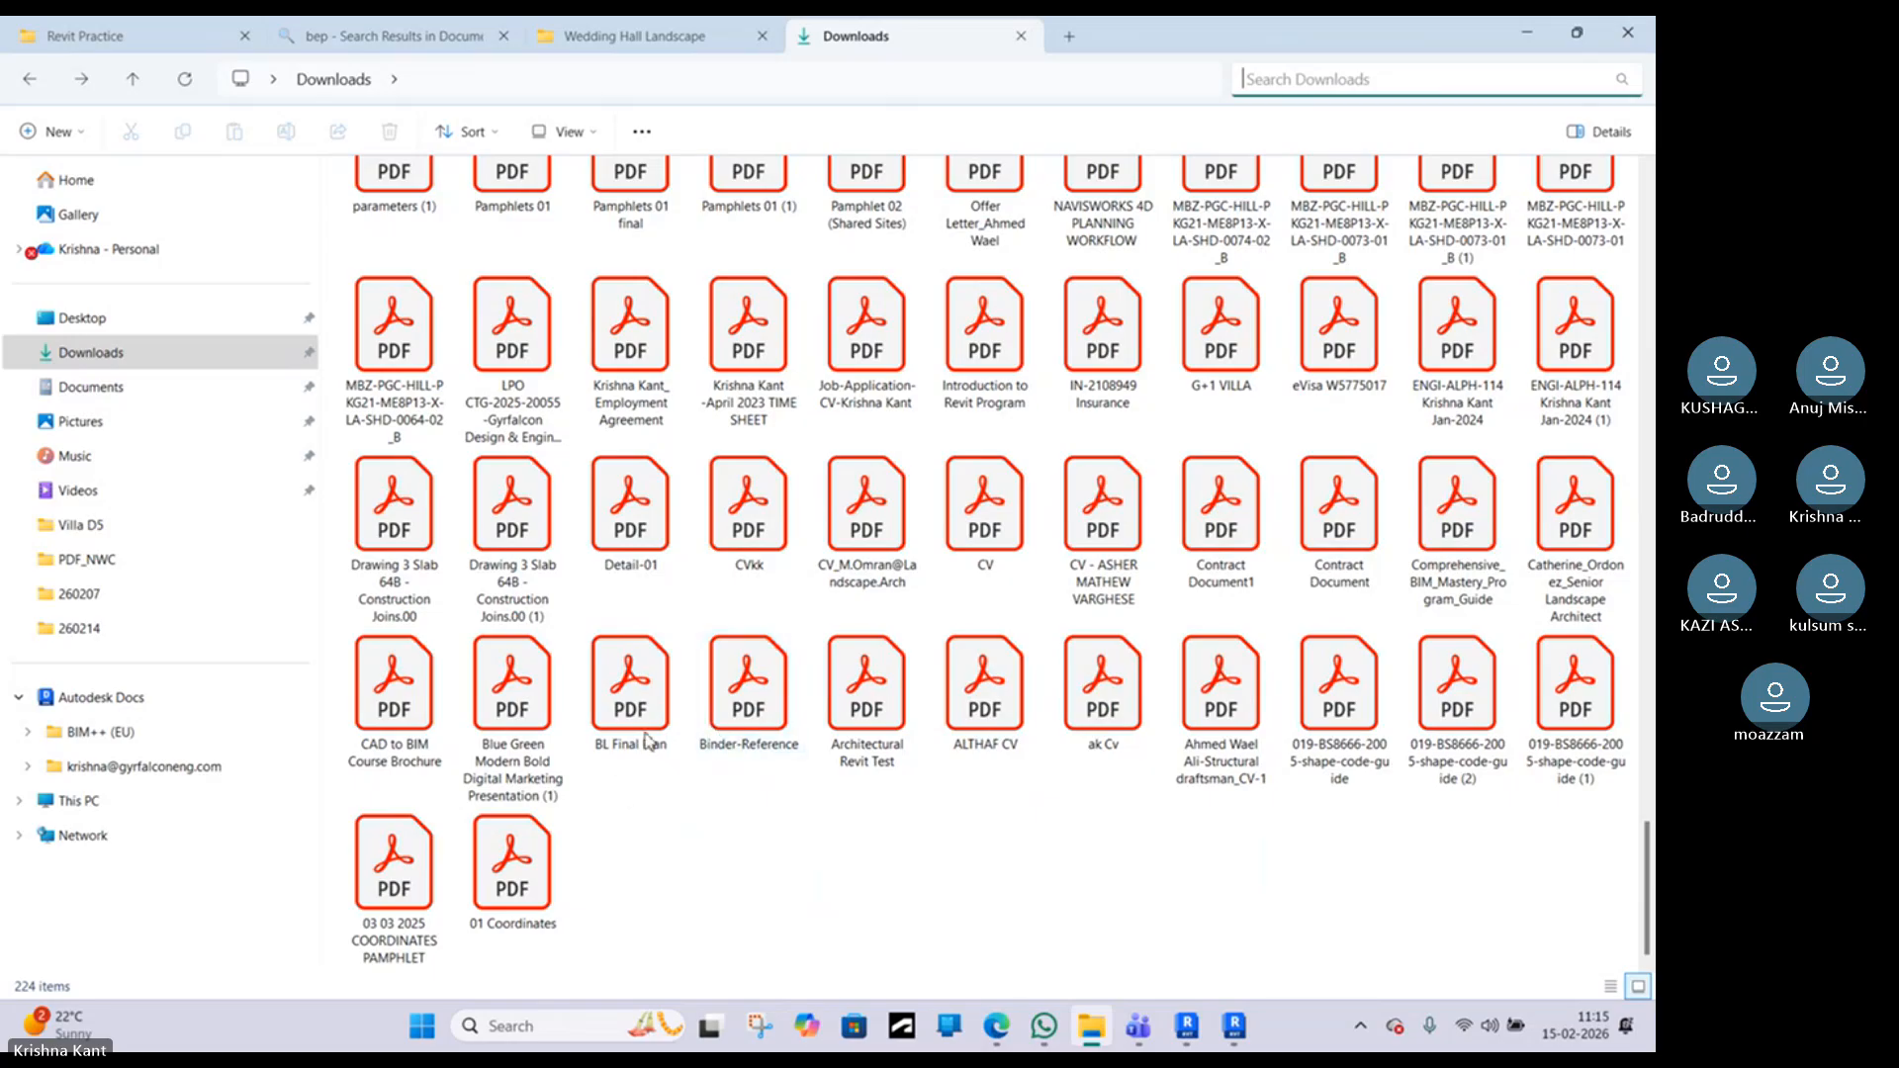
# Step: Minimize File Explorer and both Revit windows to reach the desktop
pyautogui.click(1533, 35)
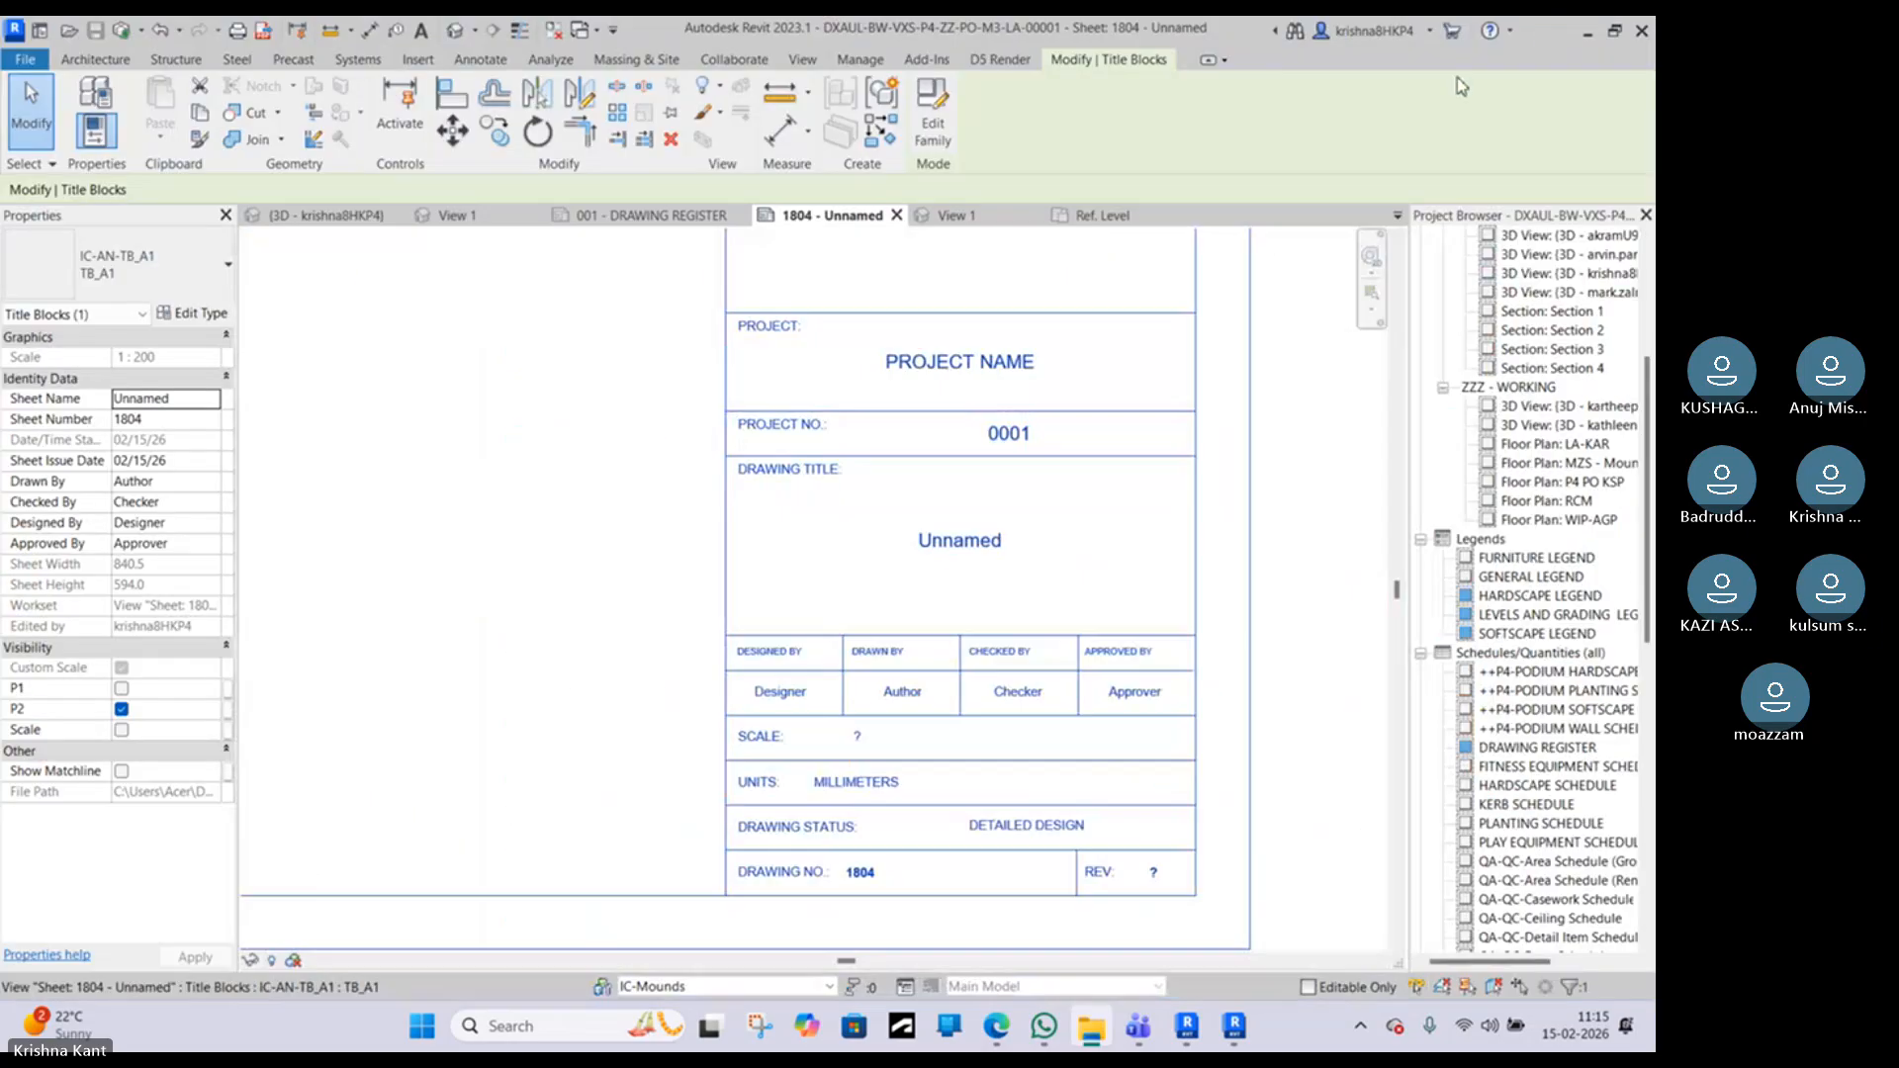
pyautogui.click(1588, 32)
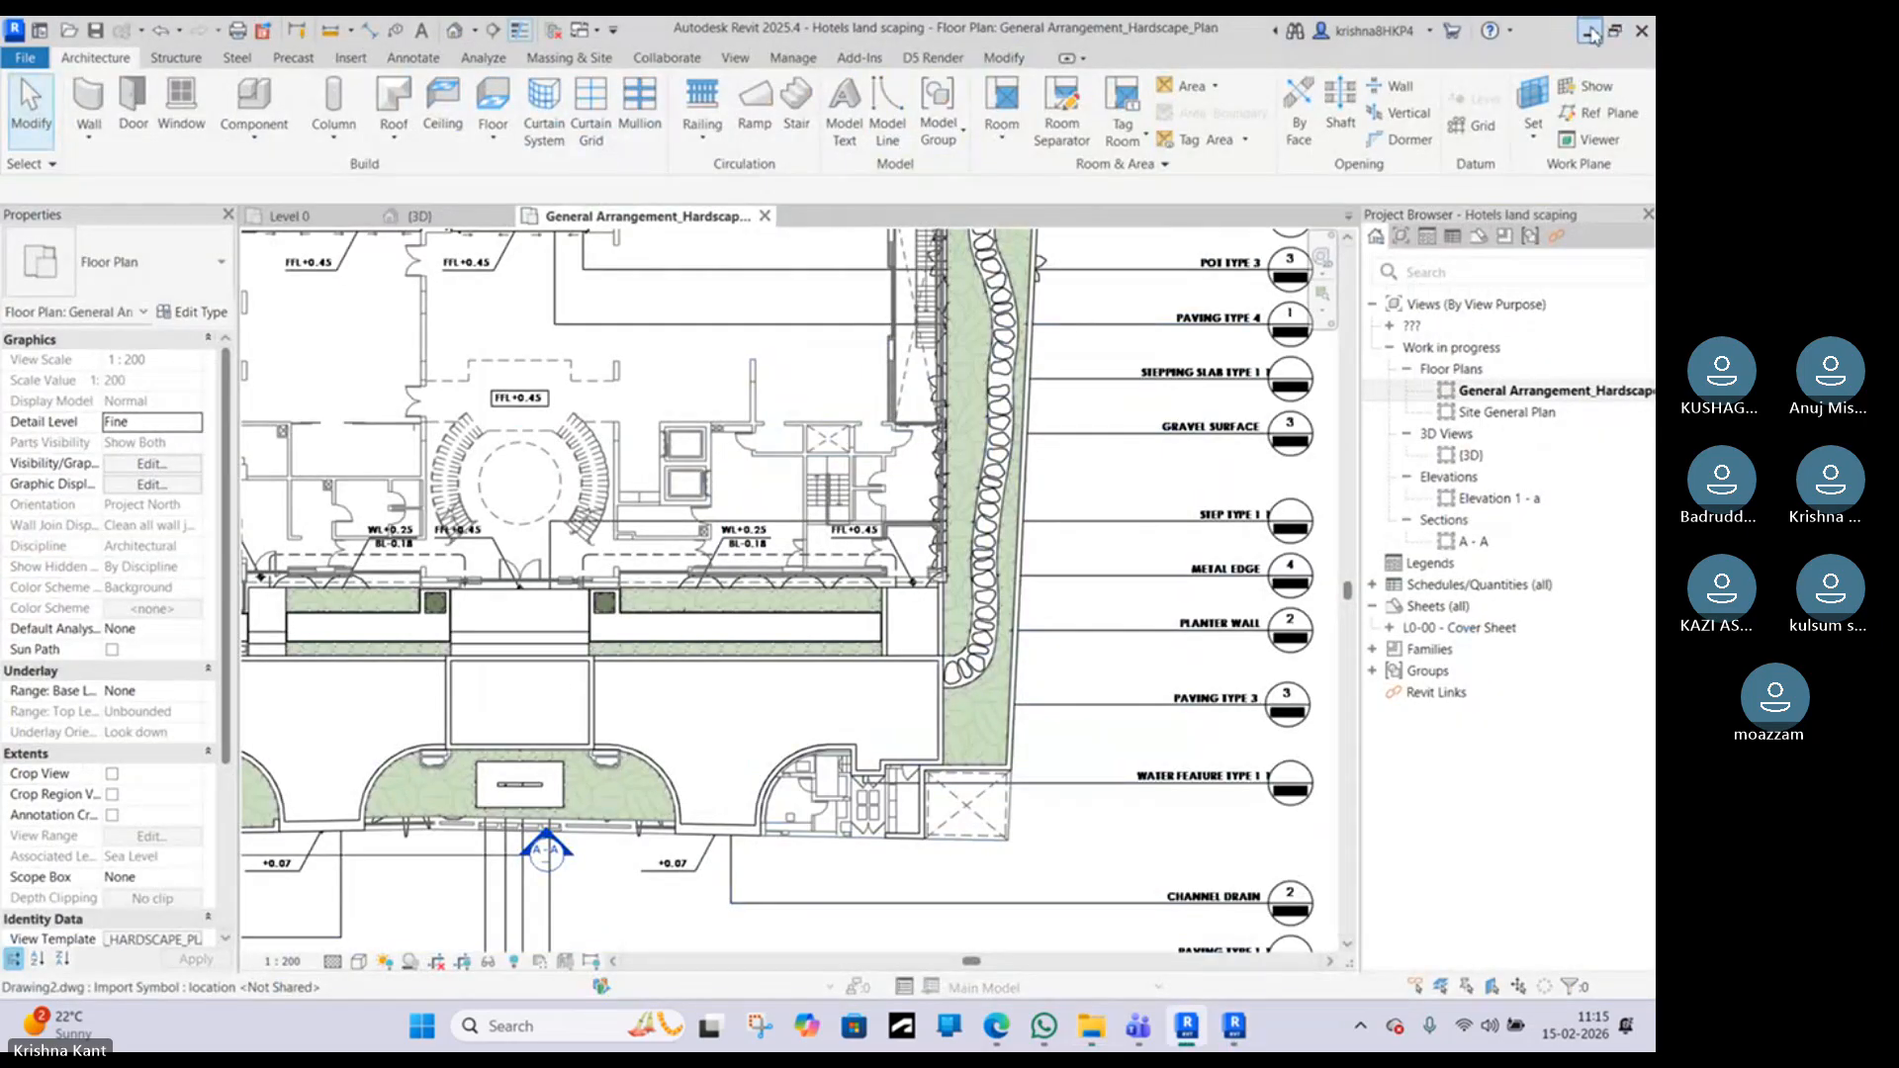
pyautogui.click(1589, 31)
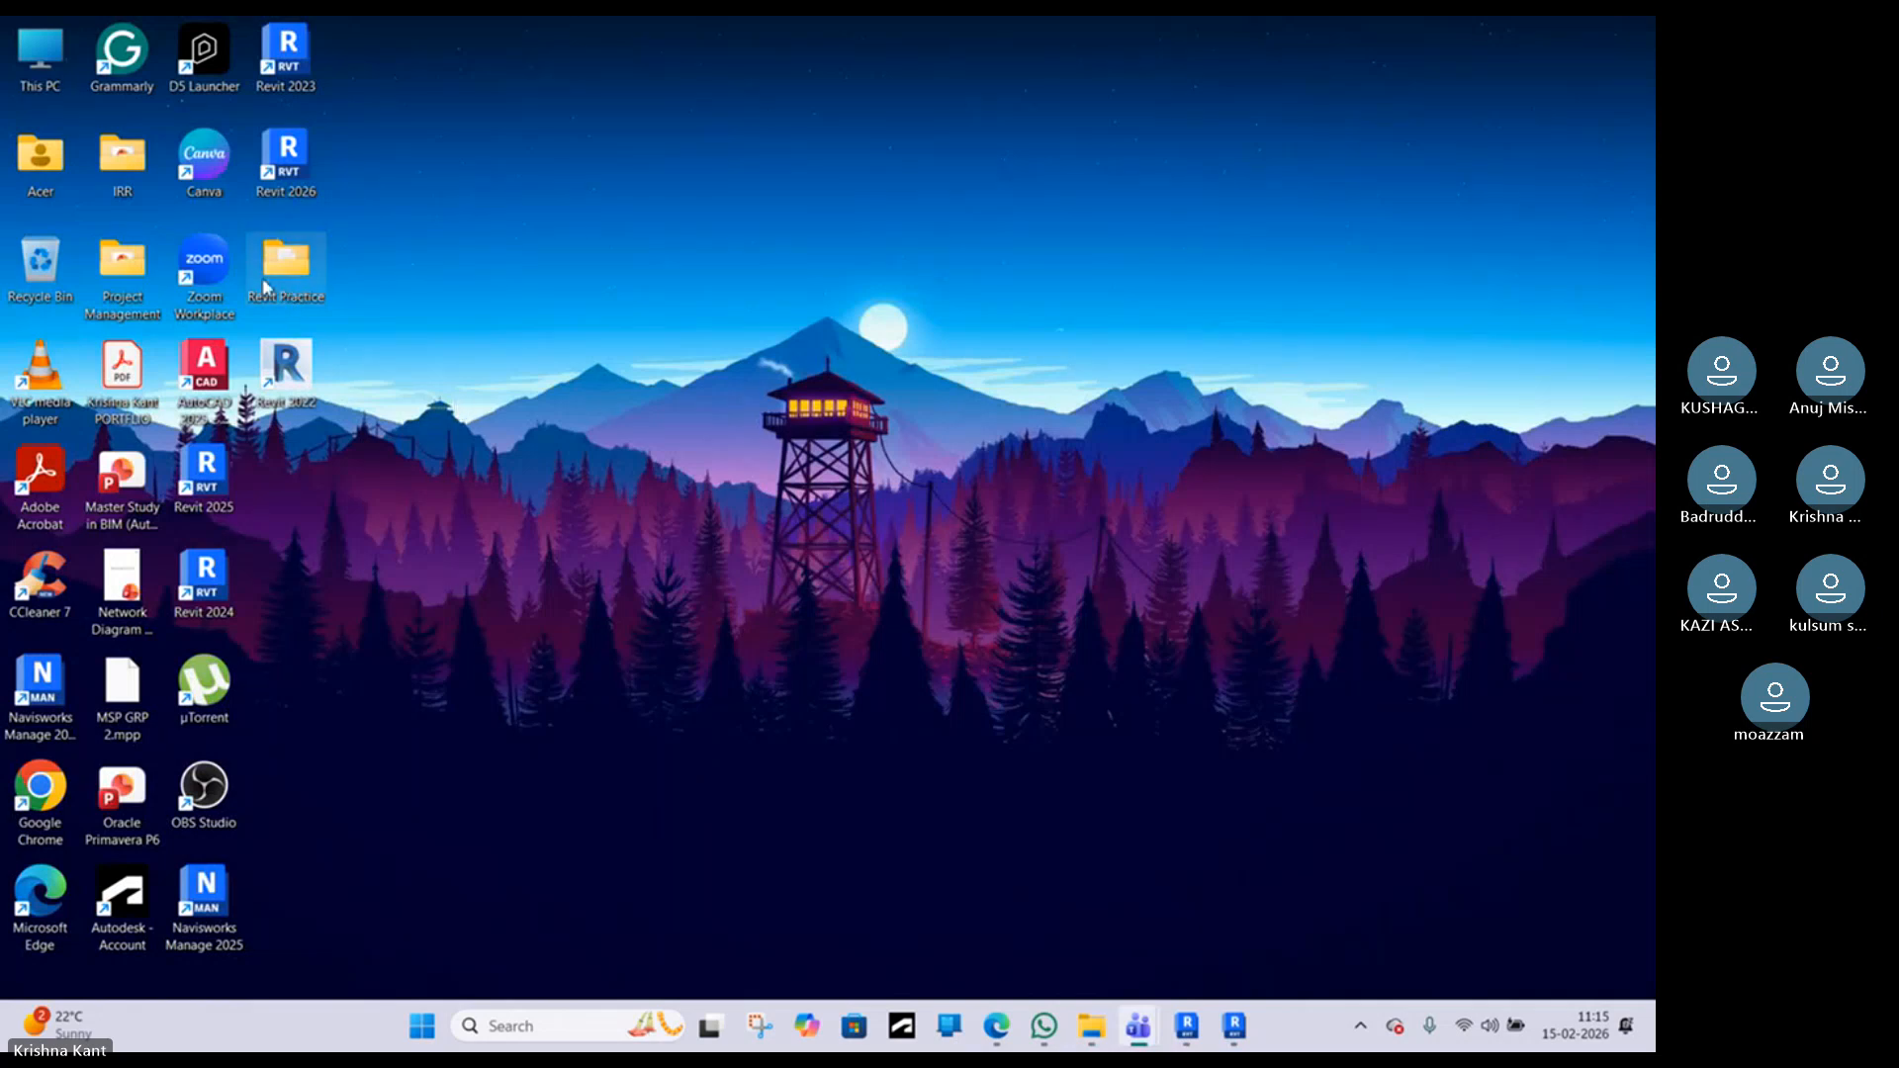
# Step: Check the contents of the Revit Practice, IRR and Project Management desktop folders, closing each one after viewing
pyautogui.doubleClick(276, 282)
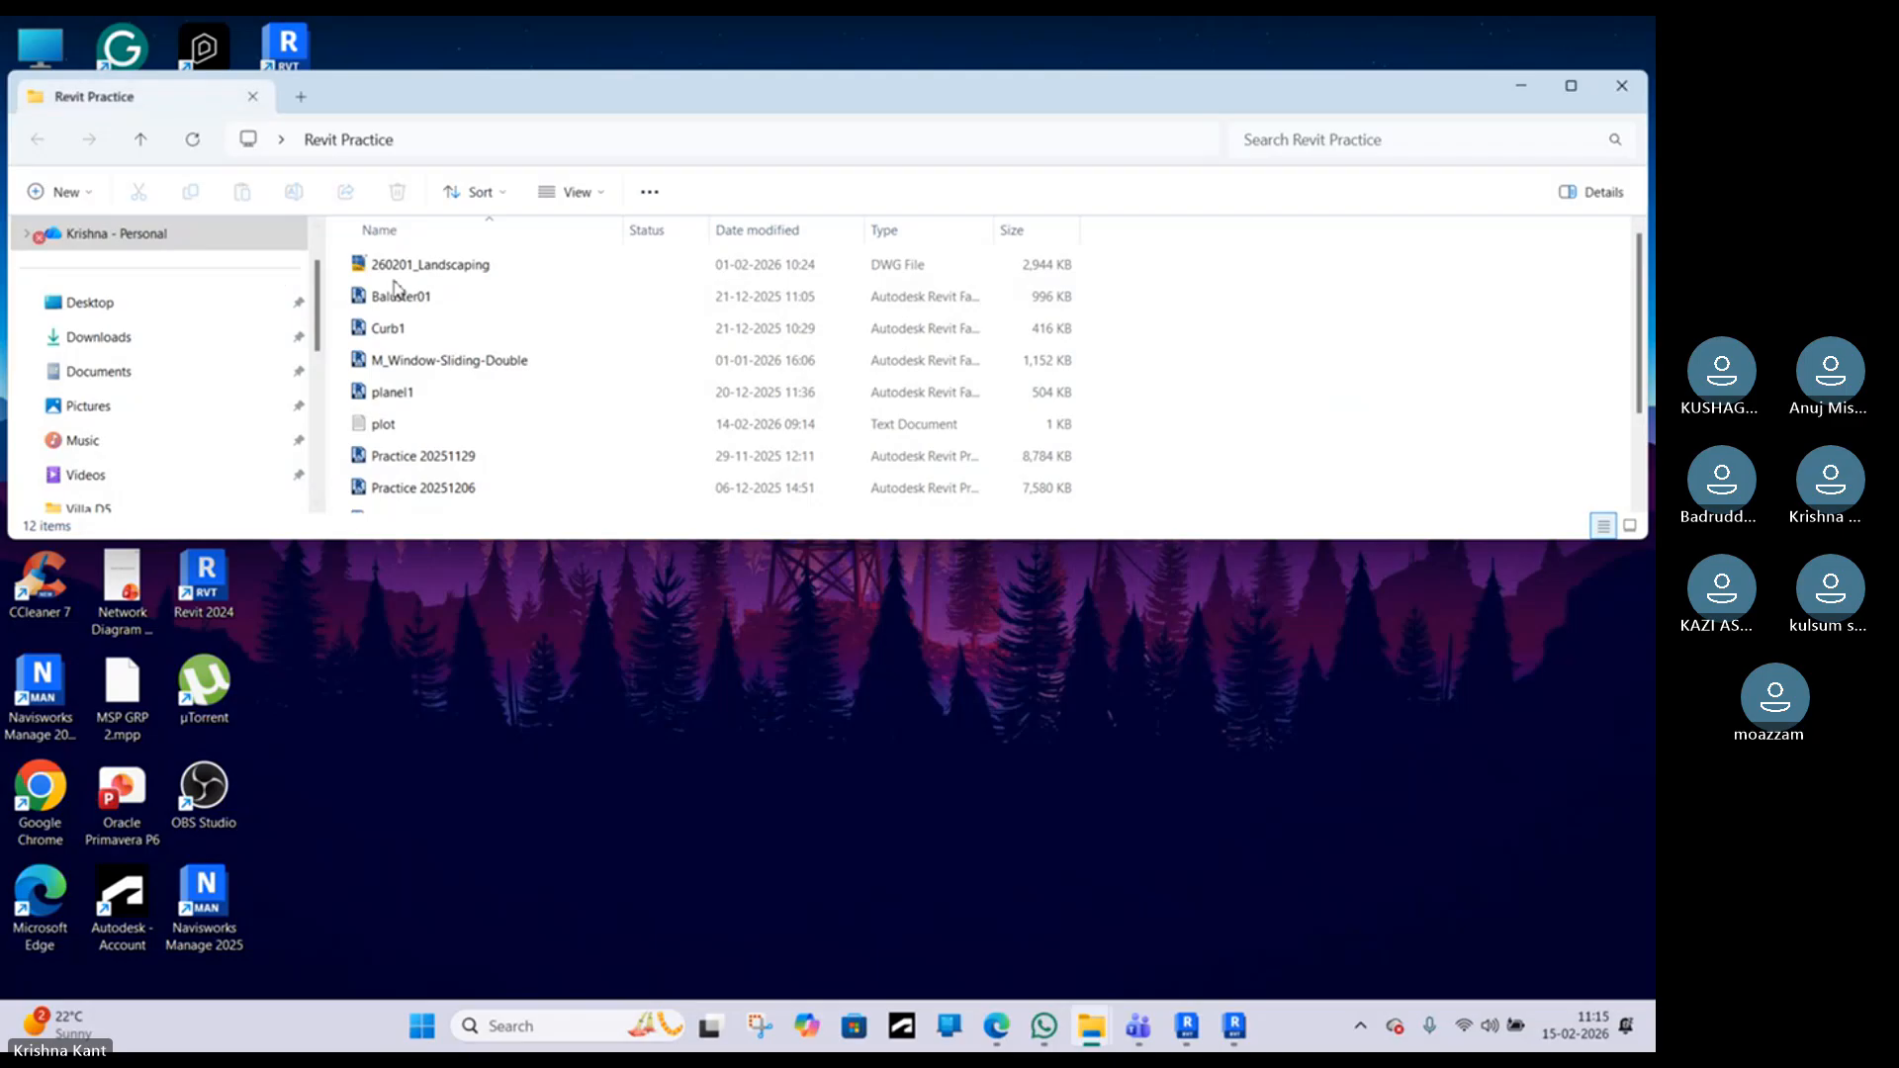
pyautogui.scroll(-3, 413, 381)
pyautogui.scroll(3, 425, 372)
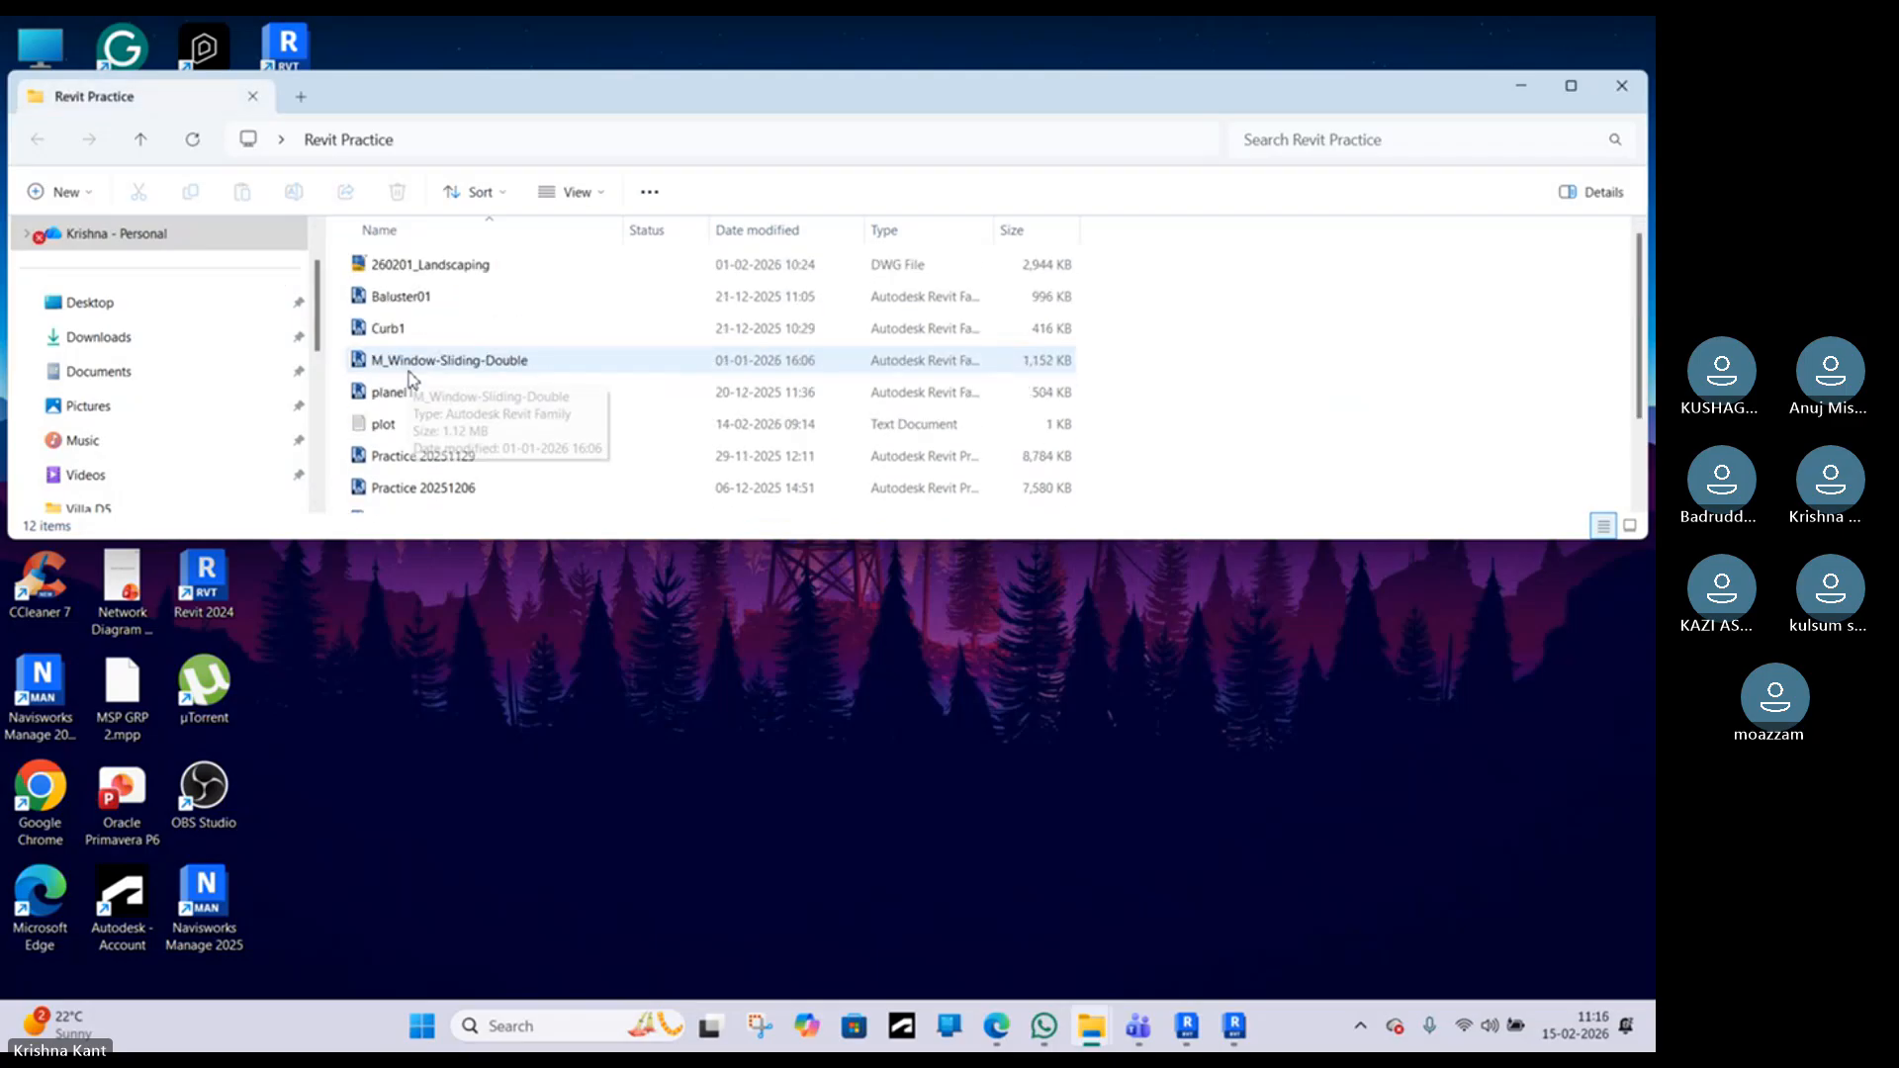
pyautogui.click(1622, 85)
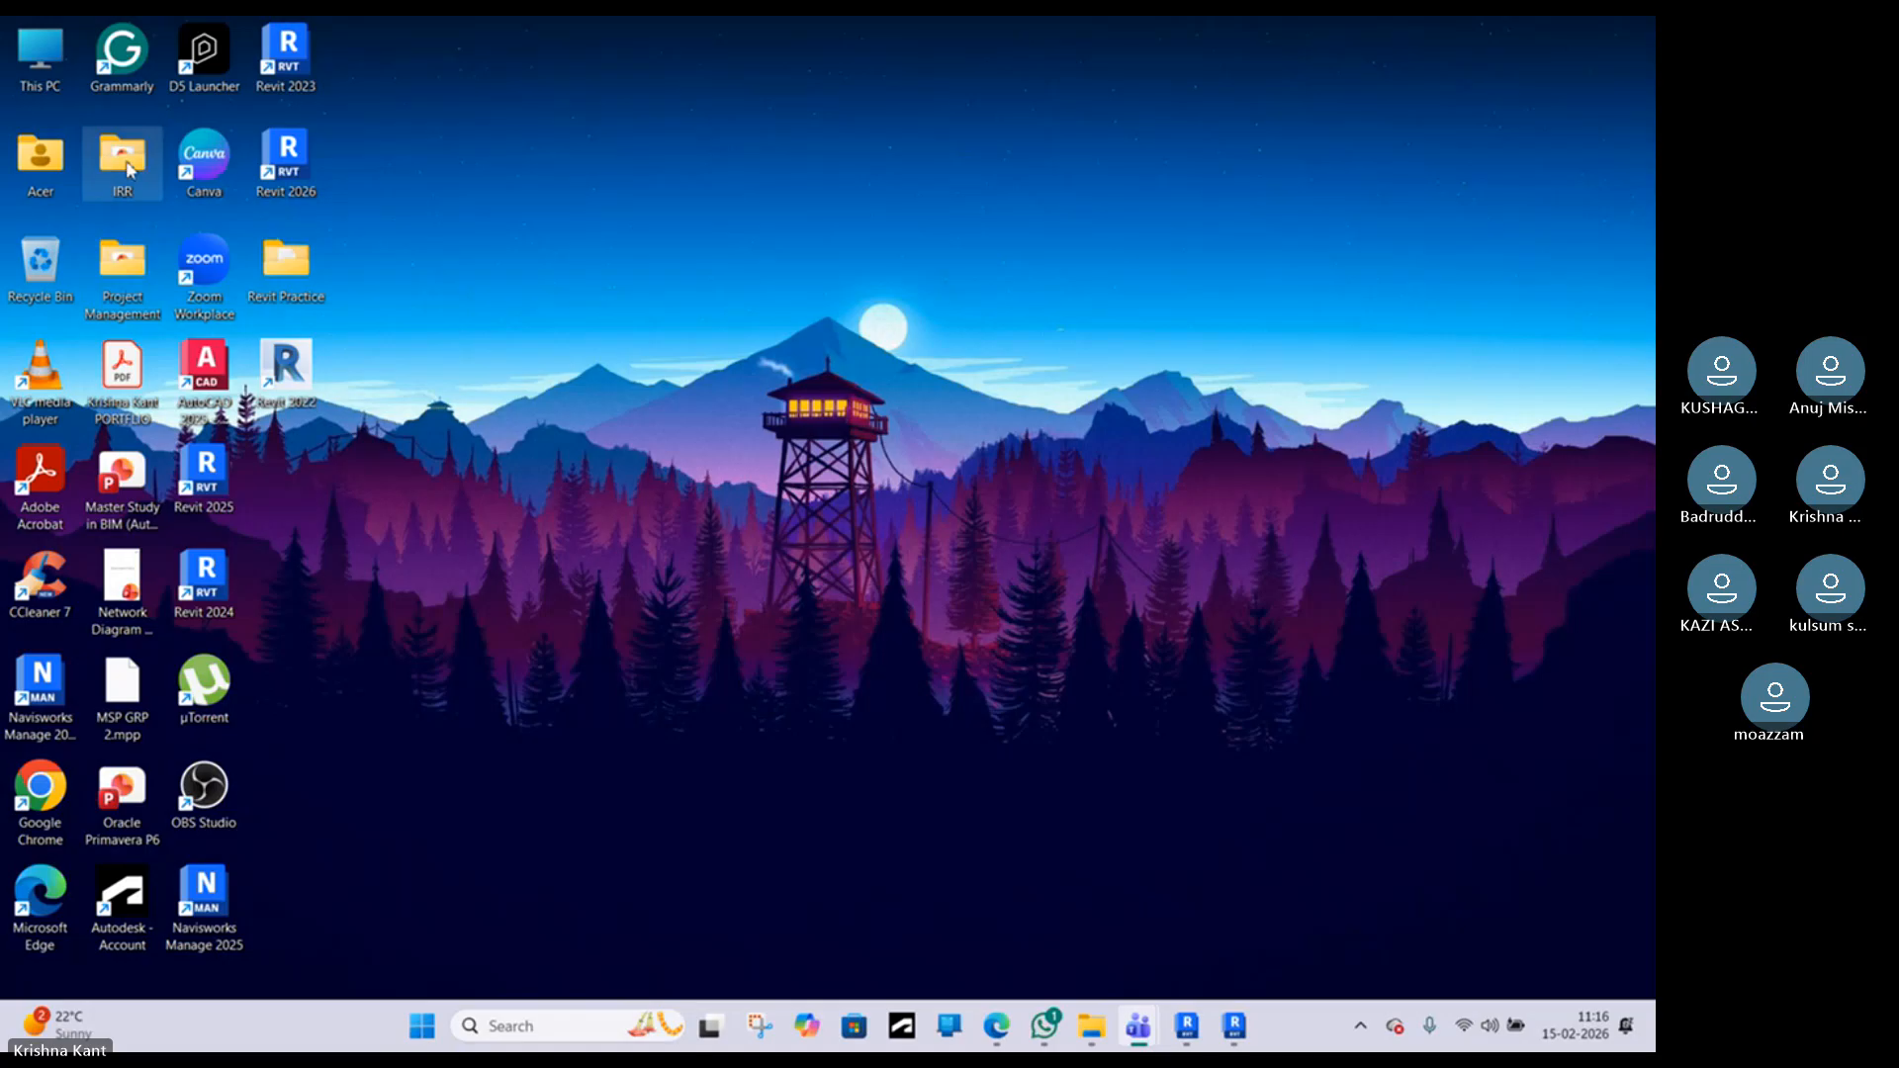
pyautogui.doubleClick(127, 169)
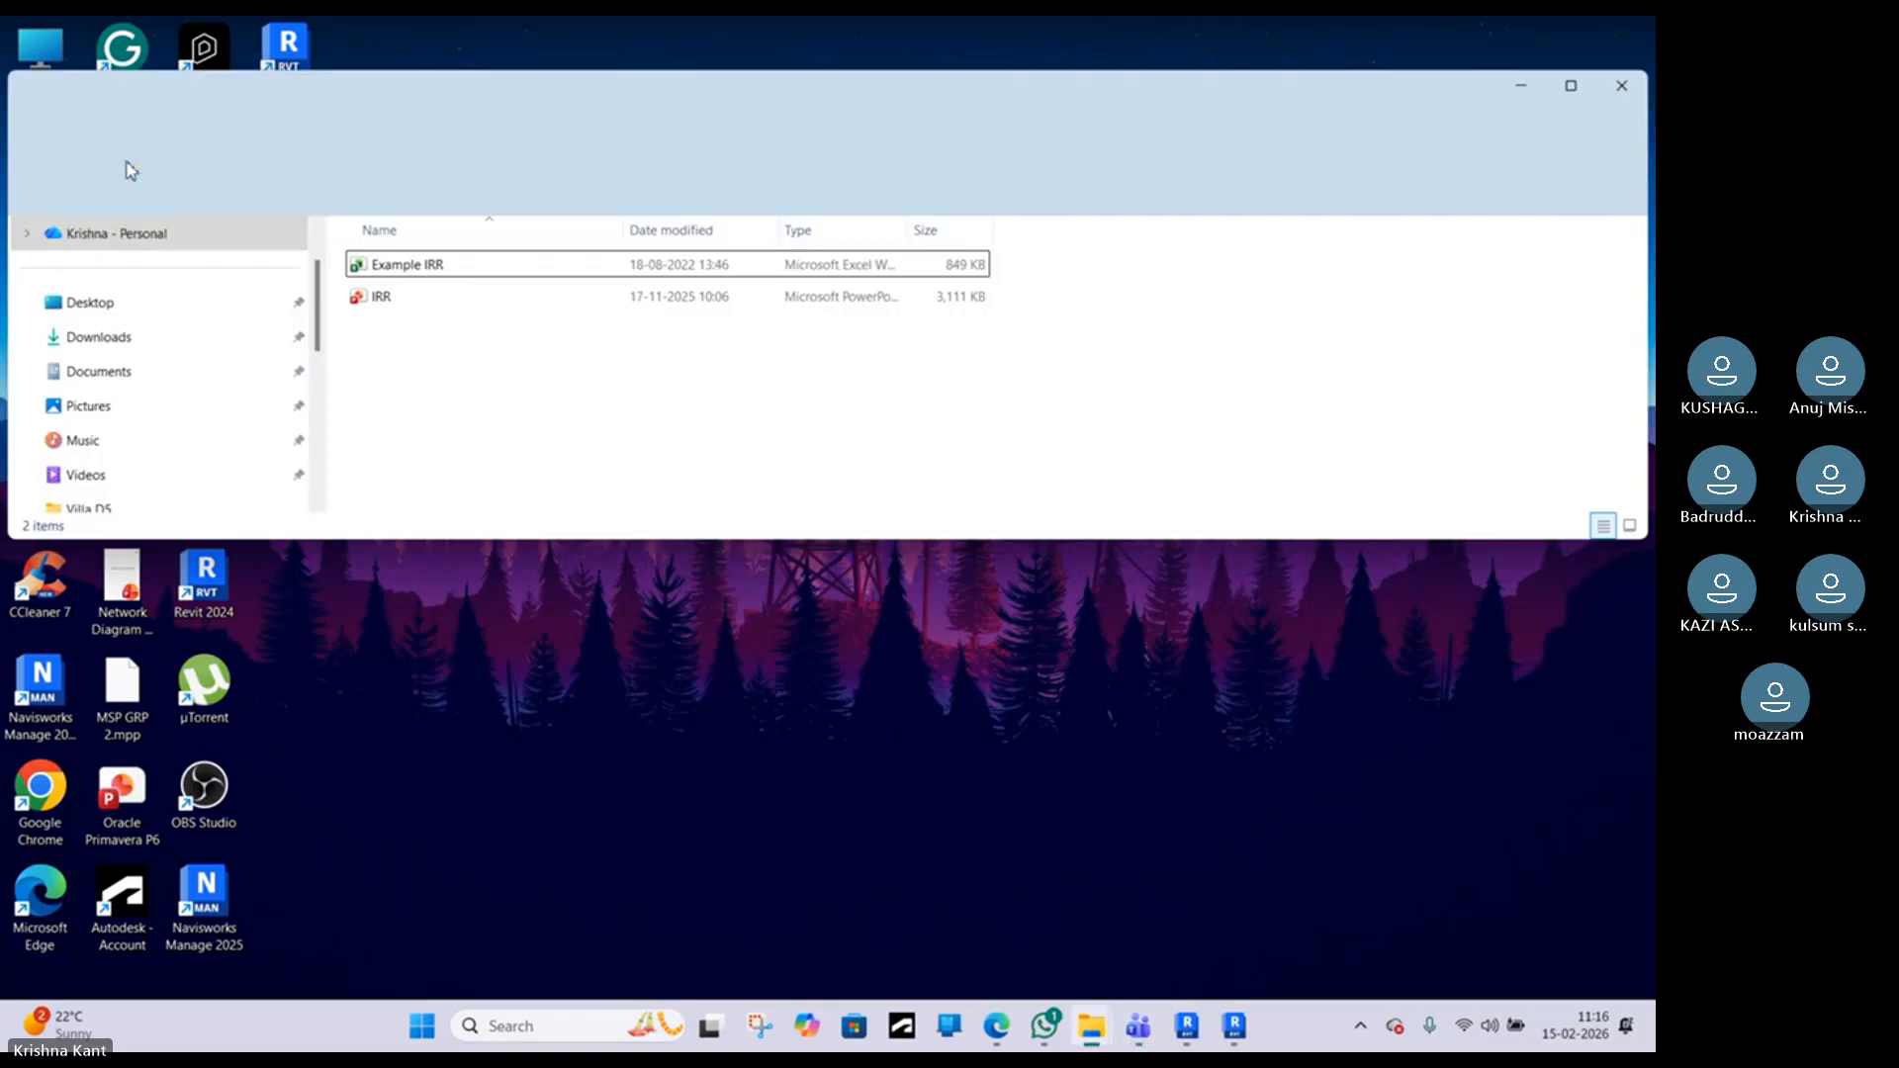
pyautogui.click(1621, 85)
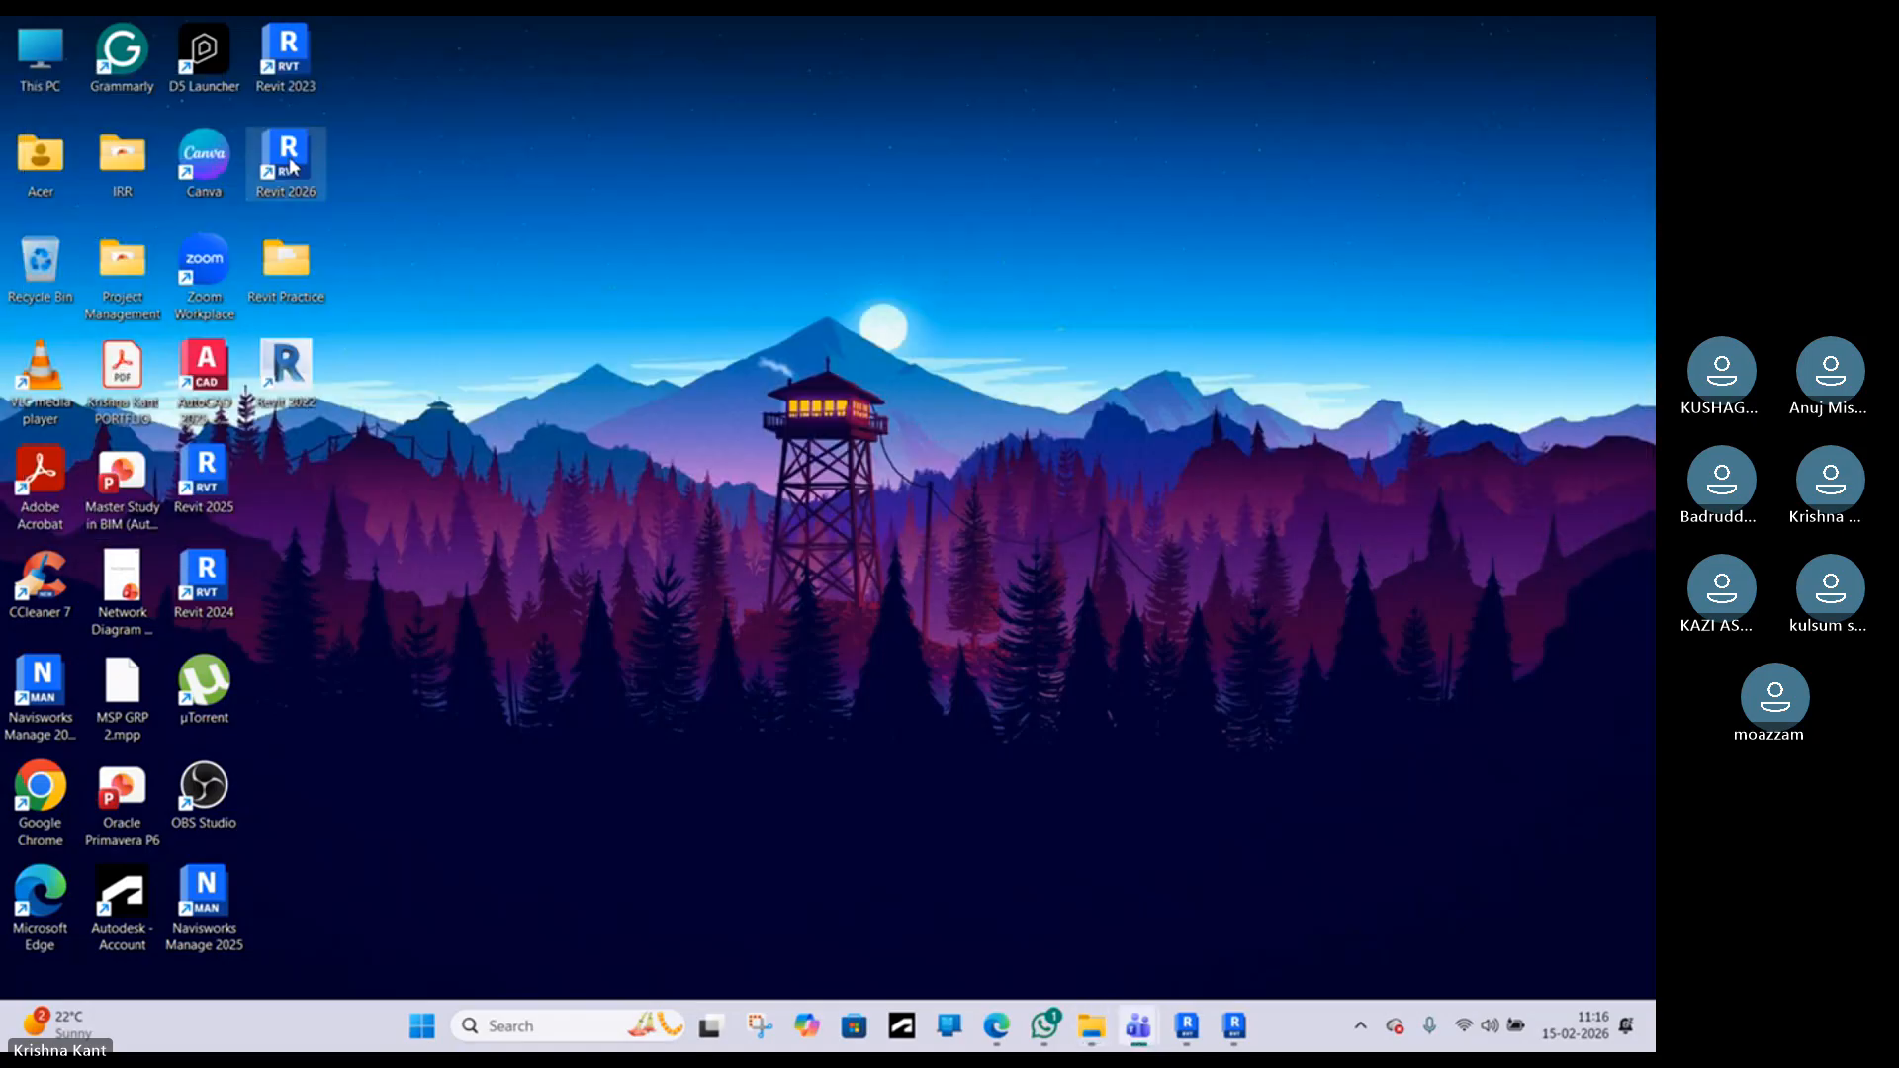
pyautogui.doubleClick(123, 262)
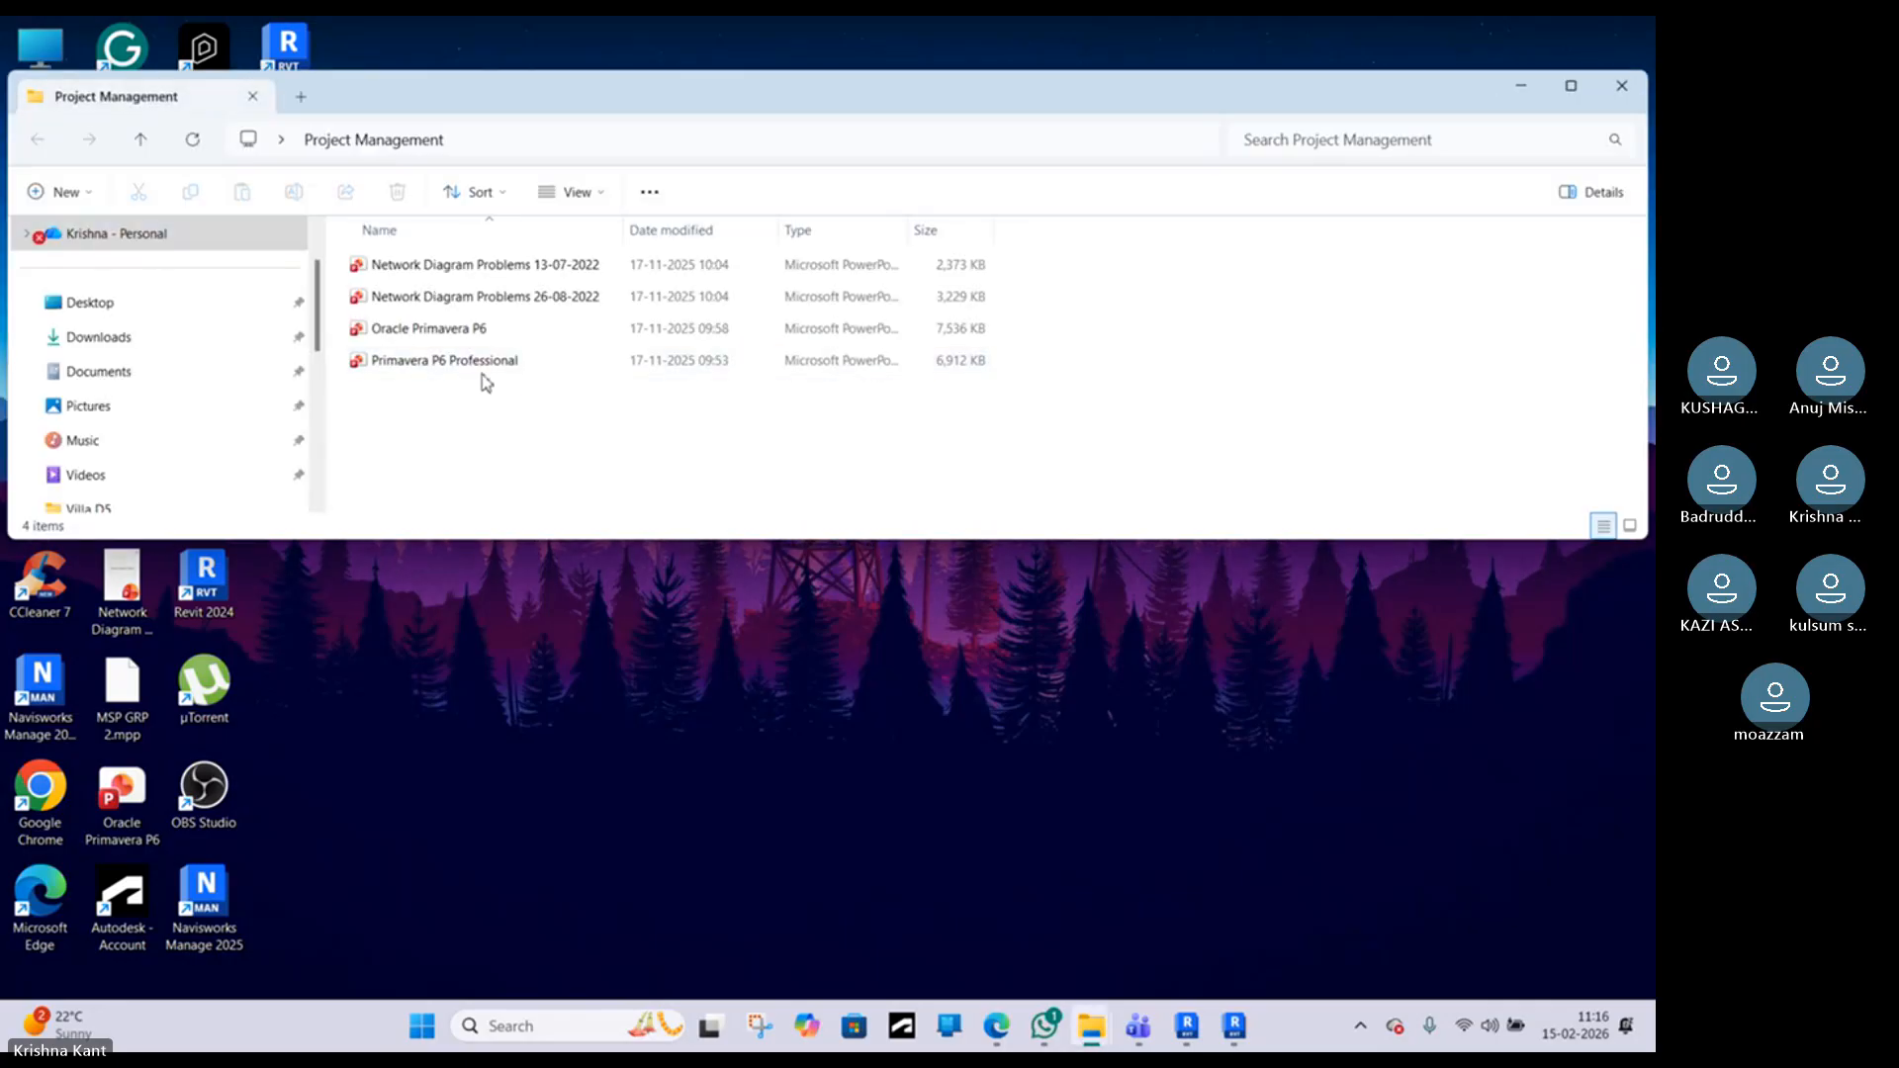
pyautogui.click(254, 98)
# Step: Switch to Microsoft Edge, open Google in a new tab, search for "bep of bim" and look through the results
pyautogui.click(996, 1025)
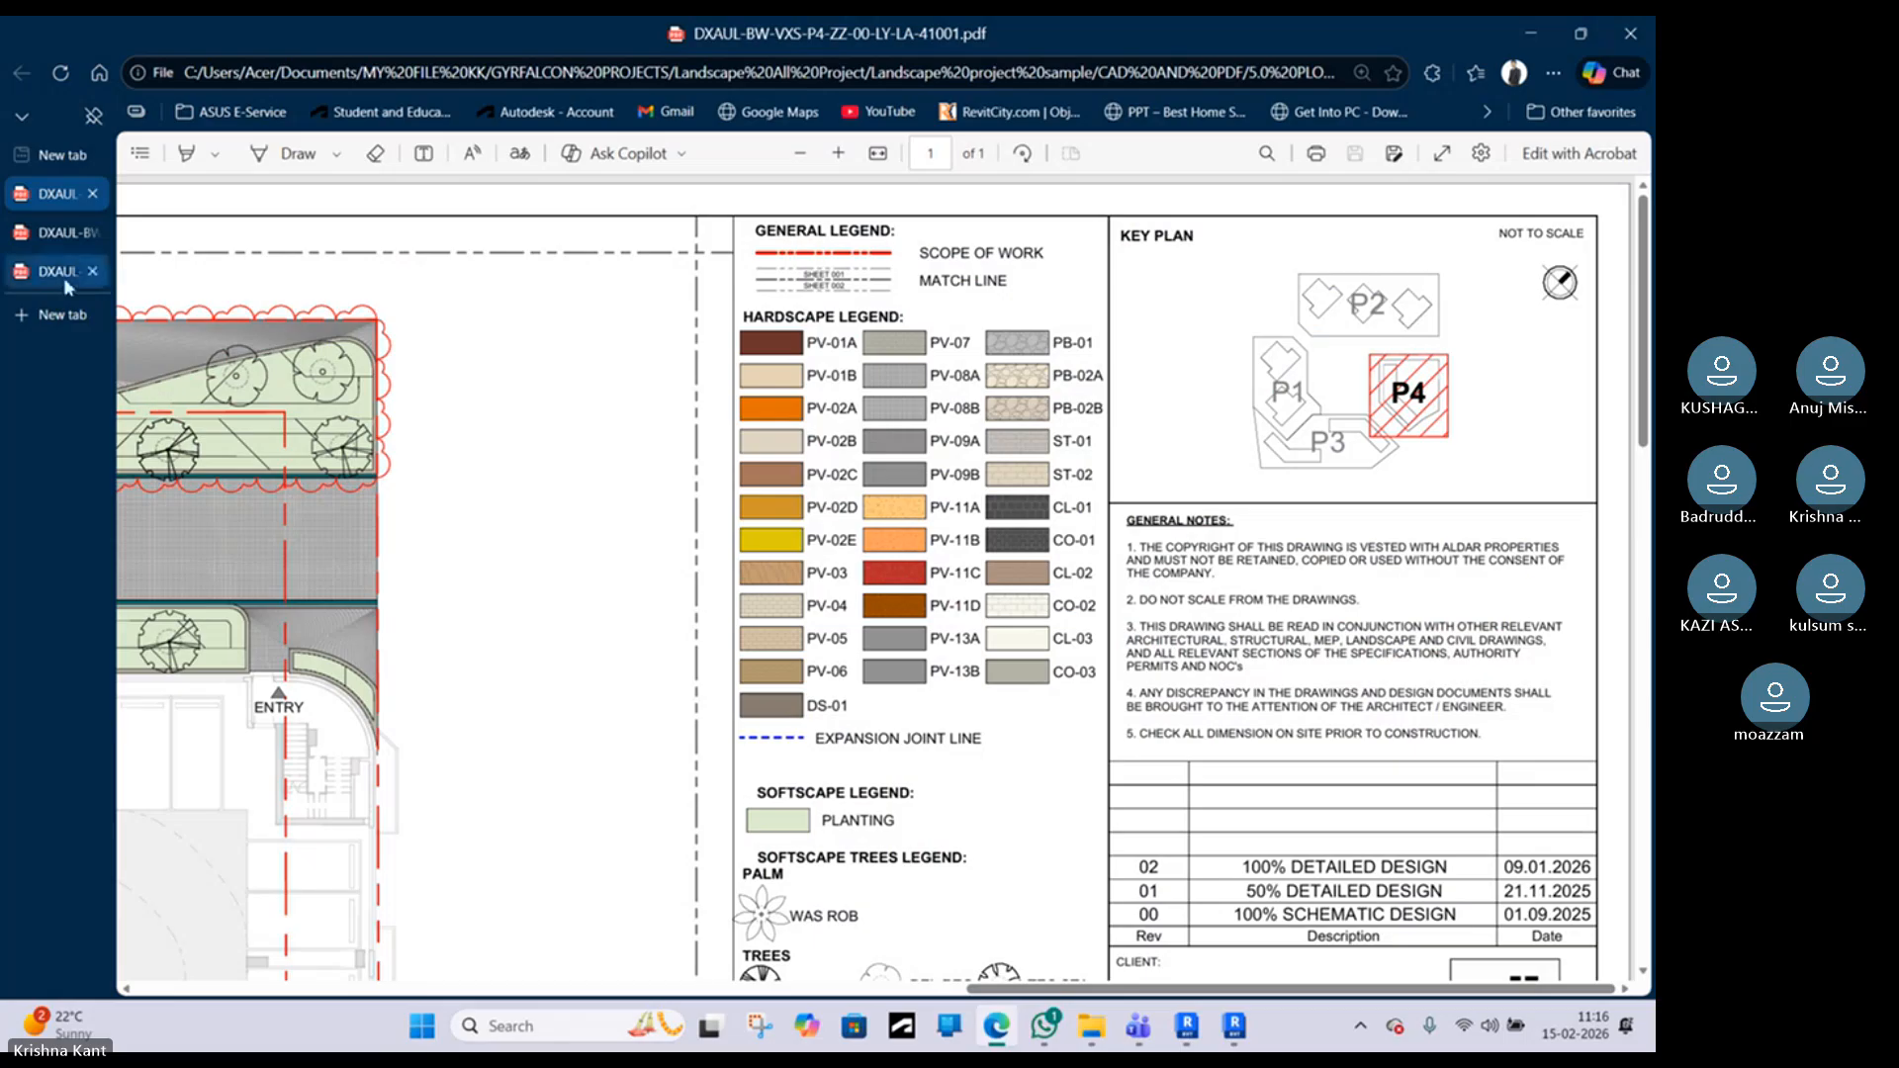
pyautogui.click(51, 314)
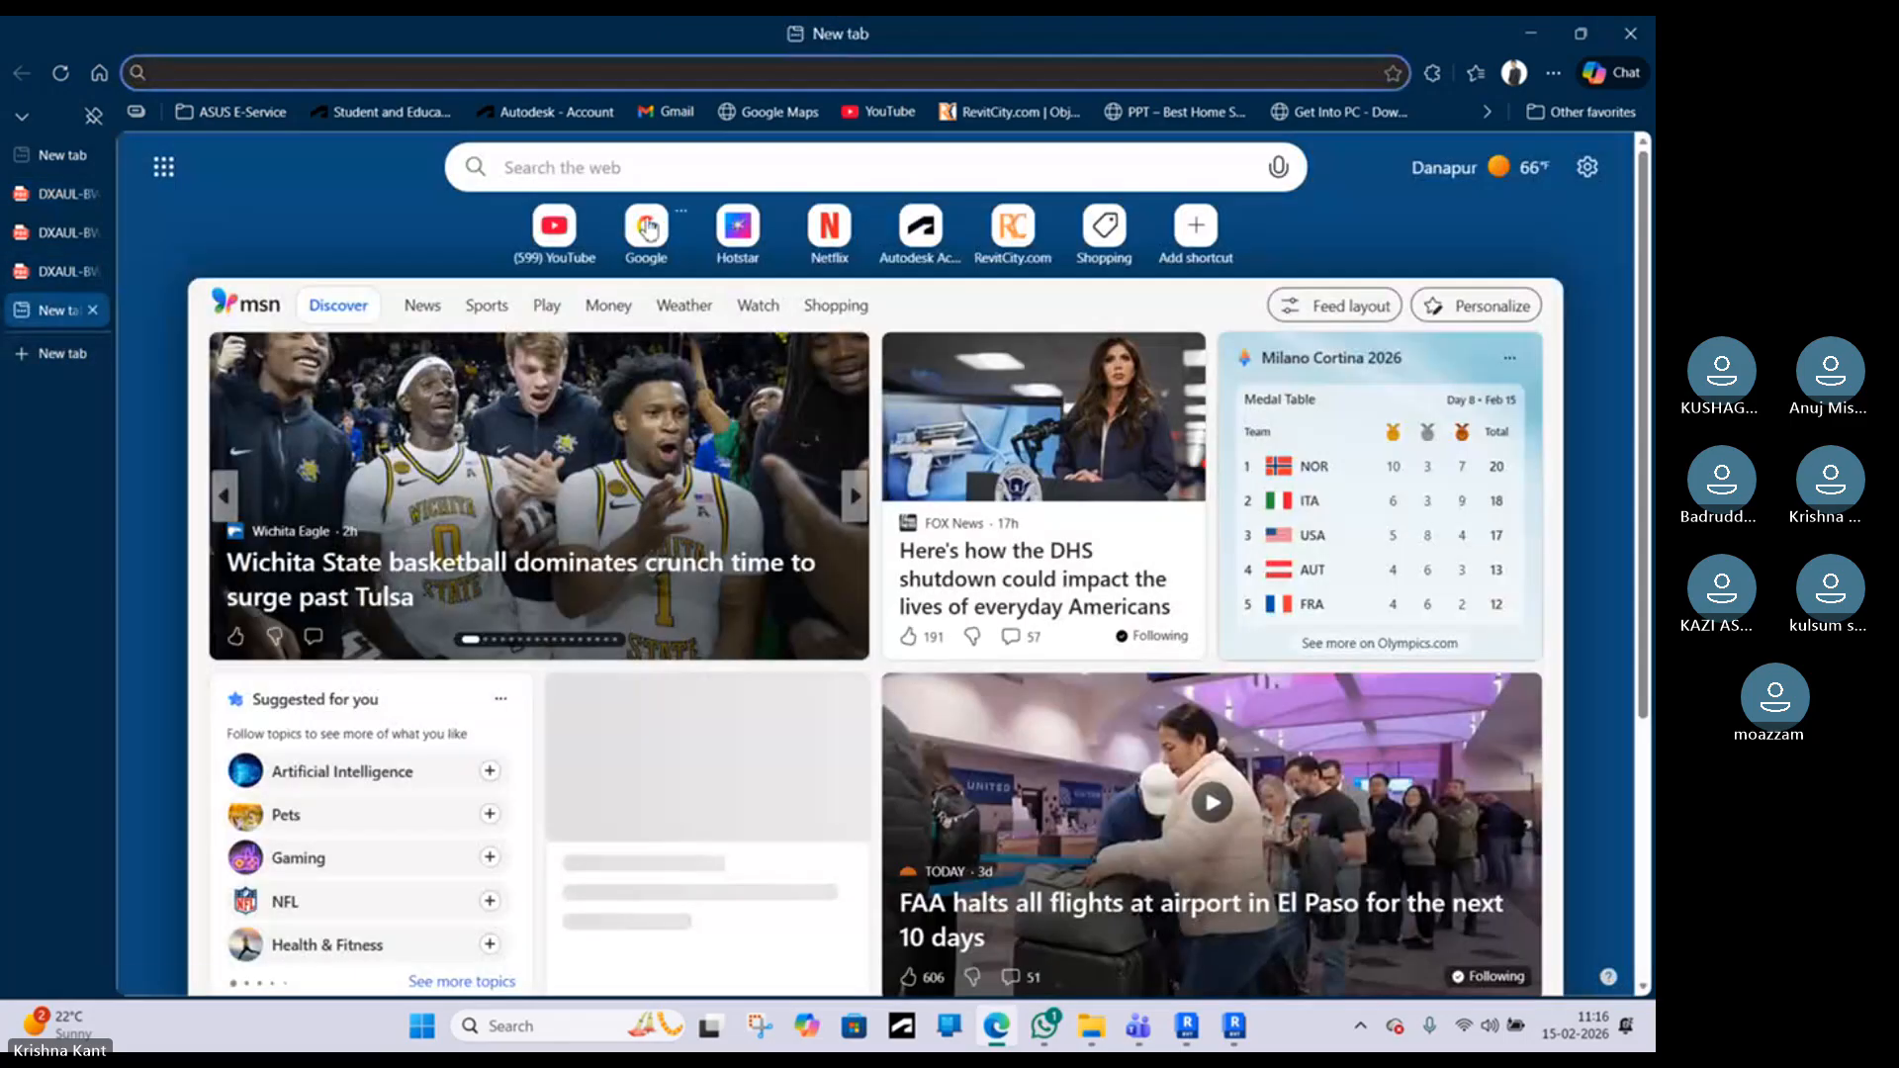
pyautogui.click(647, 228)
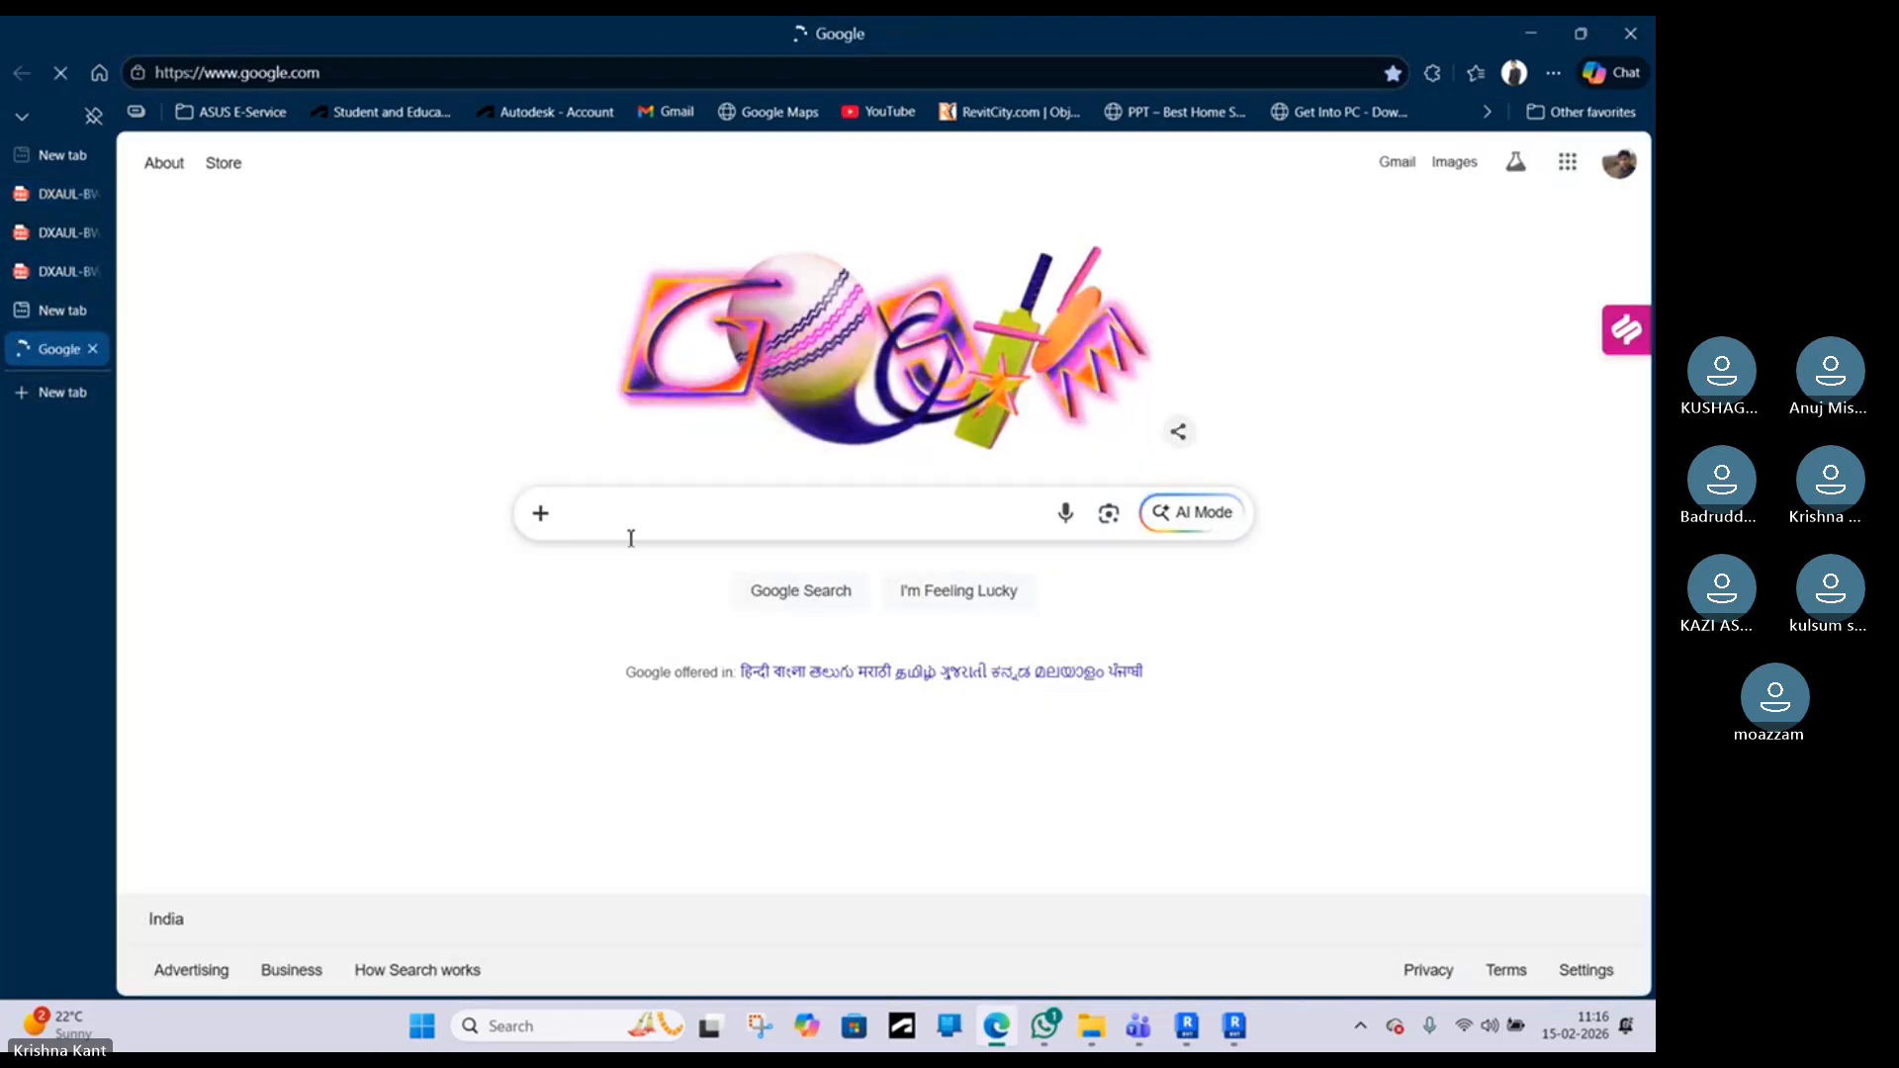
pyautogui.click(630, 527)
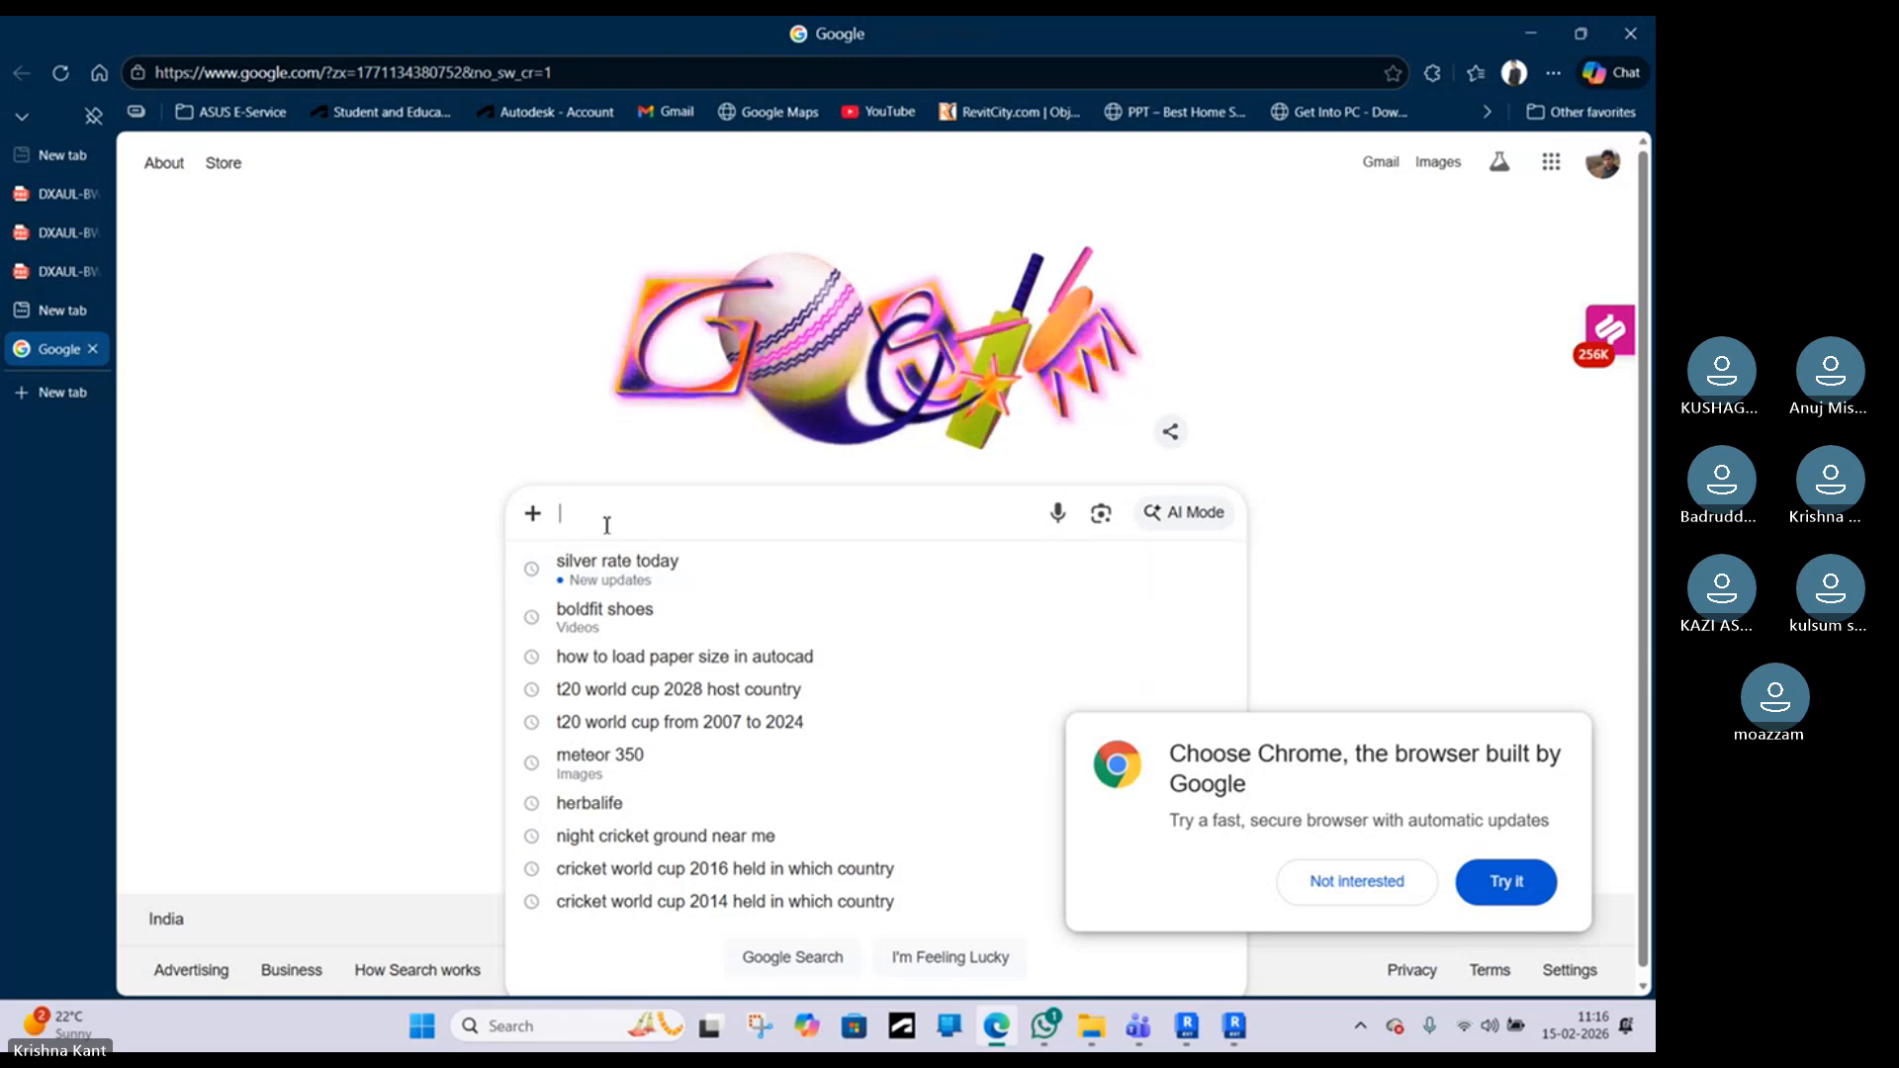
pyautogui.write('bep')
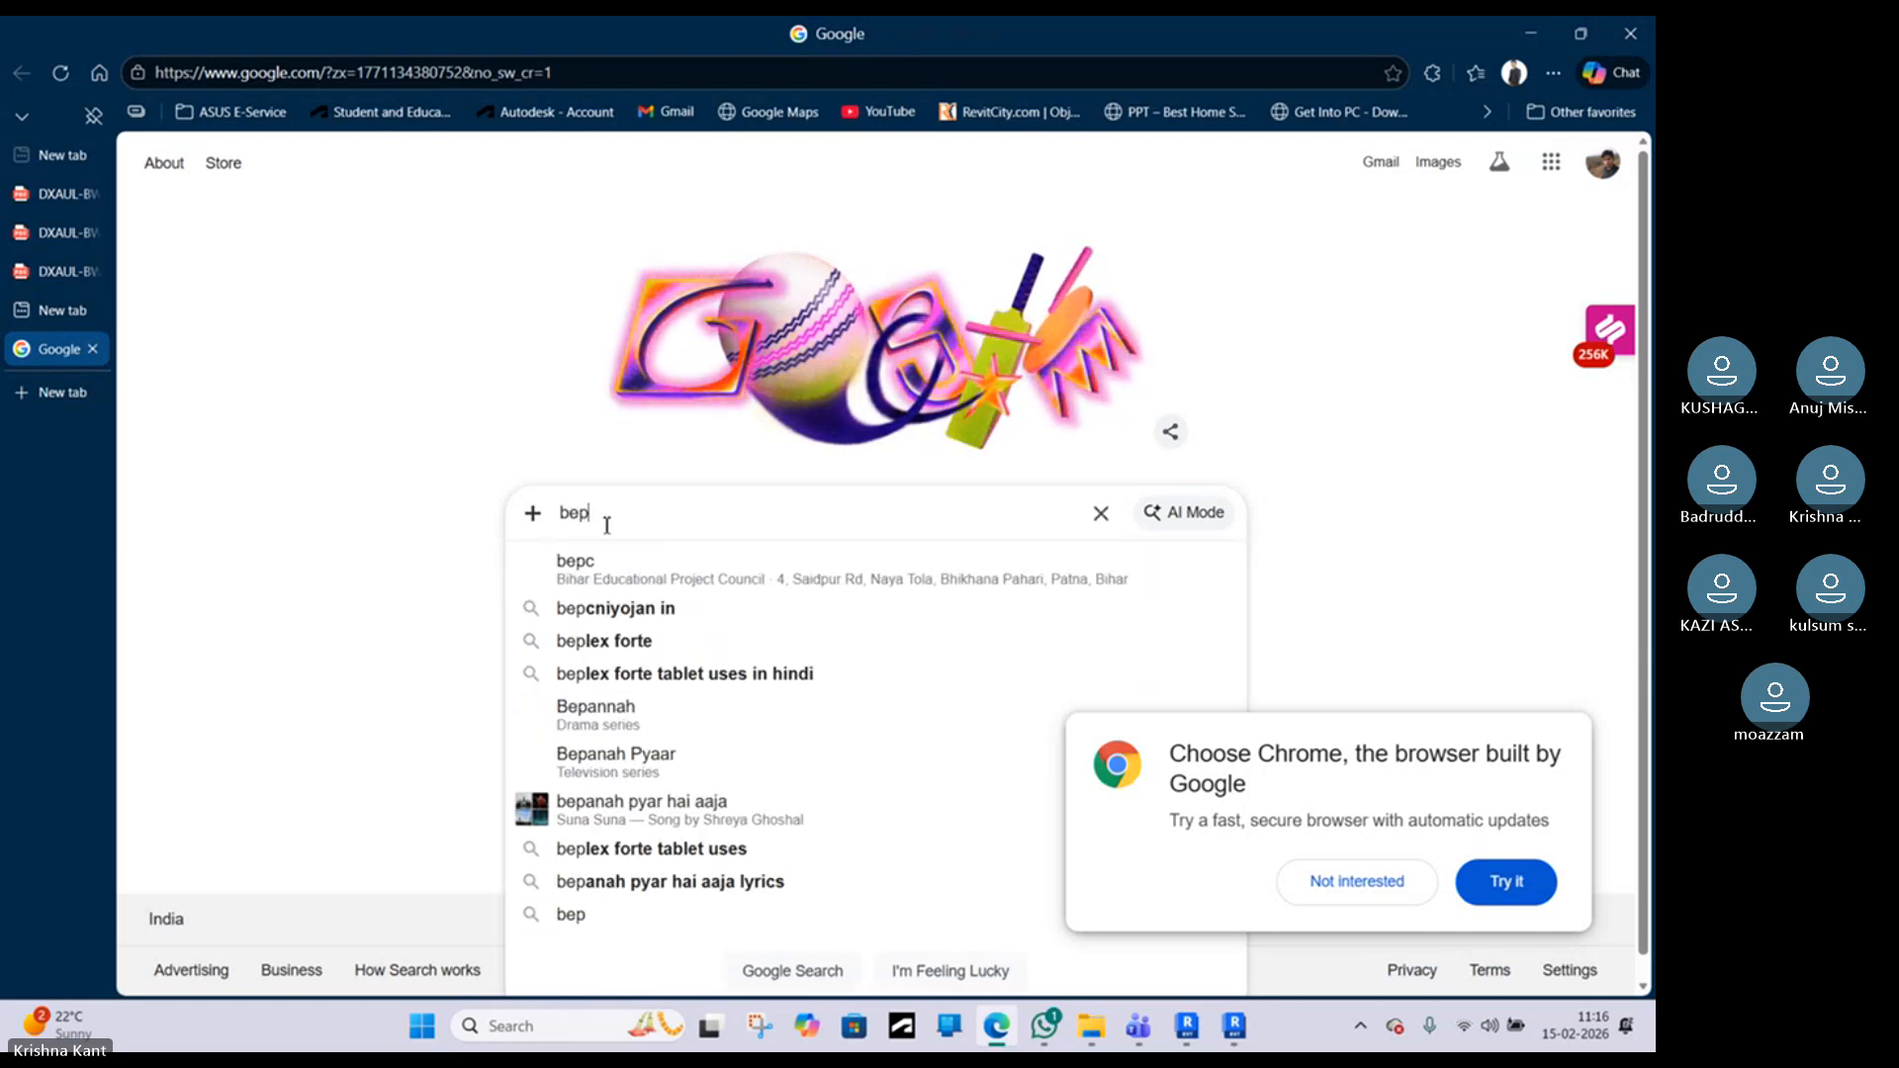
pyautogui.write(' o')
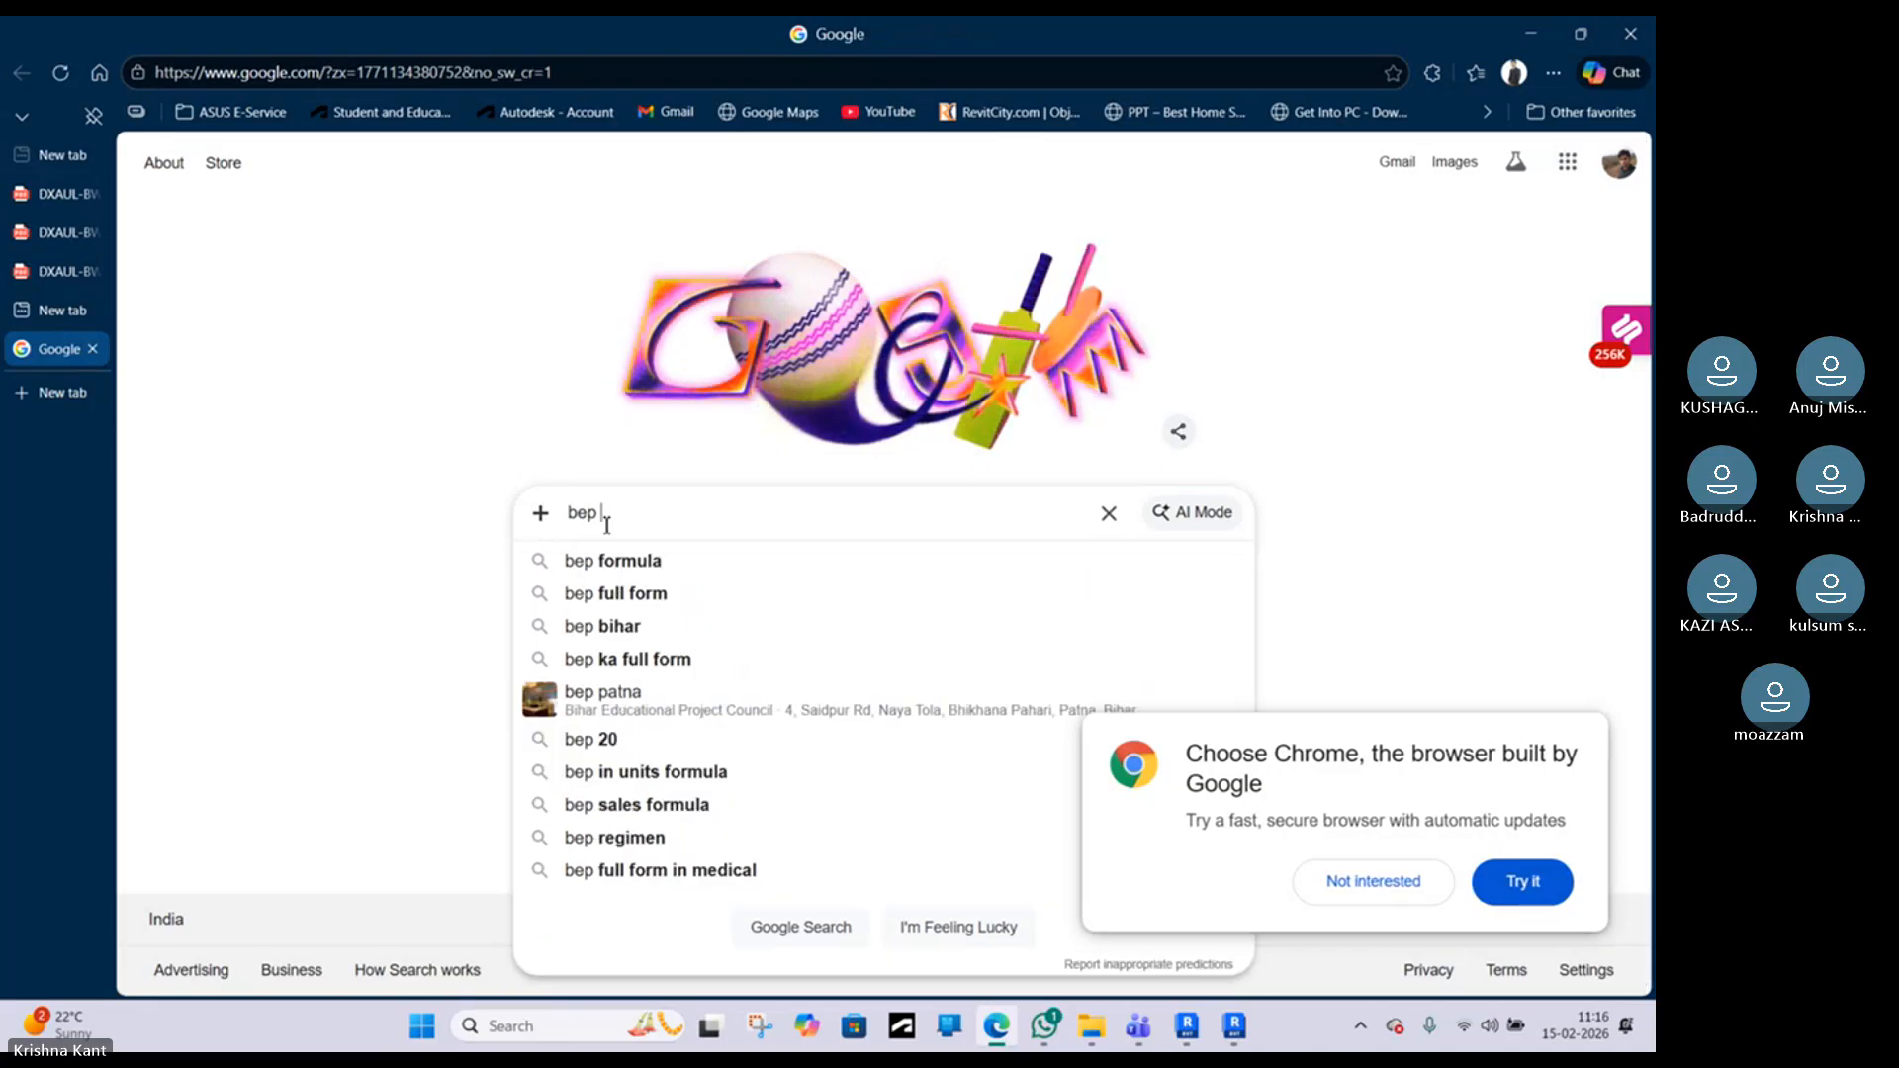
pyautogui.write('f bim')
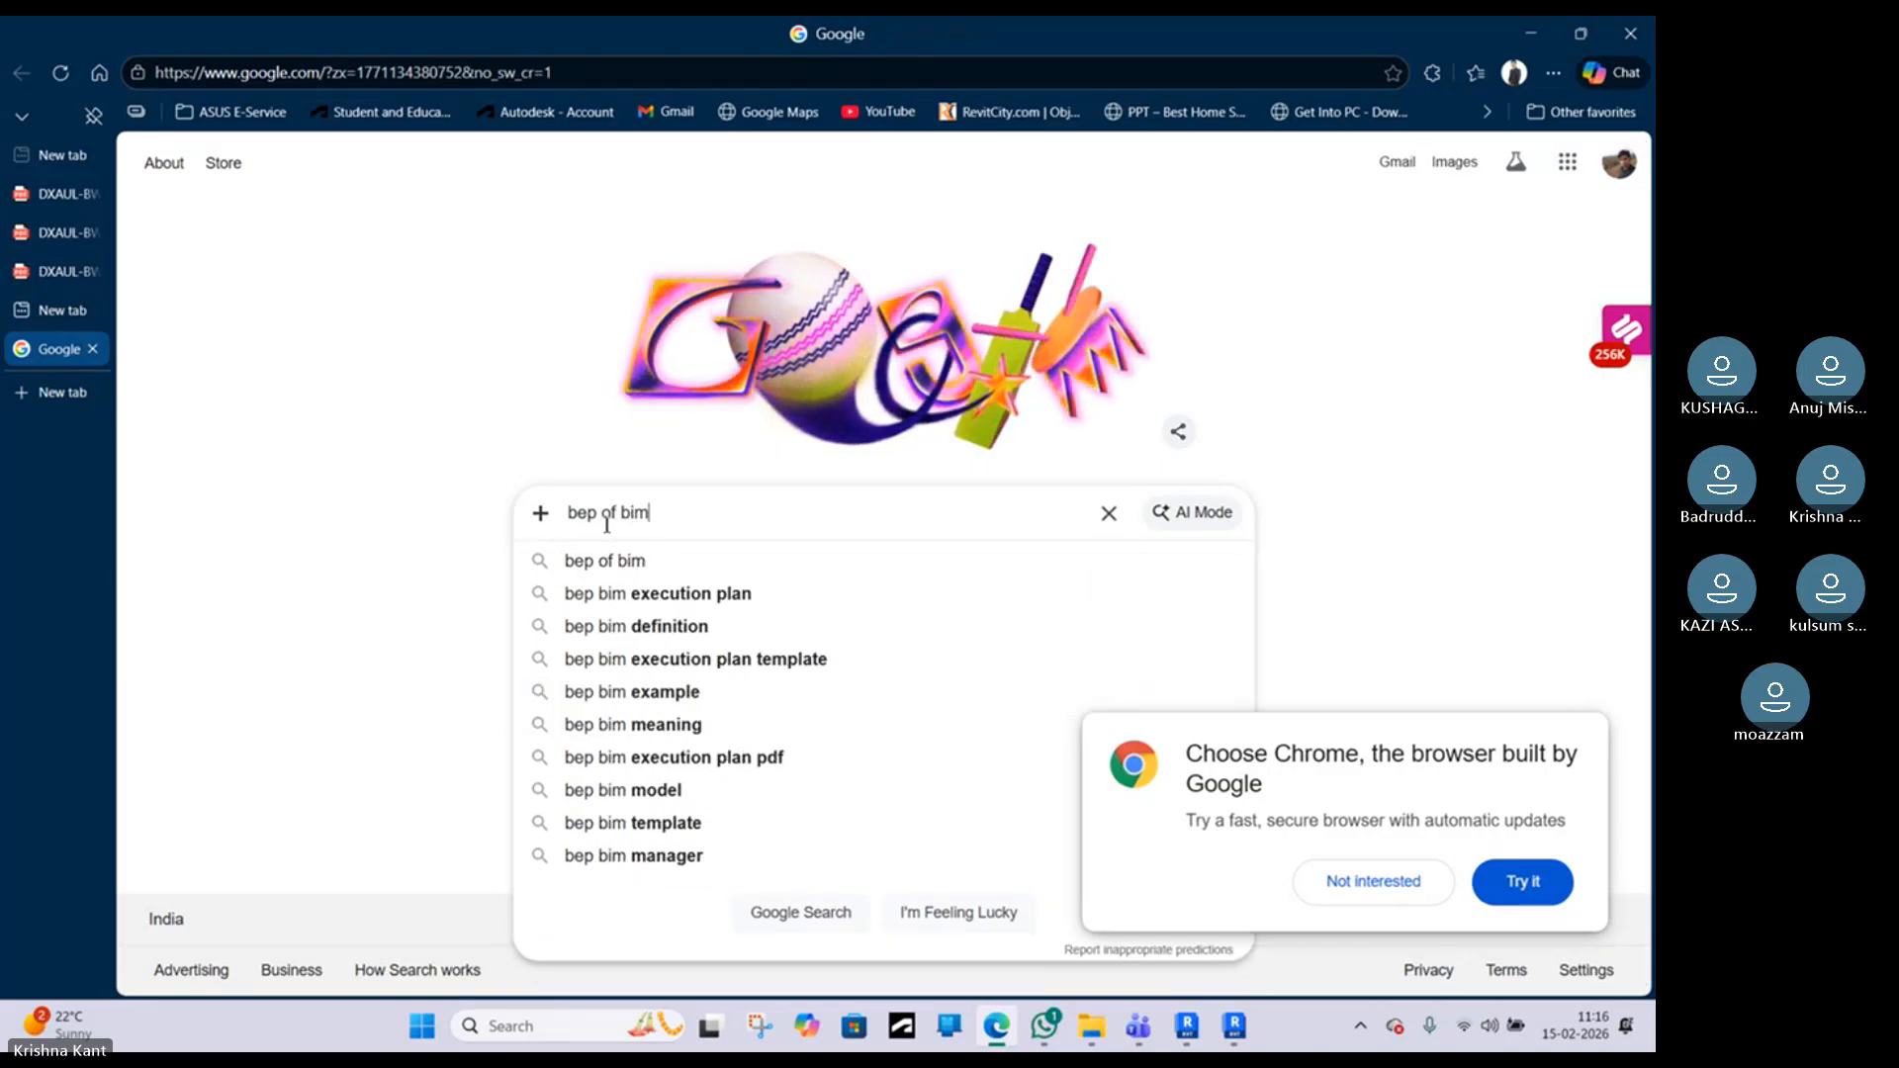
pyautogui.press('Return')
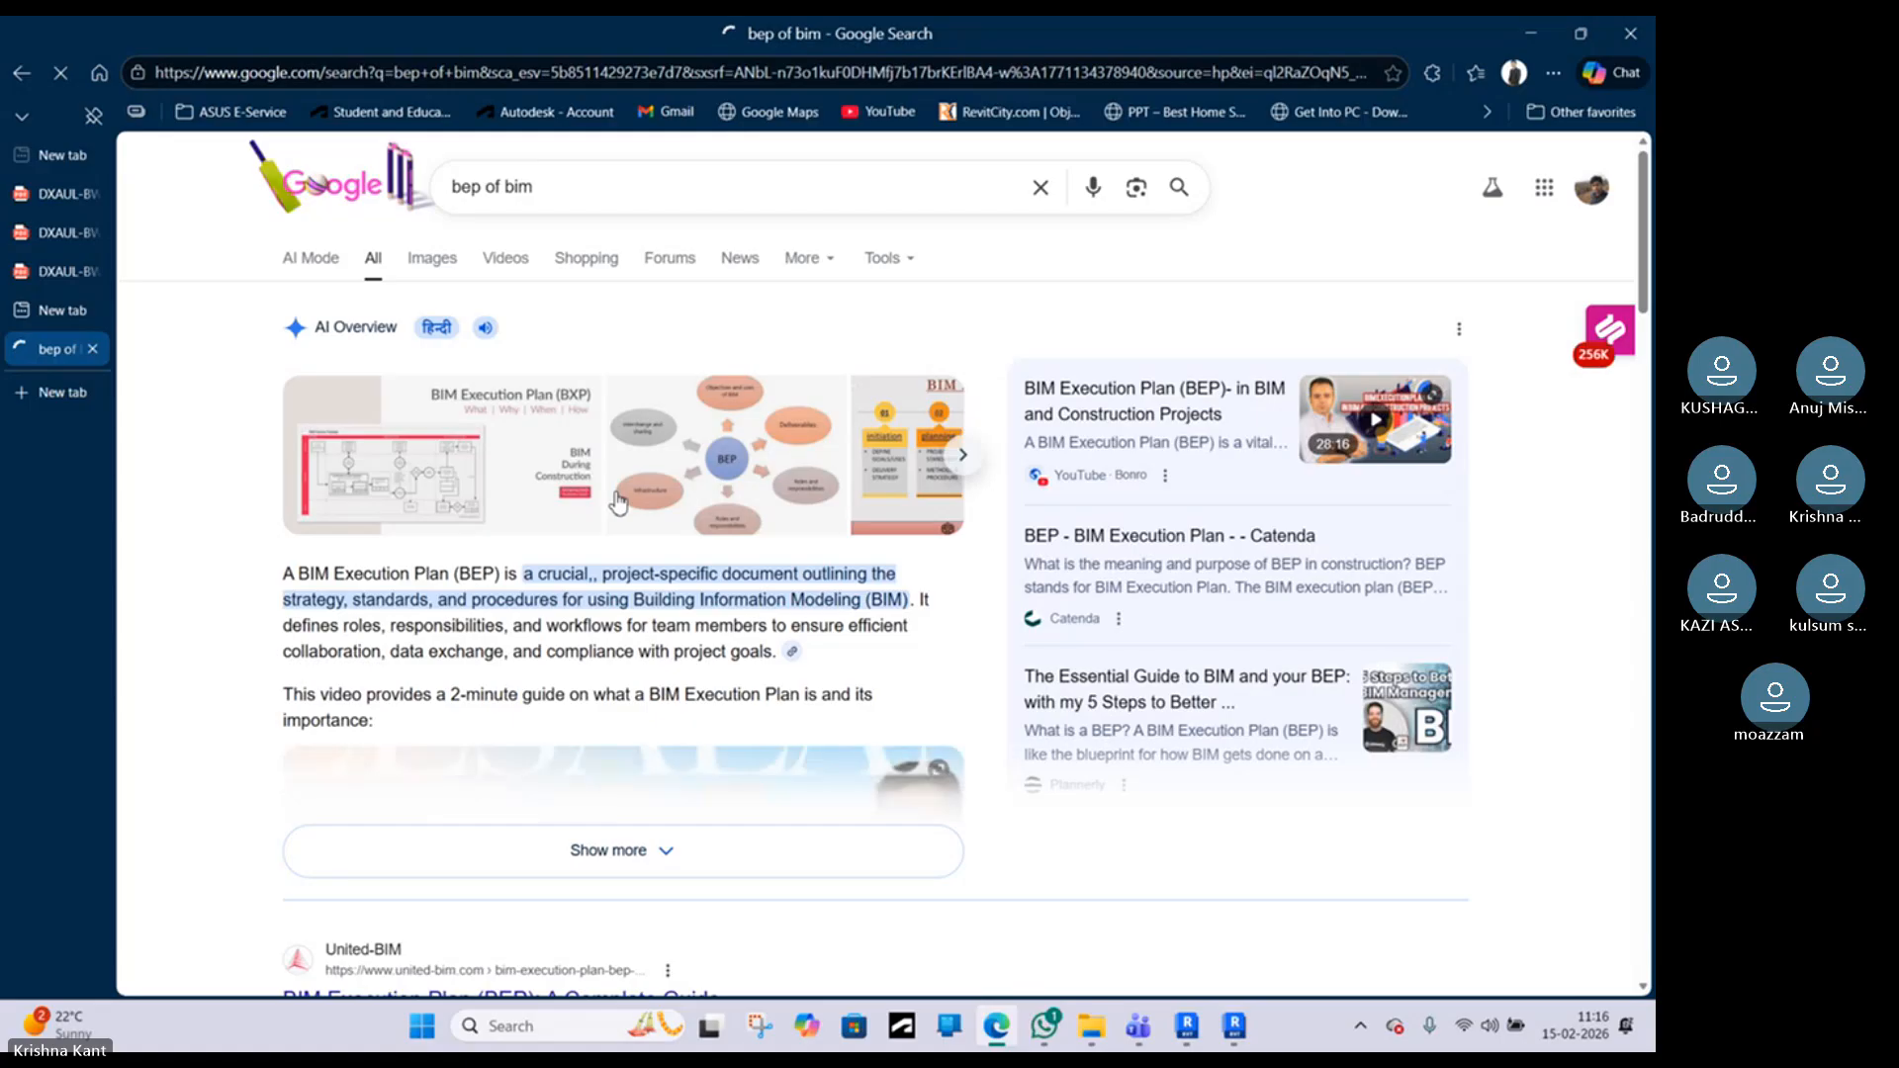
pyautogui.scroll(-3, 618, 504)
pyautogui.scroll(-2, 661, 603)
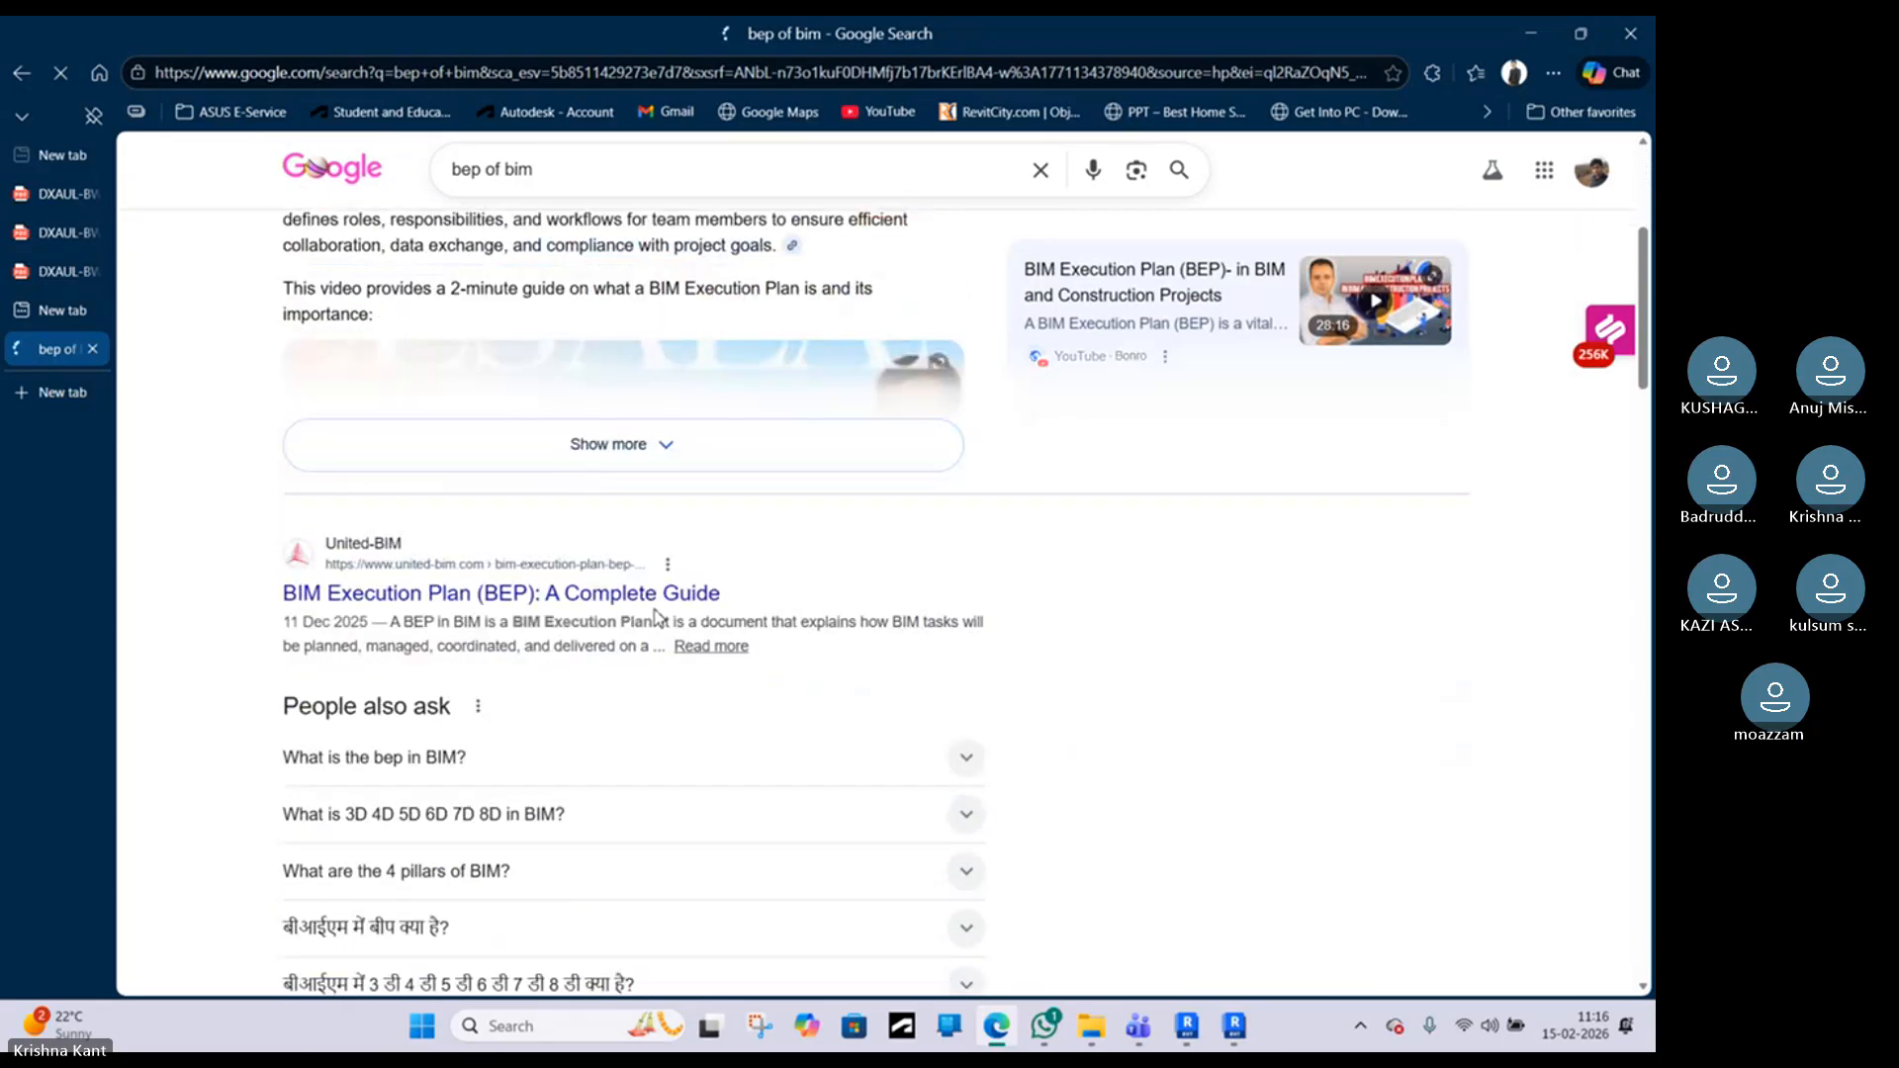
# Step: Return to File Explorer's "bep" search results in Documents and look through the listed BIM Execution Plan files
pyautogui.click(1092, 1034)
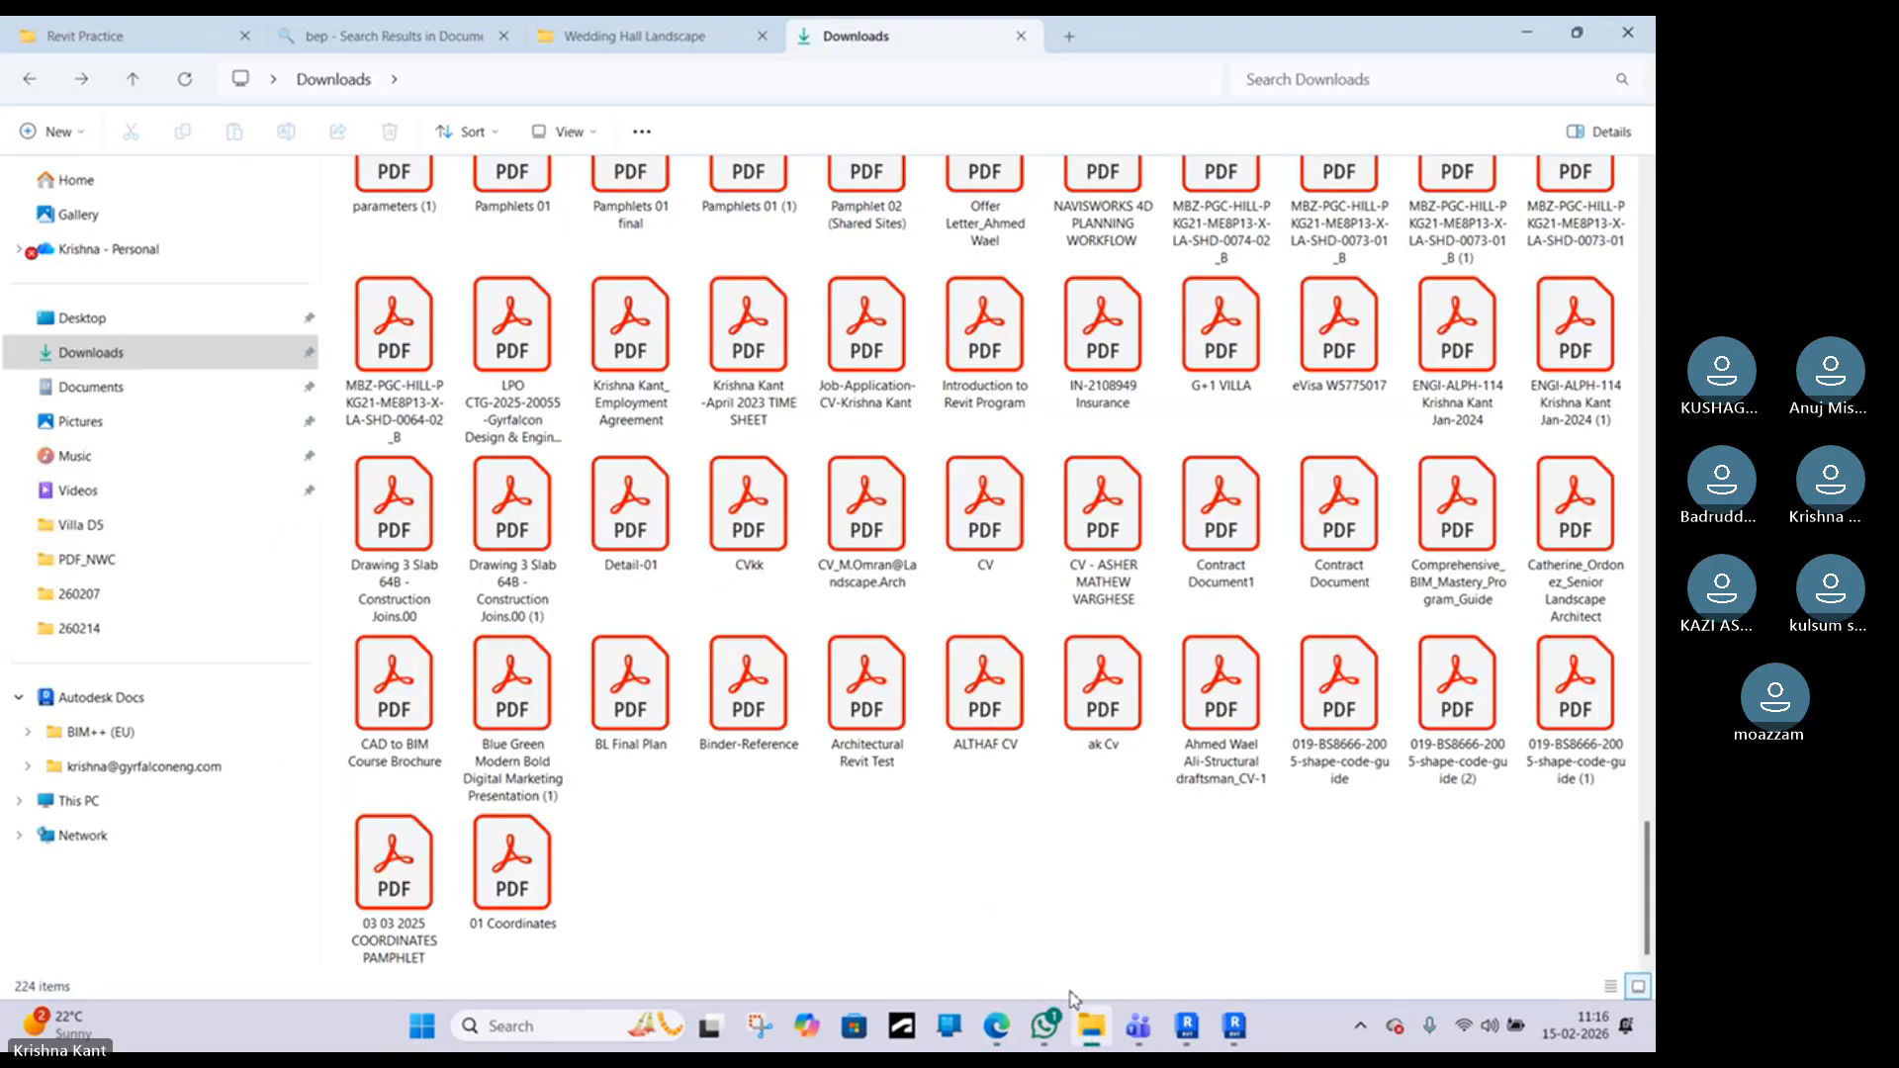
pyautogui.click(598, 36)
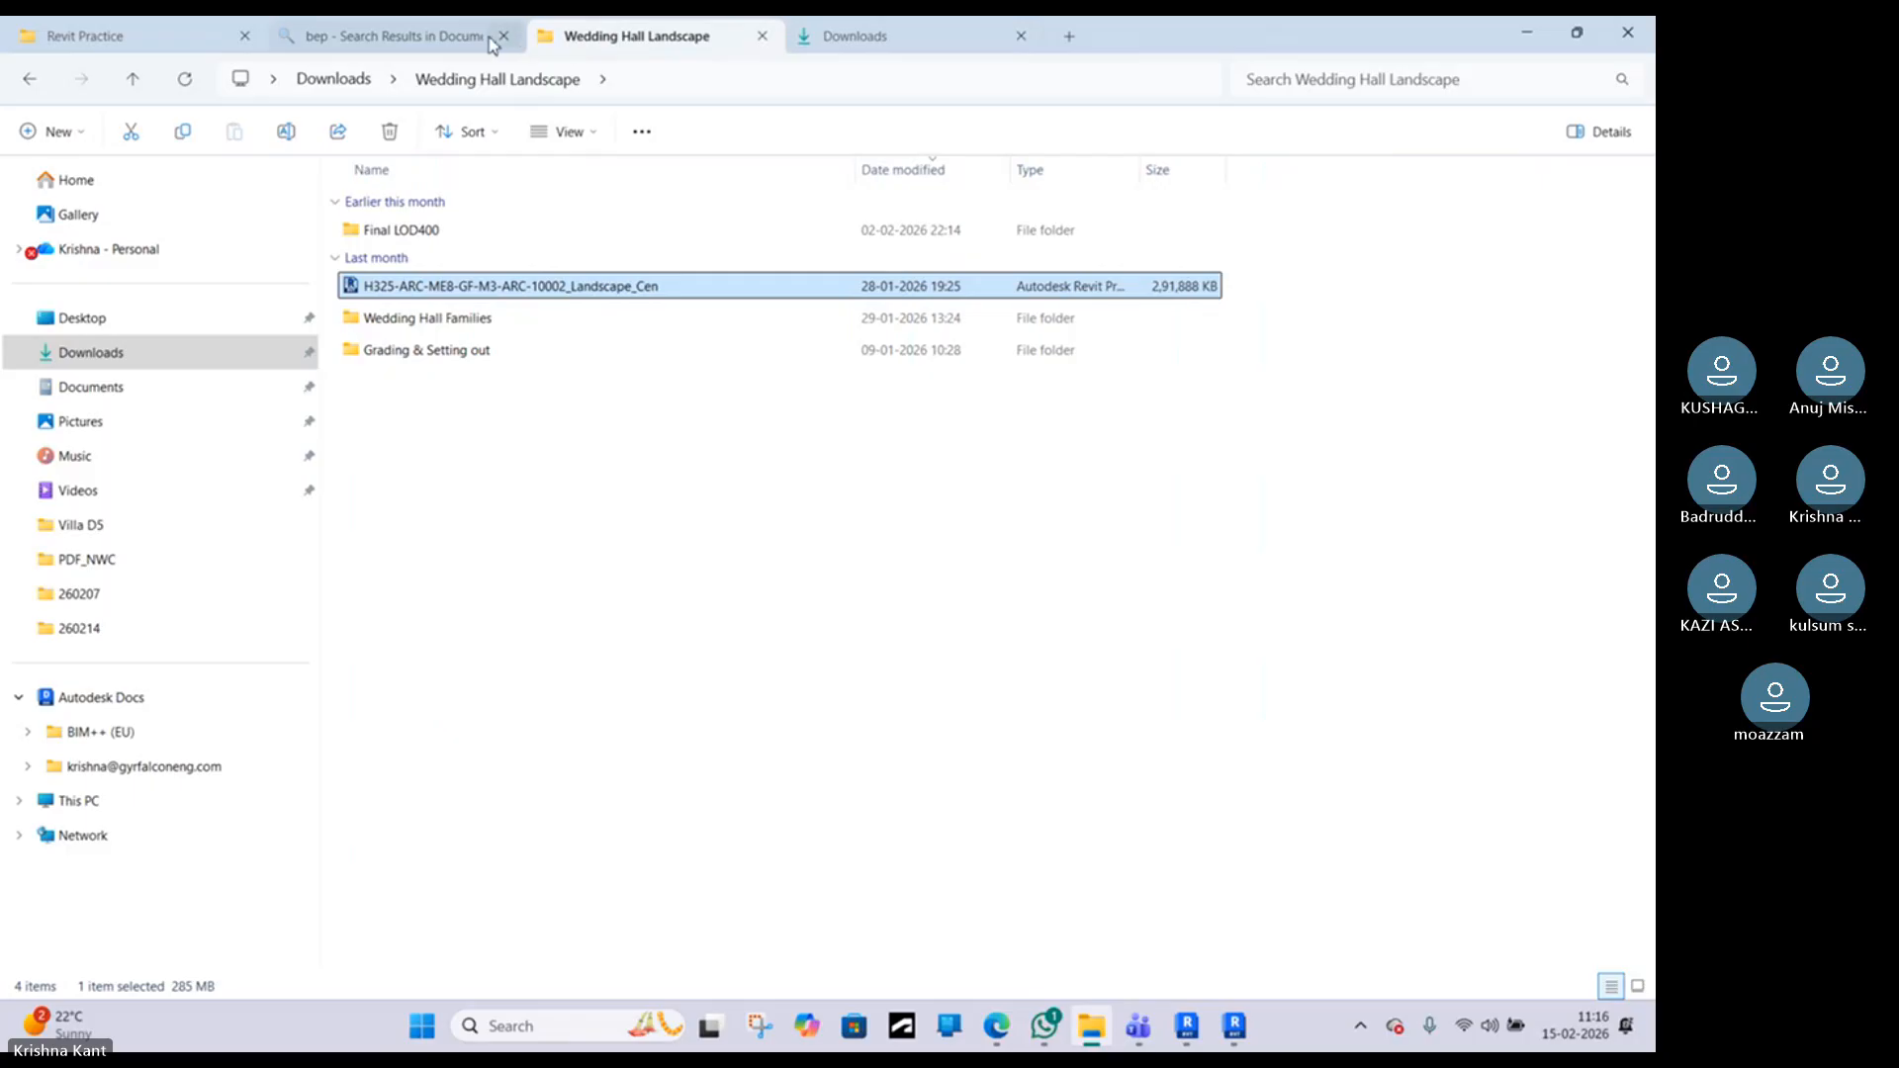
pyautogui.click(415, 39)
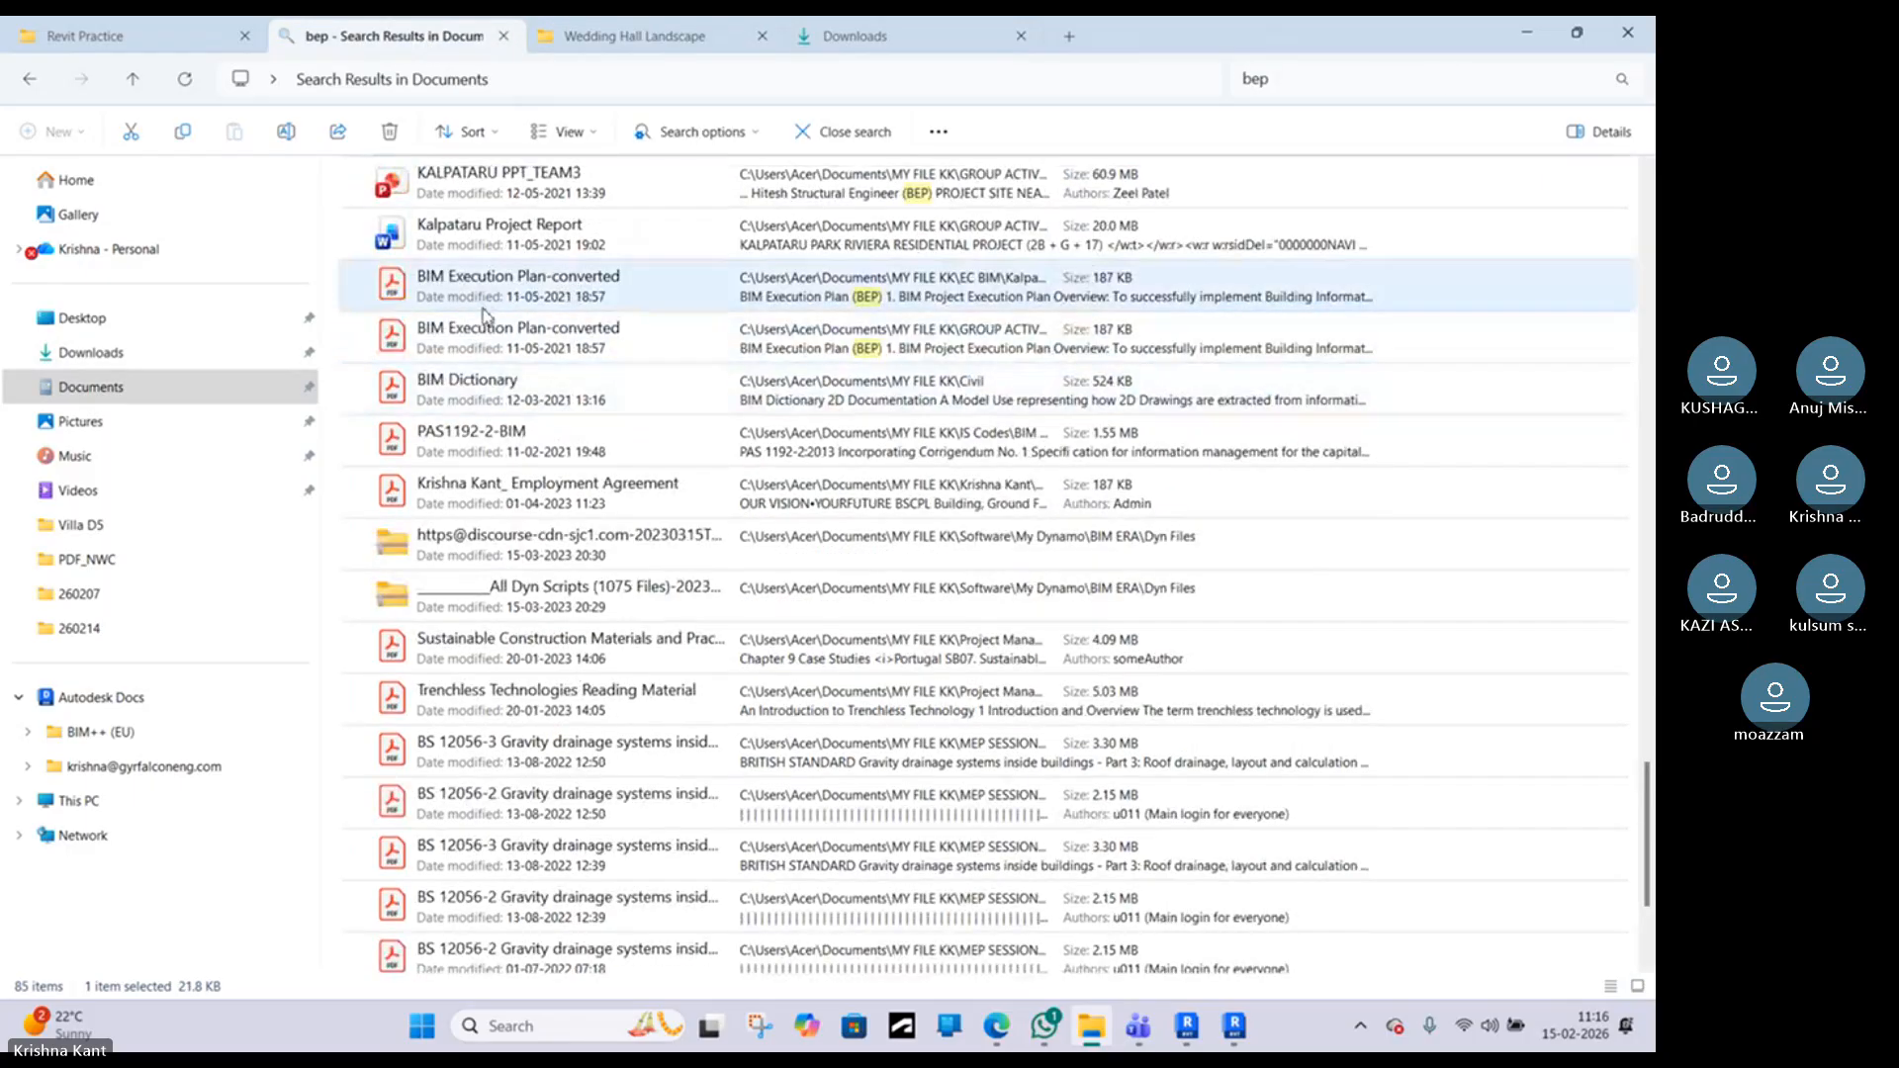
pyautogui.scroll(10, 507, 353)
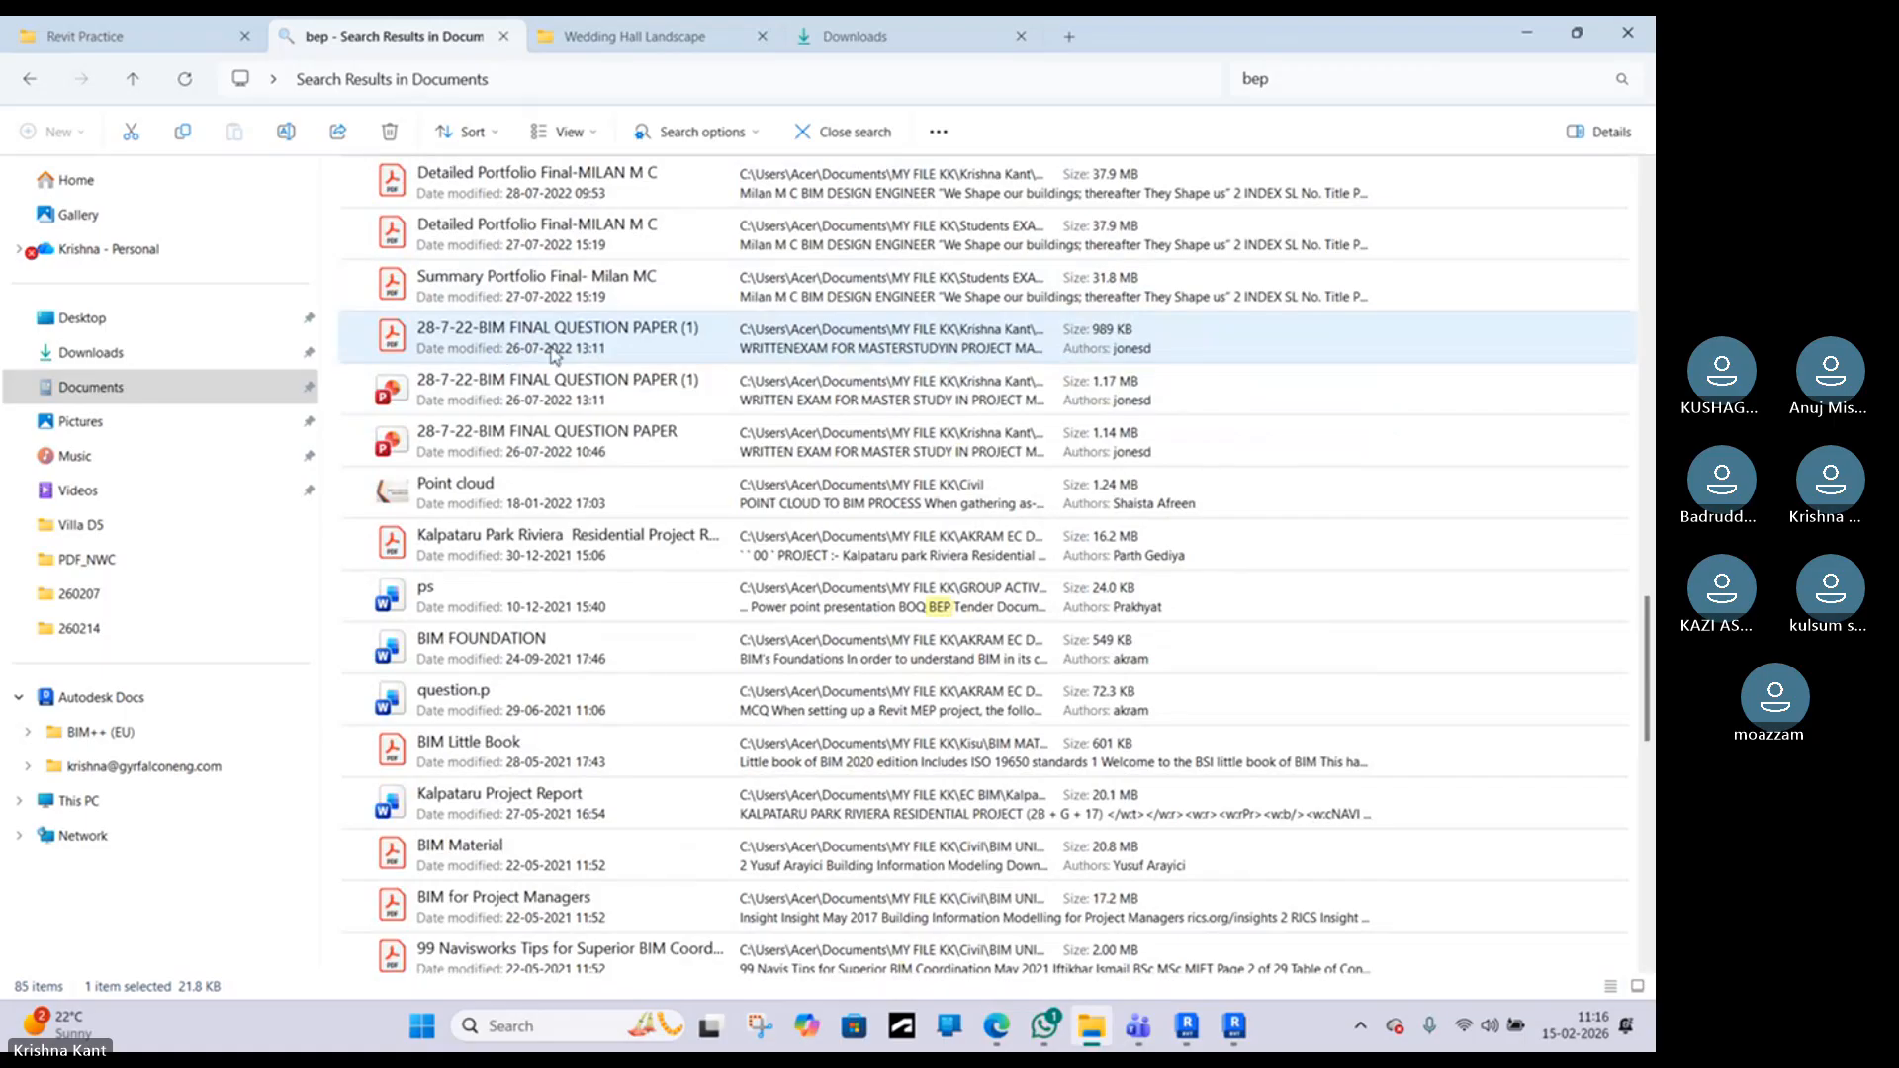
pyautogui.scroll(5, 567, 555)
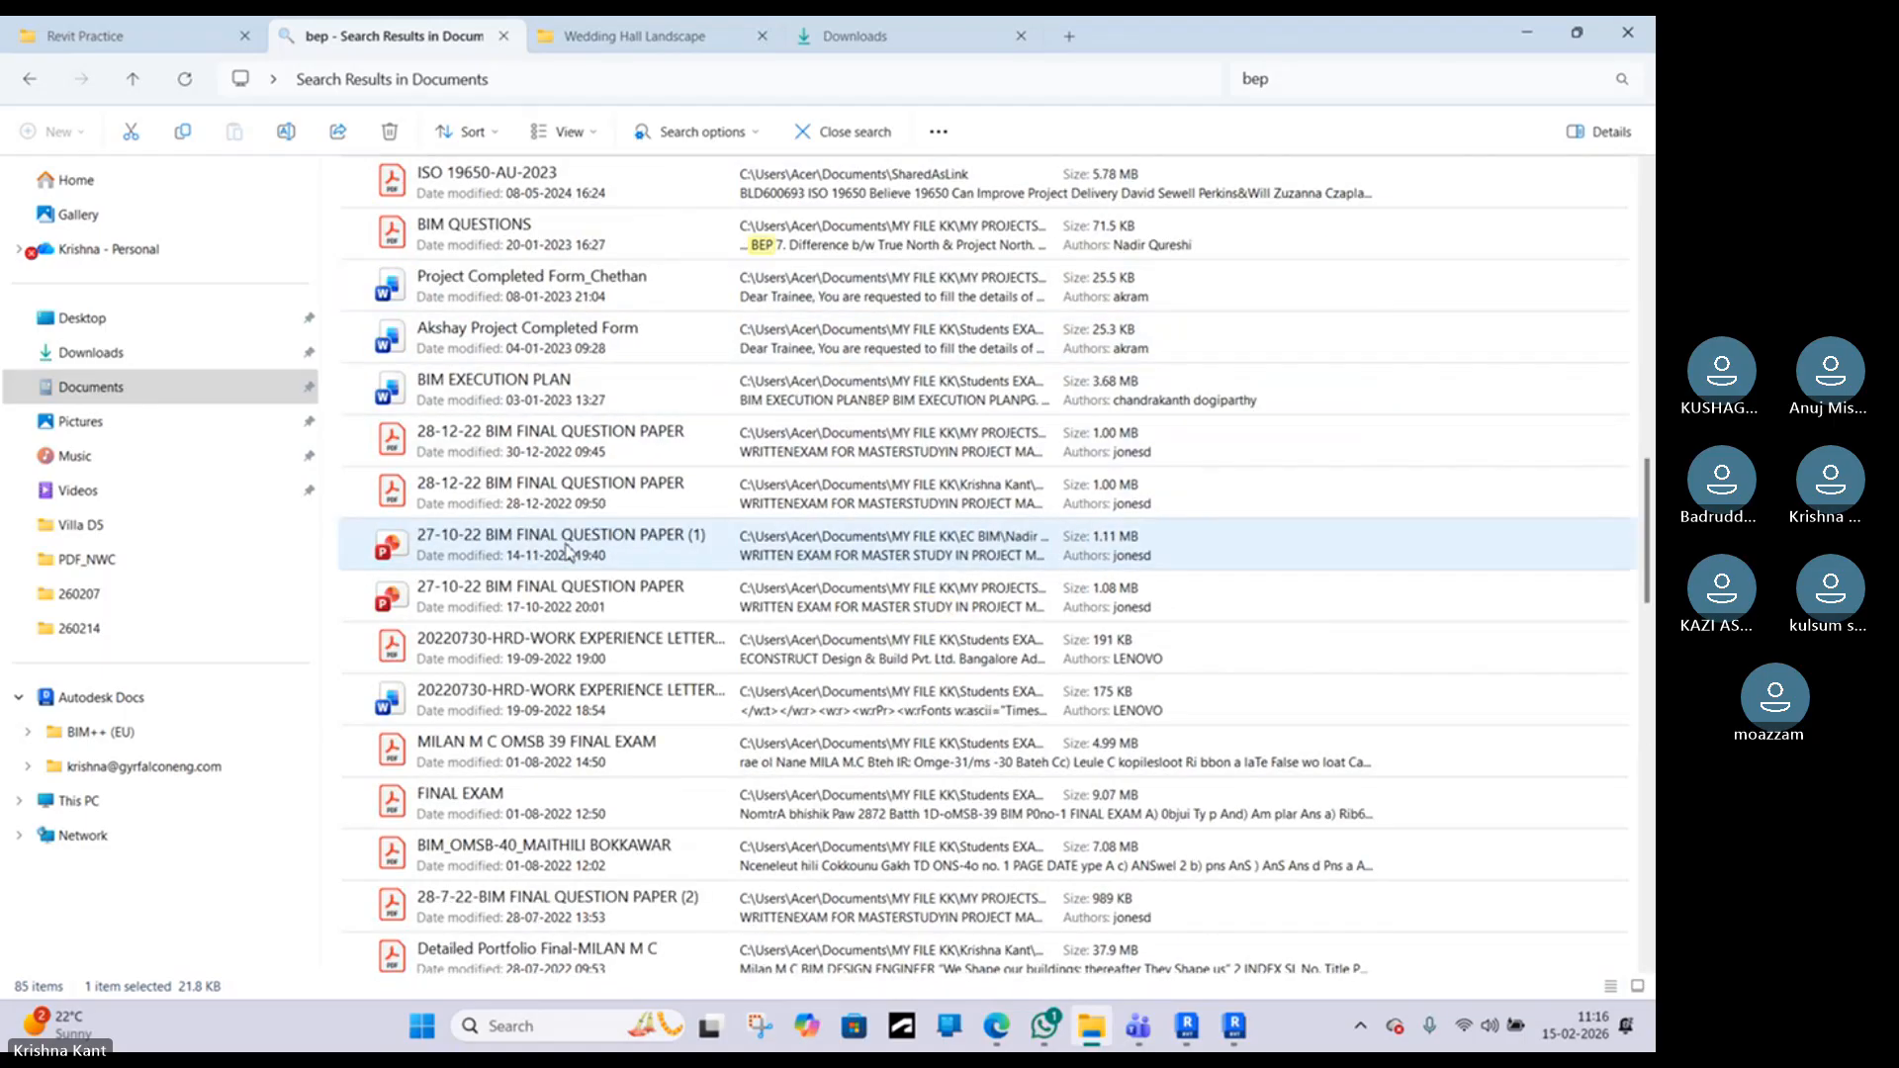
pyautogui.scroll(2, 568, 546)
pyautogui.scroll(5, 567, 545)
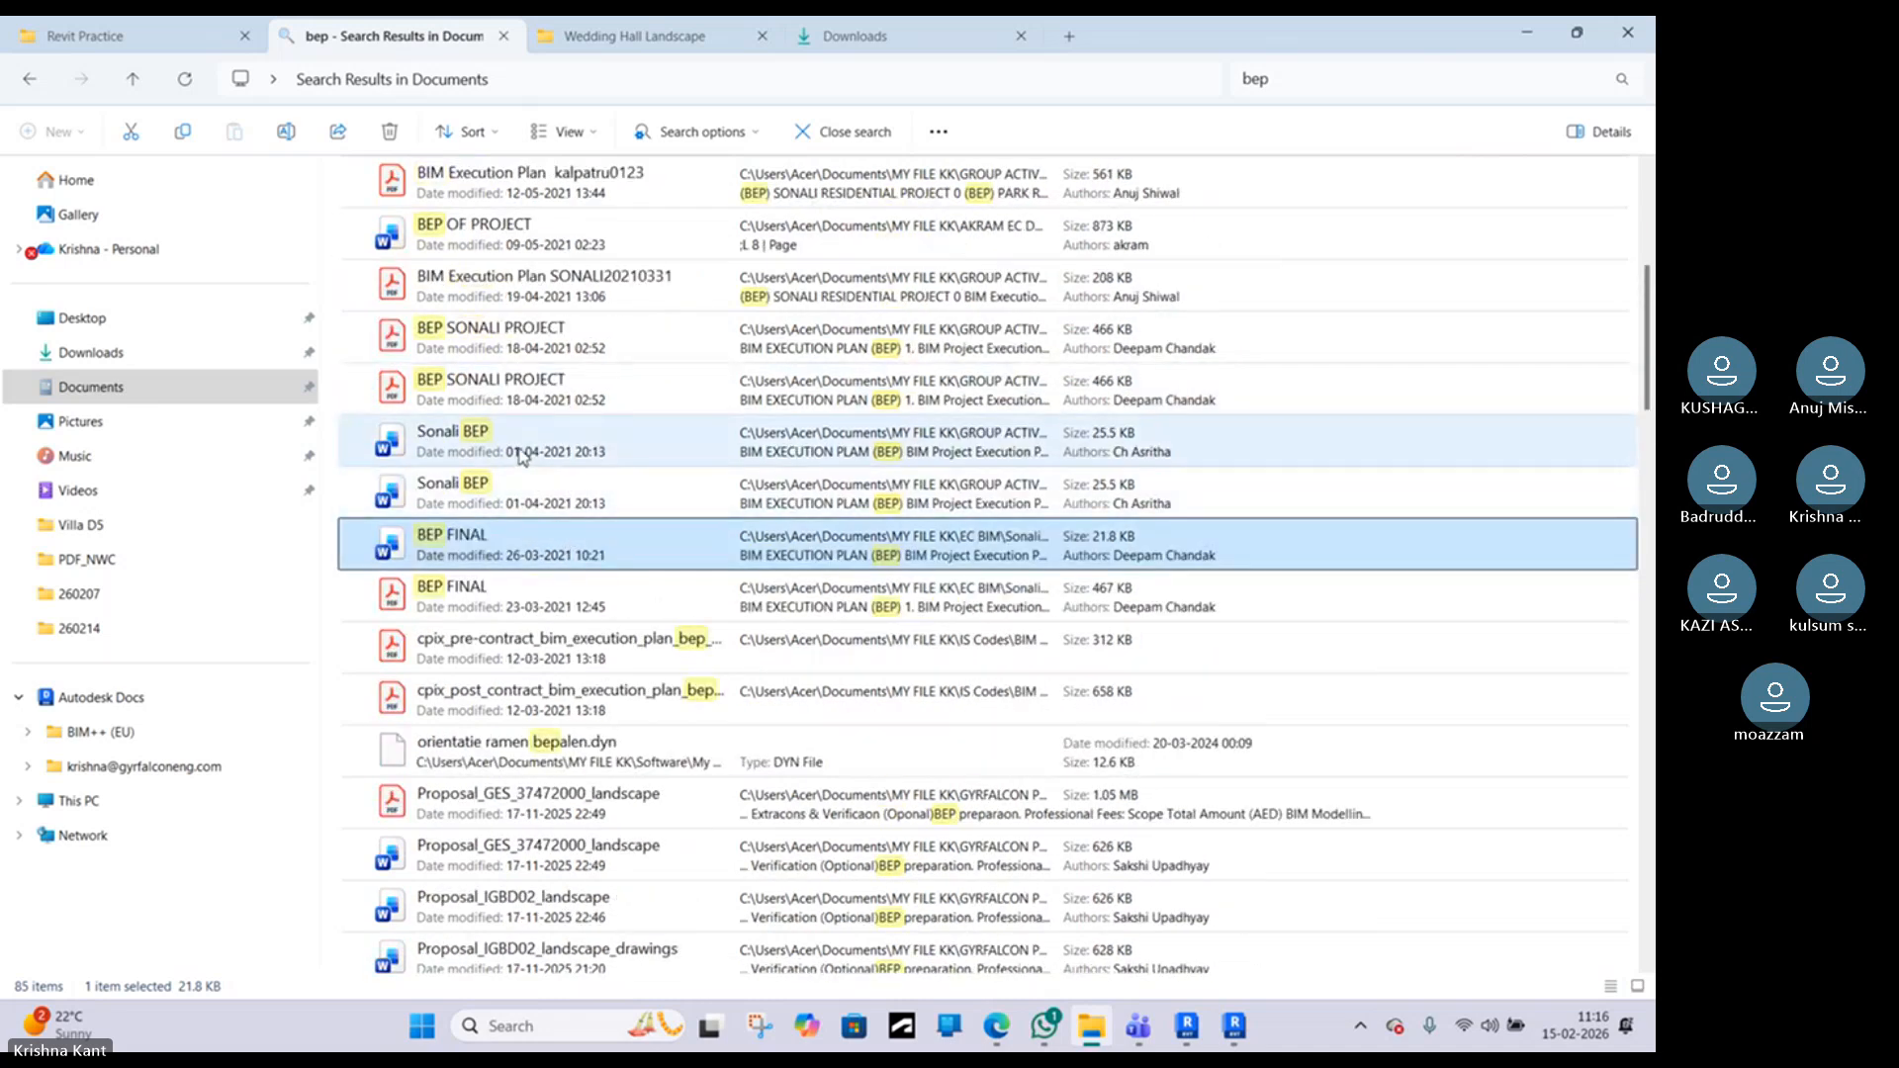
pyautogui.scroll(2, 518, 454)
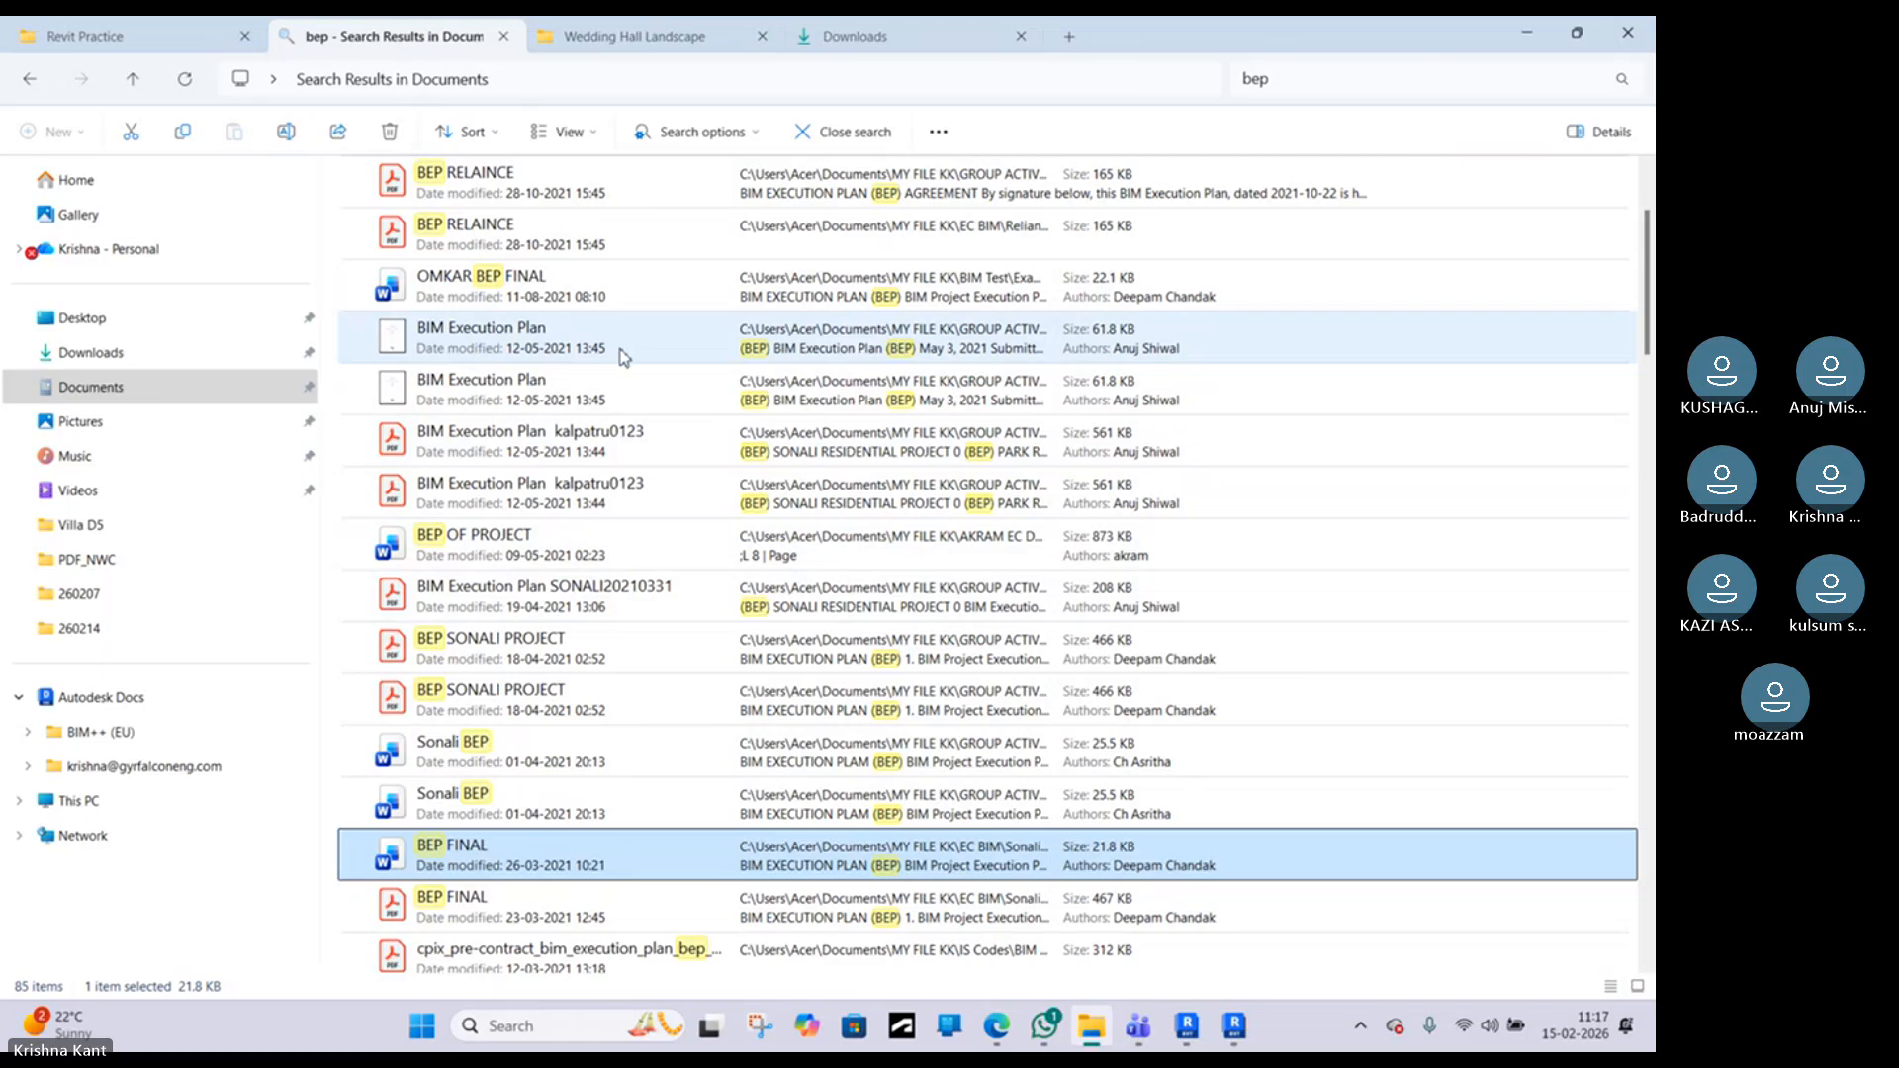
pyautogui.scroll(2, 468, 349)
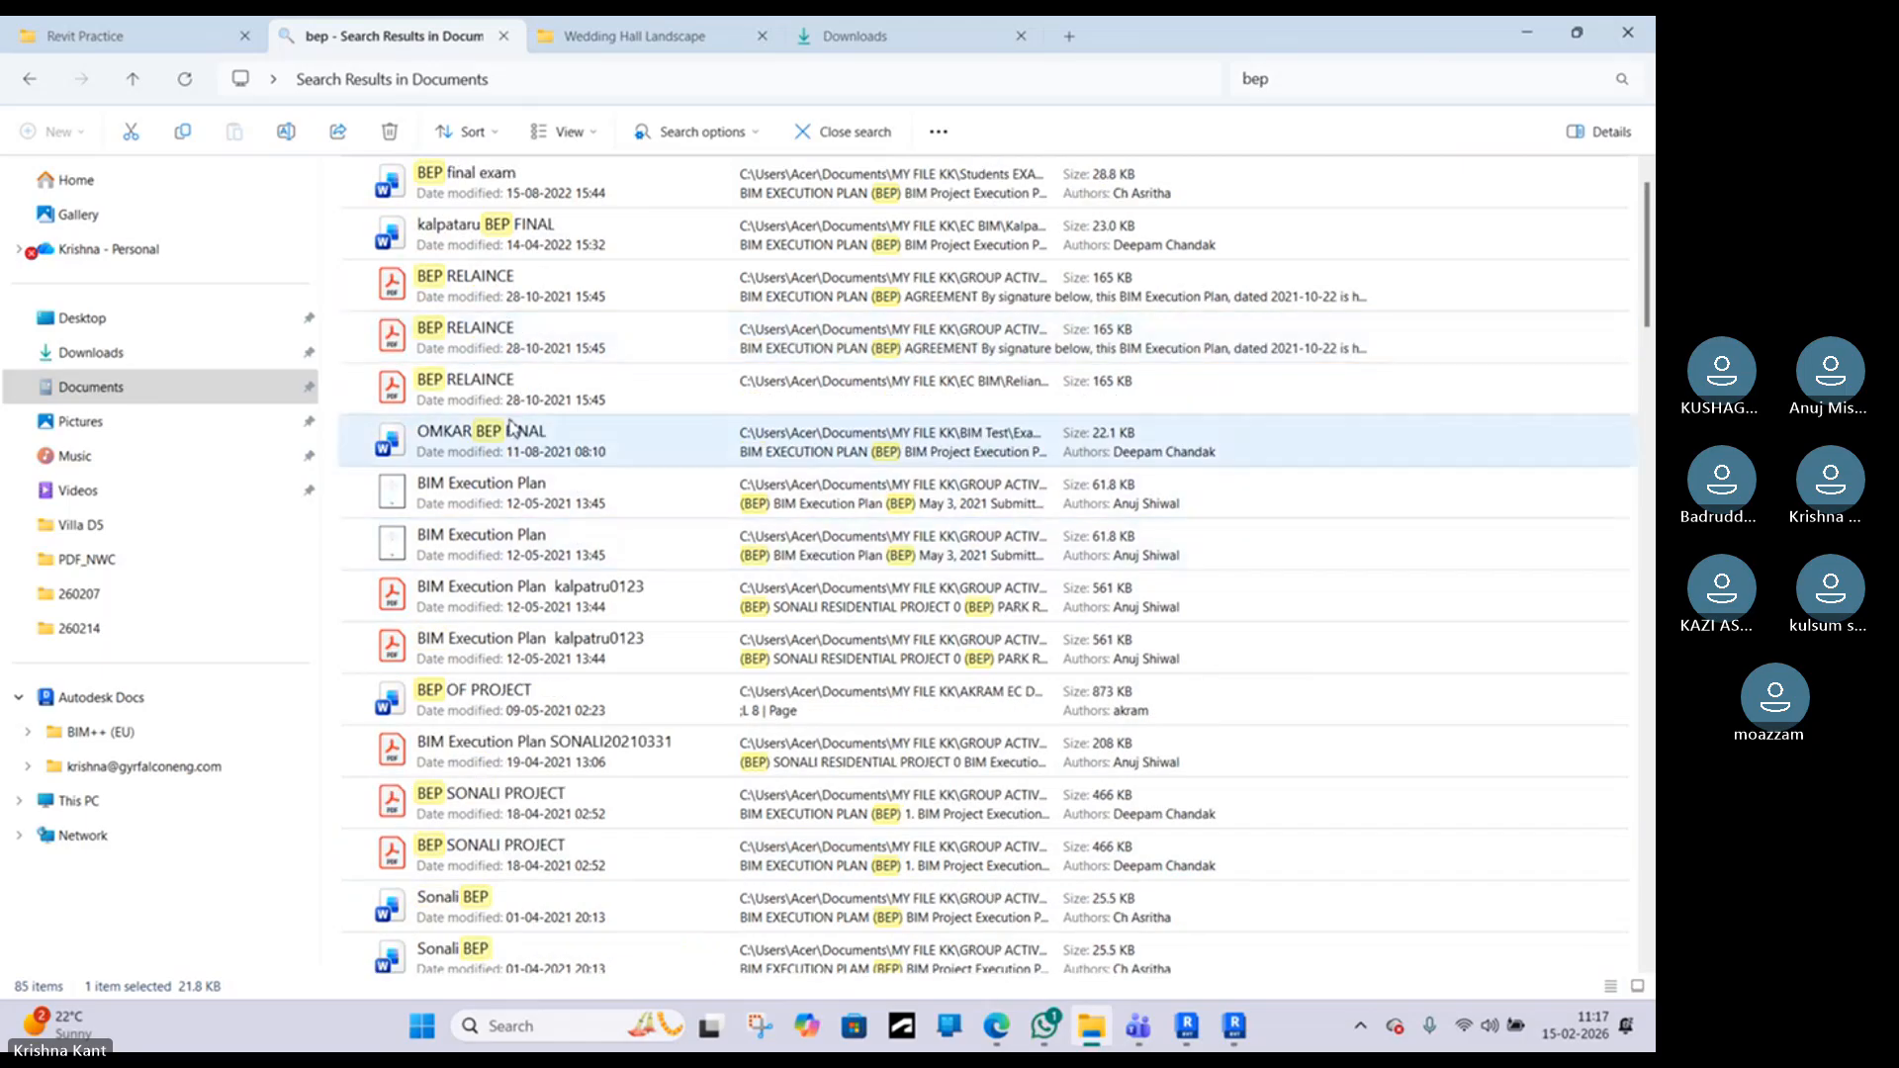
pyautogui.scroll(1, 501, 353)
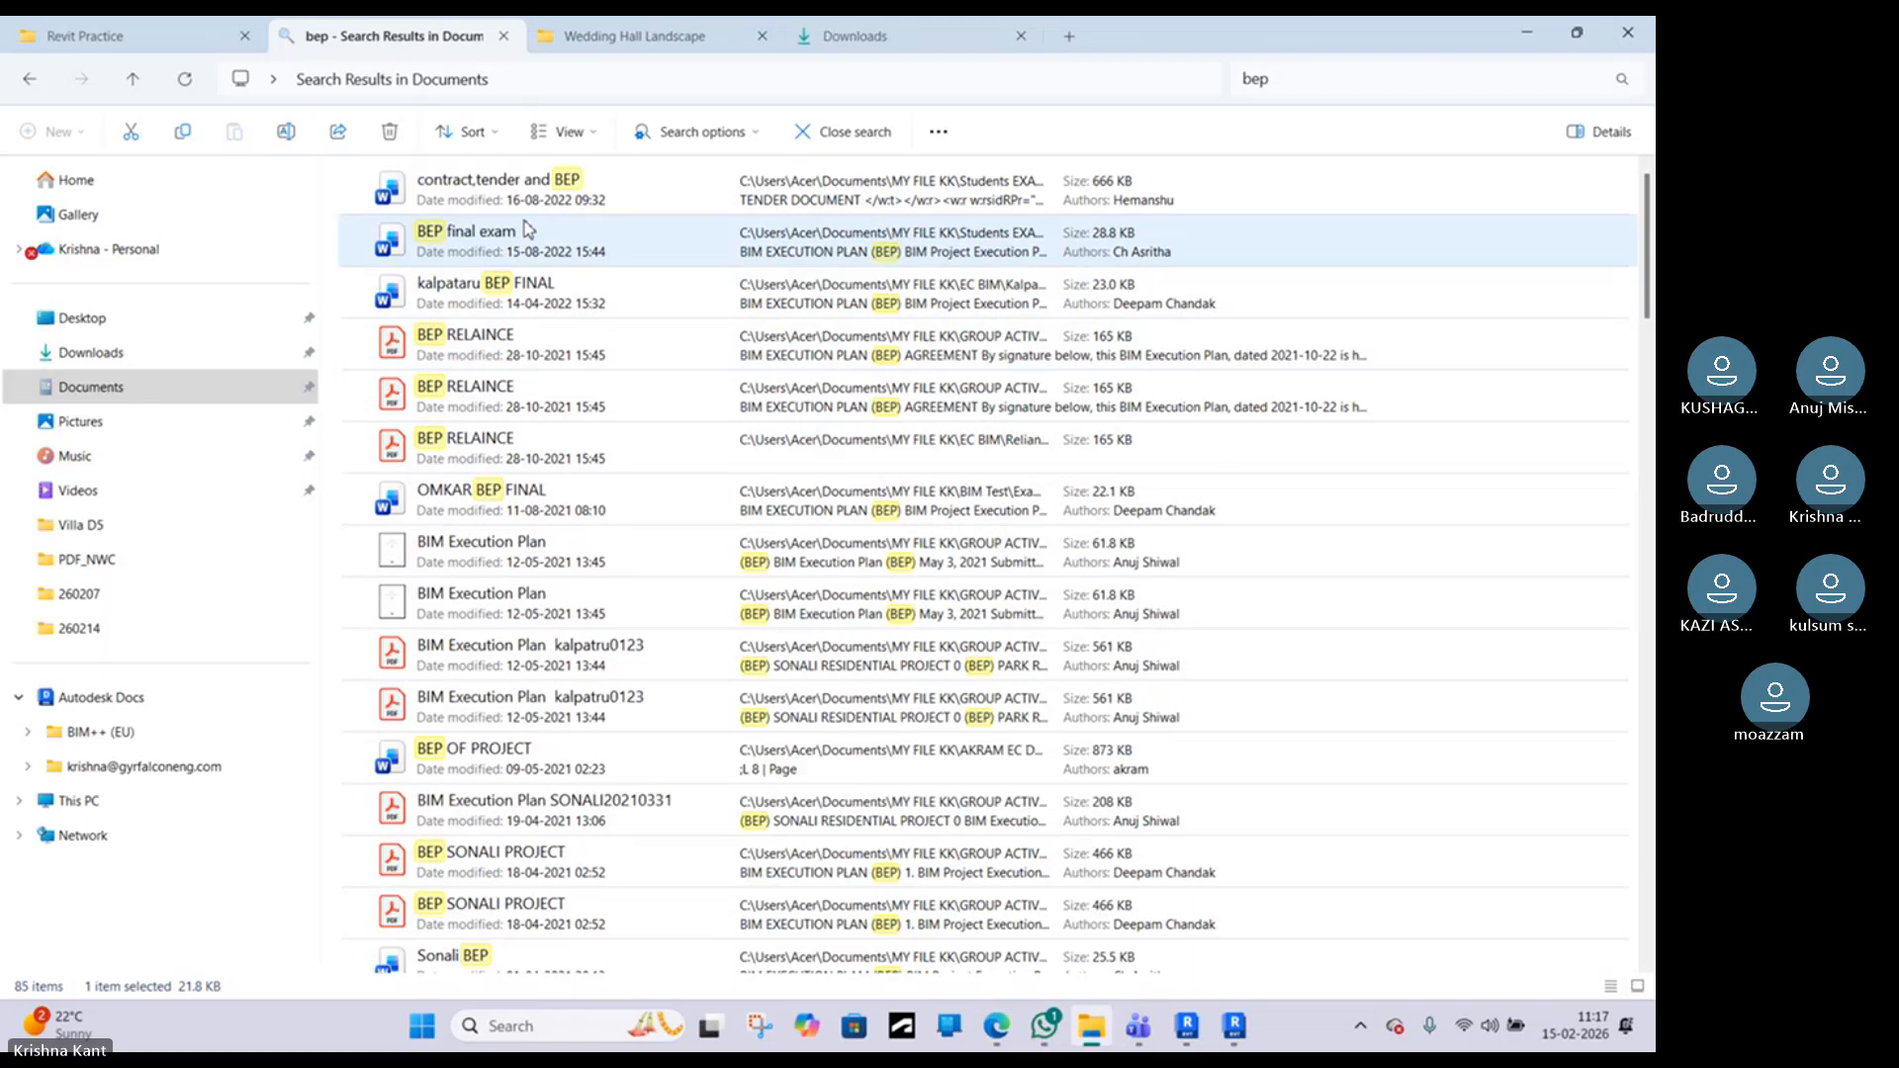
# Step: Open the cpix_post_contract_bim_execution_plan_bep PDF from the search results in Microsoft Edge
pyautogui.scroll(-5, 458, 603)
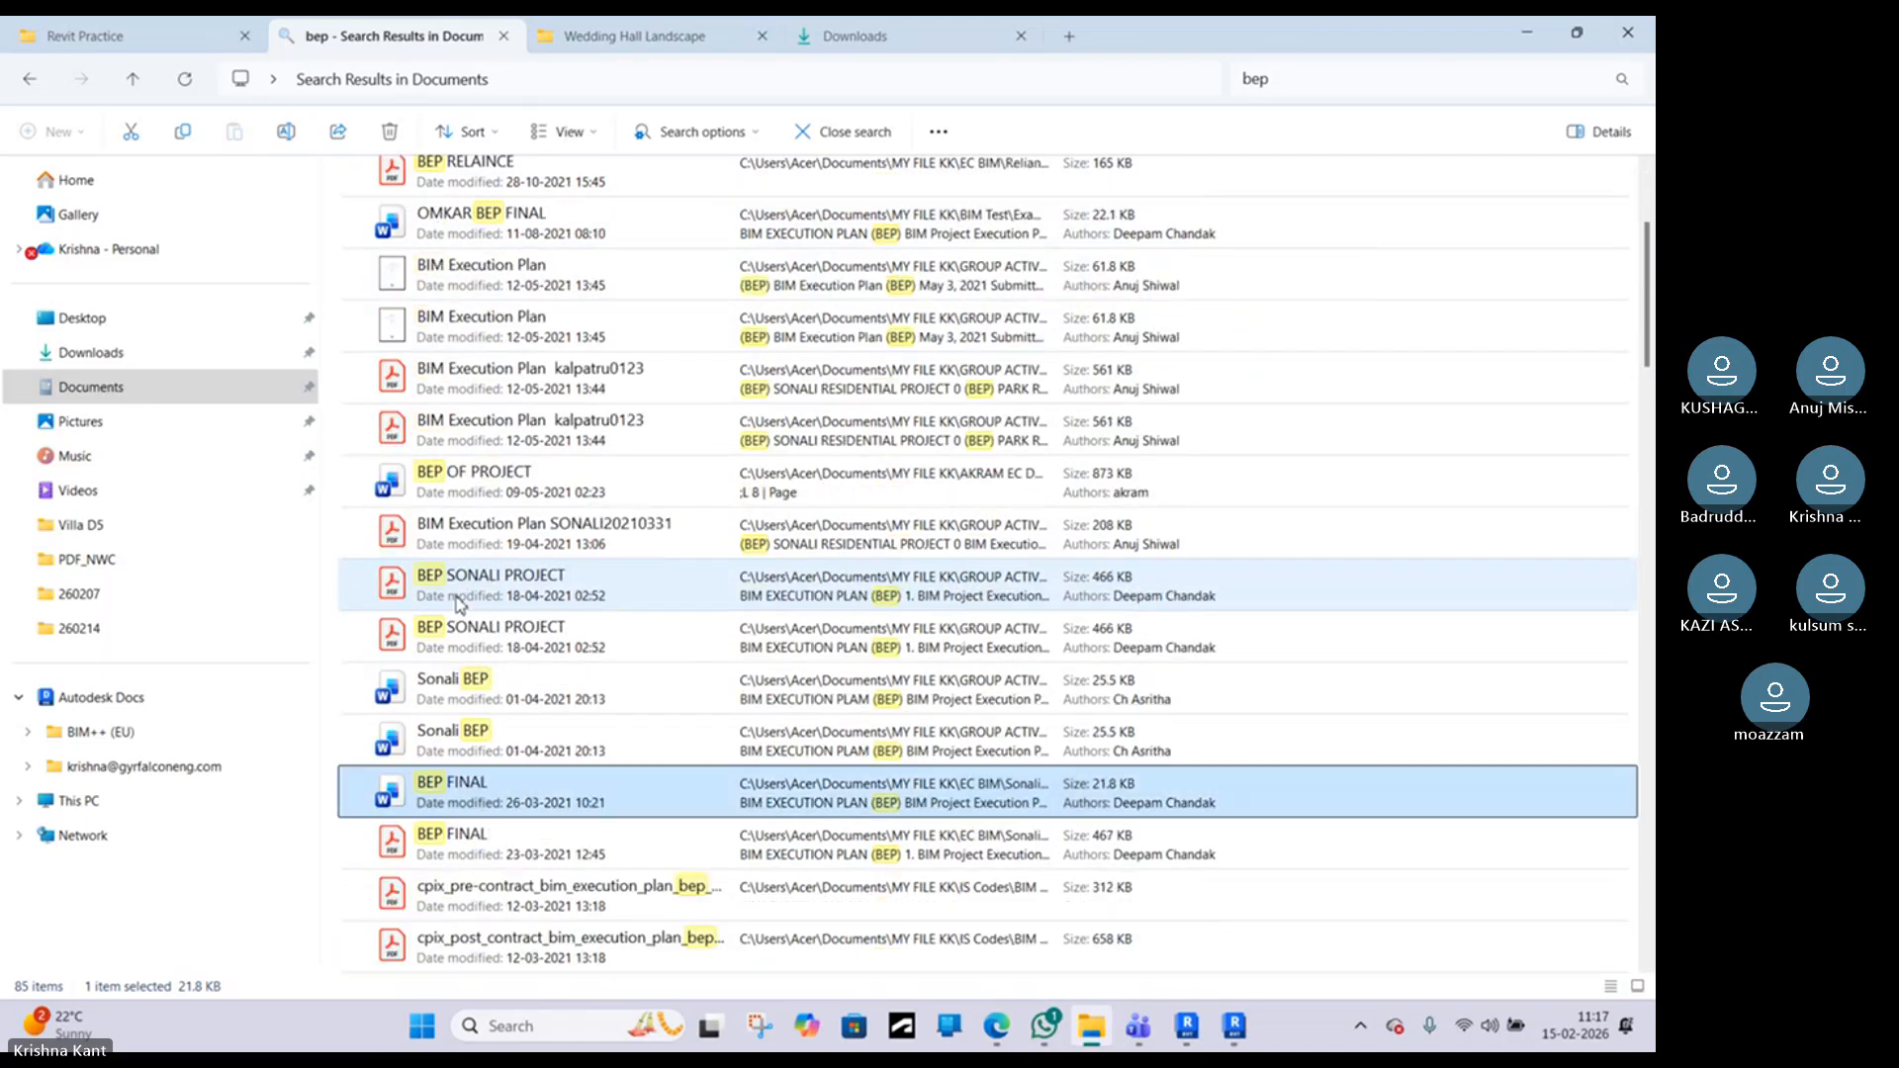
pyautogui.scroll(-3, 490, 648)
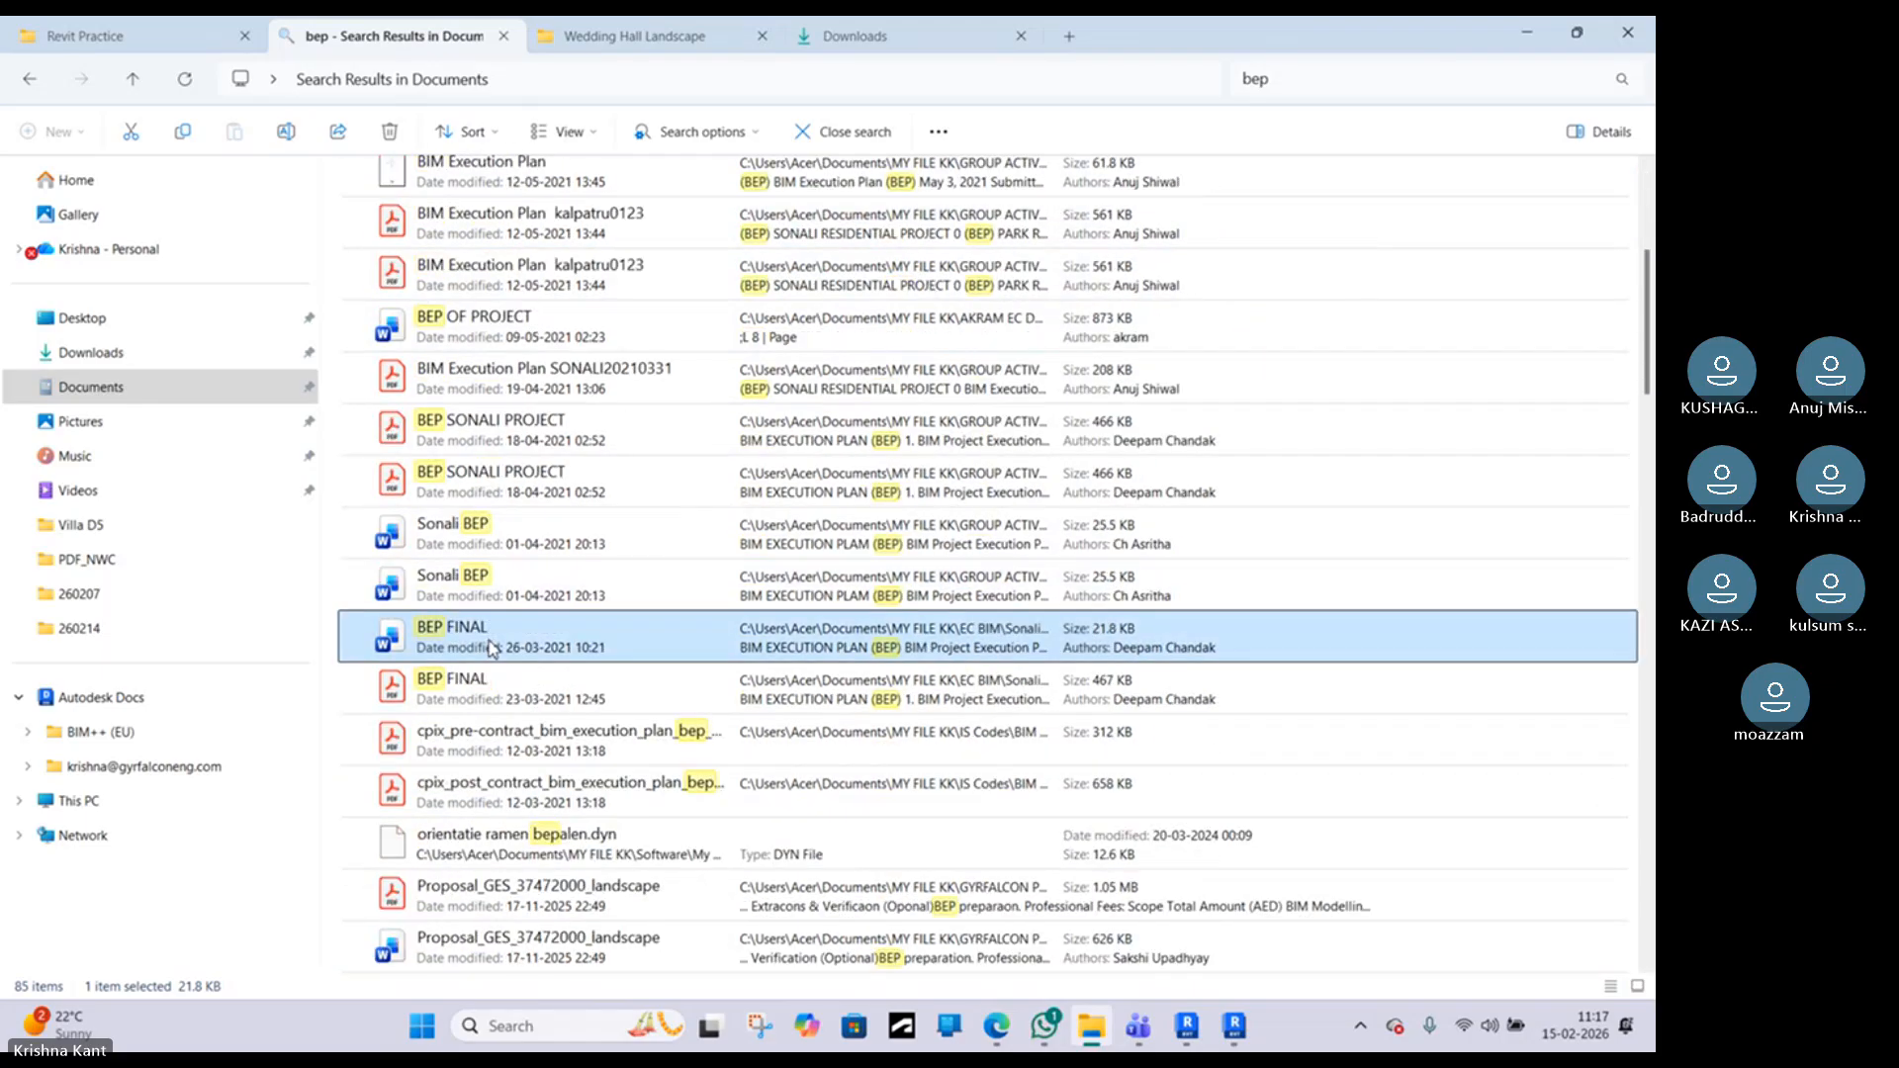
pyautogui.rightClick(581, 797)
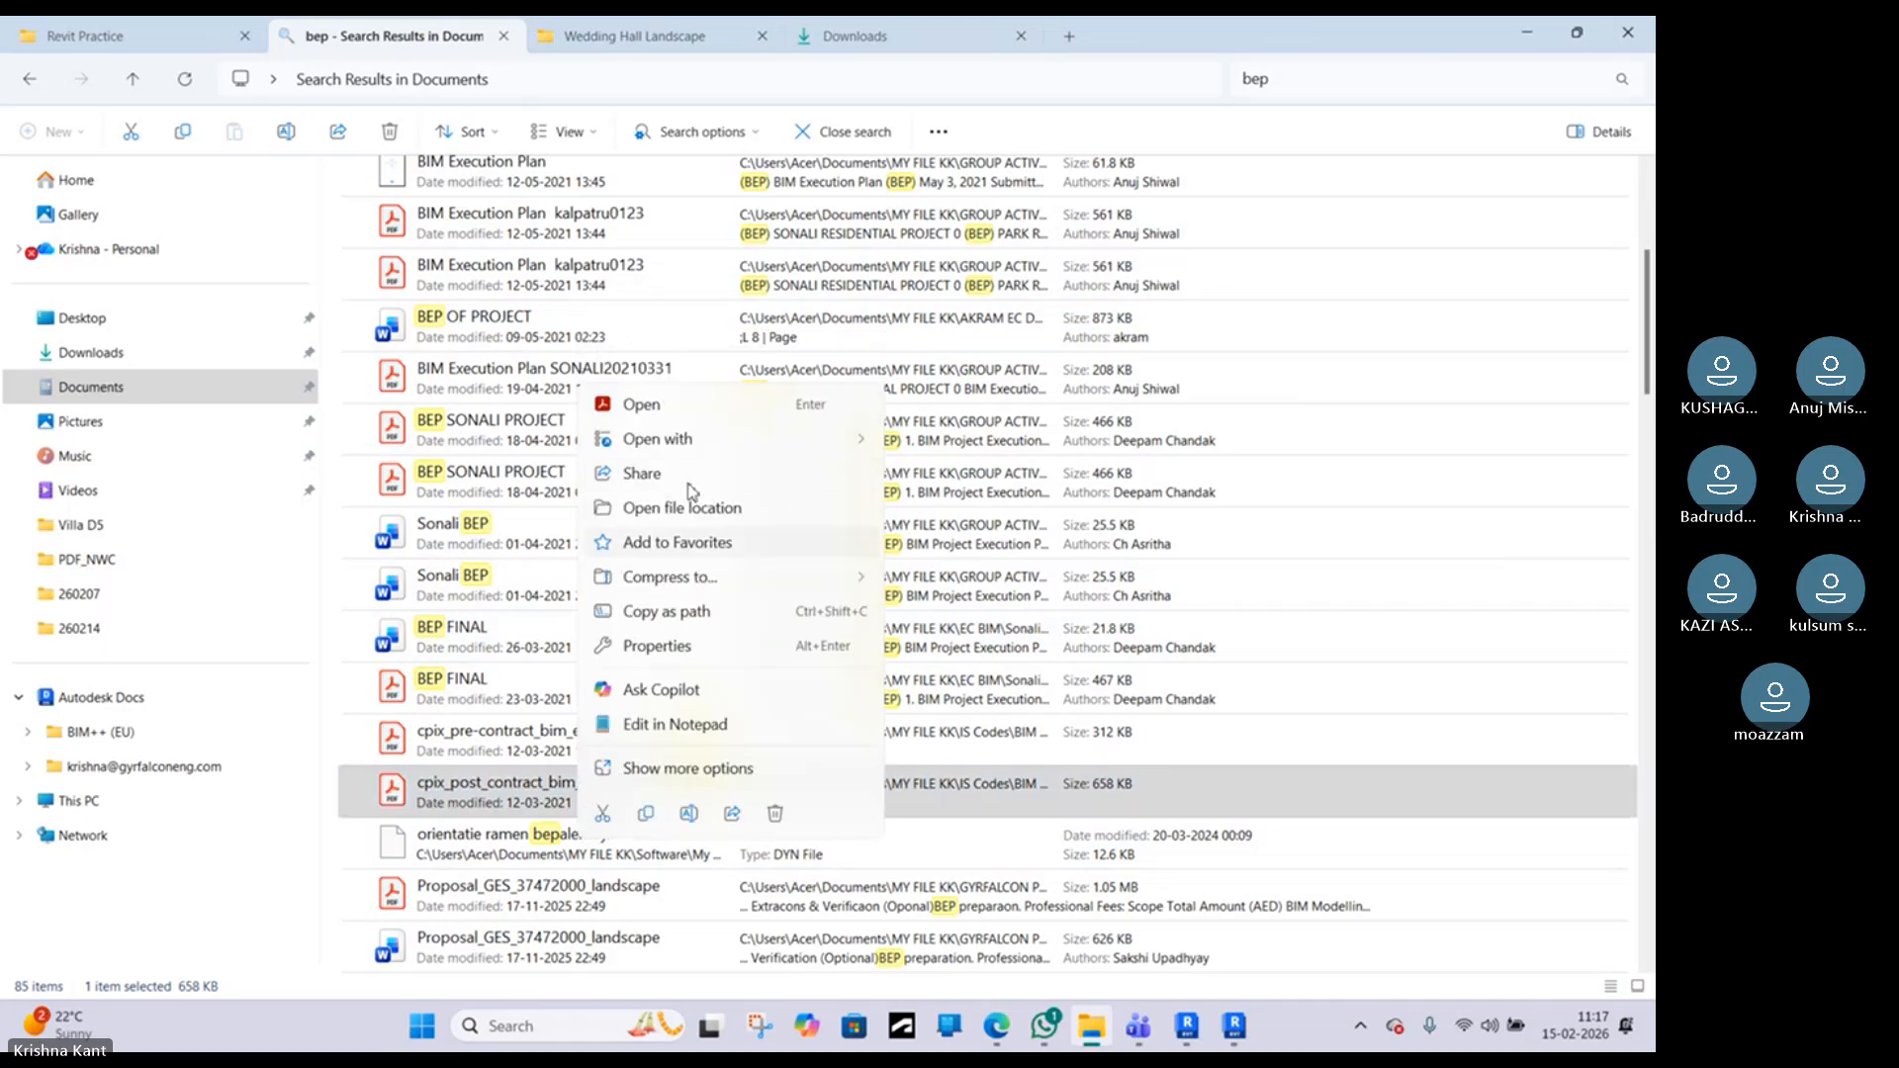
pyautogui.moveTo(643, 438)
pyautogui.click(999, 512)
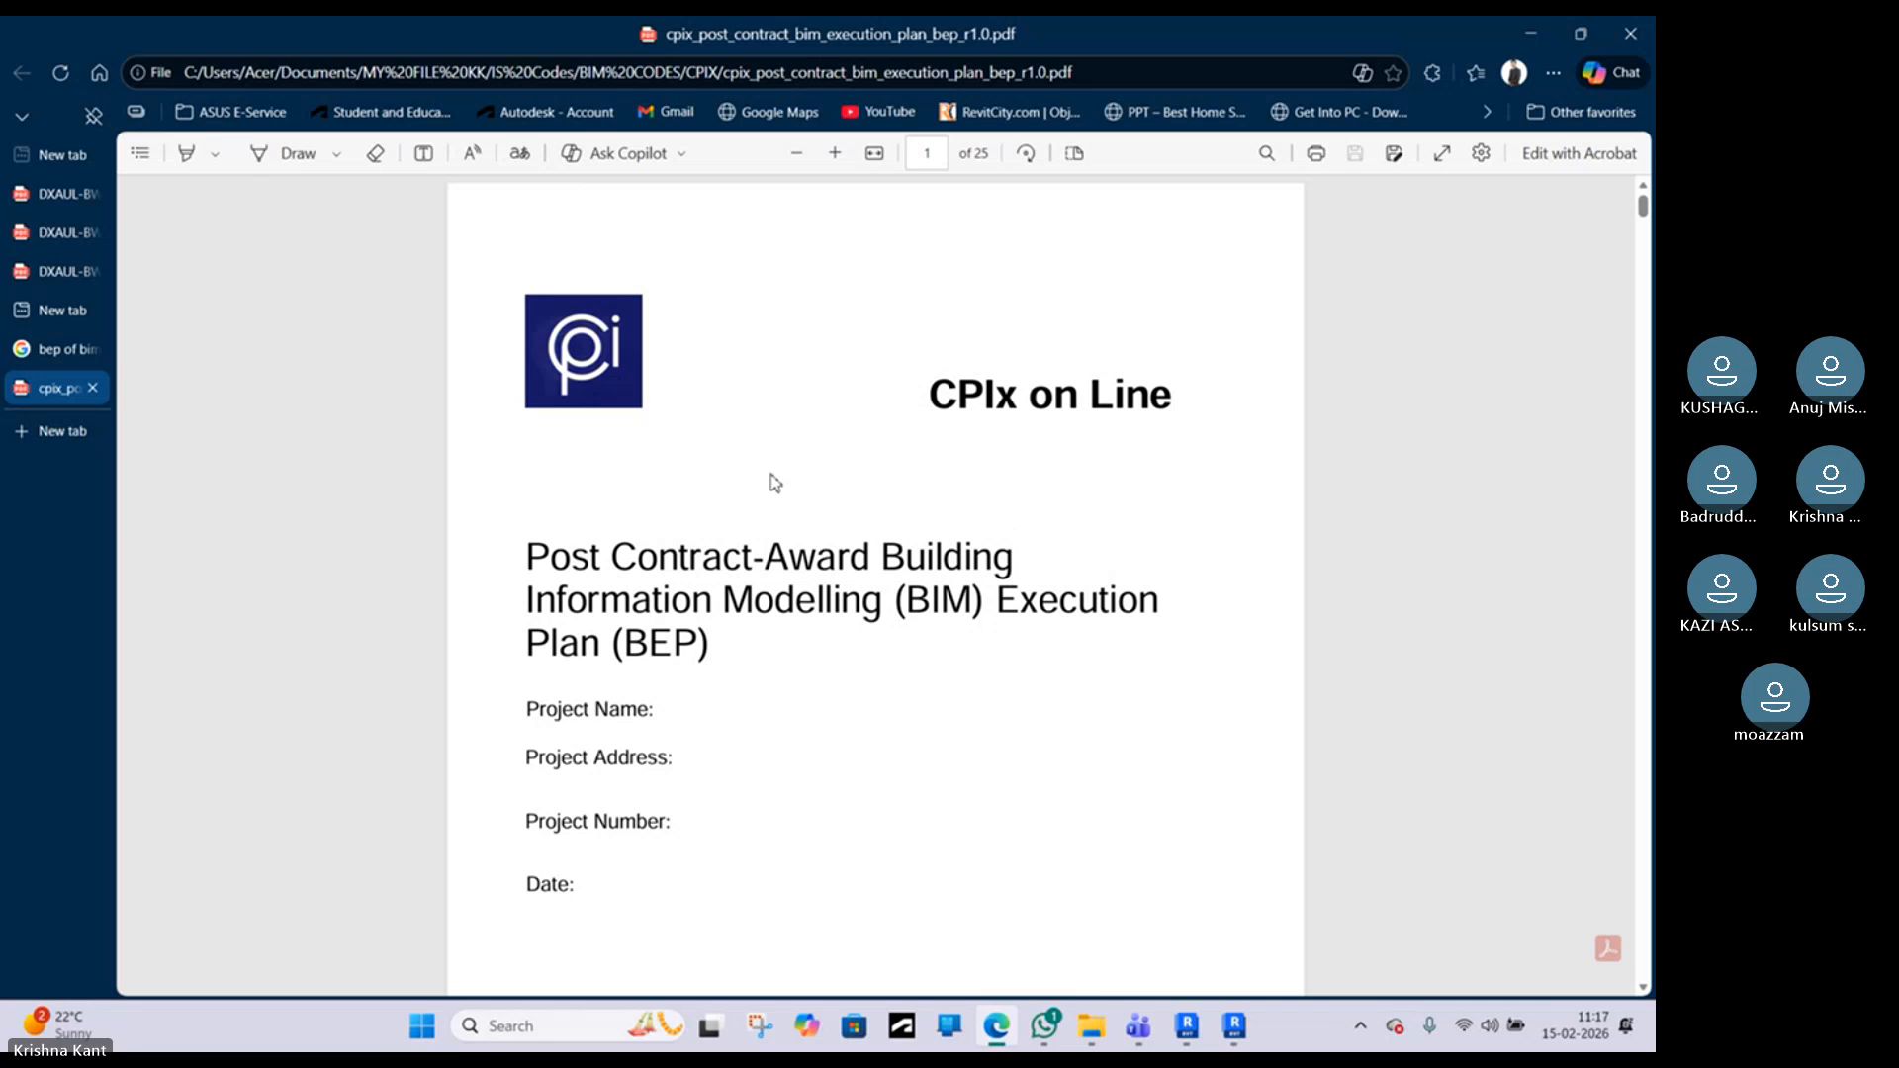
# Step: Read the post-contract BEP from its cover through the preface and project team tables to the Contents page
pyautogui.scroll(-12, 775, 500)
pyautogui.scroll(-15, 779, 504)
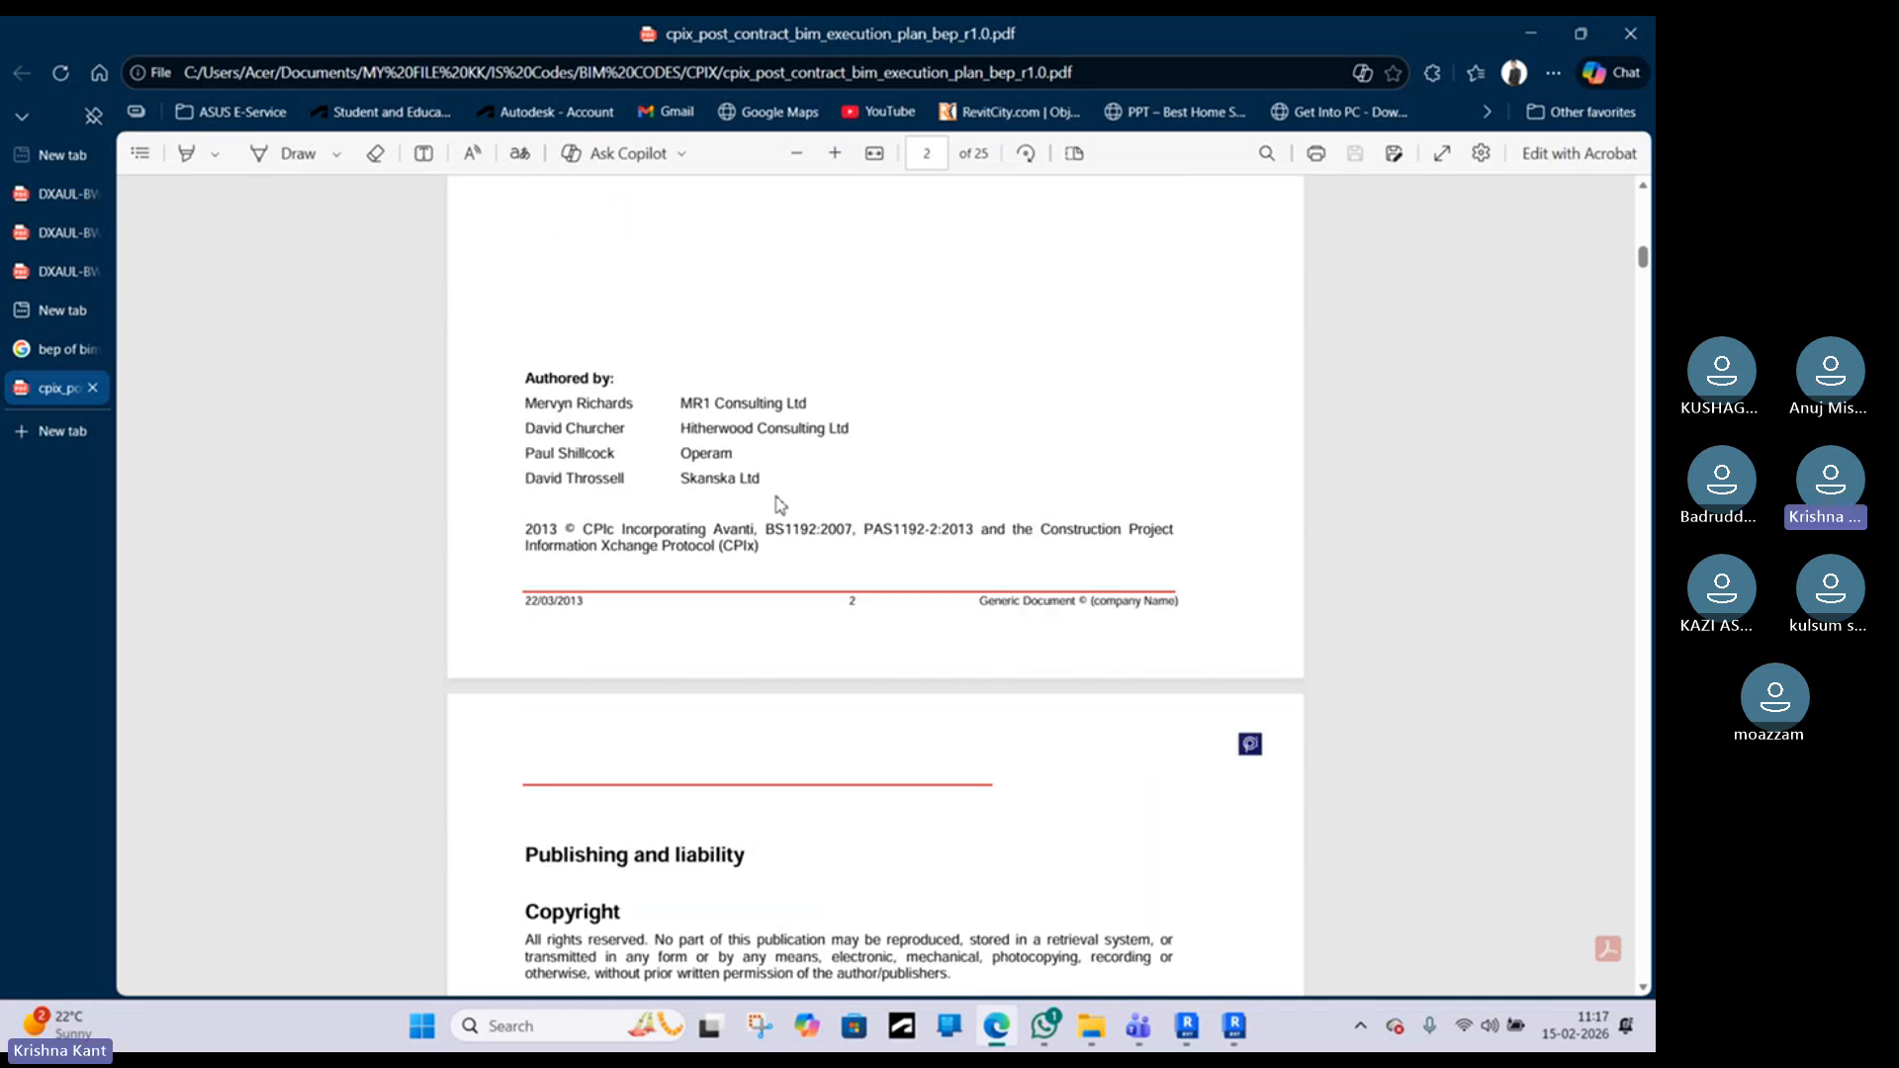
pyautogui.scroll(-5, 779, 504)
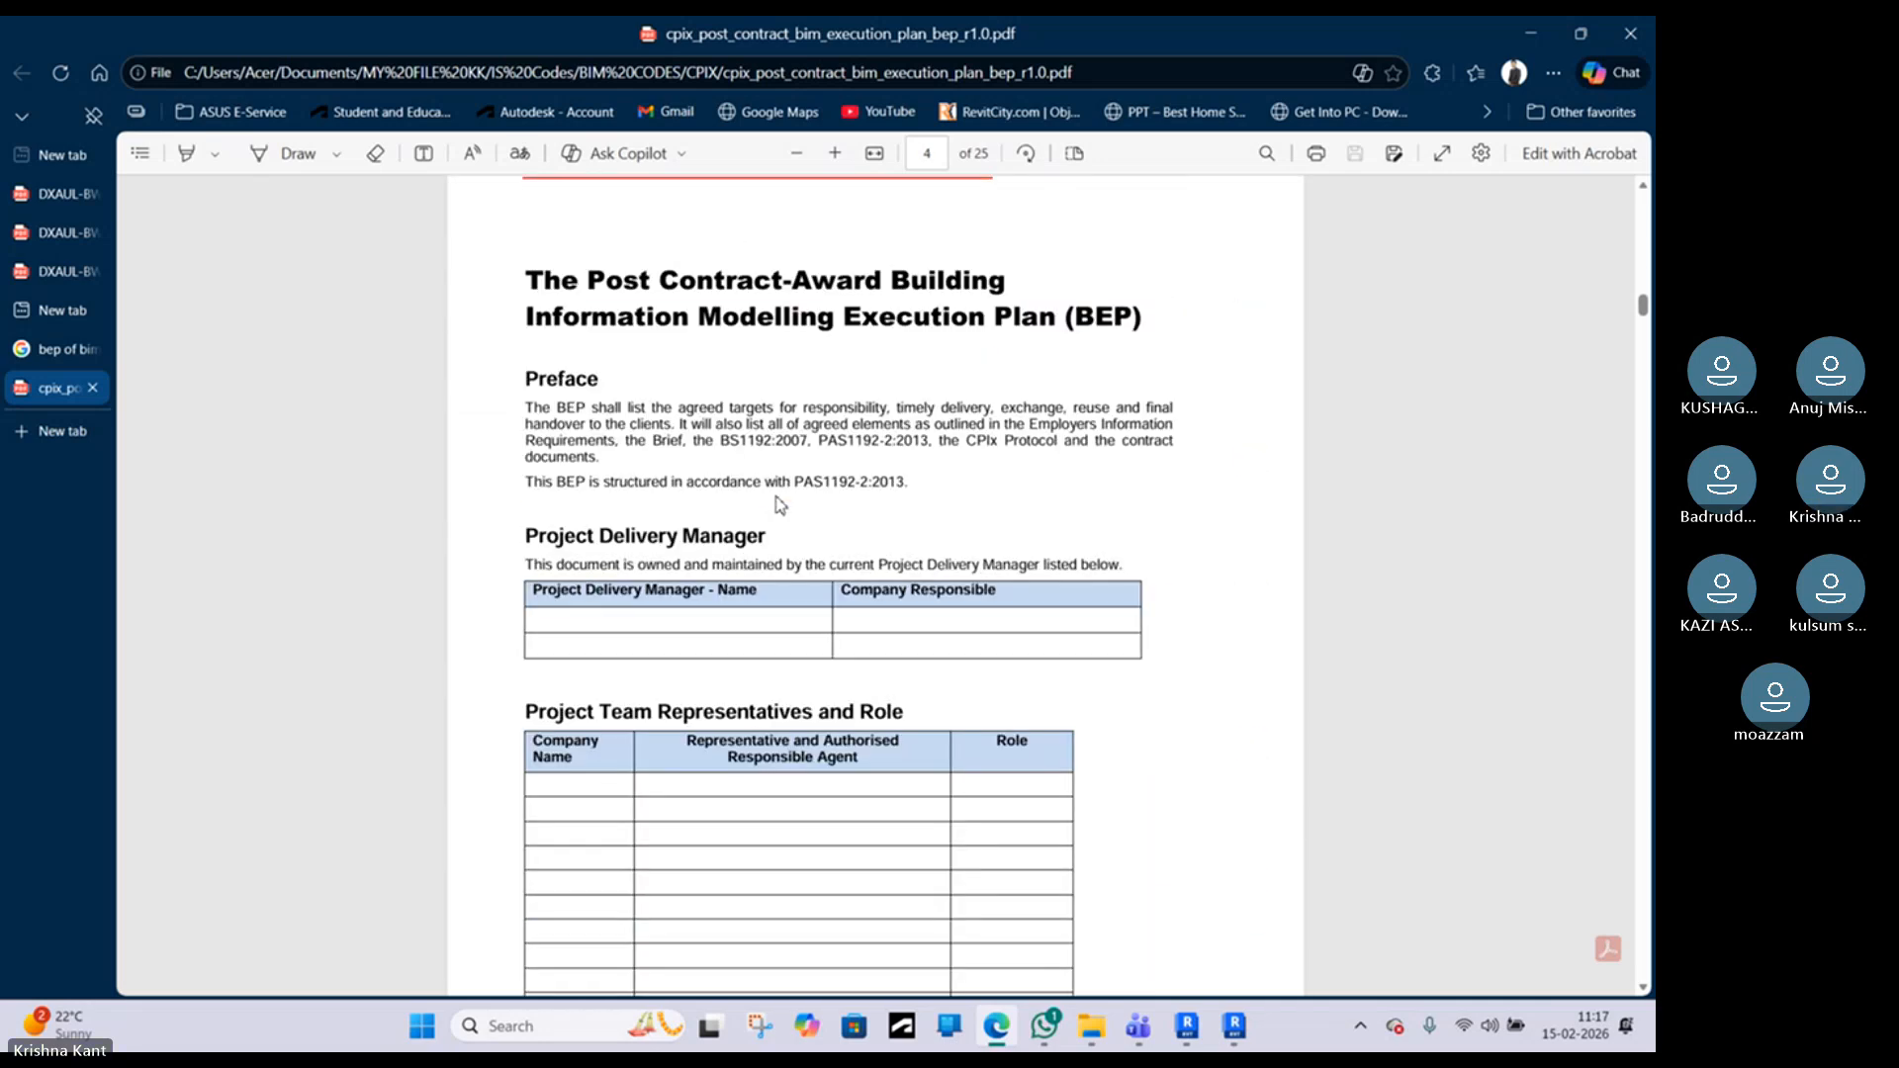
pyautogui.scroll(-8, 619, 458)
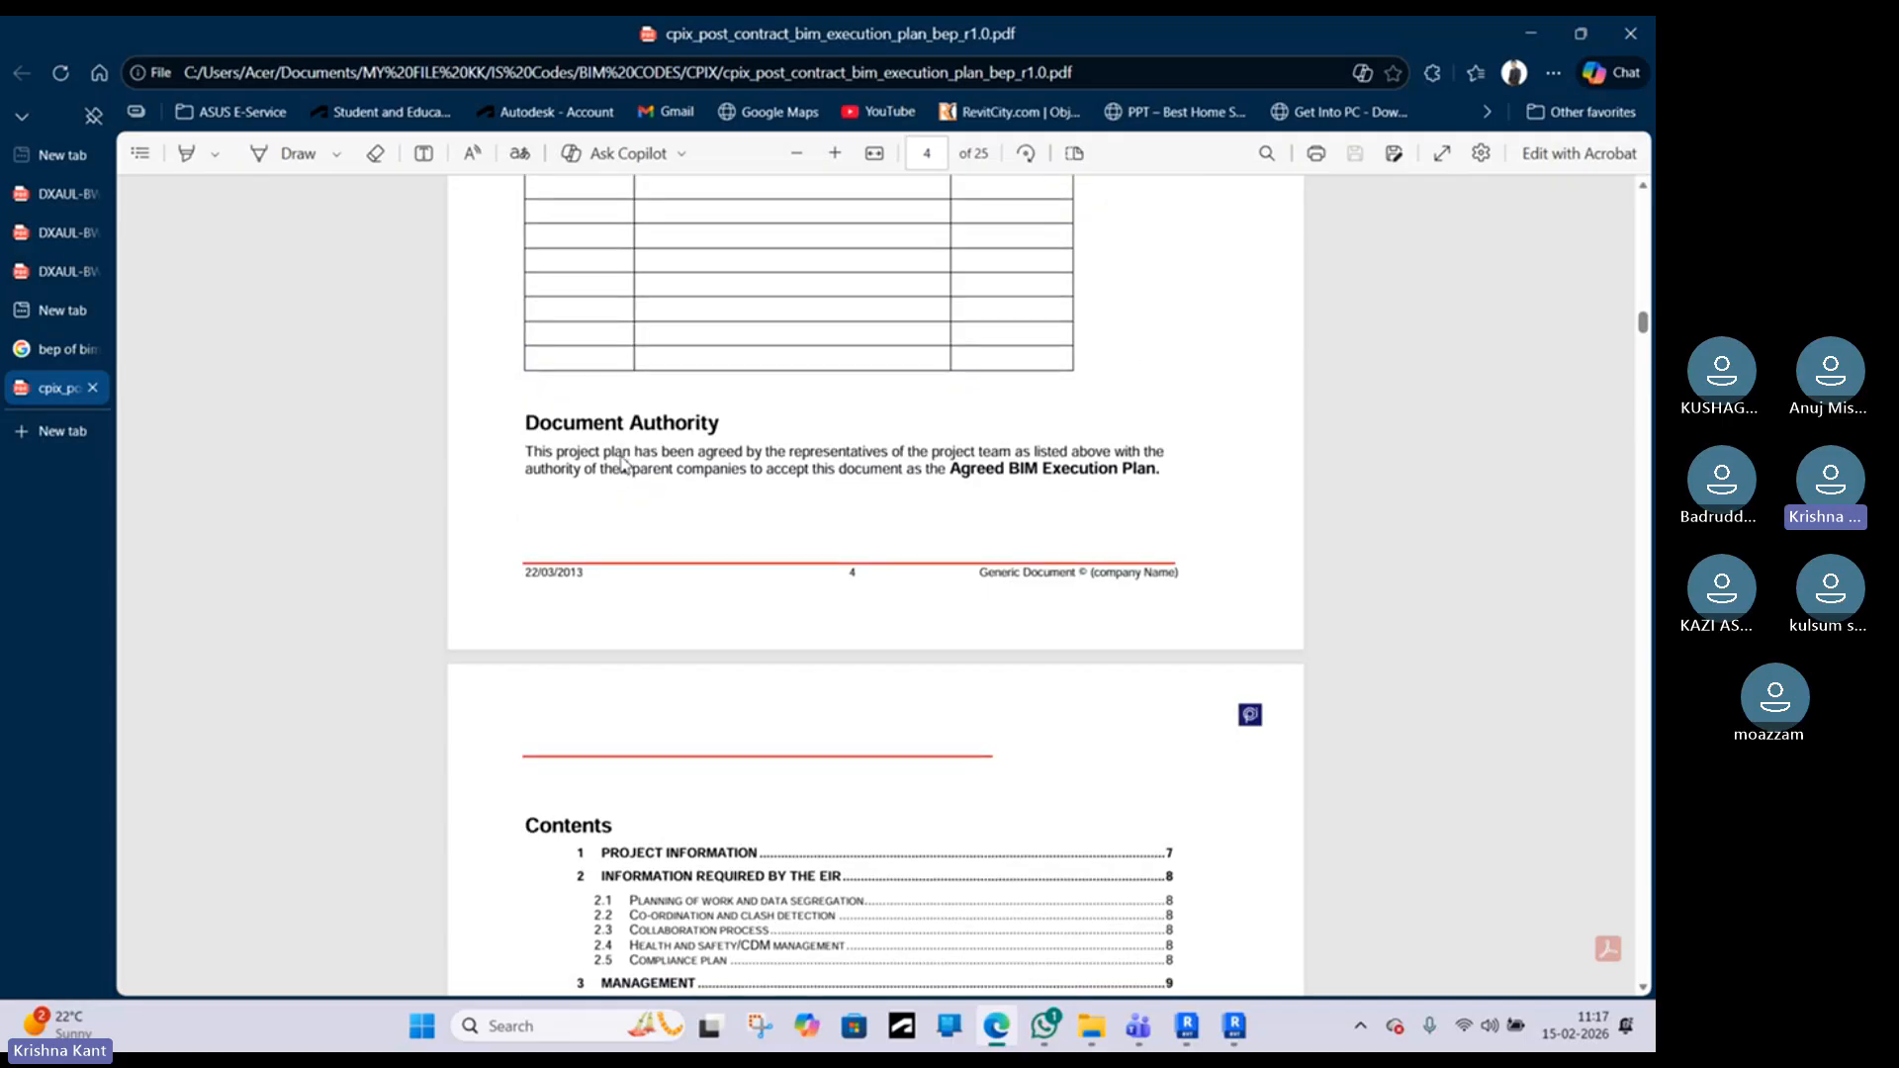
pyautogui.scroll(-1, 621, 461)
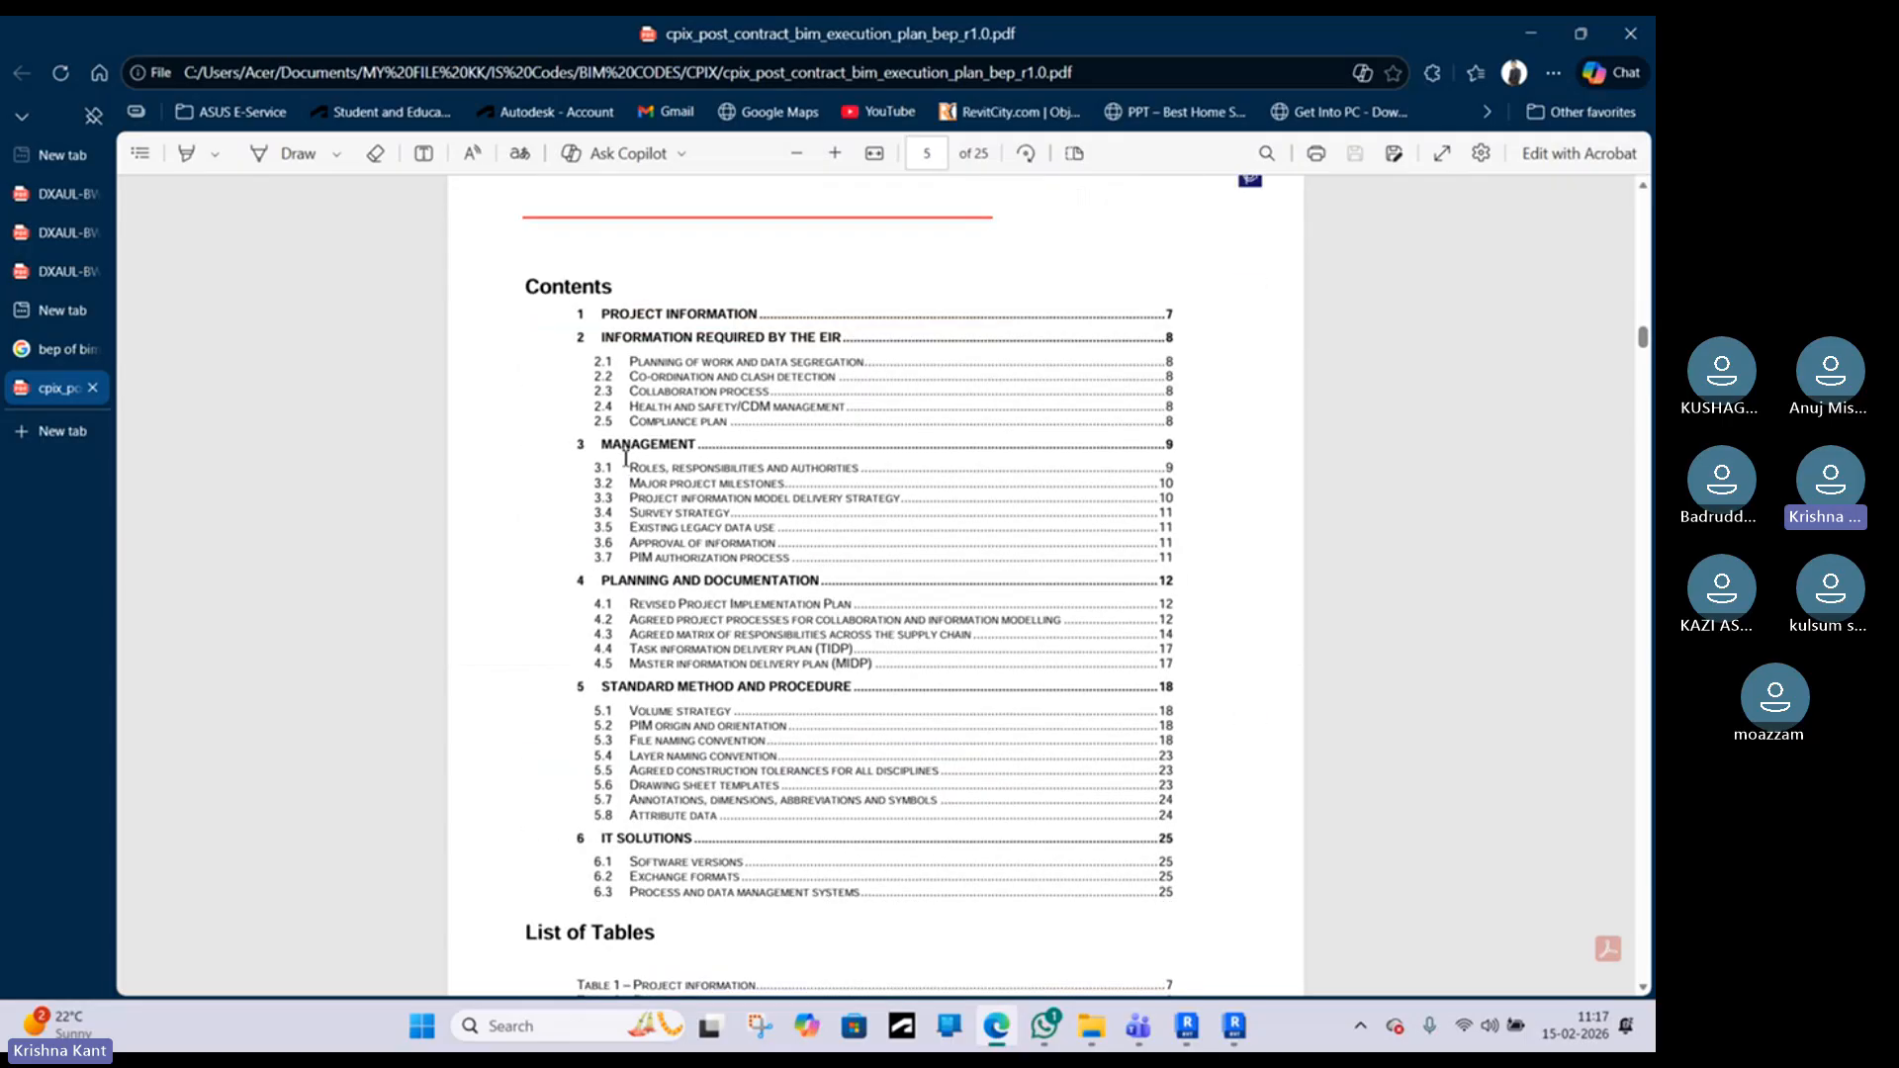
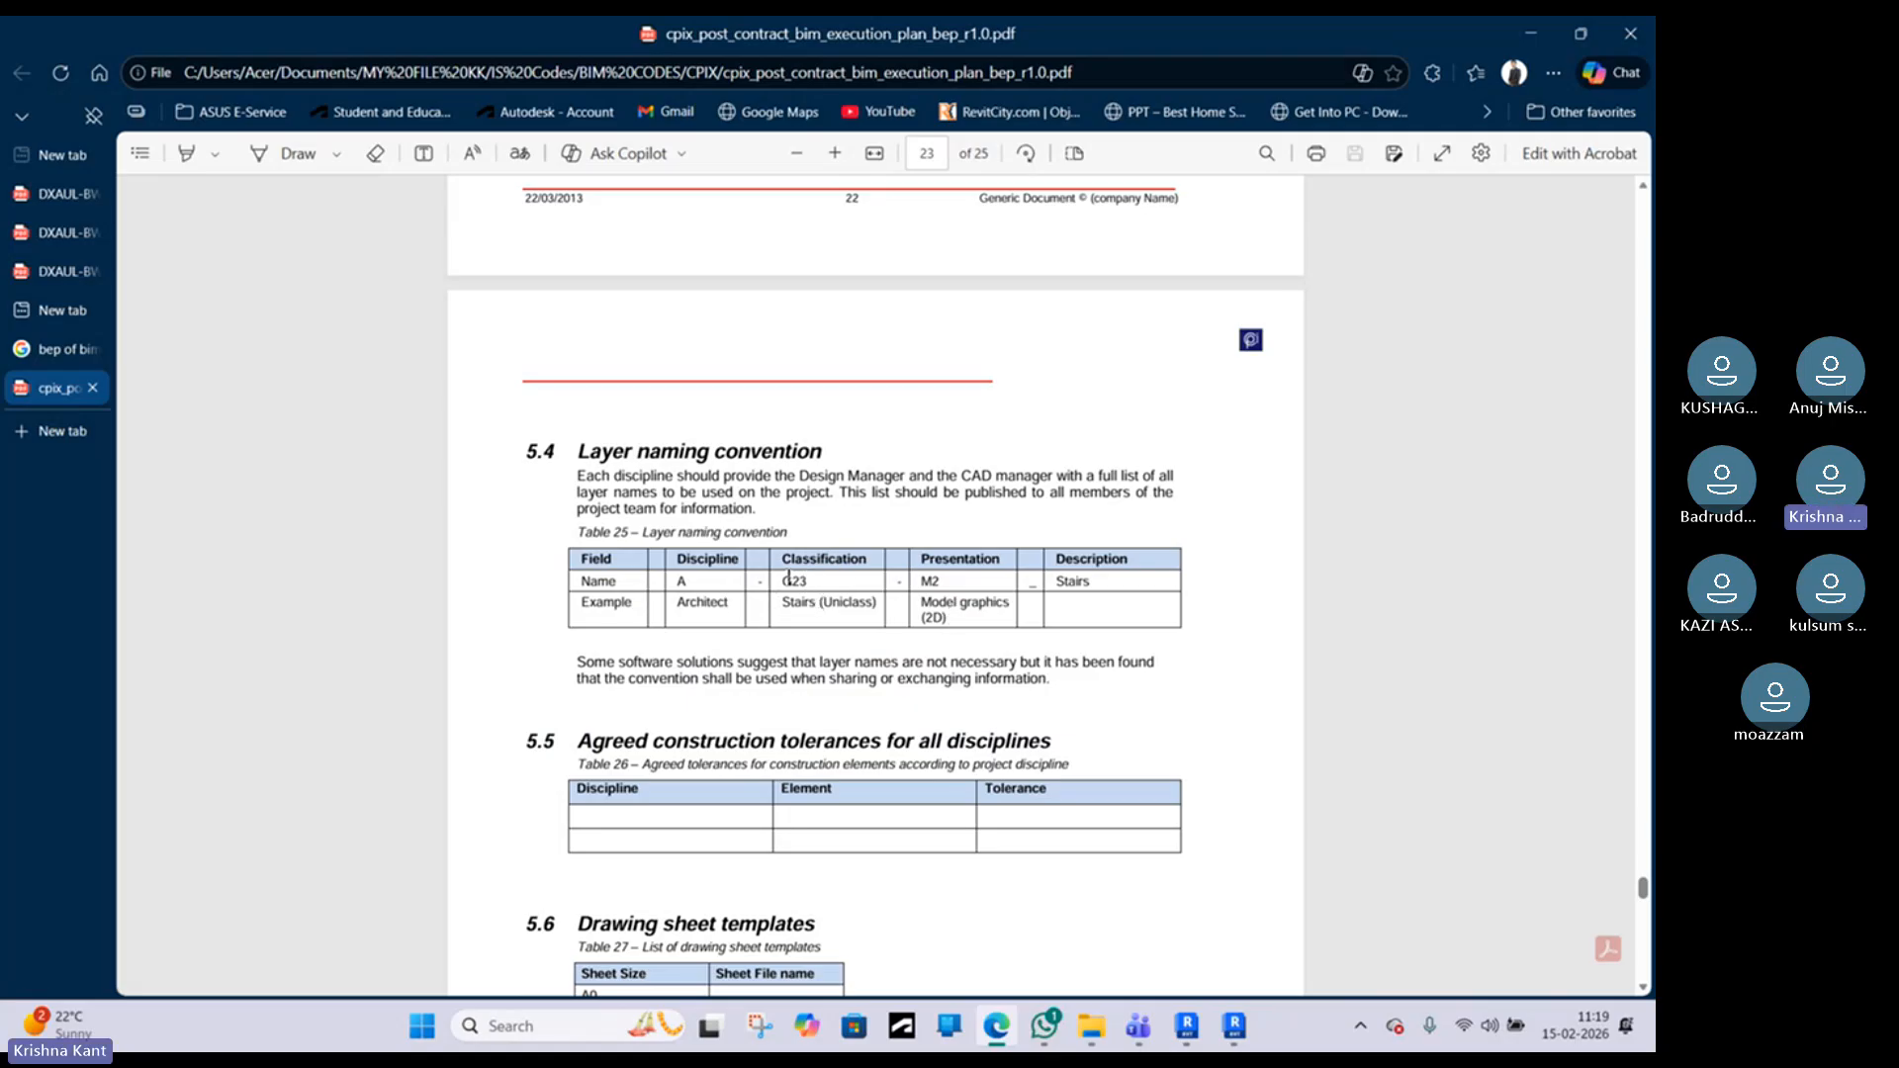
# Step: Enlarge page 23 and examine sections 5.4 to 5.6 on layer naming, construction tolerances and drawing sheet templates
pyautogui.keyDown('ctrl'); pyautogui.scroll(1, 755, 570); pyautogui.keyUp('ctrl')
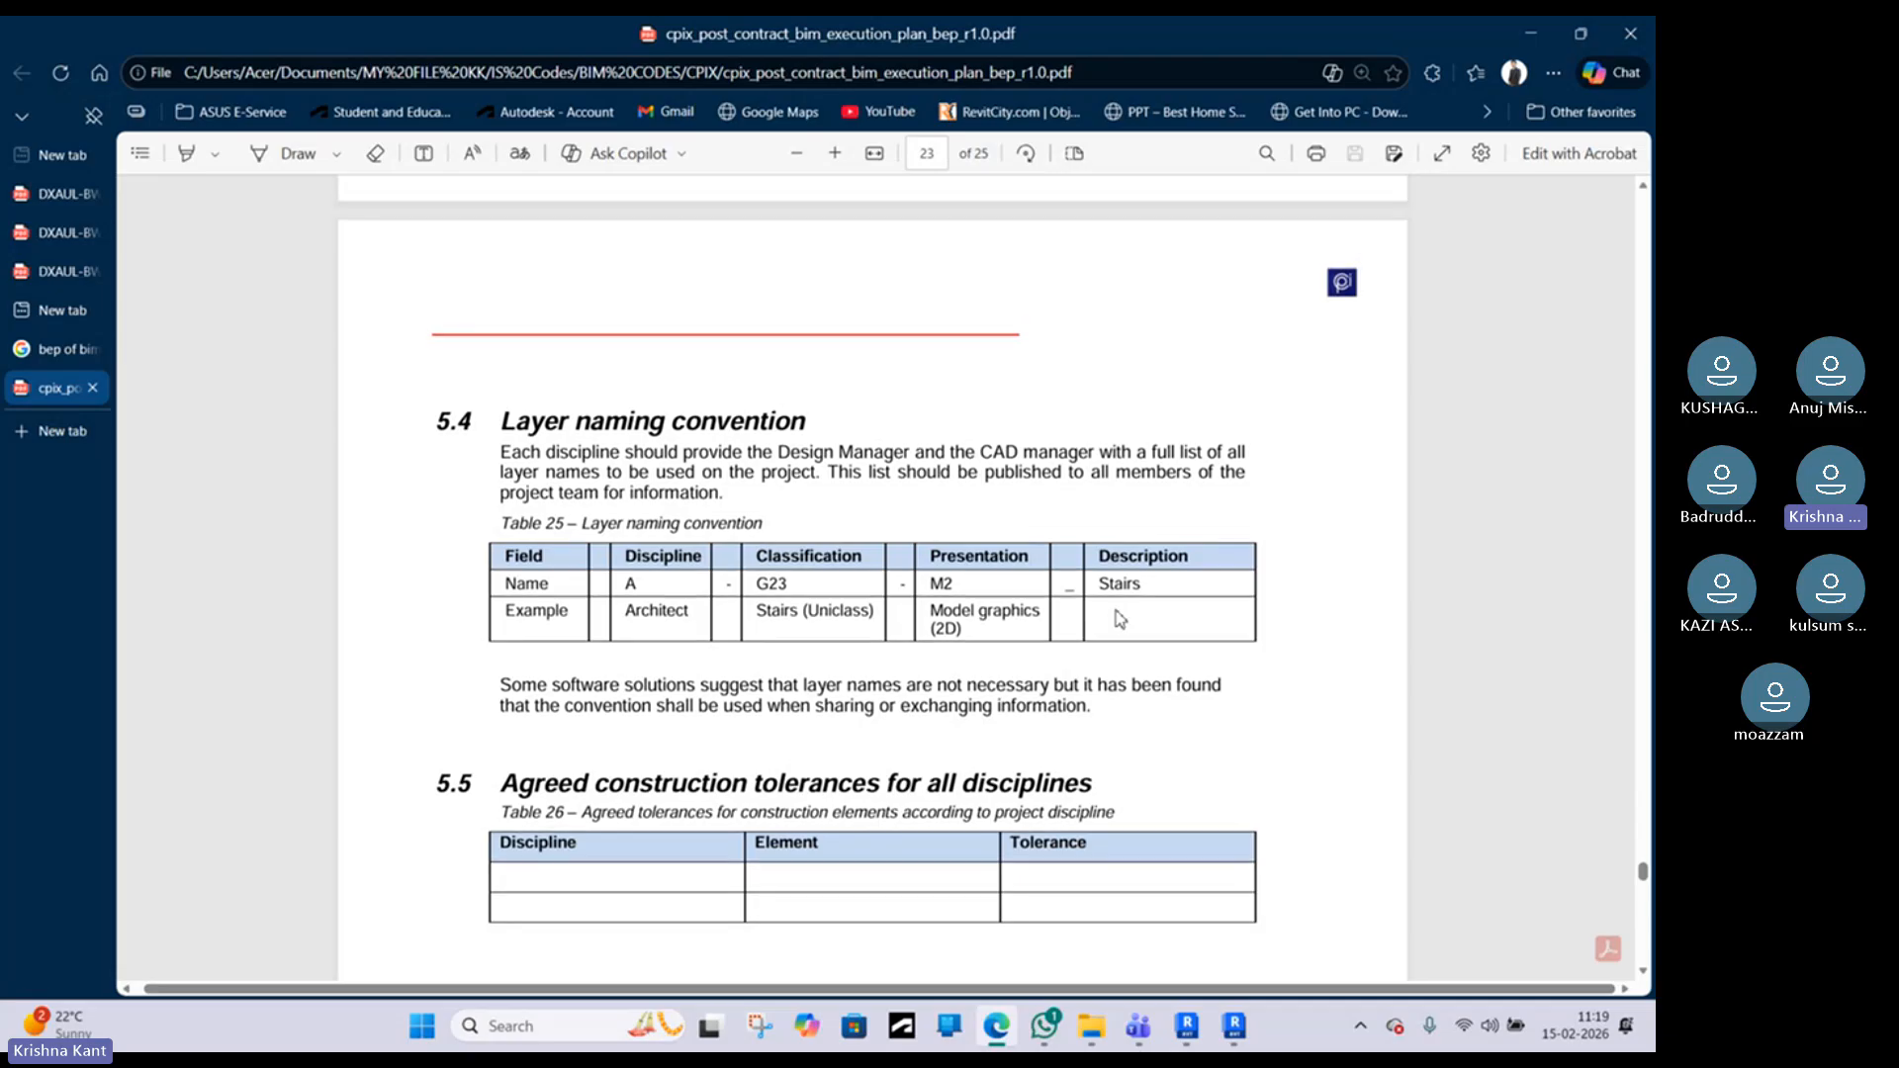
pyautogui.scroll(1, 1120, 618)
pyautogui.scroll(-3, 1119, 618)
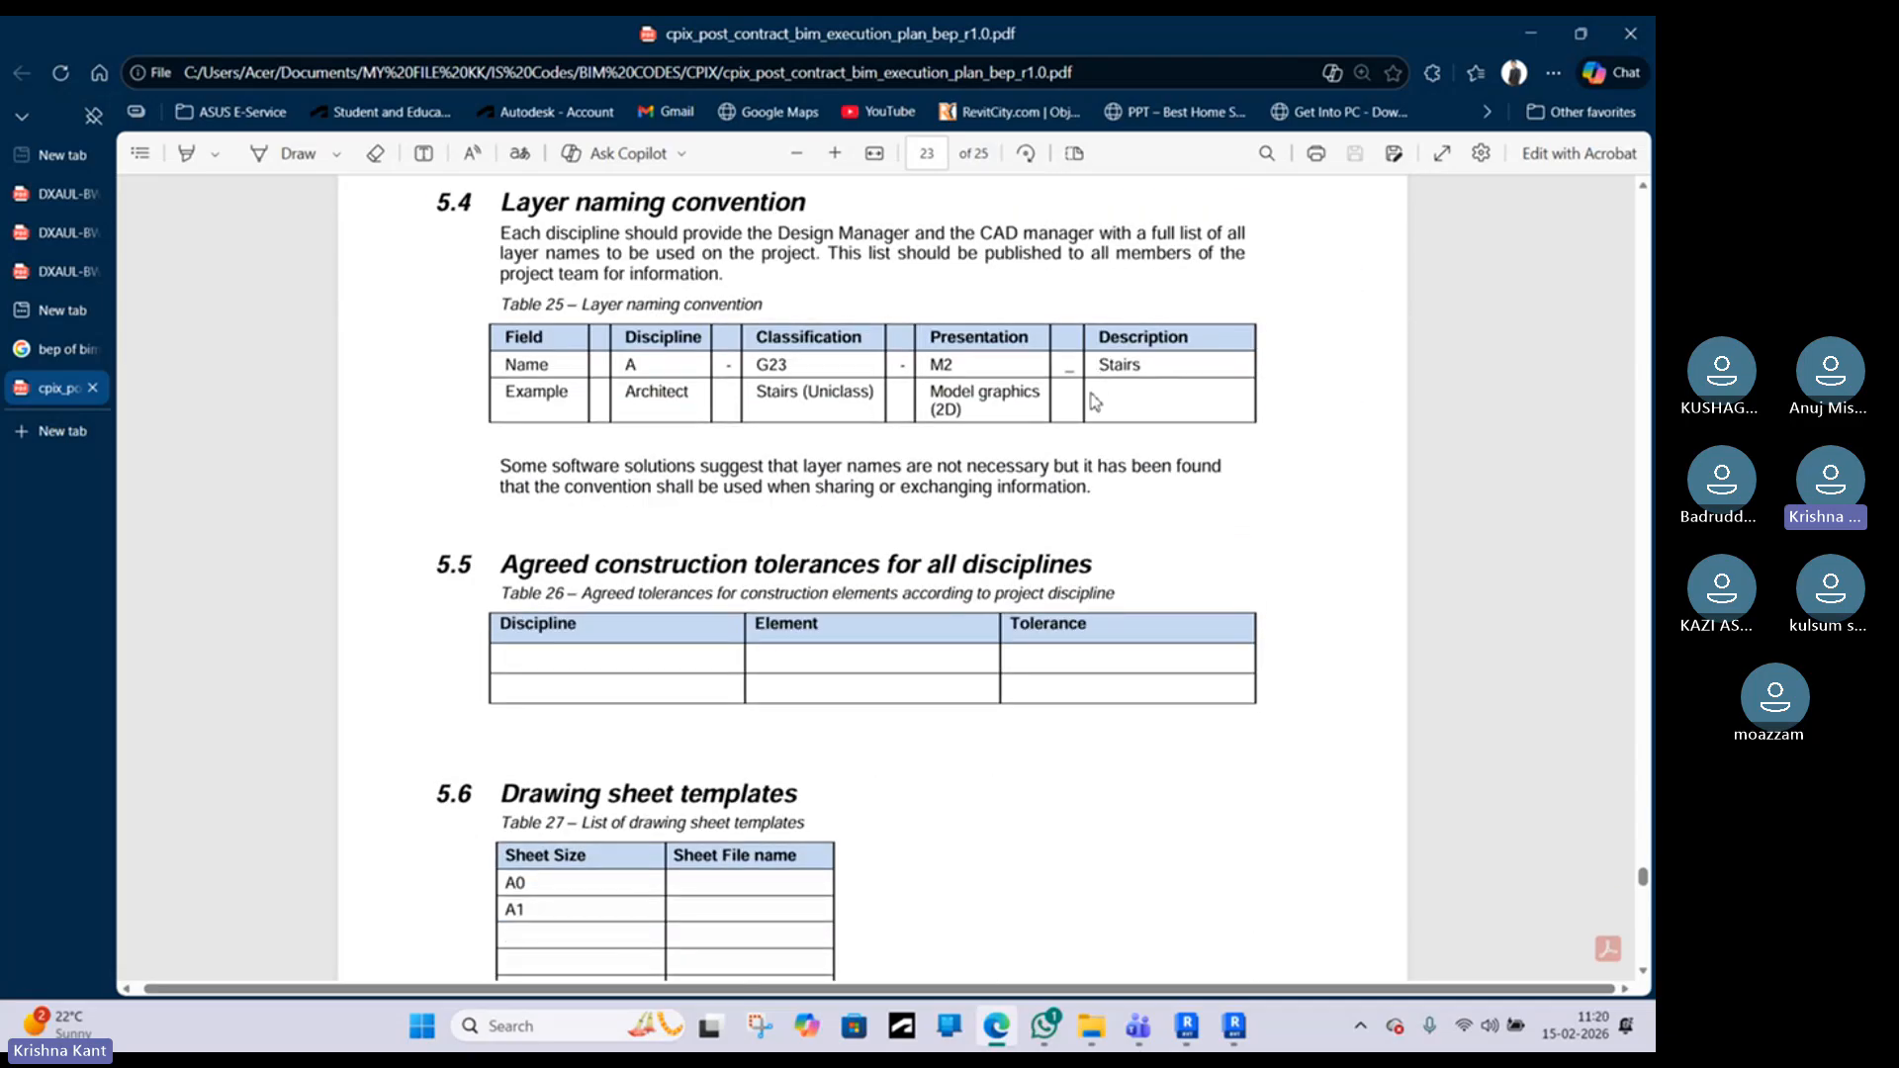
pyautogui.scroll(-3, 1089, 428)
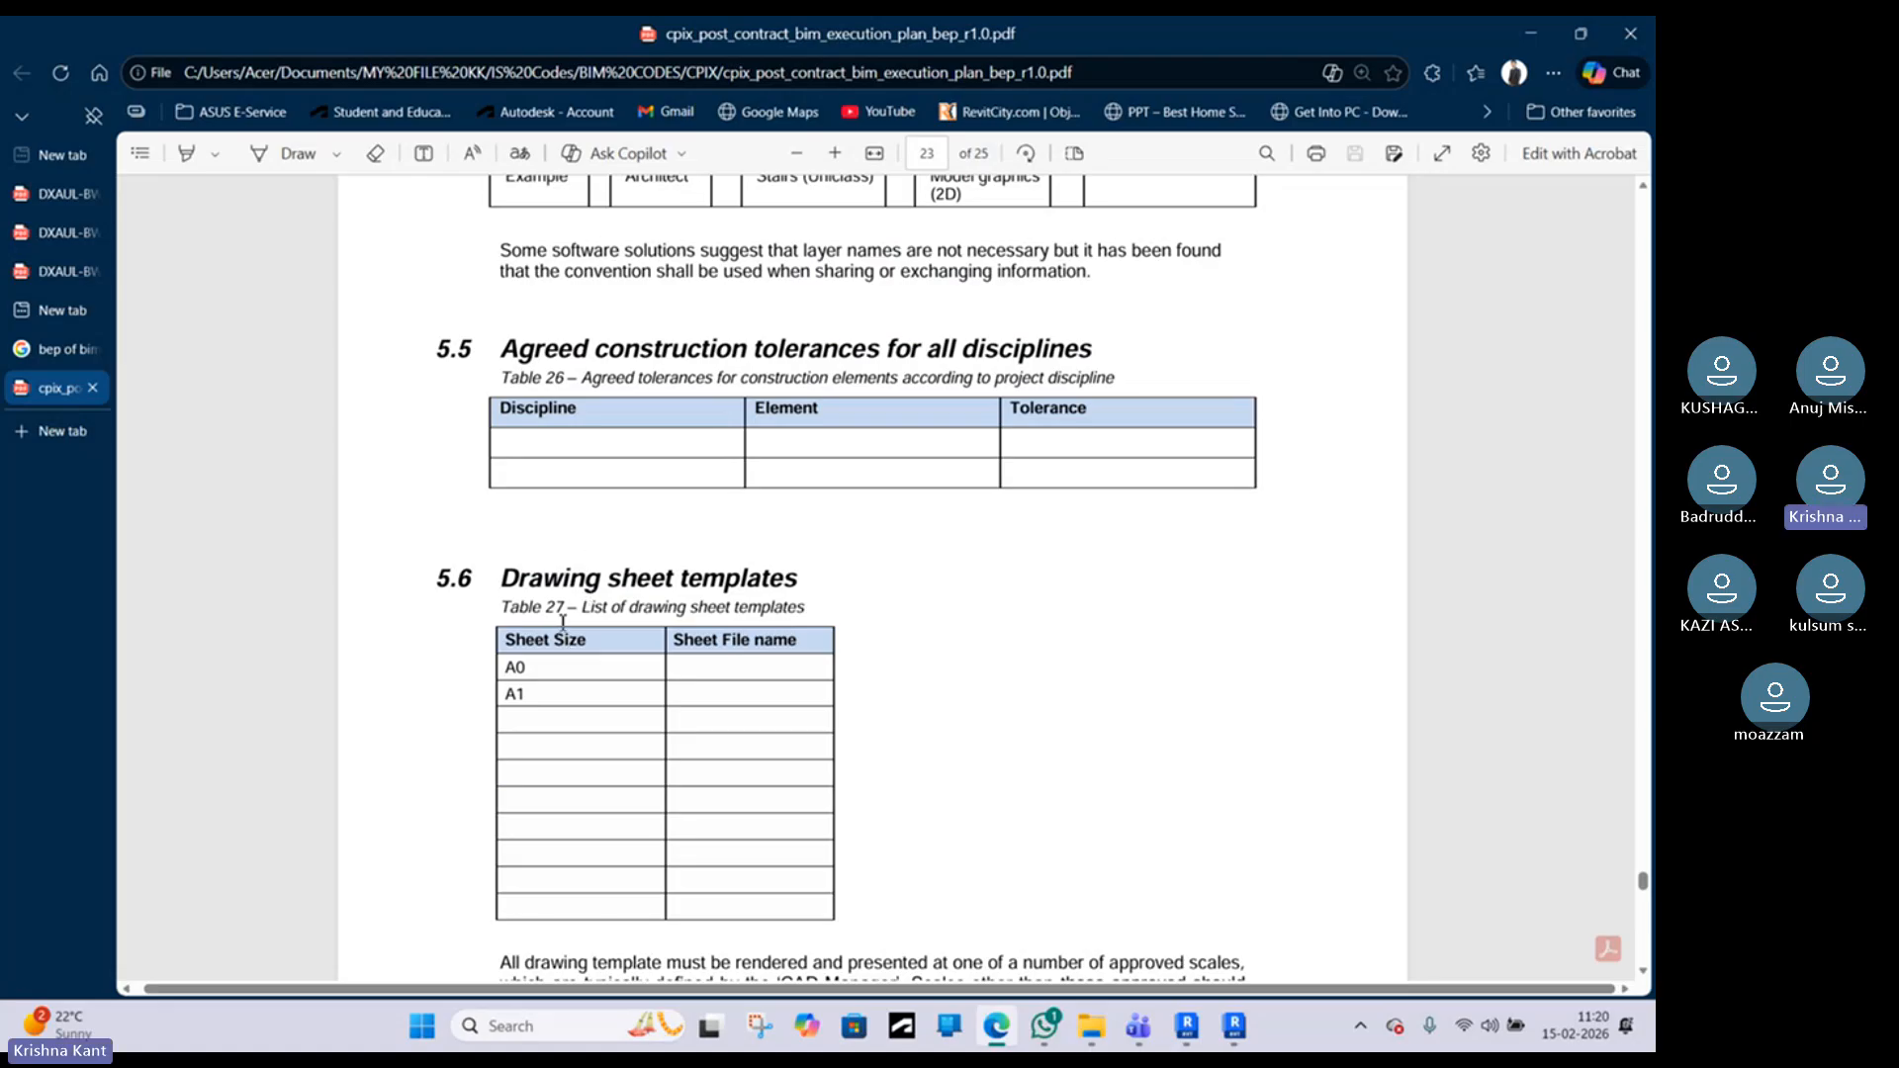
pyautogui.scroll(2, 550, 693)
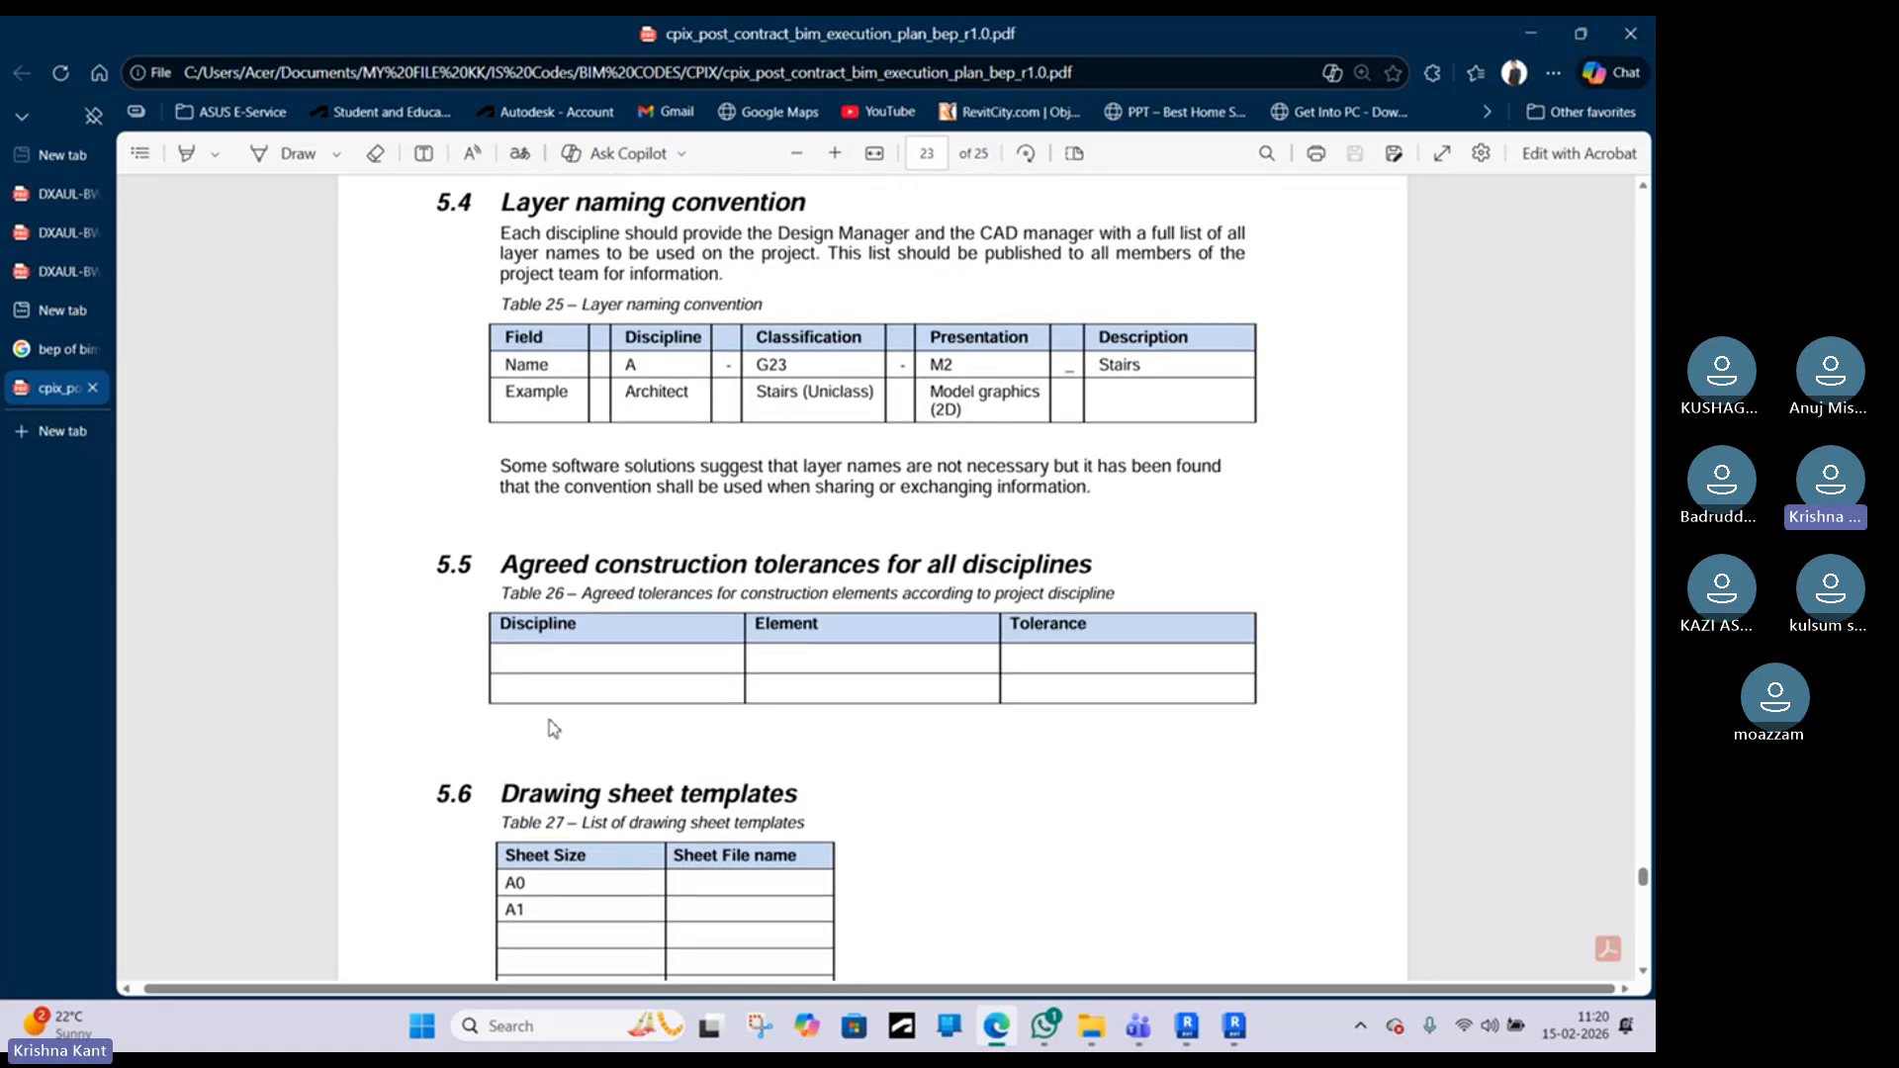
# Step: Examine the drawing sheet scales in Table 28 and section 5.7 on annotations, dimensions and agreed units
pyautogui.scroll(-10, 553, 729)
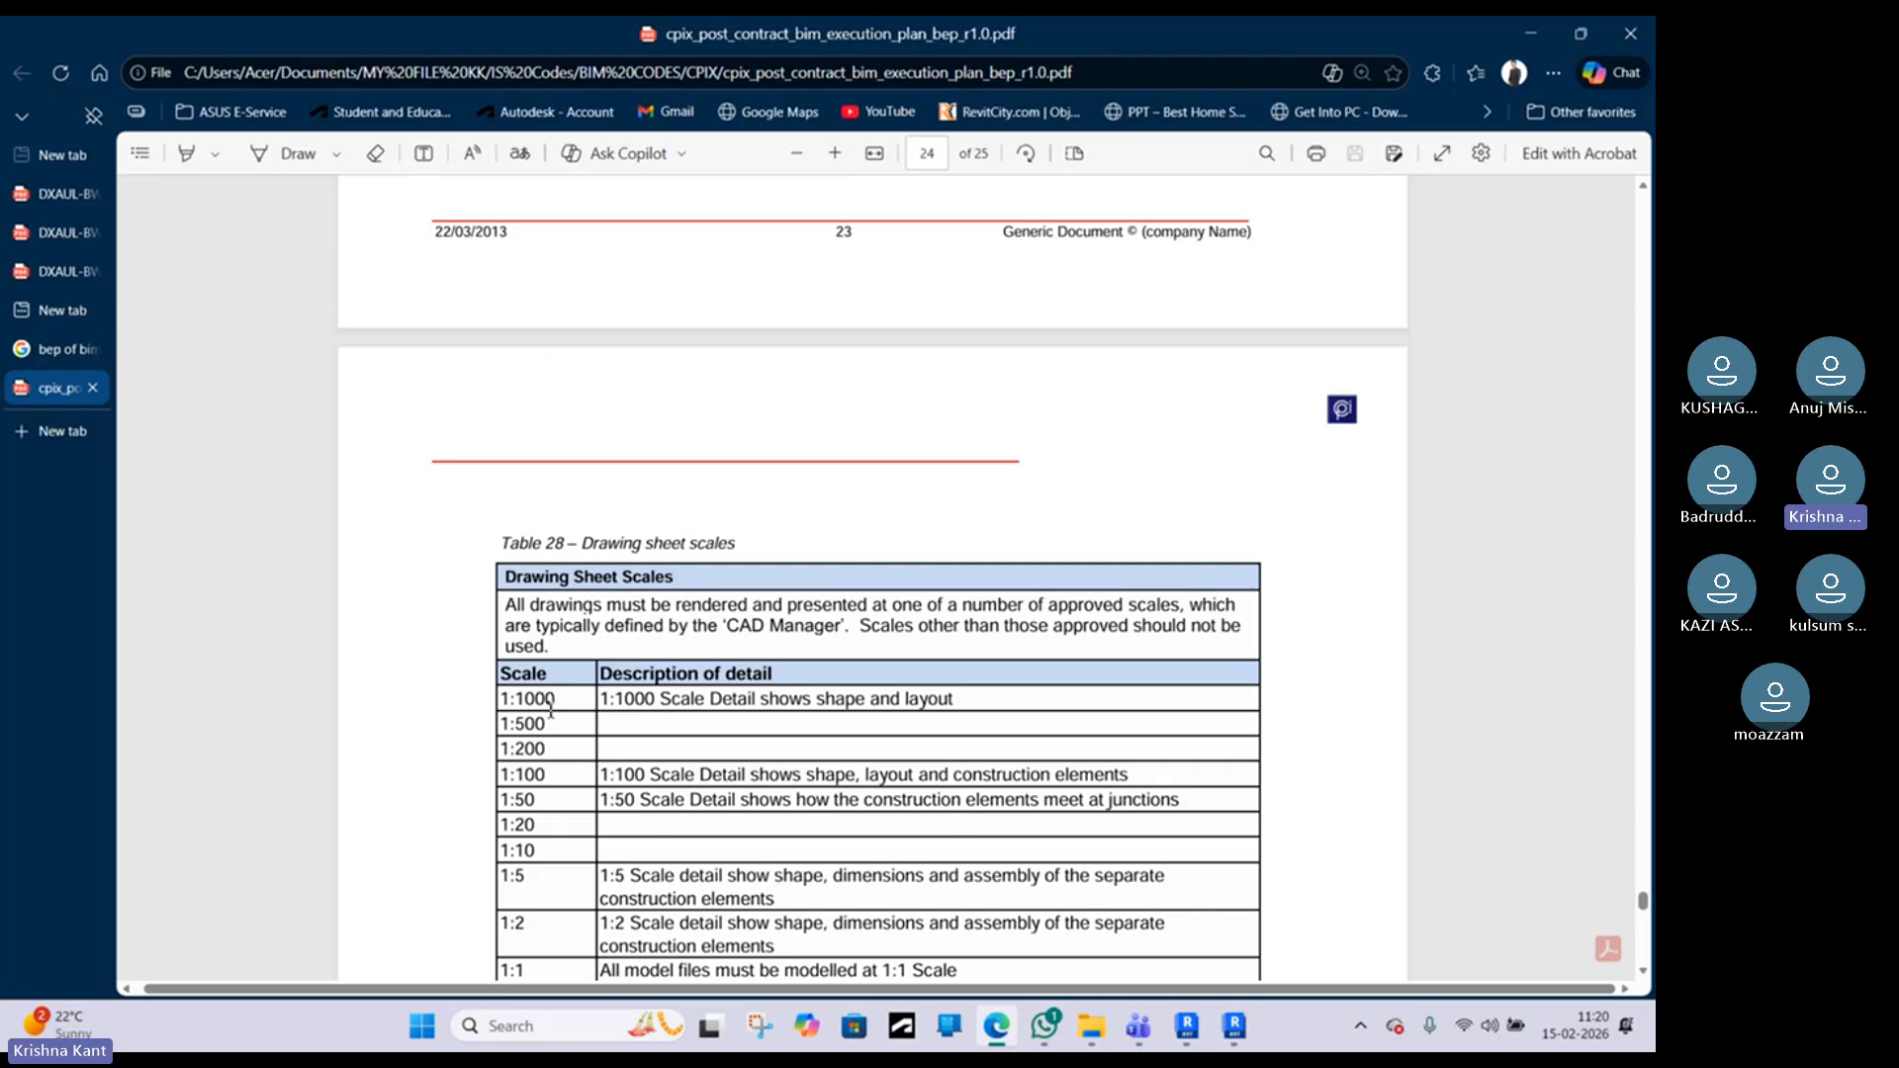
pyautogui.scroll(-2, 551, 710)
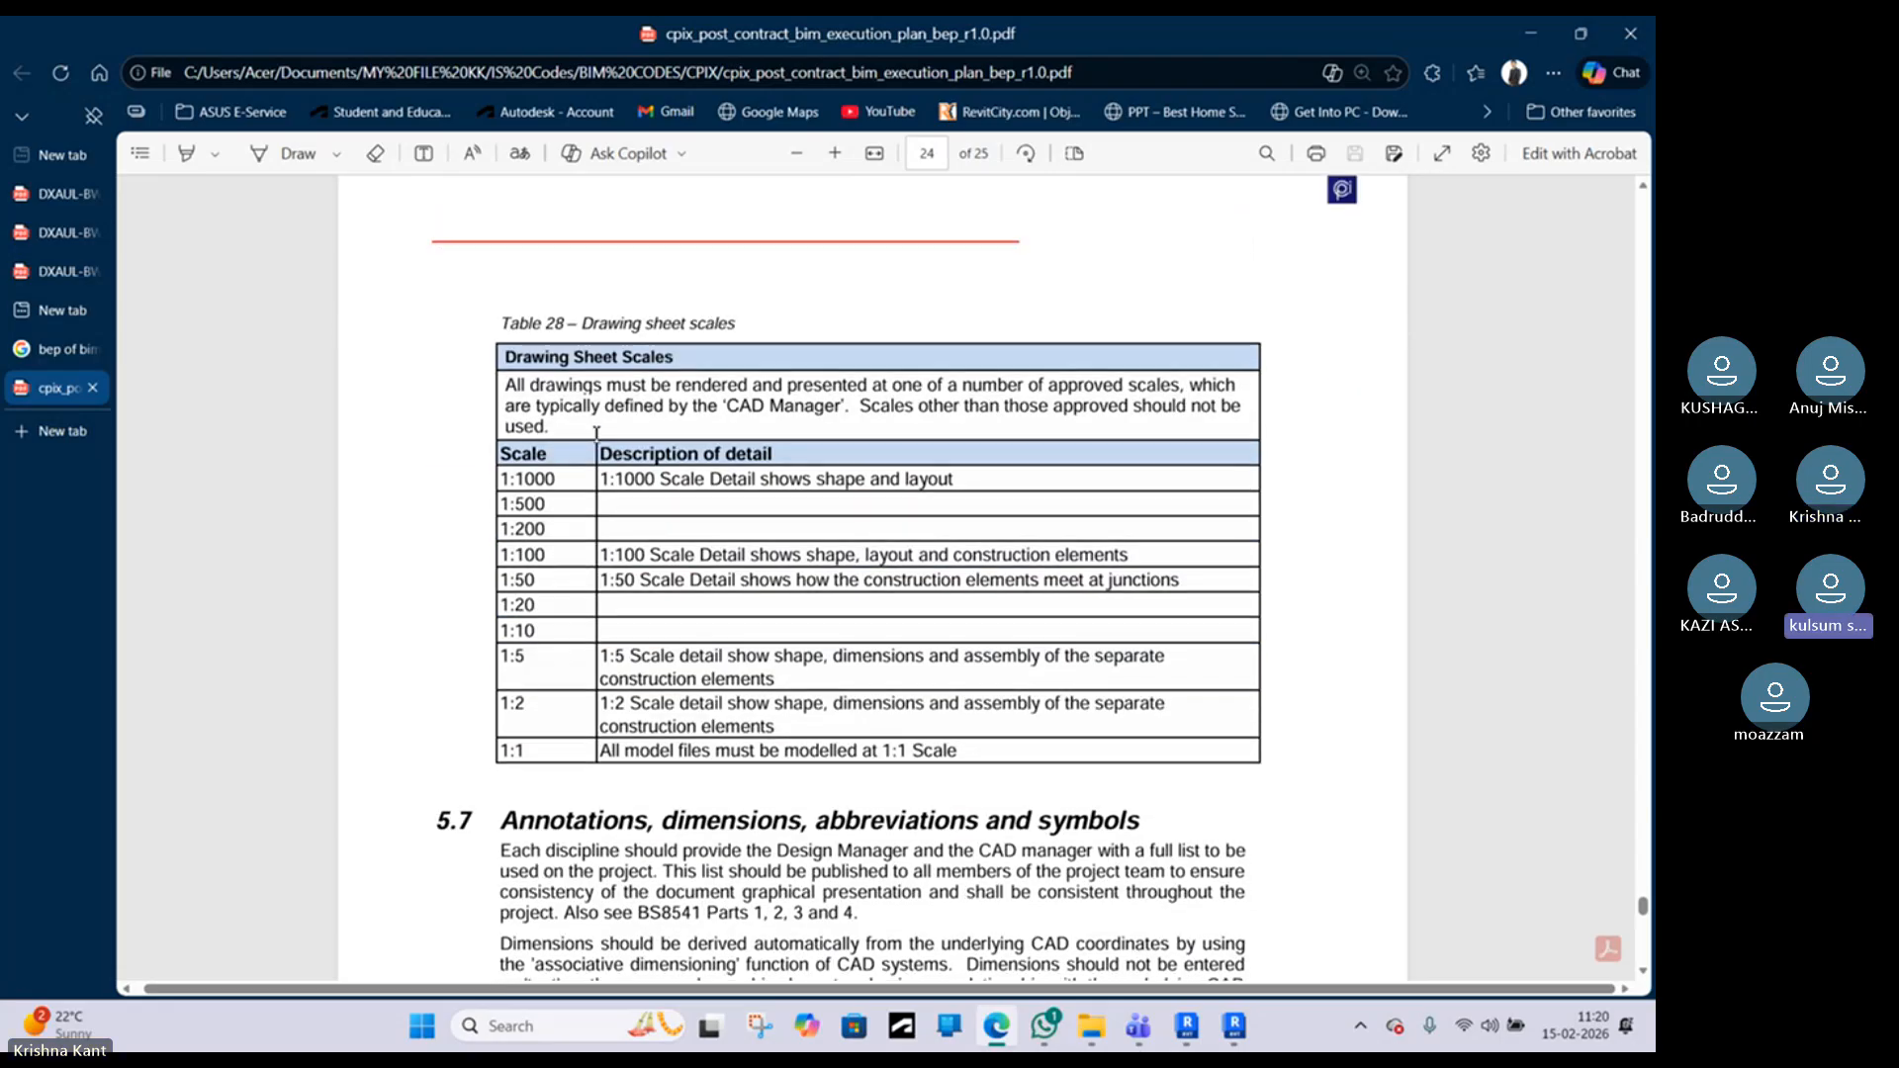
pyautogui.scroll(-5, 596, 432)
pyautogui.scroll(4, 555, 409)
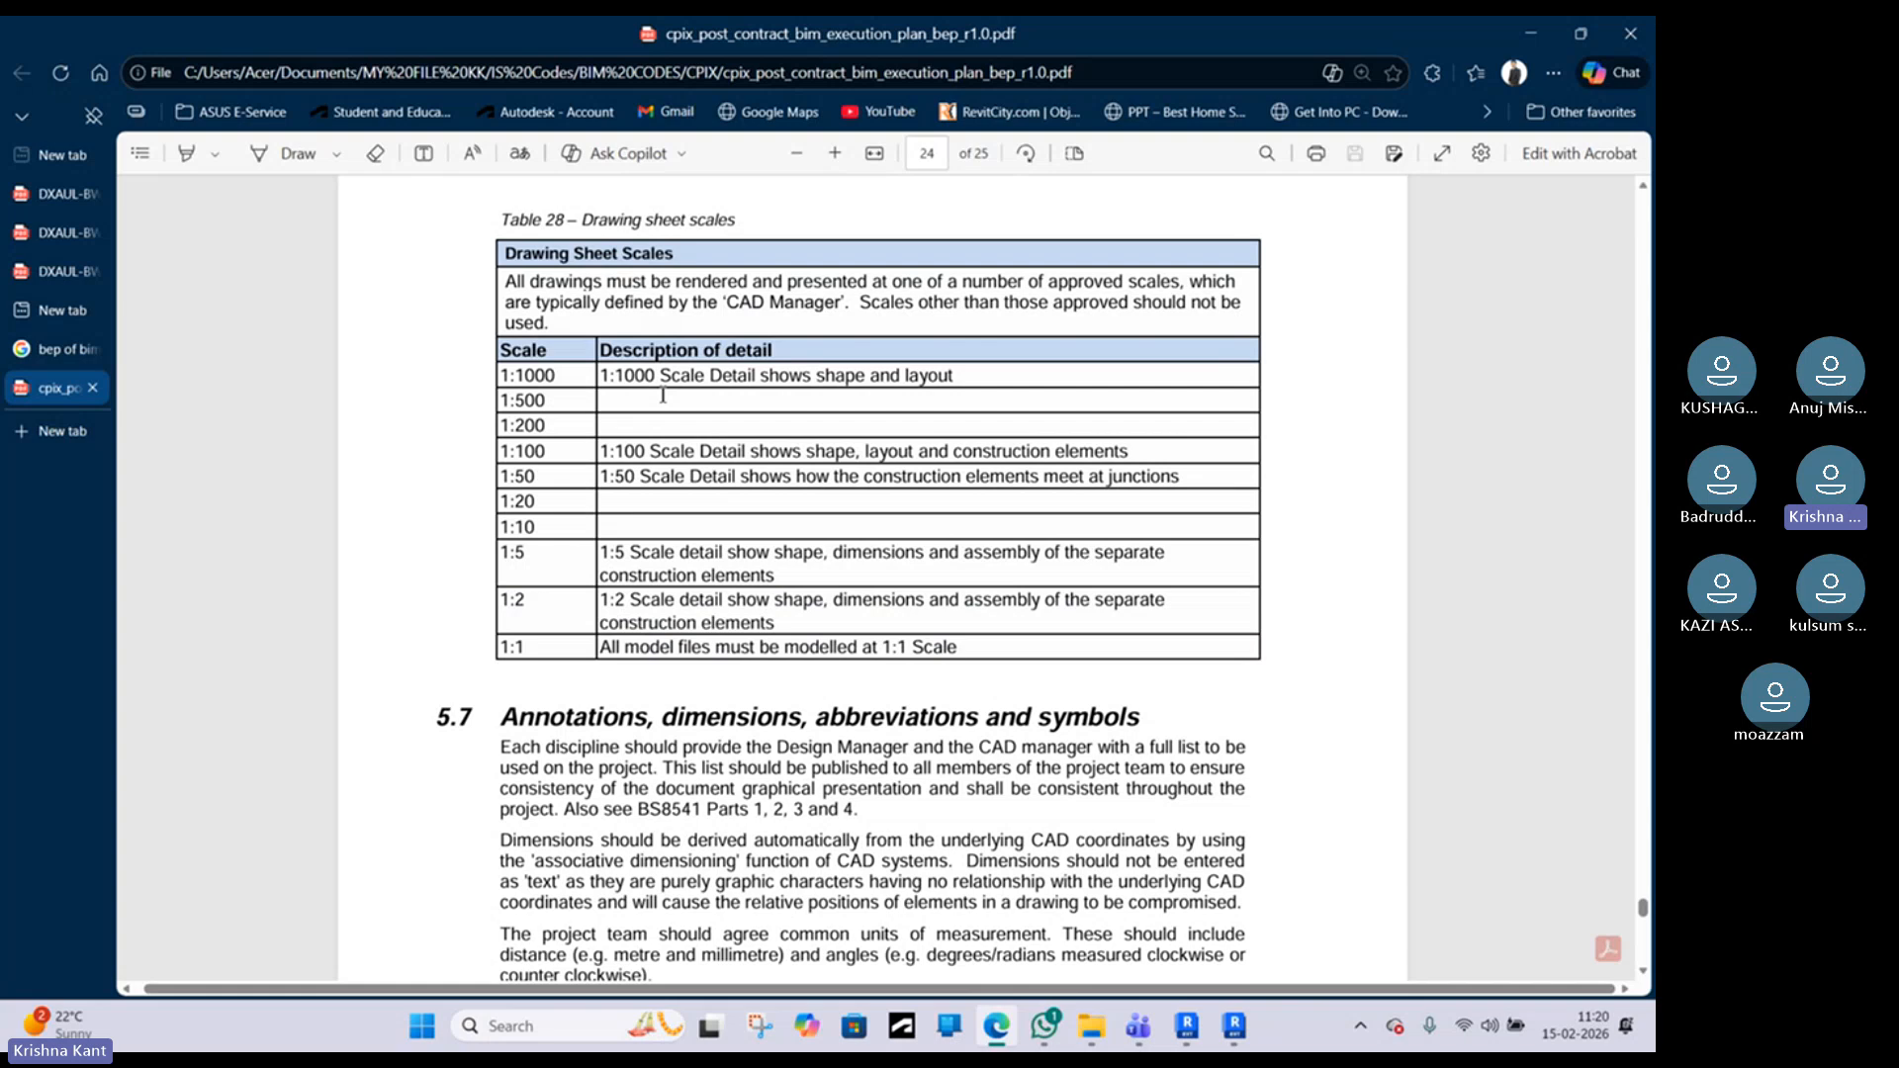
pyautogui.scroll(-3, 663, 396)
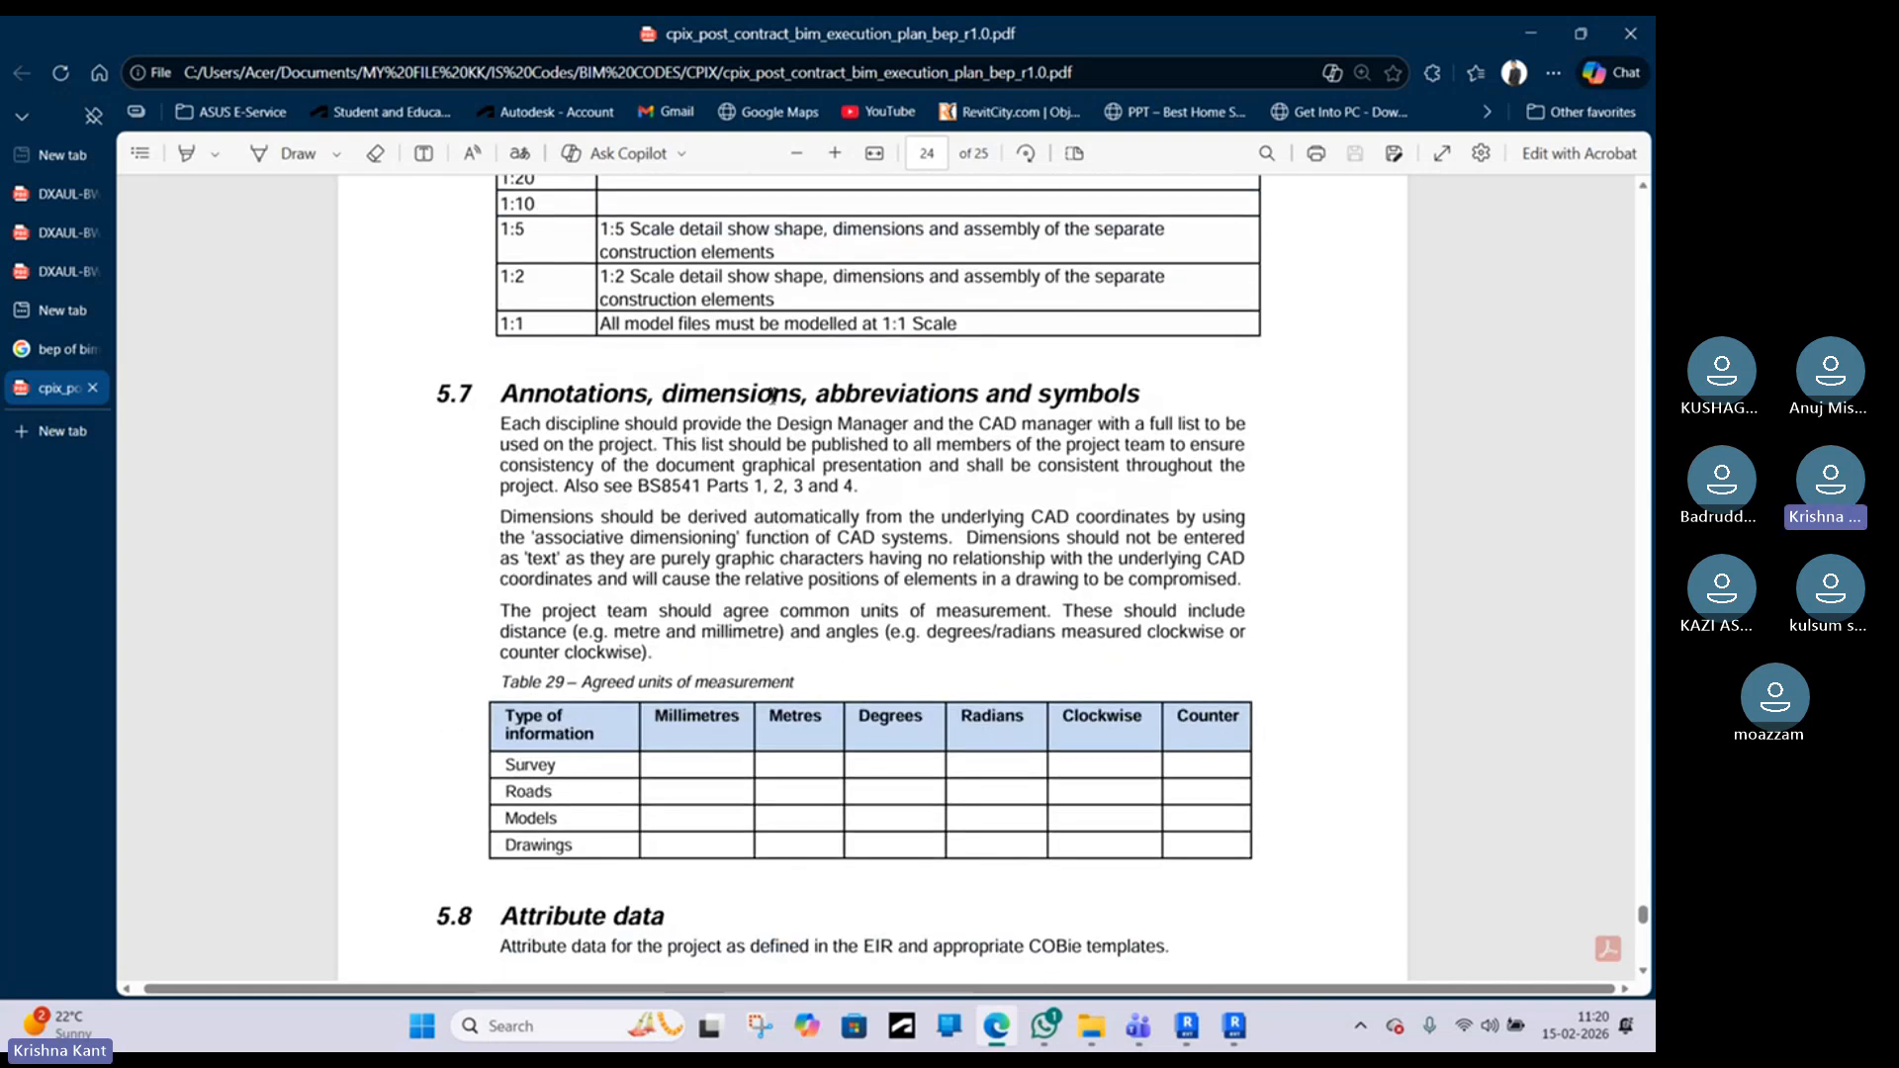
pyautogui.scroll(-2, 633, 593)
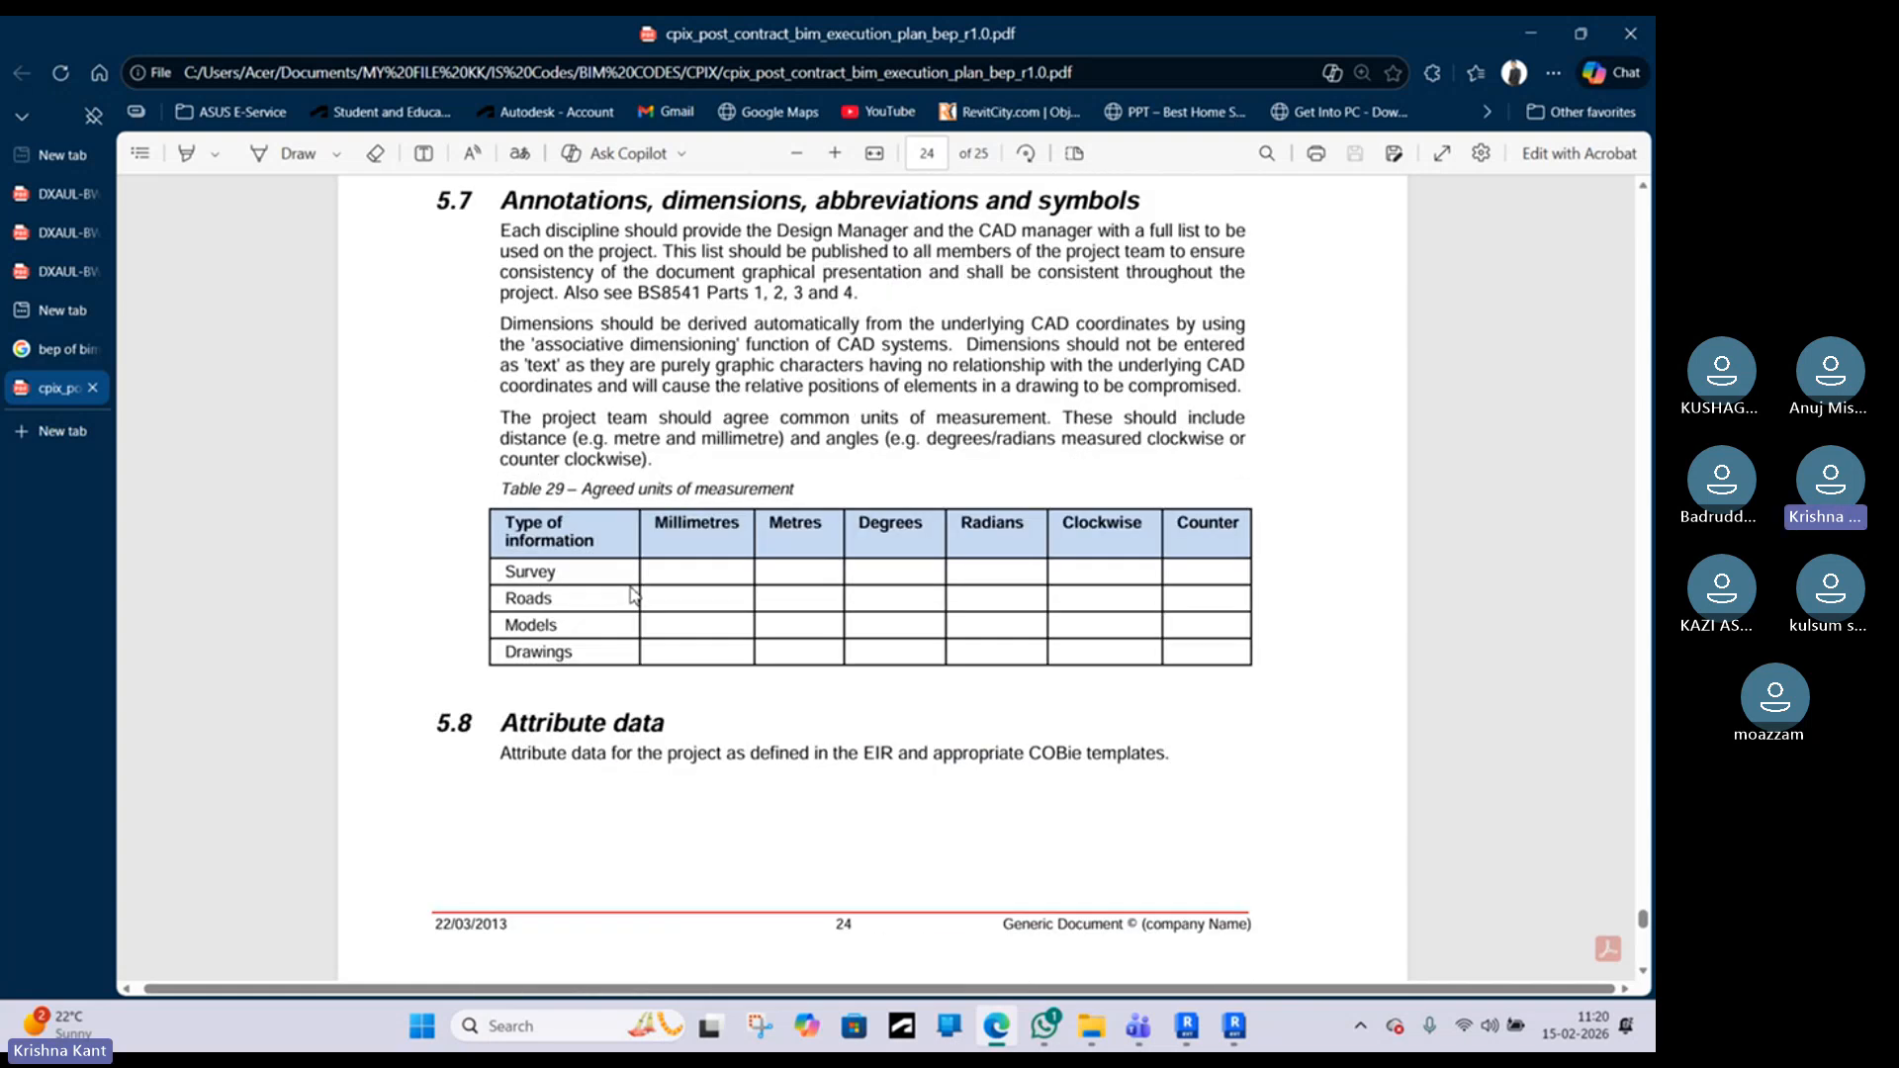
# Step: Review section 6, IT solutions, covering software versions, exchange formats and process and data management systems
pyautogui.scroll(-7, 950, 332)
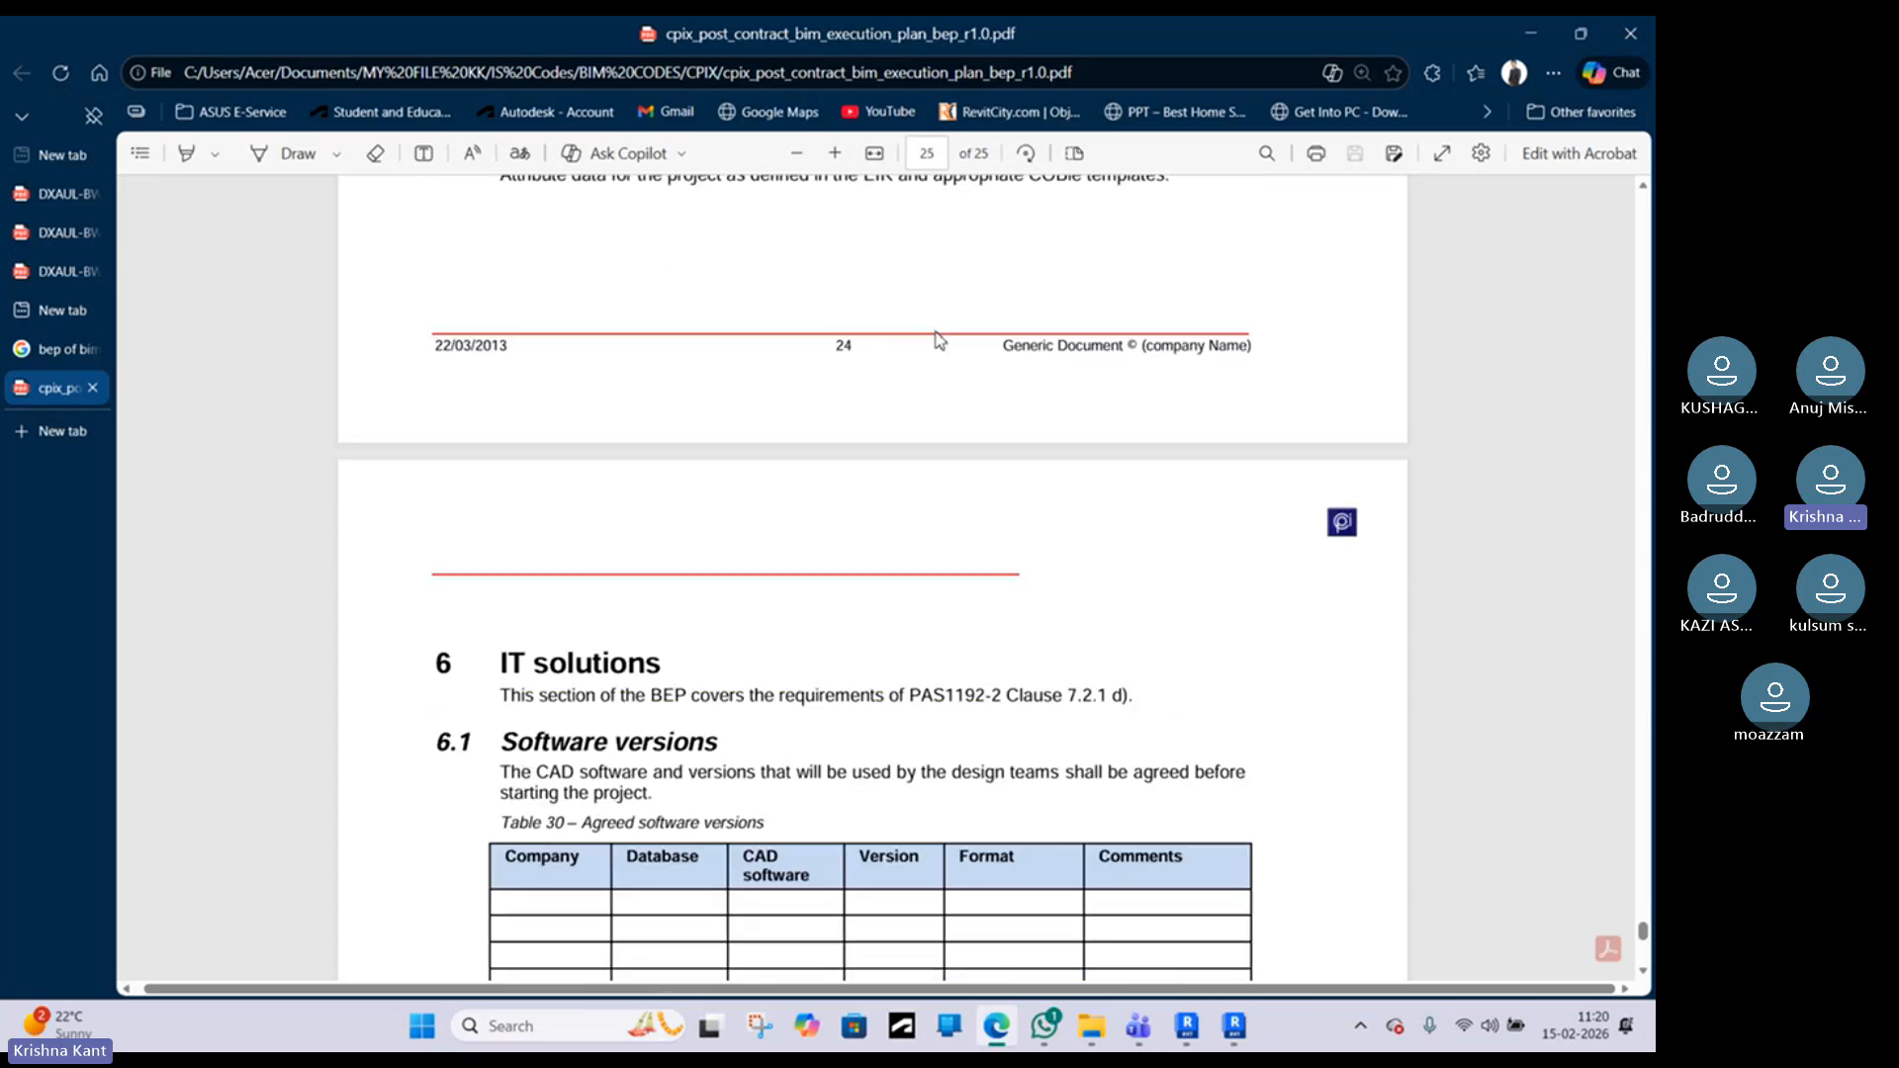
pyautogui.scroll(-3, 938, 340)
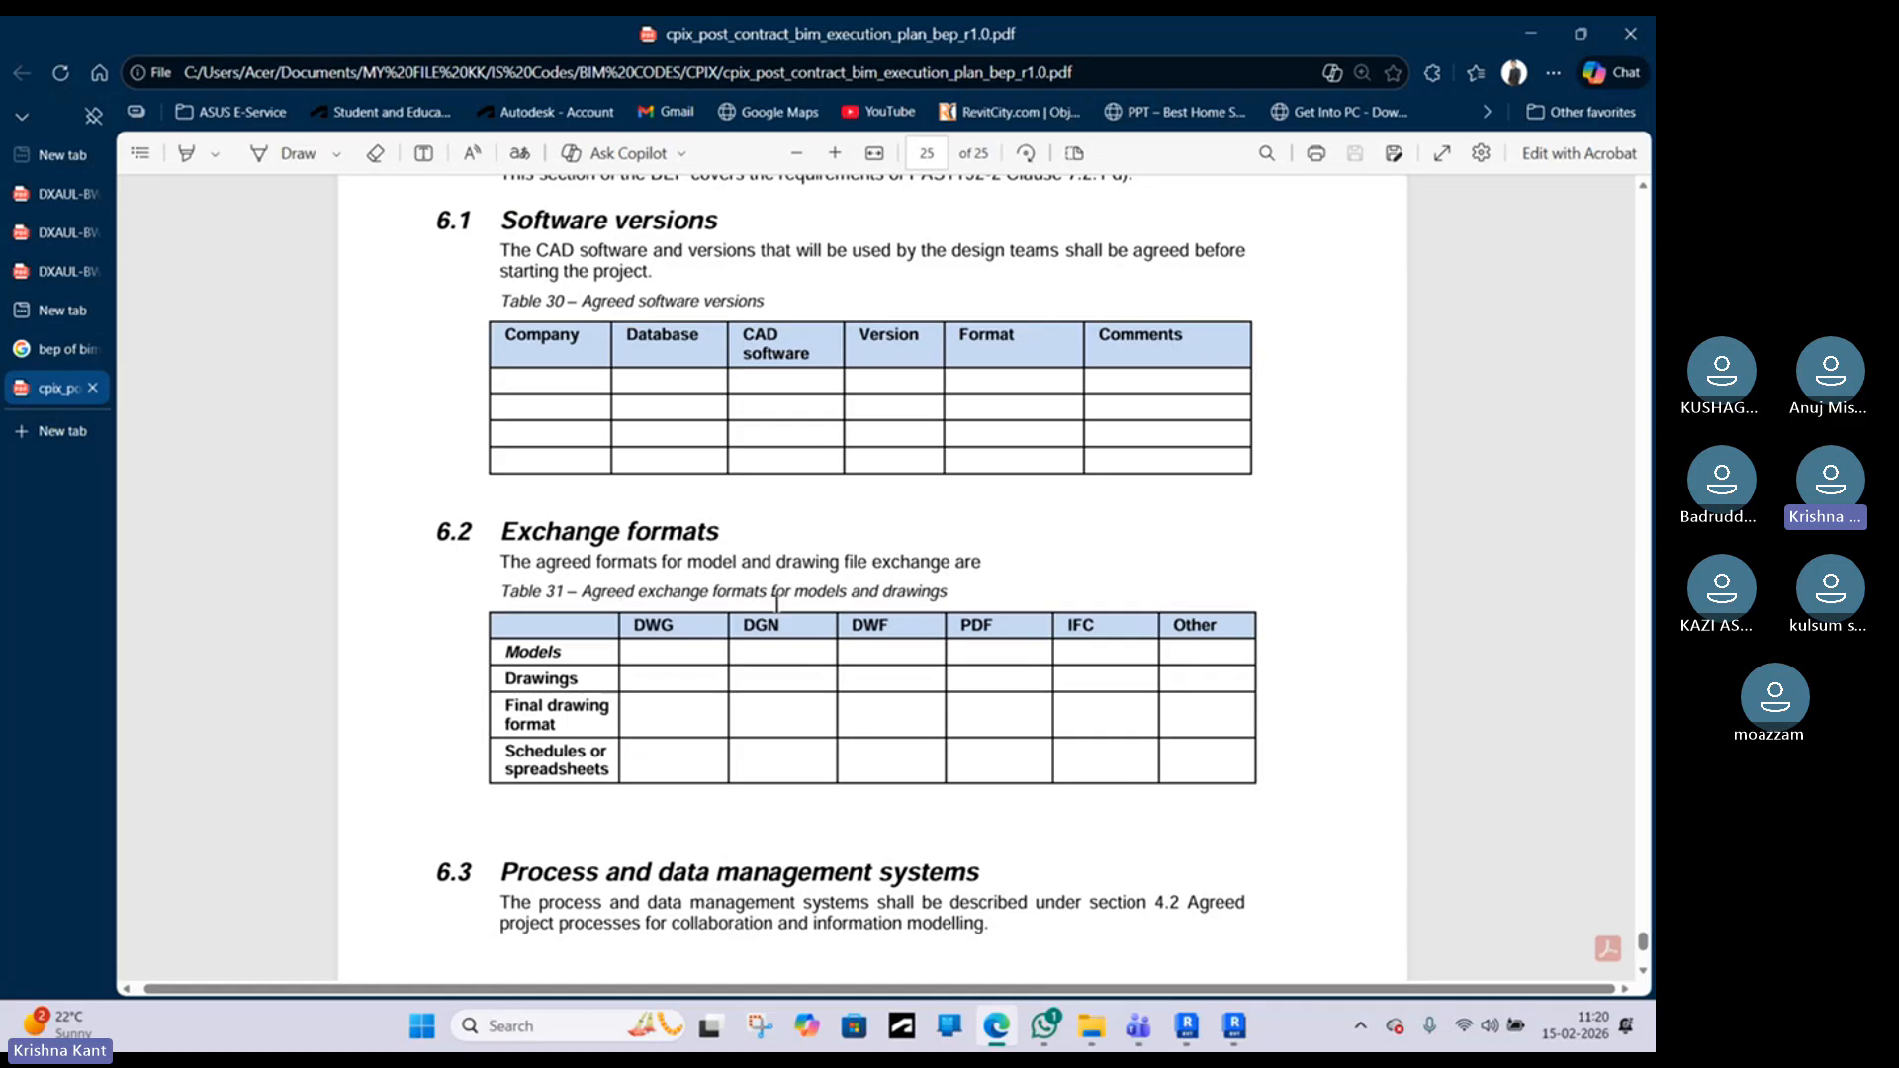
pyautogui.scroll(-3, 673, 685)
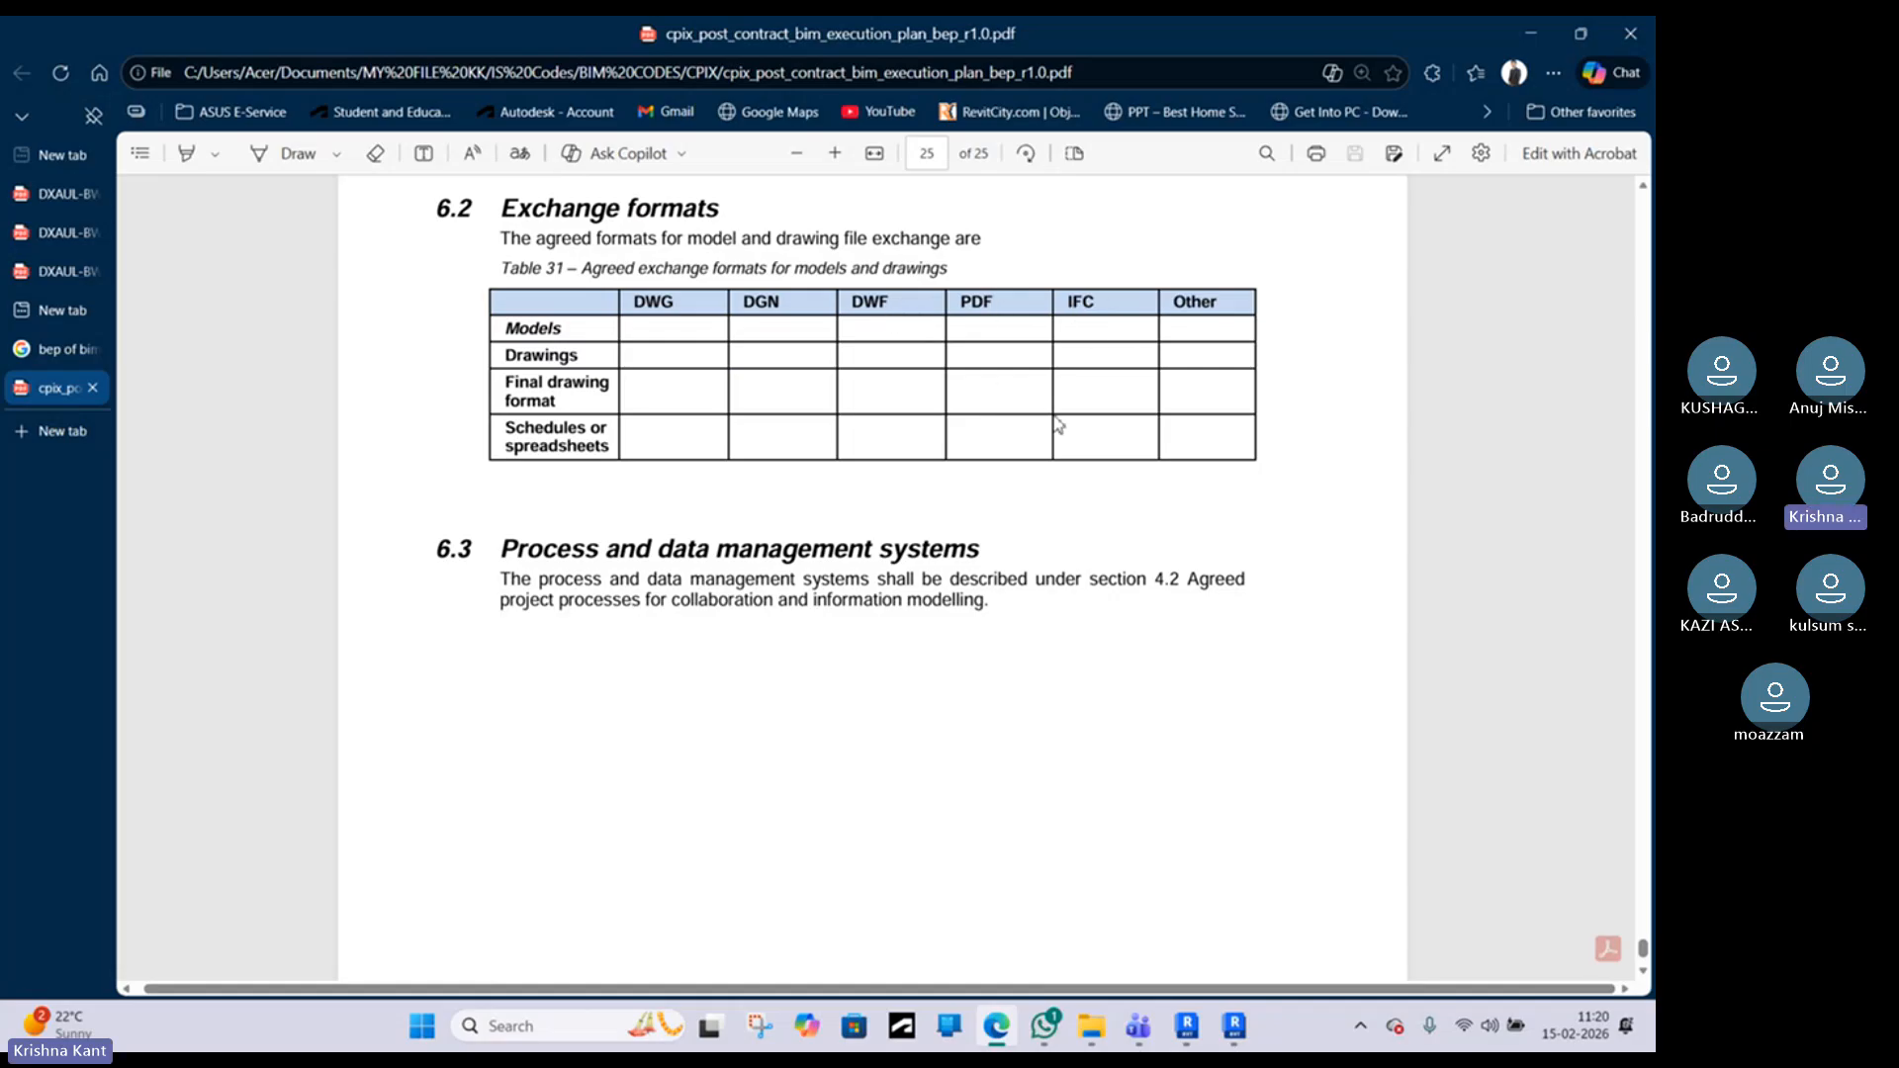
# Step: Review the BIM execution plan's exchange formats, volume strategy, agreed file types and the section 4.3 responsibility matrix
pyautogui.scroll(-2, 1033, 450)
pyautogui.scroll(3, 983, 372)
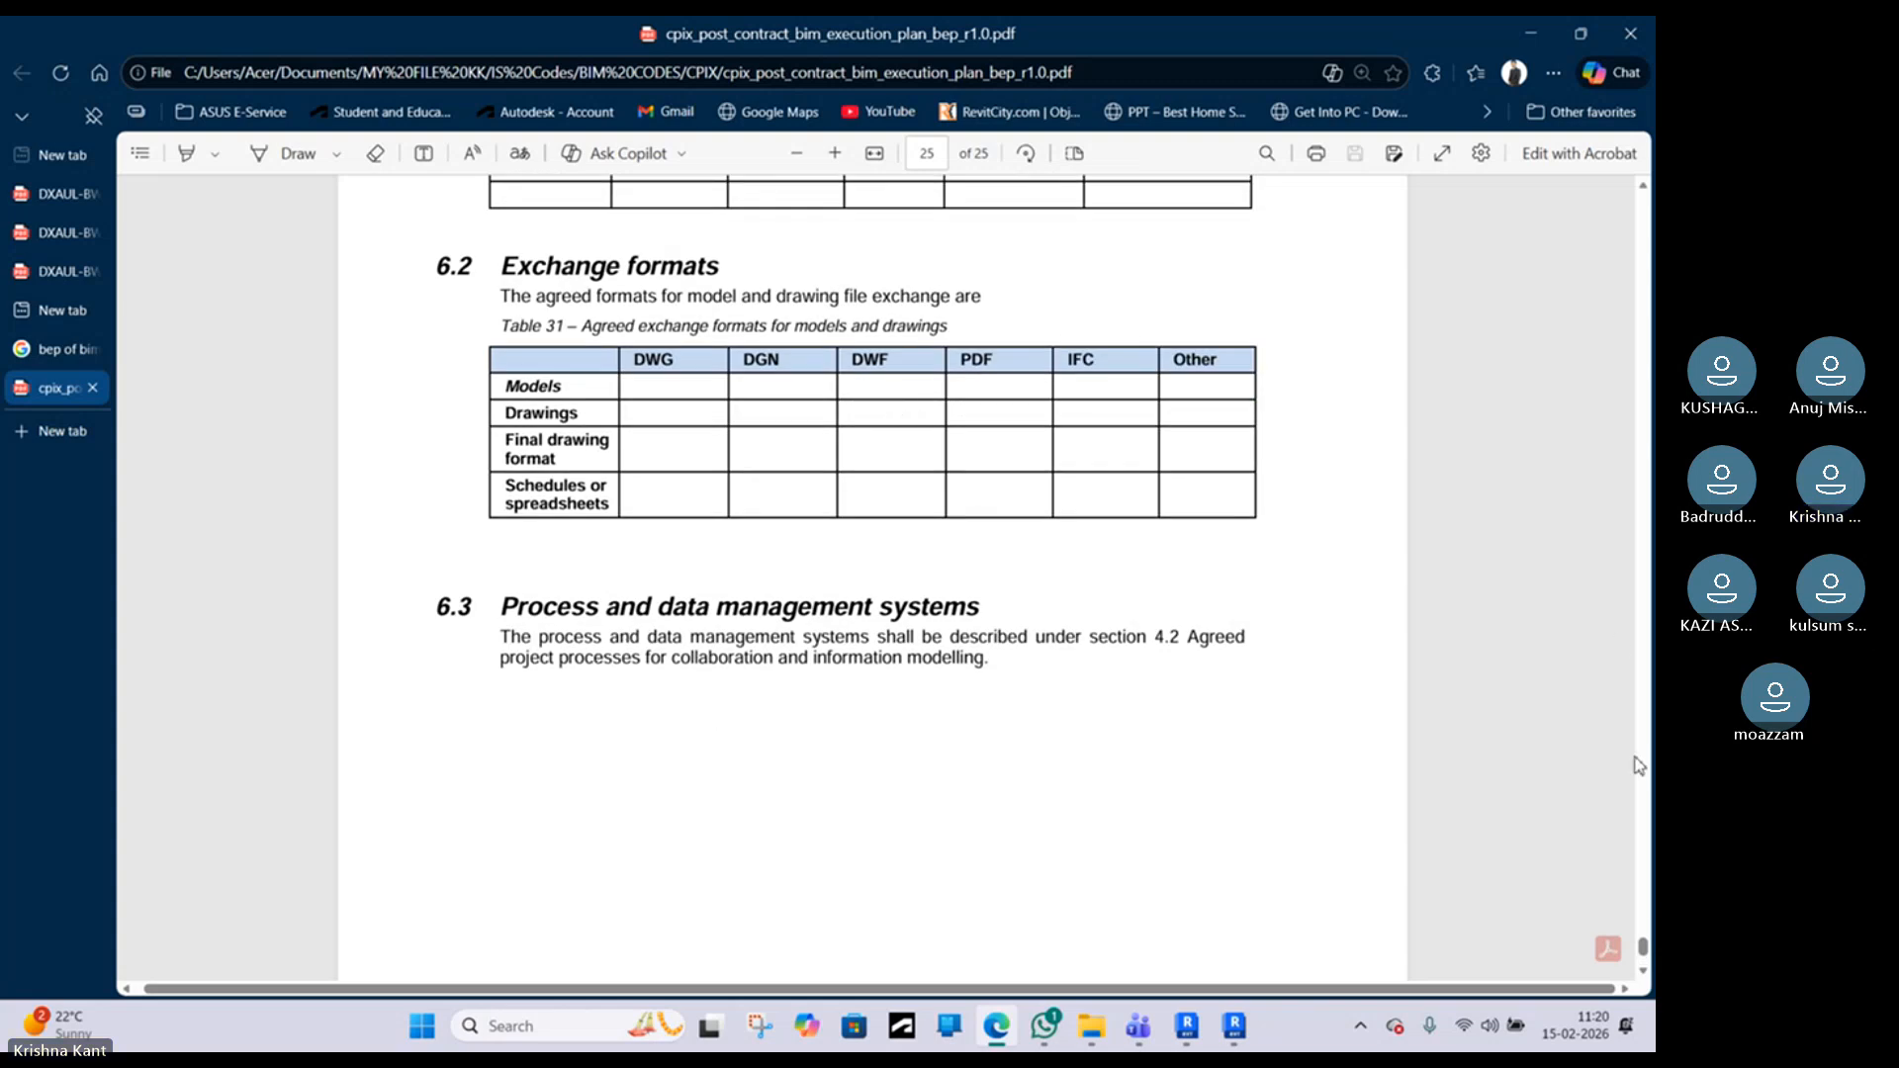
pyautogui.moveTo(1643, 947); pyautogui.dragTo(1641, 762)
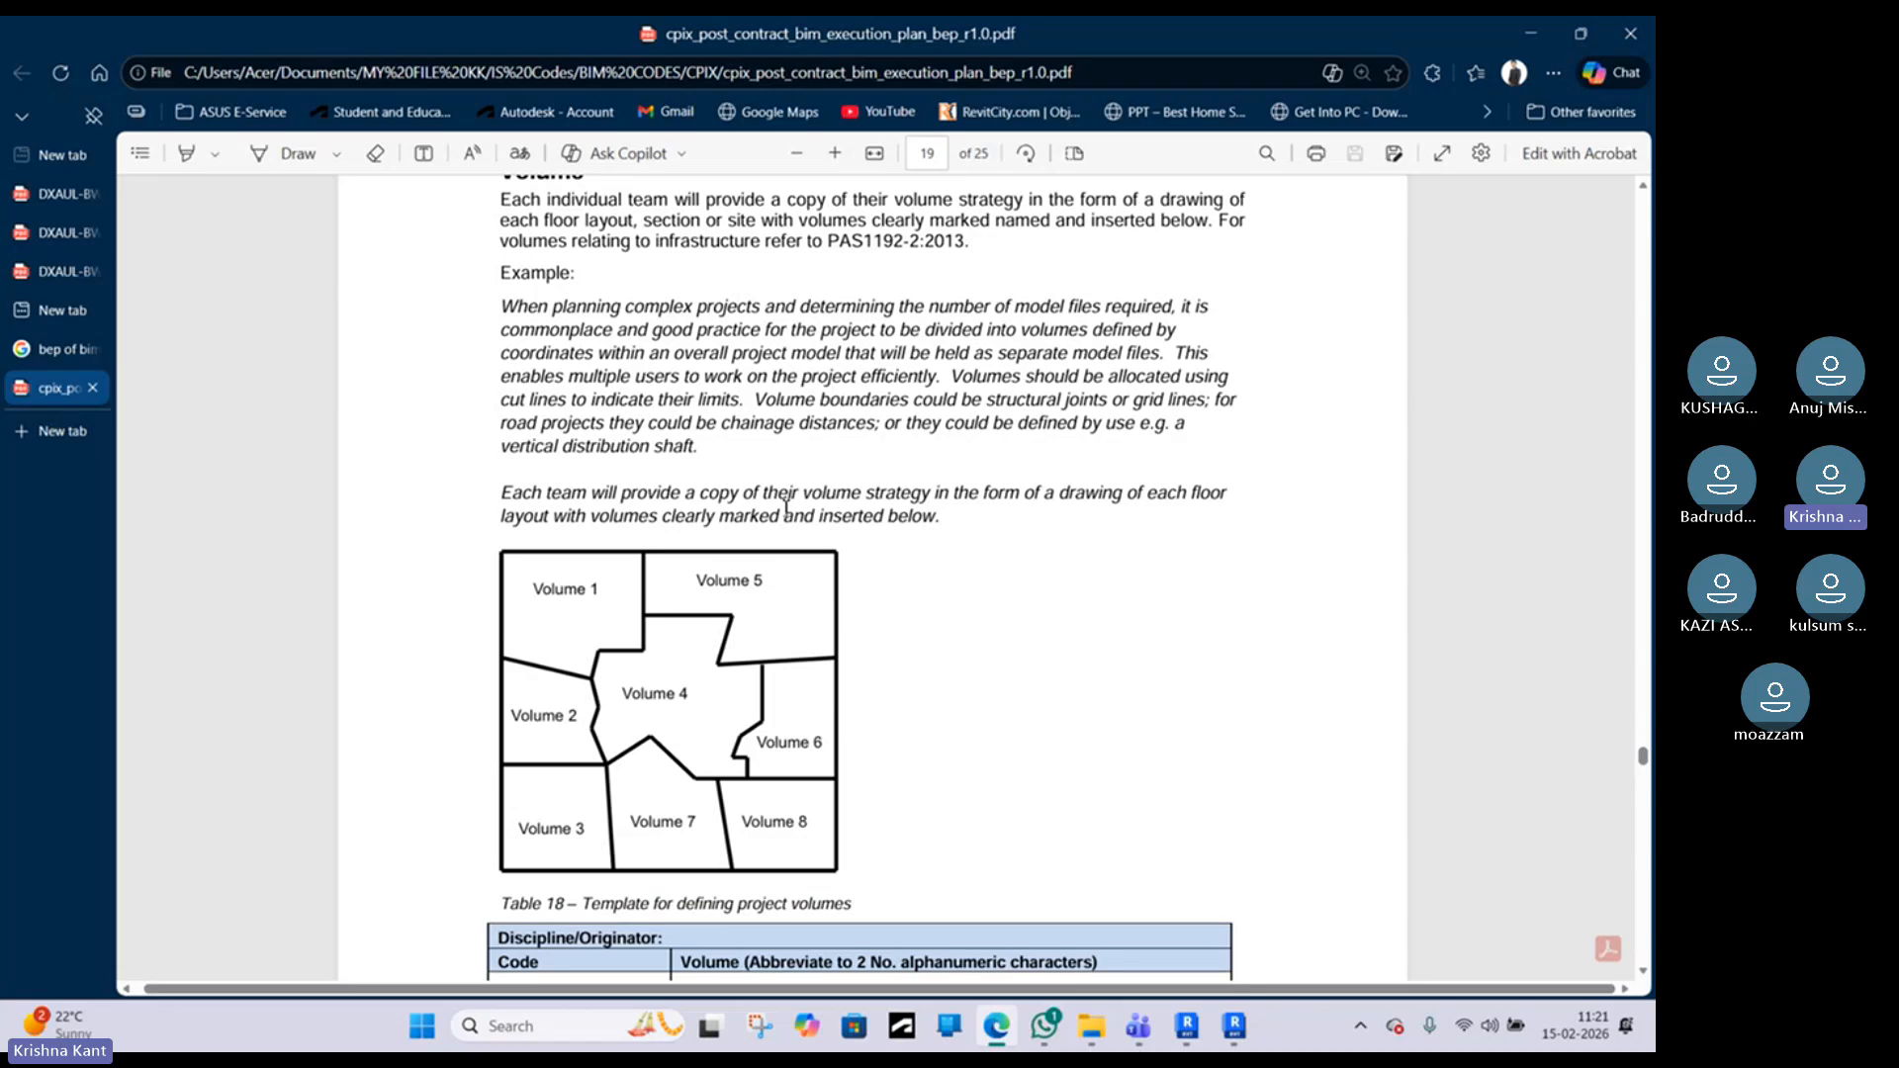
pyautogui.scroll(-3, 782, 521)
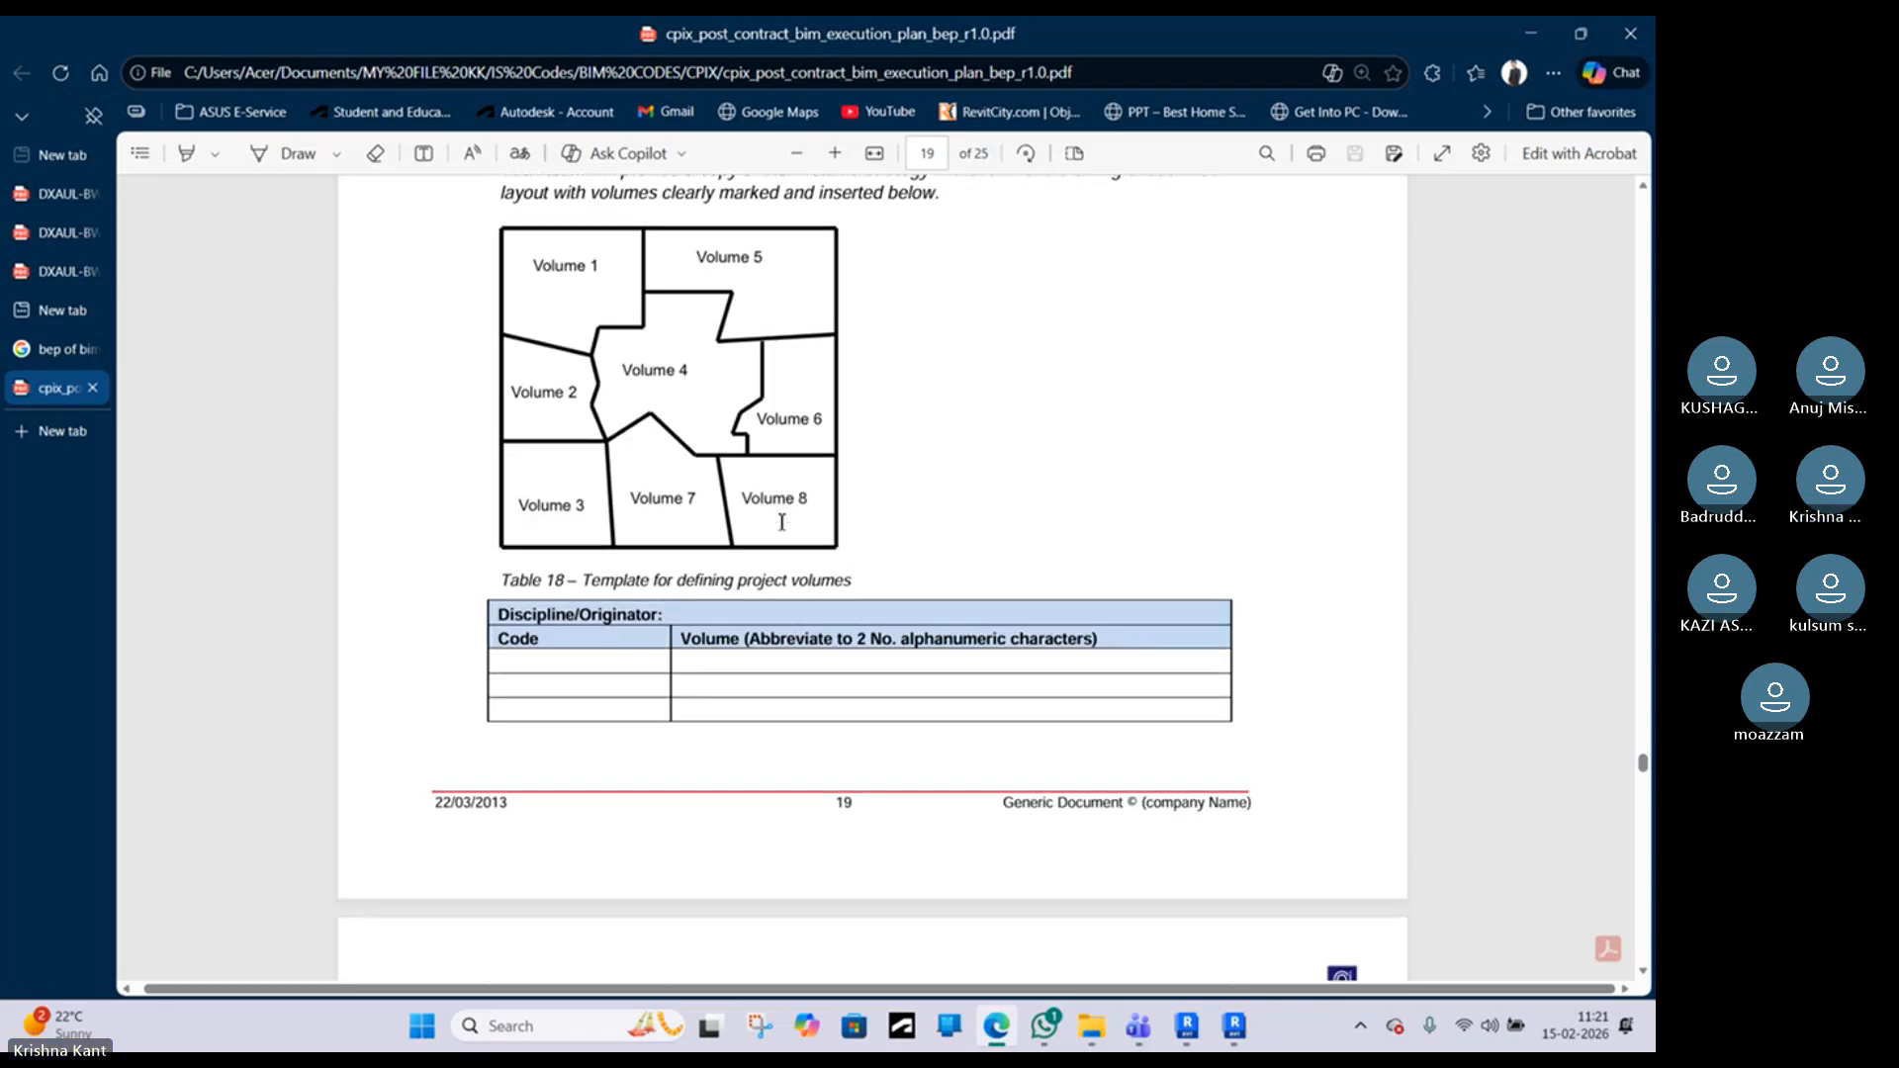
pyautogui.scroll(-4, 775, 530)
pyautogui.scroll(-3, 781, 530)
pyautogui.scroll(-6, 781, 530)
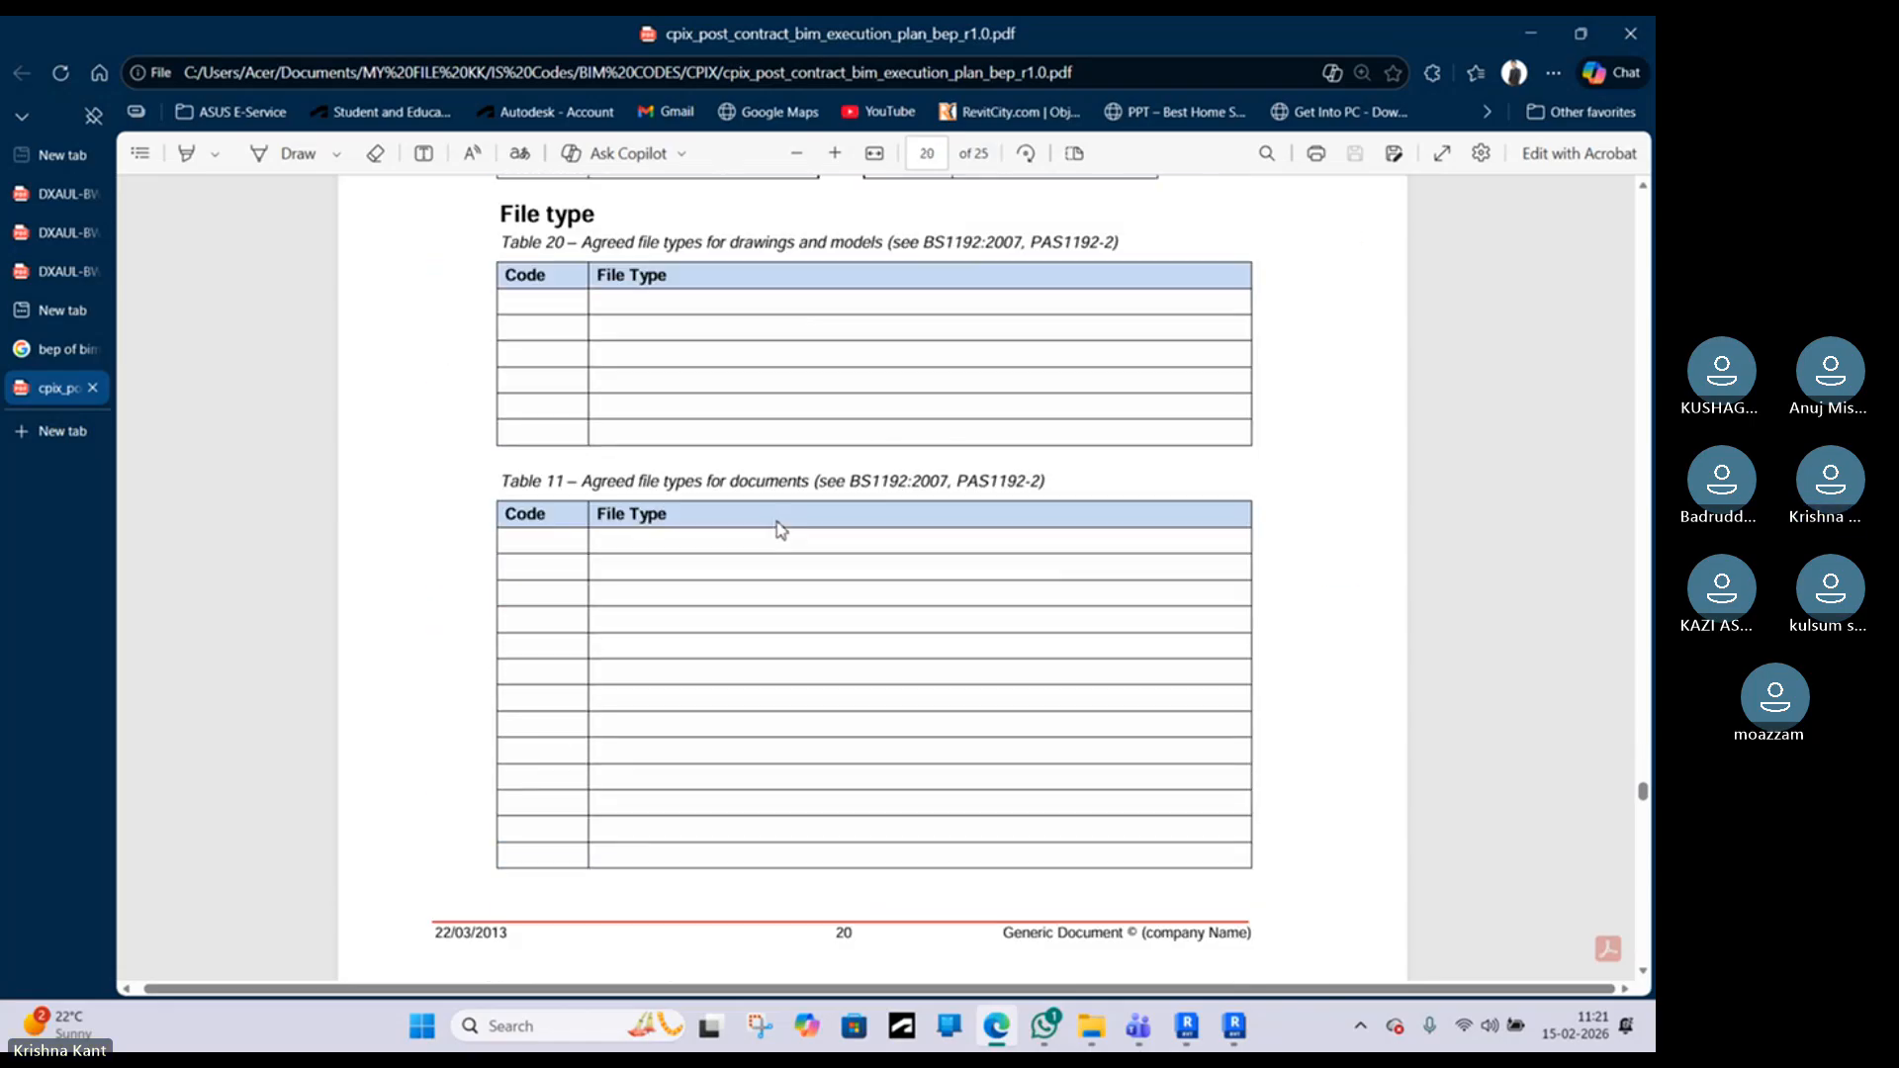
pyautogui.moveTo(1642, 789); pyautogui.dragTo(1640, 623)
pyautogui.scroll(1, 1642, 623)
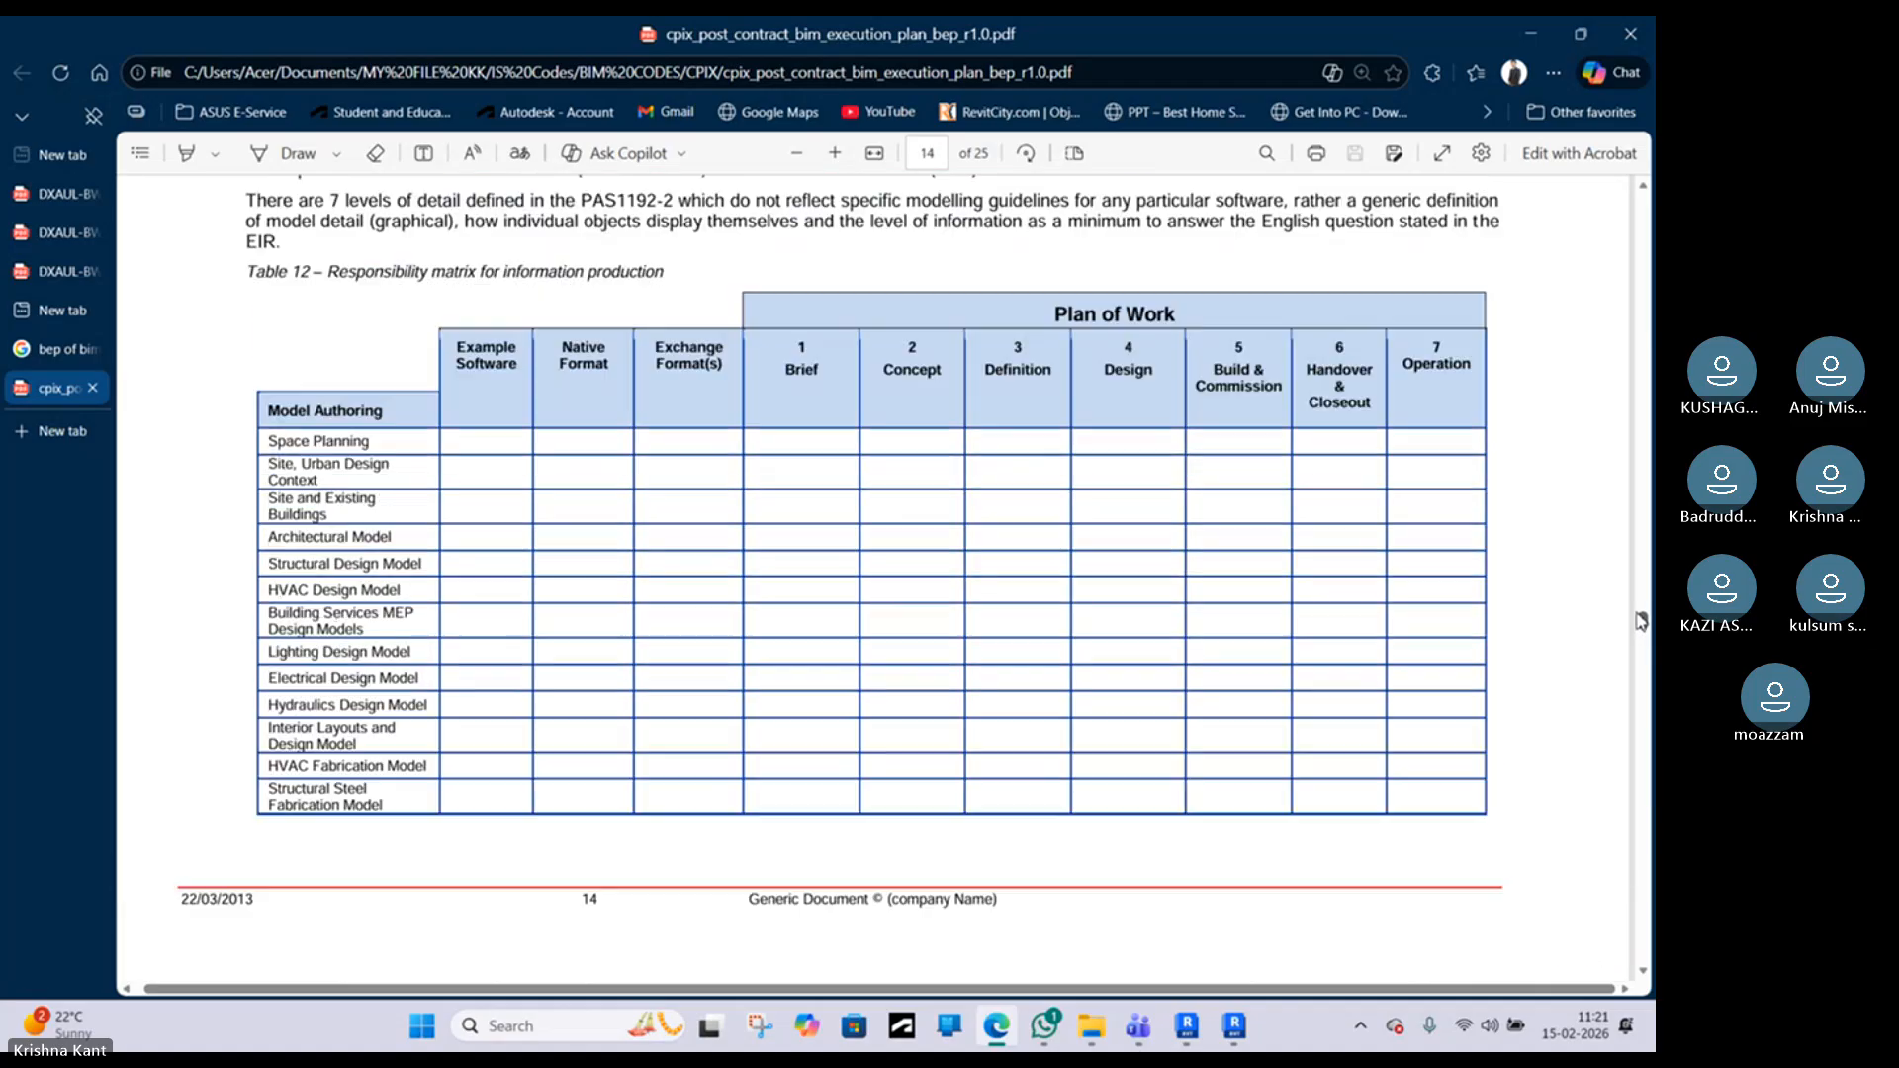
pyautogui.scroll(1, 1640, 621)
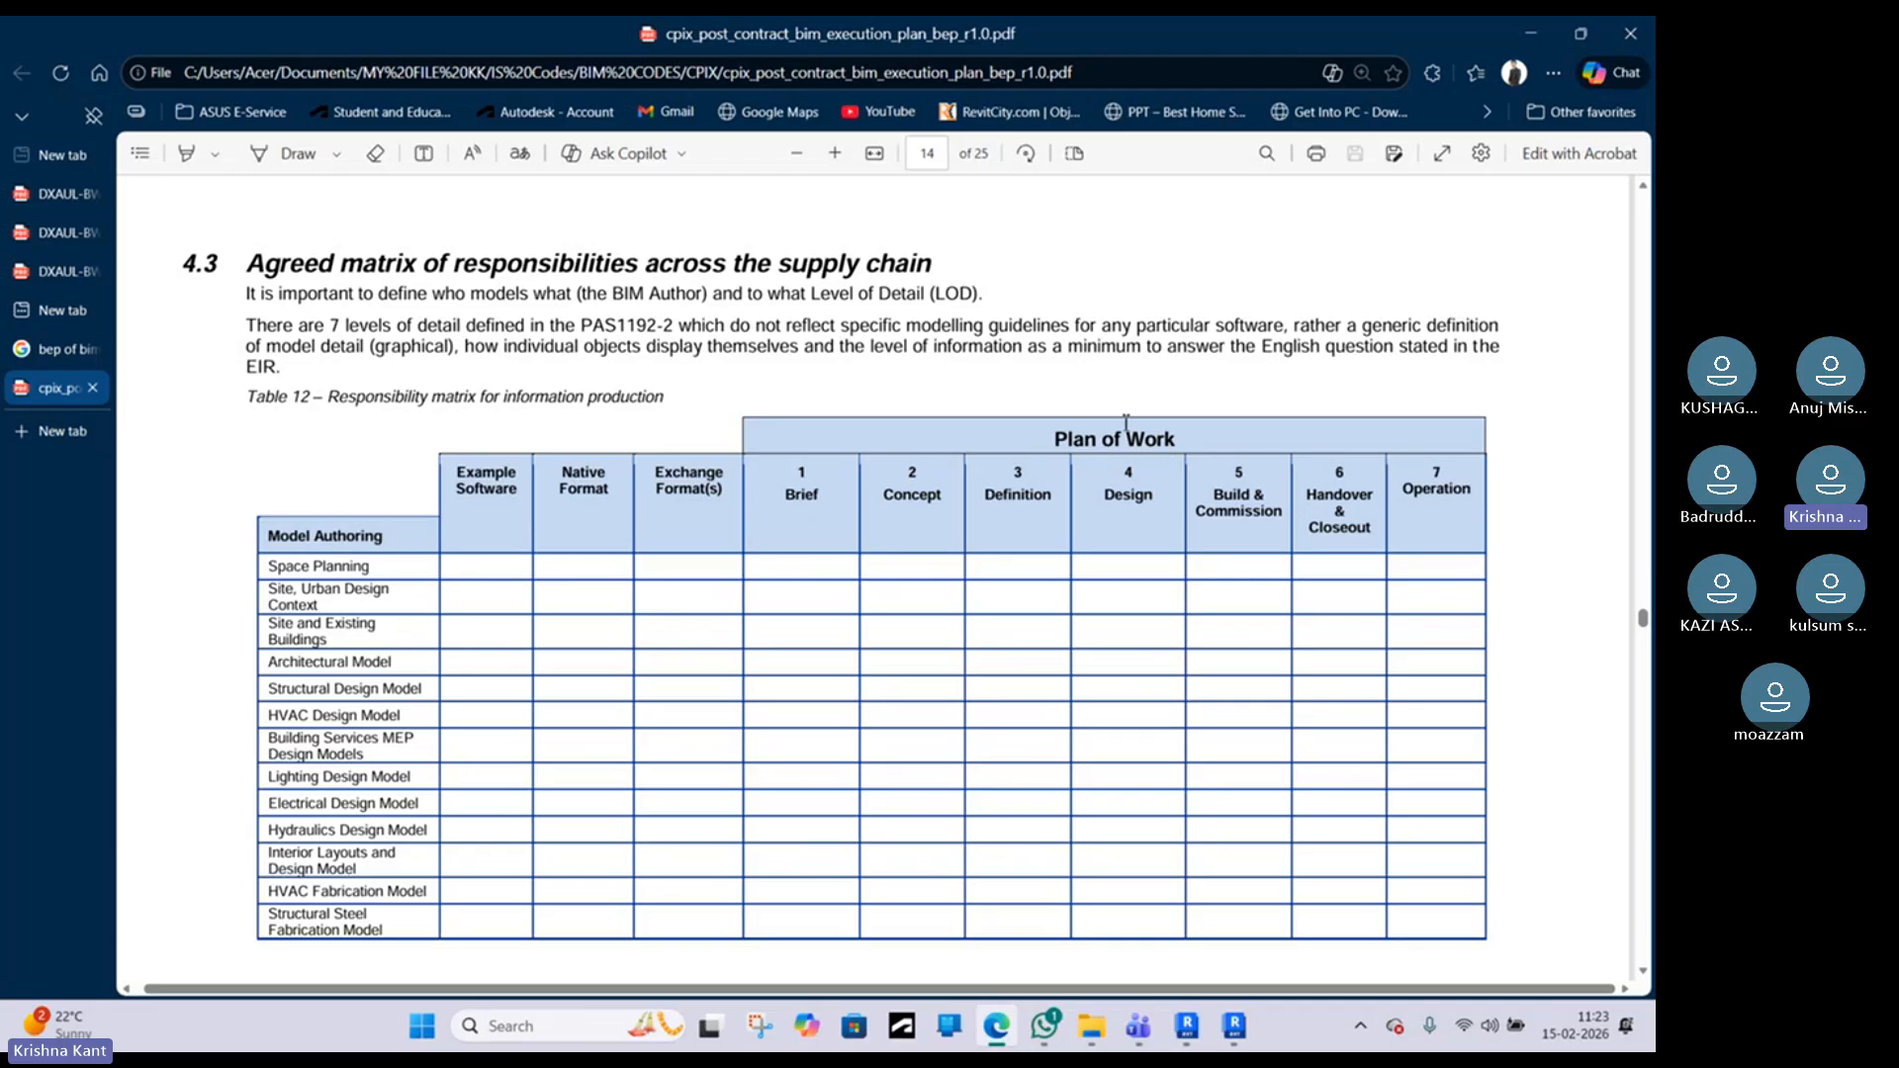
# Step: Review the execution plan's collaboration processes, supplier resource summary, project implementation plan and PIM authorization sections
pyautogui.scroll(20, 835, 383)
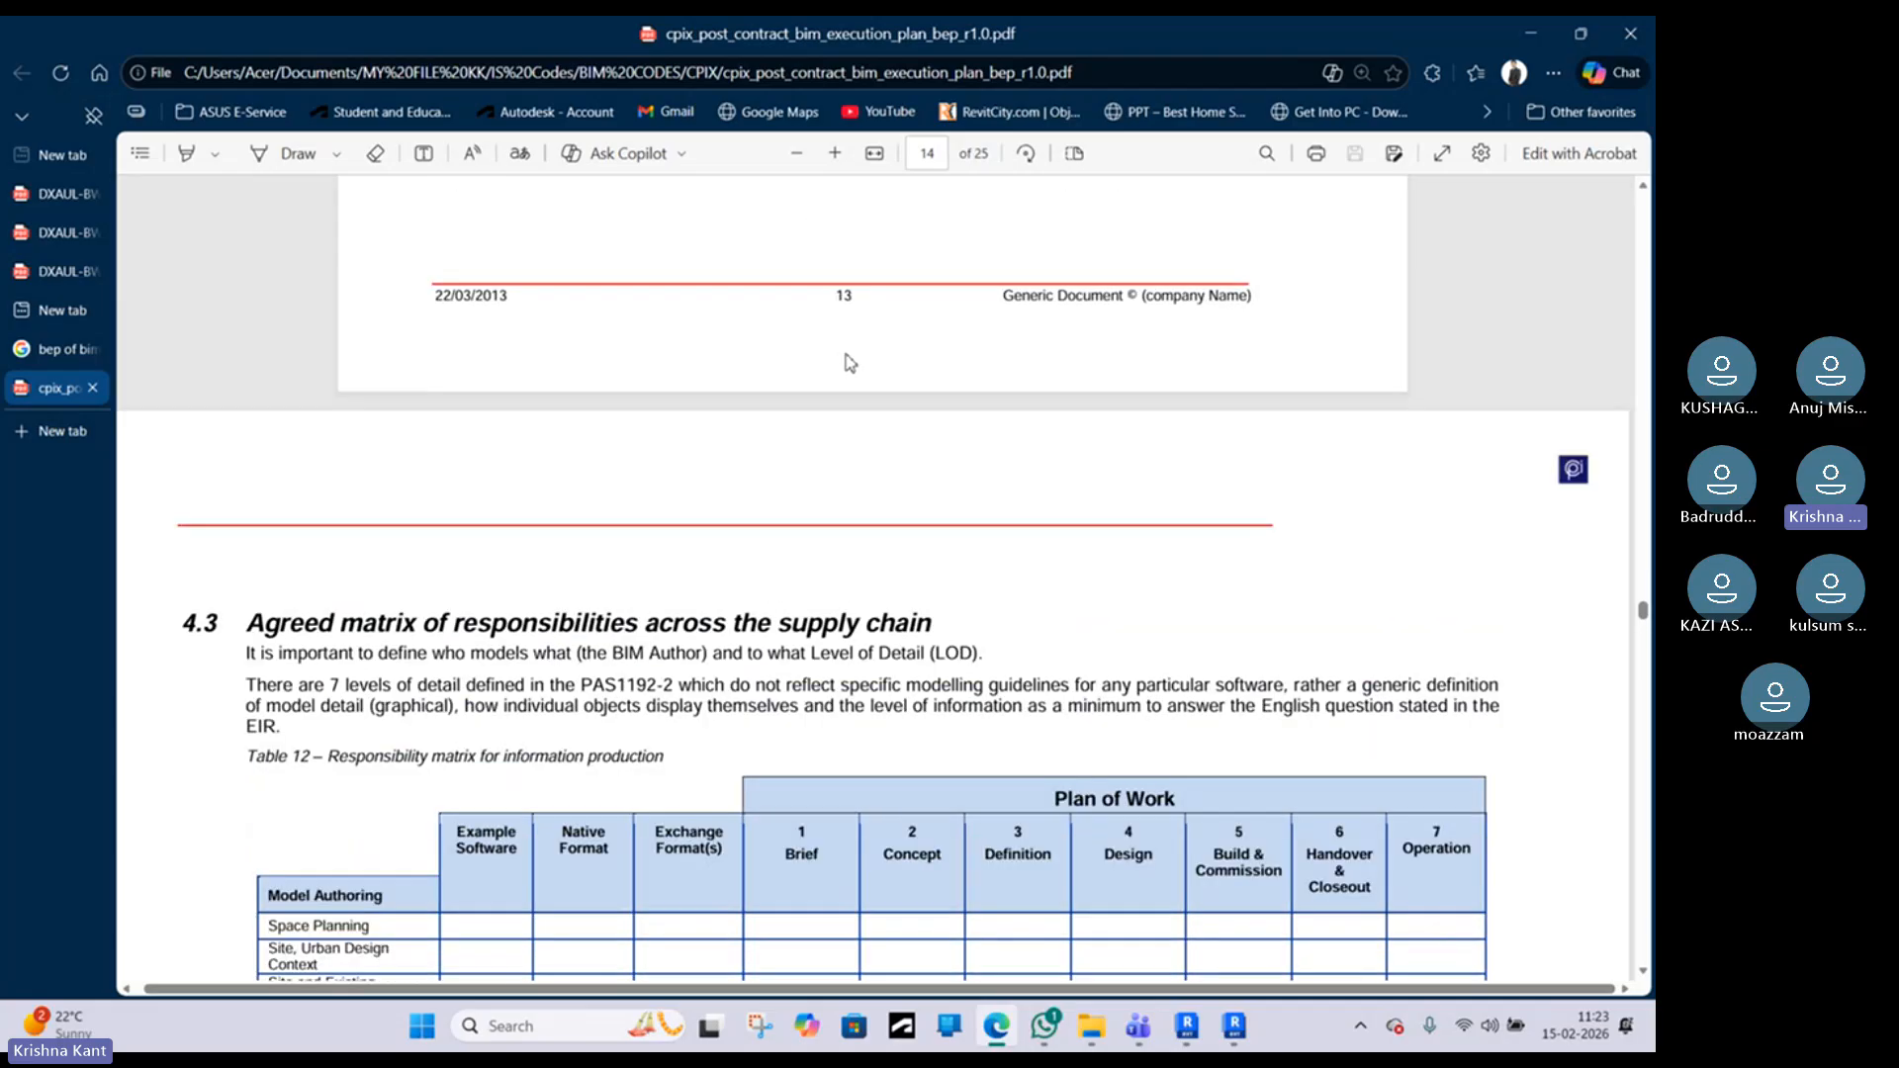
pyautogui.scroll(10, 836, 383)
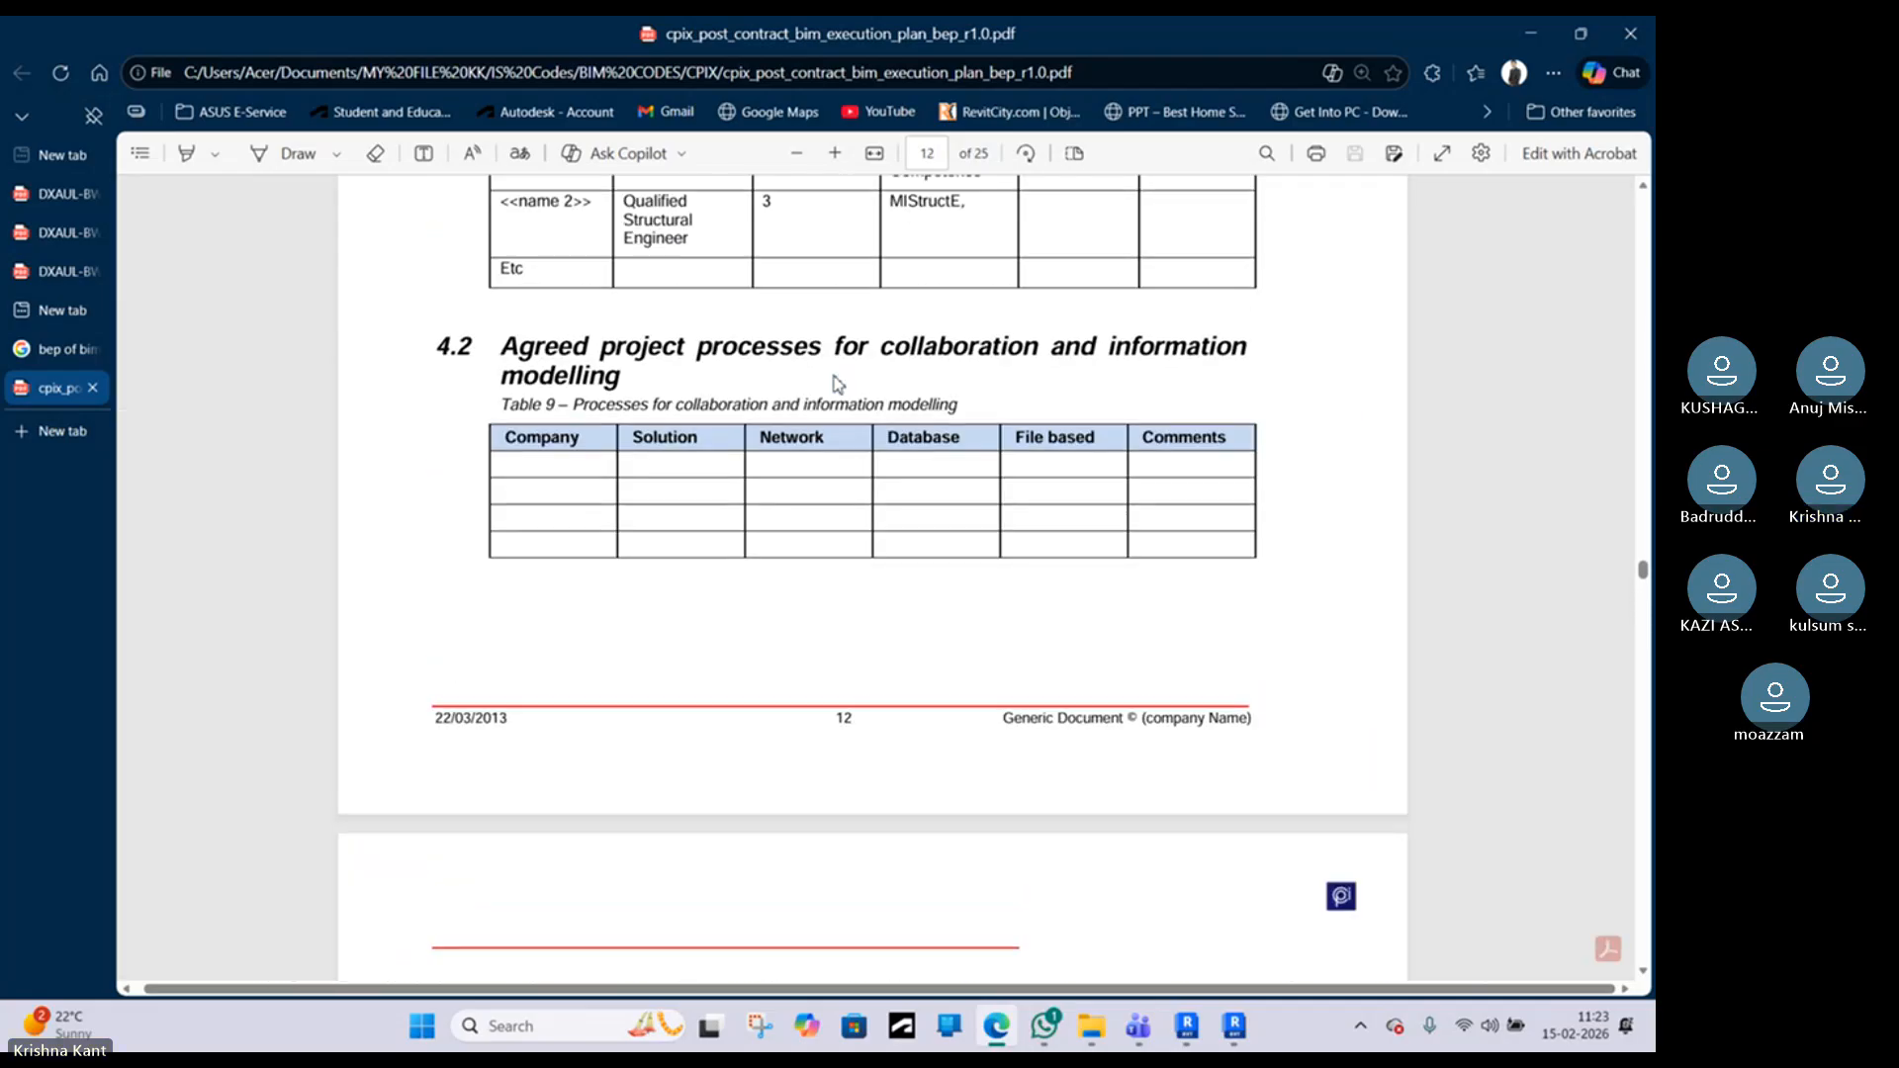
pyautogui.scroll(-3, 835, 384)
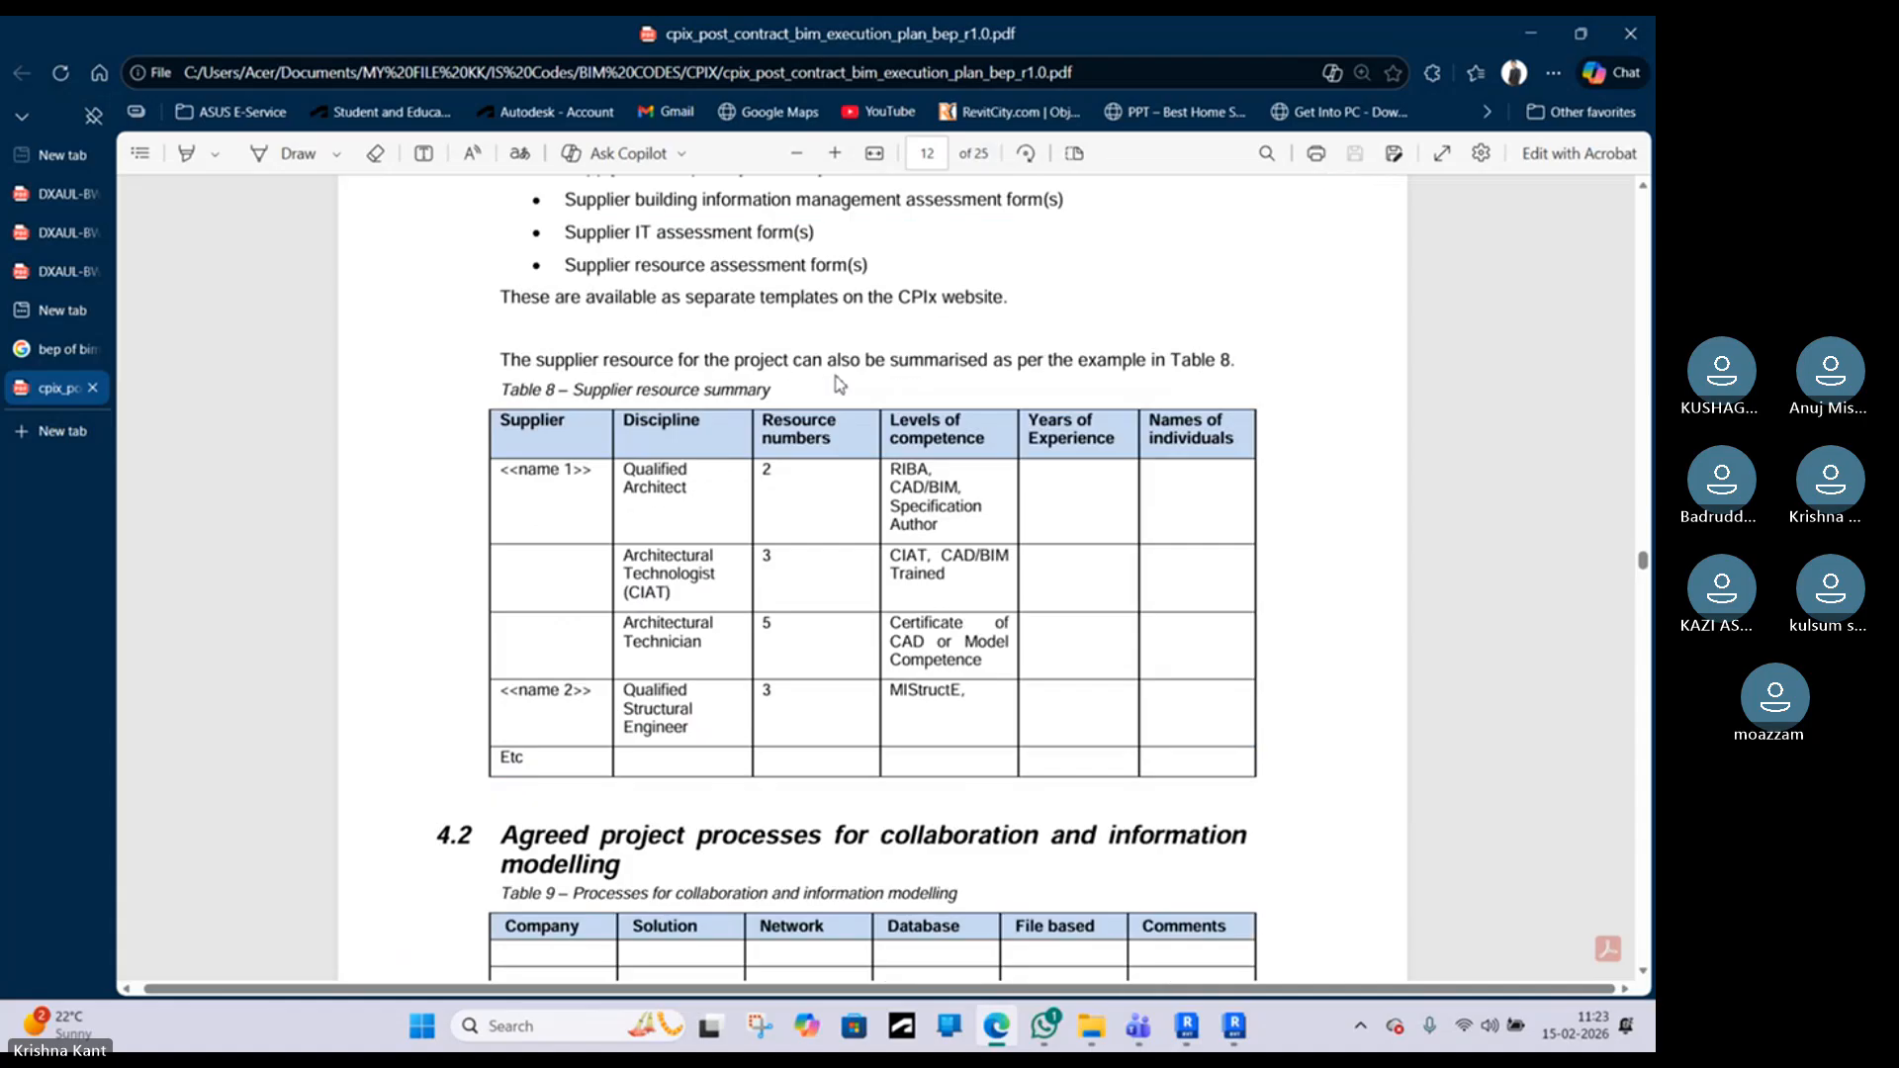
pyautogui.scroll(2, 839, 384)
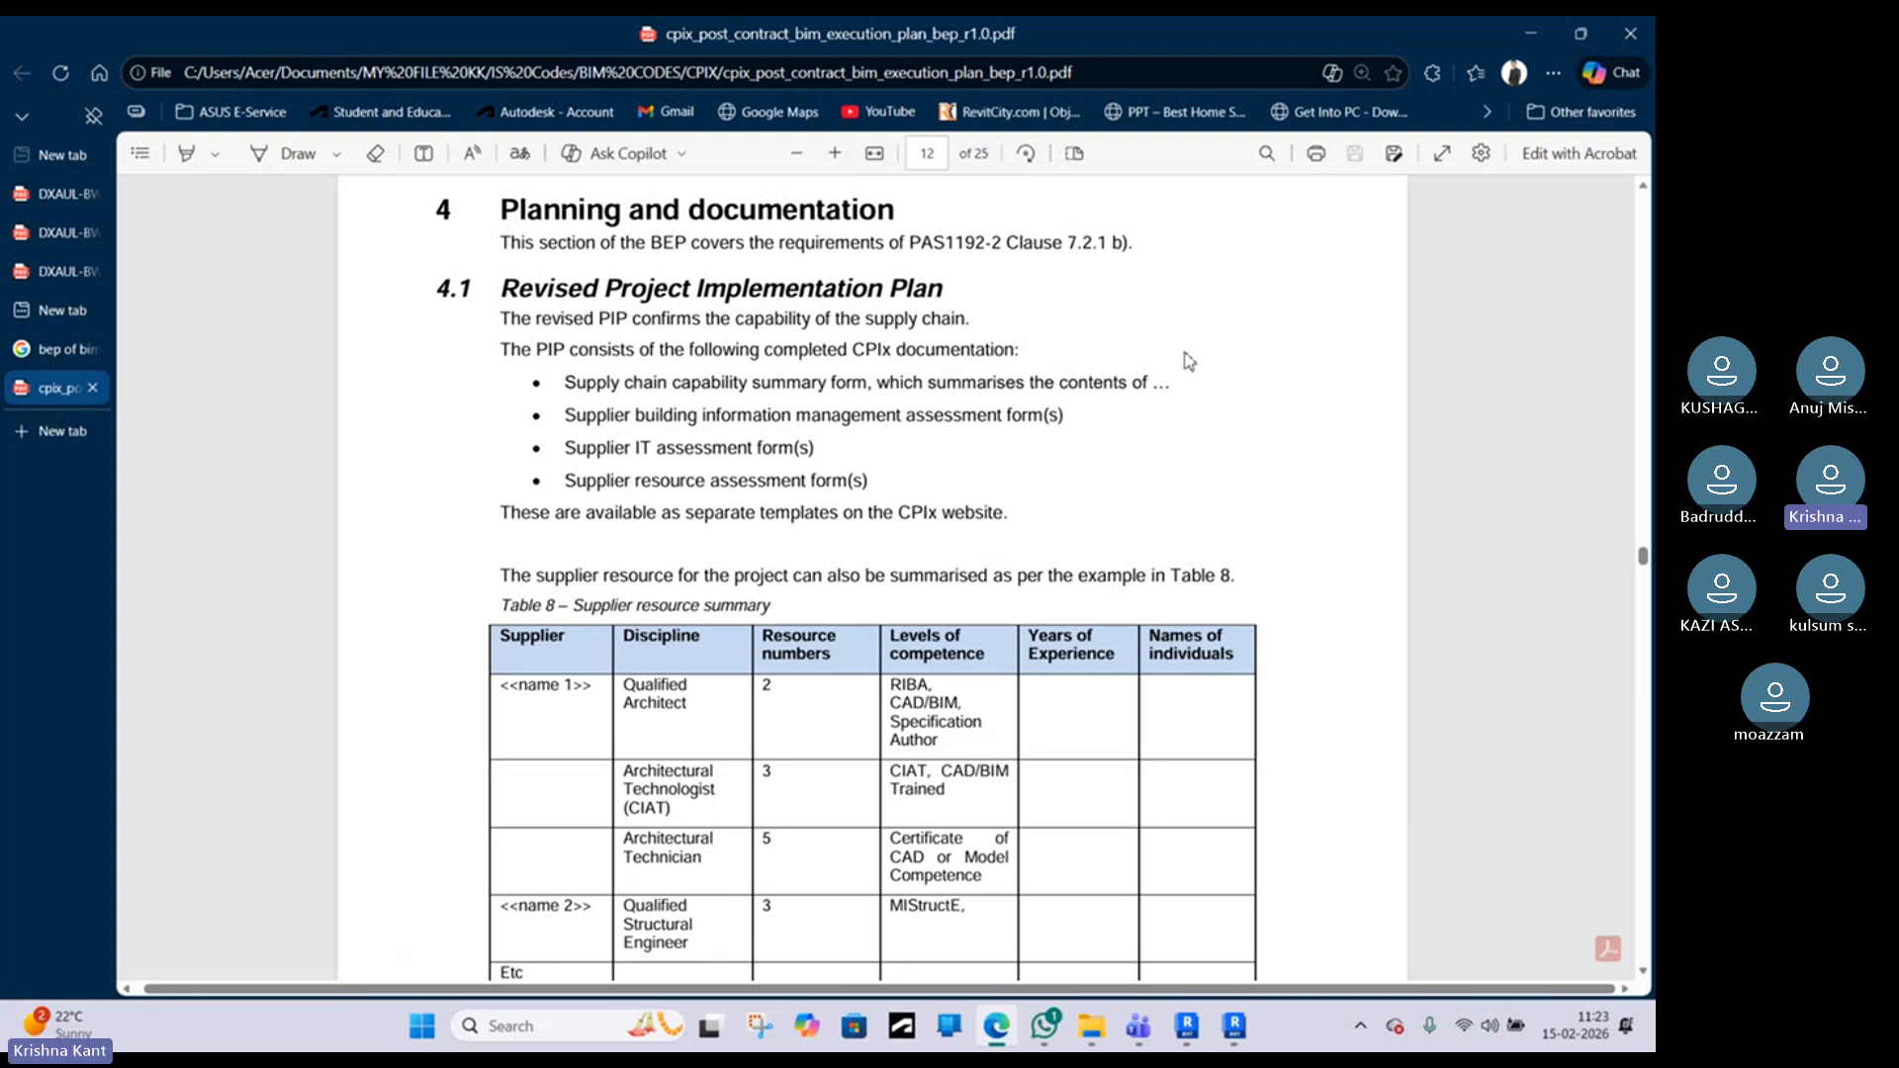
pyautogui.scroll(8, 1177, 371)
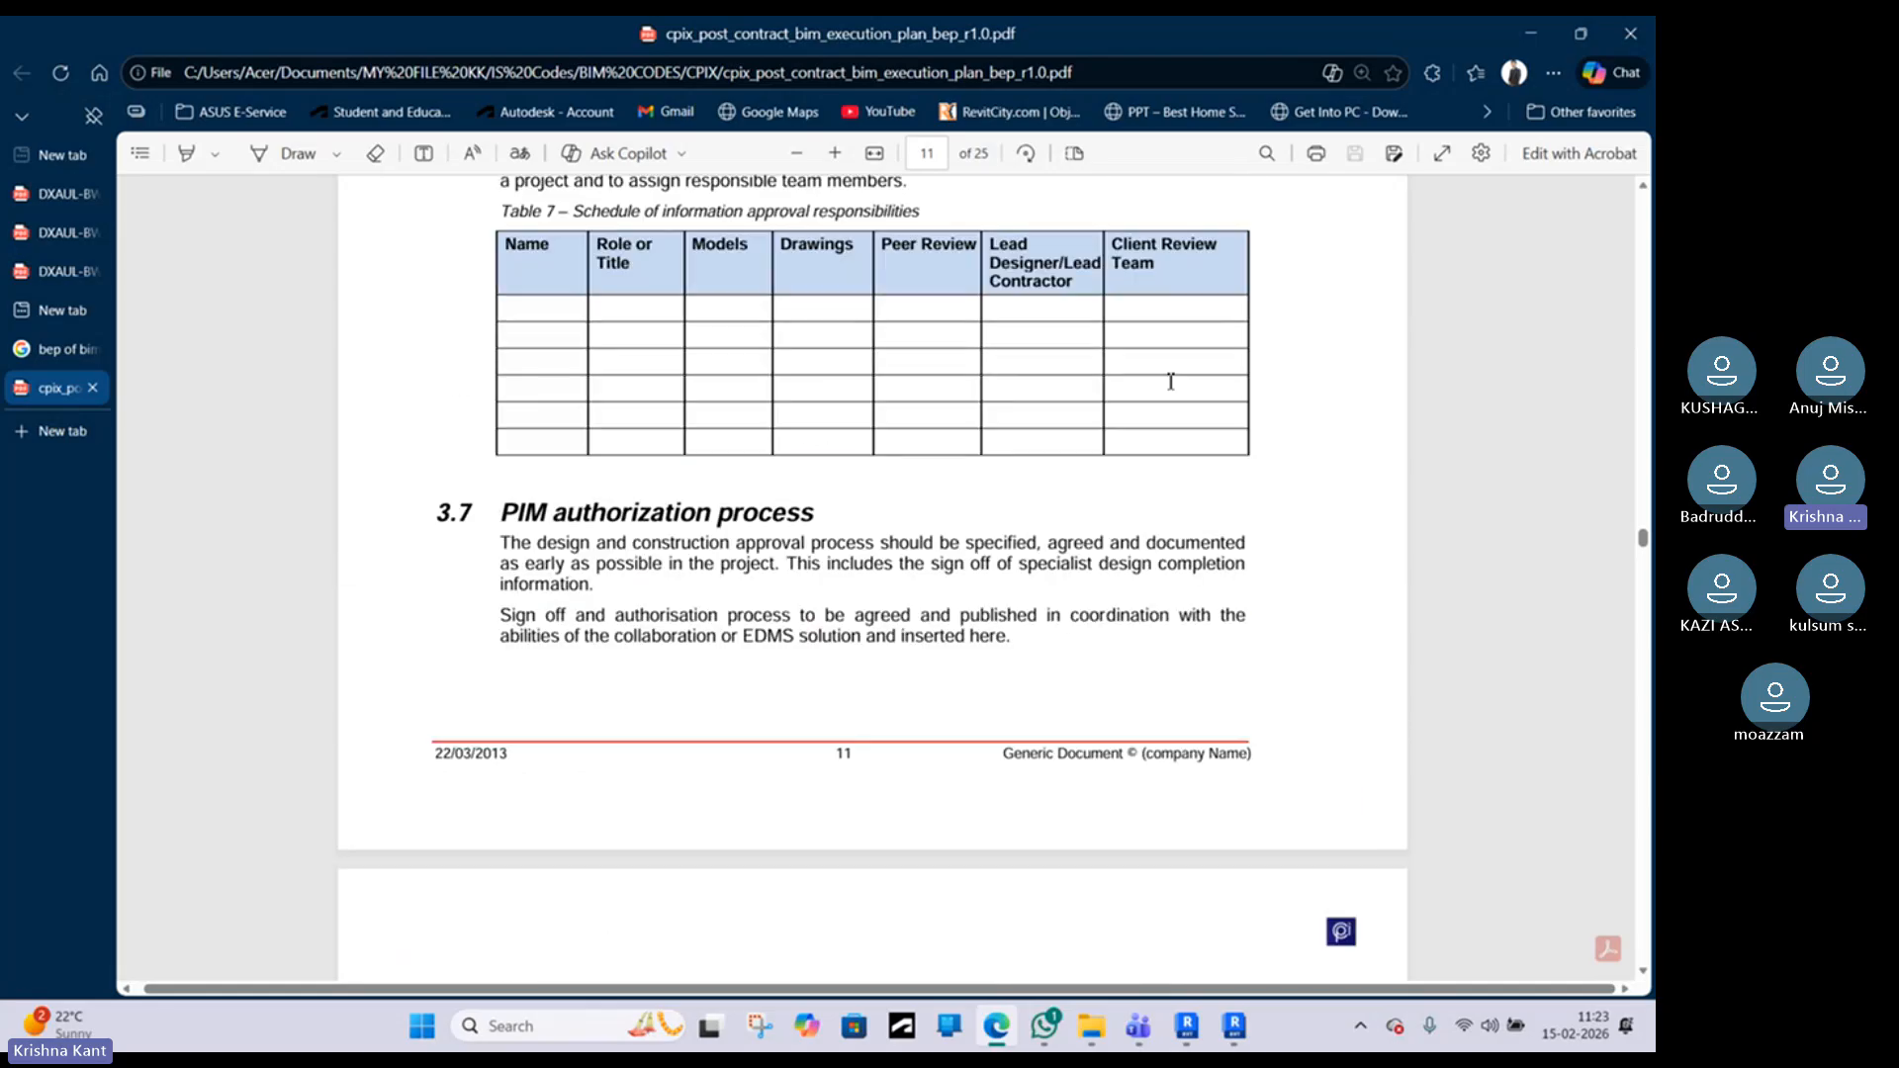
pyautogui.scroll(3, 1170, 381)
# Step: Switch to the Hotels land scaping project in Revit, showing the General Arrangement Hardscape plan
pyautogui.hotkey('alt', 'Tab')
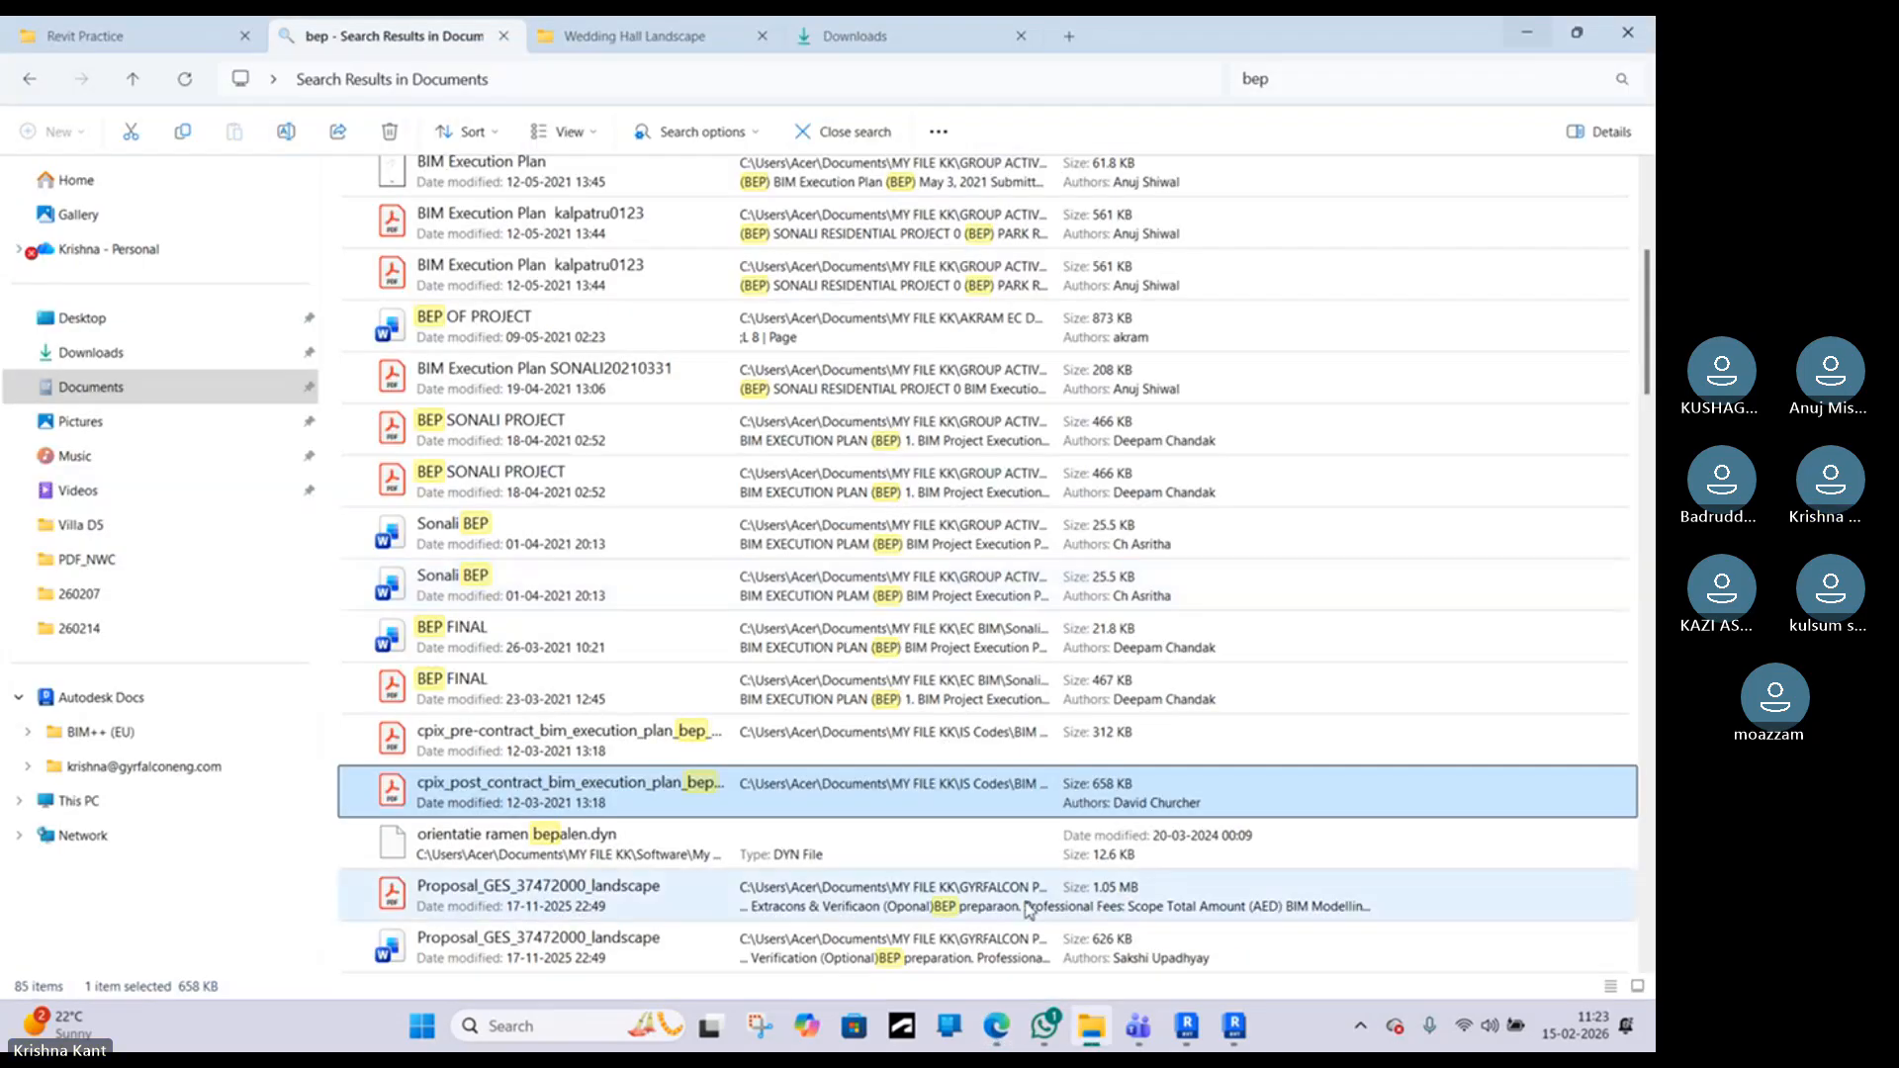
pyautogui.click(1186, 1026)
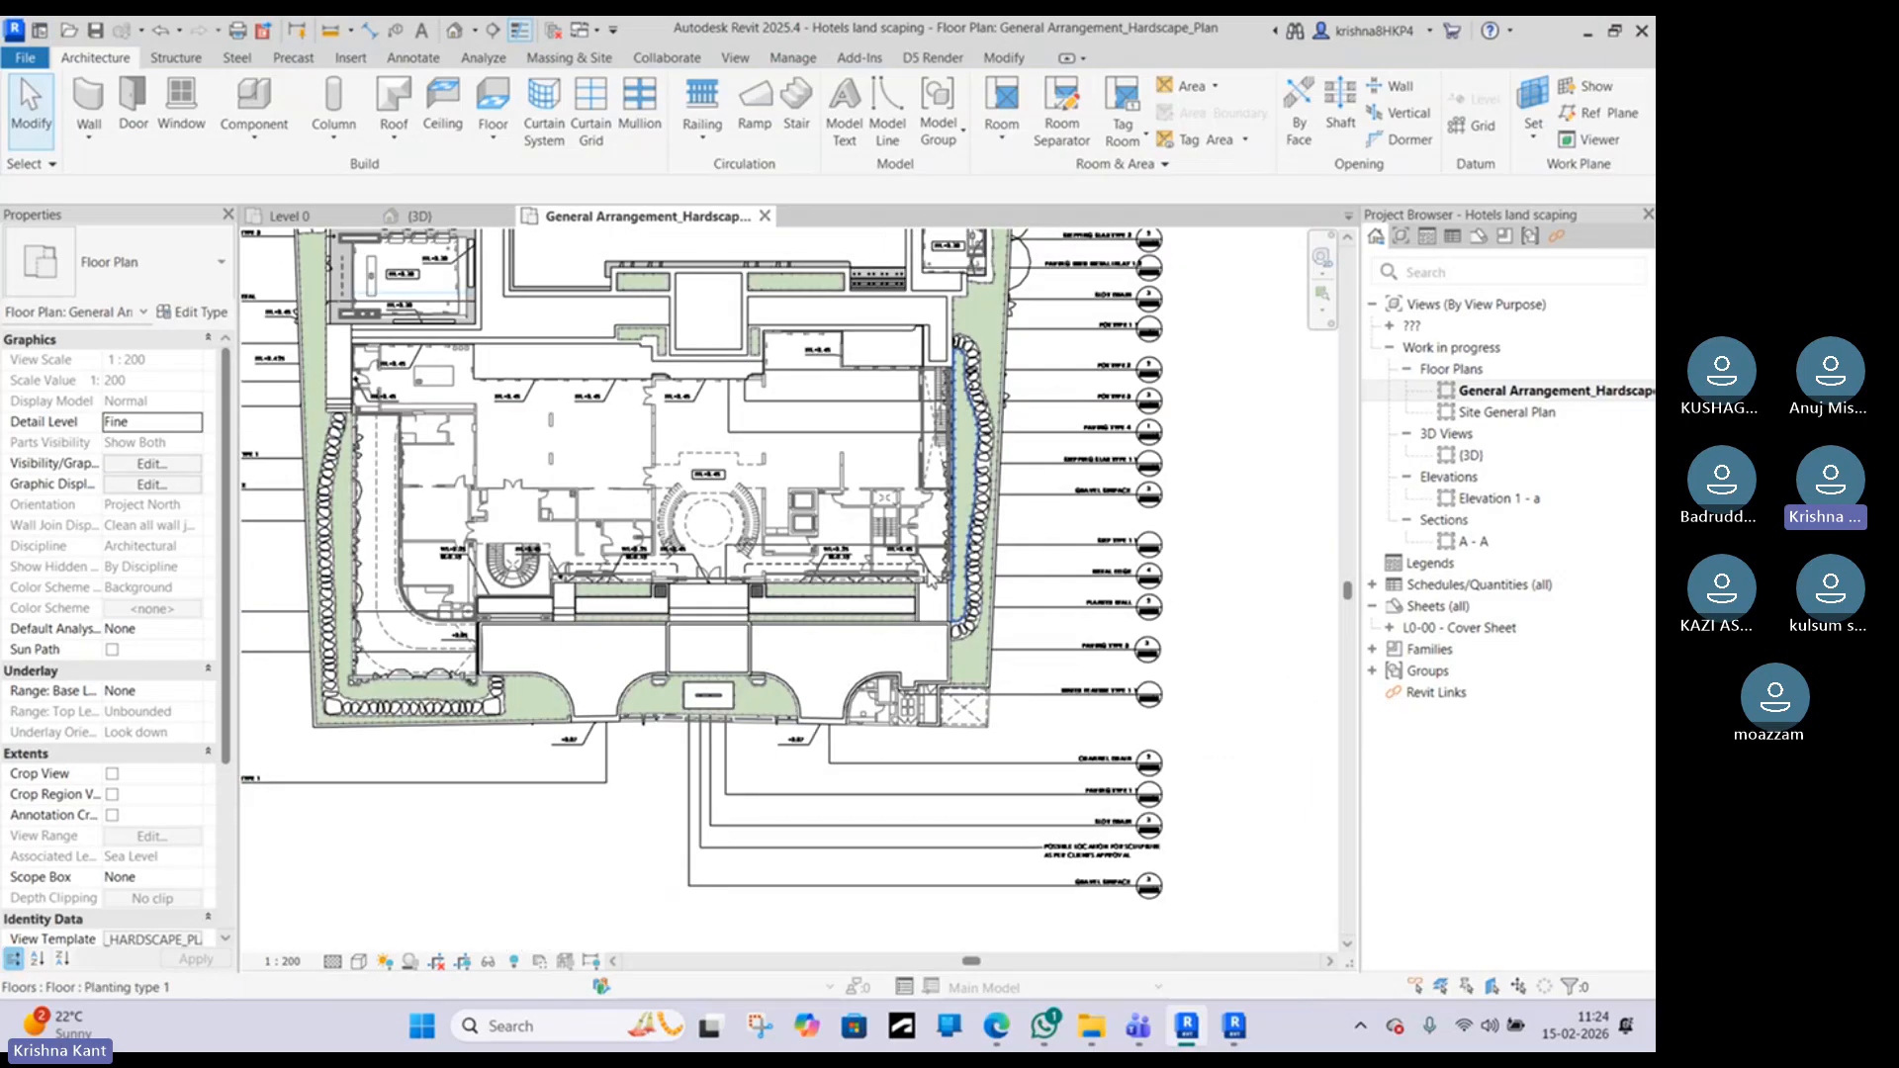
pyautogui.scroll(-3, 883, 555)
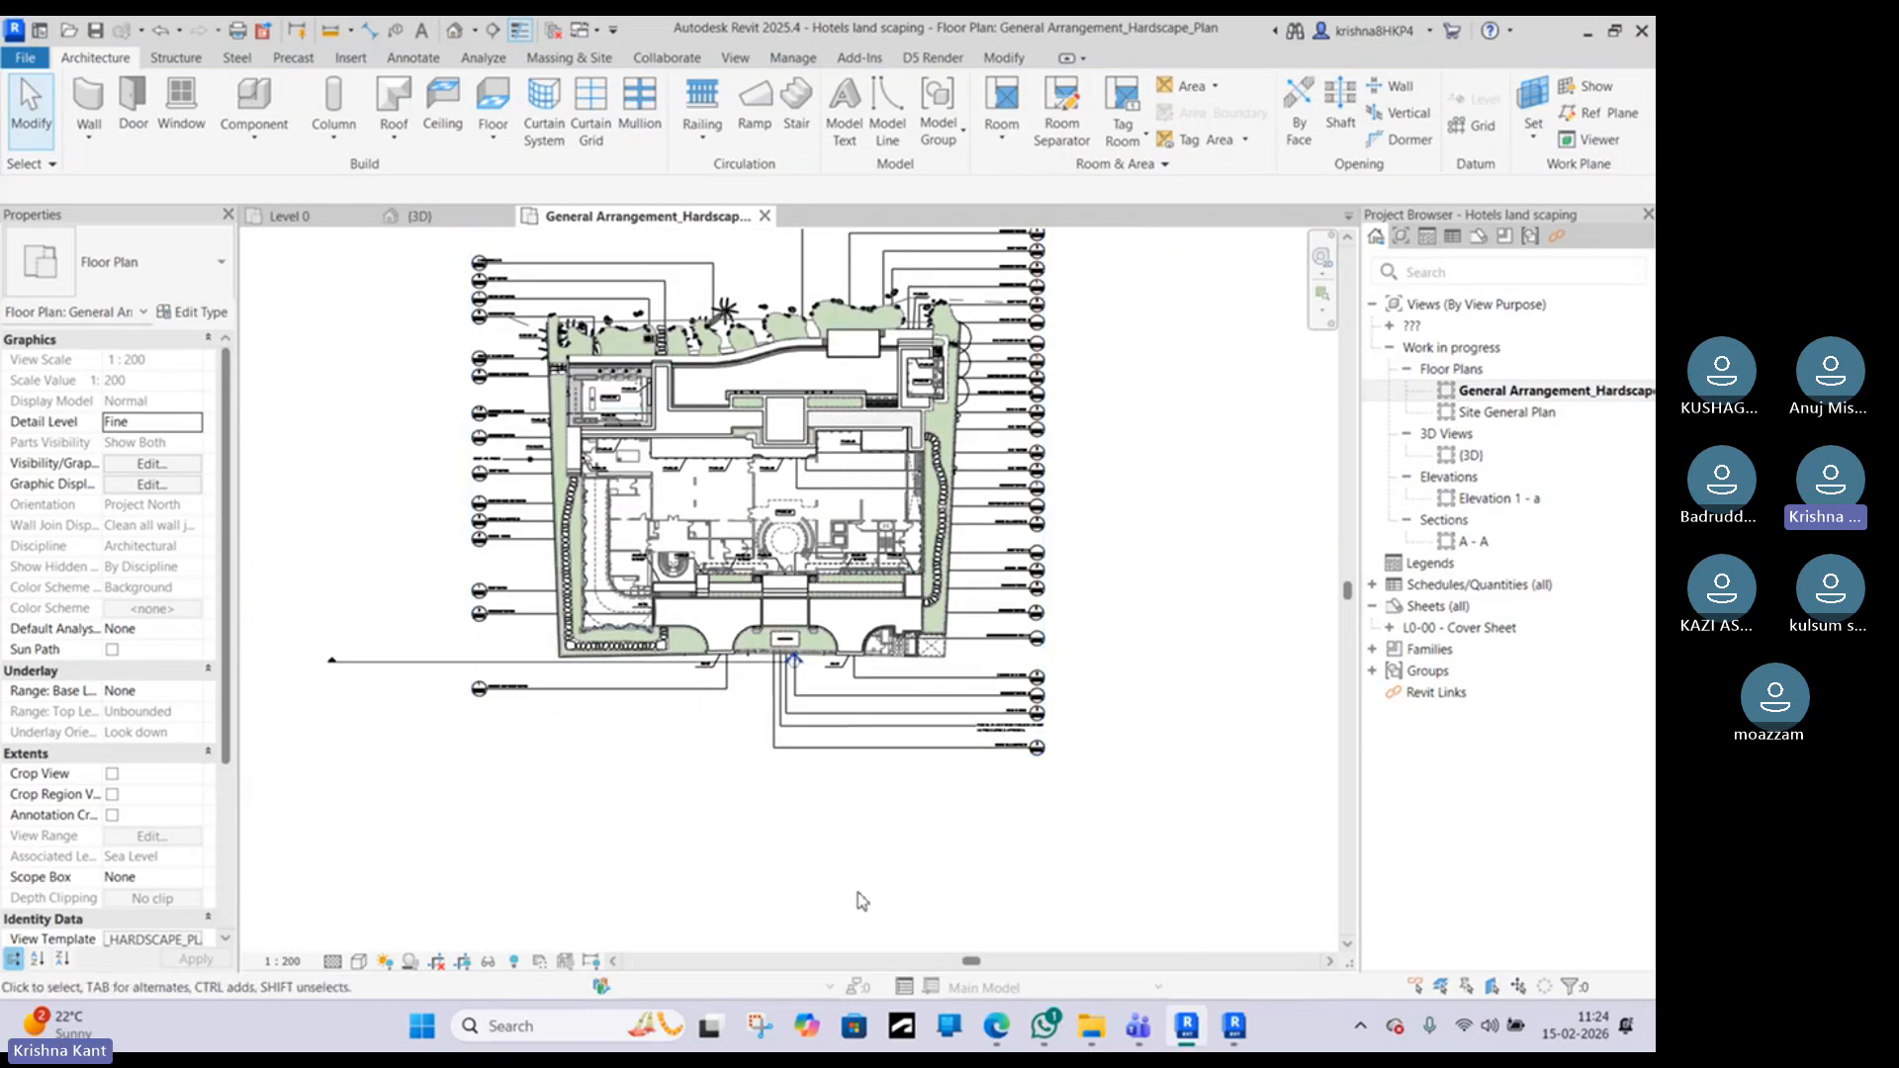
pyautogui.click(1091, 1026)
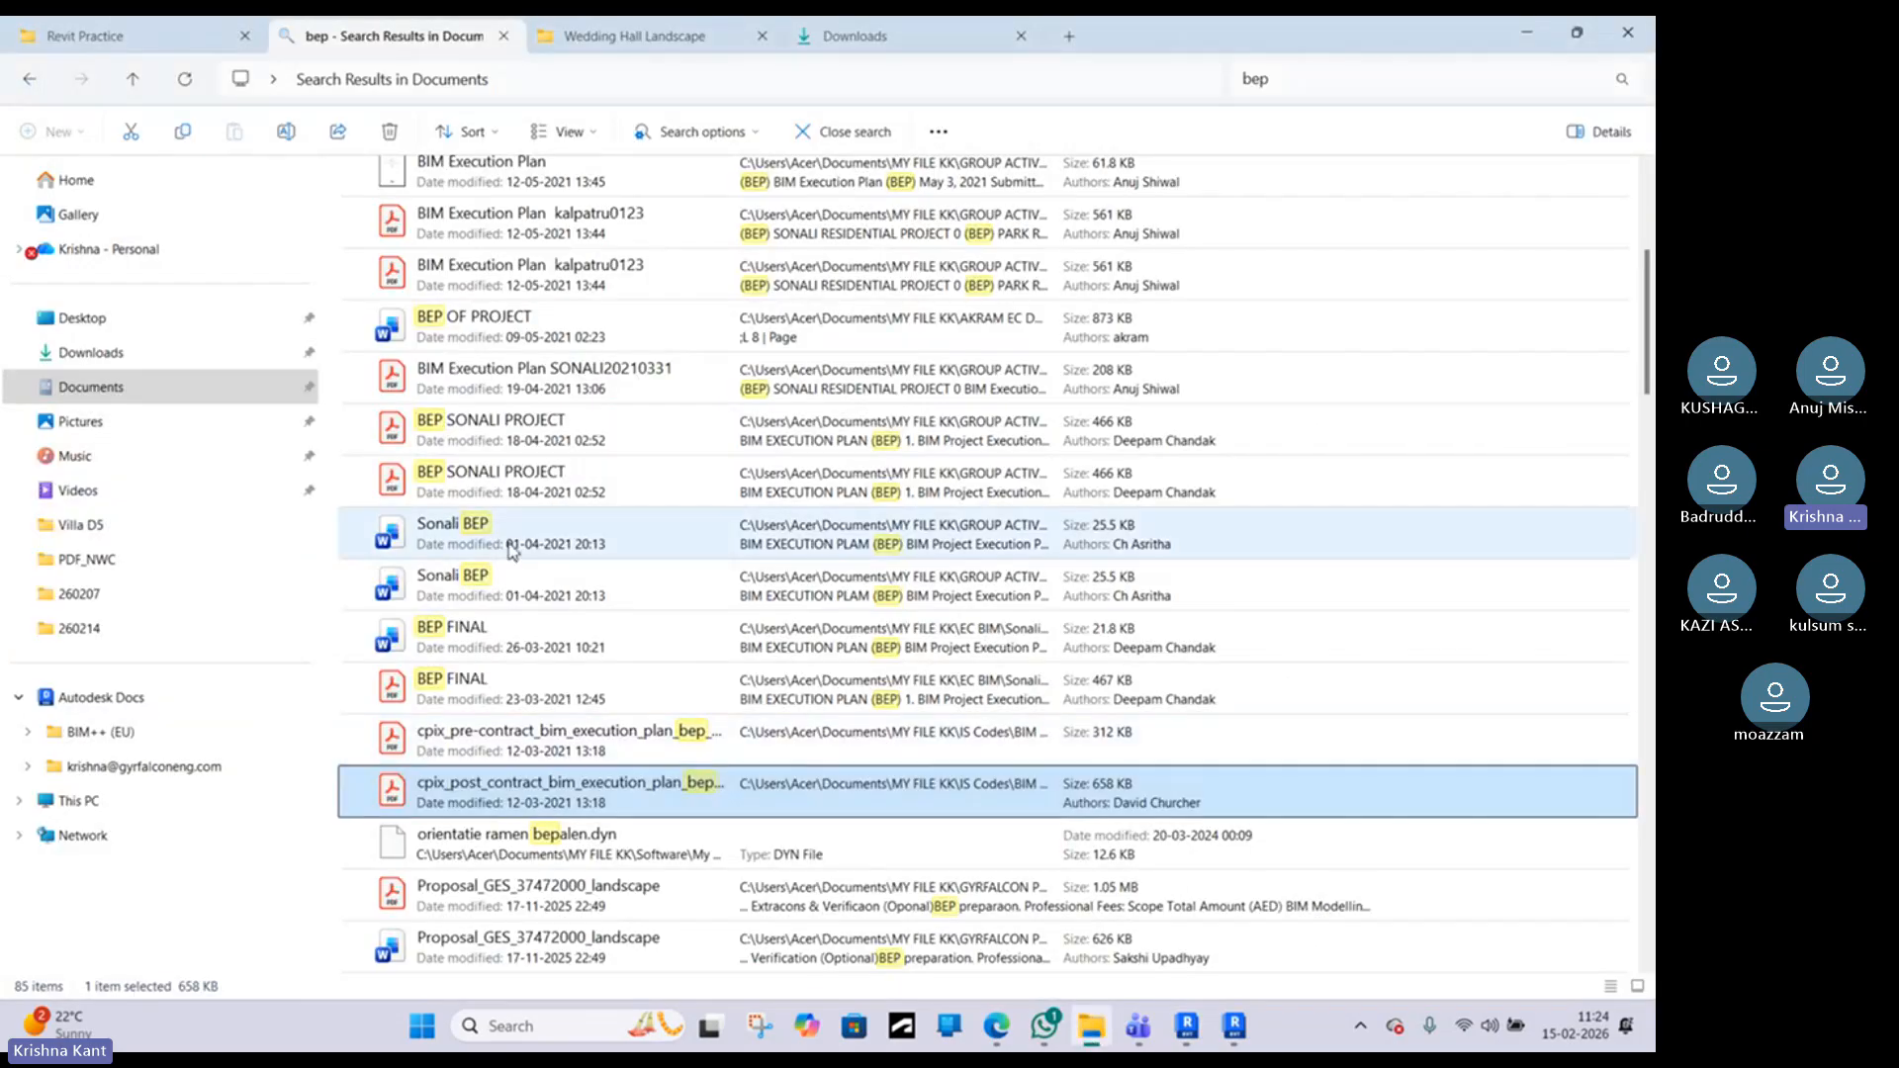
pyautogui.click(1520, 34)
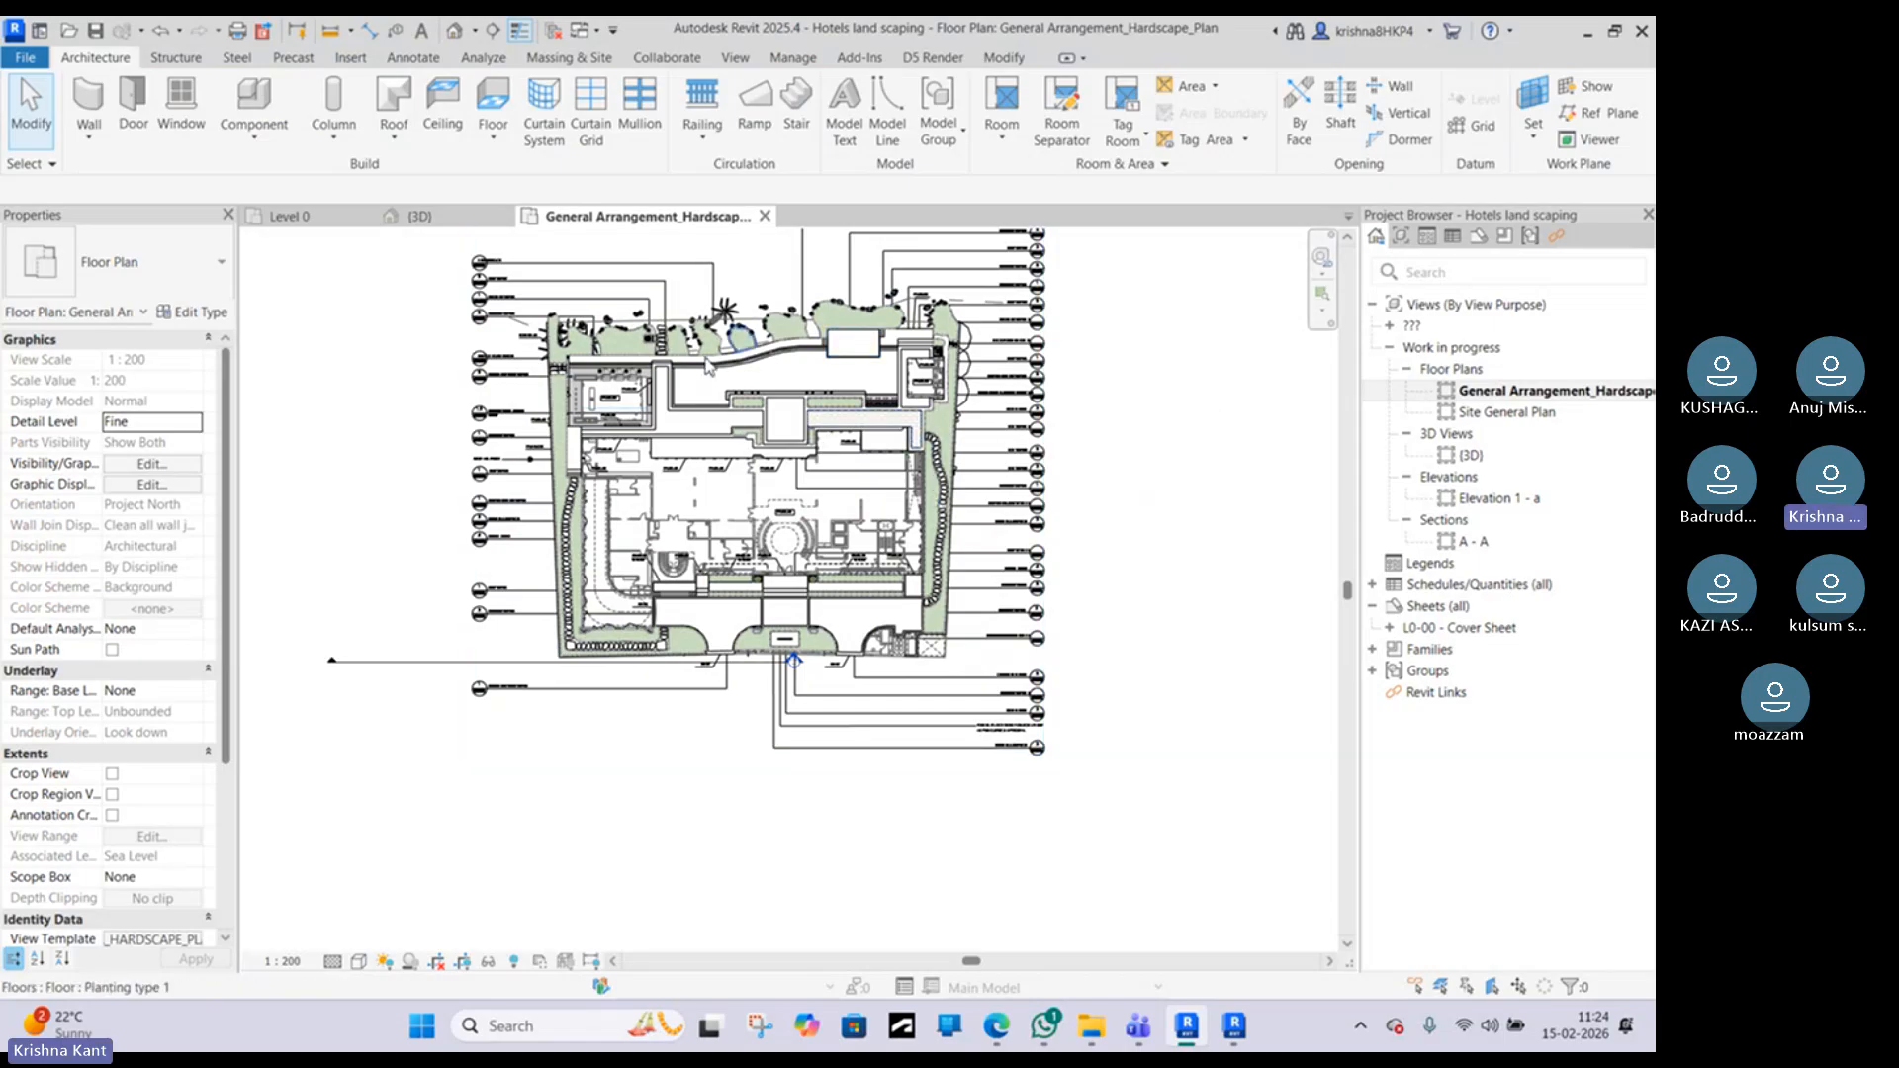
# Step: Inspect the type and properties of the planting floors along the upper and left edges of the hotel site
pyautogui.scroll(4, 615, 363)
pyautogui.click(628, 331)
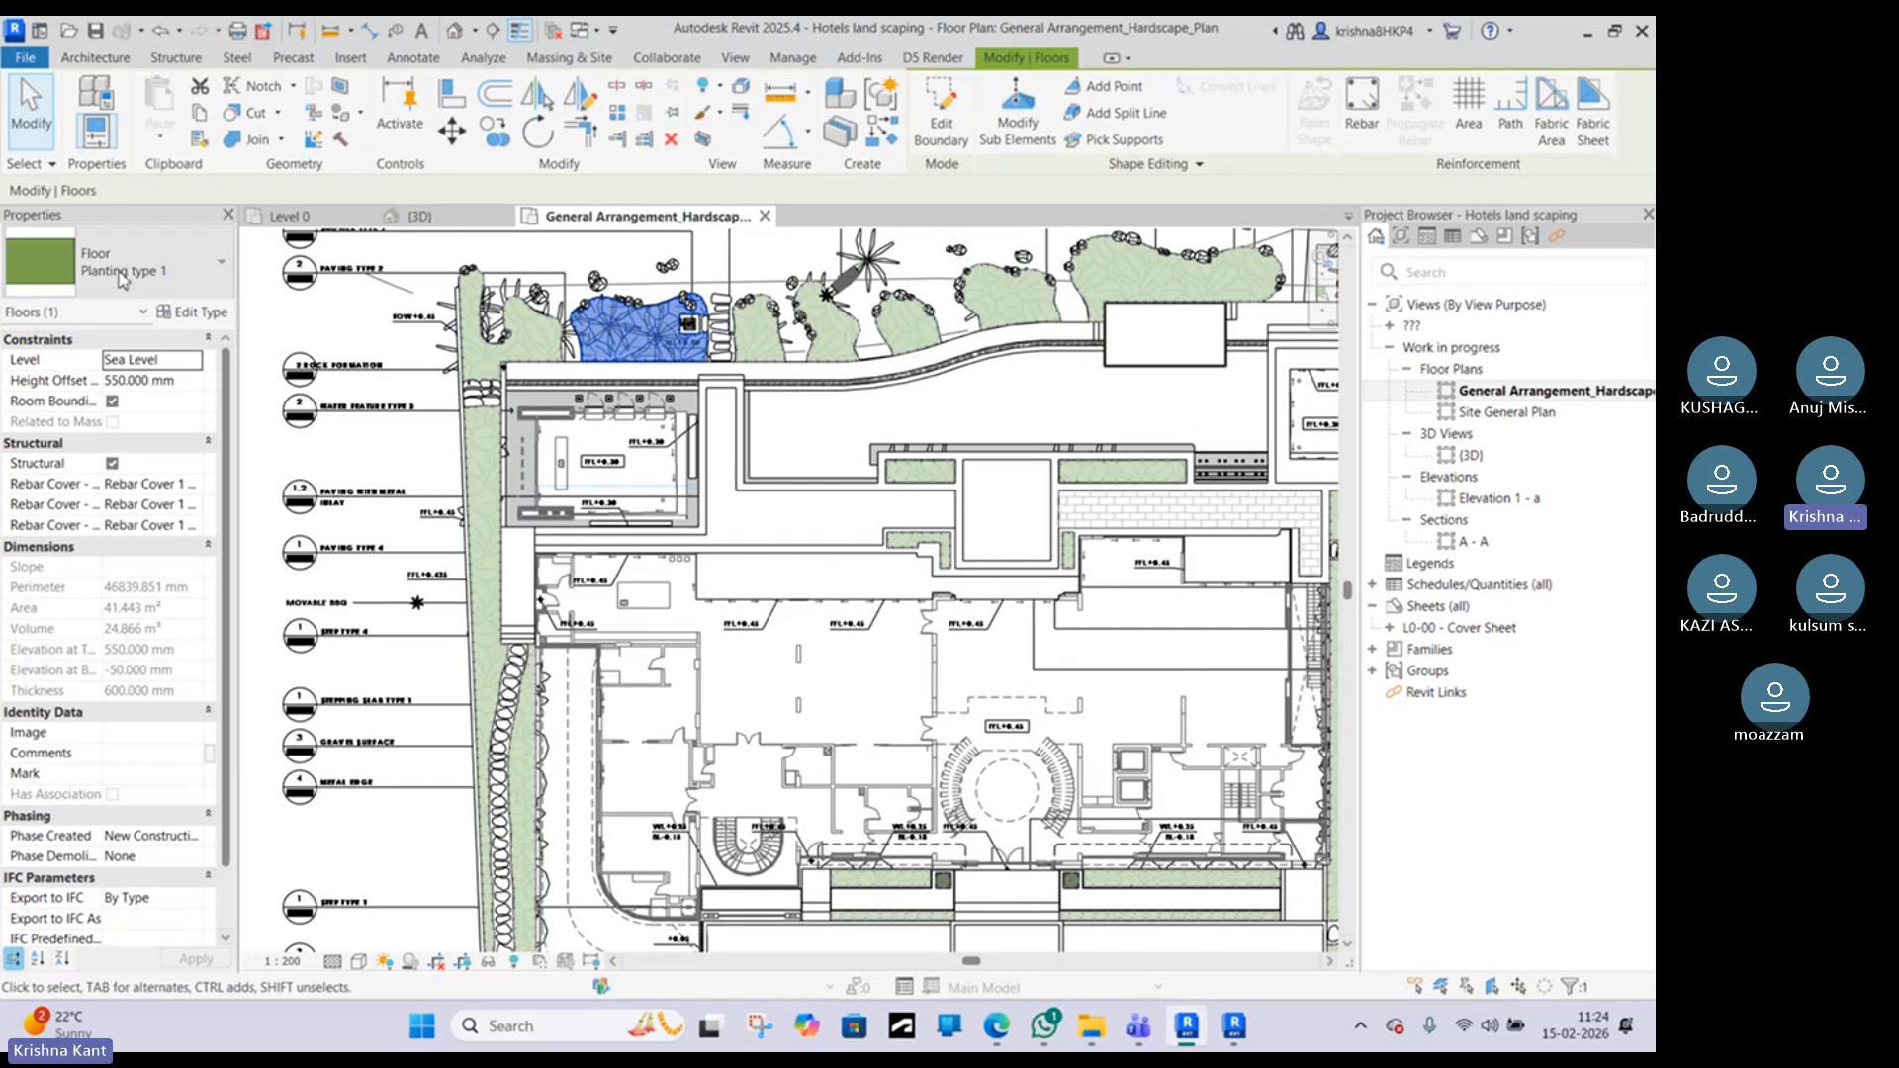
pyautogui.scroll(-3, 673, 375)
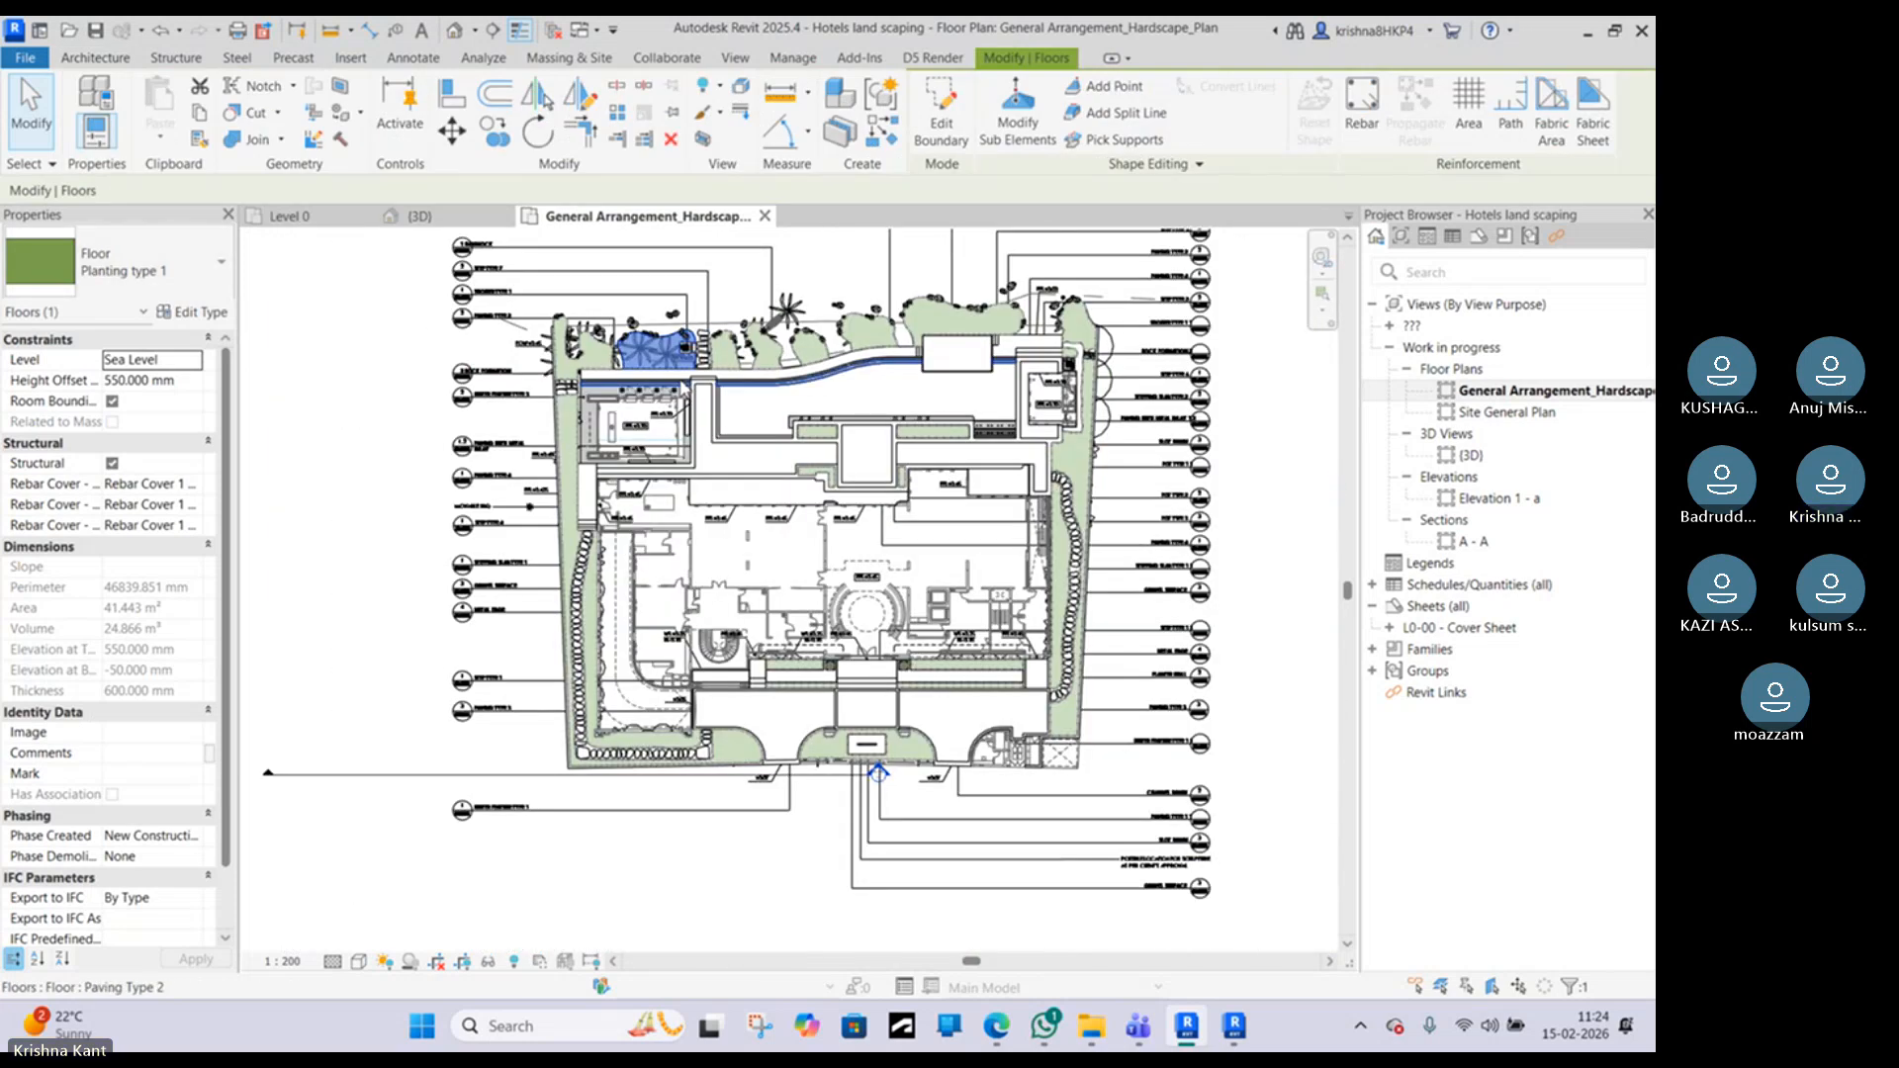
pyautogui.scroll(-2, 680, 377)
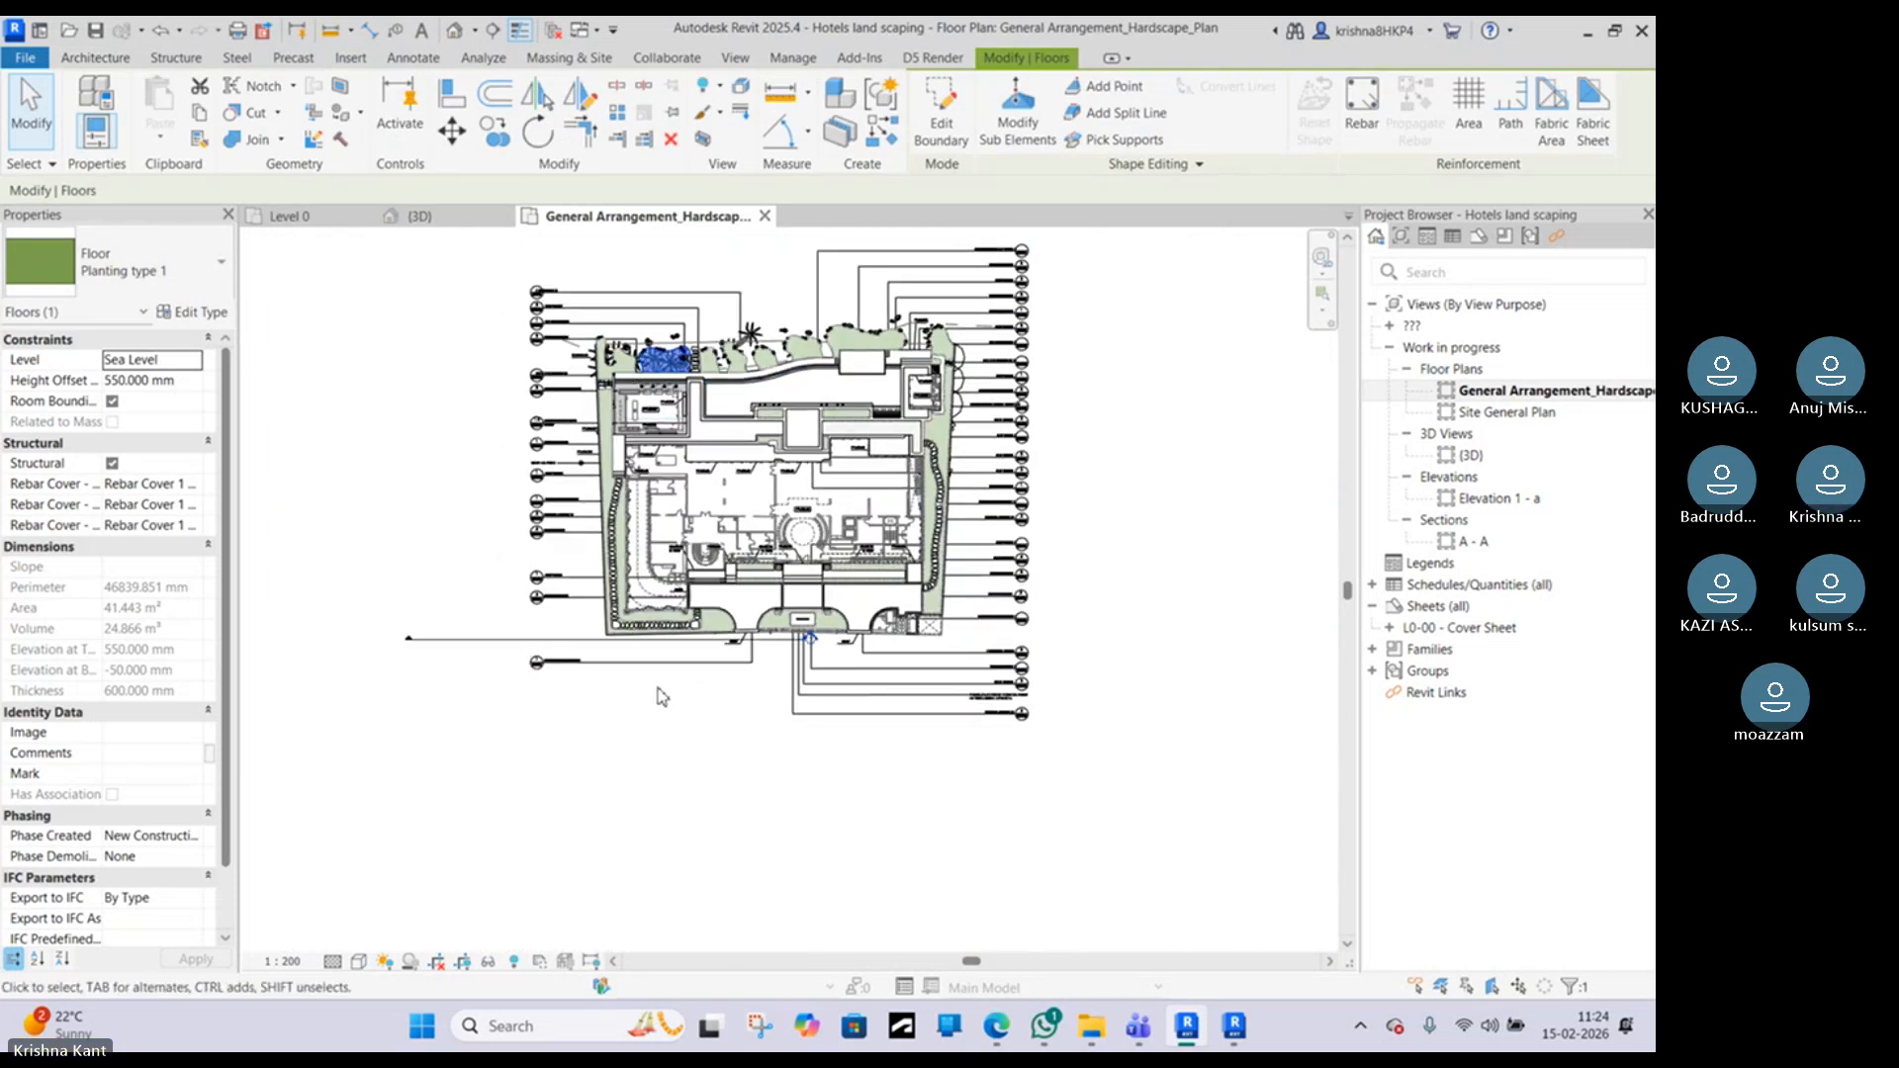
pyautogui.scroll(3, 618, 463)
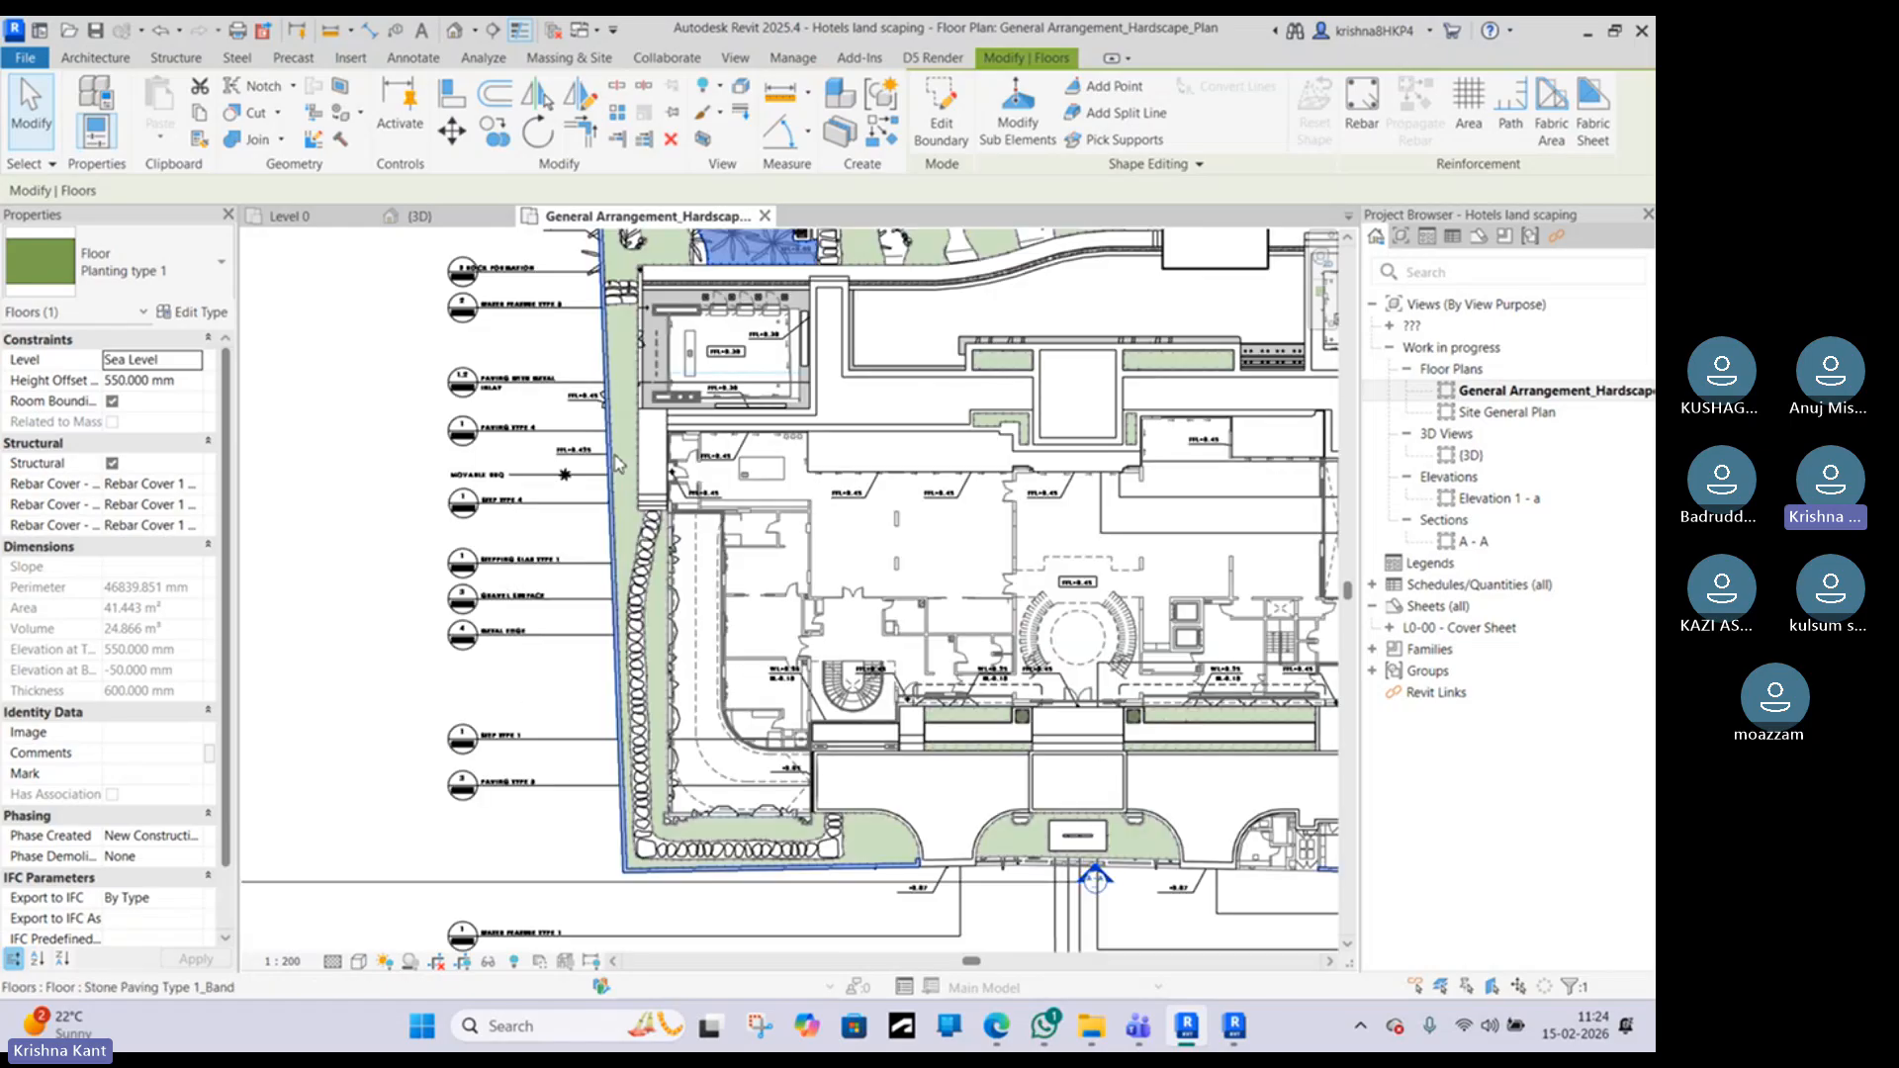
pyautogui.click(631, 469)
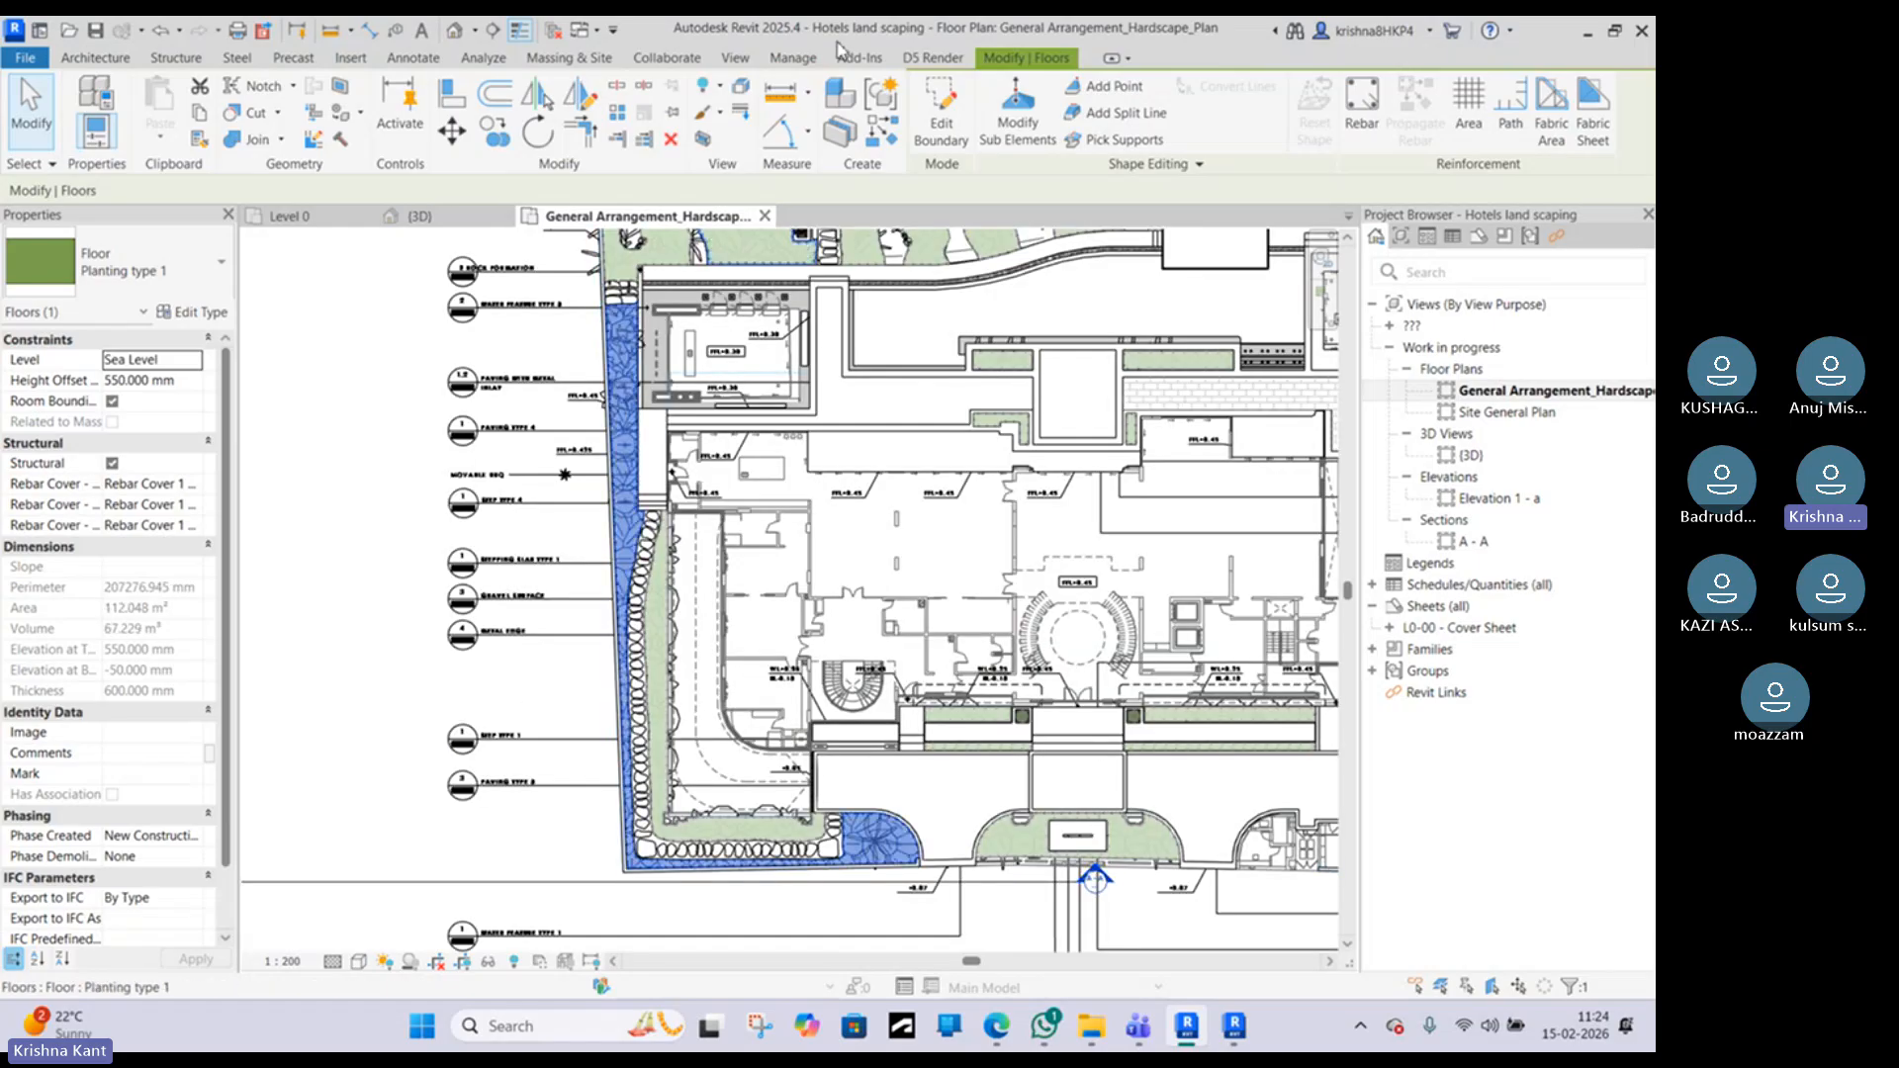
# Step: Create a toposolid from a rectangular sketch of about 110000 by 86000 mm below the hotel plan, dismissing the save reminder
pyautogui.click(593, 60)
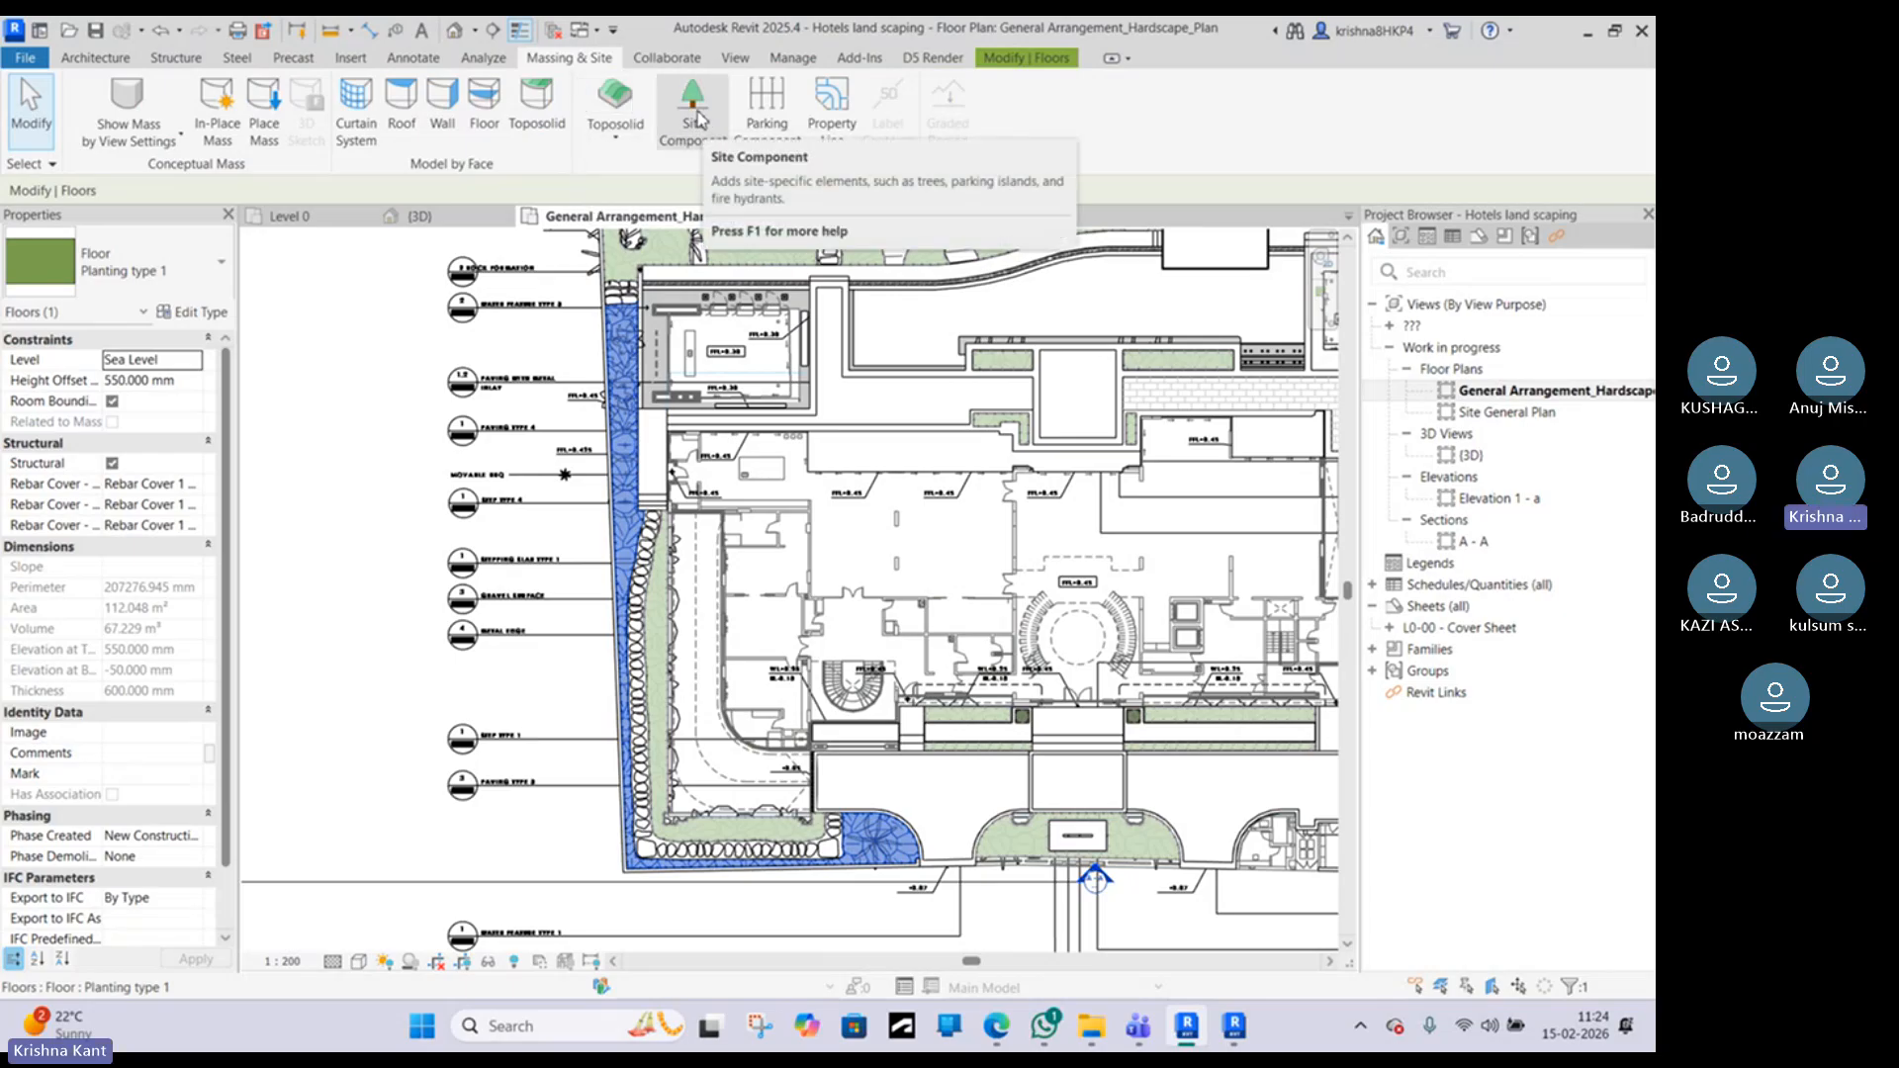
pyautogui.click(626, 129)
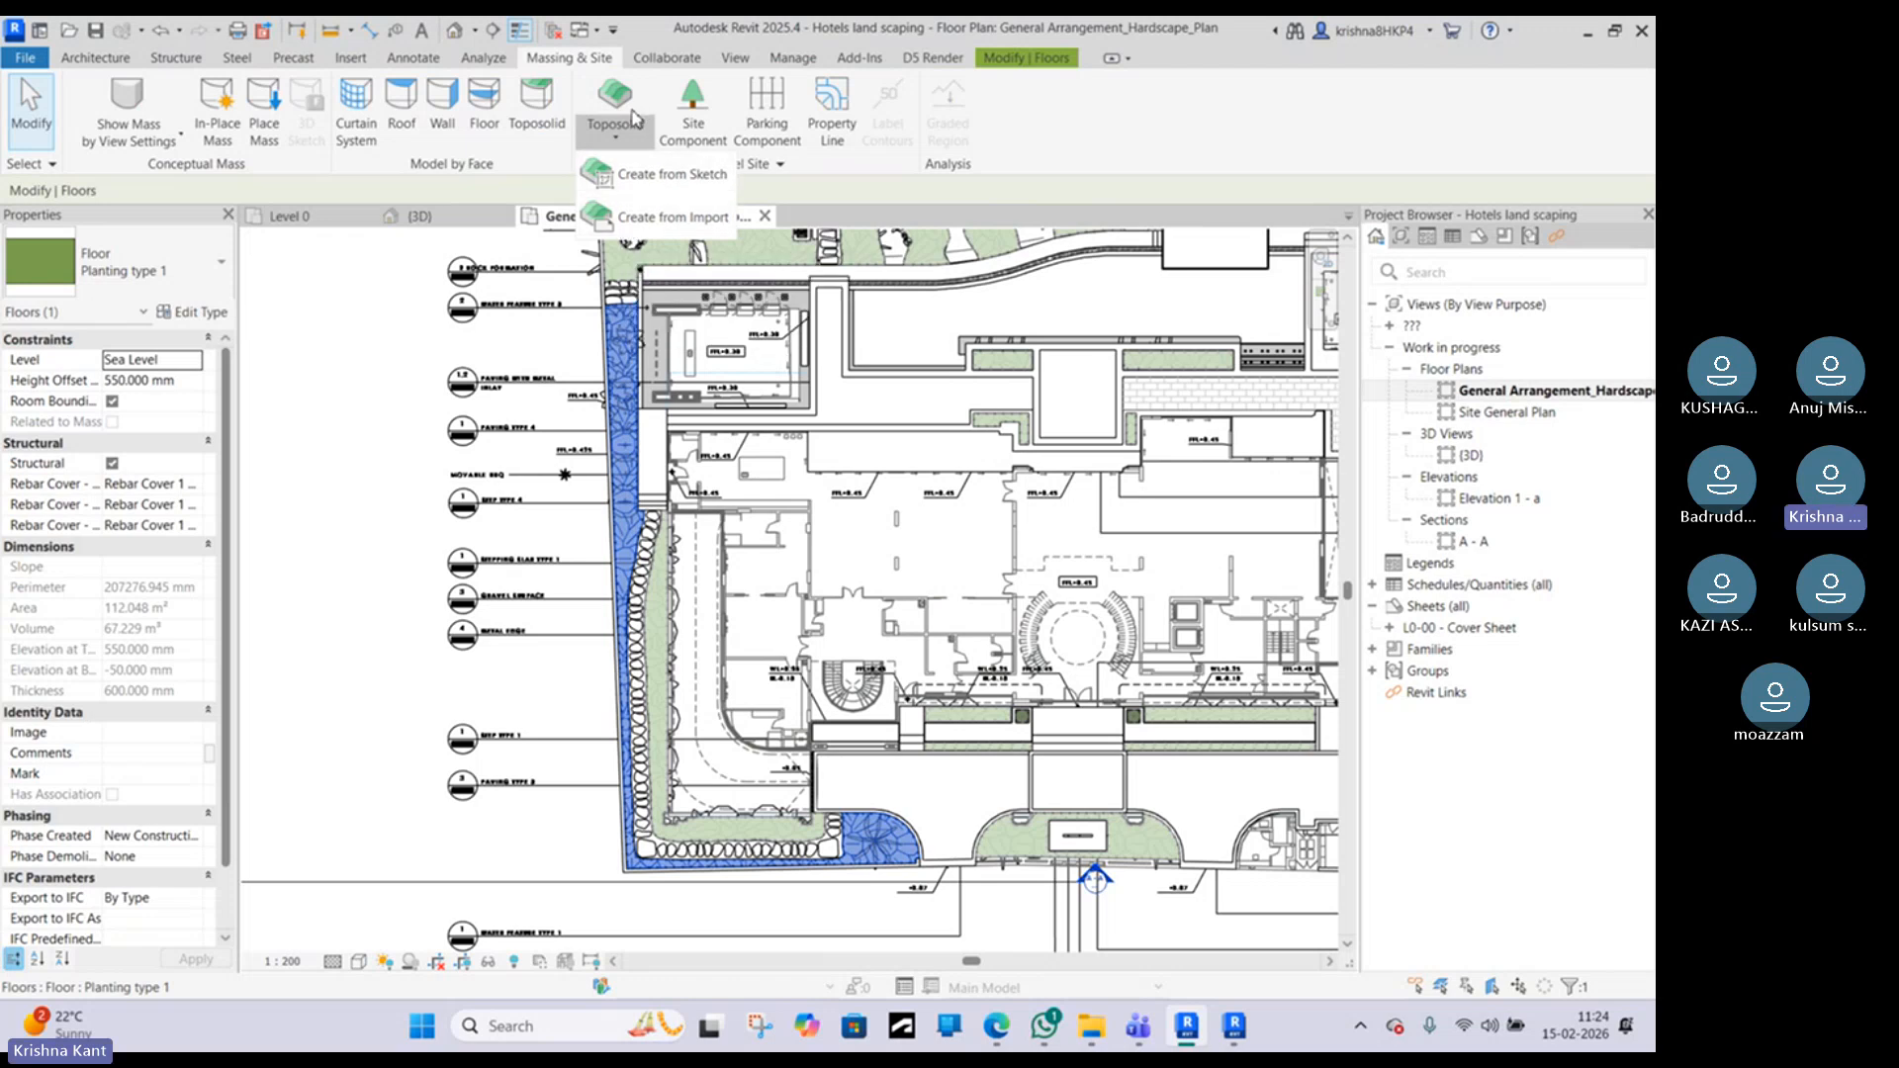
pyautogui.click(638, 176)
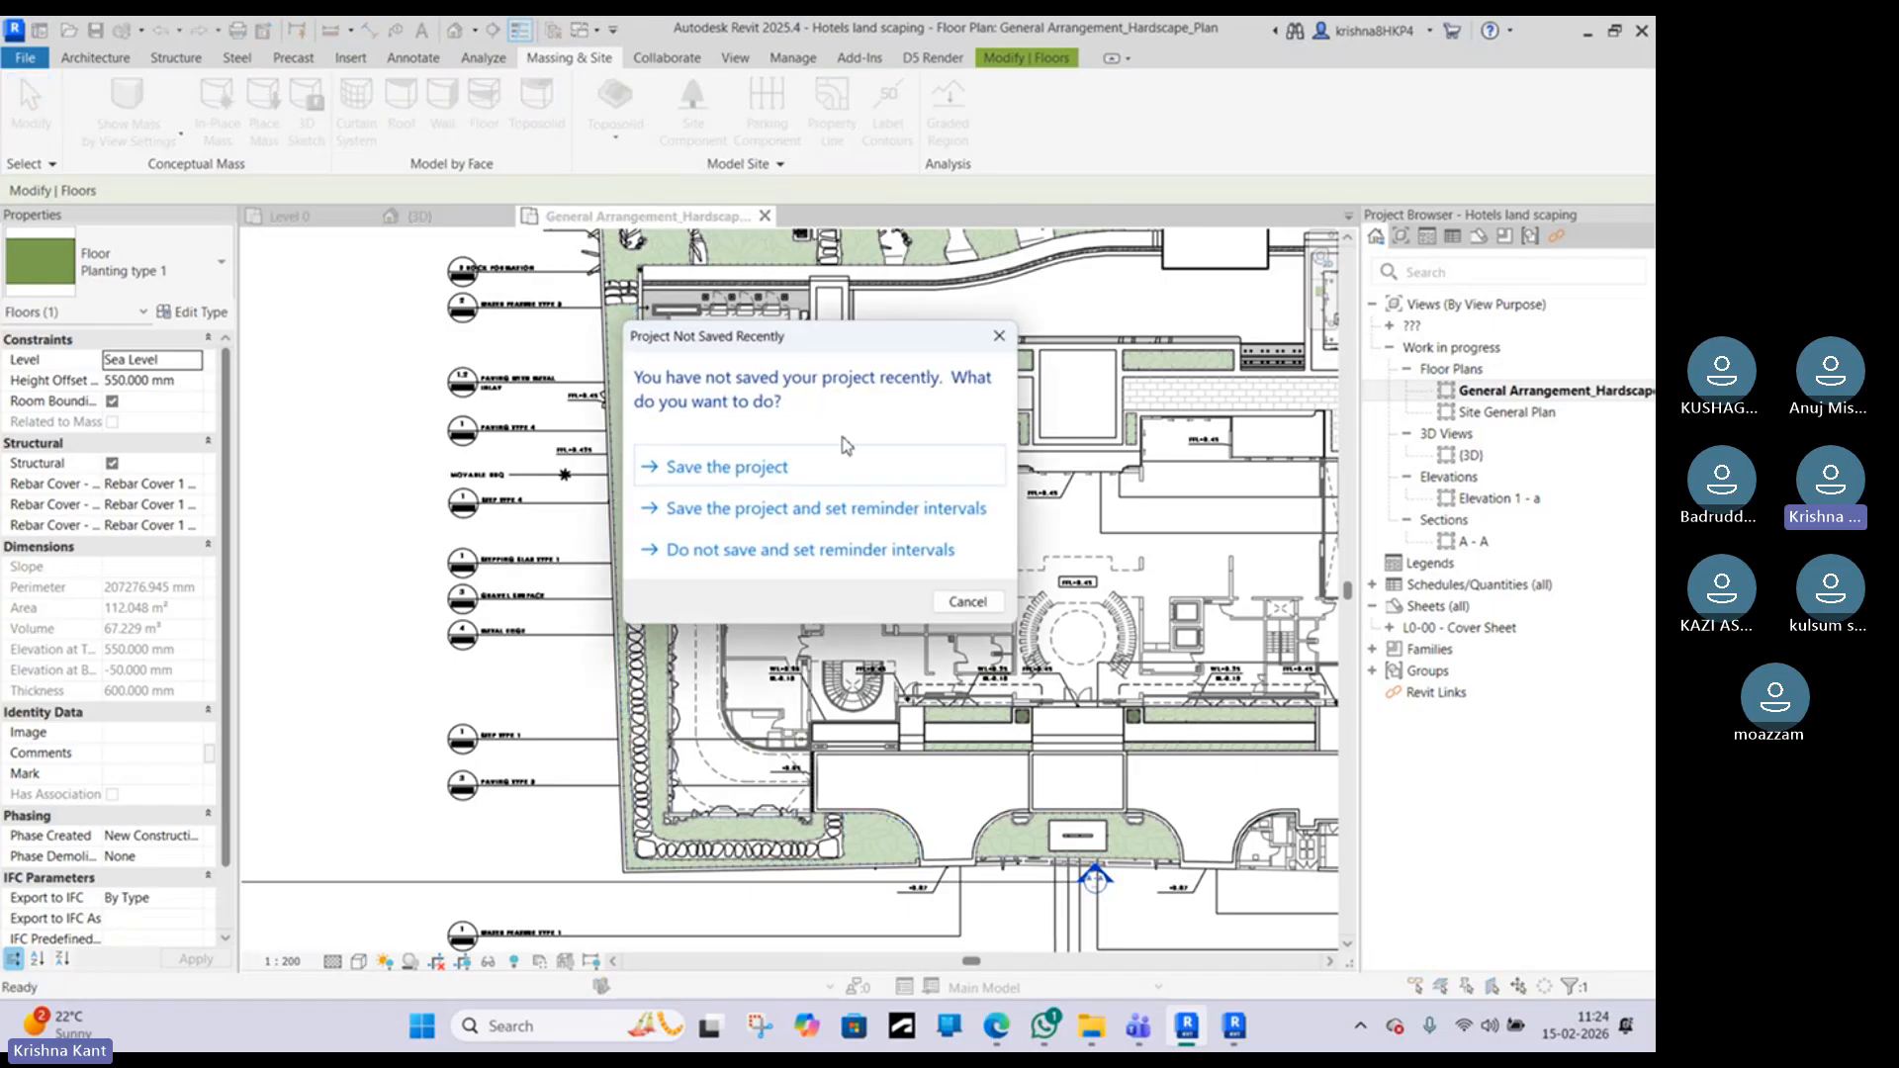
pyautogui.click(999, 336)
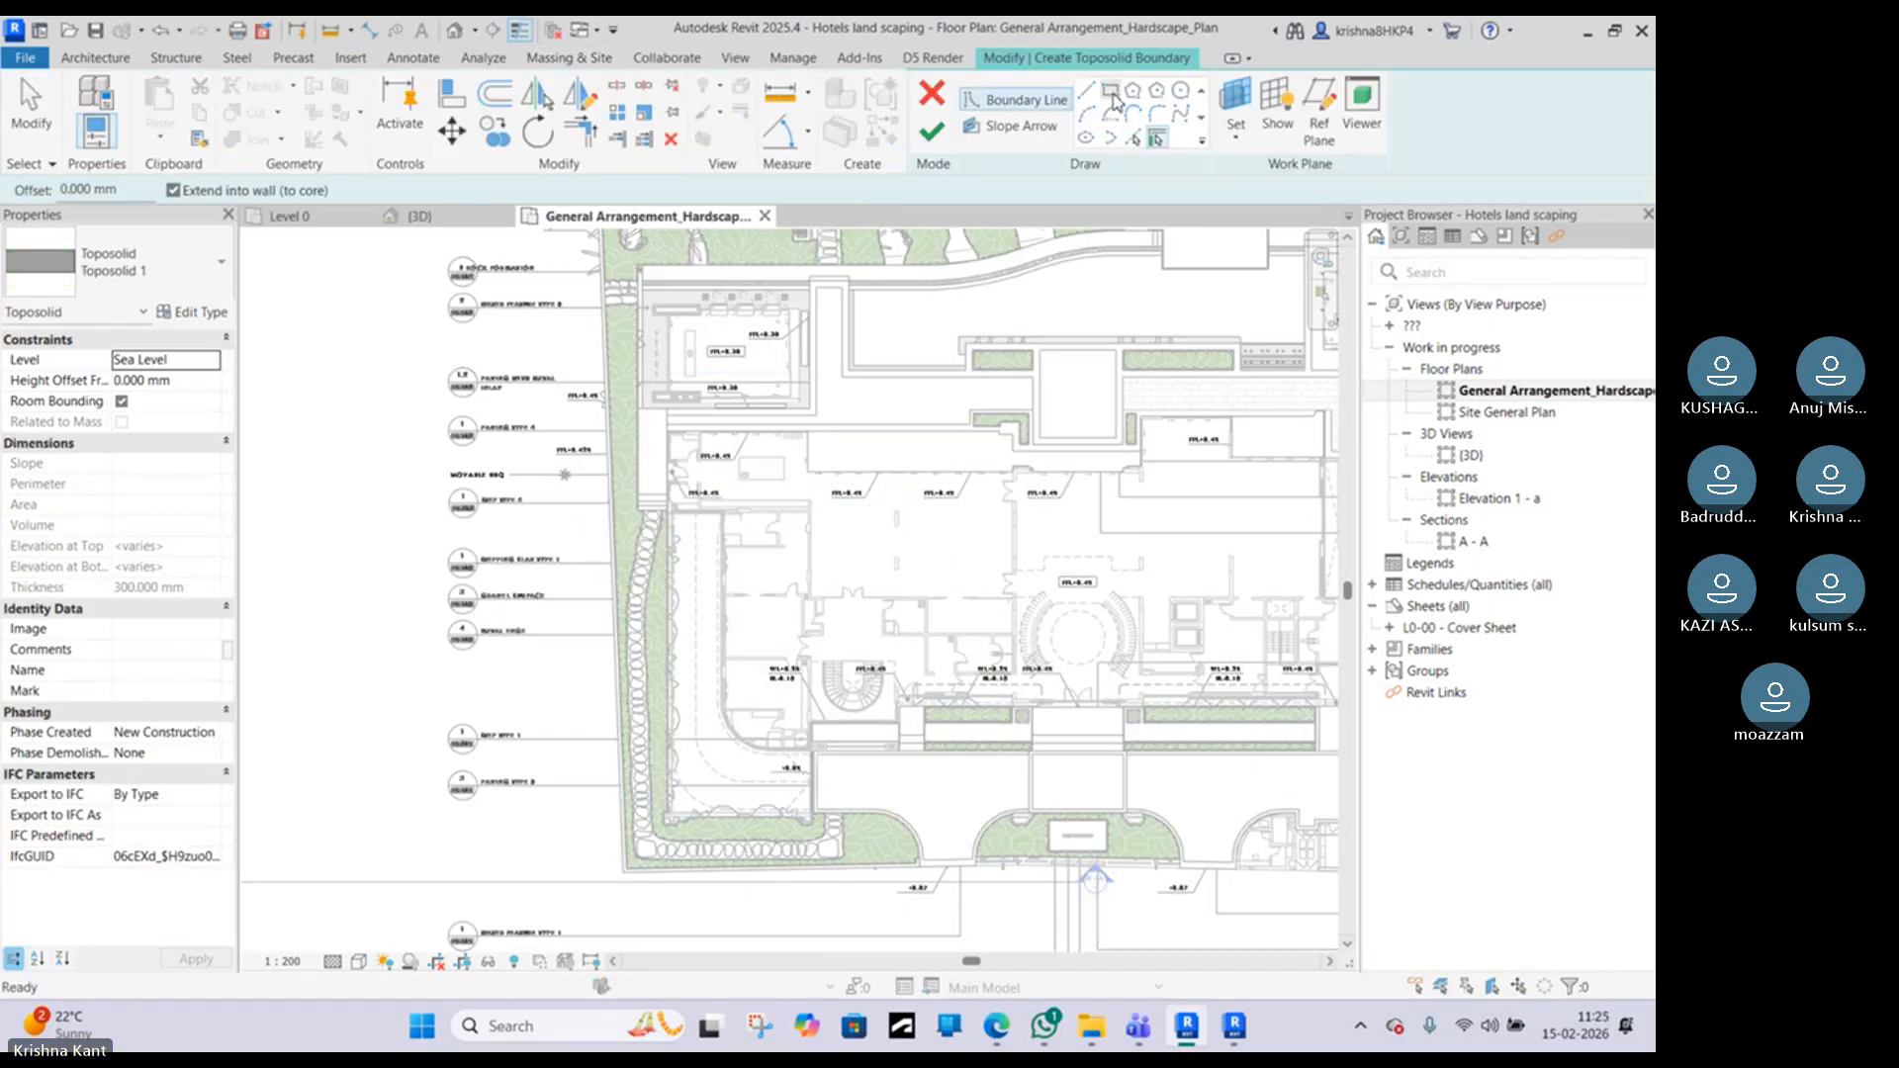
pyautogui.click(1110, 90)
pyautogui.scroll(-5, 642, 323)
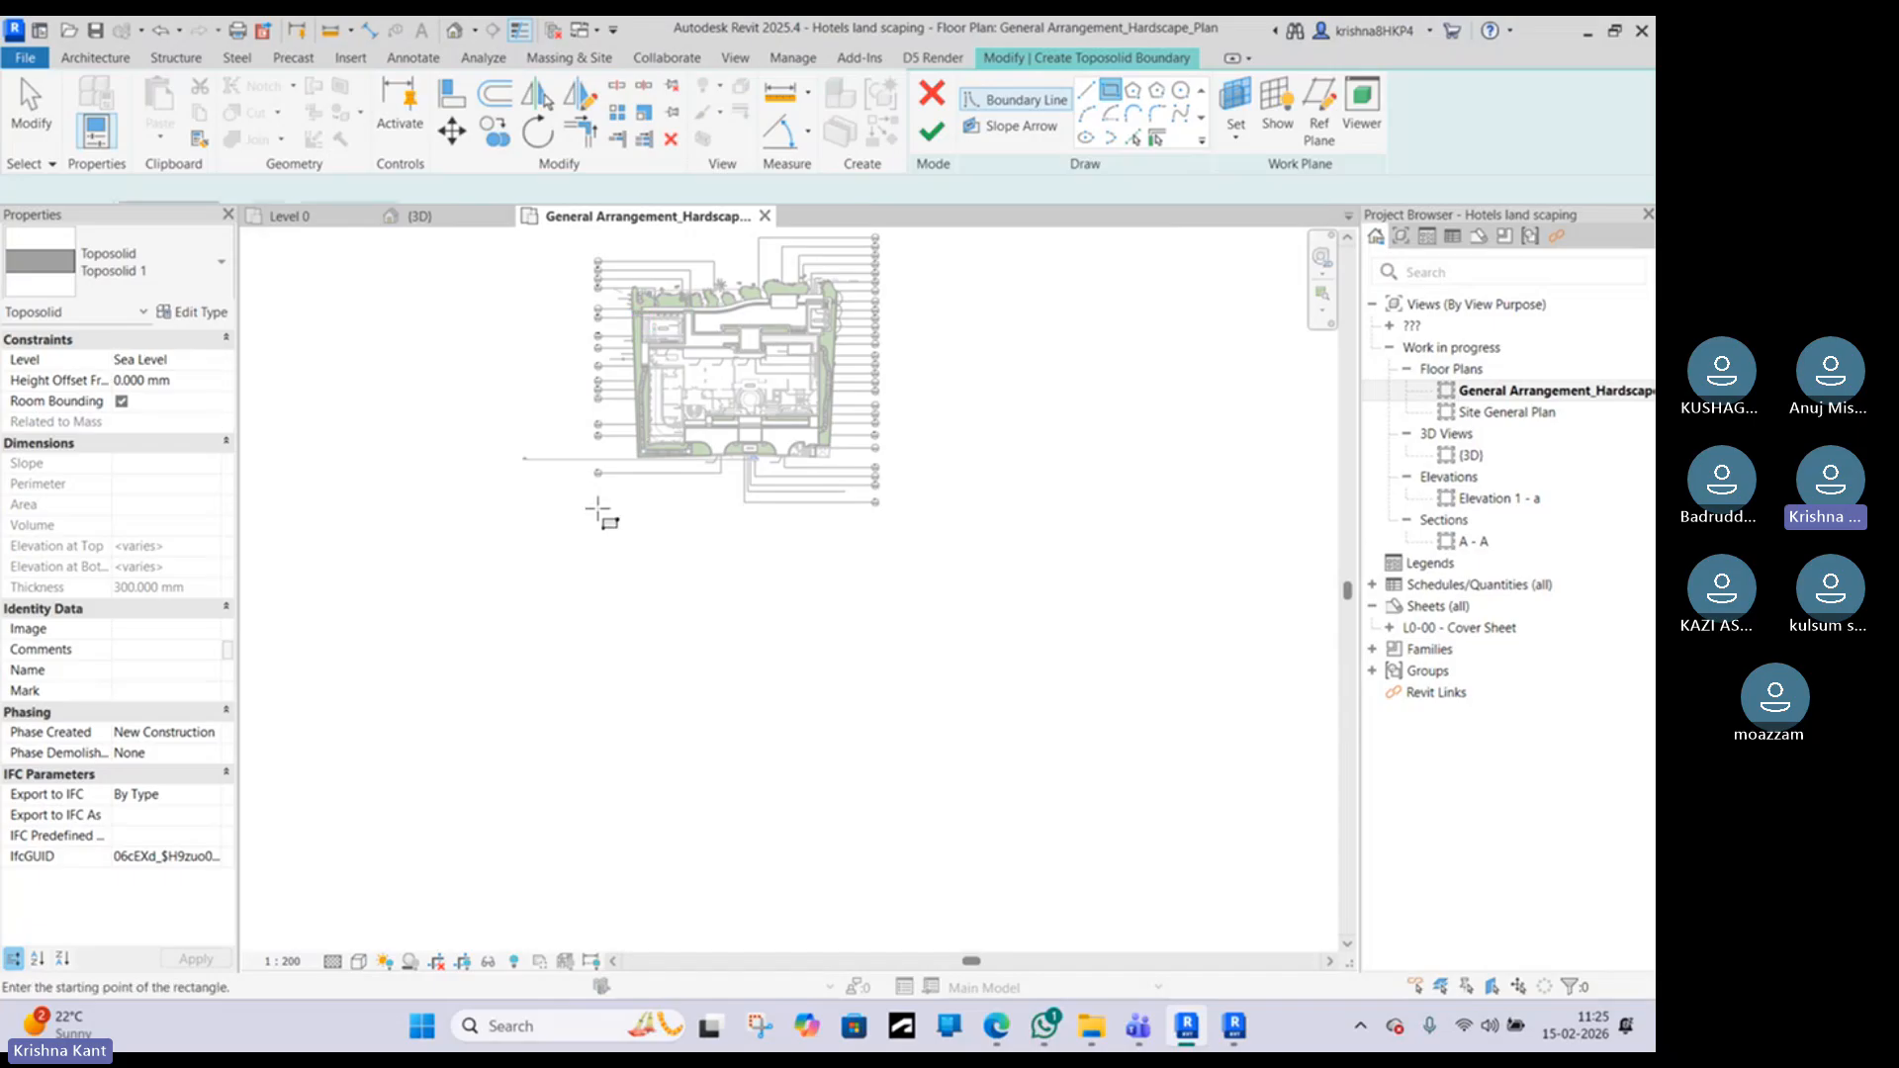
pyautogui.click(593, 504)
pyautogui.click(898, 743)
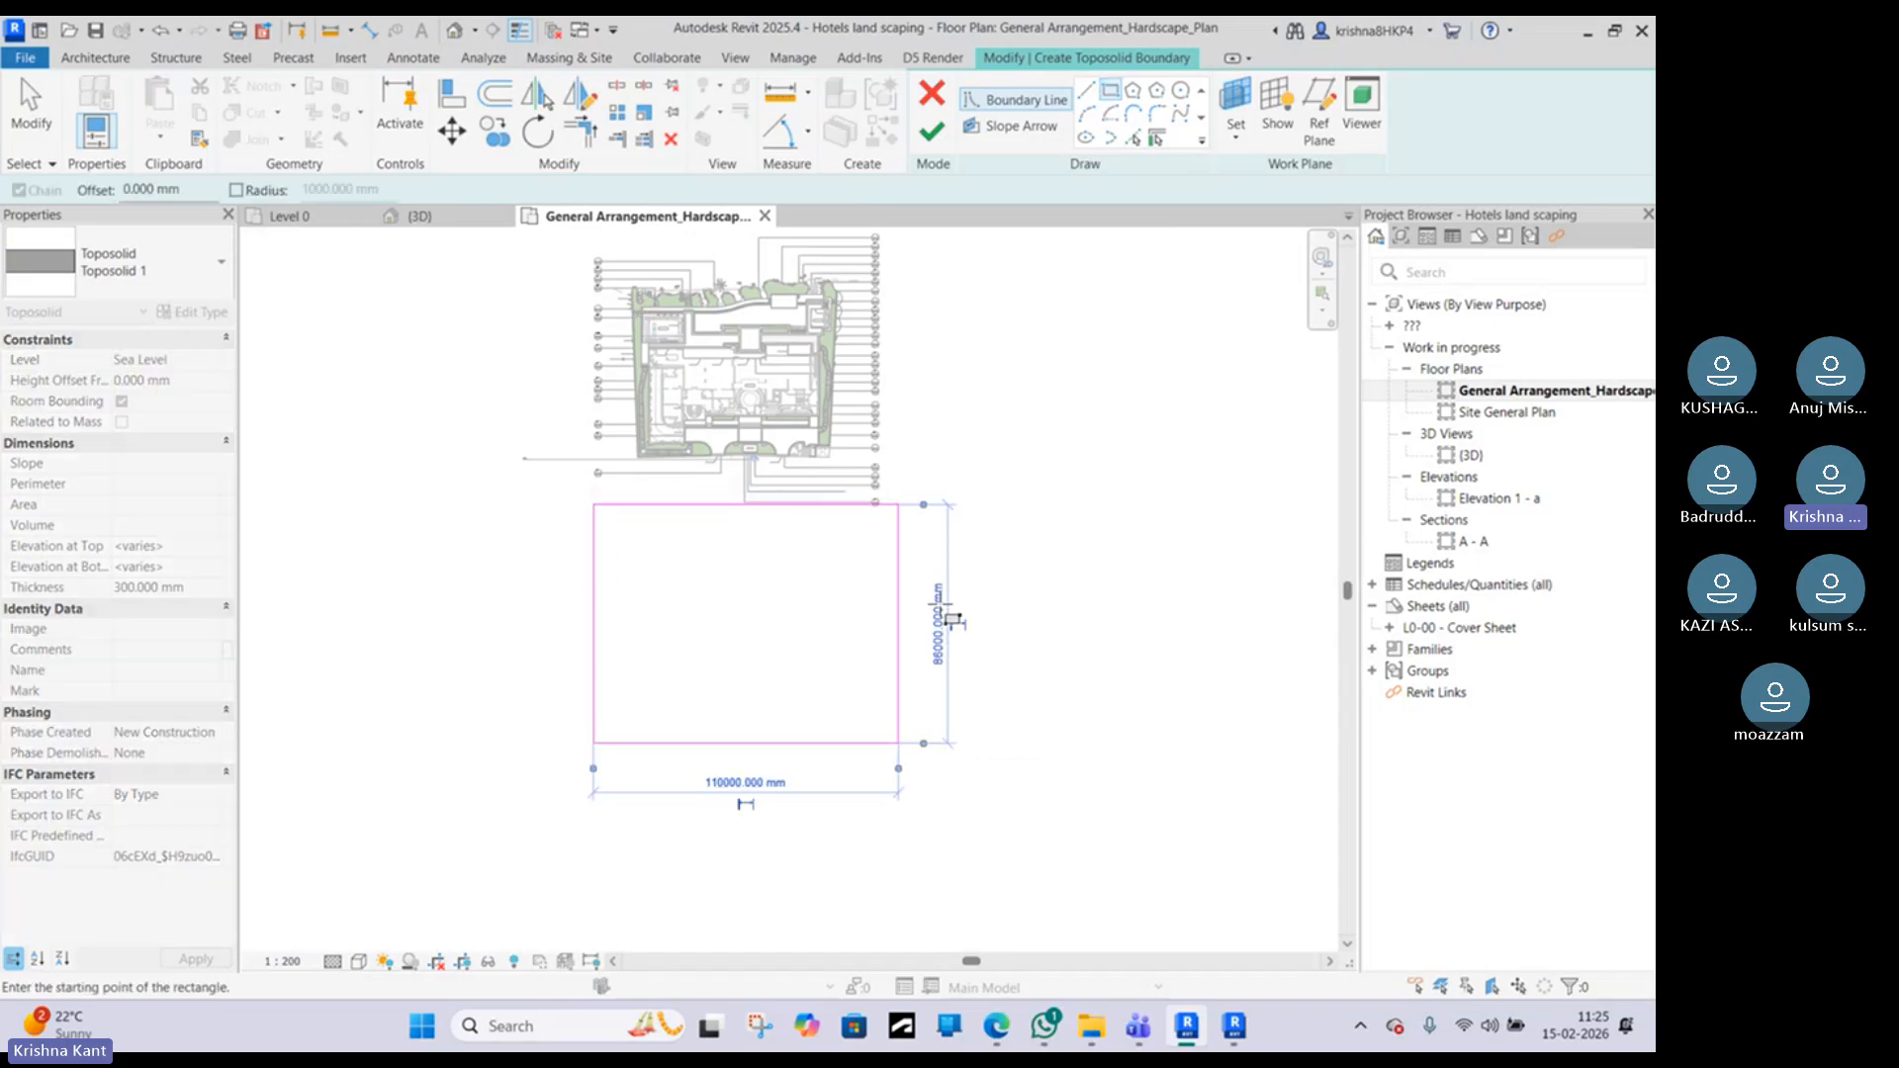
pyautogui.click(940, 128)
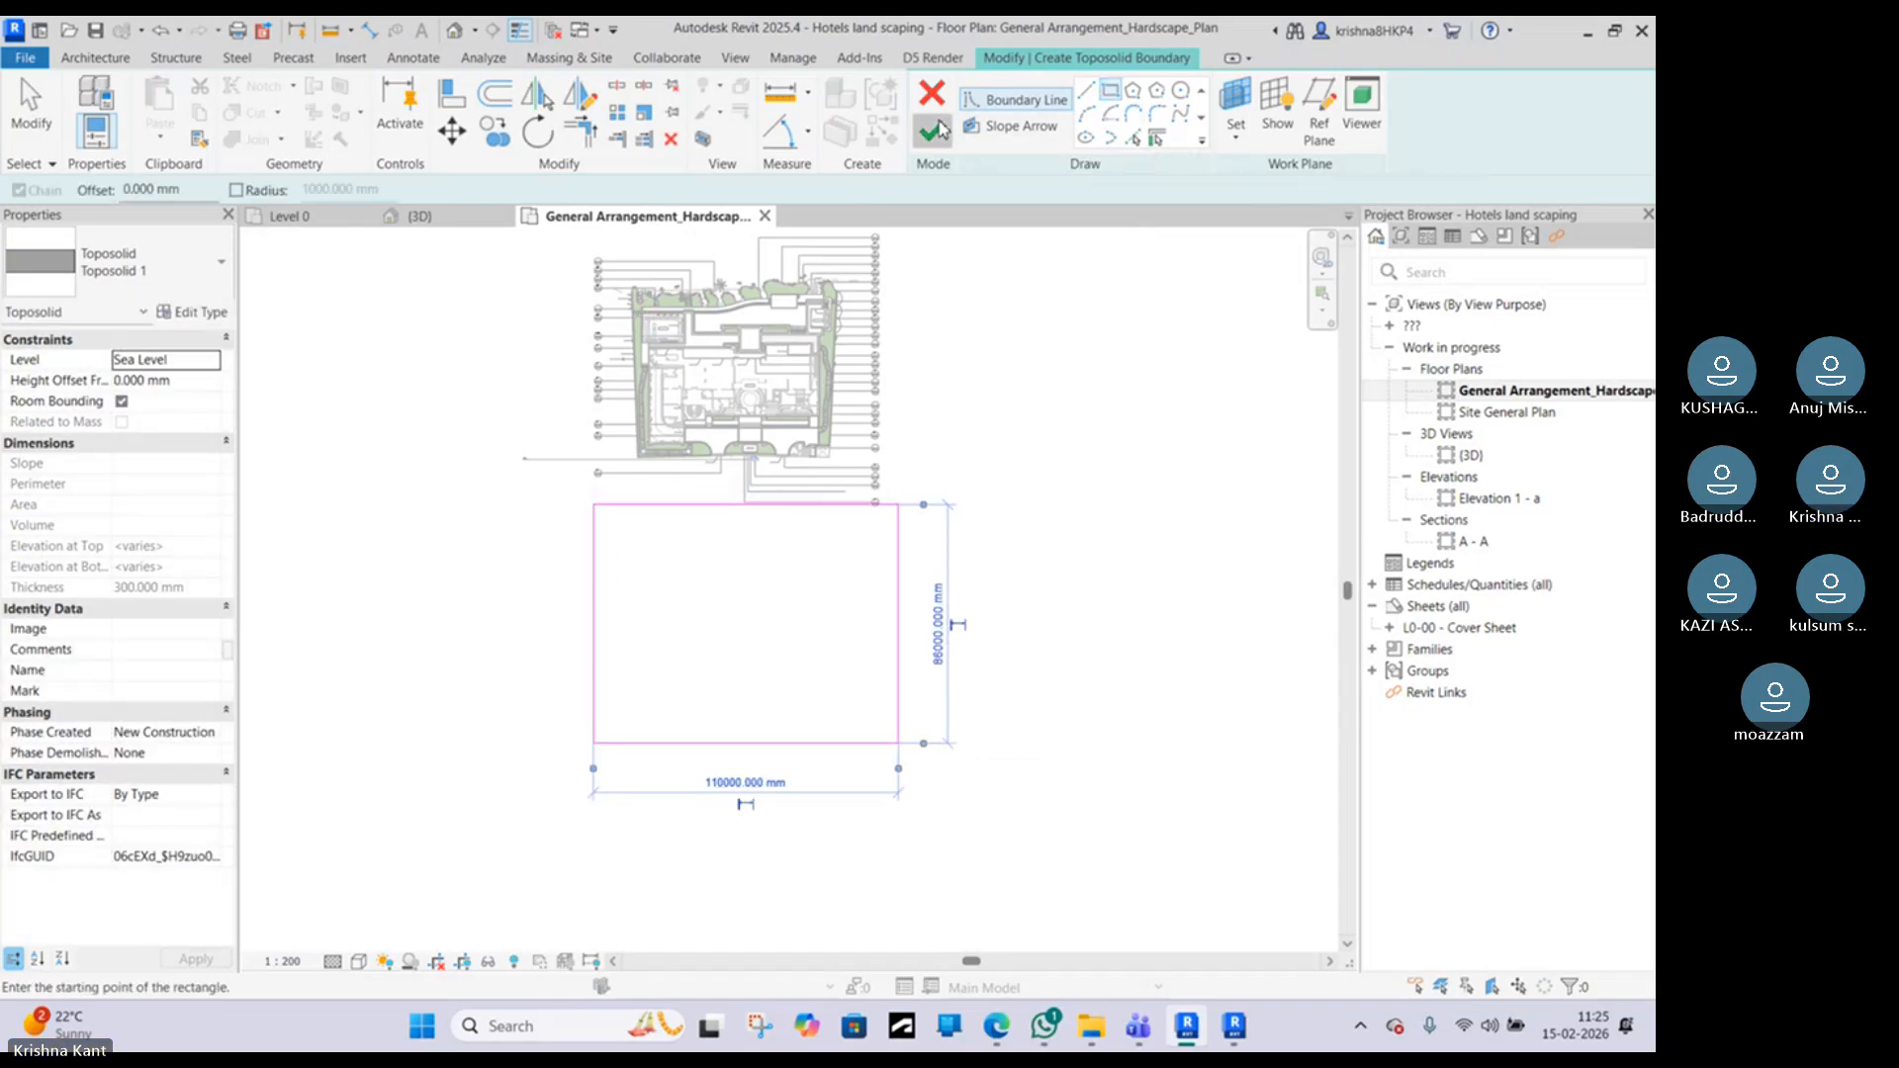
pyautogui.rightClick(992, 463)
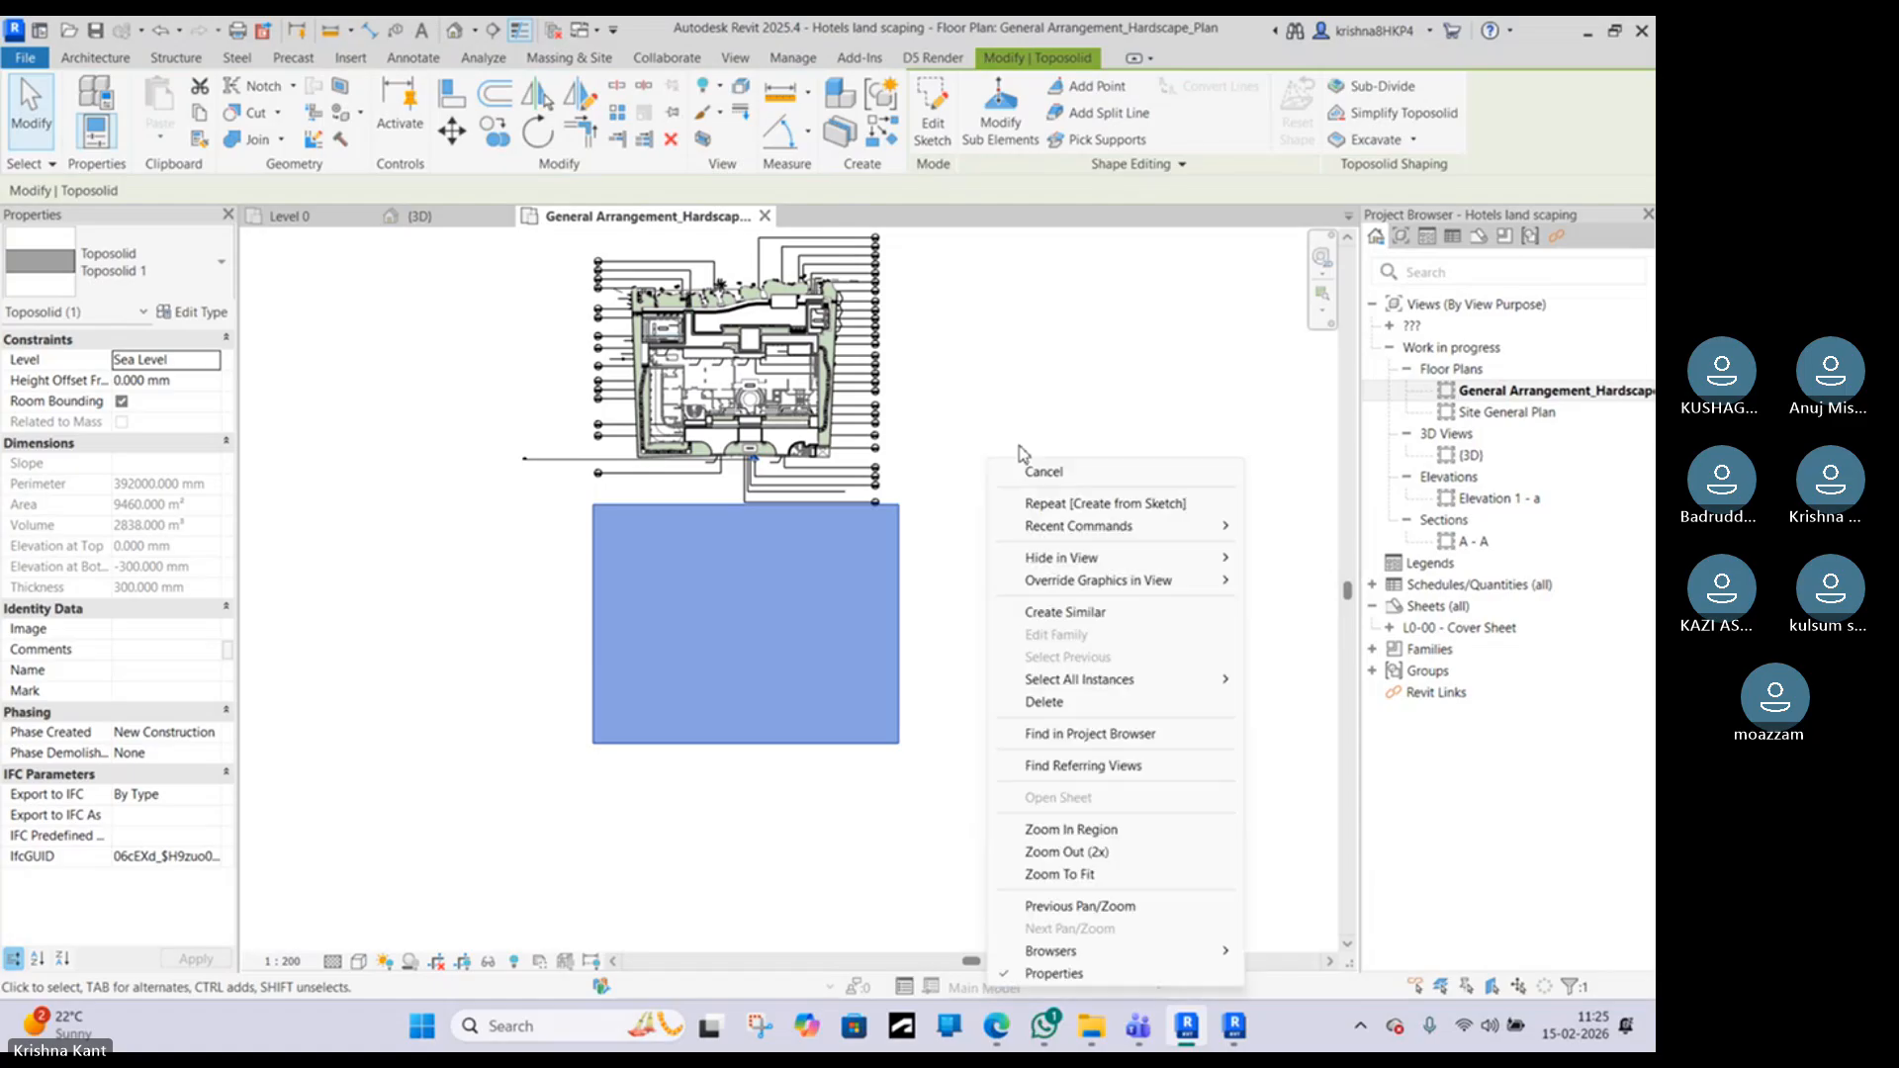
pyautogui.click(1029, 467)
# Step: Add four shape points in a row just inside the new toposolid's upper edge
pyautogui.click(898, 534)
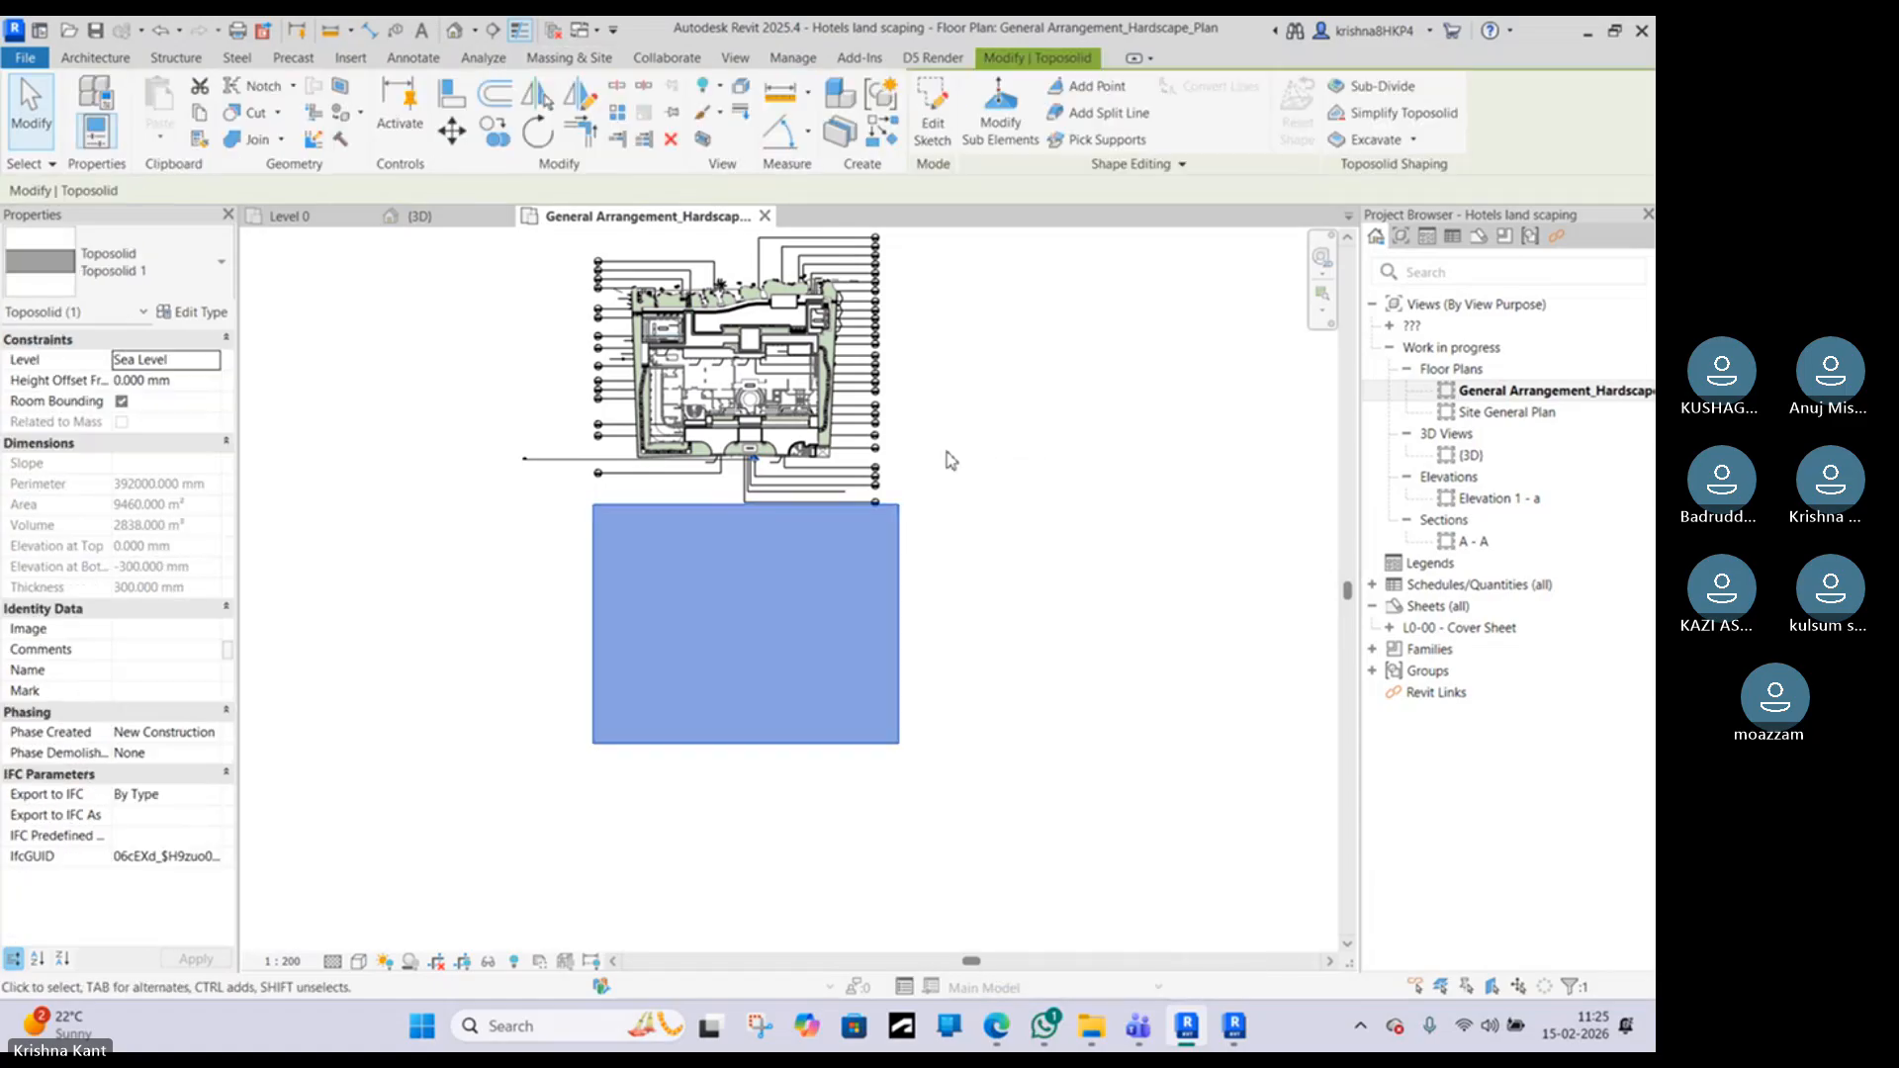
pyautogui.click(1087, 87)
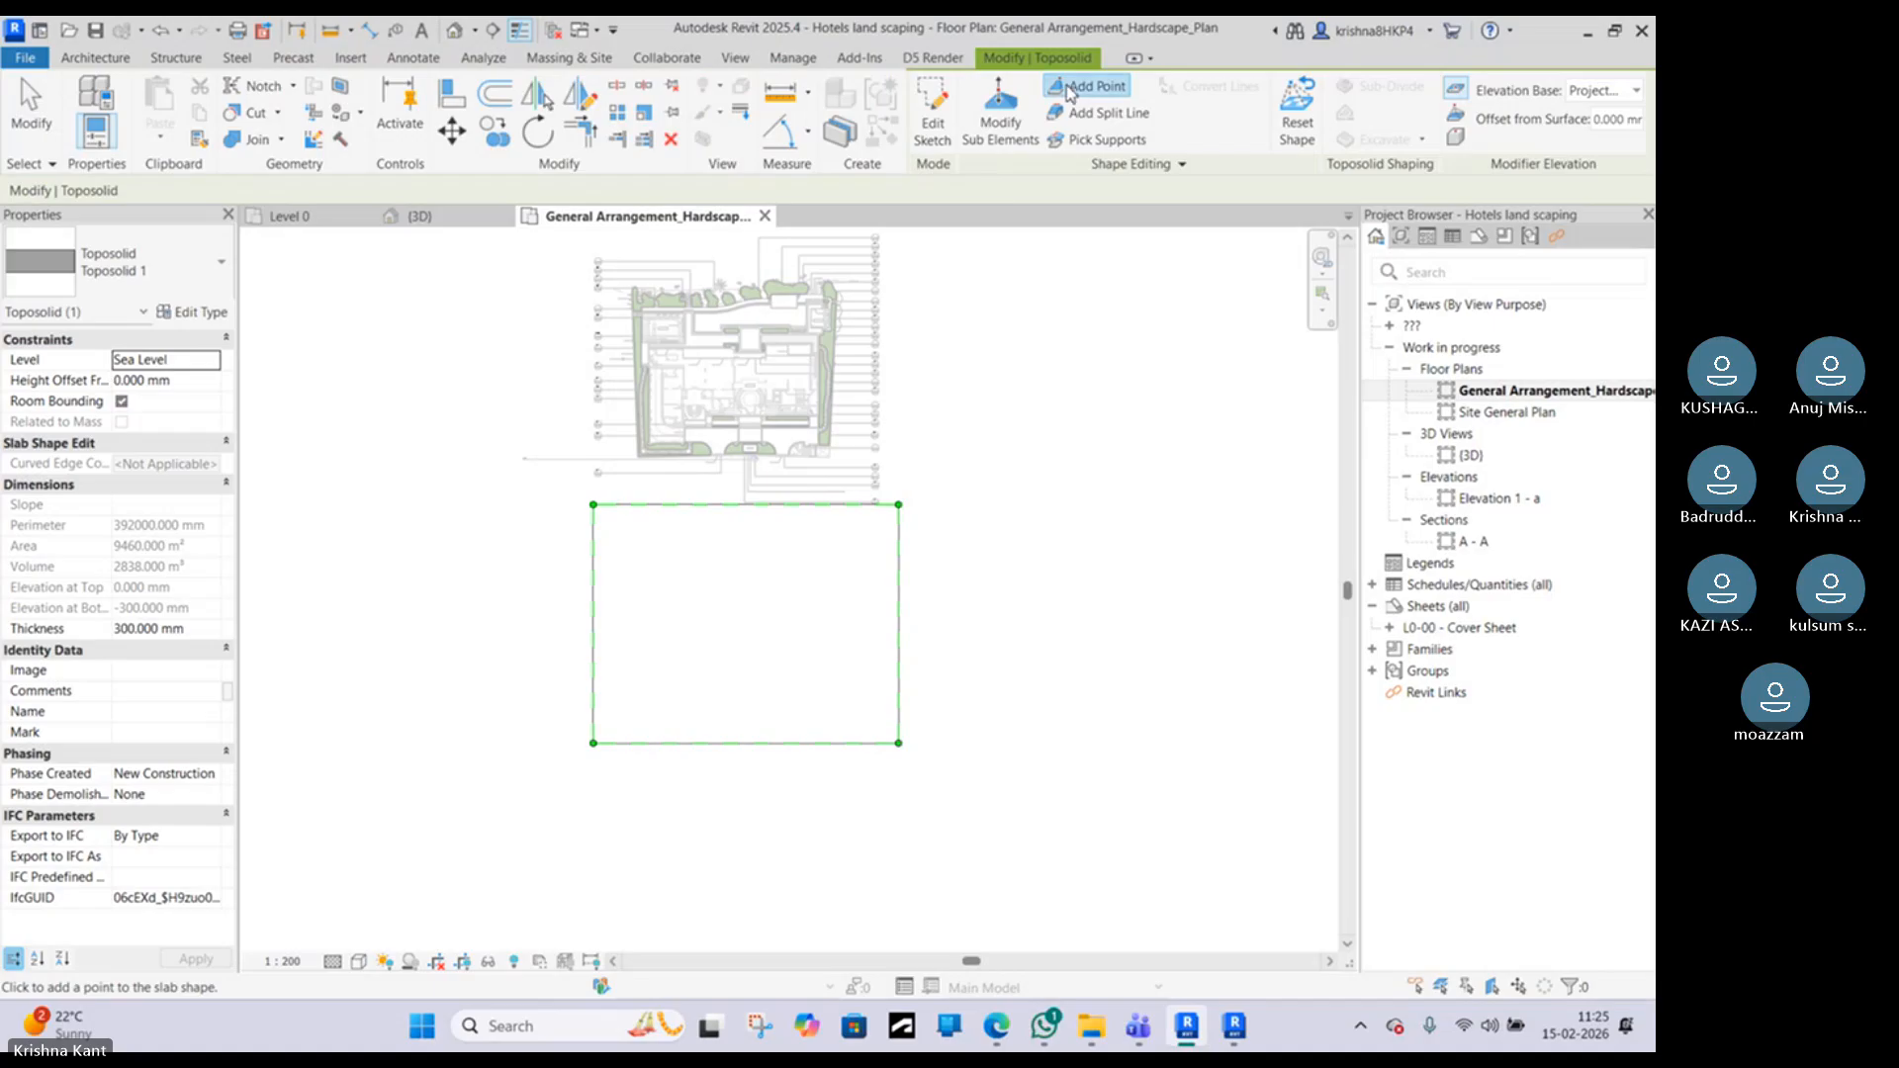
pyautogui.scroll(3, 628, 529)
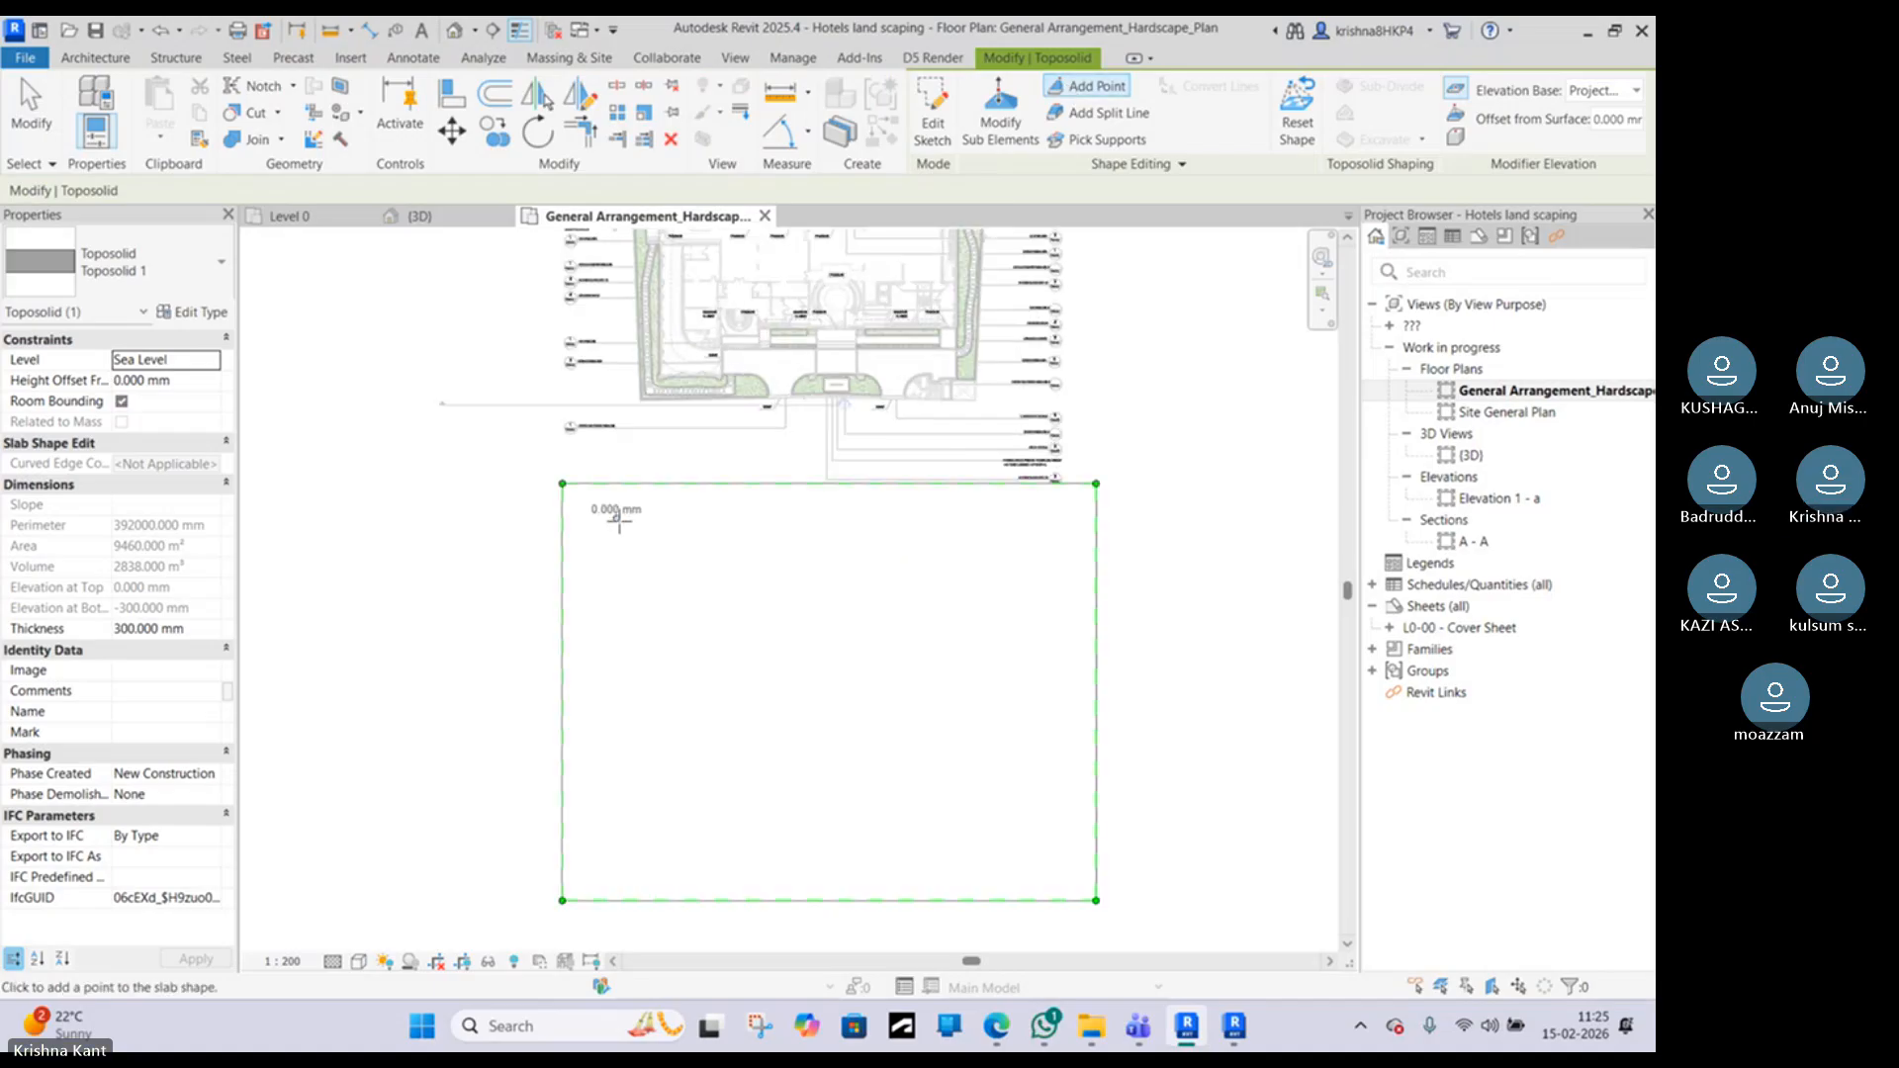
pyautogui.click(616, 518)
pyautogui.click(765, 520)
pyautogui.click(904, 514)
pyautogui.click(1023, 514)
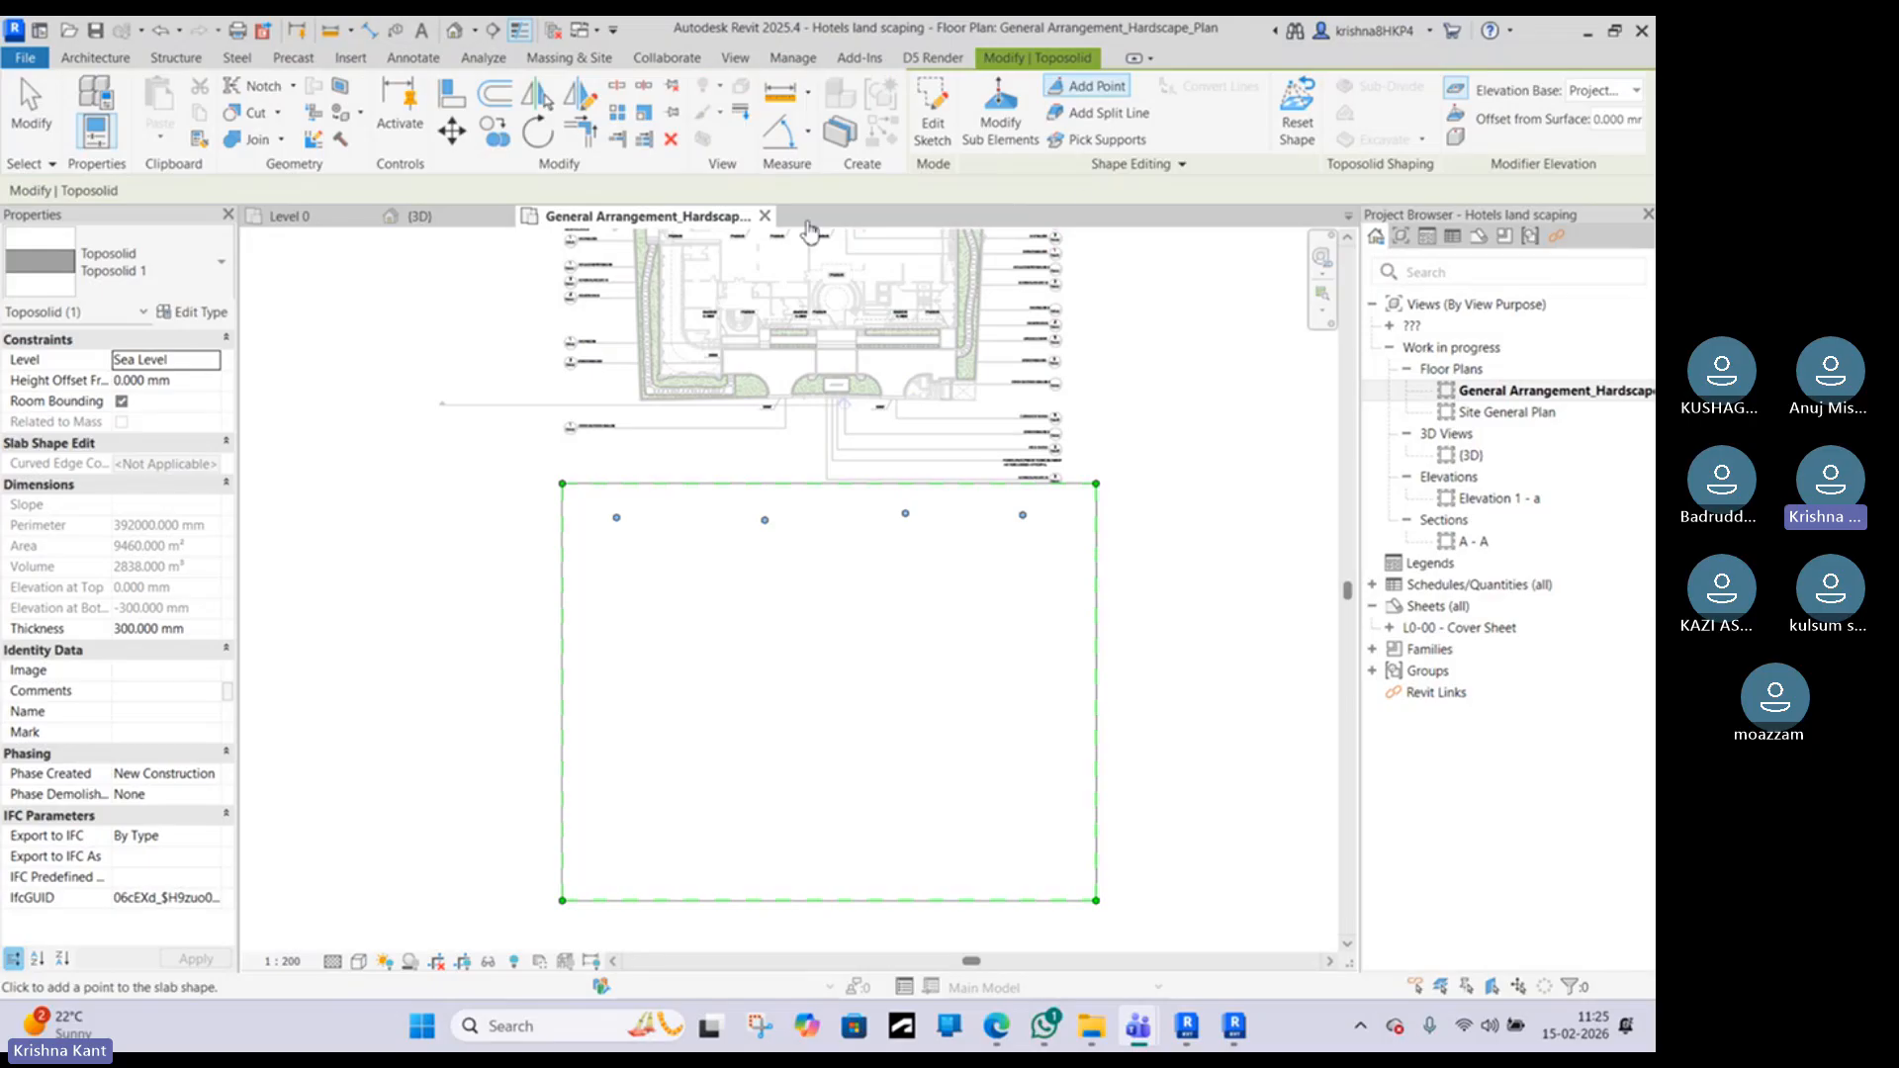
# Step: Set the offset from surface to 1000 mm and add a row of shape points across the upper-middle of the toposolid
pyautogui.doubleClick(1602, 123)
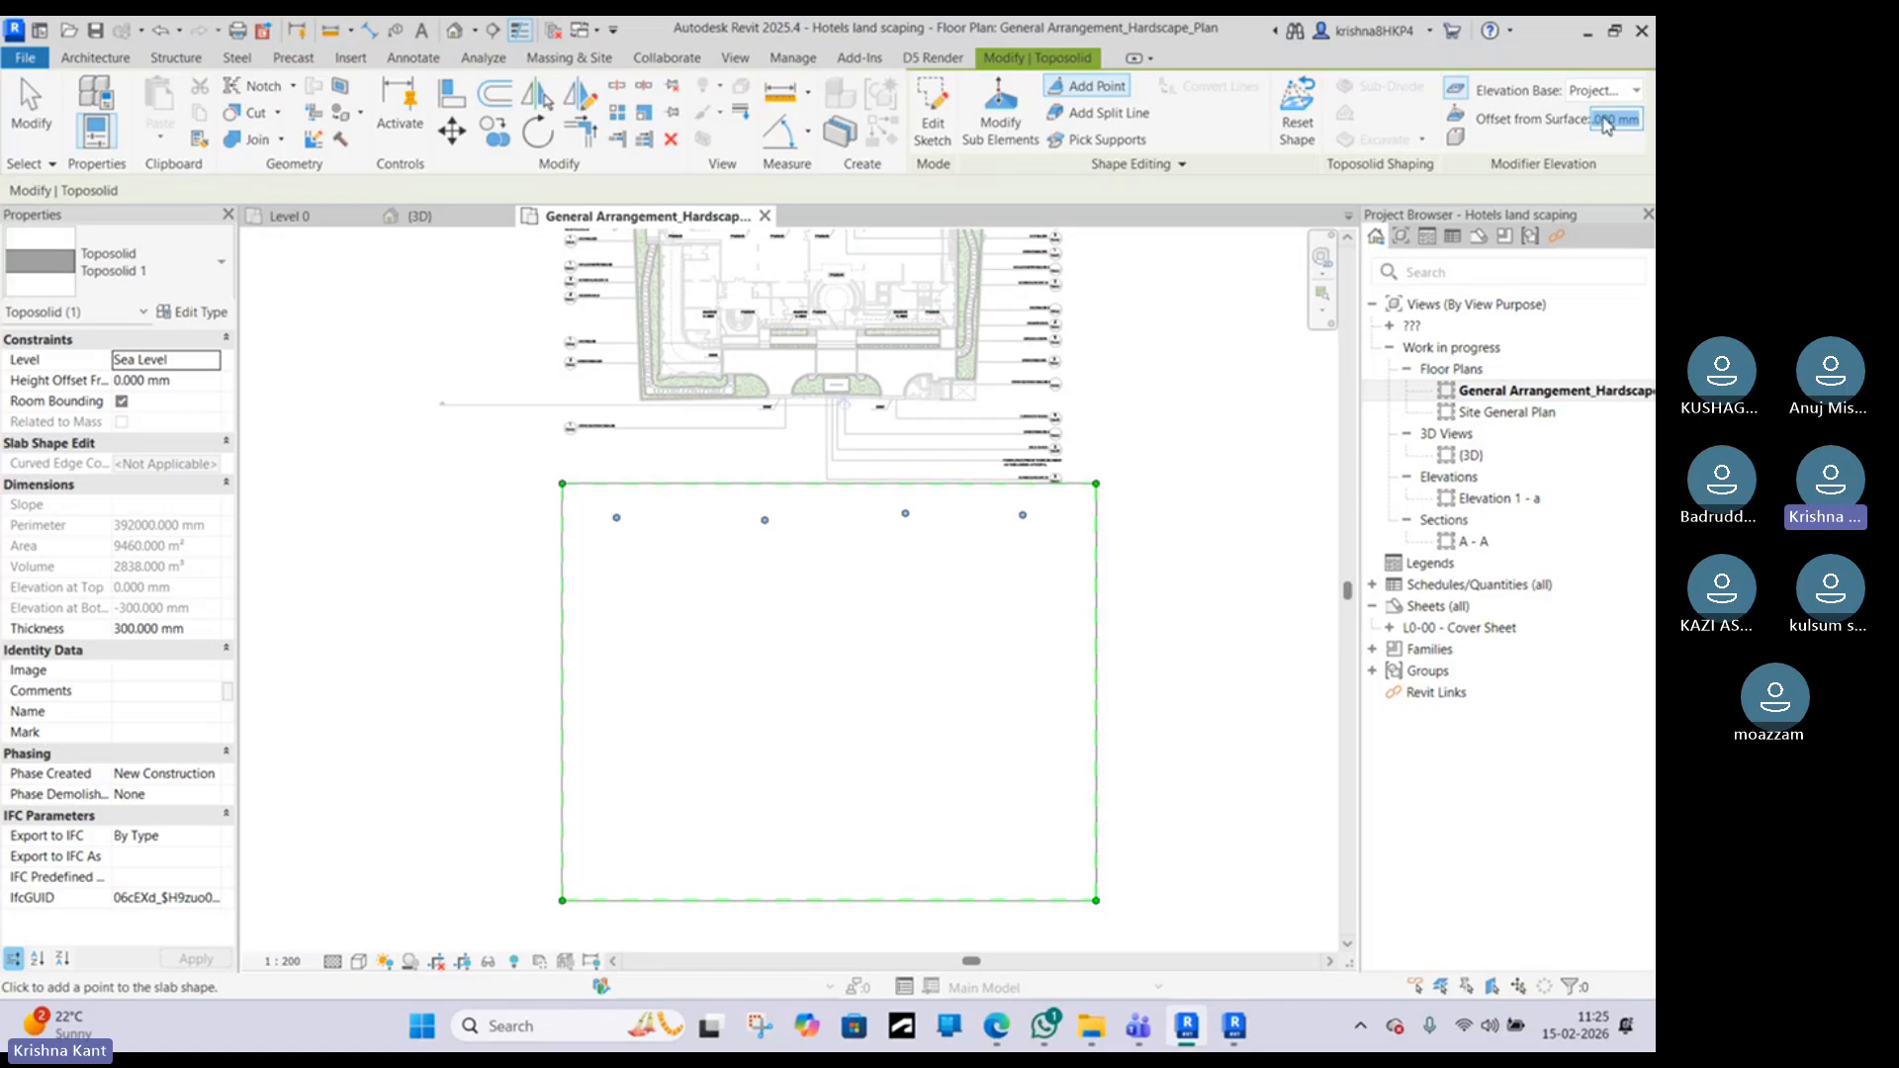
pyautogui.write('10')
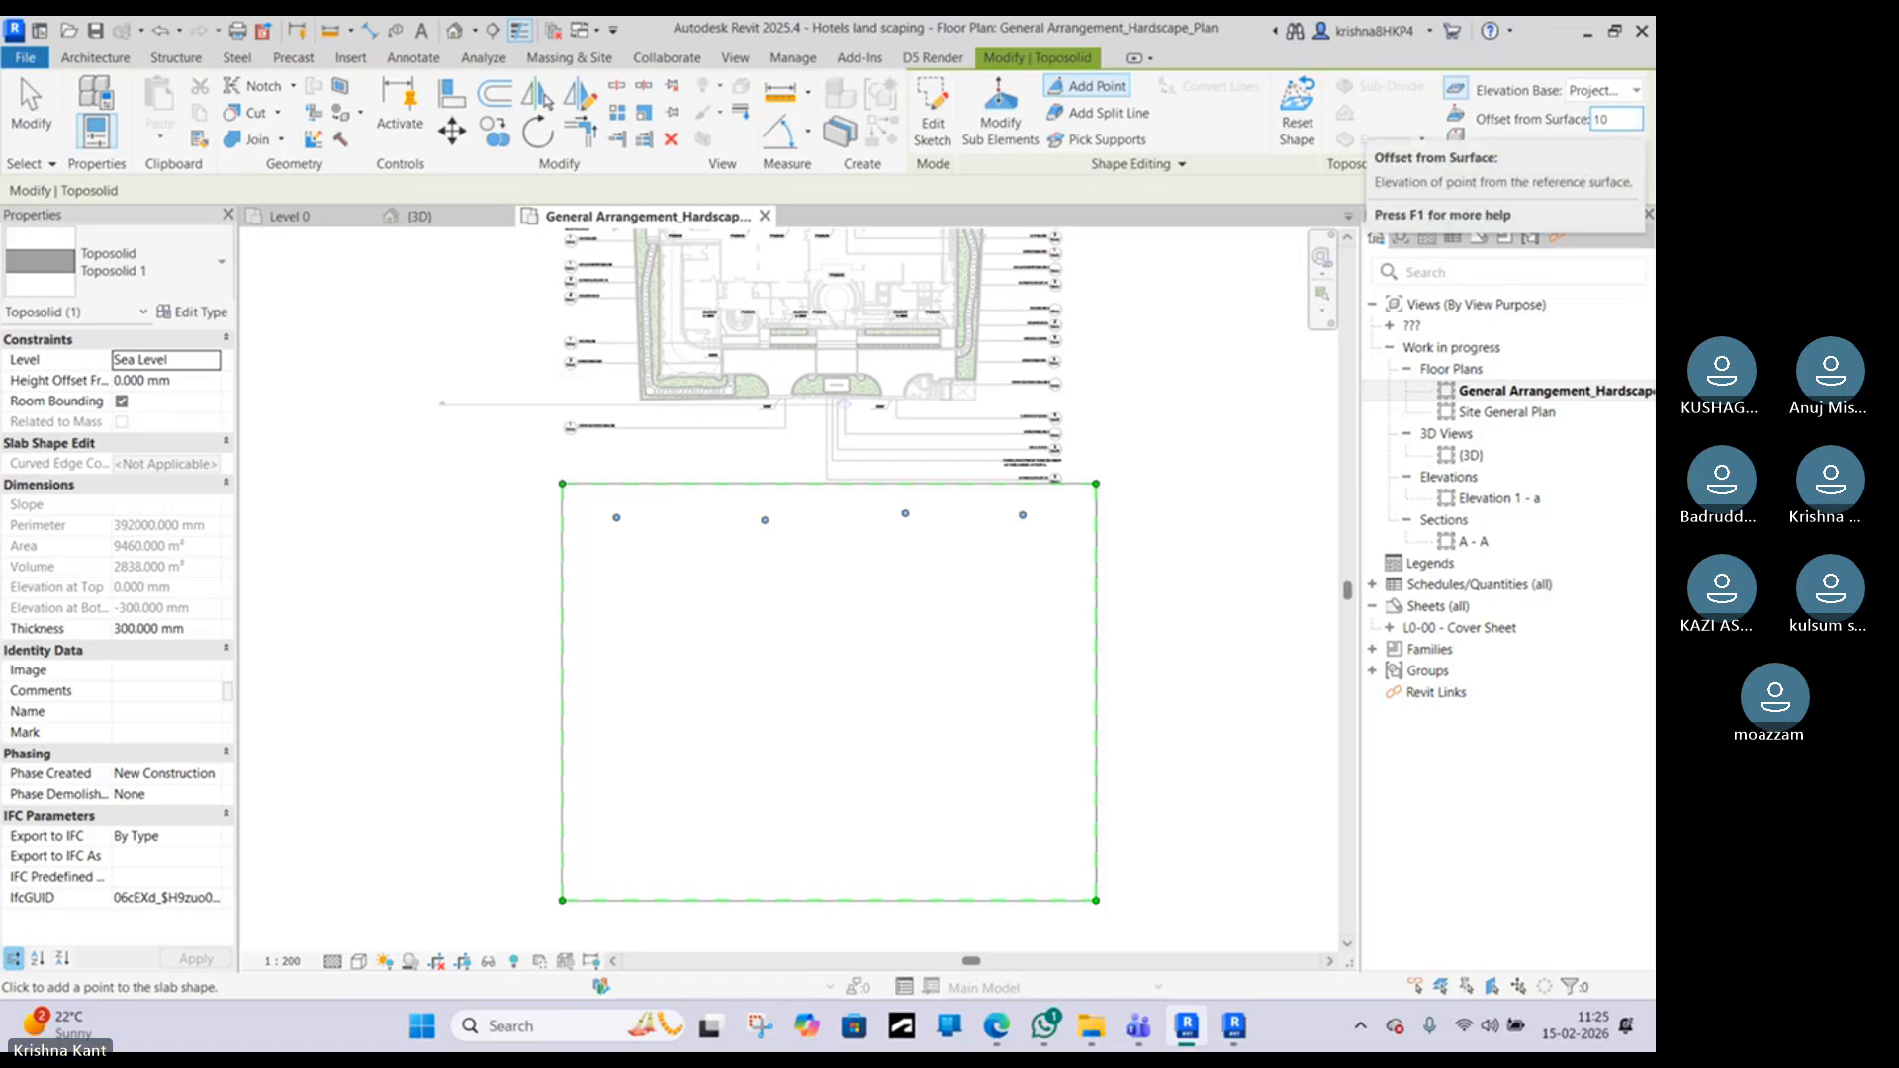
pyautogui.write('00')
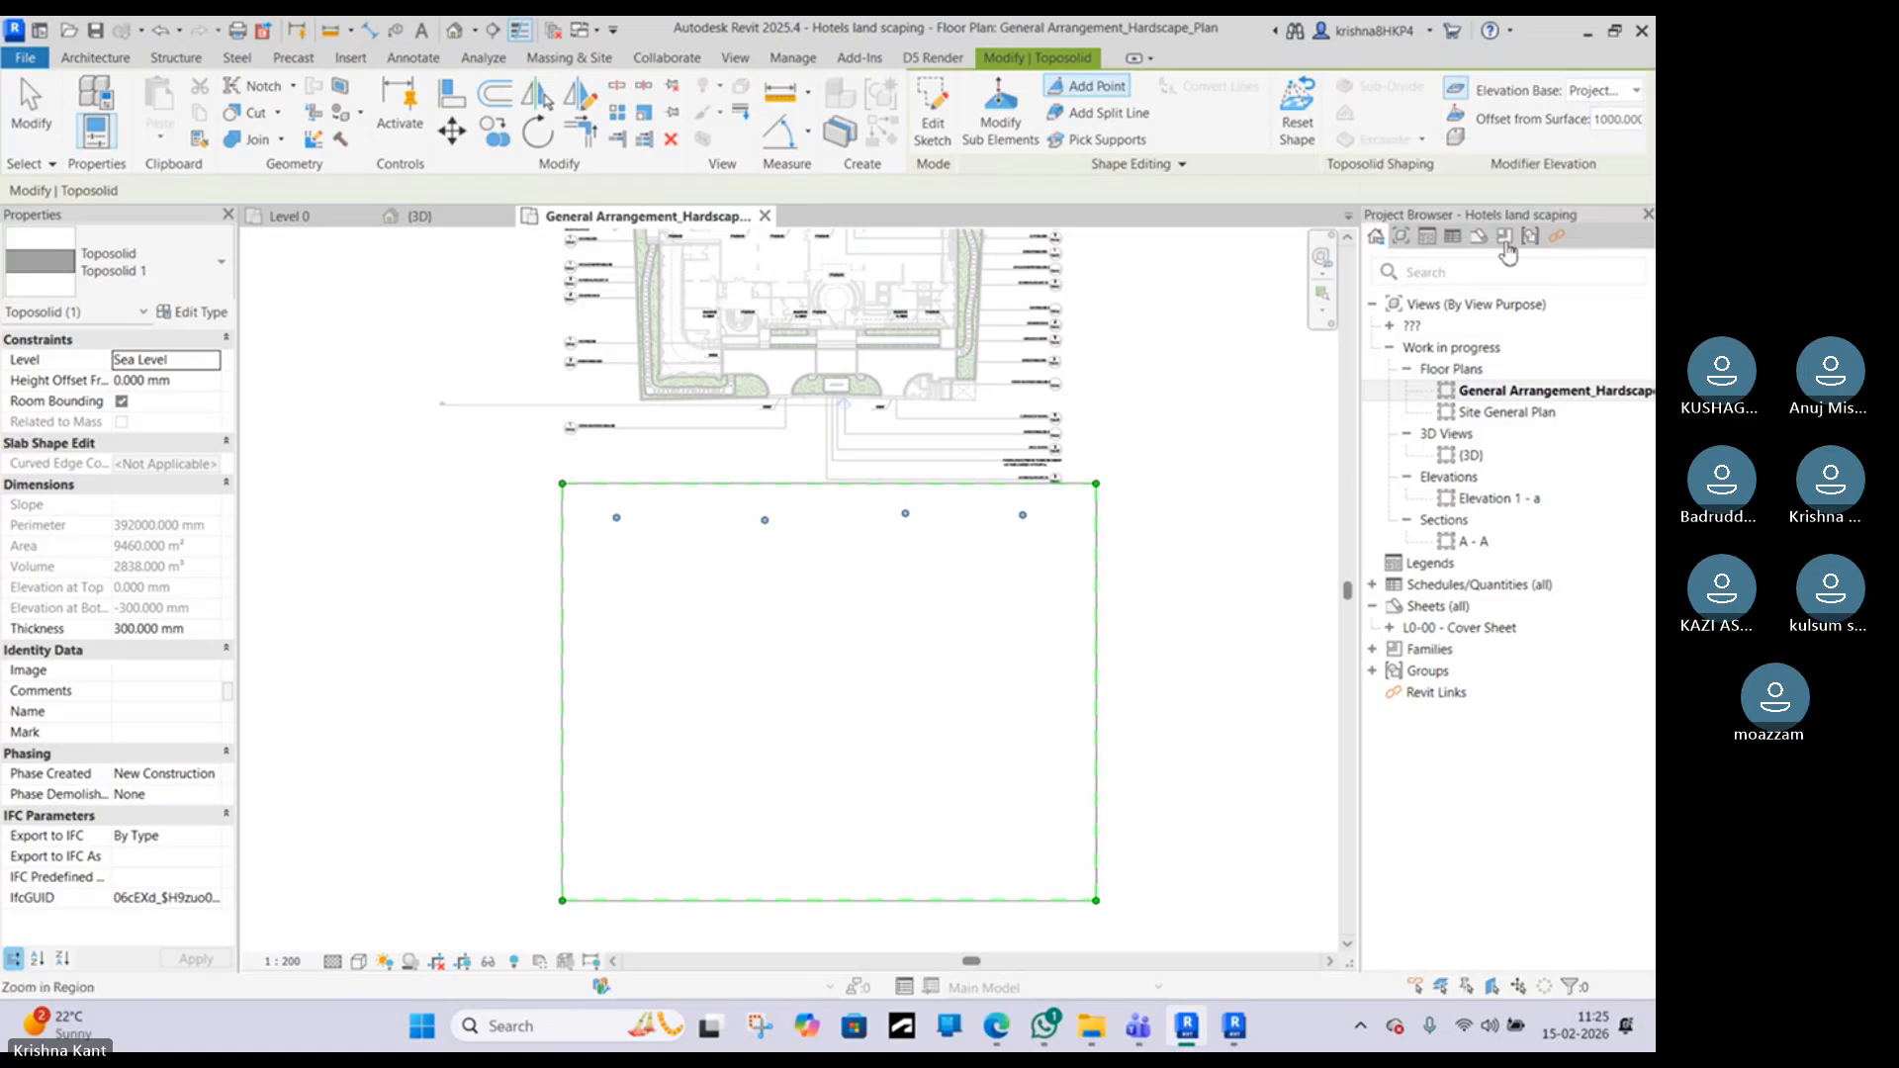
pyautogui.click(615, 620)
pyautogui.click(795, 620)
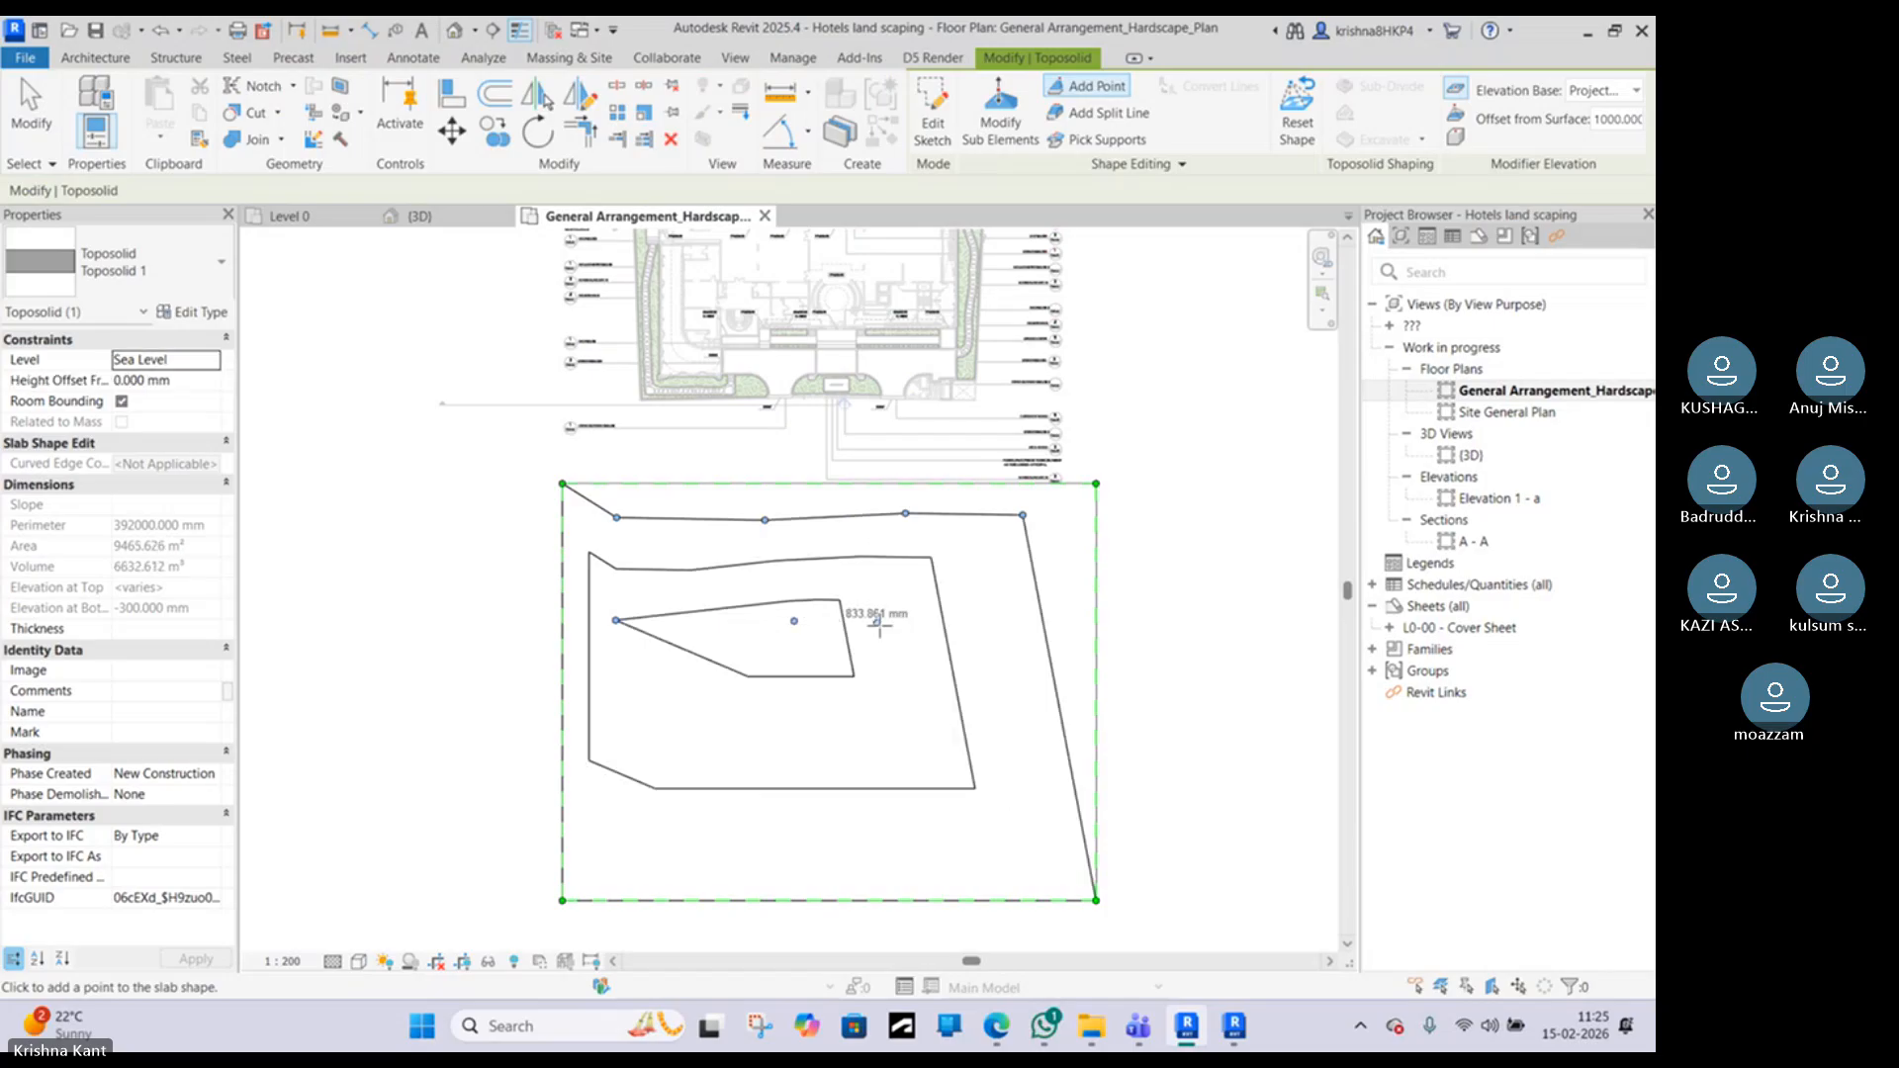
pyautogui.click(900, 622)
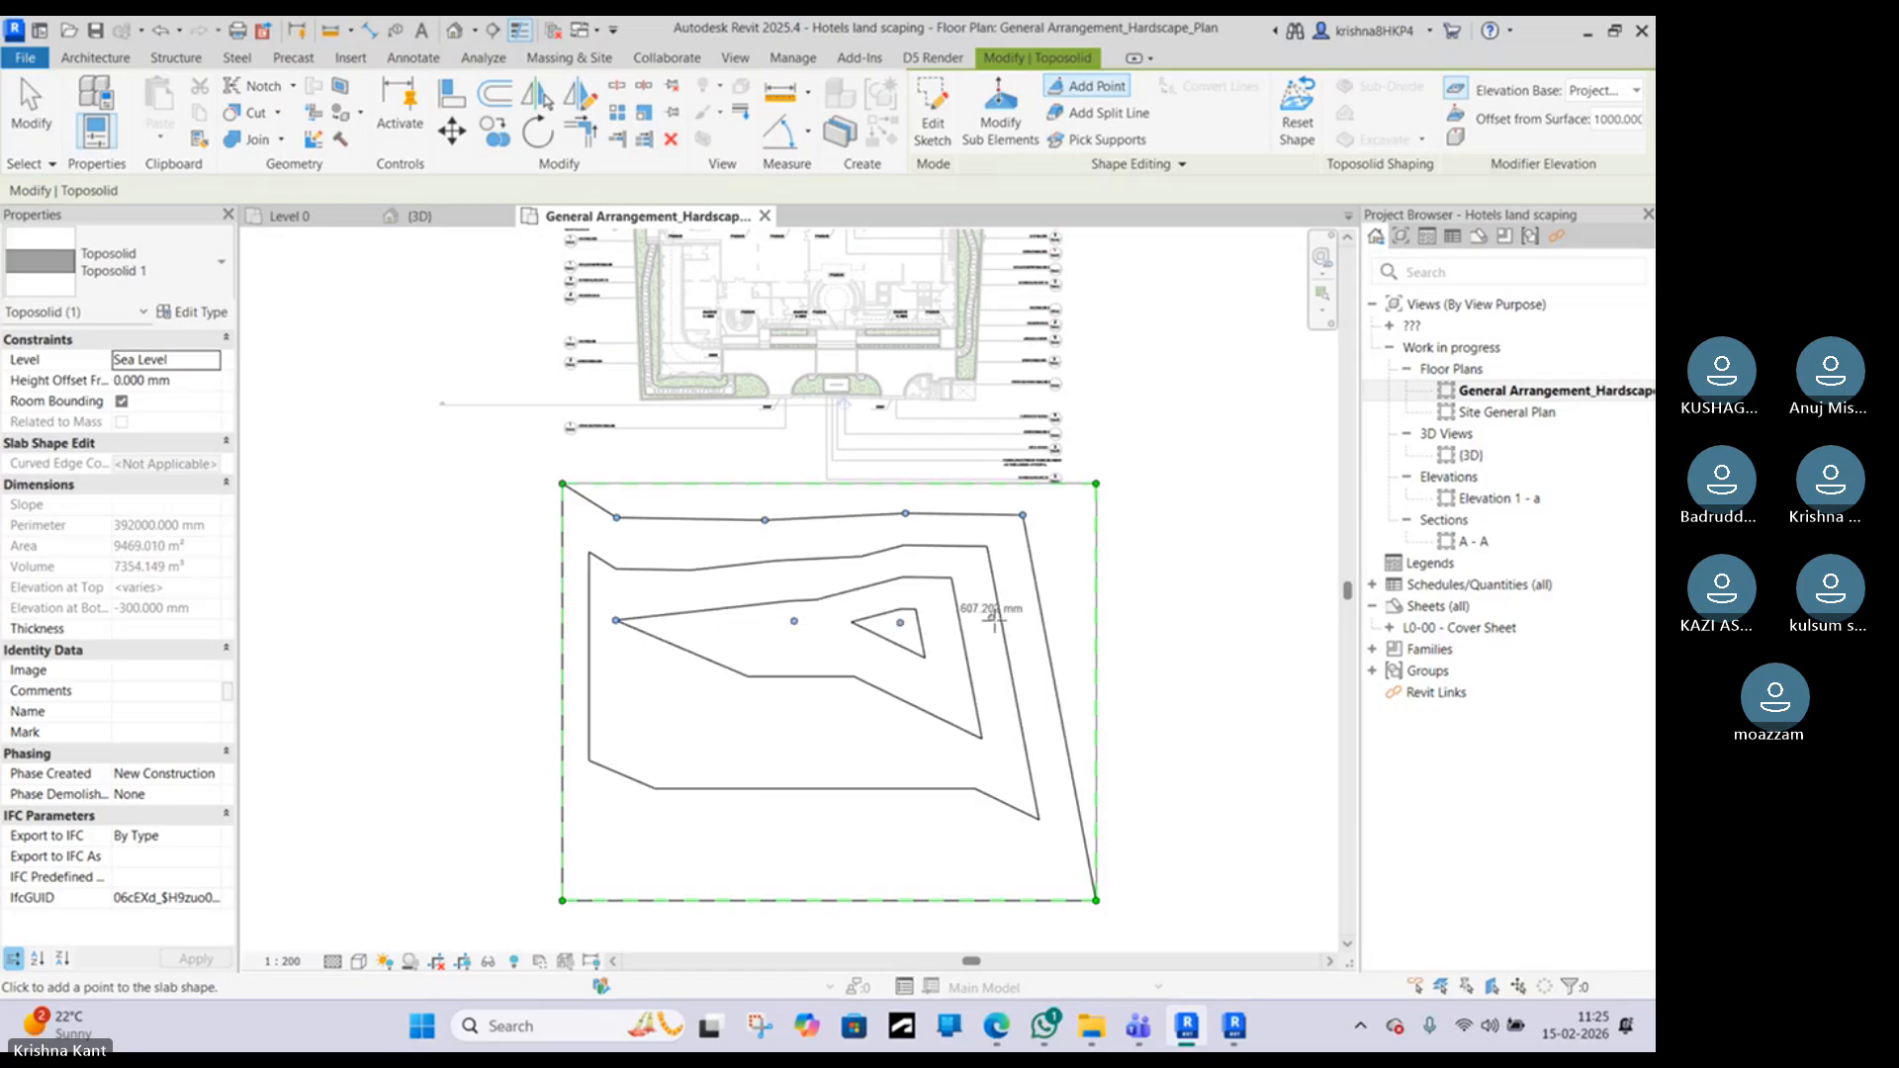
pyautogui.click(992, 617)
pyautogui.click(1046, 618)
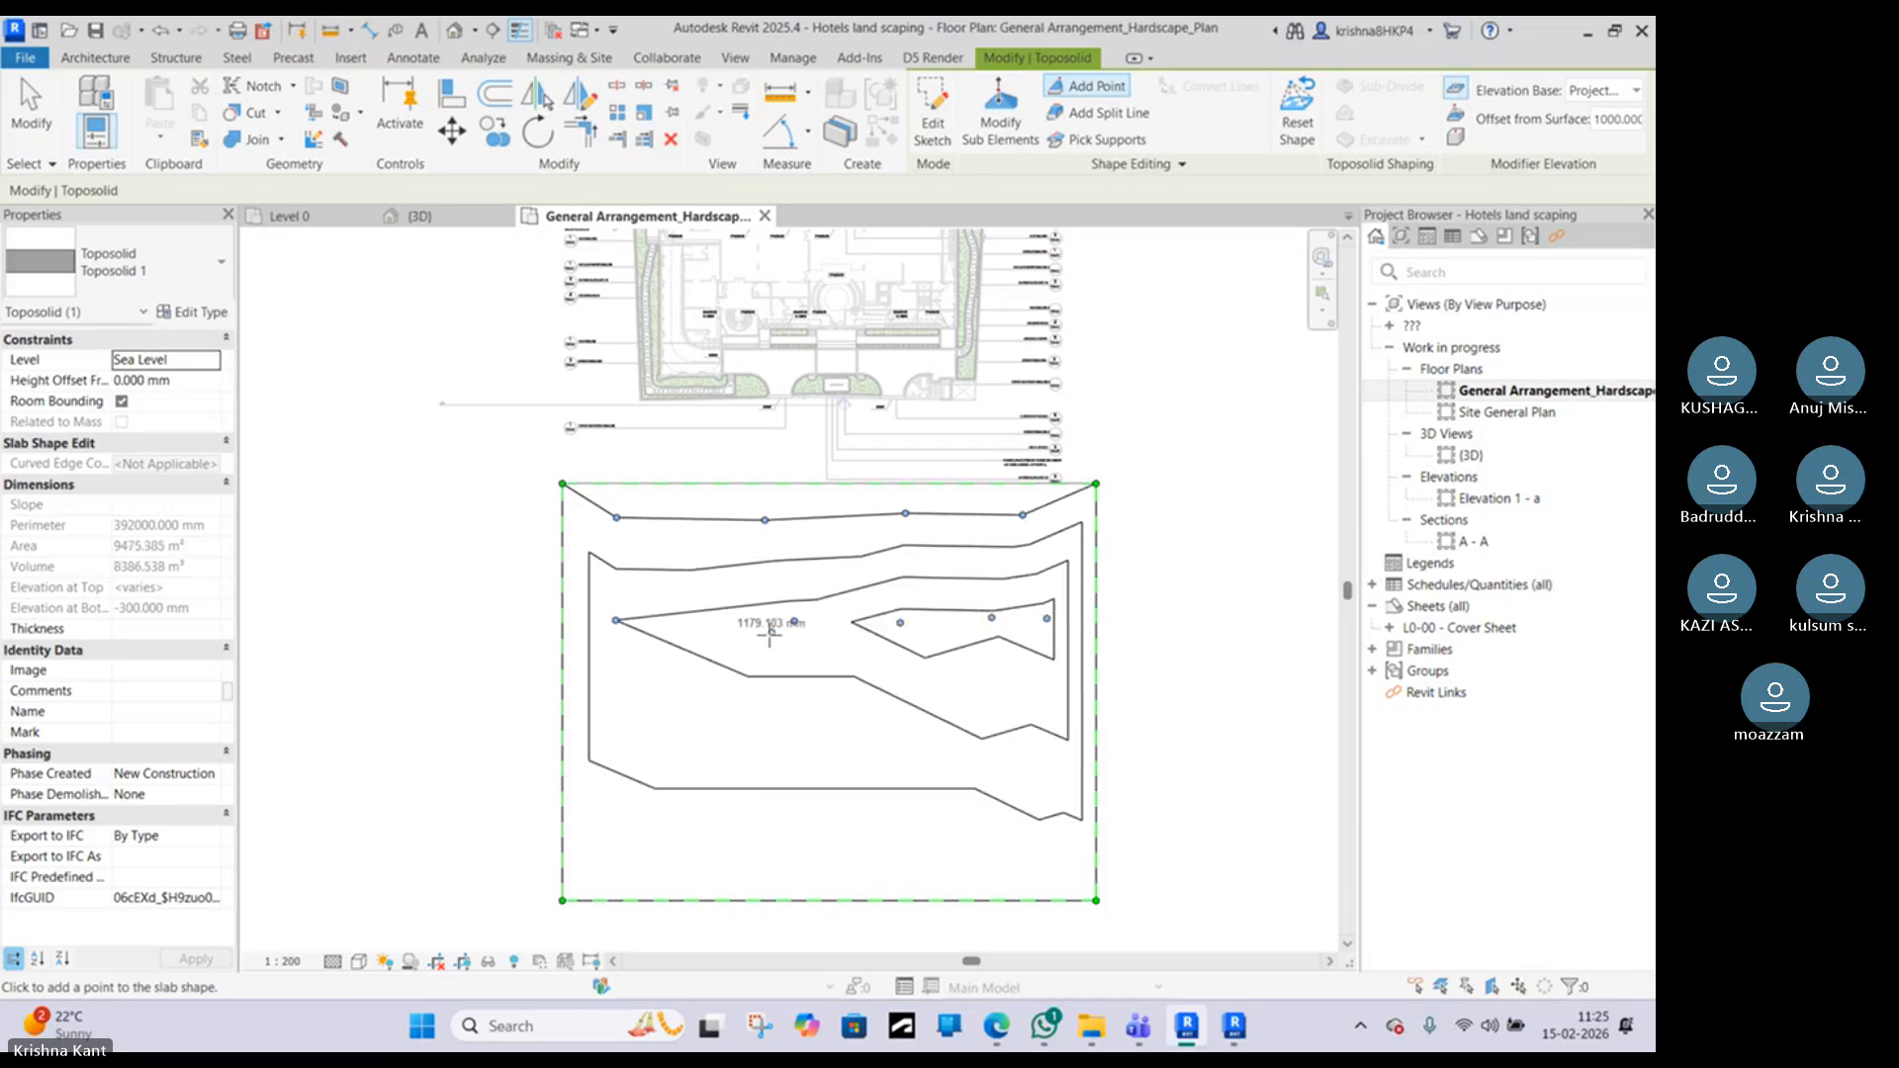
pyautogui.click(704, 620)
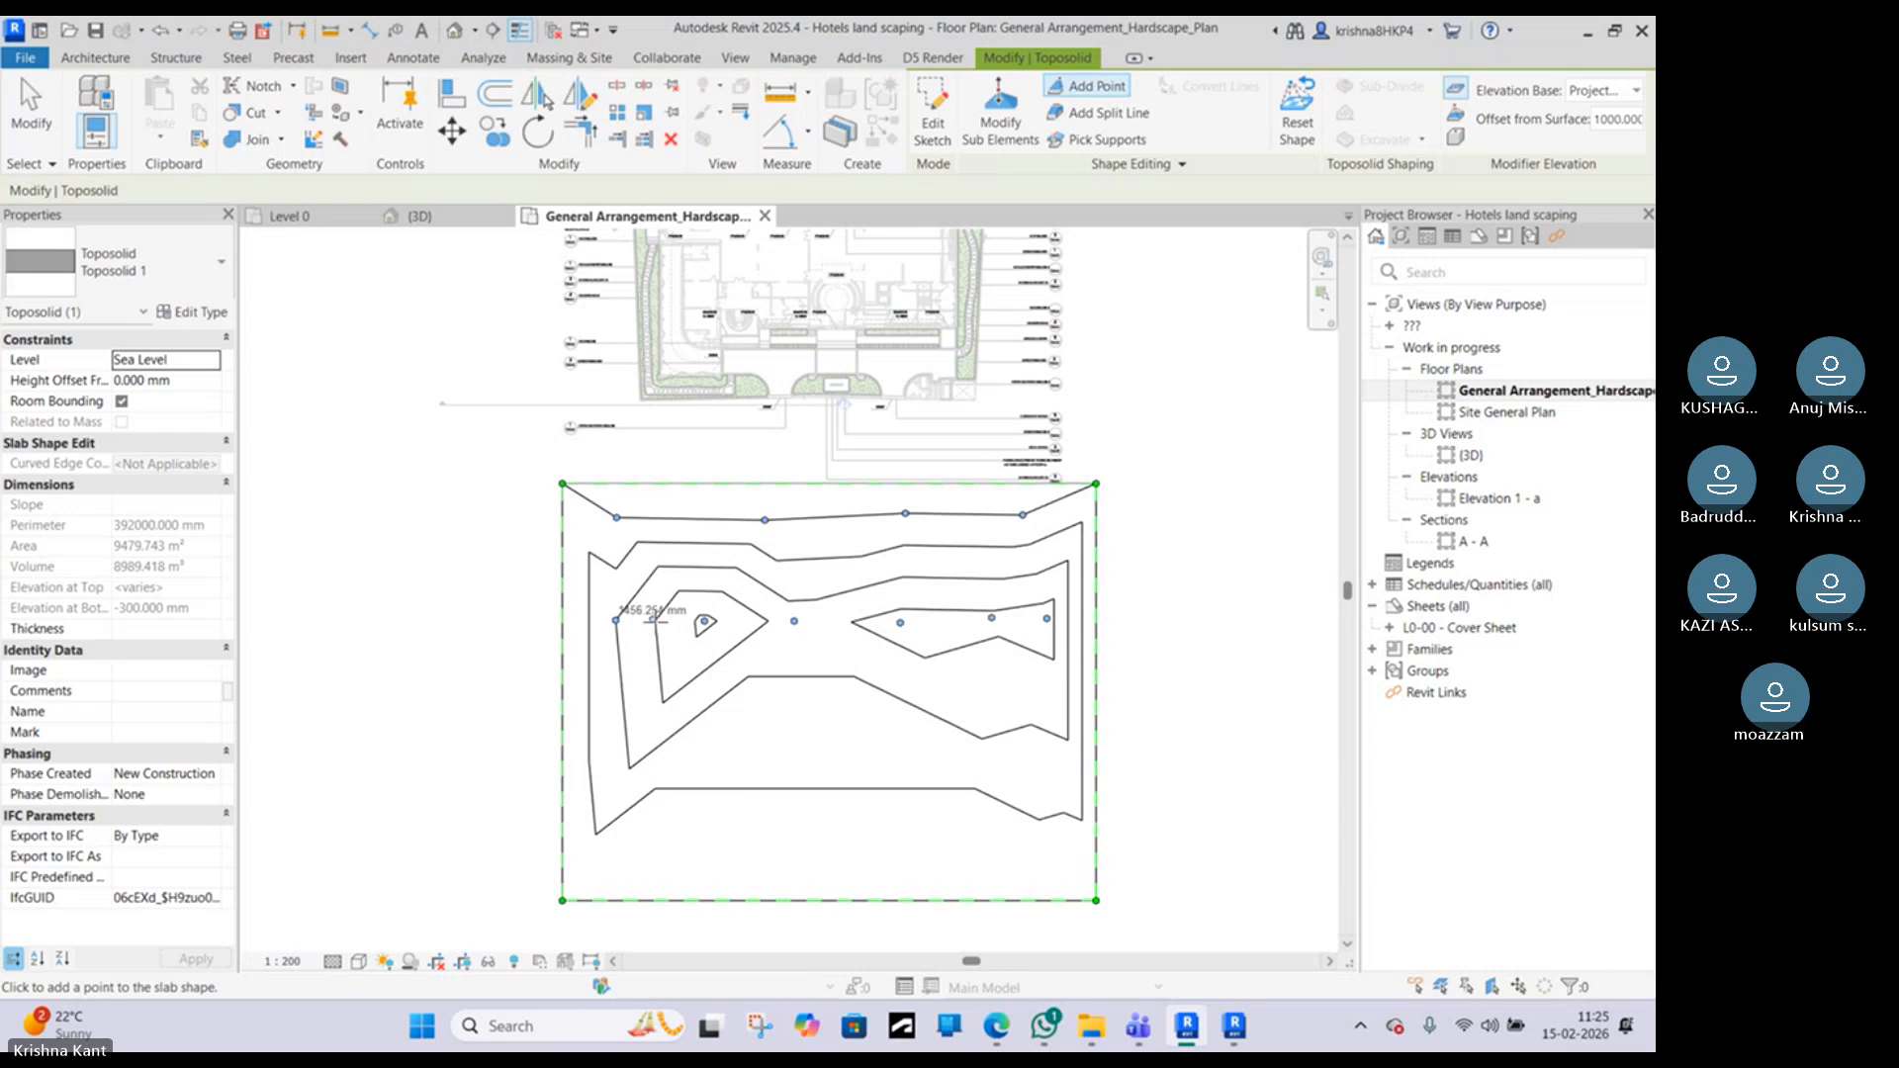
pyautogui.click(652, 619)
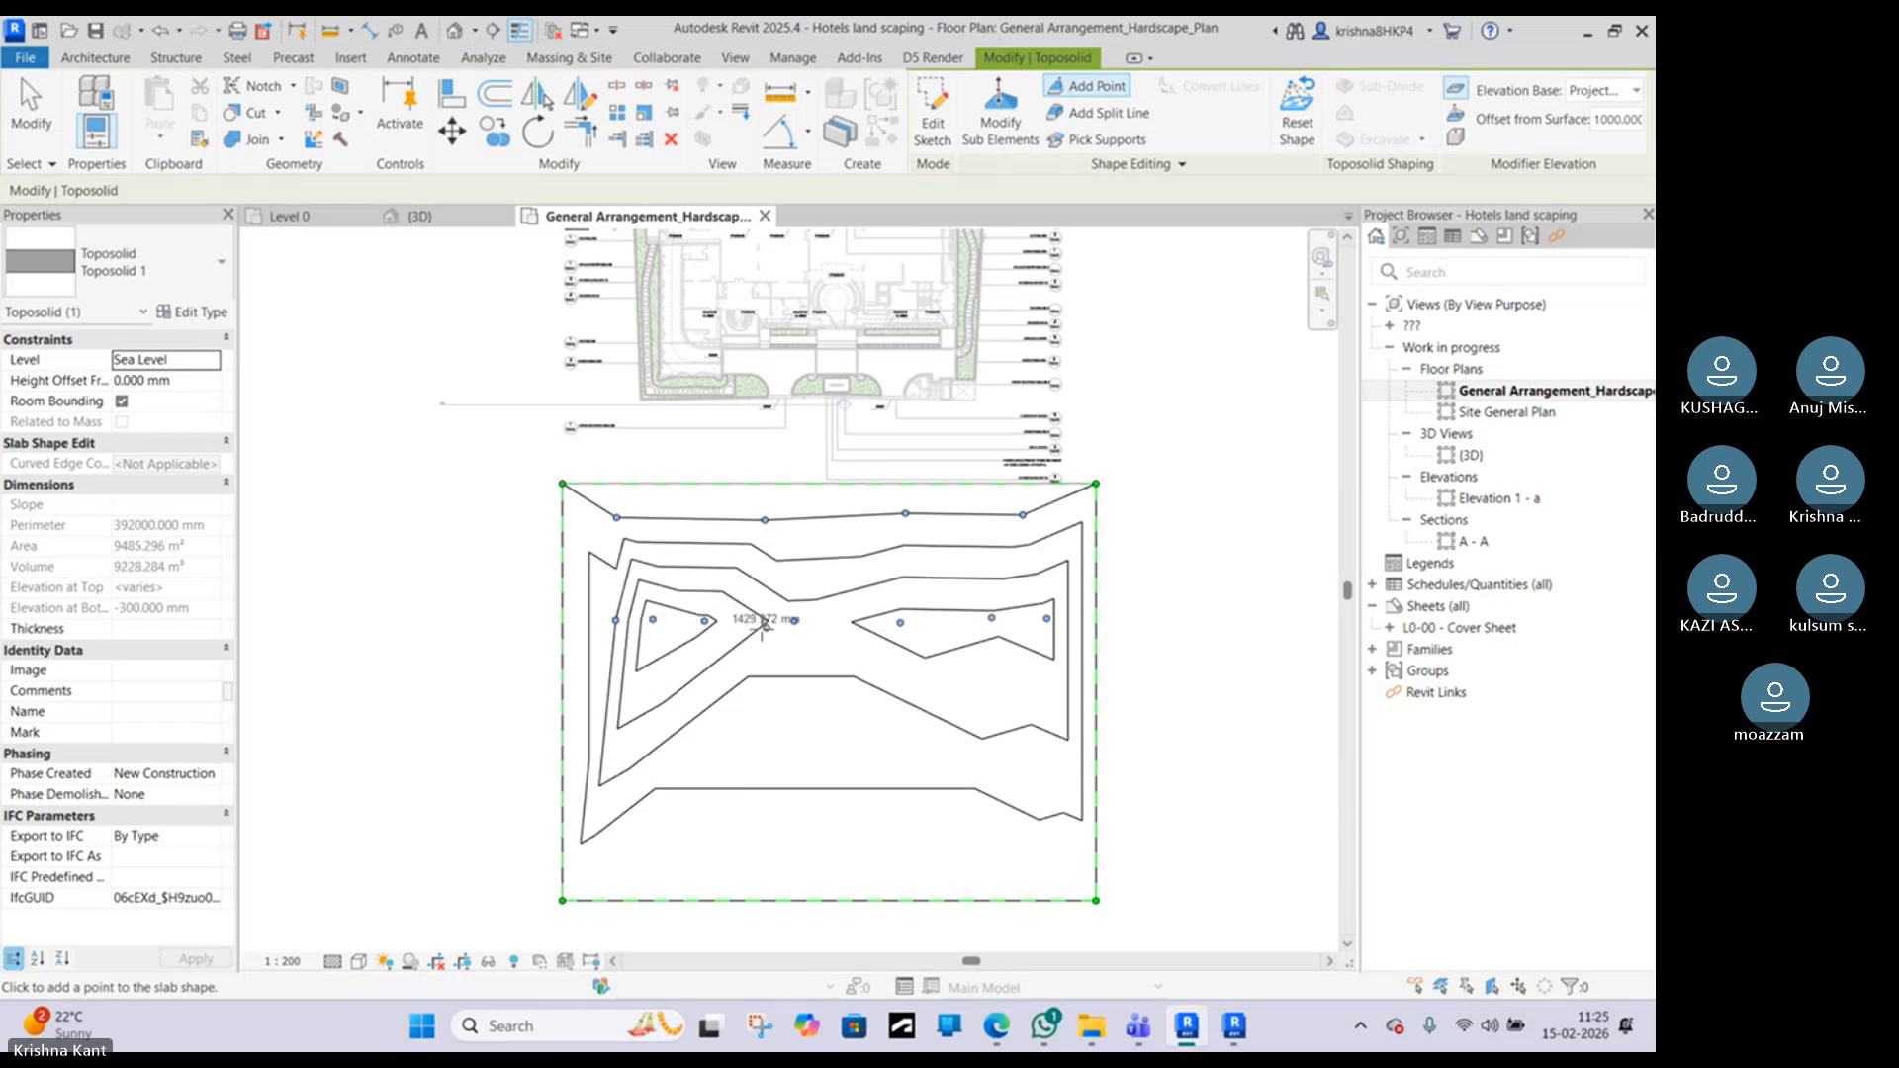
pyautogui.click(832, 622)
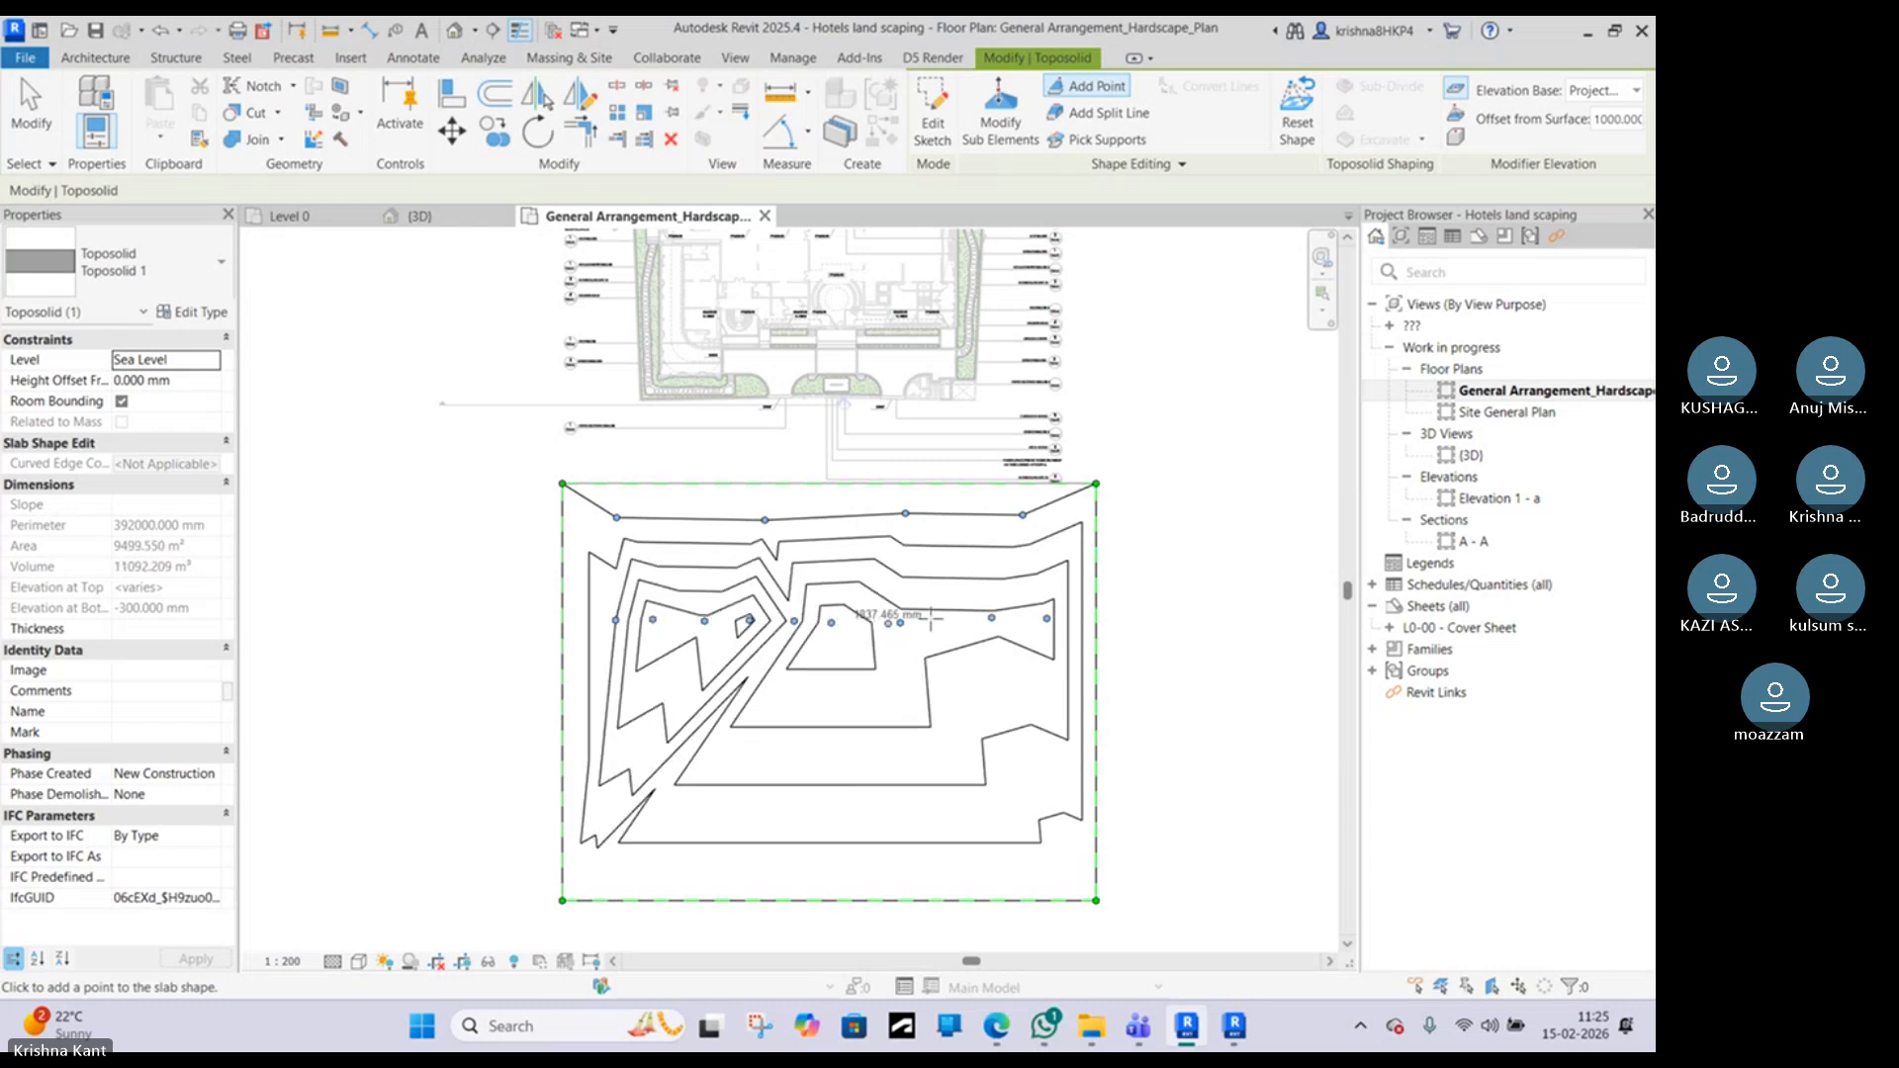
# Step: Change the offset from surface and add six shape points in a row across the middle of the toposolid
pyautogui.doubleClick(1600, 120)
pyautogui.write('2')
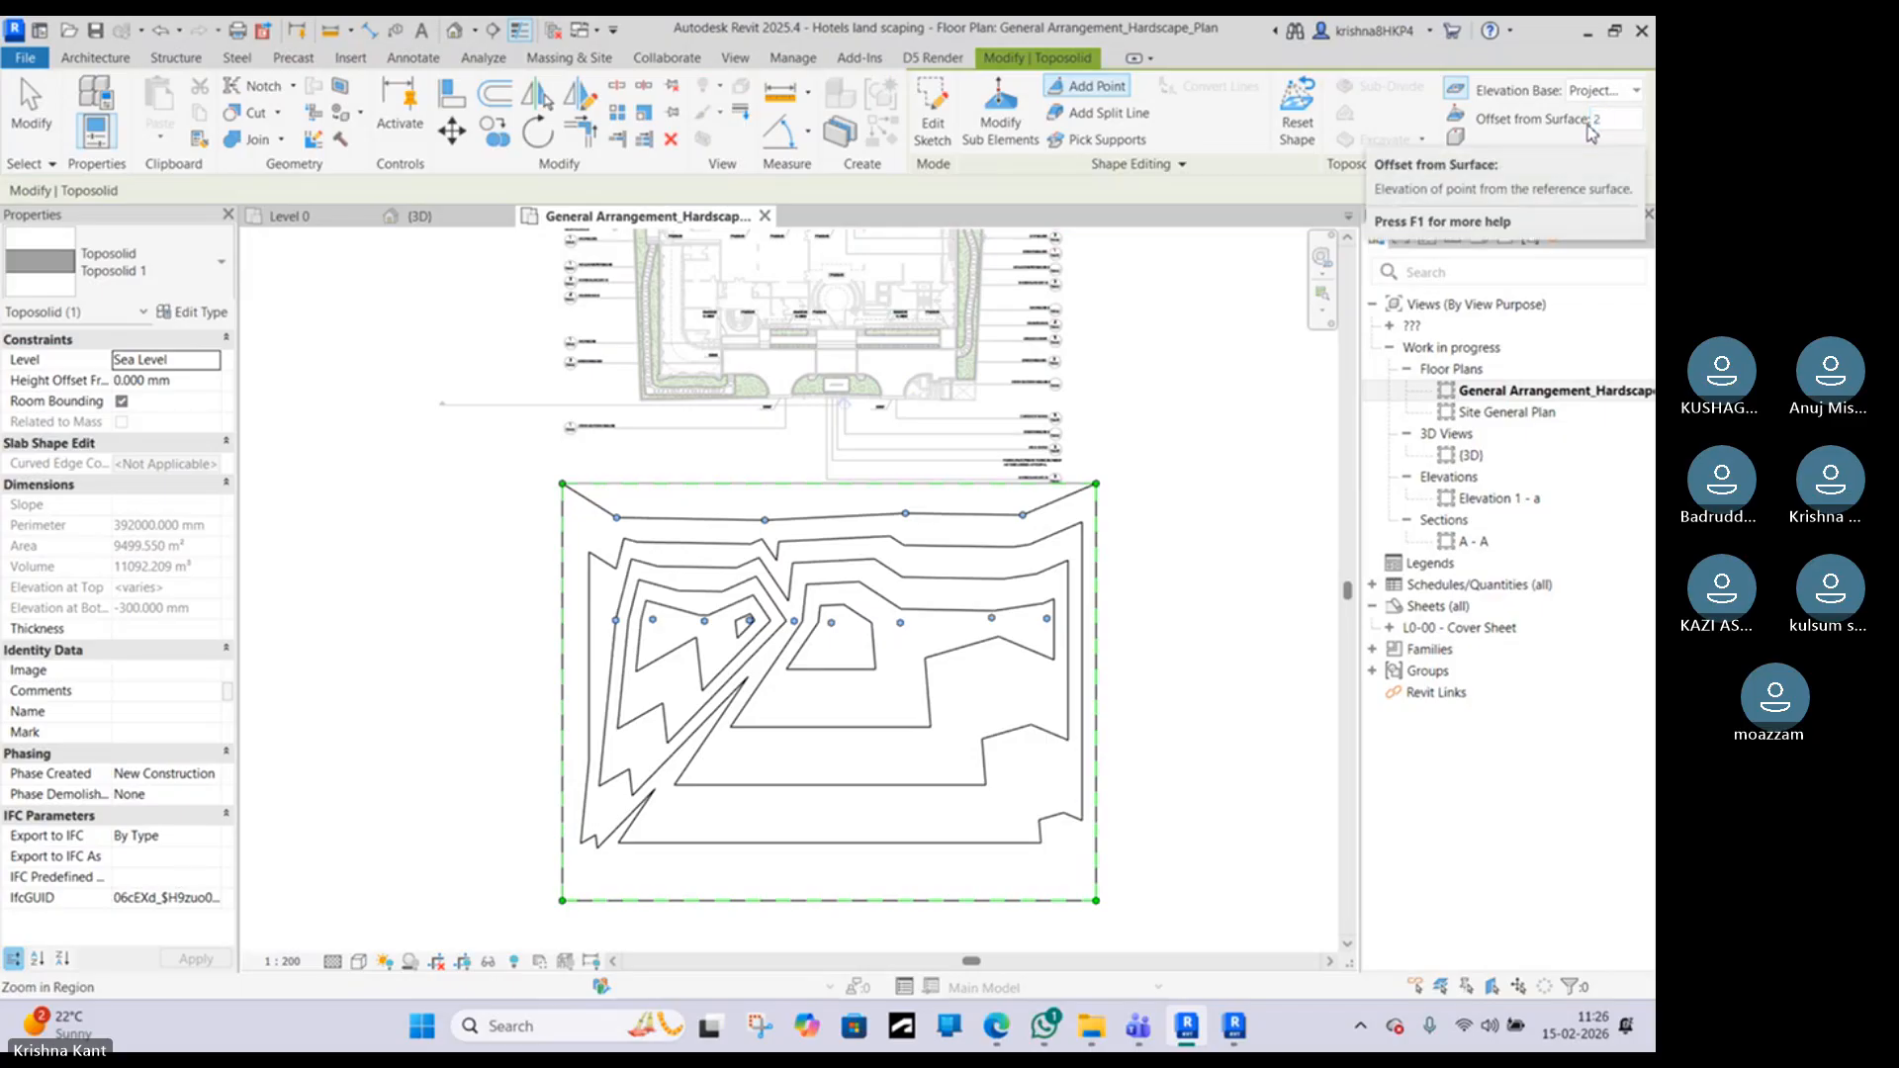
pyautogui.click(634, 726)
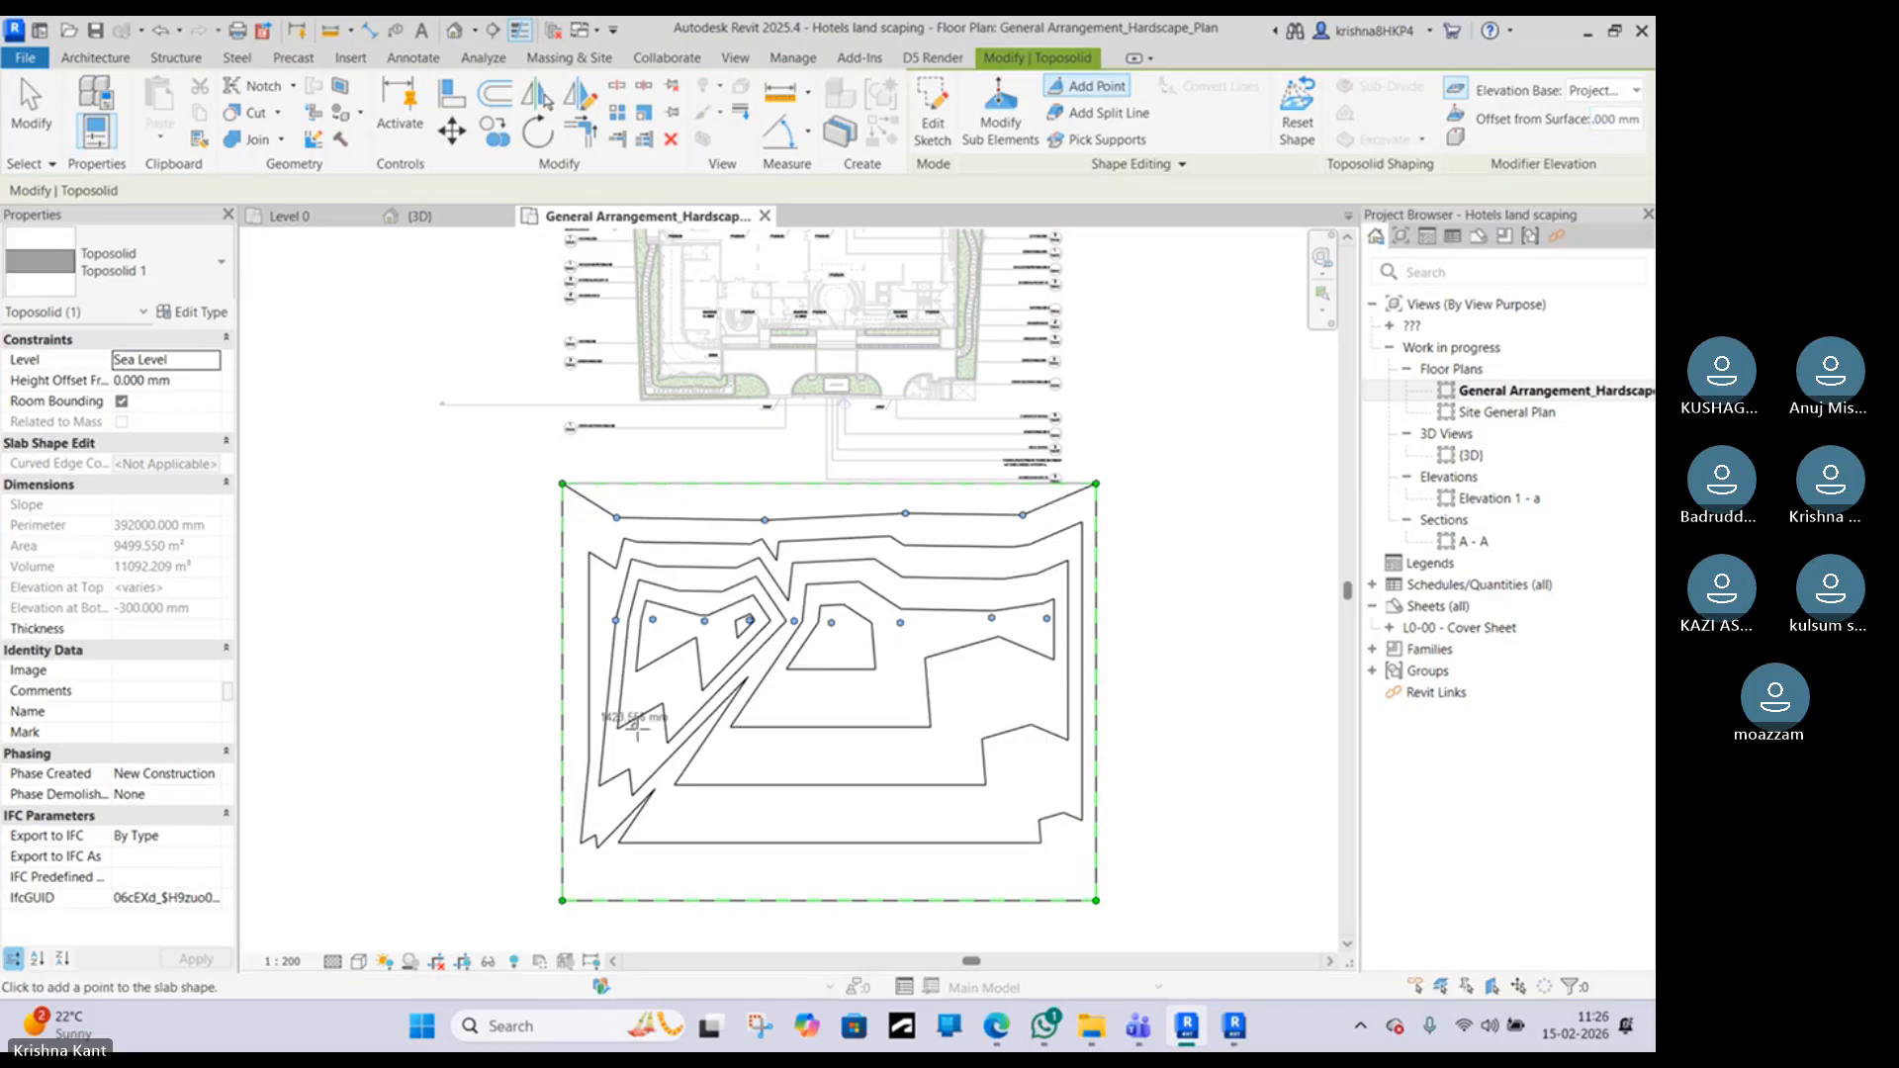
pyautogui.click(697, 719)
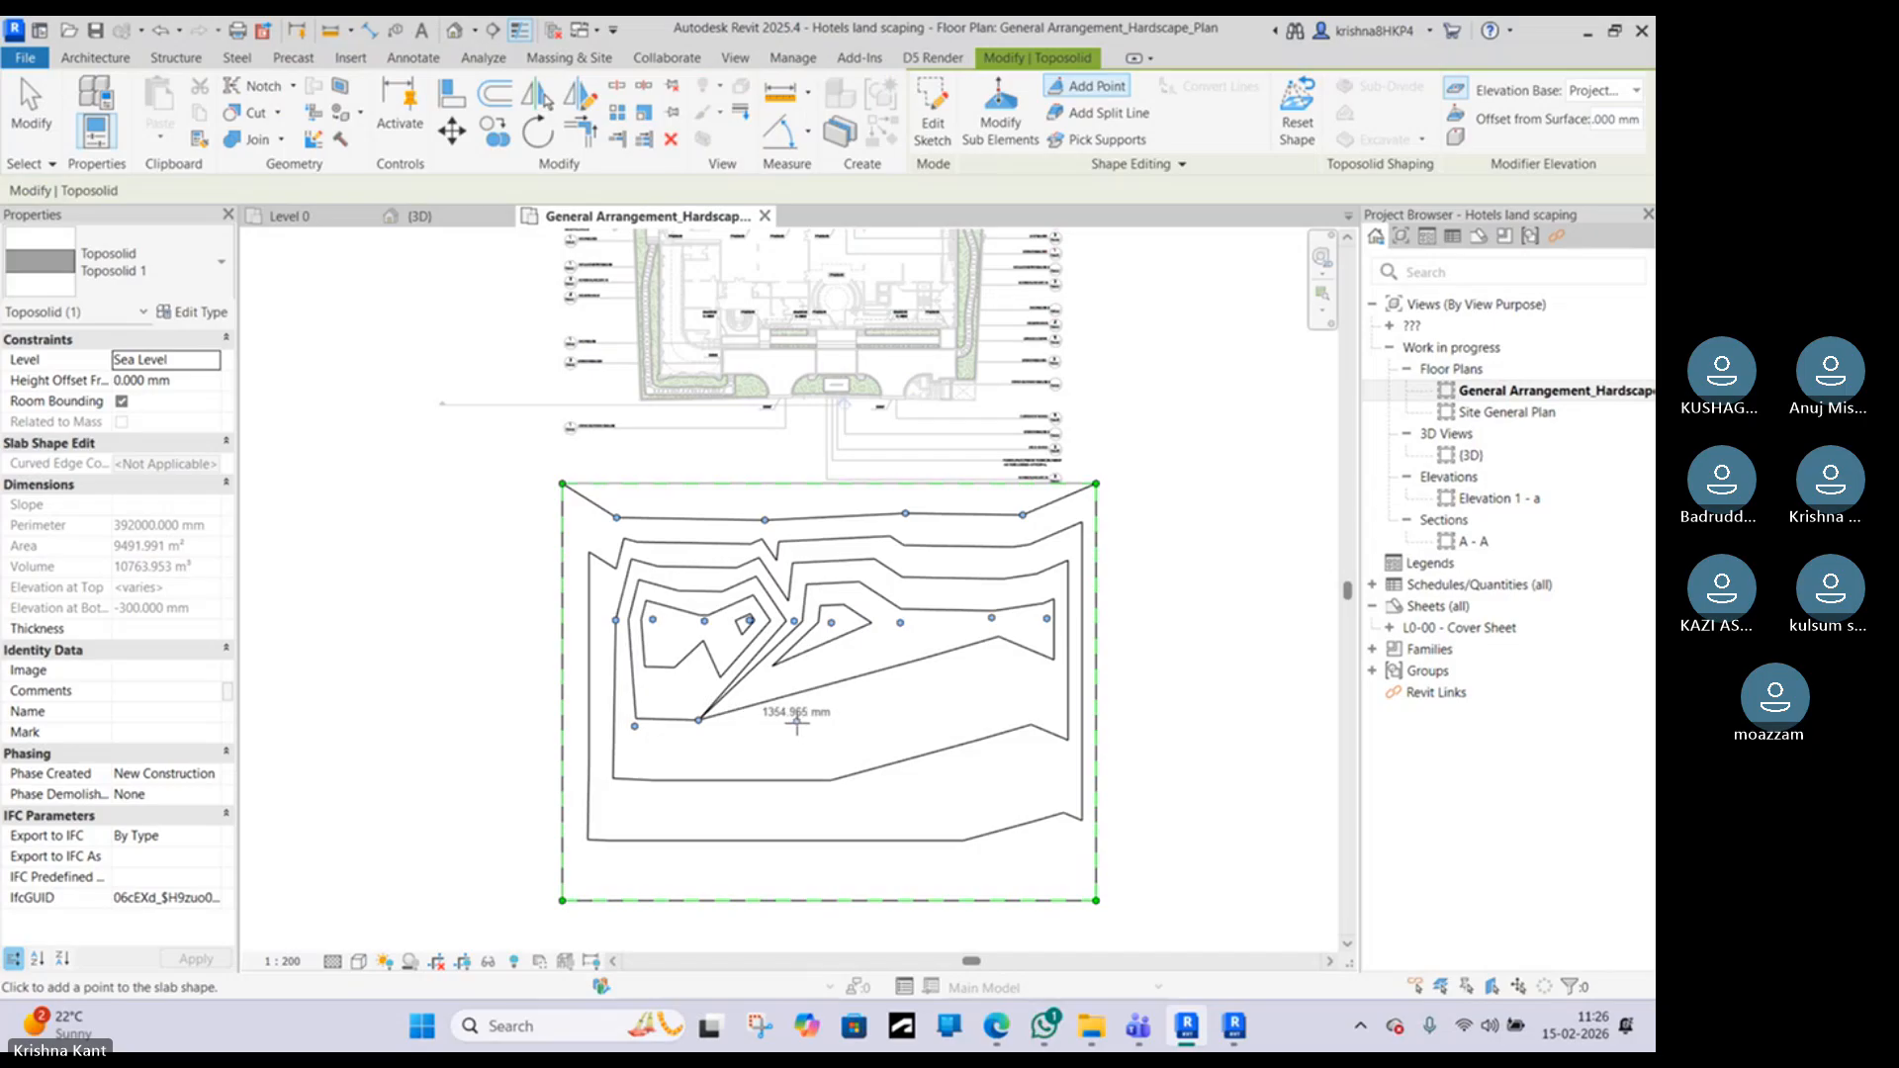
pyautogui.click(793, 719)
pyautogui.click(873, 713)
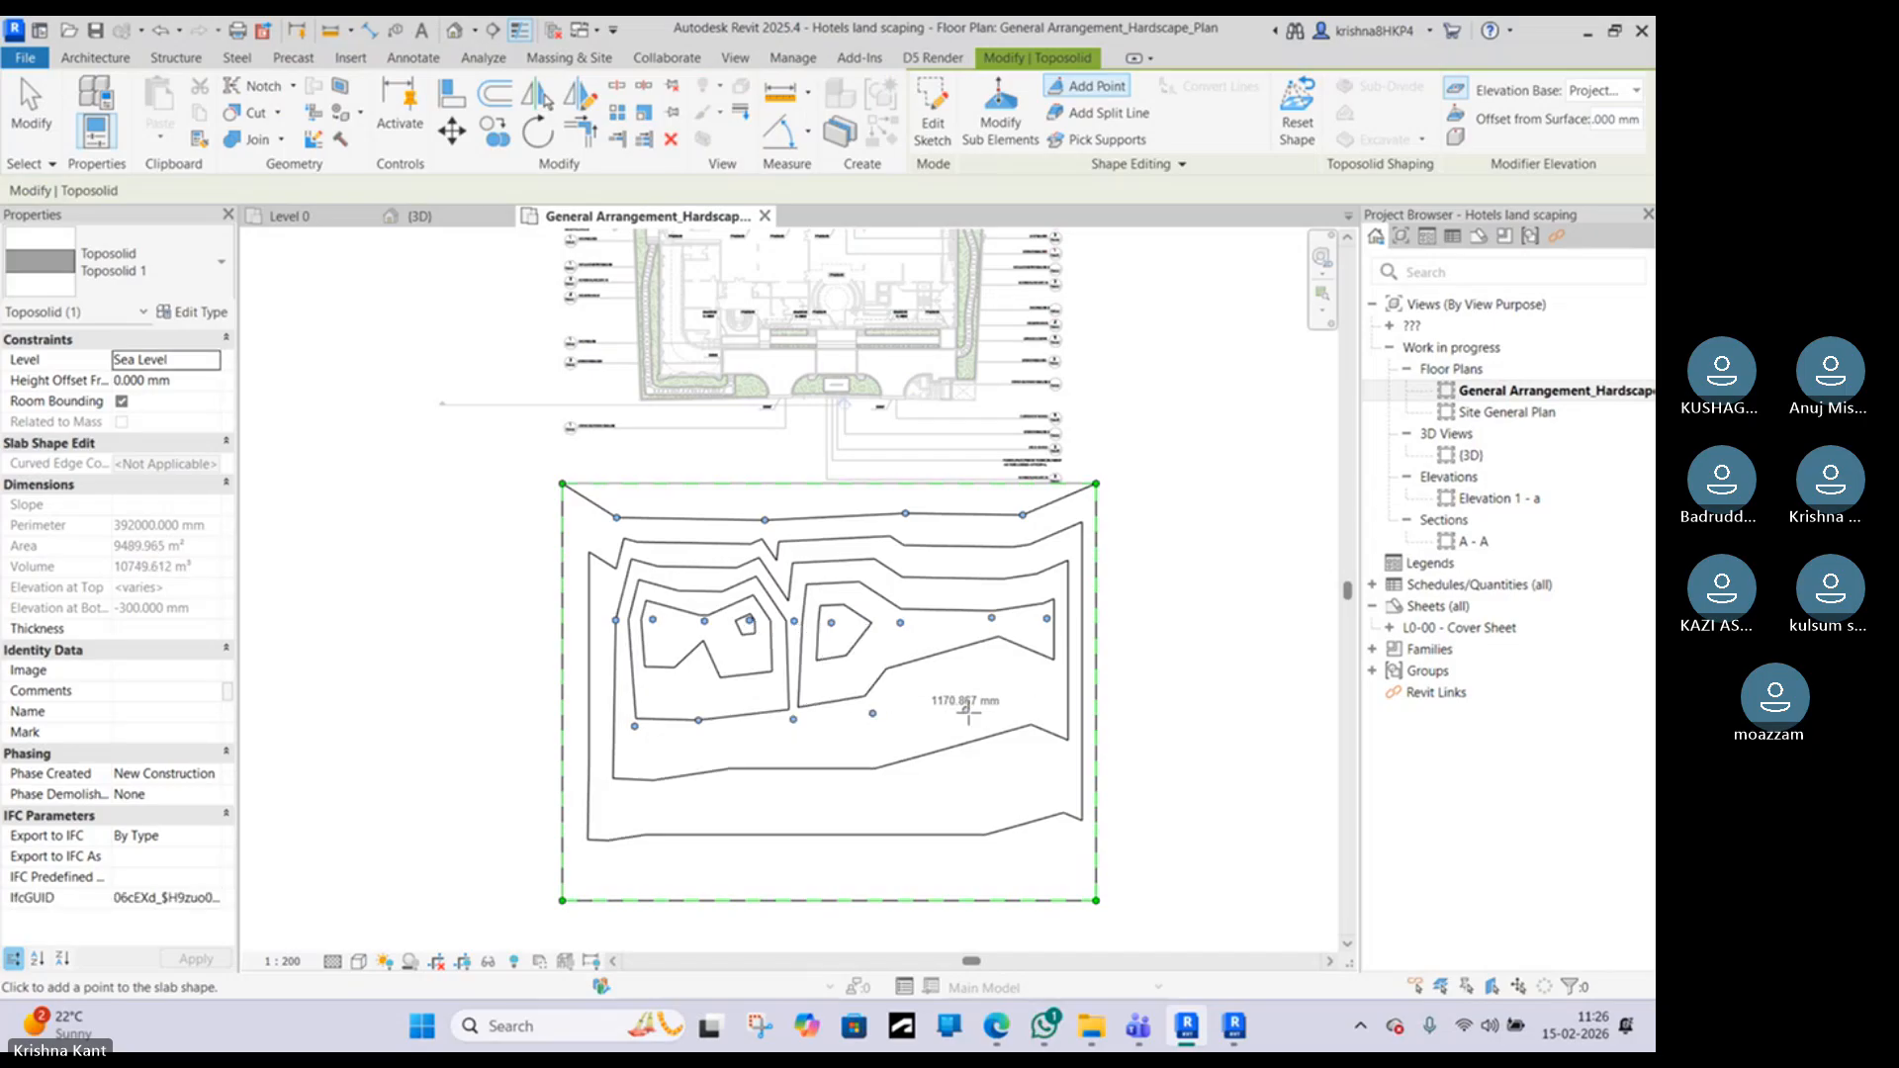
pyautogui.click(967, 709)
pyautogui.click(1052, 718)
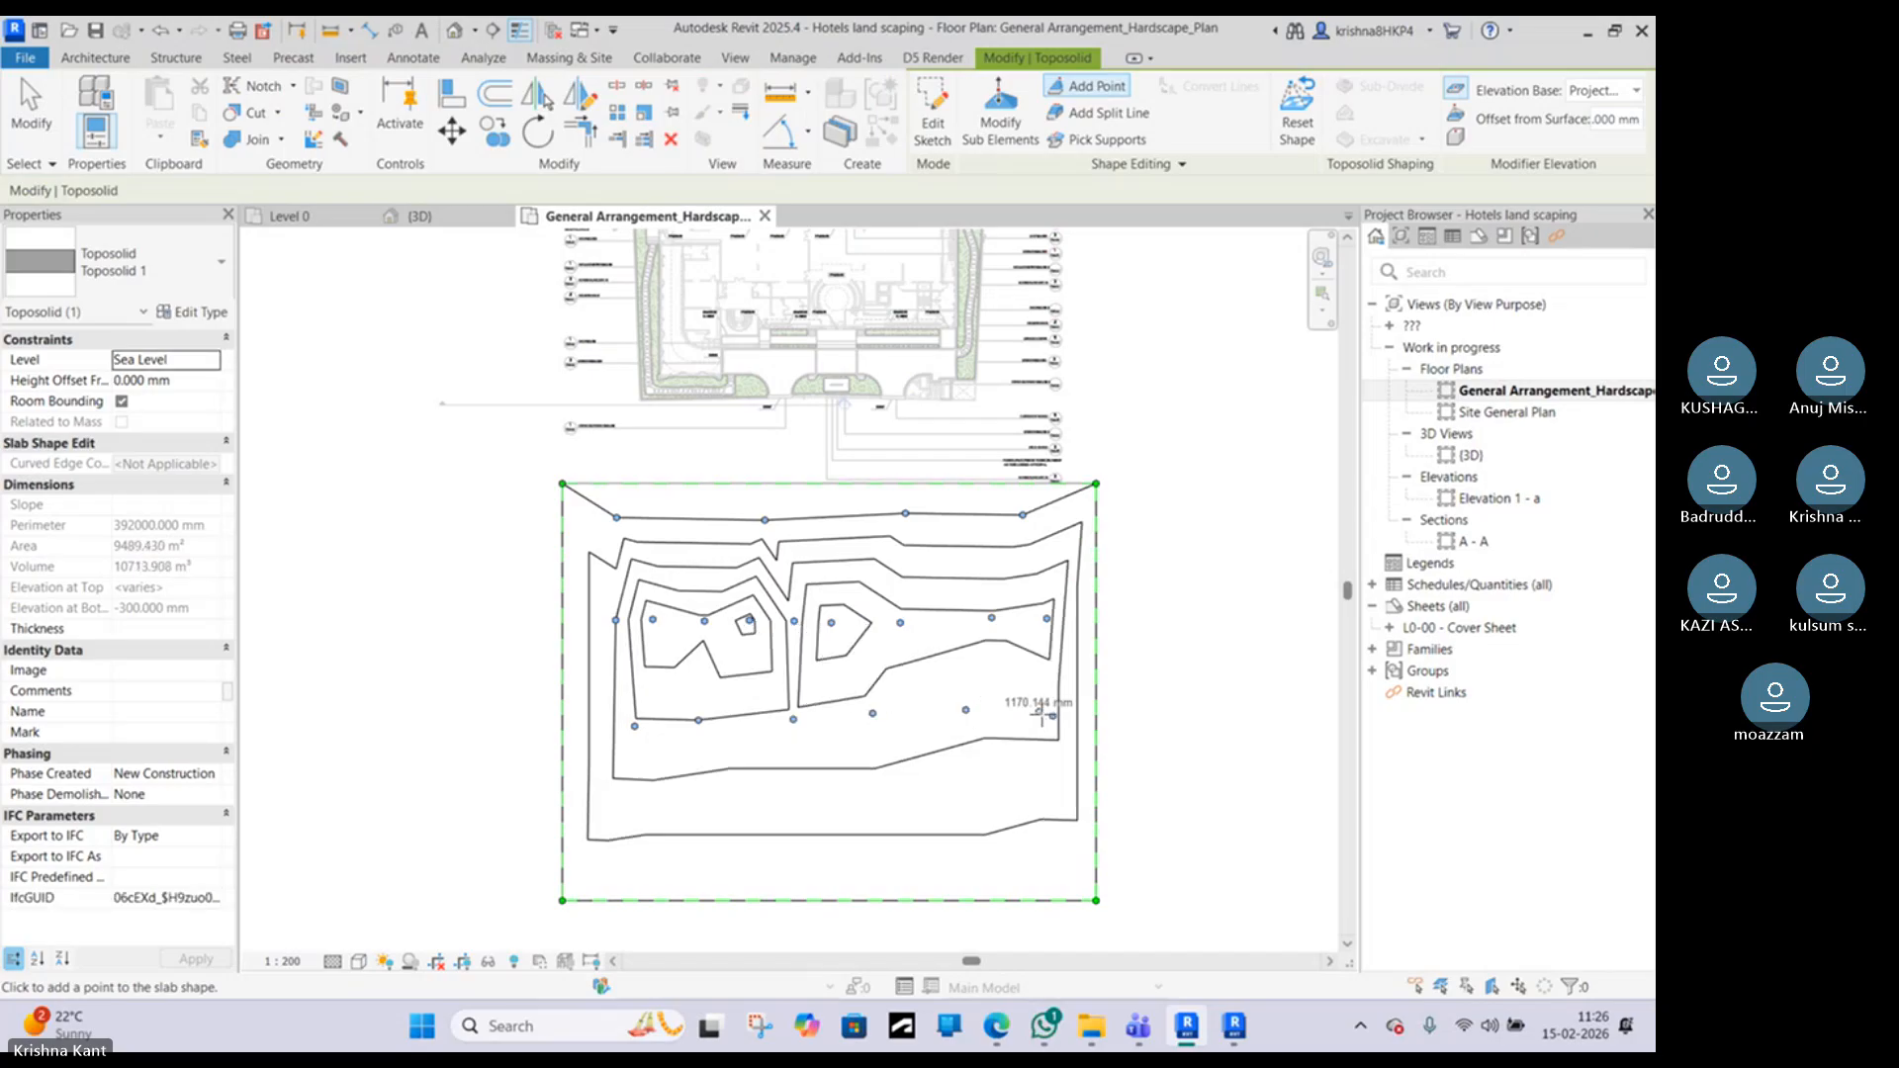
# Step: Enter a new offset from surface and add seven shape points in a row along the lower part of the toposolid, finishing the shape edit
pyautogui.click(1592, 119)
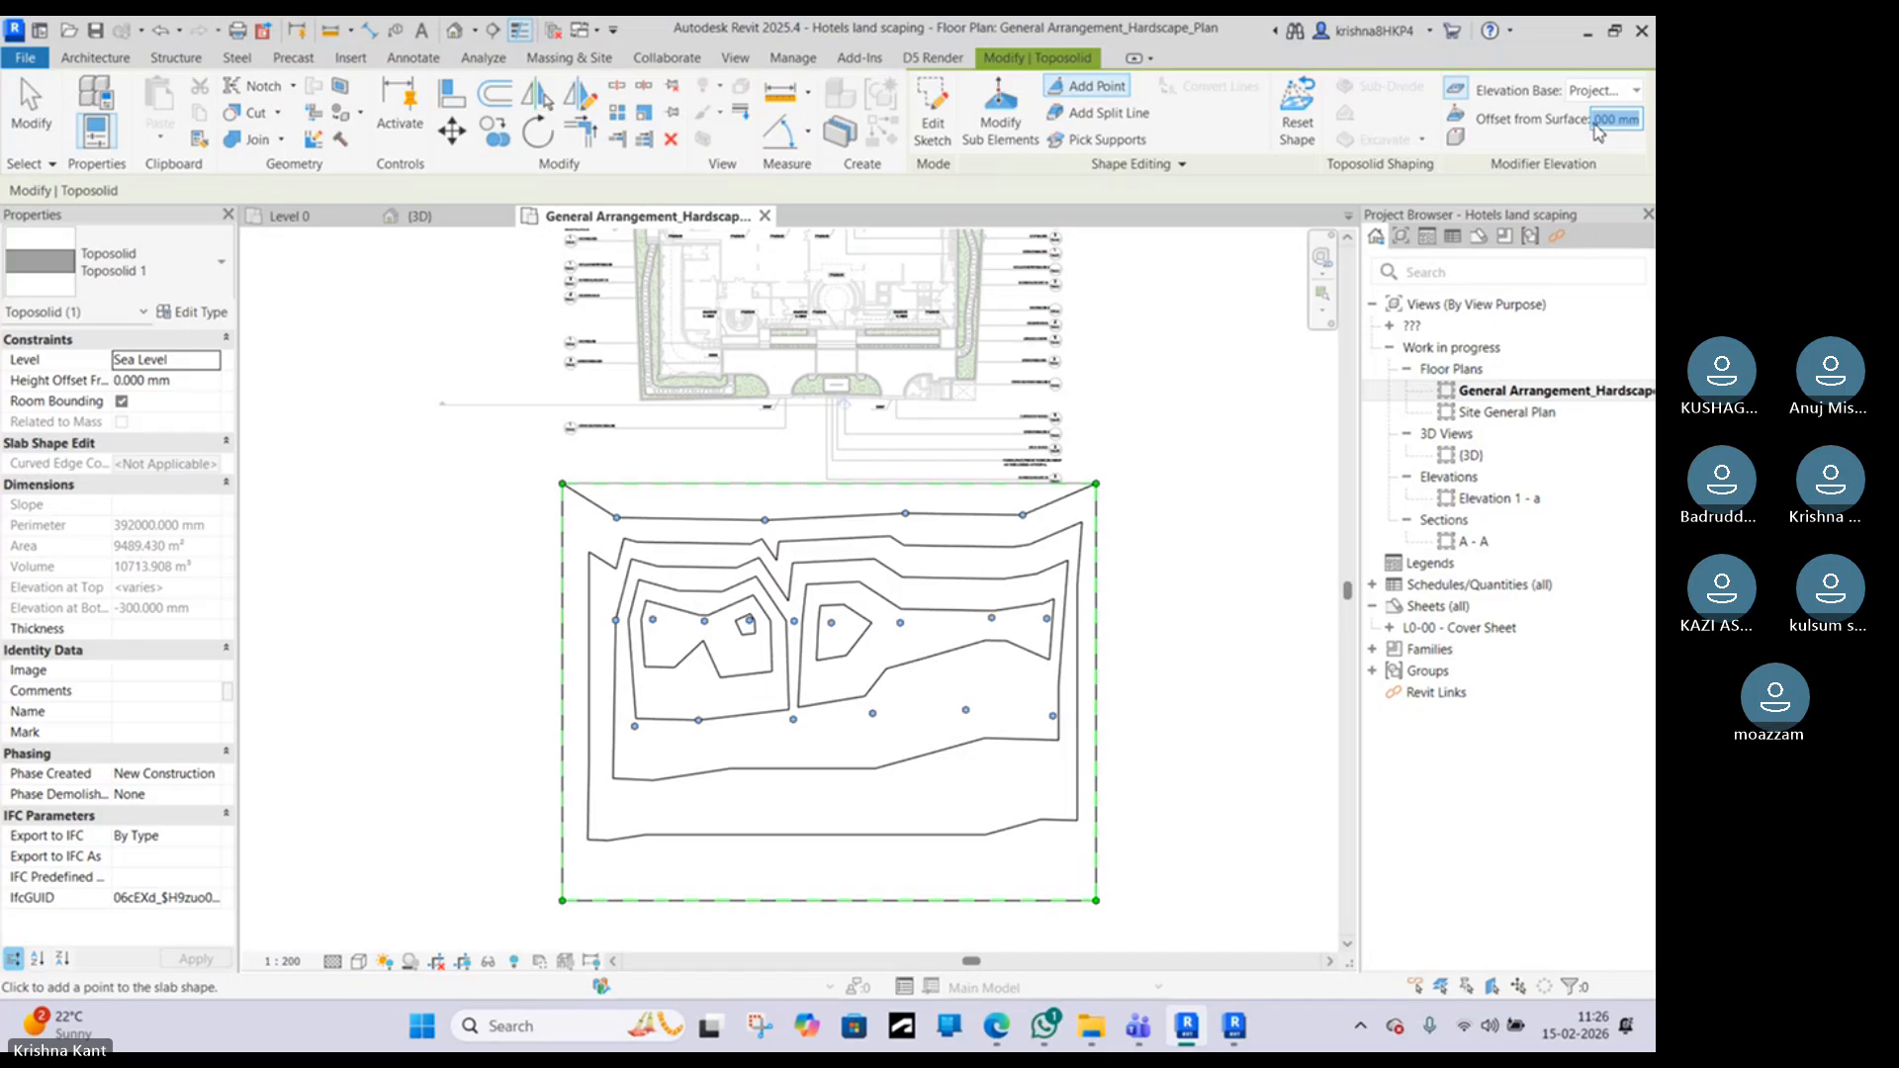
pyautogui.press('BackSpace')
pyautogui.press('Return')
pyautogui.click(927, 813)
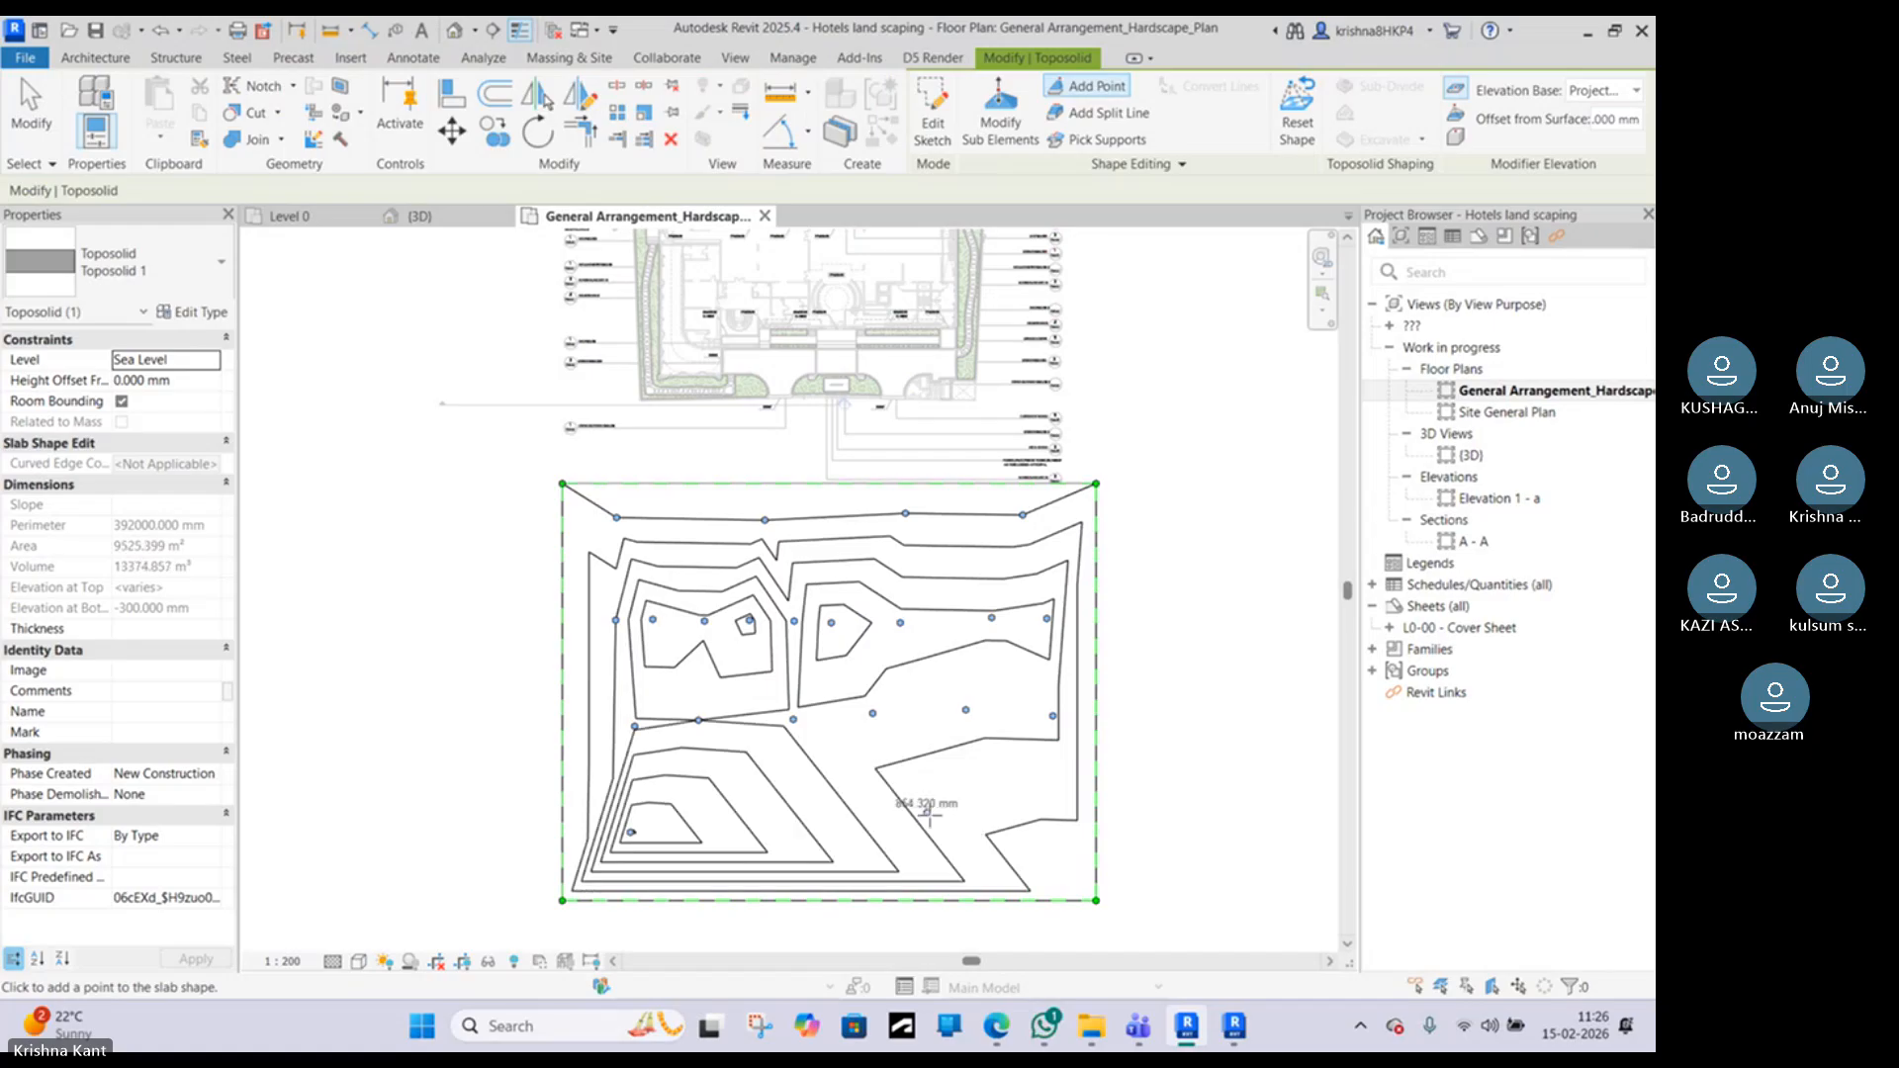
pyautogui.click(1065, 816)
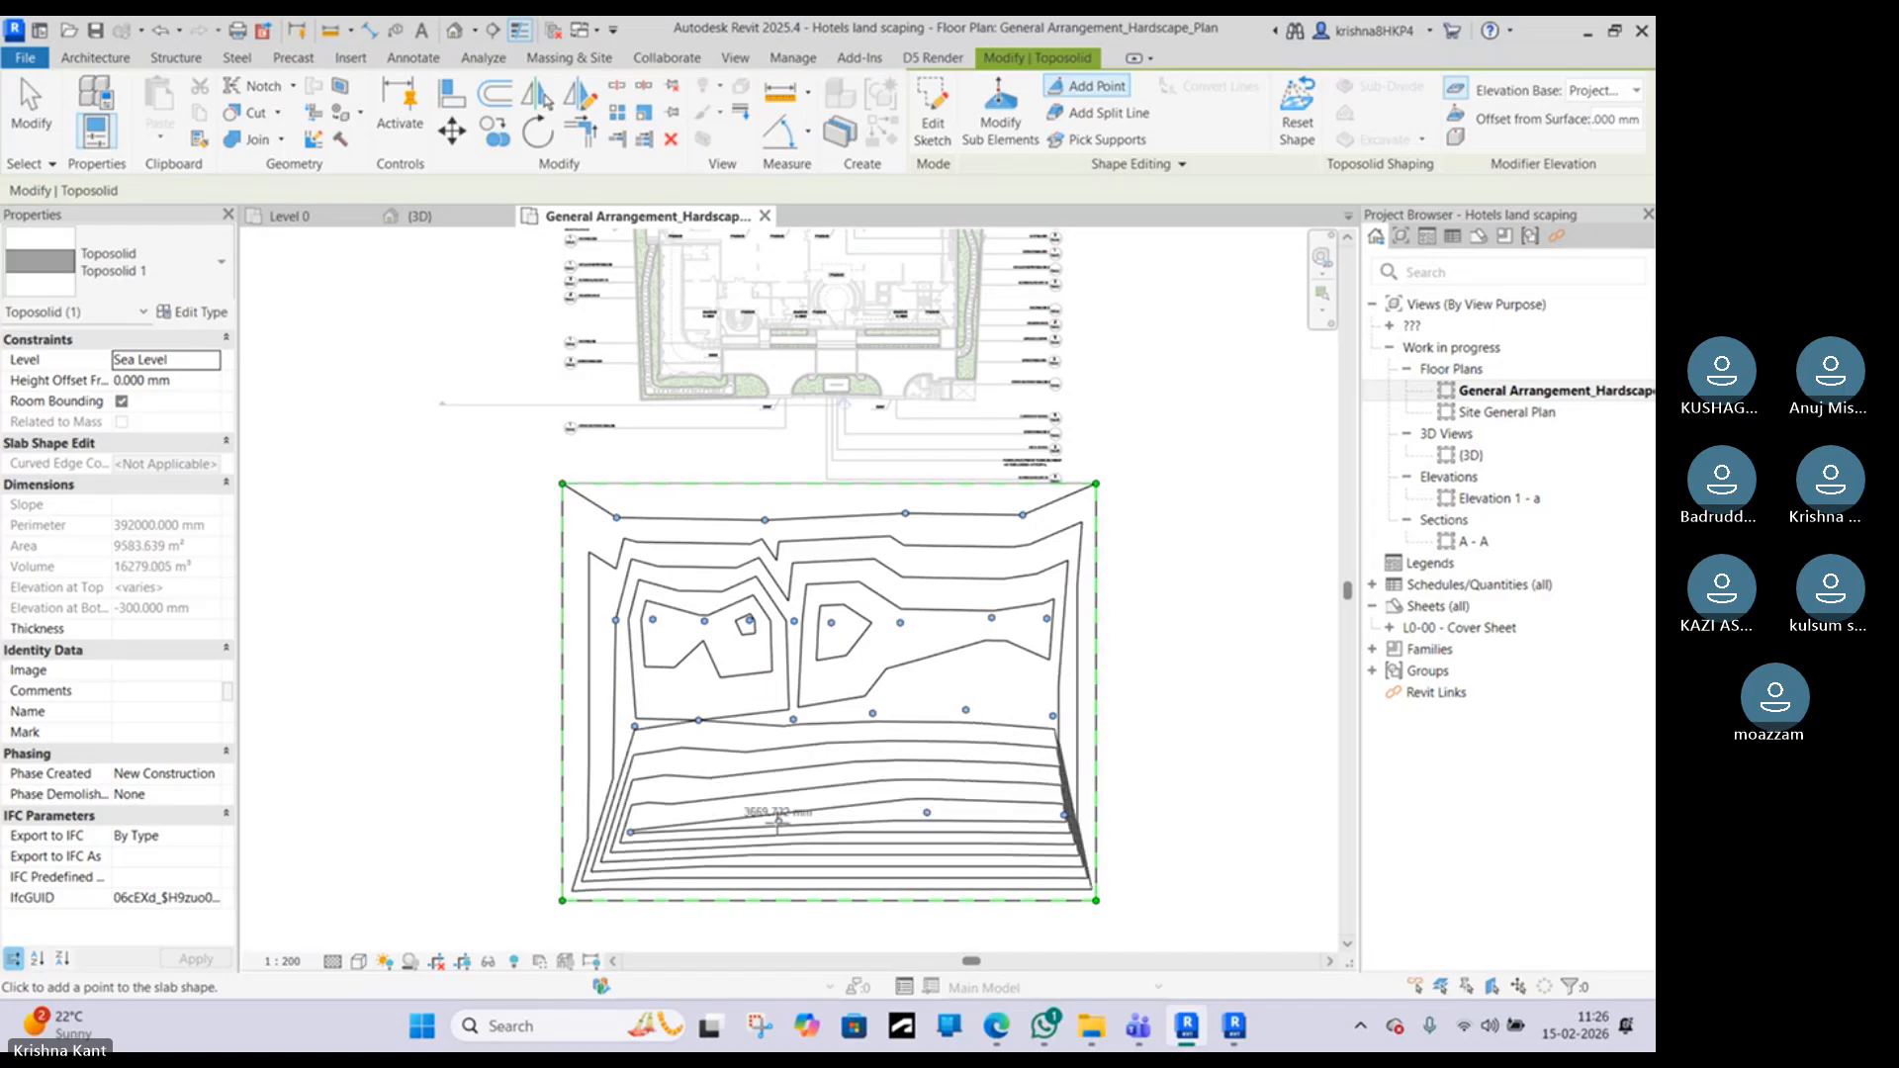
pyautogui.click(768, 819)
pyautogui.click(849, 812)
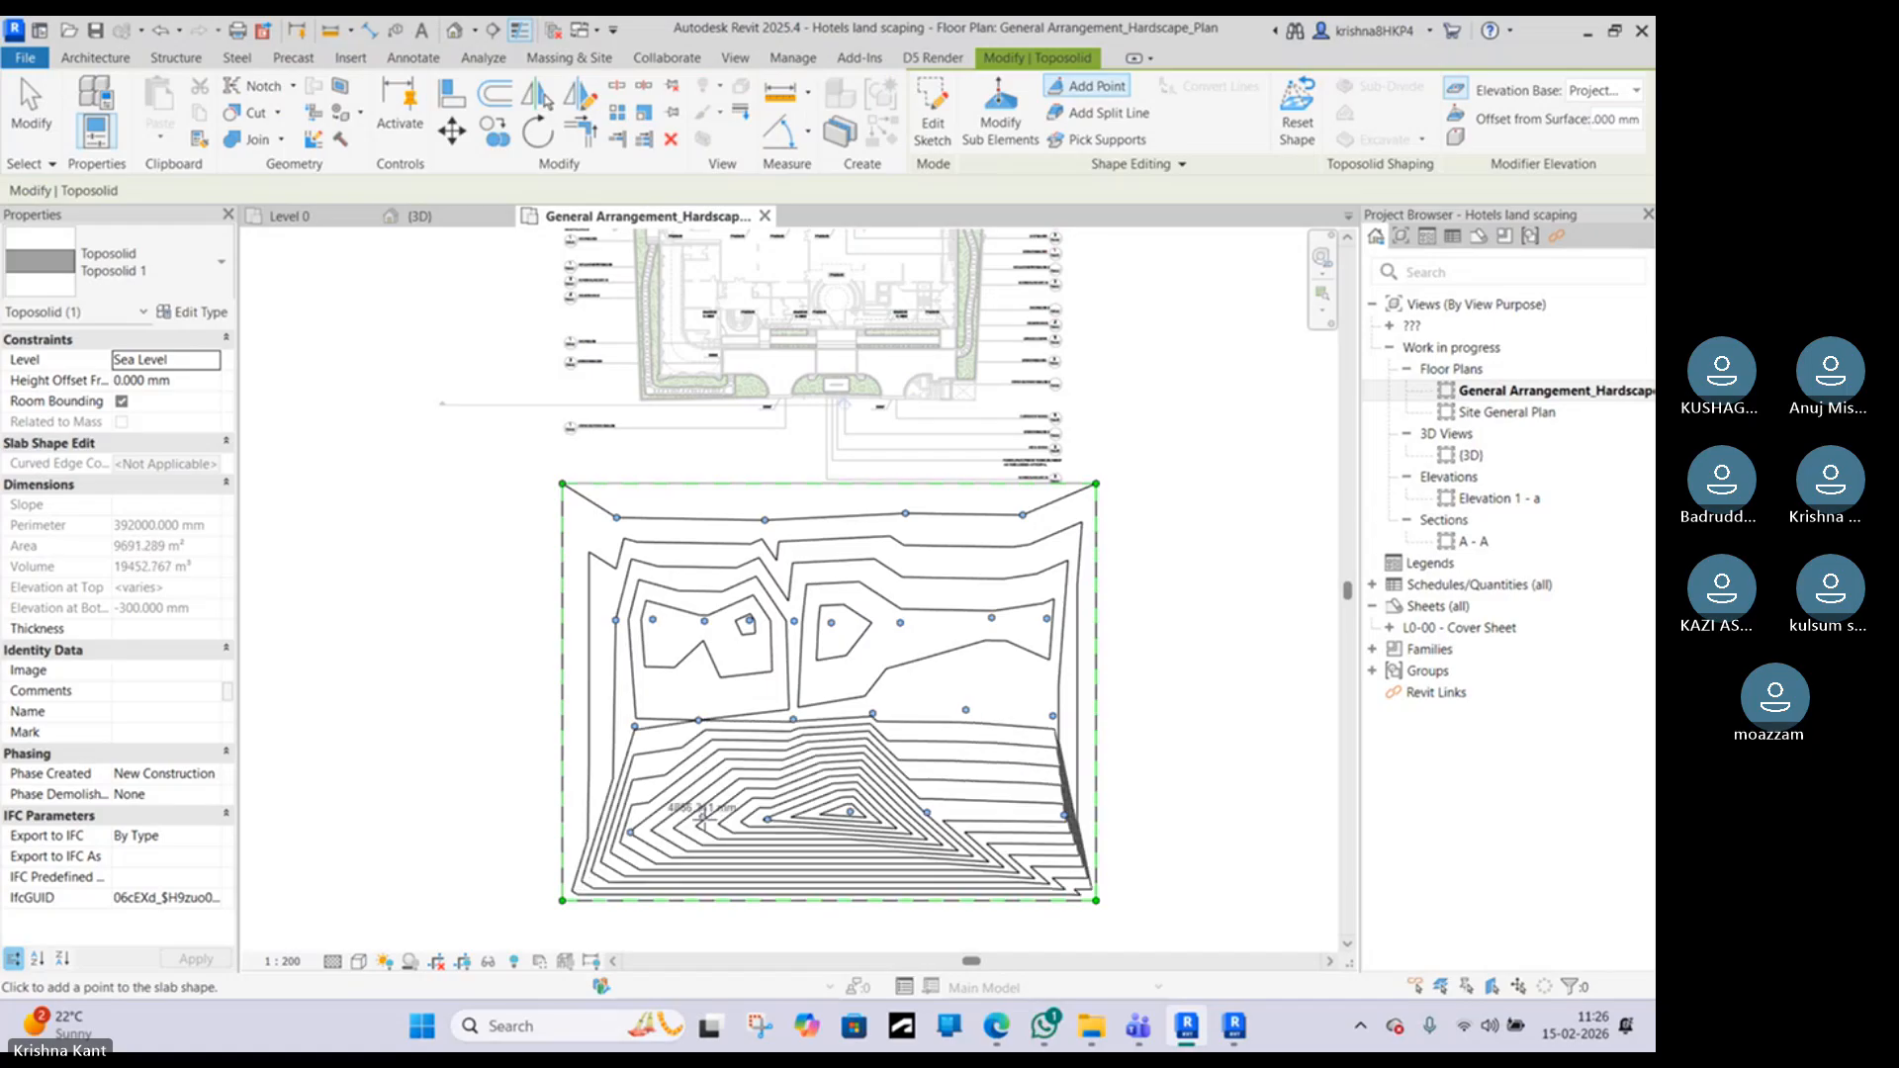
pyautogui.click(697, 816)
pyautogui.click(1006, 808)
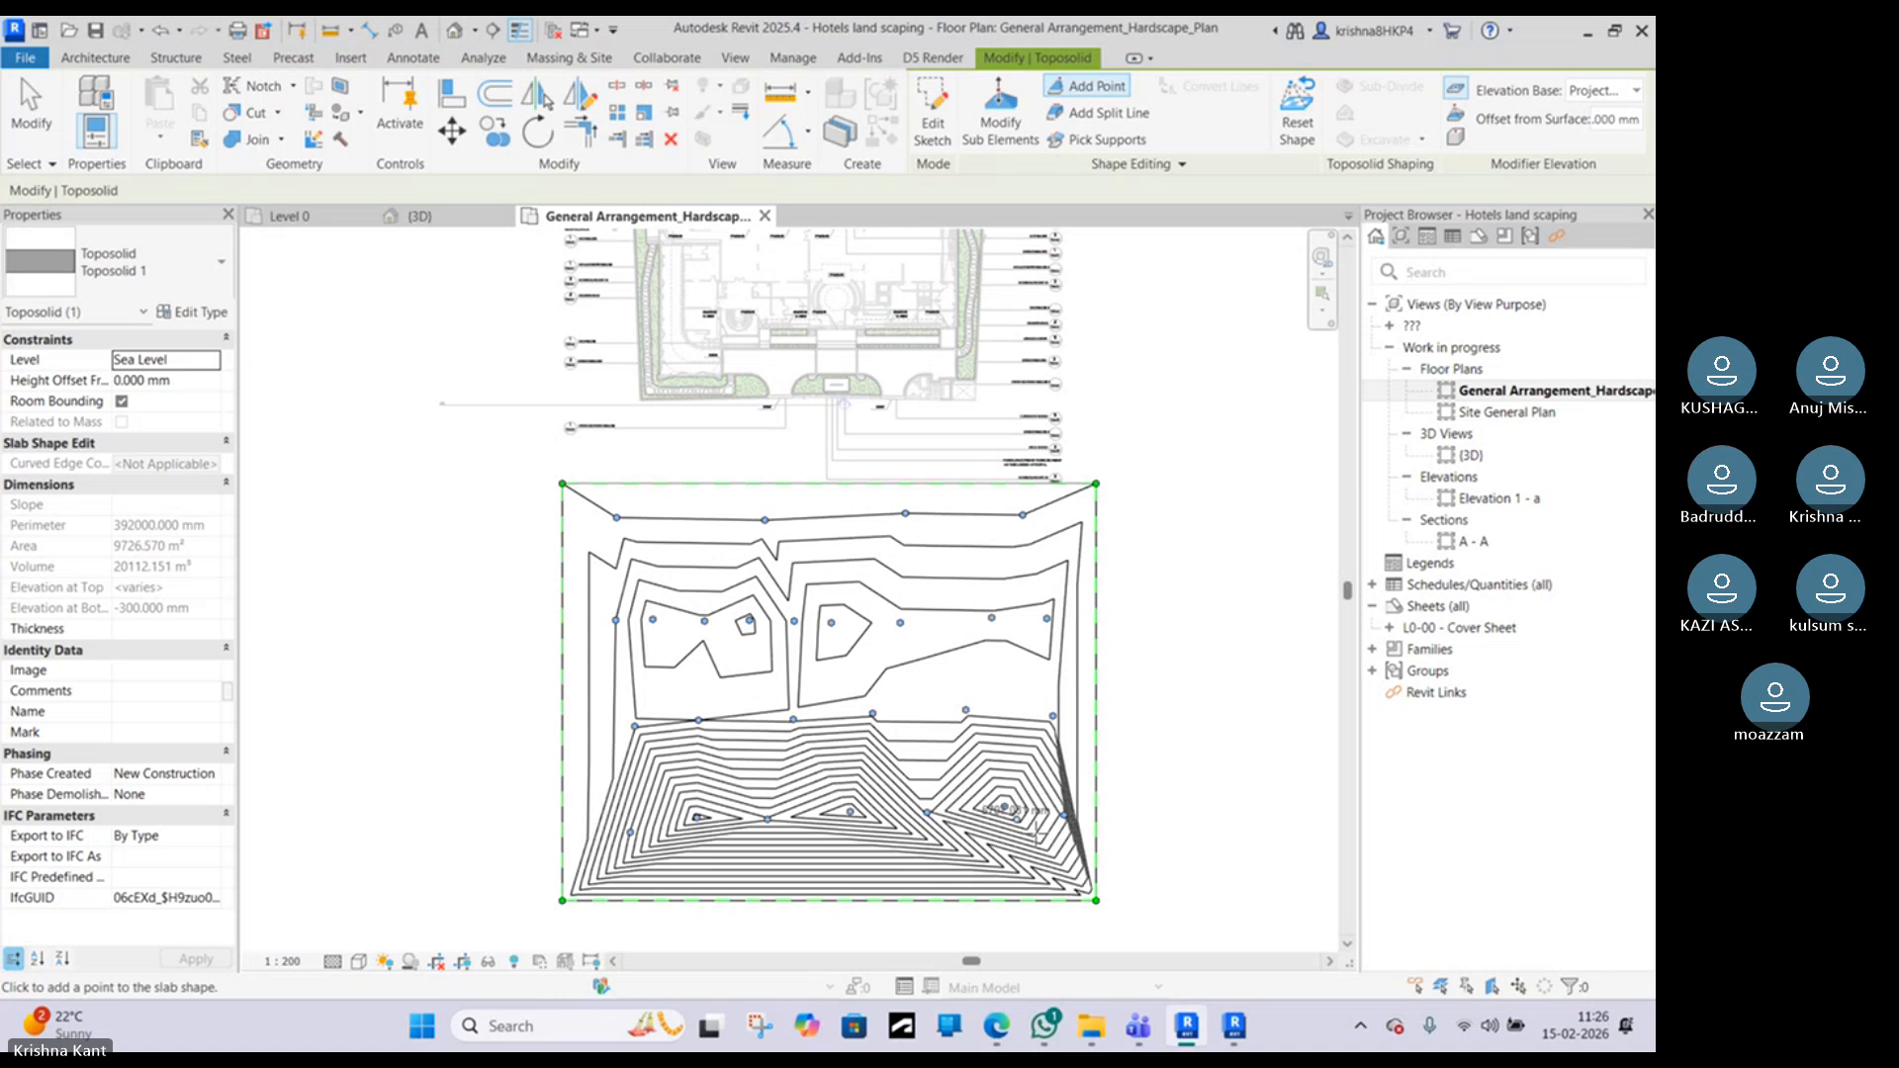
pyautogui.press('Escape')
pyautogui.press('Escape')
# Step: Open the default 3D view and select the shaped toposolid beside the hotel site to examine its edge thickness
pyautogui.click(454, 30)
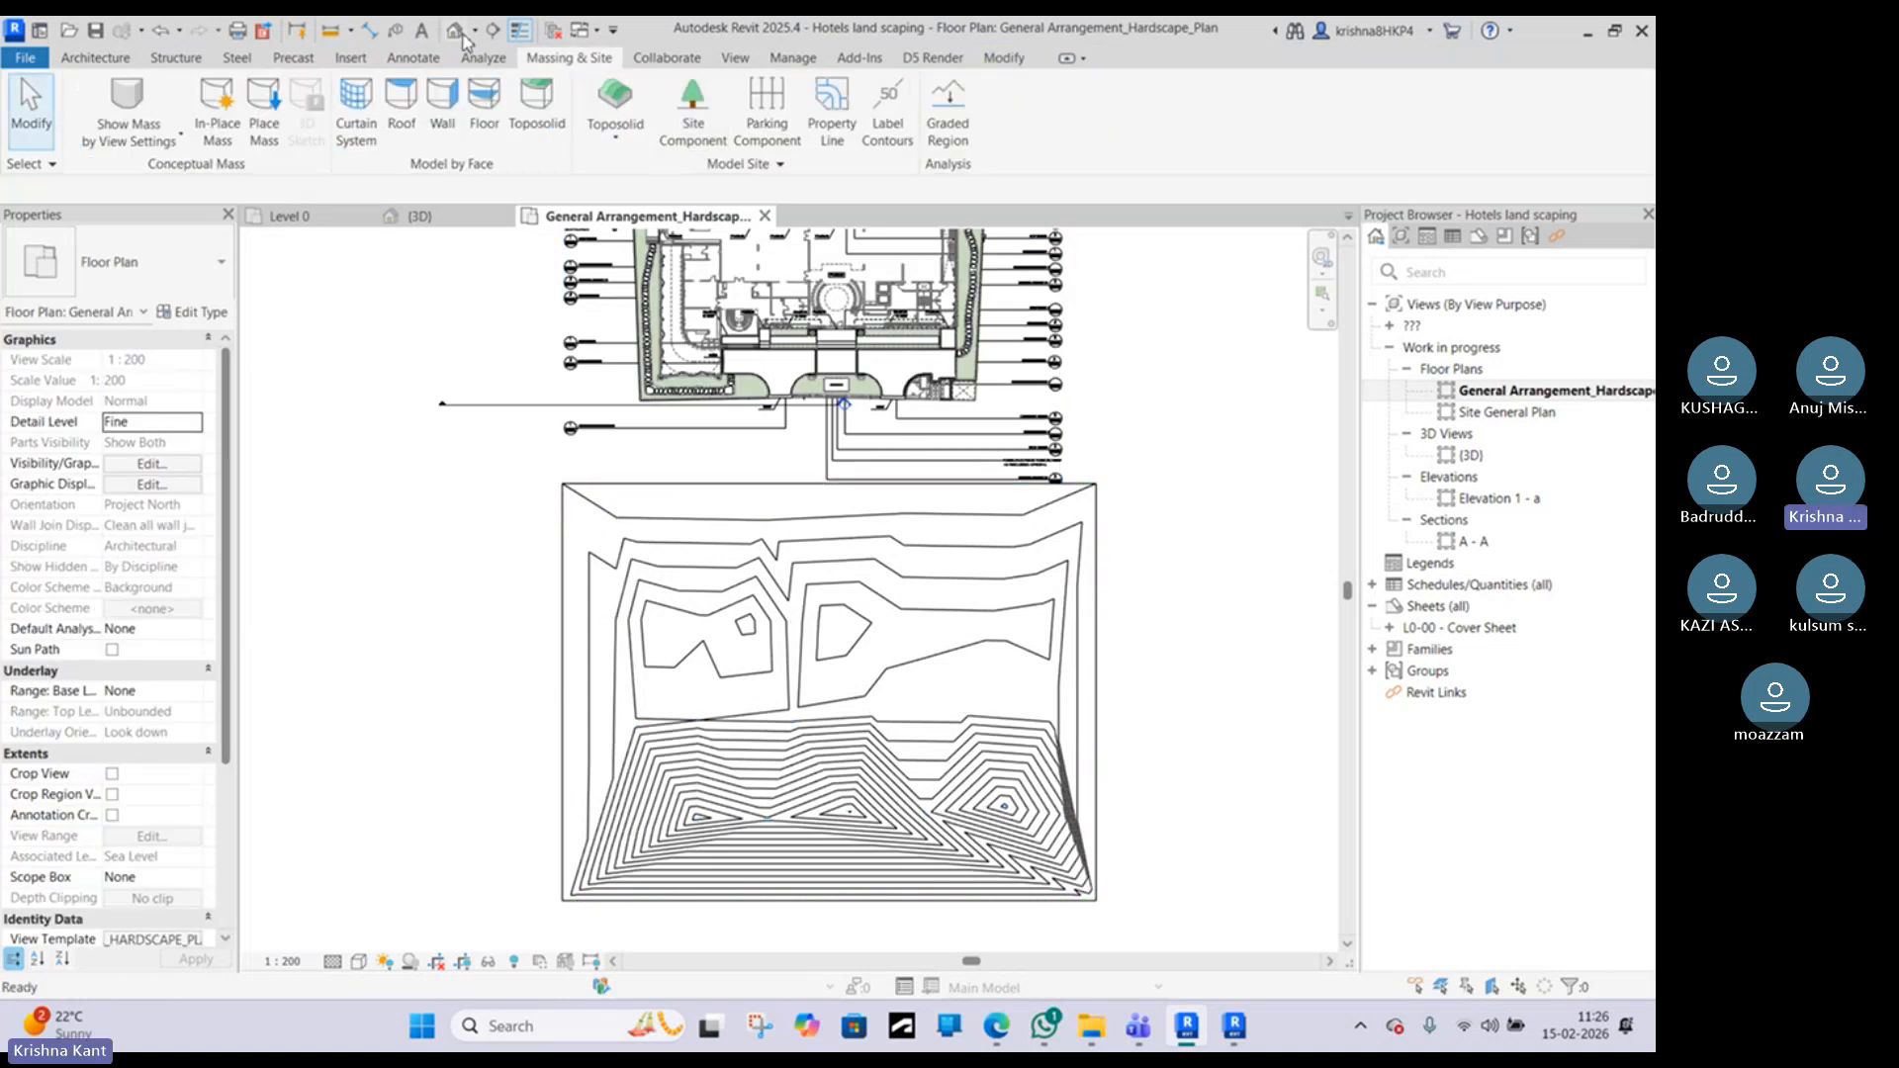
pyautogui.scroll(-5, 670, 389)
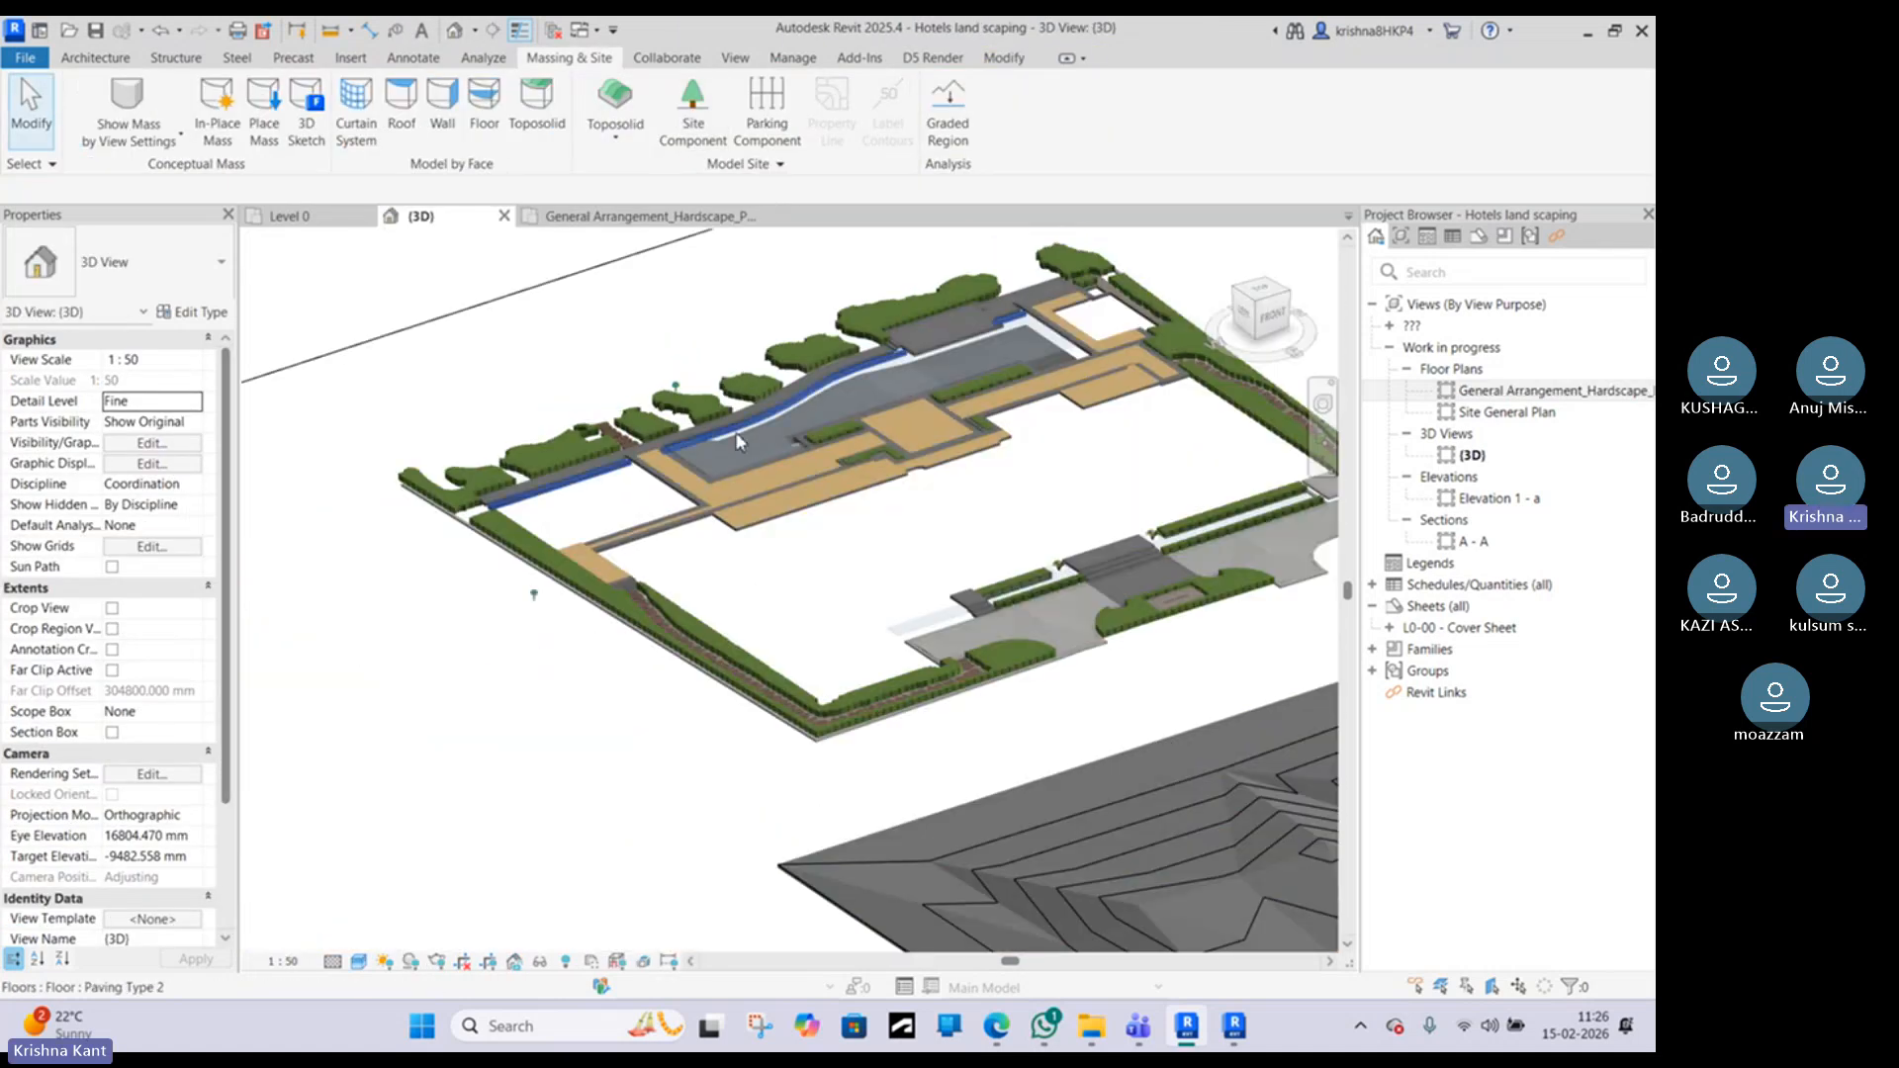
pyautogui.scroll(-1, 738, 441)
pyautogui.moveTo(737, 441); pyautogui.dragTo(524, 385, button='middle')
pyautogui.moveTo(1079, 769); pyautogui.dragTo(887, 587, button='middle')
pyautogui.click(947, 655)
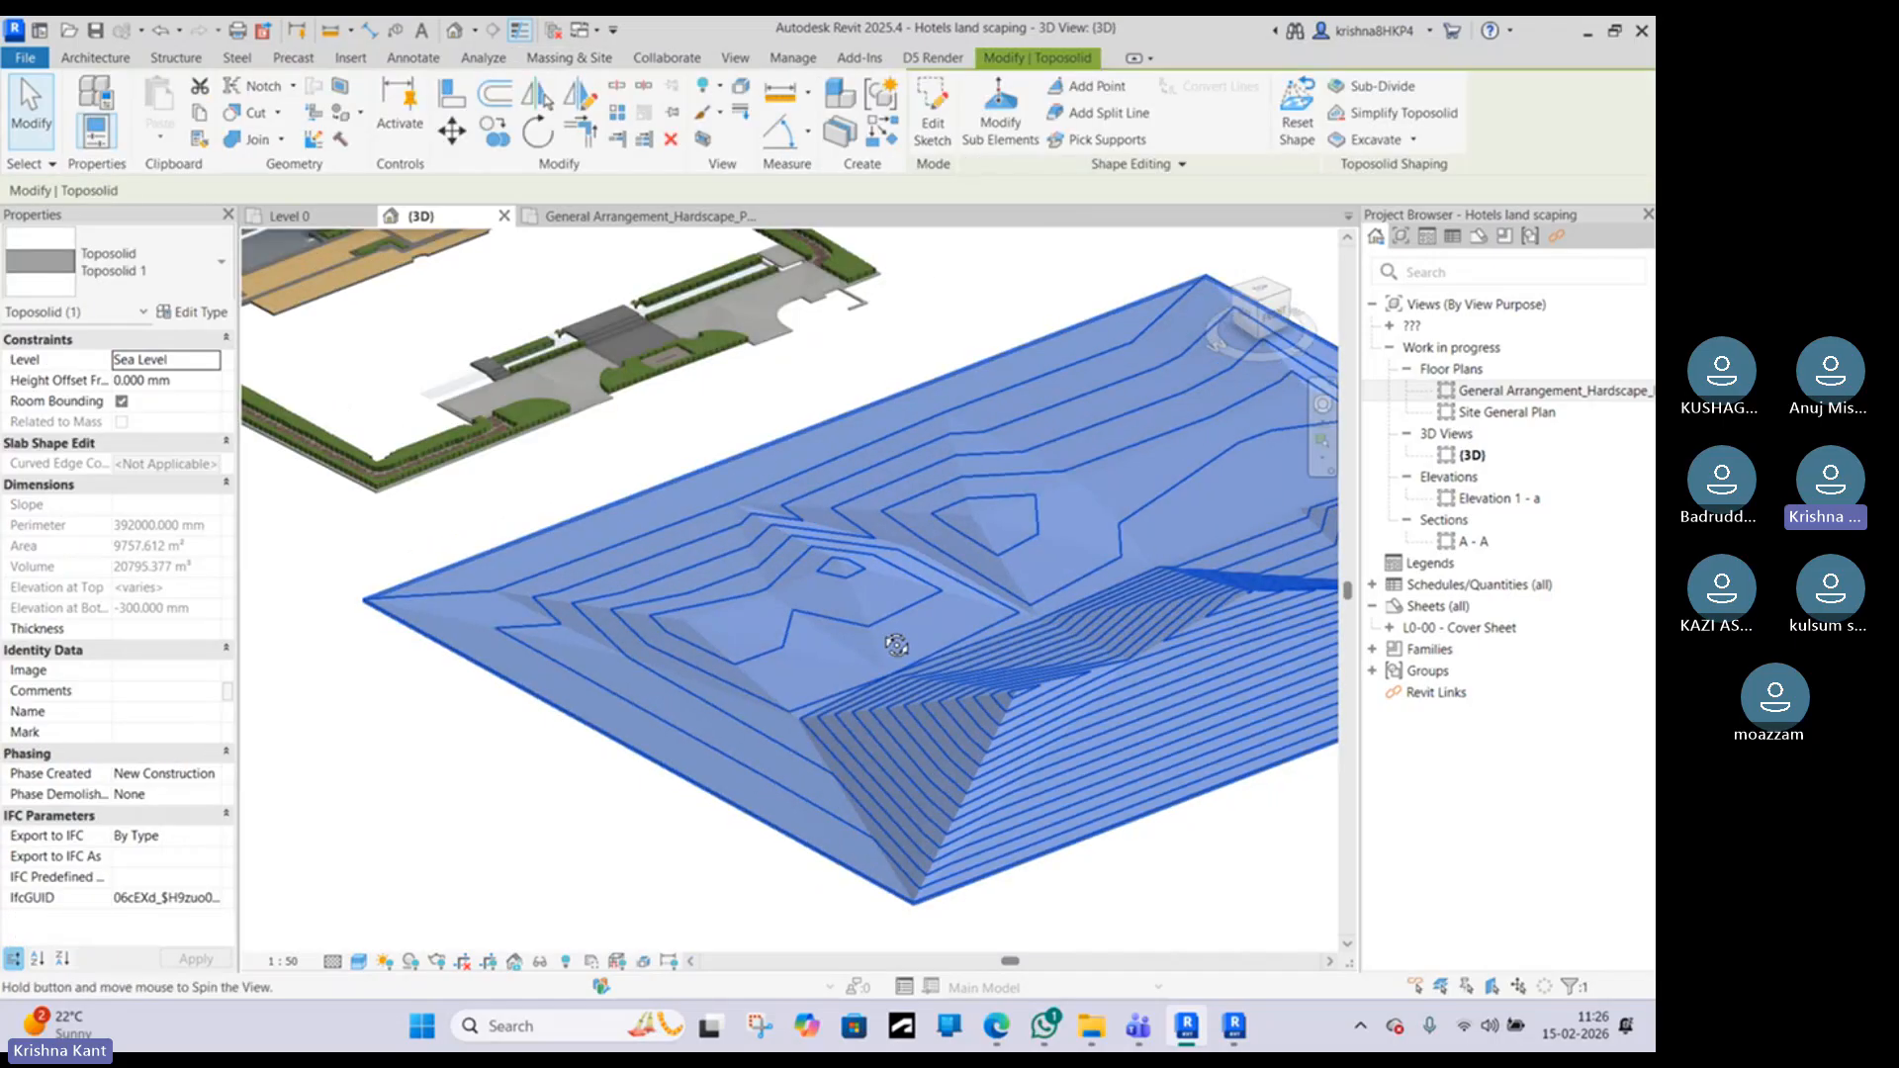
pyautogui.scroll(2, 894, 644)
pyautogui.scroll(5, 382, 712)
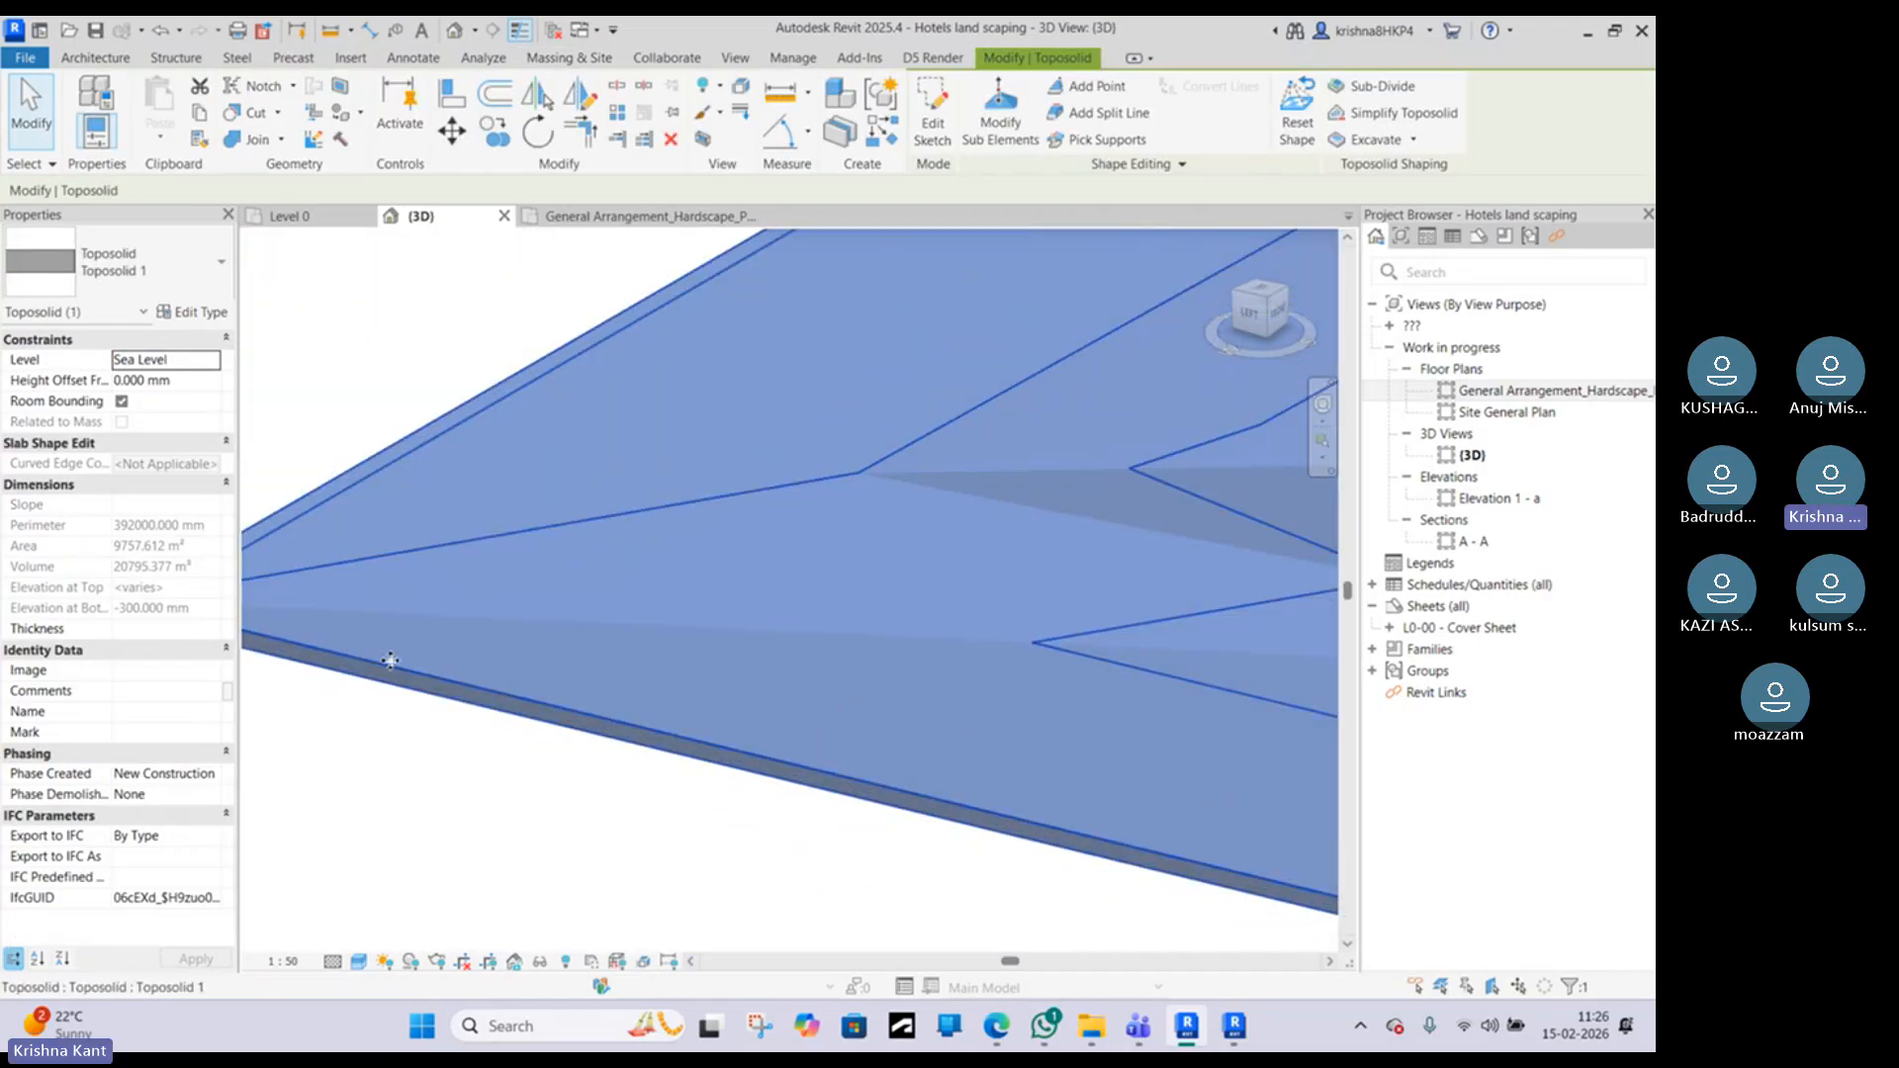
# Step: Set the structure layer thickness of the Toposolid 1 type to 30000 mm
pyautogui.click(183, 311)
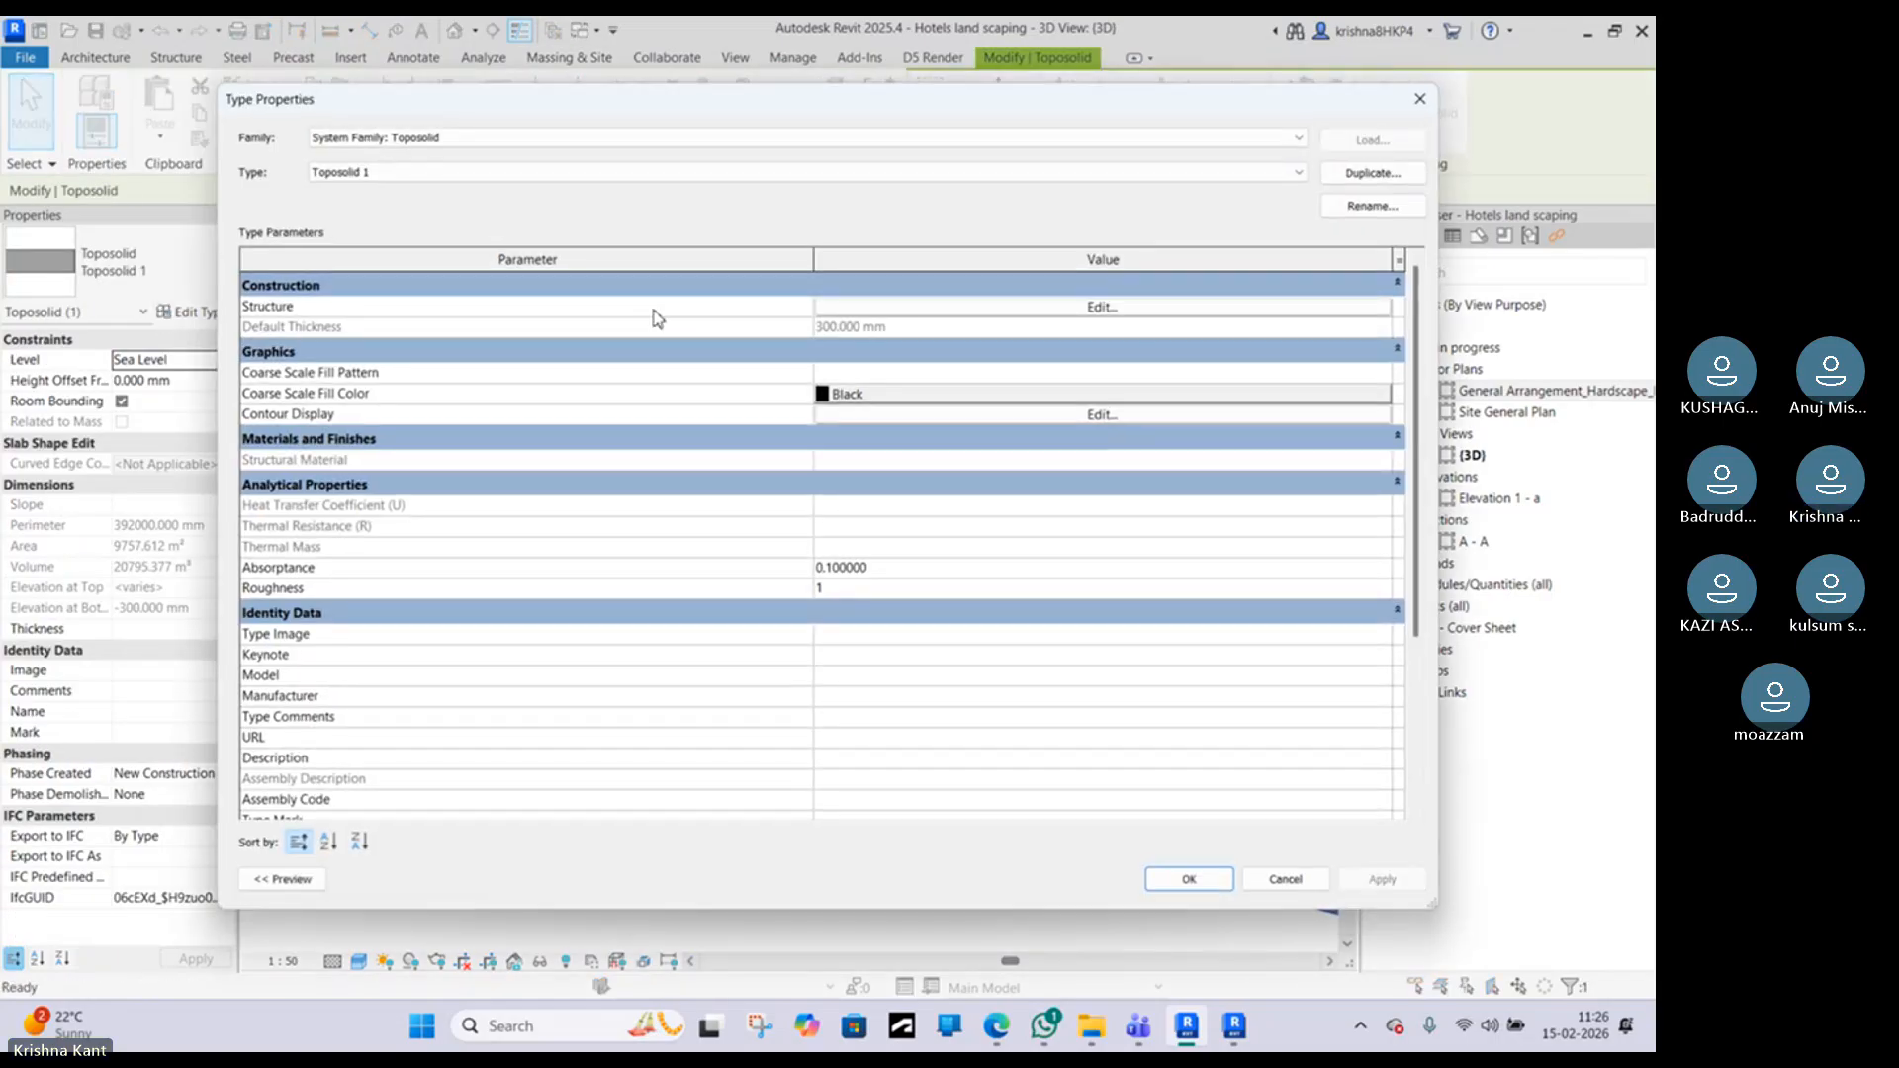
pyautogui.click(922, 308)
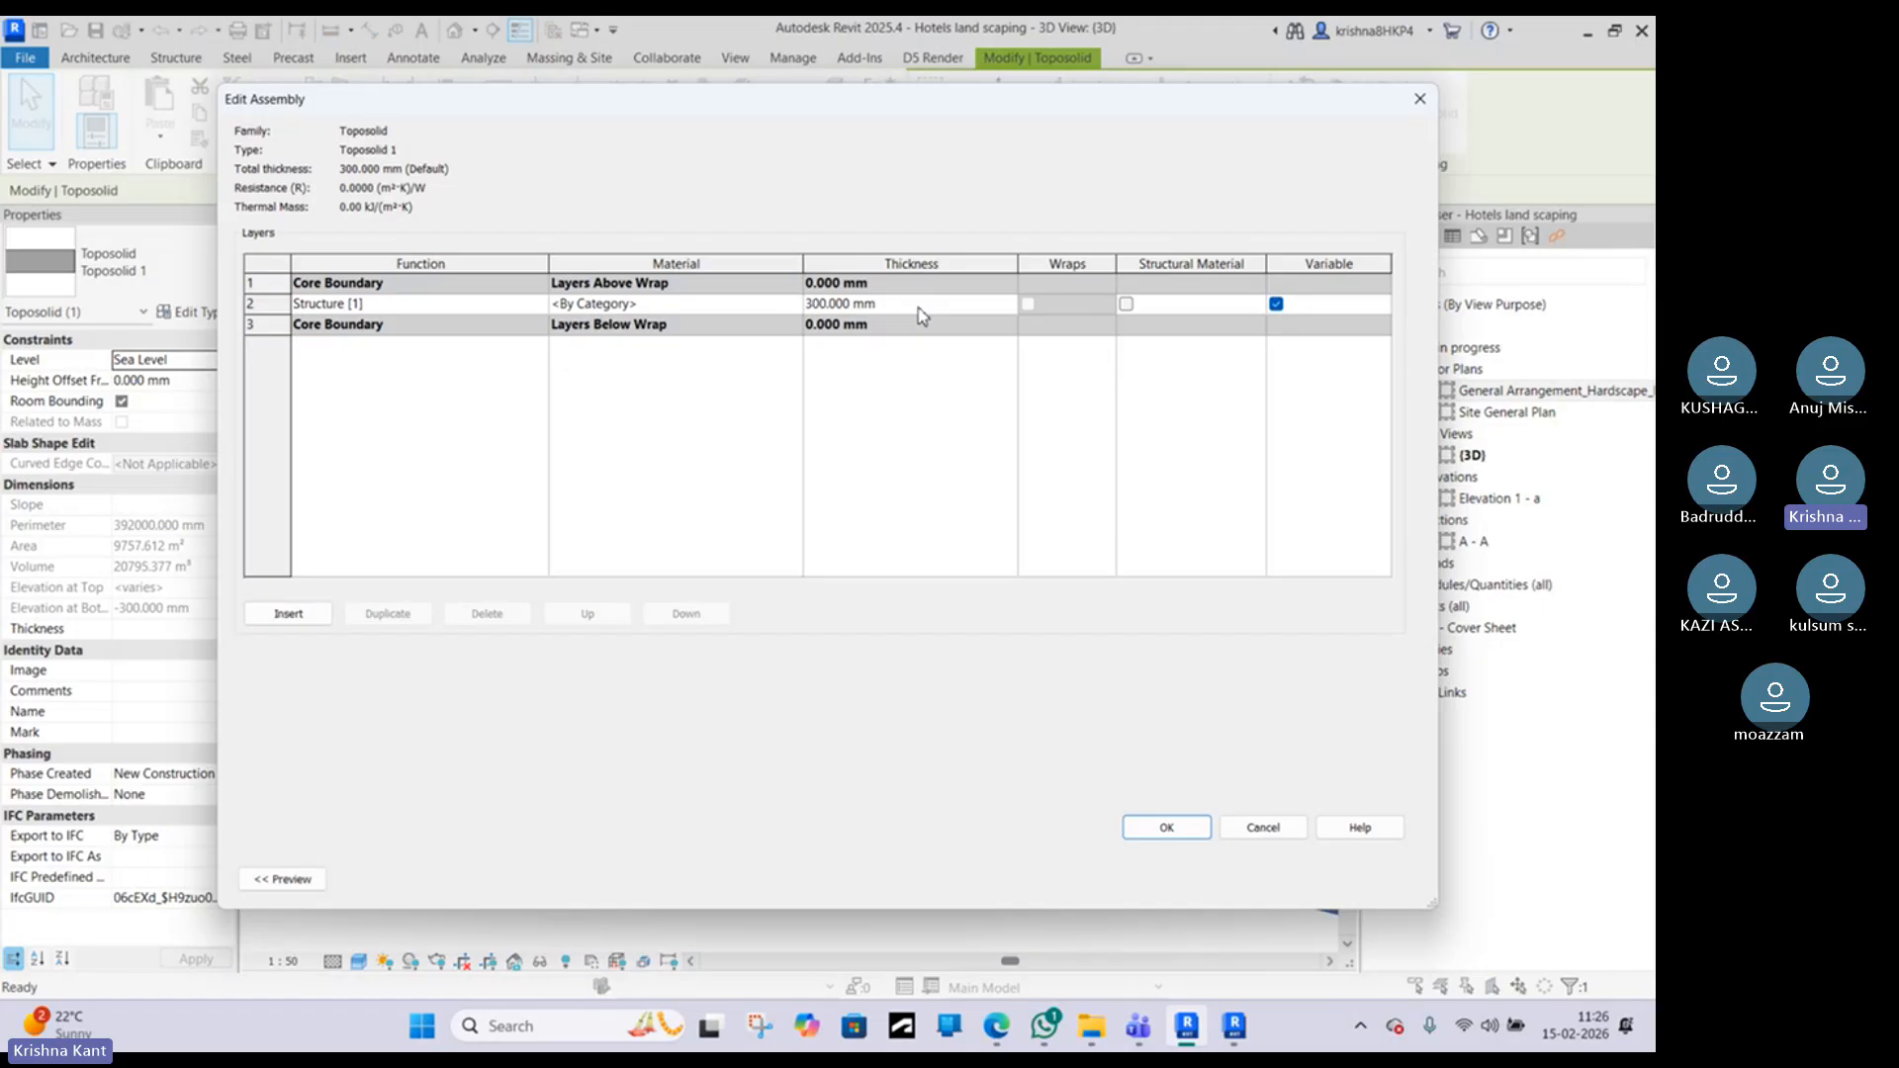
pyautogui.click(922, 308)
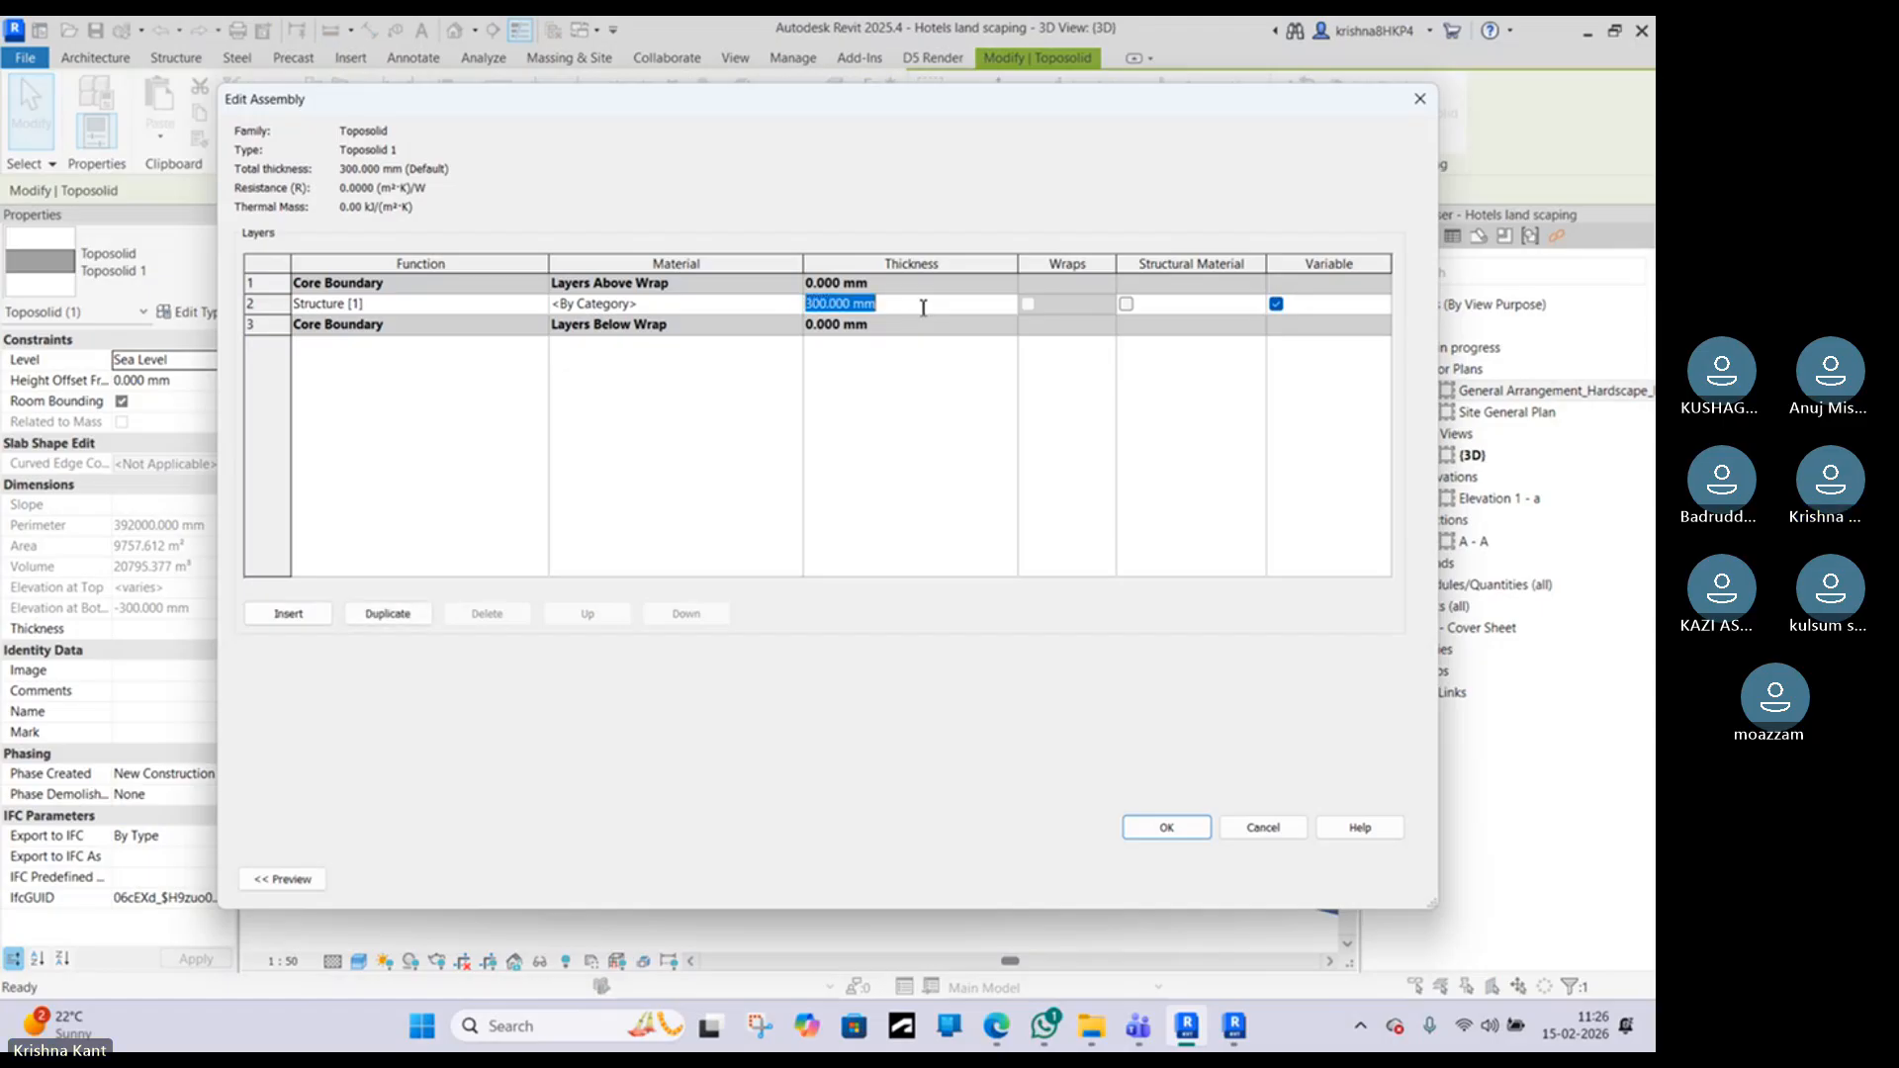
pyautogui.write('3')
pyautogui.click(1172, 827)
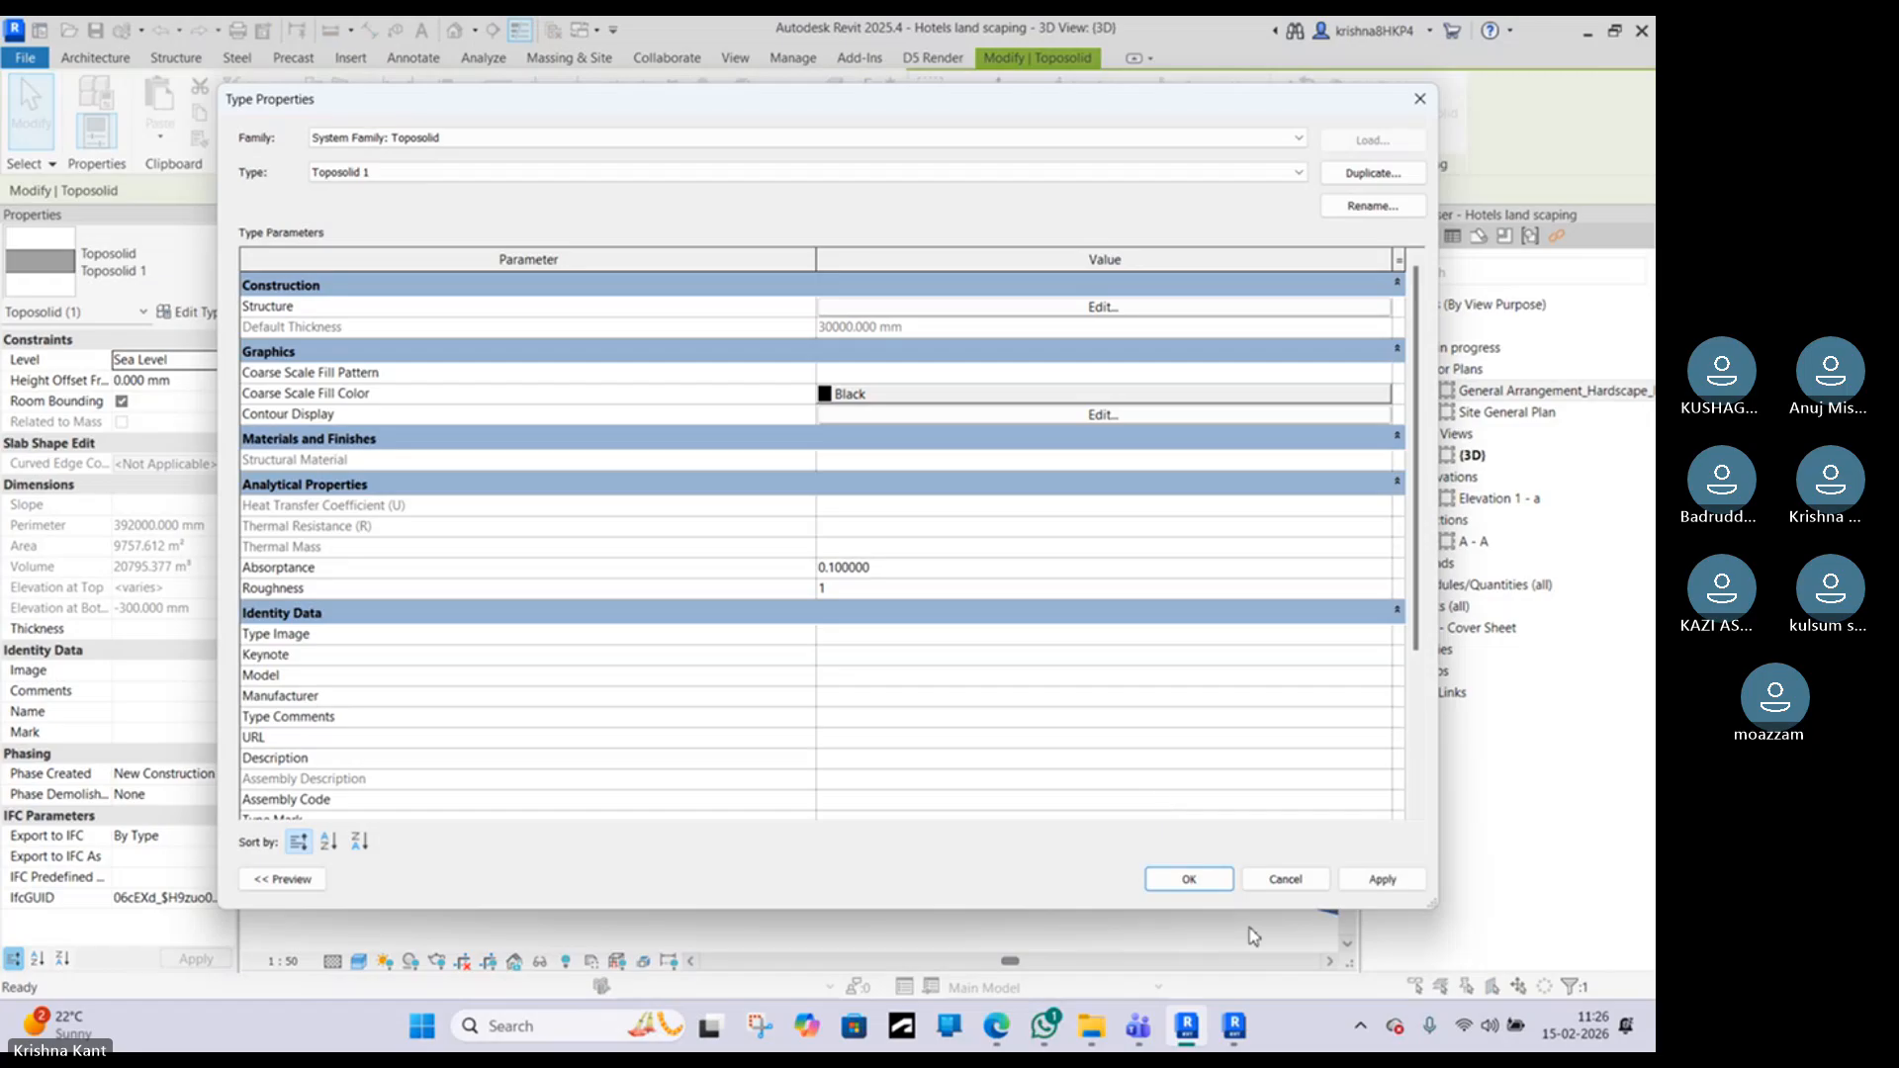
pyautogui.click(1188, 878)
# Step: Examine the thickened toposolid's contours, peaks and side faces in 3D from the corner and the front, and select it
pyautogui.scroll(-3, 811, 559)
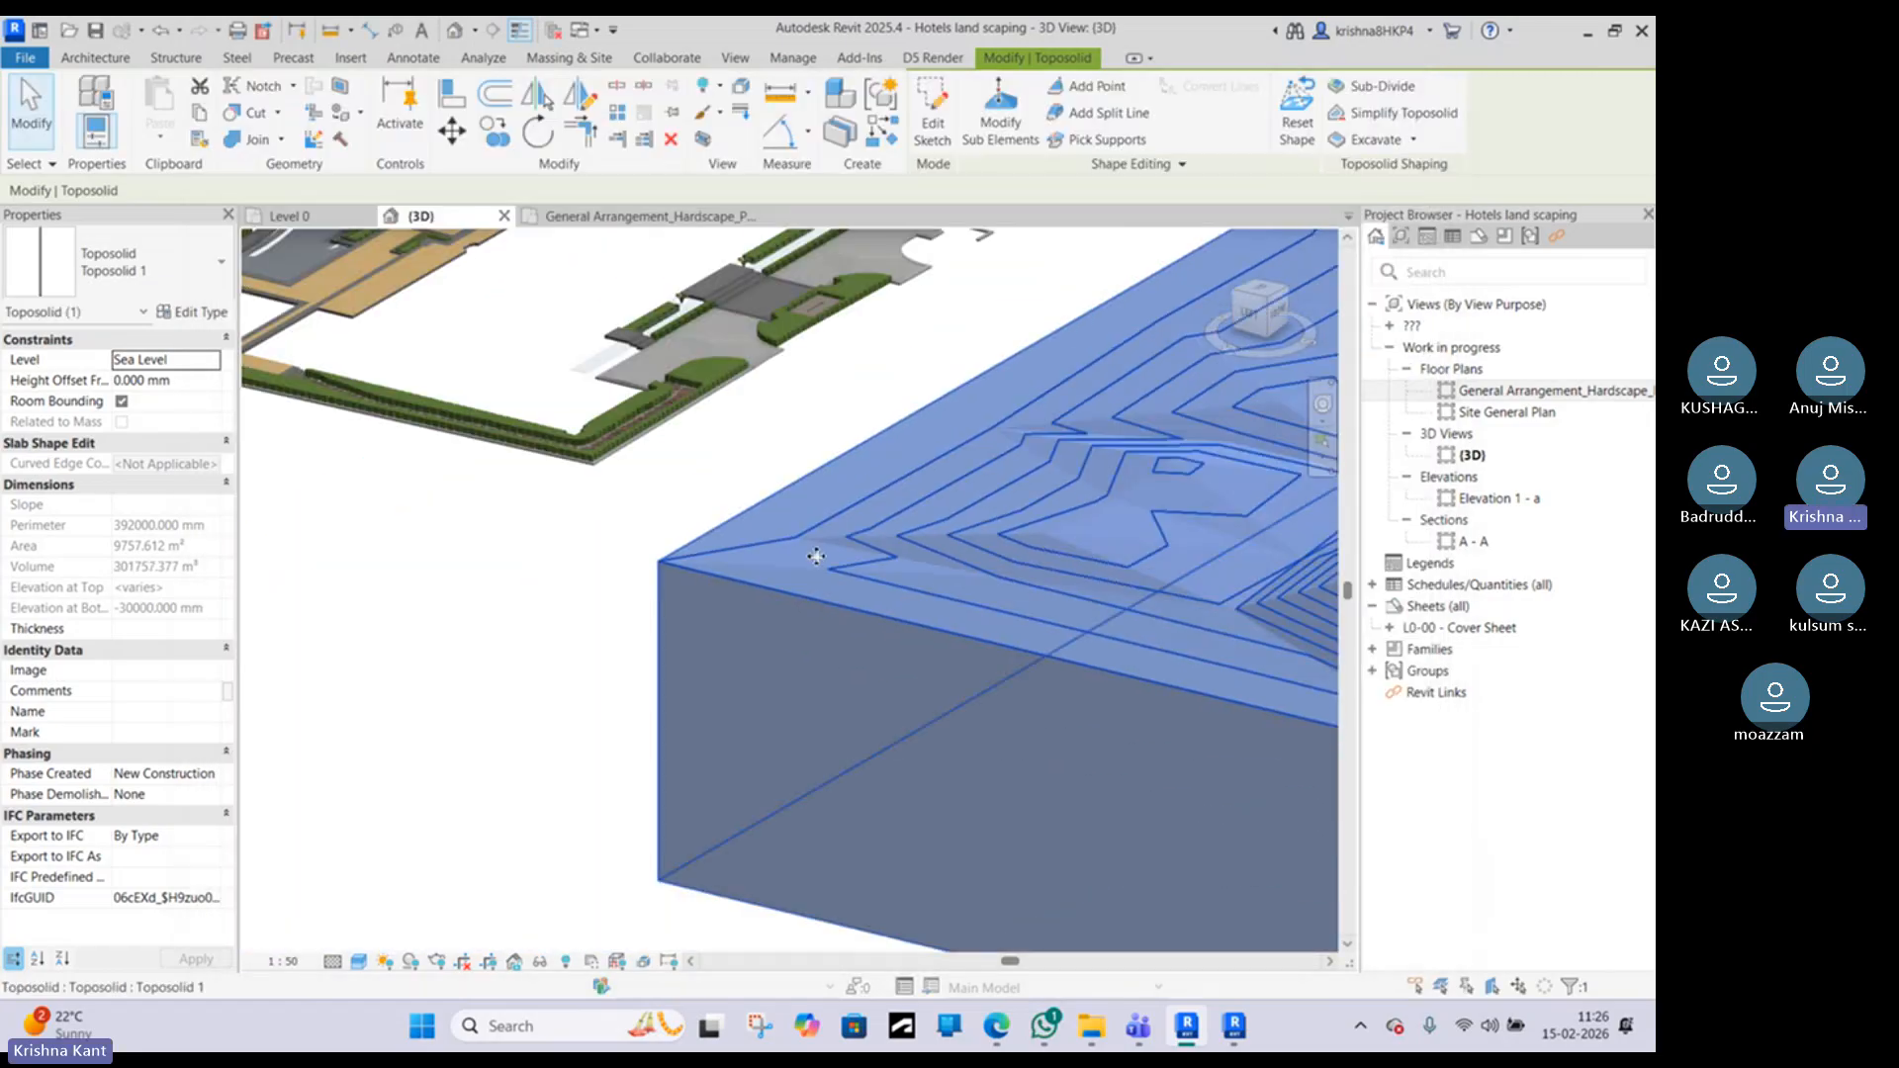
pyautogui.moveTo(816, 556); pyautogui.dragTo(424, 555, button='middle')
pyautogui.press('Escape')
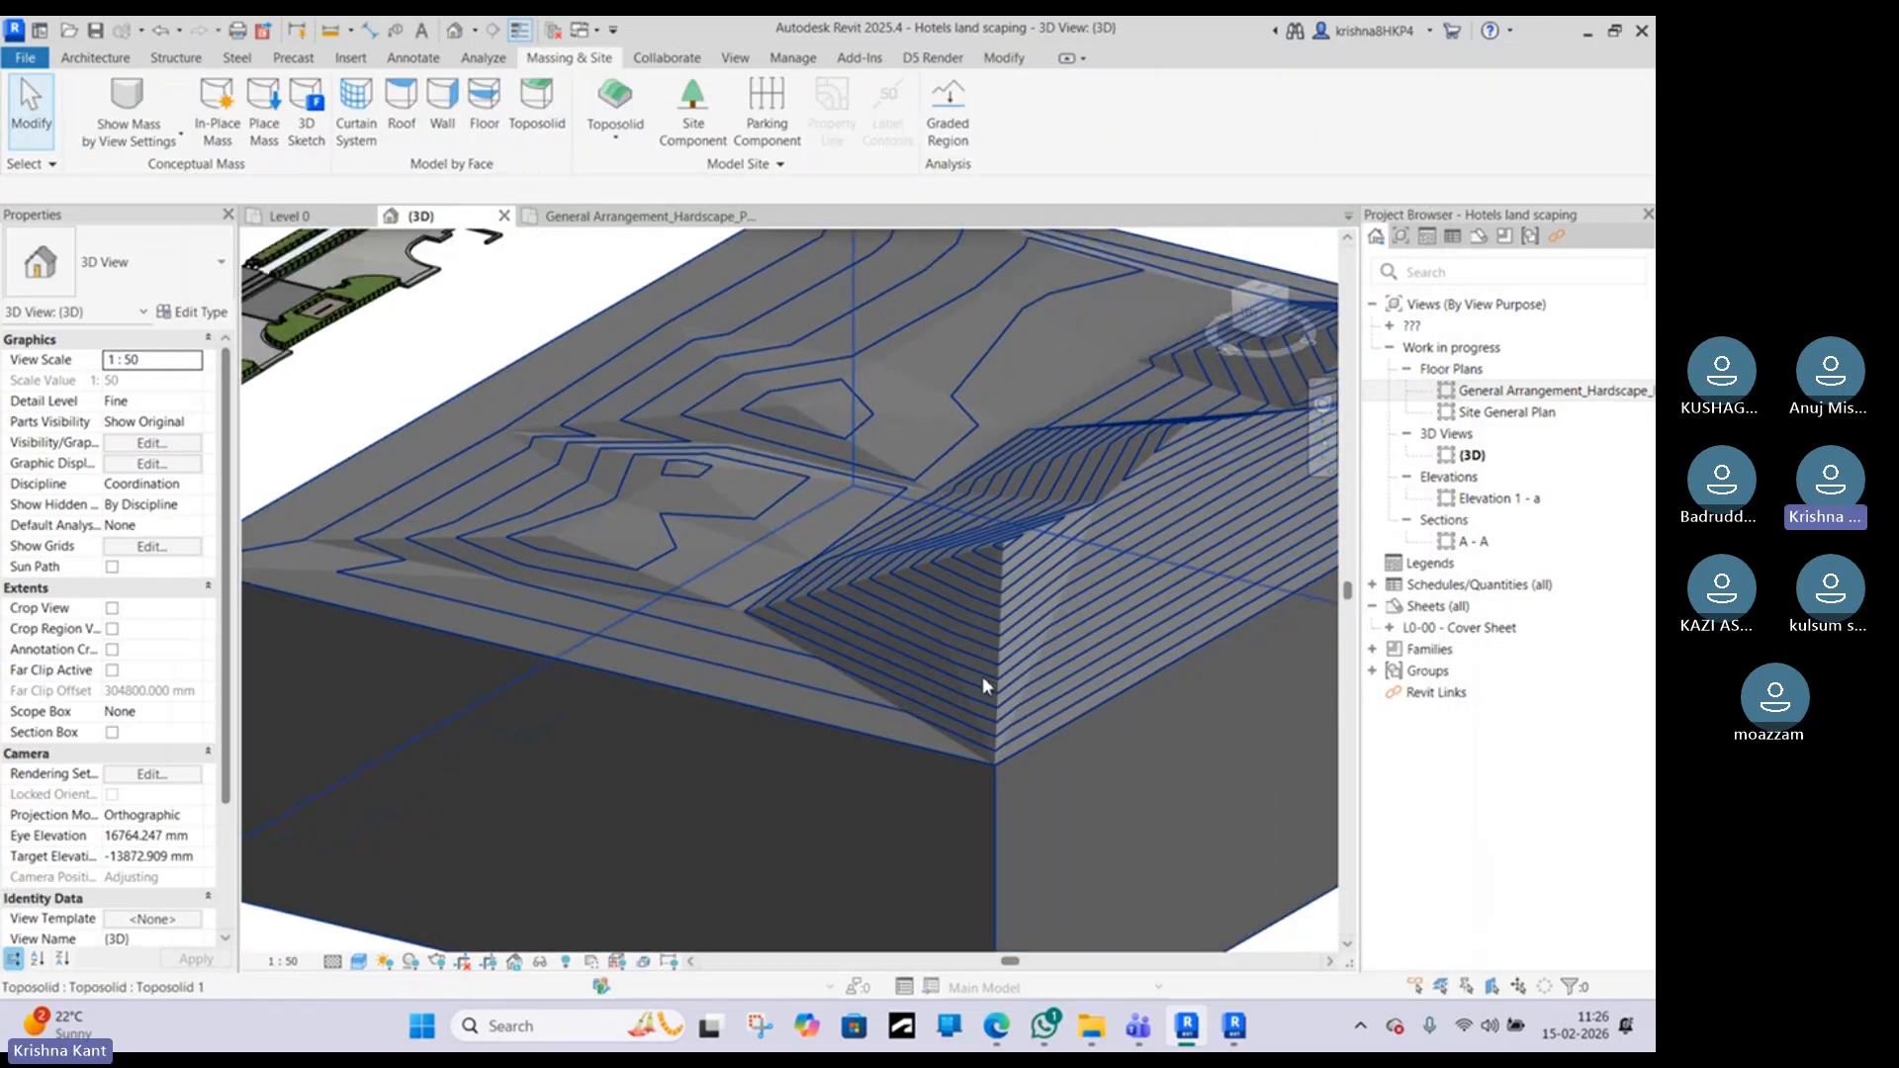
pyautogui.click(993, 750)
pyautogui.scroll(-3, 994, 745)
pyautogui.keyDown('shift'); pyautogui.moveTo(995, 746); pyautogui.dragTo(829, 755, button='middle'); pyautogui.keyUp('shift')
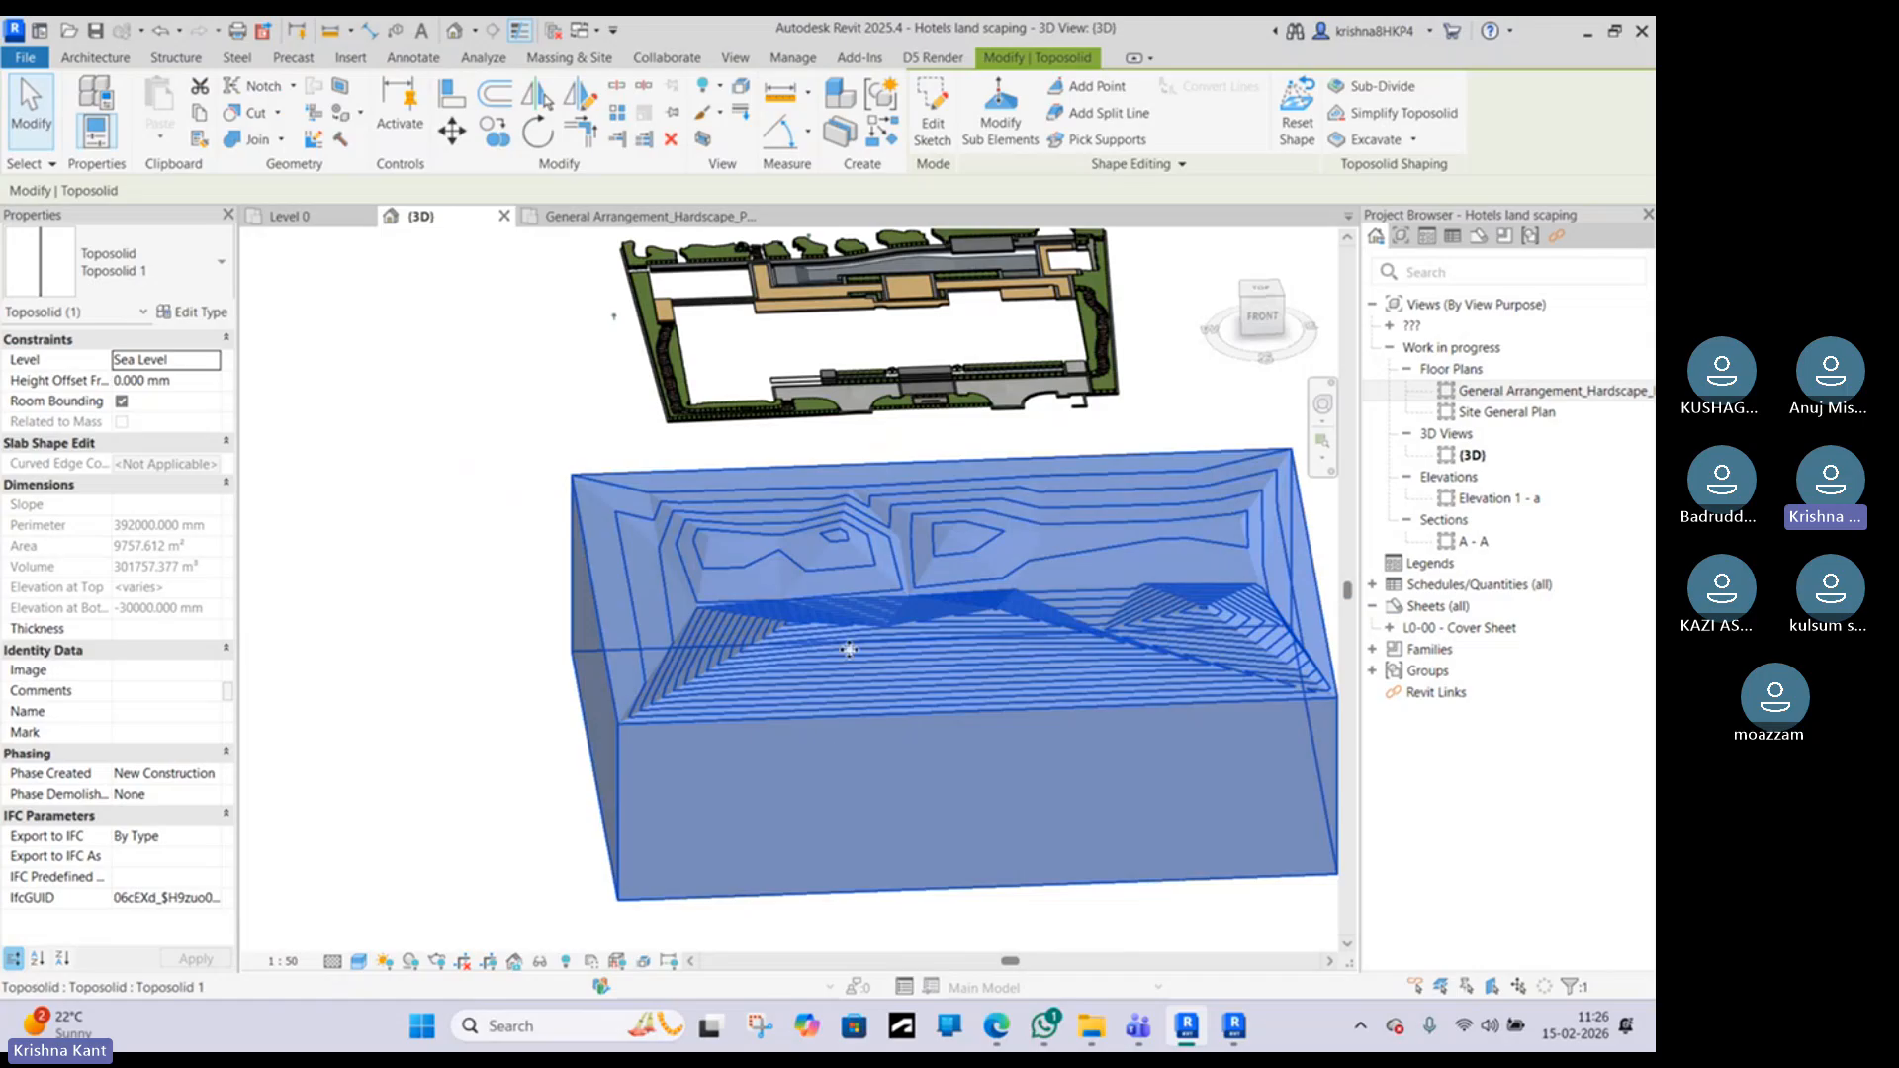
pyautogui.scroll(6, 848, 650)
pyautogui.press('Escape')
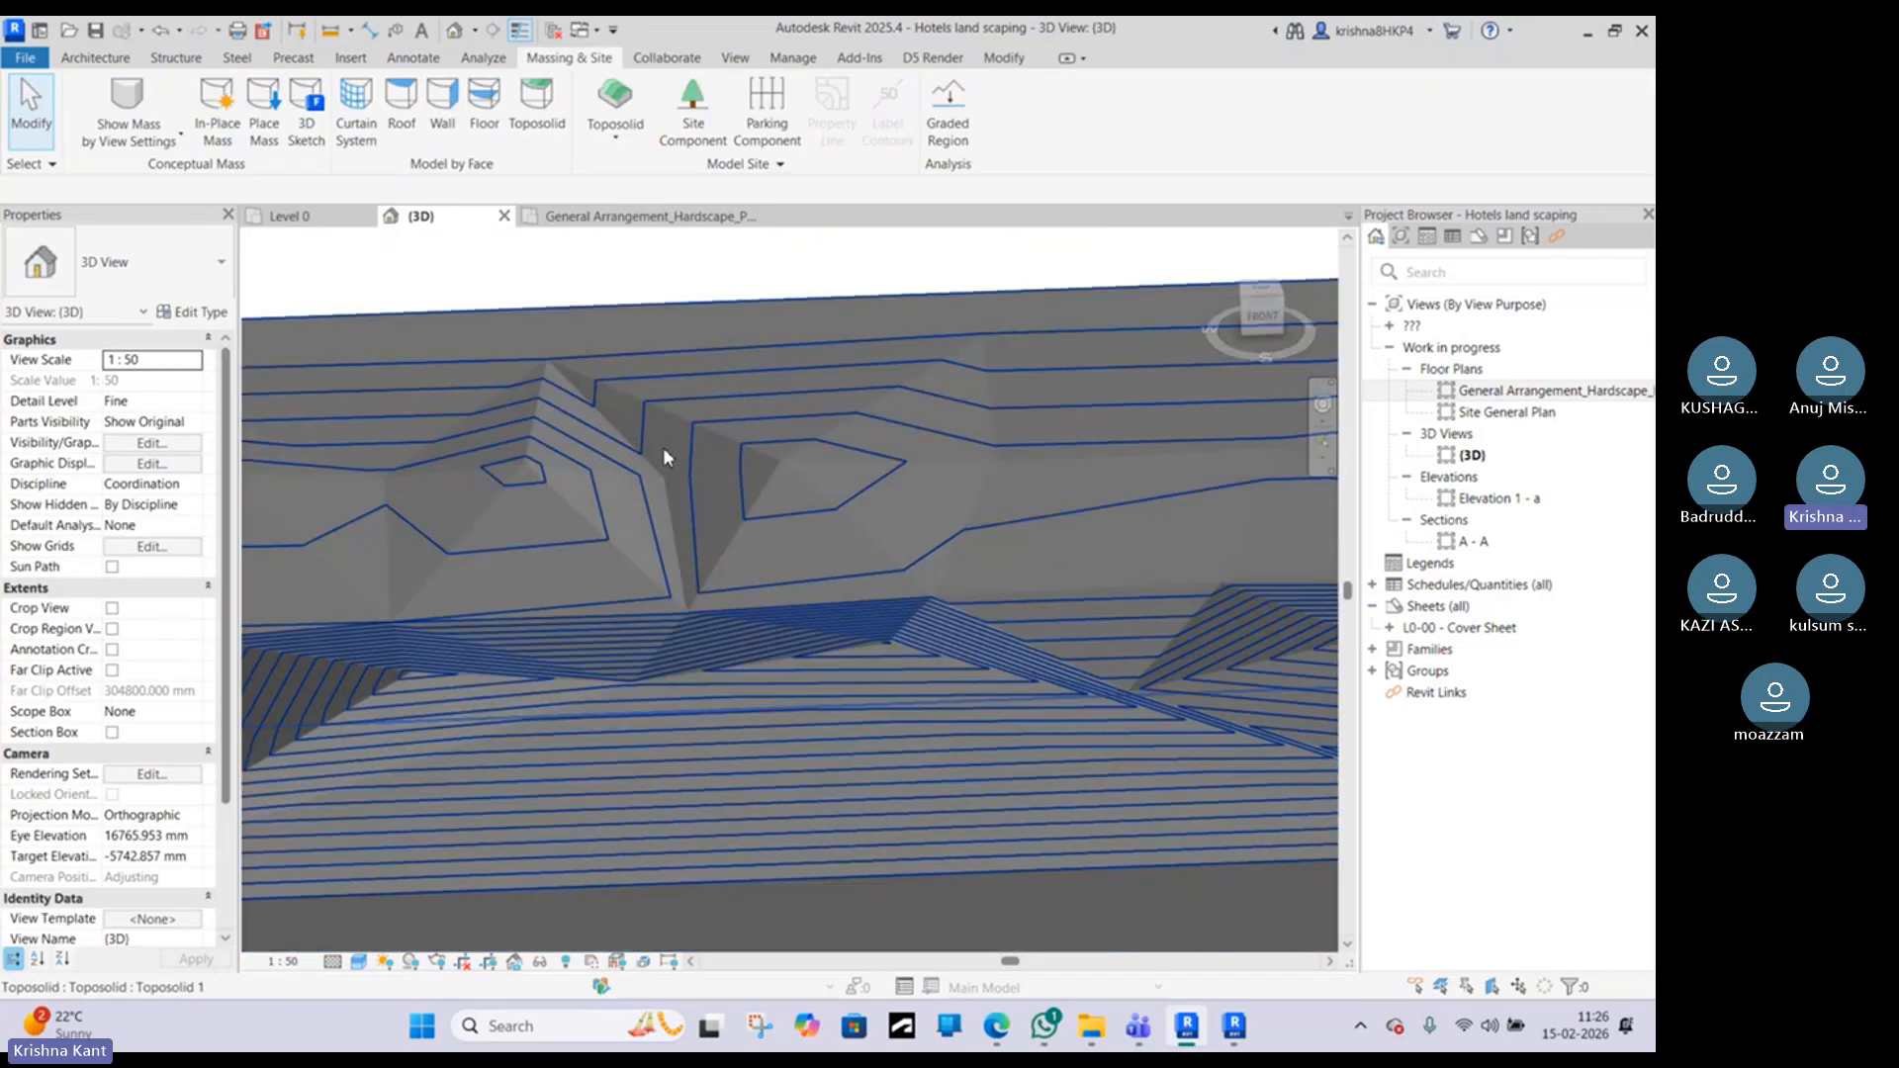
pyautogui.scroll(-4, 592, 508)
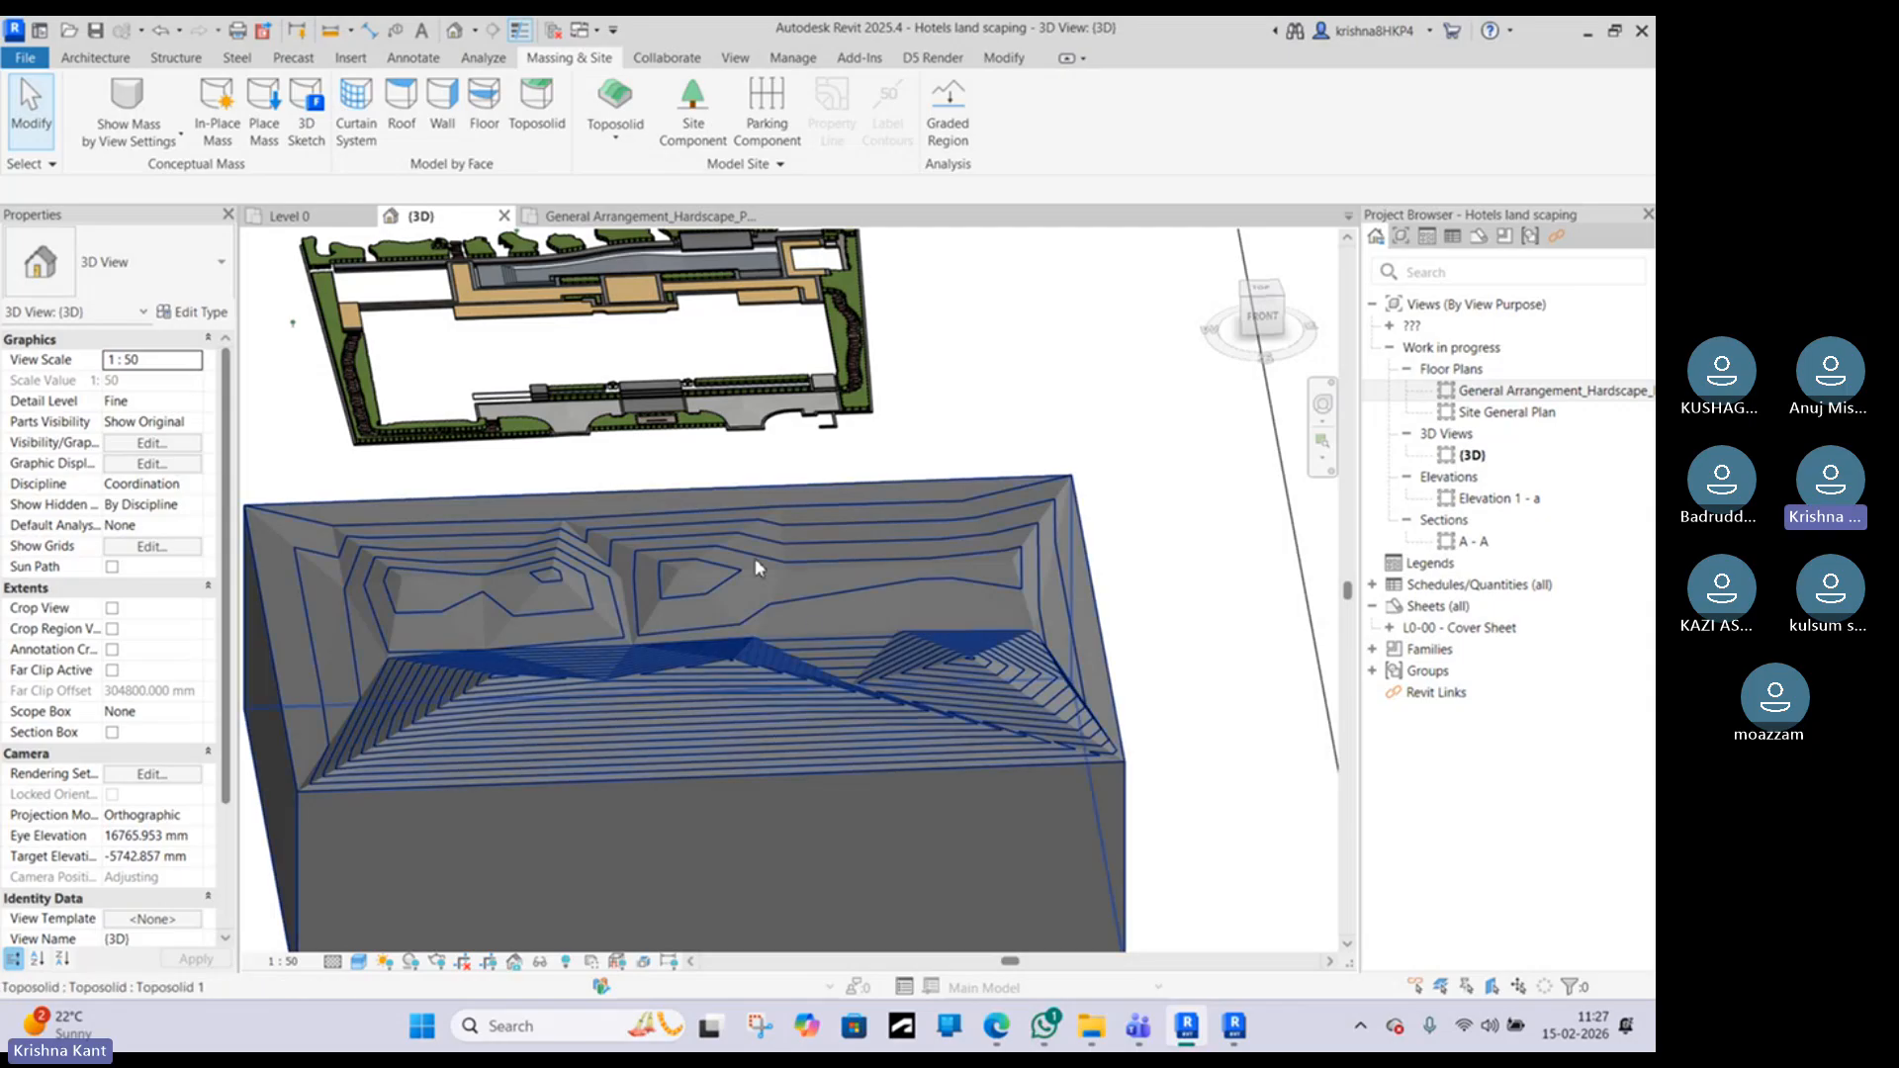
pyautogui.moveTo(712, 615); pyautogui.dragTo(878, 587, button='middle')
pyautogui.scroll(1, 807, 520)
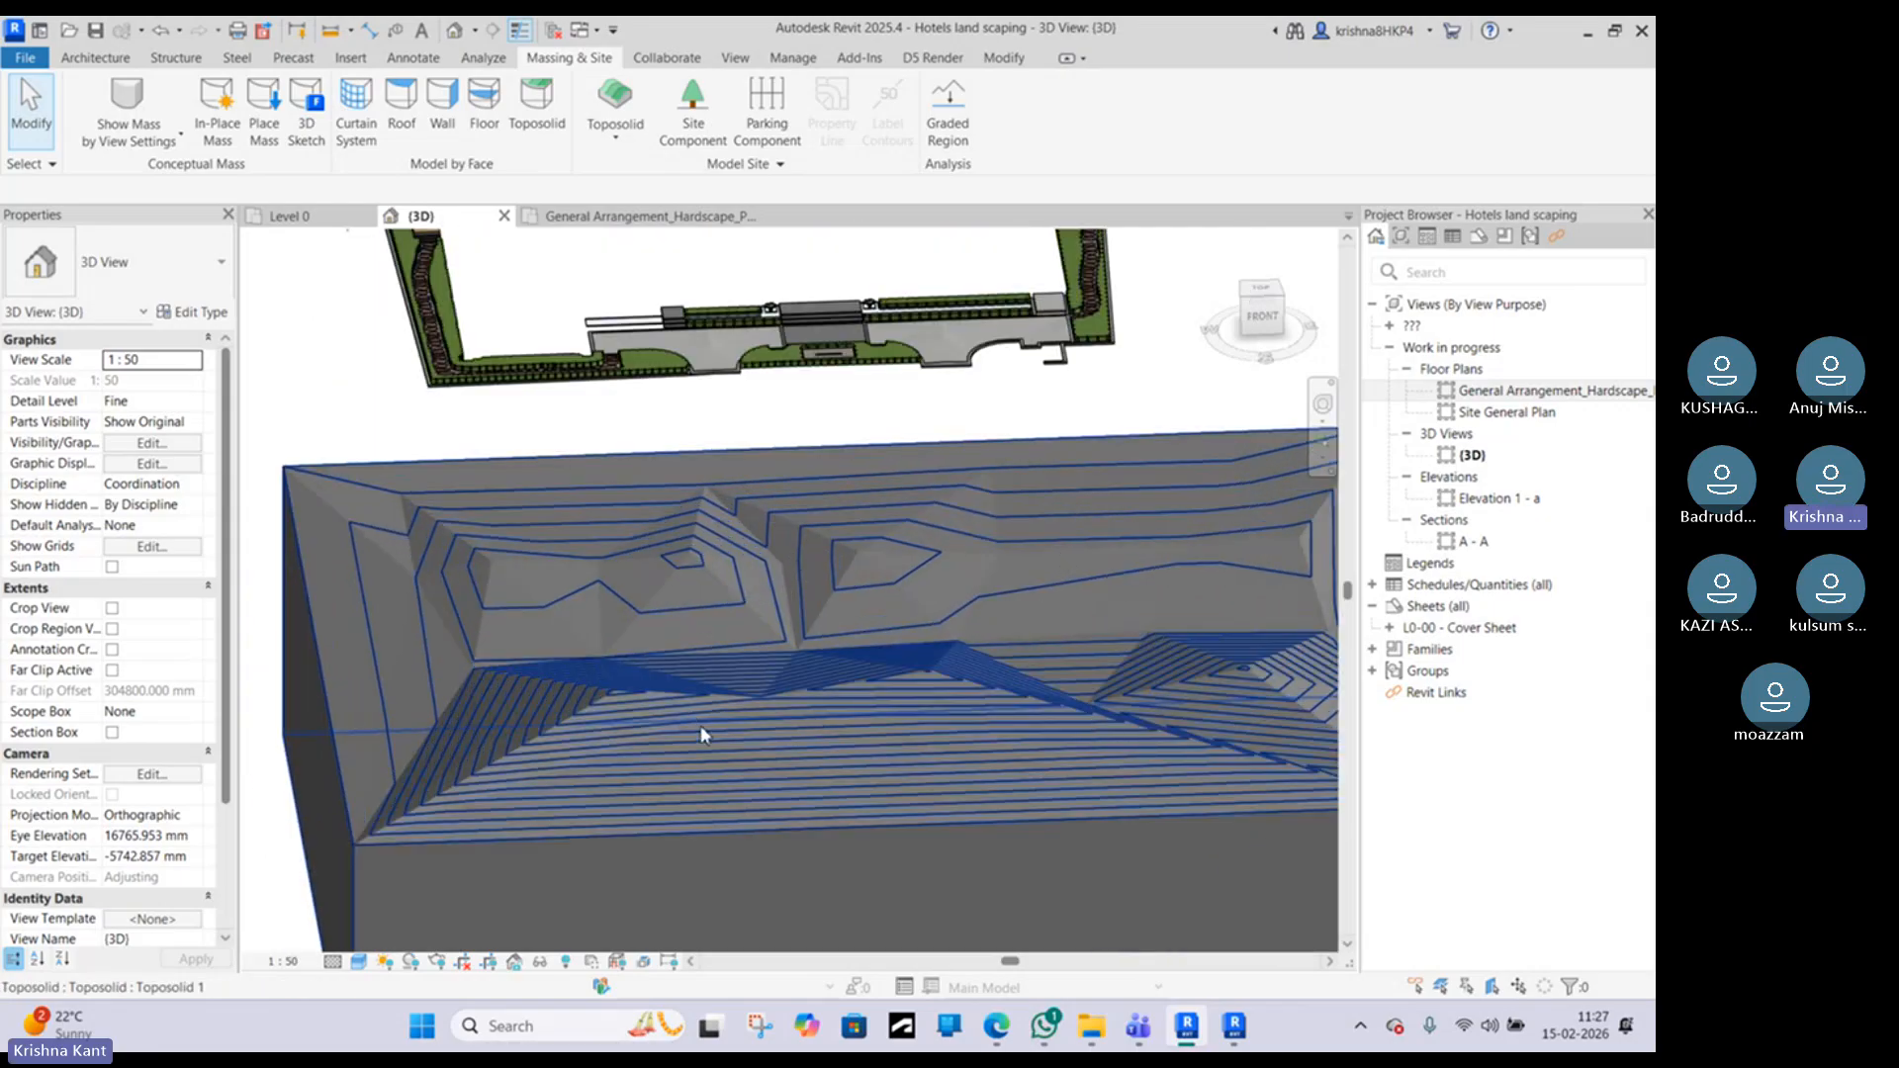
pyautogui.scroll(-2, 732, 693)
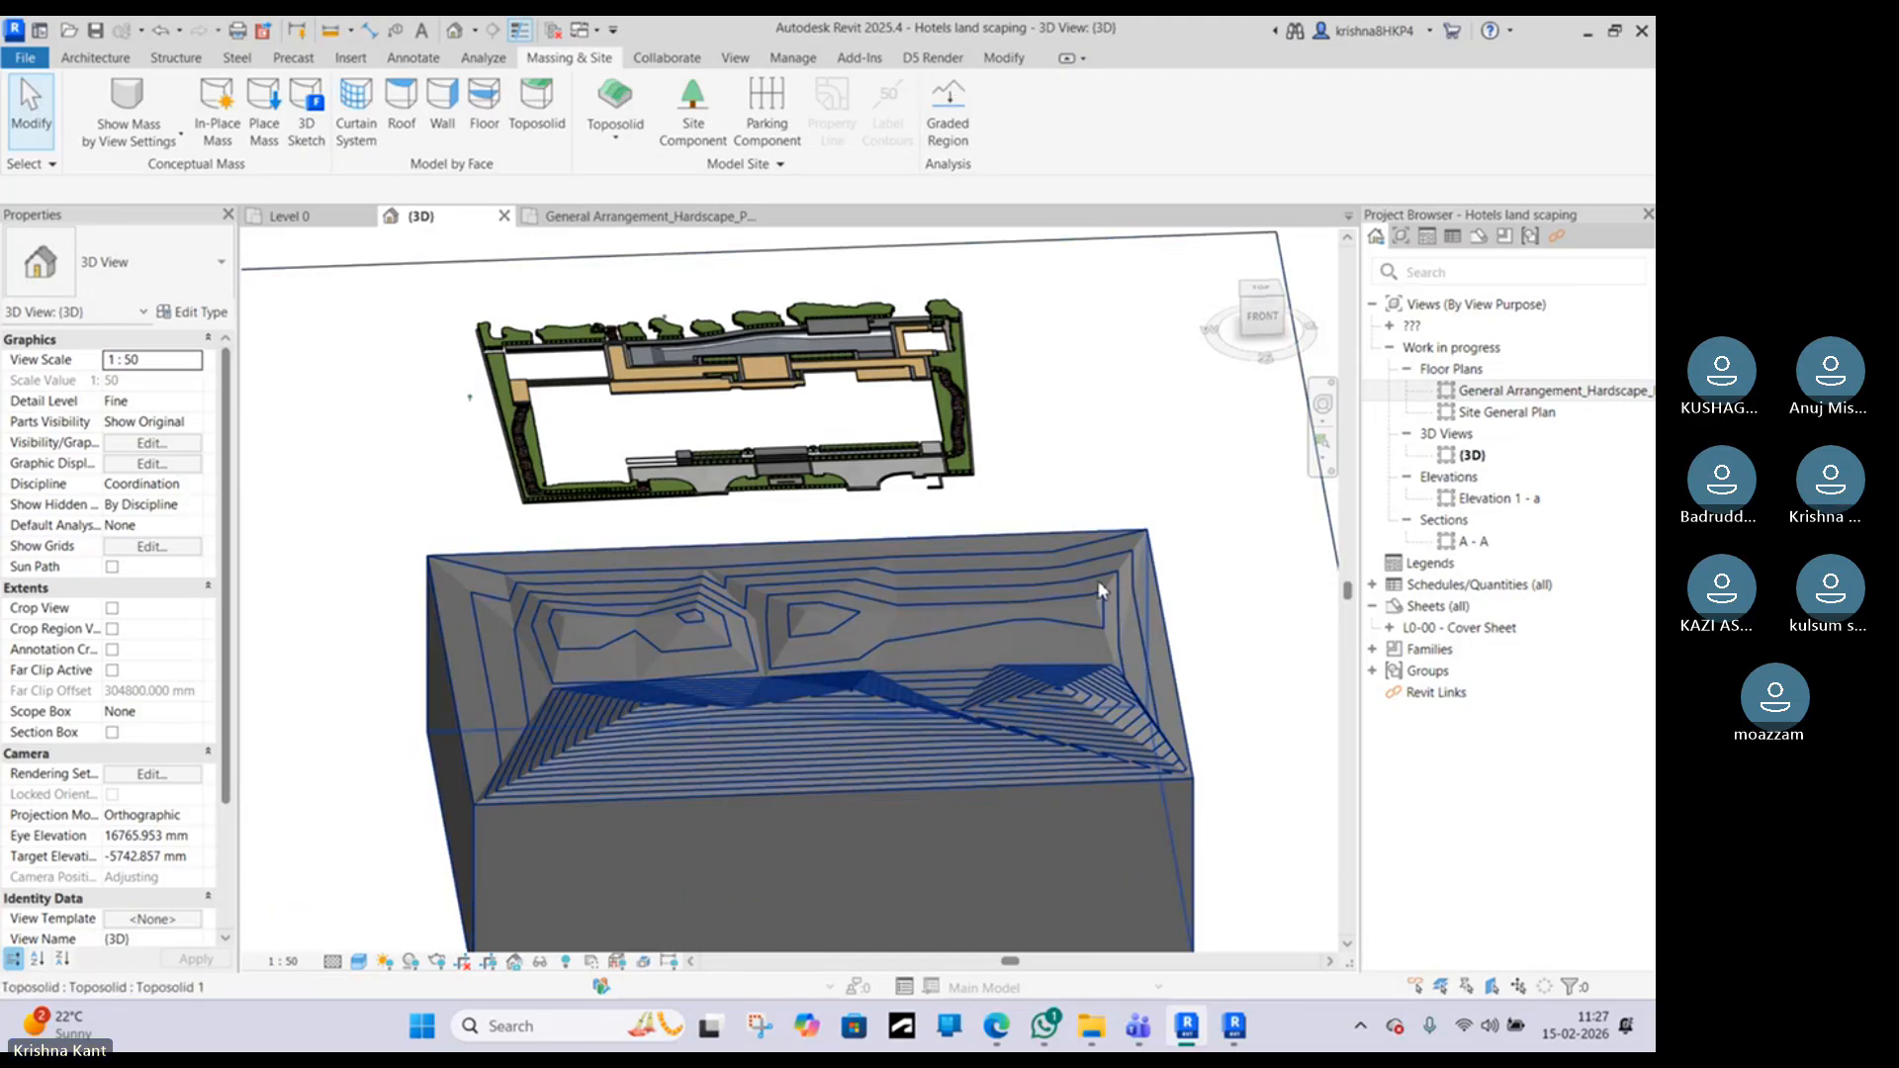
pyautogui.click(791, 712)
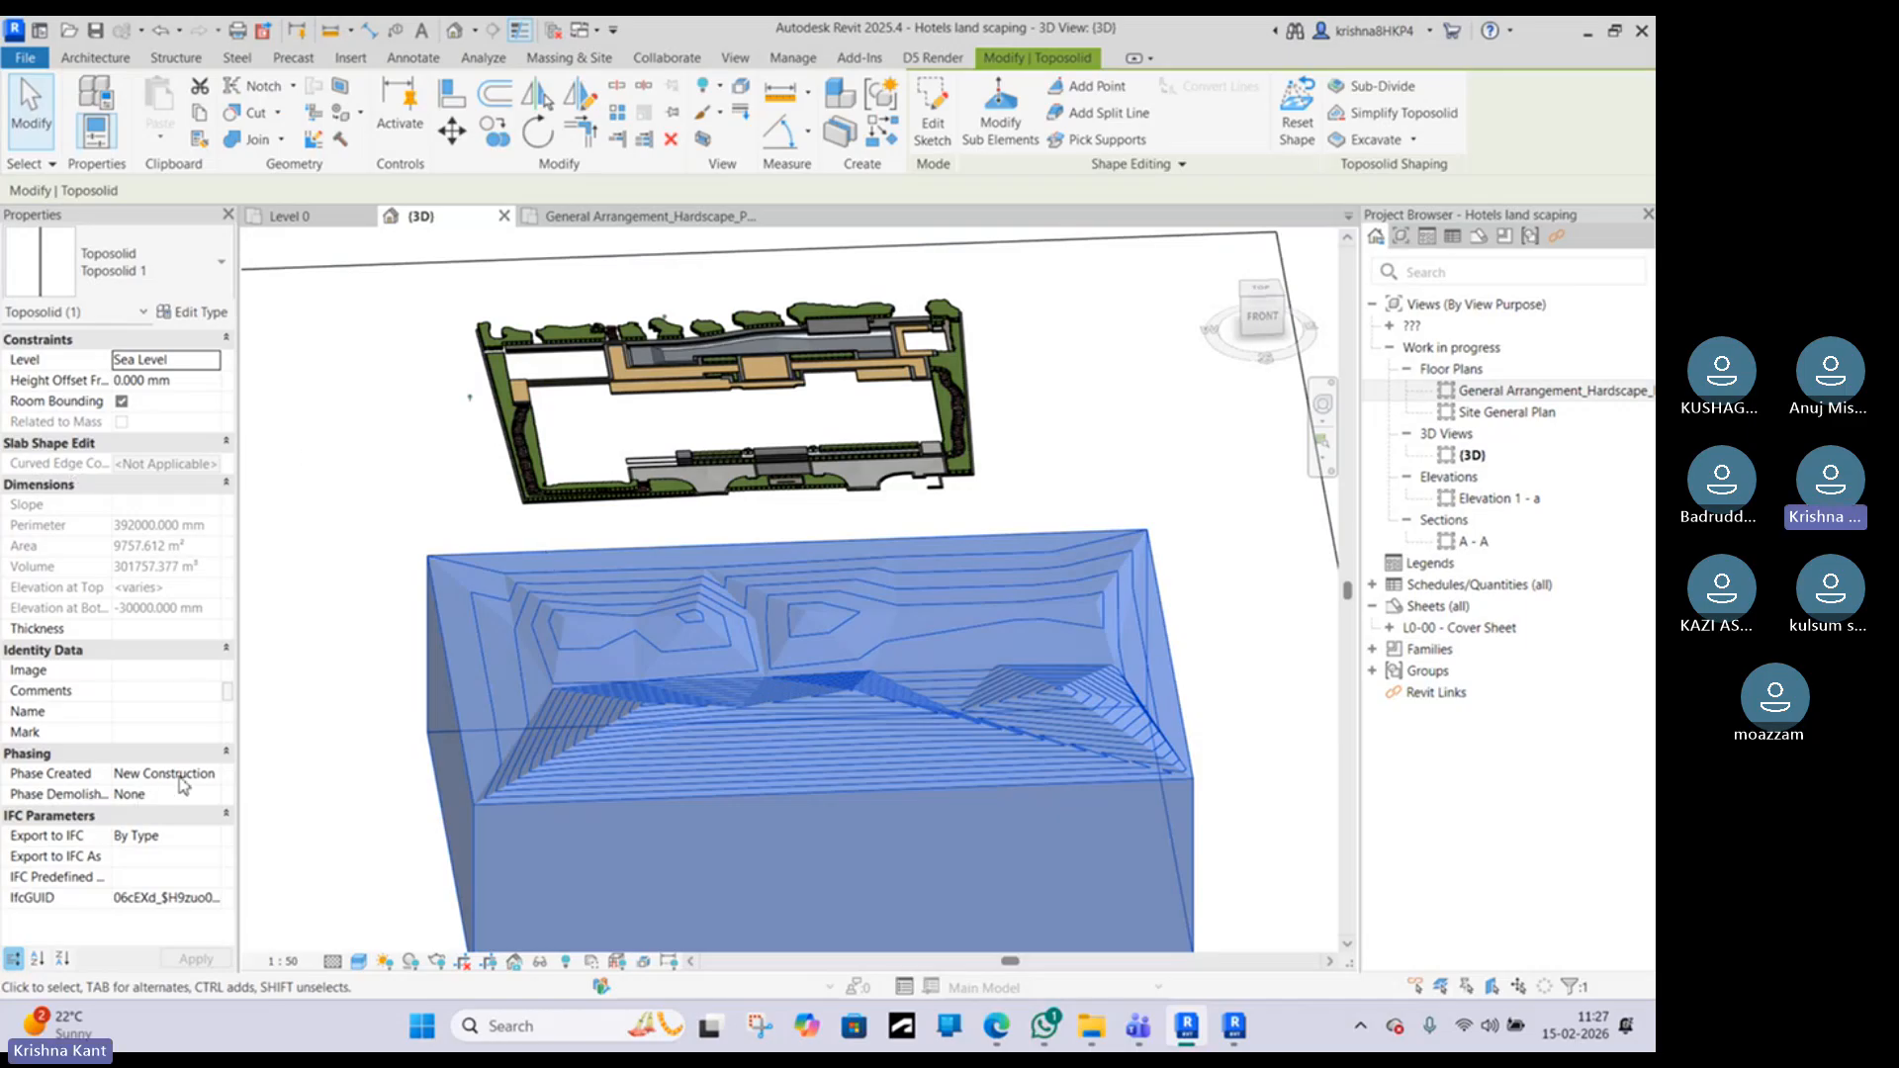
# Step: Set the toposolid's Phase Created to Existing and clear the selection
pyautogui.click(210, 781)
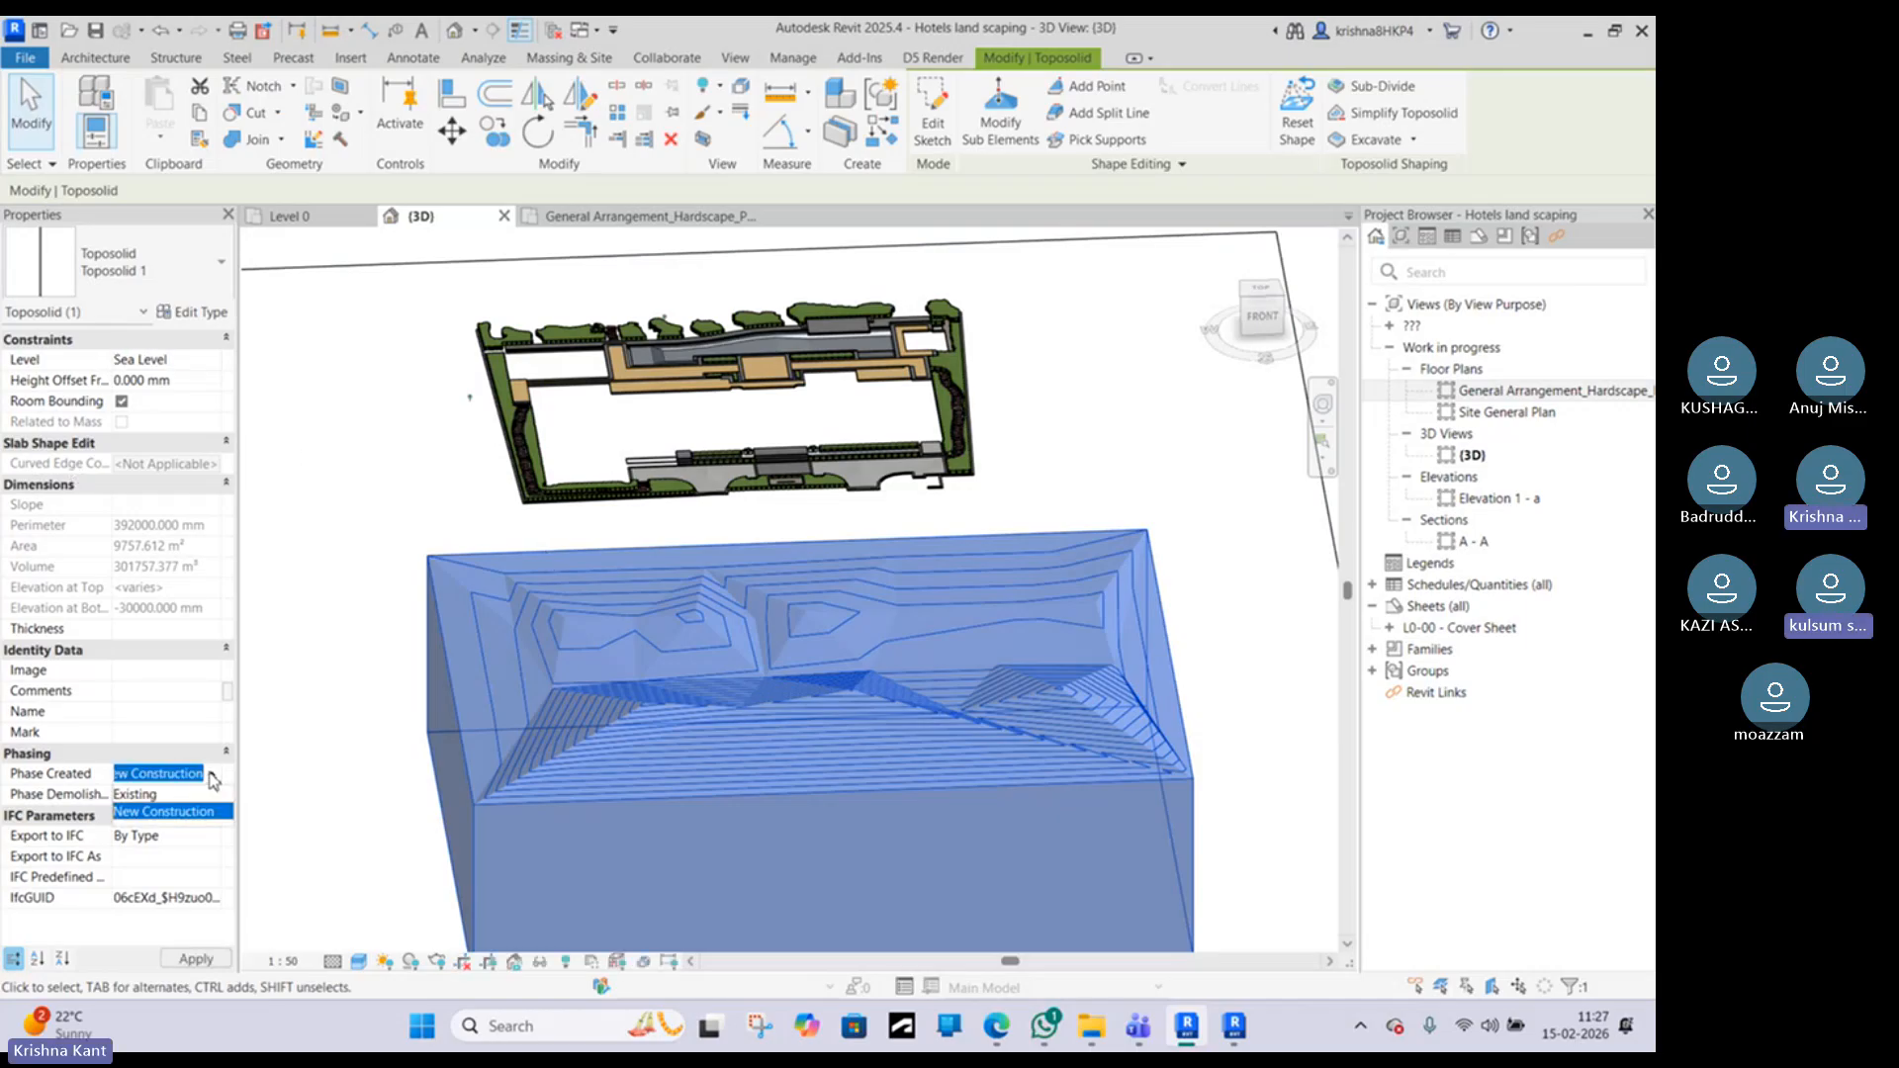
pyautogui.click(163, 794)
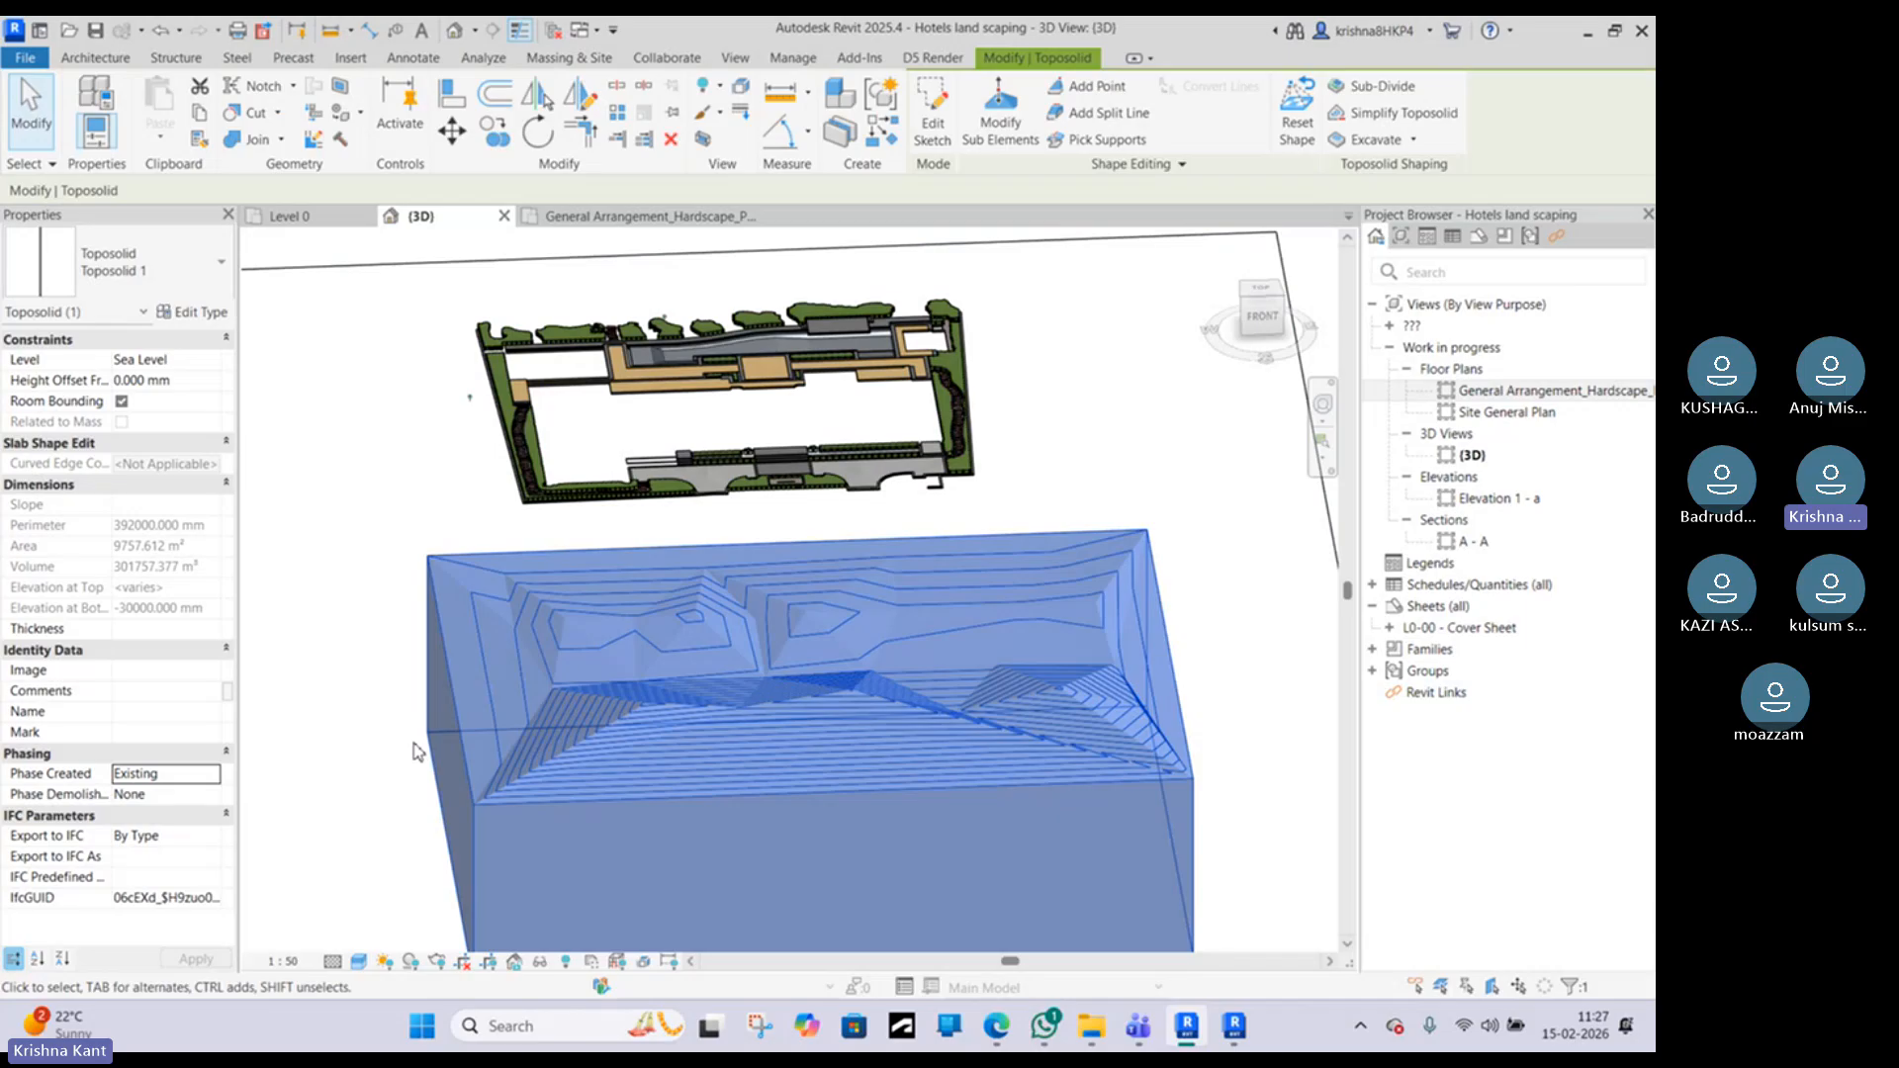
pyautogui.click(351, 747)
pyautogui.click(459, 700)
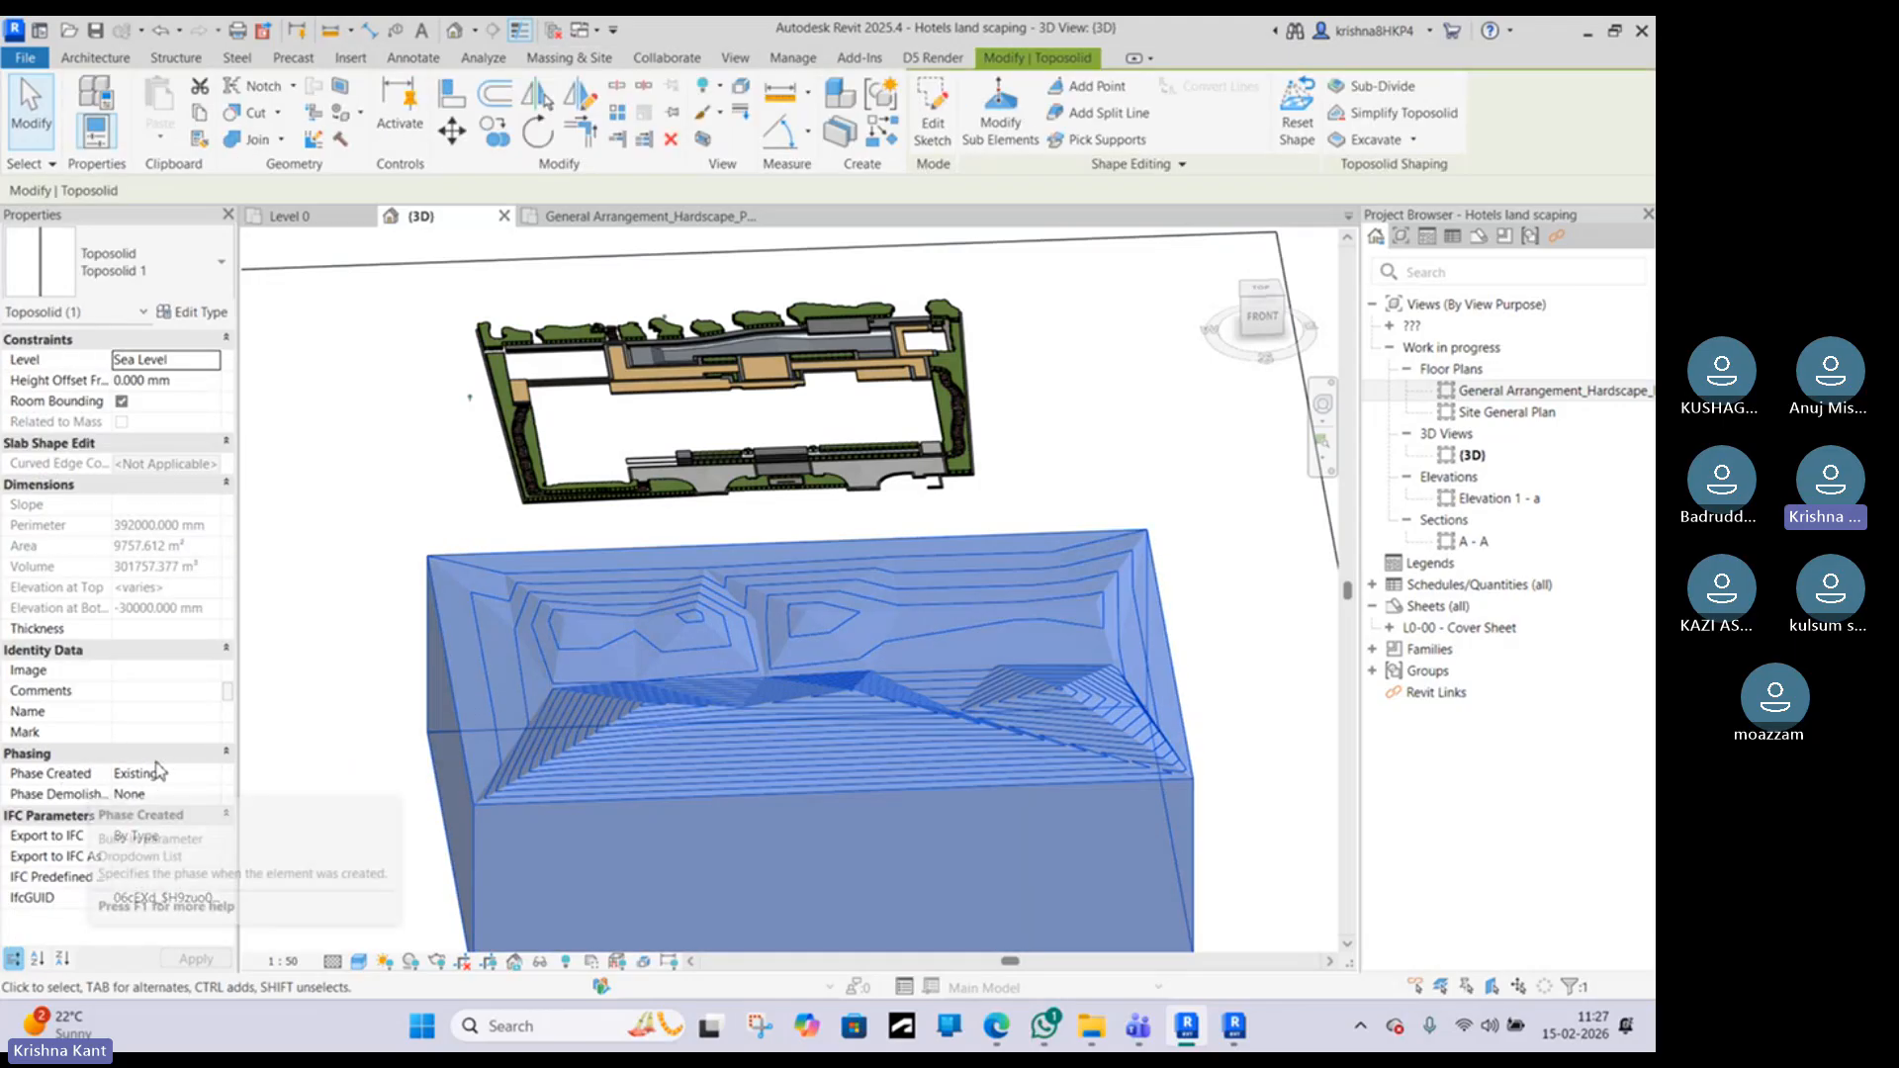
pyautogui.click(380, 718)
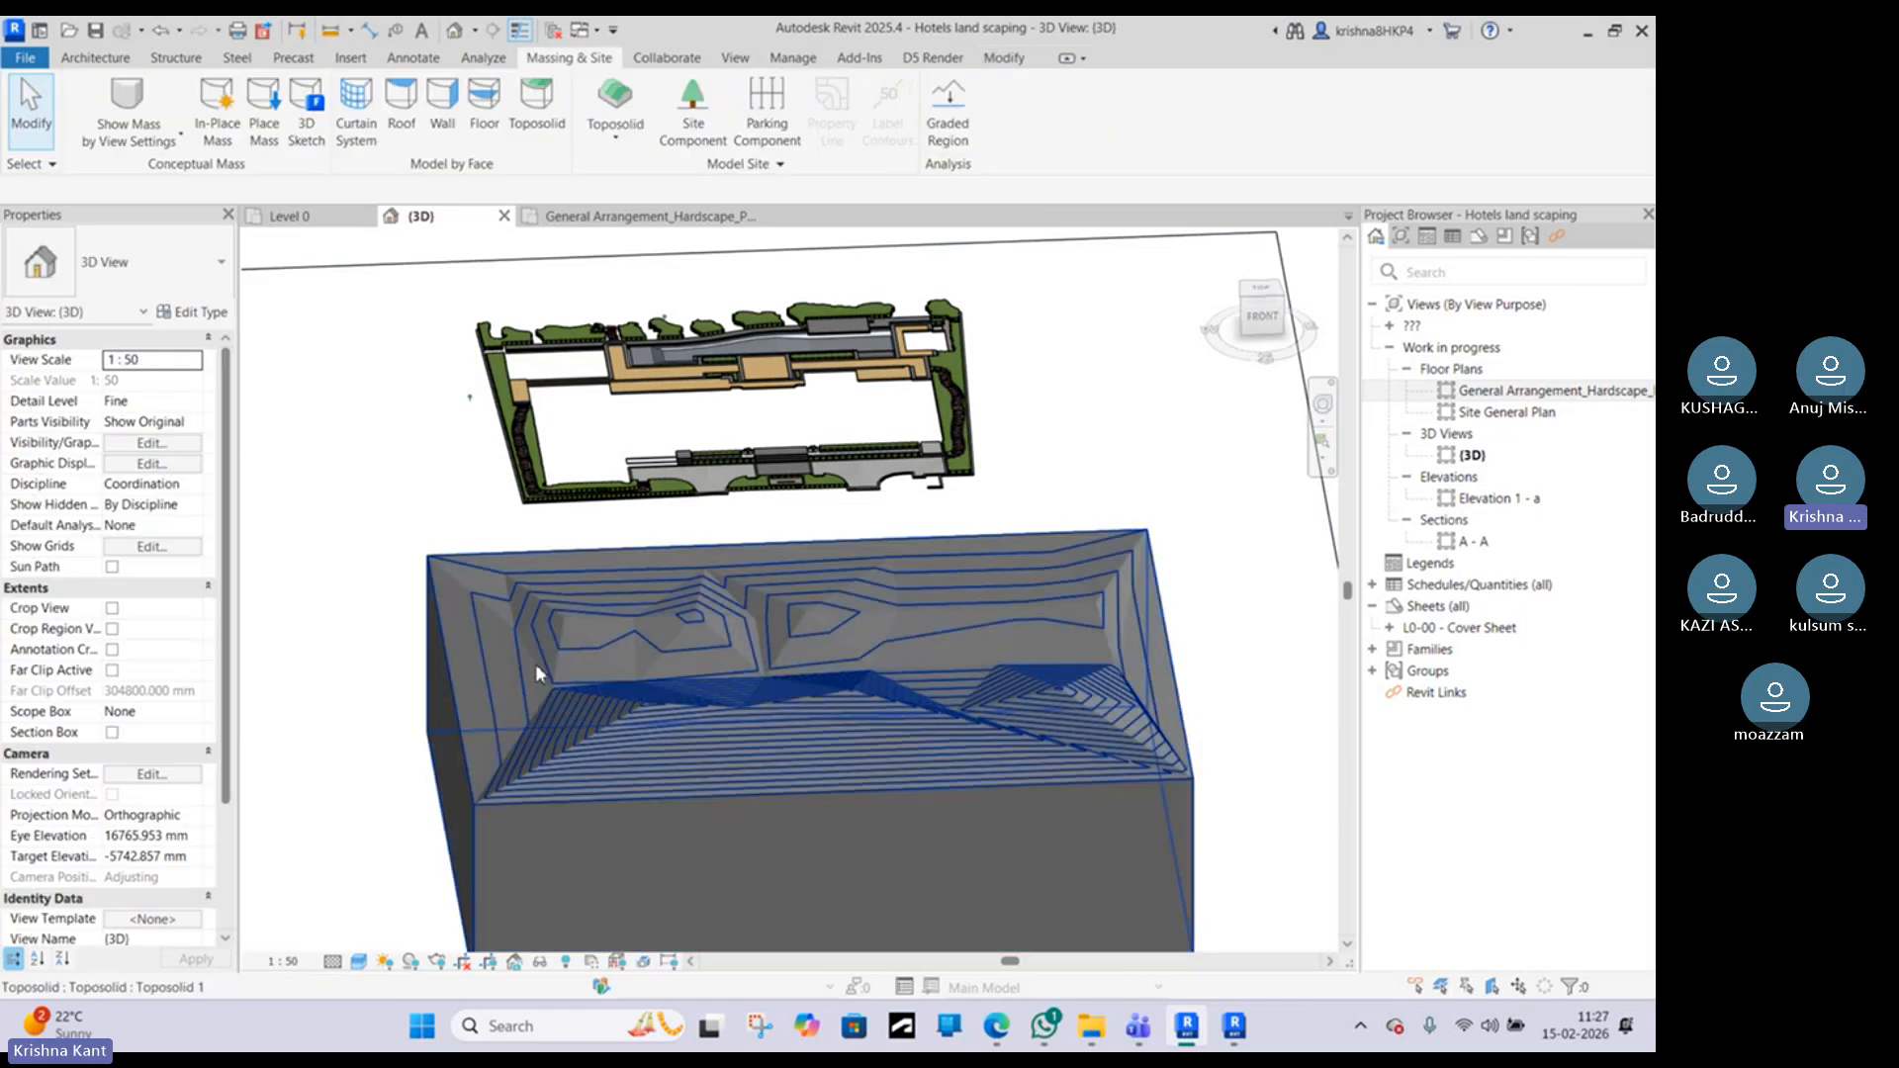
# Step: Create a graded region from the toposolid as a new topography exactly like the existing one
pyautogui.scroll(3, 808, 669)
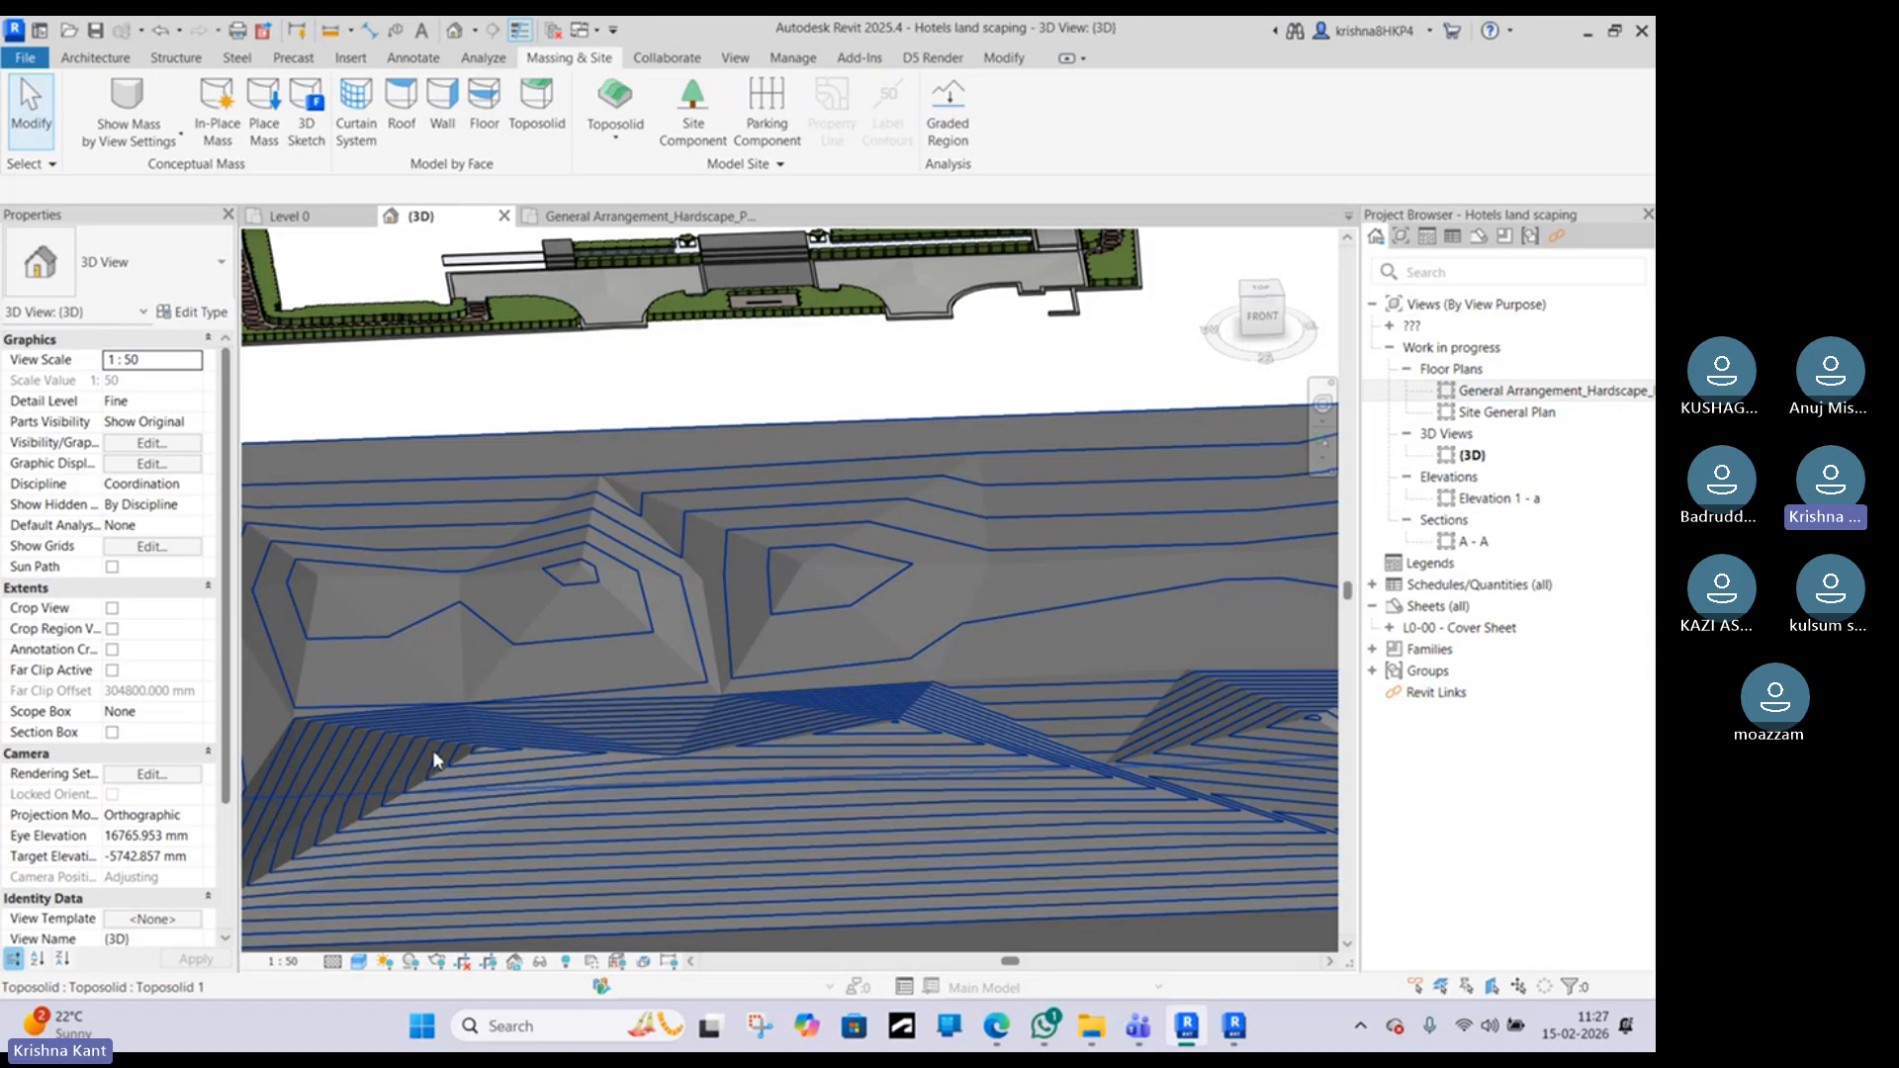
pyautogui.scroll(-3, 435, 743)
pyautogui.scroll(-4, 391, 853)
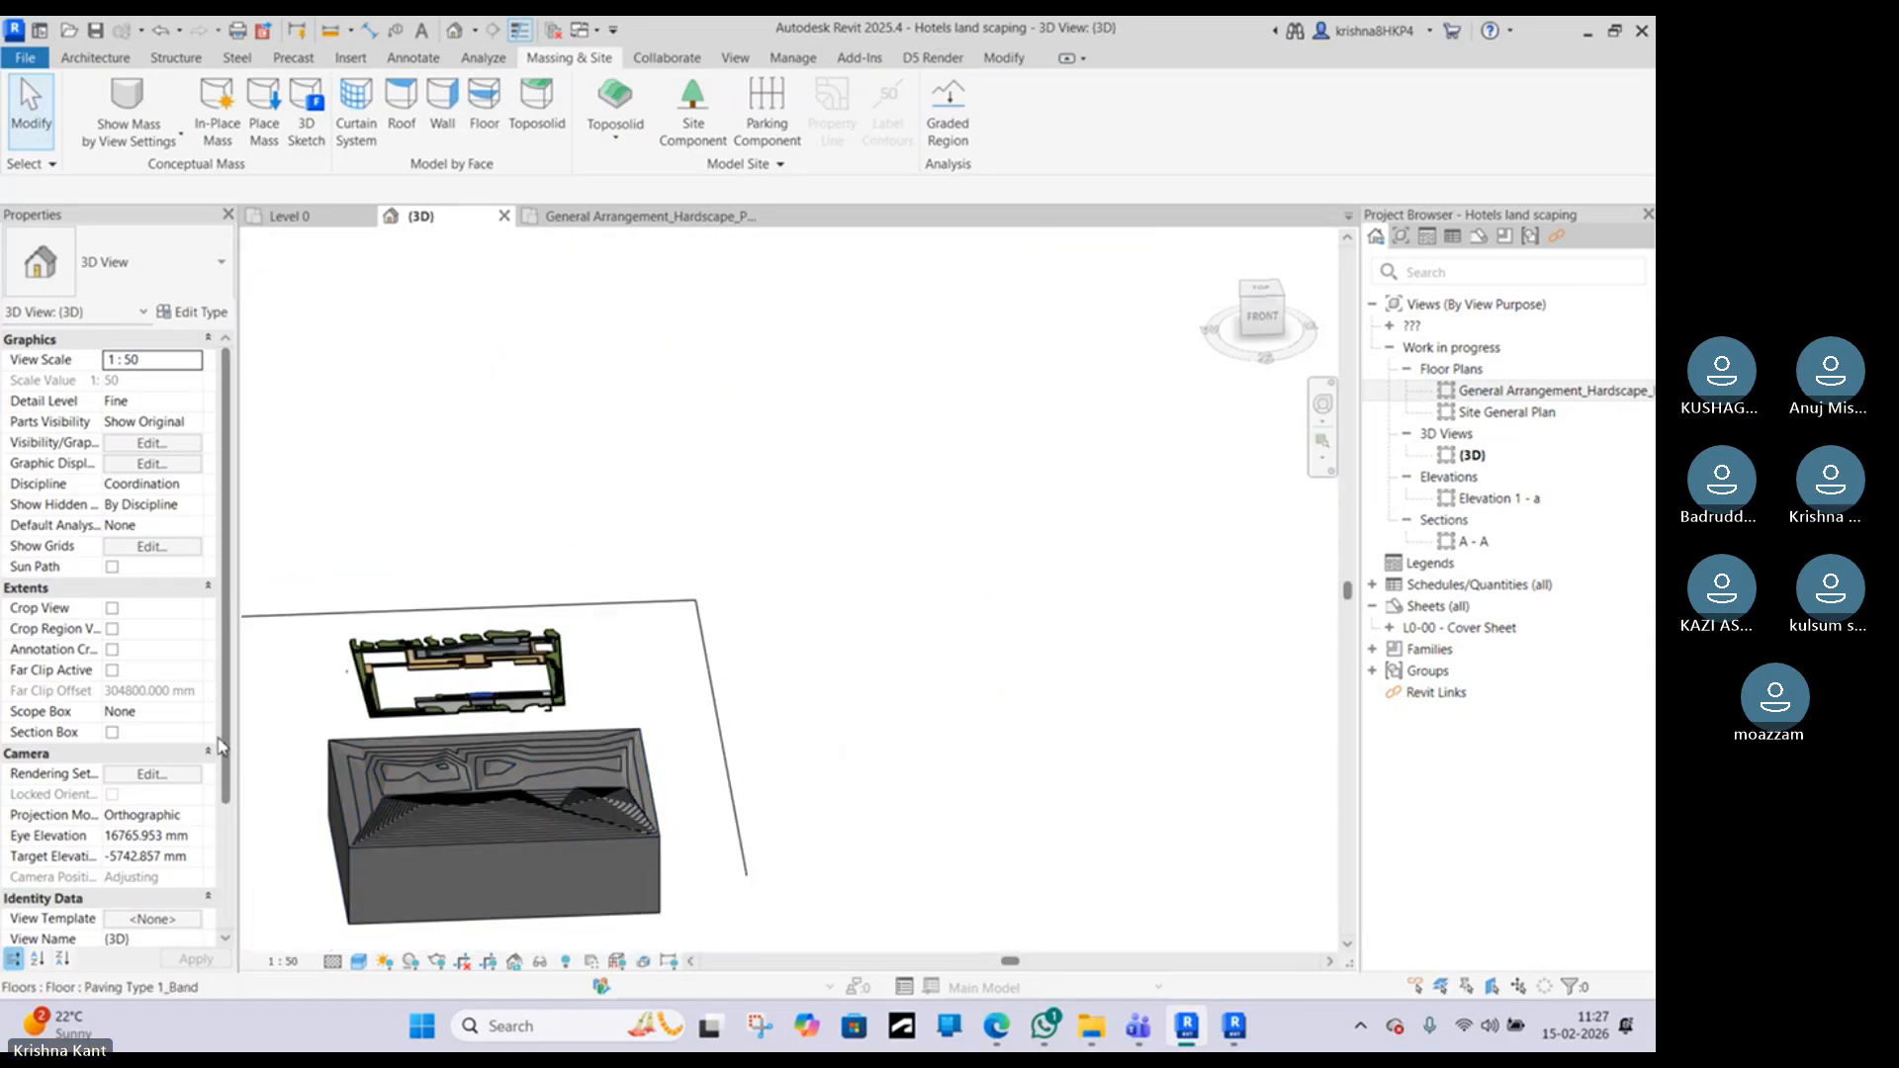
pyautogui.scroll(-3, 144, 870)
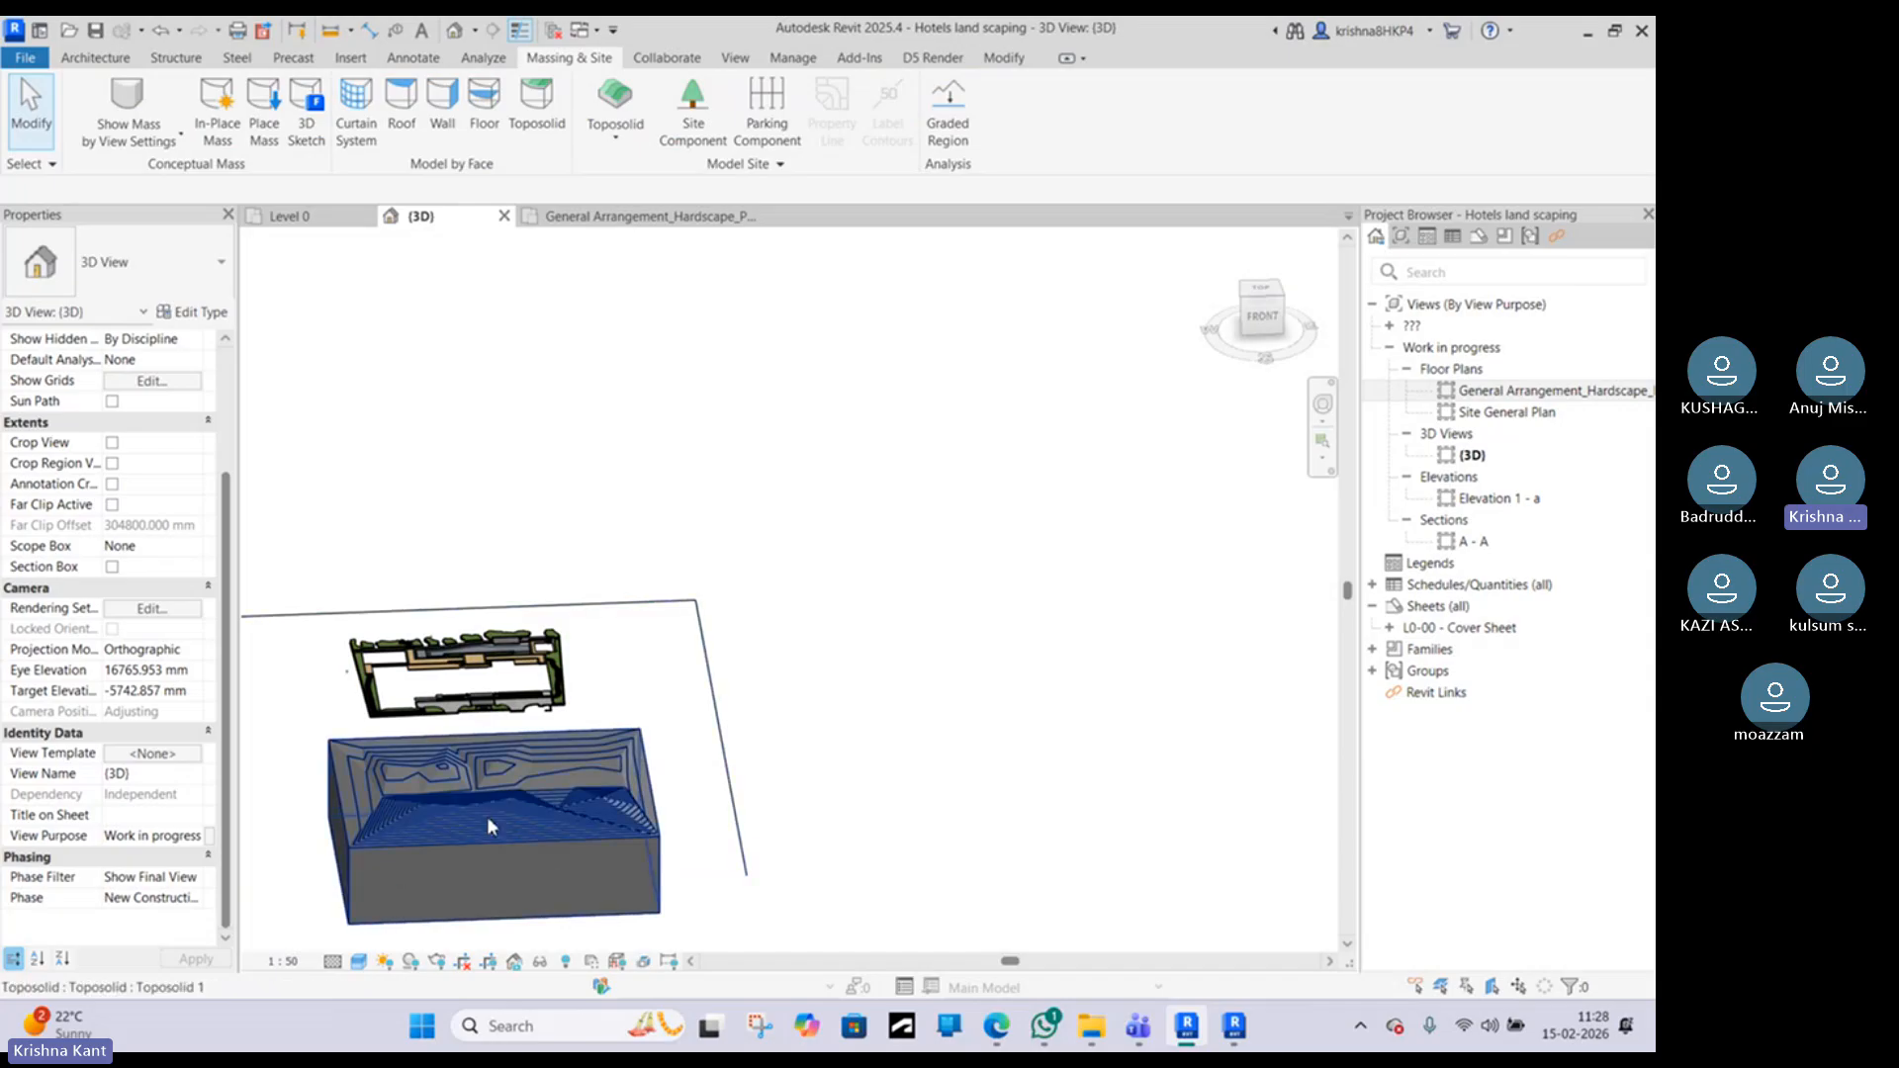
pyautogui.scroll(3, 488, 782)
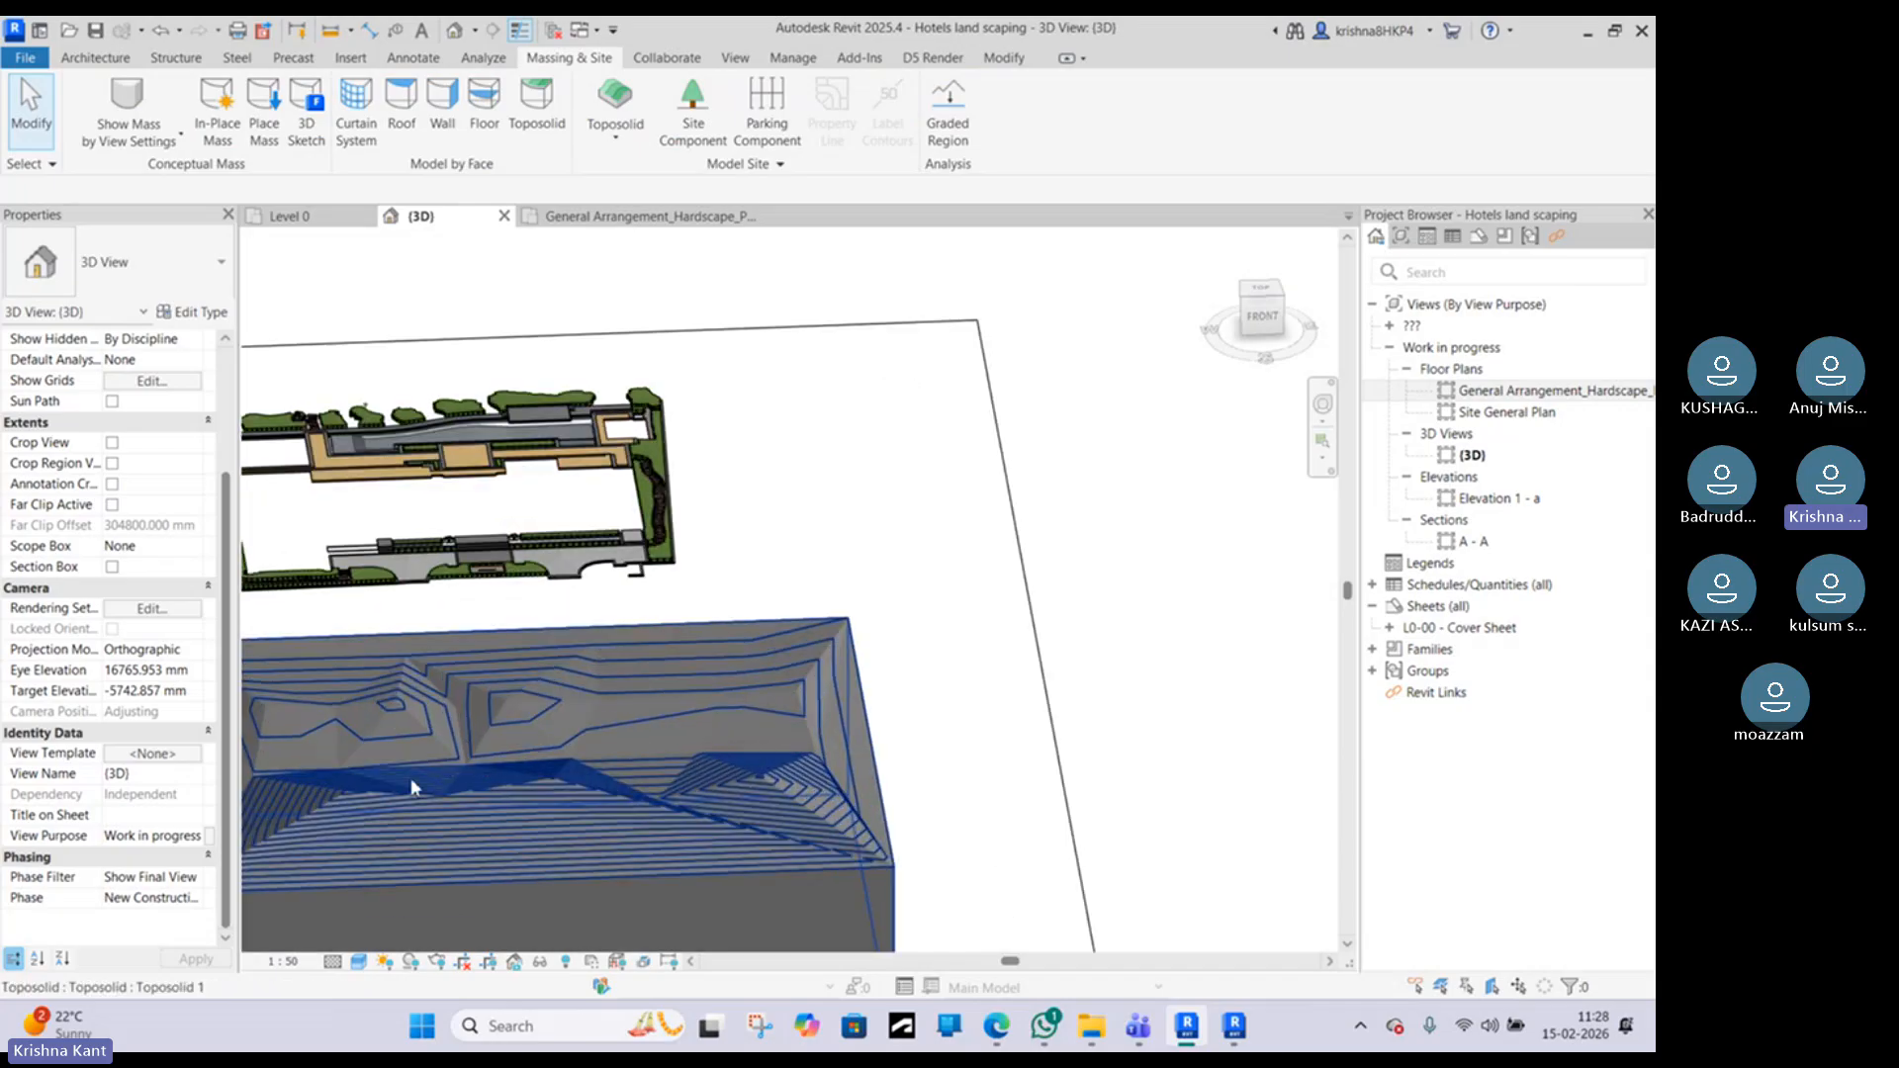
pyautogui.scroll(2, 435, 756)
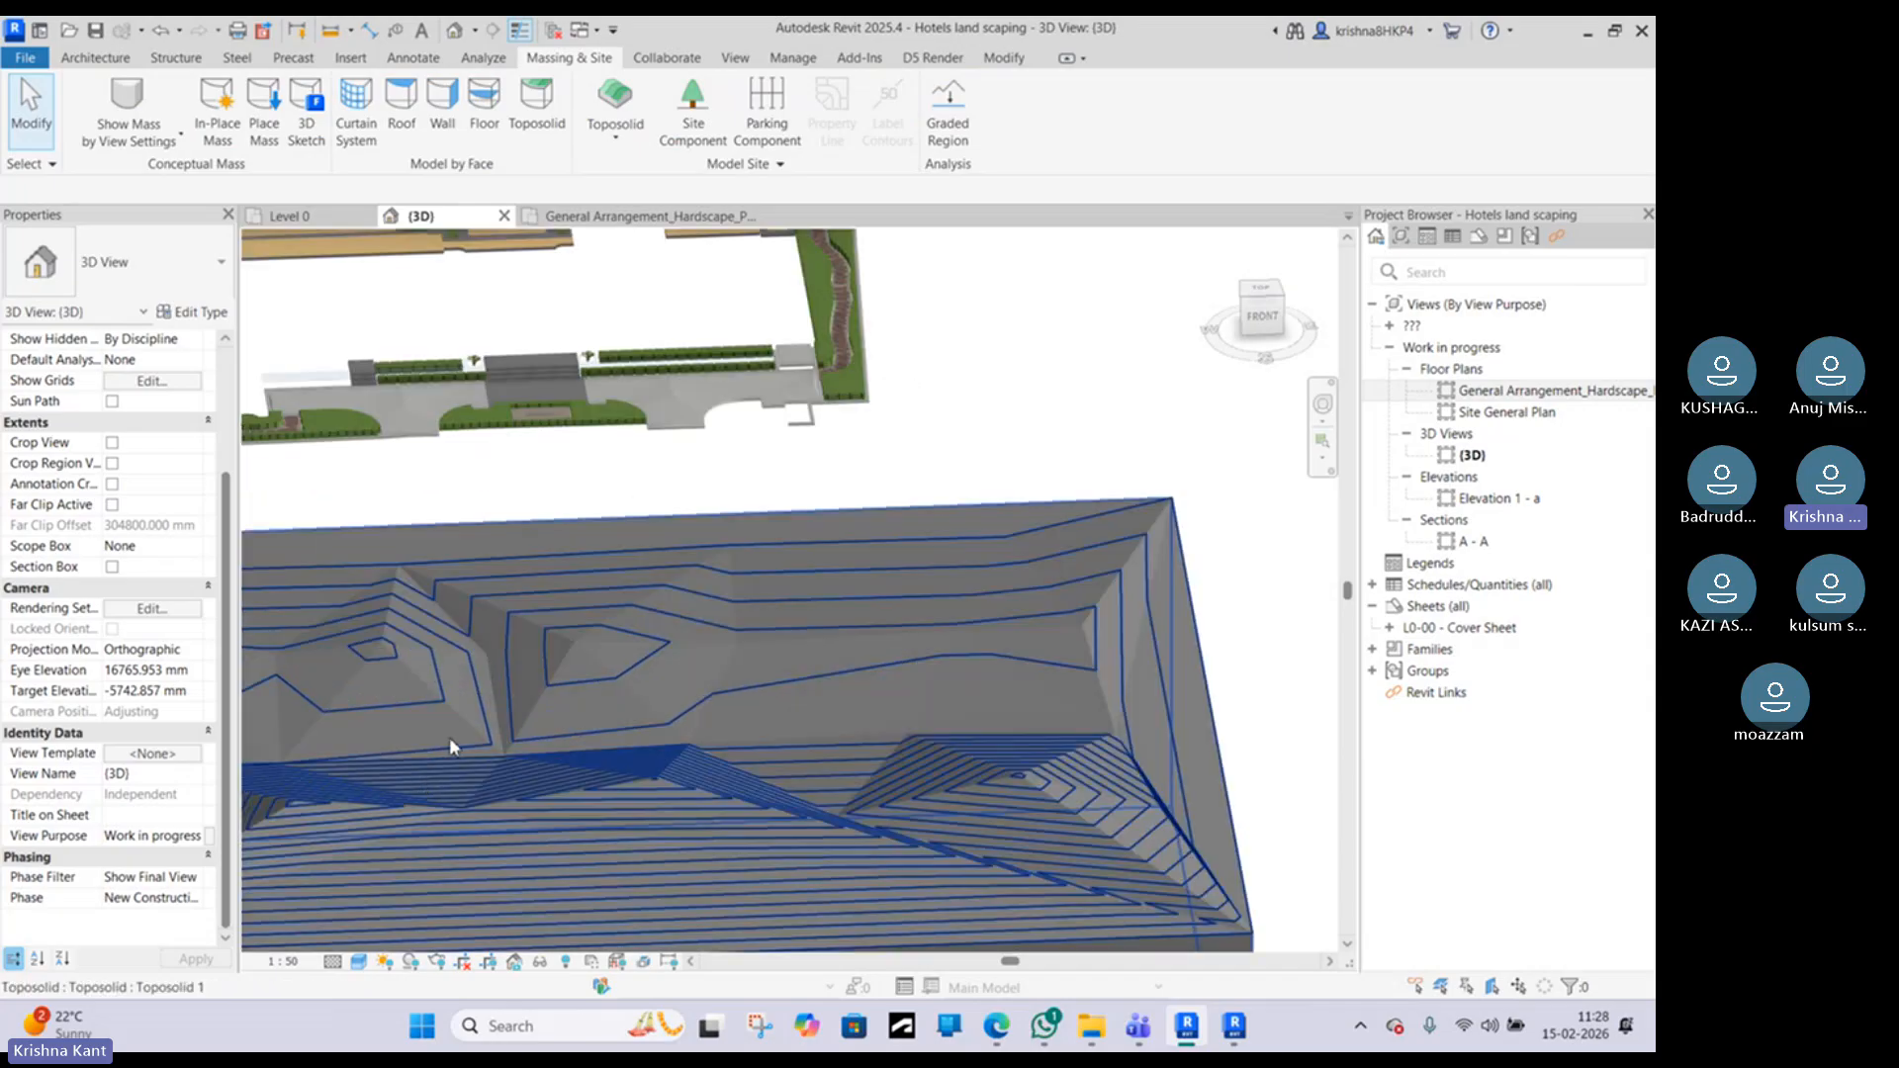
pyautogui.click(957, 138)
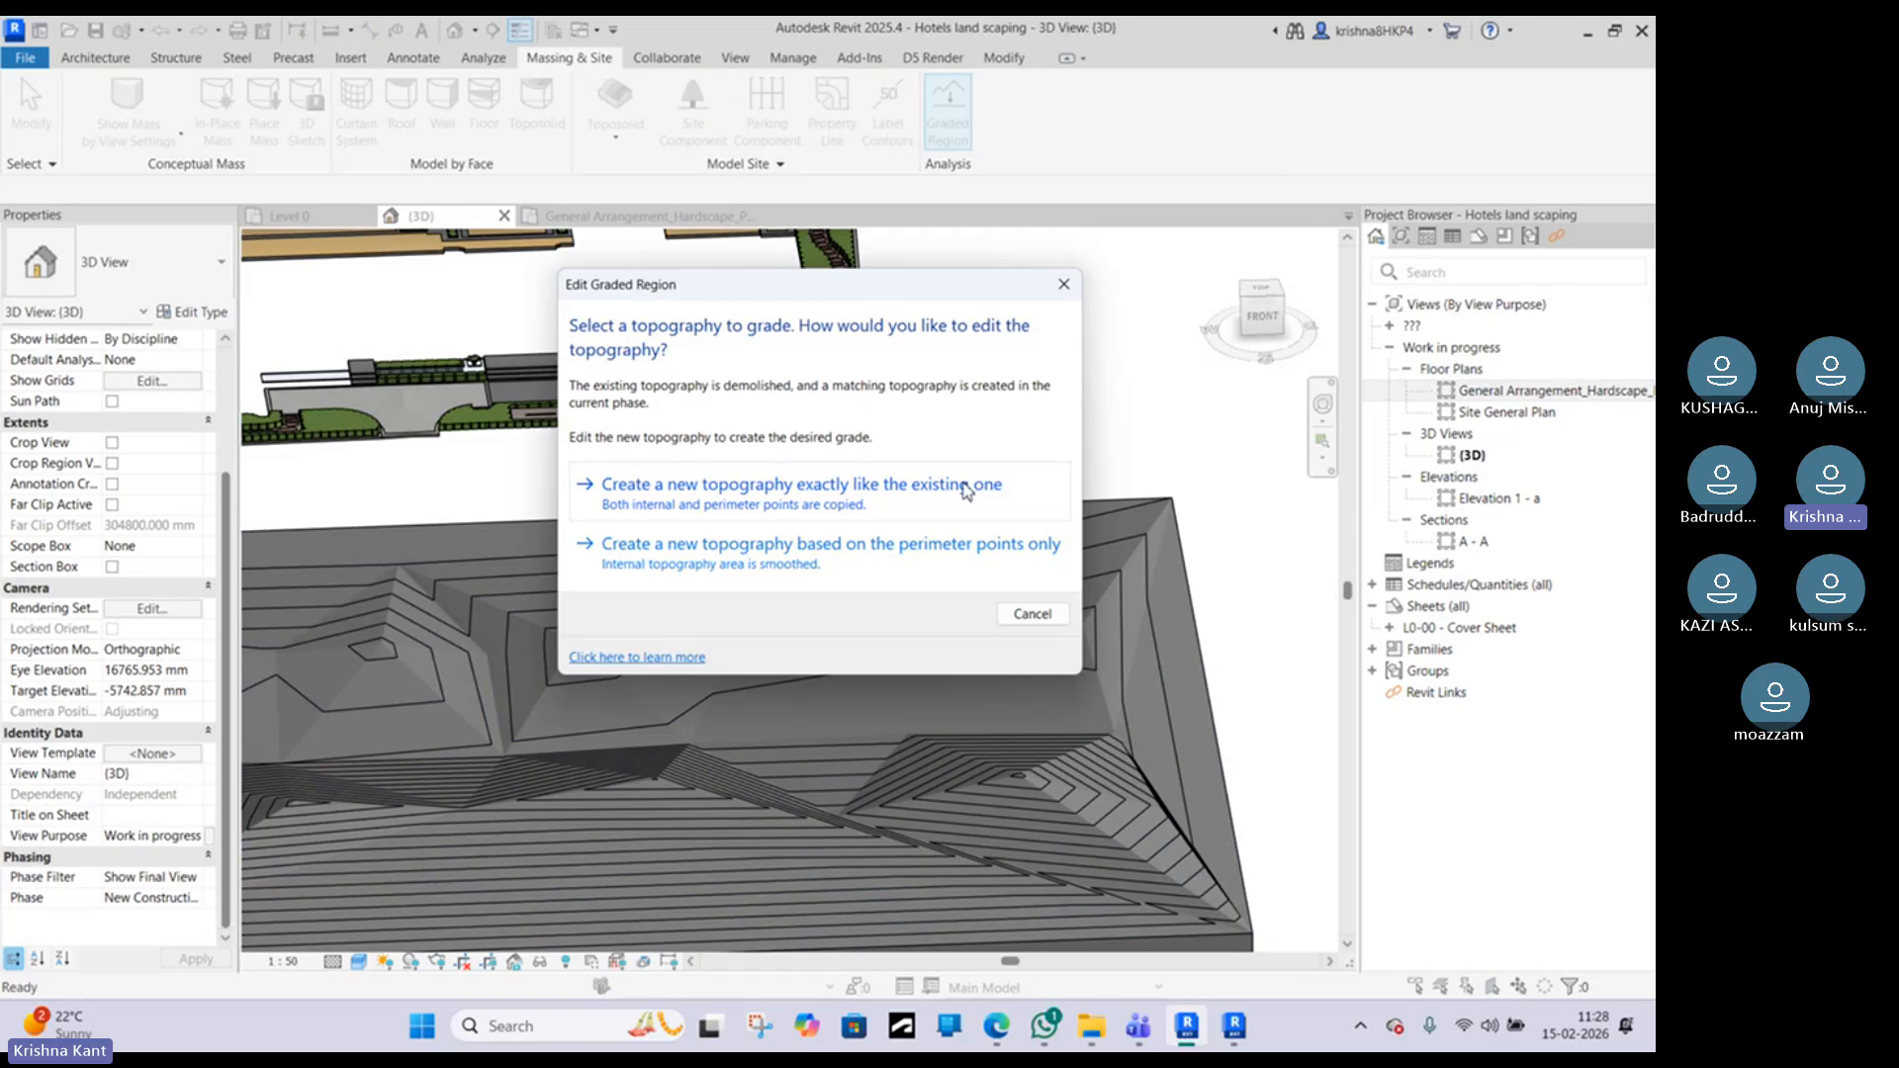
pyautogui.click(984, 486)
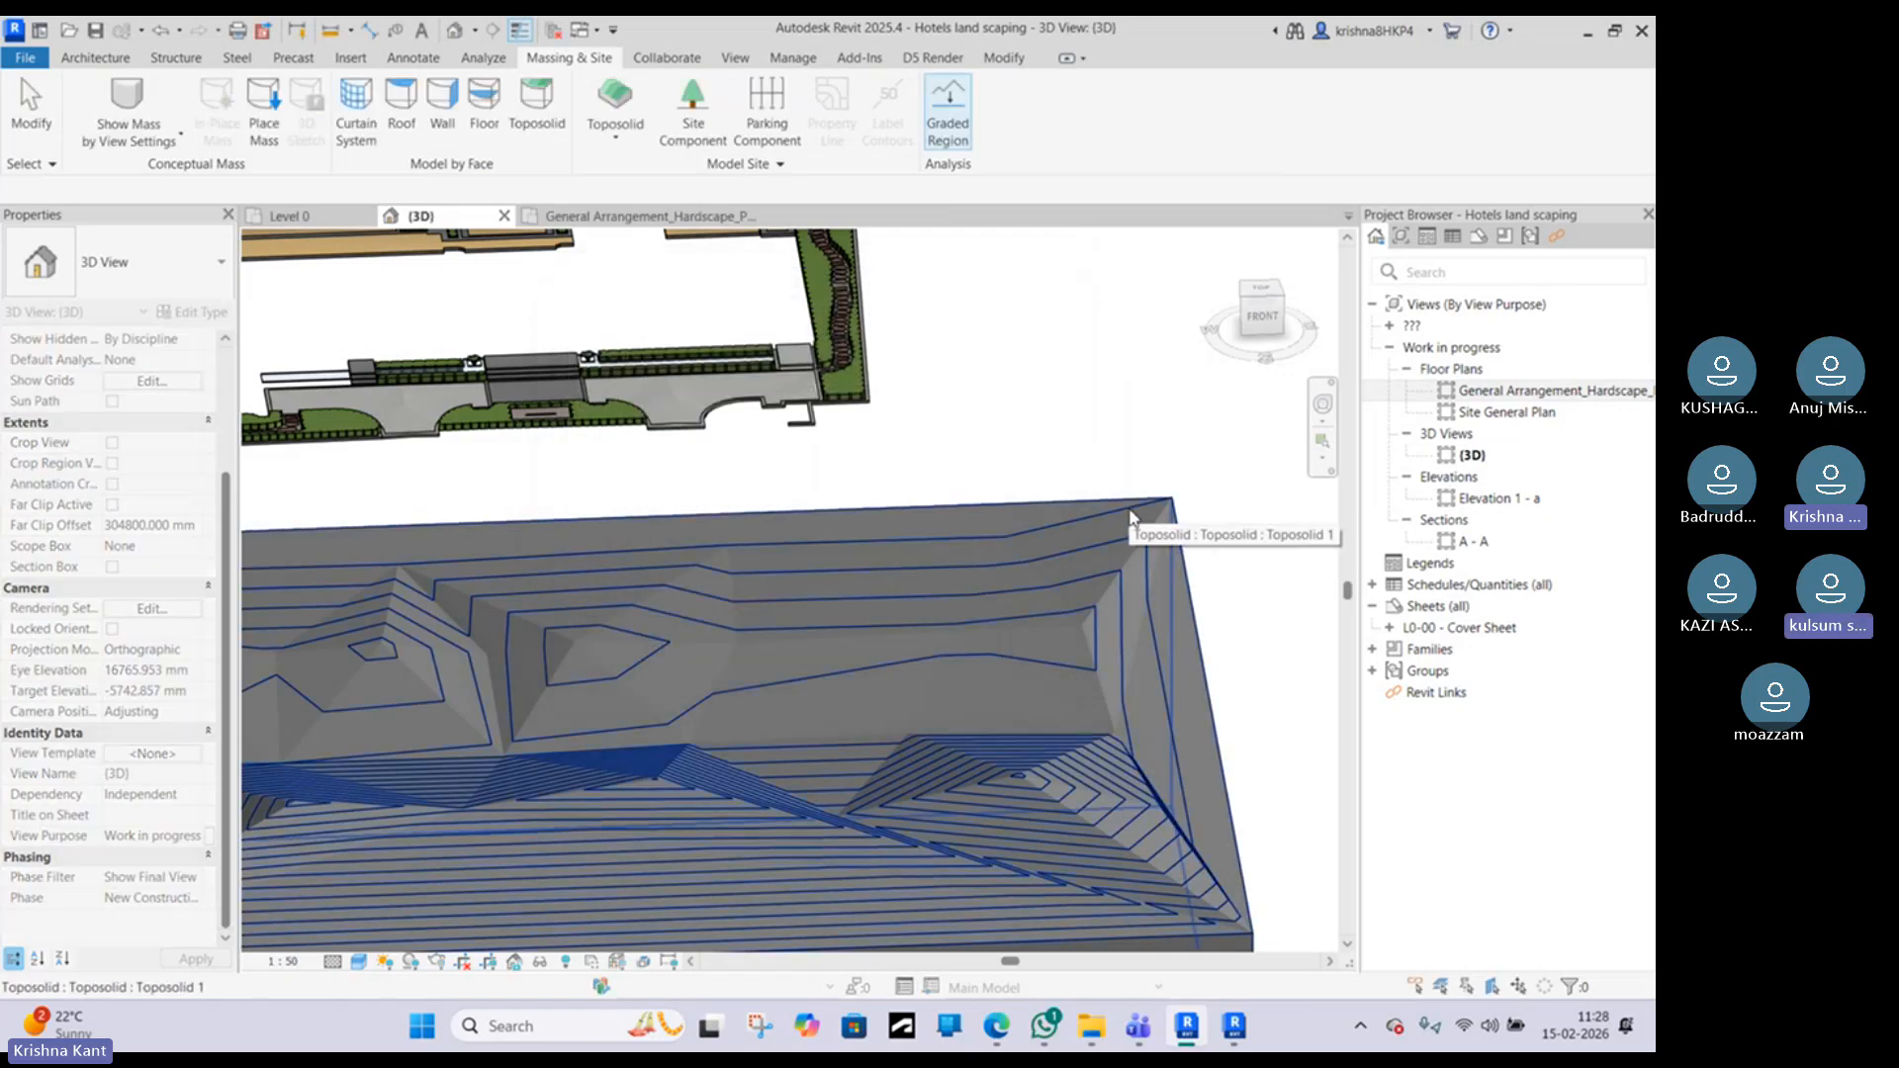
pyautogui.click(1130, 518)
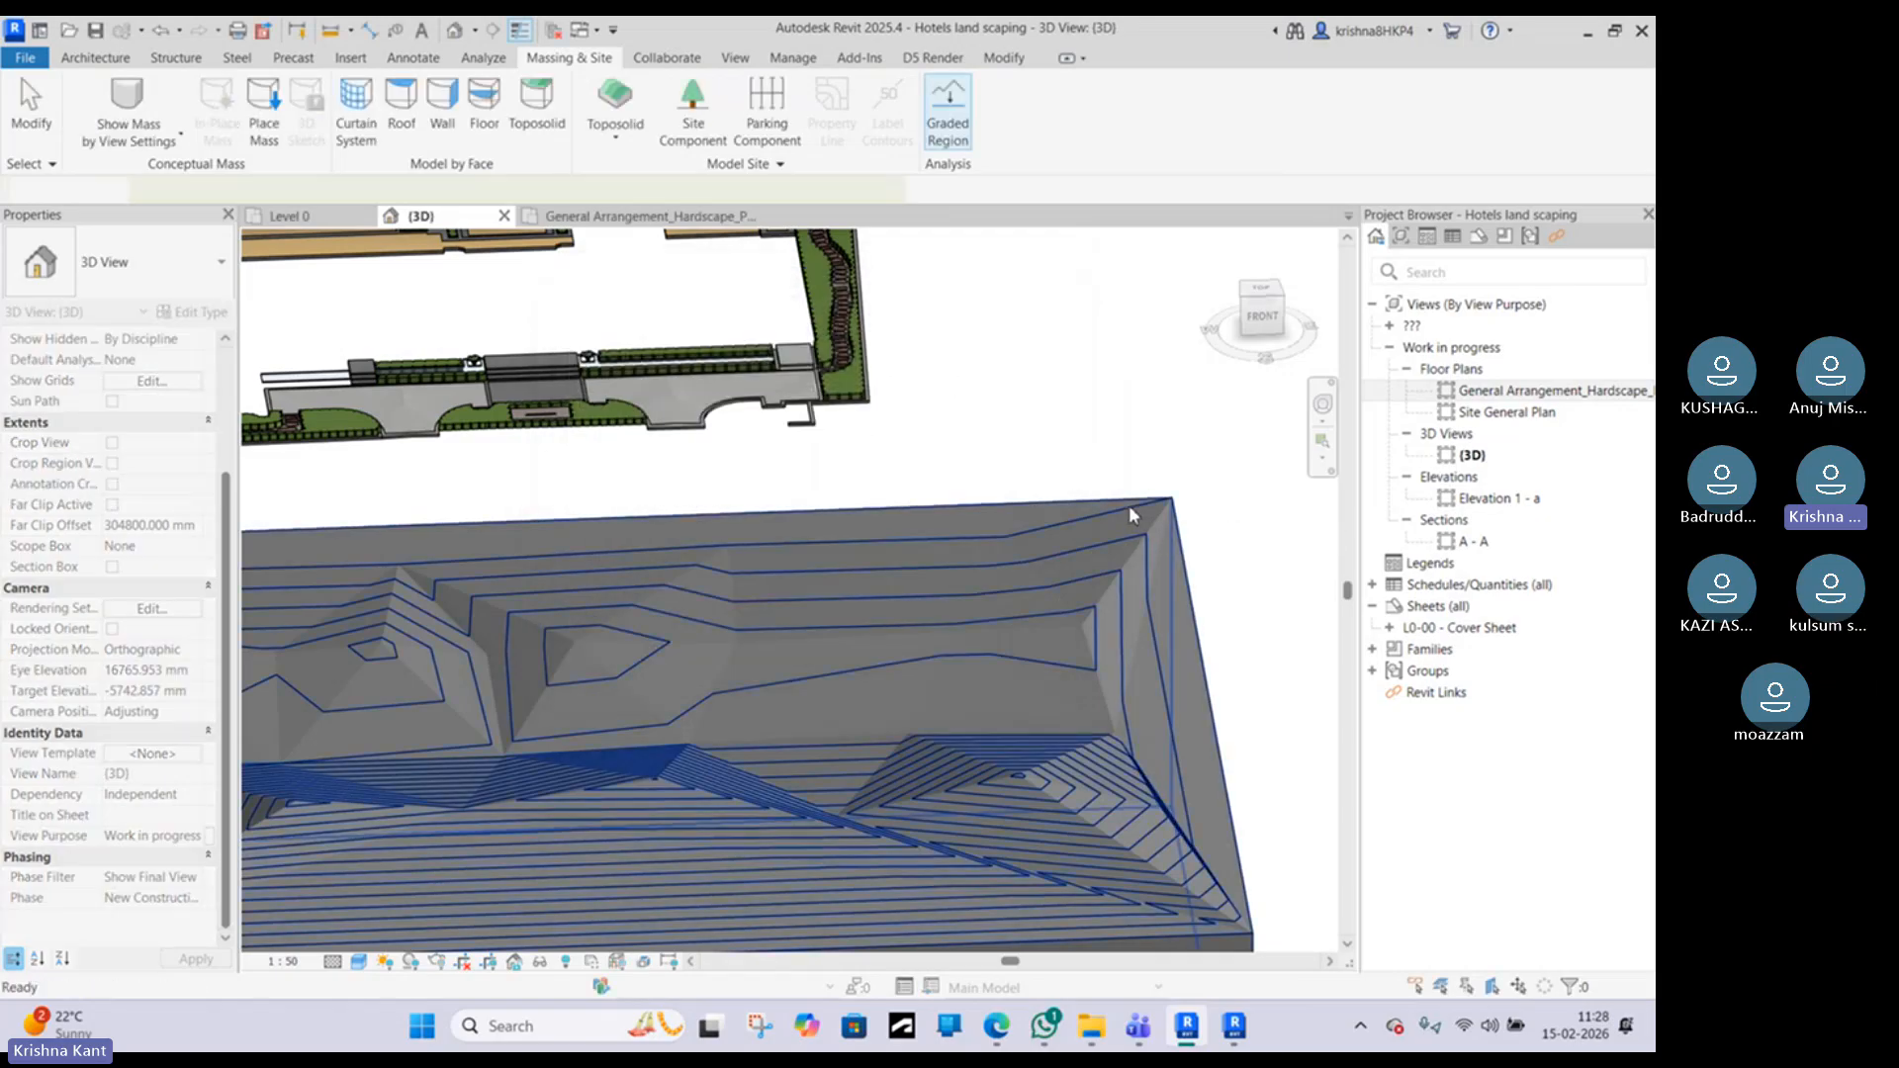
# Step: Examine the graded toposolid's shape points and contour lines up close near its far corner and across the terrain
pyautogui.scroll(-3, 1093, 445)
pyautogui.scroll(2, 525, 535)
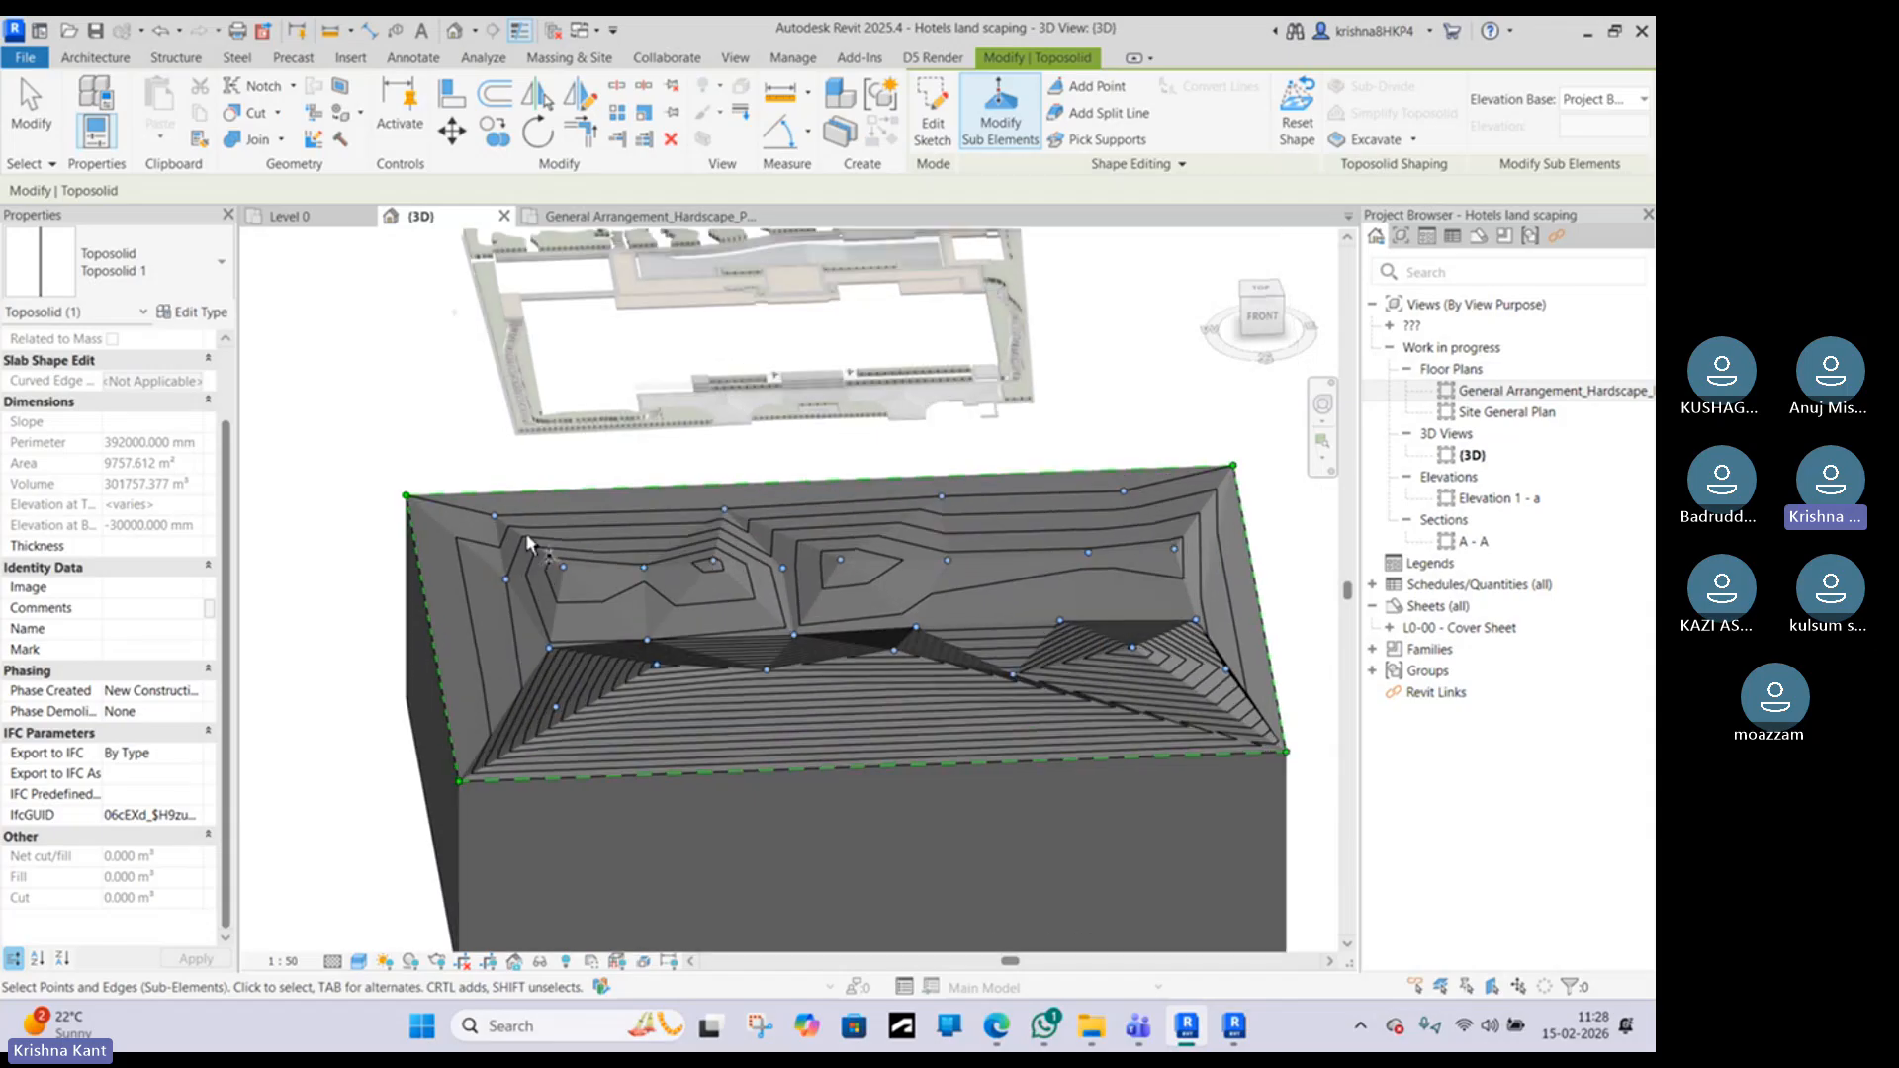
pyautogui.scroll(2, 525, 535)
pyautogui.scroll(3, 583, 618)
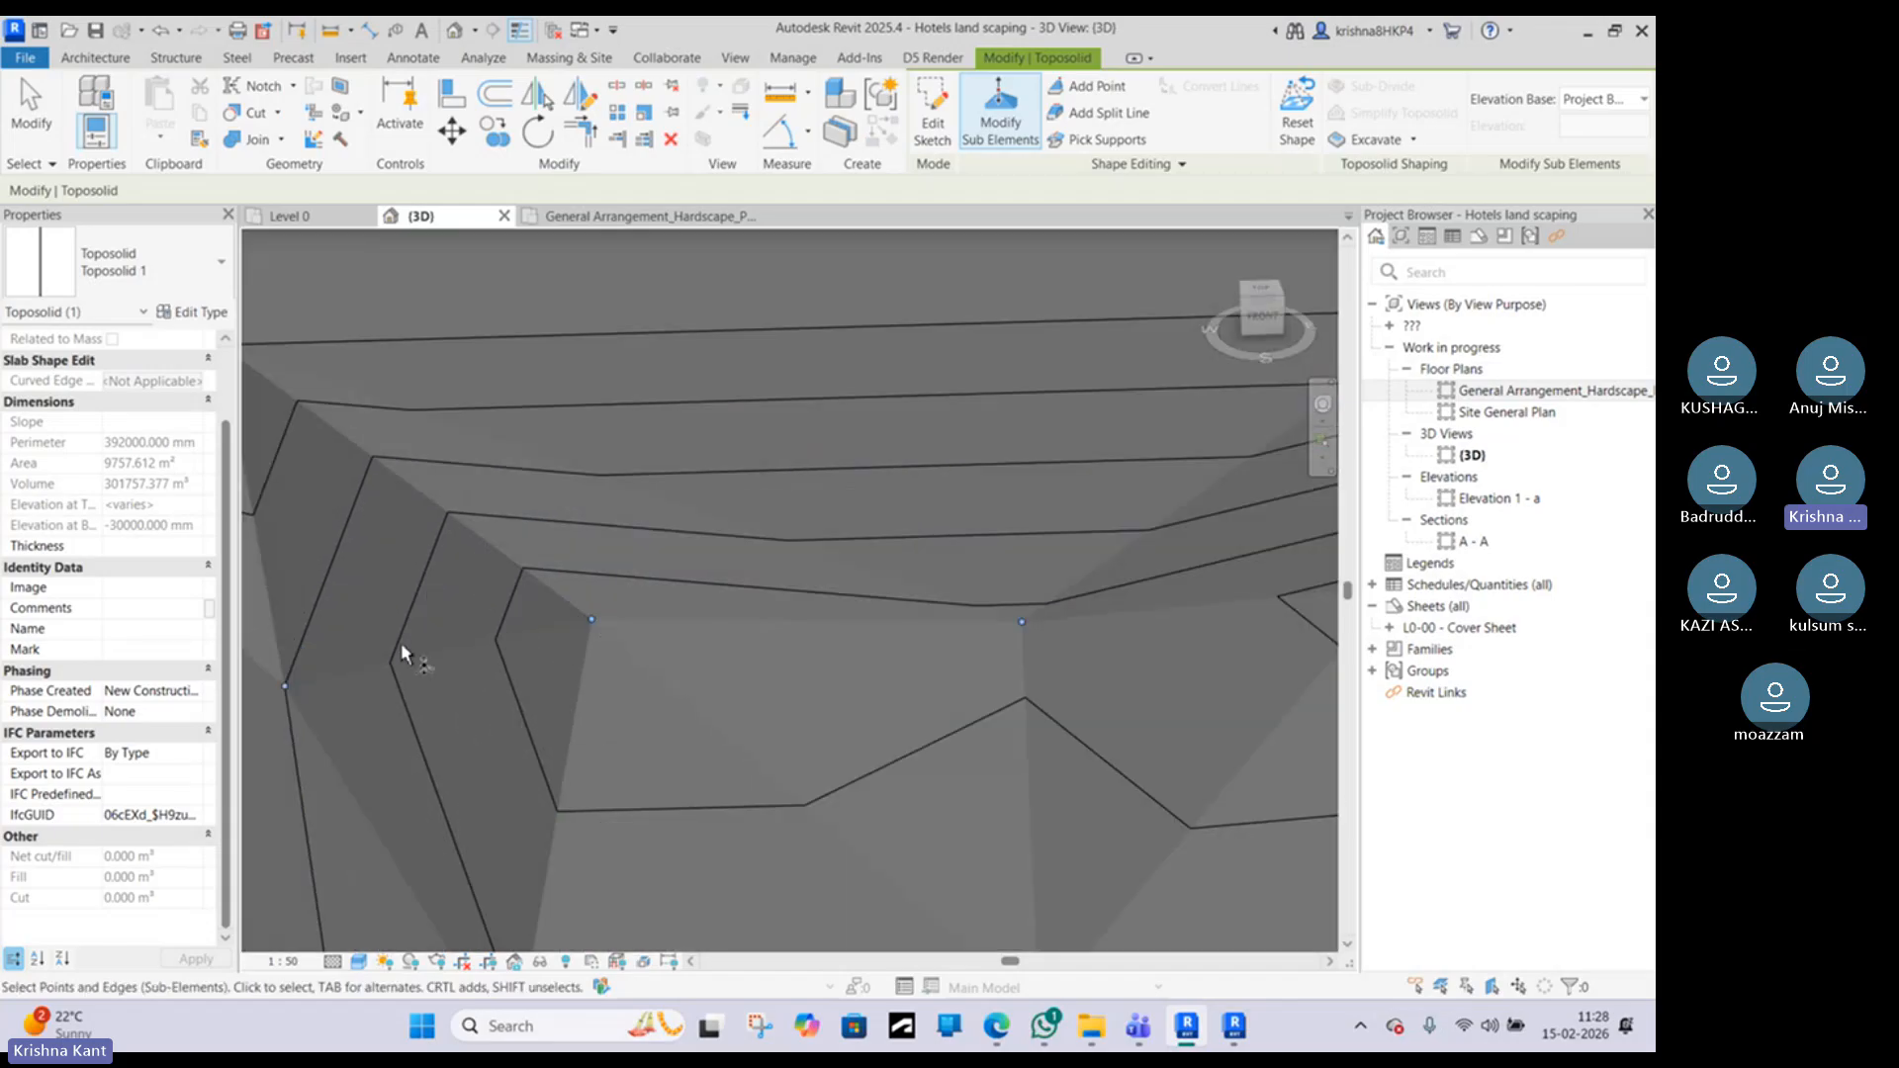
pyautogui.moveTo(262, 503); pyautogui.dragTo(573, 436, button='middle')
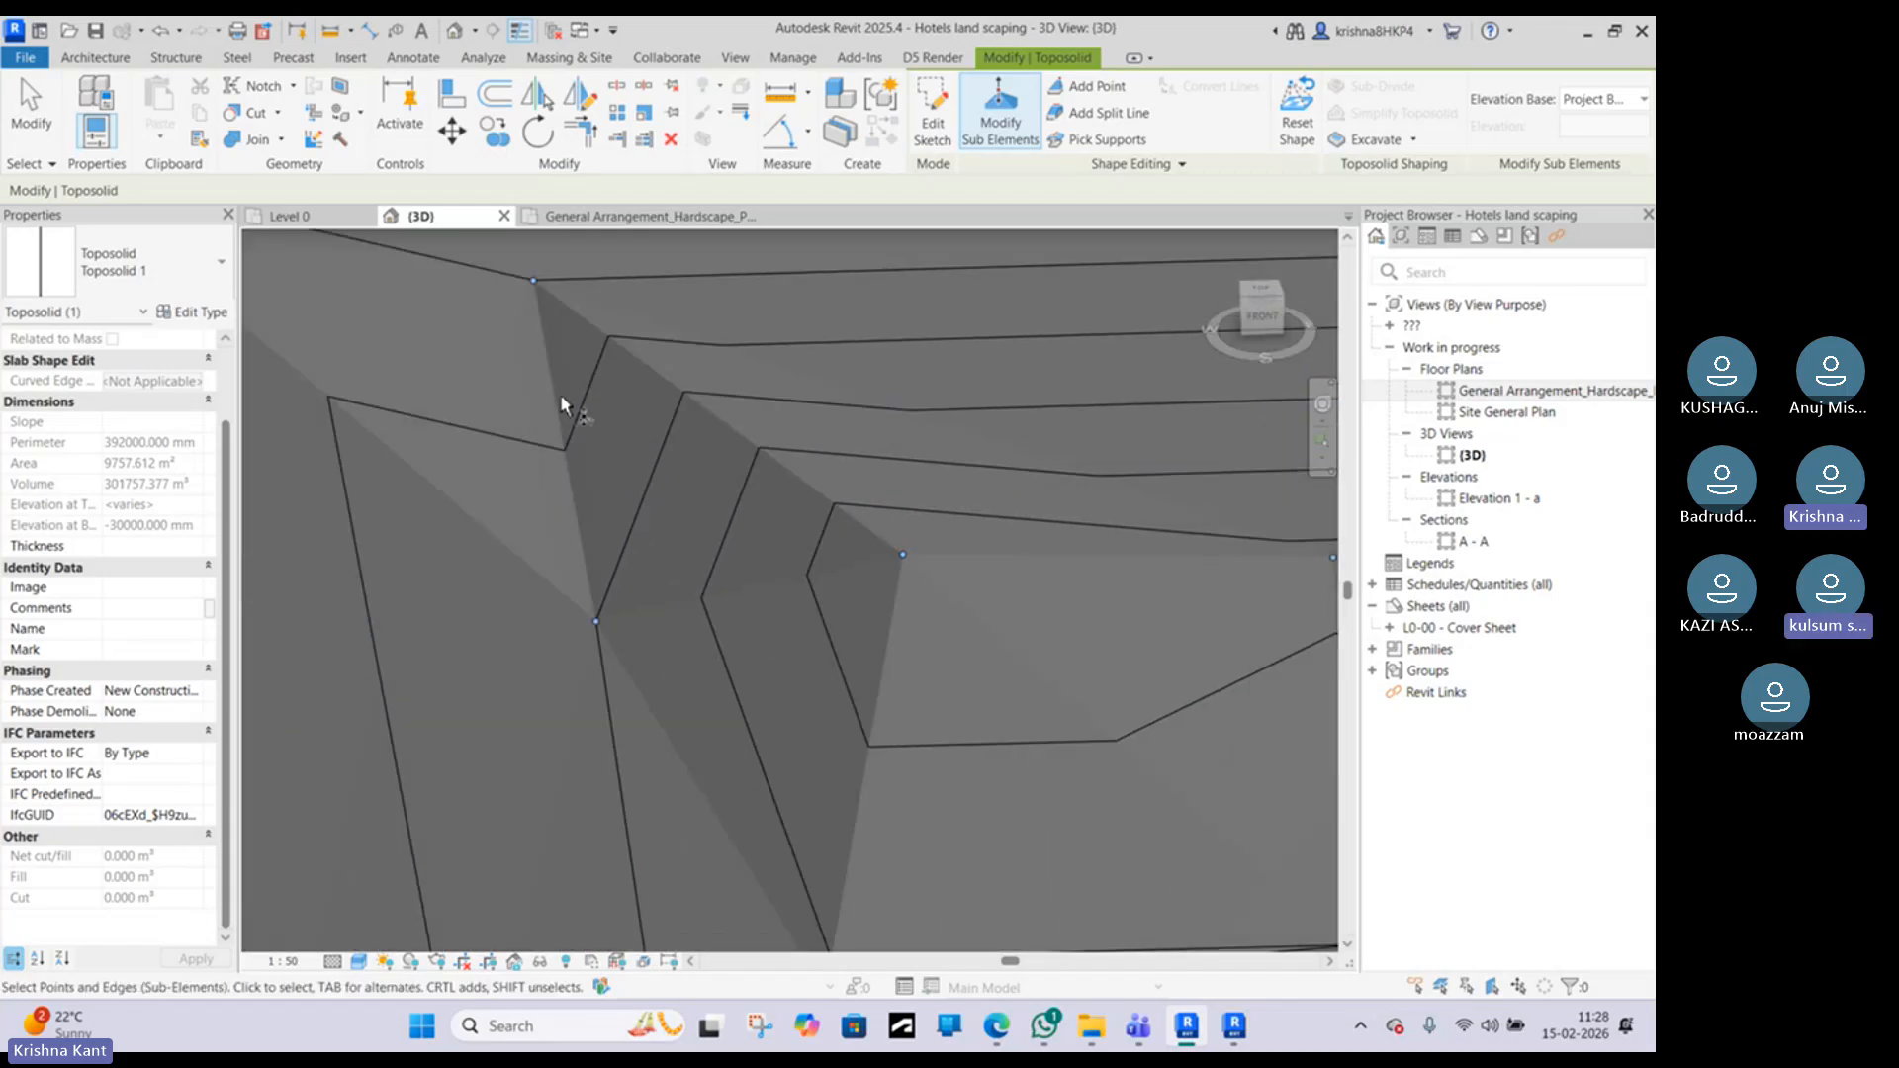
pyautogui.scroll(-3, 580, 526)
pyautogui.moveTo(581, 526); pyautogui.dragTo(525, 609, button='middle')
pyautogui.scroll(-3, 525, 609)
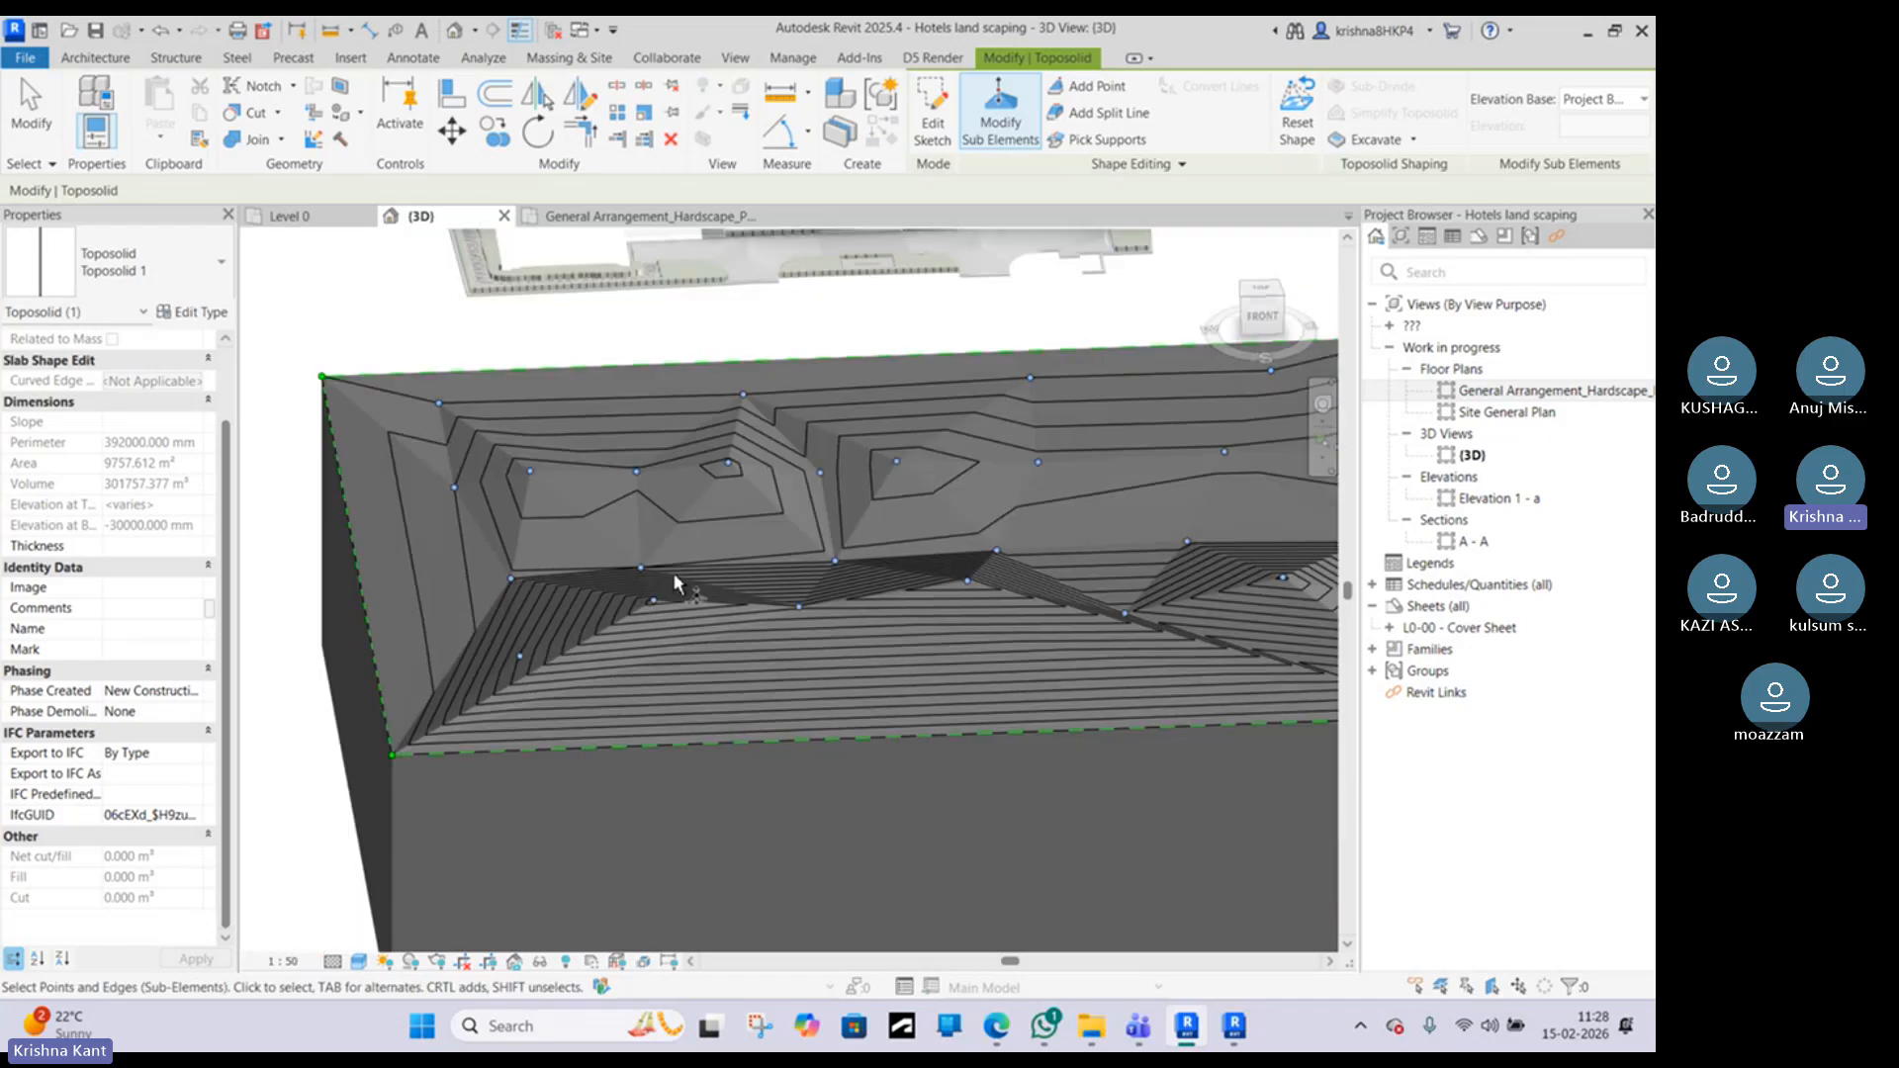
pyautogui.moveTo(814, 491); pyautogui.dragTo(748, 517, button='middle')
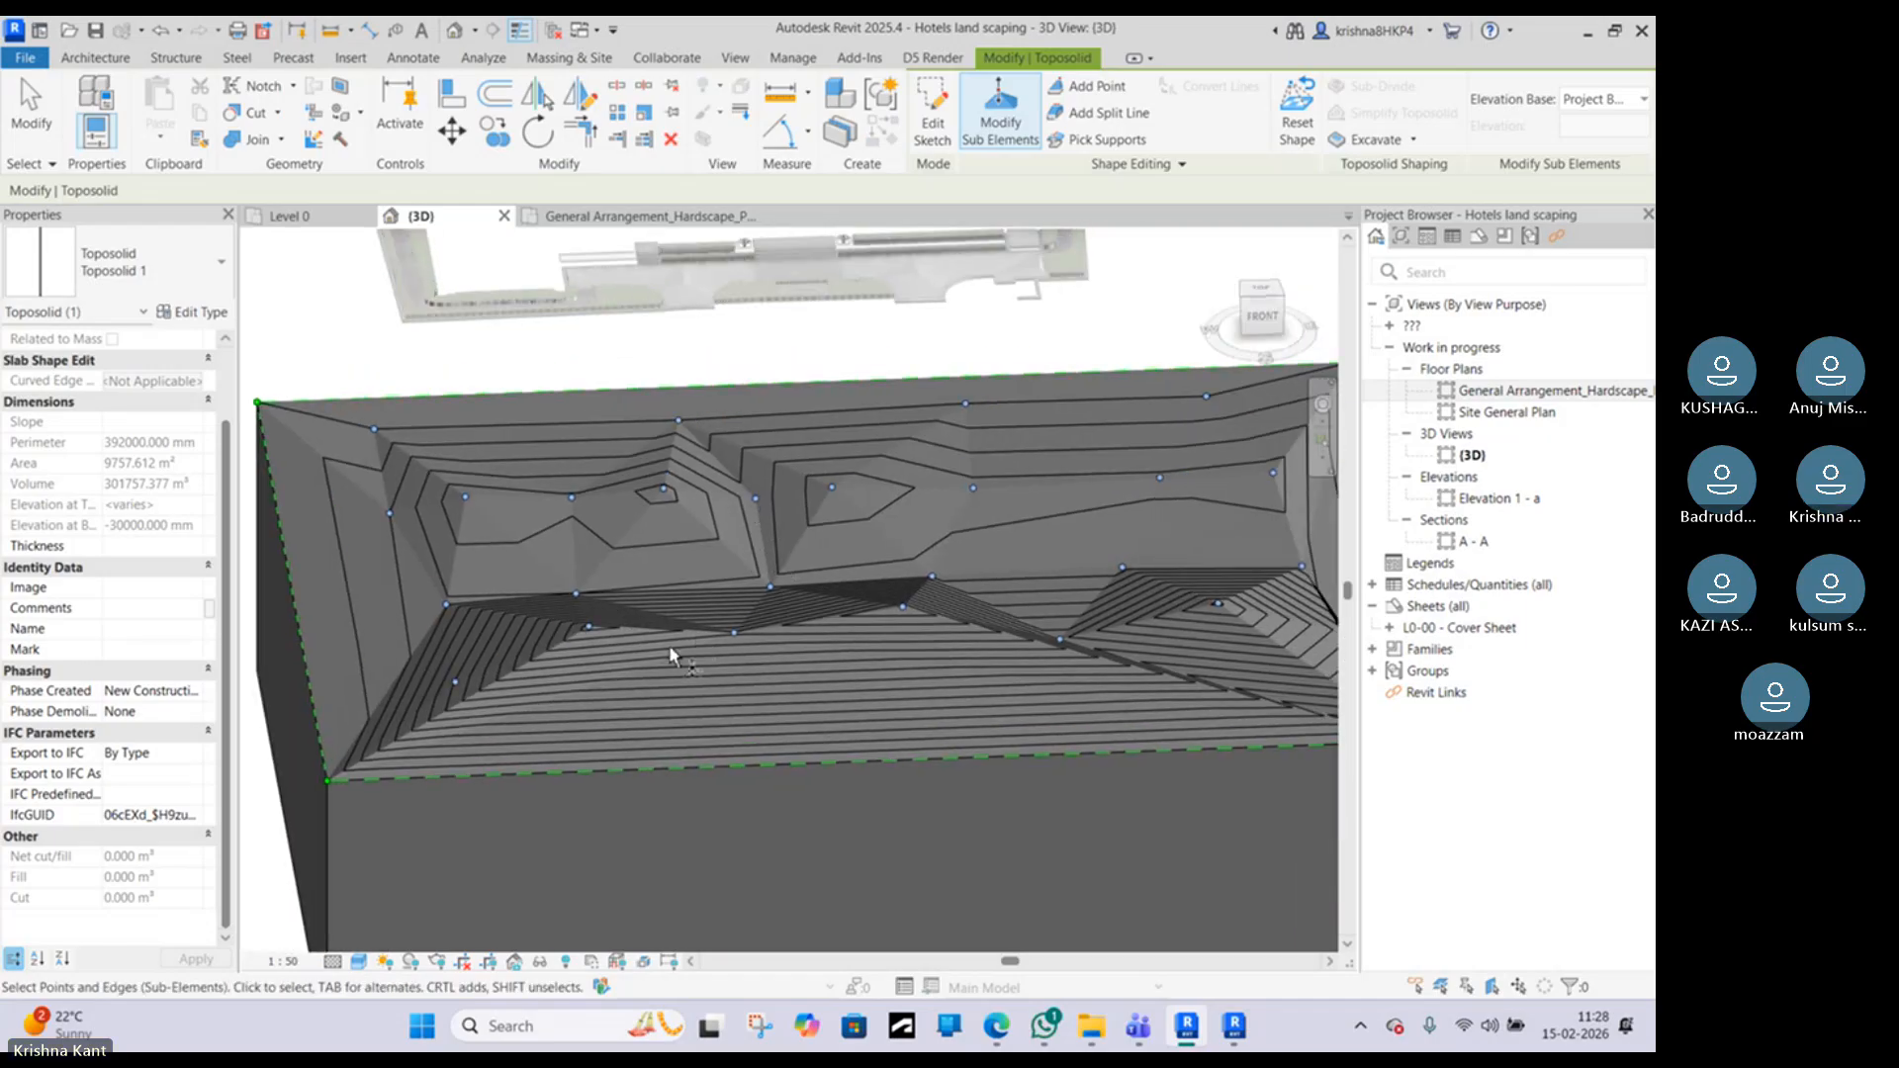
# Step: Examine the toposolid's ridge, slopes and shape points from above and from the left side
pyautogui.keyDown('shift'); pyautogui.moveTo(613, 648); pyautogui.dragTo(797, 461, button='middle'); pyautogui.keyUp('shift')
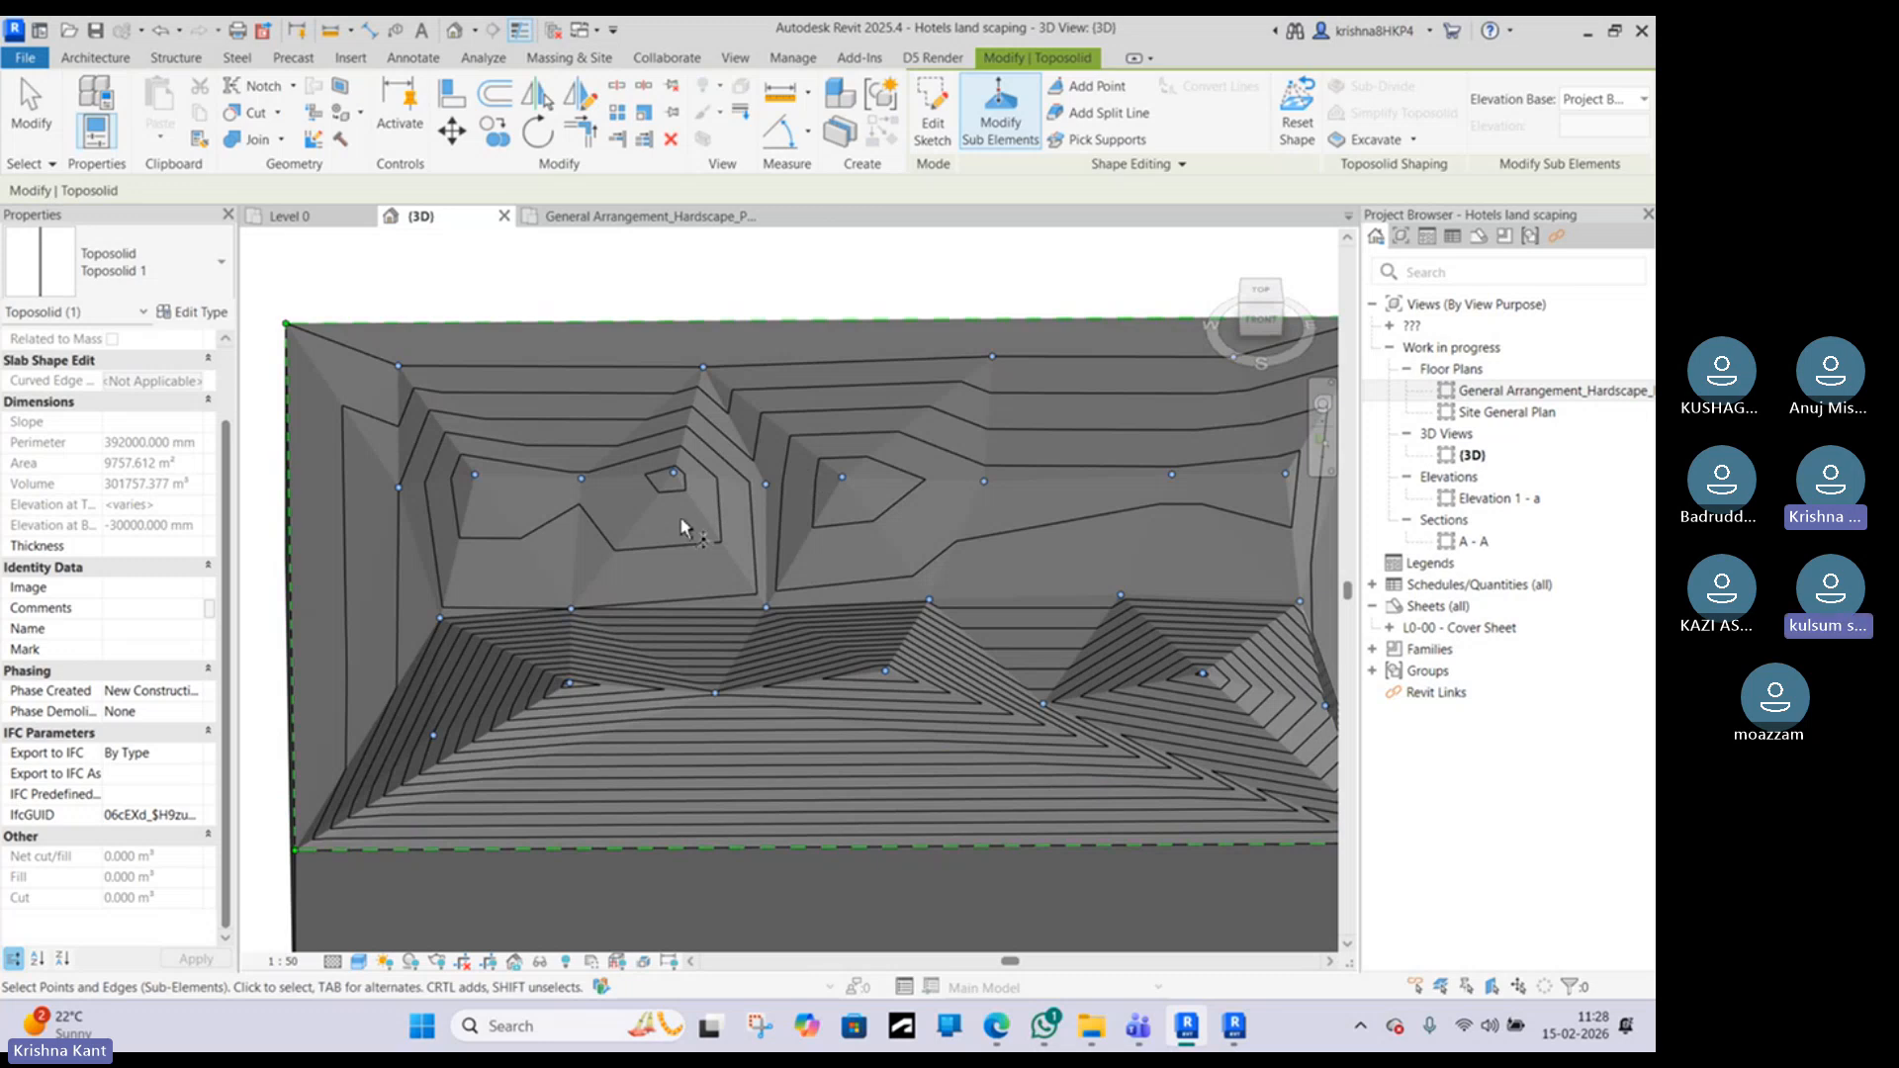
pyautogui.keyDown('shift'); pyautogui.moveTo(693, 519); pyautogui.dragTo(890, 443, button='middle'); pyautogui.keyUp('shift')
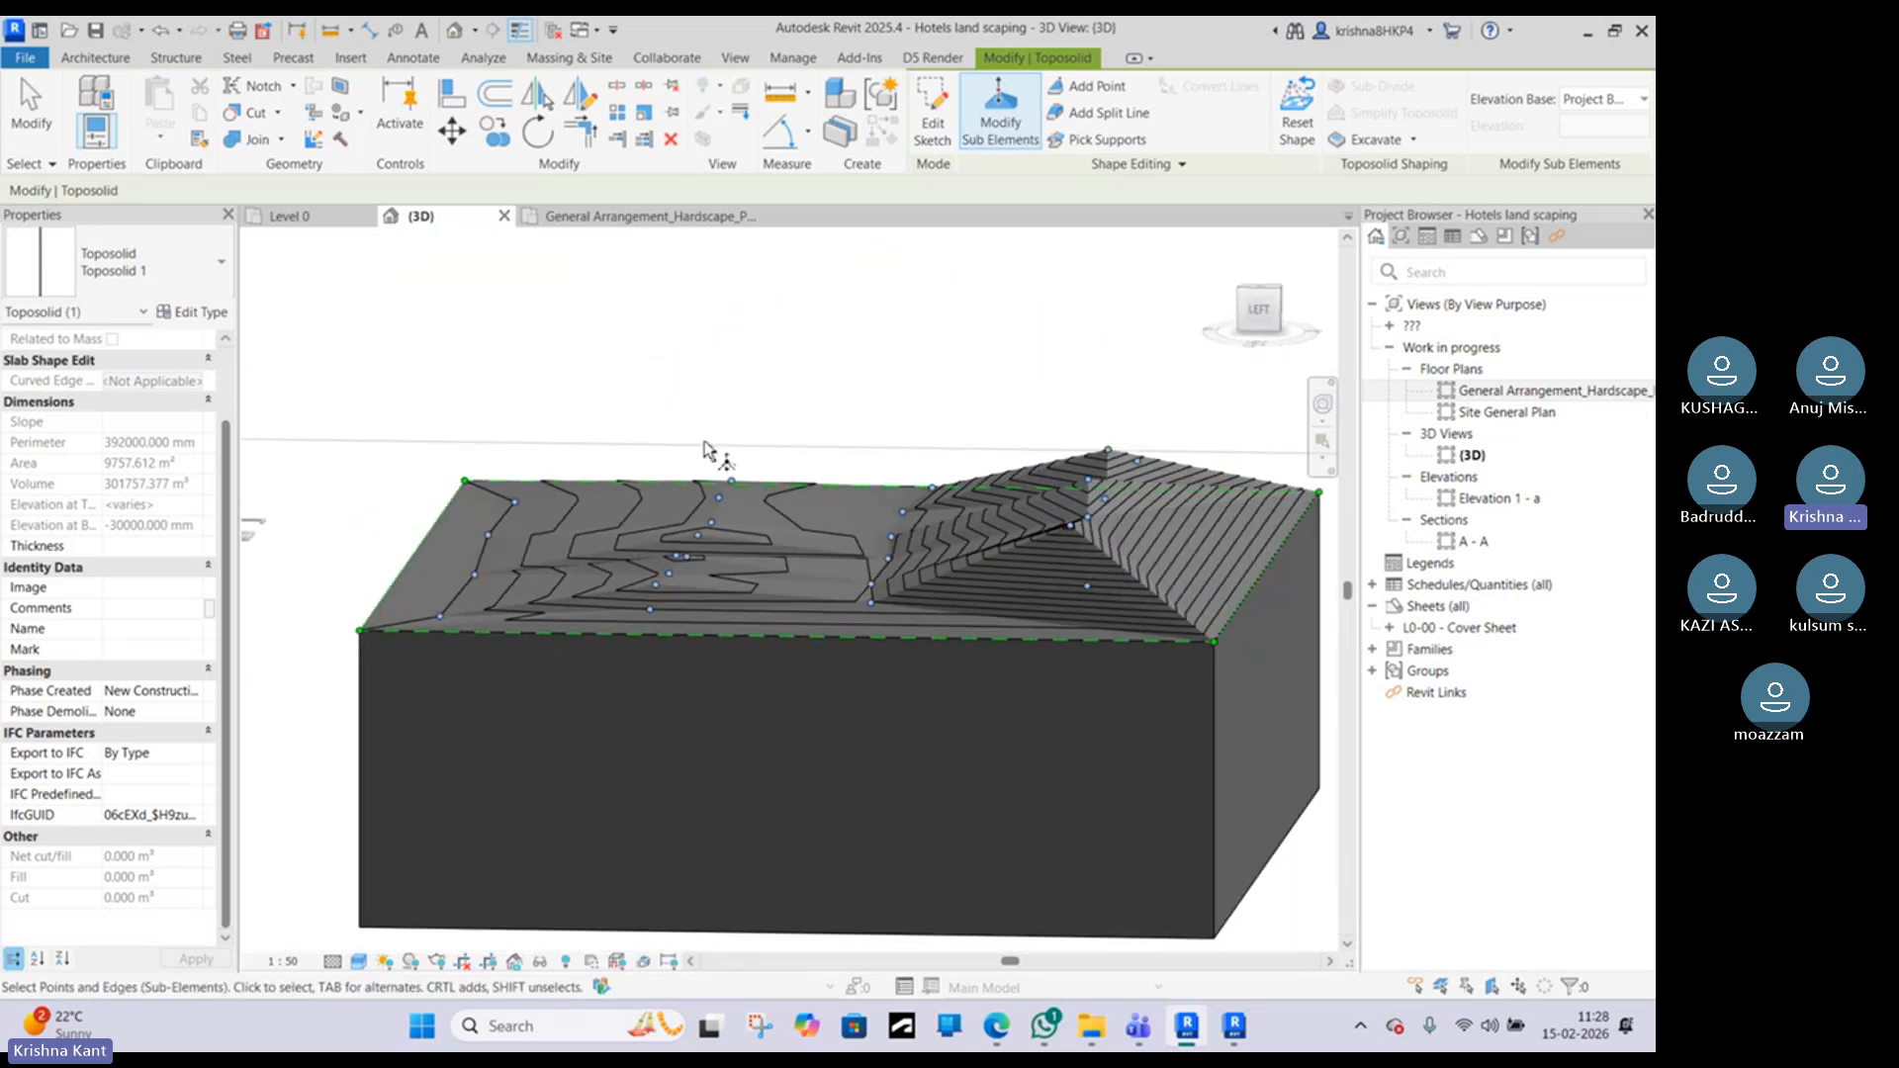
pyautogui.moveTo(1004, 531)
pyautogui.keyDown('shift'); pyautogui.mouseDown(button='middle')
pyautogui.moveTo(1042, 514)
pyautogui.moveTo(1026, 487)
pyautogui.moveTo(1016, 525)
pyautogui.mouseUp(button='middle'); pyautogui.keyUp('shift')
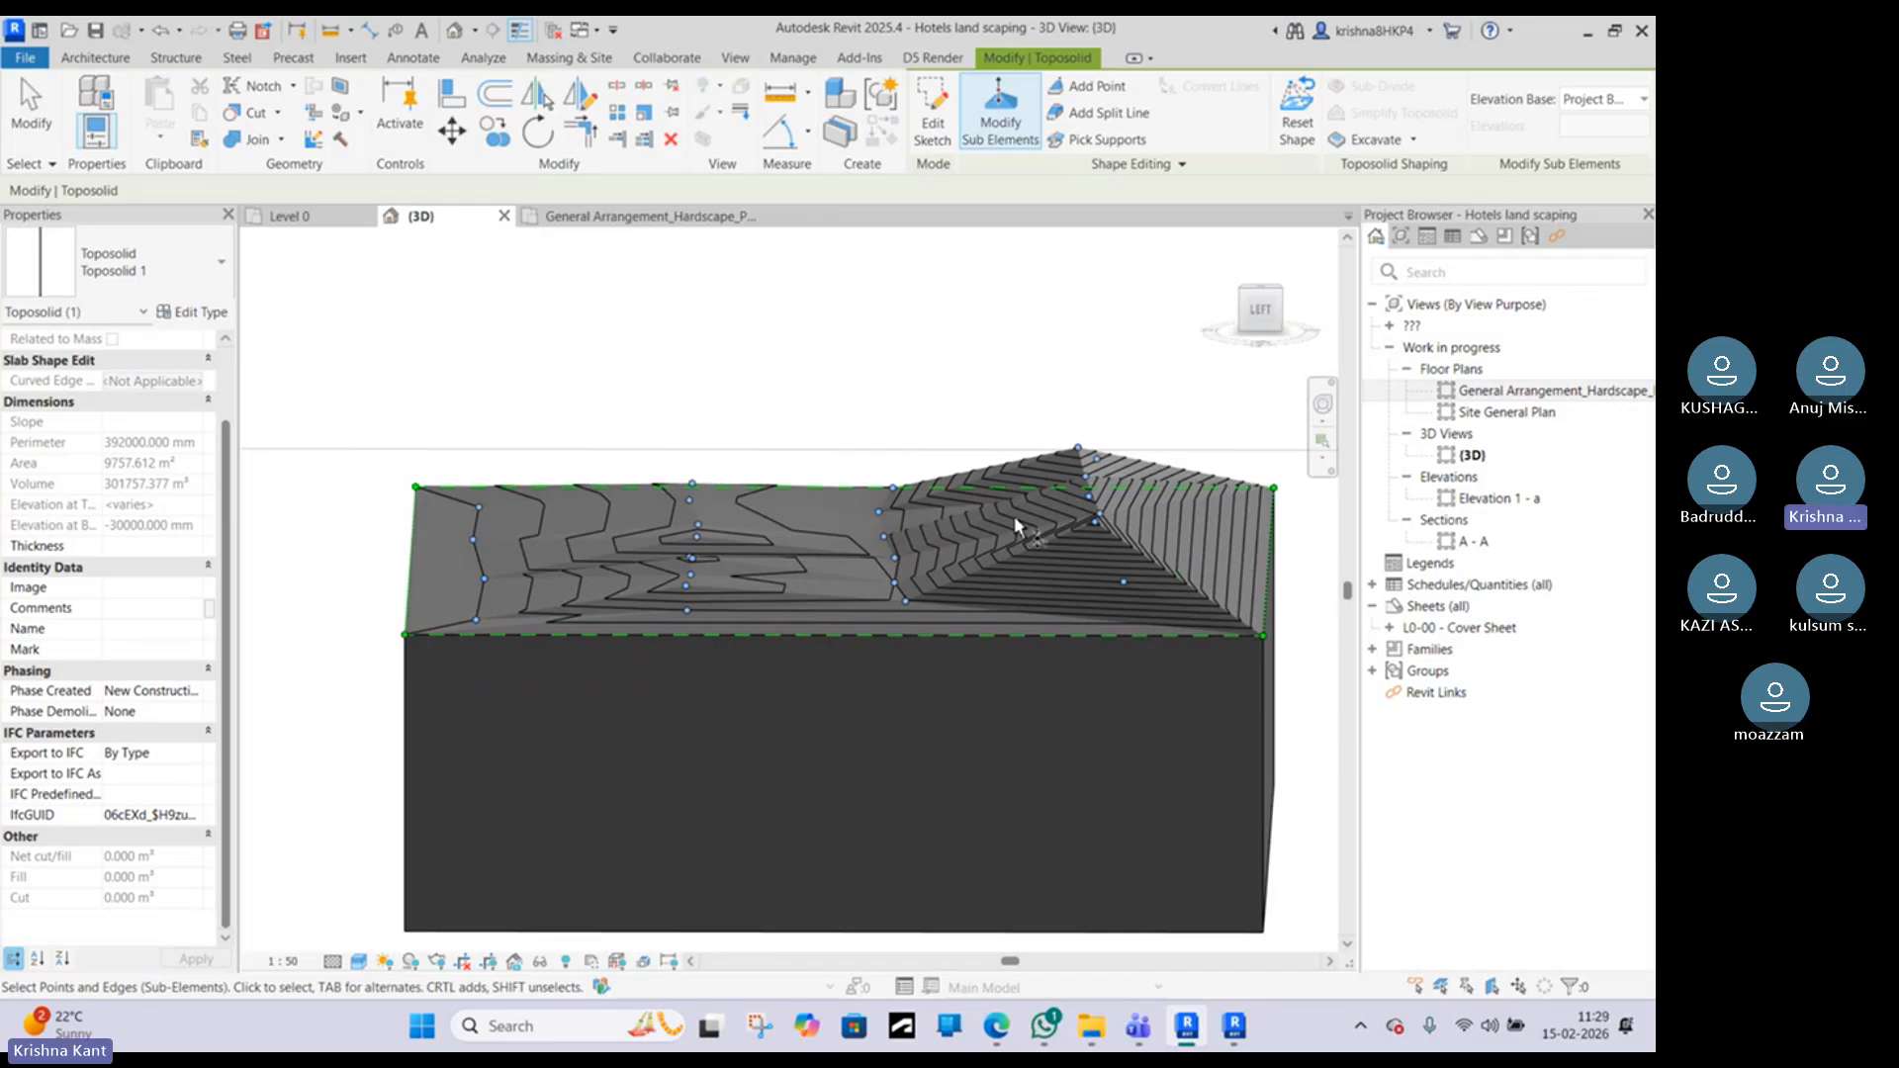
pyautogui.scroll(2, 823, 514)
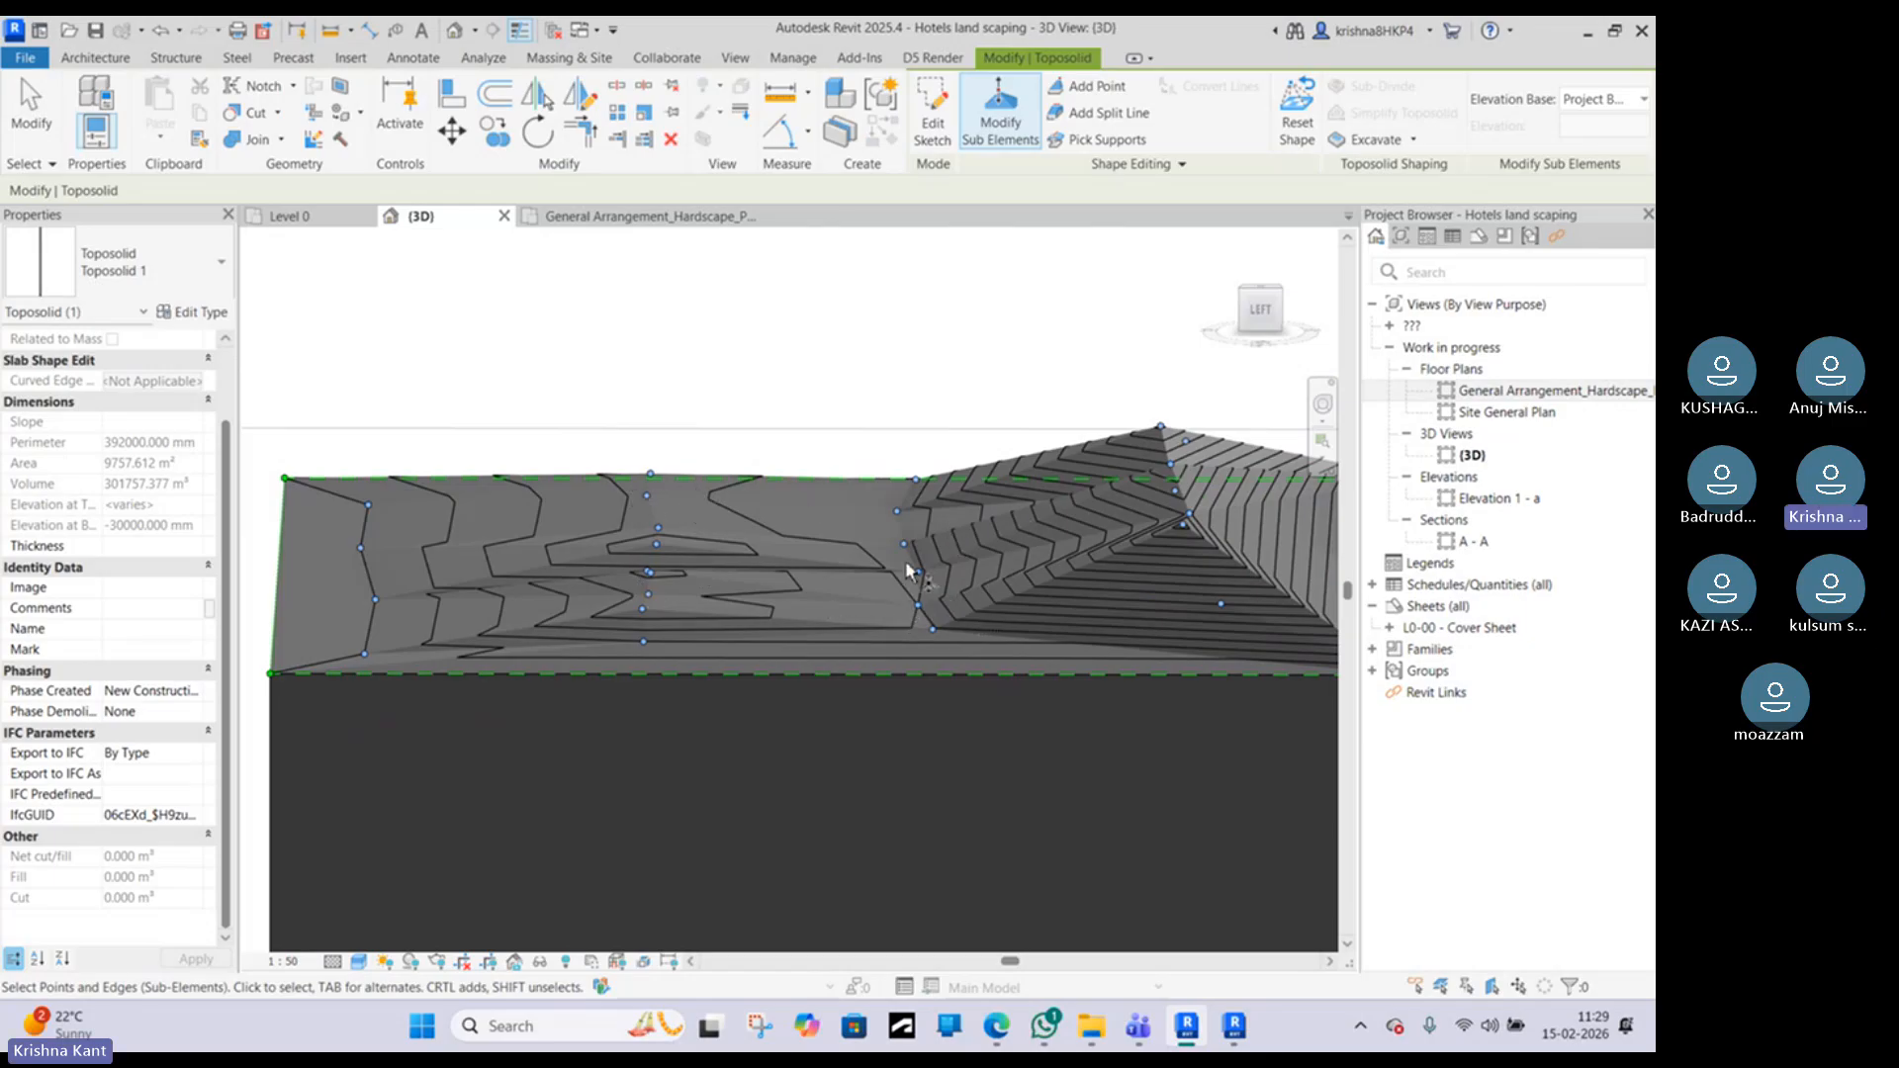
pyautogui.scroll(2, 999, 532)
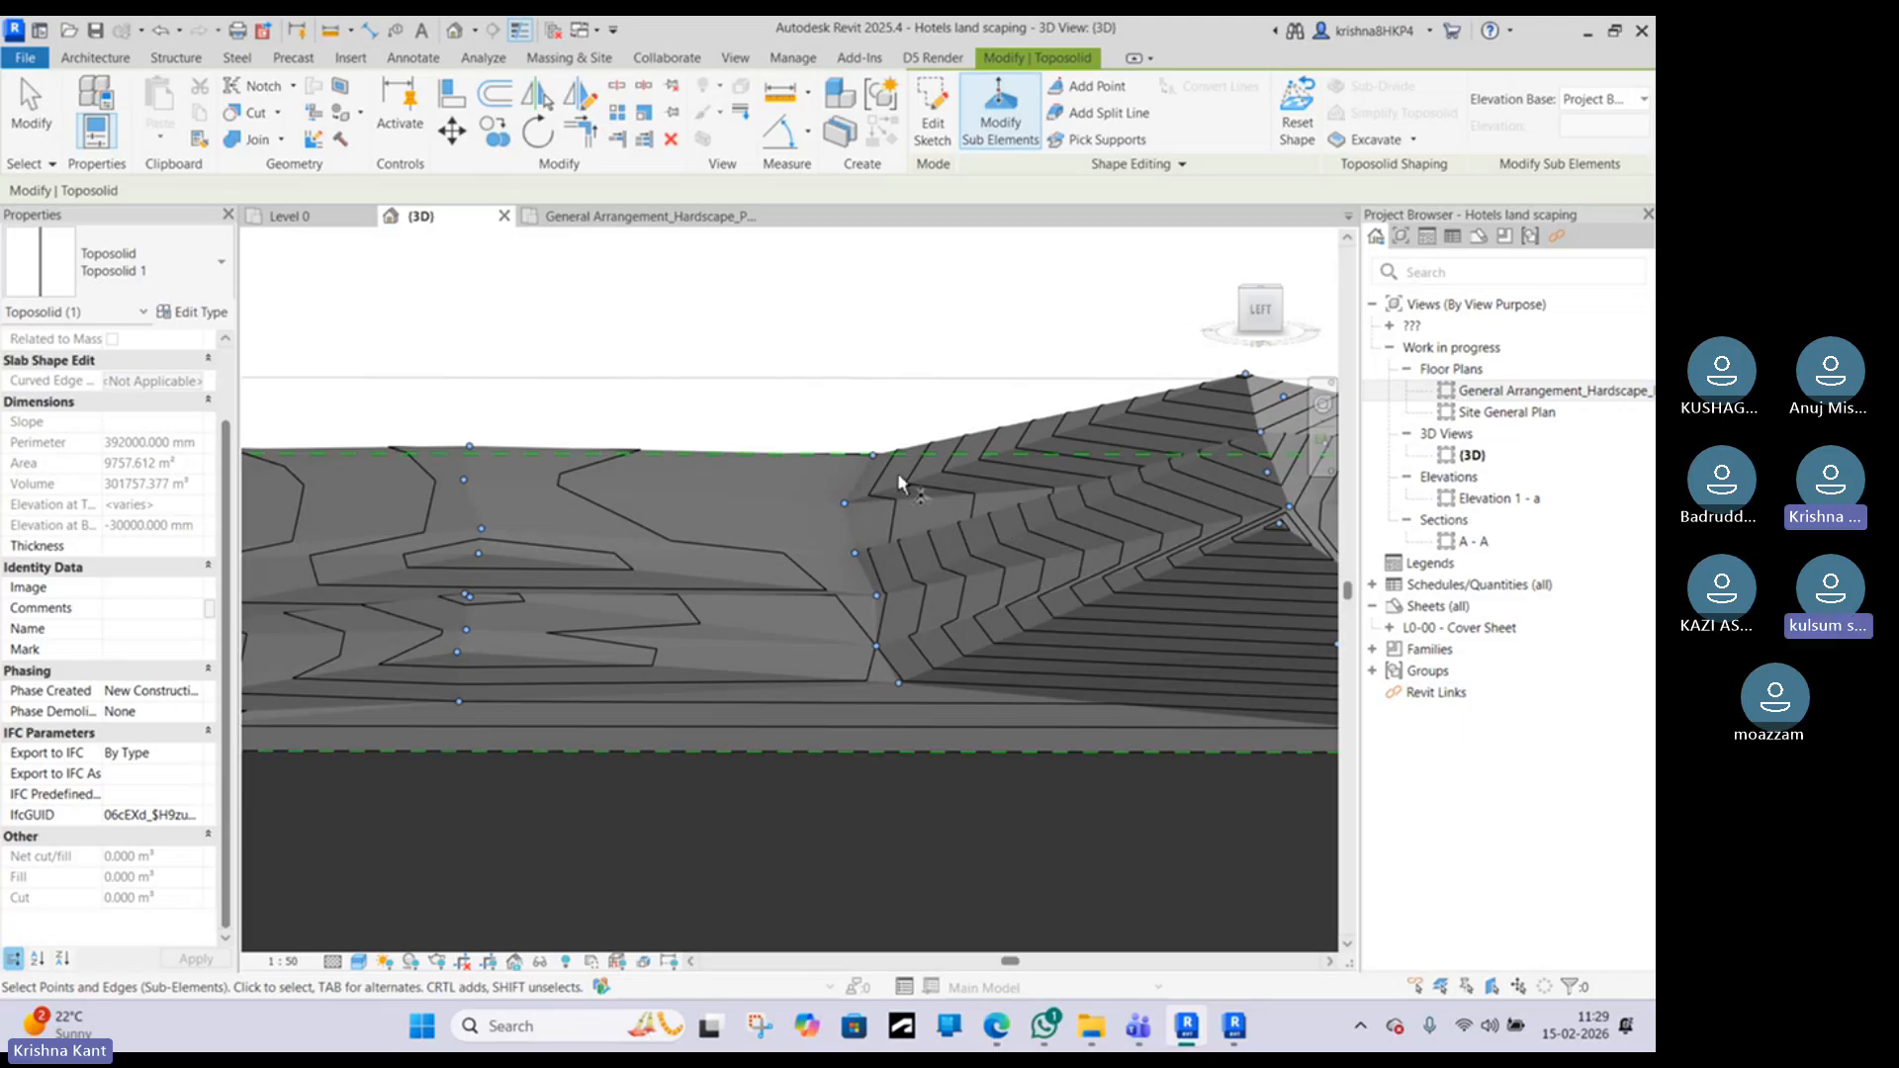
pyautogui.scroll(-2, 995, 452)
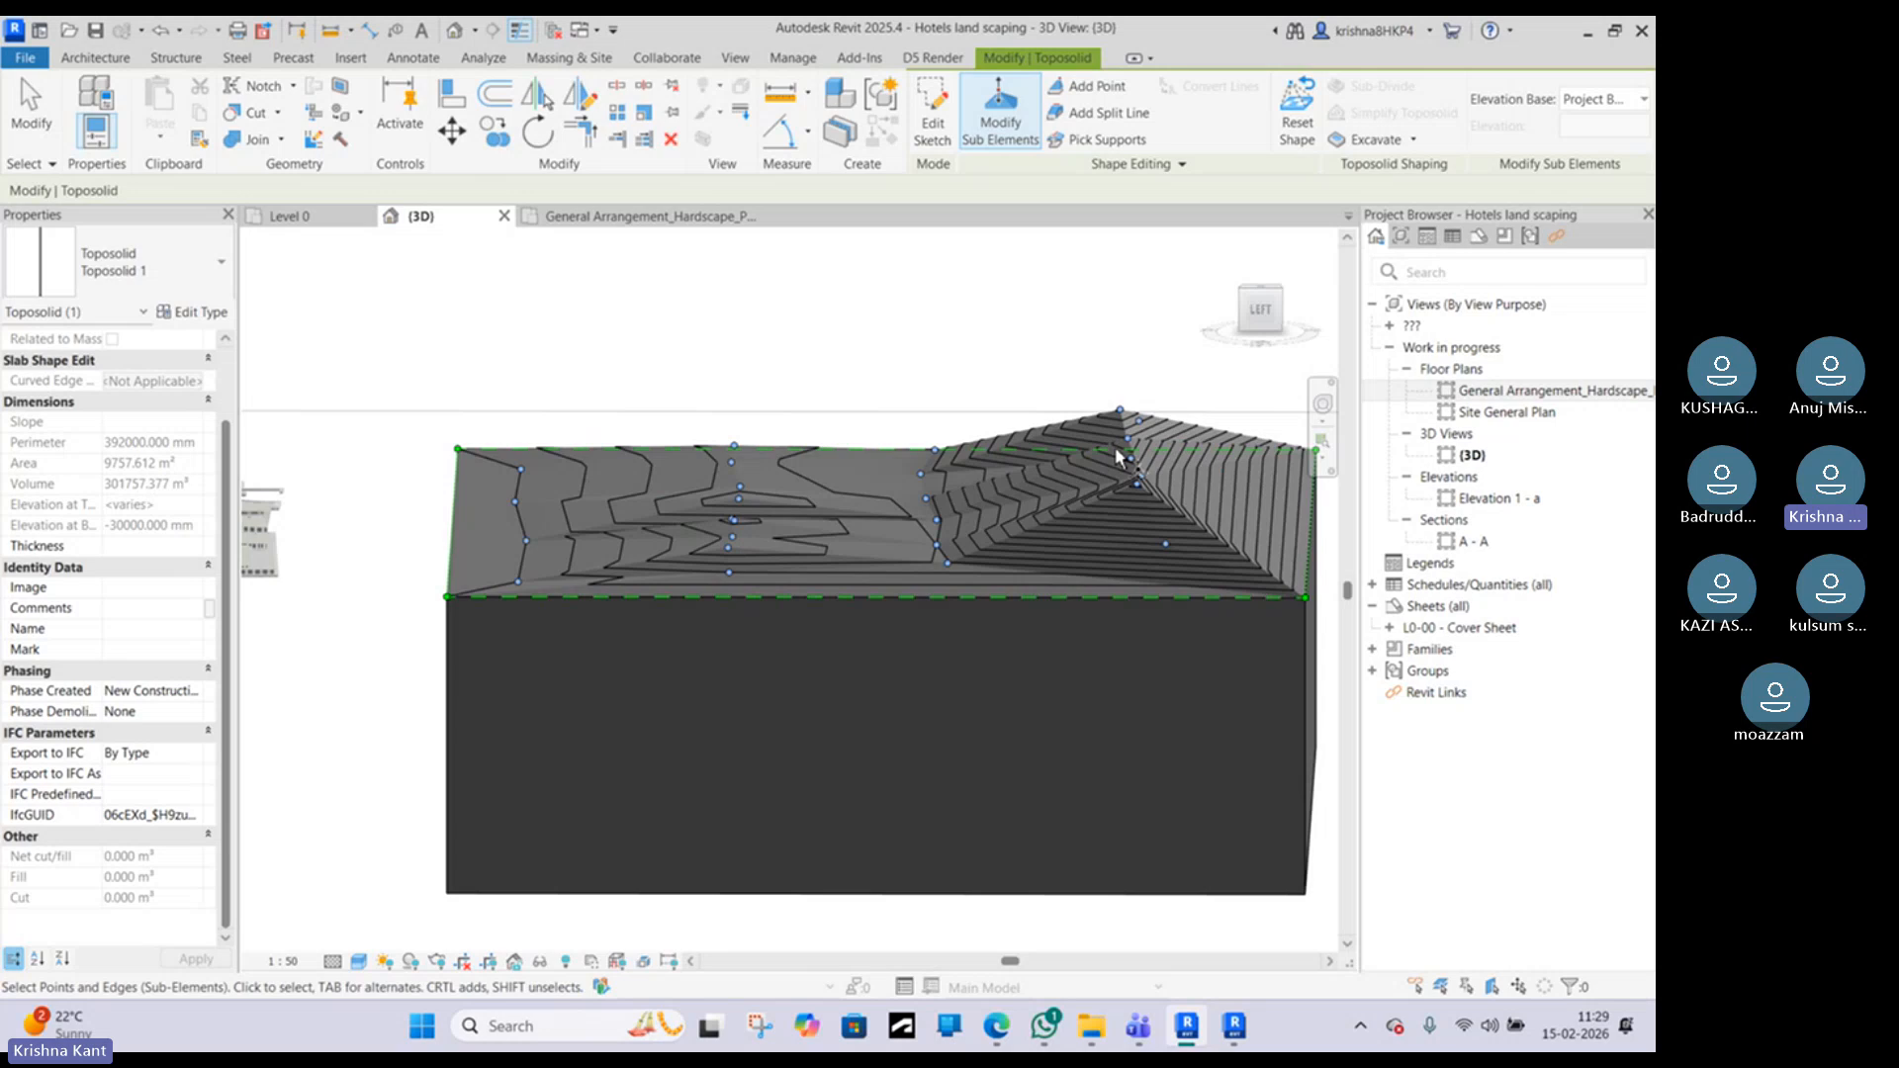
pyautogui.keyDown('shift'); pyautogui.moveTo(1113, 447); pyautogui.dragTo(869, 489, button='middle'); pyautogui.keyUp('shift')
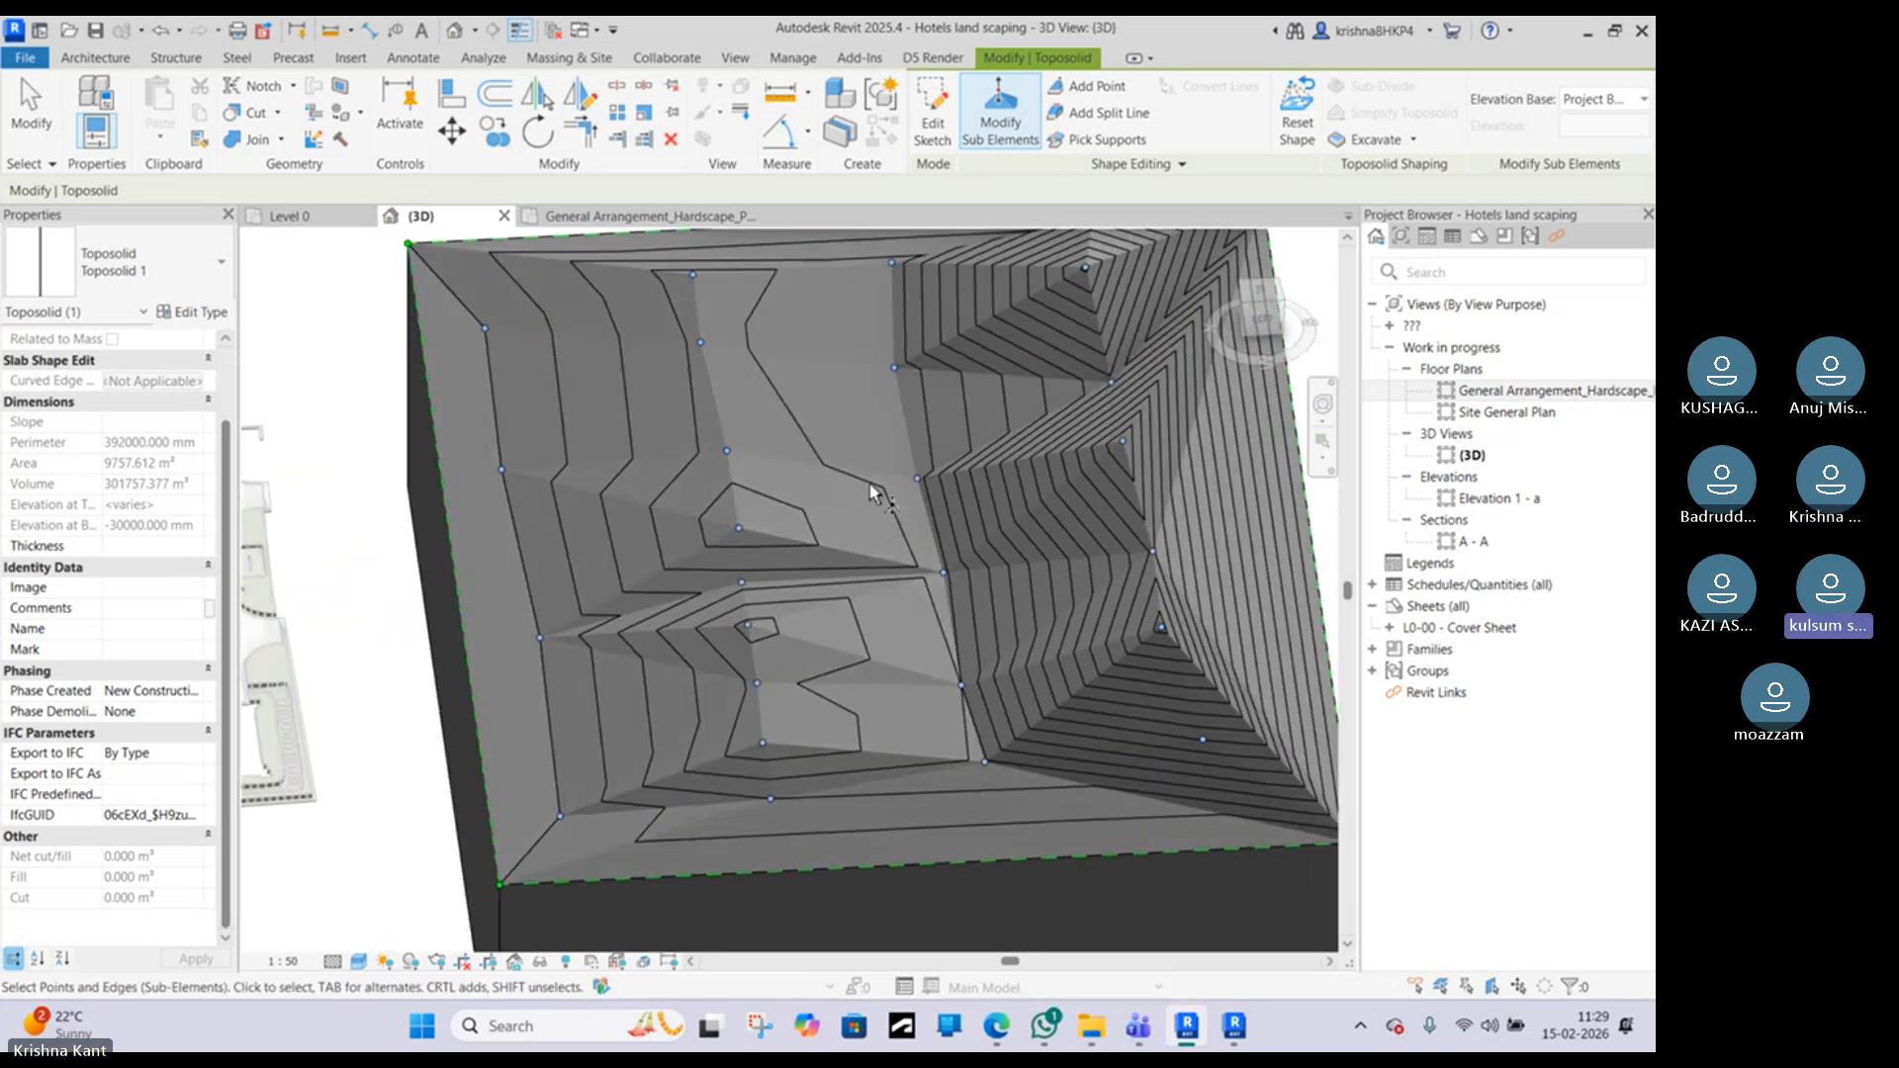
# Step: Add four shape points in a row along the slope between the flatter terrain and the high peaks
pyautogui.scroll(-2, 869, 490)
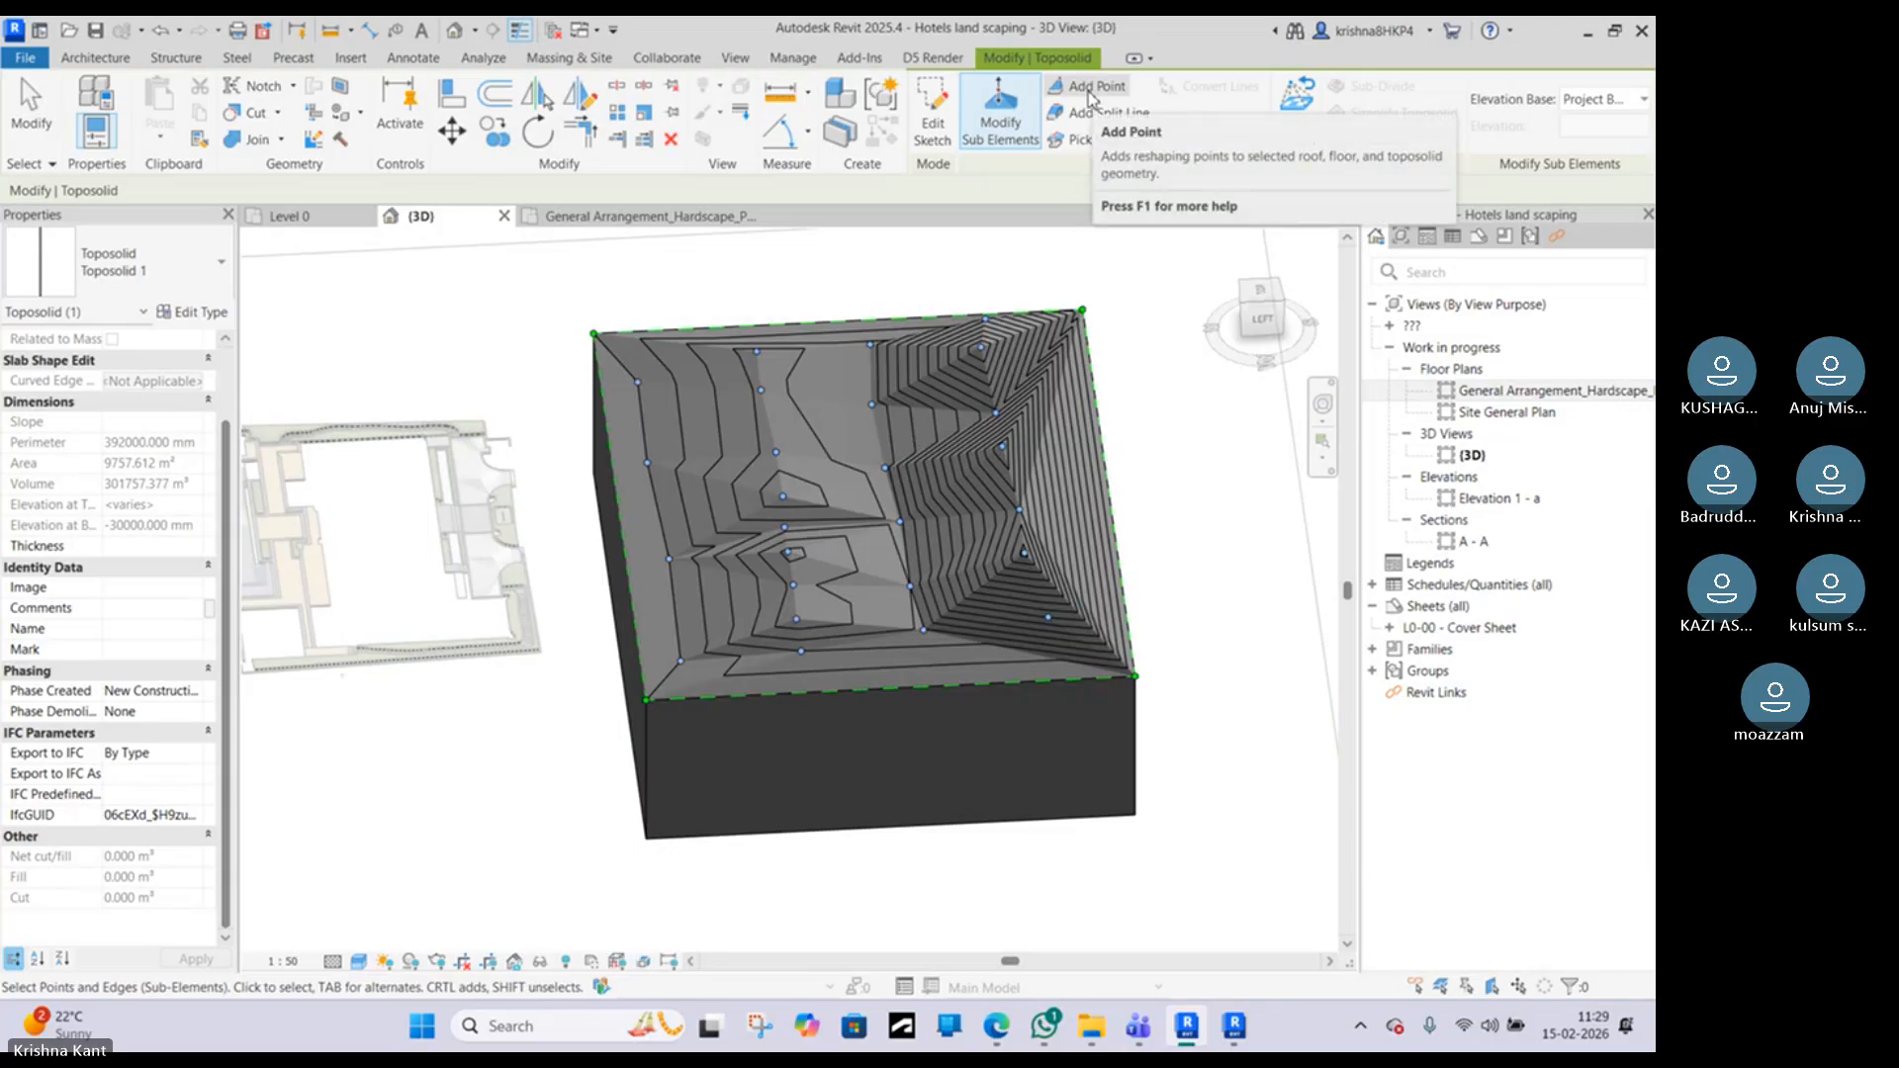
pyautogui.click(1091, 96)
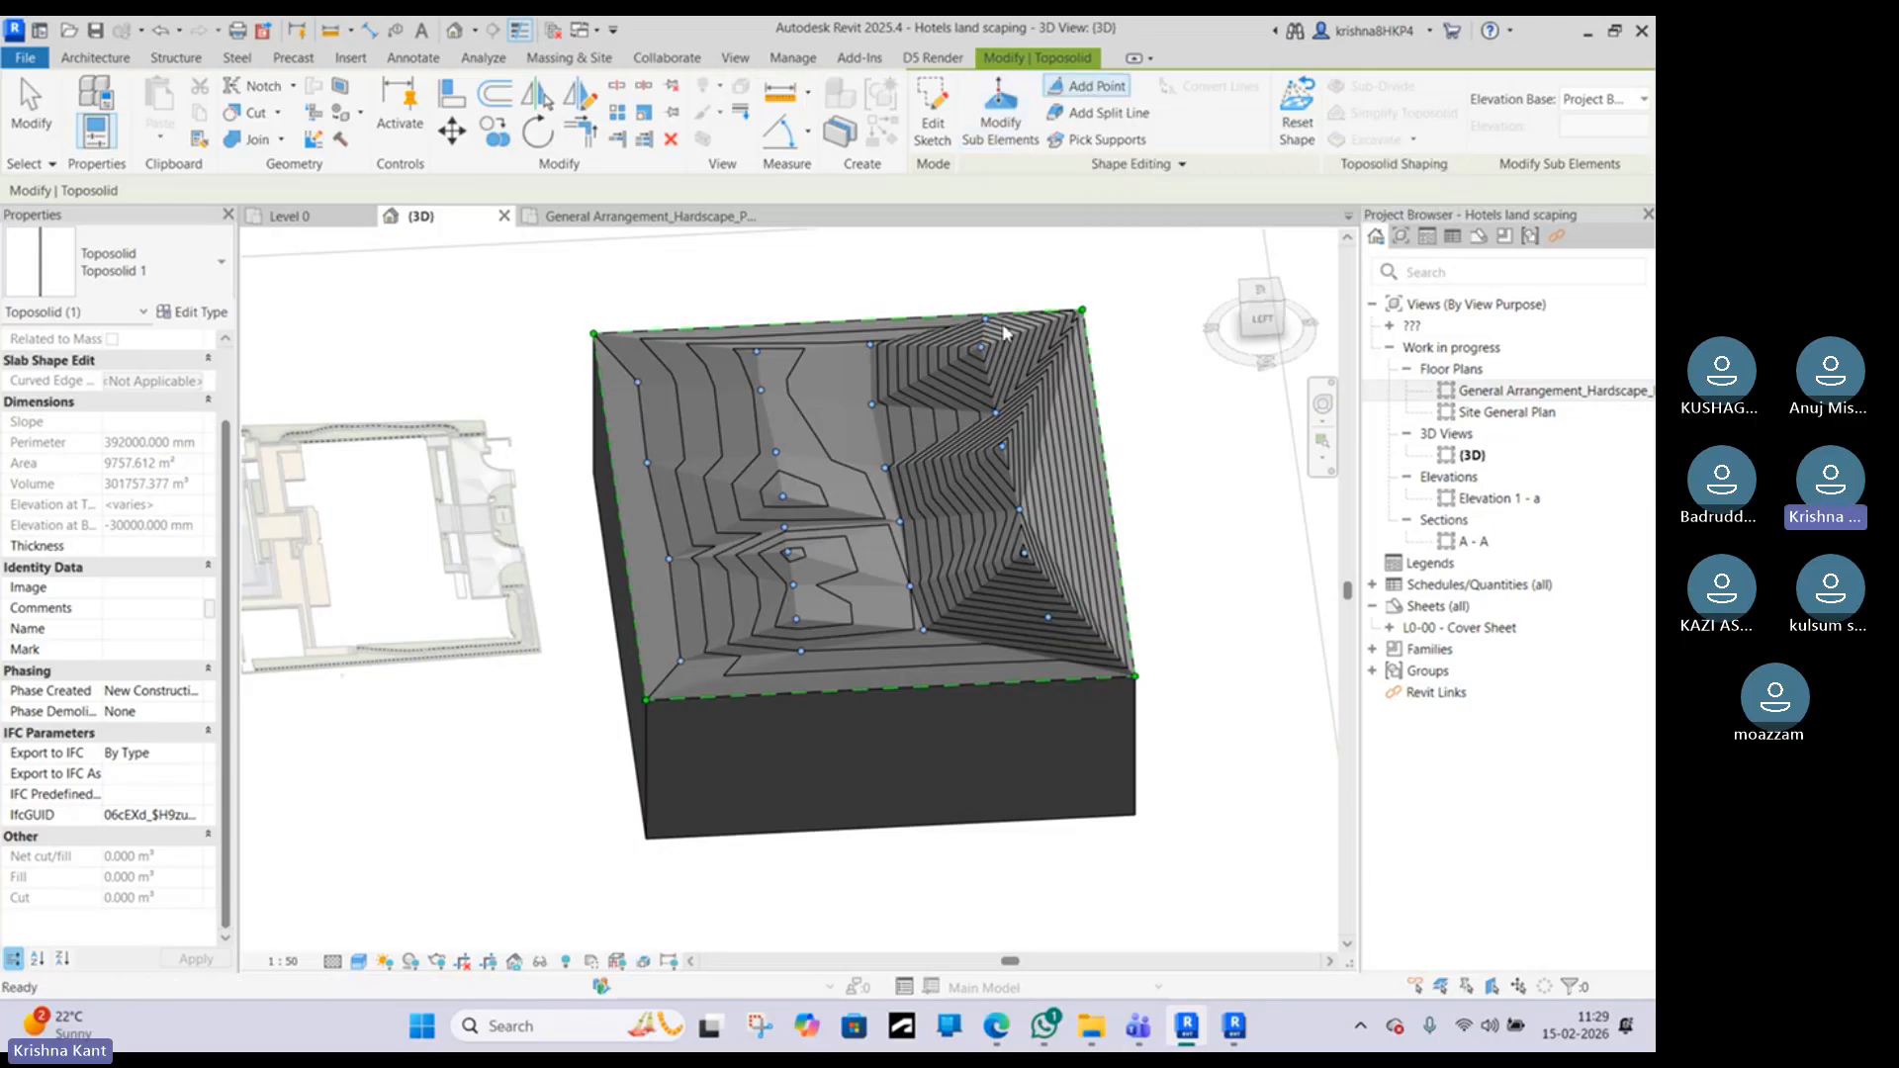
pyautogui.click(921, 391)
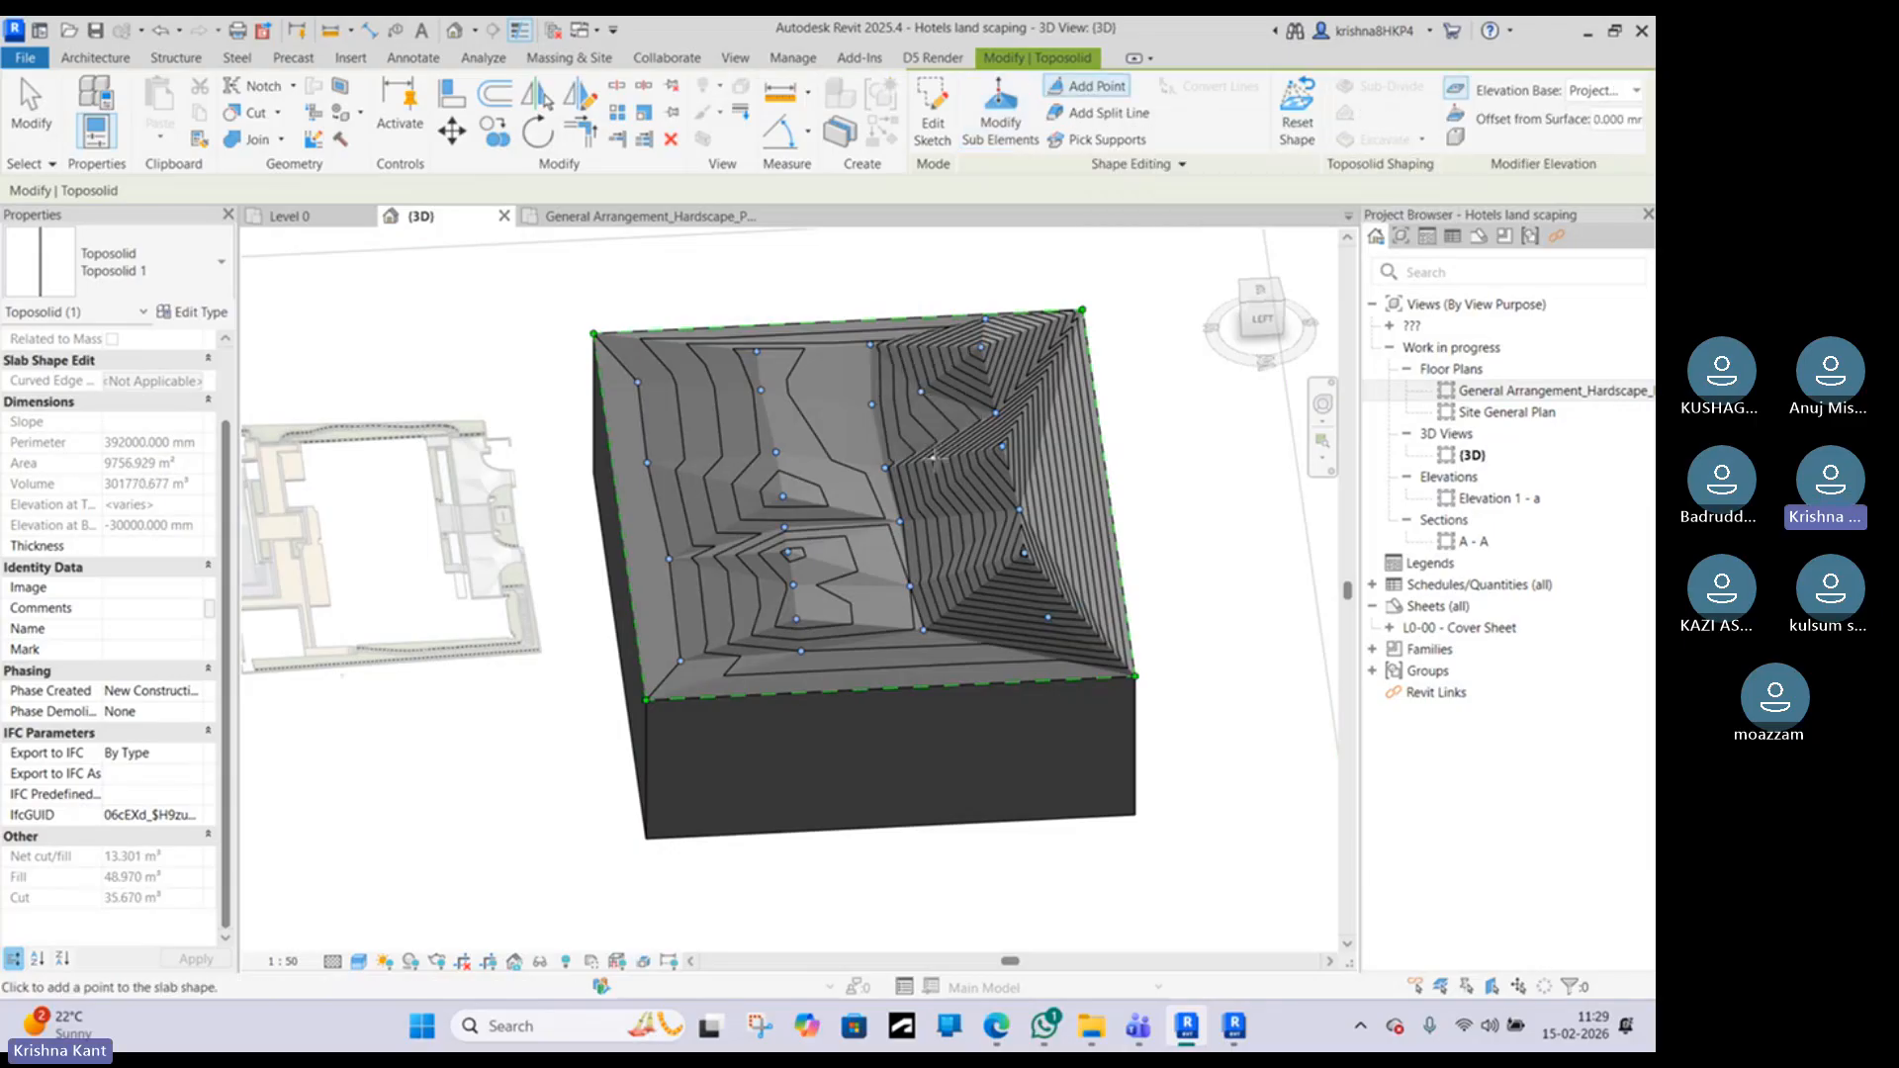
pyautogui.click(932, 458)
pyautogui.click(947, 522)
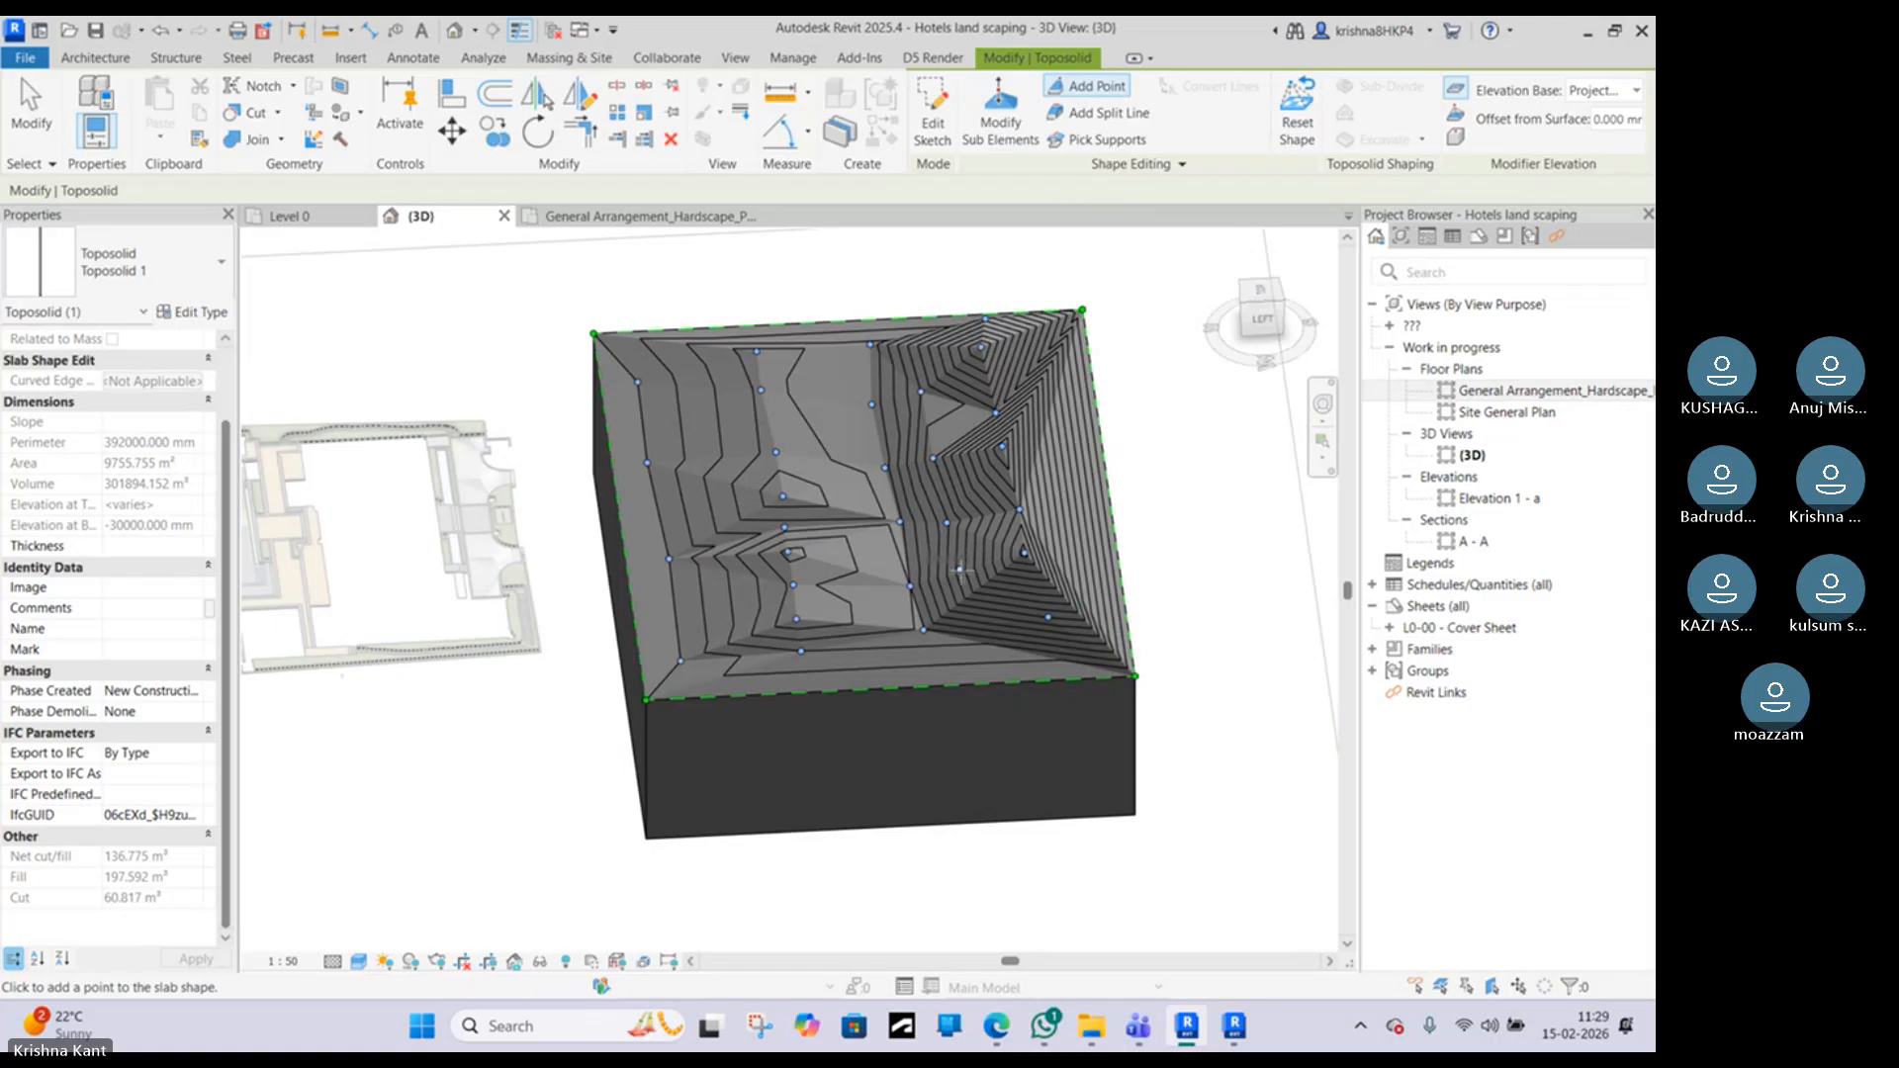
pyautogui.click(959, 570)
# Step: Select the fourteen shape points across the middle of the toposolid and set their elevation to 1 m
pyautogui.keyDown('shift'); pyautogui.moveTo(965, 579); pyautogui.dragTo(809, 386, button='middle'); pyautogui.keyUp('shift')
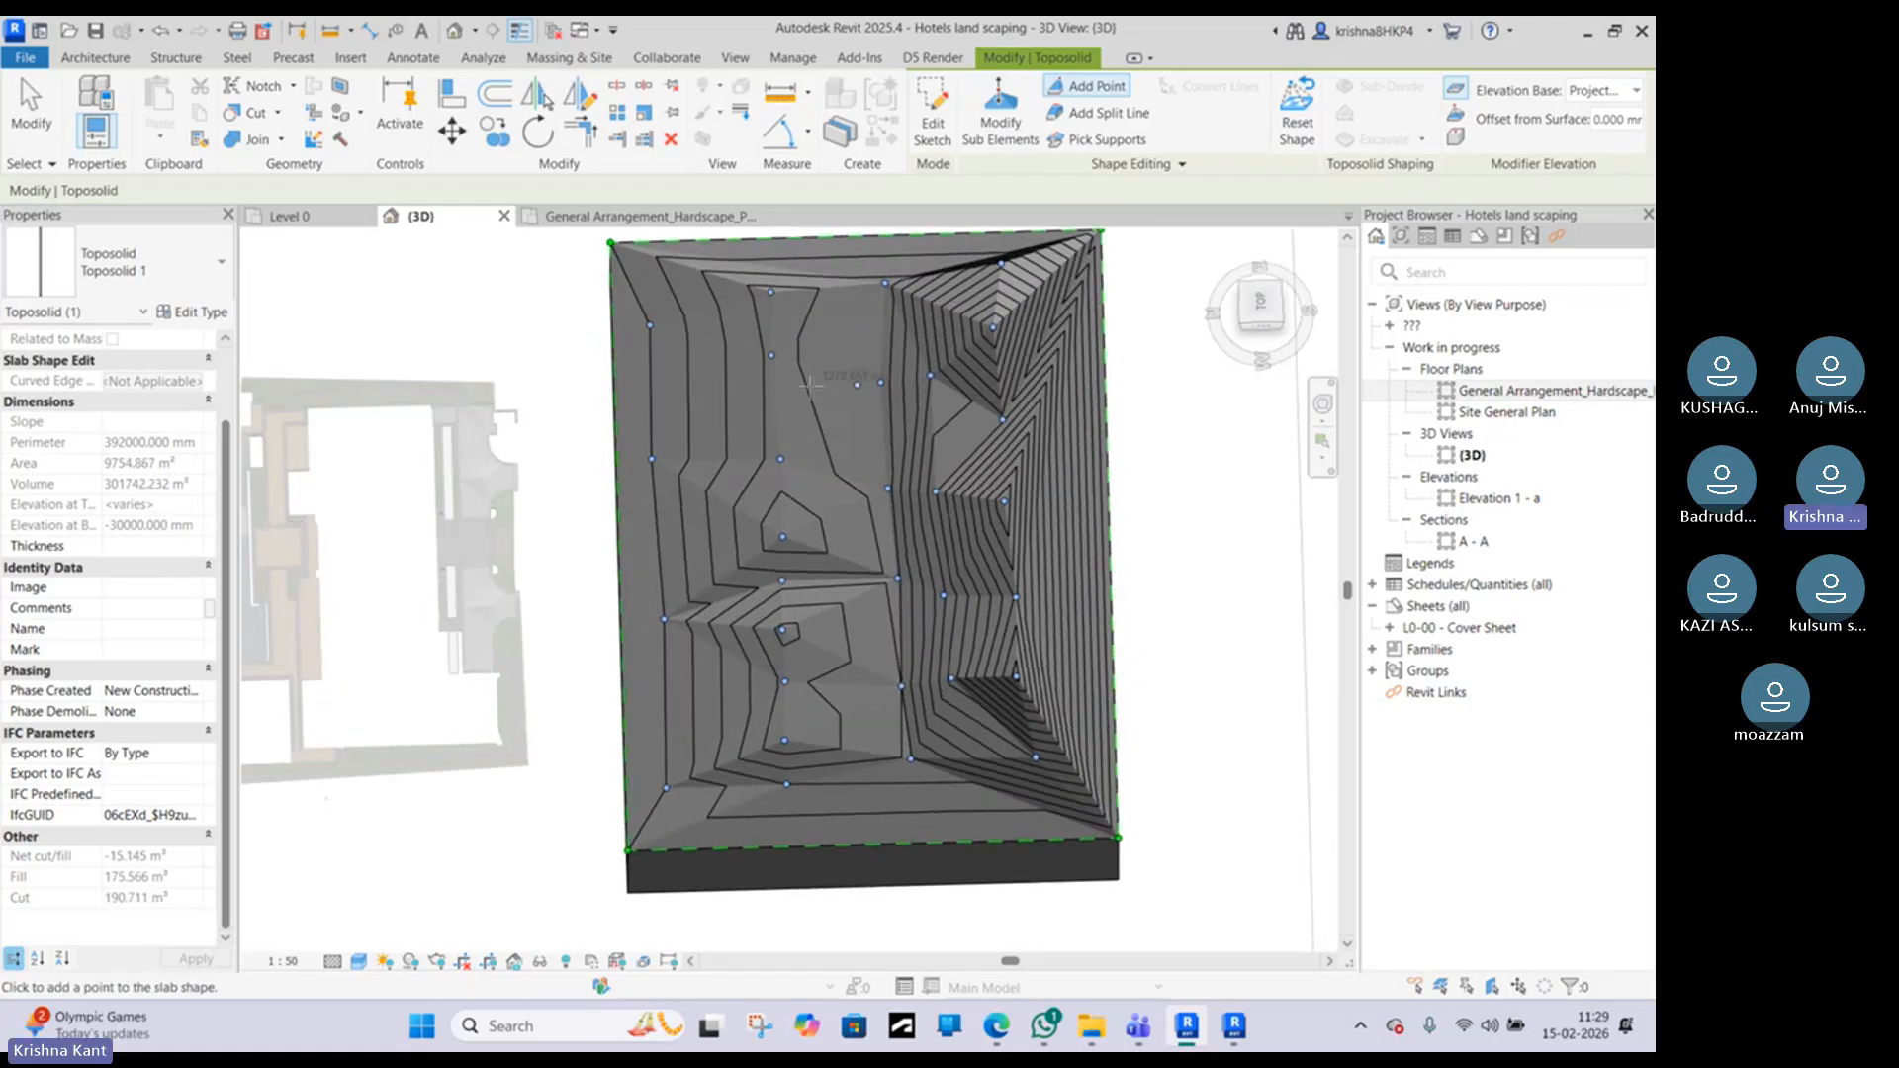
pyautogui.rightClick(740, 345)
pyautogui.click(748, 348)
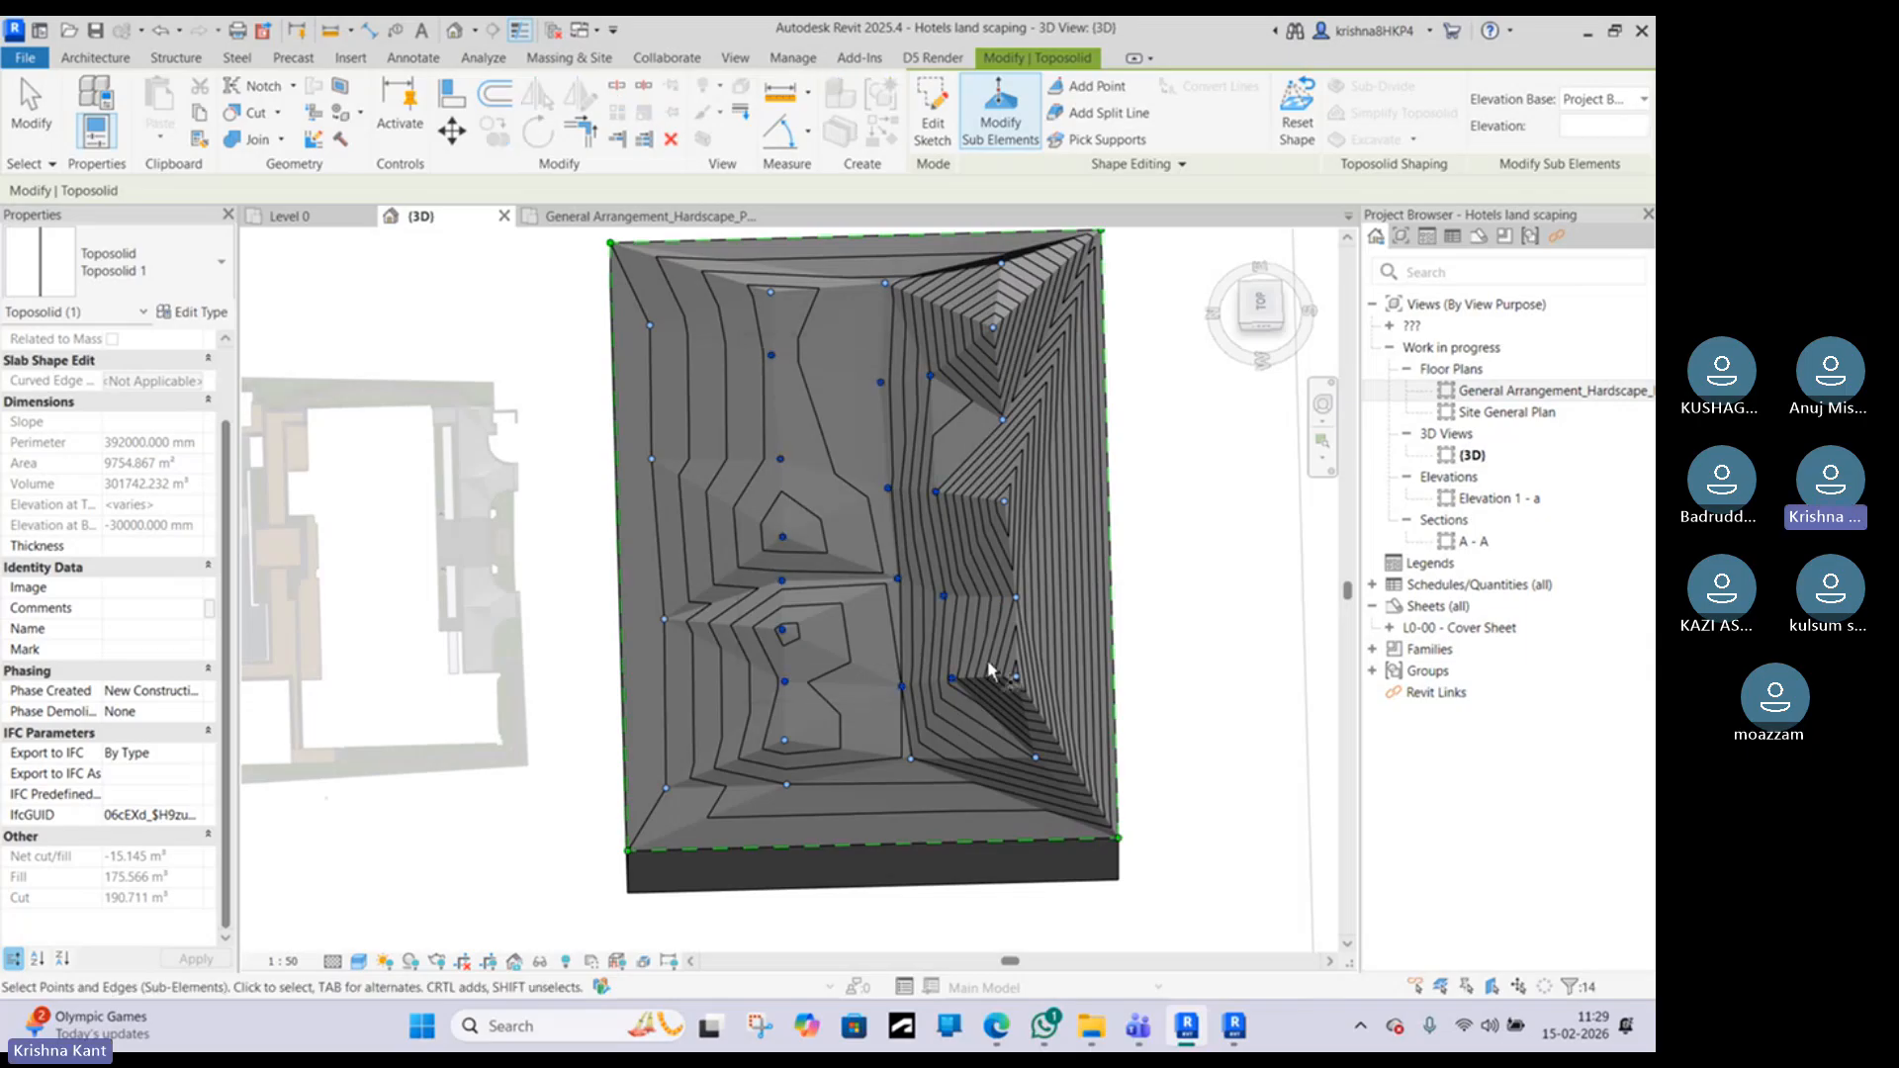
pyautogui.click(1578, 125)
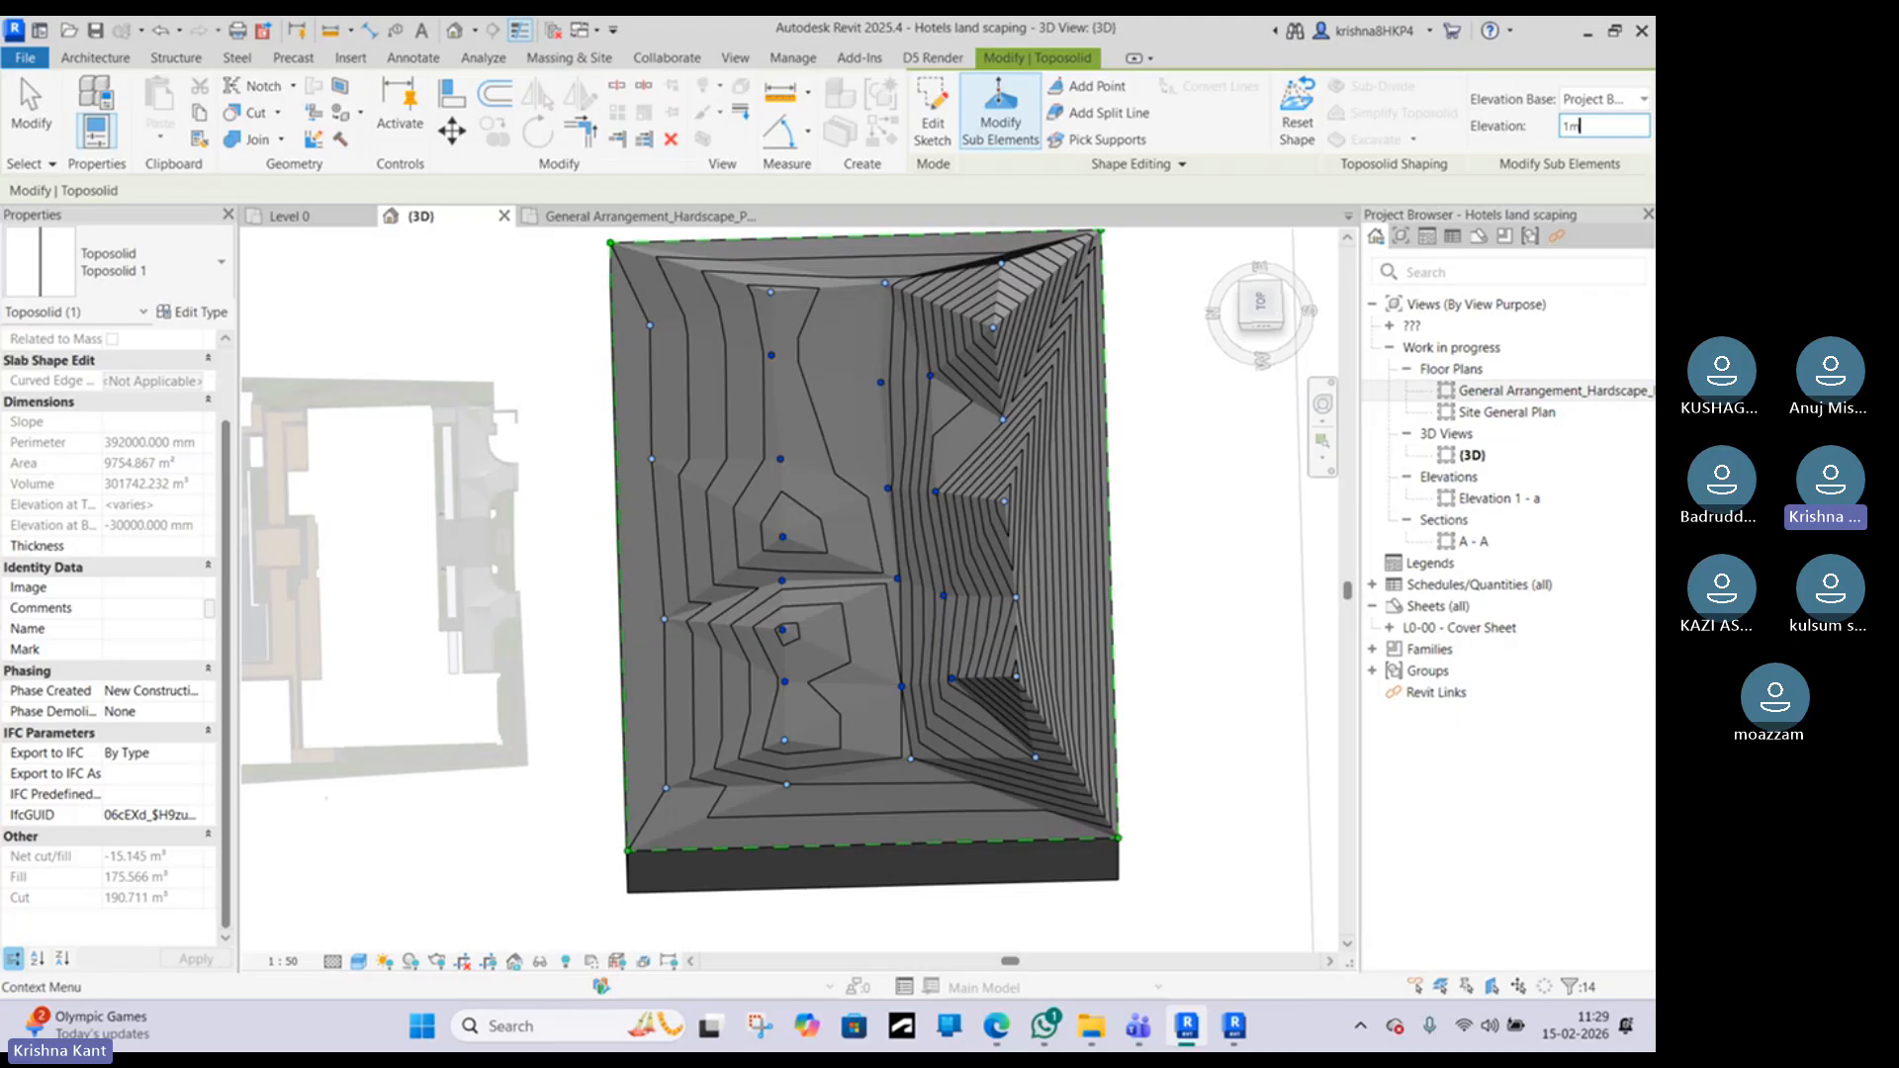
pyautogui.press('Return')
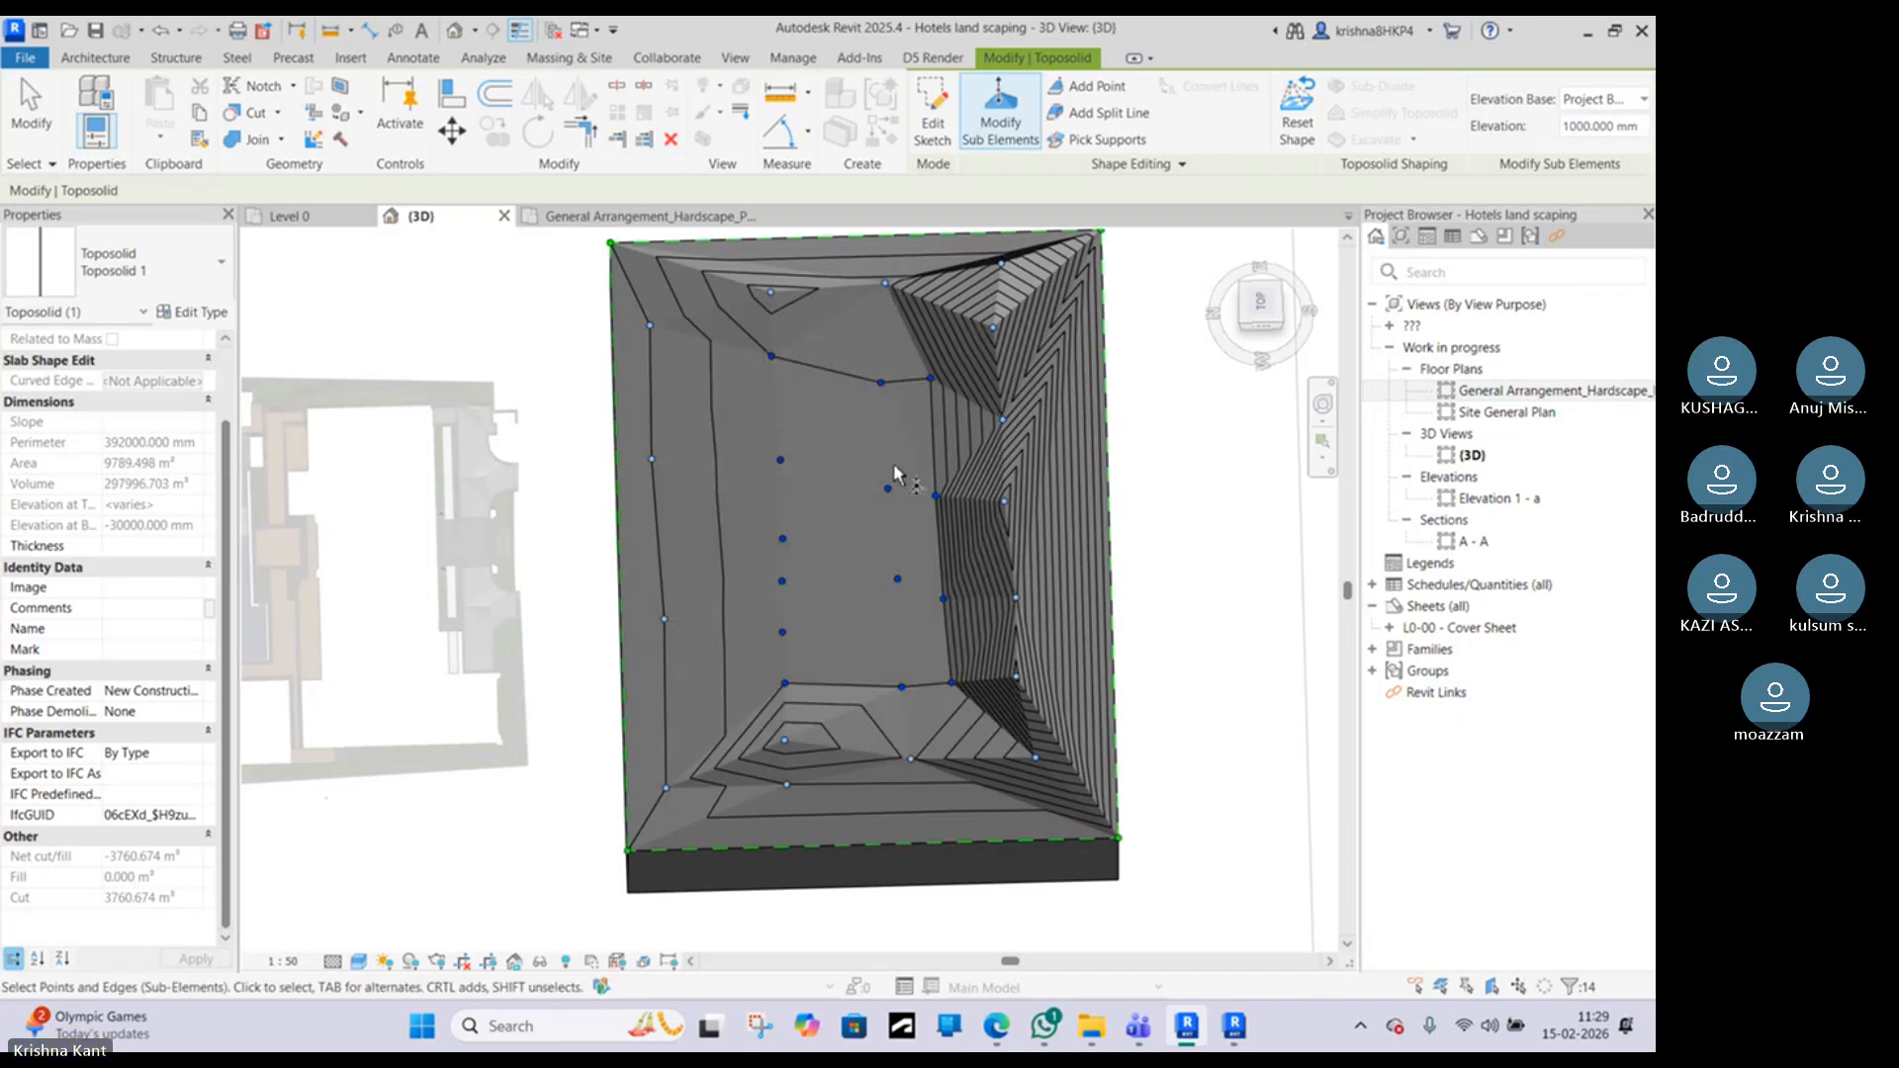
# Step: Examine the levelled middle area and the surrounding slopes of the toposolid in 3D
pyautogui.keyDown('shift'); pyautogui.moveTo(895, 475); pyautogui.dragTo(890, 425, button='middle'); pyautogui.keyUp('shift')
pyautogui.scroll(3, 896, 497)
pyautogui.scroll(4, 890, 424)
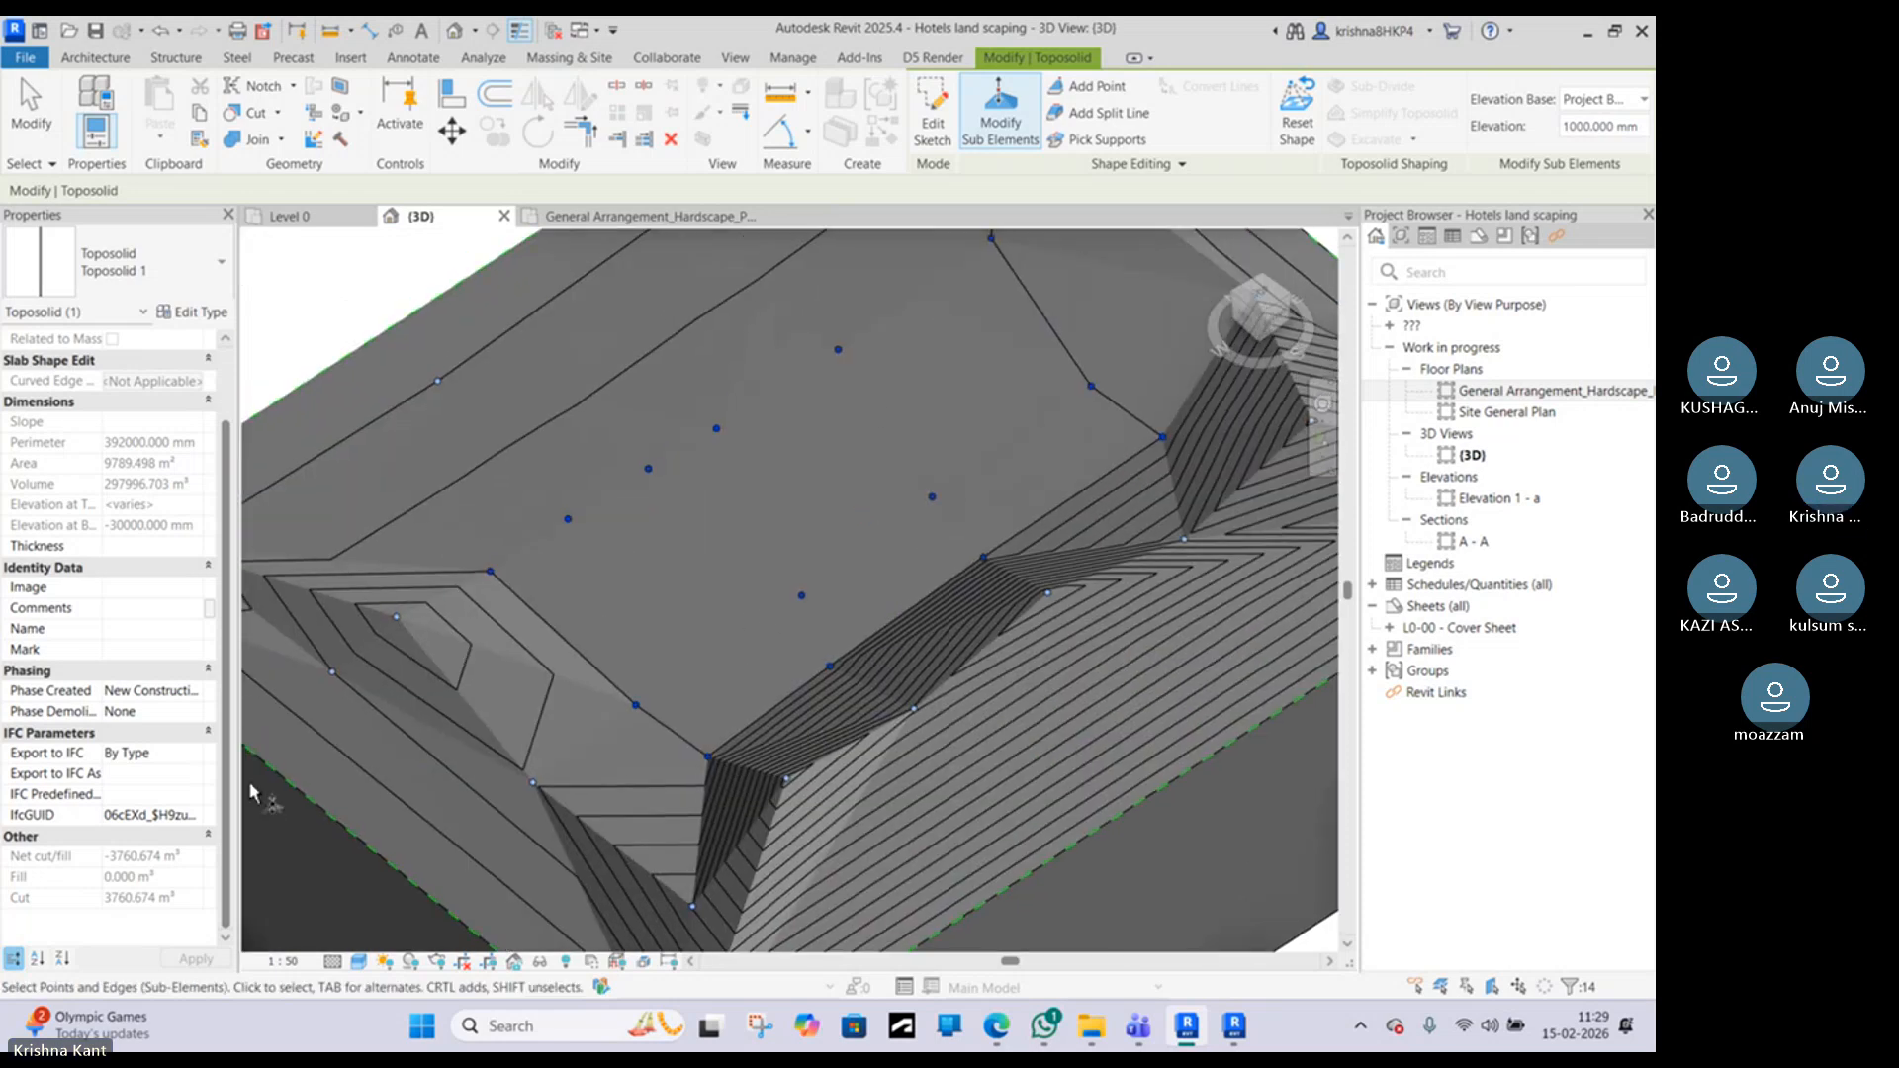
pyautogui.scroll(-2, 452, 727)
pyautogui.keyDown('shift'); pyautogui.moveTo(755, 555); pyautogui.dragTo(806, 560, button='middle'); pyautogui.keyUp('shift')
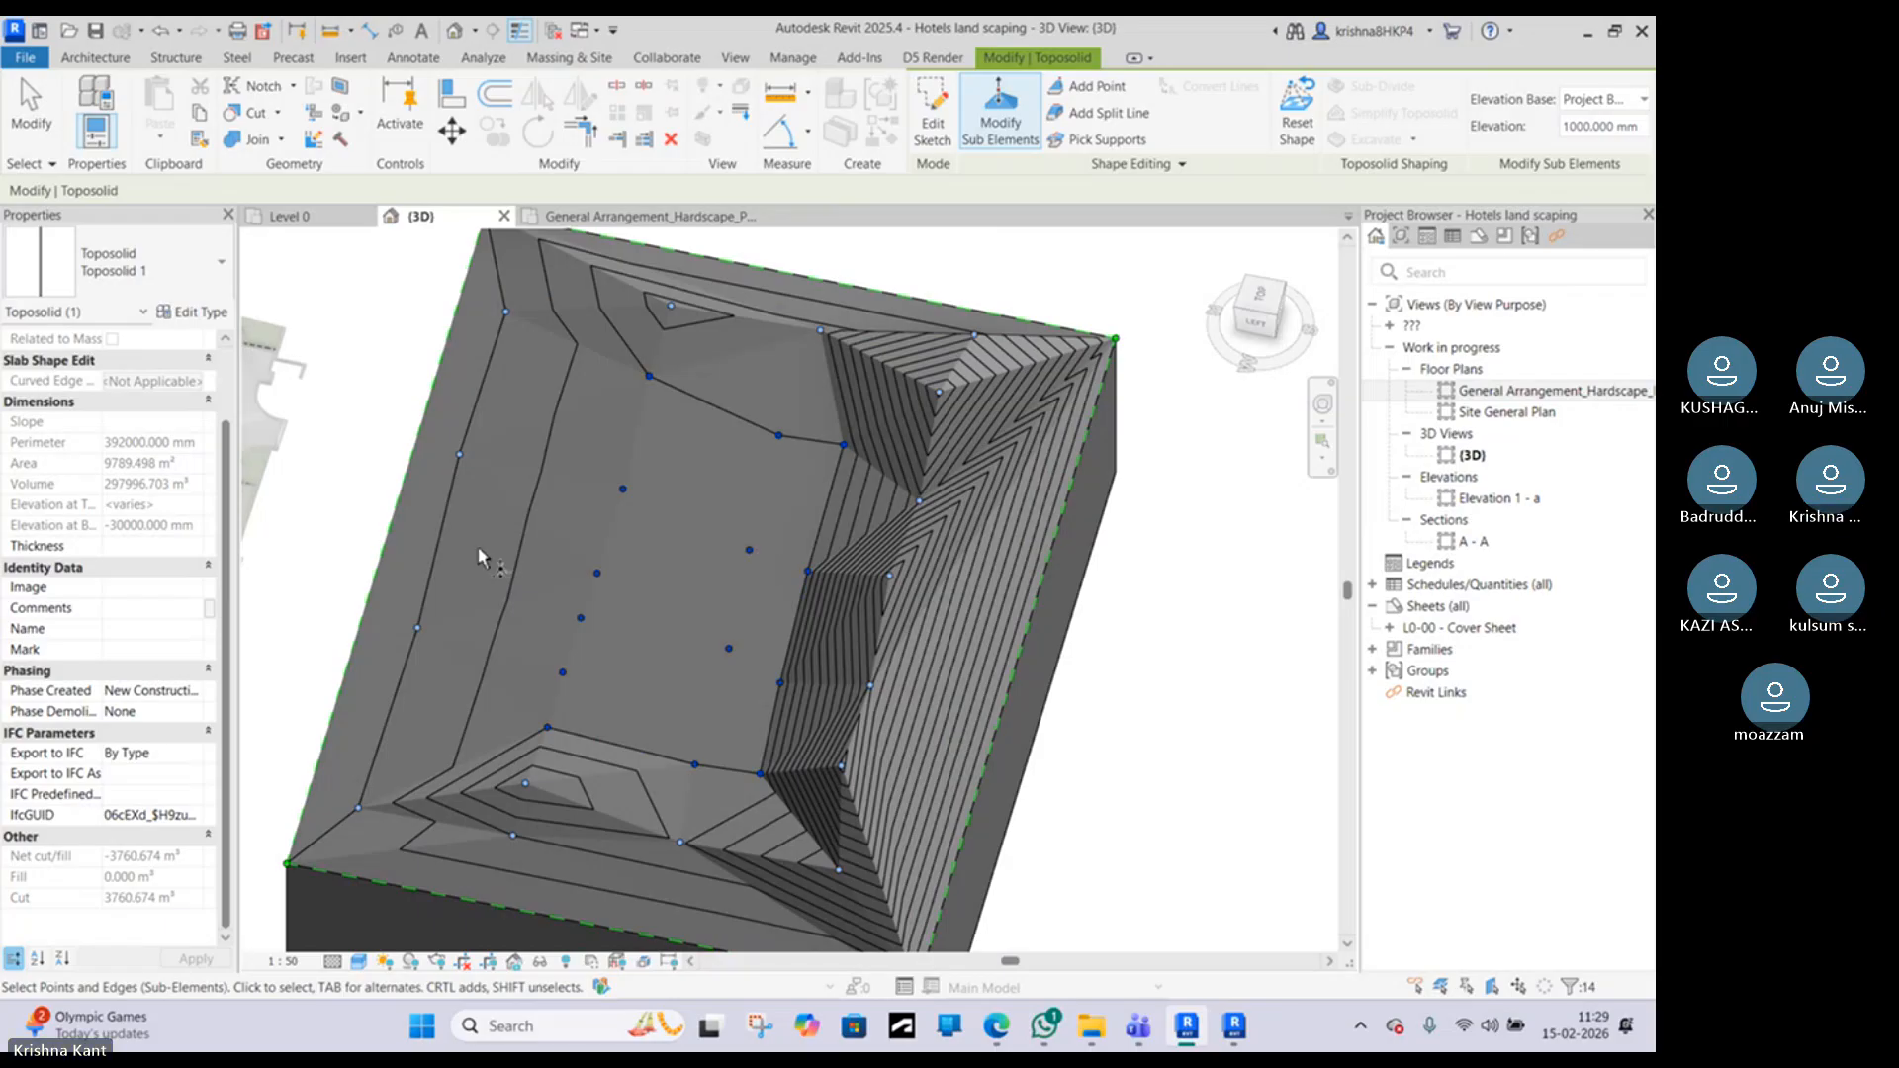
pyautogui.scroll(-2, 708, 482)
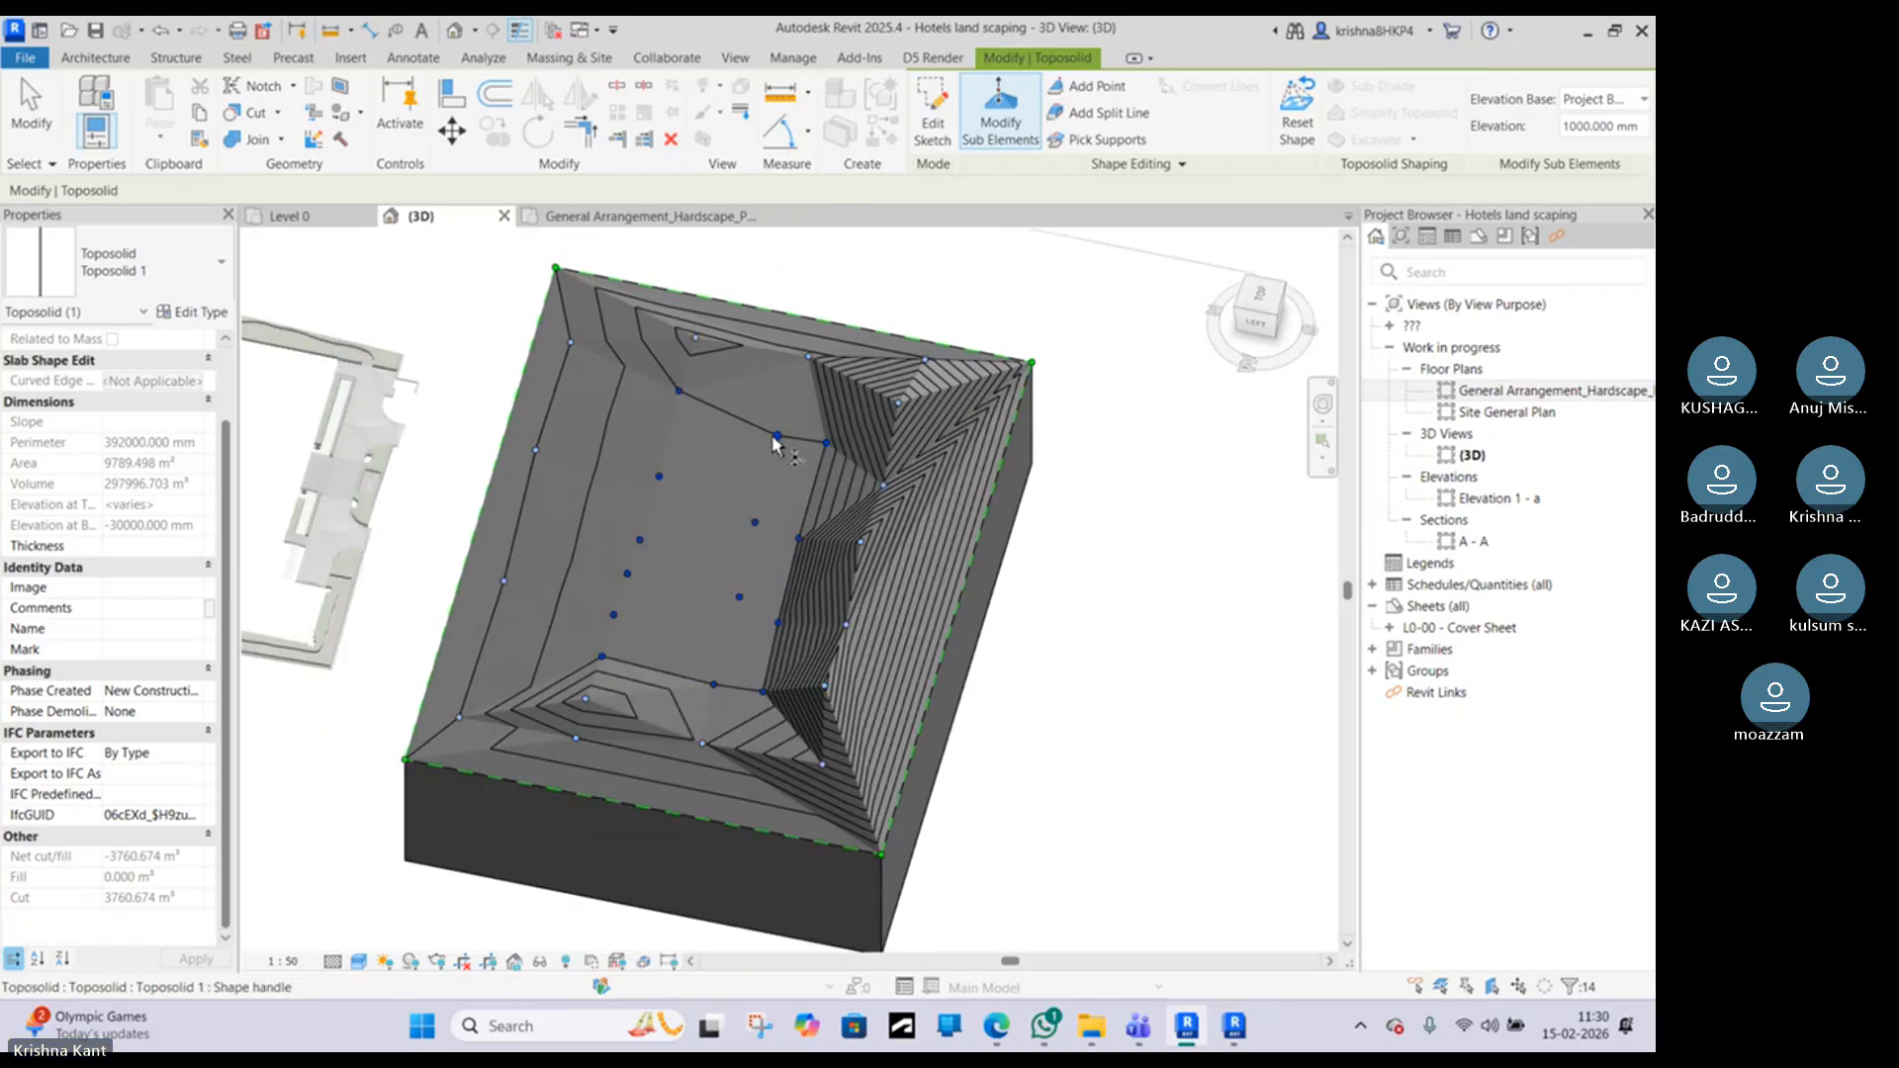
# Step: Finish editing the shape points and select the whole graded toposolid
pyautogui.rightClick(1105, 402)
pyautogui.click(1147, 413)
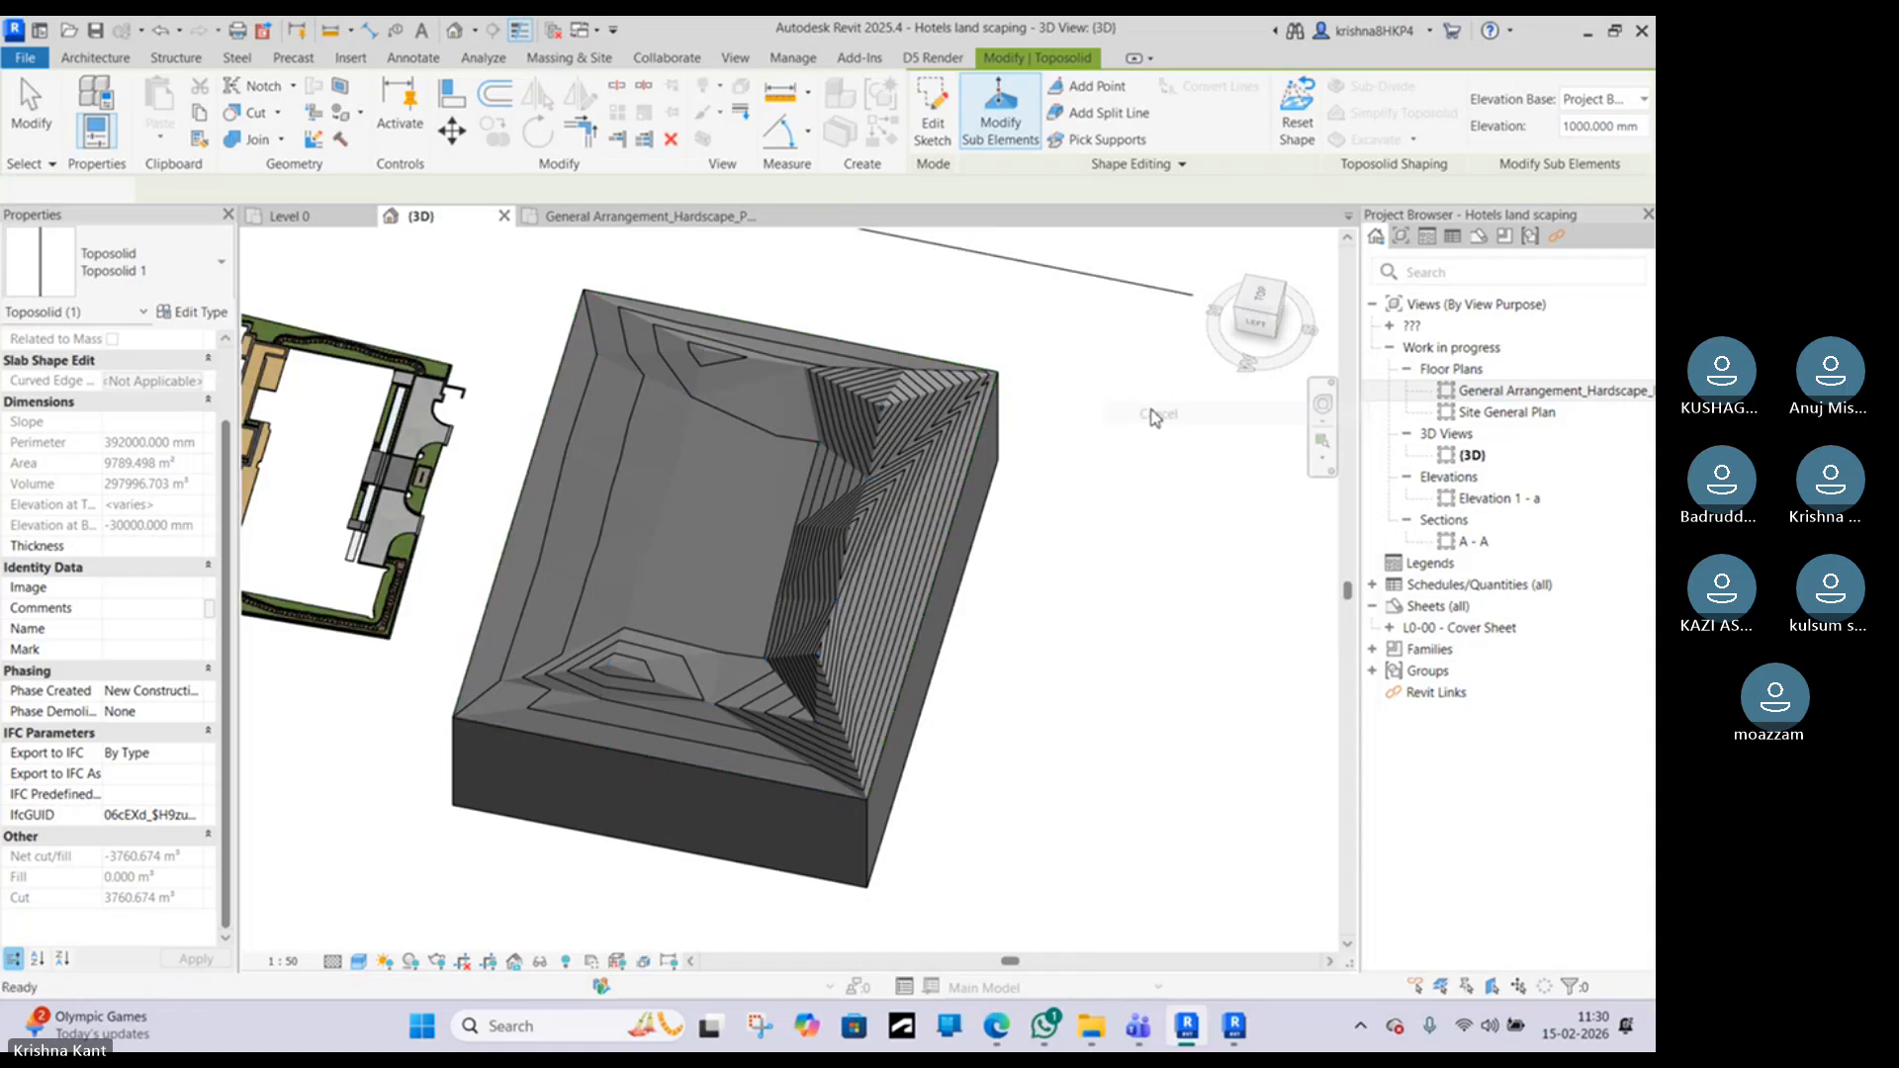
pyautogui.click(809, 412)
pyautogui.keyDown('shift'); pyautogui.moveTo(809, 412); pyautogui.dragTo(864, 479, button='middle'); pyautogui.keyUp('shift')
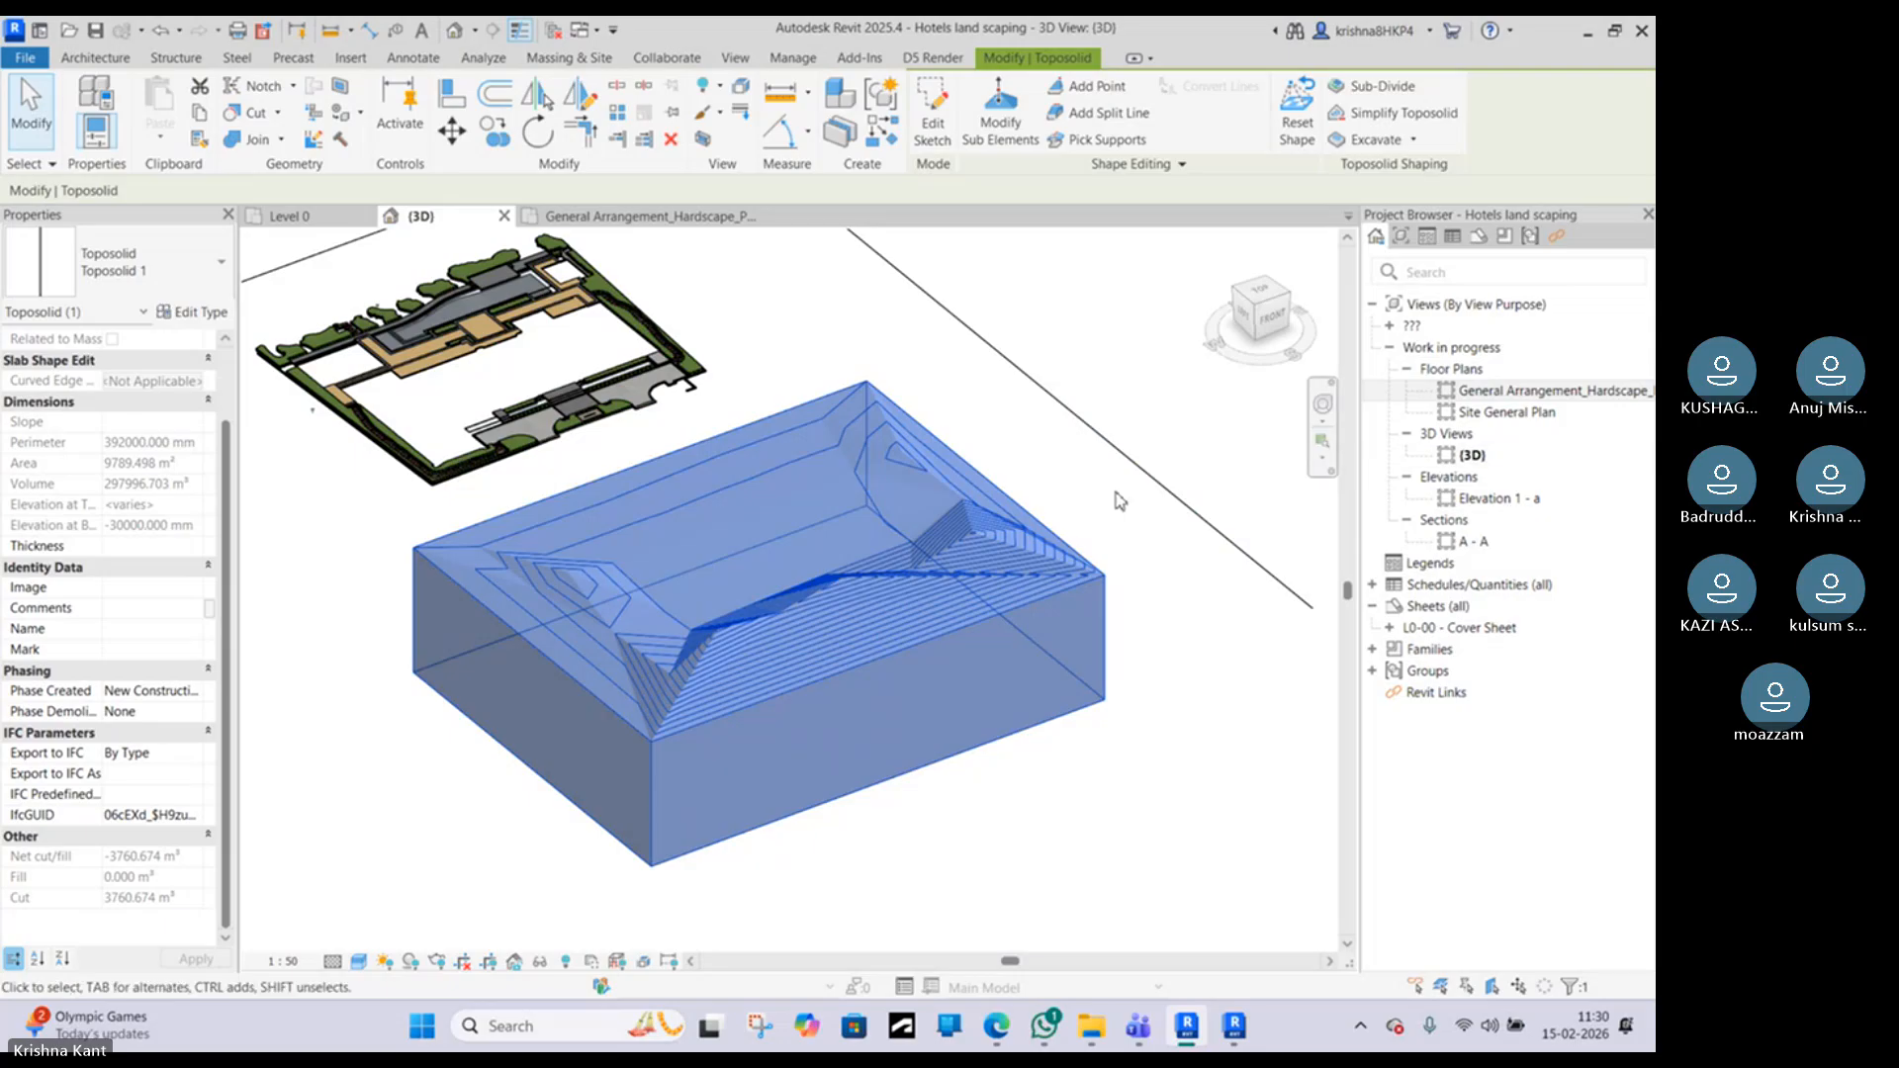
# Step: Set the graded toposolid's Phase Demolished to New Construction
pyautogui.click(198, 699)
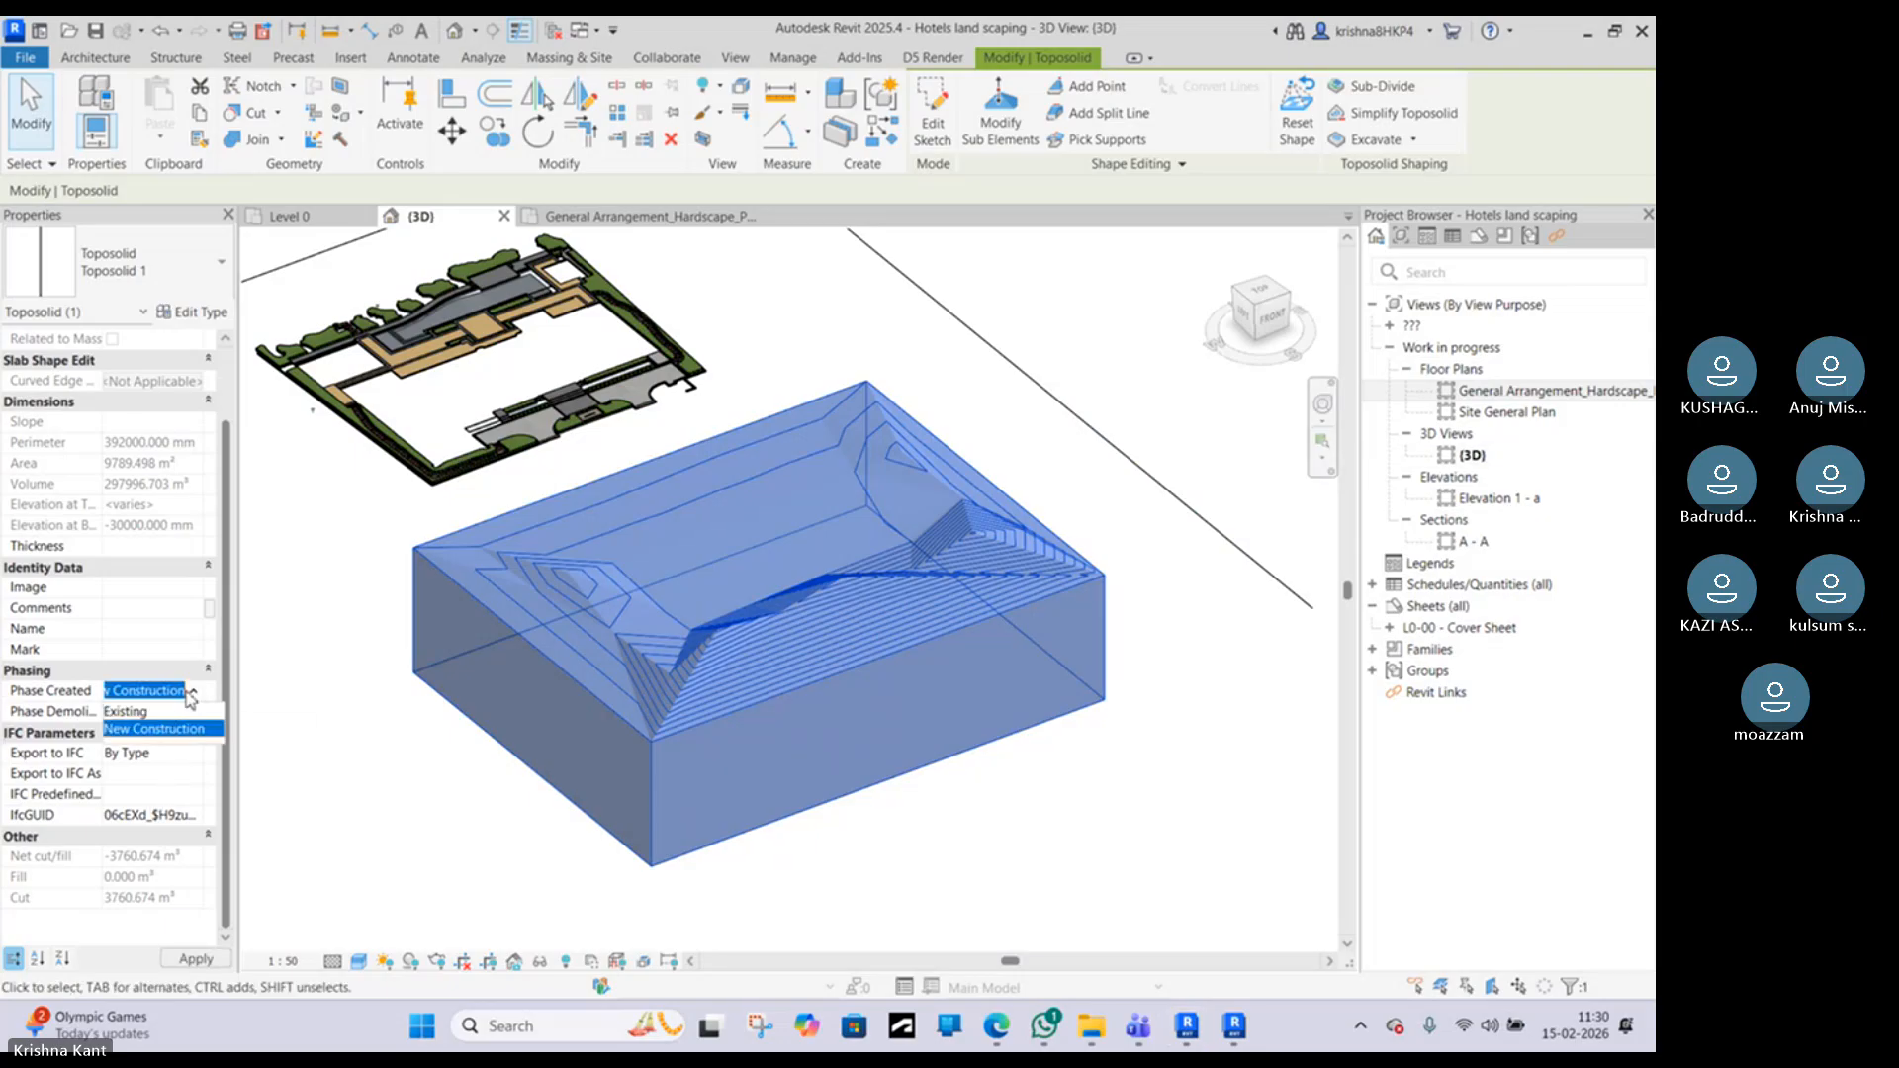
pyautogui.click(191, 698)
pyautogui.click(184, 712)
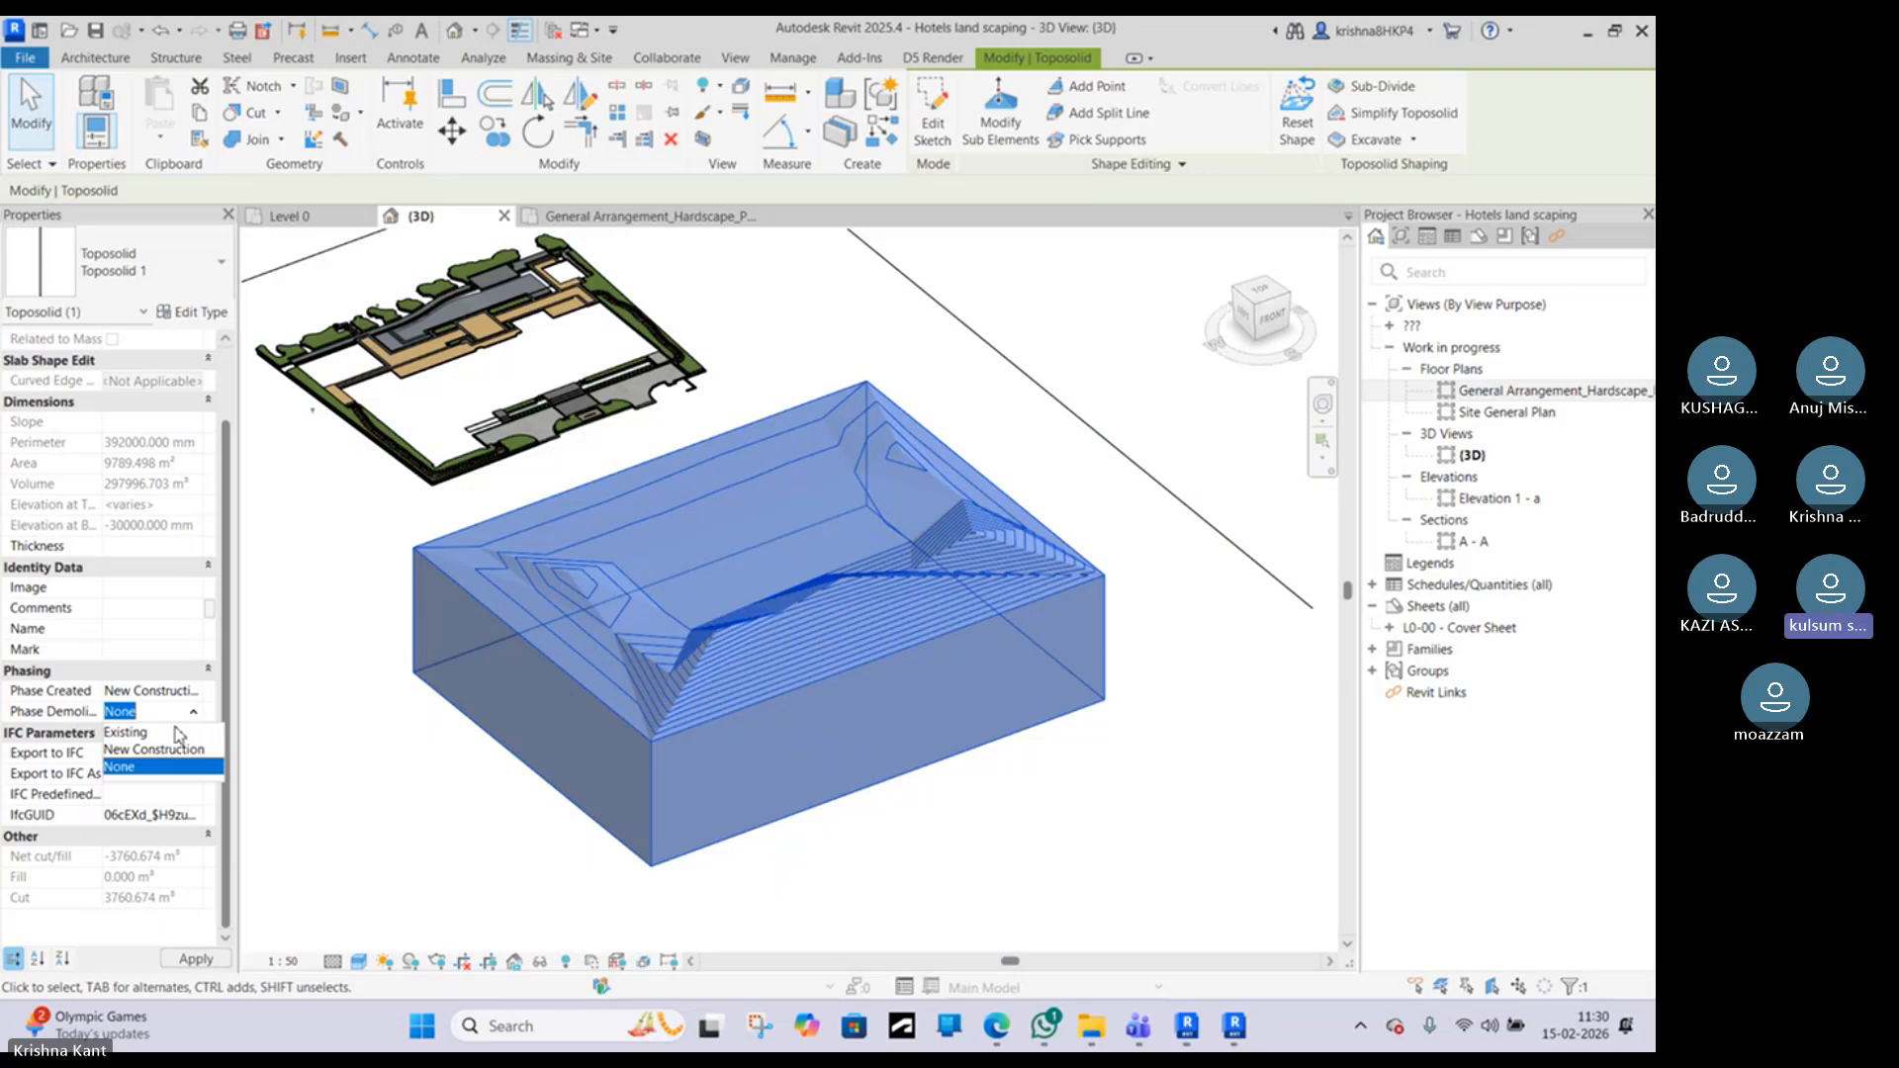
pyautogui.click(153, 753)
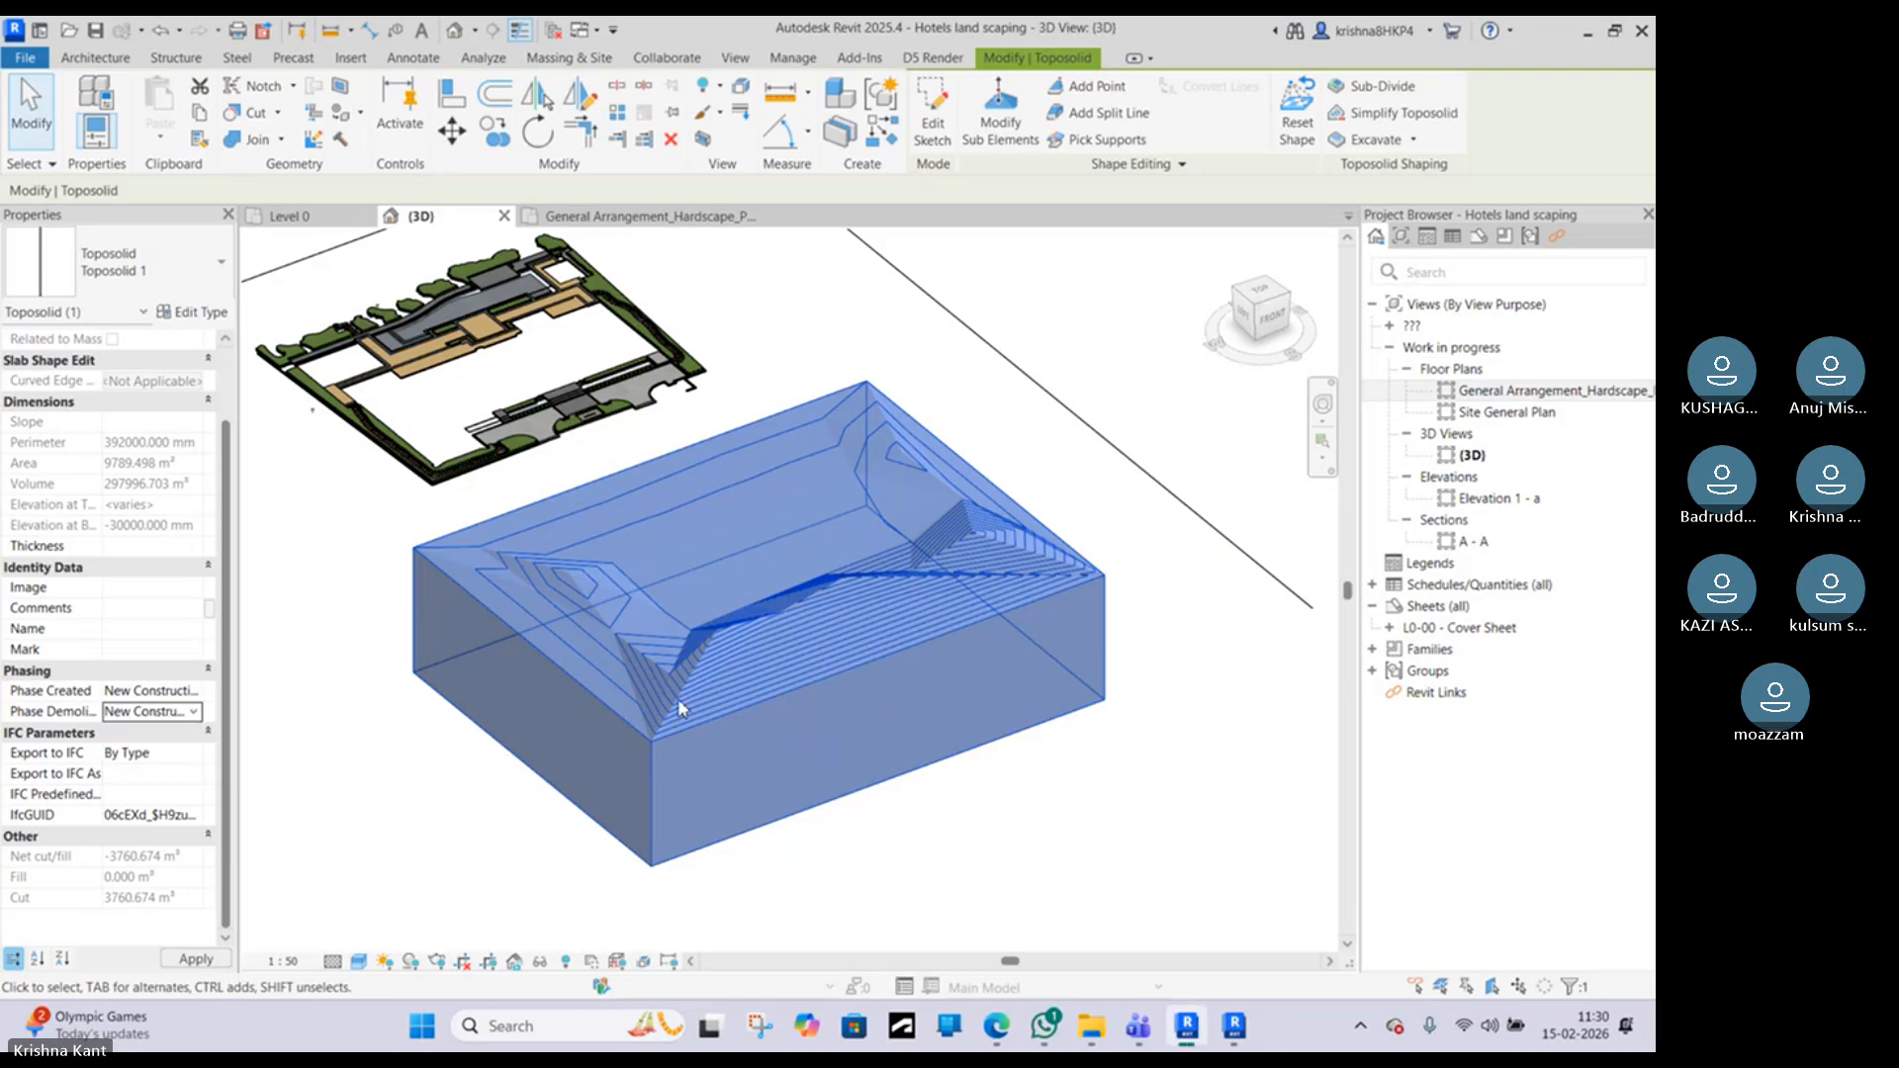
# Step: Try to set the toposolid's Phase Demolished to Existing and dismiss the resulting message each time
pyautogui.click(194, 712)
pyautogui.click(137, 731)
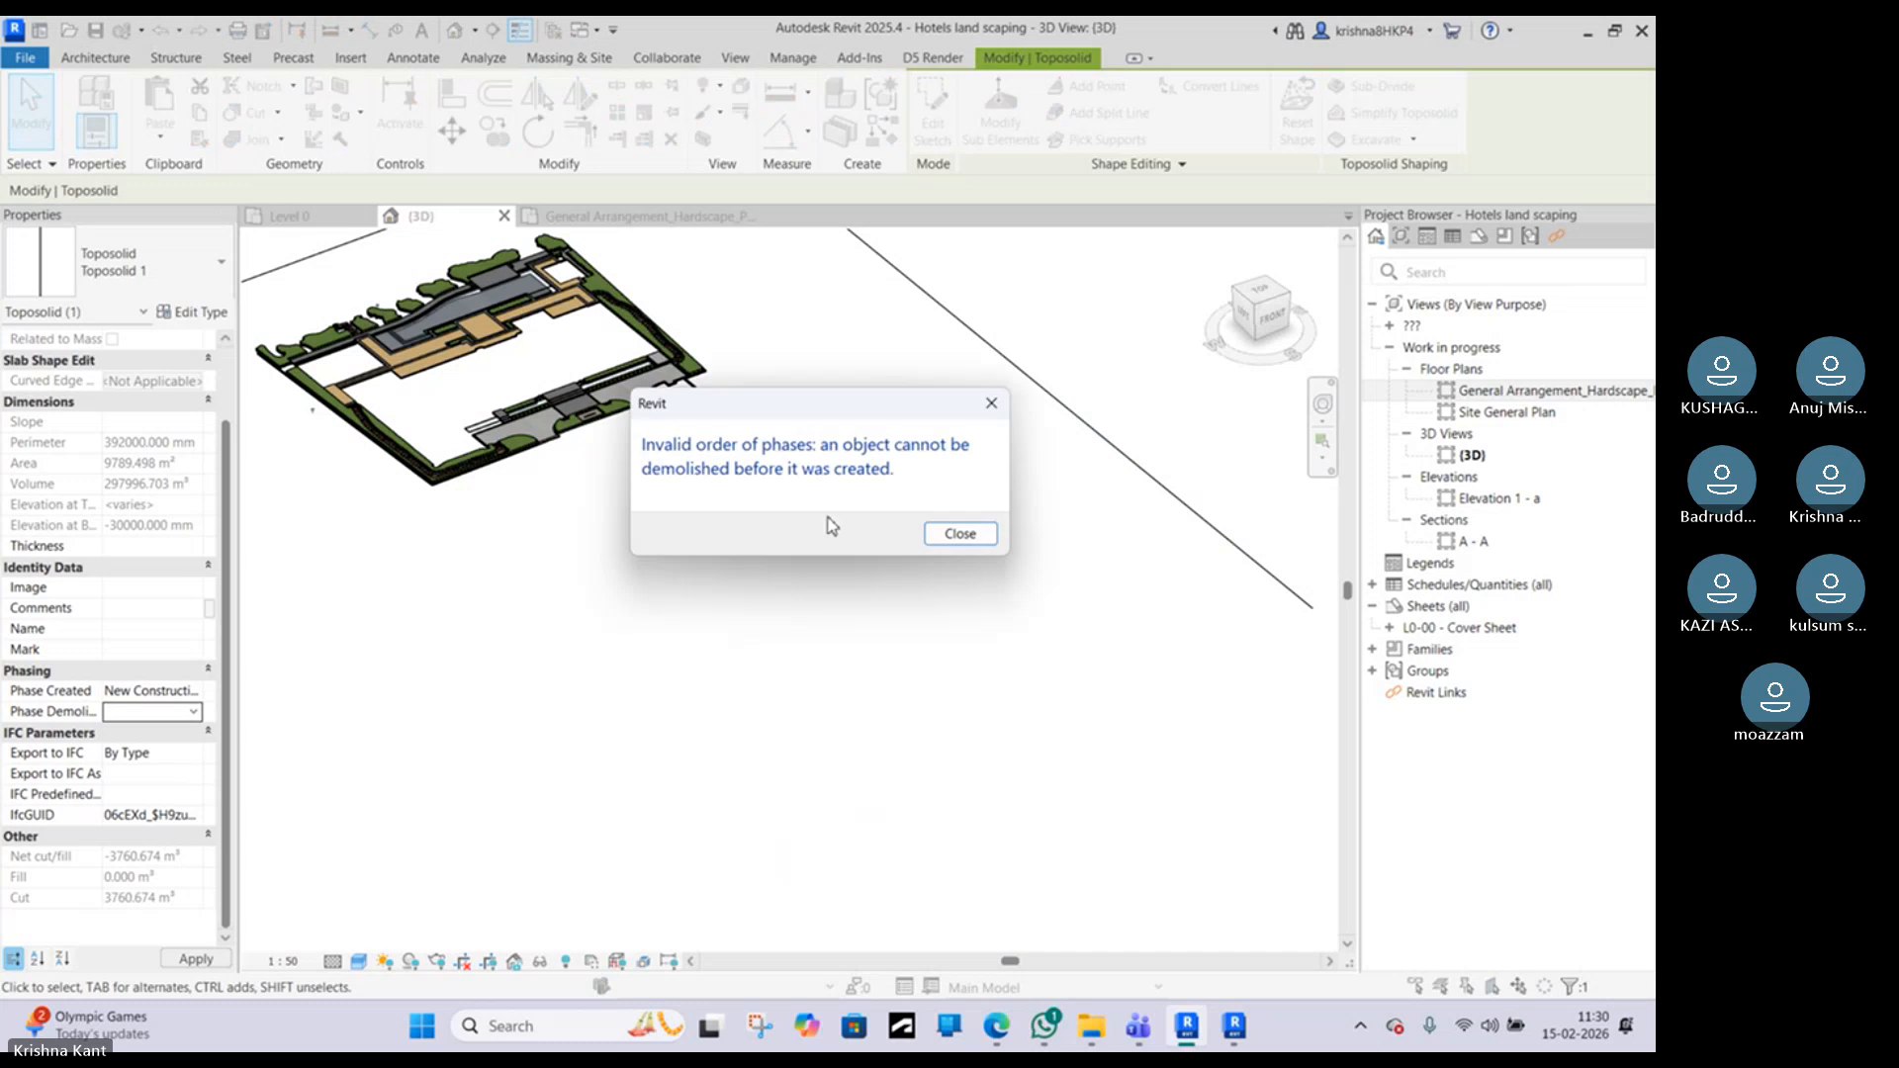
pyautogui.click(959, 534)
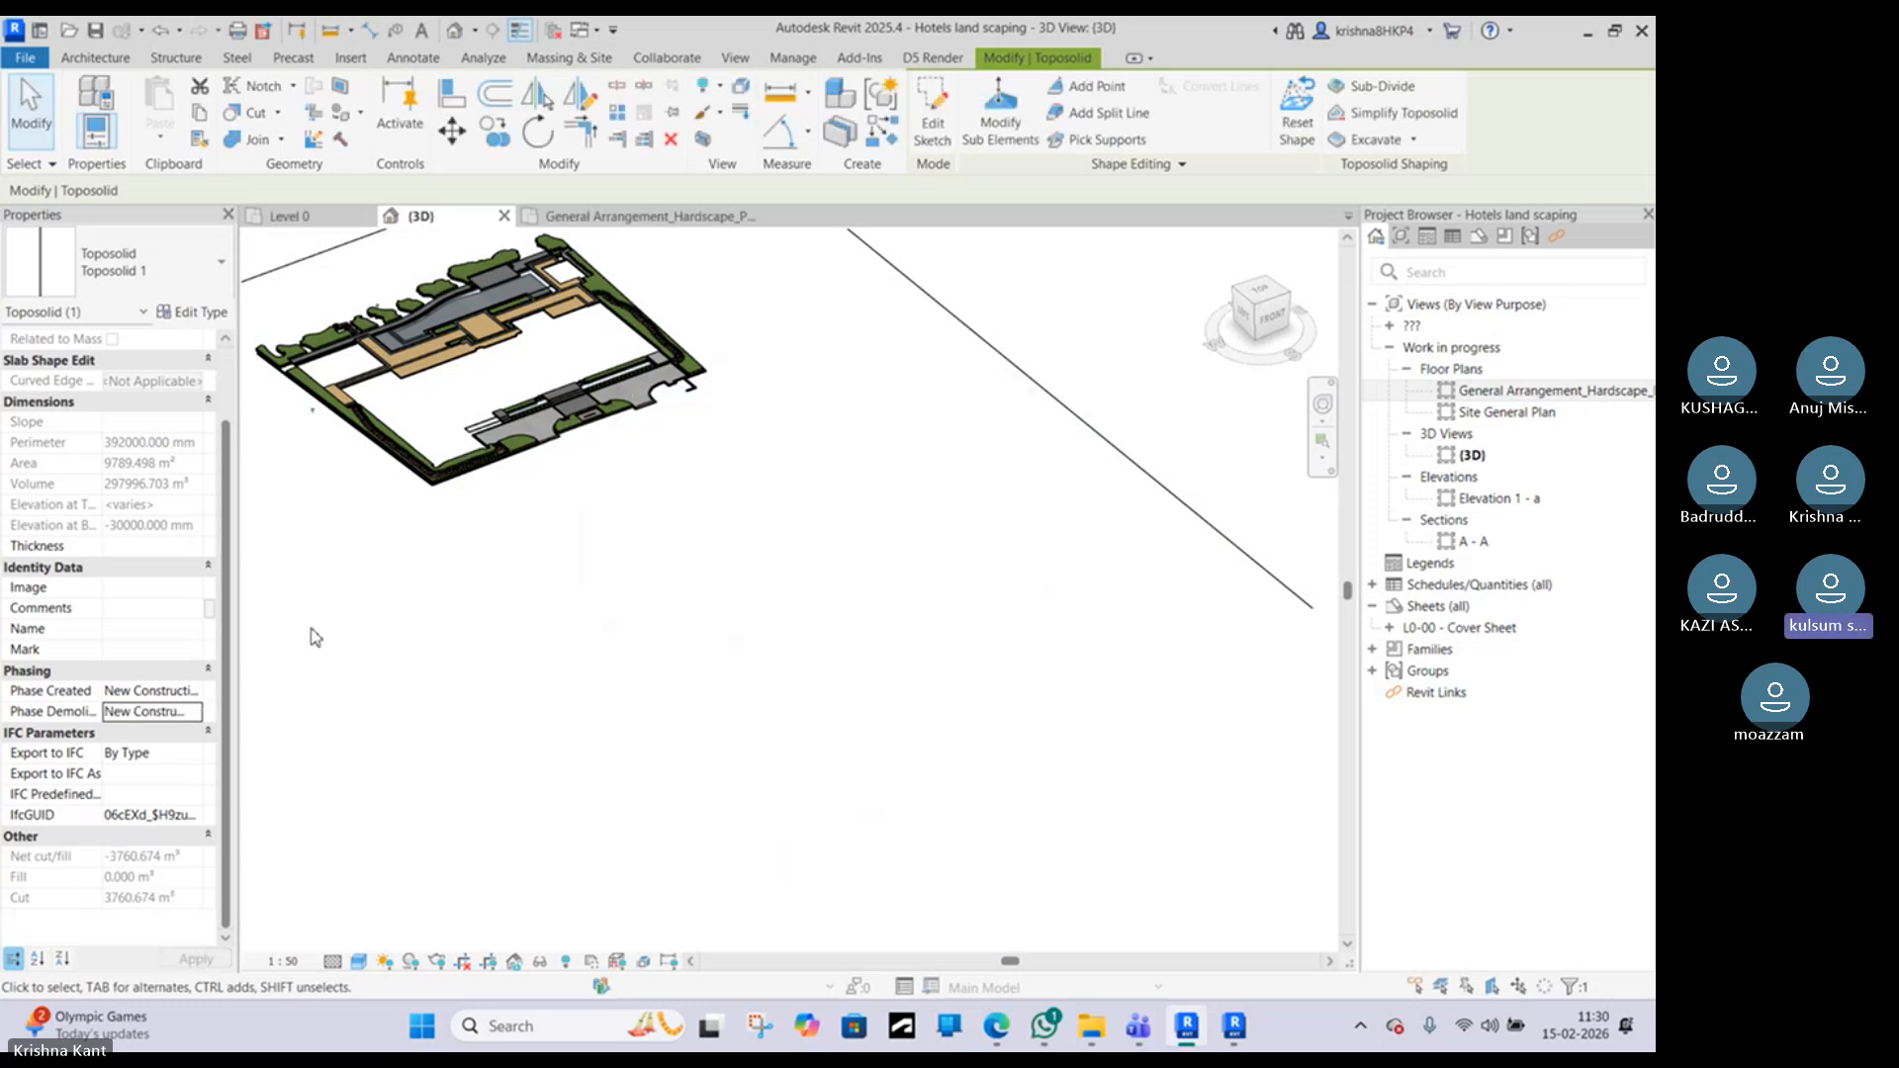
pyautogui.click(193, 712)
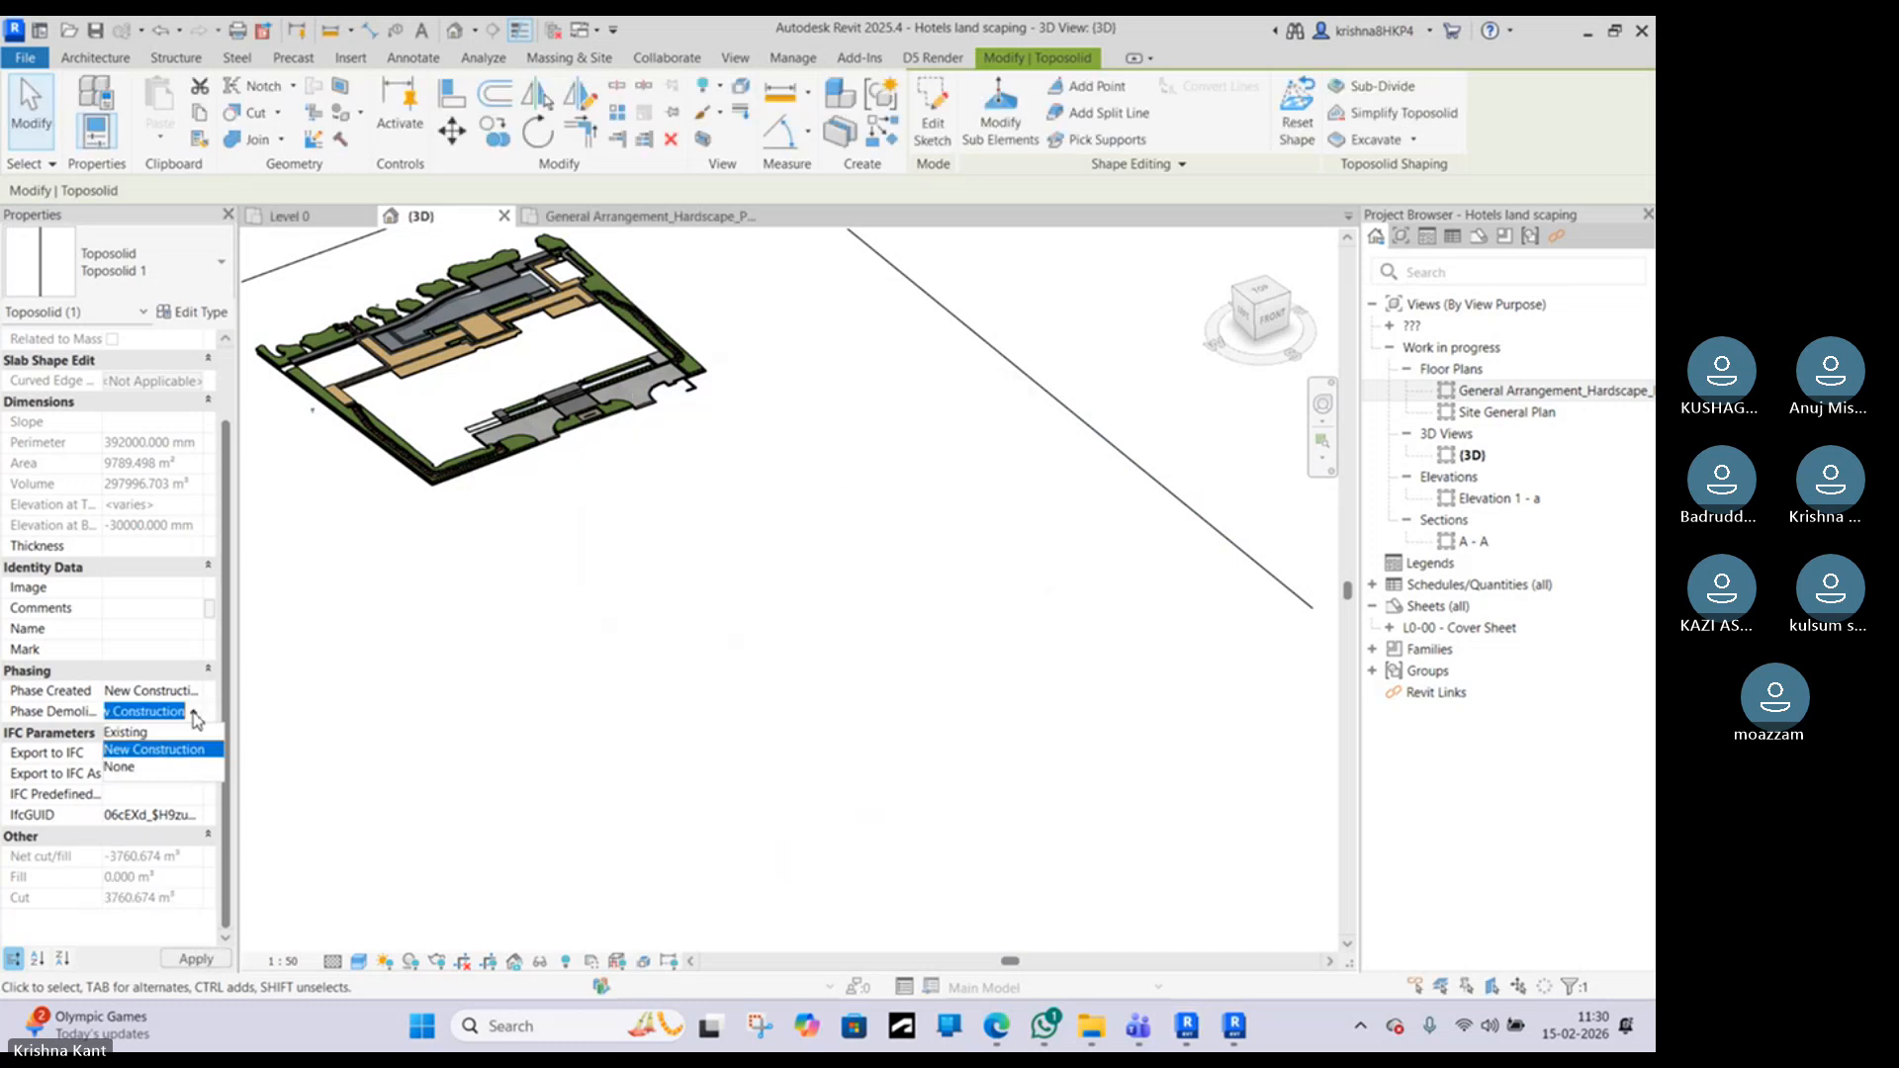
pyautogui.click(144, 734)
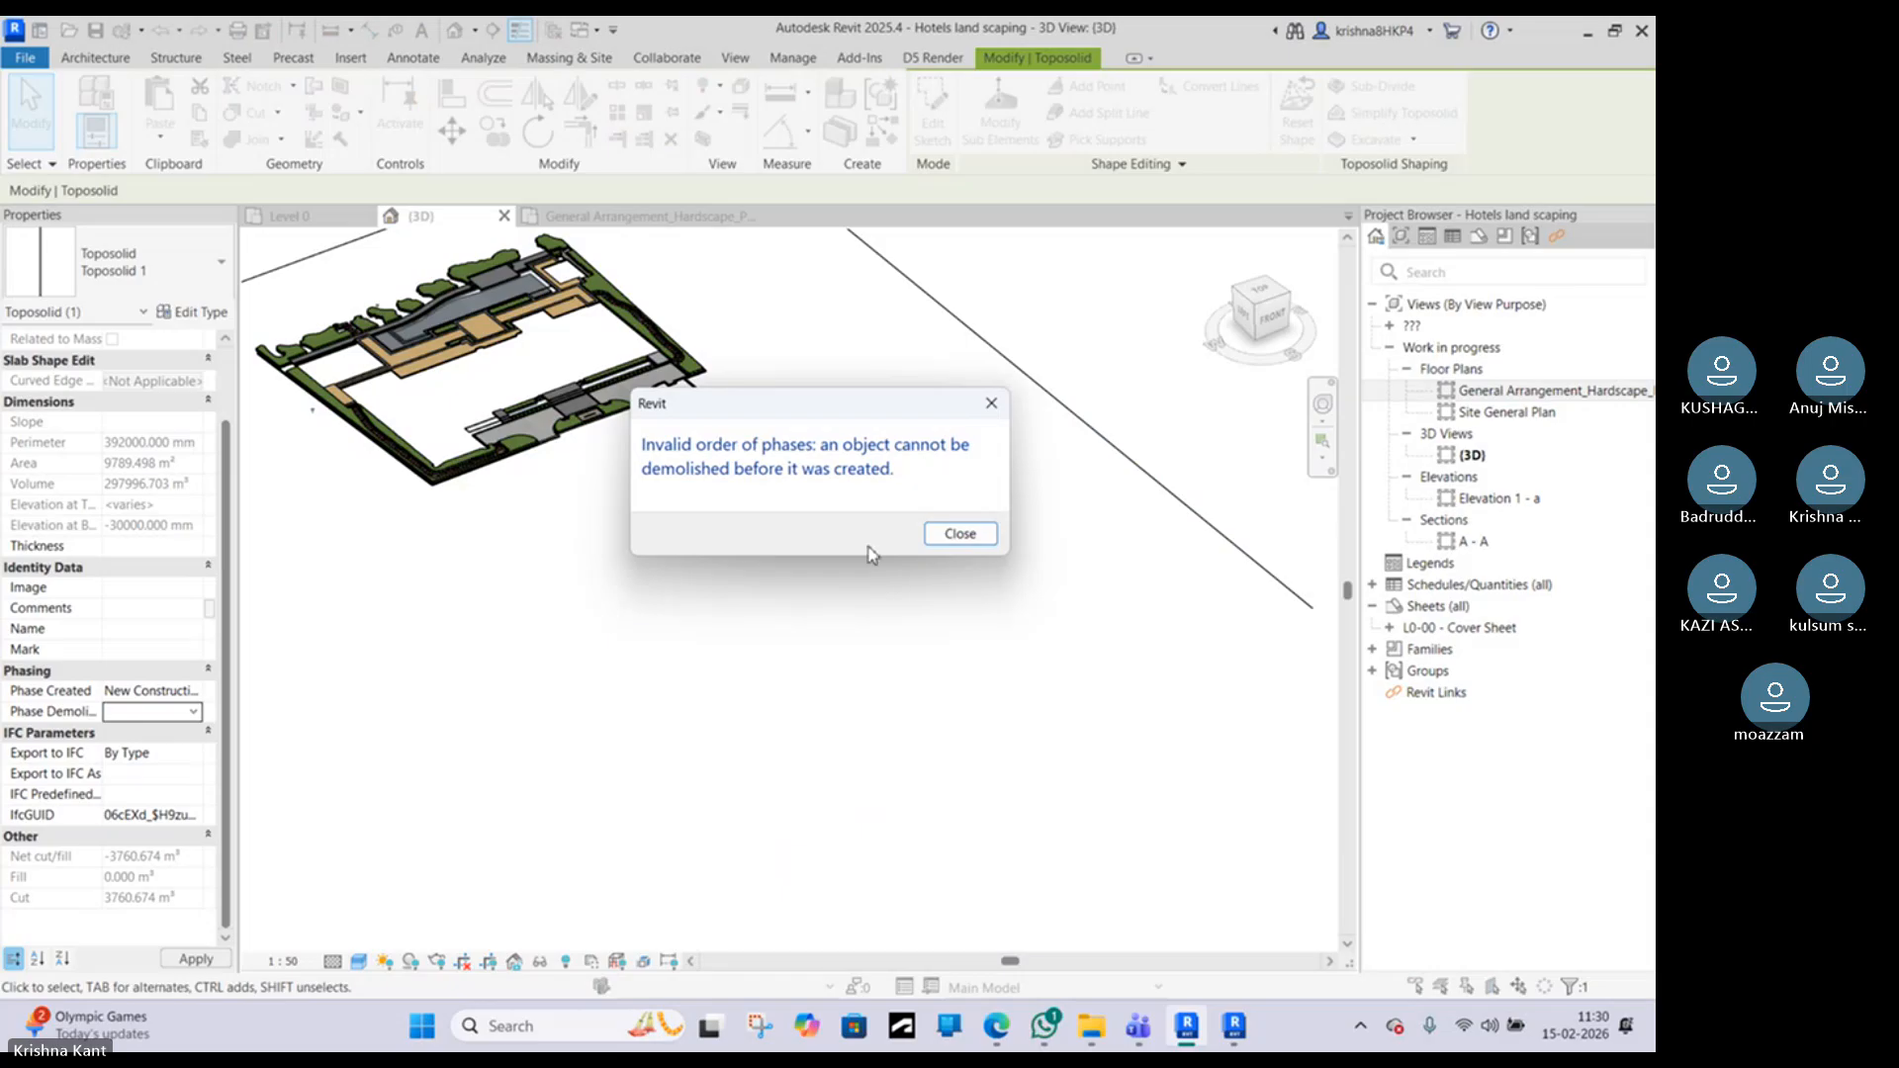
pyautogui.click(959, 535)
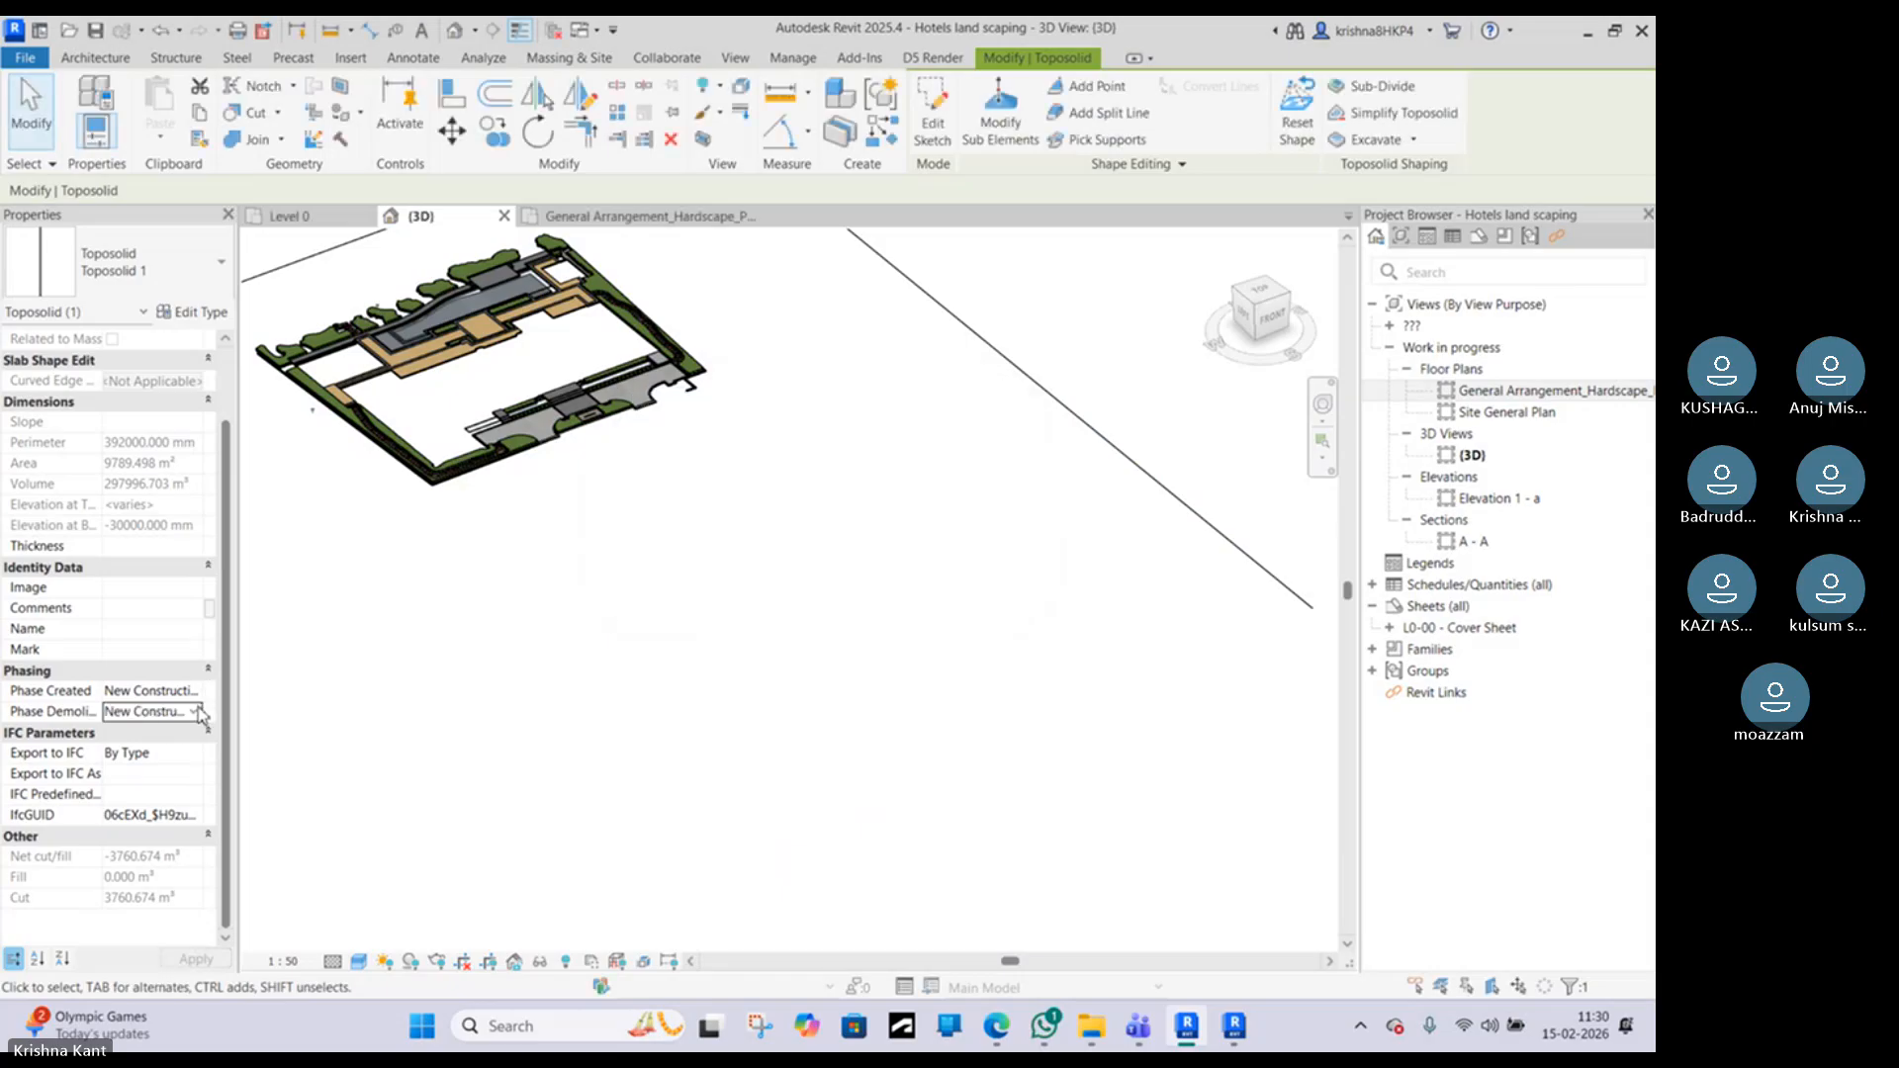
# Step: Set the toposolid's Phase Demolished back to None
pyautogui.click(195, 712)
pyautogui.click(138, 775)
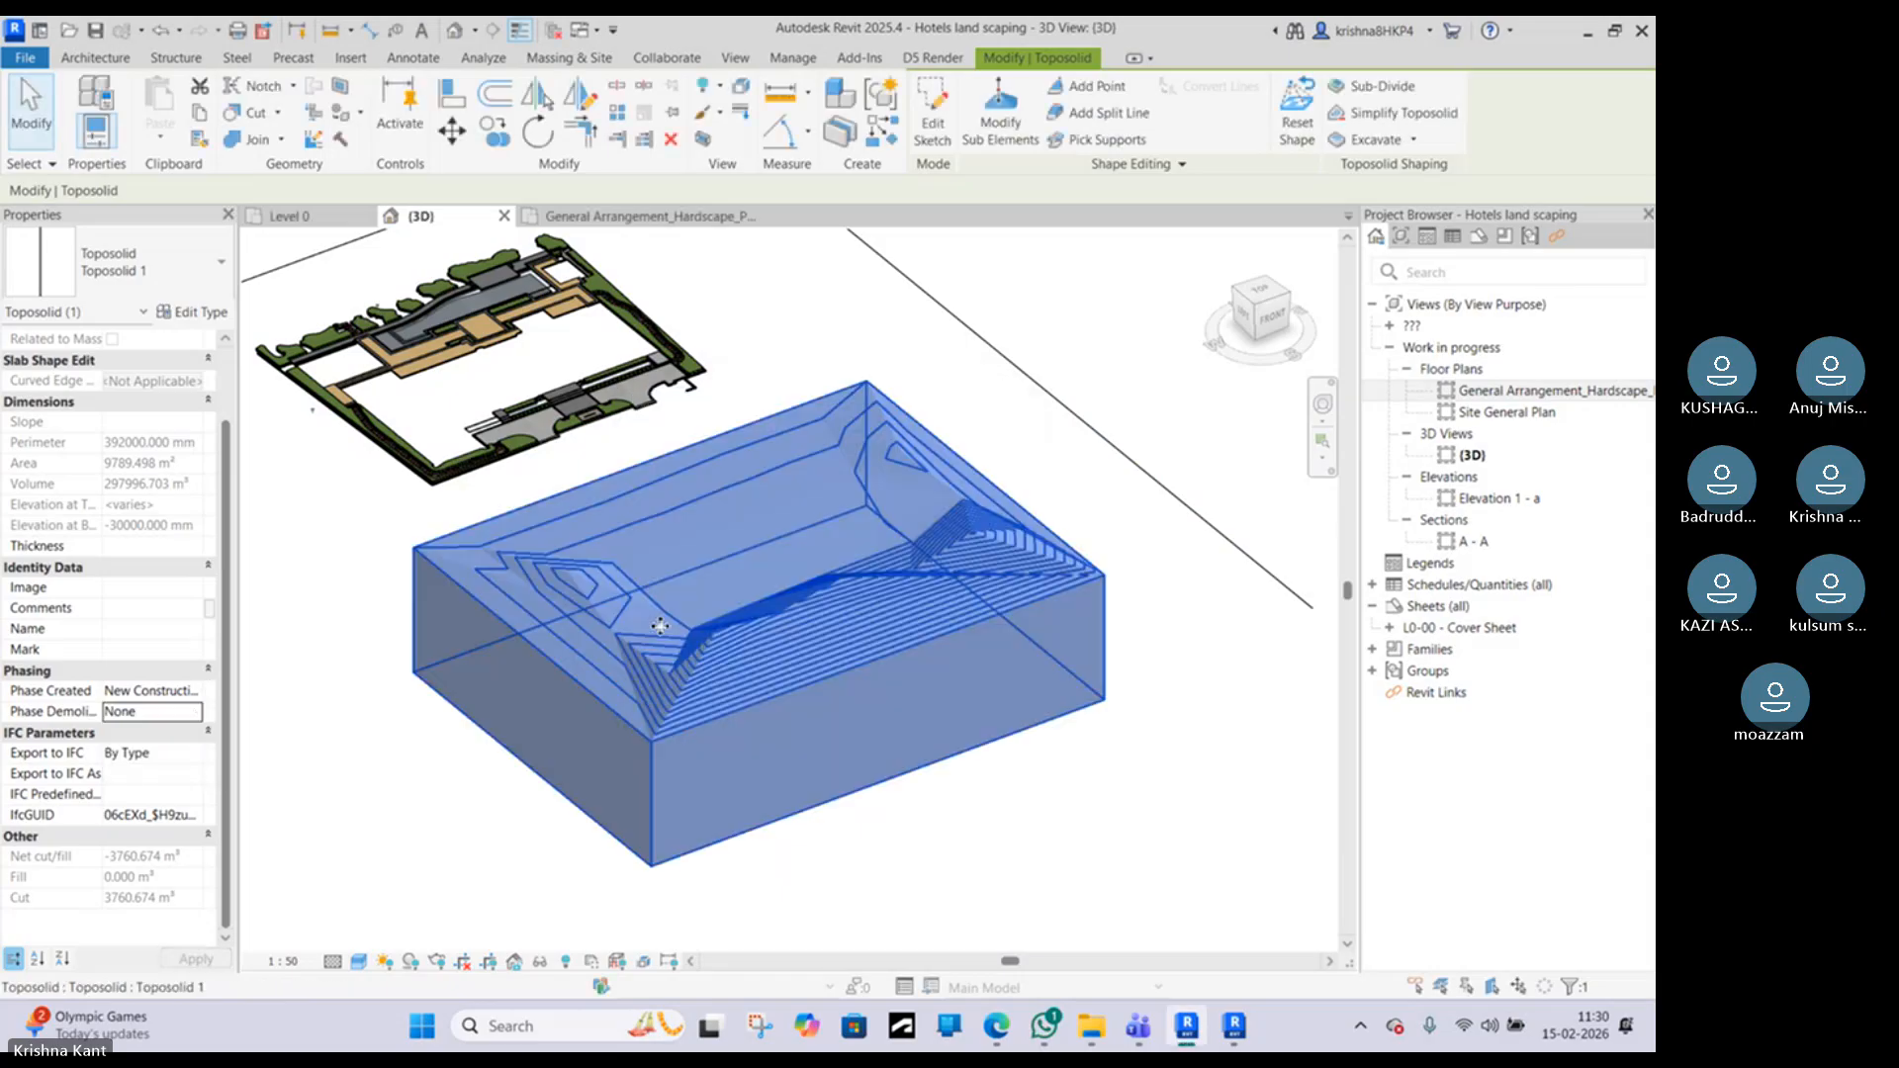
pyautogui.press('Escape')
pyautogui.click(971, 615)
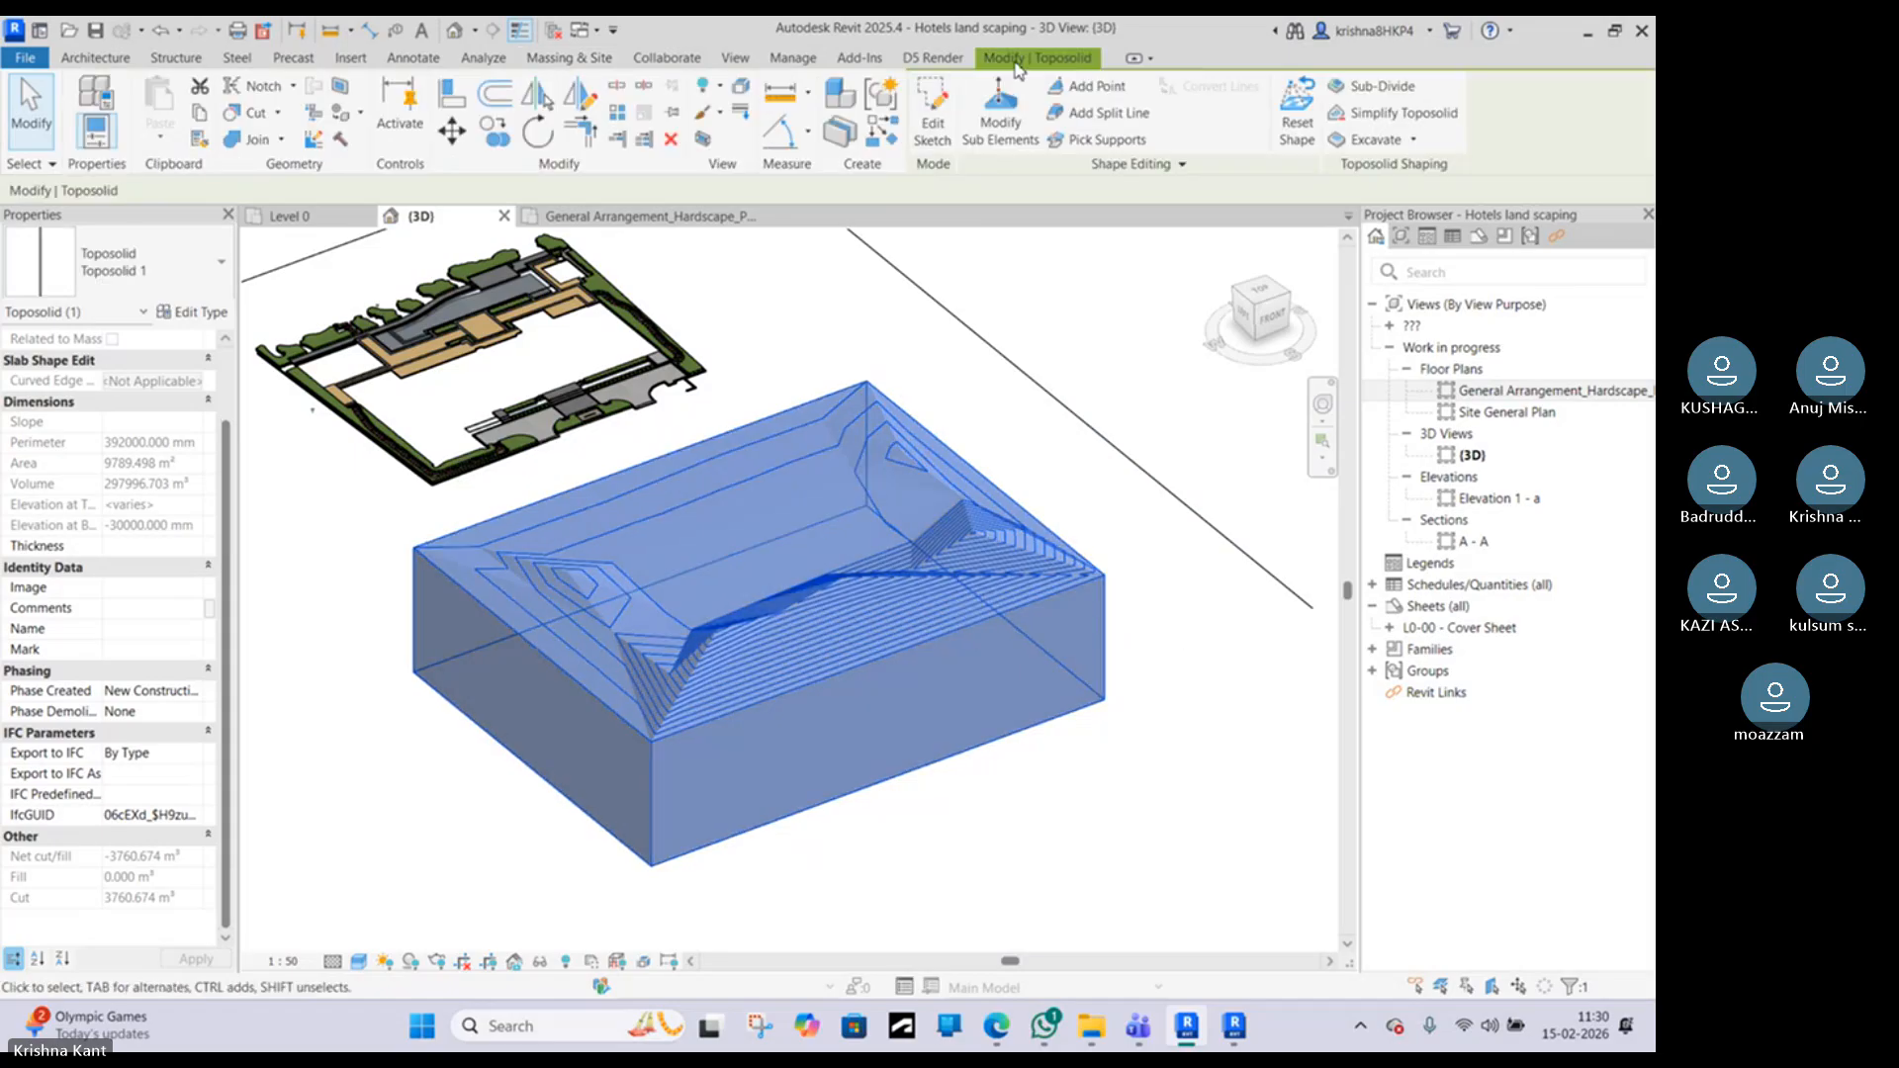
# Step: Compare the 3D view's phase settings with the phasing of the graded toposolid
pyautogui.click(797, 355)
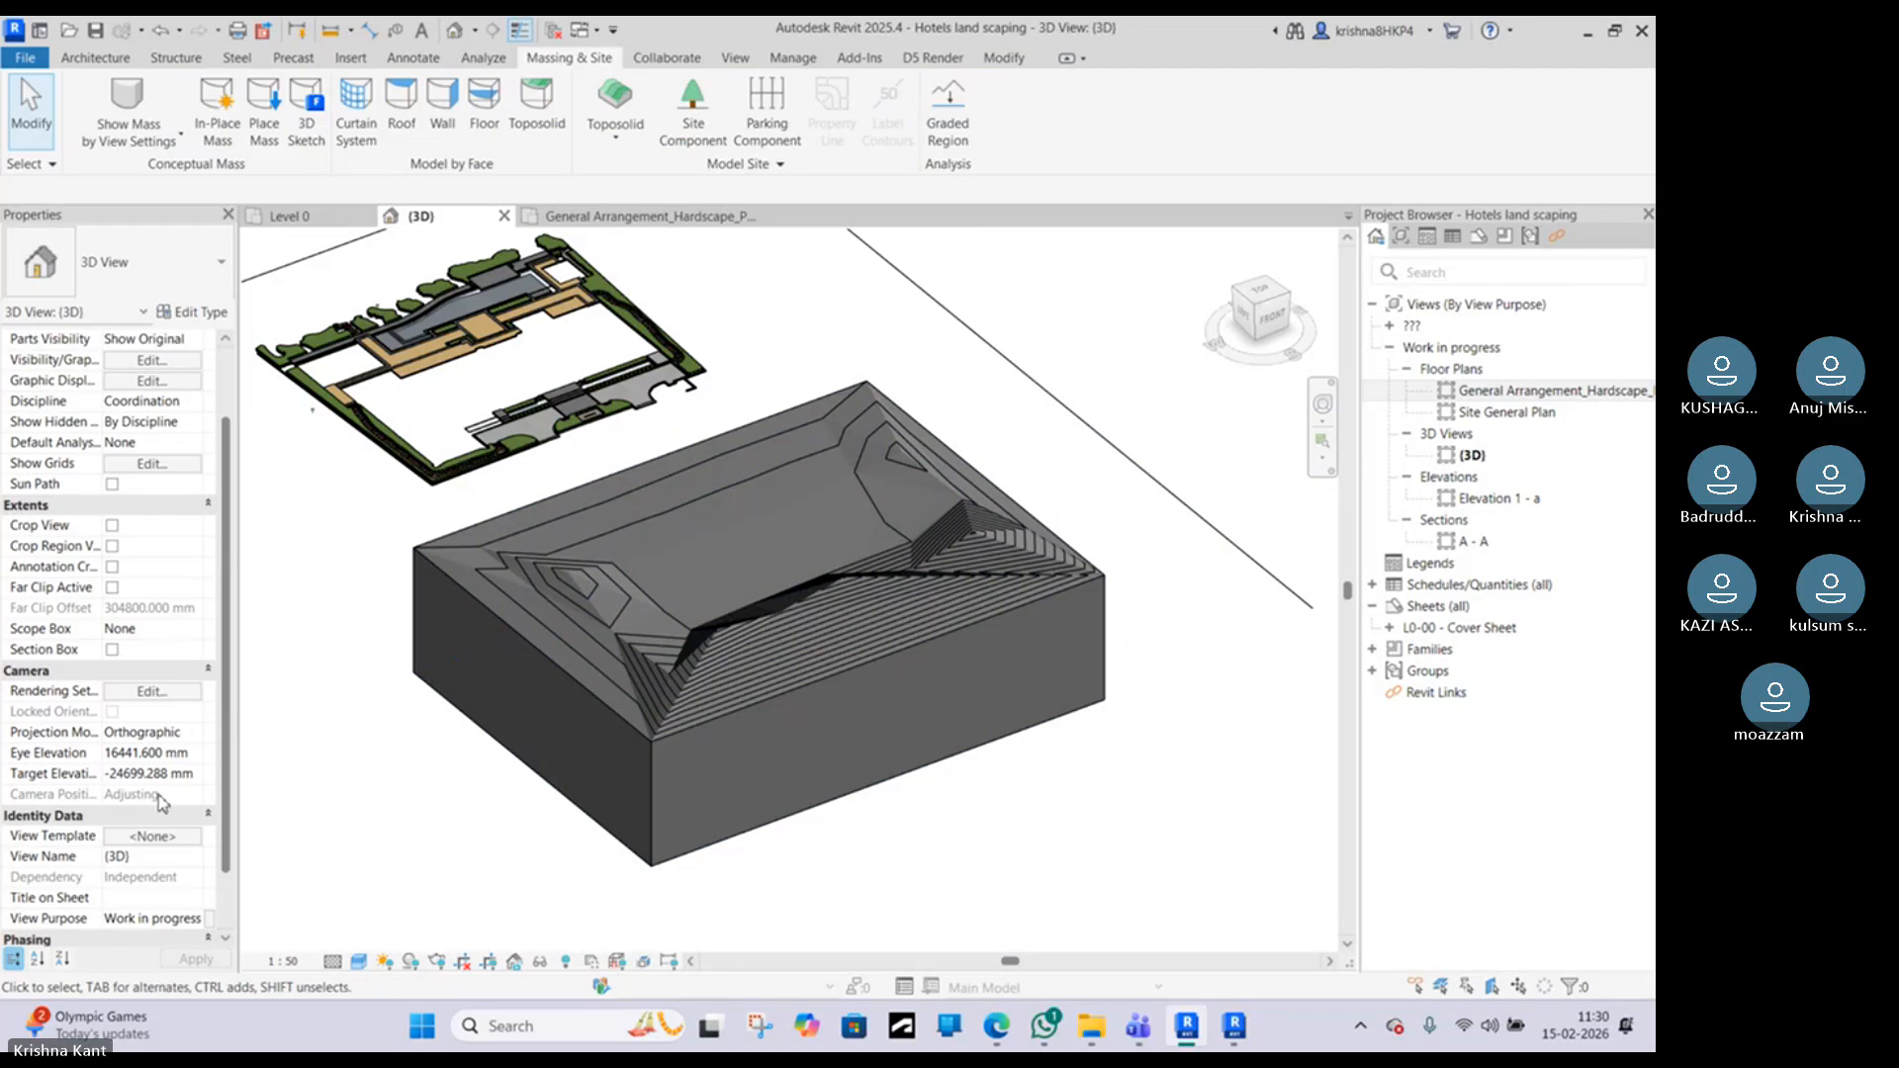
pyautogui.scroll(-2, 156, 858)
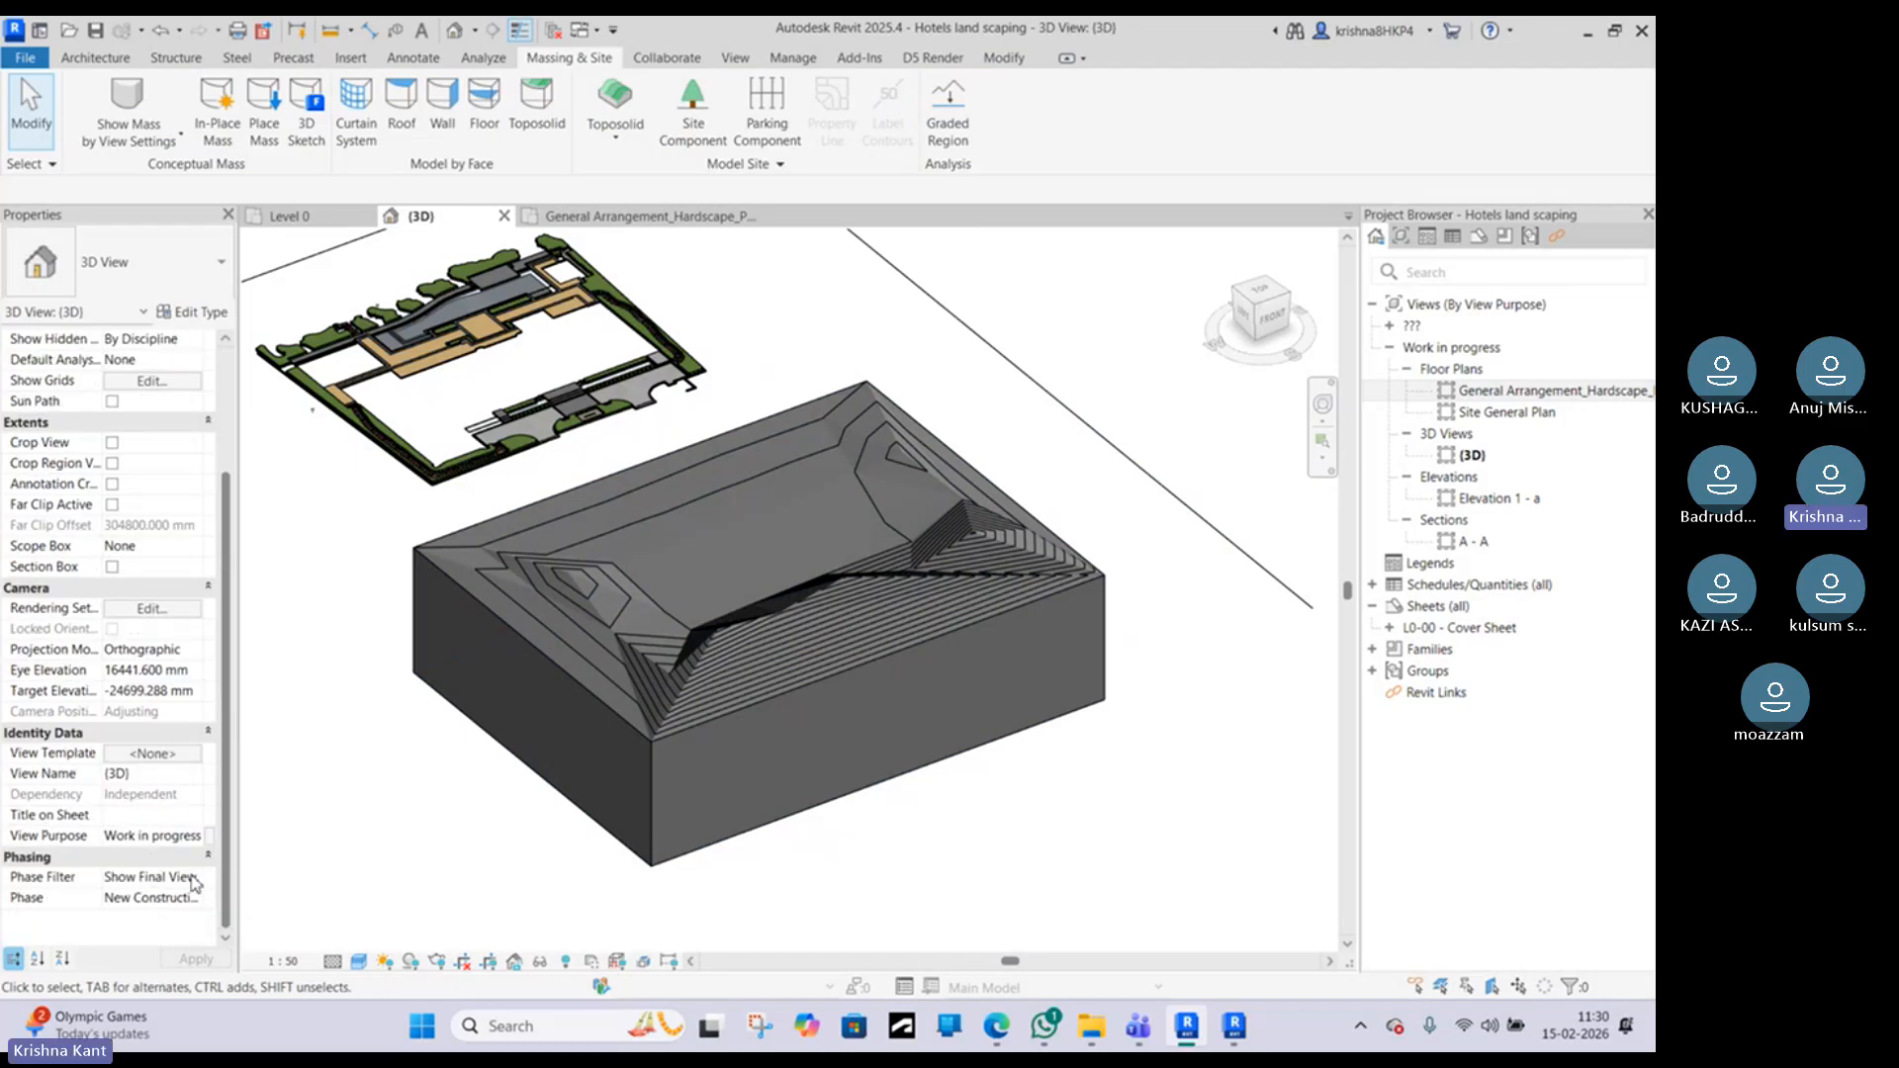
pyautogui.click(611, 670)
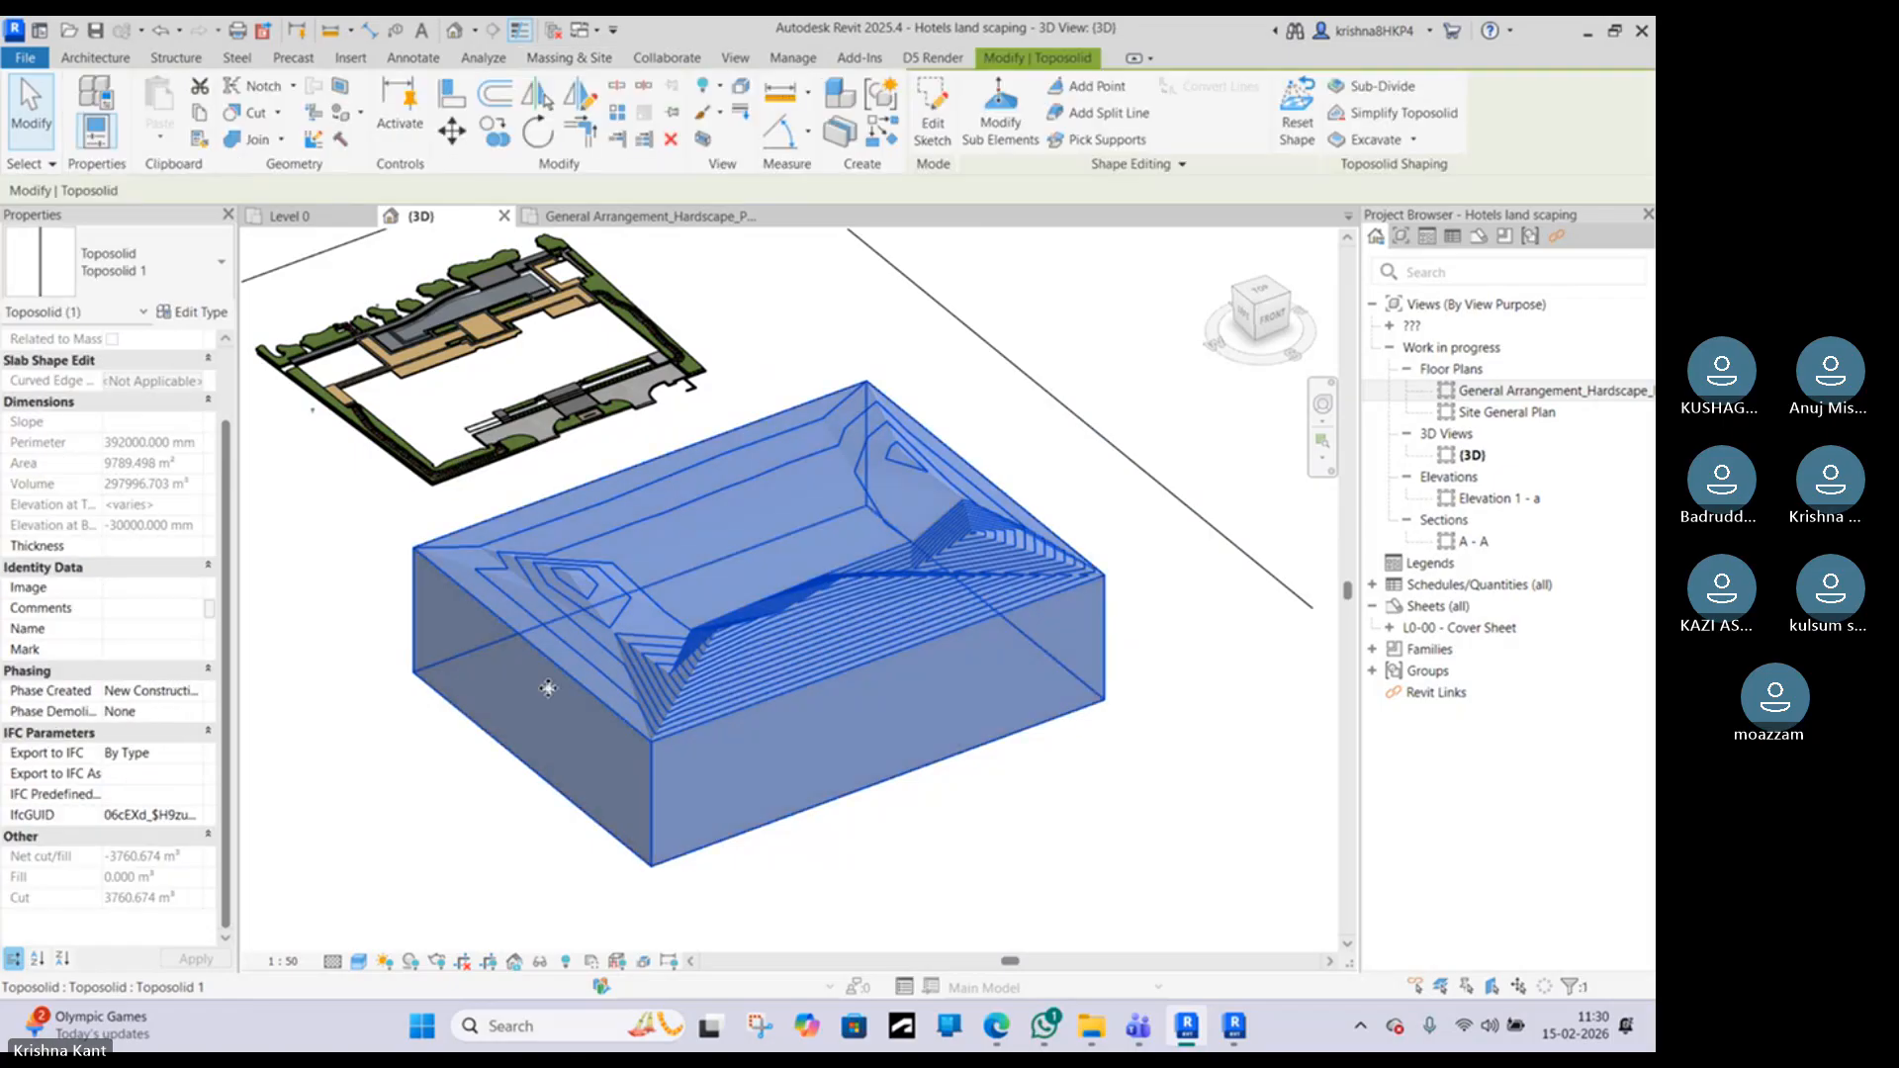
pyautogui.click(264, 812)
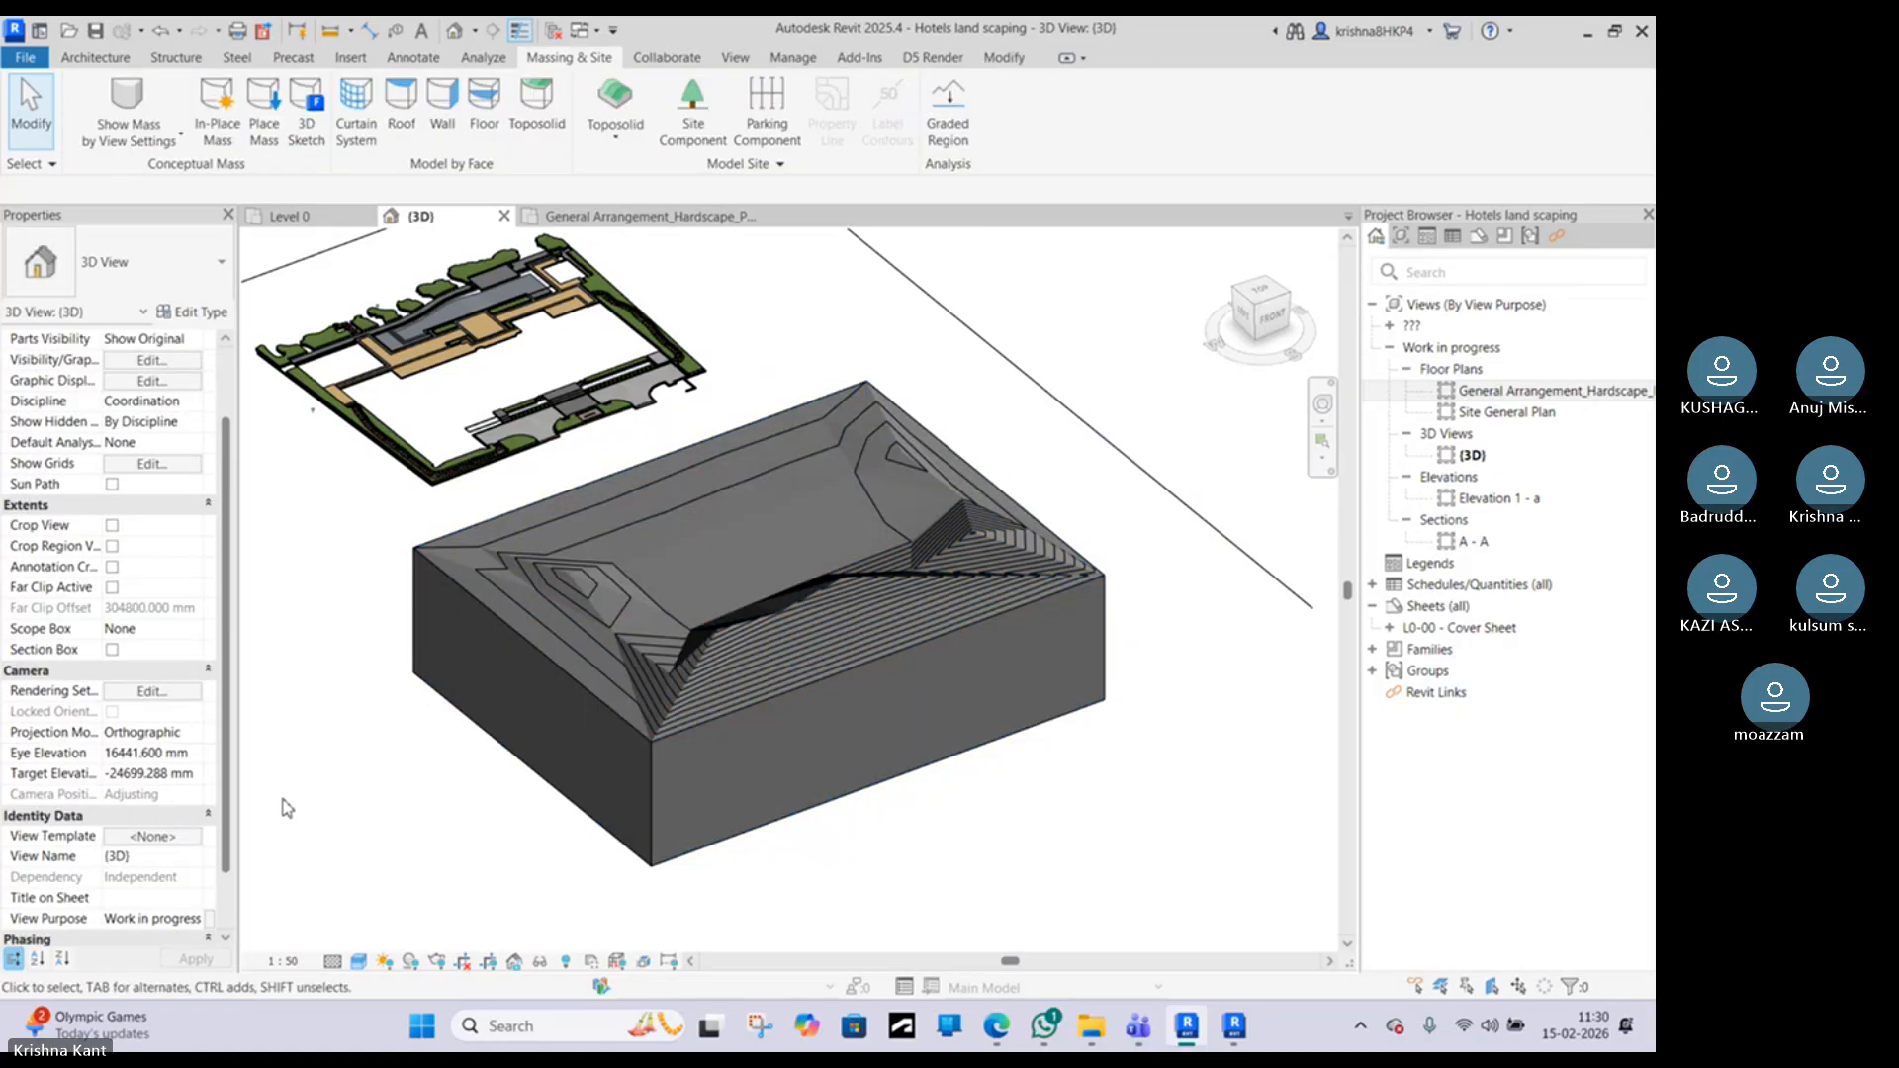
# Step: Undo the last phase change, redo it, and check the toposolid's phasing
pyautogui.hotkey('ctrl', 'z')
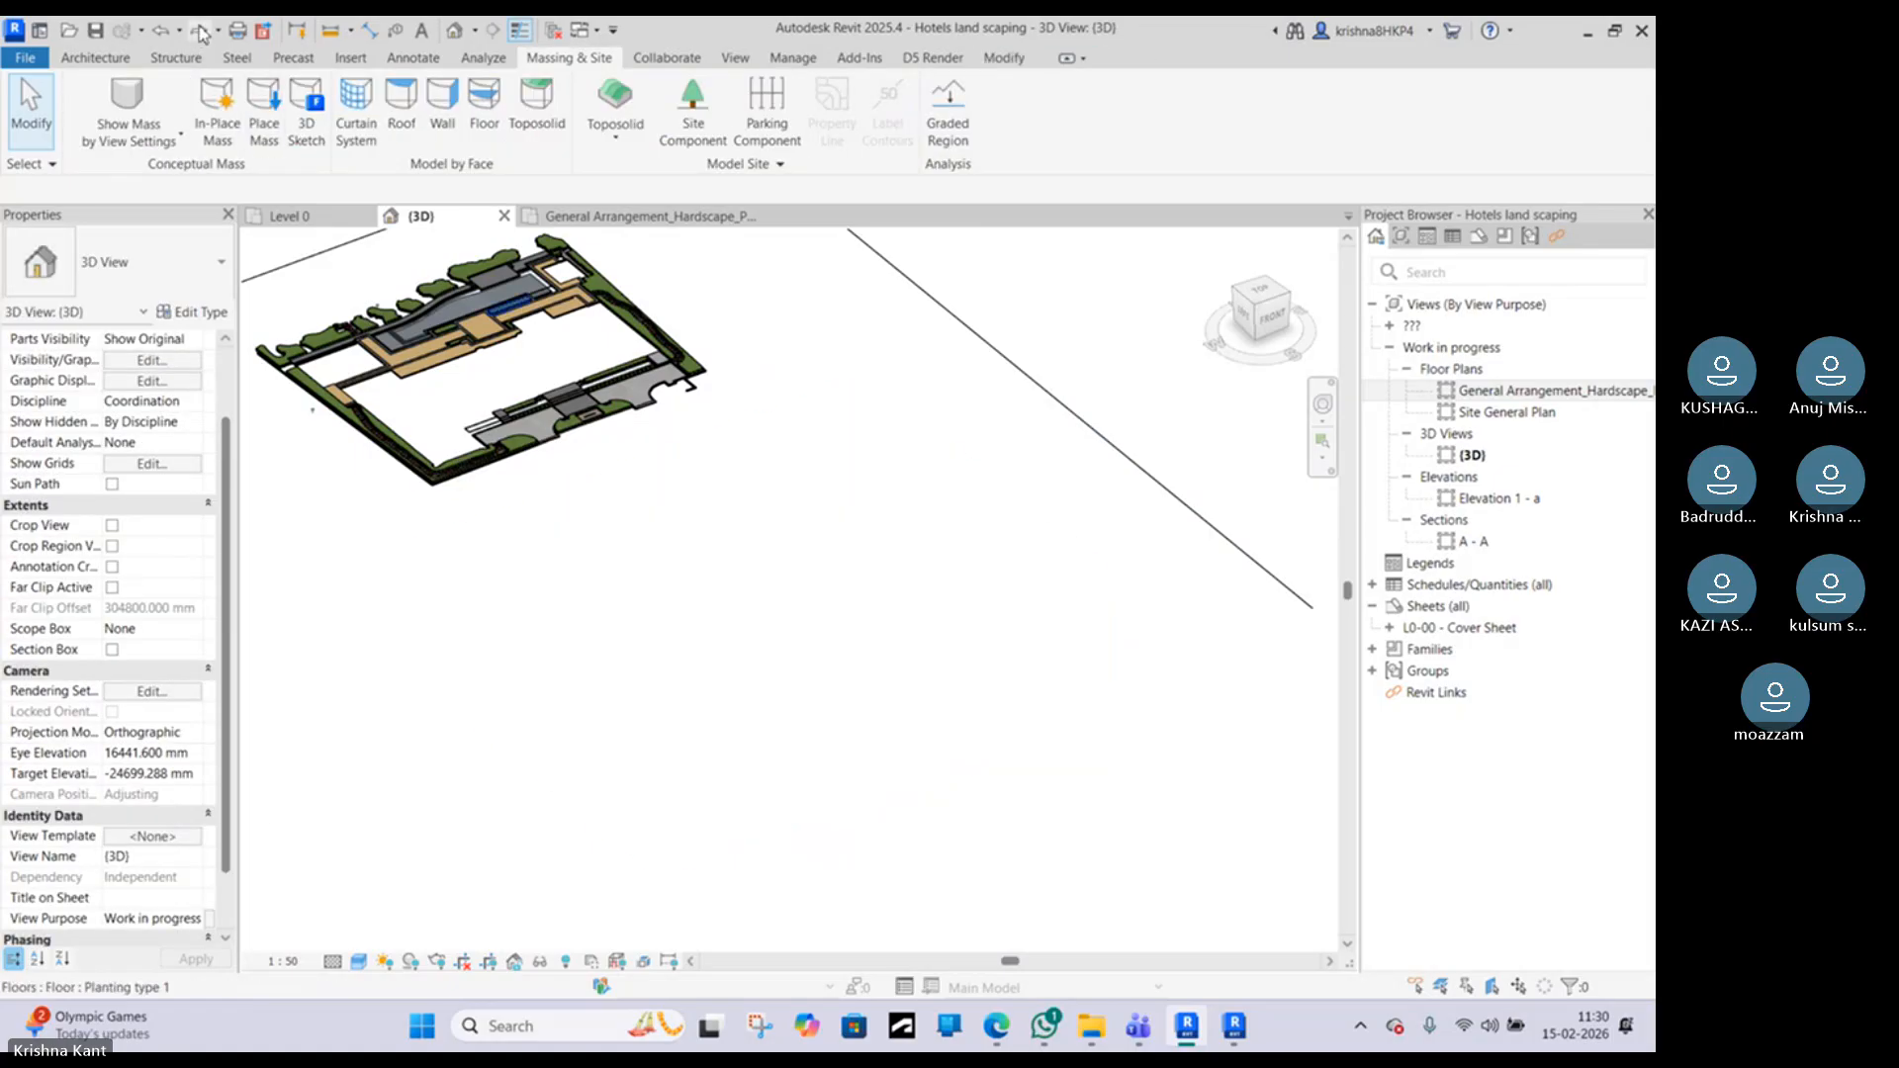
pyautogui.click(190, 36)
pyautogui.click(584, 650)
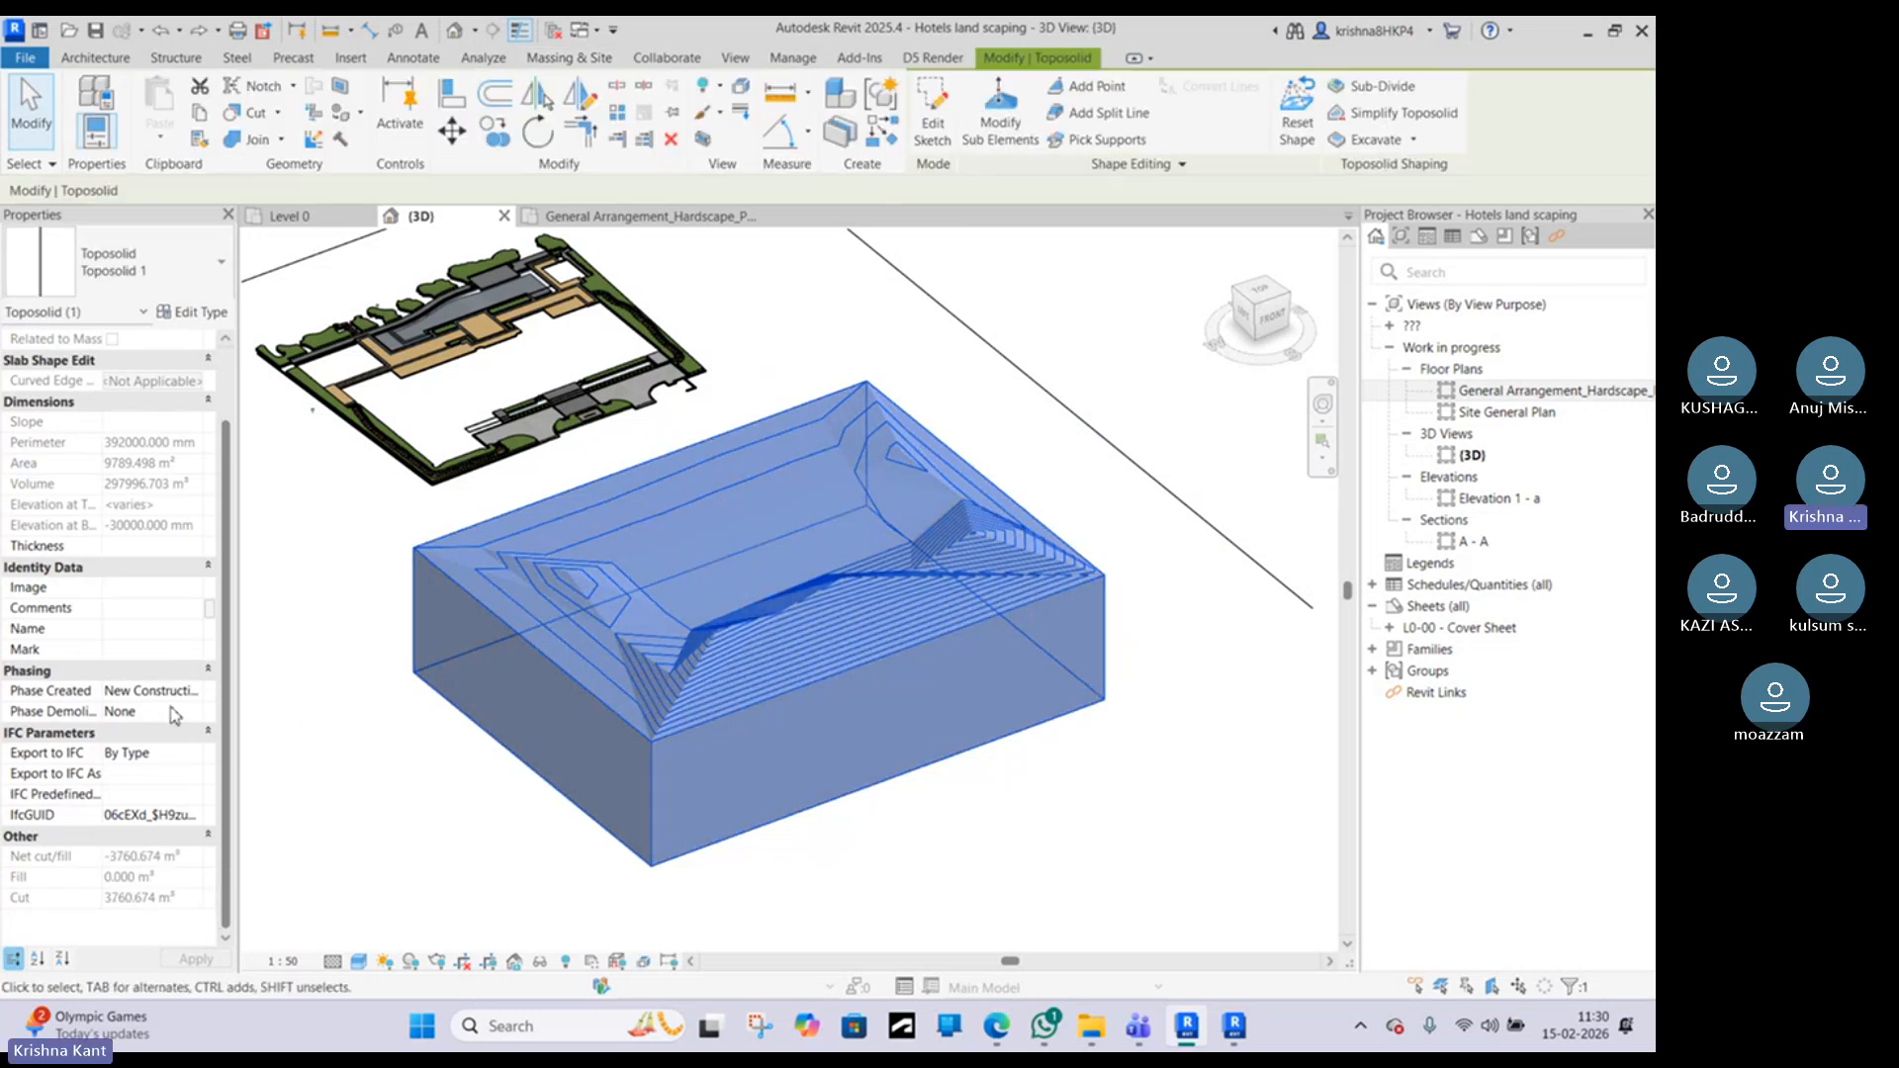
pyautogui.click(356, 781)
# Step: Set the 3D view's Phase Filter to Show Previous + New and select the toposolid to check its phase
pyautogui.scroll(-2, 191, 867)
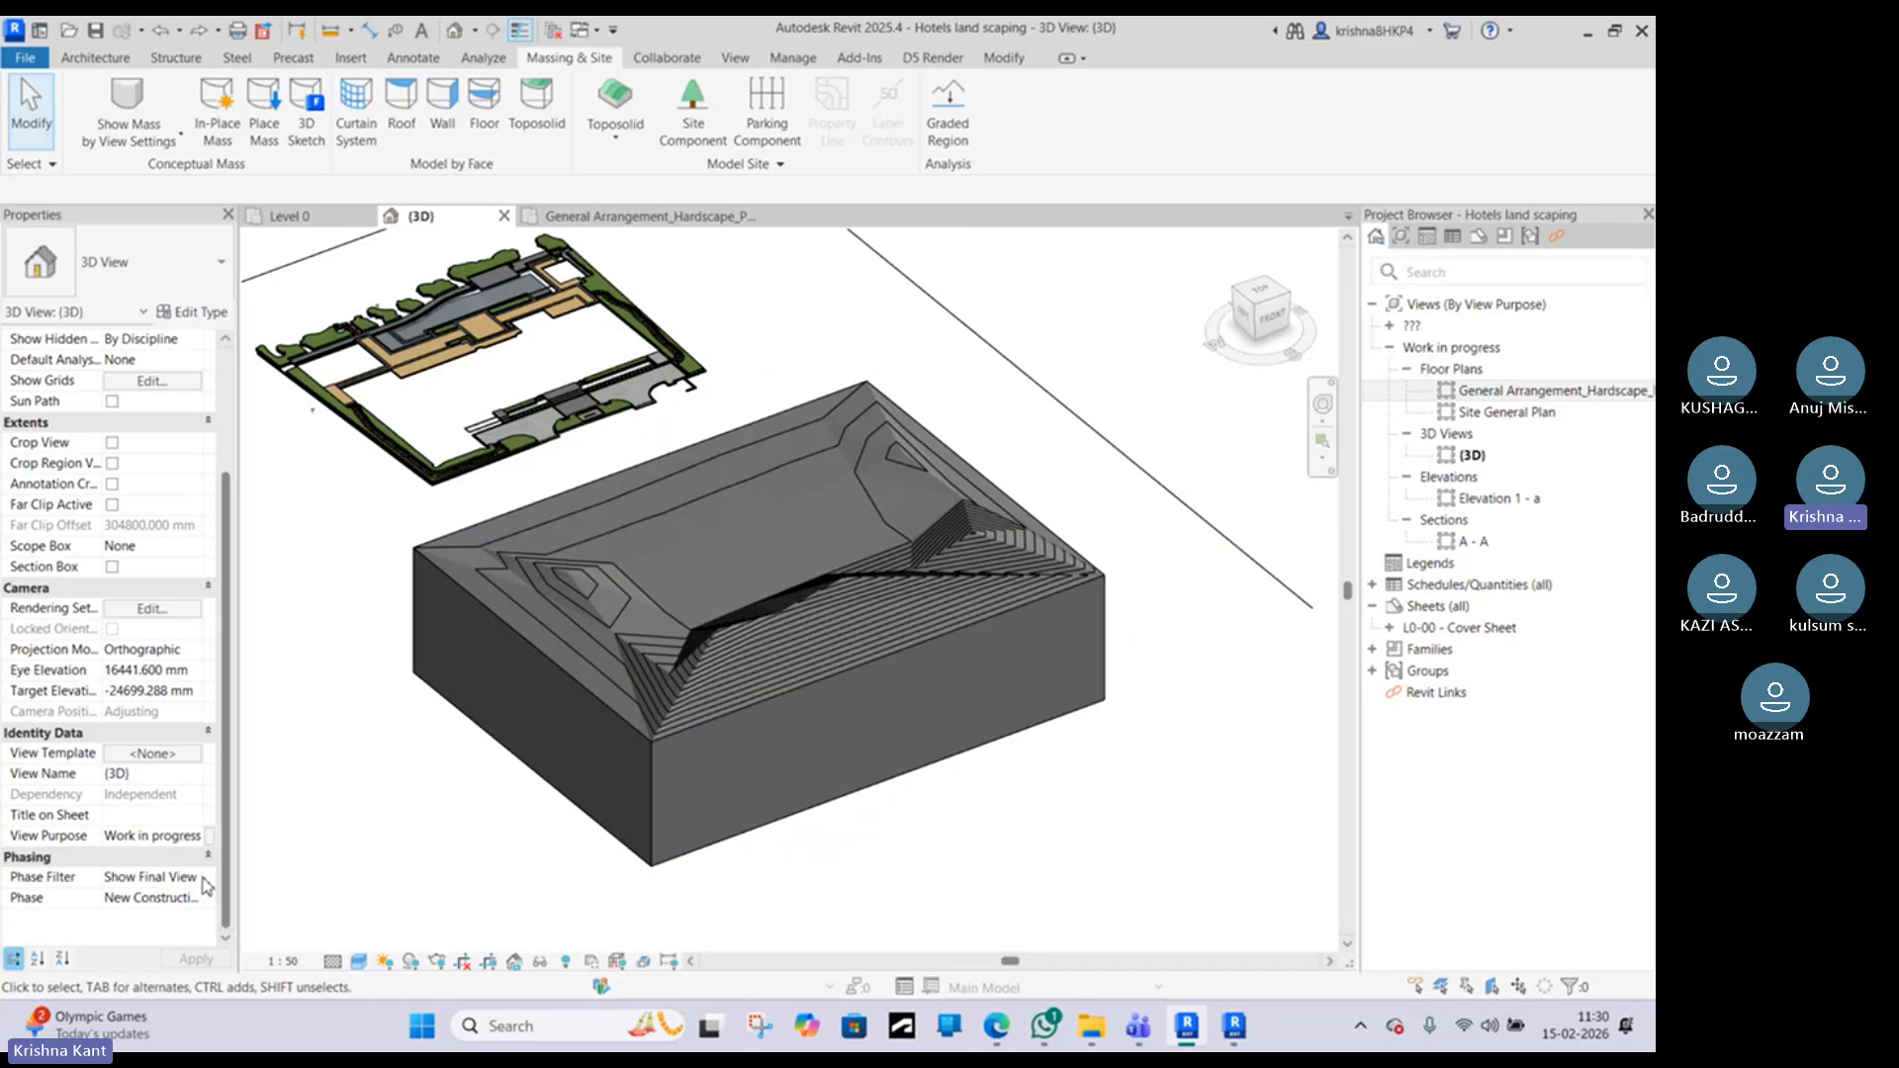
pyautogui.click(204, 879)
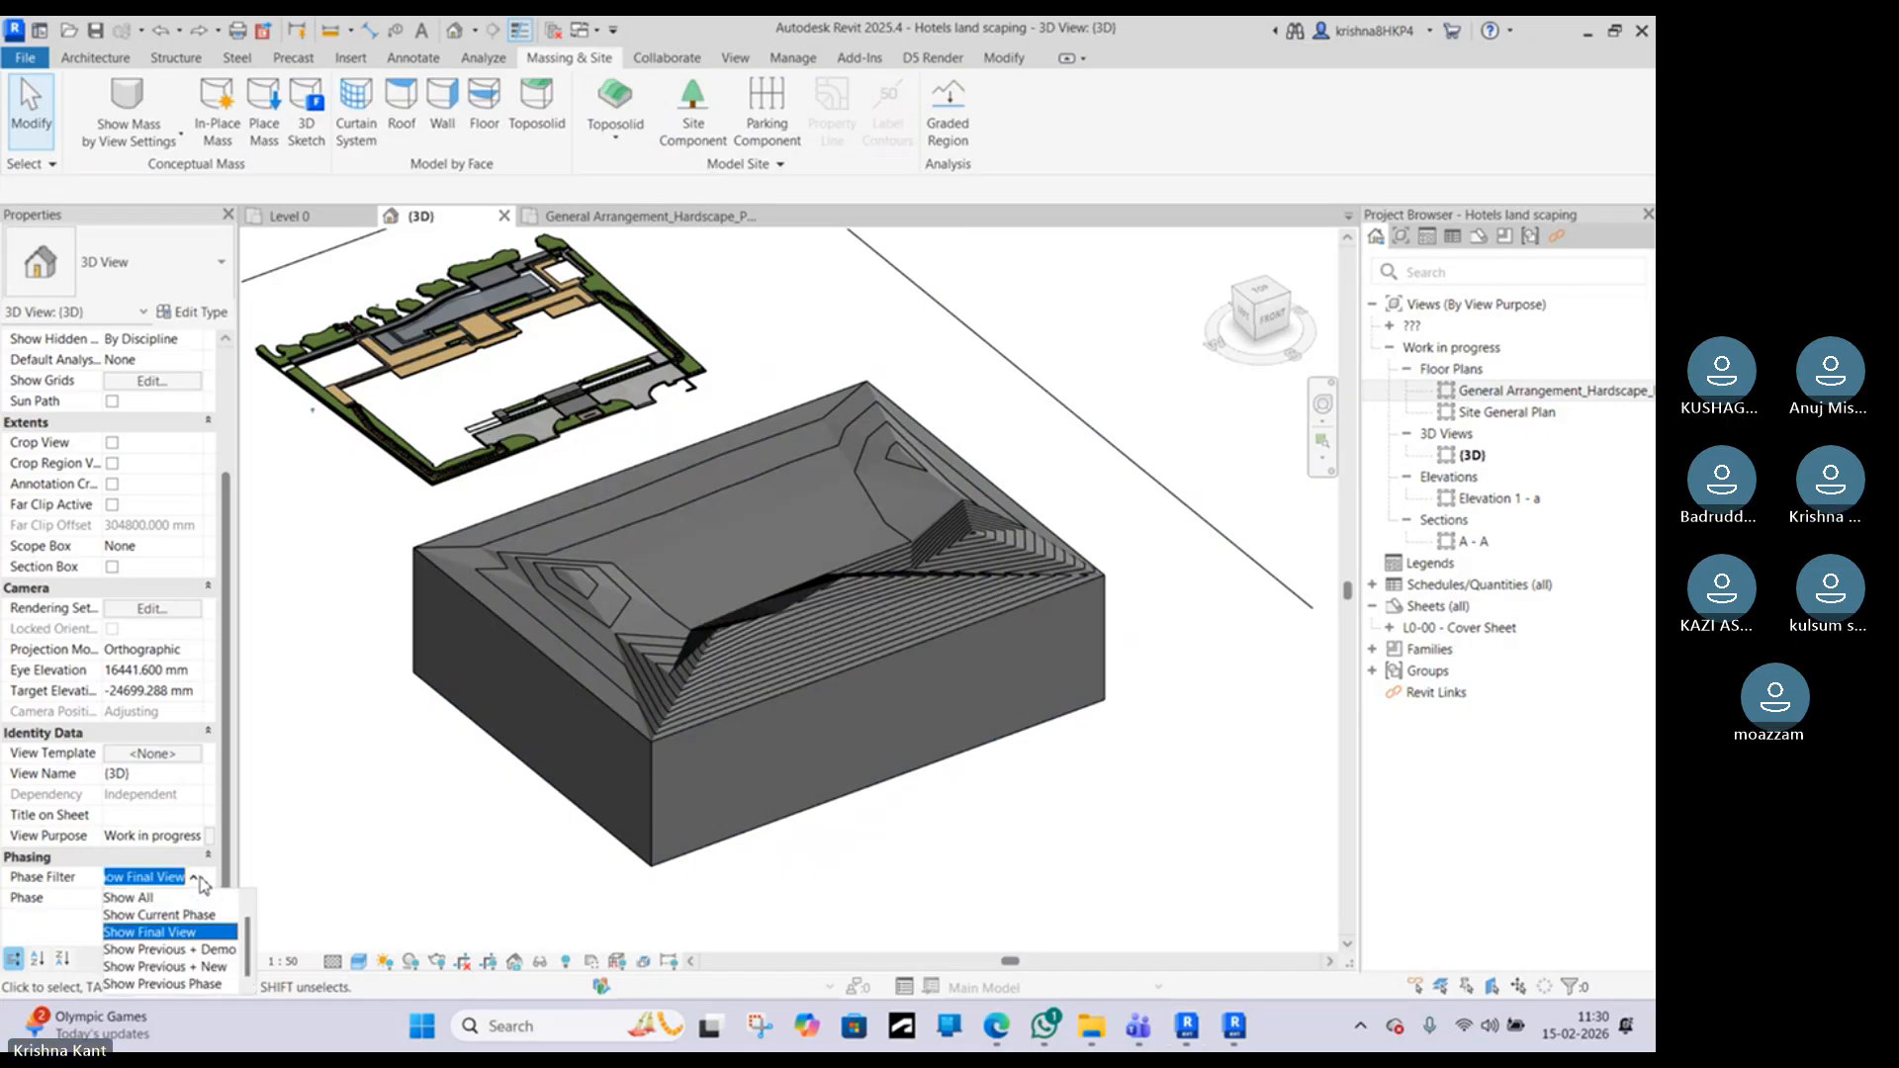
pyautogui.click(200, 878)
pyautogui.click(195, 898)
pyautogui.click(195, 898)
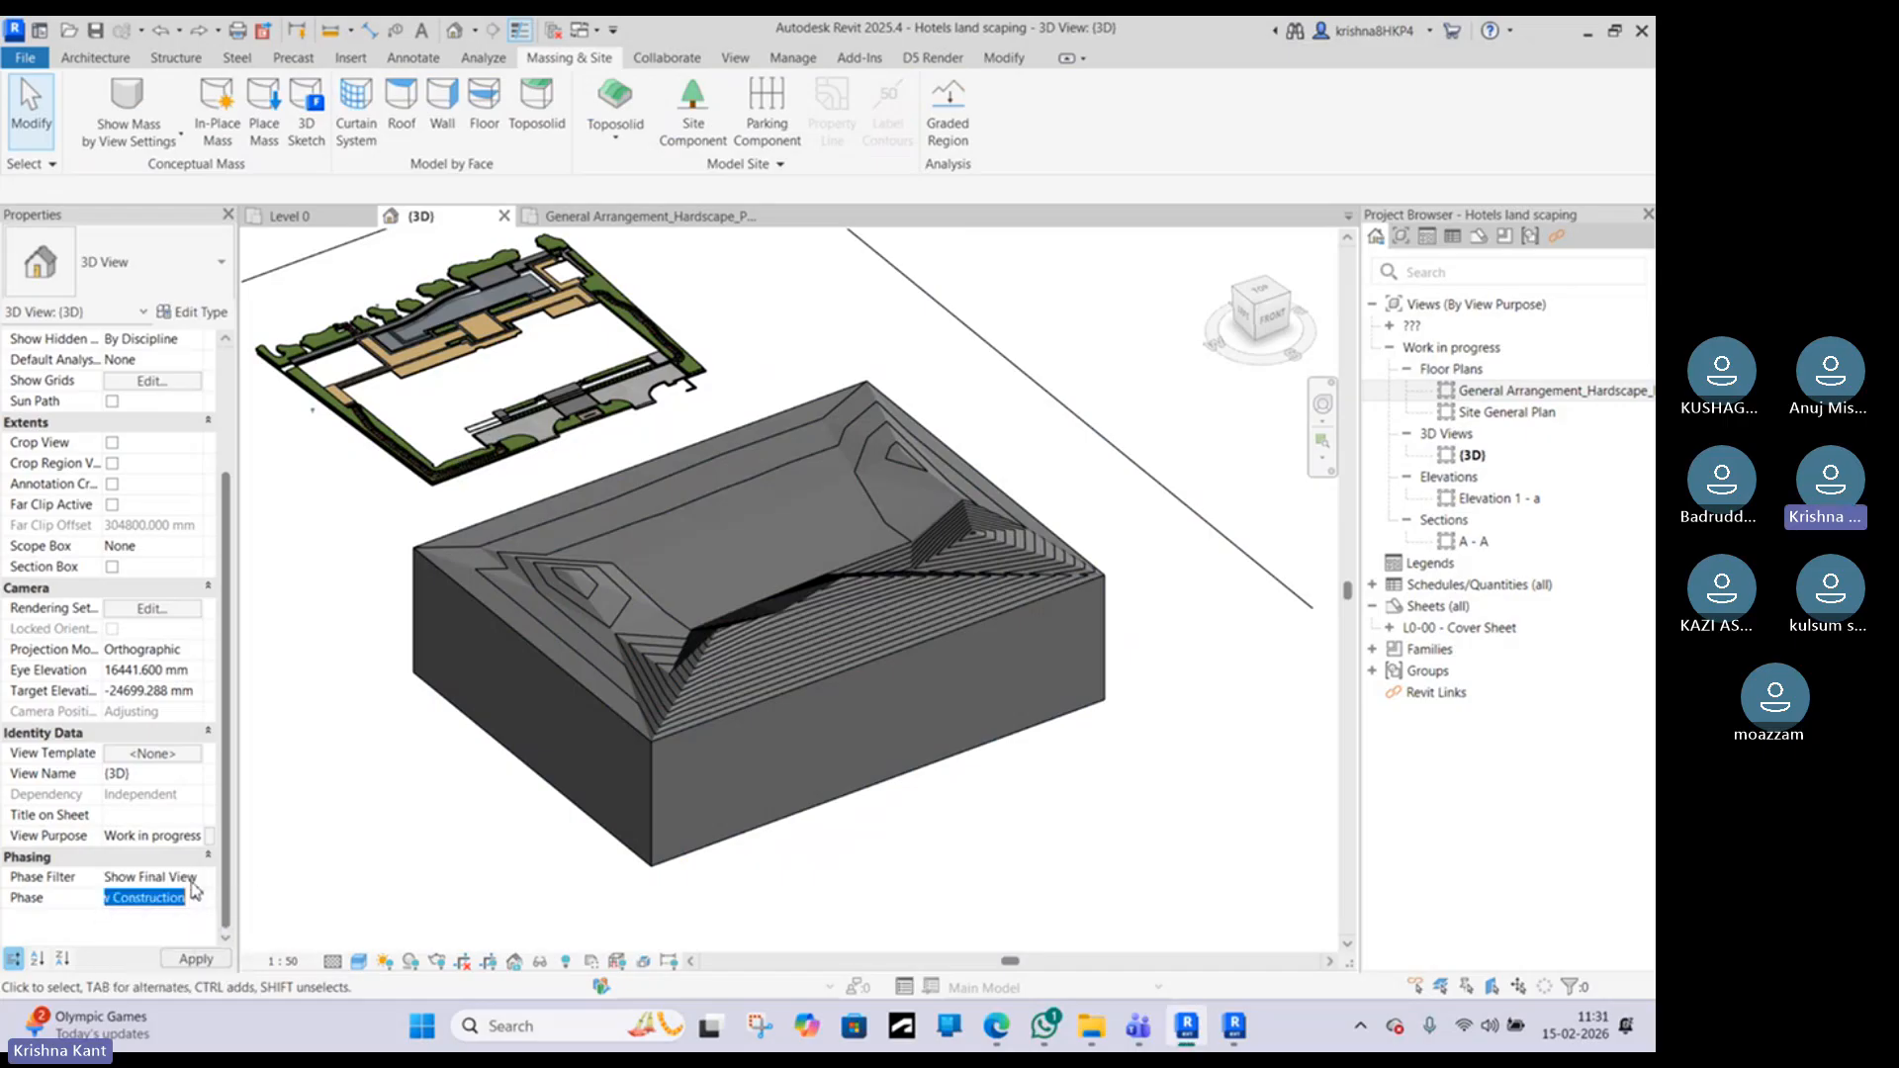
pyautogui.click(193, 878)
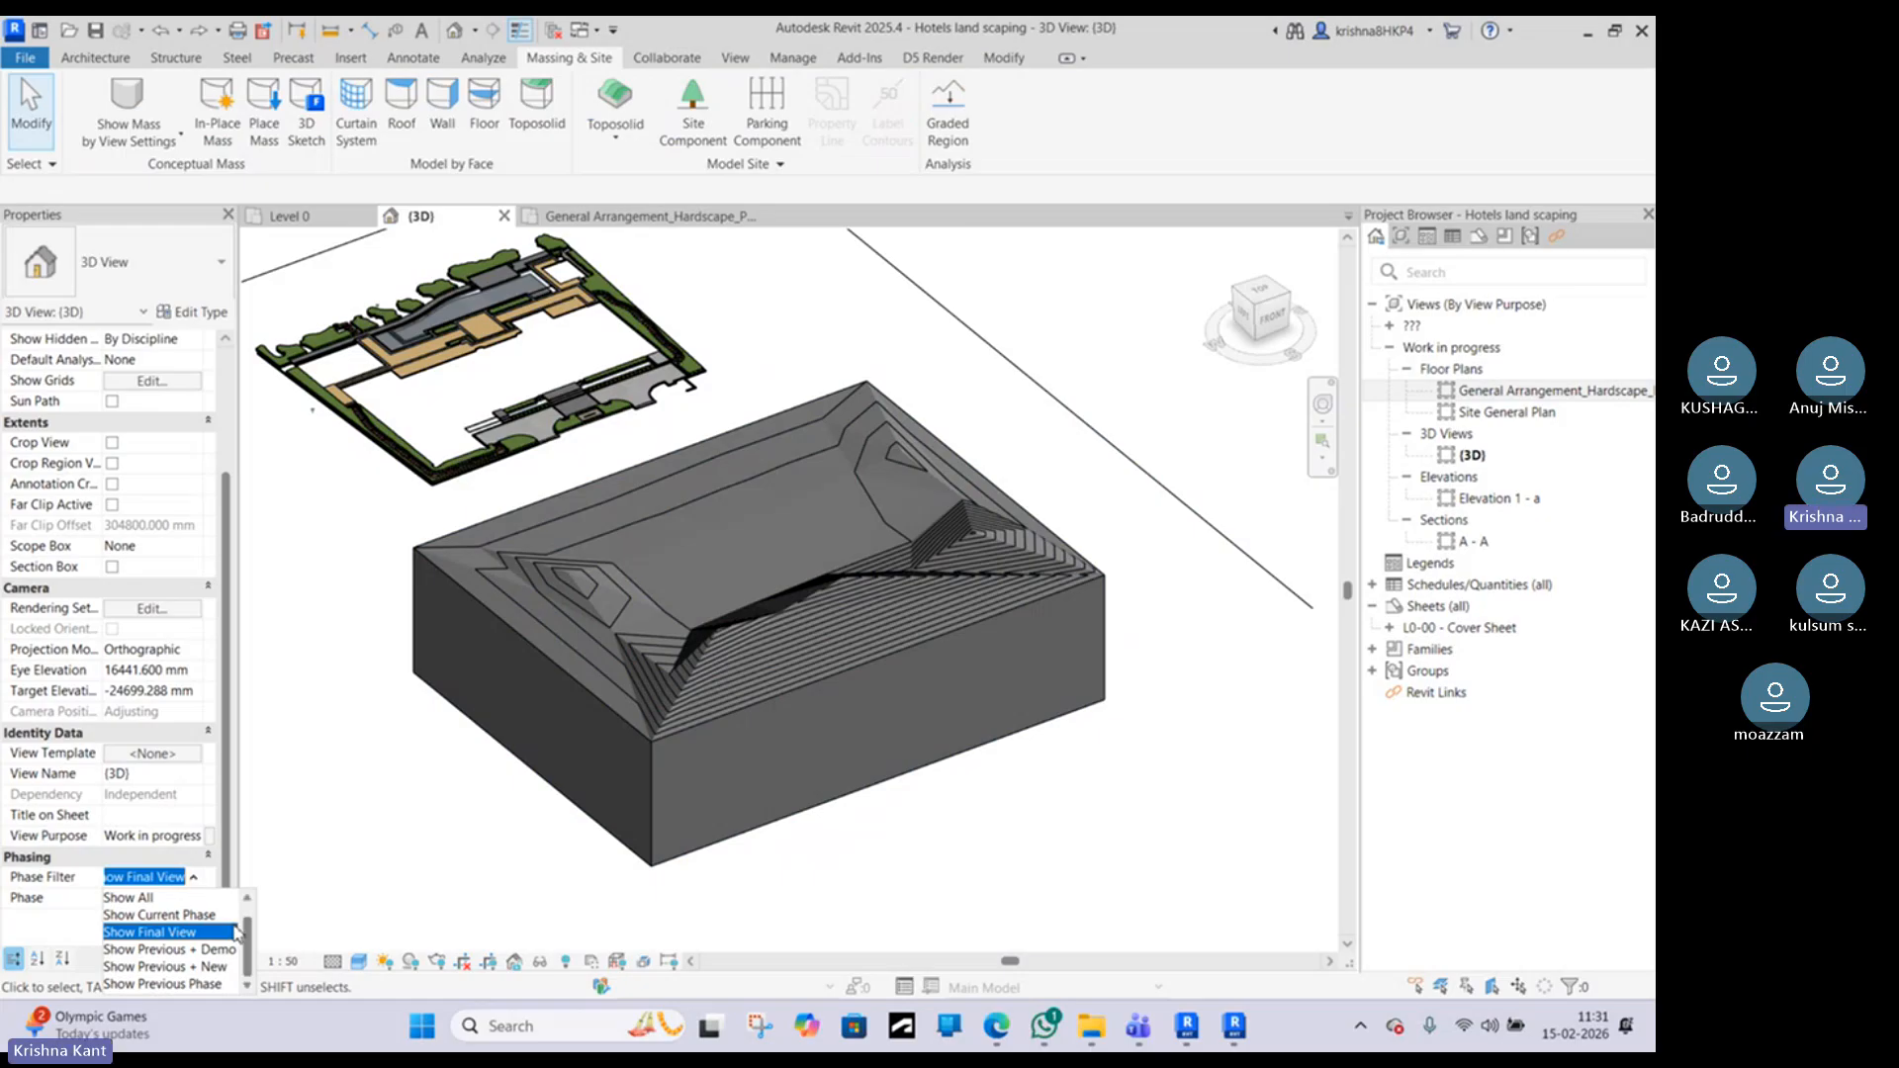
pyautogui.click(185, 966)
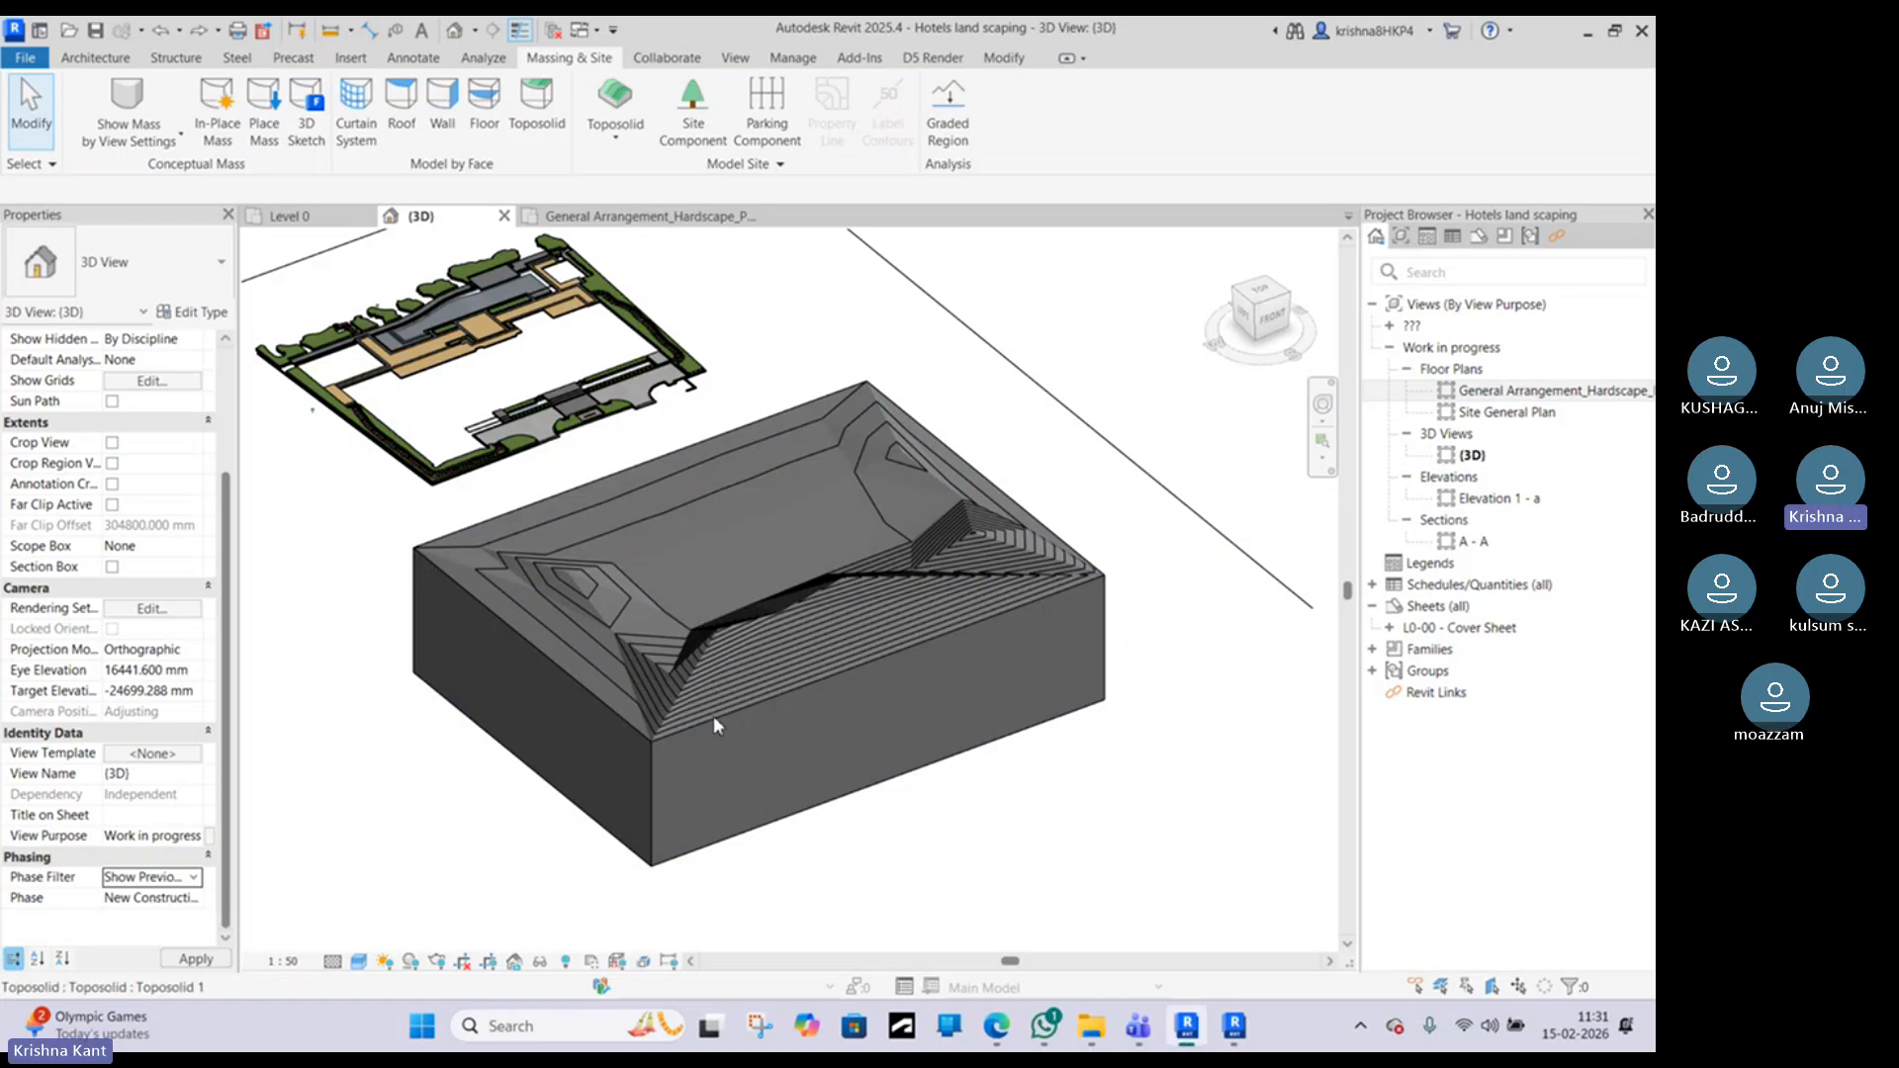
pyautogui.scroll(2, 1060, 531)
pyautogui.click(1050, 532)
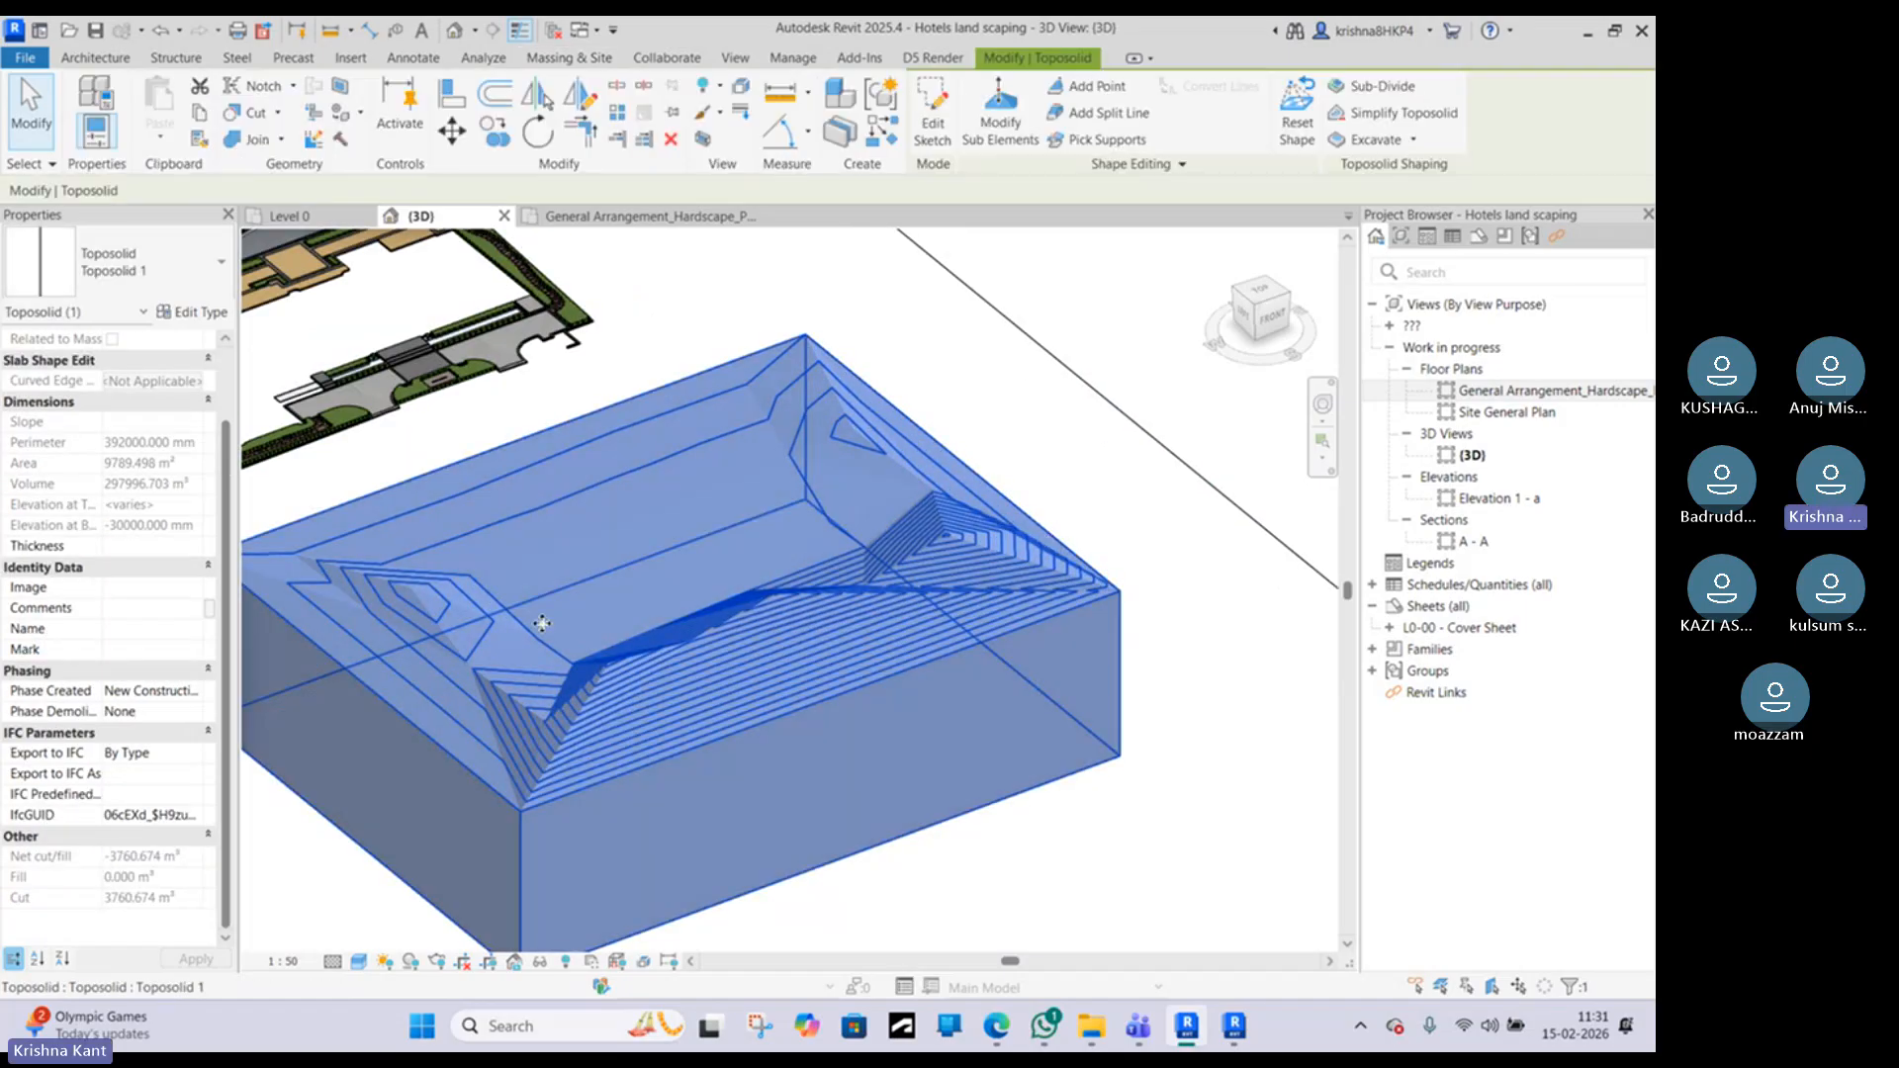
# Step: Set the 3D view's Phase Filter to Show All
pyautogui.click(265, 856)
pyautogui.scroll(-2, 206, 902)
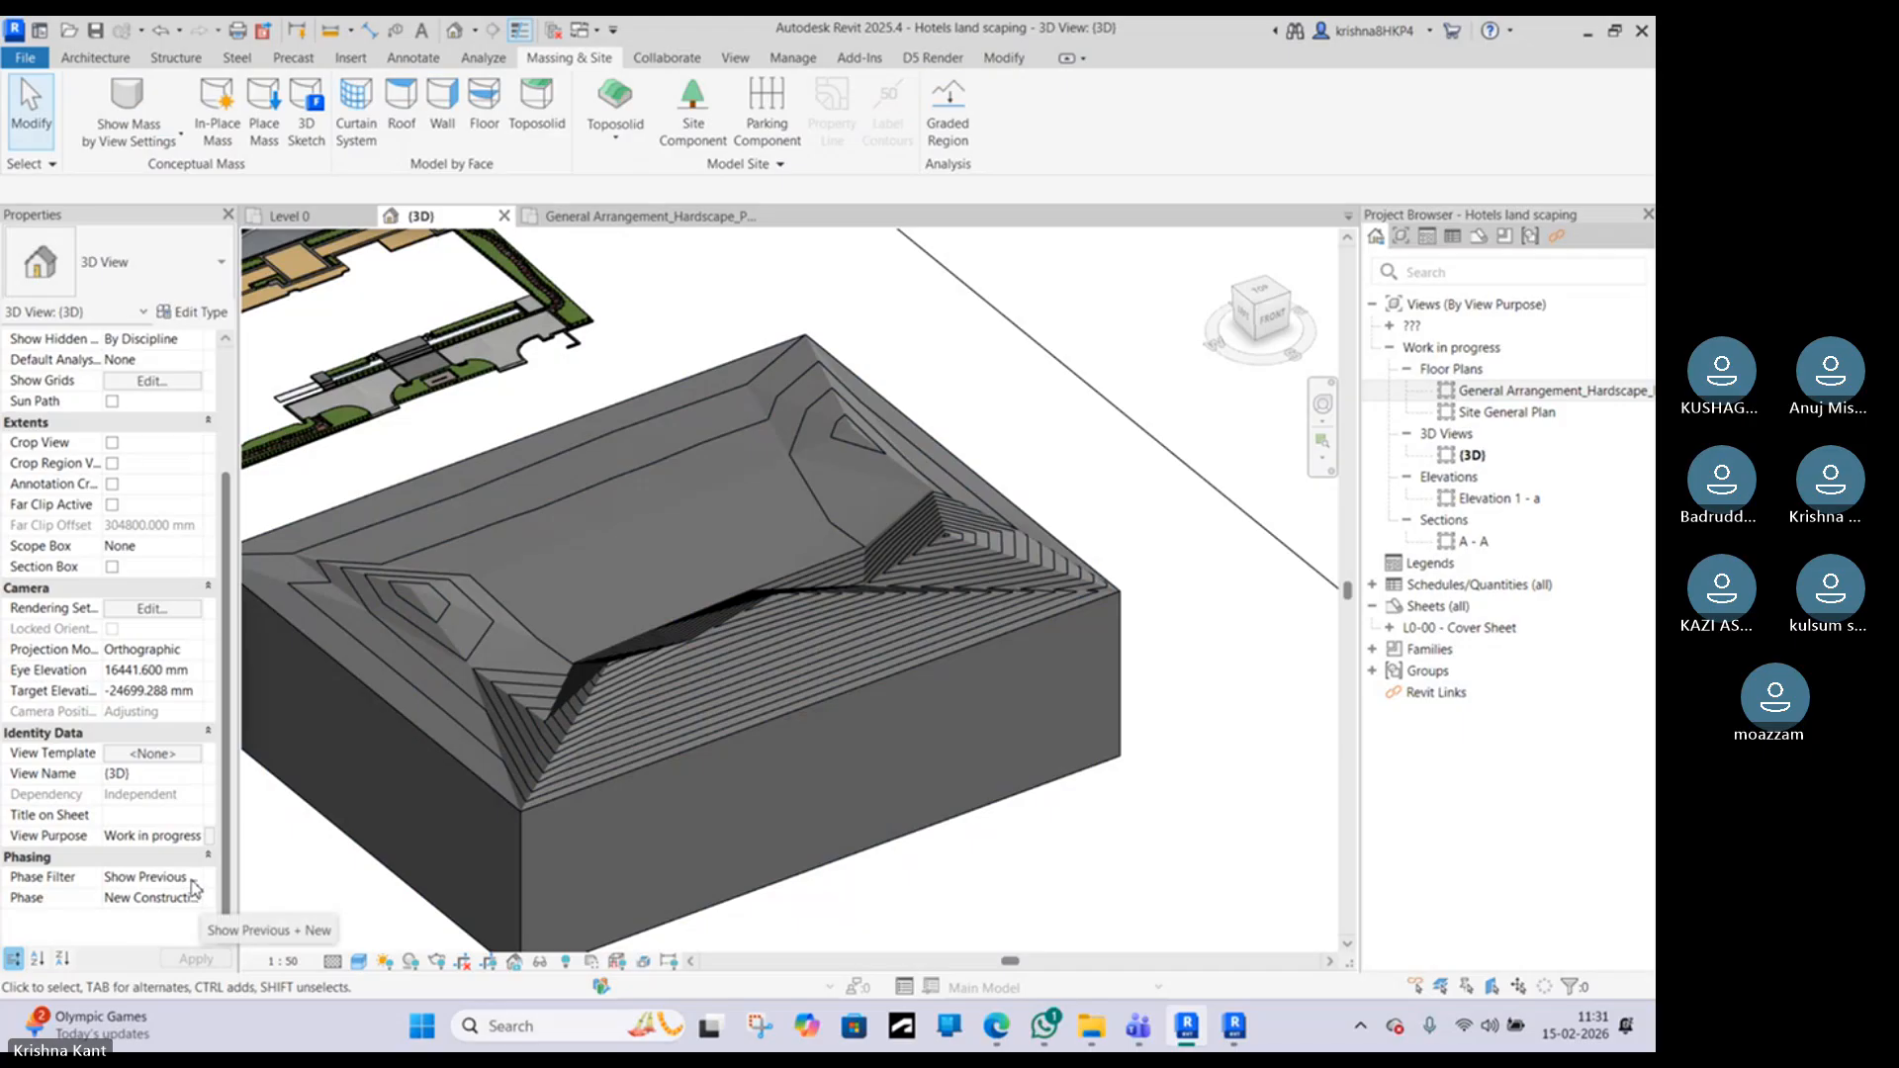
pyautogui.click(194, 878)
pyautogui.click(164, 915)
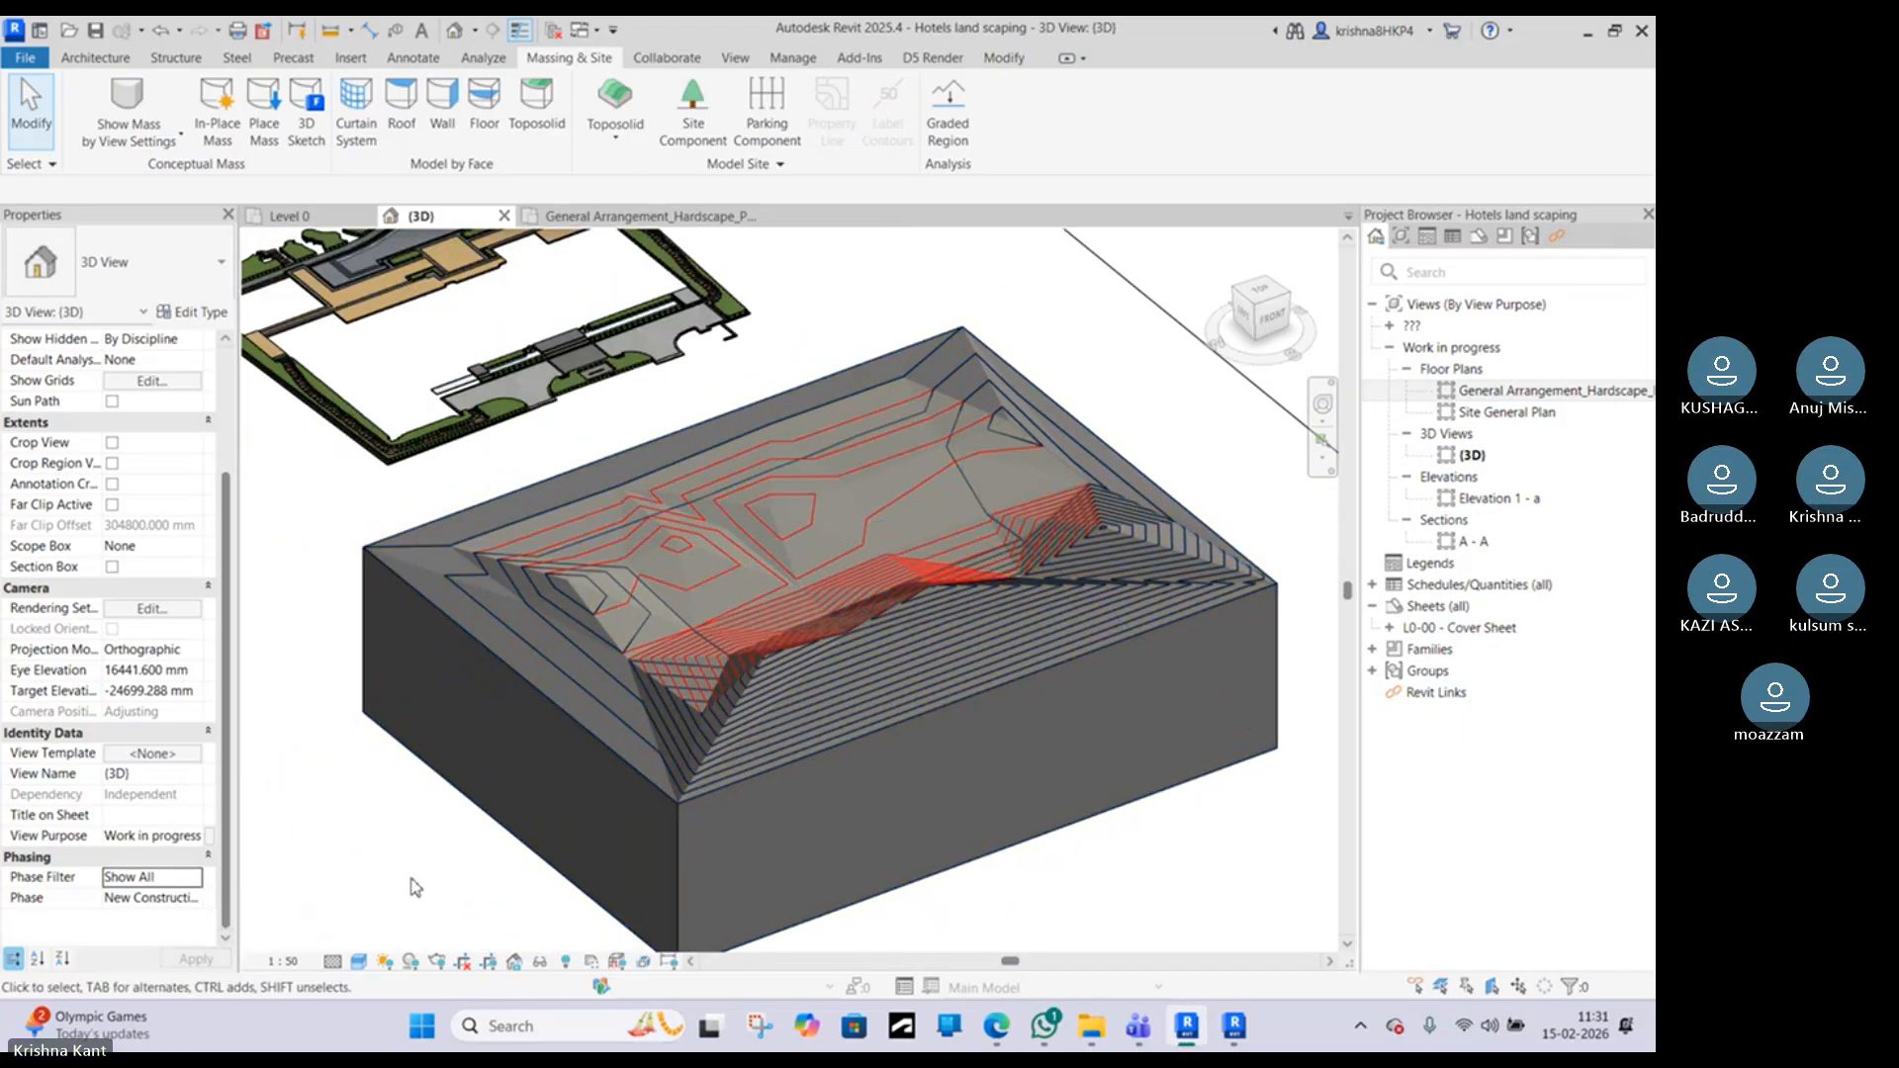
# Step: Select the toposolid of the Existing phase and examine its phasing and original surface from the left side
pyautogui.scroll(3, 686, 495)
pyautogui.click(640, 593)
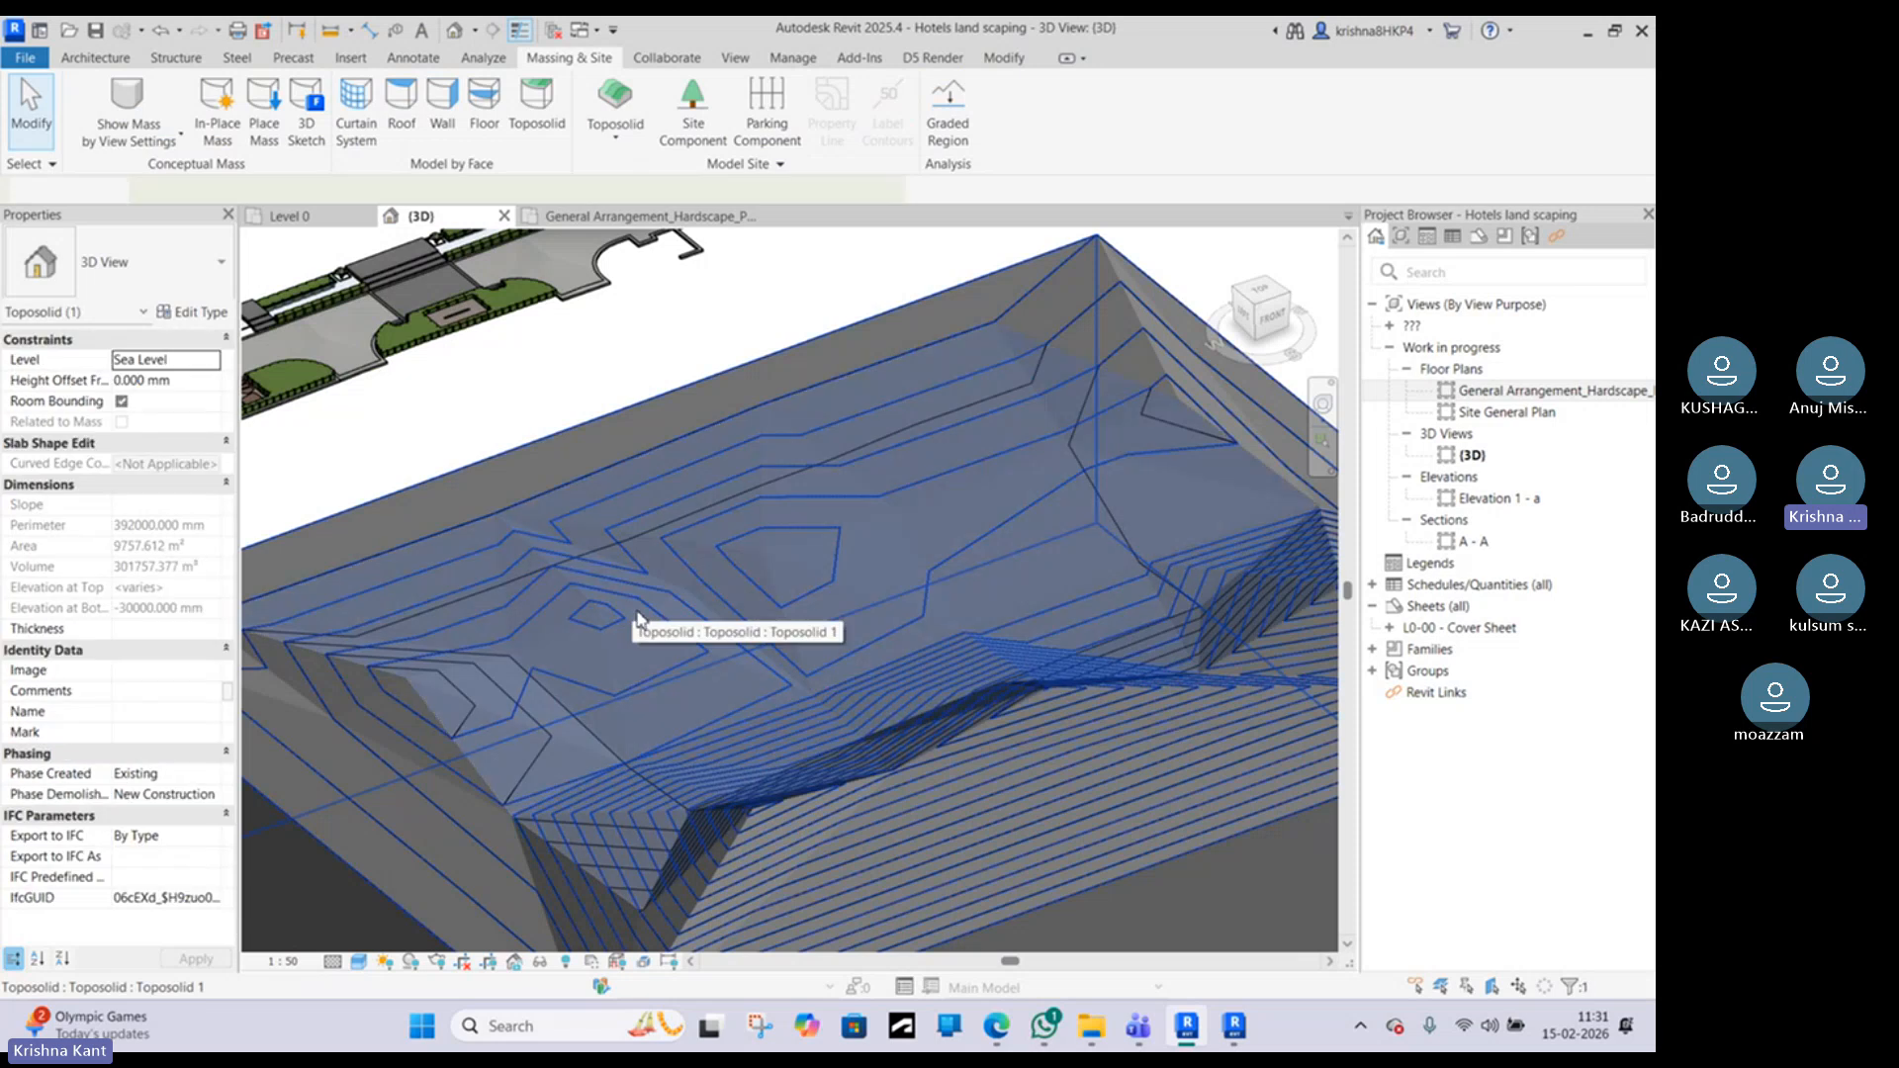
pyautogui.keyDown('shift'); pyautogui.moveTo(645, 606); pyautogui.dragTo(817, 402, button='middle'); pyautogui.keyUp('shift')
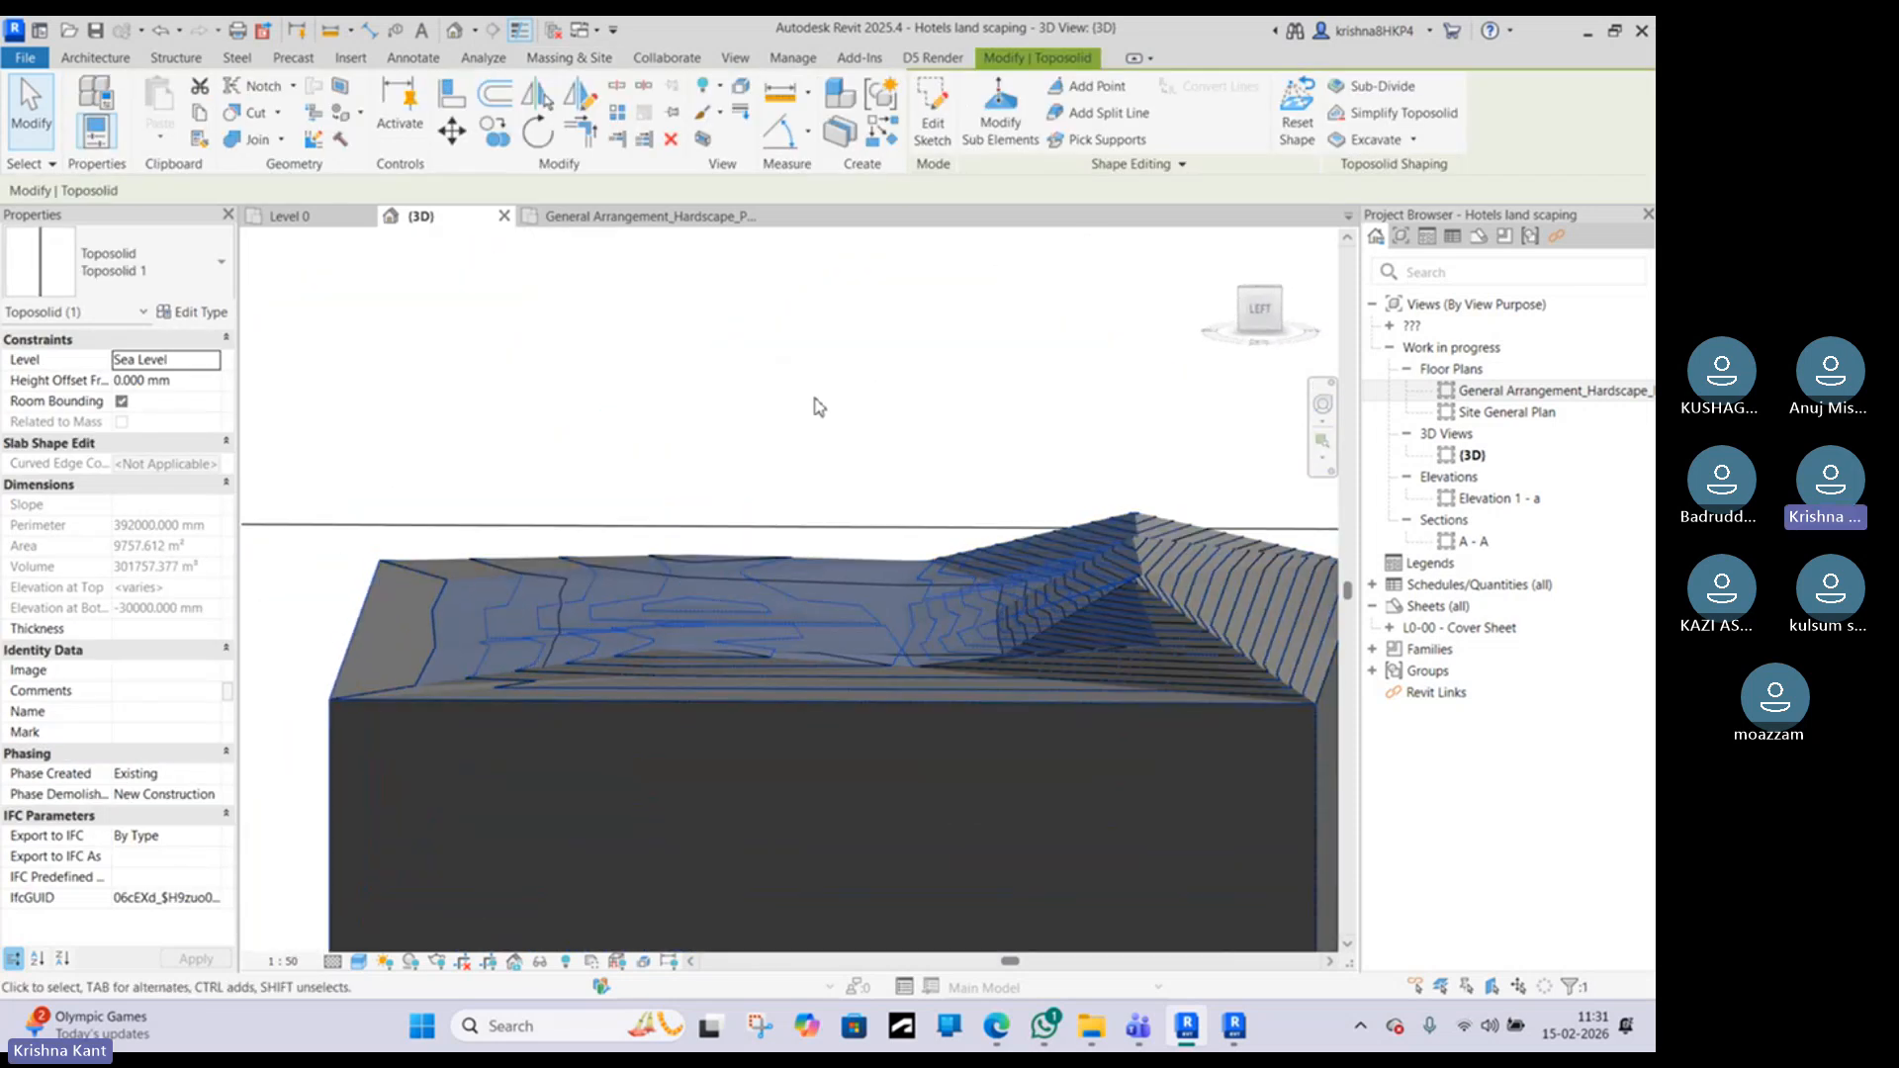
pyautogui.click(818, 402)
# Step: Temporarily hide the toposolid of the Existing phase and examine the levelled surface of the graded toposolid
pyautogui.click(720, 618)
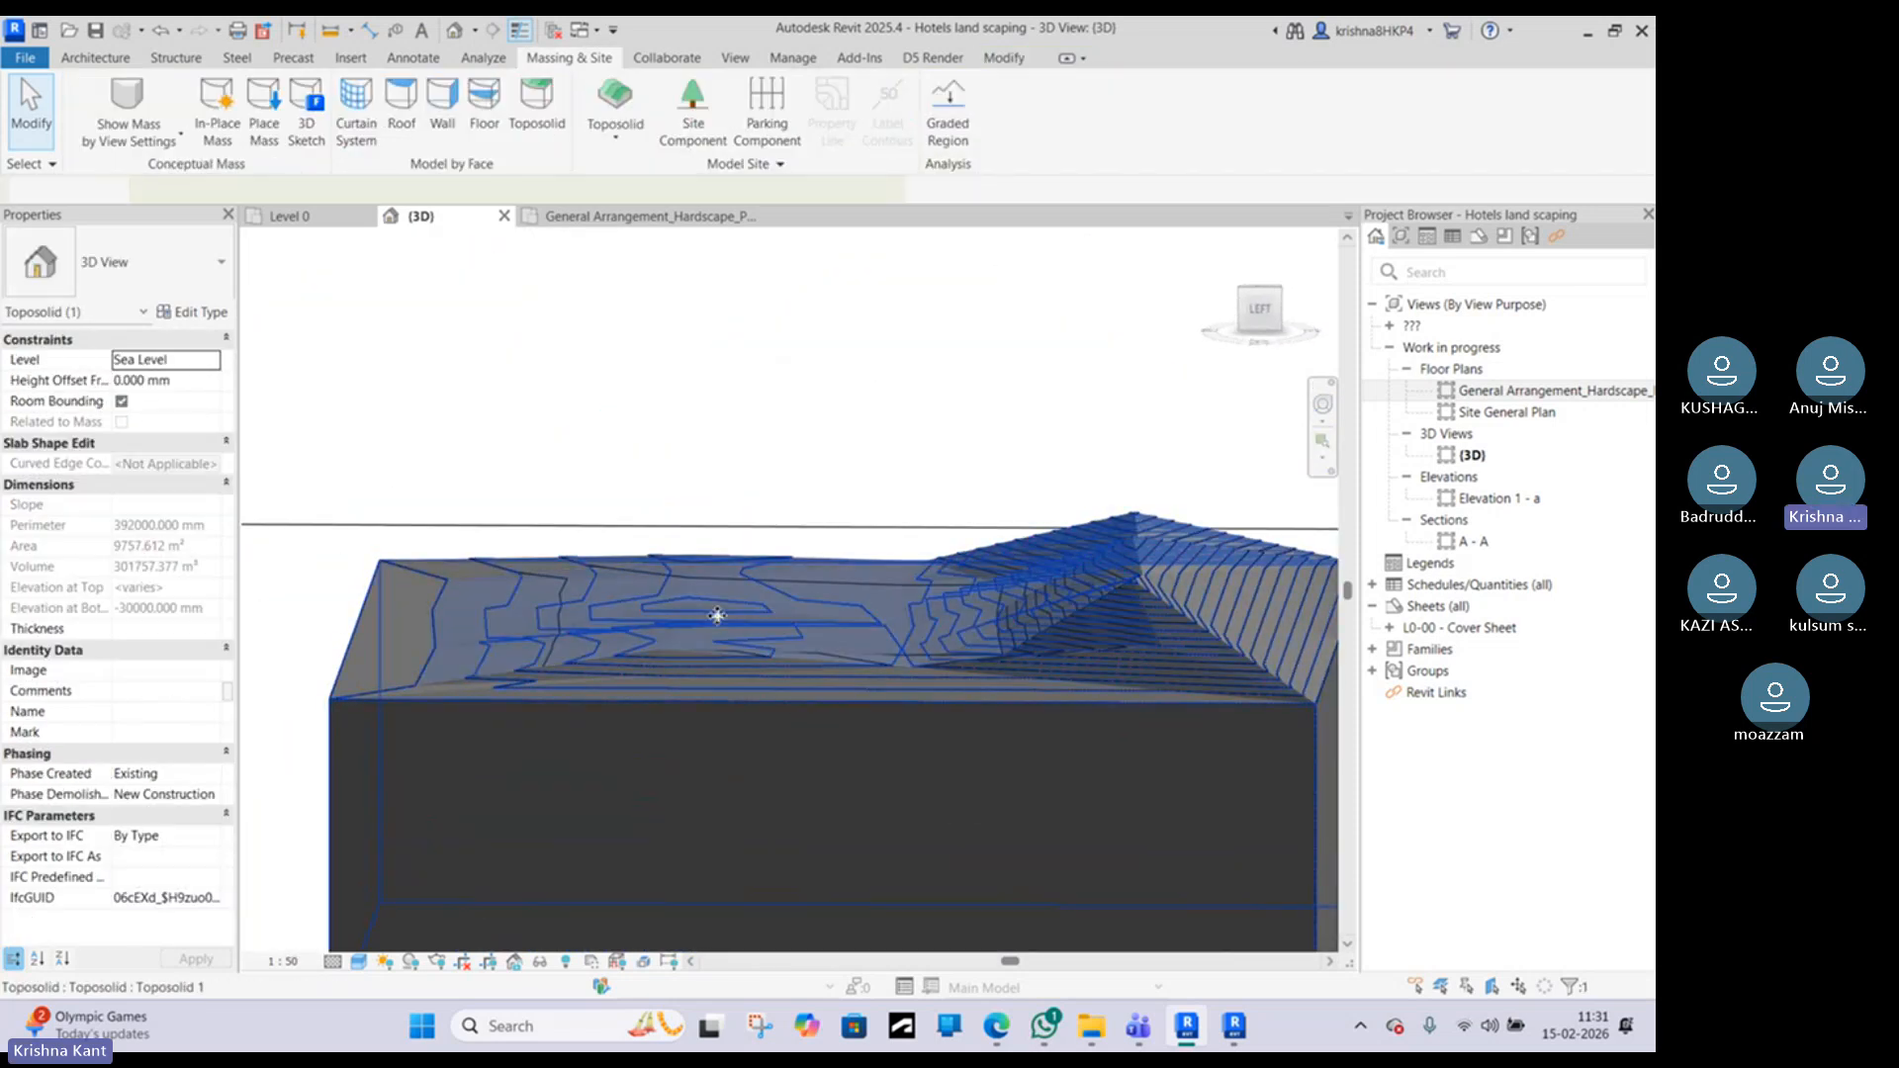
pyautogui.press('h')
pyautogui.click(754, 649)
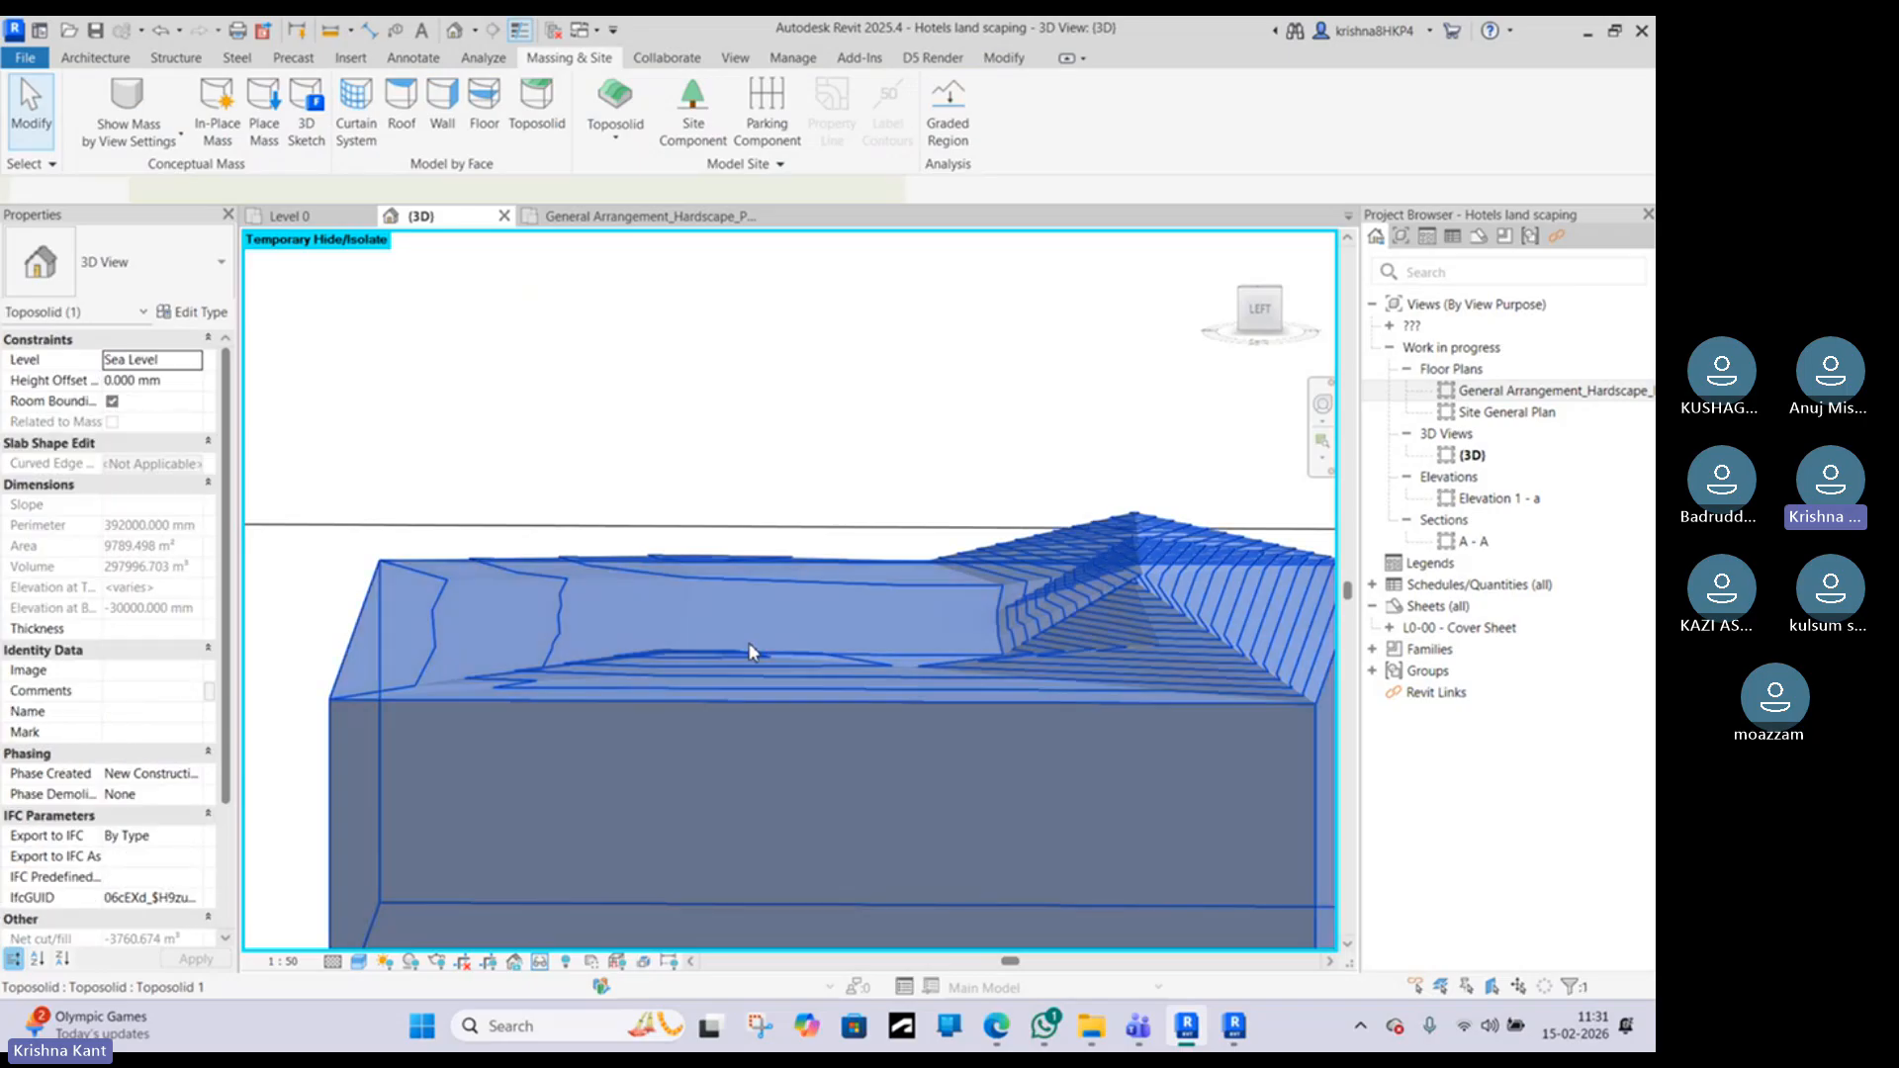
pyautogui.moveTo(754, 650)
pyautogui.keyDown('shift'); pyautogui.mouseDown(button='middle')
pyautogui.moveTo(762, 753)
pyautogui.moveTo(780, 666)
pyautogui.mouseUp(button='middle'); pyautogui.keyUp('shift')
pyautogui.scroll(-2, 780, 666)
pyautogui.press('Escape')
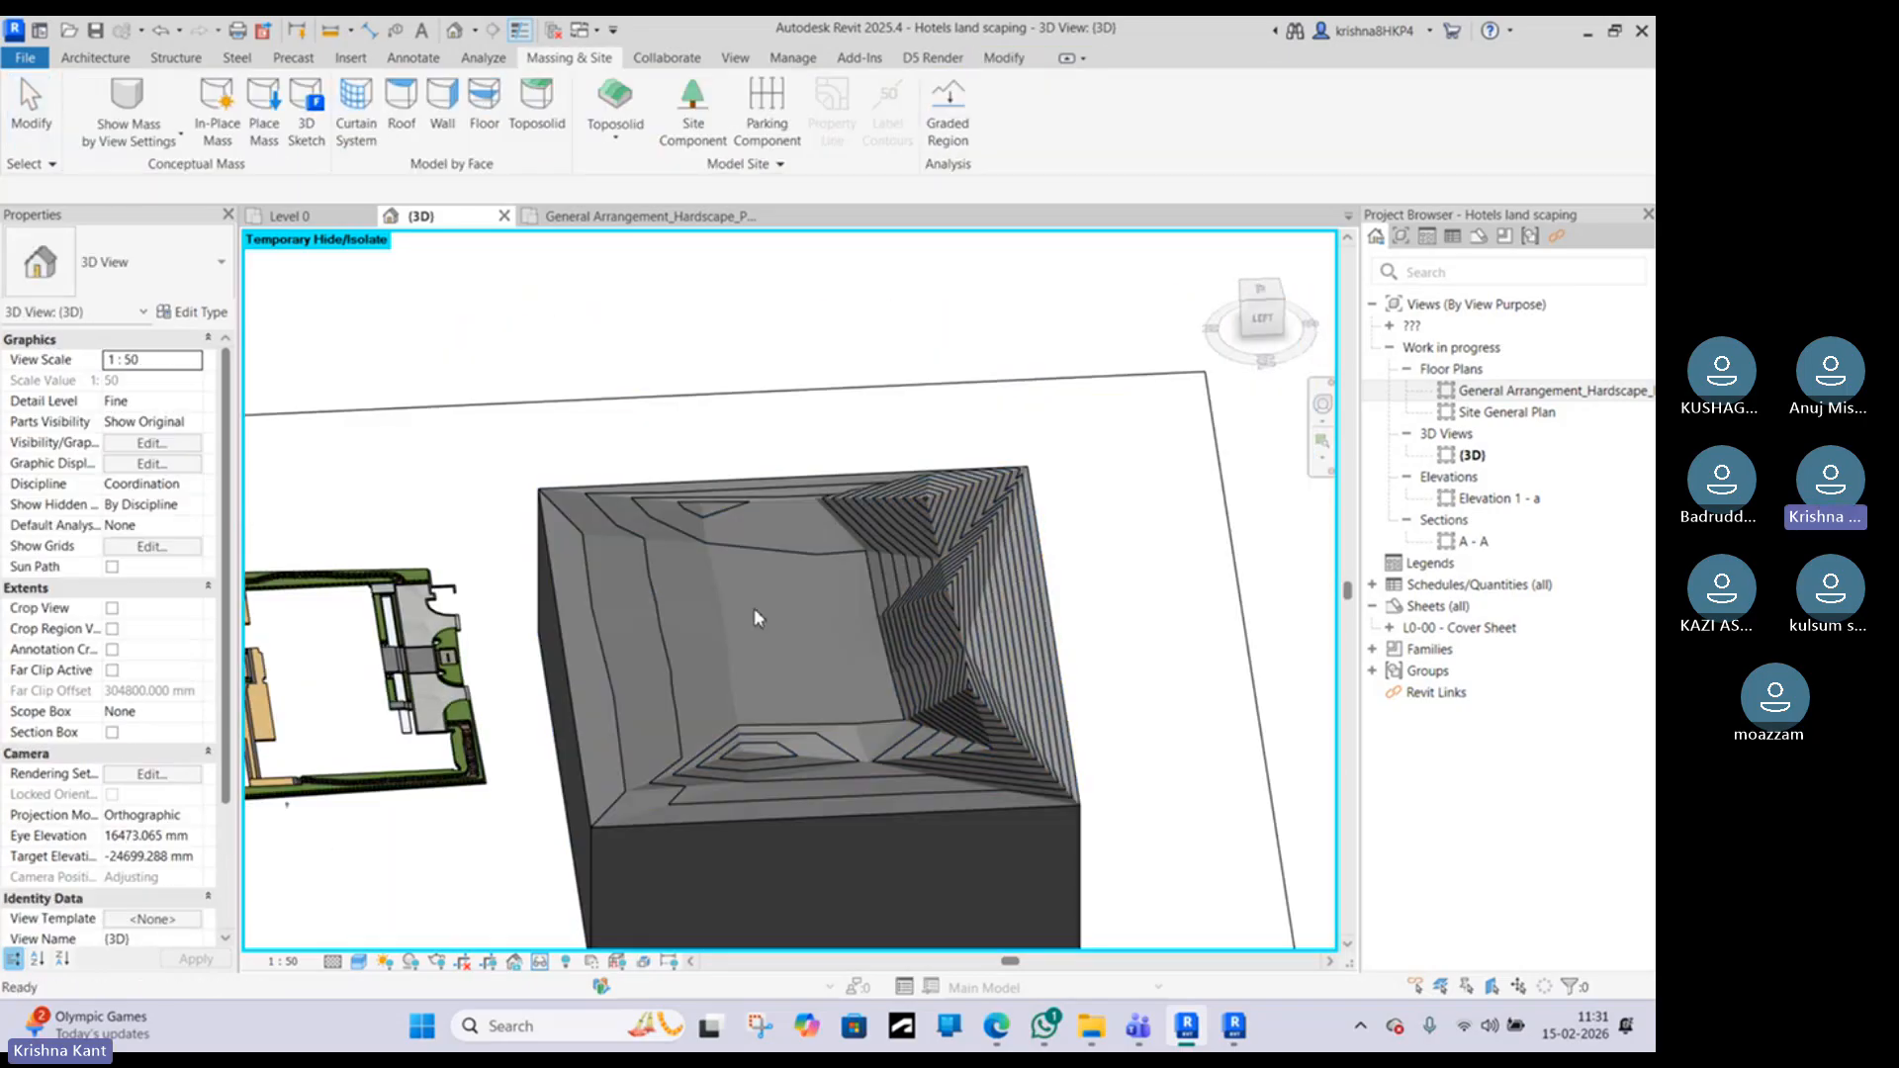
pyautogui.scroll(2, 753, 607)
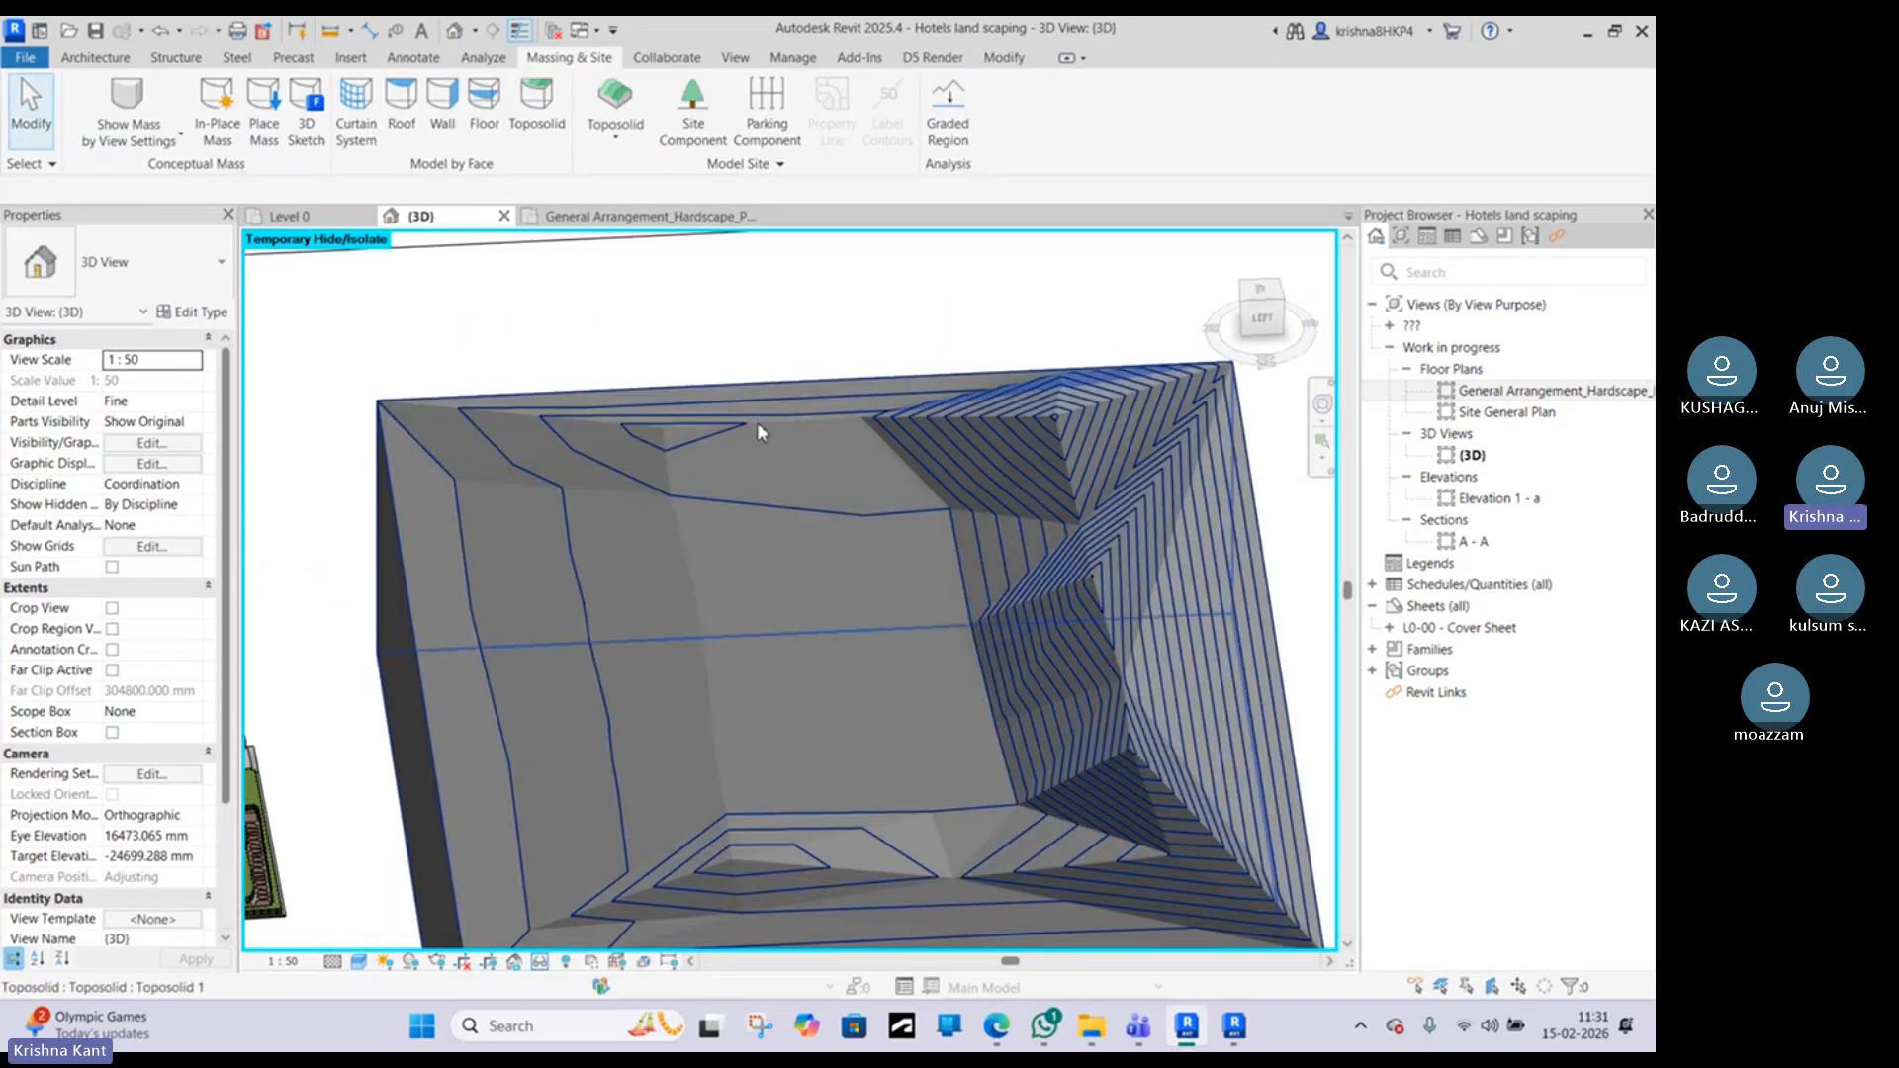
pyautogui.scroll(-3, 694, 708)
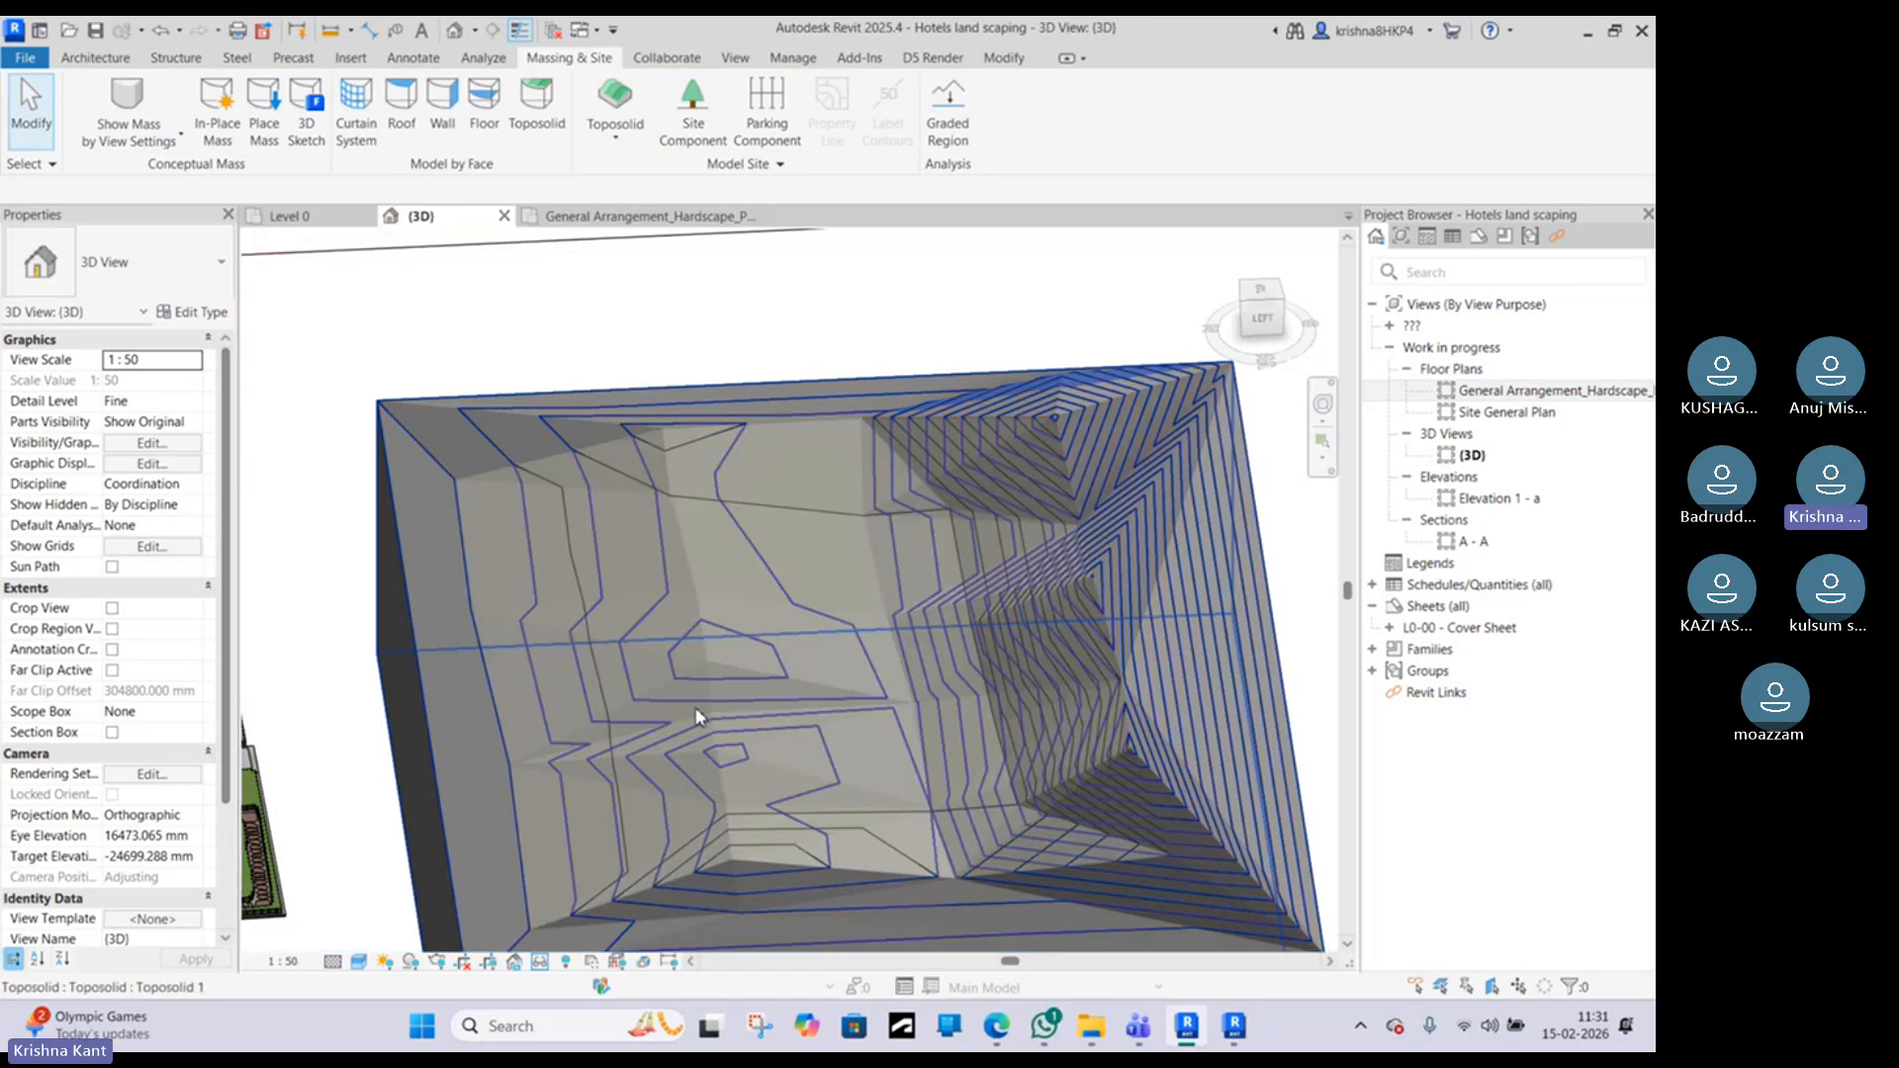
# Step: Reset the temporary hide and check the graded toposolid's phasing and cut/fill properties
pyautogui.press('h')
pyautogui.press('r')
pyautogui.click(957, 629)
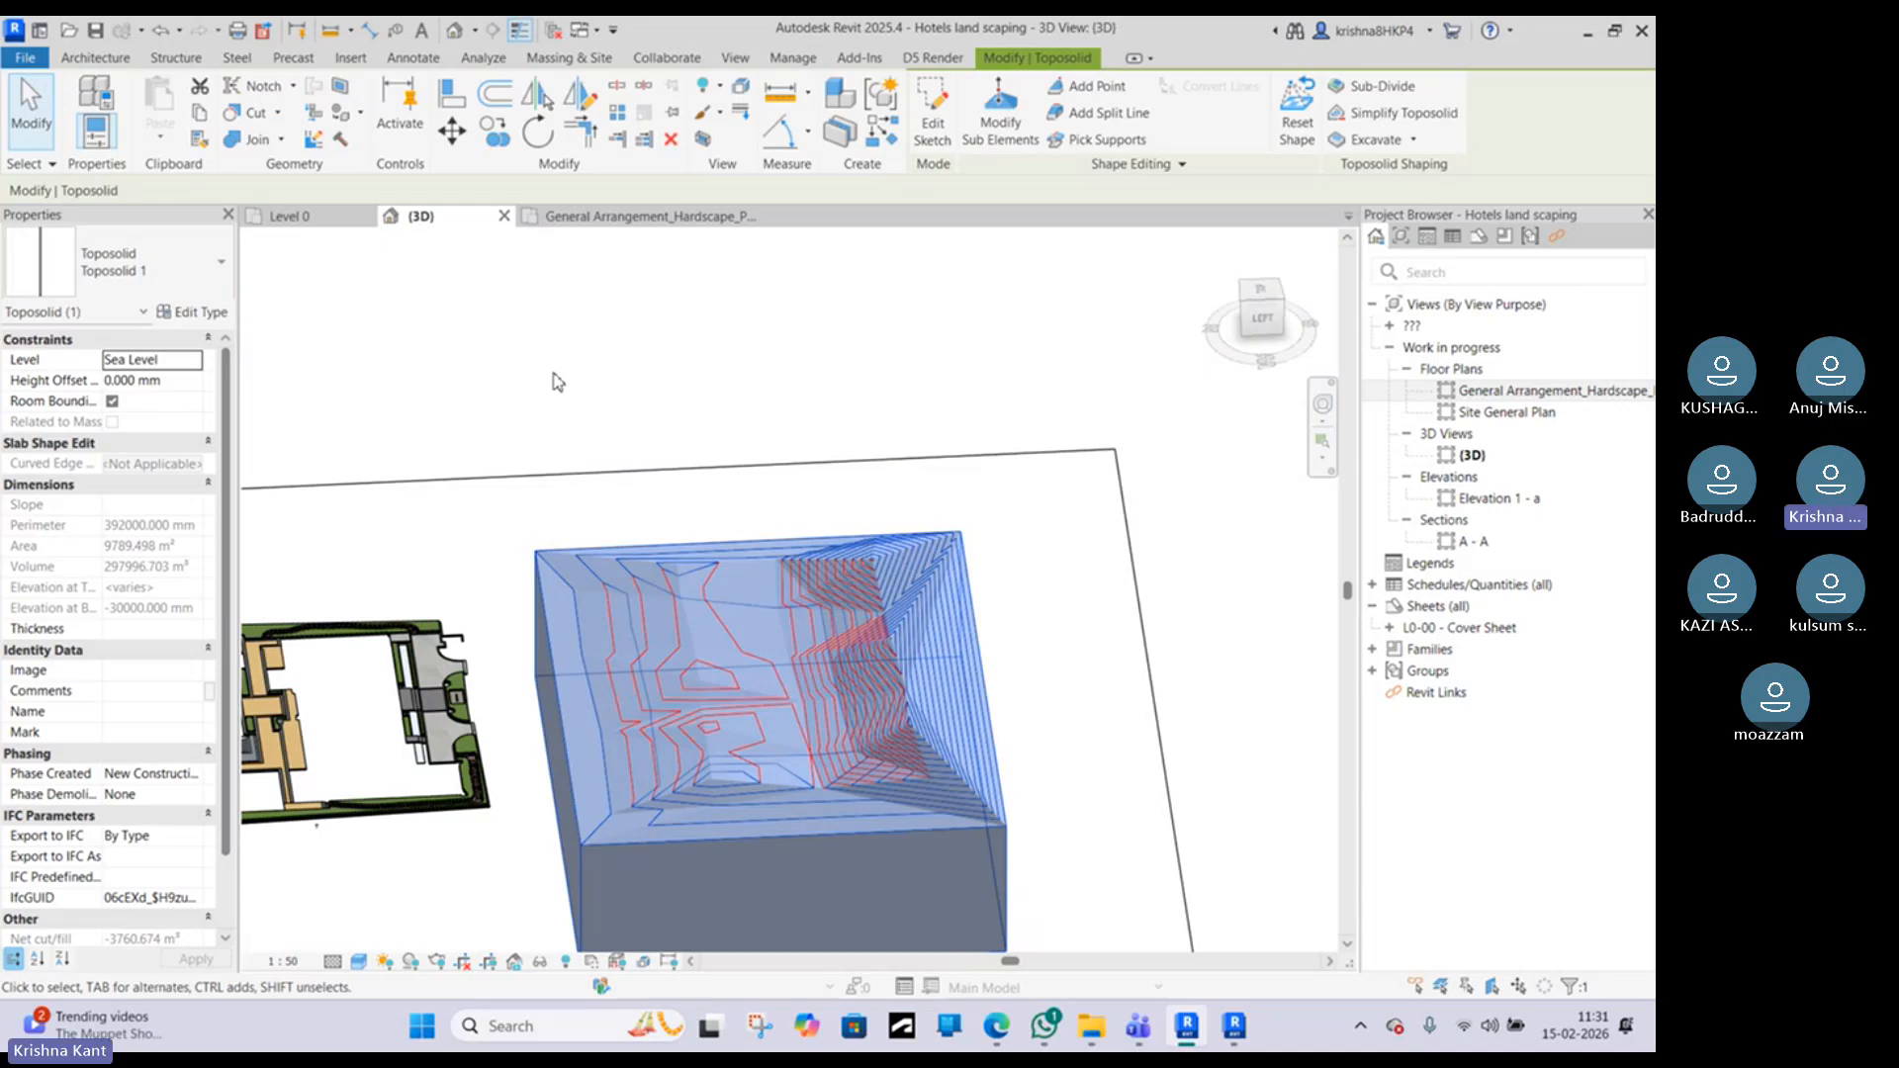
pyautogui.click(583, 398)
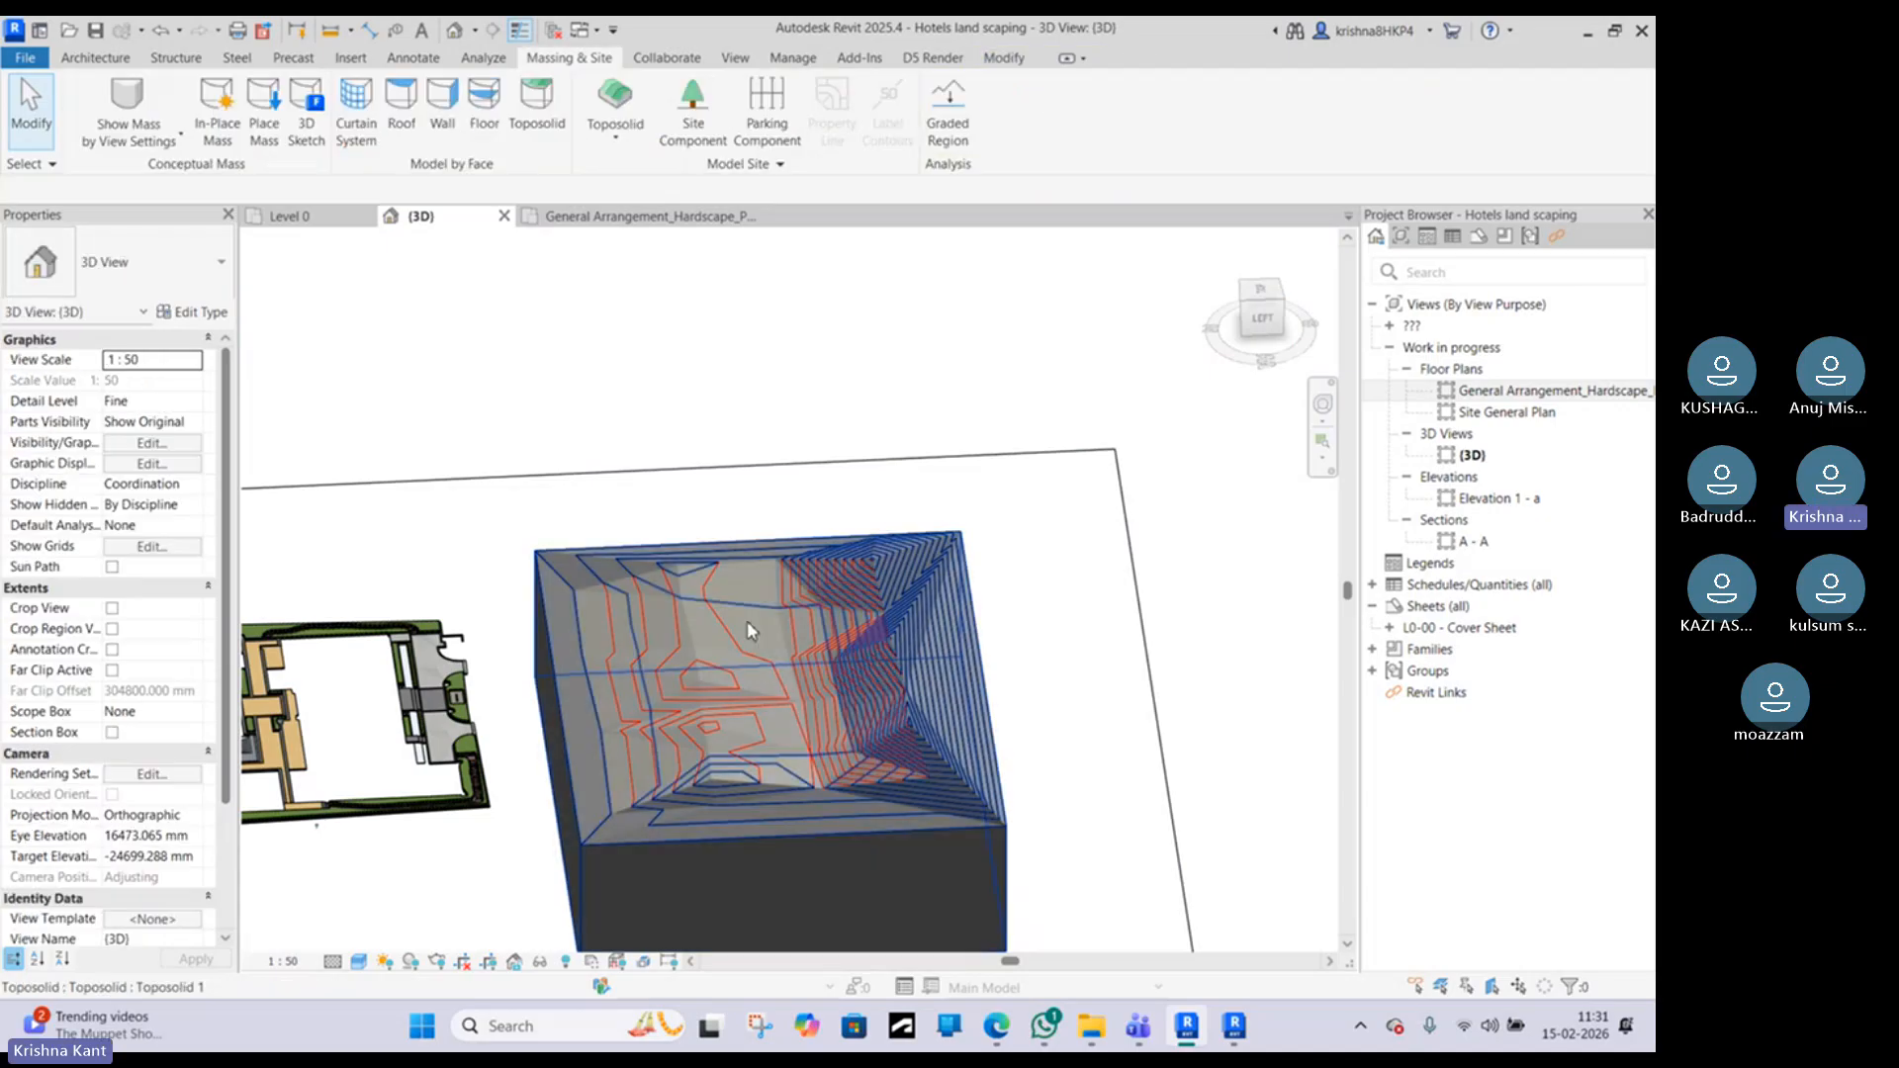
# Step: Select the toposolid of the Existing phase and check its volume and created/demolished phases
pyautogui.click(731, 722)
pyautogui.scroll(-1, 732, 721)
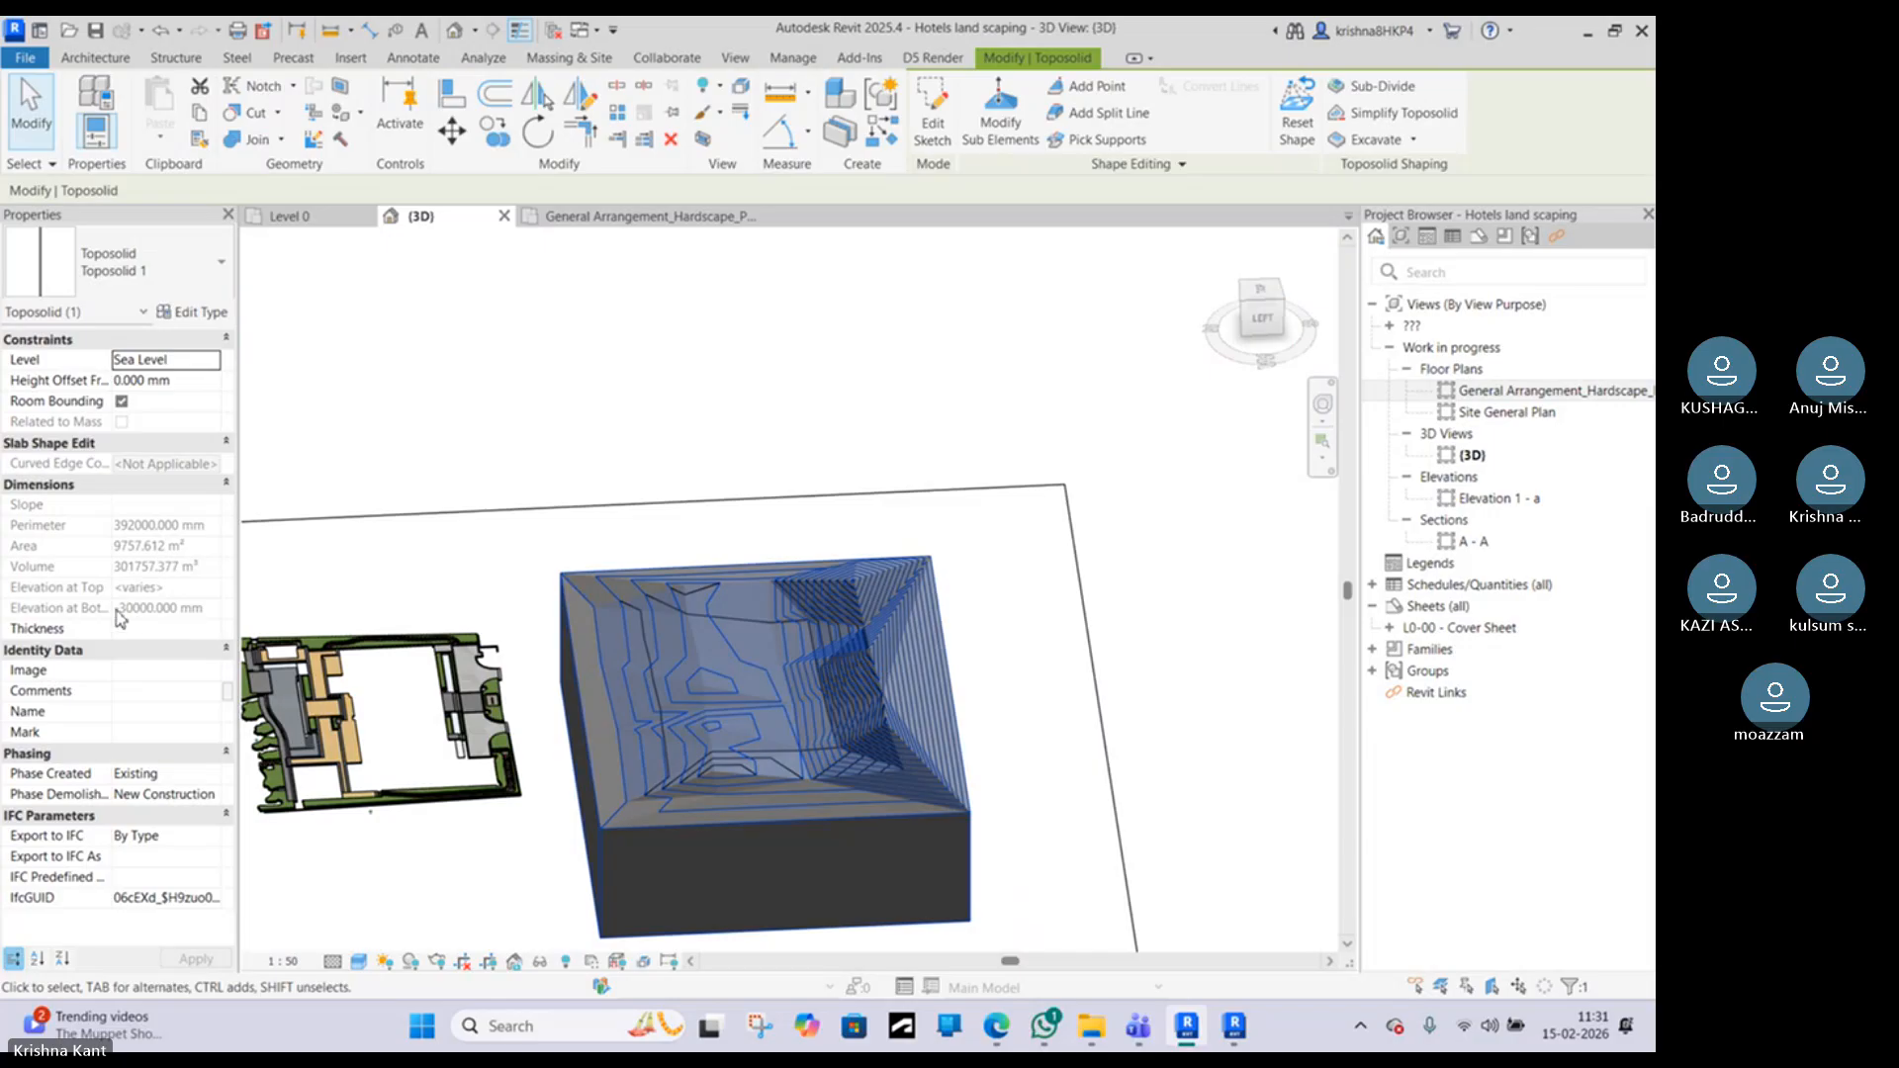
pyautogui.click(784, 390)
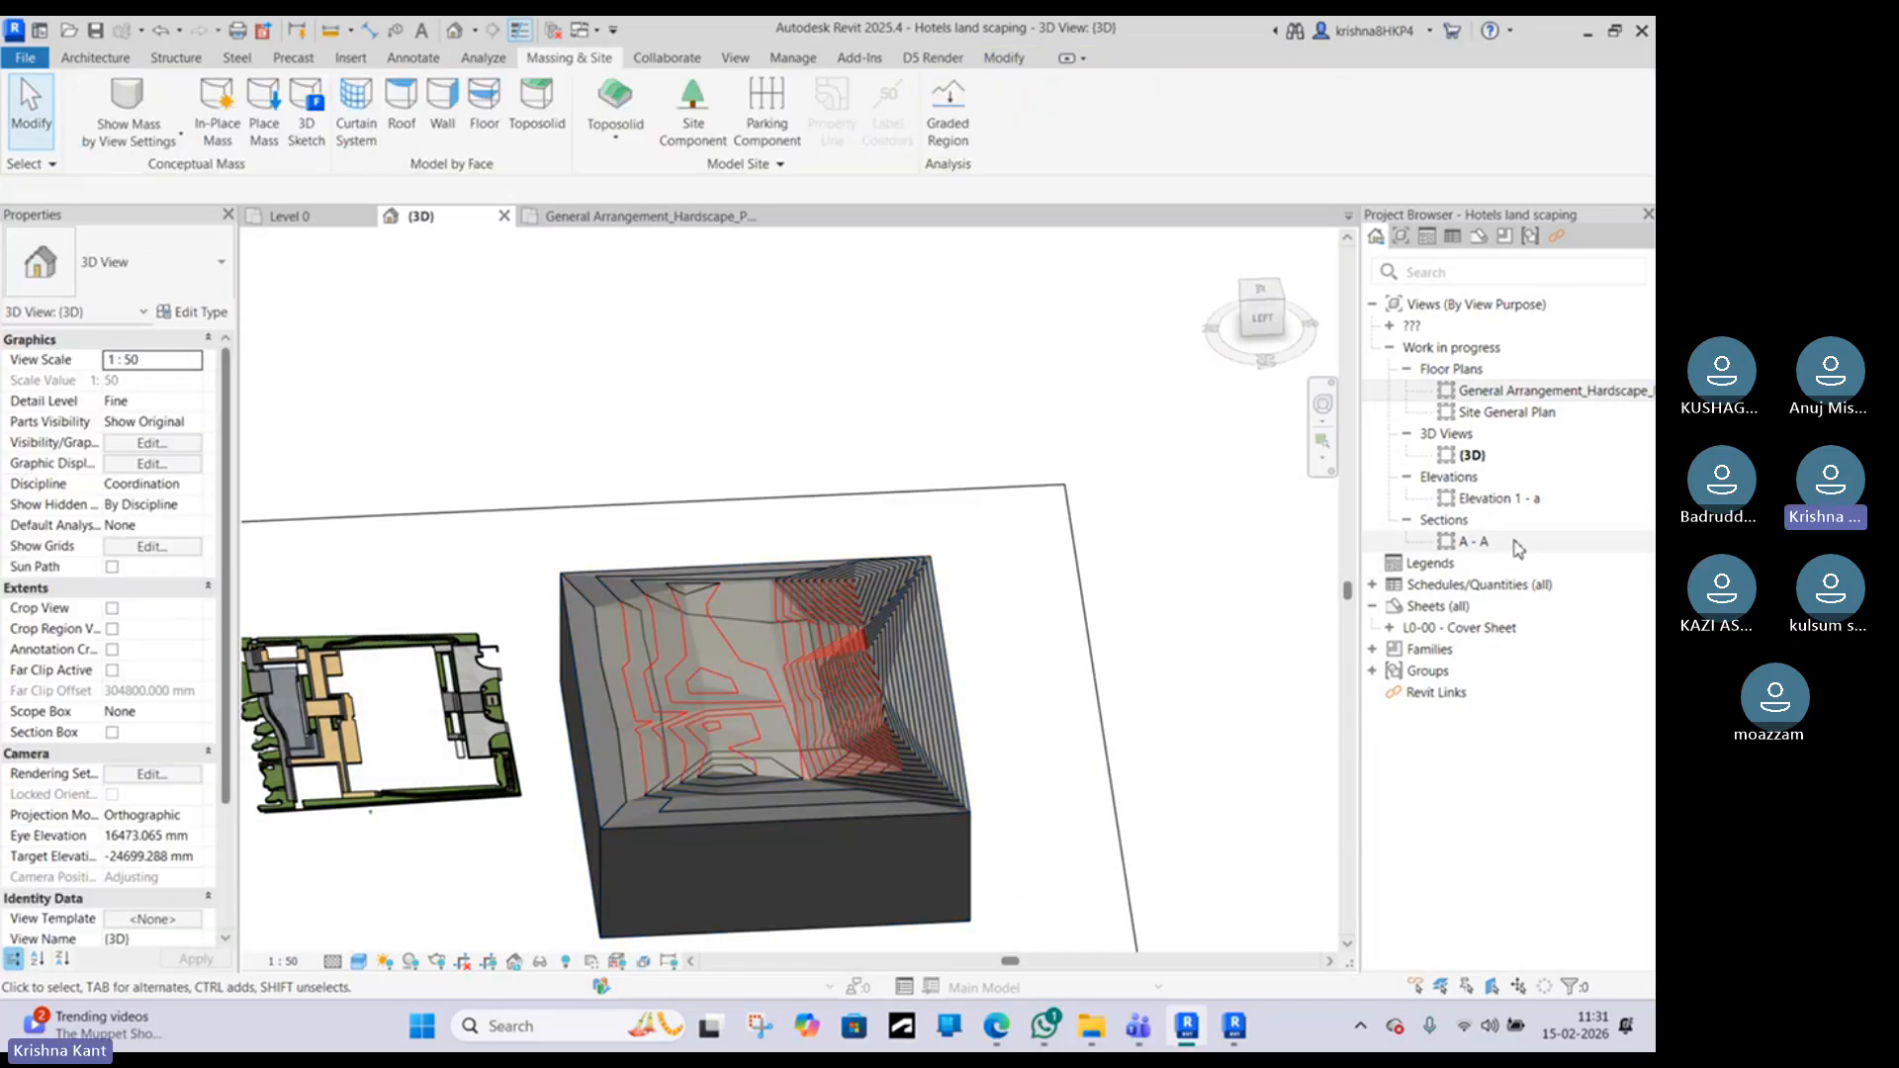
pyautogui.doubleClick(1385, 589)
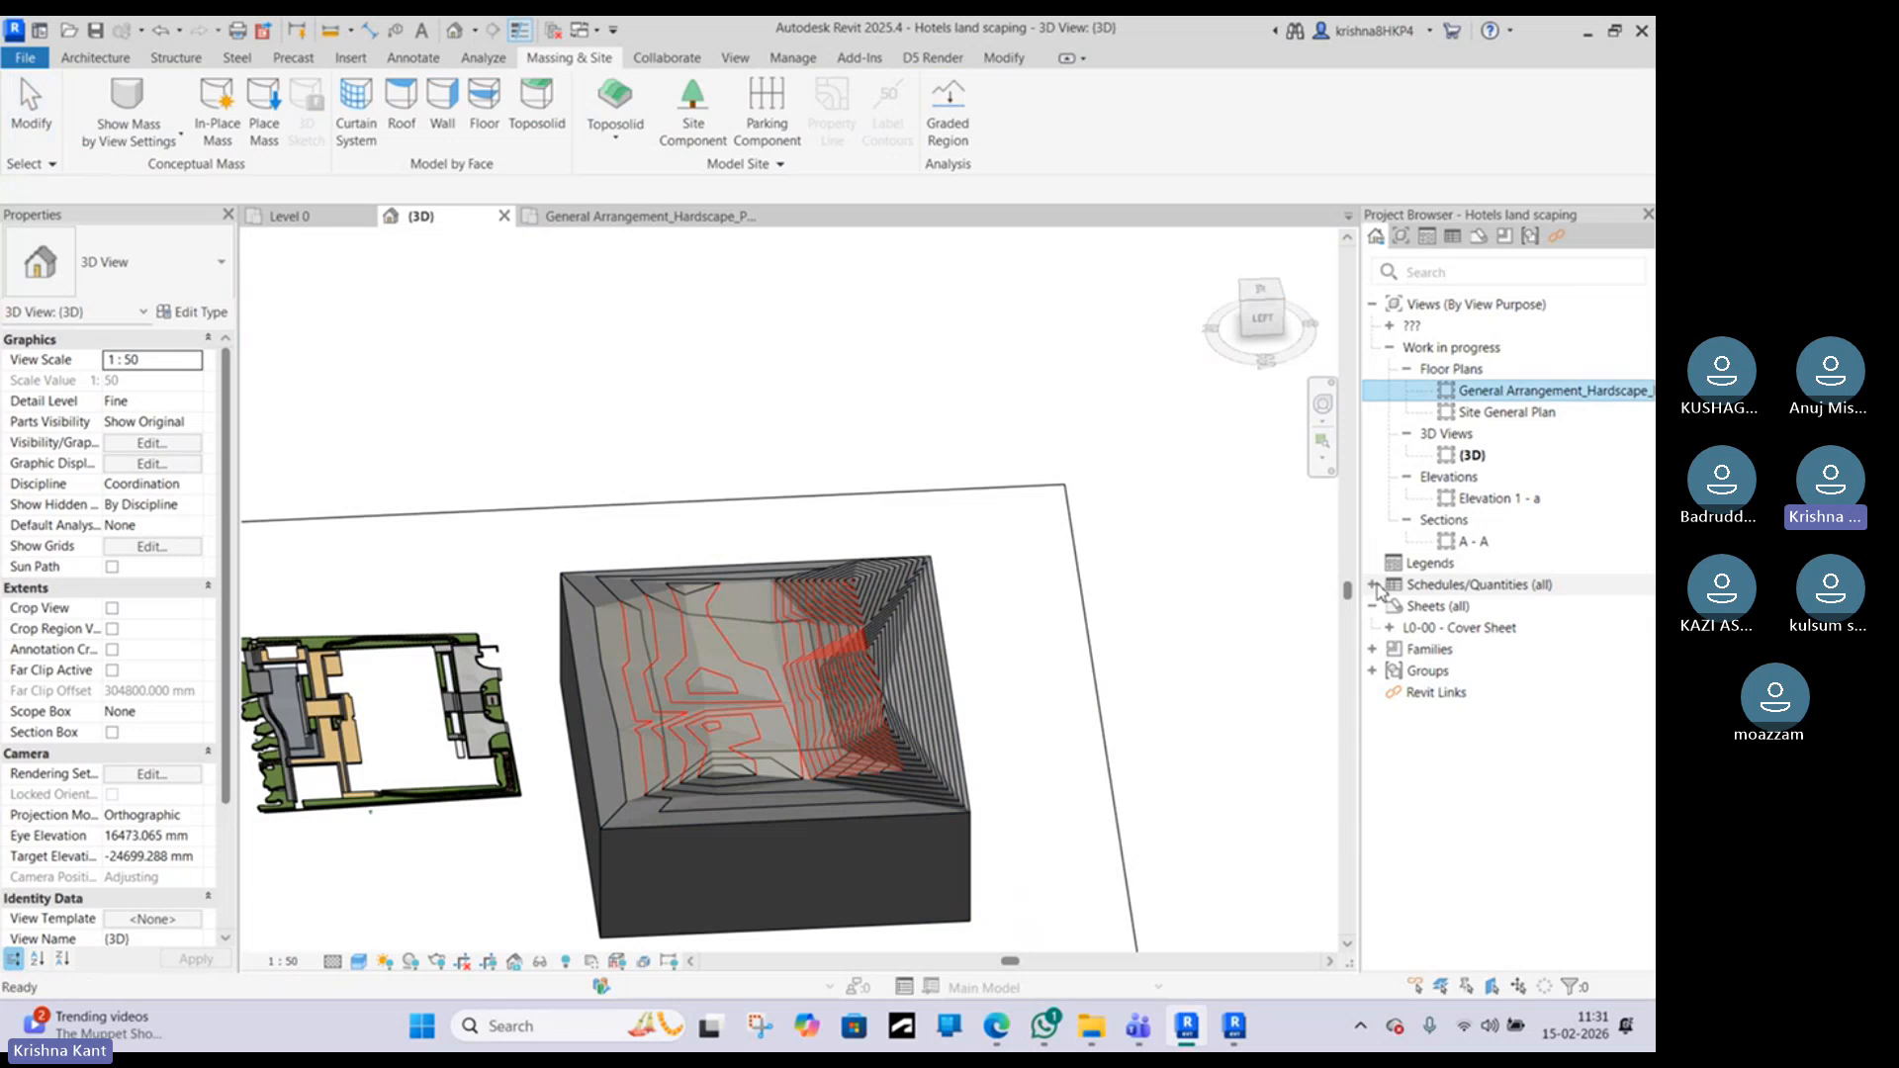
pyautogui.click(1030, 423)
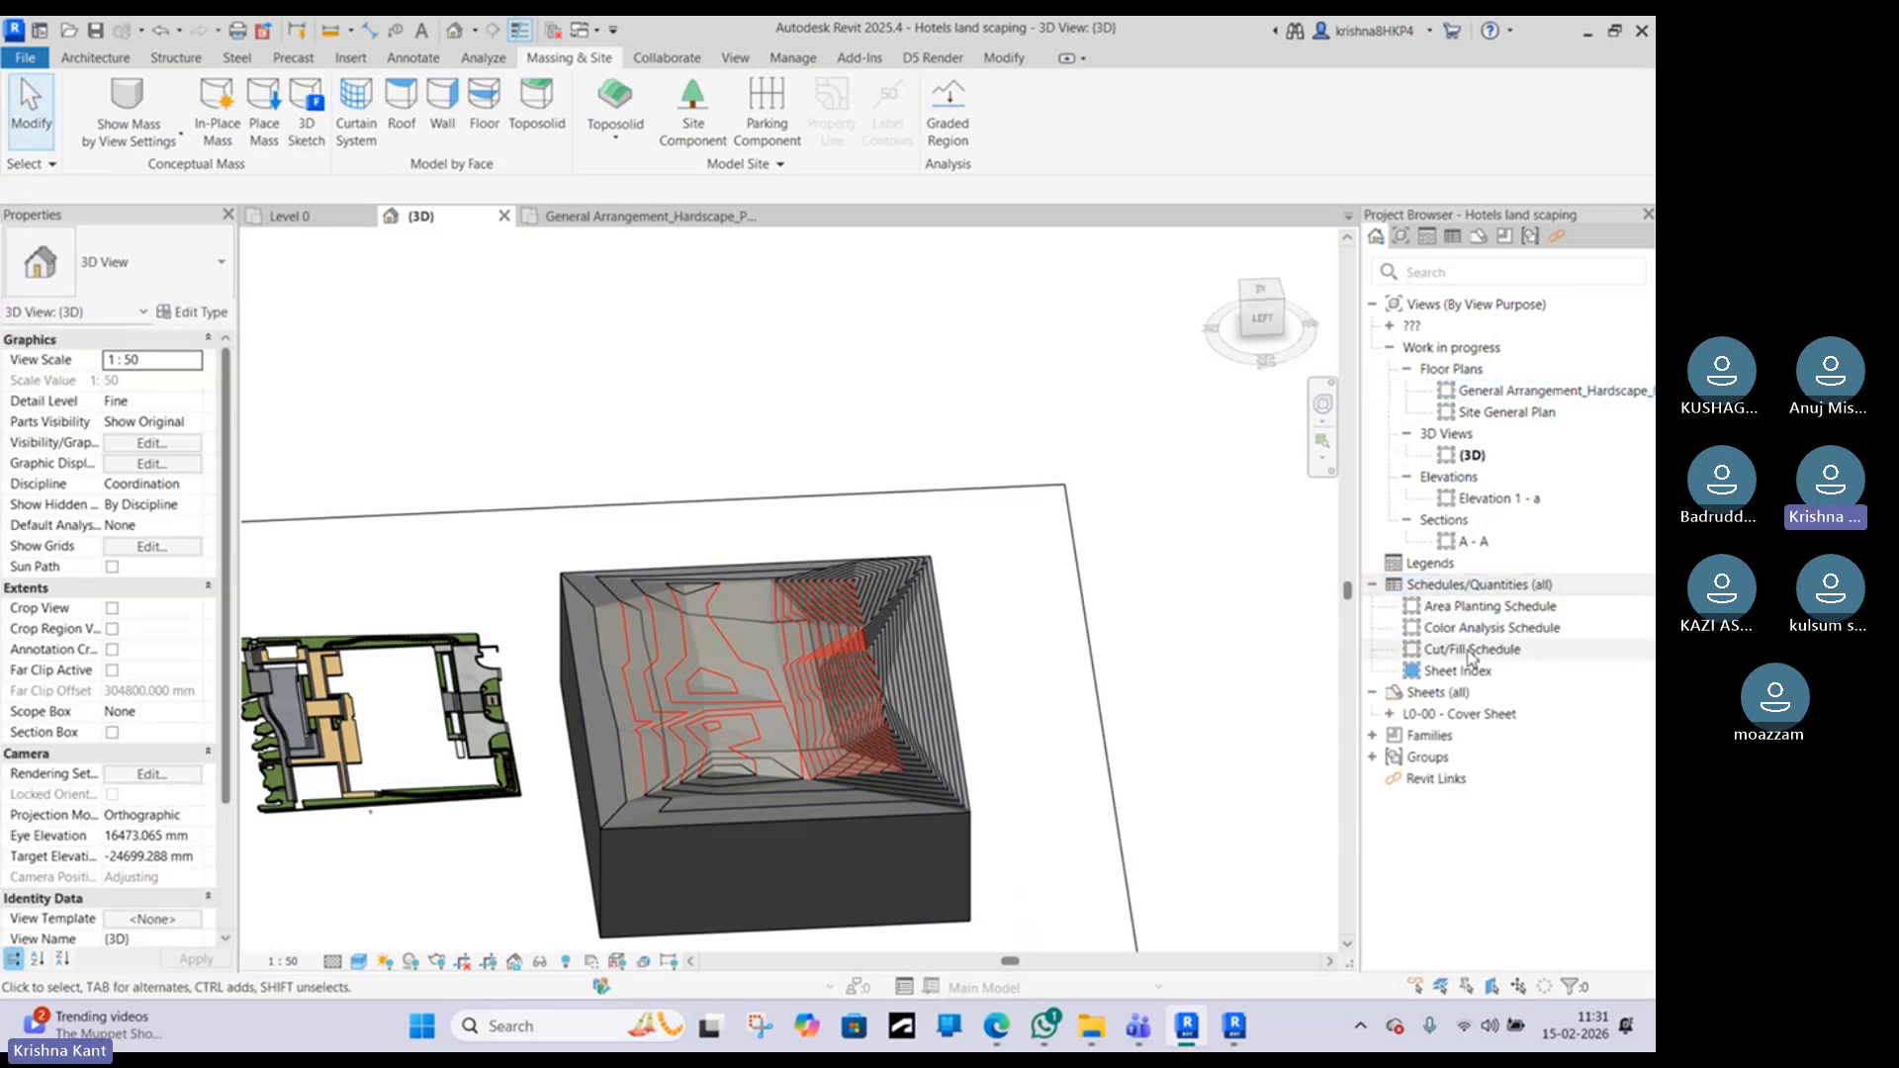
pyautogui.rightClick(1440, 585)
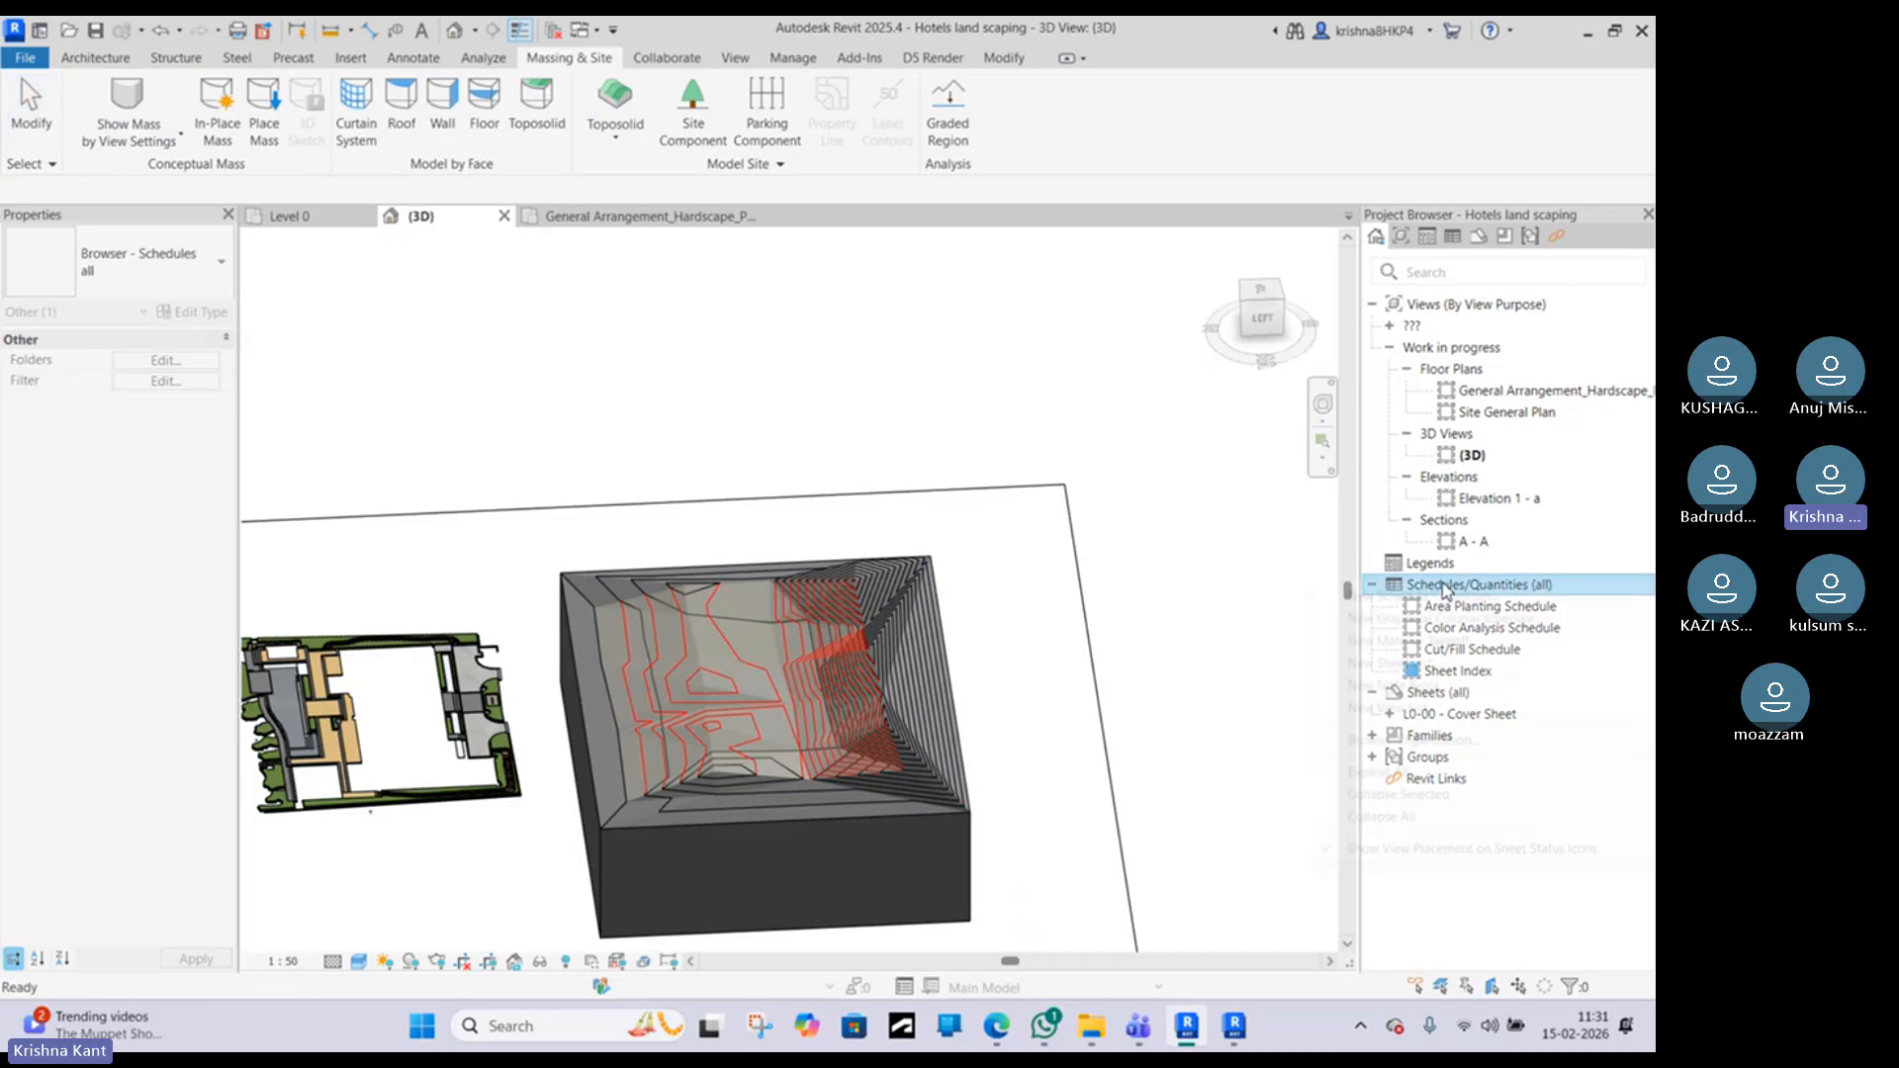
pyautogui.click(1438, 596)
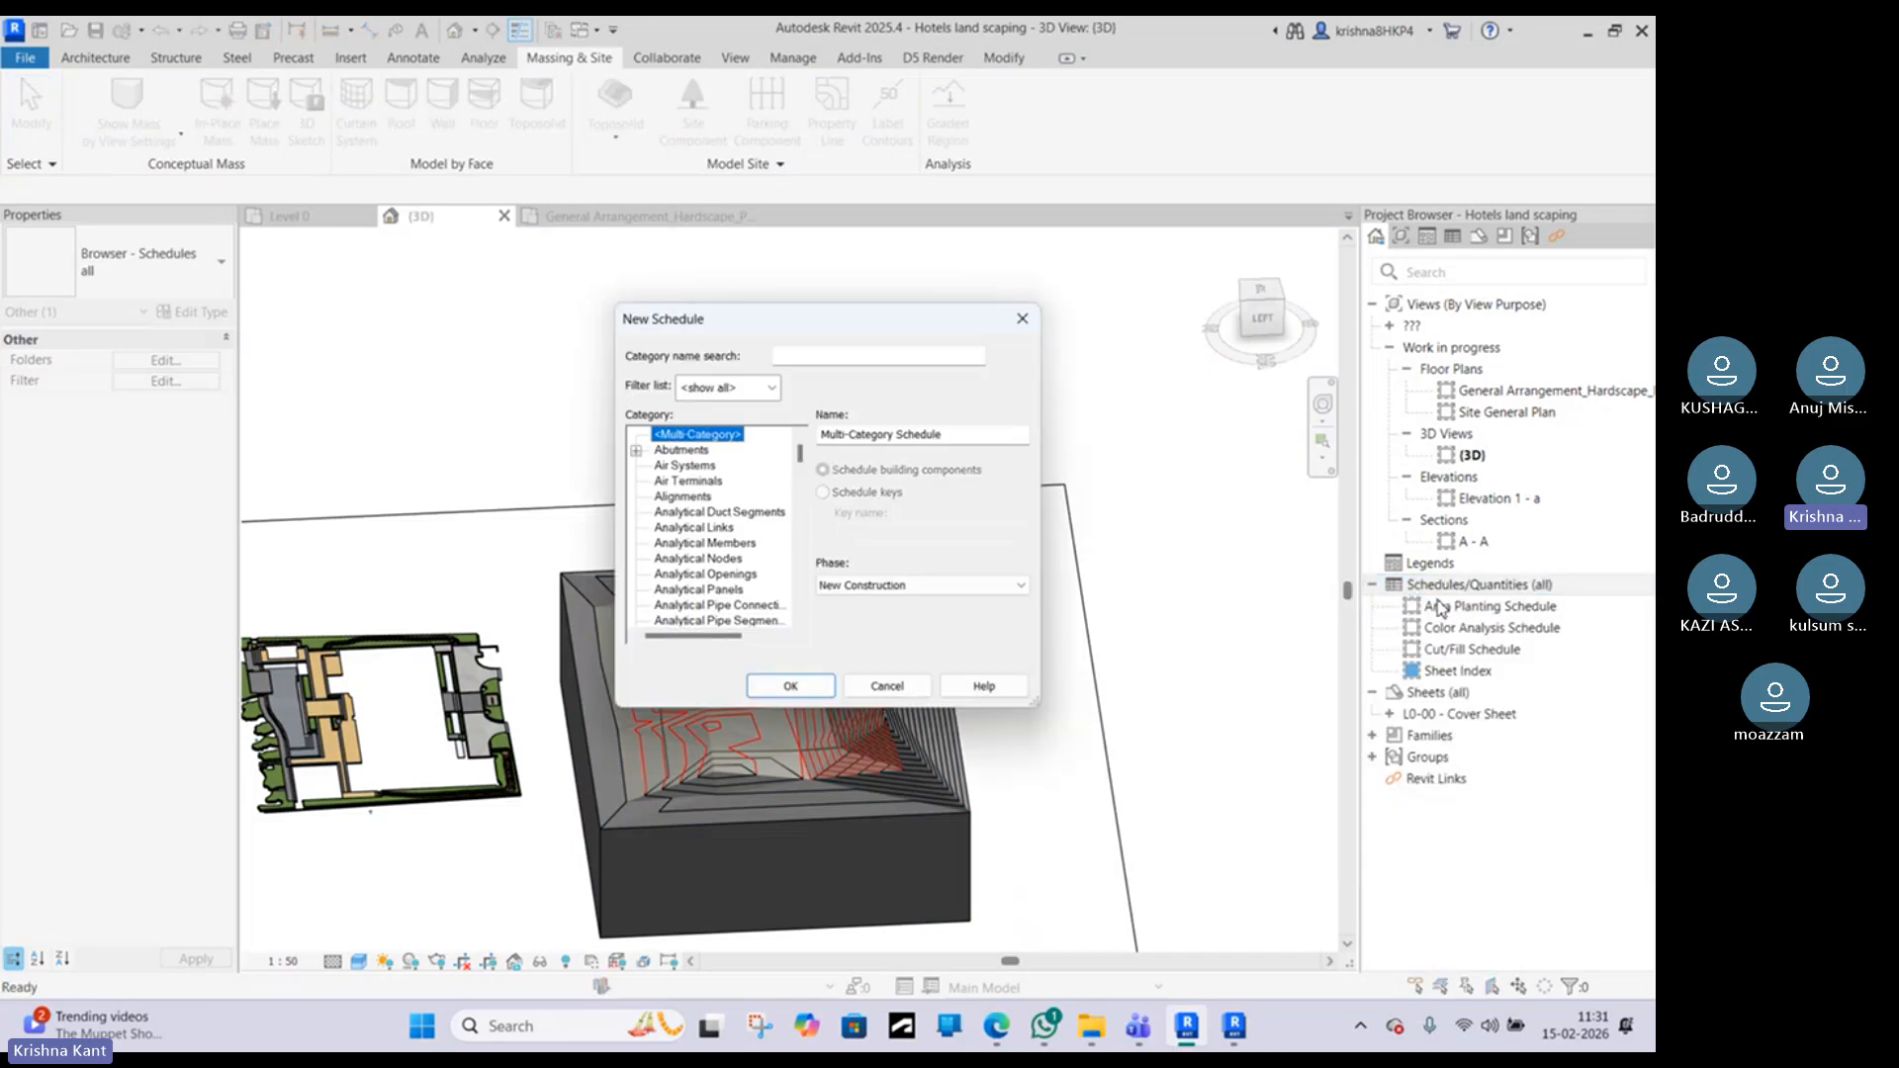
pyautogui.scroll(-15, 708, 571)
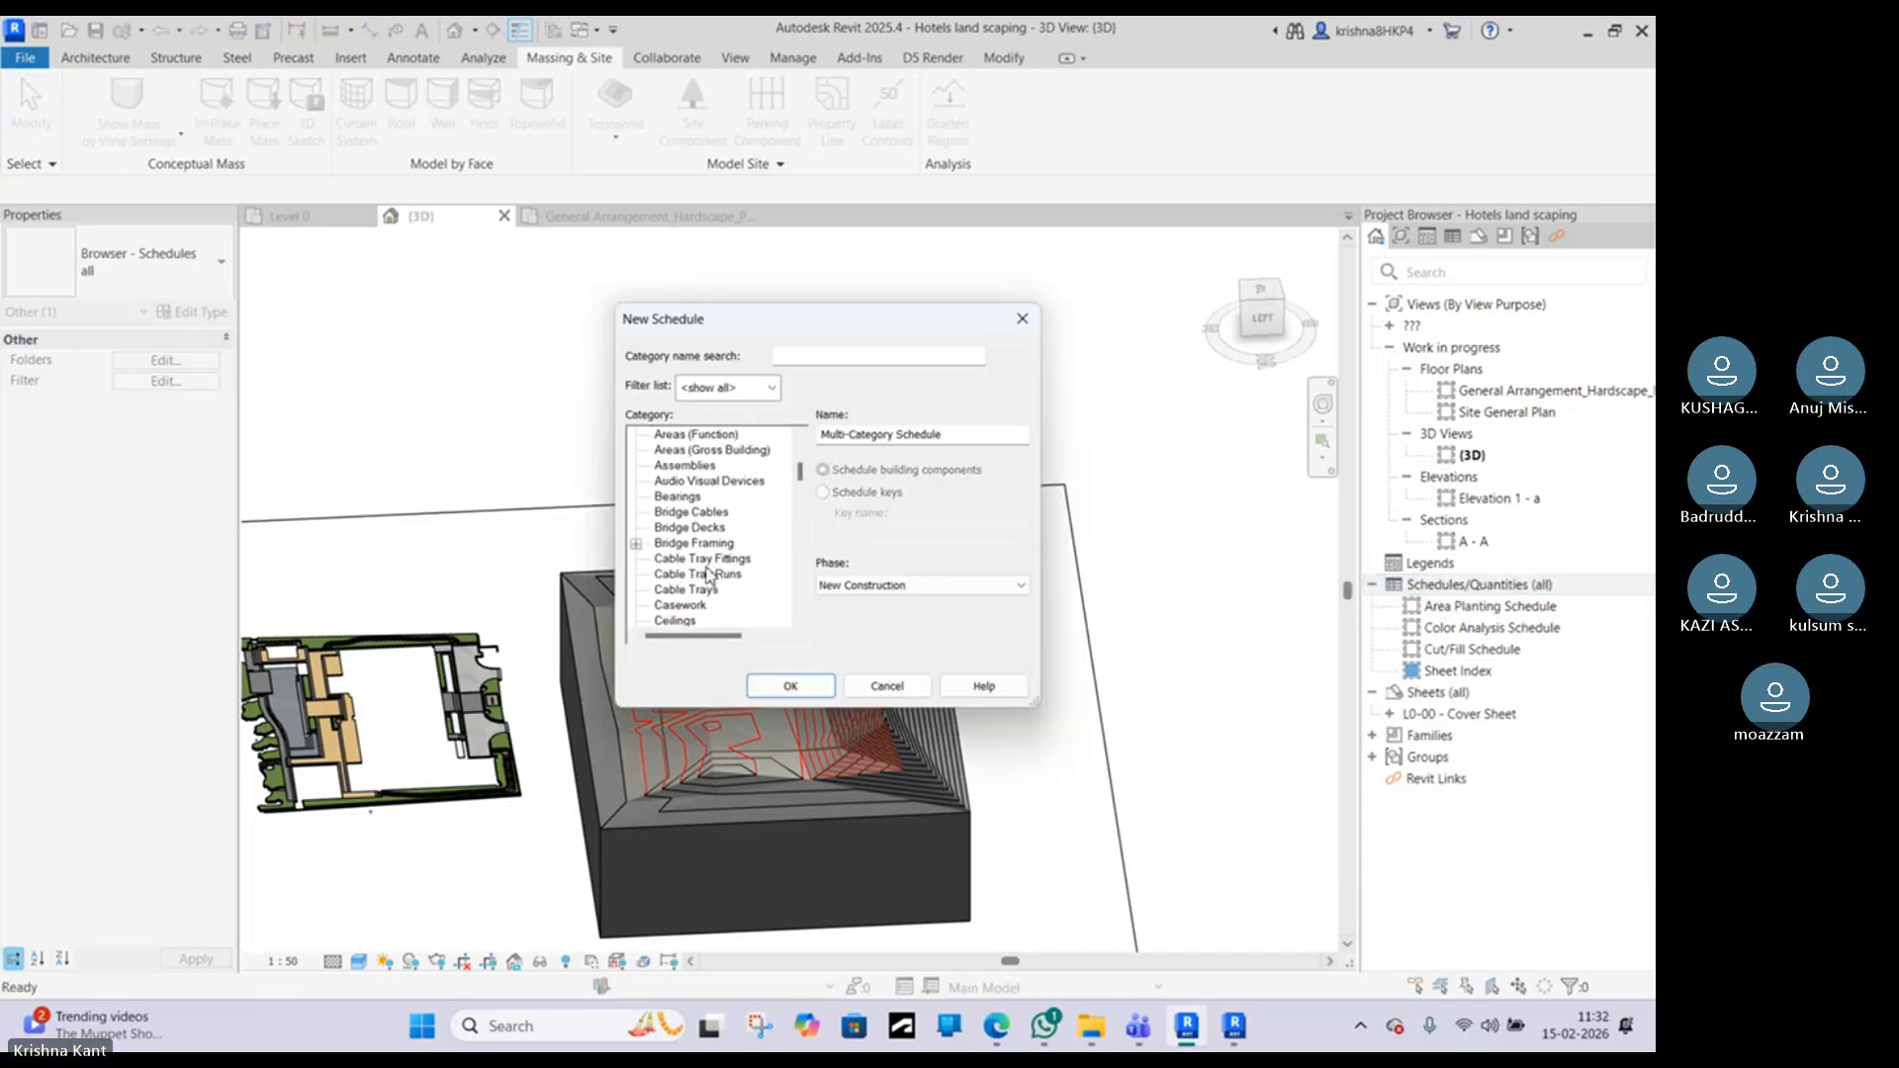
pyautogui.scroll(-12, 708, 573)
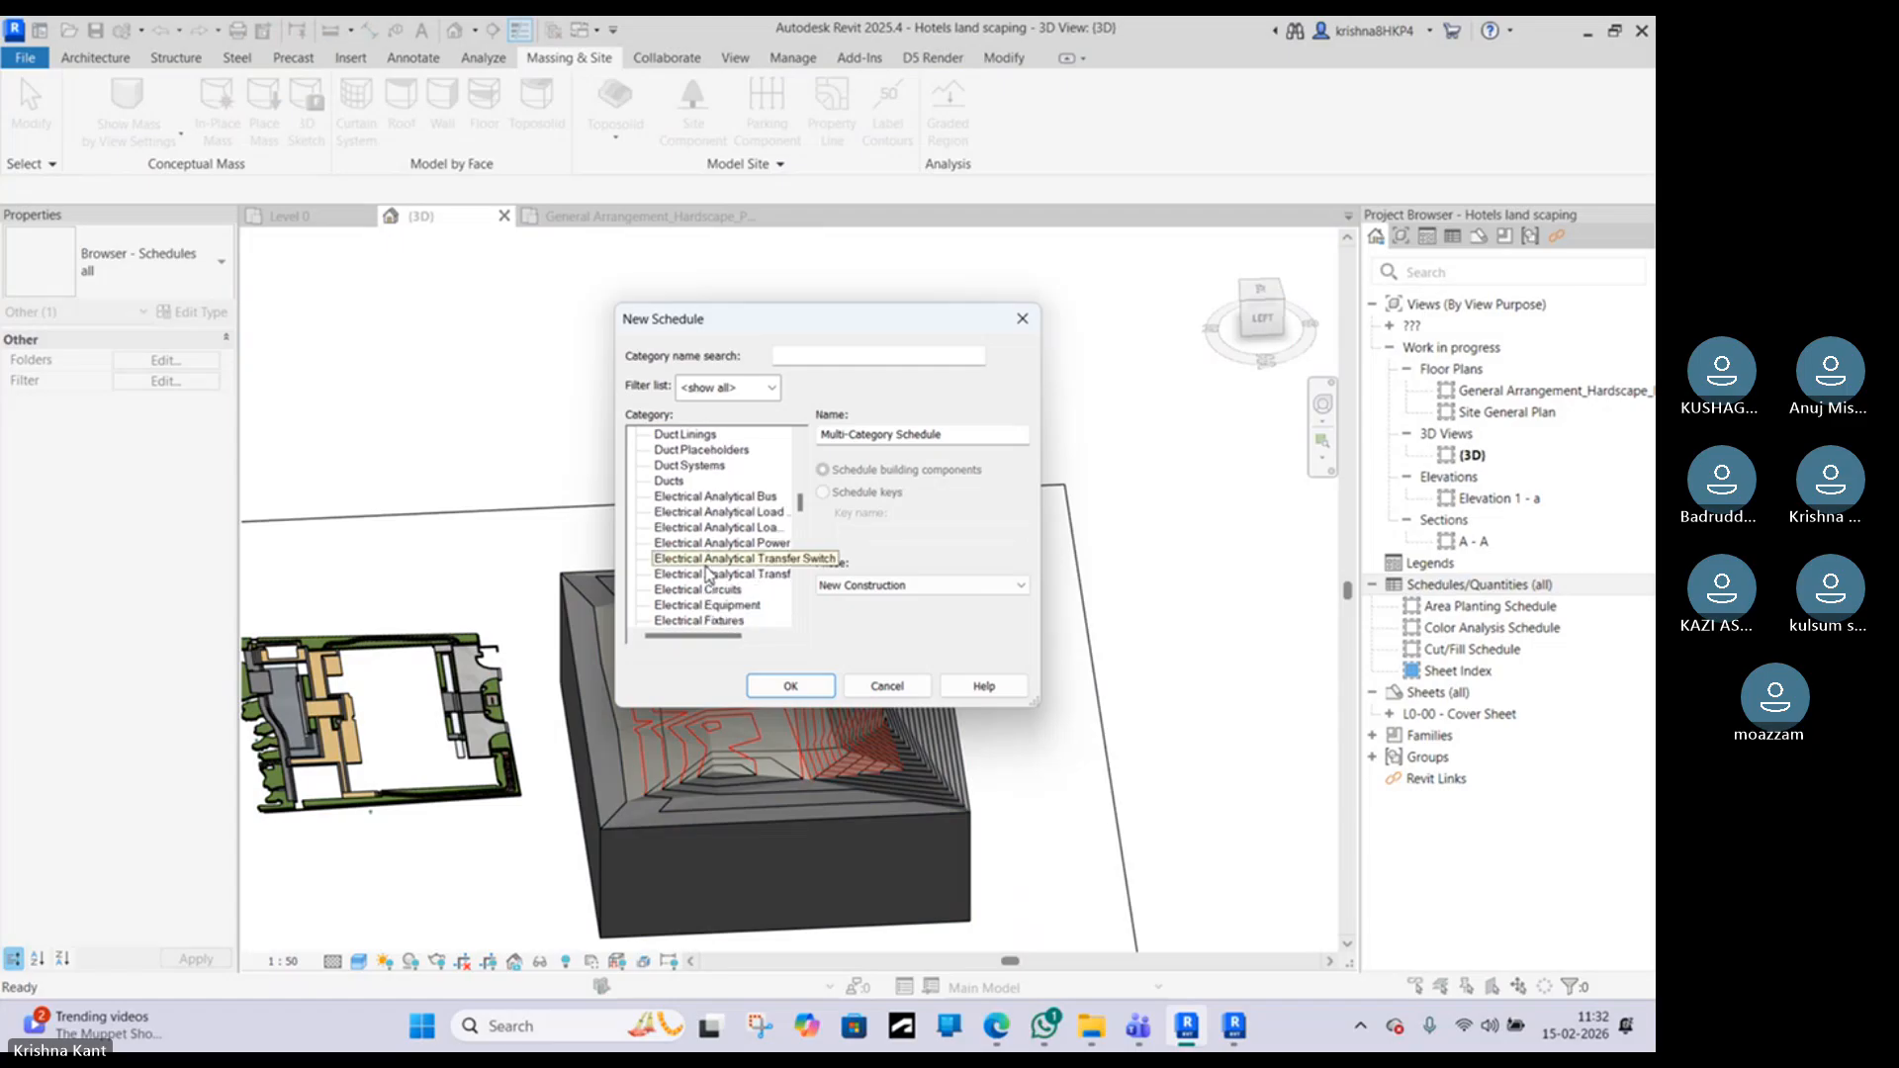
pyautogui.scroll(-12, 705, 584)
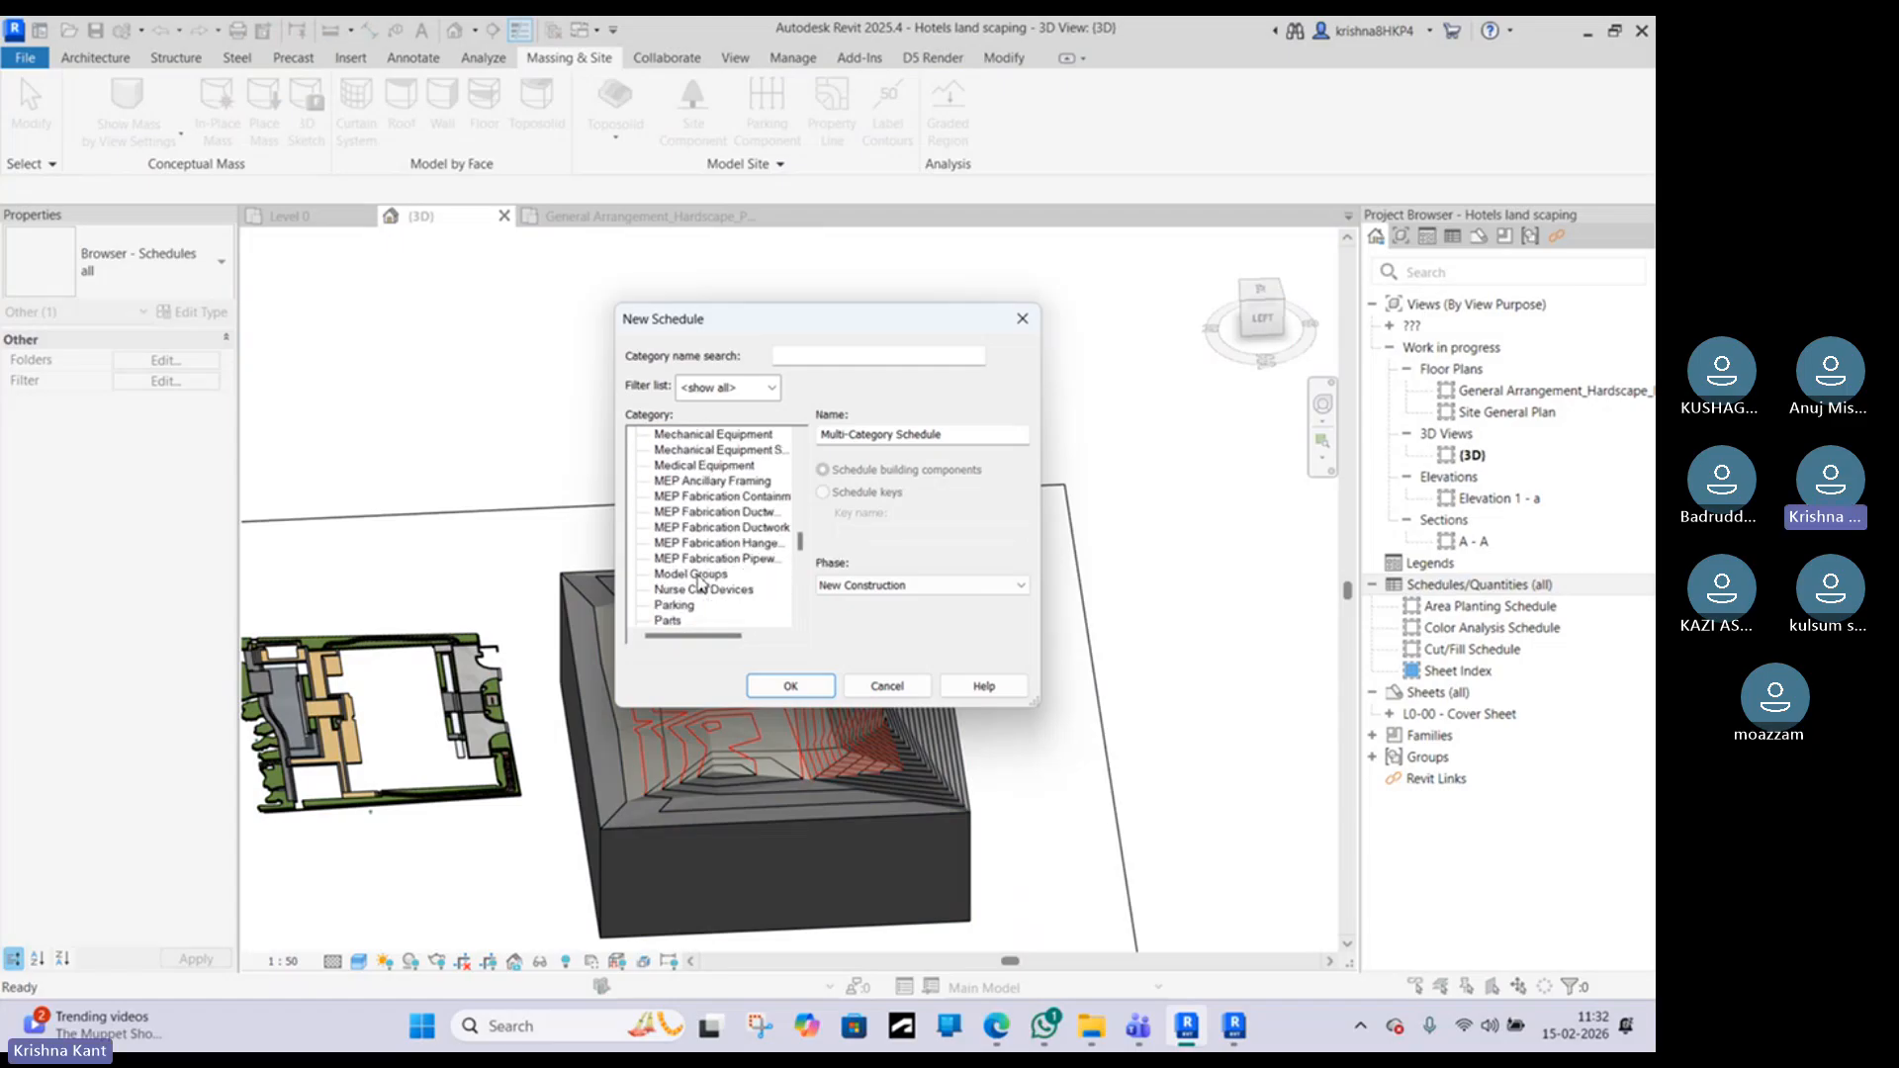
pyautogui.scroll(-10, 701, 581)
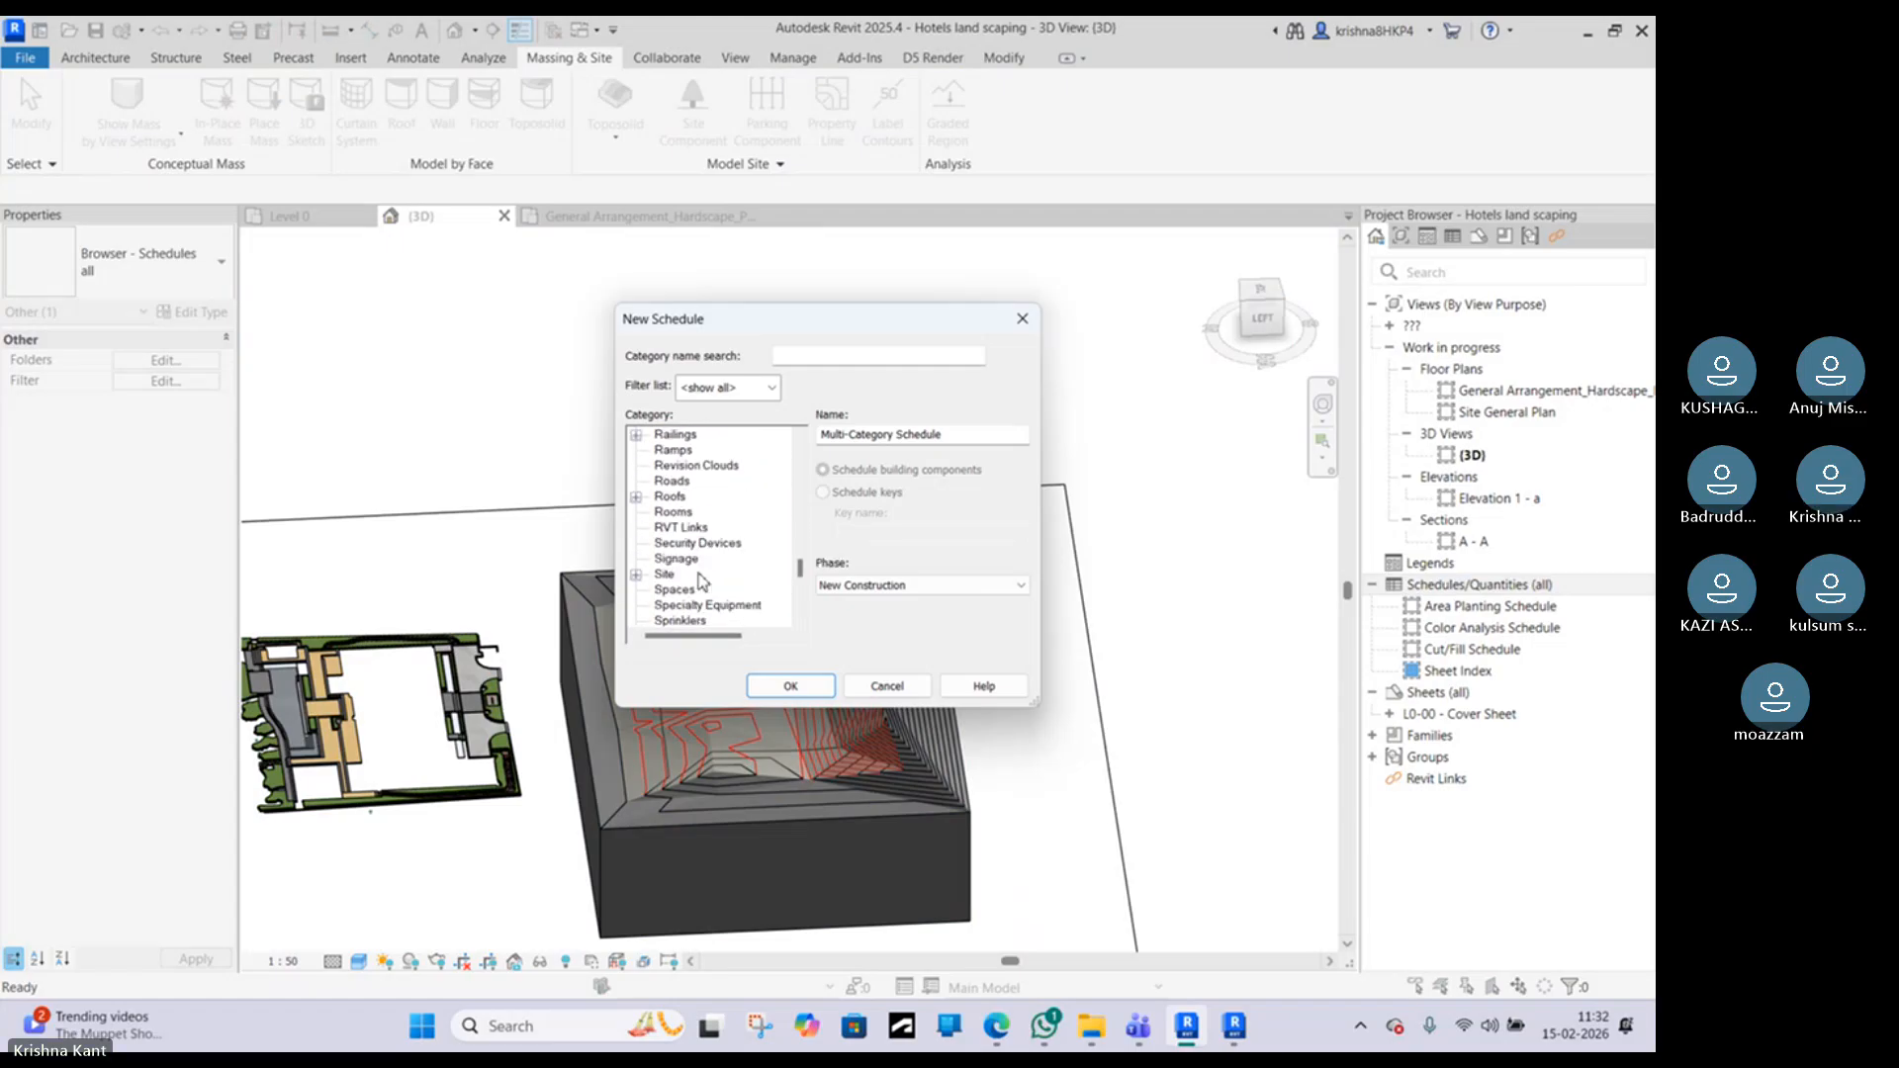
pyautogui.scroll(-4, 701, 581)
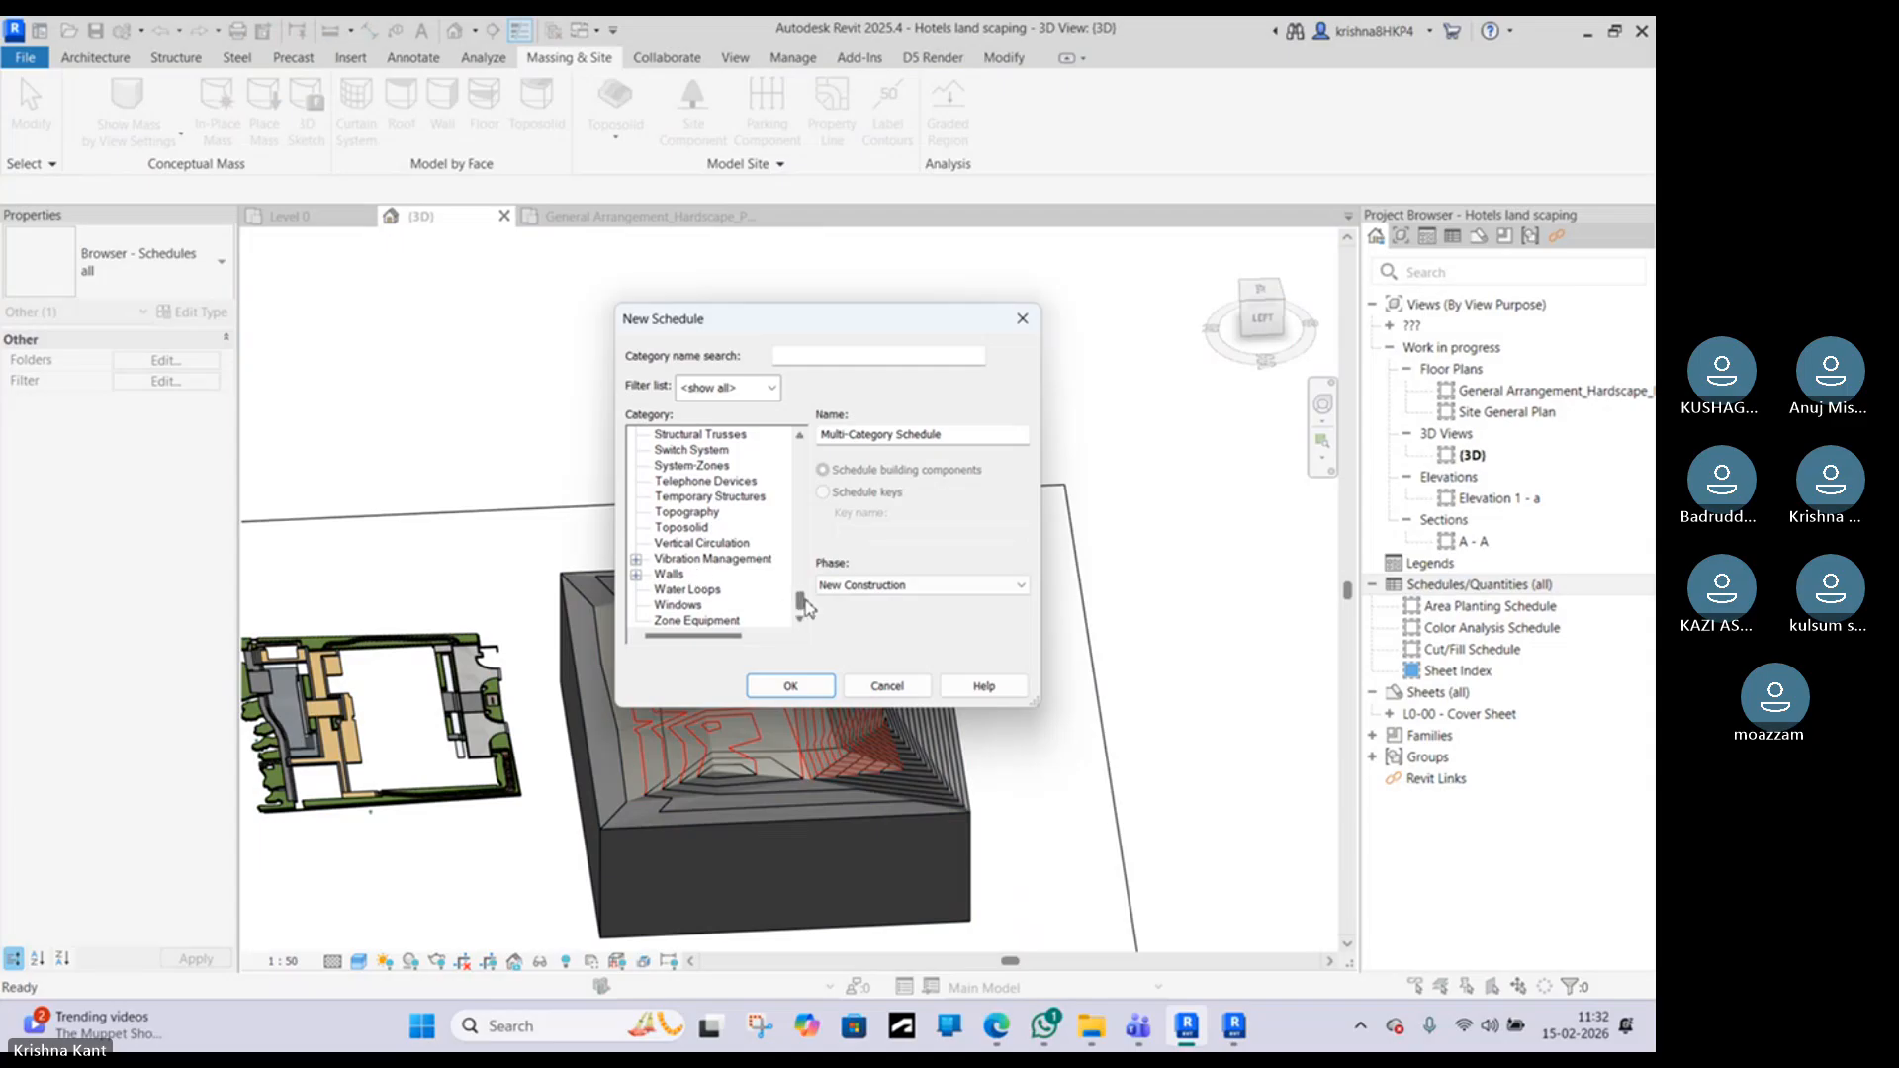
pyautogui.moveTo(807, 607); pyautogui.dragTo(808, 502)
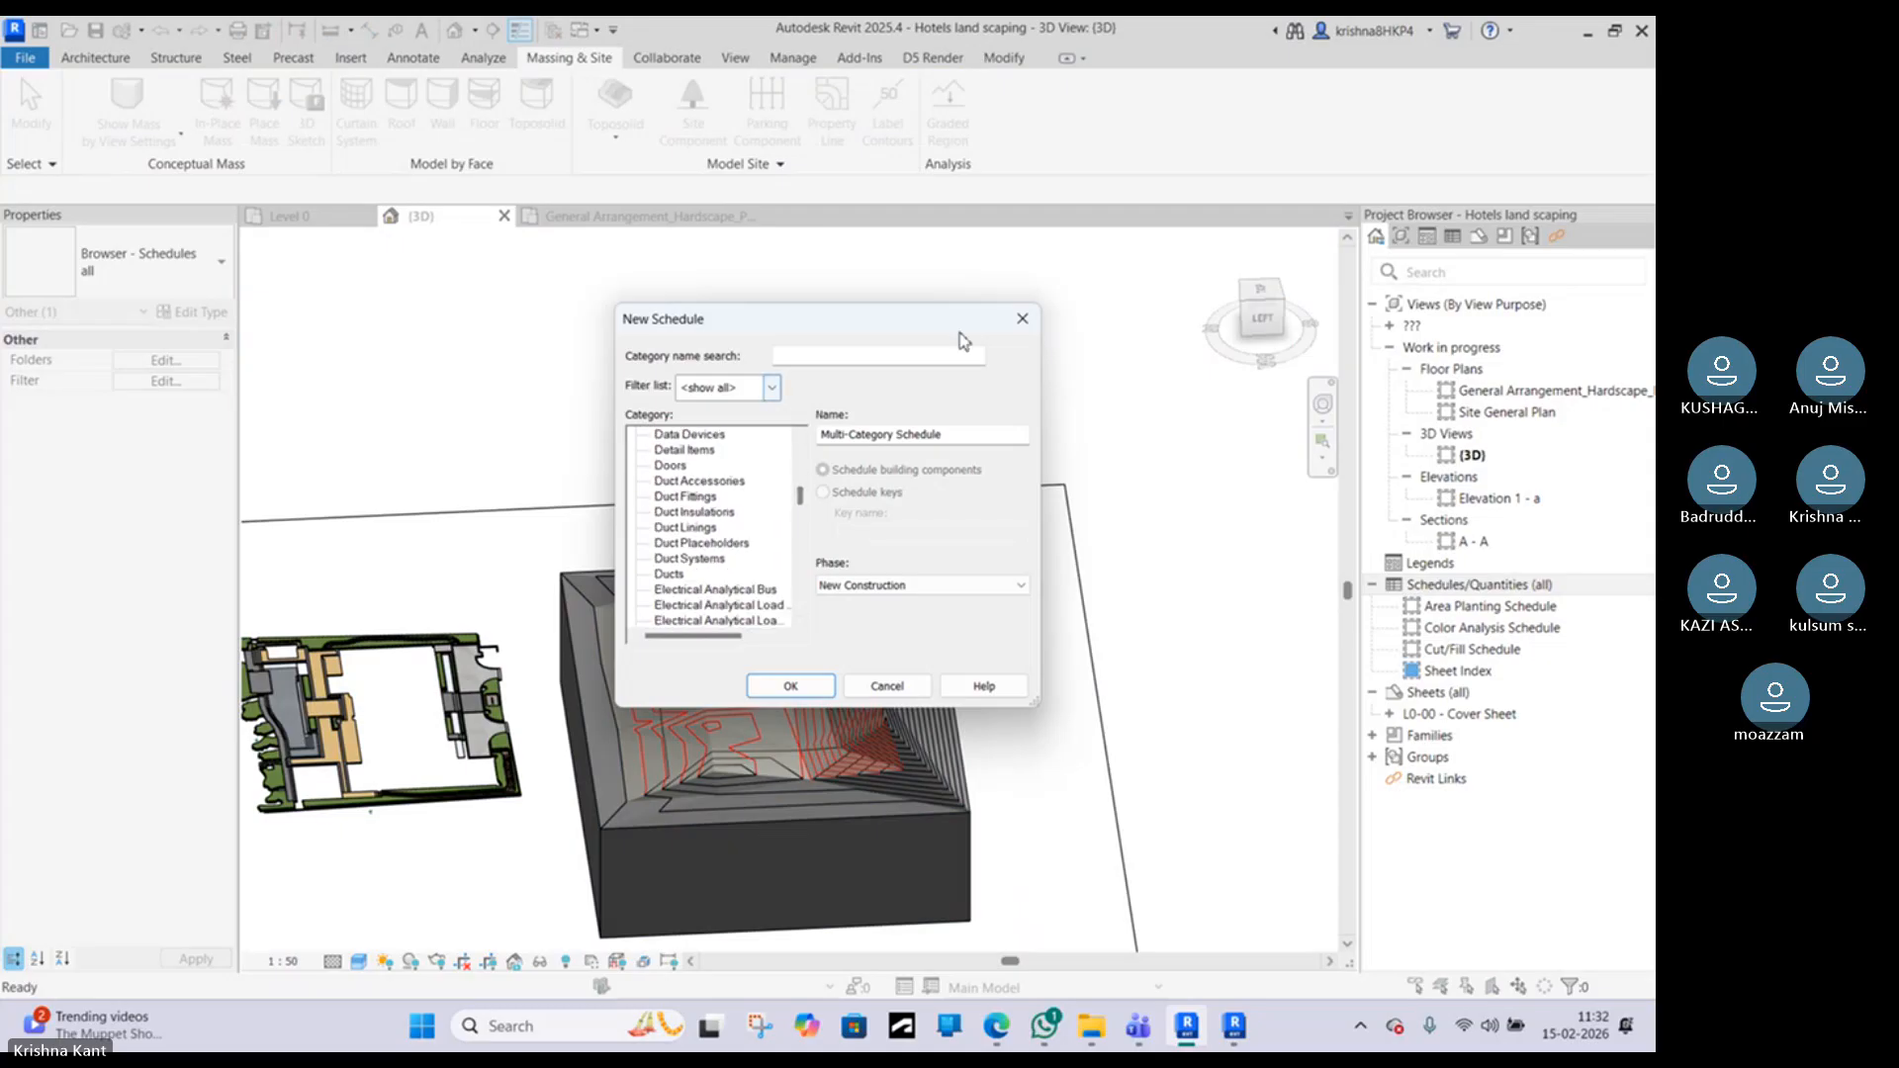
pyautogui.click(1023, 319)
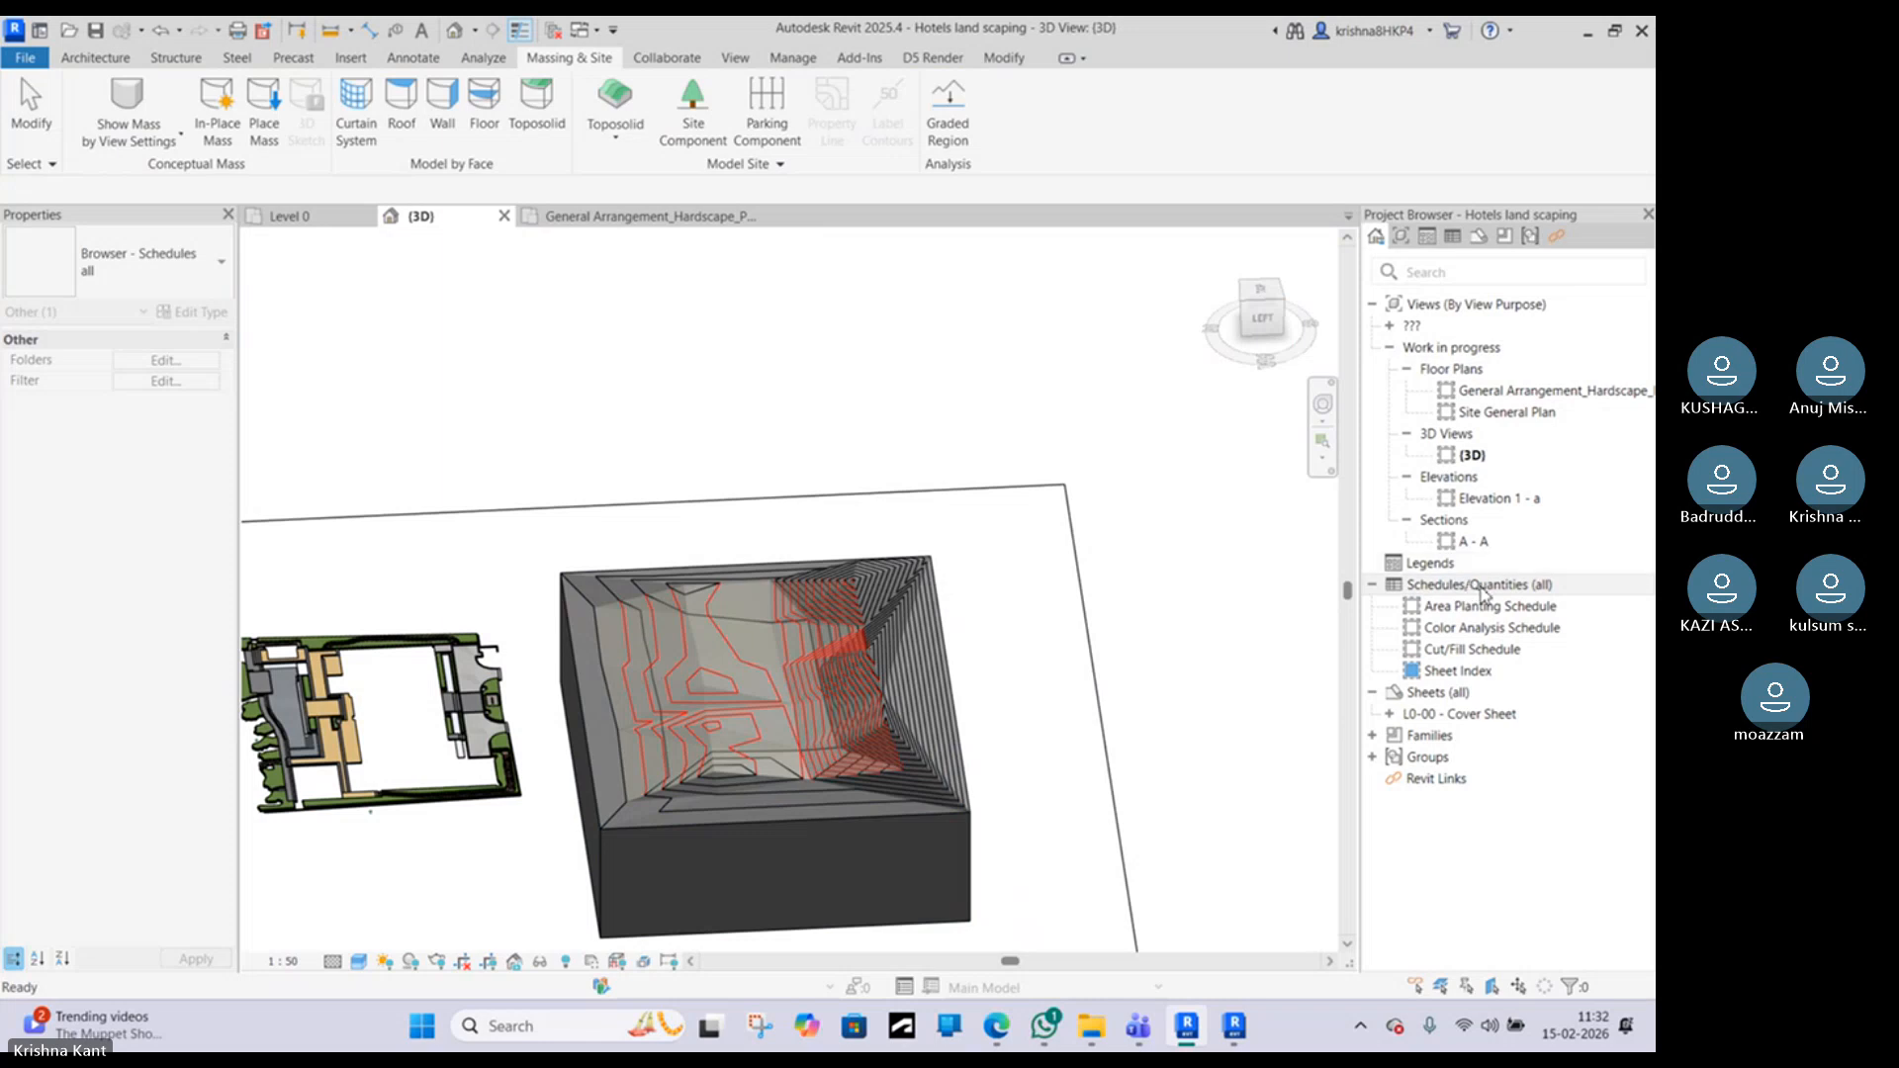
# Step: Create a new material takeoff for the Toposolid category in the New Construction phase
pyautogui.rightClick(1463, 585)
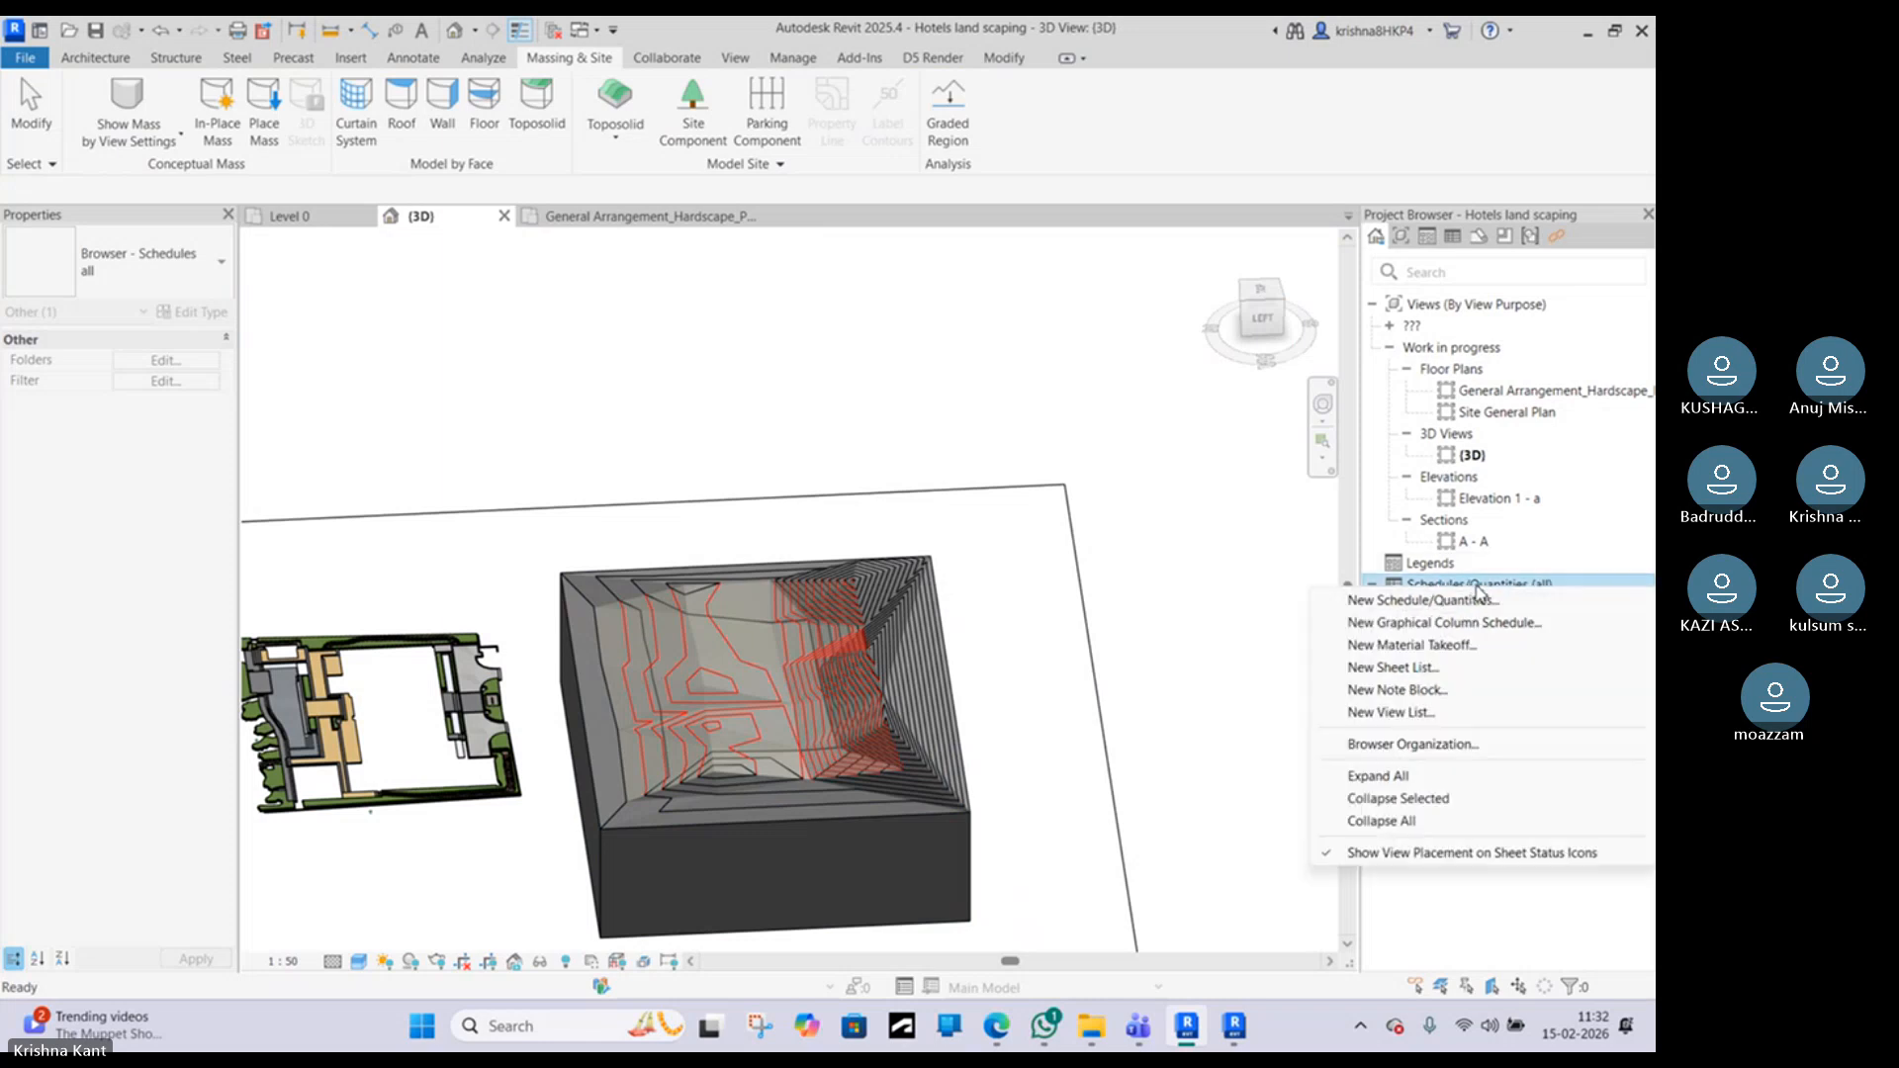
pyautogui.click(1405, 648)
pyautogui.scroll(-2, 699, 524)
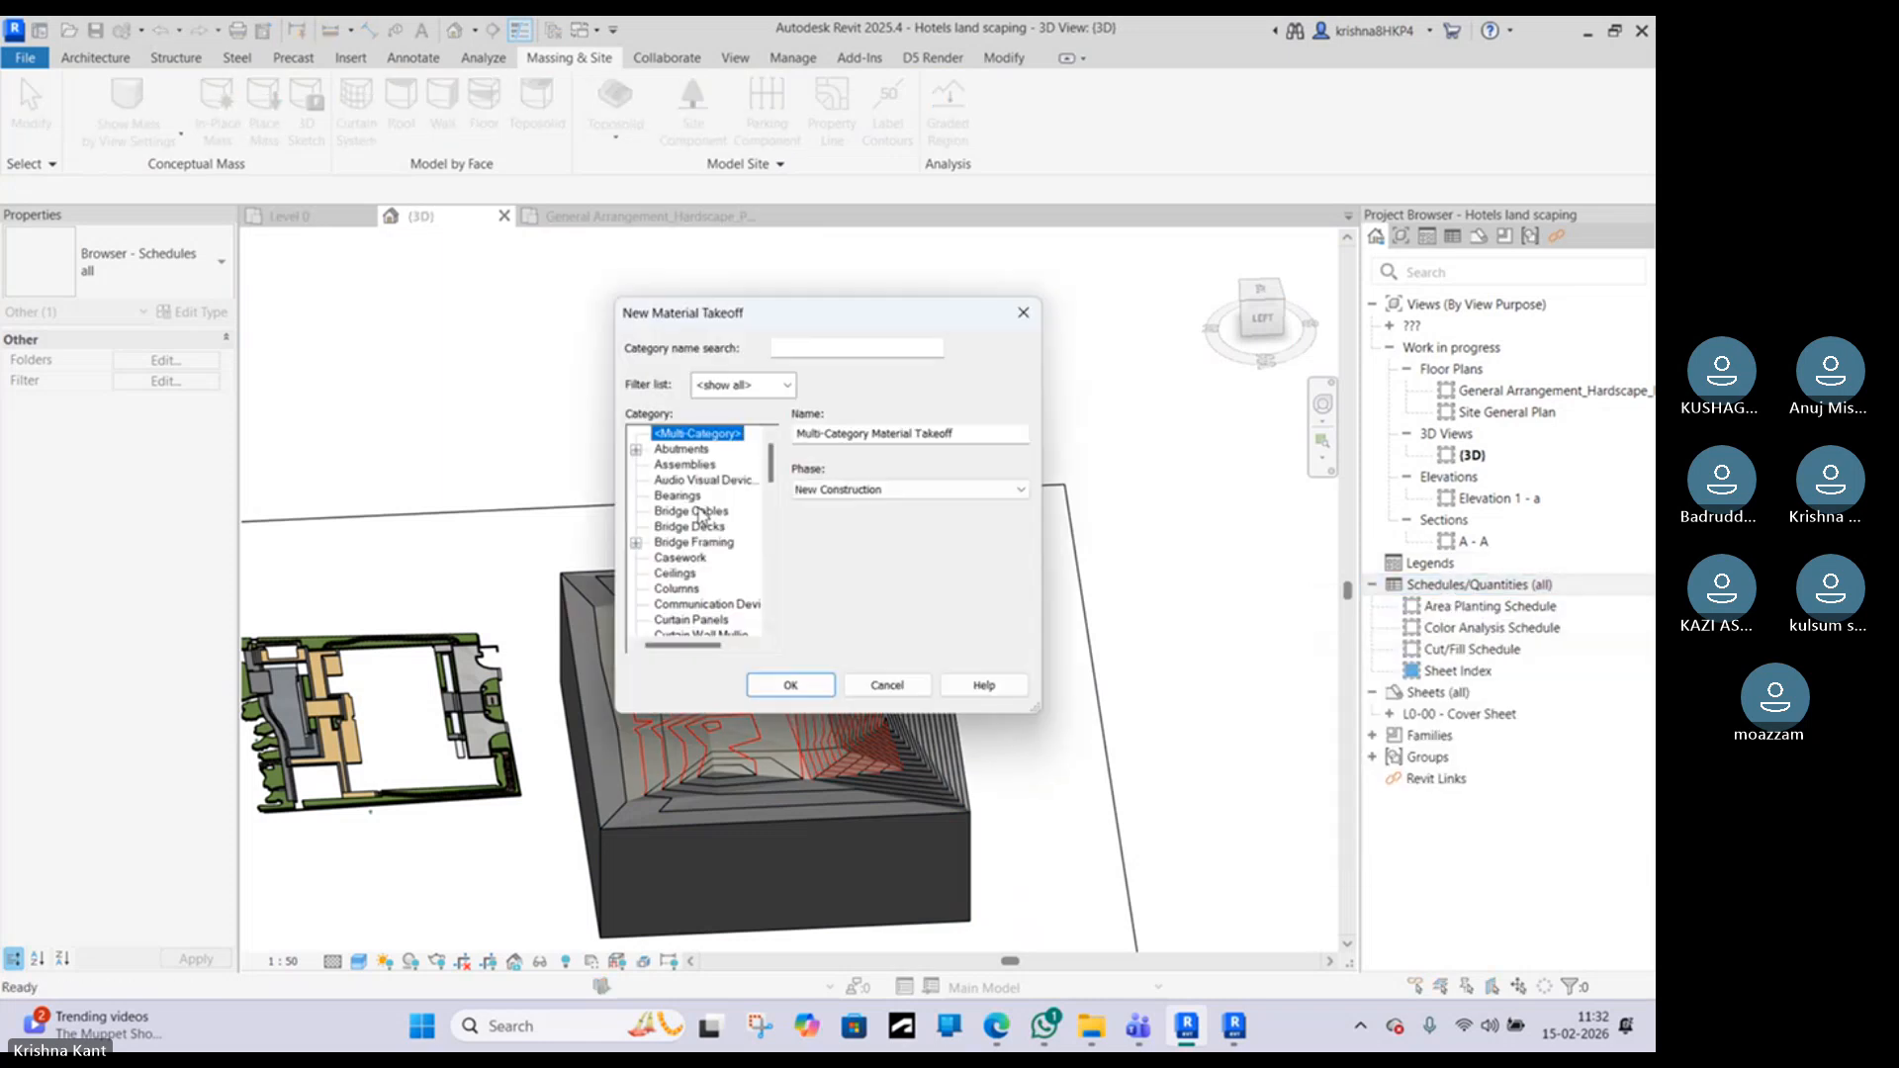
pyautogui.scroll(-1, 698, 582)
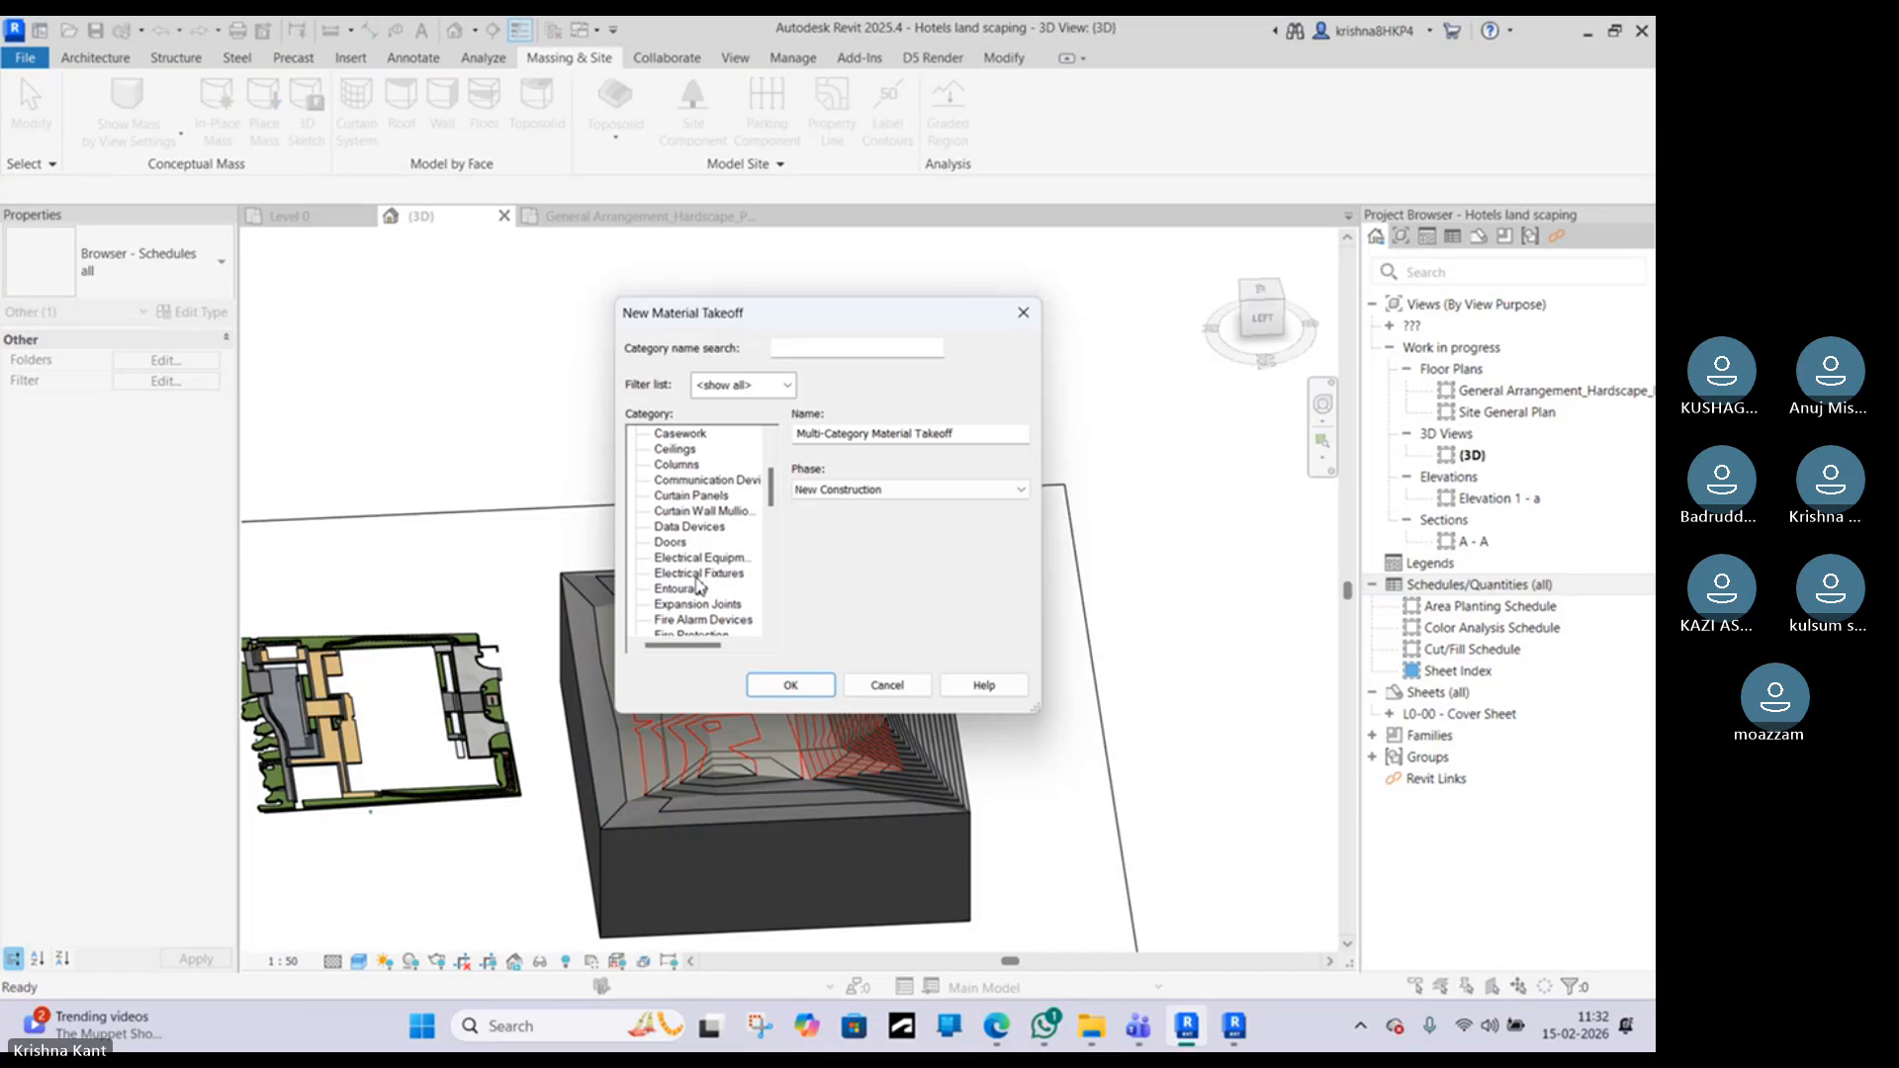
pyautogui.scroll(-3, 712, 534)
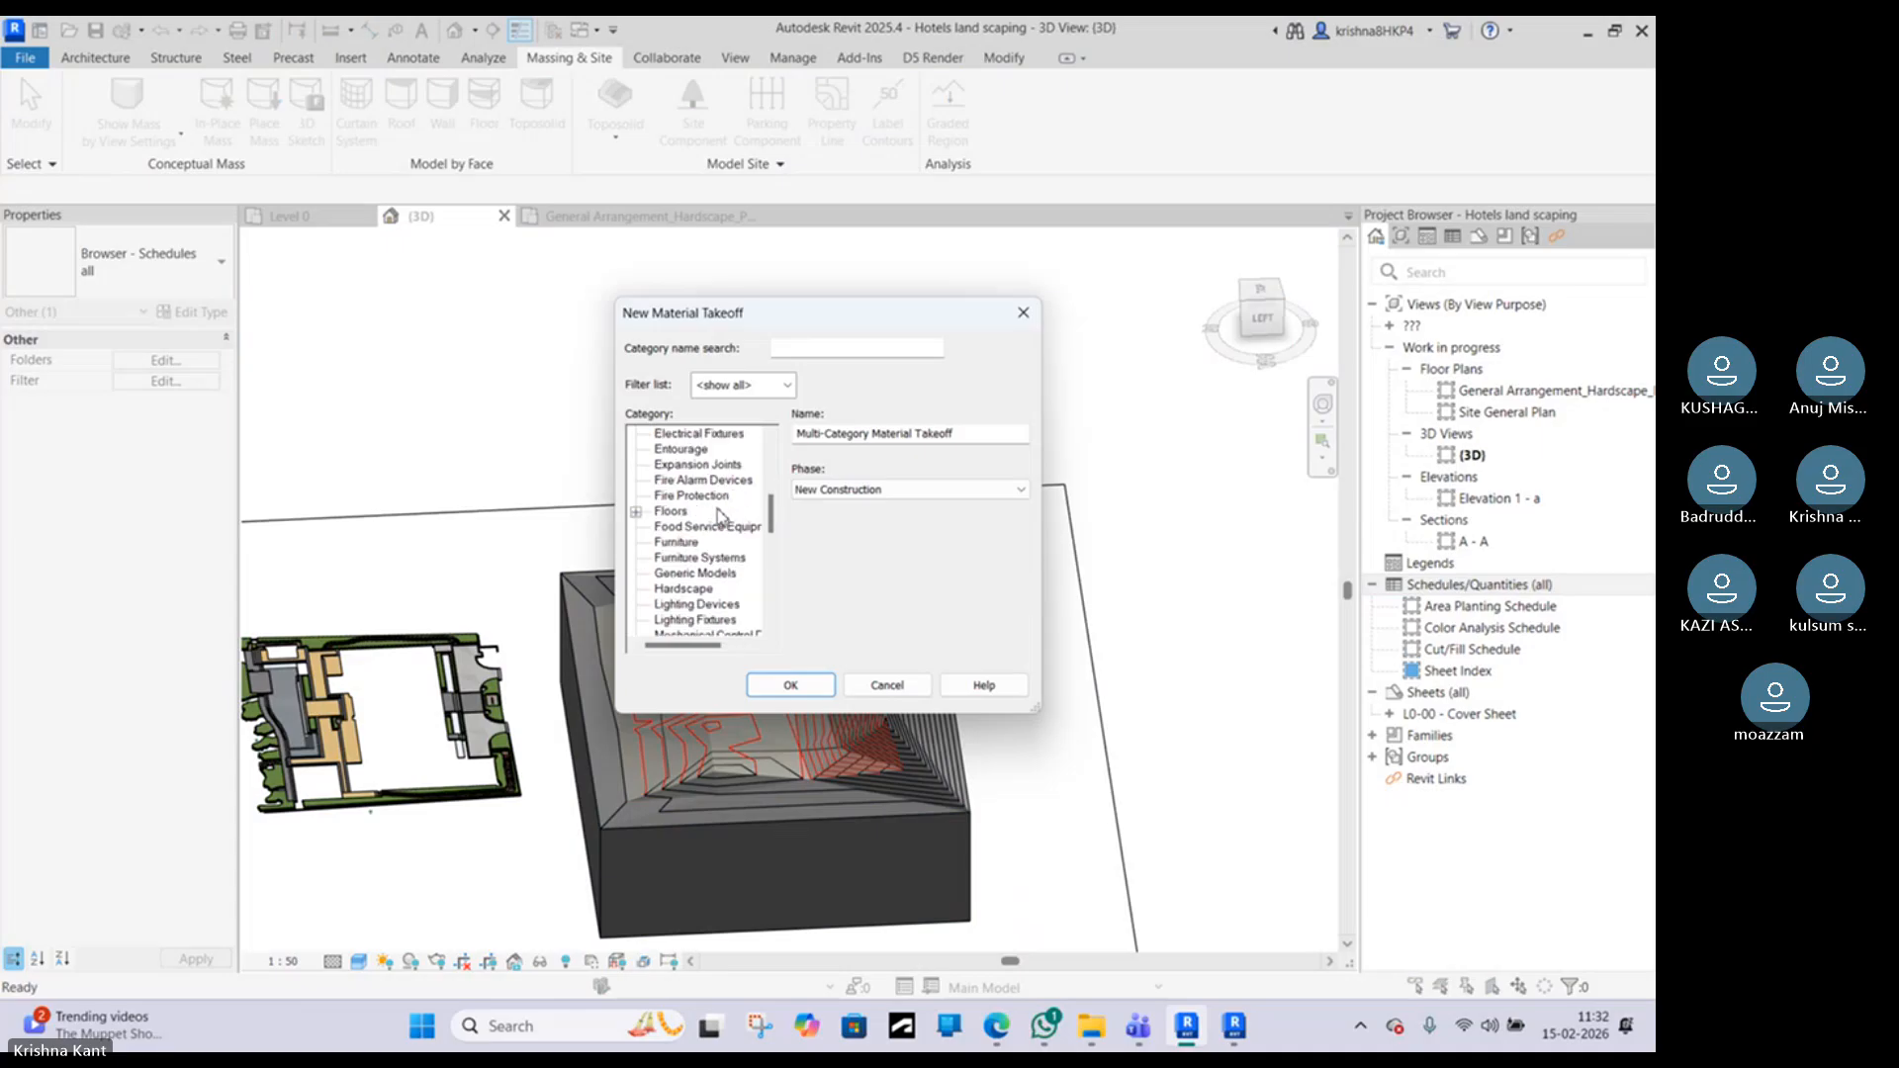
pyautogui.scroll(-2, 721, 516)
pyautogui.scroll(-6, 719, 516)
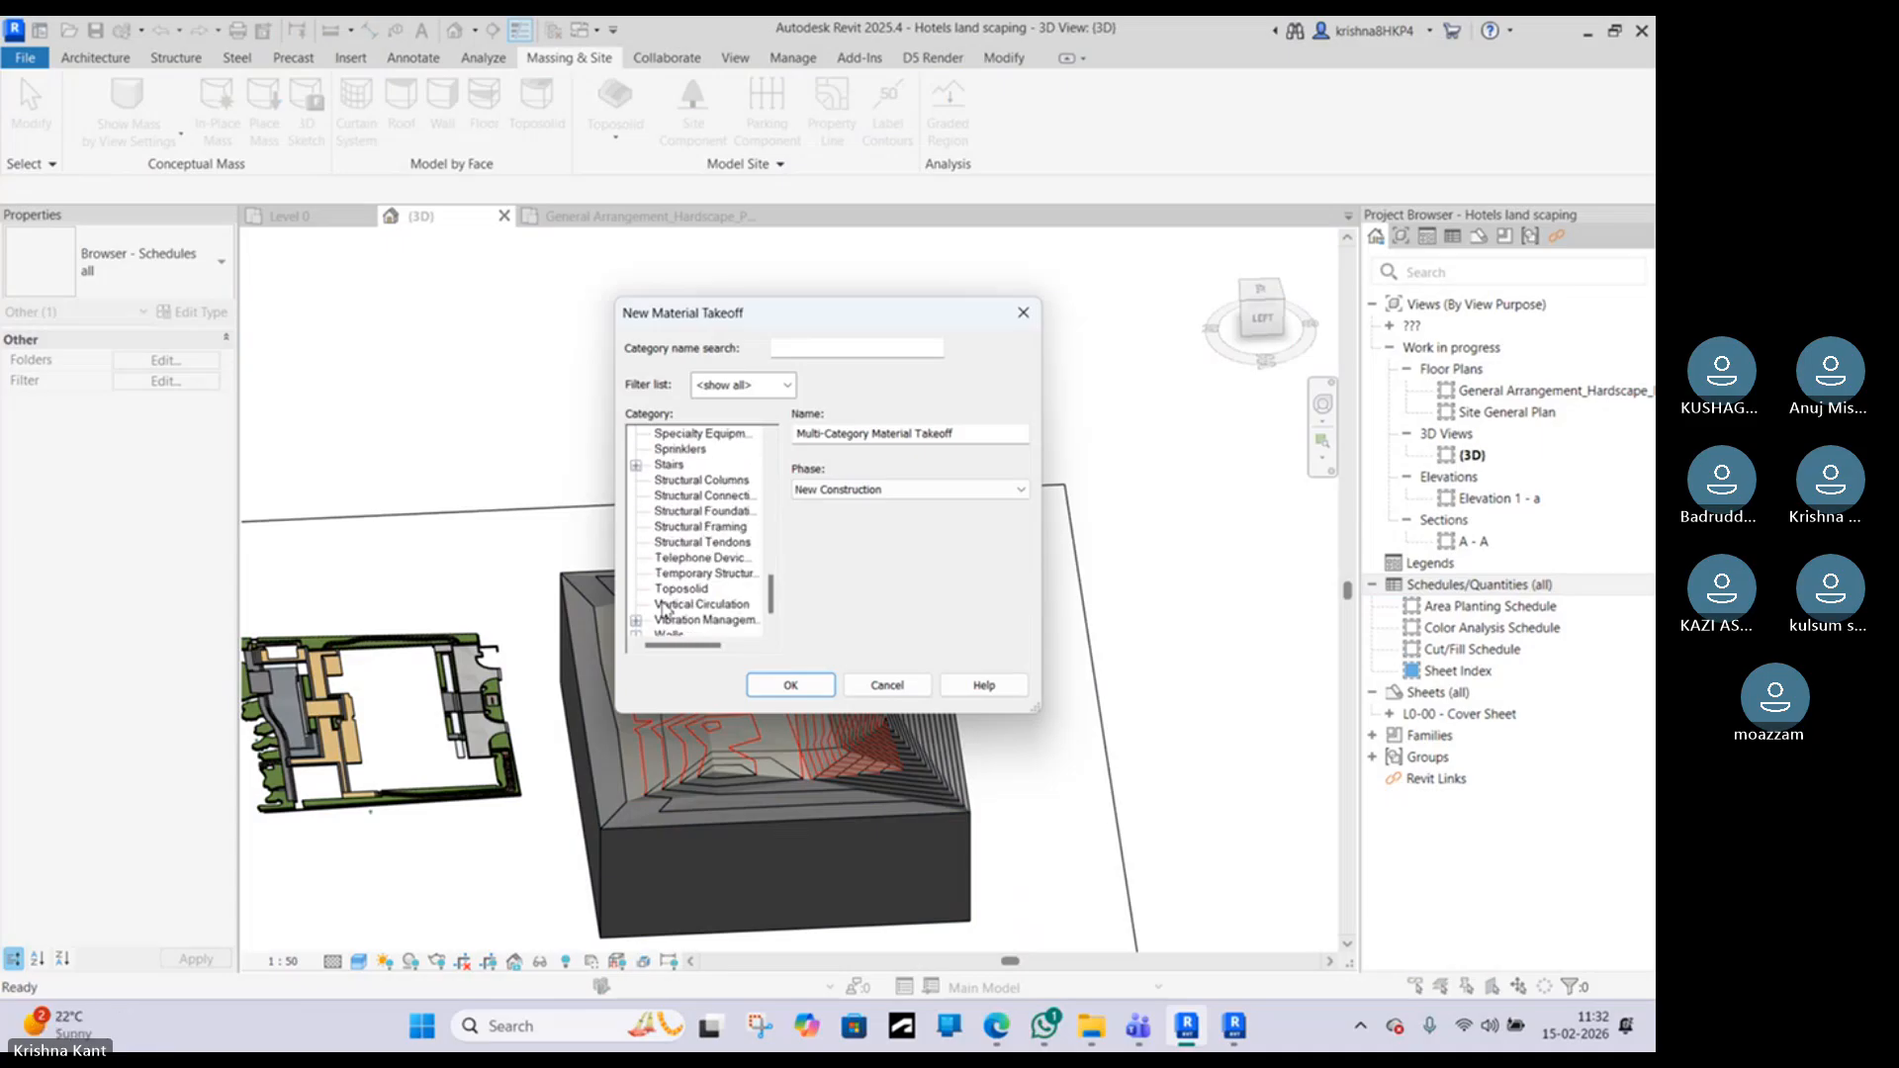
pyautogui.scroll(-1, 653, 608)
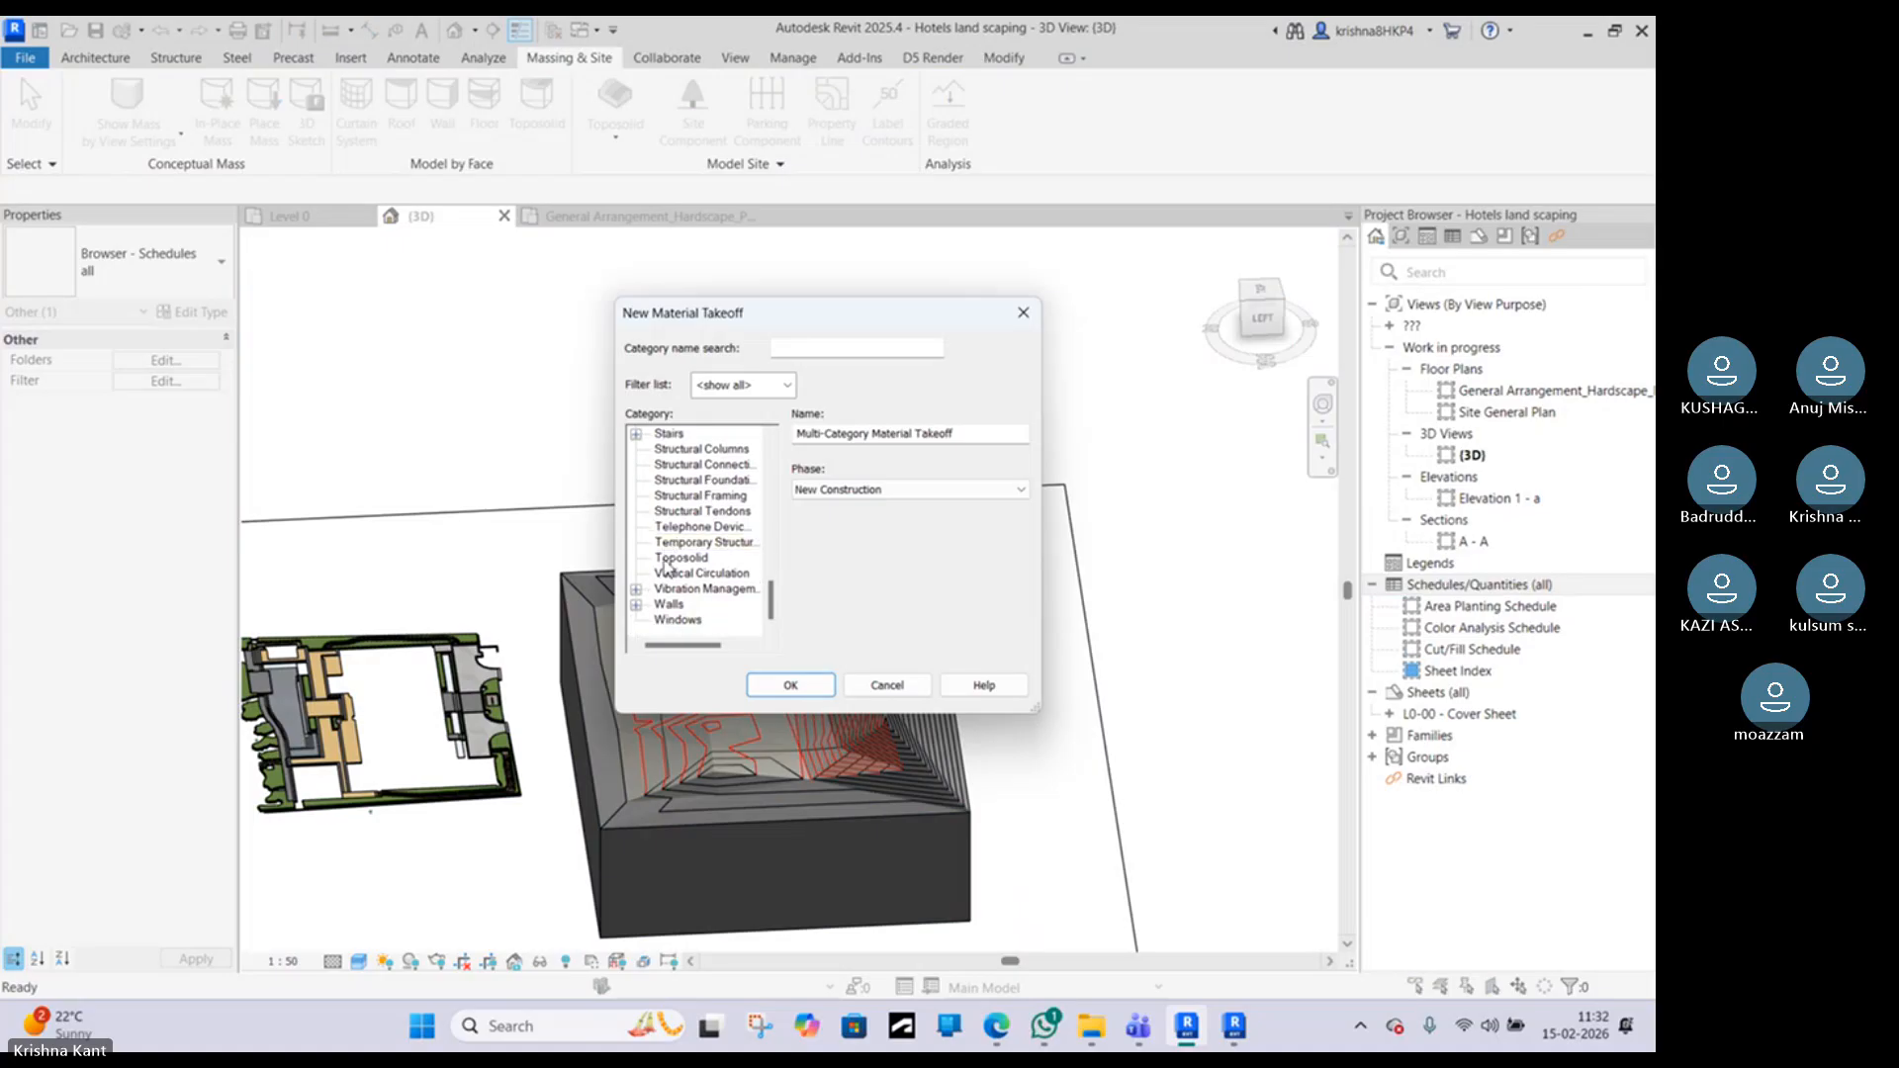
pyautogui.click(674, 558)
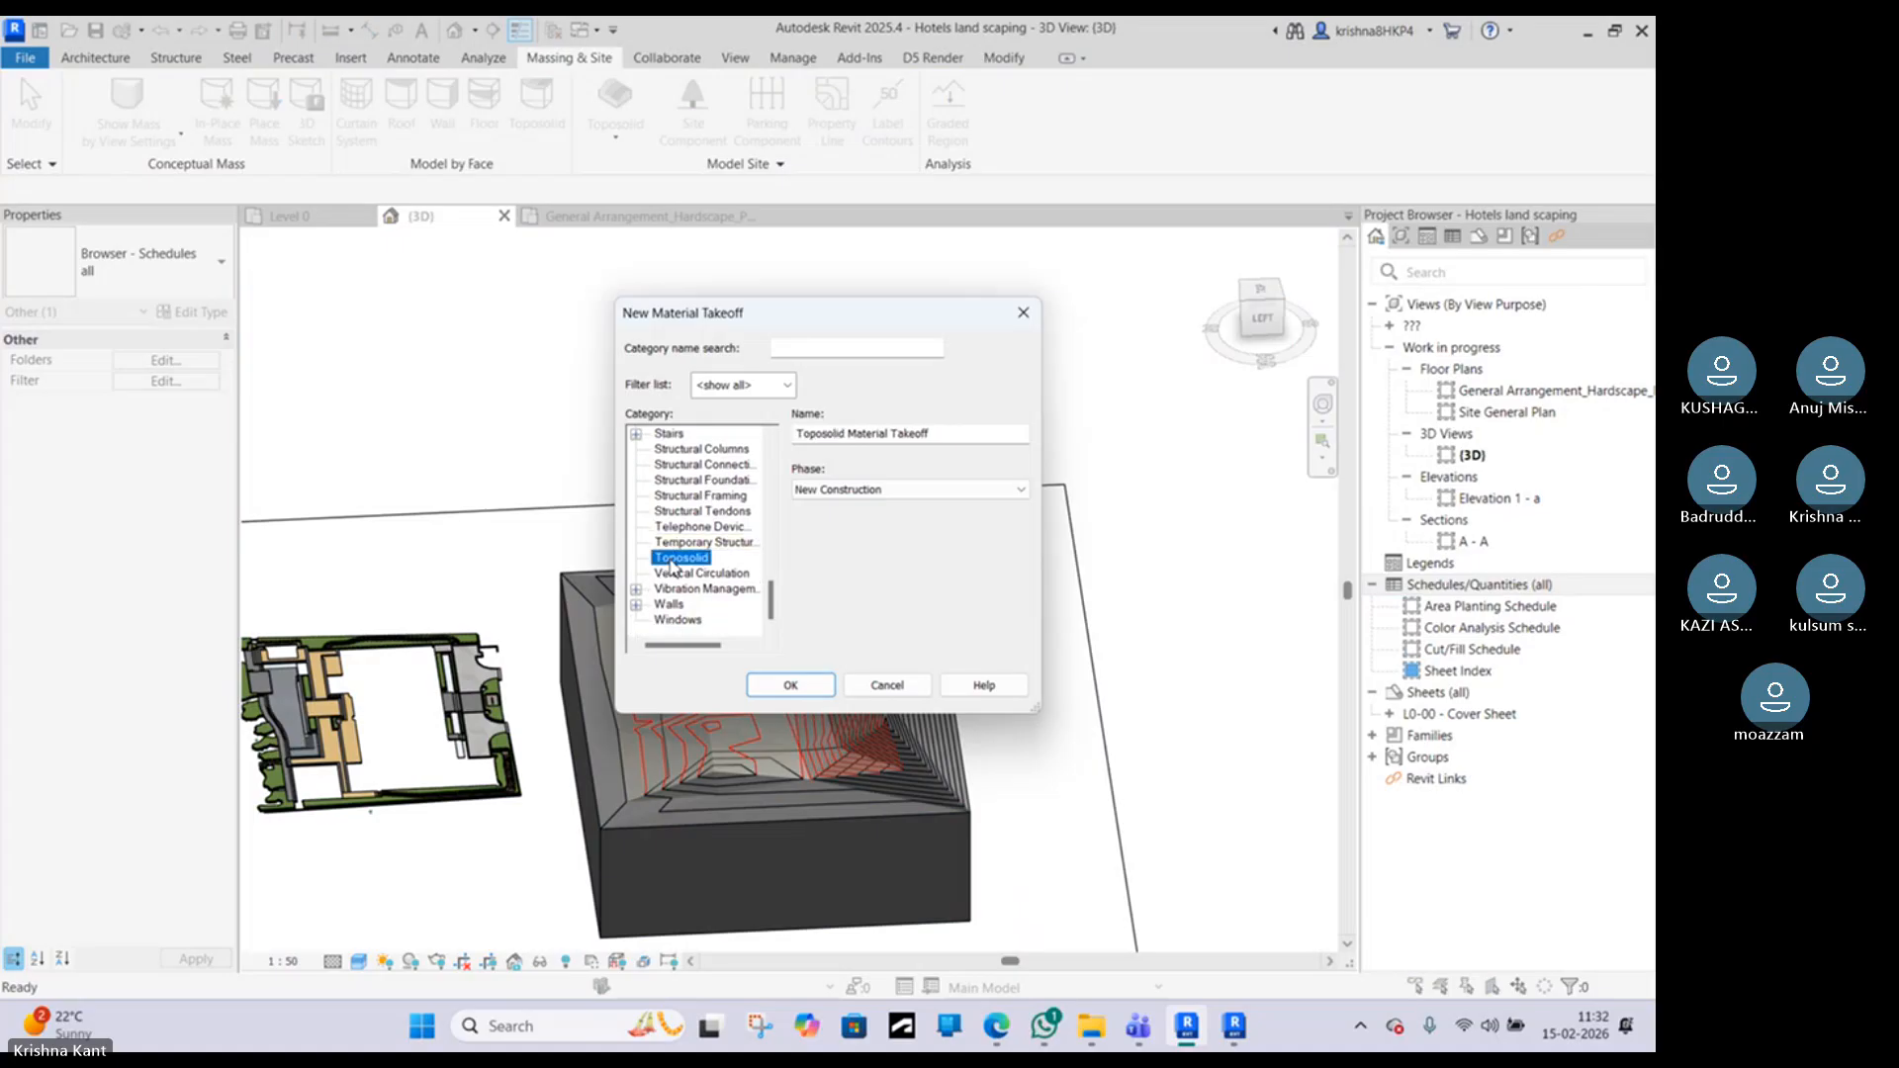
pyautogui.click(789, 687)
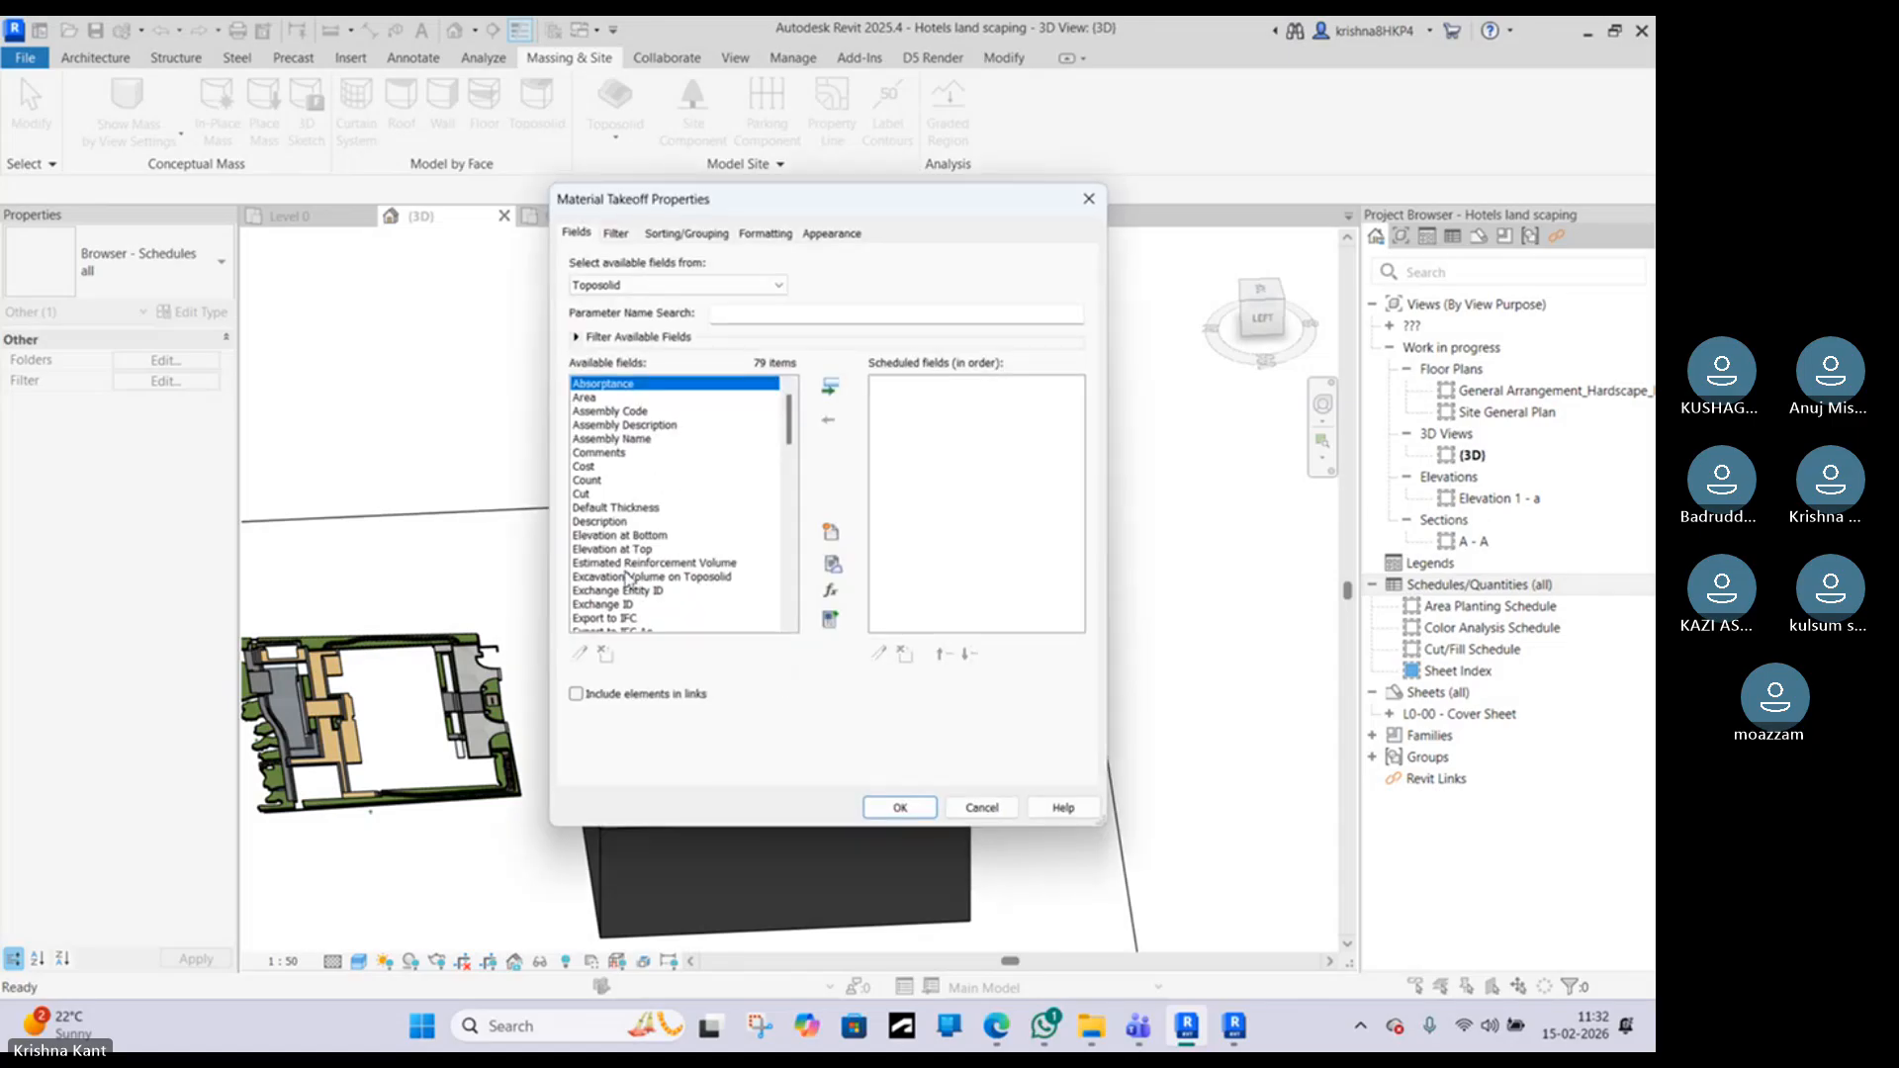
# Step: Add the Family and Type and Fill fields to the toposolid material takeoff
pyautogui.scroll(-5, 638, 613)
pyautogui.scroll(-2, 638, 611)
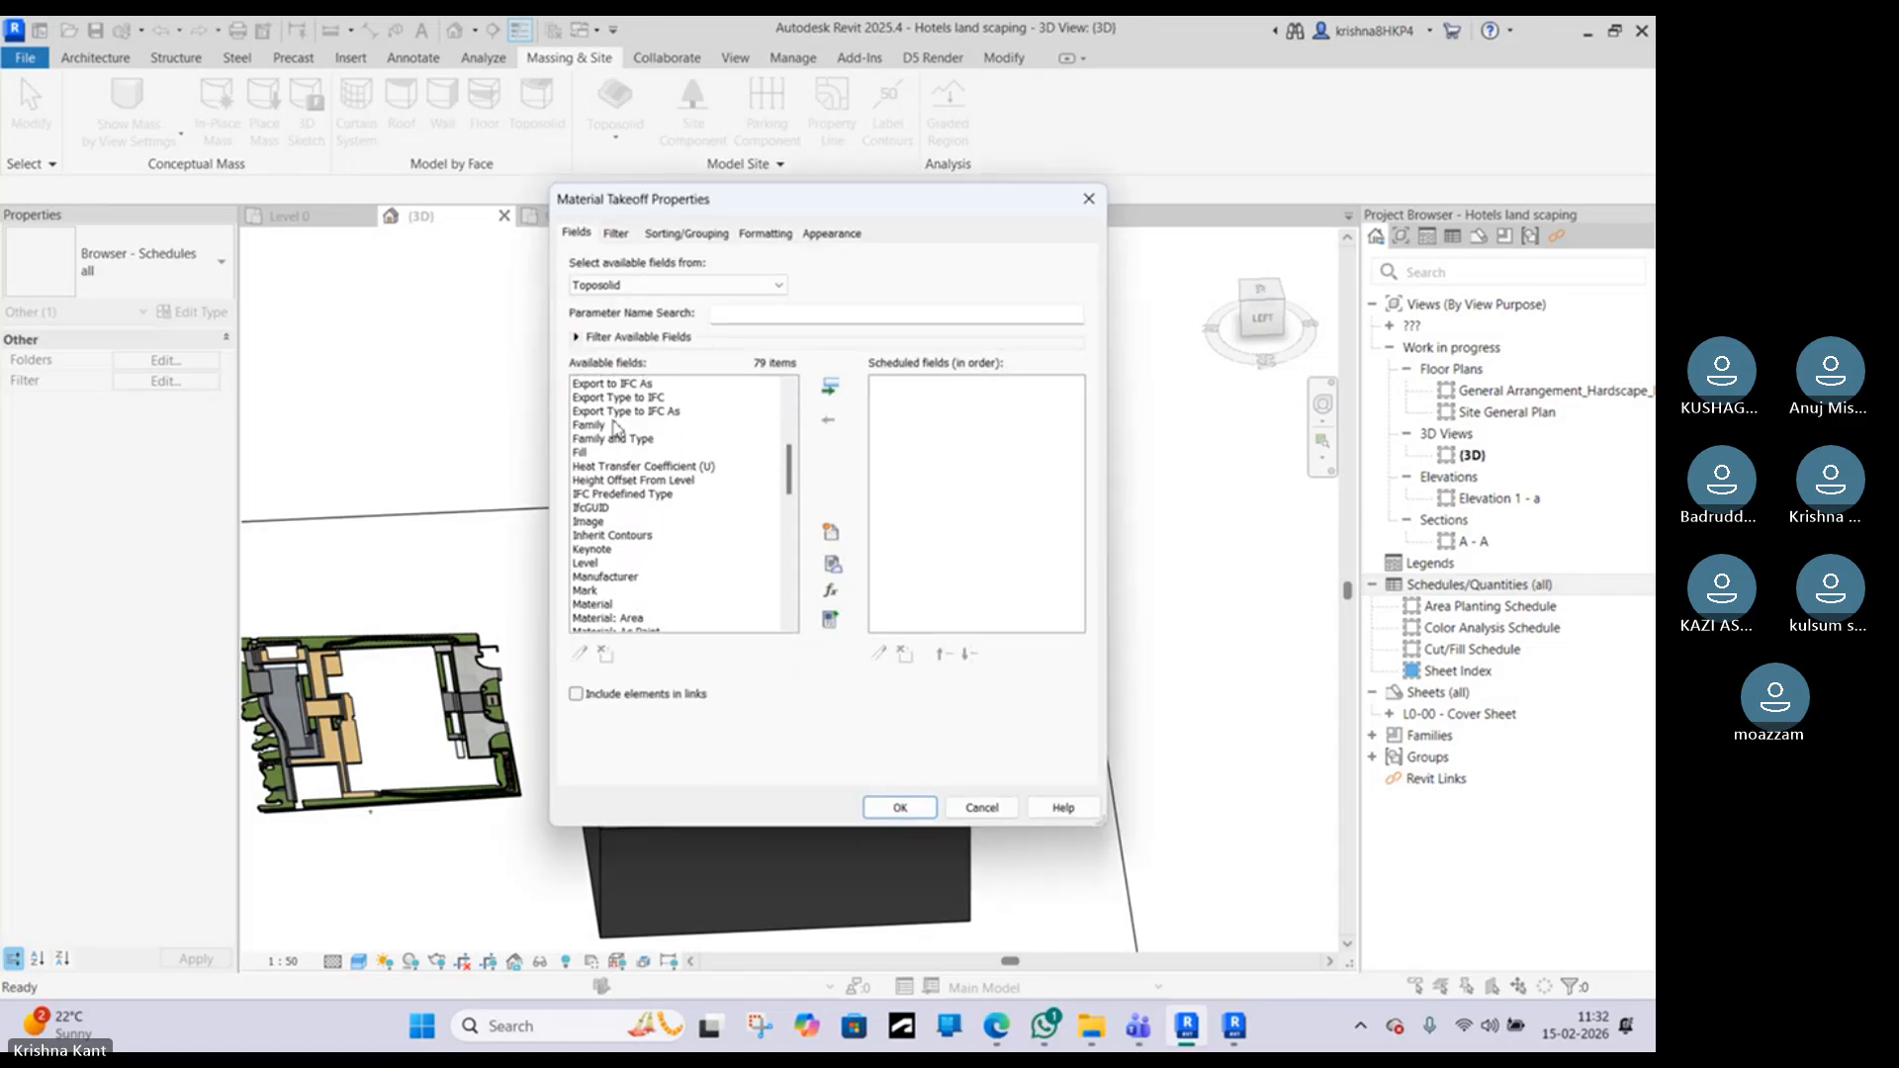
pyautogui.scroll(-9, 624, 455)
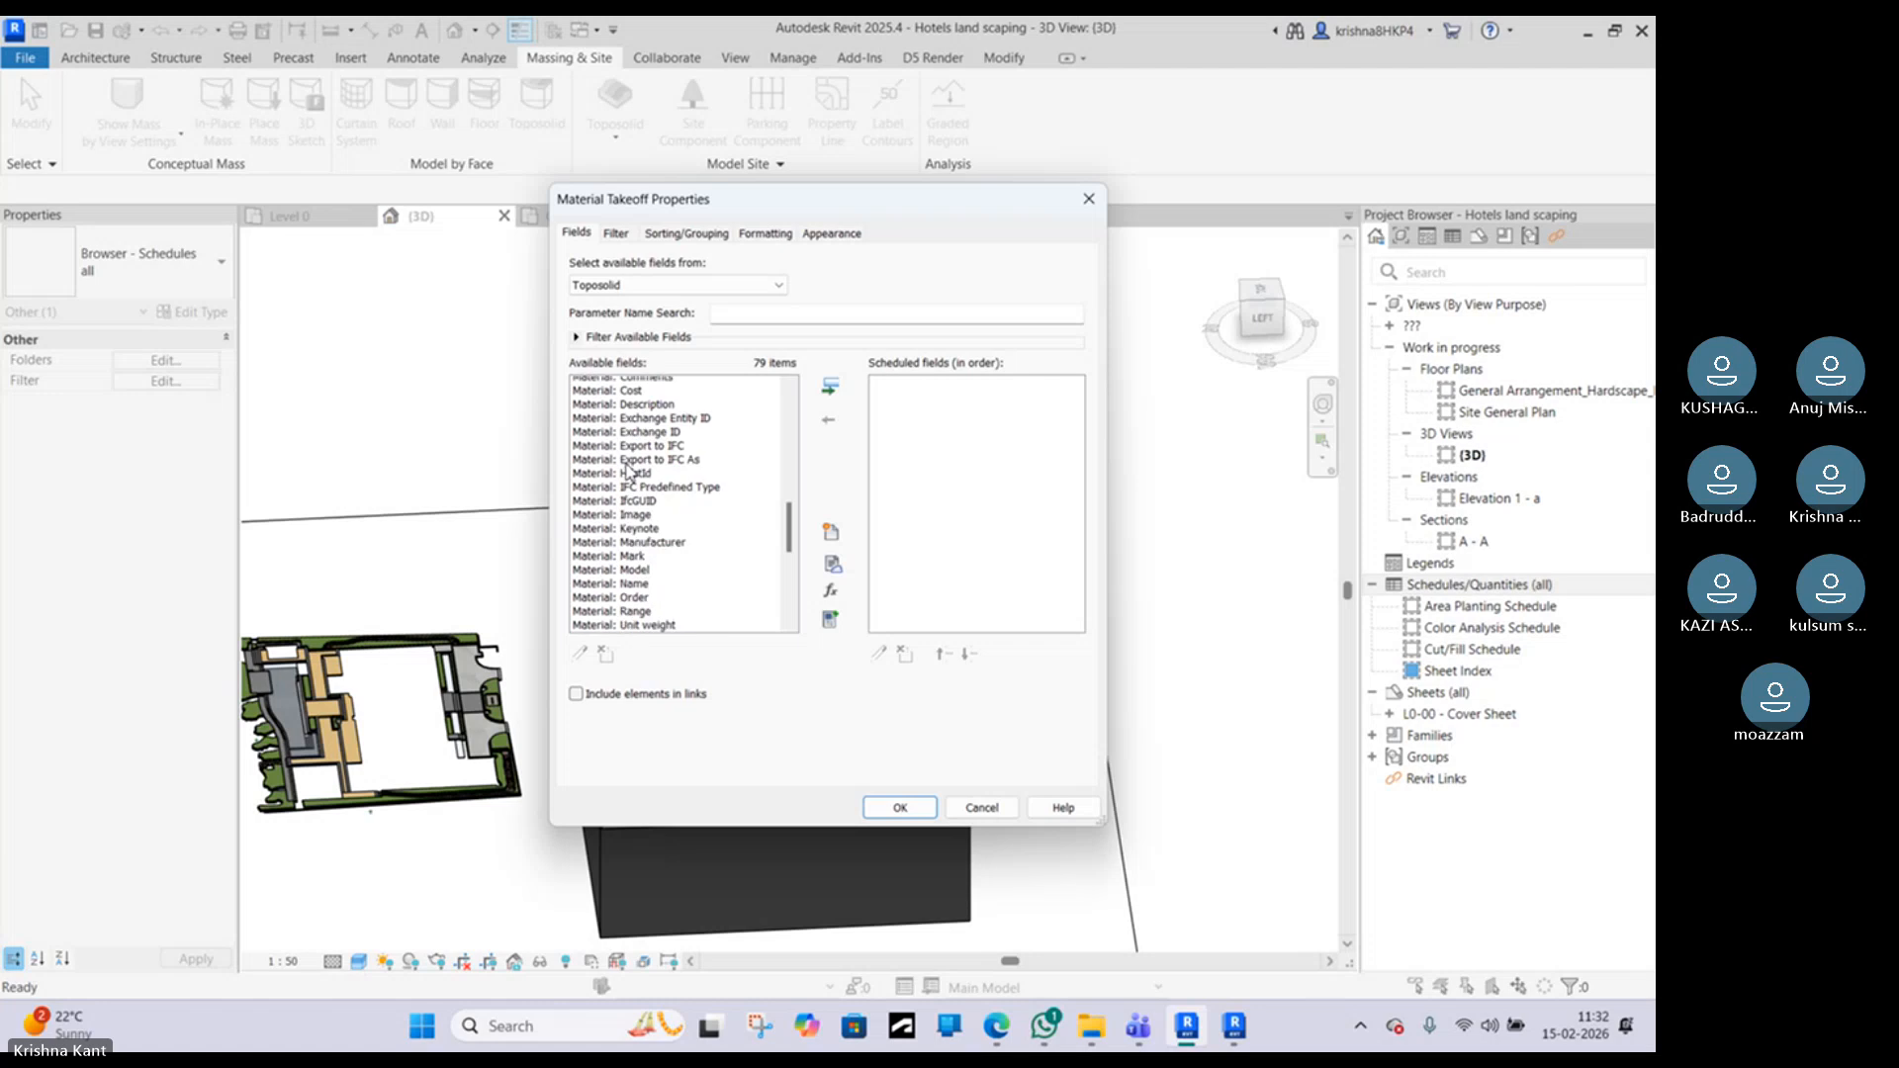
pyautogui.scroll(4, 627, 471)
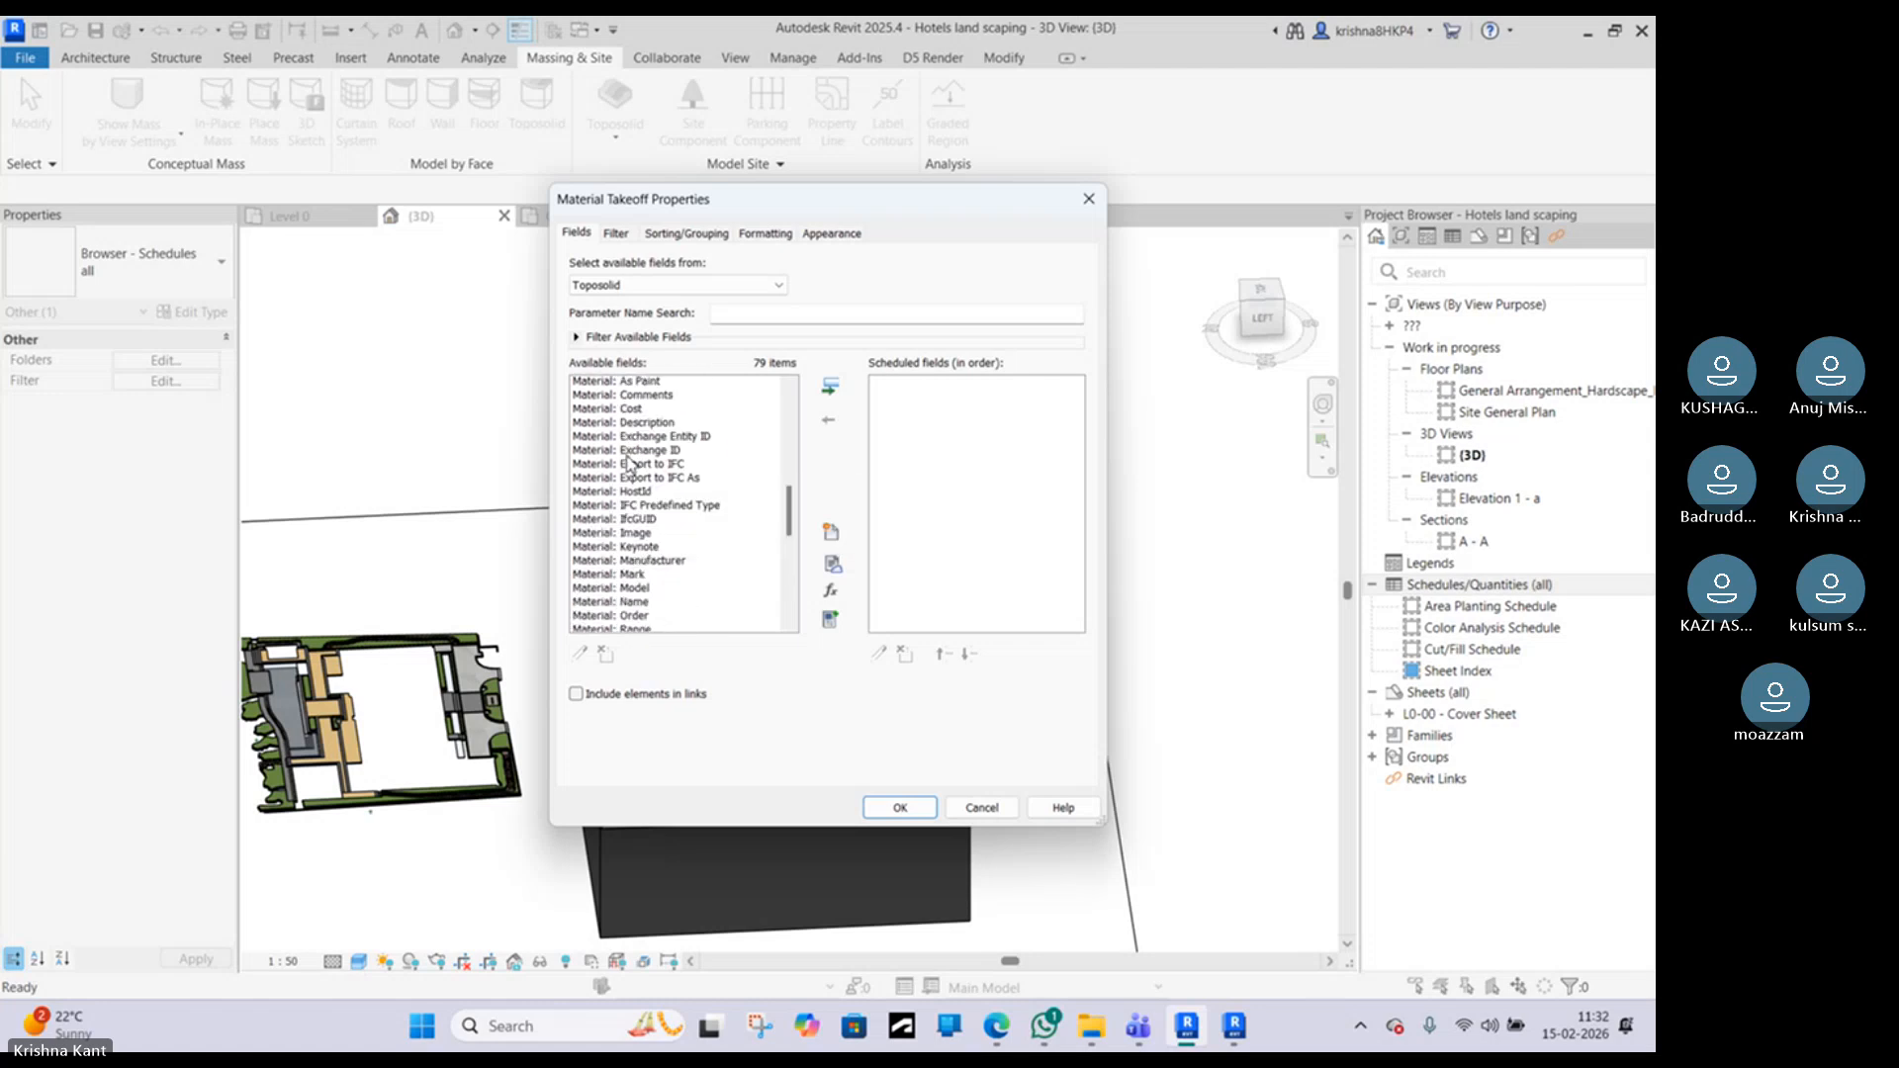
pyautogui.scroll(4, 629, 459)
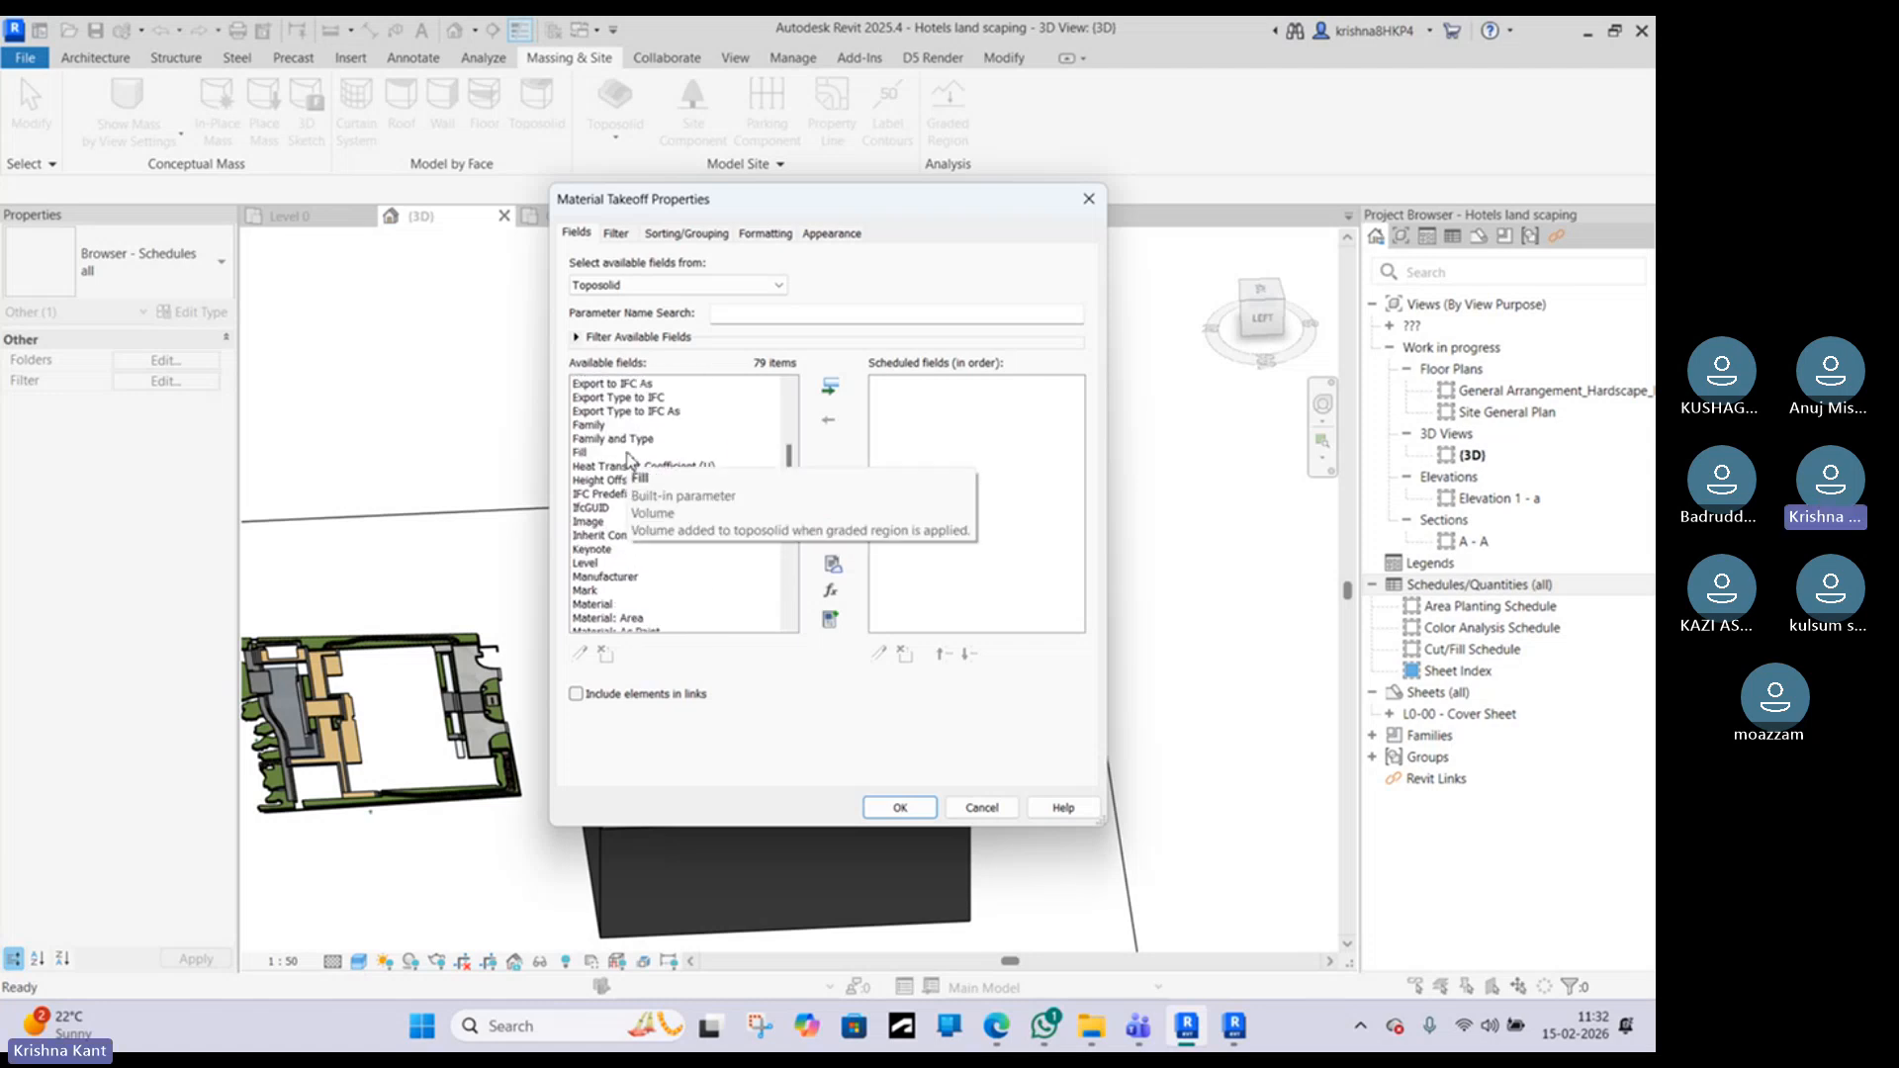
pyautogui.scroll(9, 618, 475)
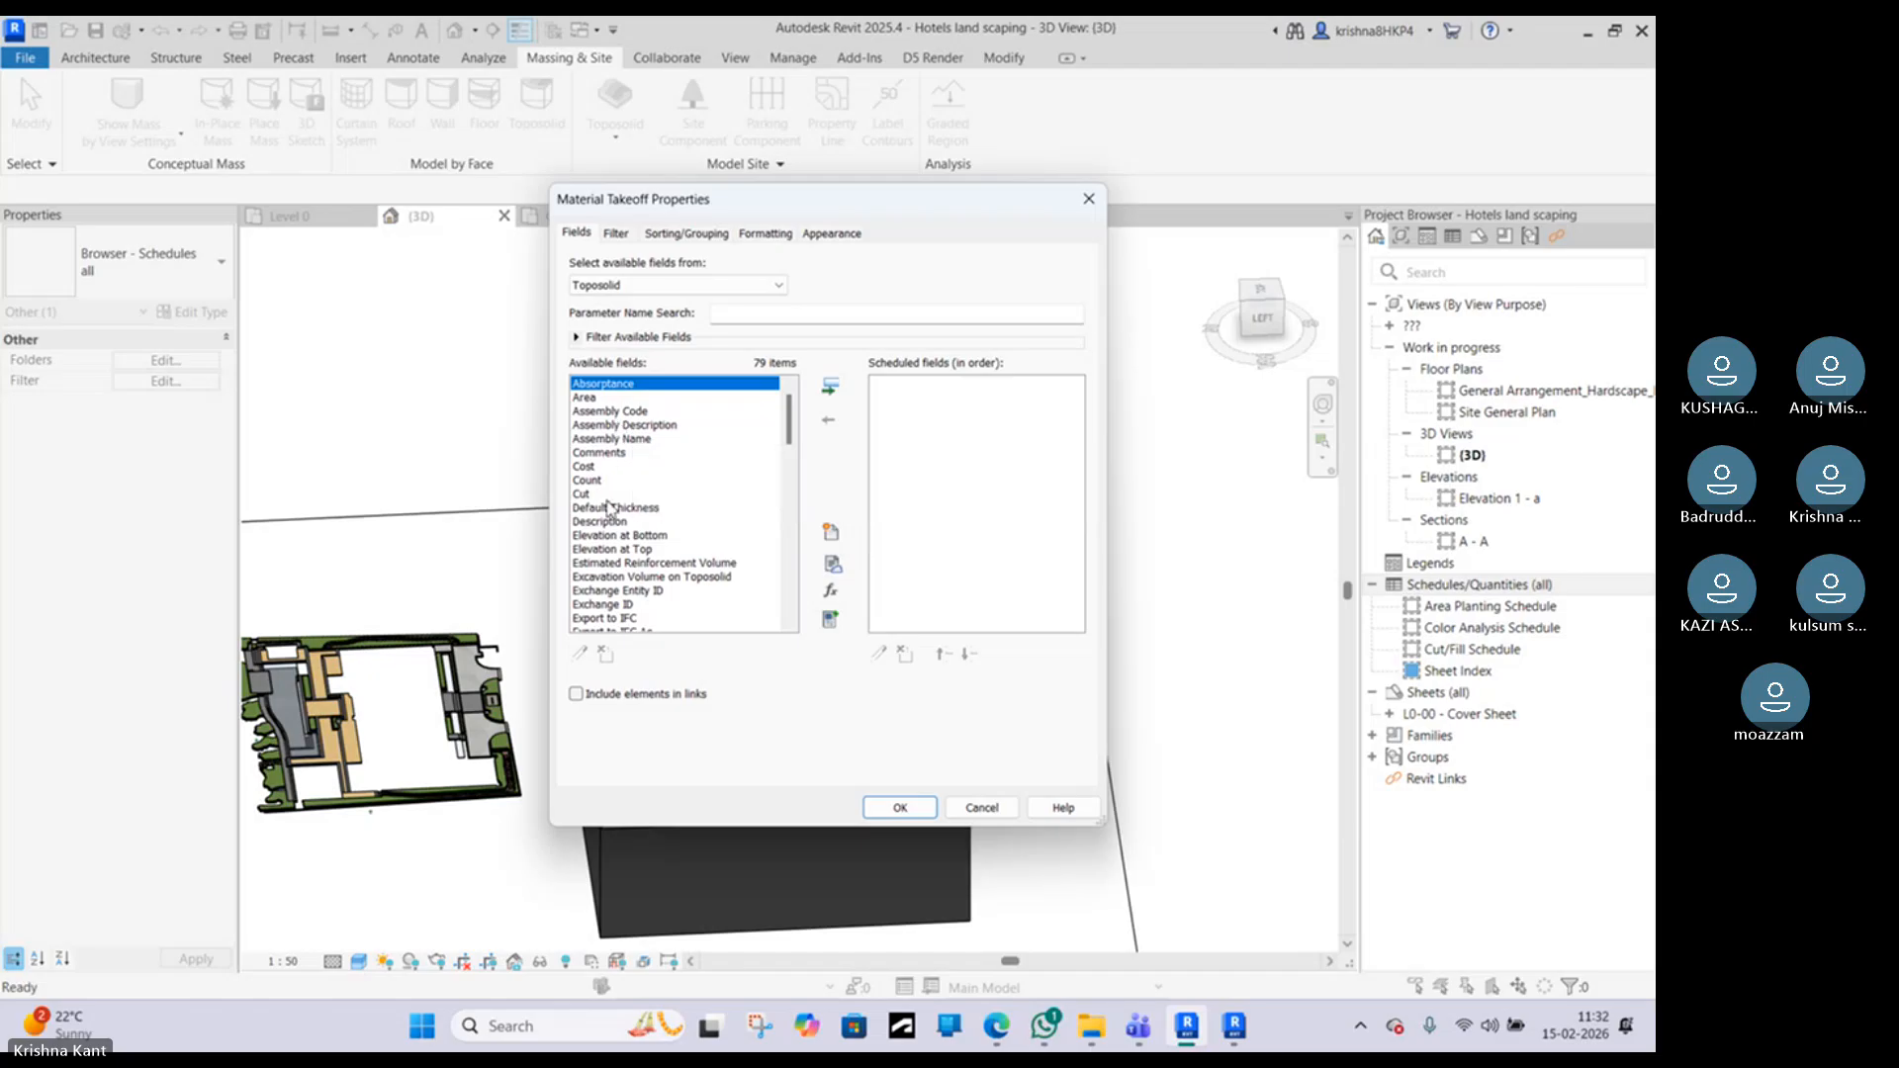
pyautogui.scroll(-1, 610, 528)
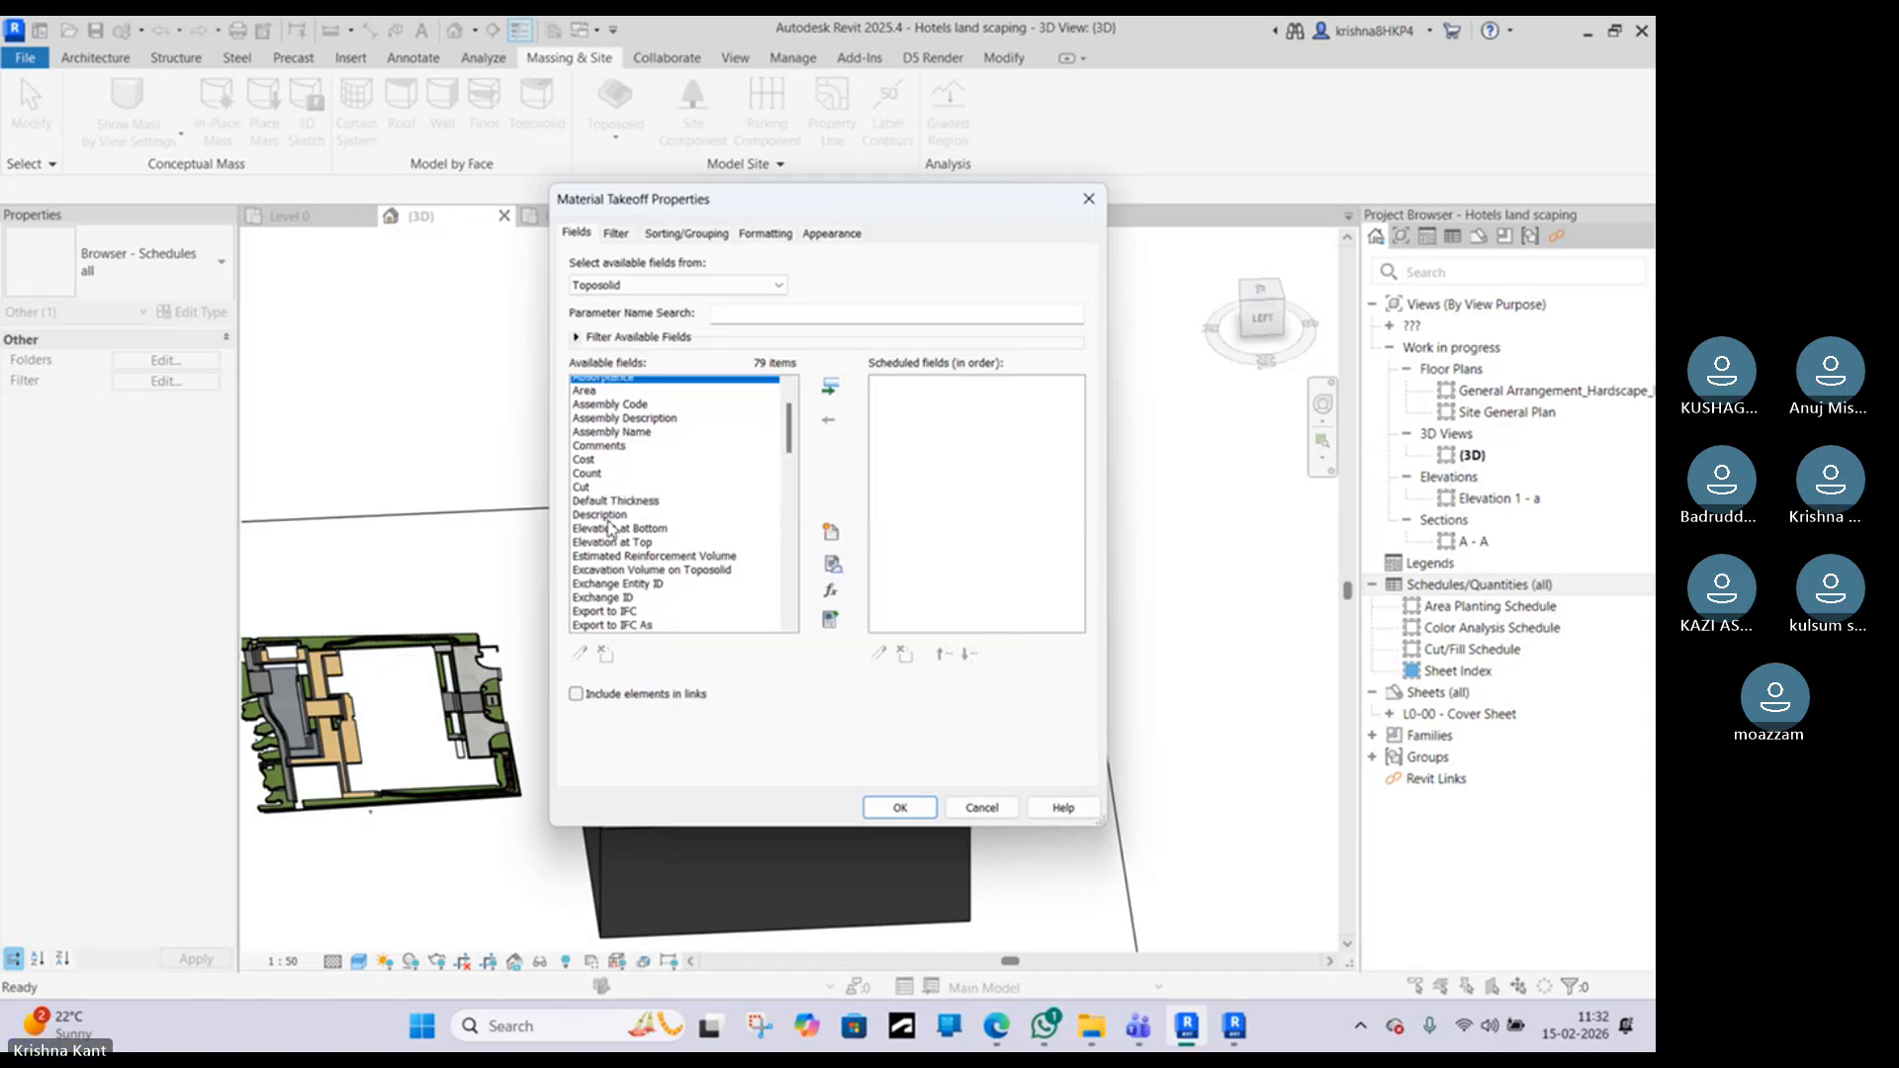
pyautogui.scroll(-5, 610, 529)
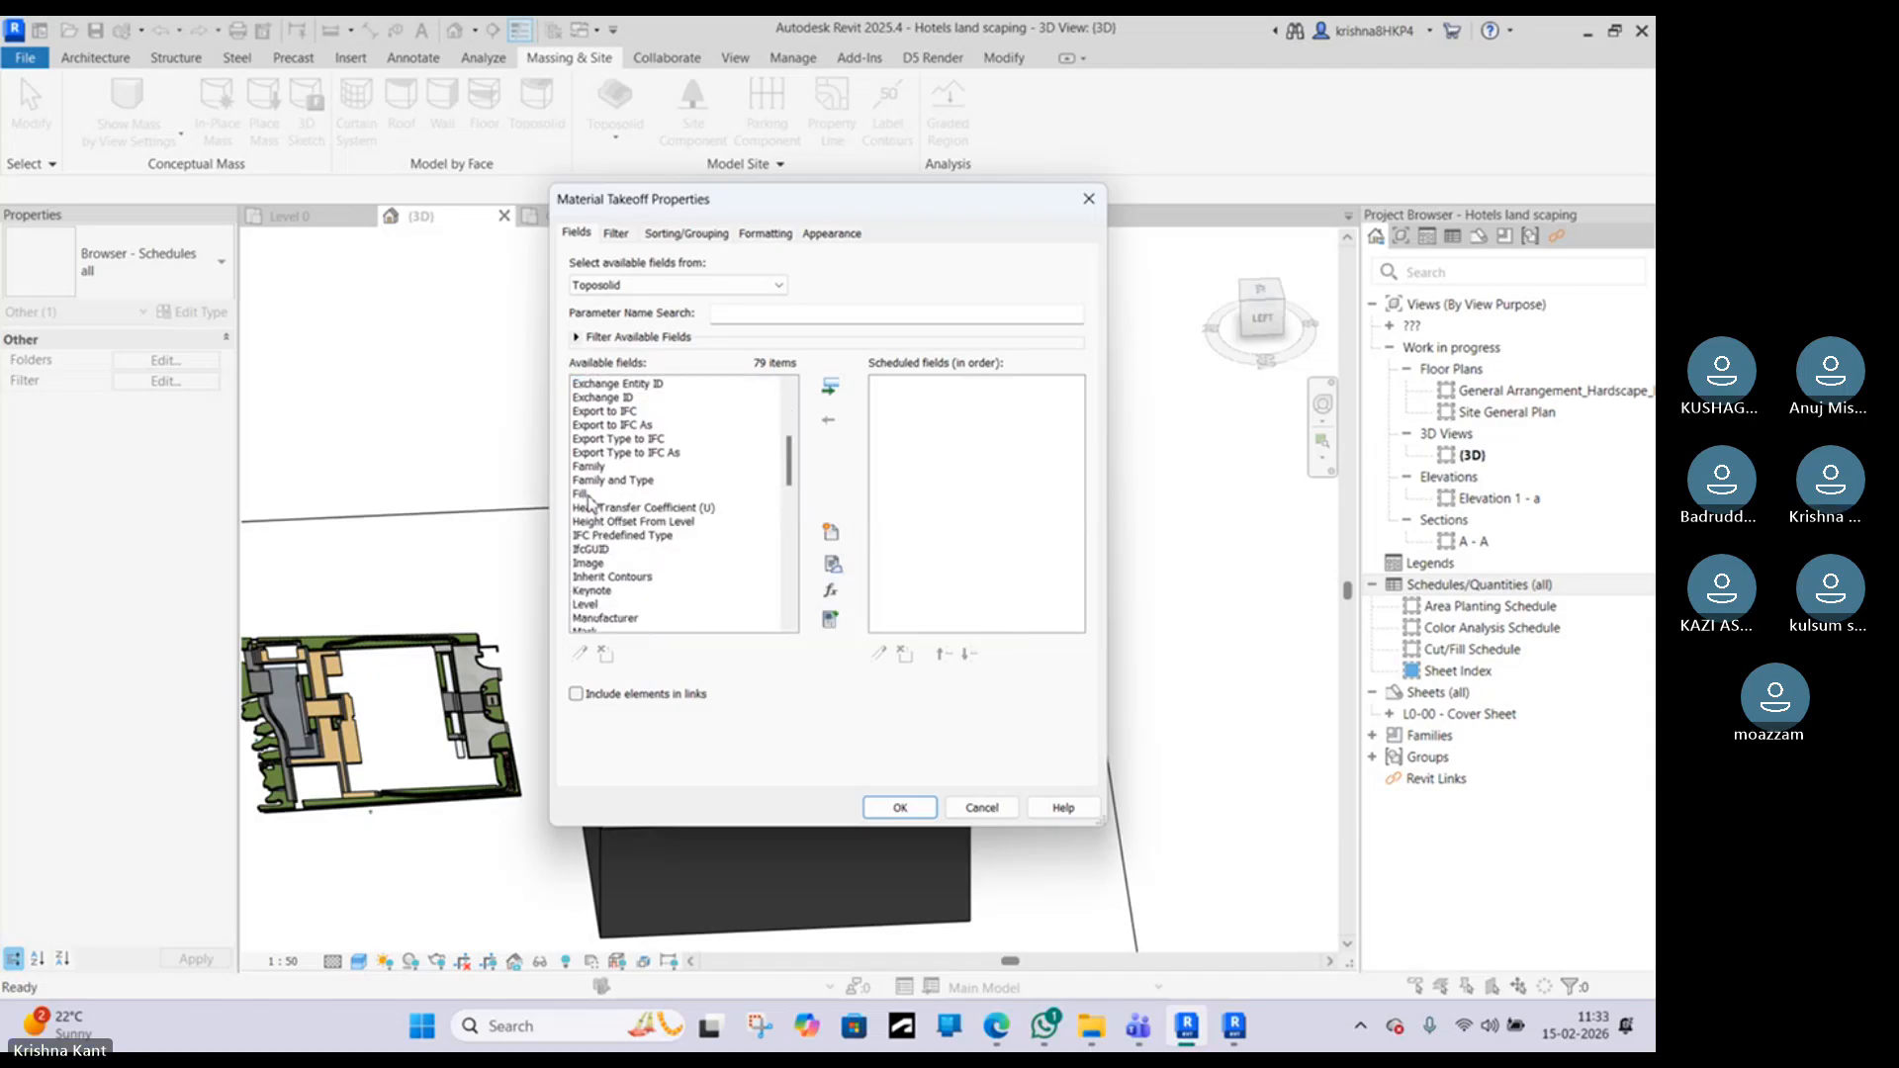
pyautogui.click(598, 480)
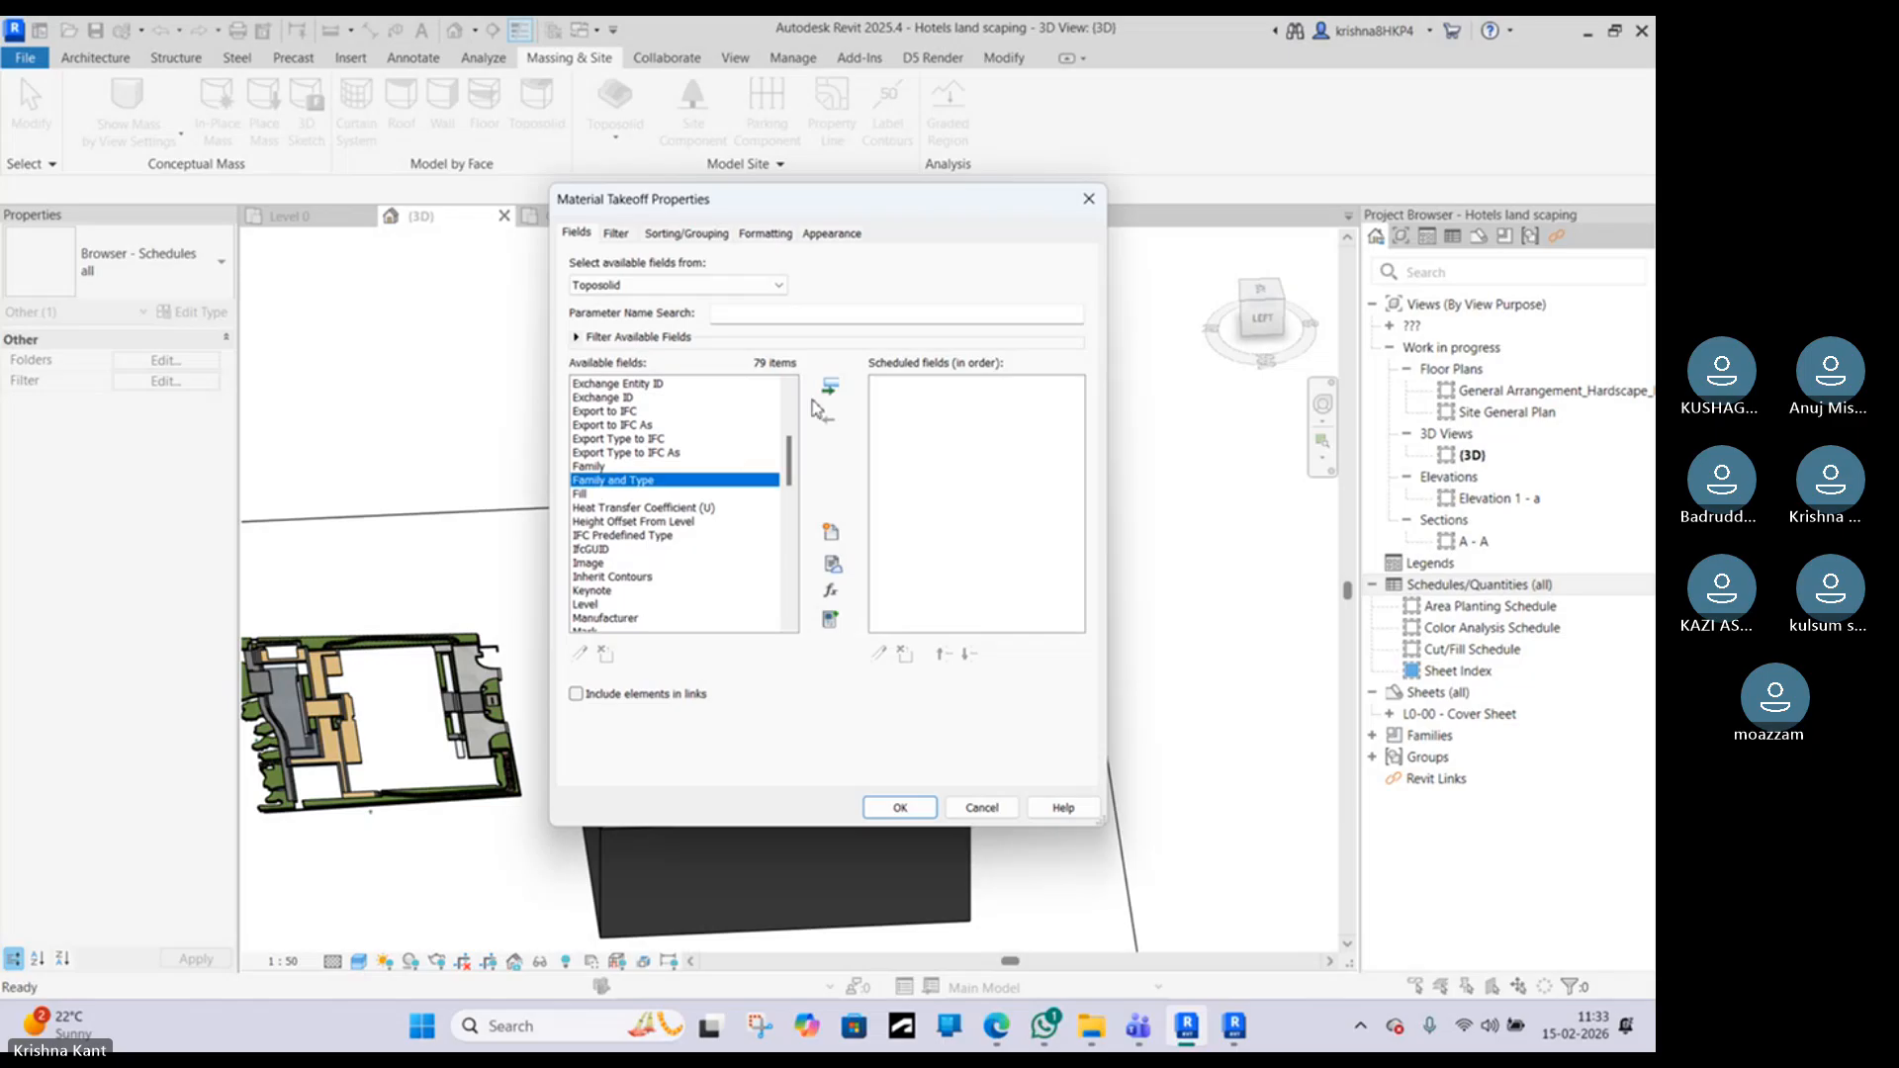
pyautogui.click(830, 388)
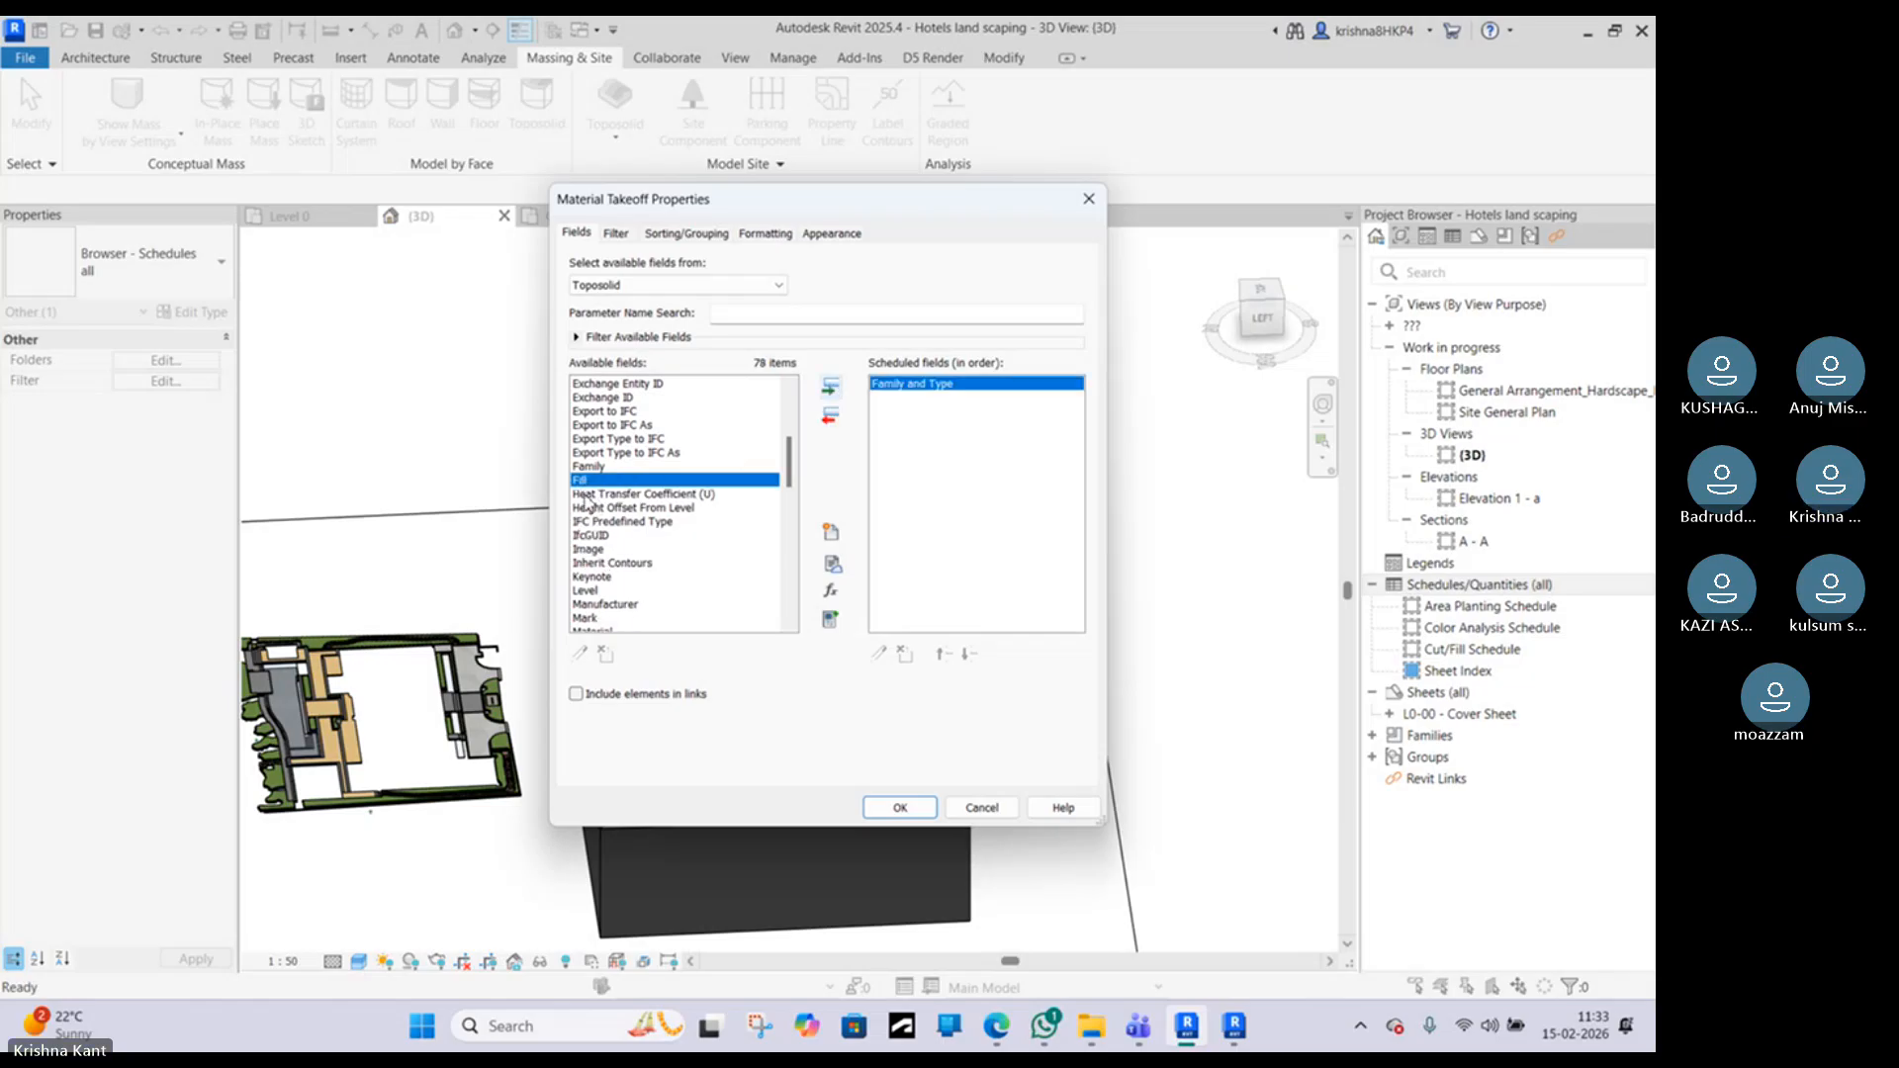
pyautogui.click(833, 393)
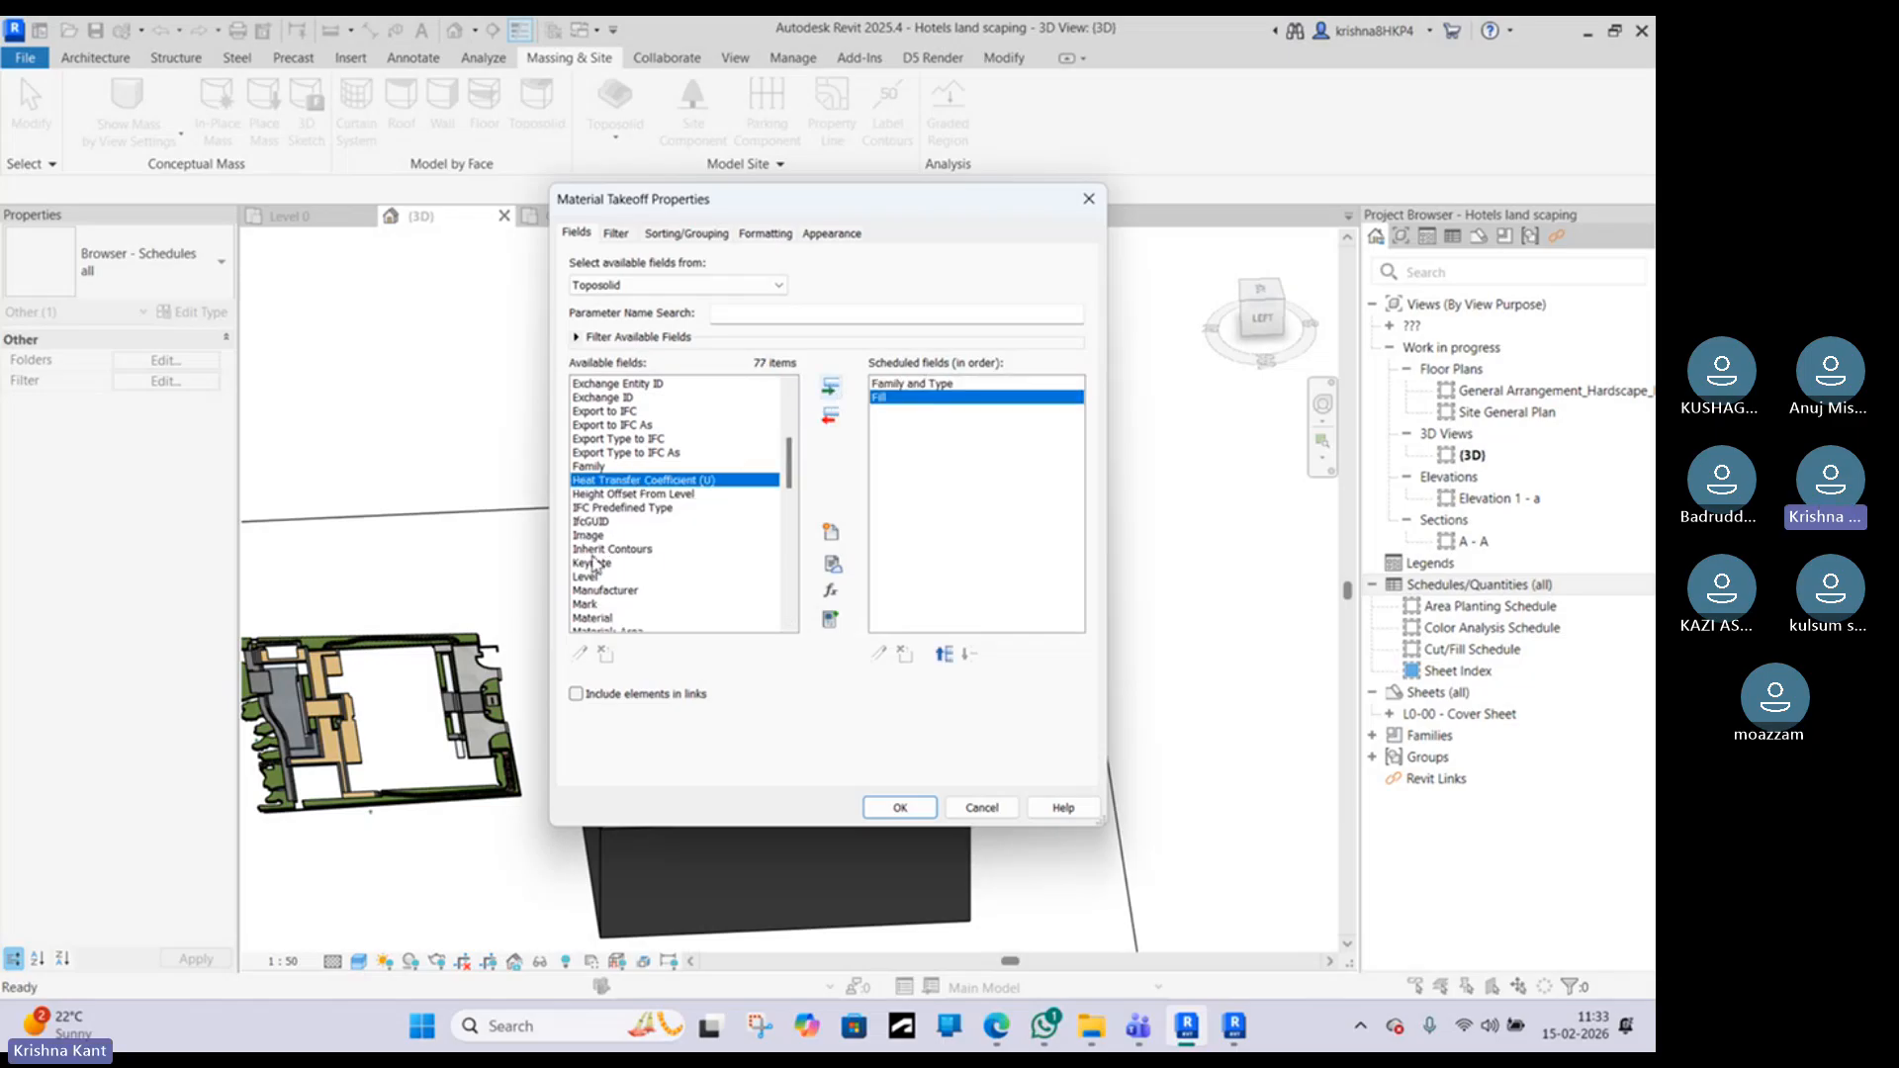
# Step: Add the Cut field to the scheduled fields after Fill
pyautogui.scroll(-3, 596, 544)
pyautogui.scroll(8, 596, 544)
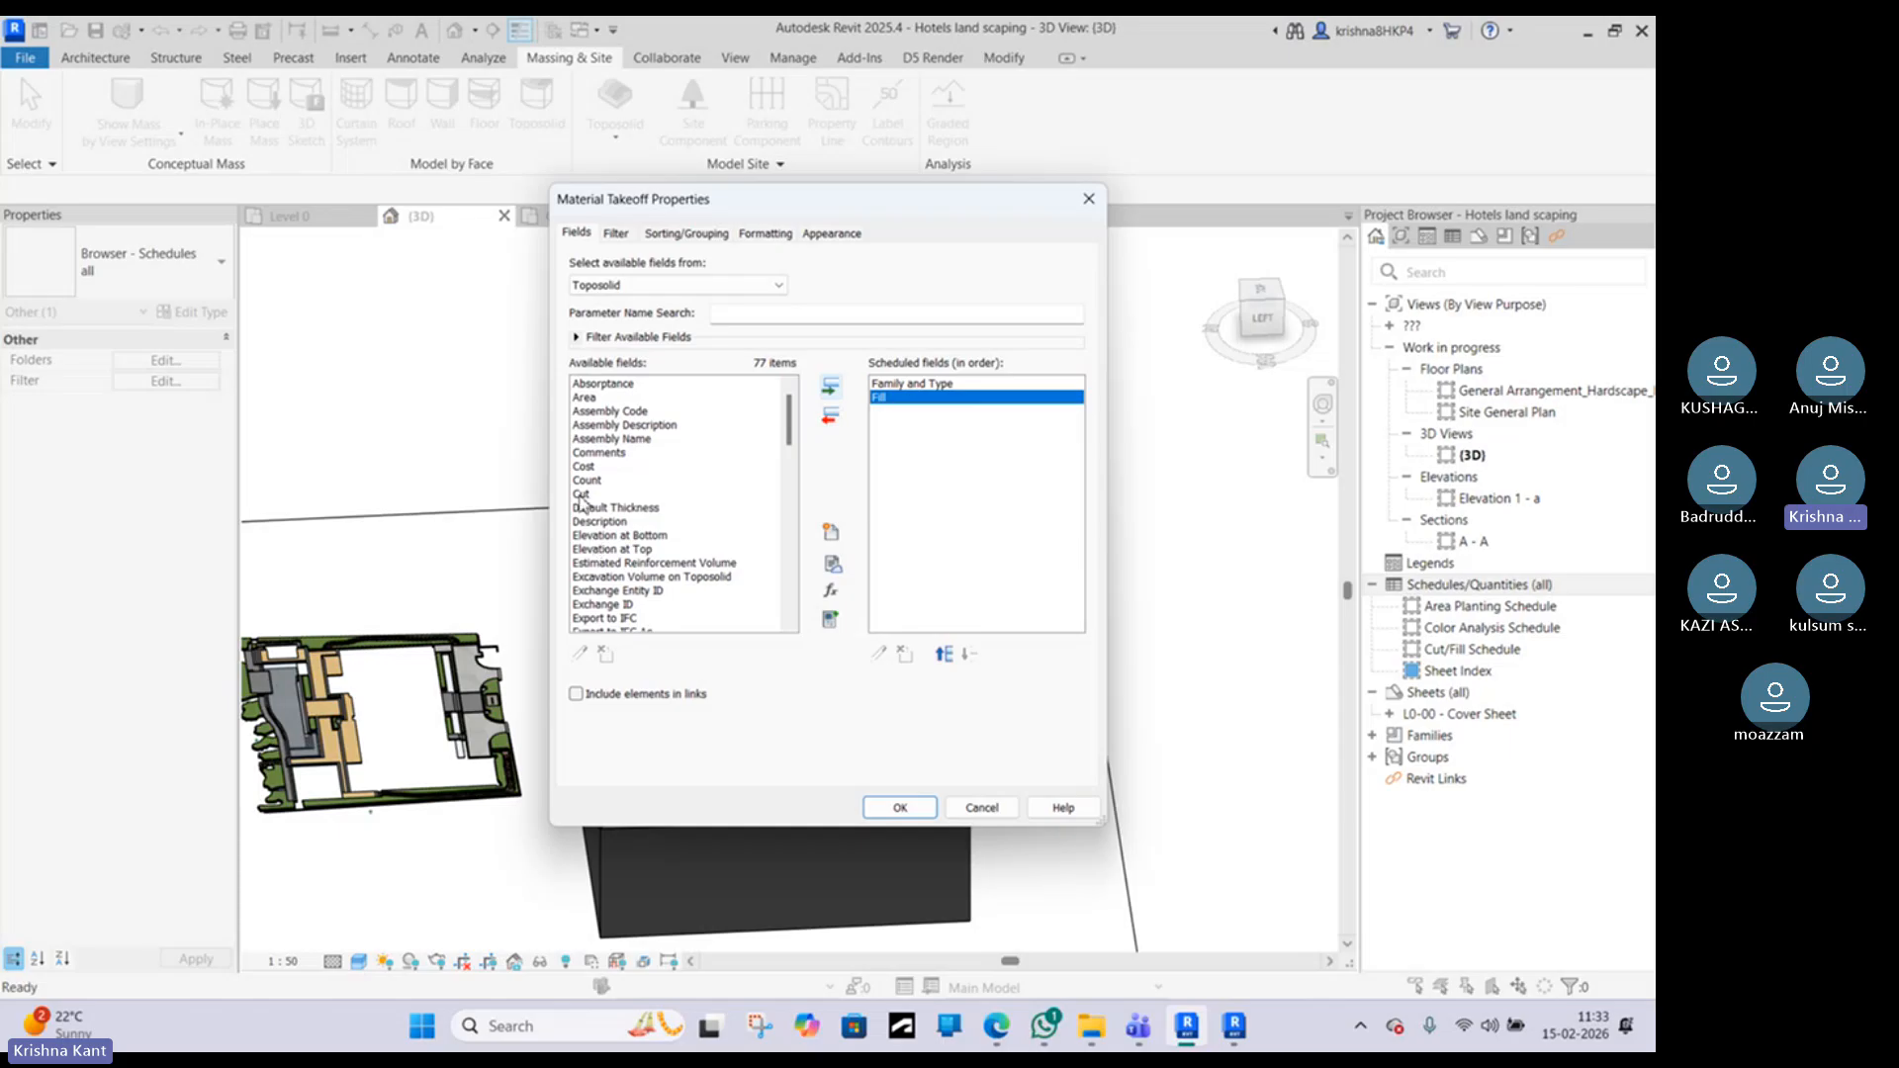
pyautogui.click(580, 495)
pyautogui.click(831, 386)
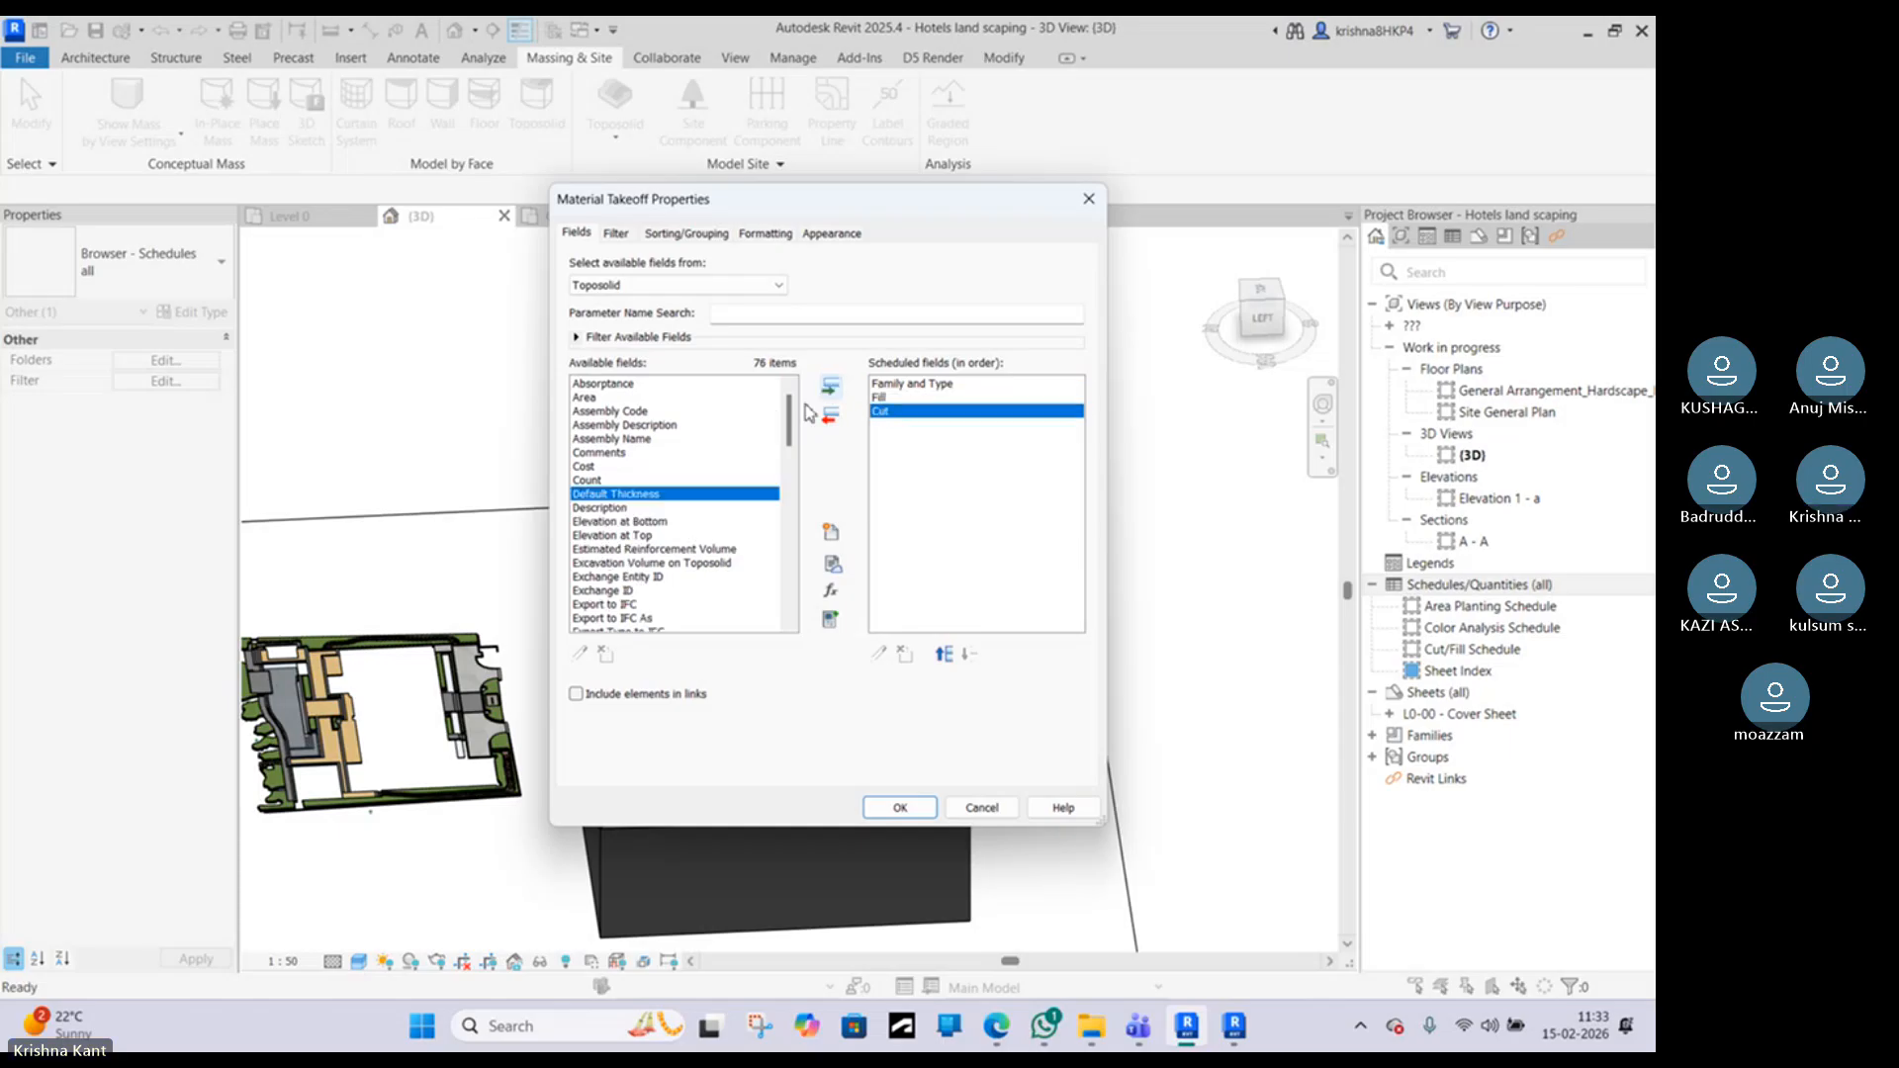
# Step: Add the Net cut/fill field to the toposolid material takeoff and try to confirm the takeoff
pyautogui.scroll(-1, 578, 598)
pyautogui.scroll(-6, 577, 598)
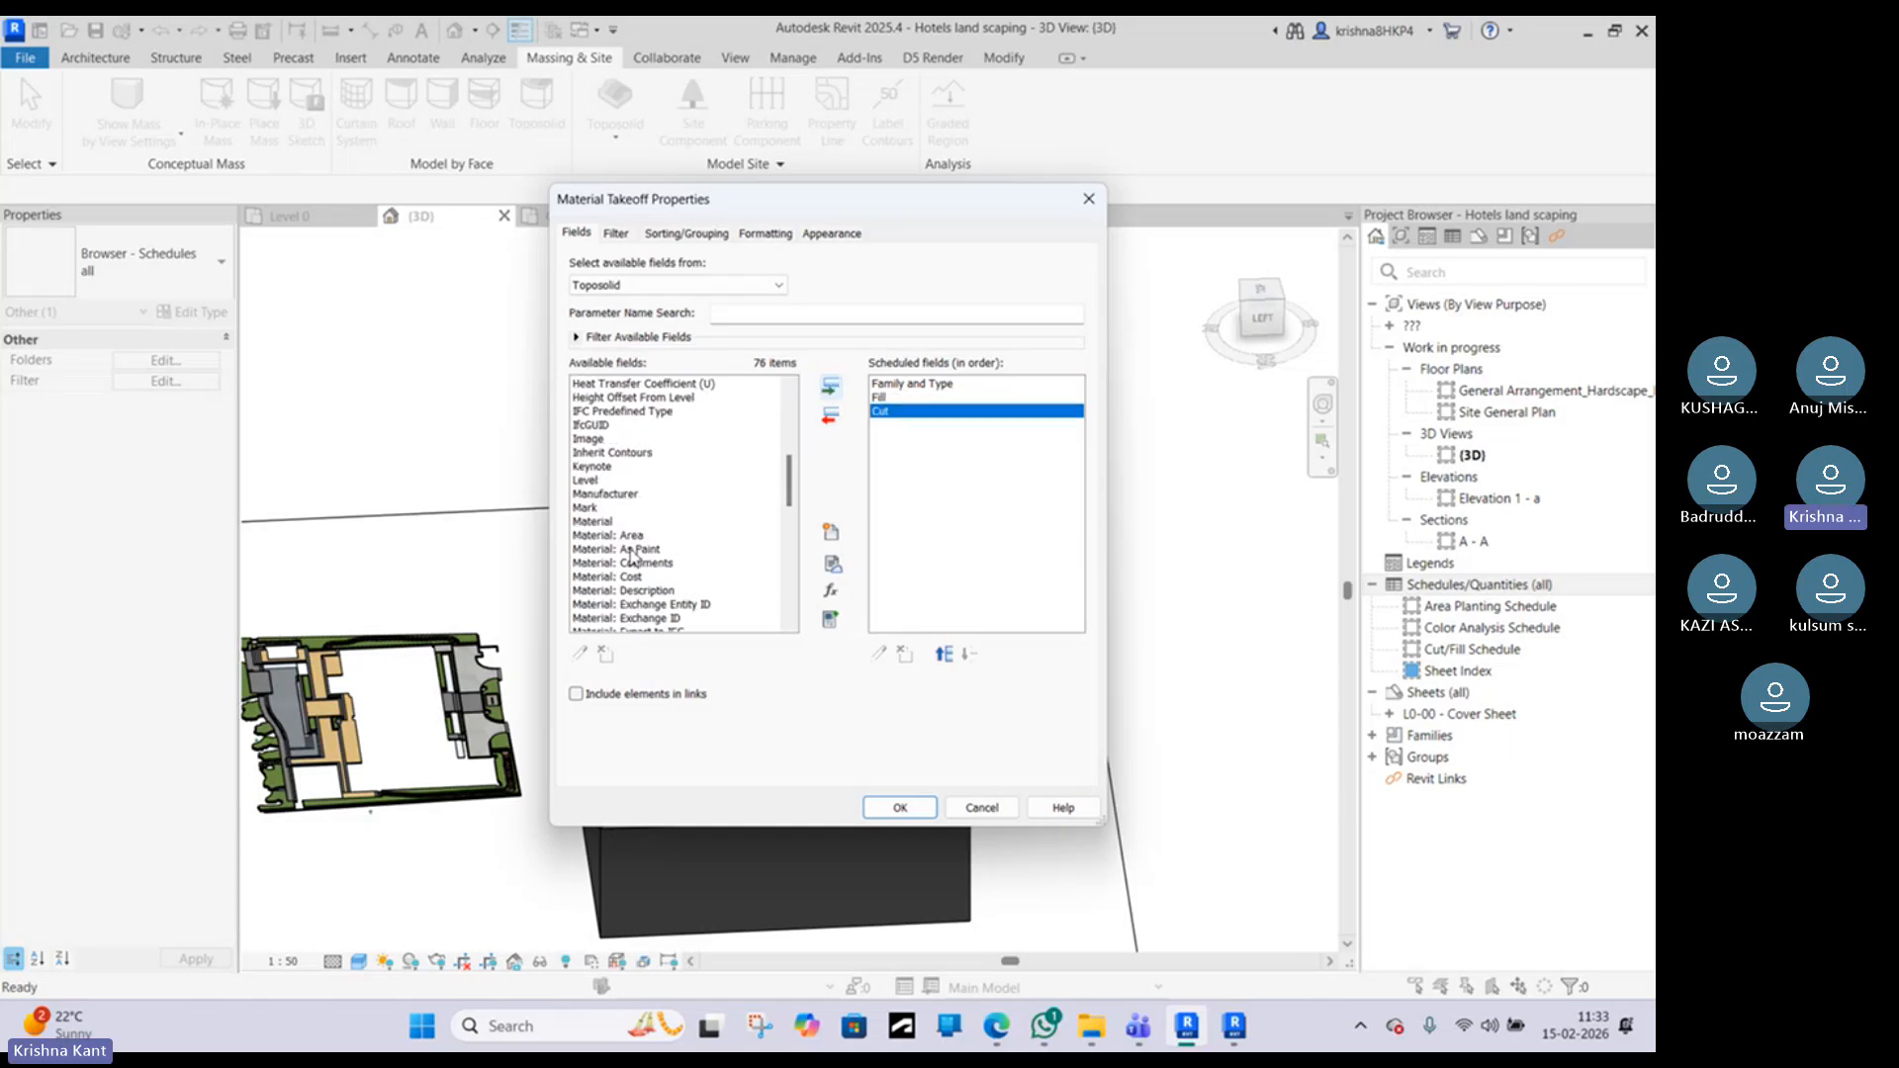
pyautogui.scroll(-8, 633, 557)
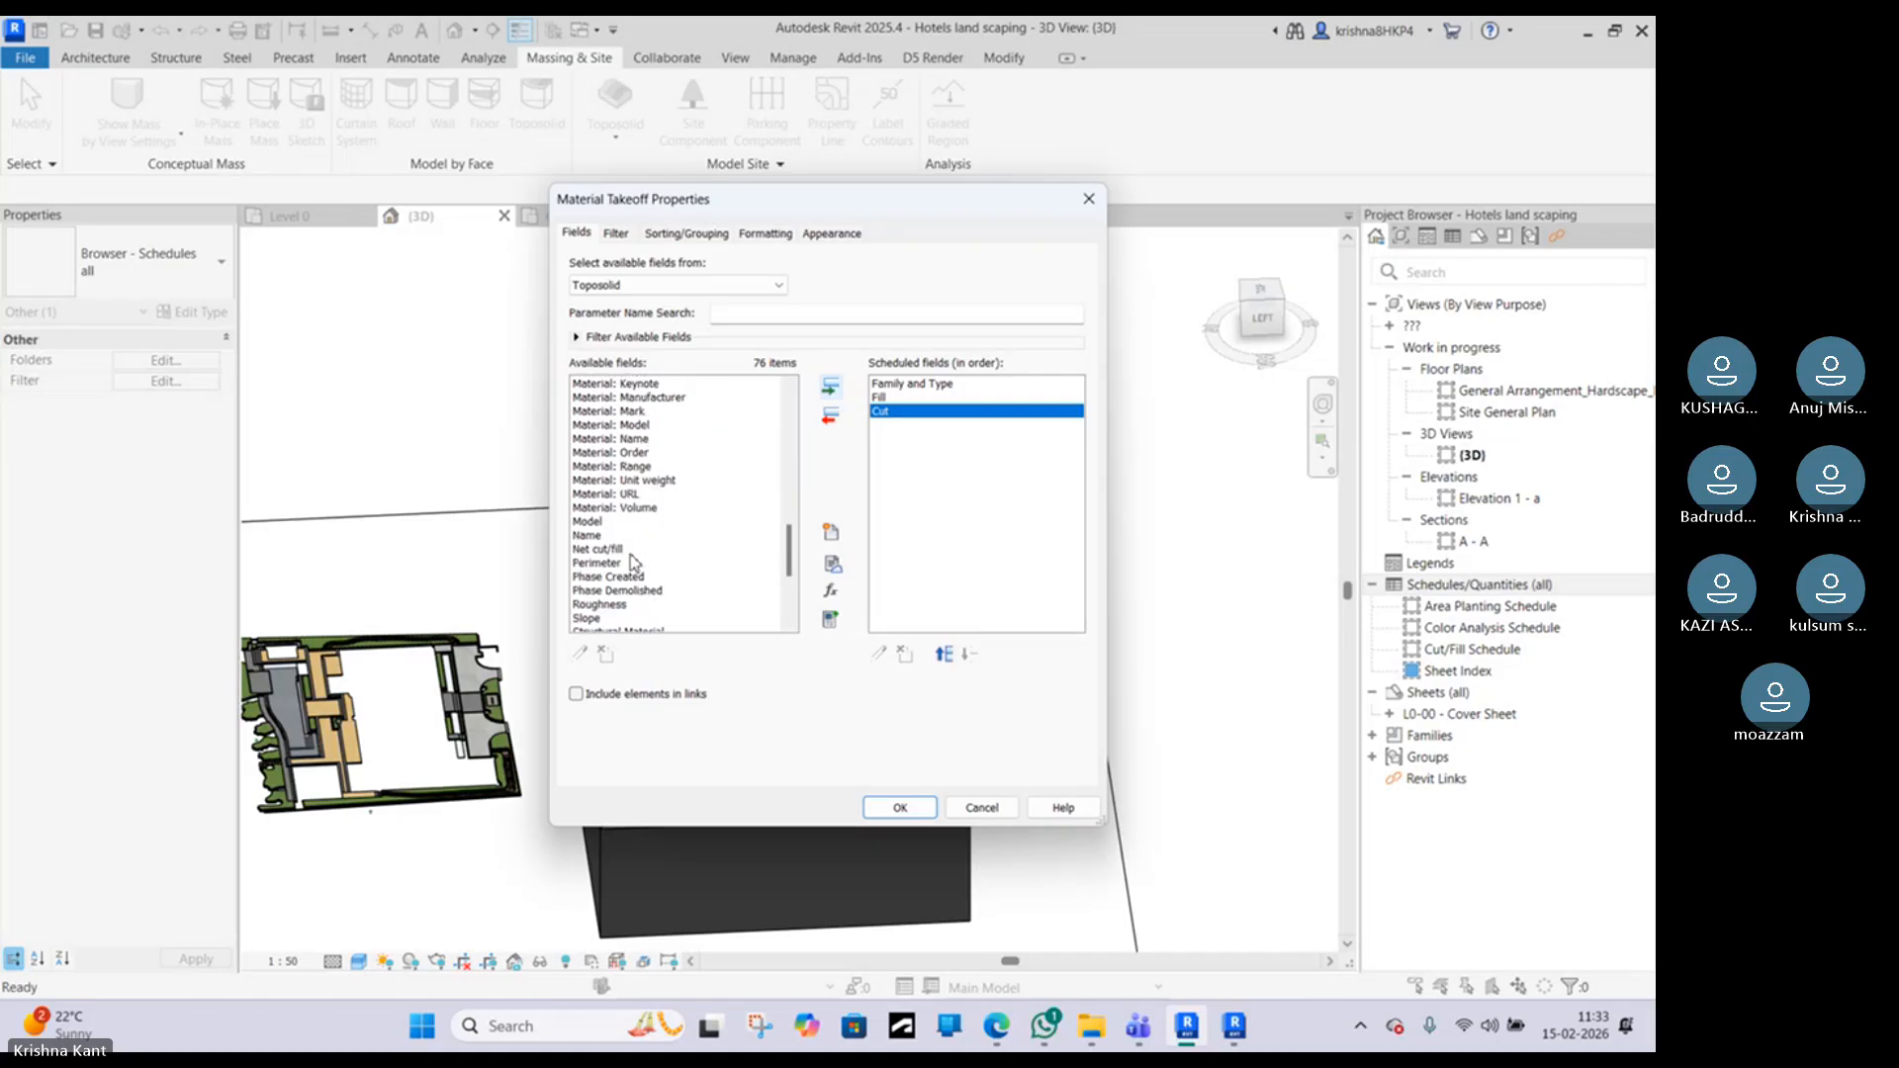
pyautogui.click(613, 549)
pyautogui.click(831, 388)
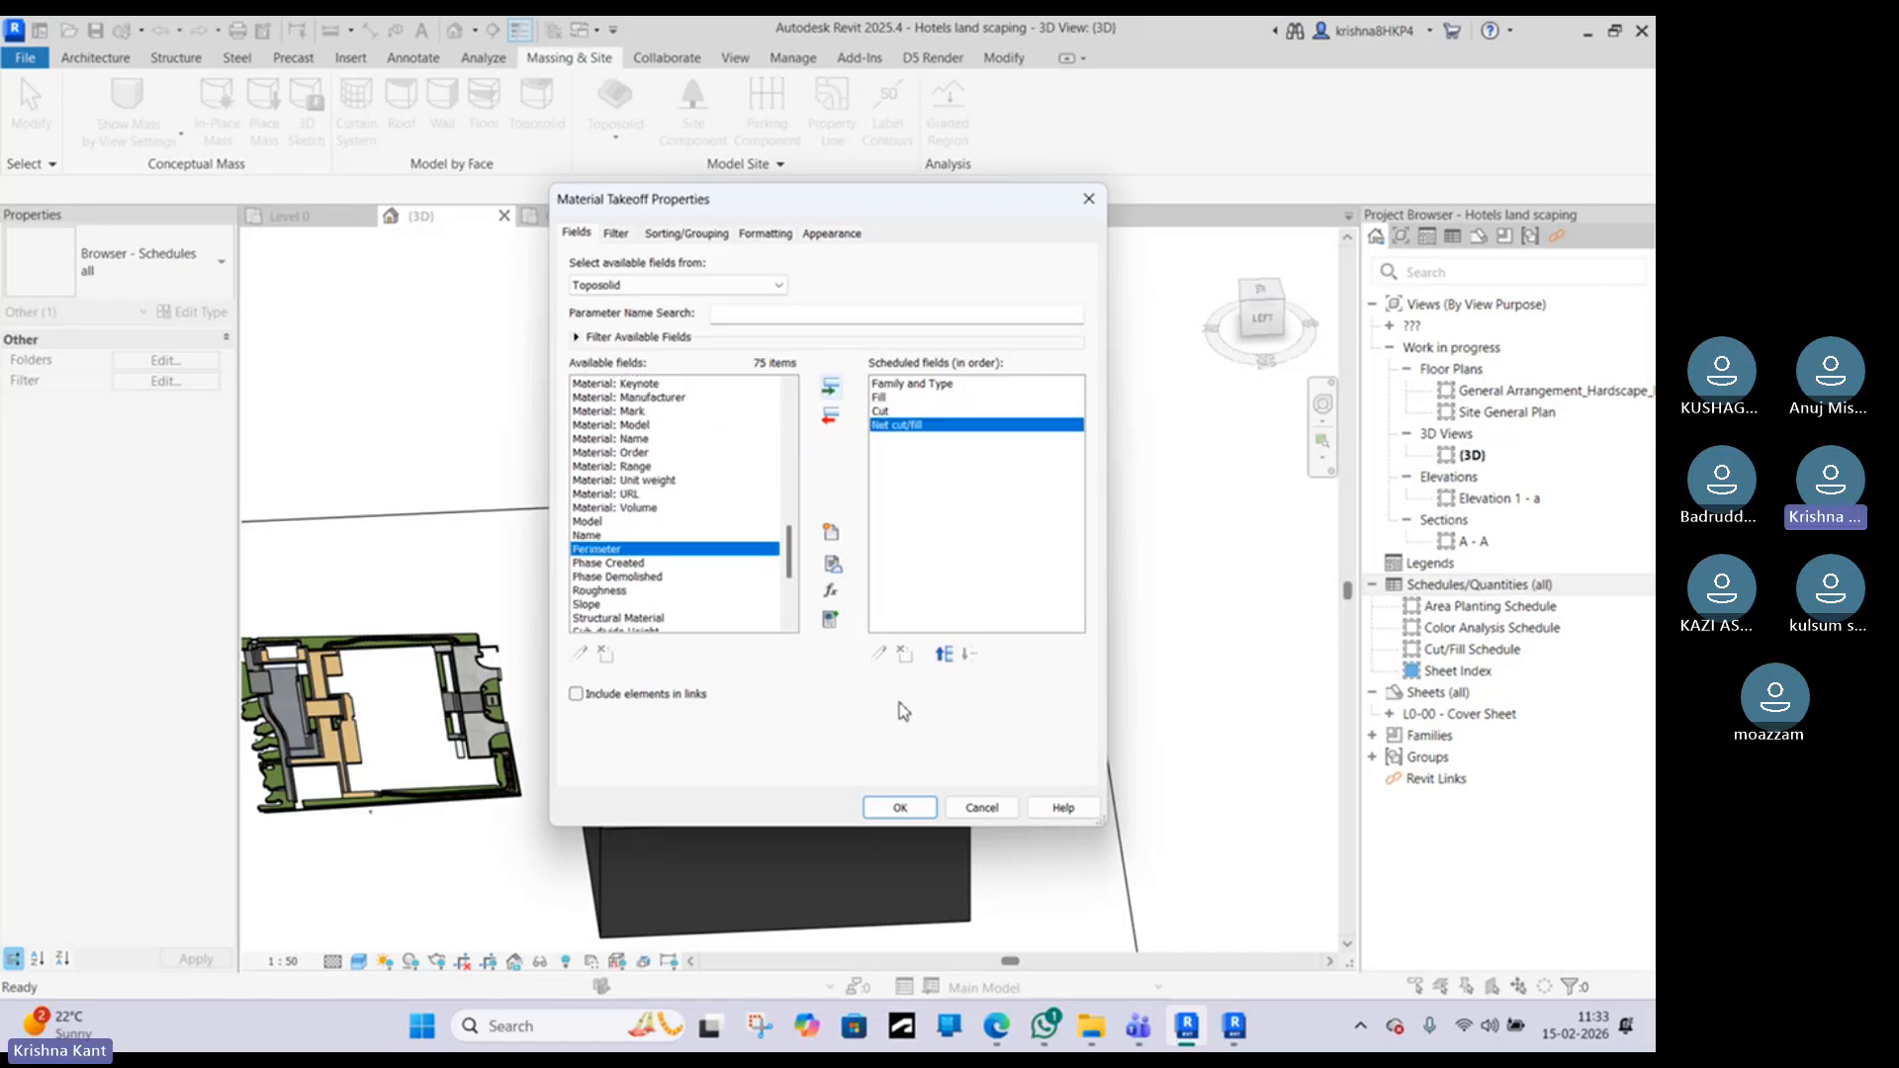
pyautogui.click(900, 807)
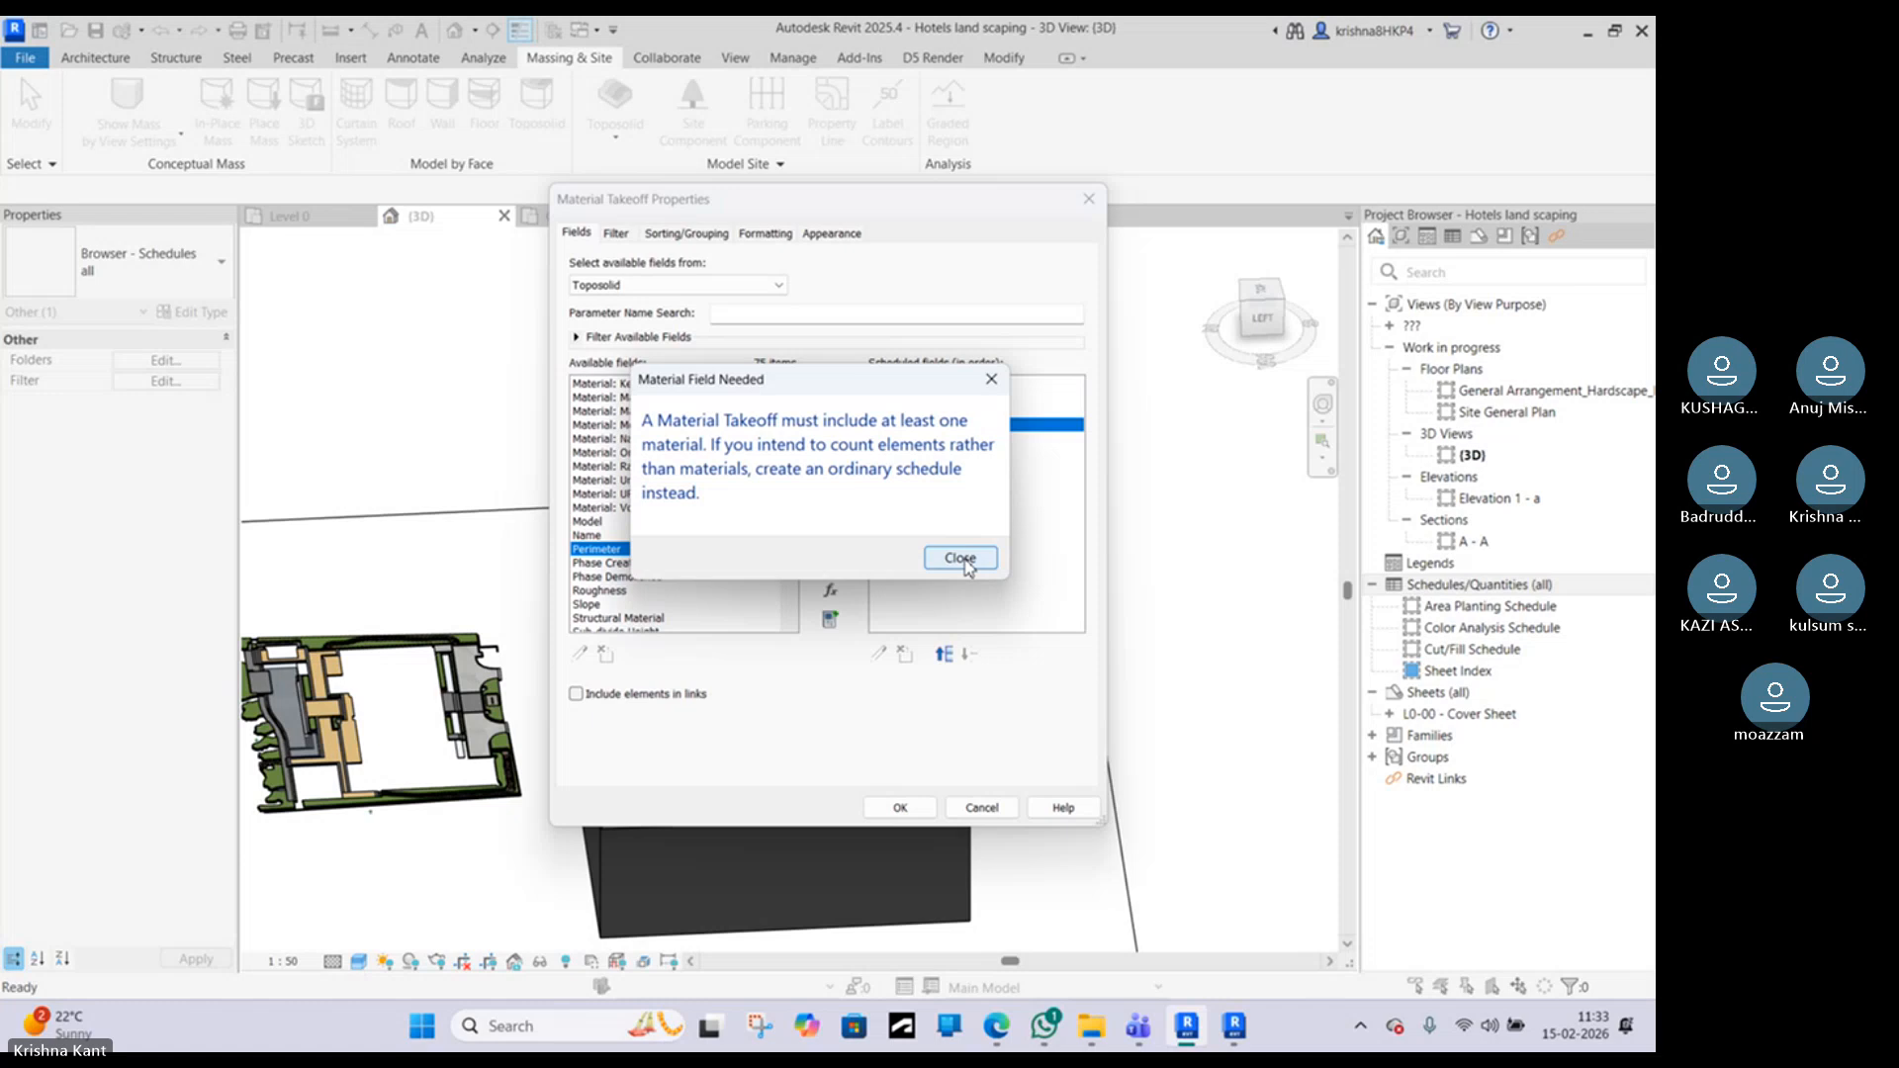
pyautogui.click(960, 559)
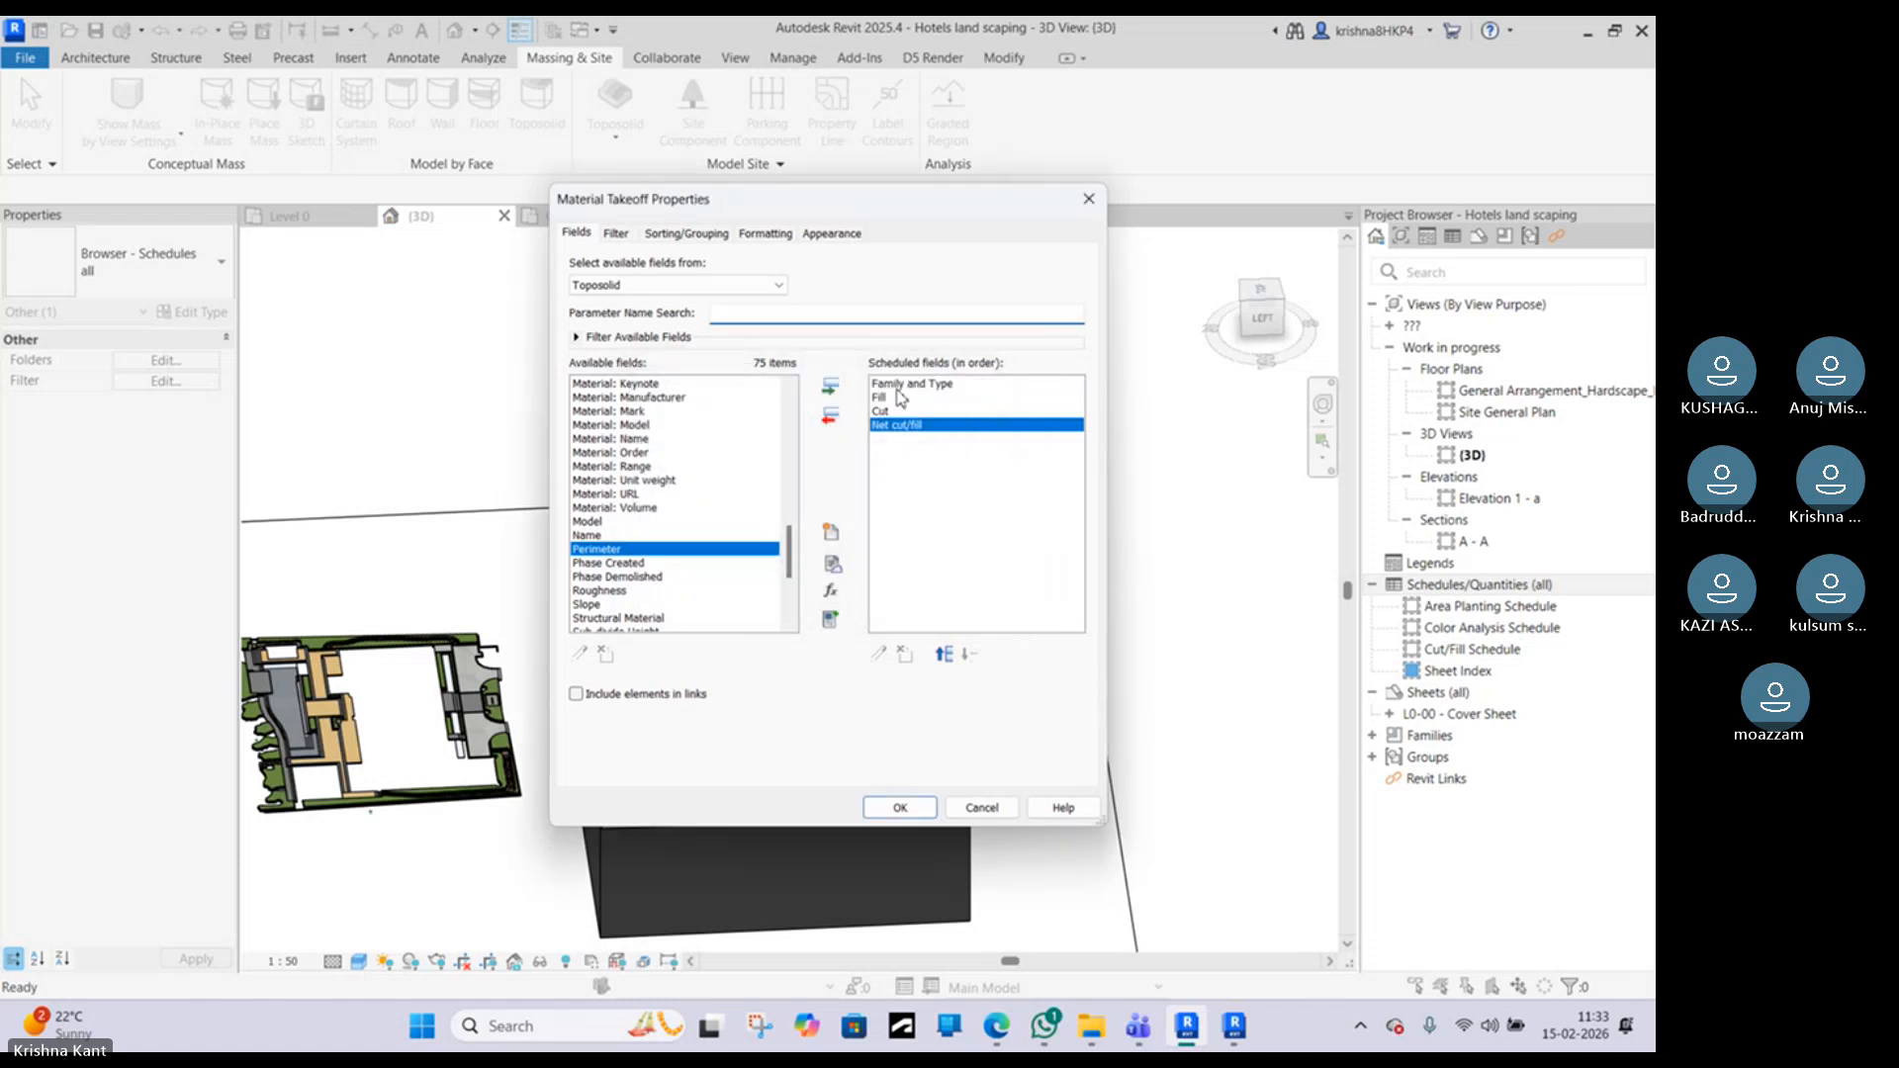
# Step: Pick the Material: Volume field and try to confirm the material takeoff again
pyautogui.click(623, 507)
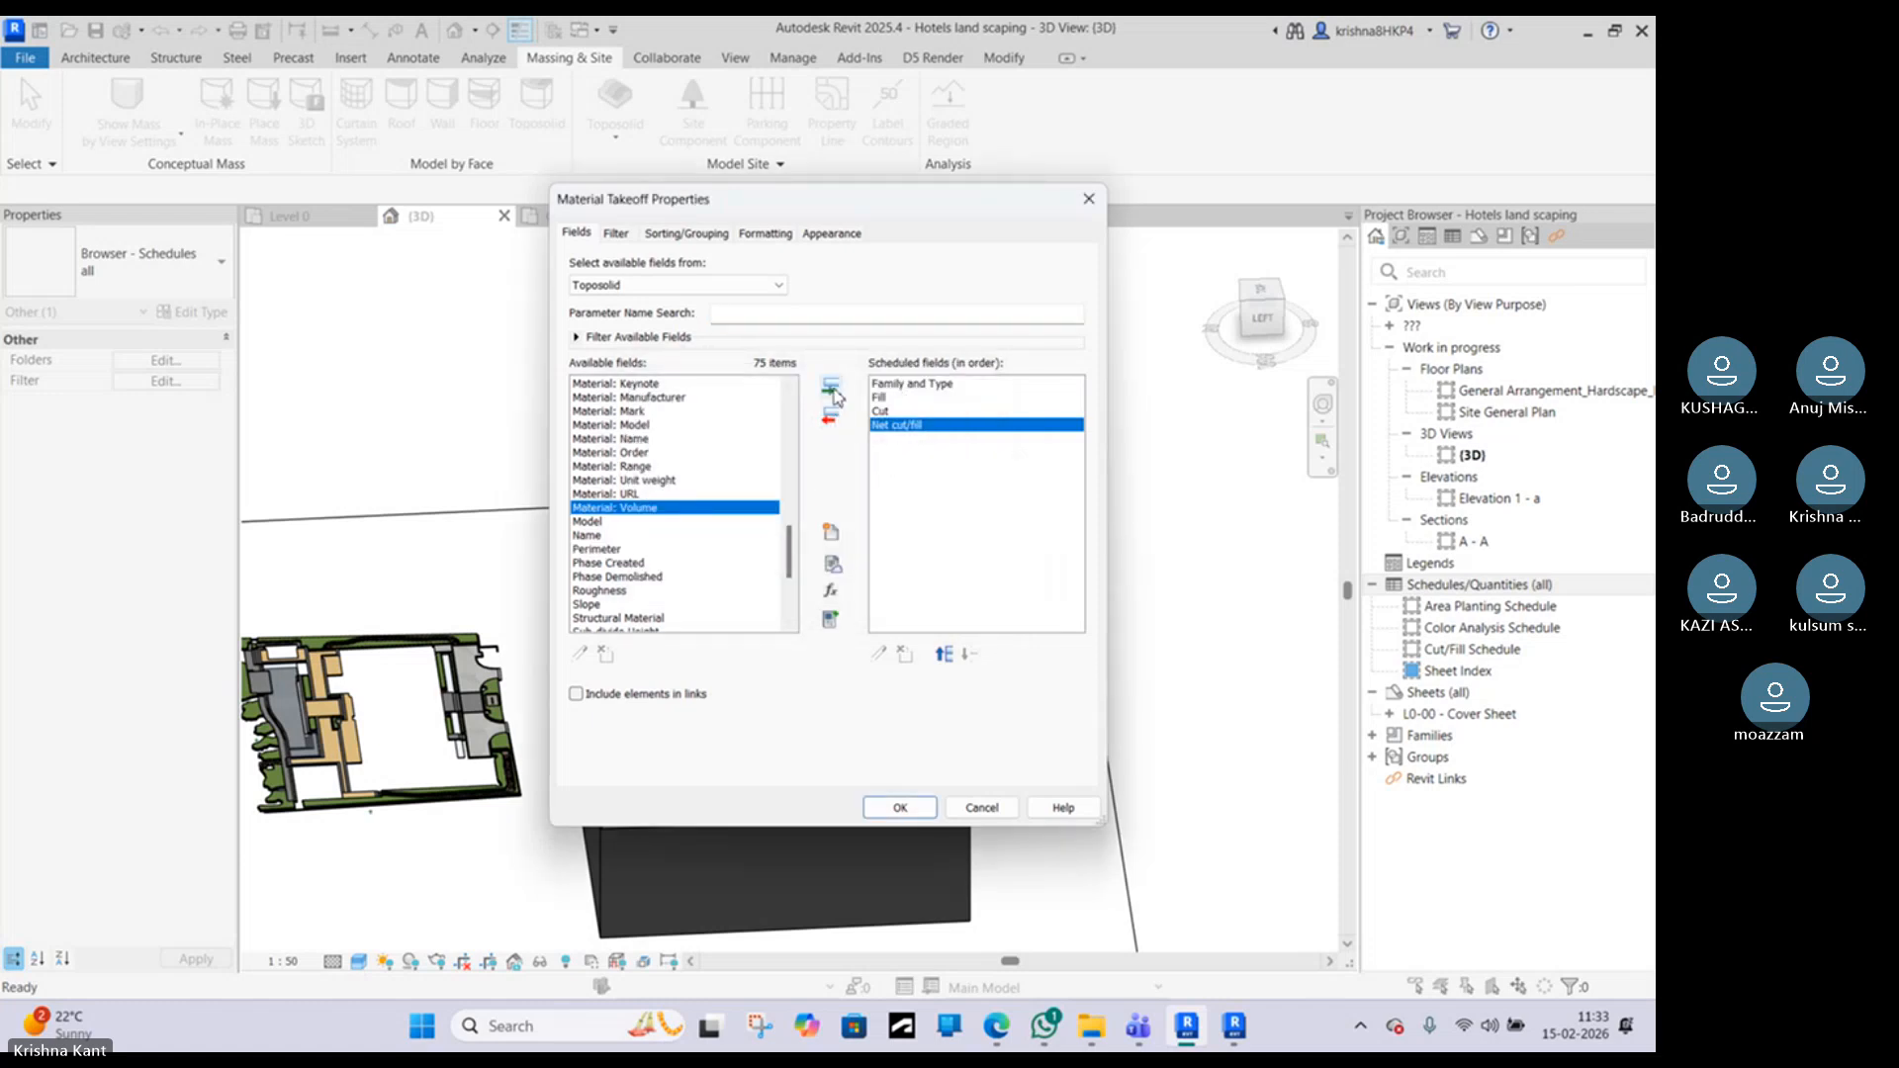
pyautogui.click(900, 807)
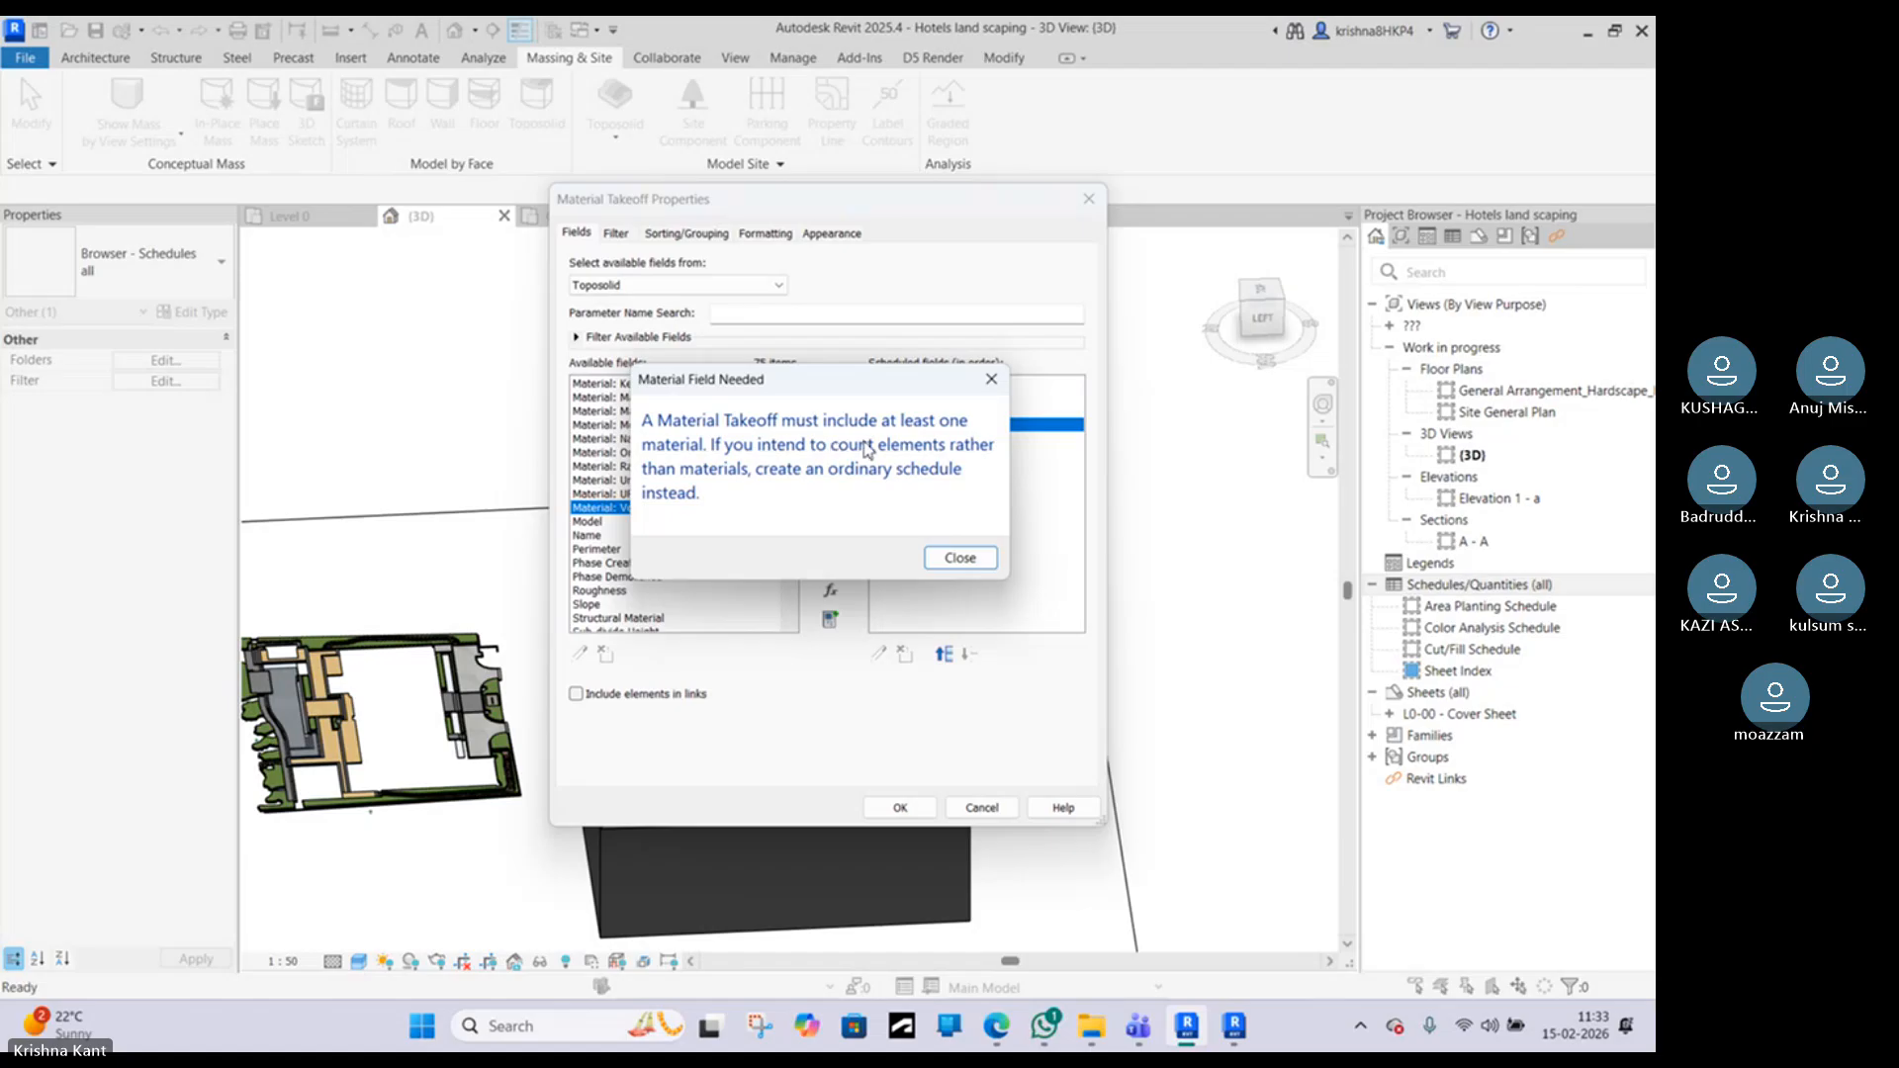
pyautogui.click(959, 557)
# Step: Add the Phase Created field to the toposolid material takeoff and look through the other available fields
pyautogui.click(592, 523)
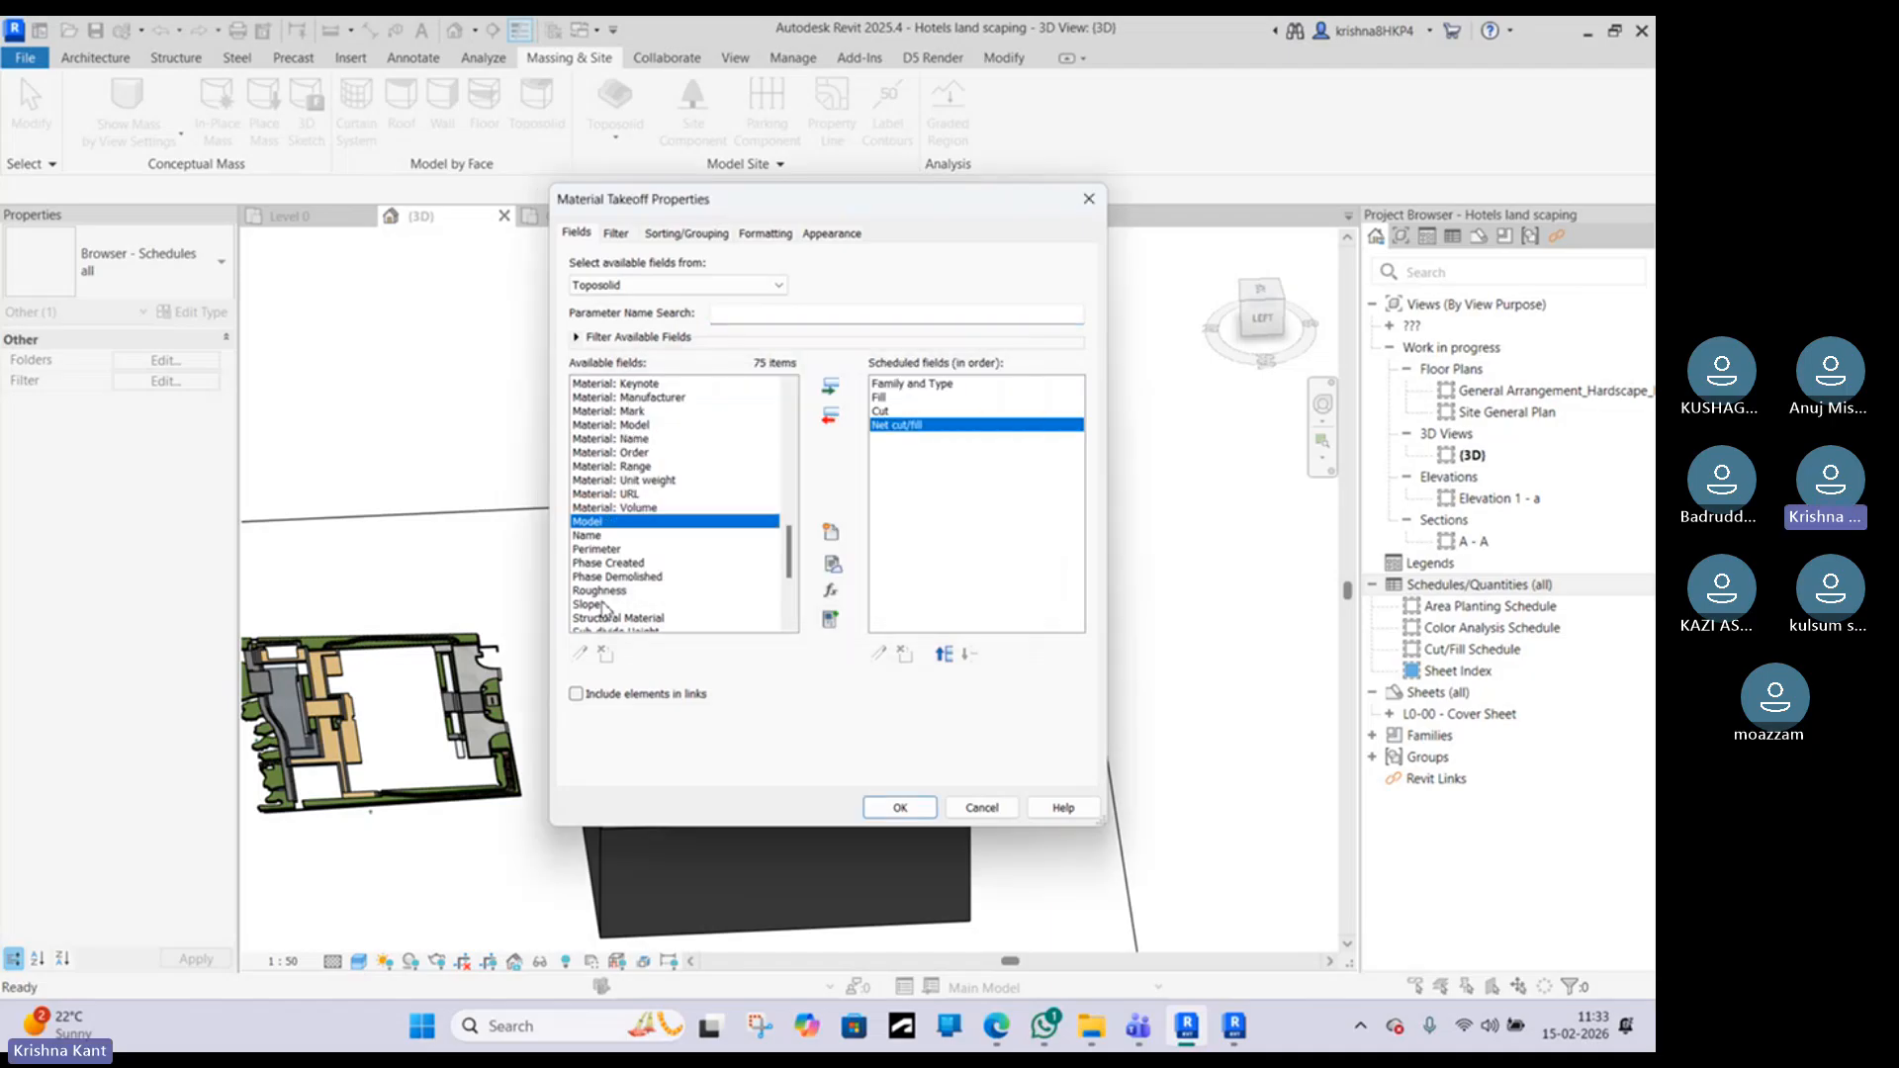
pyautogui.click(608, 569)
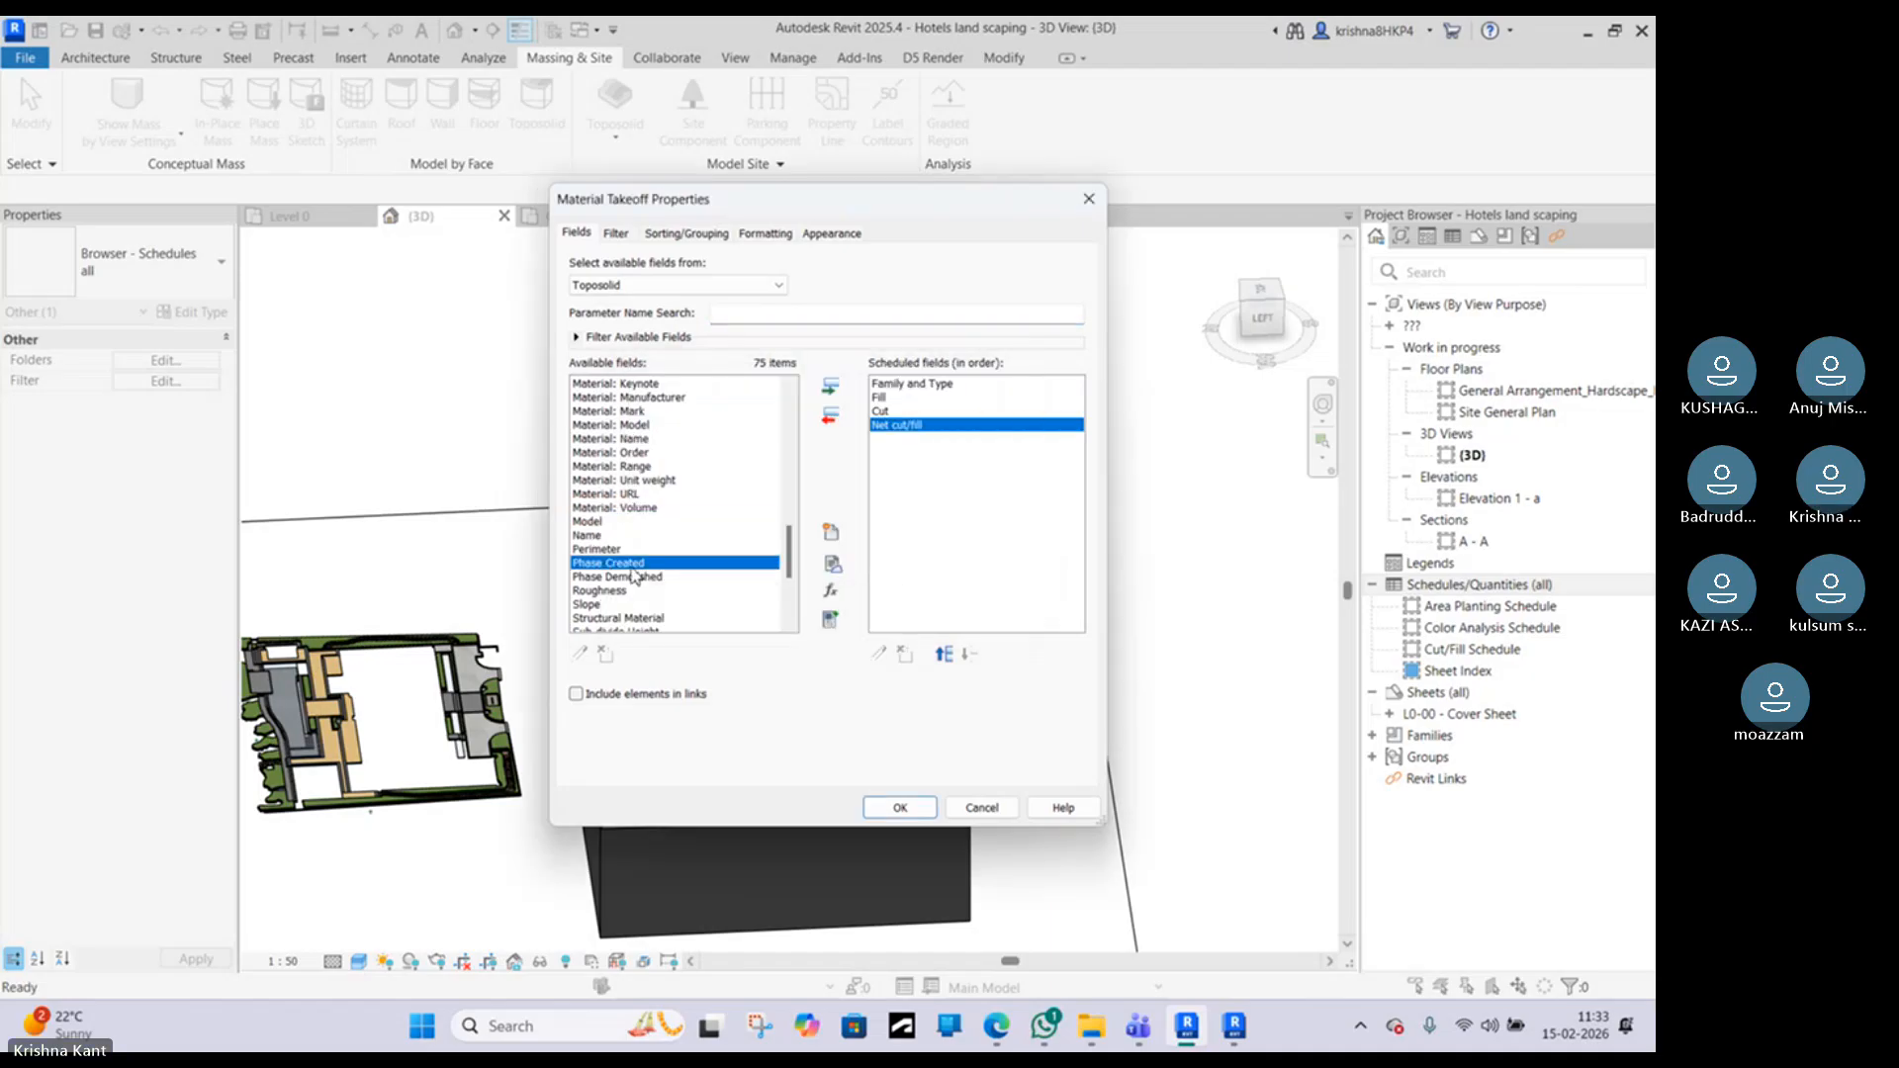
pyautogui.click(831, 386)
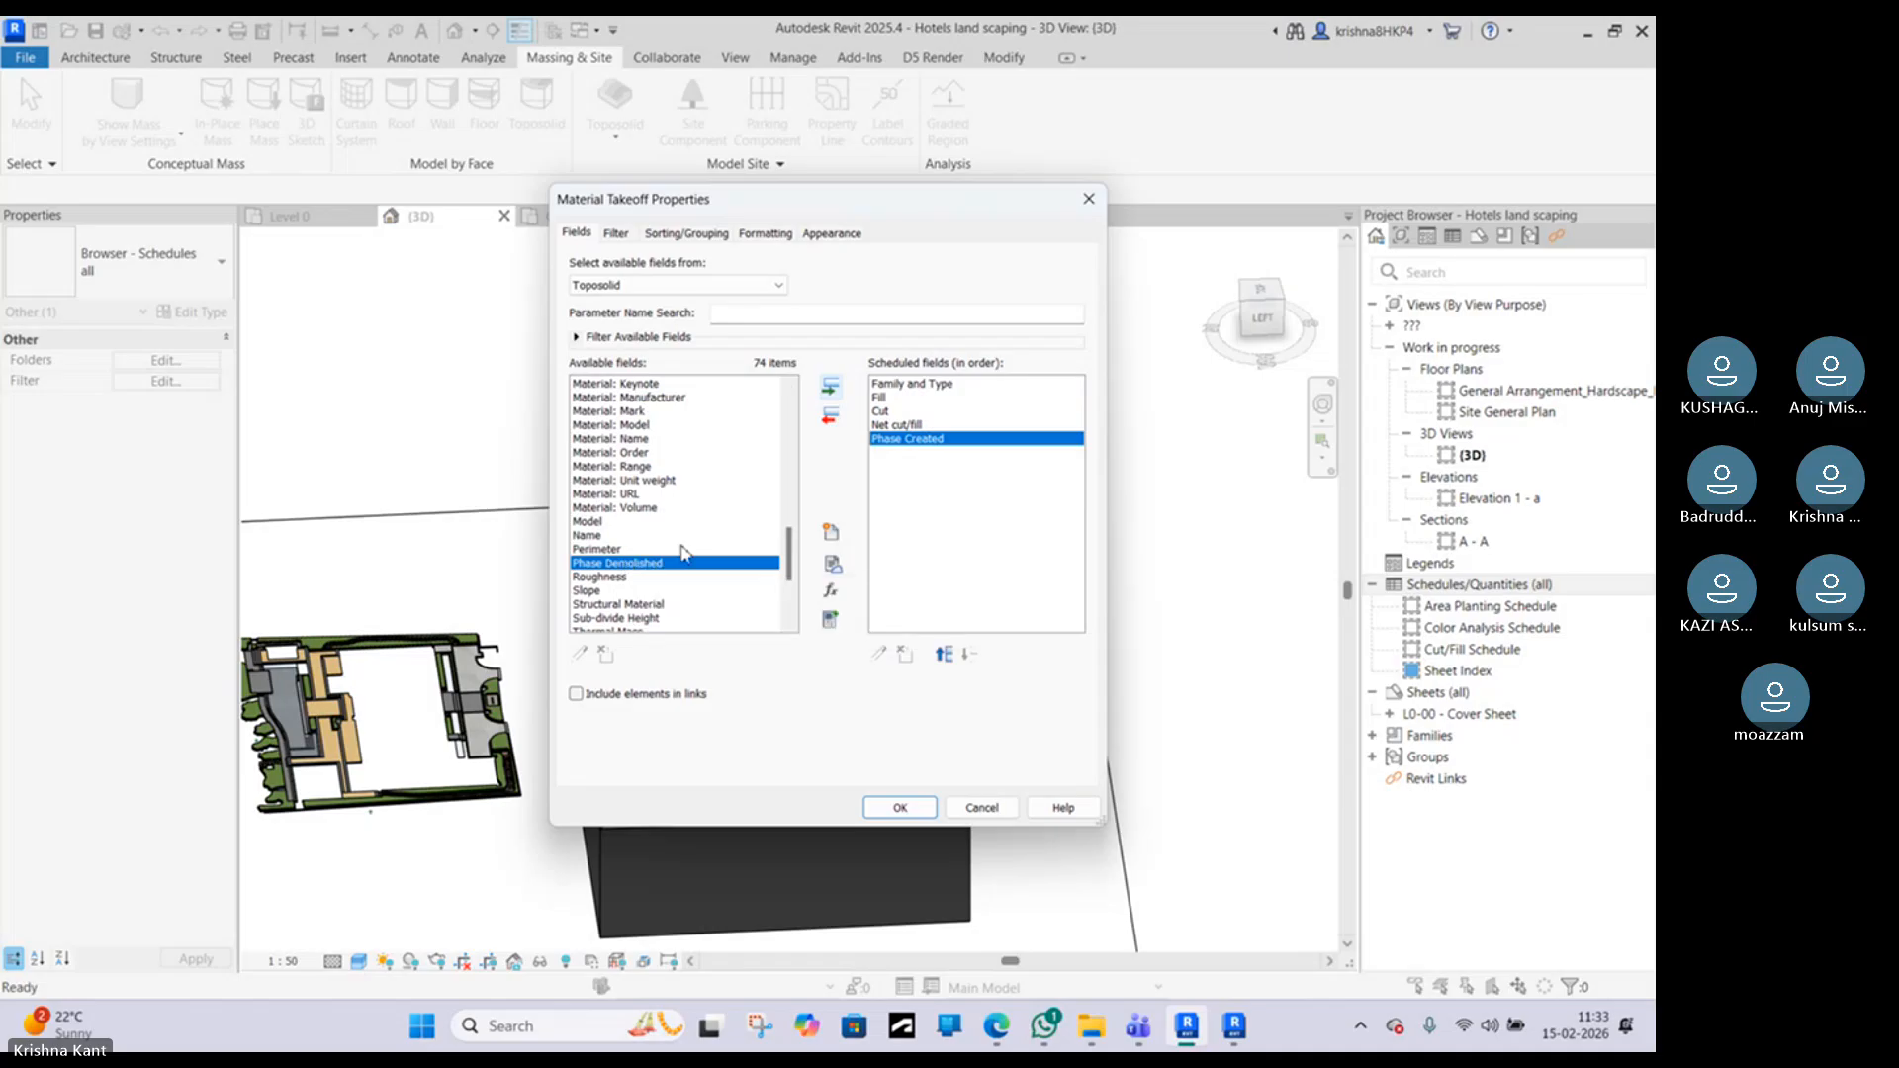
pyautogui.scroll(10, 674, 462)
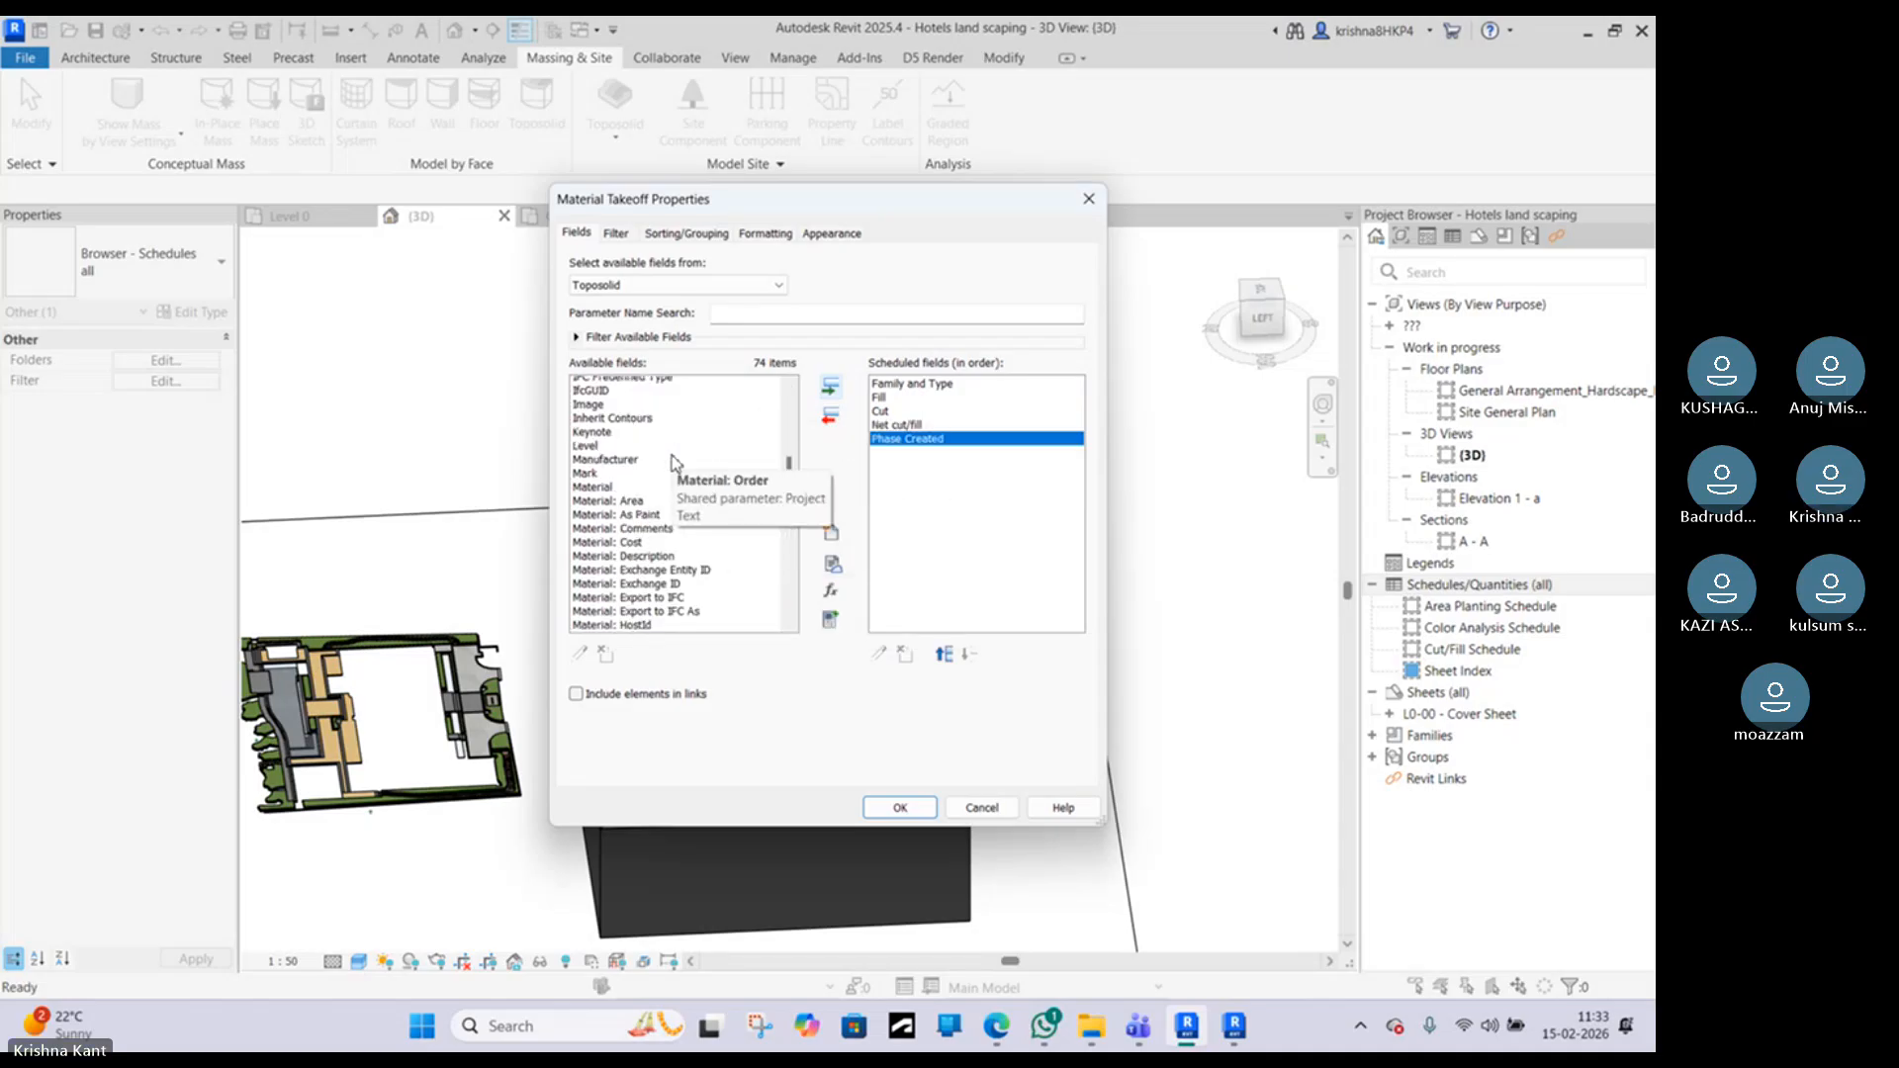
pyautogui.scroll(3, 674, 462)
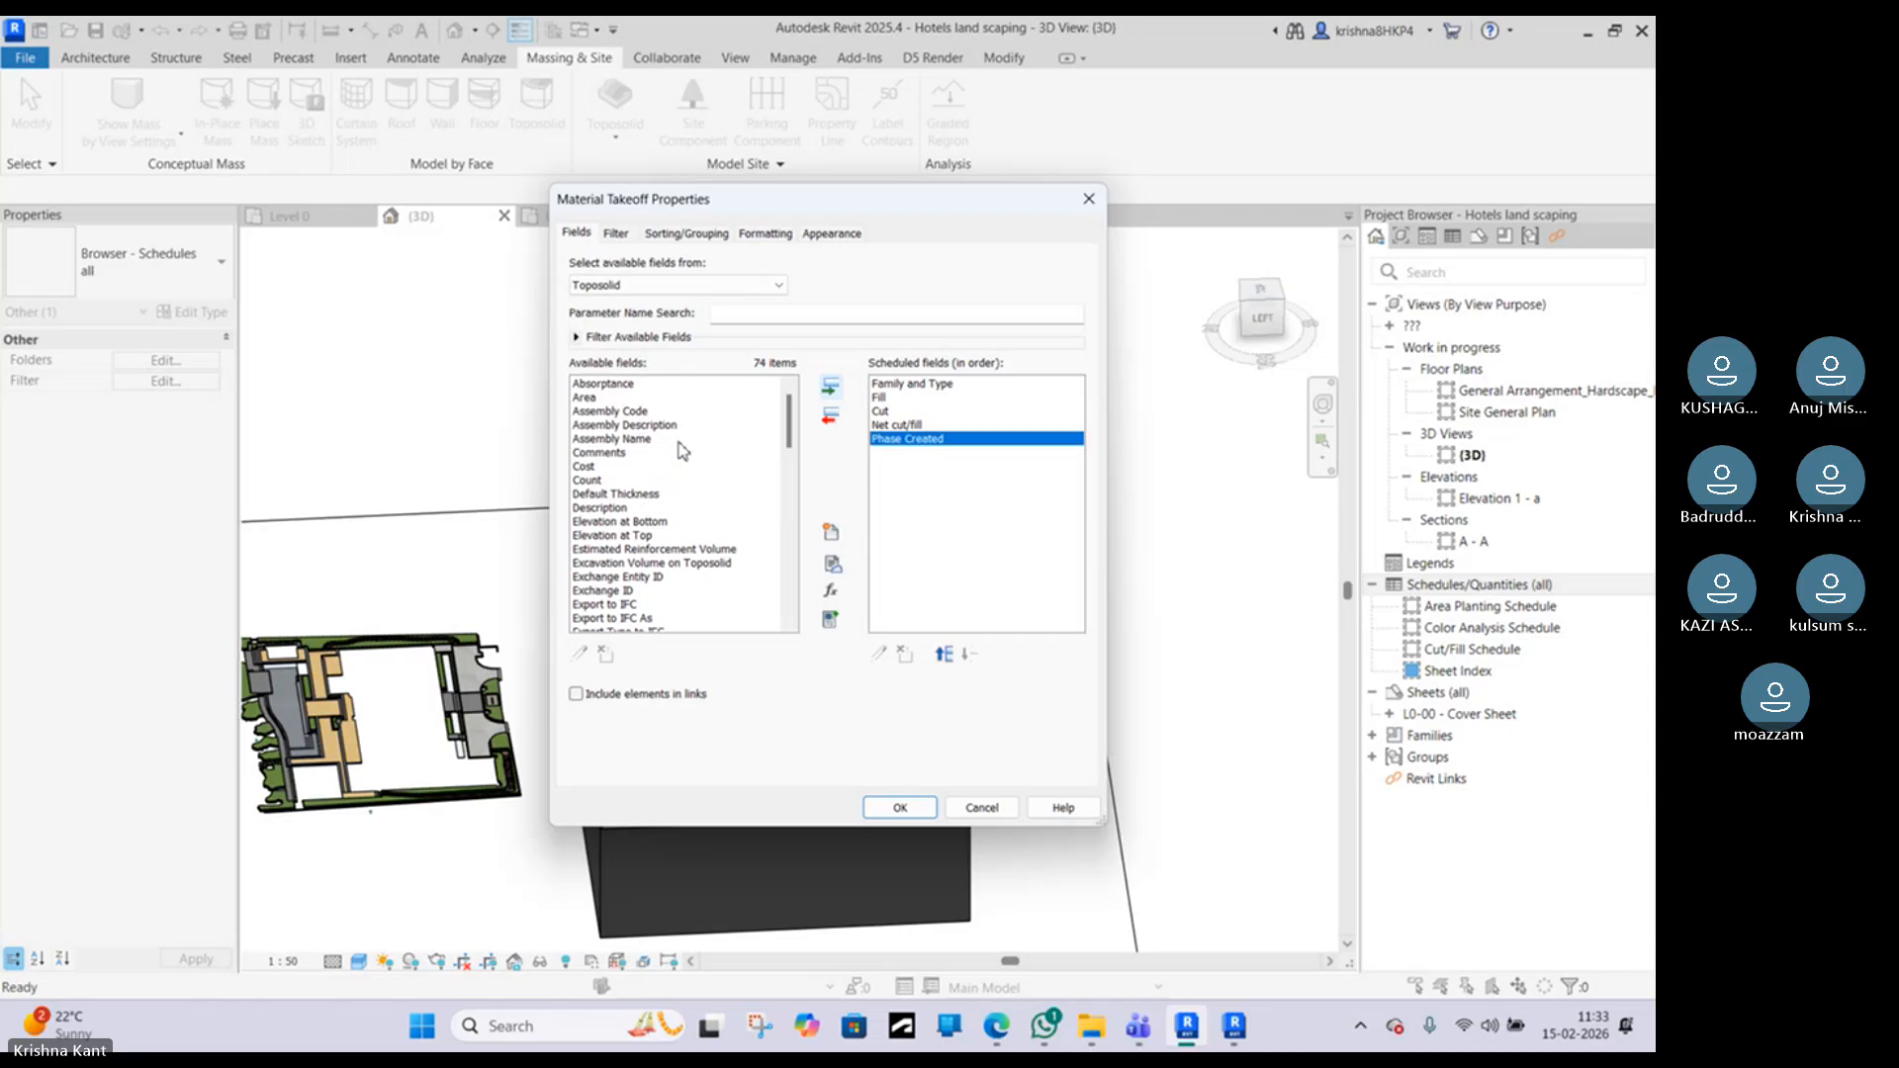
# Step: Try to confirm the takeoff with elements in links included, and cancel the material takeoff
pyautogui.click(910, 811)
pyautogui.click(577, 697)
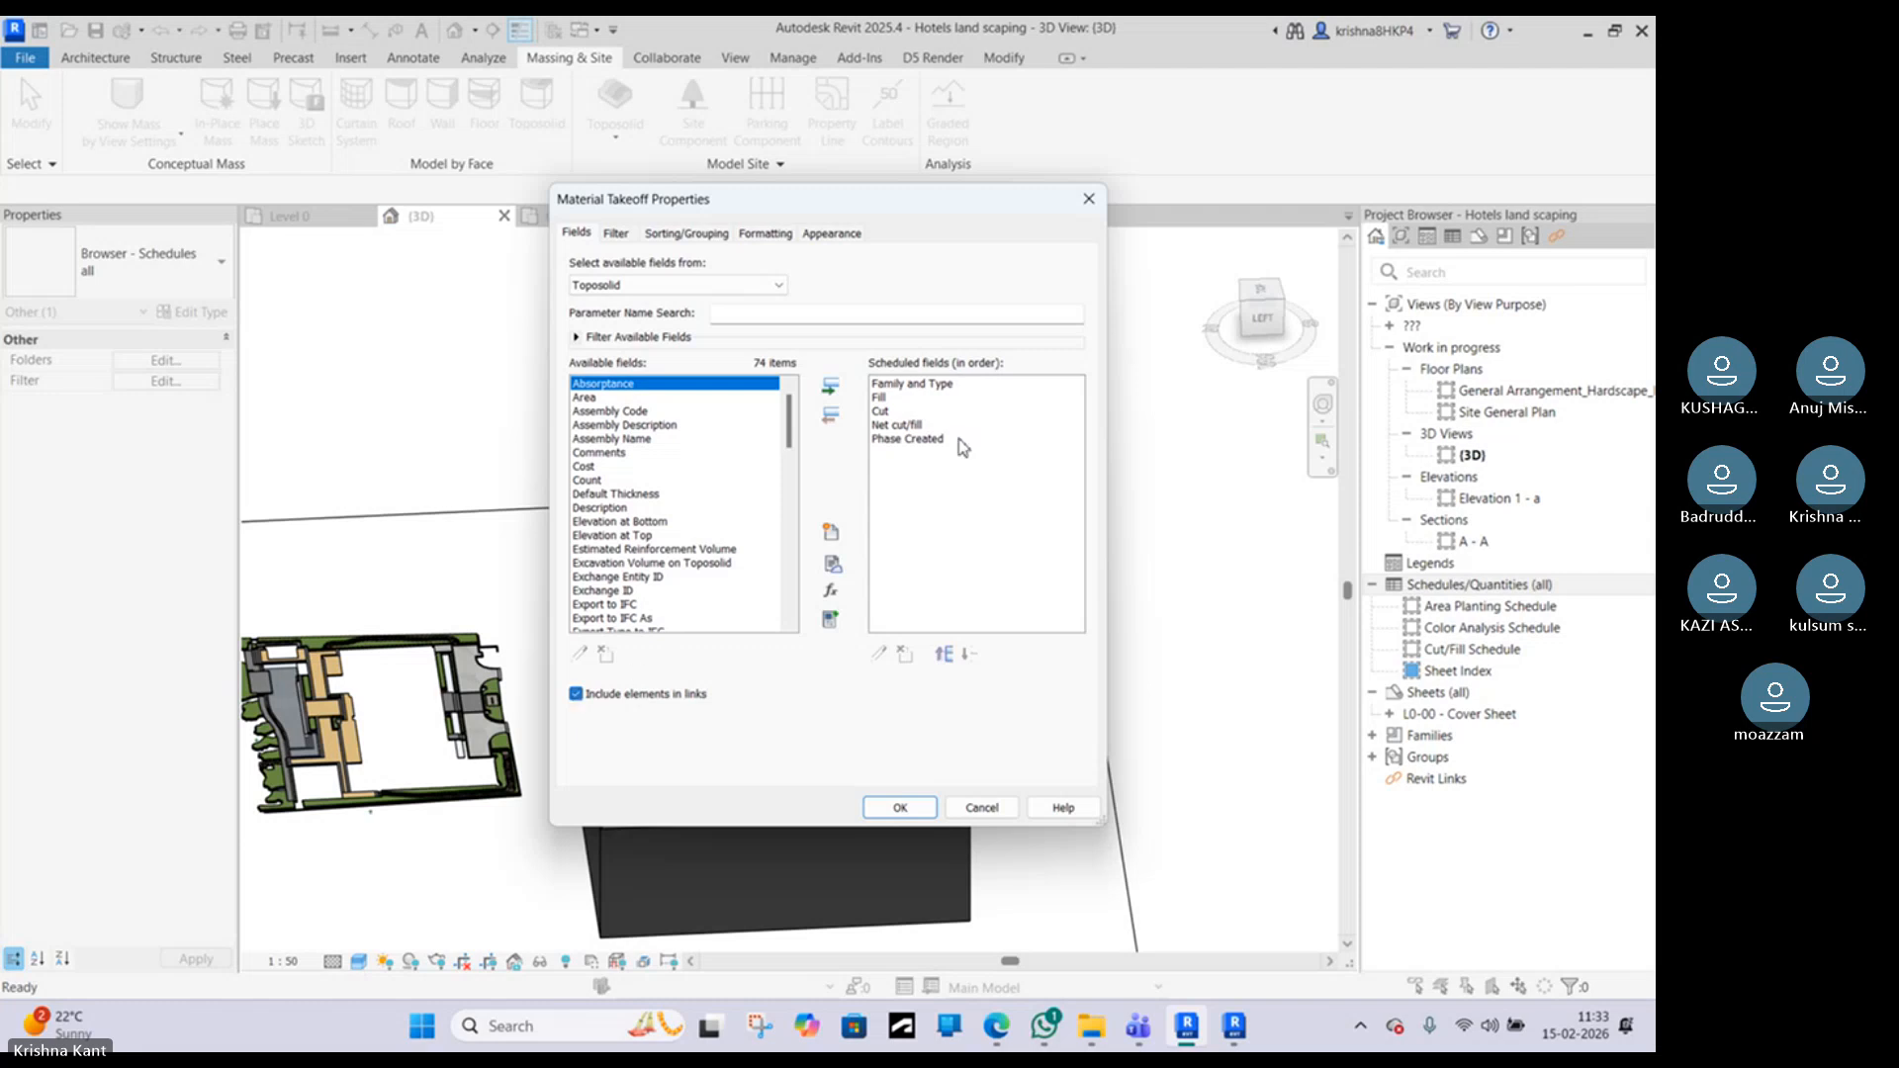
pyautogui.click(902, 807)
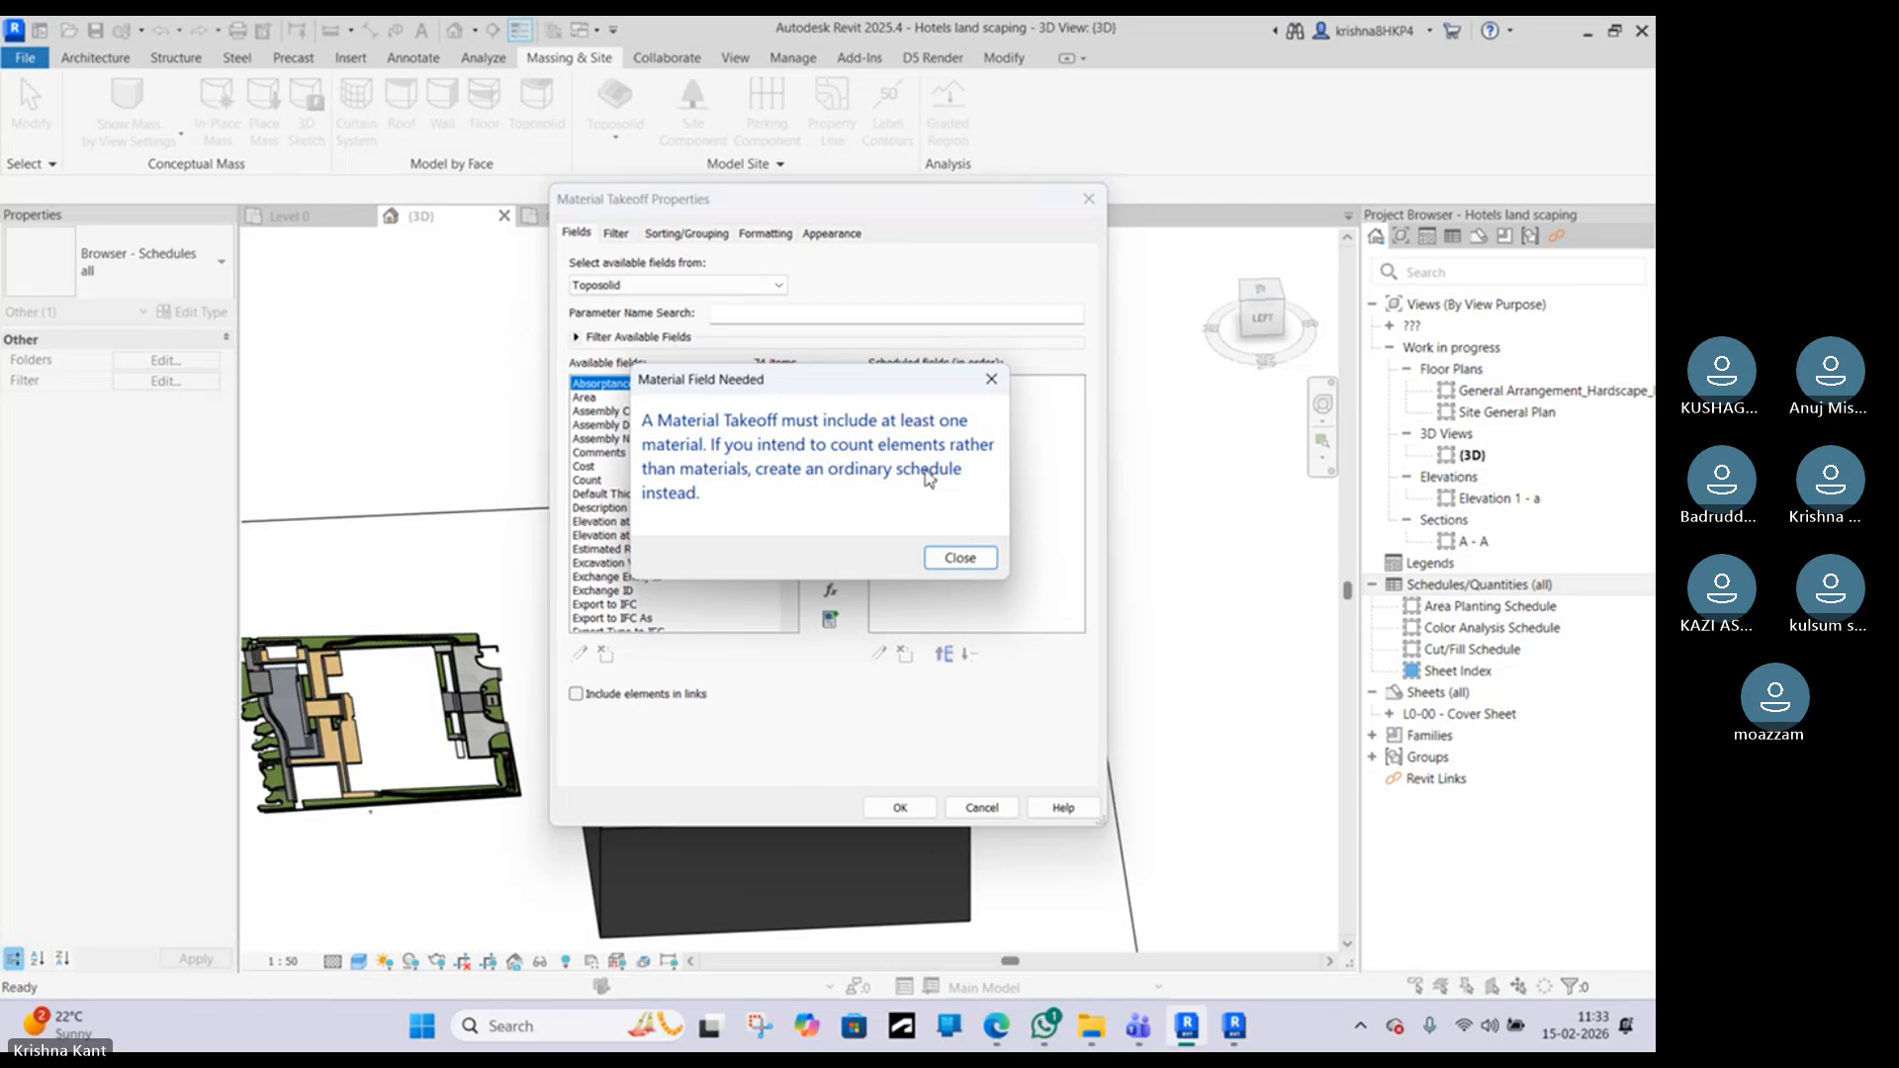
pyautogui.click(968, 560)
pyautogui.click(982, 807)
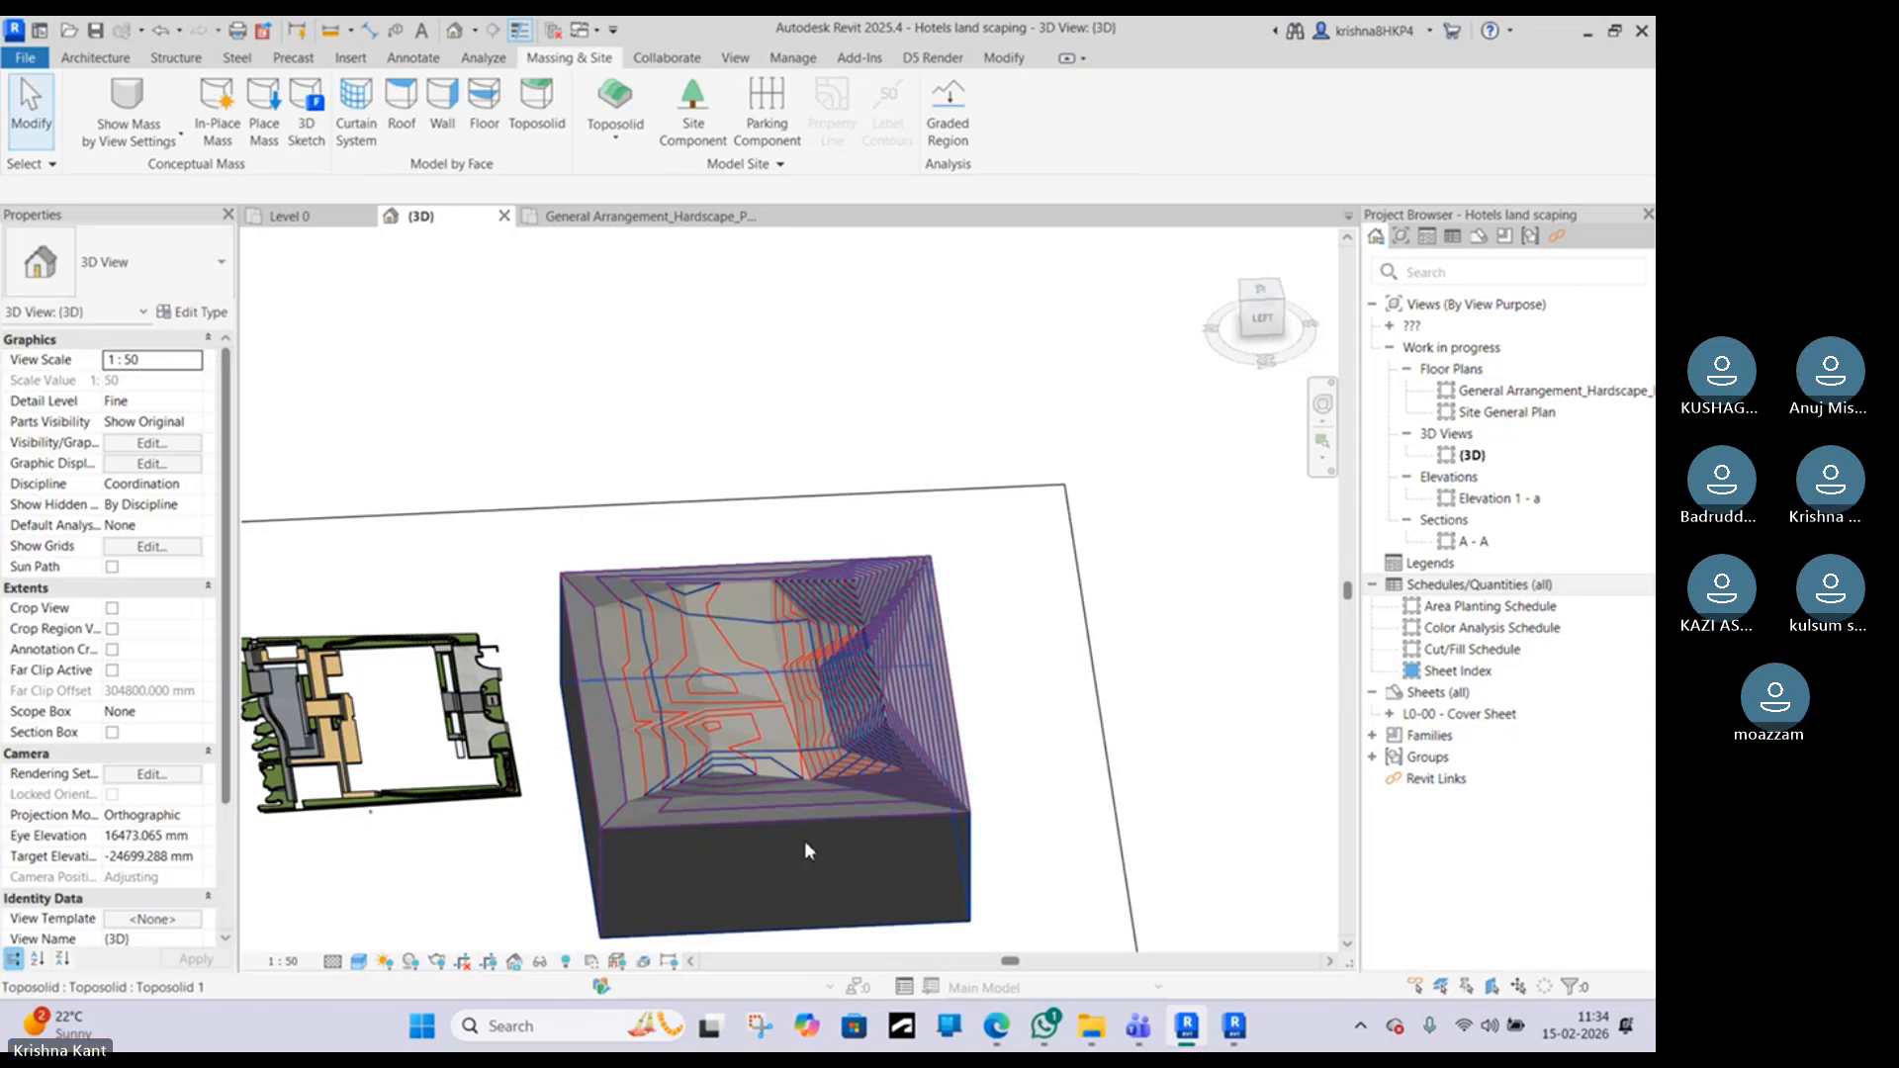
# Step: Set the Name of the toposolid created in the Existing phase to 01
pyautogui.scroll(5, 851, 692)
pyautogui.click(846, 693)
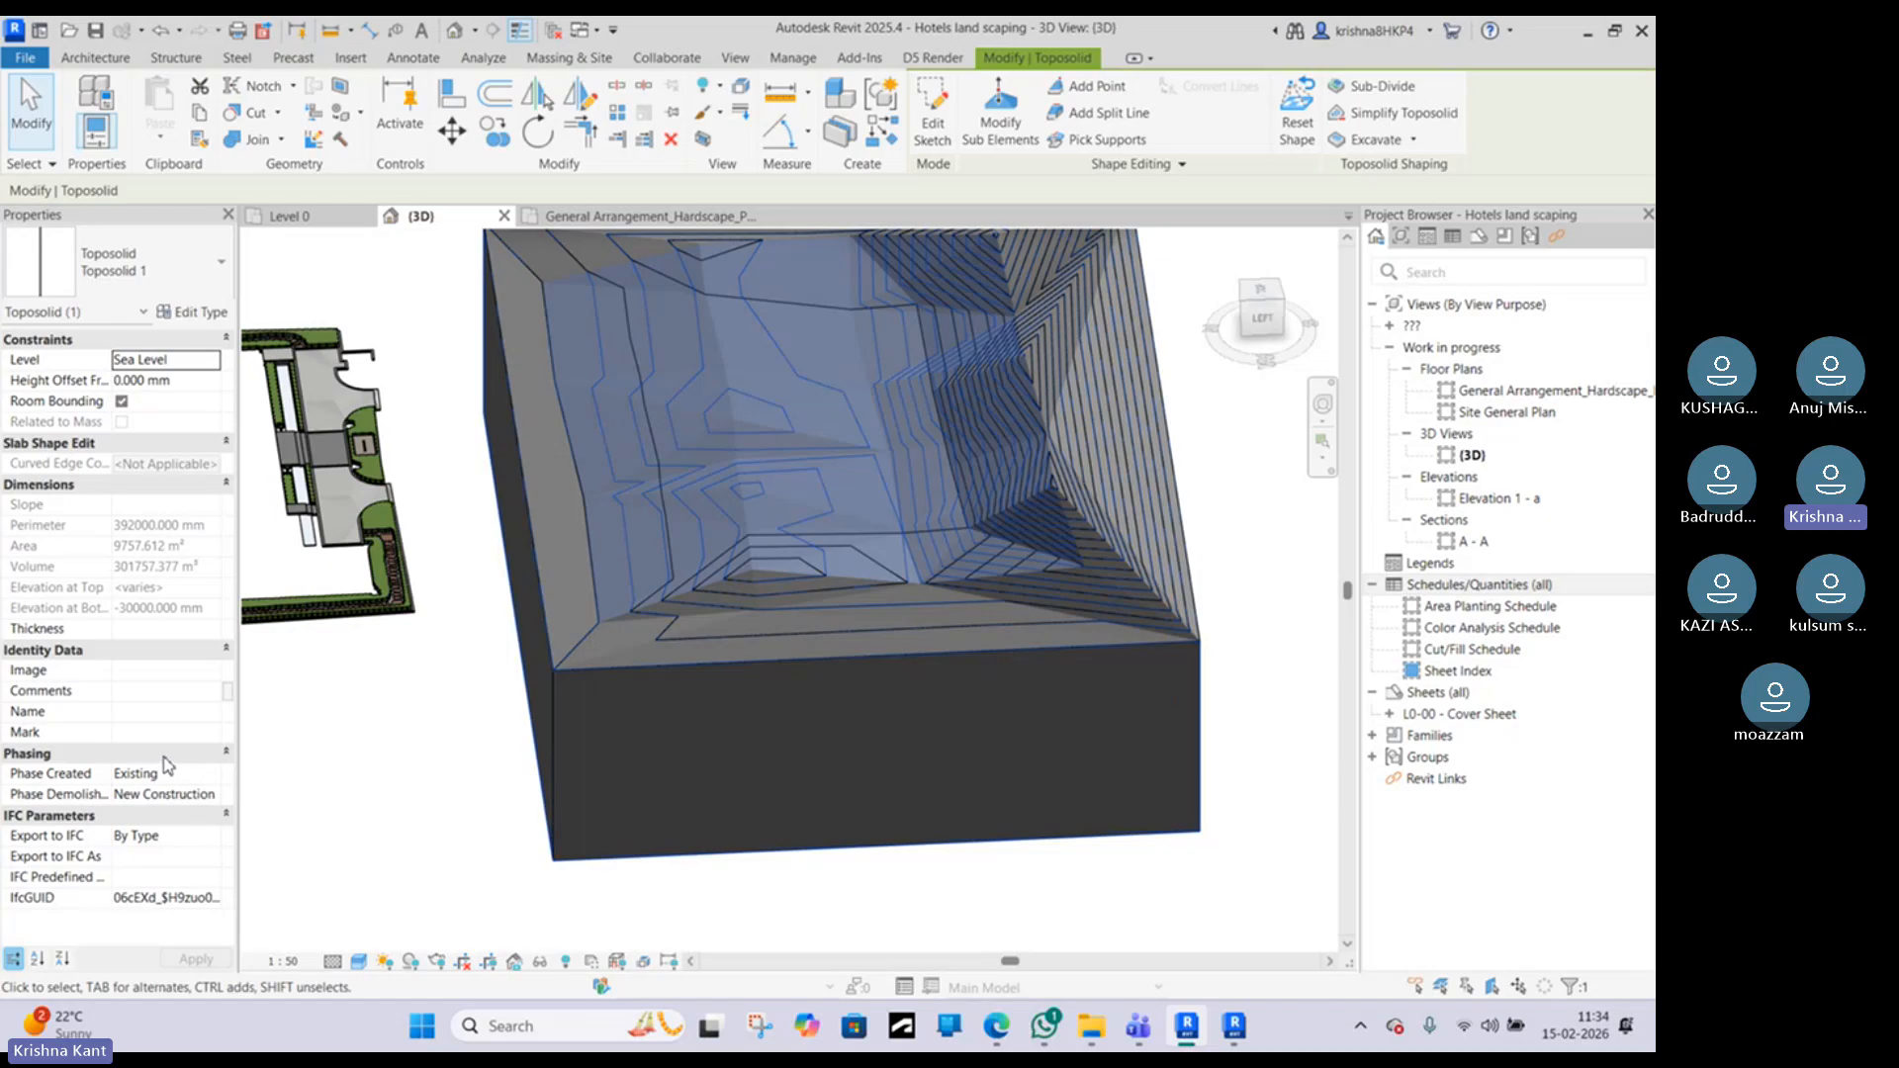
pyautogui.click(120, 716)
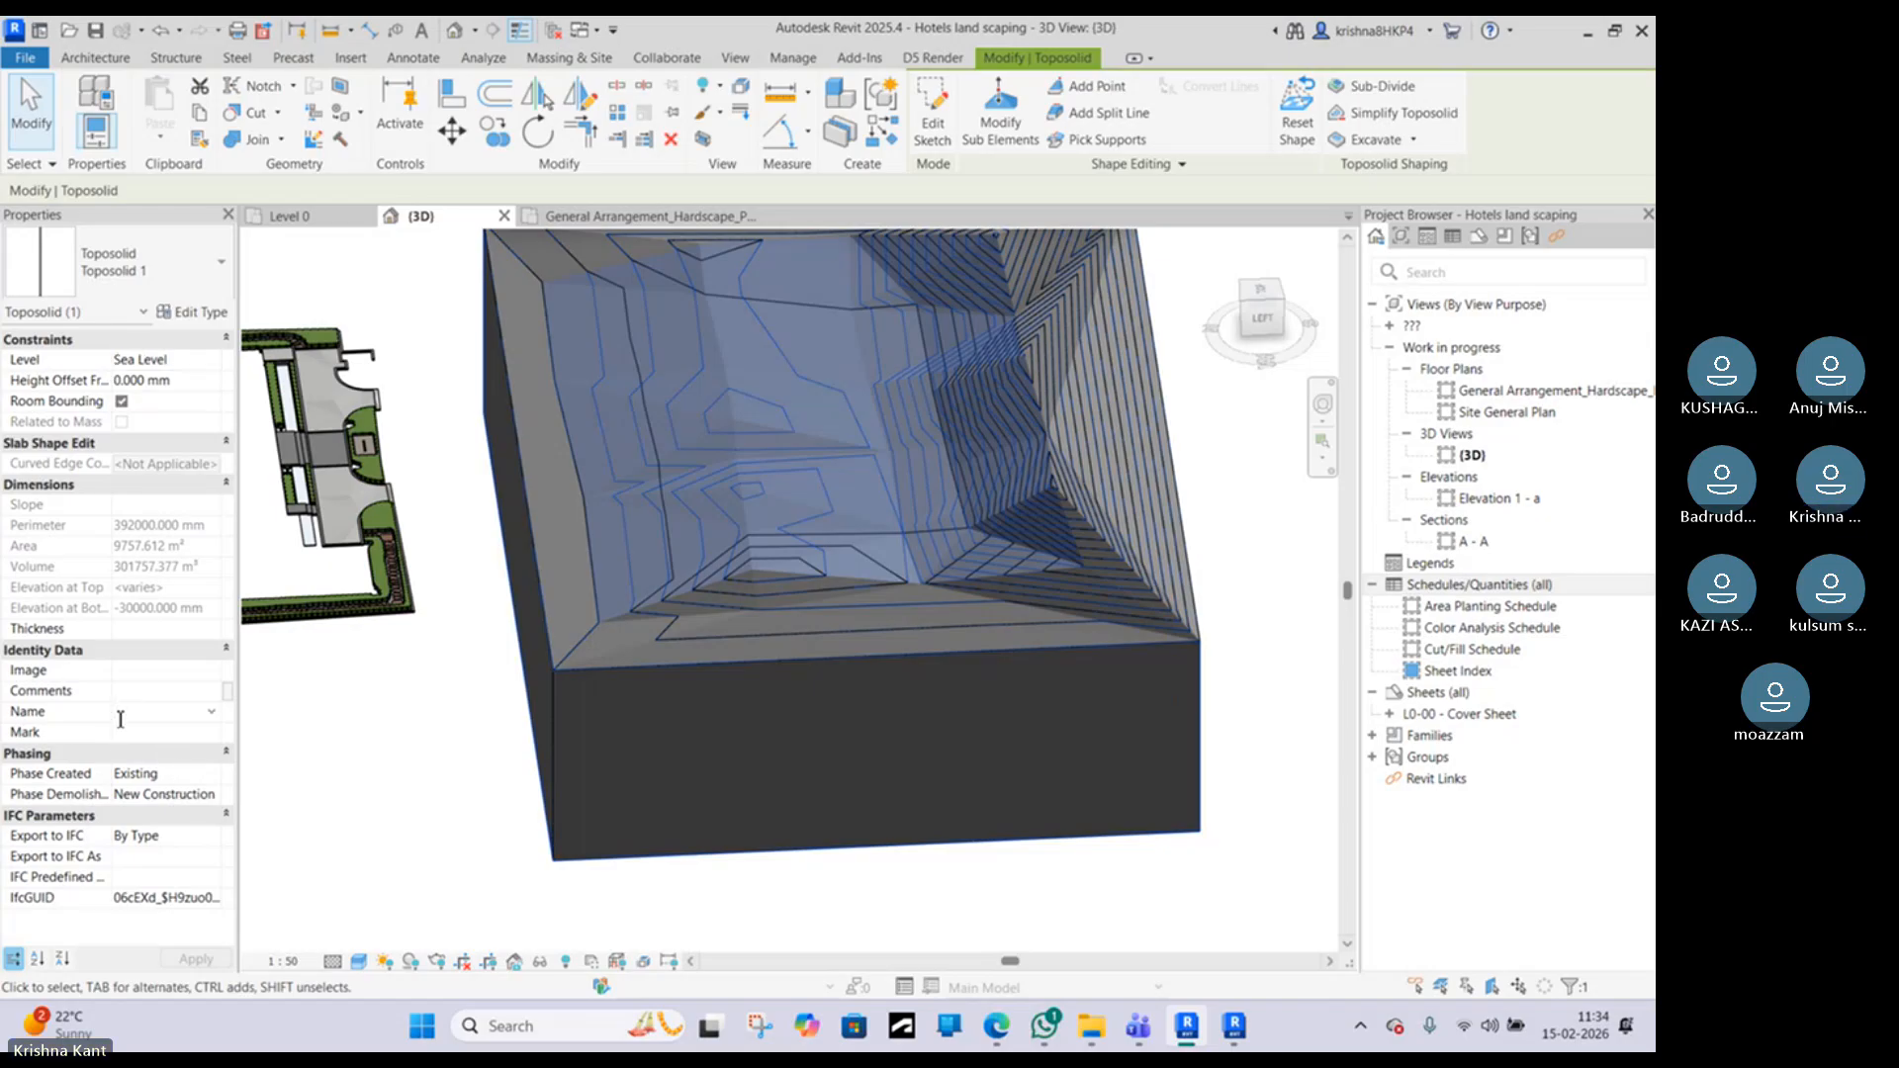
pyautogui.write('G')
pyautogui.click(148, 732)
pyautogui.click(406, 759)
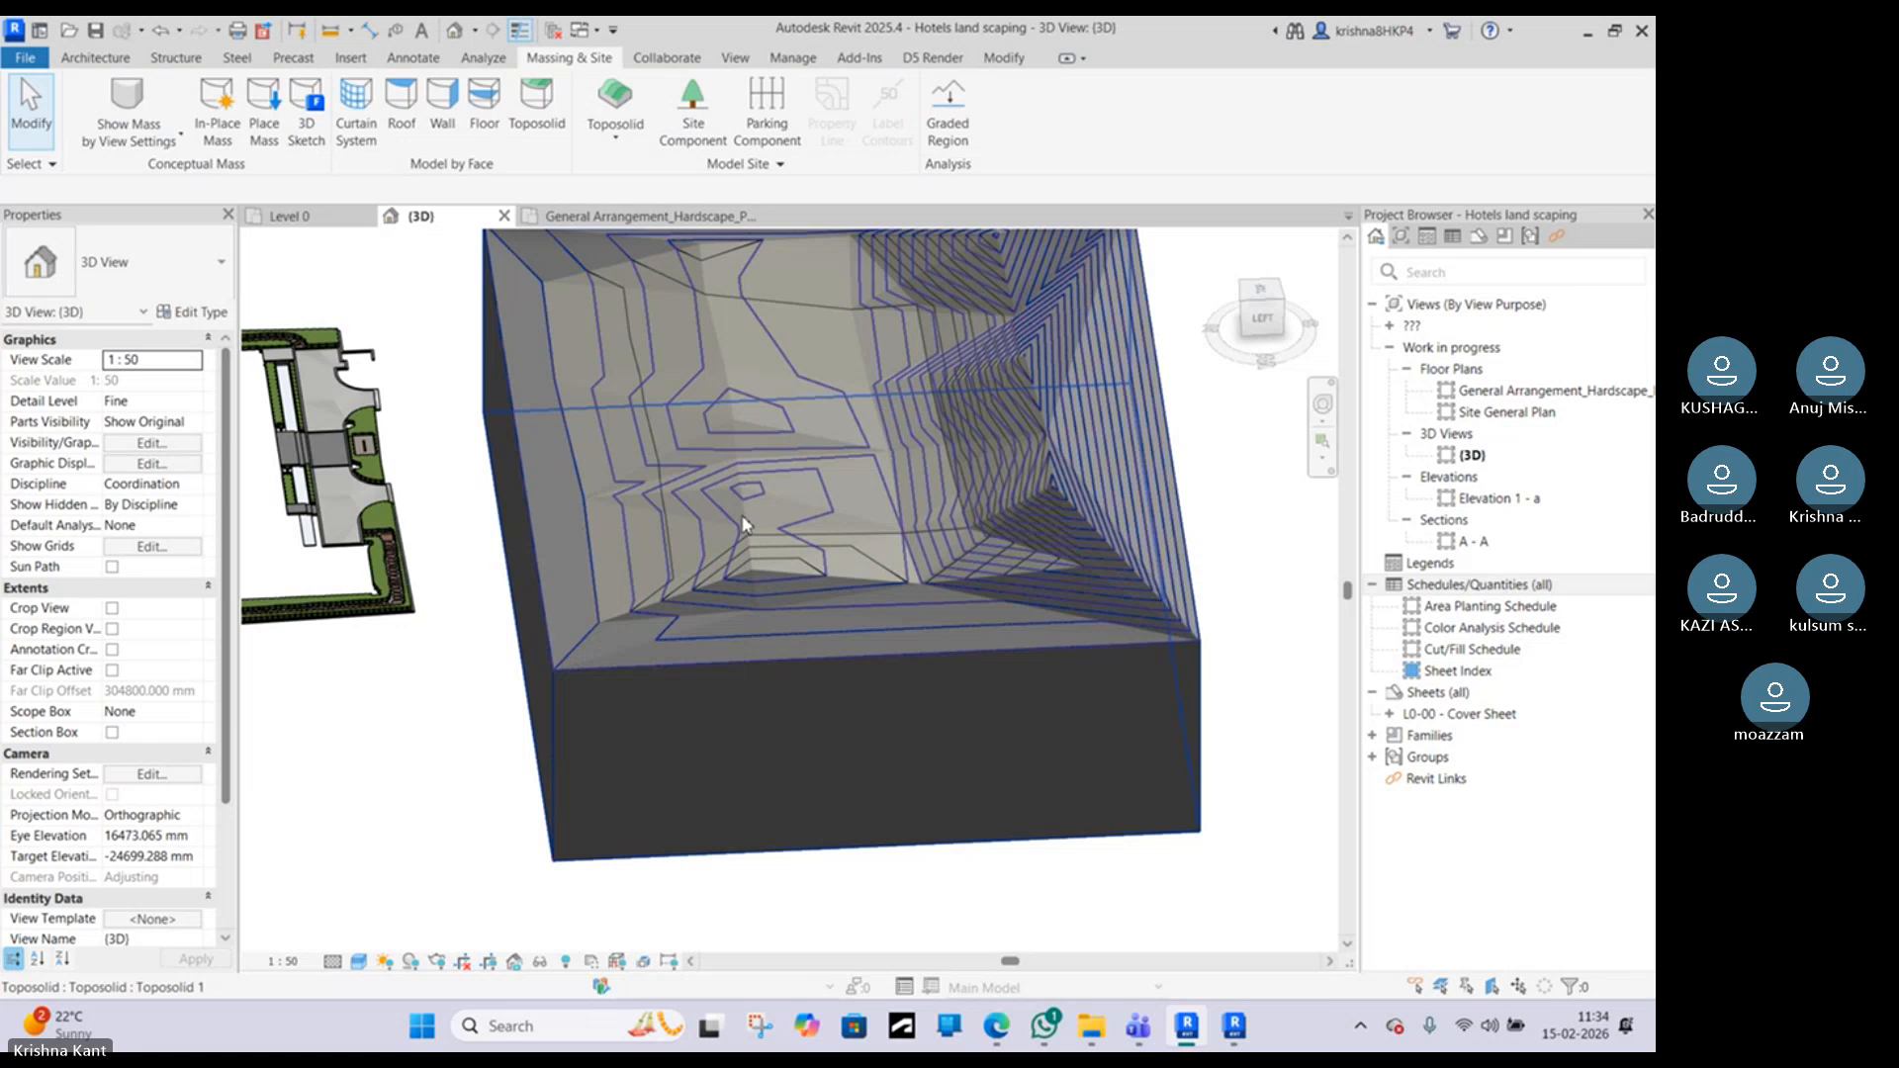
# Step: Set both the Name and the Mark of the New Construction toposolid to 02
pyautogui.click(670, 663)
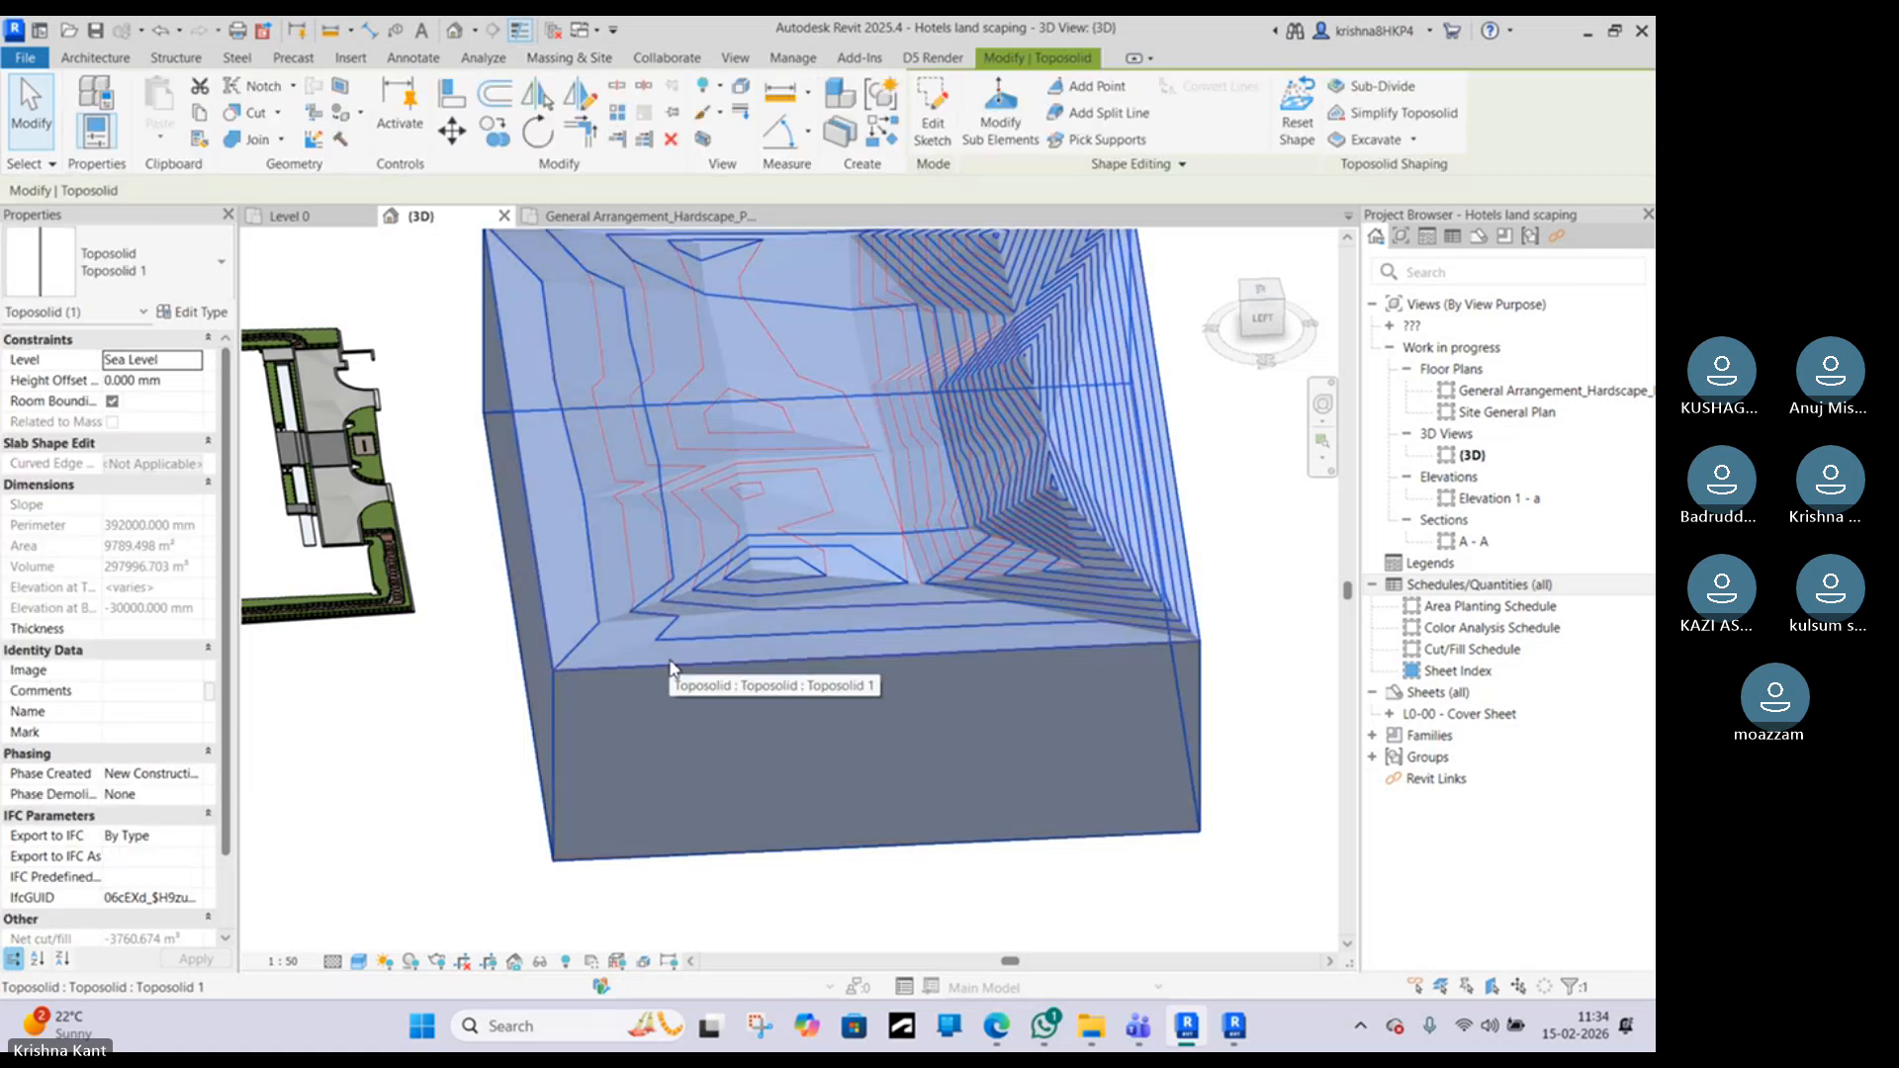
pyautogui.click(150, 712)
pyautogui.write('02')
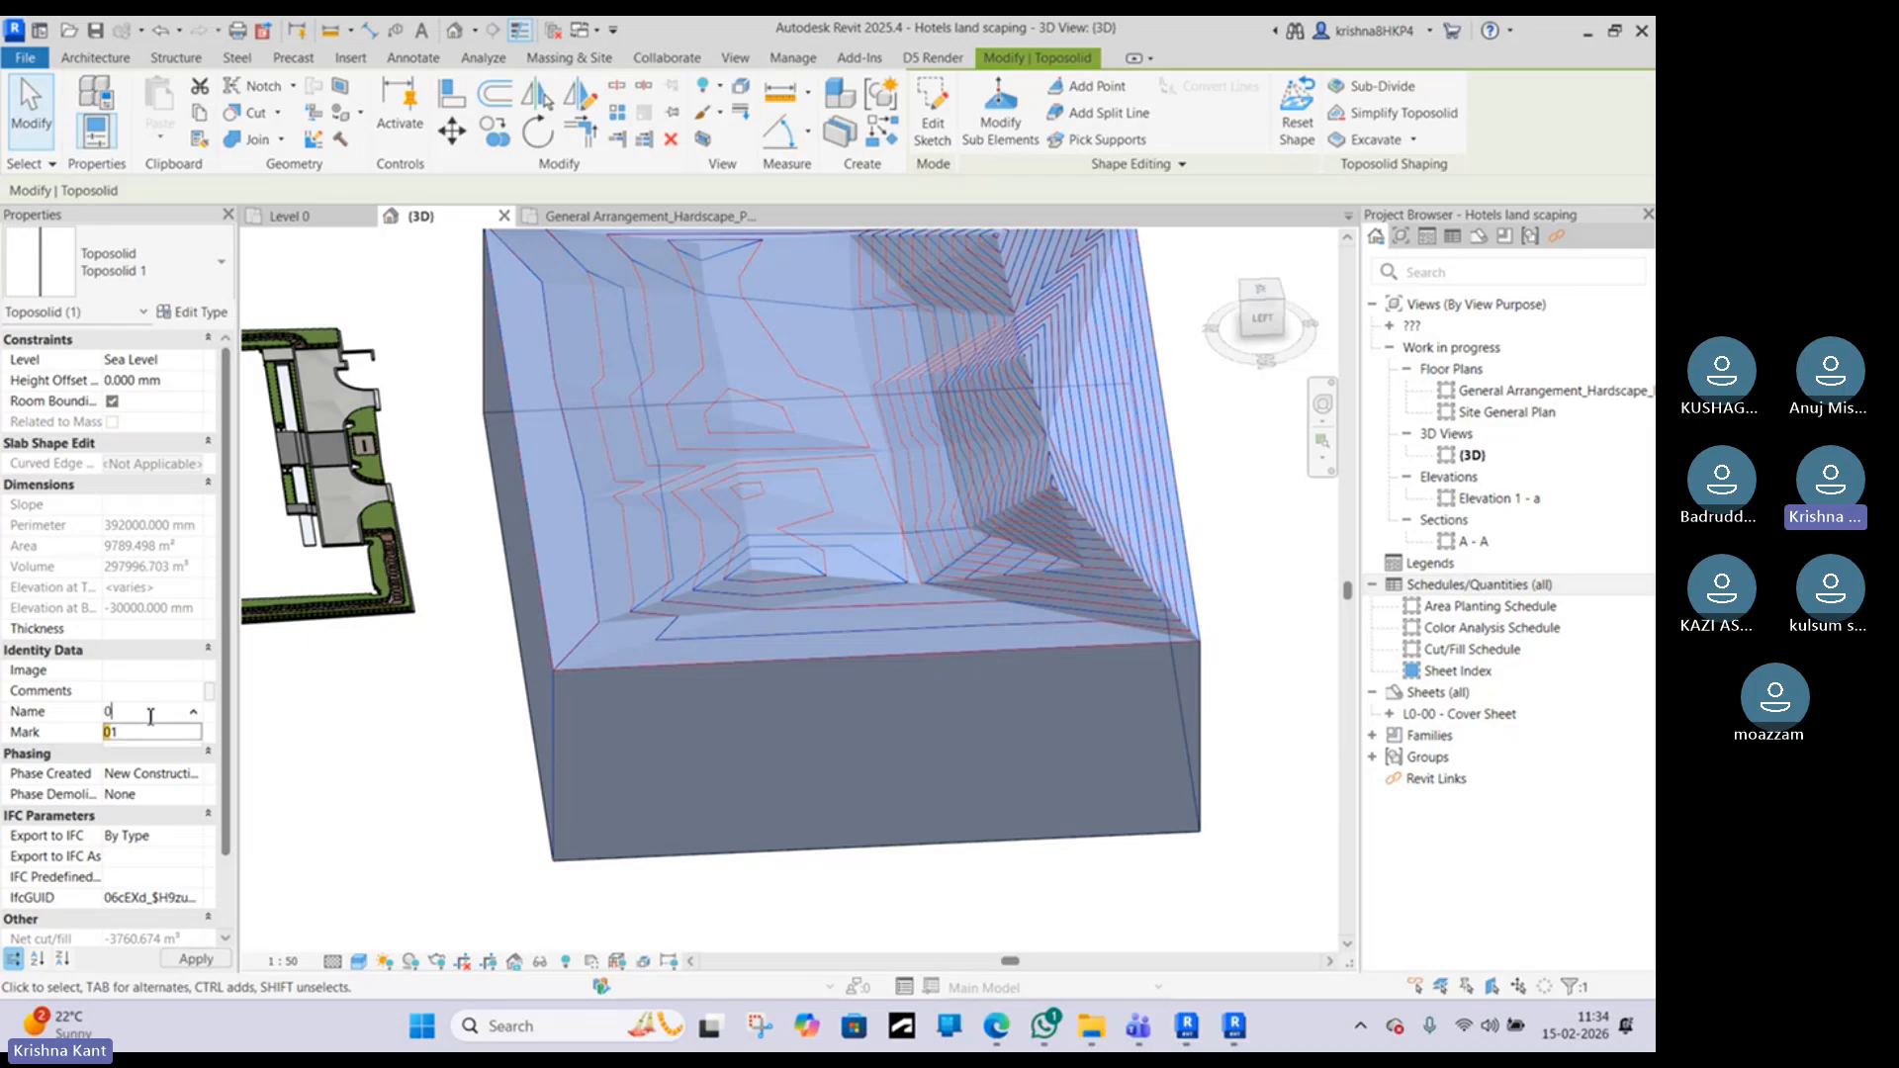
pyautogui.click(148, 740)
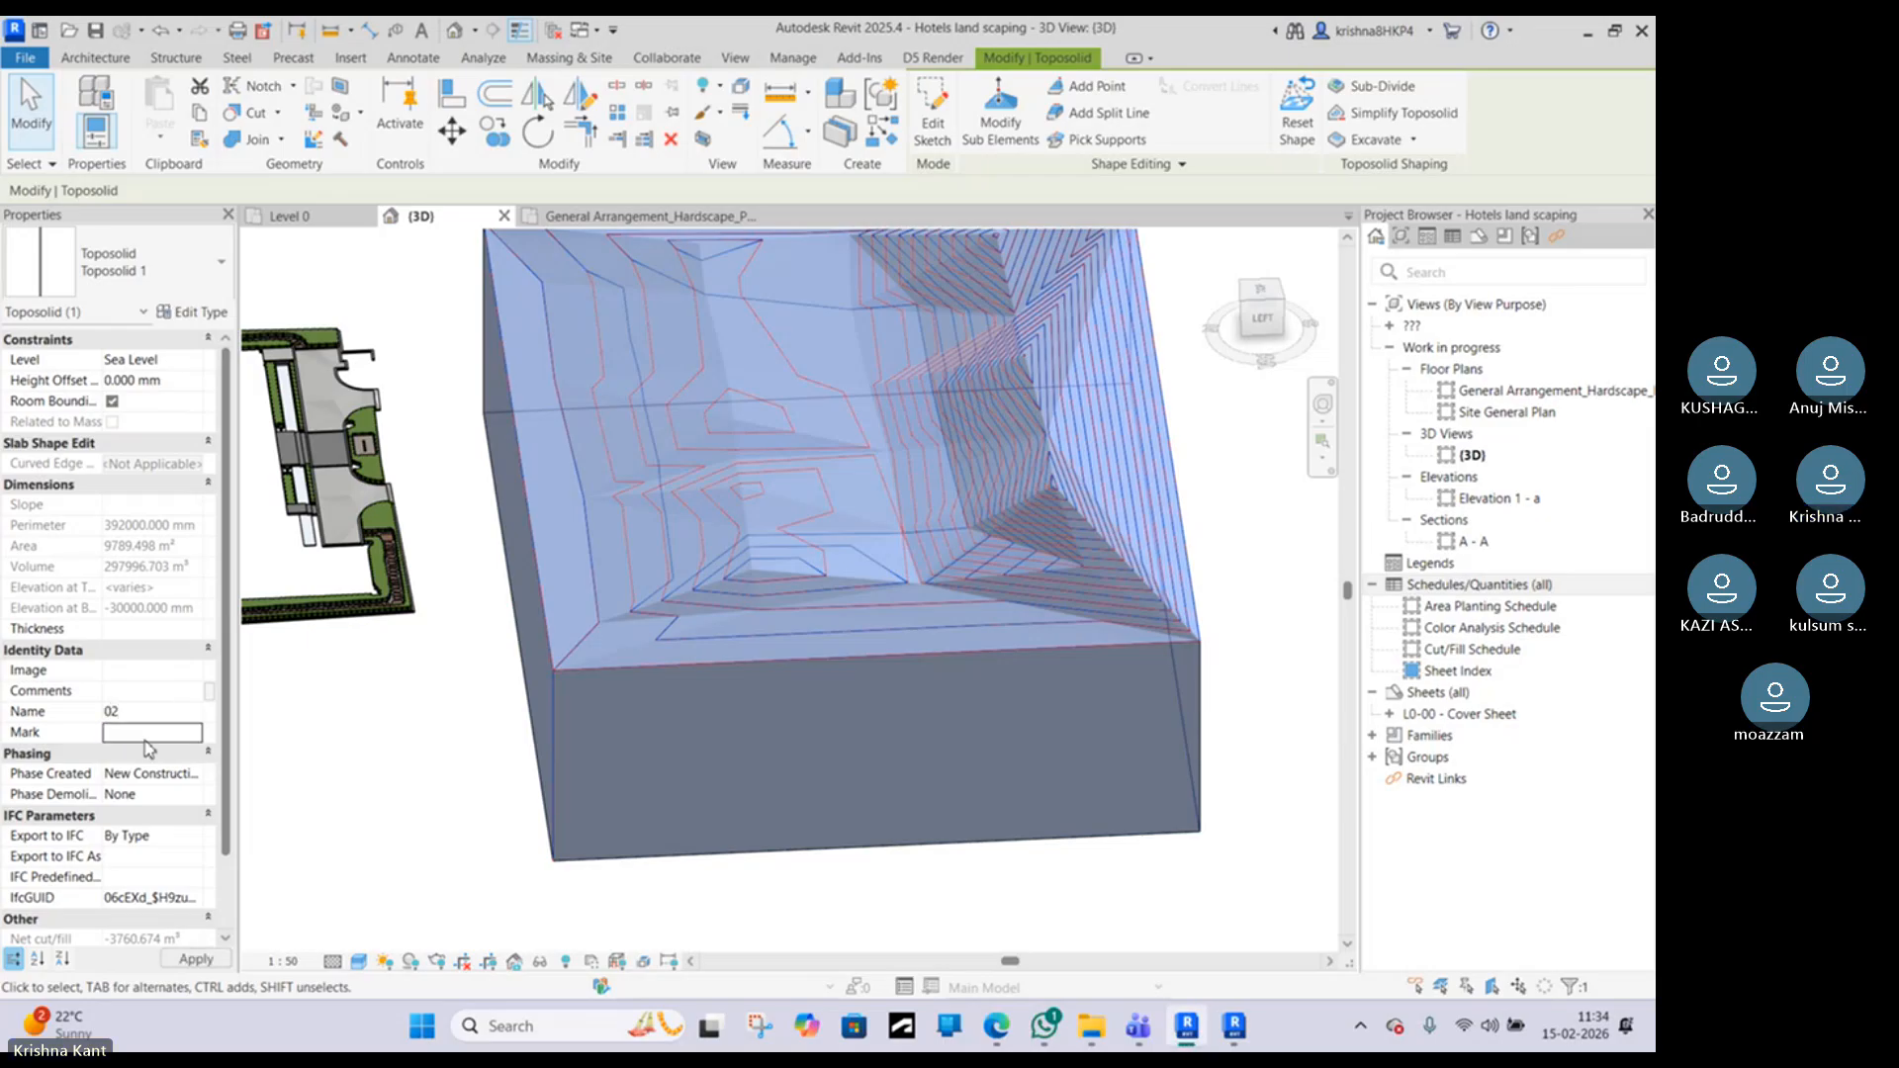
pyautogui.write('02')
pyautogui.click(428, 775)
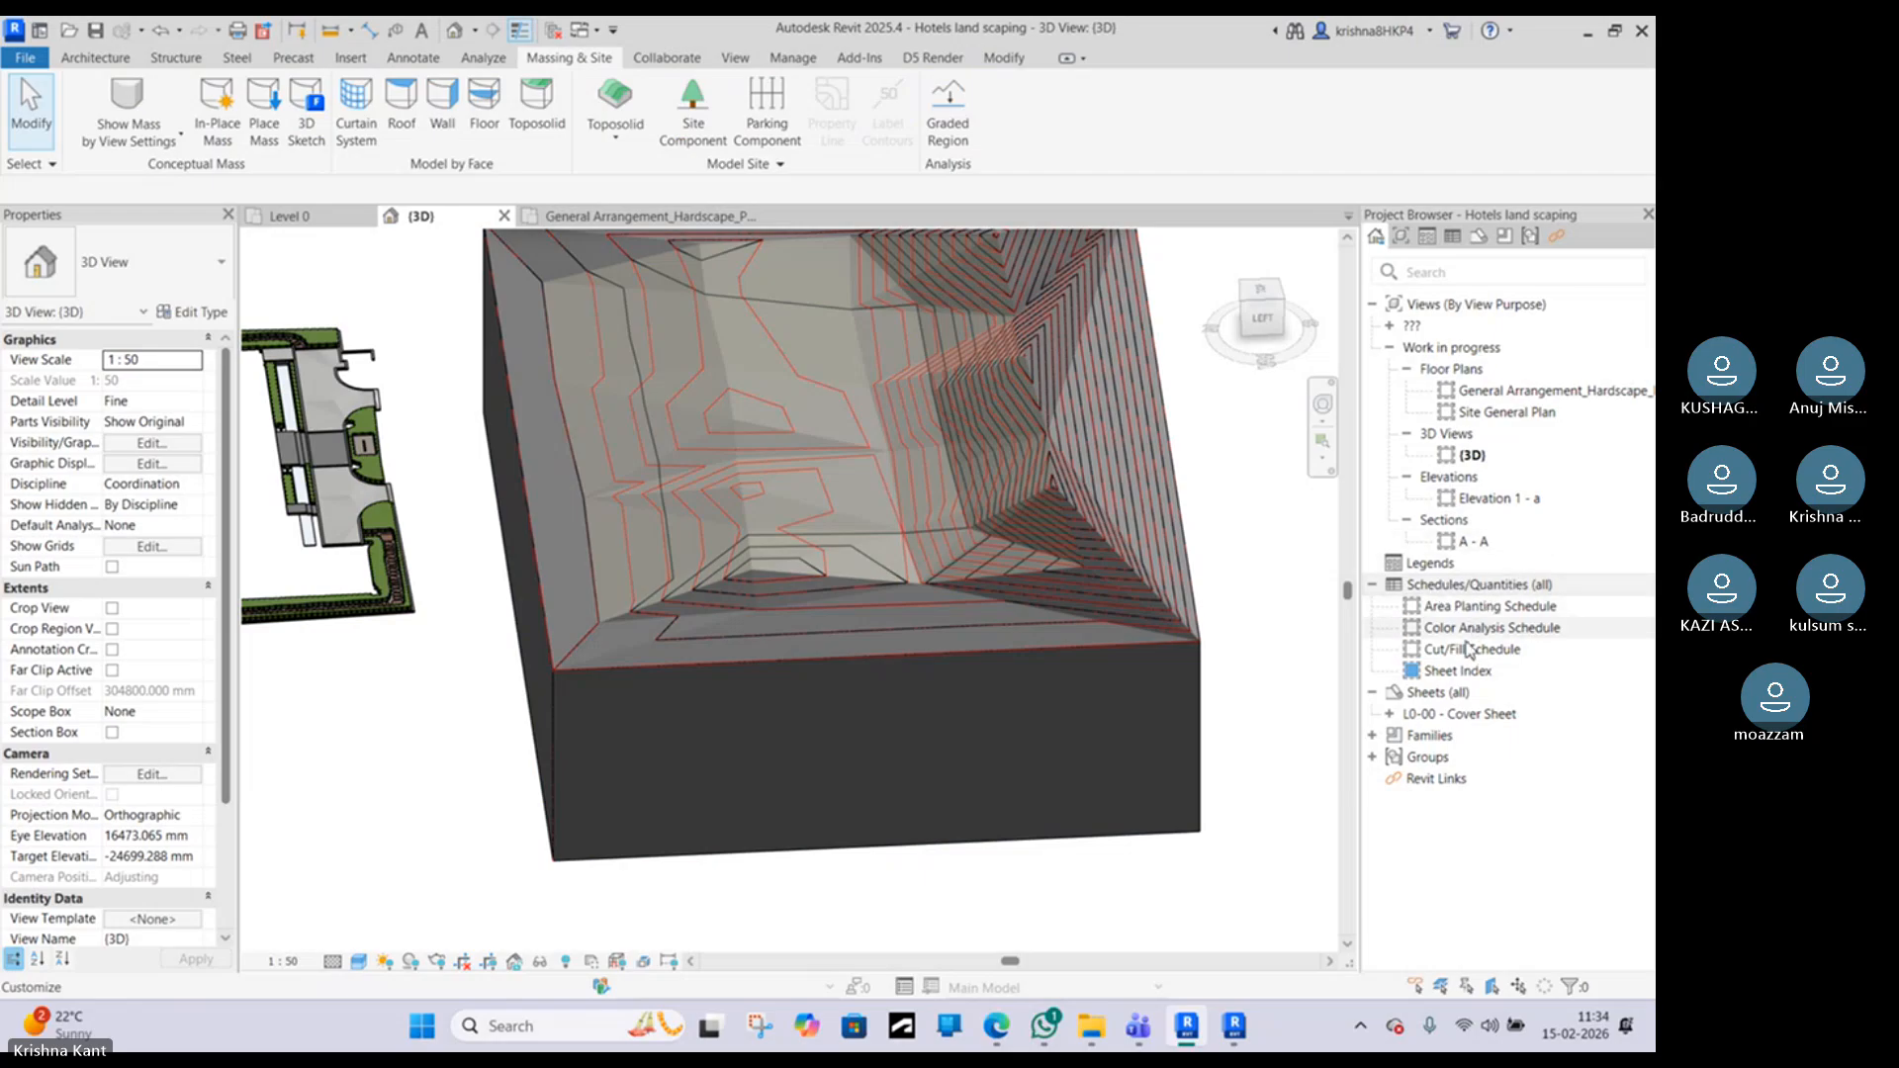
# Step: Open the Cut/Fill Schedule to check its contents and close it again
pyautogui.click(1414, 649)
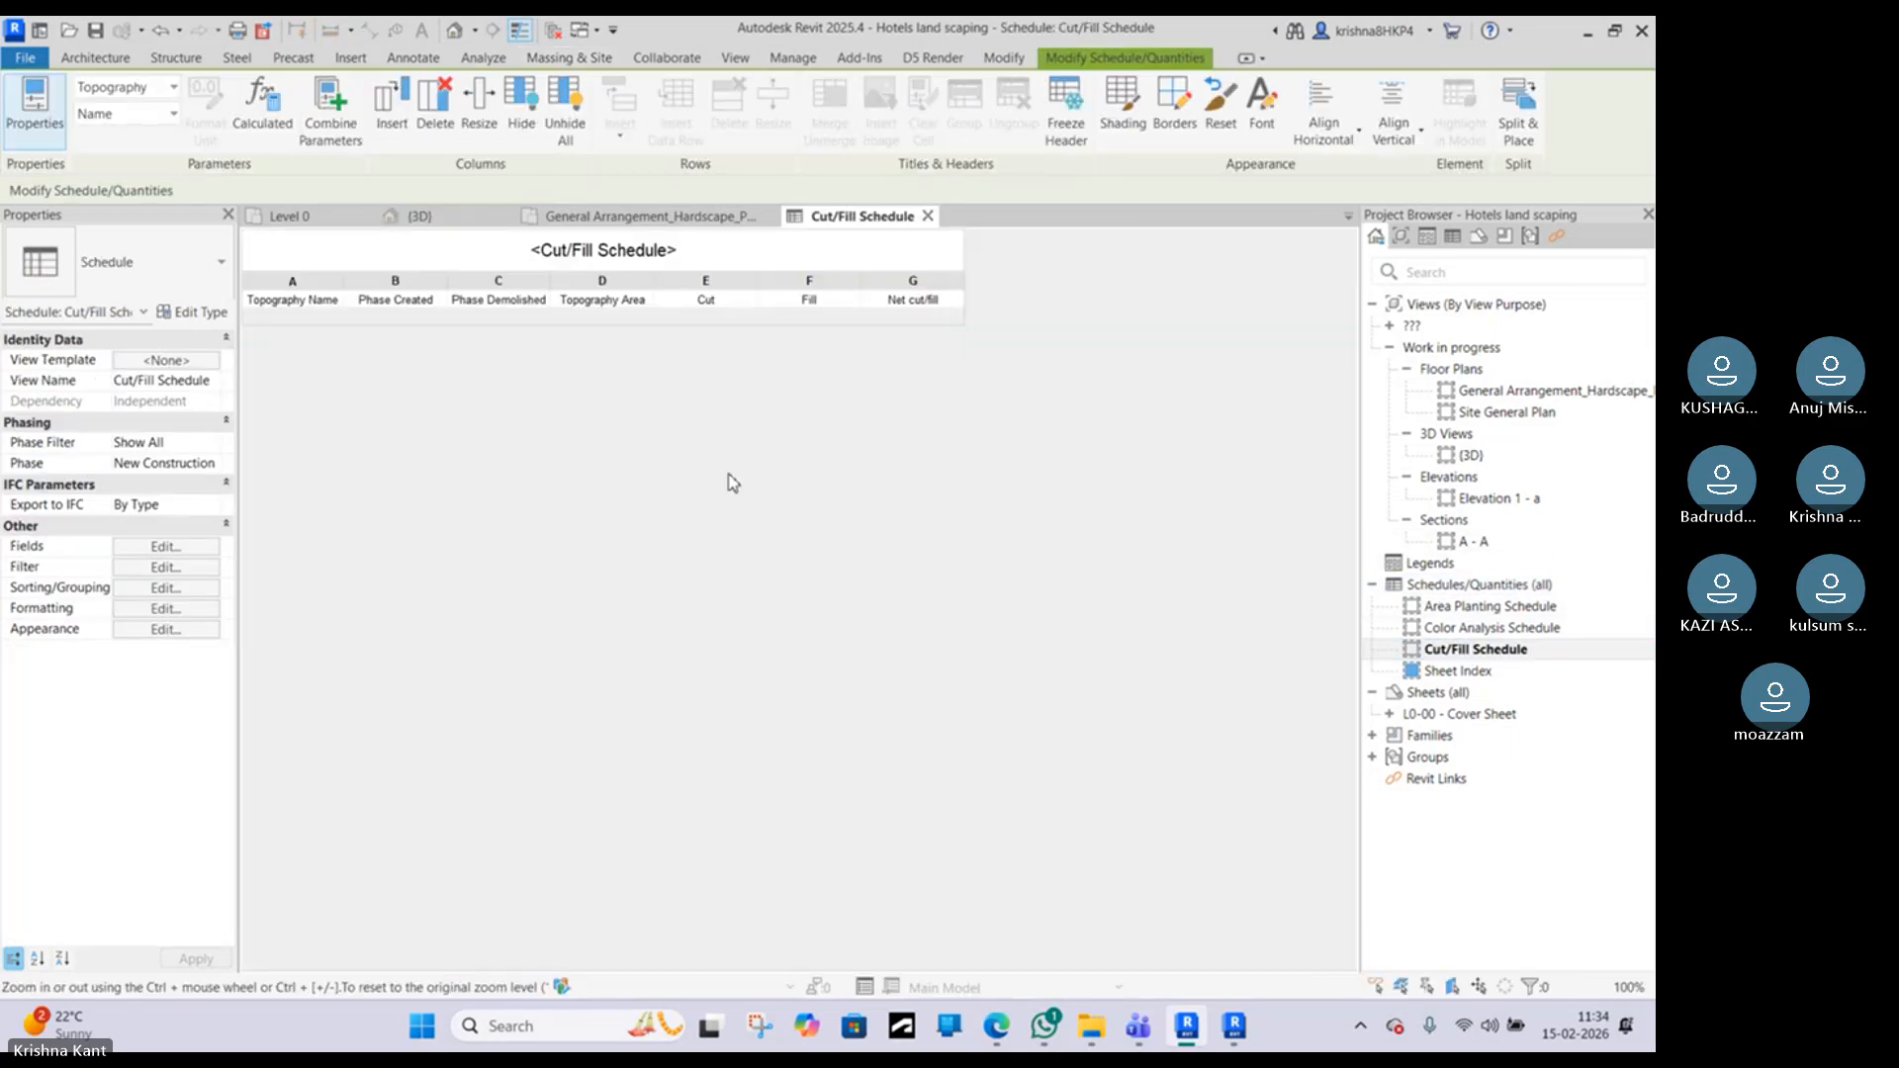
pyautogui.click(928, 217)
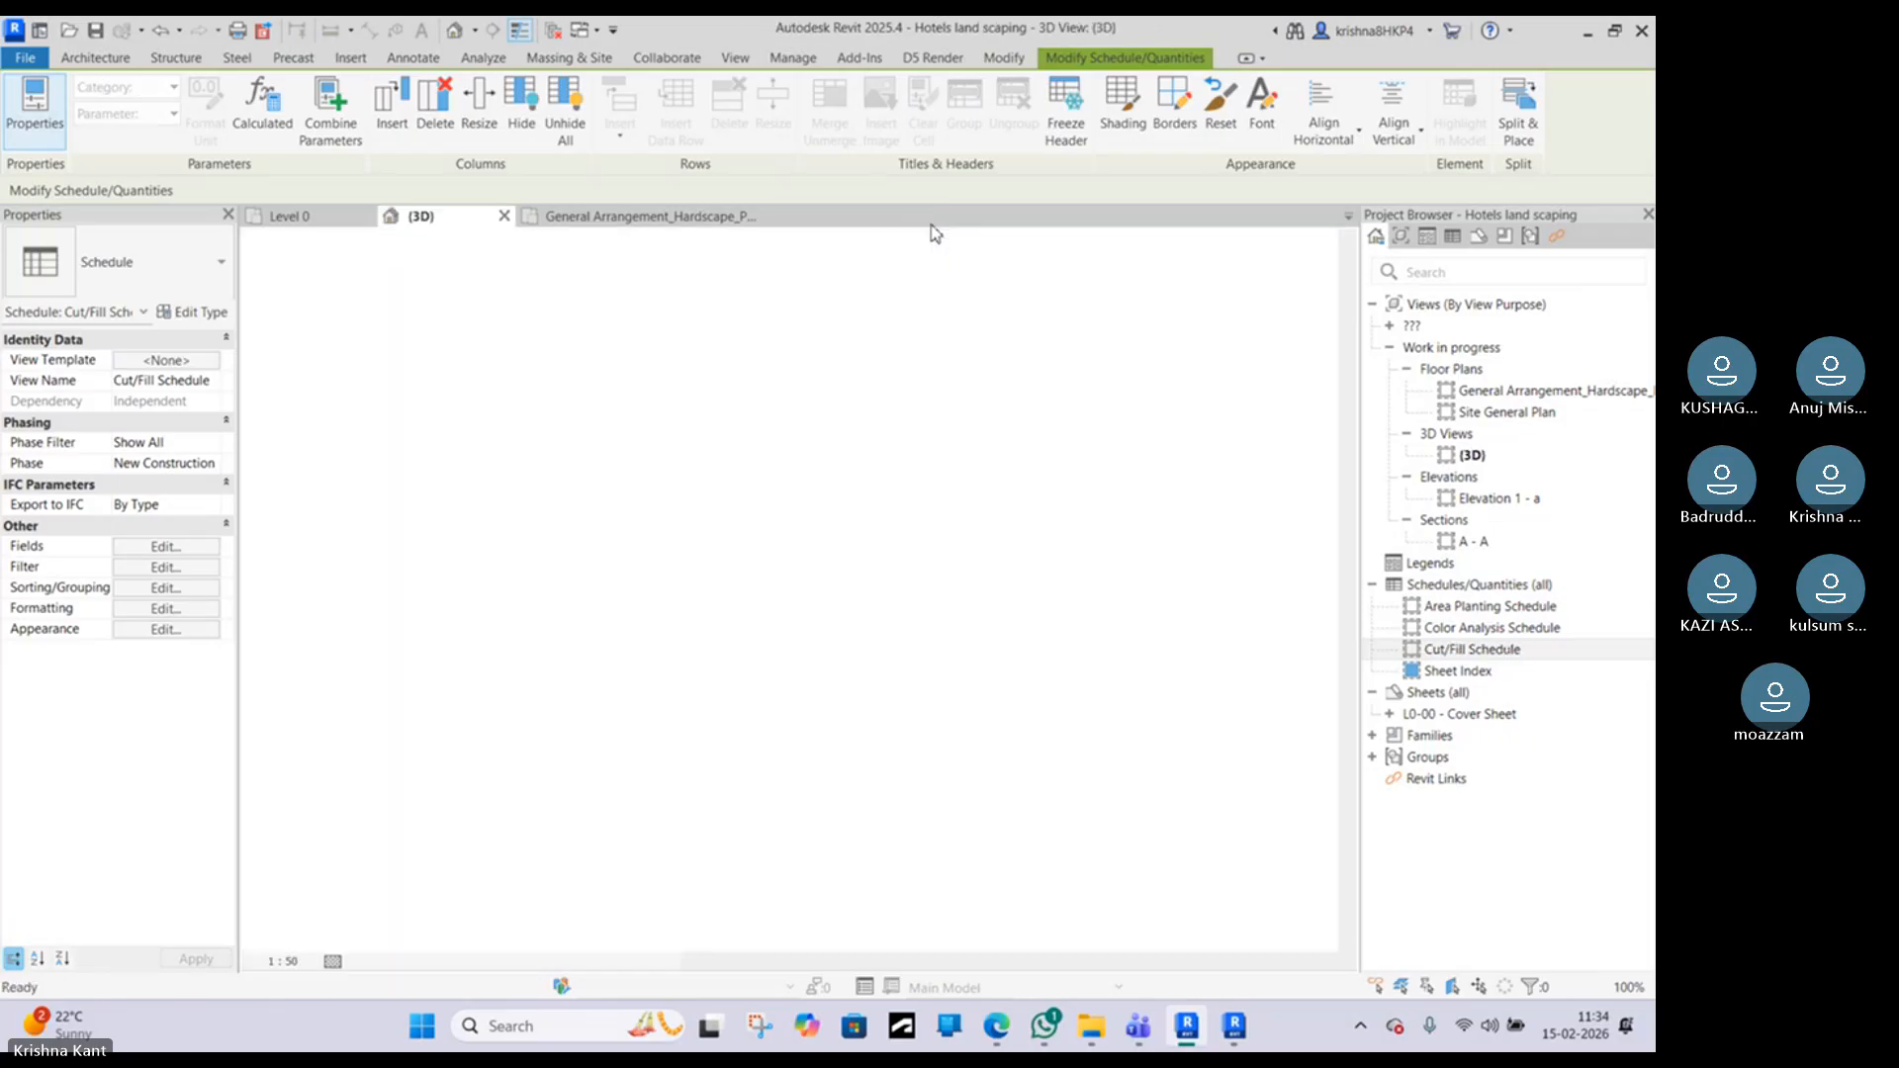
pyautogui.rightClick(1449, 649)
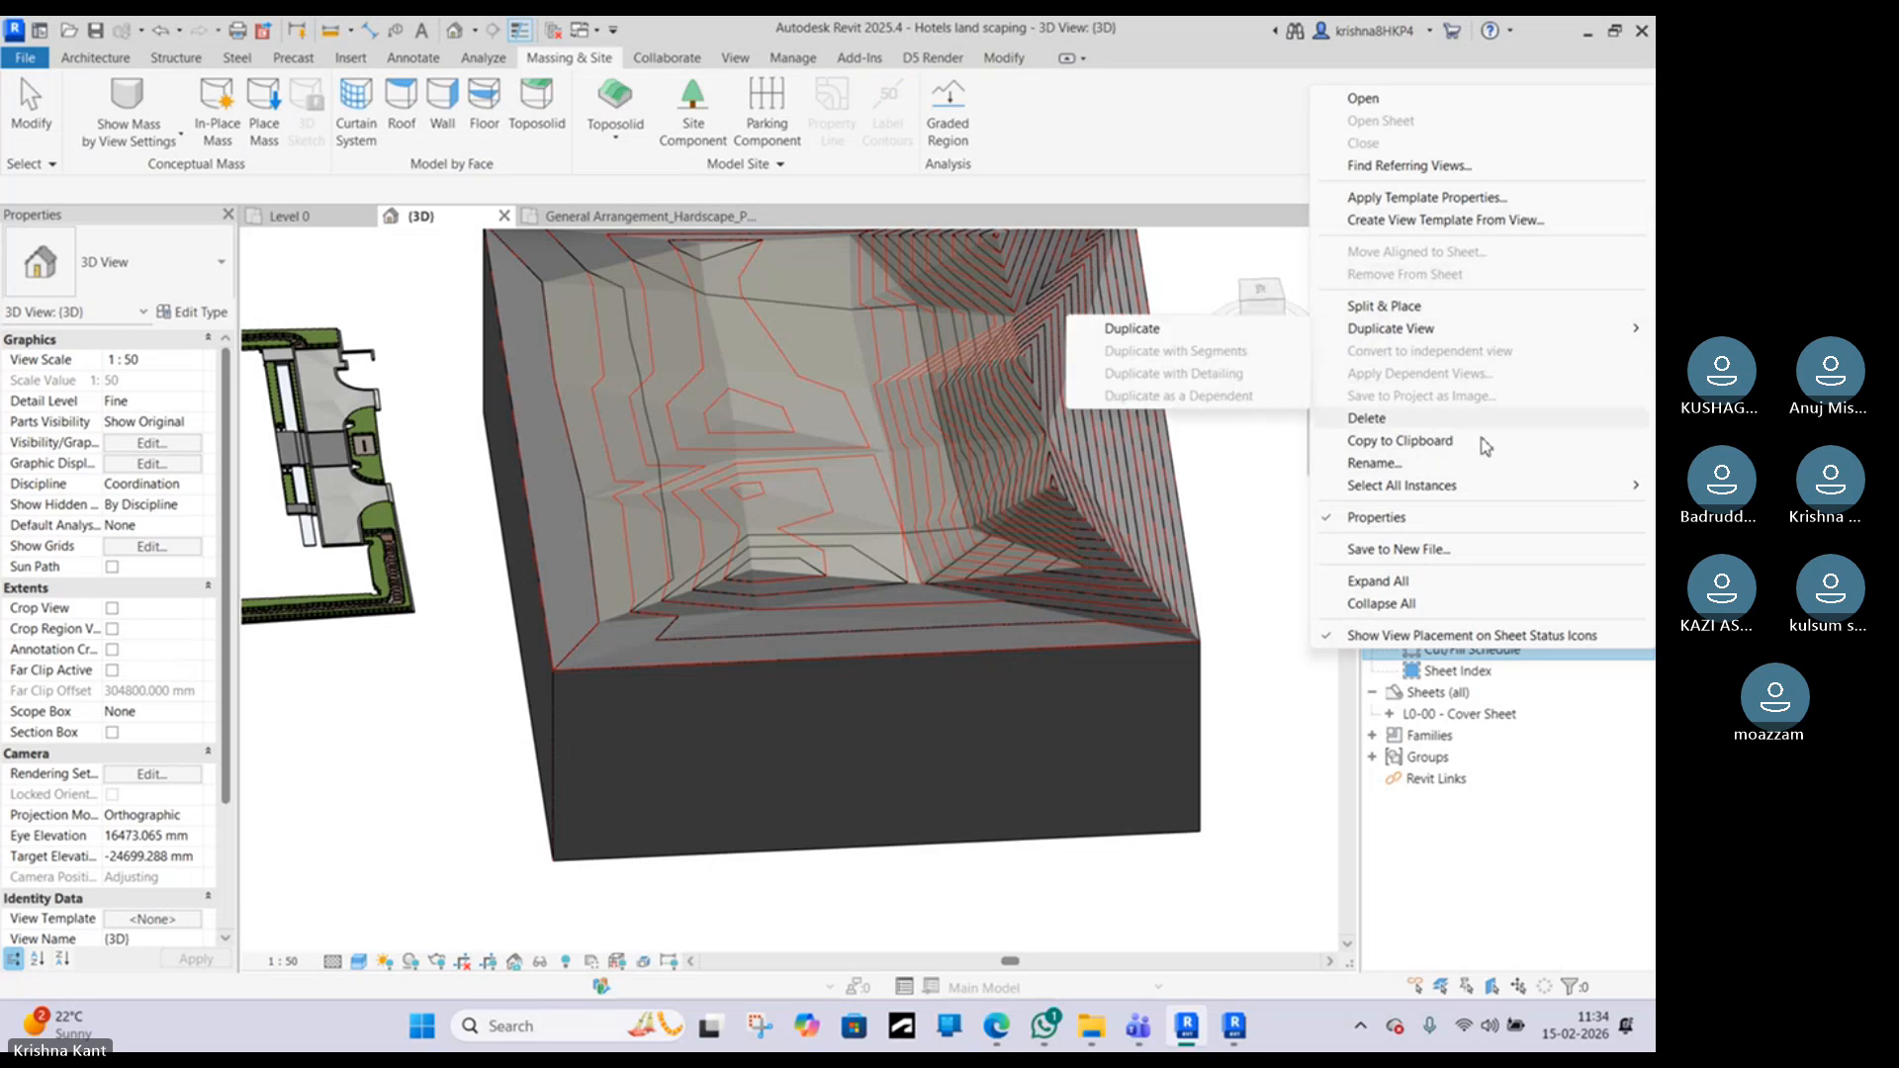
pyautogui.press('Escape')
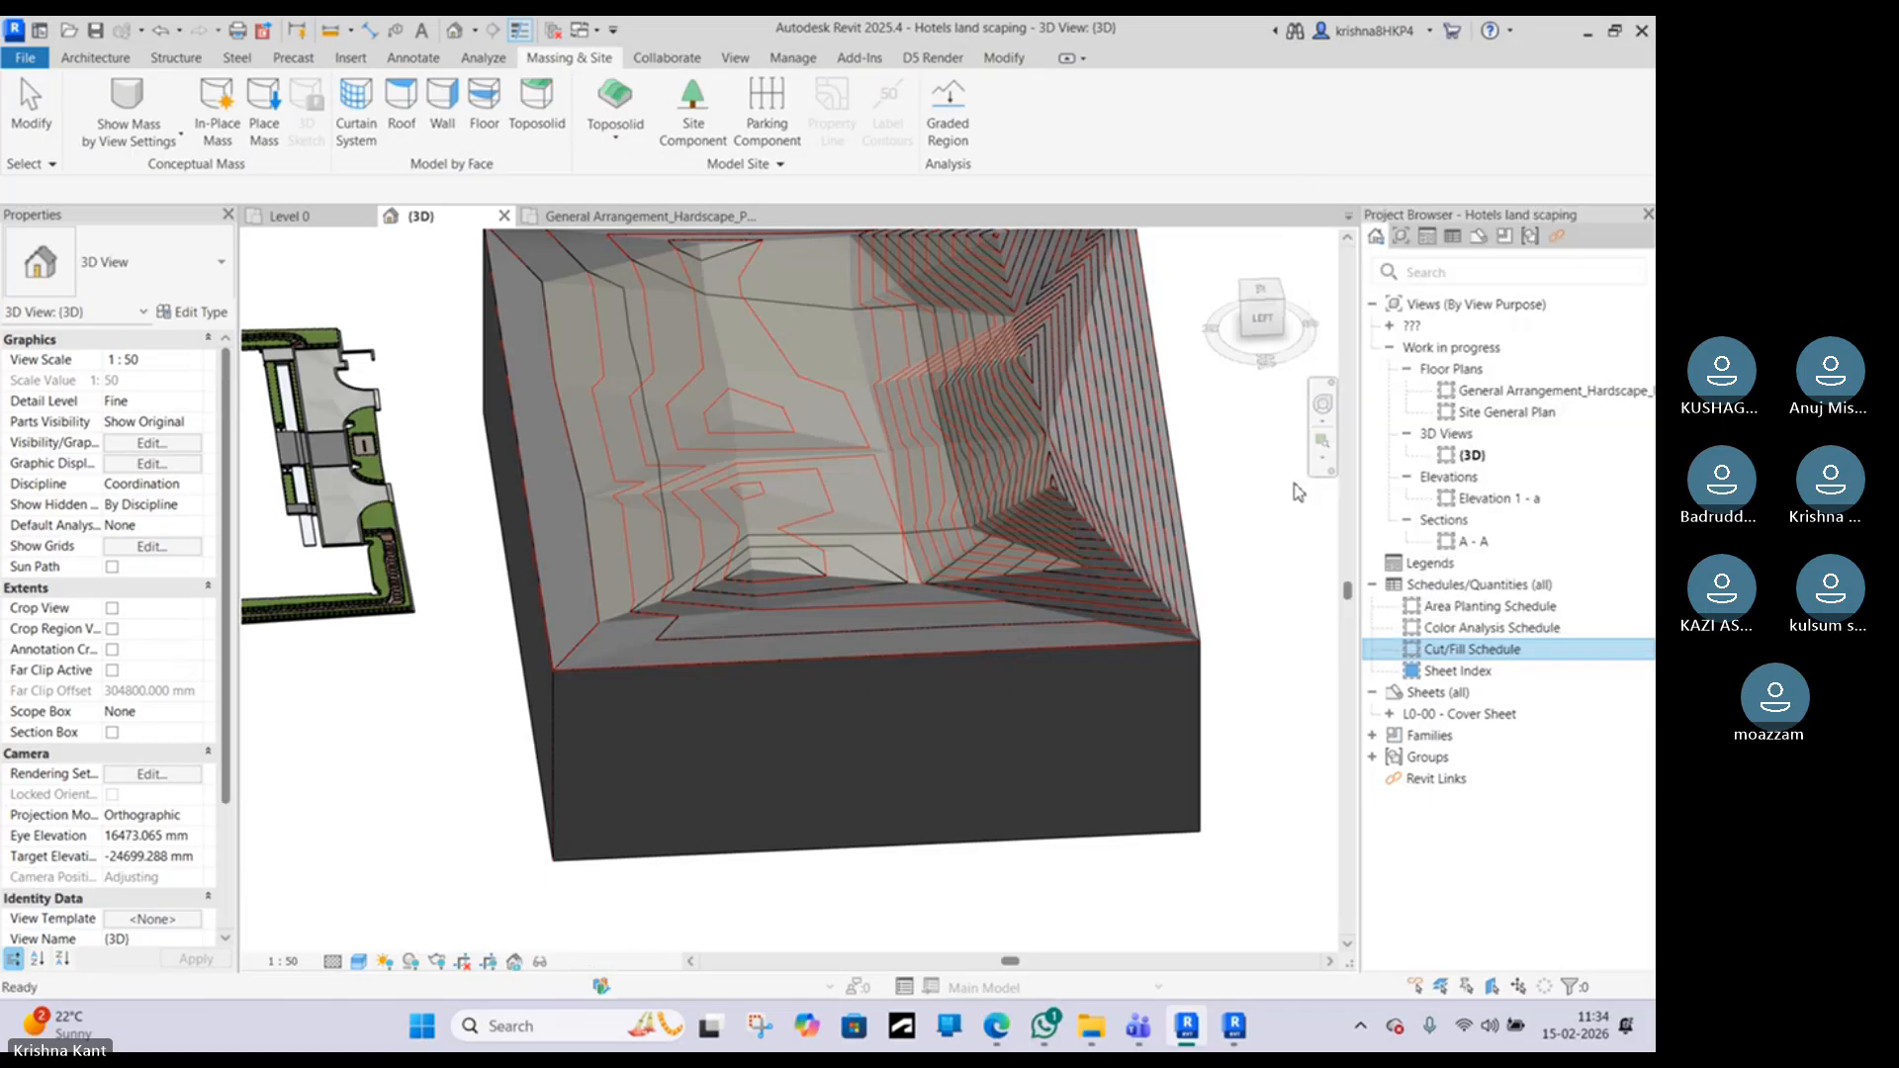
# Step: Create a new building component schedule for the Toposolid category in the New Construction phase
pyautogui.rightClick(1427, 586)
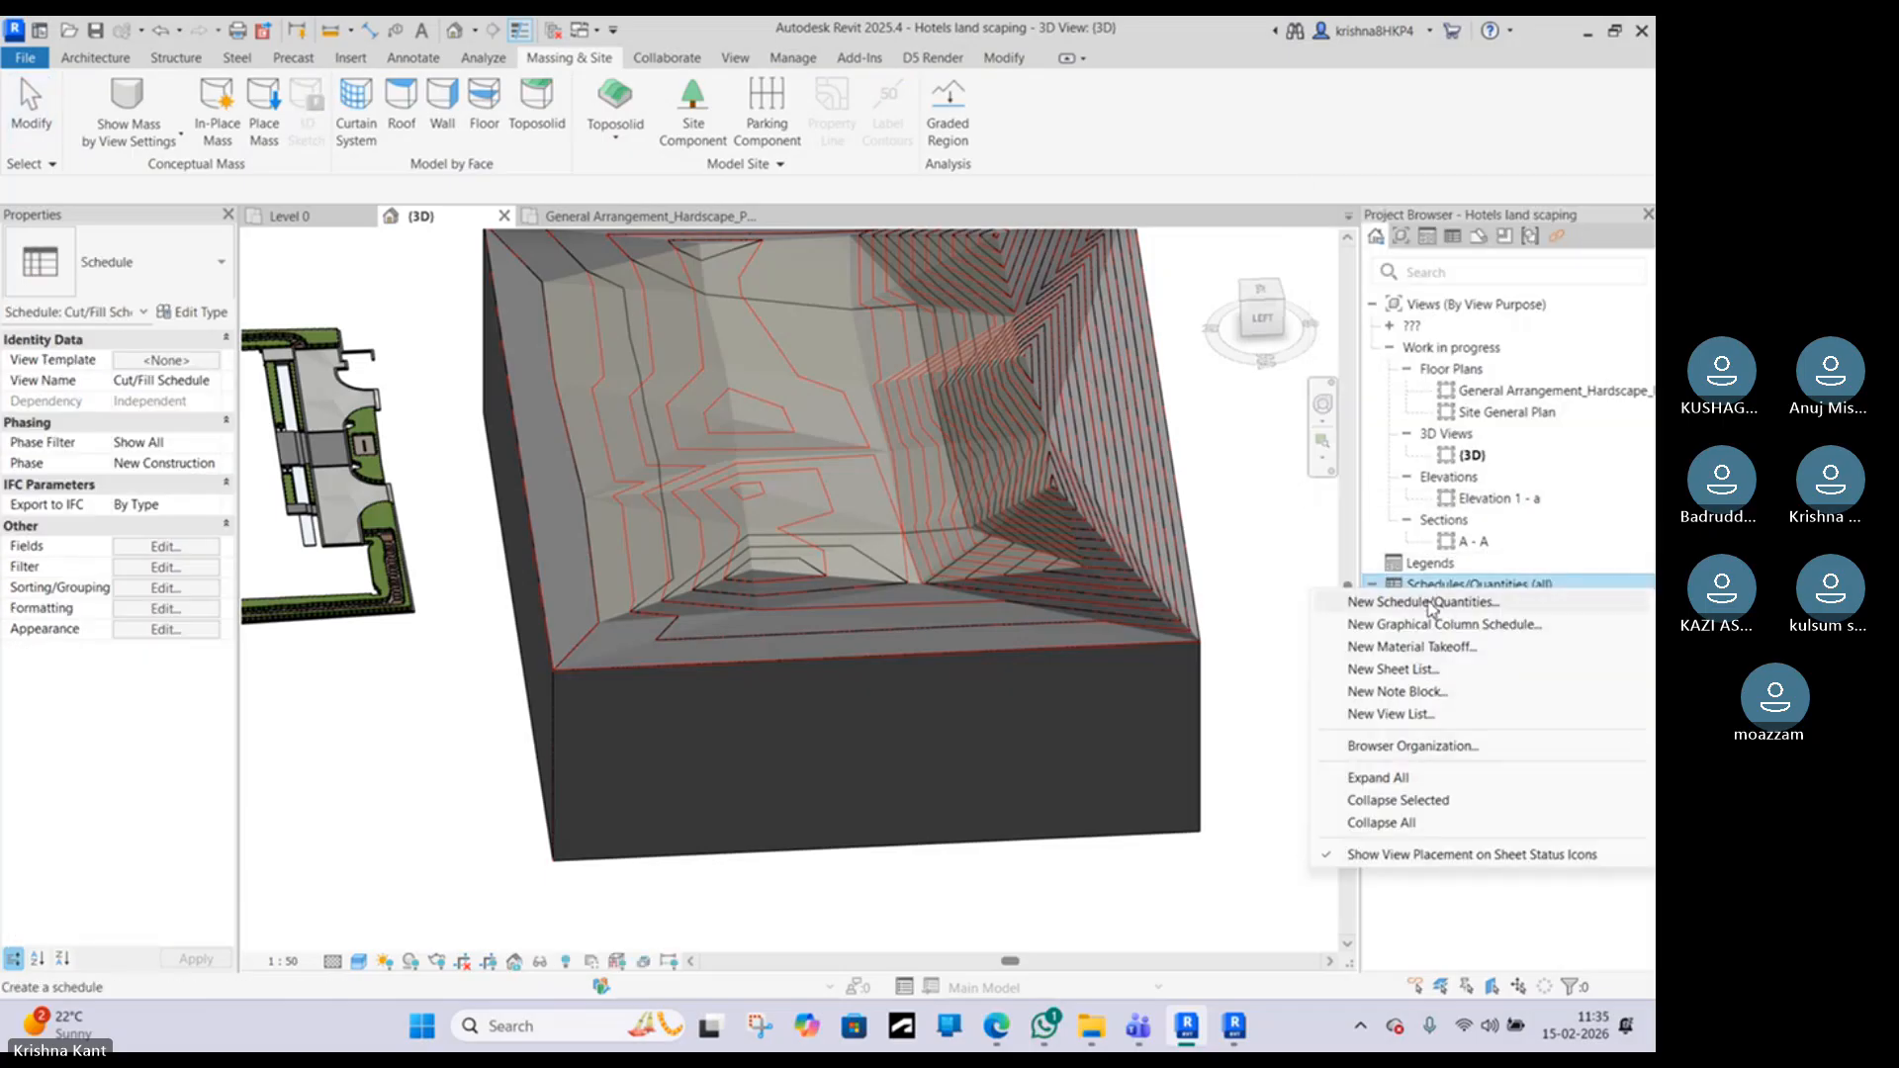
pyautogui.click(1427, 599)
pyautogui.click(683, 516)
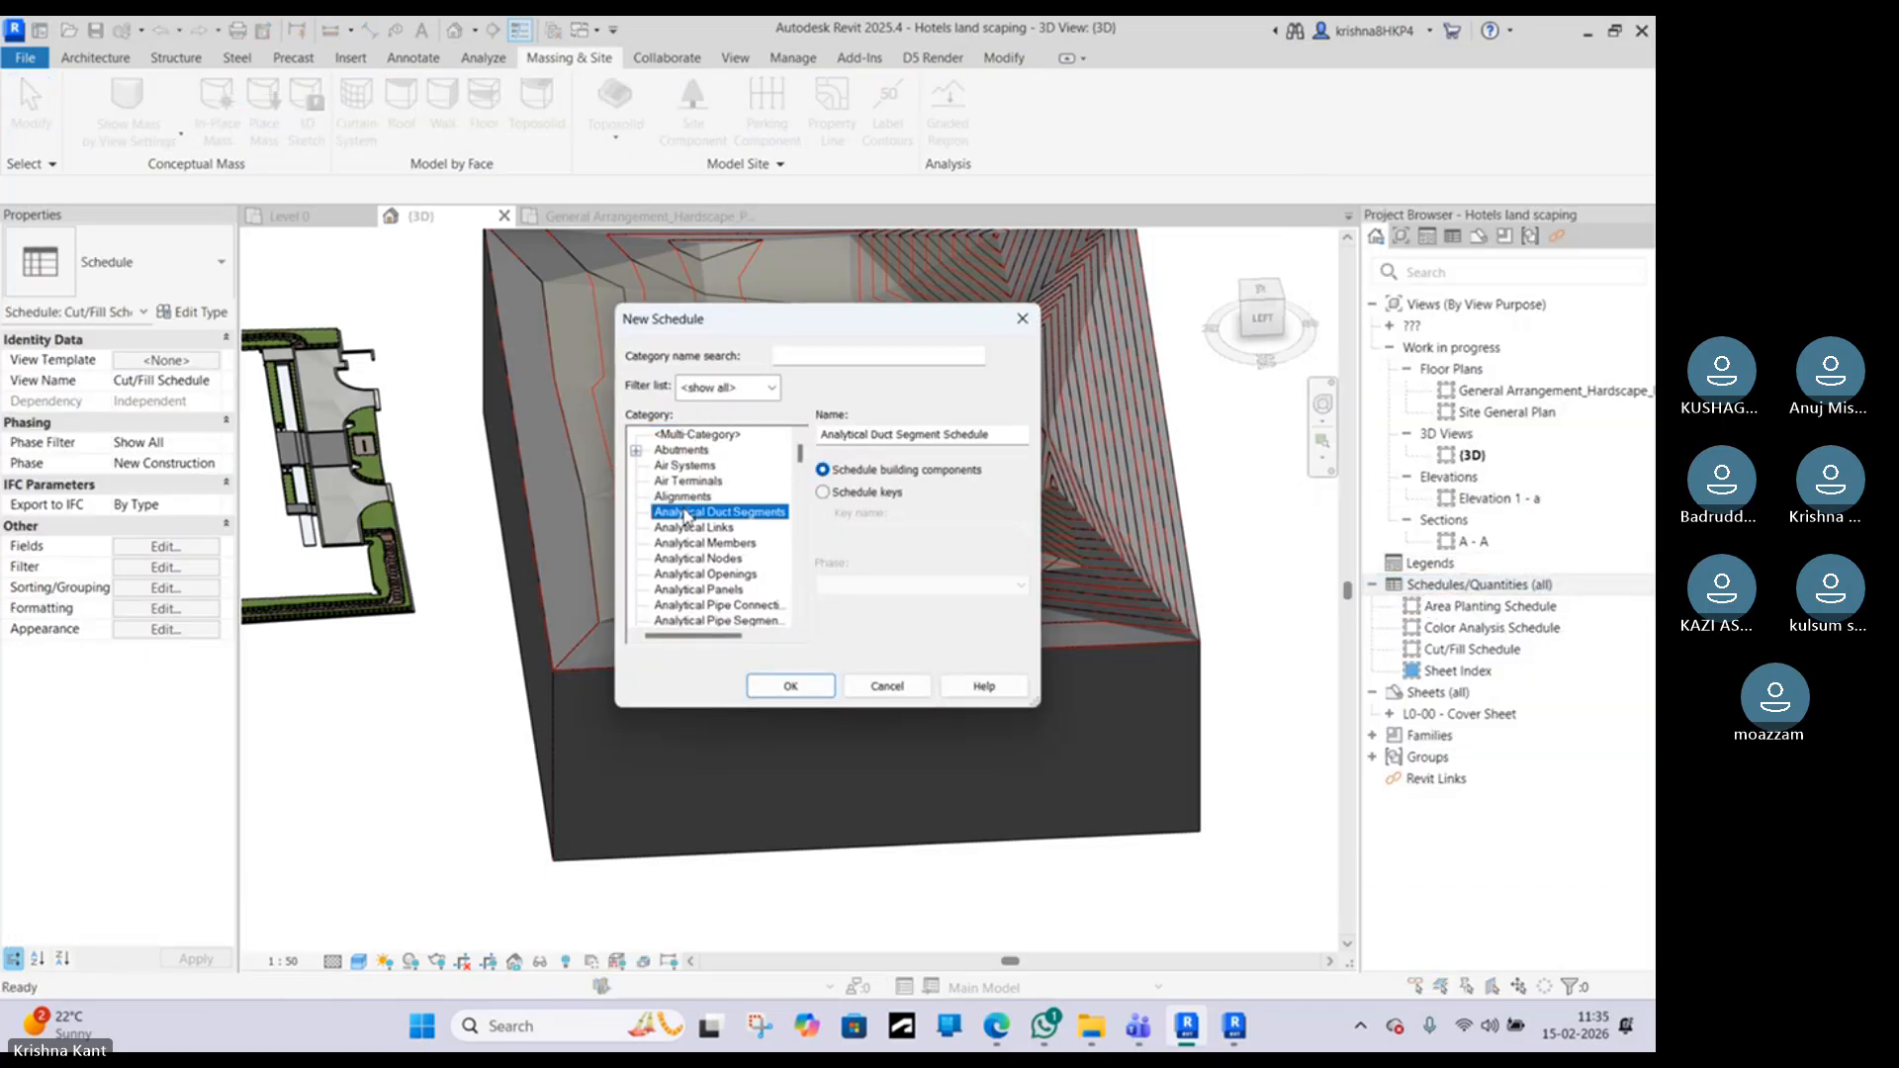
pyautogui.press('t')
pyautogui.scroll(-1, 689, 616)
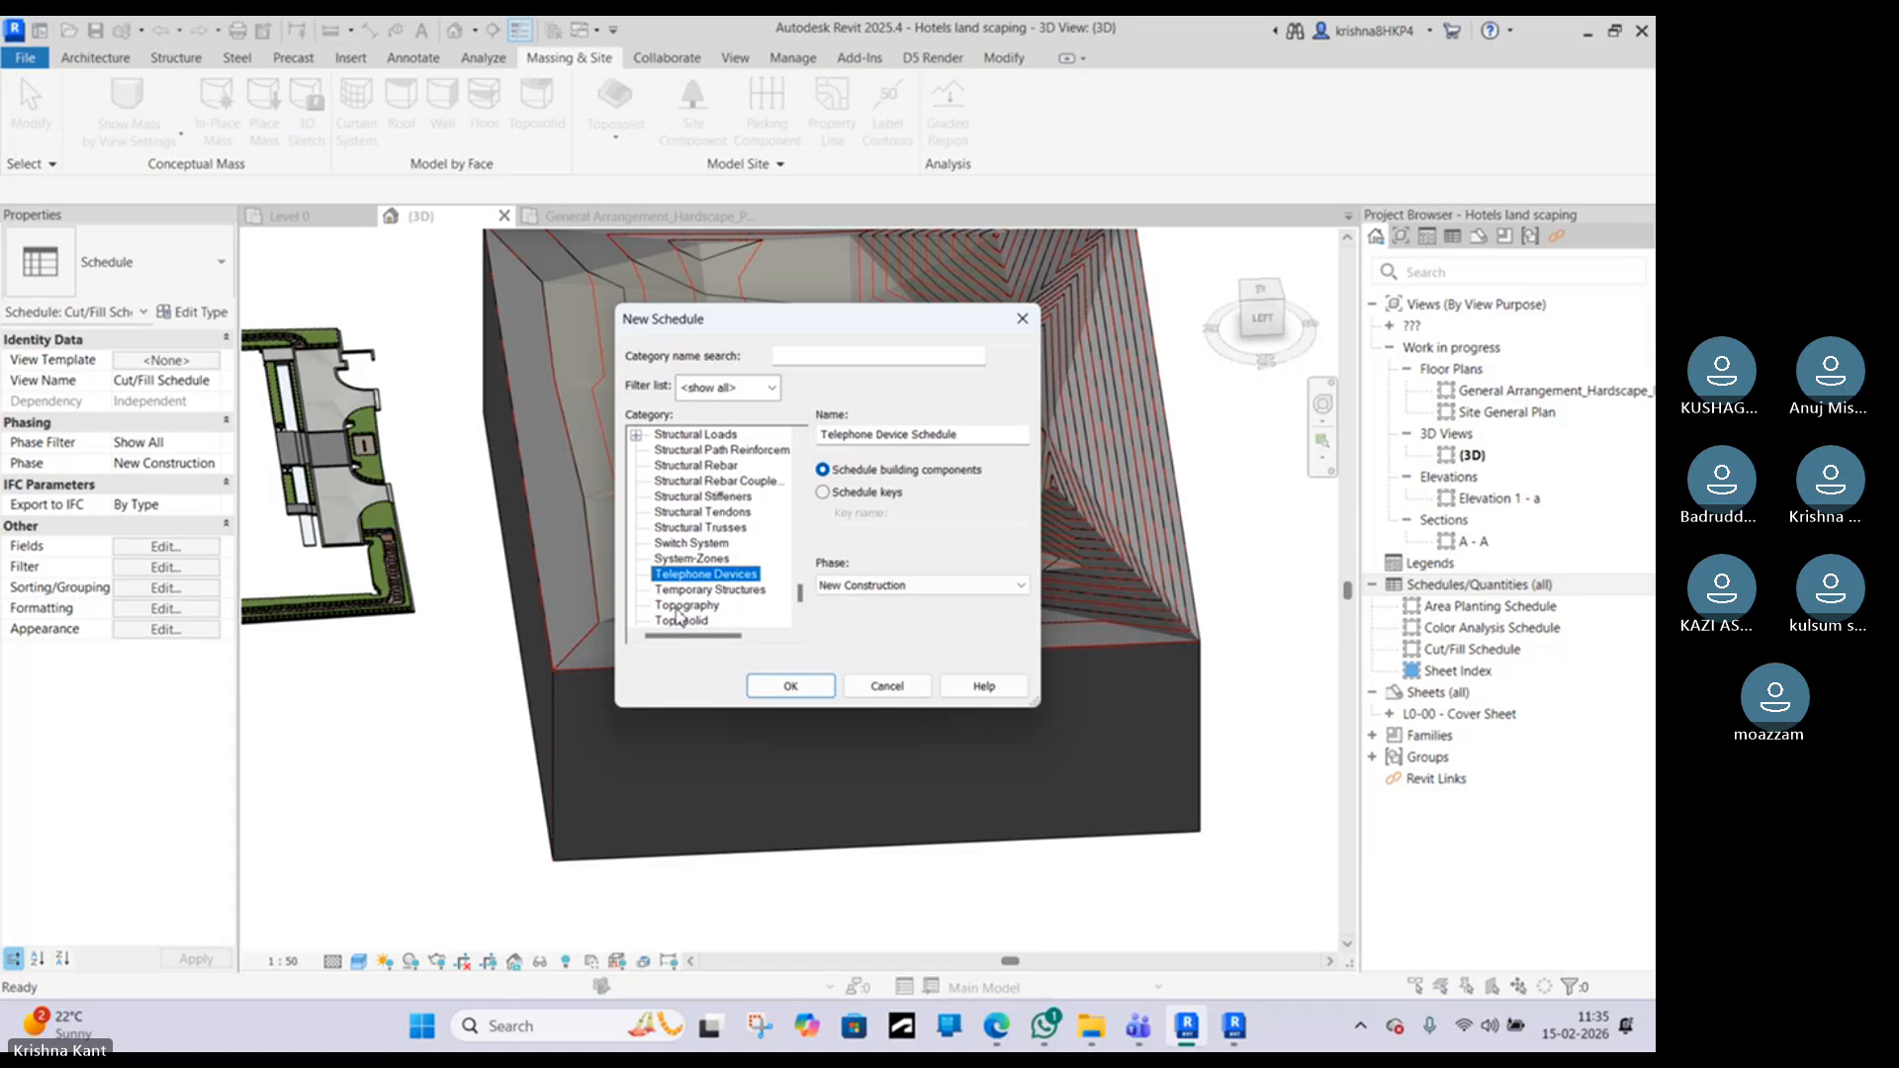
pyautogui.scroll(-1, 678, 615)
pyautogui.scroll(-1, 679, 610)
pyautogui.click(661, 590)
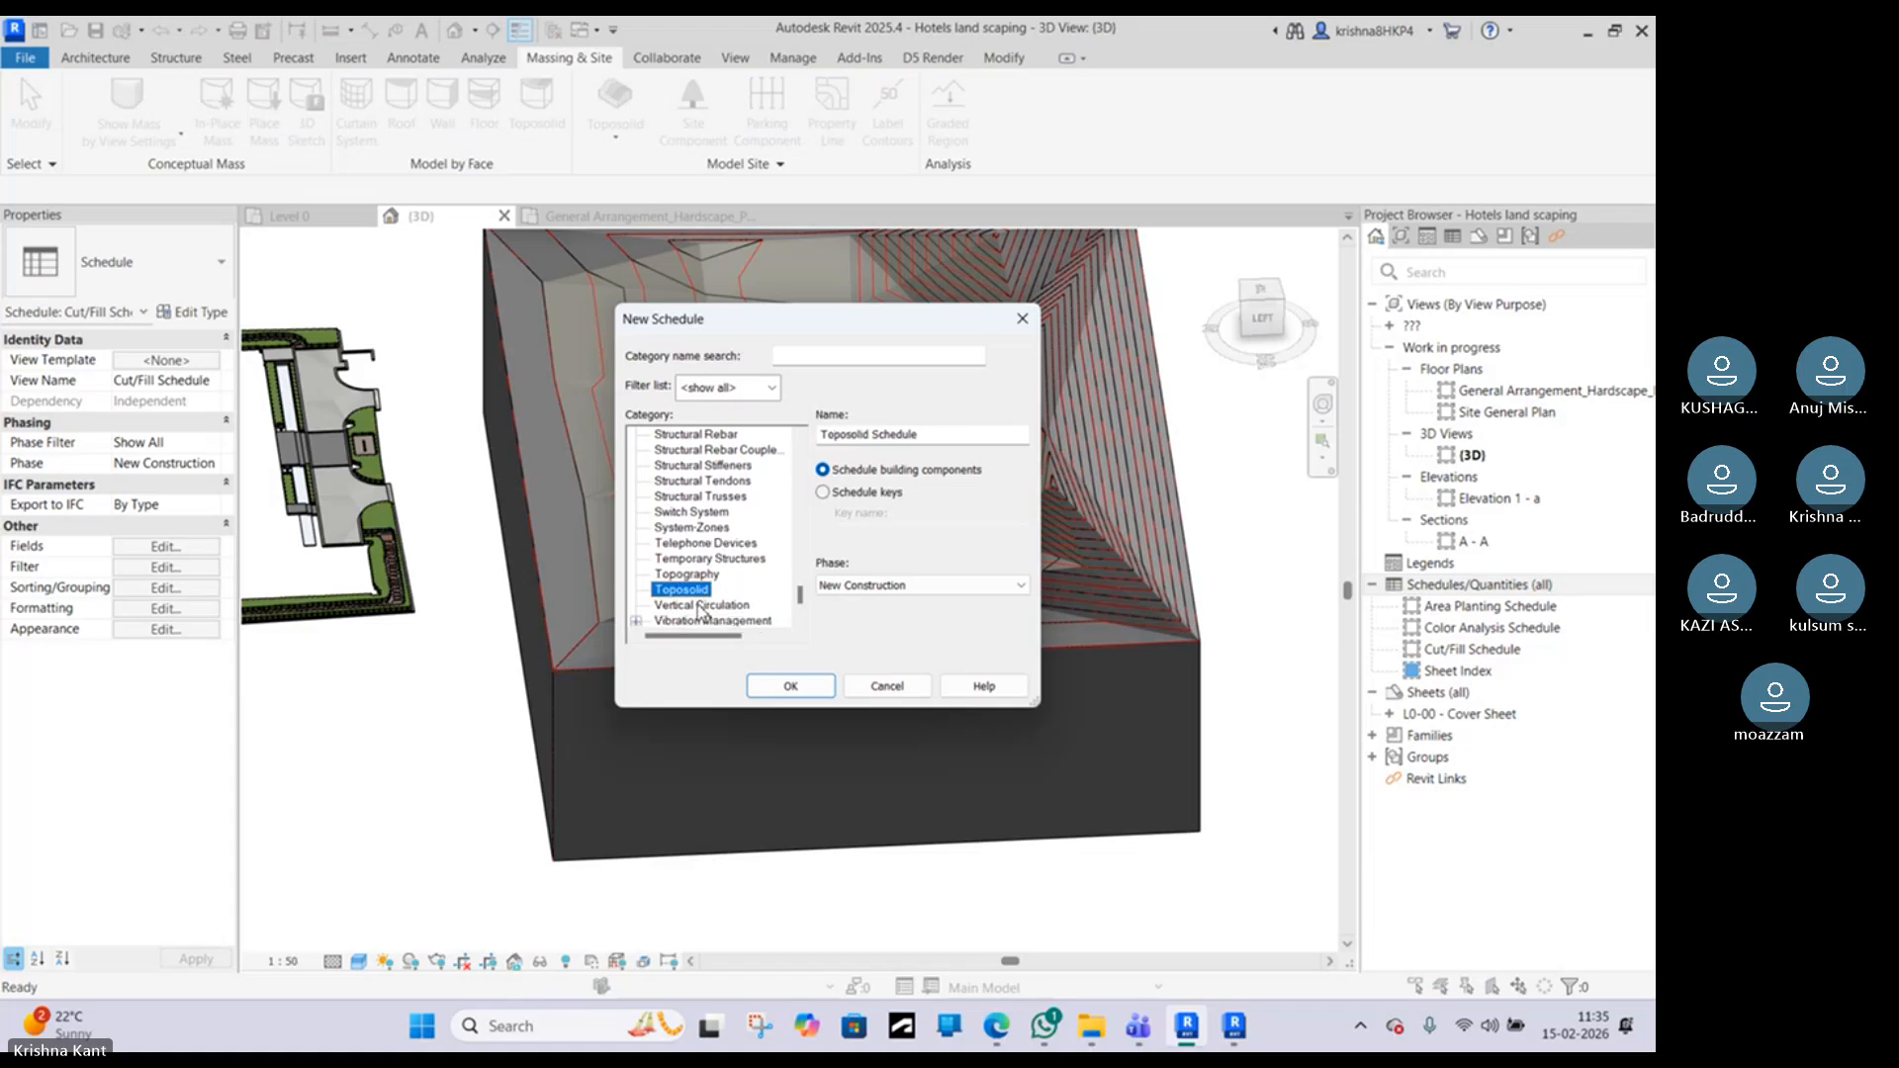
pyautogui.click(790, 686)
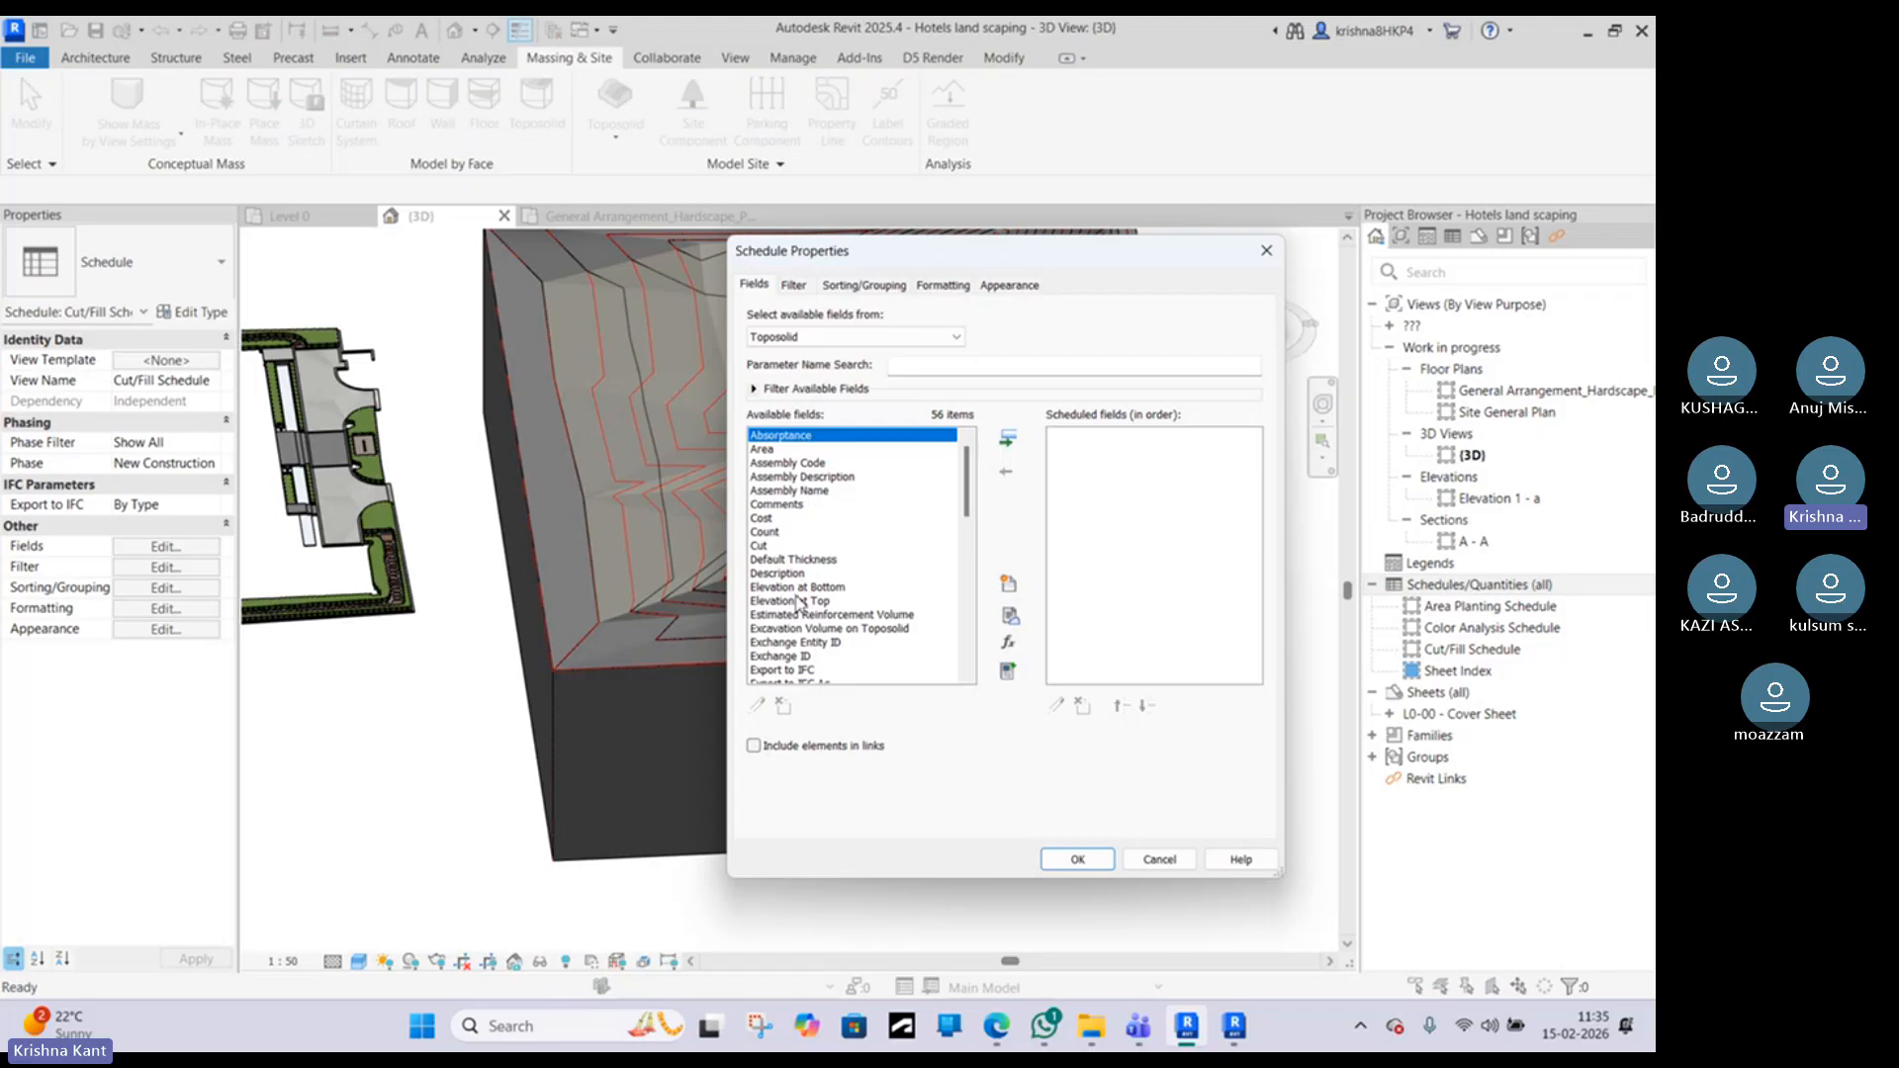
# Step: Add the Family and Type and Net cut/fill fields to the toposolid schedule
pyautogui.scroll(-4, 791, 579)
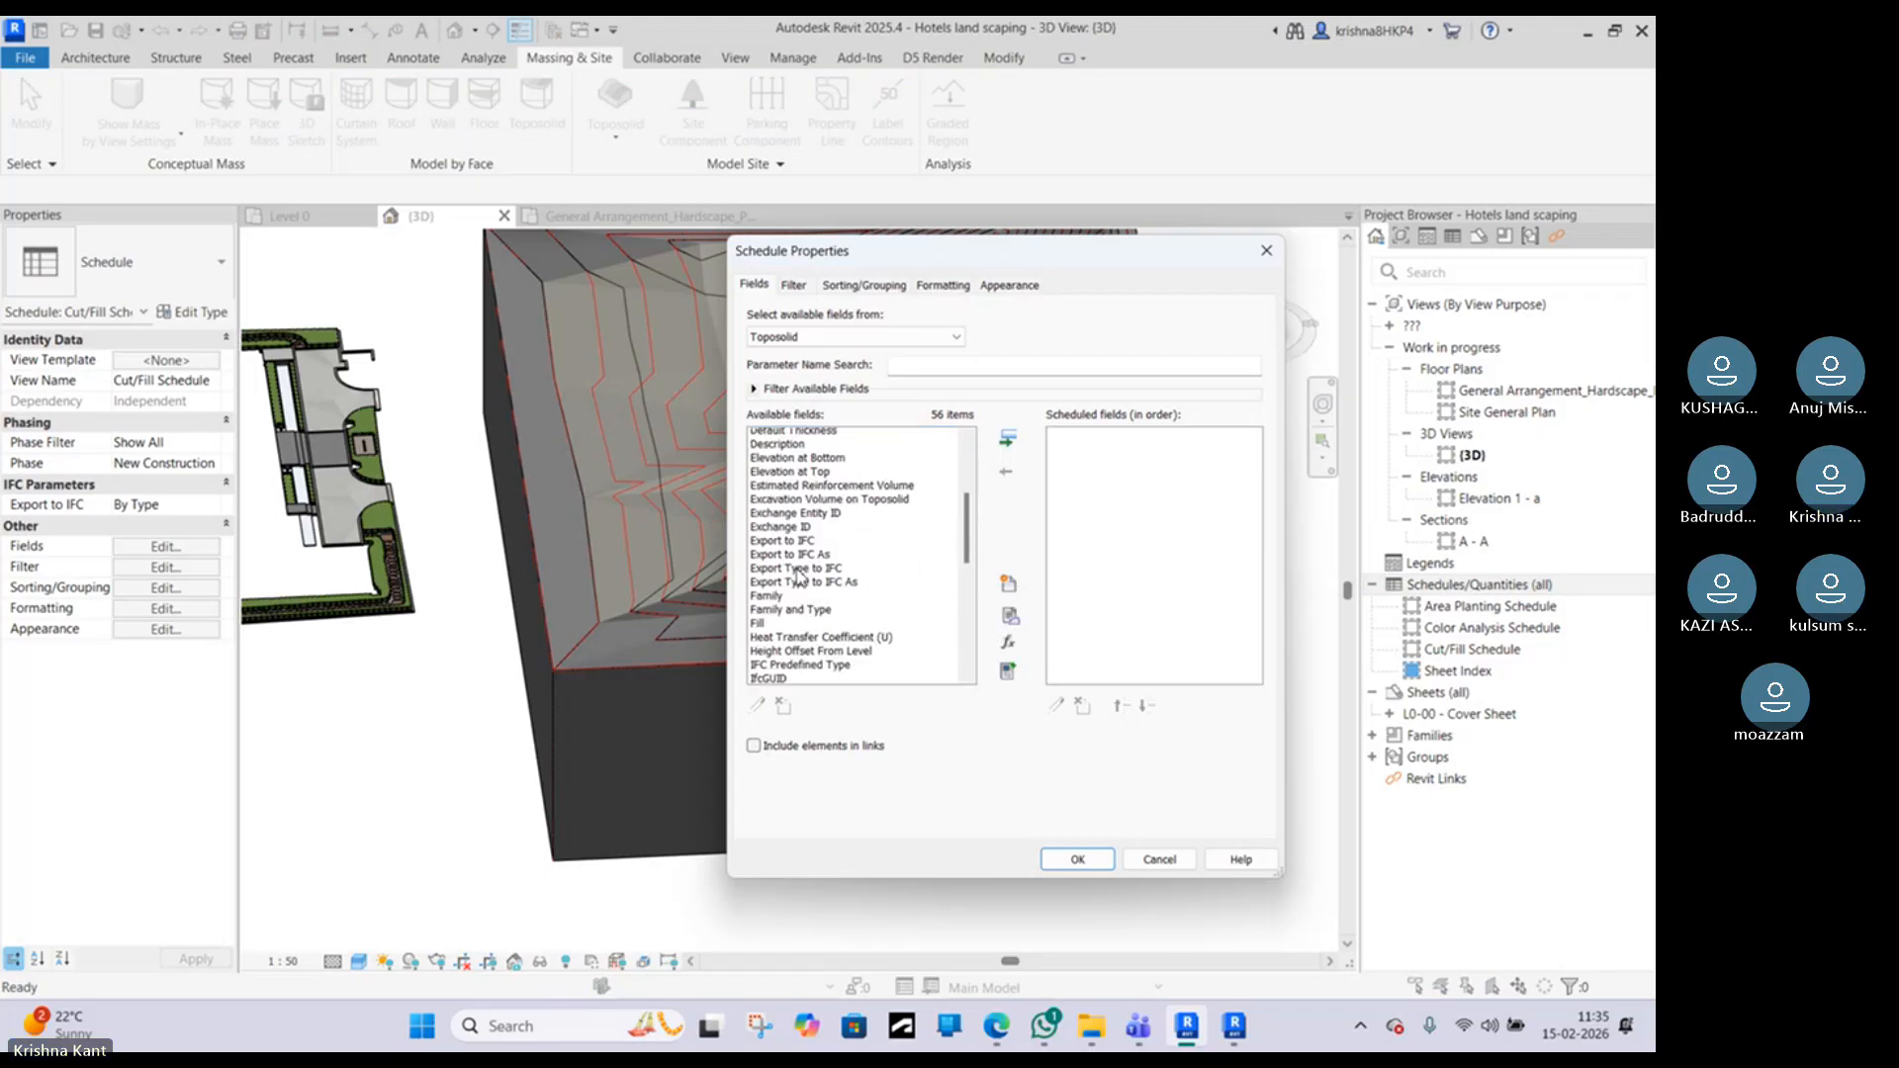
pyautogui.doubleClick(791, 574)
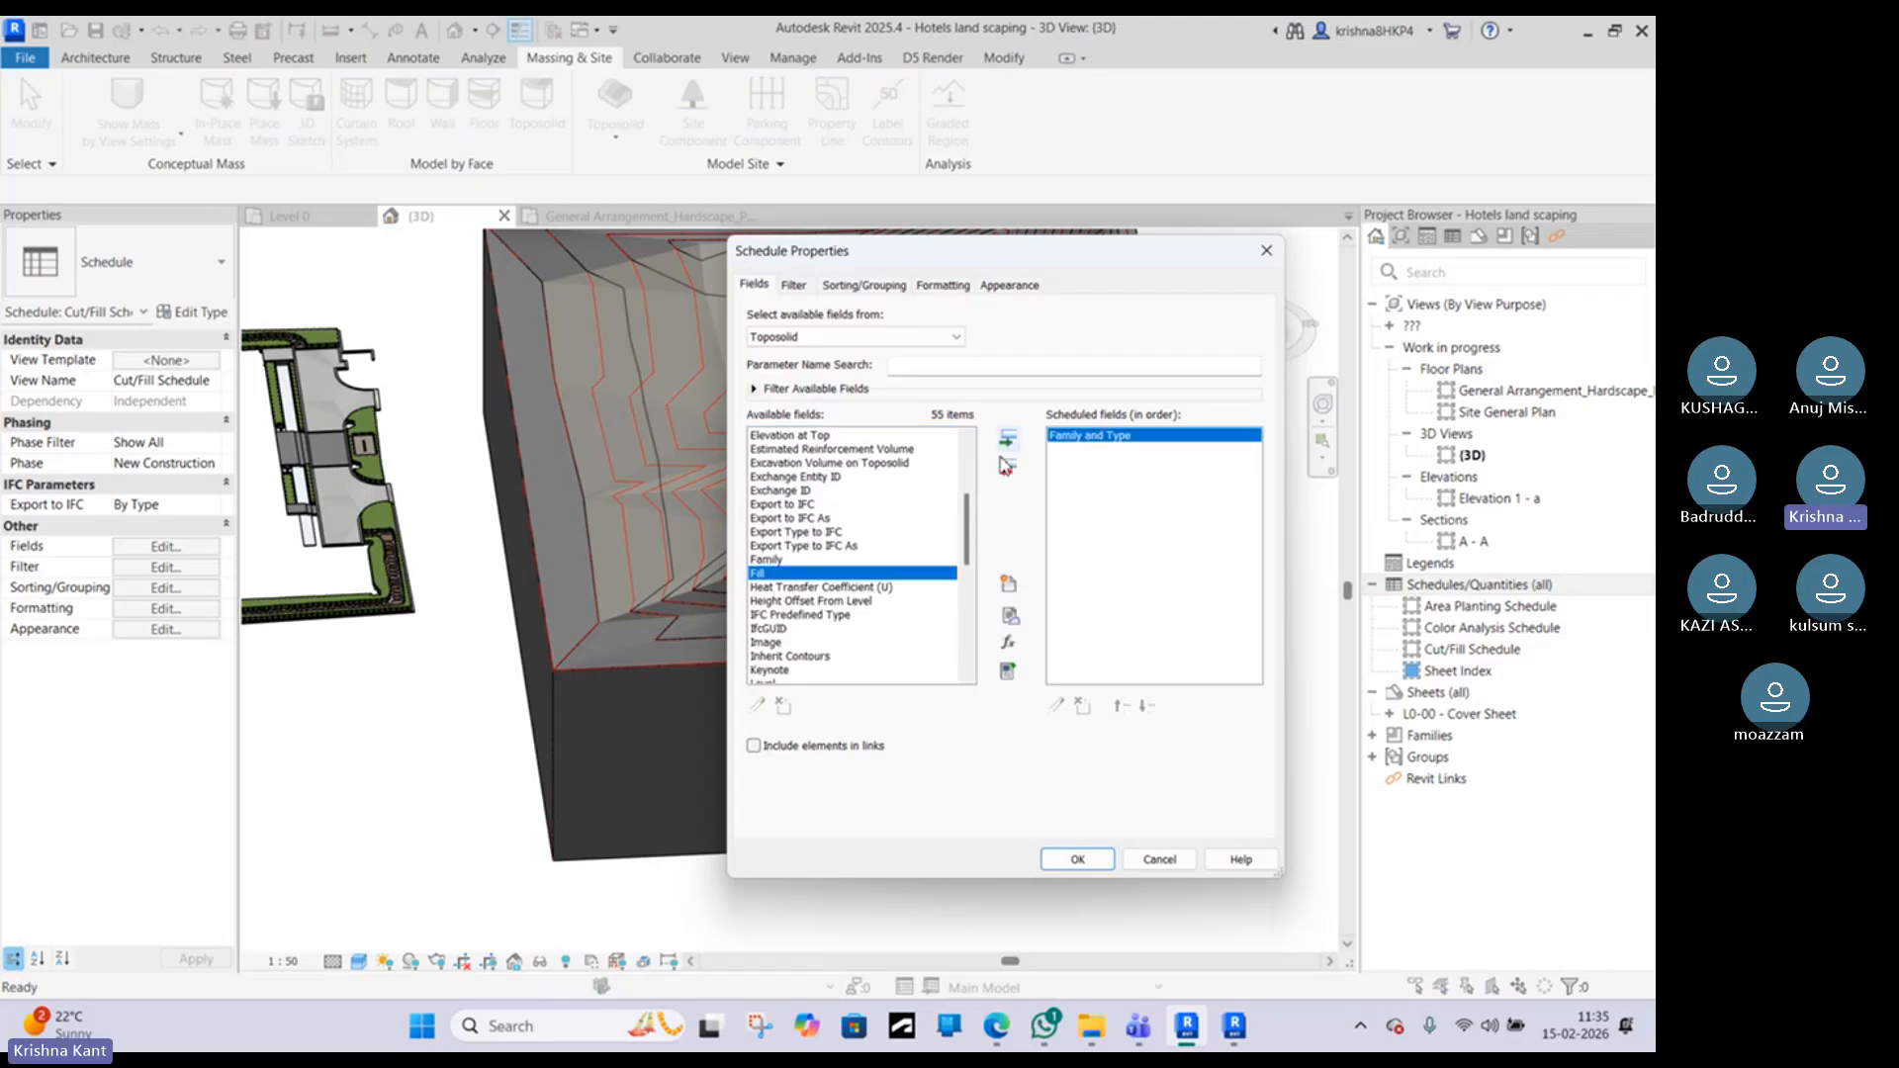
pyautogui.scroll(-2, 789, 613)
pyautogui.scroll(-4, 789, 616)
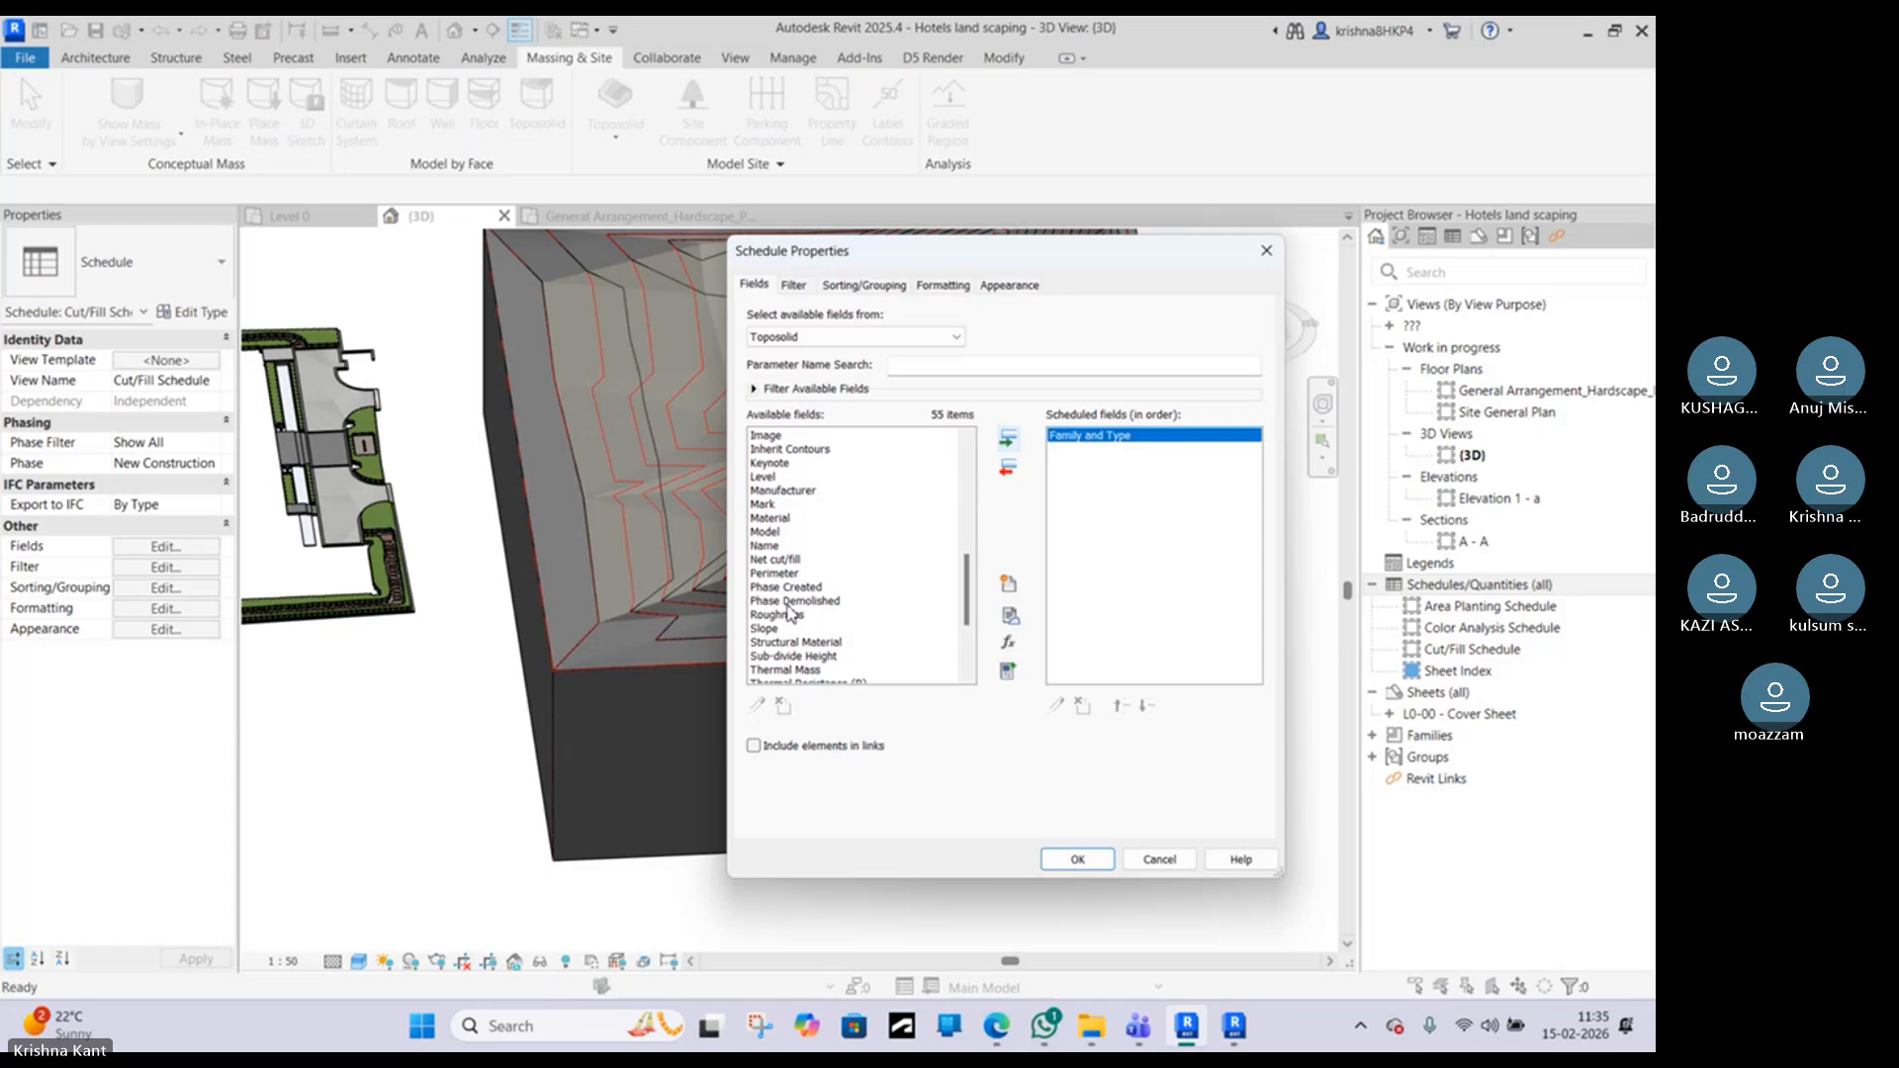
pyautogui.click(791, 560)
pyautogui.click(1007, 438)
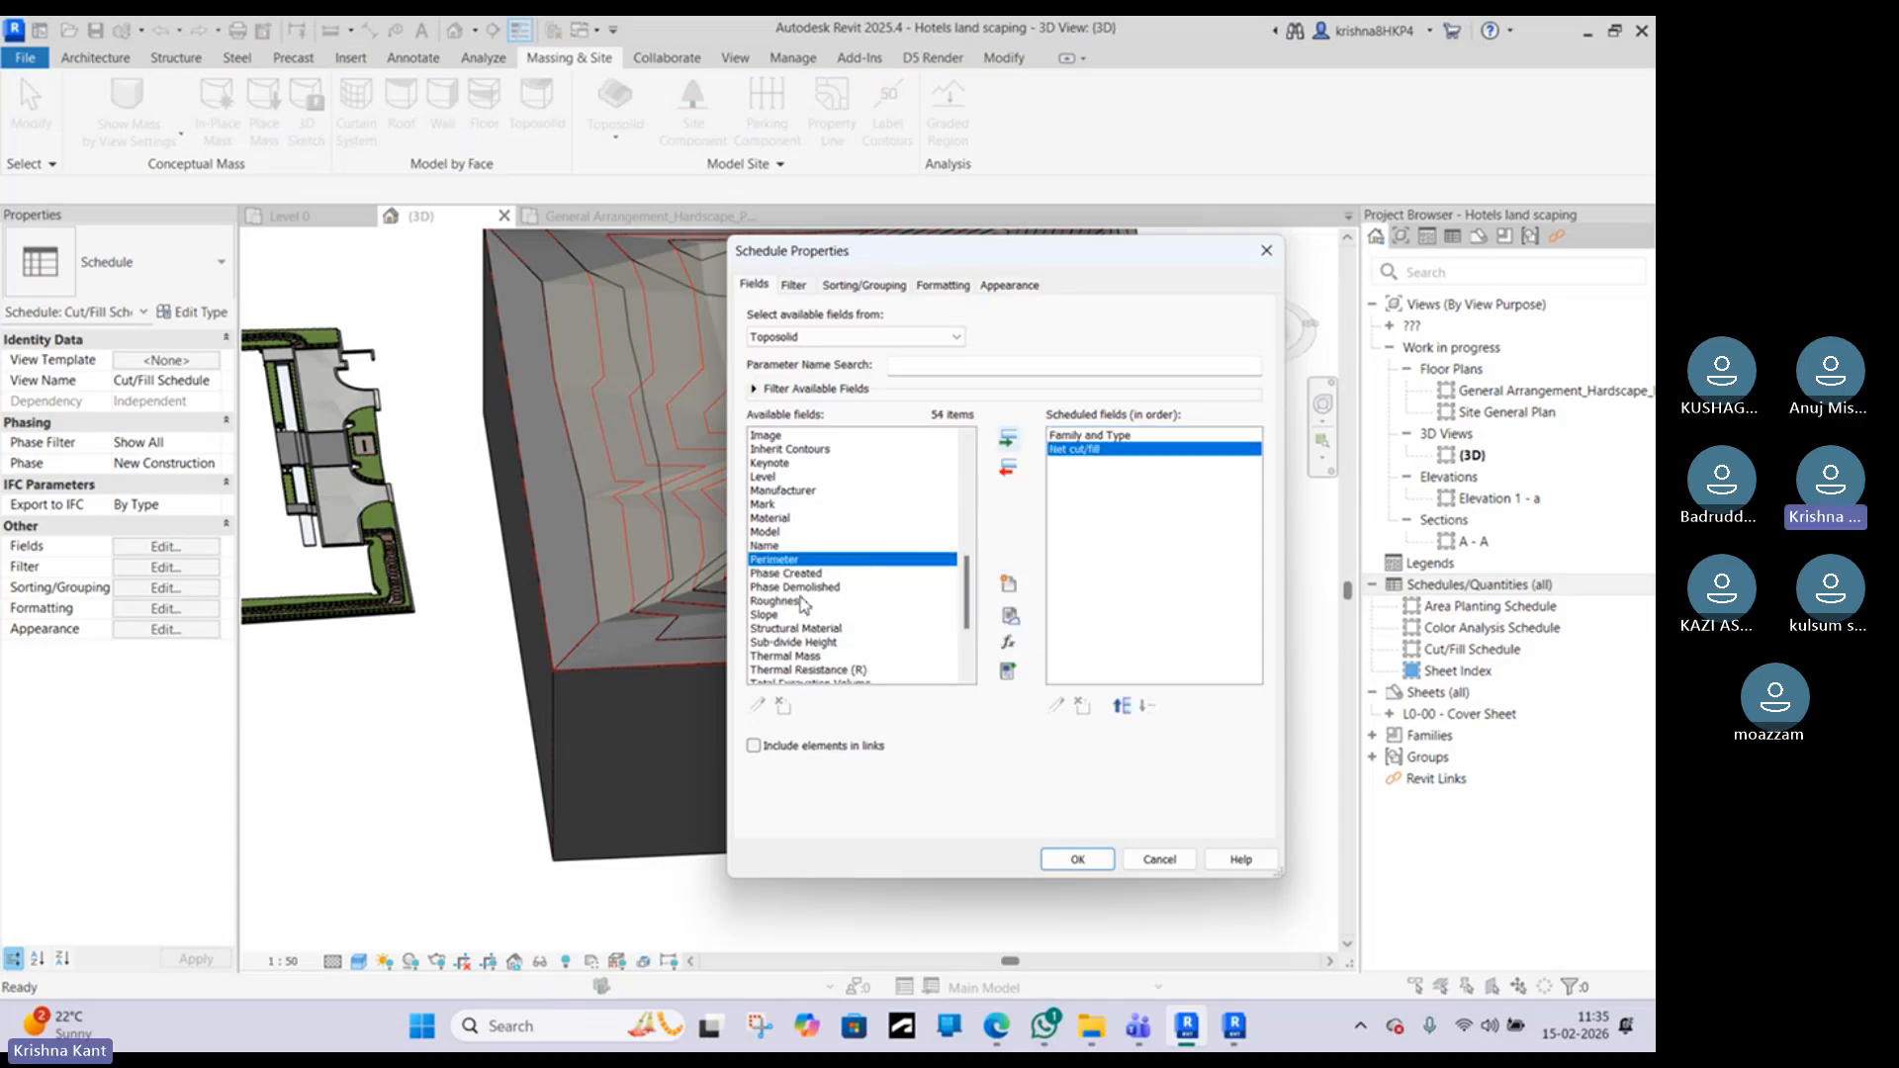
# Step: Add the Volume and Mark fields to the toposolid schedule's scheduled fields
pyautogui.scroll(-1, 783, 606)
pyautogui.scroll(-2, 783, 606)
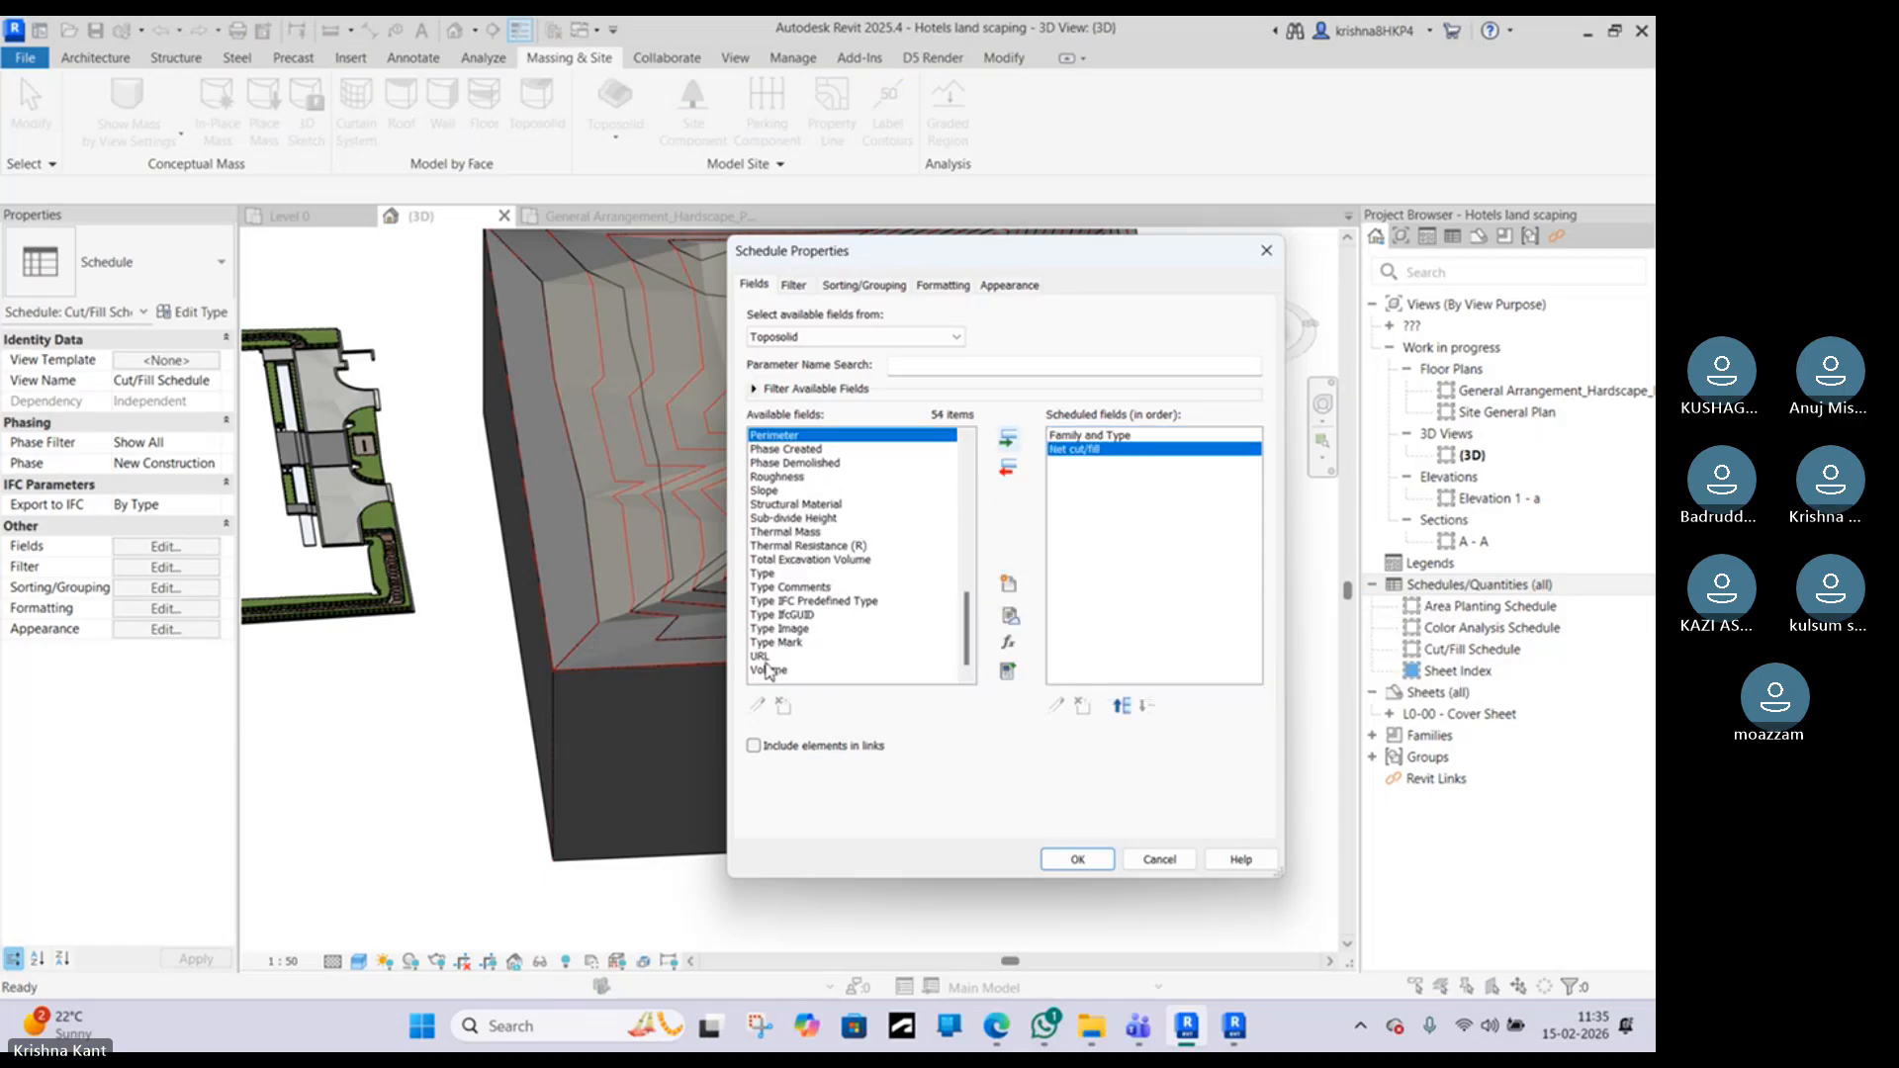
pyautogui.click(771, 670)
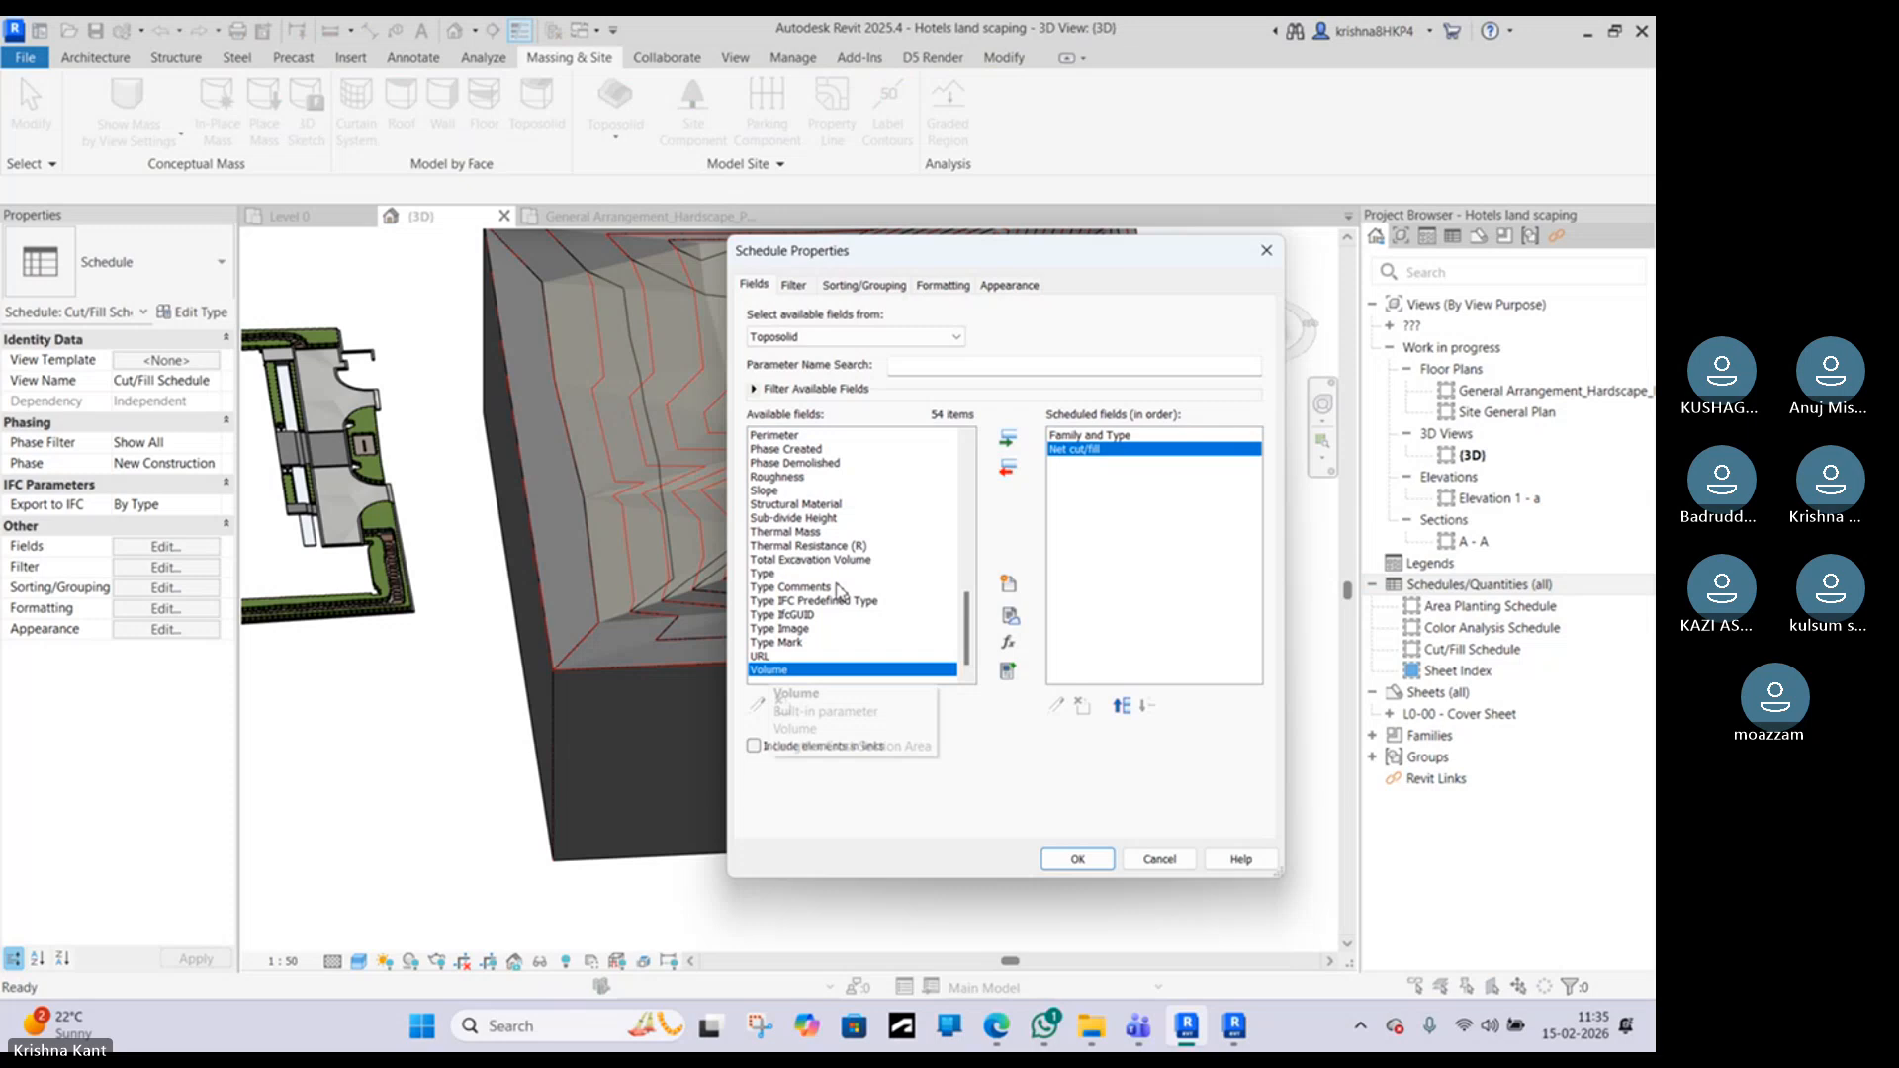
pyautogui.click(1008, 438)
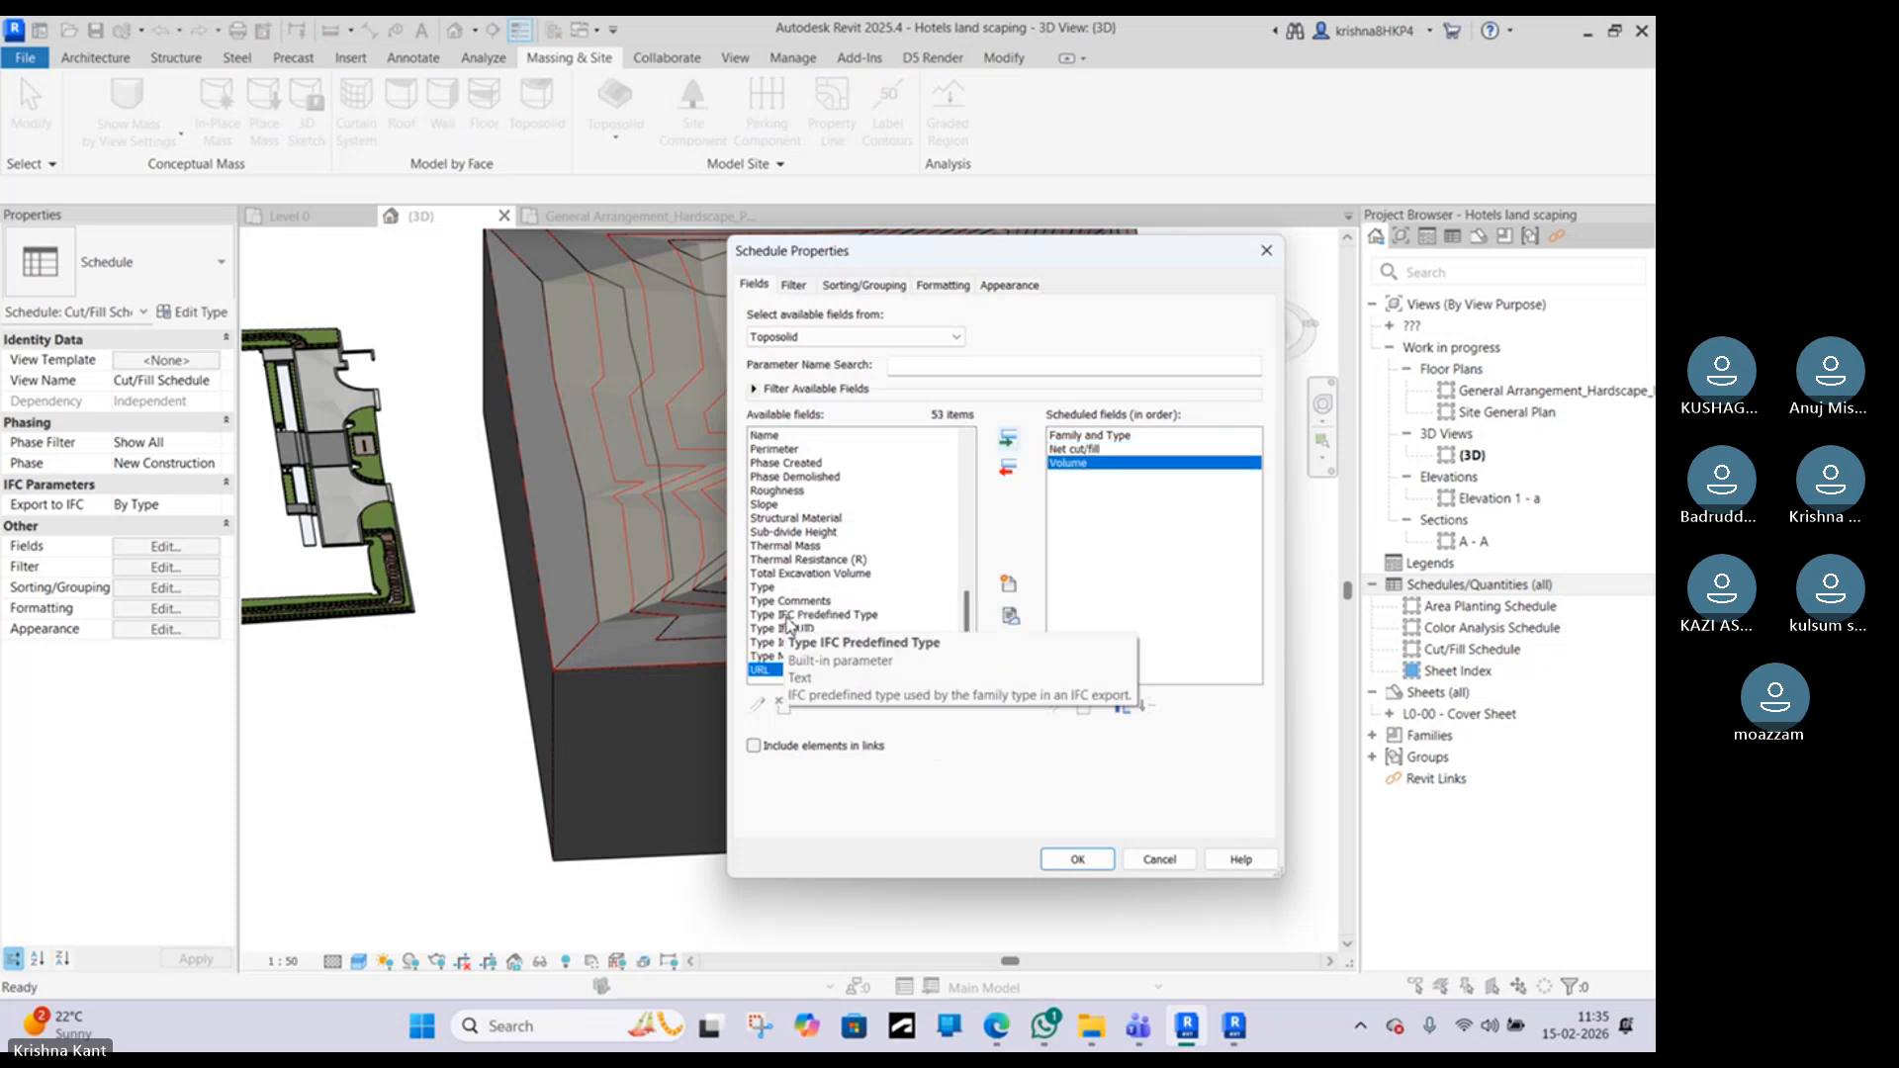
pyautogui.scroll(3, 767, 593)
pyautogui.scroll(6, 786, 543)
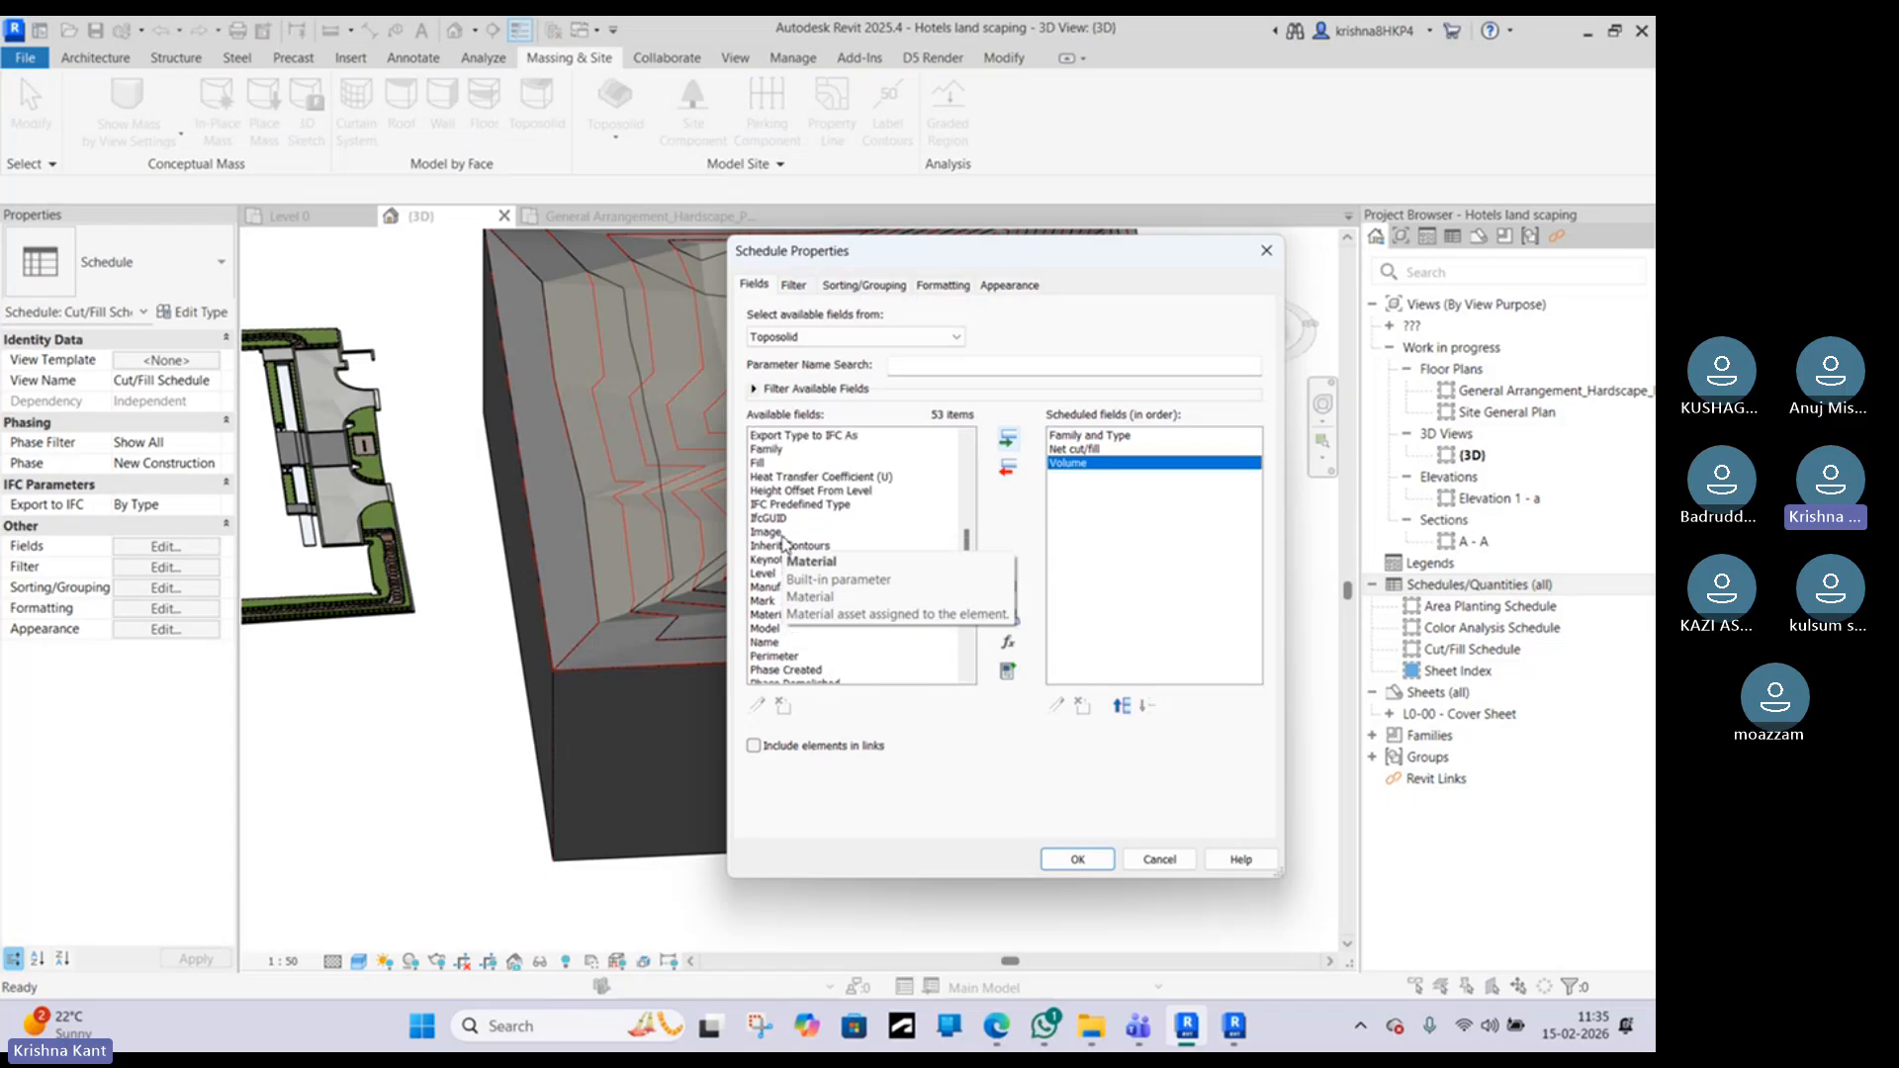
pyautogui.scroll(3, 829, 504)
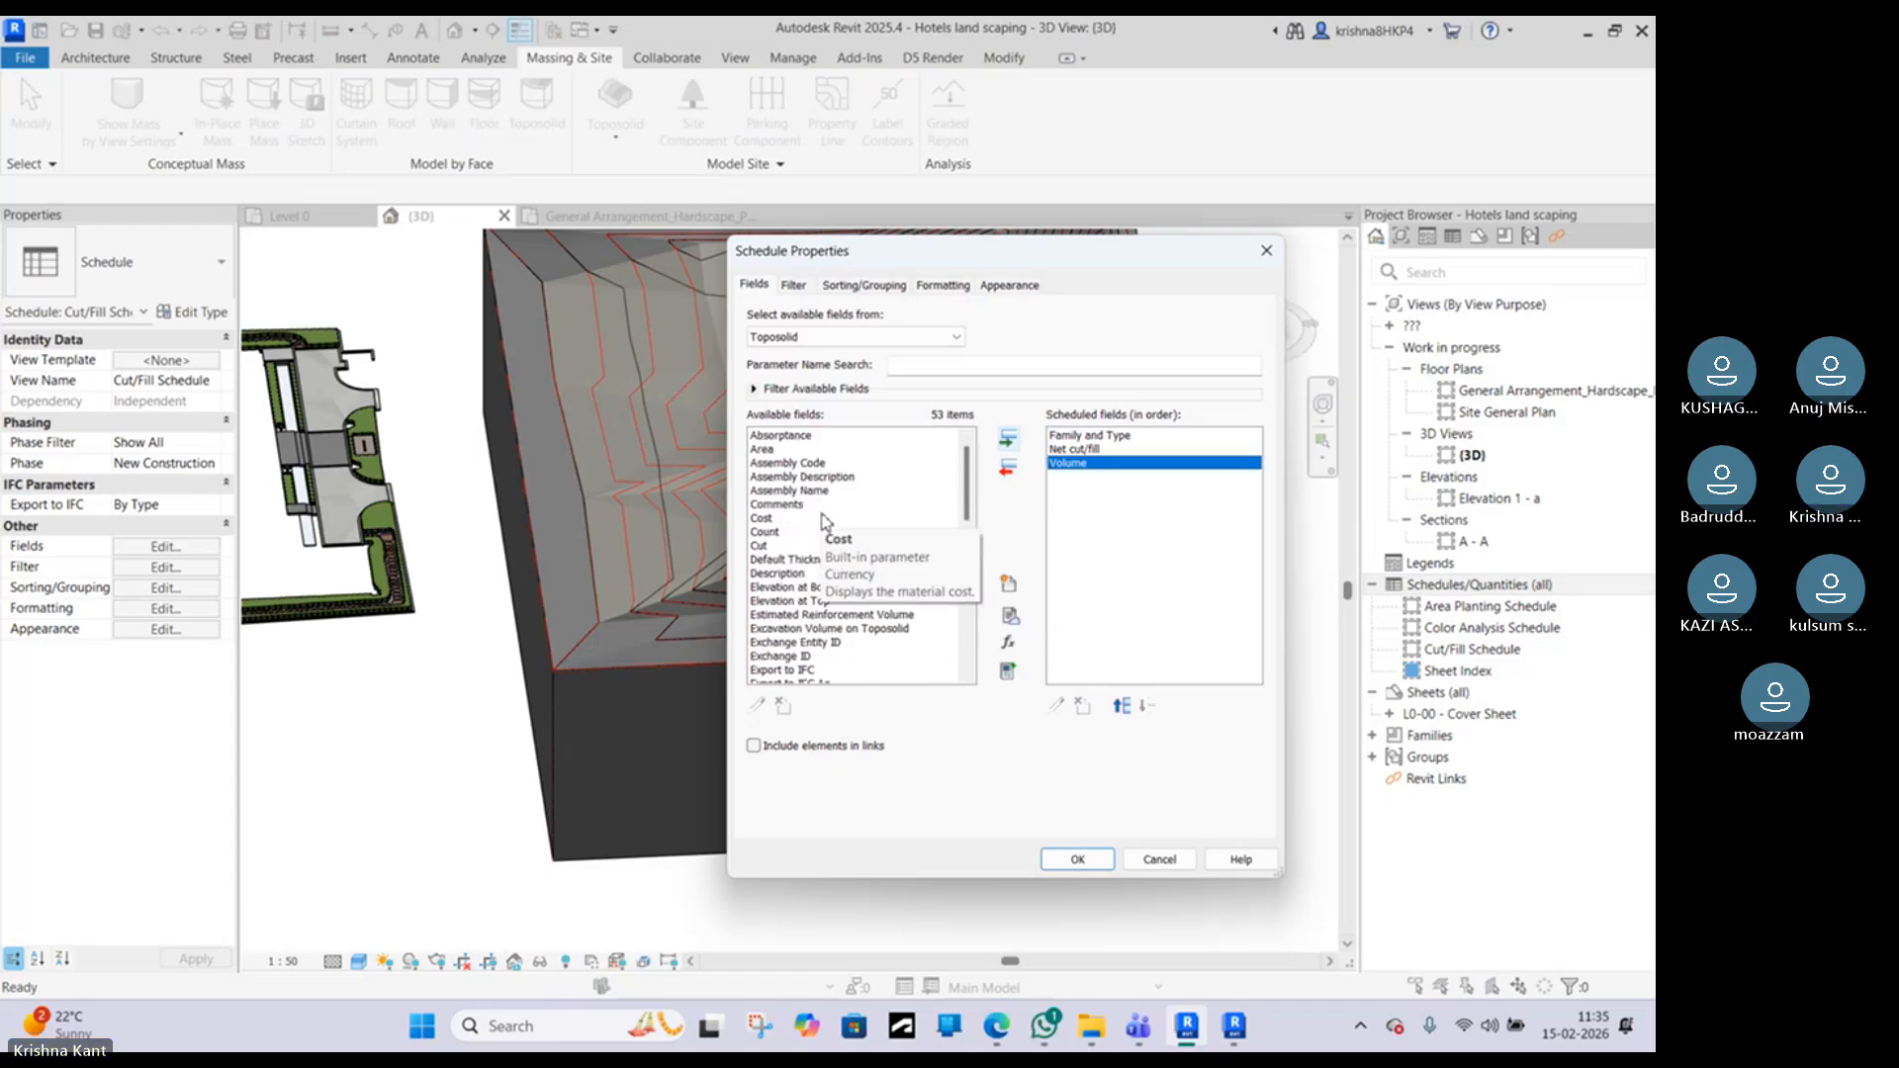
pyautogui.scroll(-1, 794, 571)
pyautogui.scroll(-7, 794, 571)
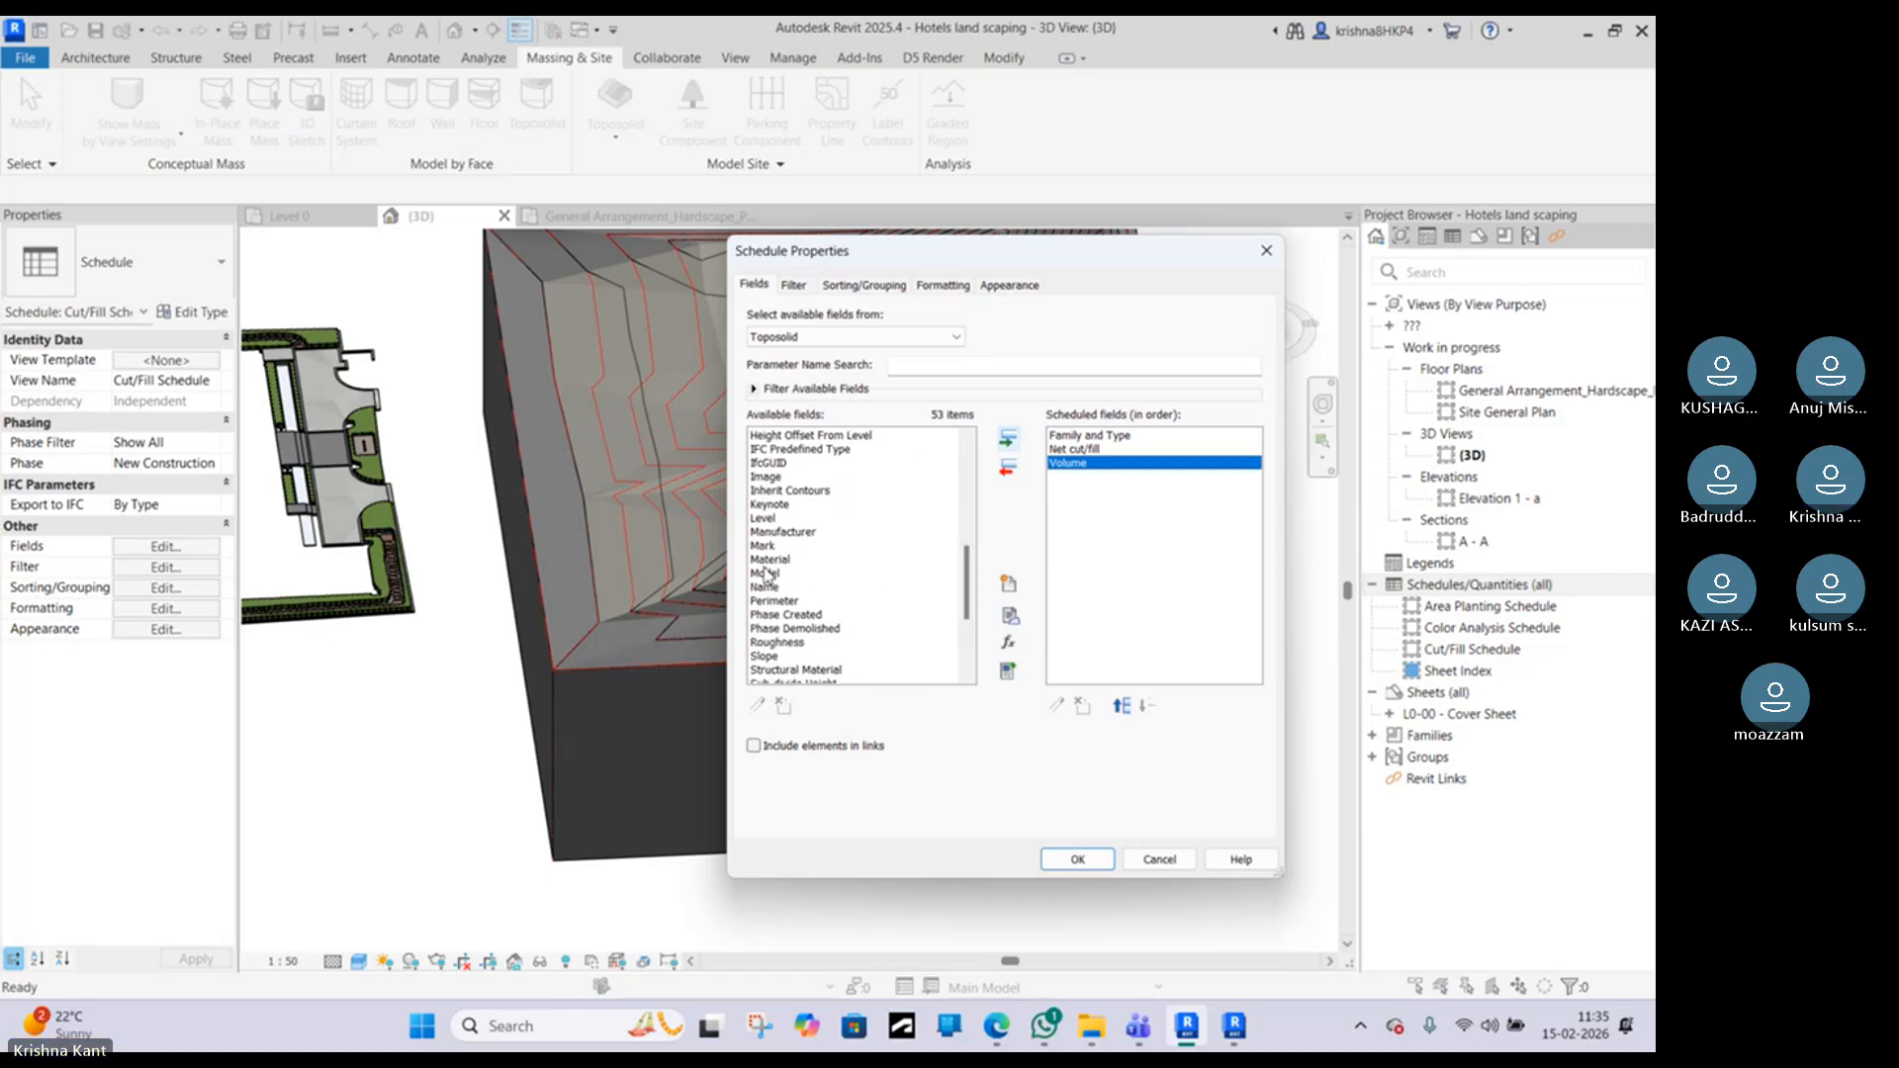
pyautogui.click(773, 546)
pyautogui.click(1008, 438)
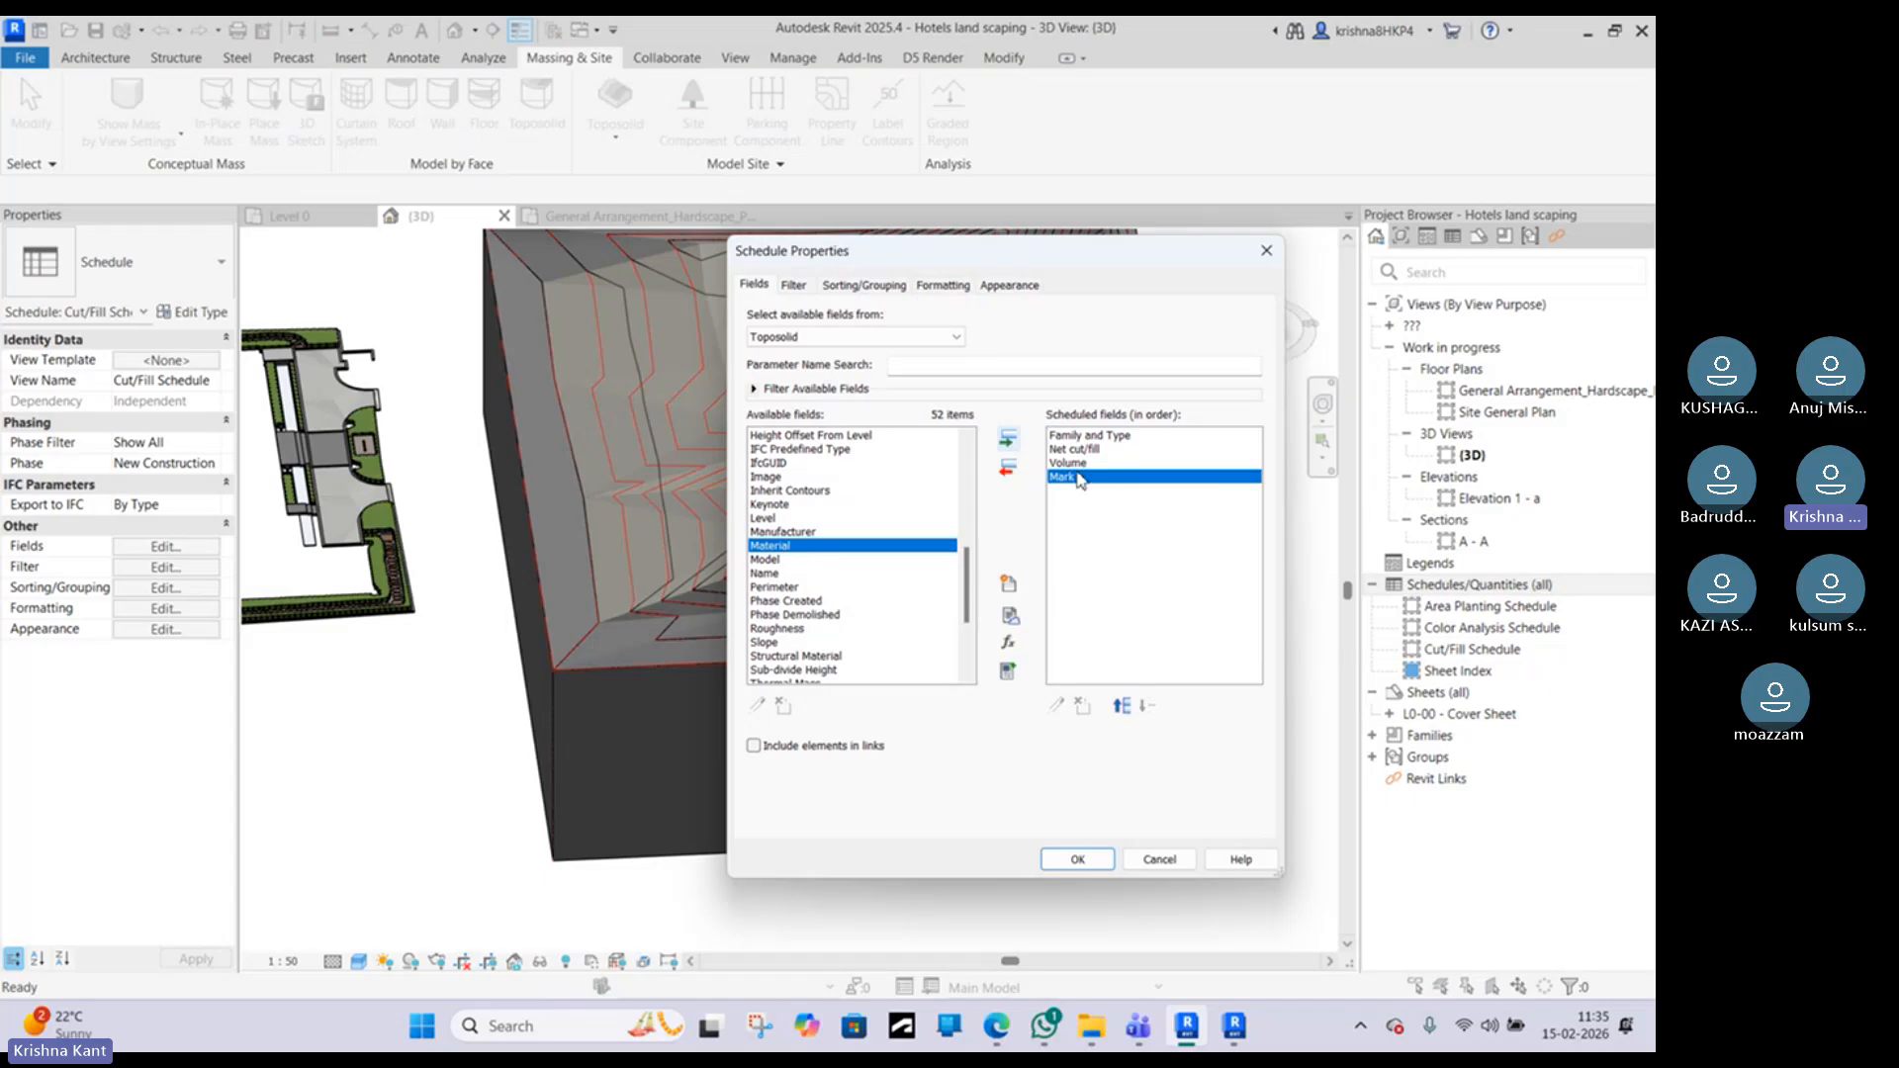
# Step: Create the toposolid schedule and widen its Net cut/fill and Family and Type columns
pyautogui.click(1077, 859)
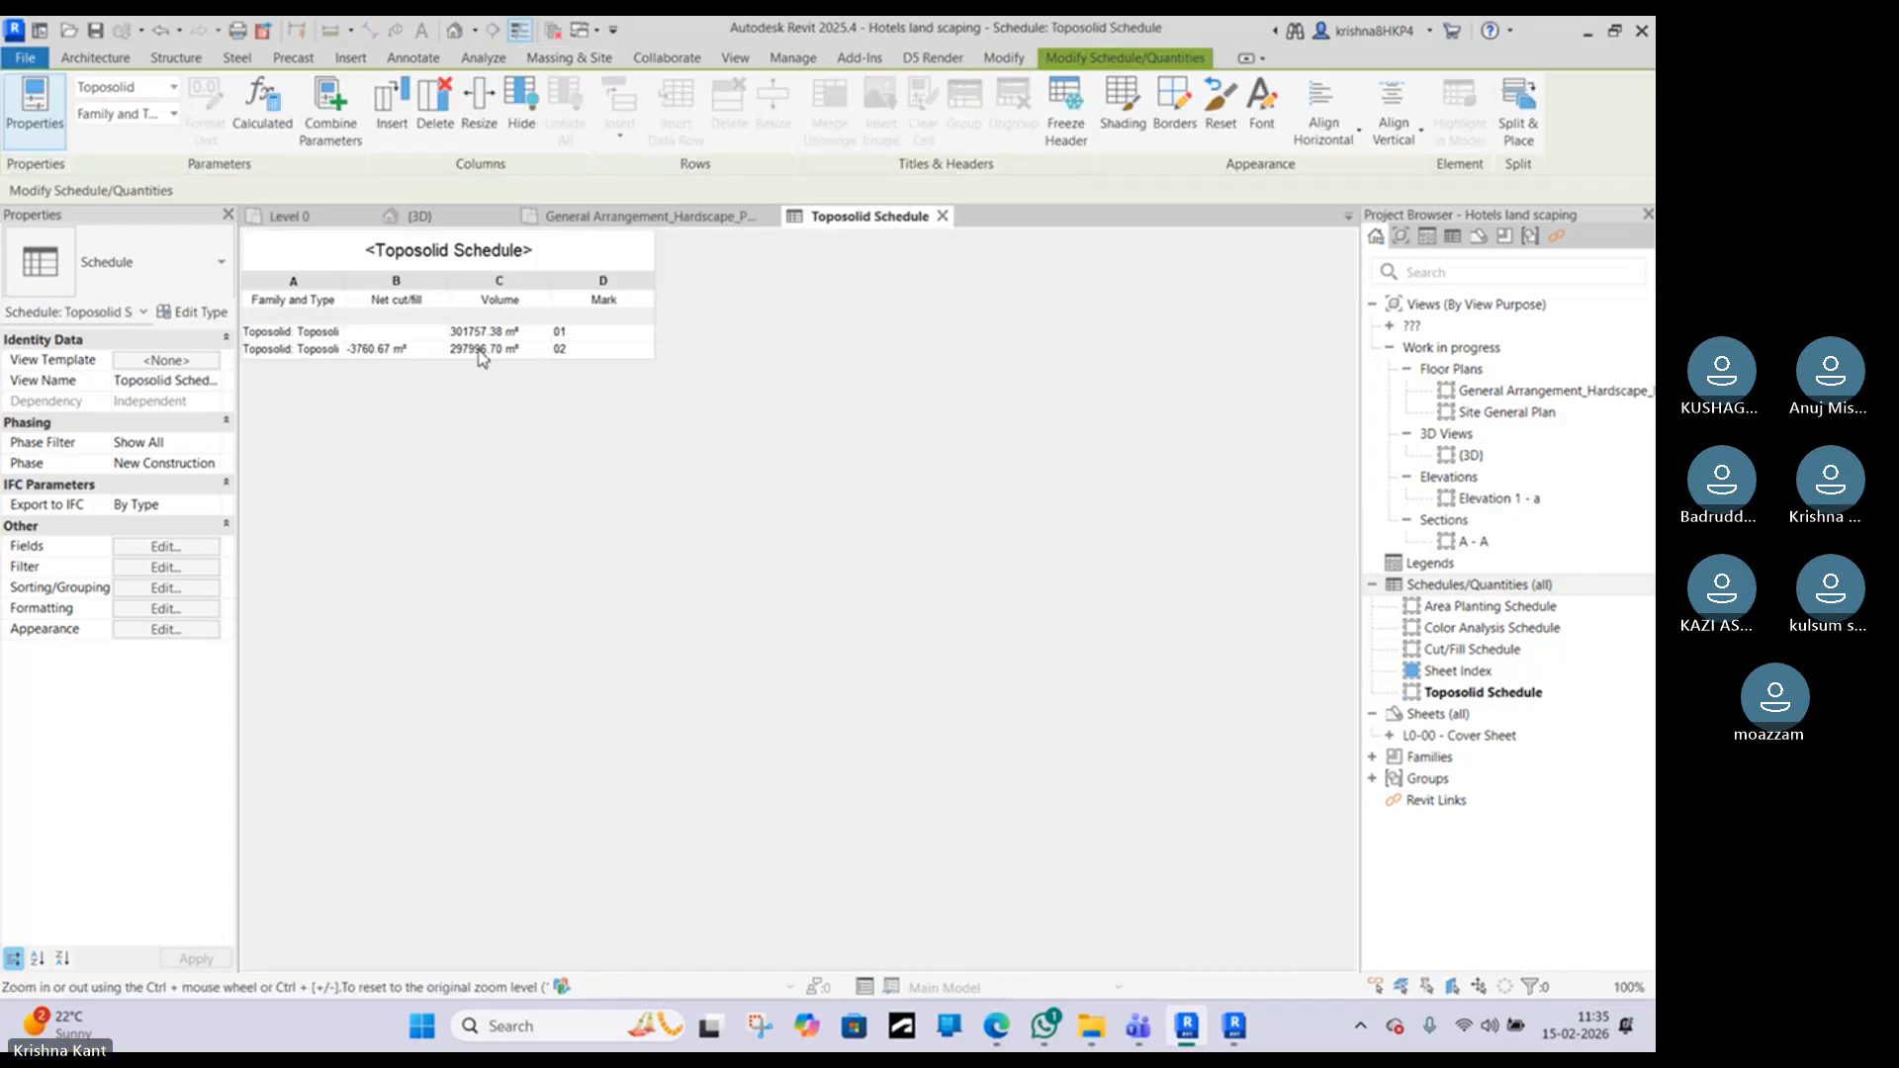
pyautogui.moveTo(450, 277); pyautogui.dragTo(623, 292)
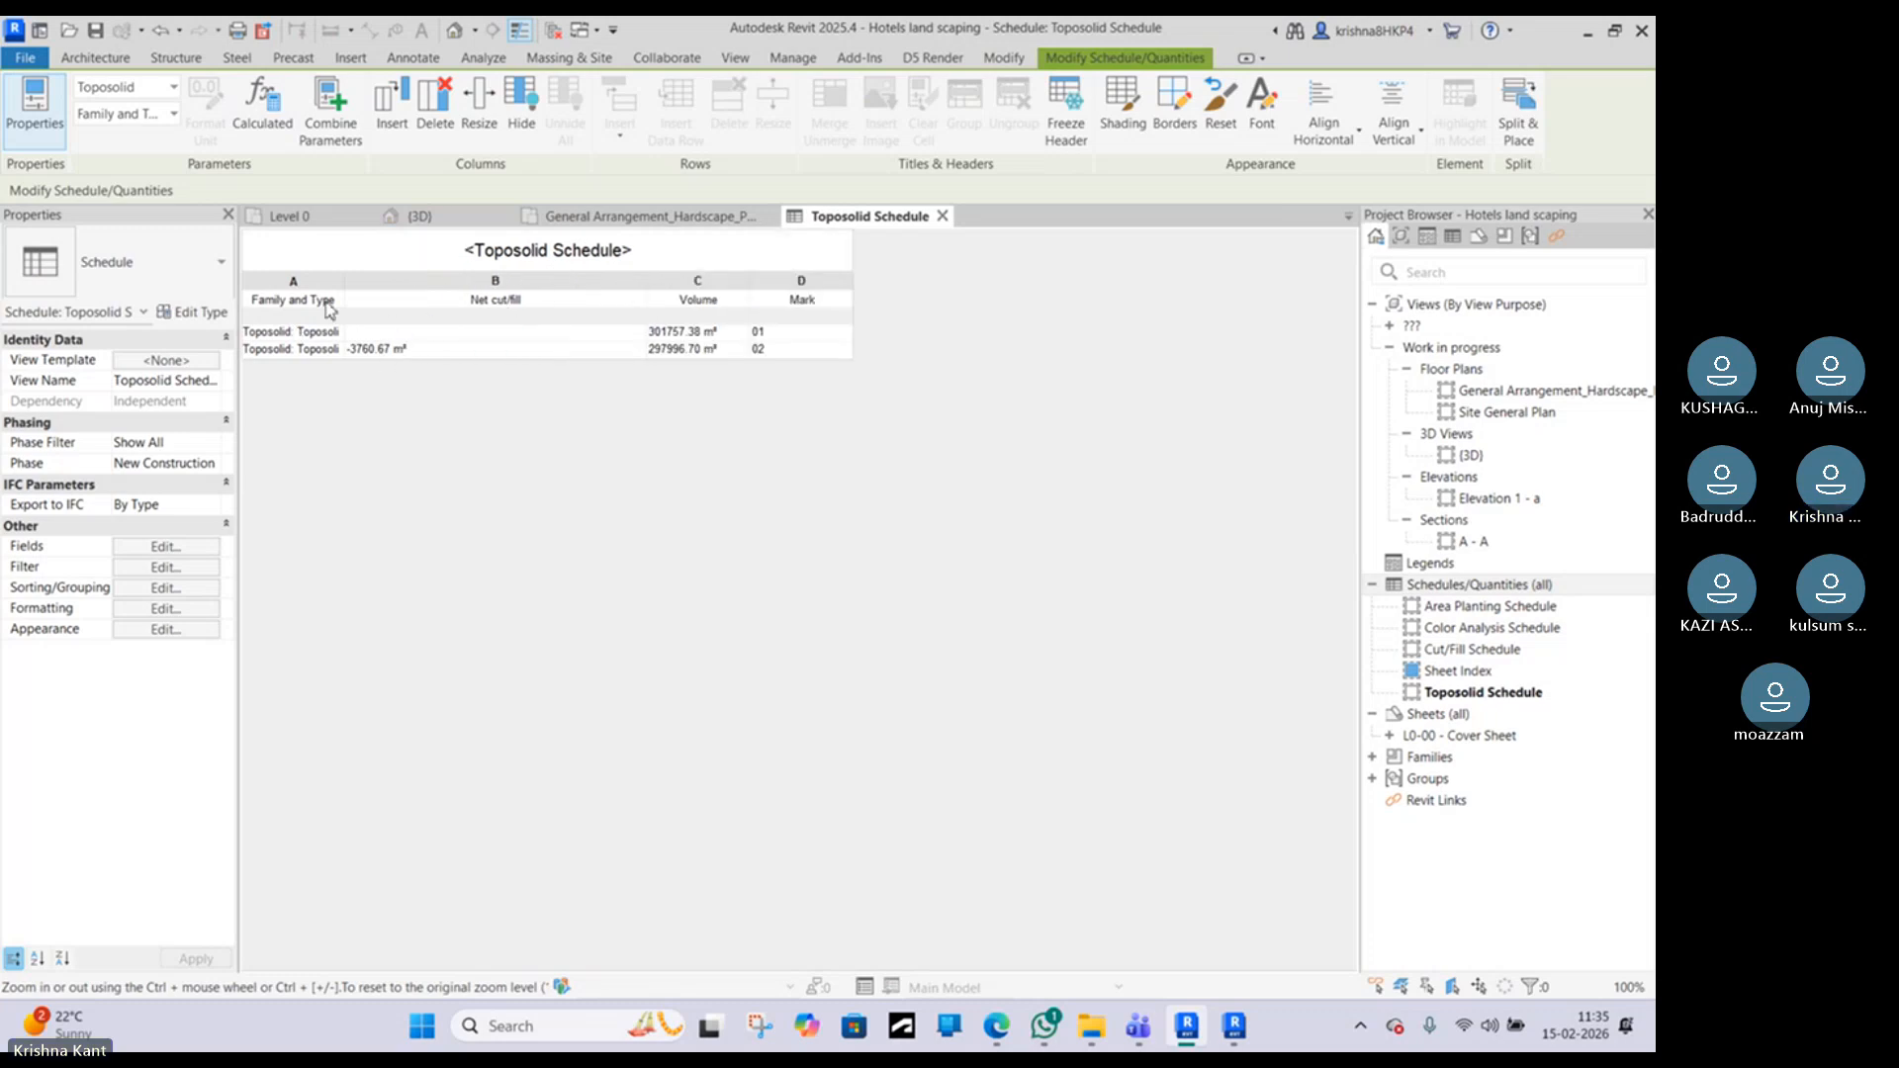
pyautogui.moveTo(345, 280); pyautogui.dragTo(478, 285)
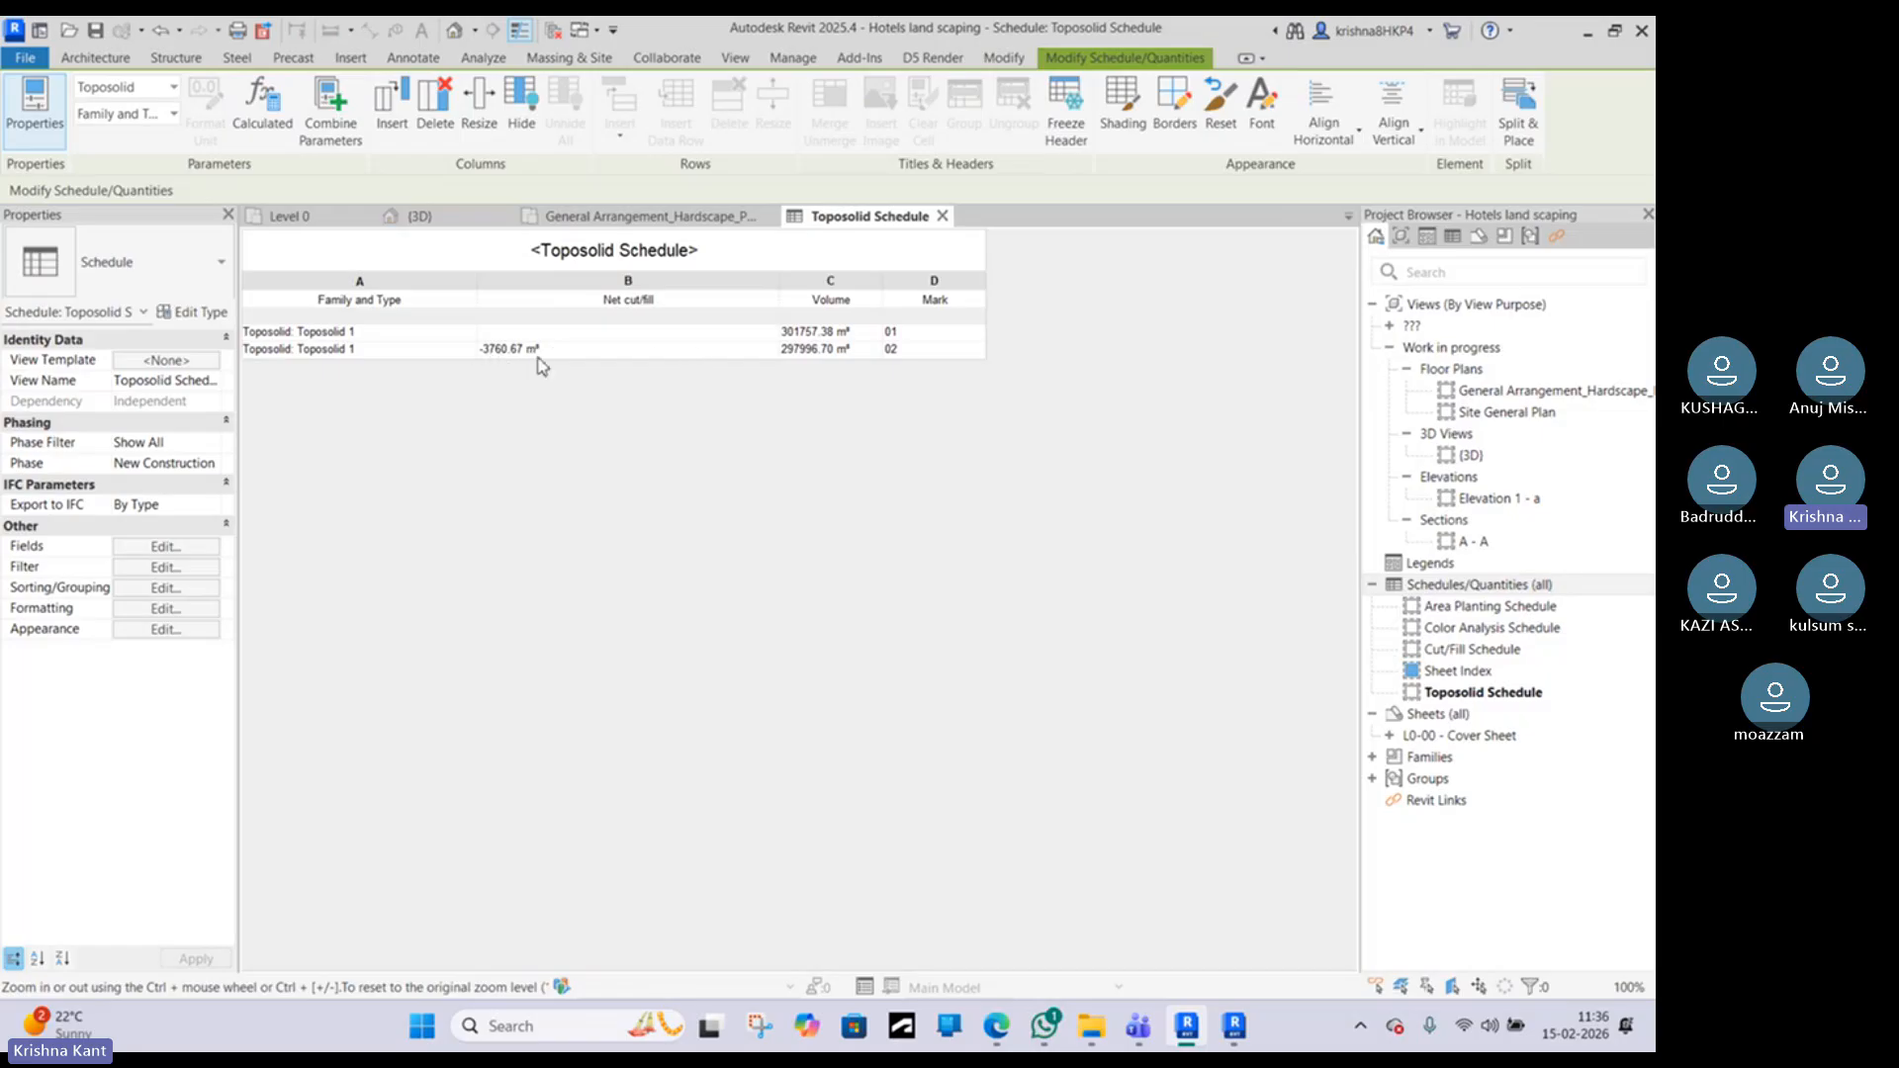
# Step: Add the Cut and Fill fields to the Toposolid Schedule after the Mark field
pyautogui.click(173, 546)
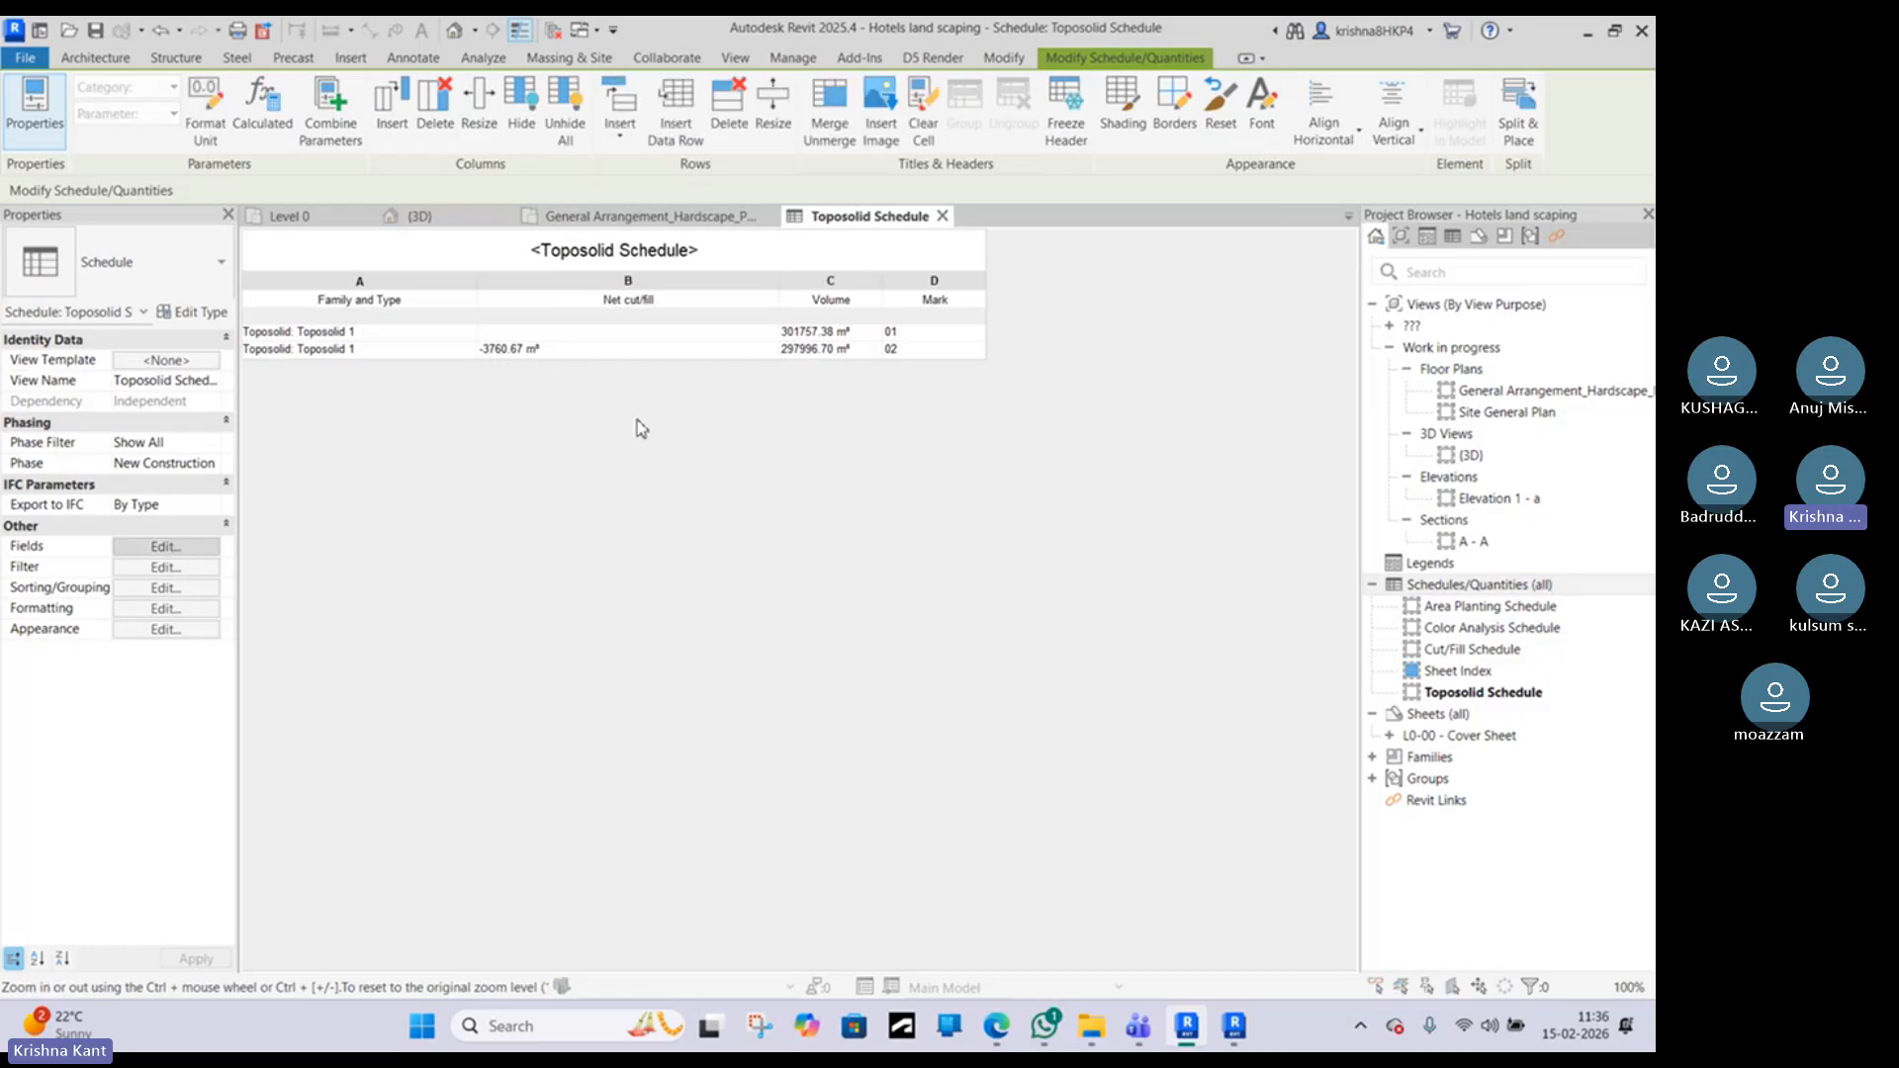
pyautogui.click(759, 545)
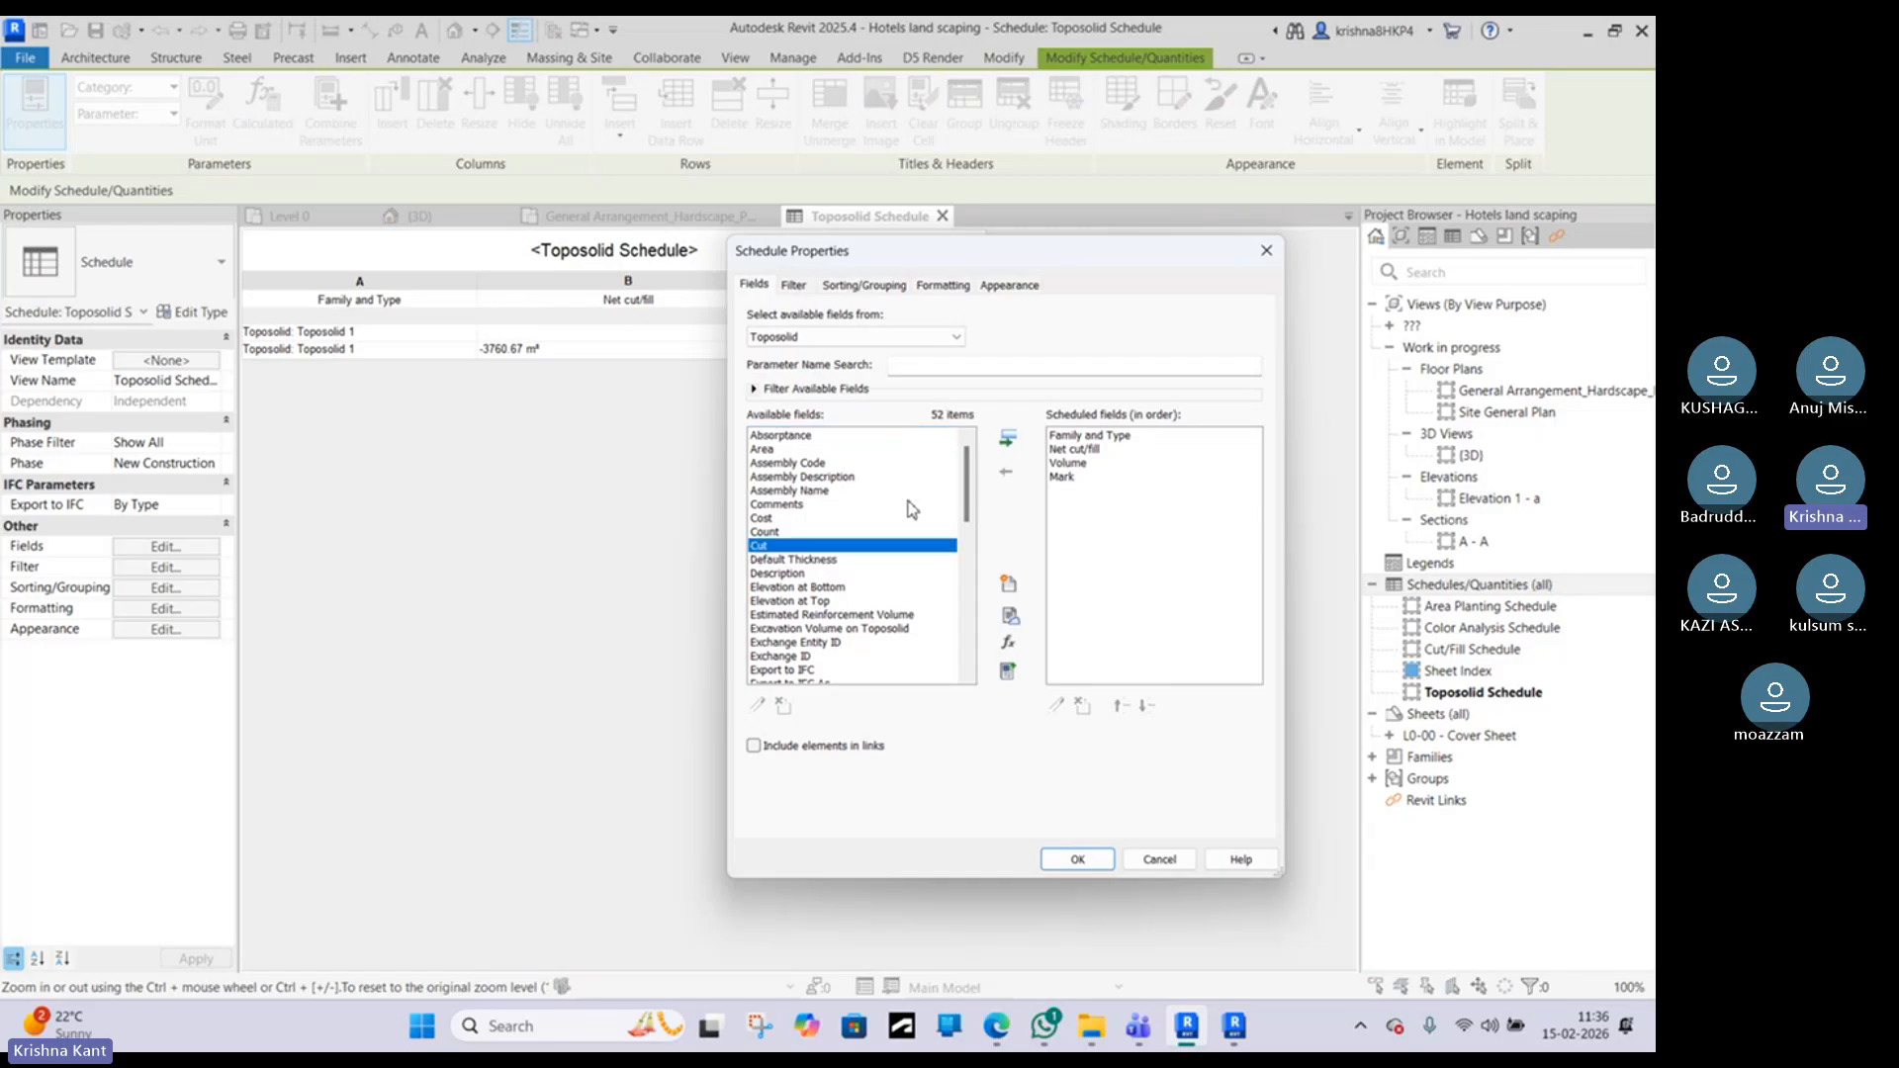
pyautogui.click(1007, 437)
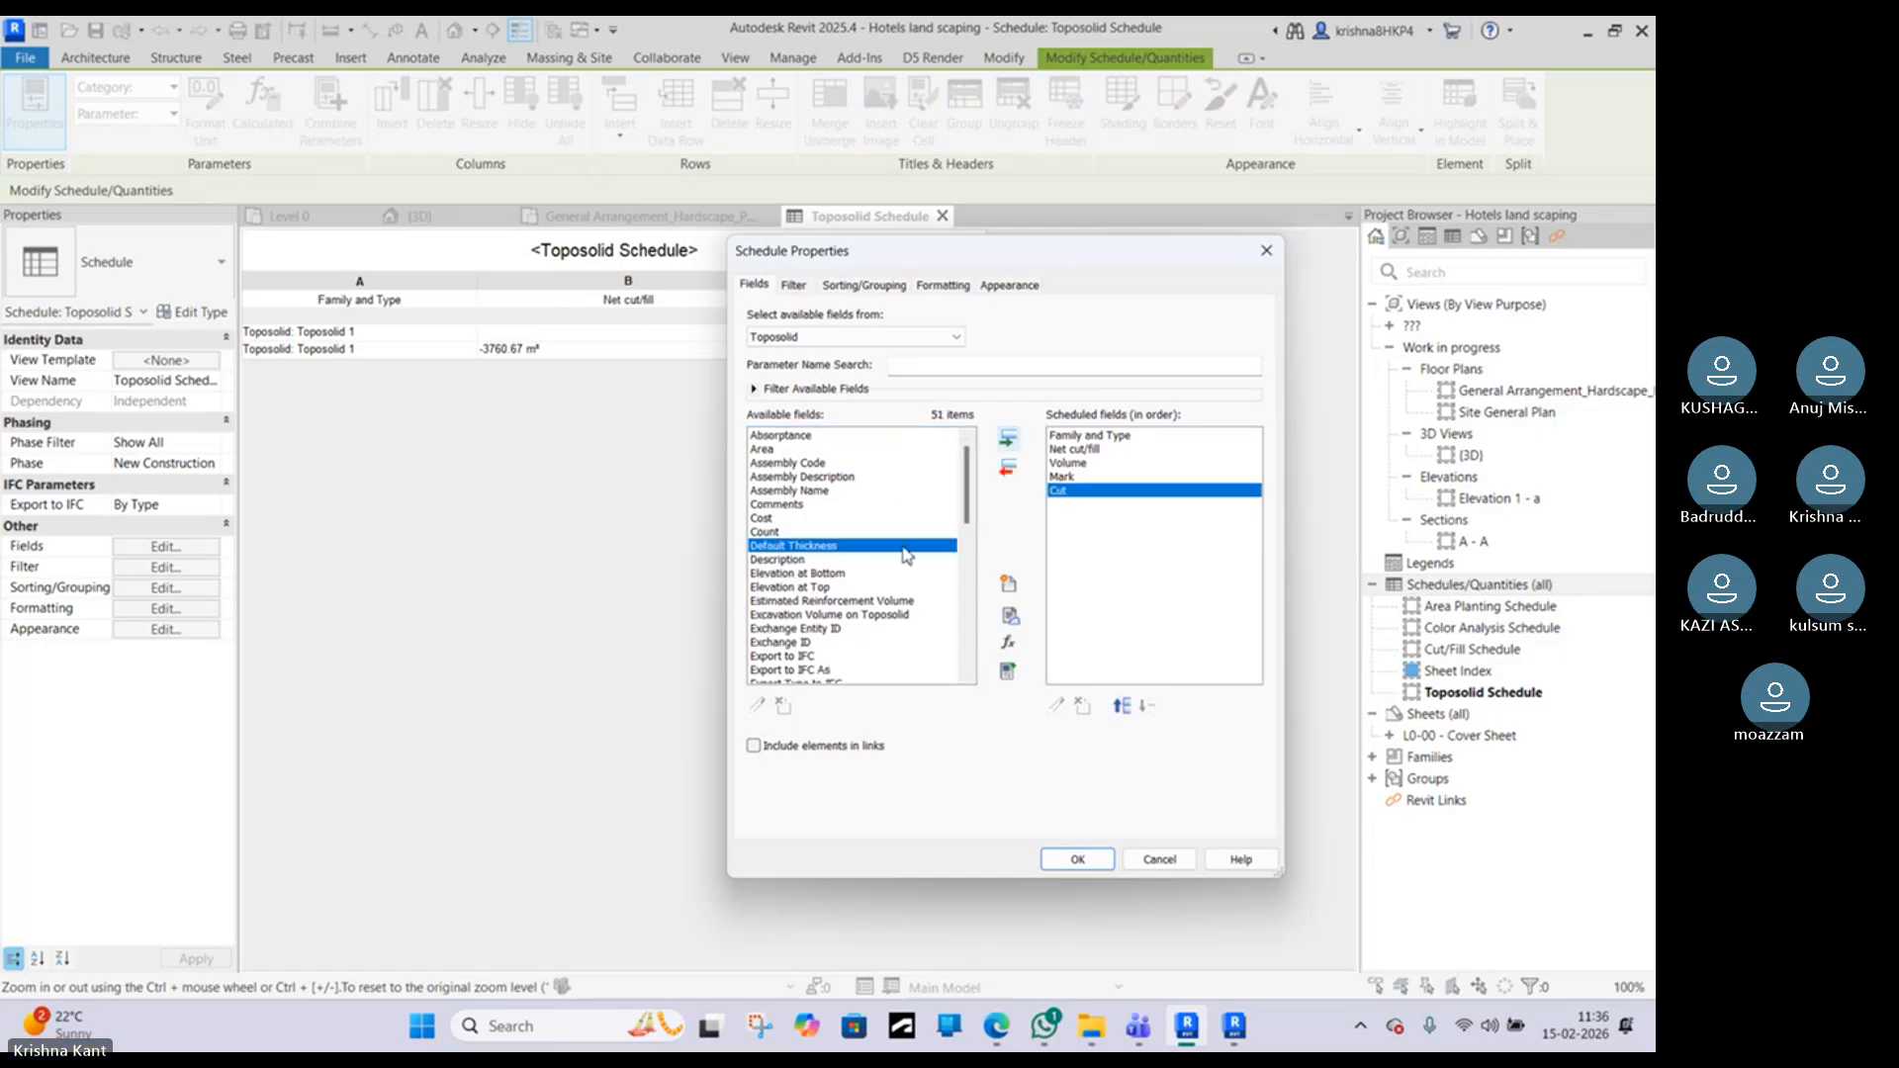
pyautogui.click(829, 573)
pyautogui.scroll(-1, 811, 613)
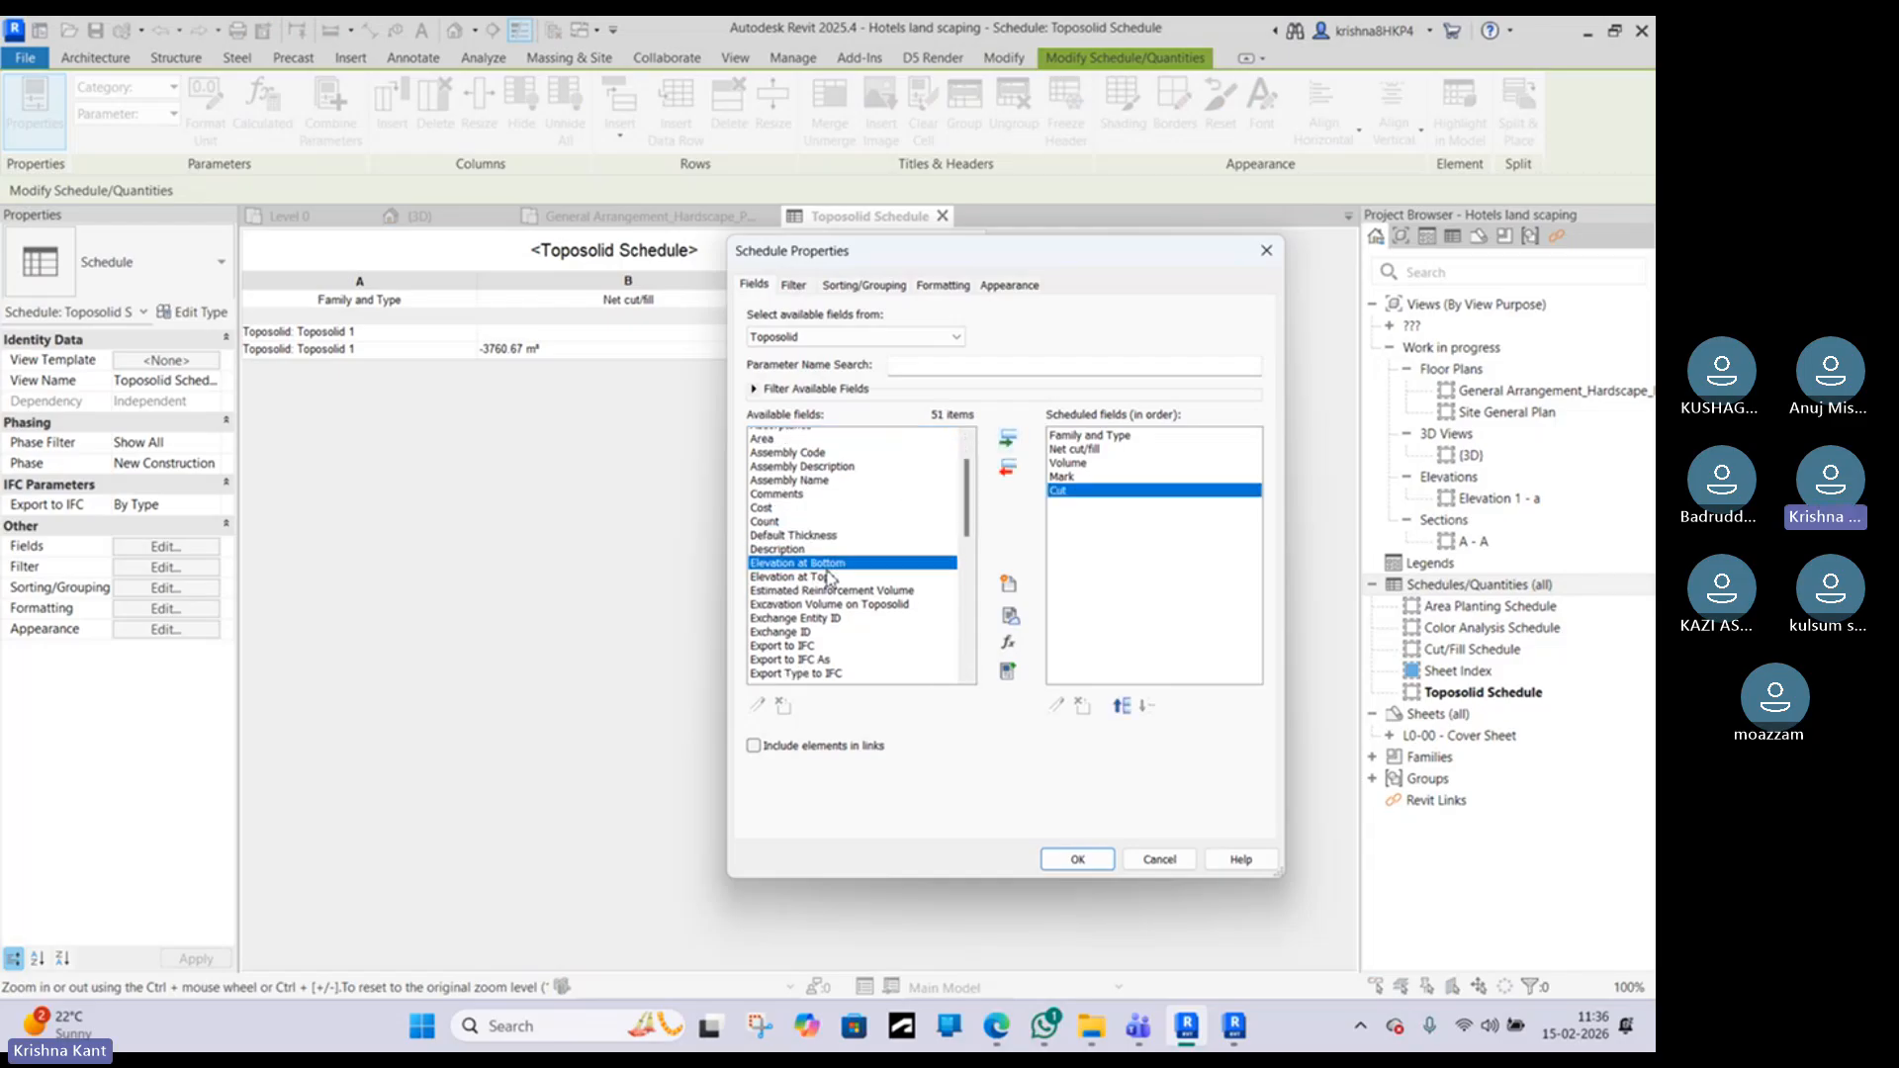
pyautogui.click(769, 670)
pyautogui.scroll(-2, 769, 662)
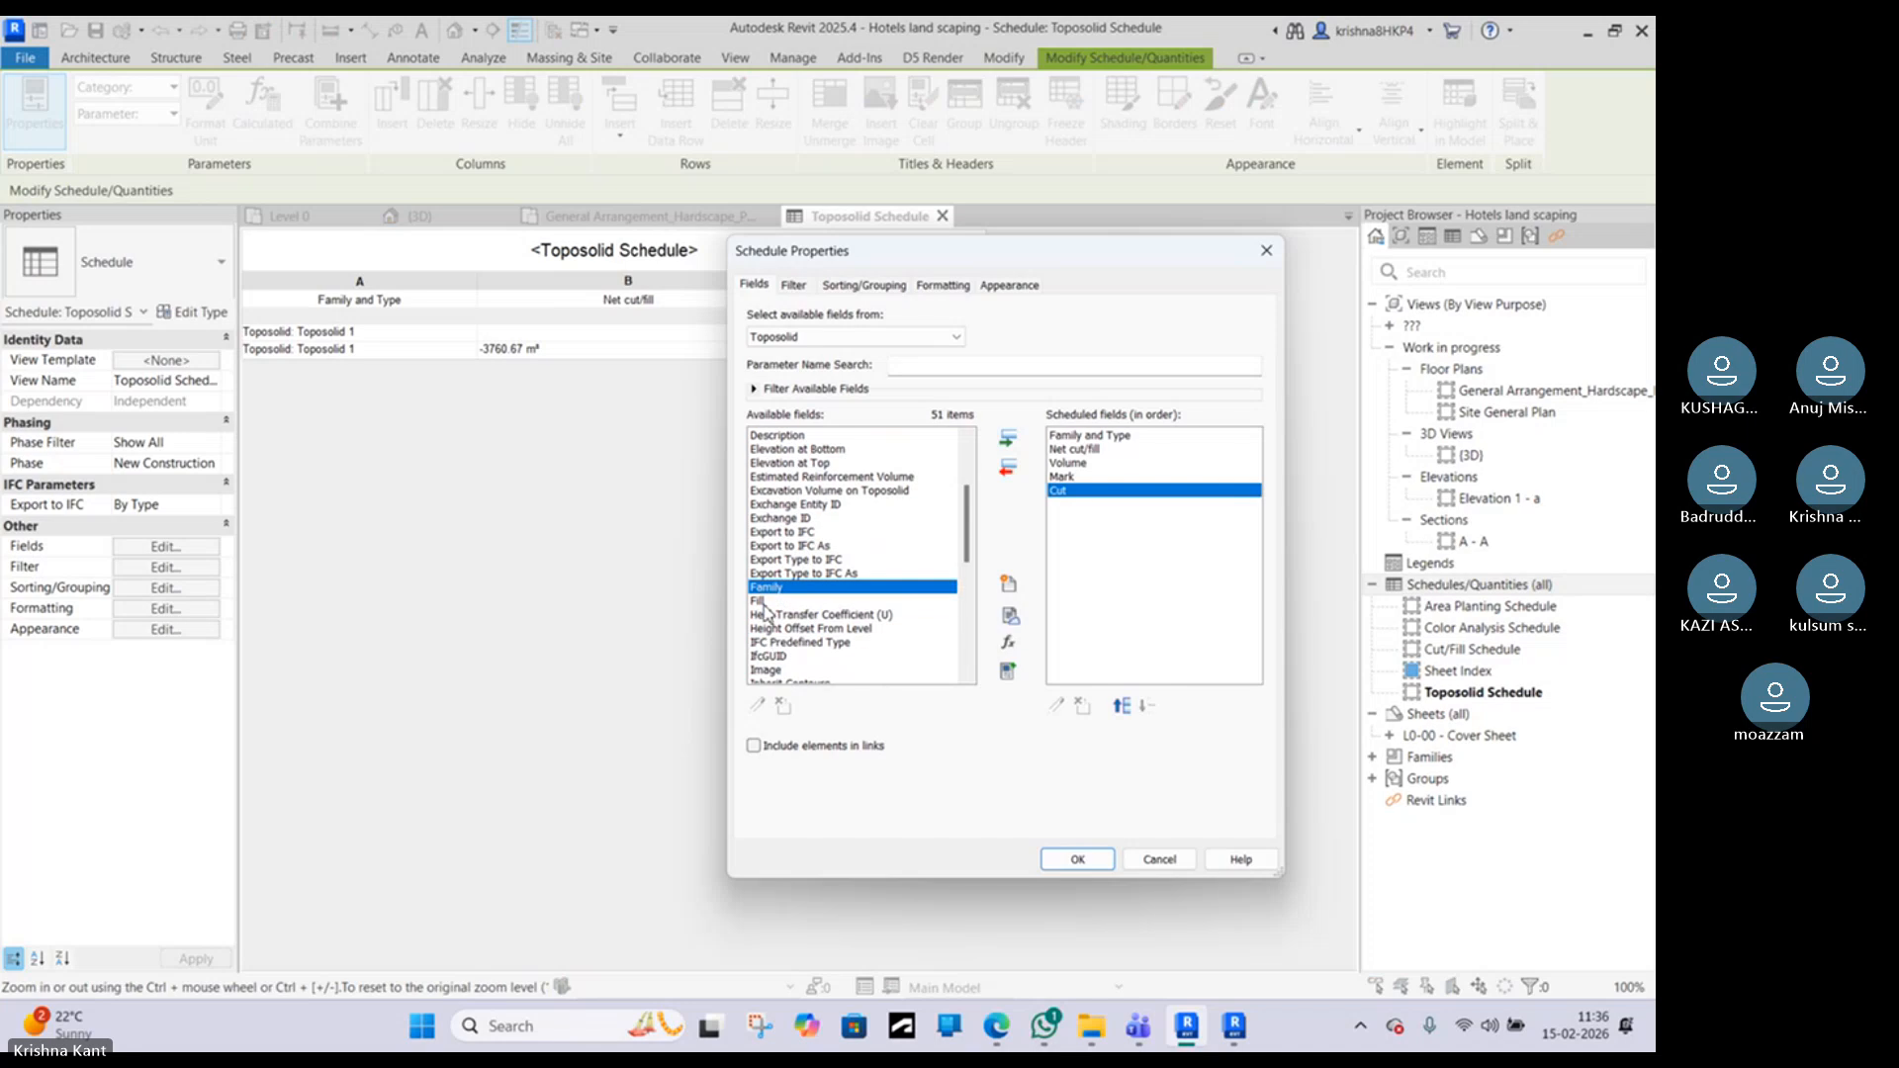
pyautogui.click(771, 601)
pyautogui.click(1009, 453)
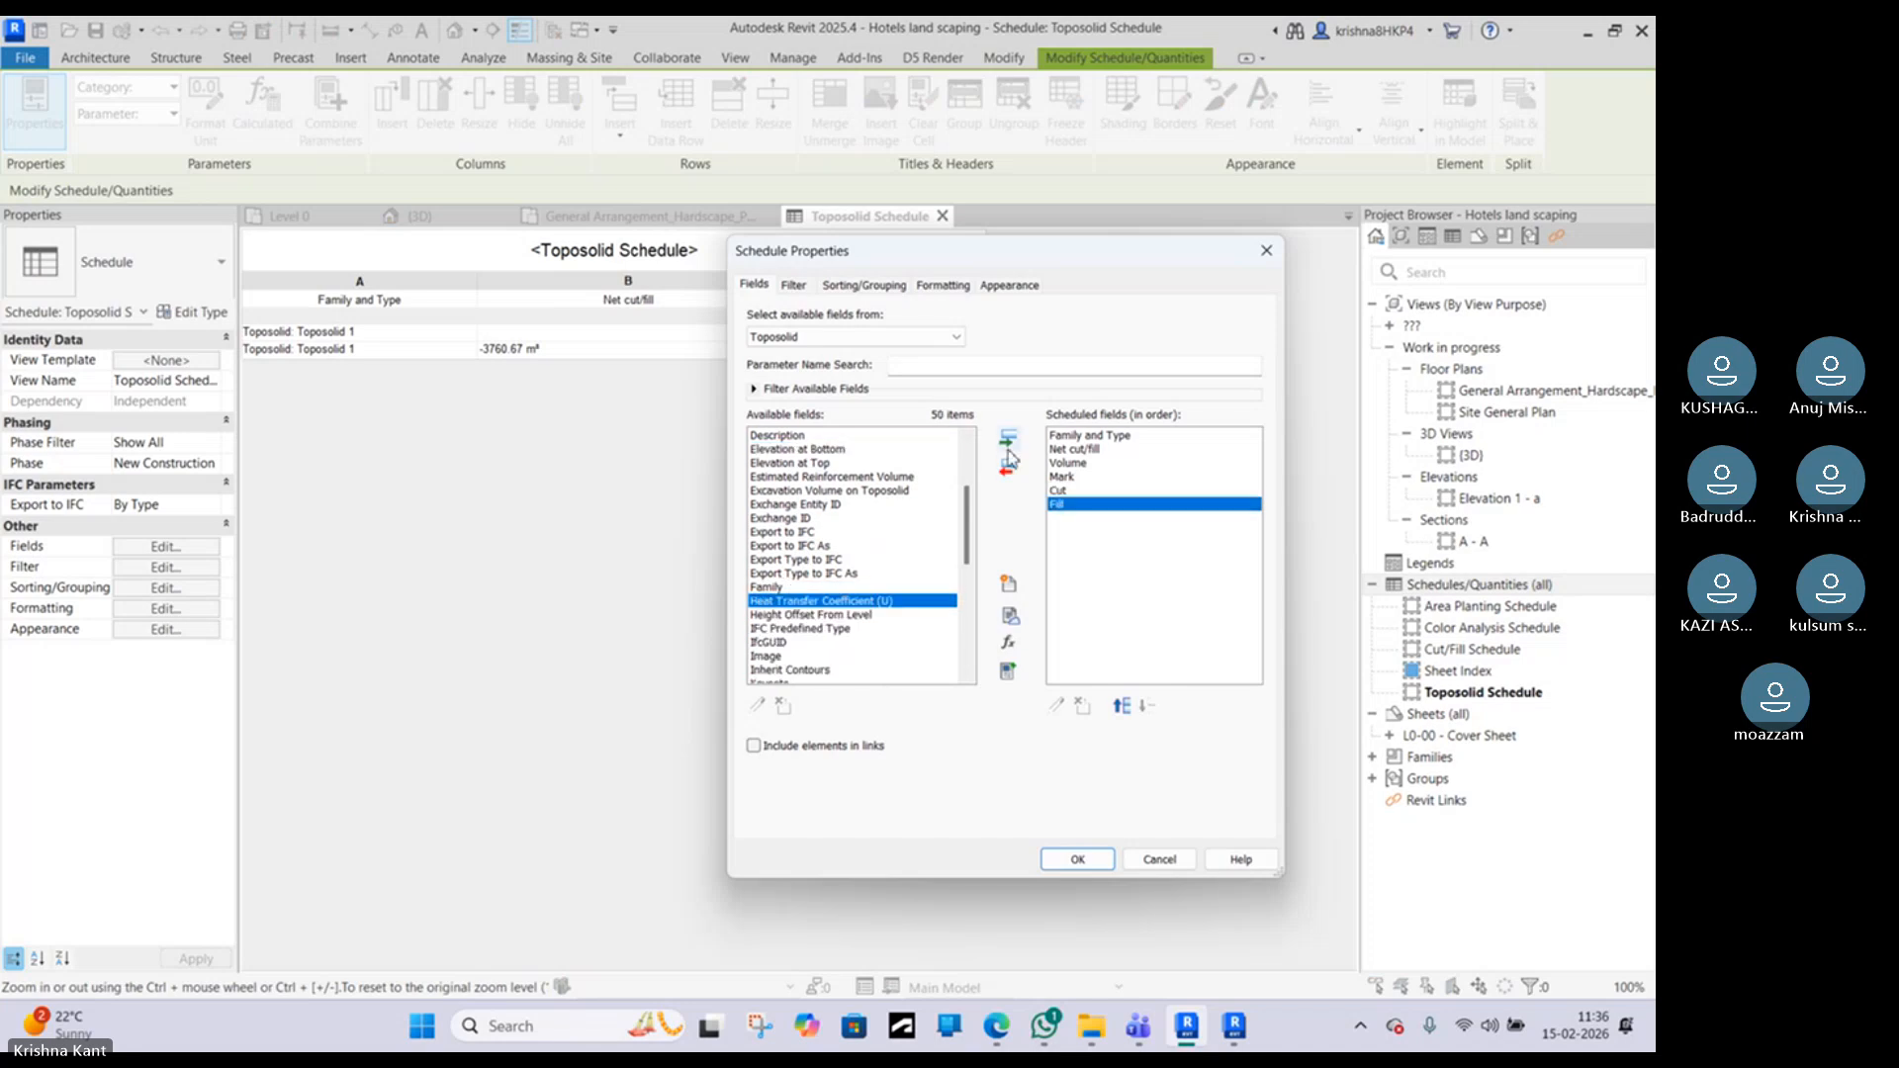
pyautogui.click(1077, 859)
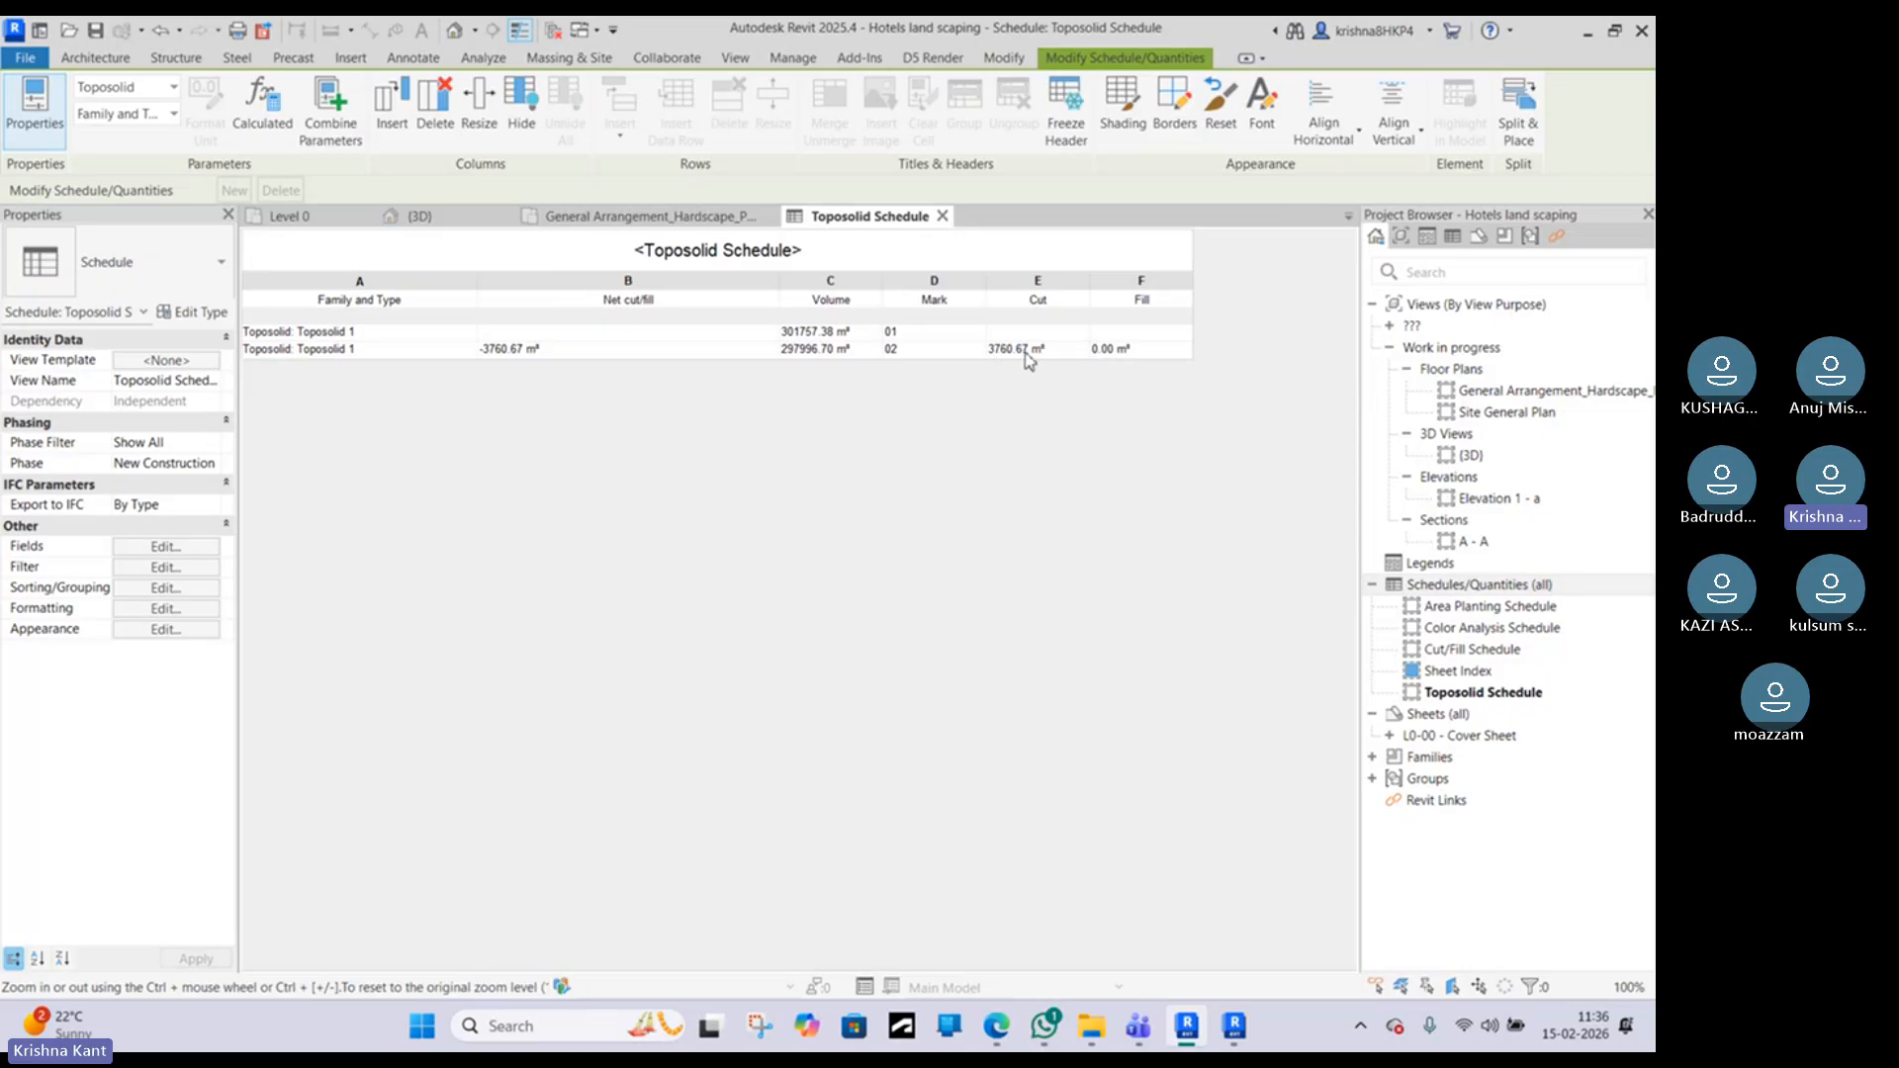
# Step: Return to the 3D view and check the properties of the Existing toposolid marked 01
pyautogui.click(910, 333)
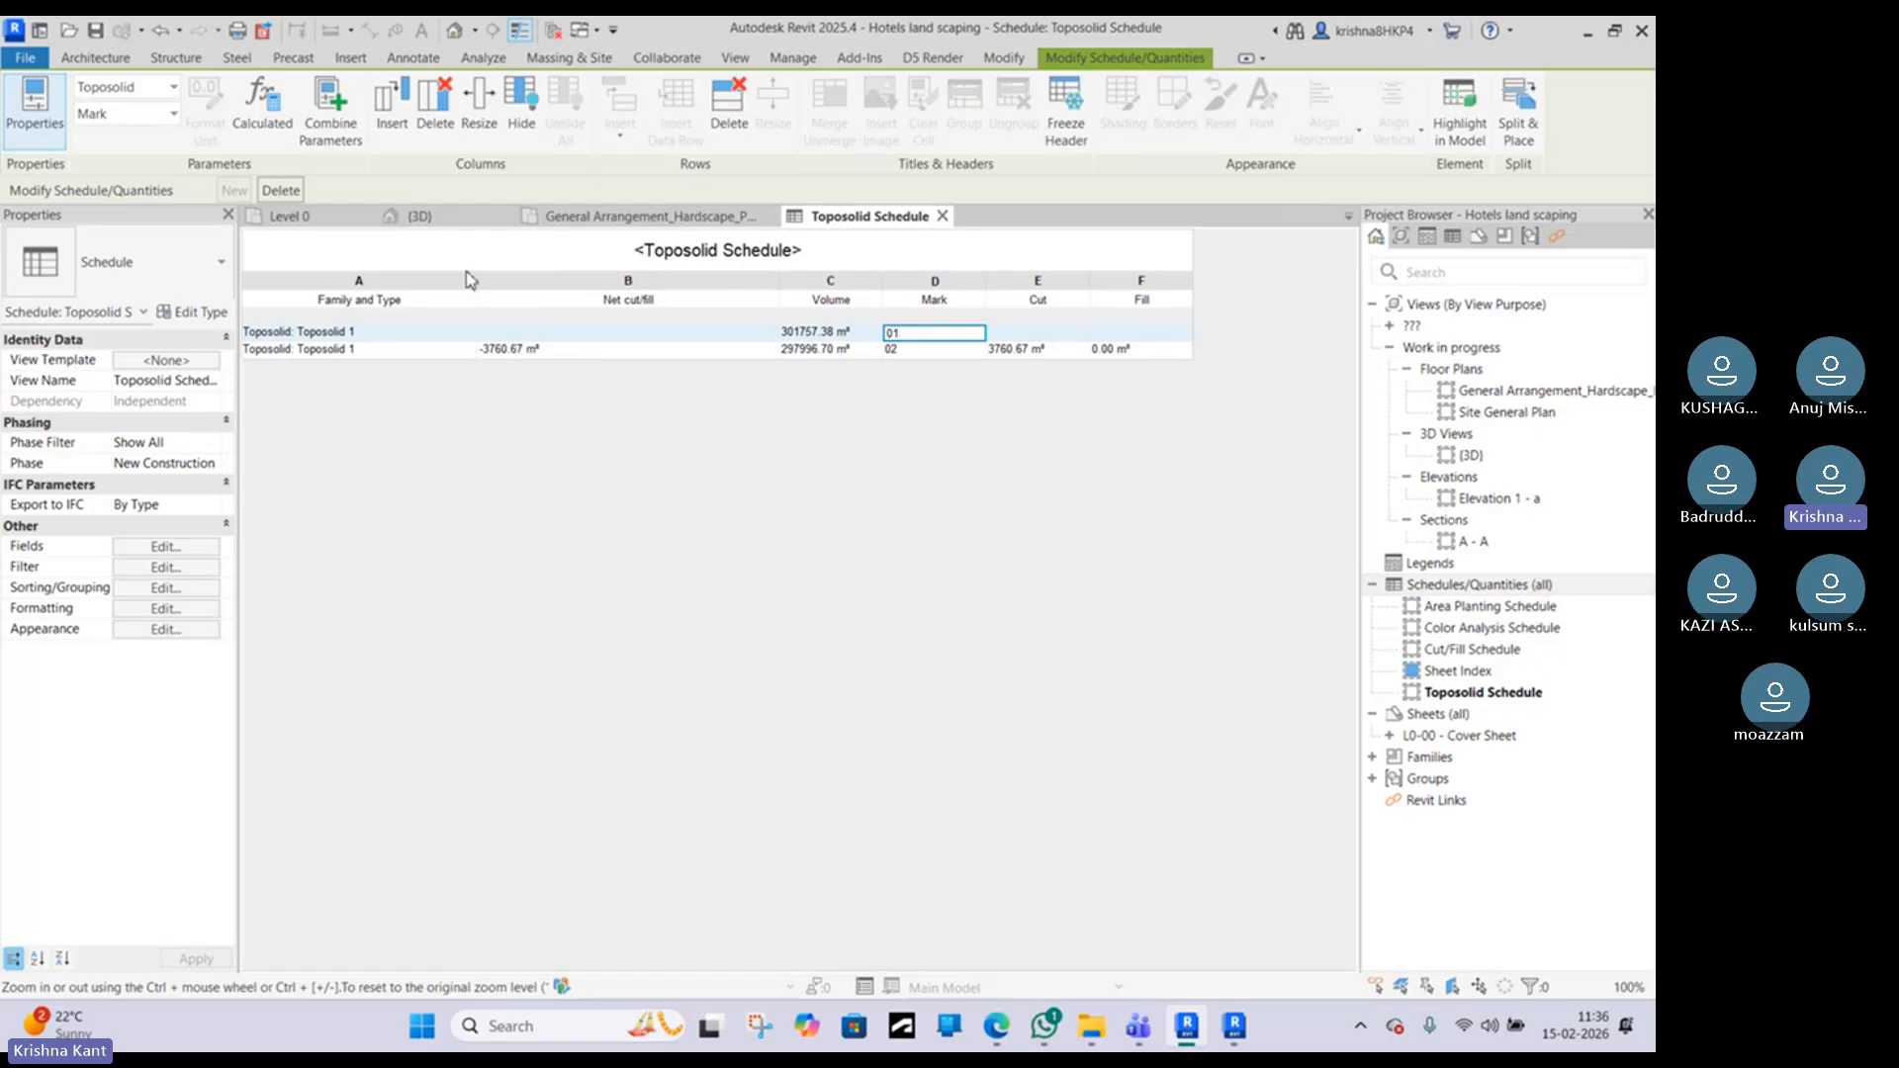
pyautogui.click(411, 216)
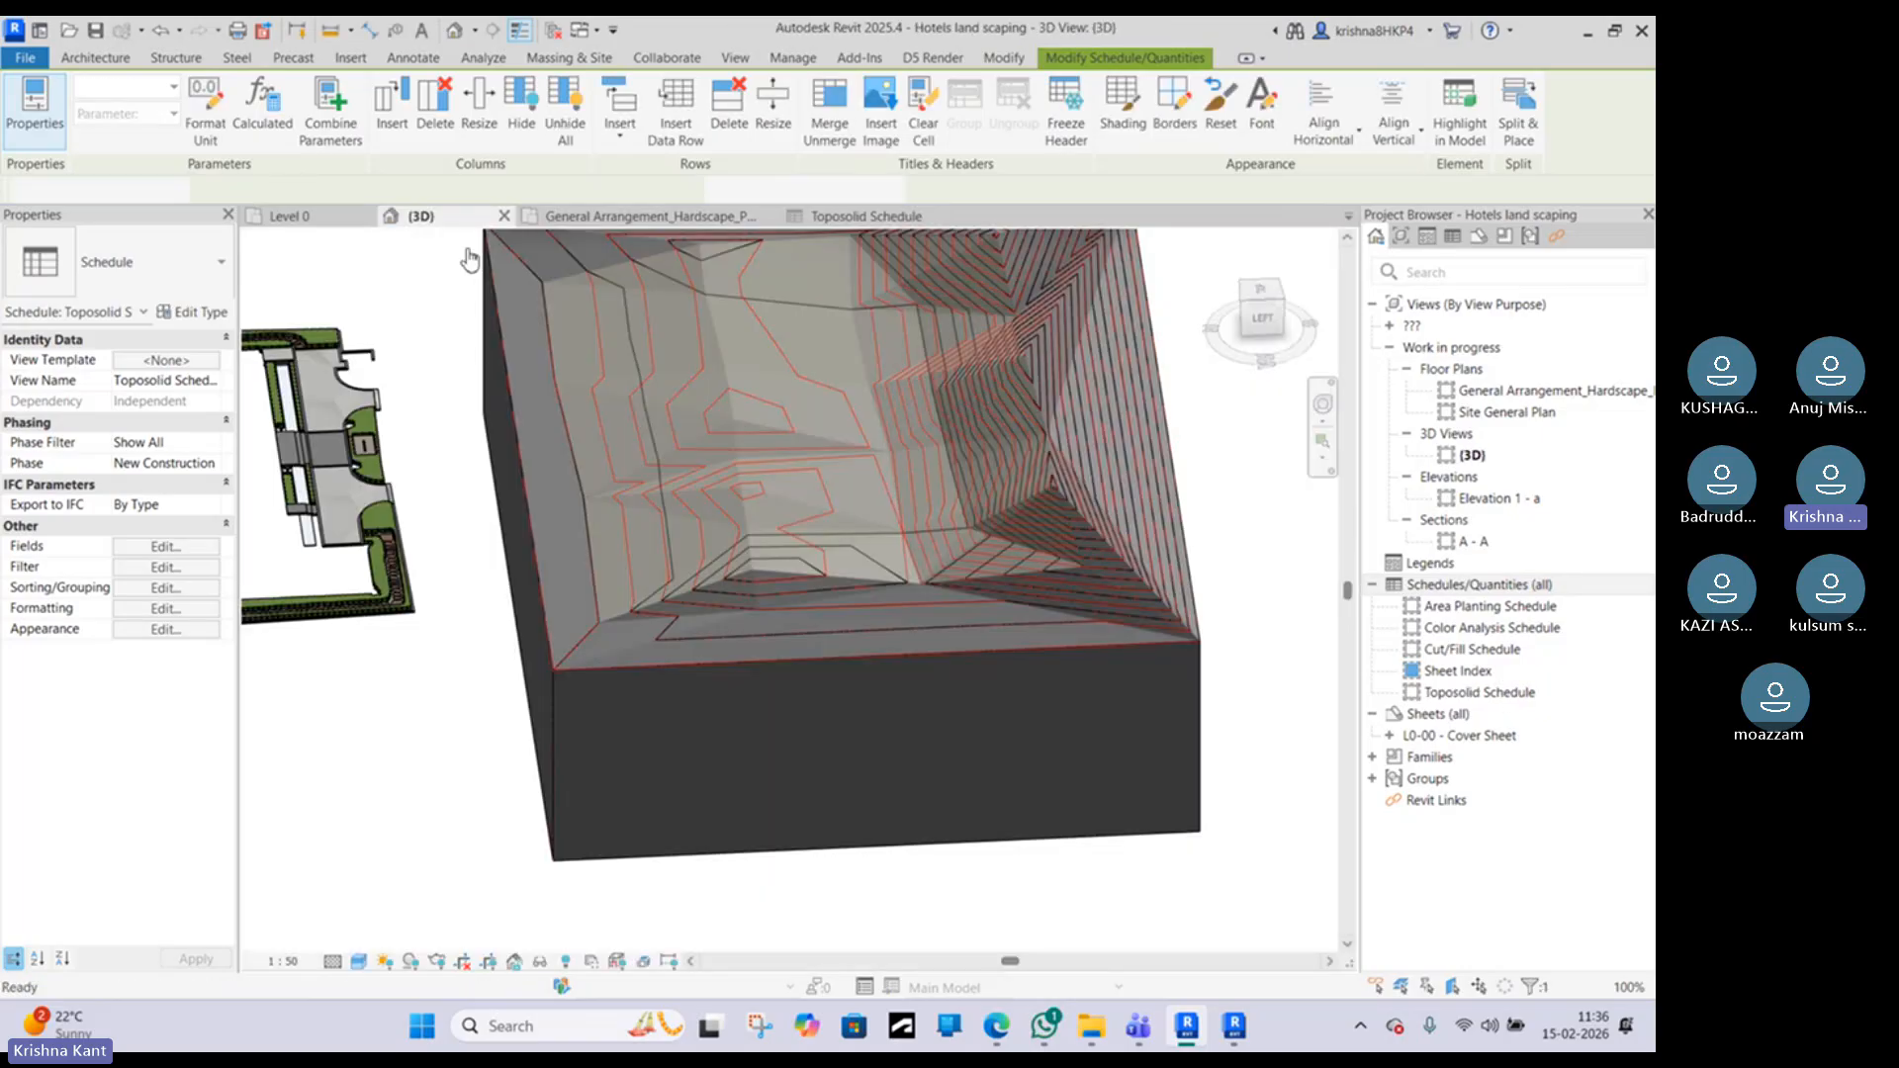
pyautogui.click(749, 485)
pyautogui.scroll(-3, 748, 485)
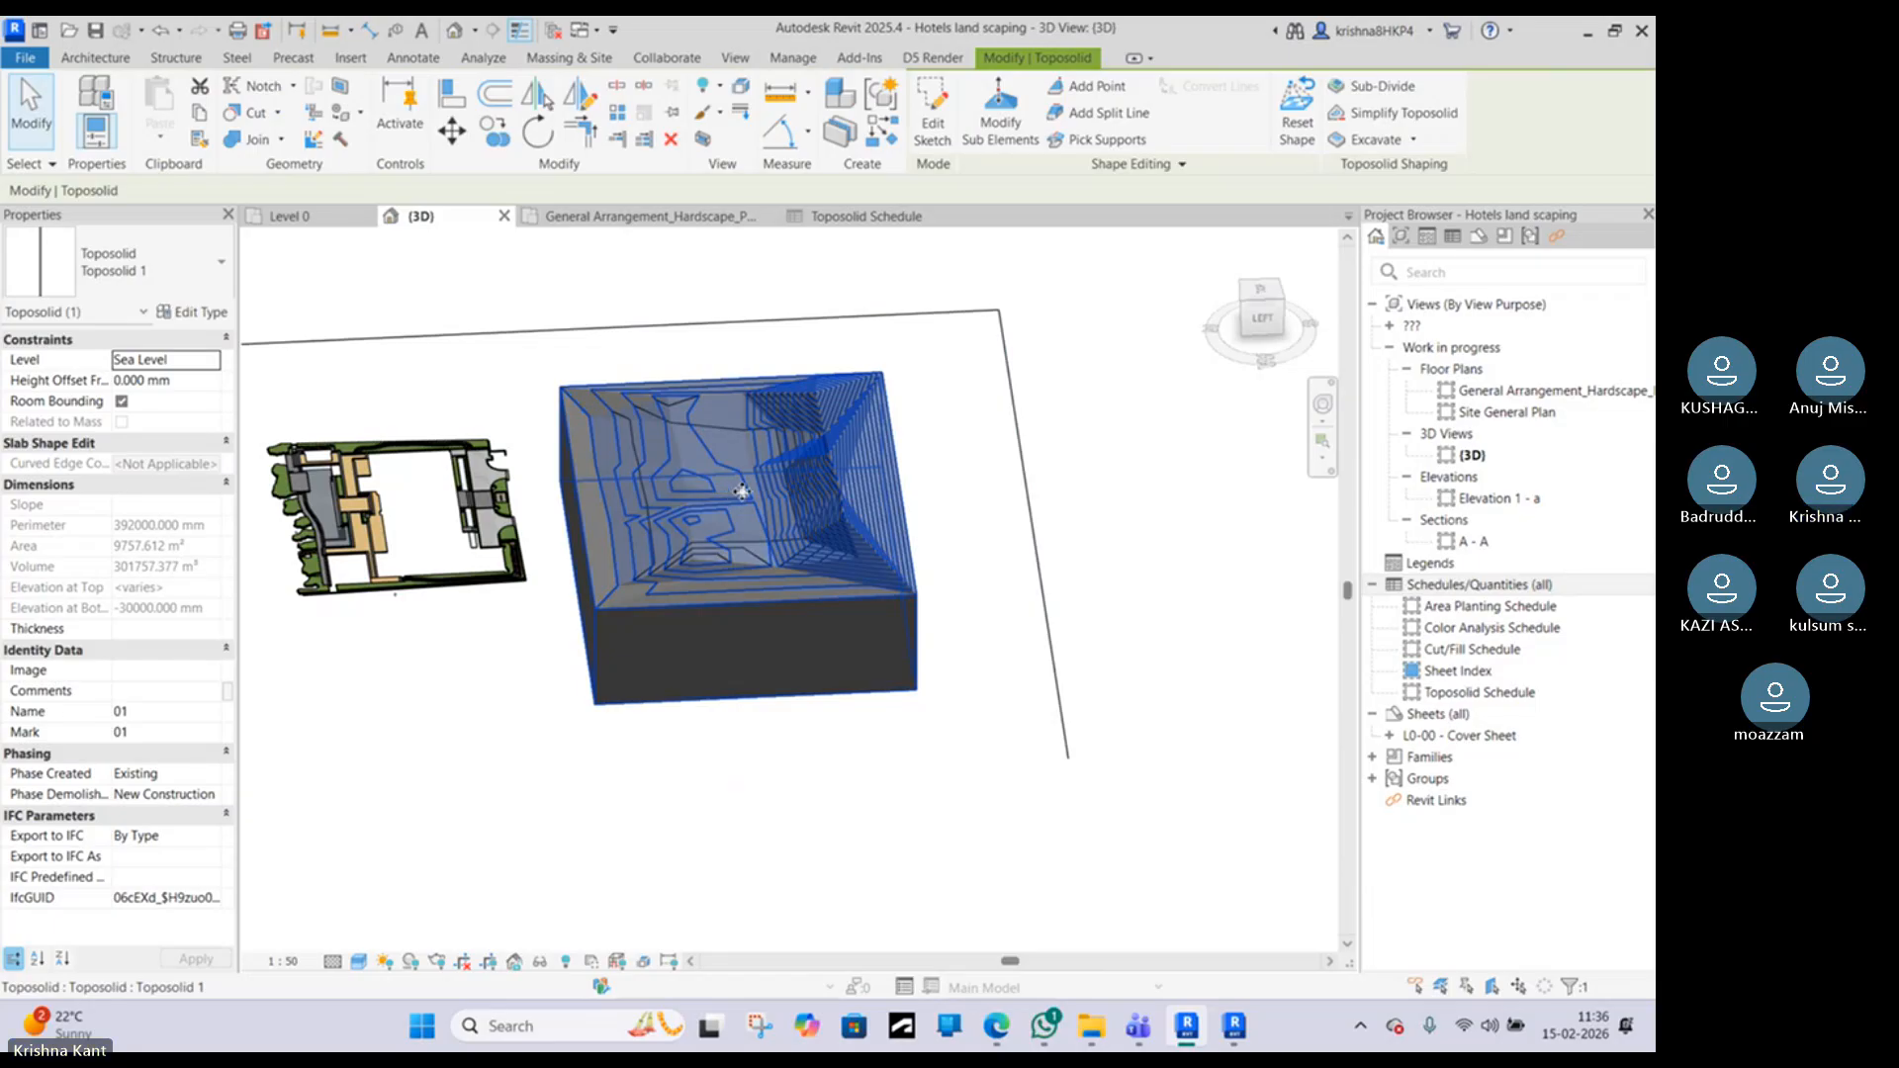
pyautogui.keyDown('shift'); pyautogui.moveTo(748, 485); pyautogui.dragTo(1024, 694, button='middle'); pyautogui.keyUp('shift')
pyautogui.click(1024, 694)
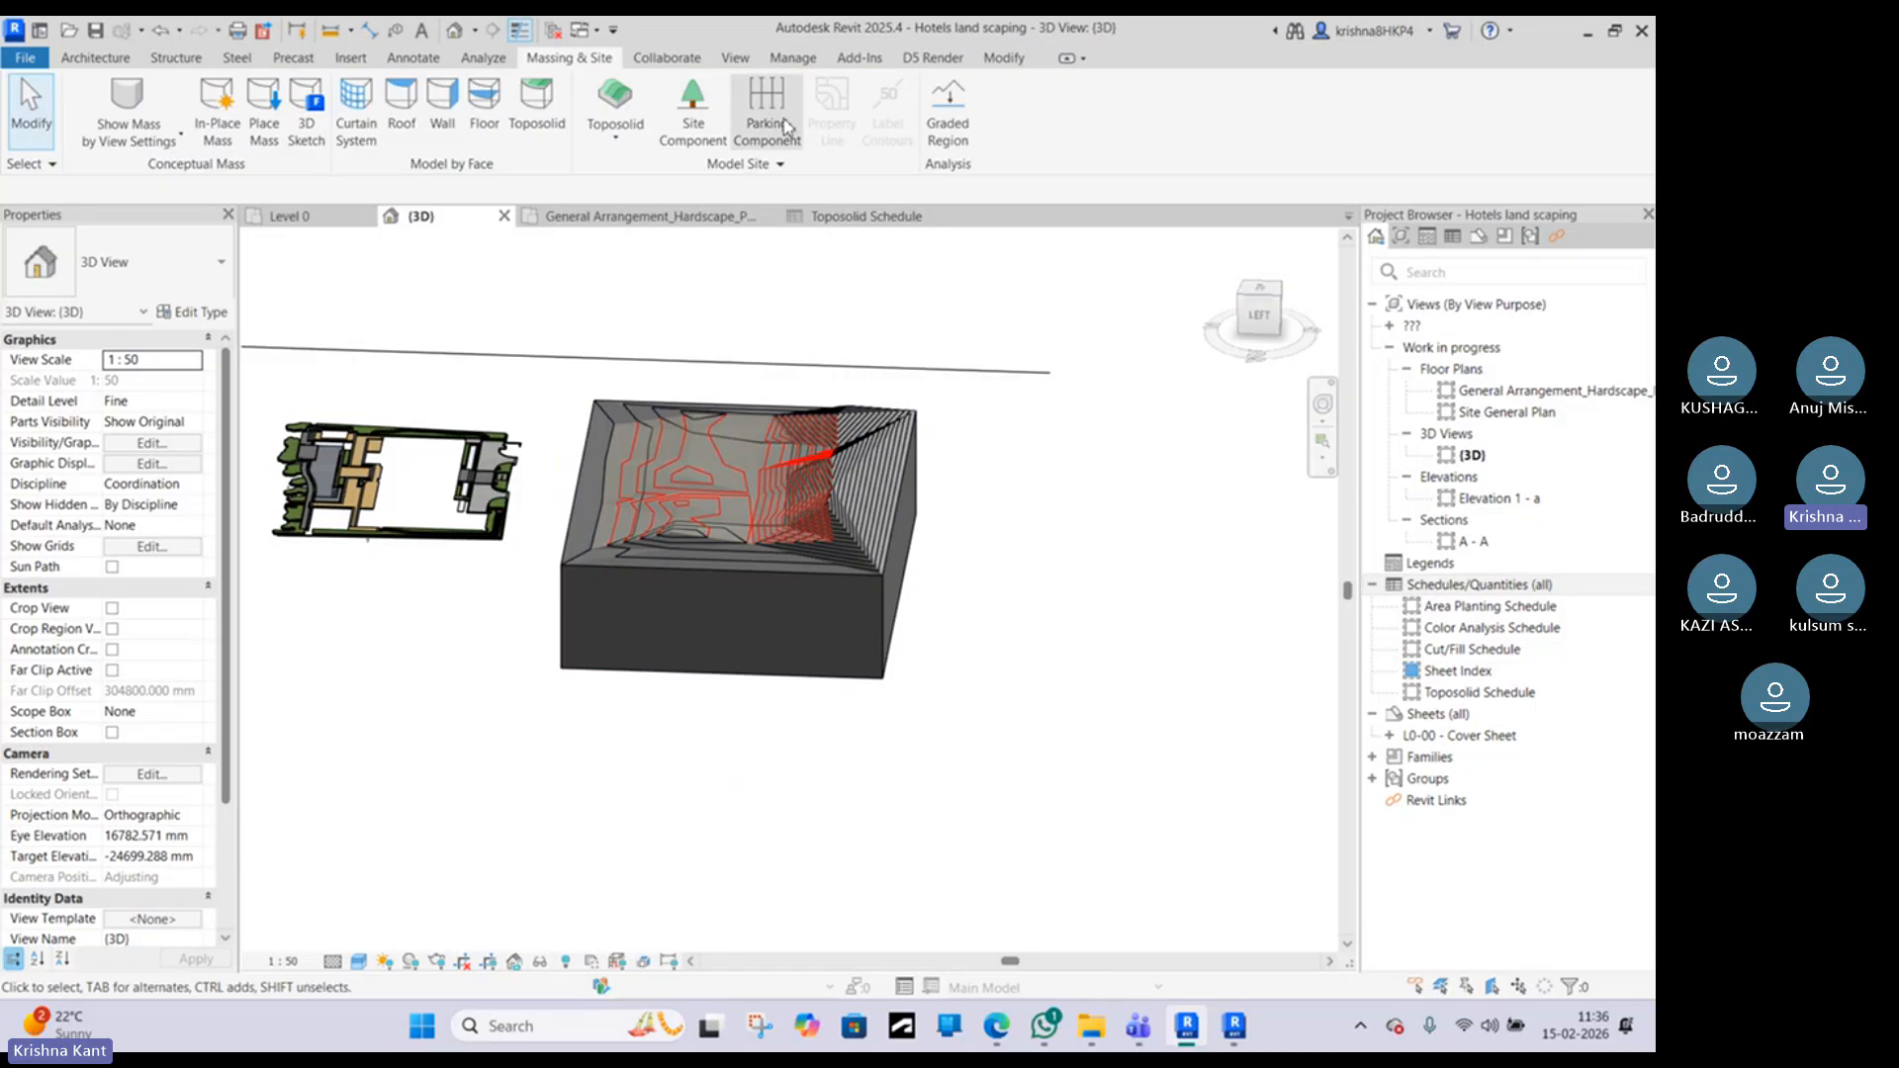
# Step: In the contour display settings of the New Construction toposolid's type, set the secondary contour interval to 250 mm
pyautogui.click(773, 611)
pyautogui.scroll(5, 746, 423)
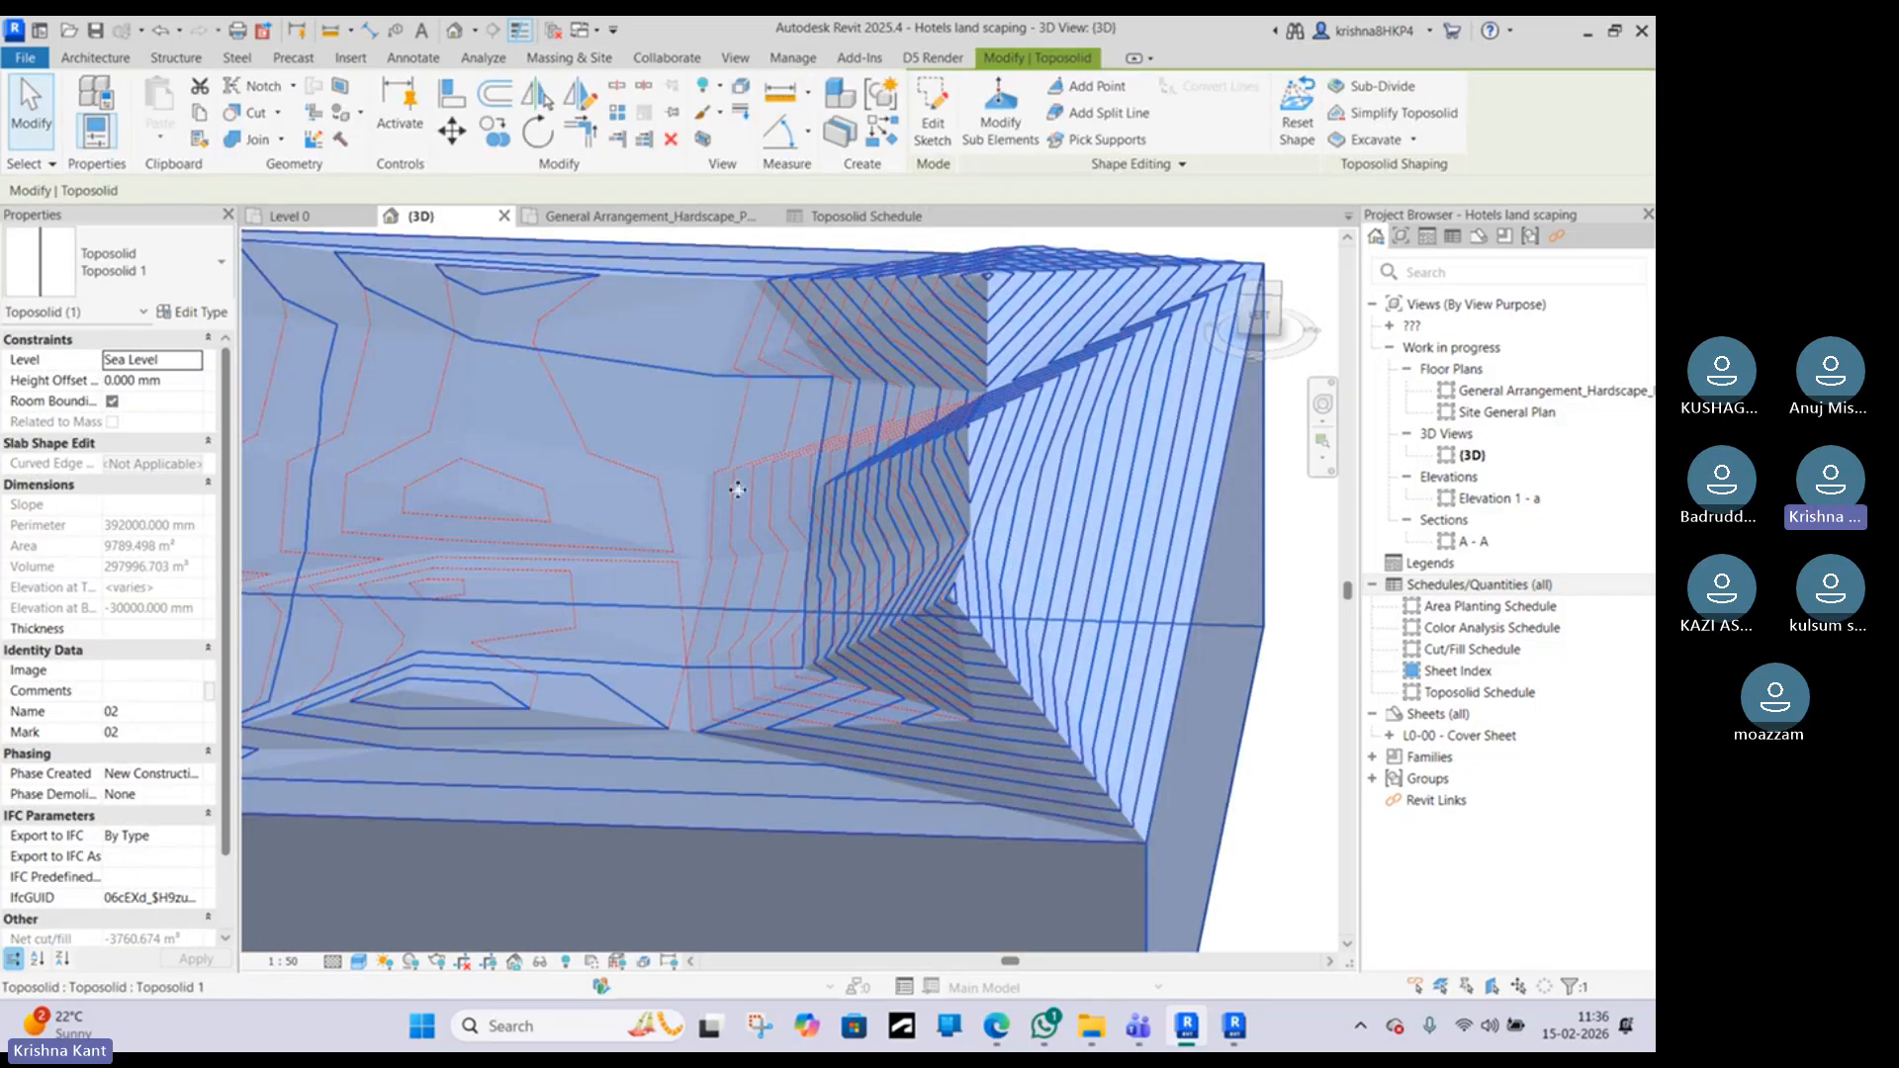
pyautogui.click(193, 317)
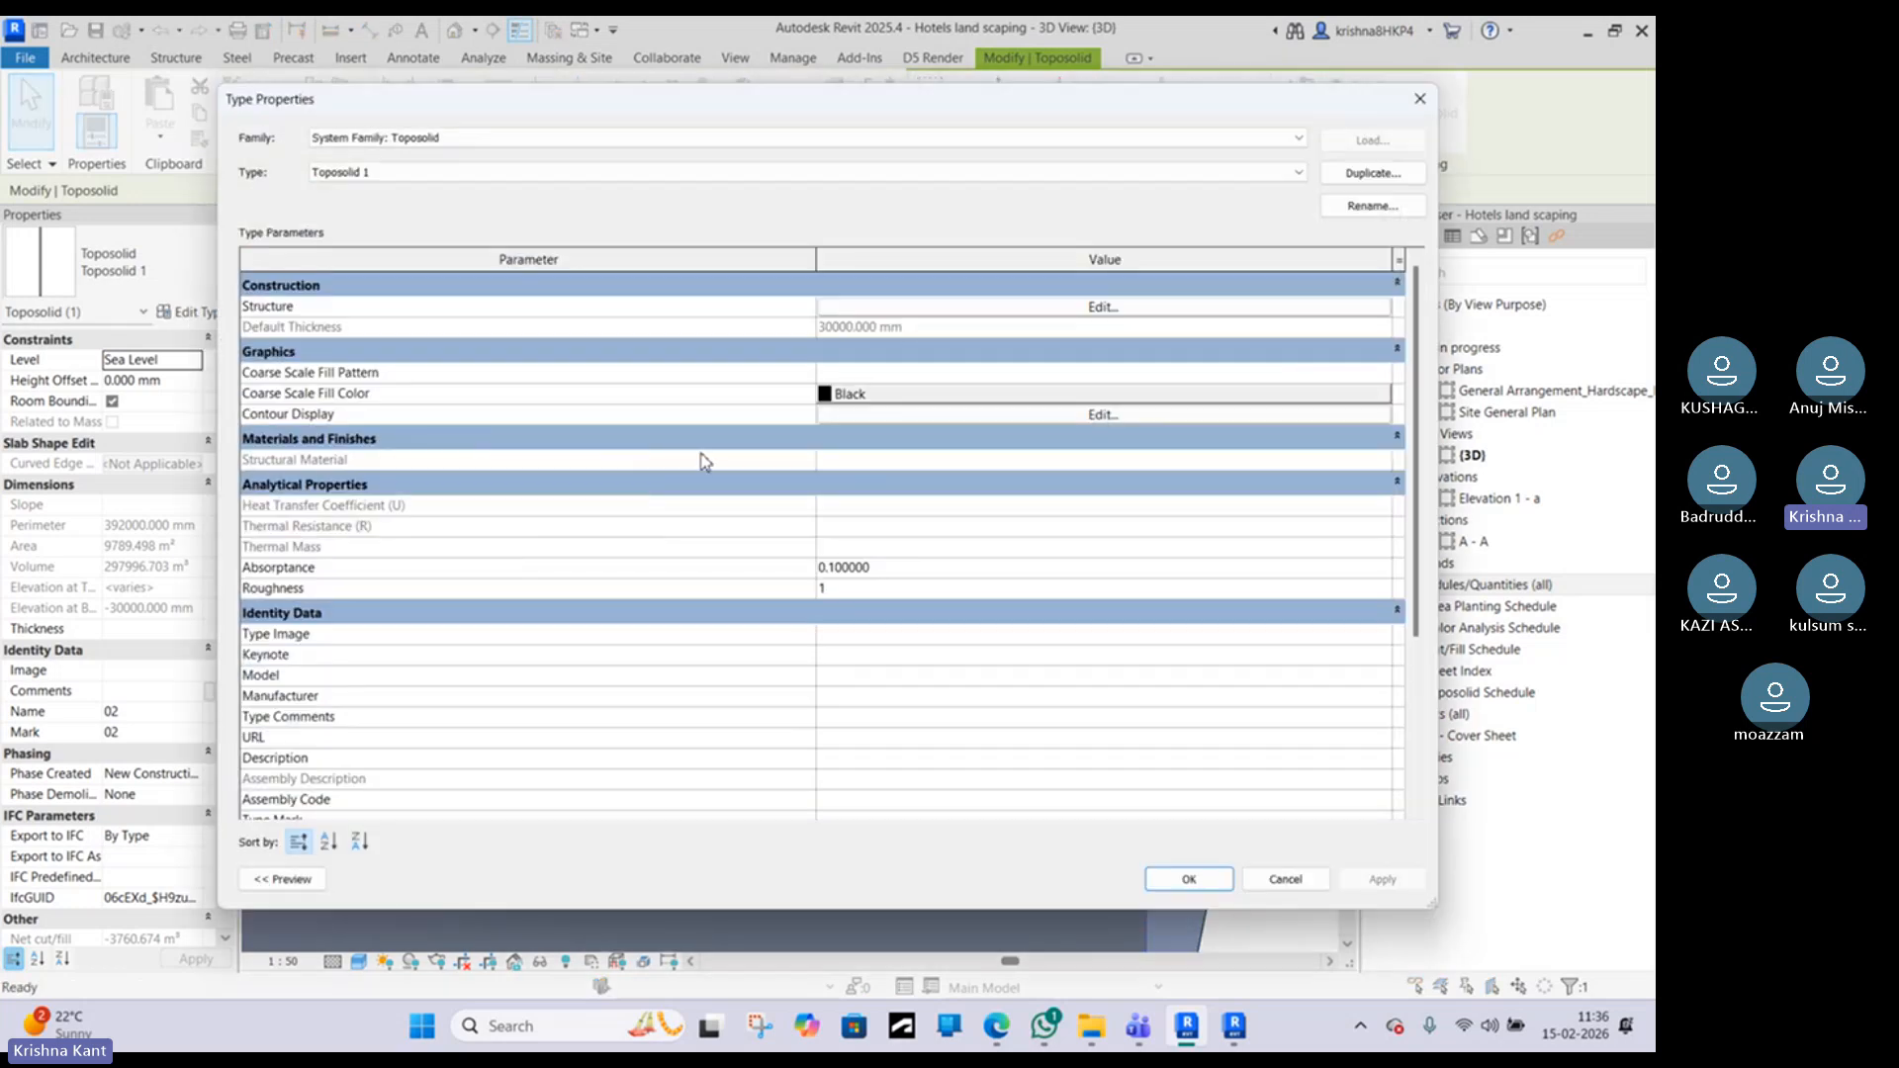
pyautogui.click(1047, 415)
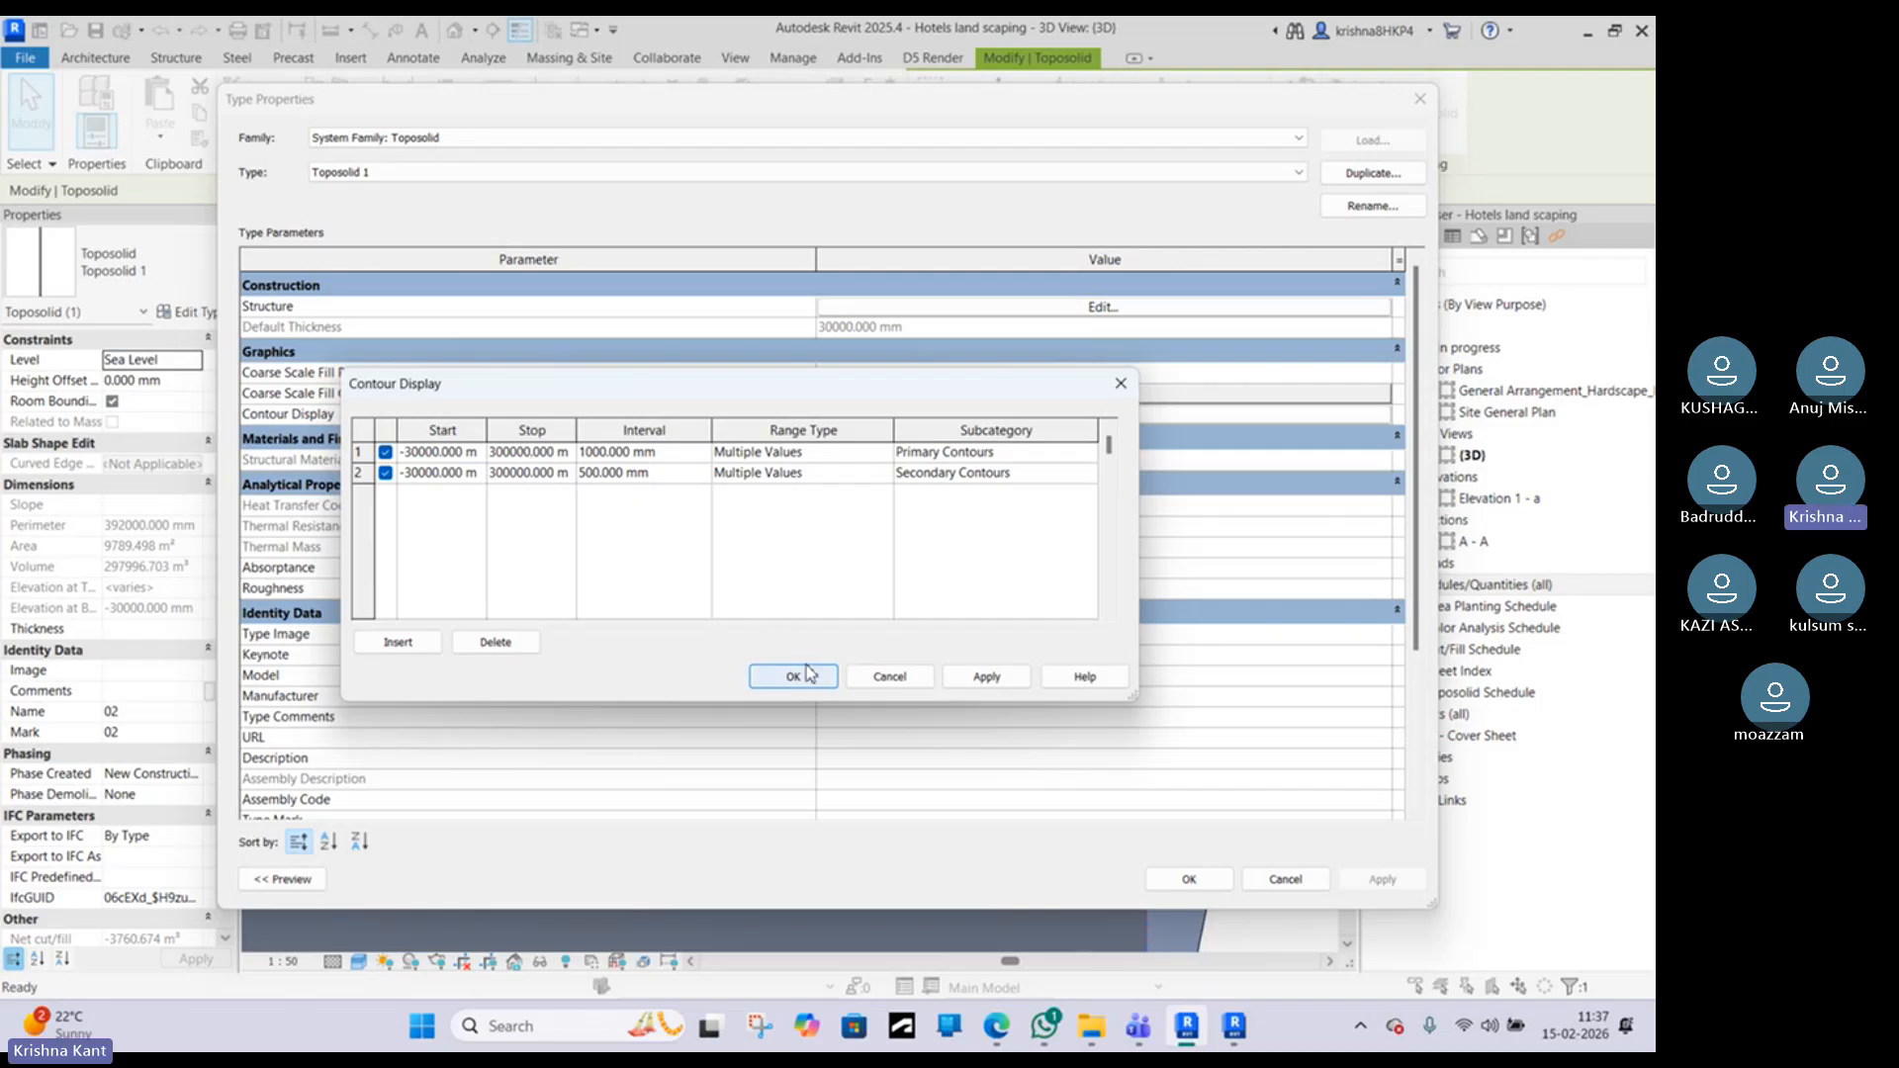
pyautogui.click(677, 479)
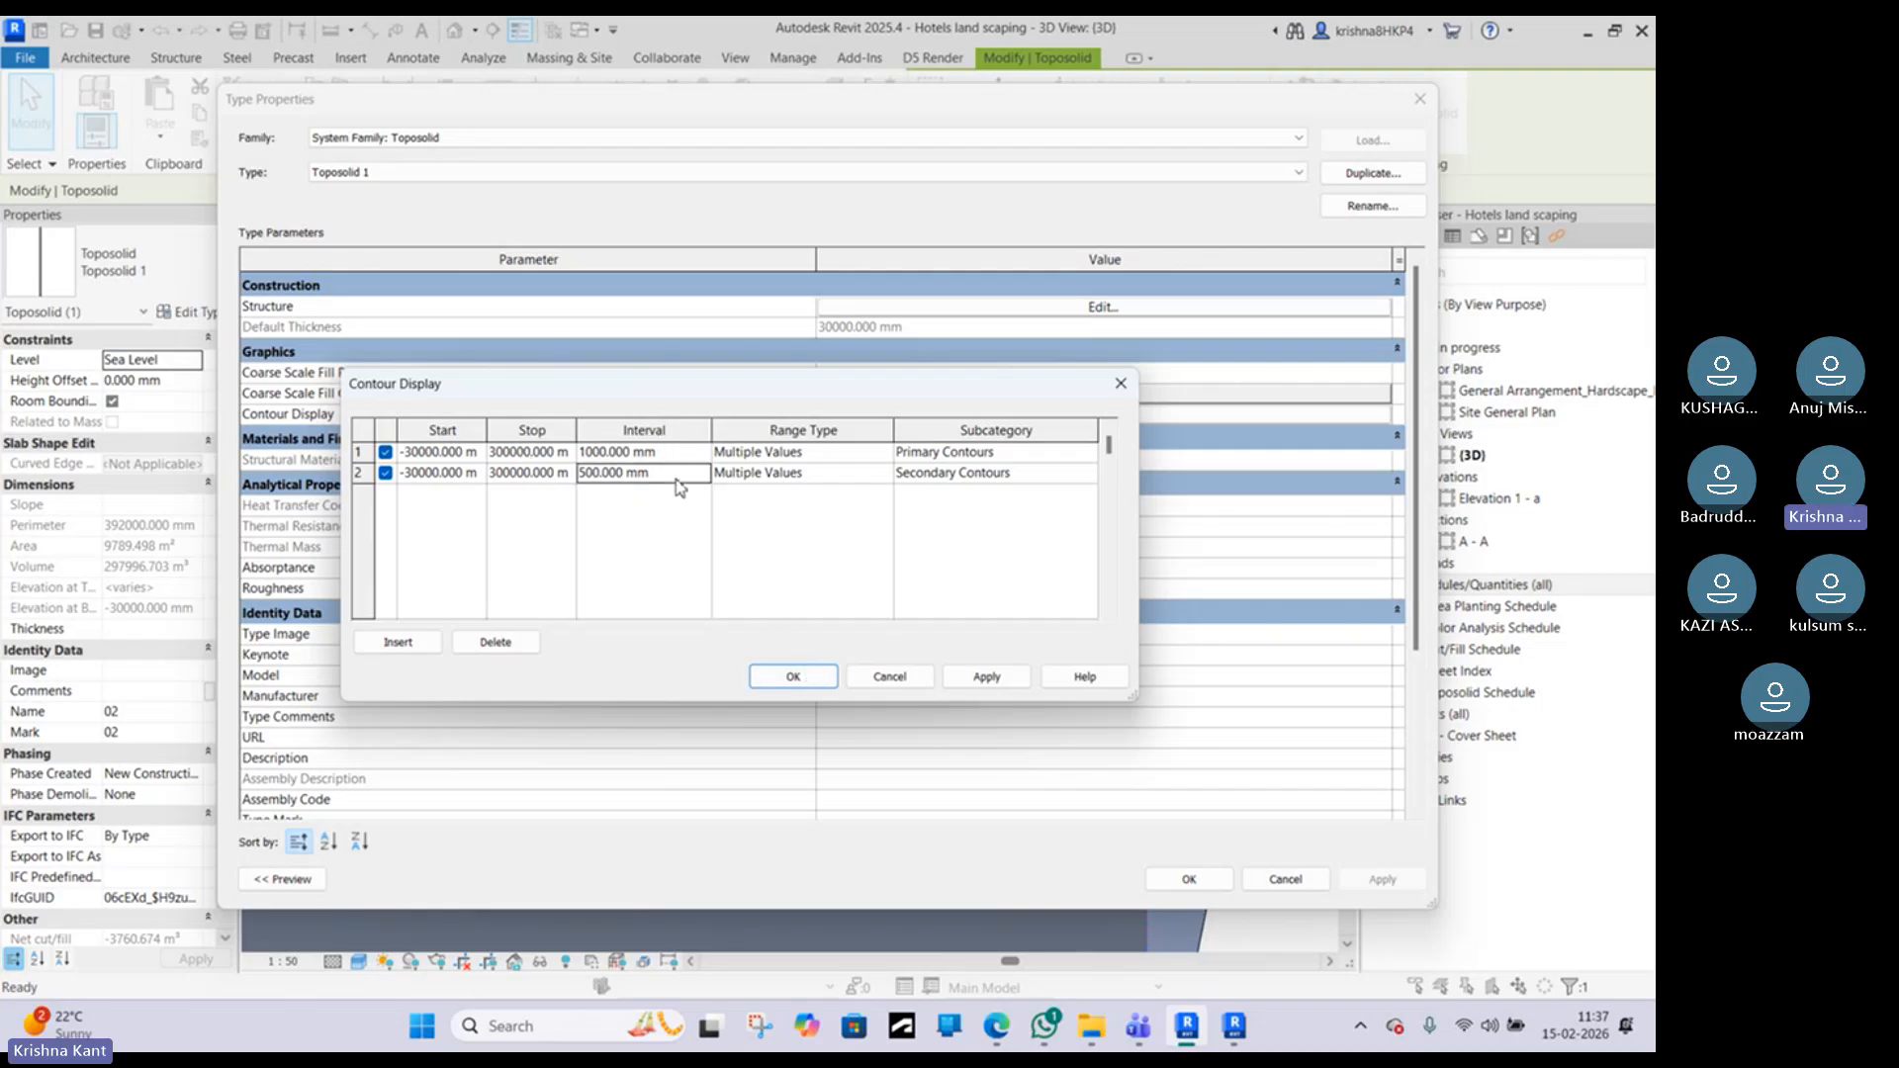
pyautogui.click(680, 476)
pyautogui.write('2')
pyautogui.write('.5')
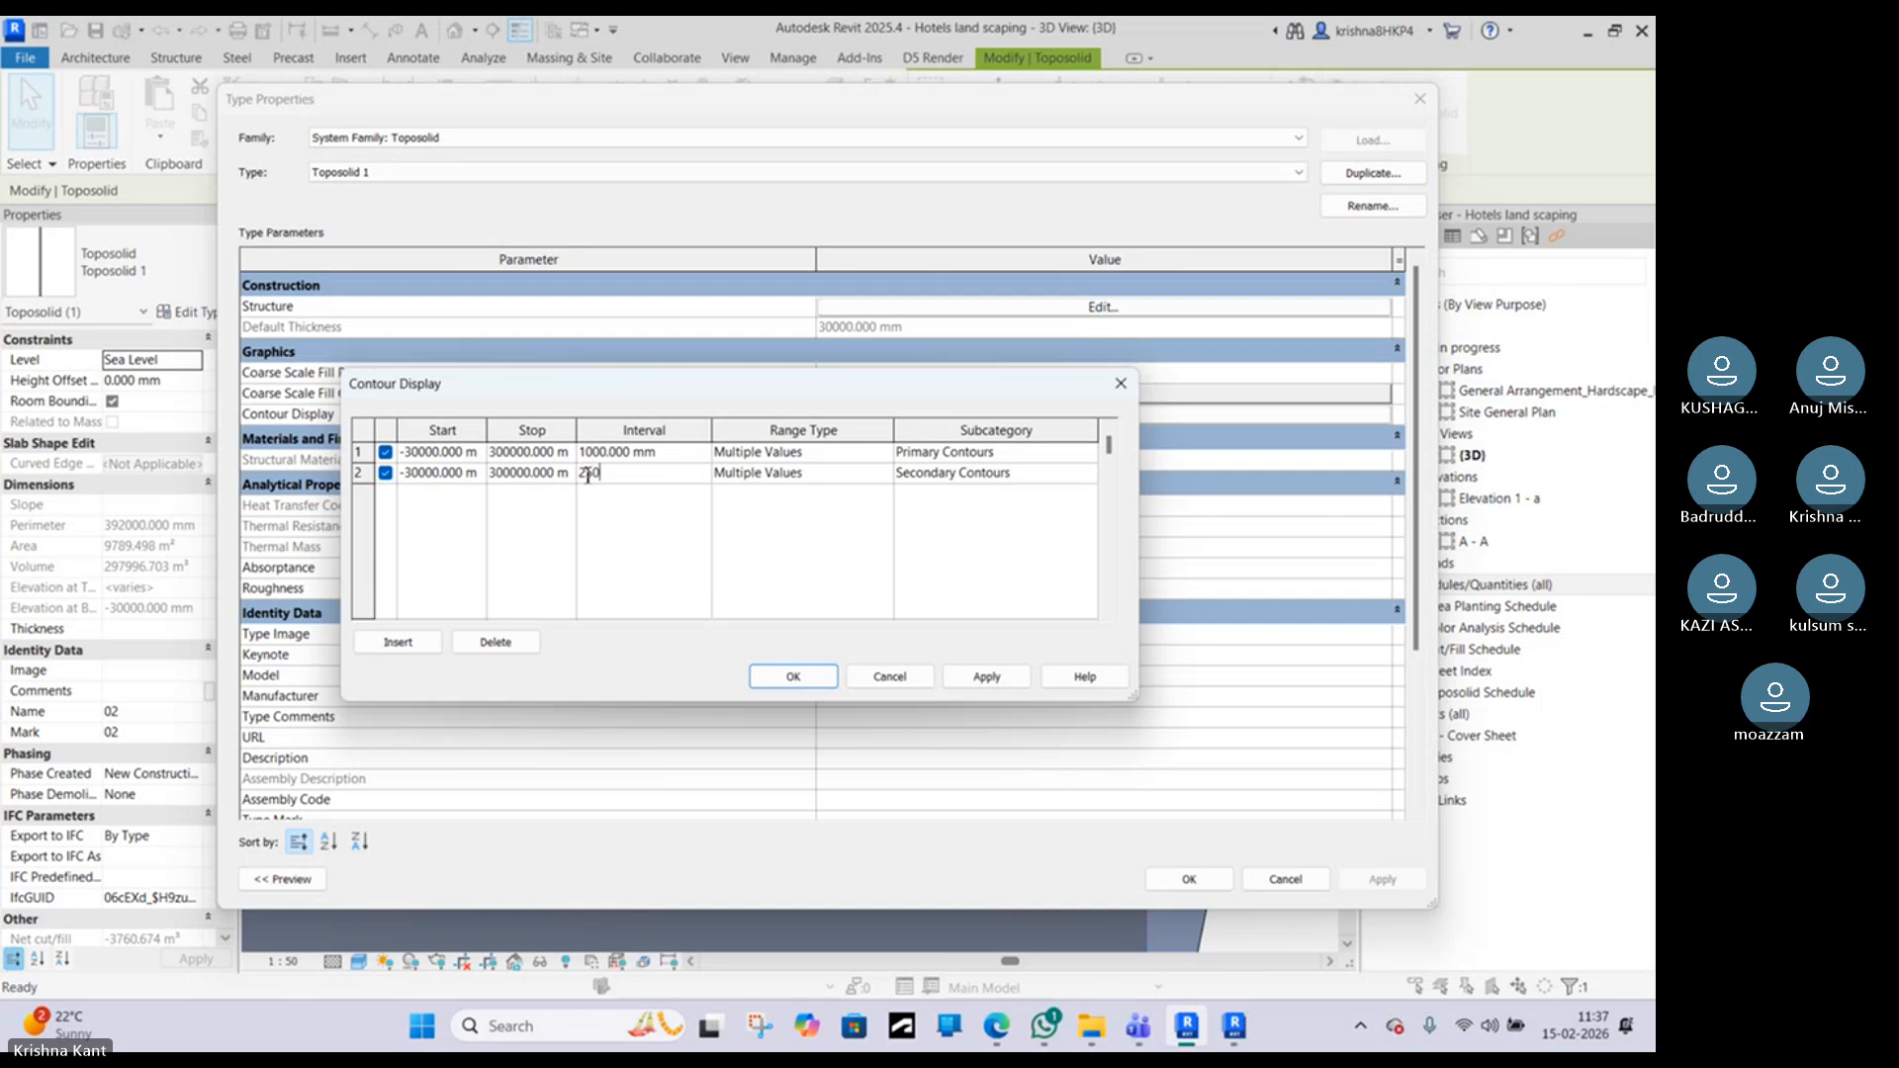
# Step: Set the primary contour interval to 500 mm, apply the contour and type settings, and deselect the toposolid
pyautogui.click(674, 454)
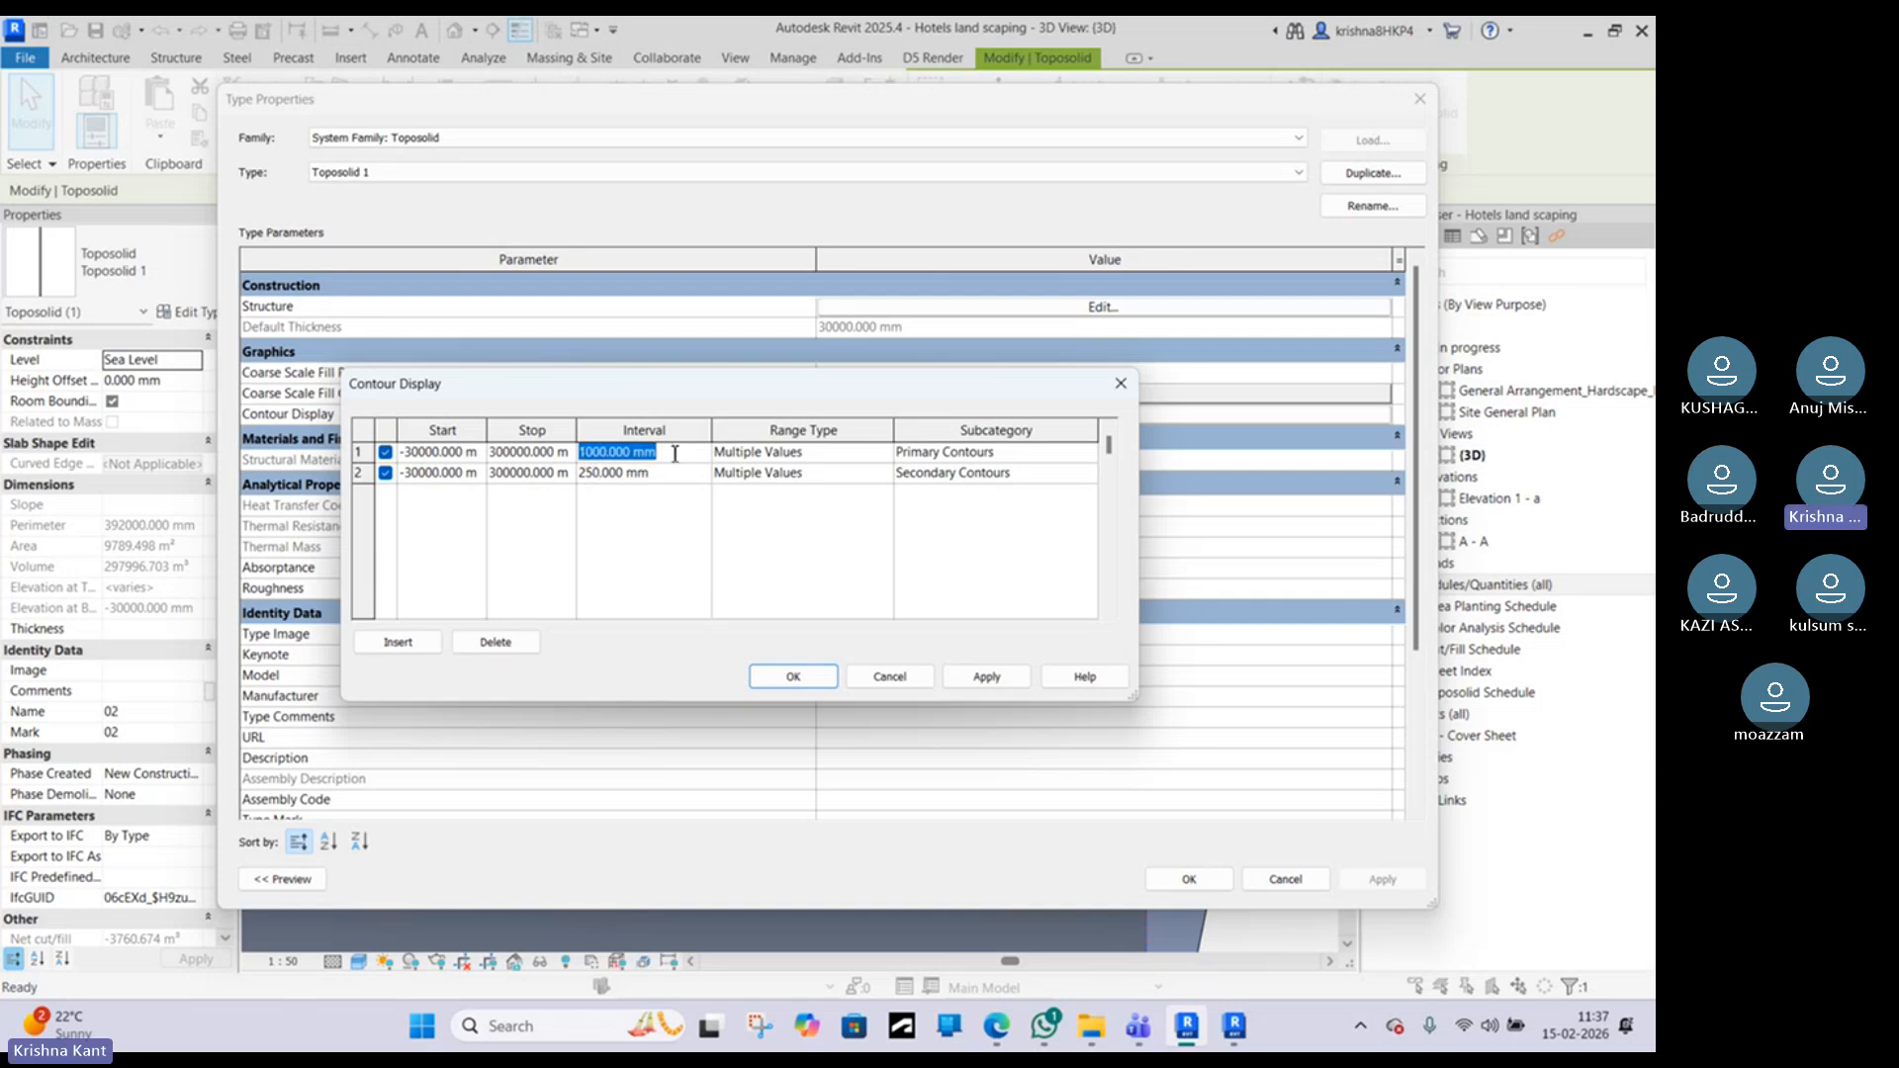
pyautogui.write('500')
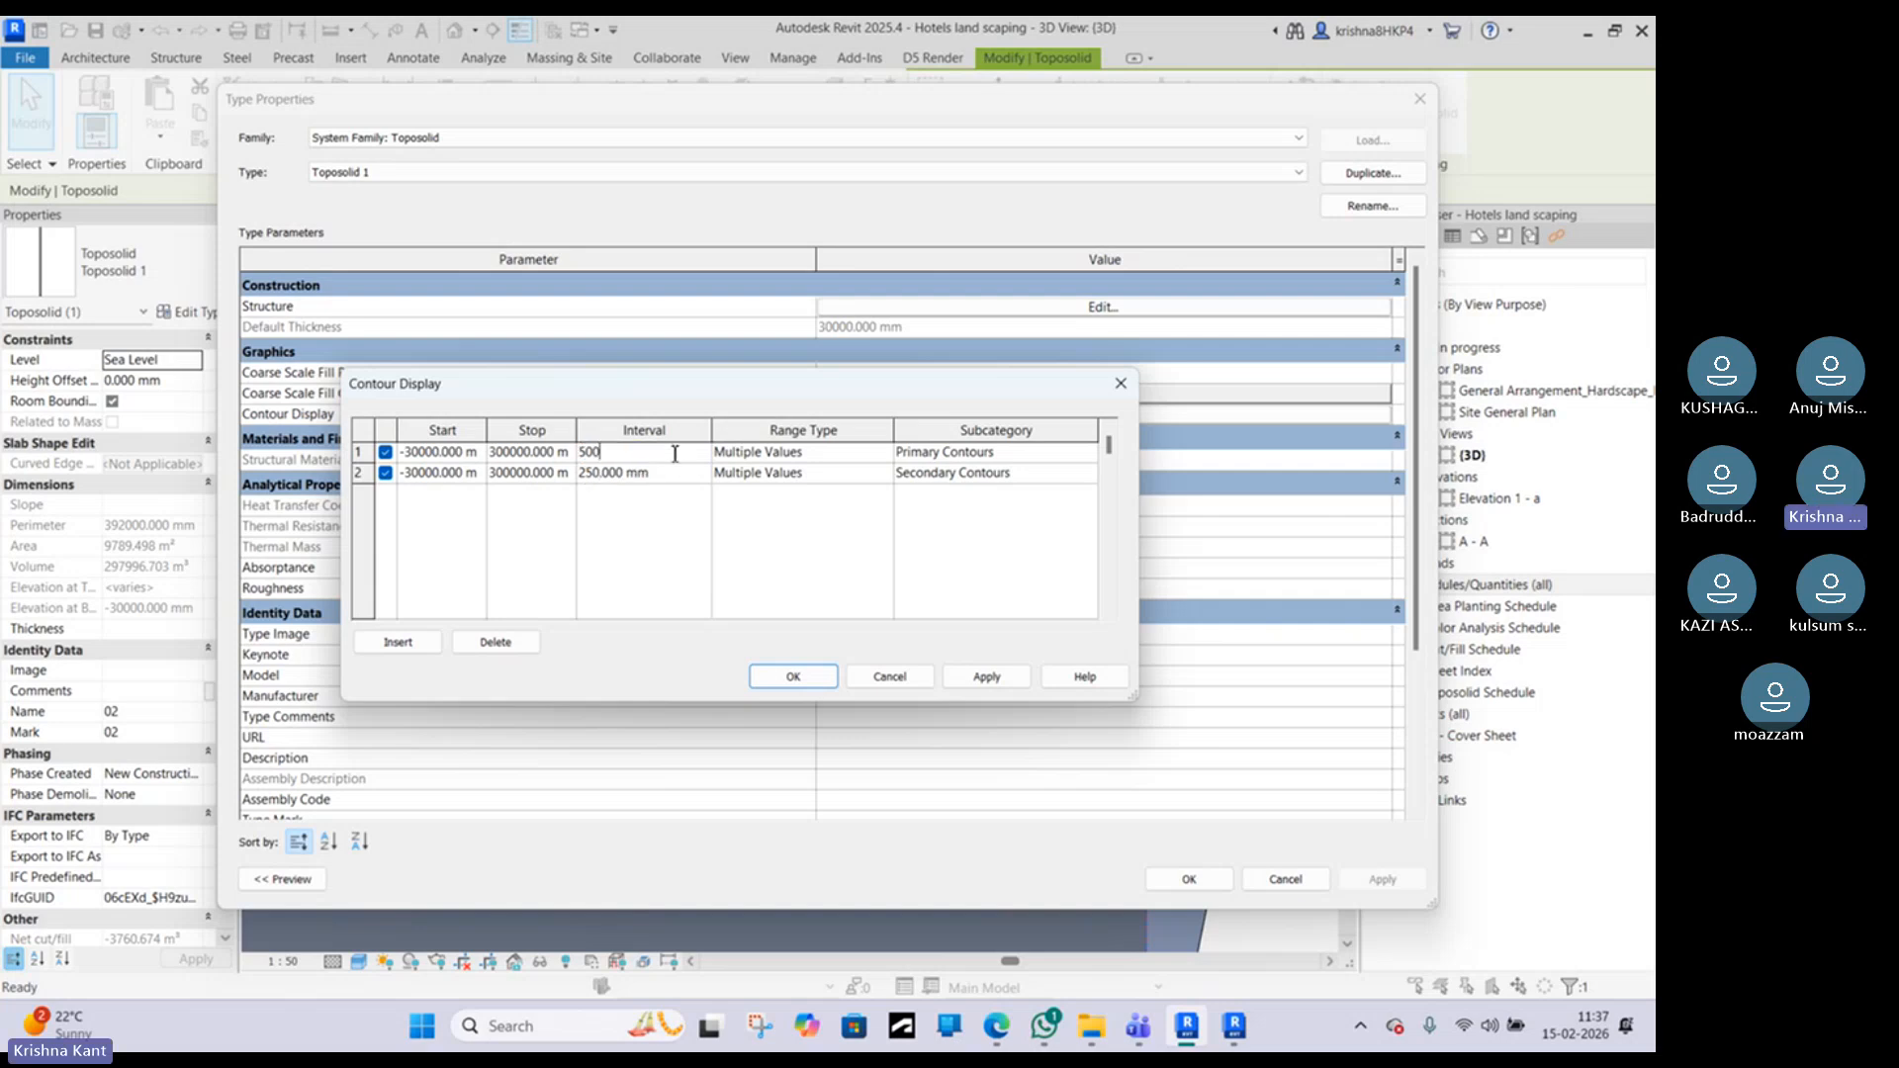
pyautogui.click(985, 677)
pyautogui.click(793, 676)
pyautogui.click(1189, 880)
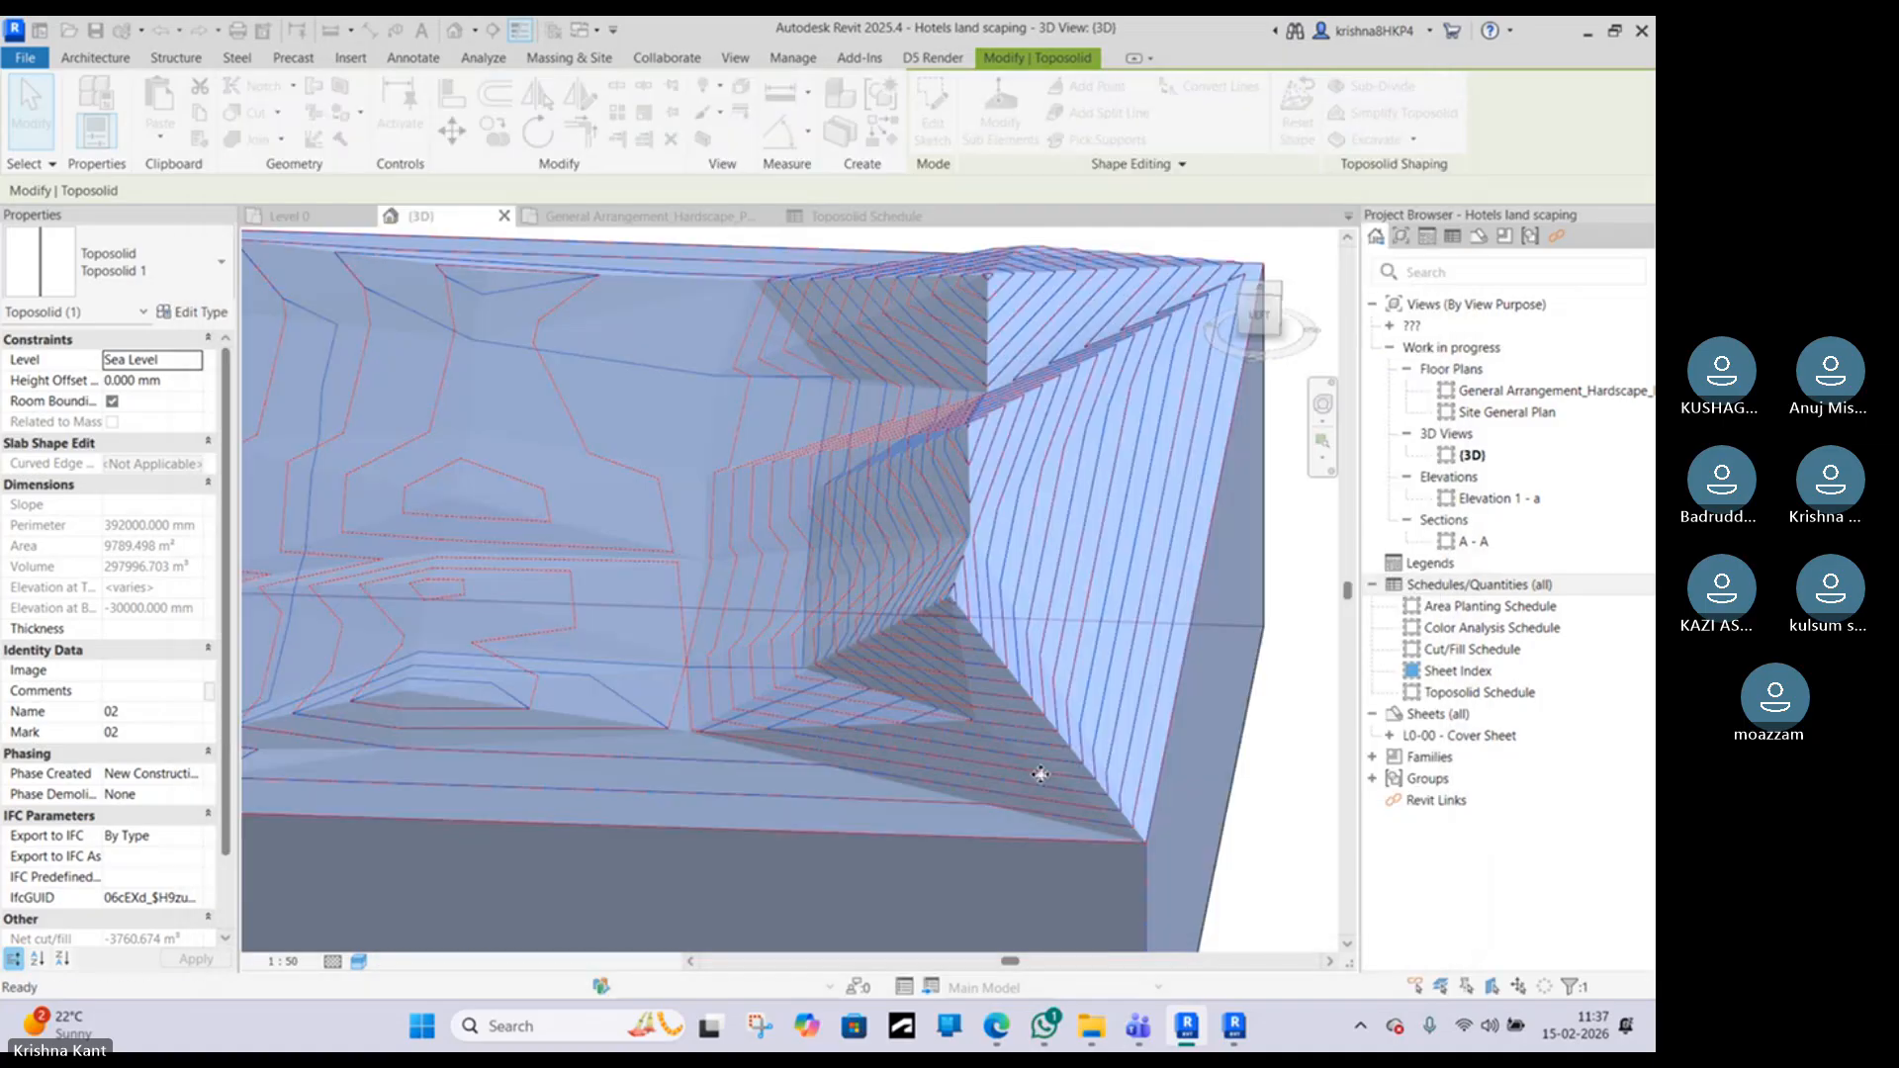
pyautogui.press('Escape')
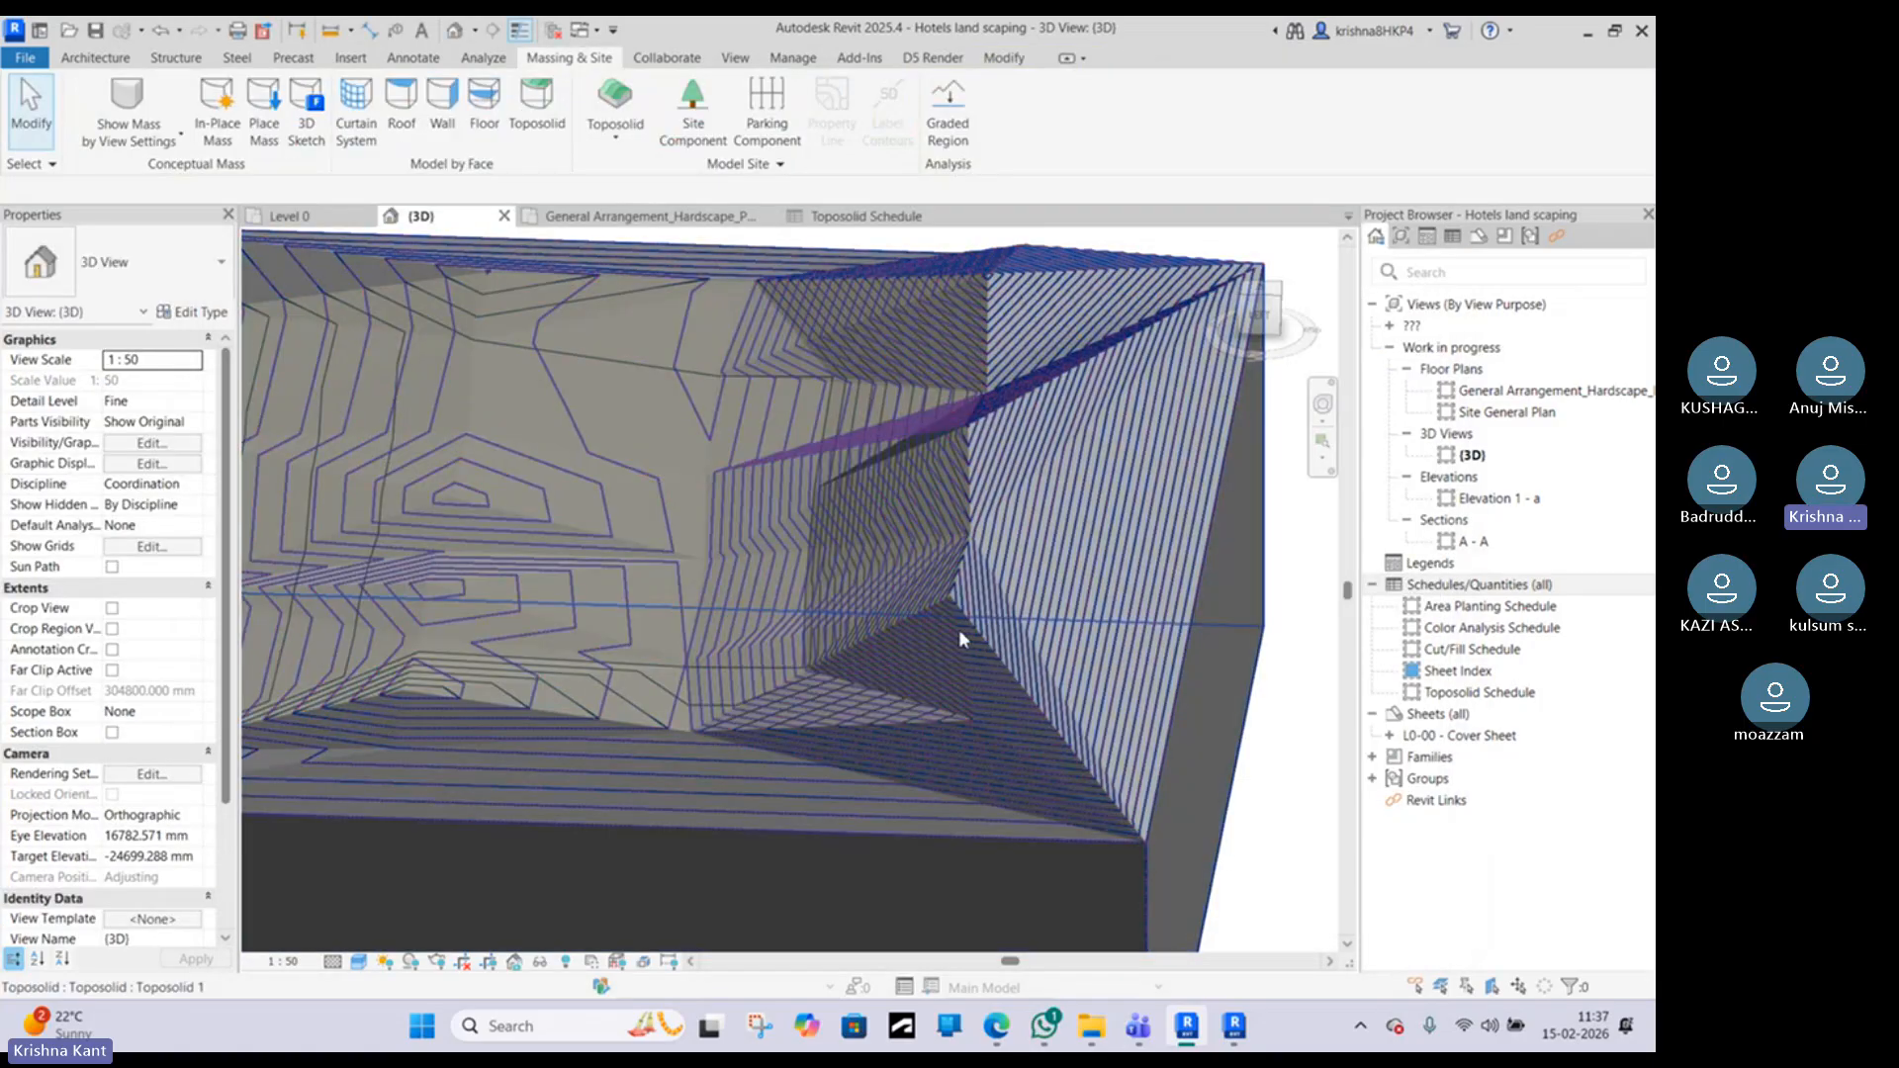
# Step: Examine the primary and secondary contour lines across the toposolid's surface in 3D, along with the view's phase settings
pyautogui.keyDown('shift'); pyautogui.moveTo(958, 631); pyautogui.dragTo(677, 644, button='middle'); pyautogui.keyUp('shift')
pyautogui.moveTo(1046, 643); pyautogui.dragTo(1089, 587, button='middle')
pyautogui.scroll(2, 774, 617)
pyautogui.scroll(-5, 773, 617)
pyautogui.scroll(4, 678, 453)
pyautogui.scroll(-3, 804, 489)
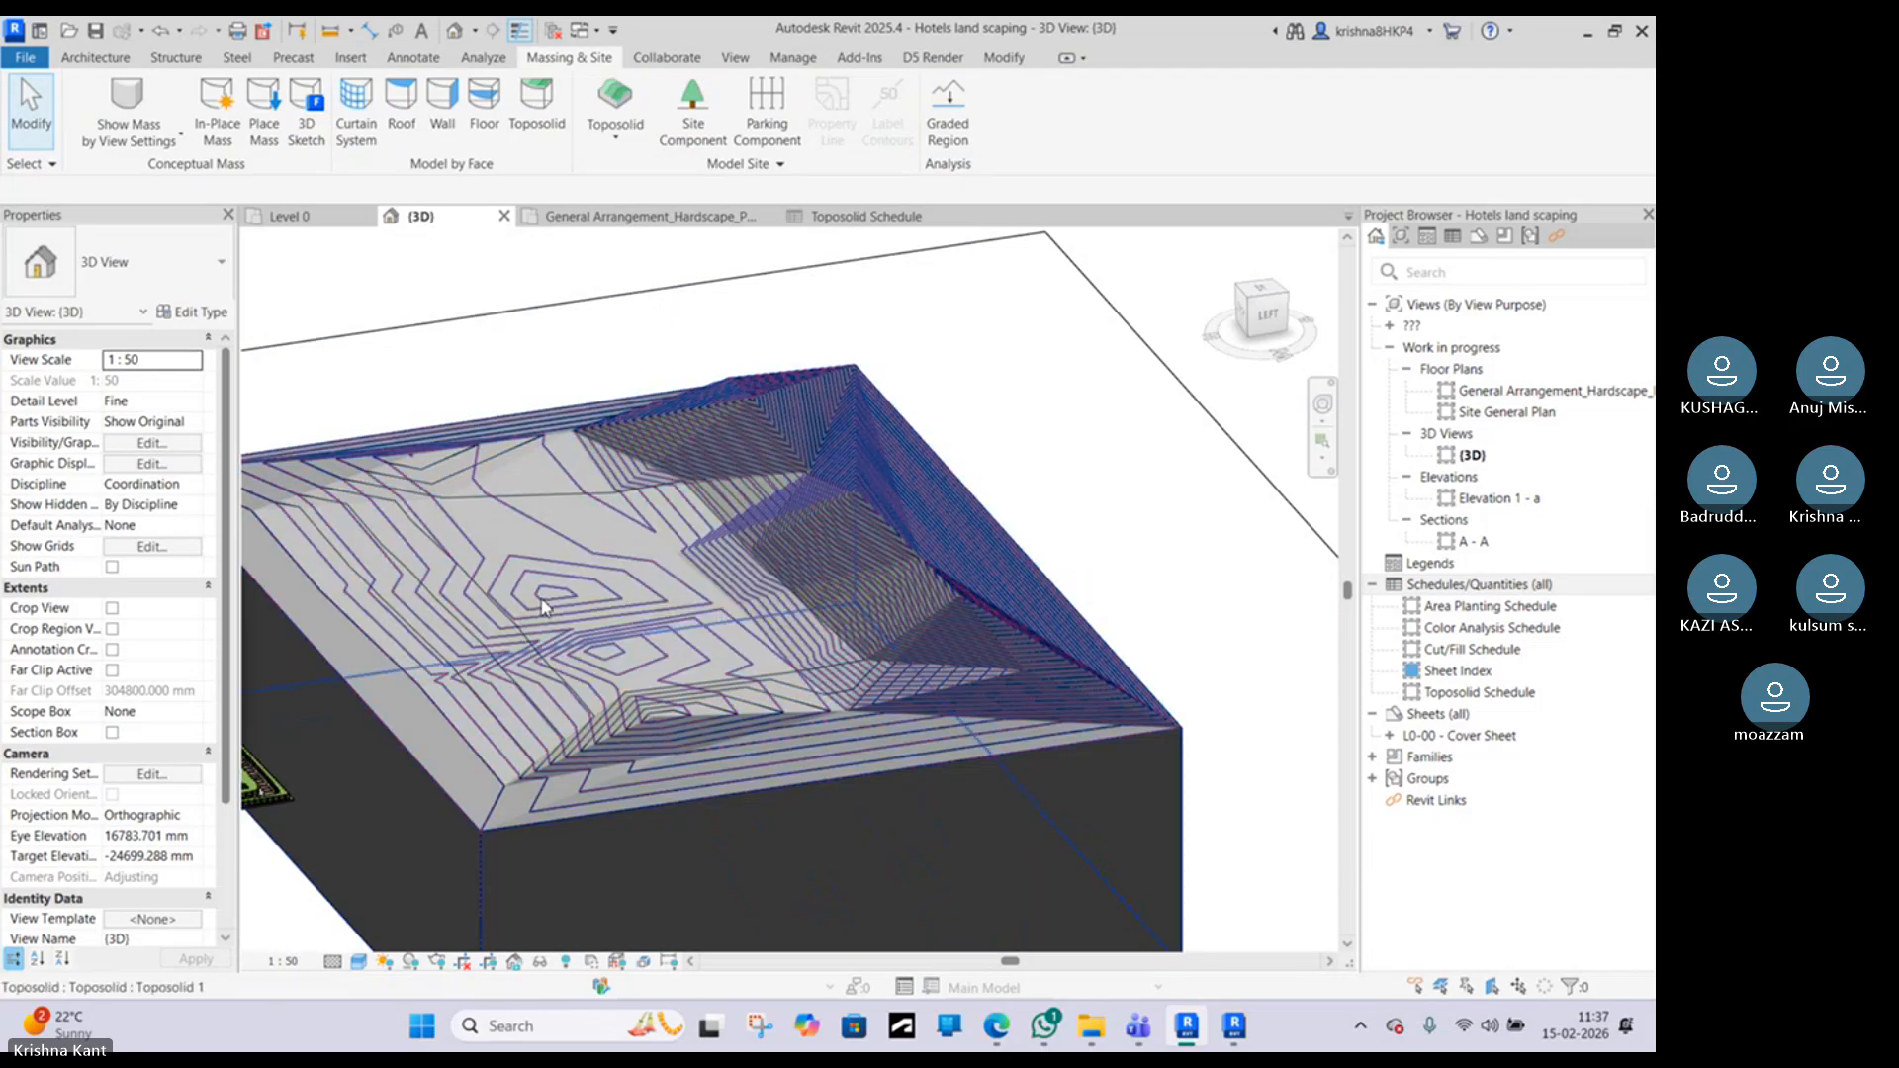
pyautogui.scroll(-3, 181, 585)
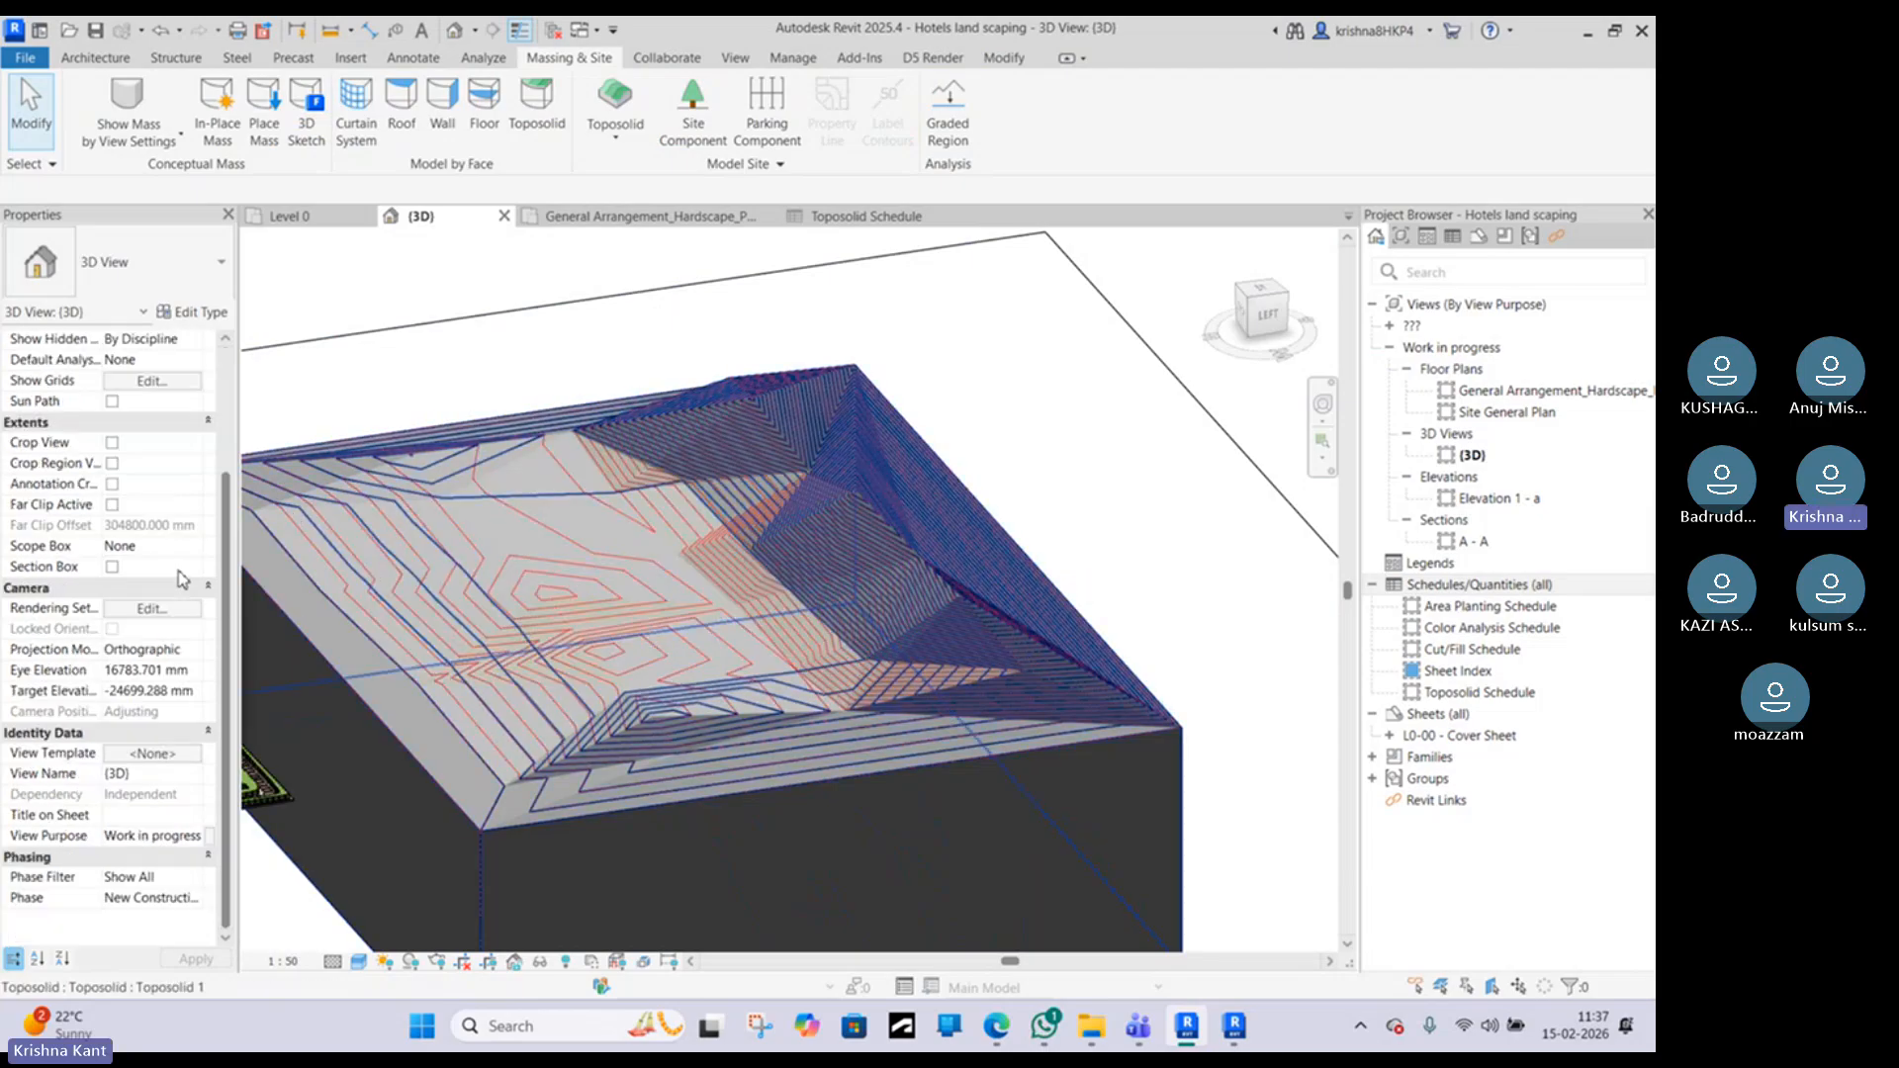
# Step: Review the contour display settings of the New Construction toposolid's type, including the subcategory options for the secondary contours
pyautogui.click(393, 455)
pyautogui.click(193, 312)
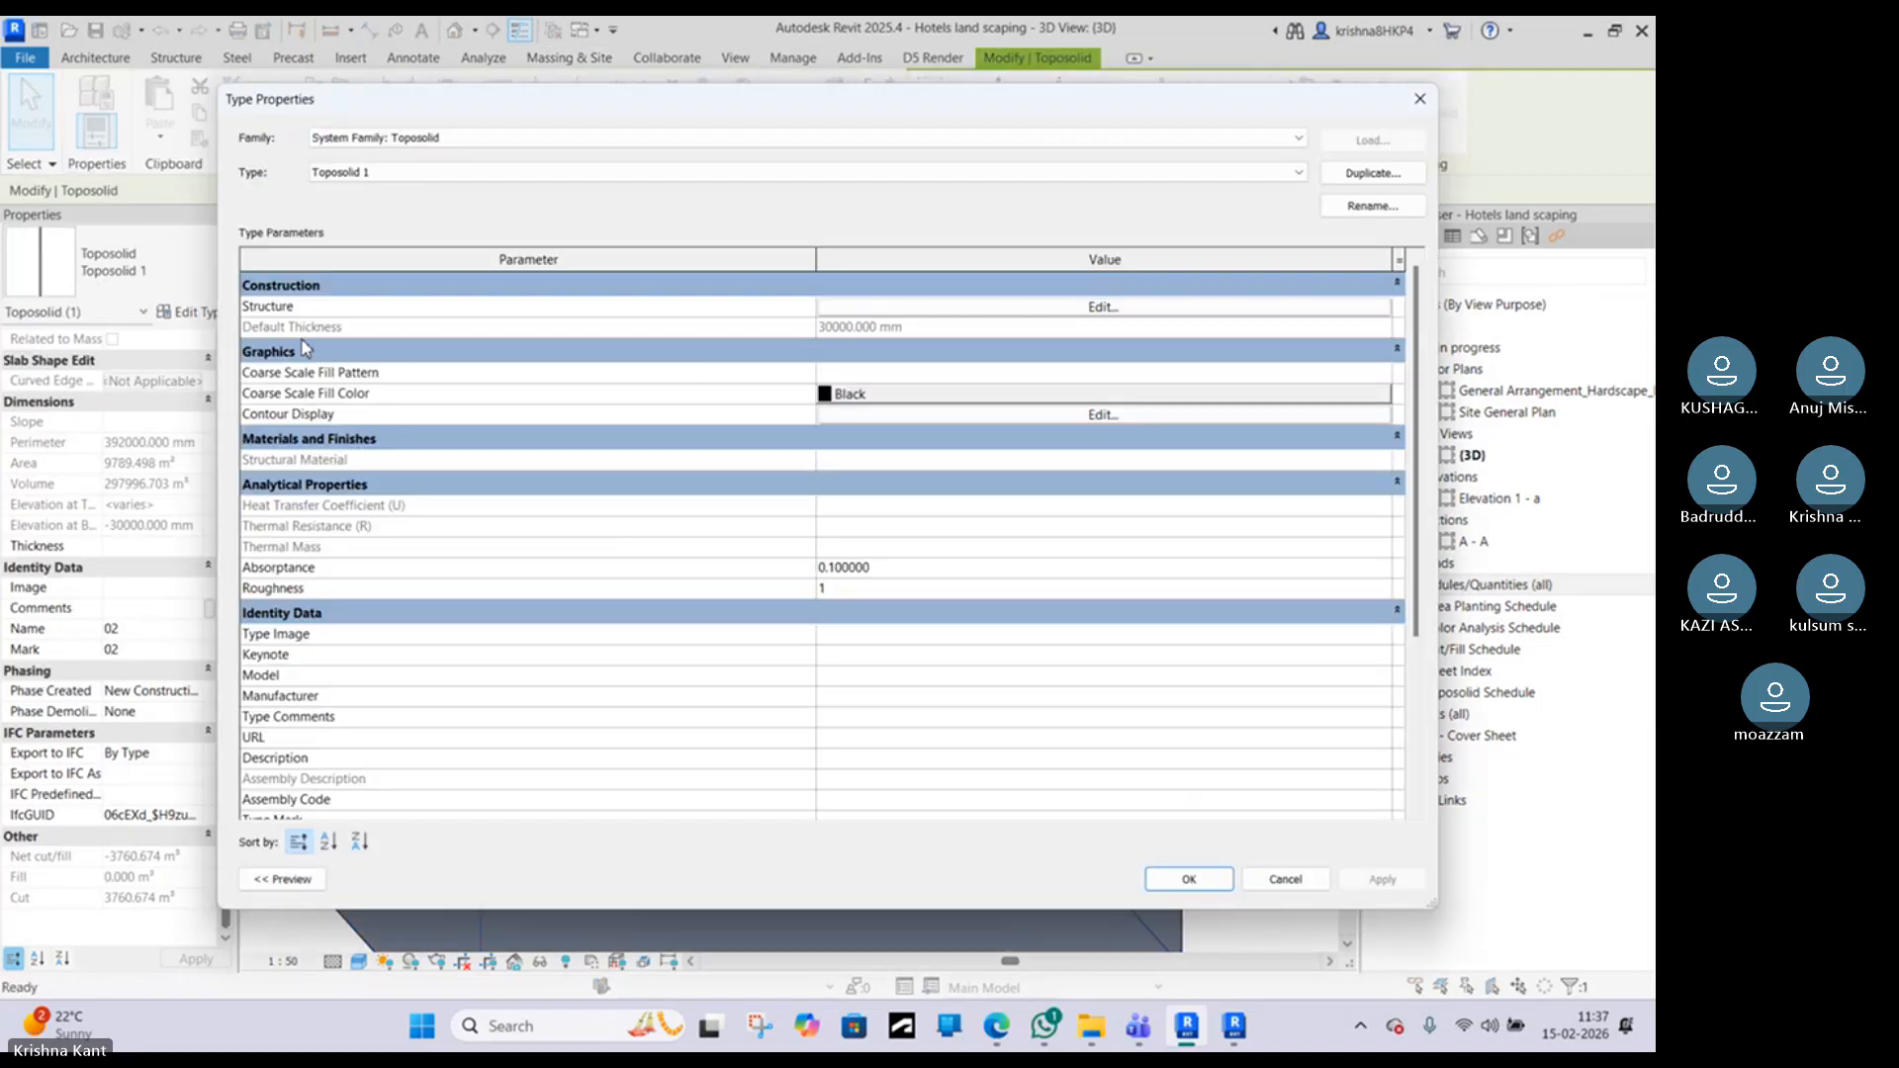
pyautogui.click(937, 417)
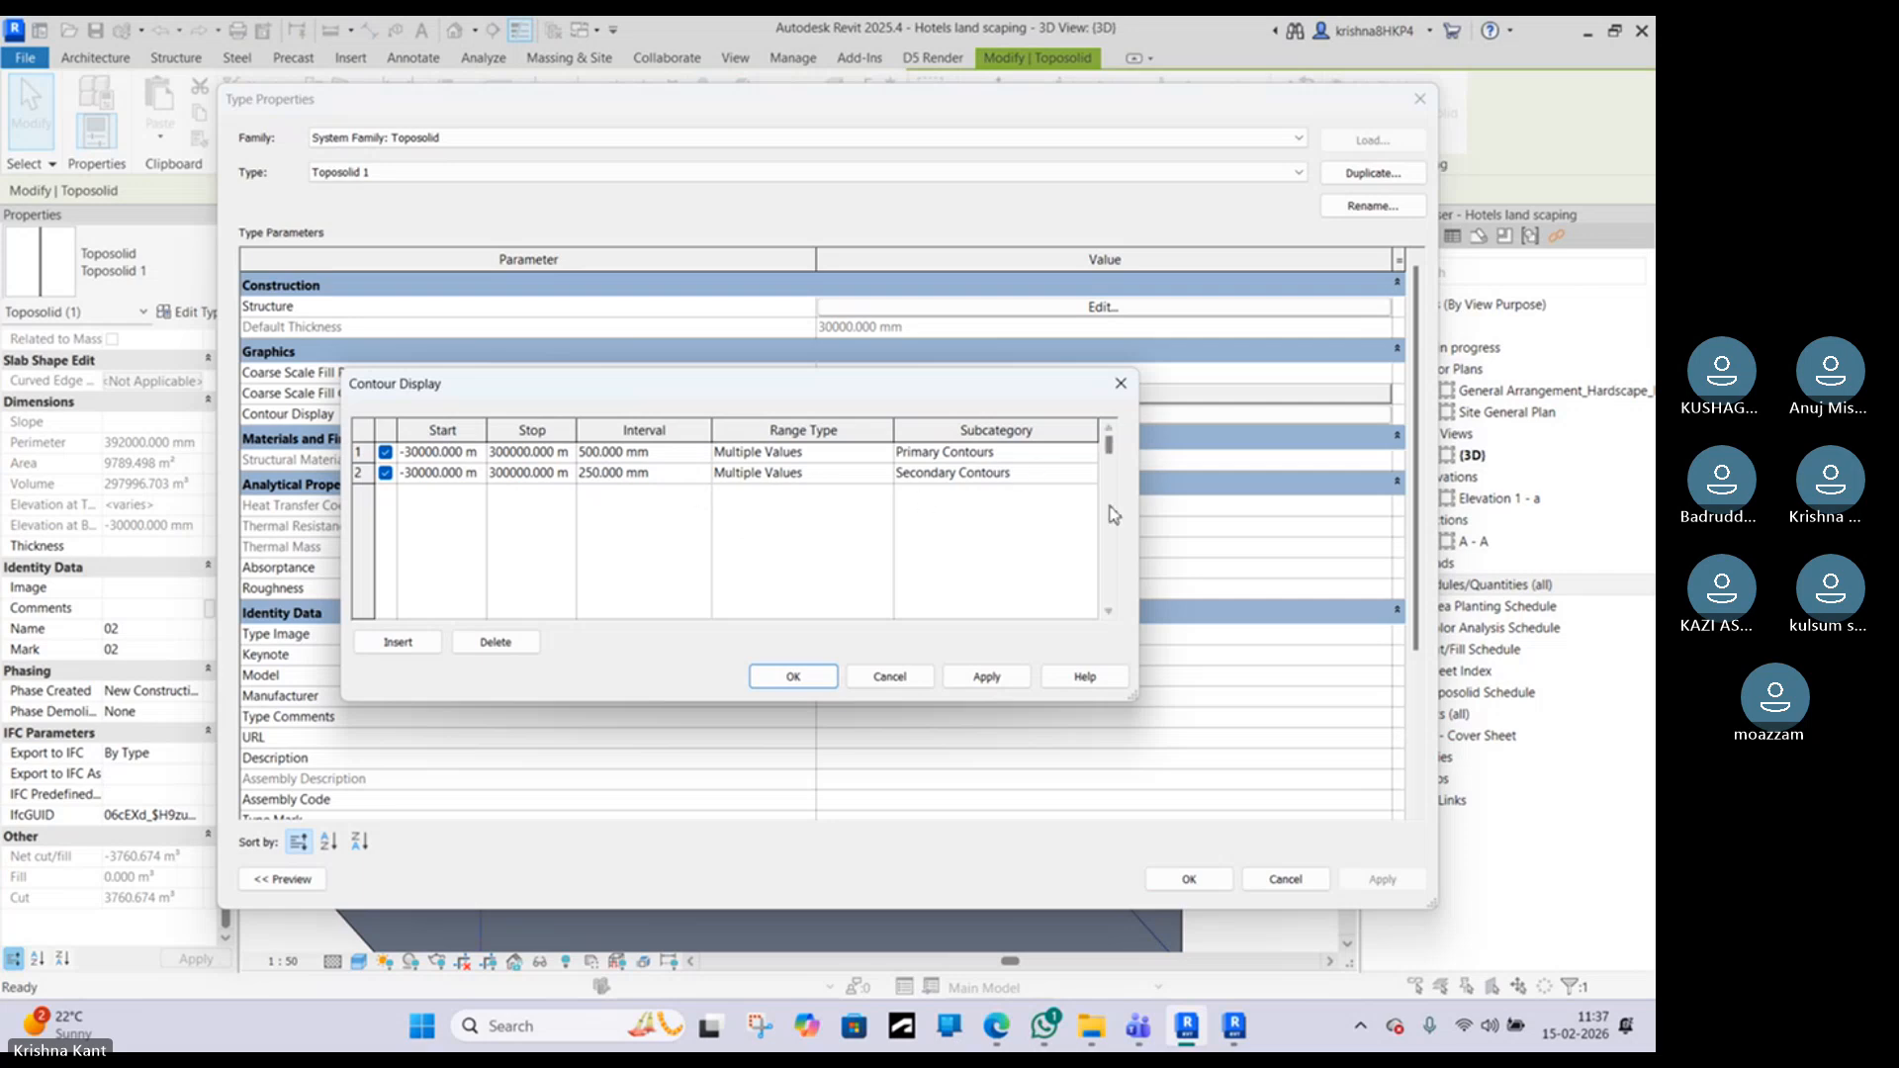
pyautogui.click(1082, 475)
pyautogui.click(1082, 475)
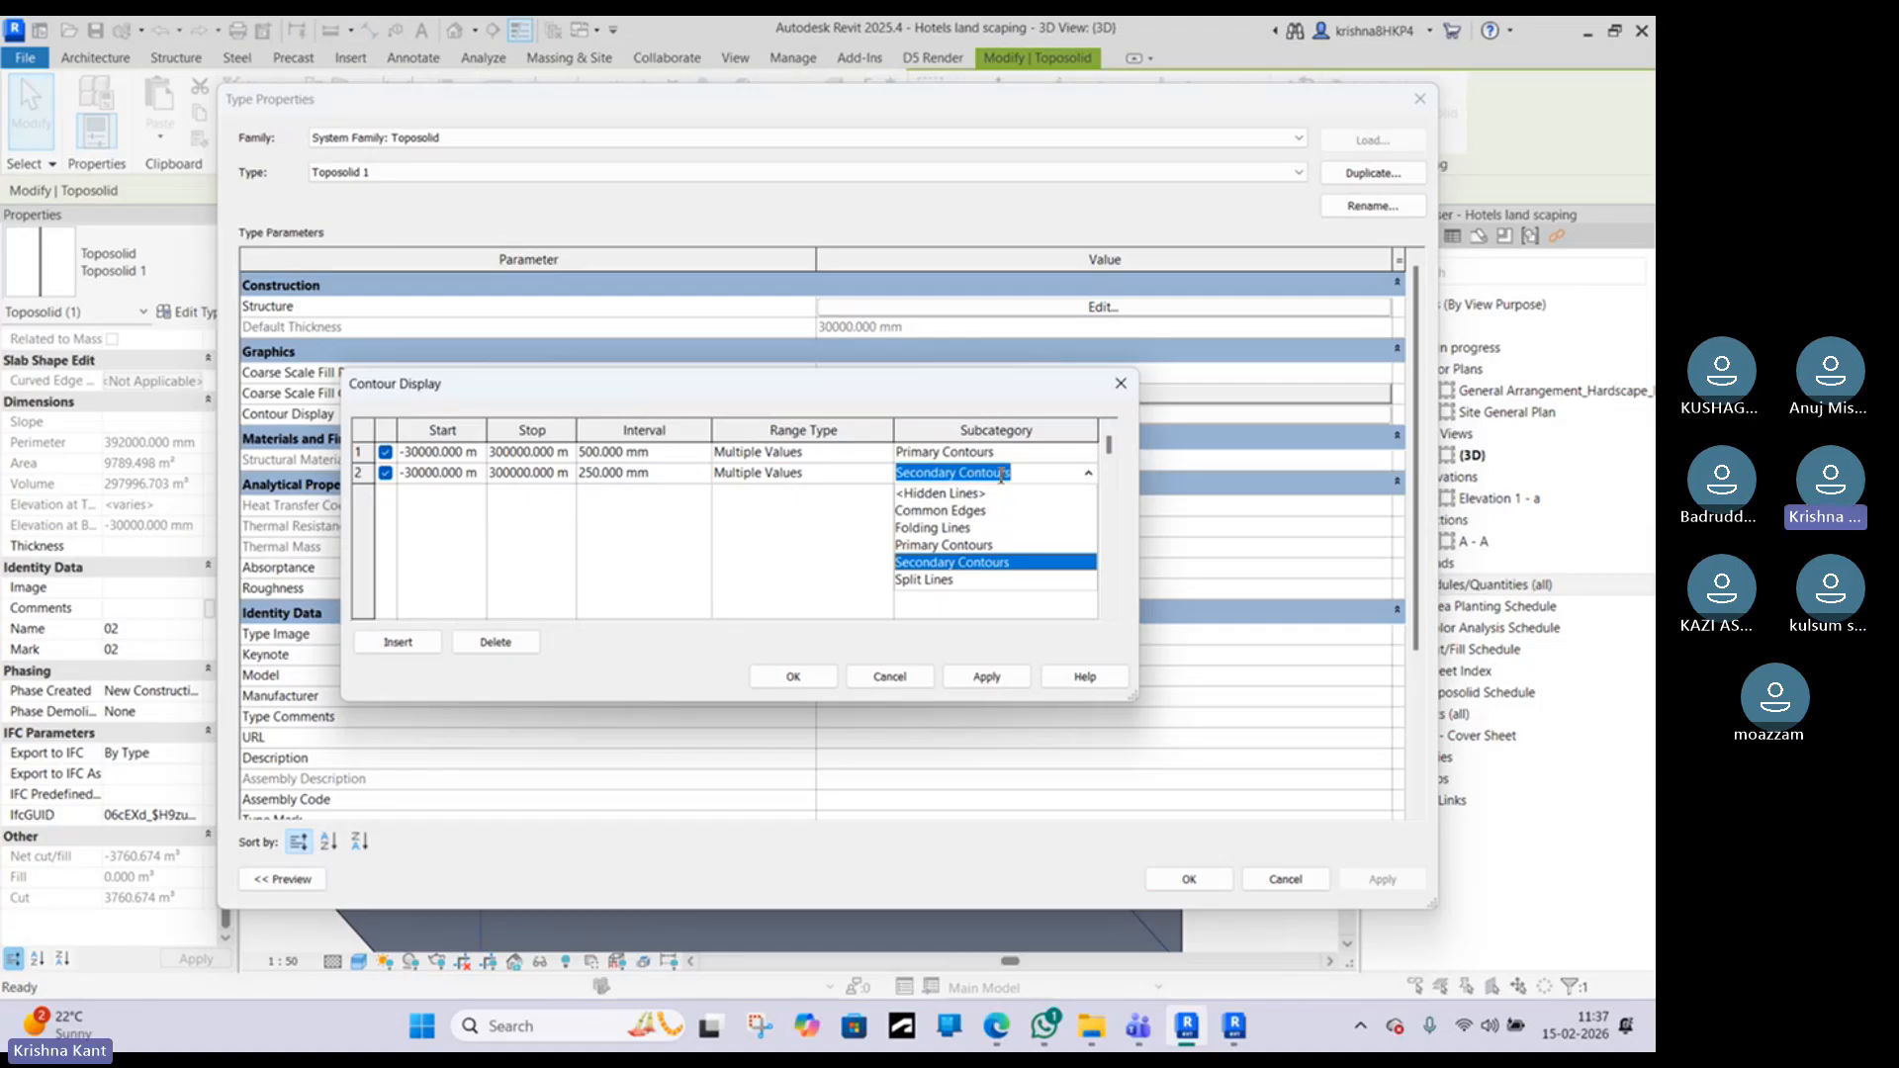
pyautogui.click(822, 674)
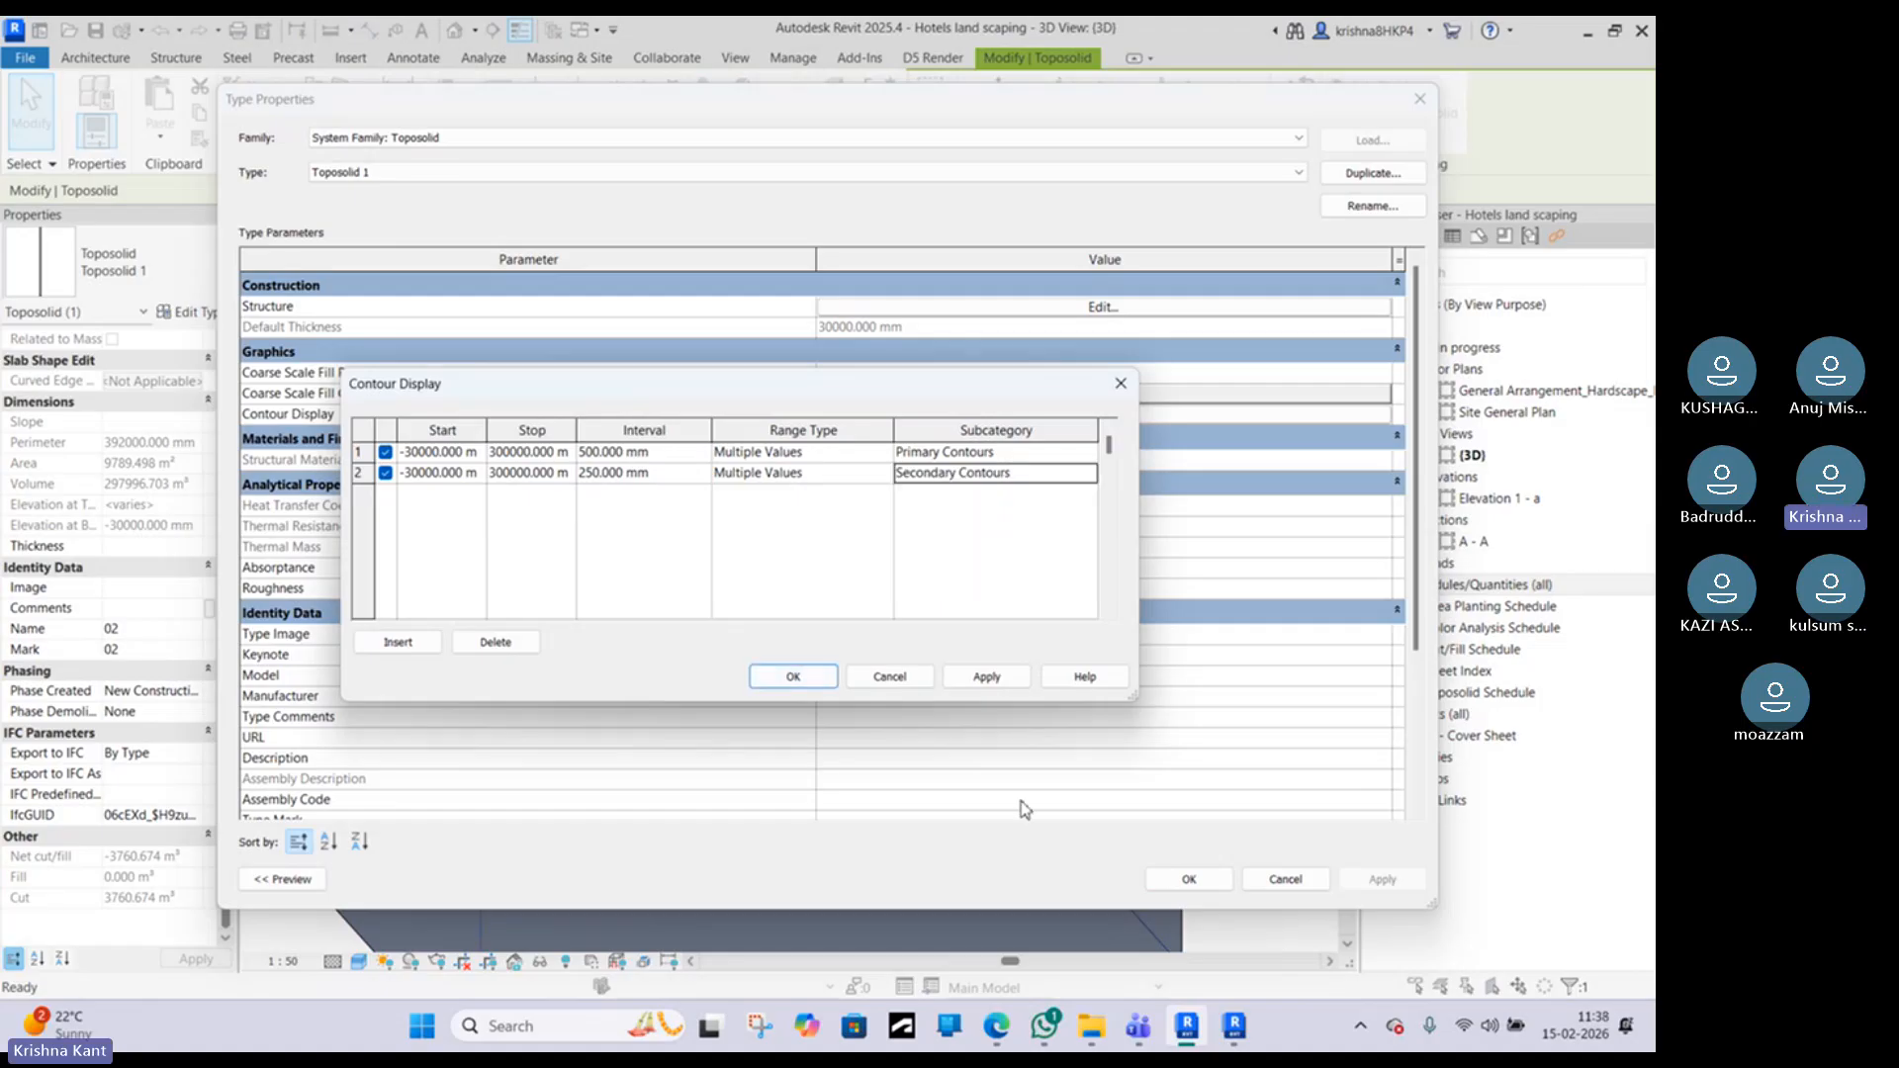
pyautogui.click(793, 676)
pyautogui.click(1217, 878)
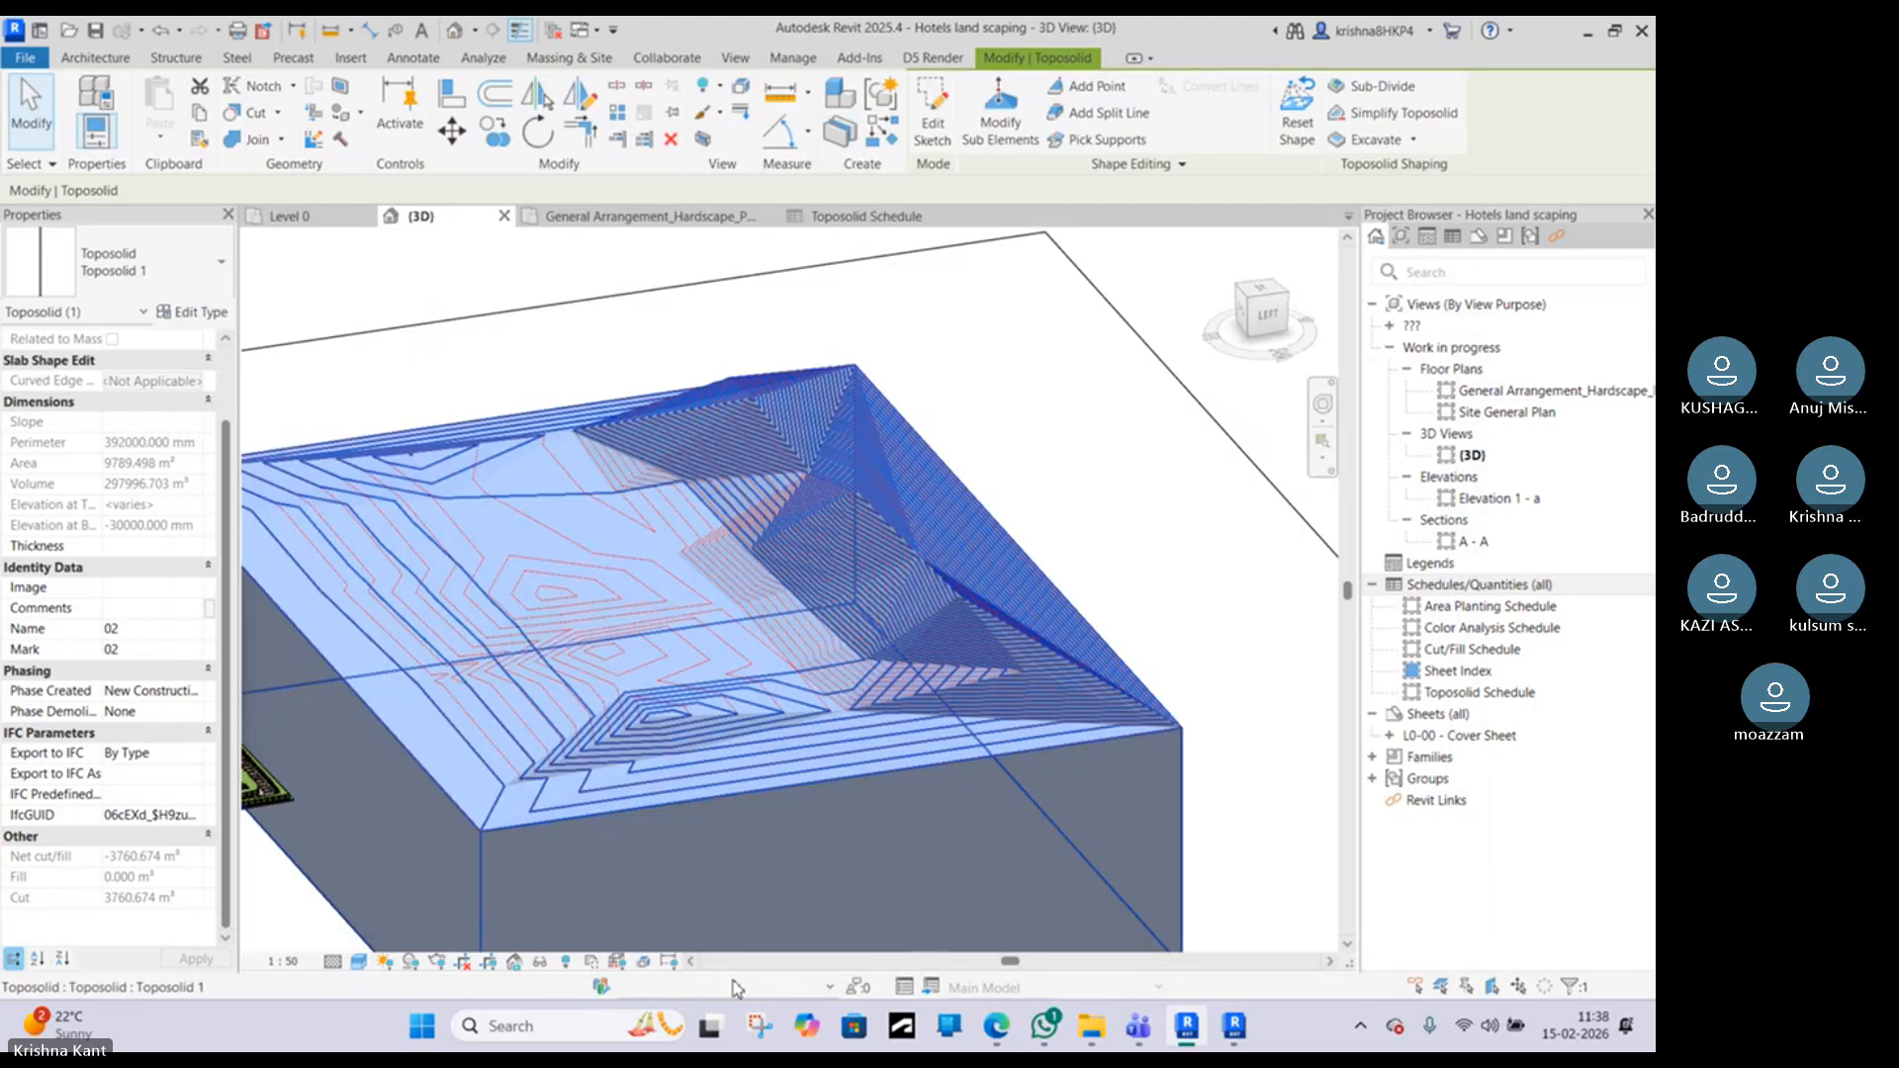
# Step: Set the 3D view's visual style to Hidden Line and deselect the toposolid
pyautogui.click(358, 960)
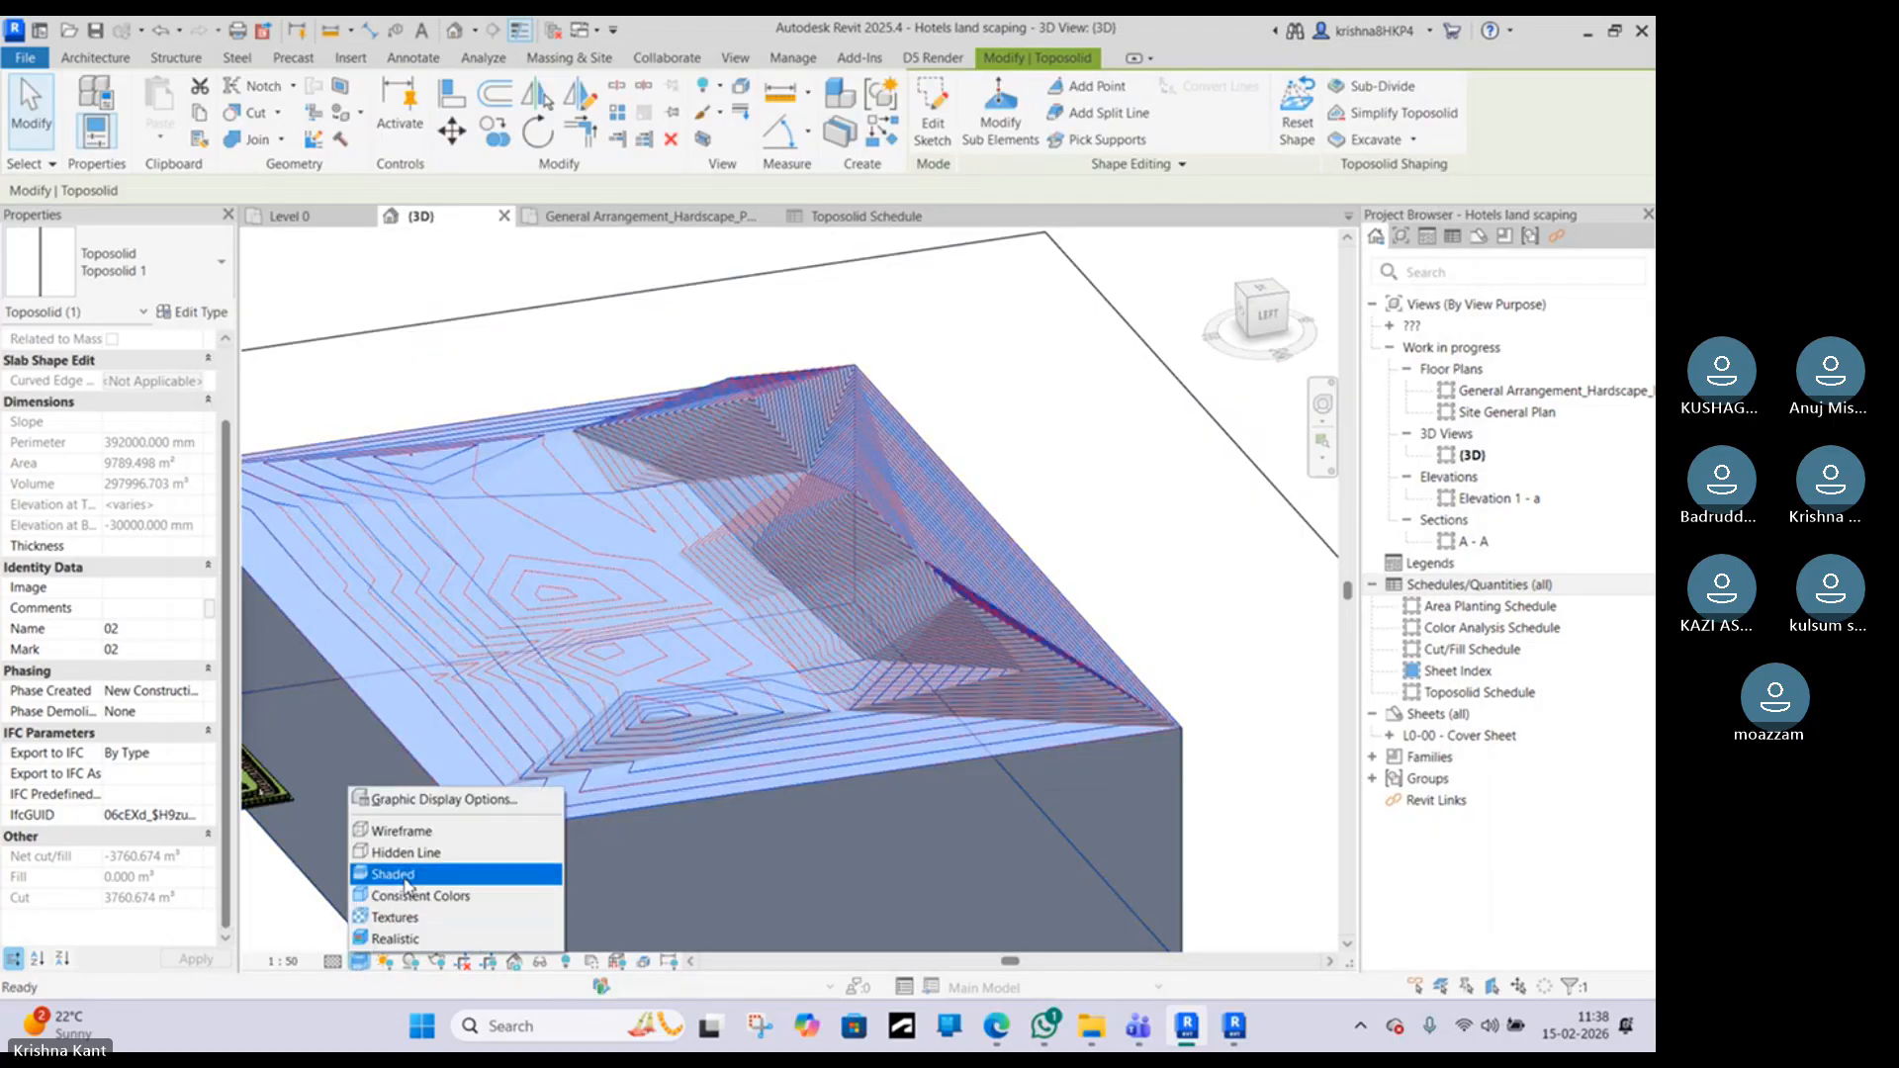
pyautogui.click(406, 855)
pyautogui.click(1135, 551)
# Step: Examine the contour lines across the toposolid's surface and at its front corners in the Hidden Line view
pyautogui.scroll(2, 924, 670)
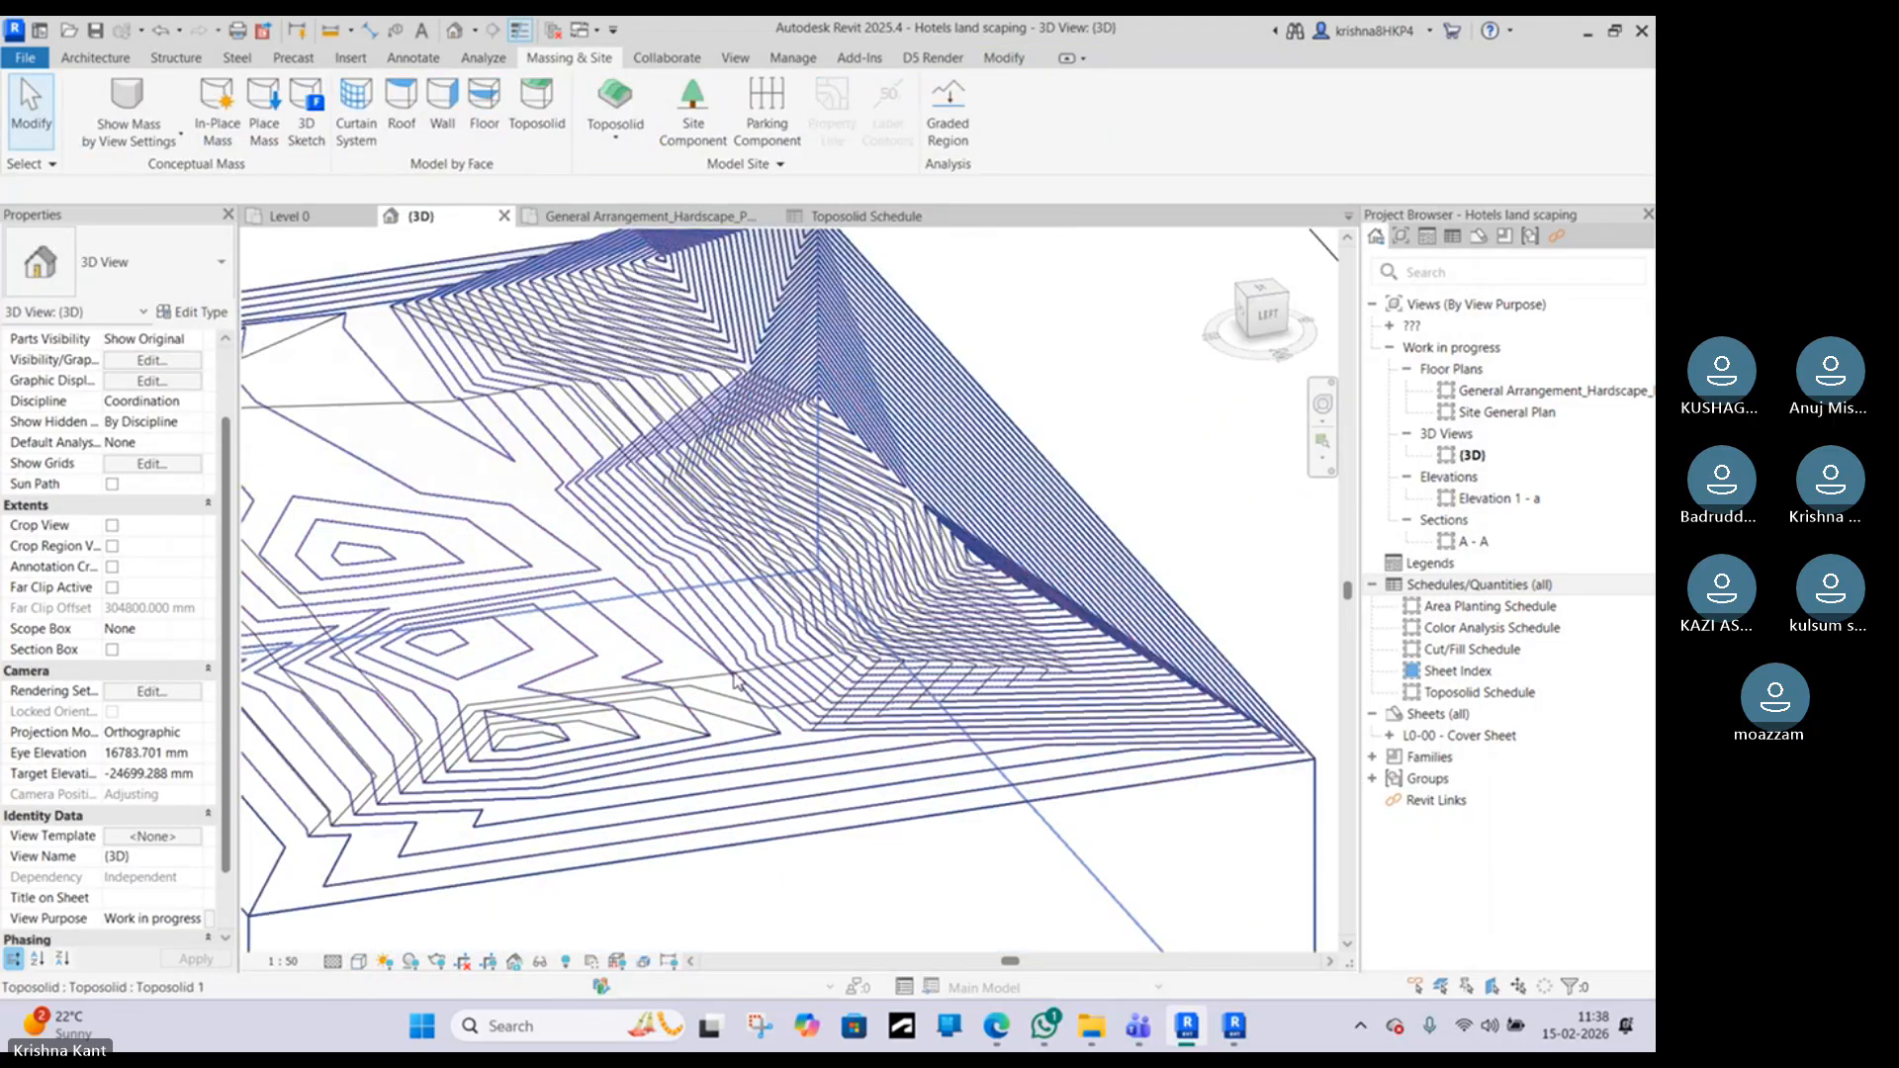
pyautogui.scroll(4, 735, 680)
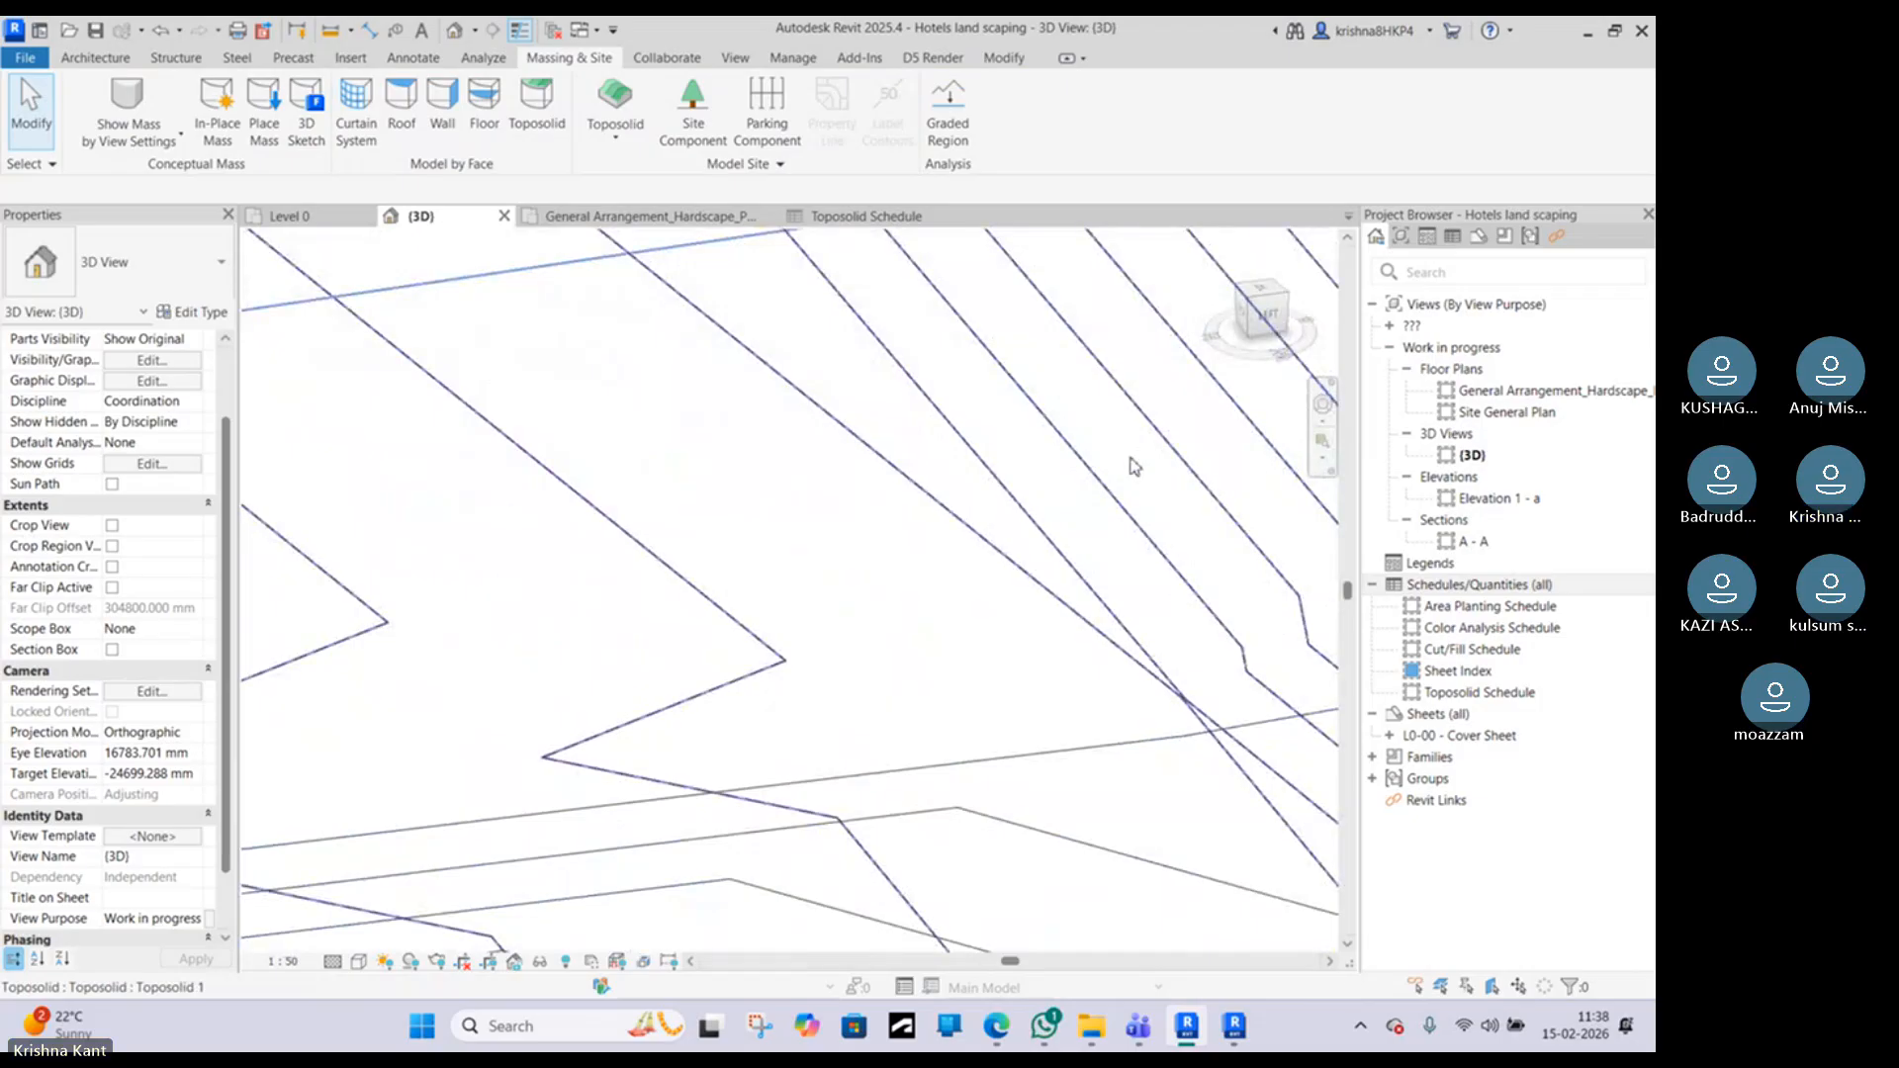
pyautogui.scroll(-3, 1115, 499)
pyautogui.scroll(-2, 1115, 500)
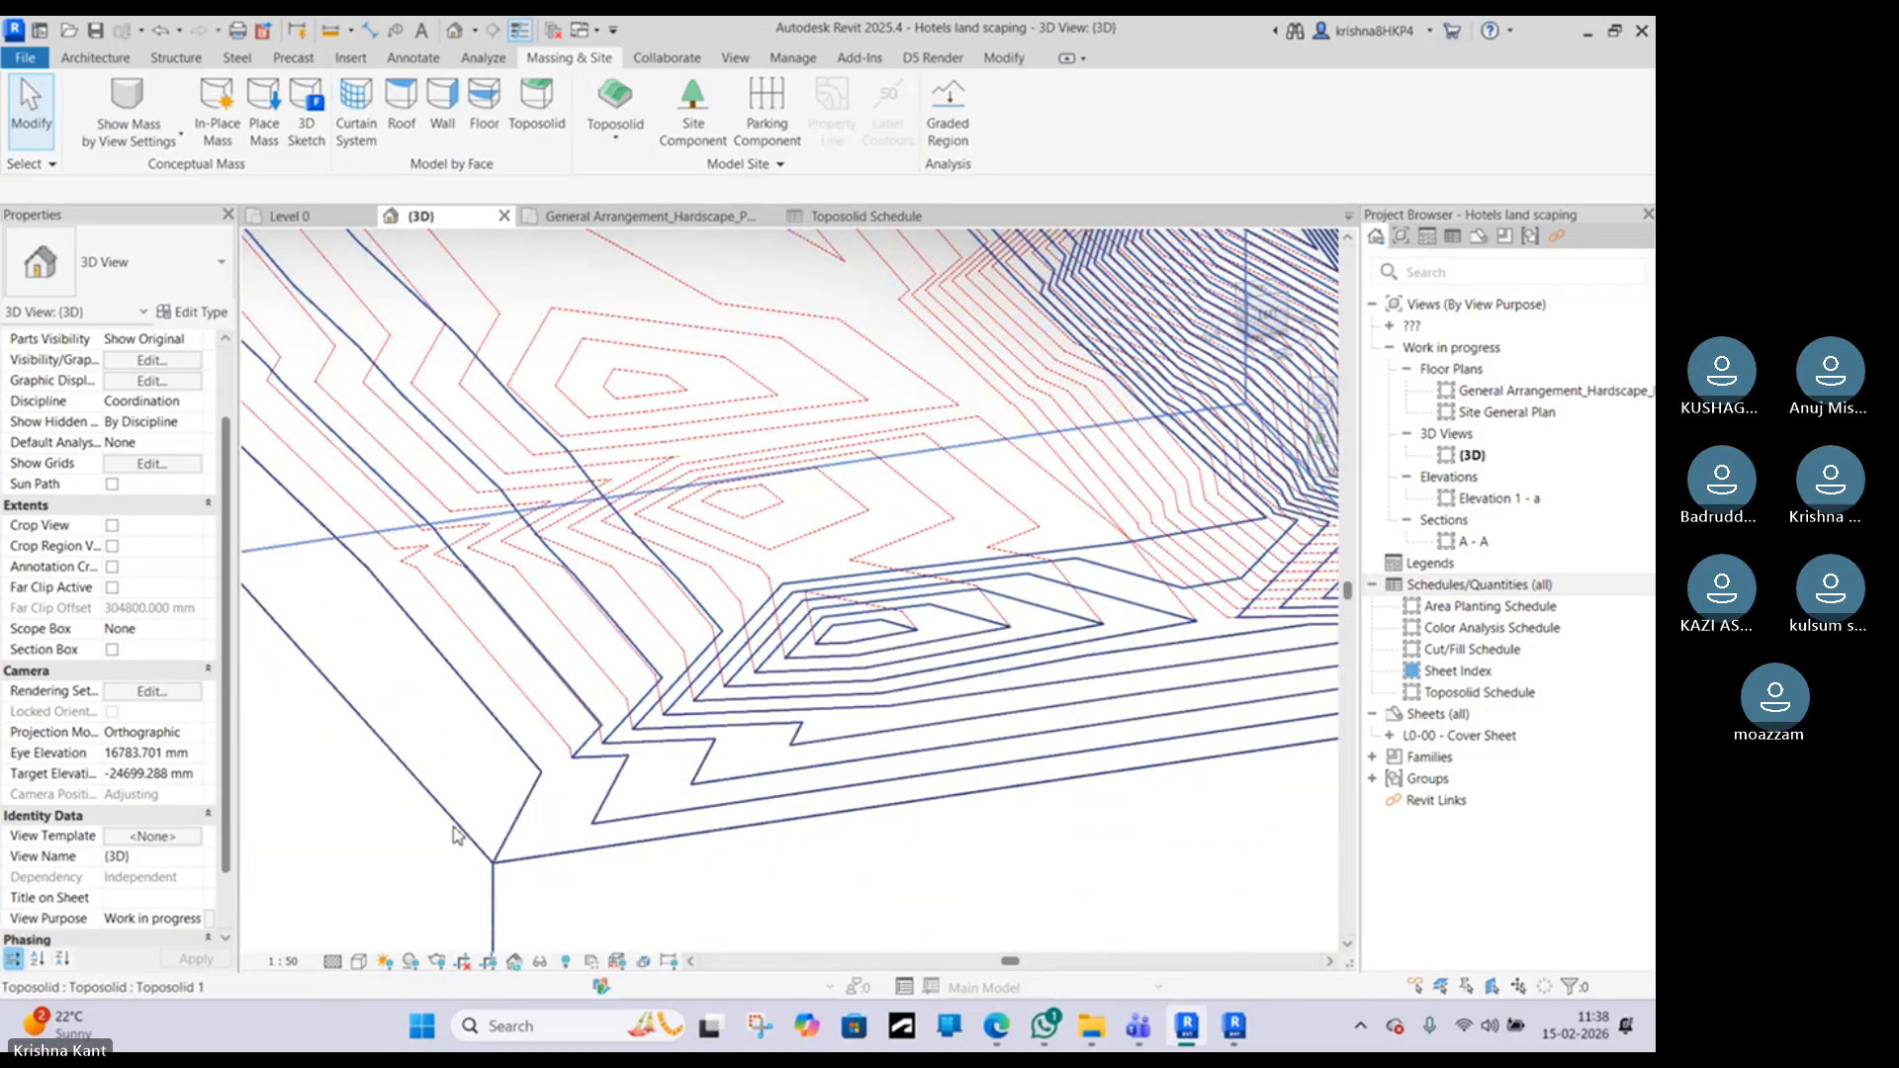
pyautogui.scroll(-5, 987, 567)
pyautogui.scroll(8, 1066, 683)
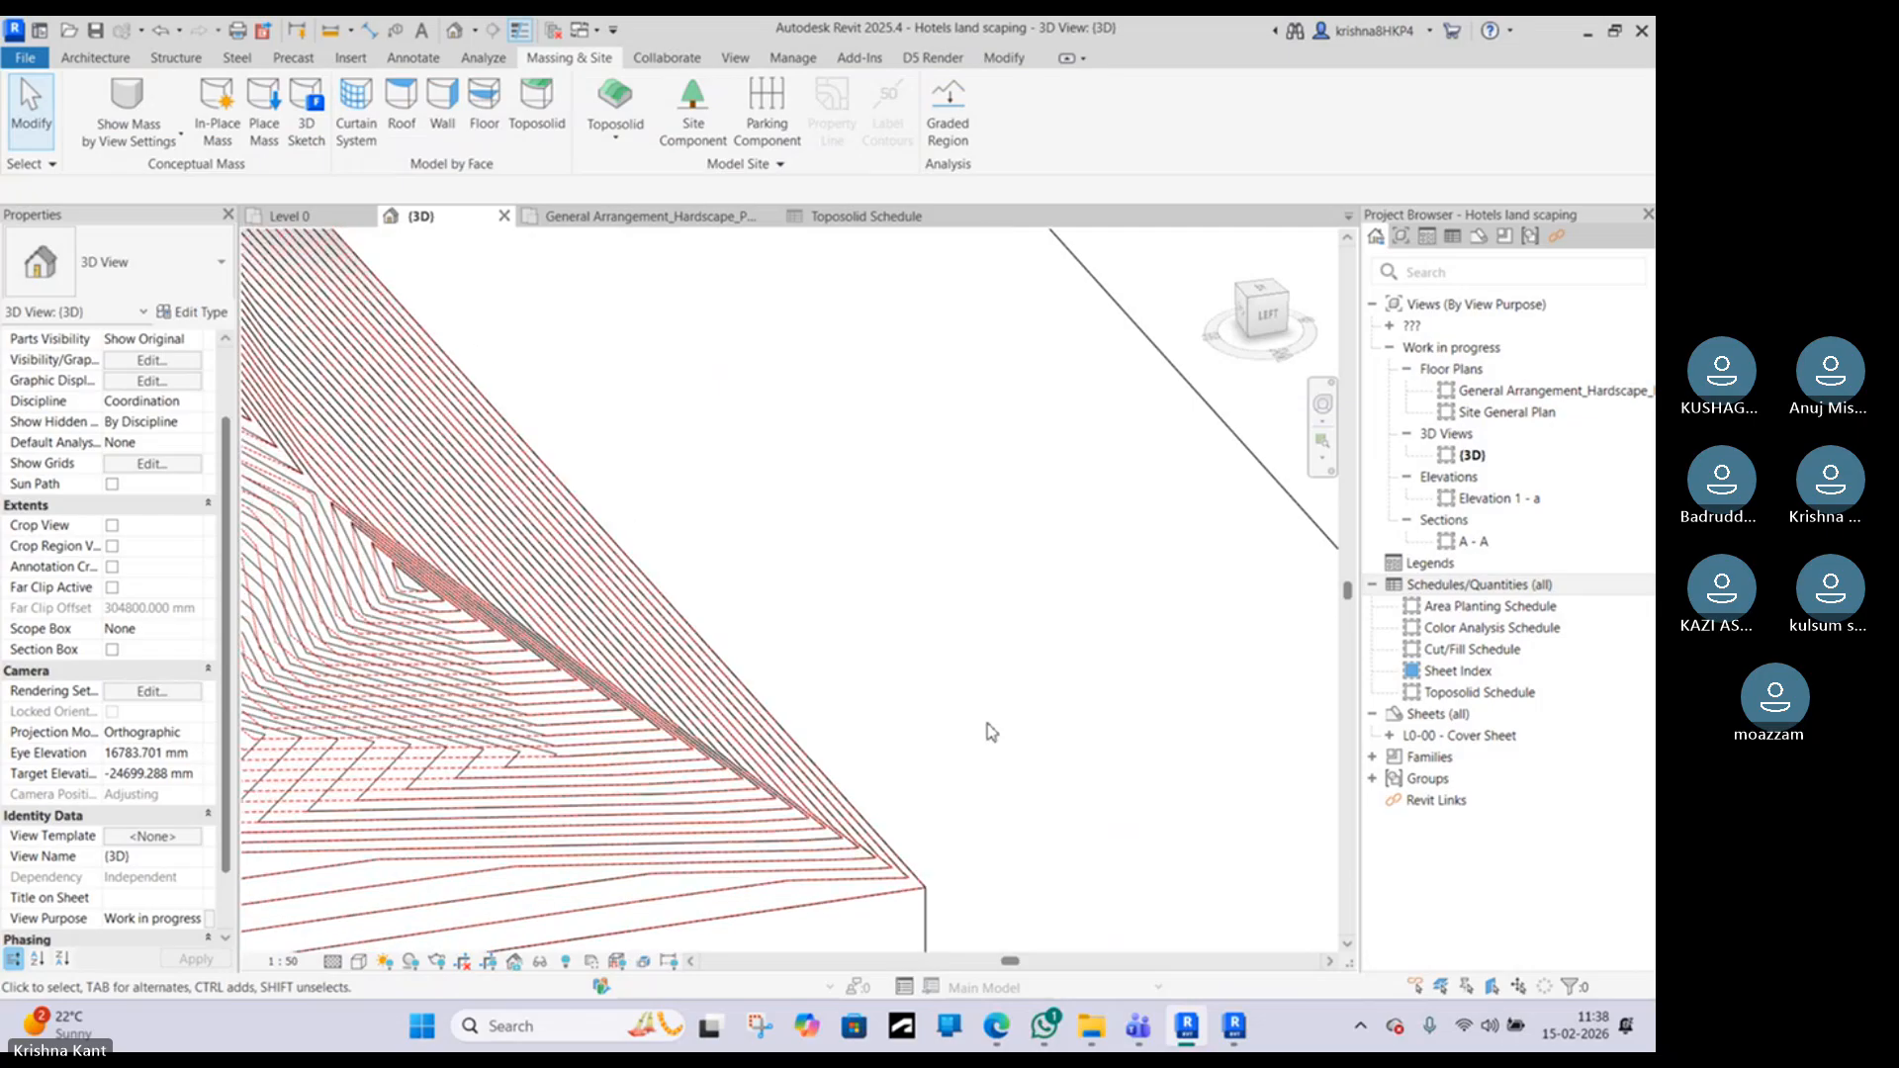
pyautogui.moveTo(1051, 707); pyautogui.dragTo(1277, 348, button='middle')
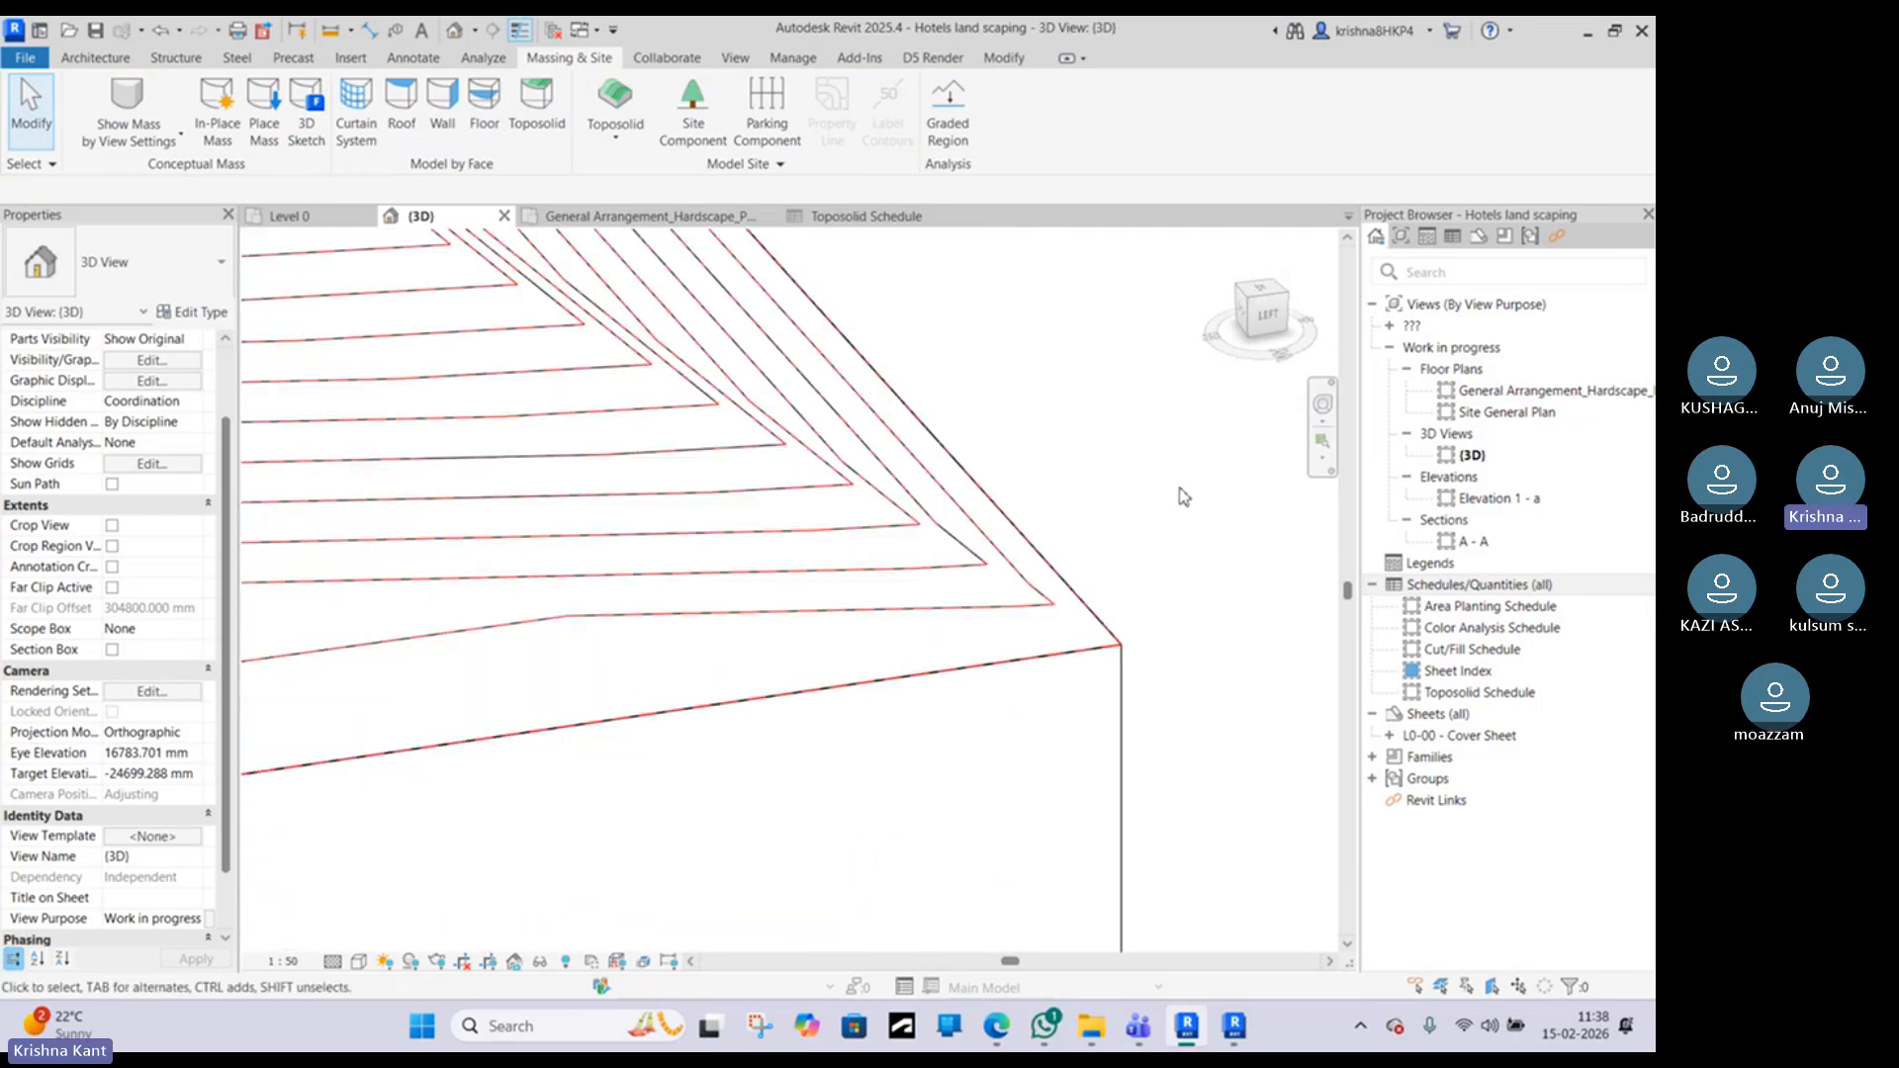
pyautogui.scroll(2, 1179, 492)
pyautogui.scroll(-2, 1097, 752)
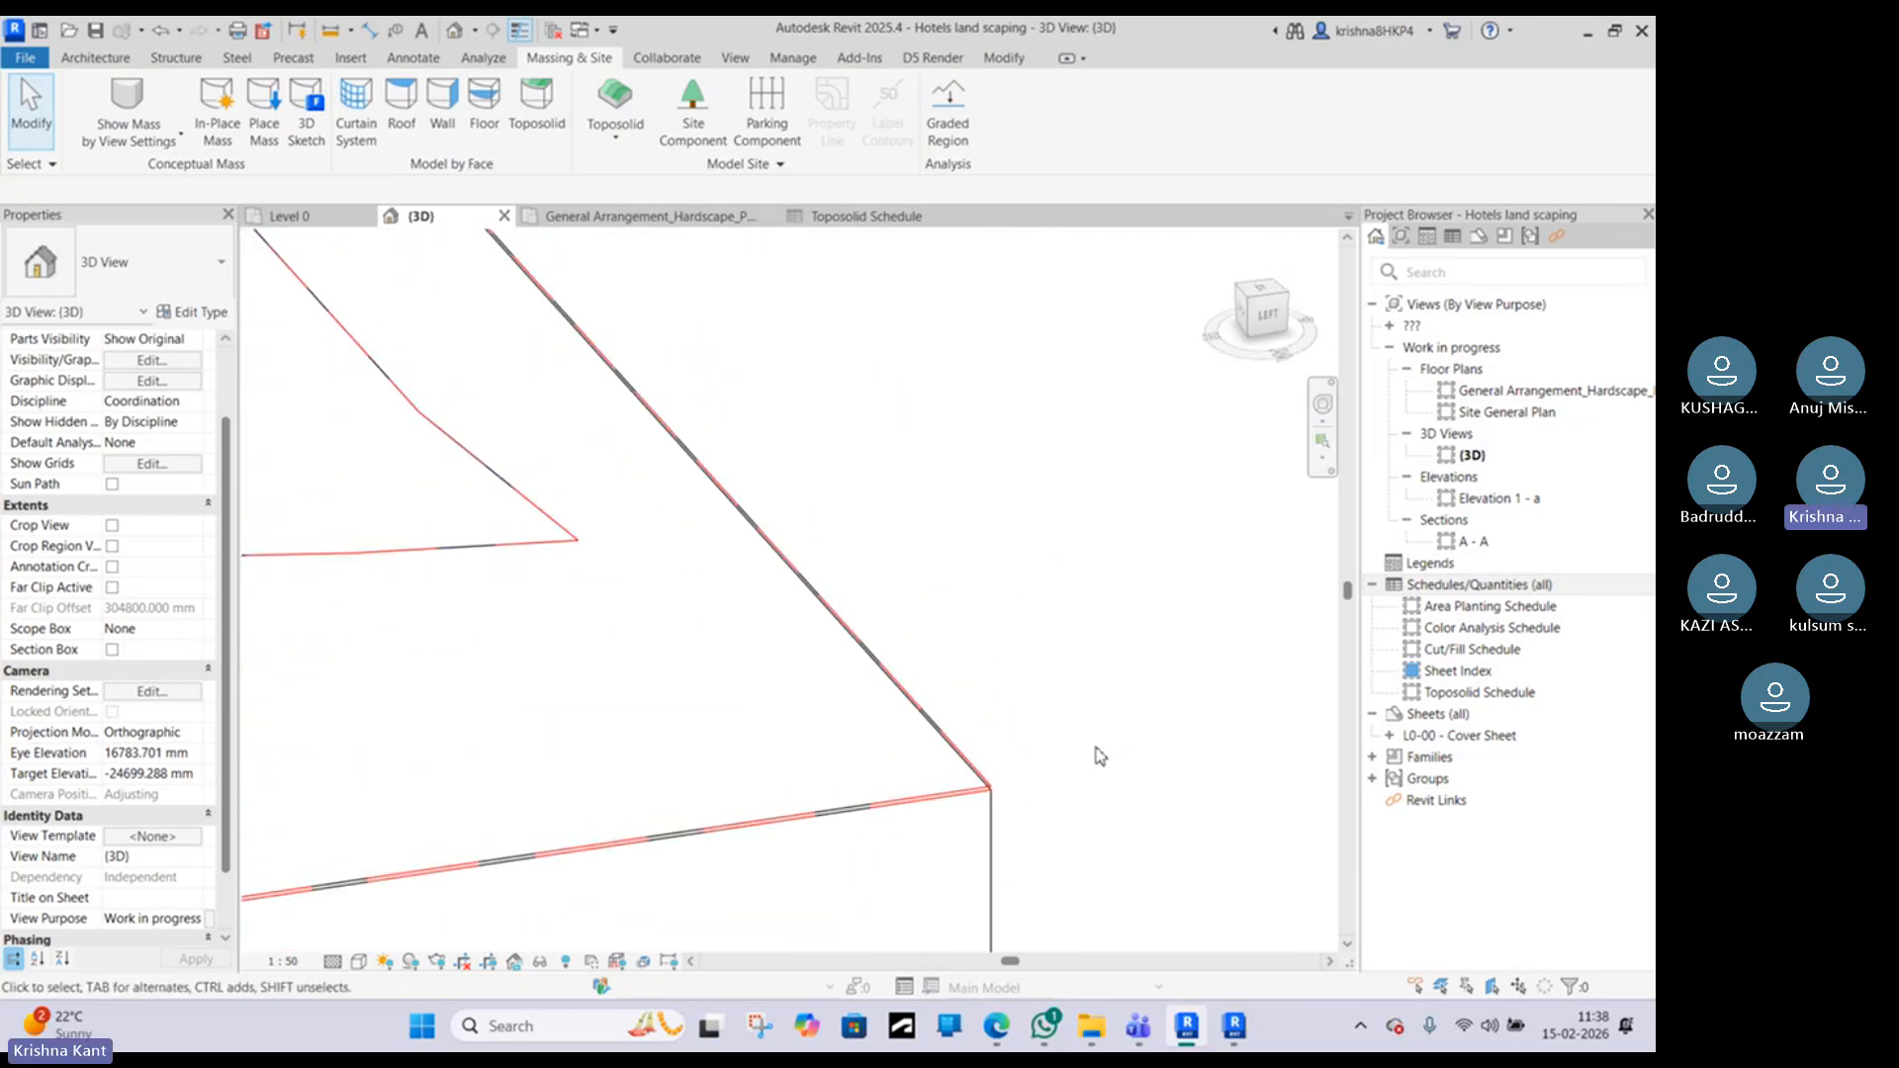
pyautogui.scroll(-5, 1098, 736)
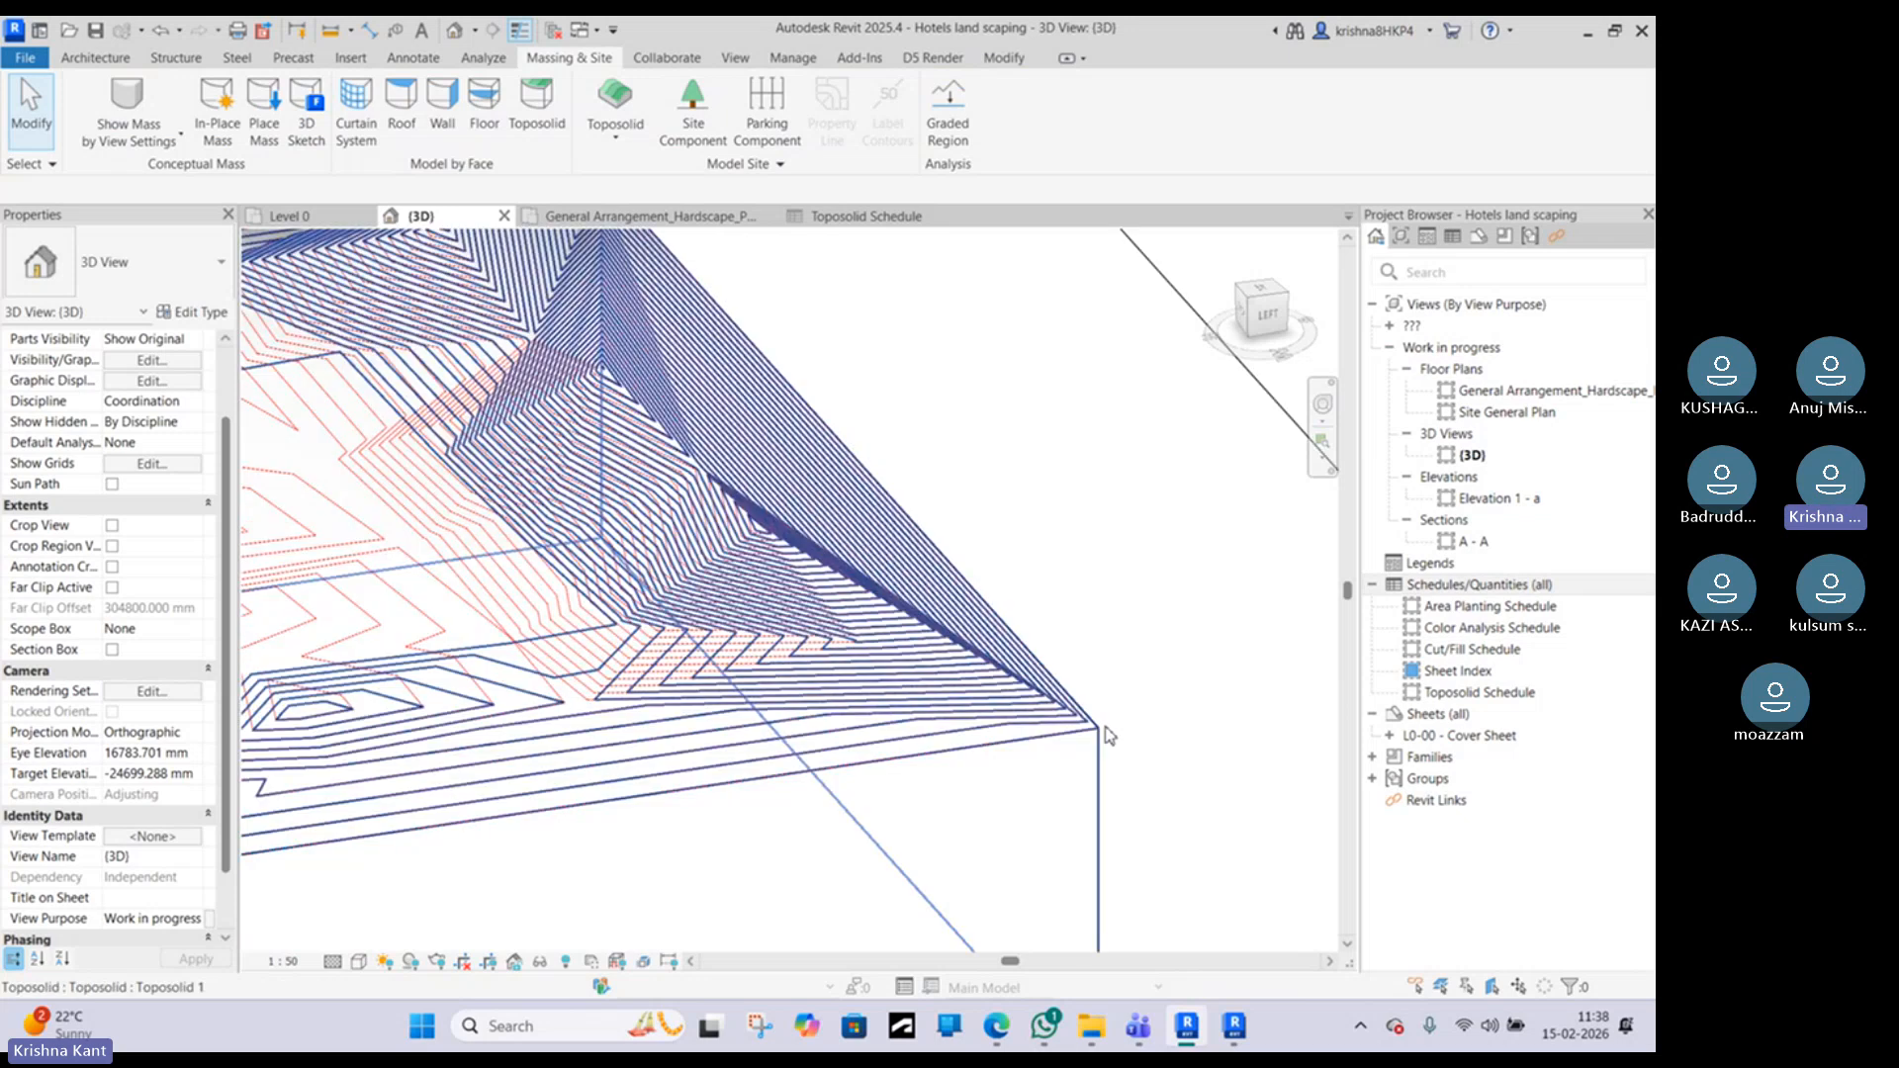
# Step: Temporarily hide the Existing toposolid marked 01, inspect the remaining toposolid's contours, and reset the temporary hiding
pyautogui.click(612, 514)
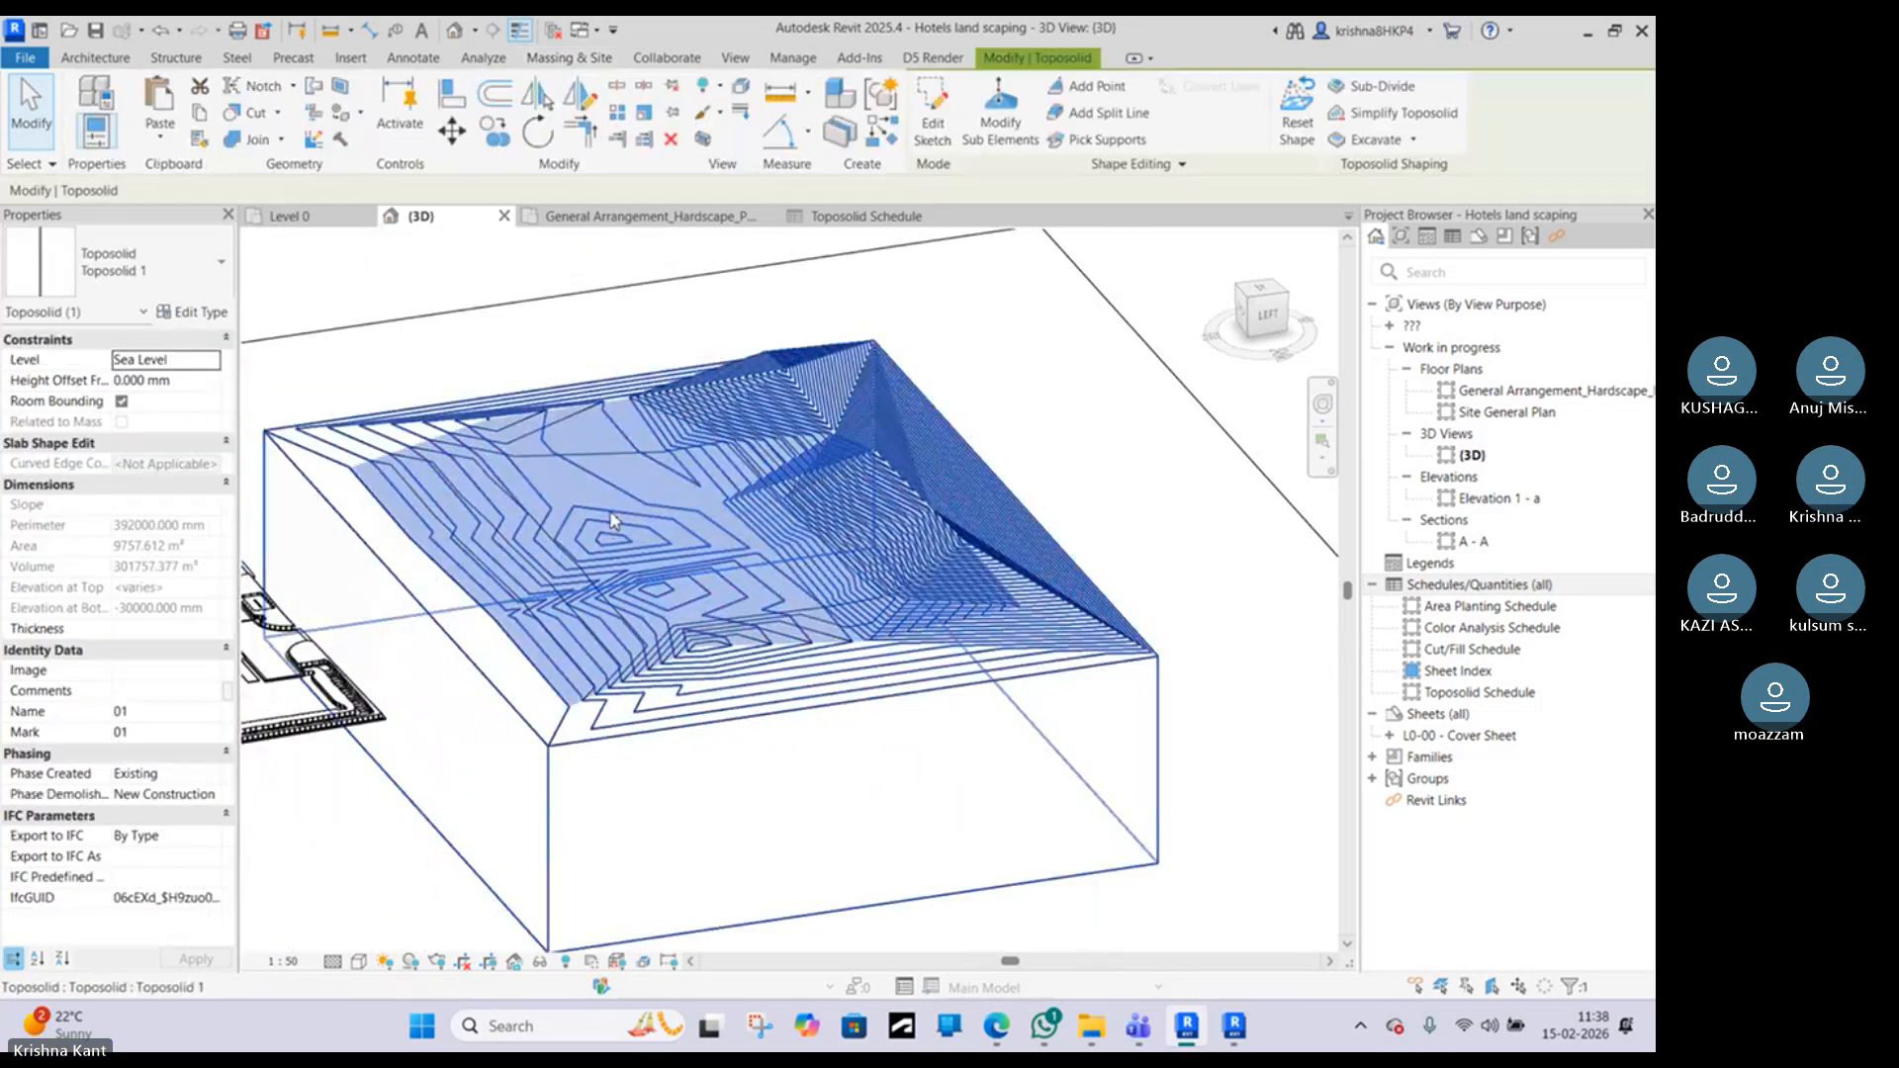
pyautogui.press('h')
pyautogui.press('h')
pyautogui.scroll(4, 609, 526)
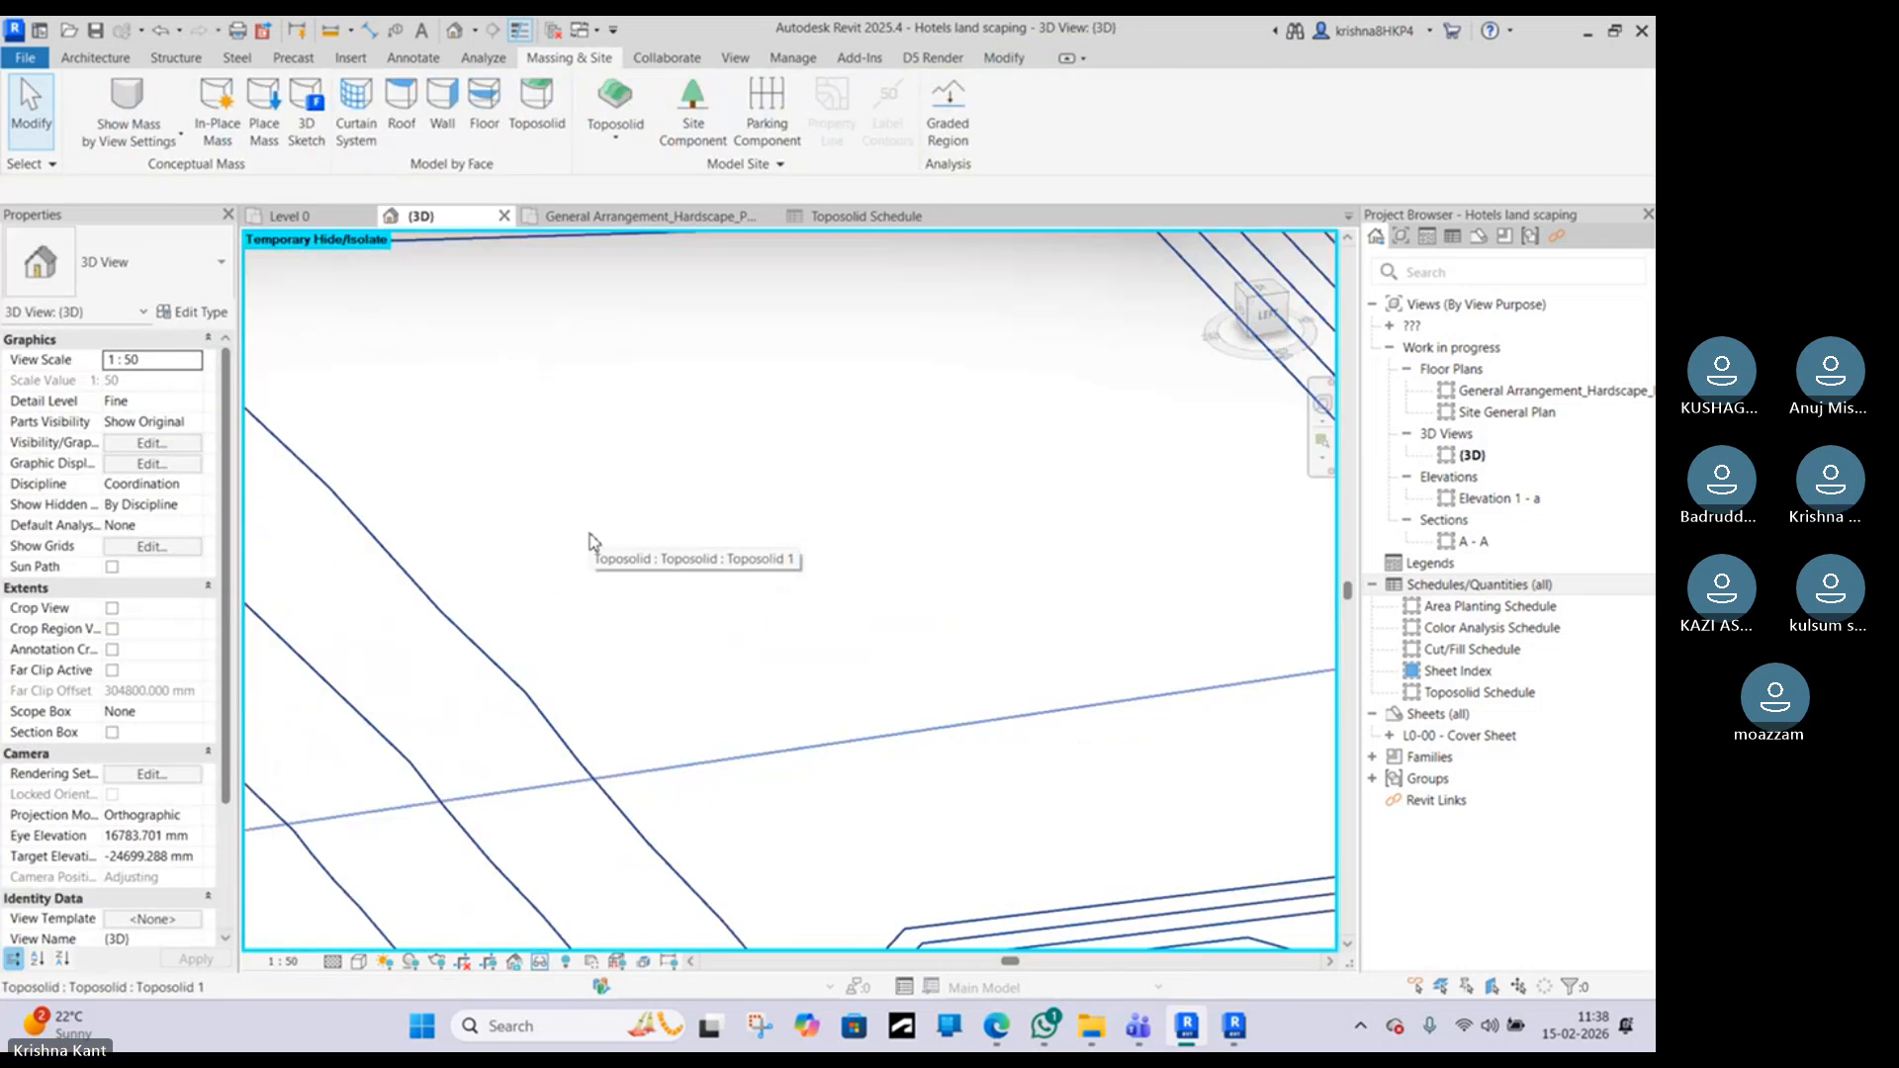
pyautogui.scroll(-5, 583, 550)
pyautogui.scroll(5, 786, 526)
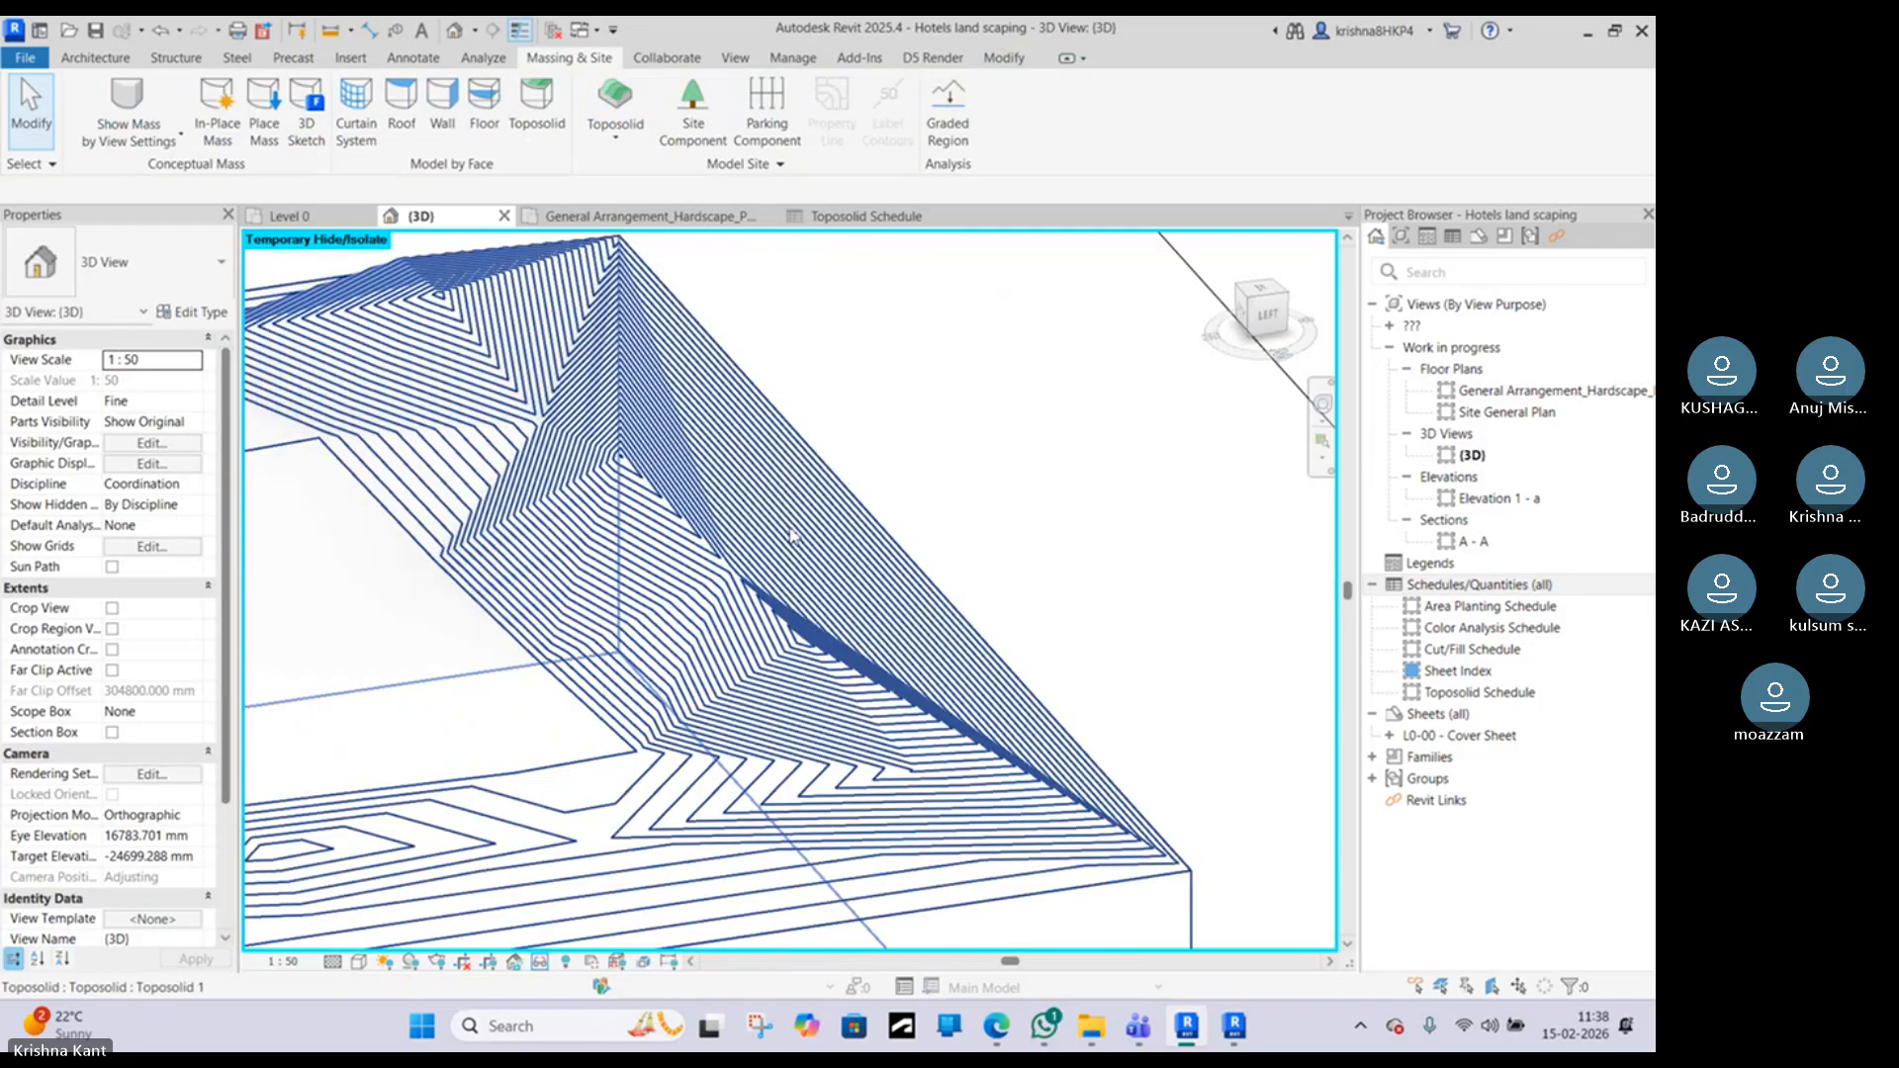
pyautogui.press('h')
pyautogui.press('r')
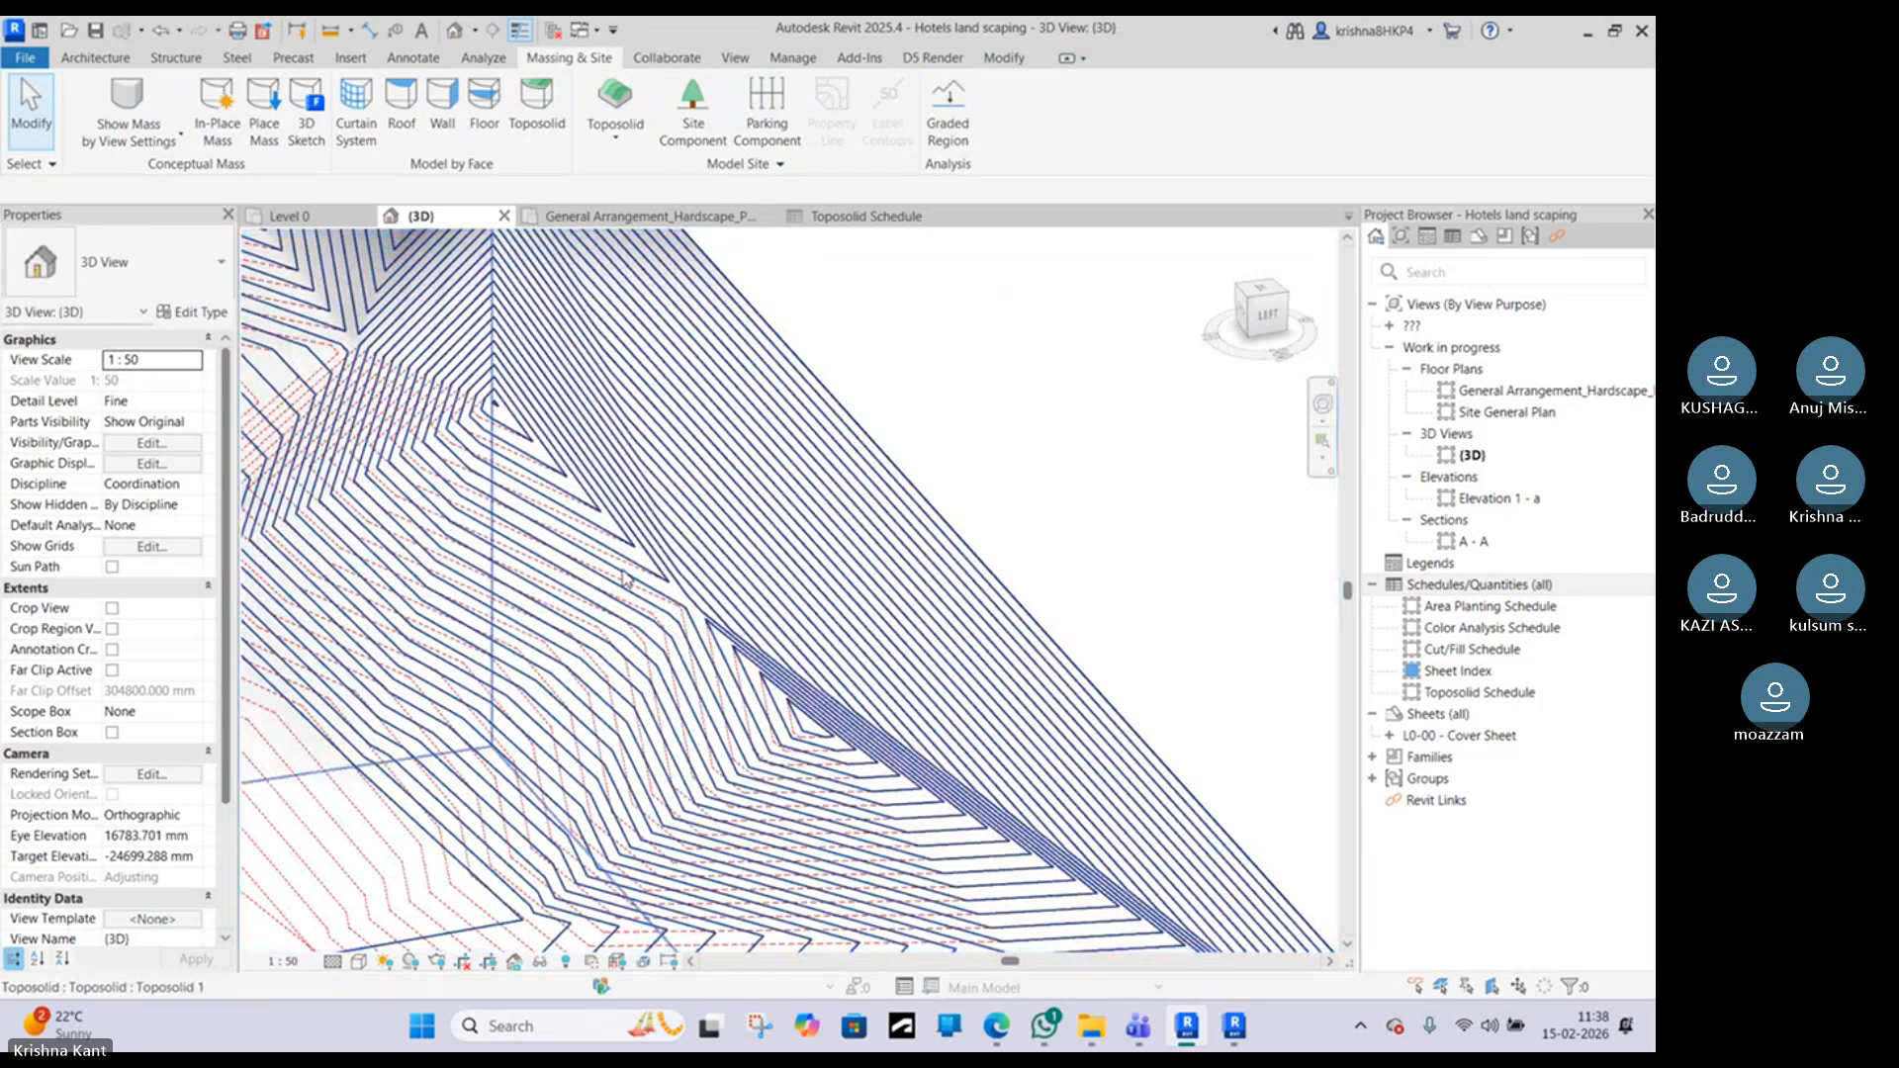
# Step: Compare the overlapping contours of the existing and new toposolids from above, from the side and up close
pyautogui.scroll(5, 629, 578)
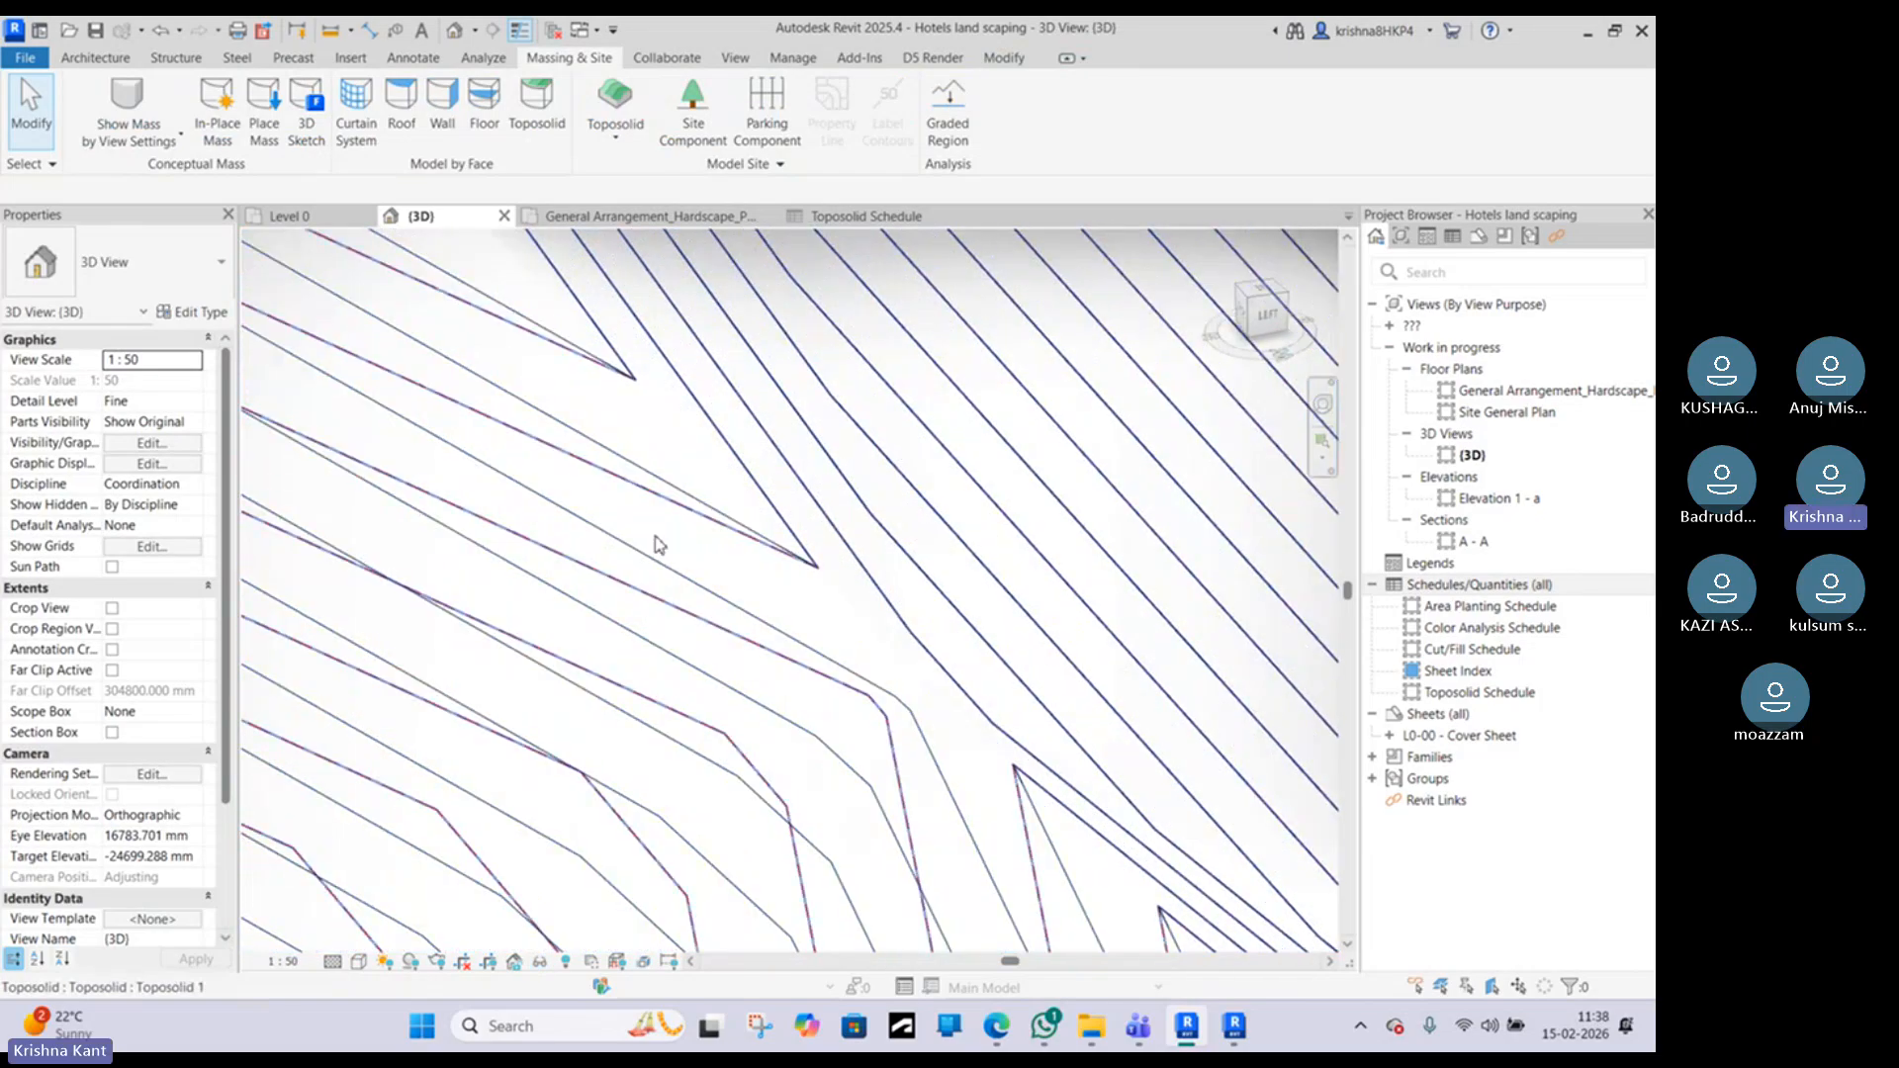
pyautogui.scroll(-10, 860, 408)
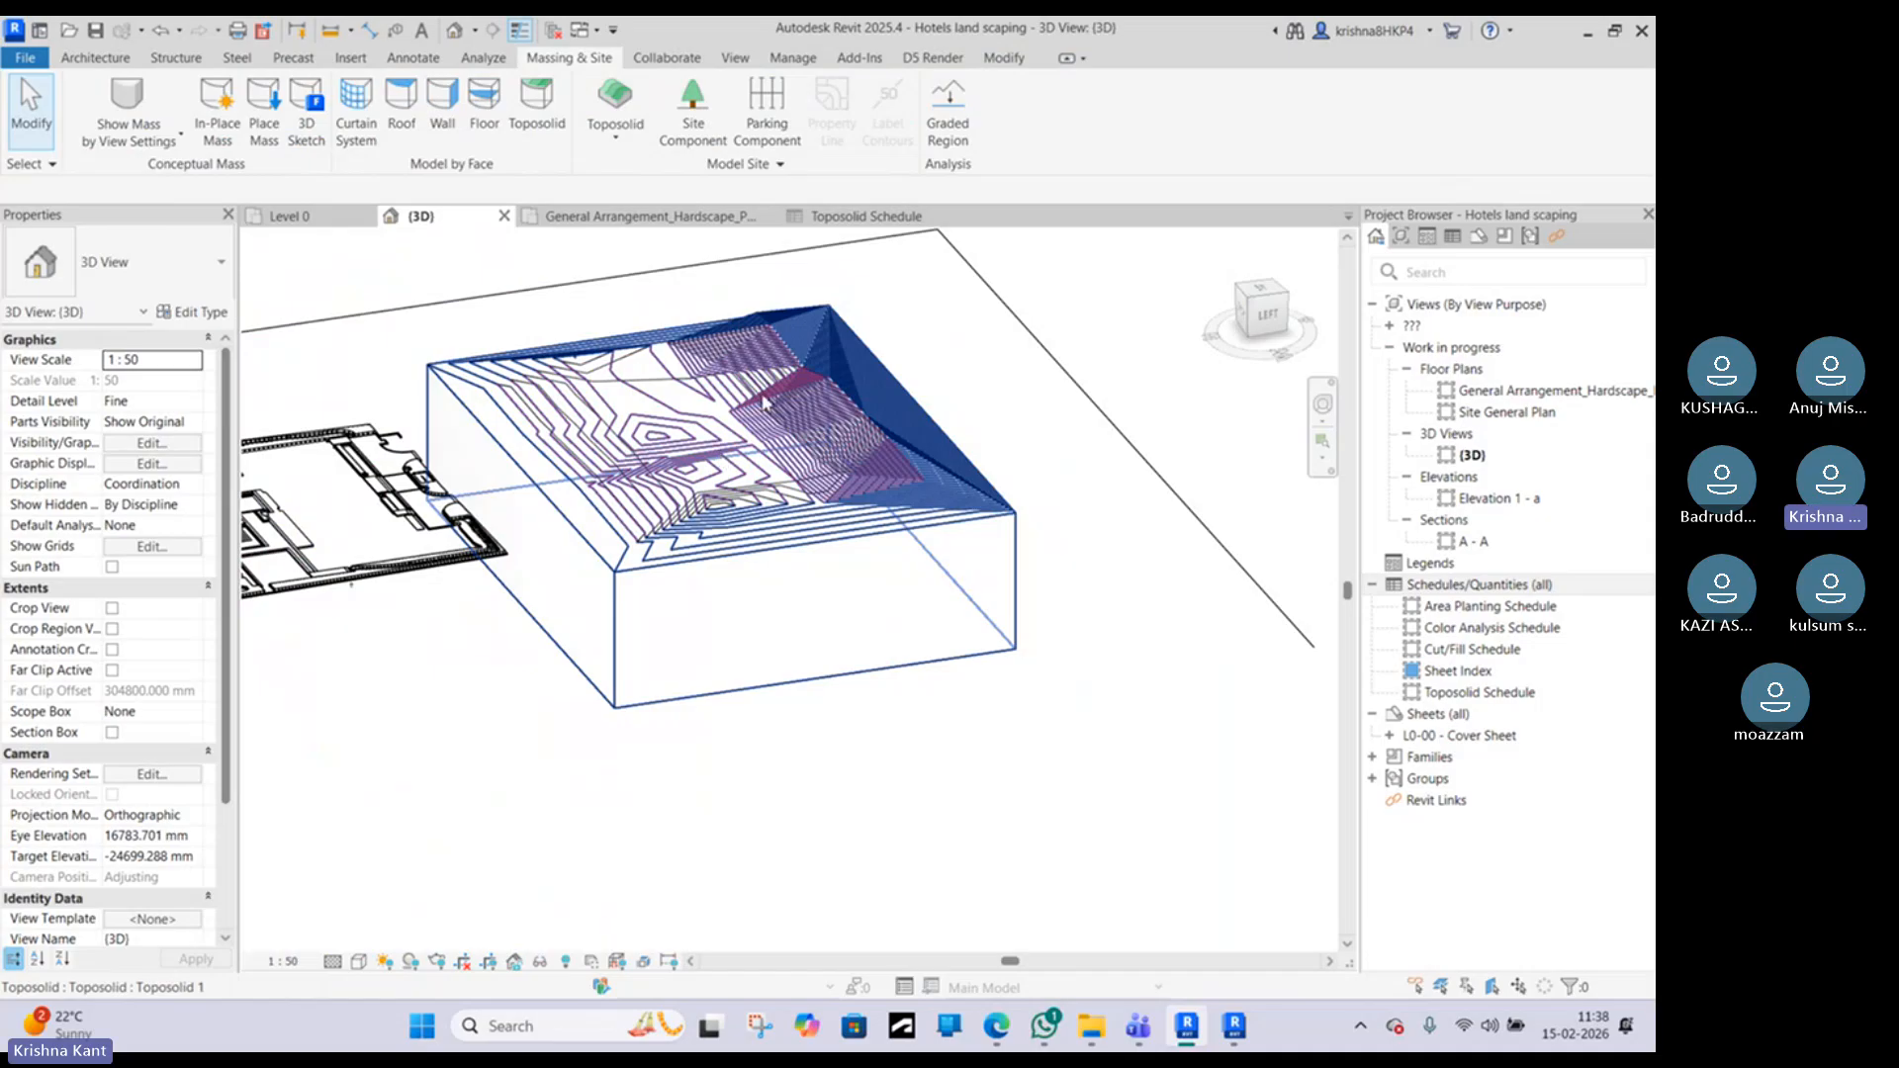
pyautogui.scroll(4, 777, 400)
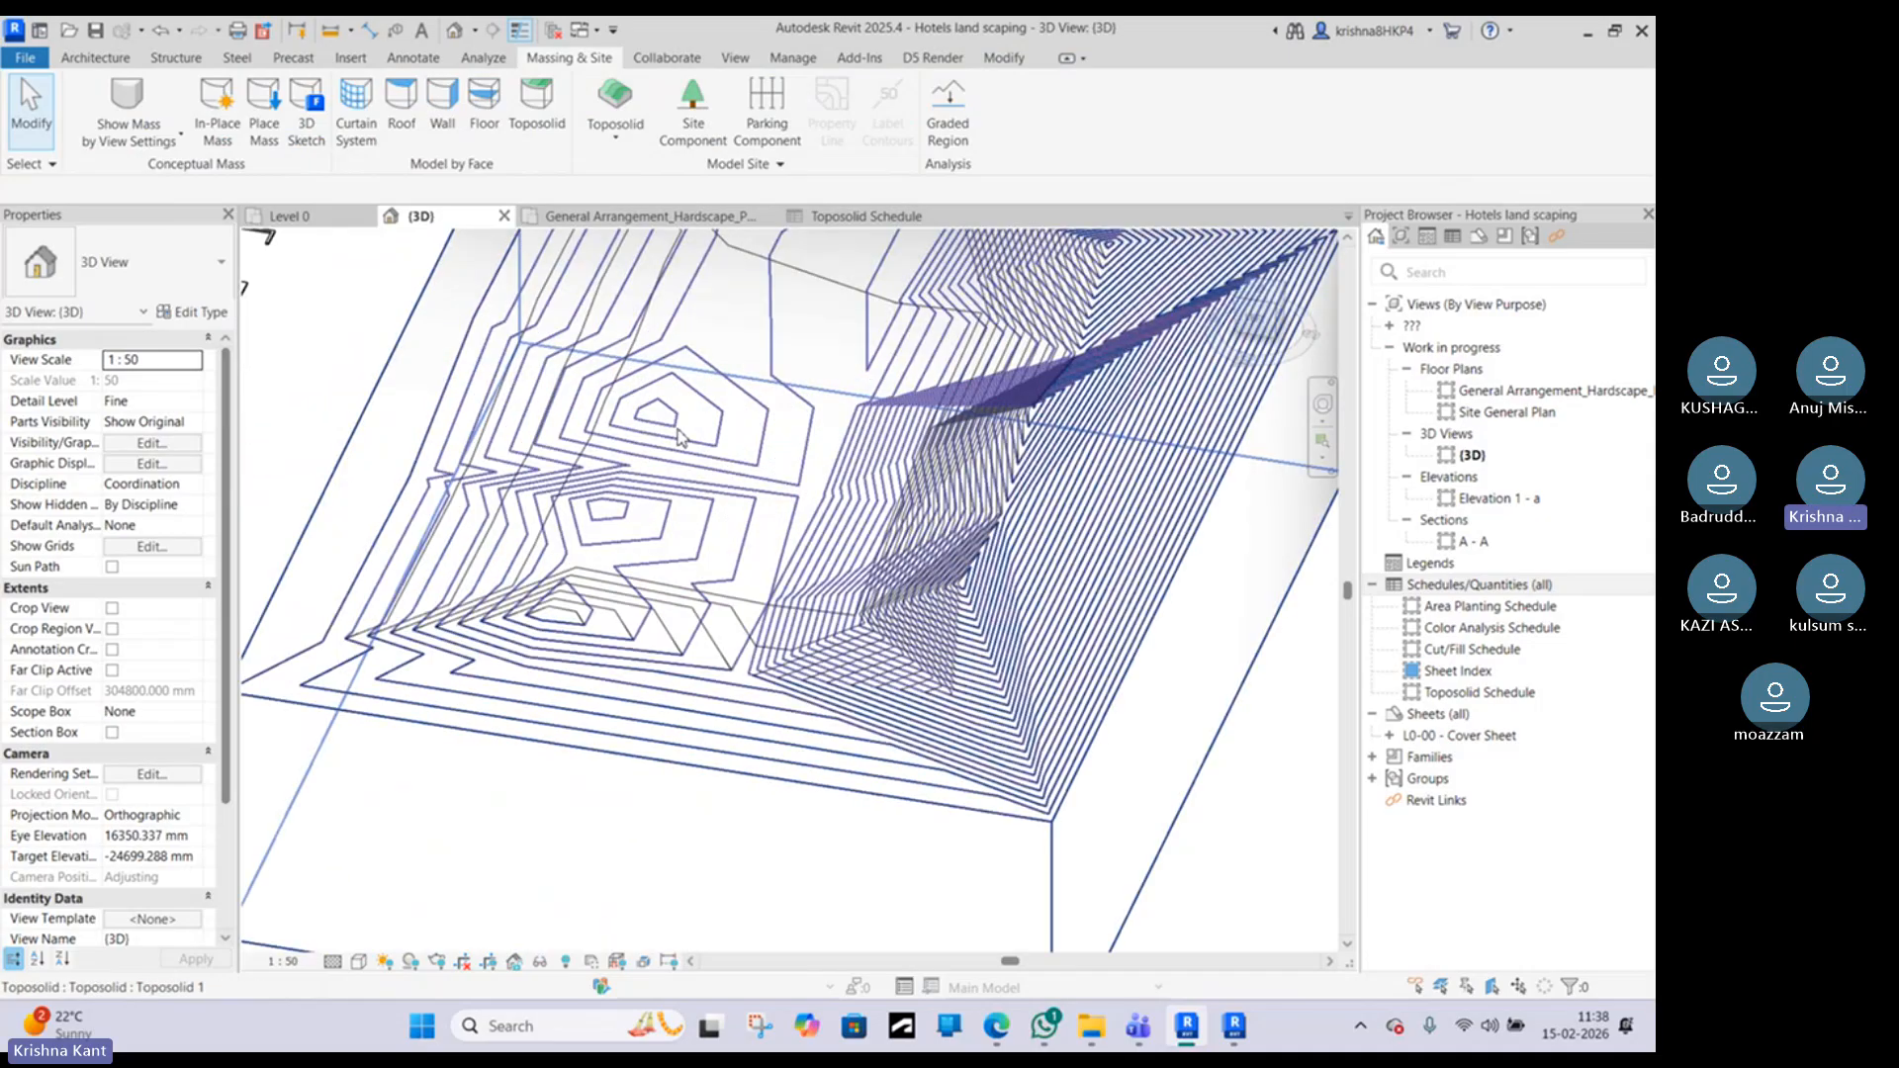
pyautogui.keyDown('shift'); pyautogui.moveTo(693, 692); pyautogui.dragTo(761, 559, button='middle'); pyautogui.keyUp('shift')
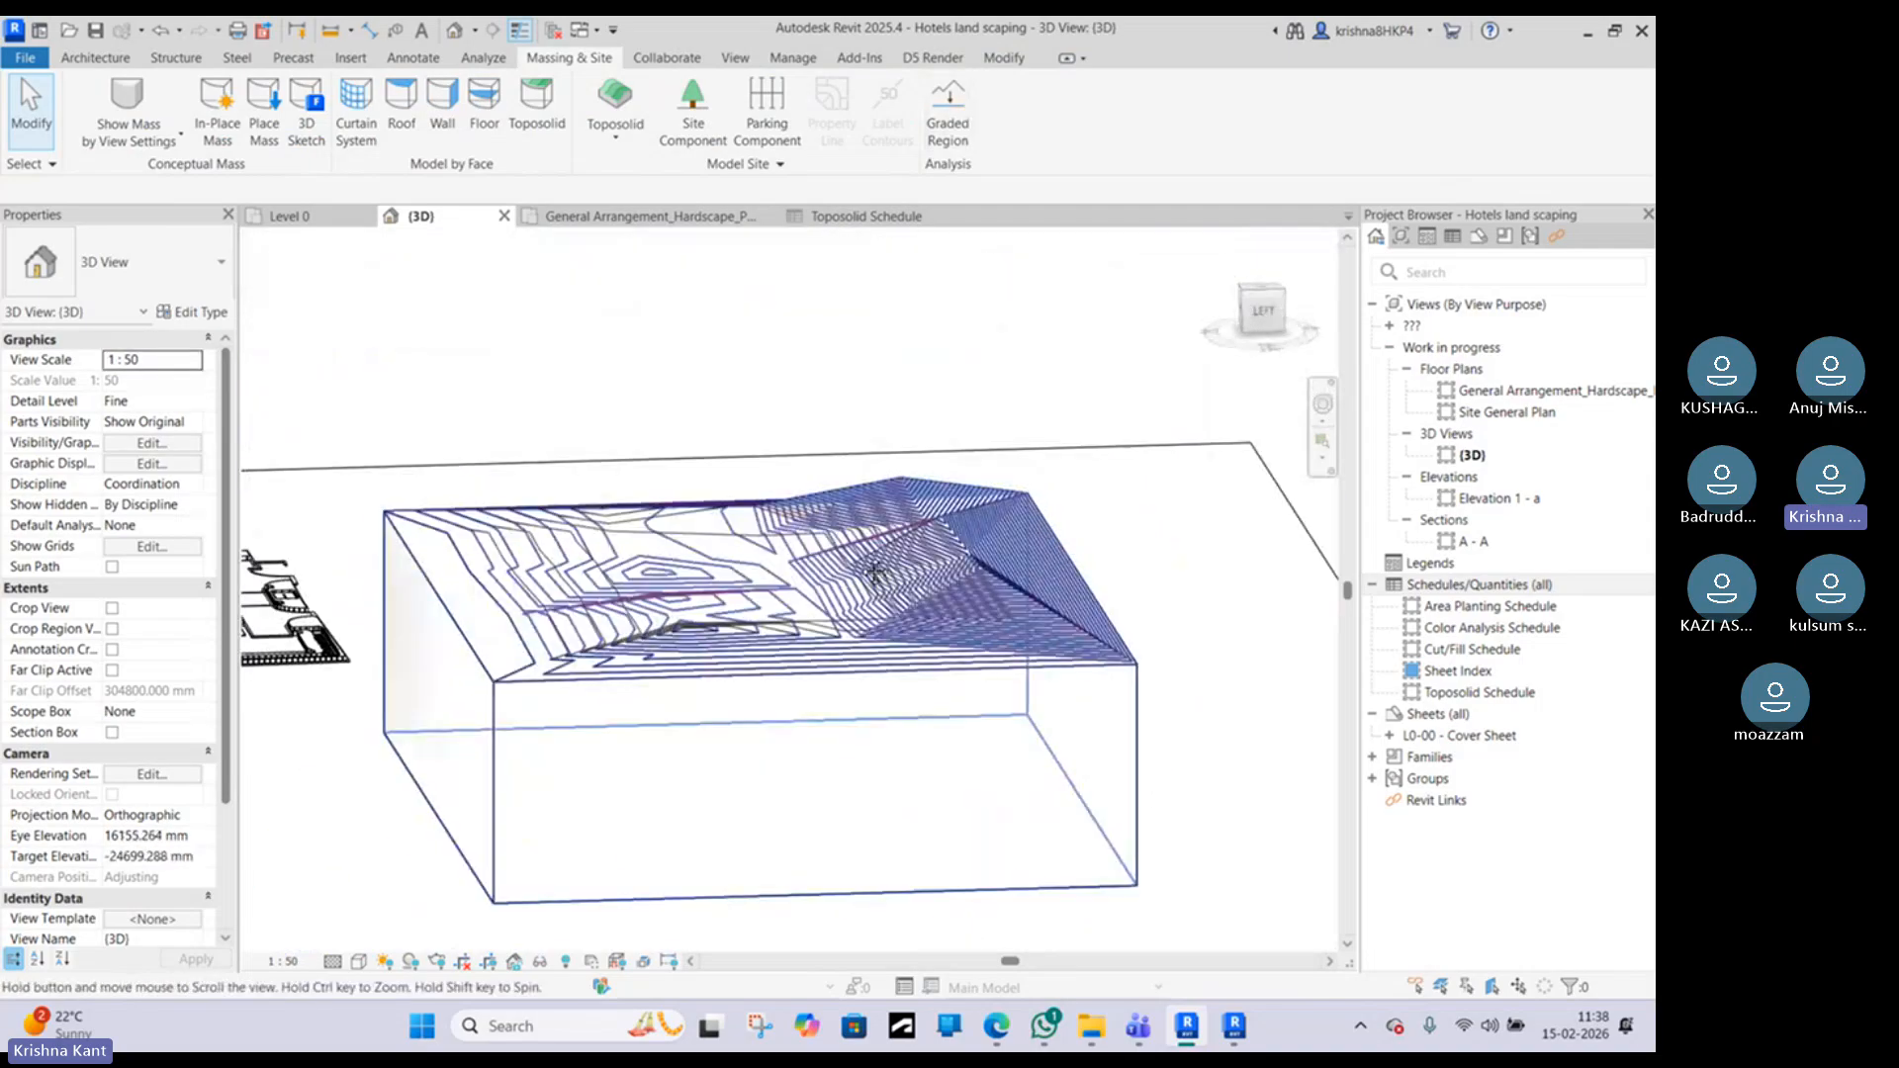
pyautogui.scroll(2, 761, 560)
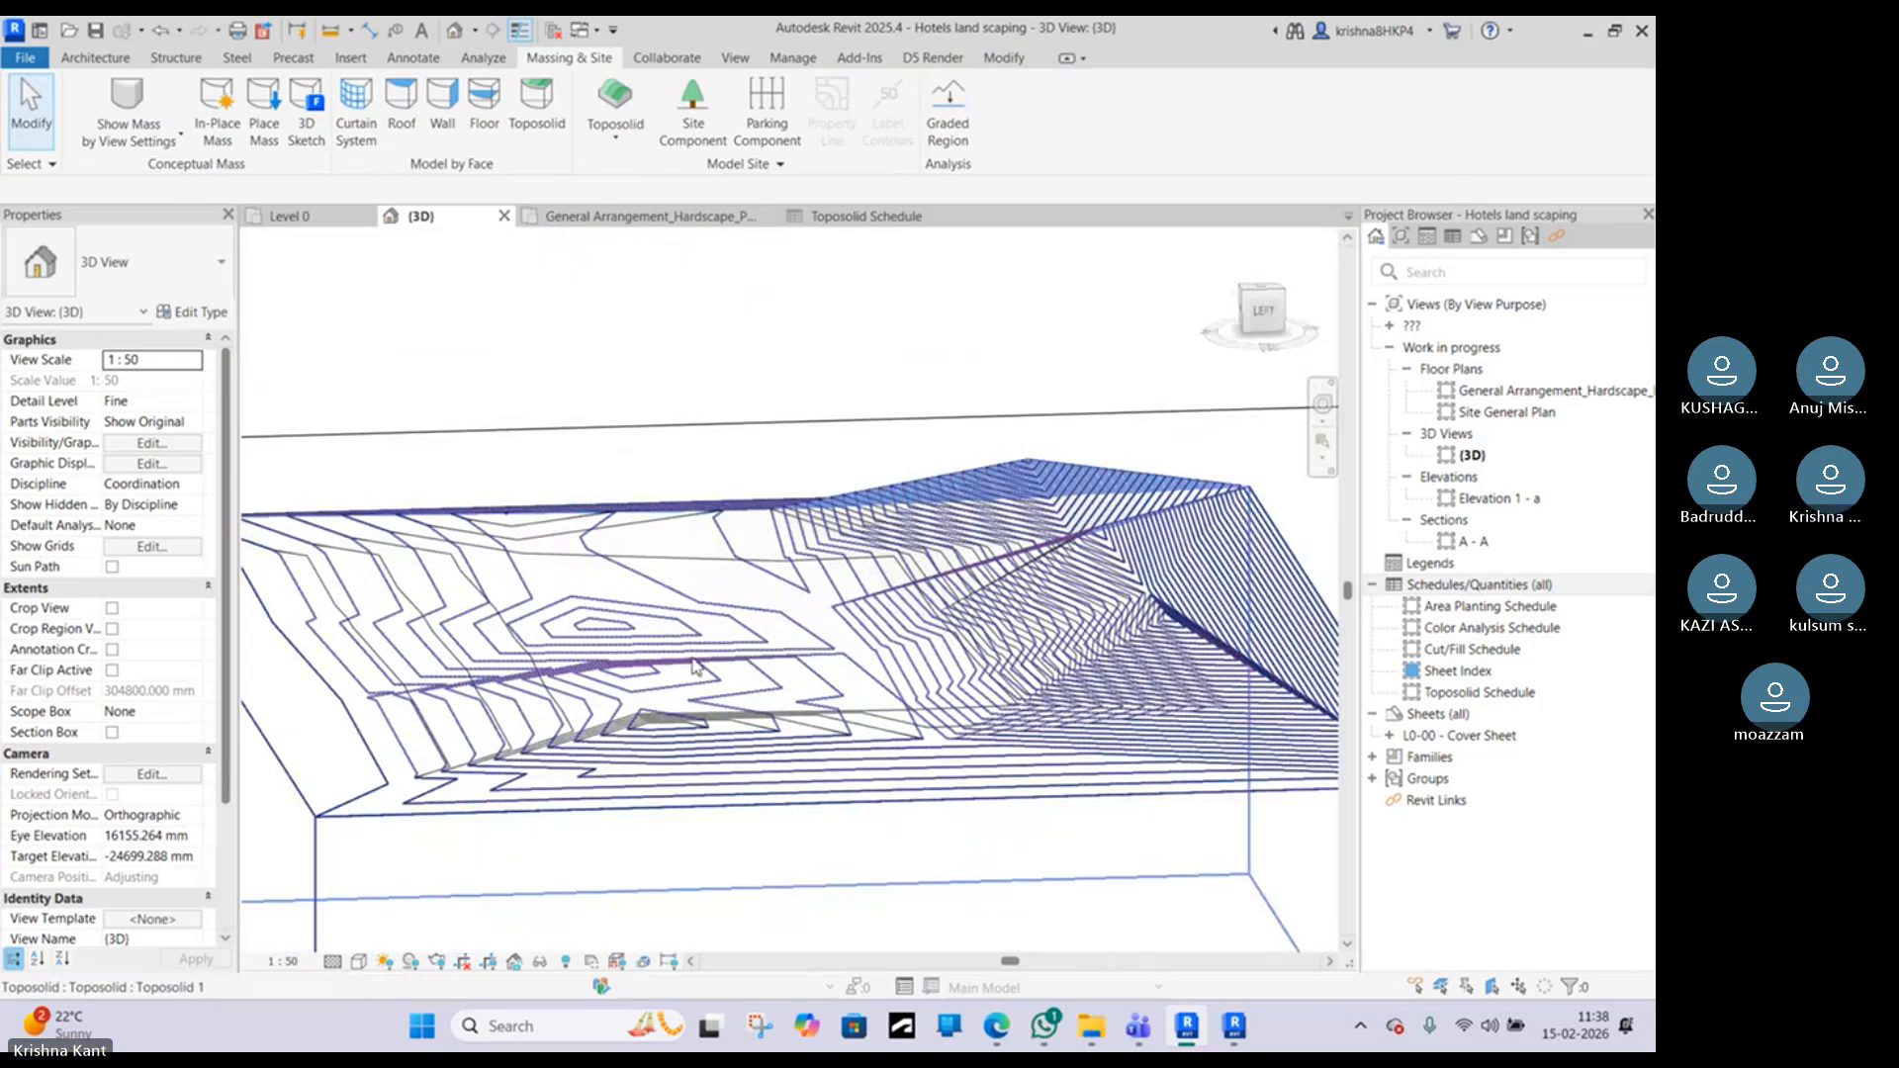
pyautogui.scroll(-3, 776, 656)
pyautogui.keyDown('shift'); pyautogui.moveTo(777, 656); pyautogui.dragTo(791, 683, button='middle'); pyautogui.keyUp('shift')
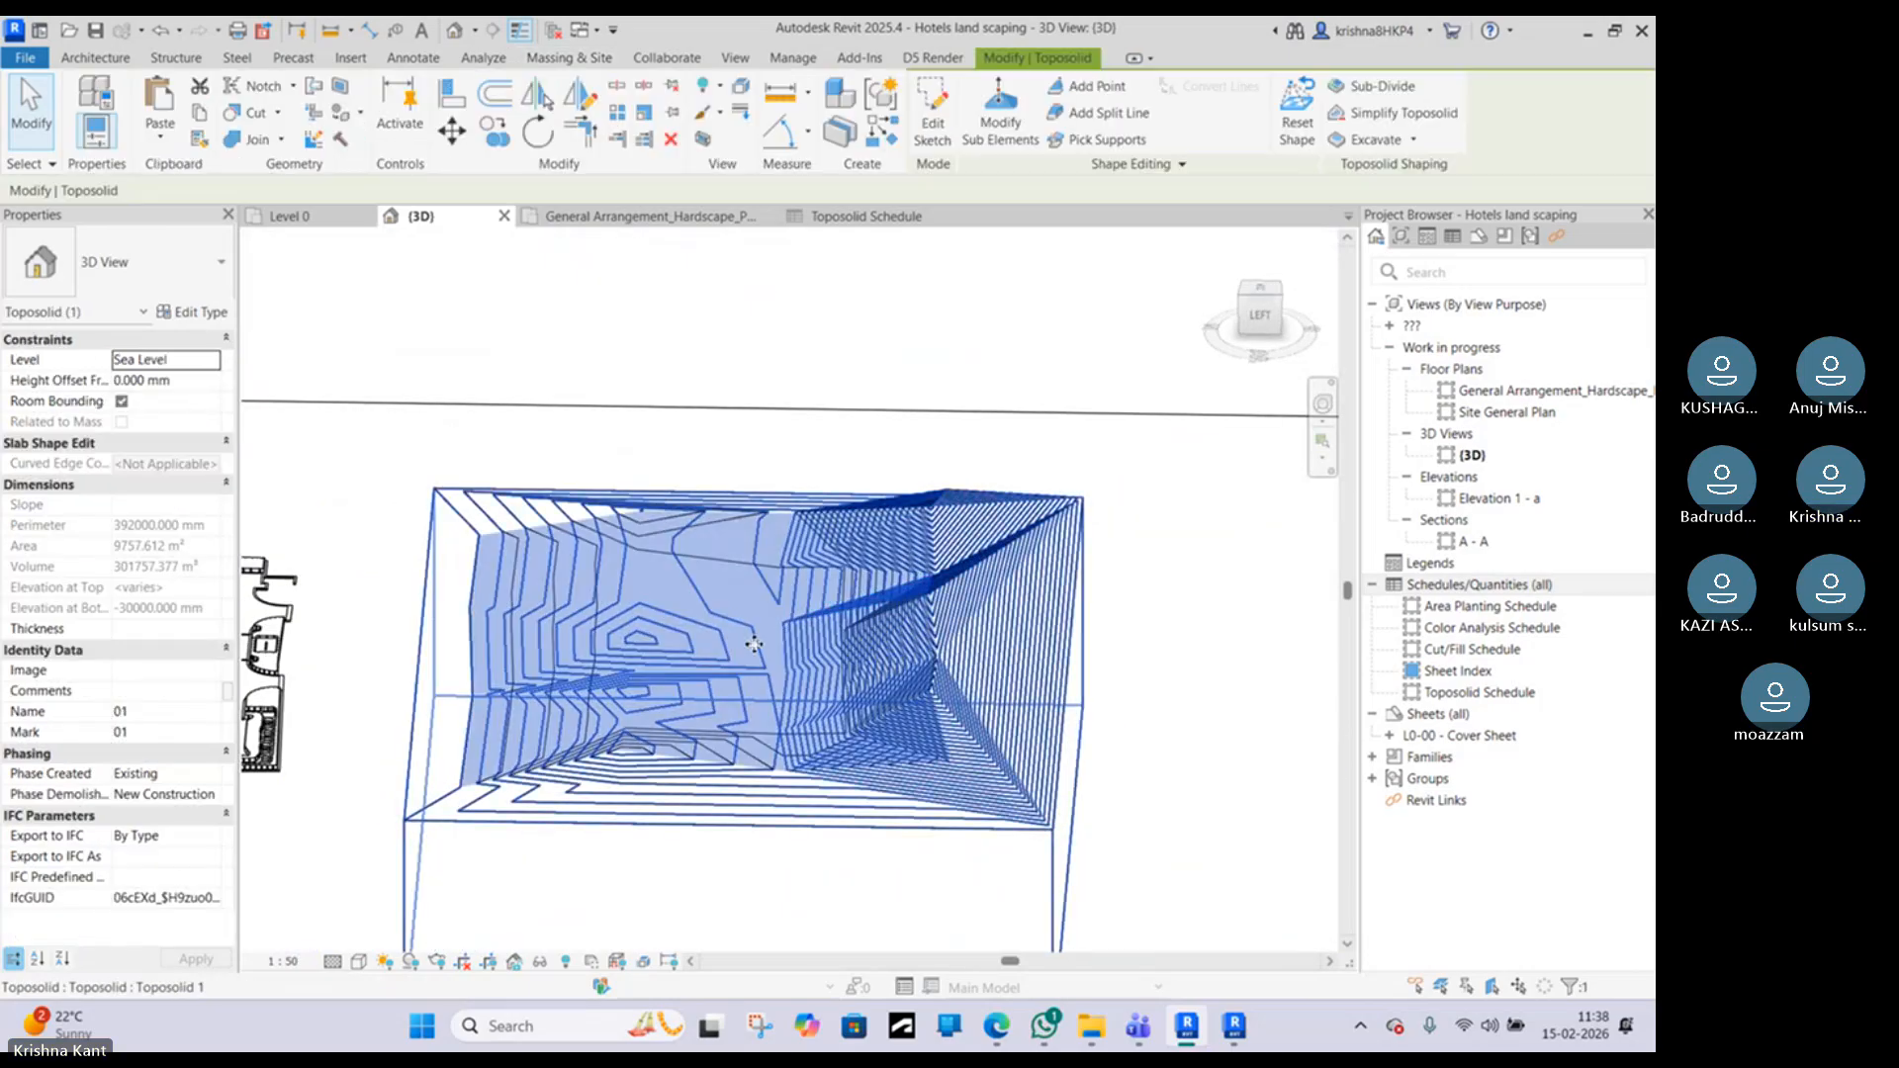
pyautogui.click(643, 665)
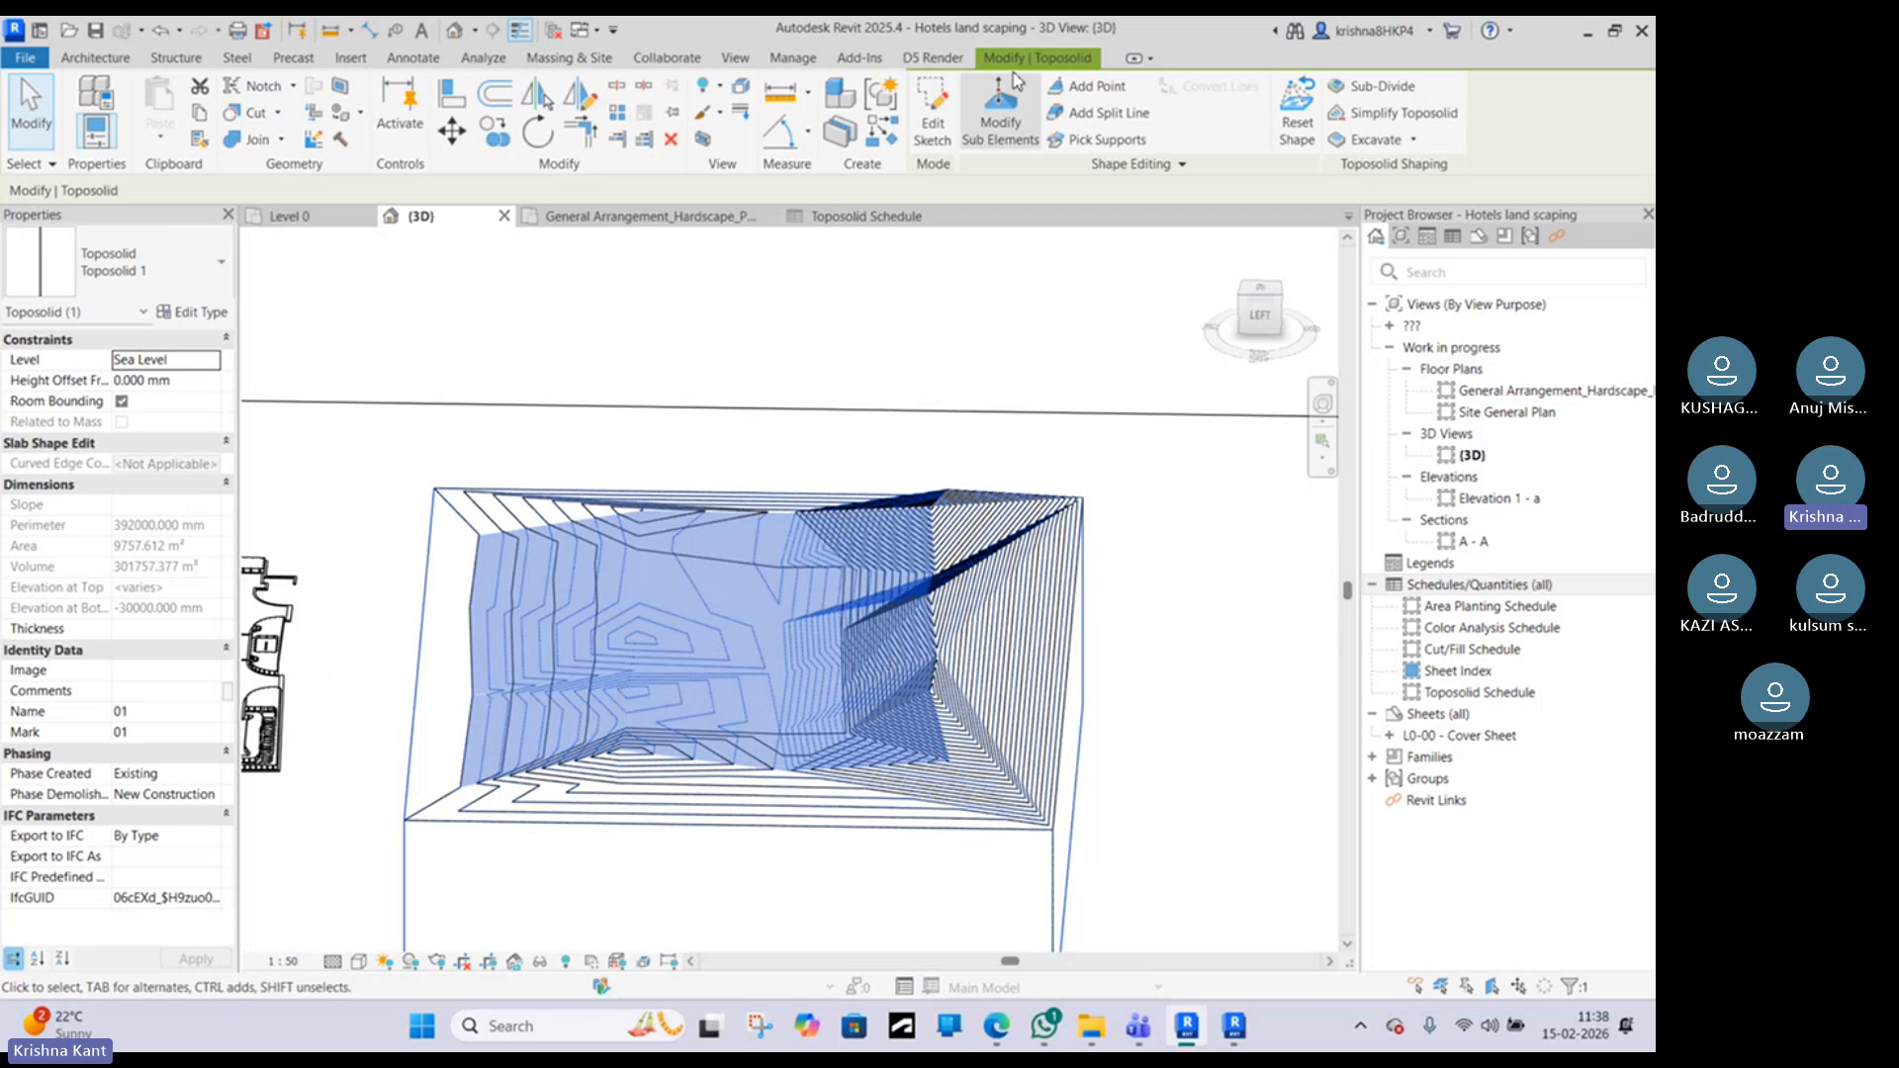
pyautogui.press('Escape')
pyautogui.keyDown('shift'); pyautogui.moveTo(899, 416); pyautogui.dragTo(791, 529, button='middle'); pyautogui.keyUp('shift')
pyautogui.scroll(5, 791, 529)
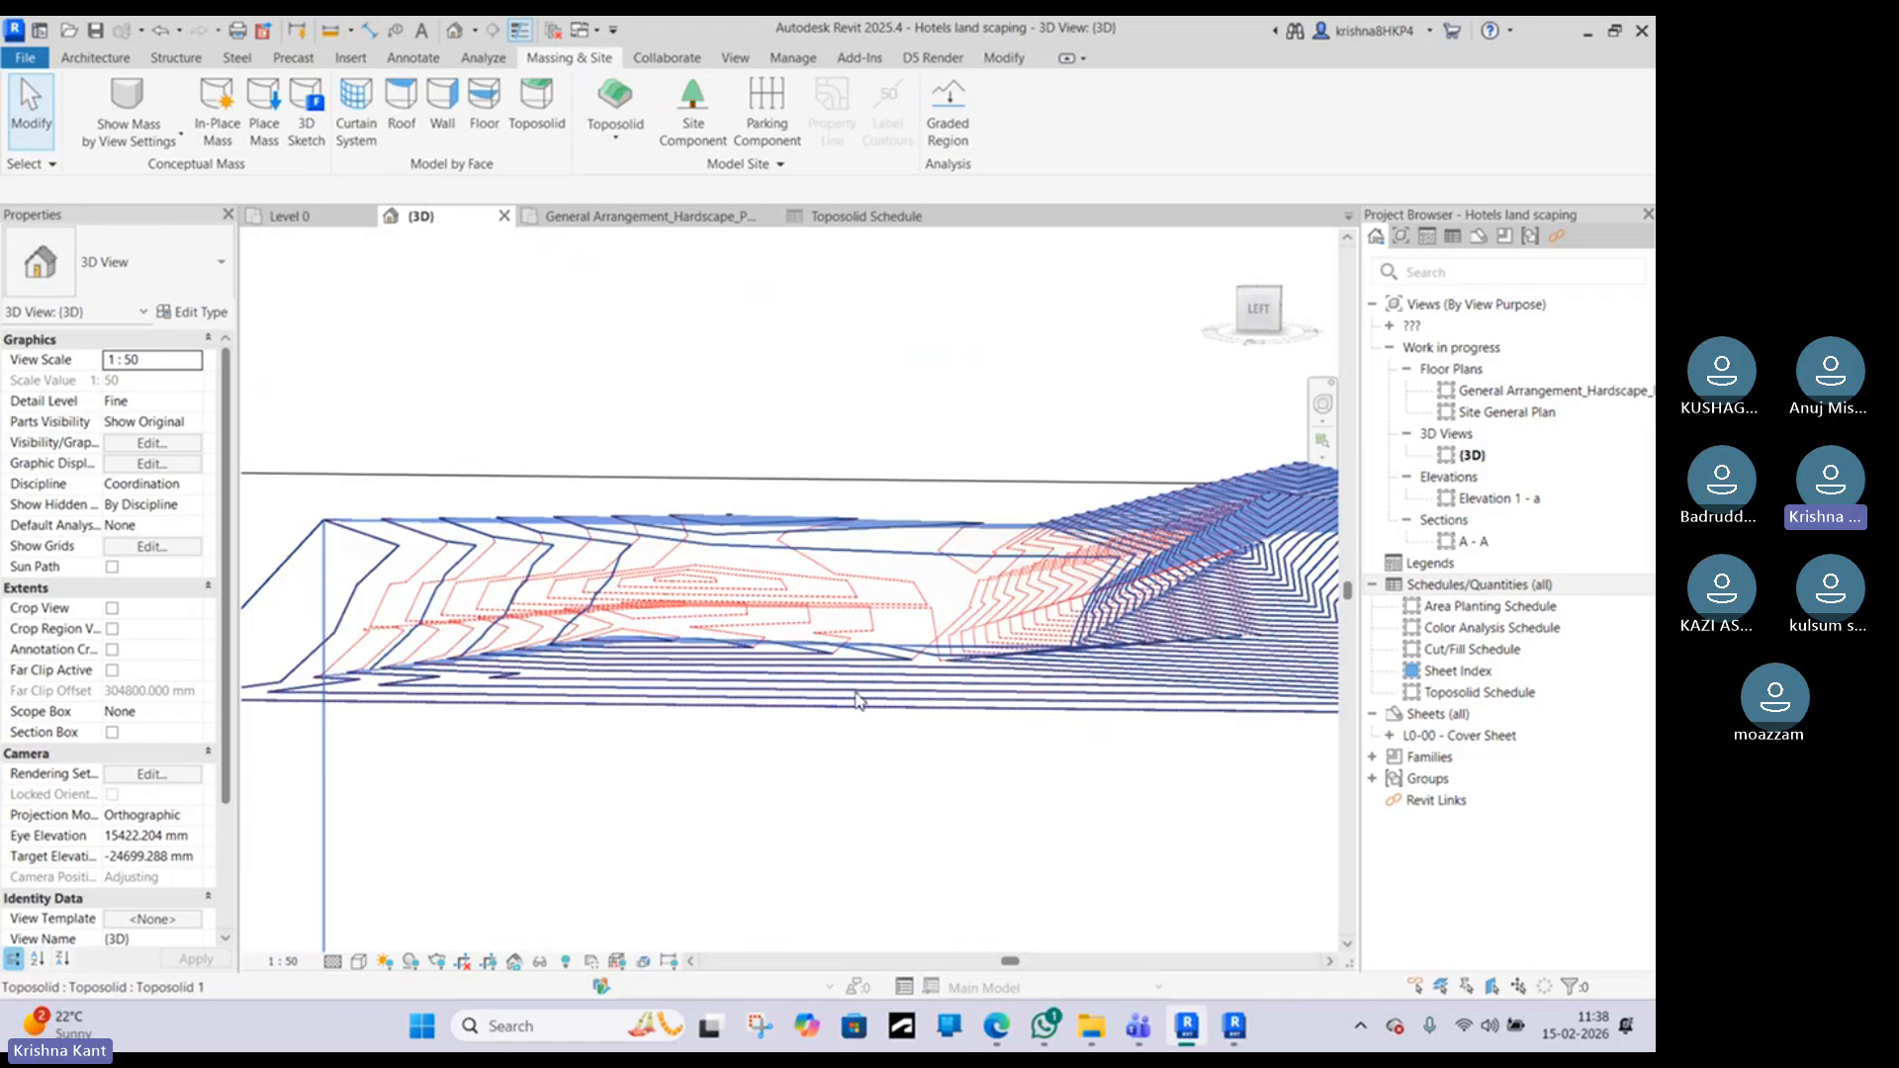
pyautogui.keyDown('shift'); pyautogui.moveTo(869, 576); pyautogui.dragTo(615, 379, button='middle'); pyautogui.keyUp('shift')
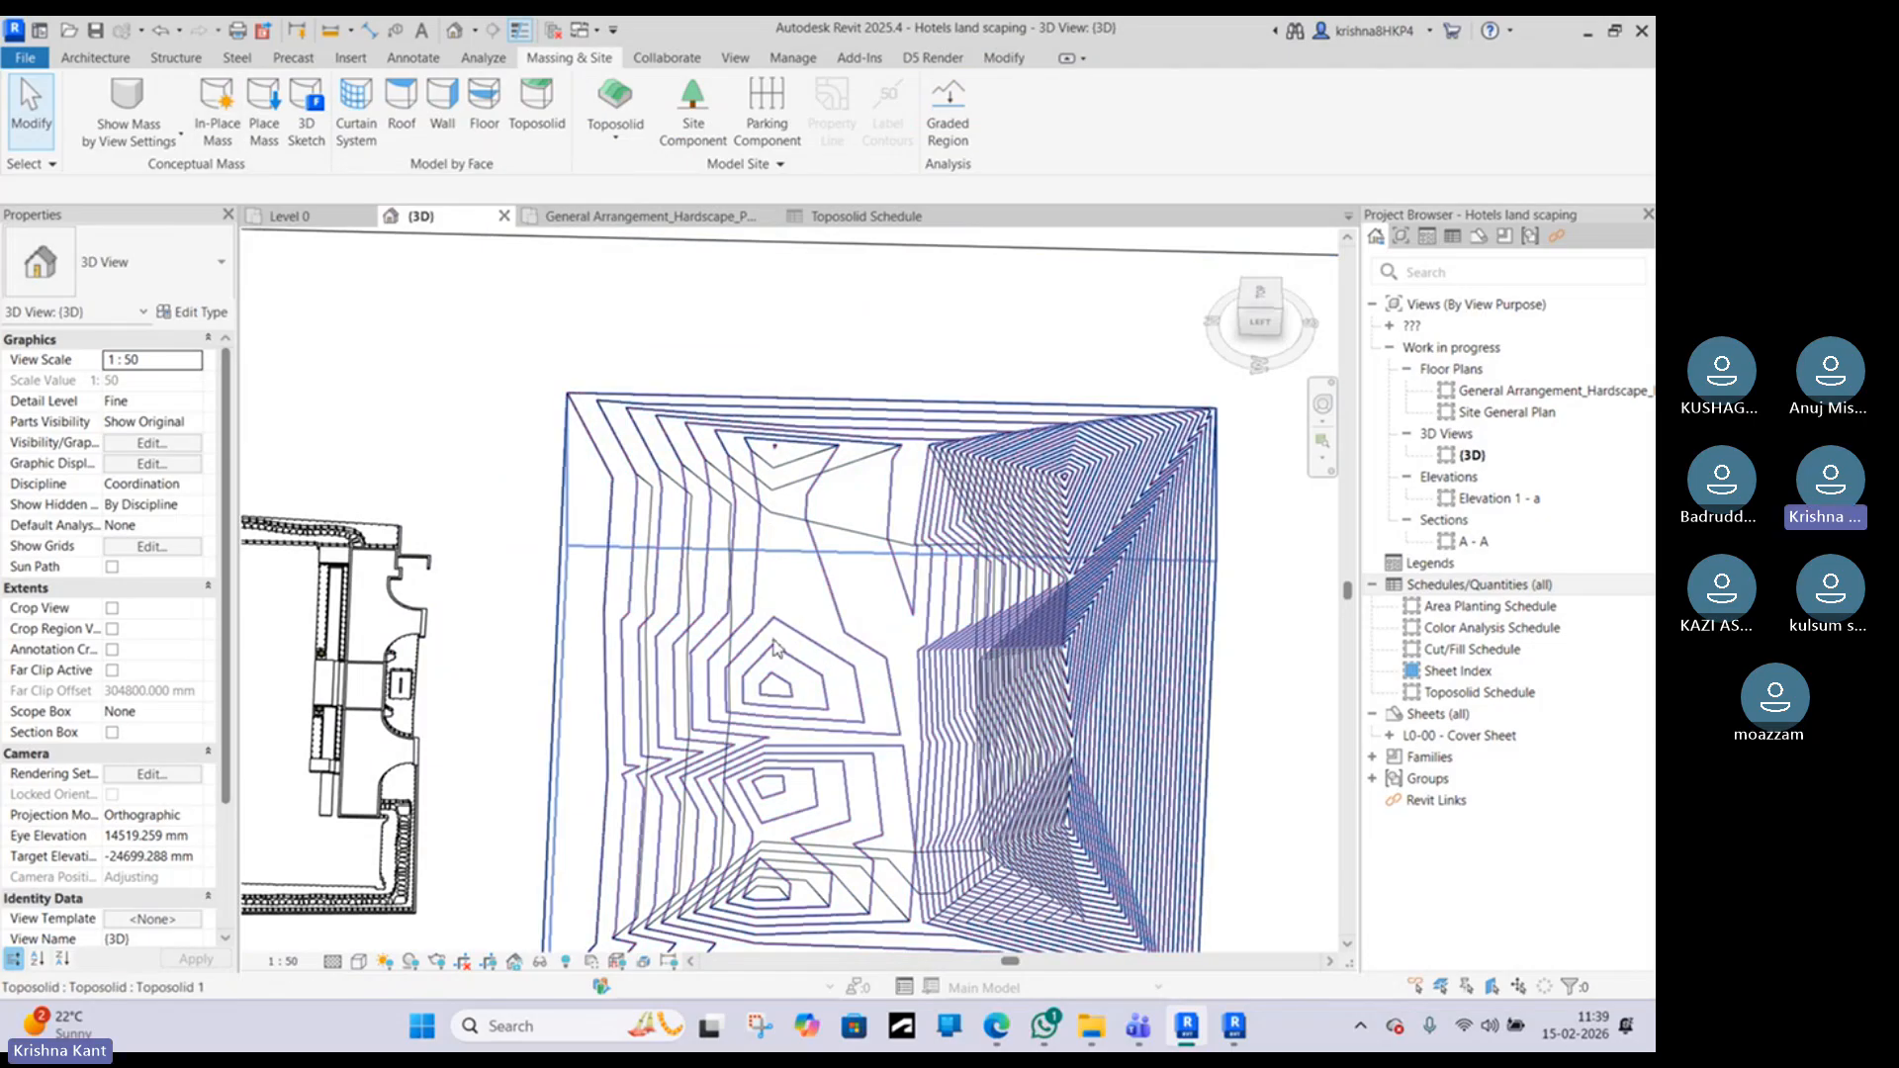
pyautogui.keyDown('shift'); pyautogui.moveTo(775, 647); pyautogui.dragTo(526, 467, button='middle'); pyautogui.keyUp('shift')
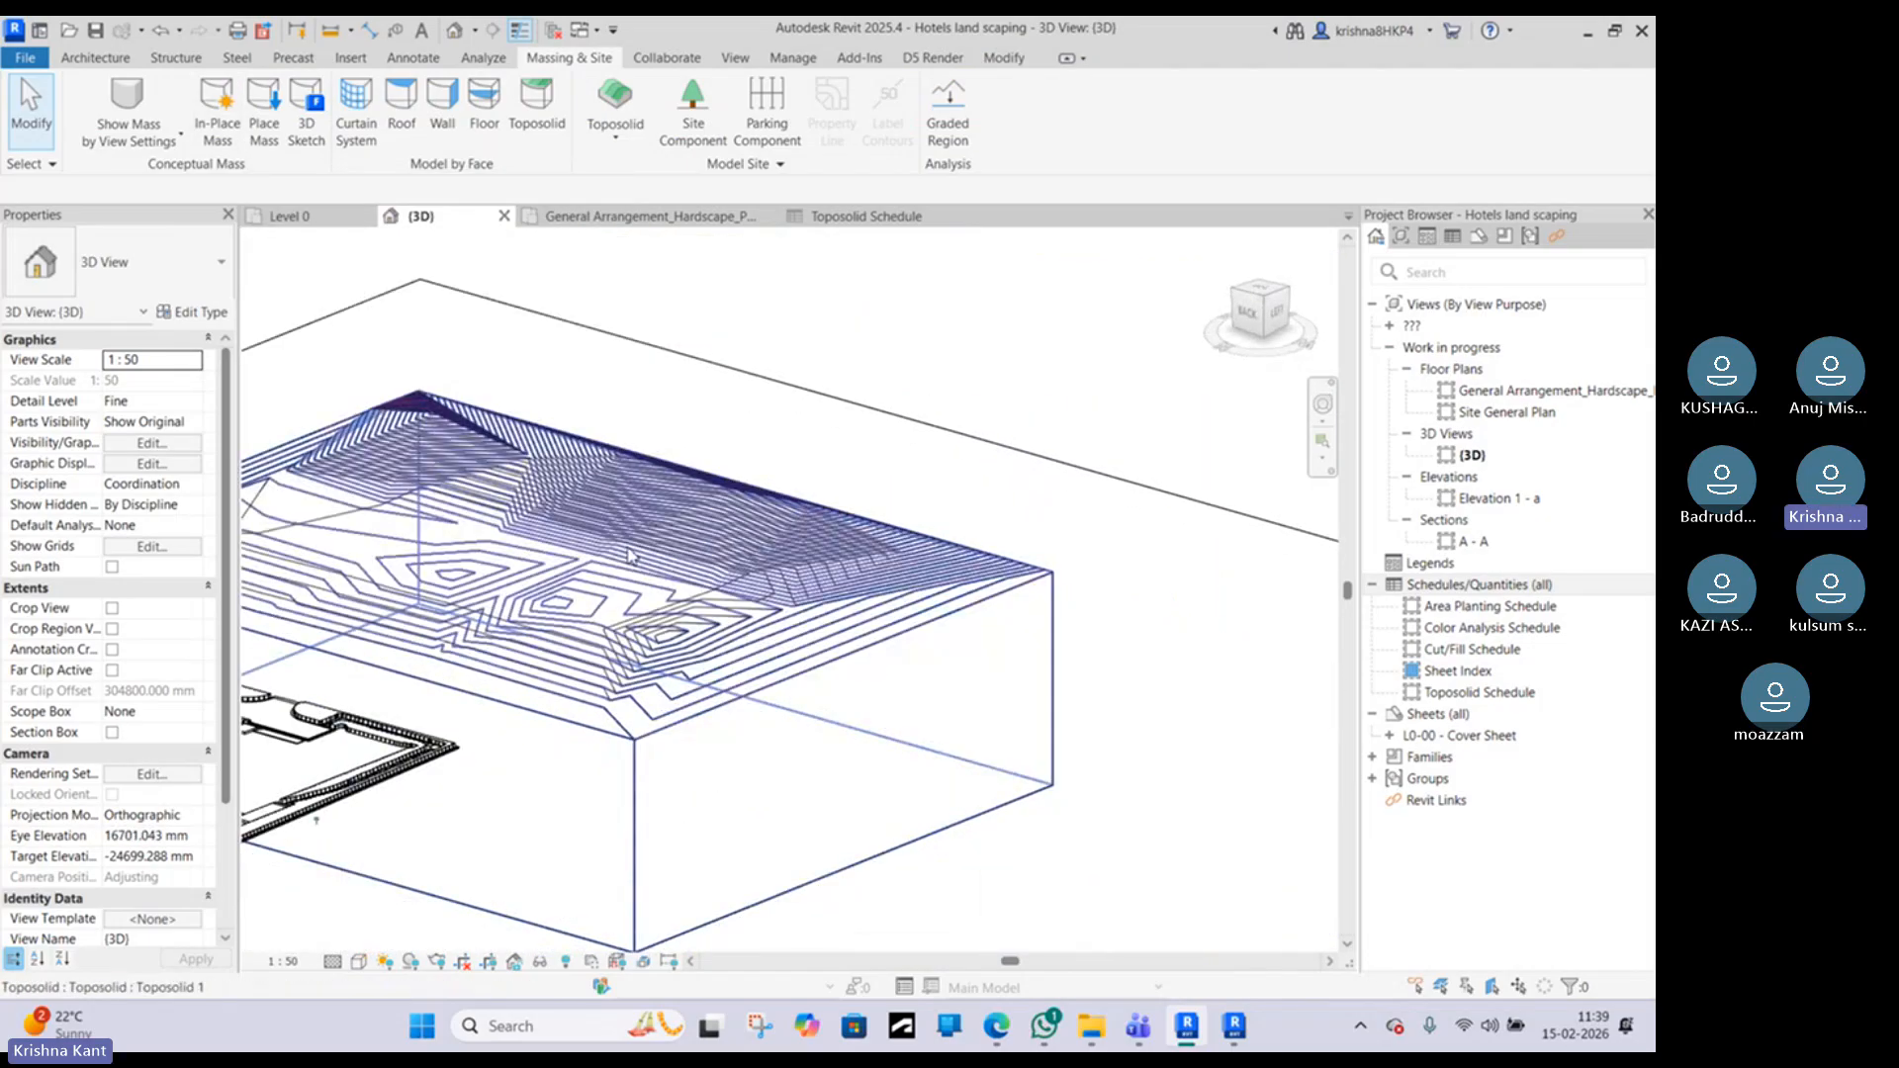
pyautogui.keyDown('shift'); pyautogui.moveTo(601, 576); pyautogui.dragTo(428, 554, button='middle'); pyautogui.keyUp('shift')
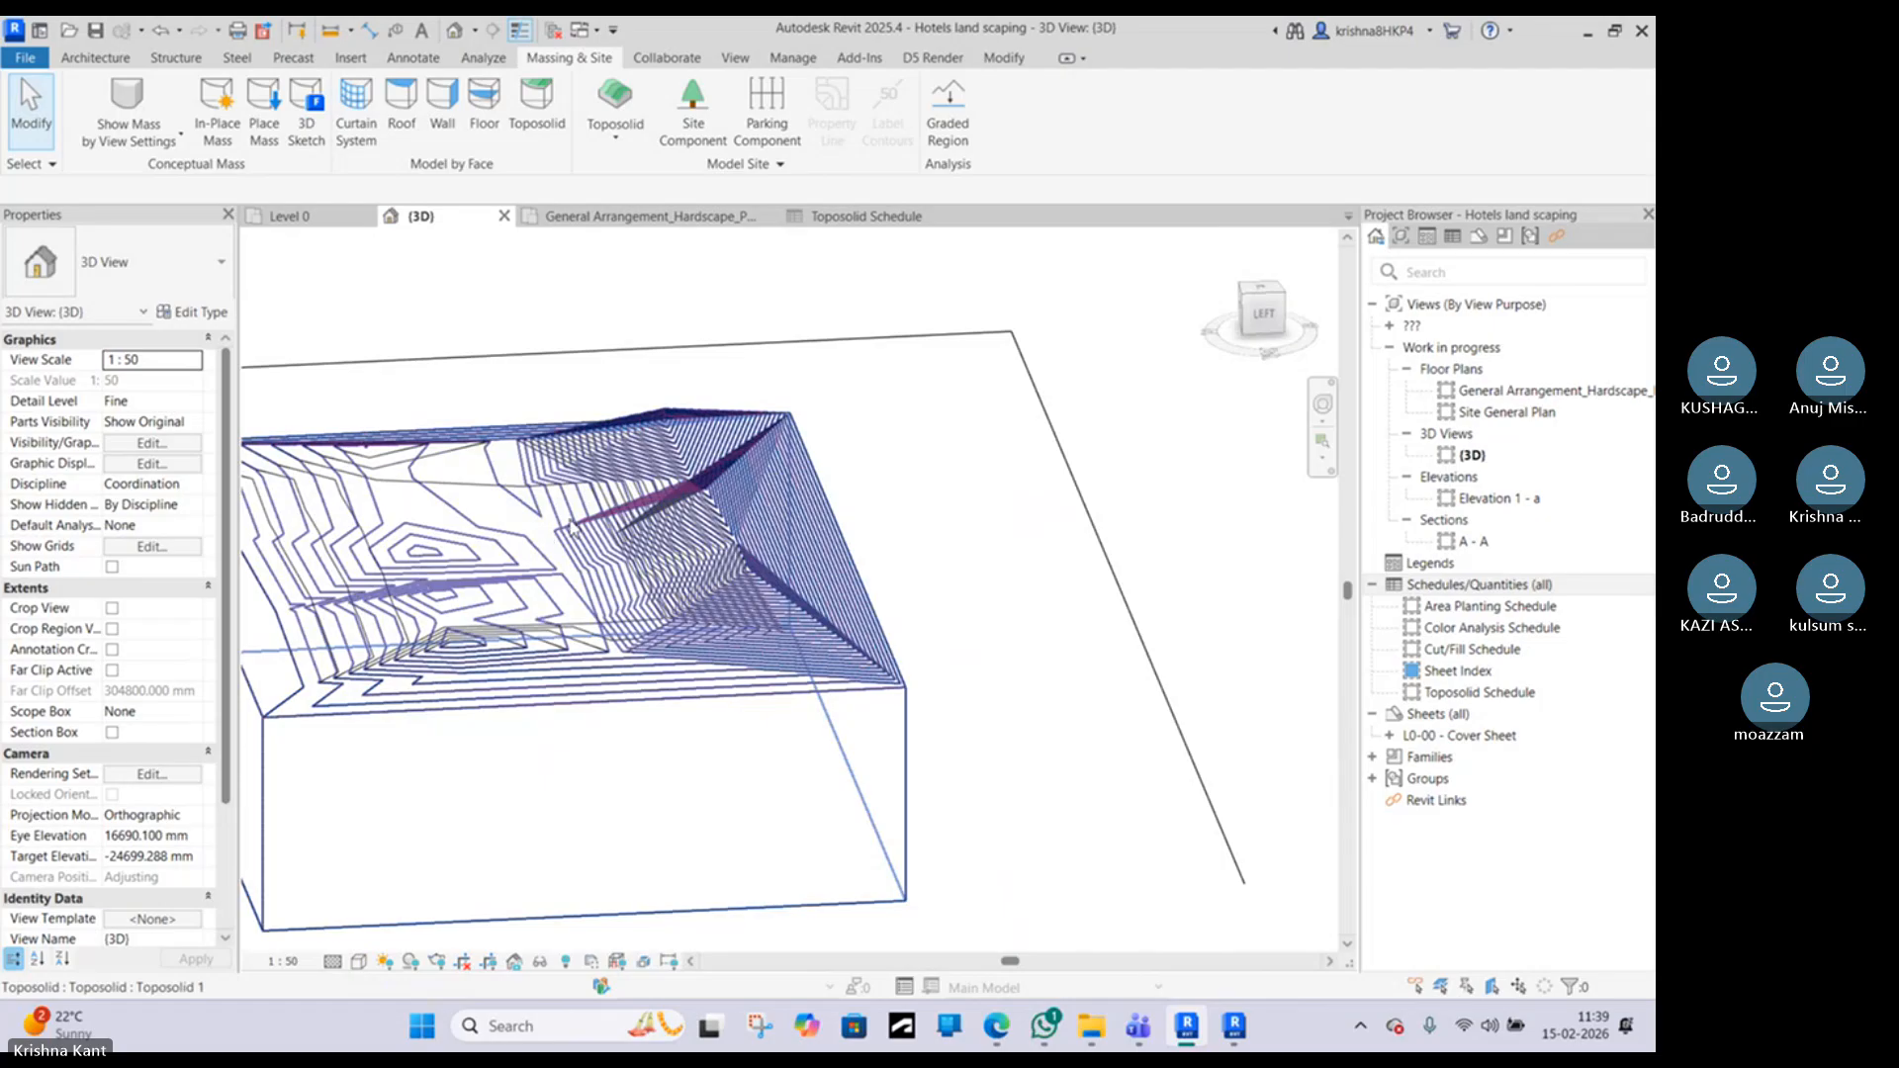
pyautogui.scroll(5, 633, 524)
# Step: Select the Existing toposolid marked 01 to inspect its contours along the steep slope, and deselect it
pyautogui.click(671, 521)
pyautogui.scroll(2, 671, 521)
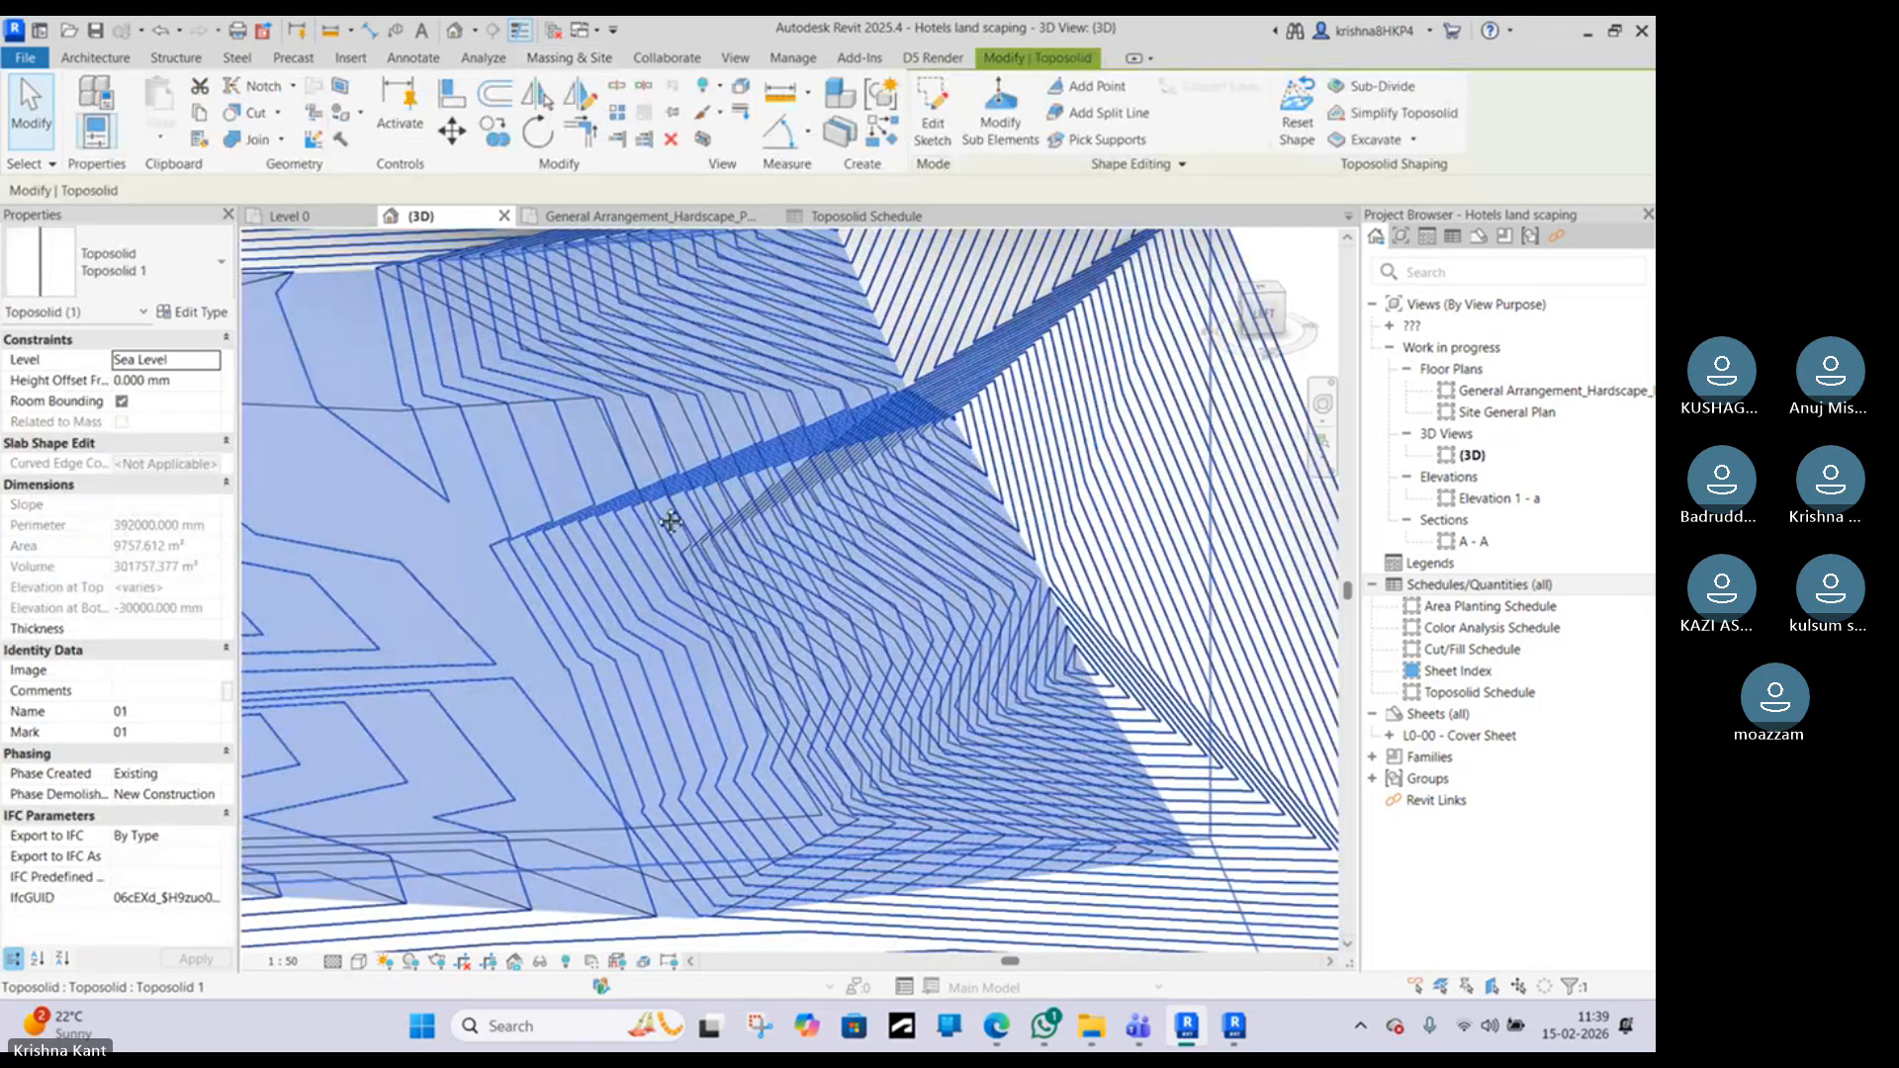
pyautogui.scroll(-3, 671, 521)
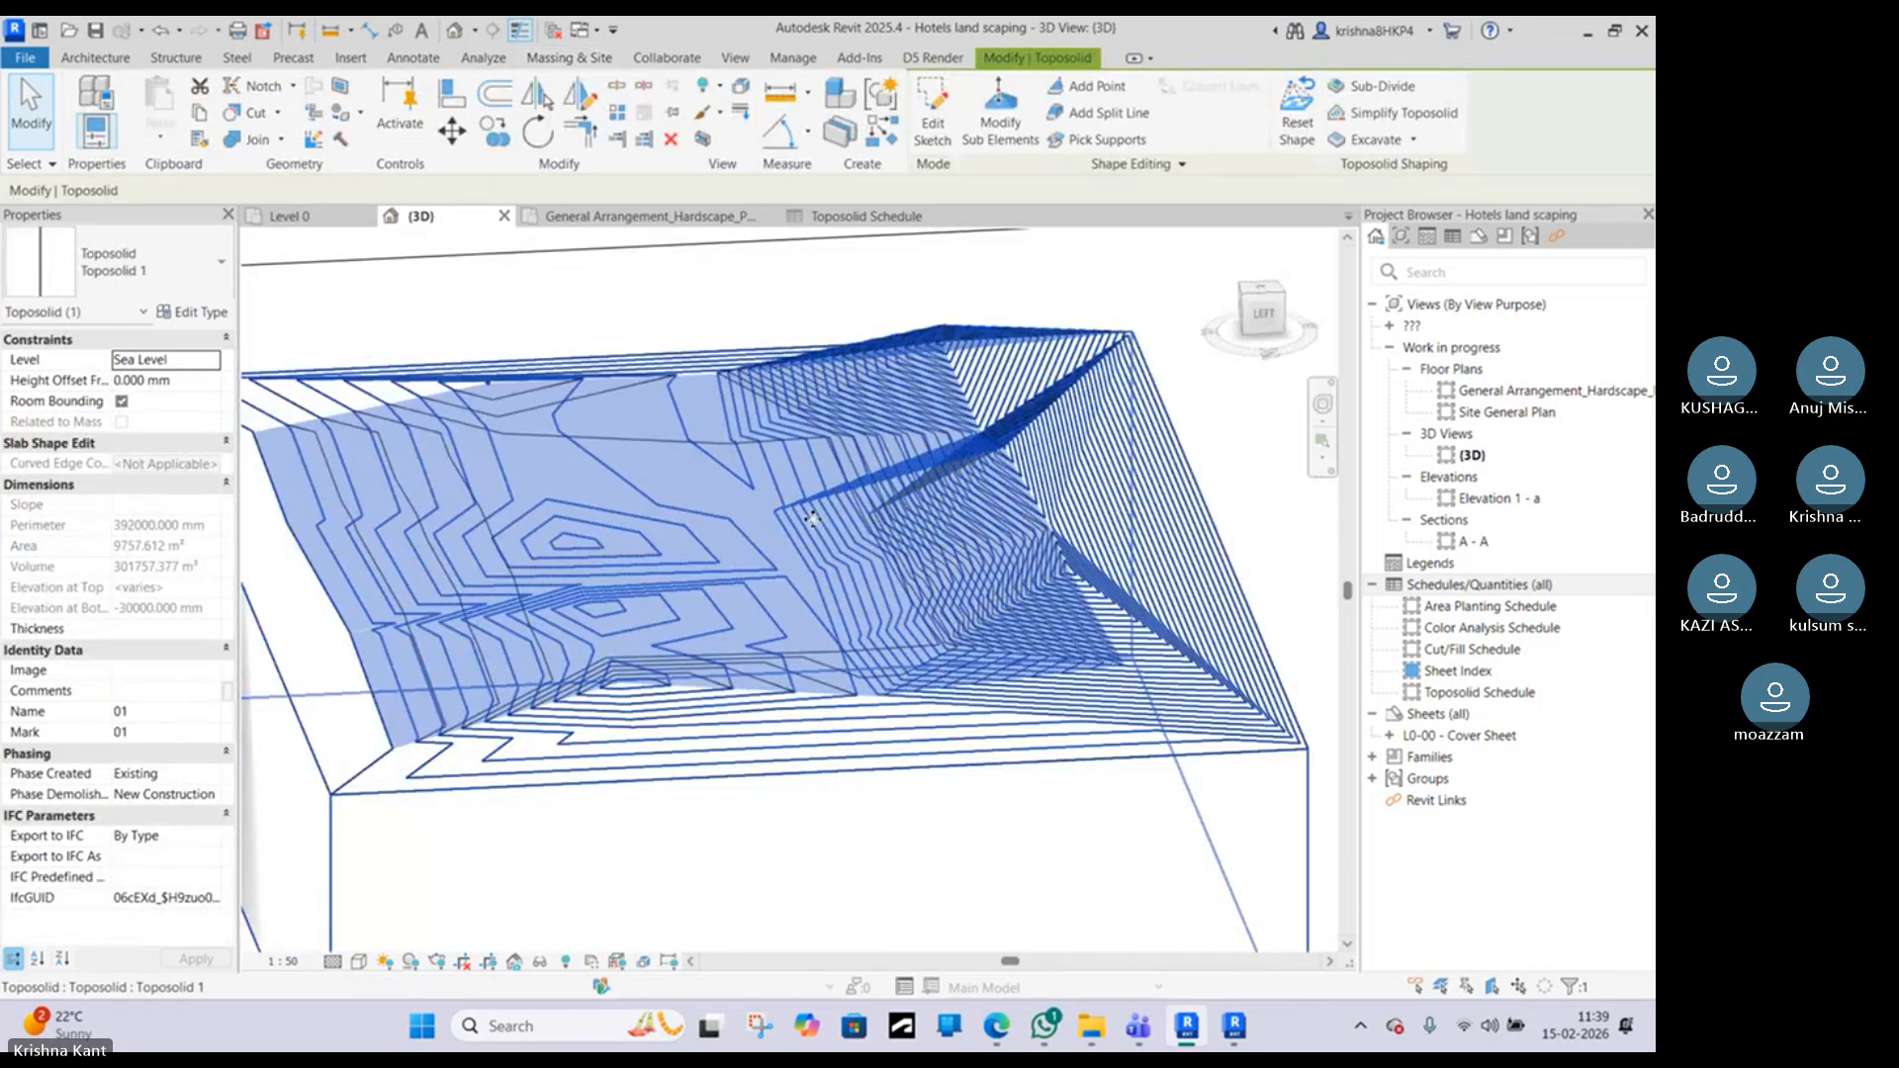
pyautogui.moveTo(1179, 663); pyautogui.dragTo(1107, 649, button='middle')
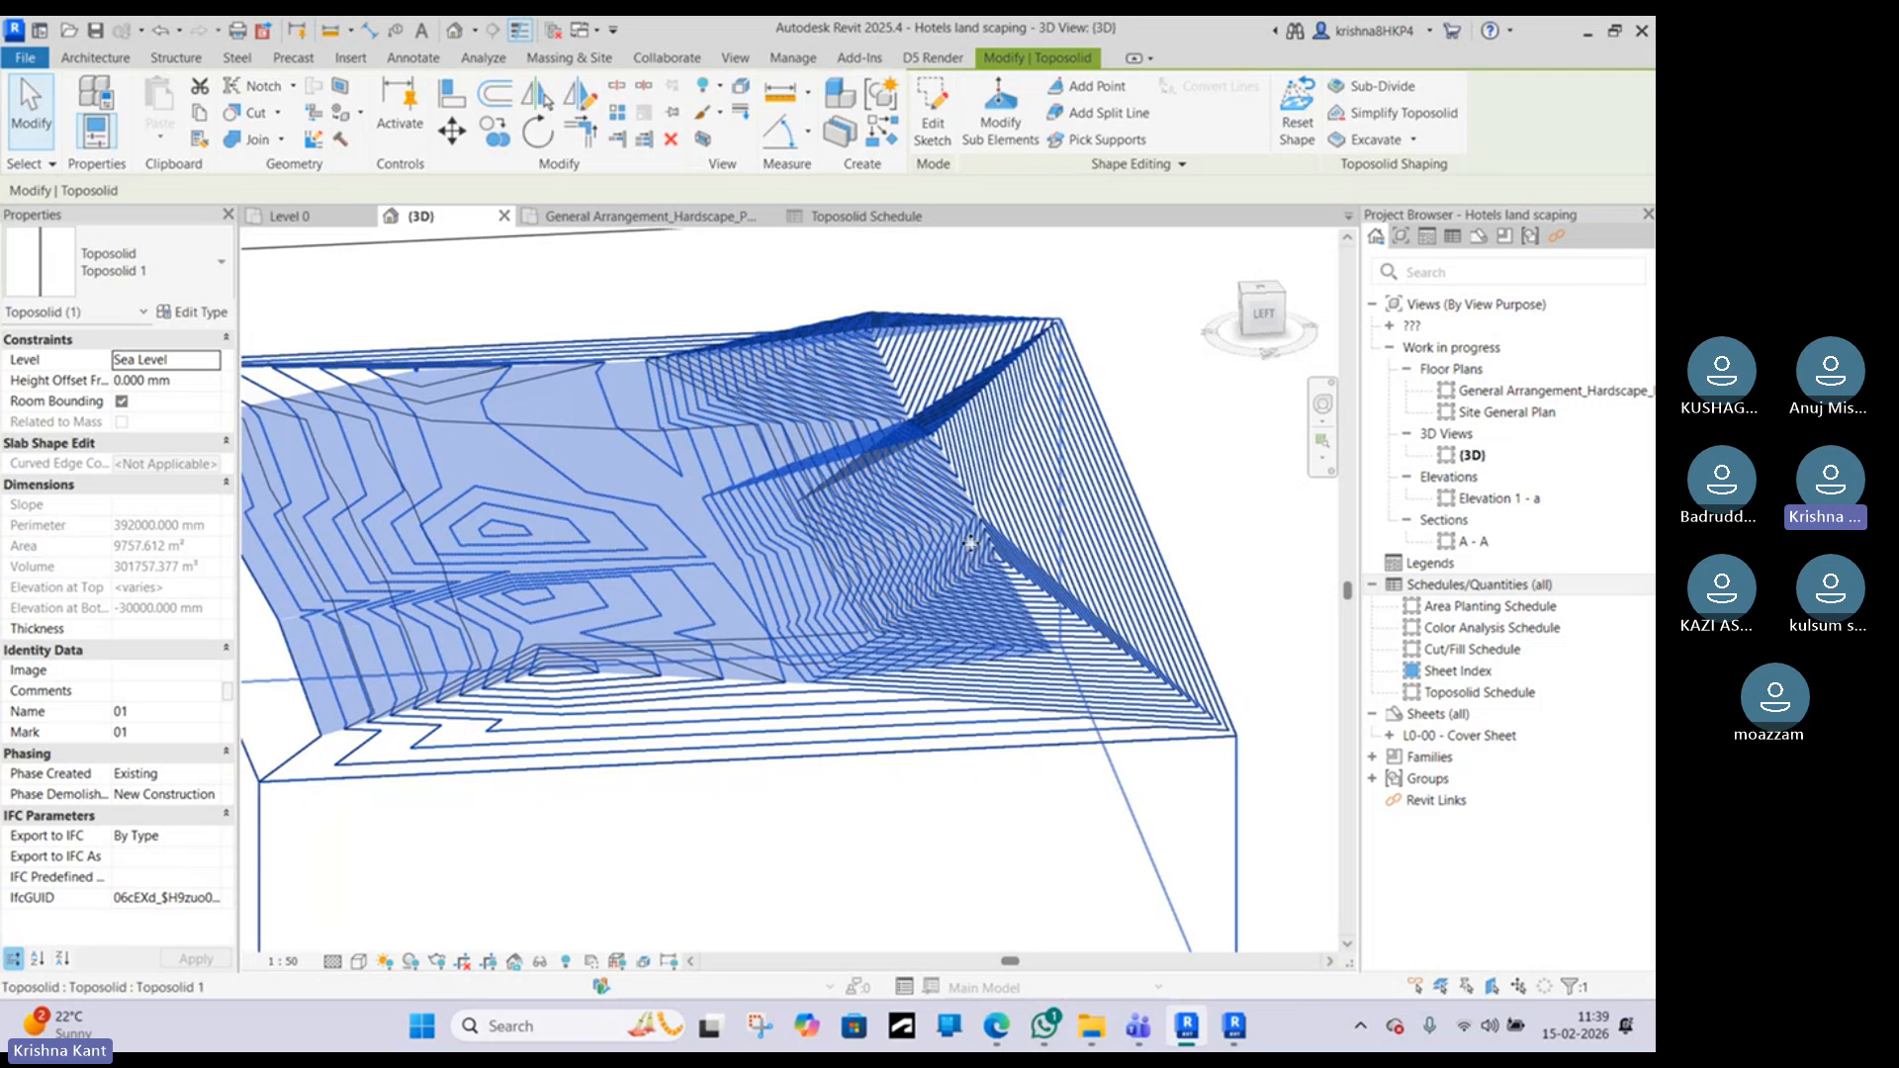
pyautogui.click(1212, 487)
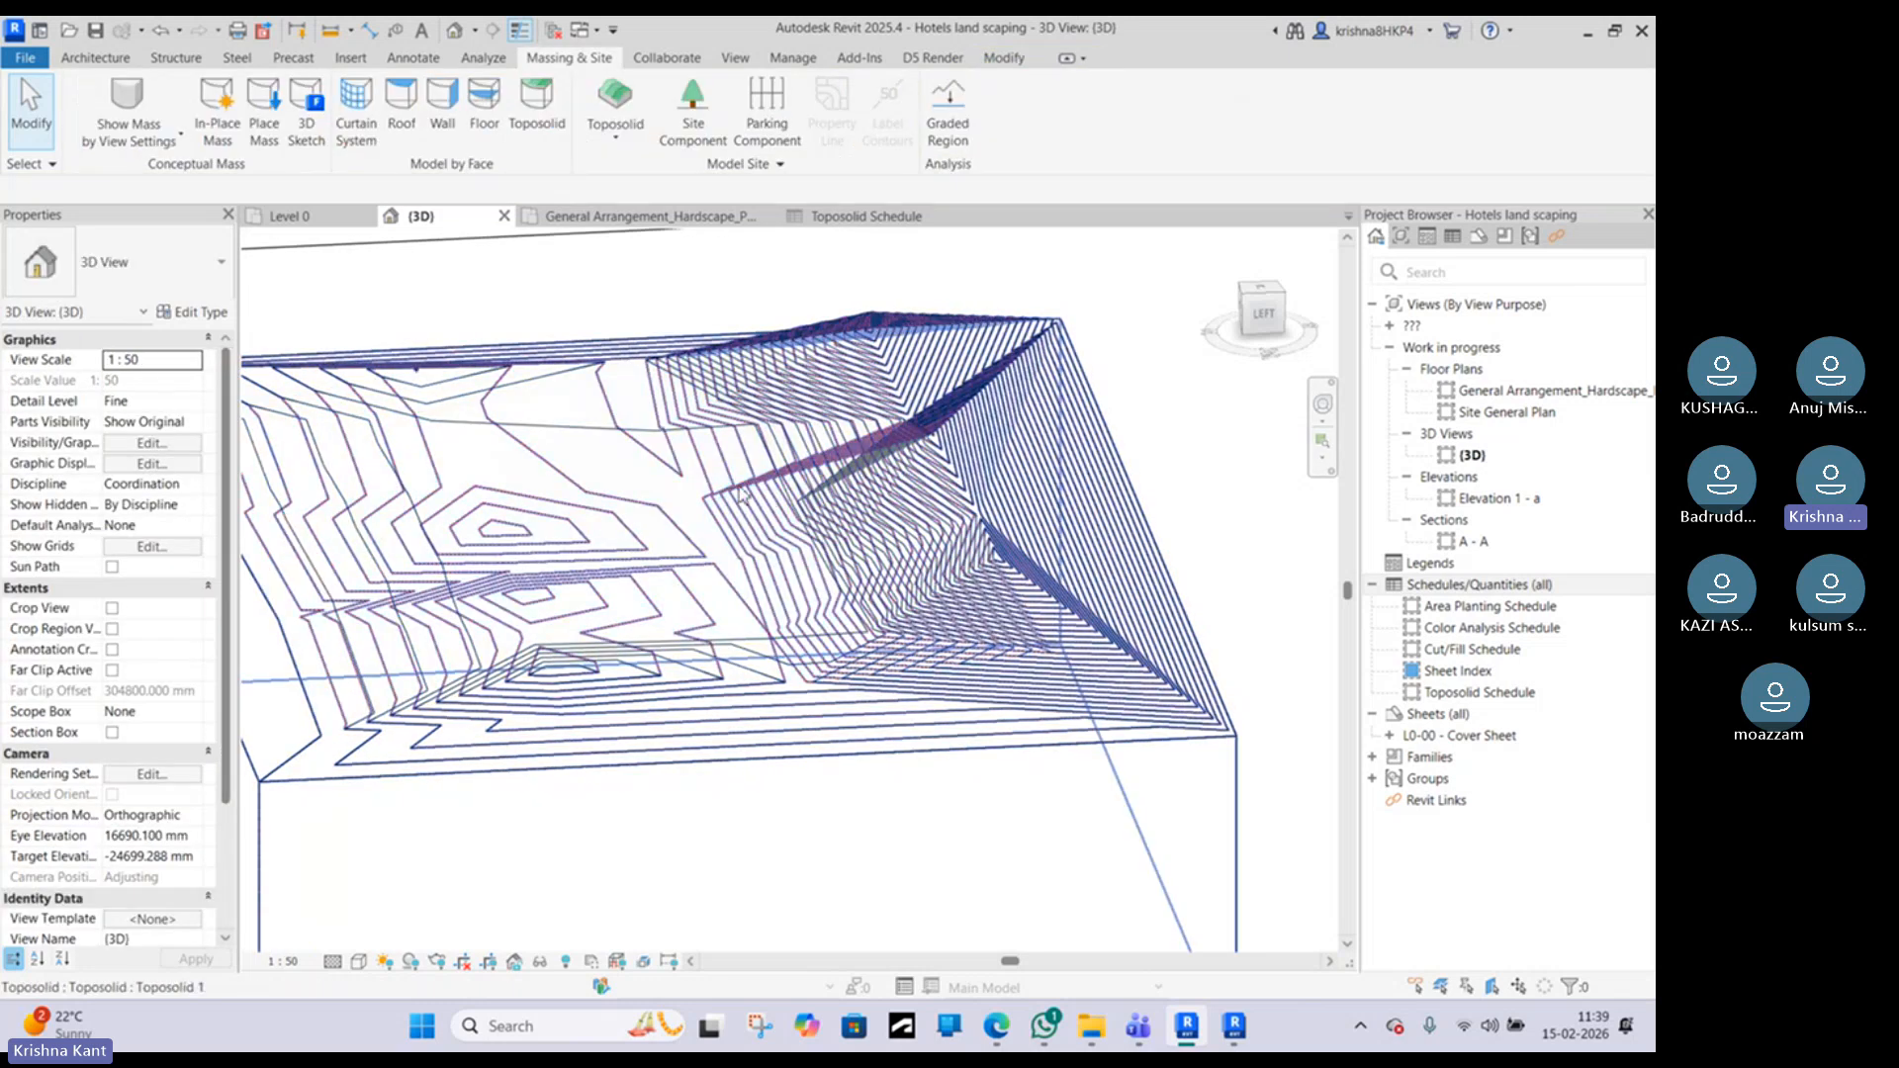
# Step: Orient the 3D view to Top and start an in-place mass named Mass 1
pyautogui.click(744, 494)
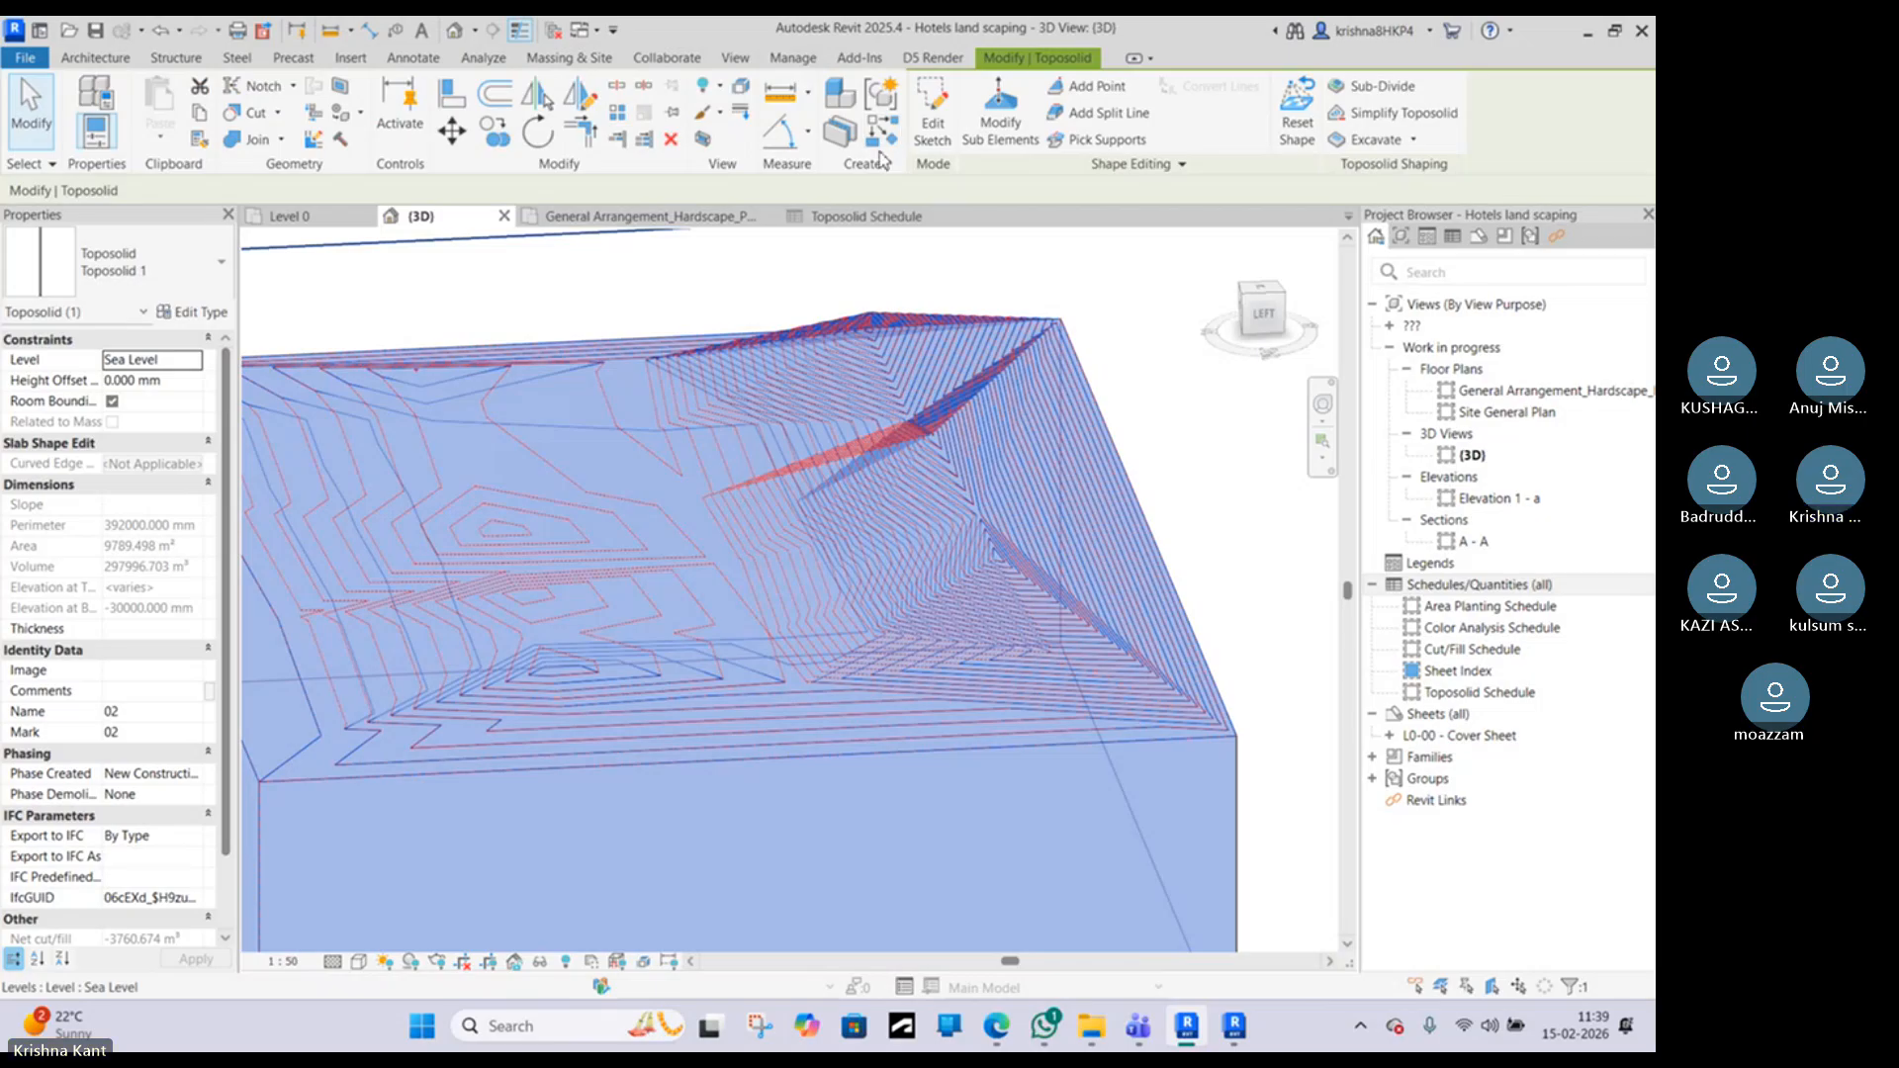
pyautogui.click(1262, 297)
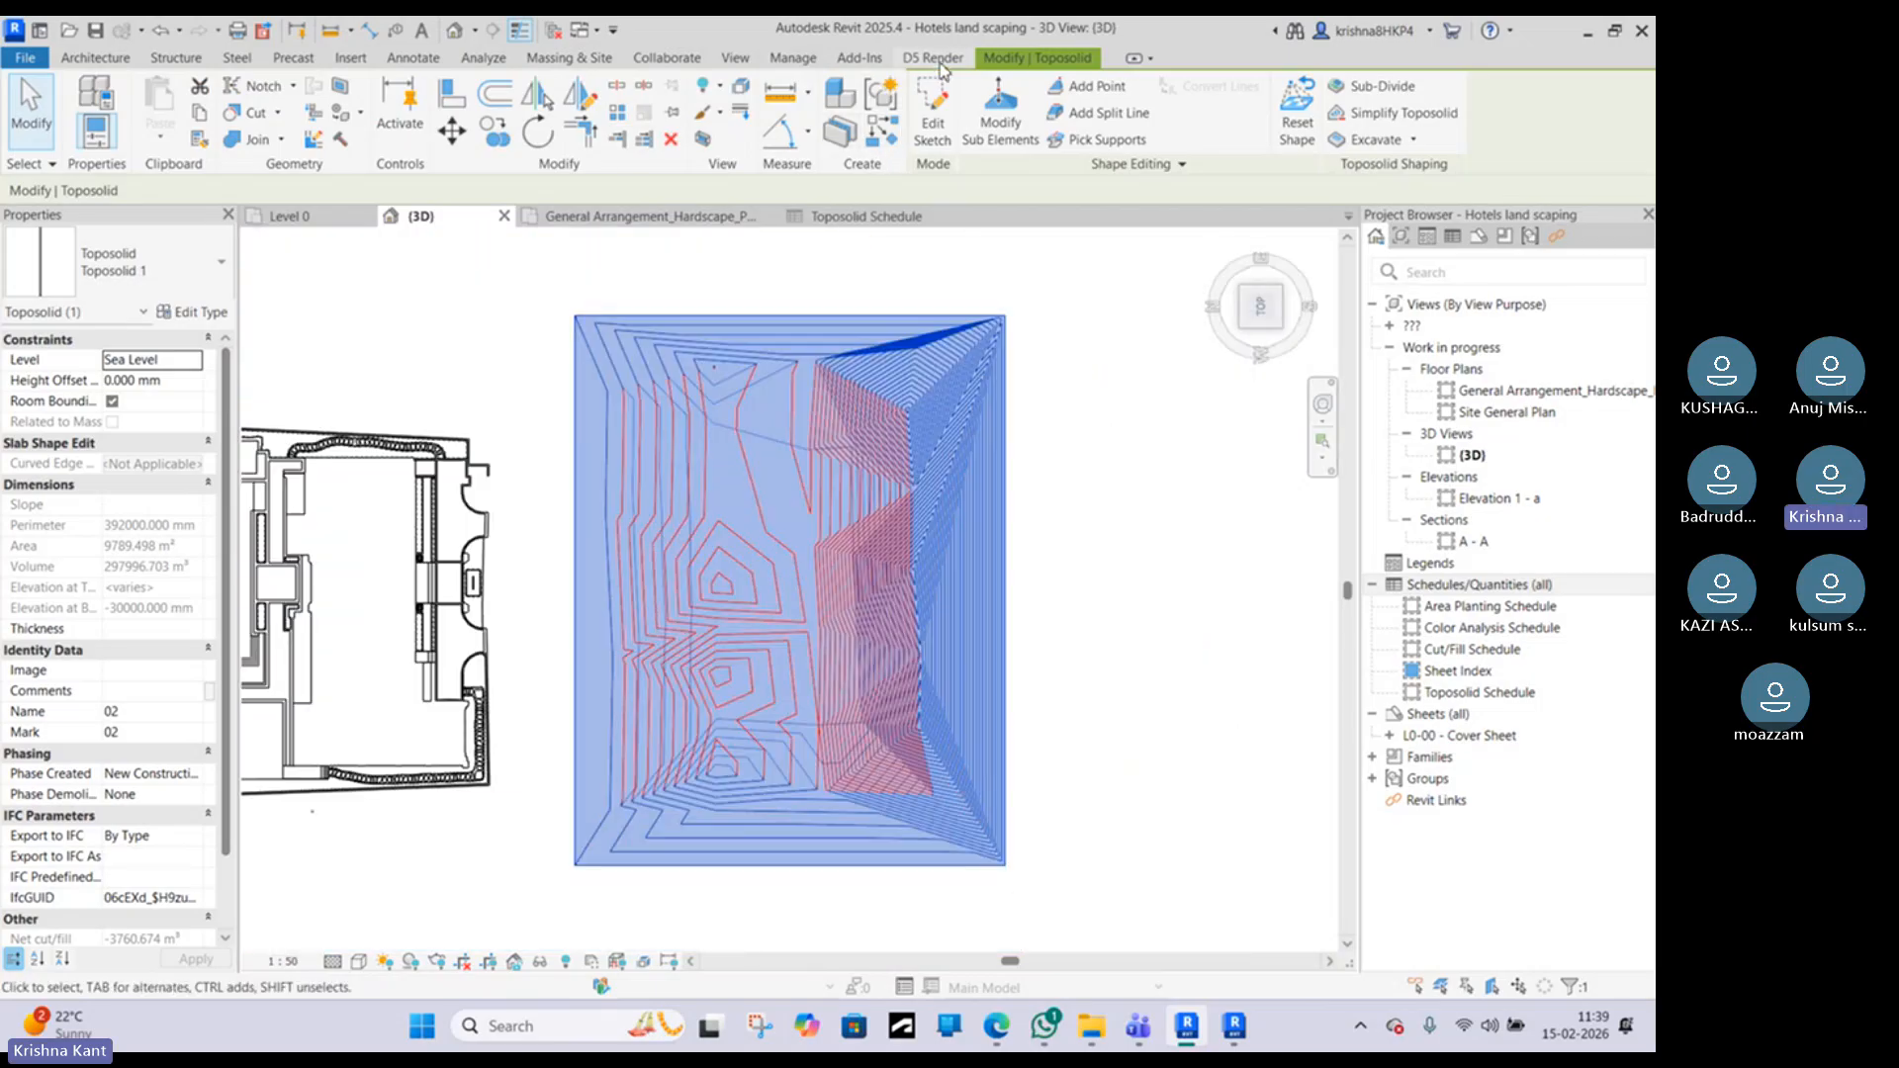
pyautogui.click(565, 56)
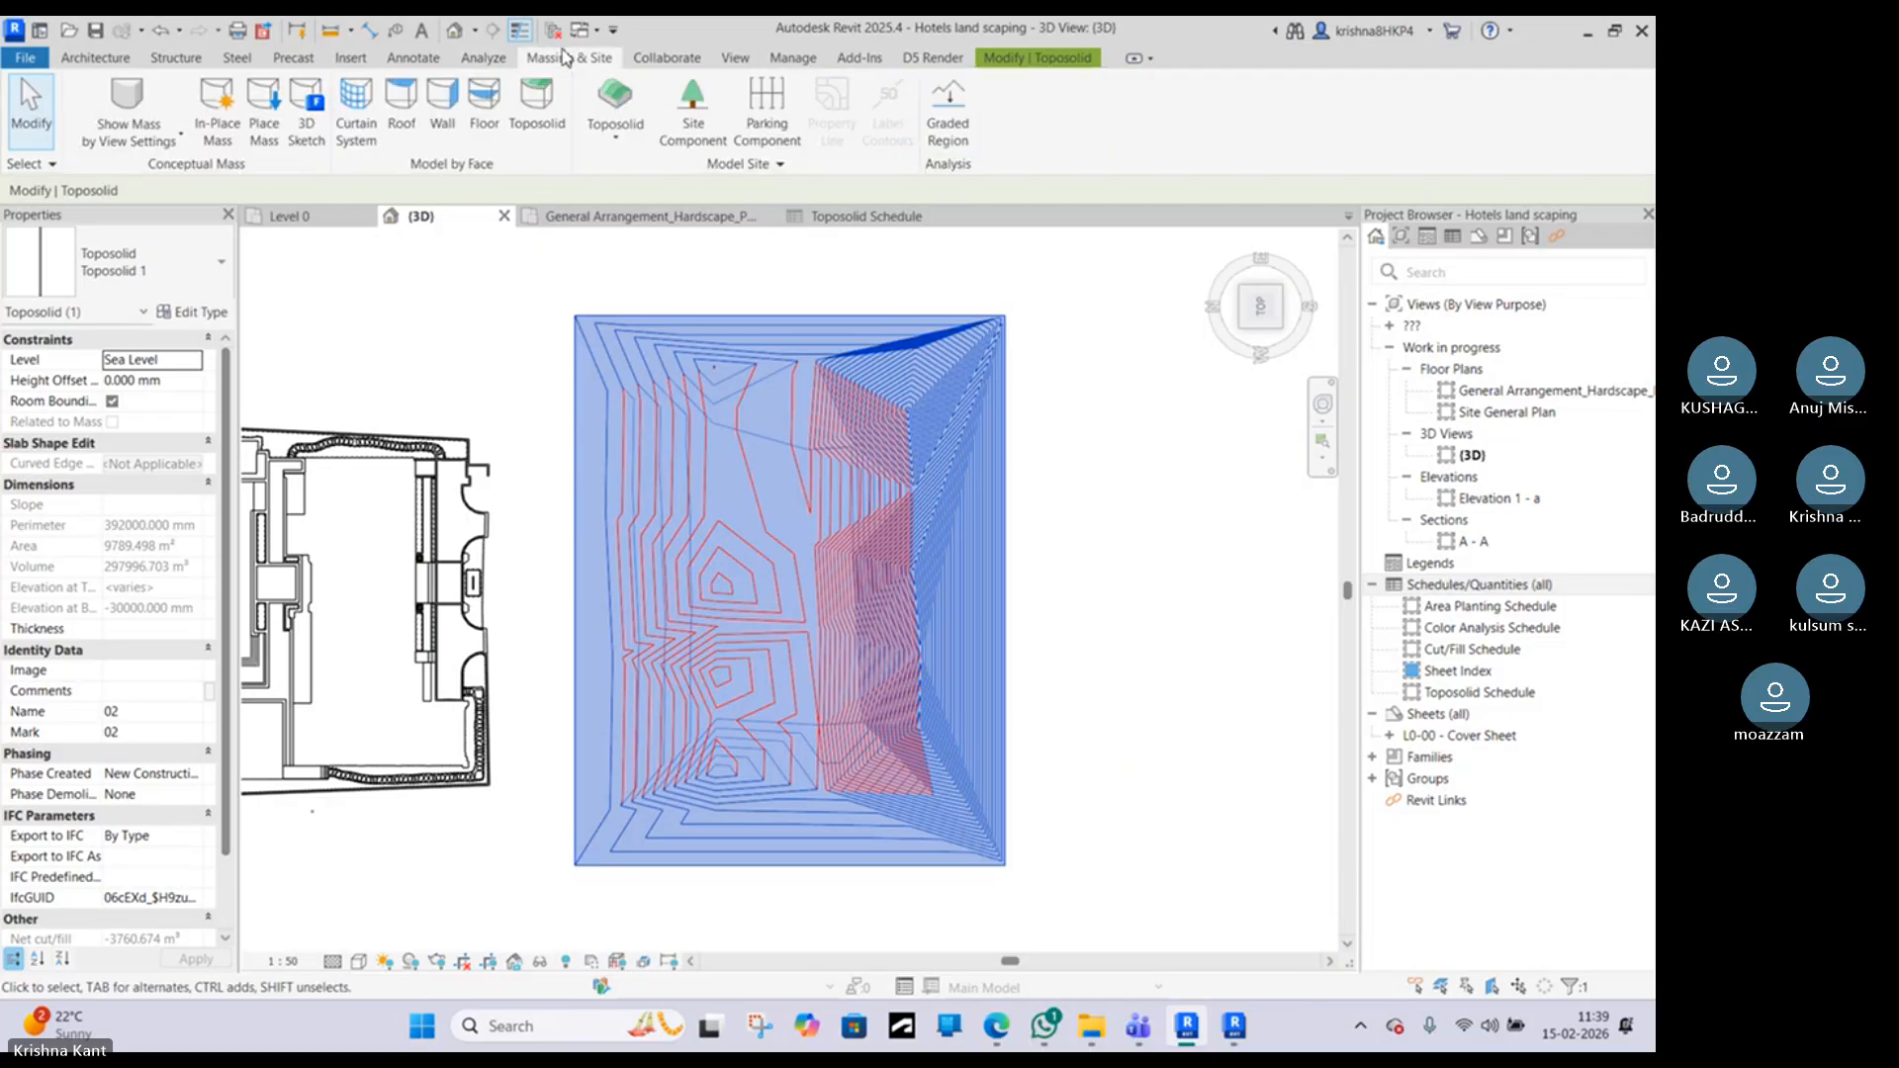
pyautogui.click(219, 130)
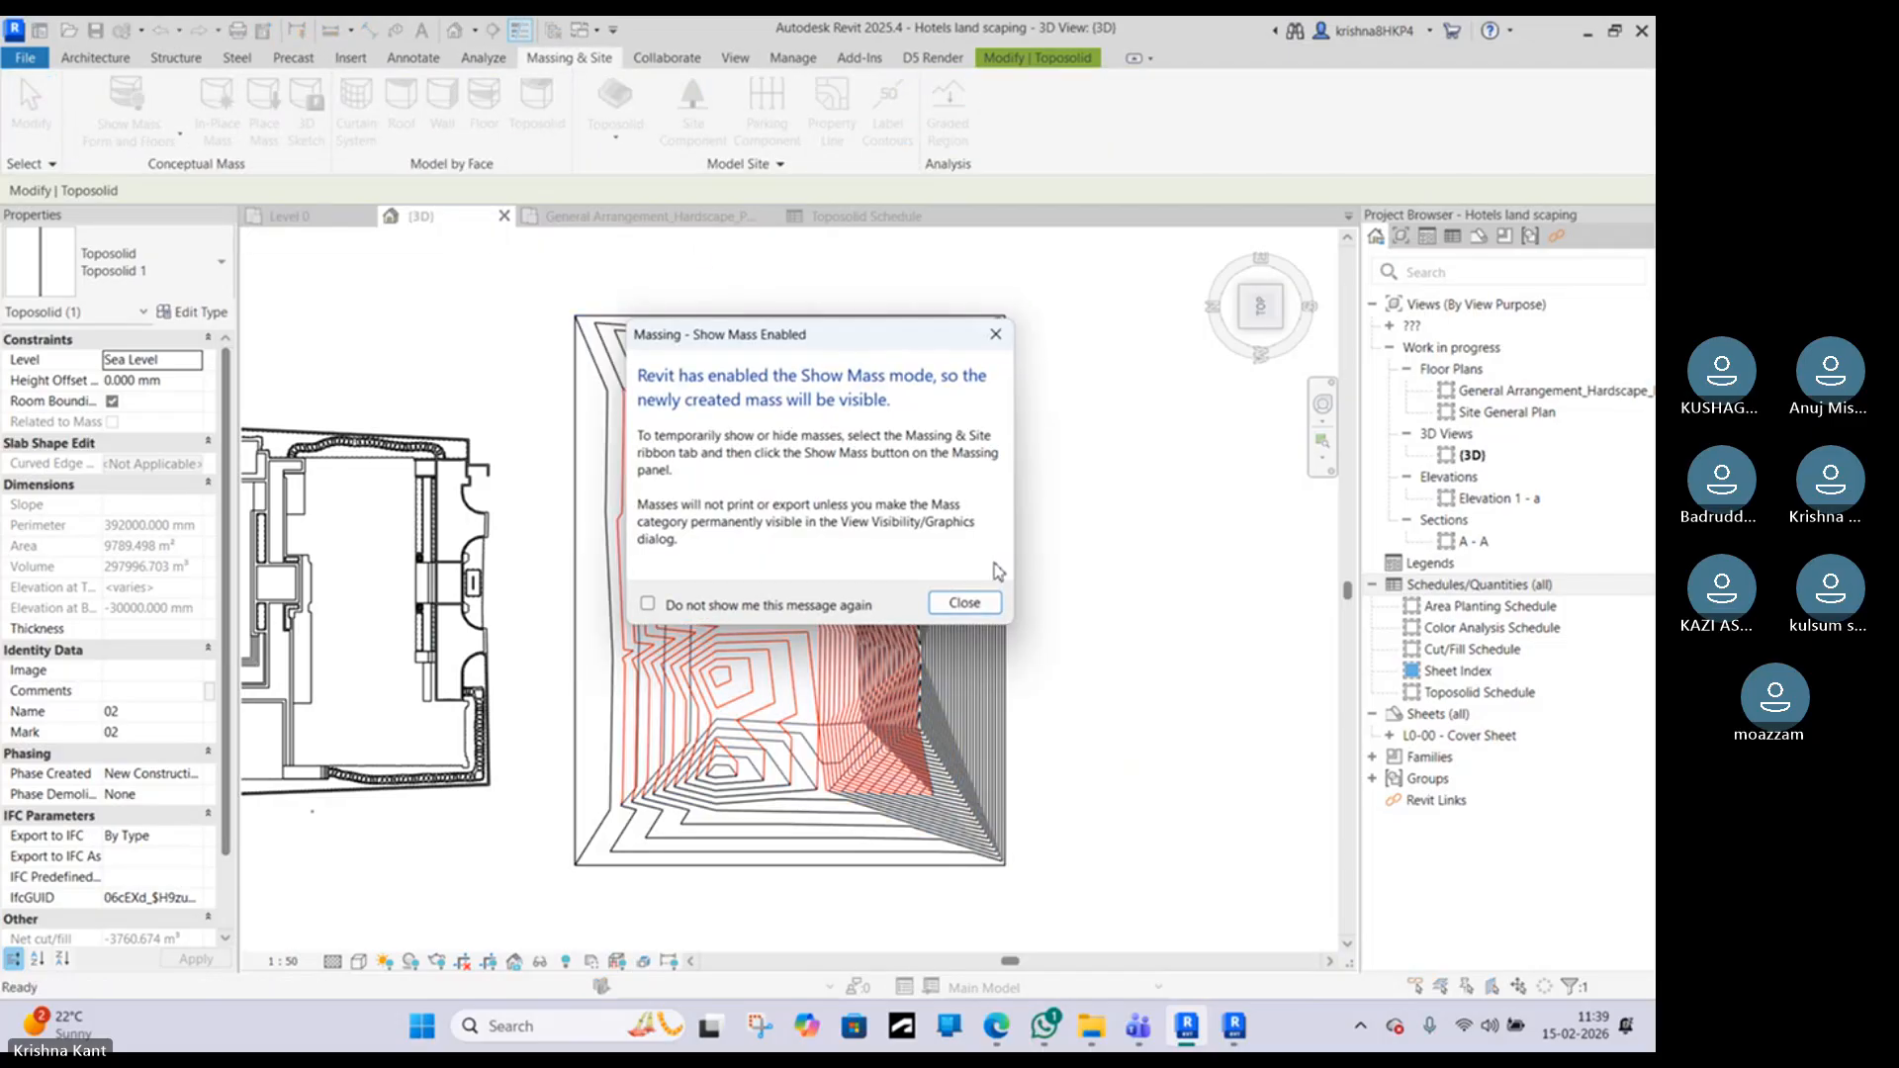
pyautogui.click(982, 603)
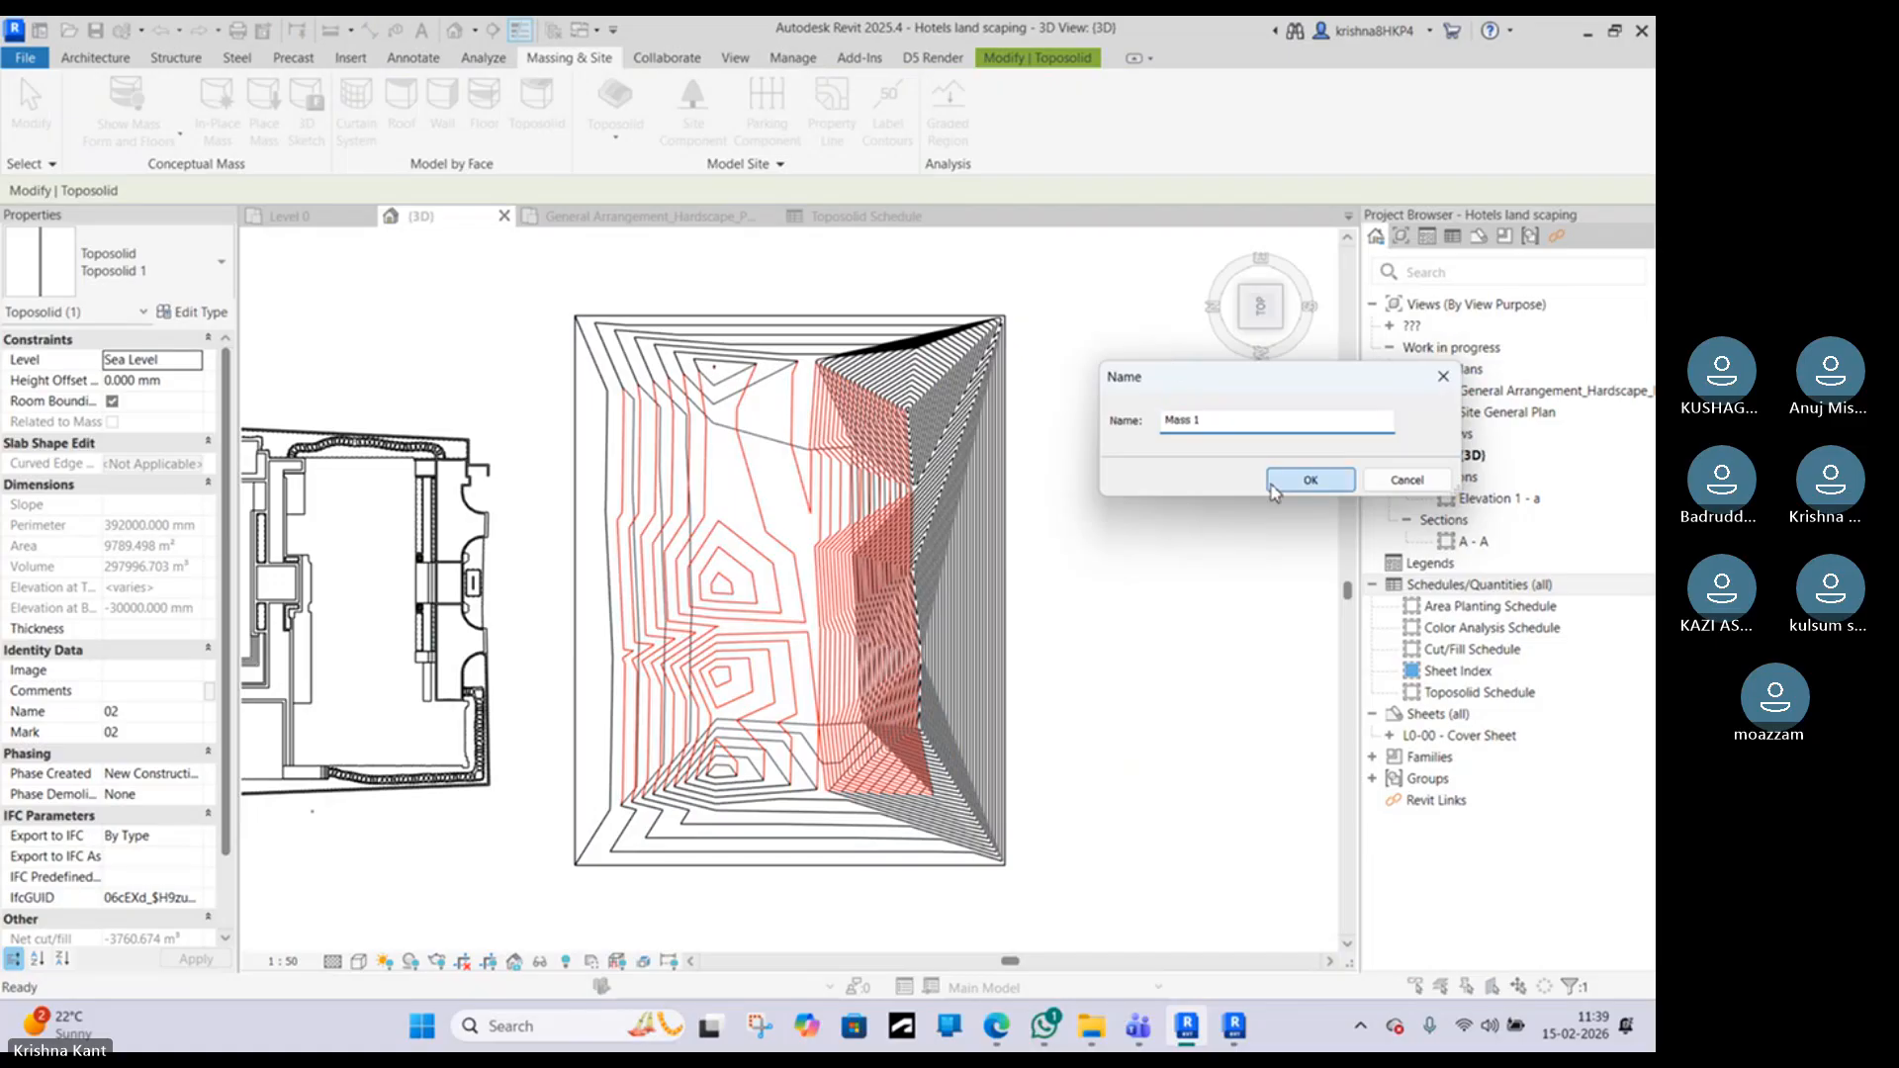
pyautogui.click(1291, 482)
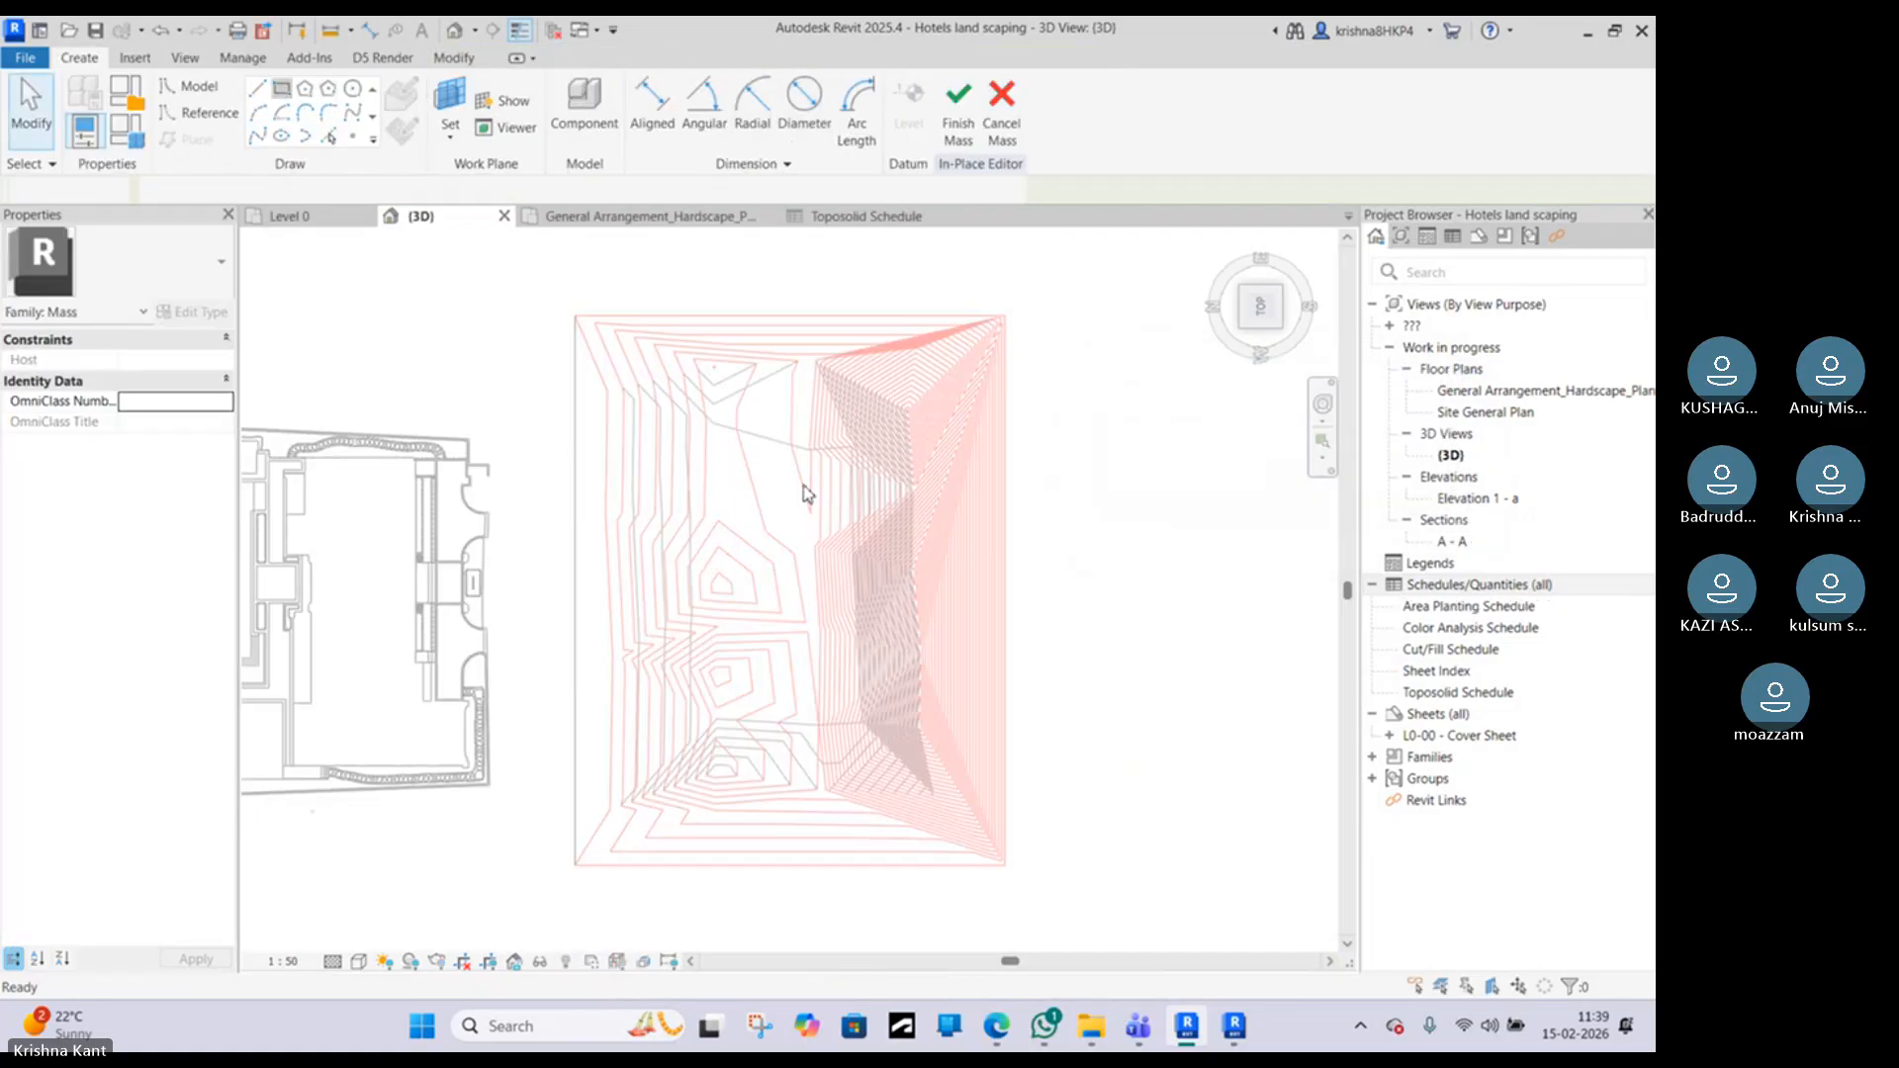
pyautogui.click(714, 467)
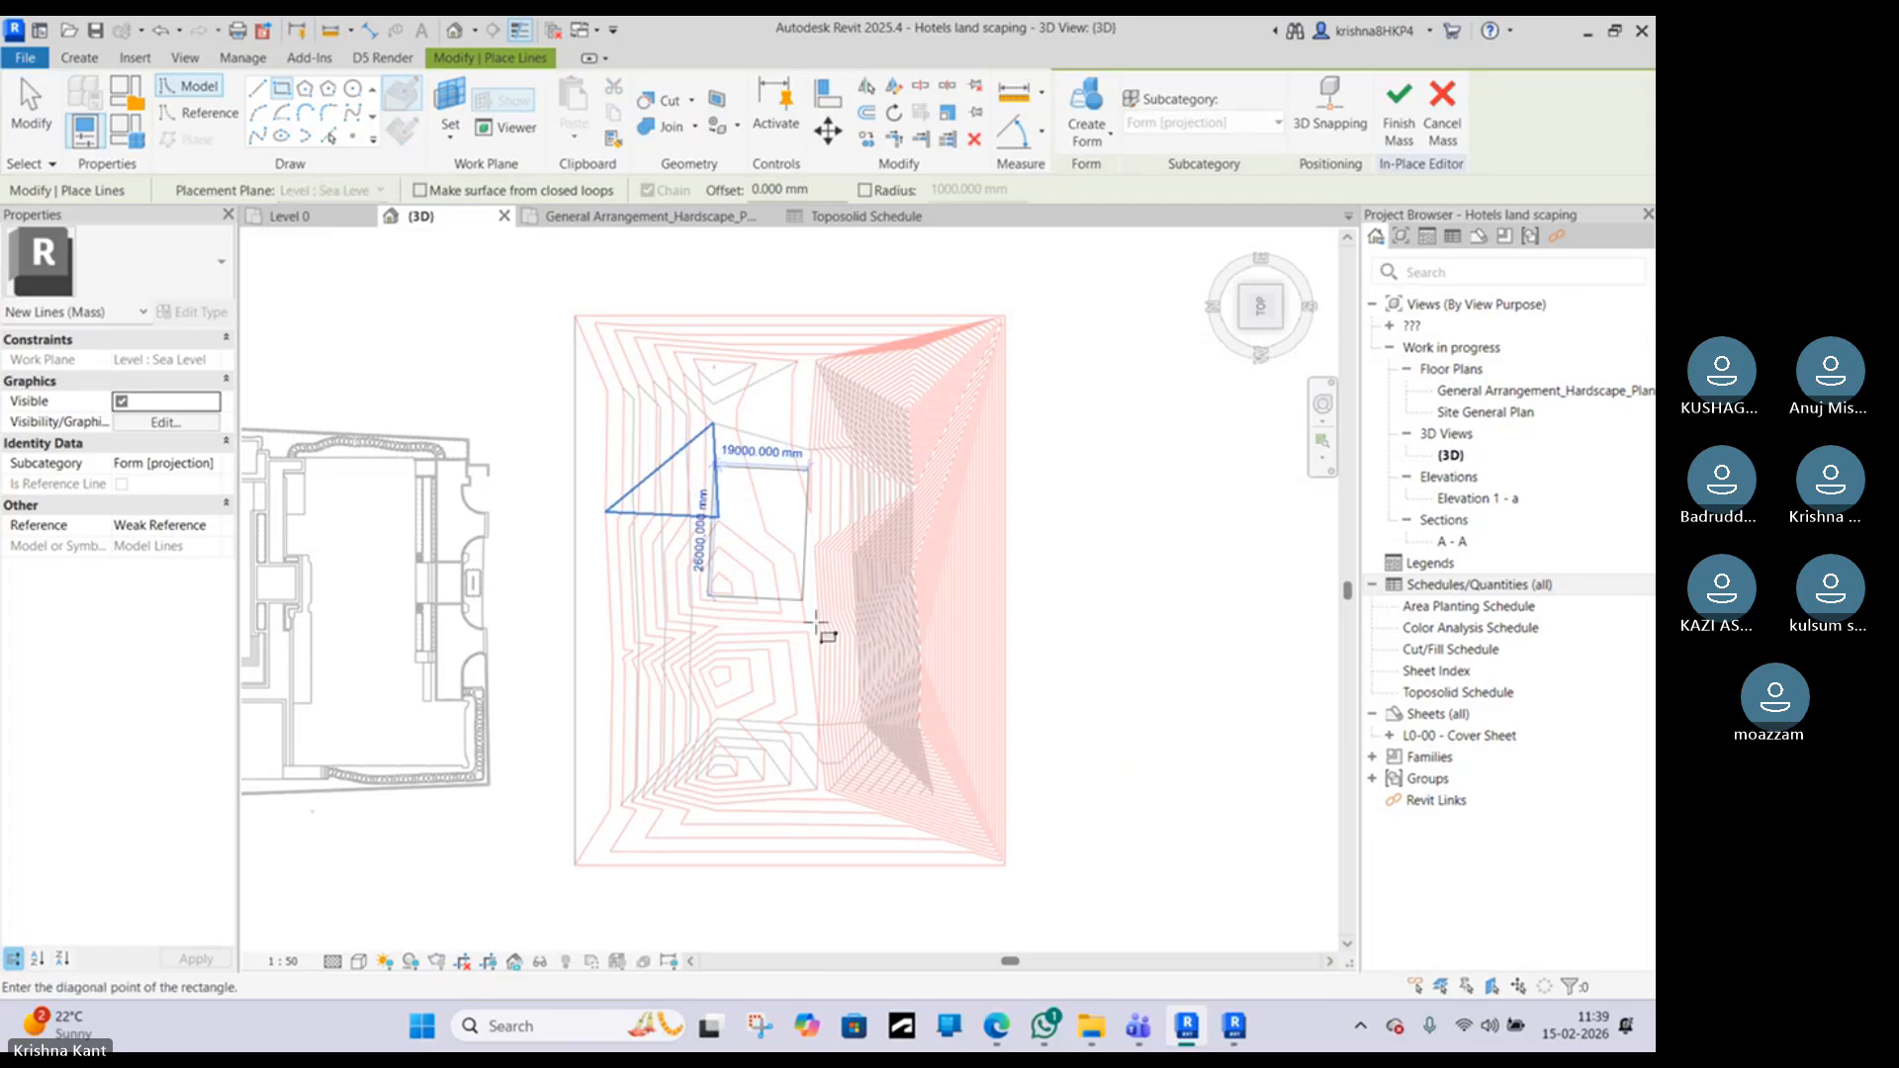
pyautogui.scroll(1, 832, 699)
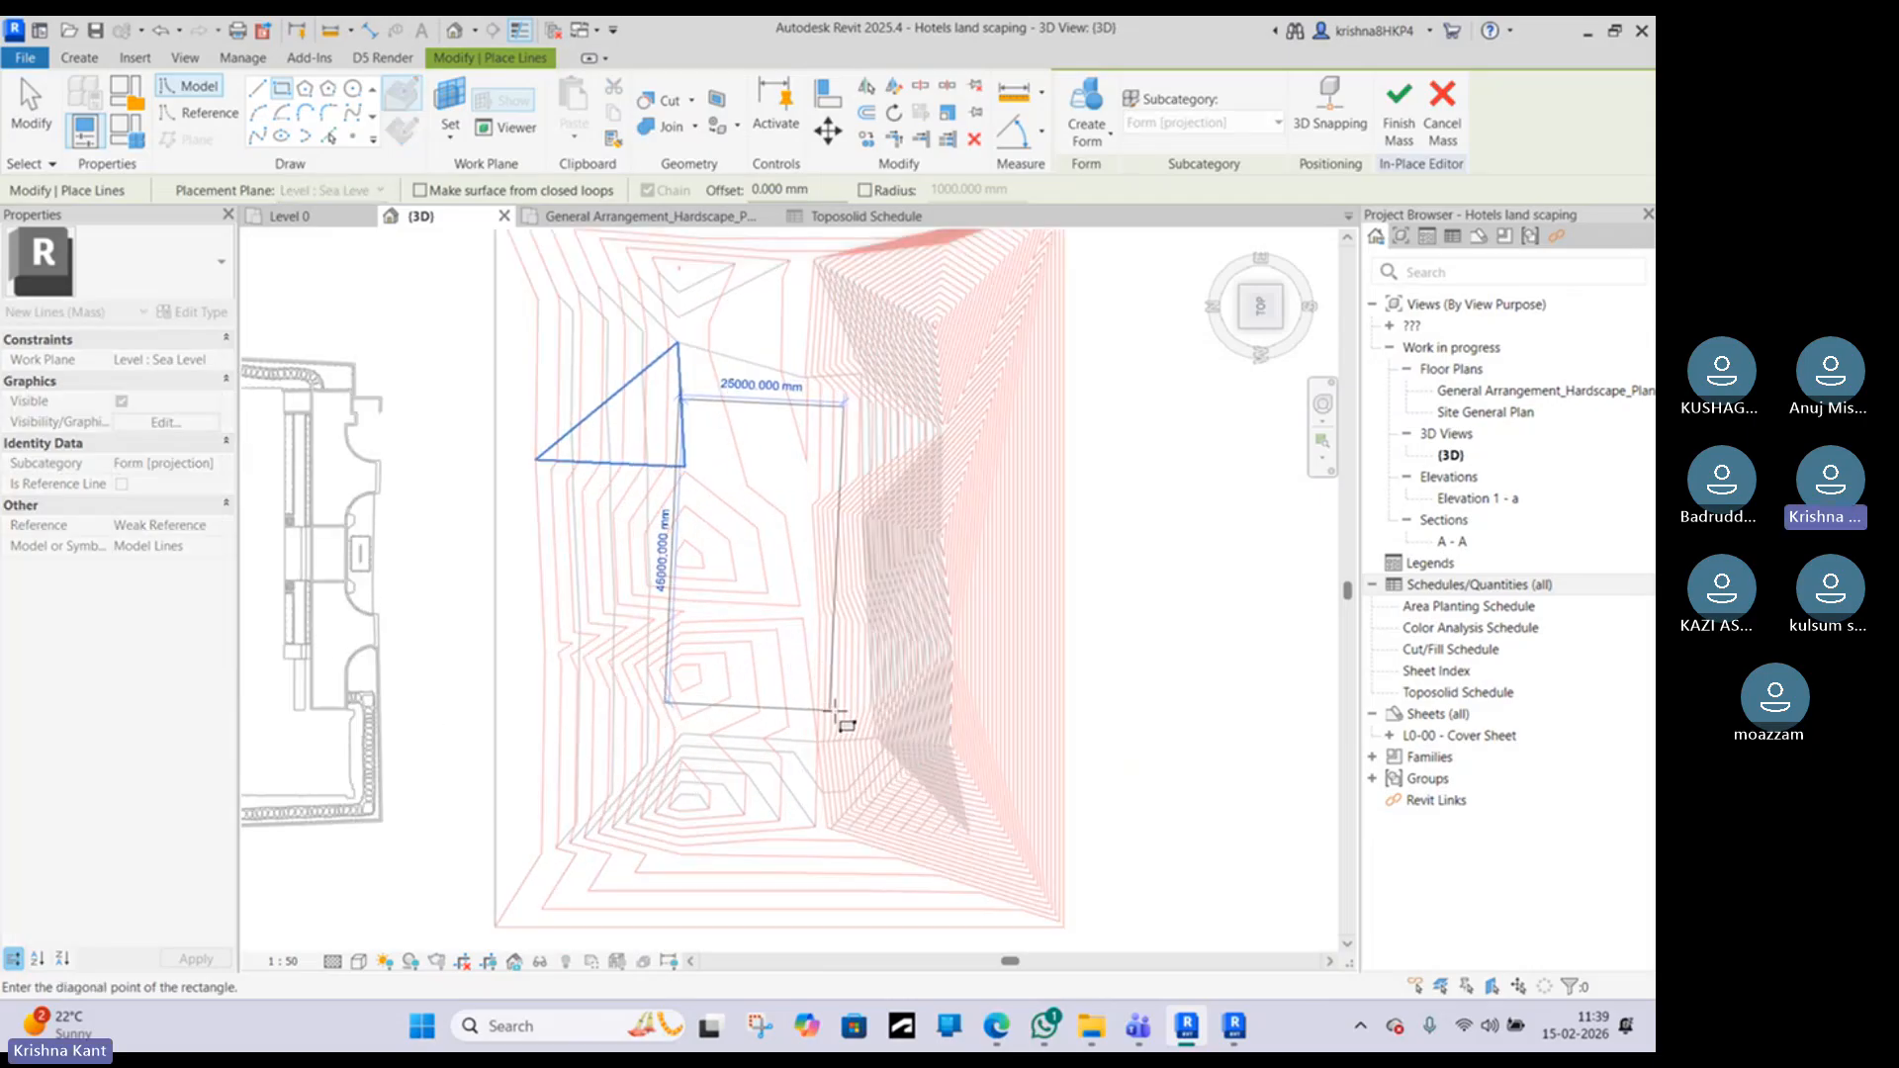
pyautogui.press('Escape')
pyautogui.scroll(-1, 820, 625)
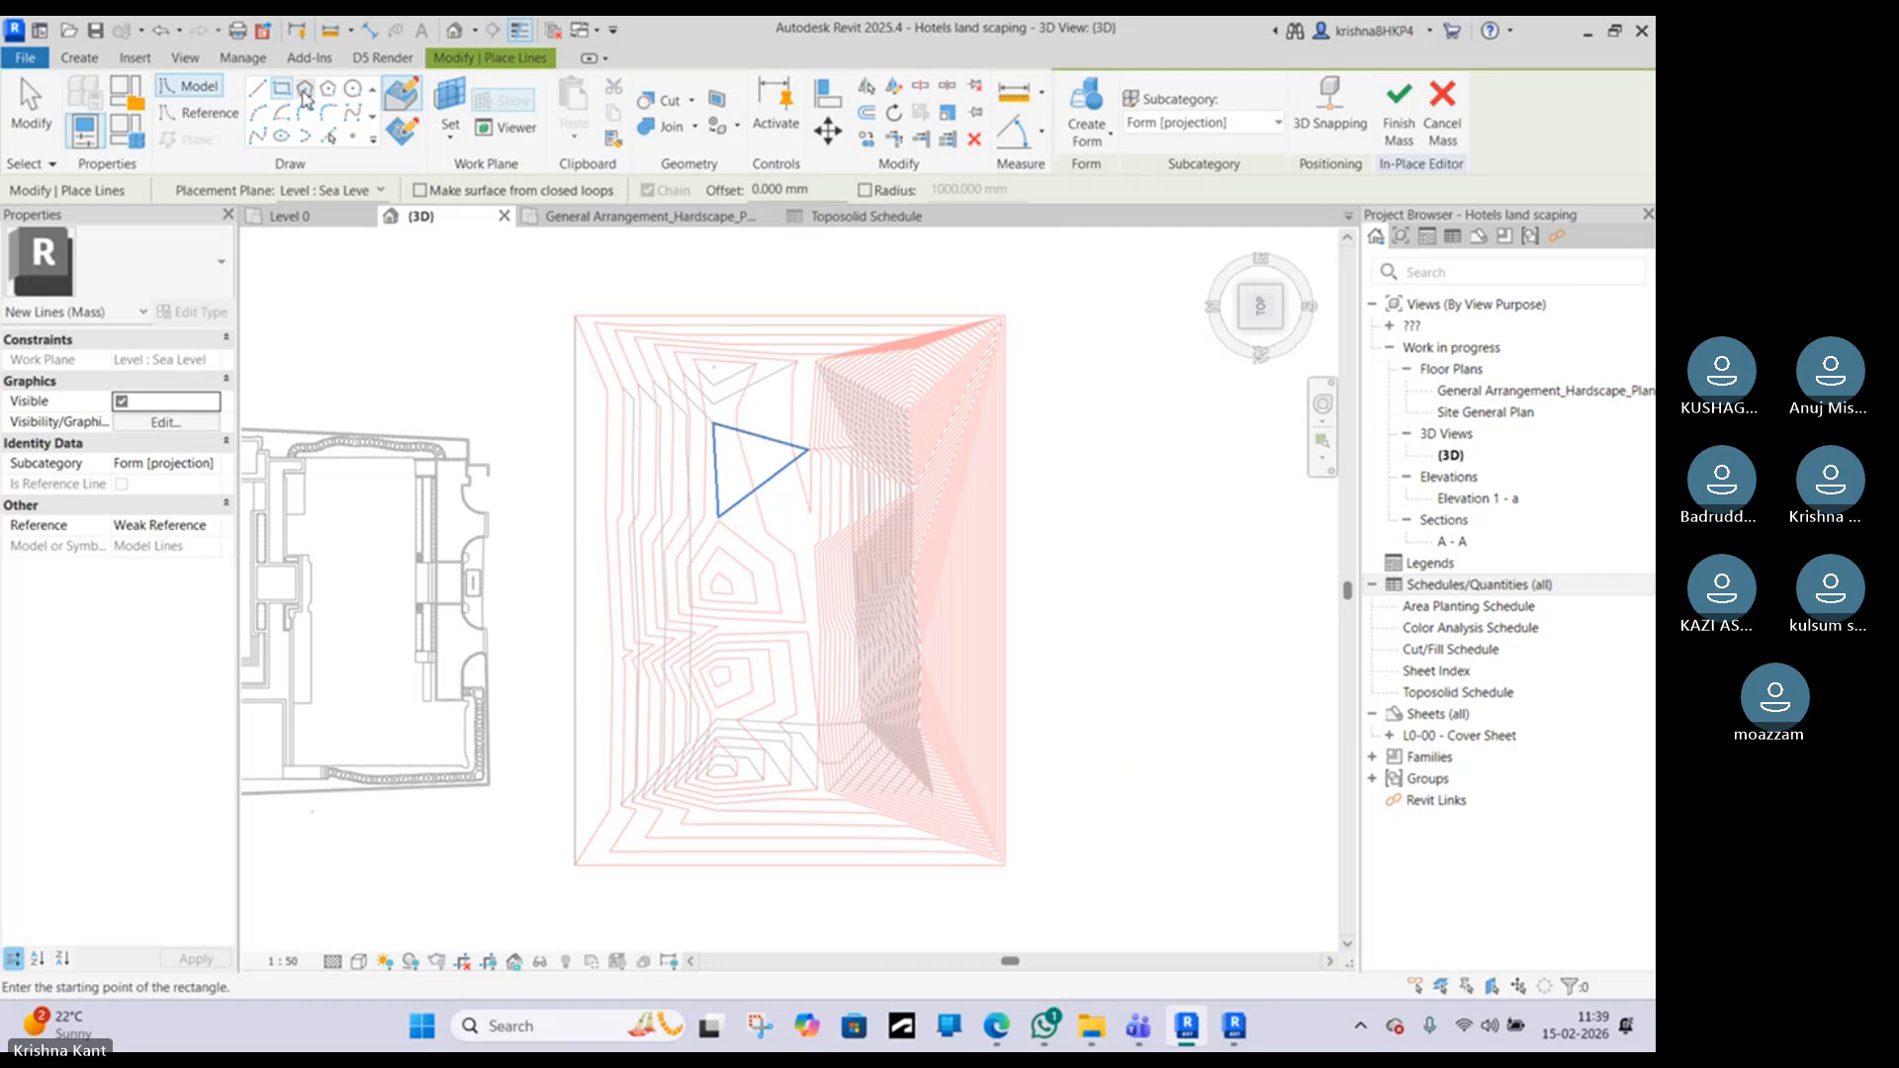
# Step: Draw a closed four-sided outline of model lines about 43 m by 25 m over the toposolid's gently sloping area
pyautogui.press('Escape')
pyautogui.press('l')
pyautogui.press('i')
pyautogui.scroll(2, 674, 443)
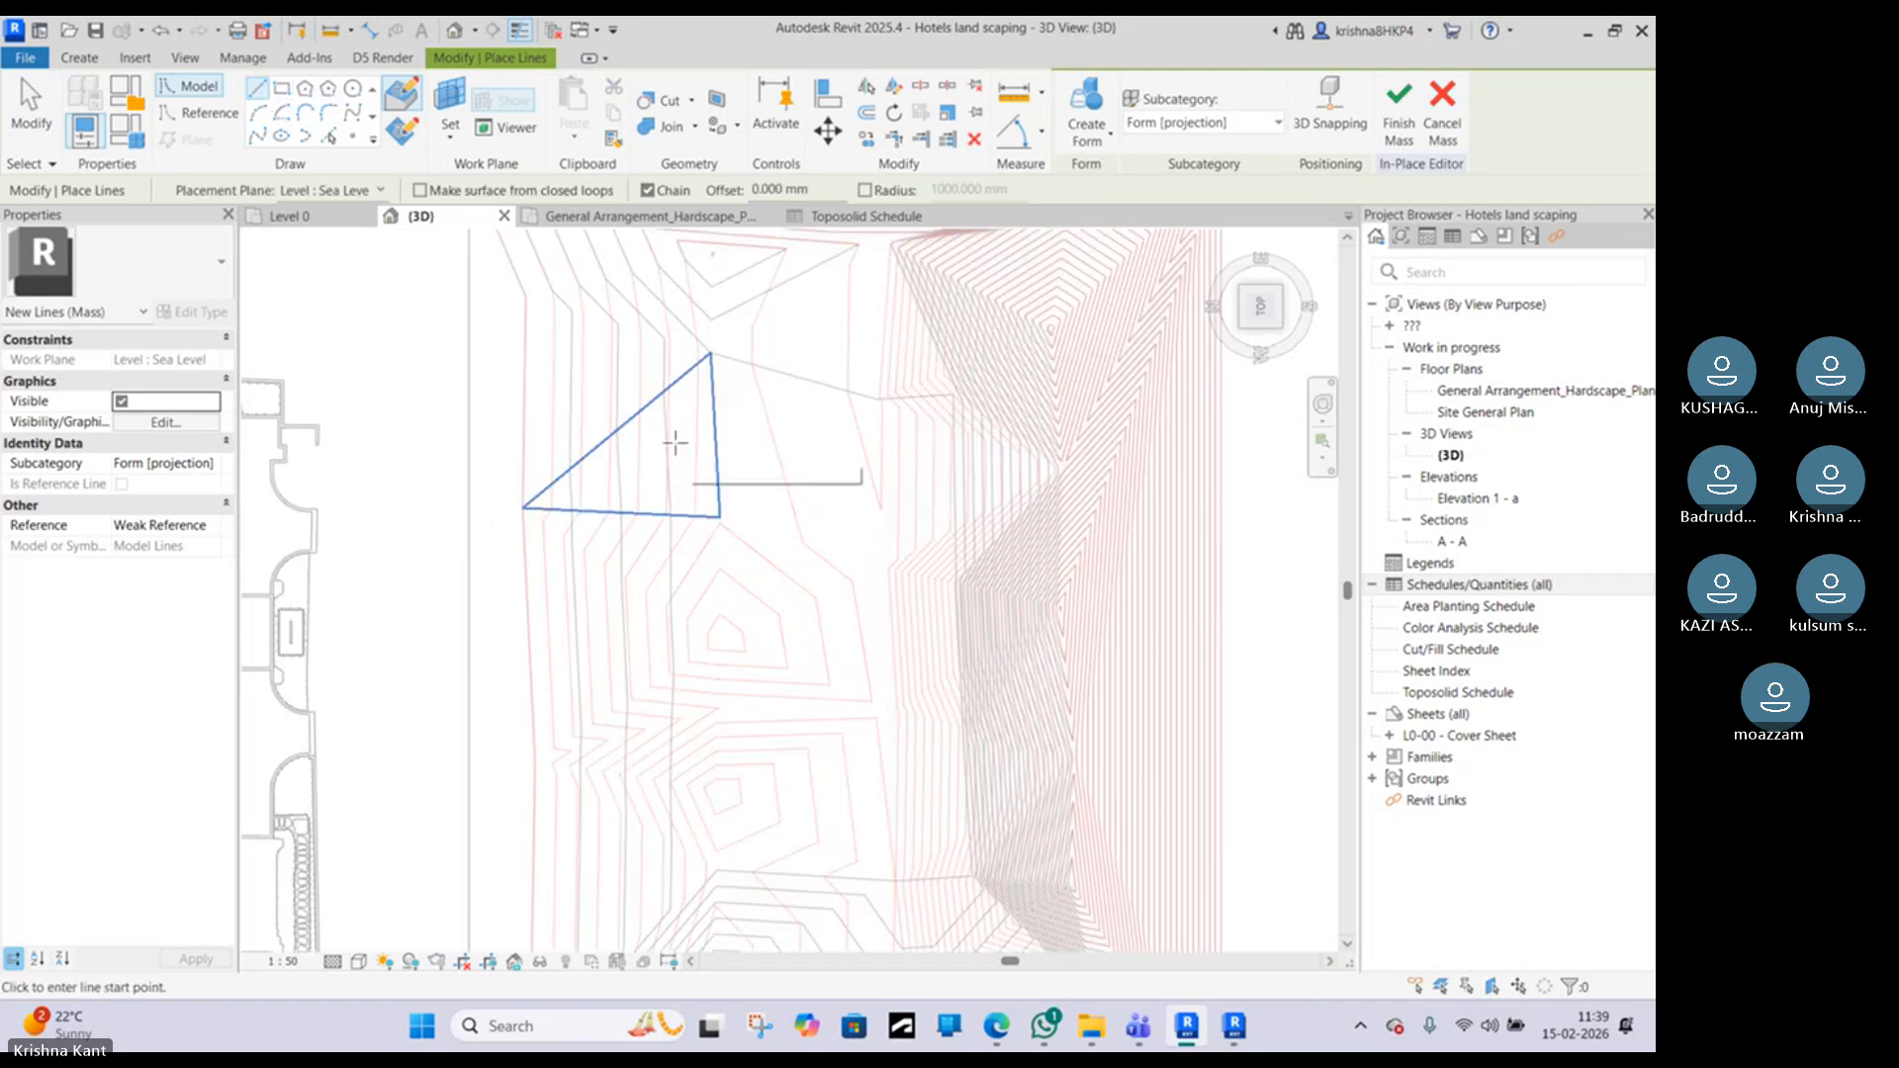
pyautogui.click(678, 439)
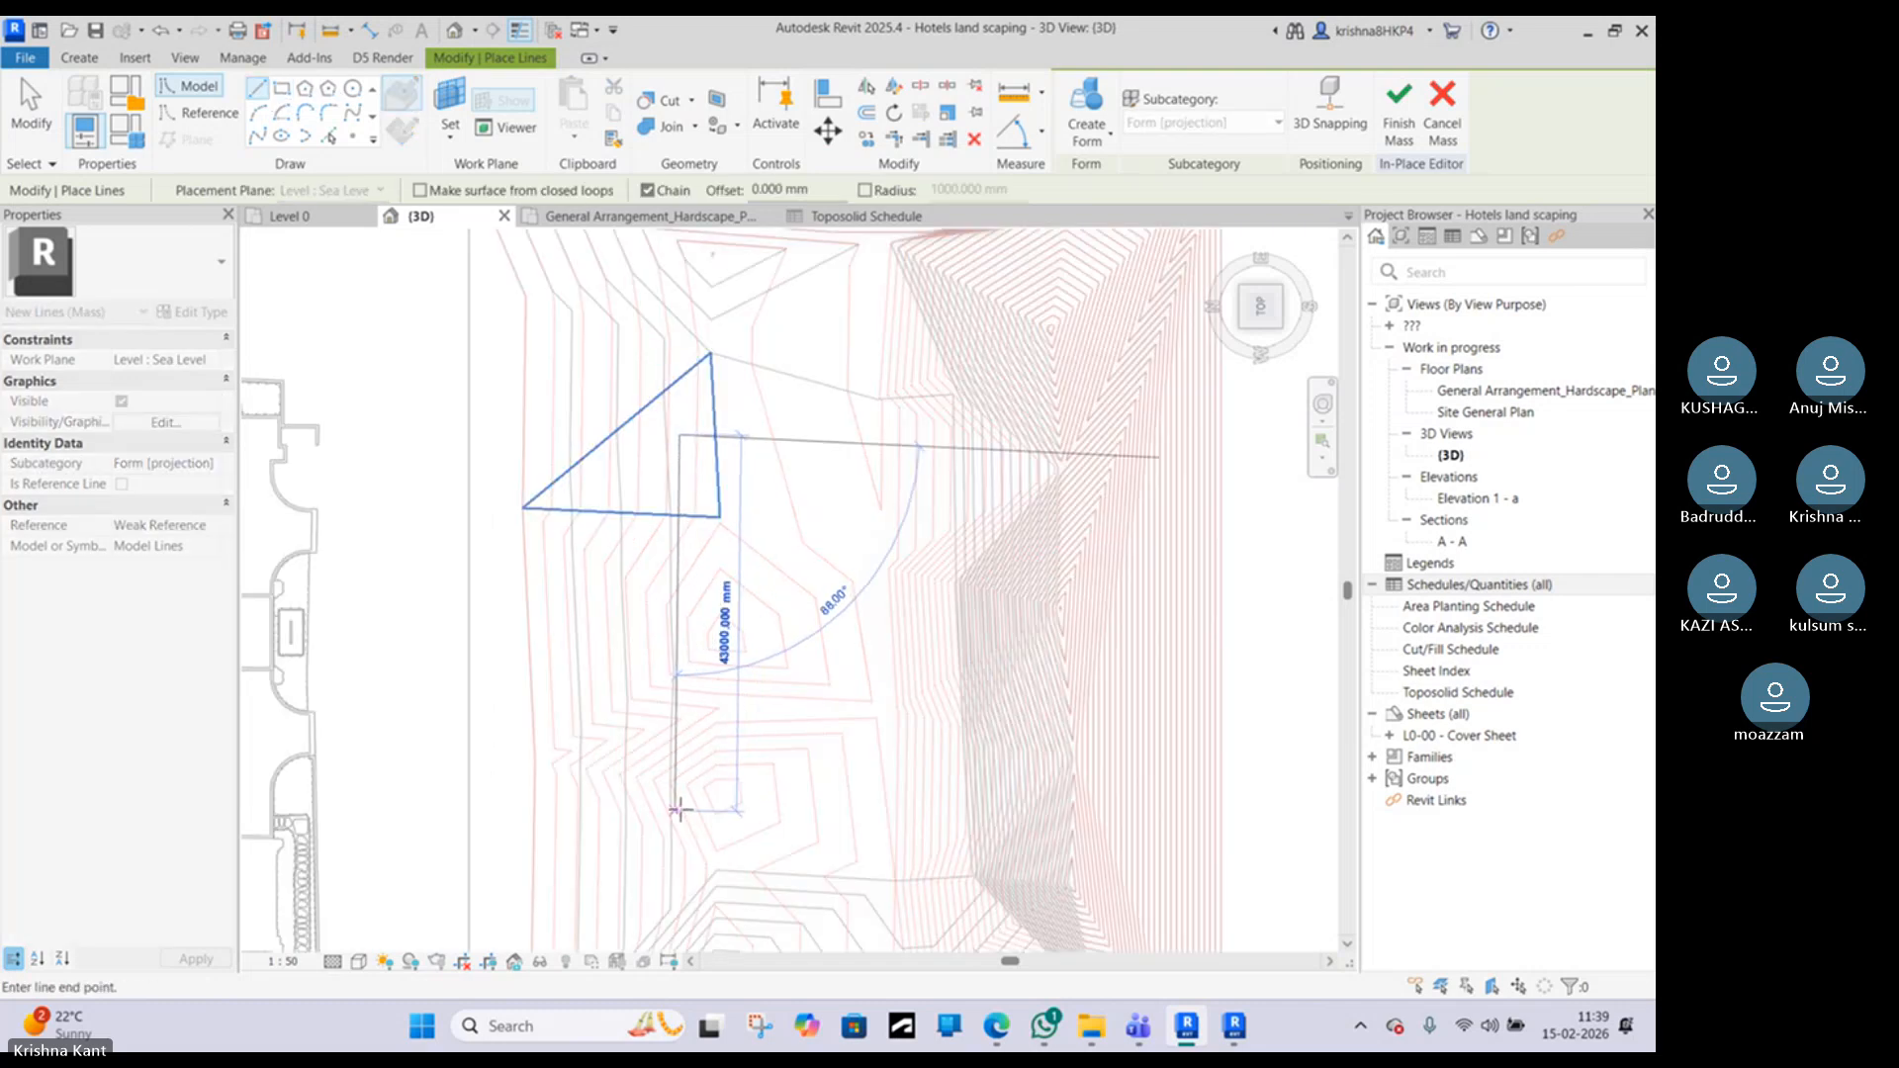
pyautogui.click(682, 811)
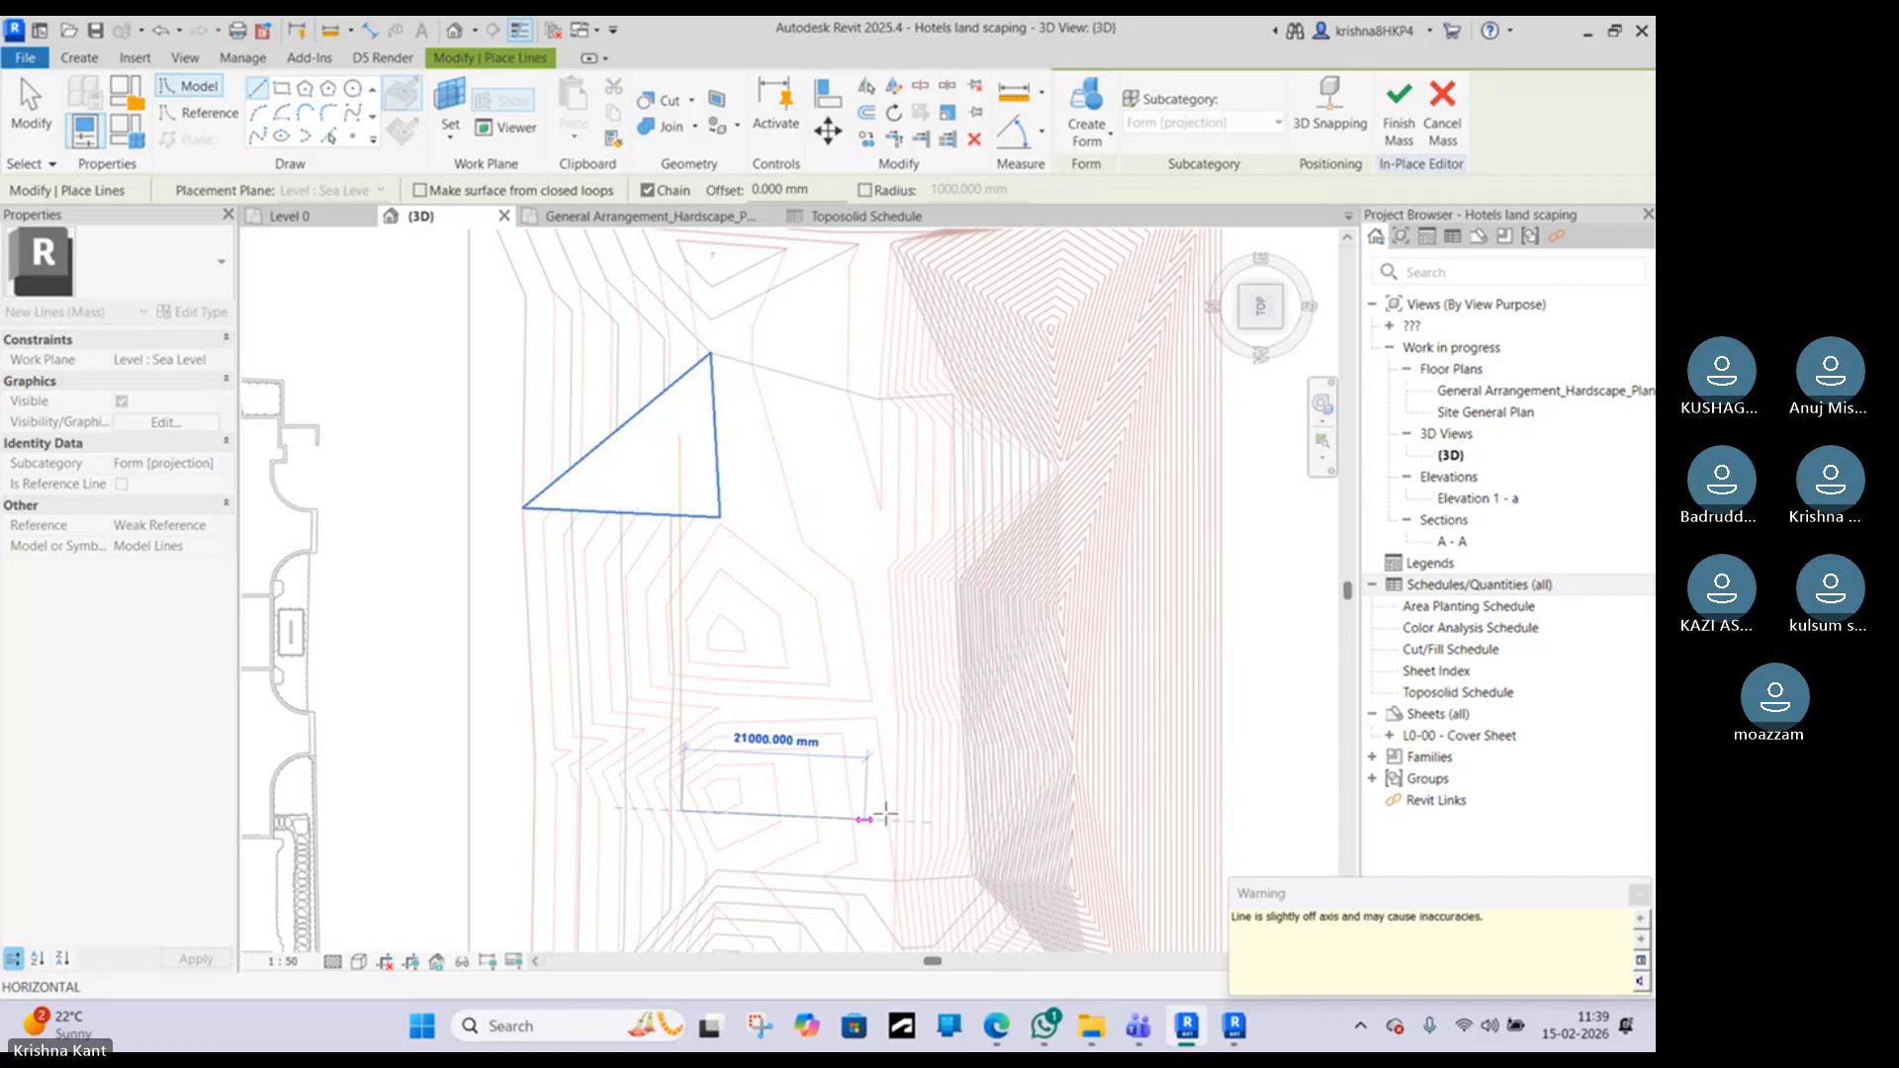
pyautogui.scroll(1, 899, 817)
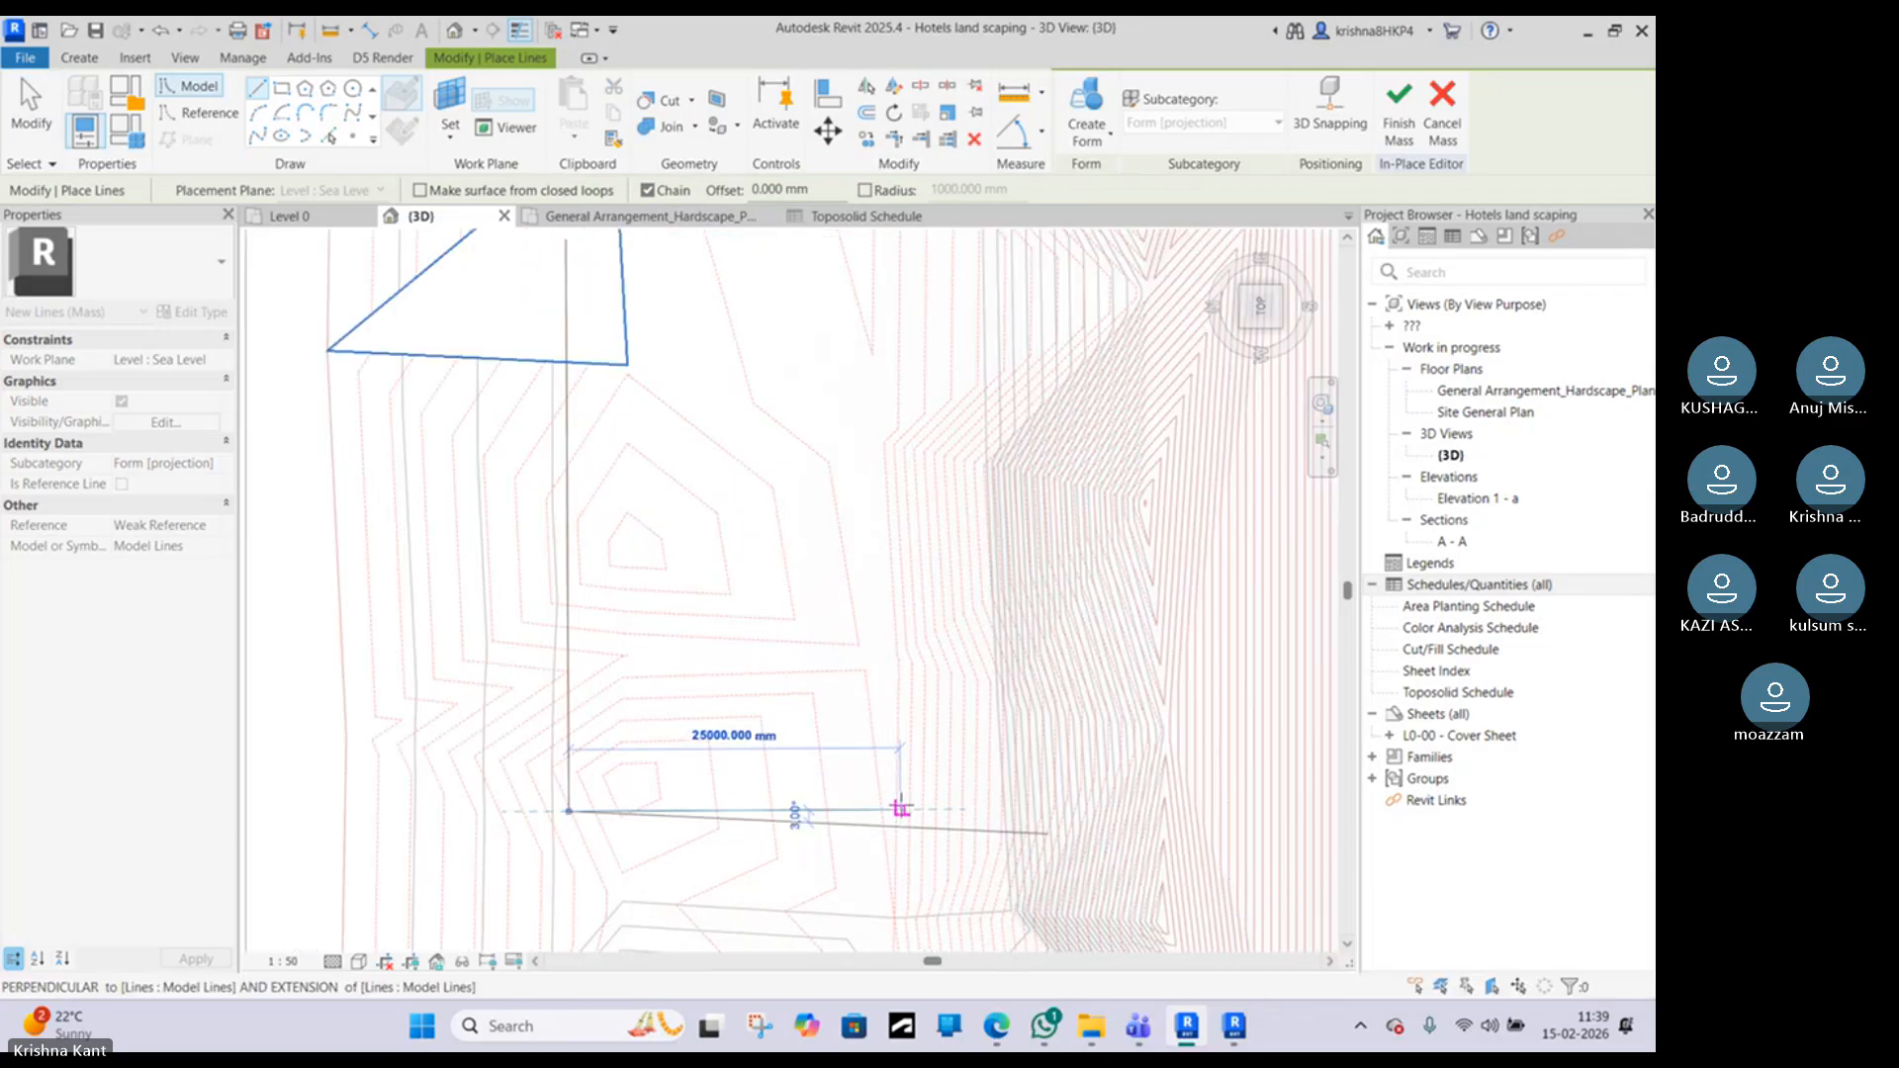
pyautogui.click(899, 817)
pyautogui.scroll(1, 899, 817)
pyautogui.scroll(-1, 902, 769)
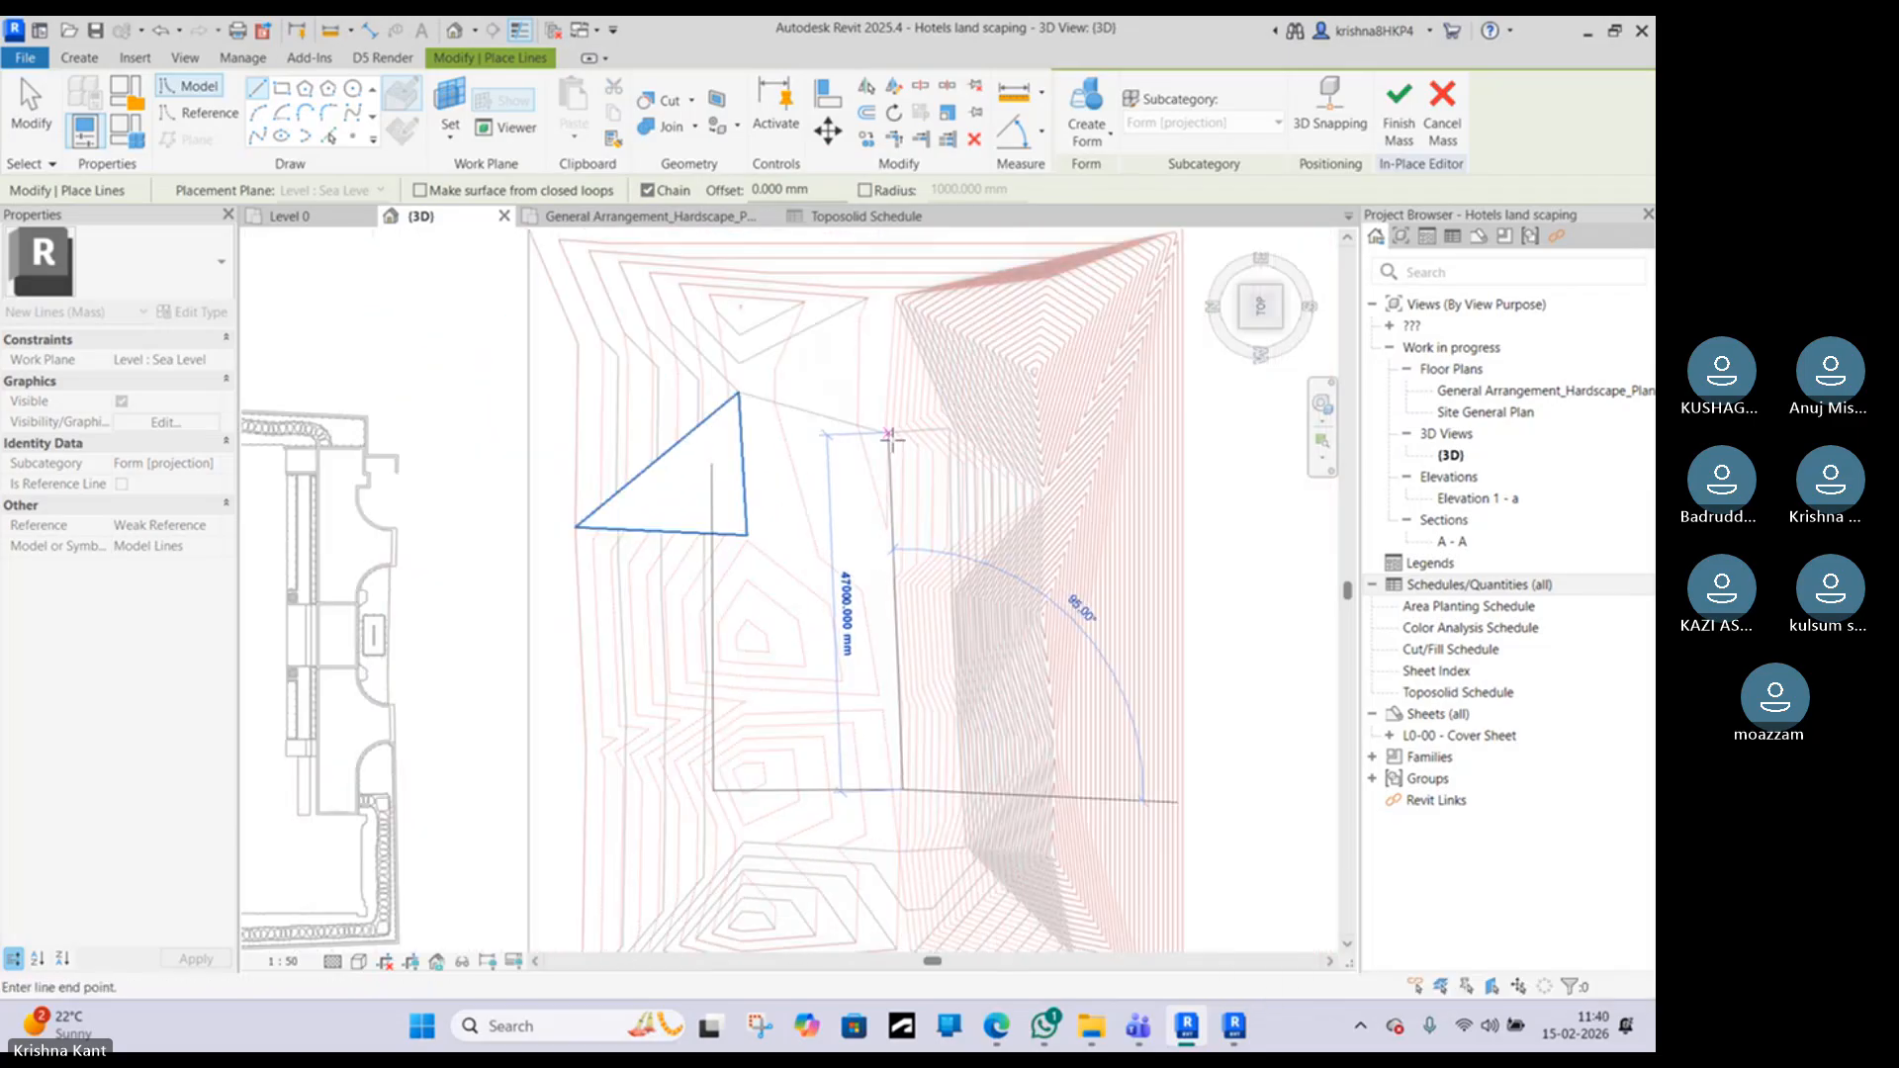
pyautogui.click(899, 462)
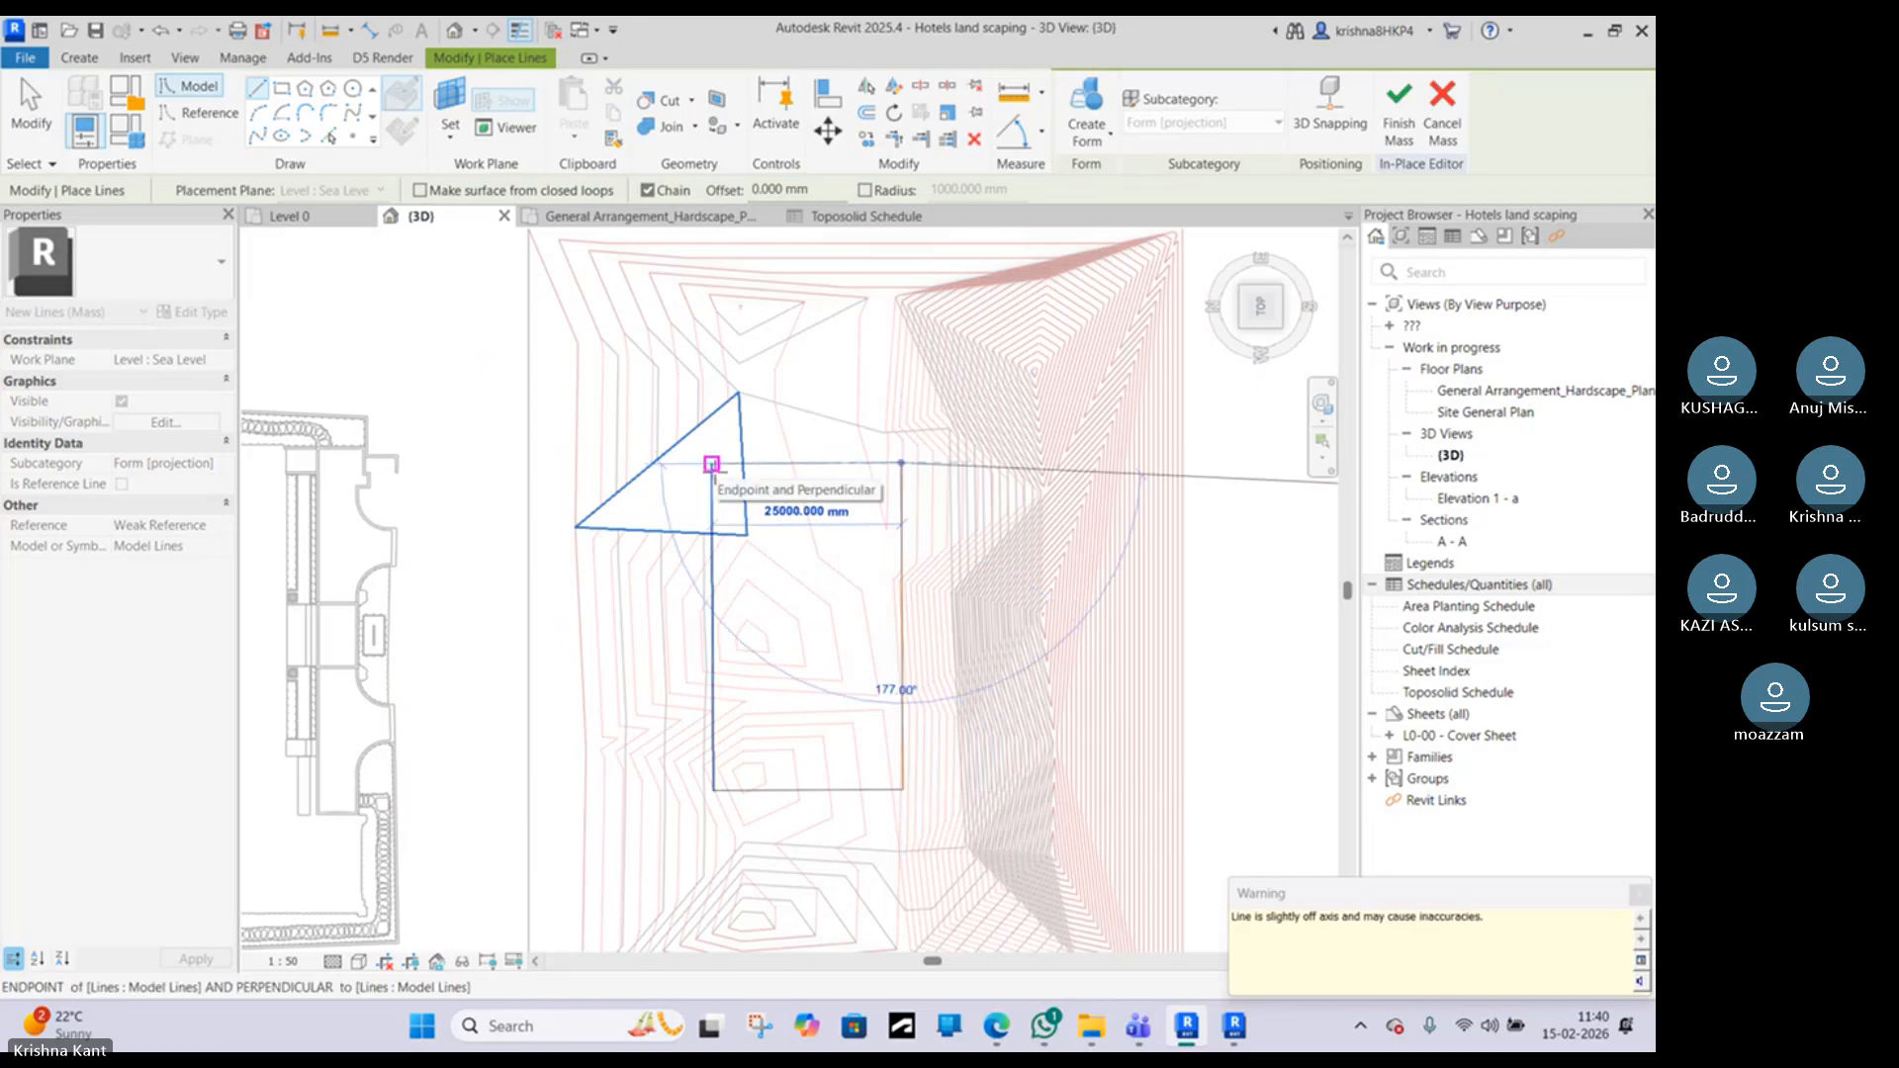
pyautogui.click(711, 464)
pyautogui.press('Escape')
pyautogui.press('Escape')
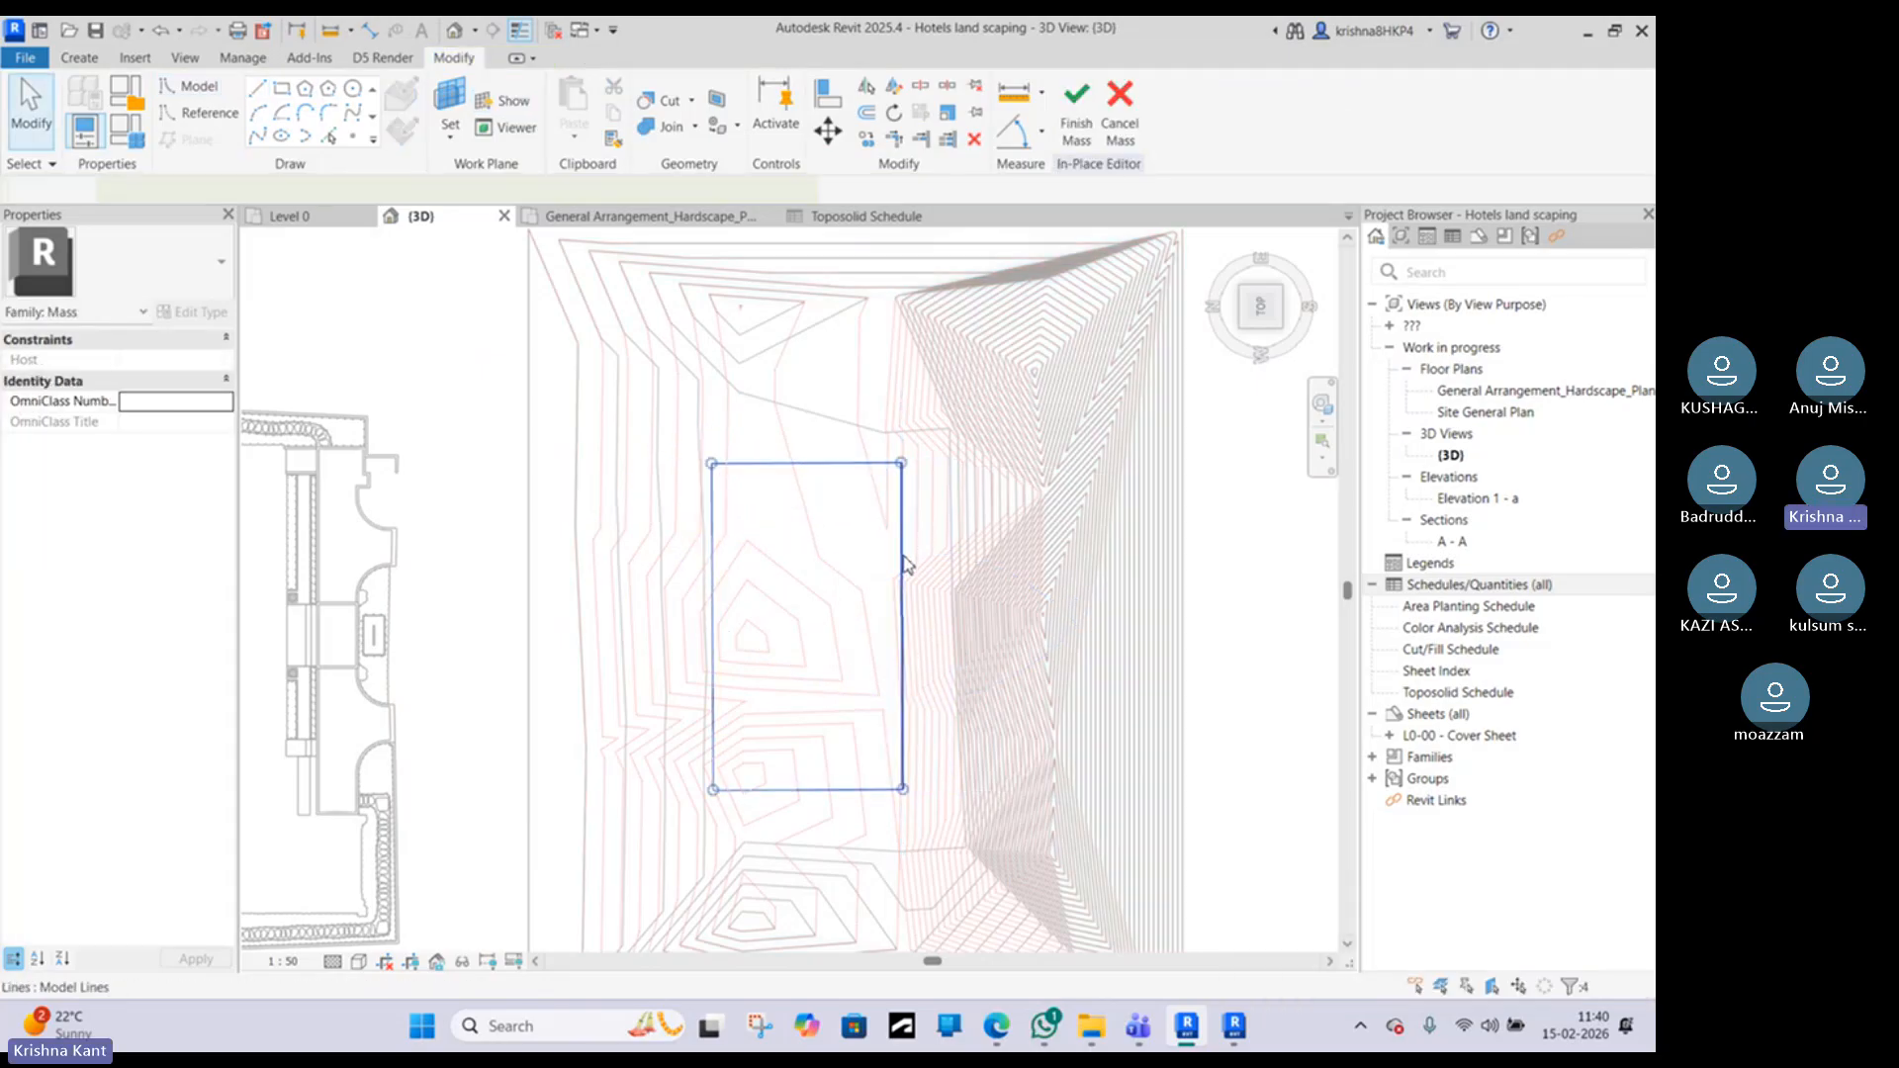
# Step: Create a solid form from the closed outline and look at it from the side
pyautogui.keyDown('shift'); pyautogui.moveTo(903, 555); pyautogui.dragTo(922, 292, button='middle'); pyautogui.keyUp('shift')
pyautogui.scroll(2, 907, 486)
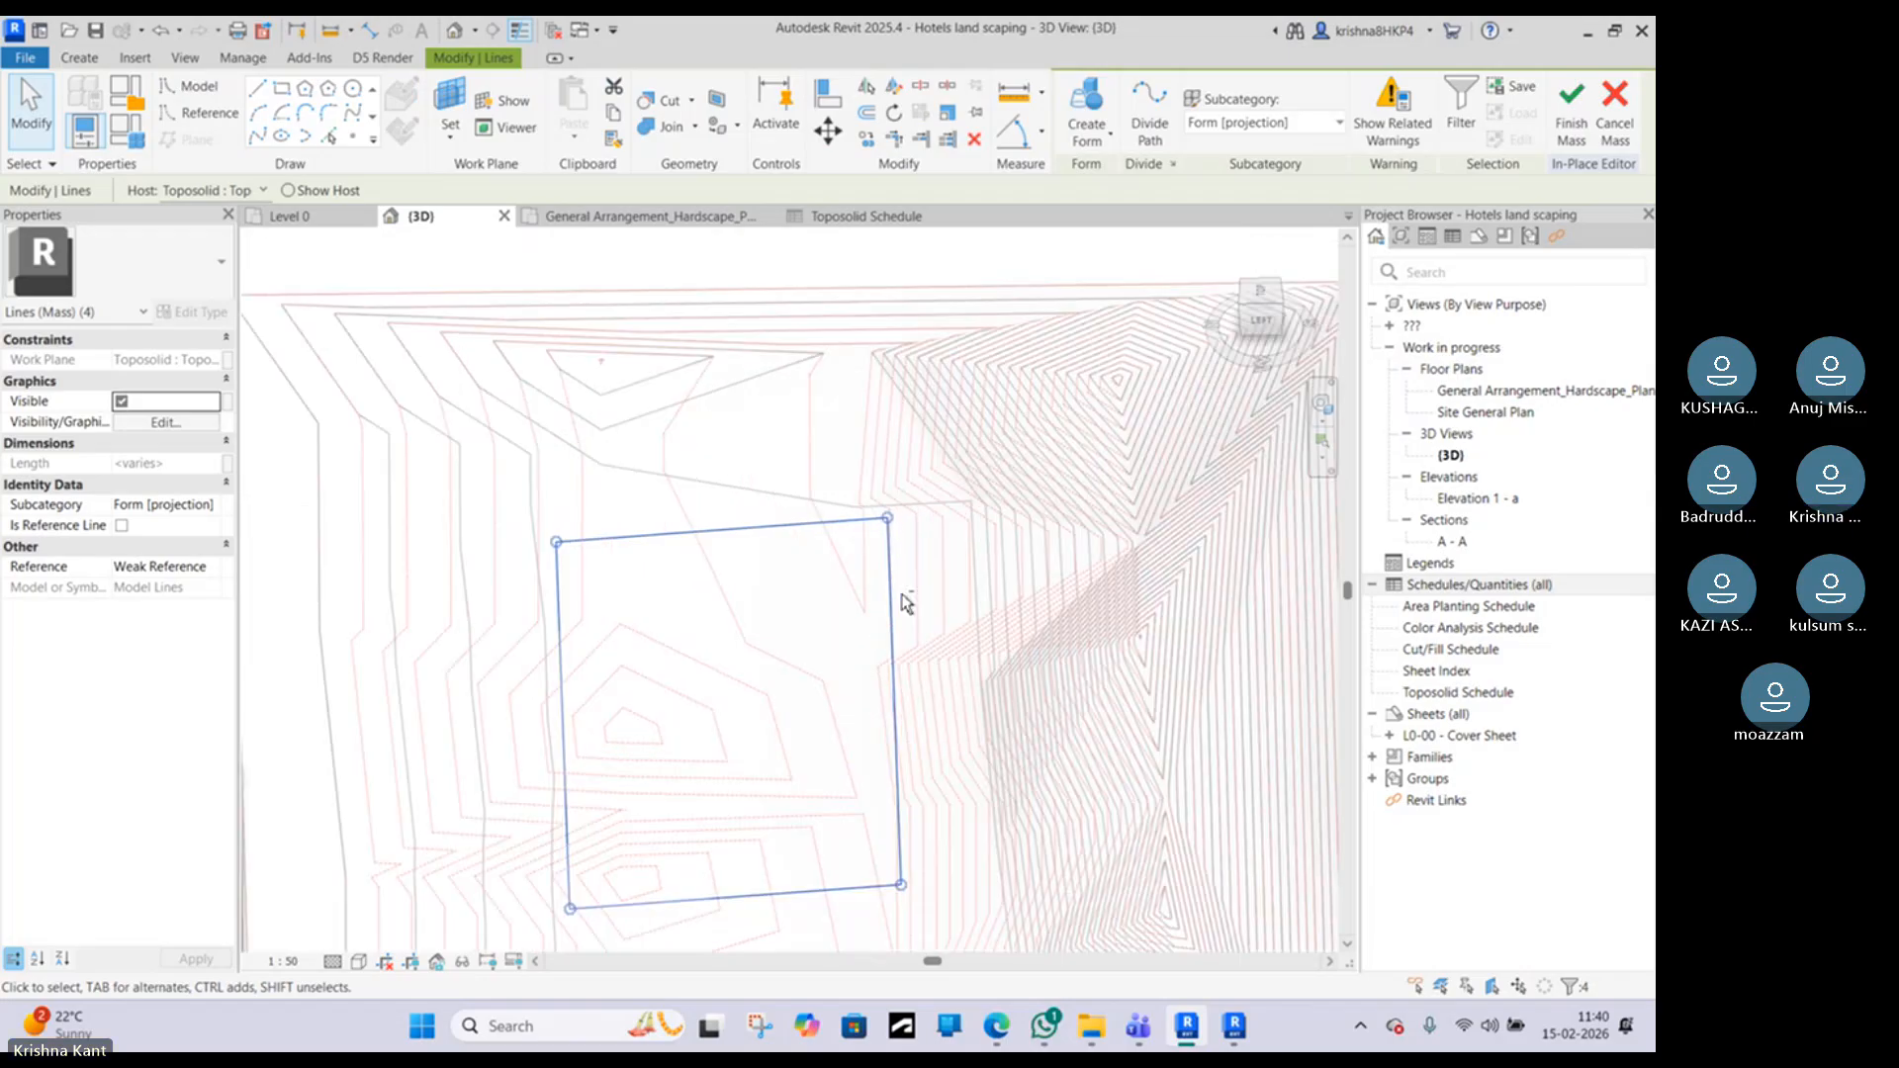
pyautogui.keyDown('shift'); pyautogui.moveTo(907, 603); pyautogui.dragTo(895, 460, button='middle'); pyautogui.keyUp('shift')
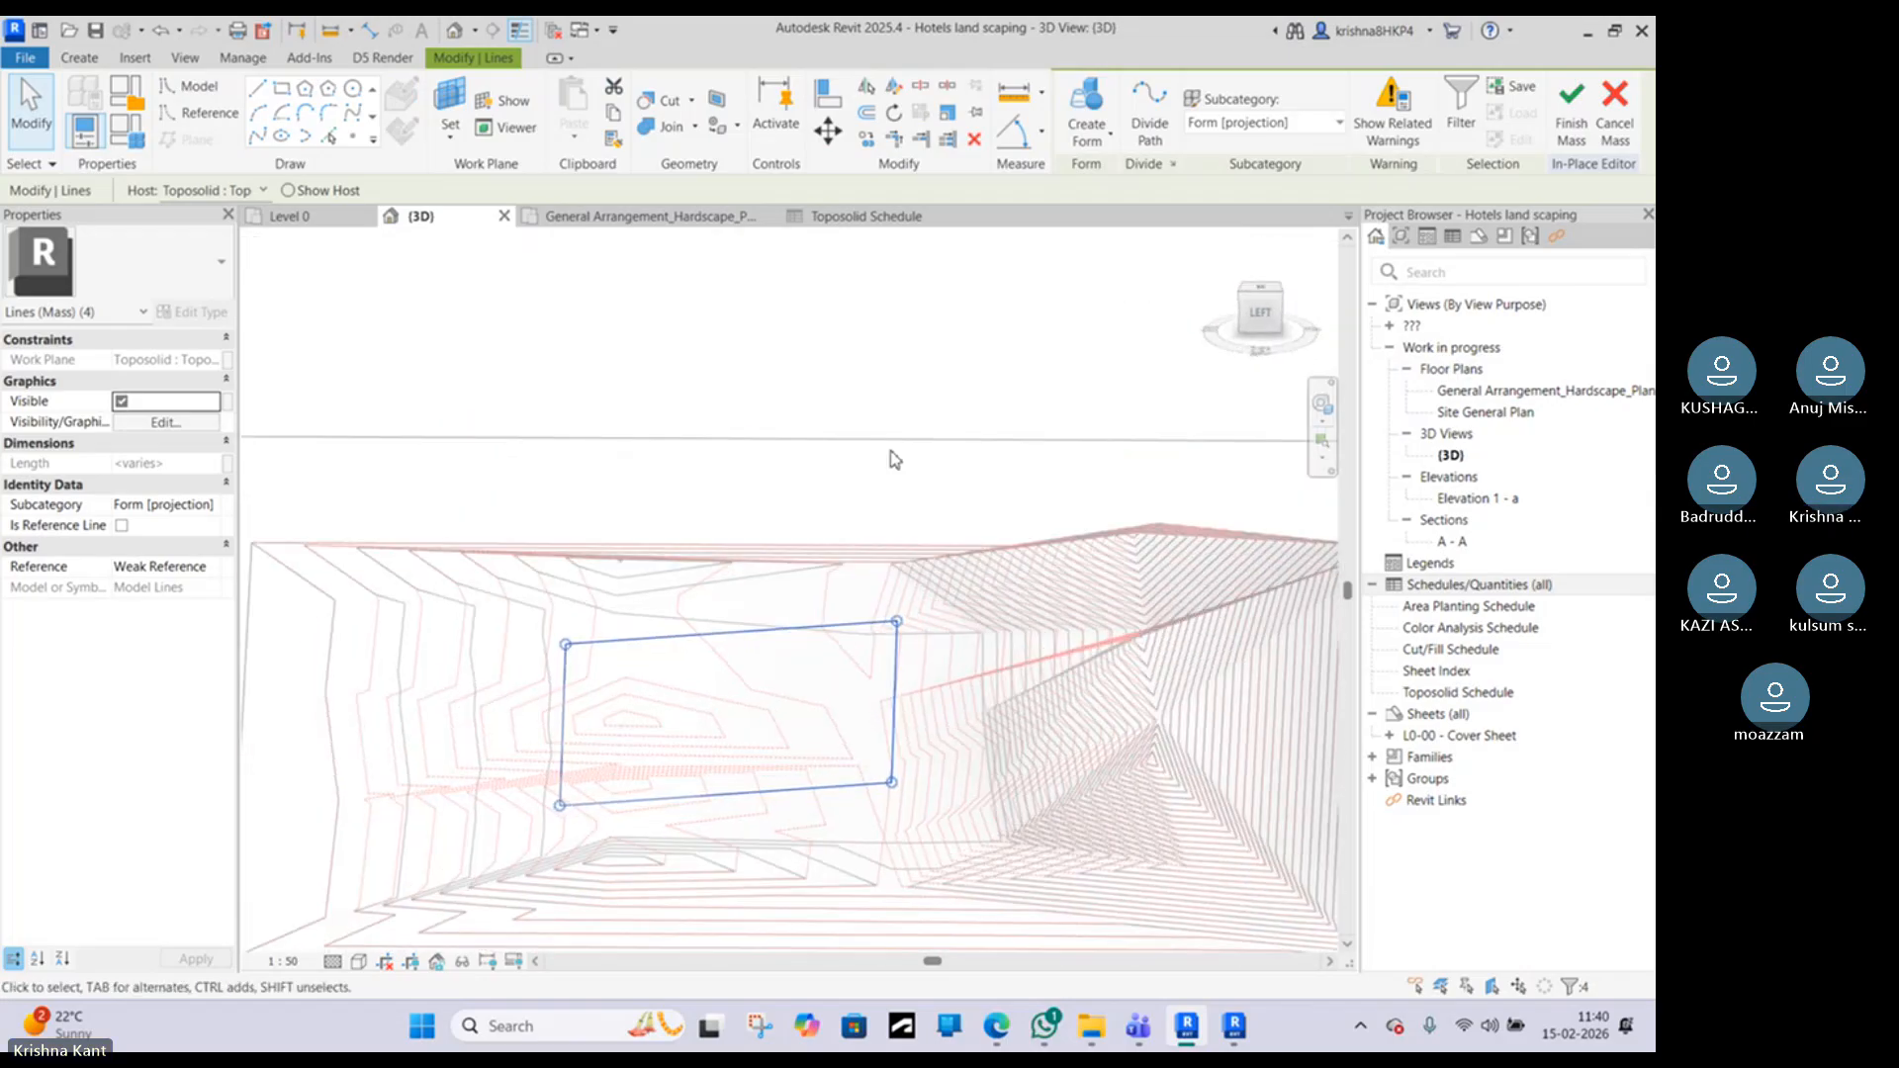
pyautogui.click(1102, 146)
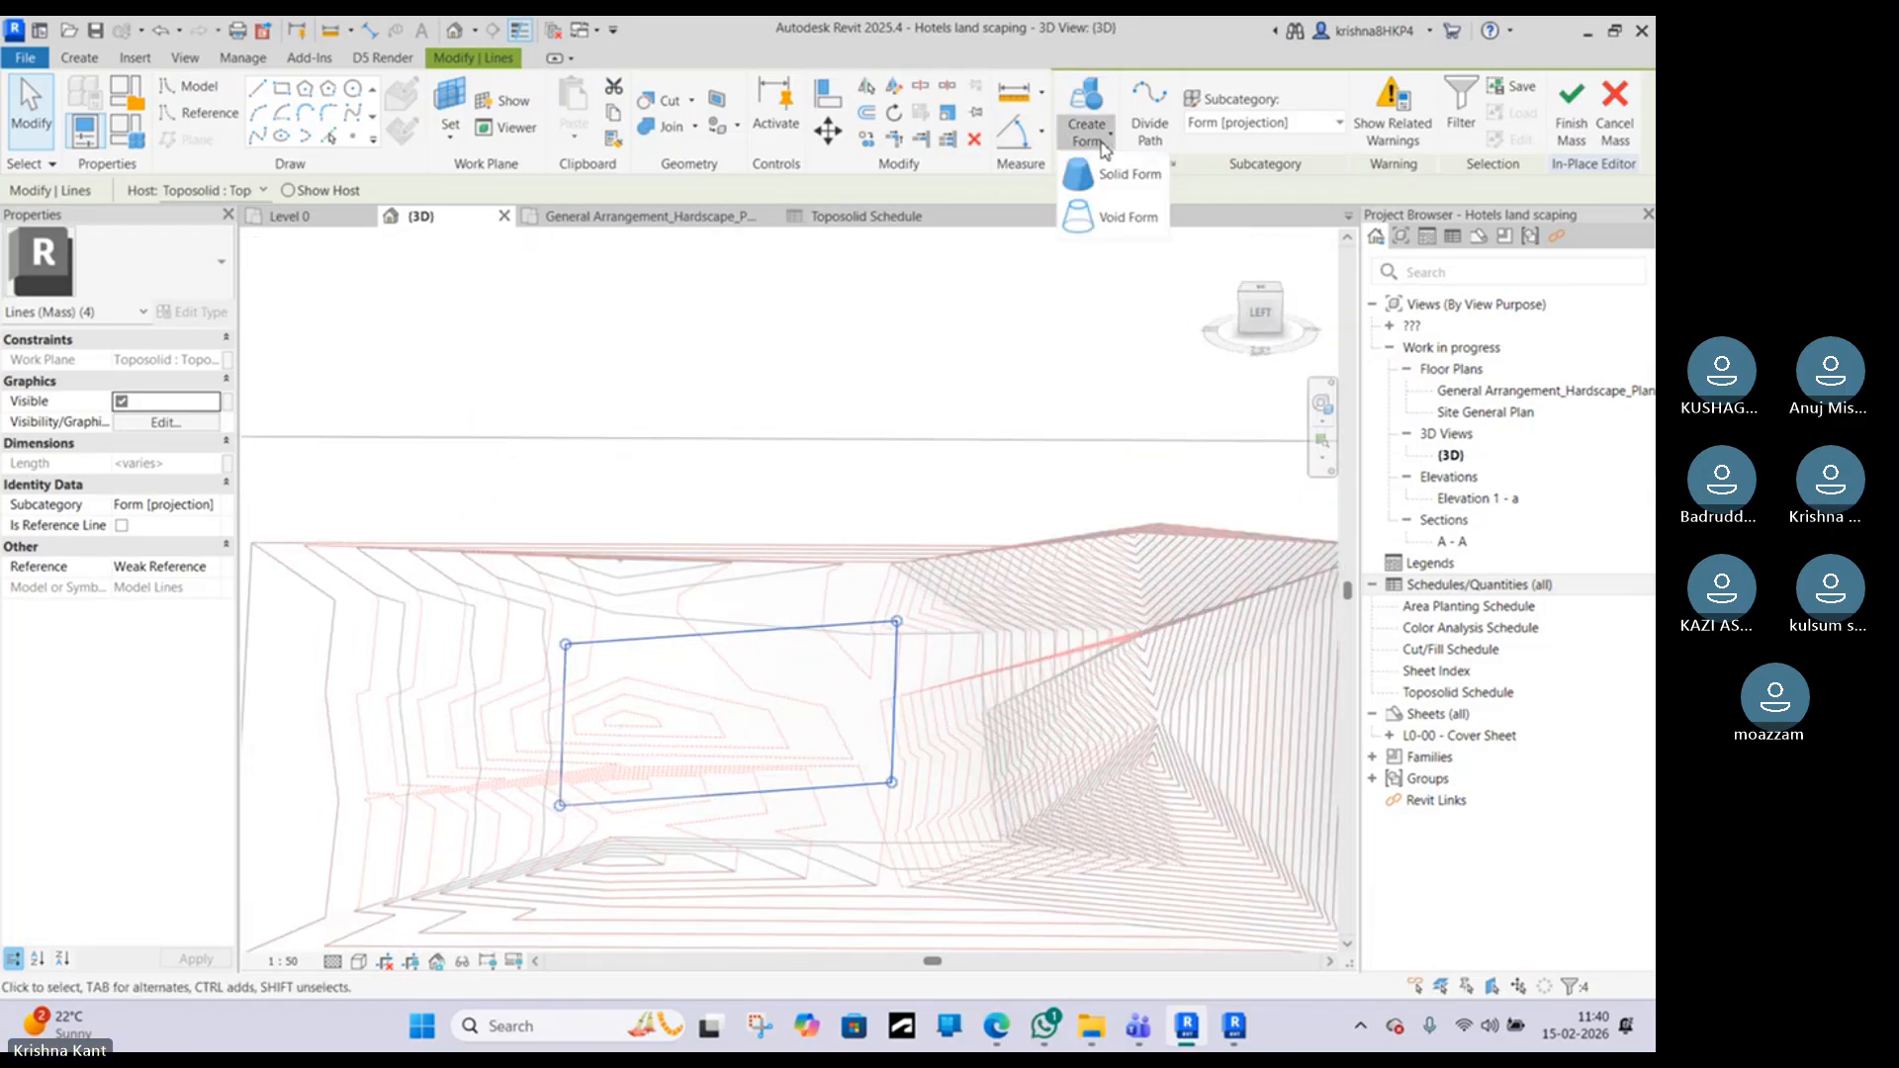
pyautogui.click(1119, 188)
pyautogui.click(871, 594)
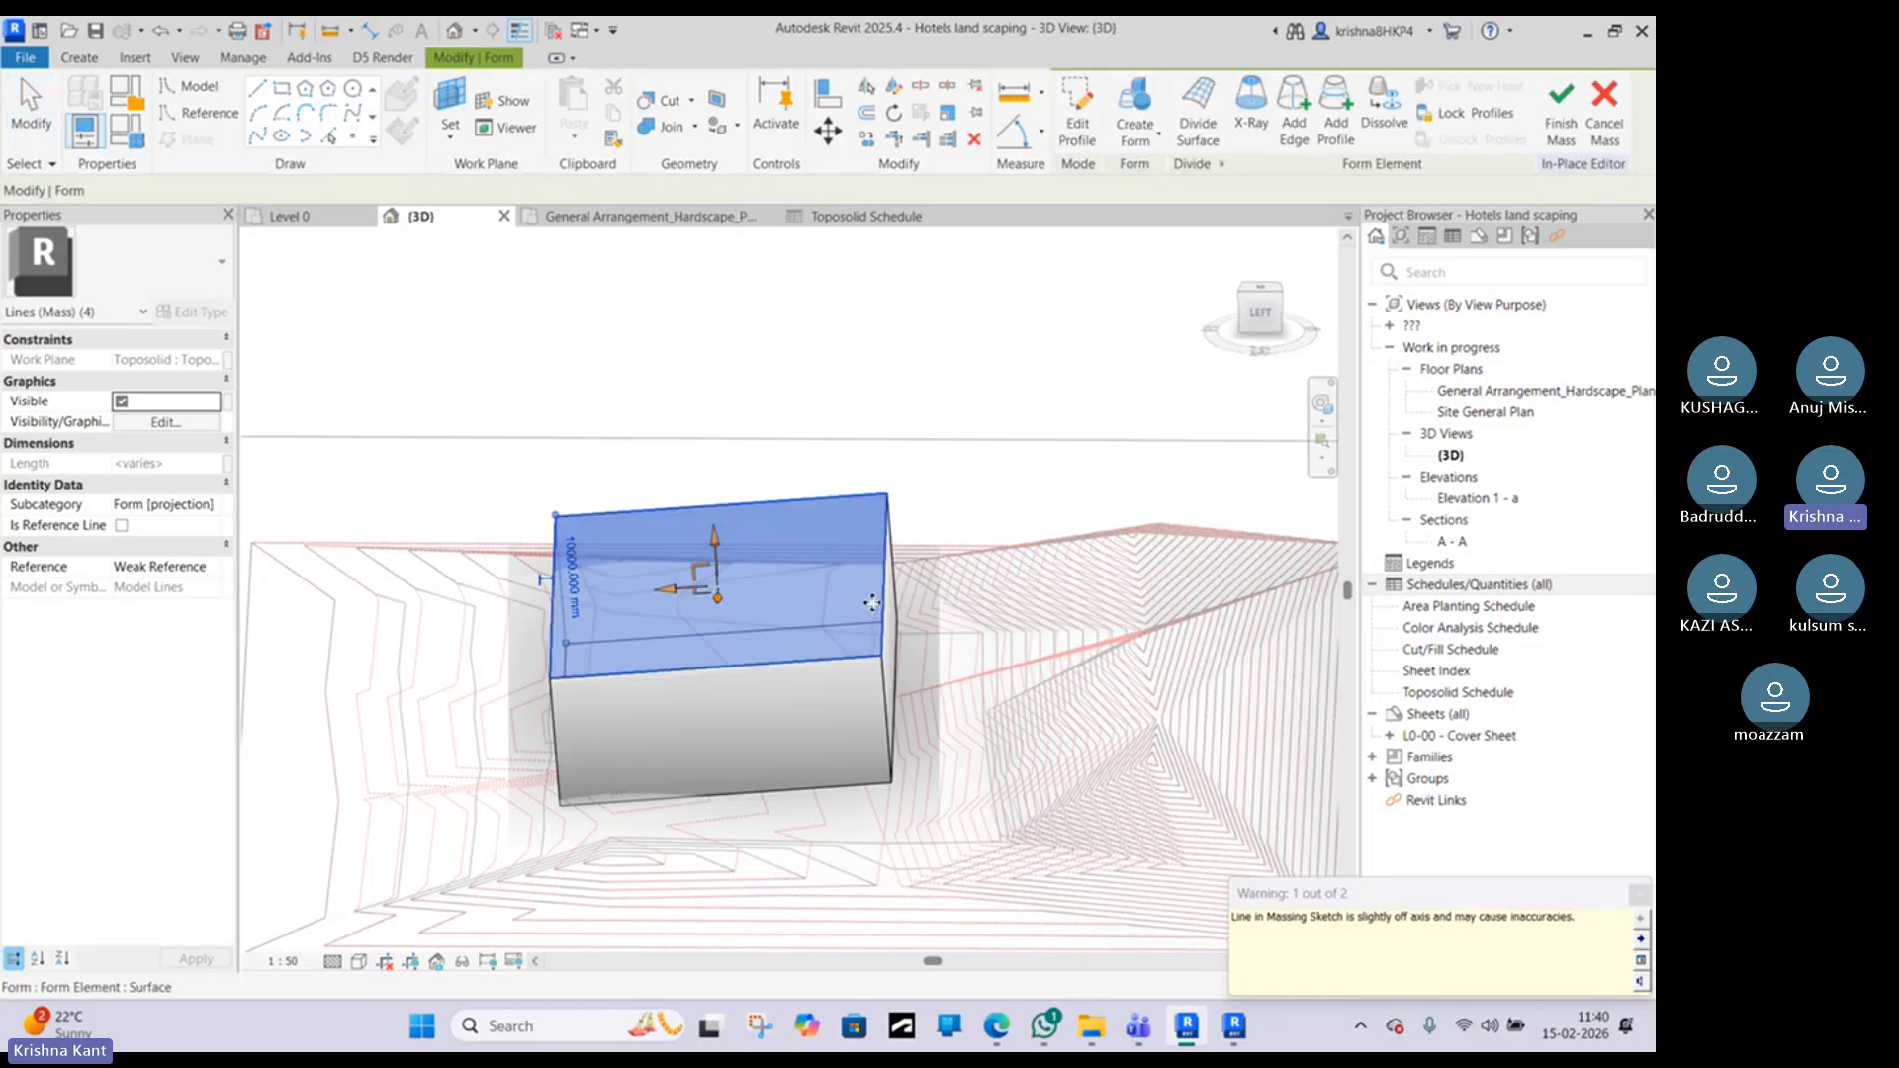
pyautogui.keyDown('shift'); pyautogui.moveTo(871, 593); pyautogui.dragTo(873, 554, button='middle'); pyautogui.keyUp('shift')
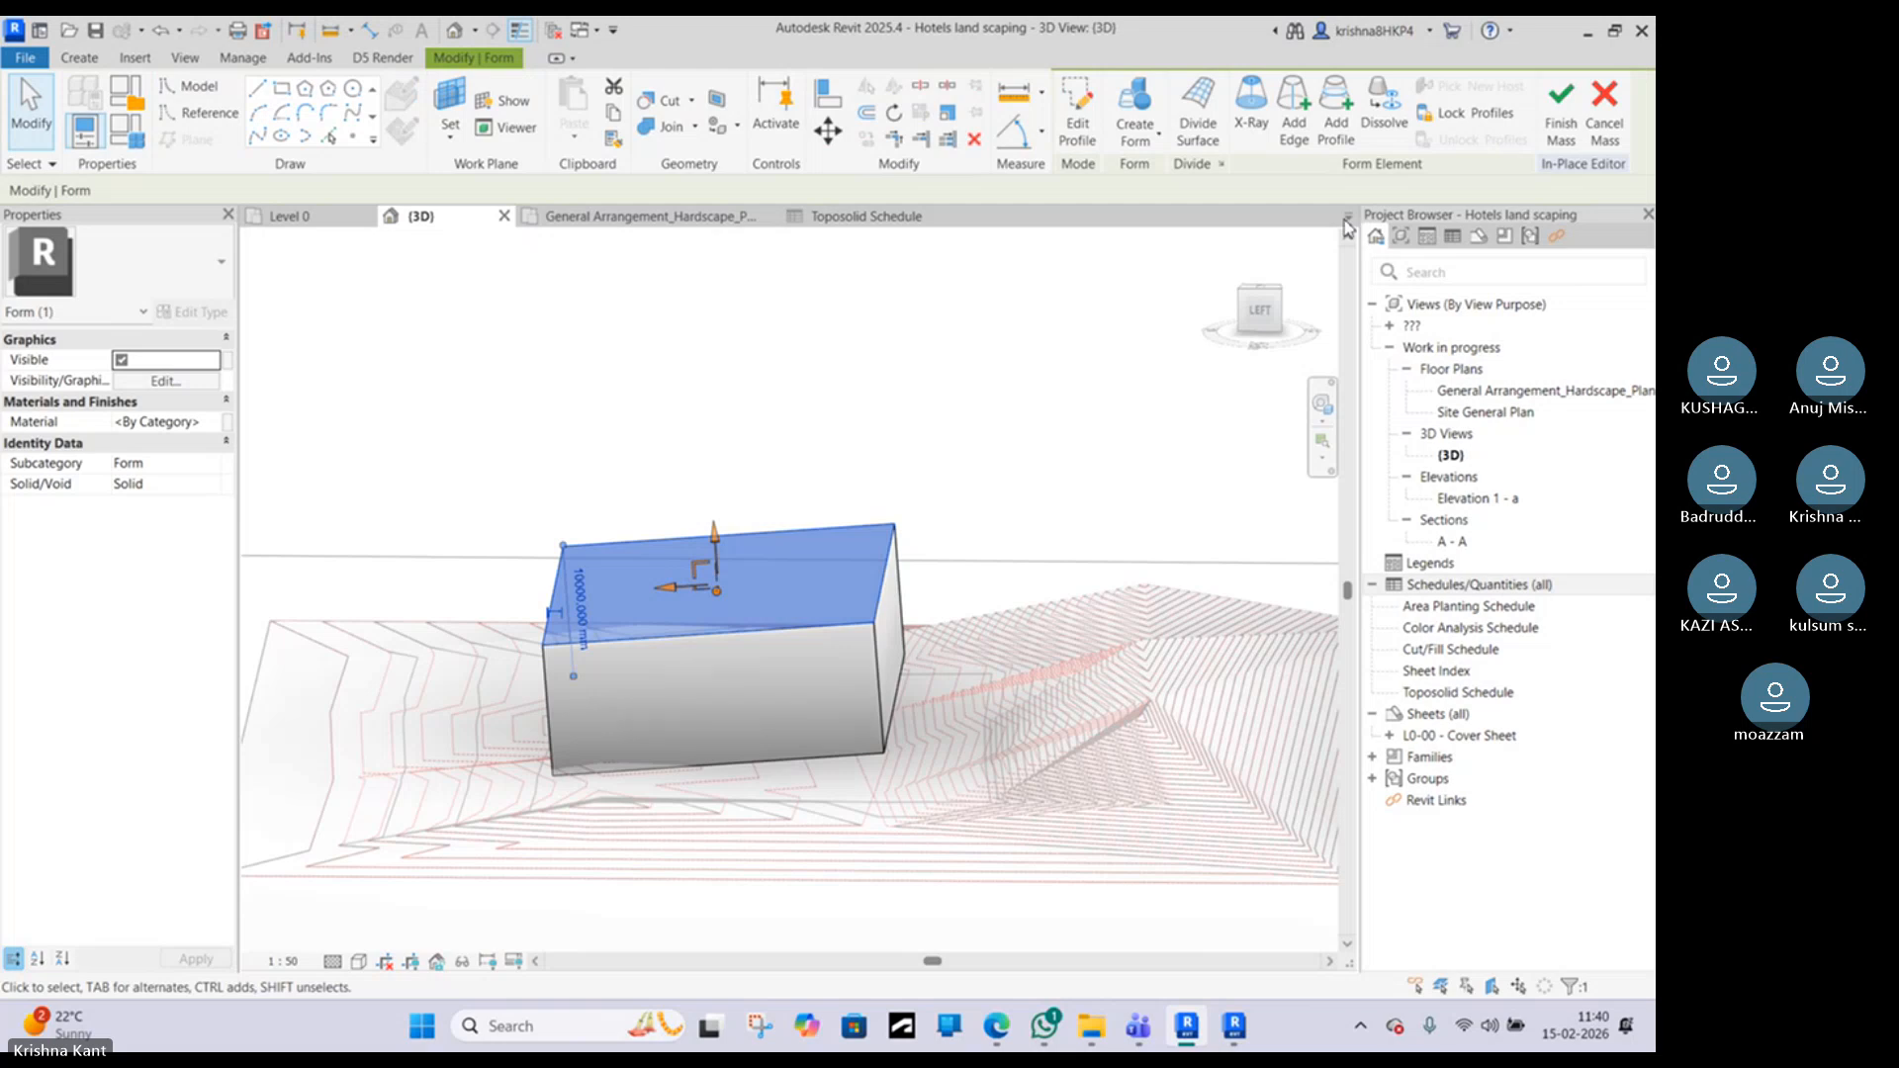
# Step: Undo the solid form and the four outline lines on the toposolid
pyautogui.hotkey('ctrl', 'z')
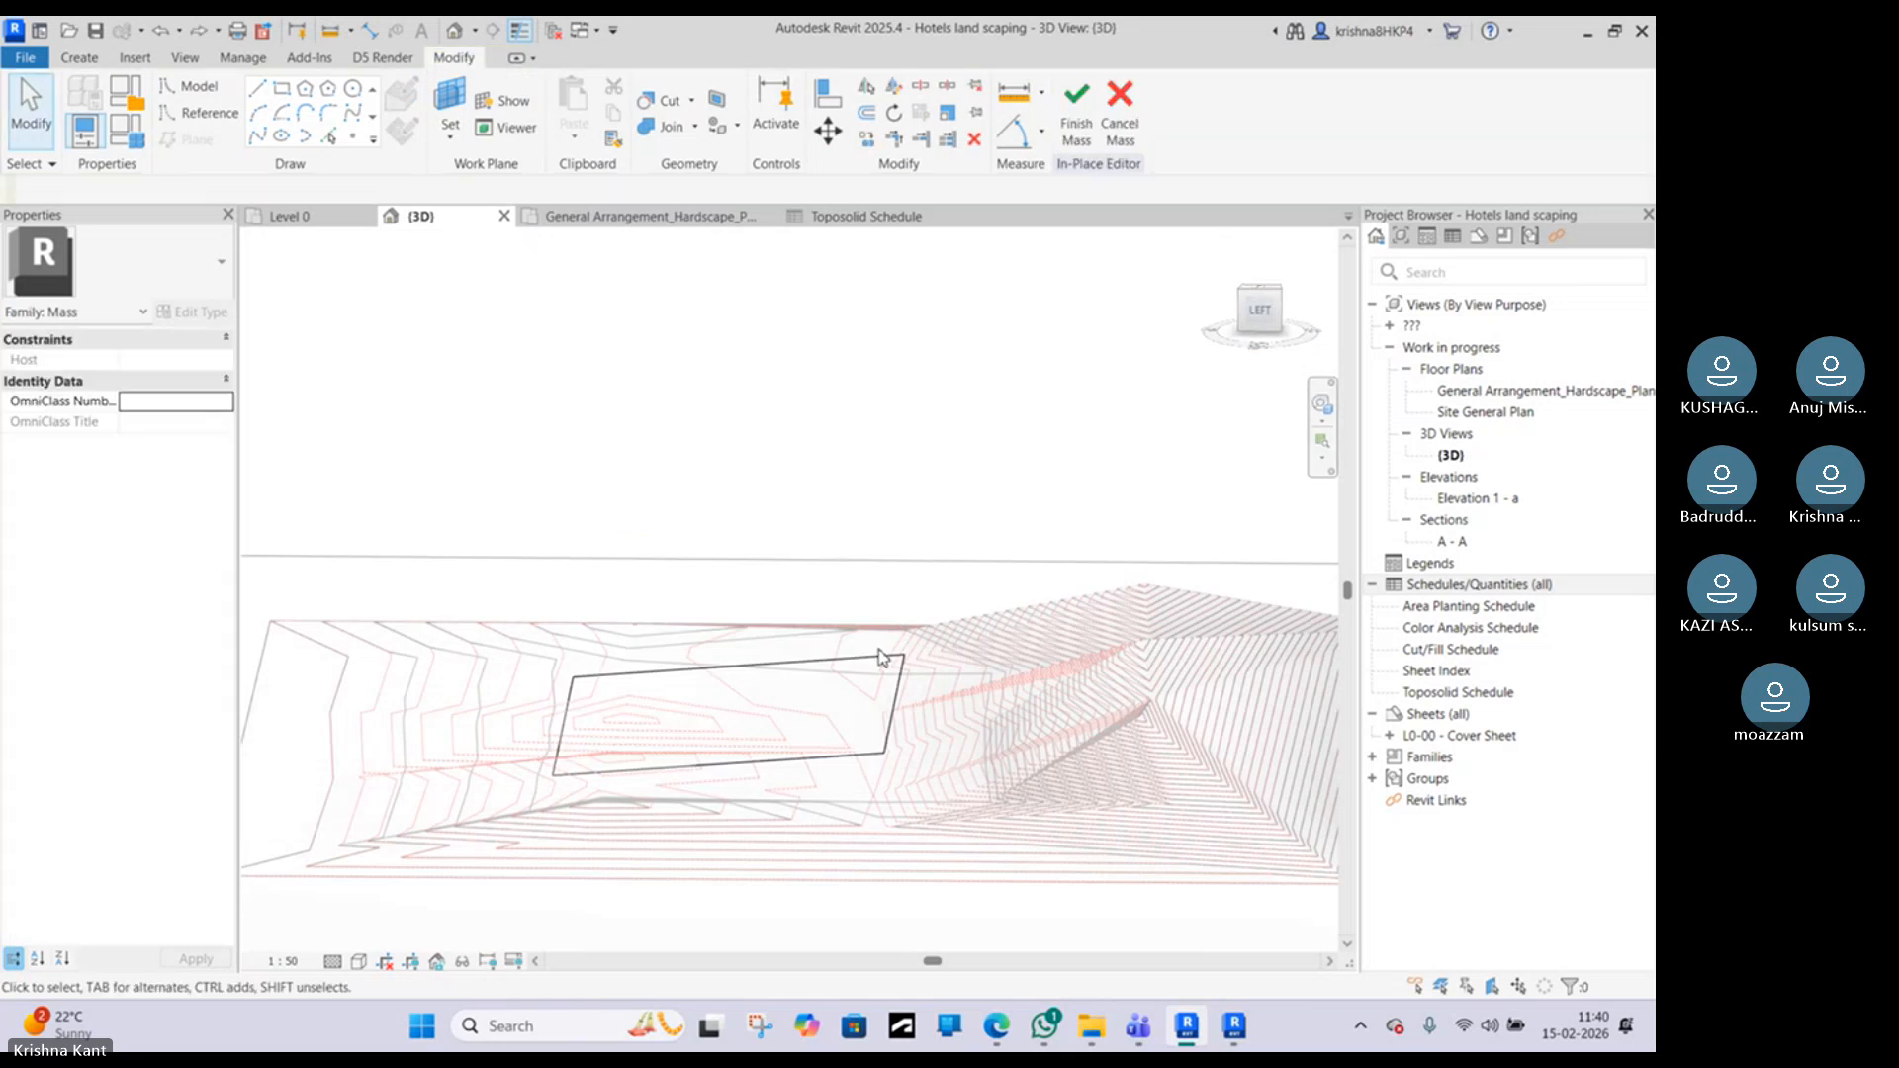
pyautogui.click(881, 658)
pyautogui.keyDown('shift'); pyautogui.moveTo(886, 669); pyautogui.dragTo(856, 551, button='middle'); pyautogui.keyUp('shift')
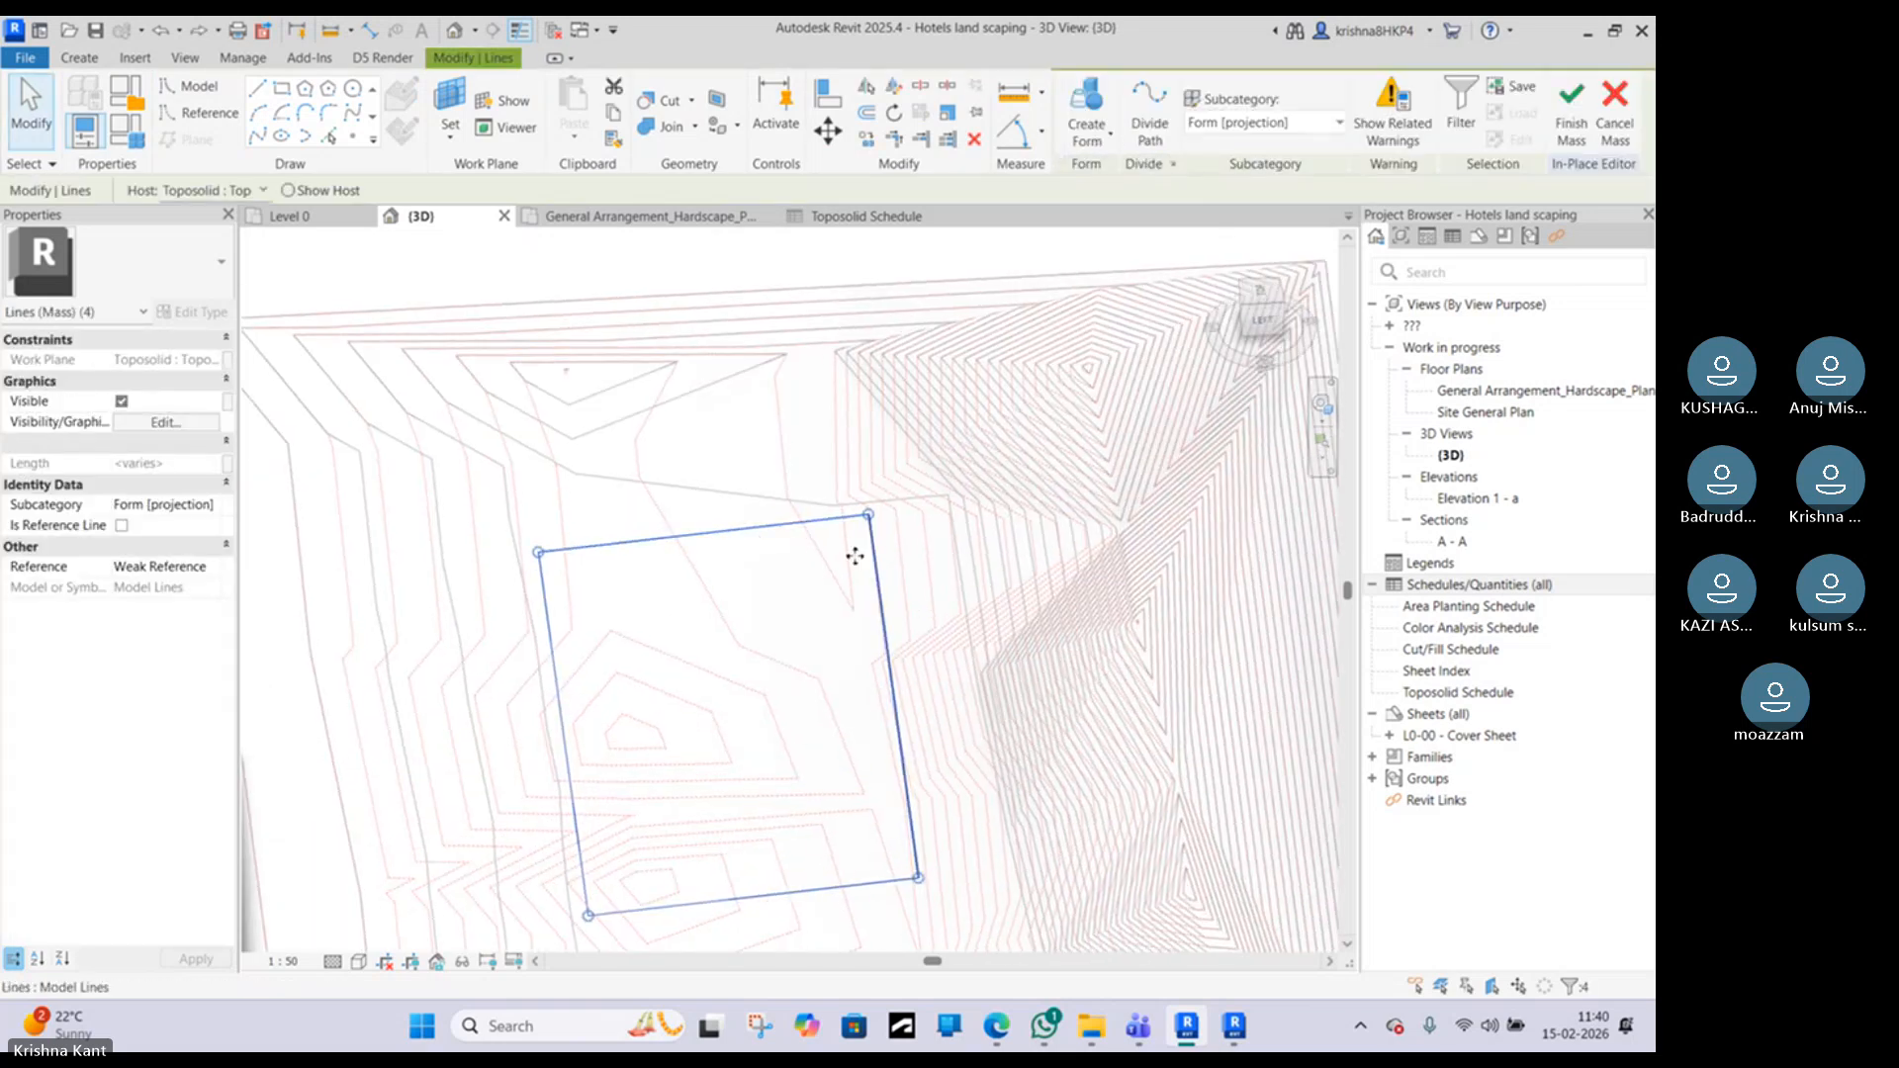
pyautogui.click(929, 234)
pyautogui.scroll(-2, 928, 297)
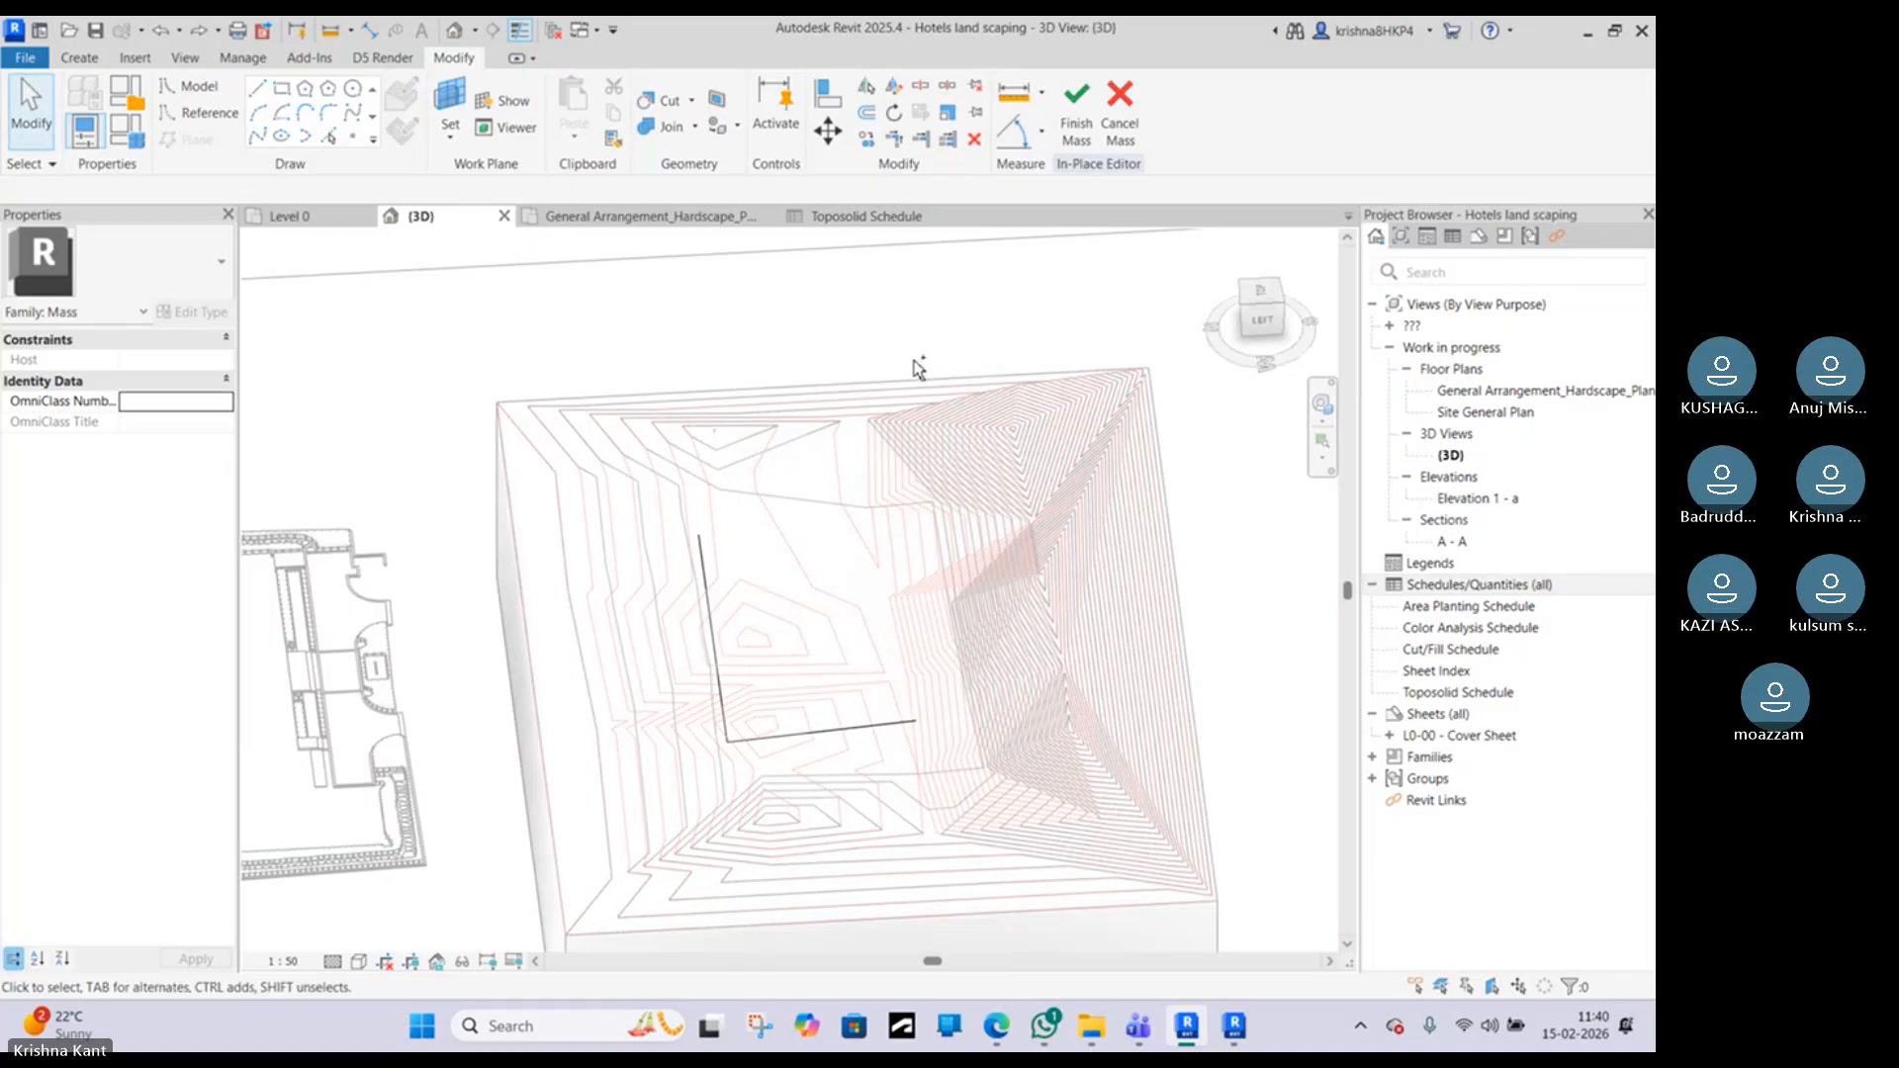
pyautogui.scroll(2, 912, 363)
pyautogui.scroll(-3, 908, 371)
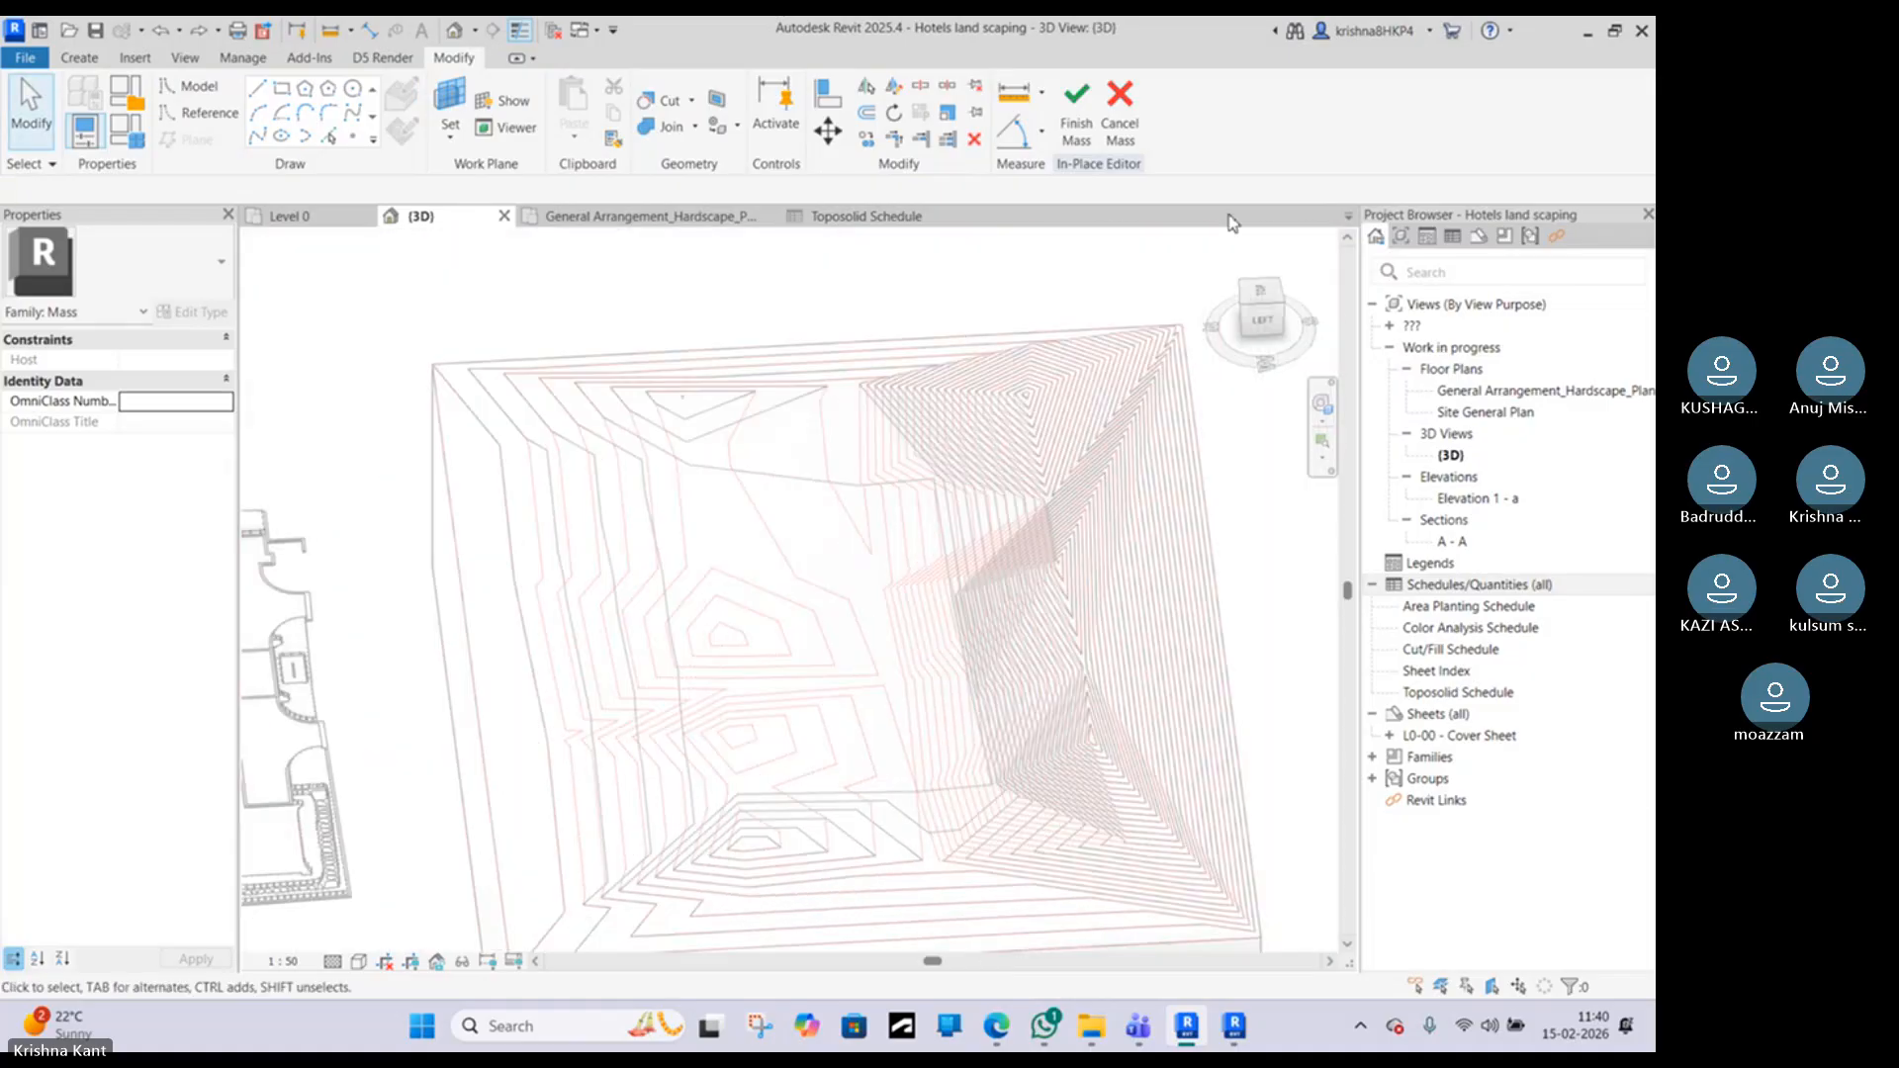
# Step: Set the mass's work plane to a paving floor of the hardscape beside the toposolid, picked from above
pyautogui.click(1269, 296)
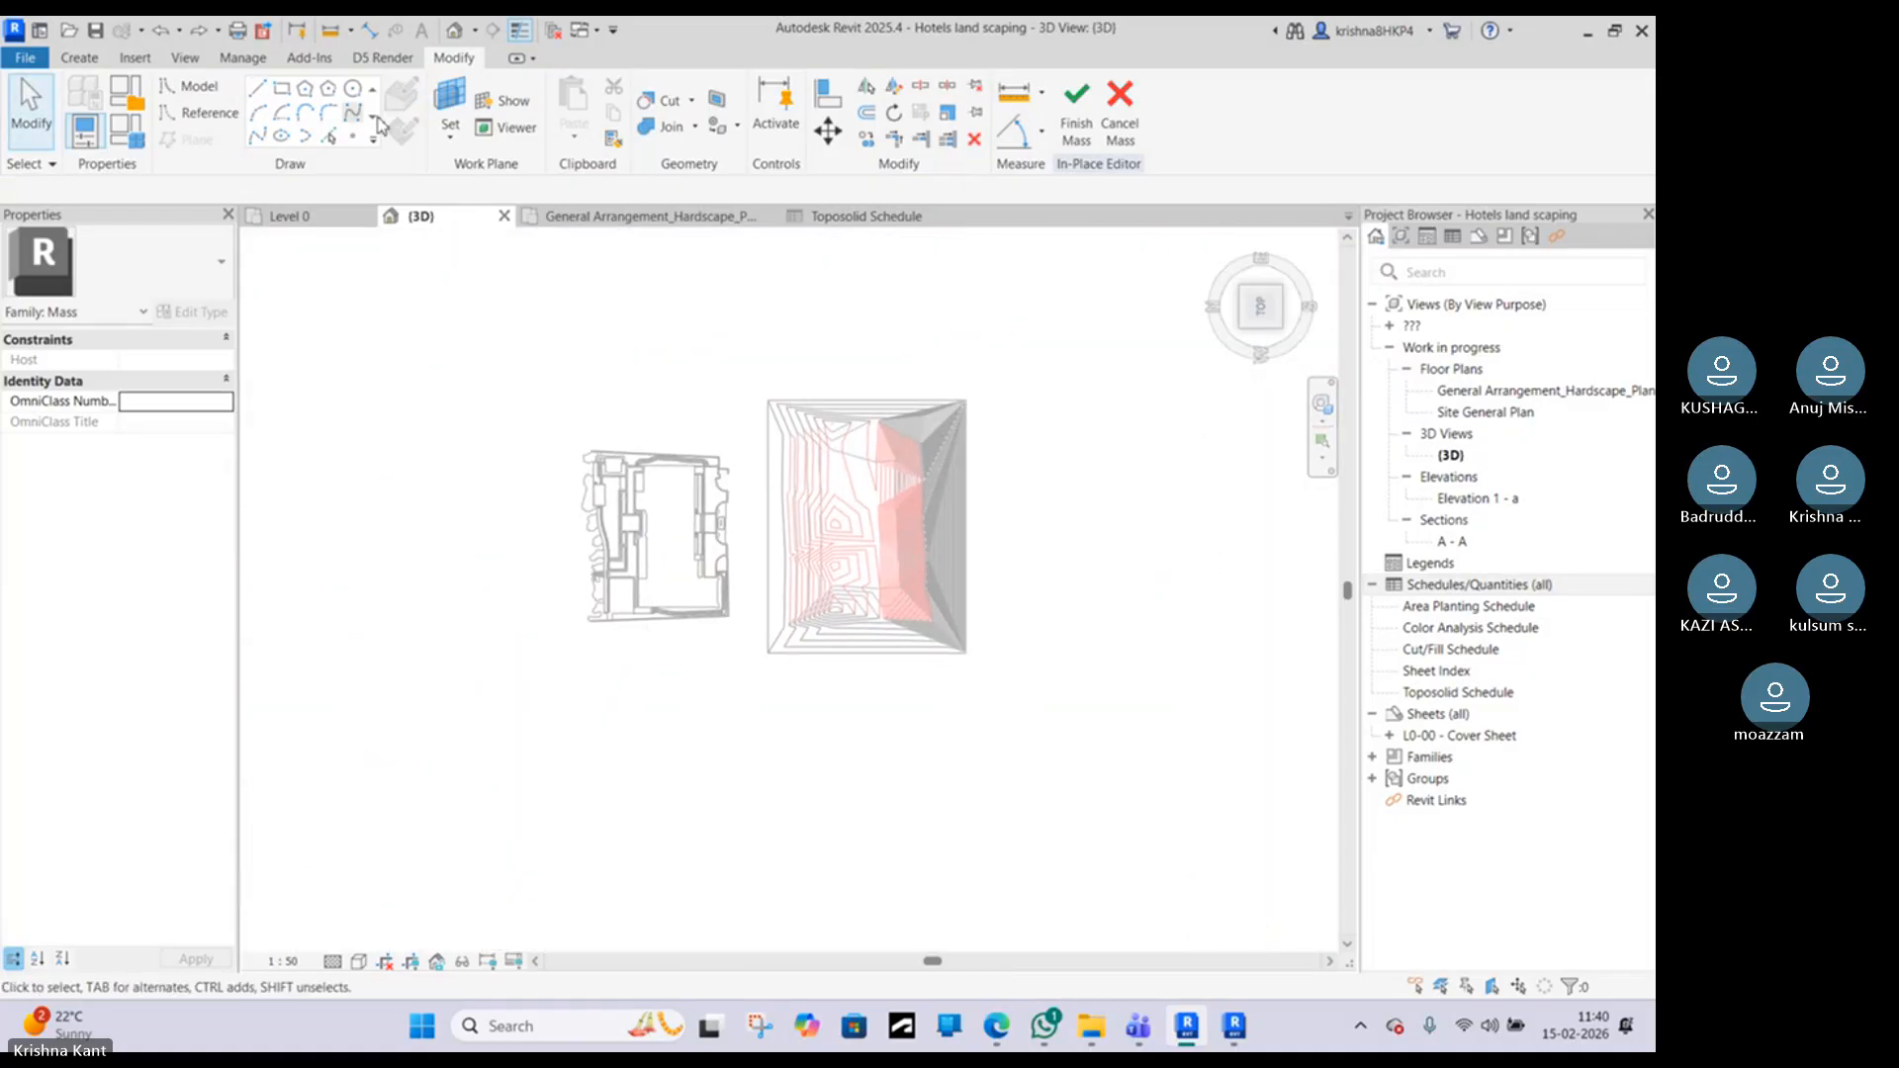
pyautogui.click(447, 130)
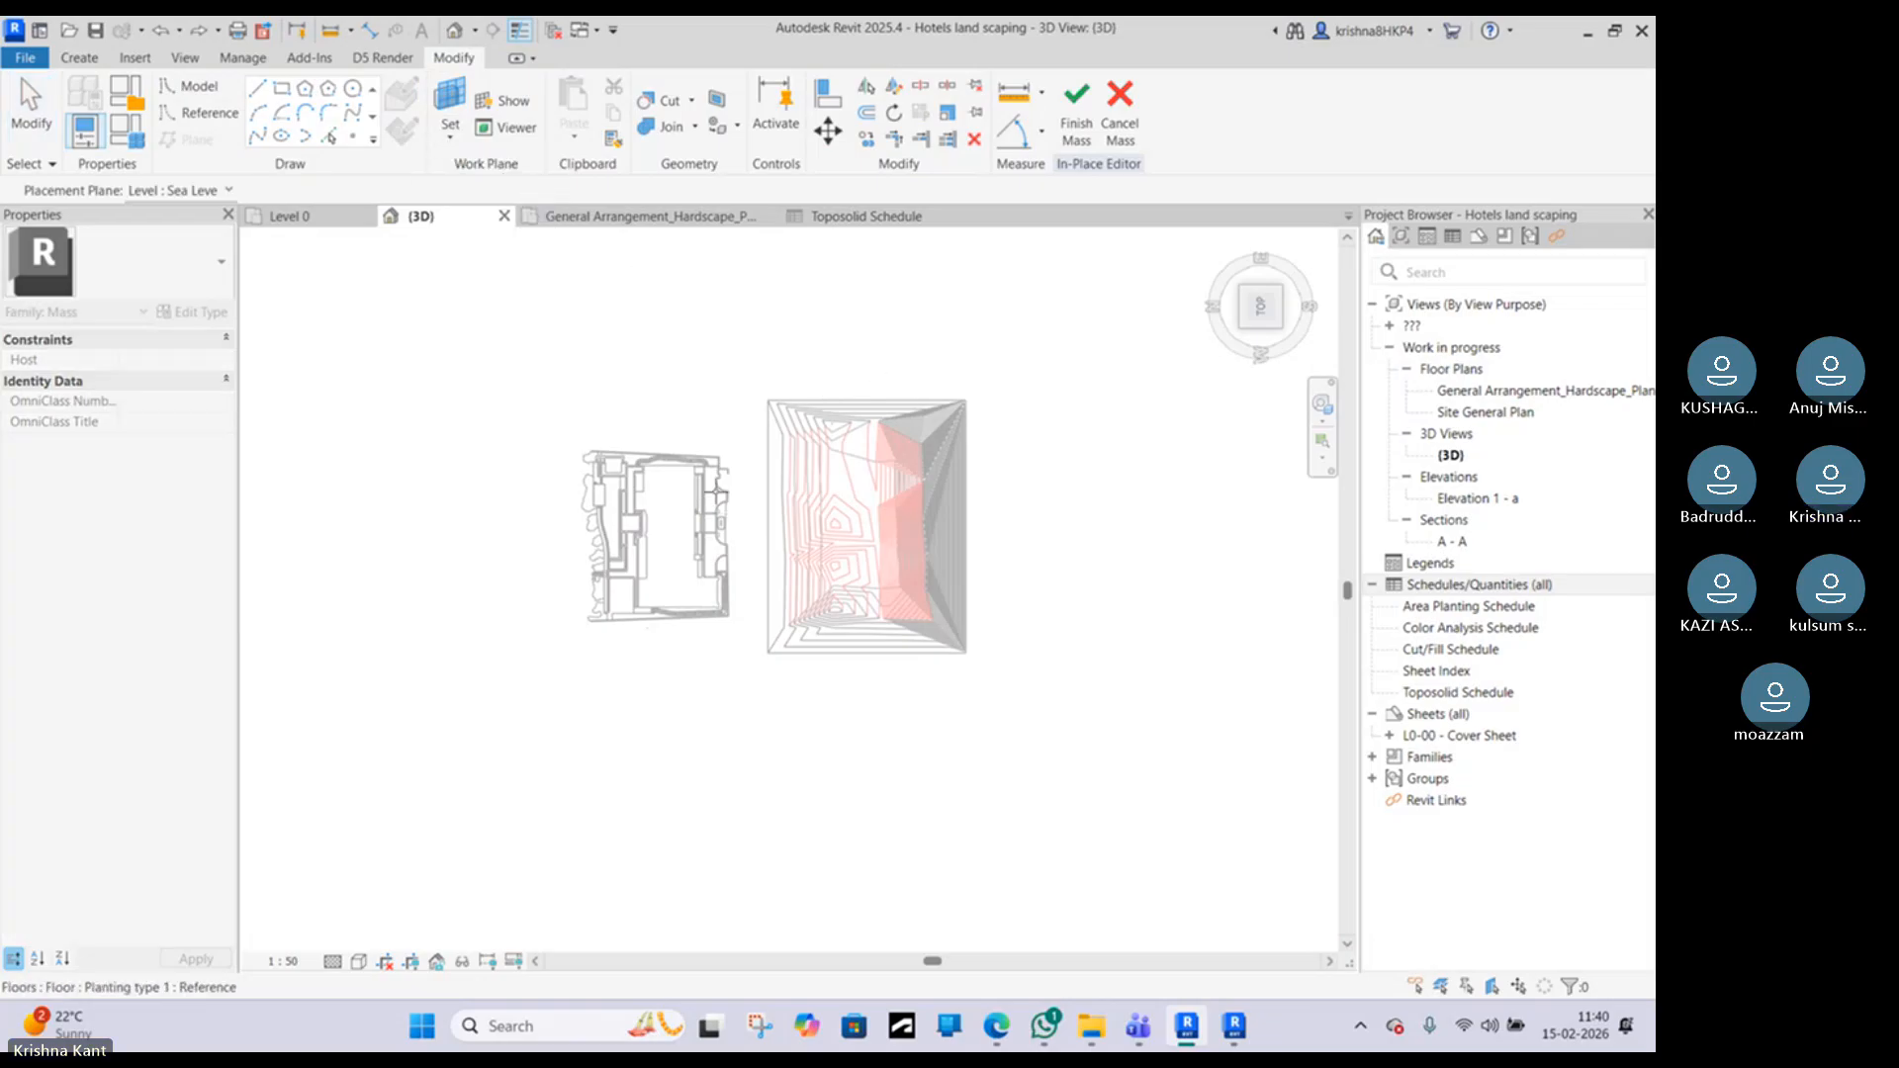
pyautogui.scroll(5, 717, 489)
pyautogui.click(731, 559)
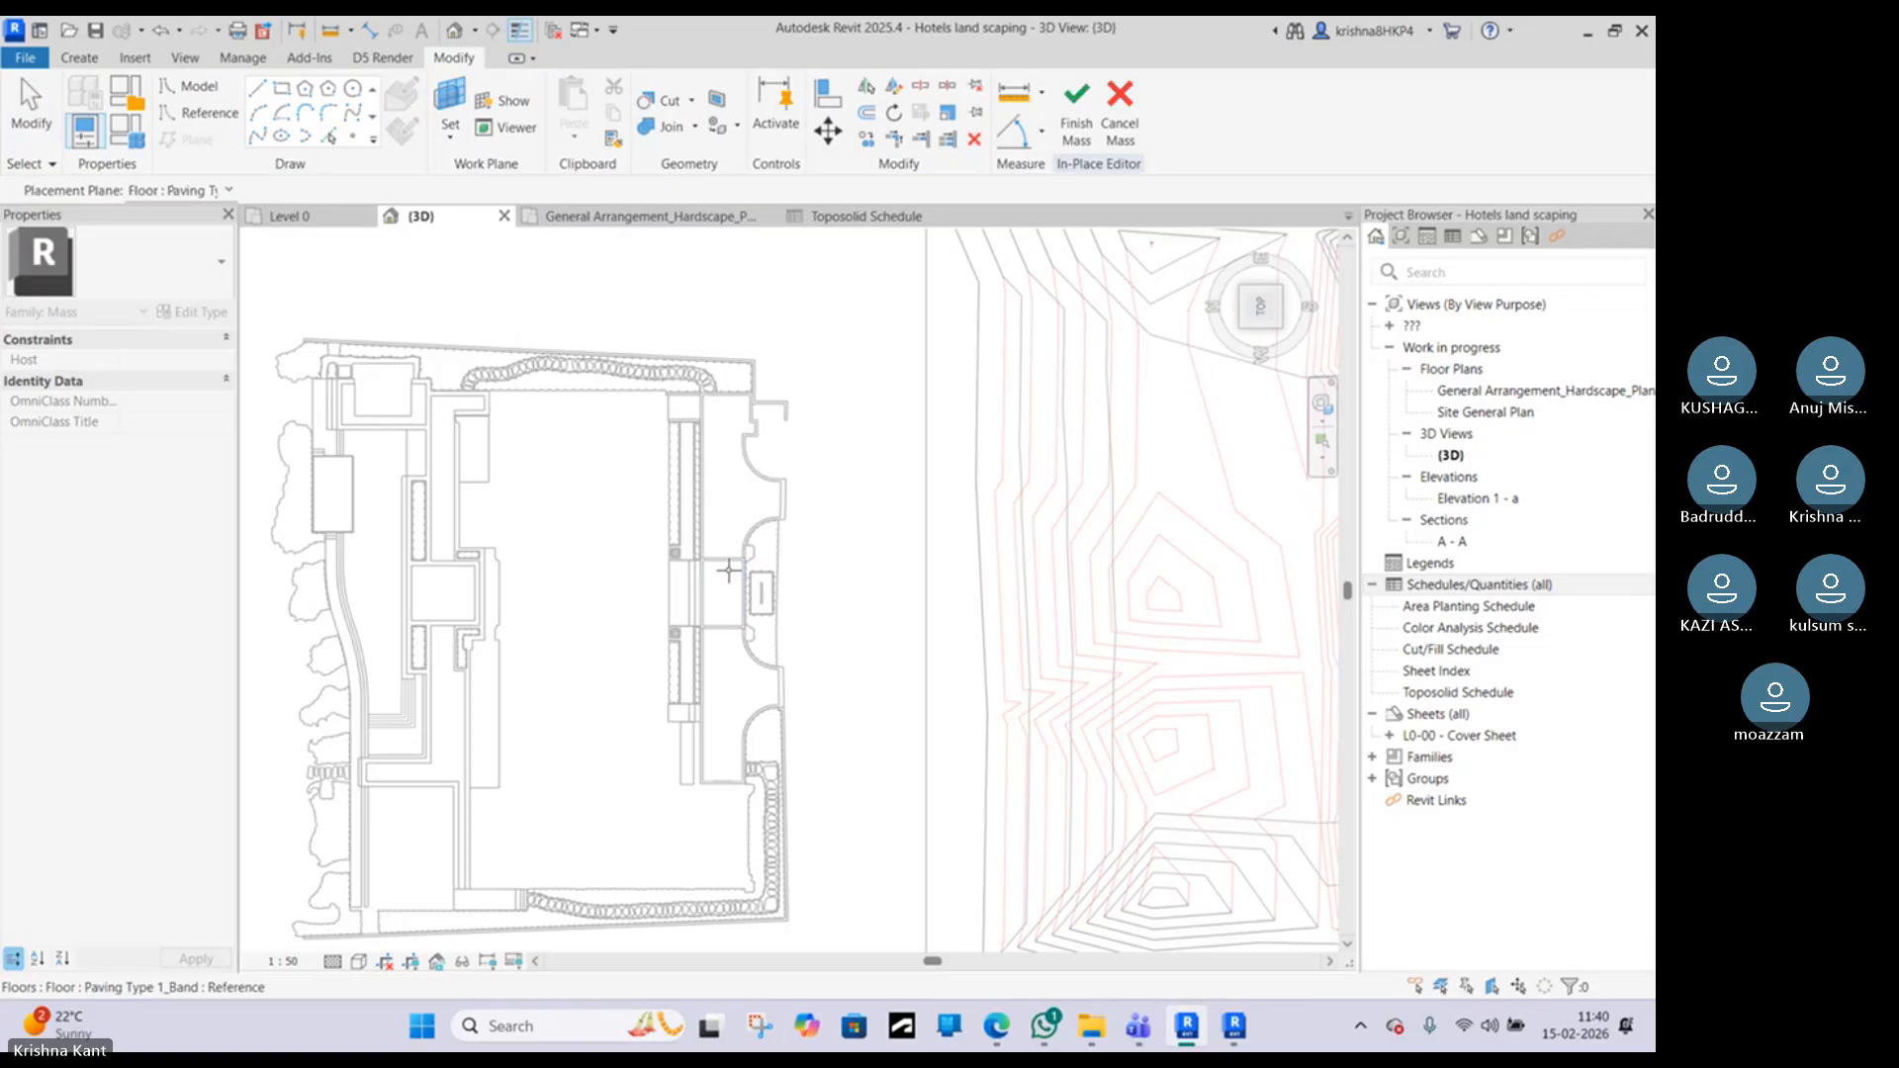
pyautogui.scroll(-3, 732, 558)
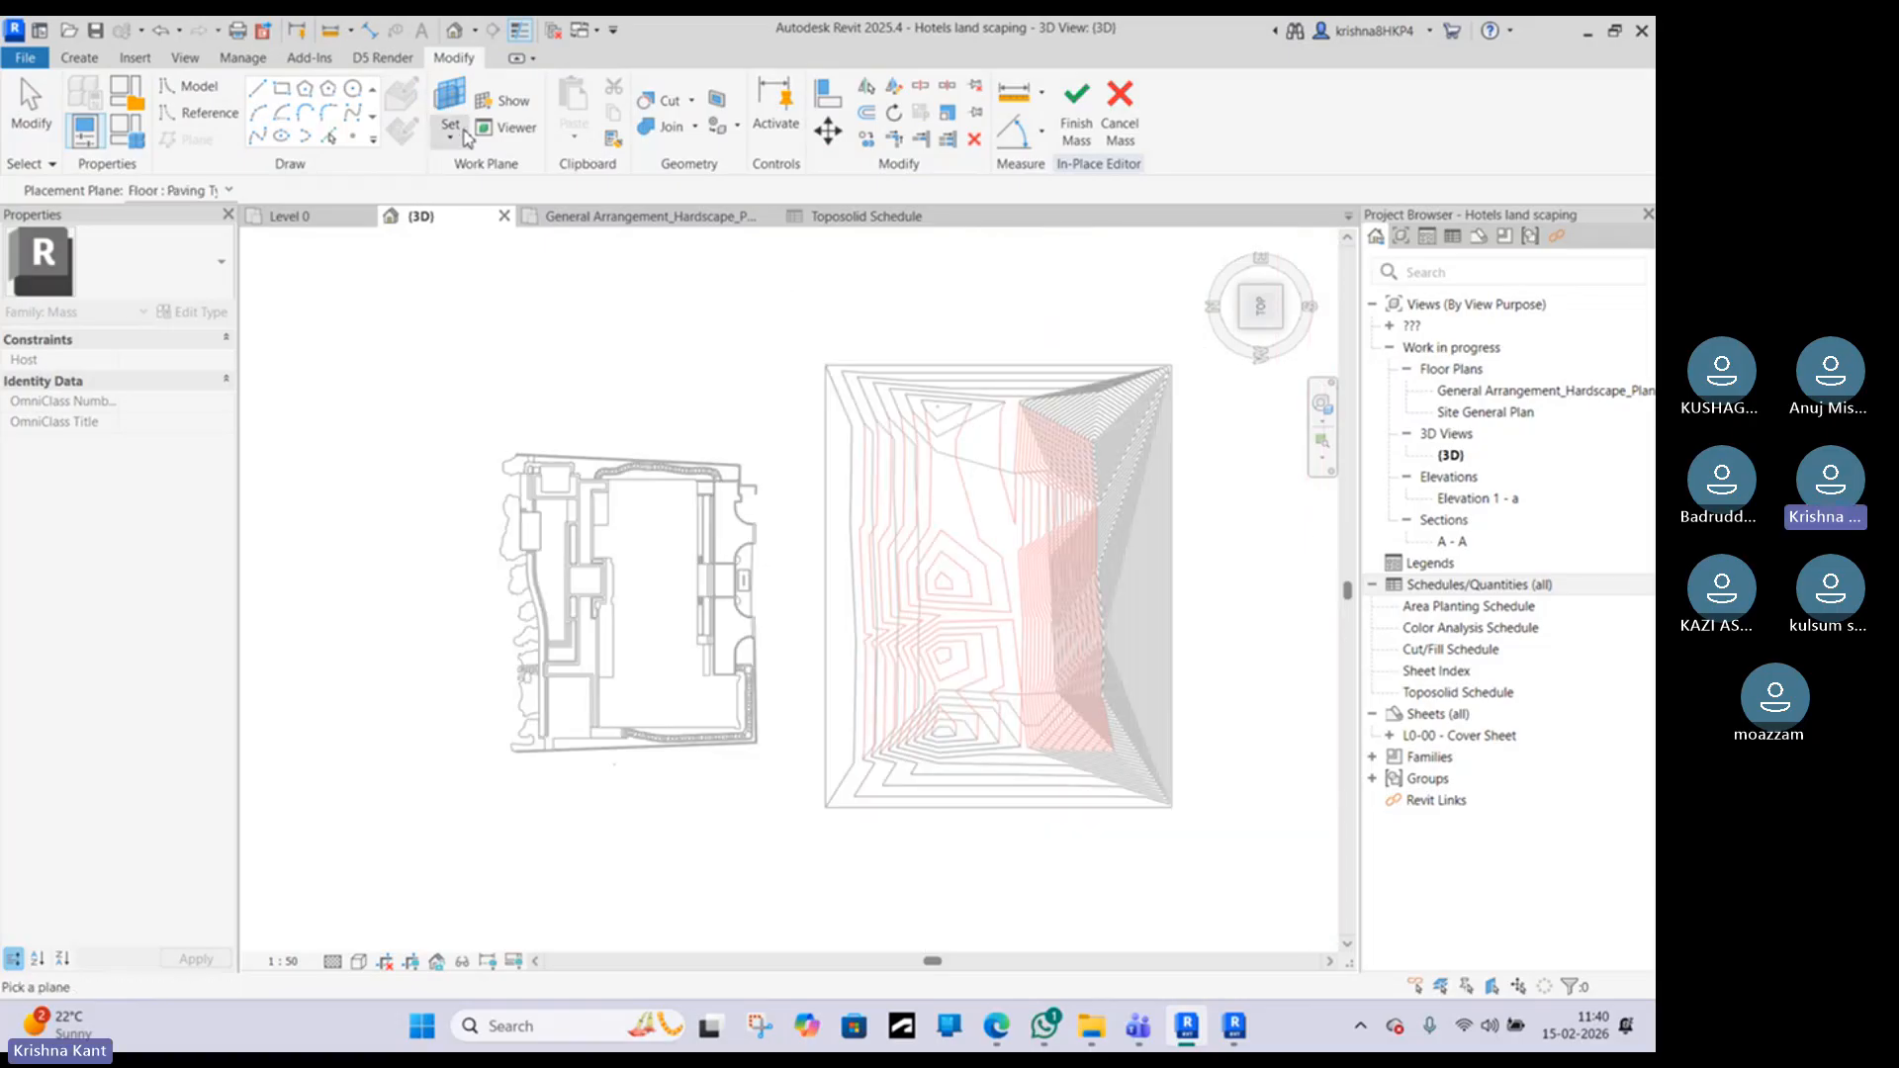
# Step: Draw a rectangle on the paving floor's plane over the toposolid's gently sloping area and check its elevation from the side
pyautogui.click(282, 87)
pyautogui.scroll(3, 902, 481)
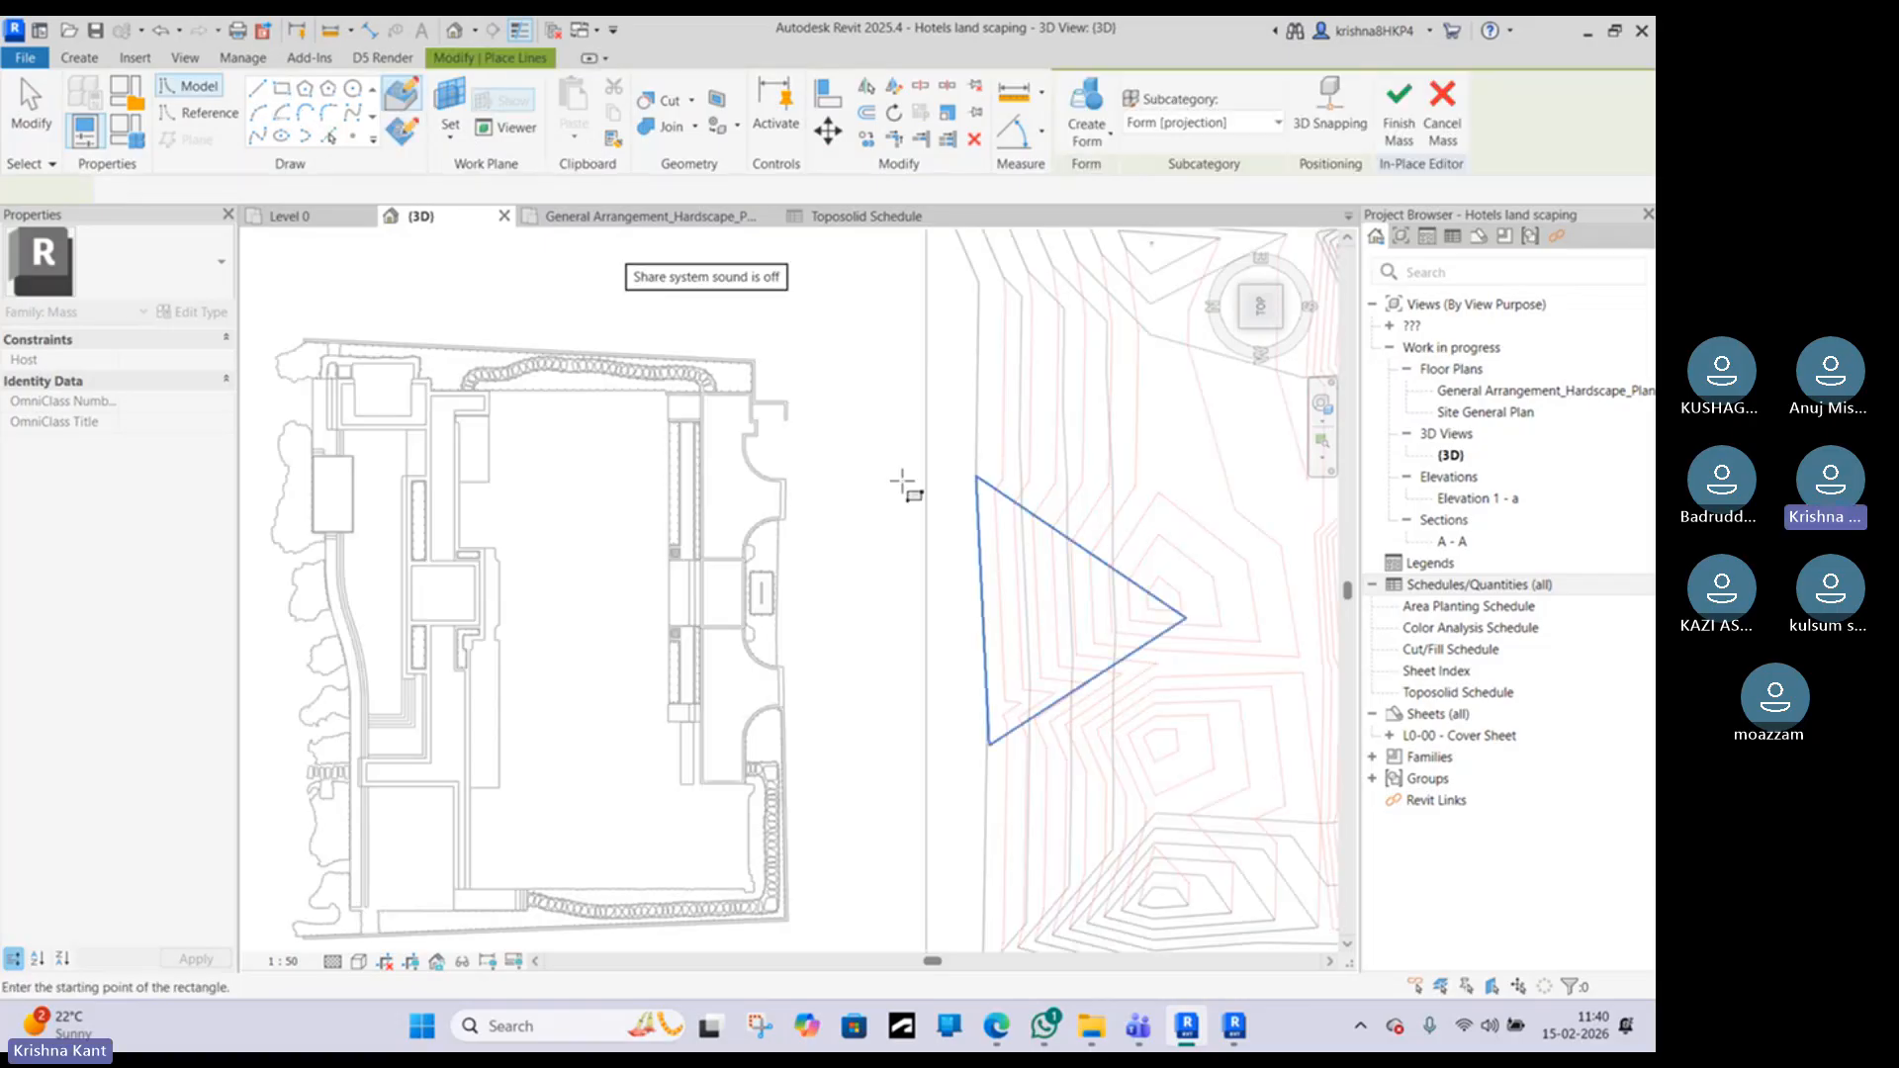
pyautogui.scroll(3, 902, 482)
pyautogui.scroll(-5, 886, 465)
pyautogui.scroll(4, 949, 445)
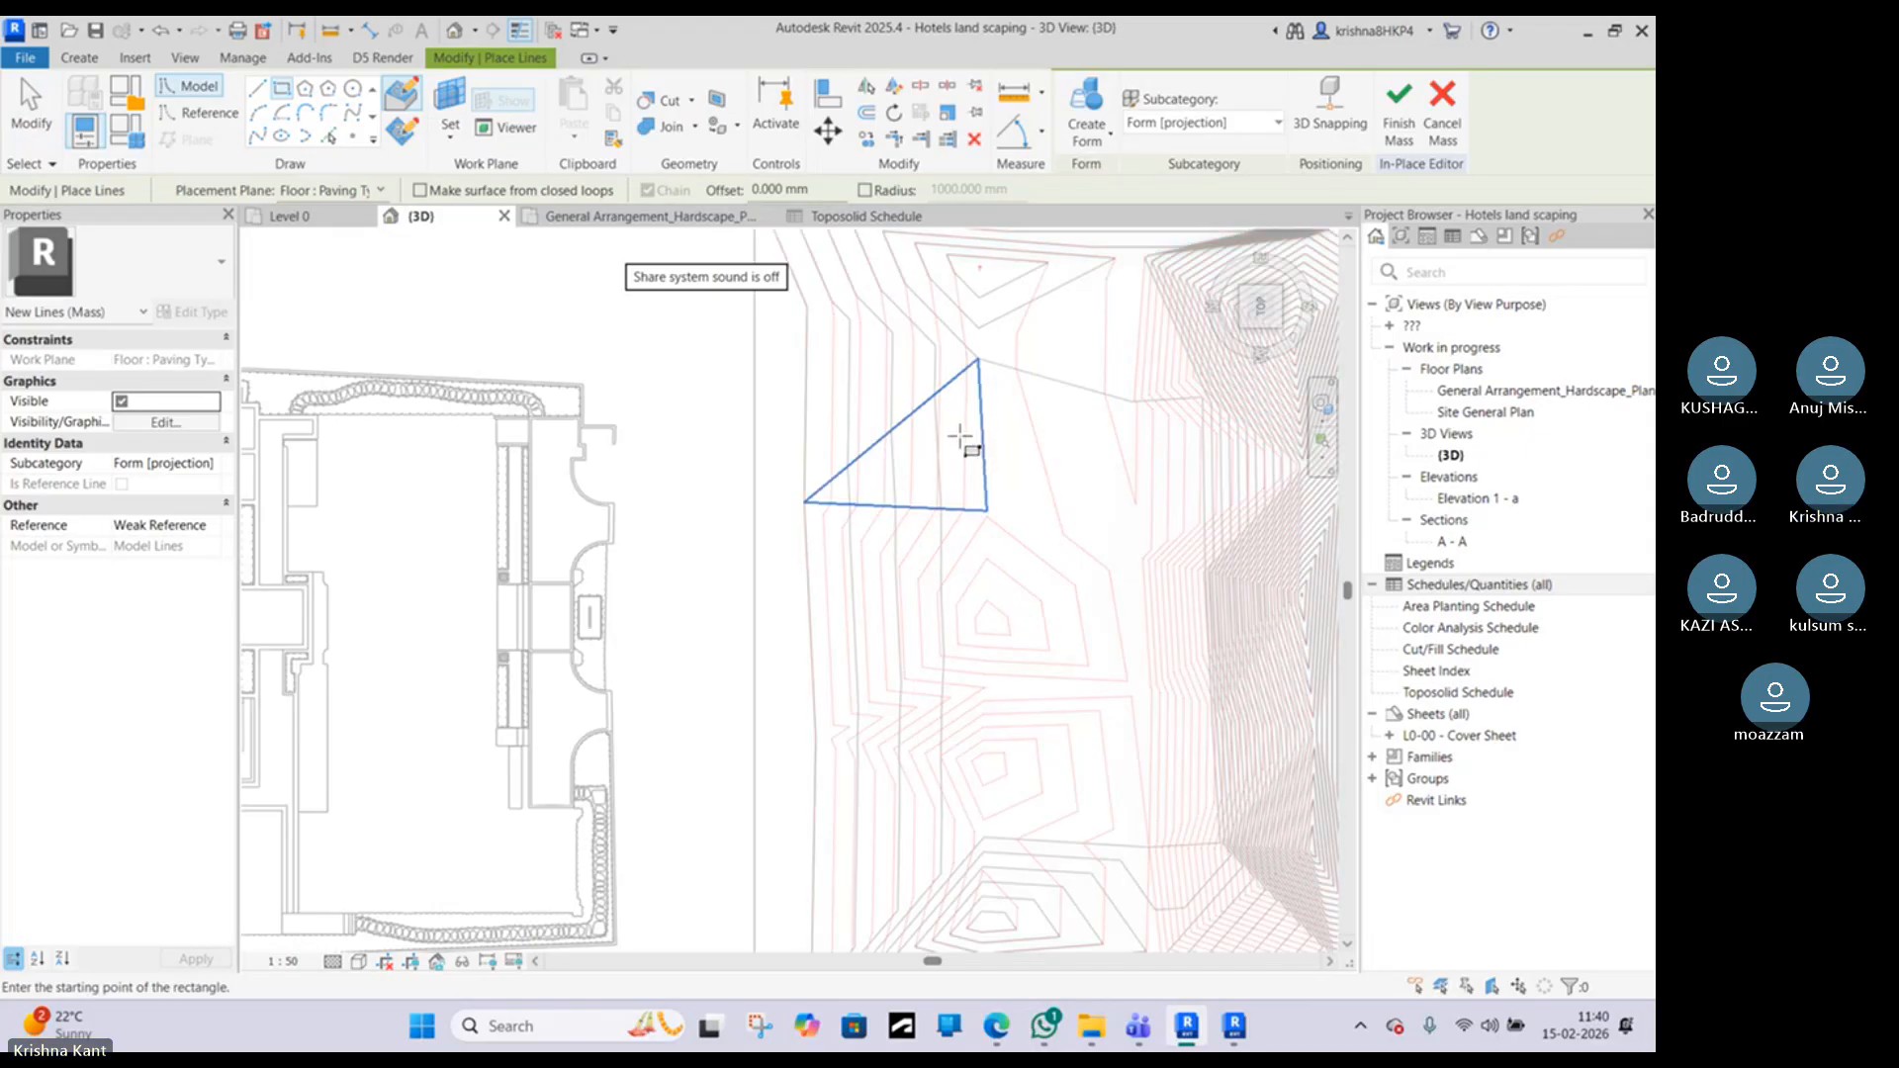
pyautogui.click(958, 431)
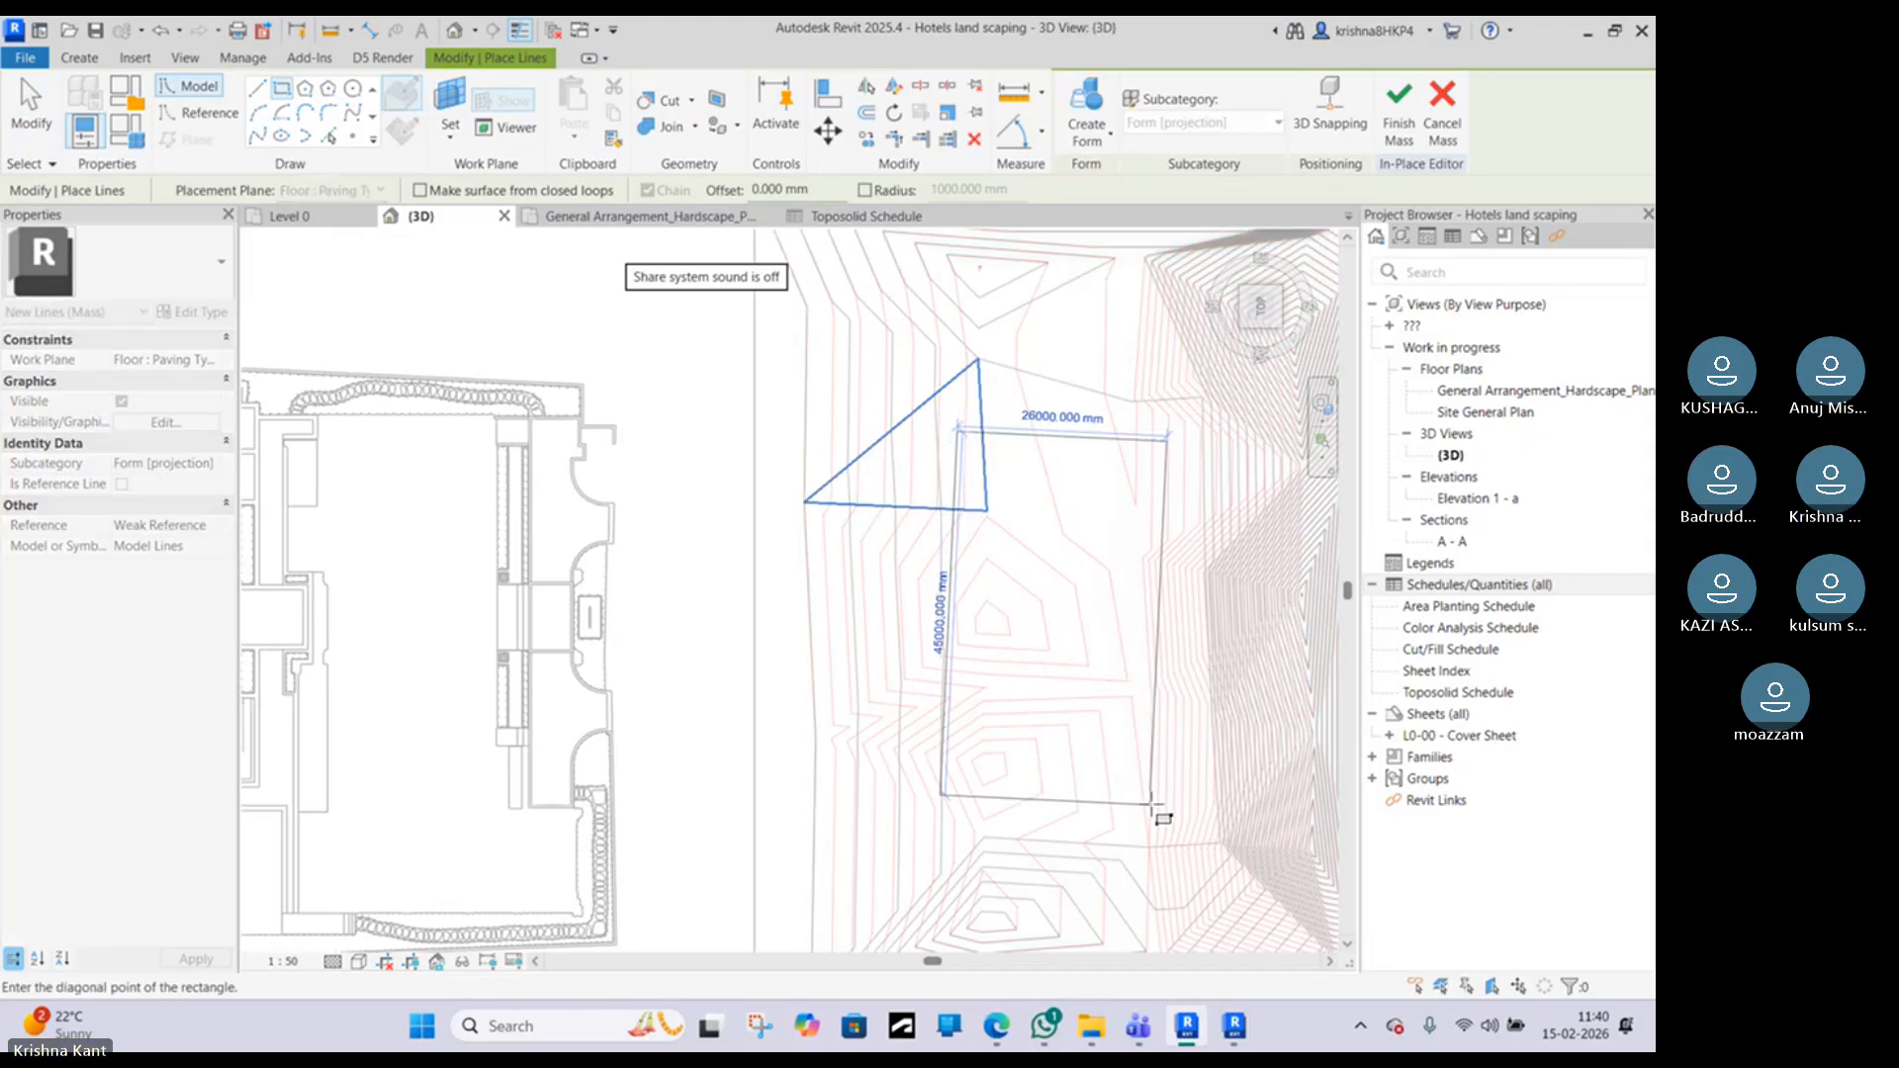
pyautogui.click(1165, 828)
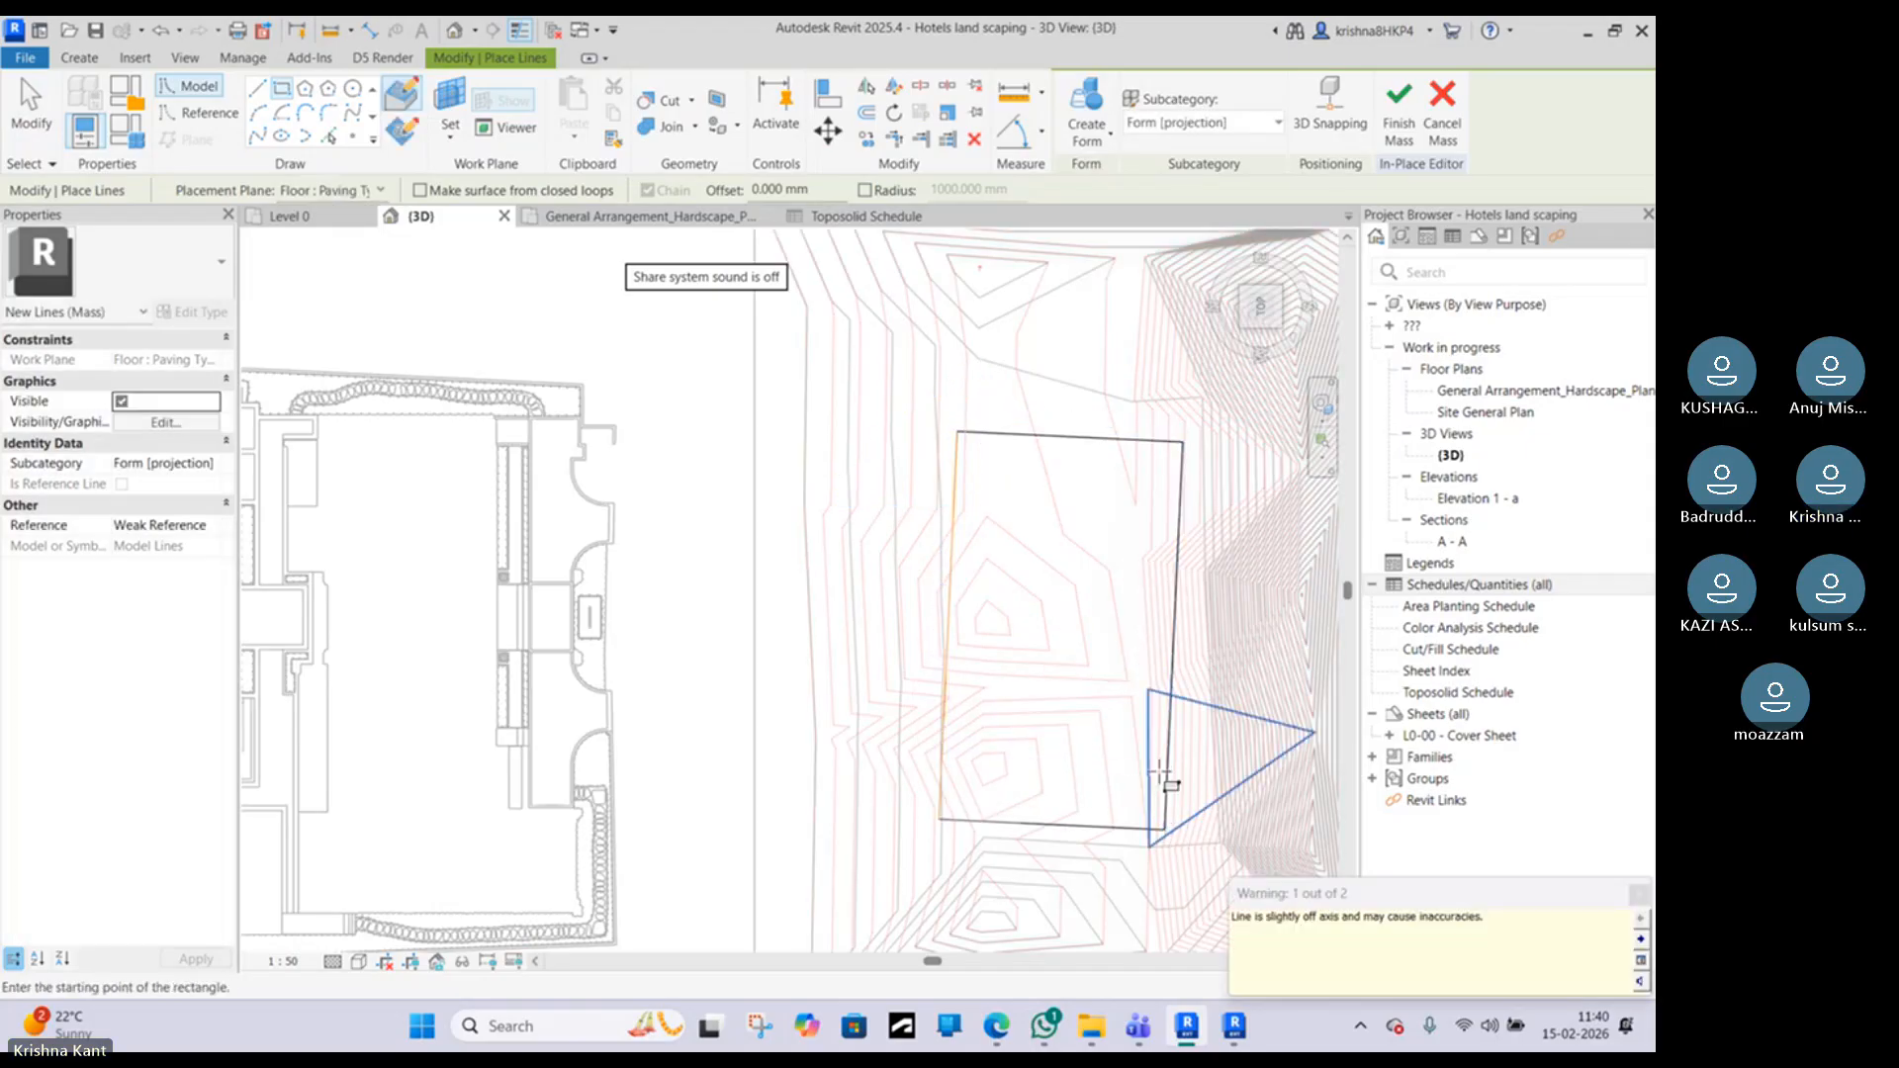
pyautogui.press('Escape')
pyautogui.press('Escape')
pyautogui.scroll(-3, 1081, 669)
pyautogui.keyDown('shift'); pyautogui.moveTo(1145, 721); pyautogui.dragTo(1140, 467, button='middle'); pyautogui.keyUp('shift')
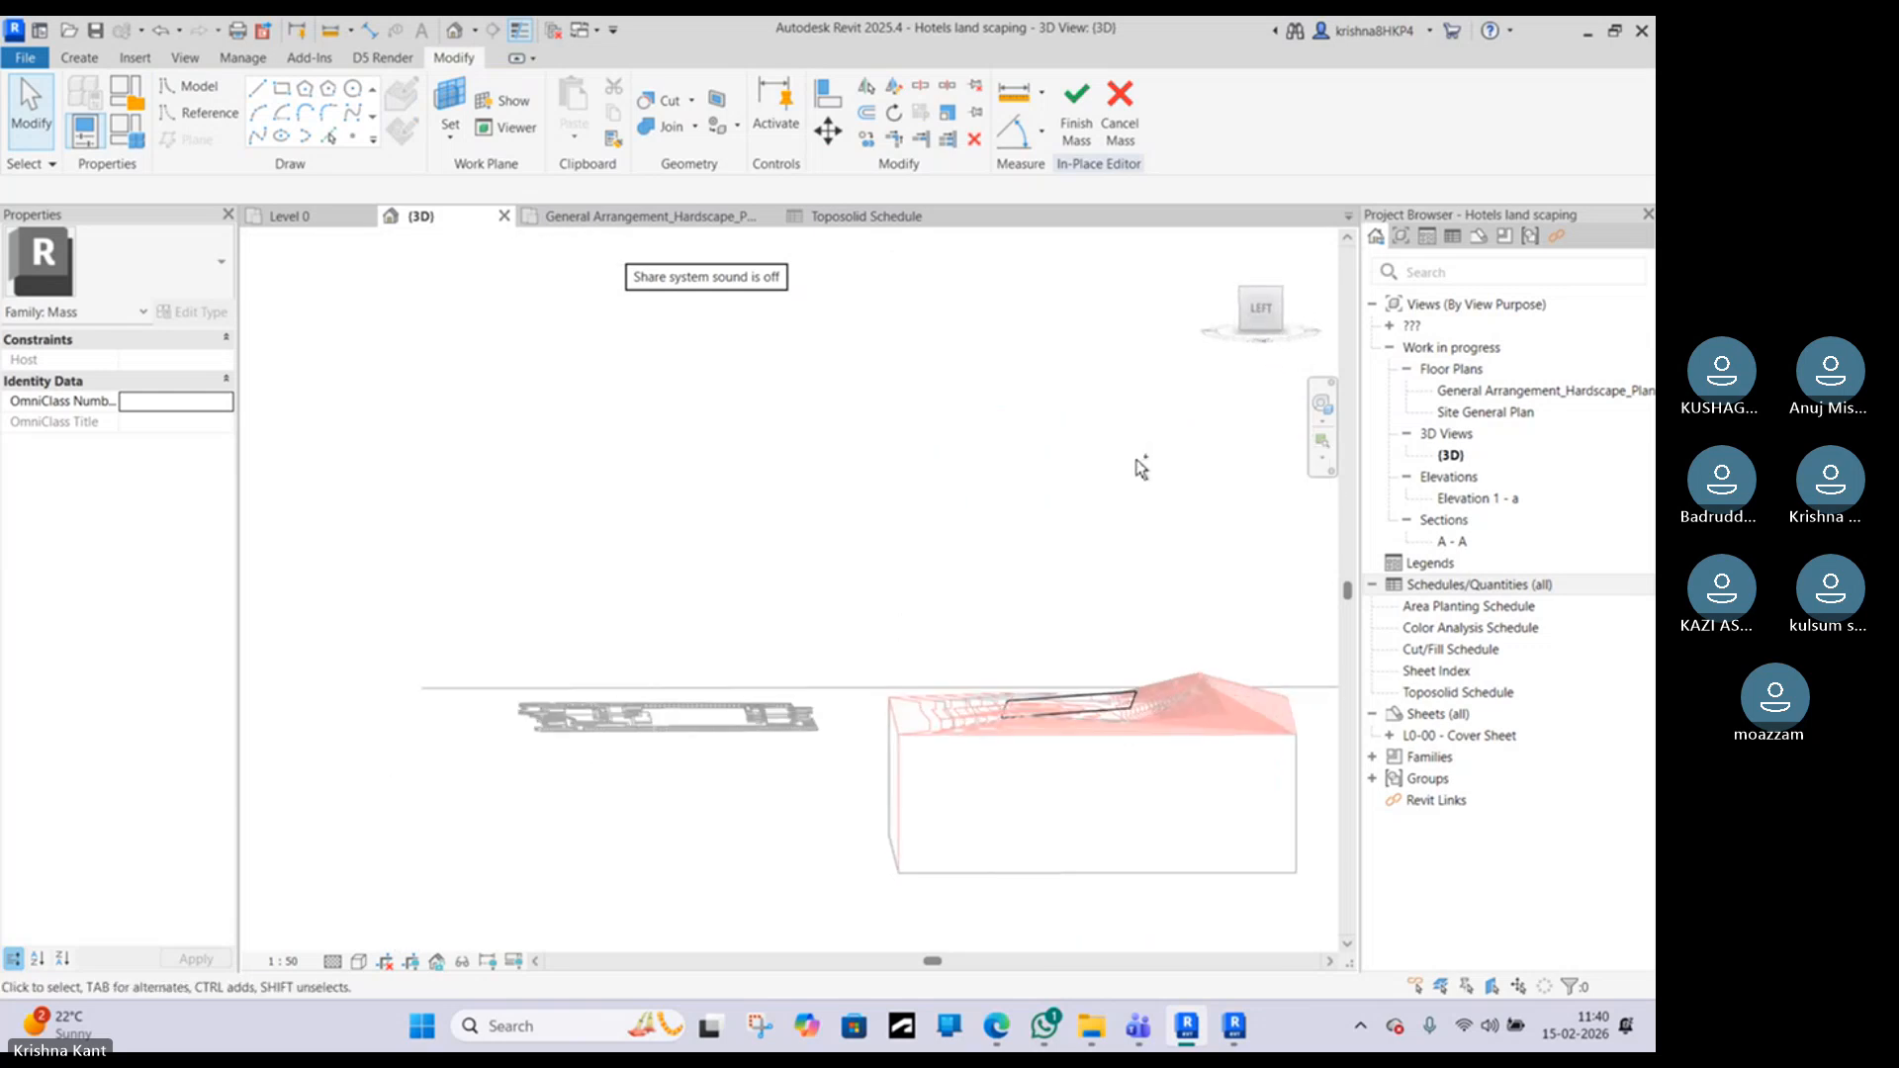
pyautogui.scroll(2, 1085, 681)
pyautogui.keyDown('shift'); pyautogui.moveTo(974, 427); pyautogui.dragTo(969, 534, button='middle'); pyautogui.keyUp('shift')
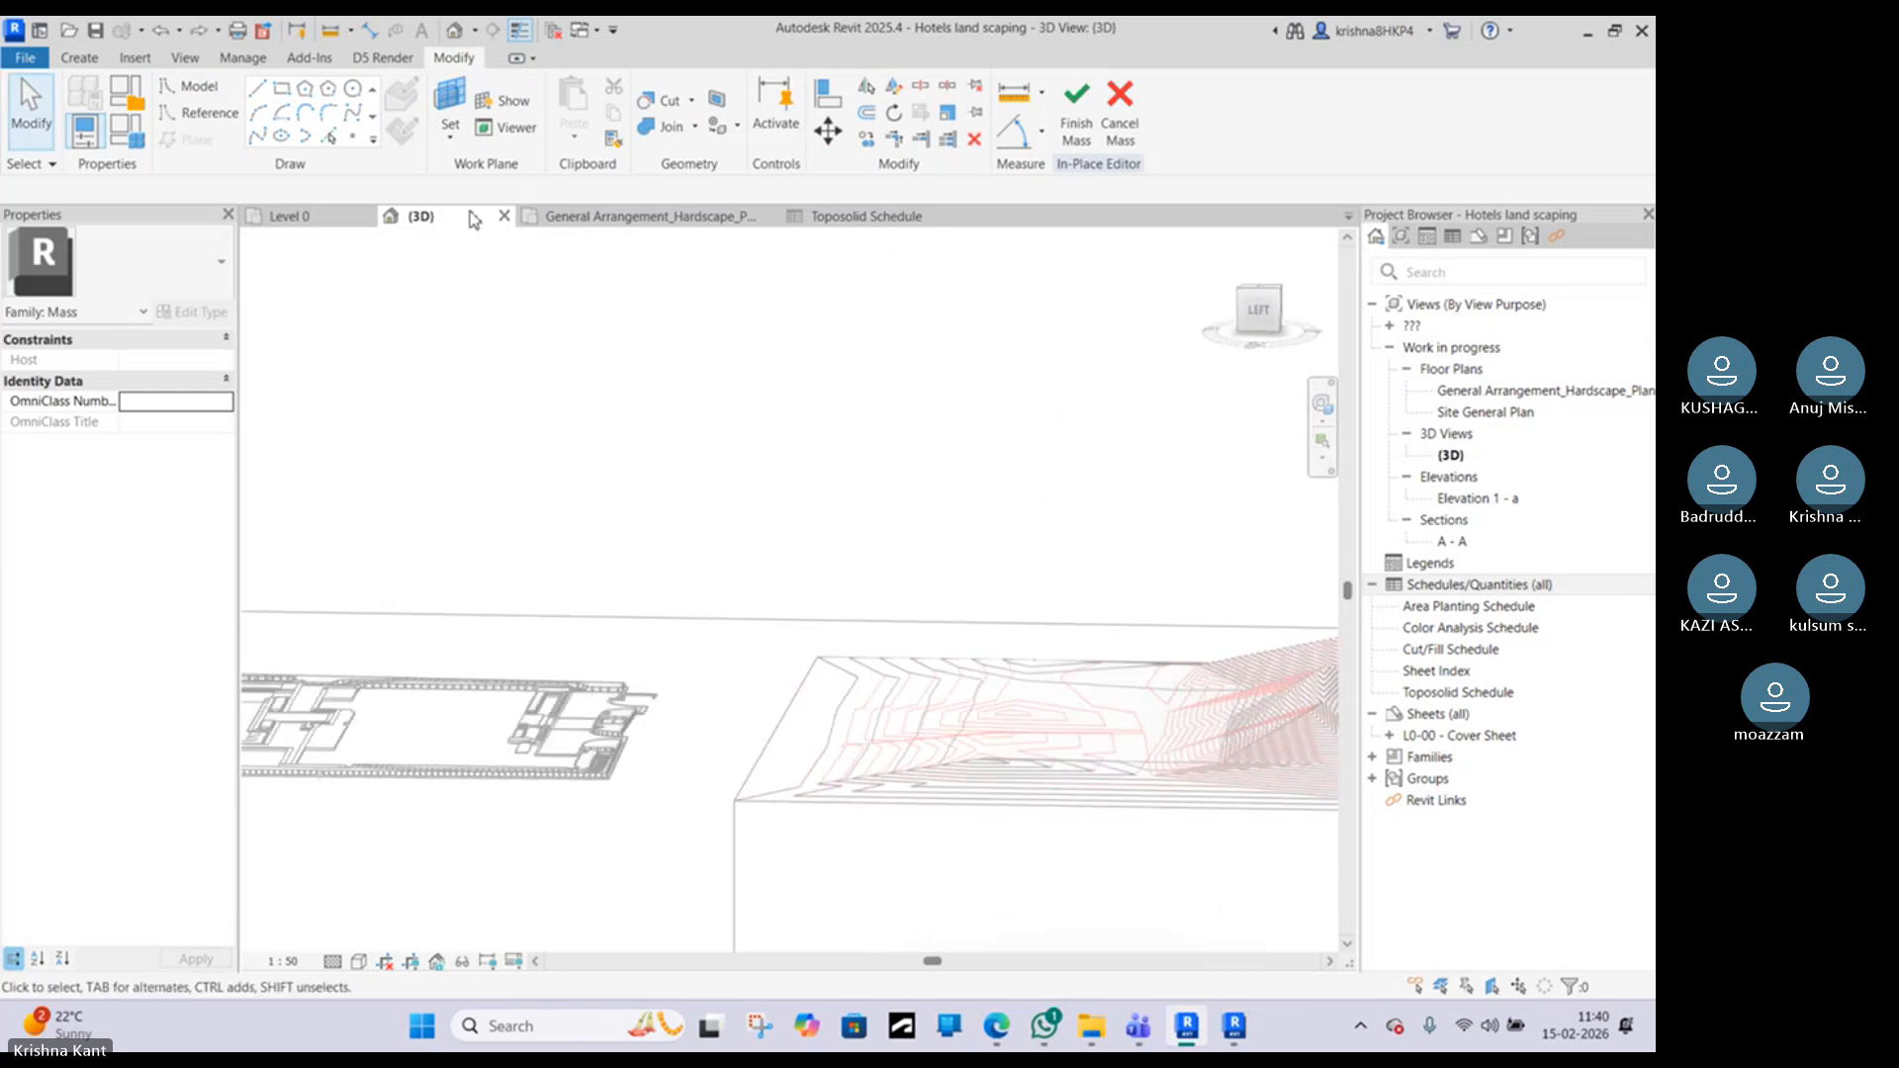
# Step: Cancel the in-place mass, discarding its sketch, and confirm Level : Sea Level as the work plane in the top view
pyautogui.click(1119, 117)
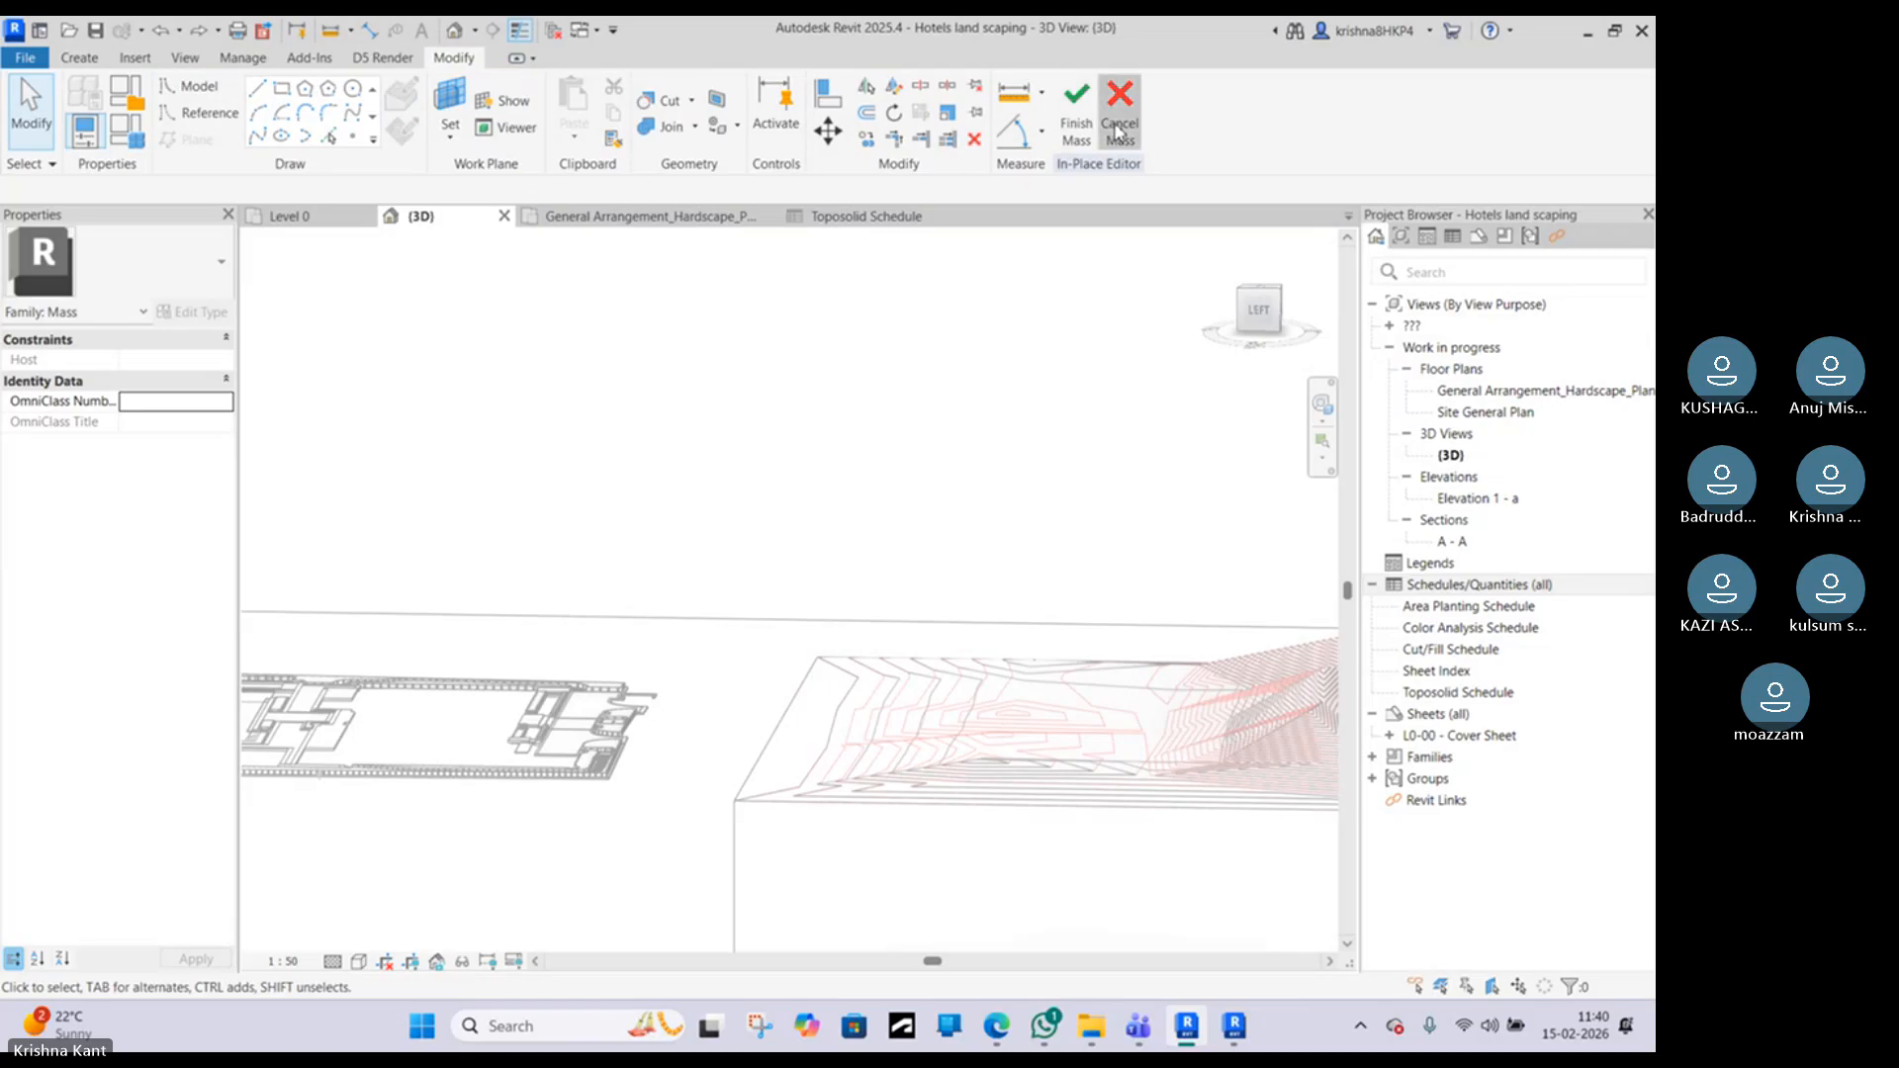
pyautogui.click(893, 547)
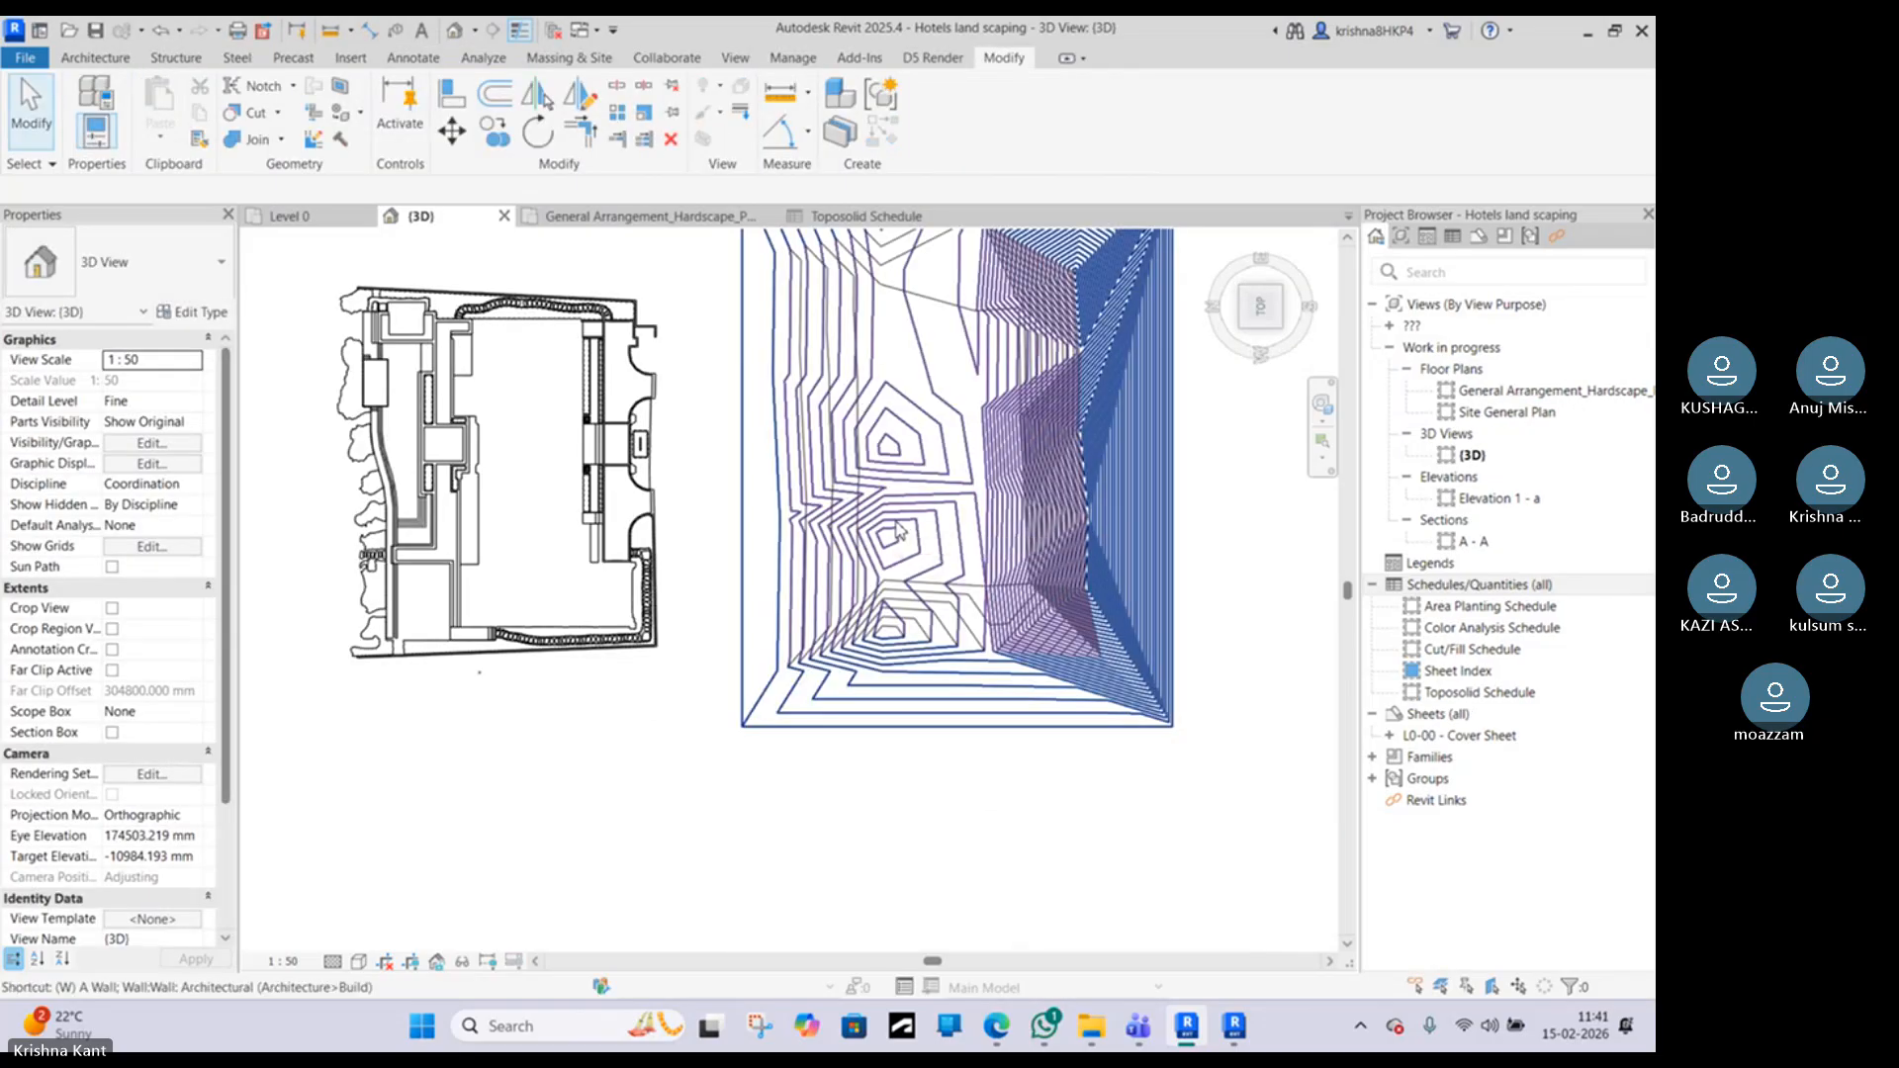
pyautogui.press('p')
pyautogui.click(955, 425)
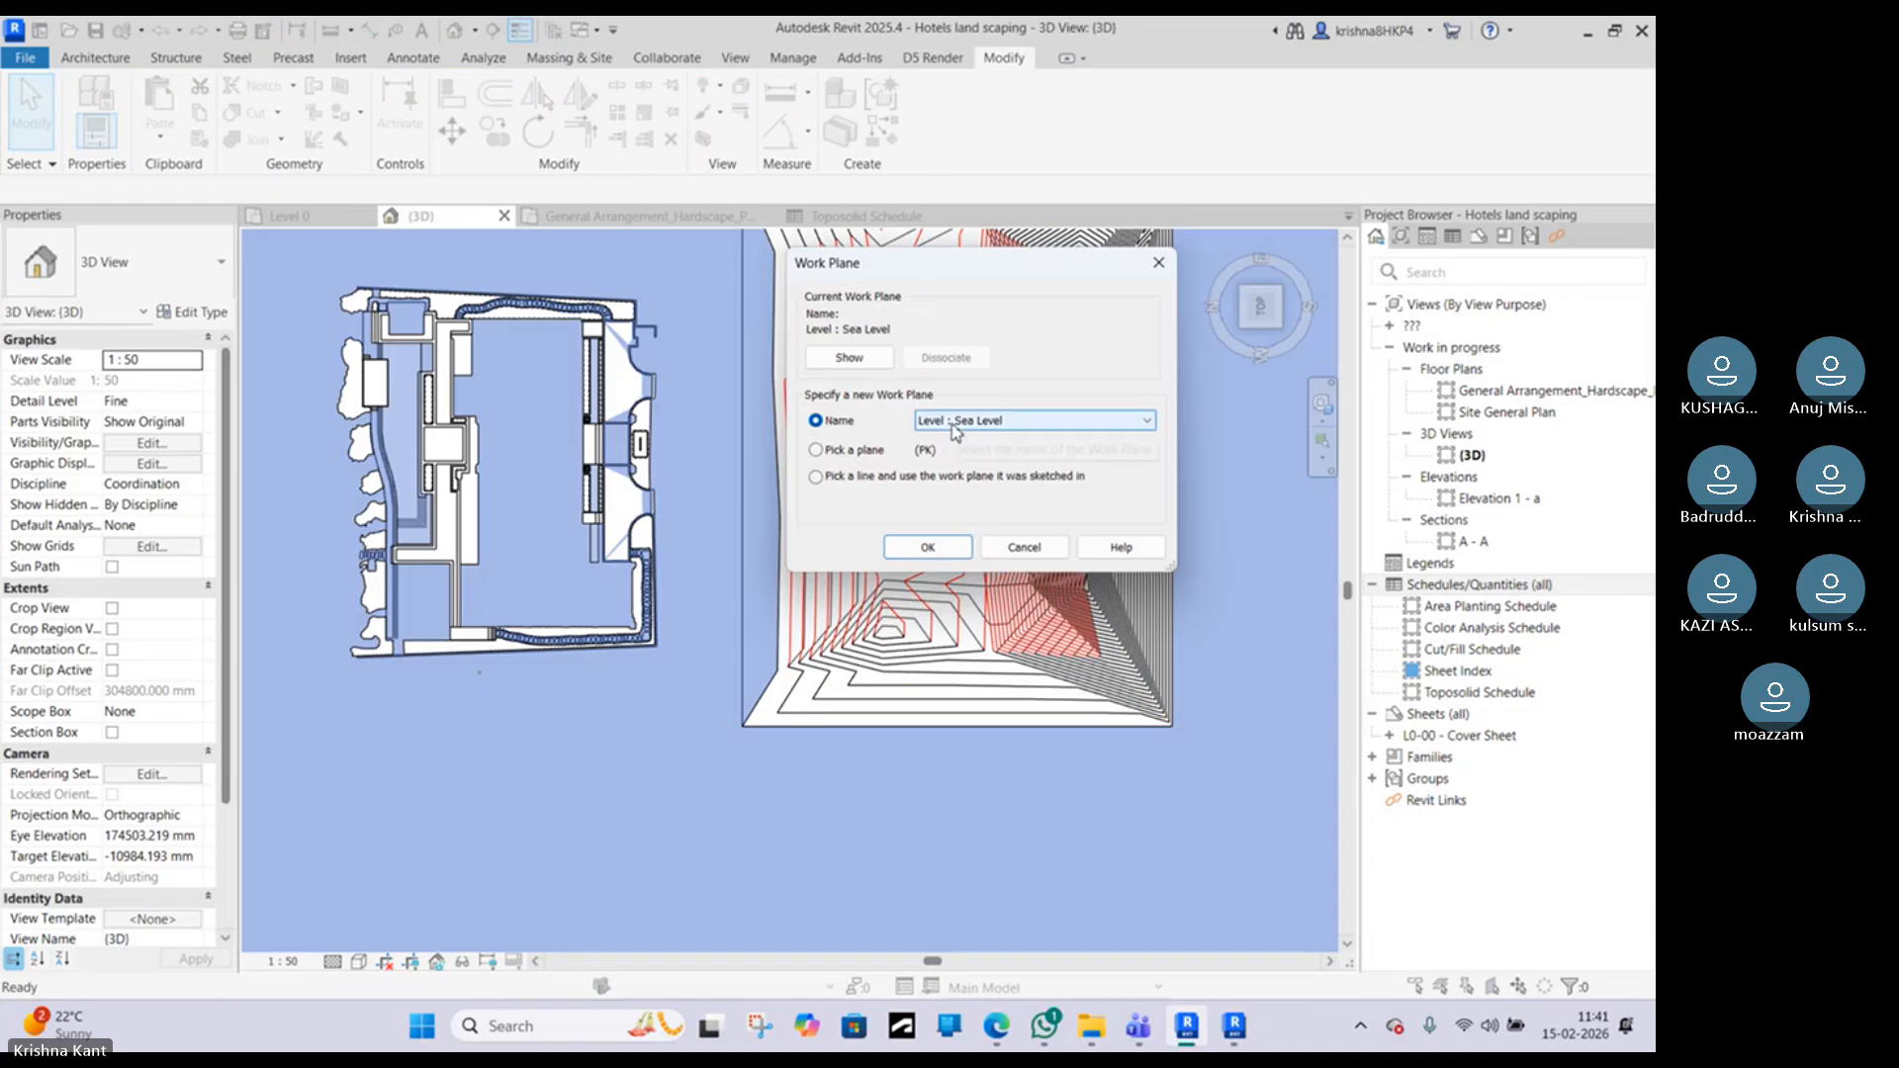
pyautogui.click(925, 549)
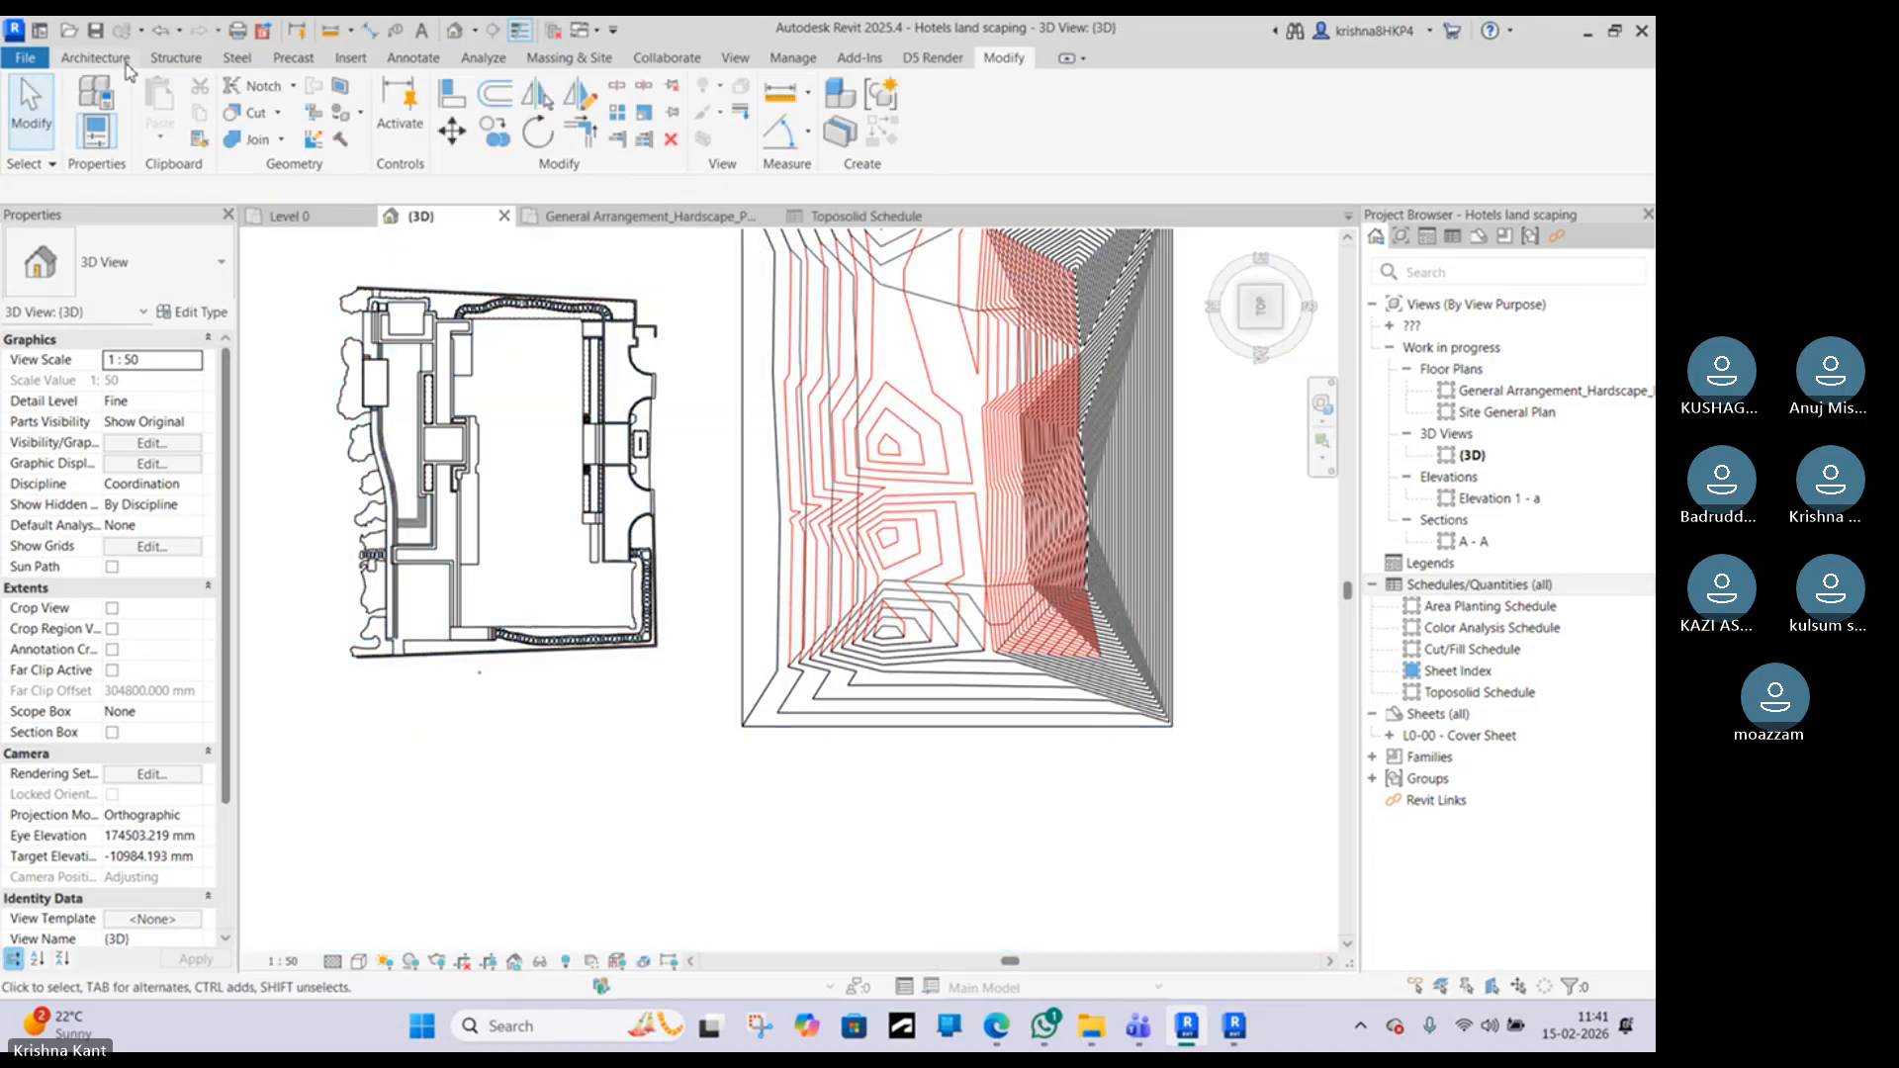
# Step: Start a new in-place mass named Mass 1 and display its work plane
pyautogui.click(560, 58)
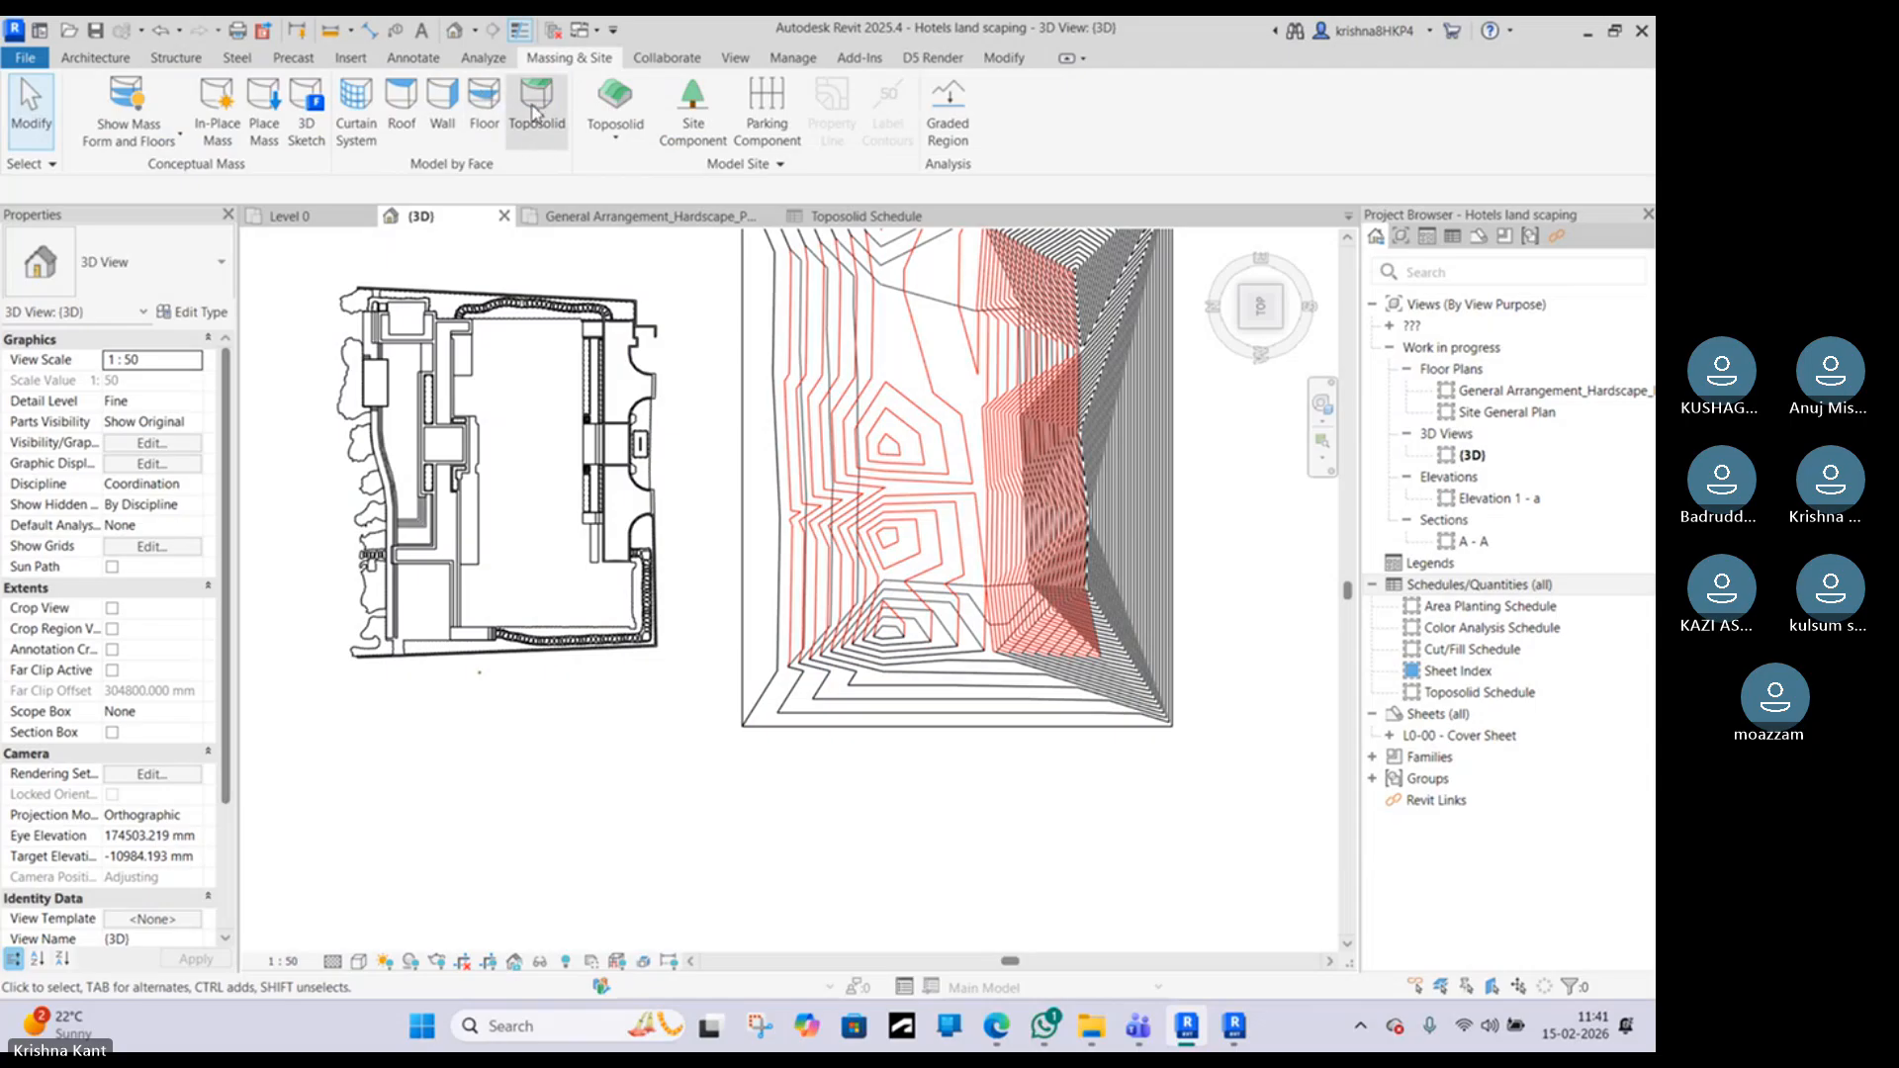
pyautogui.click(220, 126)
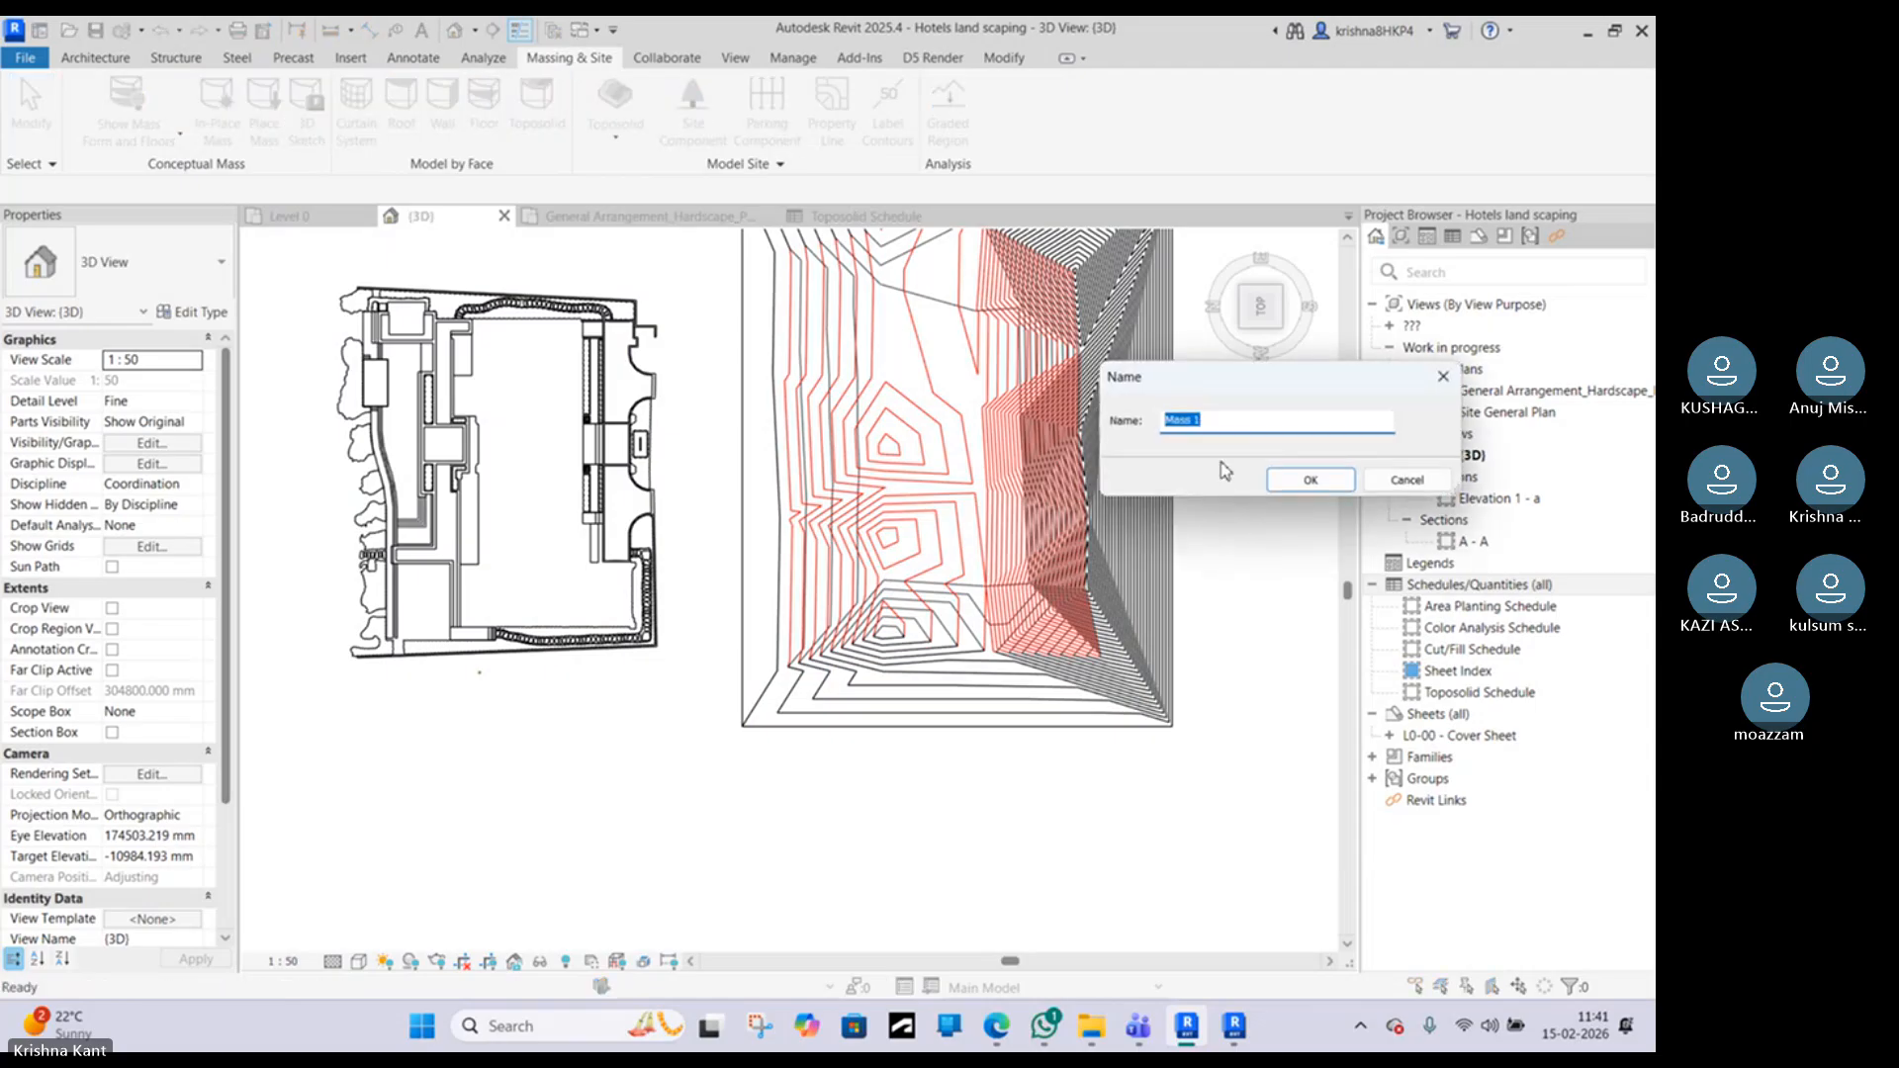
pyautogui.click(1297, 482)
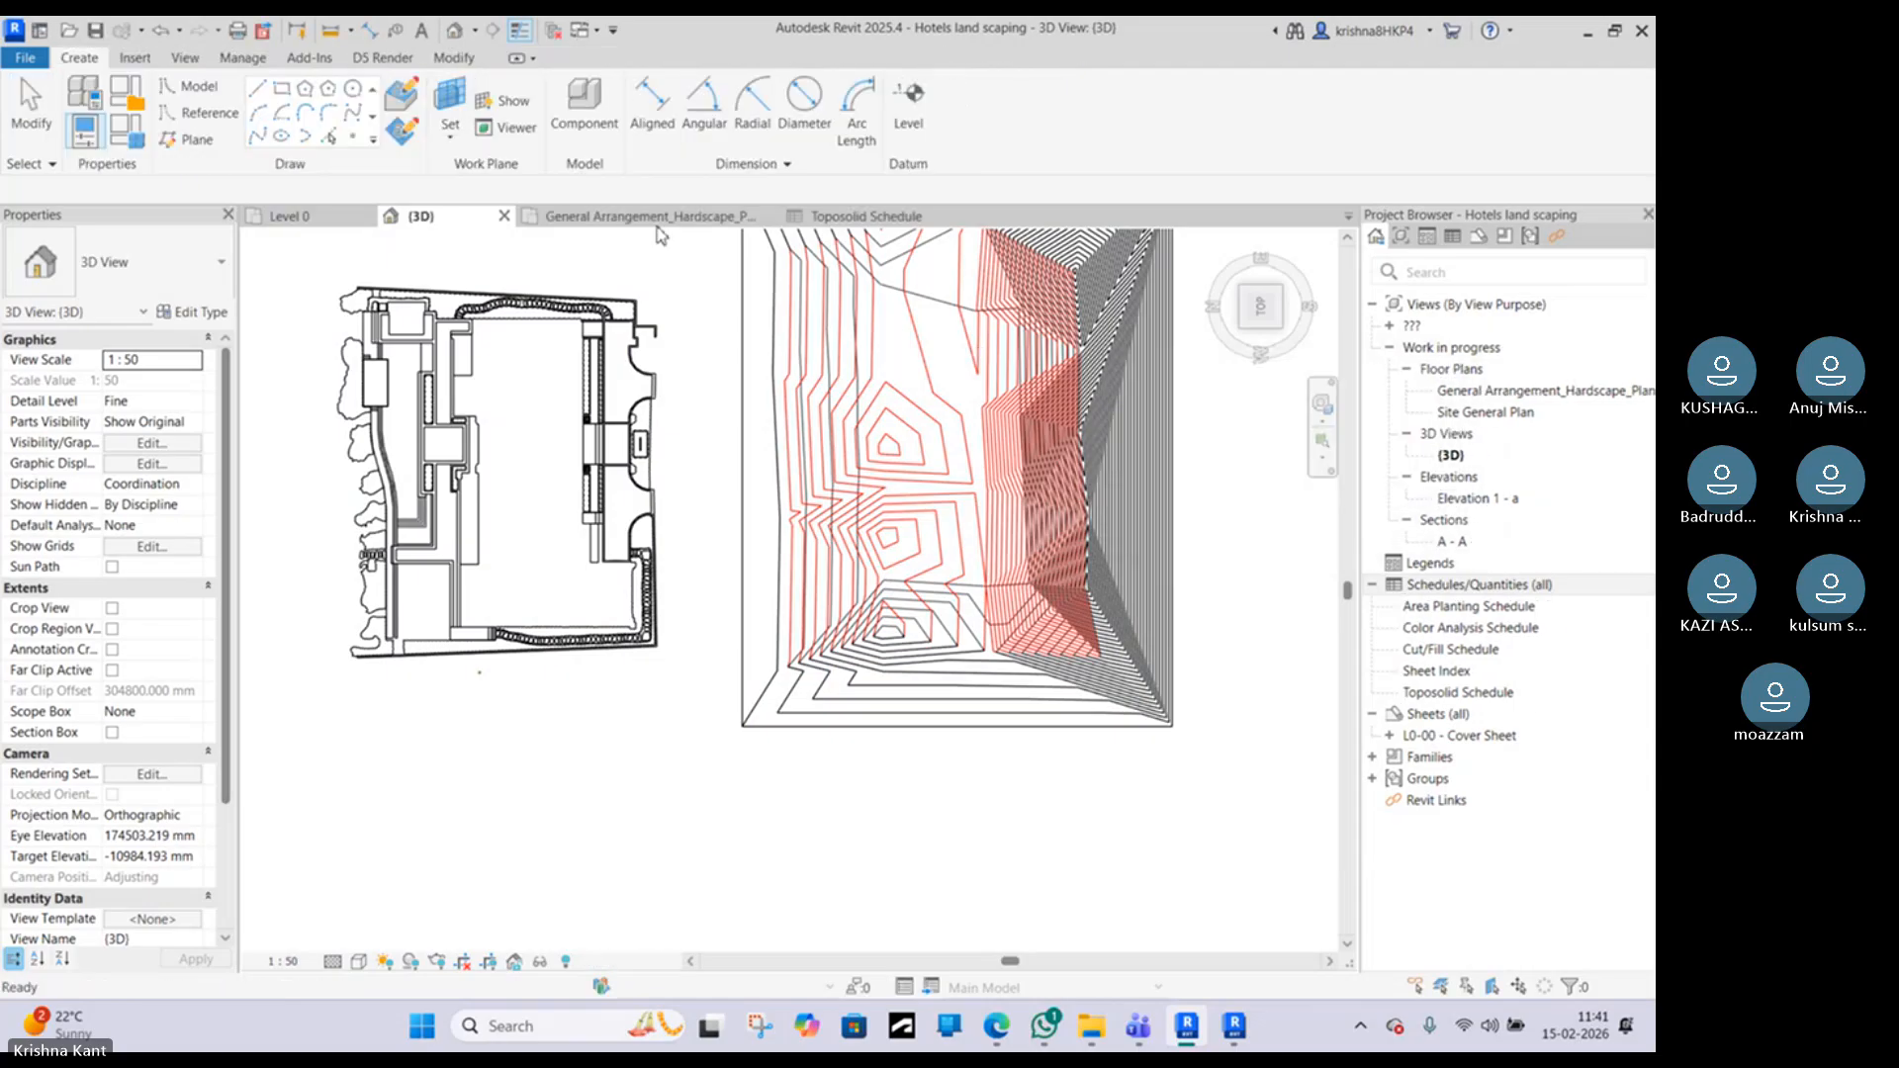
pyautogui.click(505, 100)
pyautogui.keyDown('shift'); pyautogui.moveTo(775, 554); pyautogui.dragTo(821, 732, button='middle'); pyautogui.keyUp('shift')
pyautogui.keyDown('shift'); pyautogui.moveTo(924, 485); pyautogui.dragTo(979, 650, button='middle'); pyautogui.keyUp('shift')
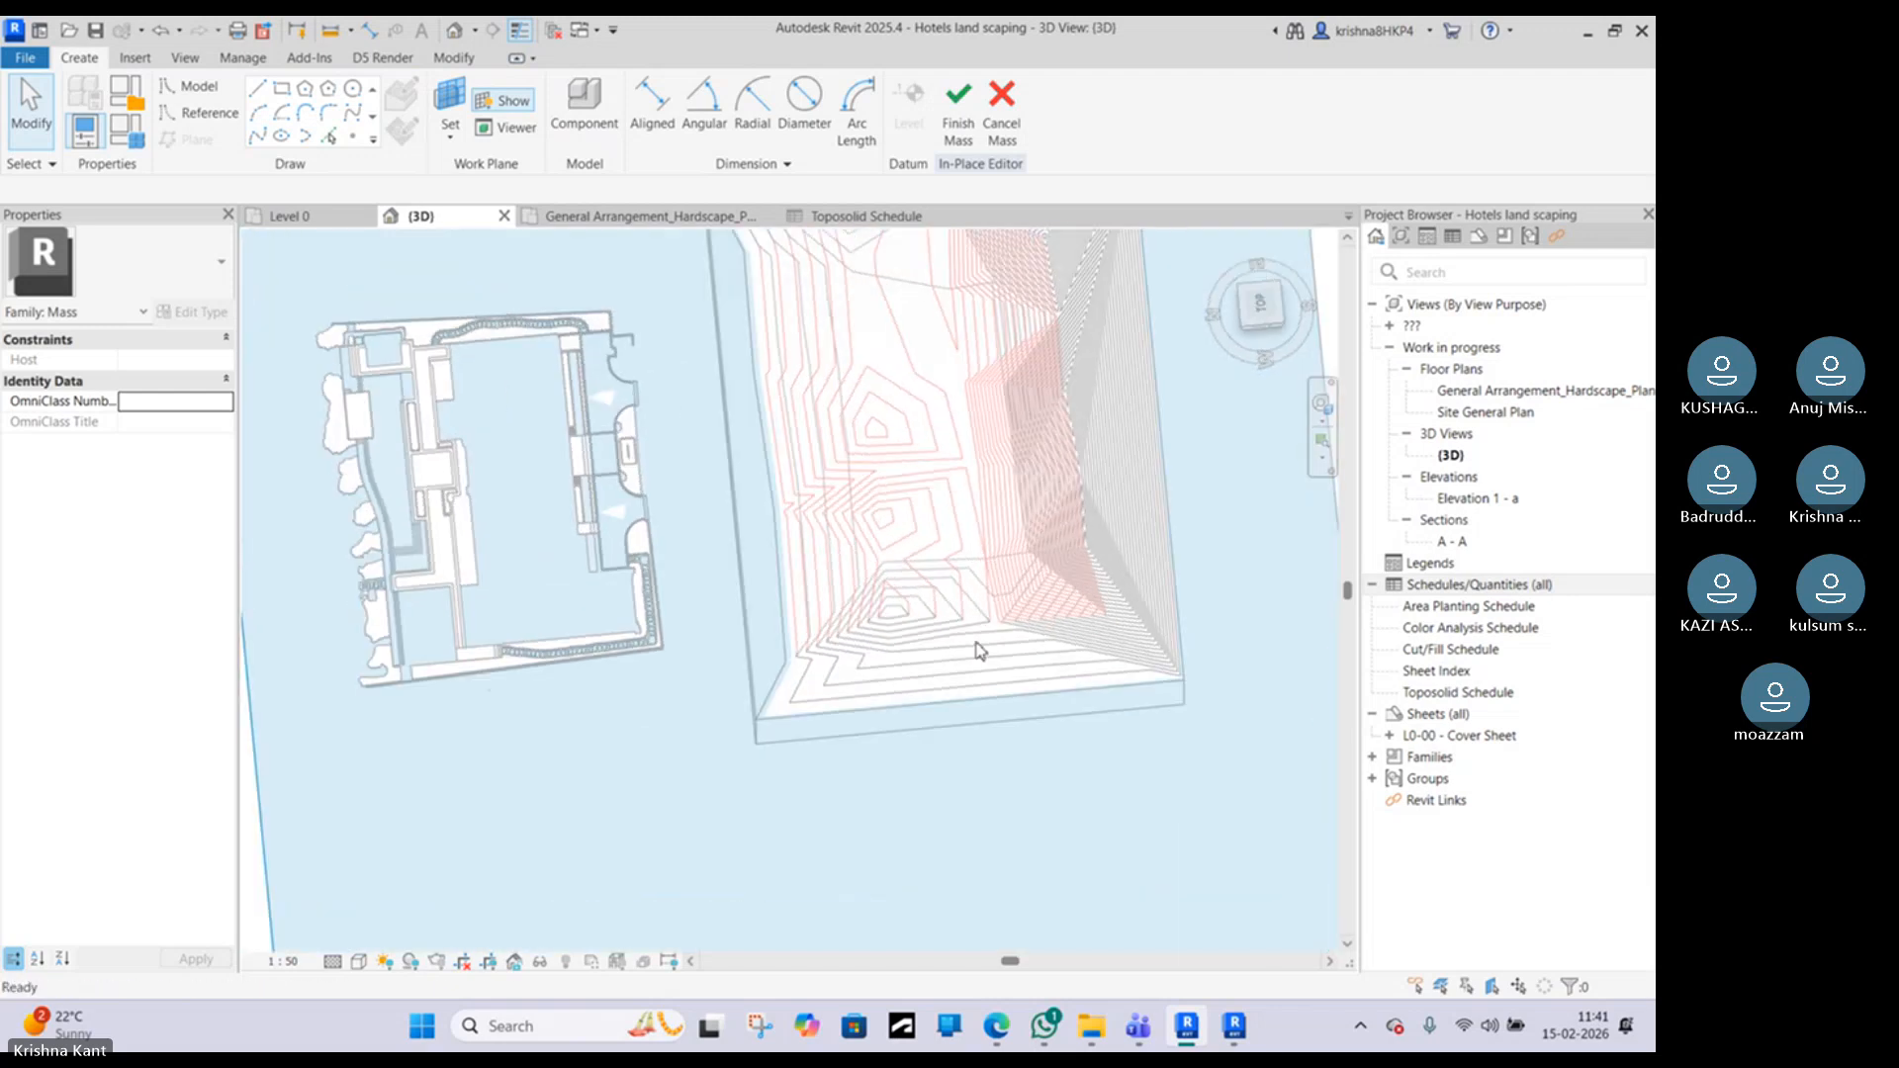
# Step: Draw a rectangle of about 22000 by 38000 mm on the toposolid's gently sloping area
pyautogui.click(282, 96)
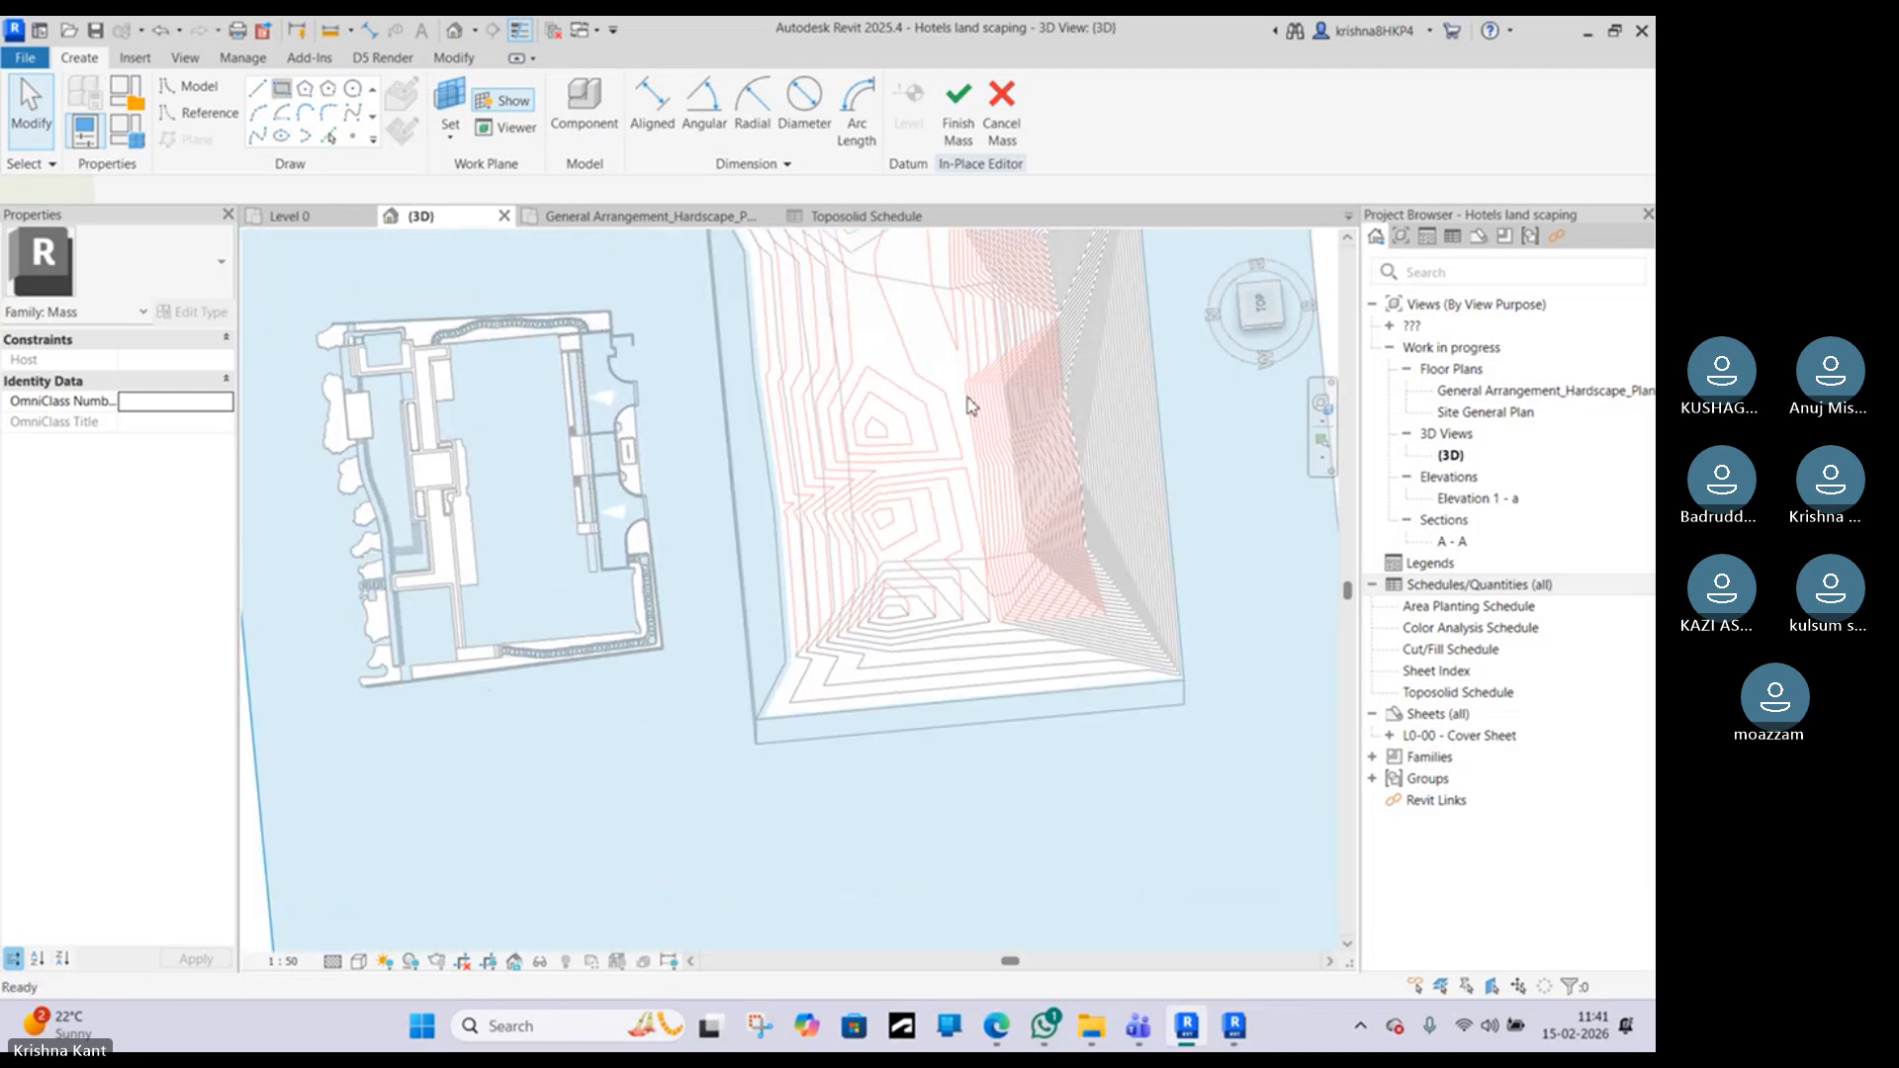
pyautogui.click(853, 272)
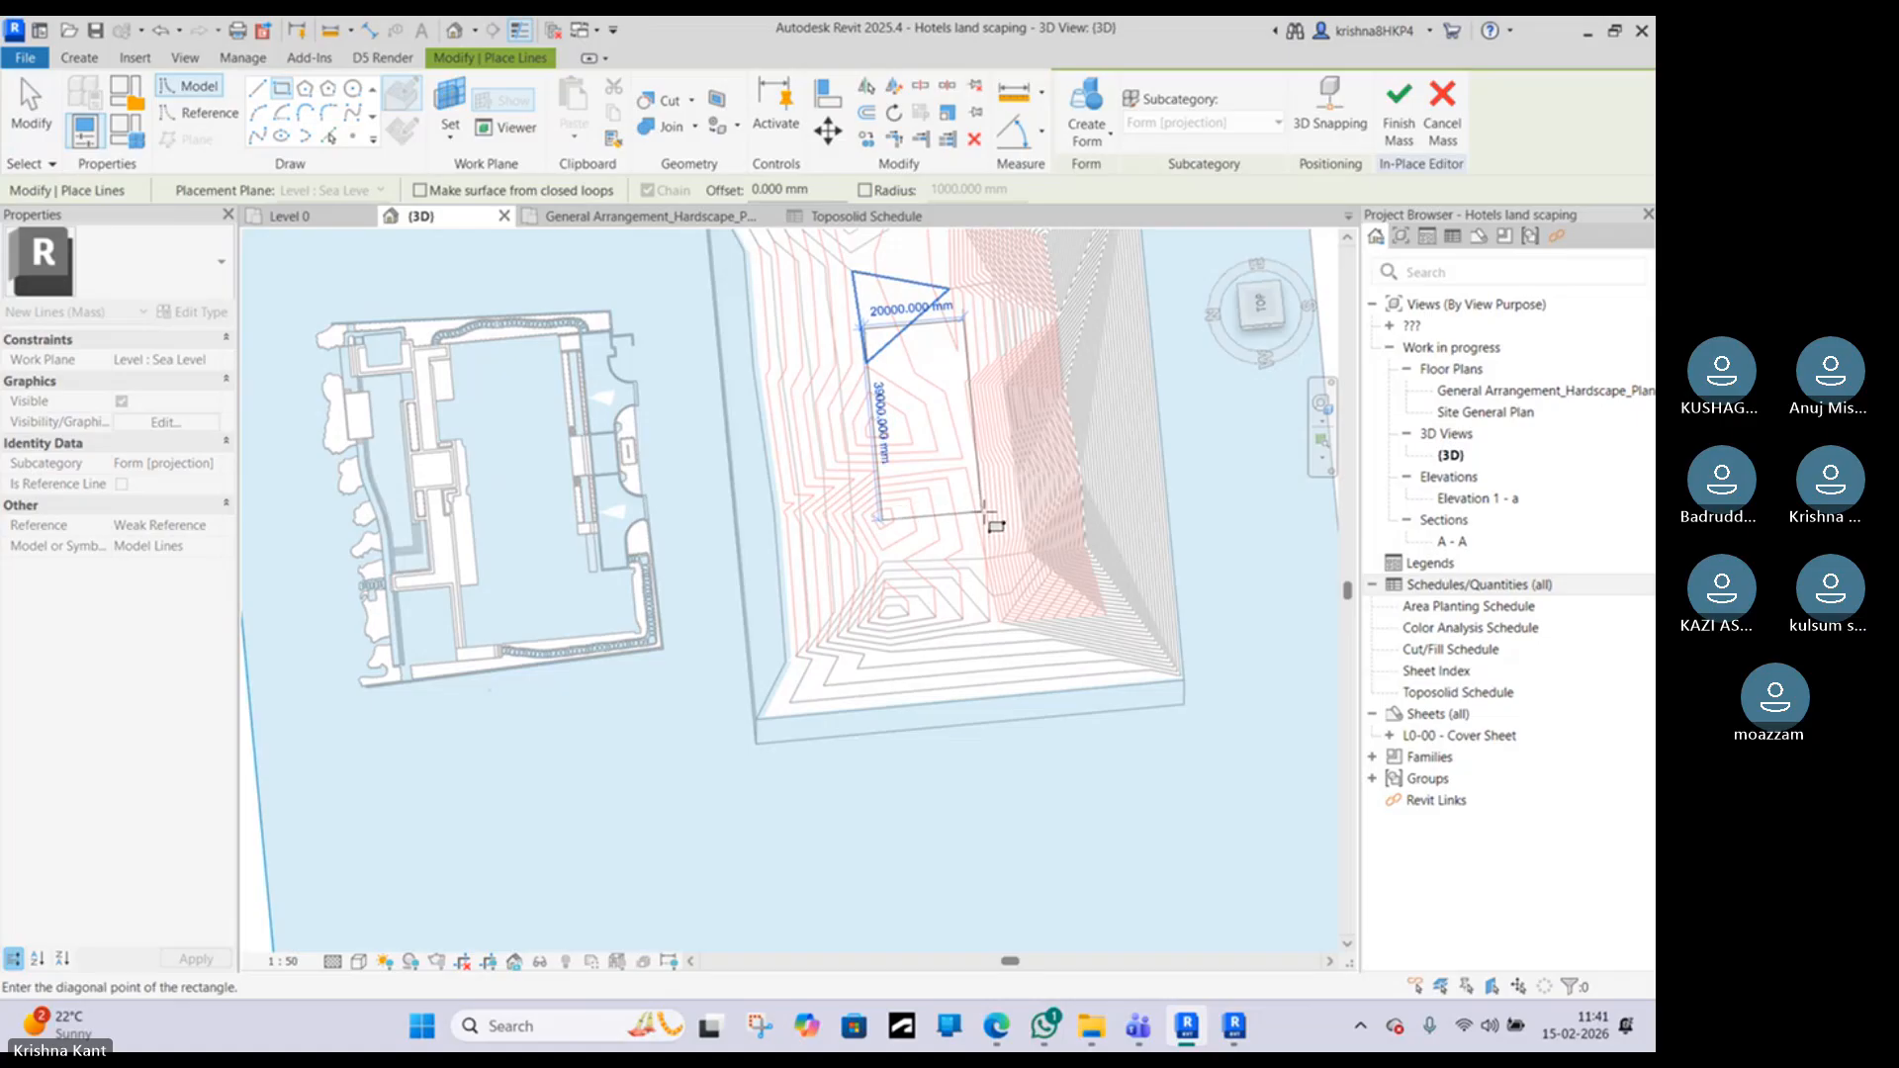
pyautogui.click(989, 510)
pyautogui.press('Escape')
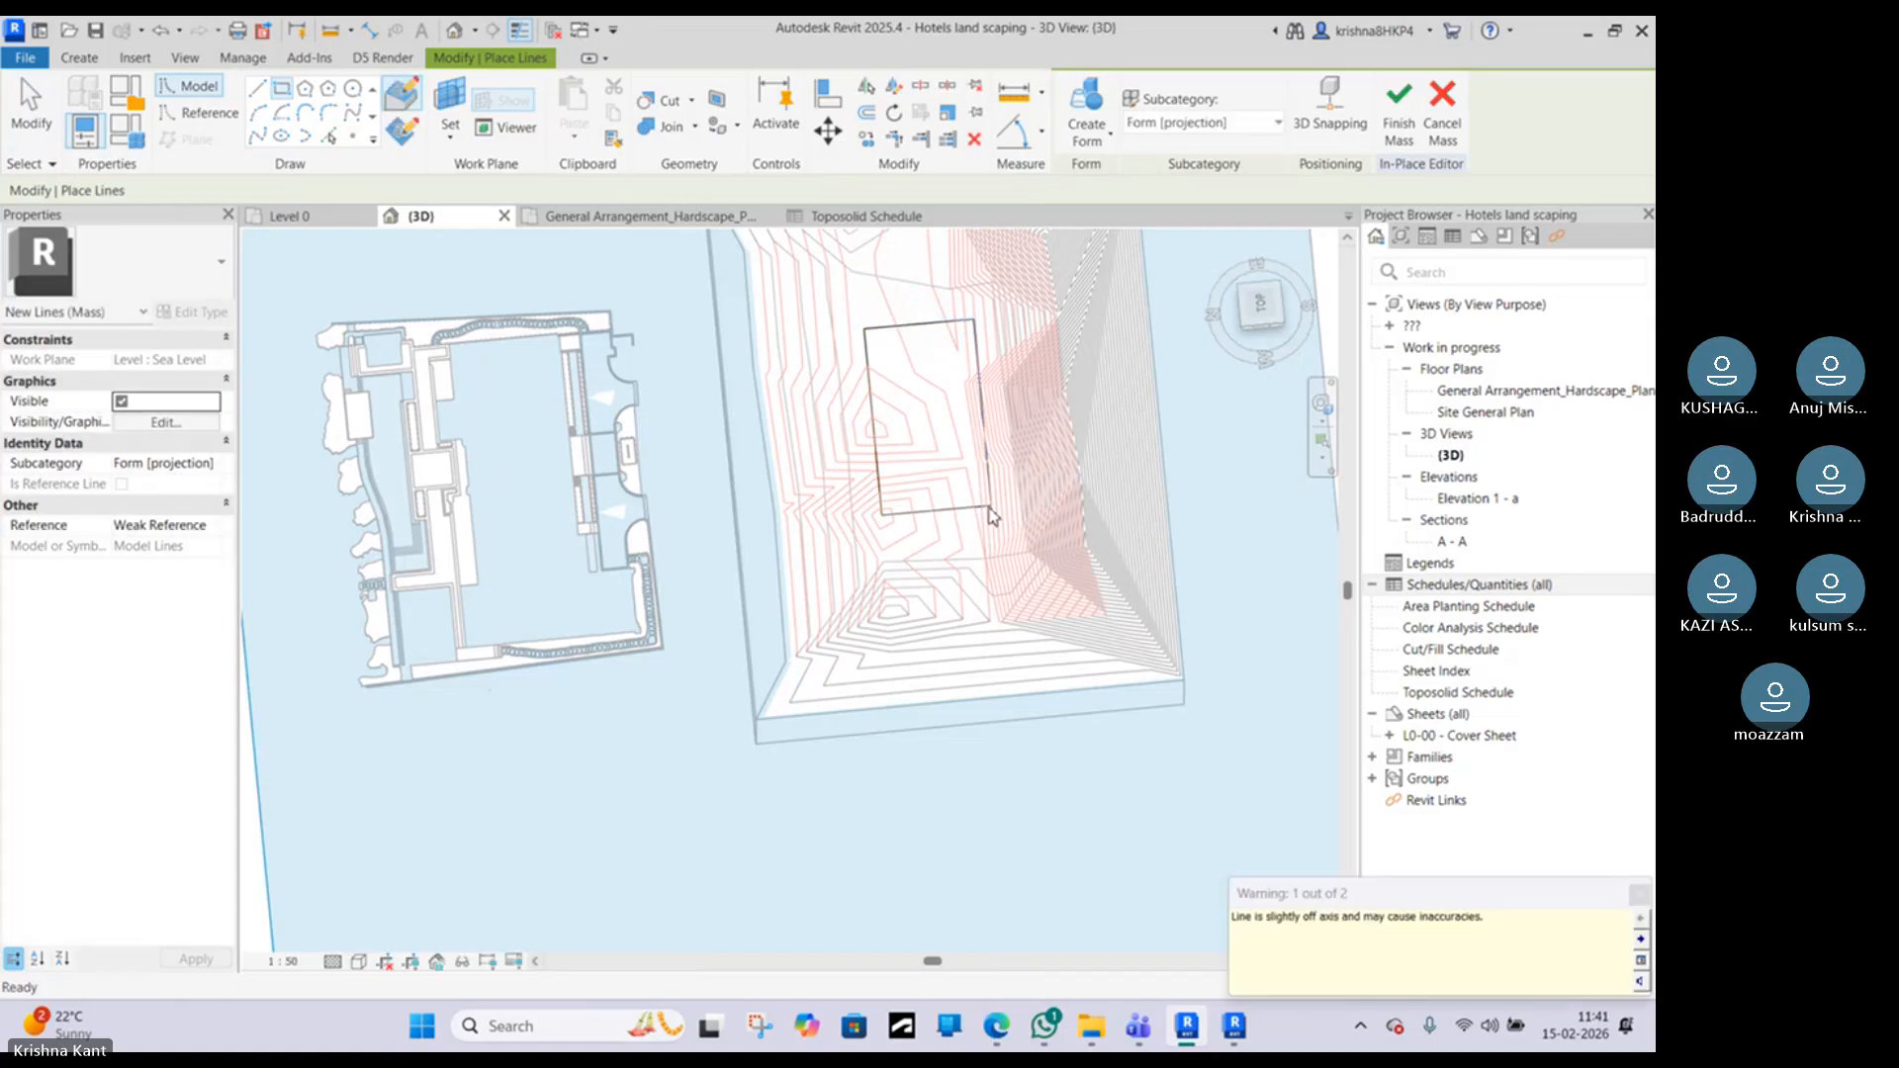
pyautogui.press('Escape')
# Step: Create a solid form from the rectangle on the toposolid and inspect its faces and base edge from the side
pyautogui.keyDown('shift'); pyautogui.moveTo(987, 511); pyautogui.dragTo(992, 593, button='middle'); pyautogui.keyUp('shift')
pyautogui.scroll(3, 989, 552)
pyautogui.click(982, 550)
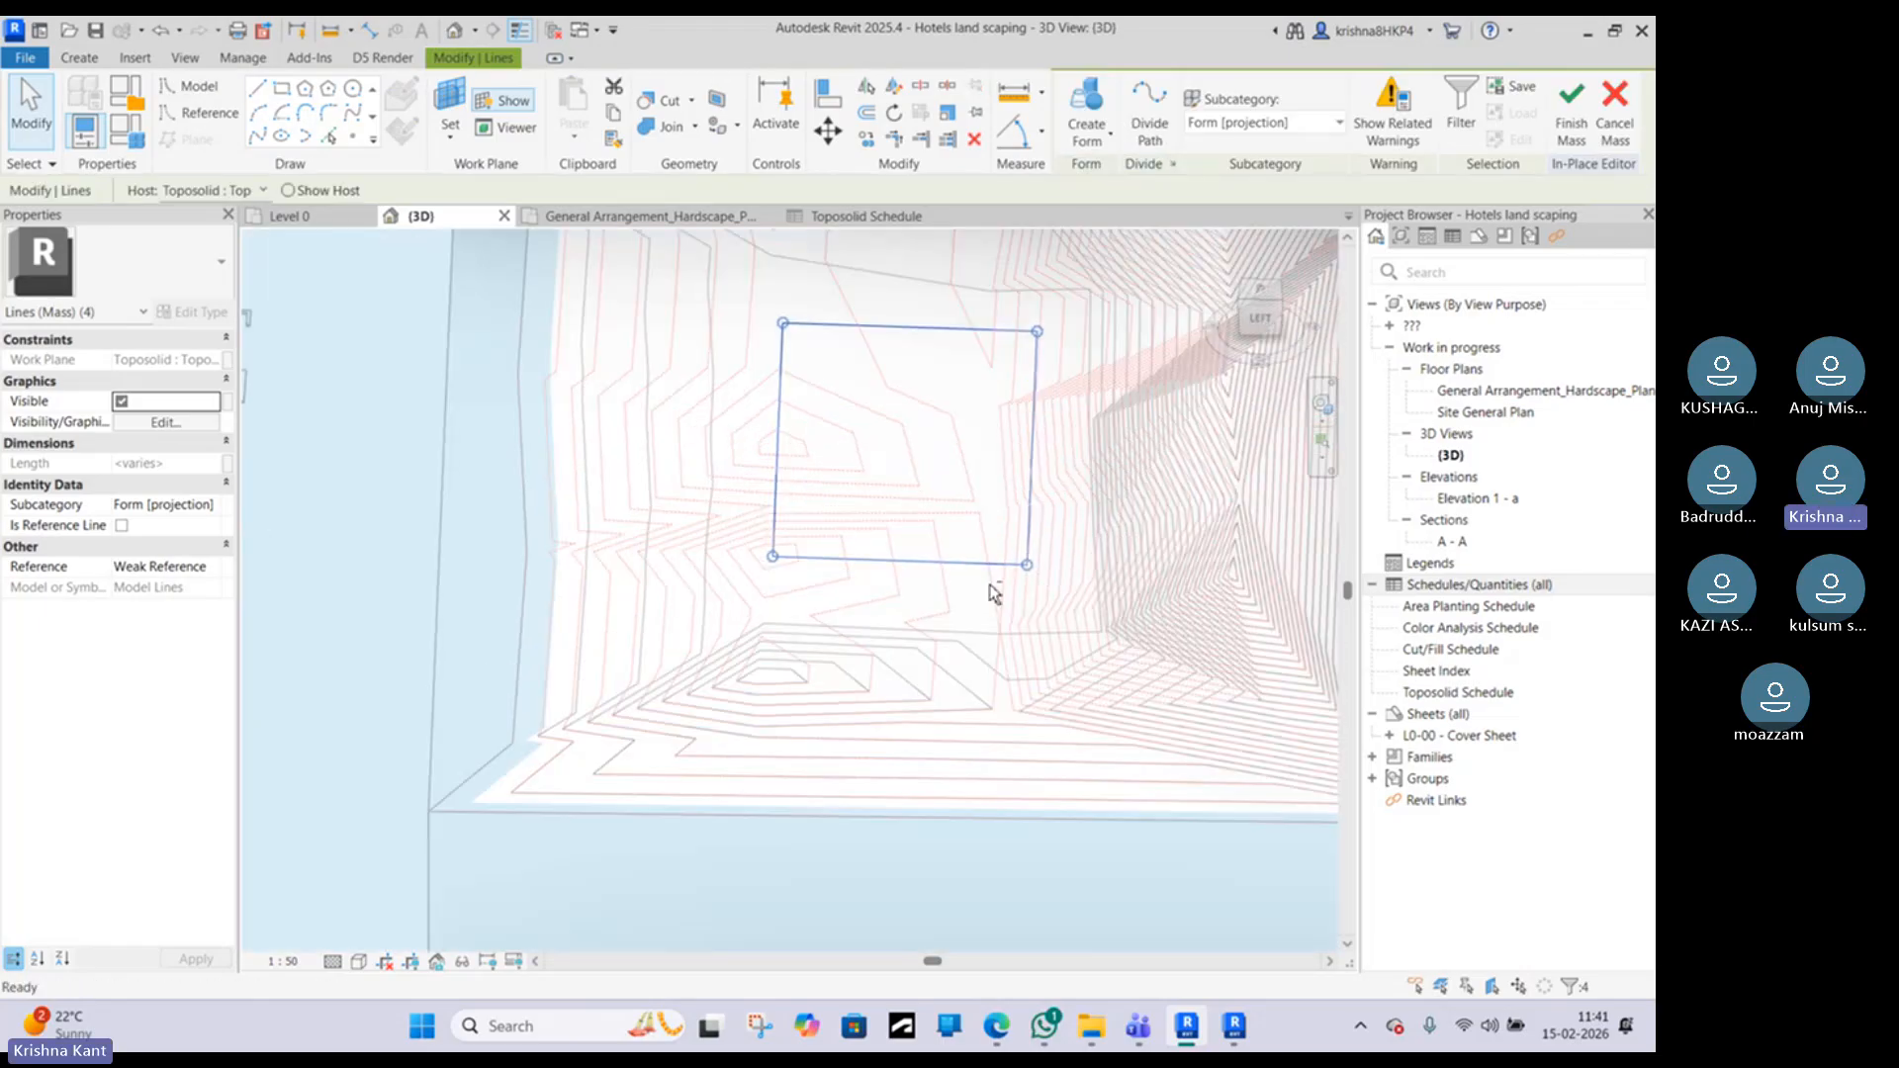
pyautogui.click(1107, 143)
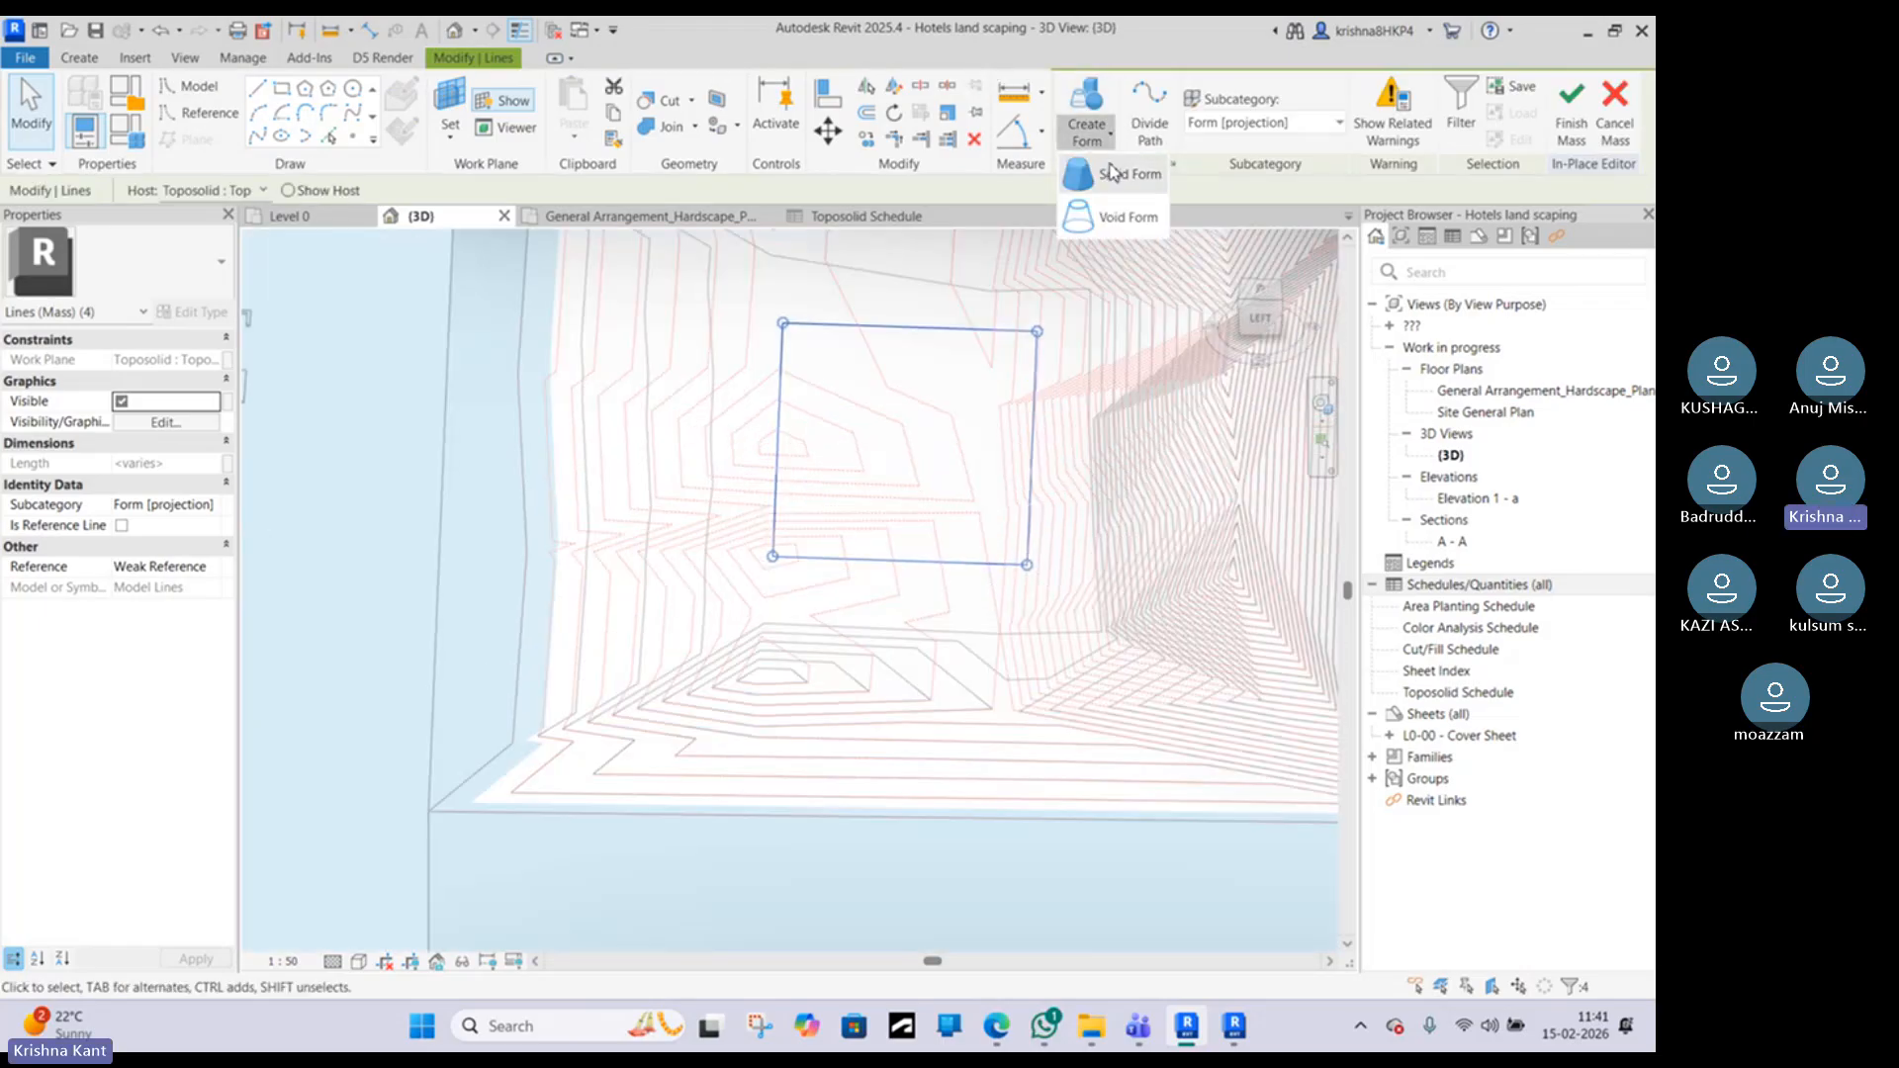
pyautogui.click(1113, 173)
pyautogui.keyDown('shift'); pyautogui.moveTo(933, 441); pyautogui.dragTo(942, 328, button='middle'); pyautogui.keyUp('shift')
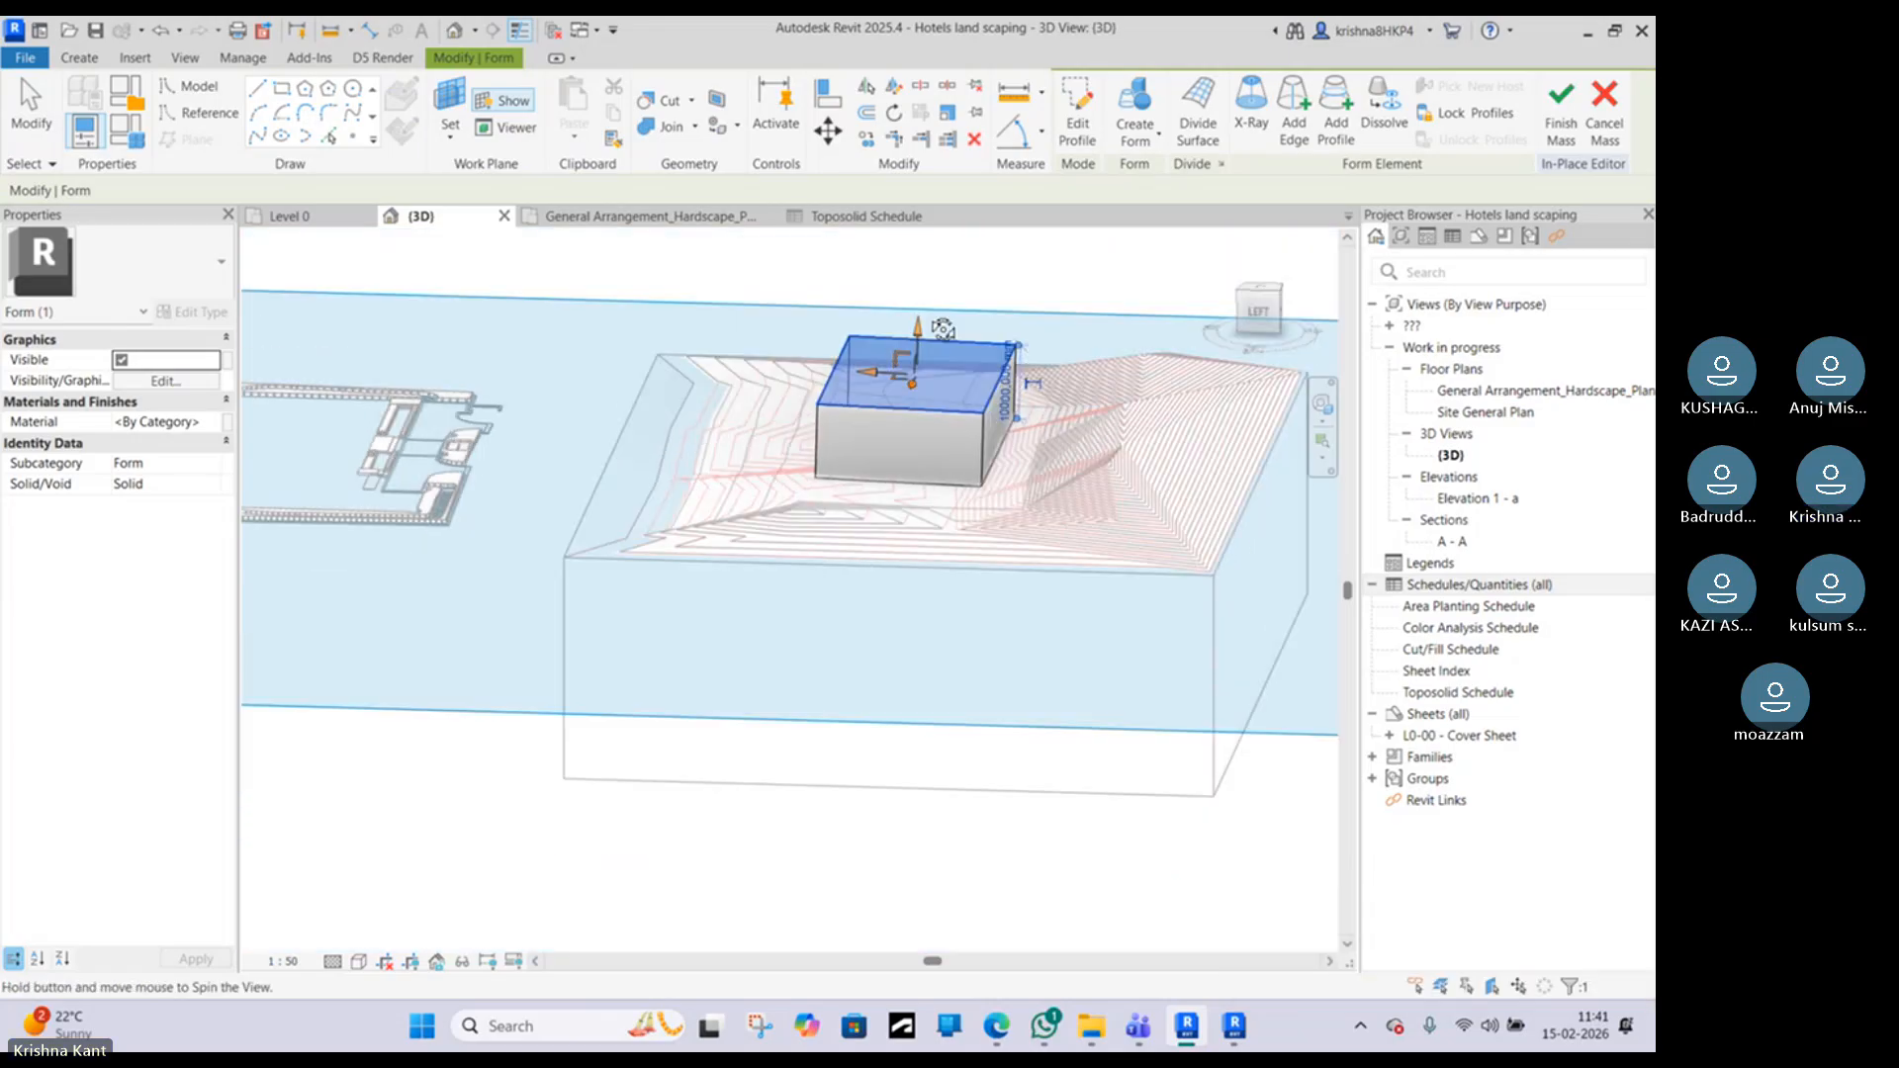
pyautogui.scroll(4, 924, 346)
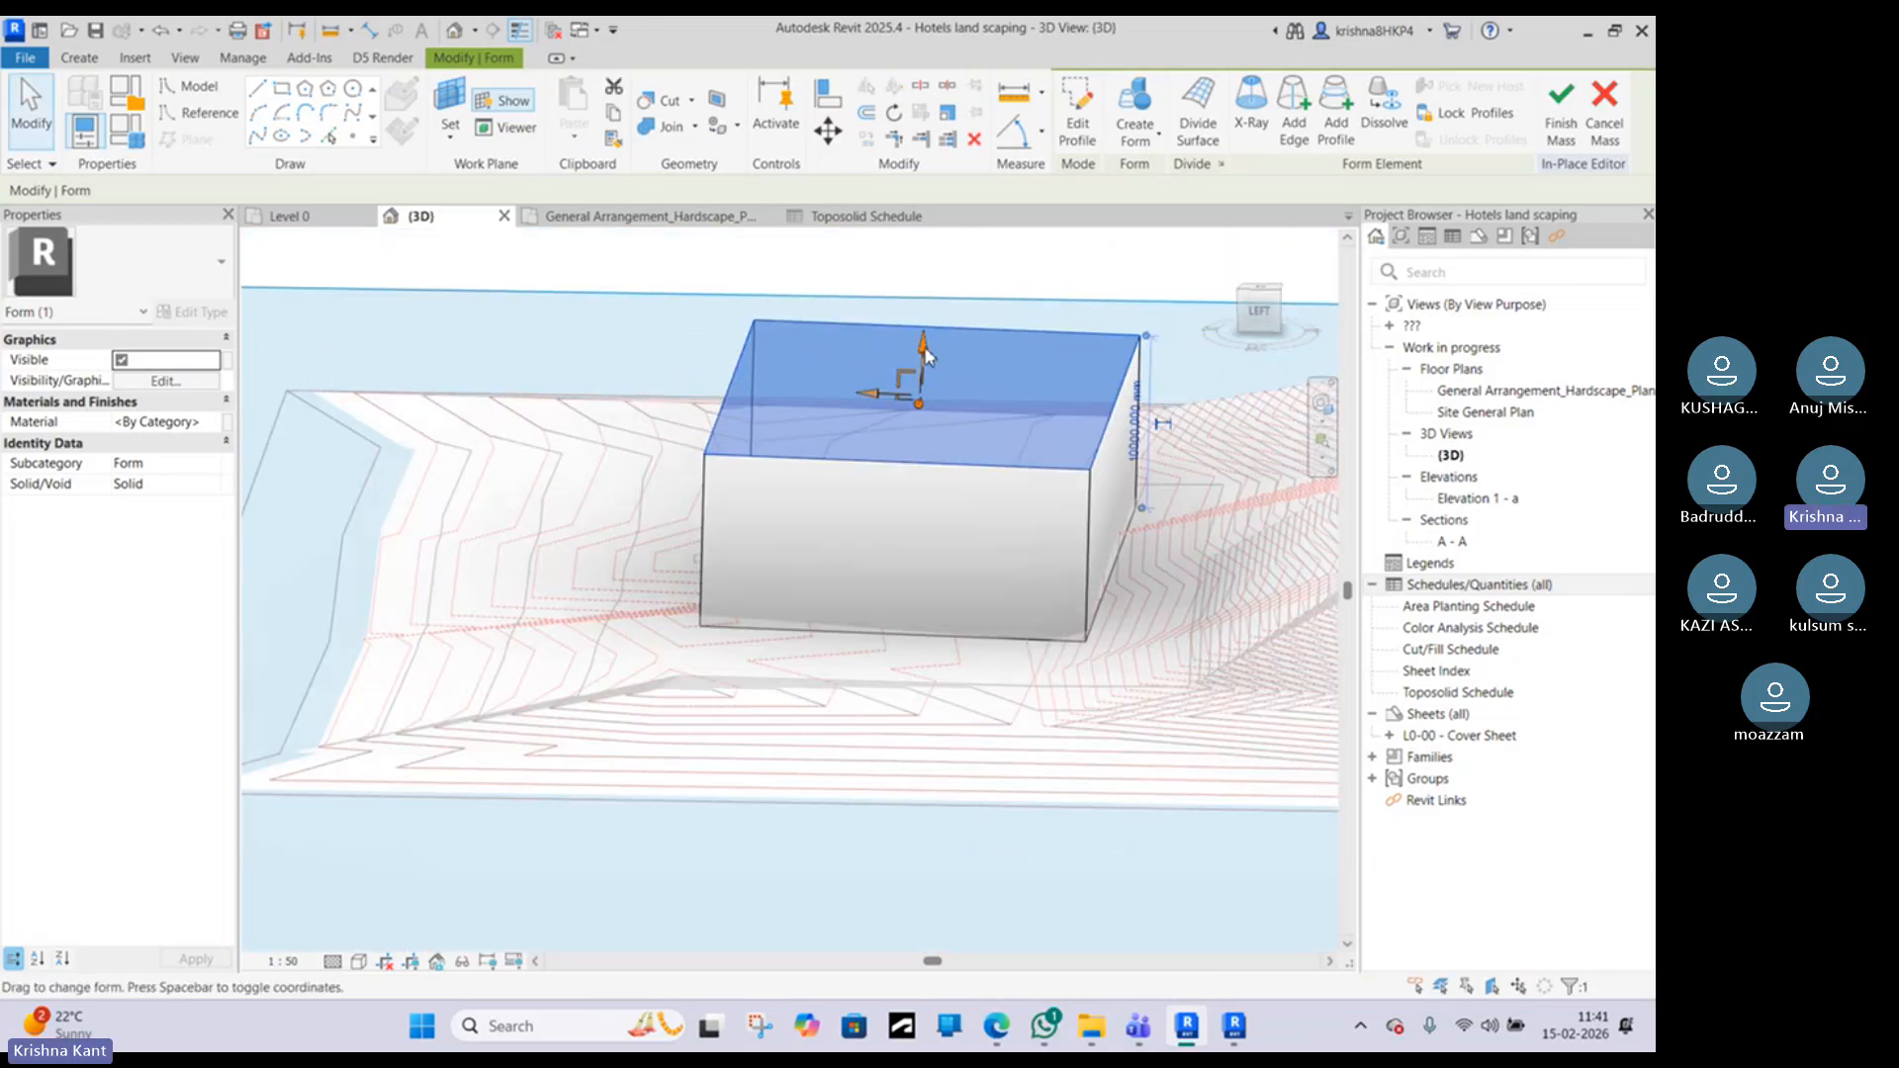
pyautogui.keyDown('shift'); pyautogui.moveTo(925, 351); pyautogui.dragTo(960, 598, button='middle'); pyautogui.keyUp('shift')
pyautogui.click(933, 586)
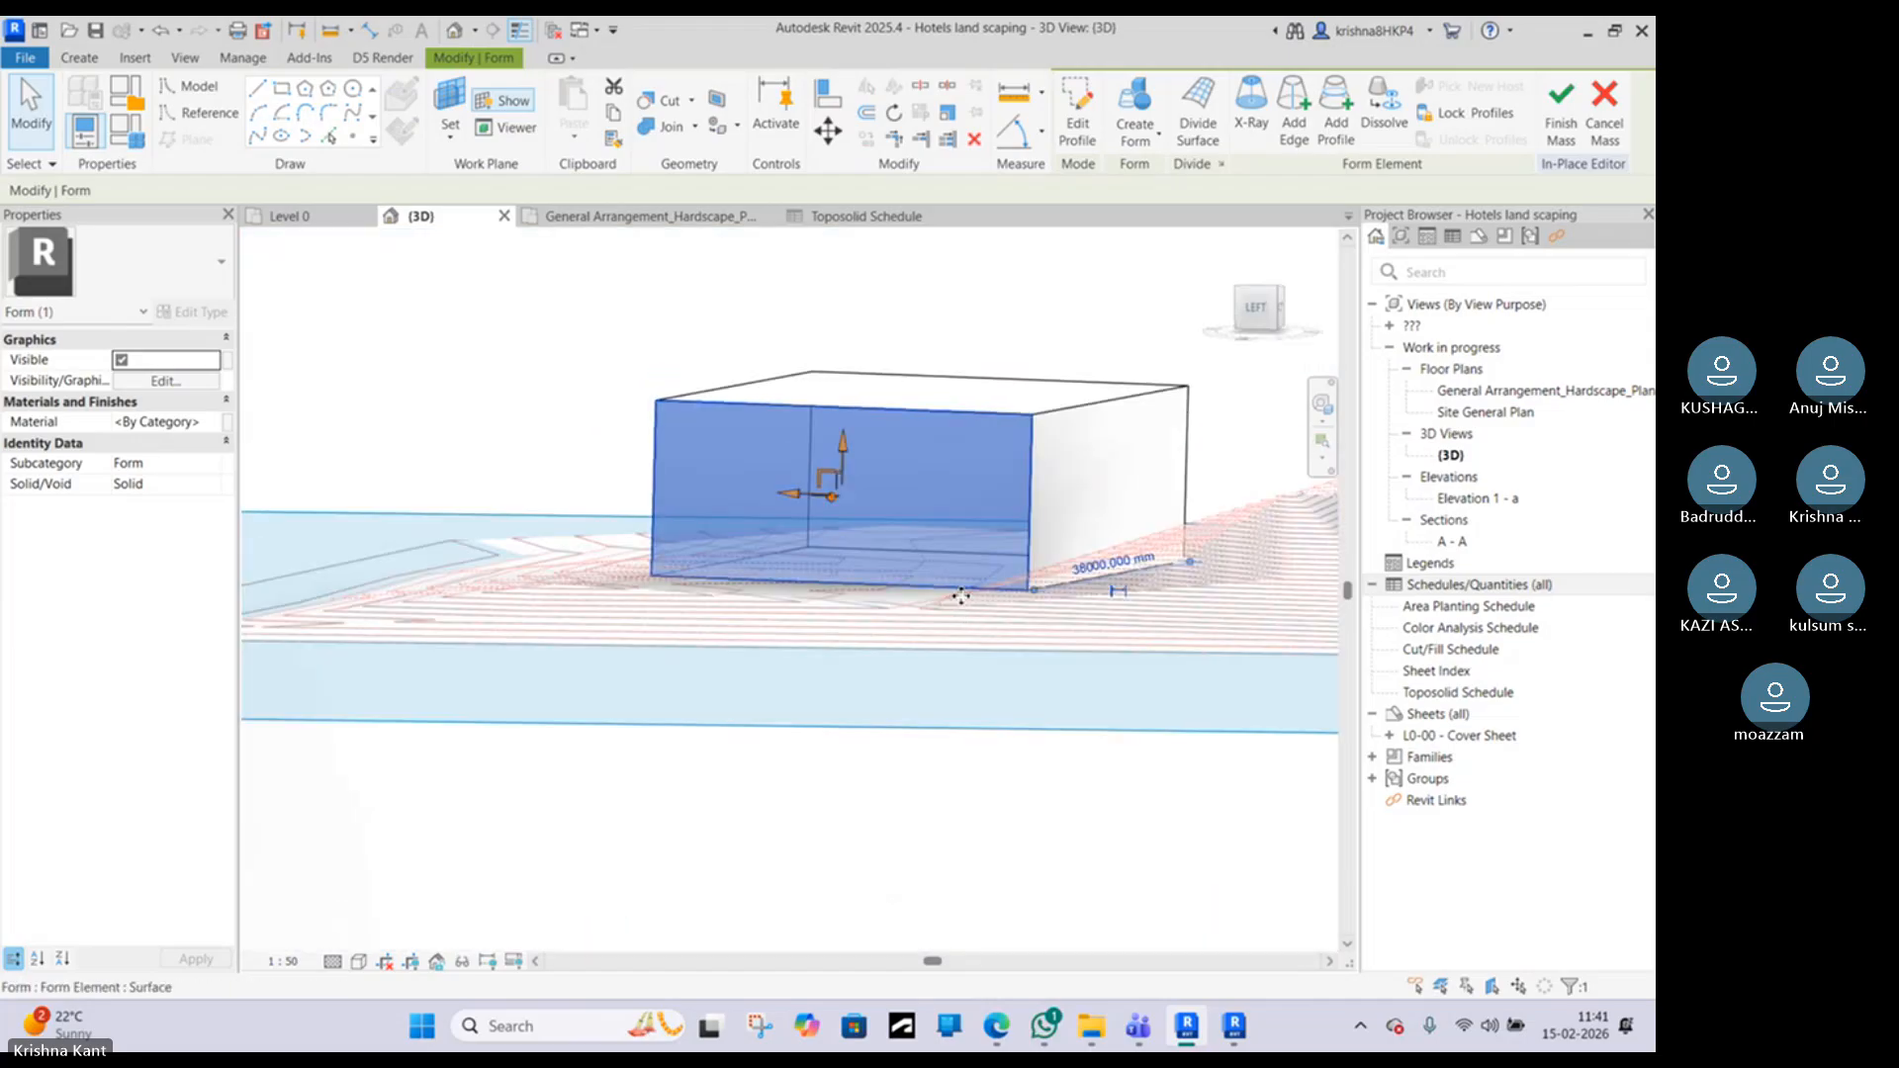
pyautogui.click(961, 597)
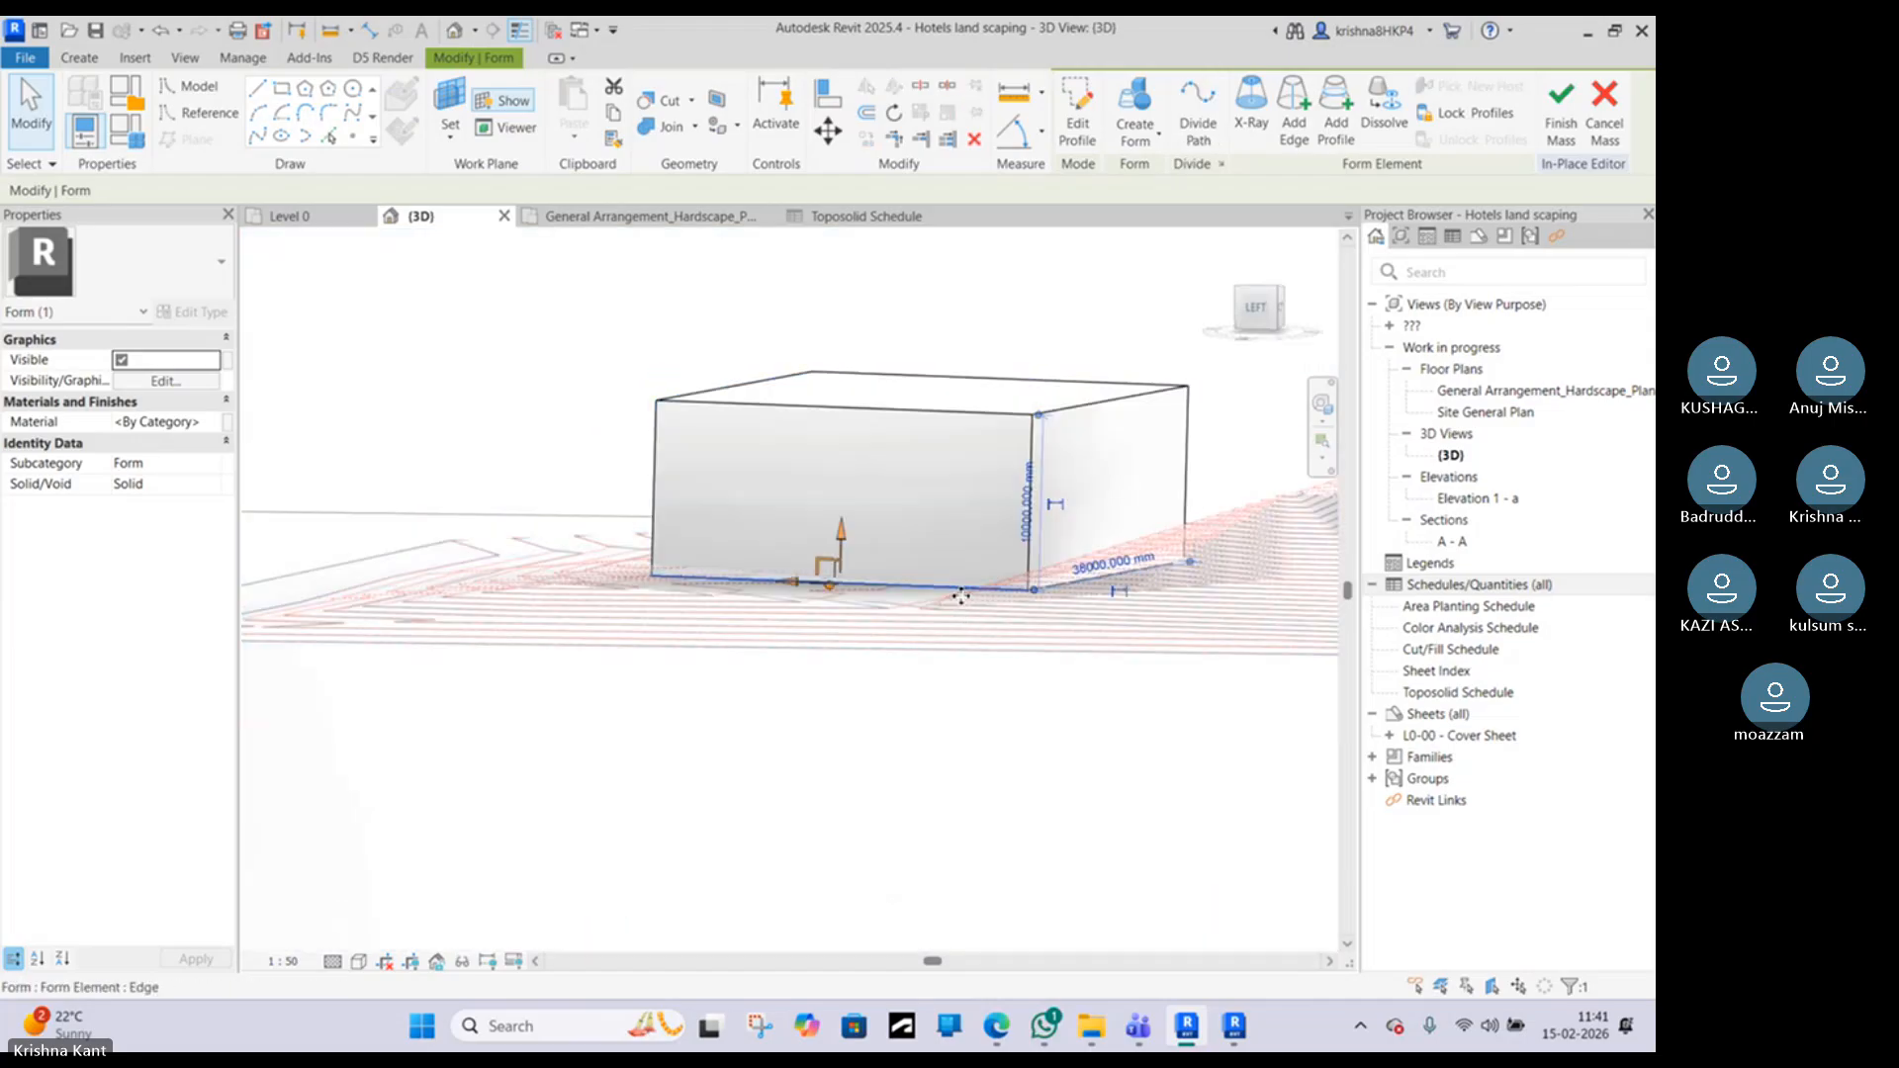
pyautogui.keyDown('shift'); pyautogui.moveTo(884, 579); pyautogui.dragTo(829, 640, button='middle'); pyautogui.keyUp('shift')
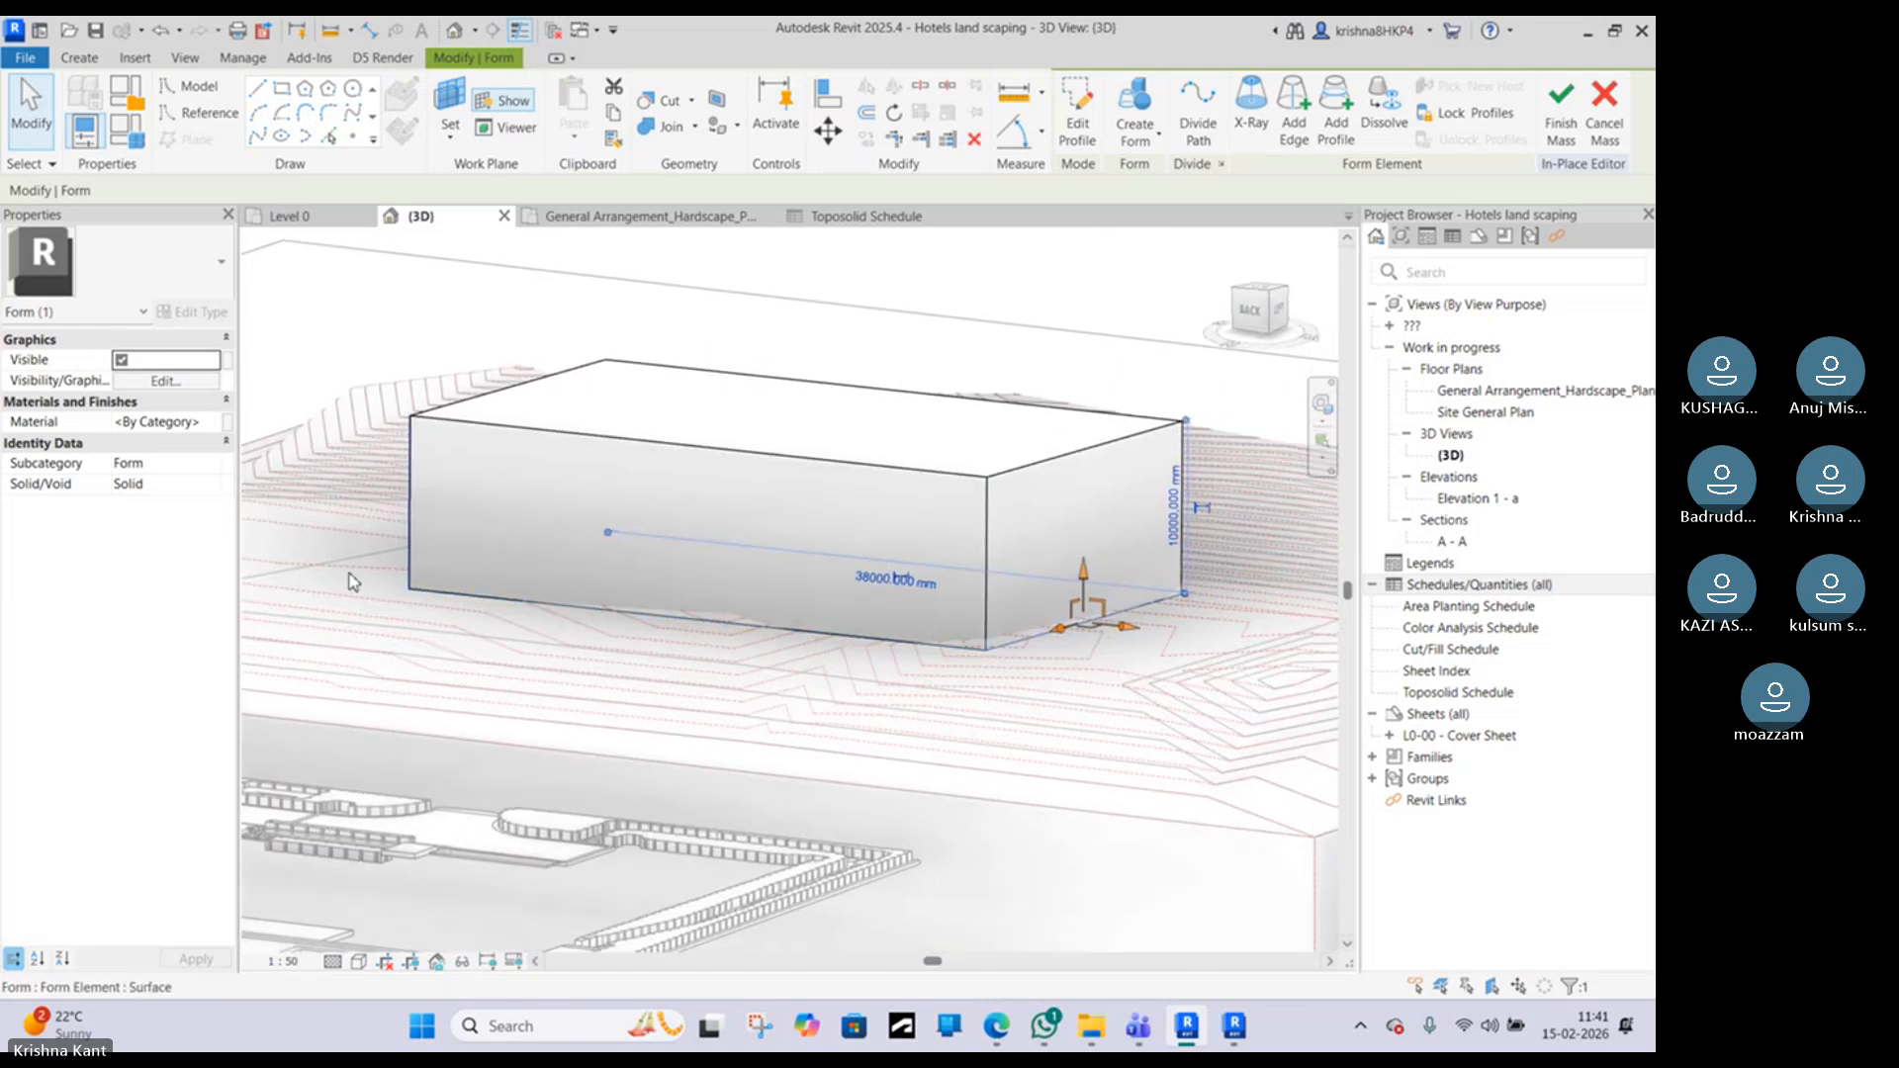
# Step: Try changing the box form from solid to void and inspect the resulting void form
pyautogui.click(209, 484)
pyautogui.click(163, 522)
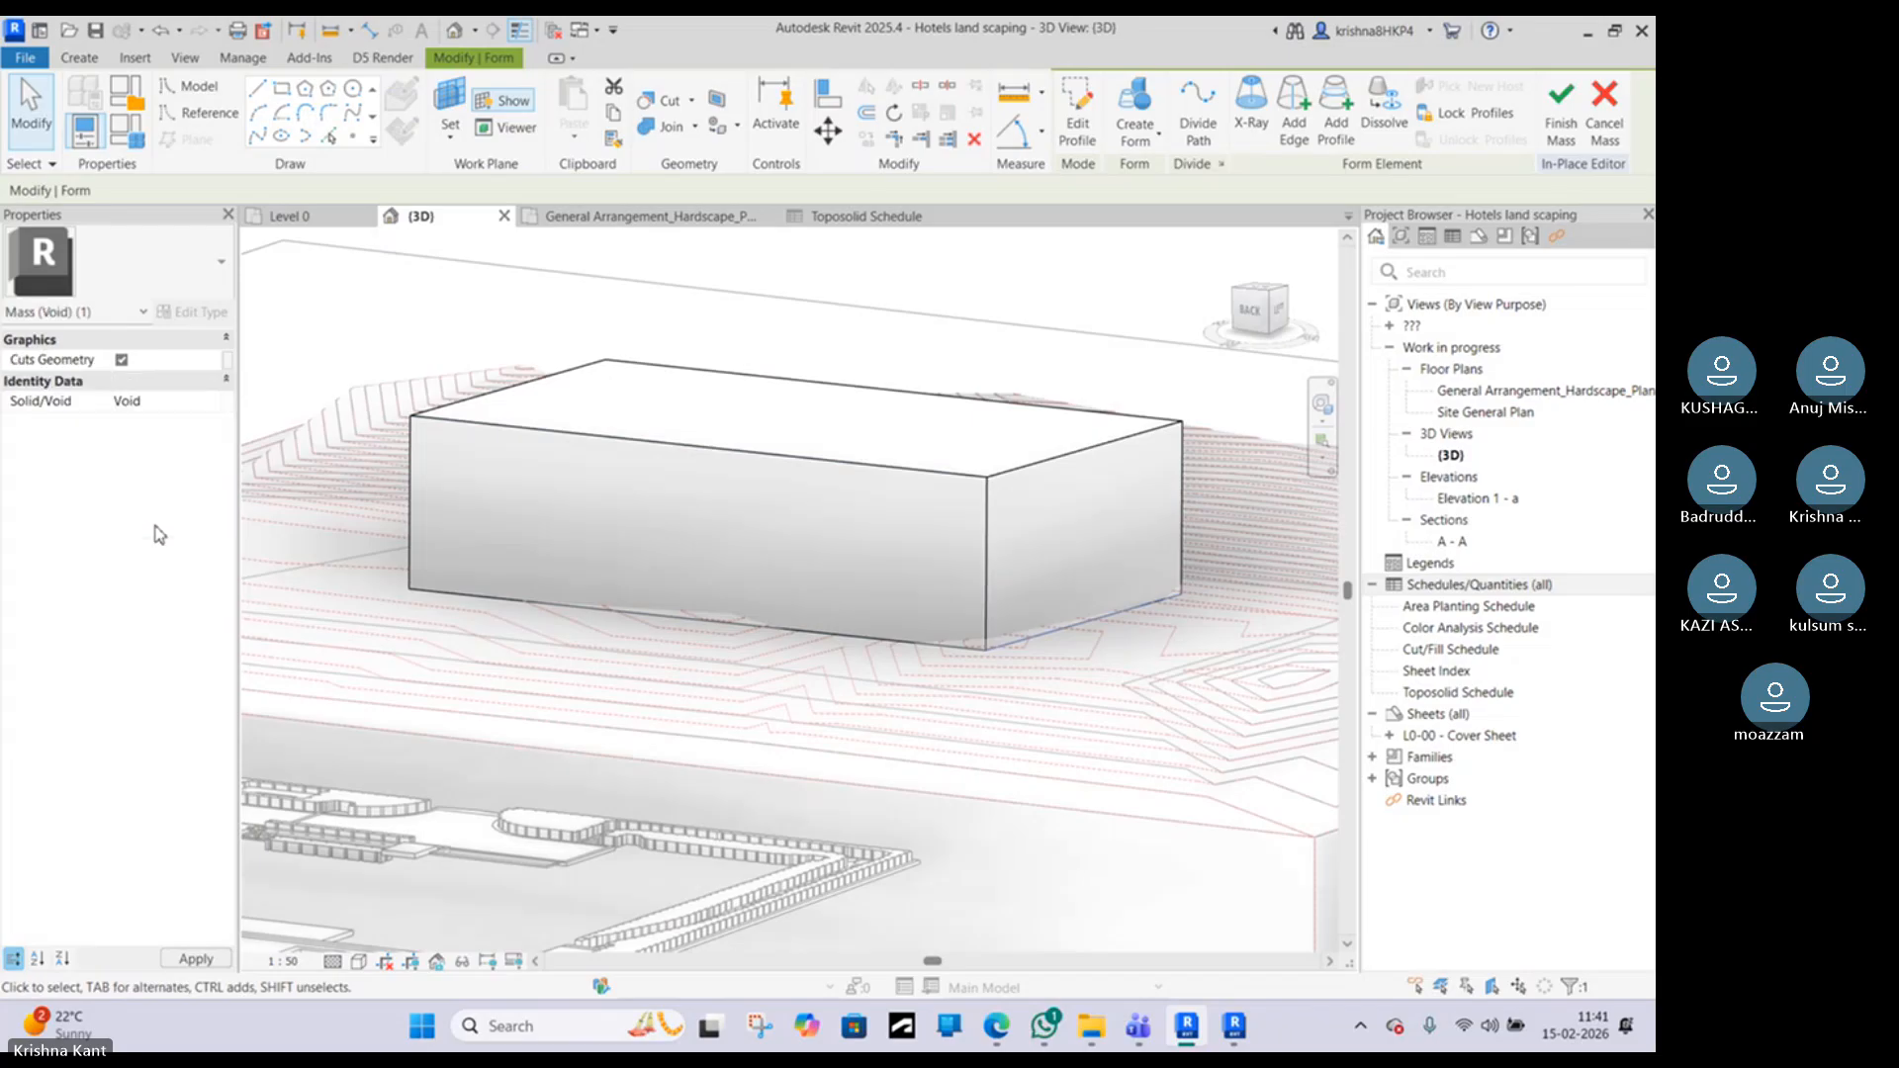
pyautogui.press('Escape')
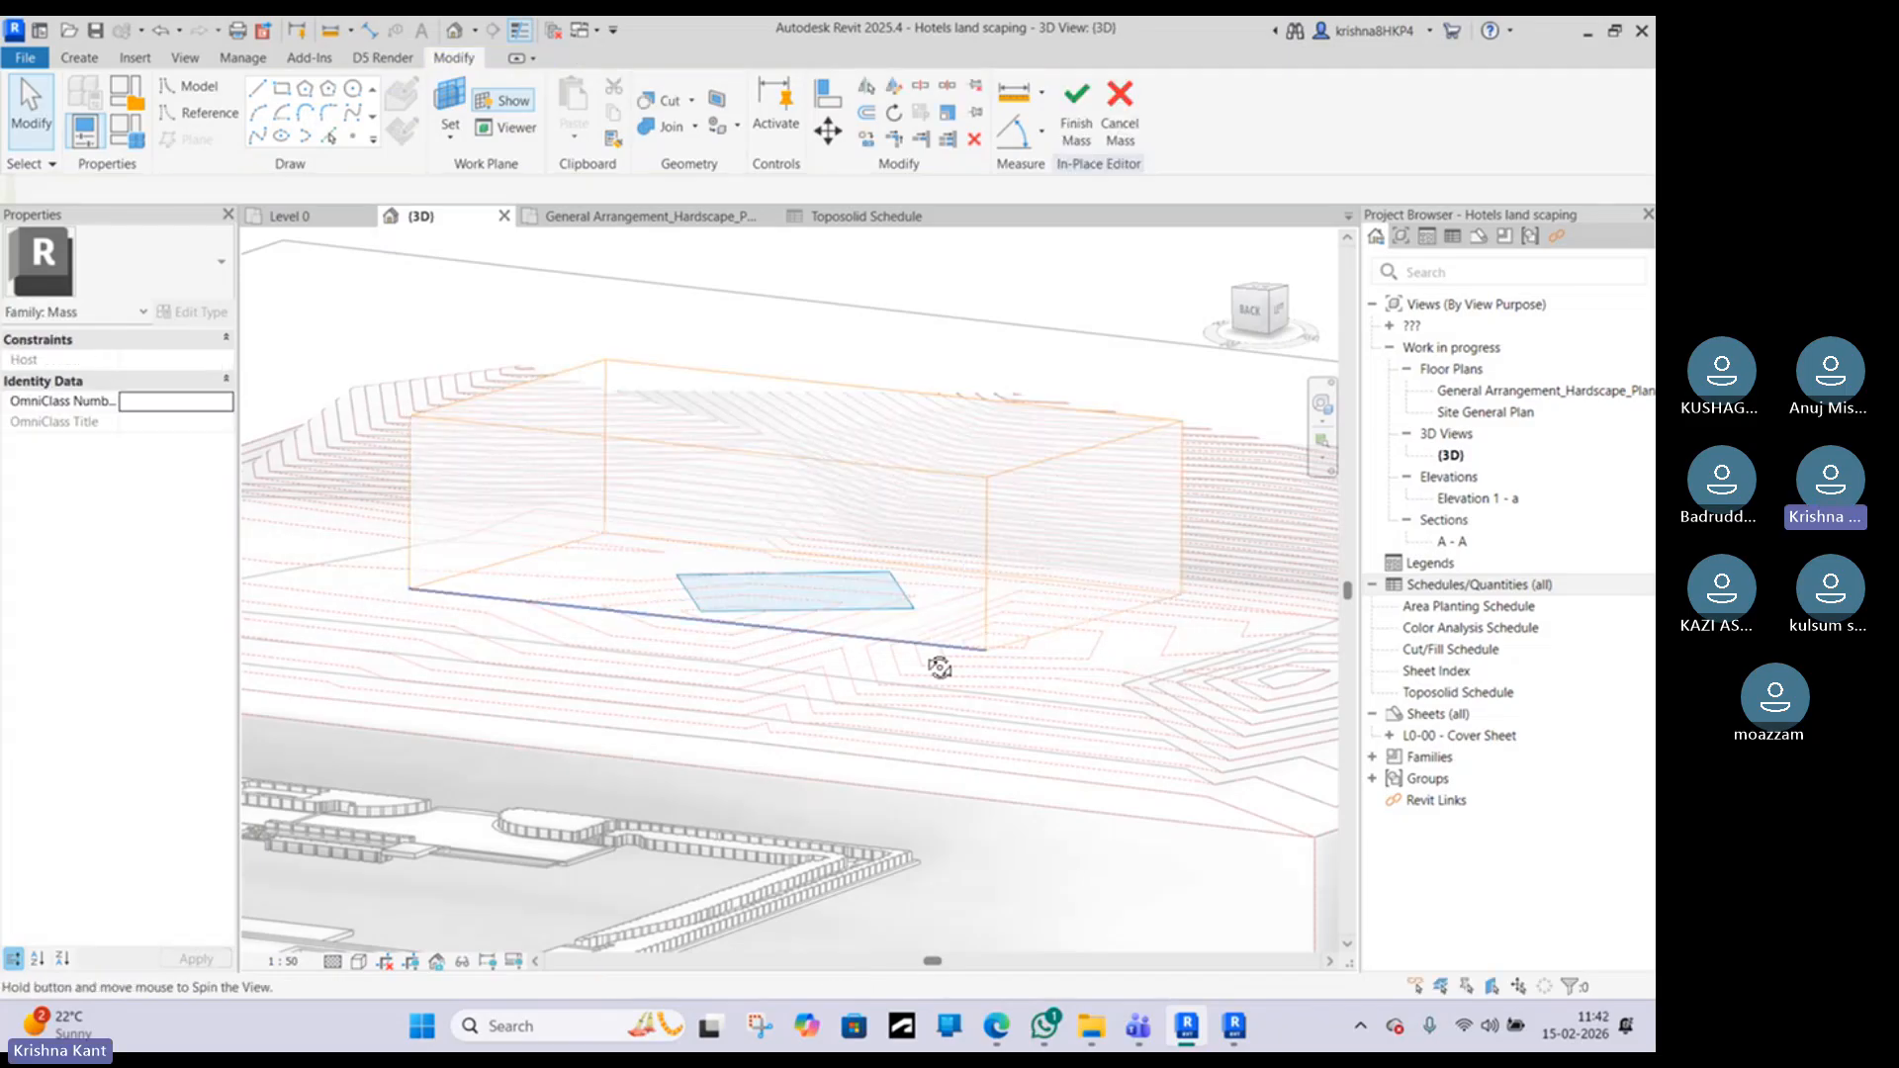
pyautogui.keyDown('shift'); pyautogui.moveTo(941, 665); pyautogui.dragTo(1042, 623, button='middle'); pyautogui.keyUp('shift')
pyautogui.press('Tab')
pyautogui.press('Tab')
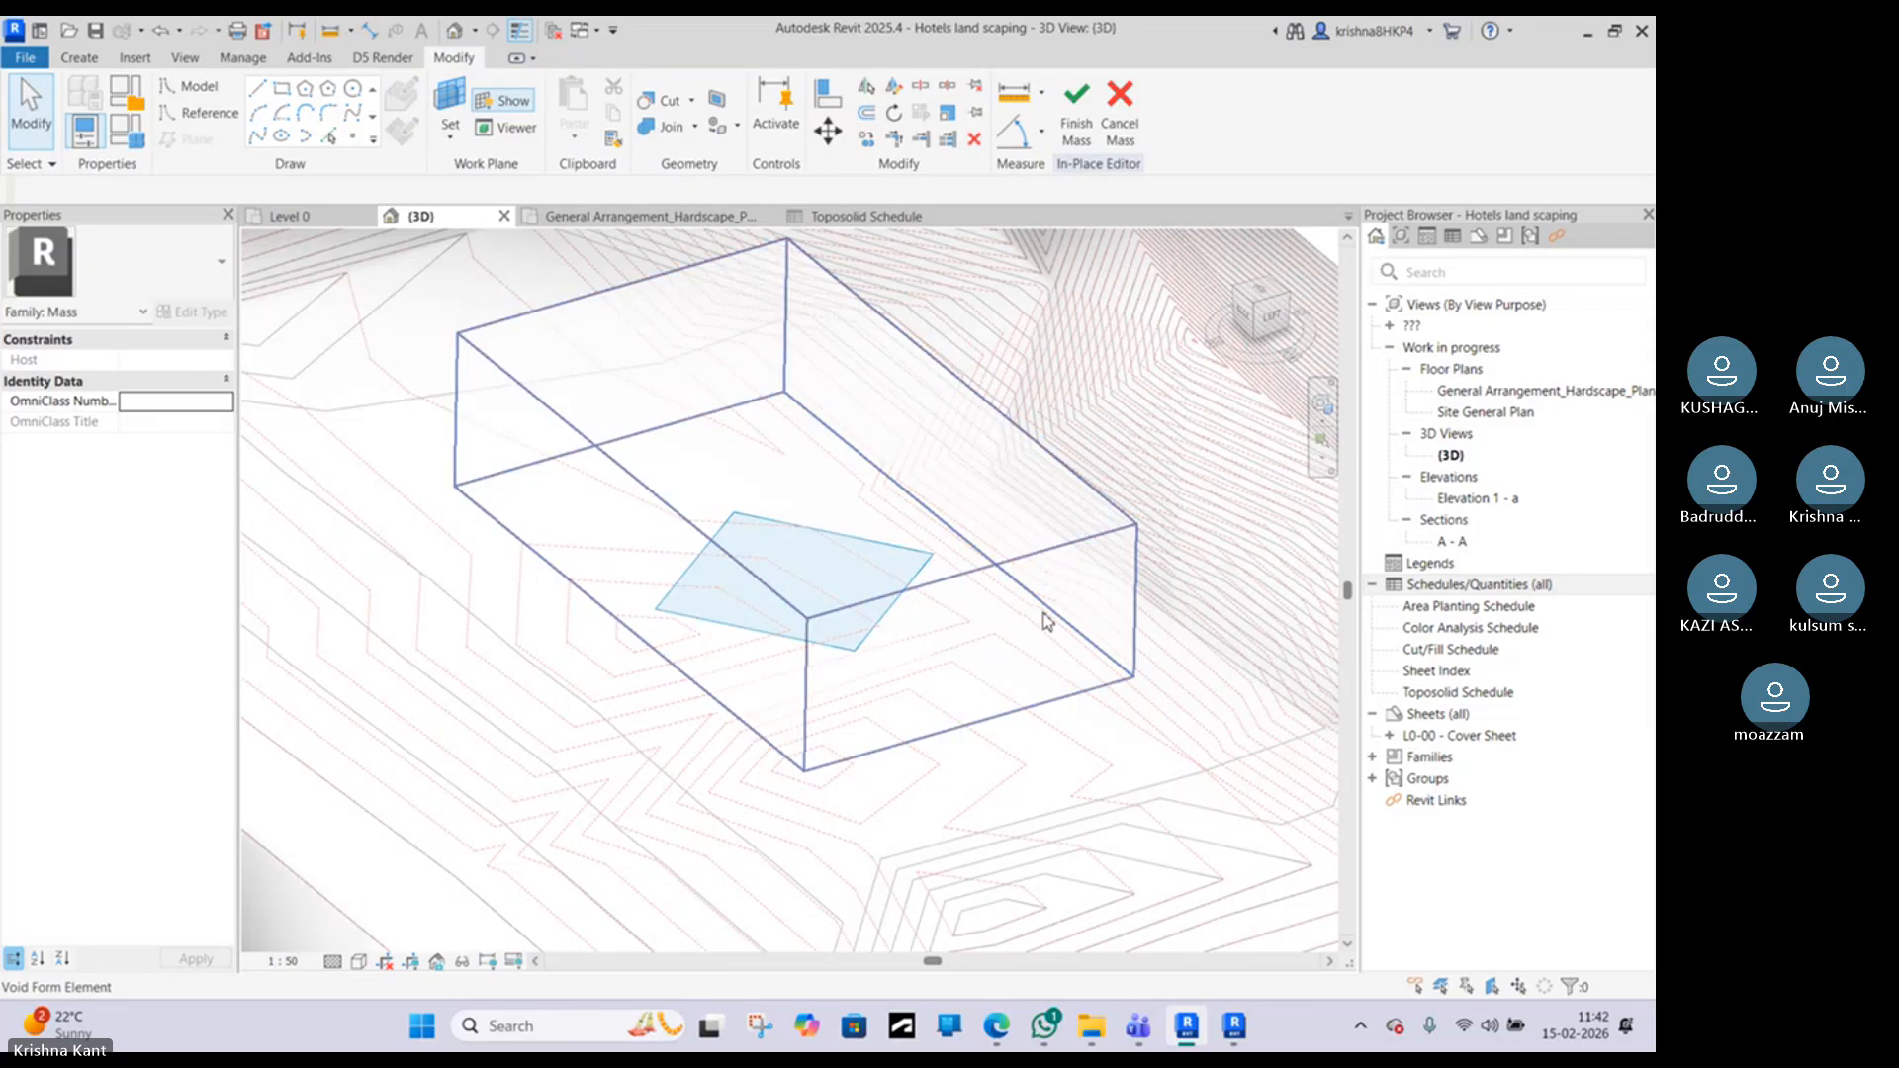
pyautogui.click(1046, 621)
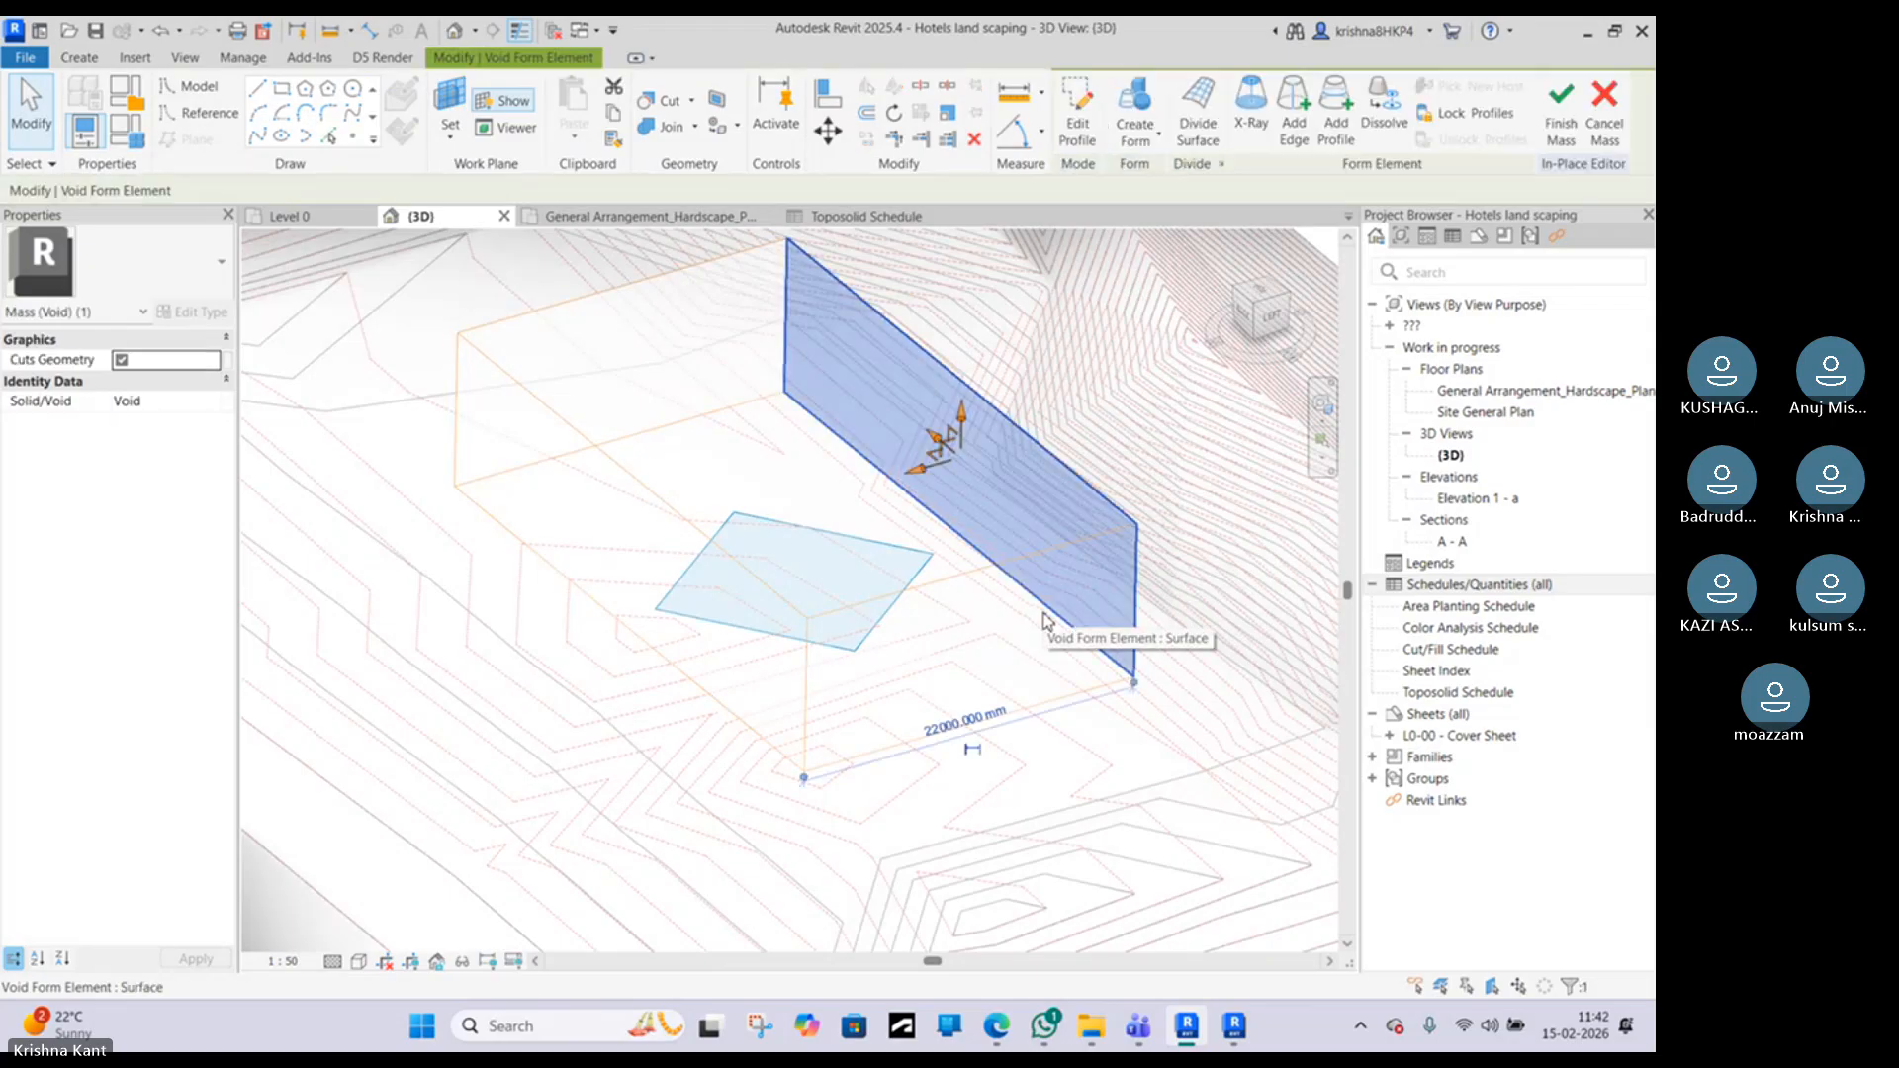
pyautogui.press('Escape')
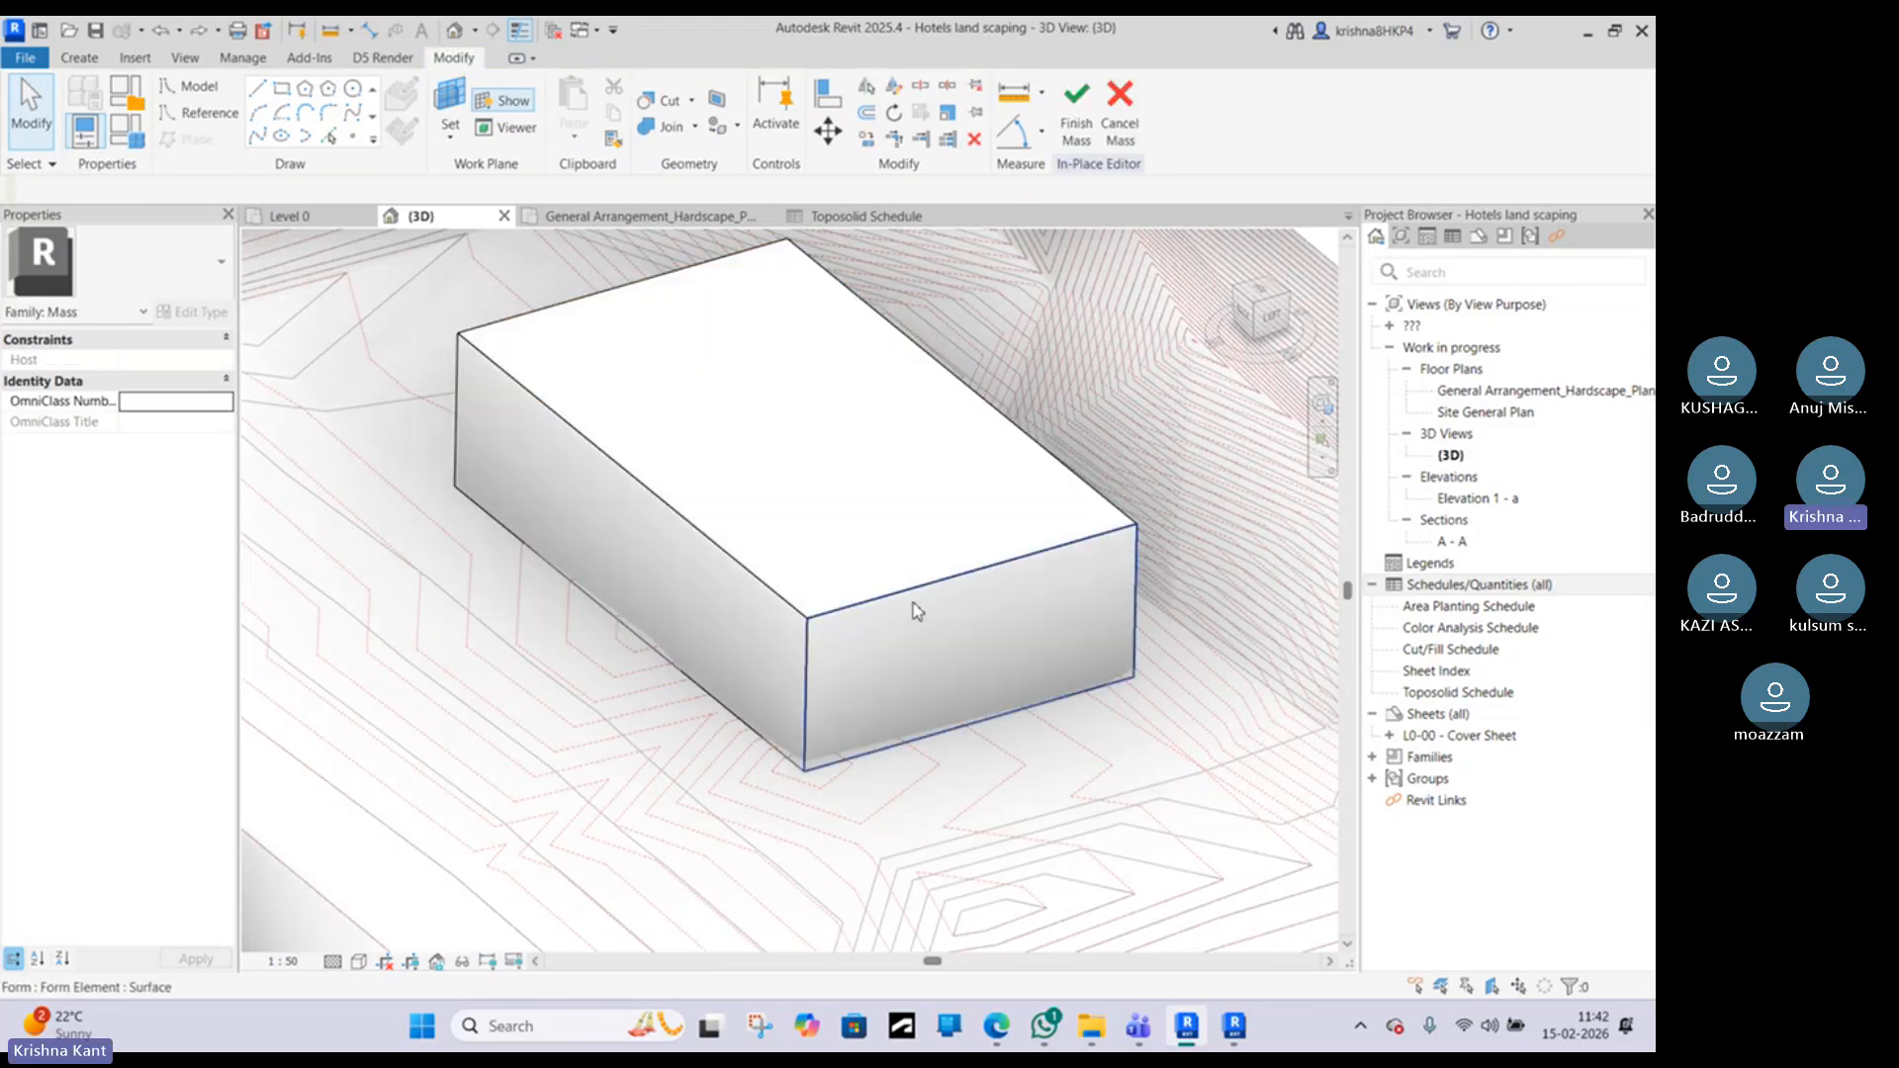
# Step: Lower the top face of the solid form to make a shallow slab over the toposolid and check it from the side
pyautogui.click(915, 601)
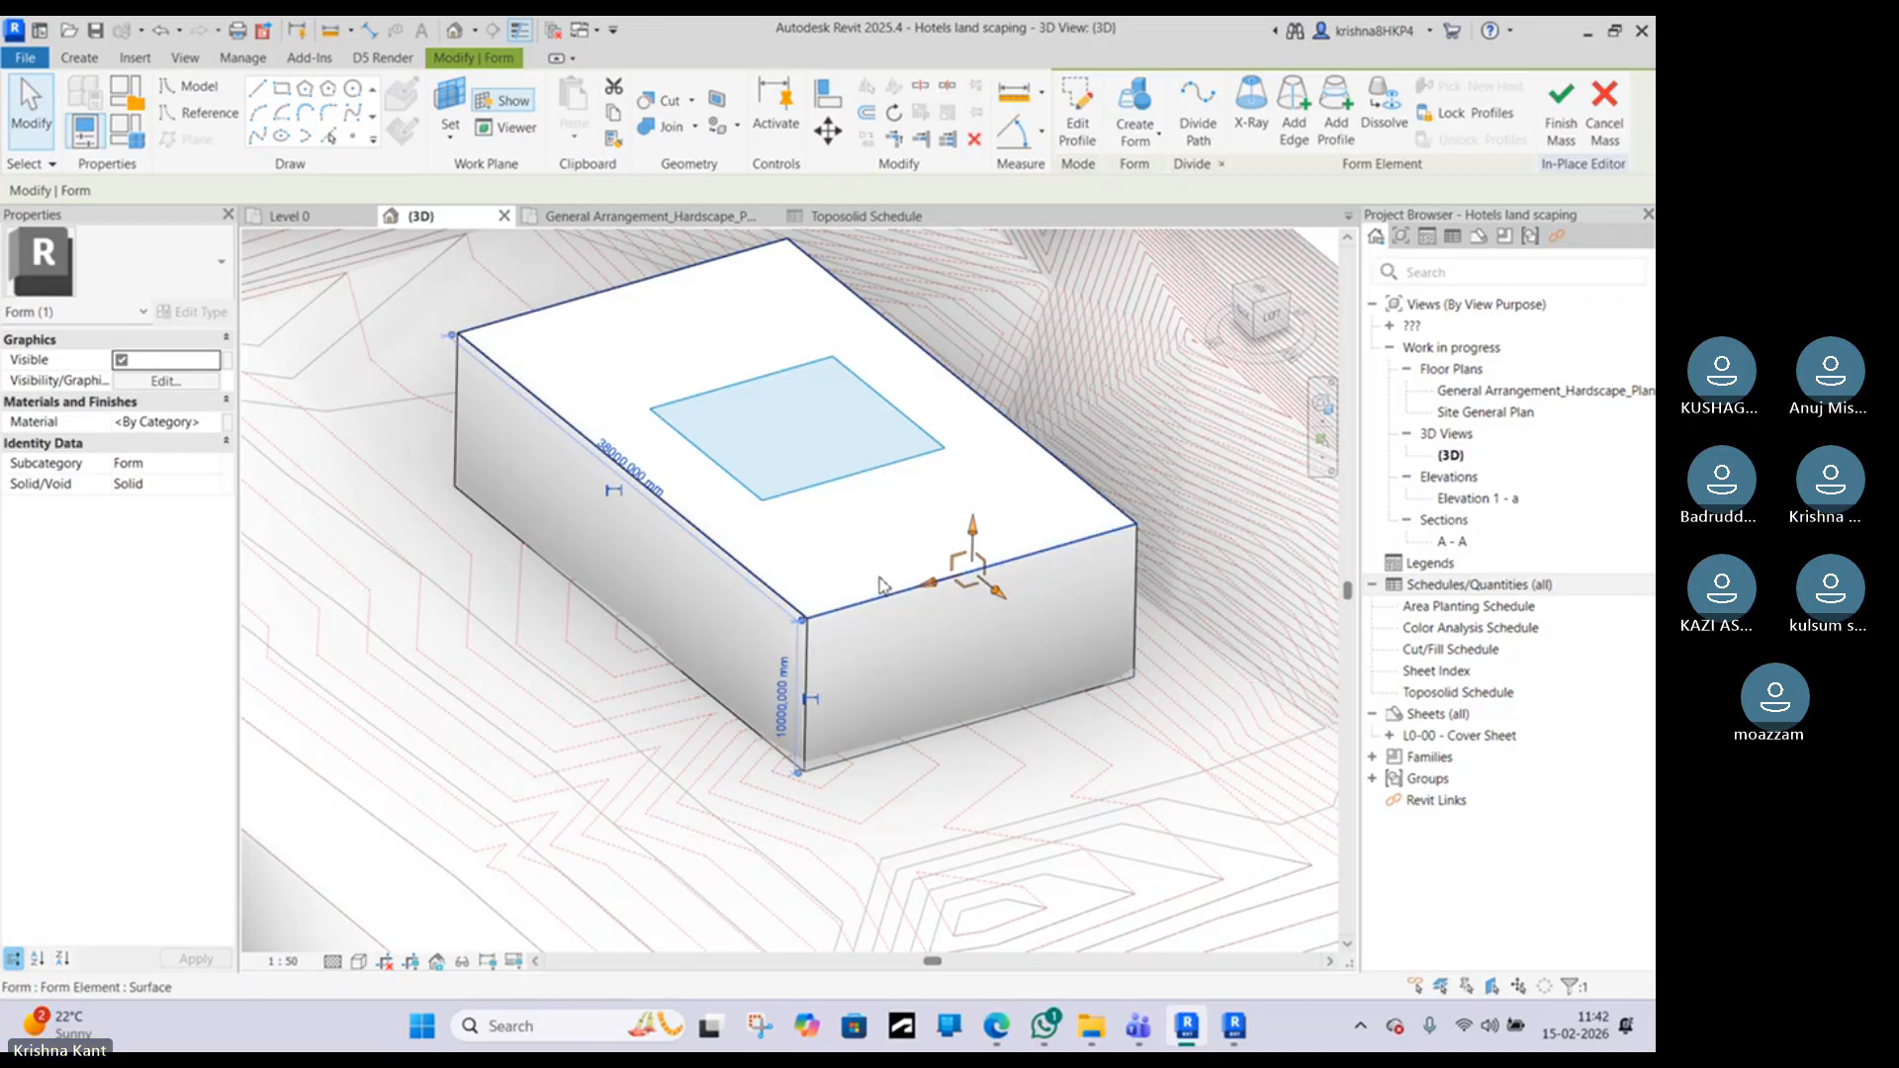
pyautogui.click(821, 483)
pyautogui.moveTo(796, 393); pyautogui.dragTo(831, 625)
pyautogui.keyDown('shift'); pyautogui.moveTo(831, 625); pyautogui.dragTo(830, 742, button='middle'); pyautogui.keyUp('shift')
pyautogui.click(813, 599)
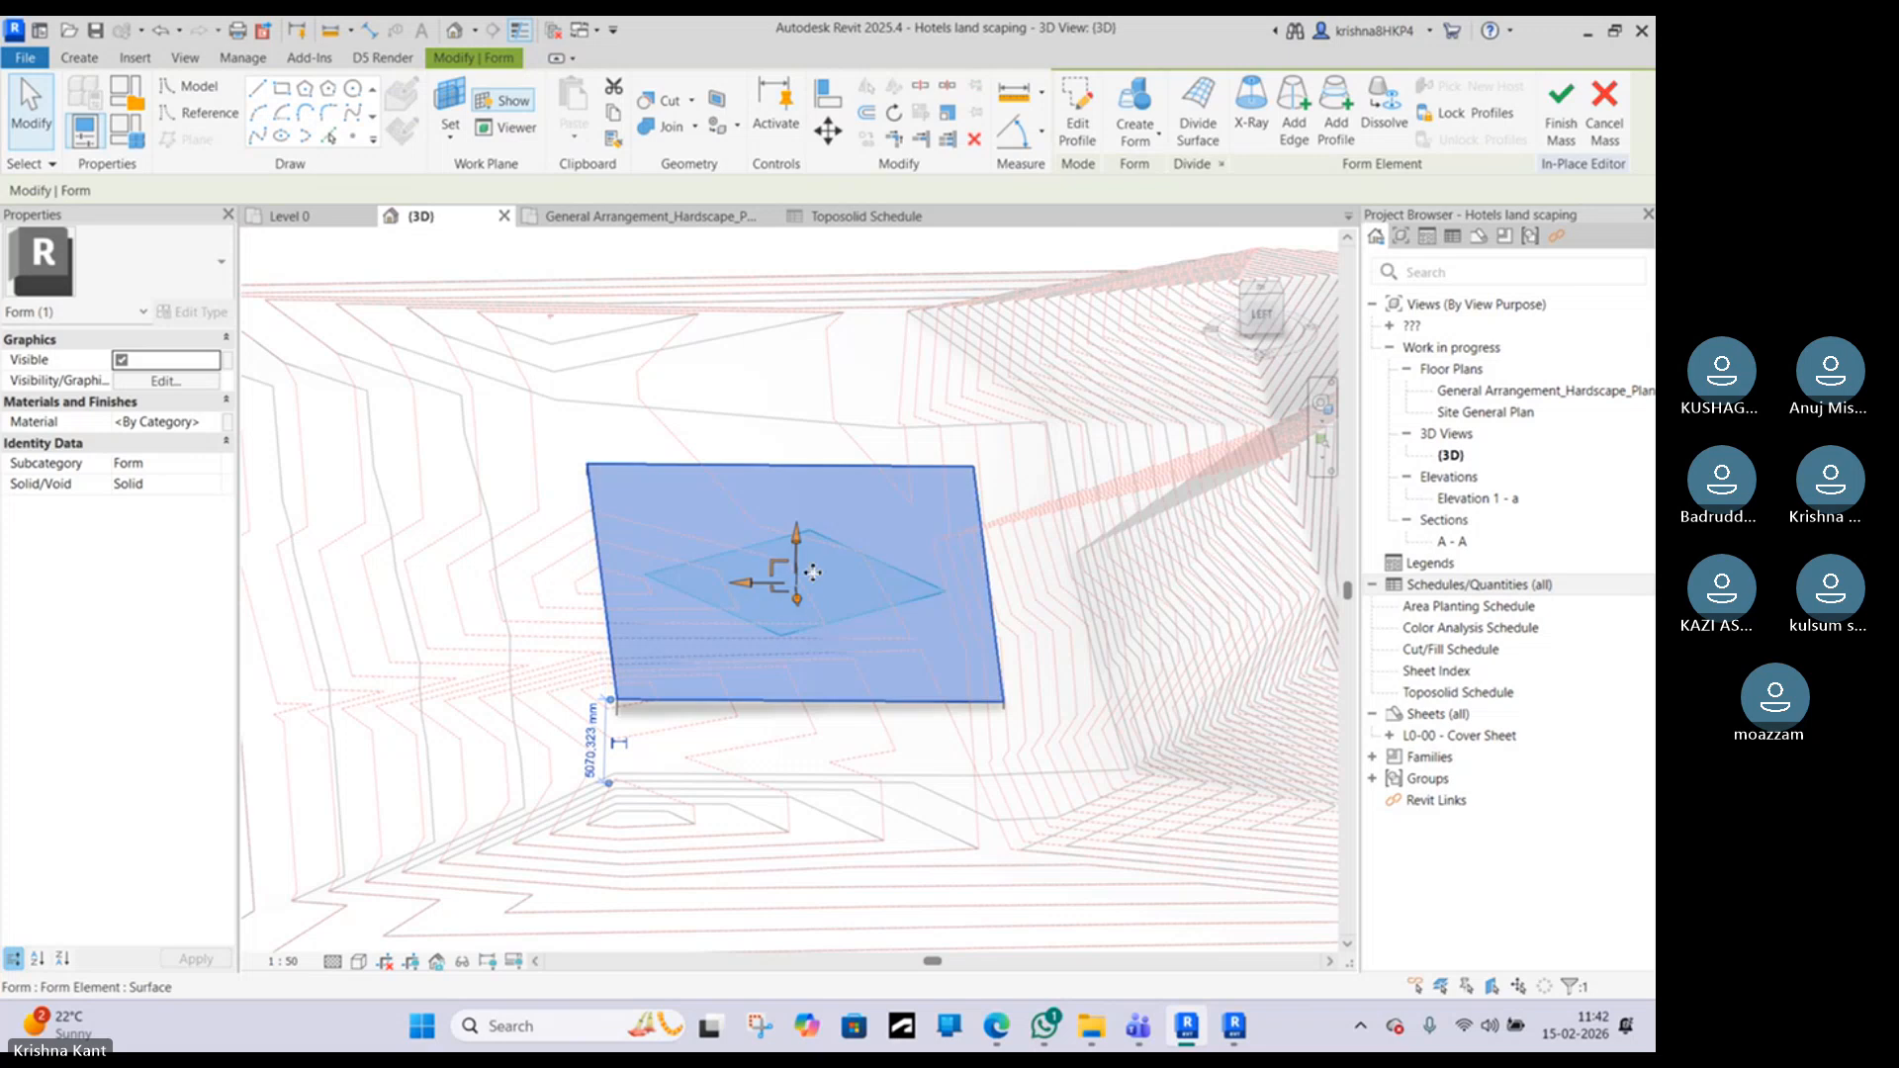
pyautogui.moveTo(807, 550); pyautogui.dragTo(806, 547)
pyautogui.keyDown('shift'); pyautogui.moveTo(814, 537); pyautogui.dragTo(796, 469, button='middle'); pyautogui.keyUp('shift')
pyautogui.click(810, 502)
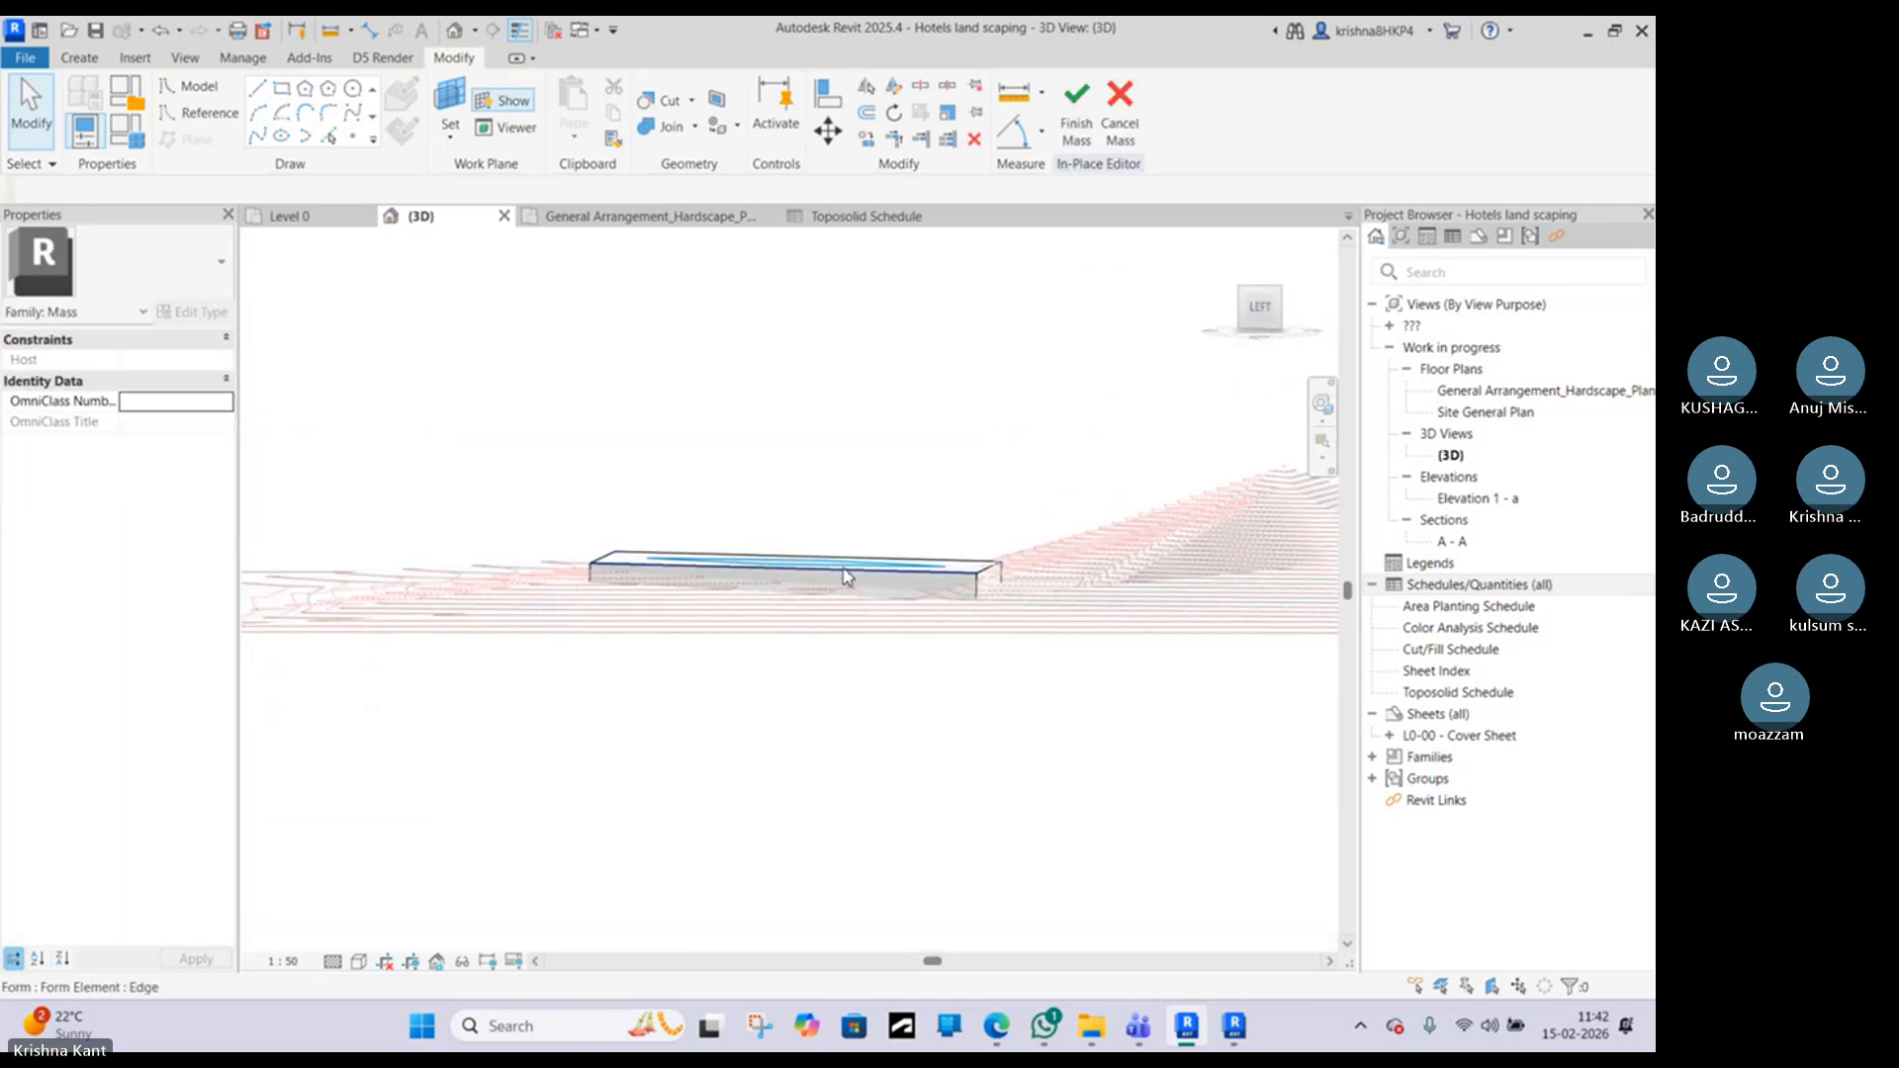
pyautogui.keyDown('shift'); pyautogui.moveTo(729, 564); pyautogui.dragTo(588, 537, button='middle'); pyautogui.keyUp('shift')
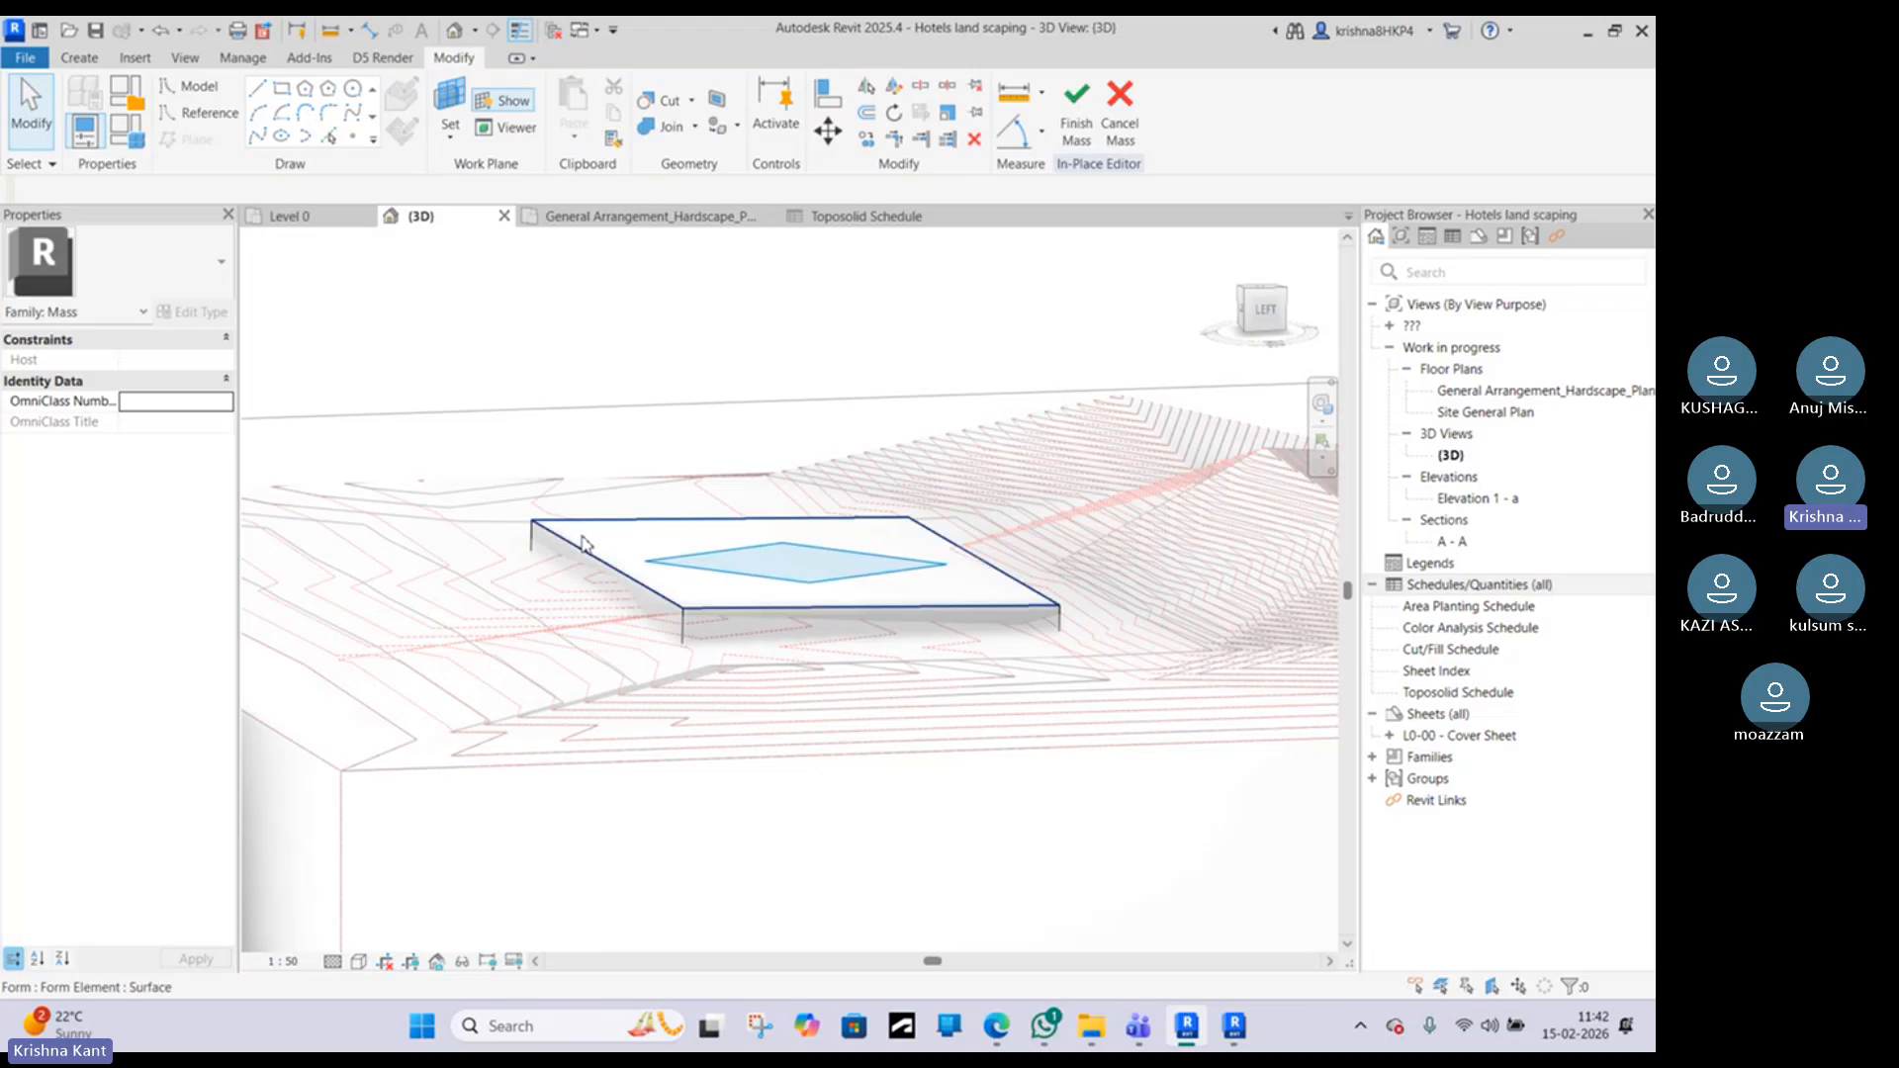
# Step: Select the whole box form in the in-place mass and change it from Solid to Void
pyautogui.click(590, 547)
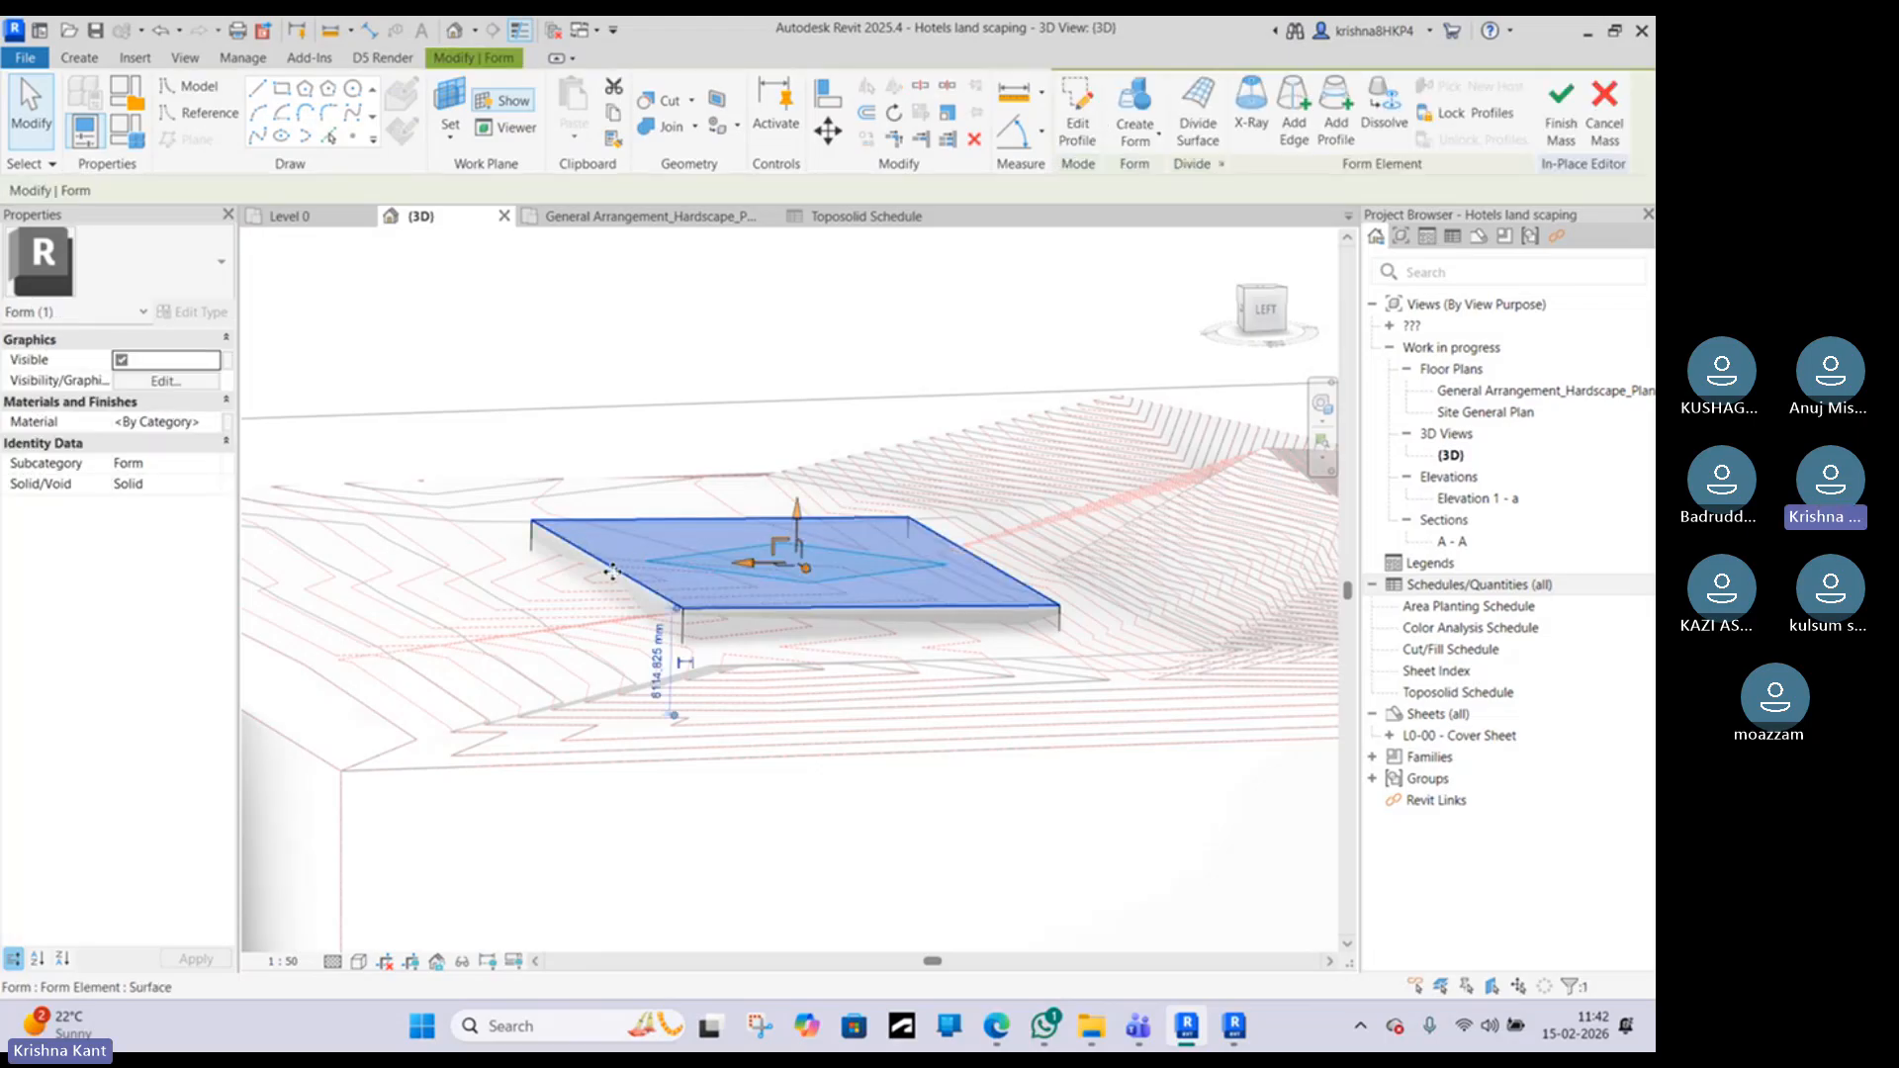
pyautogui.click(611, 573)
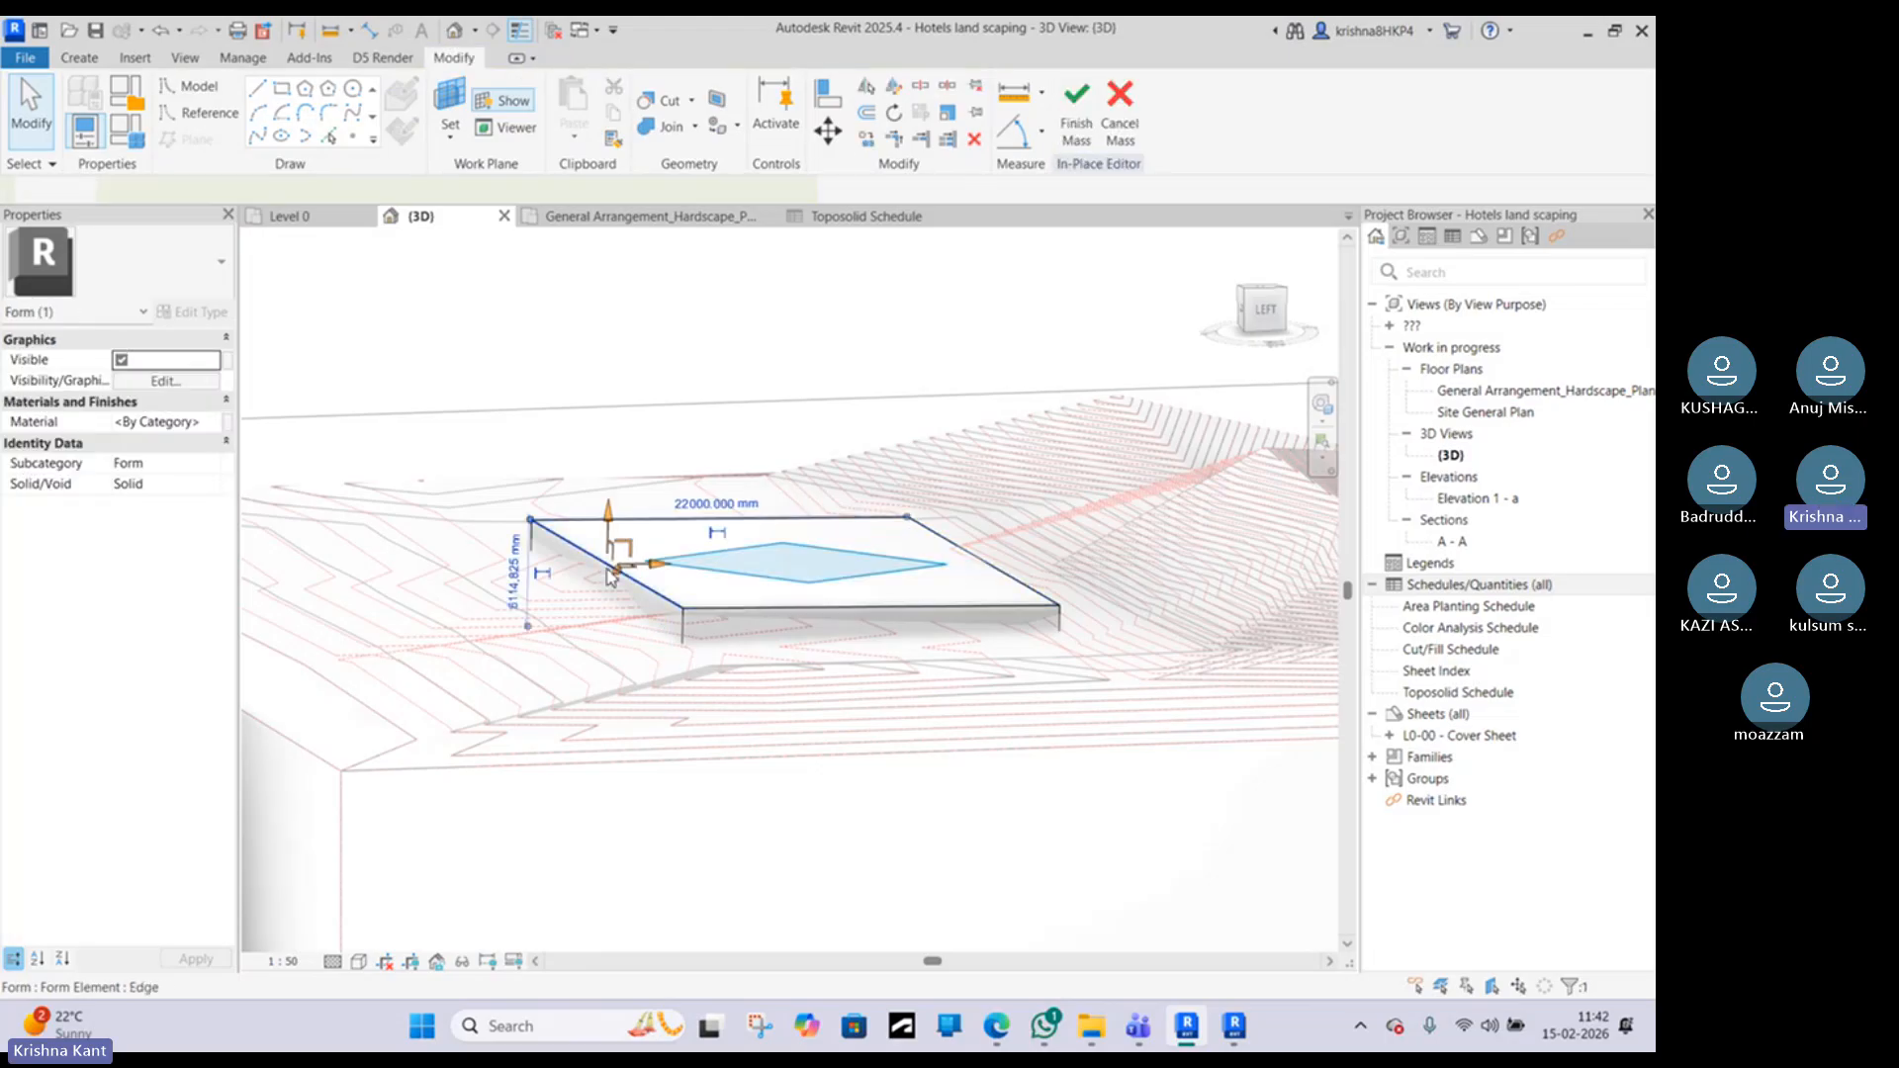
pyautogui.press('Tab')
pyautogui.click(612, 574)
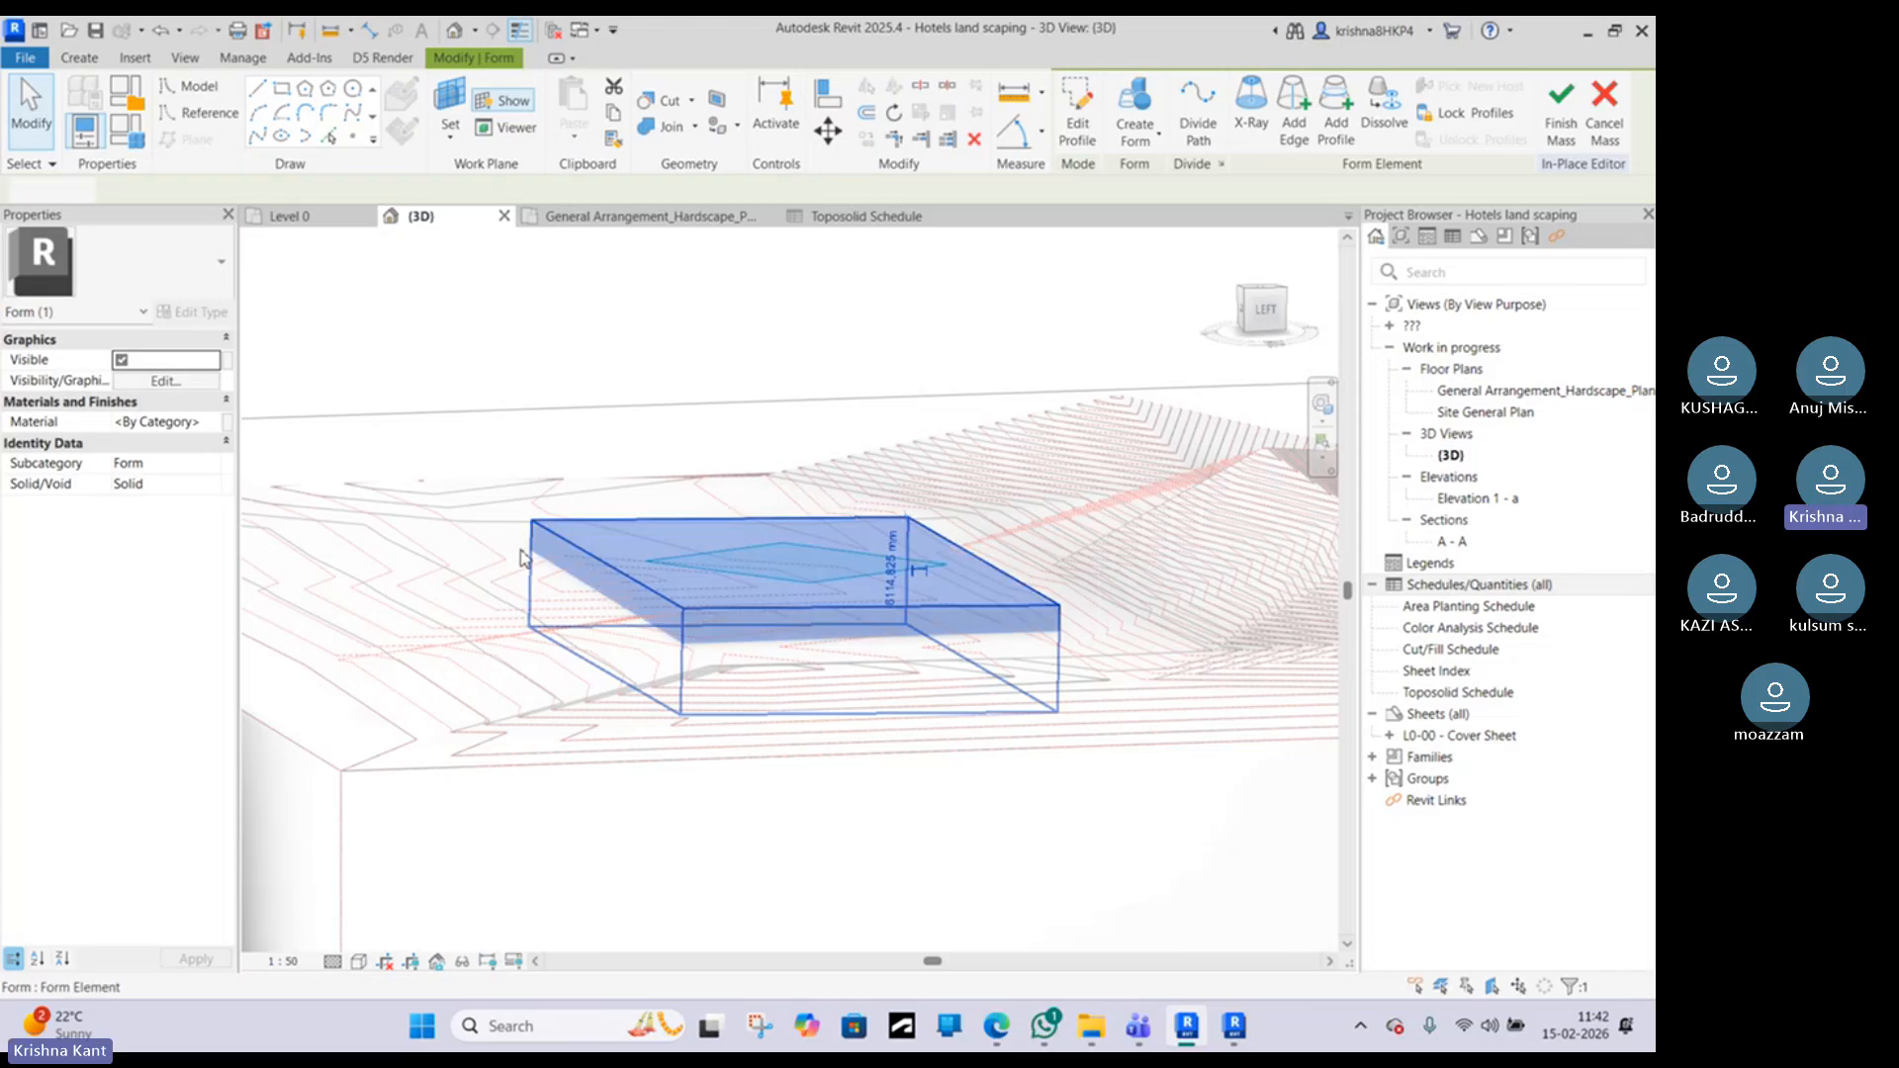
pyautogui.click(158, 483)
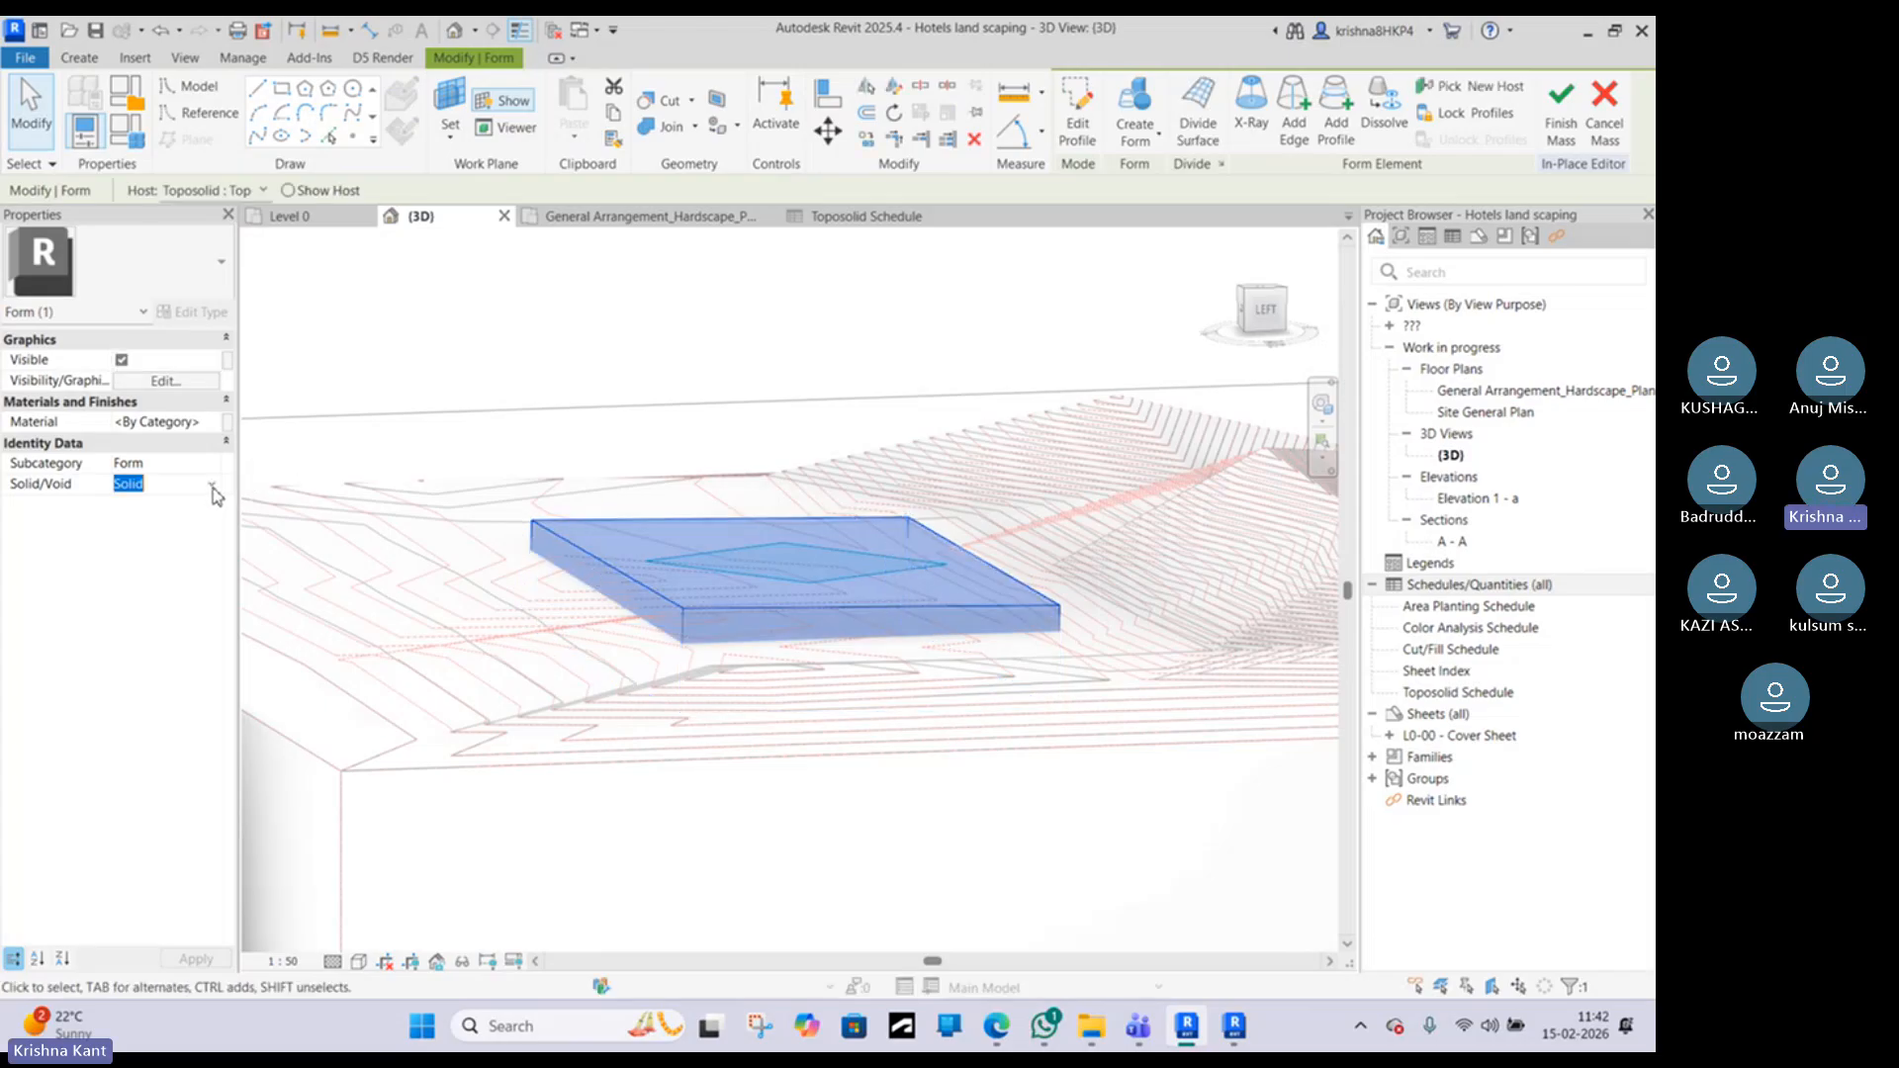
pyautogui.click(211, 484)
pyautogui.click(182, 524)
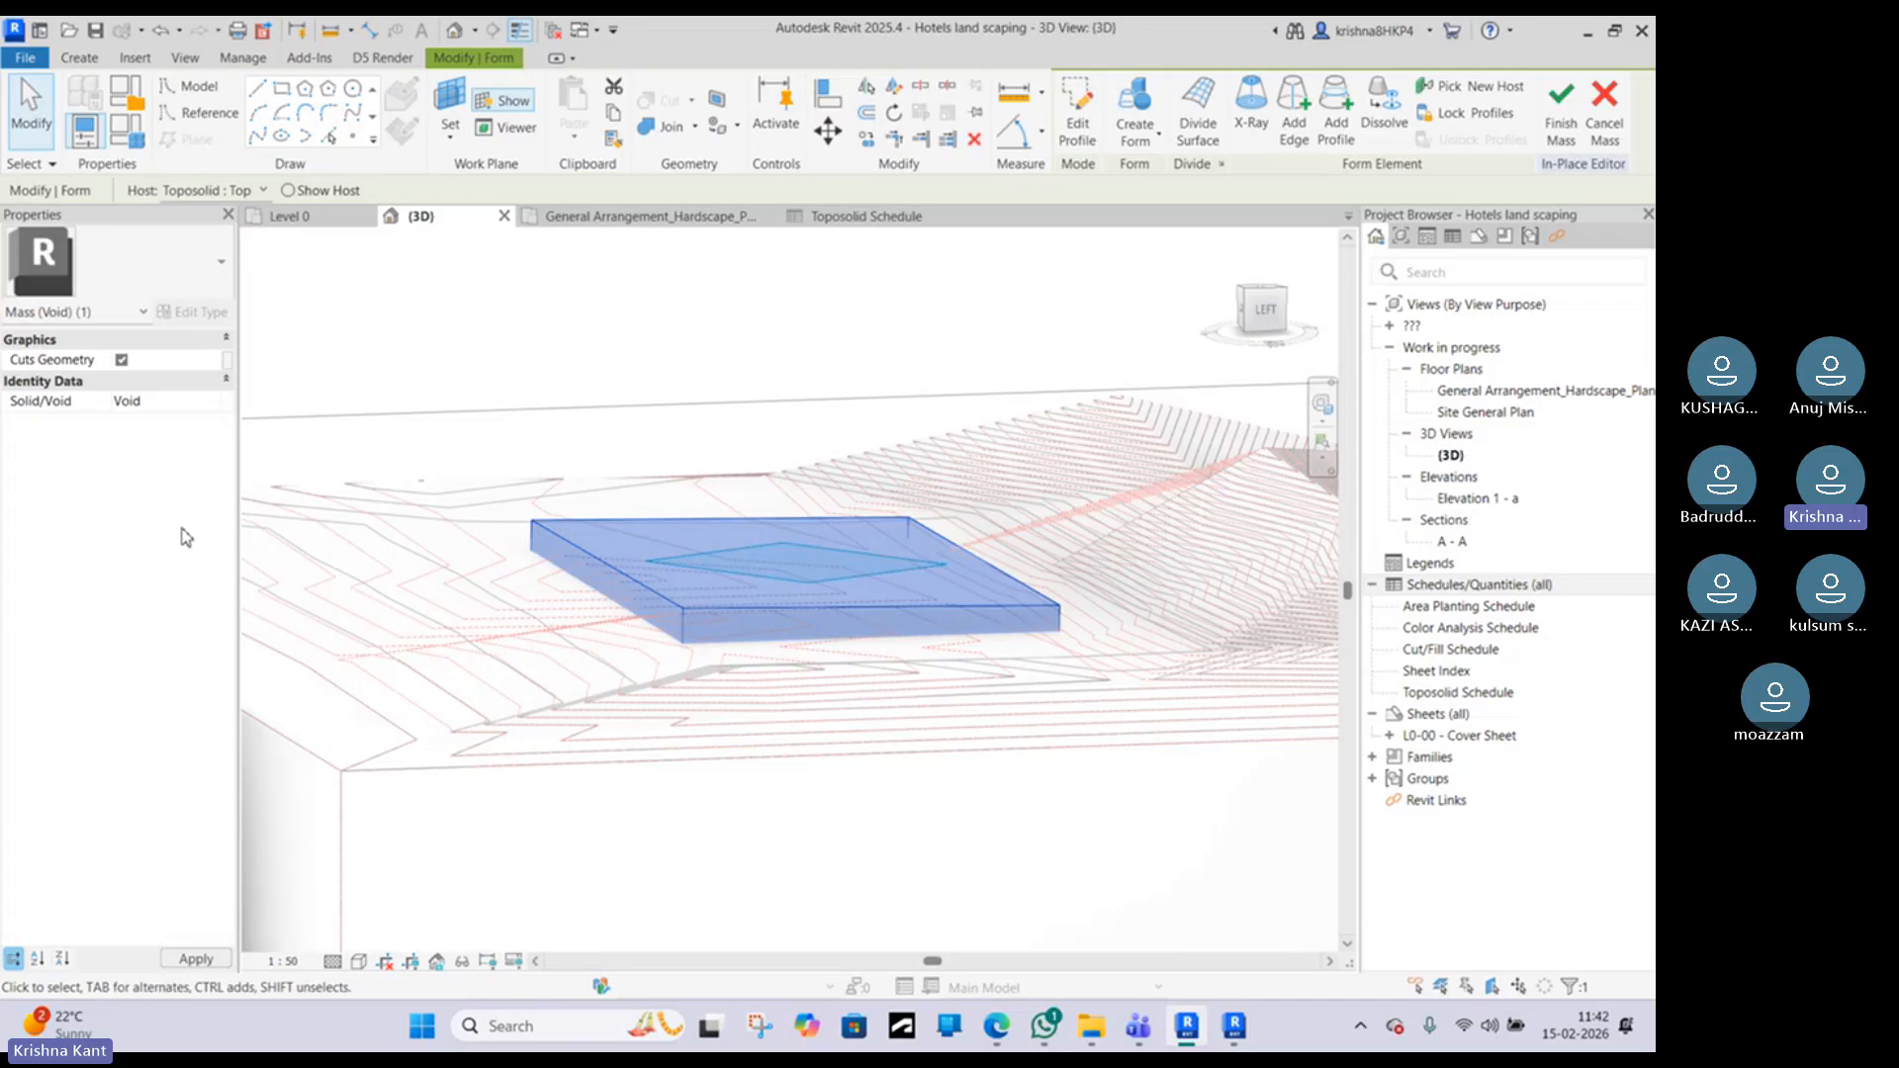
pyautogui.click(532, 401)
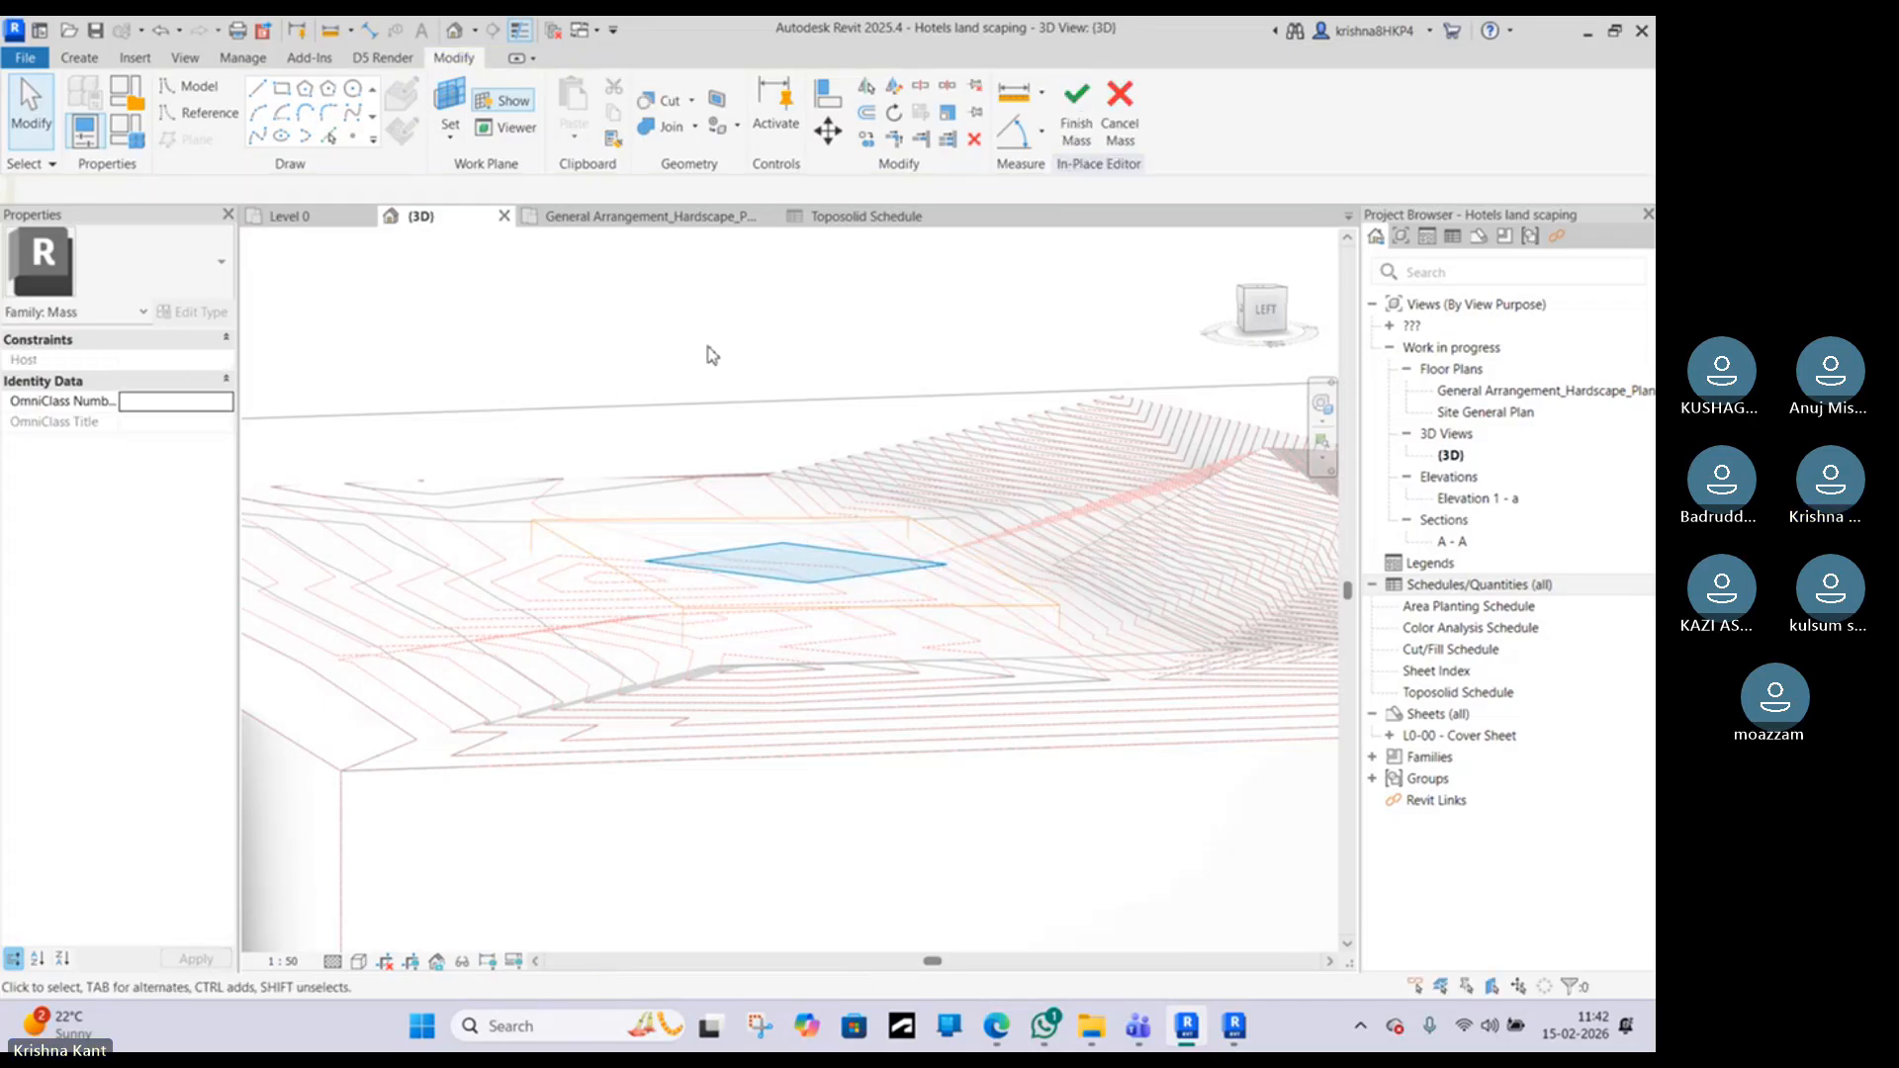
# Step: Try to finish the in-place mass with the box as a void form, cancelling the deletion of the void
pyautogui.keyDown('shift'); pyautogui.moveTo(982, 377); pyautogui.dragTo(627, 466, button='middle'); pyautogui.keyUp('shift')
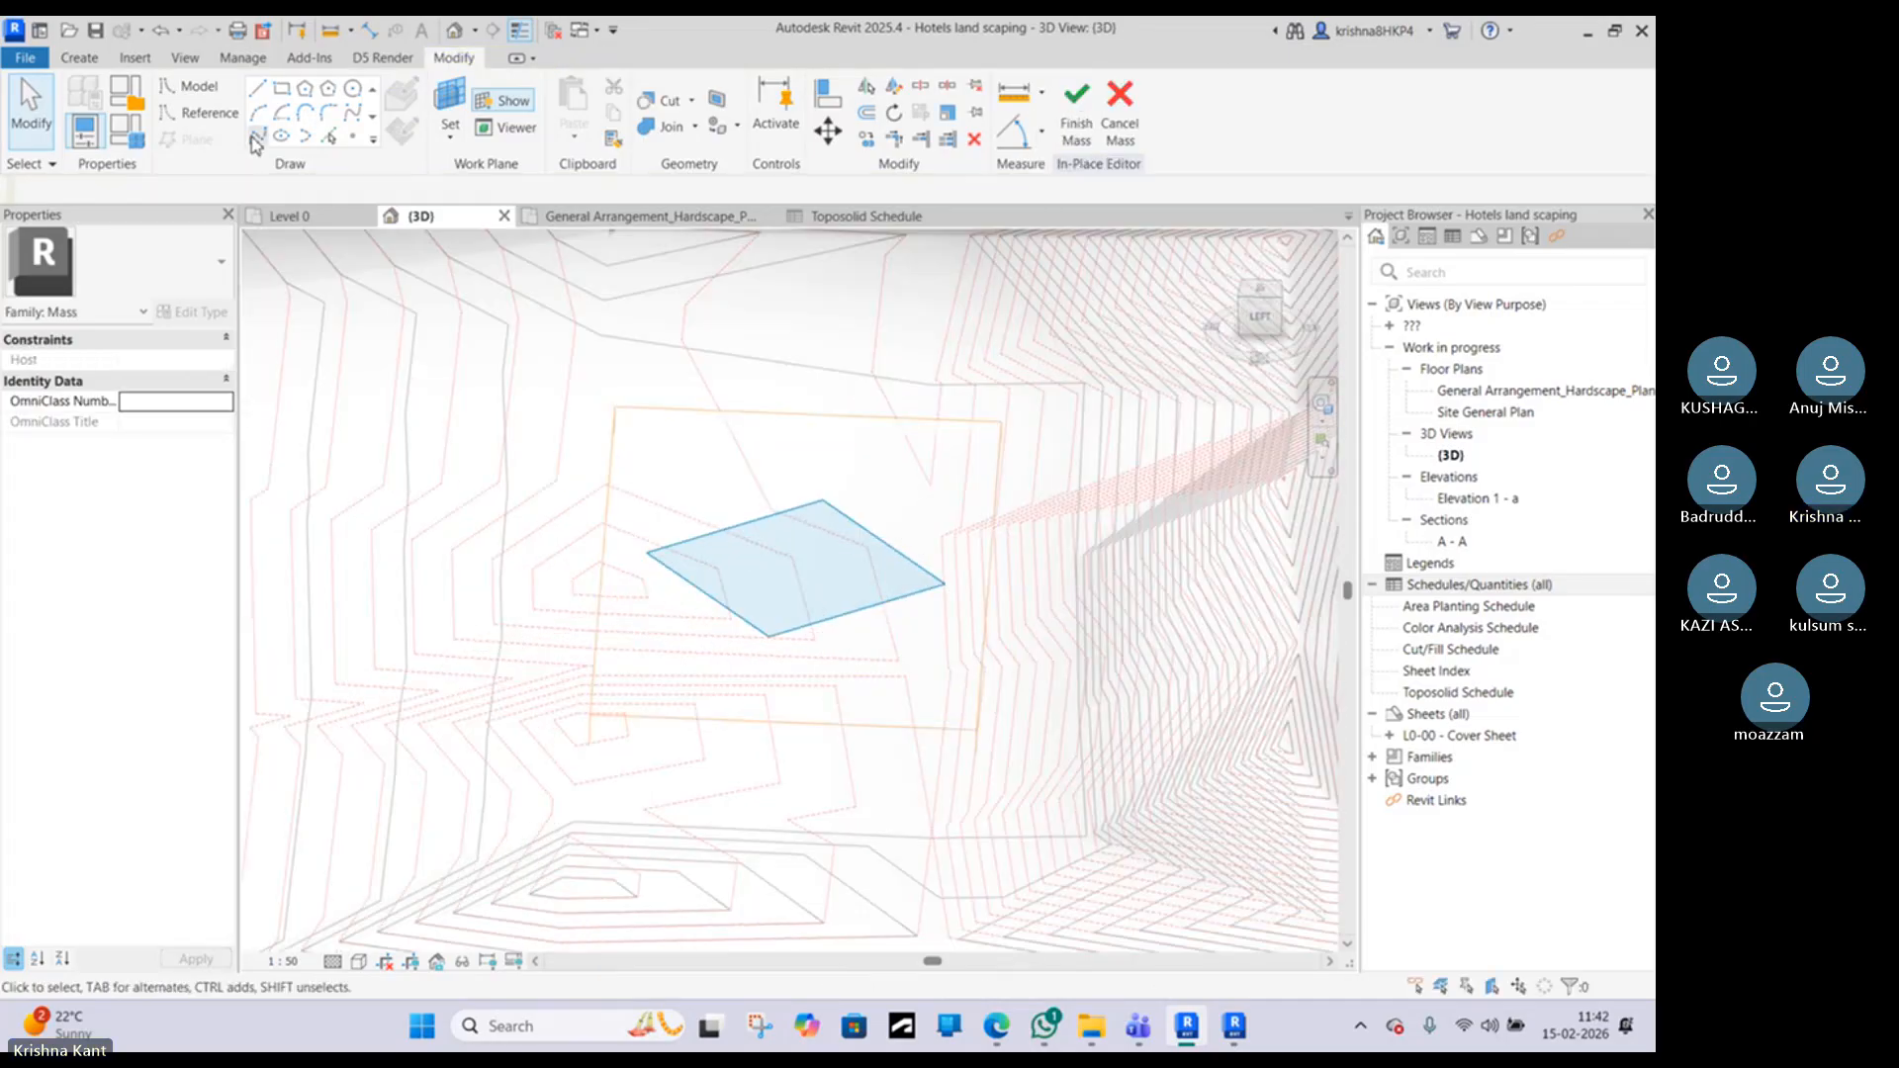
pyautogui.click(87, 61)
pyautogui.click(375, 59)
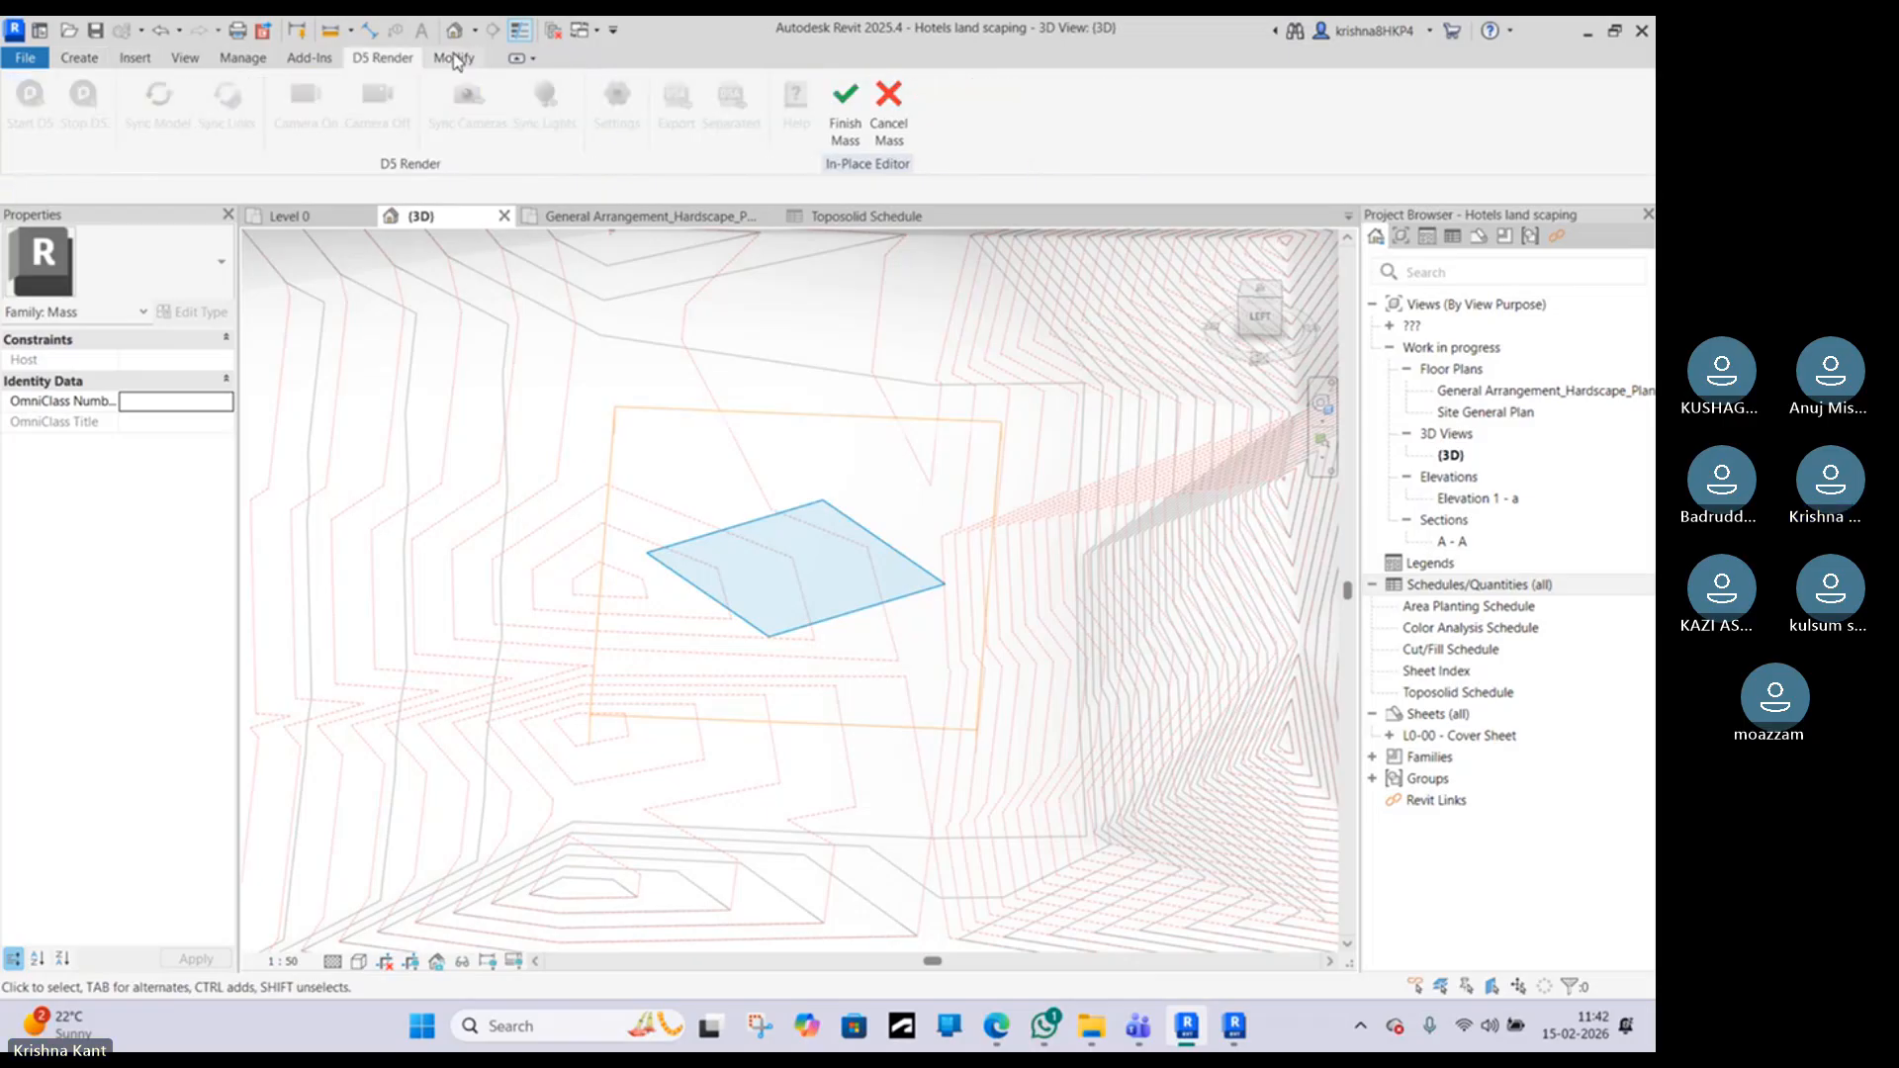
pyautogui.click(454, 57)
pyautogui.click(1078, 121)
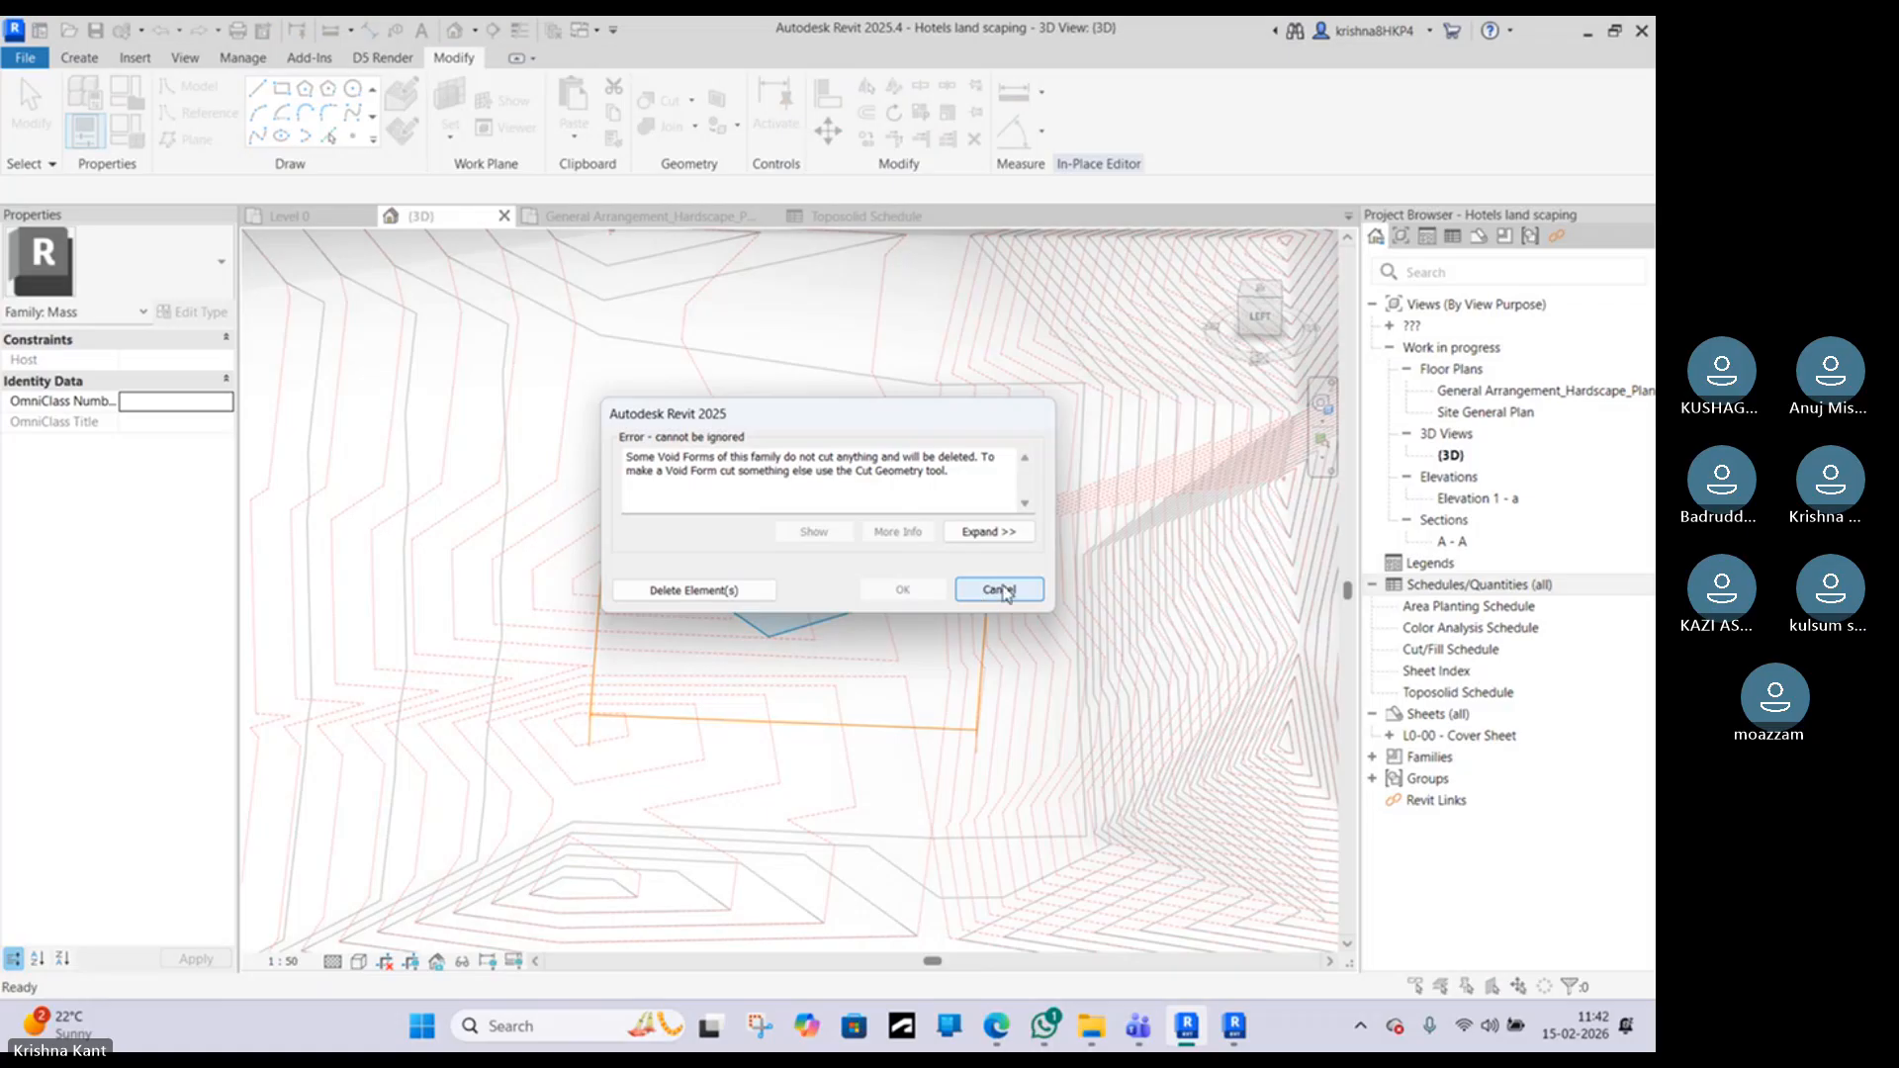
pyautogui.click(1006, 590)
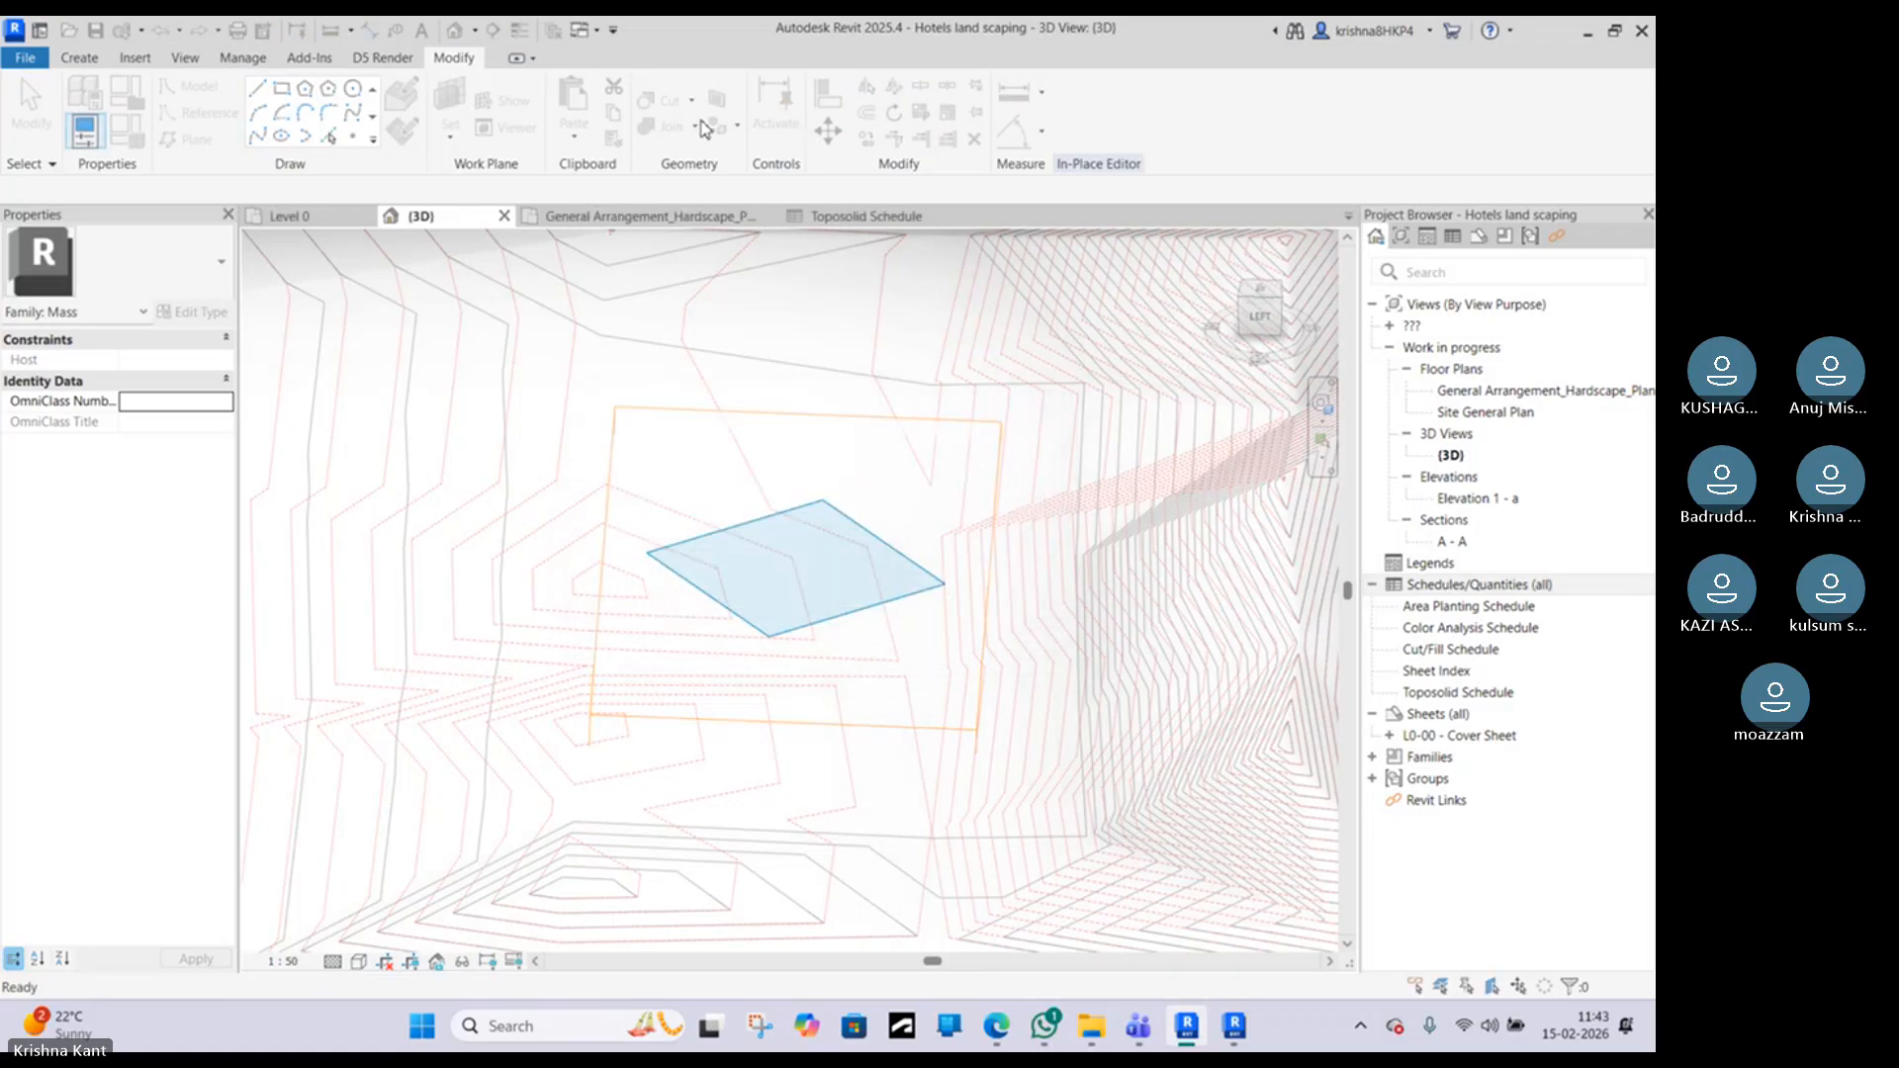
pyautogui.click(383, 58)
pyautogui.click(438, 61)
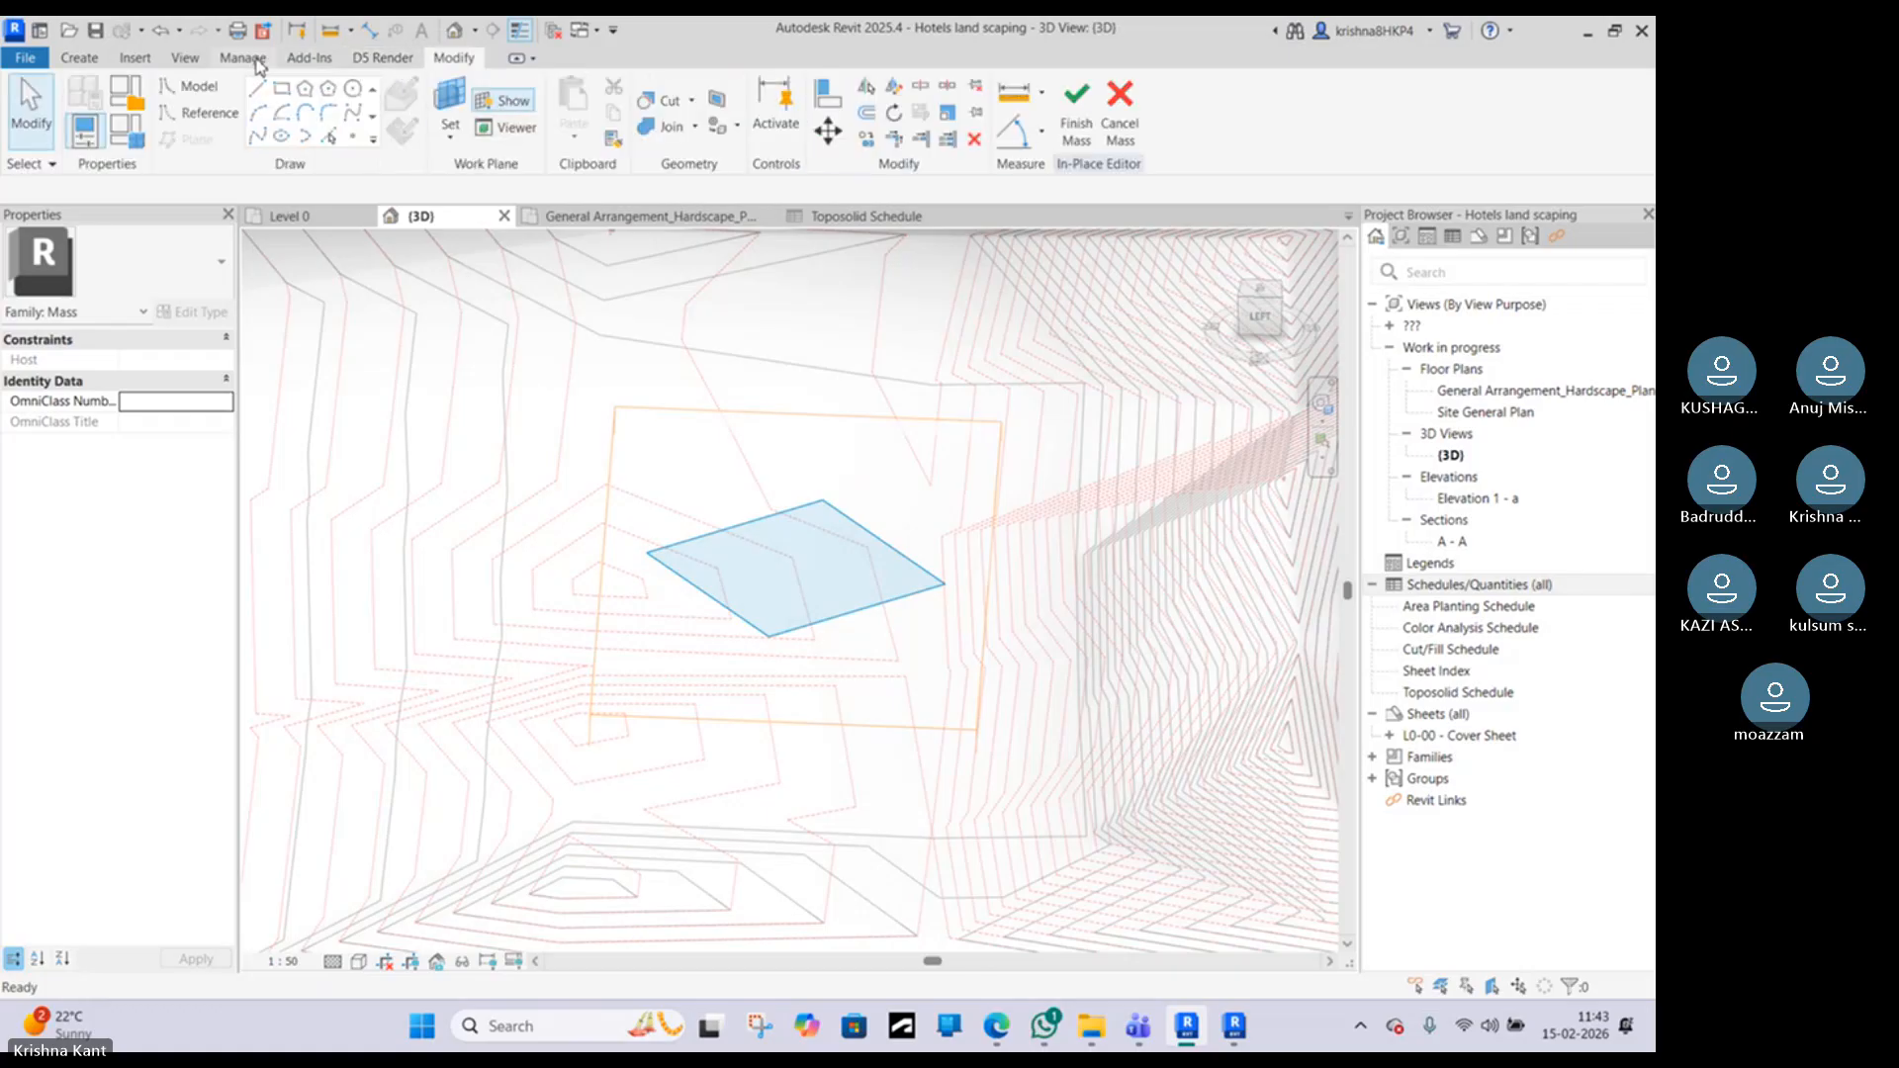
pyautogui.click(141, 59)
pyautogui.click(98, 60)
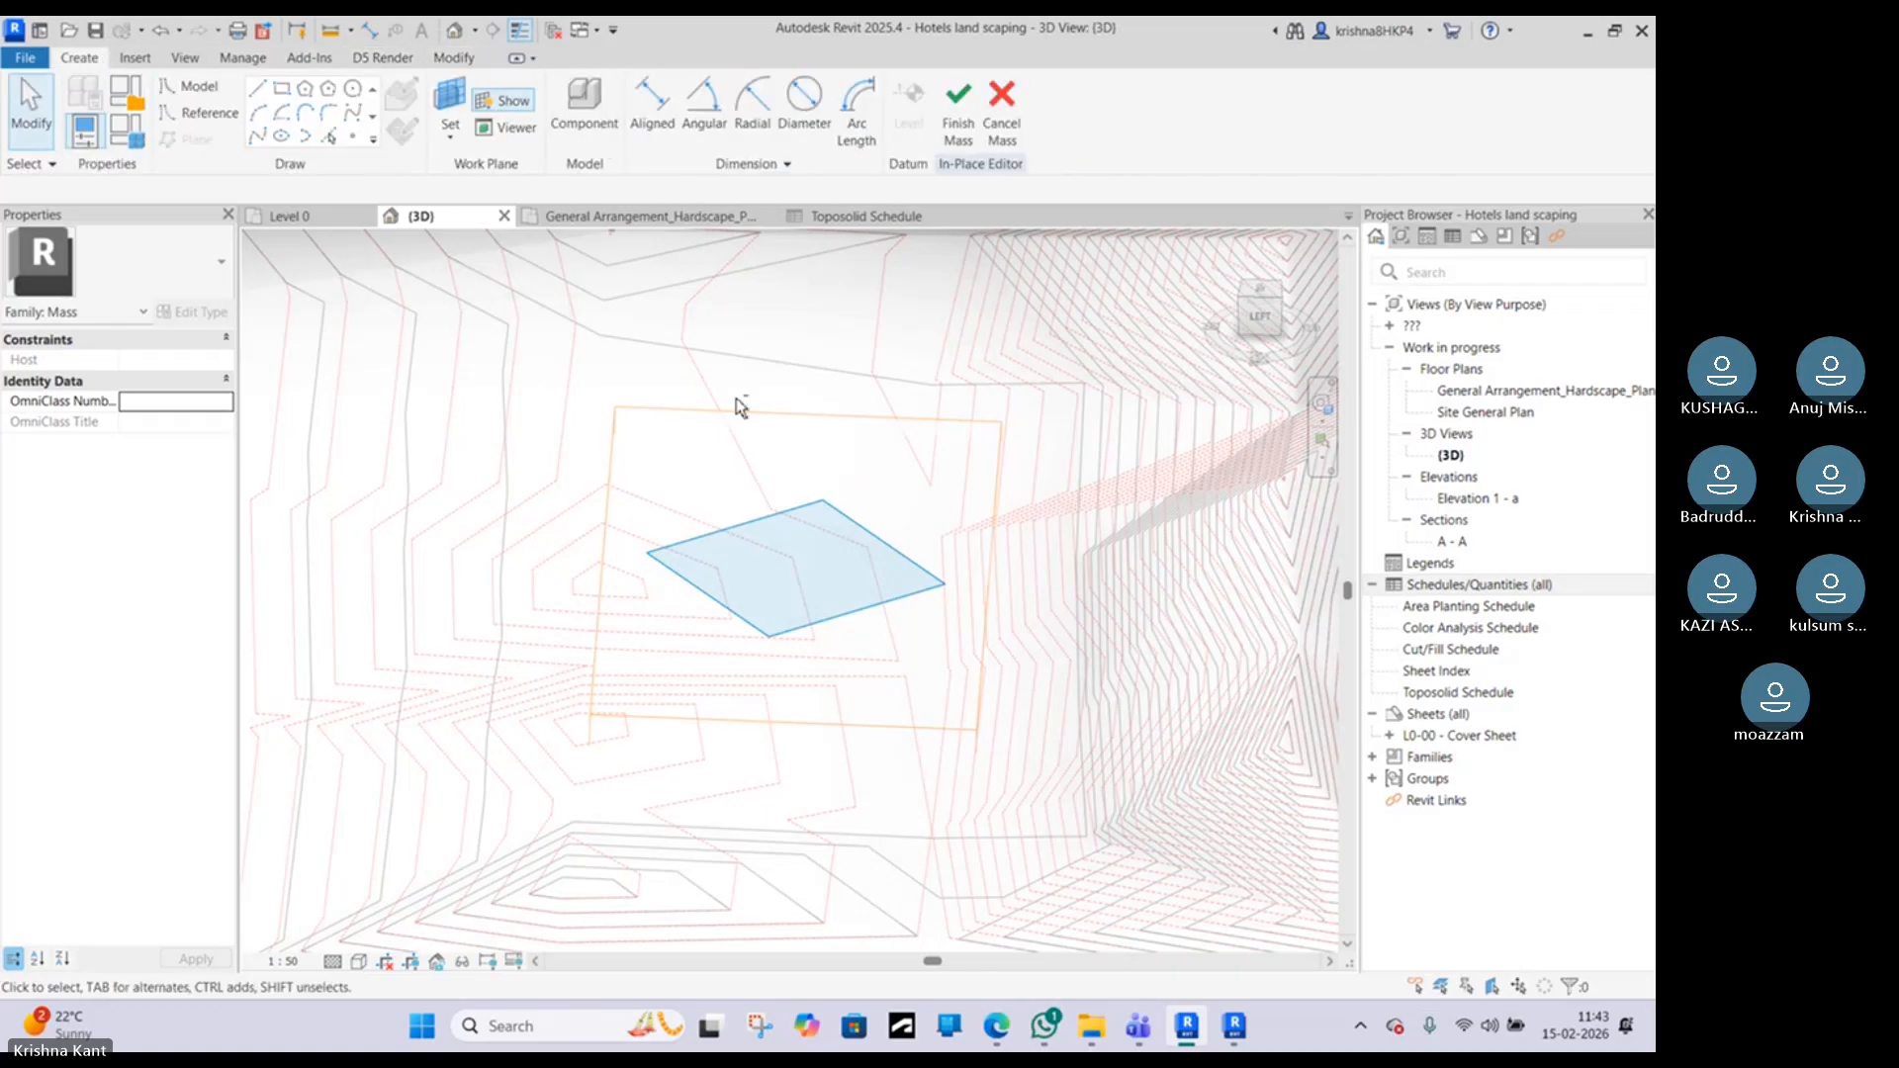
# Step: Turn off Cuts Geometry for the void box and try again to finish the in-place mass
pyautogui.keyDown('shift'); pyautogui.moveTo(682, 317); pyautogui.dragTo(746, 488, button='middle'); pyautogui.keyUp('shift')
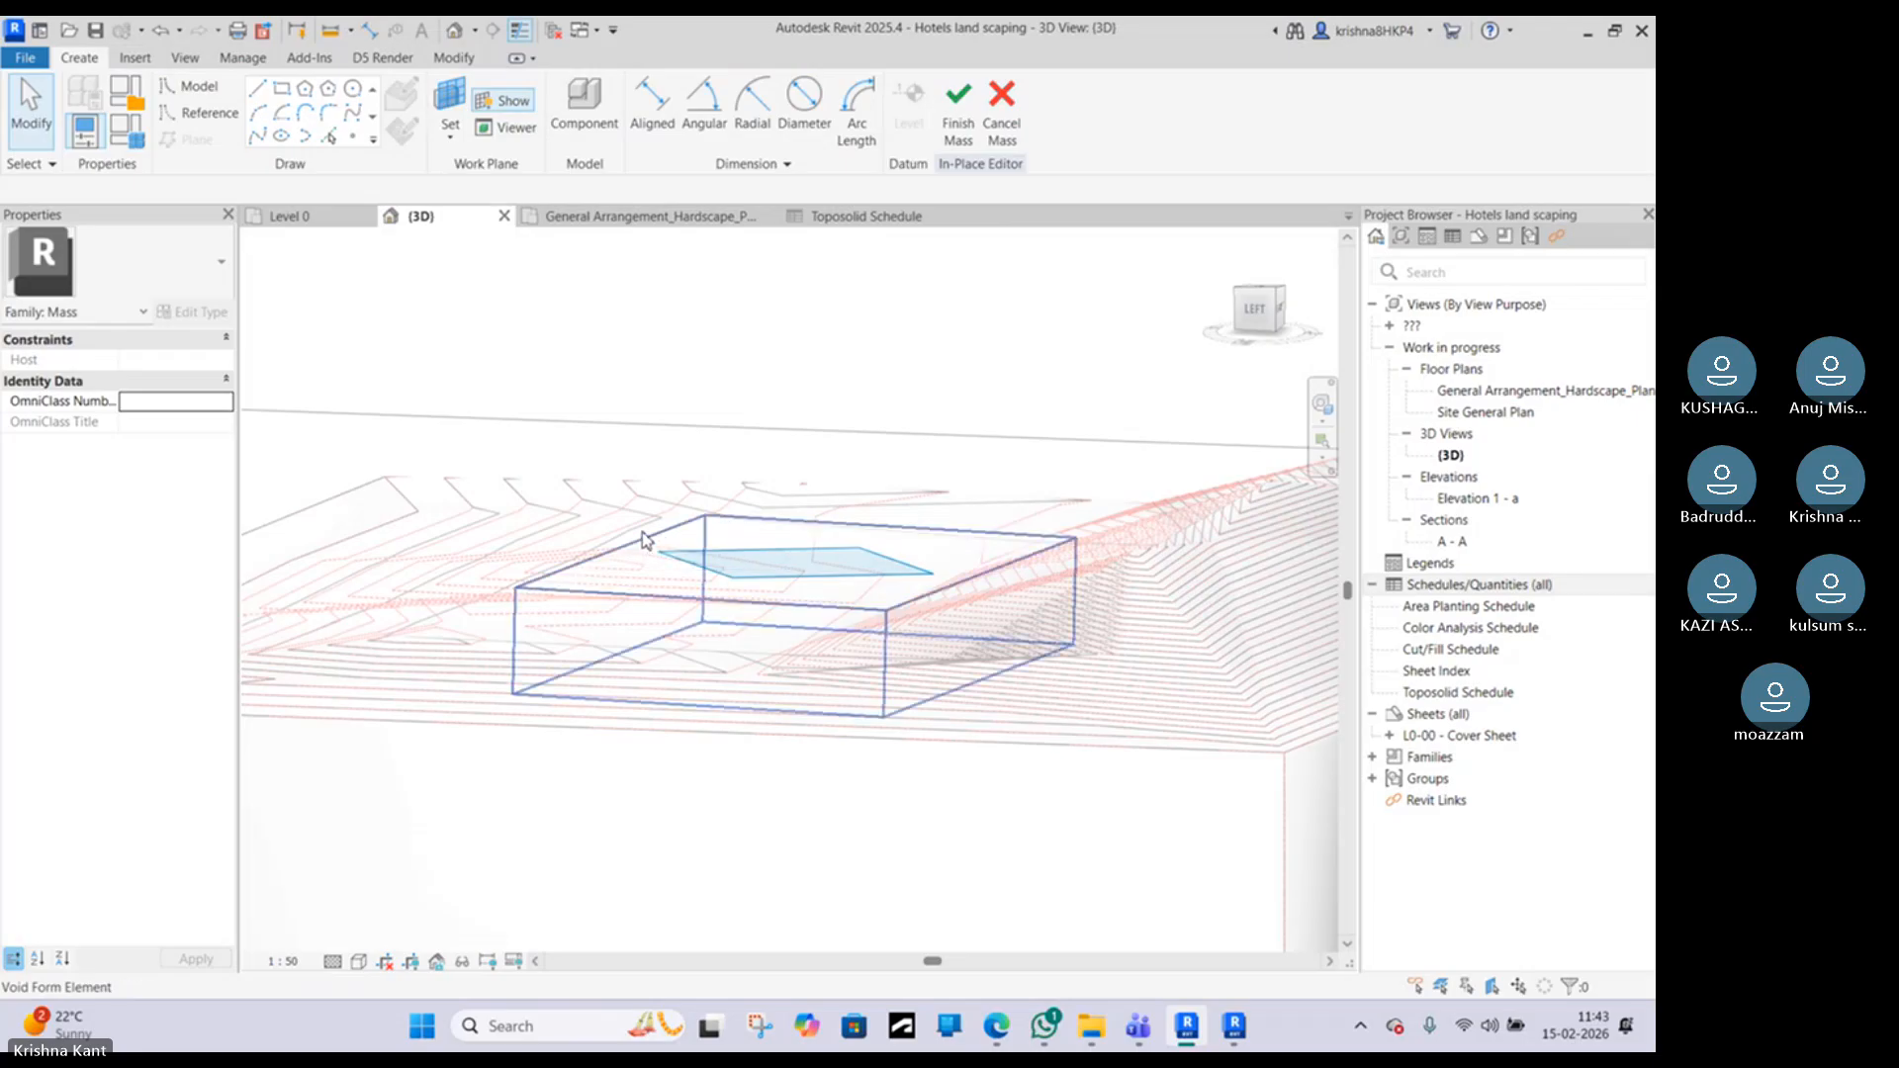
pyautogui.click(643, 539)
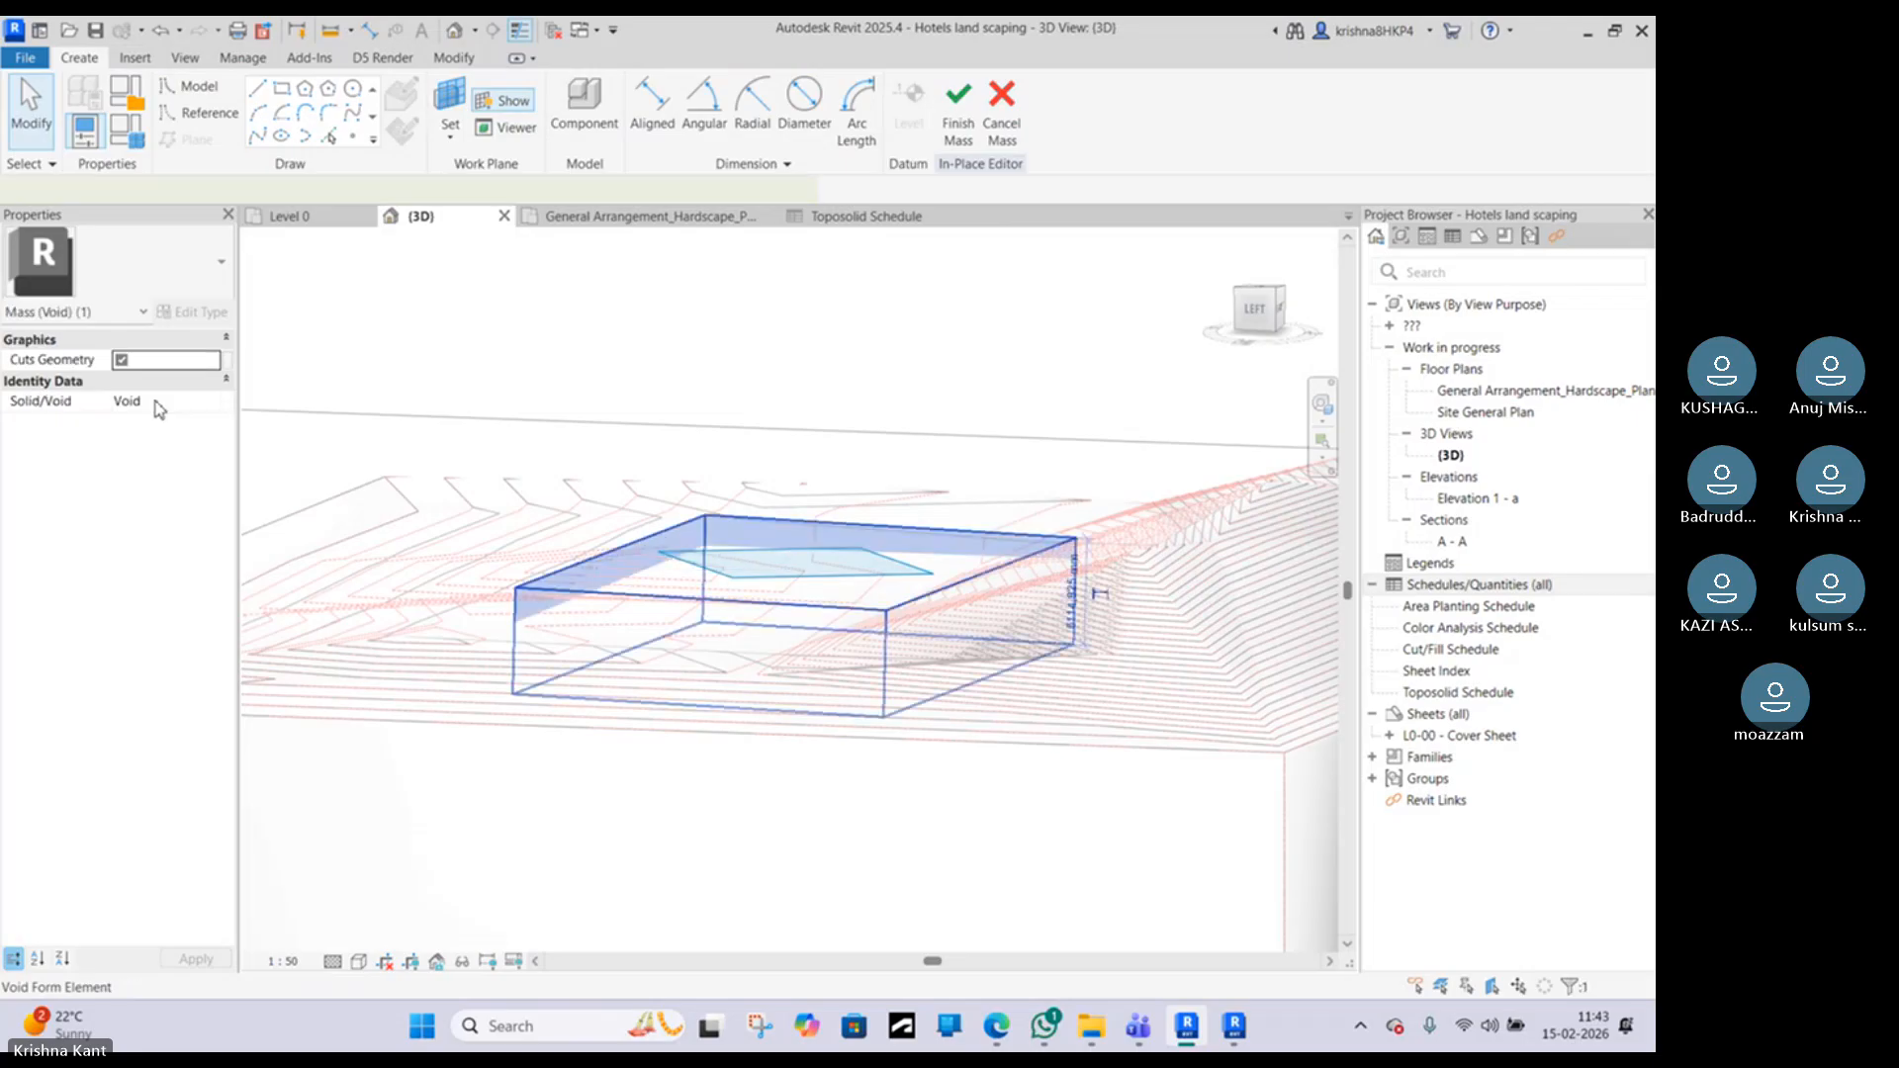
pyautogui.click(121, 361)
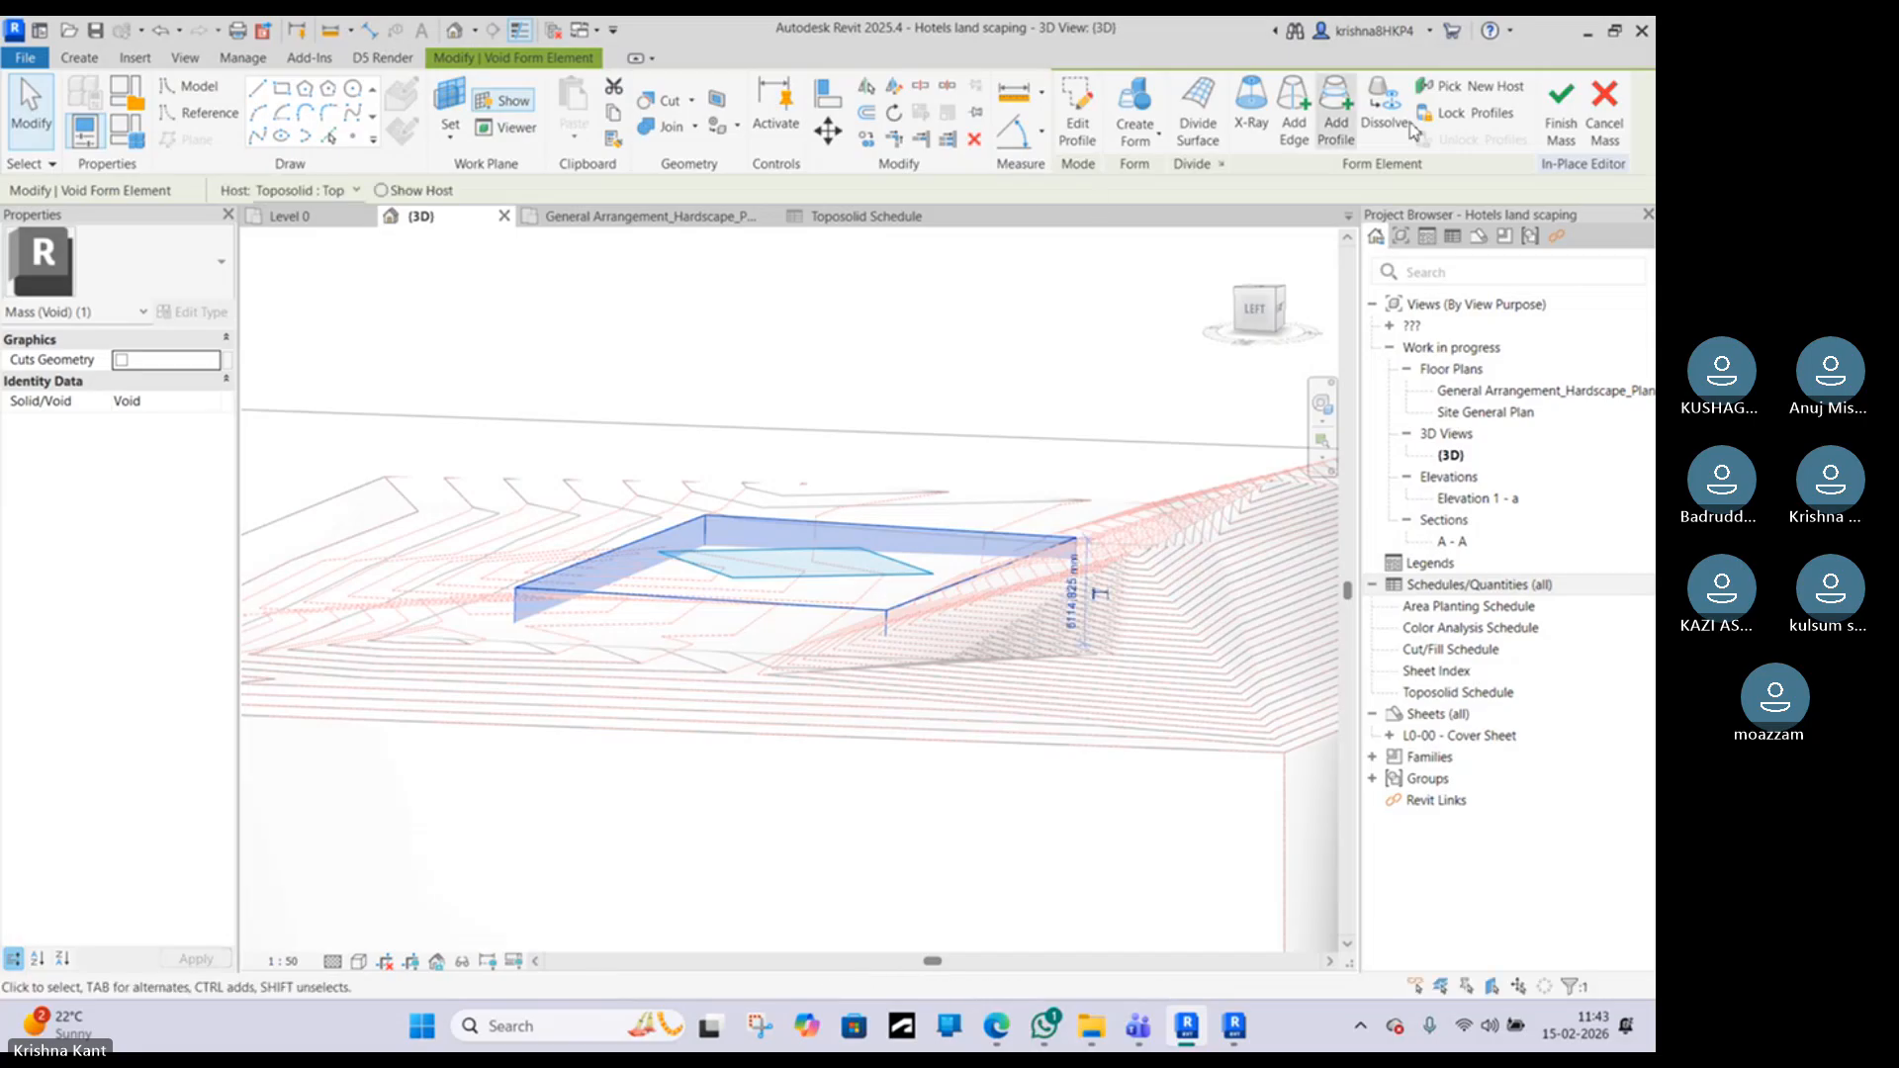
pyautogui.click(1560, 119)
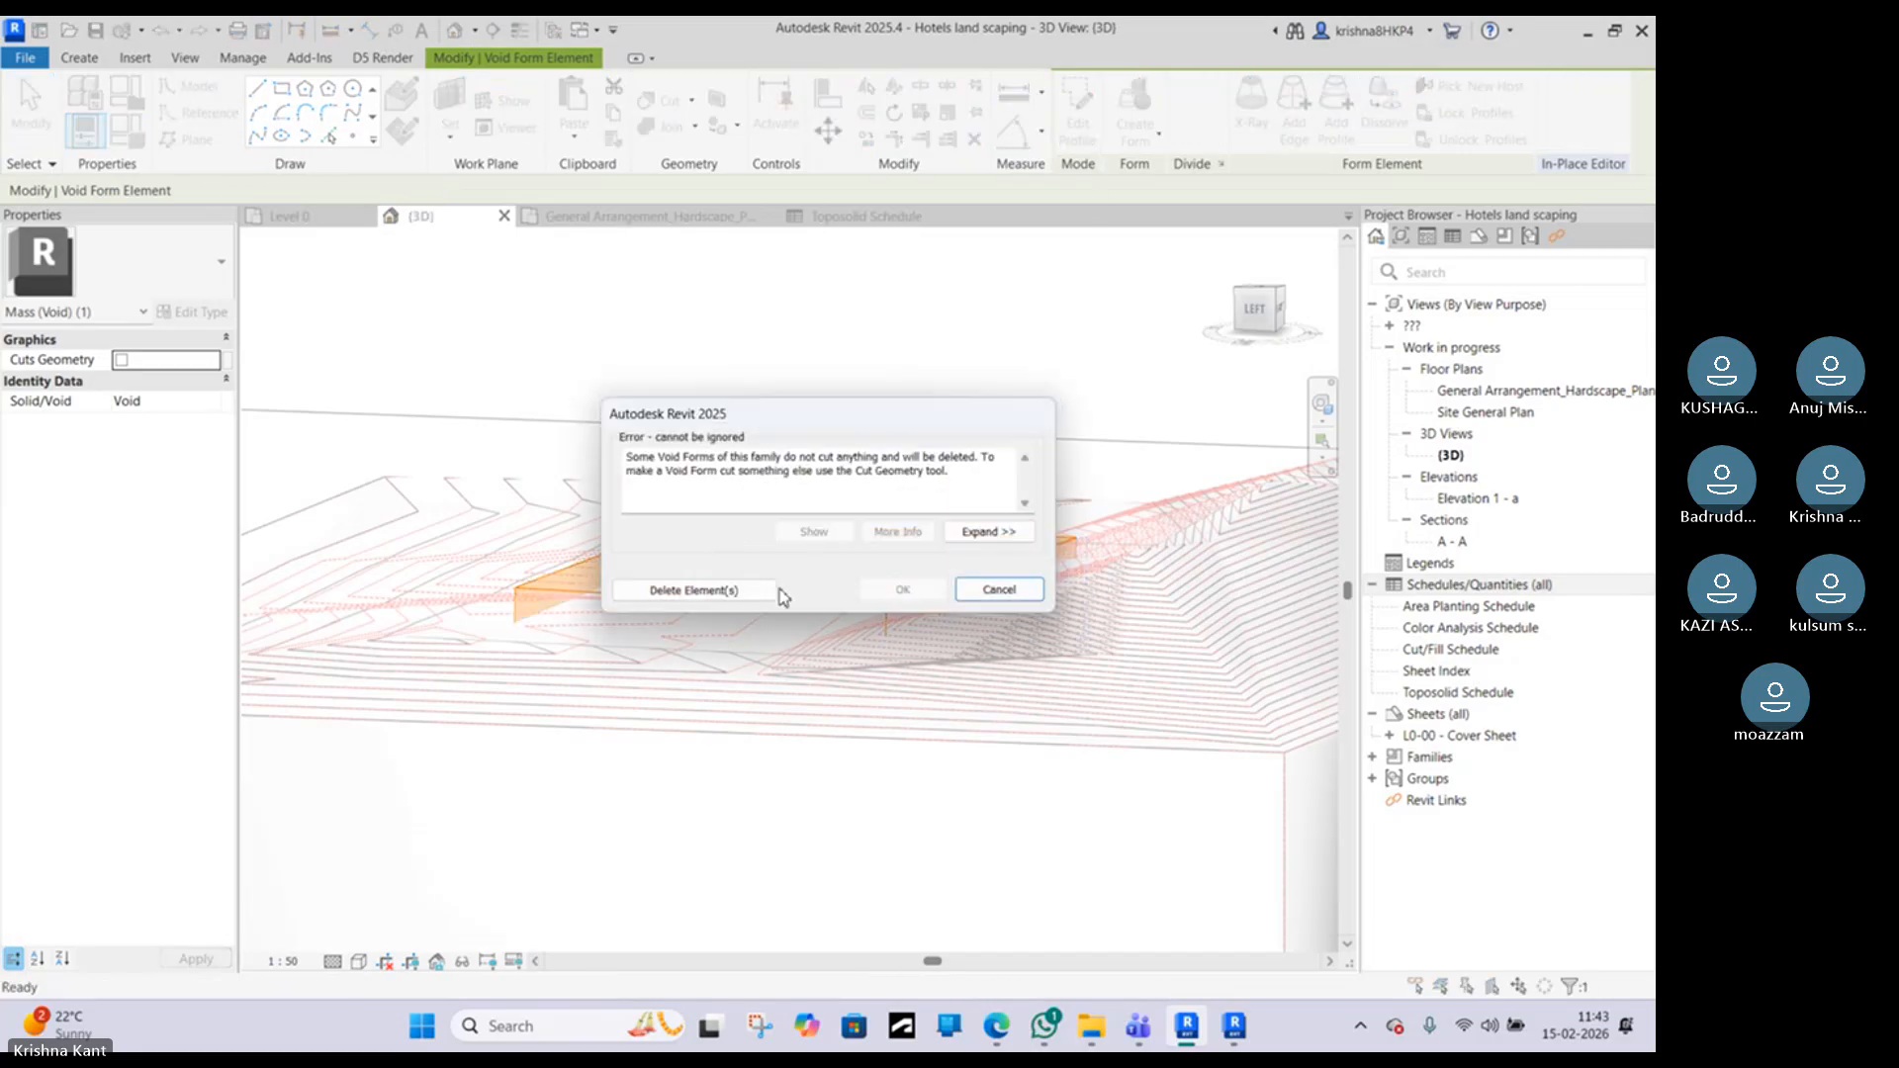
pyautogui.click(1034, 591)
pyautogui.press('Escape')
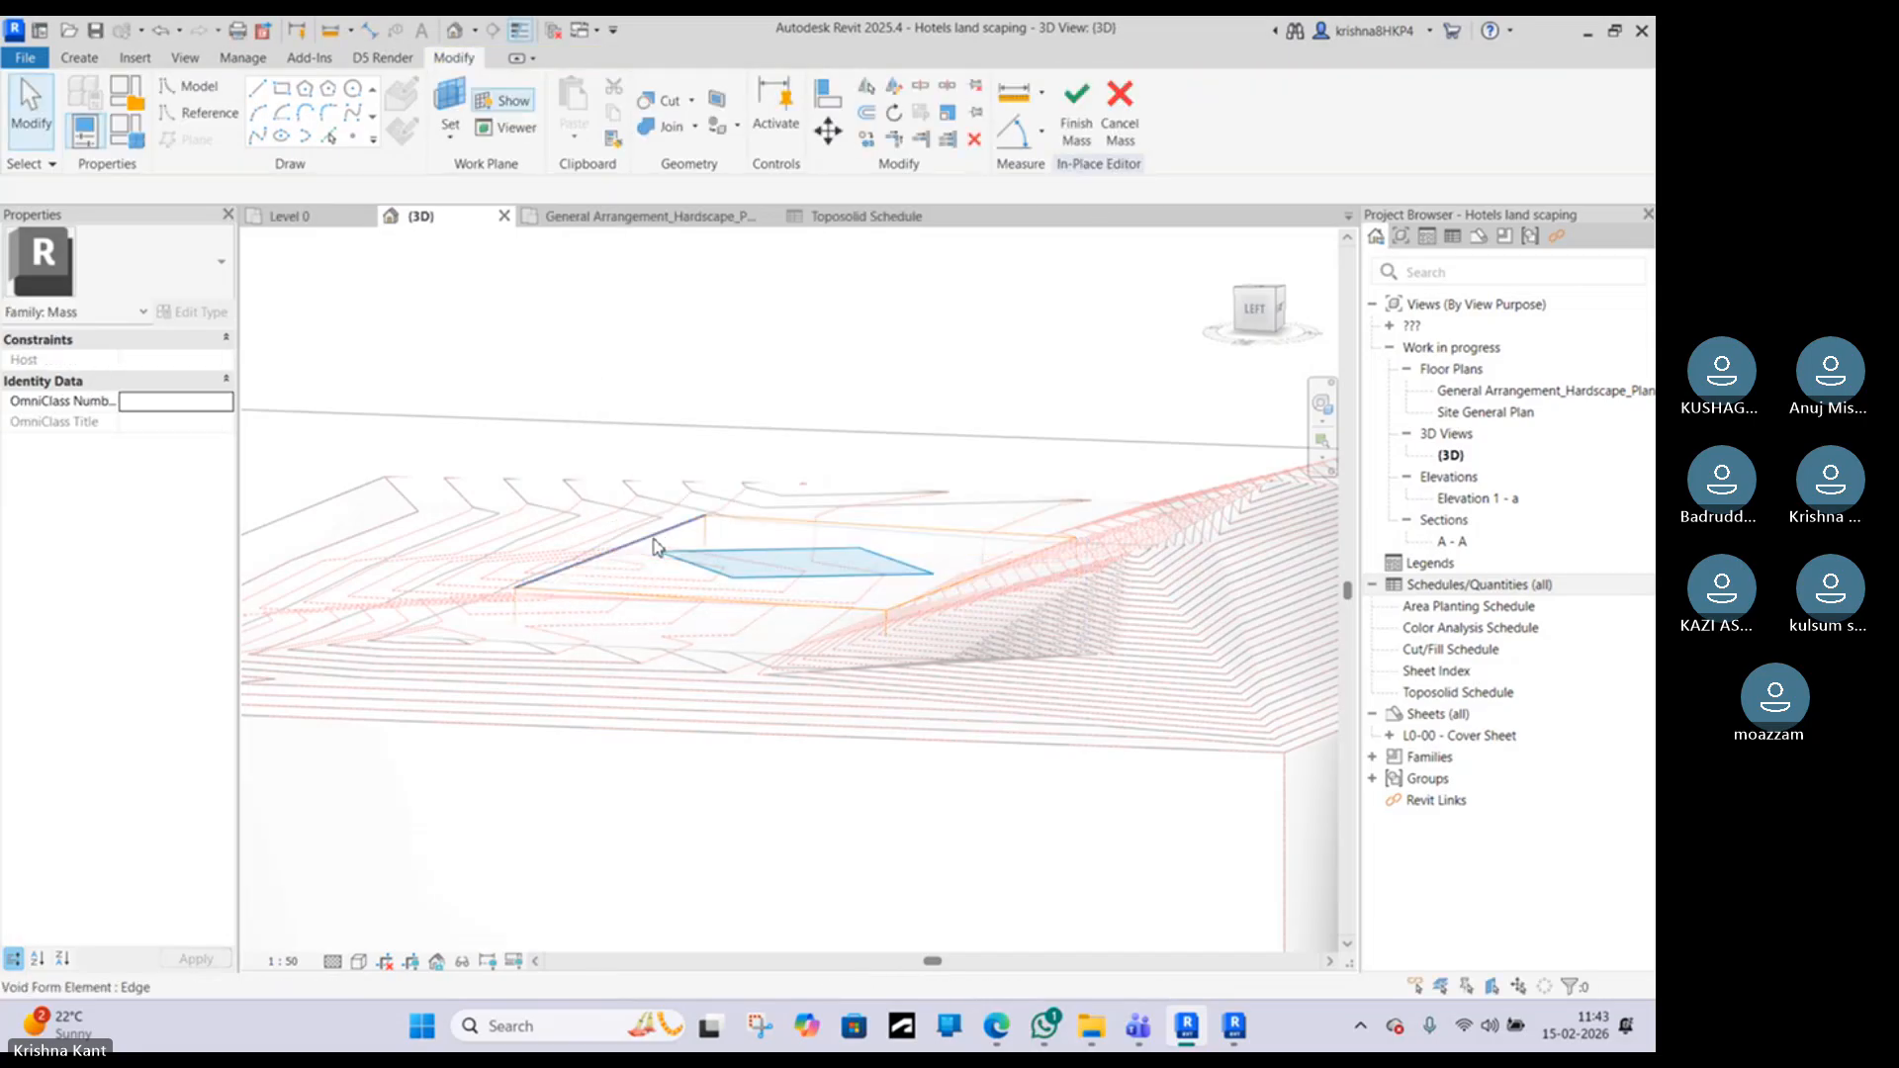
# Step: Turn Cuts Geometry back on for the box, set the form to Solid and finish the in-place mass
pyautogui.click(652, 547)
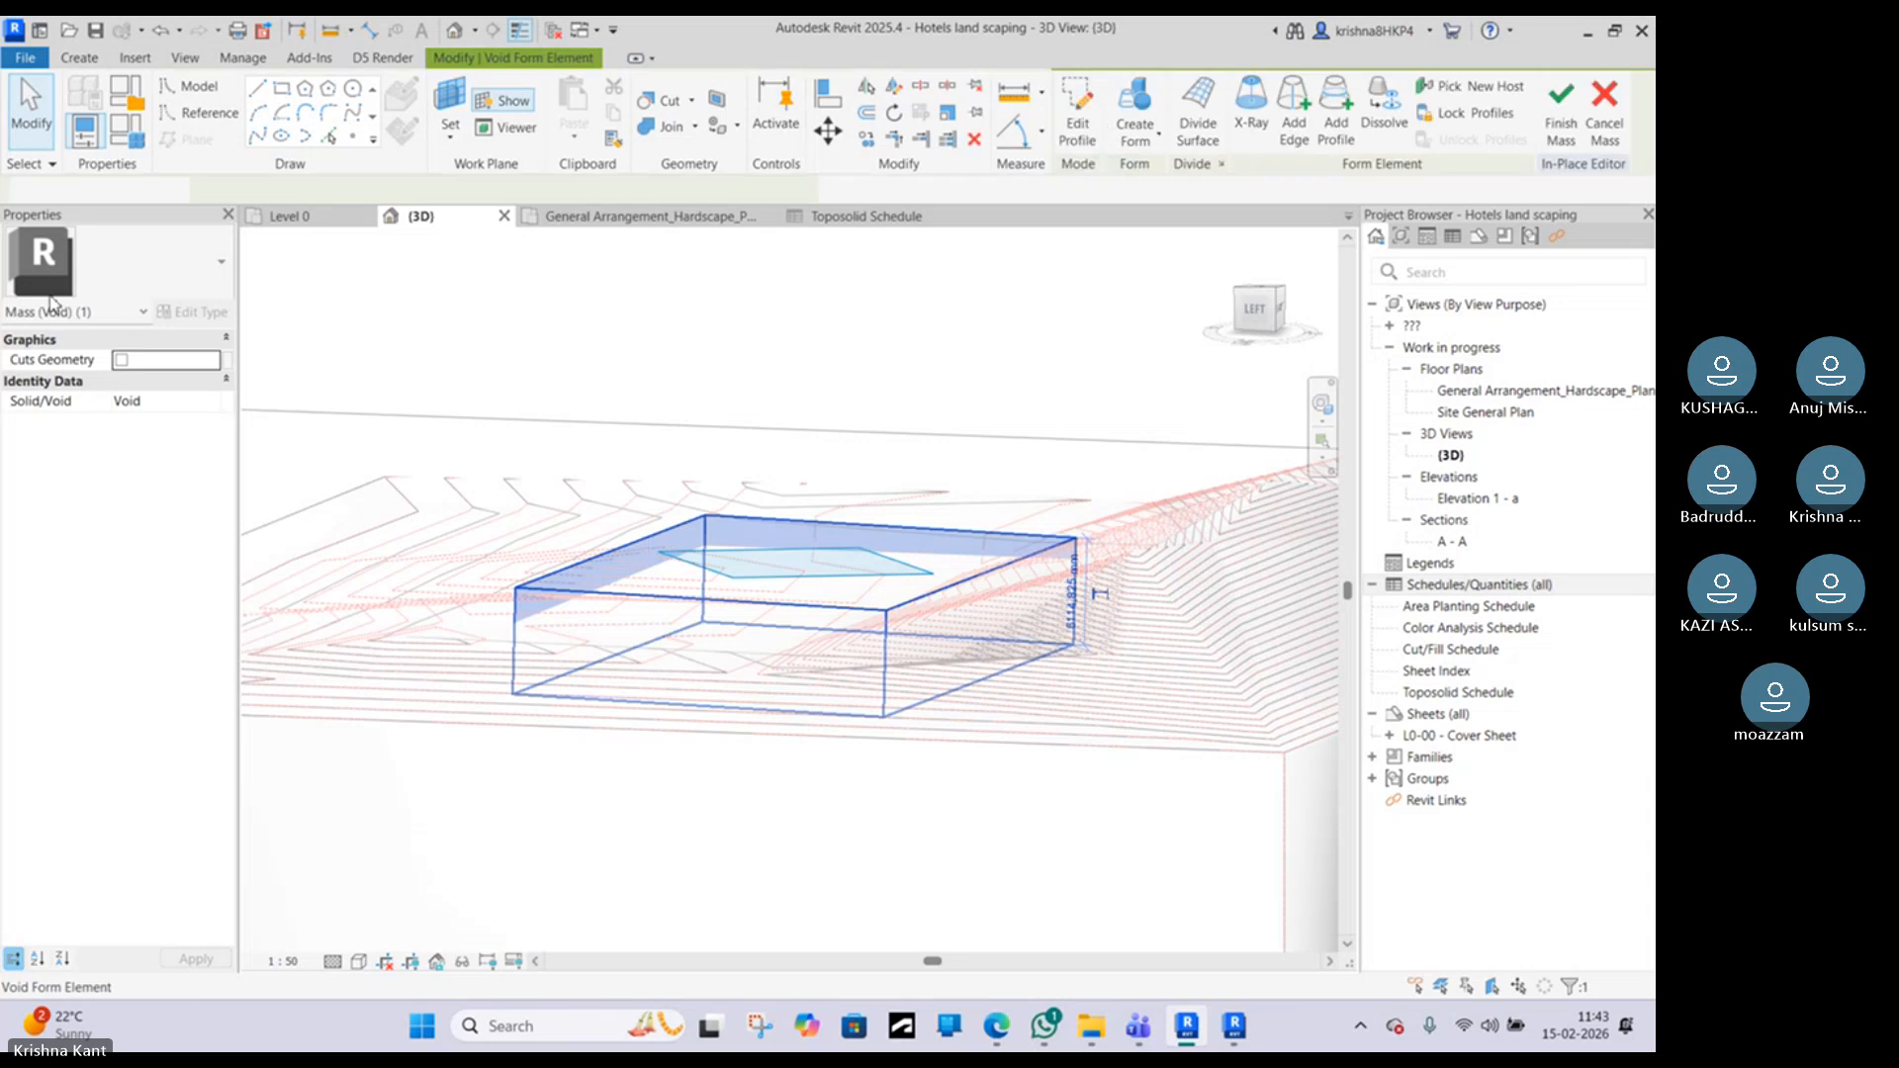
pyautogui.click(122, 360)
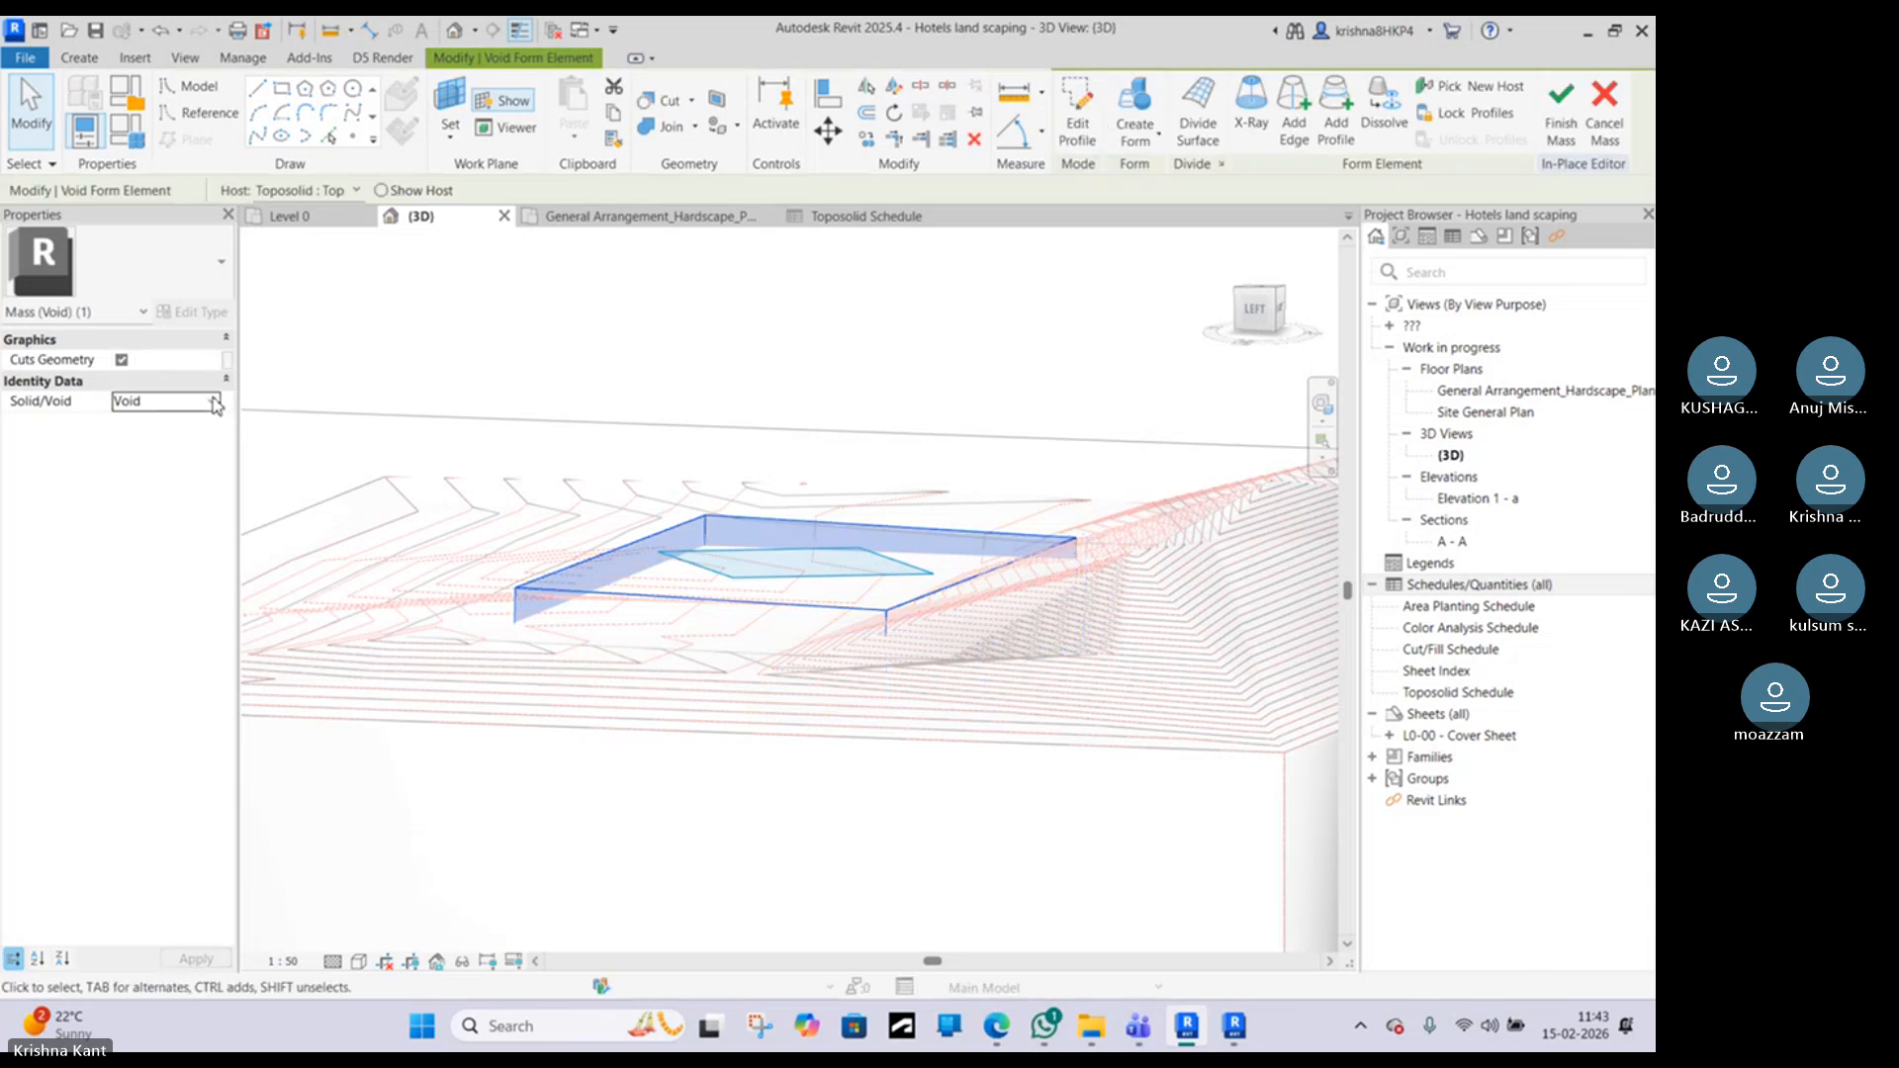
pyautogui.click(150, 402)
pyautogui.click(127, 423)
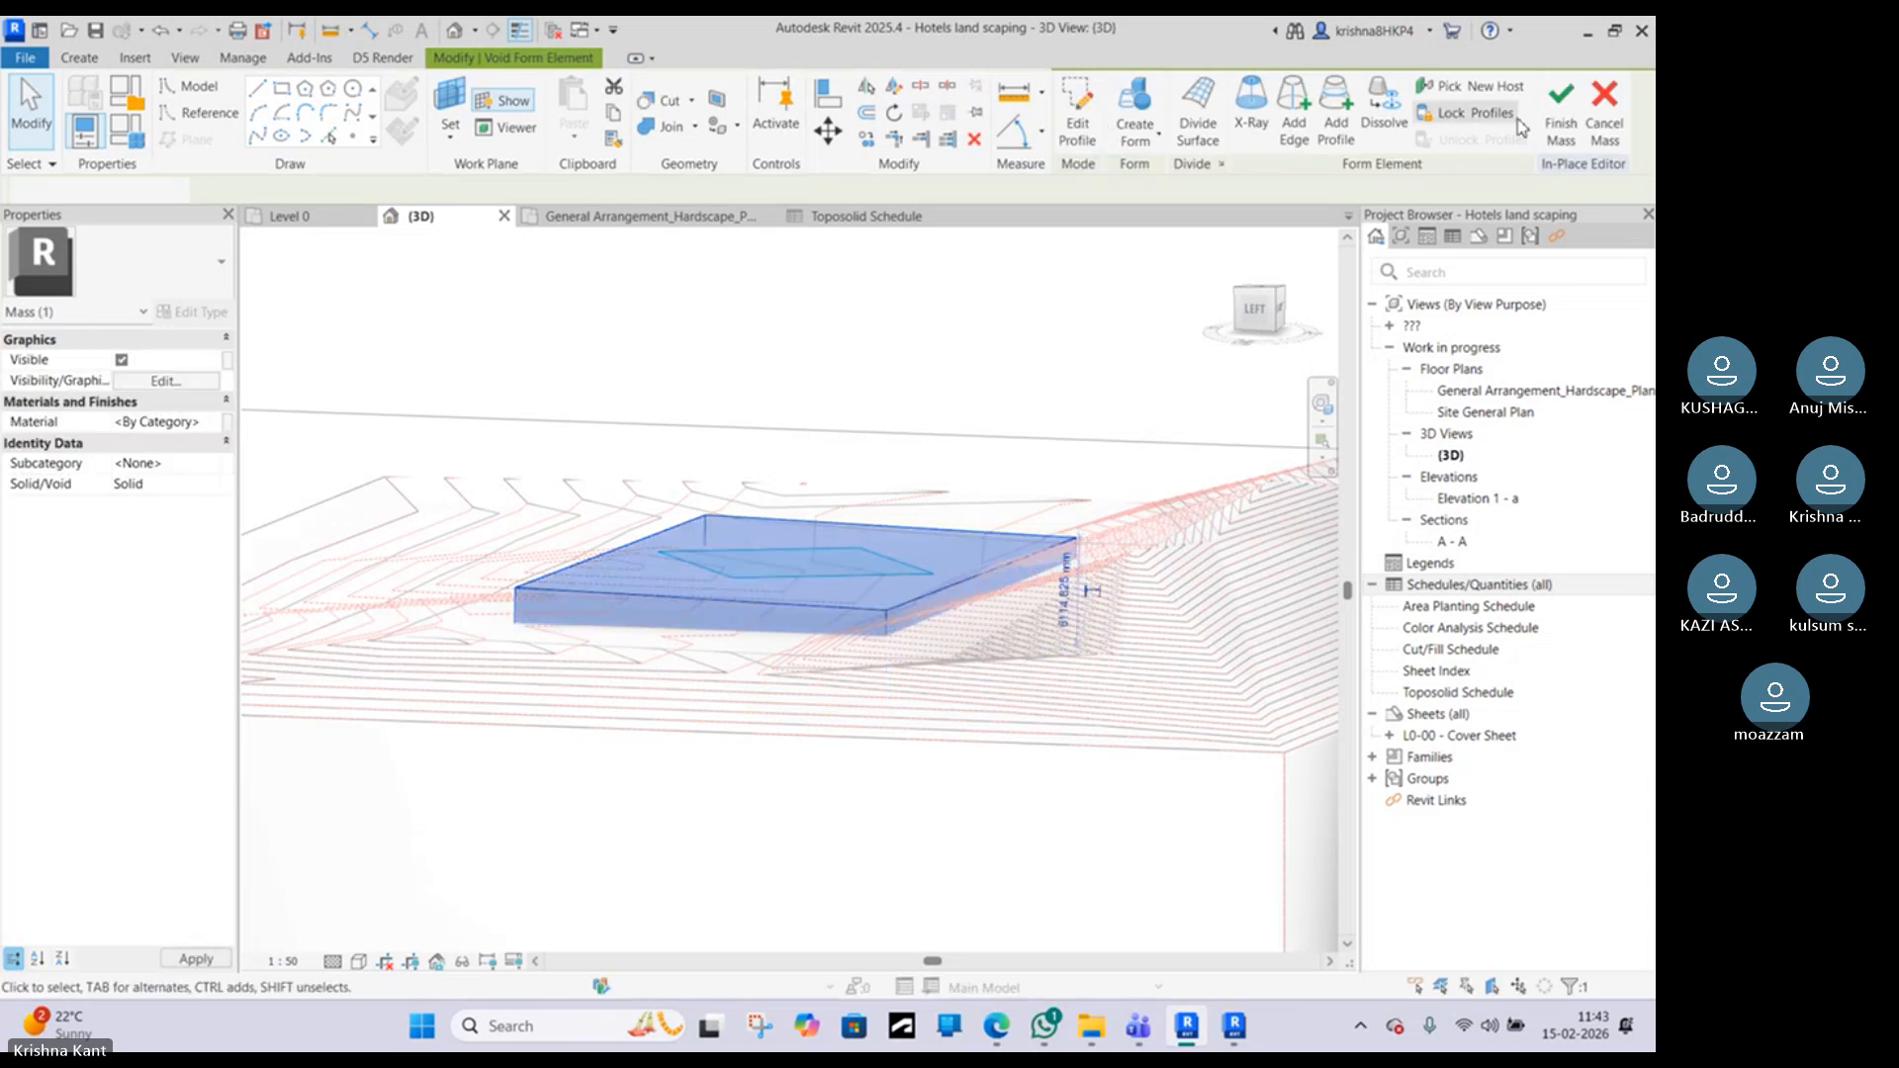
pyautogui.click(866, 404)
pyautogui.keyDown('shift'); pyautogui.moveTo(866, 403); pyautogui.dragTo(810, 543, button='middle'); pyautogui.keyUp('shift')
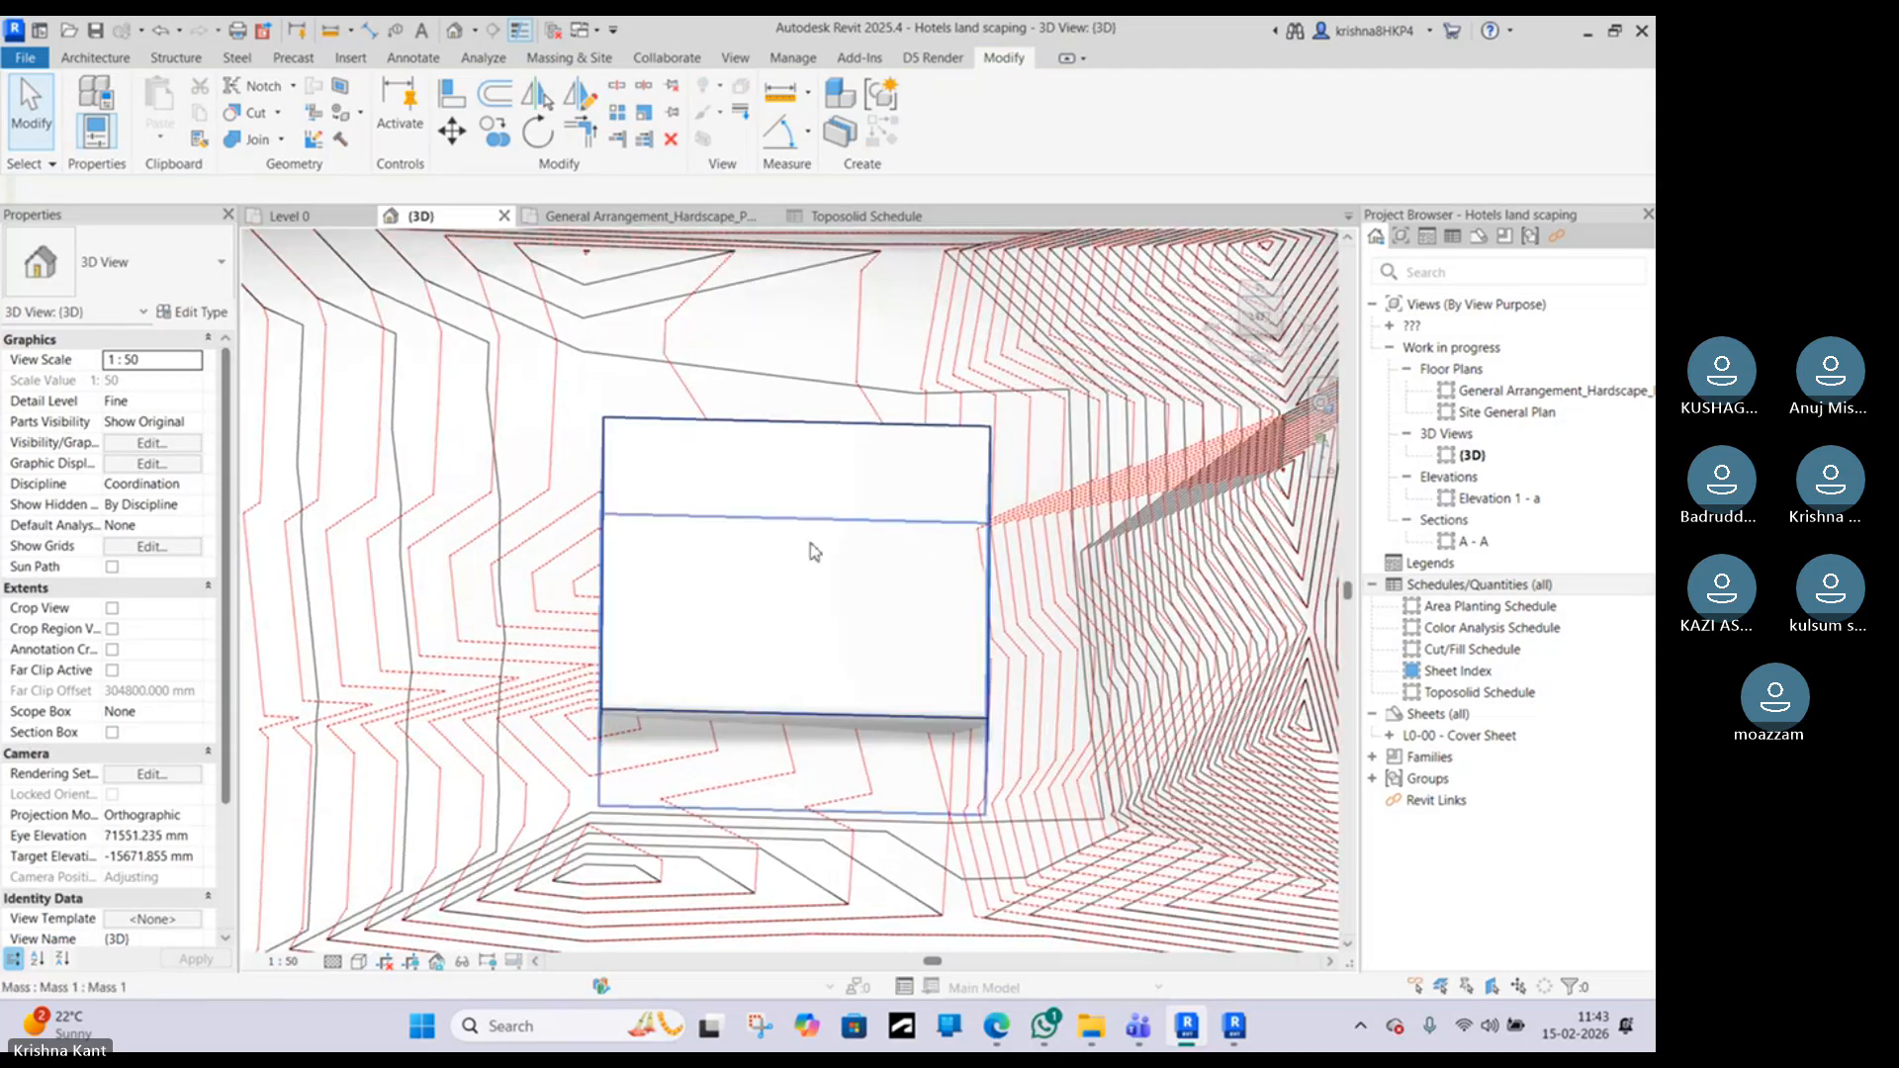
# Step: Try to cut the toposolid with the box mass using the Cut Geometry tool
pyautogui.click(601, 554)
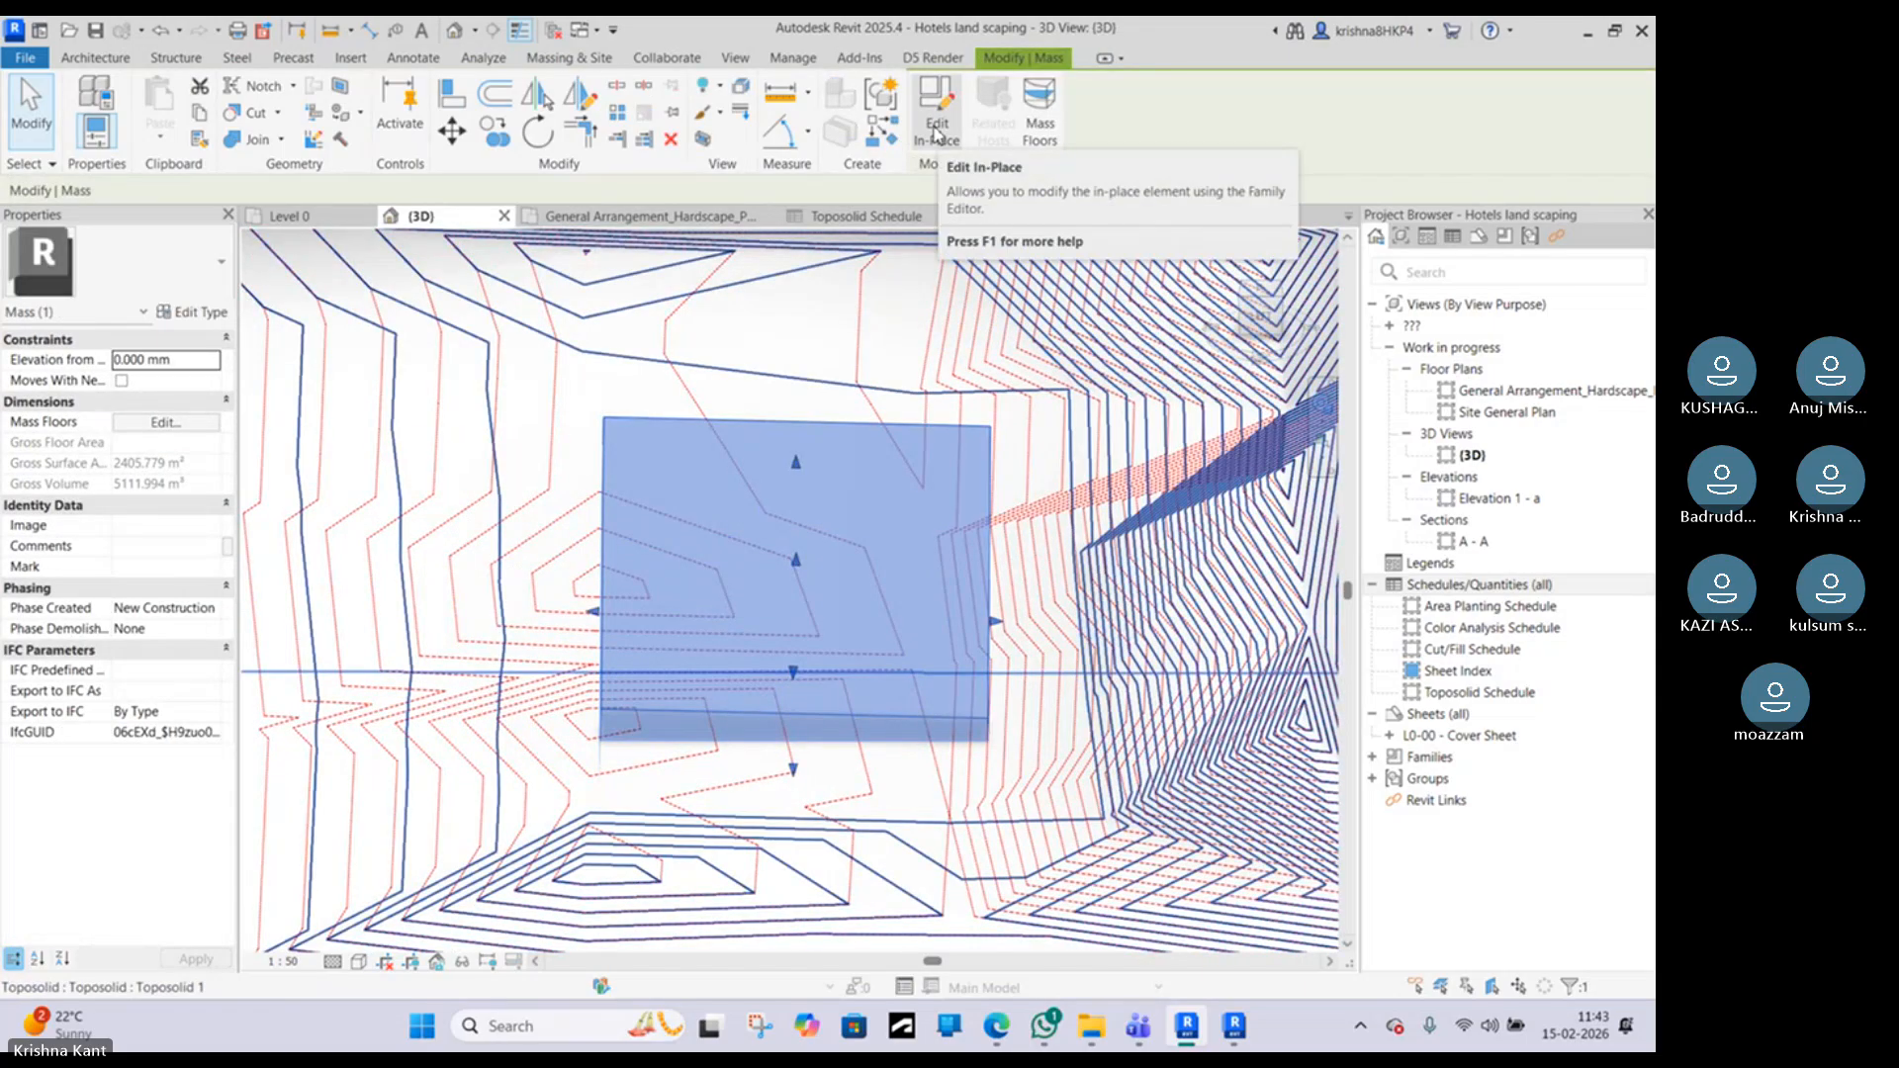
pyautogui.click(254, 112)
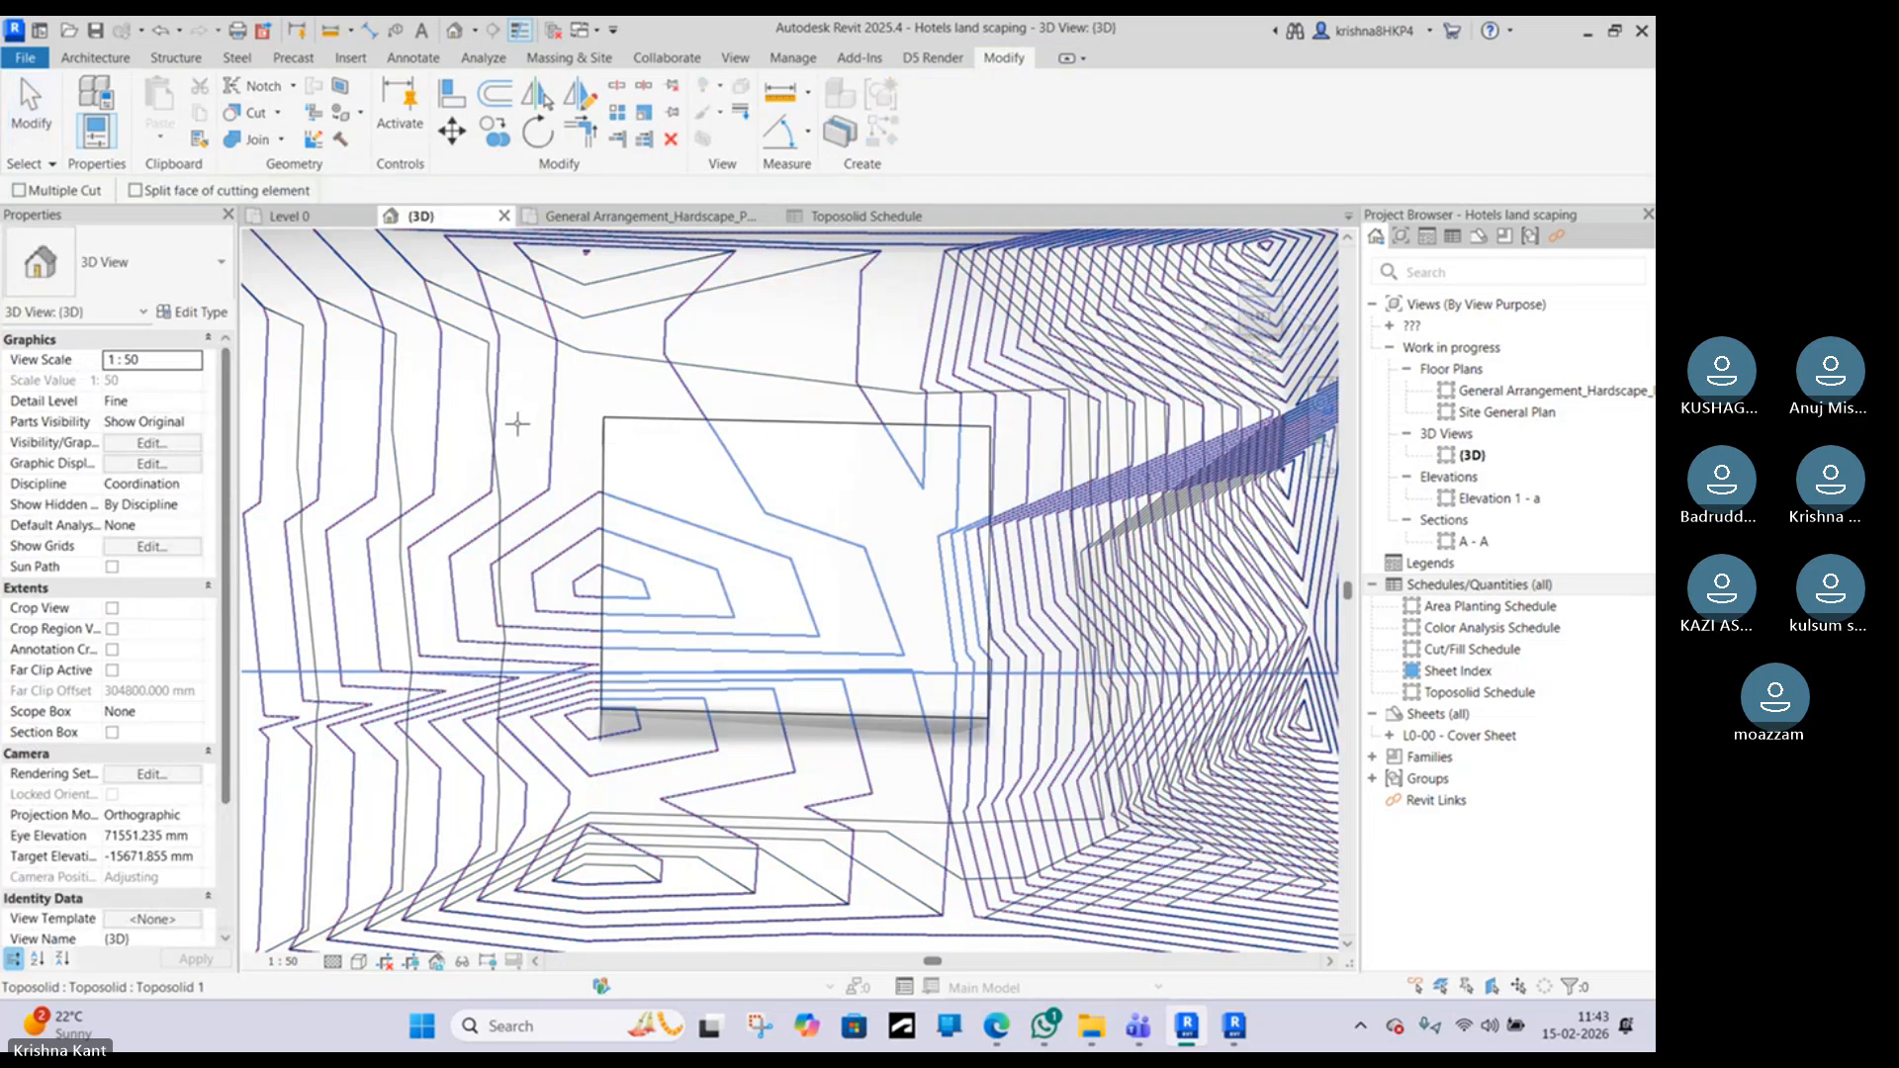
pyautogui.click(514, 422)
pyautogui.click(581, 453)
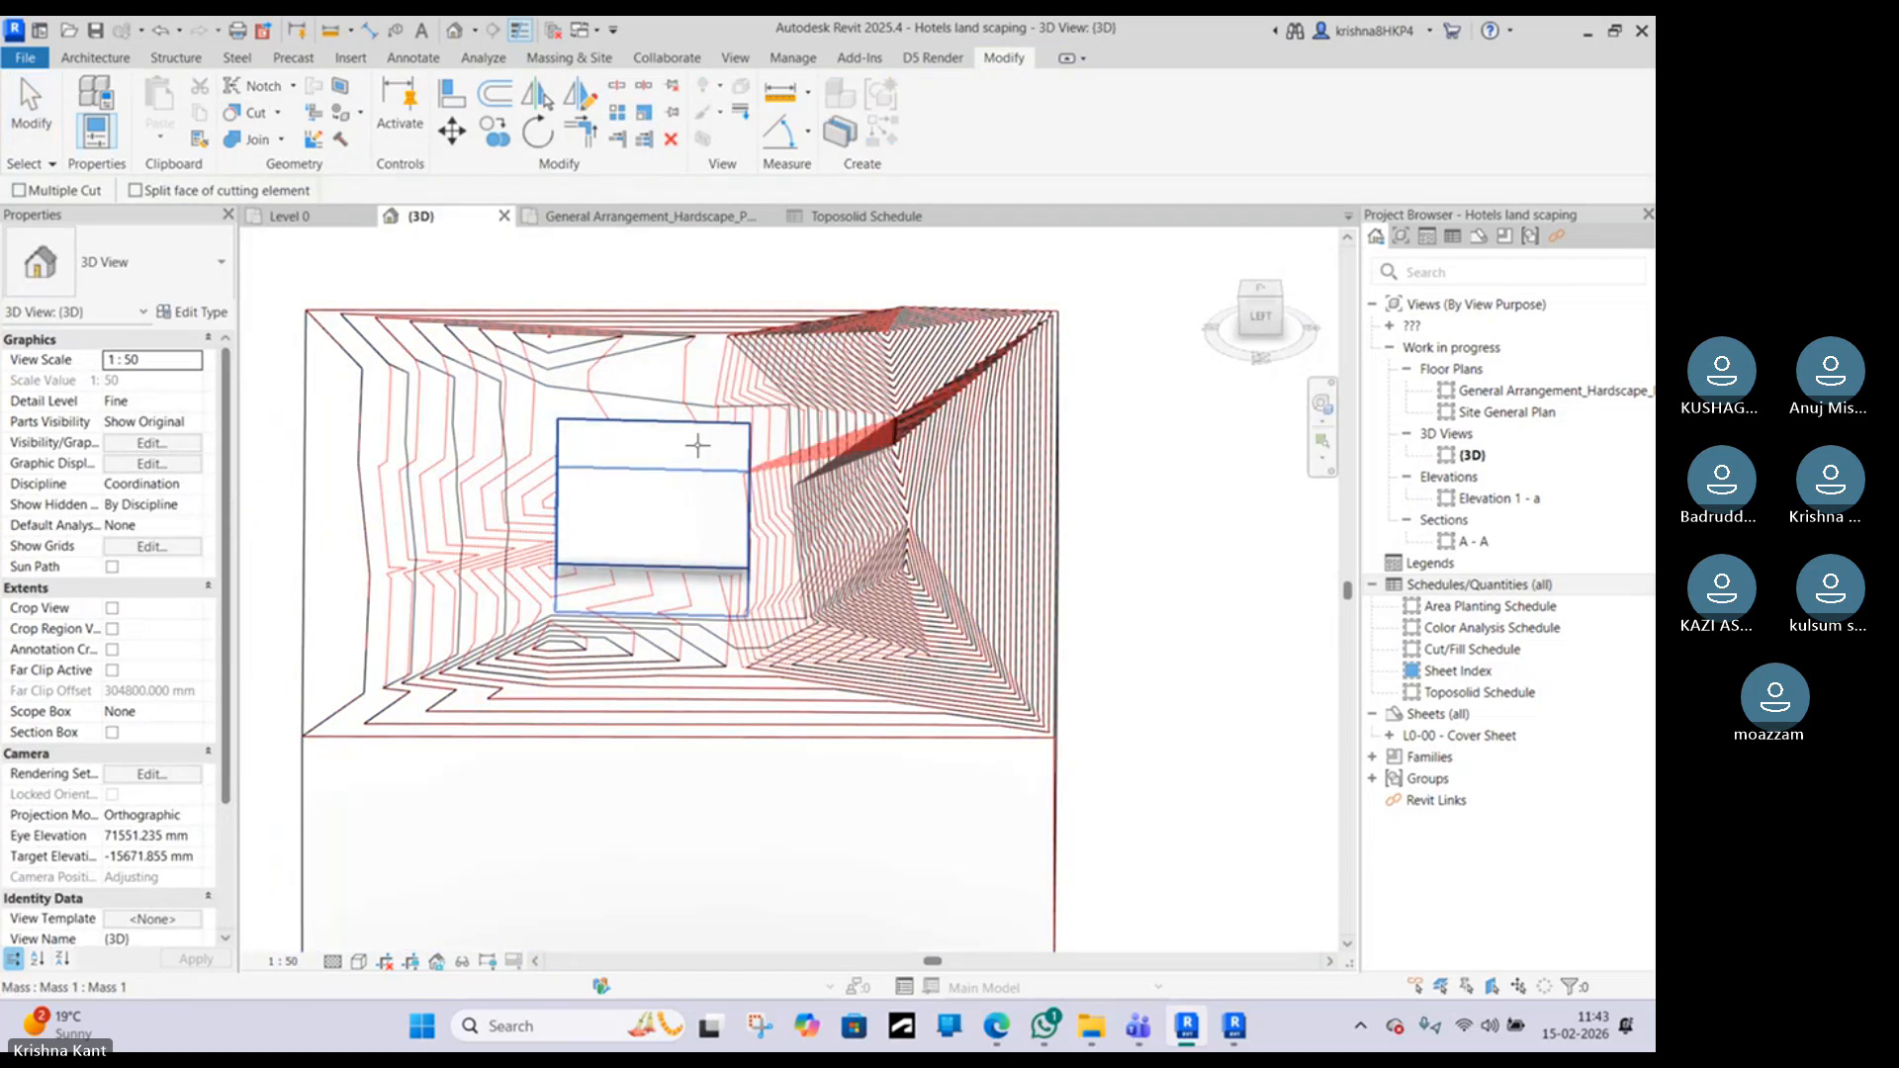
pyautogui.press('Escape')
# Step: Temporarily hide the box mass in the 3D view and restore it
pyautogui.click(682, 443)
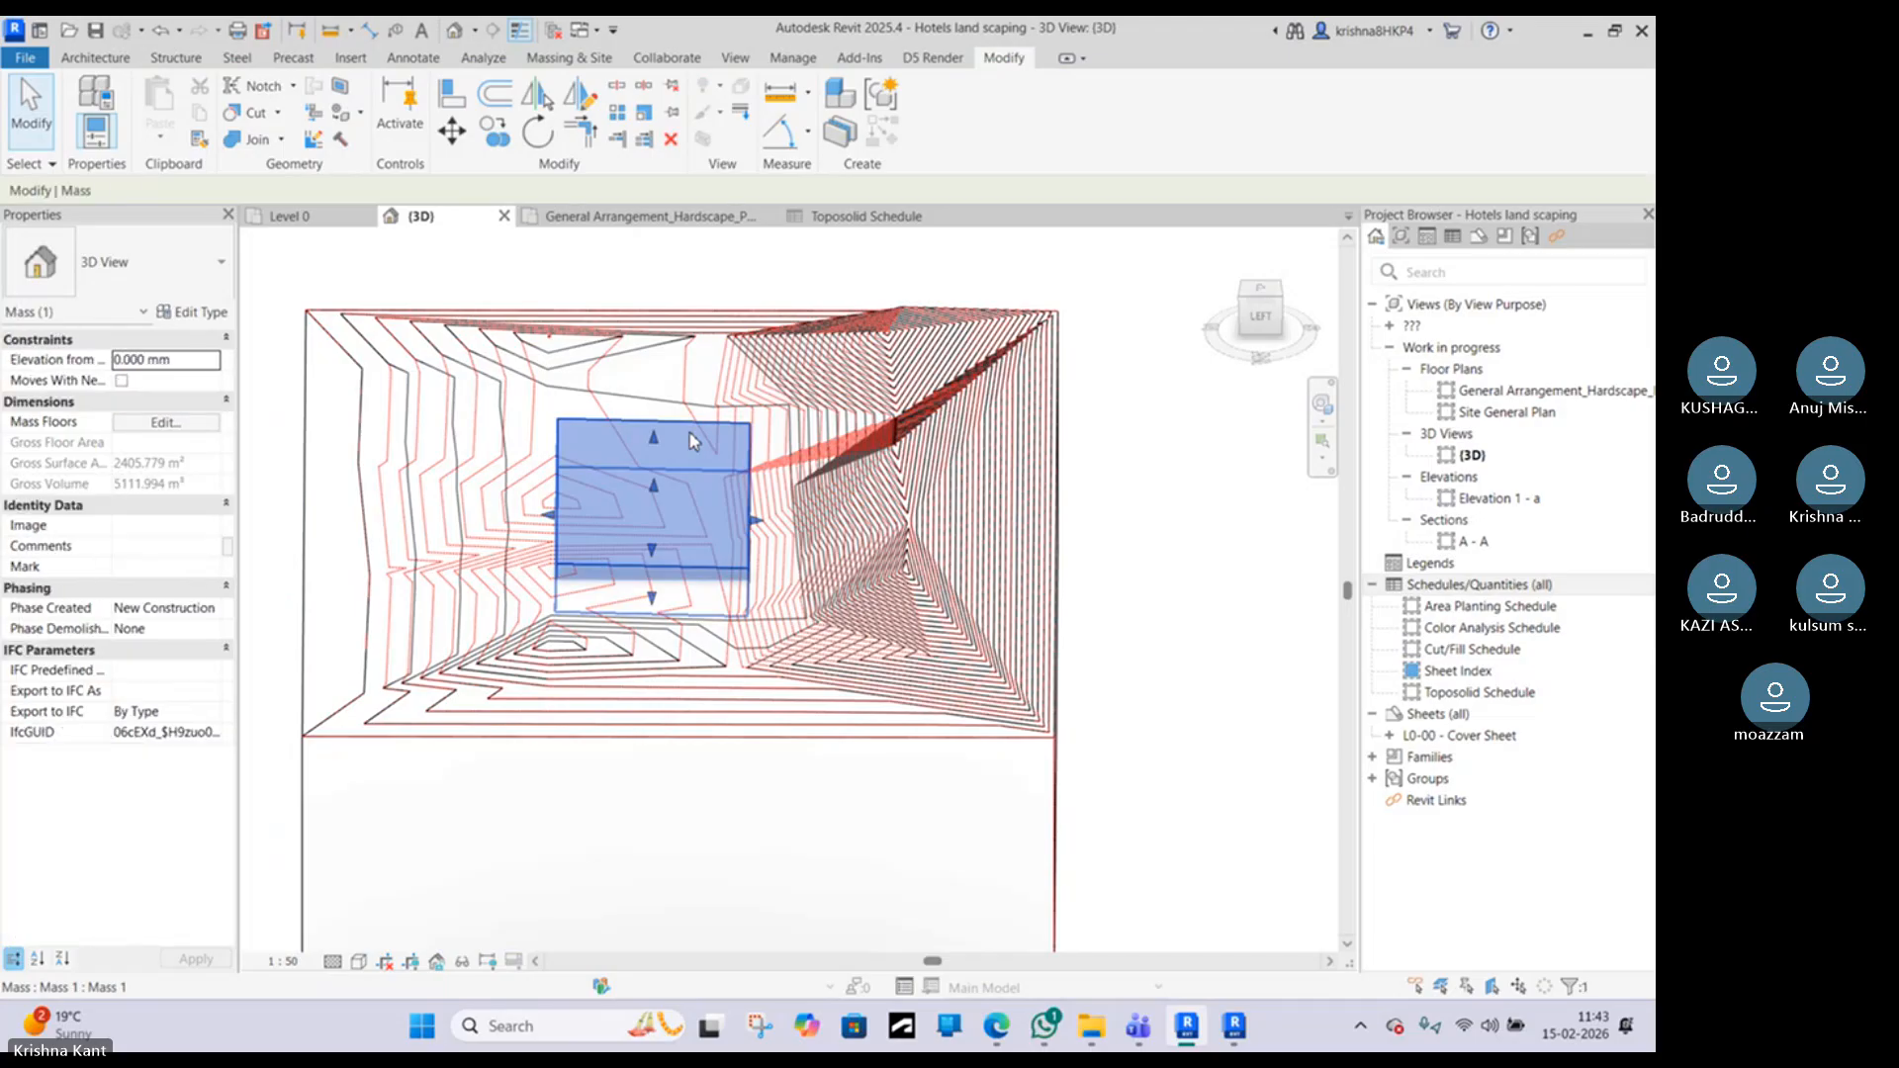
pyautogui.press('h')
pyautogui.press('h')
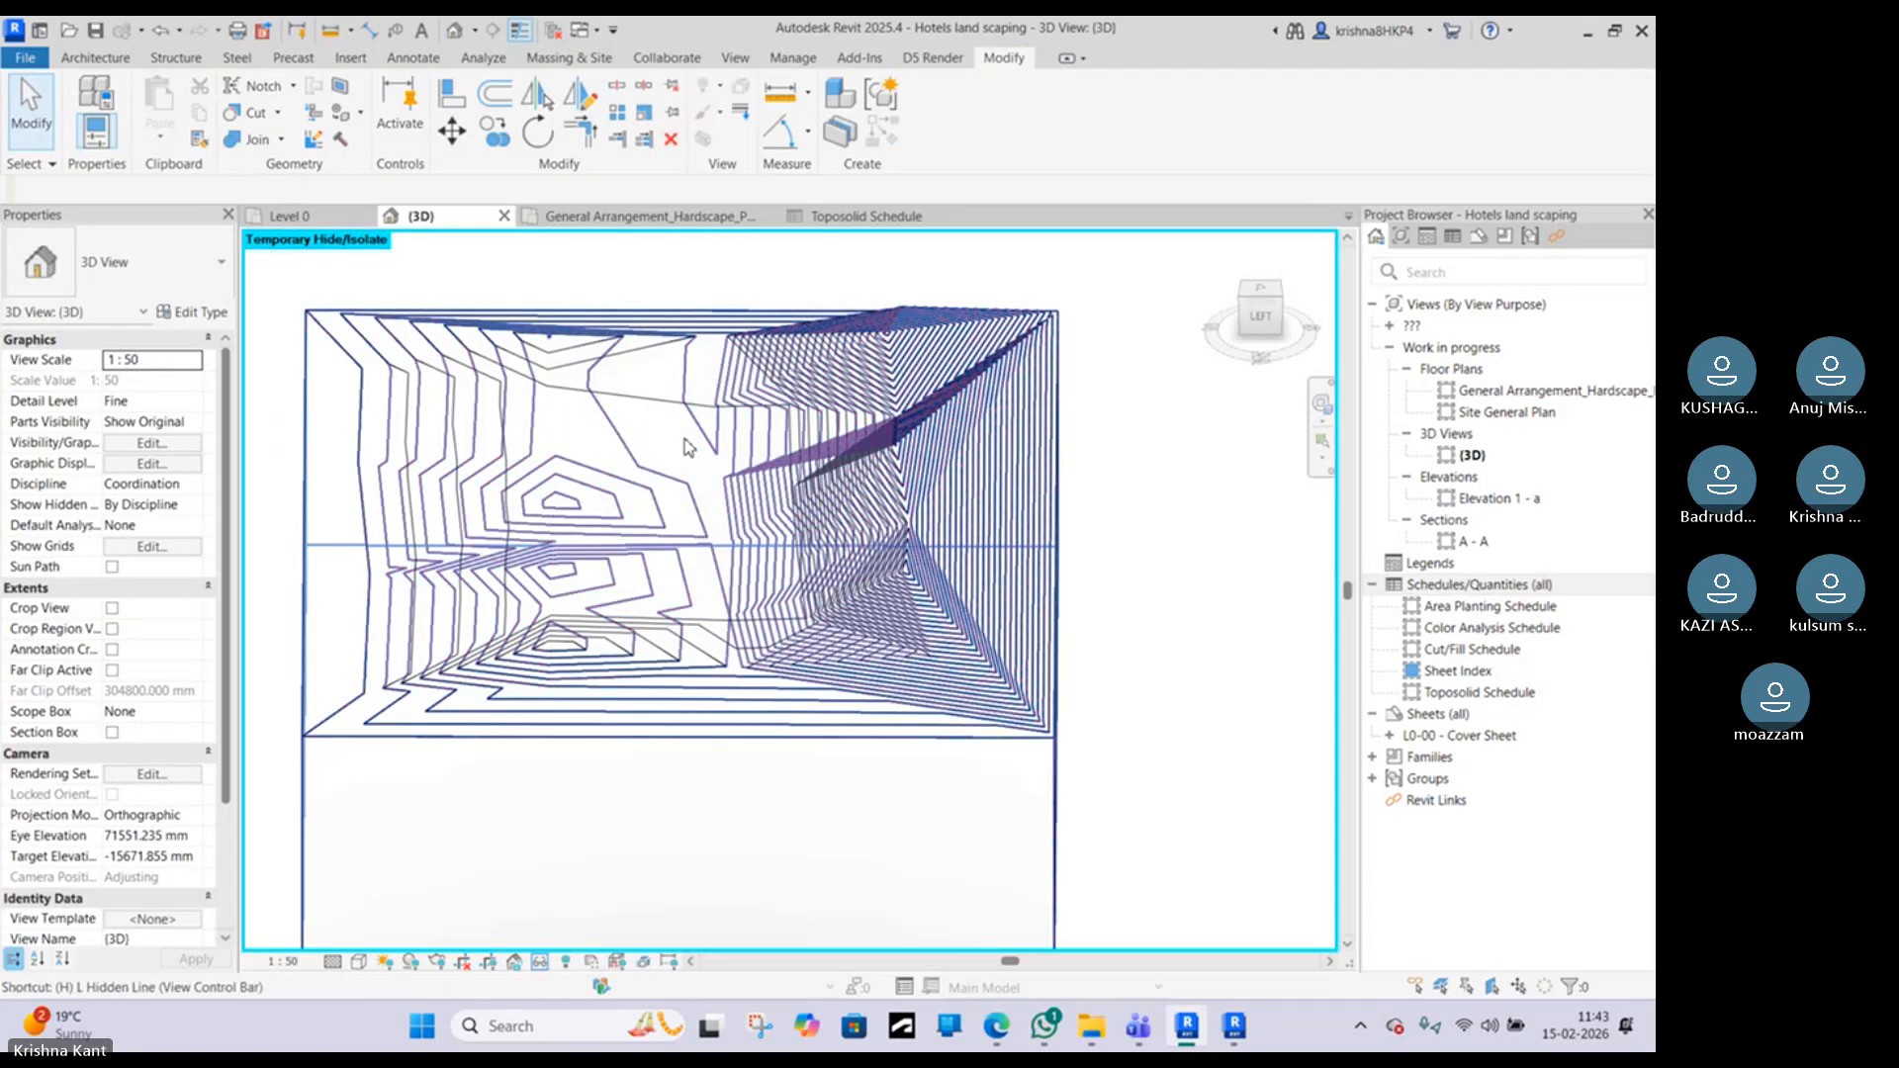
pyautogui.press('r')
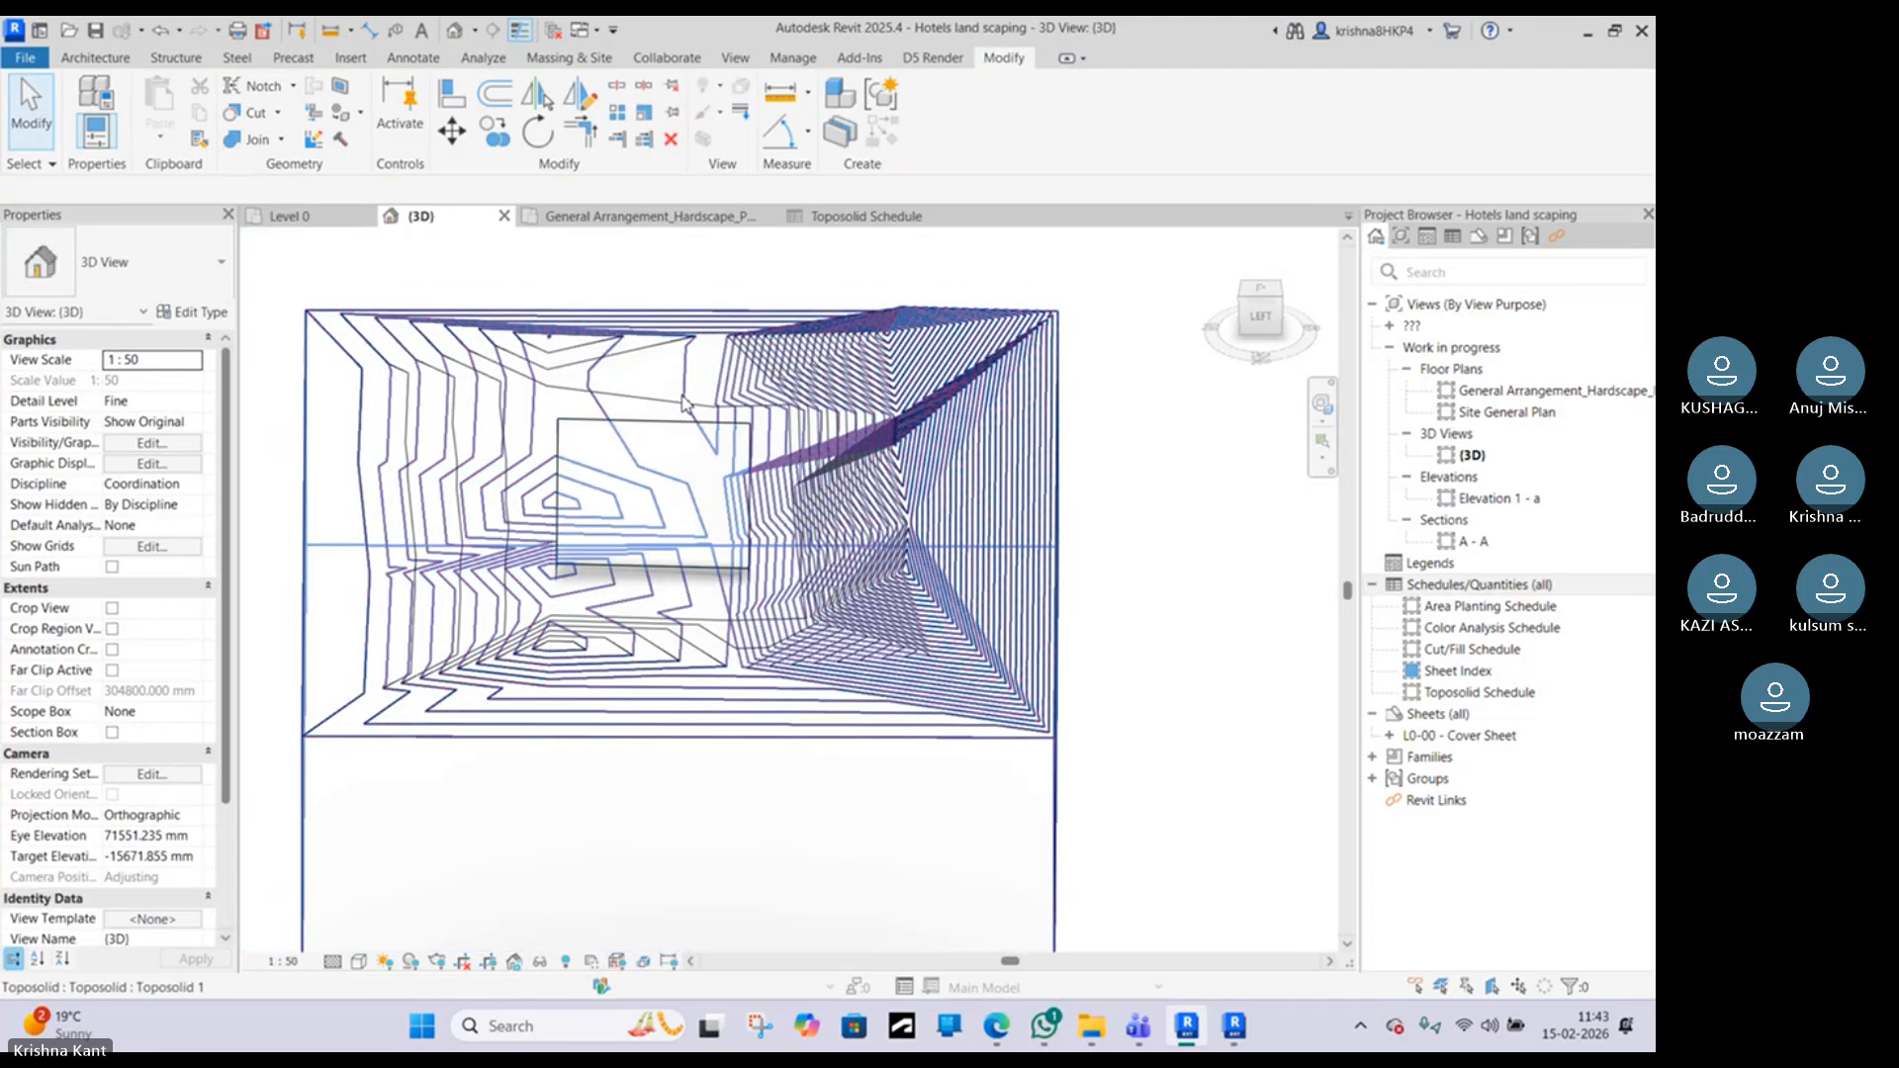
# Step: Hide the existing-phase toposolid 01 in the 3D view and inspect the remaining toposolid 02 around the box mass
pyautogui.click(683, 403)
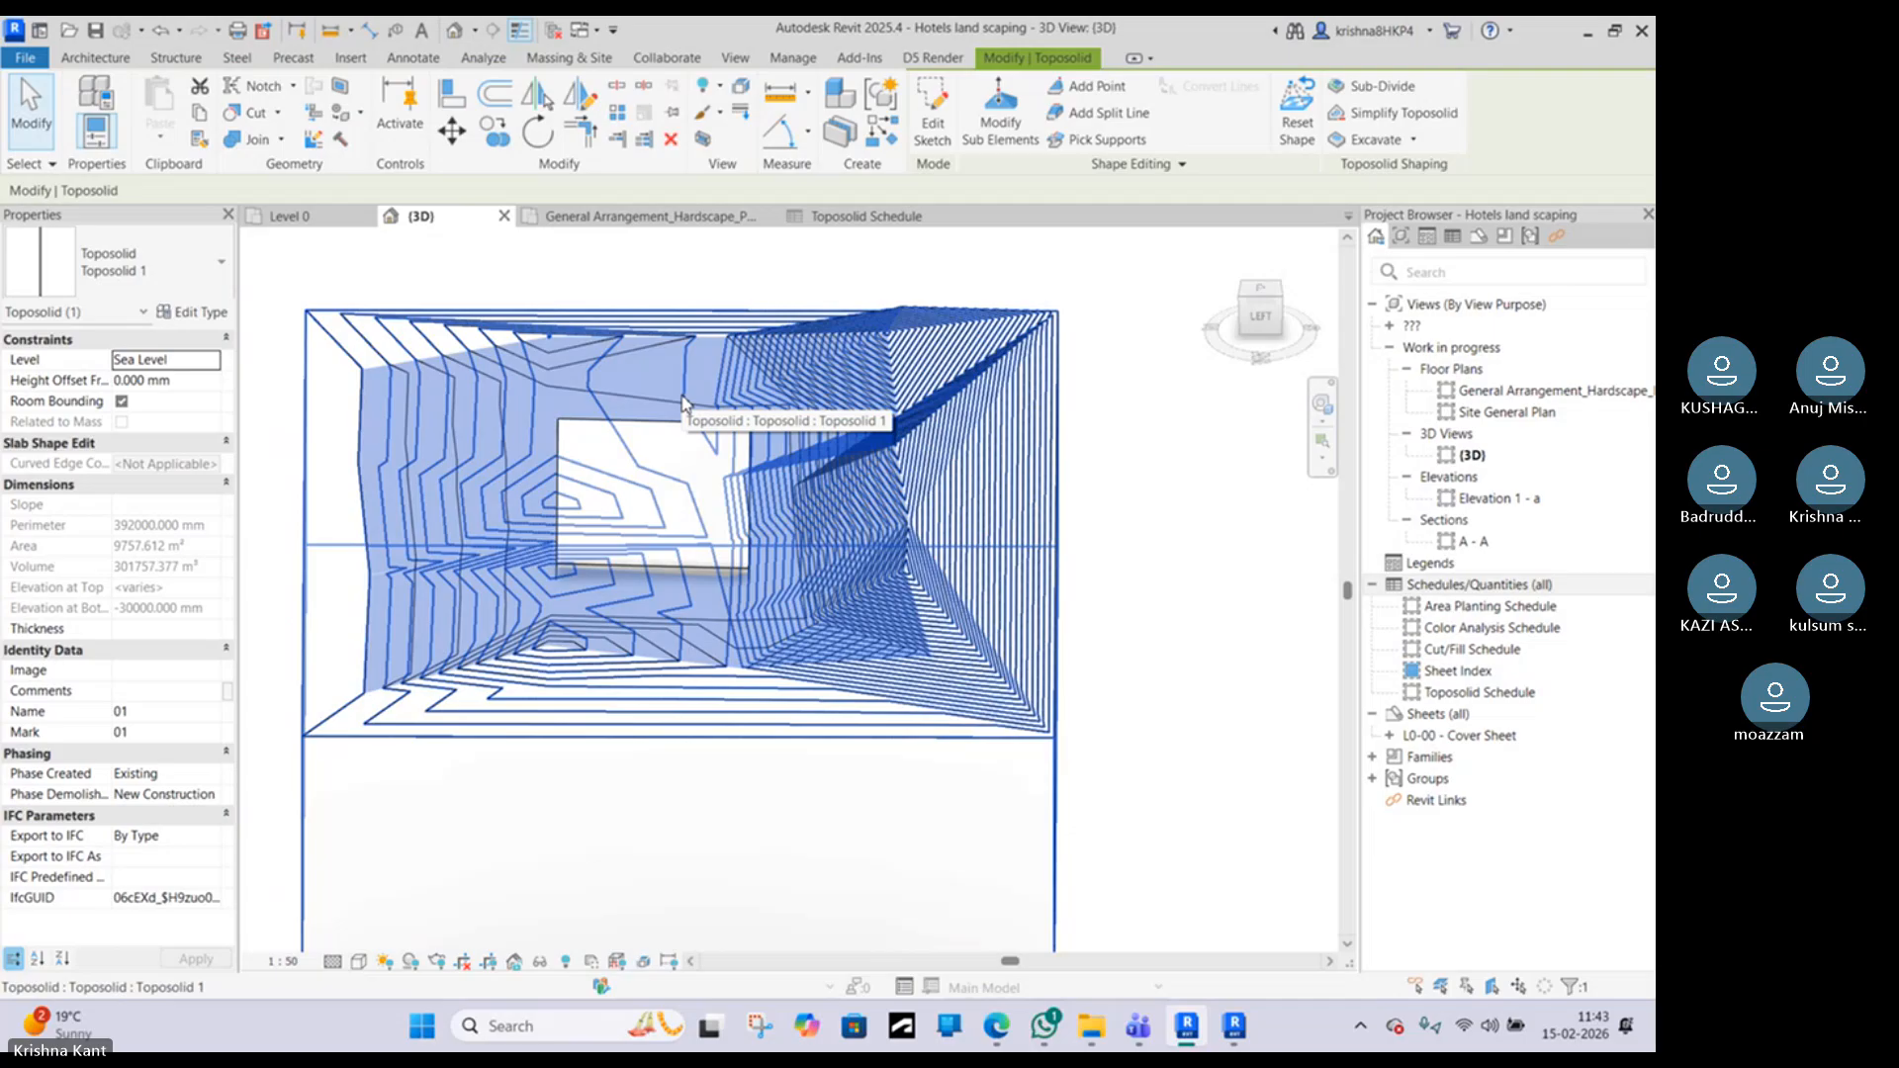
pyautogui.press('Escape')
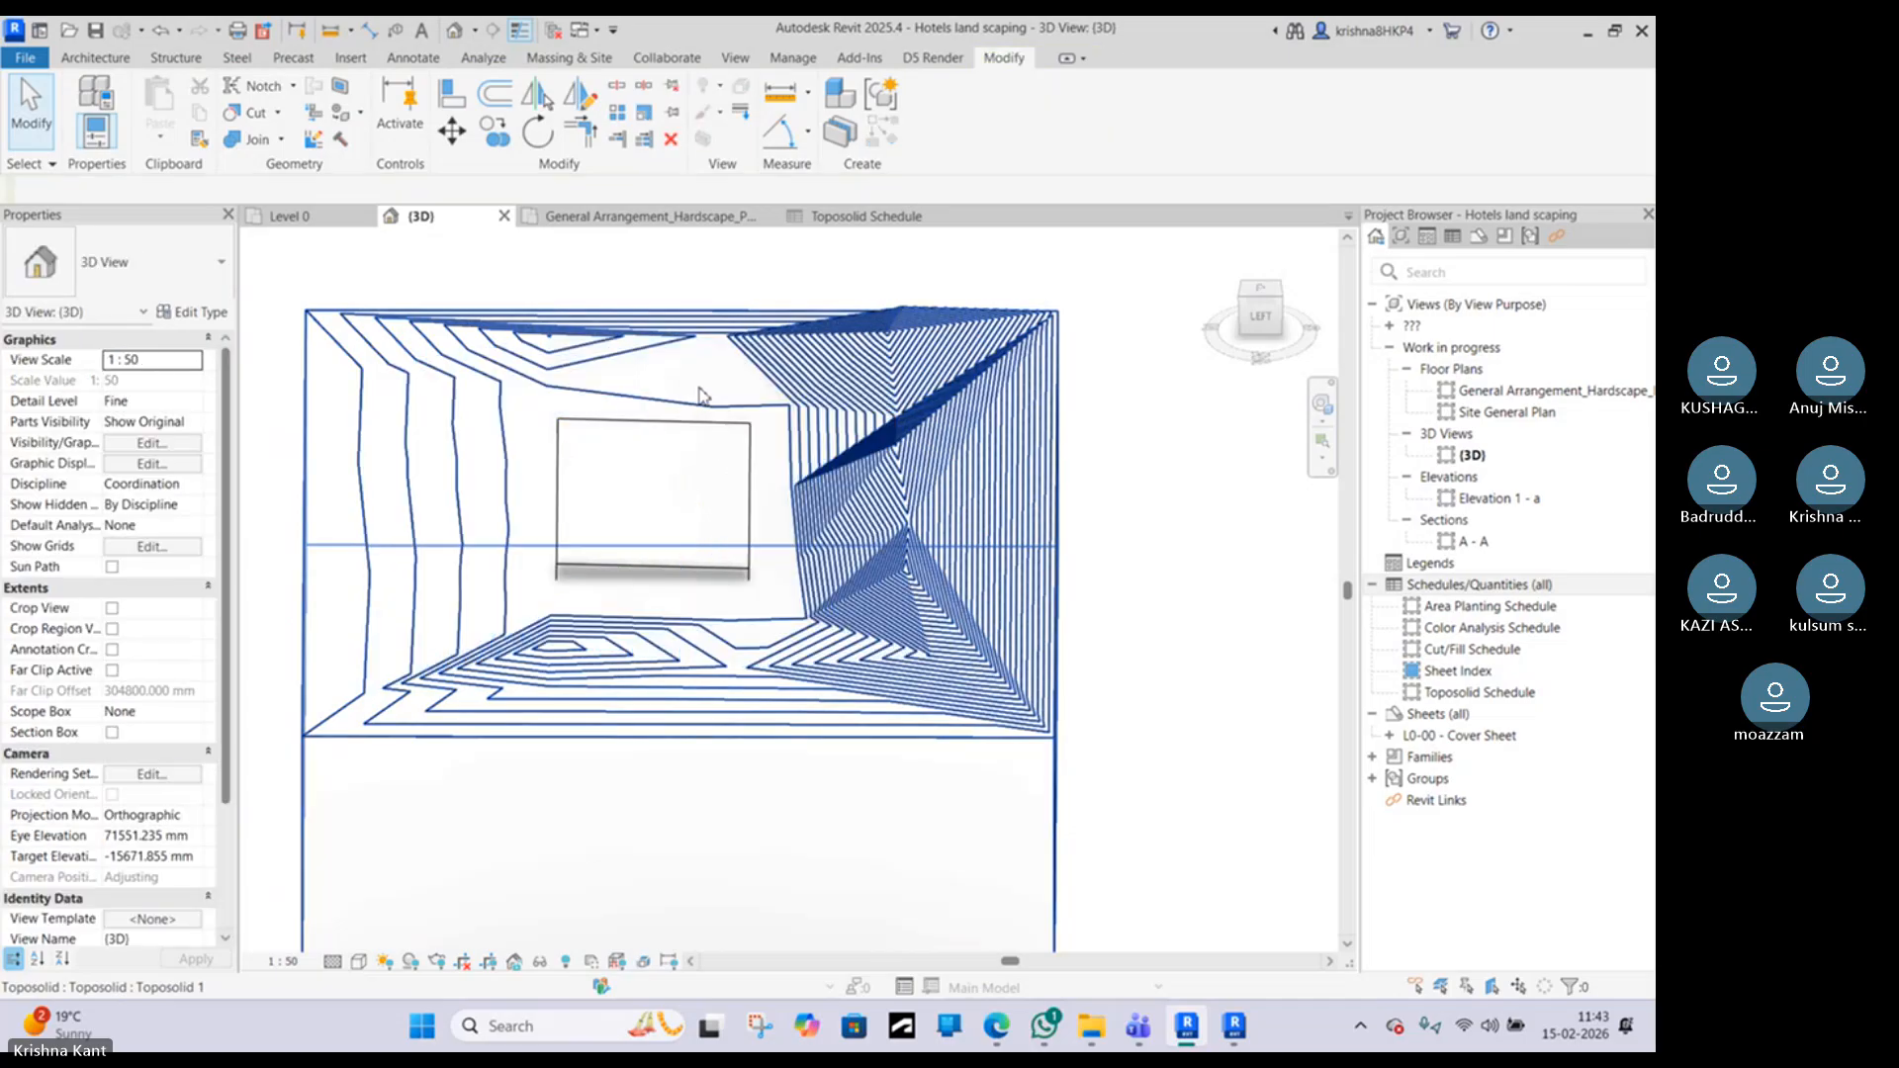
pyautogui.click(699, 397)
pyautogui.keyDown('shift'); pyautogui.moveTo(699, 458); pyautogui.dragTo(701, 418, button='middle'); pyautogui.keyUp('shift')
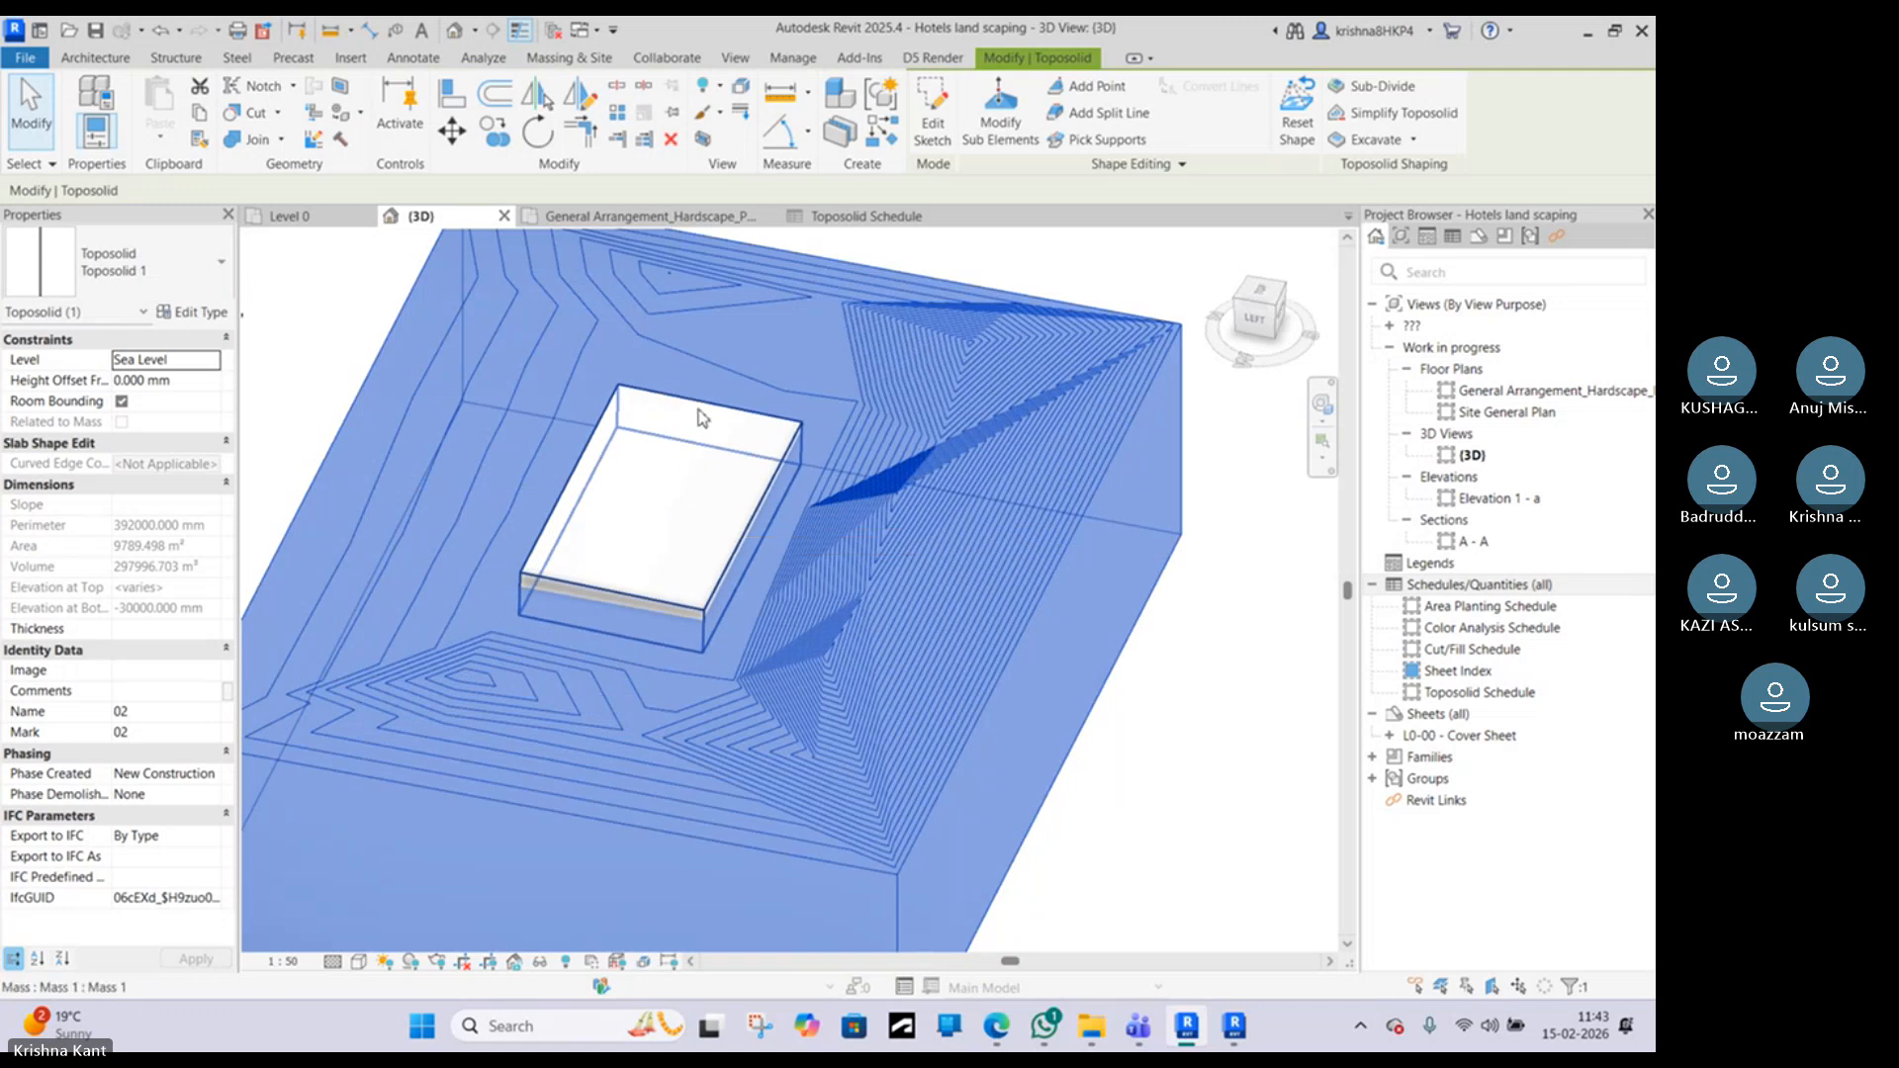
pyautogui.press('Escape')
pyautogui.click(564, 472)
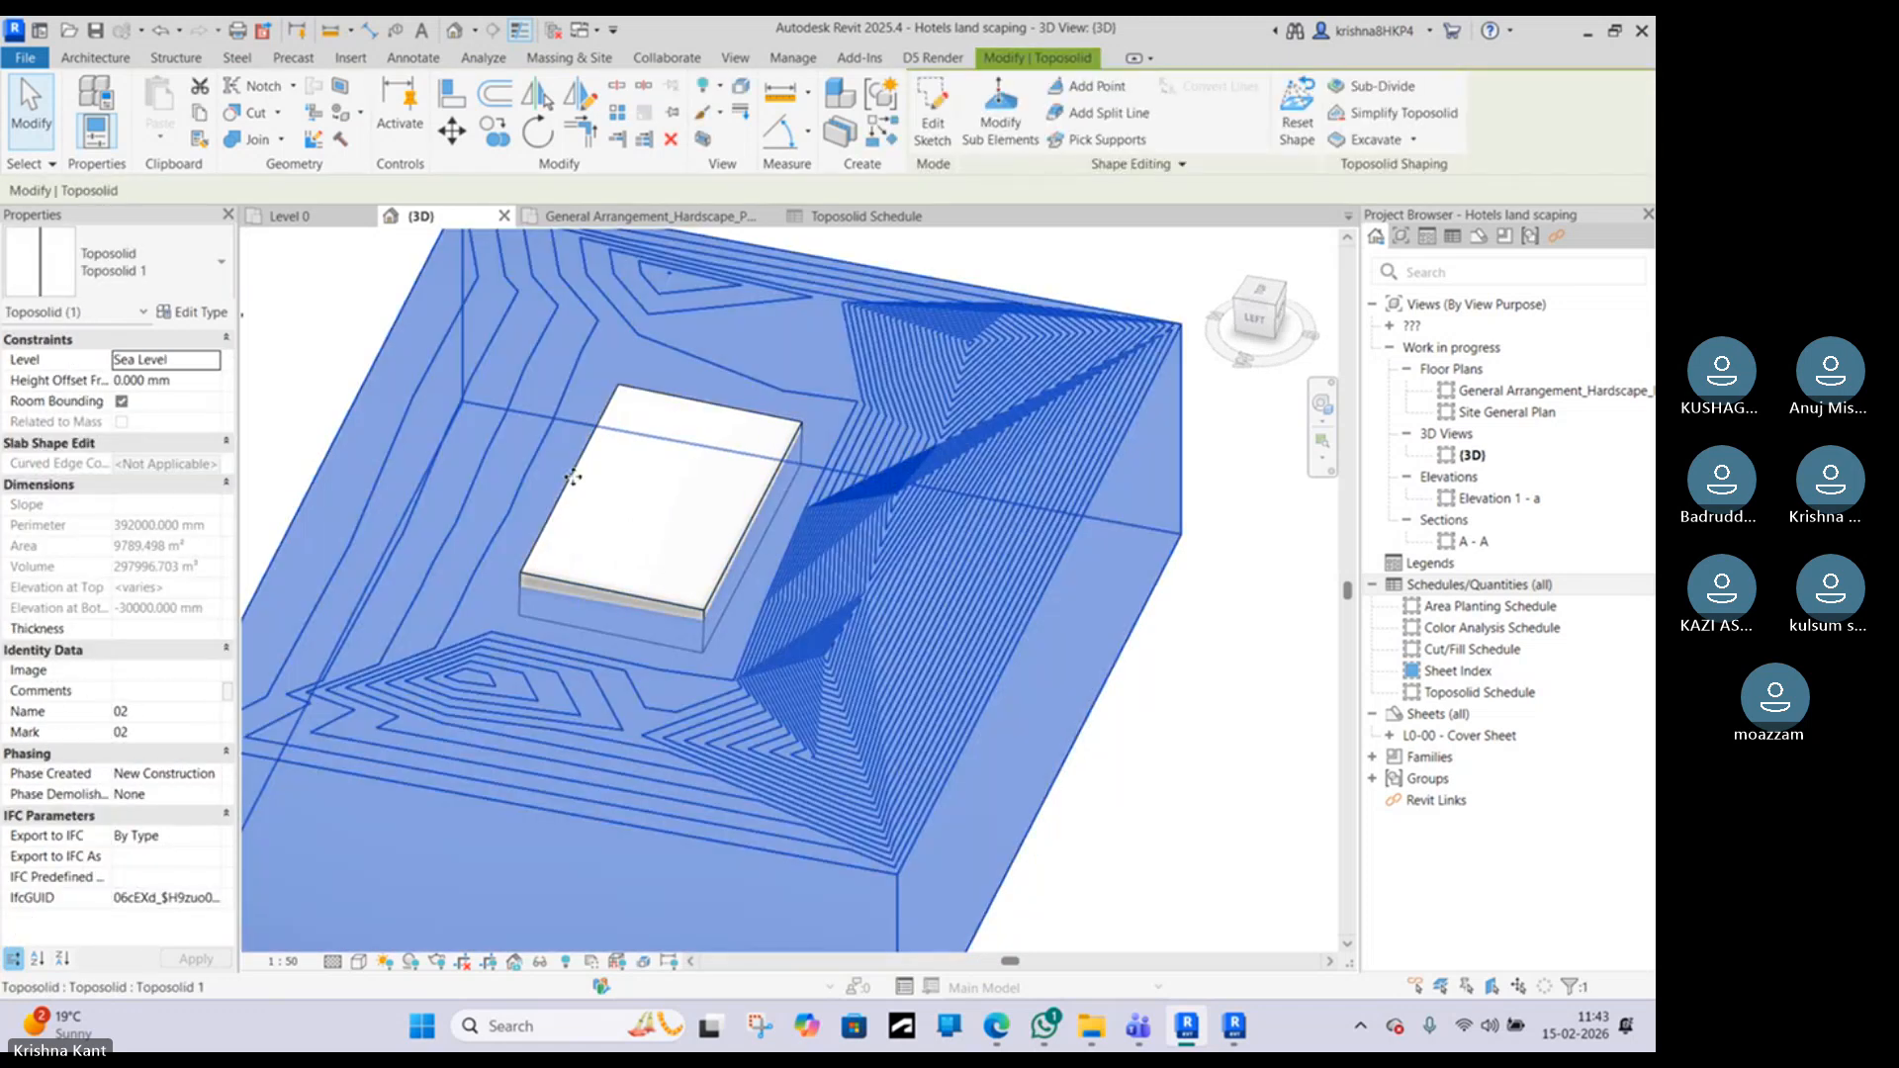
pyautogui.click(573, 478)
pyautogui.press('Escape')
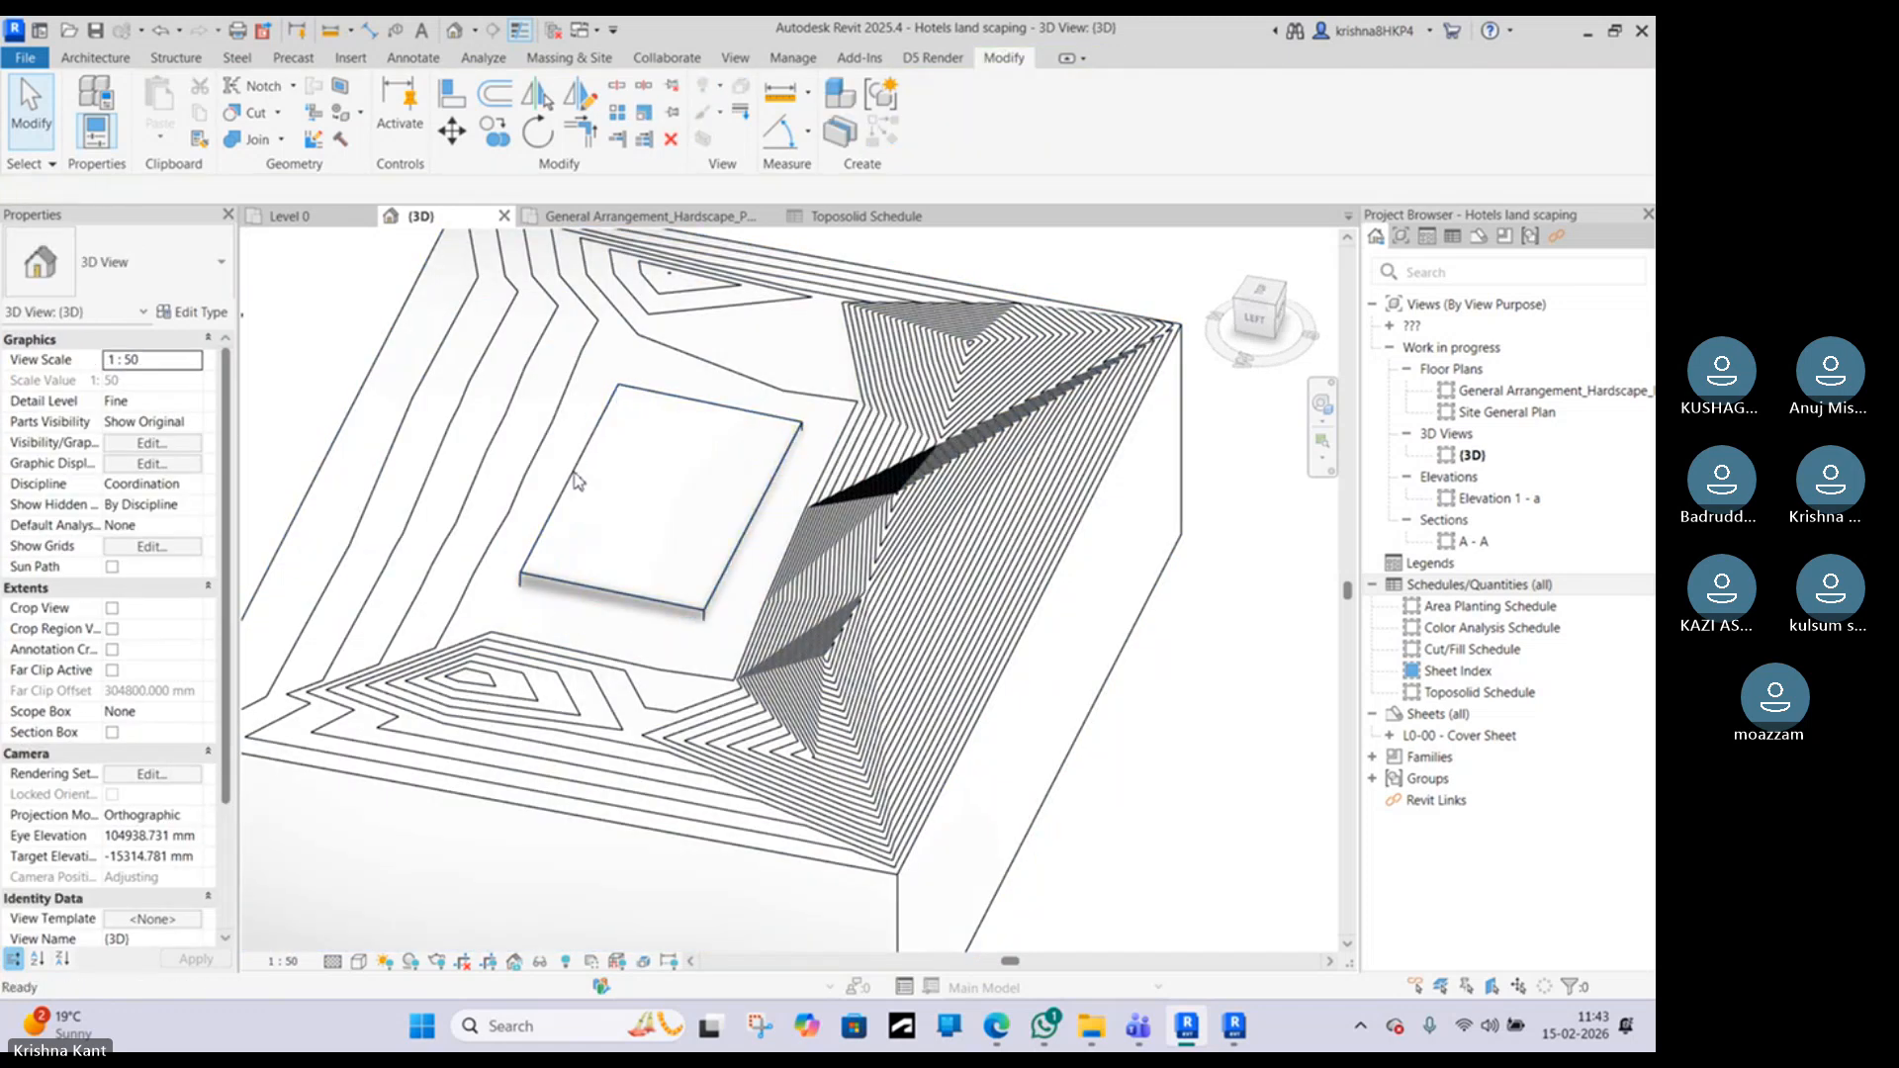
pyautogui.click(94, 59)
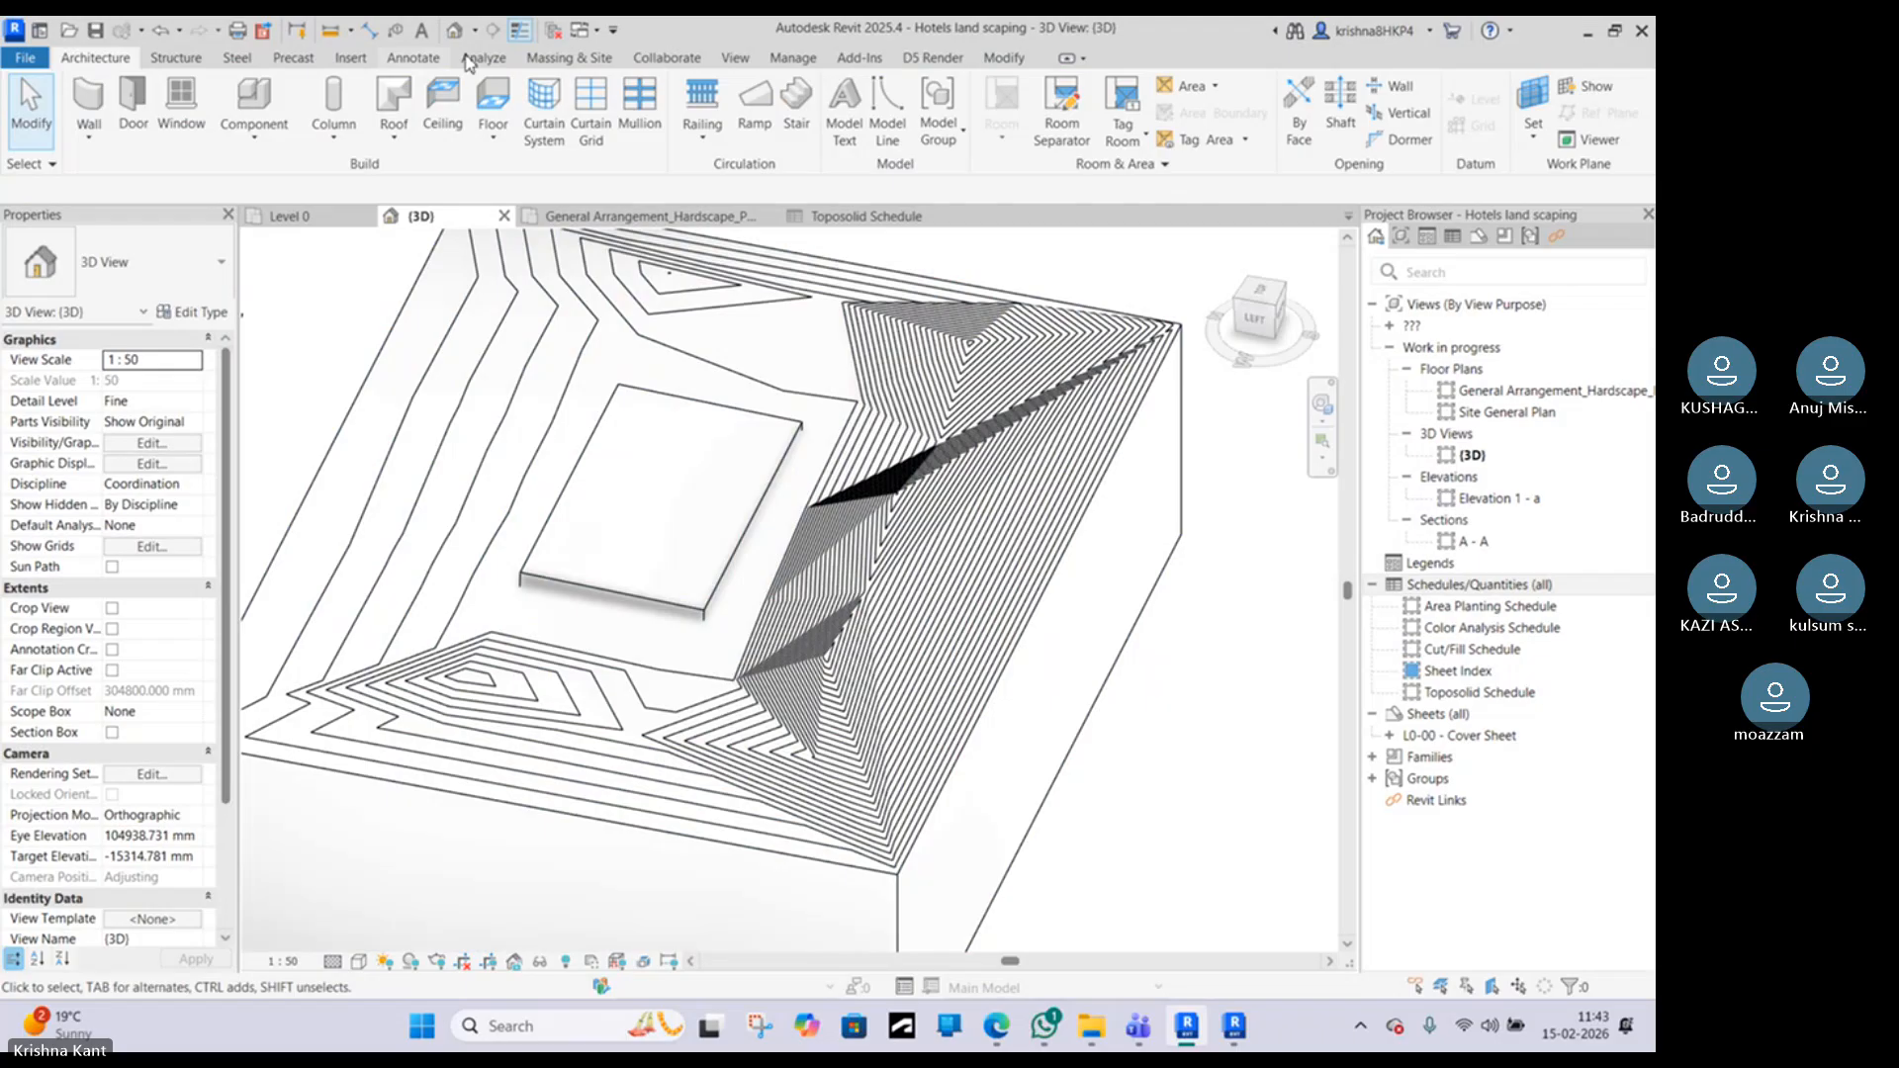
pyautogui.click(553, 62)
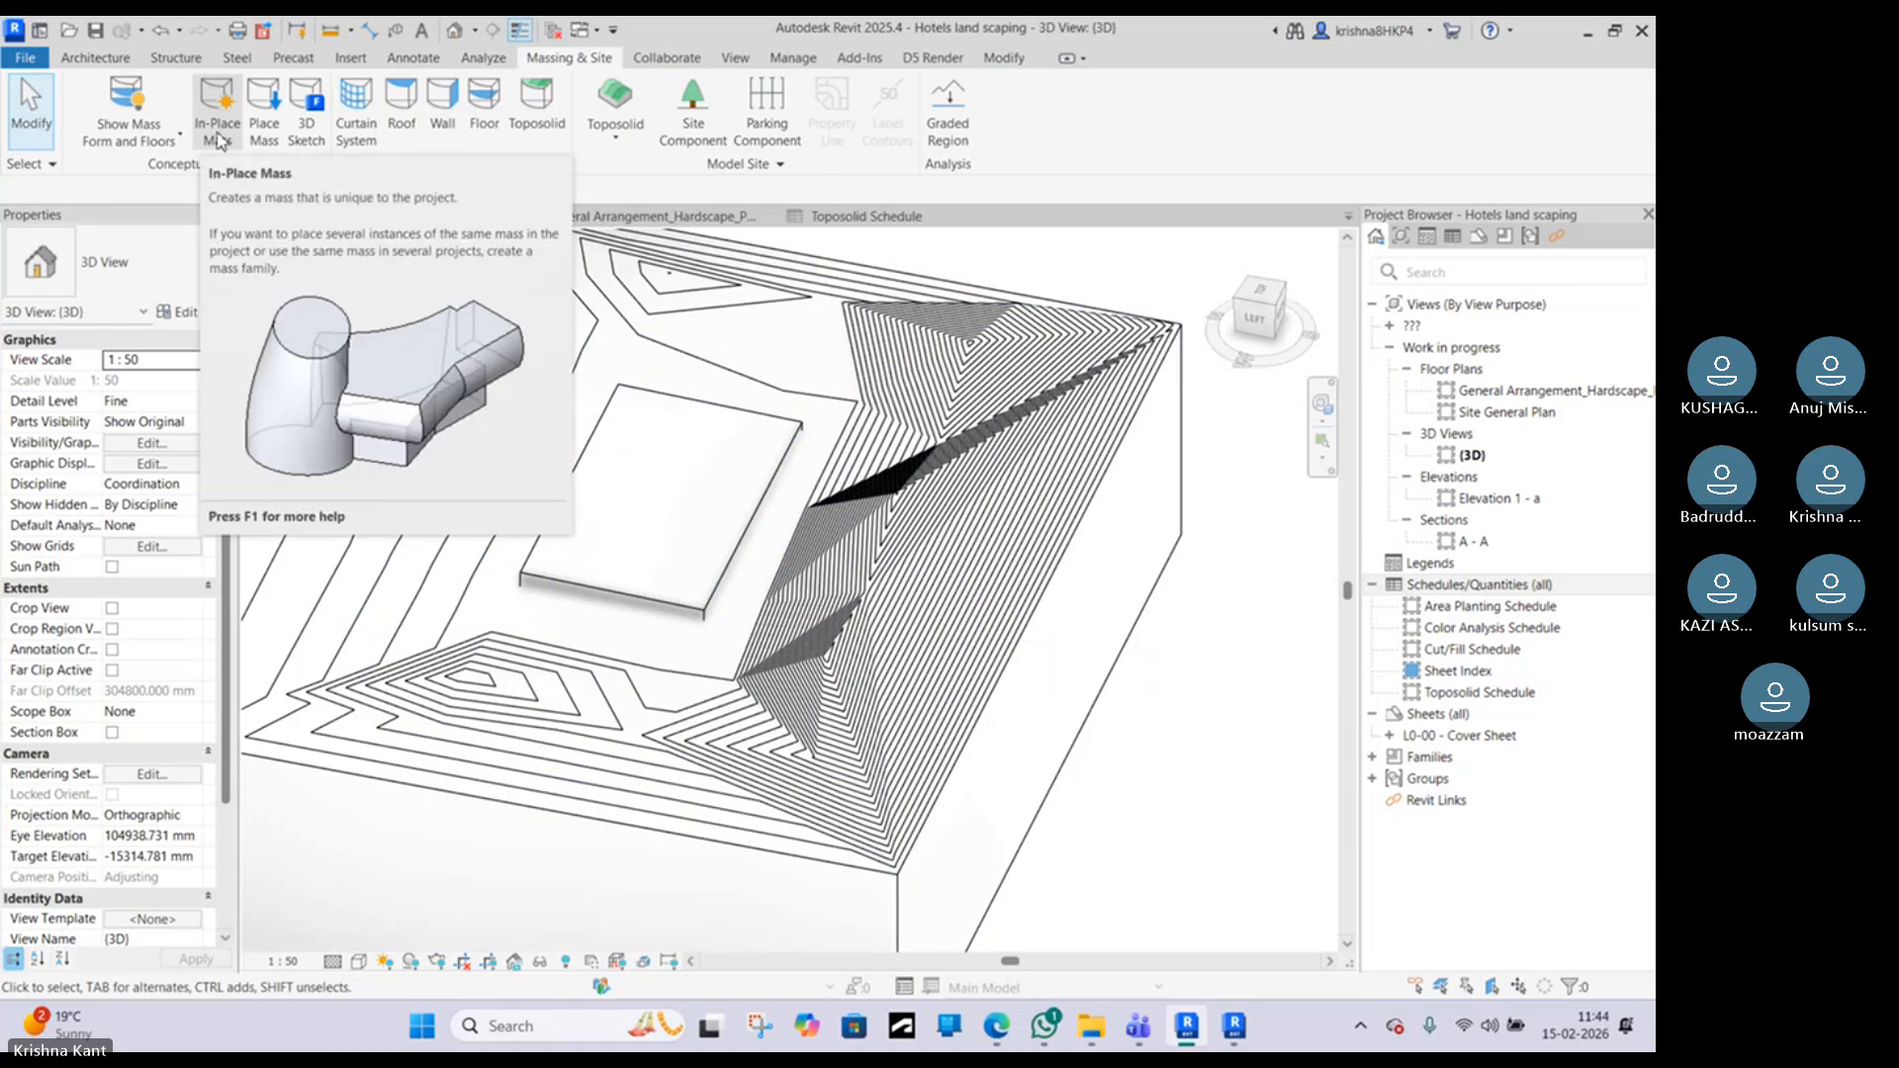
pyautogui.click(602, 150)
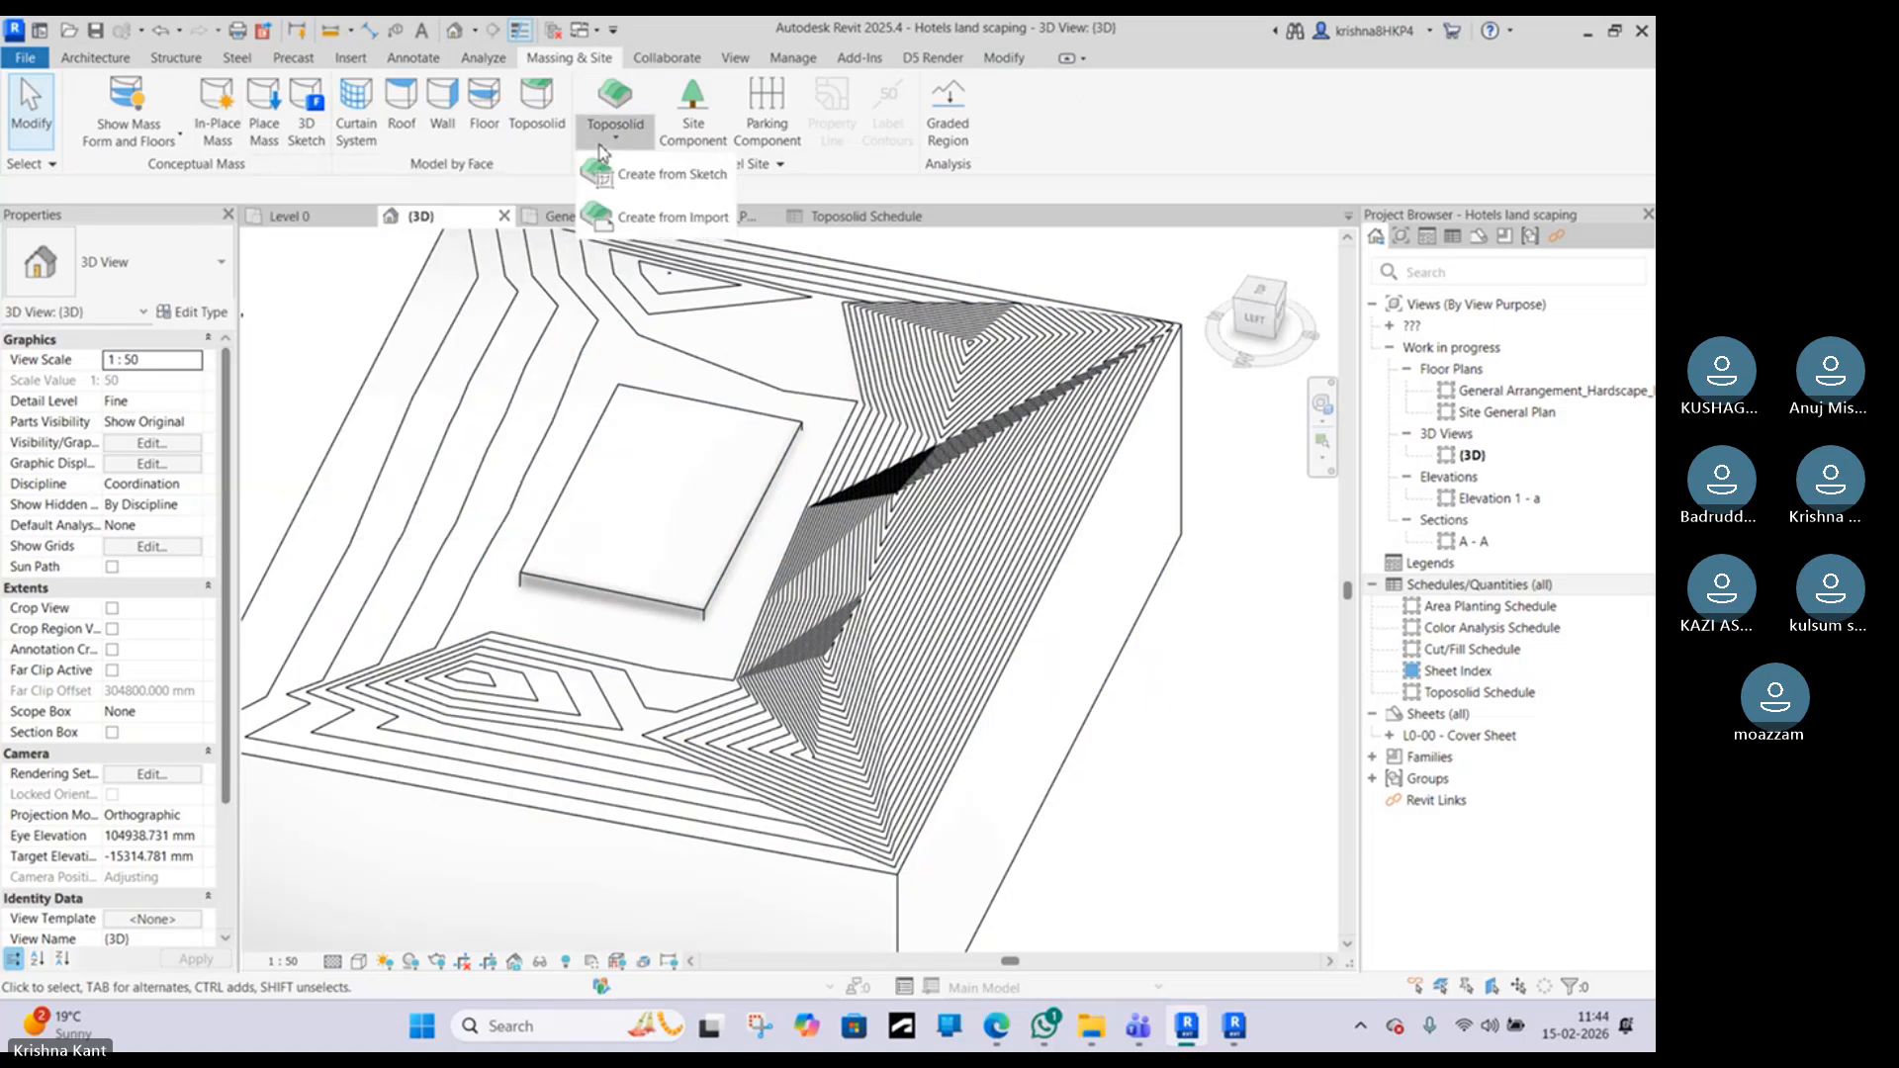
pyautogui.click(545, 123)
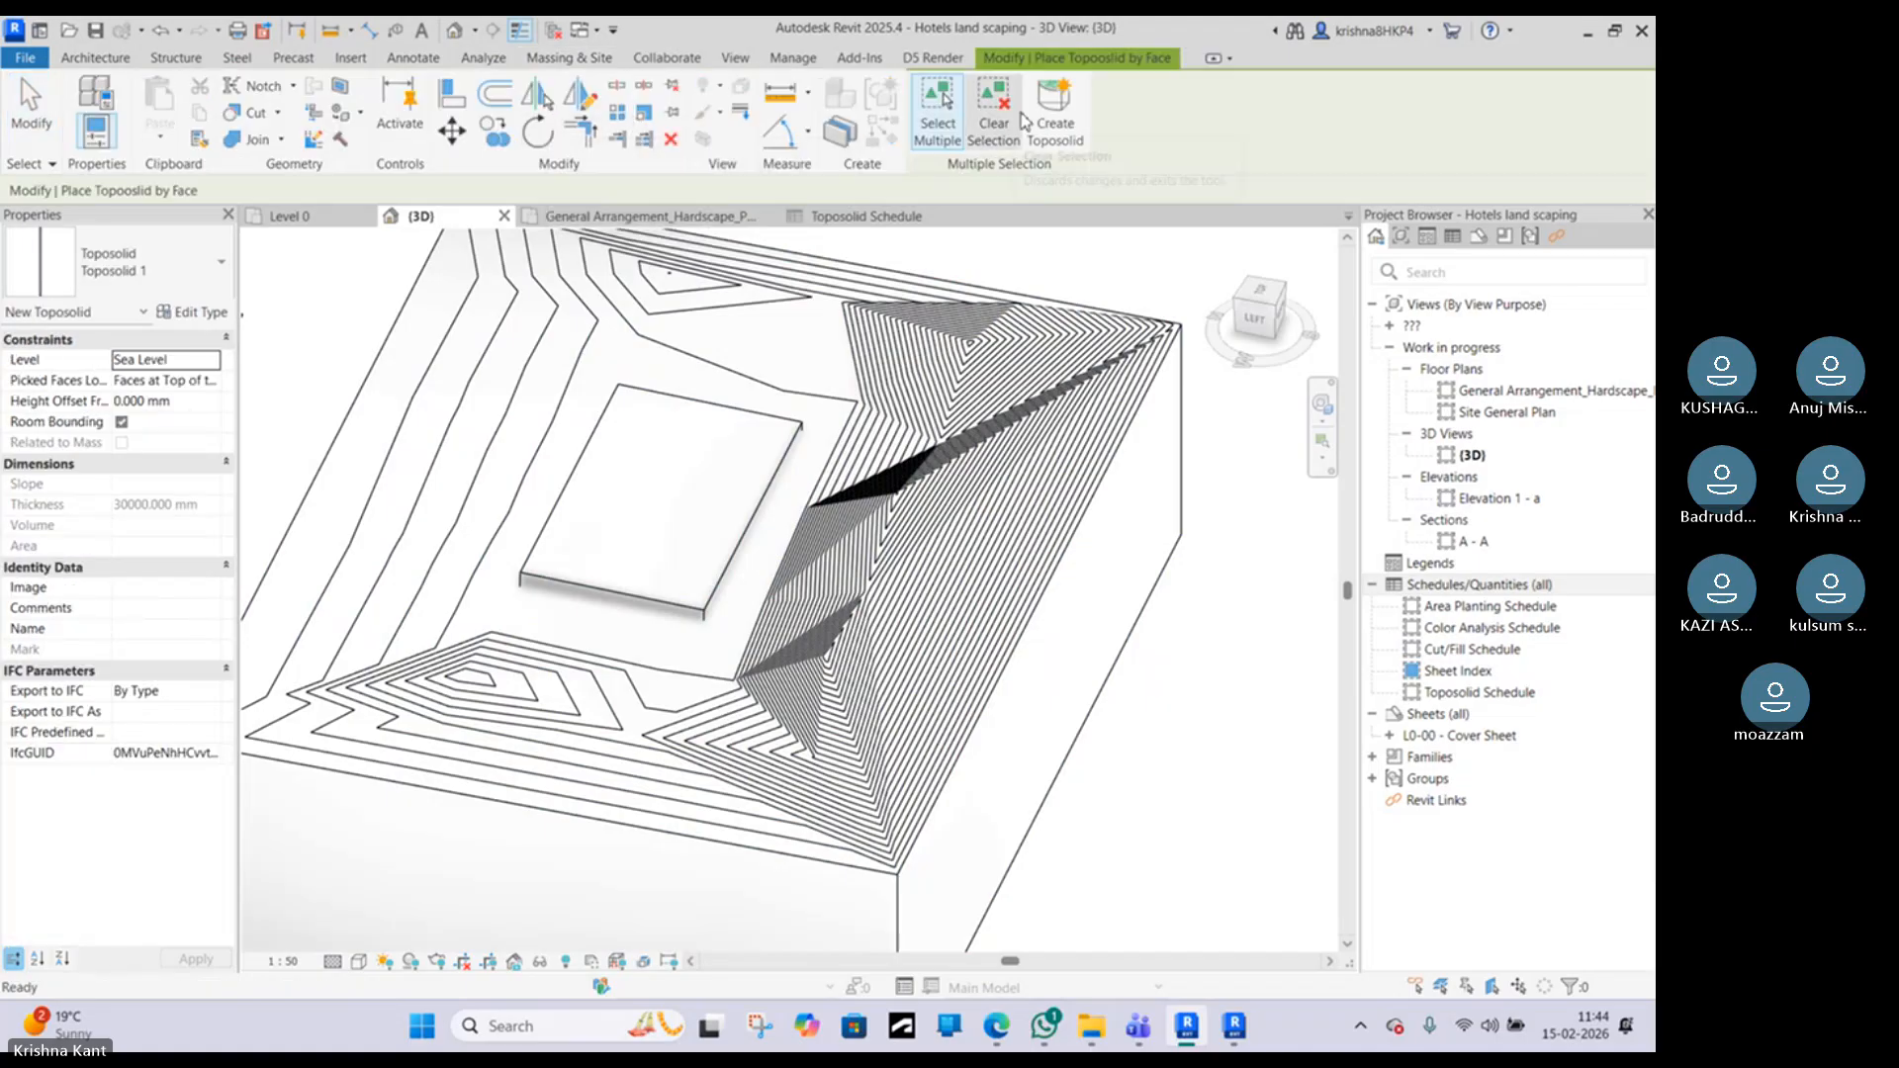
pyautogui.click(1055, 109)
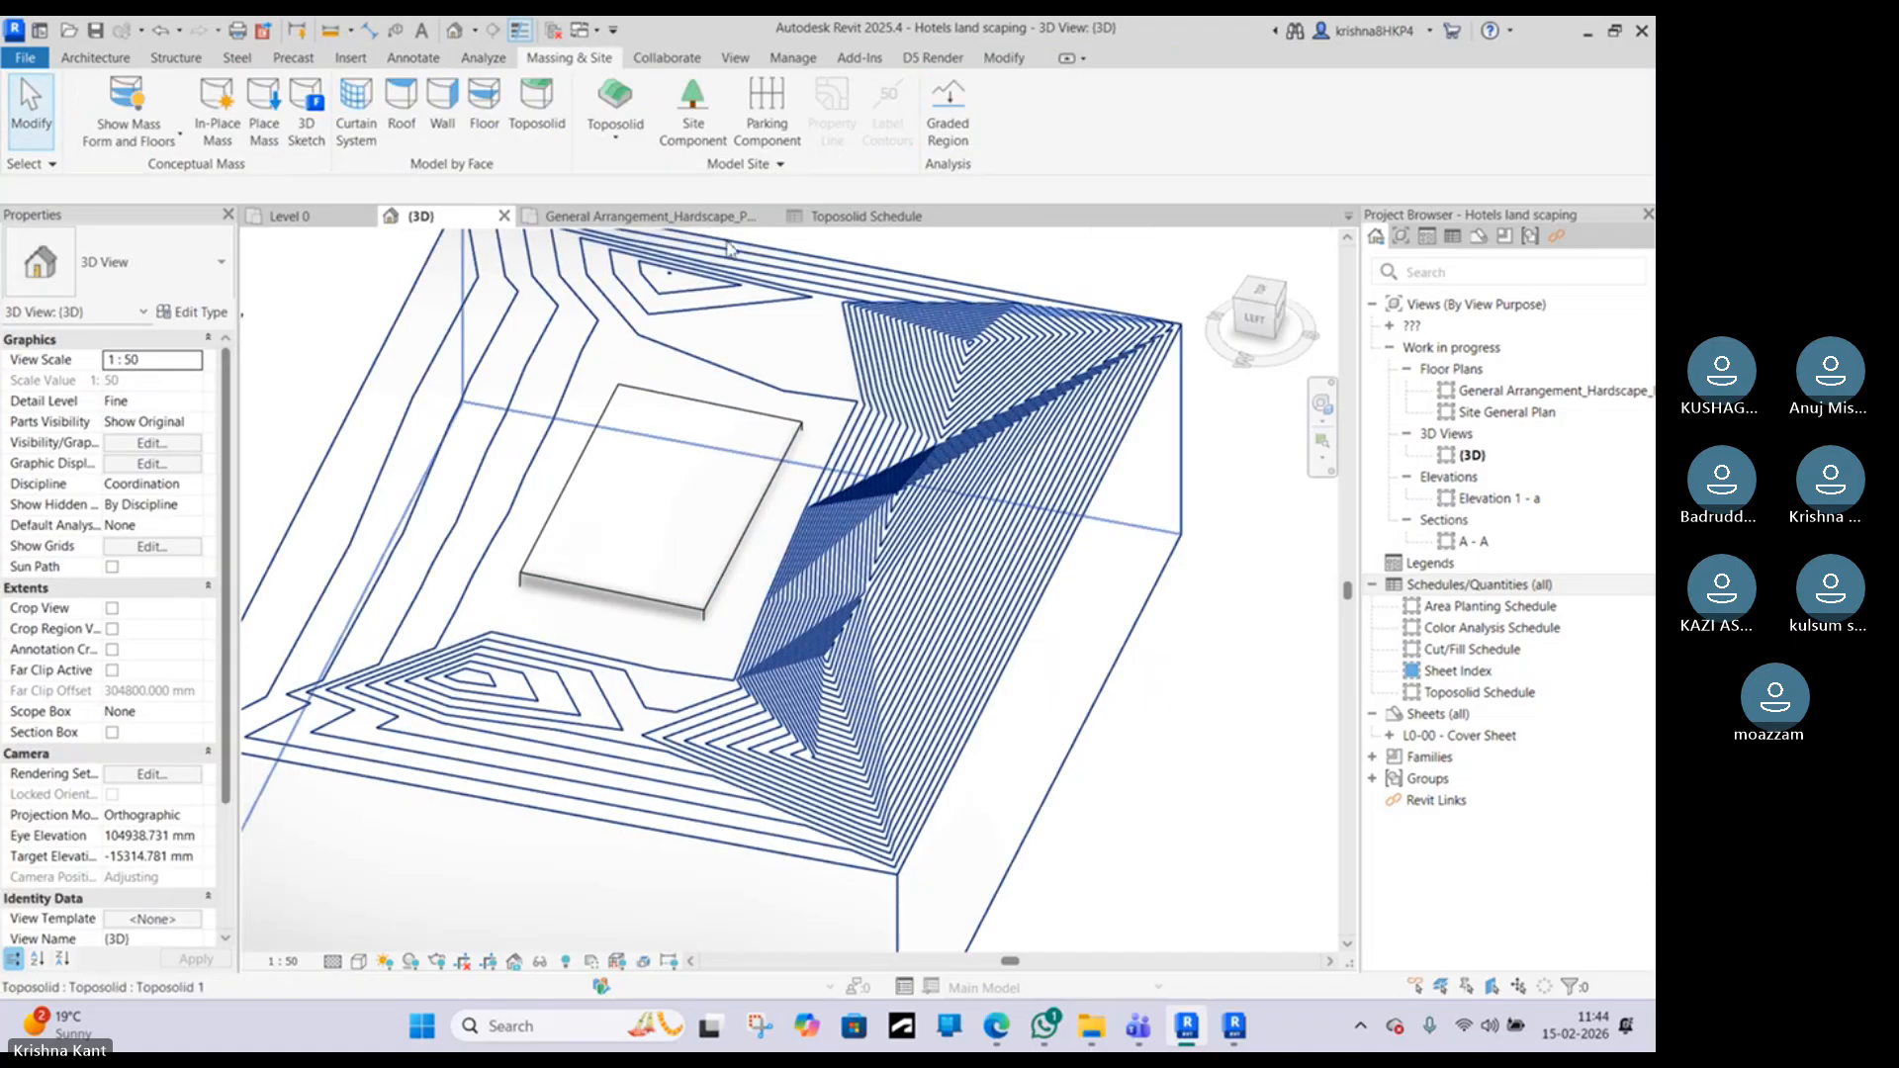
# Step: Cut the toposolid with the box mass using the Cut Geometry tool
pyautogui.click(708, 441)
pyautogui.keyDown('shift'); pyautogui.moveTo(708, 437); pyautogui.dragTo(836, 361, button='middle'); pyautogui.keyUp('shift')
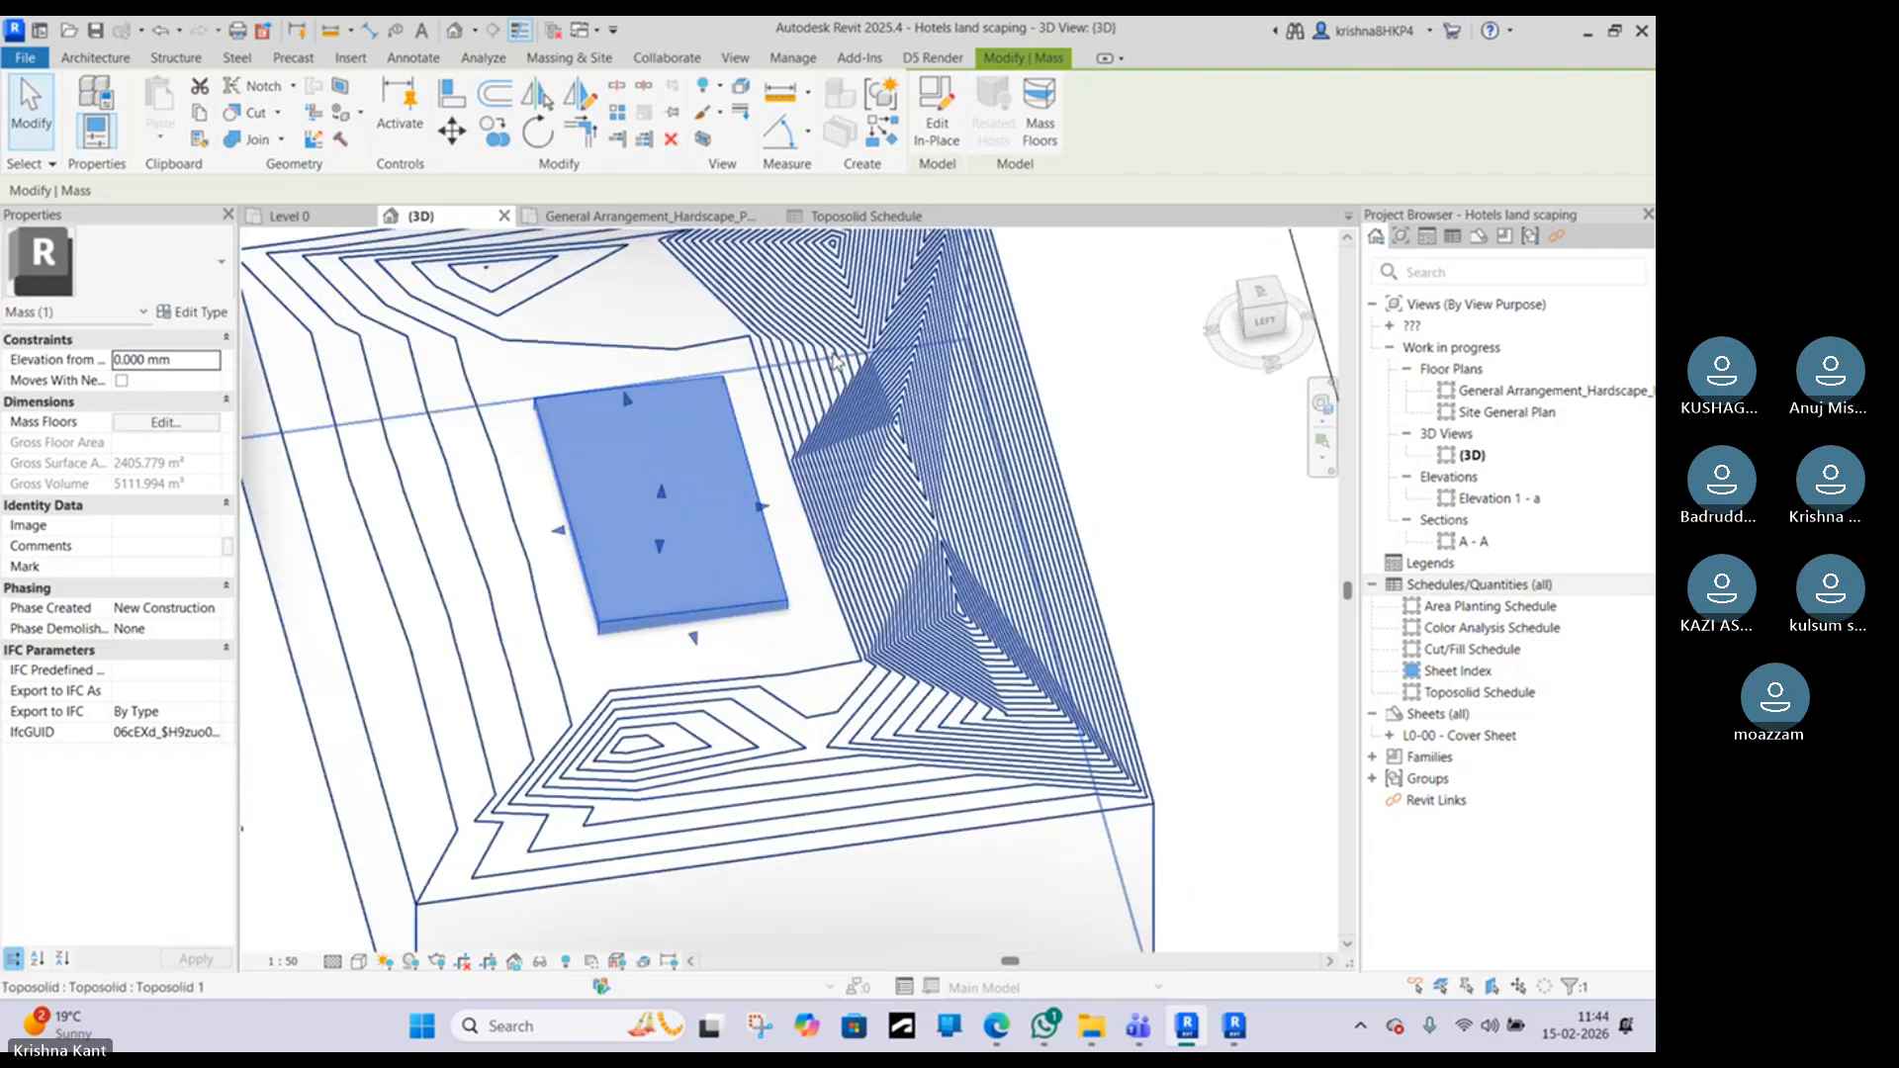
pyautogui.click(278, 113)
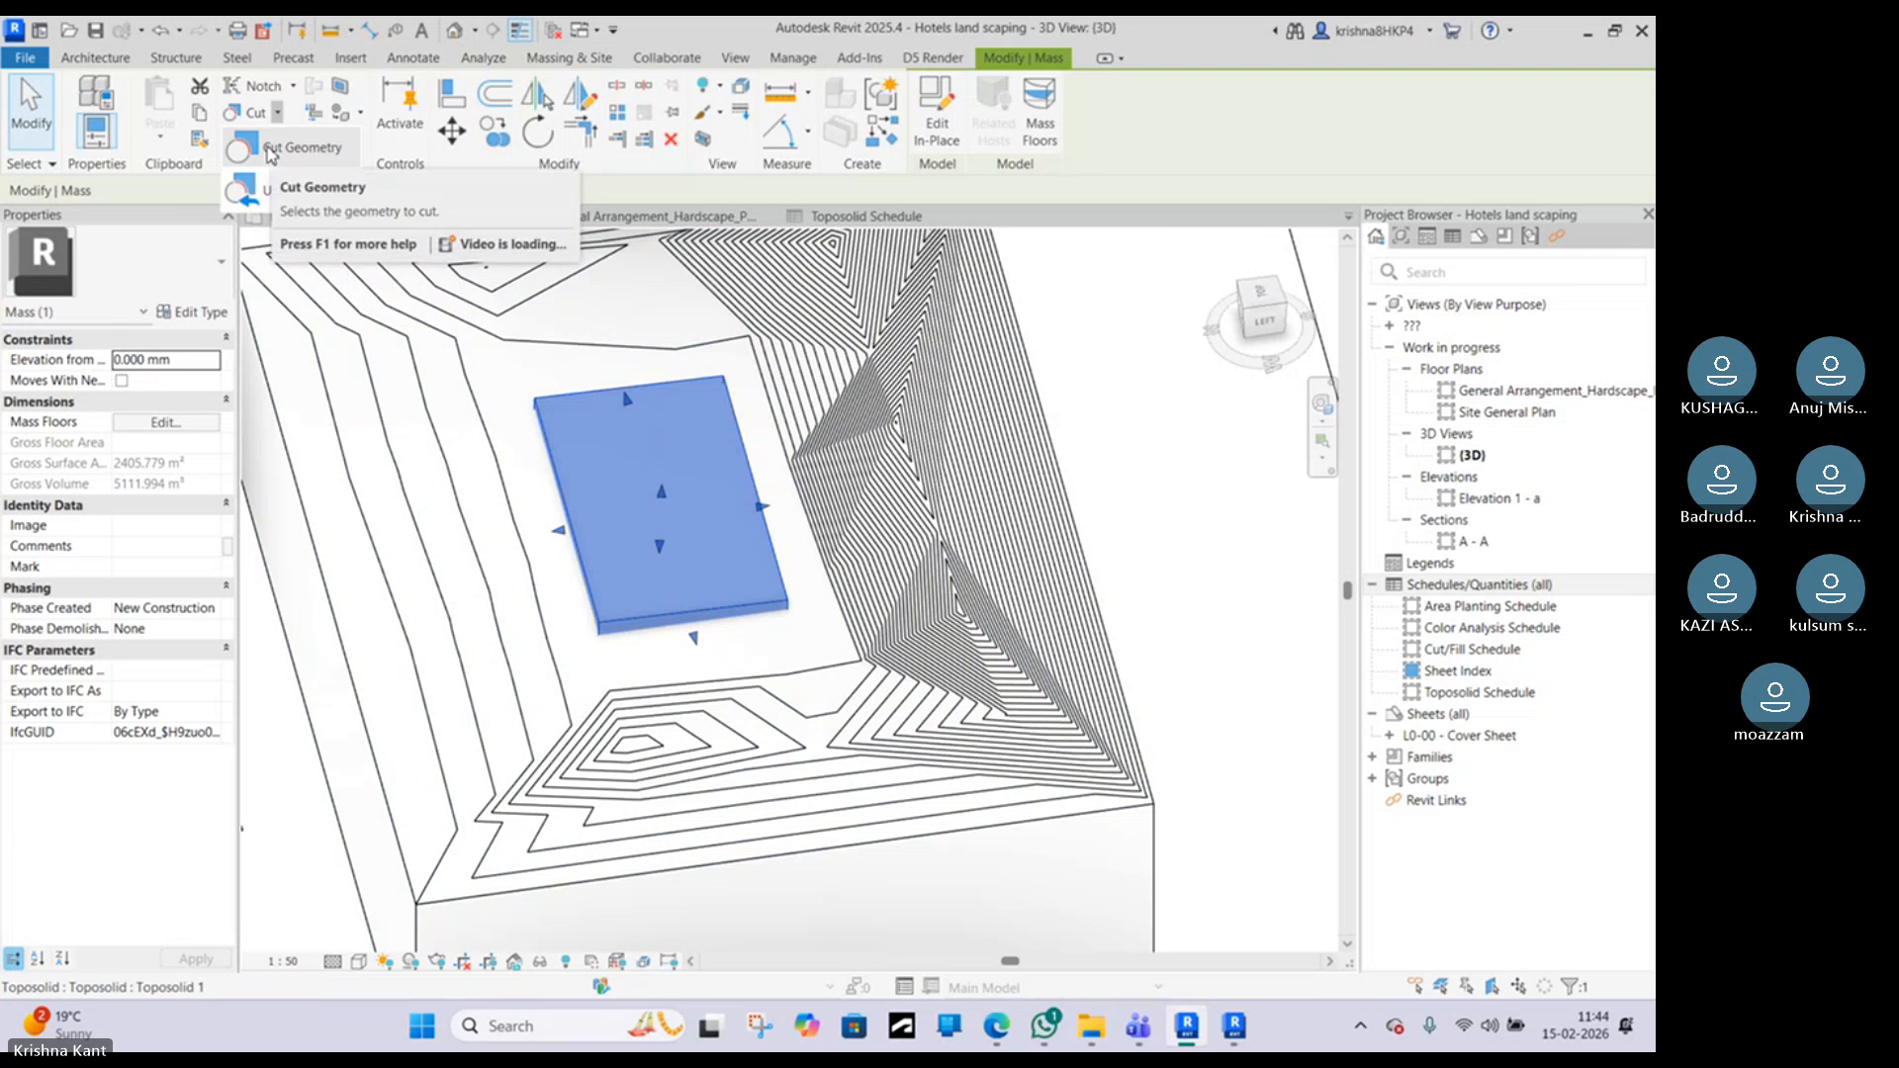
pyautogui.click(267, 153)
pyautogui.click(490, 453)
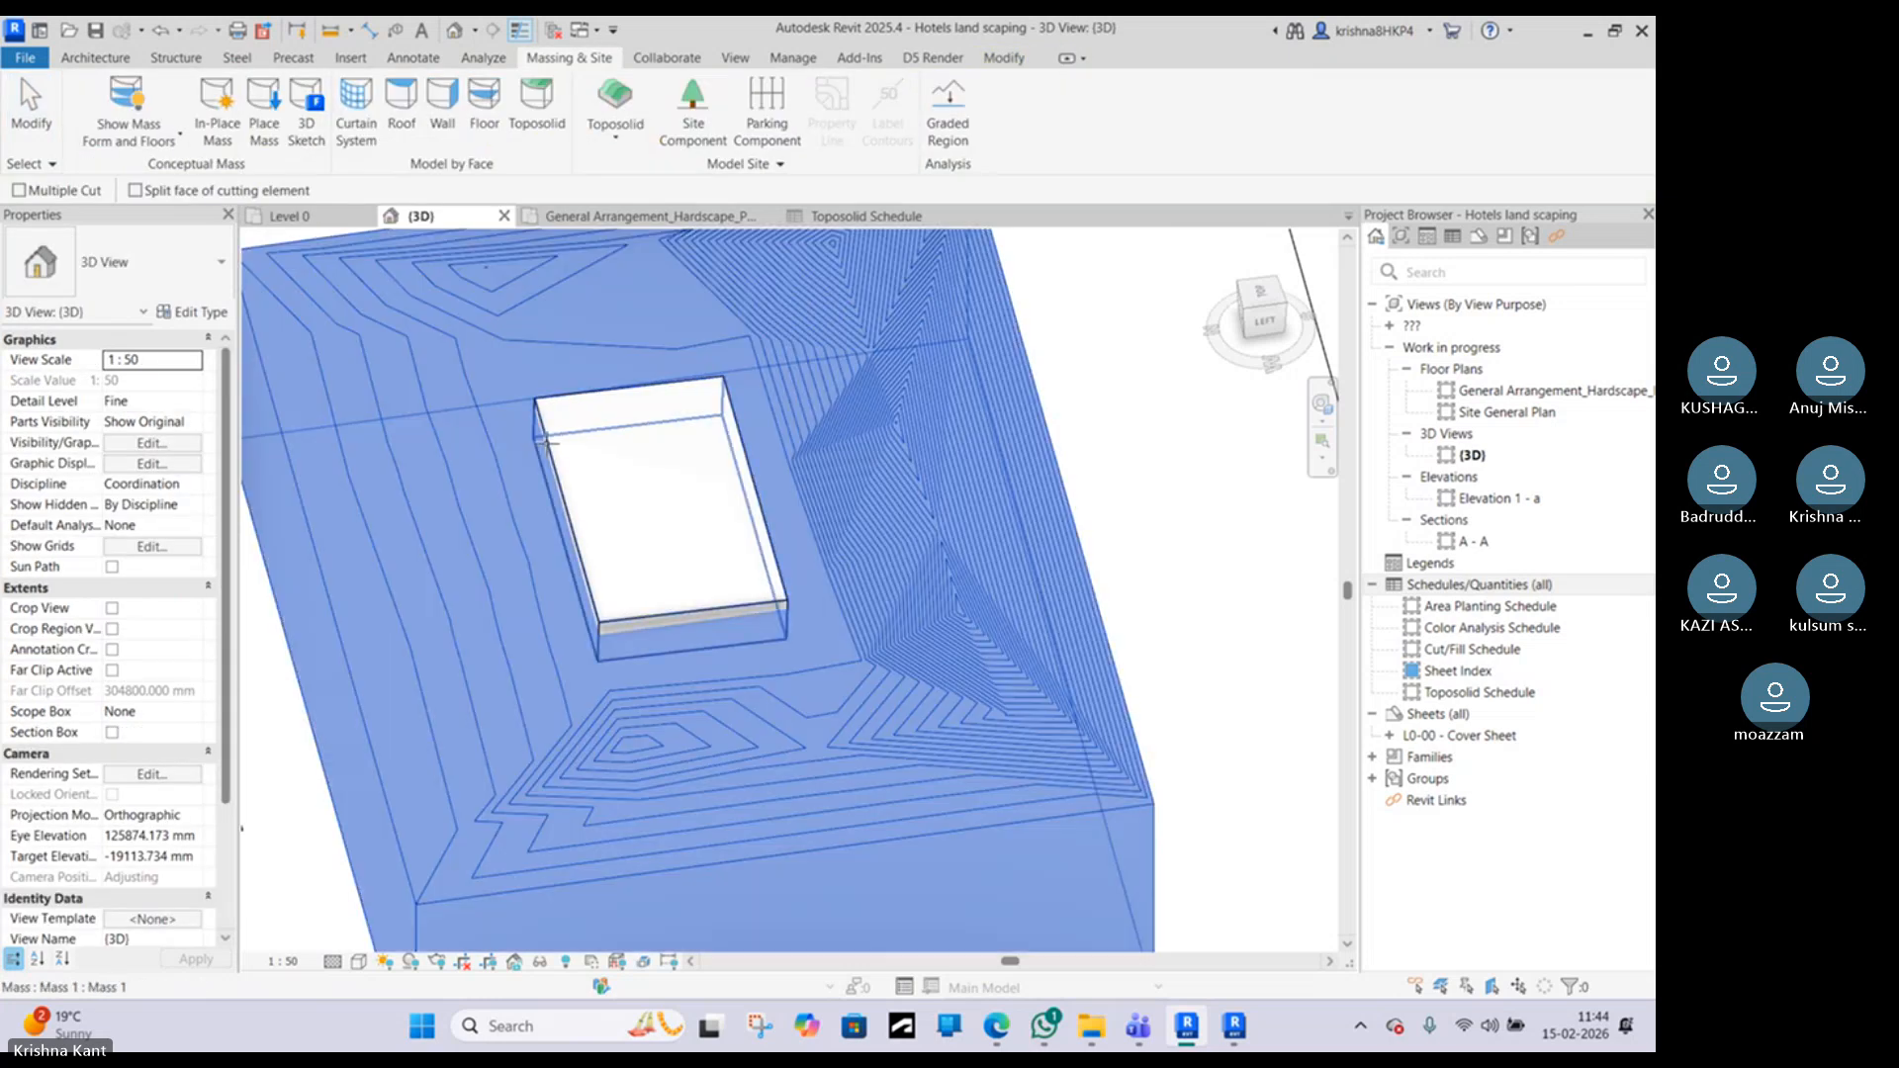
pyautogui.click(546, 442)
pyautogui.press('Escape')
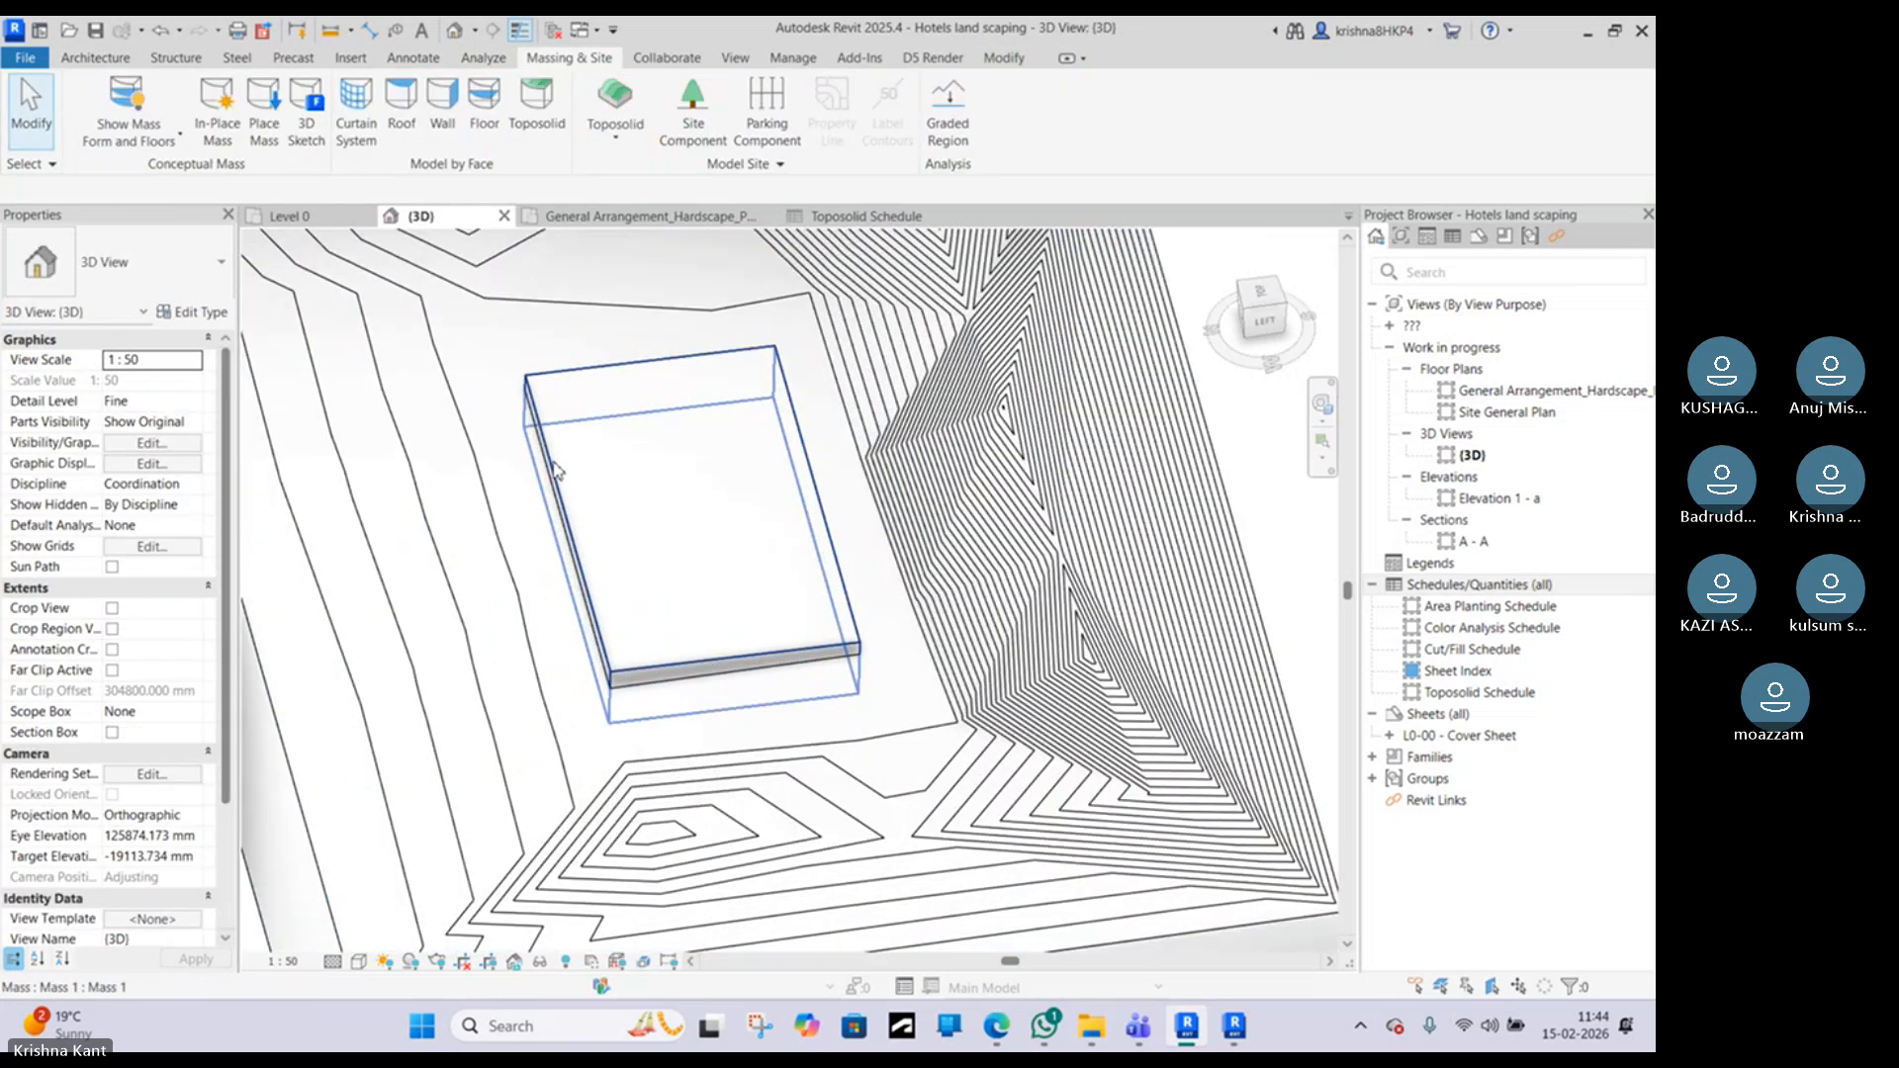
# Step: Temporarily hide the box mass to inspect the excavation in the toposolid, and restore it
pyautogui.click(553, 470)
pyautogui.press('h')
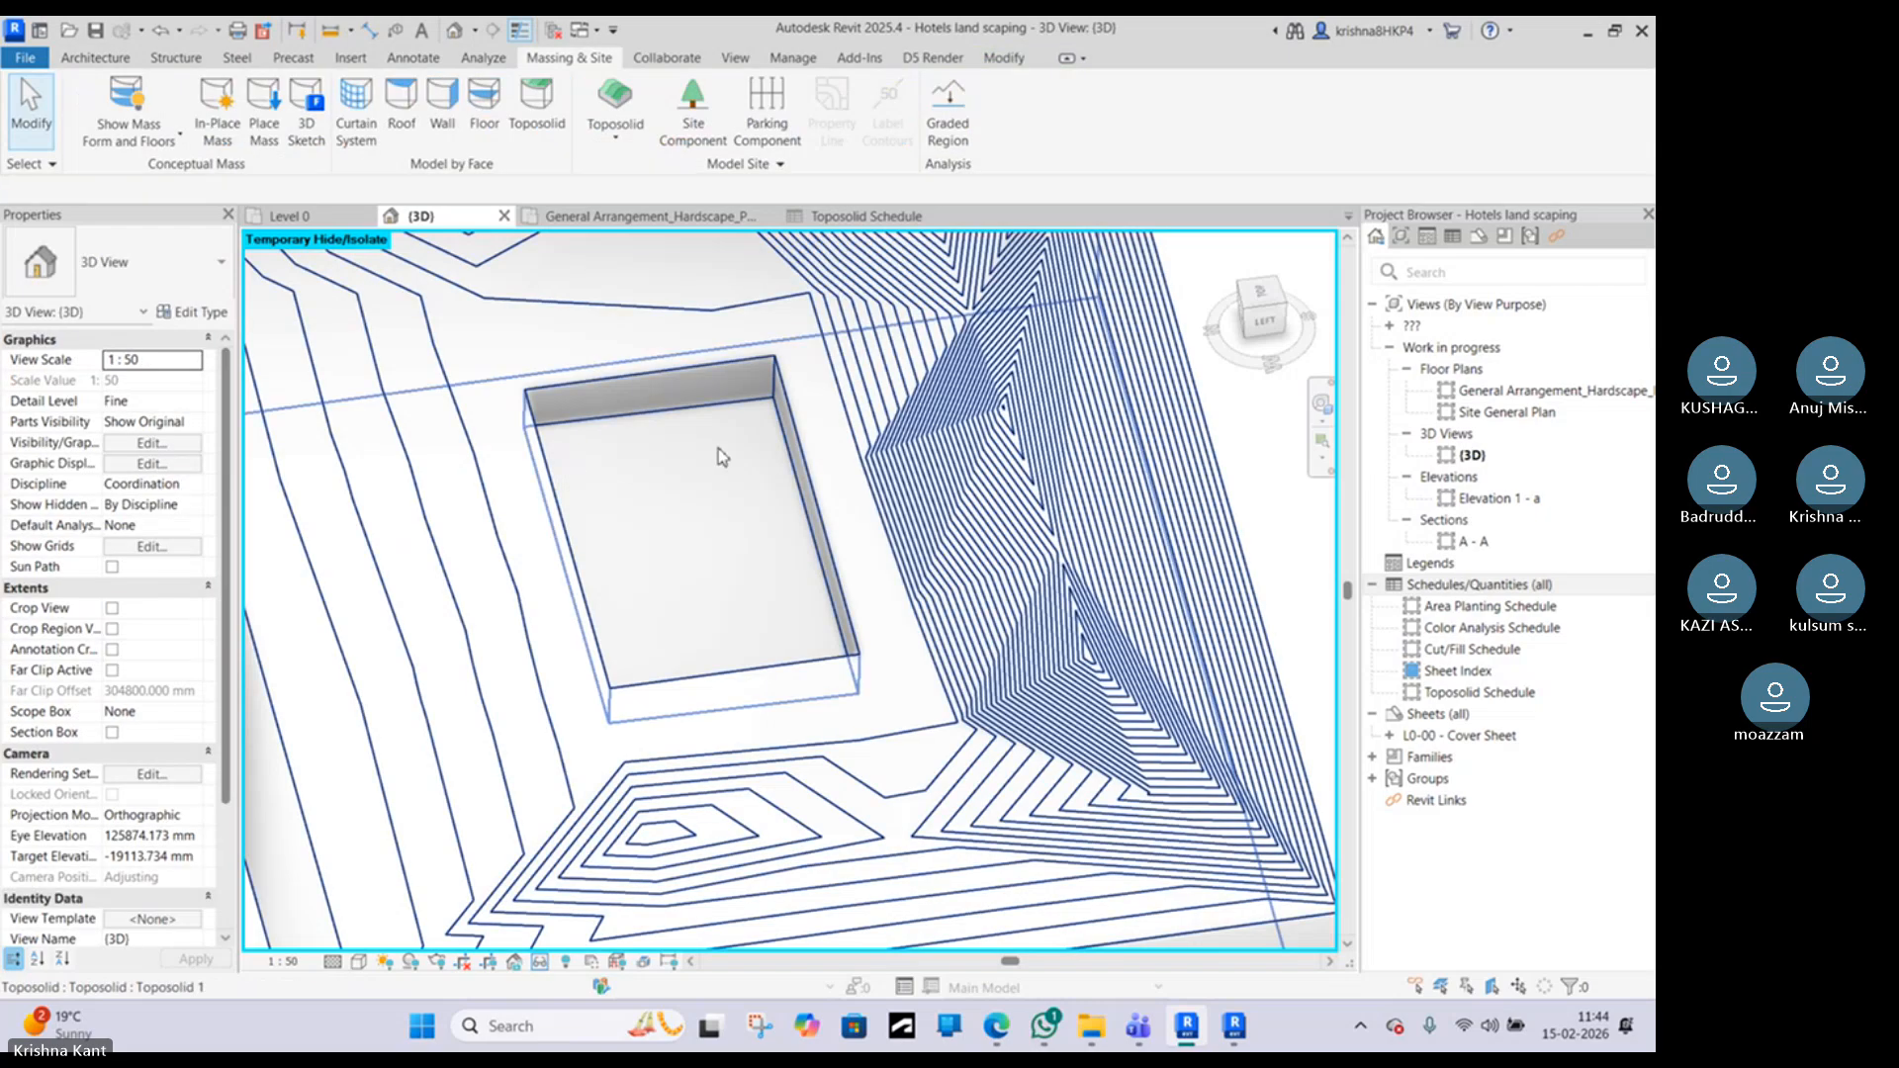
pyautogui.press('h')
pyautogui.press('r')
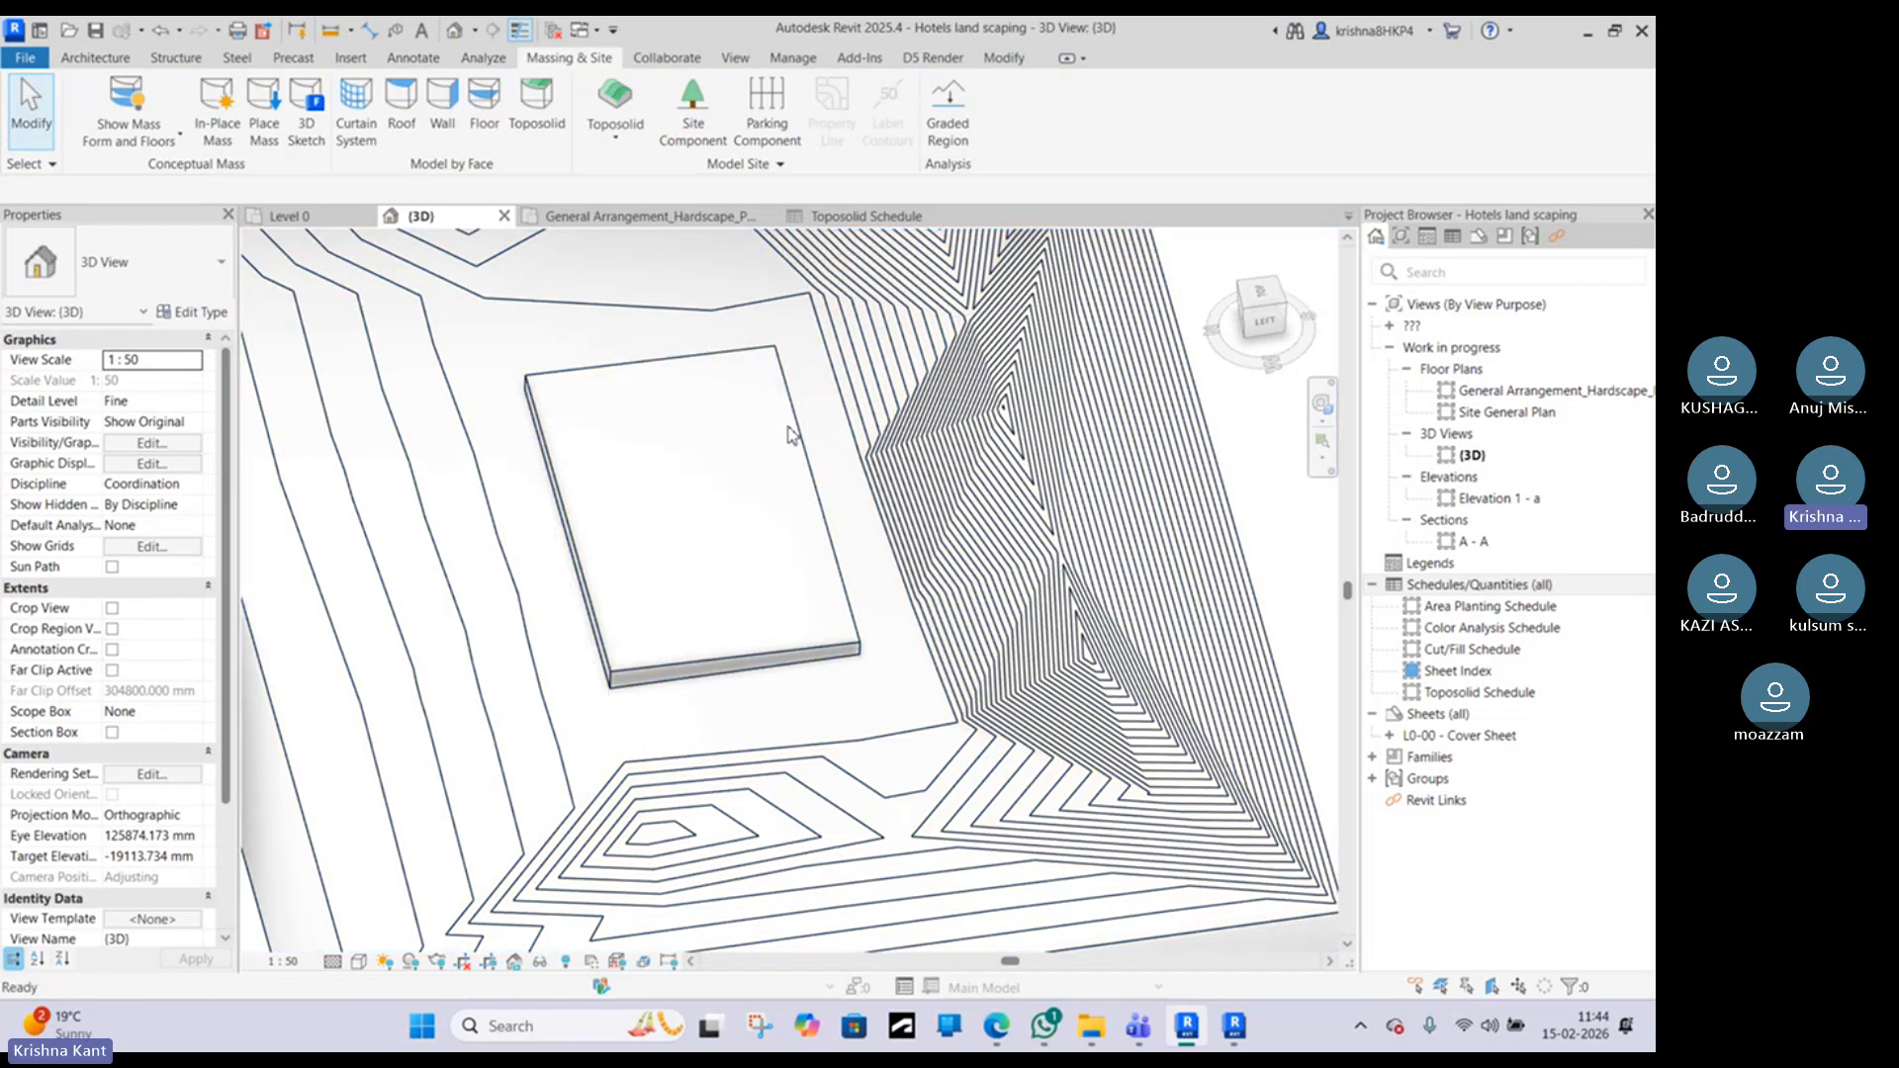
# Step: Deepen the box mass by stretching its underside further down into the toposolid
pyautogui.click(795, 432)
pyautogui.keyDown('shift'); pyautogui.moveTo(794, 431); pyautogui.dragTo(682, 554, button='middle'); pyautogui.keyUp('shift')
pyautogui.scroll(3, 678, 564)
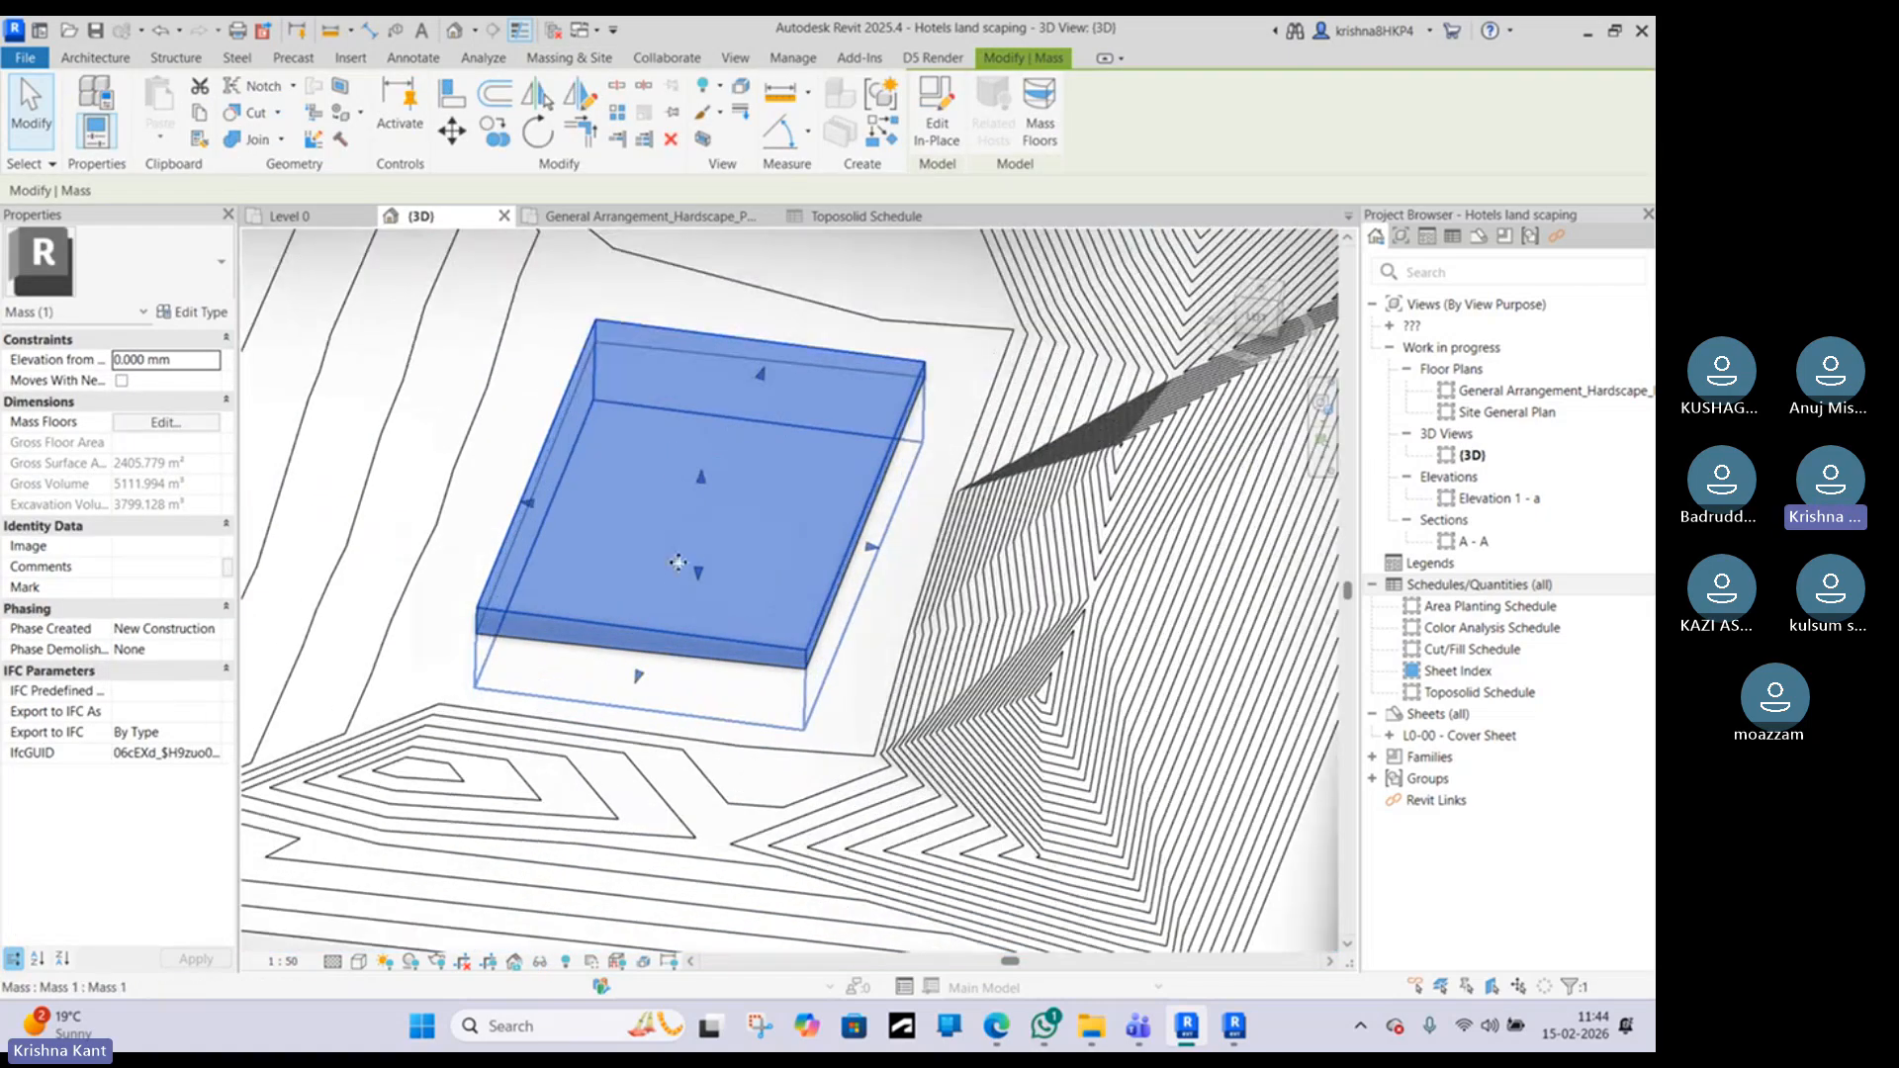
pyautogui.moveTo(704, 577)
pyautogui.mouseDown()
pyautogui.moveTo(708, 597)
pyautogui.moveTo(691, 590)
pyautogui.mouseUp()
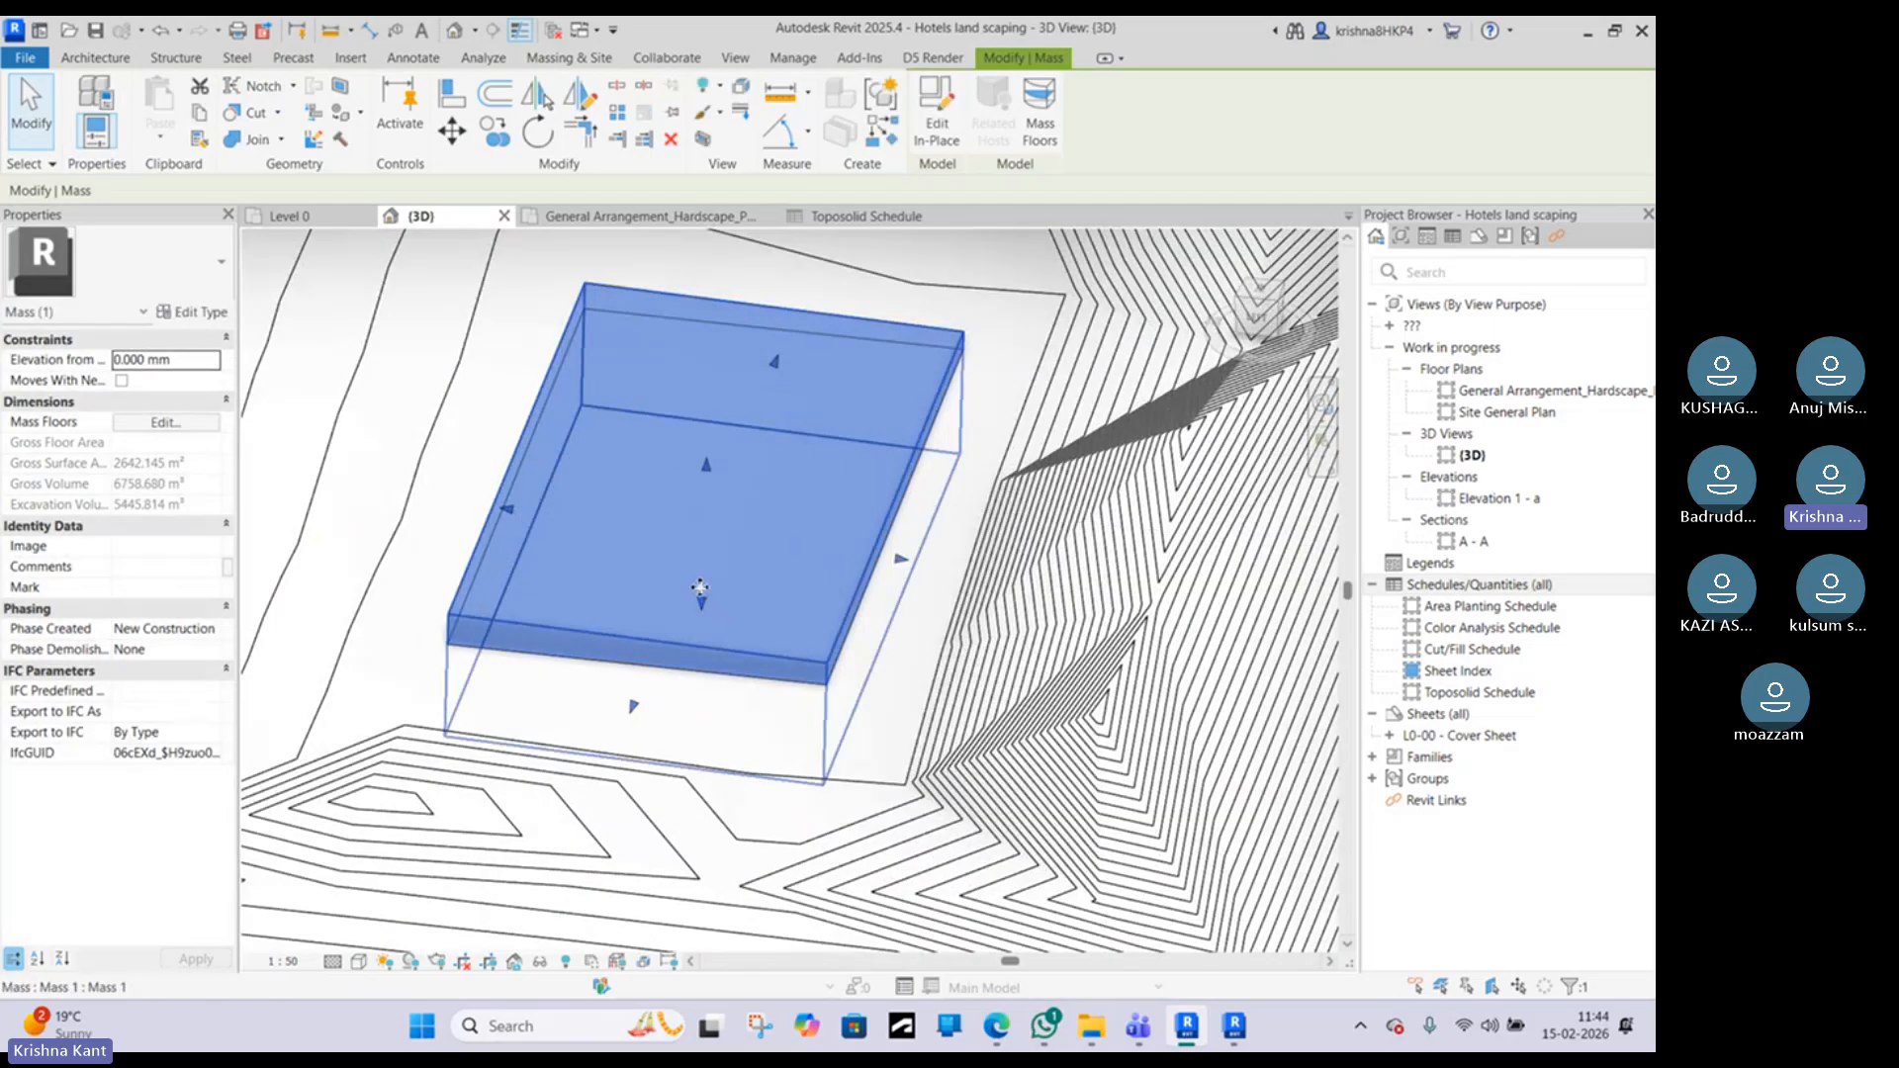
# Step: Try to apply Cut Geometry again between the toposolid and the deepened box mass
pyautogui.keyDown('shift'); pyautogui.moveTo(692, 589); pyautogui.dragTo(554, 415, button='middle'); pyautogui.keyUp('shift')
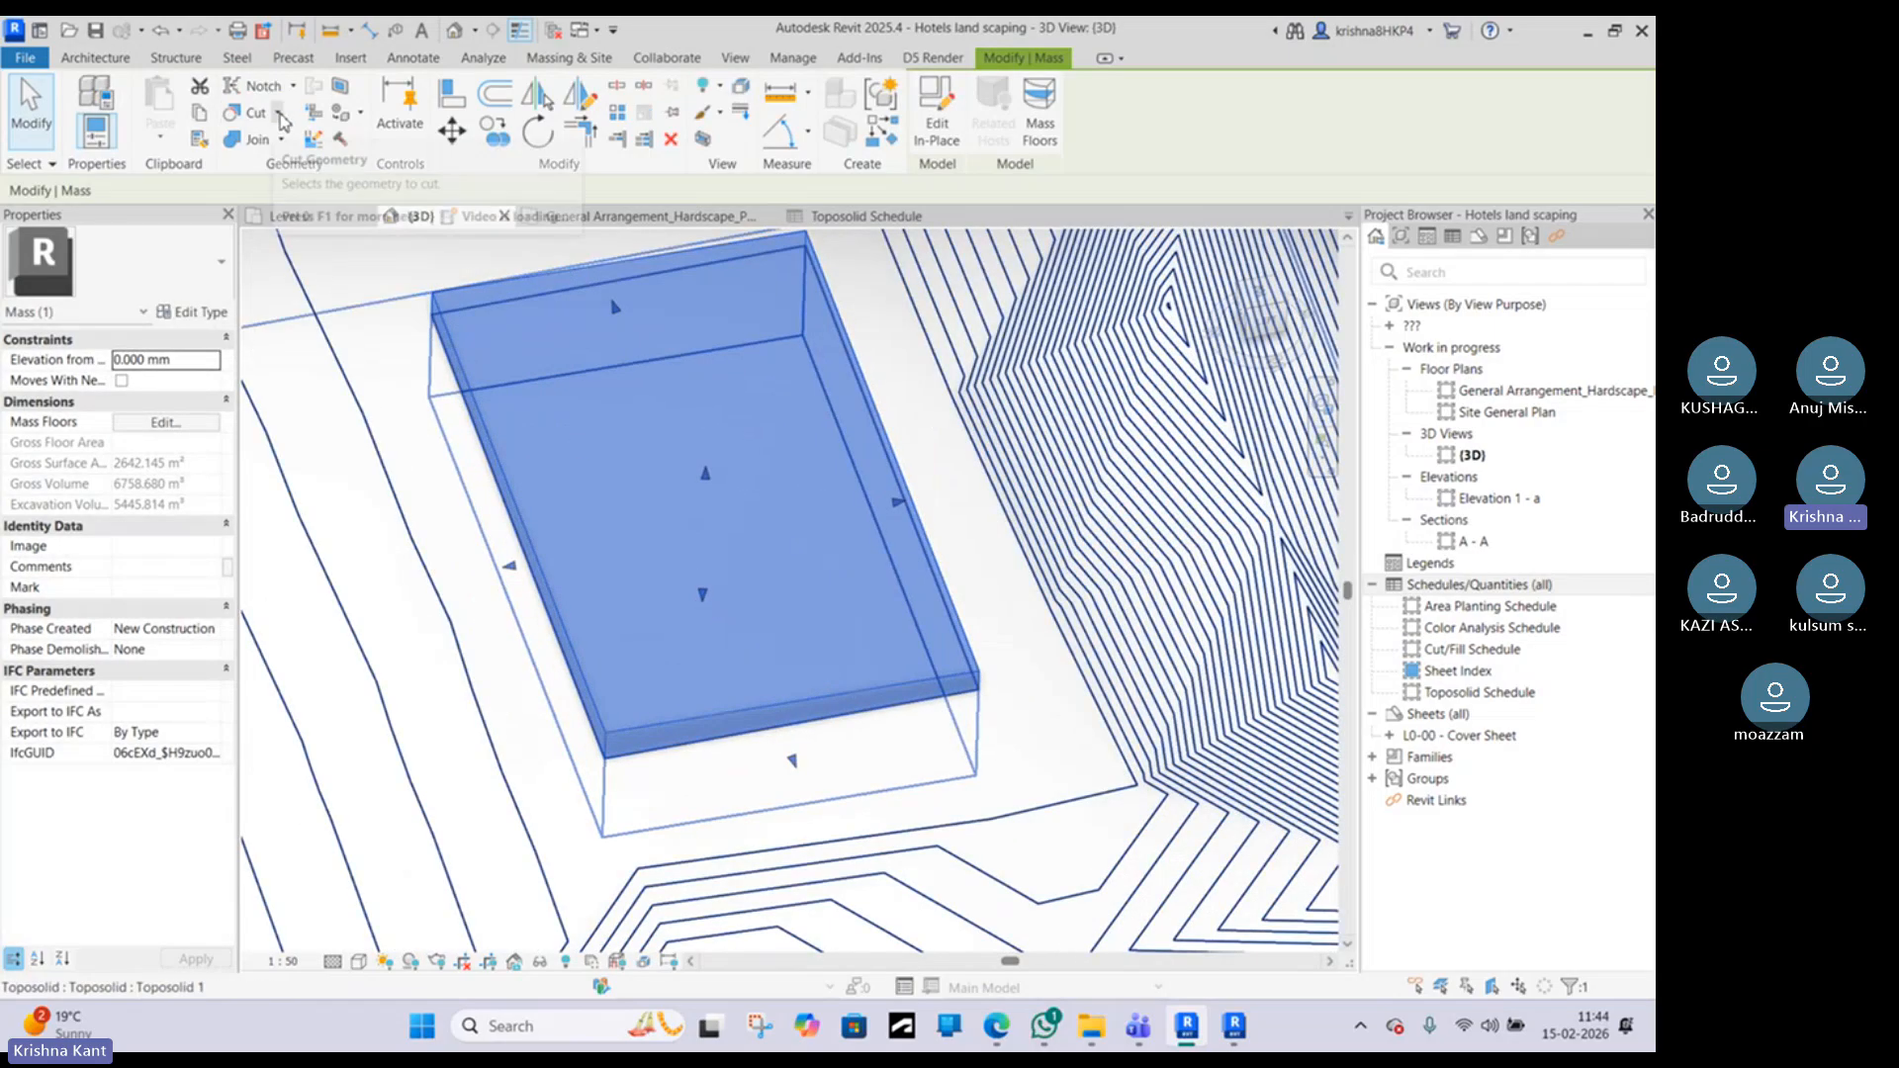
pyautogui.click(278, 111)
pyautogui.click(282, 150)
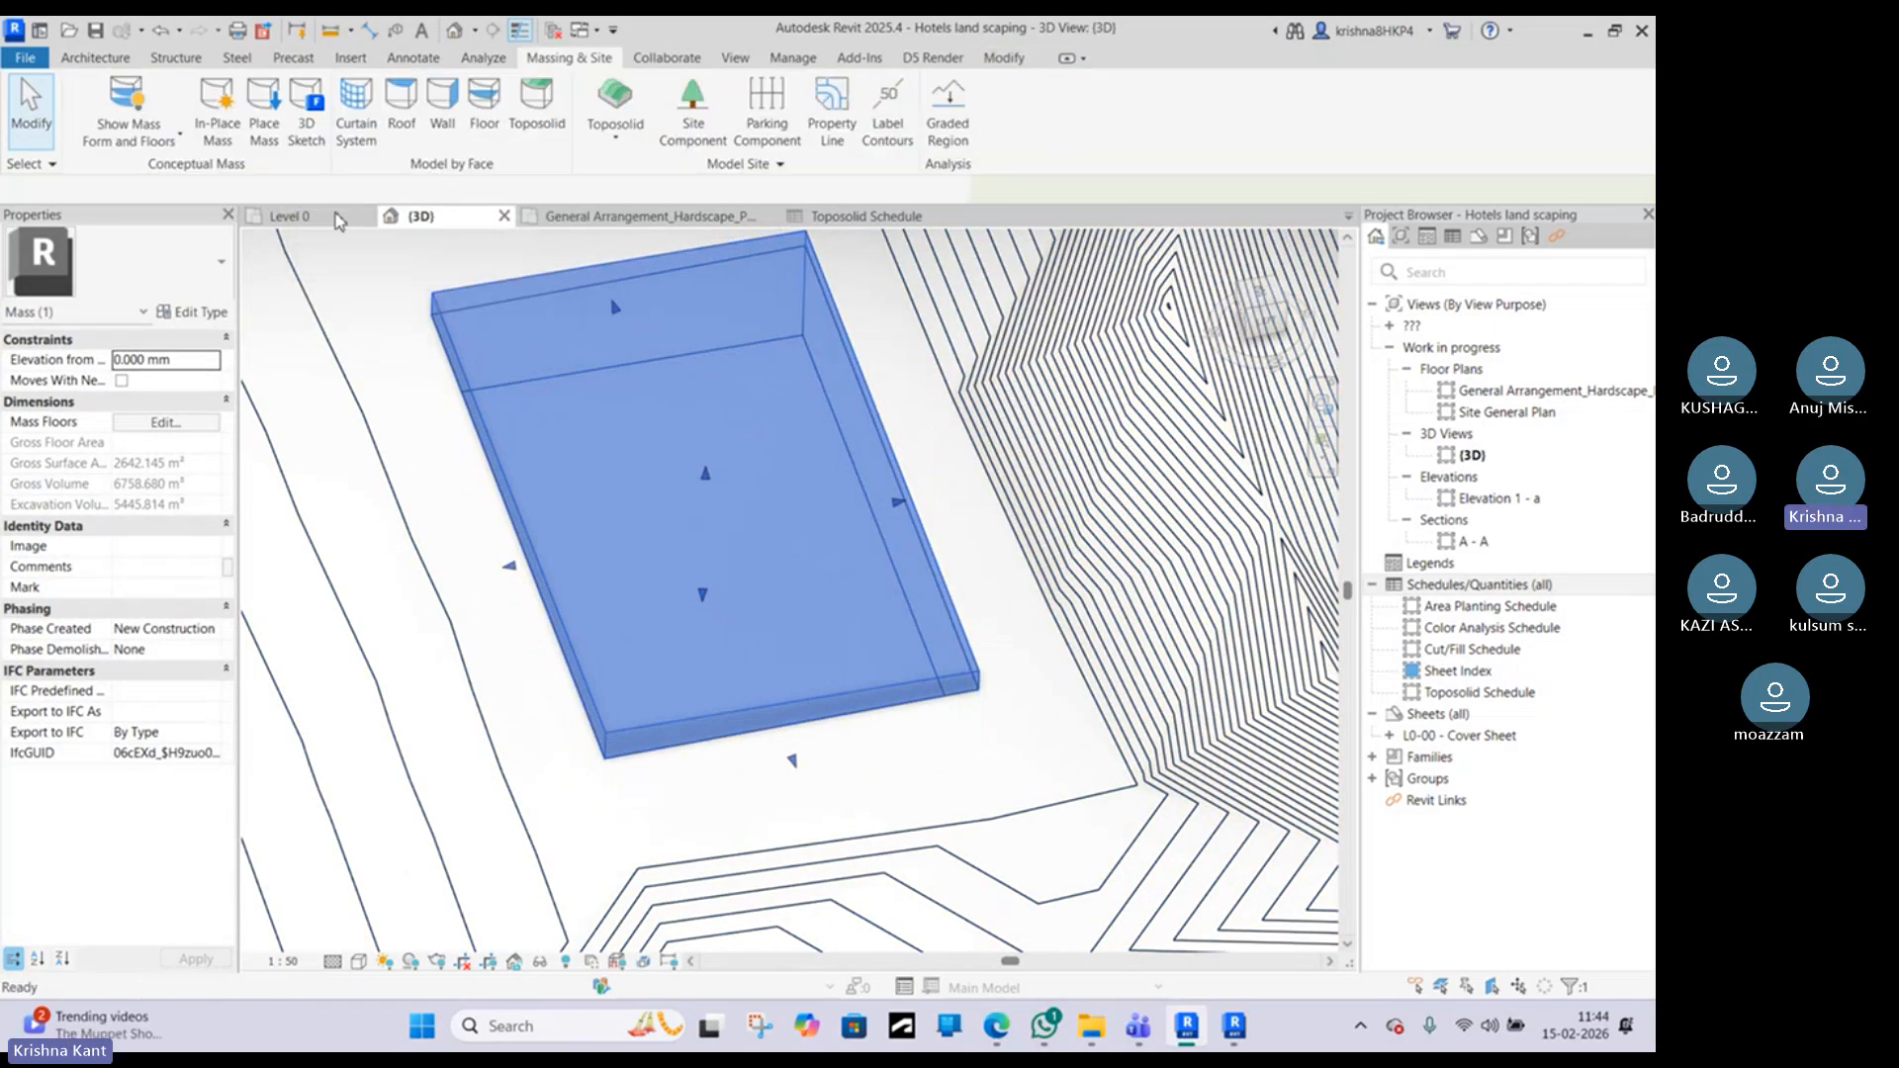
pyautogui.scroll(-3, 393, 471)
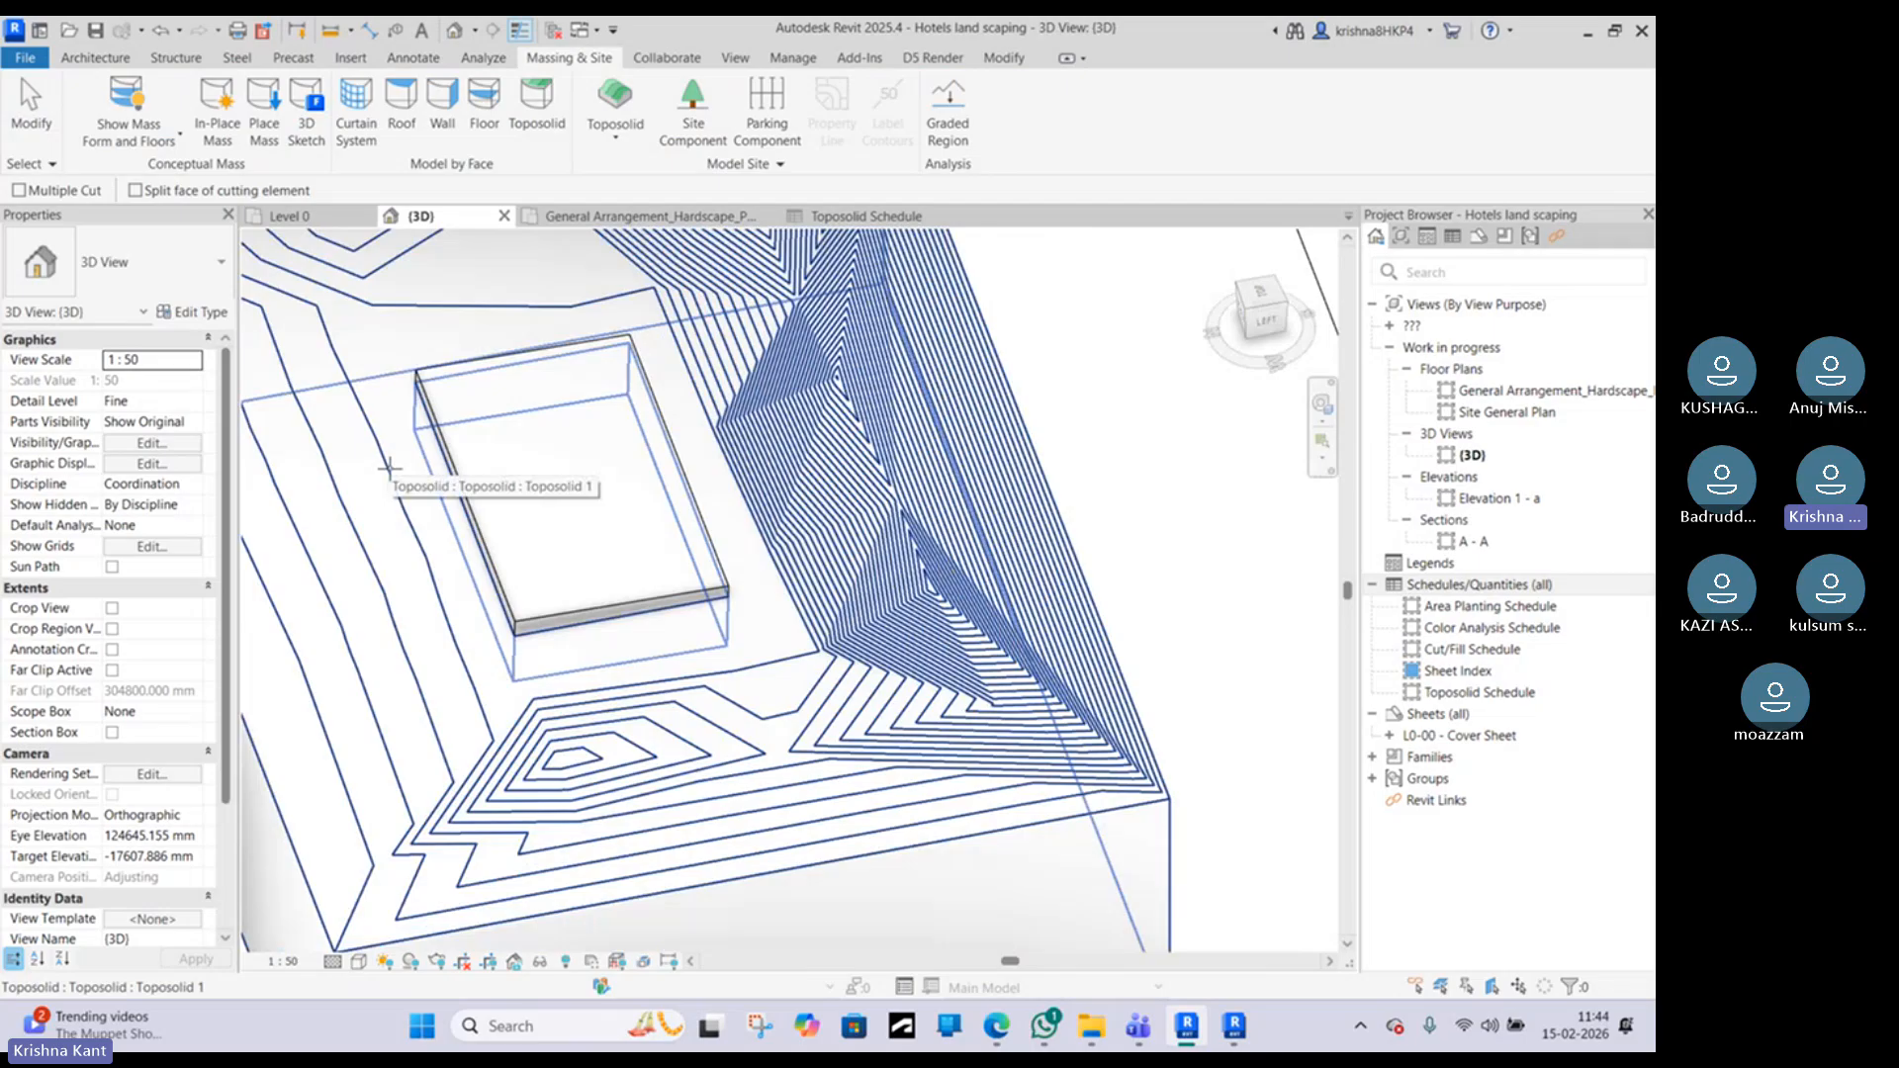
pyautogui.click(388, 467)
pyautogui.scroll(4, 425, 460)
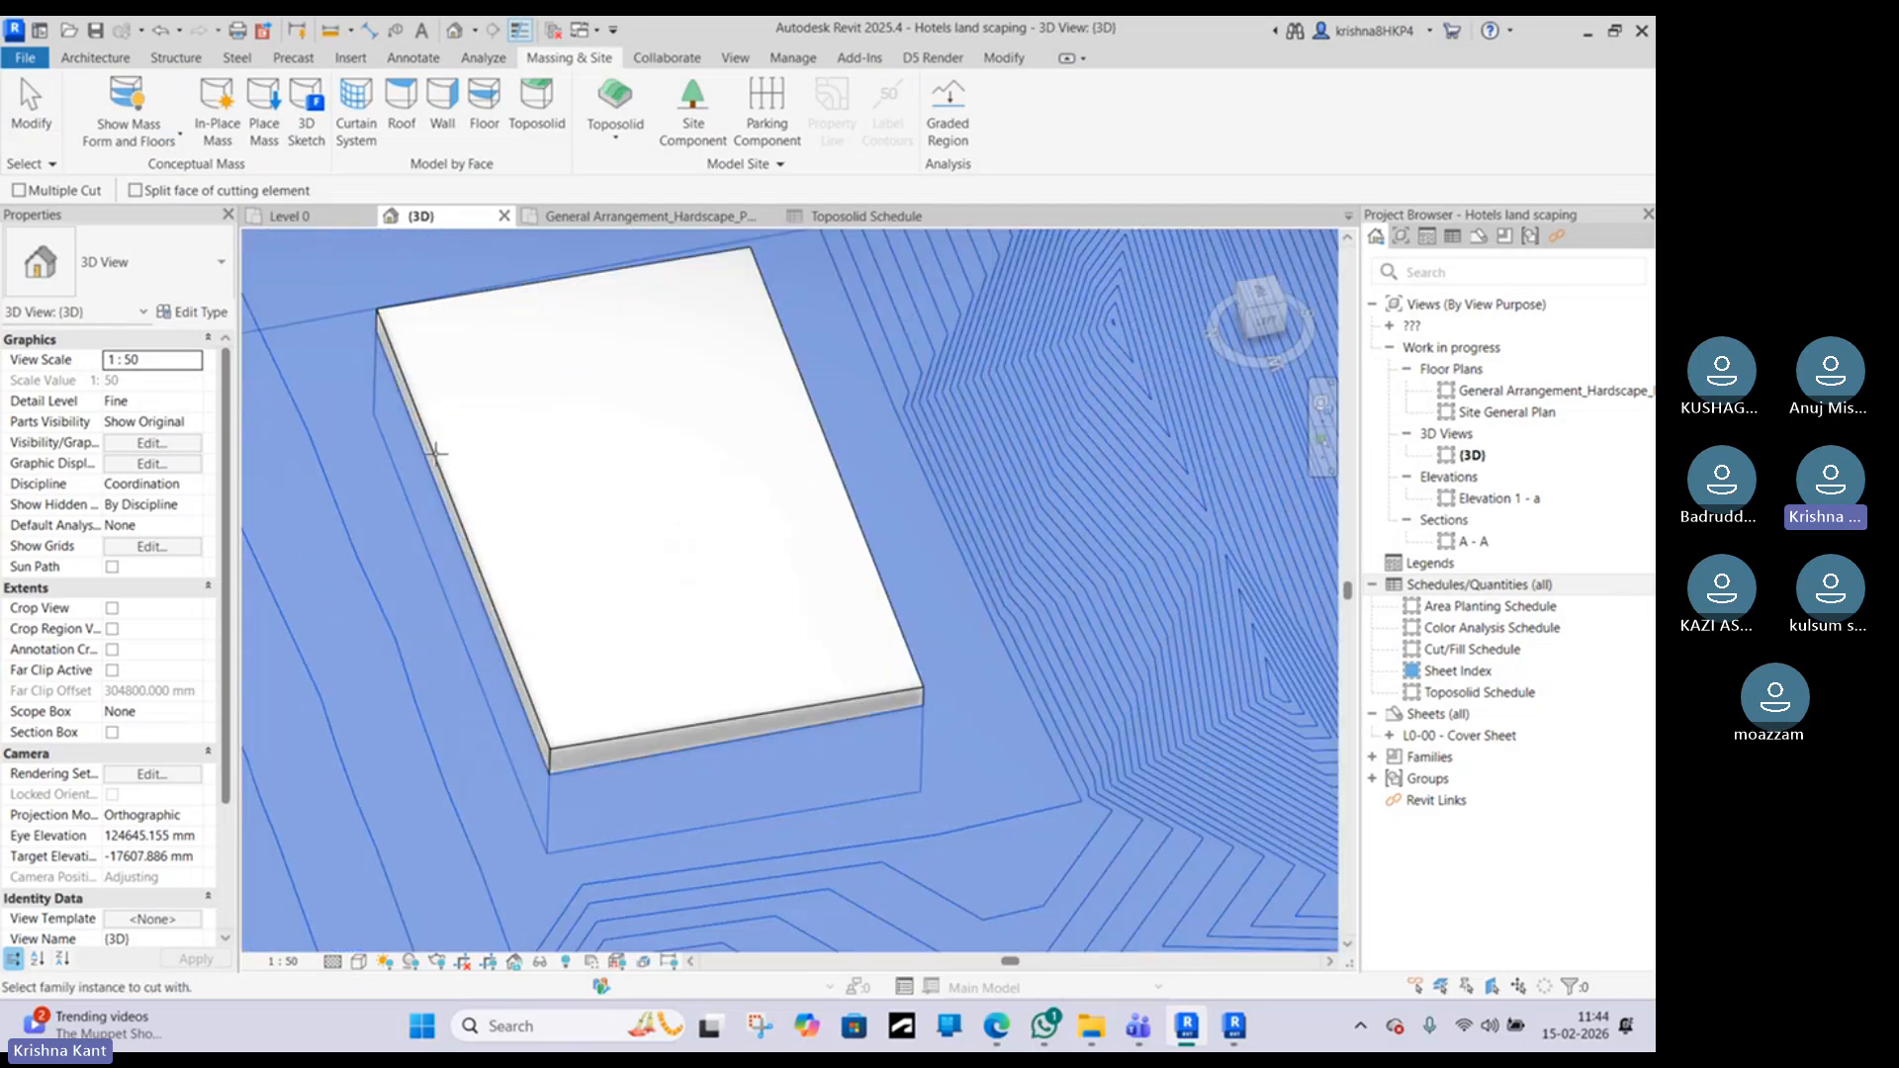
pyautogui.click(435, 452)
# Step: Delete the box mass and inspect the toposolid surface where it stood
pyautogui.click(435, 460)
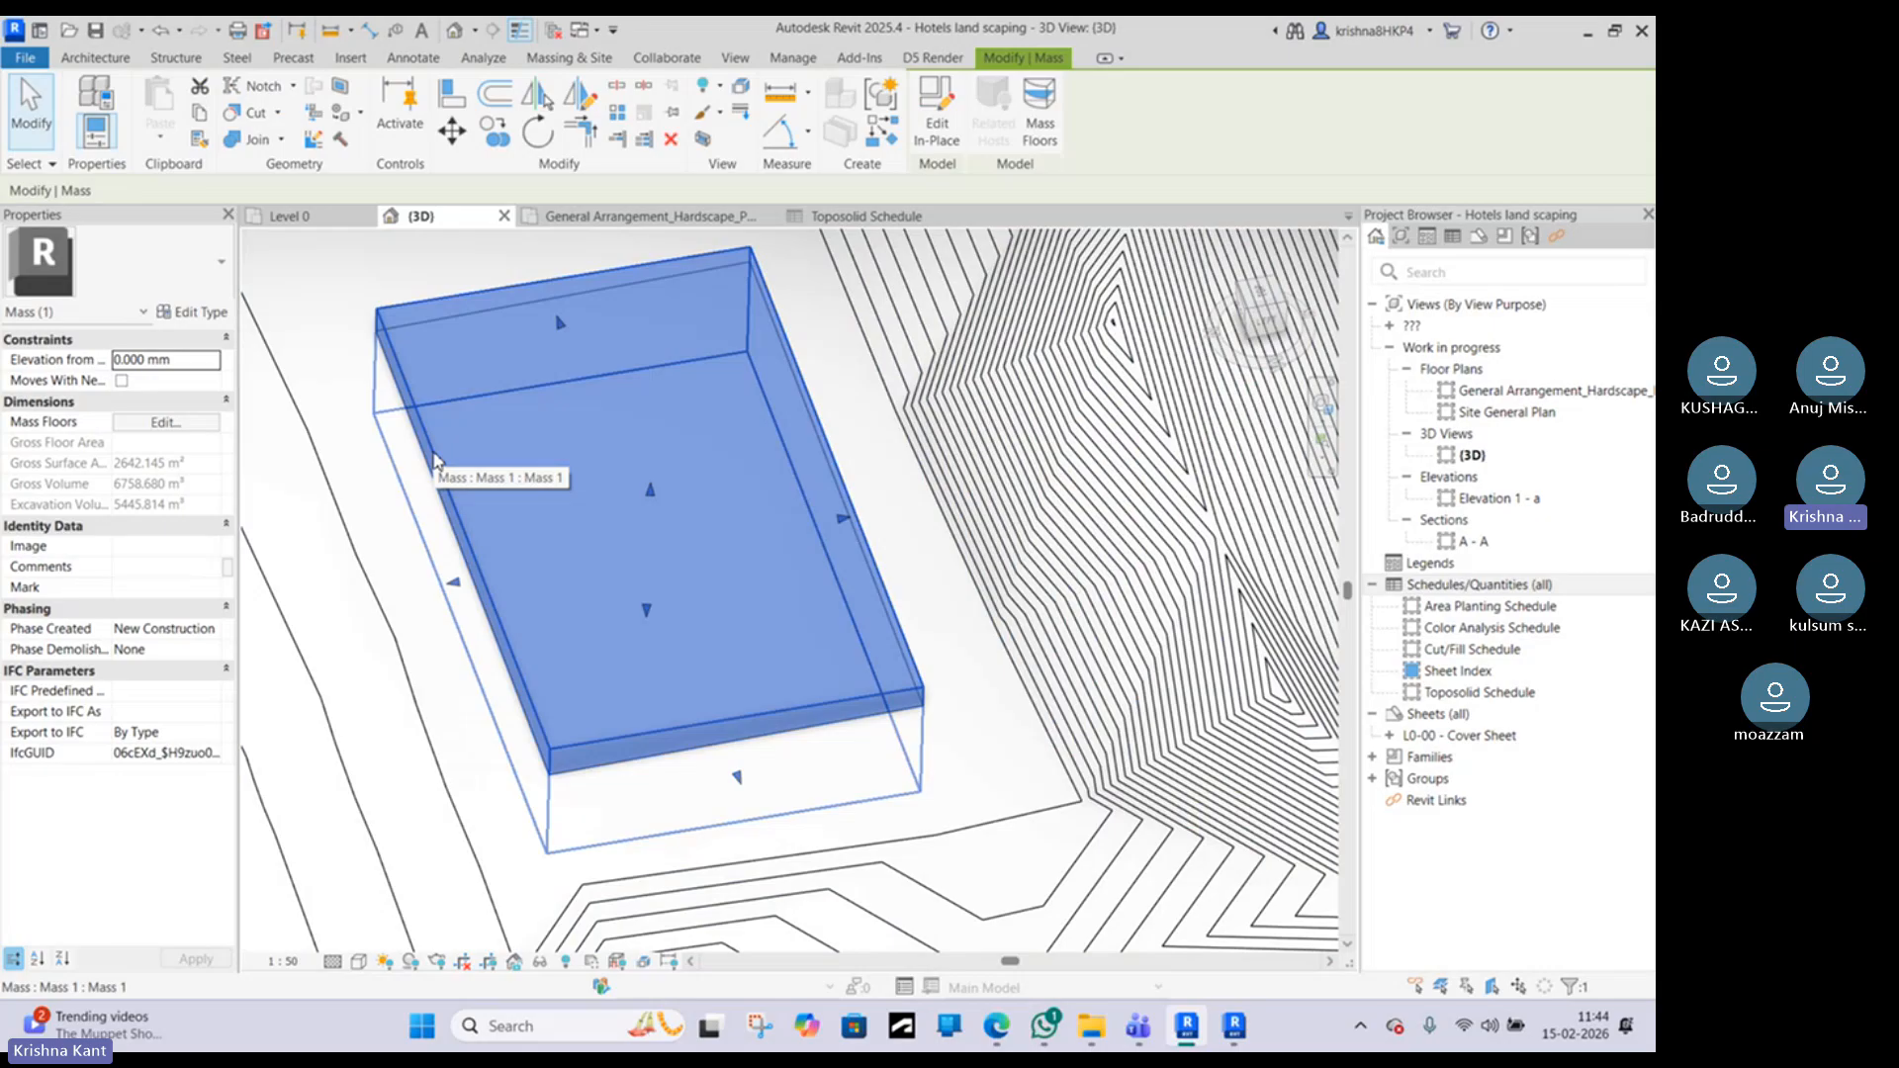
pyautogui.press('Delete')
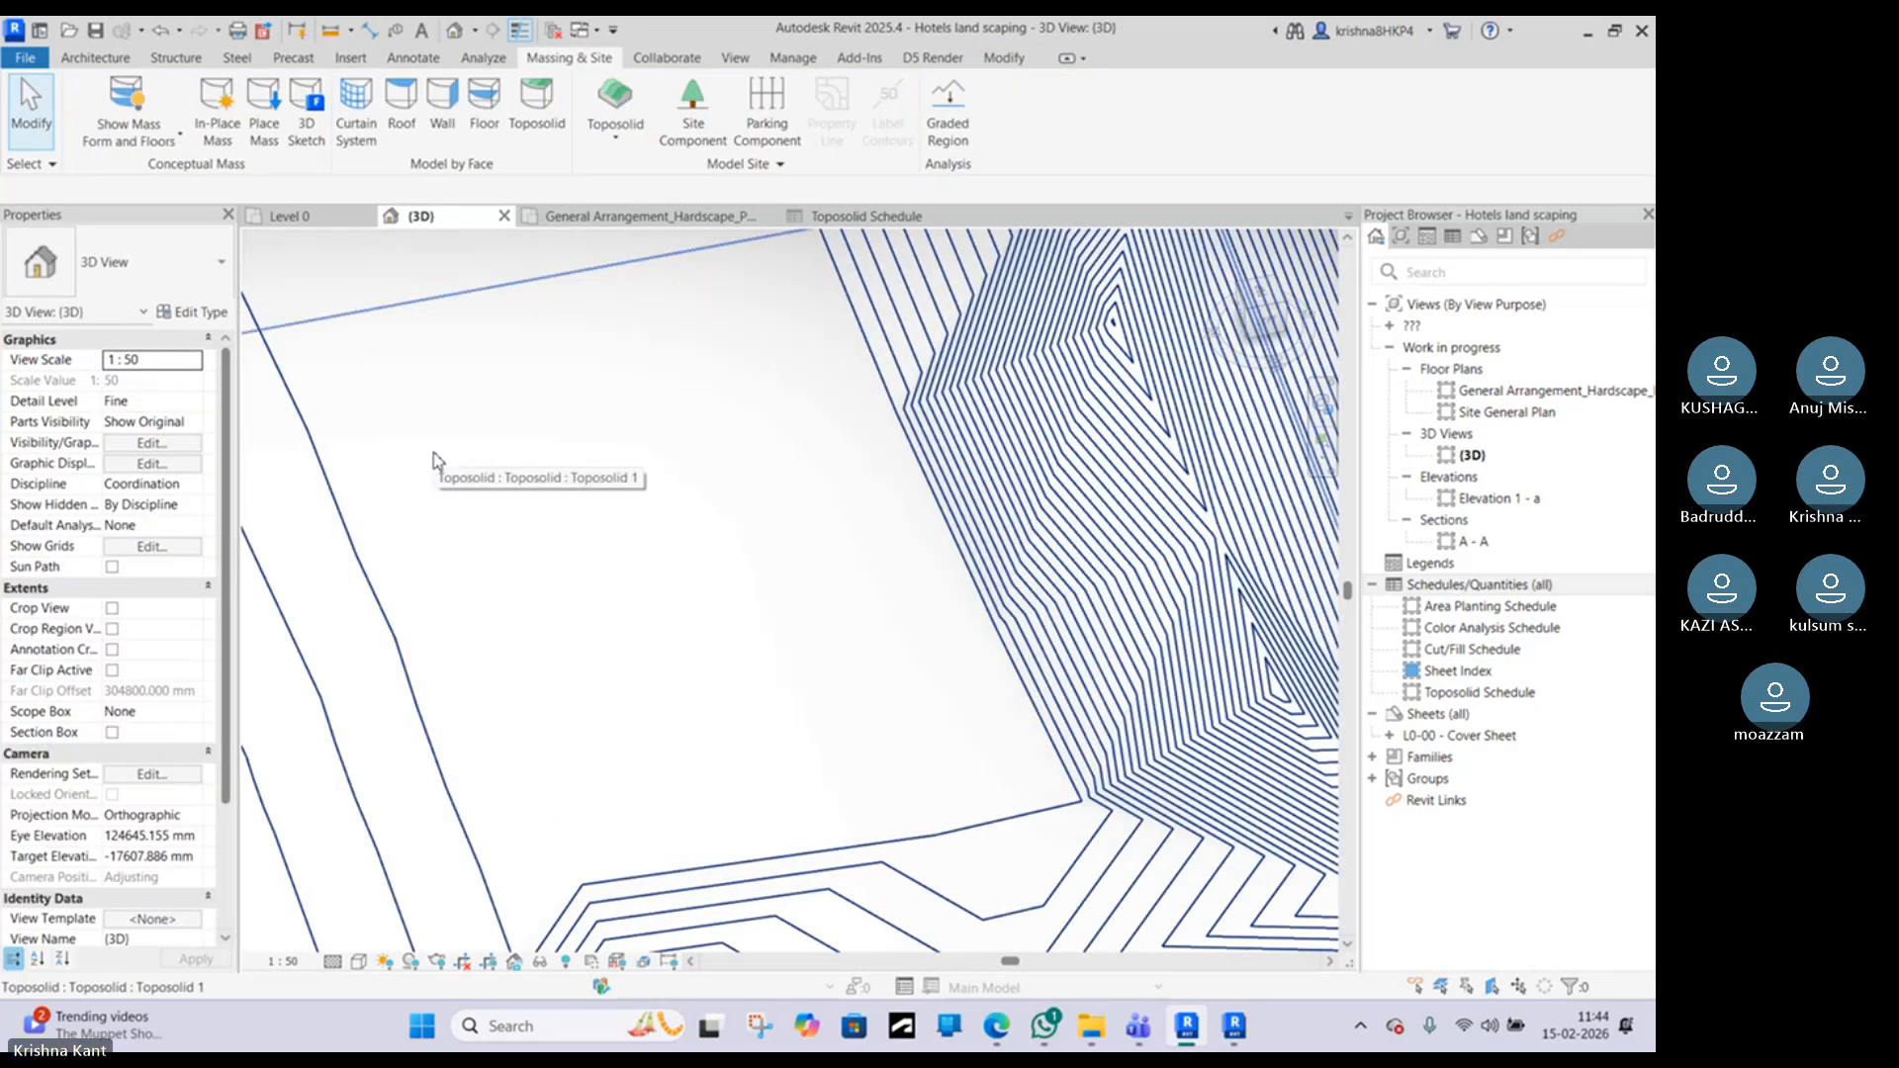
pyautogui.keyDown('shift'); pyautogui.moveTo(440, 463); pyautogui.dragTo(677, 471, button='middle'); pyautogui.keyUp('shift')
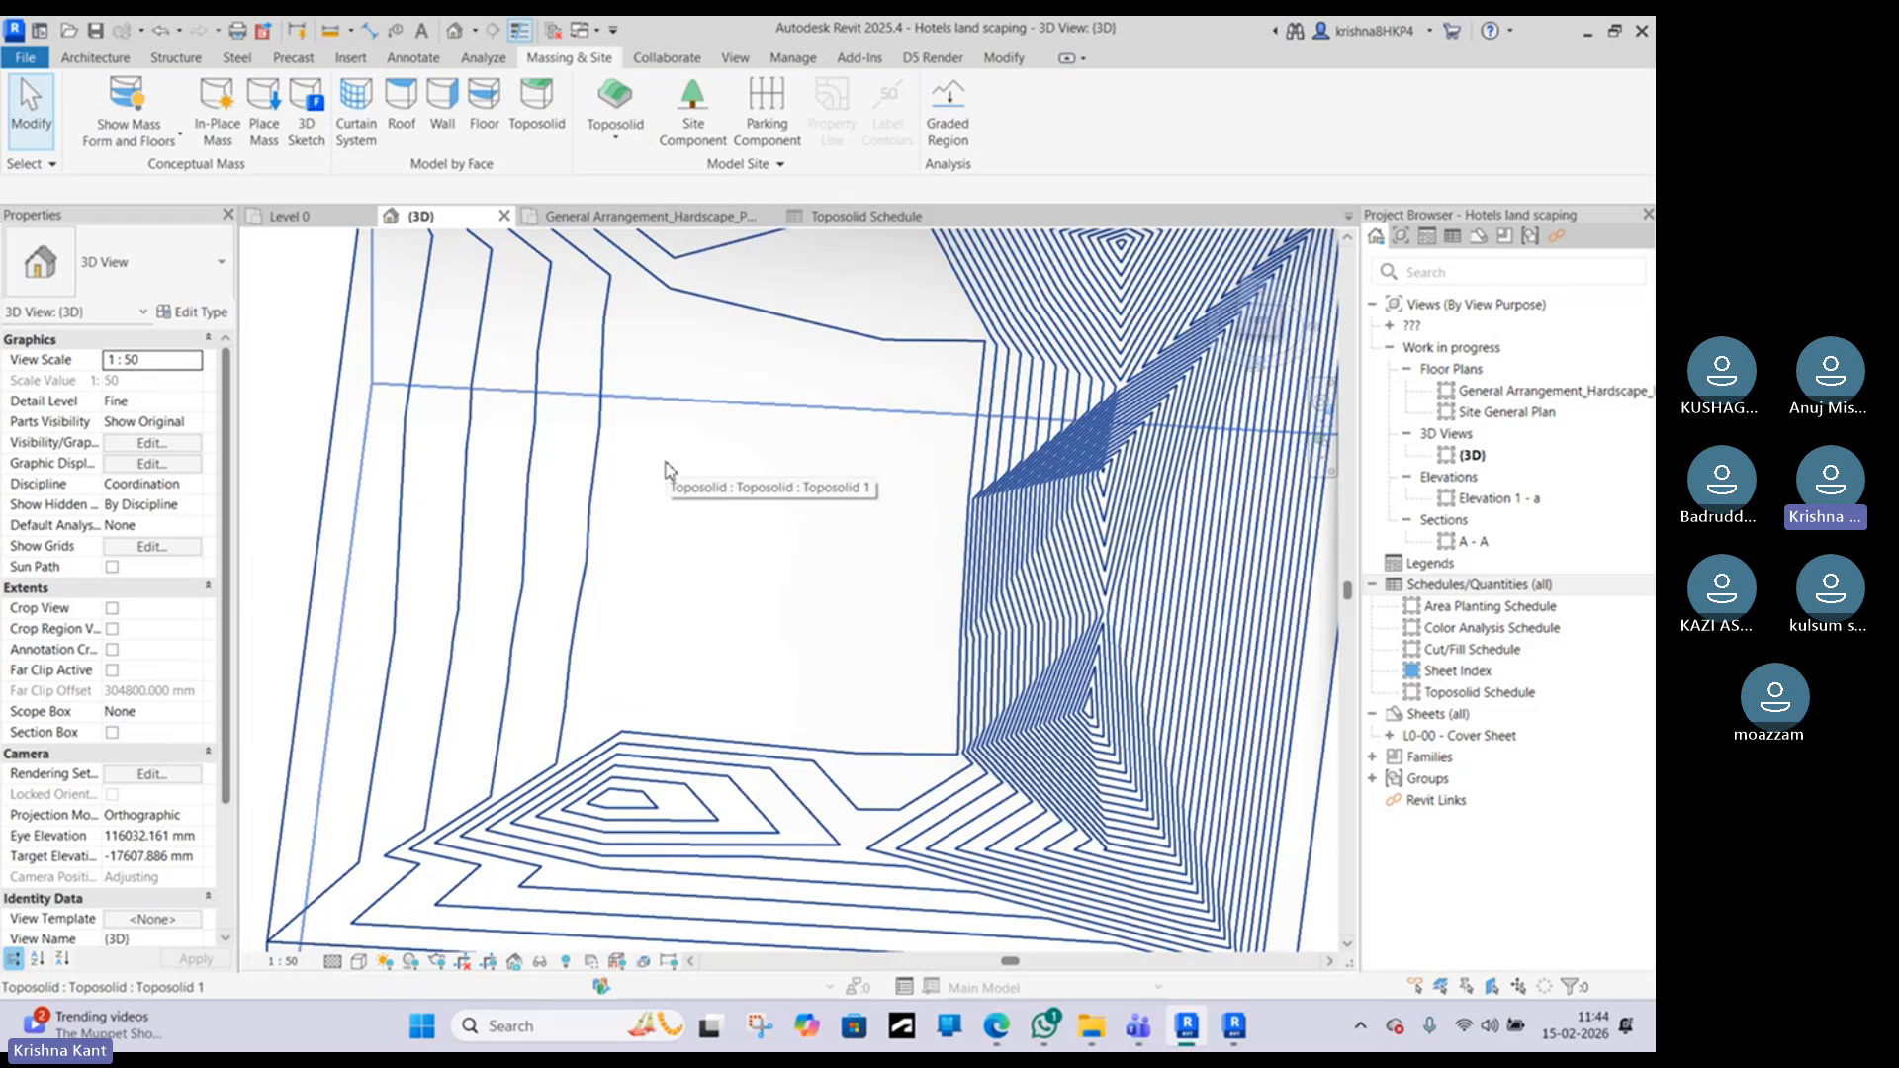
pyautogui.scroll(2, 693, 450)
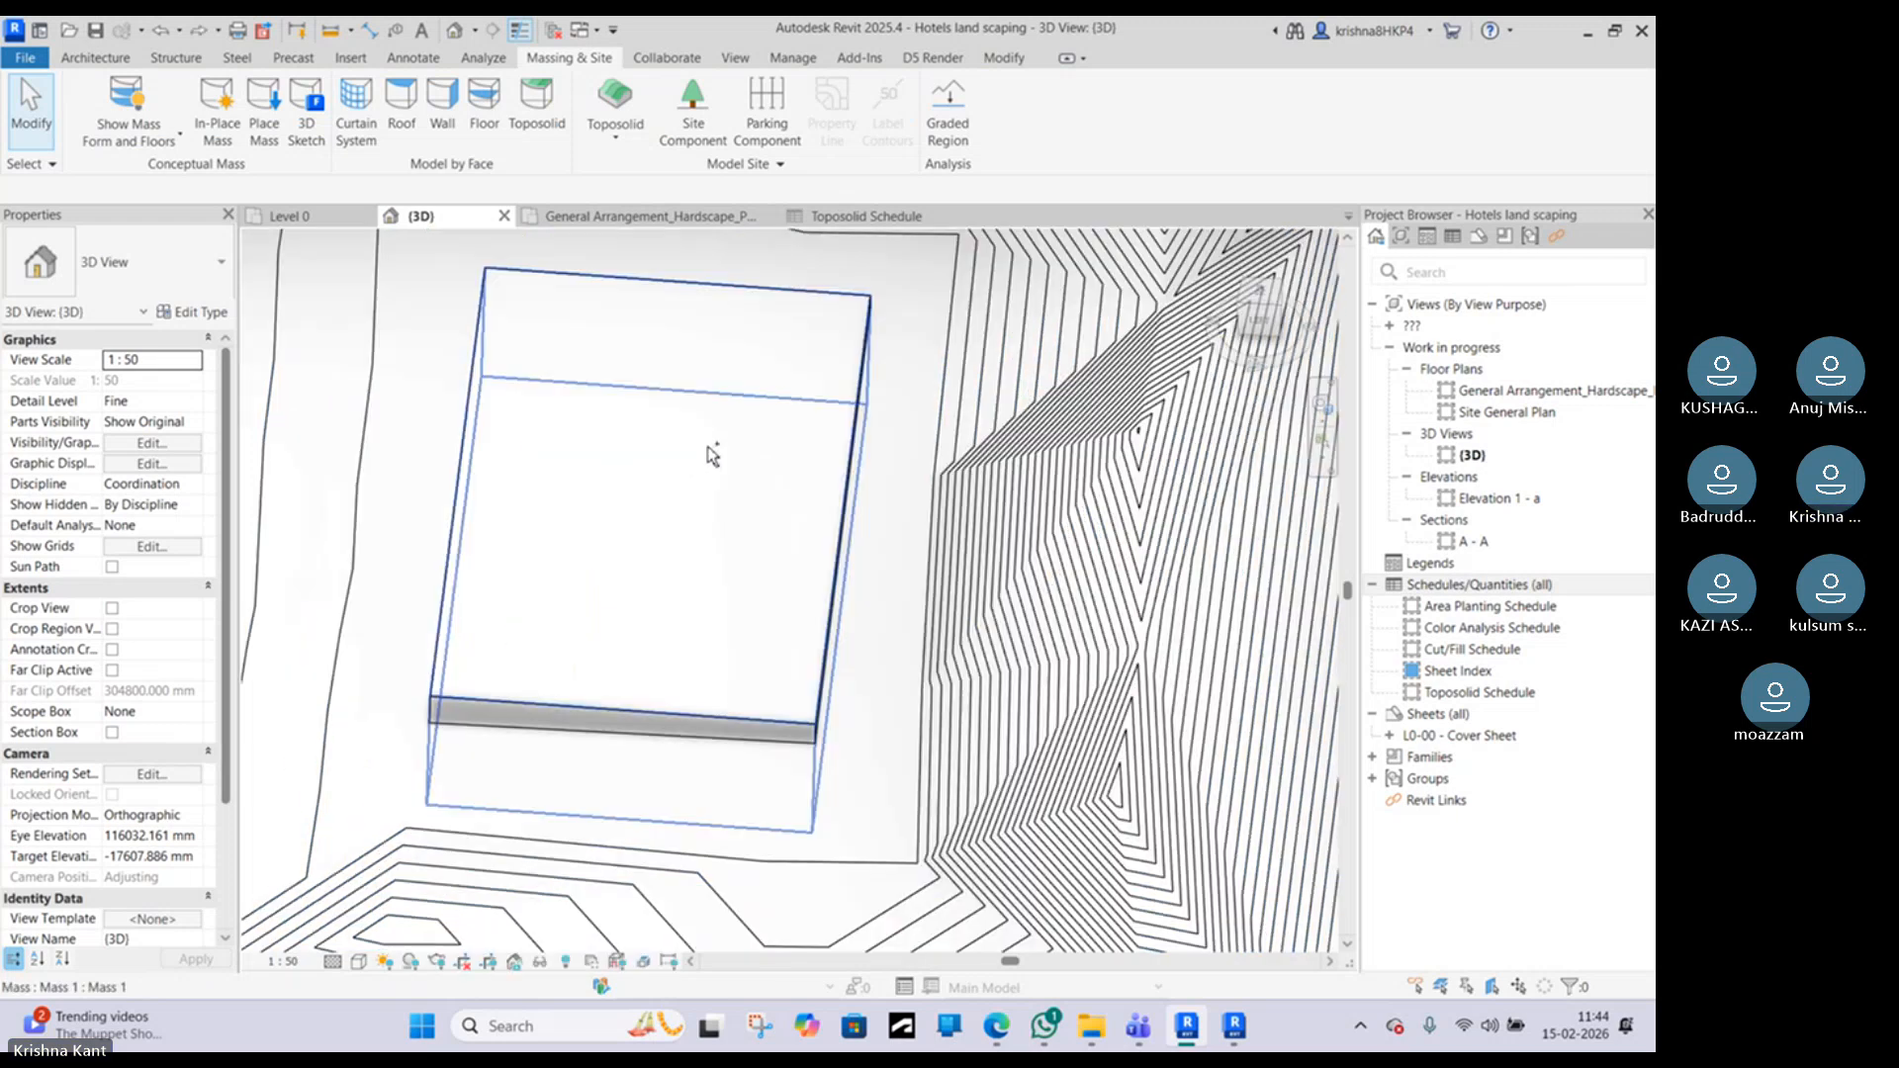
# Step: Edit the box mass in place, change its form from Solid to Void and try to finish the mass
pyautogui.click(811, 527)
pyautogui.keyDown('shift'); pyautogui.moveTo(811, 527); pyautogui.dragTo(448, 353, button='middle'); pyautogui.keyUp('shift')
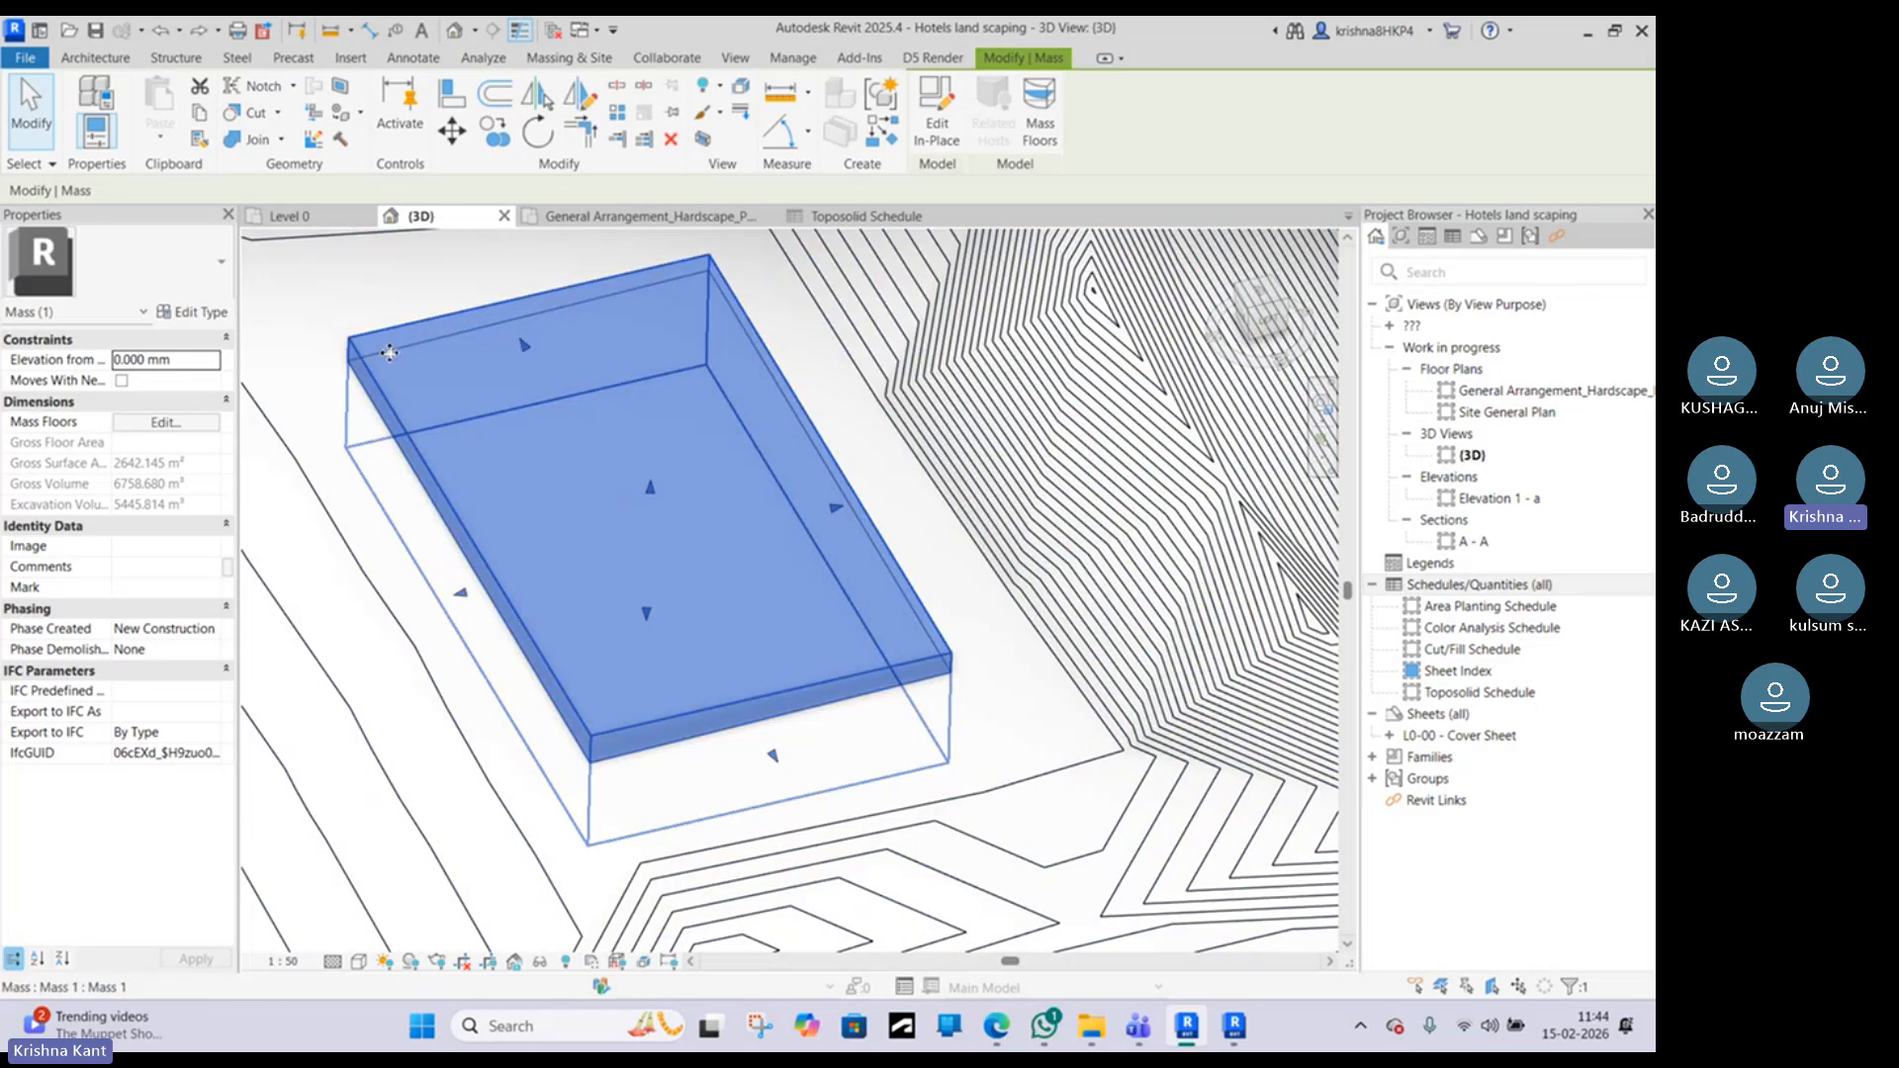
pyautogui.click(935, 135)
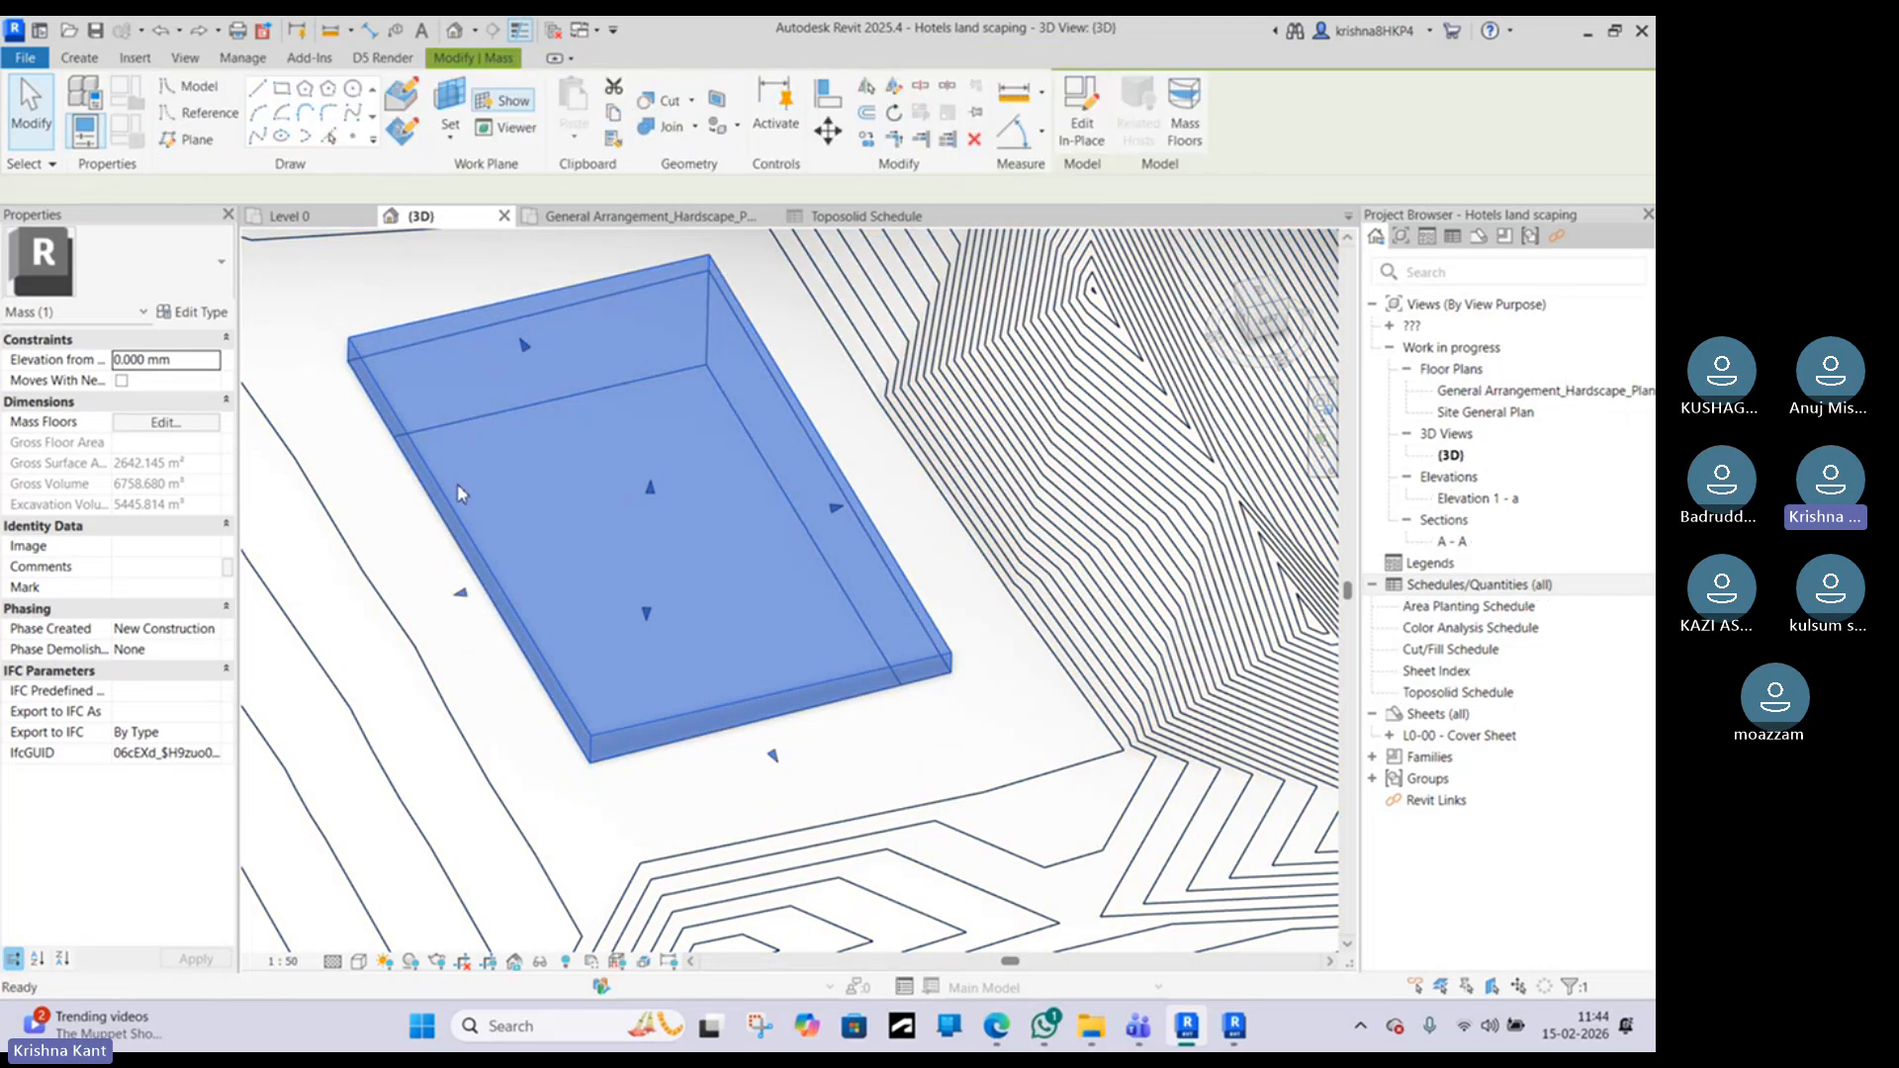
pyautogui.press('Tab')
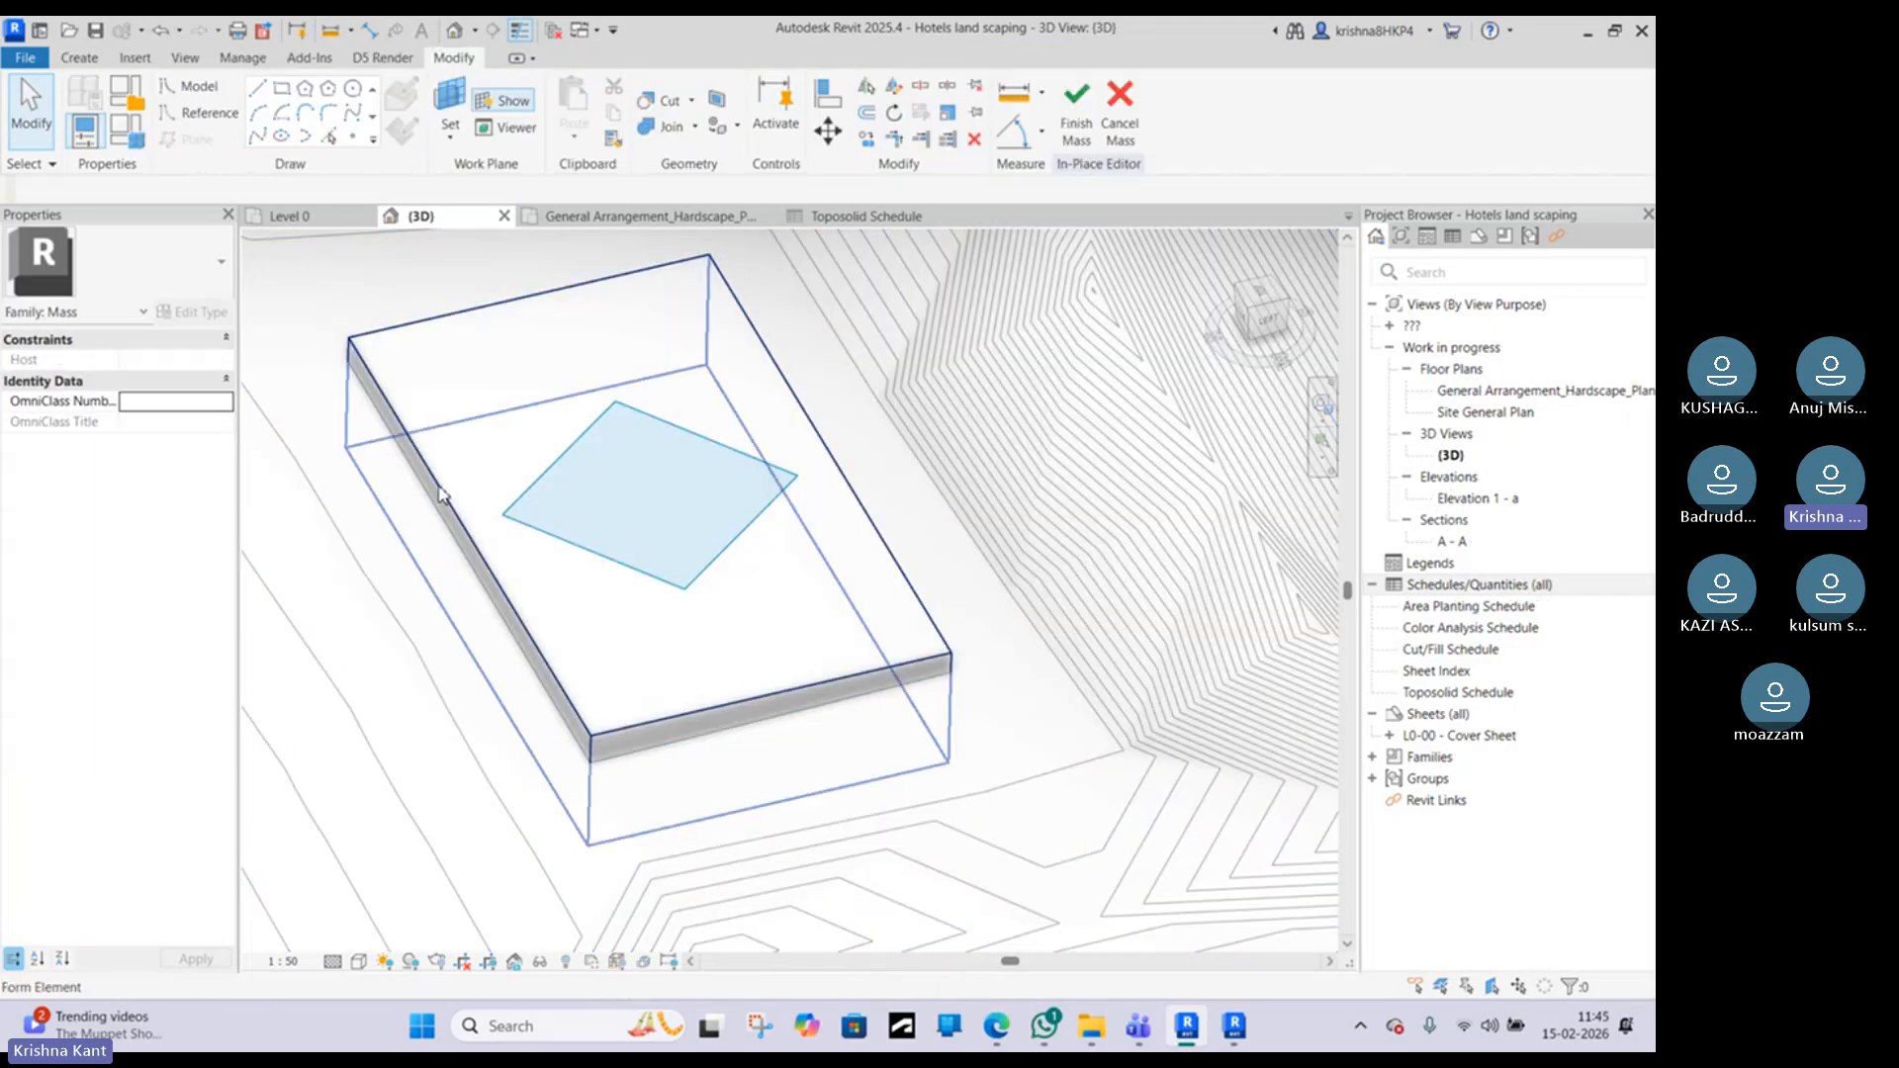
pyautogui.click(441, 494)
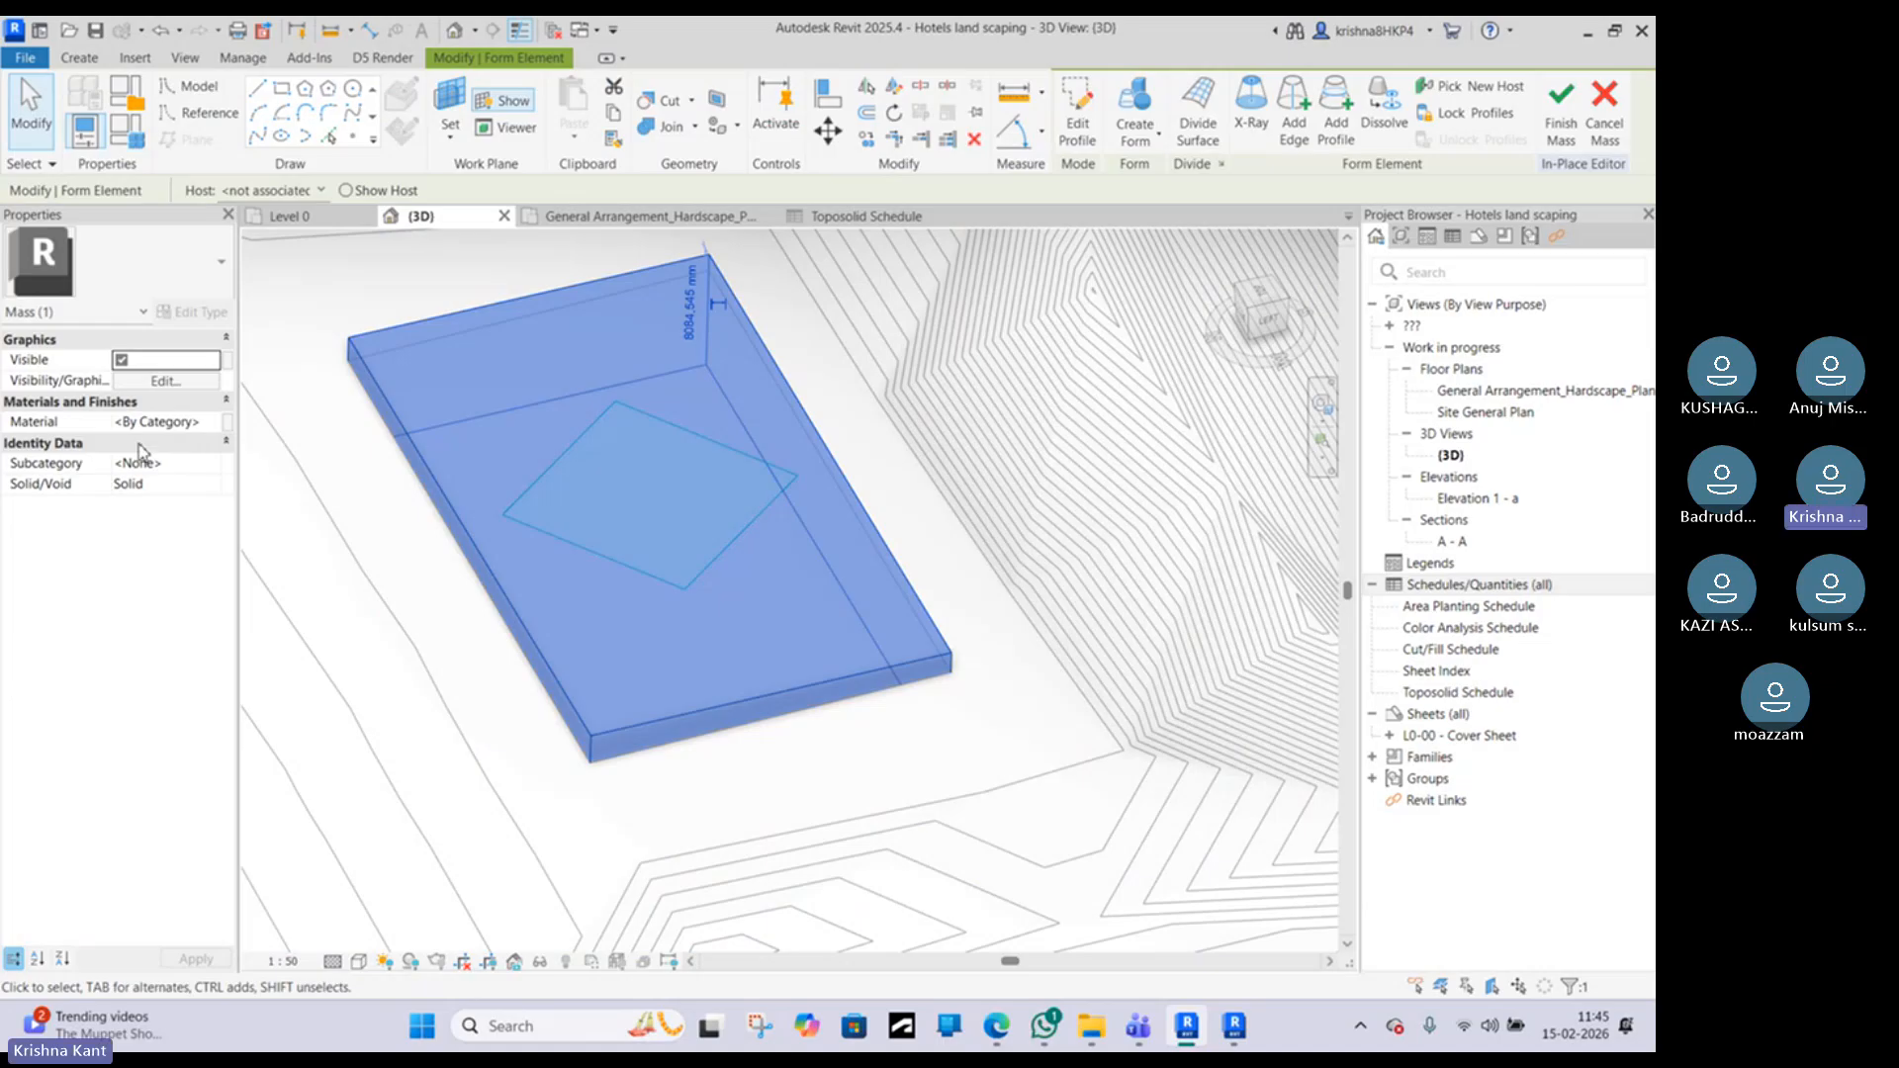
pyautogui.click(176, 486)
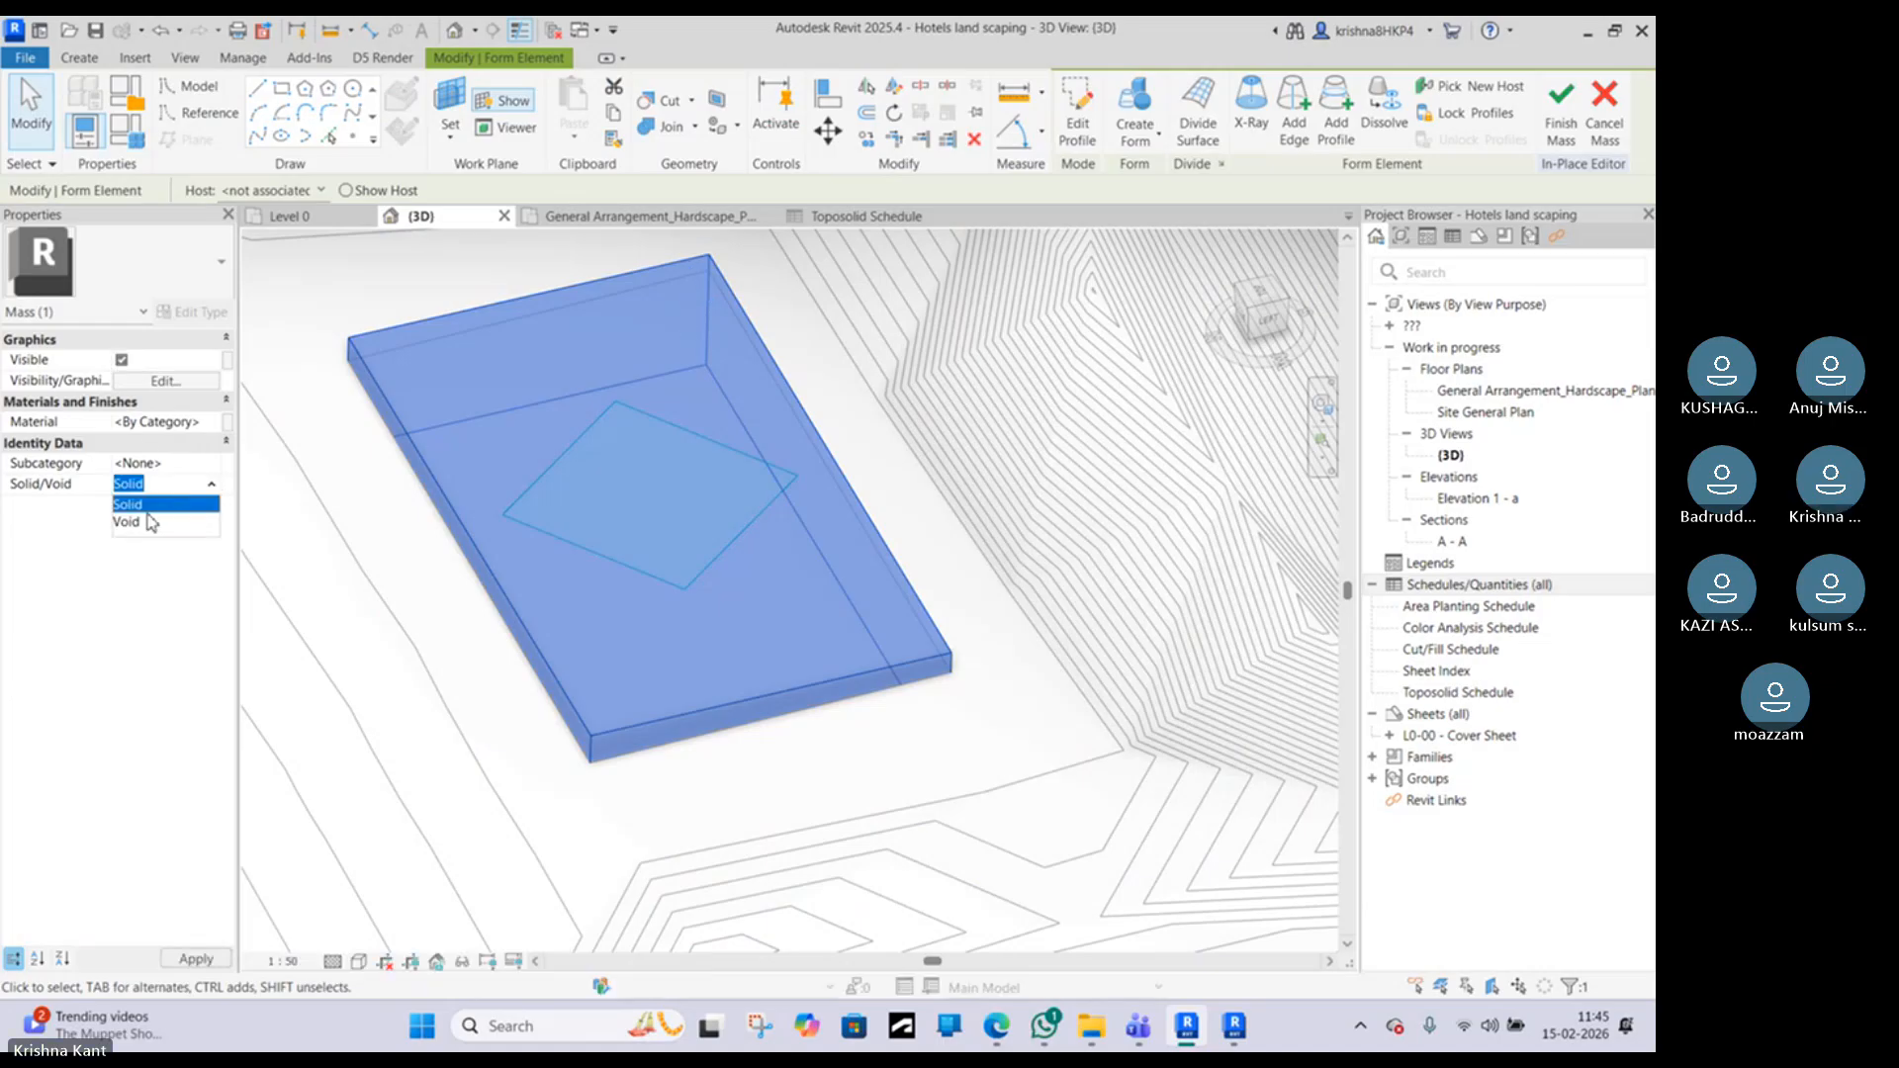
pyautogui.click(150, 523)
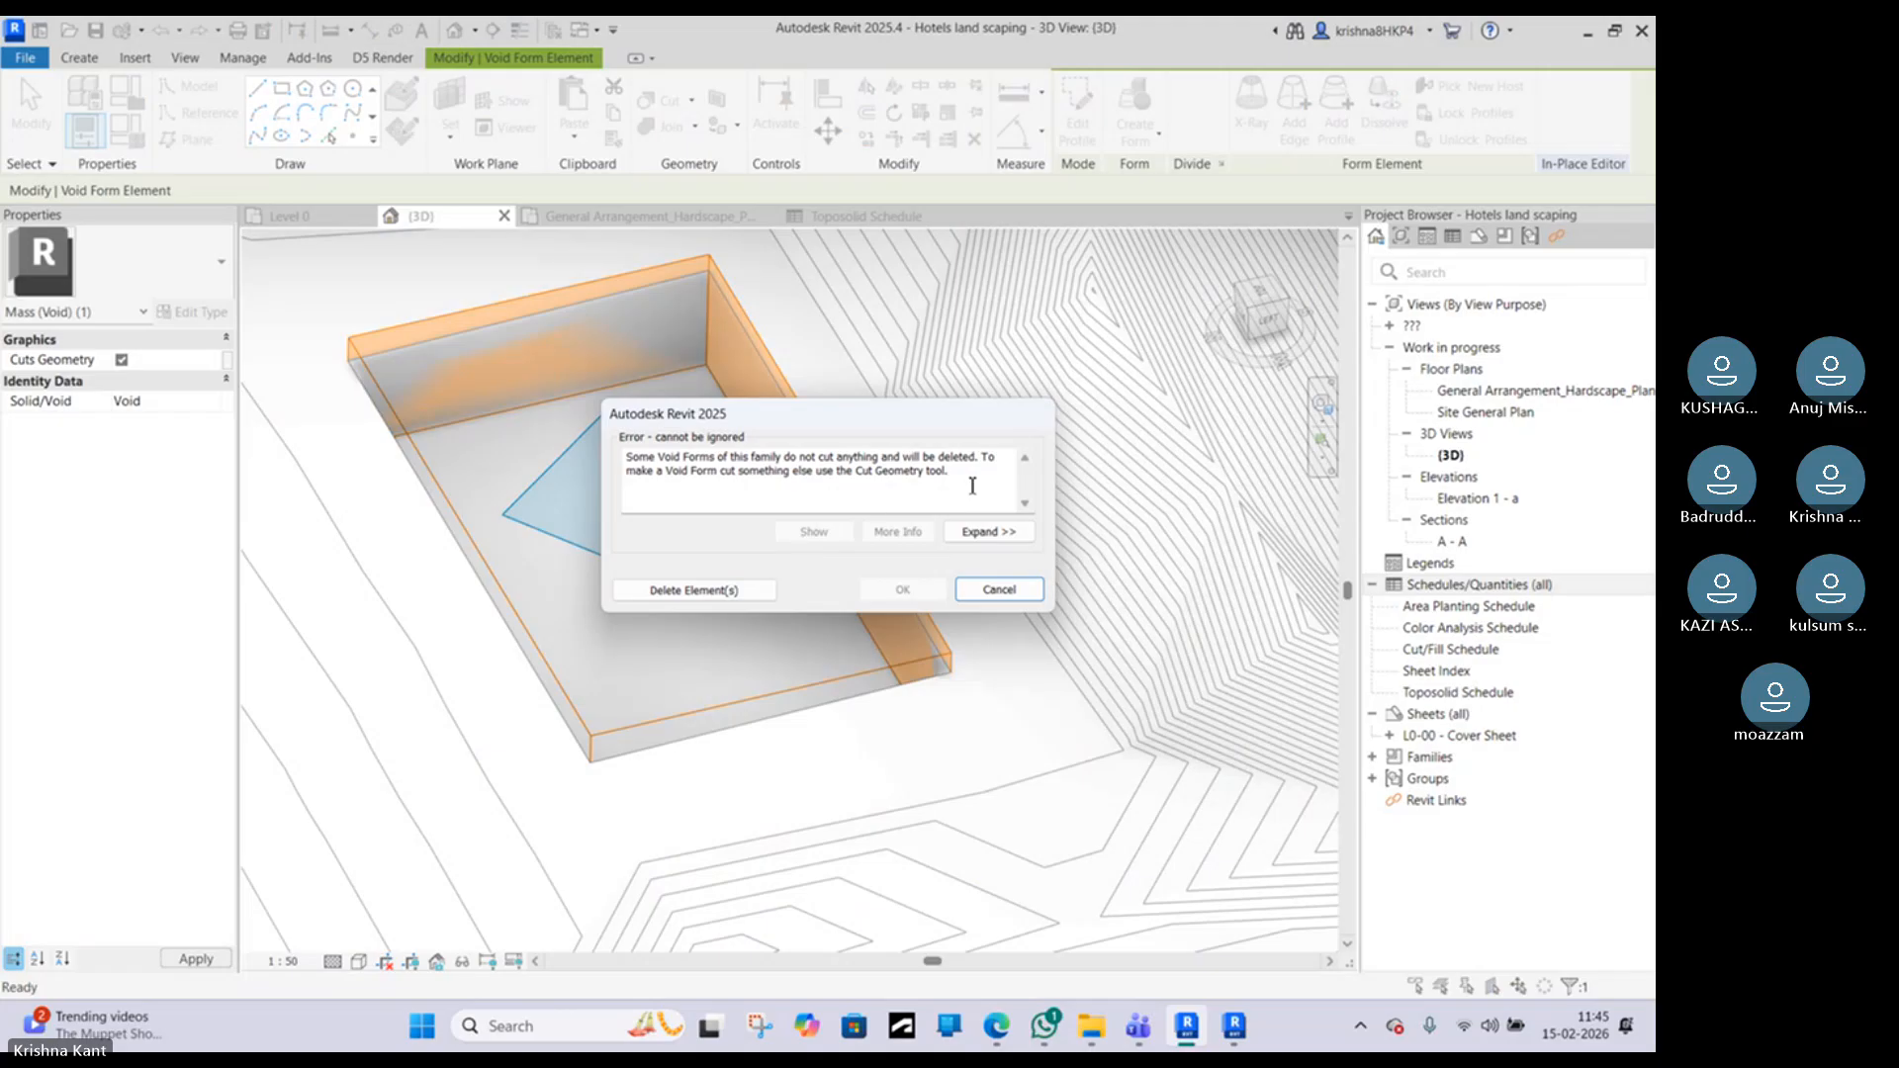
pyautogui.click(999, 589)
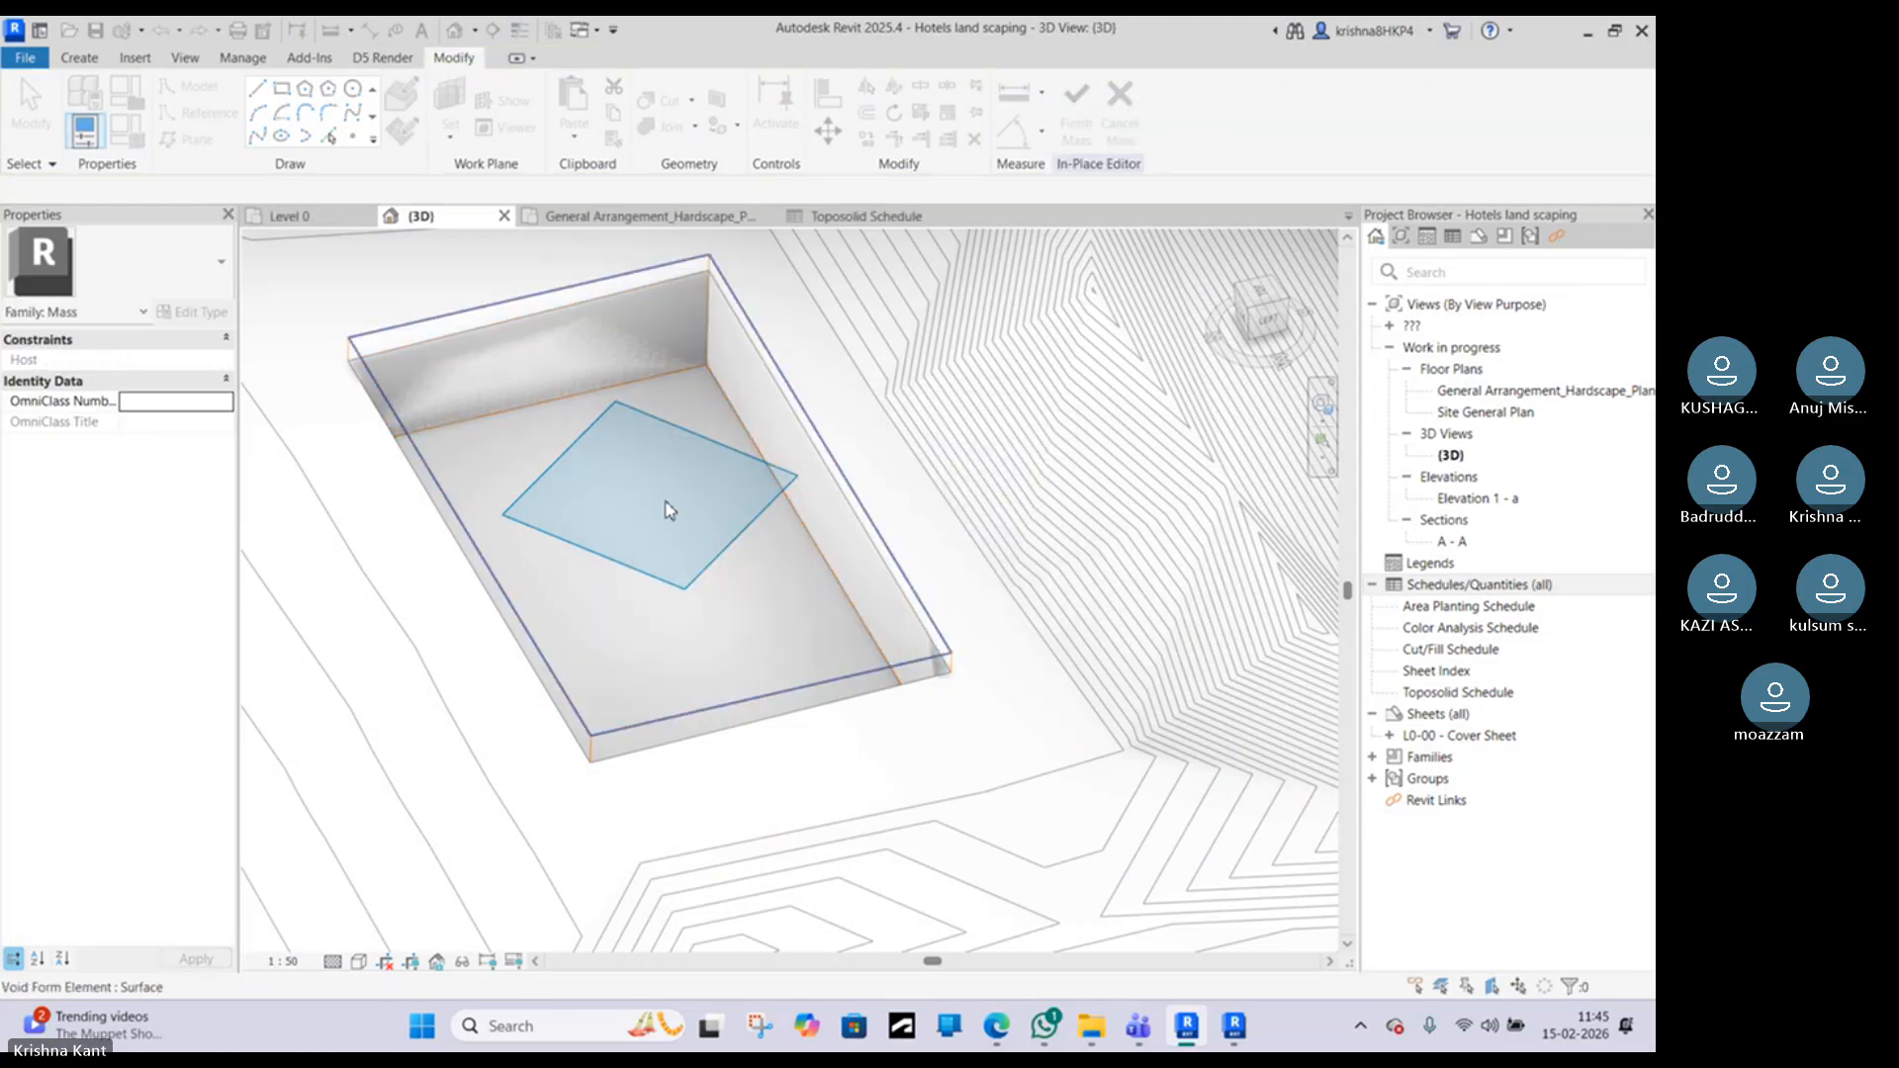
# Step: Turn off Cuts Geometry for the void form, try to finish the mass and delete the non-cutting void
pyautogui.scroll(-2, 514, 455)
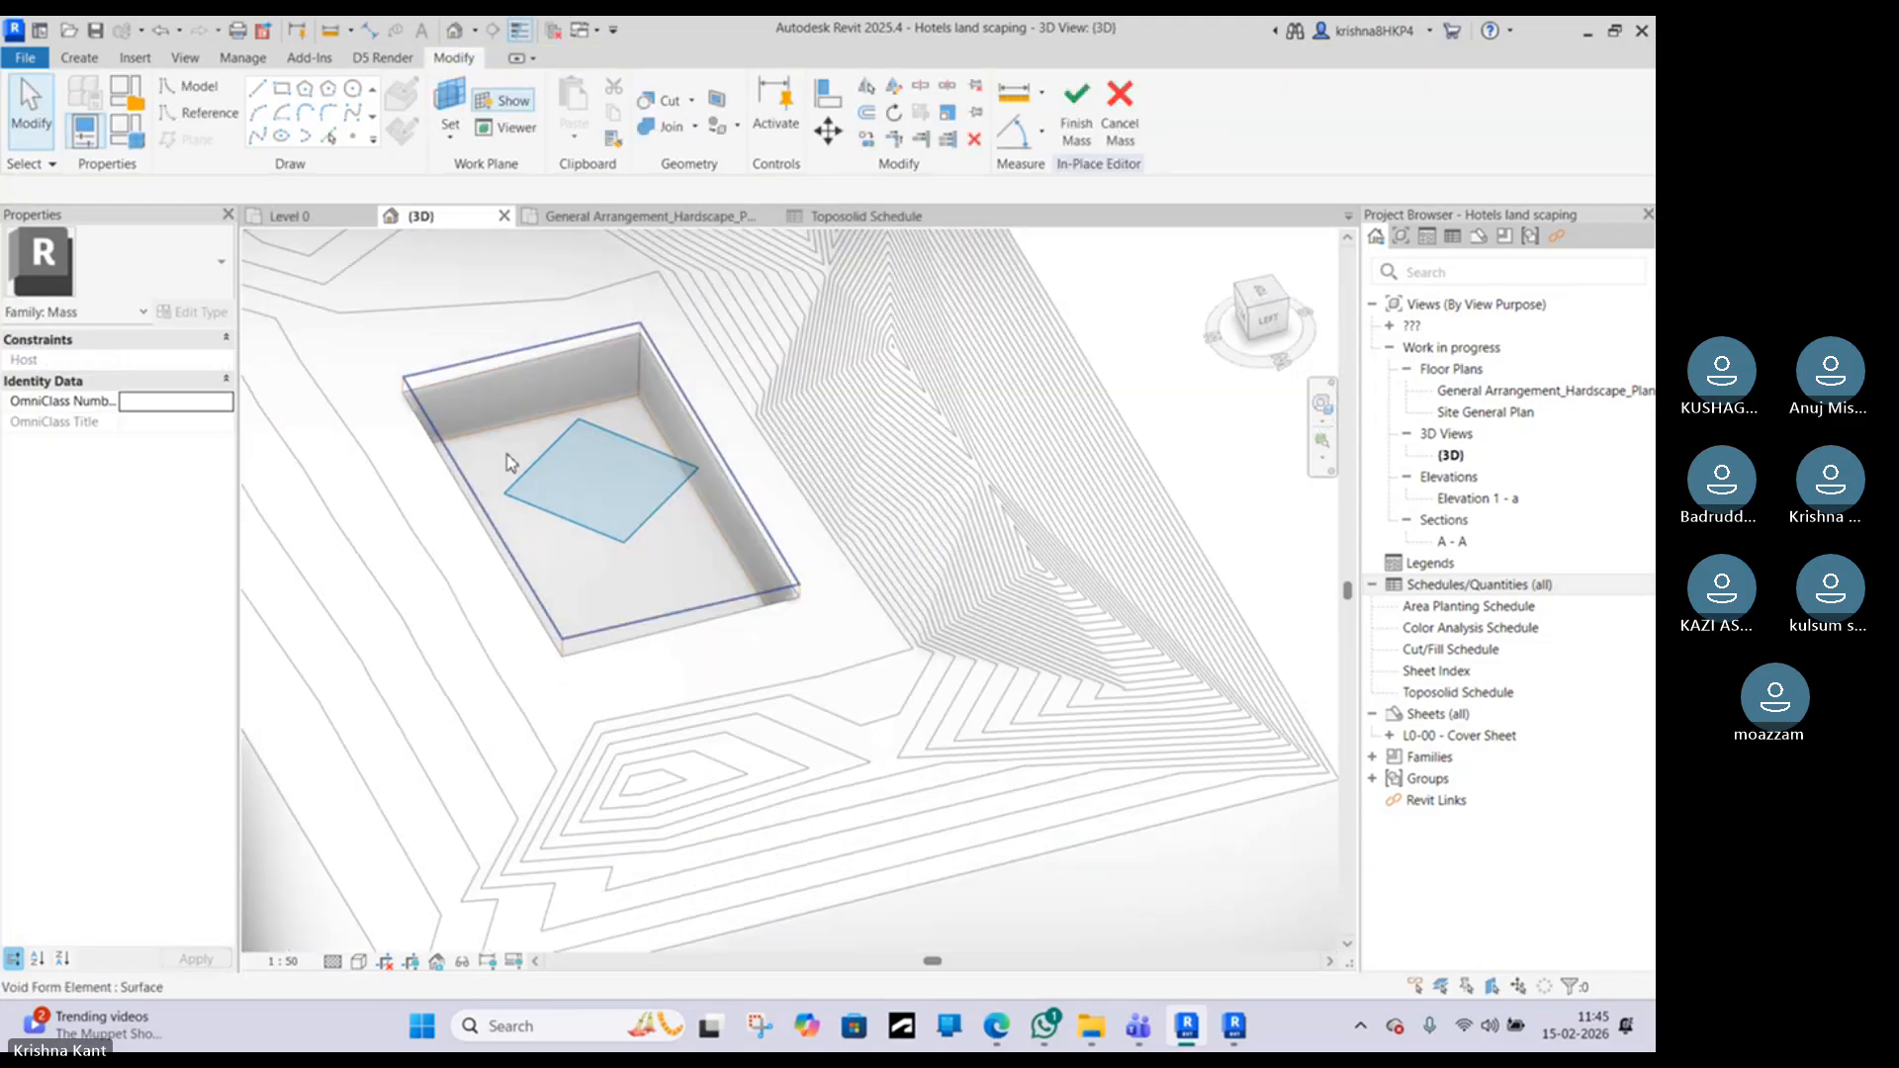
pyautogui.click(534, 349)
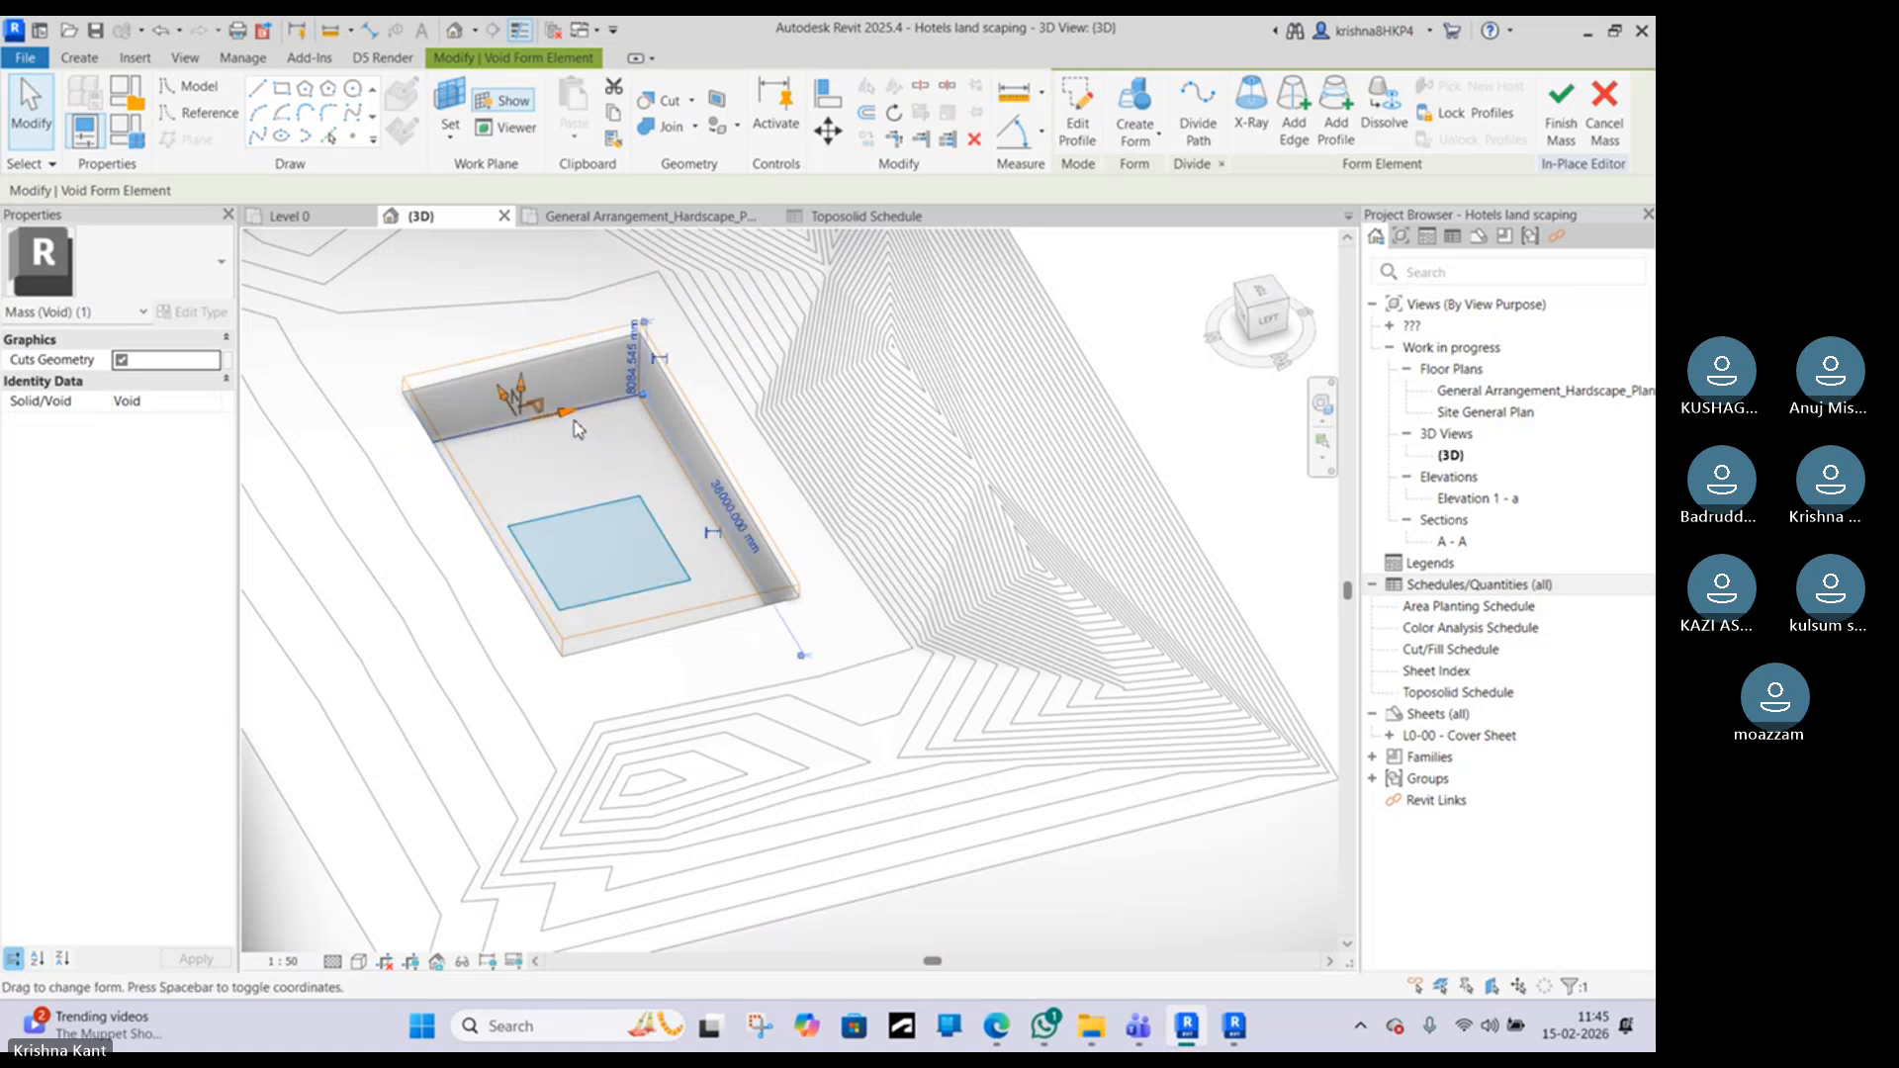
pyautogui.press('Escape')
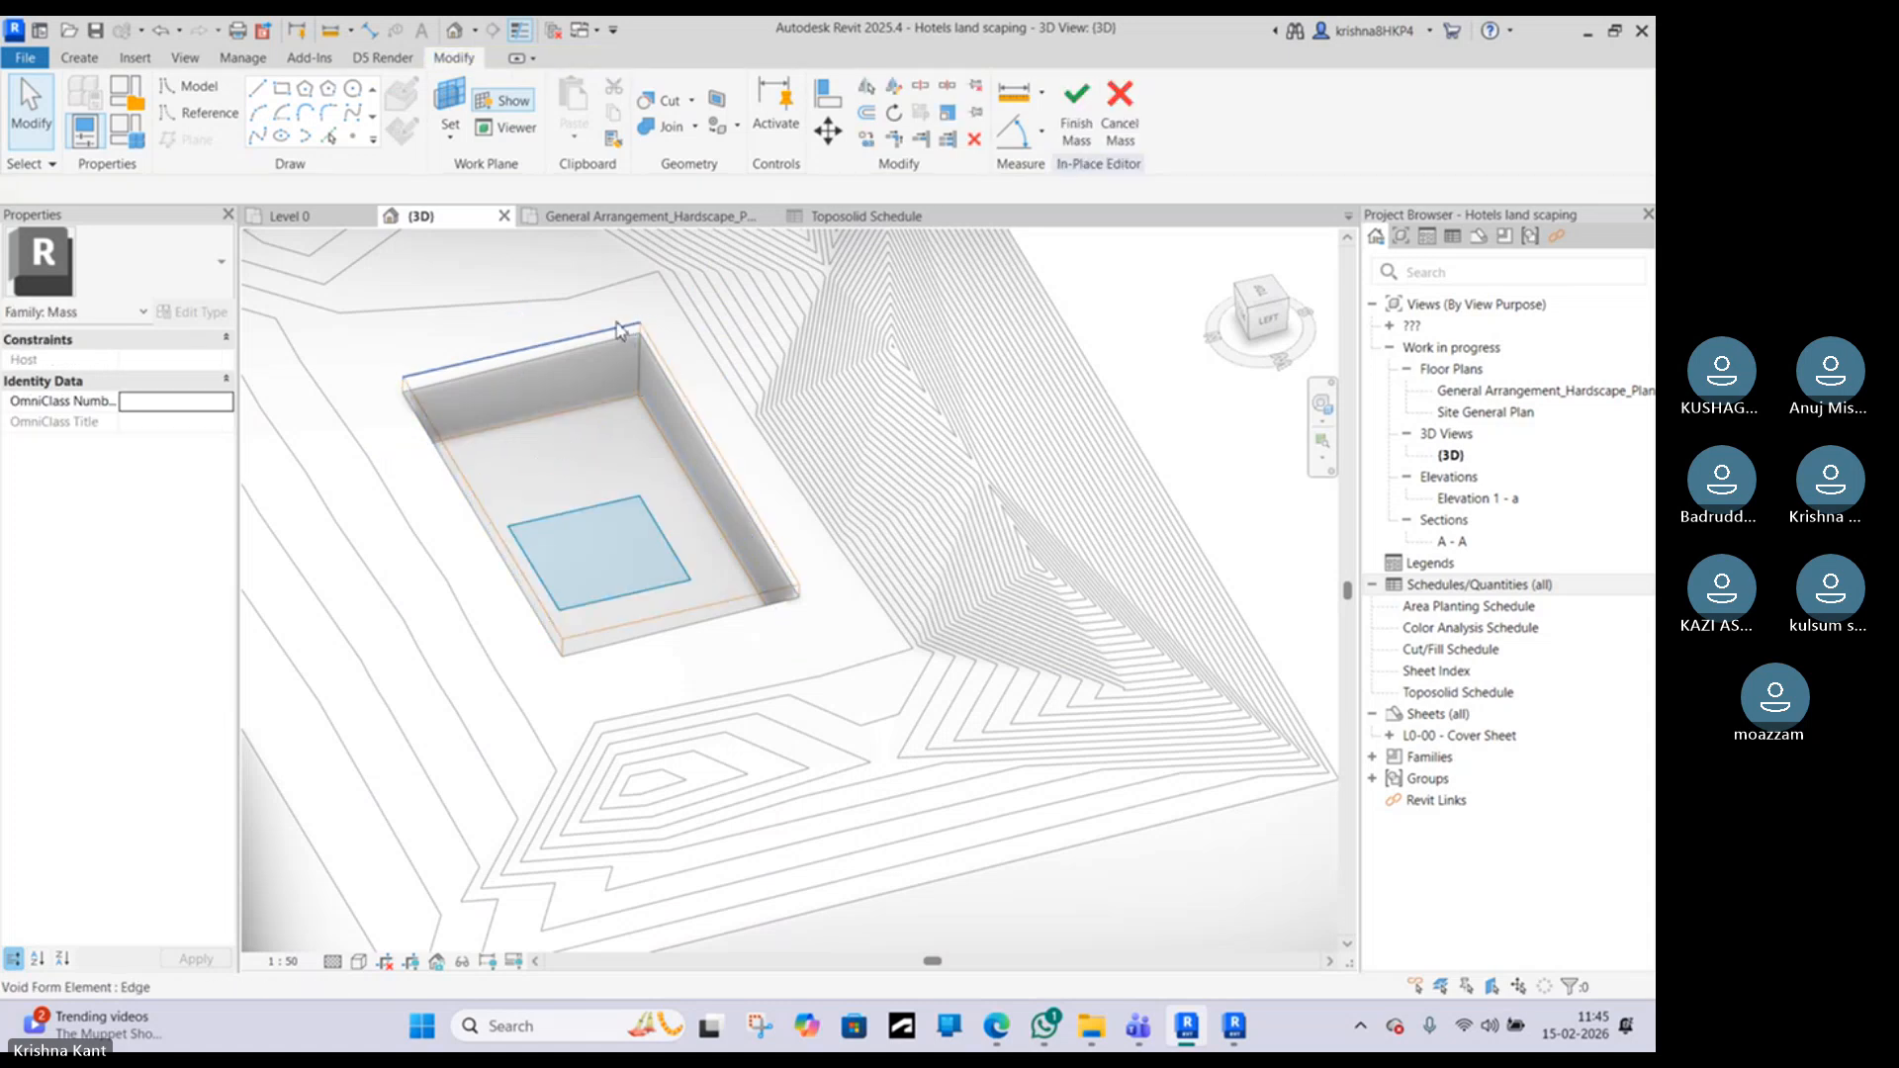
pyautogui.click(680, 420)
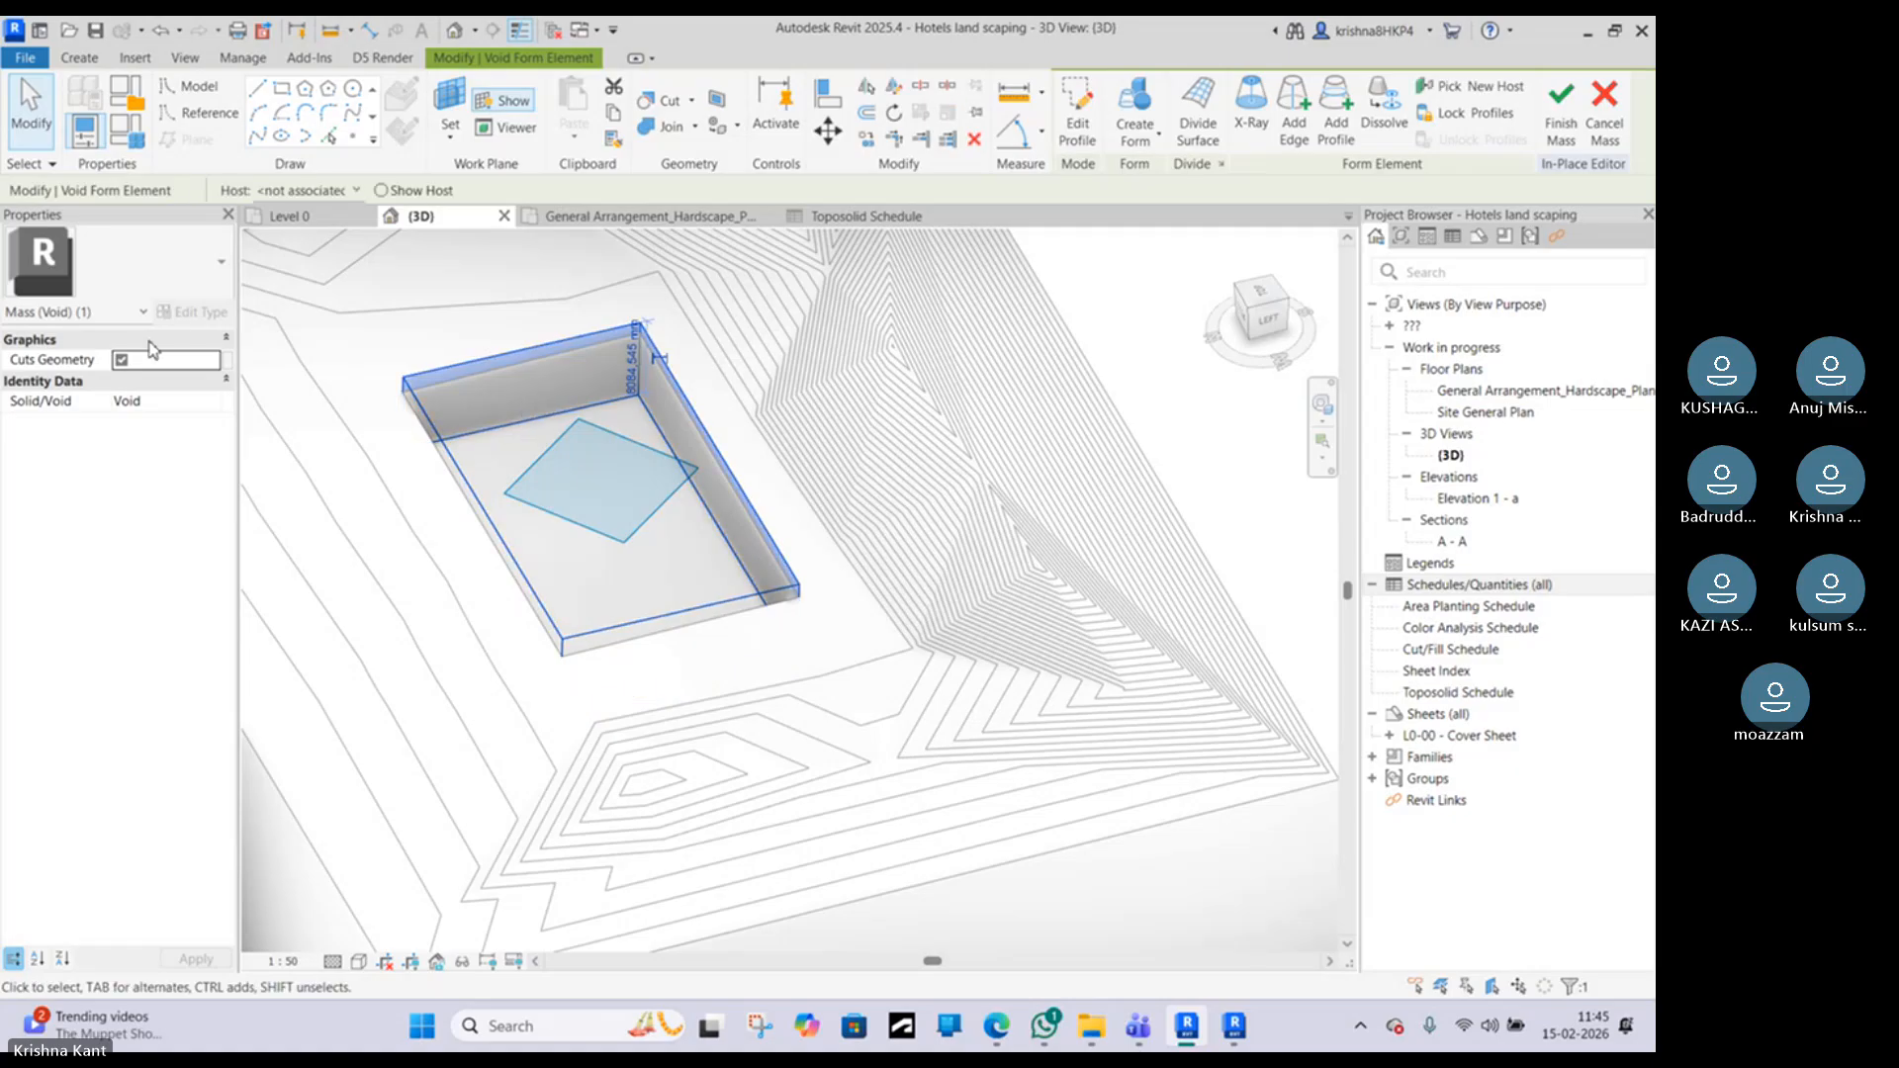
pyautogui.click(122, 360)
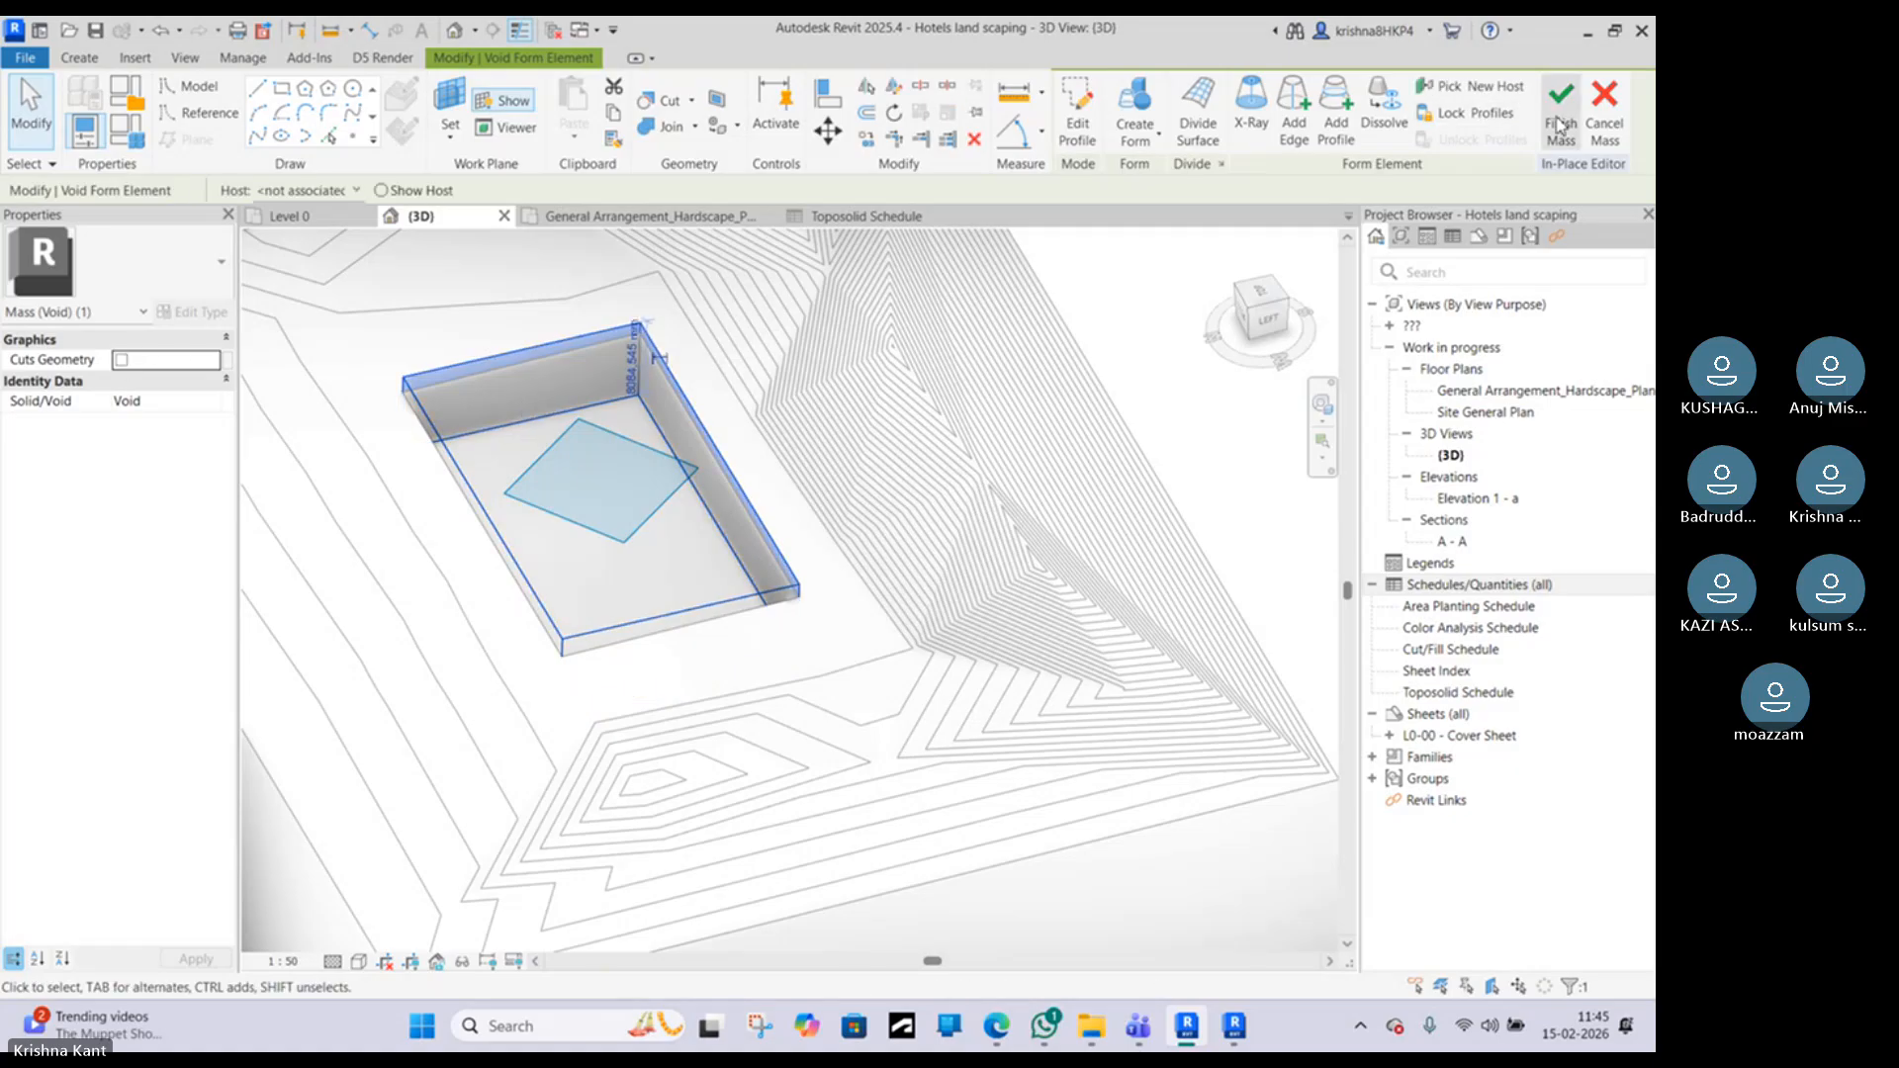
pyautogui.click(1560, 125)
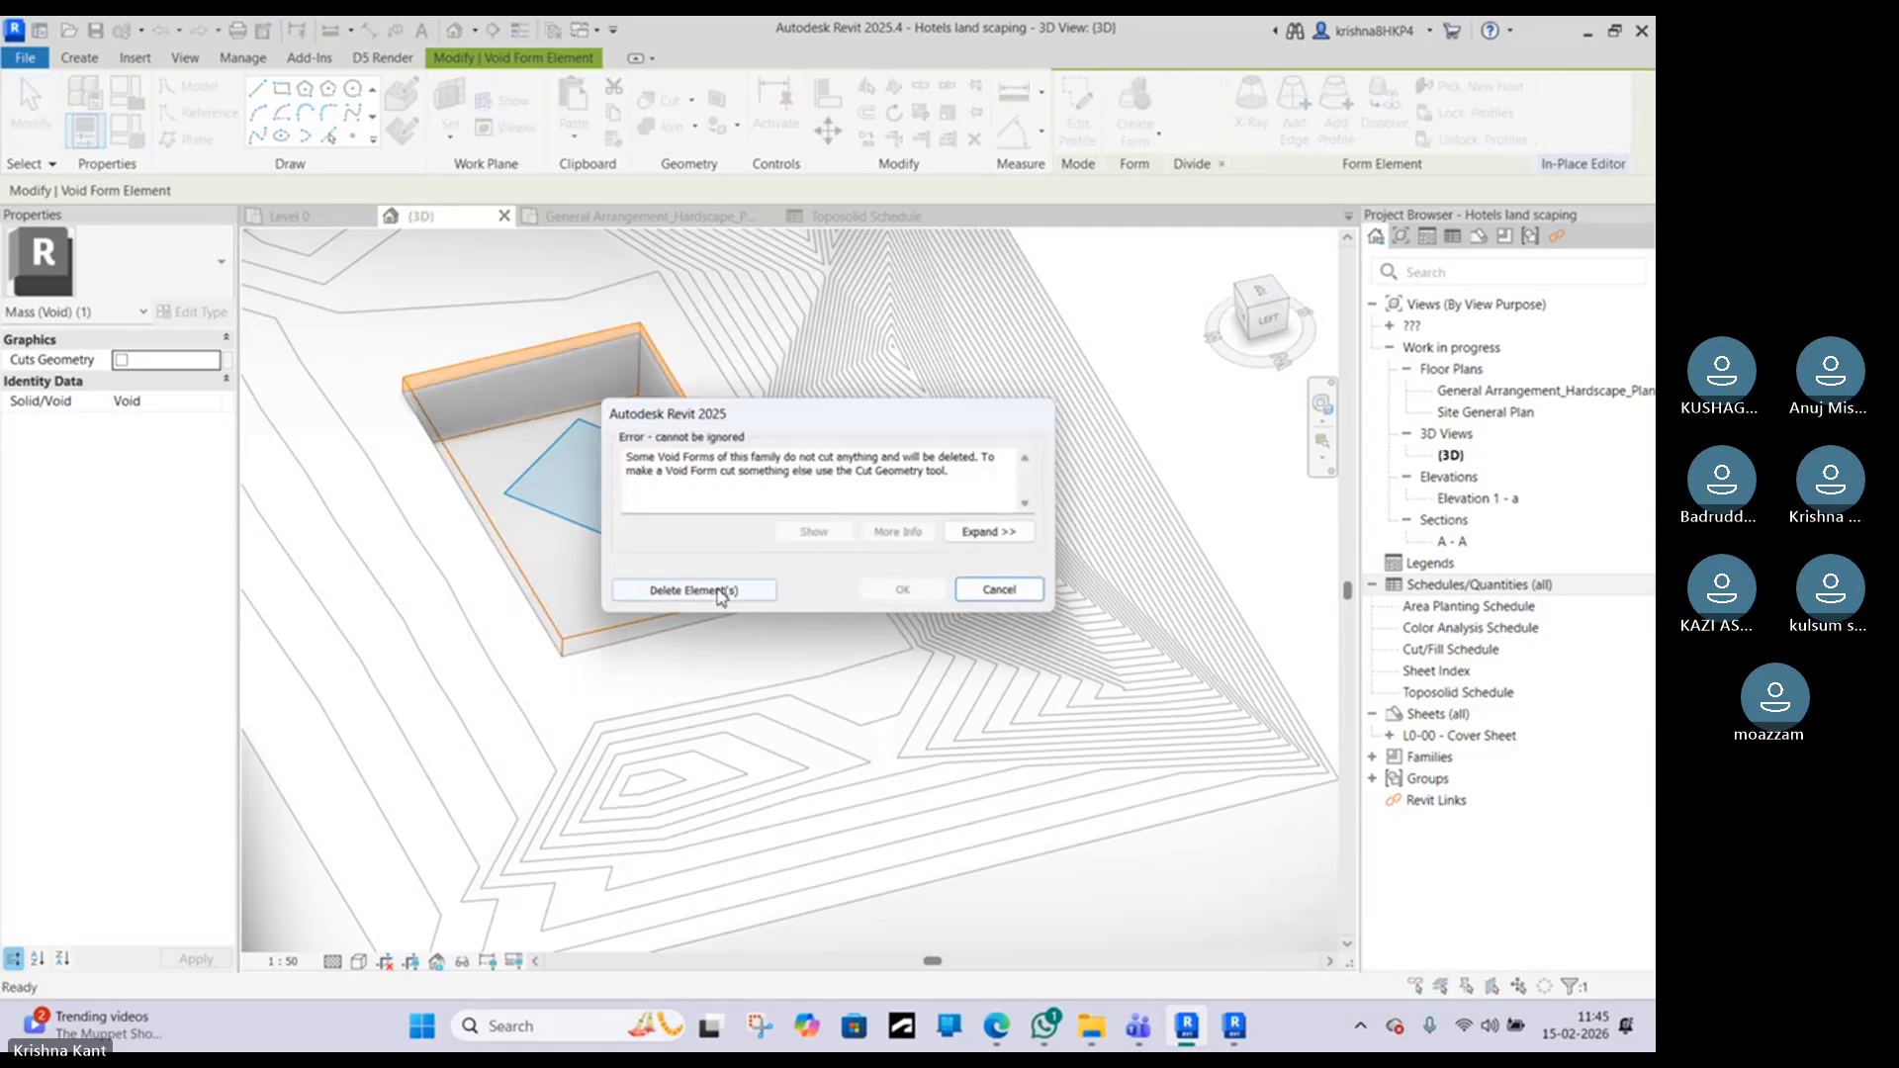
pyautogui.click(720, 591)
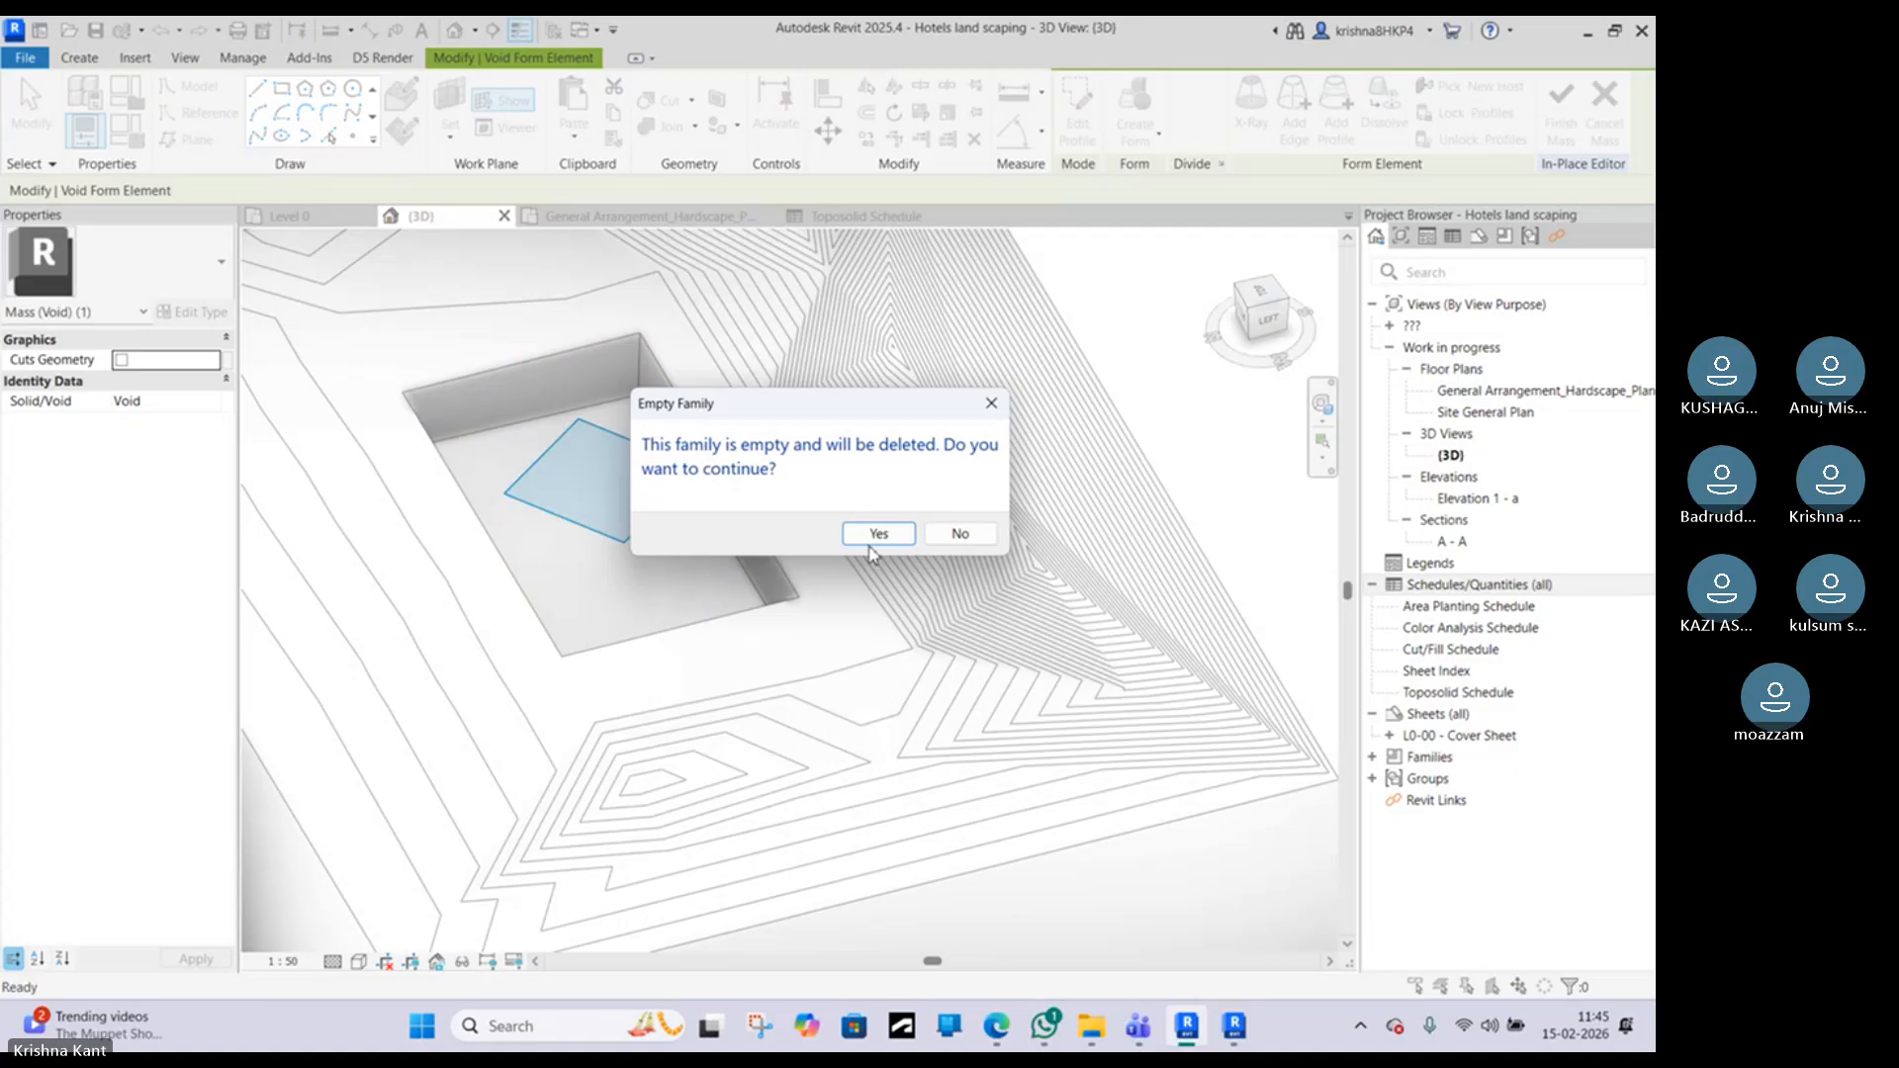
pyautogui.click(906, 538)
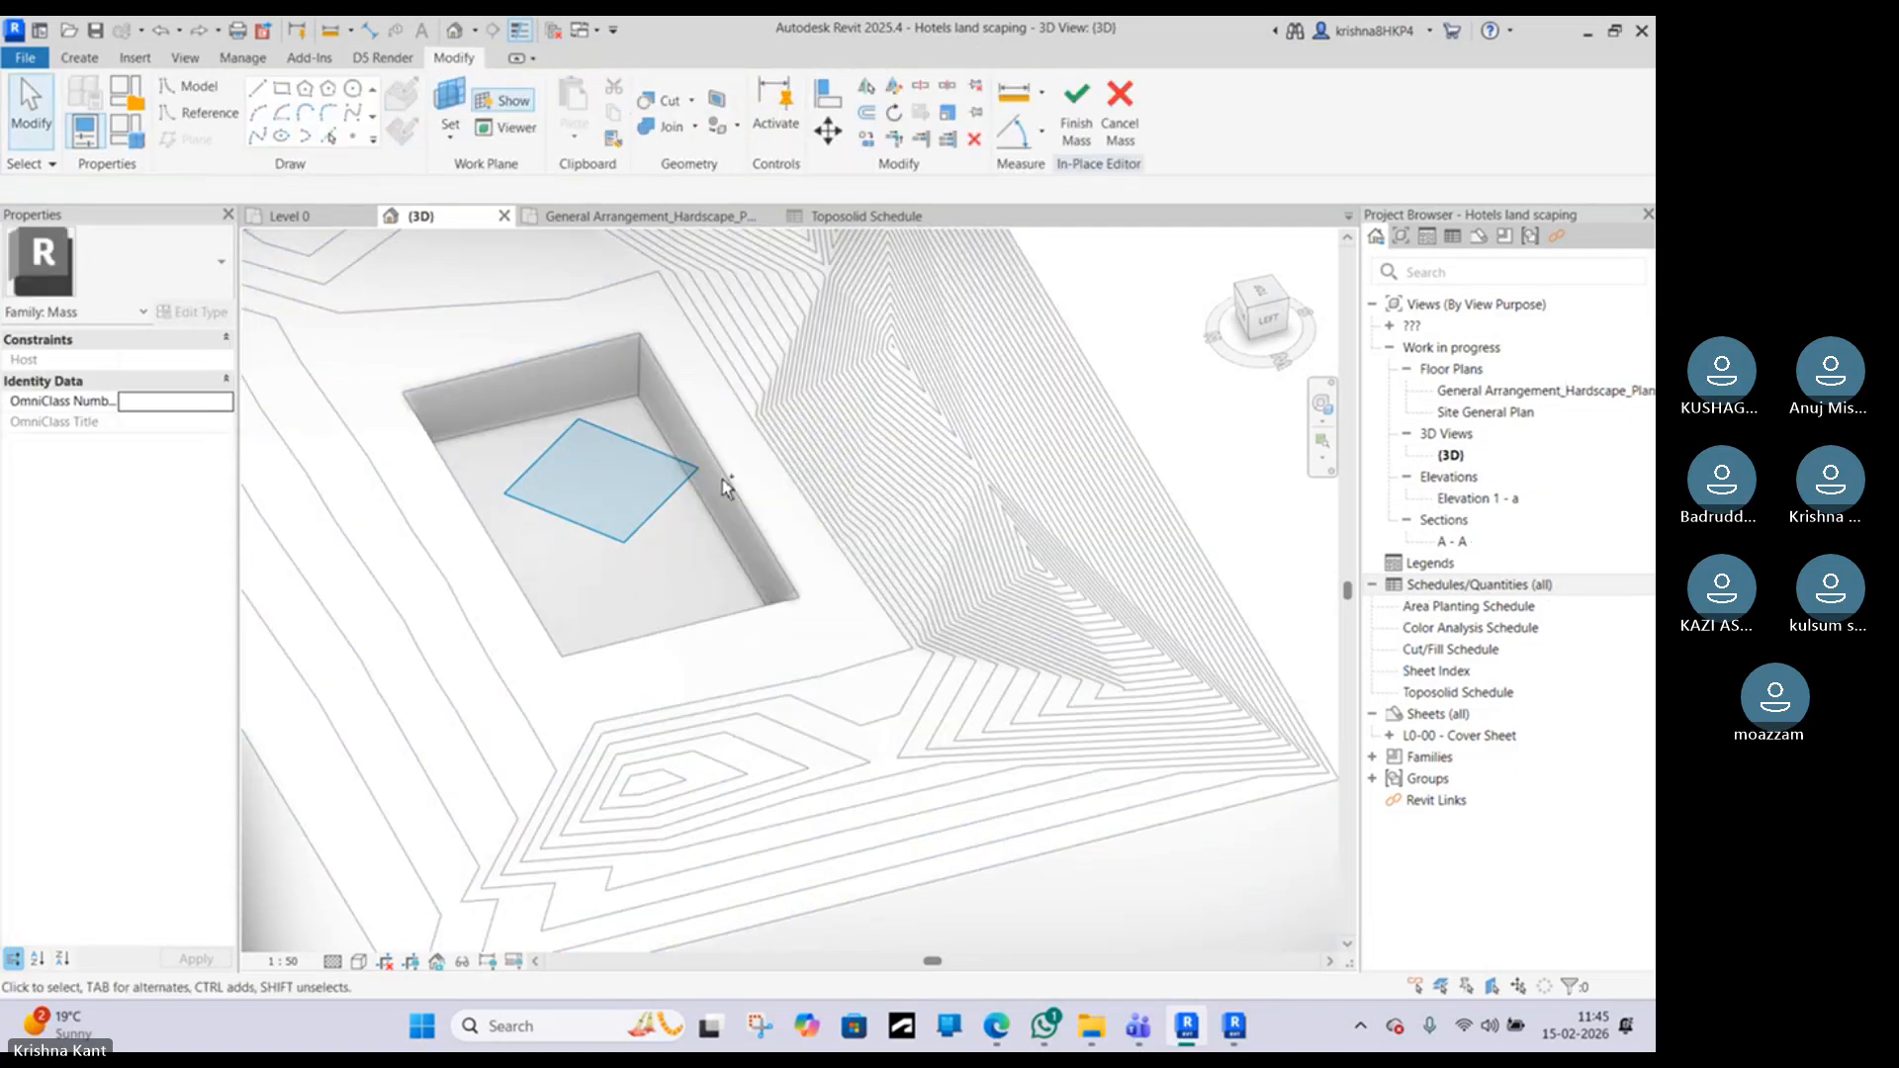
# Step: Undo the void form's deletion and its change to Void, and finish the box mass as a solid
pyautogui.click(722, 478)
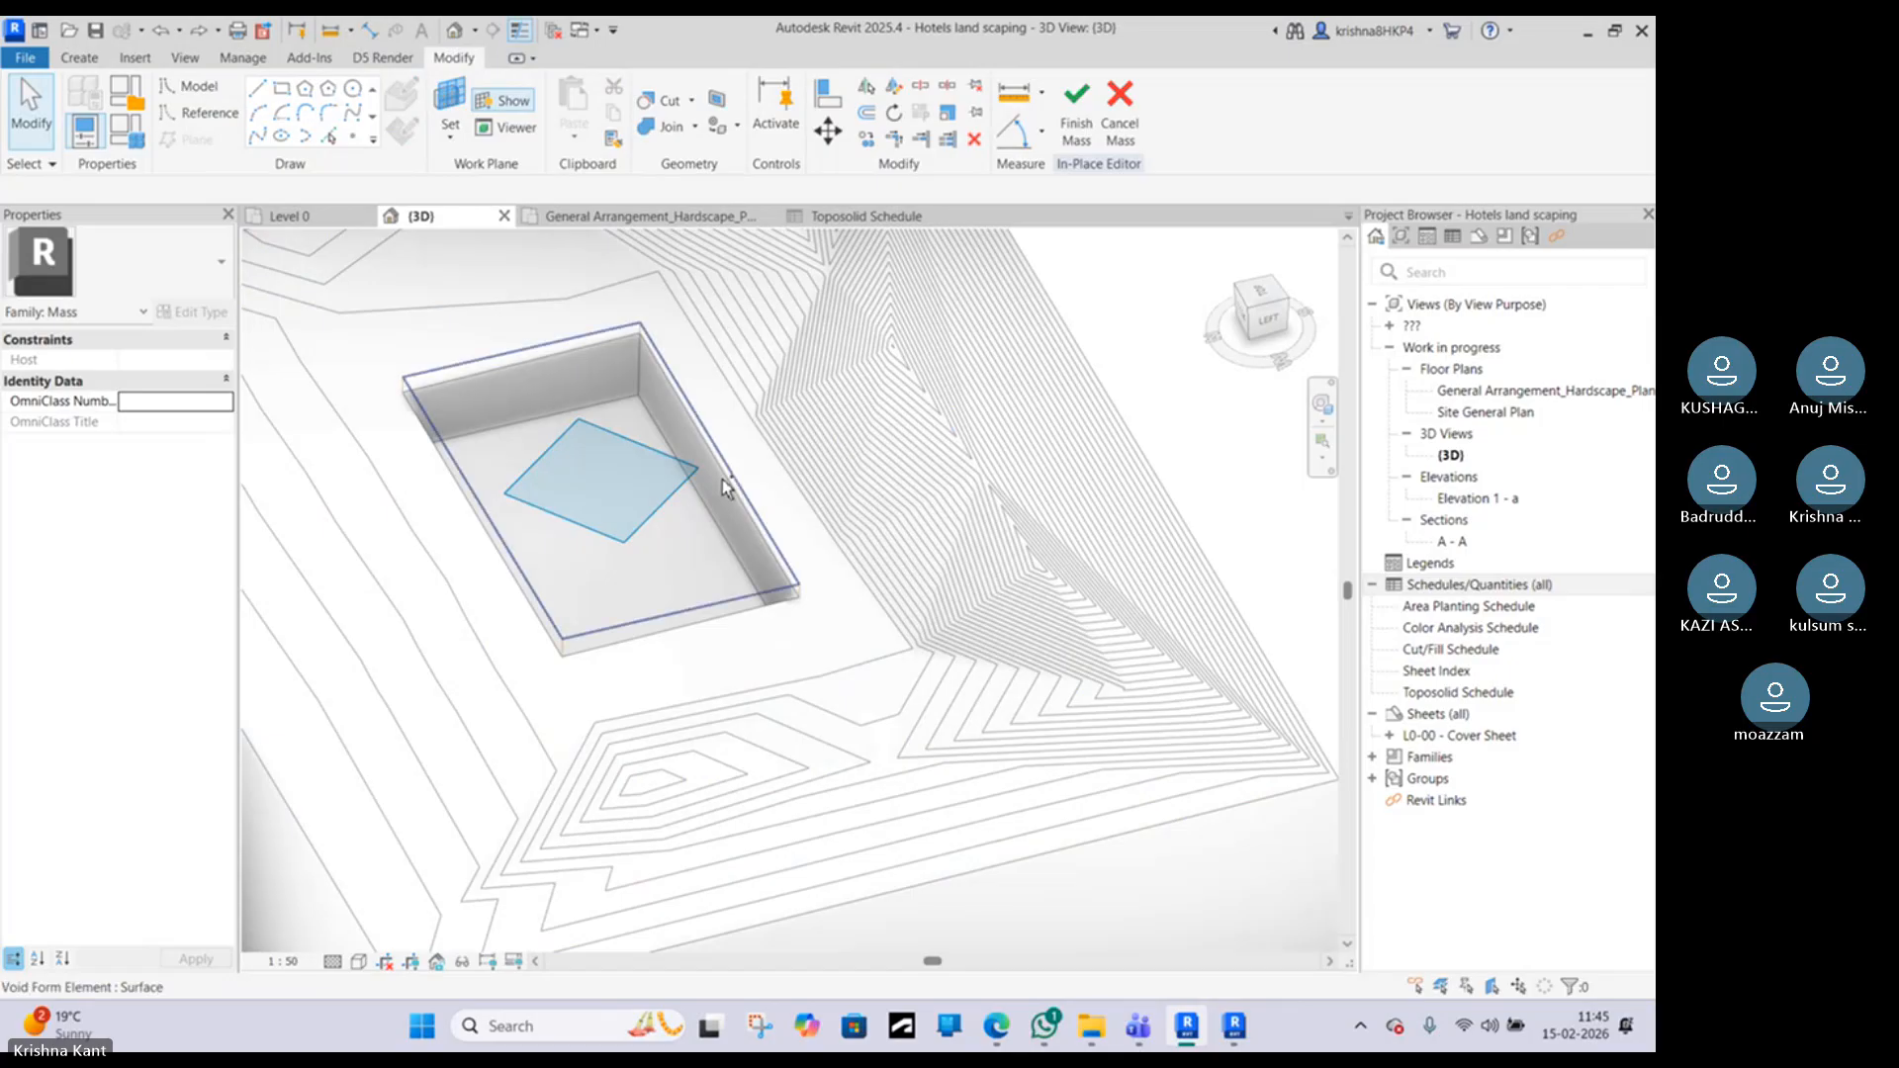
pyautogui.hotkey('ctrl', 'z')
pyautogui.hotkey('ctrl', 'z')
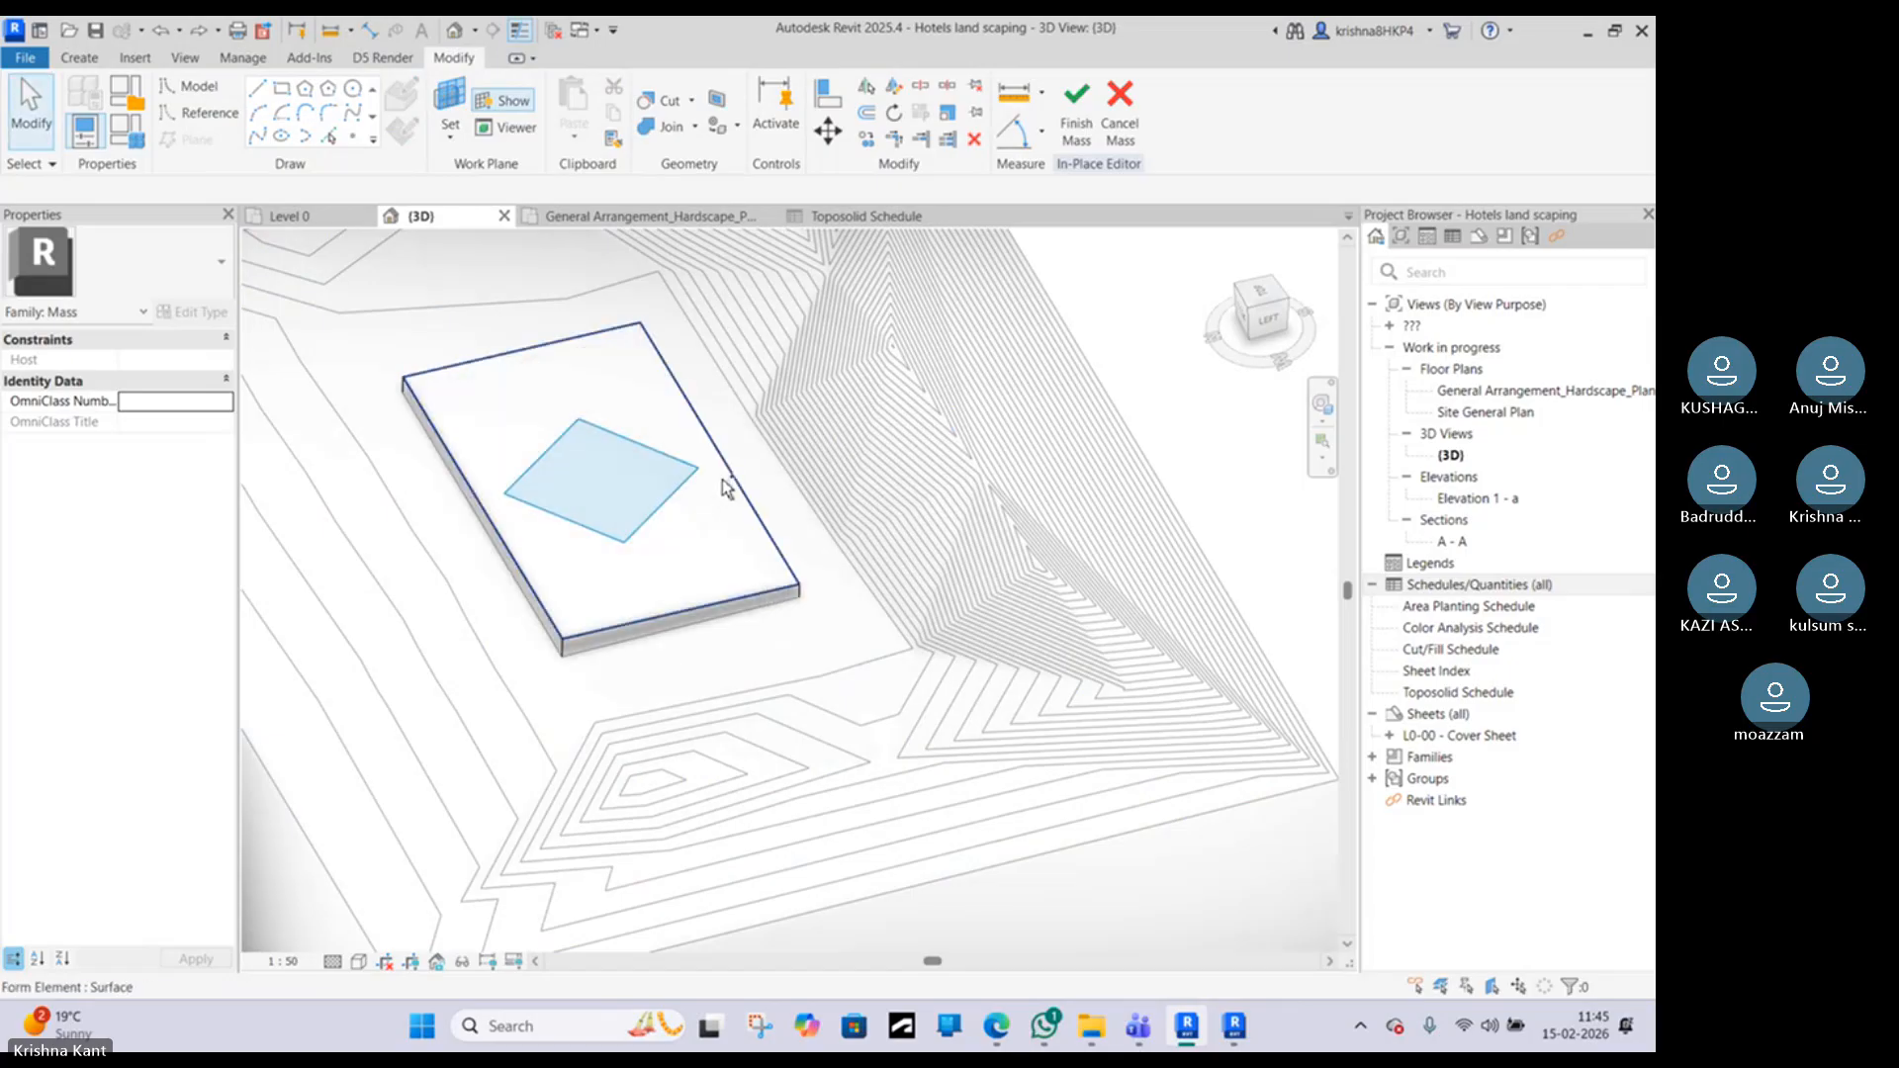
pyautogui.click(725, 486)
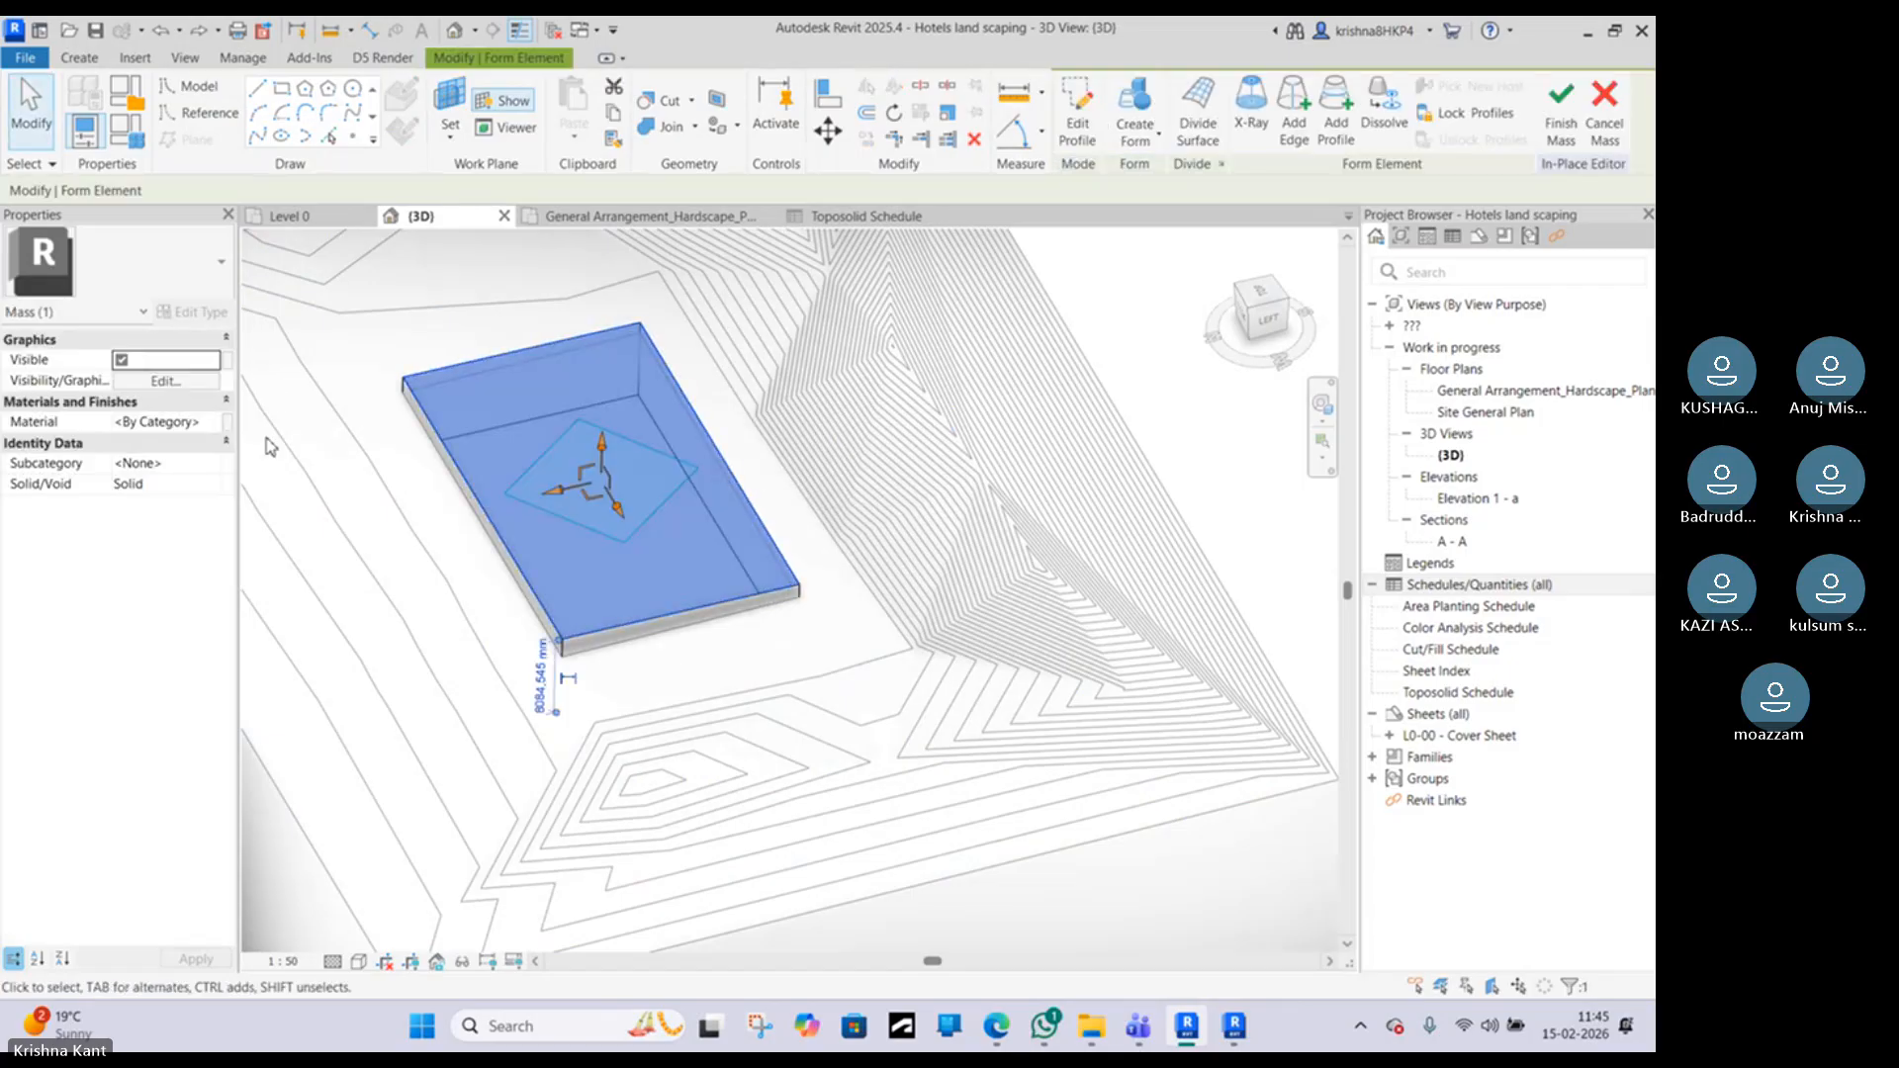
pyautogui.click(1532, 144)
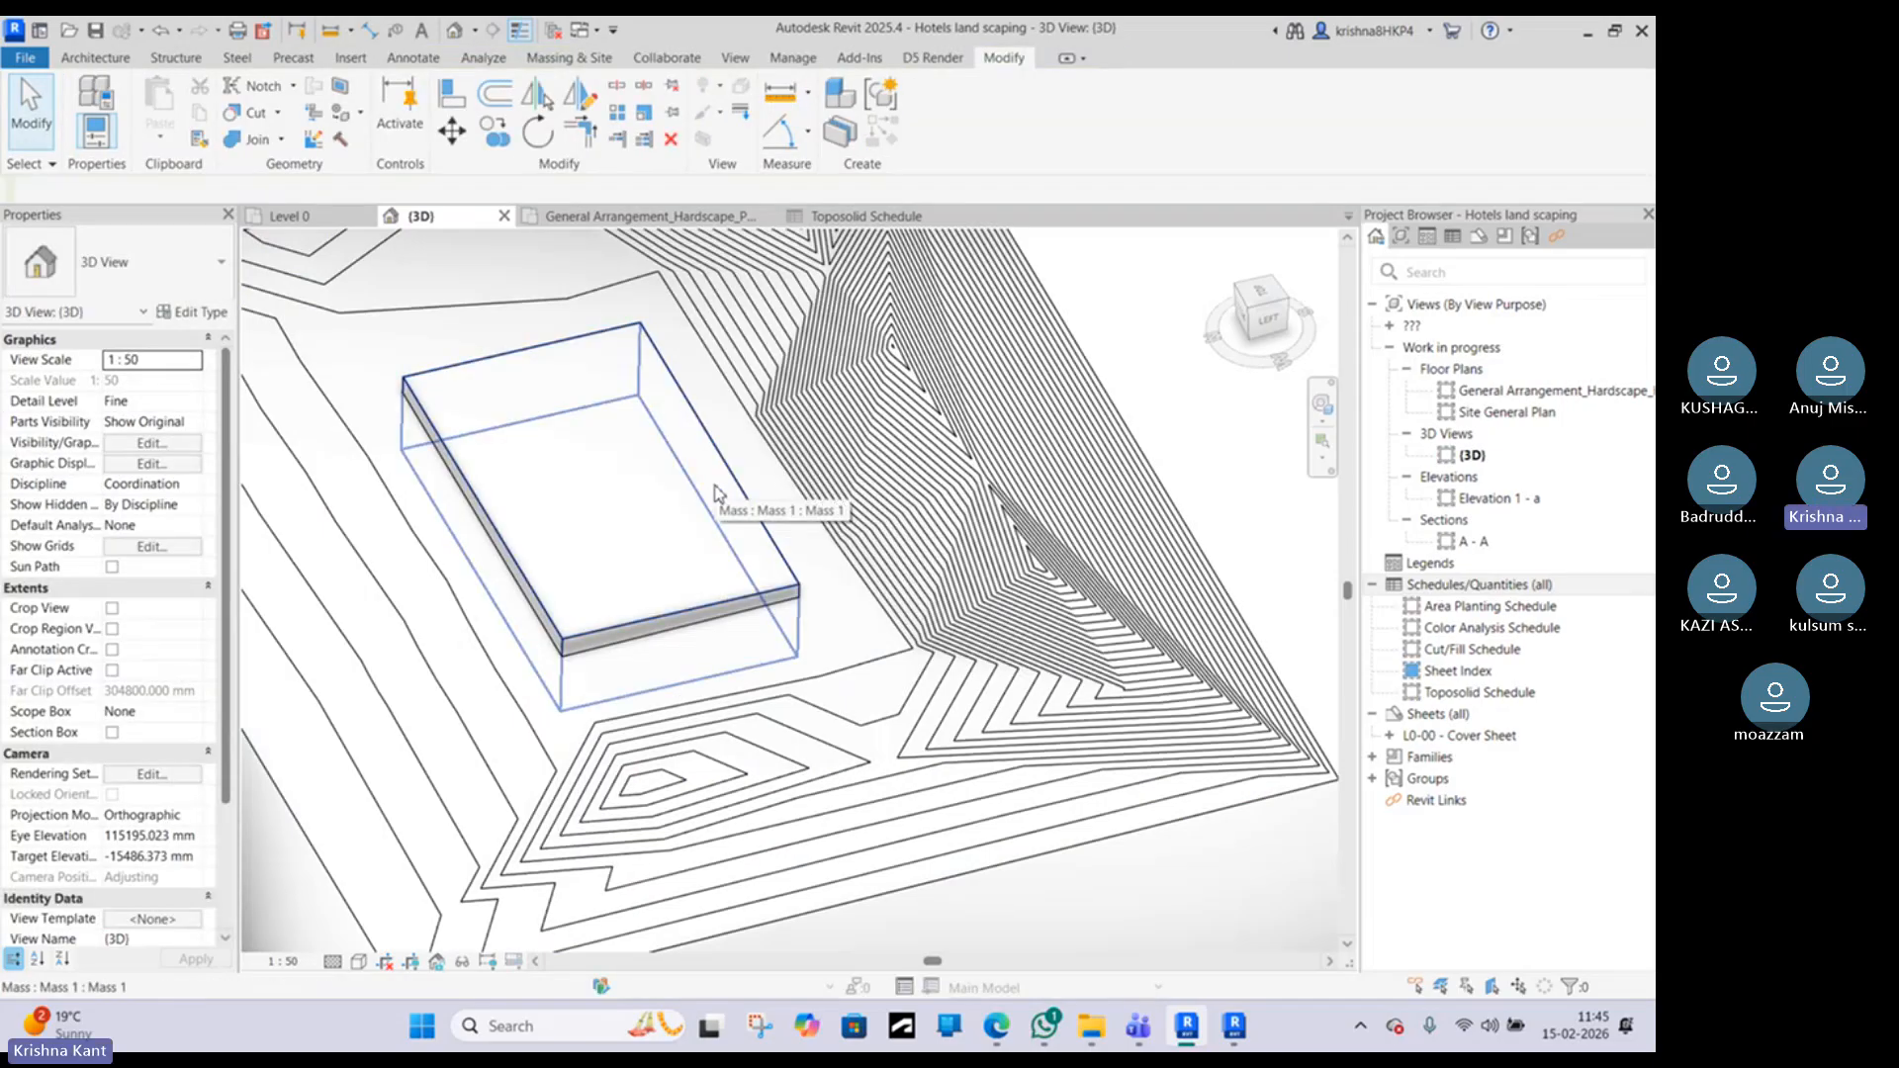
# Step: Find the Mass category in the 3D view's Visibility/Graphic Overrides and examine its subcategories without changing them
pyautogui.press('g')
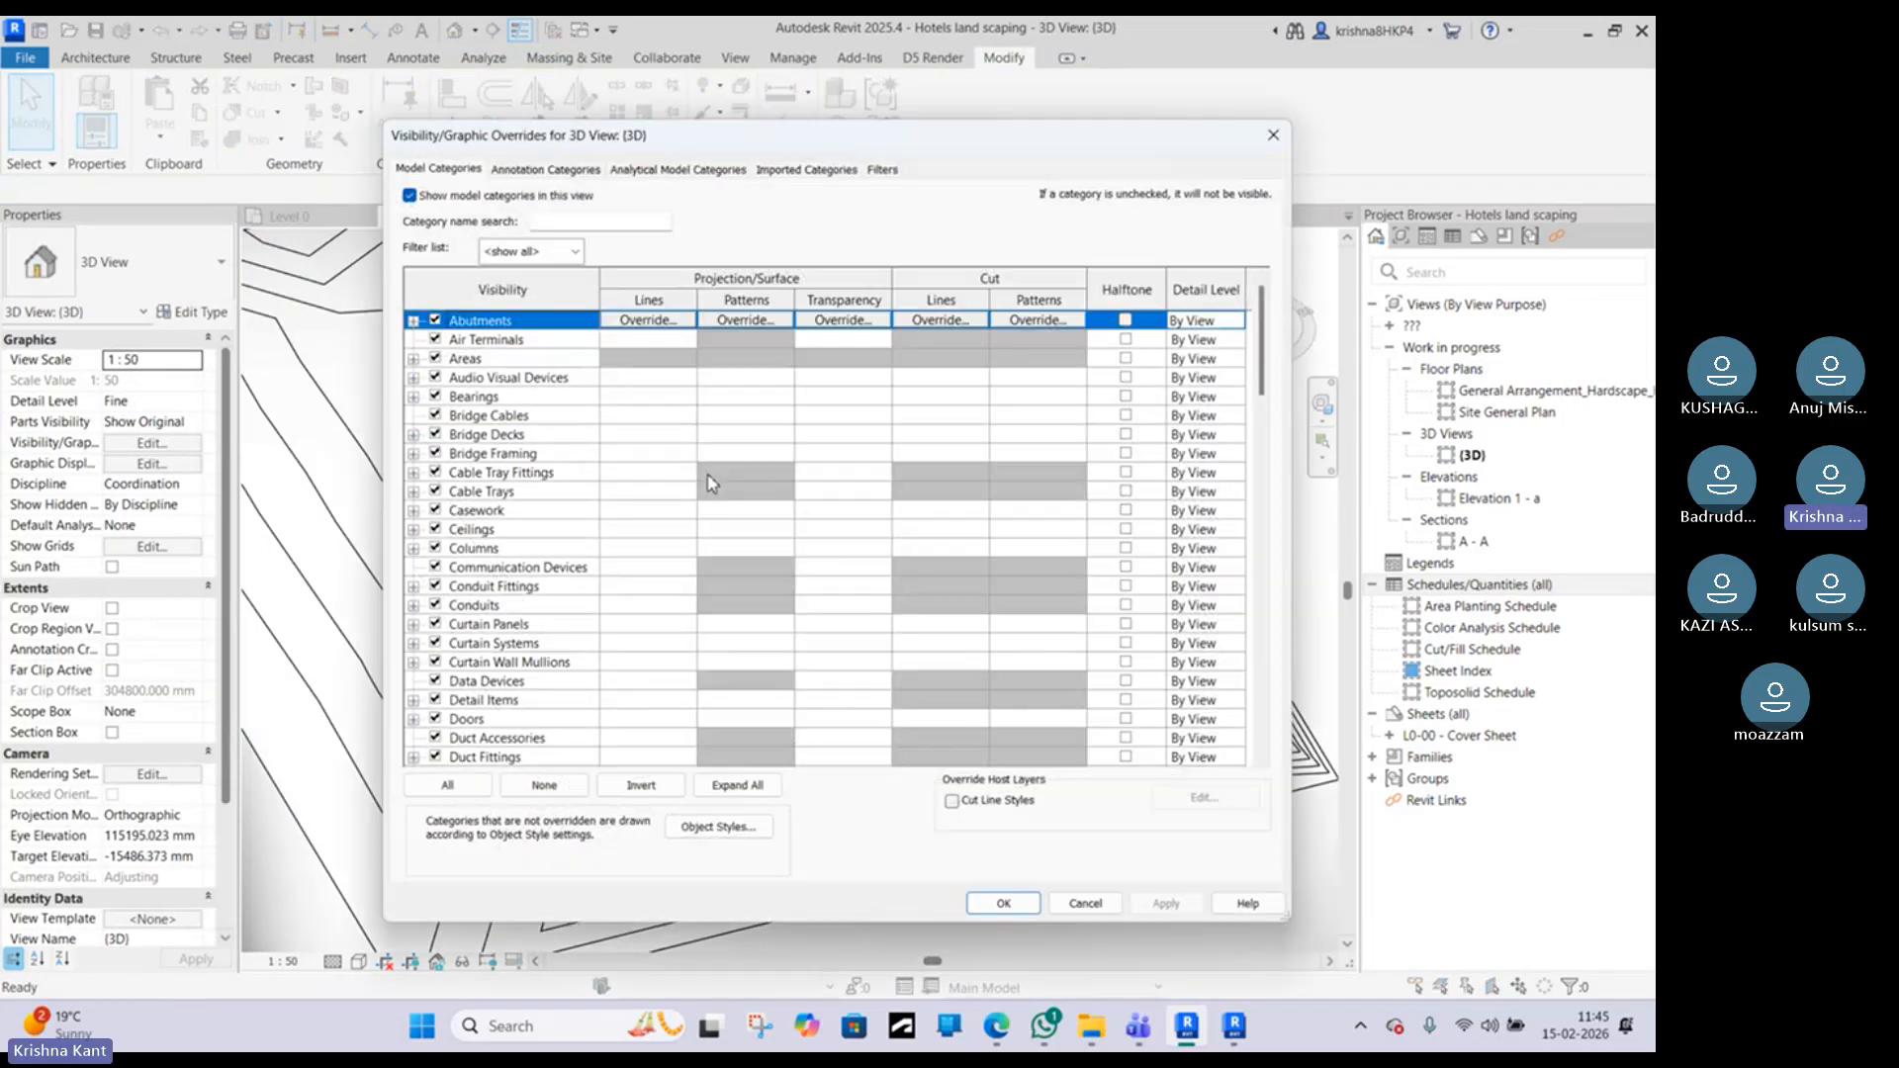
pyautogui.scroll(-10, 516, 618)
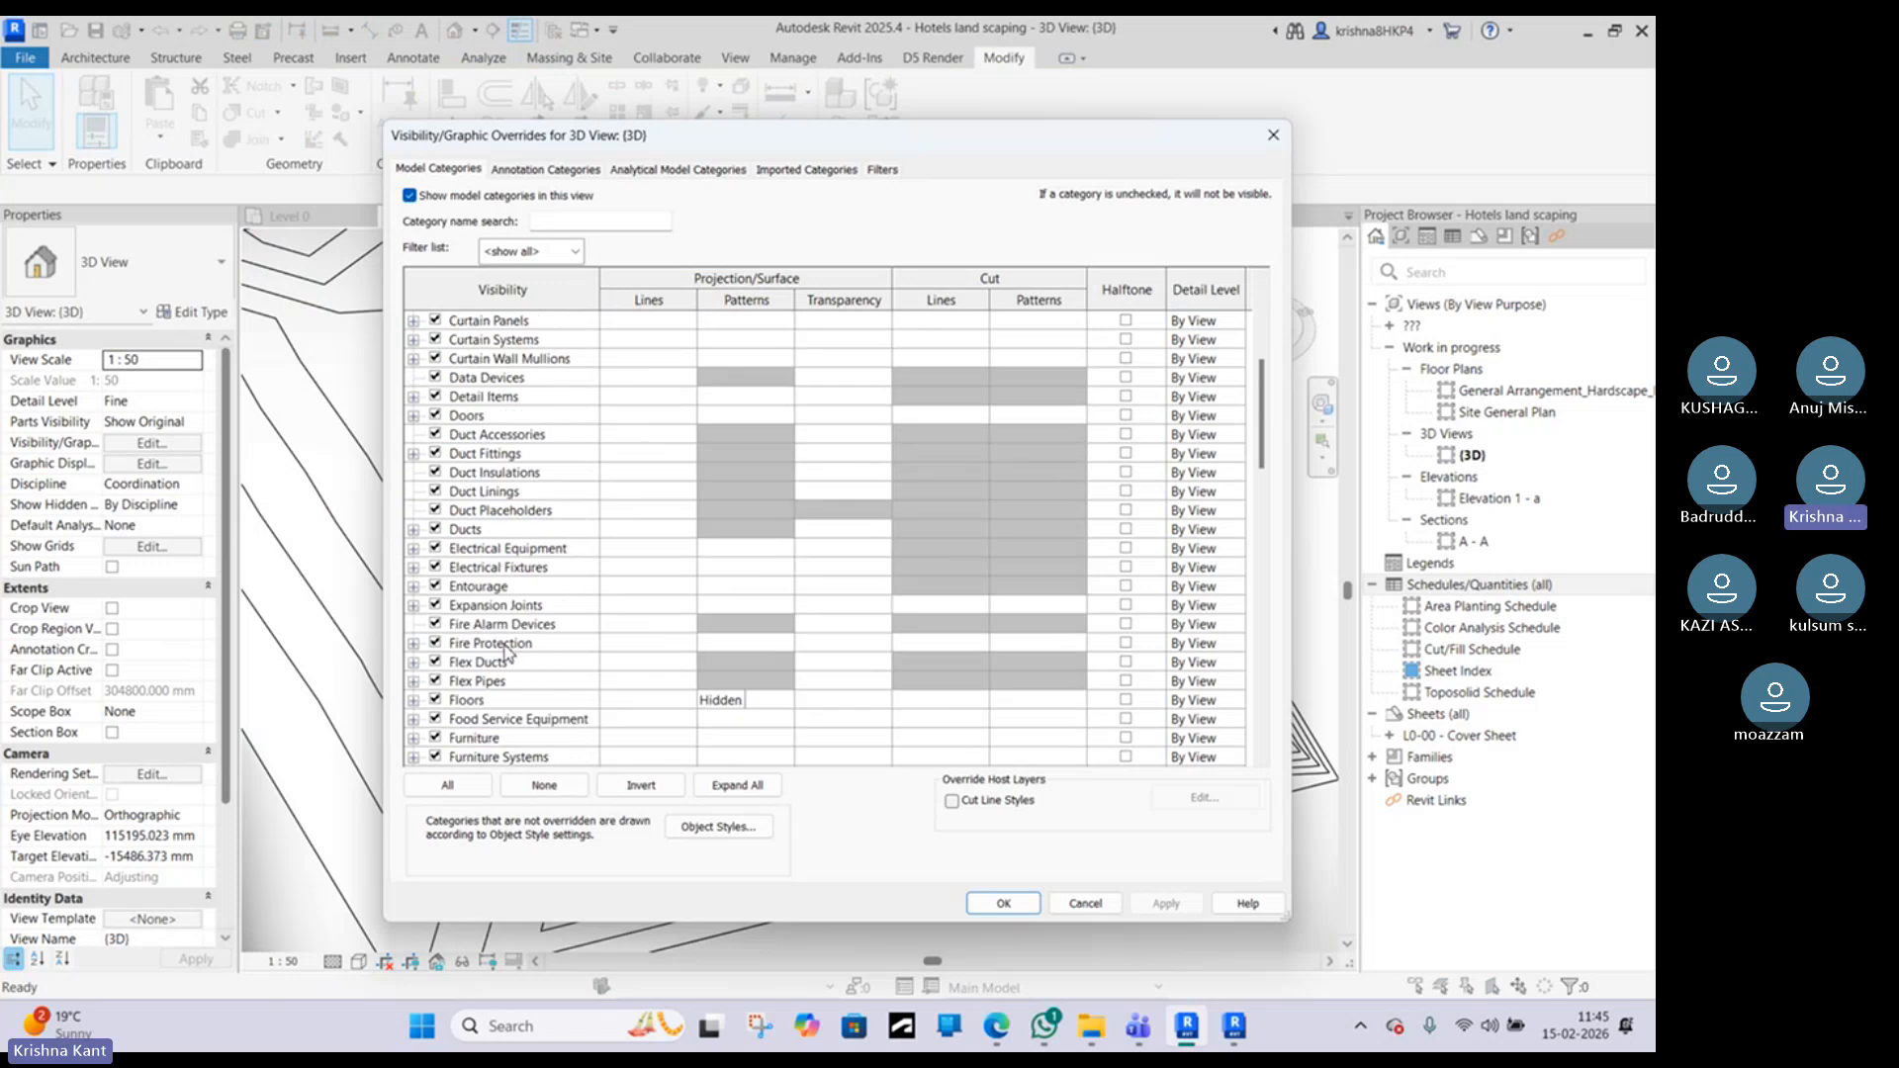
pyautogui.scroll(-4, 508, 649)
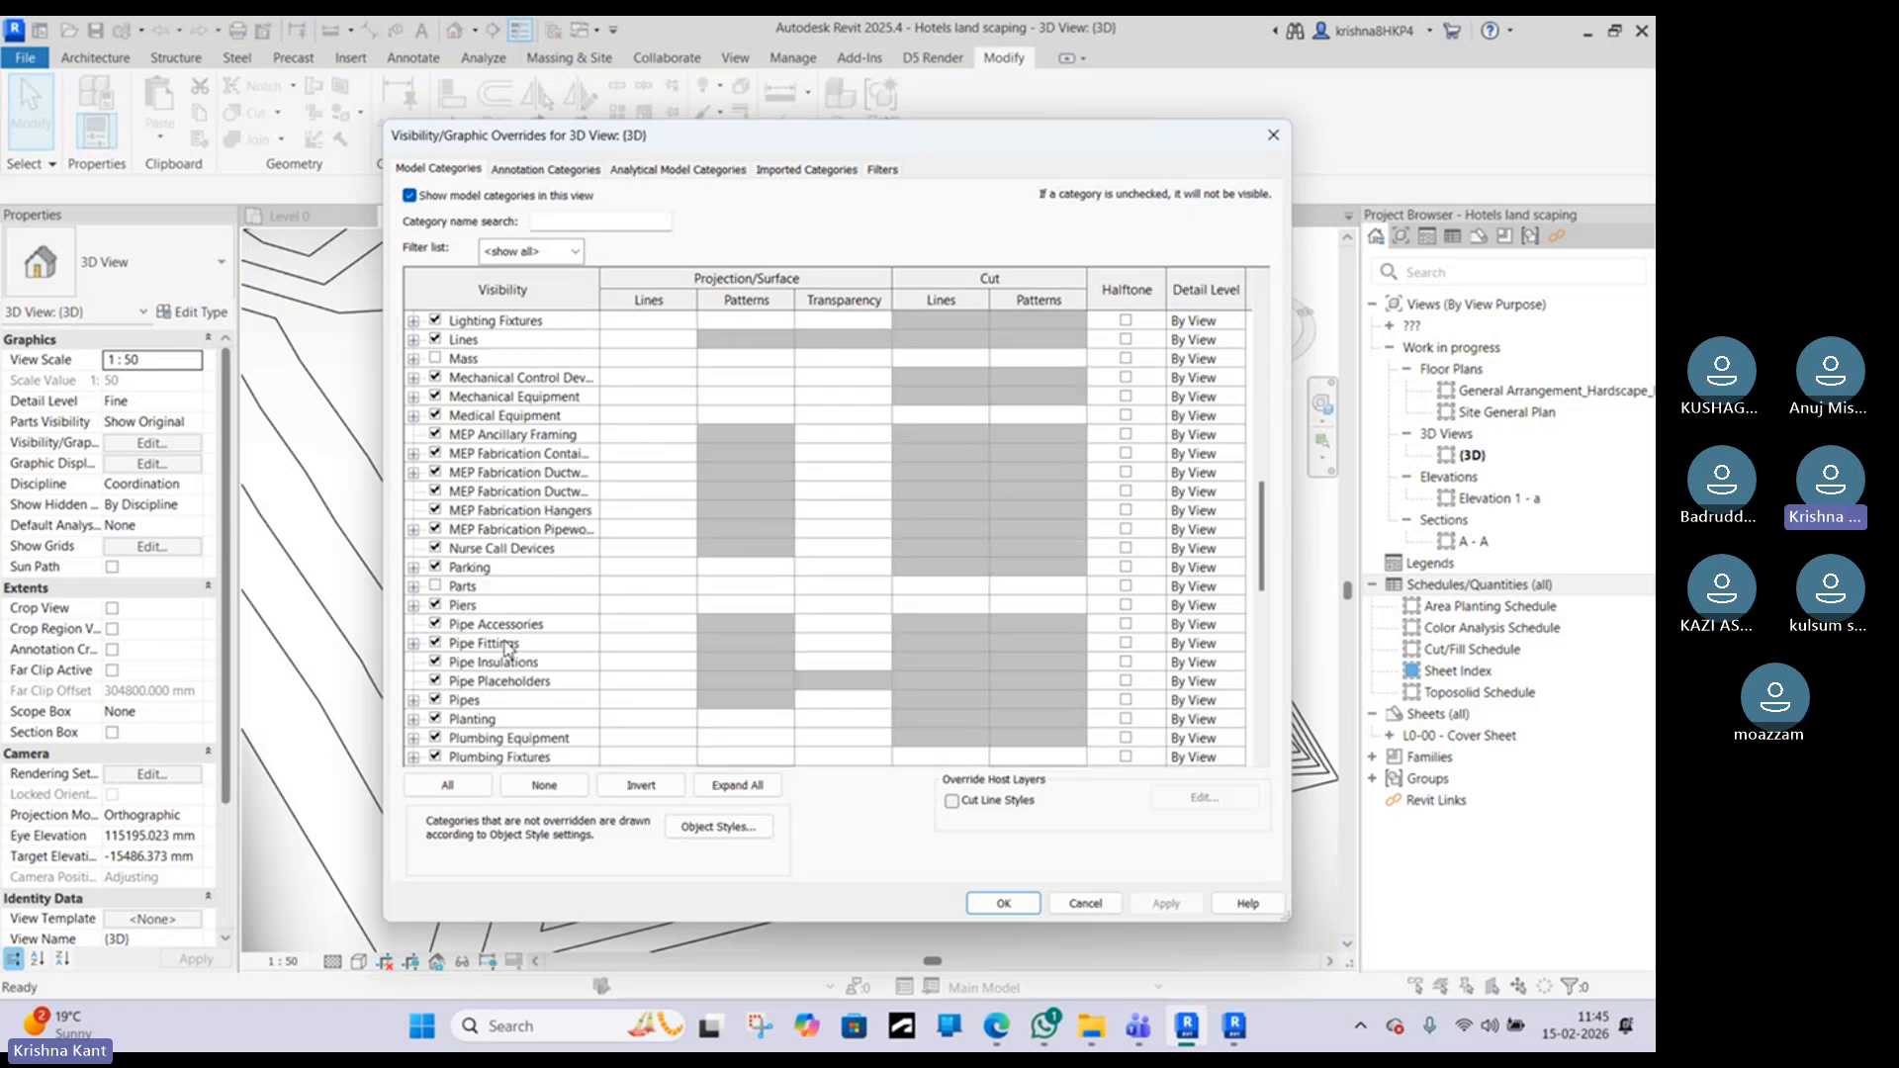
pyautogui.scroll(1, 507, 642)
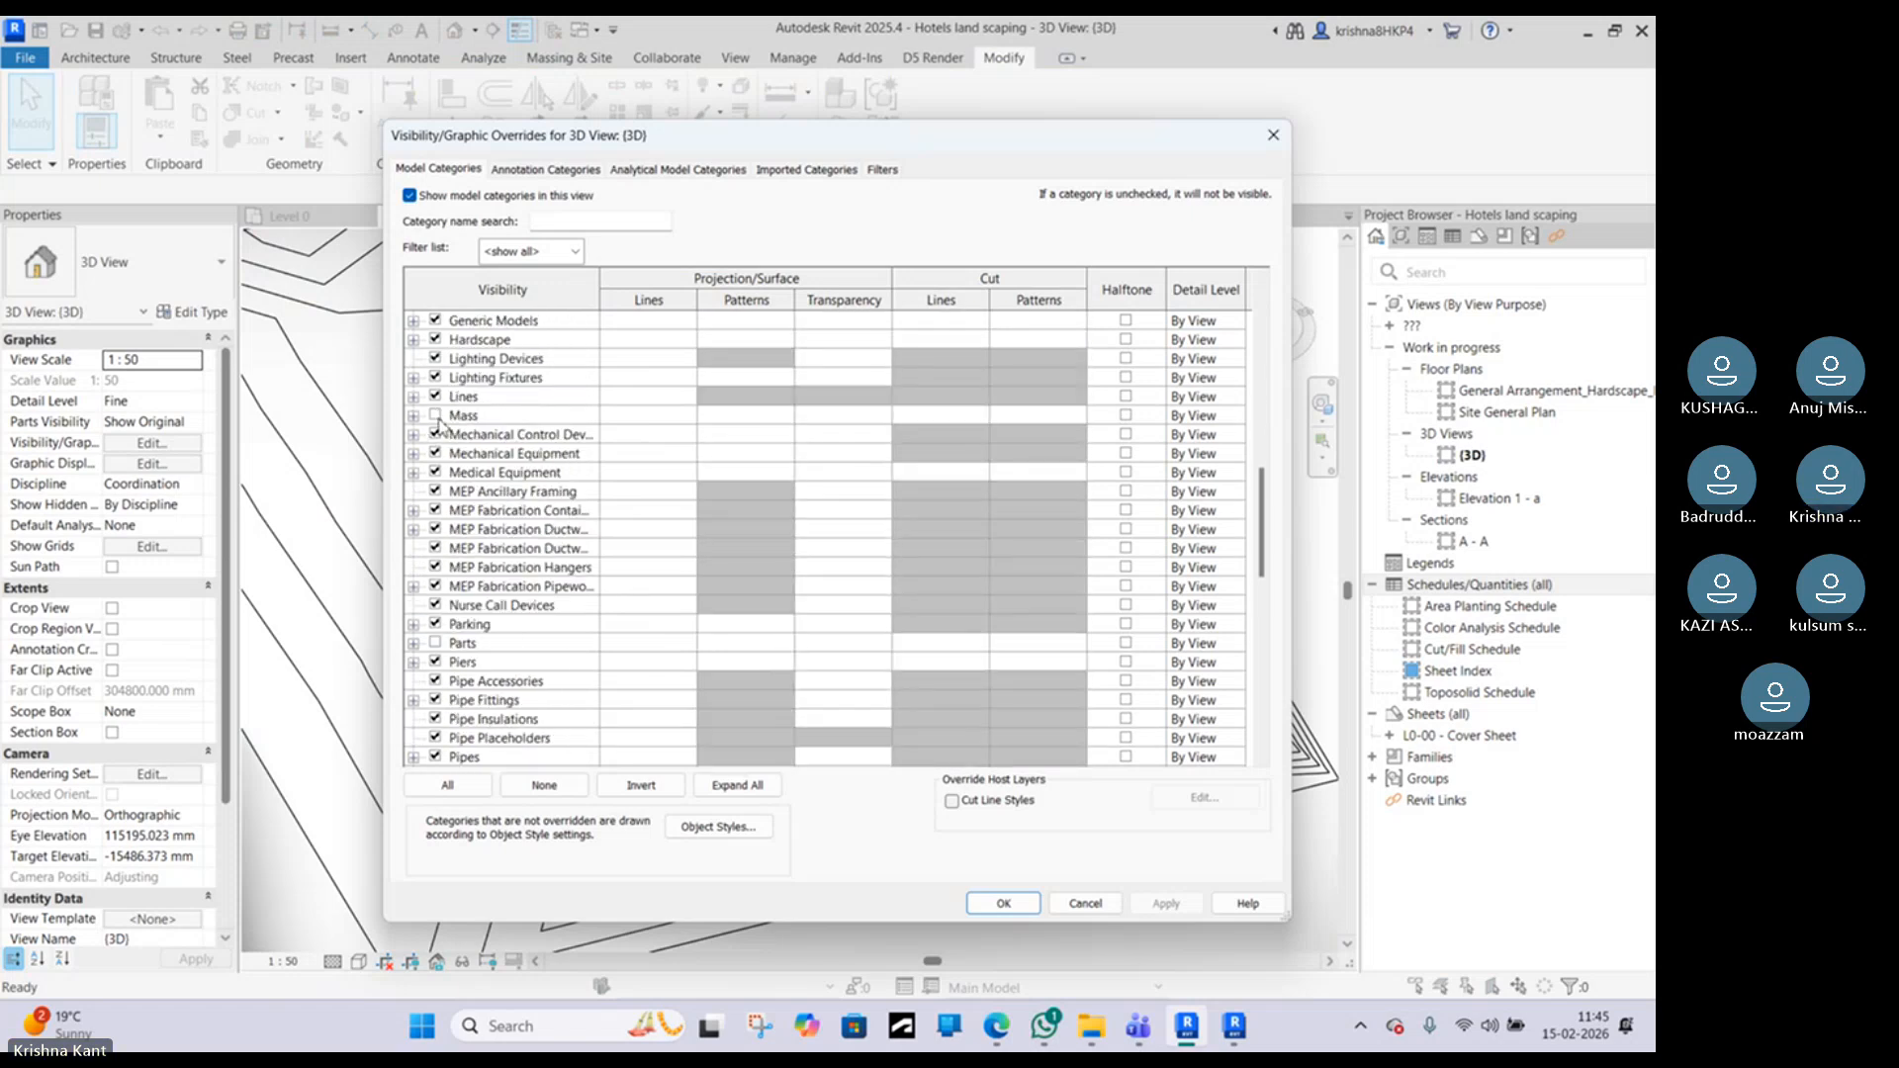
pyautogui.click(1002, 902)
pyautogui.press('v')
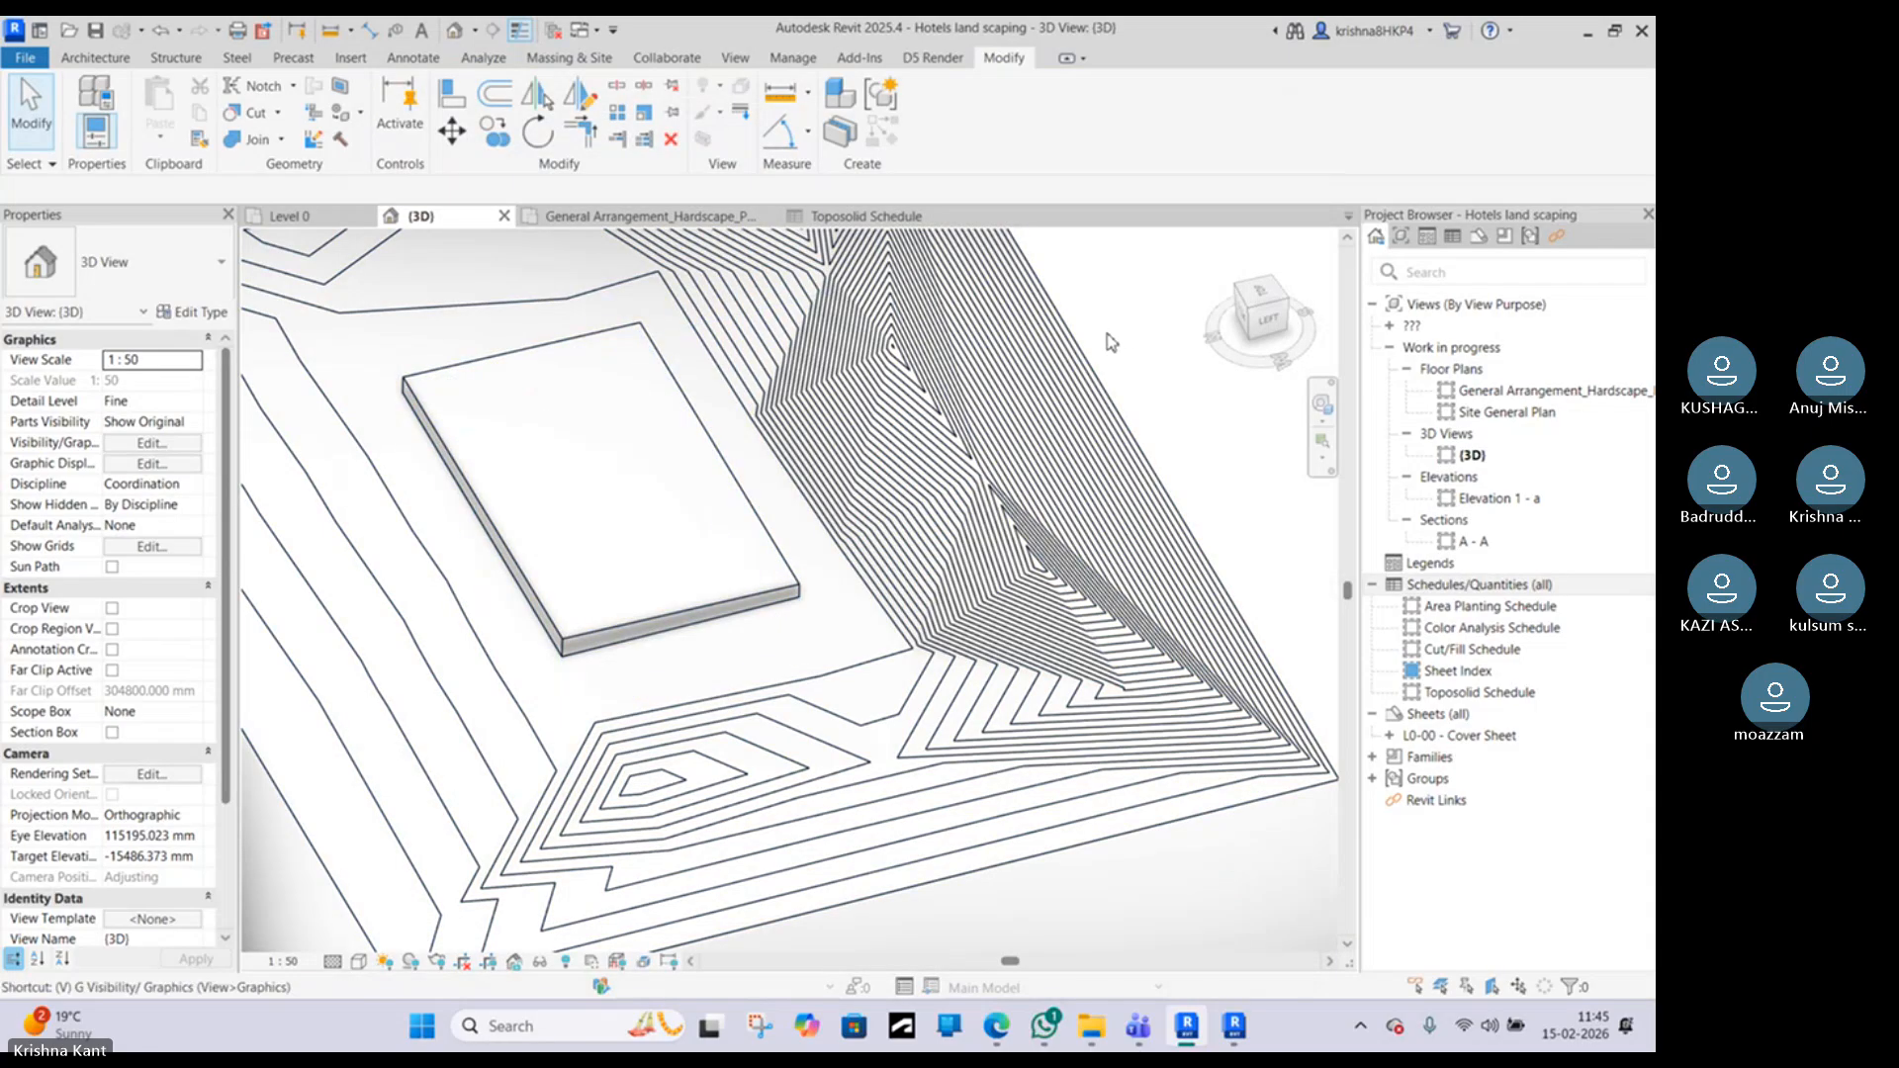
pyautogui.press('g')
pyautogui.click(533, 624)
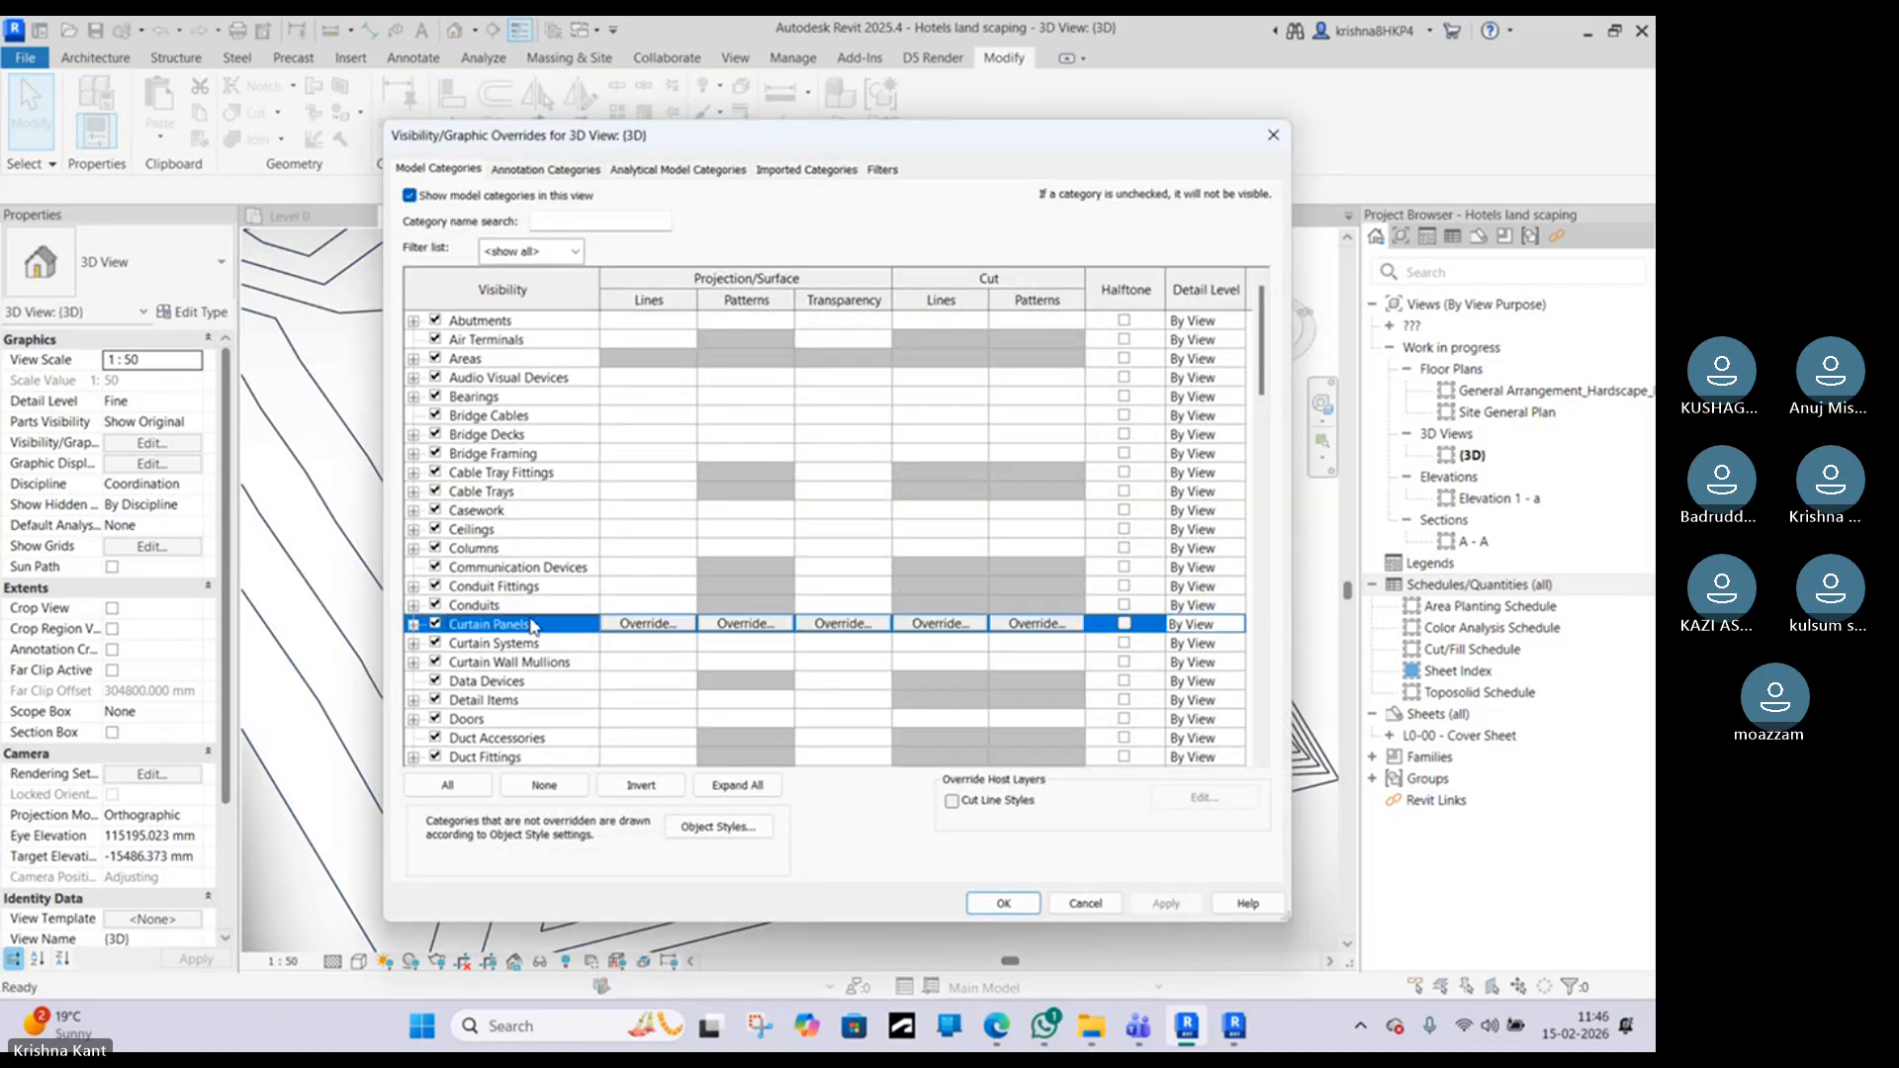
pyautogui.press('m')
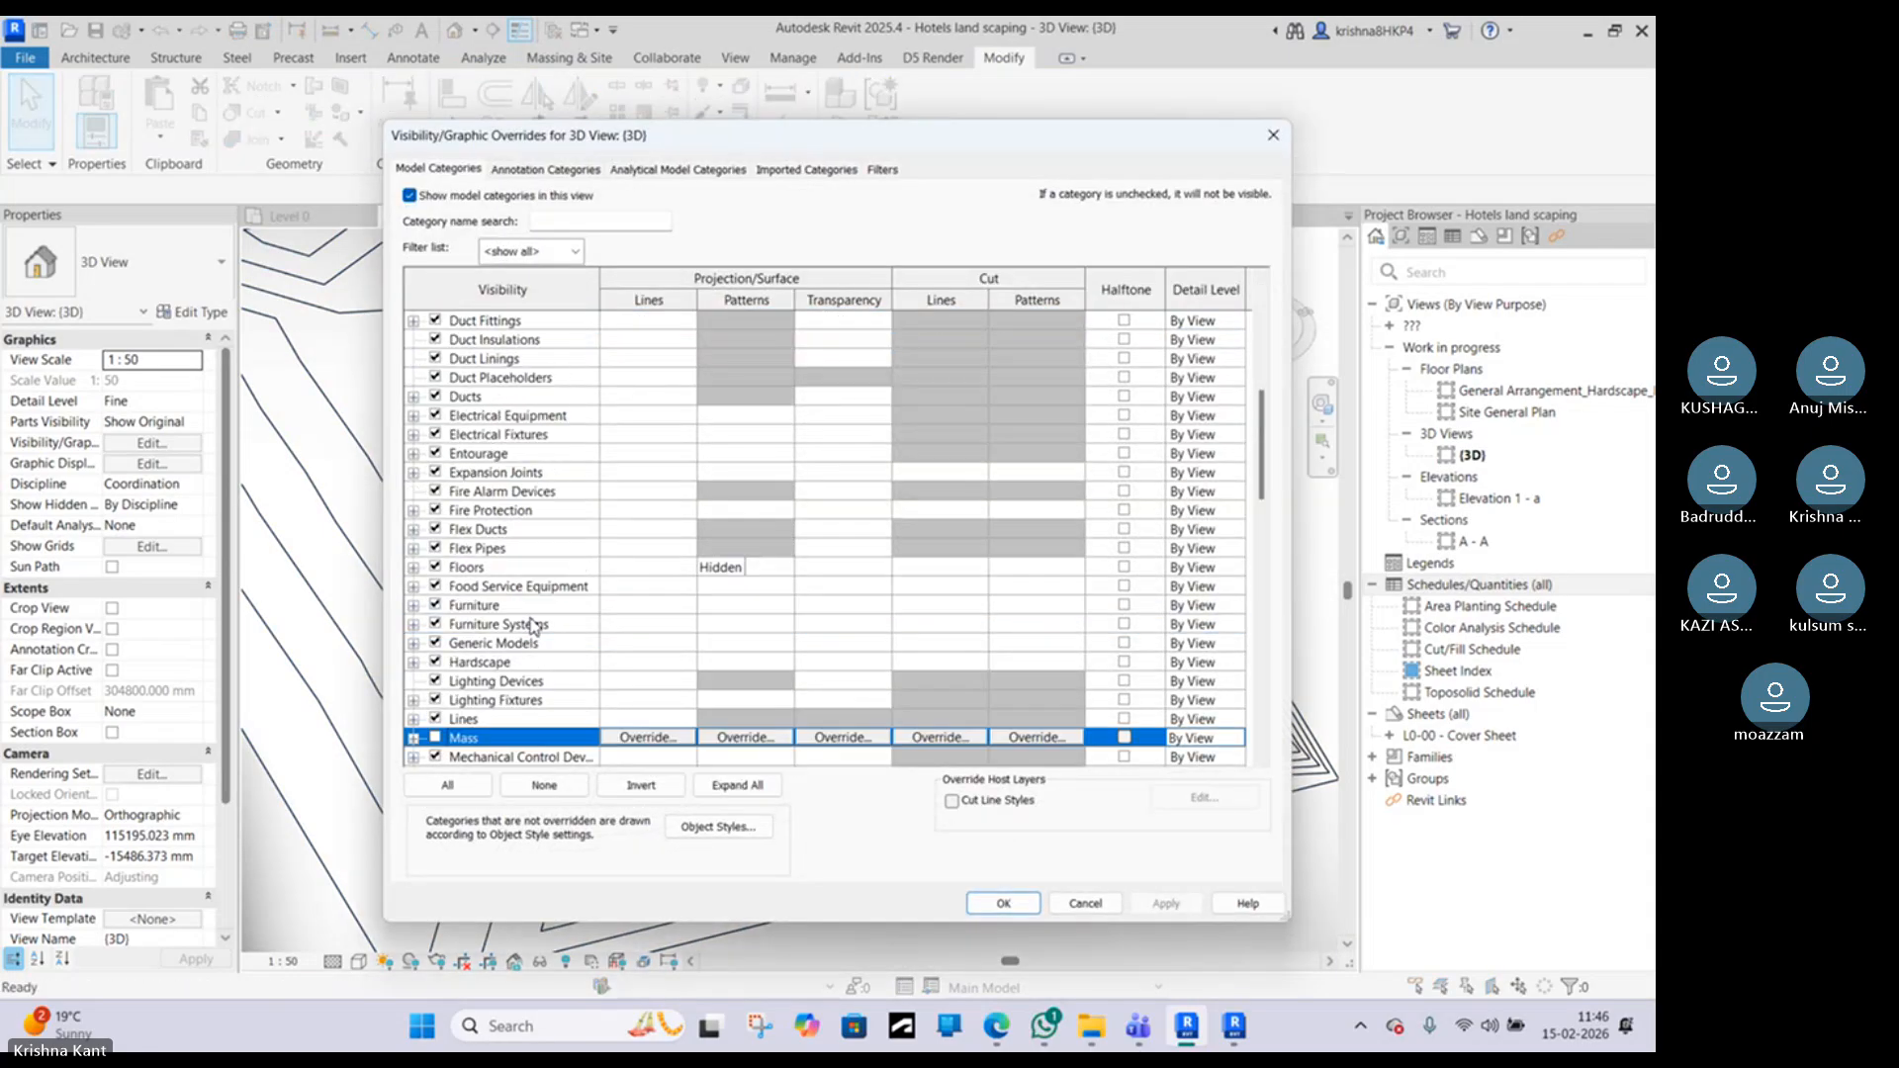
pyautogui.click(413, 739)
pyautogui.scroll(-1, 440, 485)
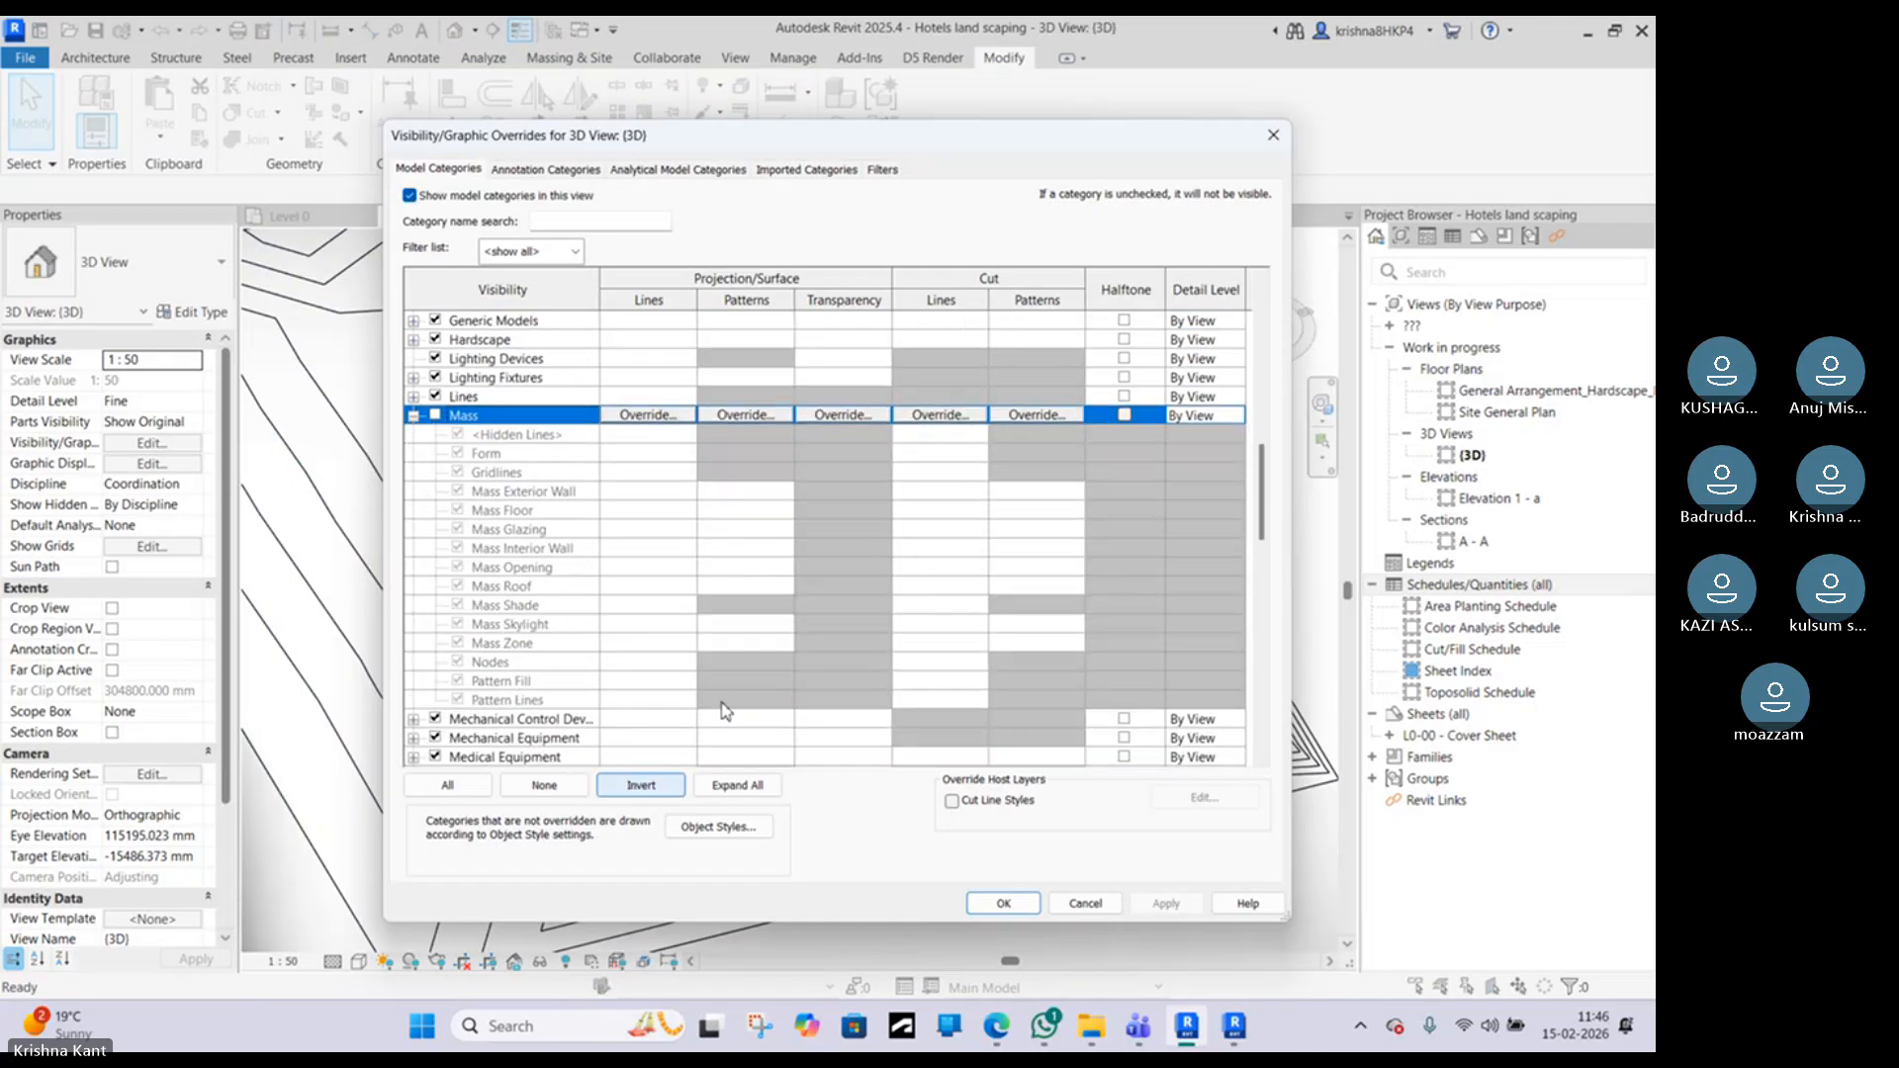
pyautogui.click(1085, 902)
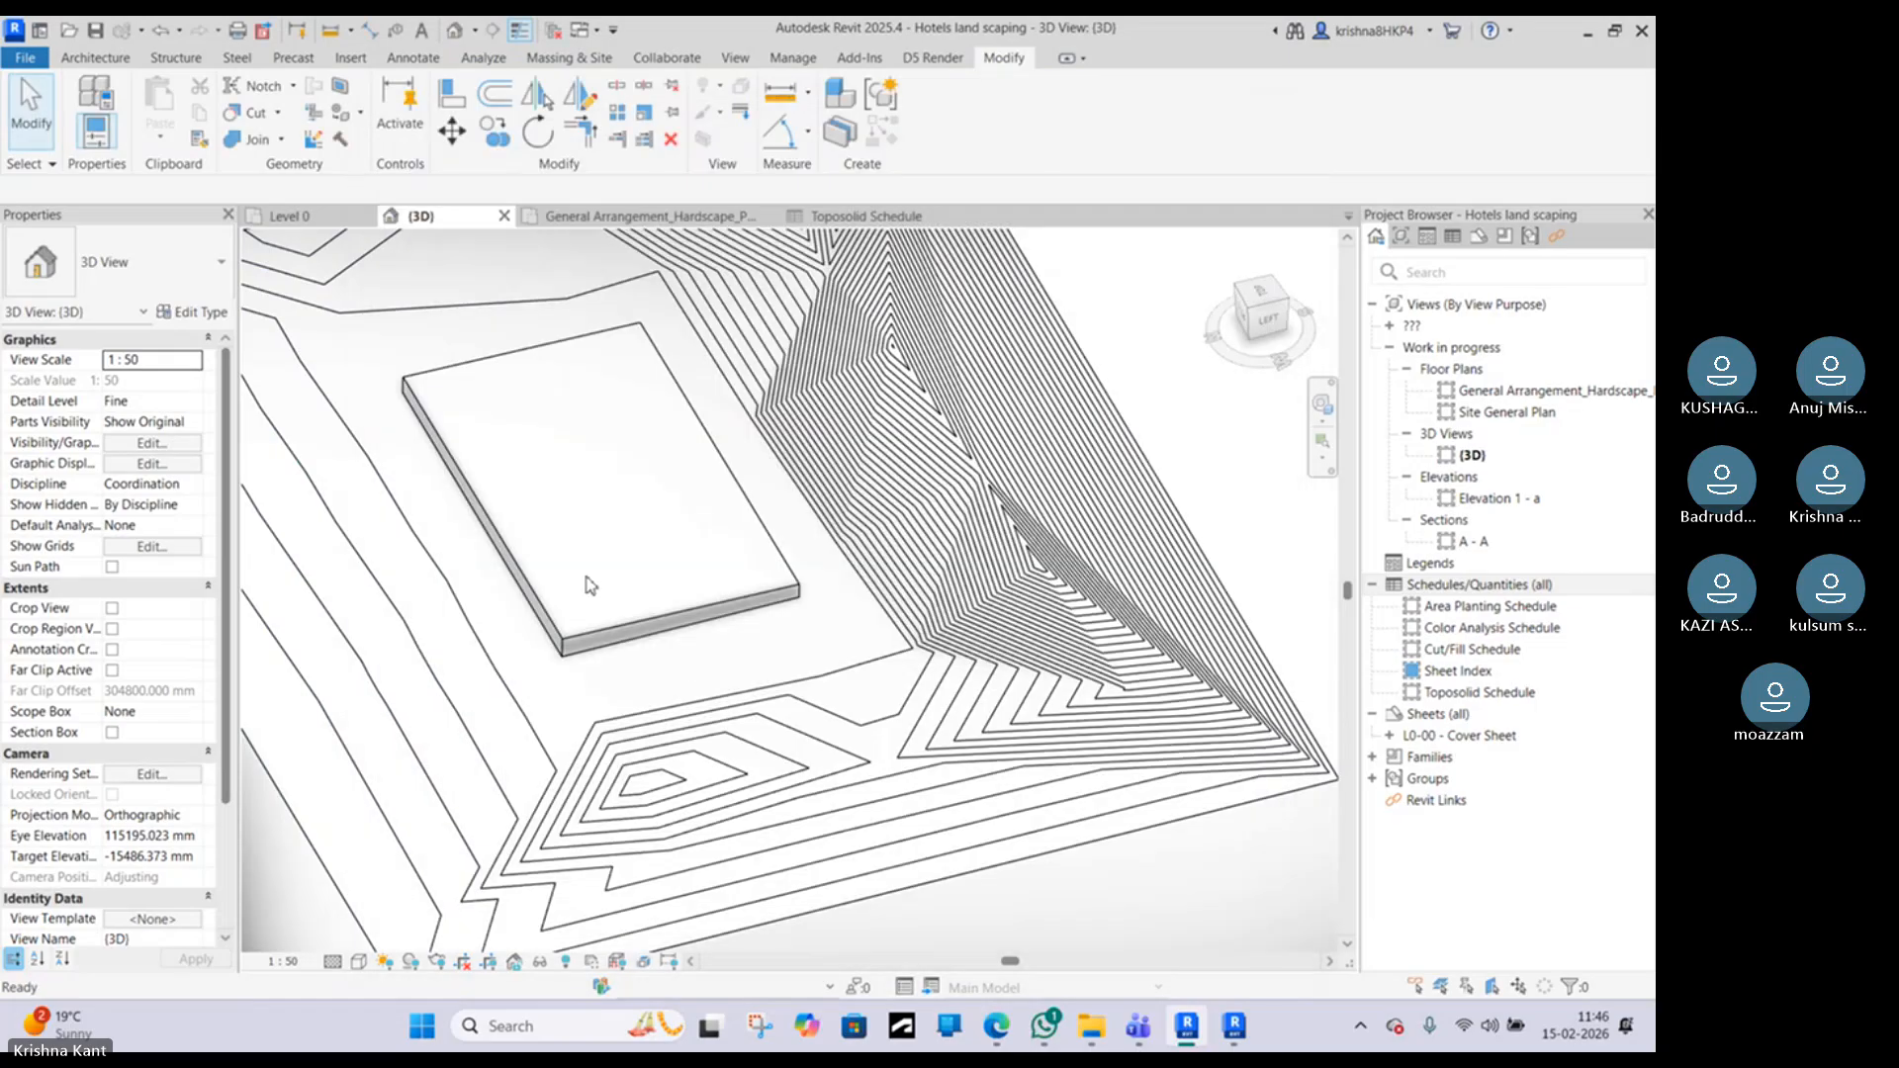
# Step: Check the box mass's properties and review the Mass subcategories again in the 3D view's Visibility/Graphic Overrides
pyautogui.click(592, 633)
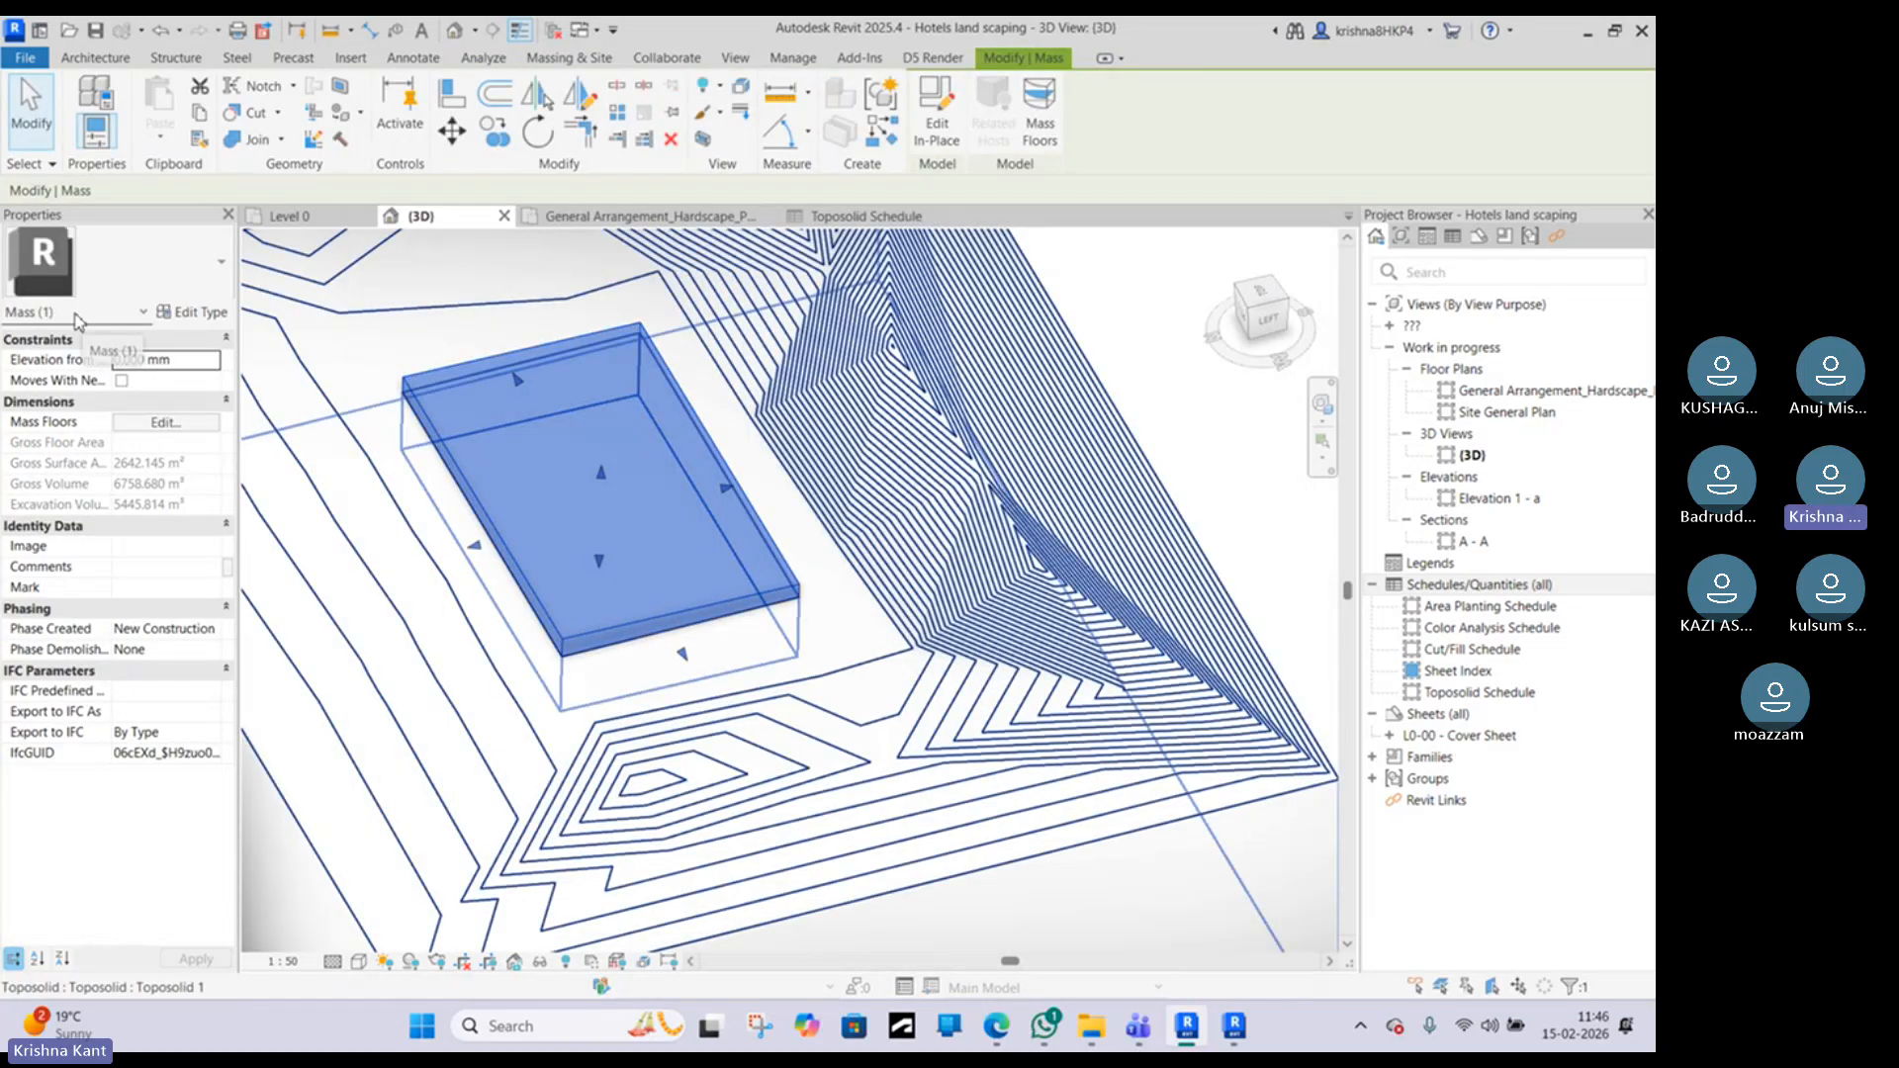
pyautogui.press('Escape')
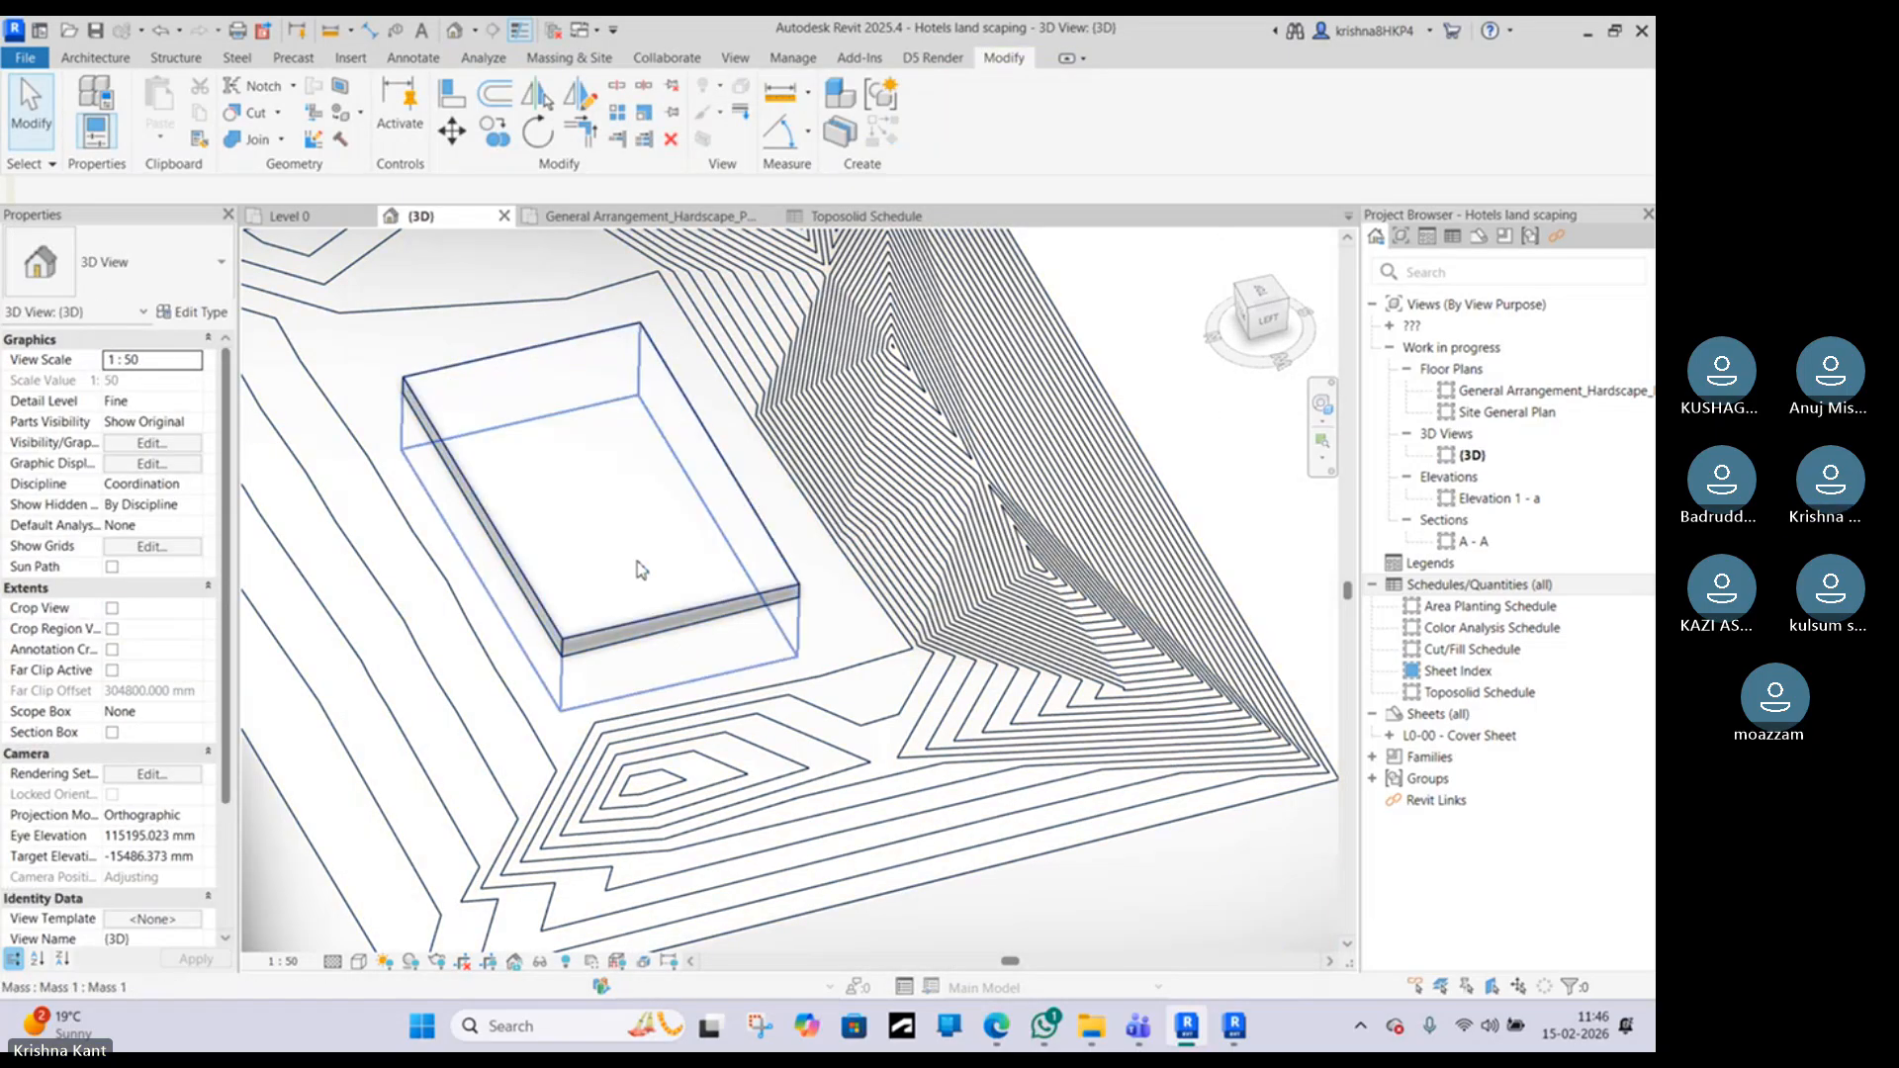
pyautogui.press('v')
pyautogui.press('g')
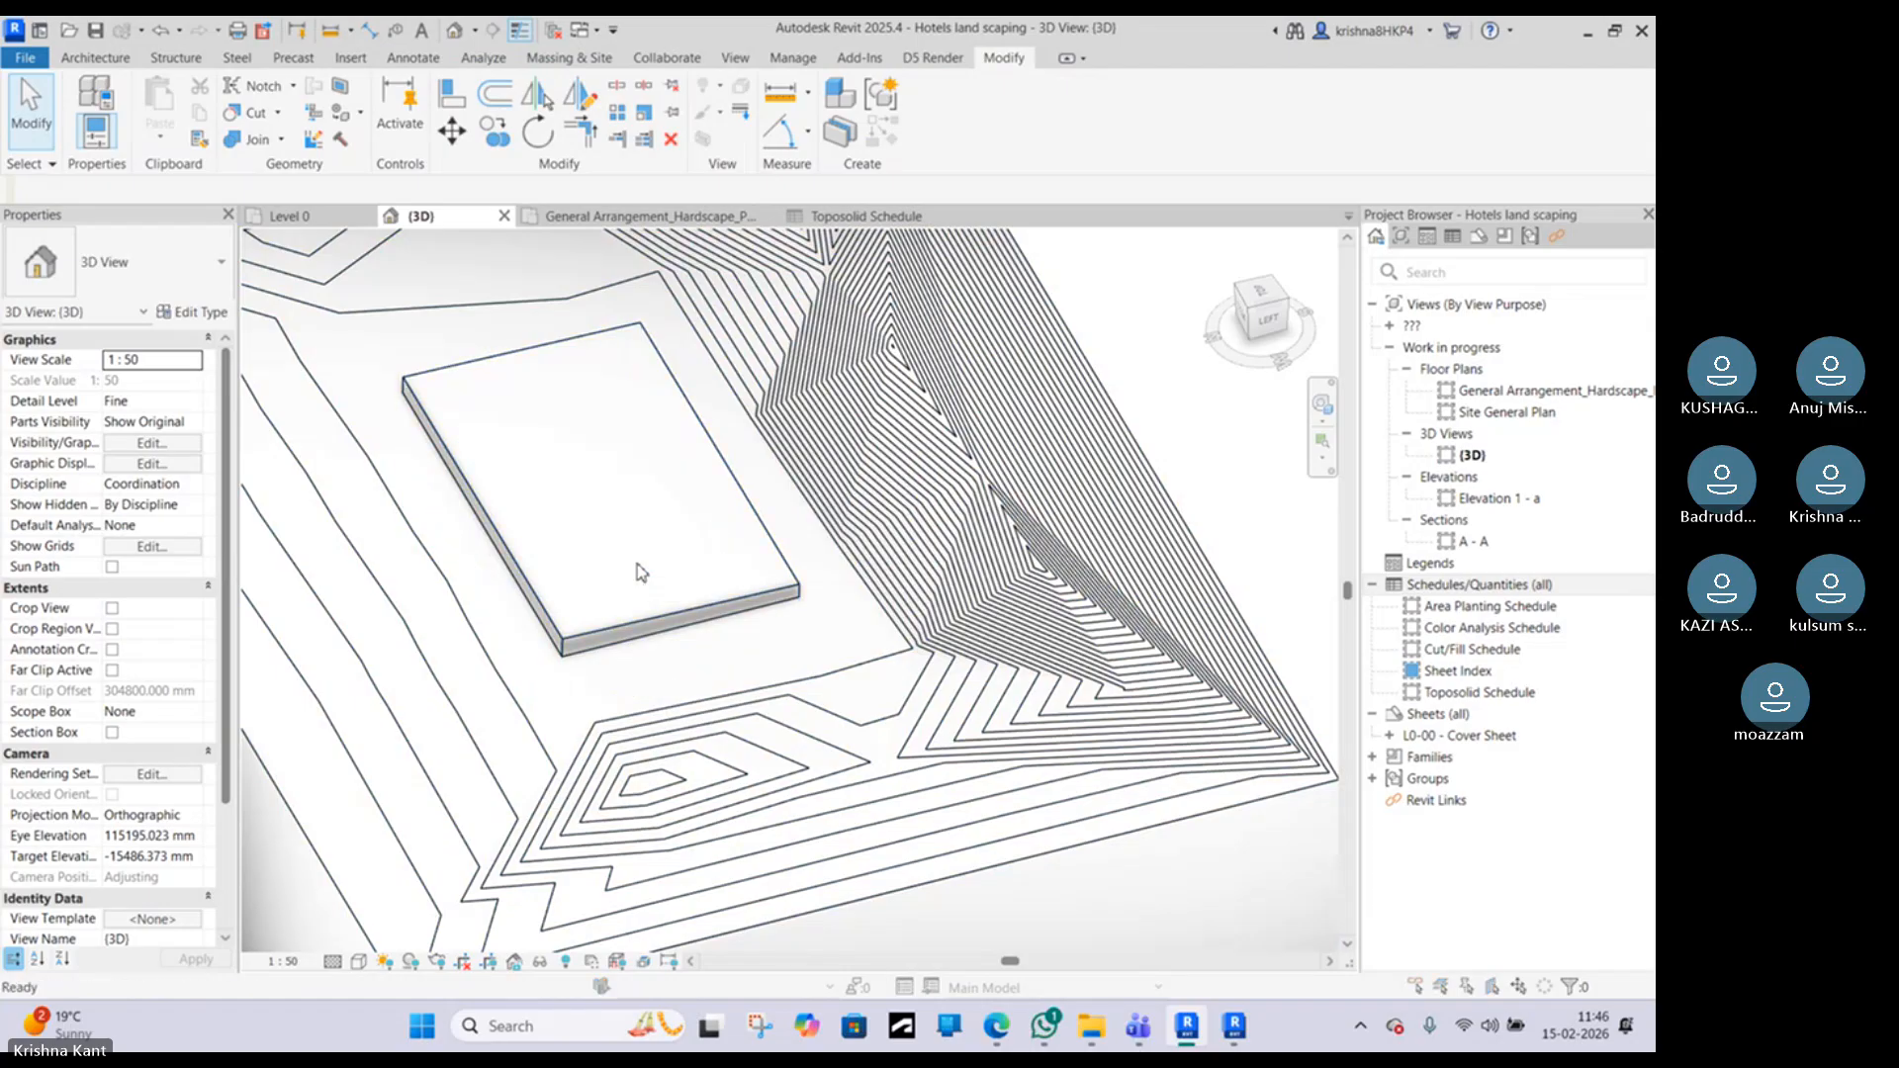
pyautogui.click(476, 567)
pyautogui.press('m')
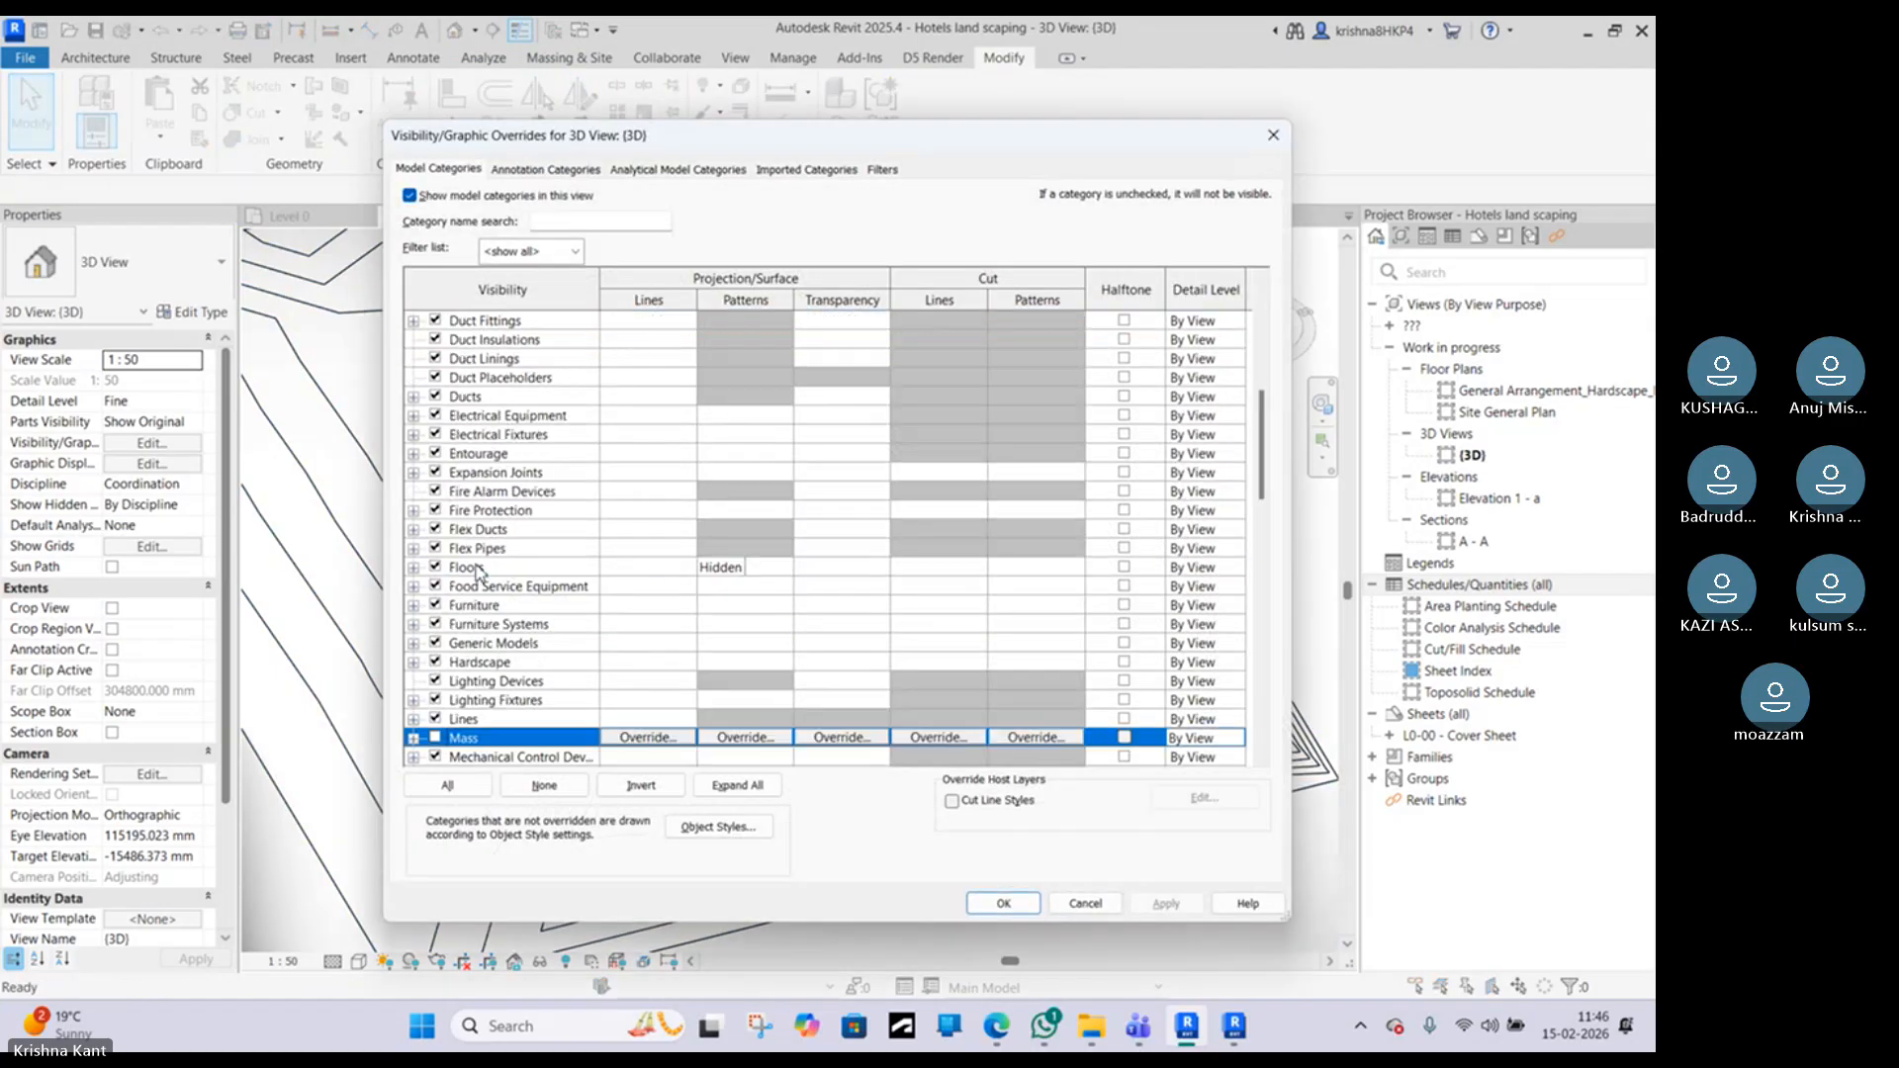
pyautogui.click(413, 738)
pyautogui.scroll(-1, 510, 539)
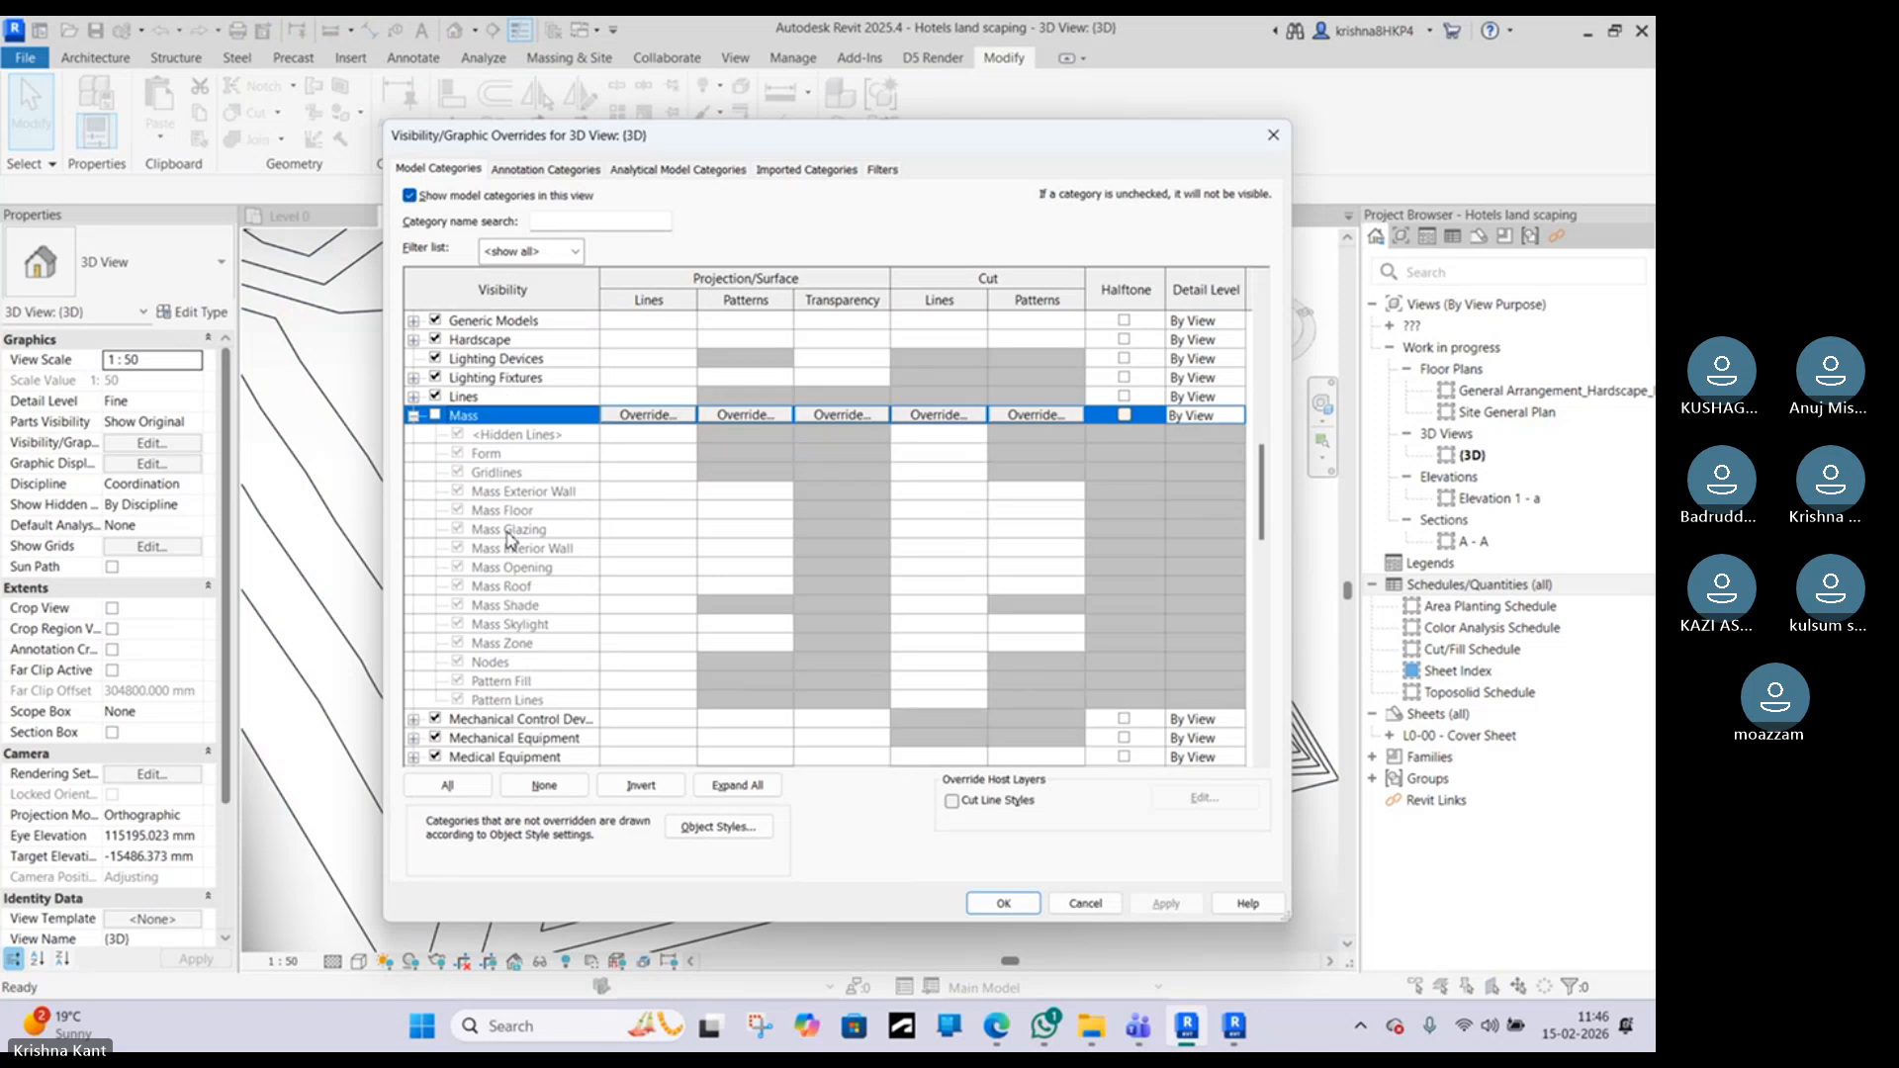
pyautogui.click(413, 416)
pyautogui.click(1029, 903)
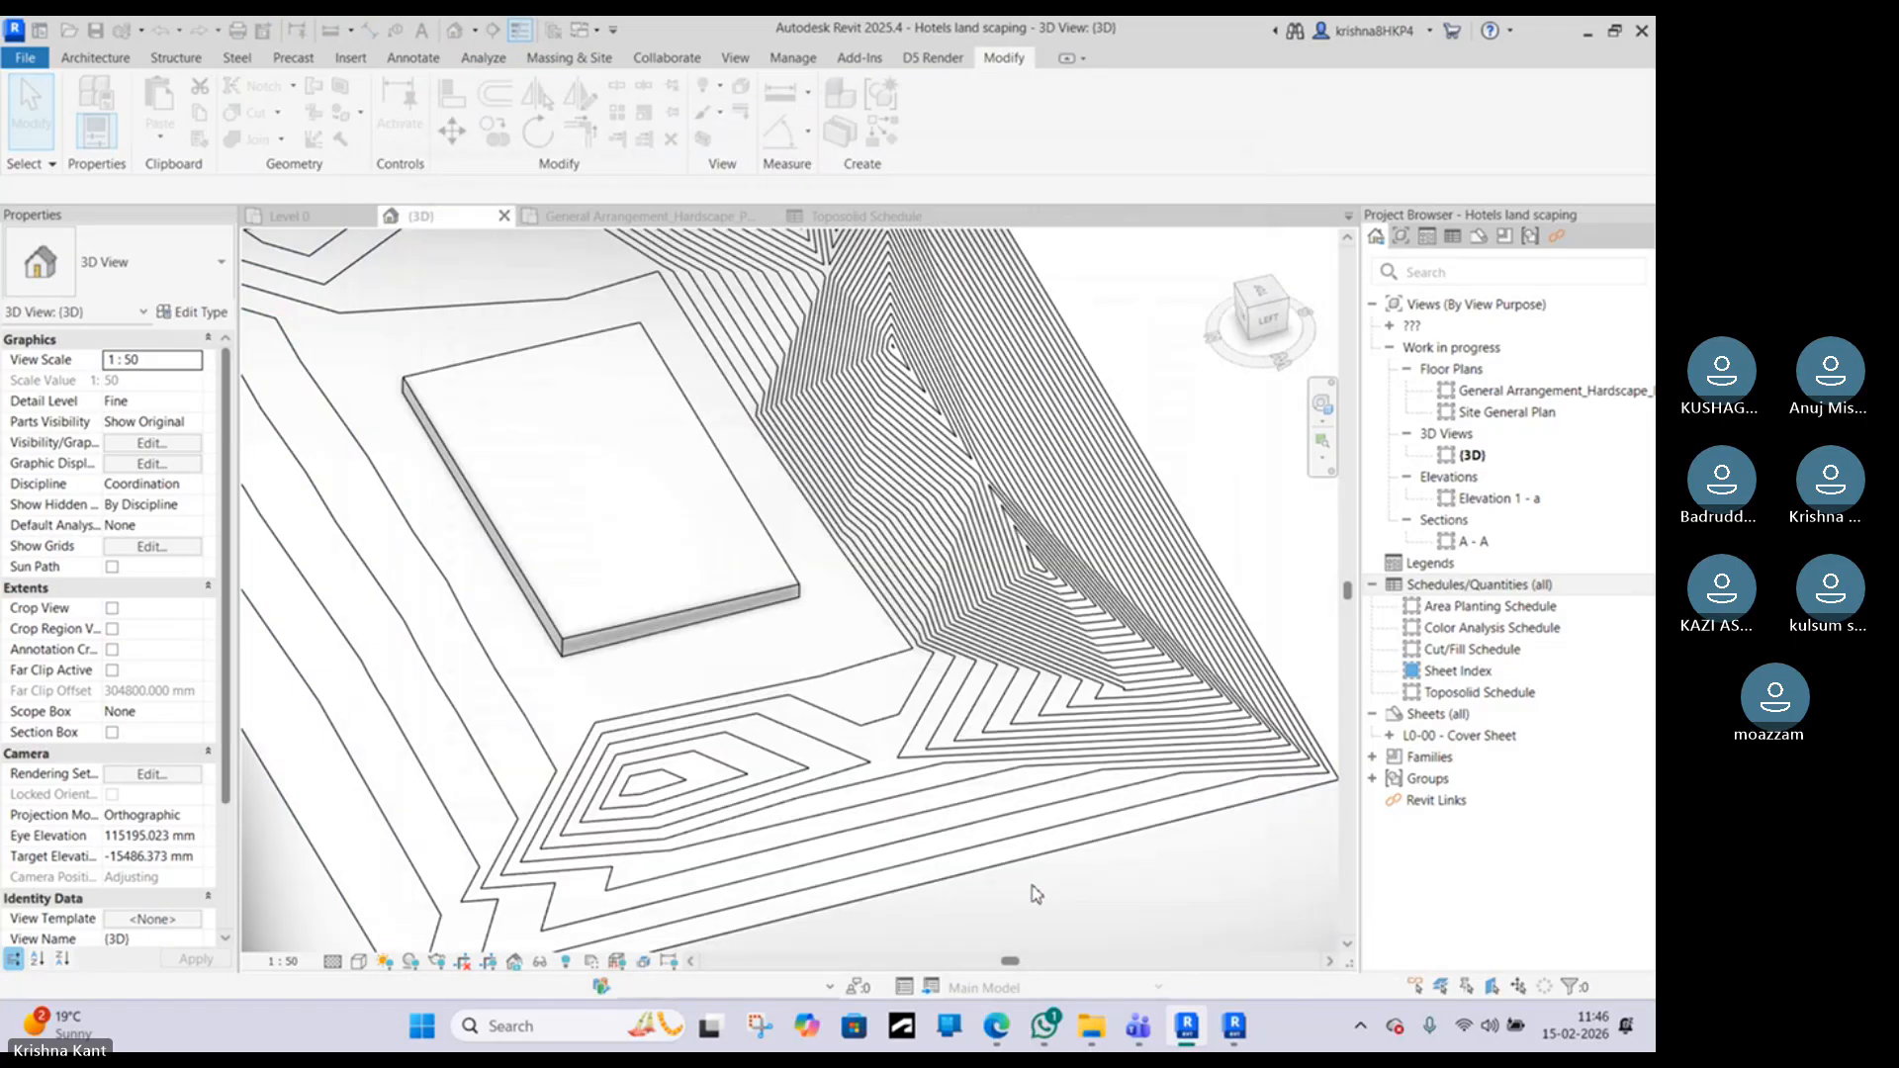
# Step: Edit the box mass in place, try to finish it with the solid form's Visible property turned off, and discard the edit
pyautogui.click(607, 607)
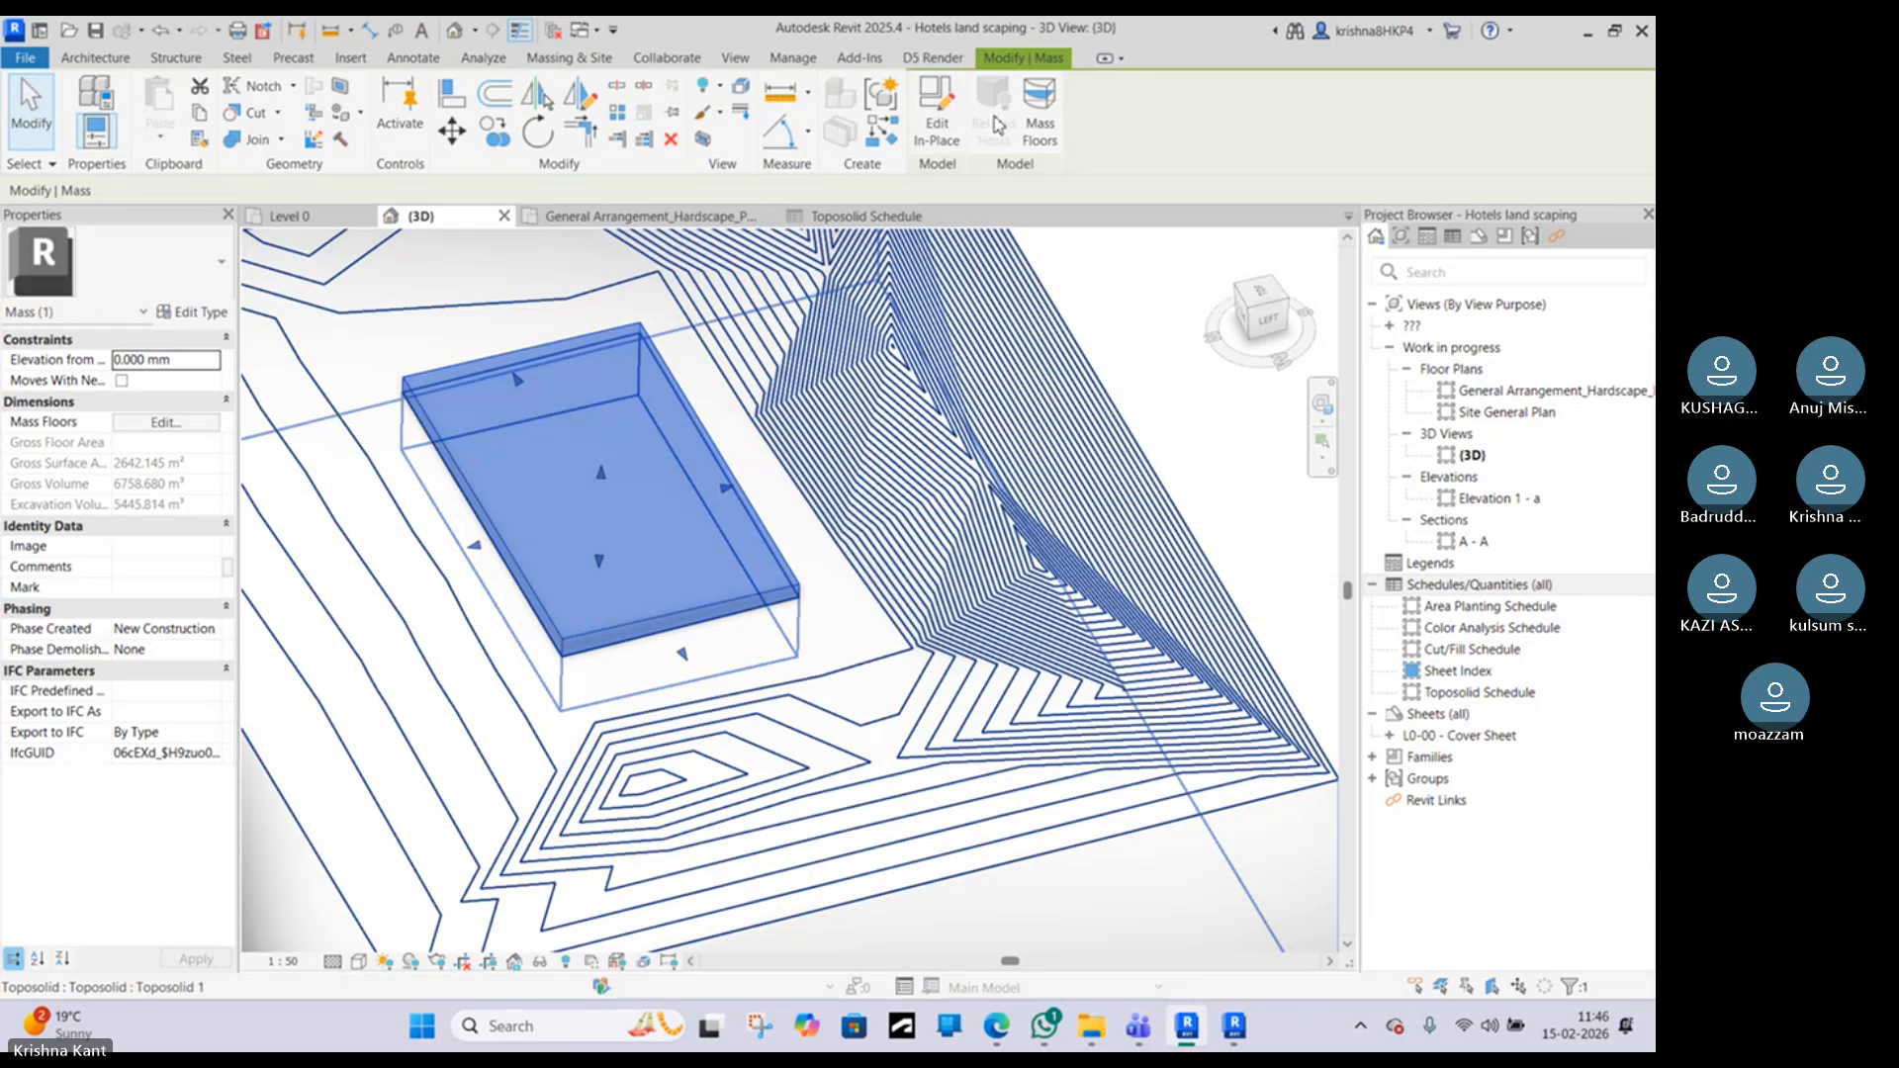
pyautogui.click(957, 147)
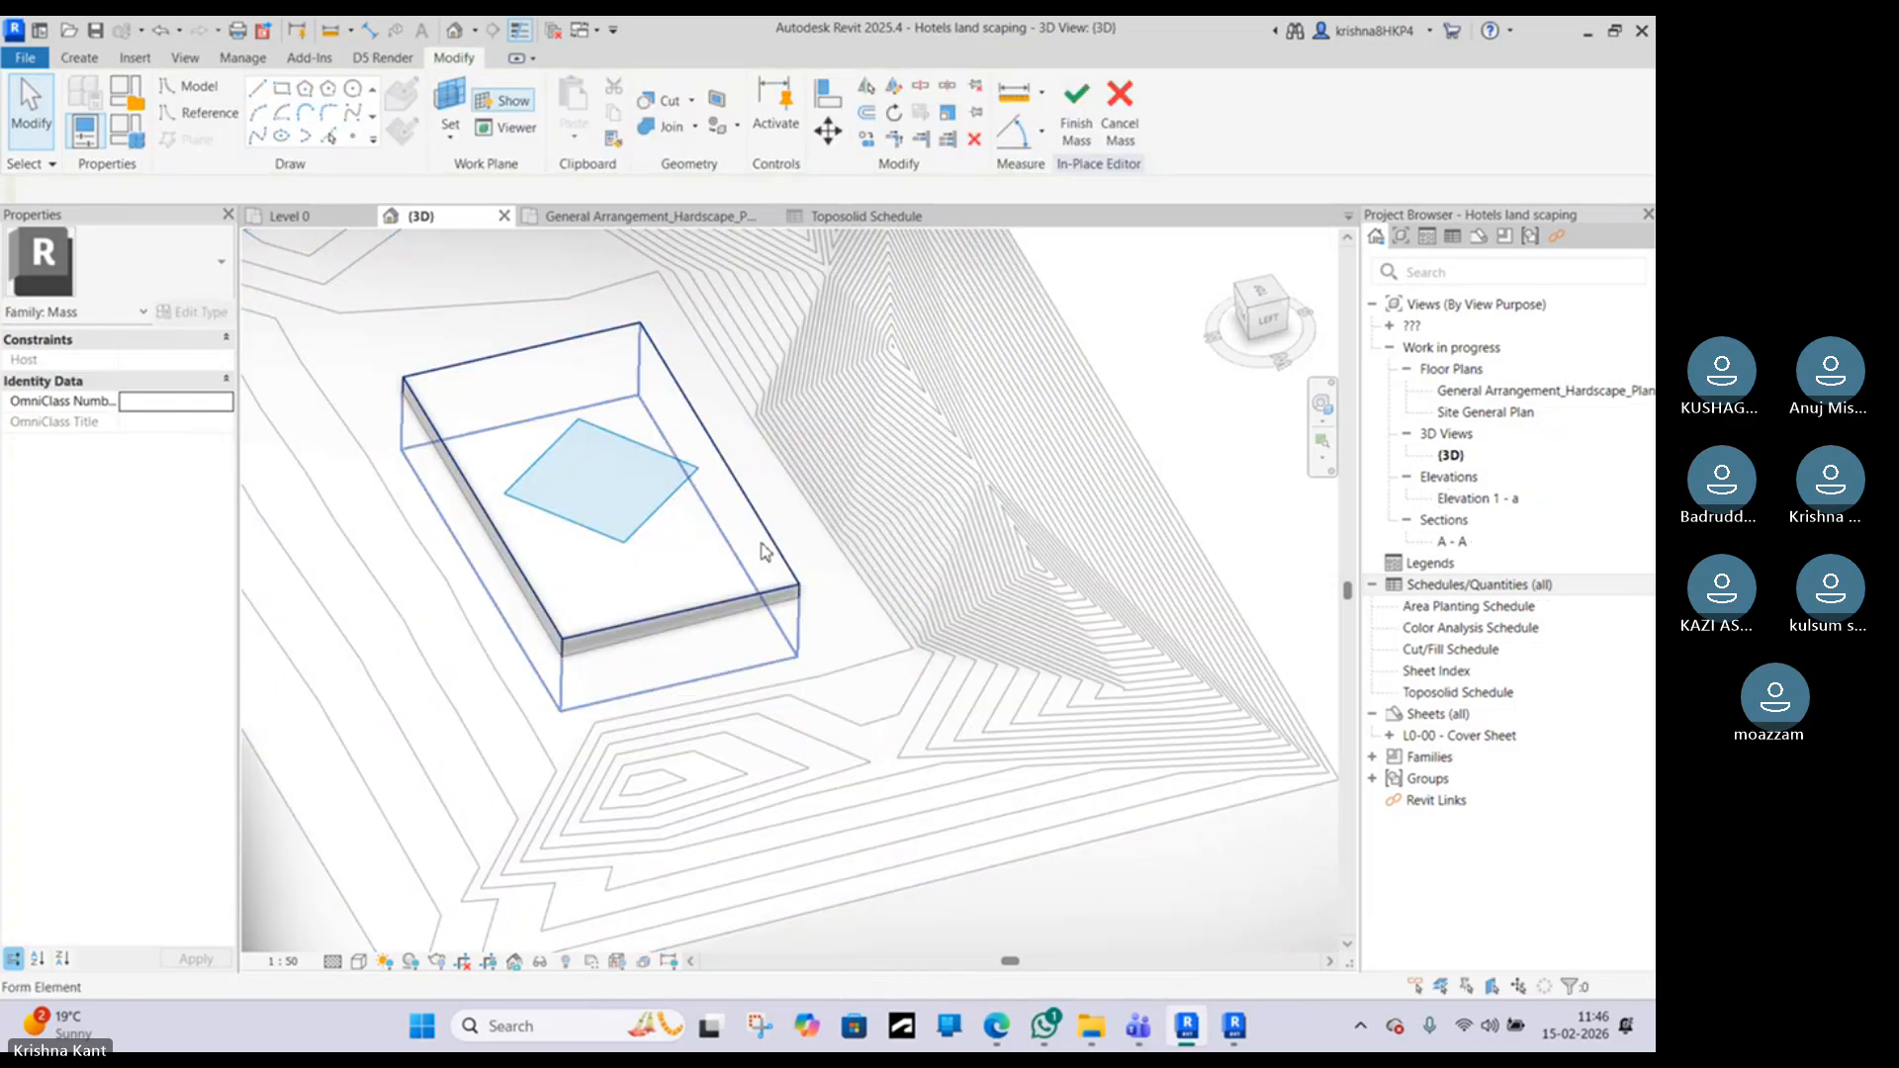
pyautogui.click(763, 550)
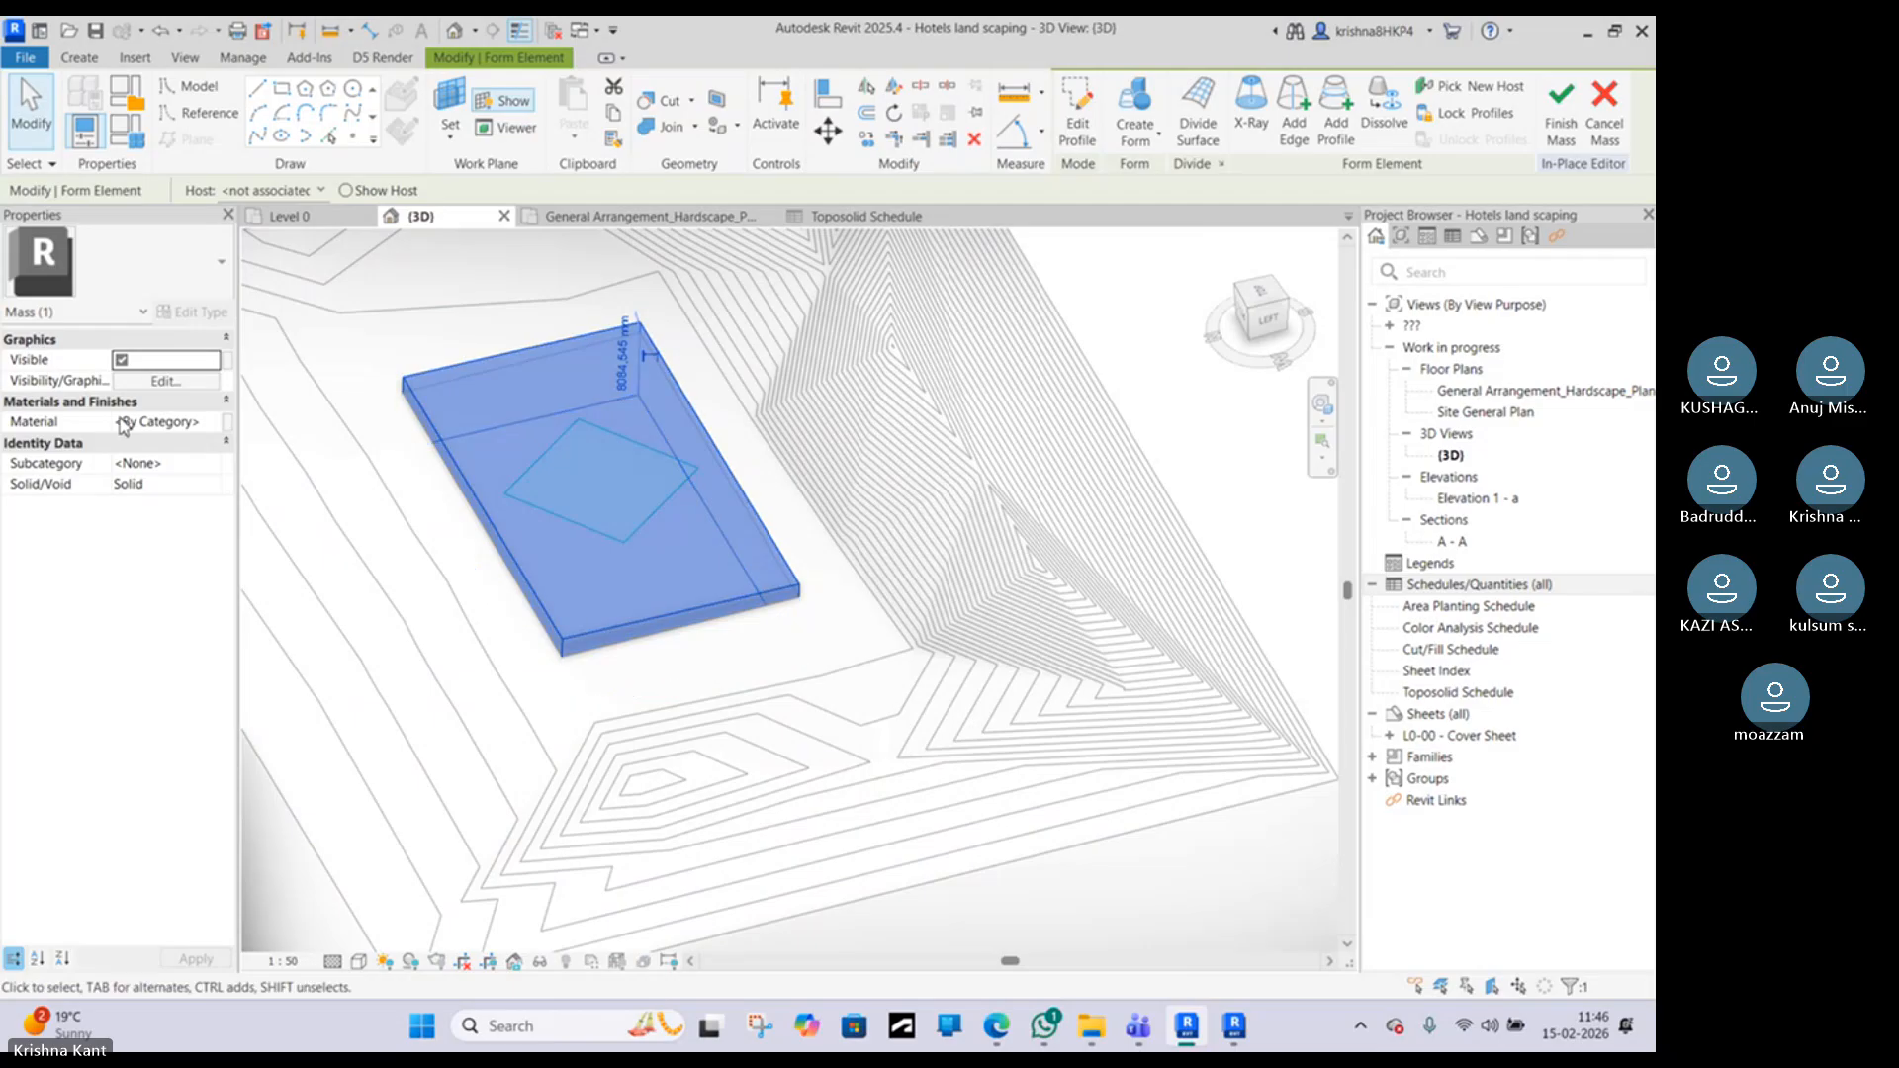
pyautogui.click(121, 360)
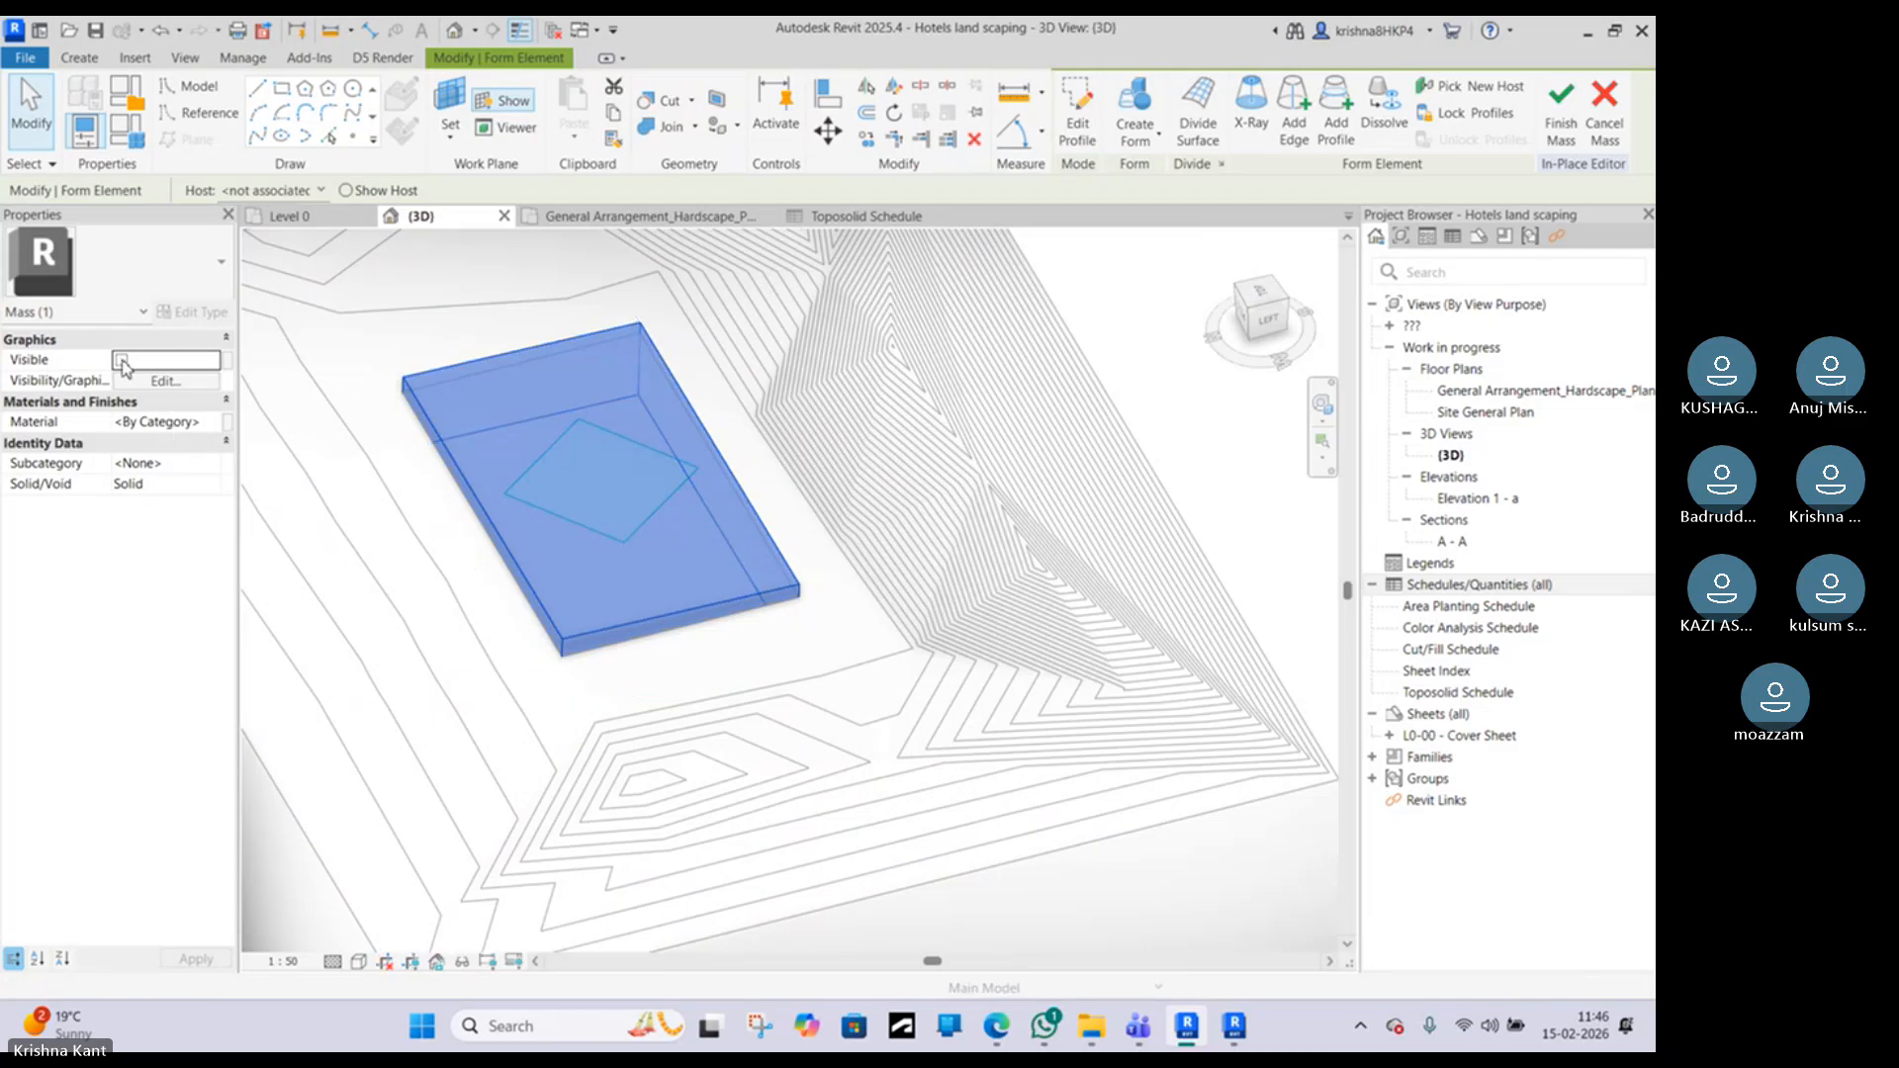
pyautogui.click(1560, 125)
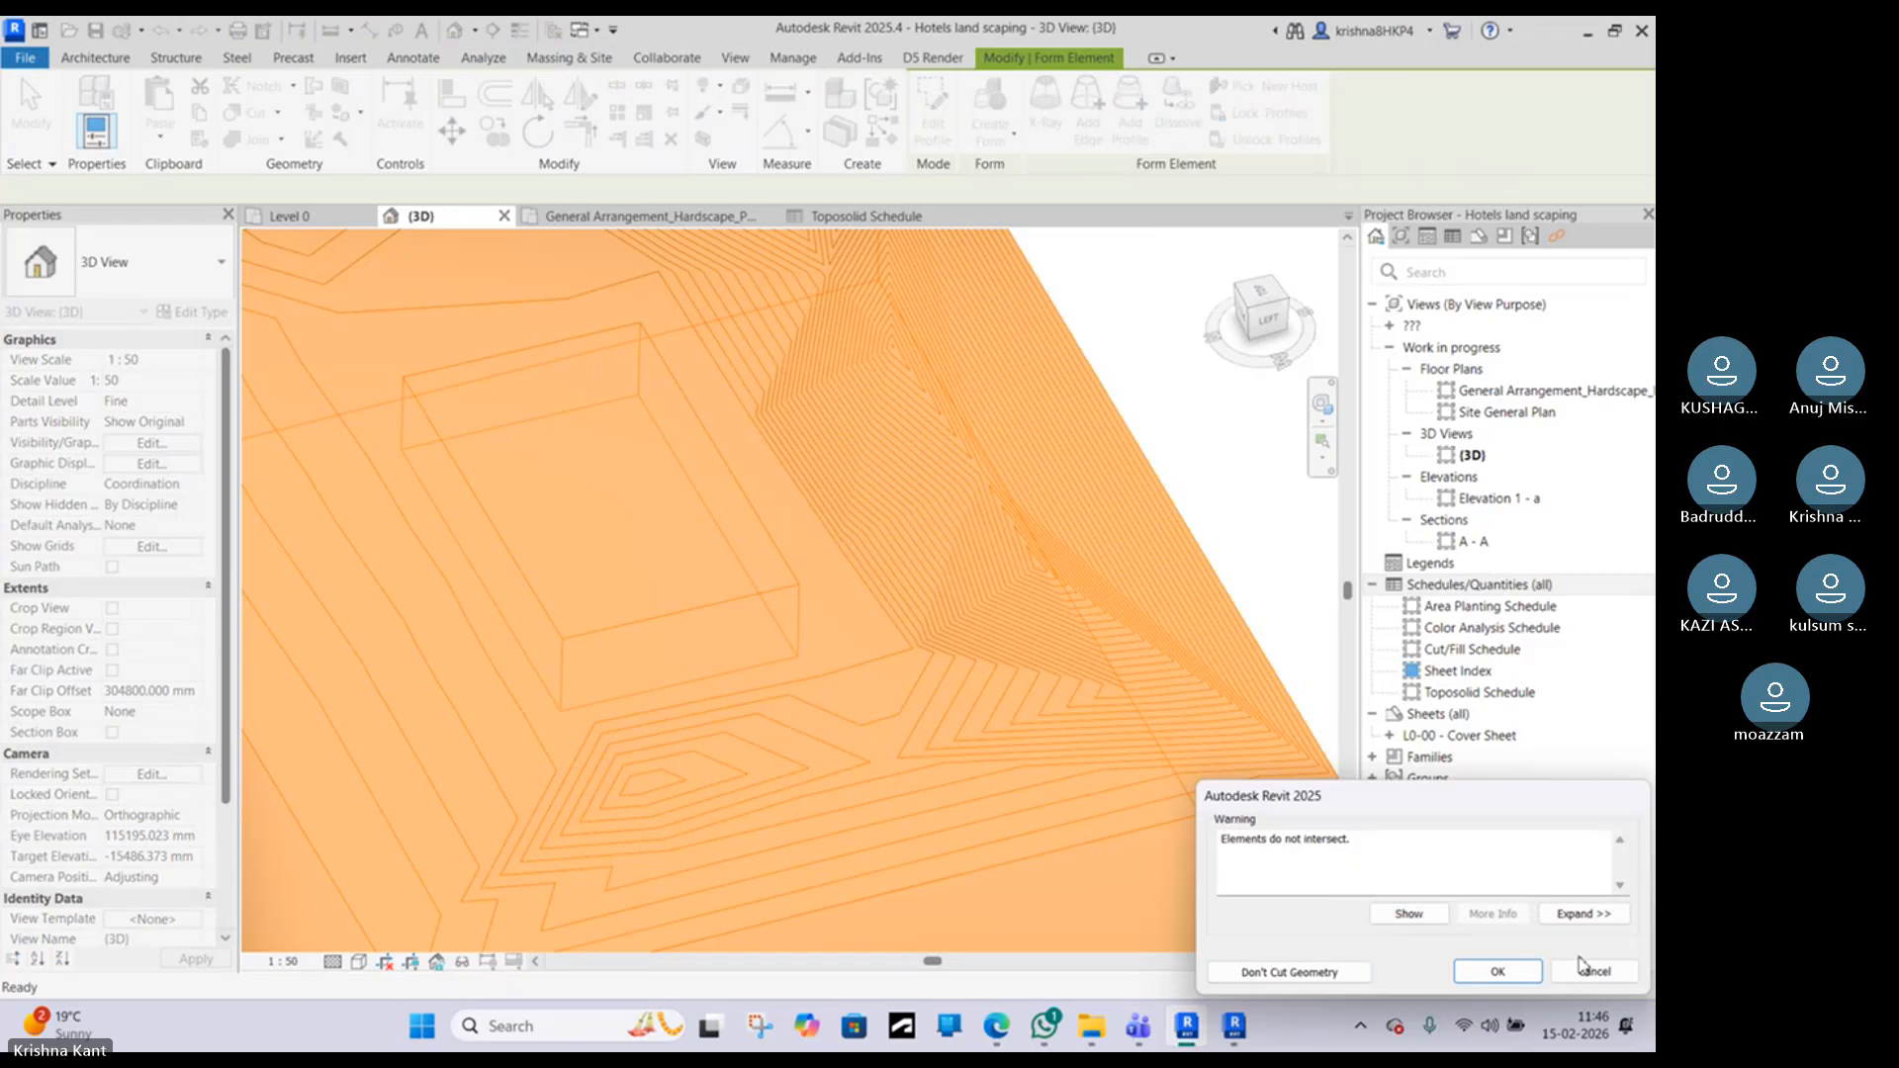
pyautogui.click(1593, 971)
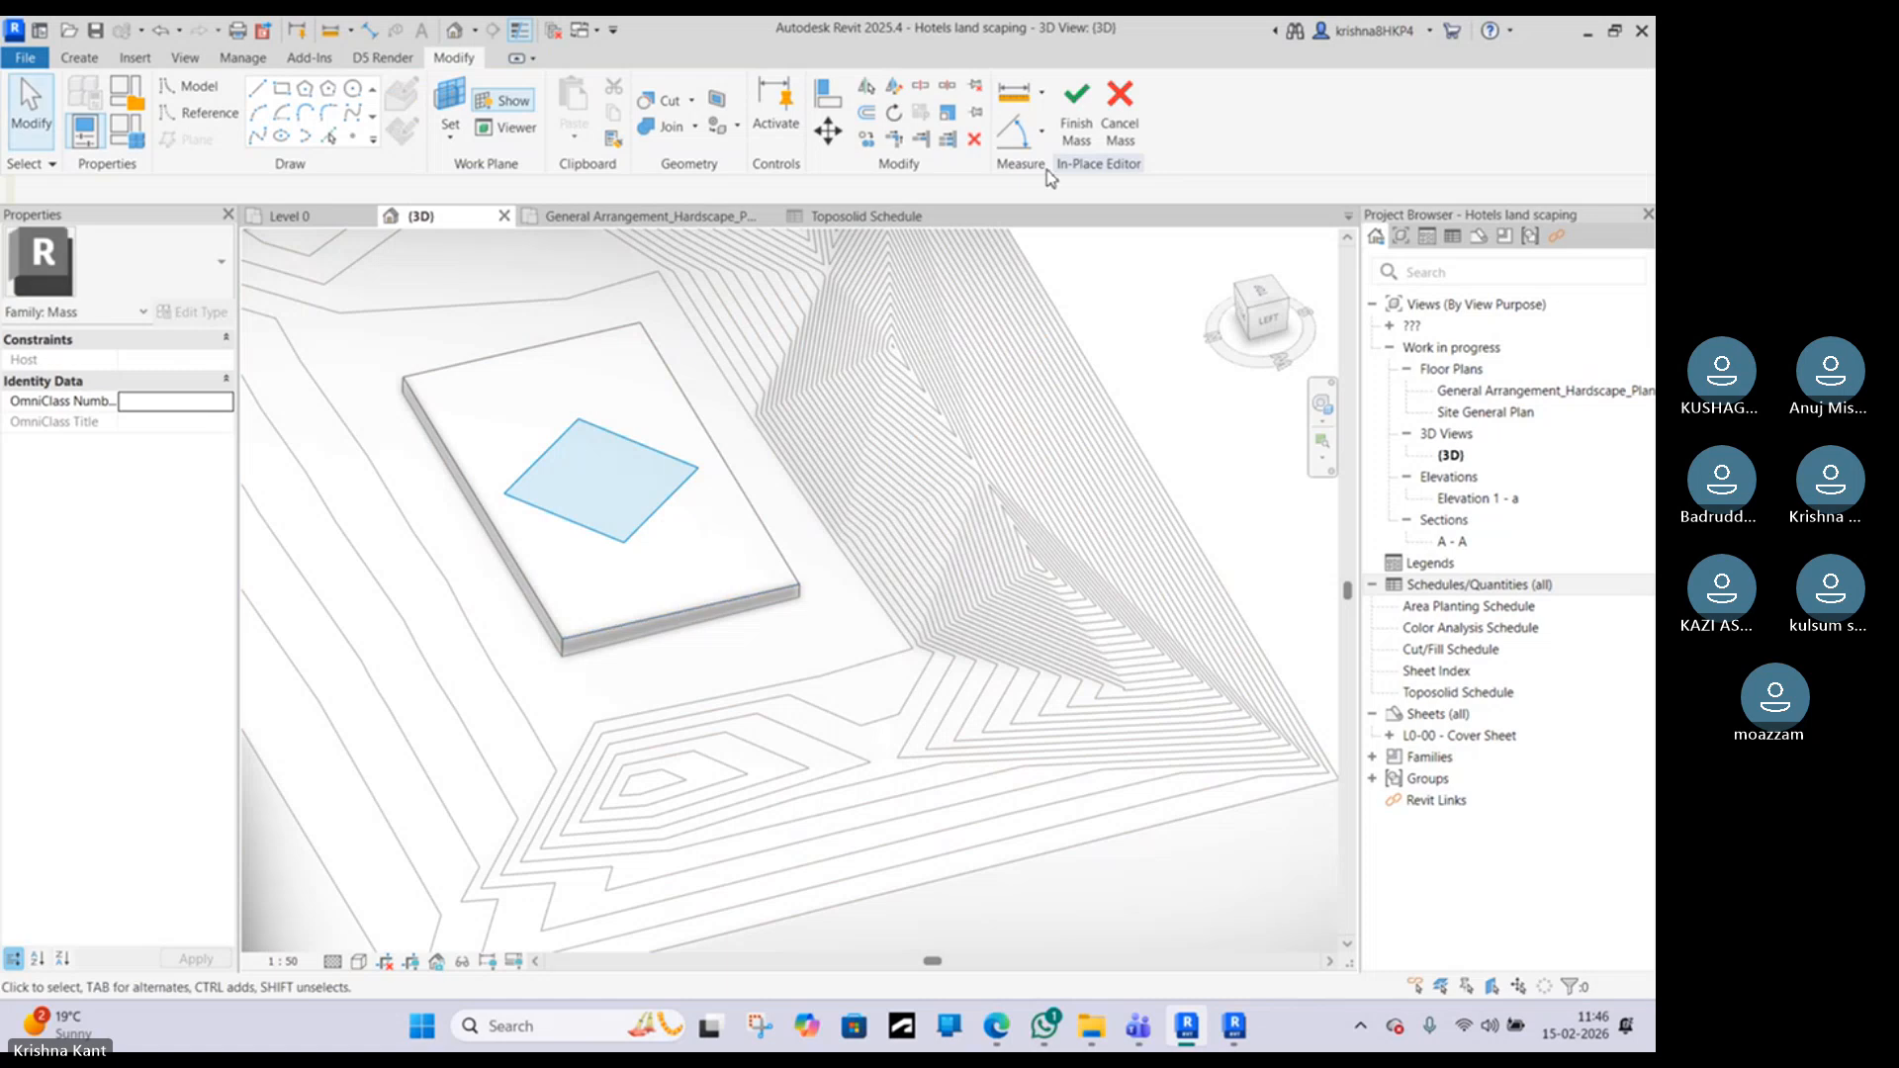
pyautogui.click(1120, 109)
pyautogui.click(880, 547)
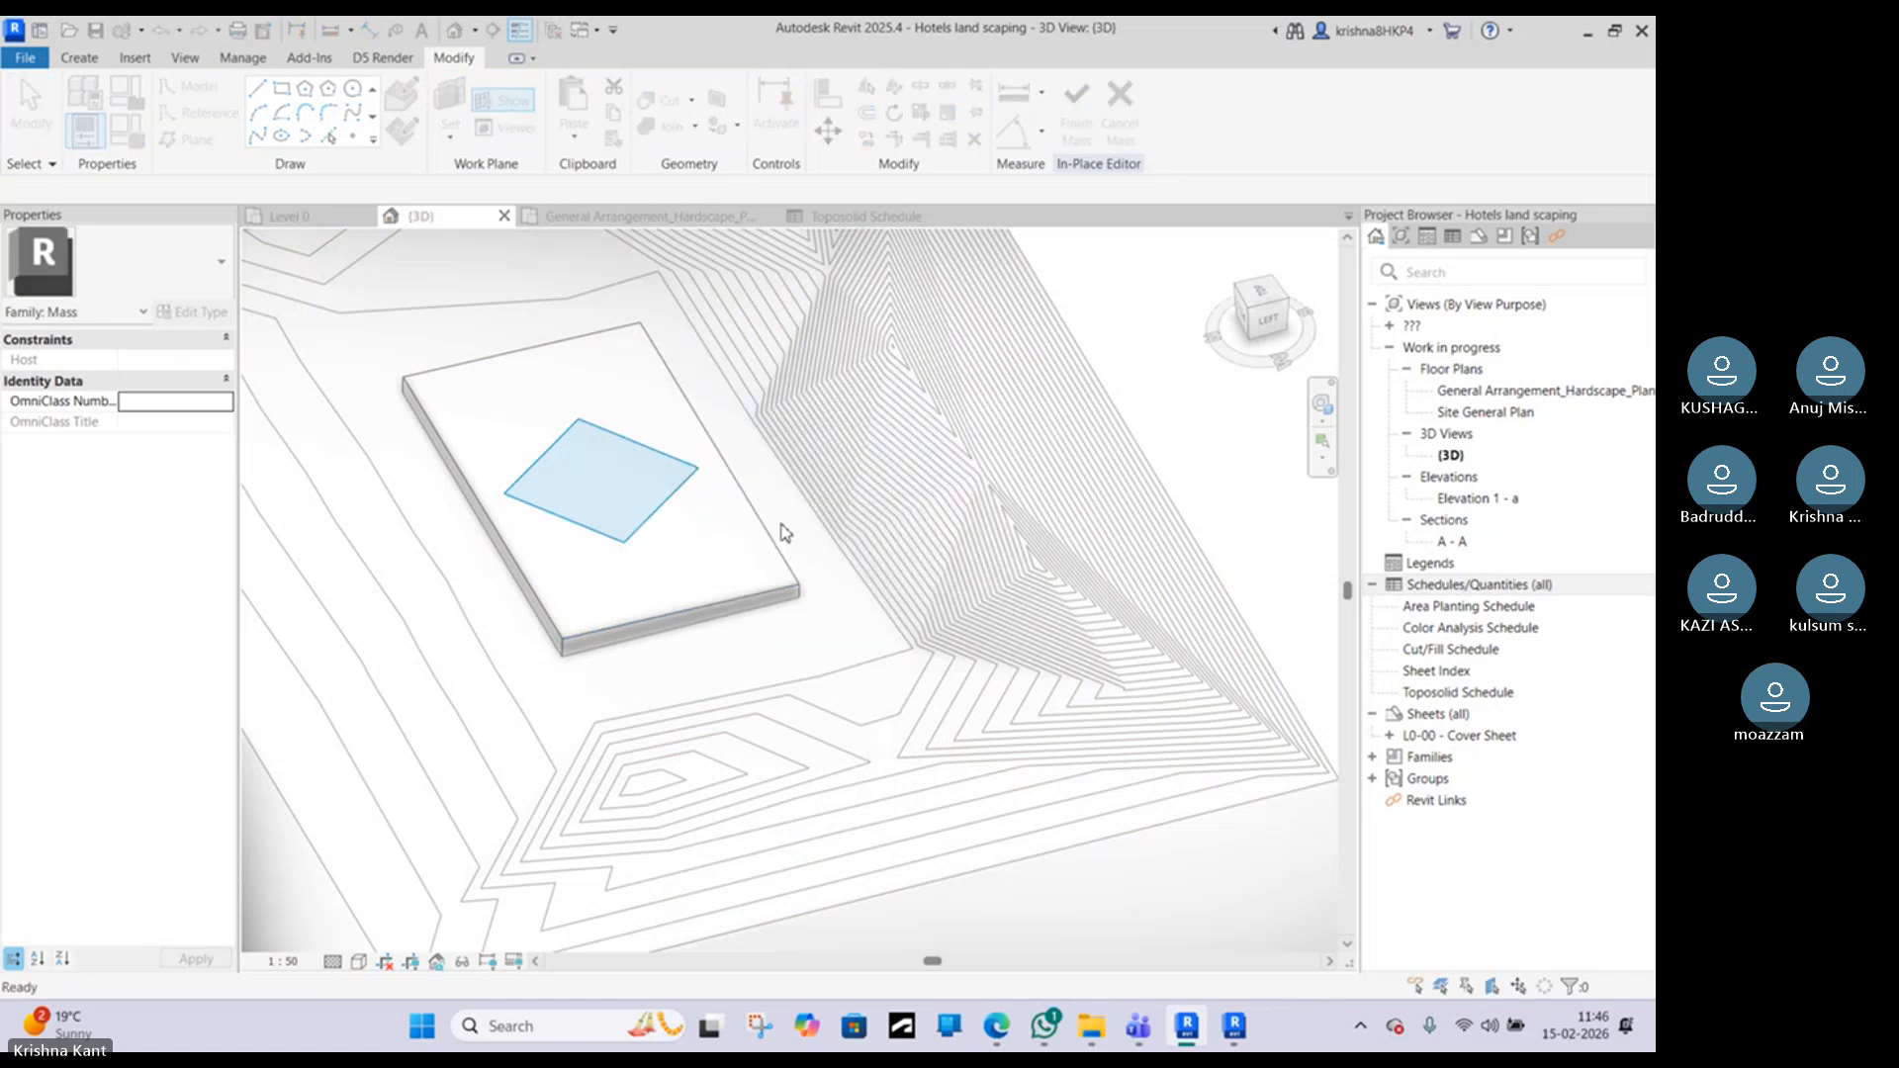
# Step: Hide the in-place box mass in the 3D view
pyautogui.click(725, 499)
pyautogui.rightClick(721, 495)
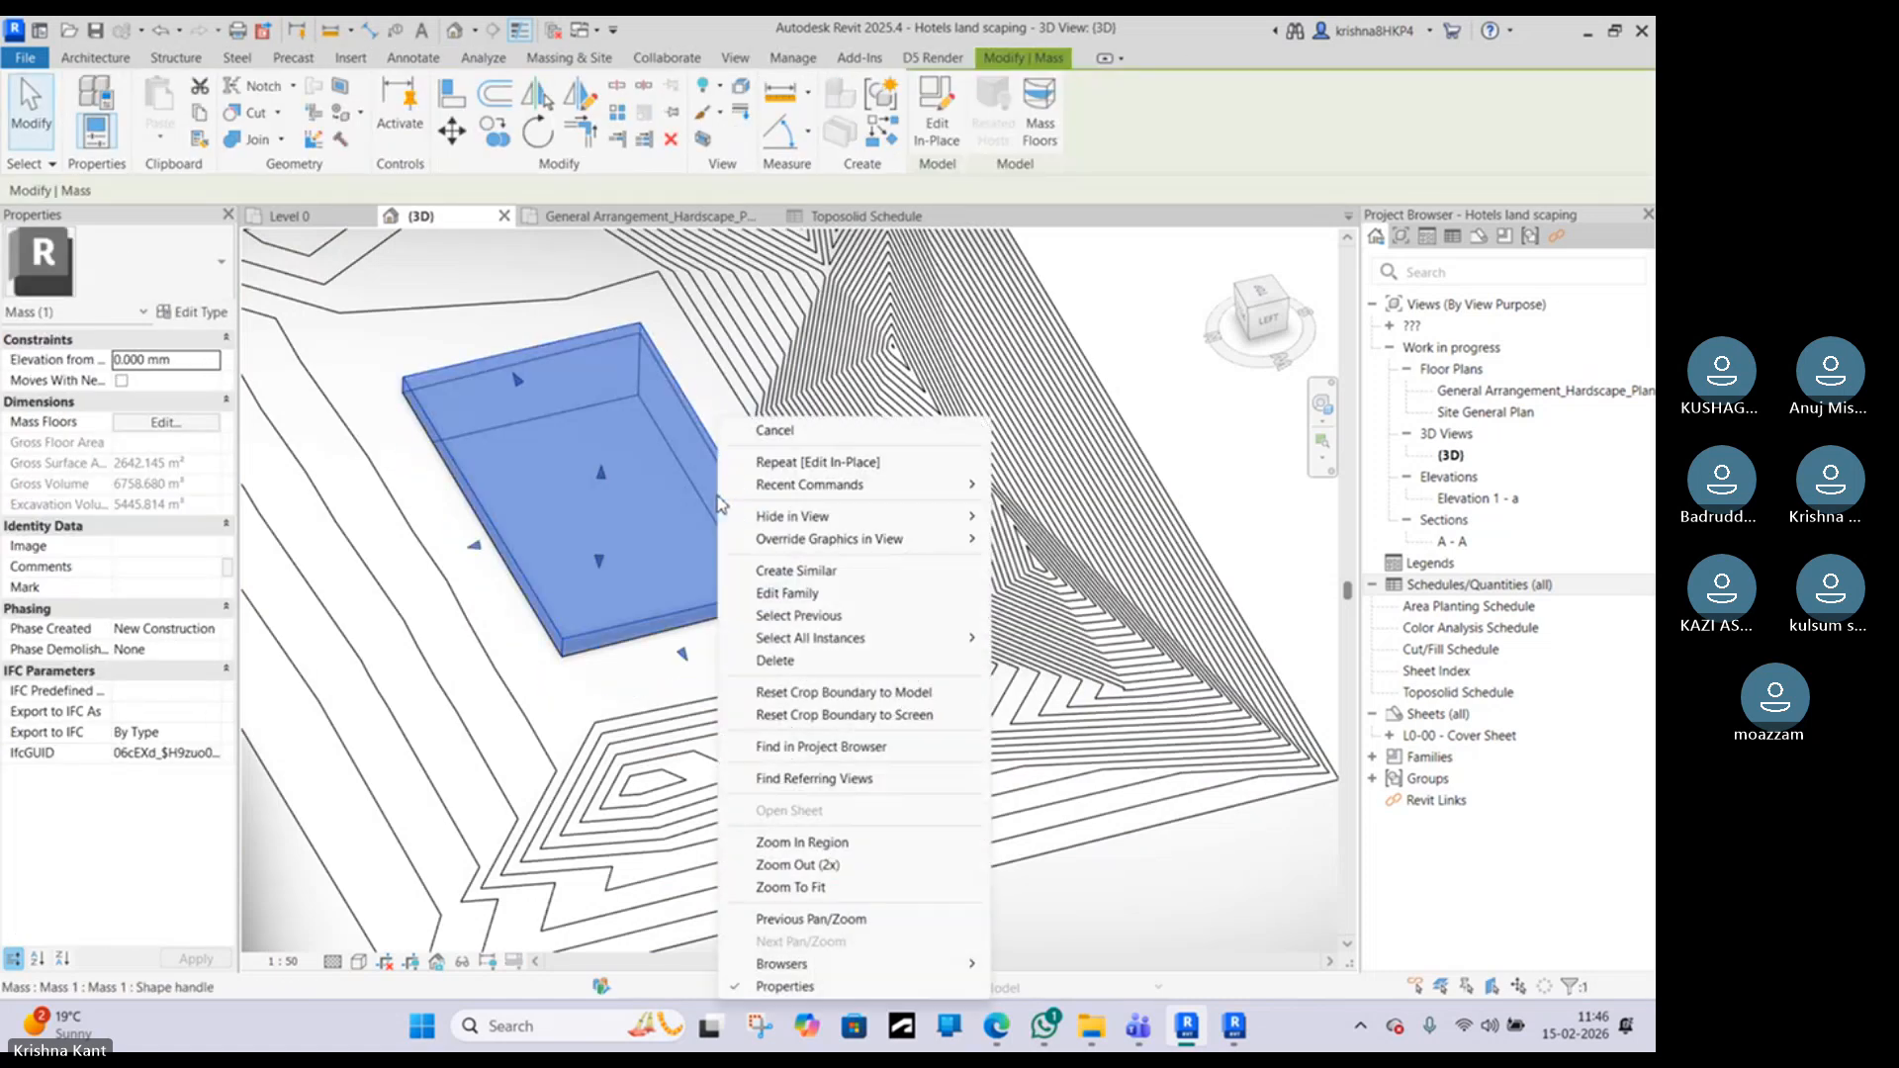
pyautogui.moveTo(885, 517)
pyautogui.click(1106, 519)
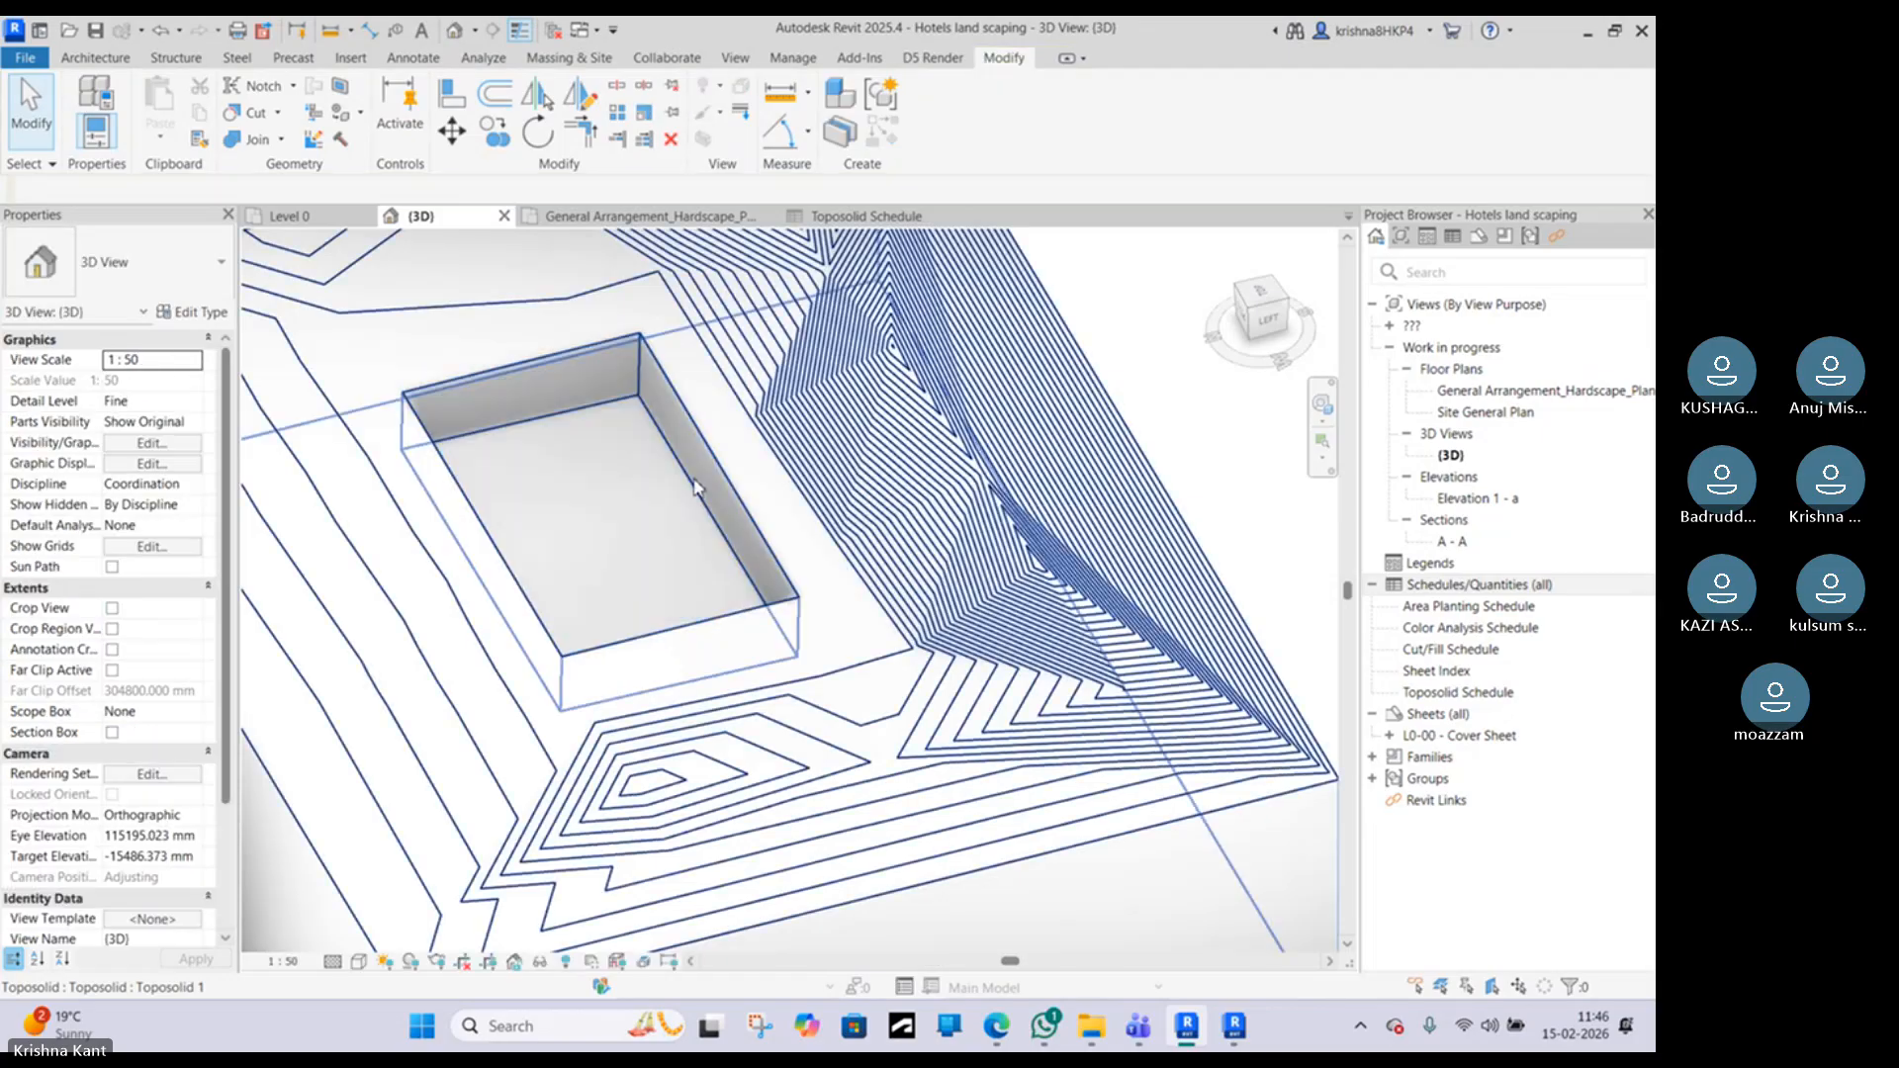
# Step: Inspect the excavated pit, then check the toposolid's values in the Toposolid Schedule and its properties in the 3D view
pyautogui.scroll(-3, 641, 440)
pyautogui.keyDown('shift'); pyautogui.moveTo(641, 440); pyautogui.dragTo(576, 356, button='middle'); pyautogui.keyUp('shift')
pyautogui.scroll(3, 586, 470)
pyautogui.click(576, 417)
pyautogui.press('Escape')
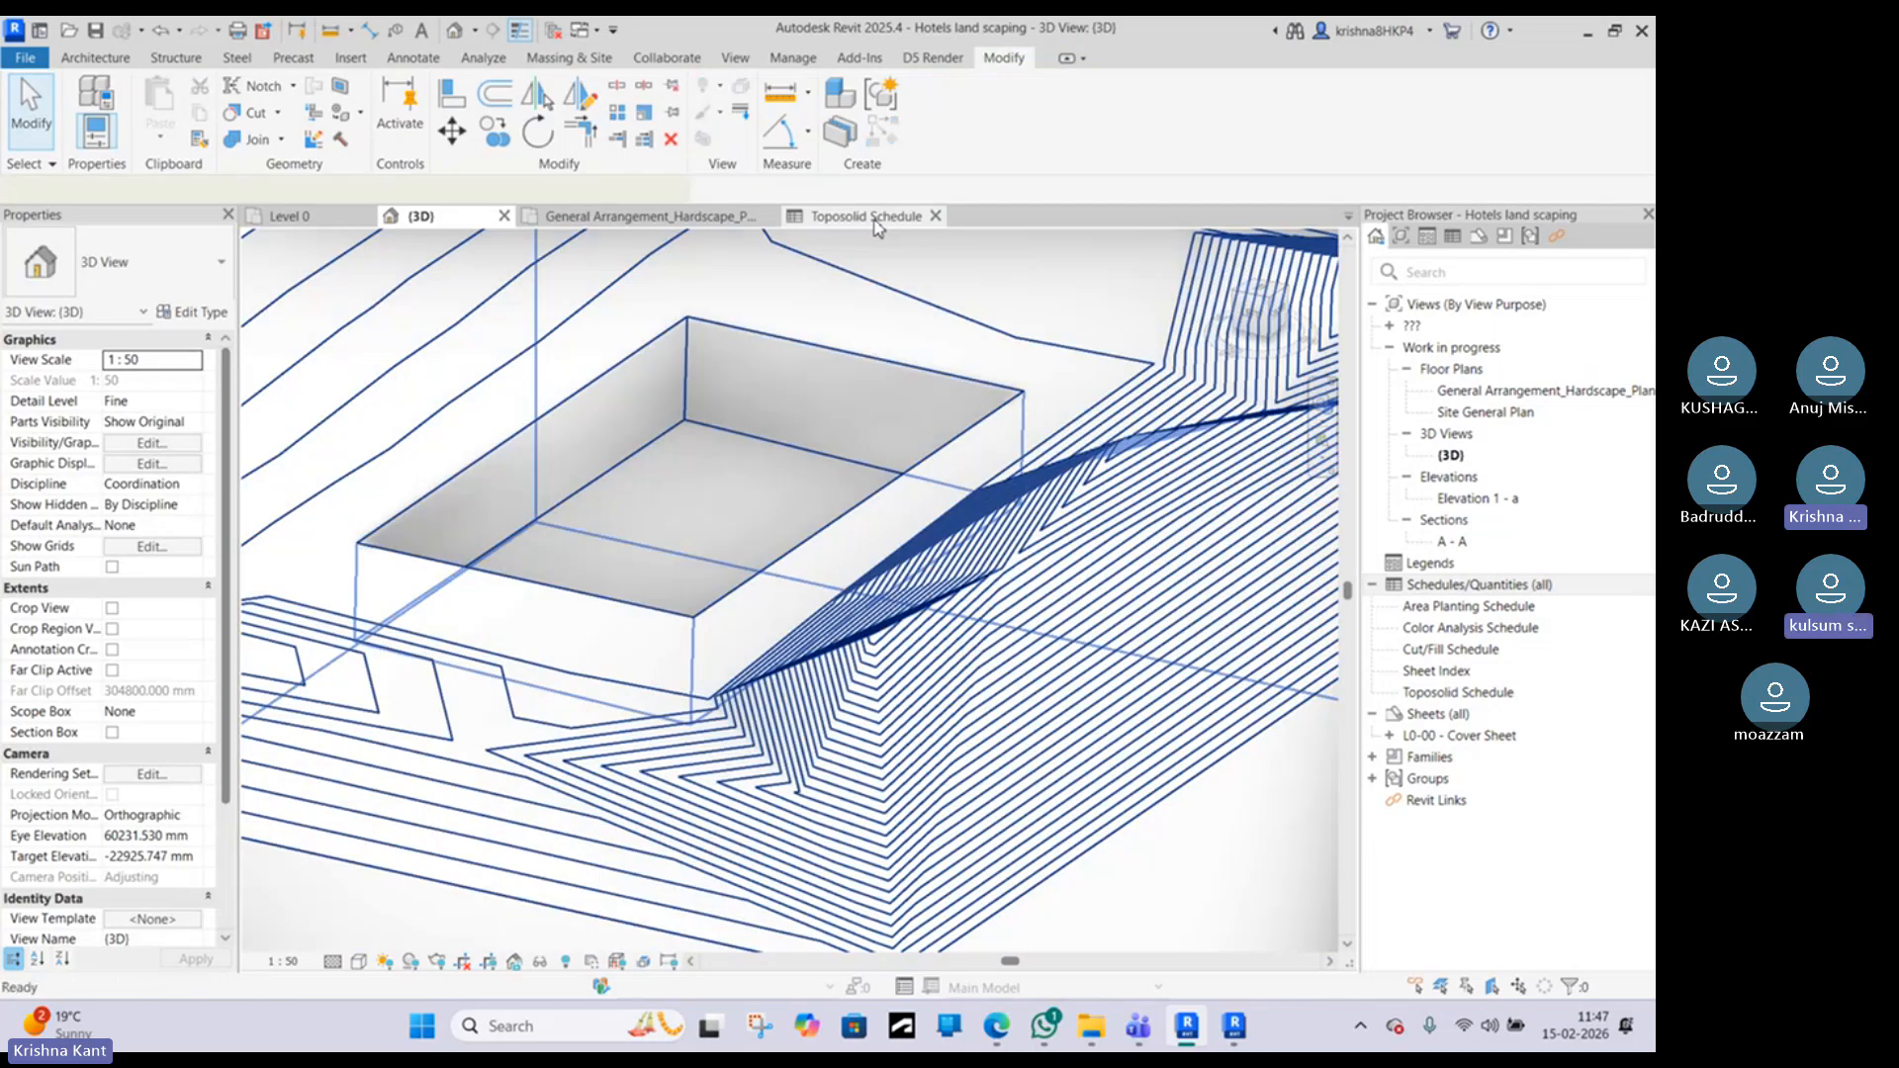
pyautogui.click(870, 216)
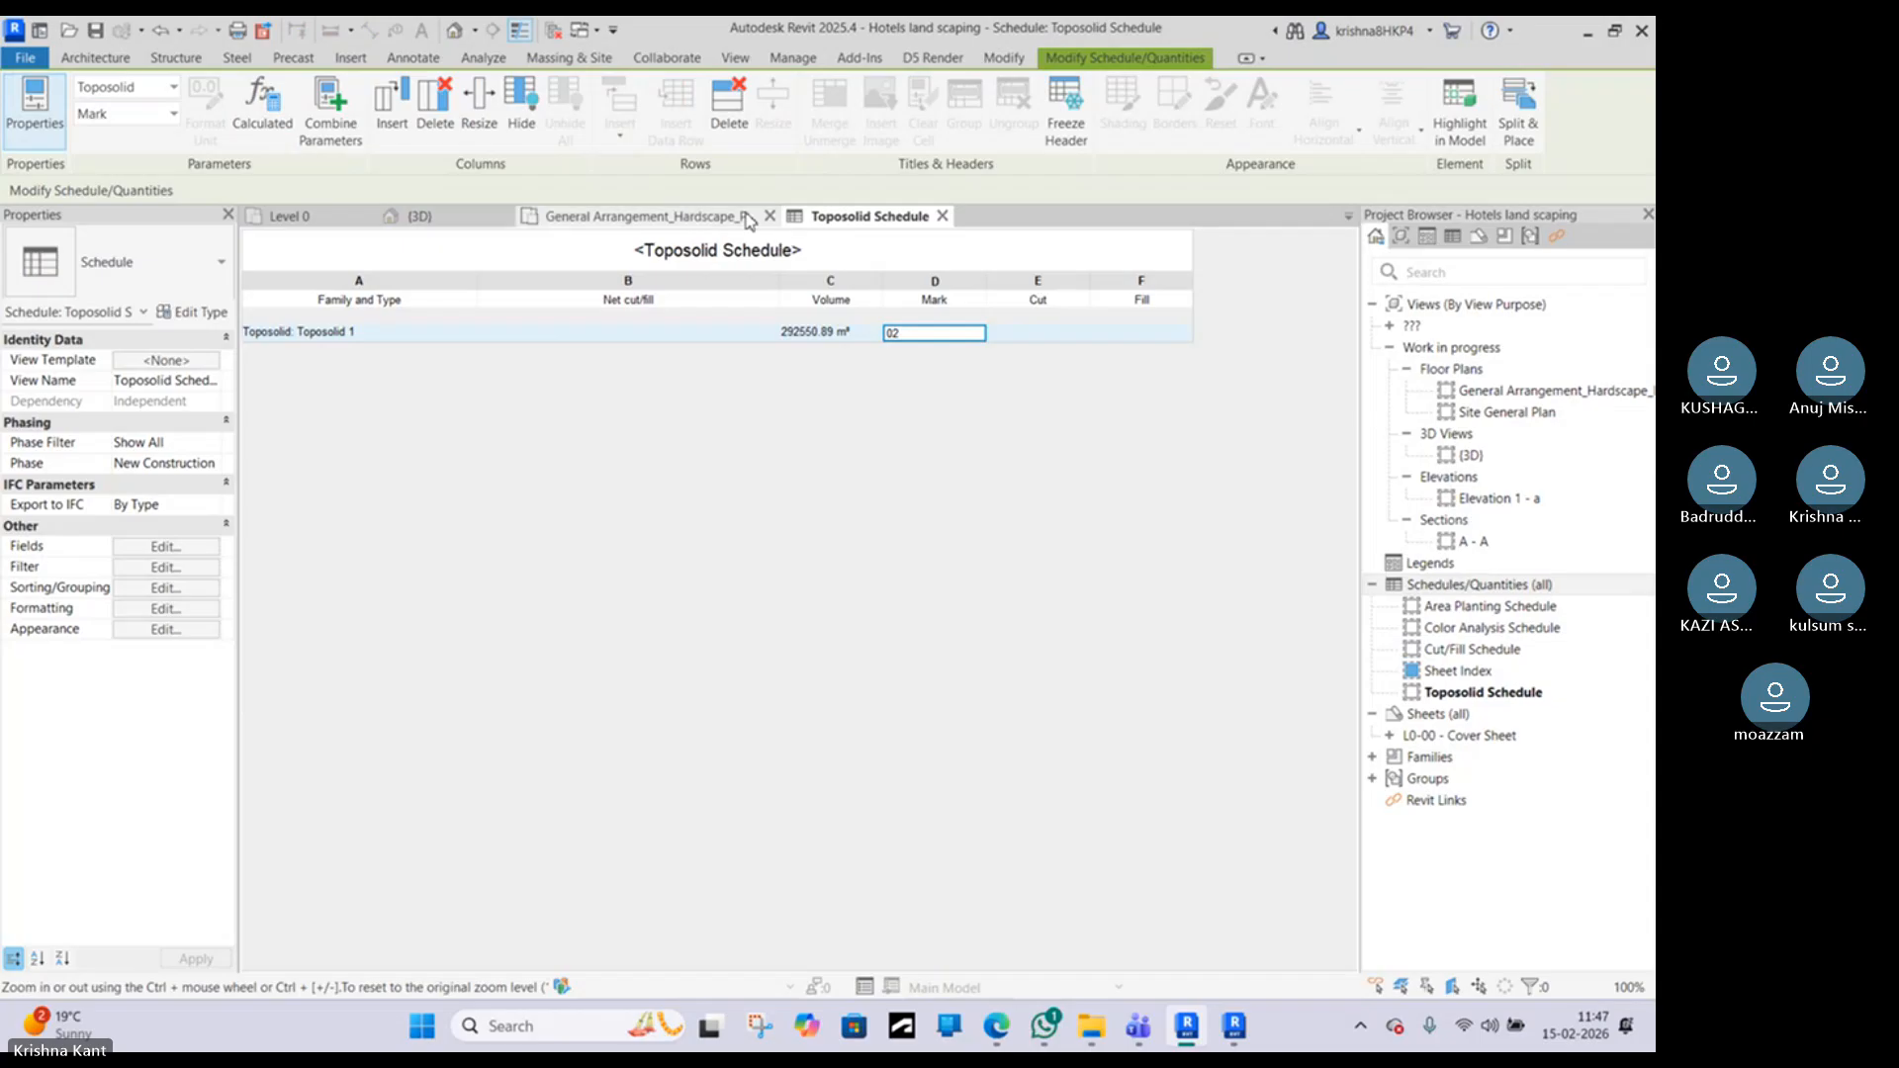
pyautogui.click(418, 216)
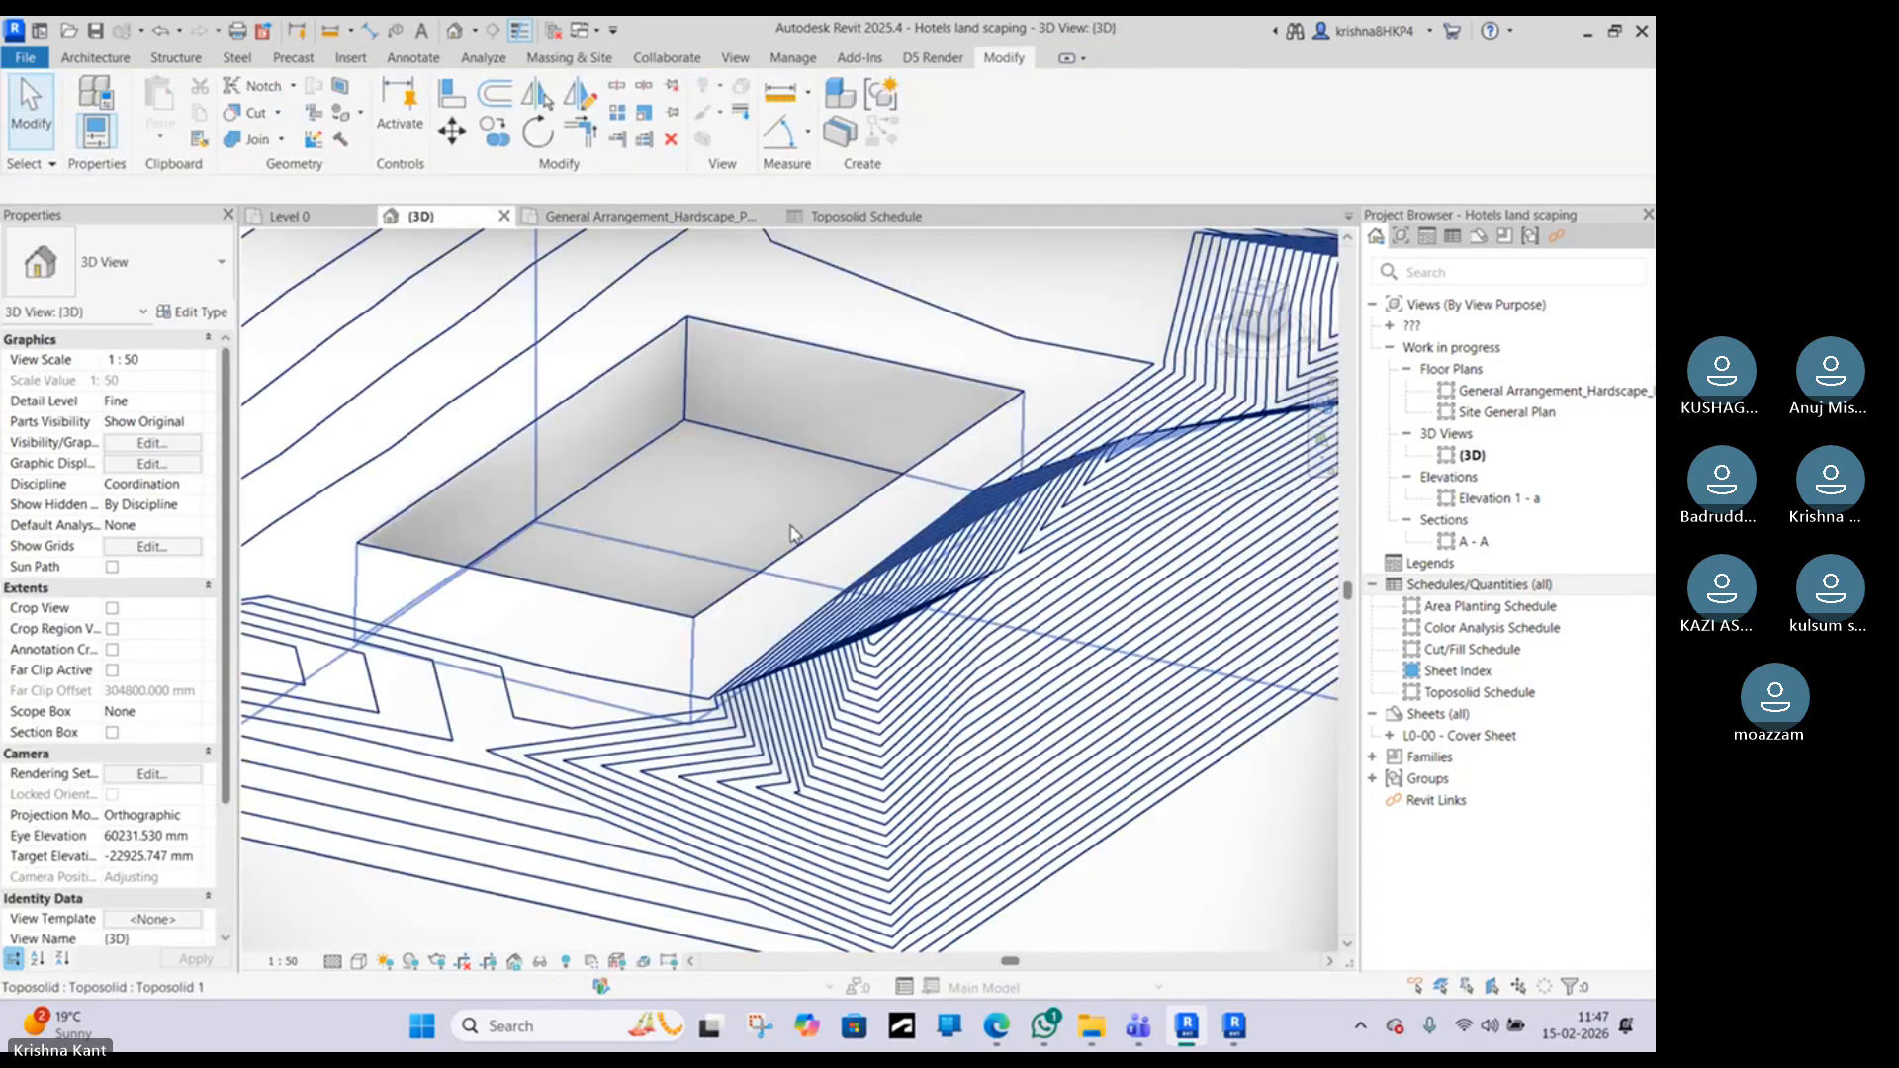
pyautogui.click(637, 445)
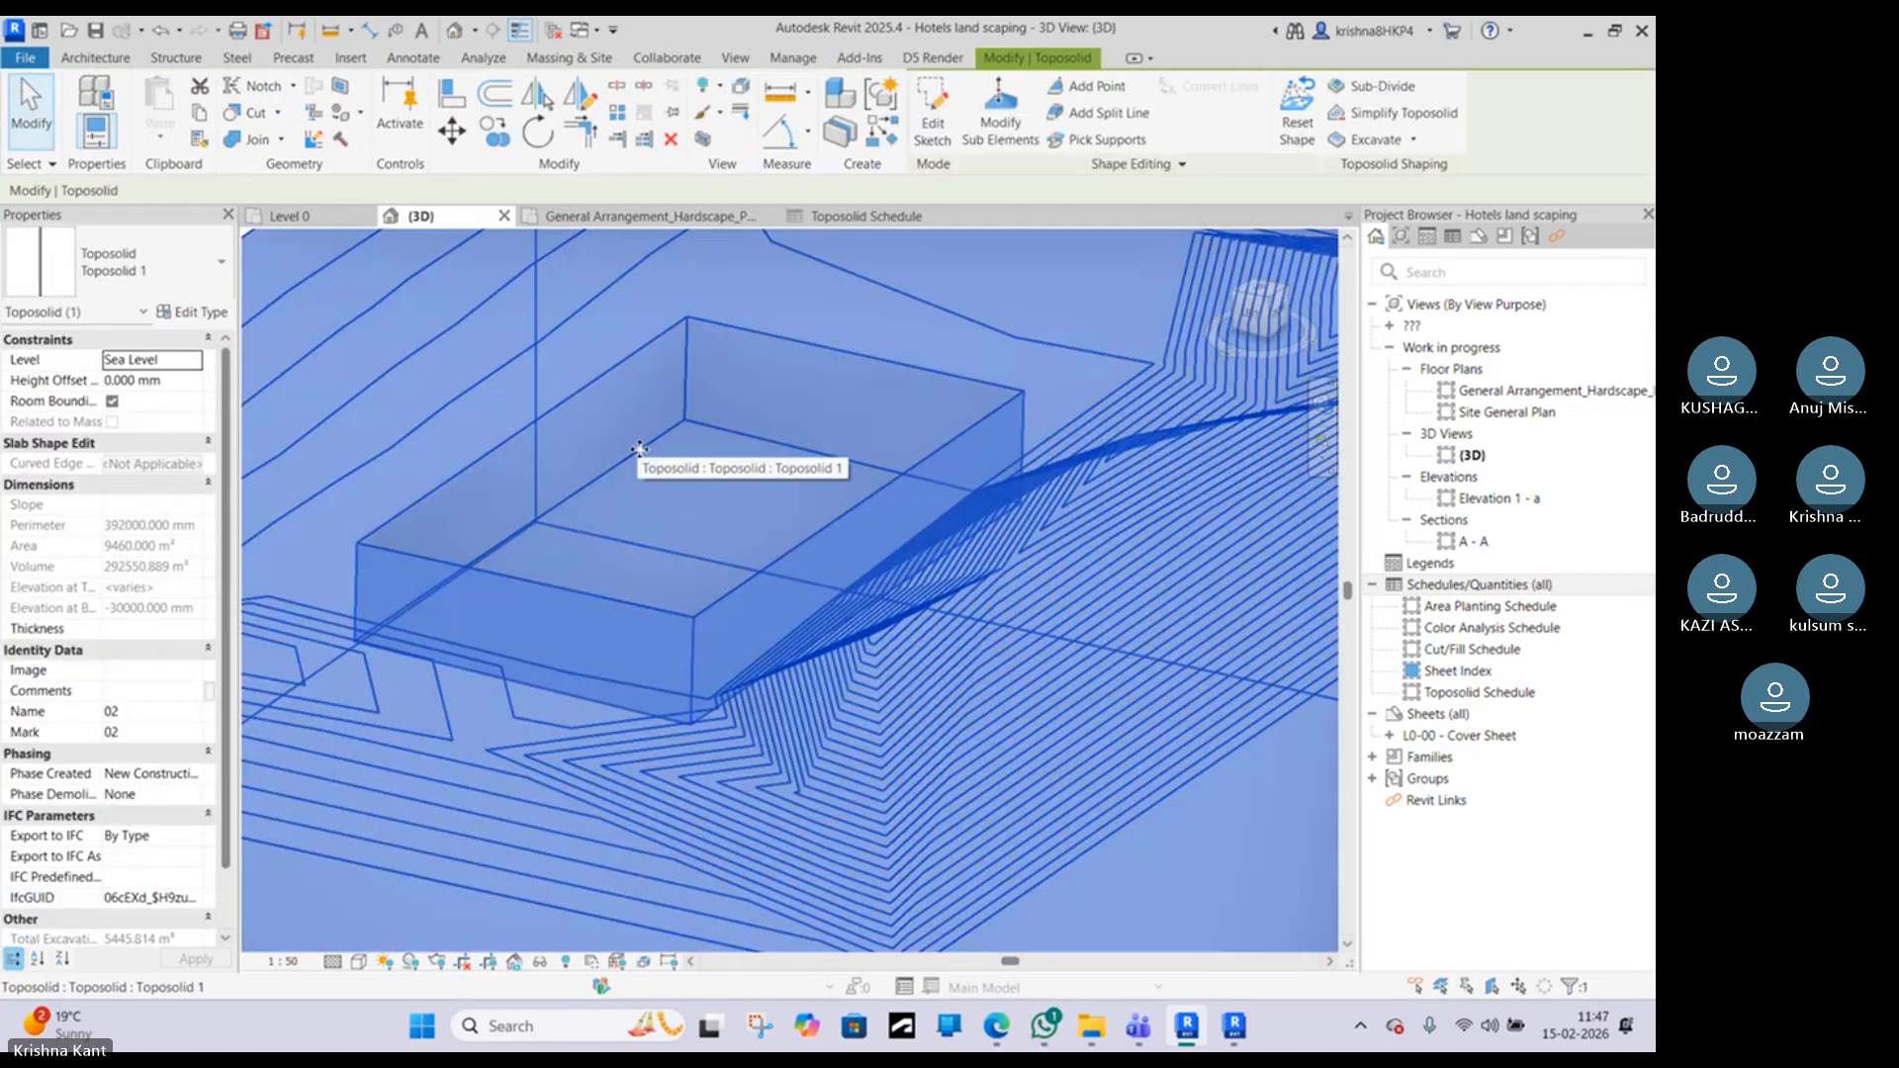
pyautogui.keyDown('shift'); pyautogui.moveTo(636, 450); pyautogui.dragTo(631, 525, button='middle'); pyautogui.keyUp('shift')
pyautogui.press('Escape')
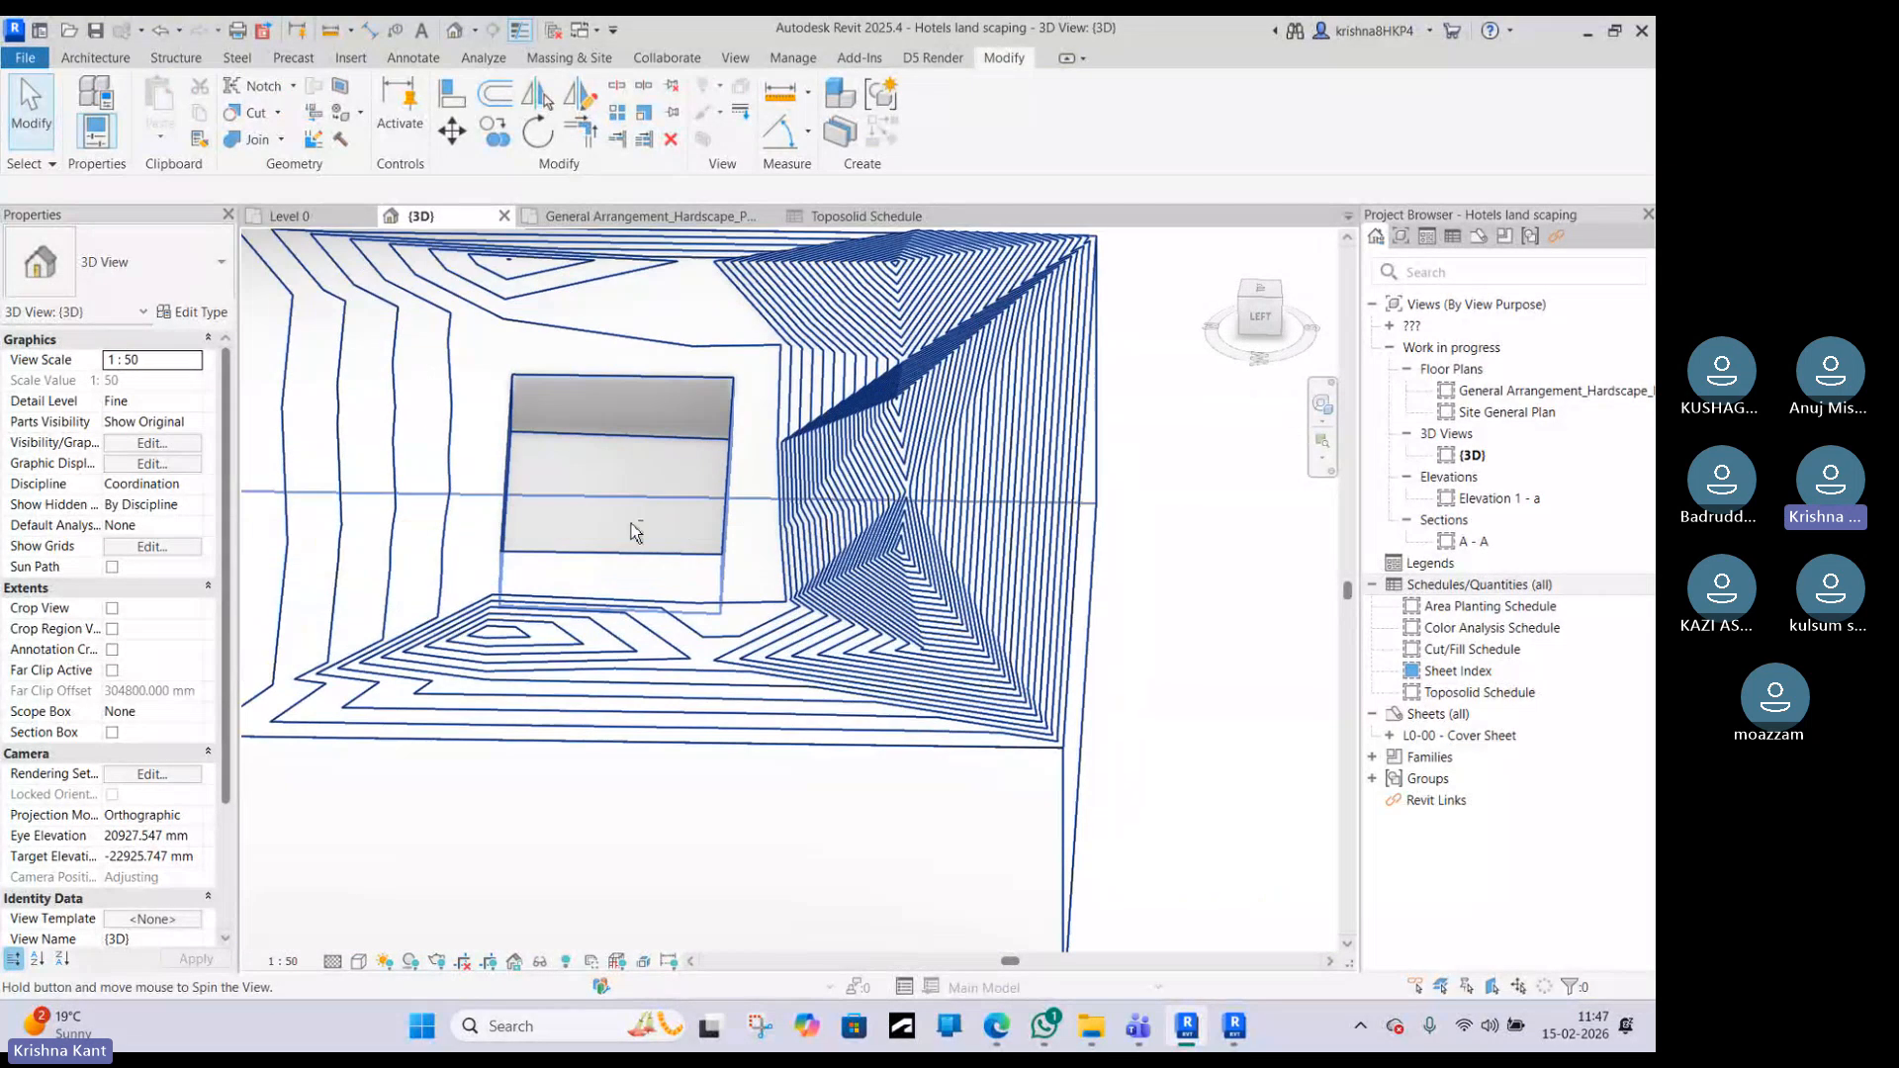
# Step: Draw a rectangle of Curtain Wall 1 architectural walls, about 17600 by 21250 mm and 4000 mm high, inside the excavated pit
pyautogui.scroll(6, 630, 524)
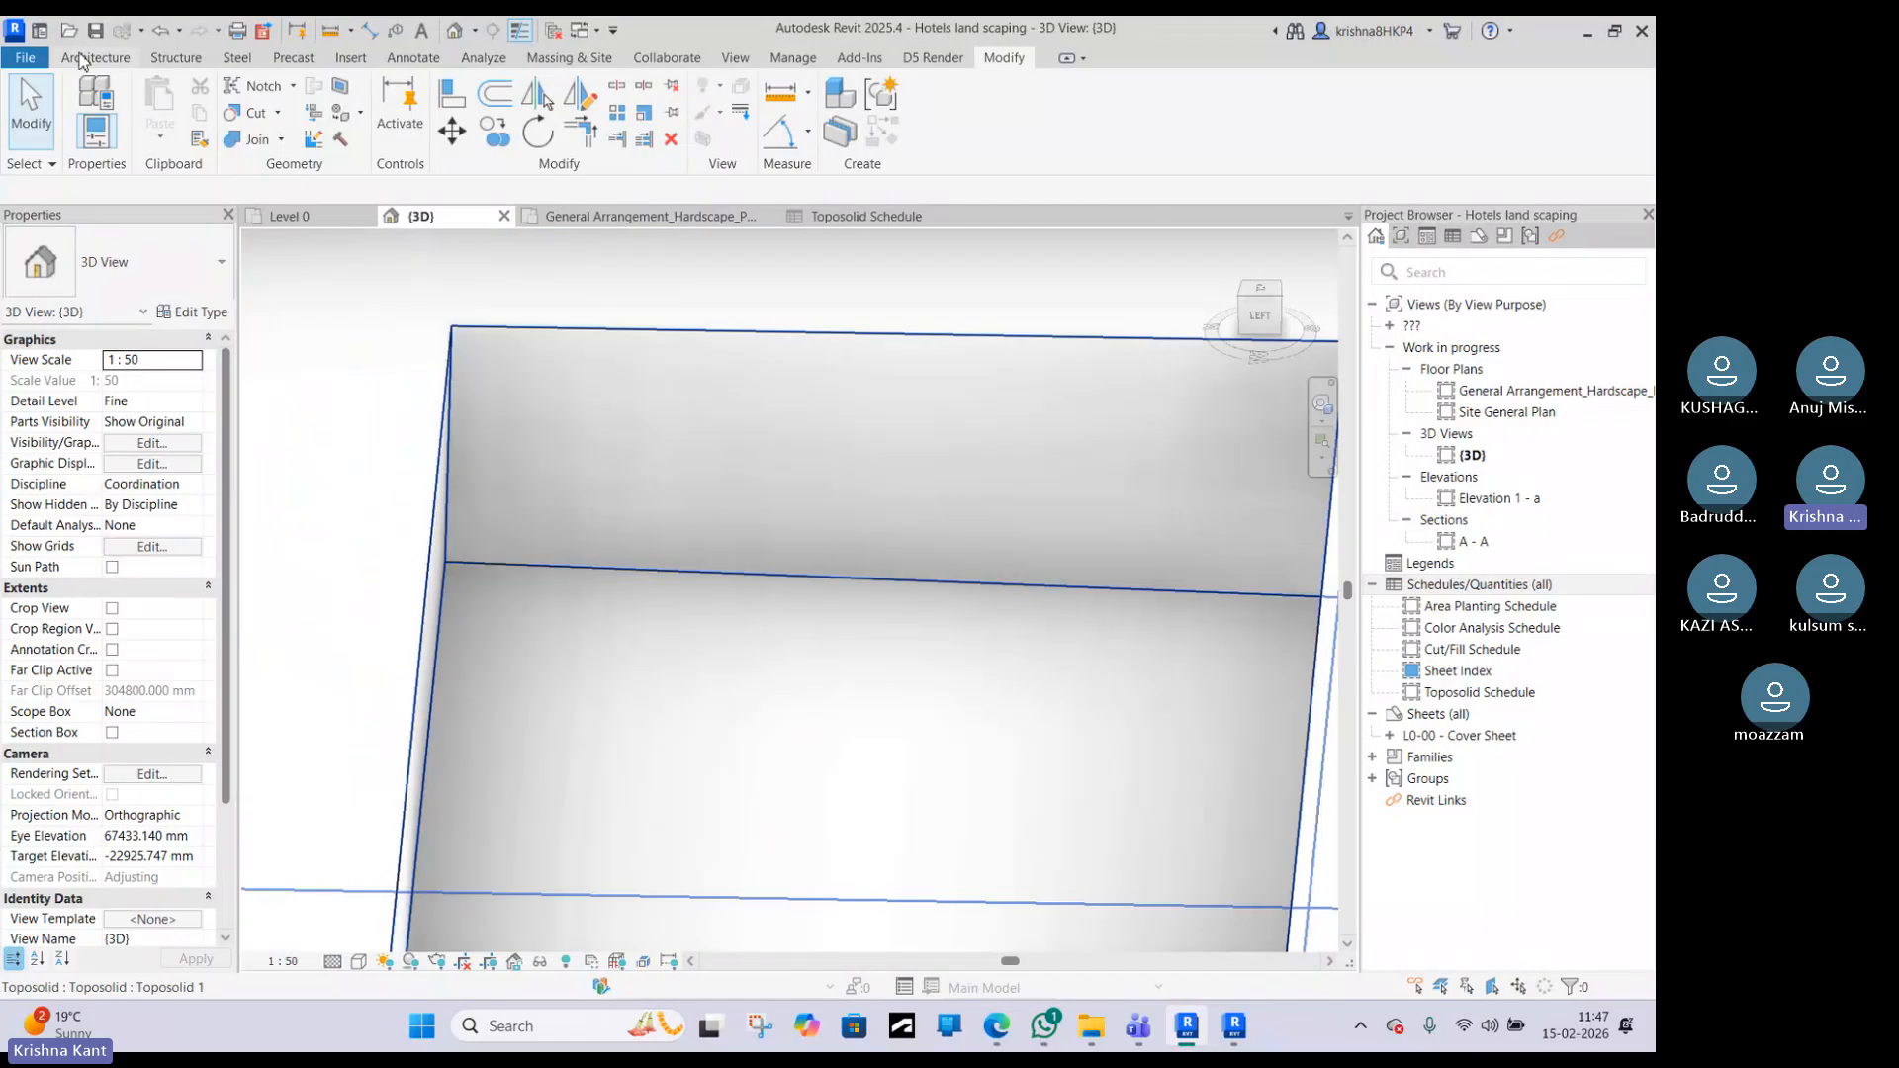
pyautogui.click(85, 59)
pyautogui.click(89, 136)
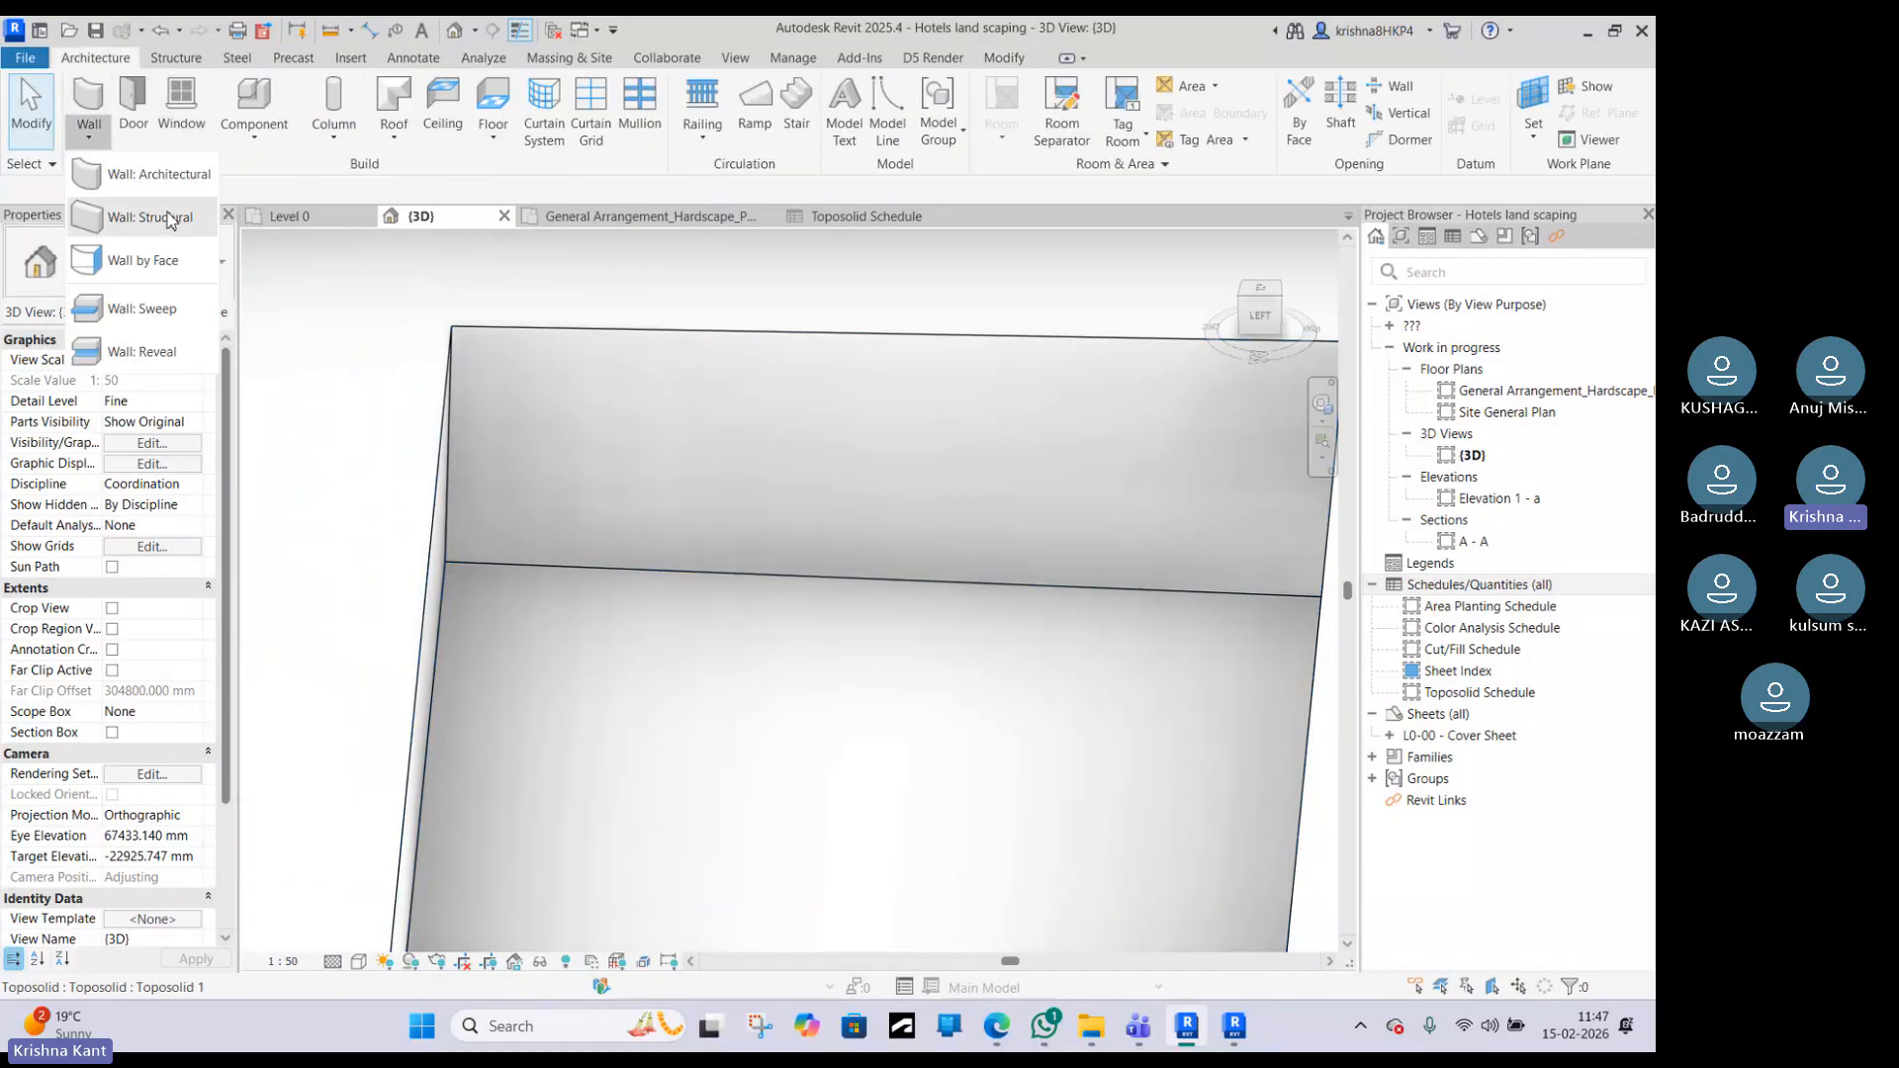
pyautogui.click(153, 178)
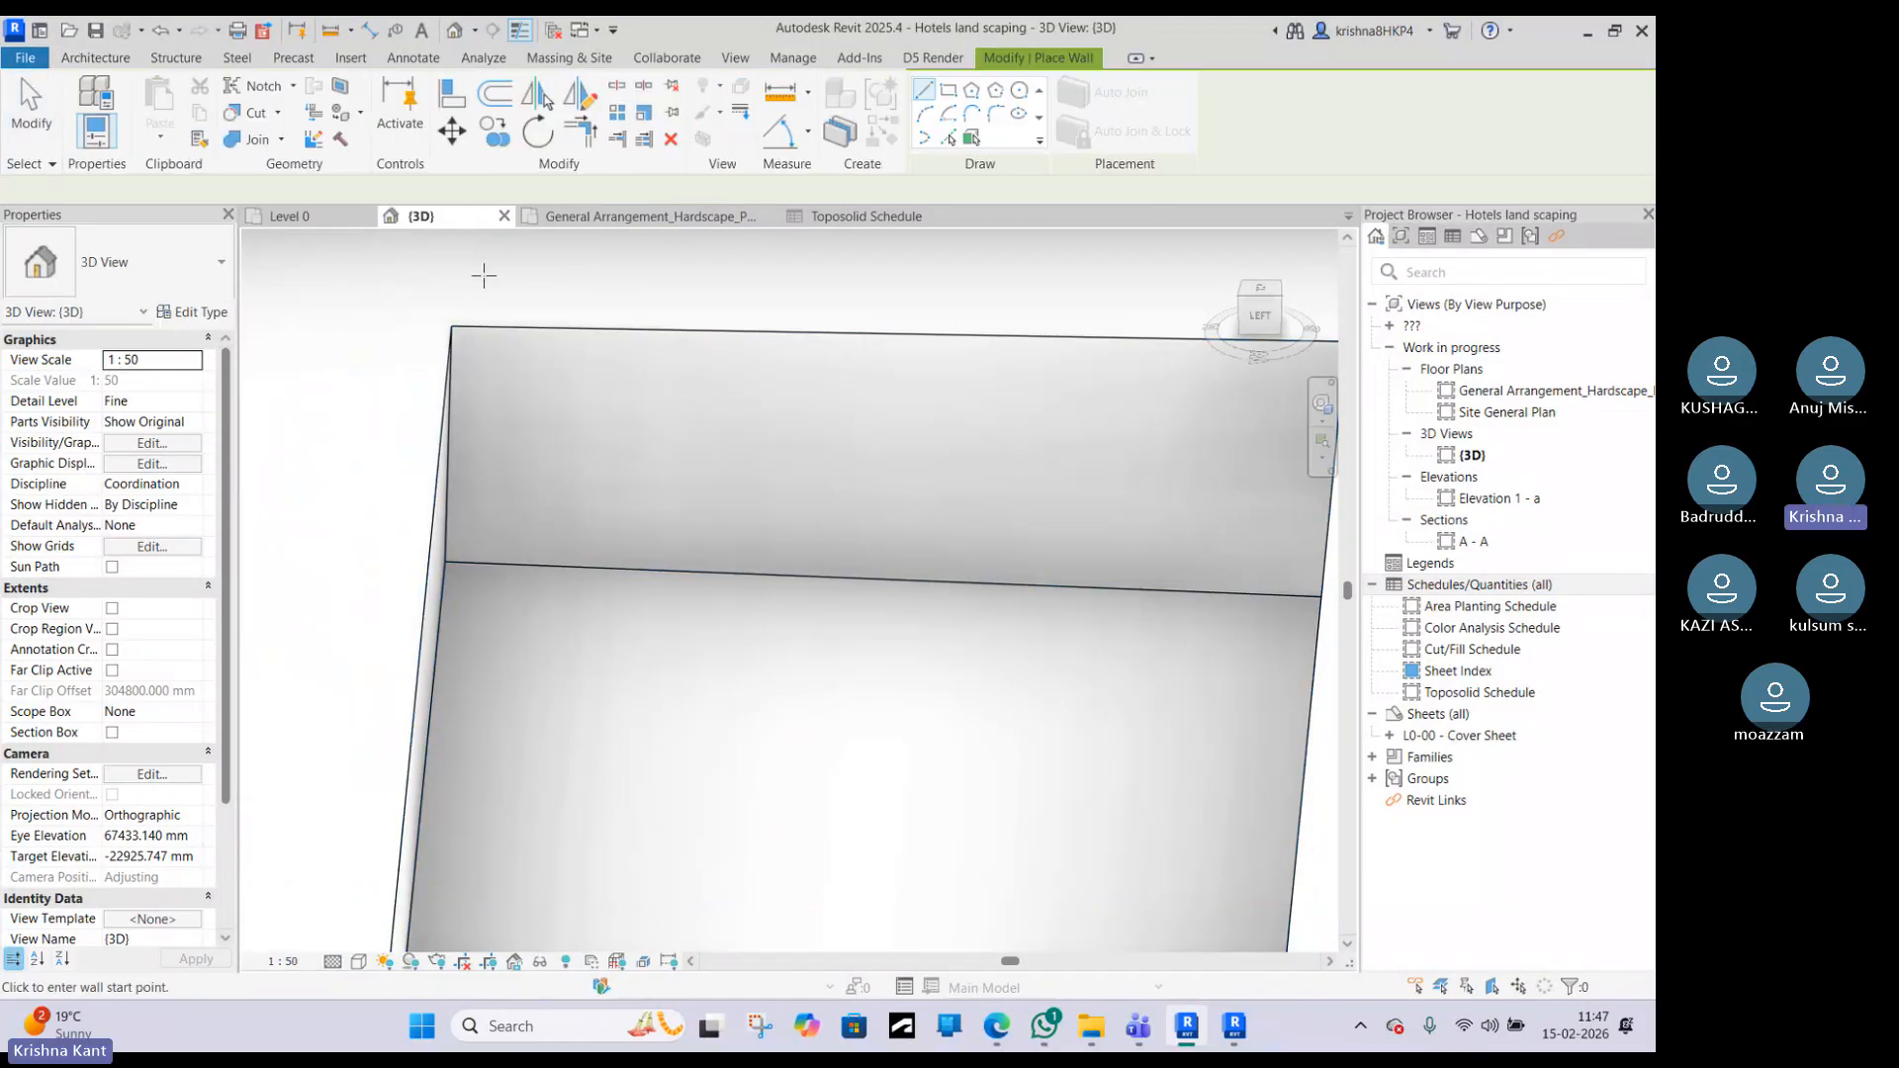
pyautogui.click(947, 94)
pyautogui.scroll(-5, 614, 478)
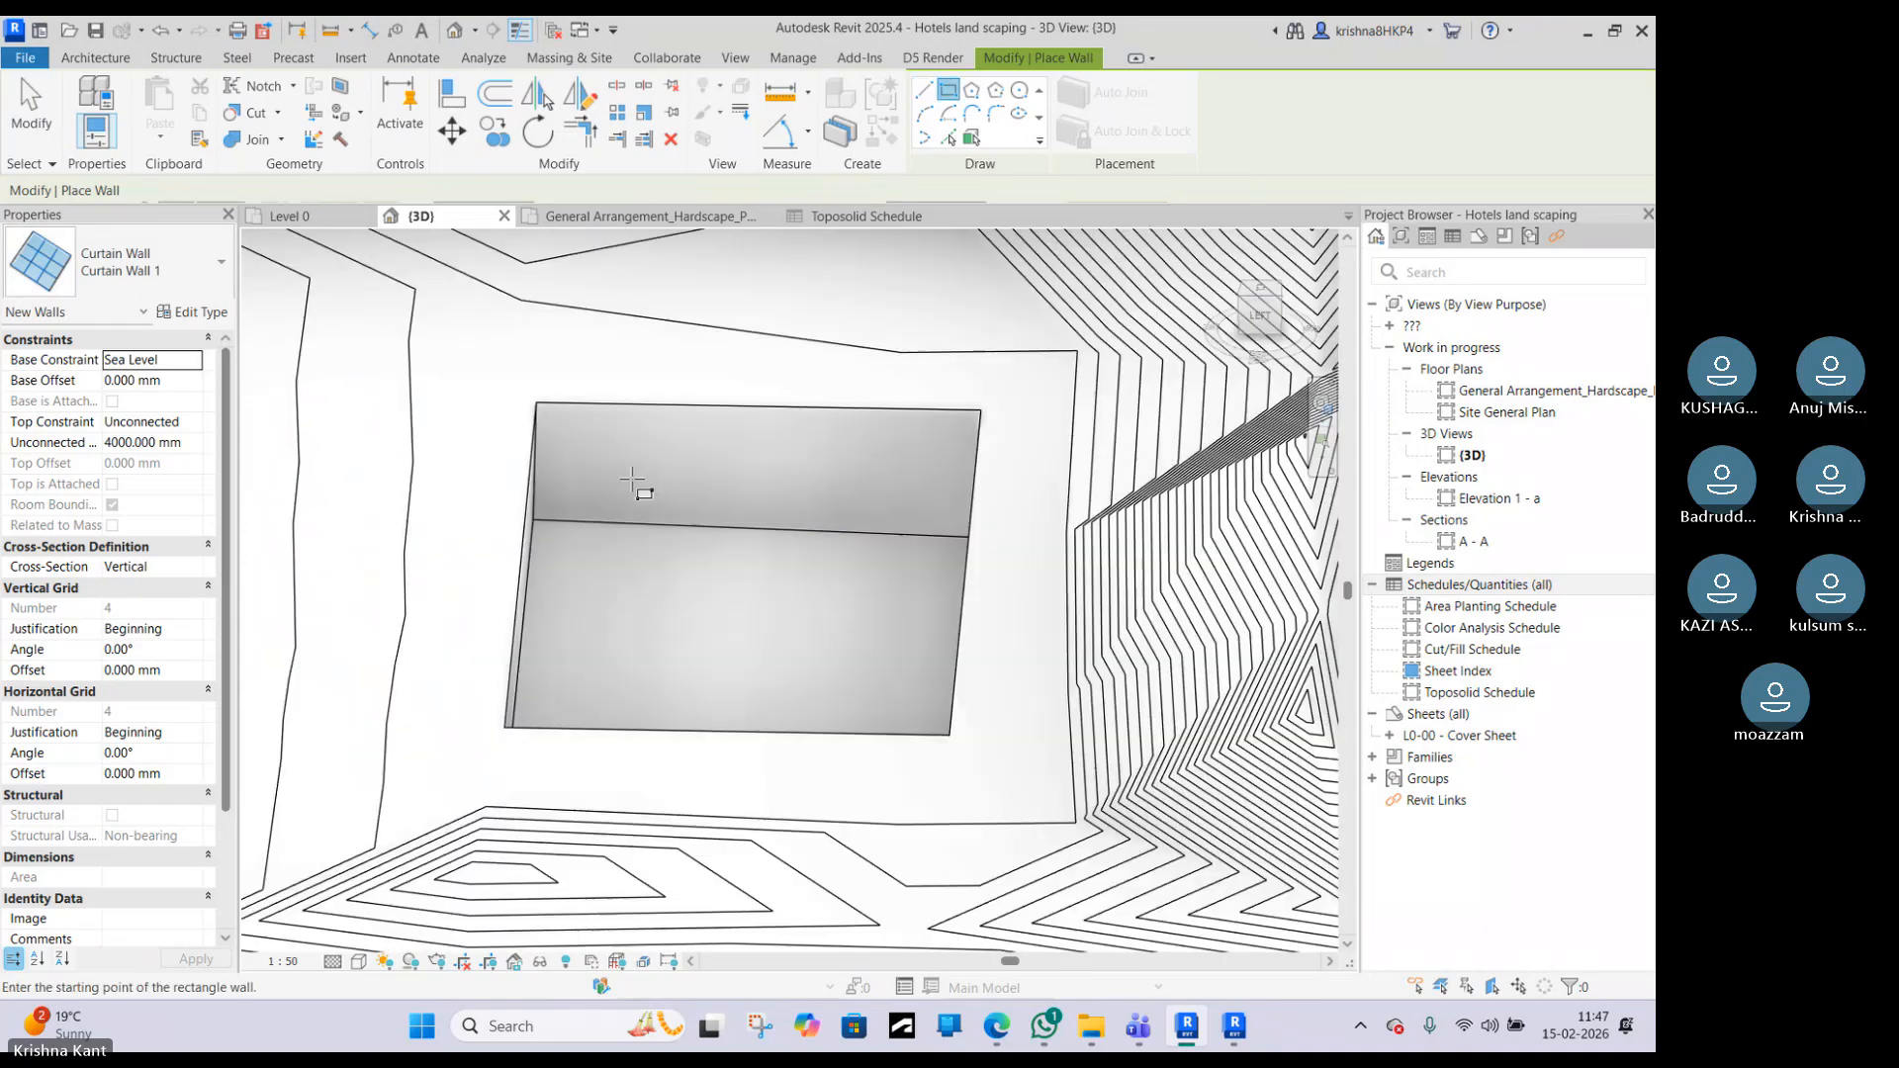
pyautogui.click(582, 461)
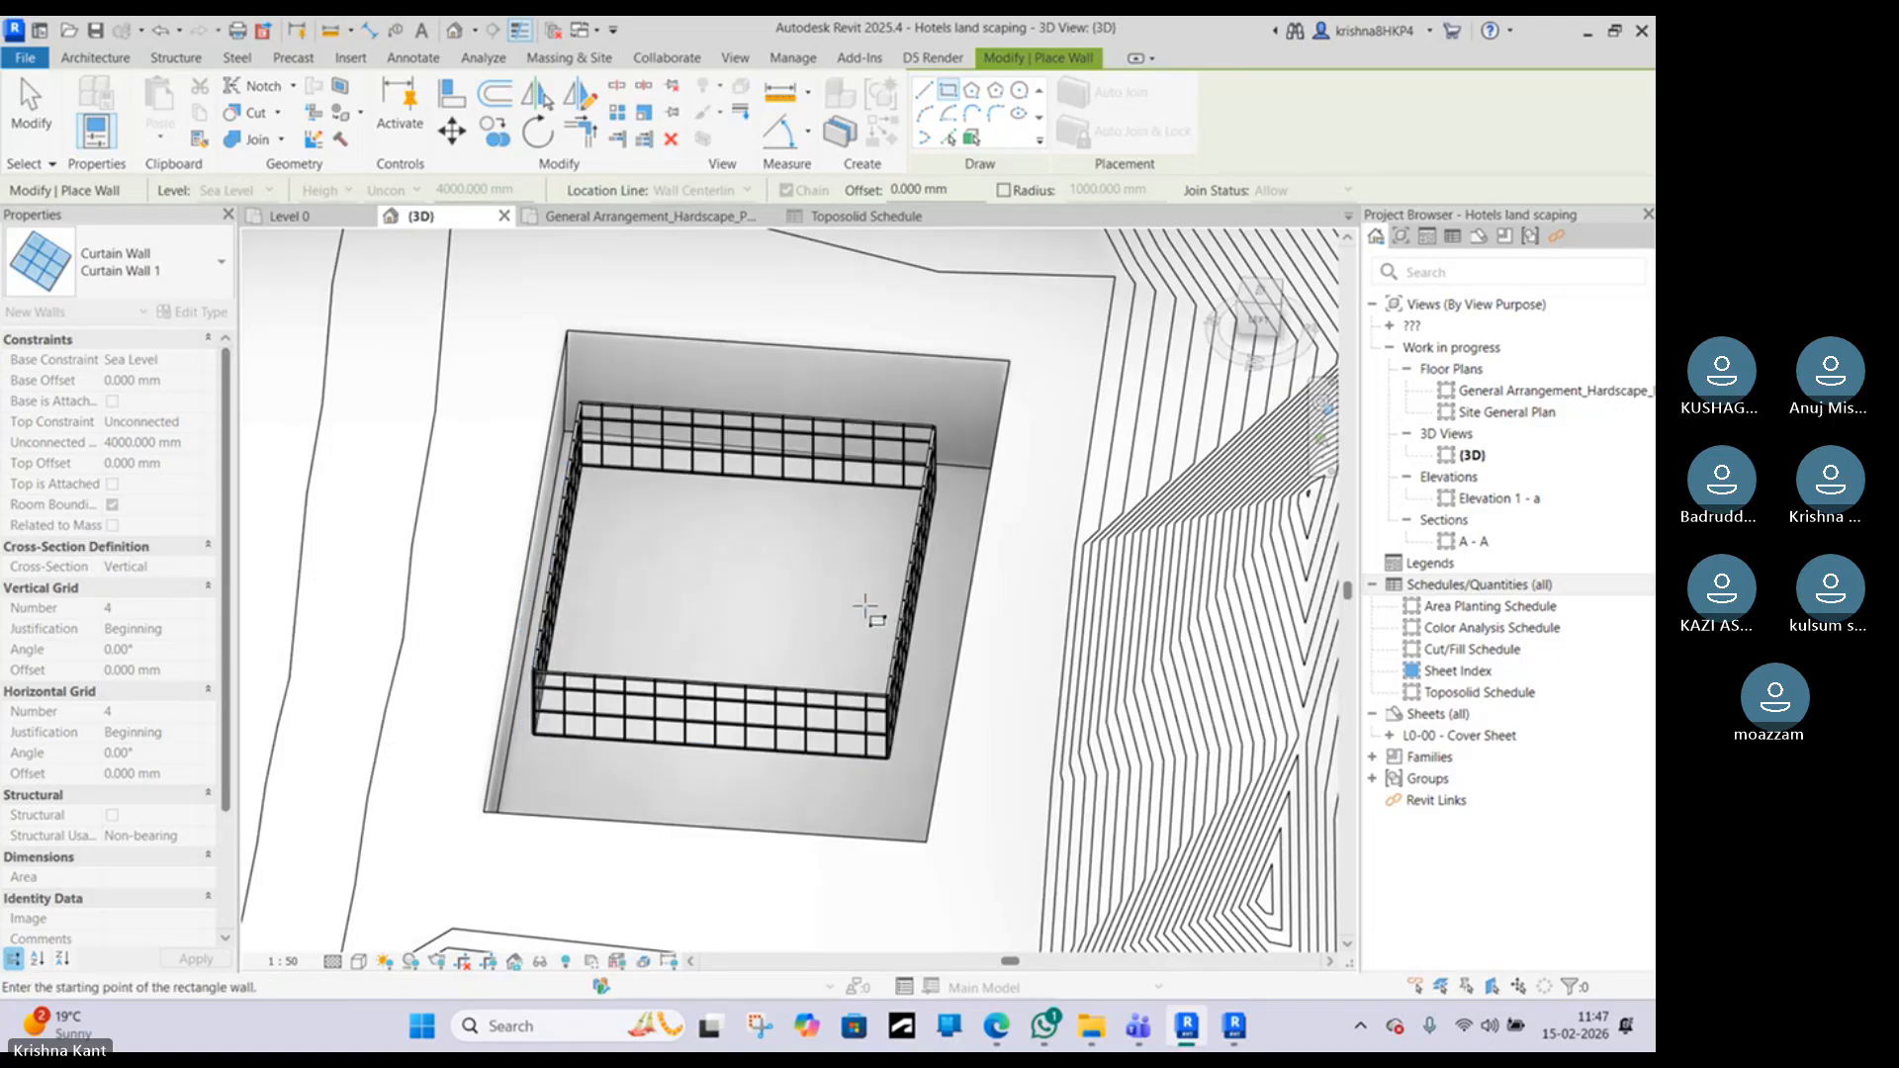
pyautogui.keyDown('shift'); pyautogui.moveTo(878, 561); pyautogui.dragTo(822, 416, button='middle'); pyautogui.keyUp('shift')
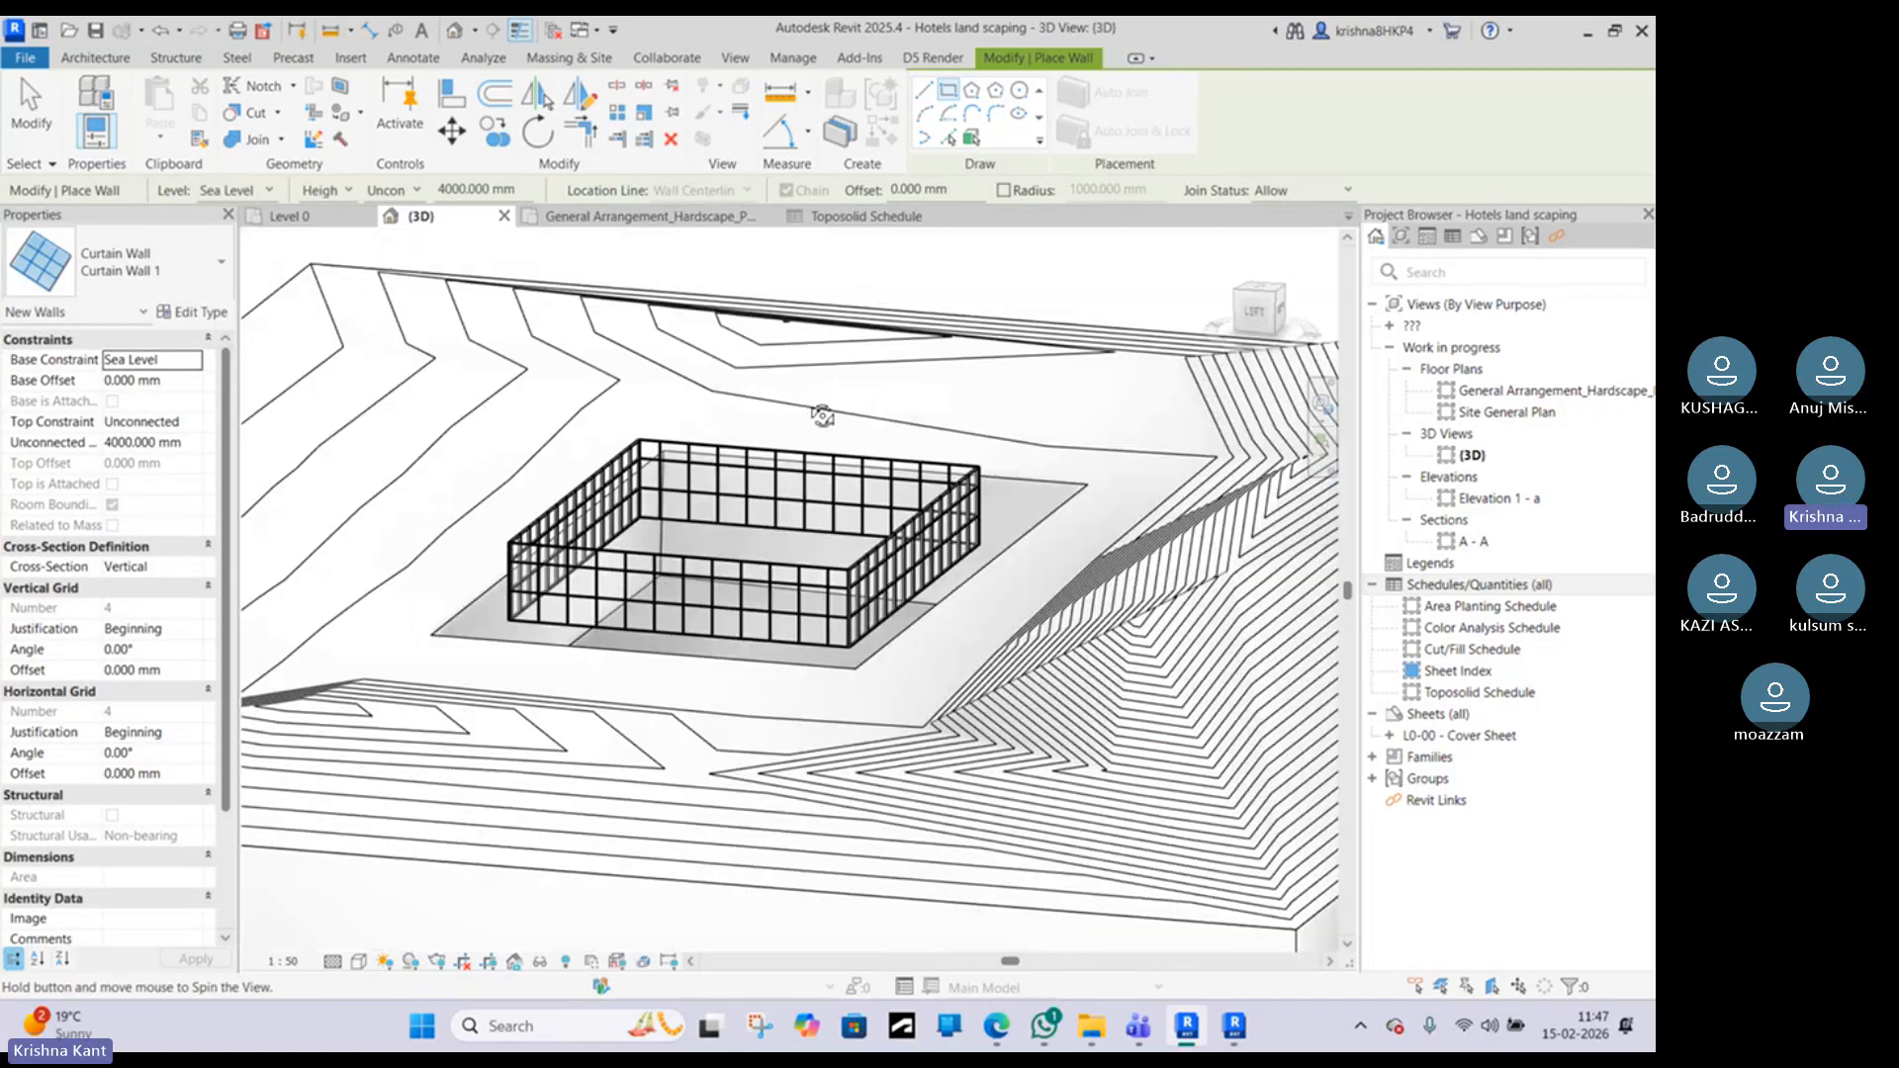
pyautogui.scroll(2, 716, 498)
pyautogui.press('Escape')
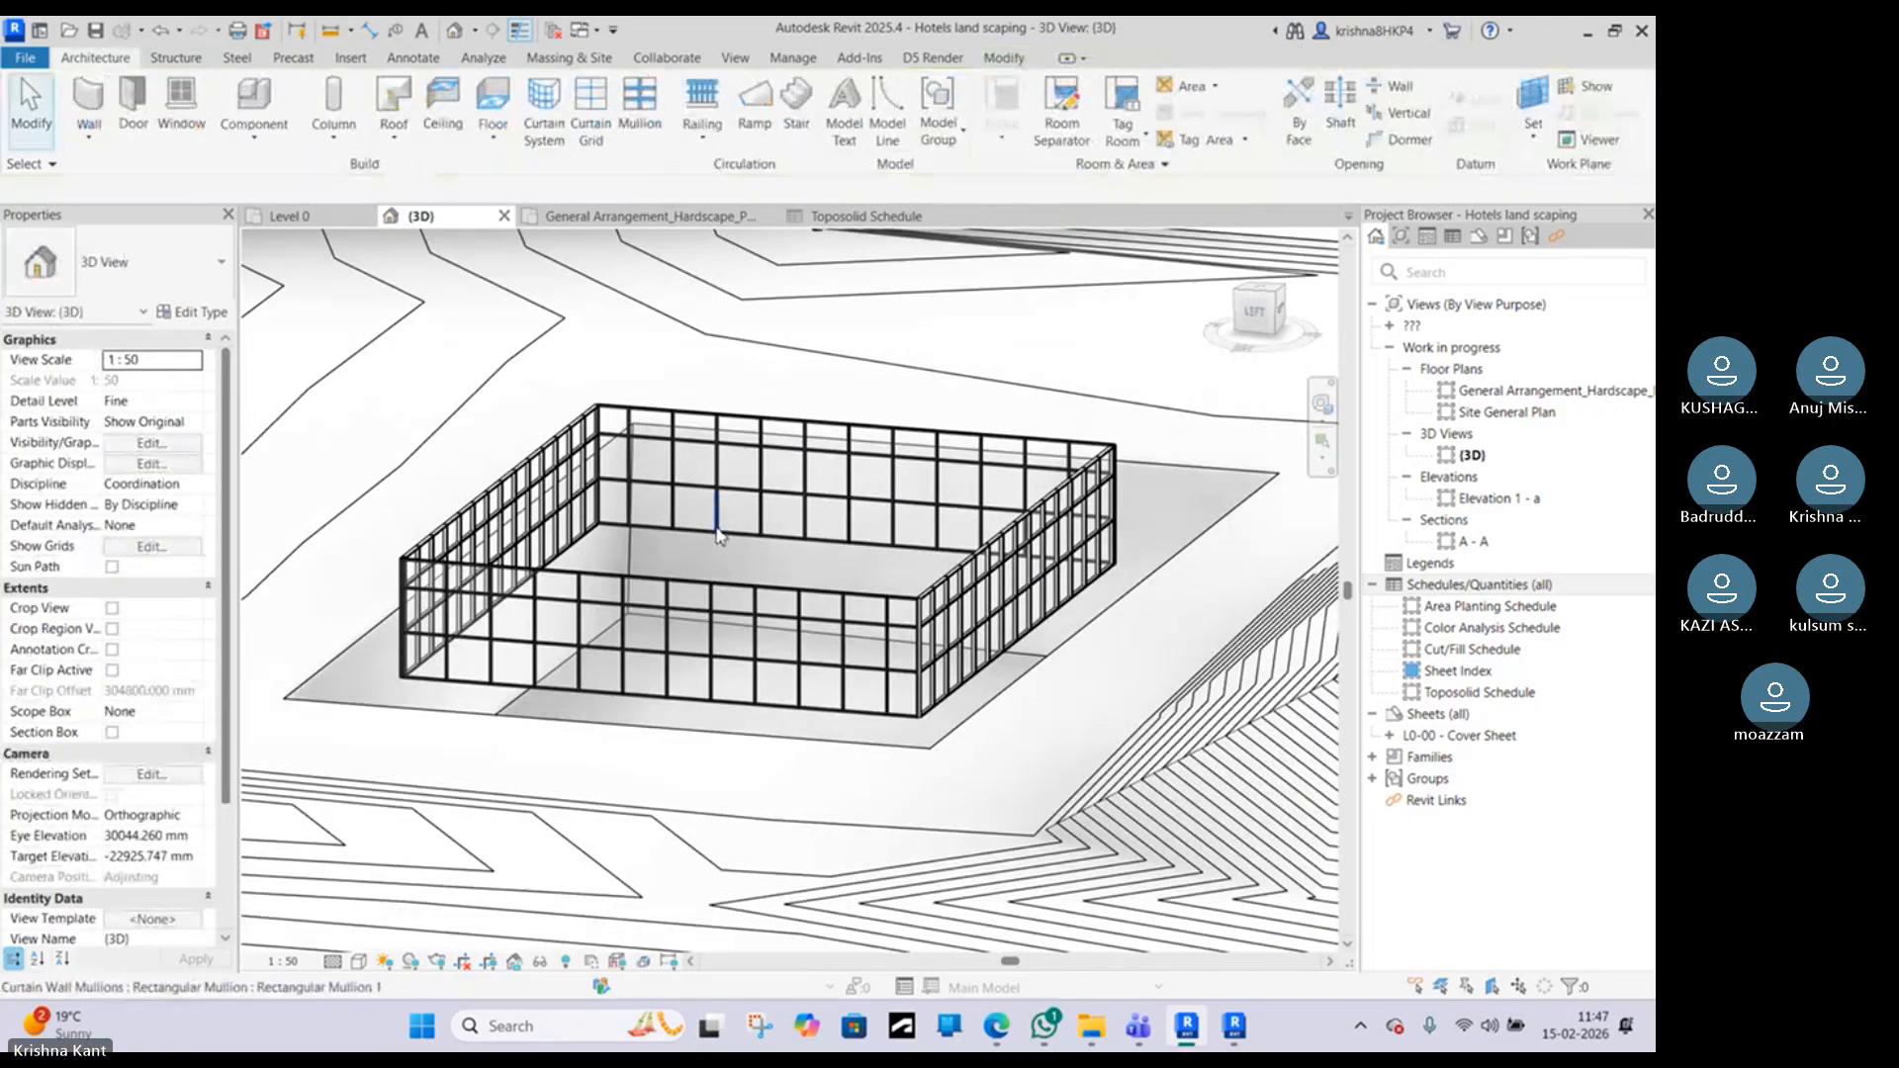
# Step: Select the whole chain of four curtain walls and set their Base Offset to -3000 mm
pyautogui.press('Tab')
pyautogui.click(718, 543)
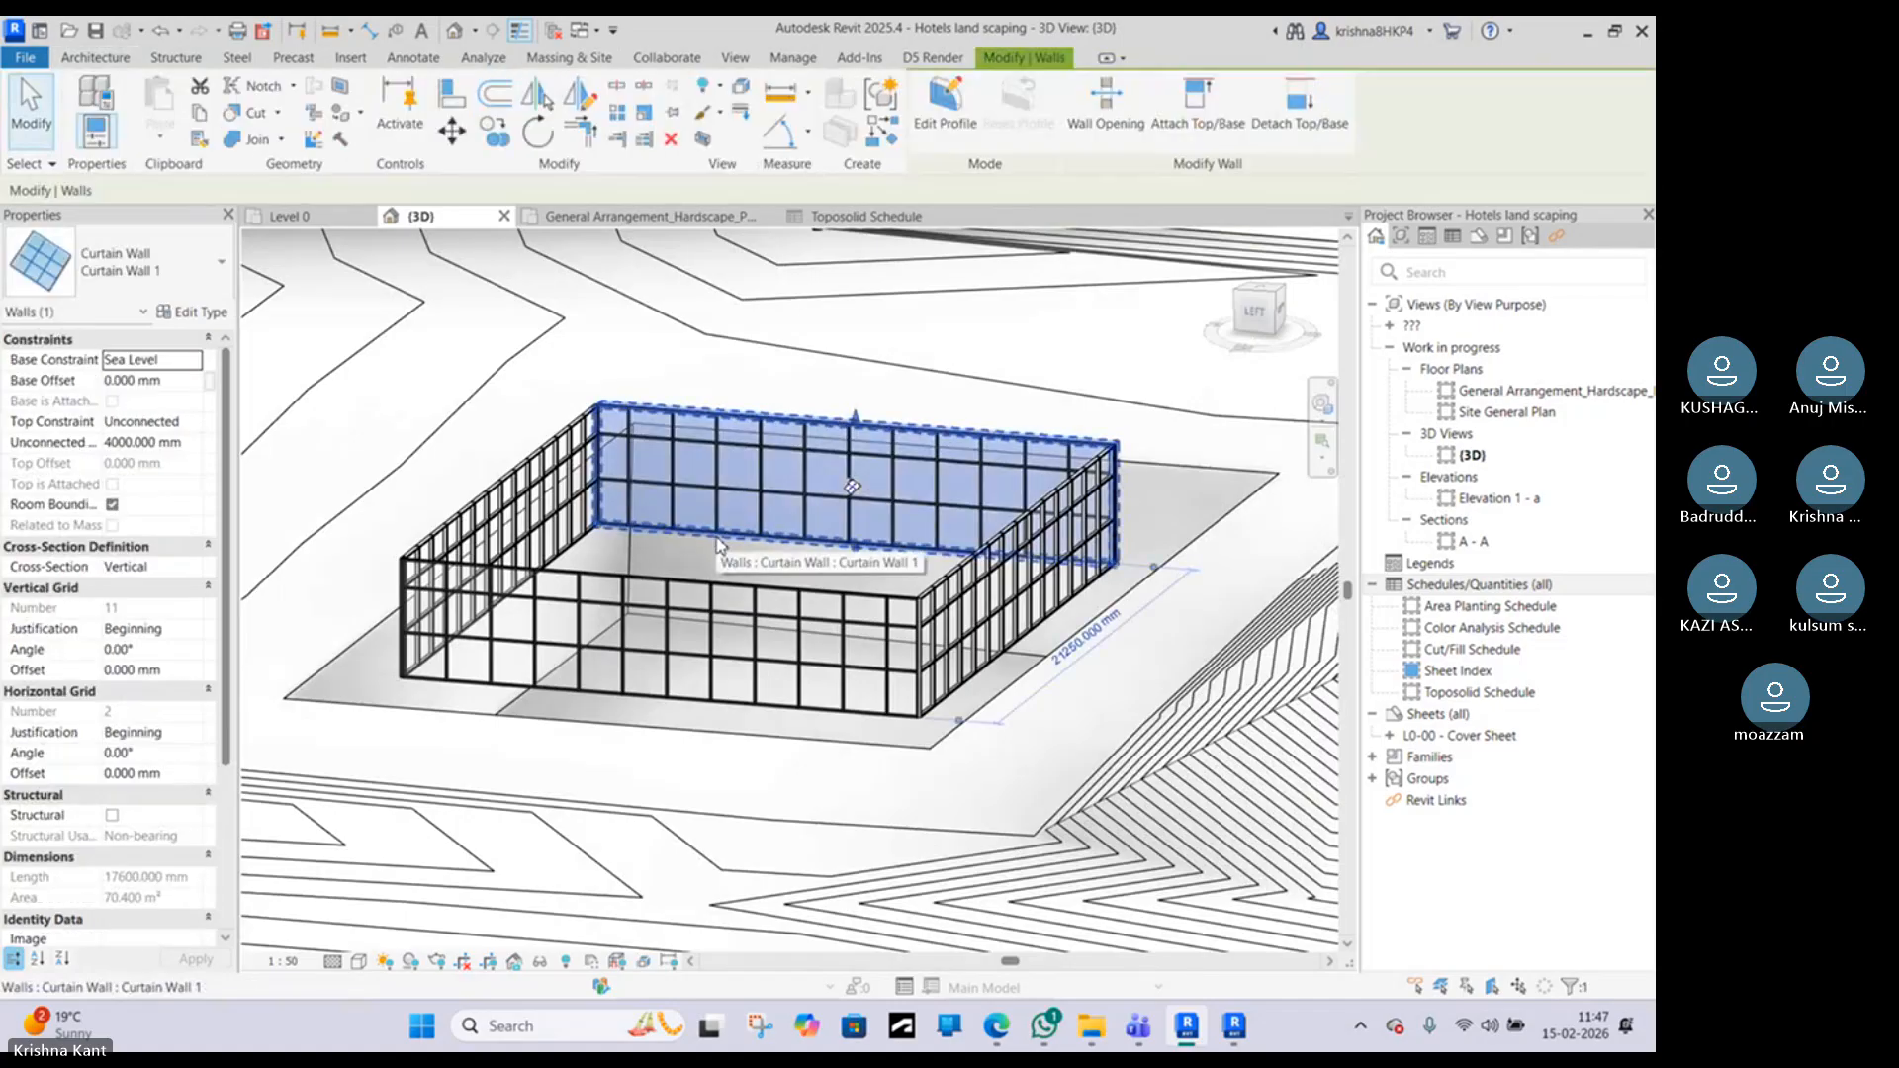
pyautogui.press('Tab')
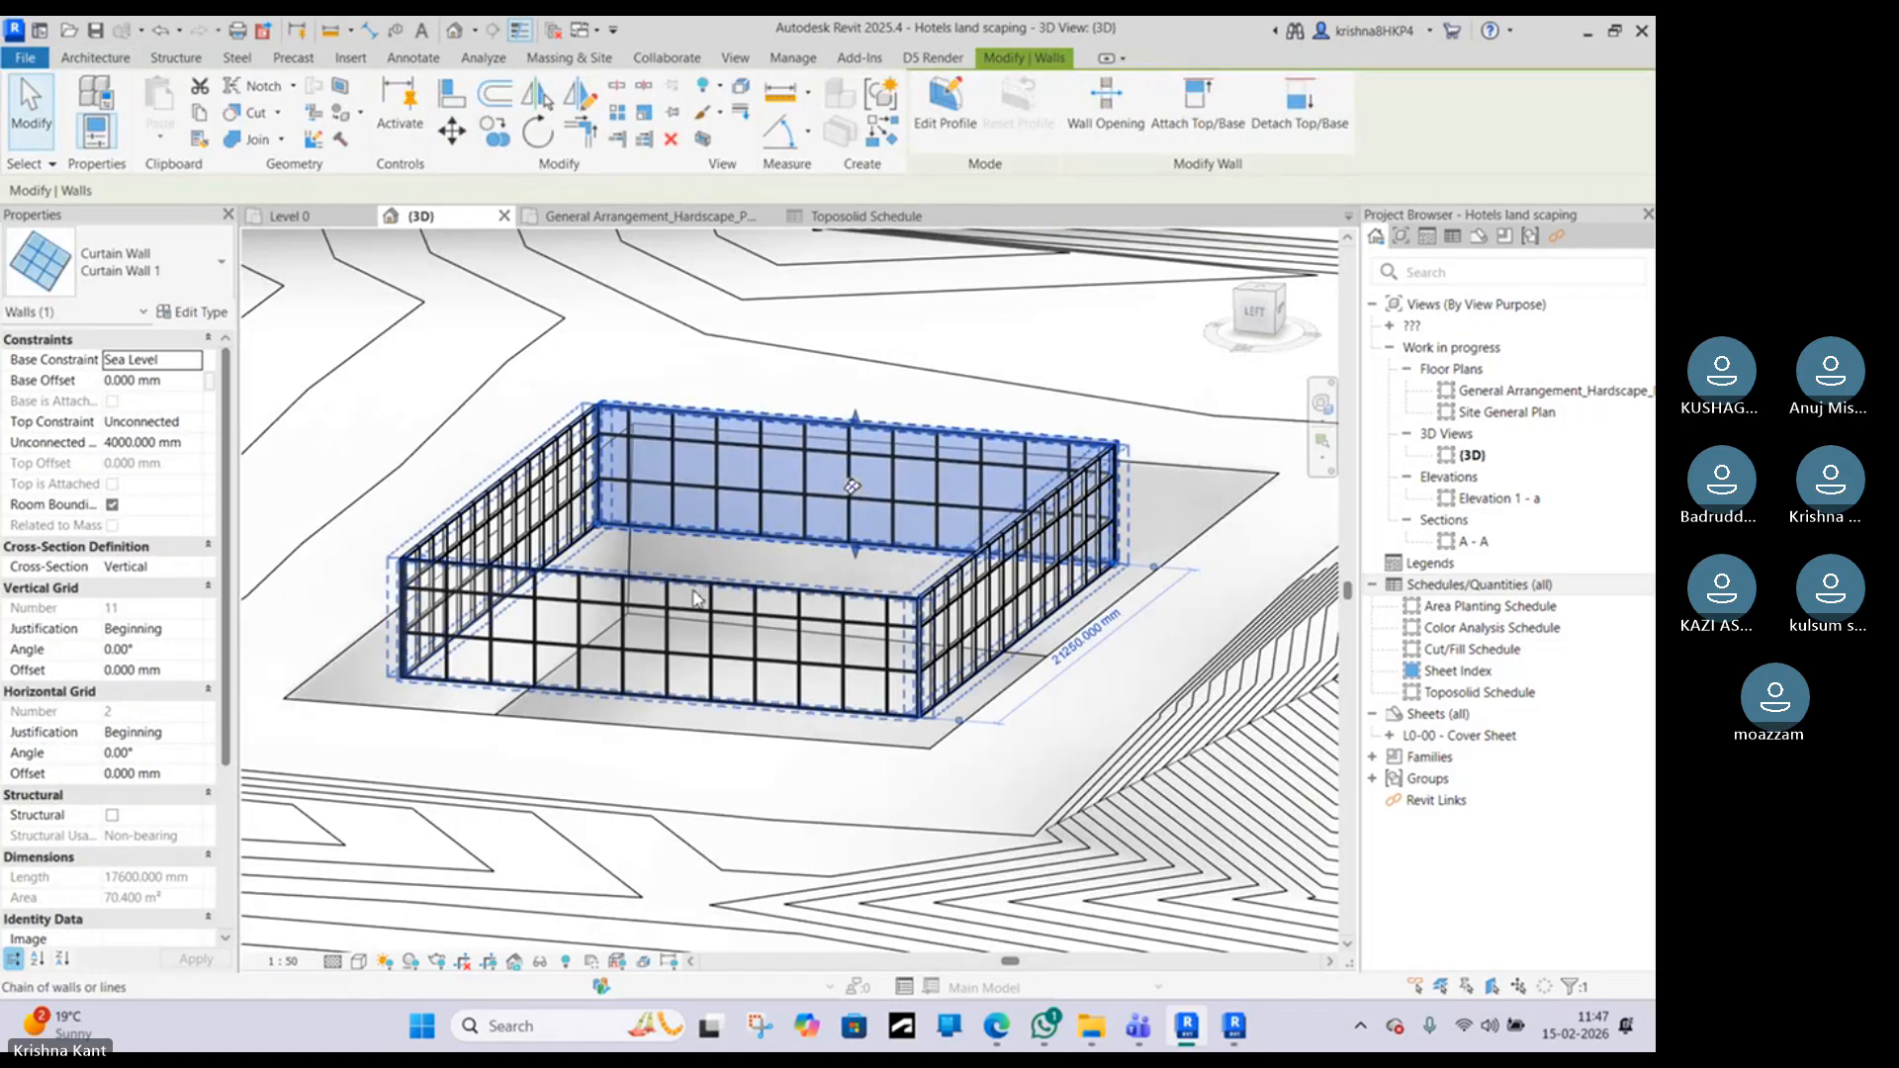
pyautogui.click(695, 597)
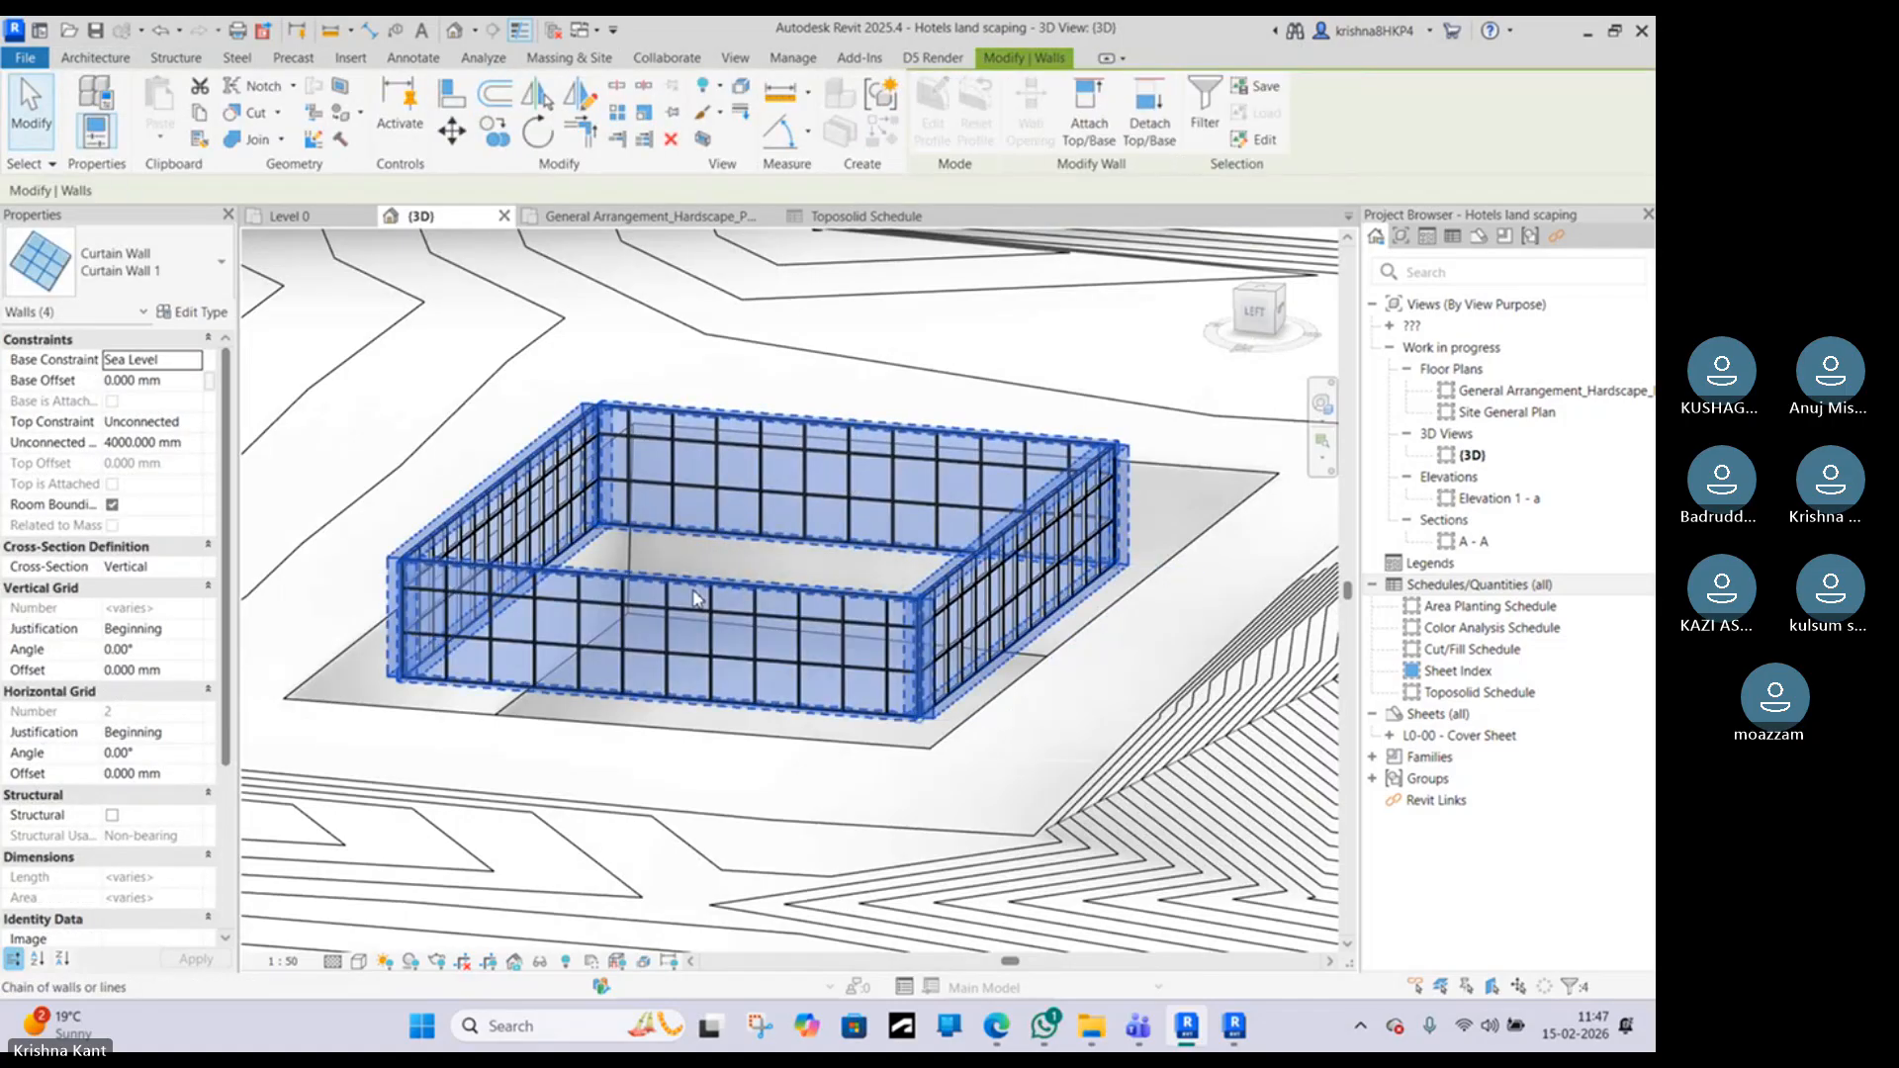
pyautogui.click(186, 385)
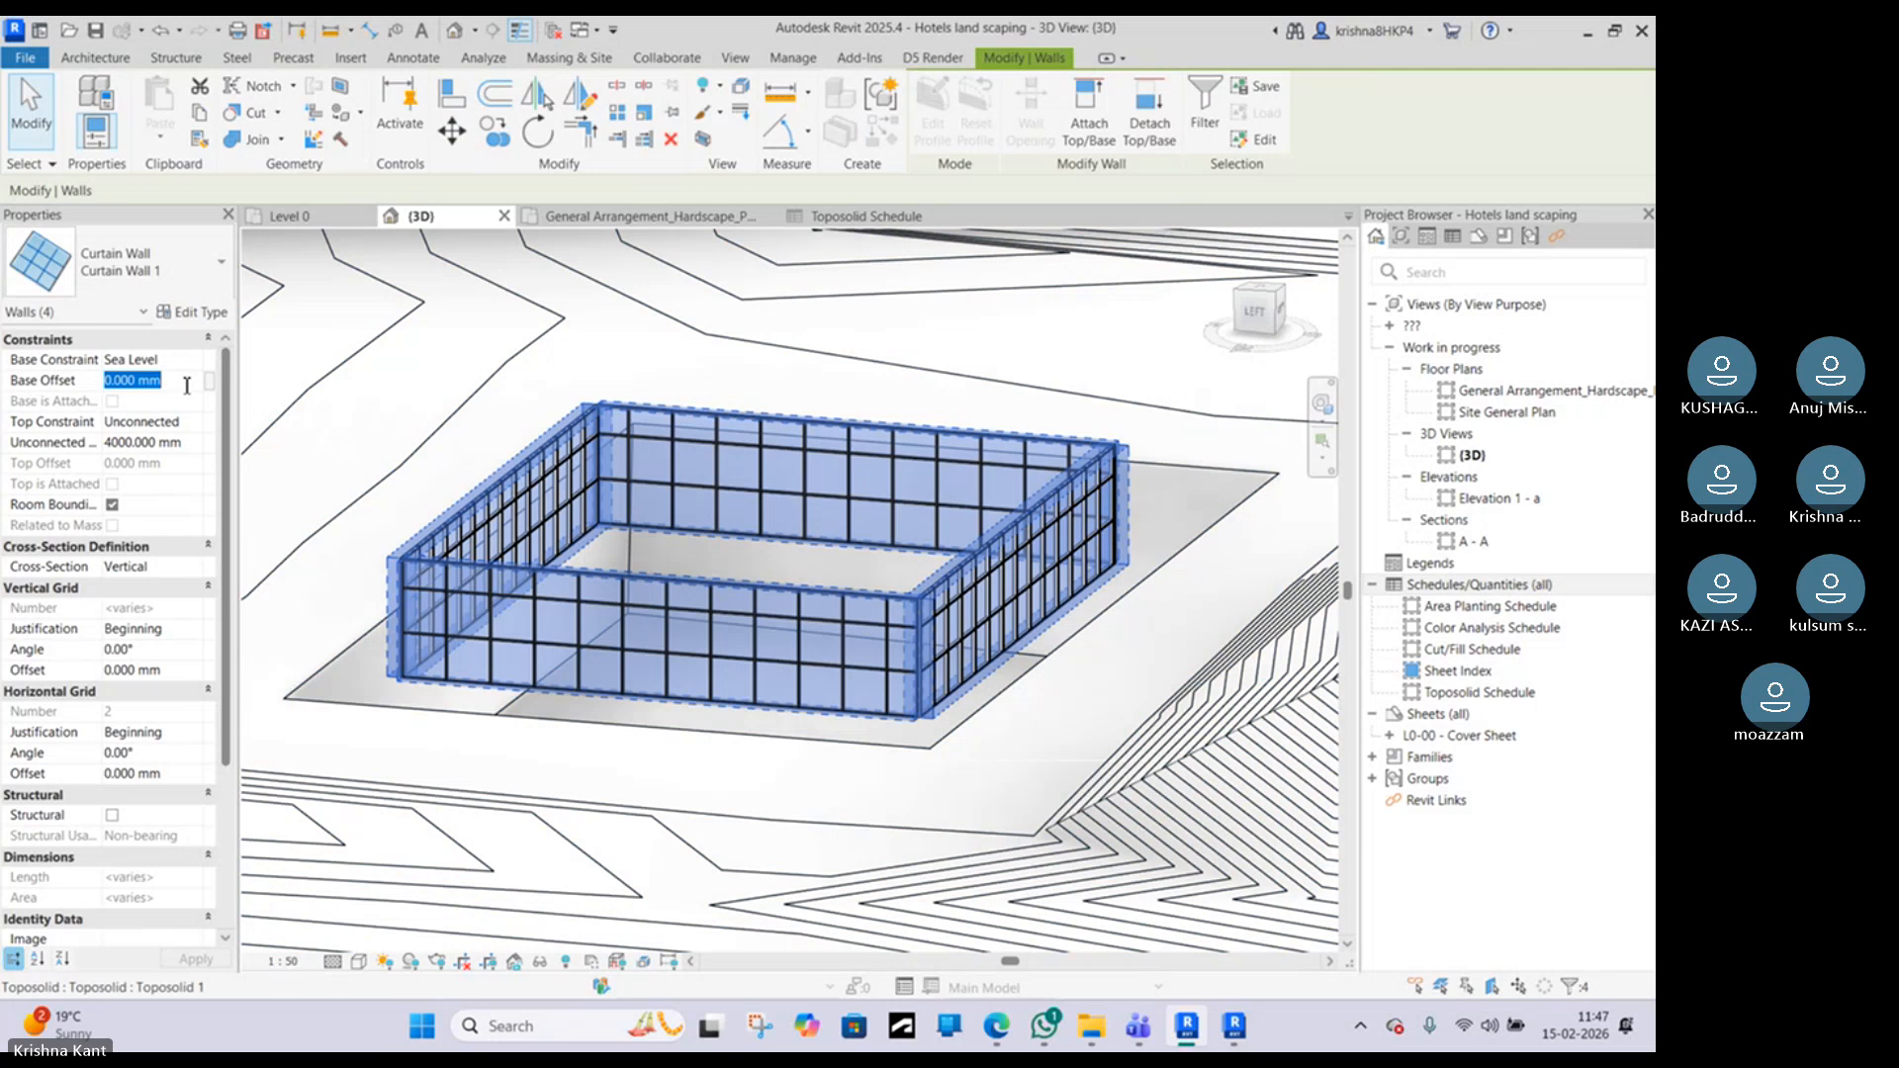
pyautogui.write('-3M')
pyautogui.press('Return')
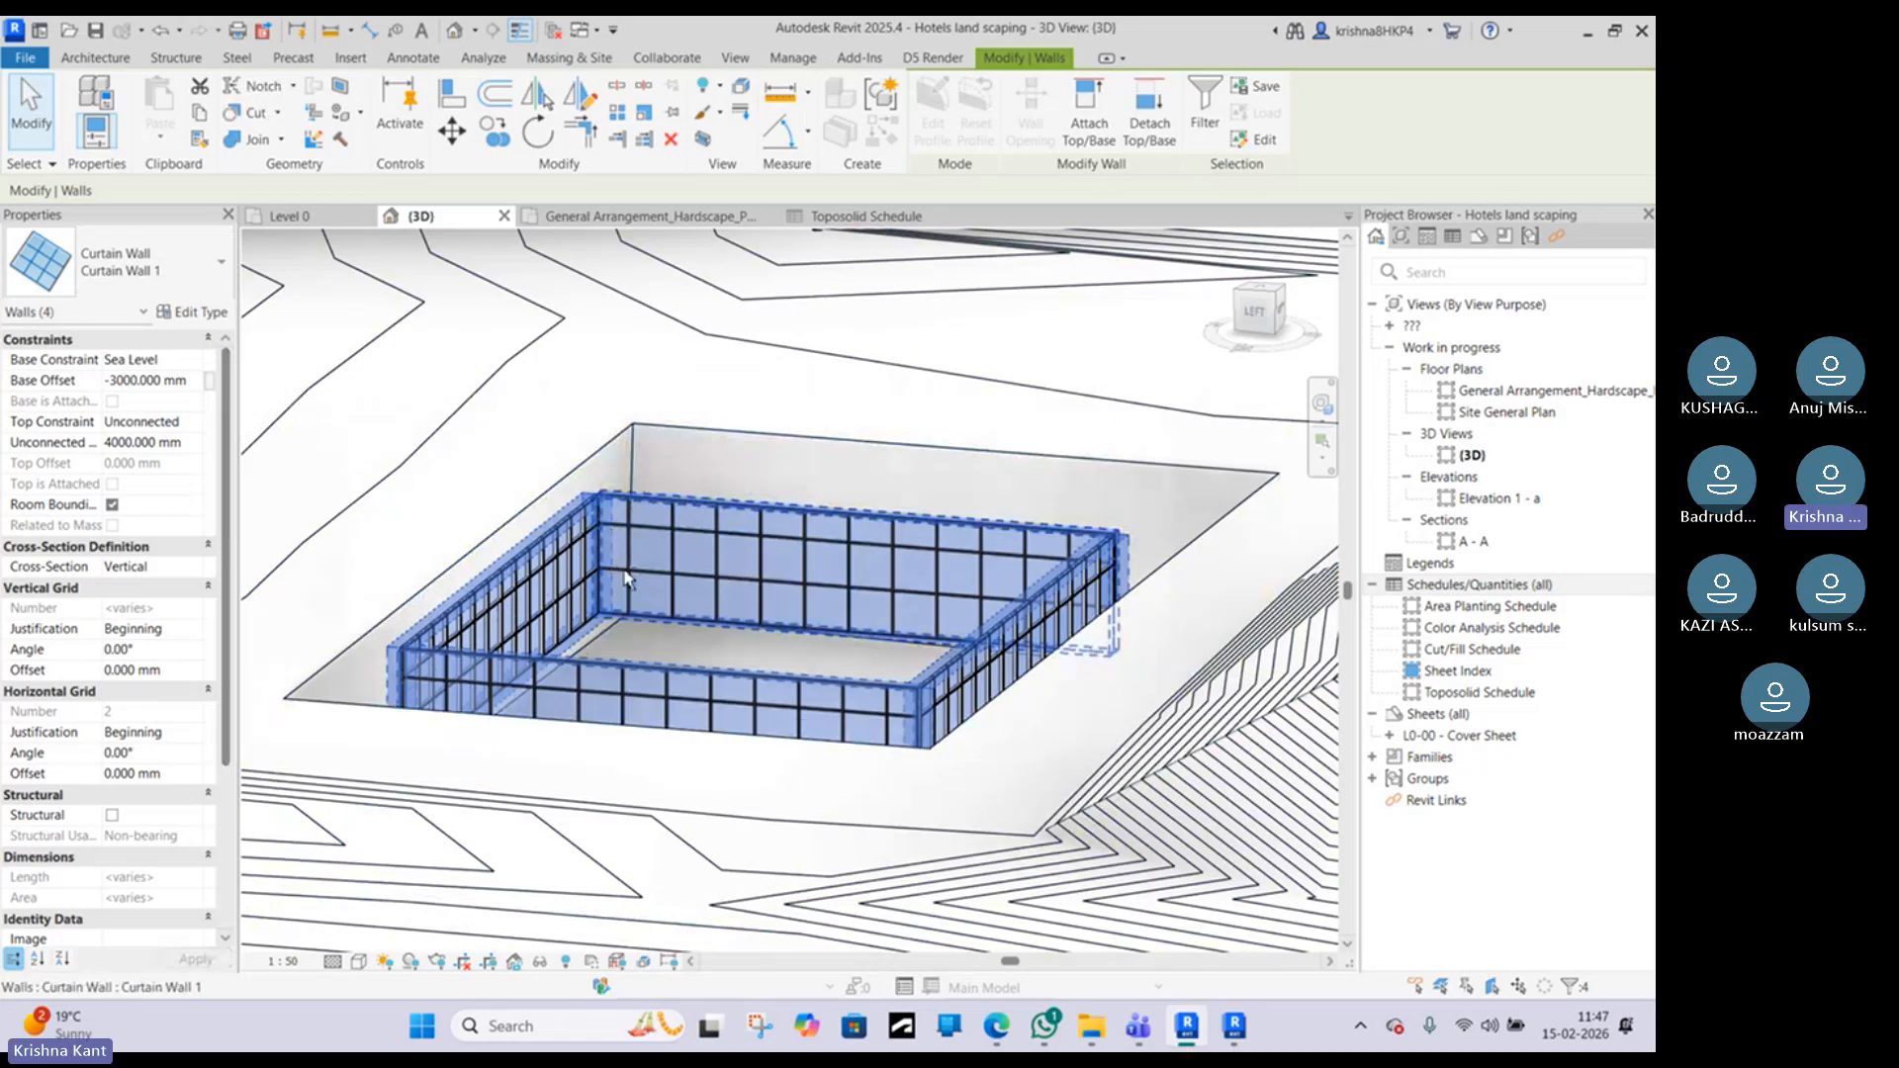
pyautogui.keyDown('shift'); pyautogui.moveTo(622, 579); pyautogui.dragTo(780, 641, button='middle'); pyautogui.keyUp('shift')
pyautogui.press('Escape')
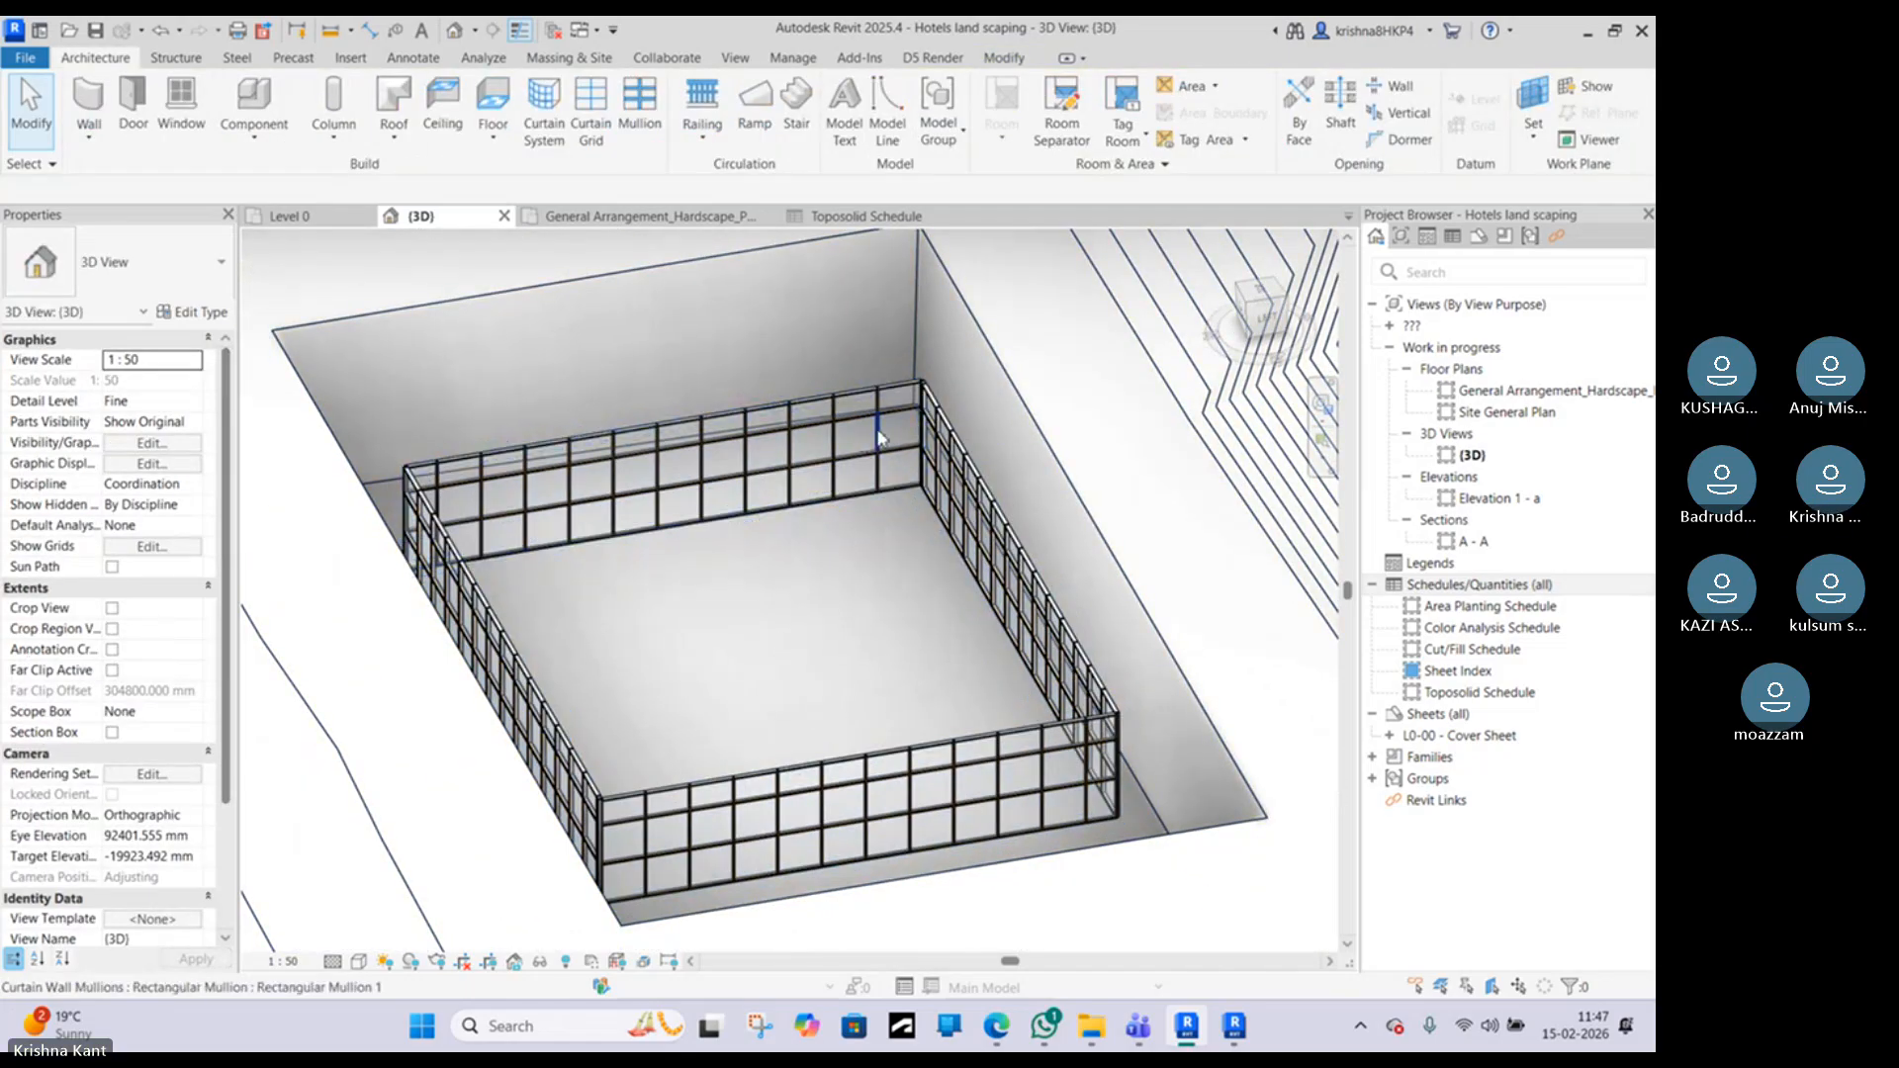
# Step: Examine from several distances and angles how the lowered curtain walls sit inside the excavated pit
pyautogui.scroll(-2, 797, 390)
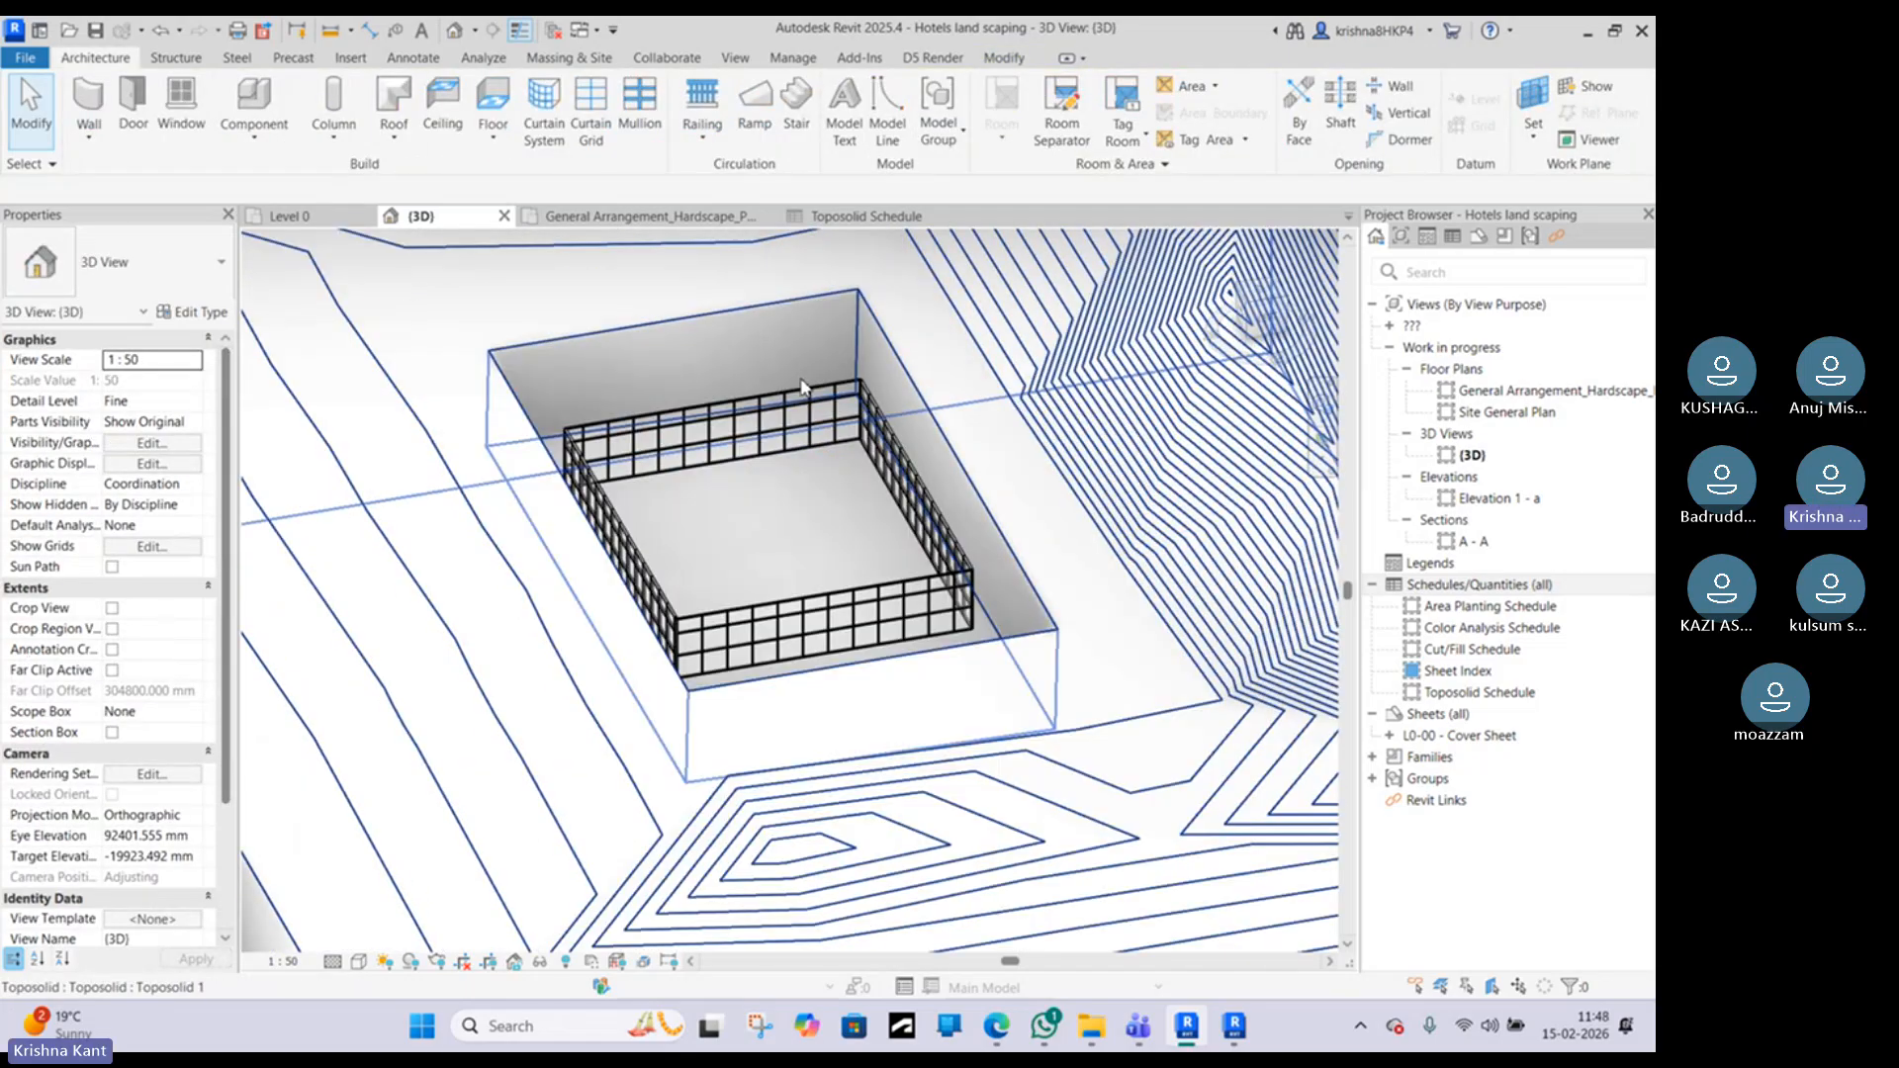
pyautogui.moveTo(601, 649); pyautogui.dragTo(507, 519, button='middle')
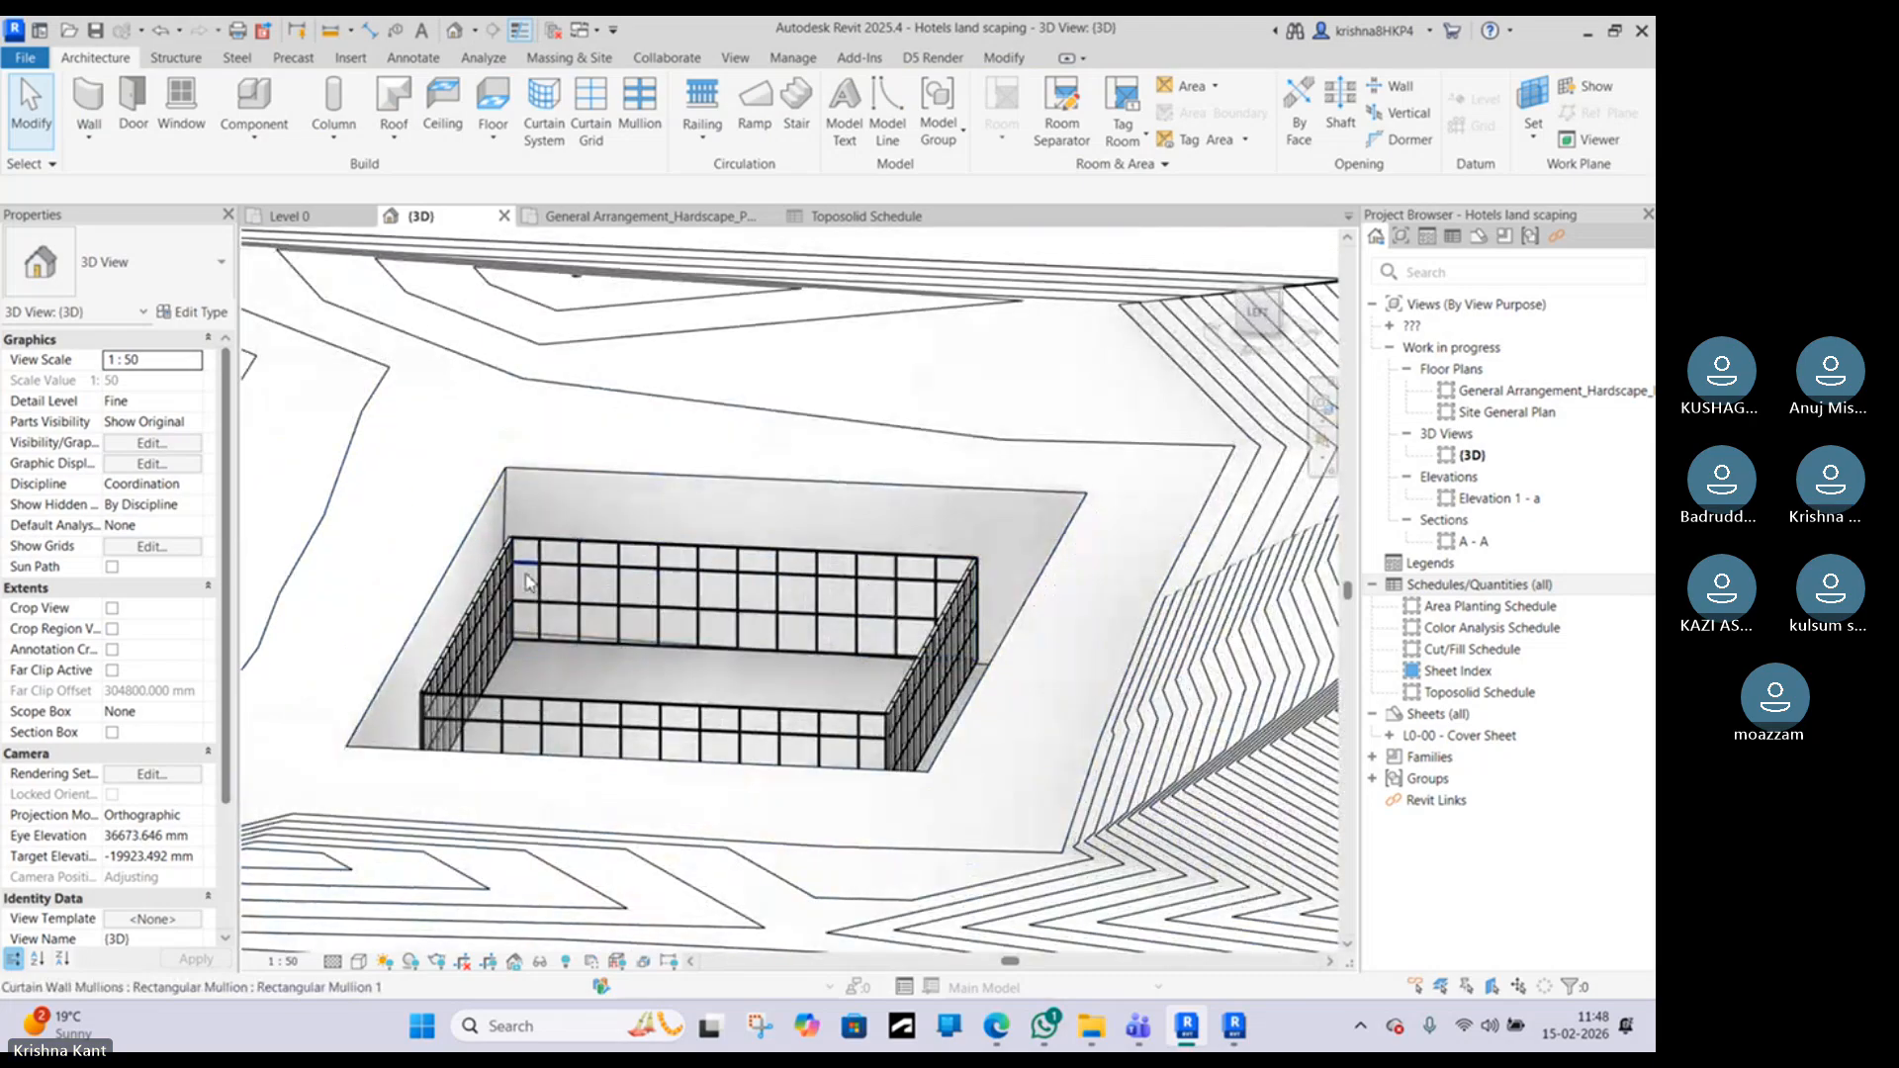
pyautogui.scroll(2, 659, 563)
pyautogui.scroll(-2, 659, 564)
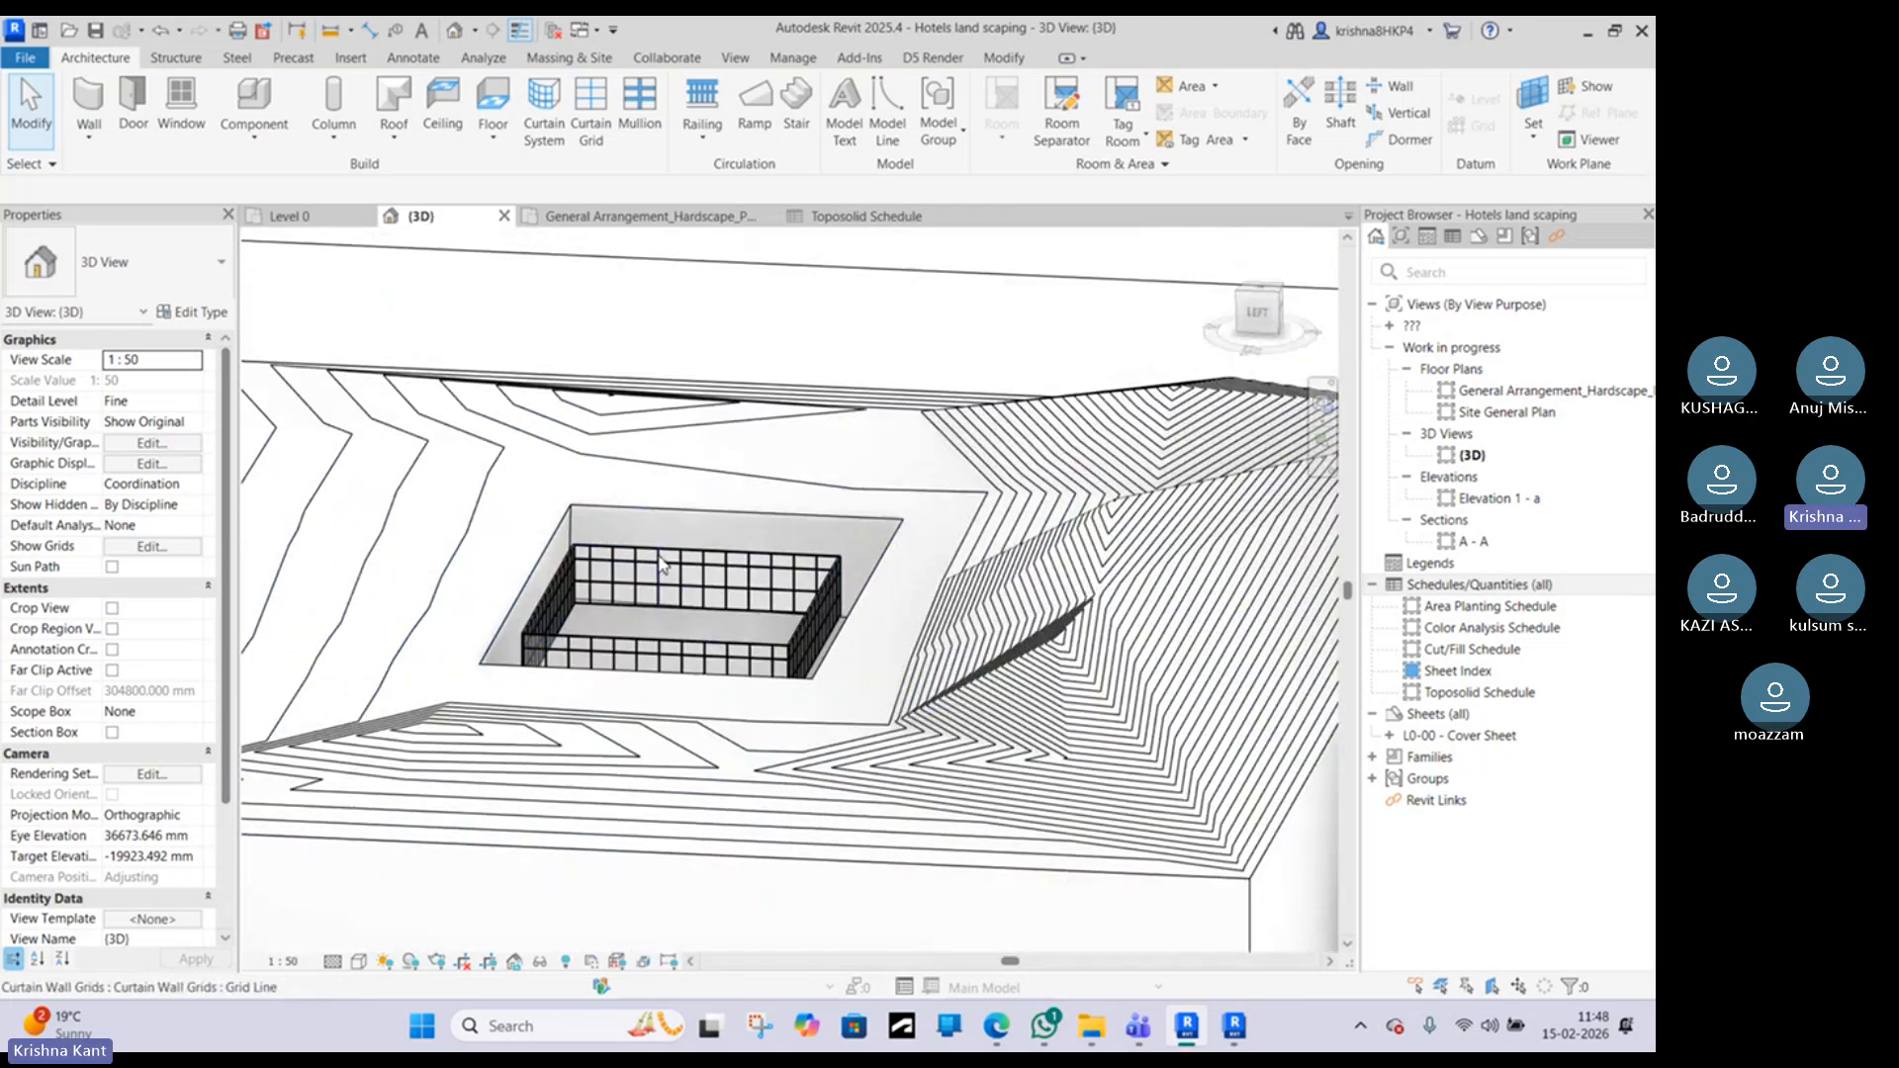
pyautogui.scroll(-3, 840, 524)
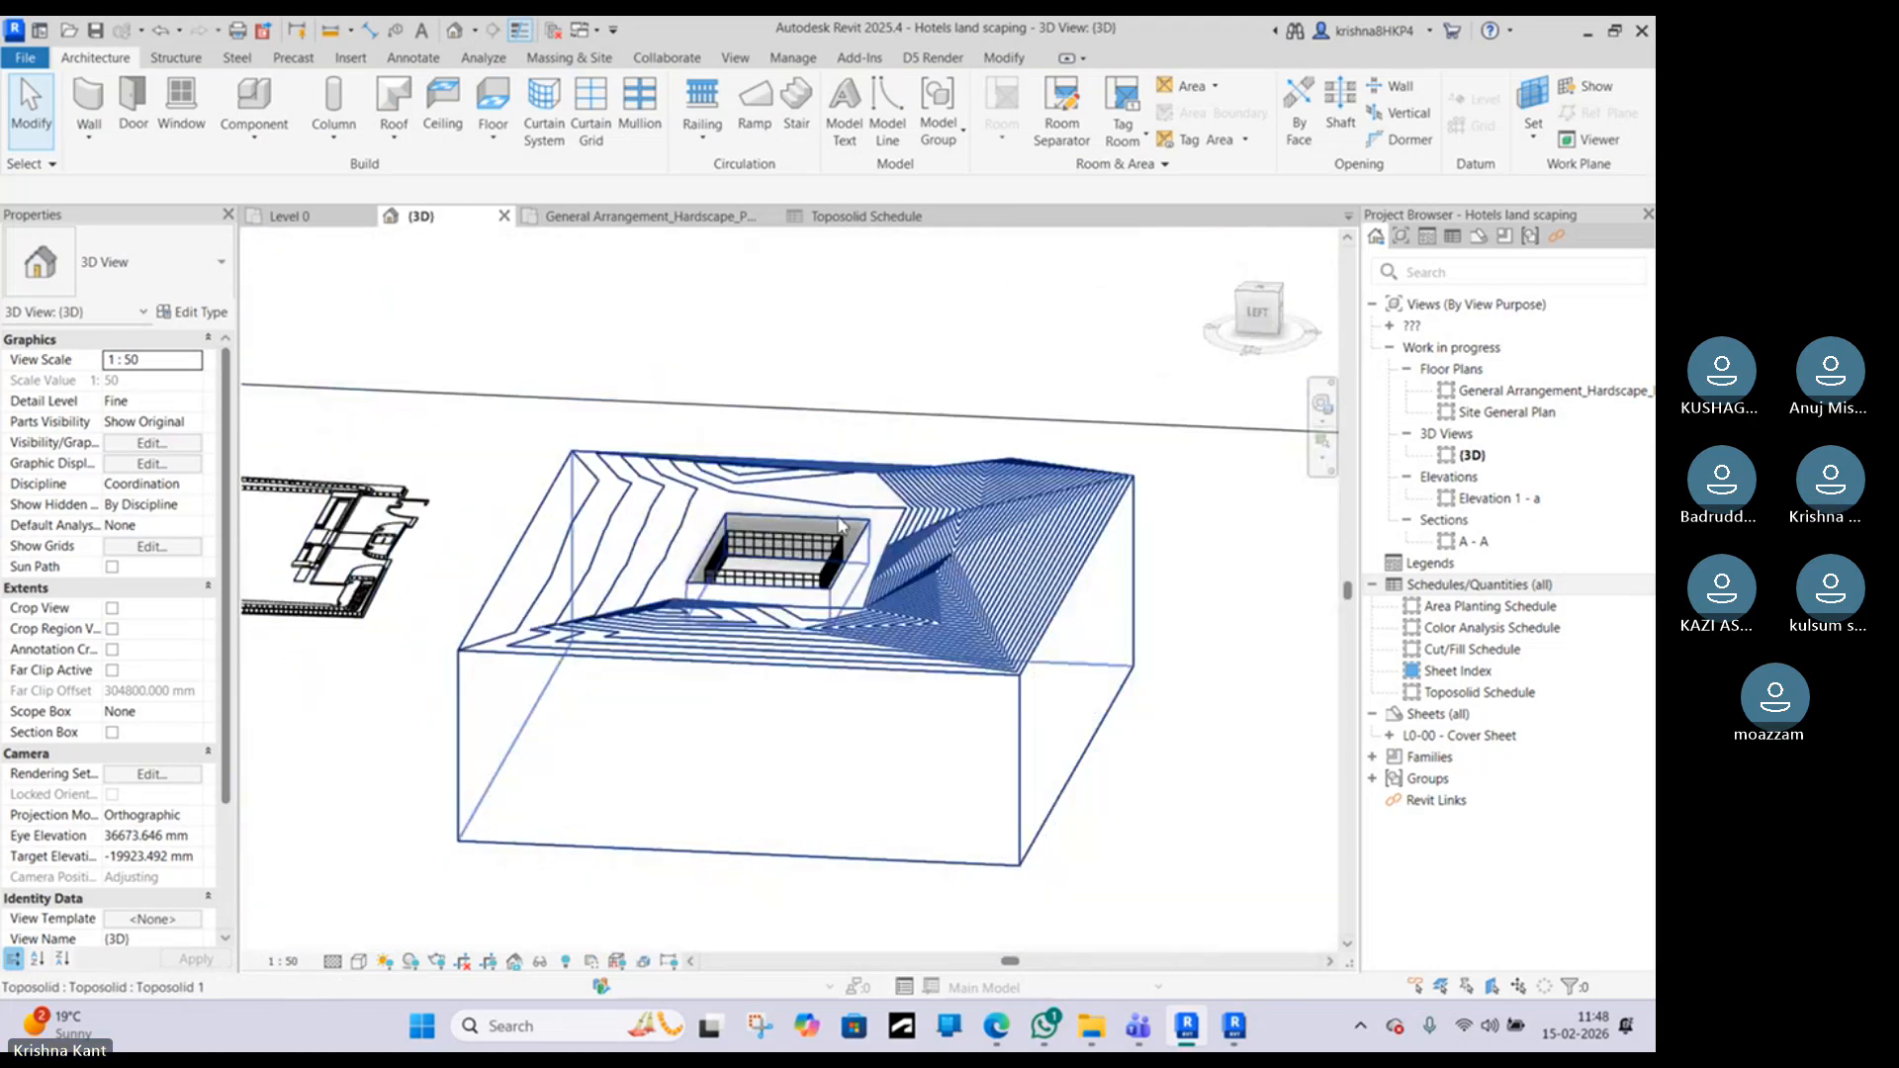
pyautogui.scroll(2, 650, 444)
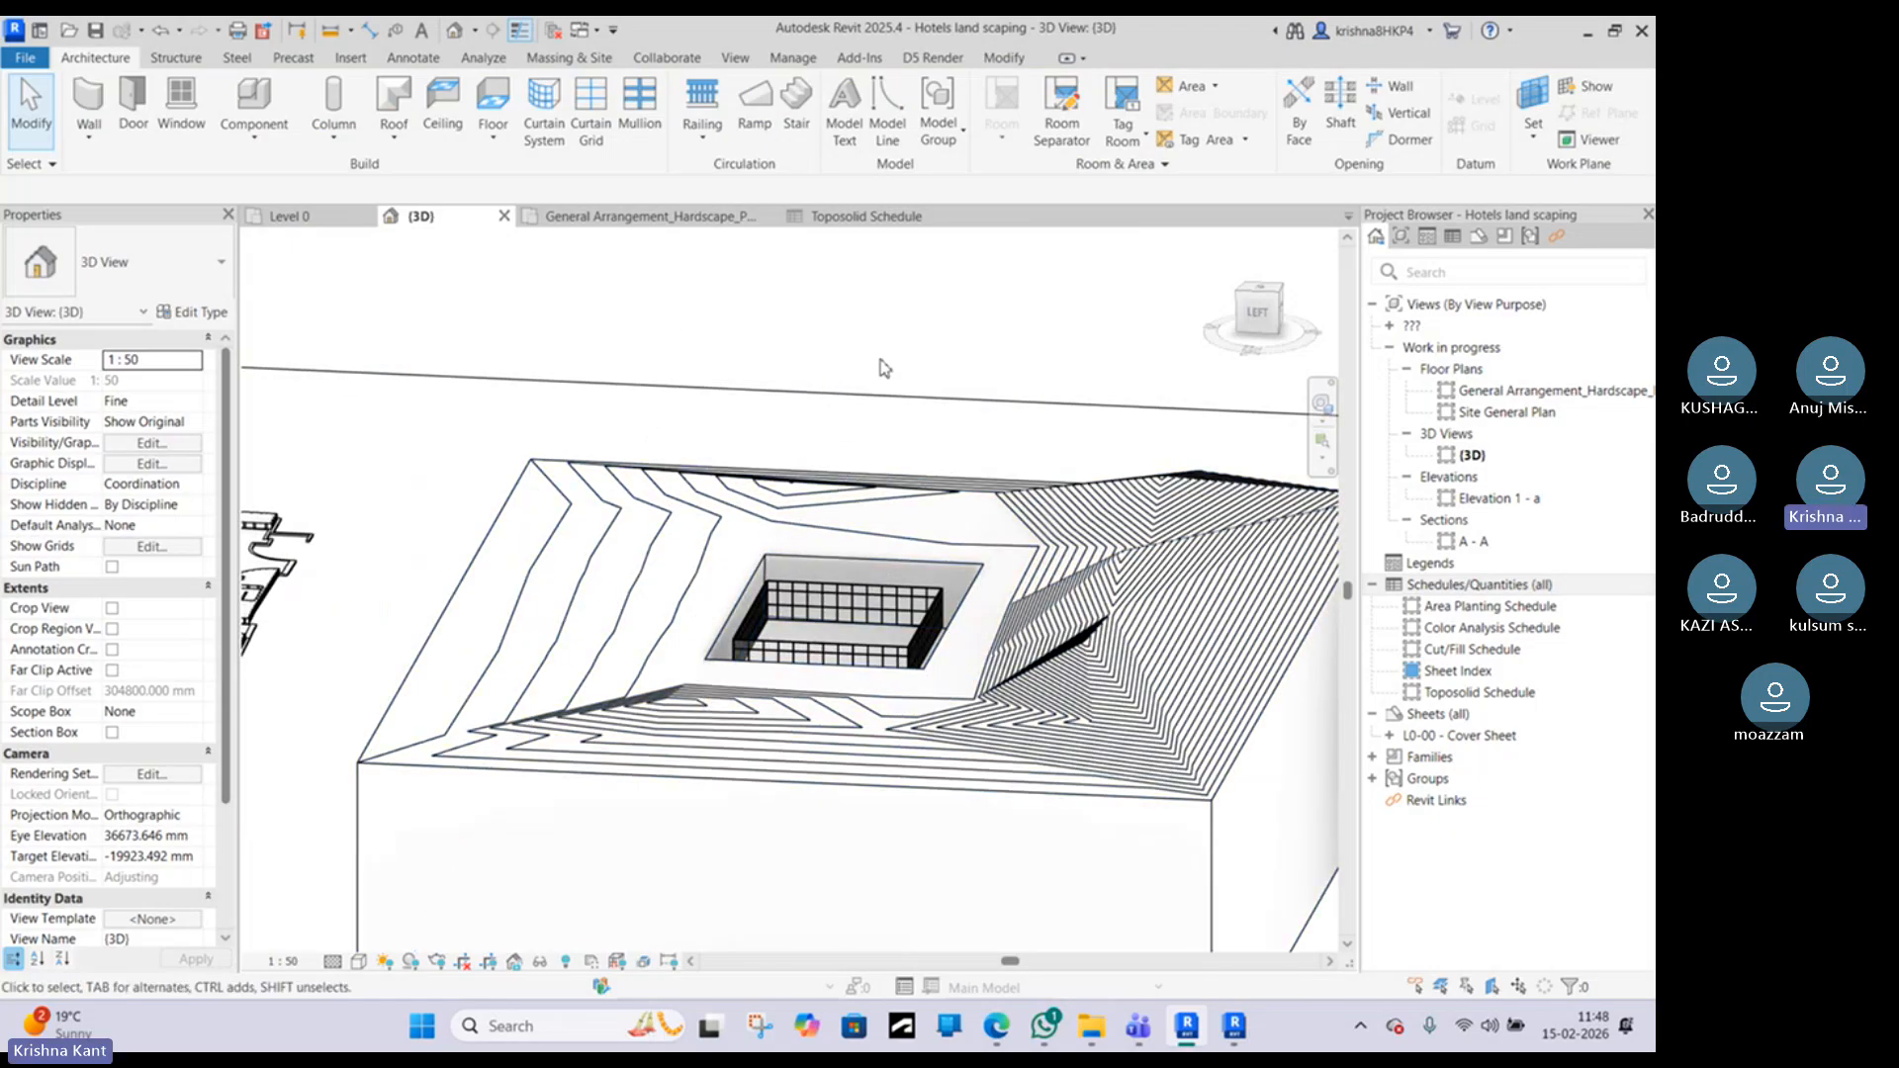
pyautogui.scroll(1, 863, 574)
pyautogui.scroll(1, 864, 574)
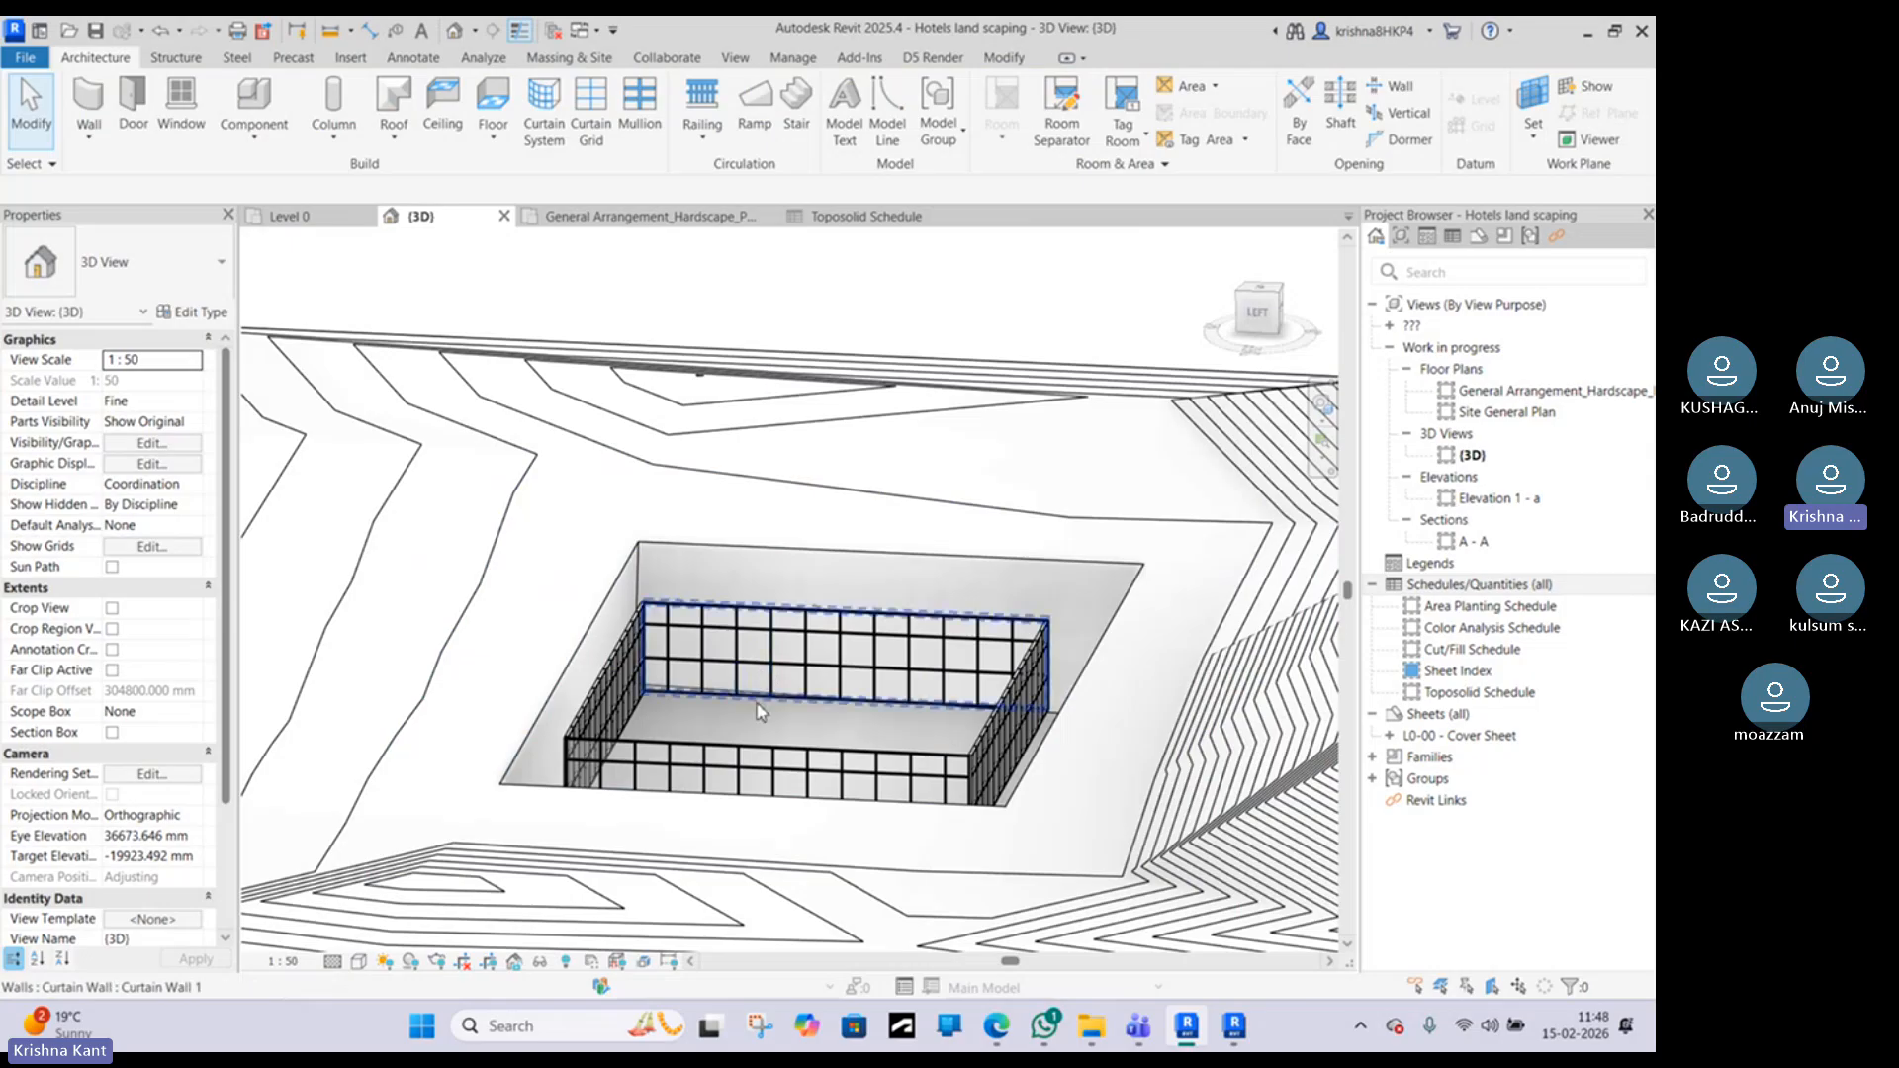
pyautogui.scroll(1, 651, 610)
pyautogui.scroll(2, 651, 610)
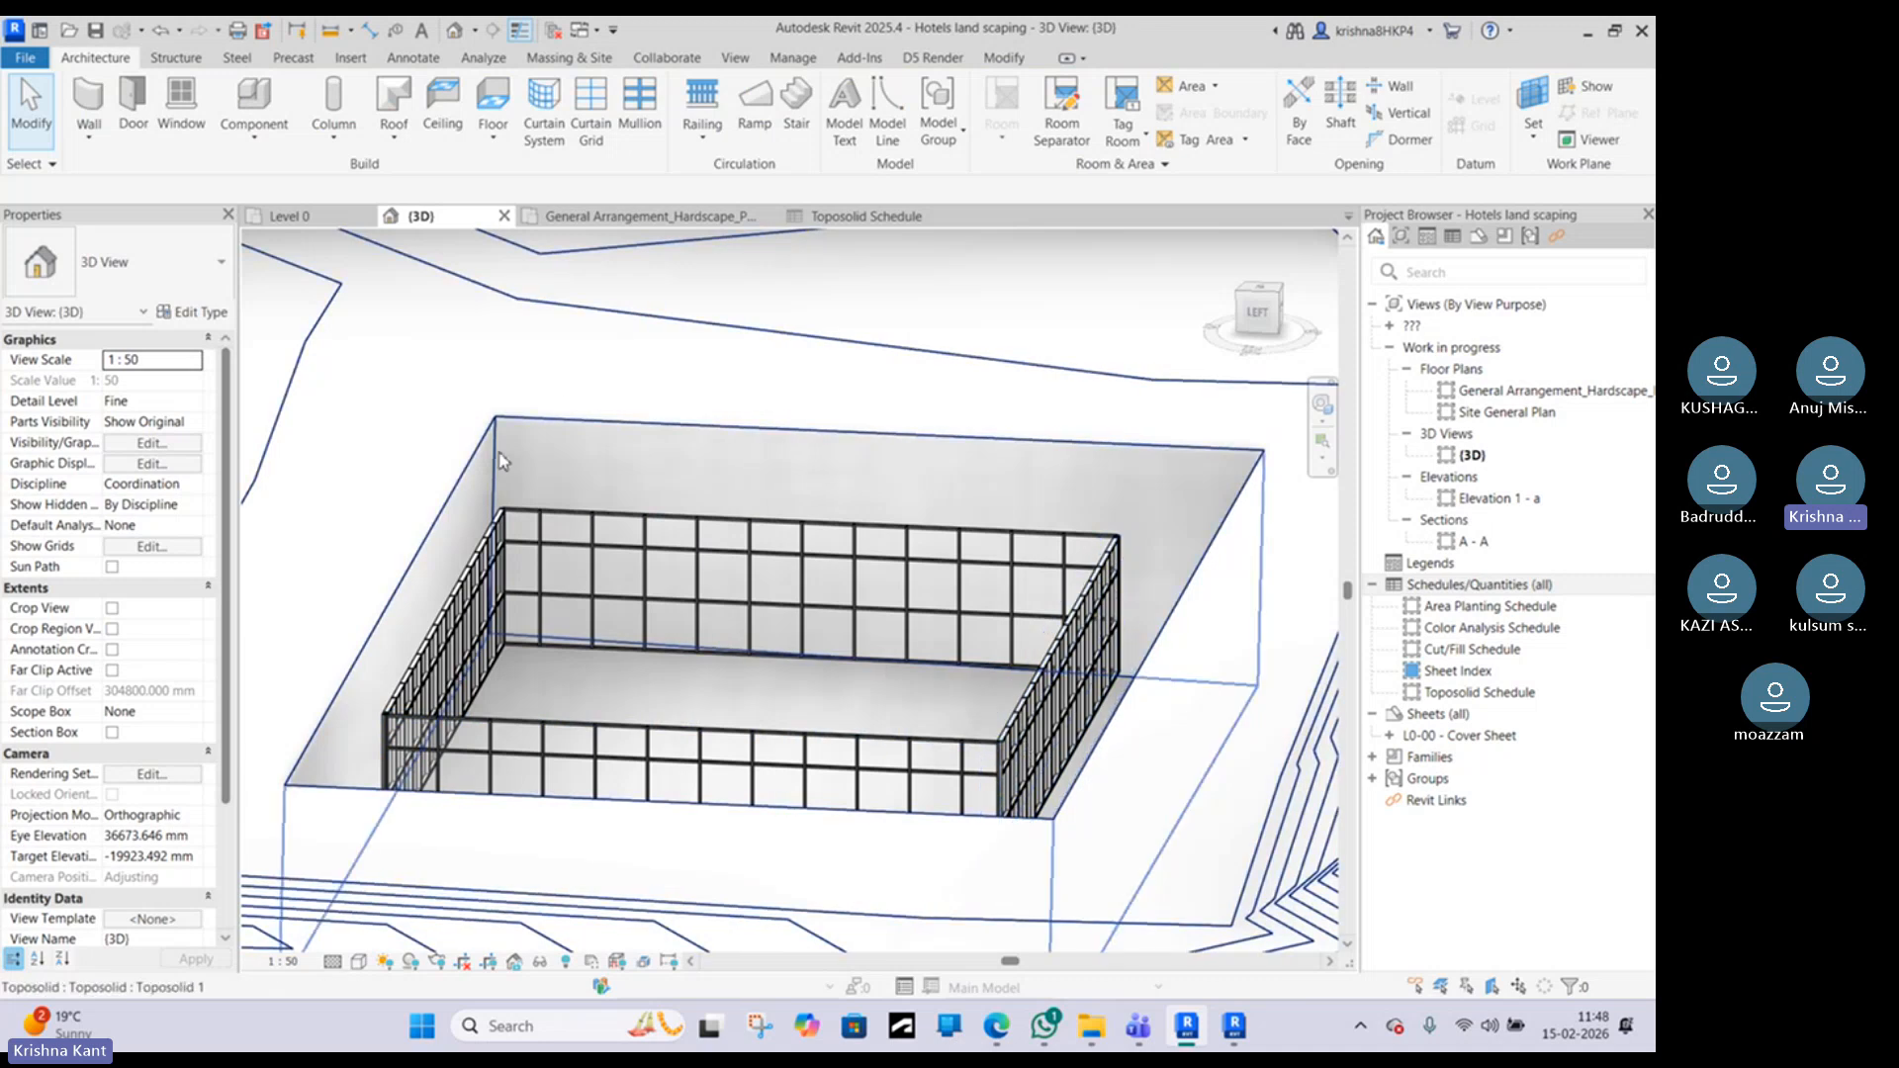
pyautogui.scroll(-3, 635, 288)
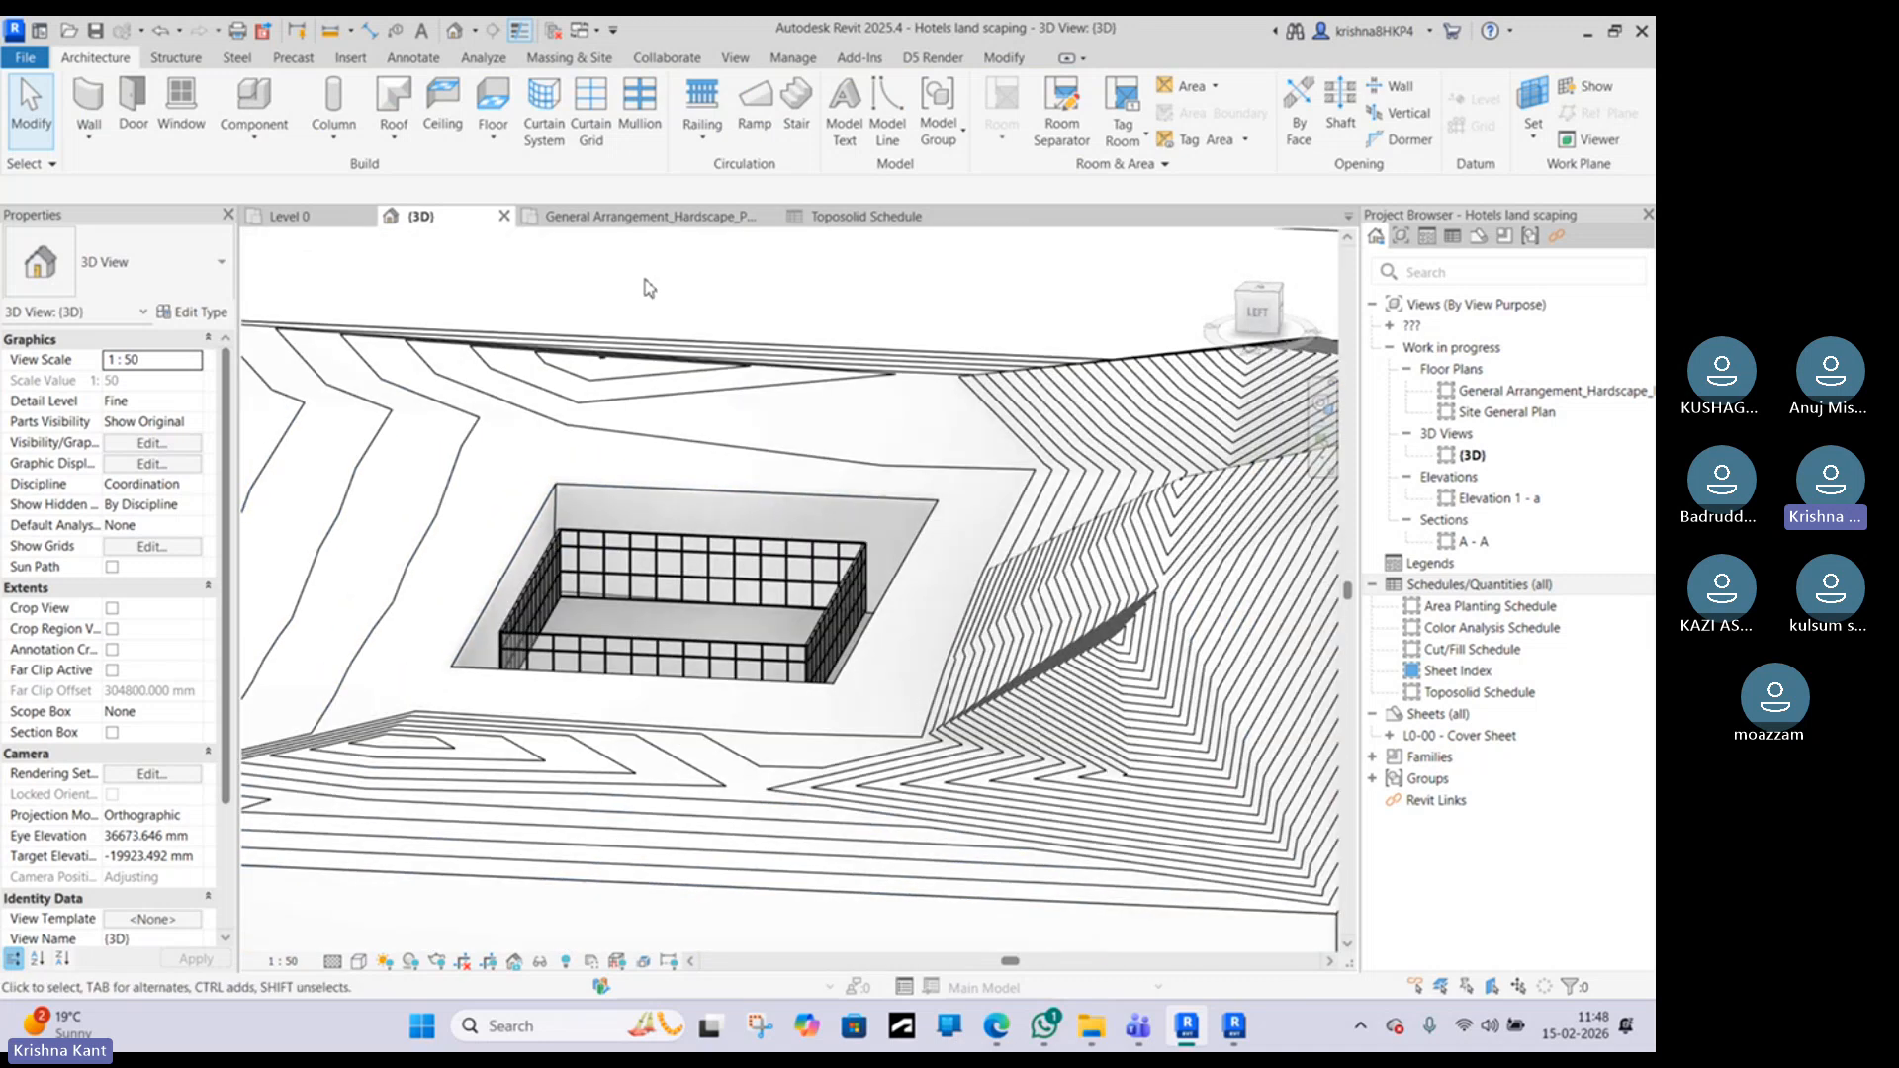
pyautogui.click(613, 57)
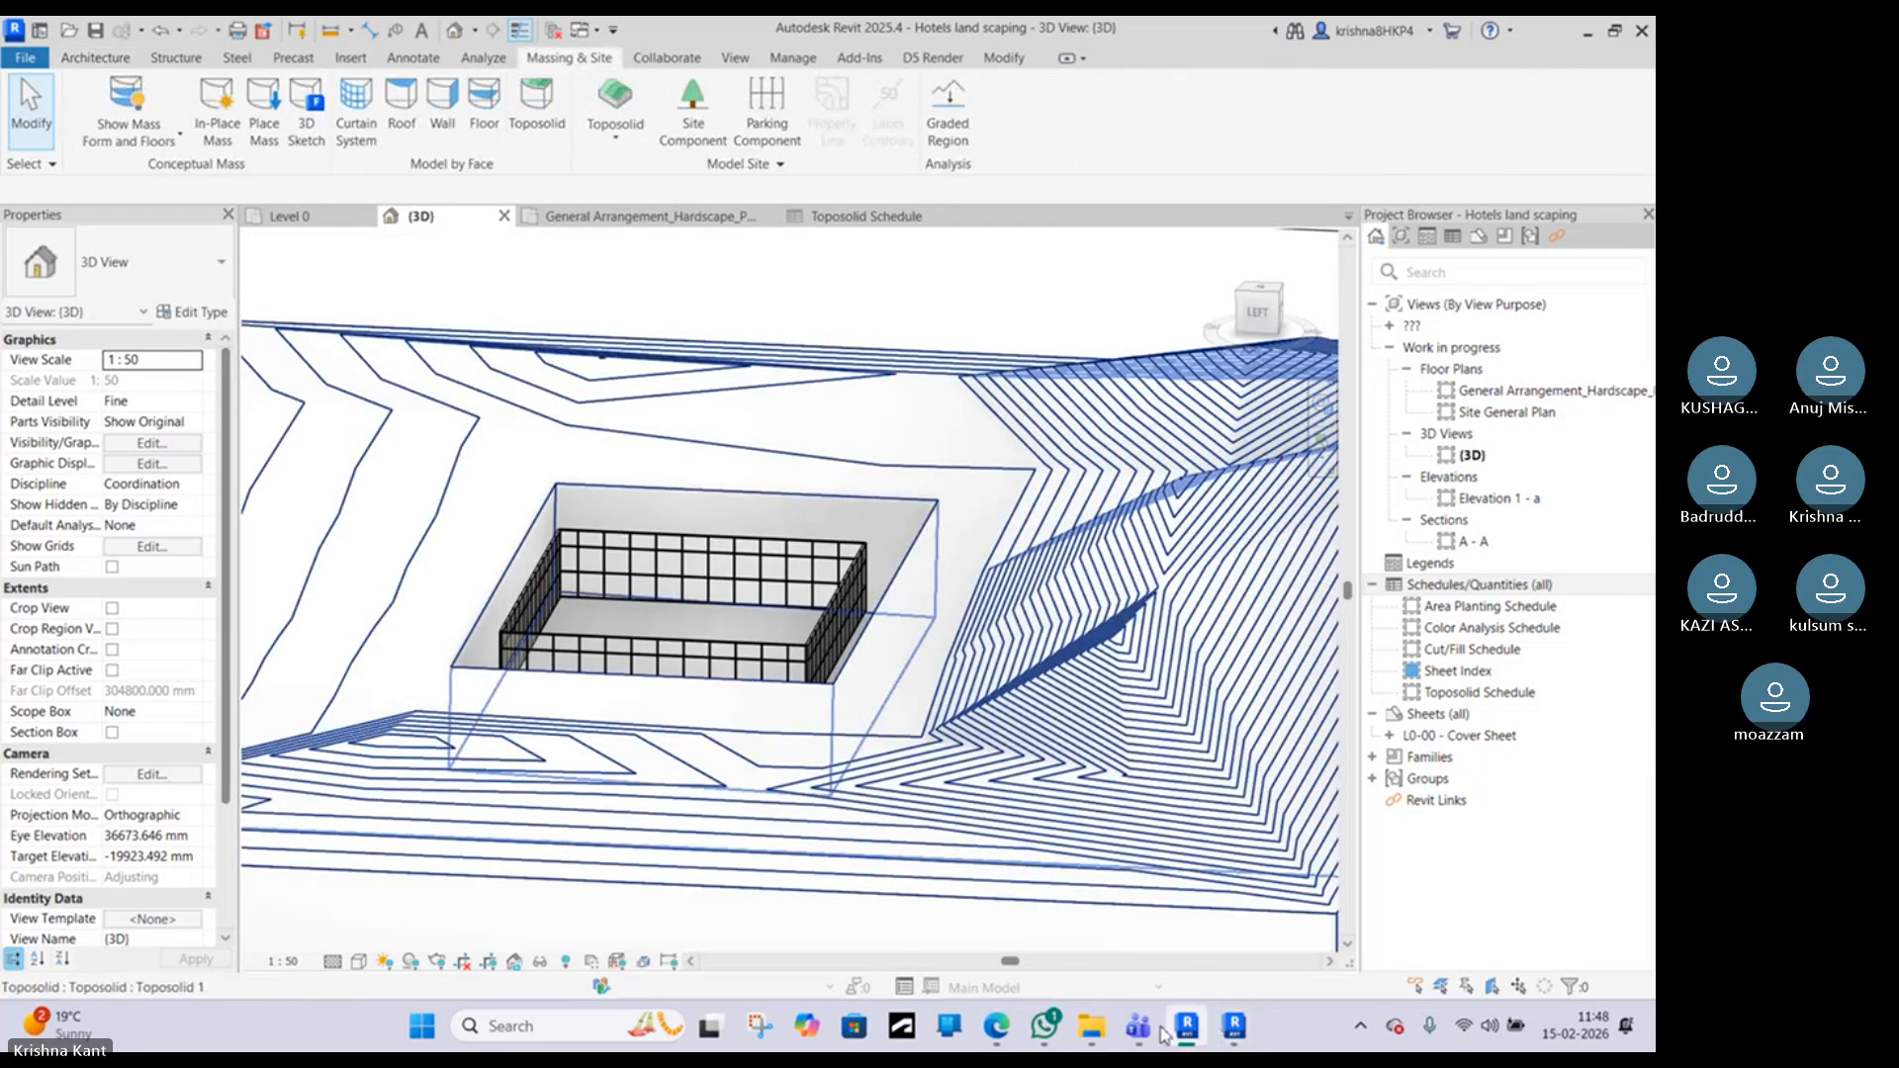
# Step: Switch to the Teams meeting, dismiss the recording notice, and return to the Revit model
pyautogui.moveTo(1162, 1033)
pyautogui.click(1119, 895)
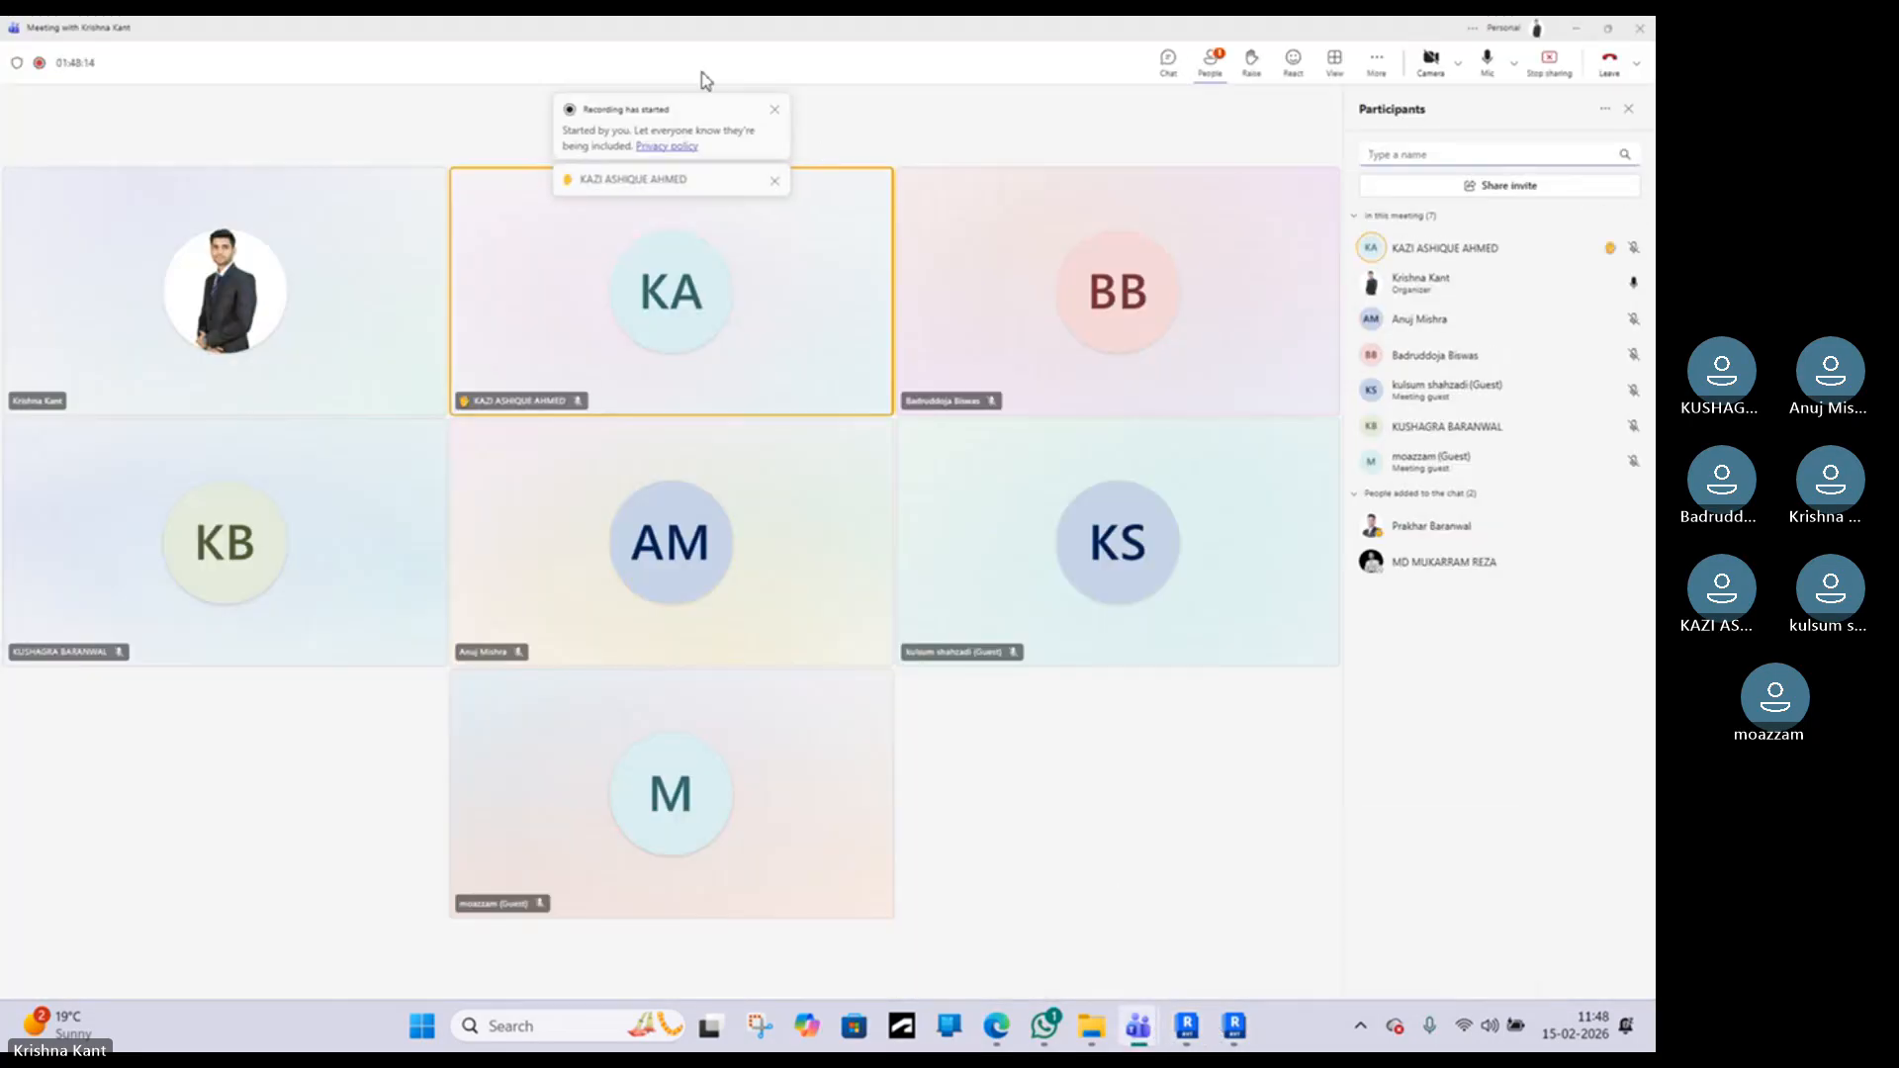
pyautogui.click(780, 112)
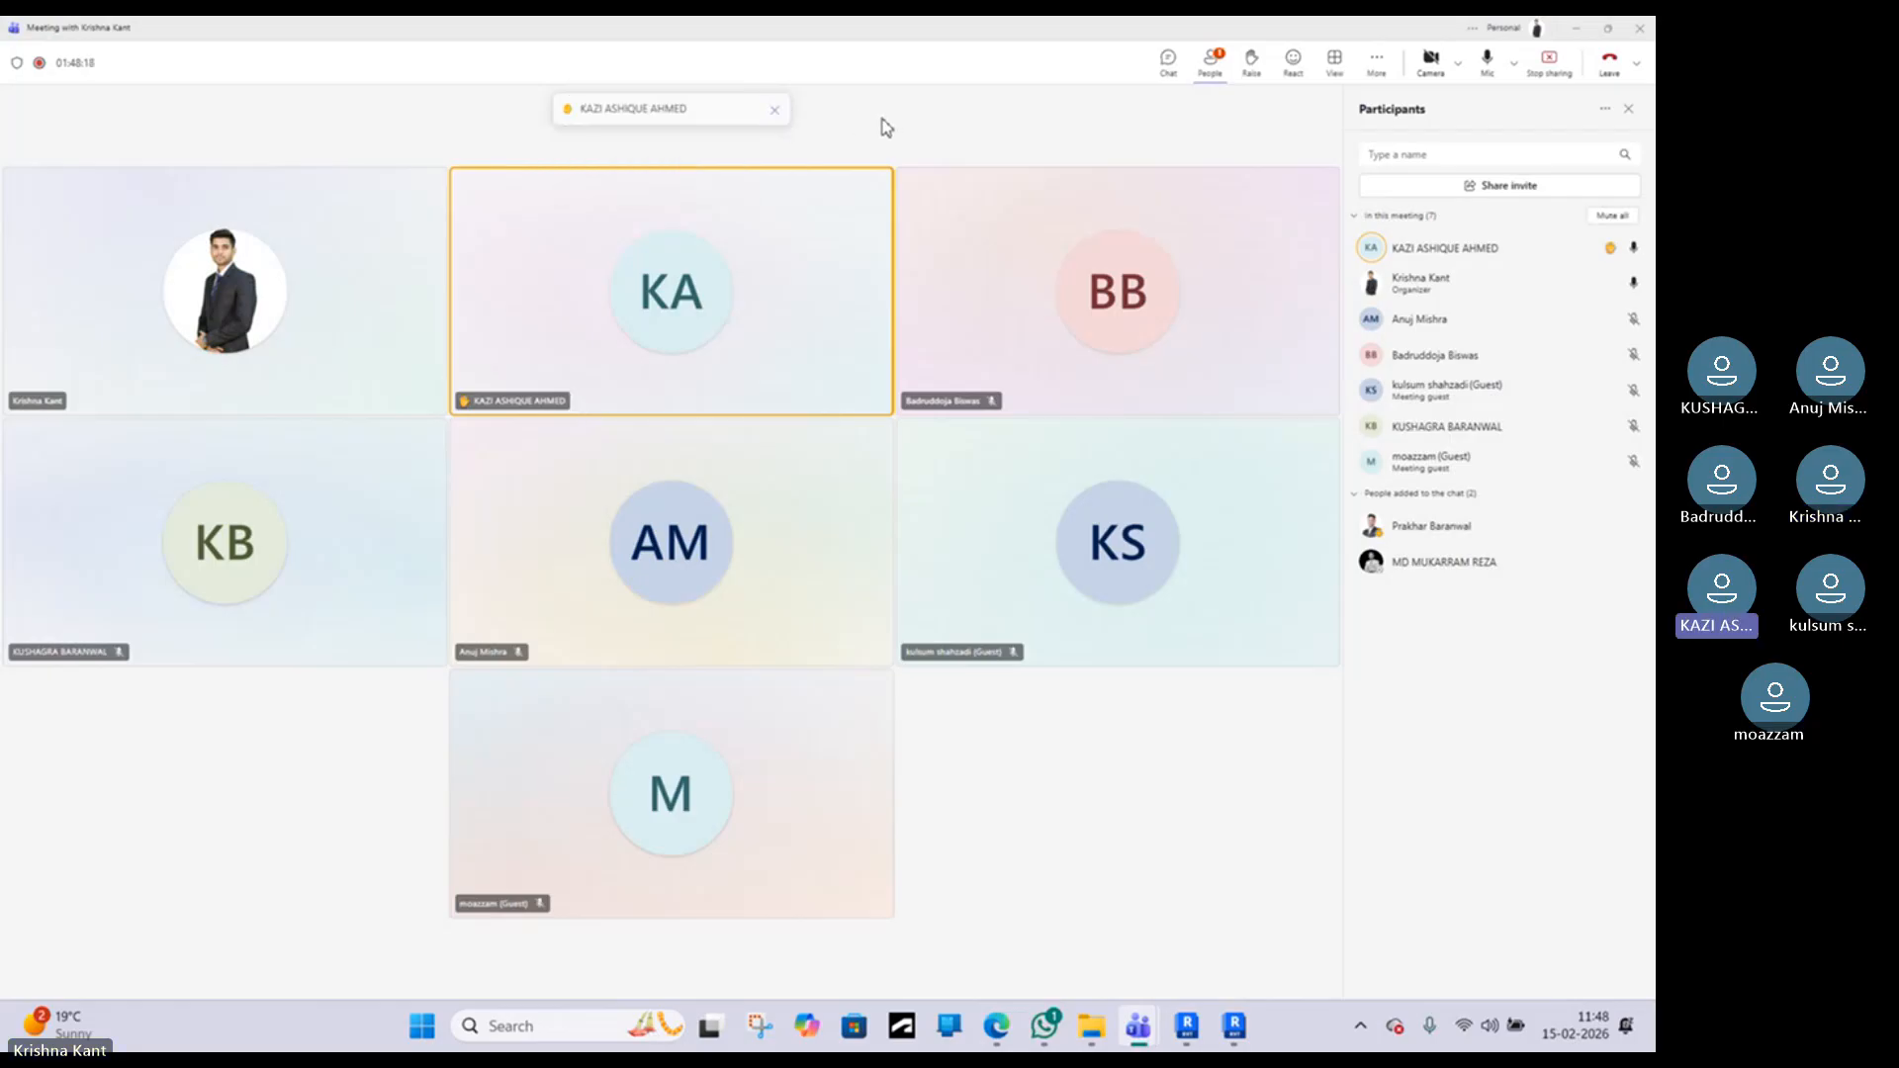
pyautogui.click(1578, 30)
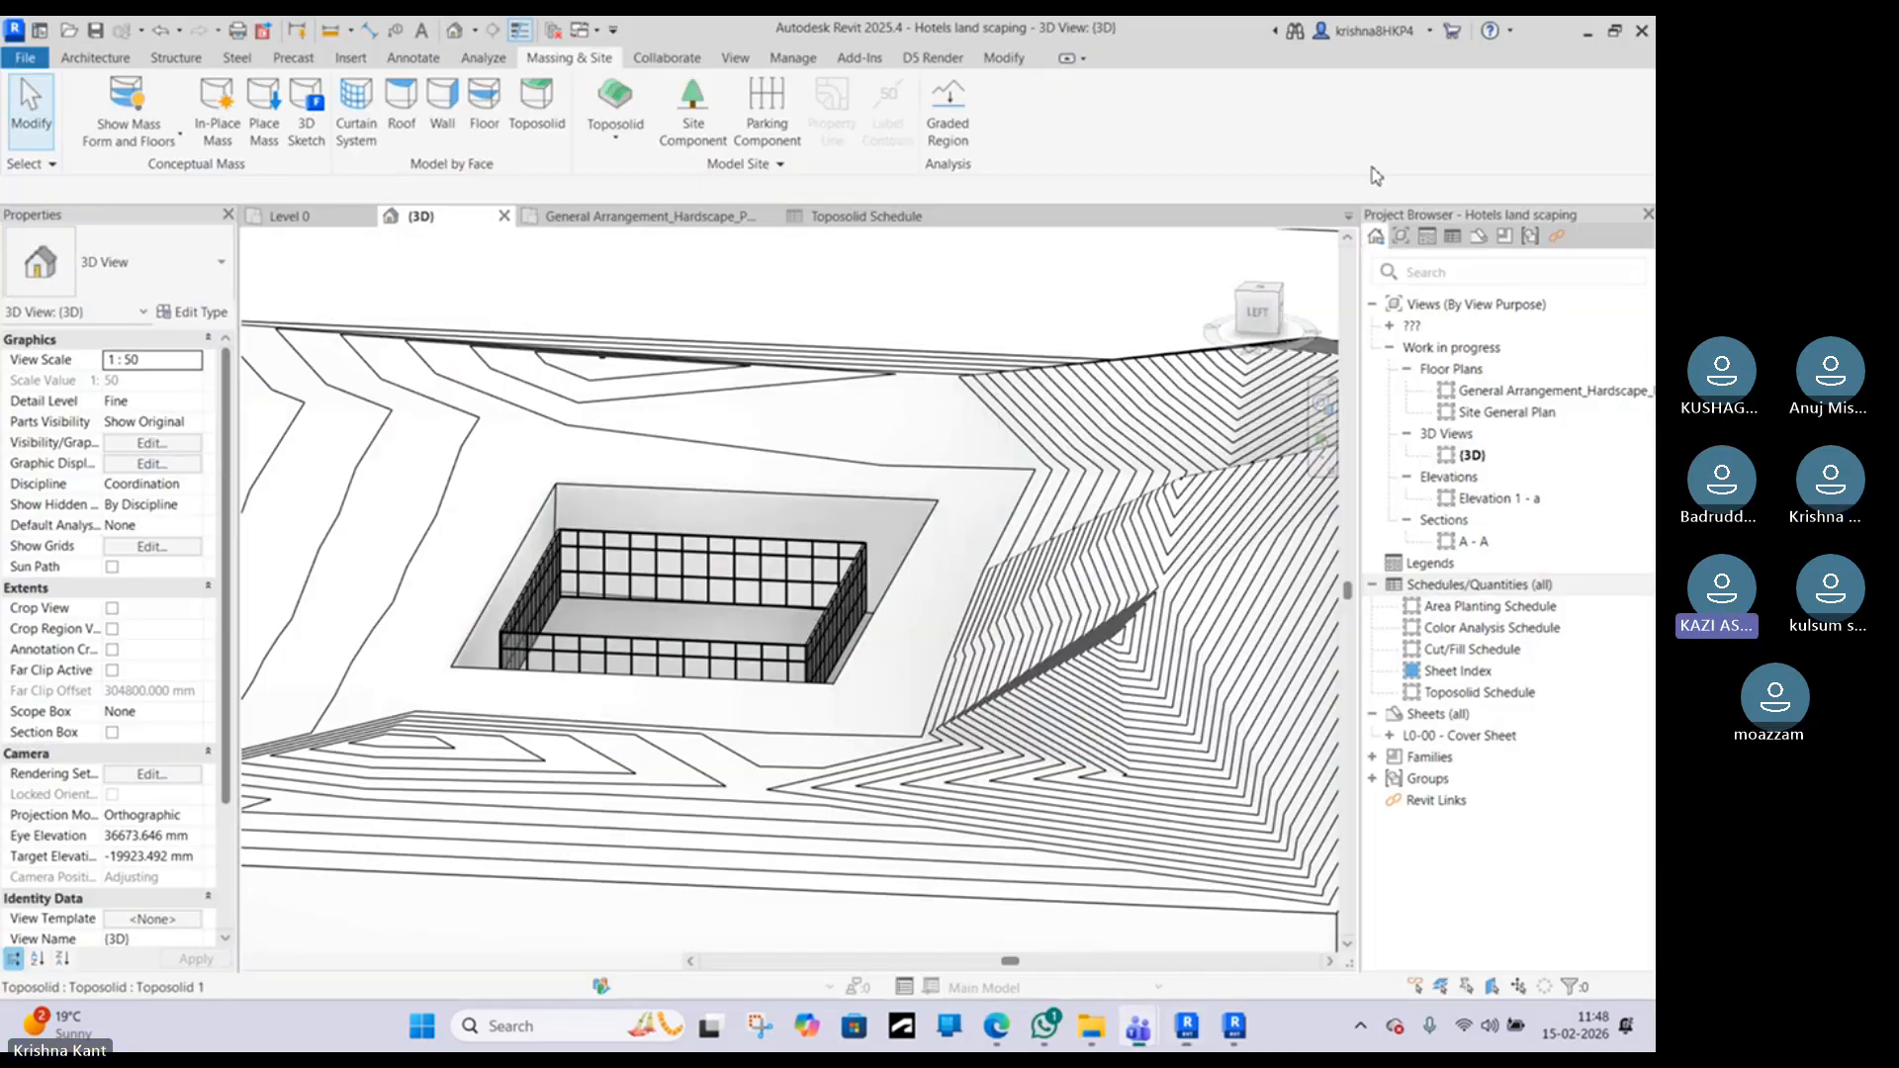
# Step: Select the excavated toposolid and examine it with the pit and curtain walls from another side
pyautogui.click(733, 494)
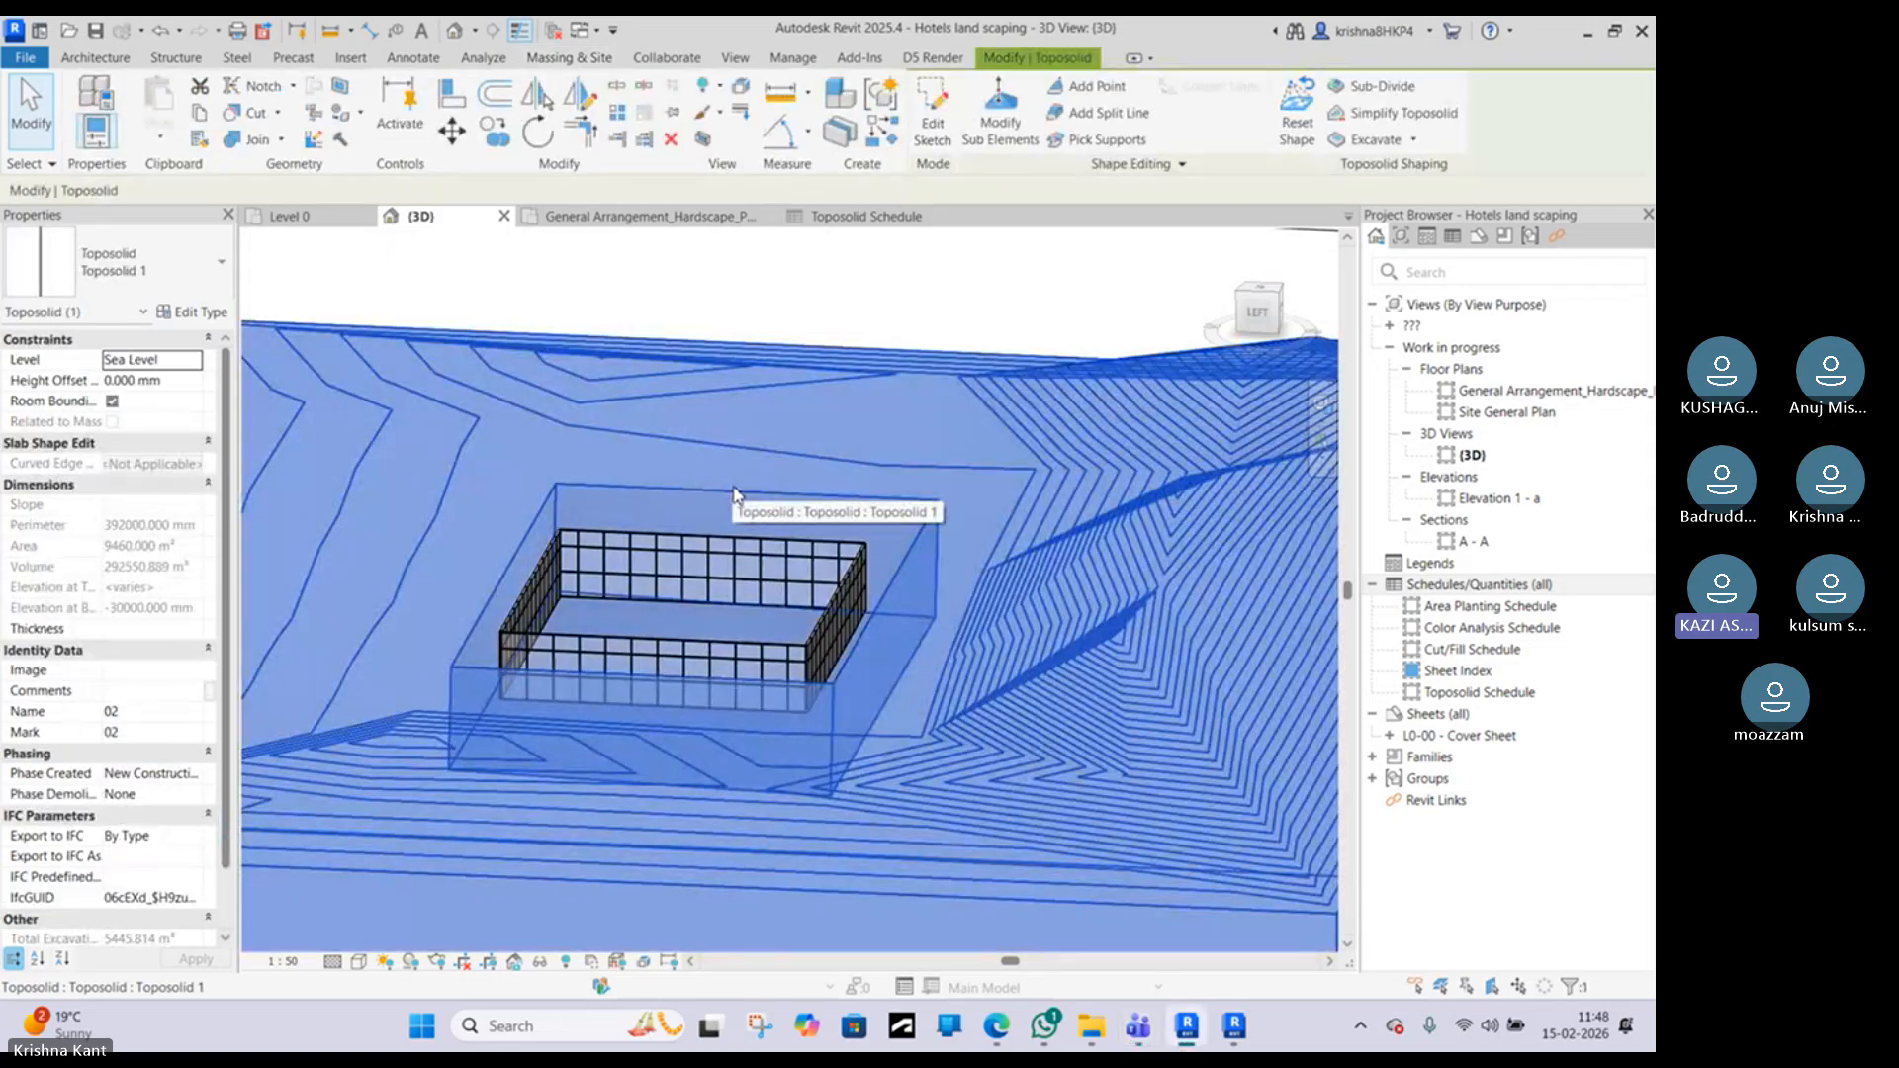
pyautogui.scroll(-2, 738, 485)
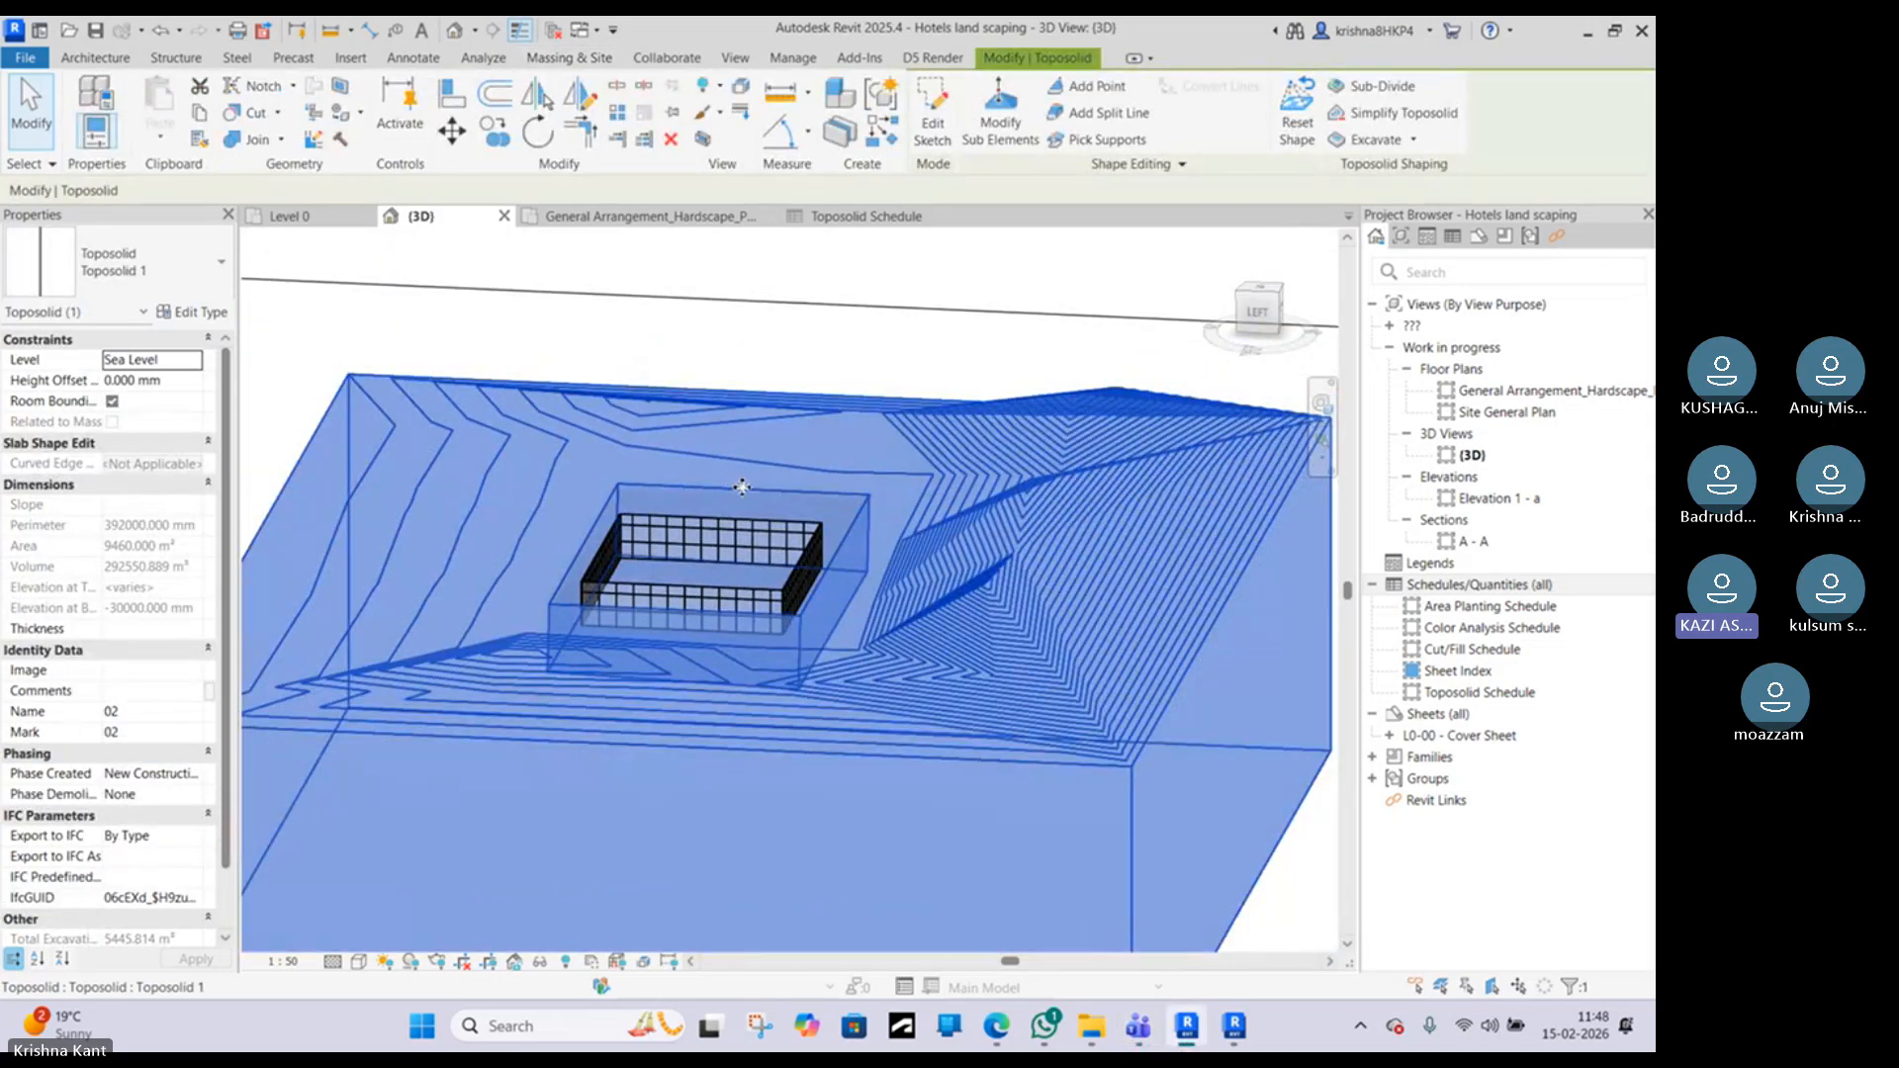
pyautogui.keyDown('shift'); pyautogui.moveTo(738, 486); pyautogui.dragTo(964, 503, button='middle'); pyautogui.keyUp('shift')
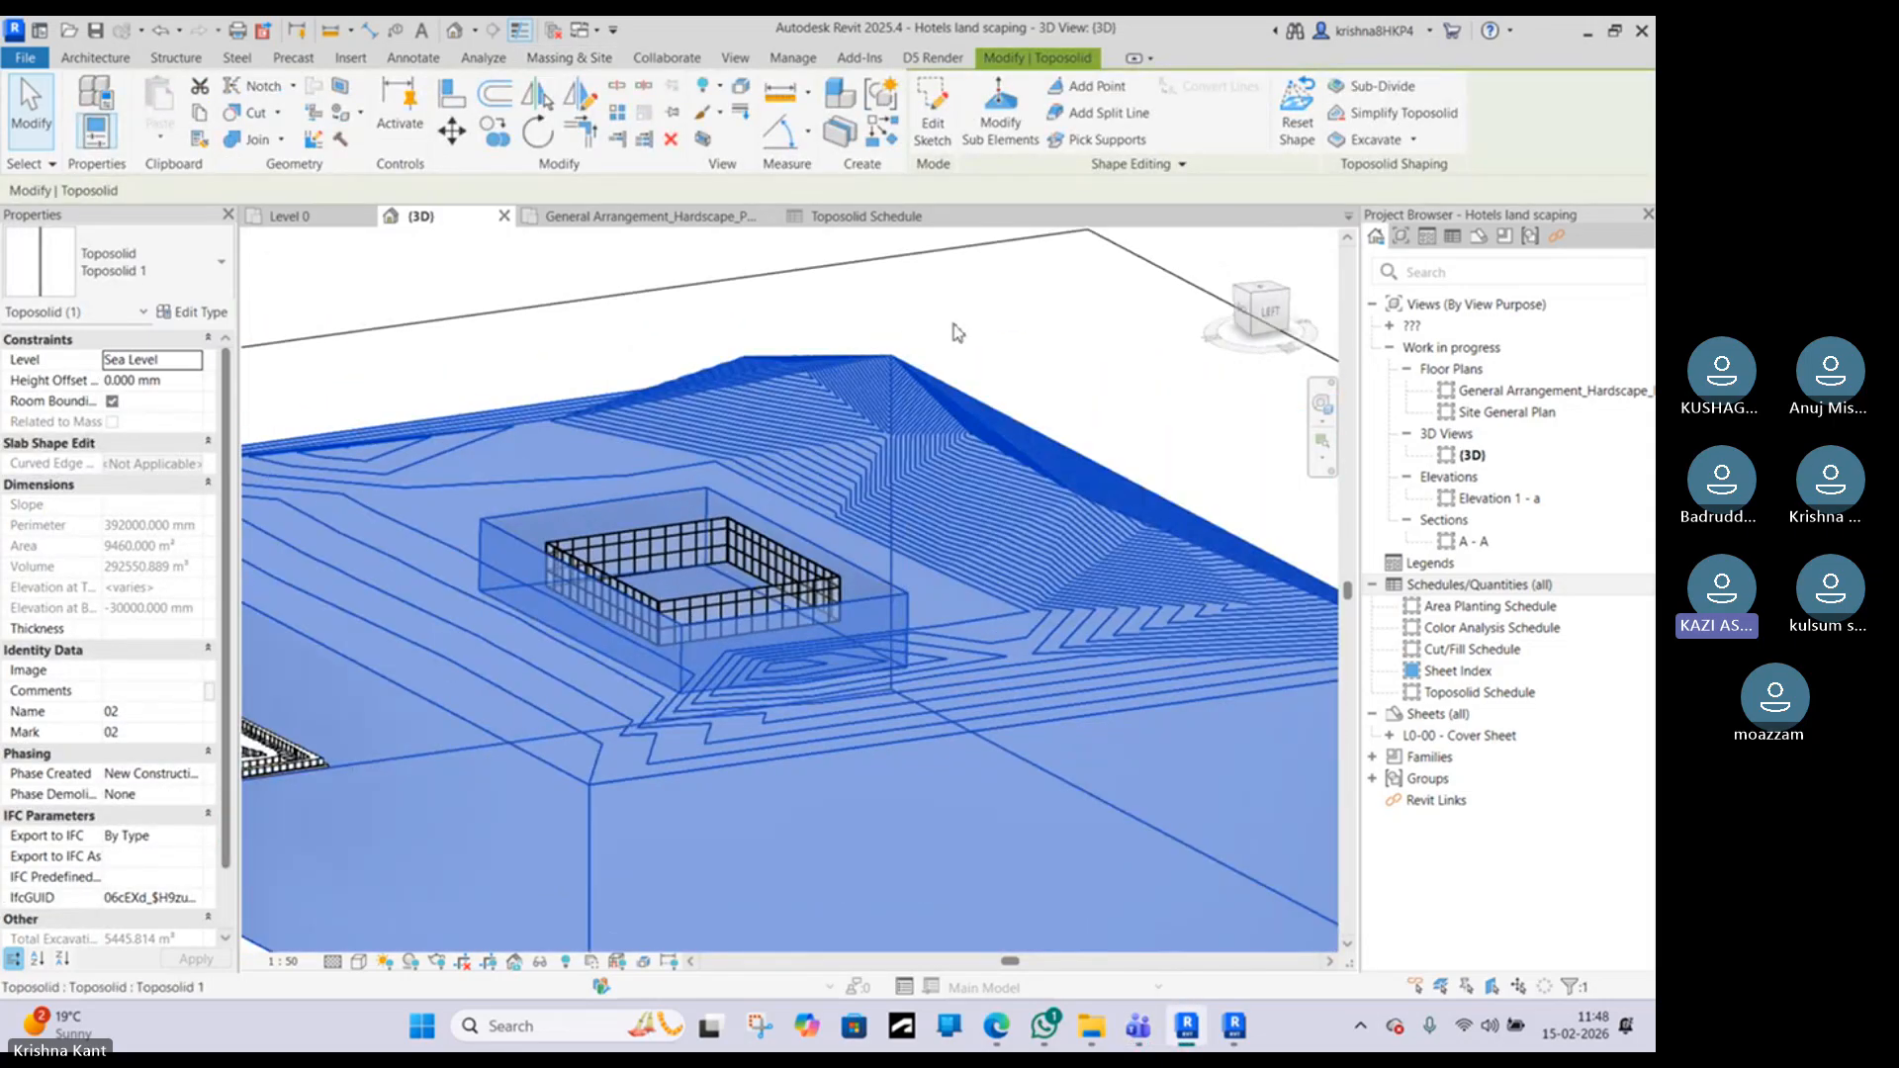
# Step: Add several shape points along the outermost contour between the excavated pit and the toposolid's edge facing the hardscape plan
pyautogui.click(1000, 127)
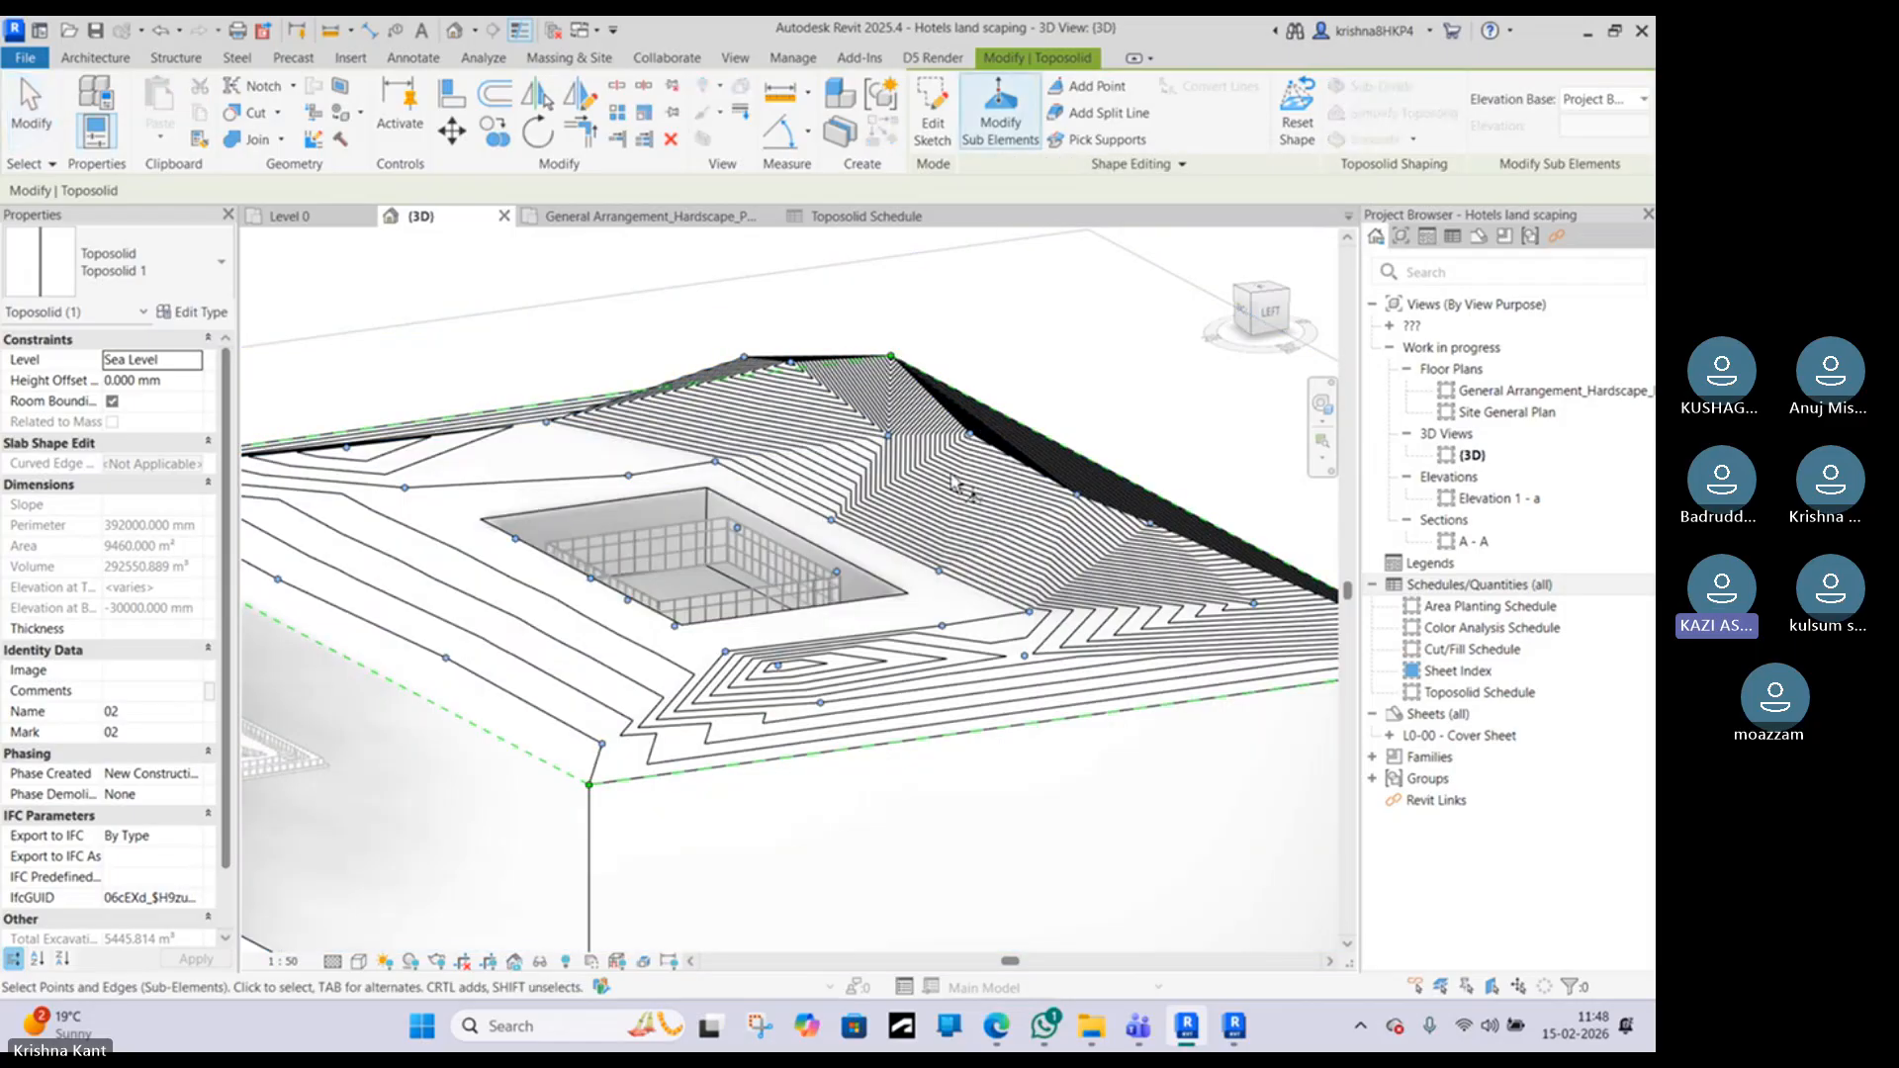
pyautogui.click(1093, 89)
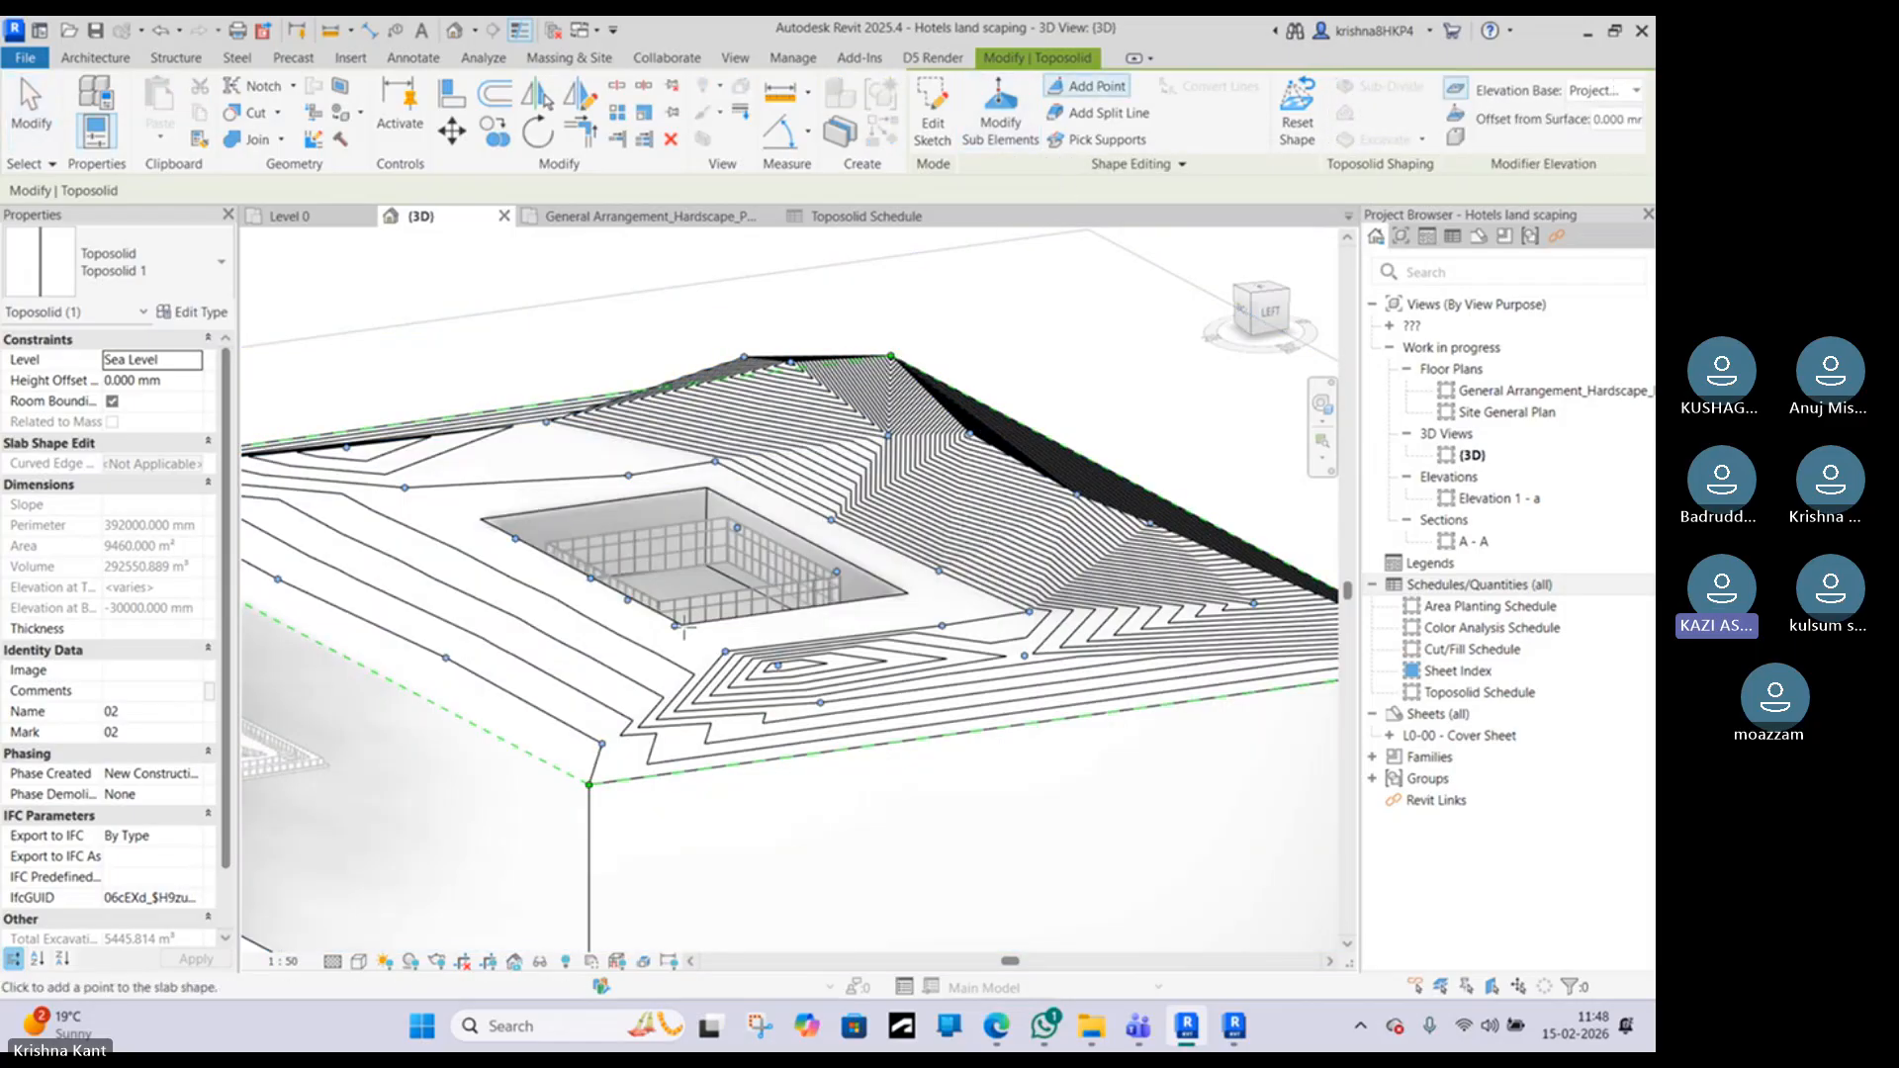
pyautogui.keyDown('shift'); pyautogui.moveTo(642, 633); pyautogui.dragTo(625, 583, button='middle'); pyautogui.keyUp('shift')
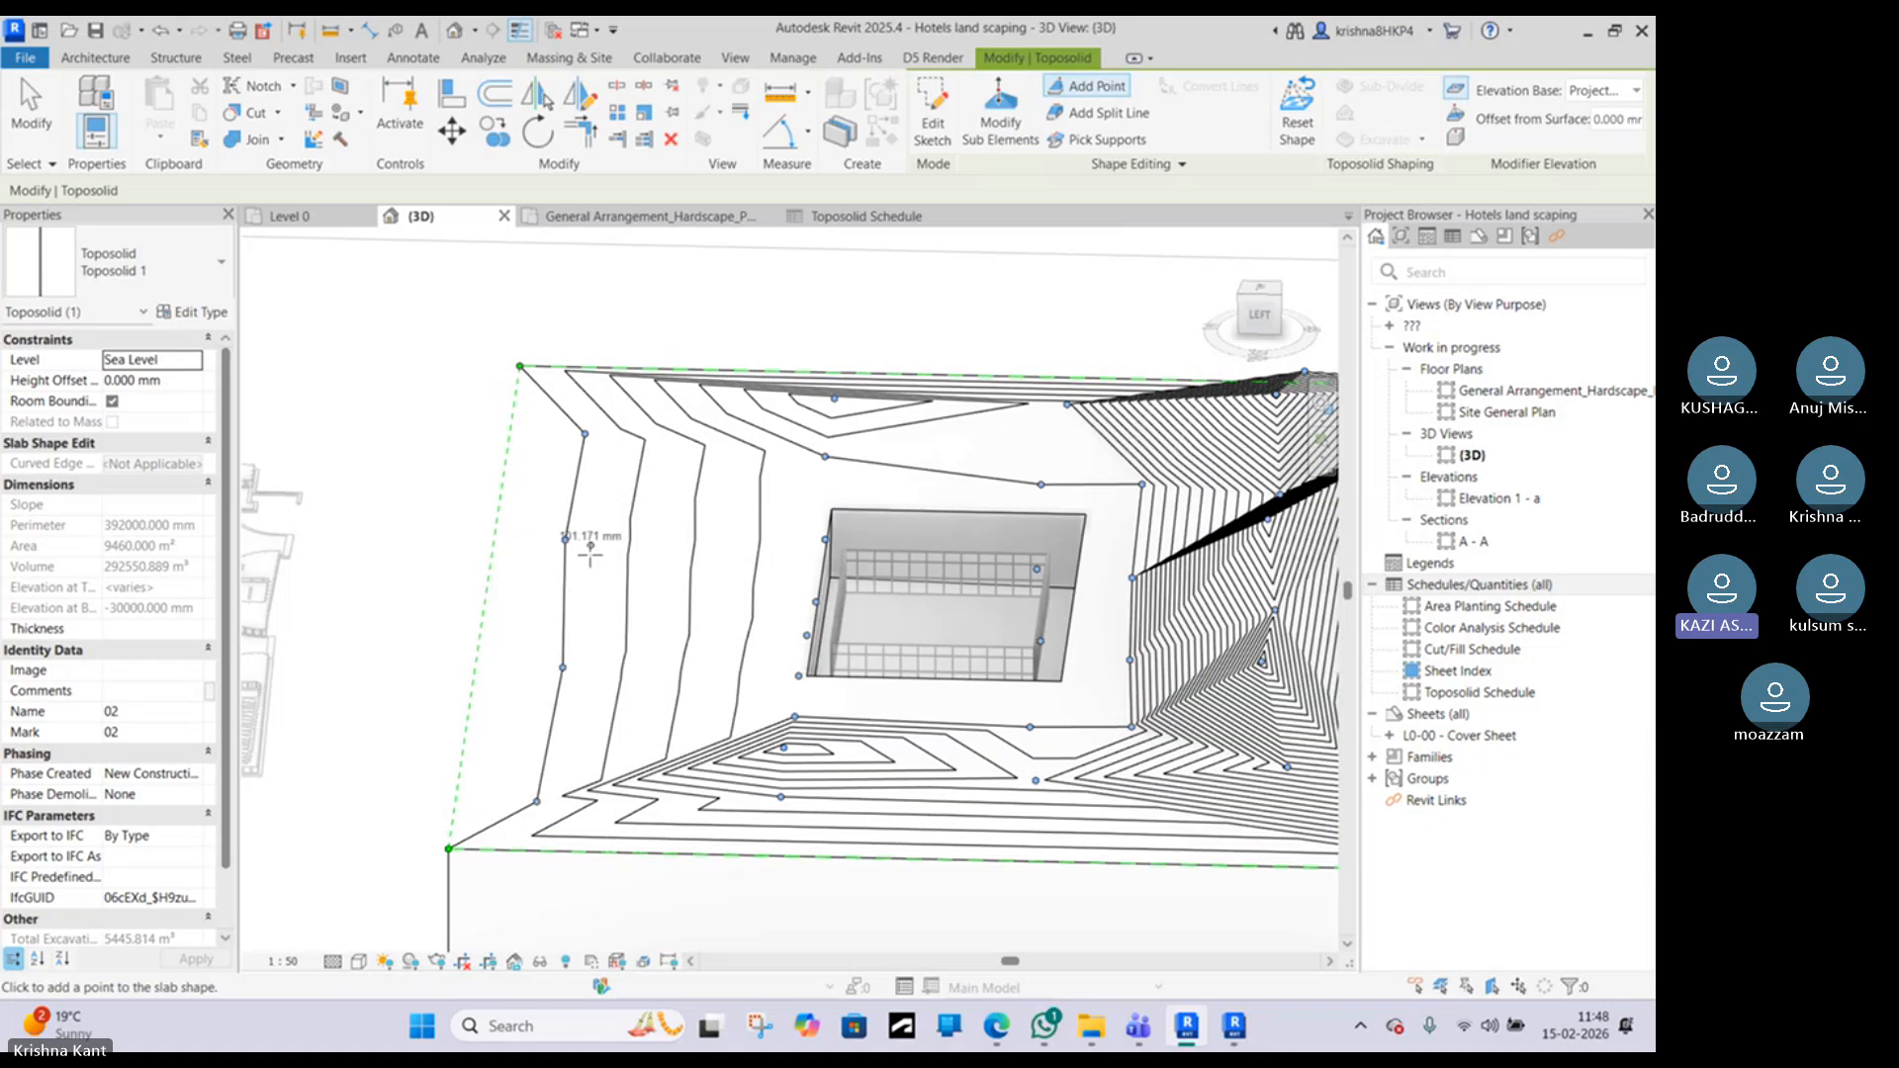
pyautogui.click(561, 595)
pyautogui.click(561, 634)
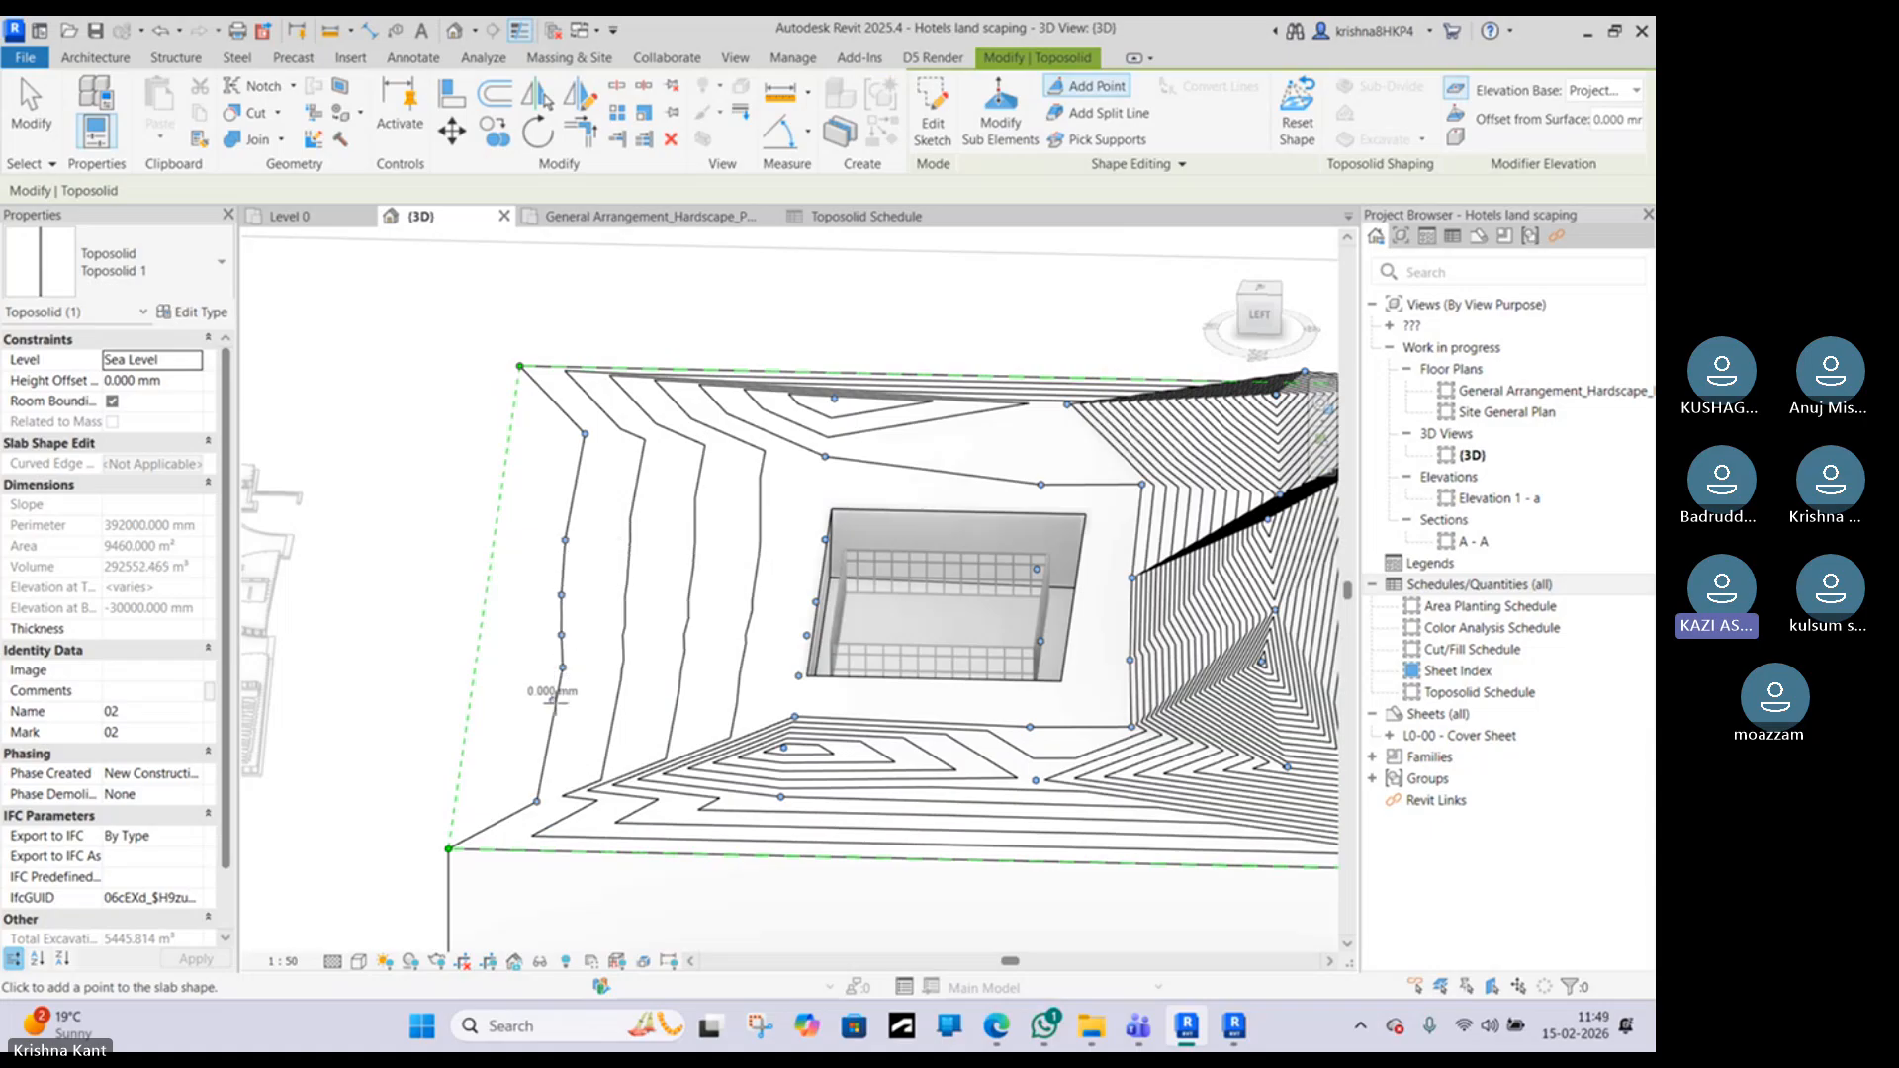
pyautogui.click(553, 700)
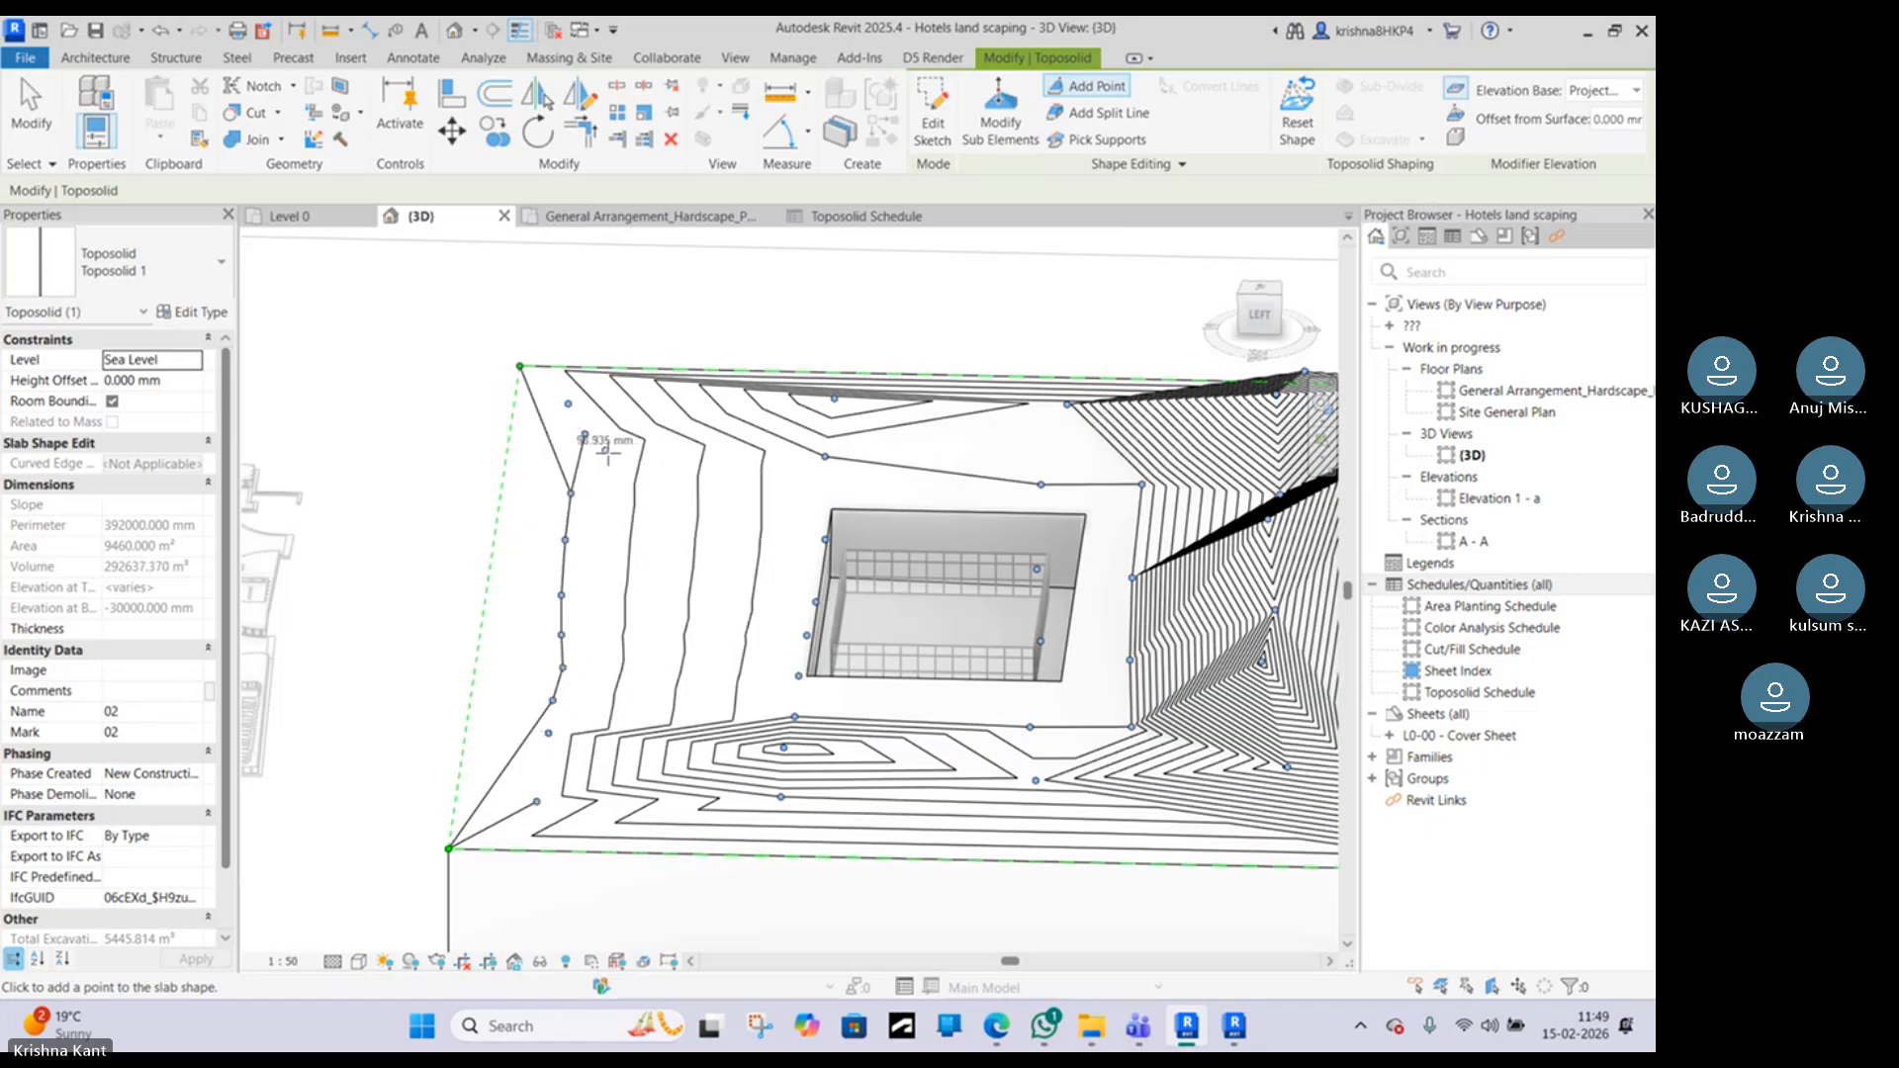
pyautogui.keyDown('shift'); pyautogui.moveTo(607, 453); pyautogui.dragTo(692, 751, button='middle'); pyautogui.keyUp('shift')
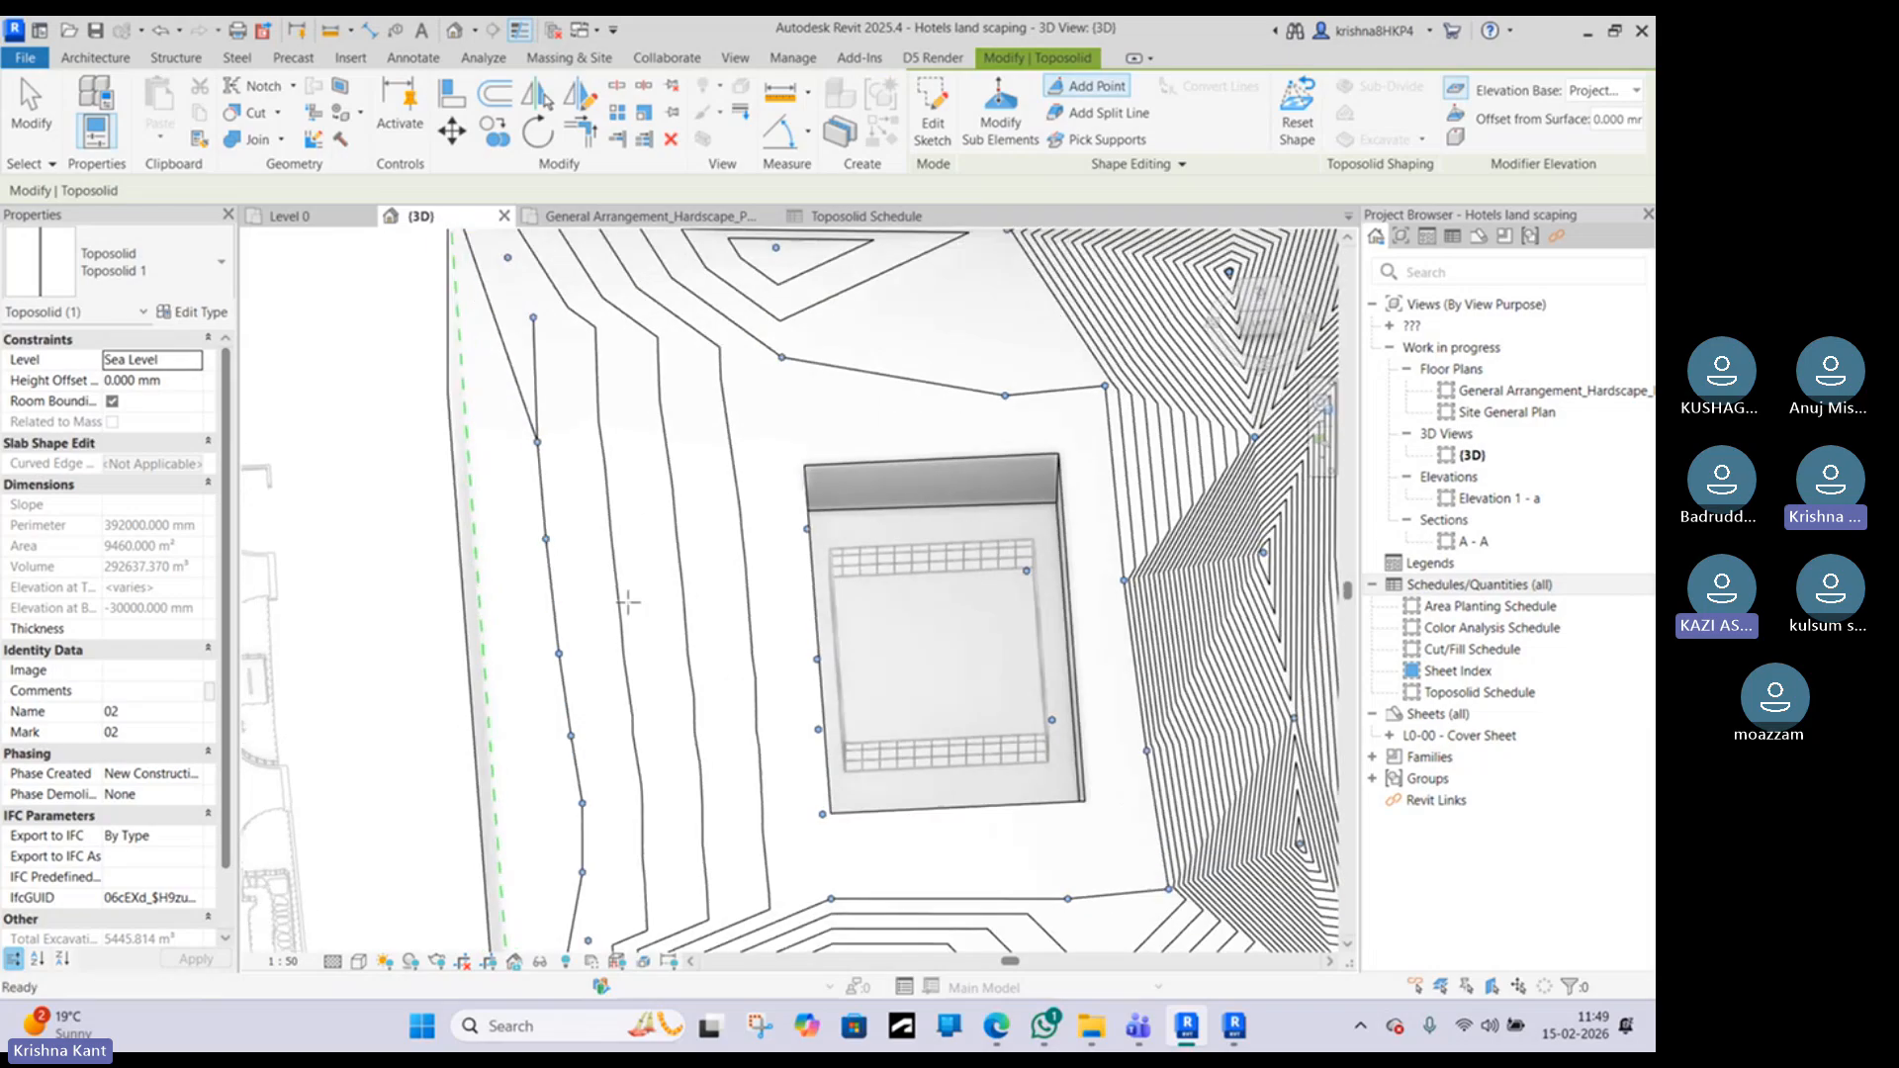
pyautogui.click(1267, 301)
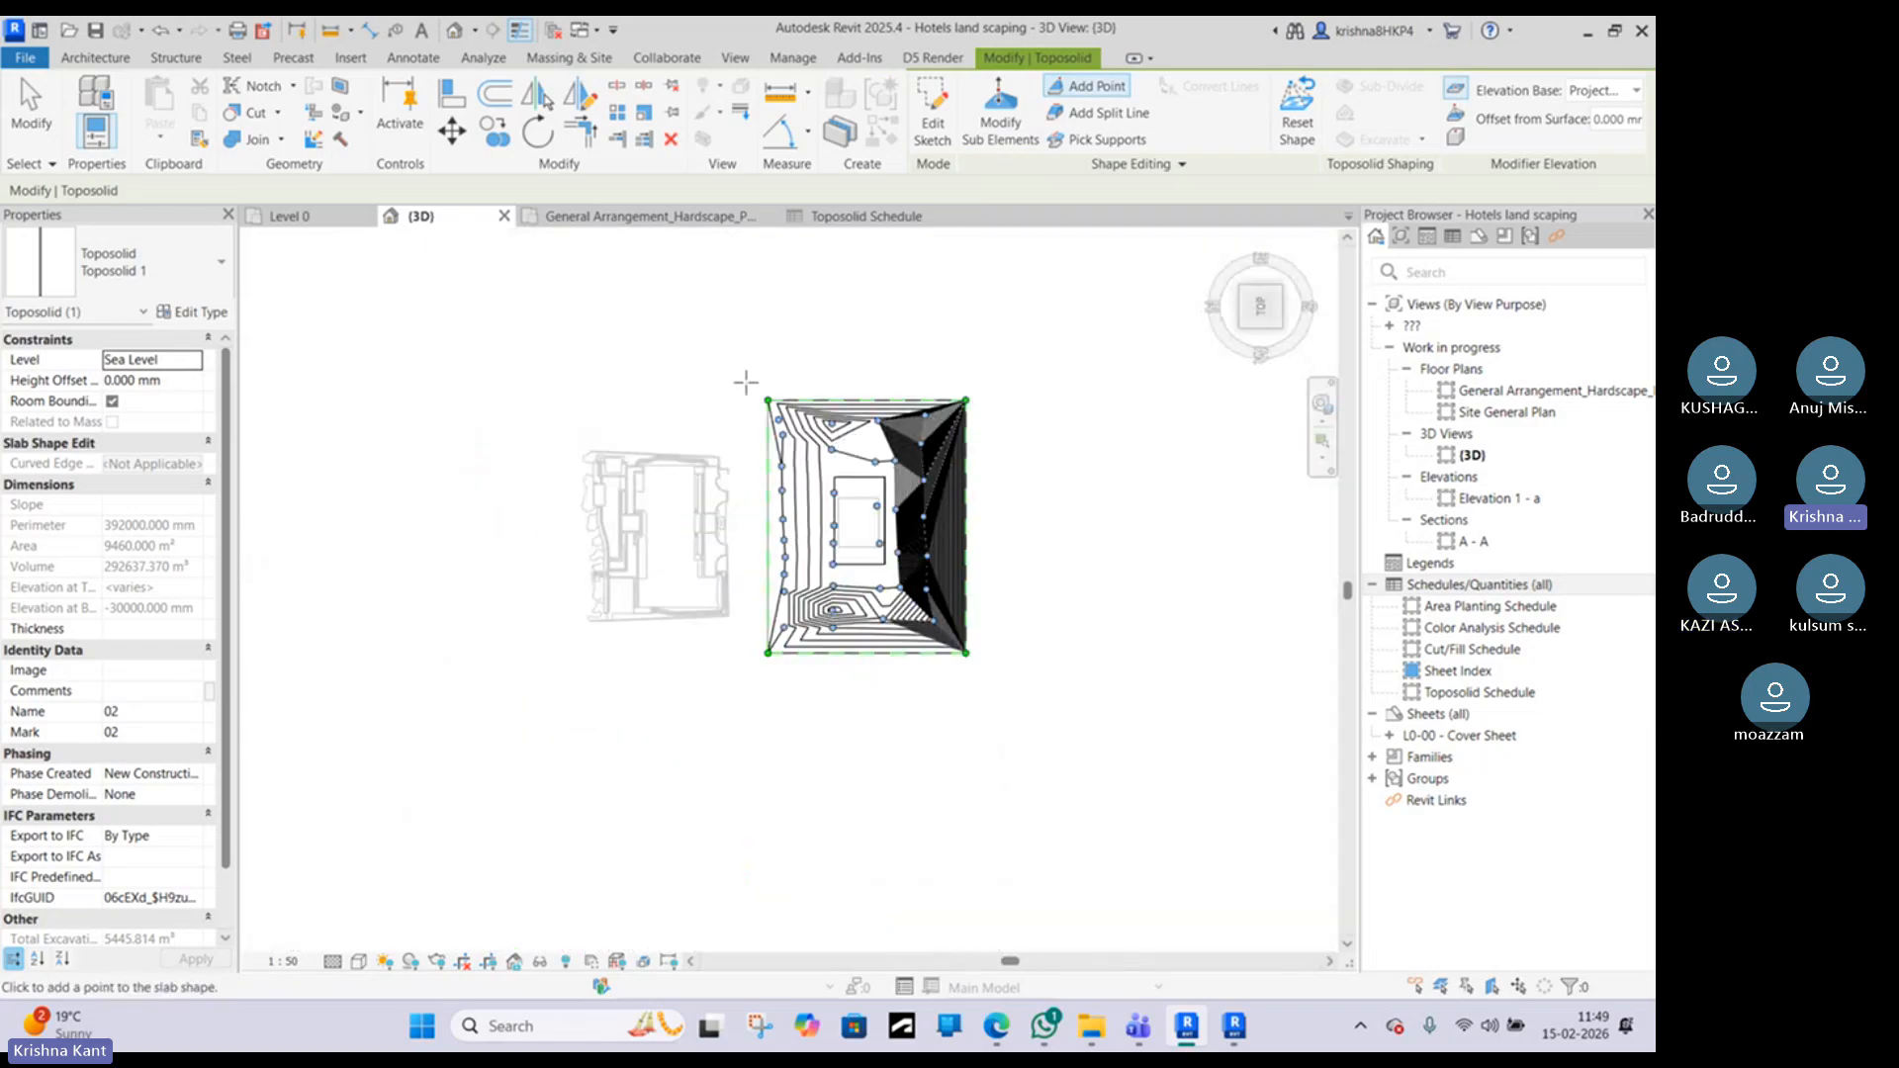
pyautogui.scroll(5, 762, 388)
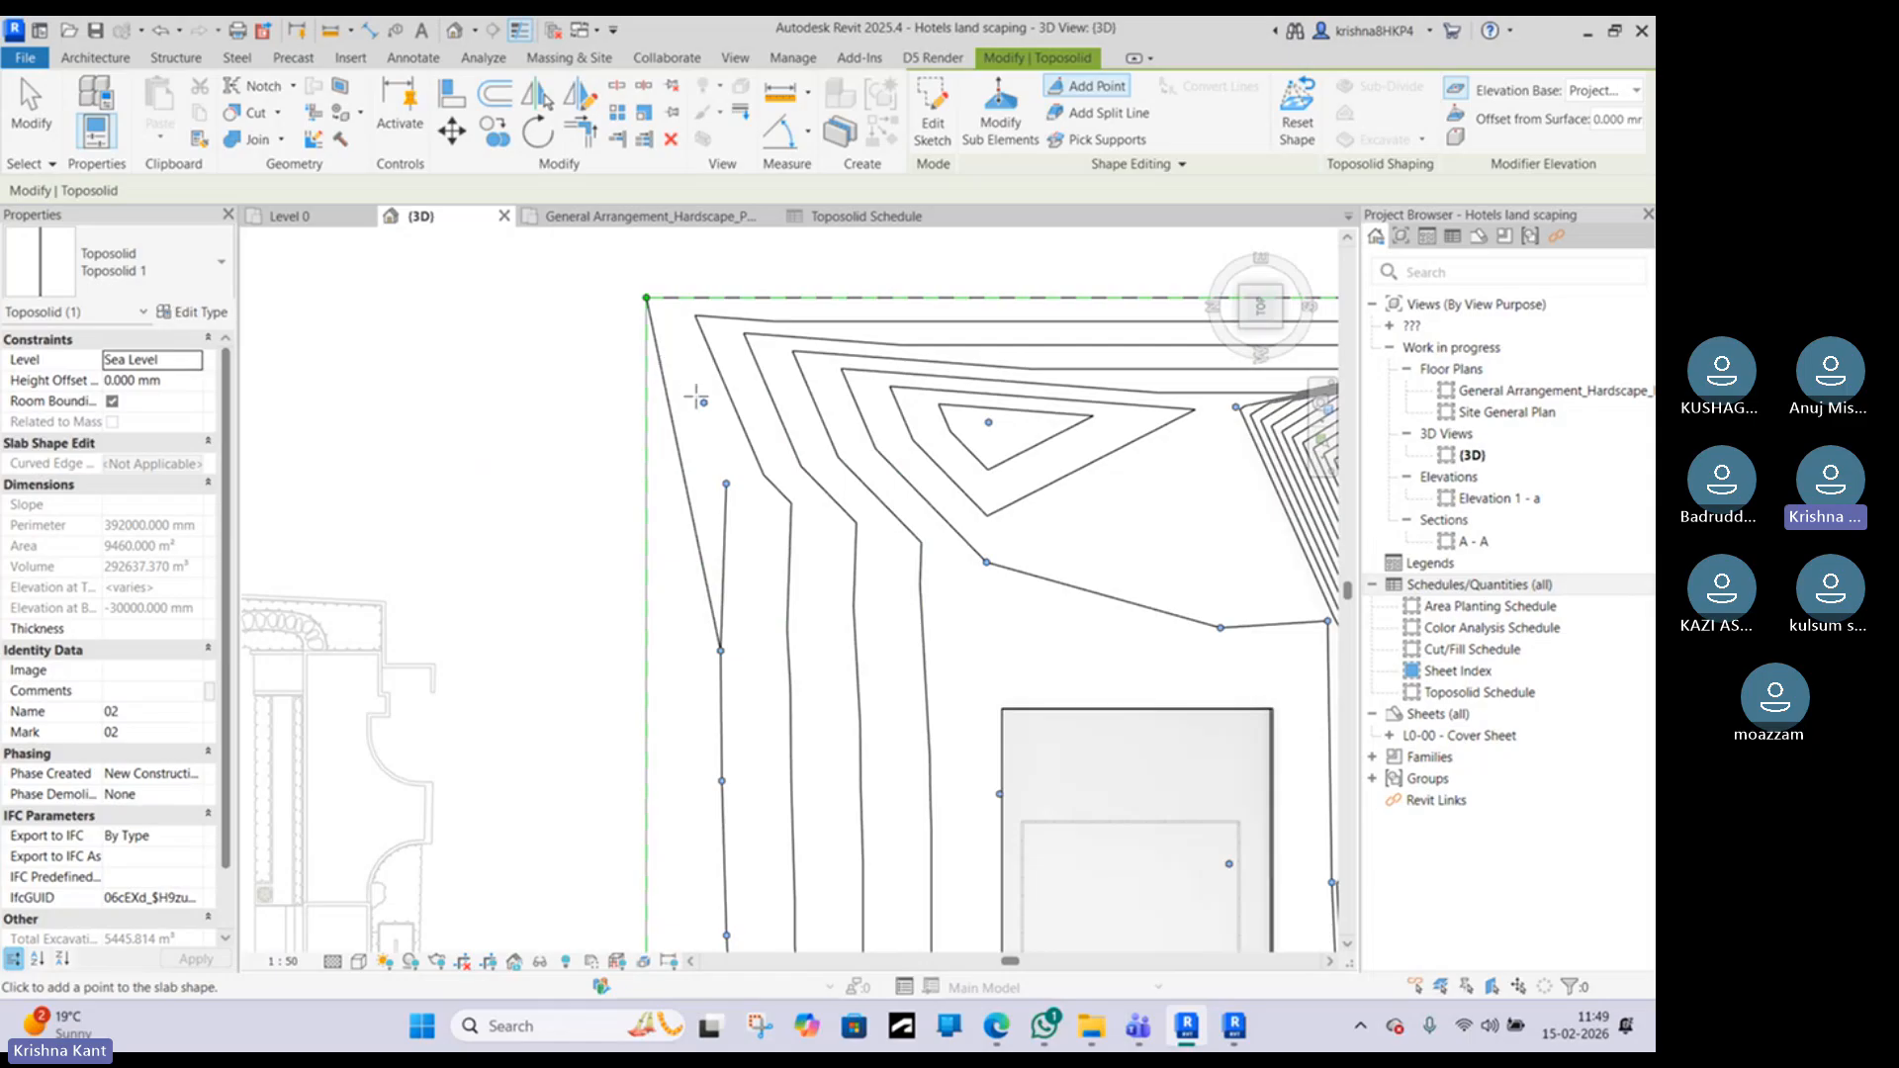
pyautogui.scroll(-5, 697, 399)
pyautogui.press('Escape')
pyautogui.press('Escape')
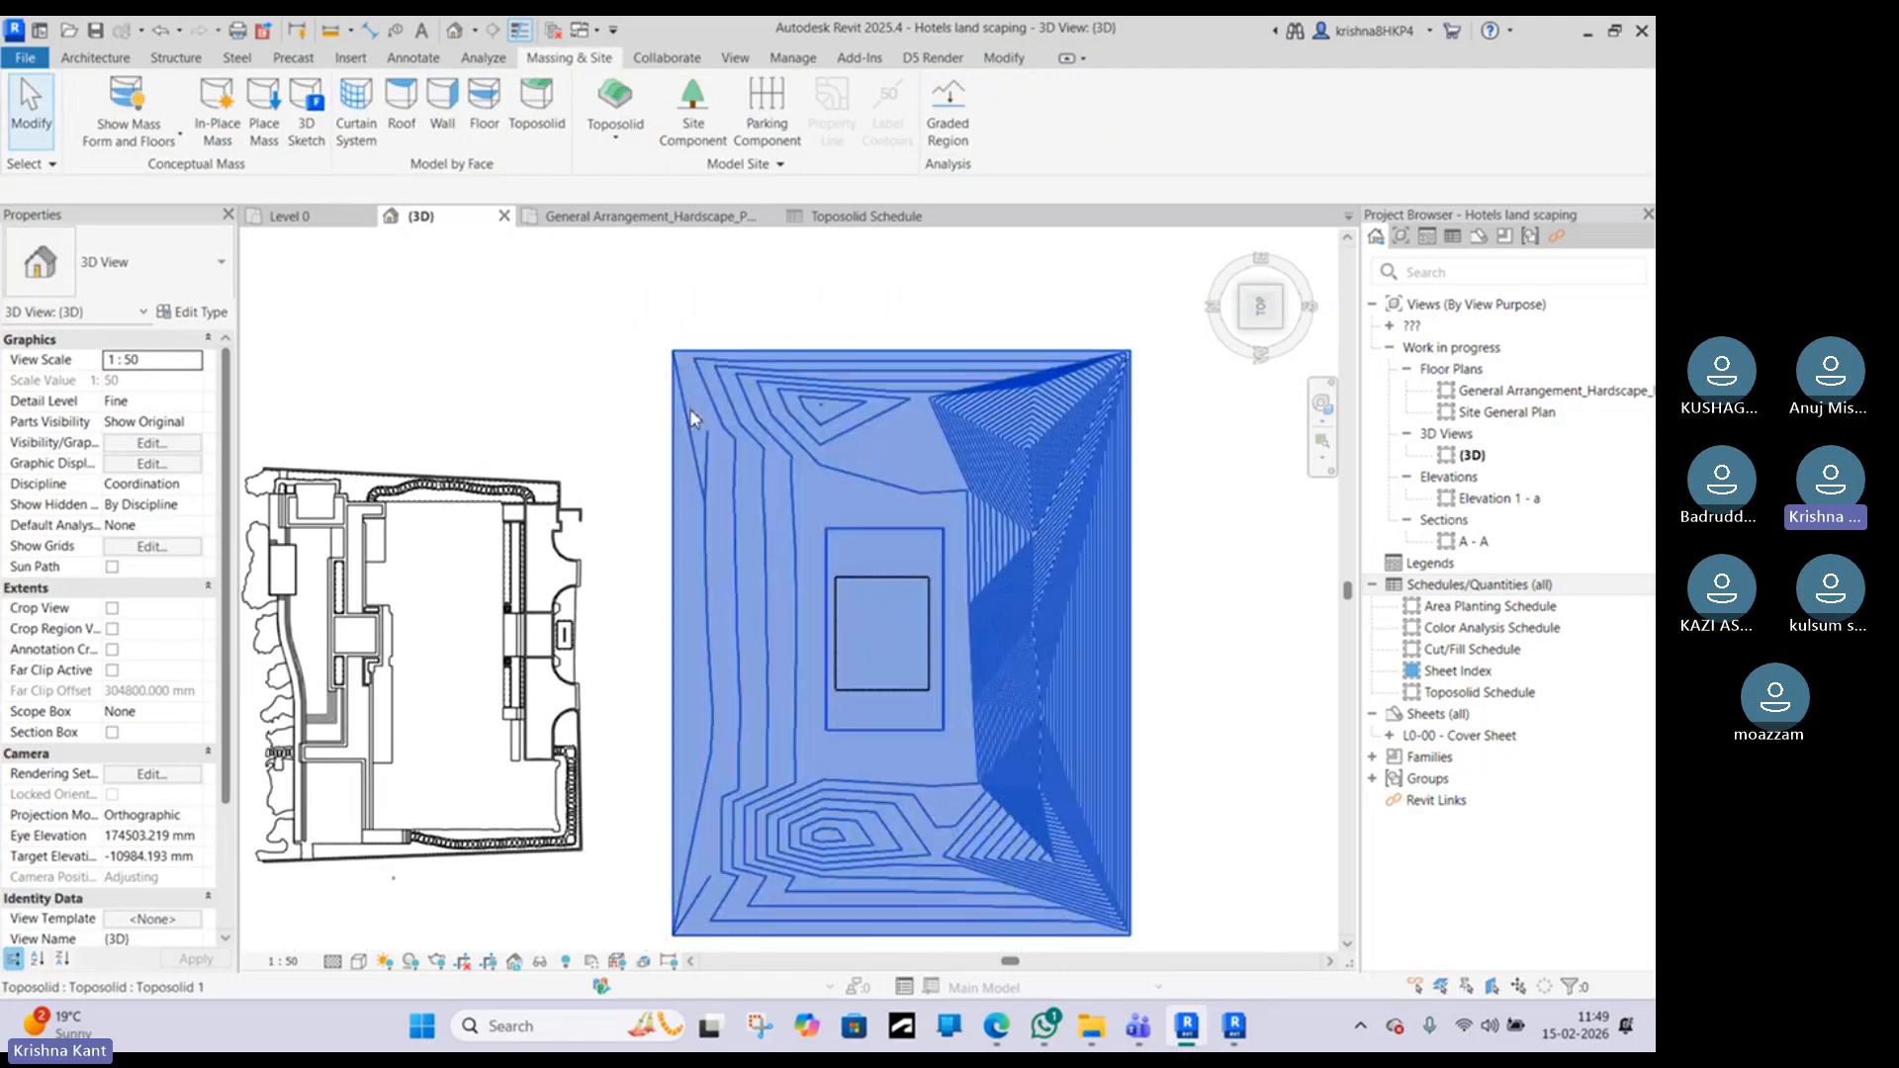
pyautogui.click(692, 418)
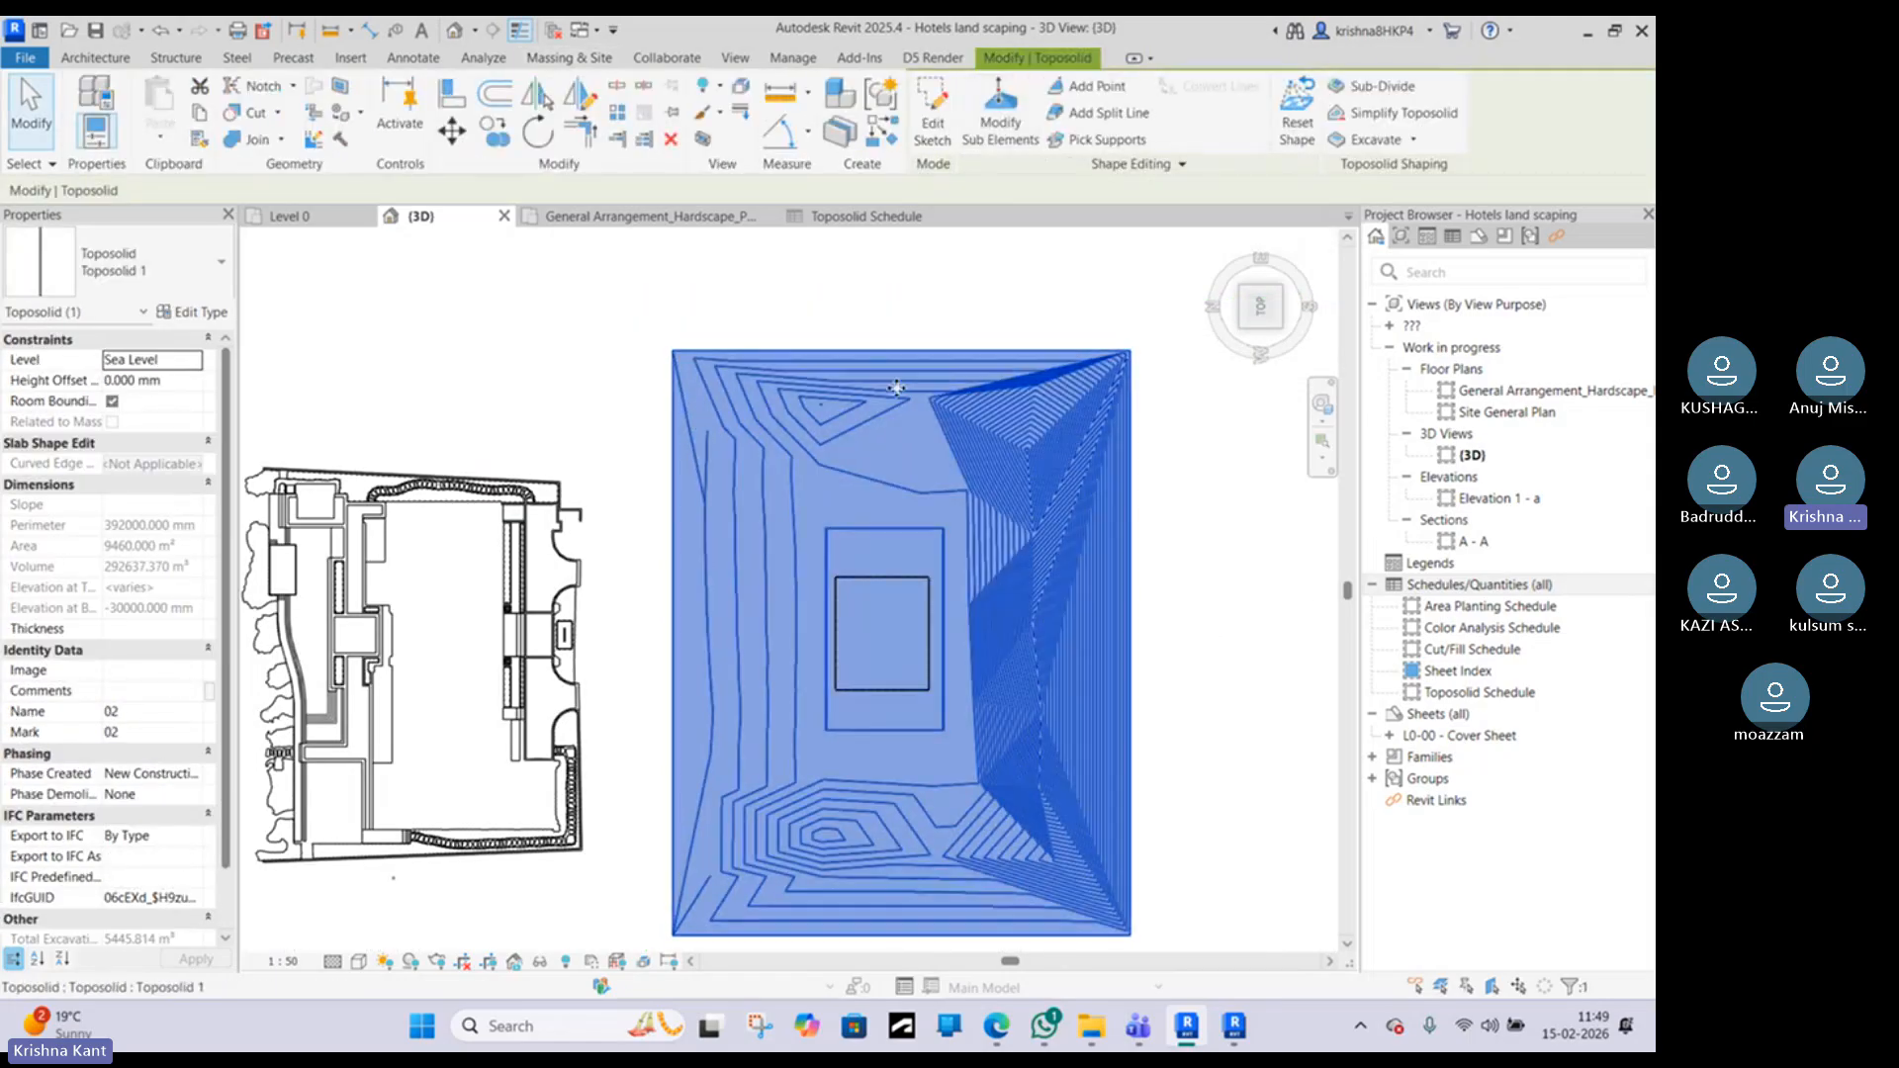
pyautogui.scroll(2, 776, 436)
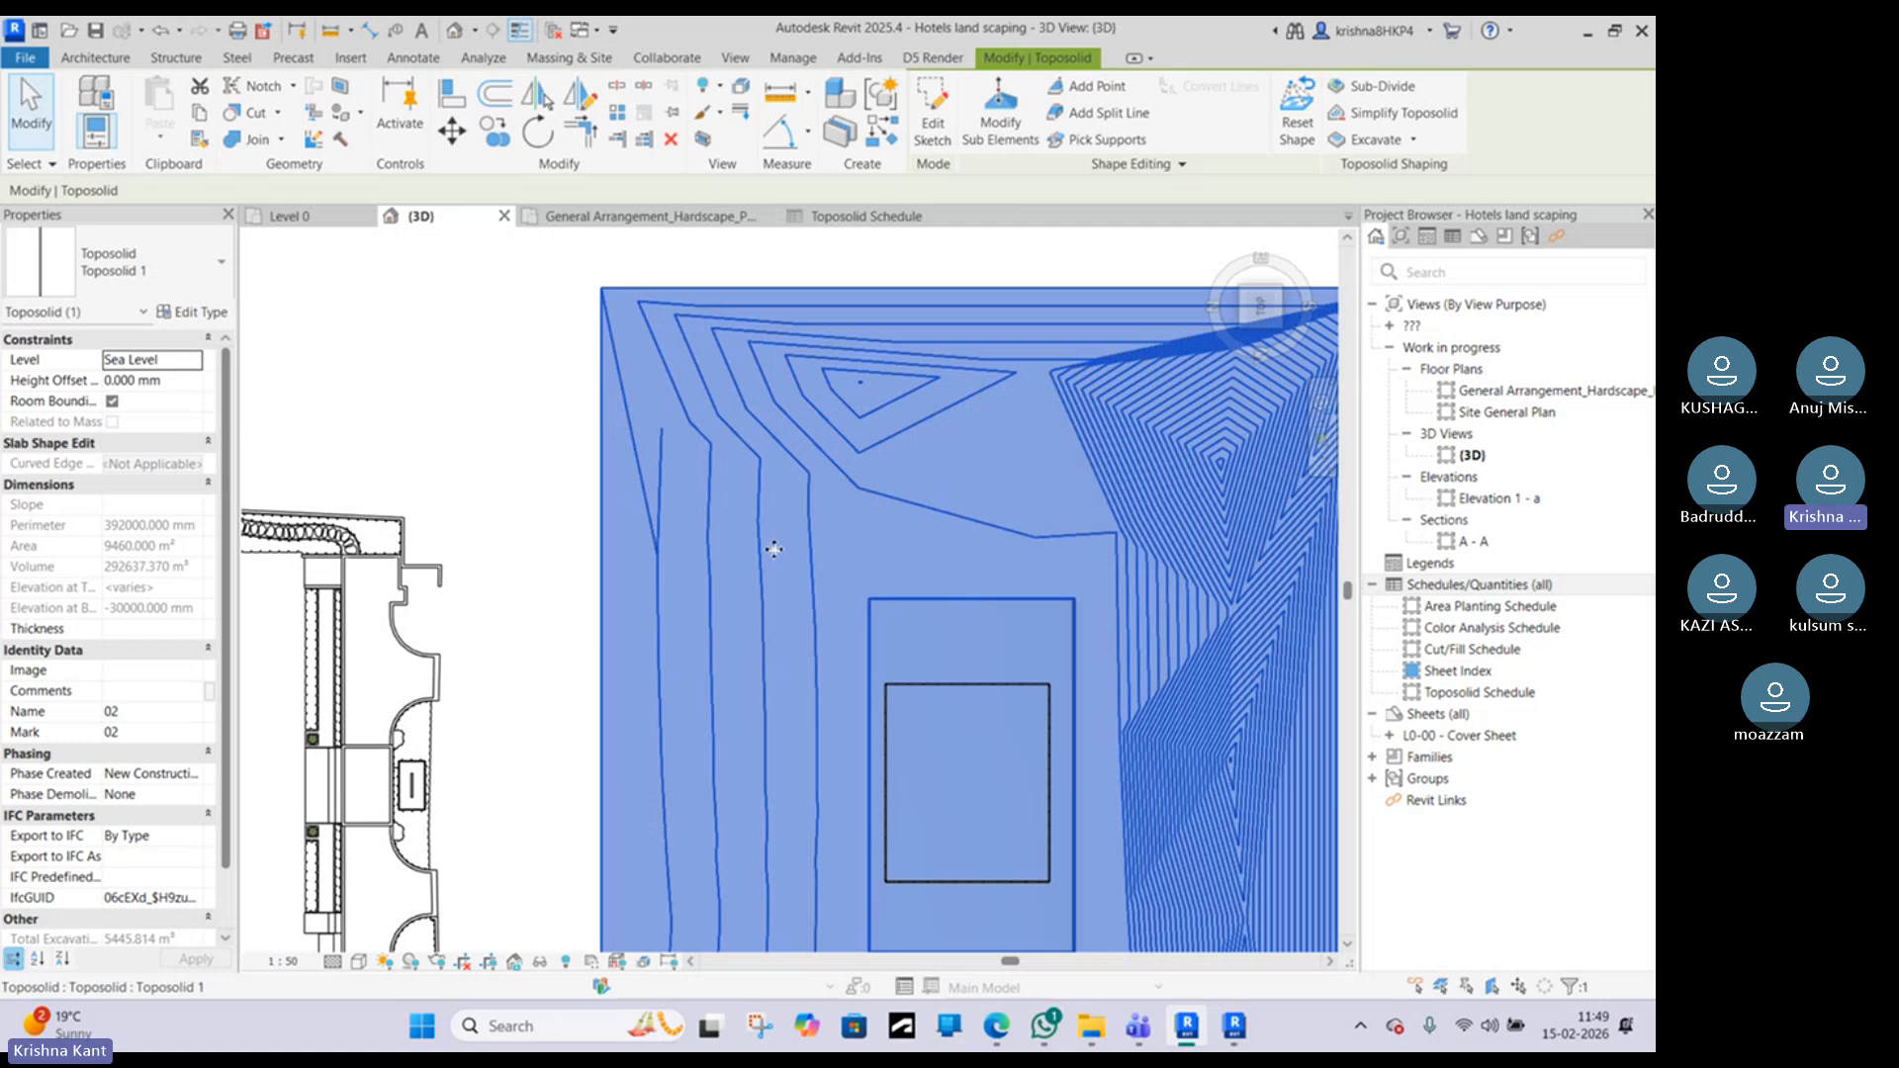
pyautogui.click(1058, 91)
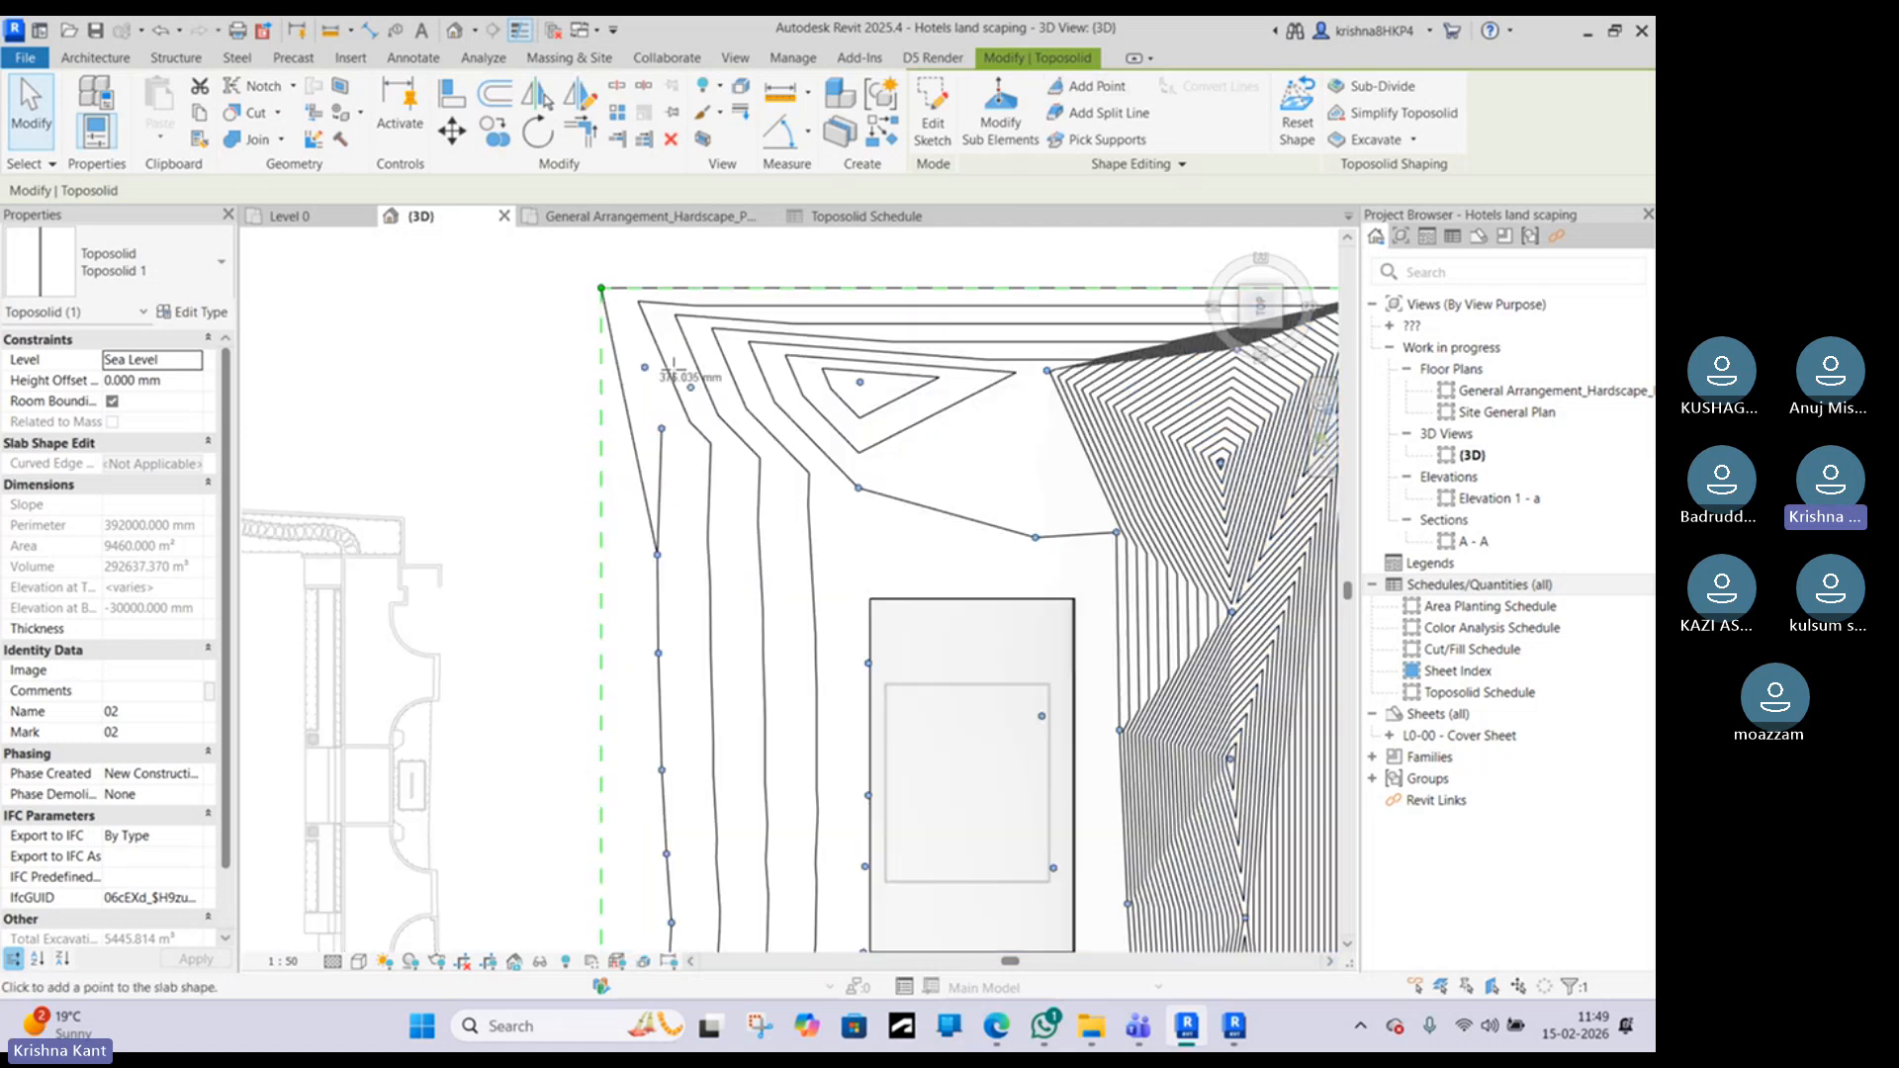
pyautogui.scroll(3, 716, 444)
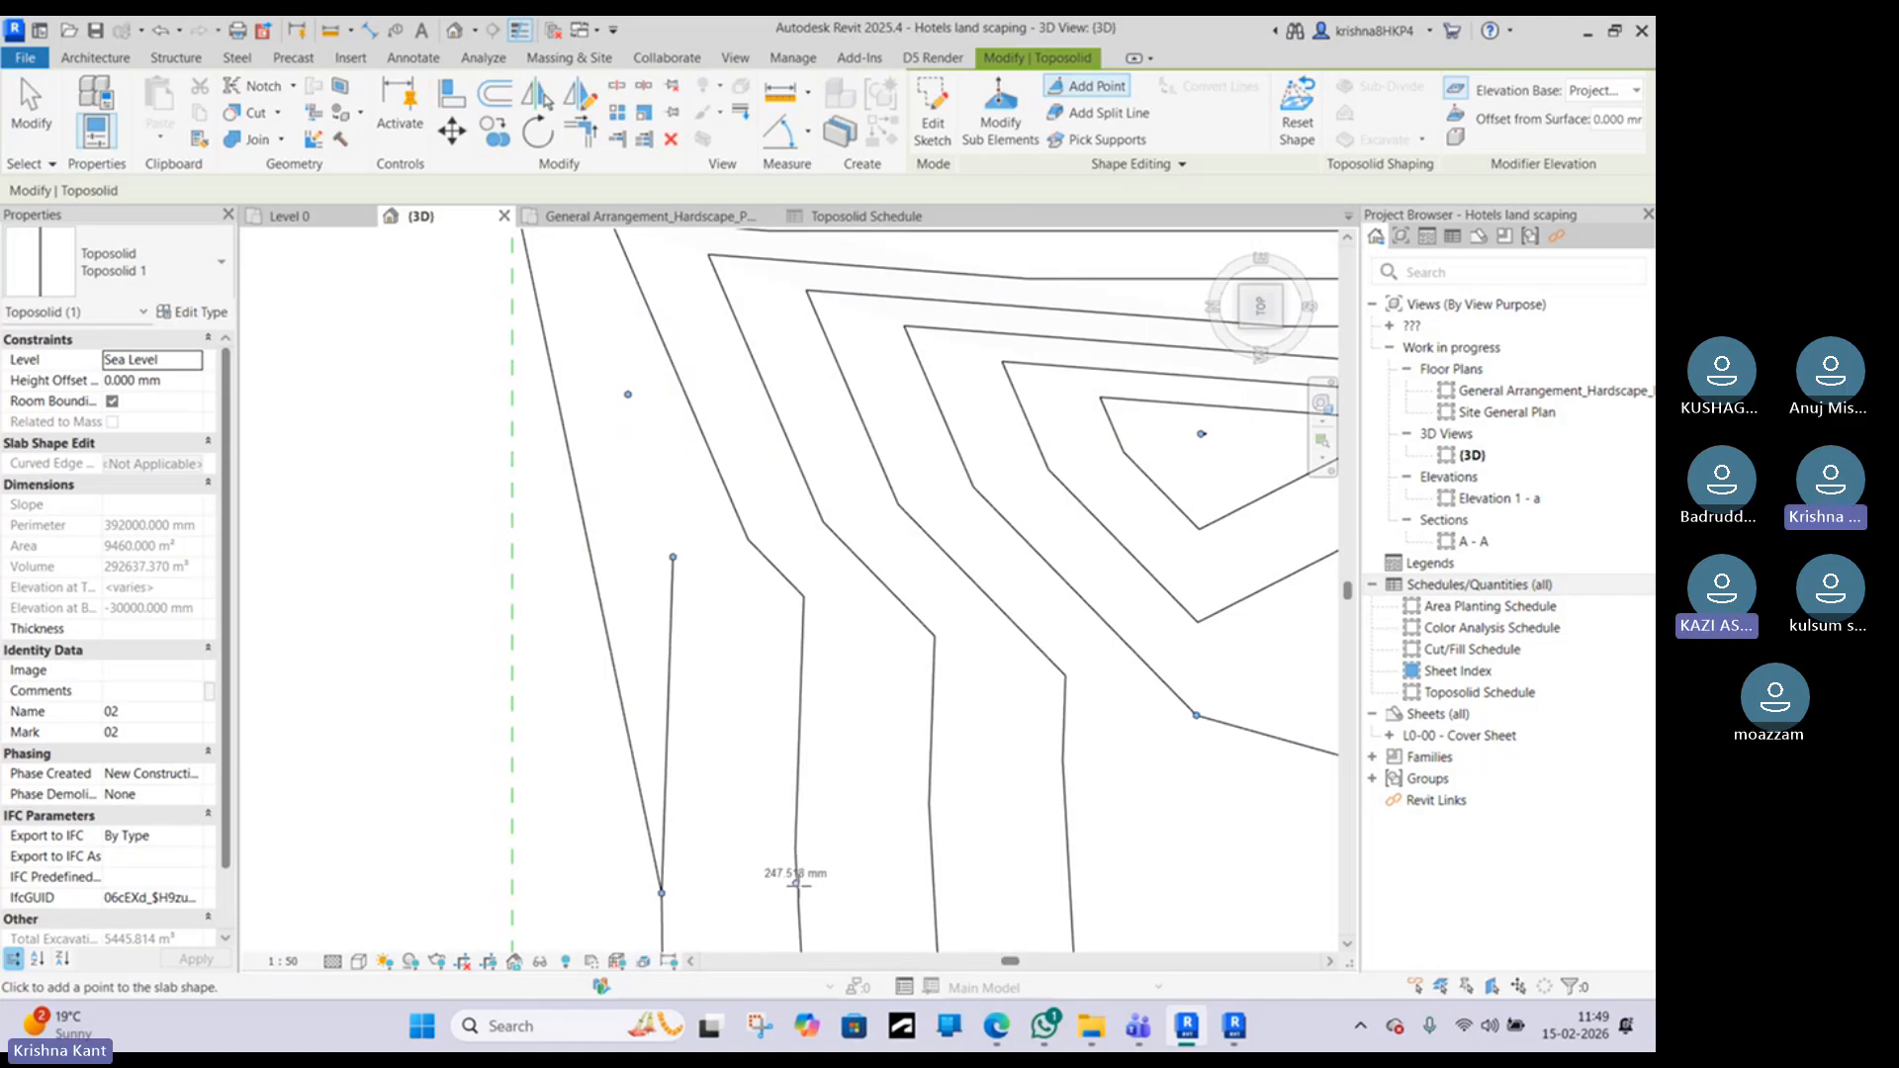
pyautogui.scroll(1, 771, 495)
pyautogui.moveTo(796, 848); pyautogui.dragTo(768, 277, button='middle')
pyautogui.scroll(-4, 776, 498)
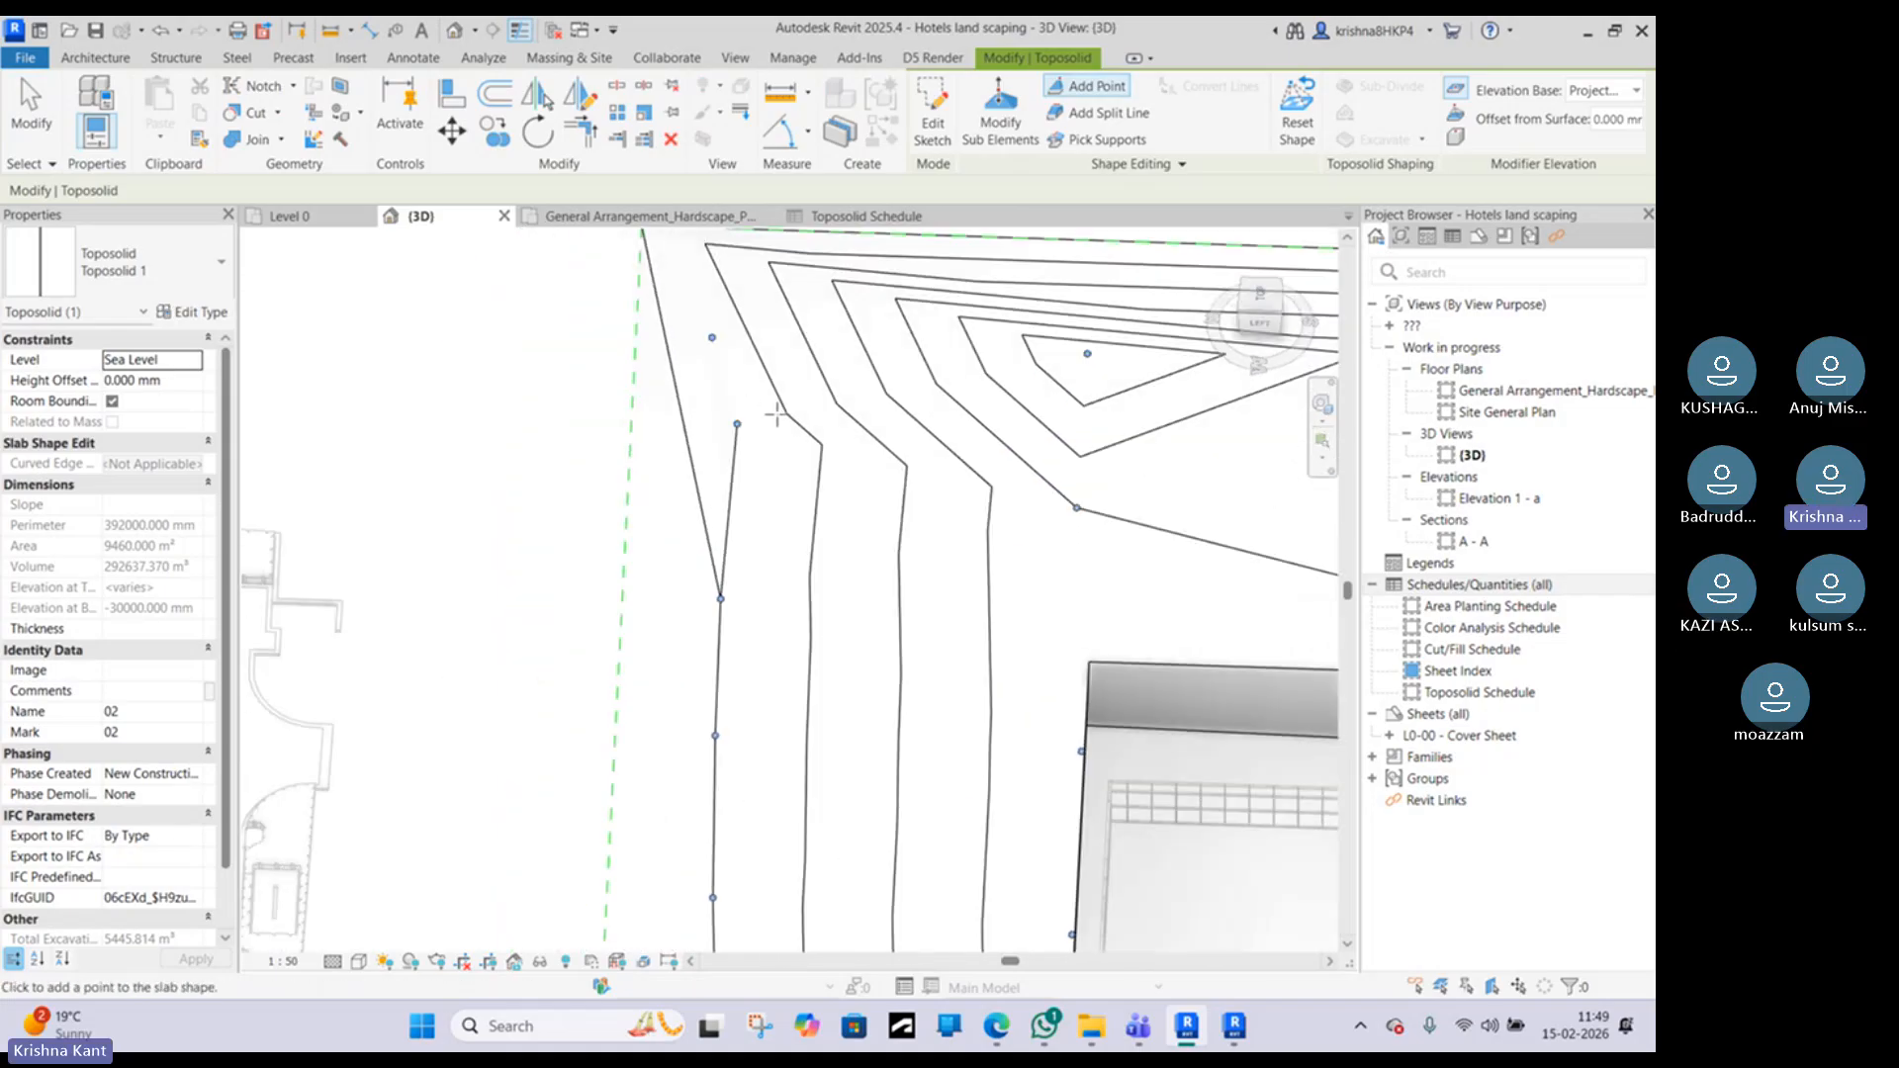
pyautogui.scroll(-2, 777, 413)
pyautogui.press('Escape')
pyautogui.press('Escape')
pyautogui.press('Escape')
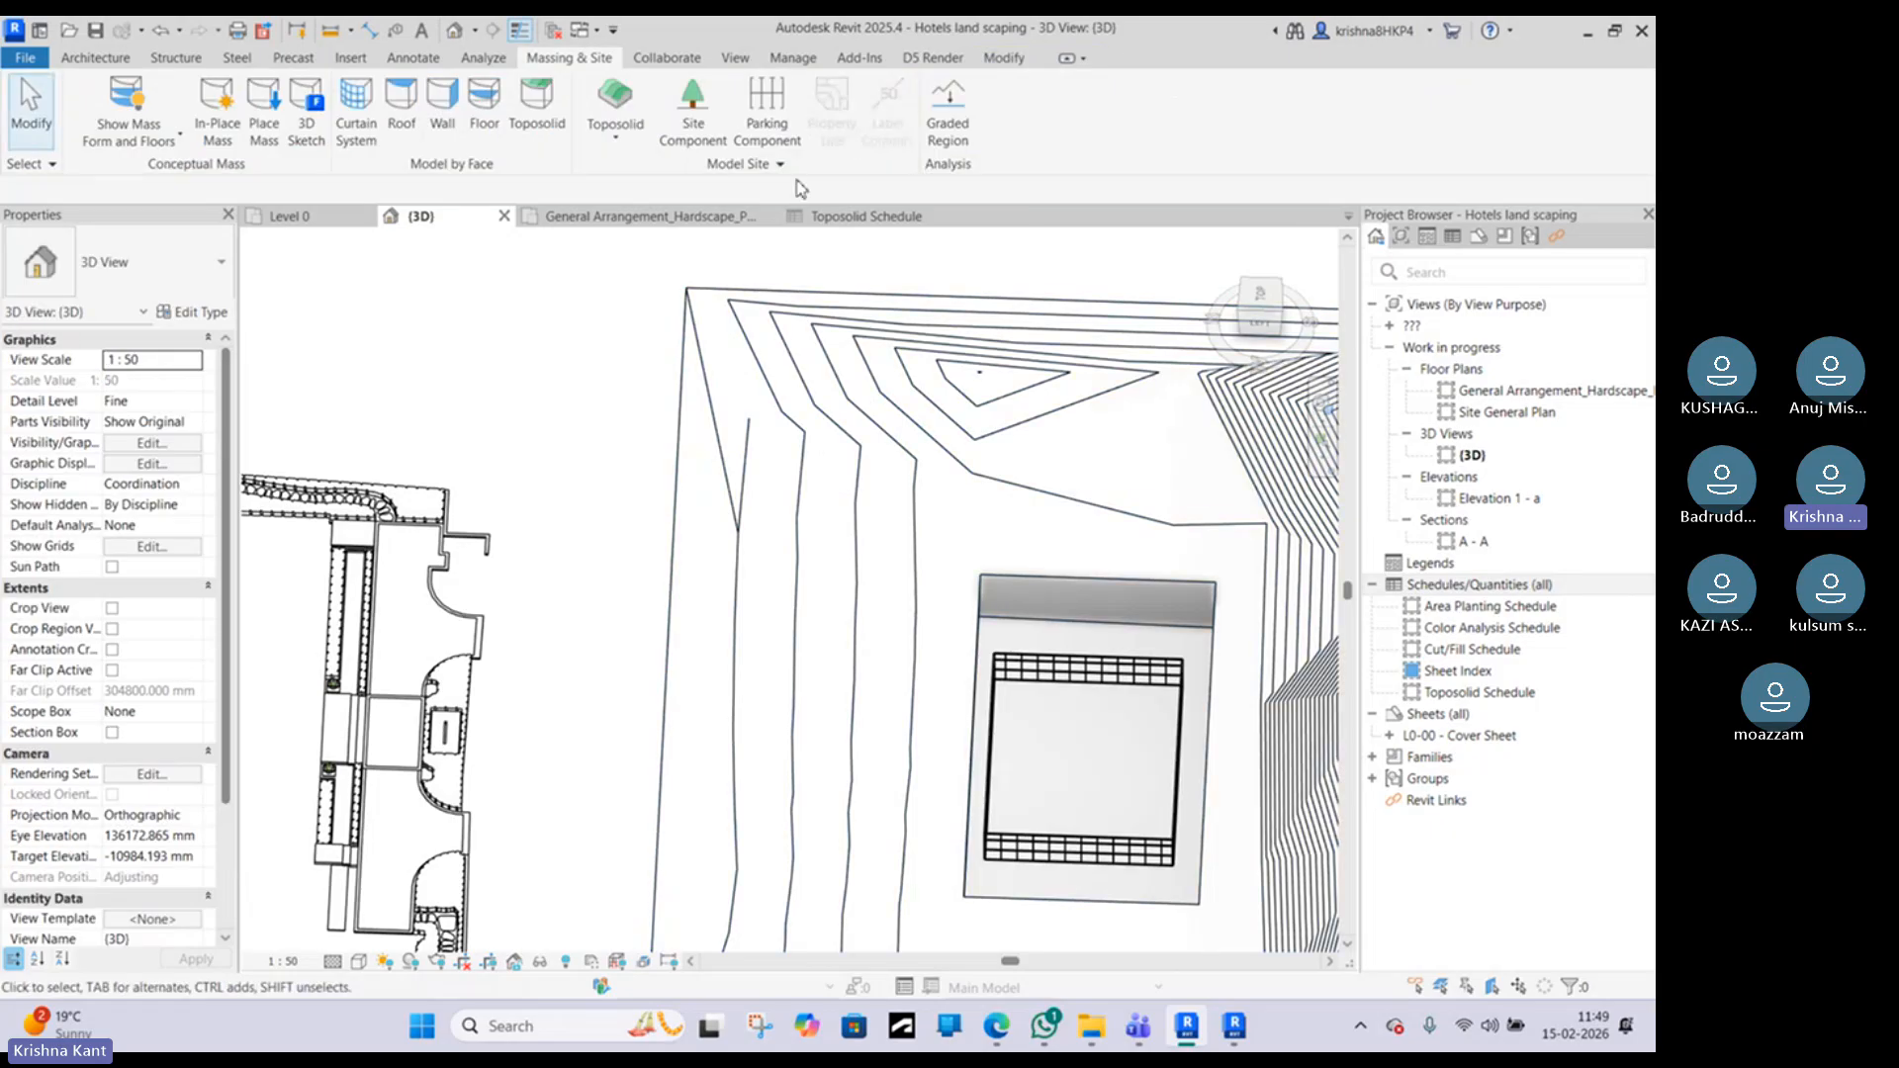
# Step: Examine the reshaped toposolid and its excavated pit from two different isometric corners
pyautogui.click(615, 127)
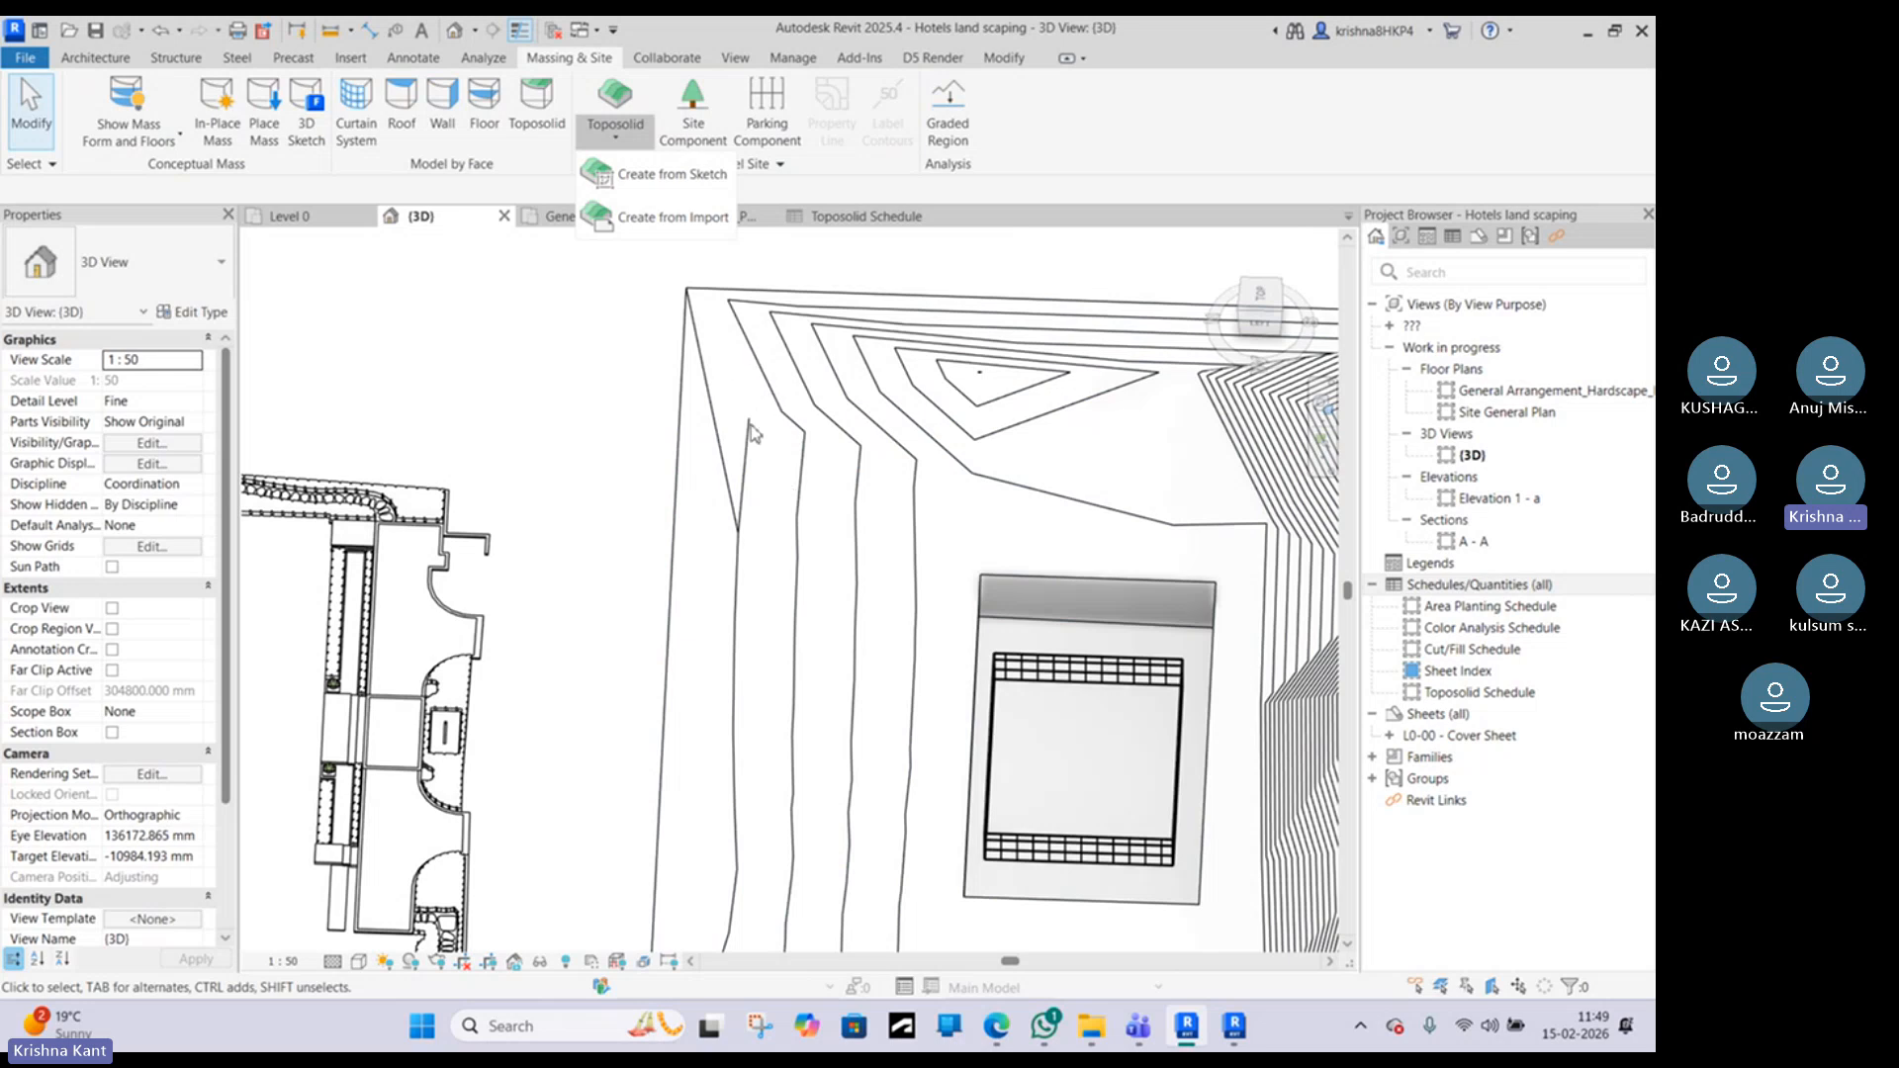
pyautogui.click(698, 396)
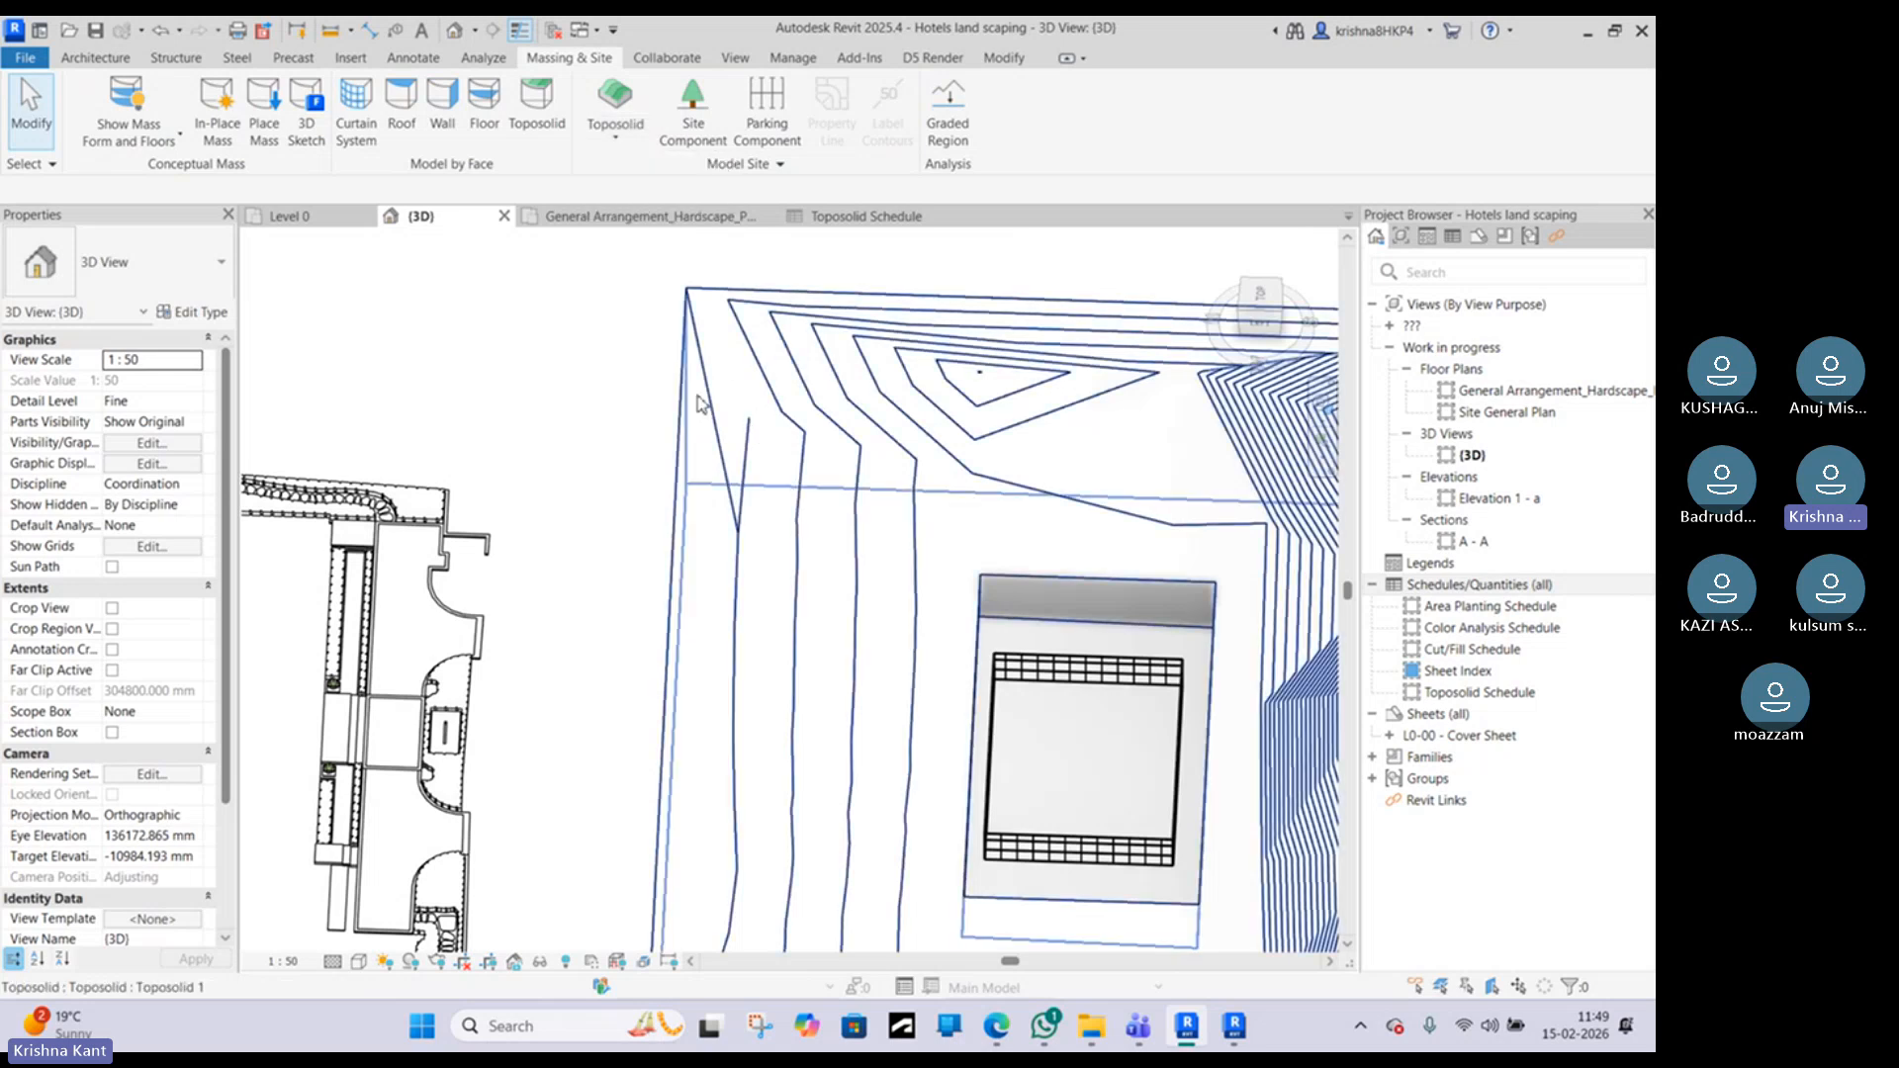
pyautogui.click(1243, 319)
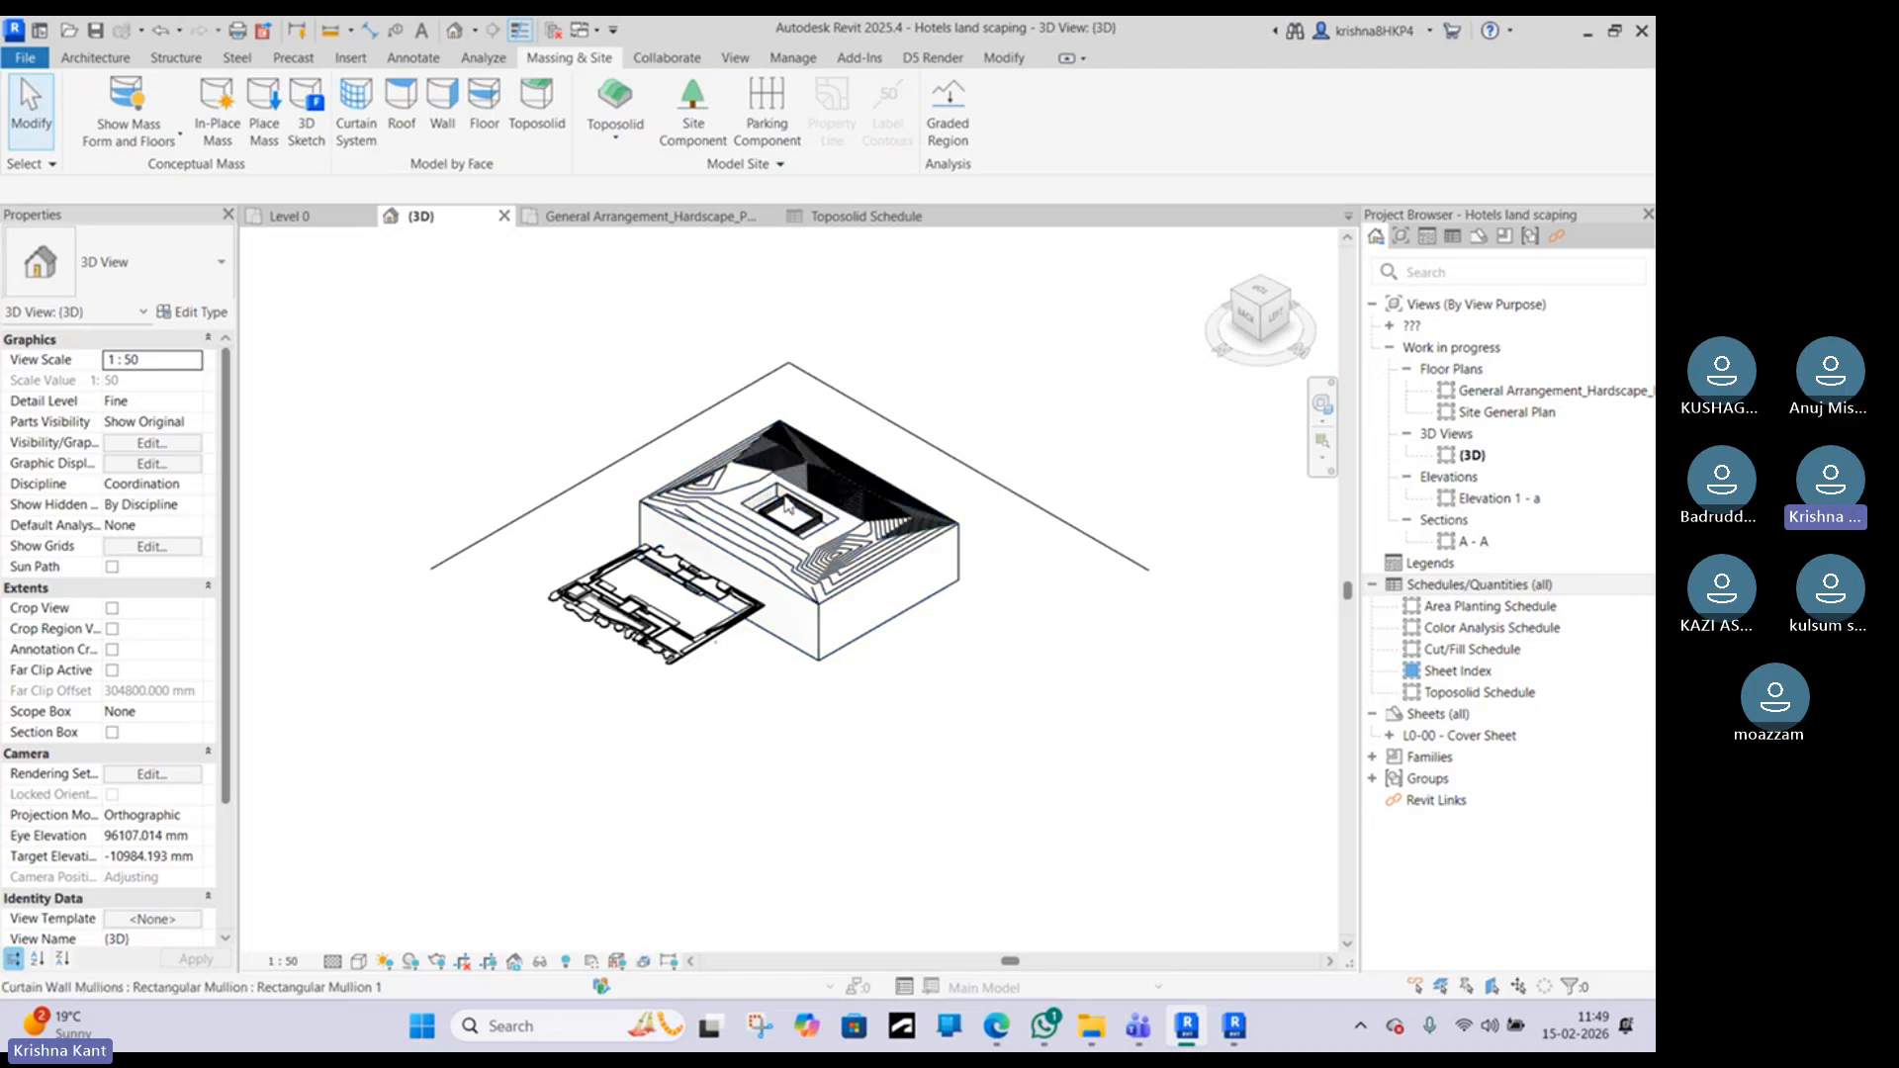
pyautogui.scroll(5, 786, 505)
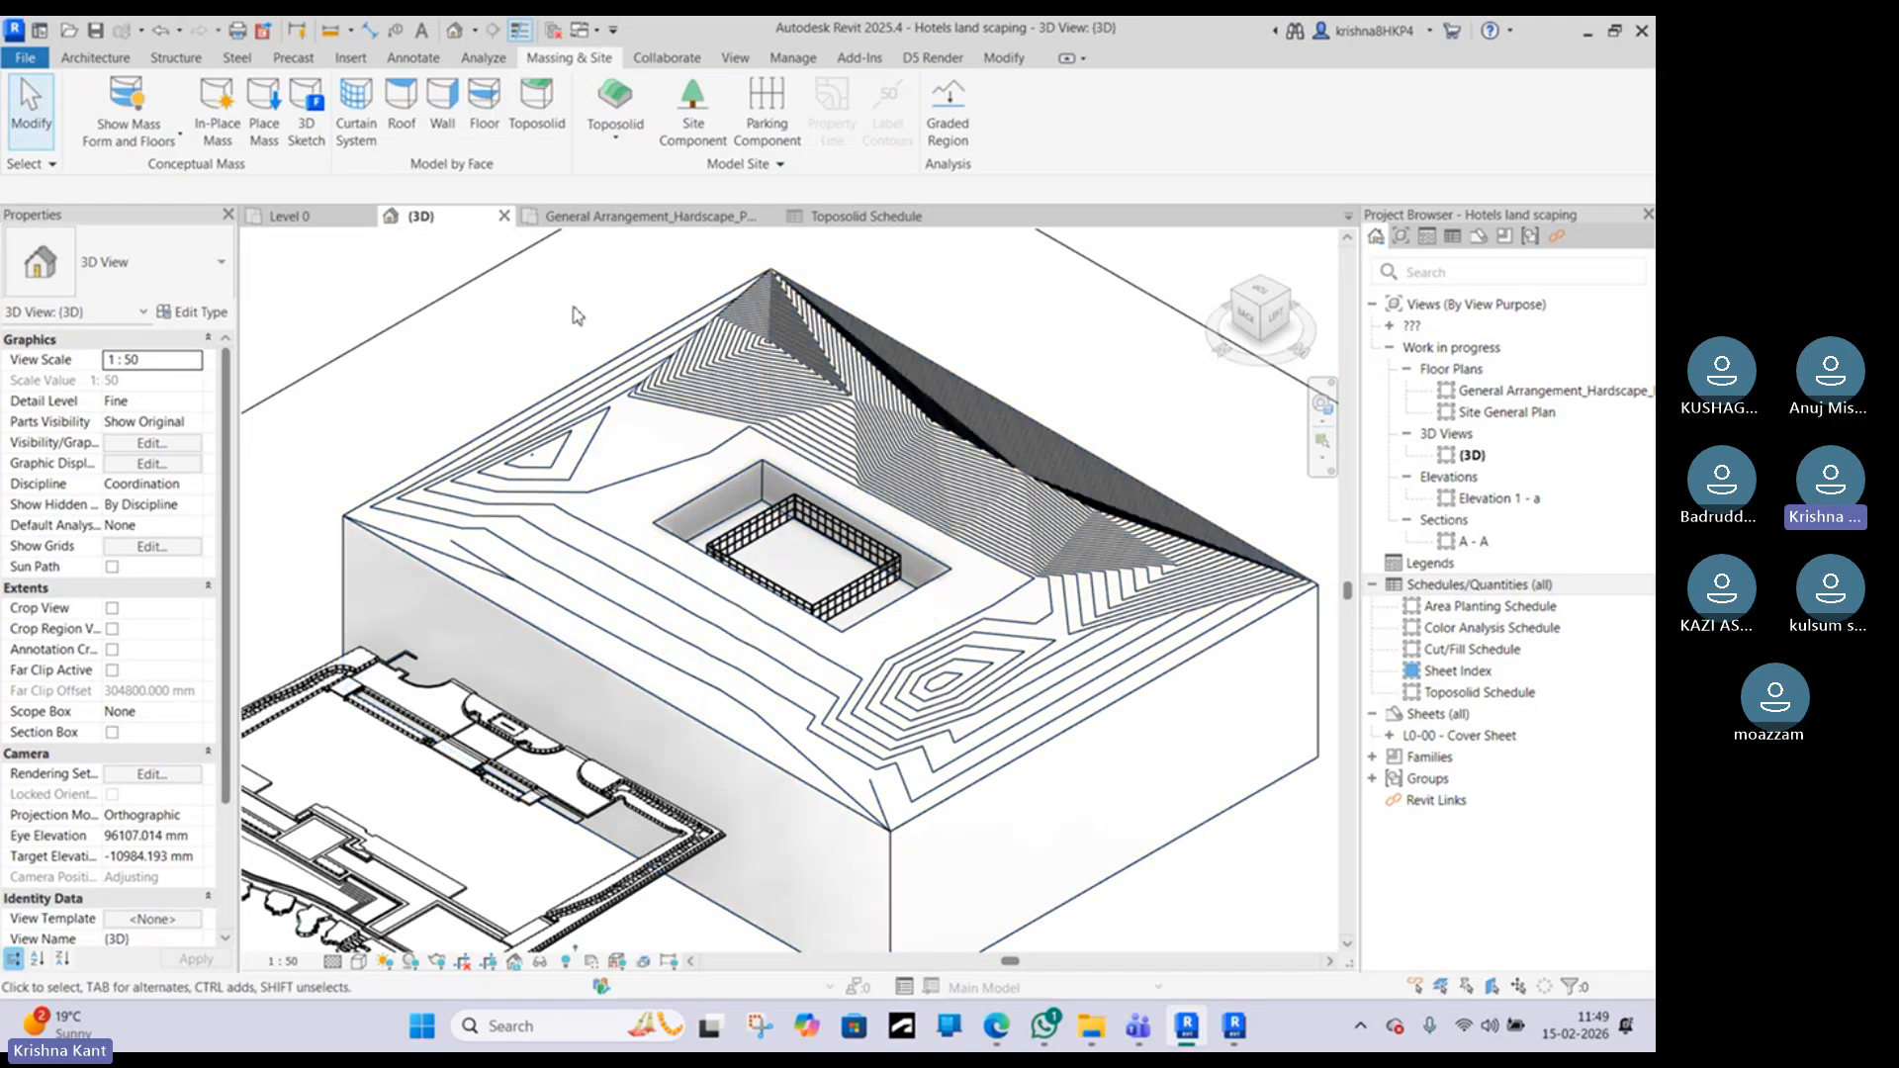
pyautogui.moveTo(571, 307); pyautogui.dragTo(748, 358, button='middle')
pyautogui.moveTo(682, 434); pyautogui.dragTo(486, 531, button='middle')
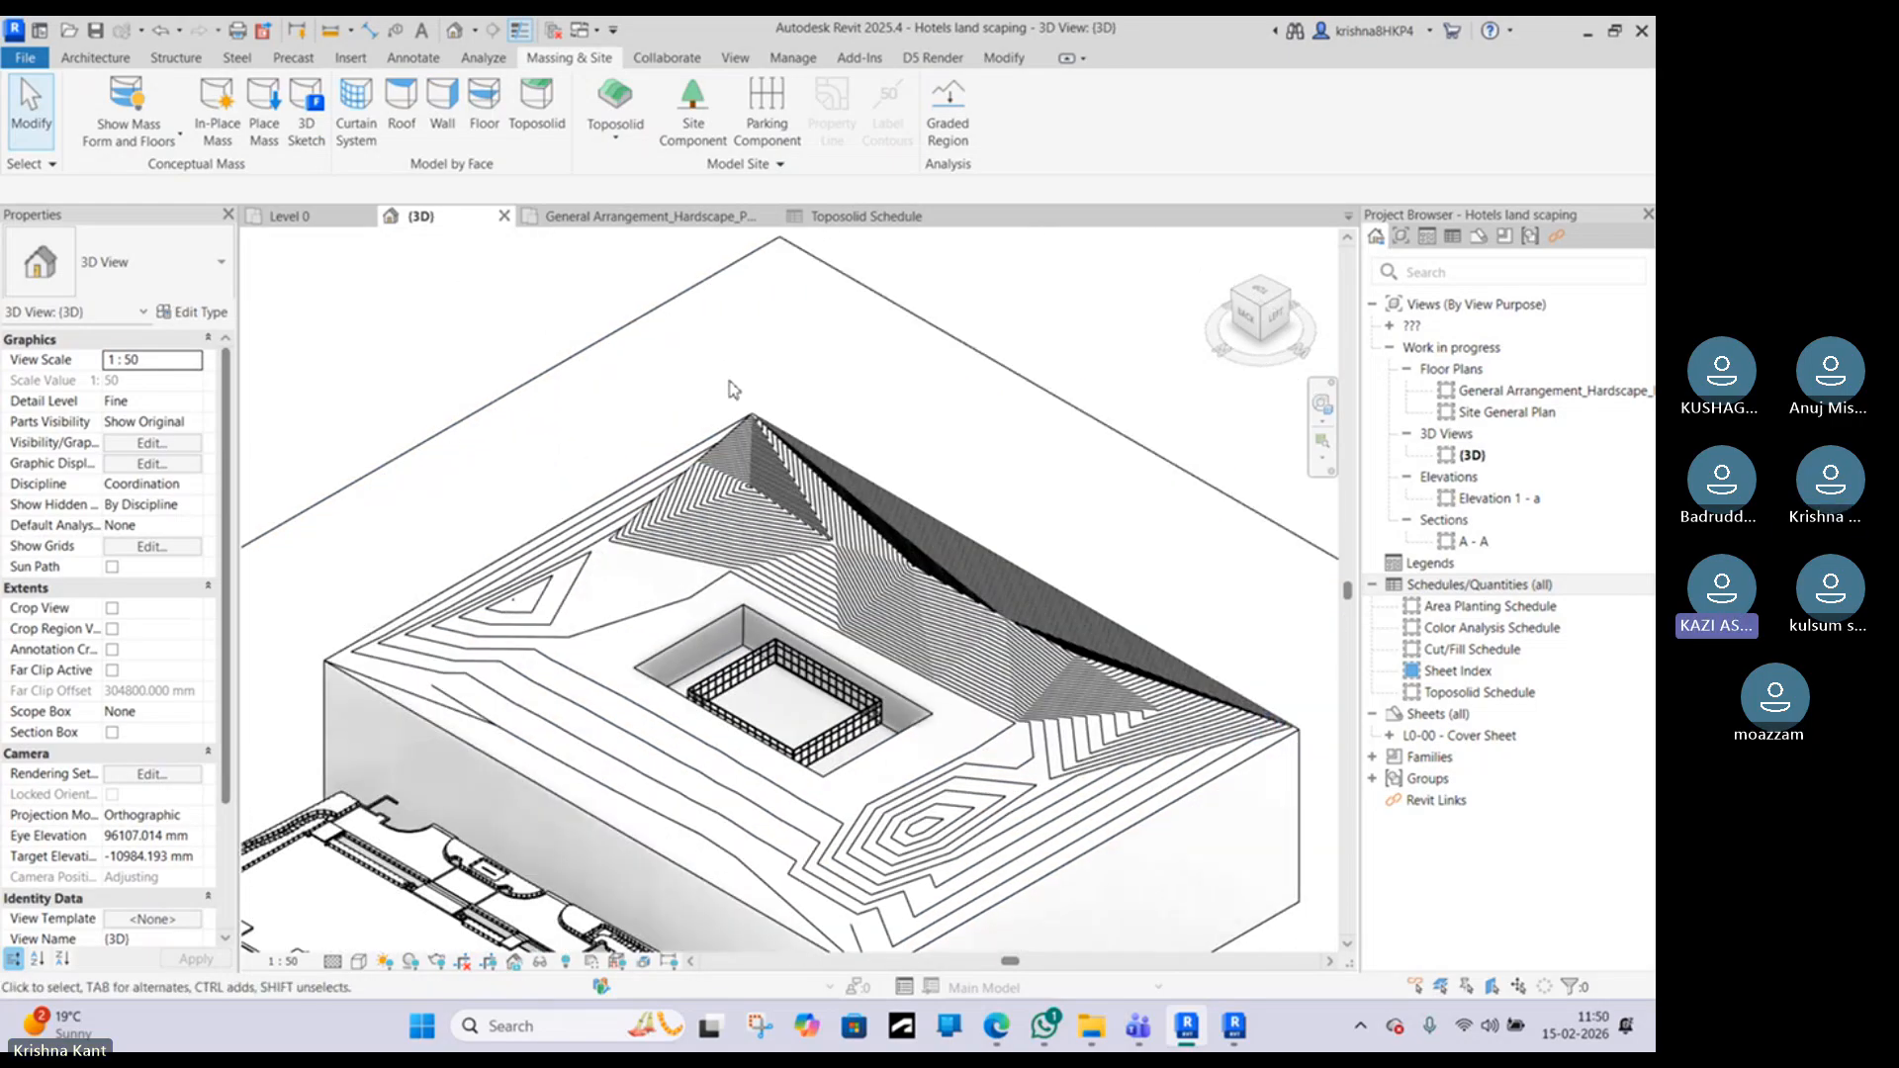
pyautogui.click(1290, 298)
pyautogui.scroll(5, 805, 548)
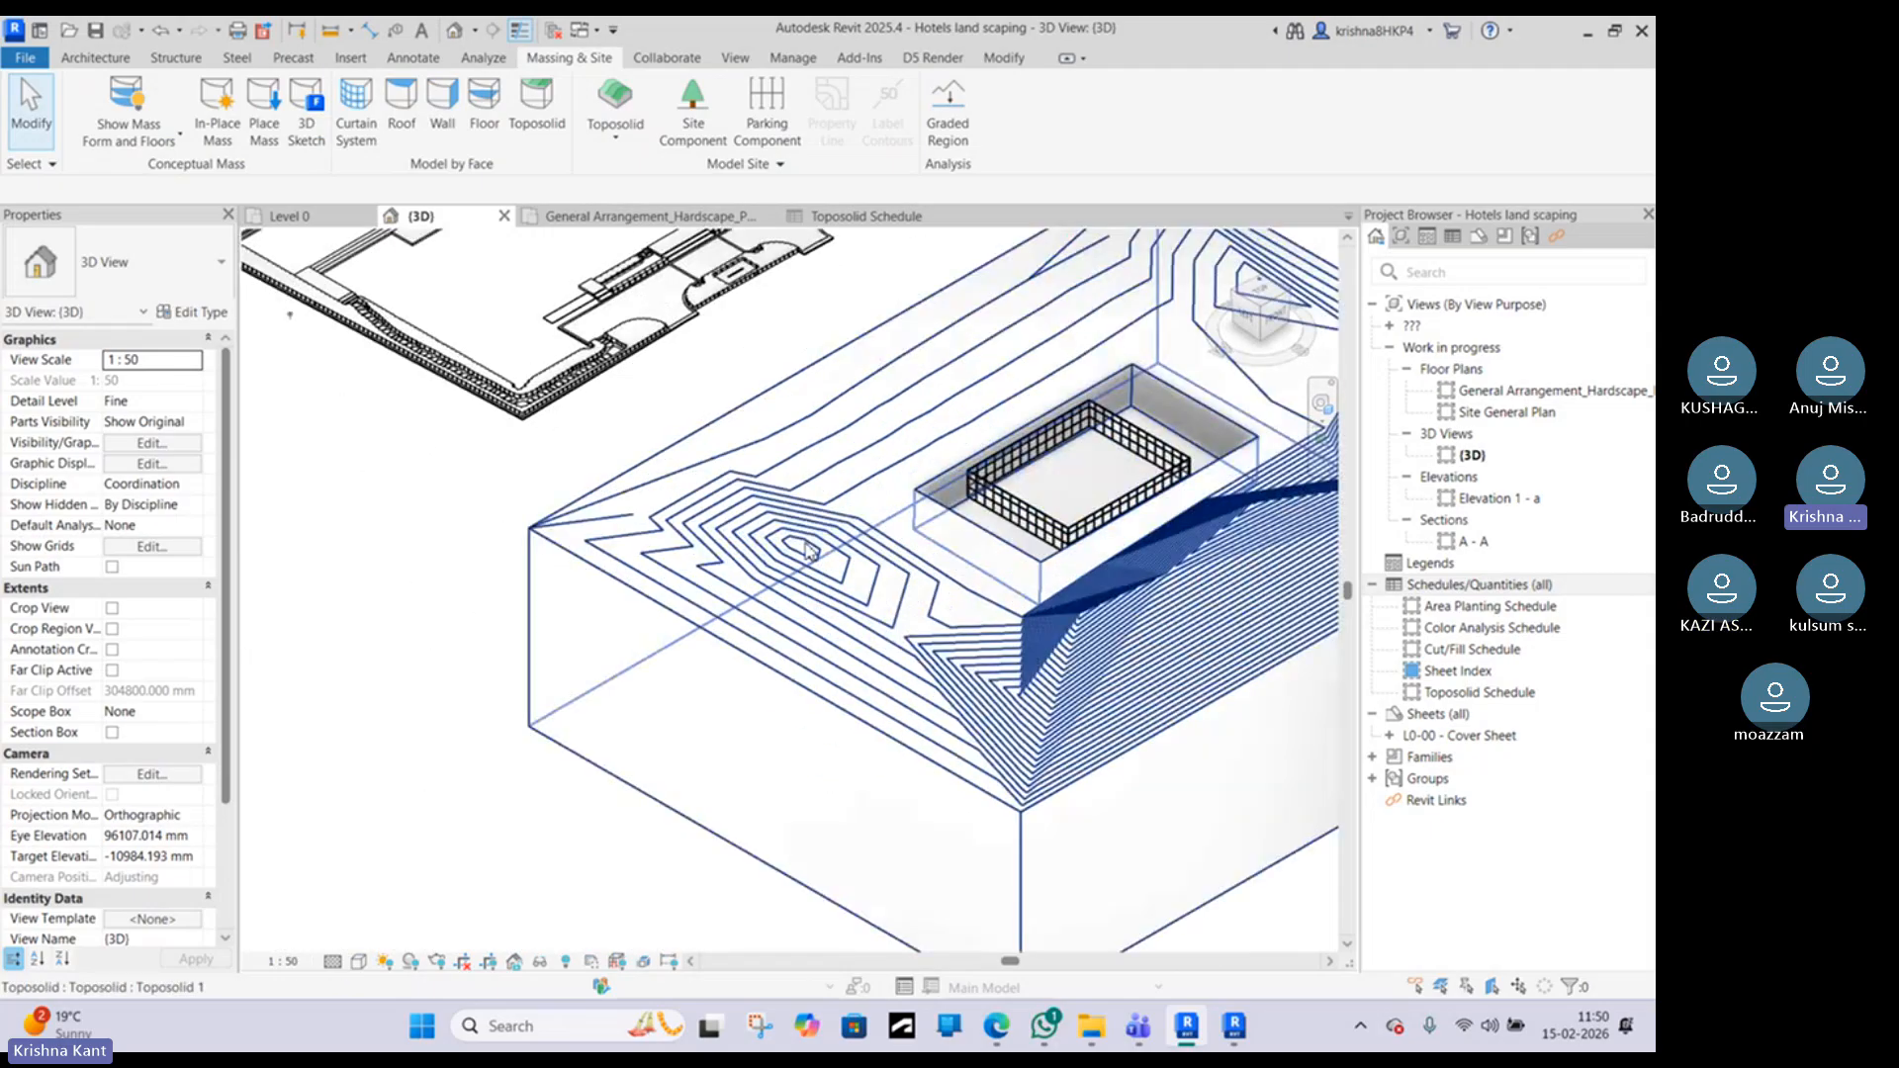
pyautogui.scroll(2, 806, 548)
# Step: Draw a split line on the toposolid beside the pit's short side, from near the outer contour to the steep slope
pyautogui.click(774, 574)
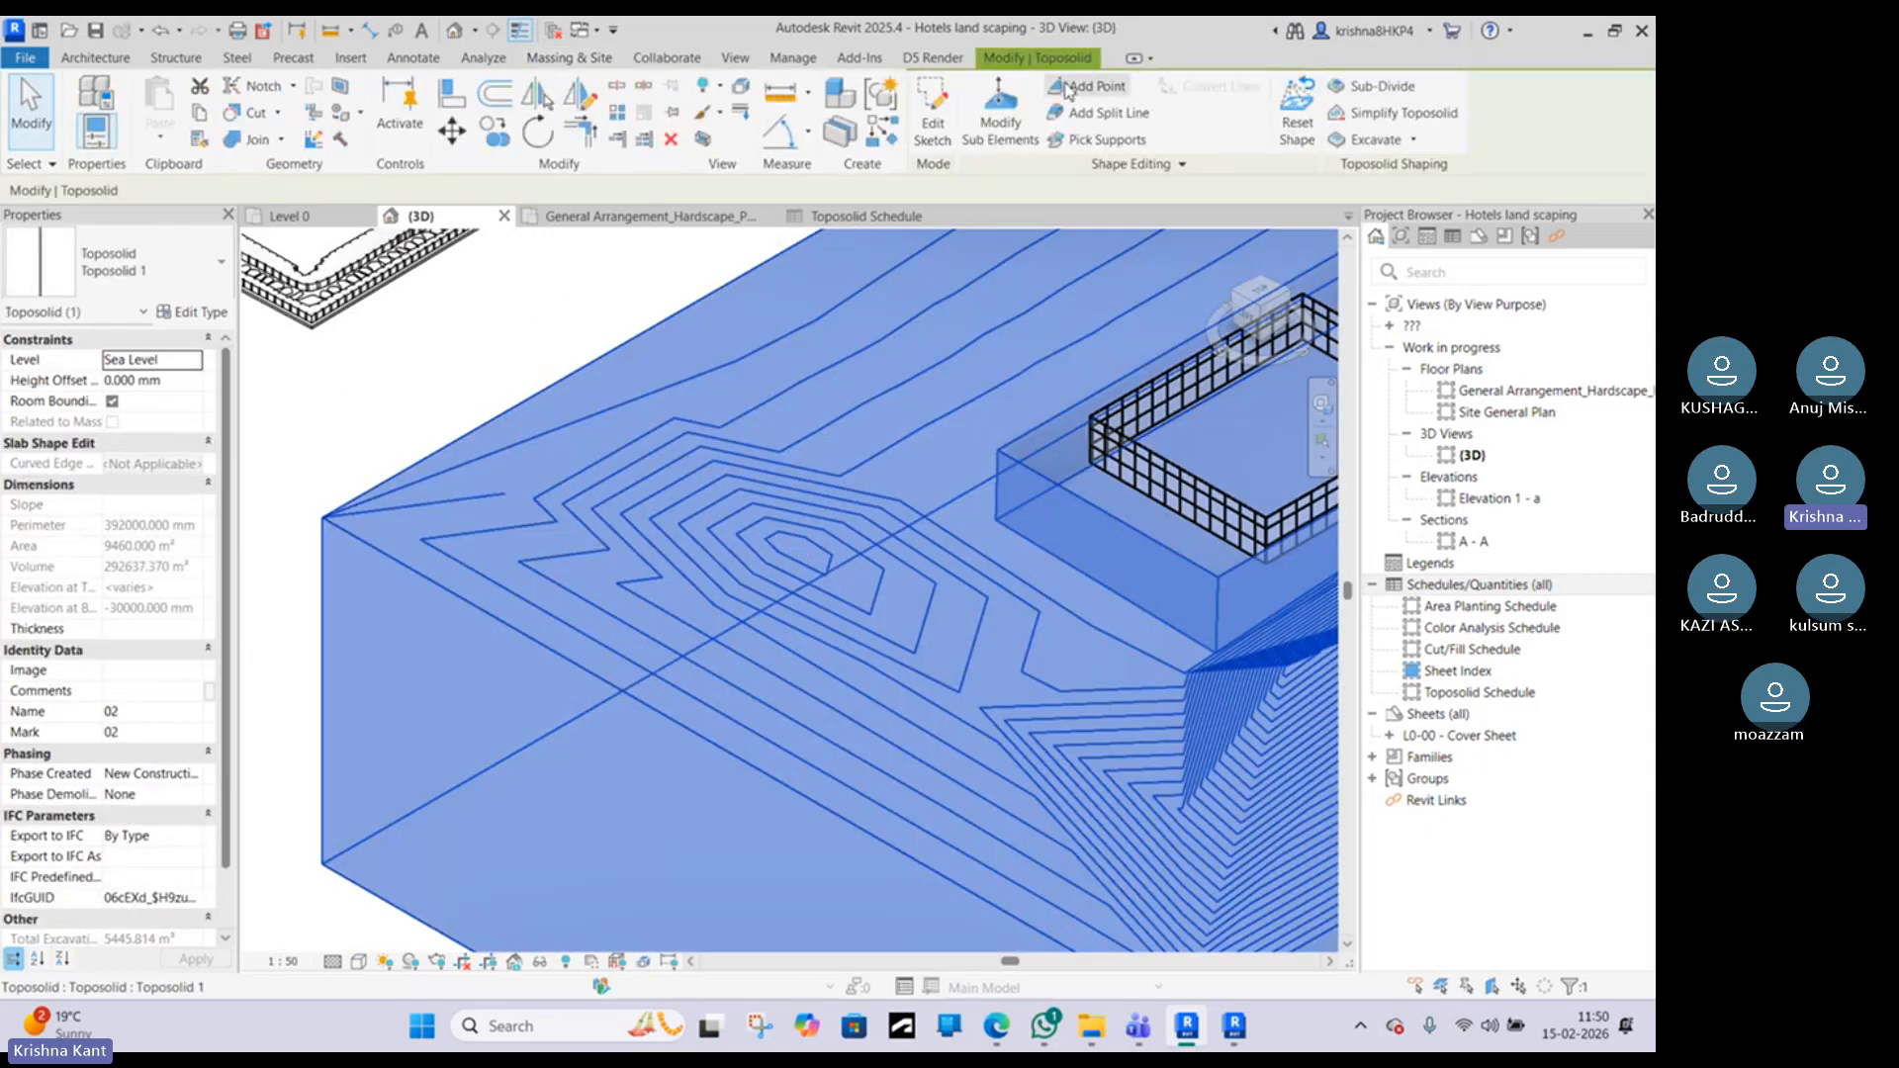
pyautogui.click(1000, 119)
pyautogui.click(1266, 294)
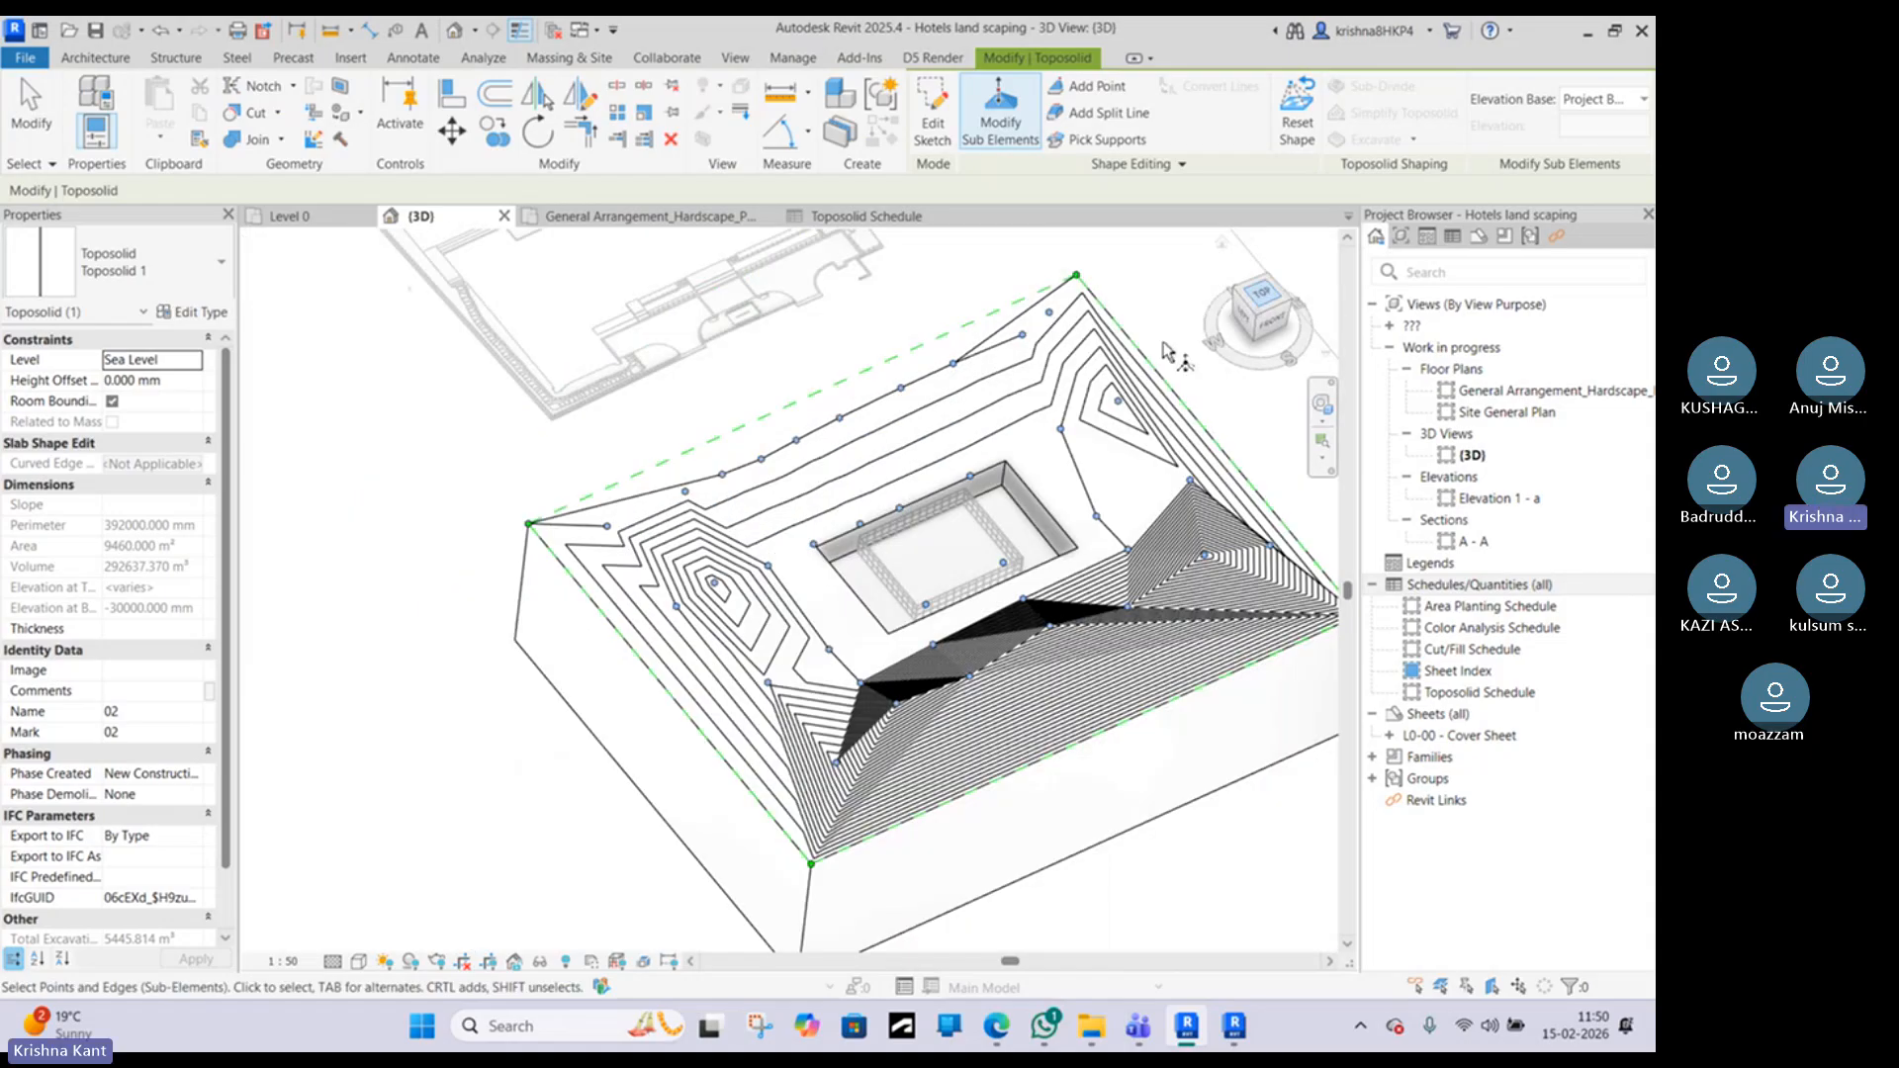
pyautogui.click(1107, 113)
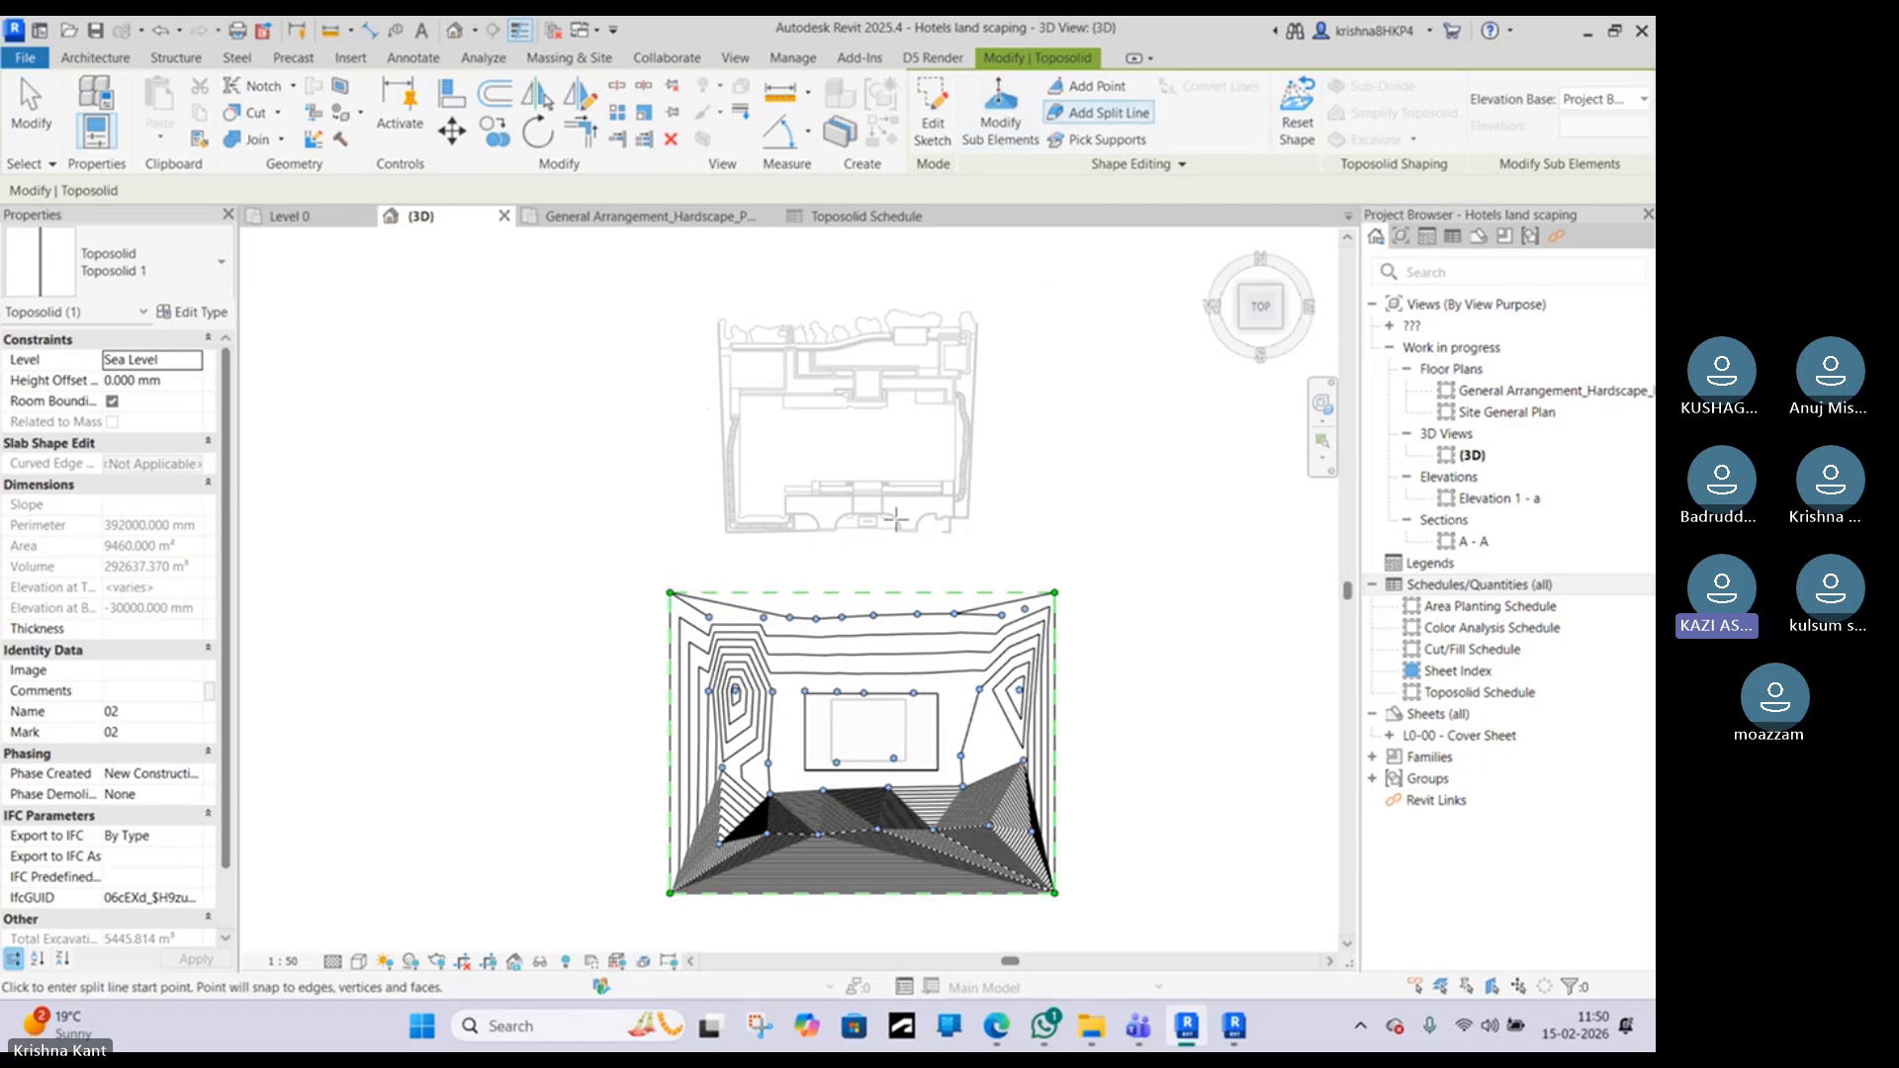
pyautogui.scroll(4, 960, 655)
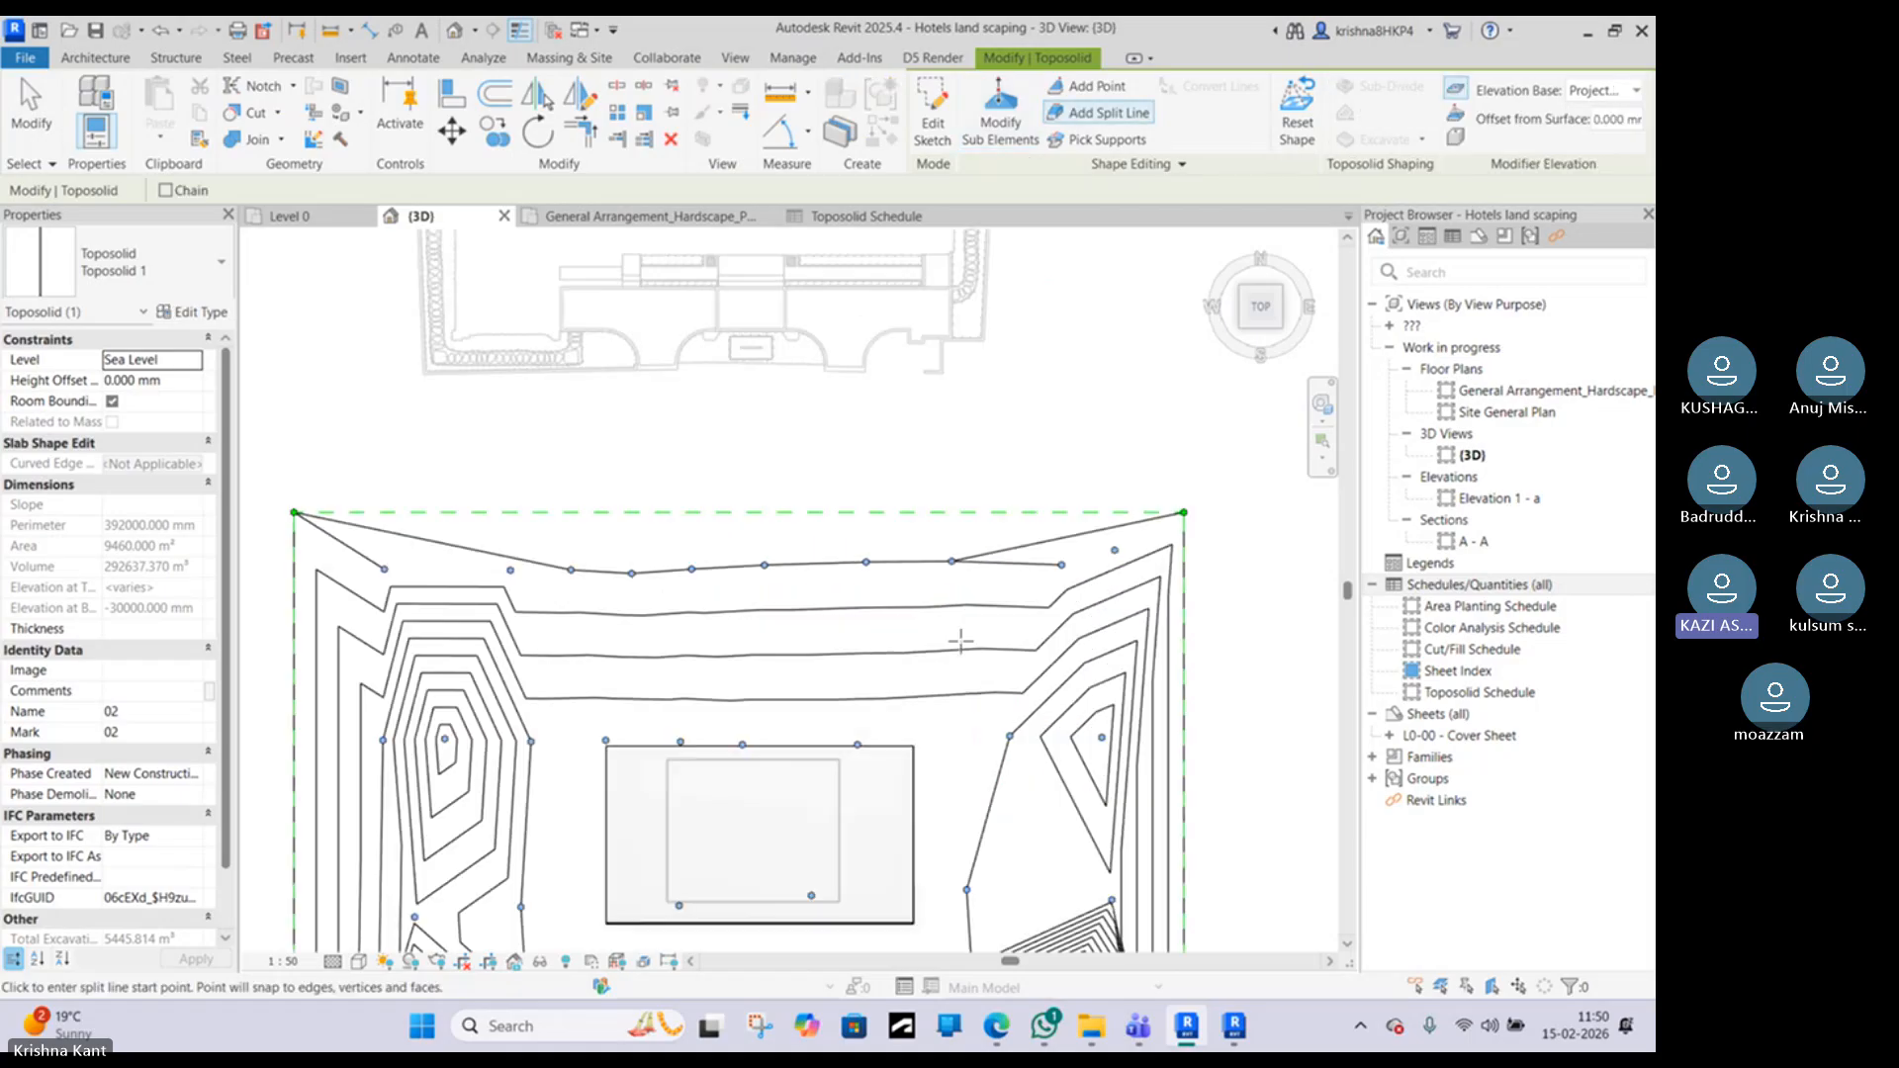
pyautogui.click(952, 571)
pyautogui.moveTo(973, 837); pyautogui.dragTo(975, 568, button='middle')
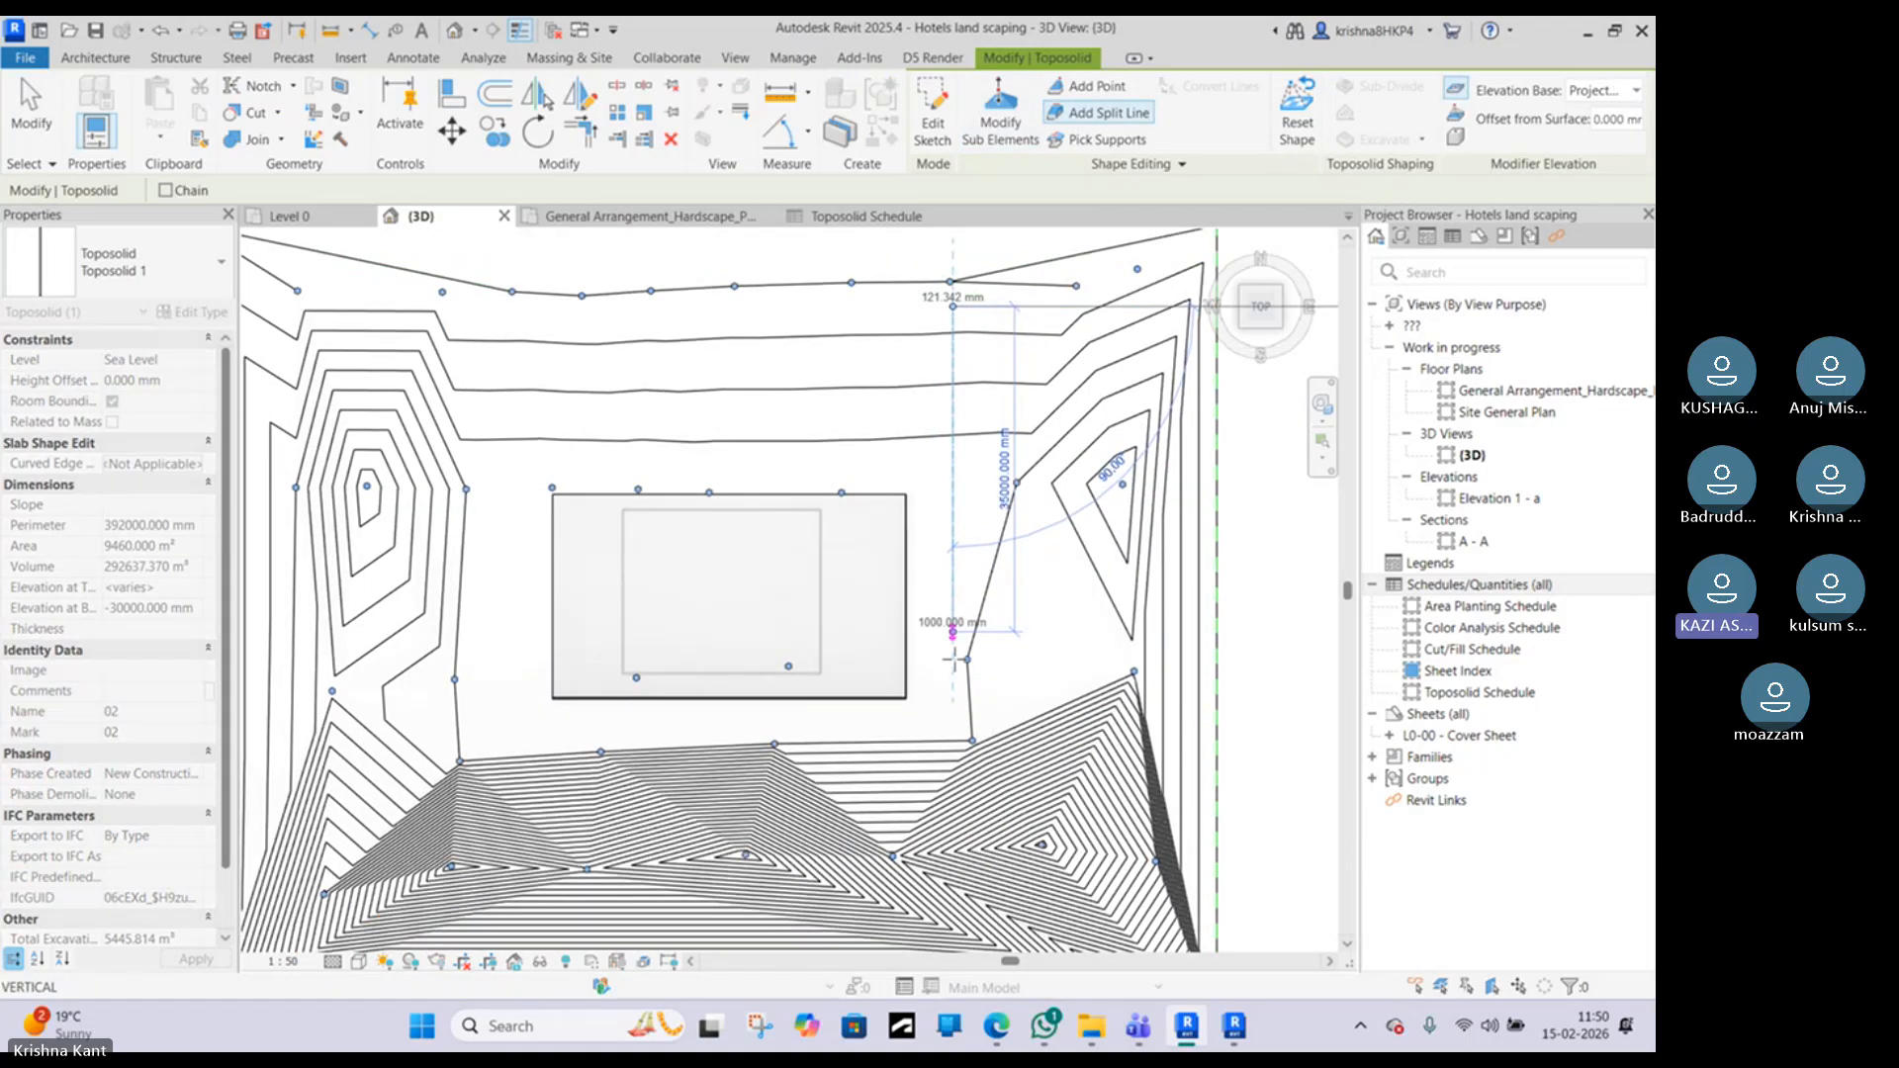
pyautogui.click(953, 741)
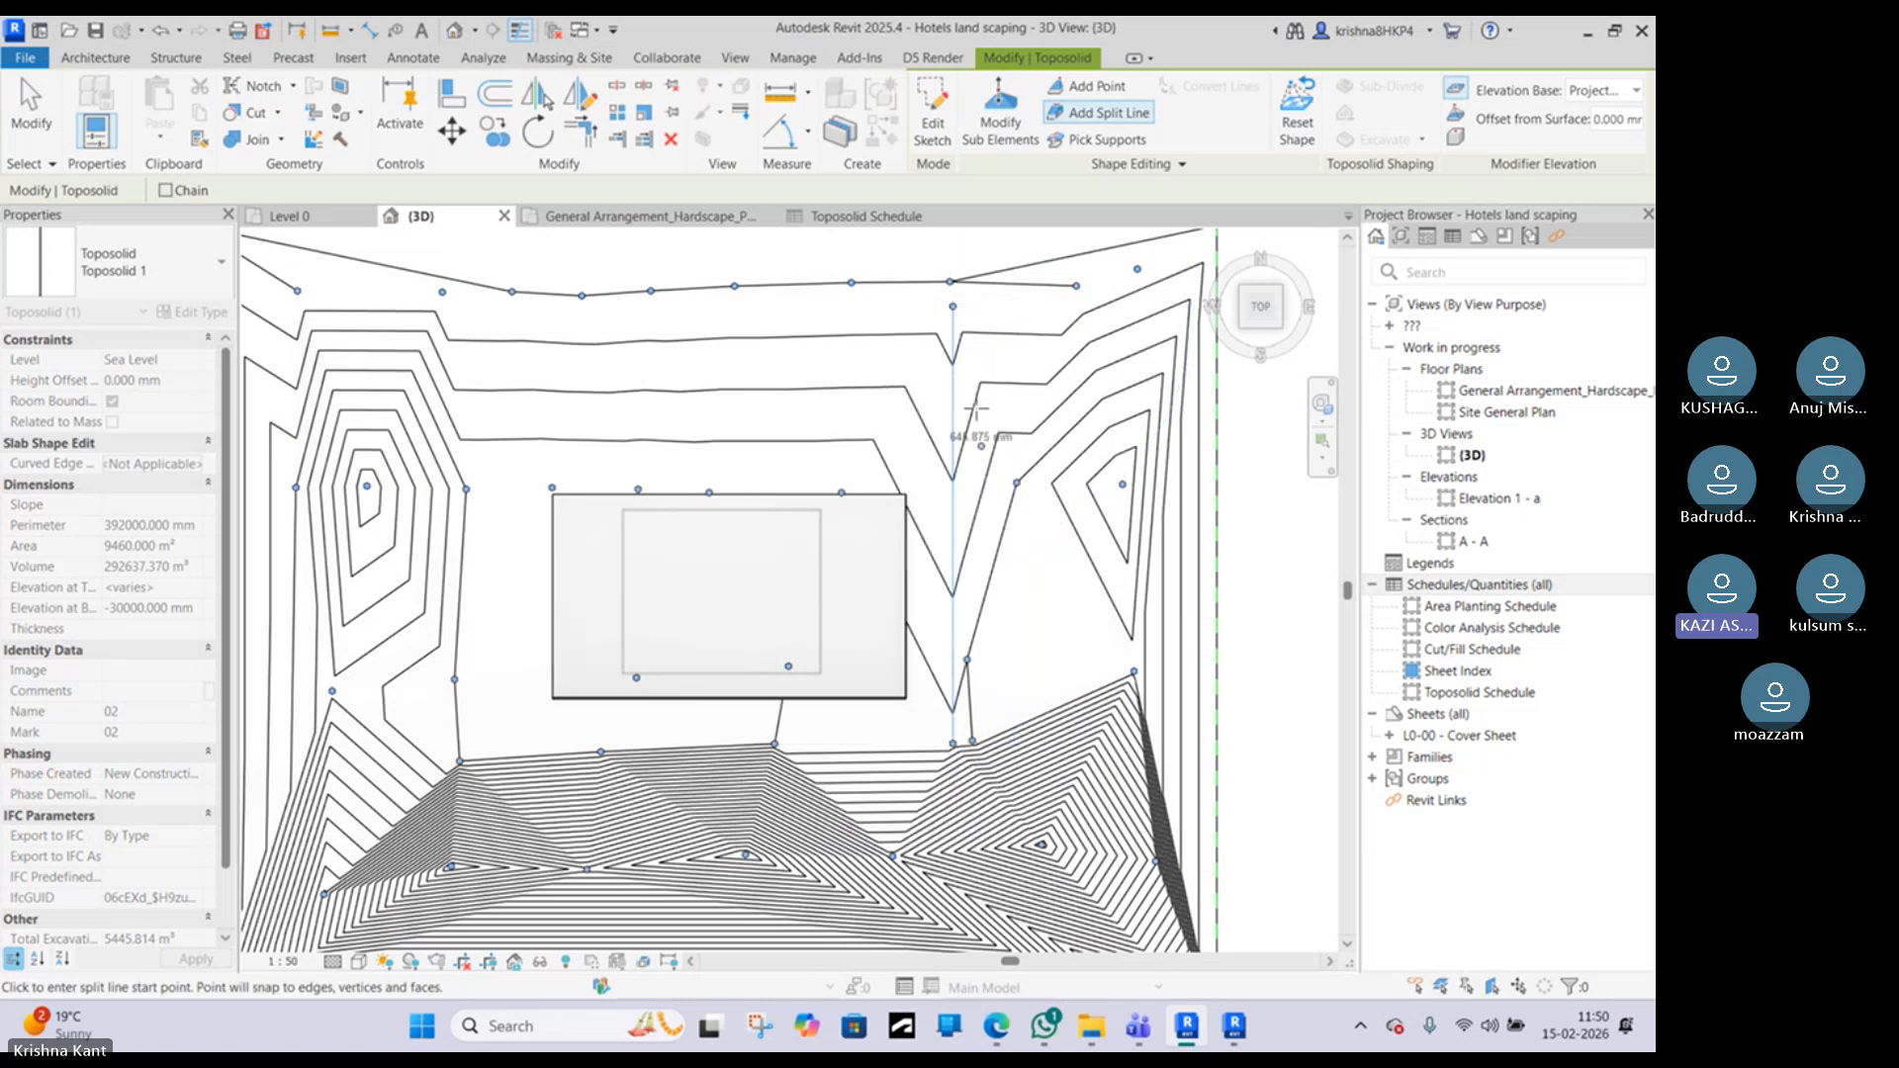
# Step: Draw a second split line about 60 m long from the first line's outer end, parallel to the pit's long side
pyautogui.click(952, 306)
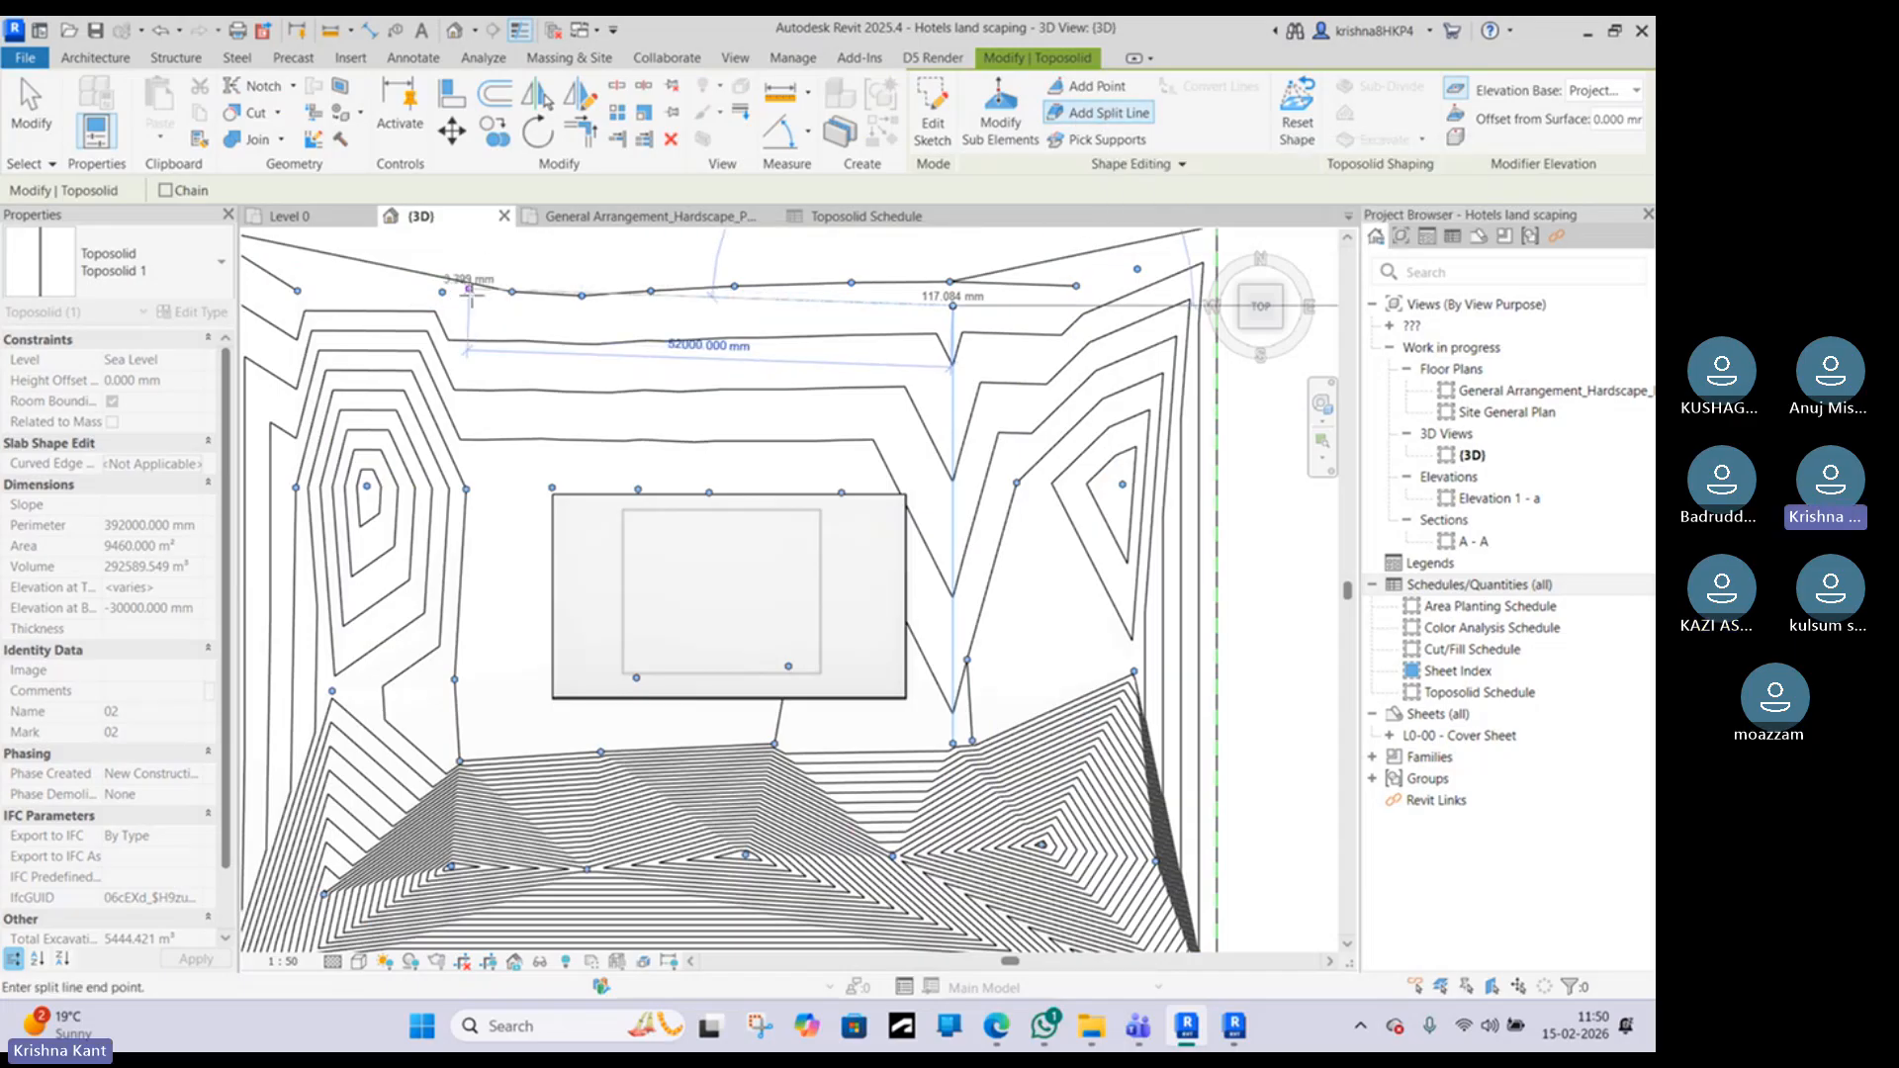
pyautogui.moveTo(611, 360); pyautogui.dragTo(664, 356, button='middle')
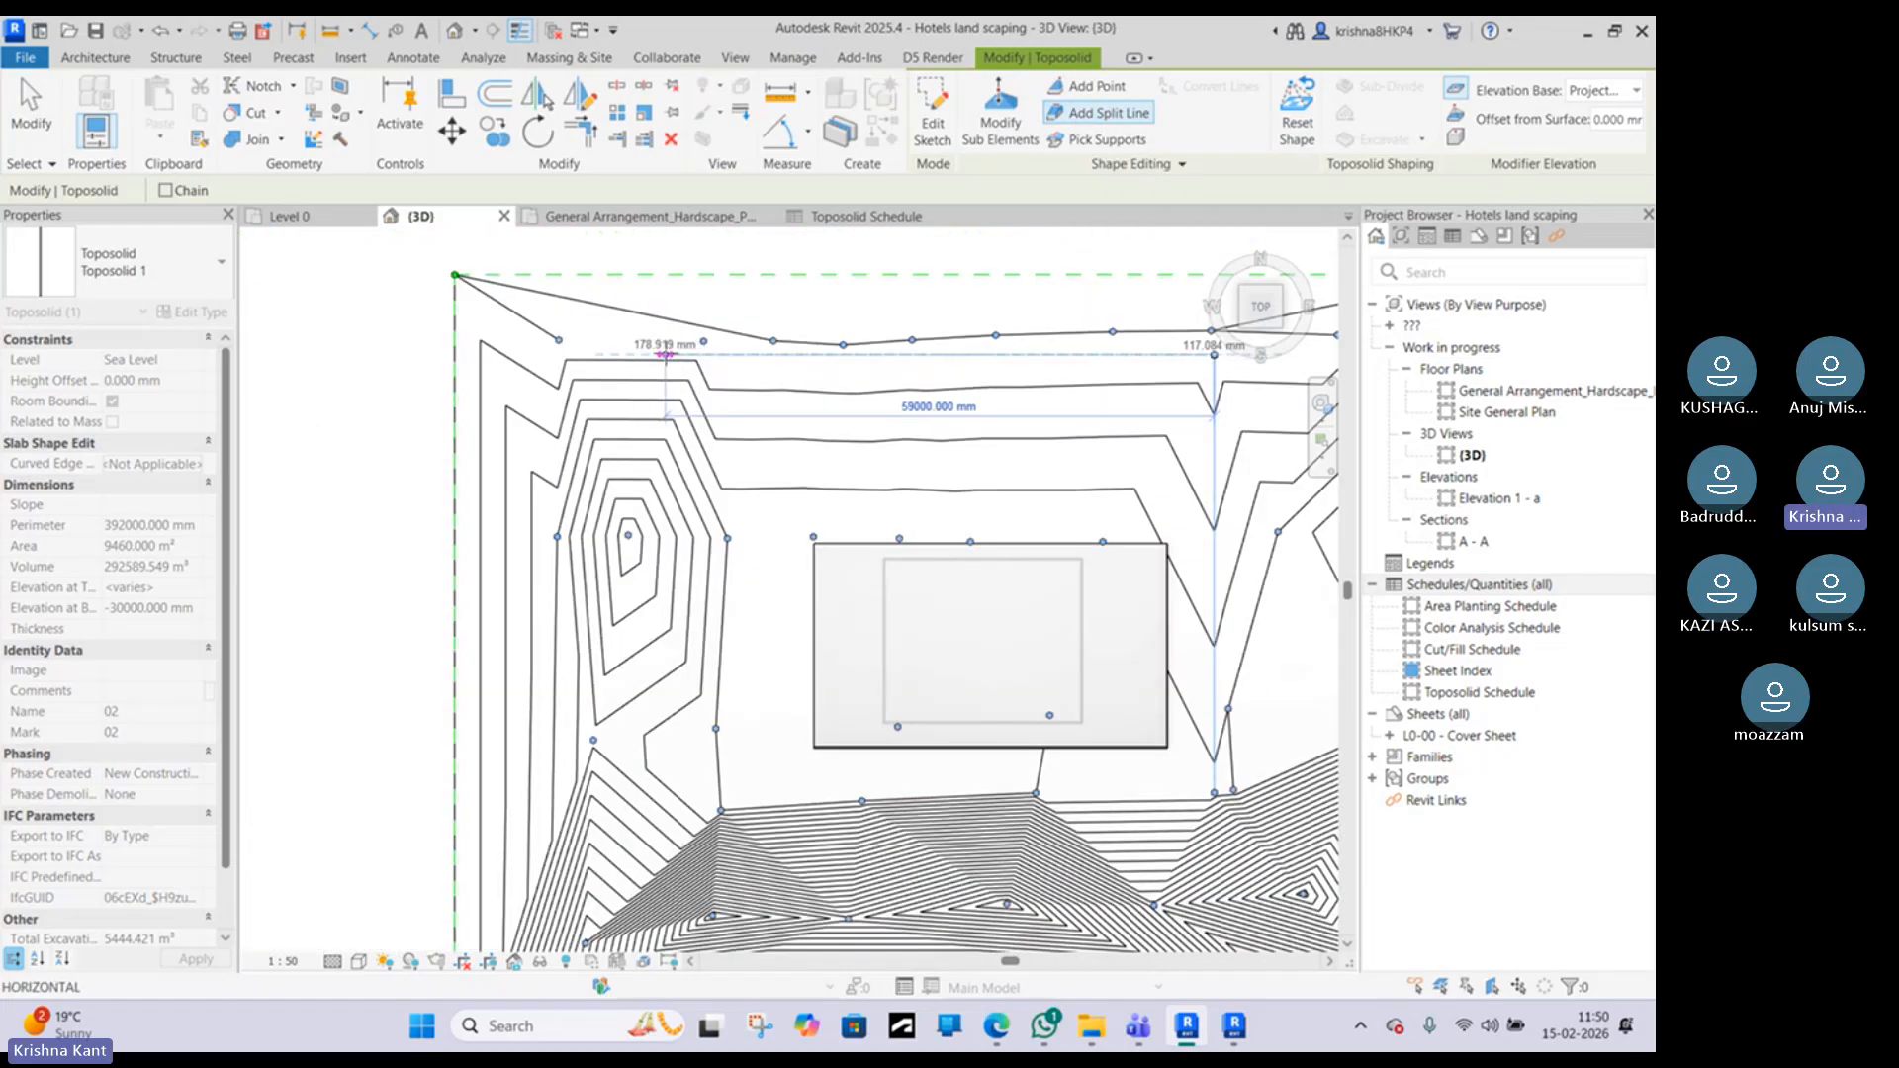
pyautogui.click(657, 354)
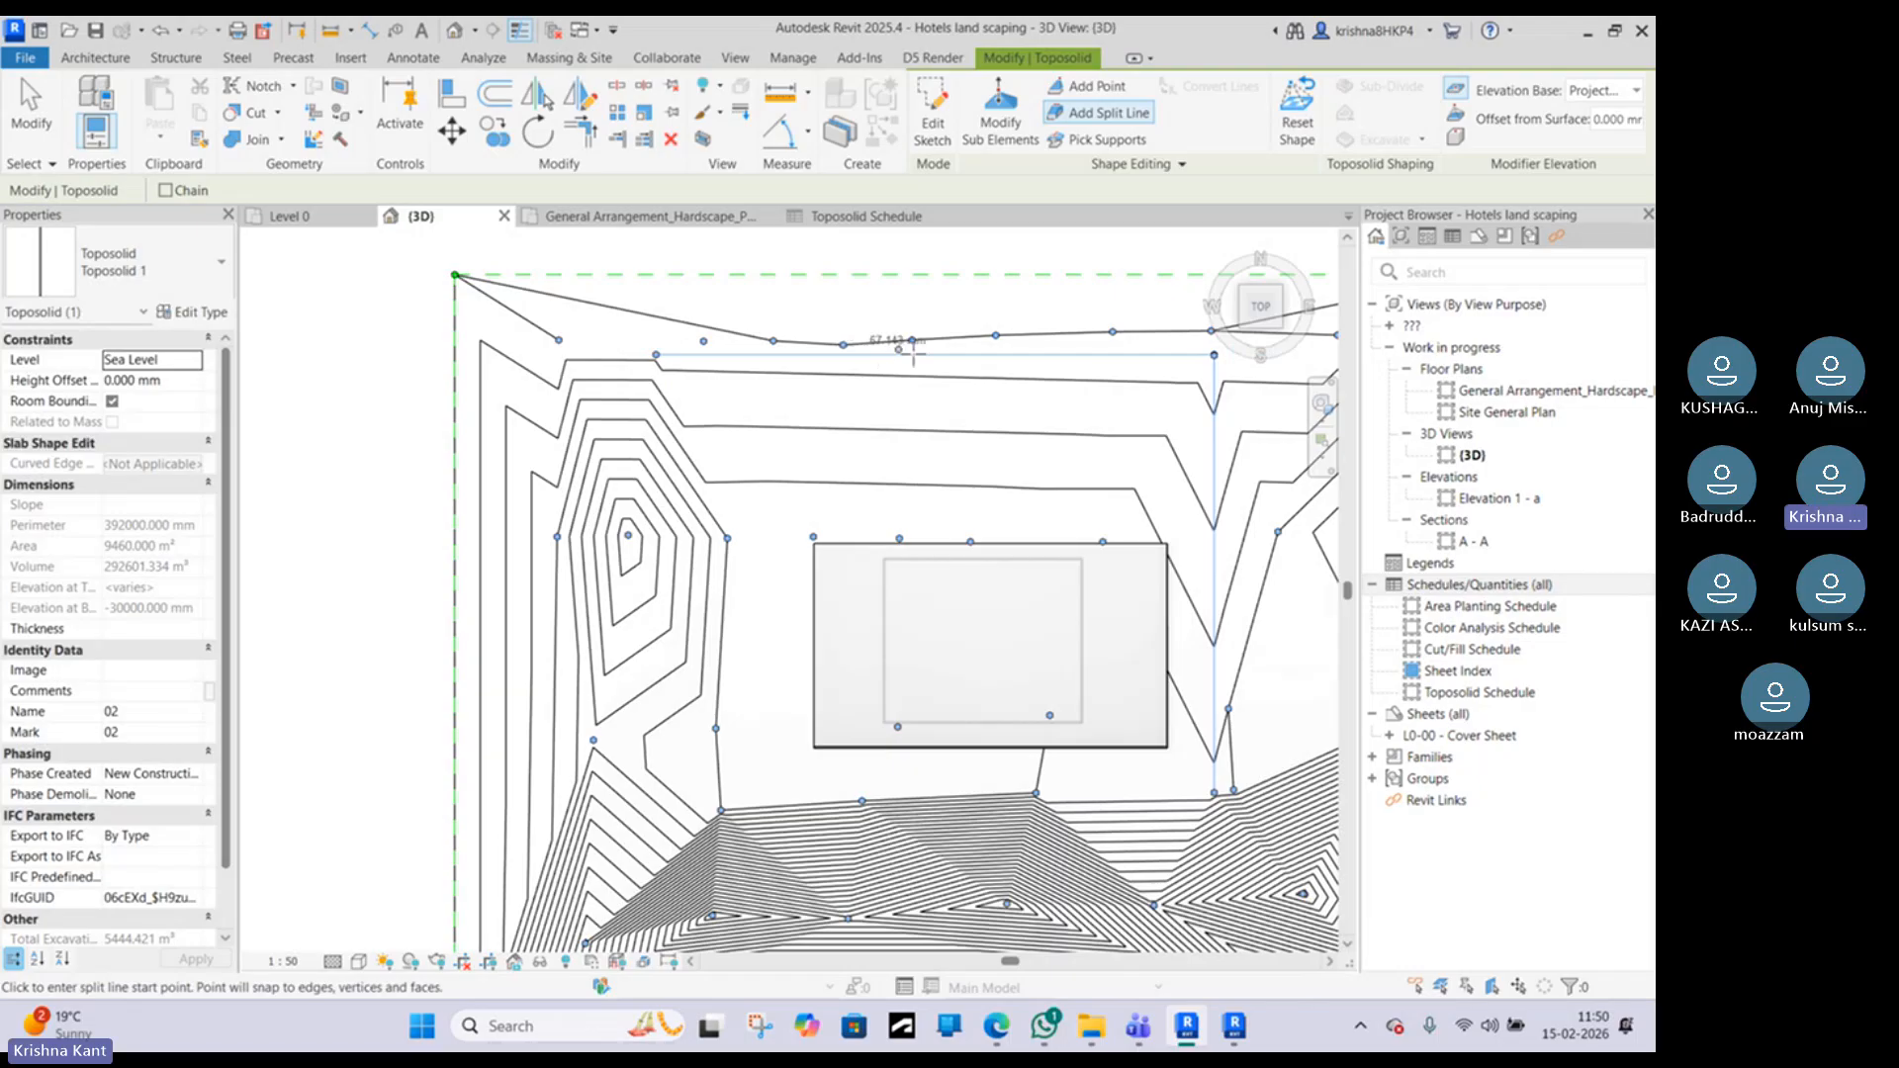
pyautogui.press('Escape')
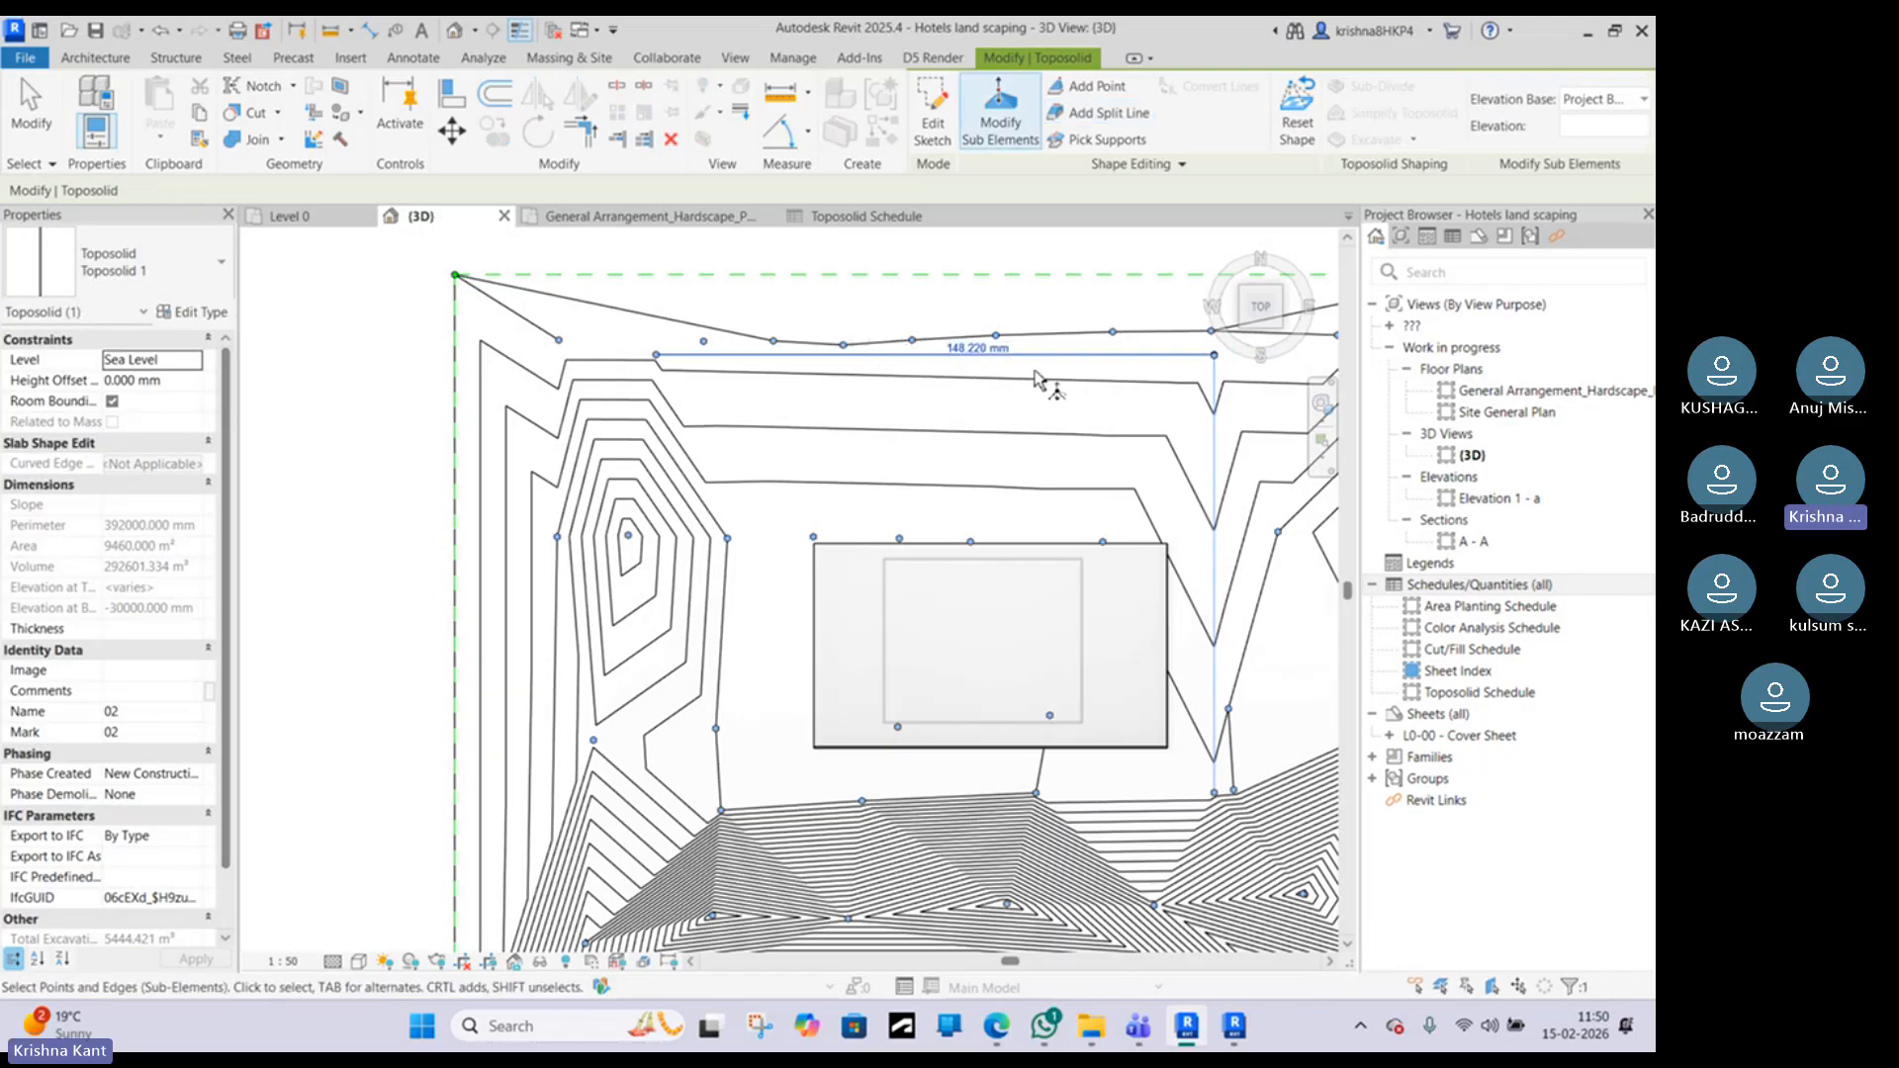
# Step: Set the elevation of the second split line's far end point to 3000 mm and check the slope from the side
pyautogui.keyDown('shift'); pyautogui.moveTo(1038, 373); pyautogui.dragTo(827, 529, button='middle'); pyautogui.keyUp('shift')
pyautogui.moveTo(849, 309); pyautogui.dragTo(901, 326)
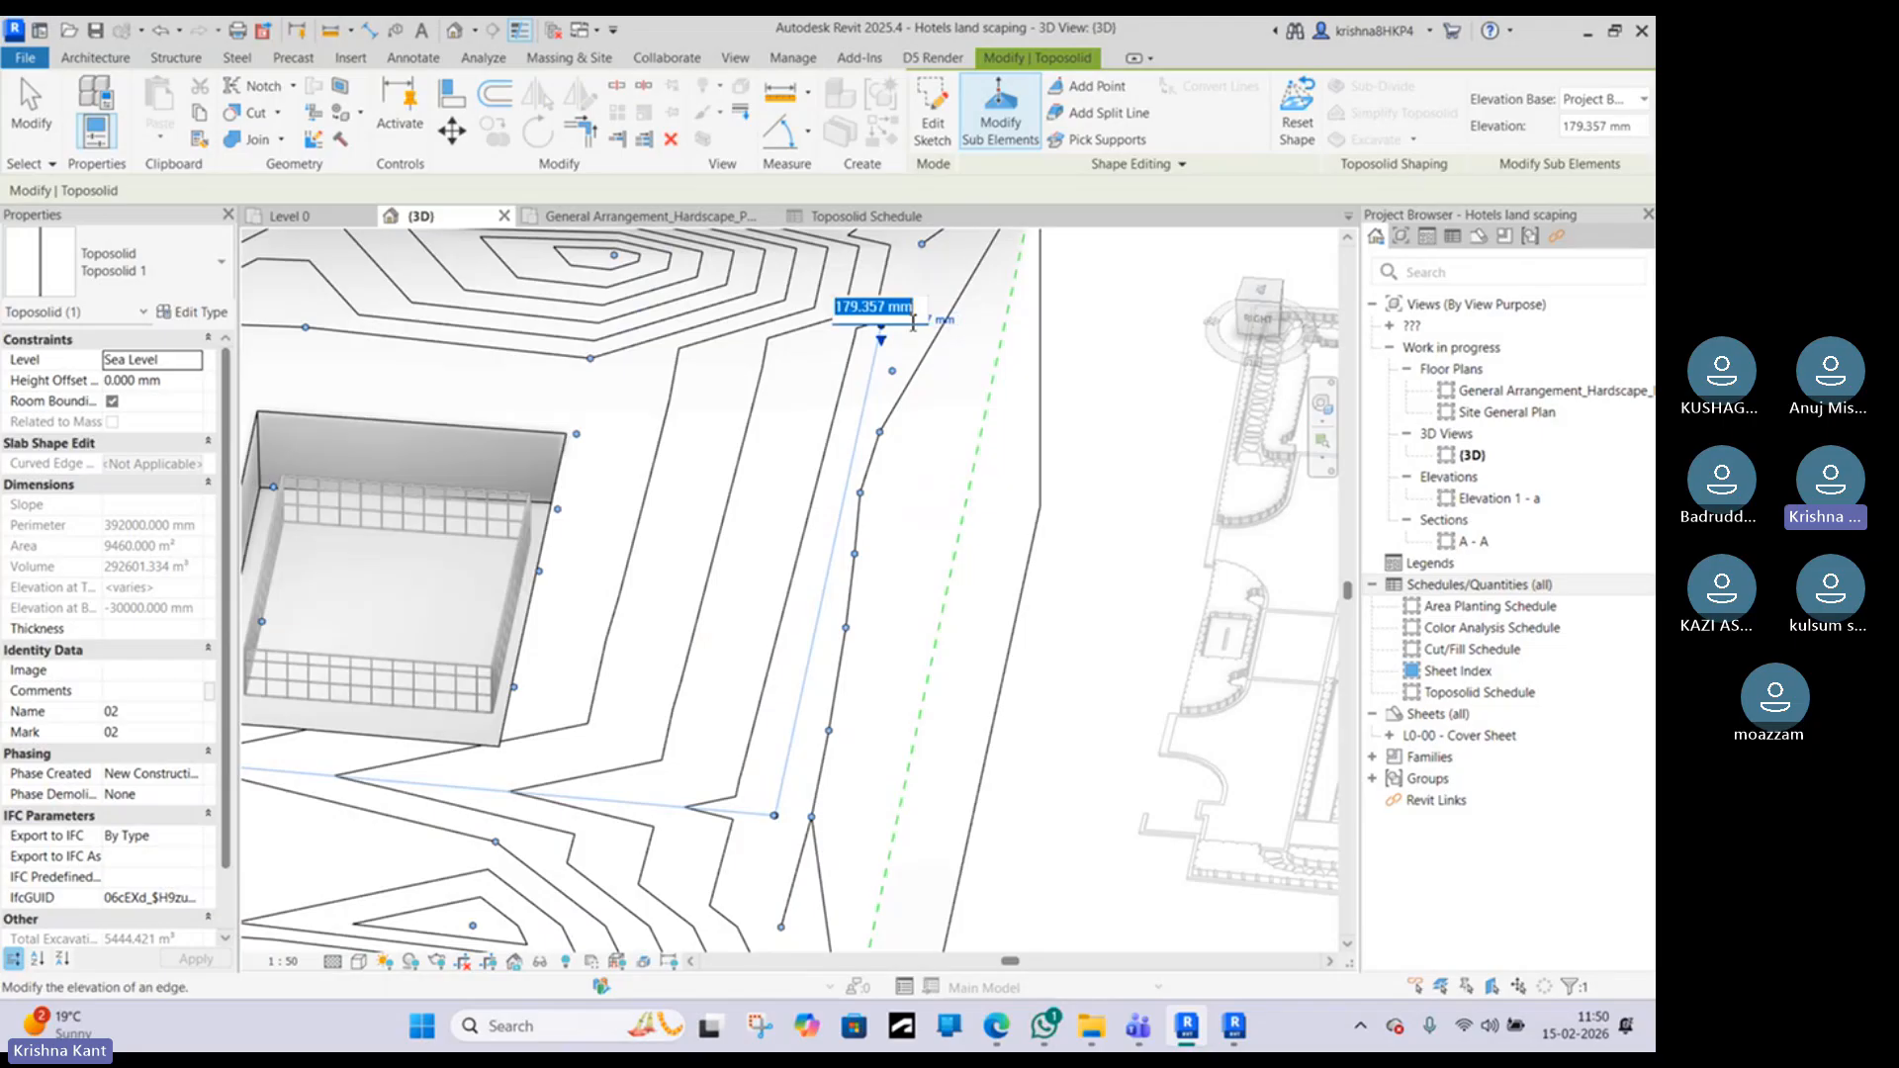
pyautogui.write('3000')
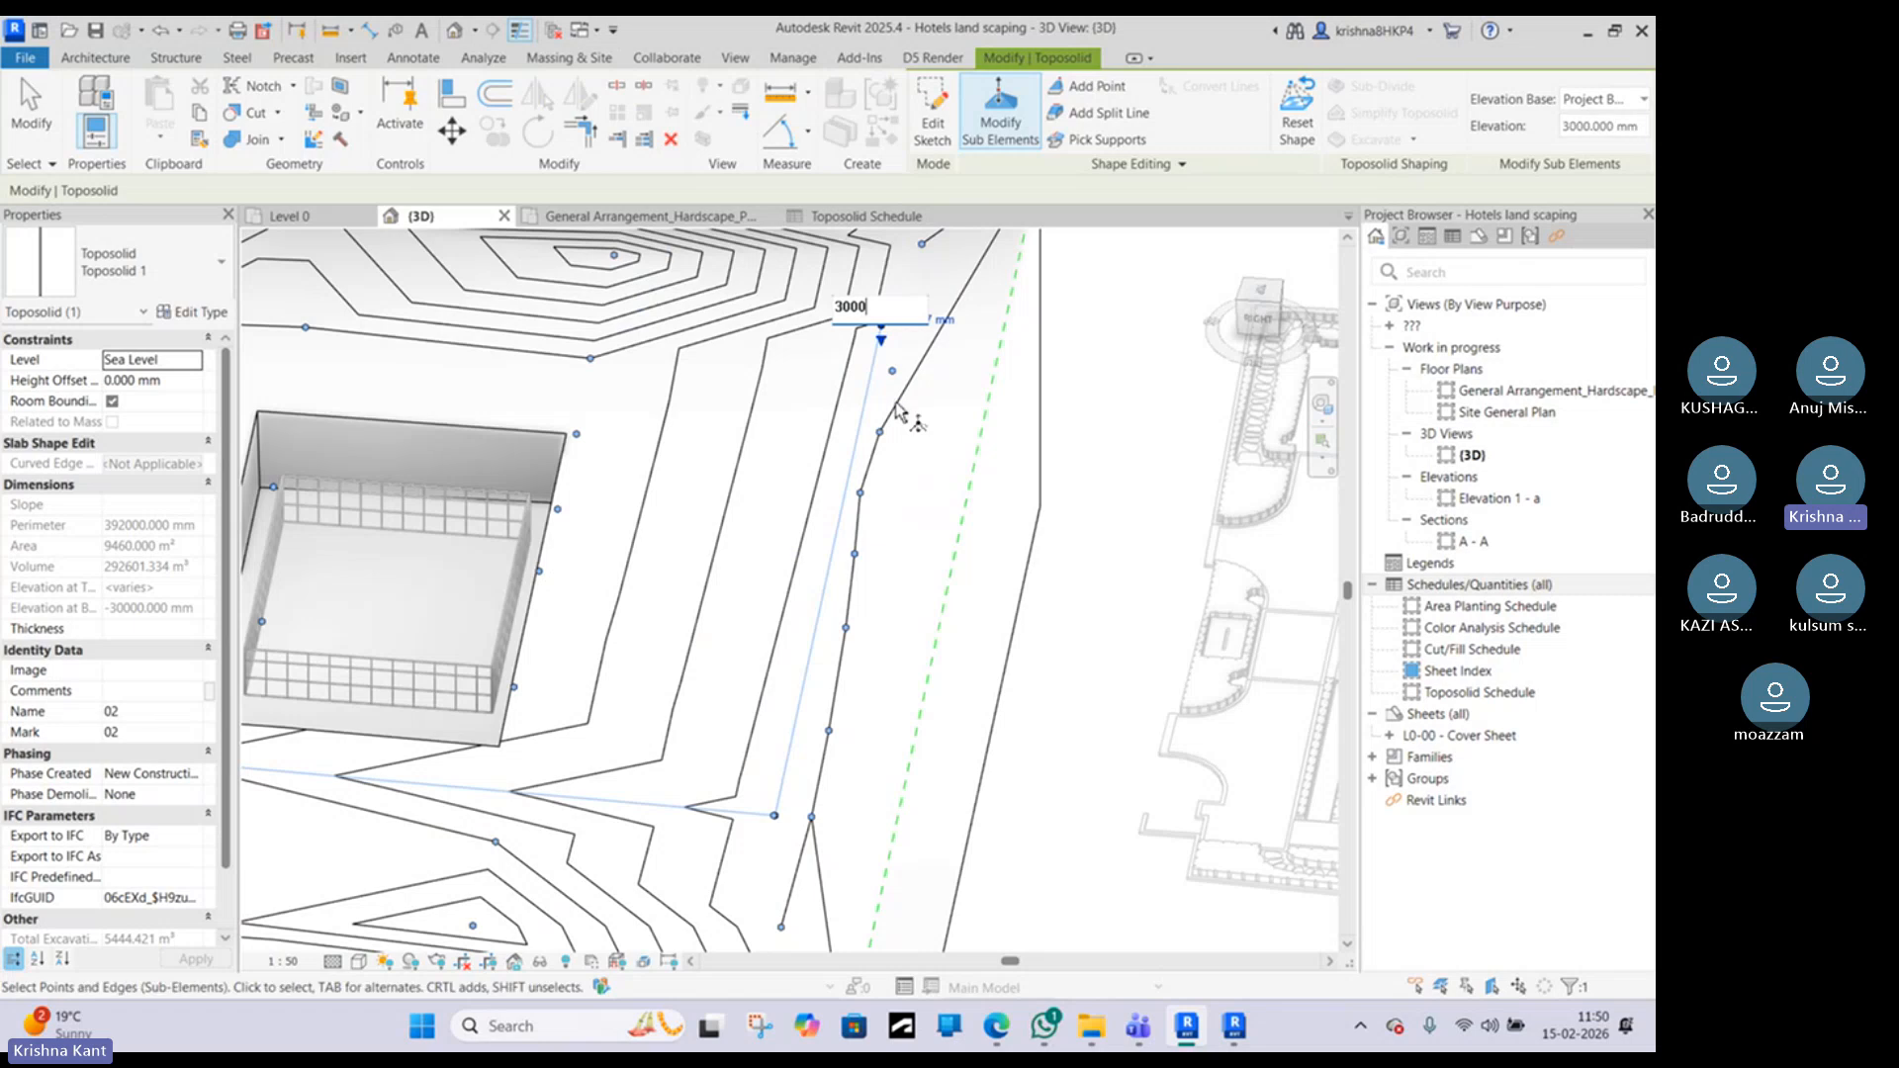
pyautogui.press('Return')
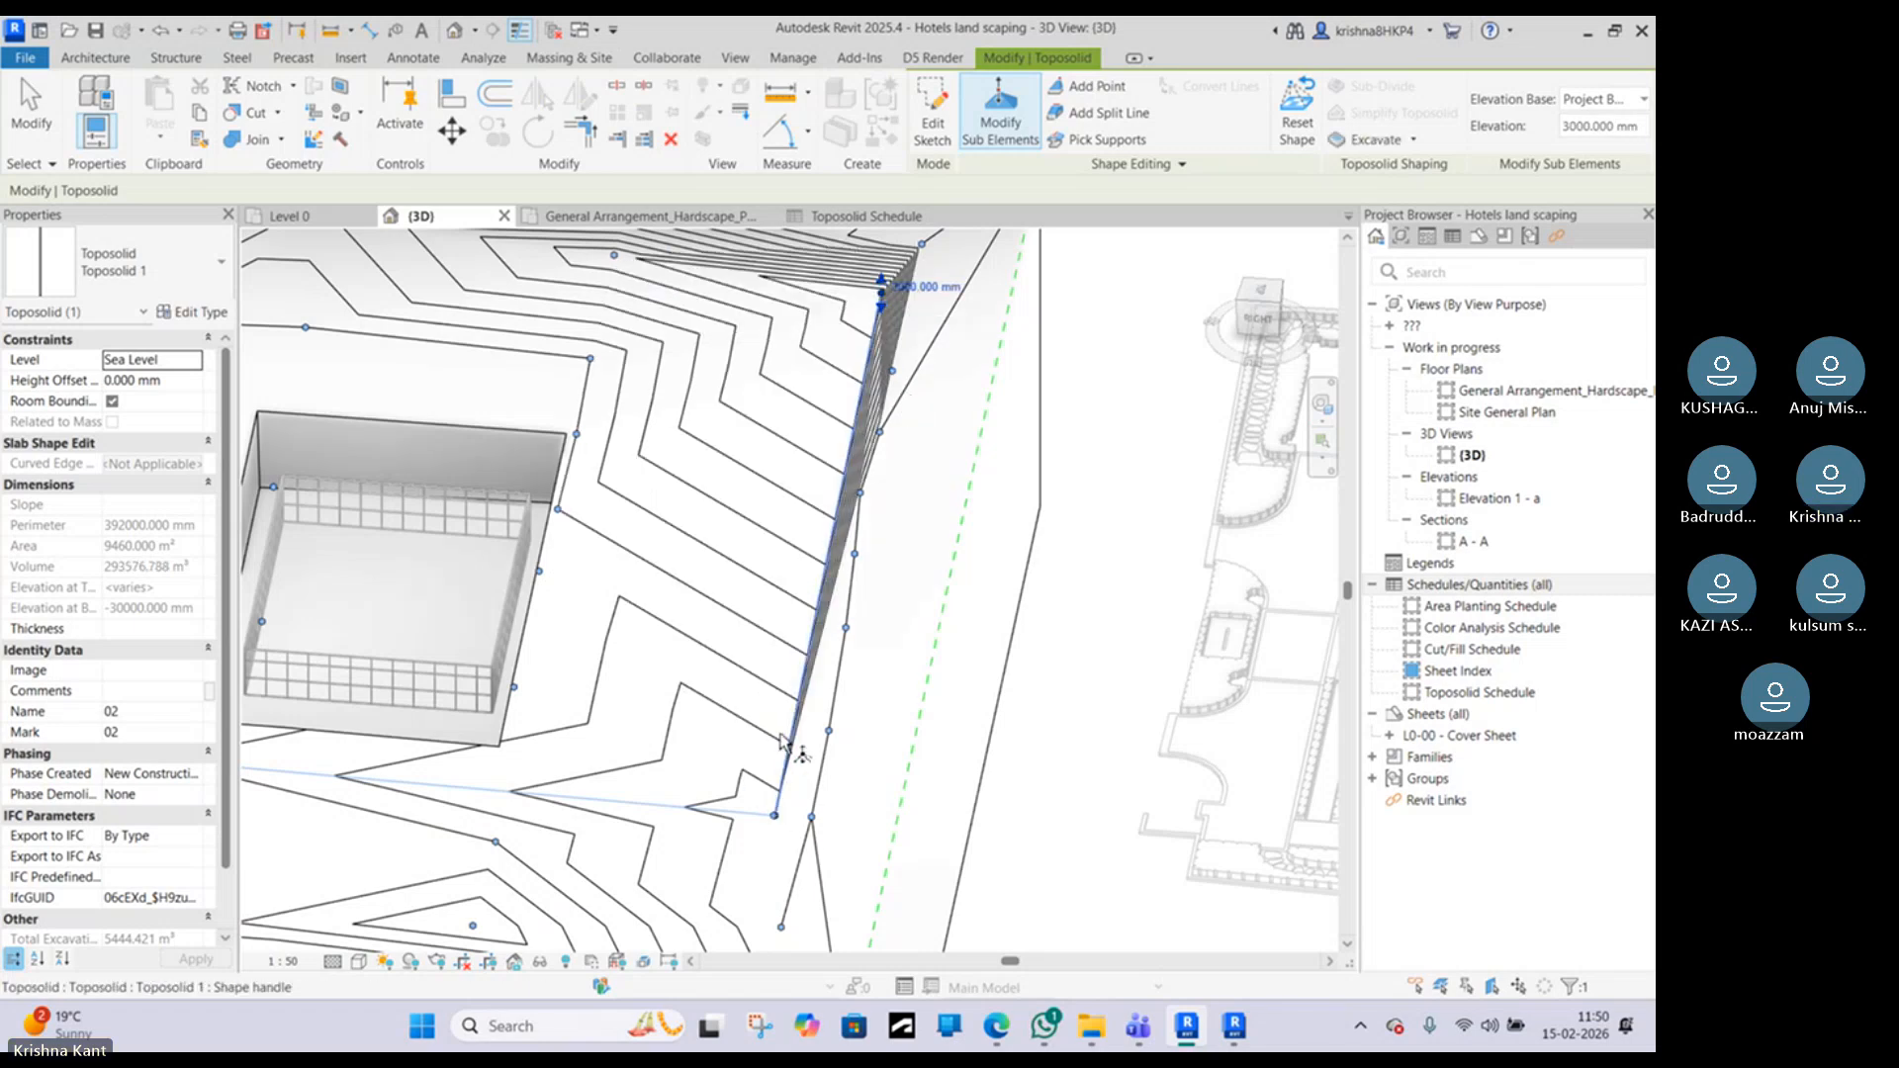
pyautogui.keyDown('shift'); pyautogui.moveTo(756, 793); pyautogui.dragTo(936, 517, button='middle'); pyautogui.keyUp('shift')
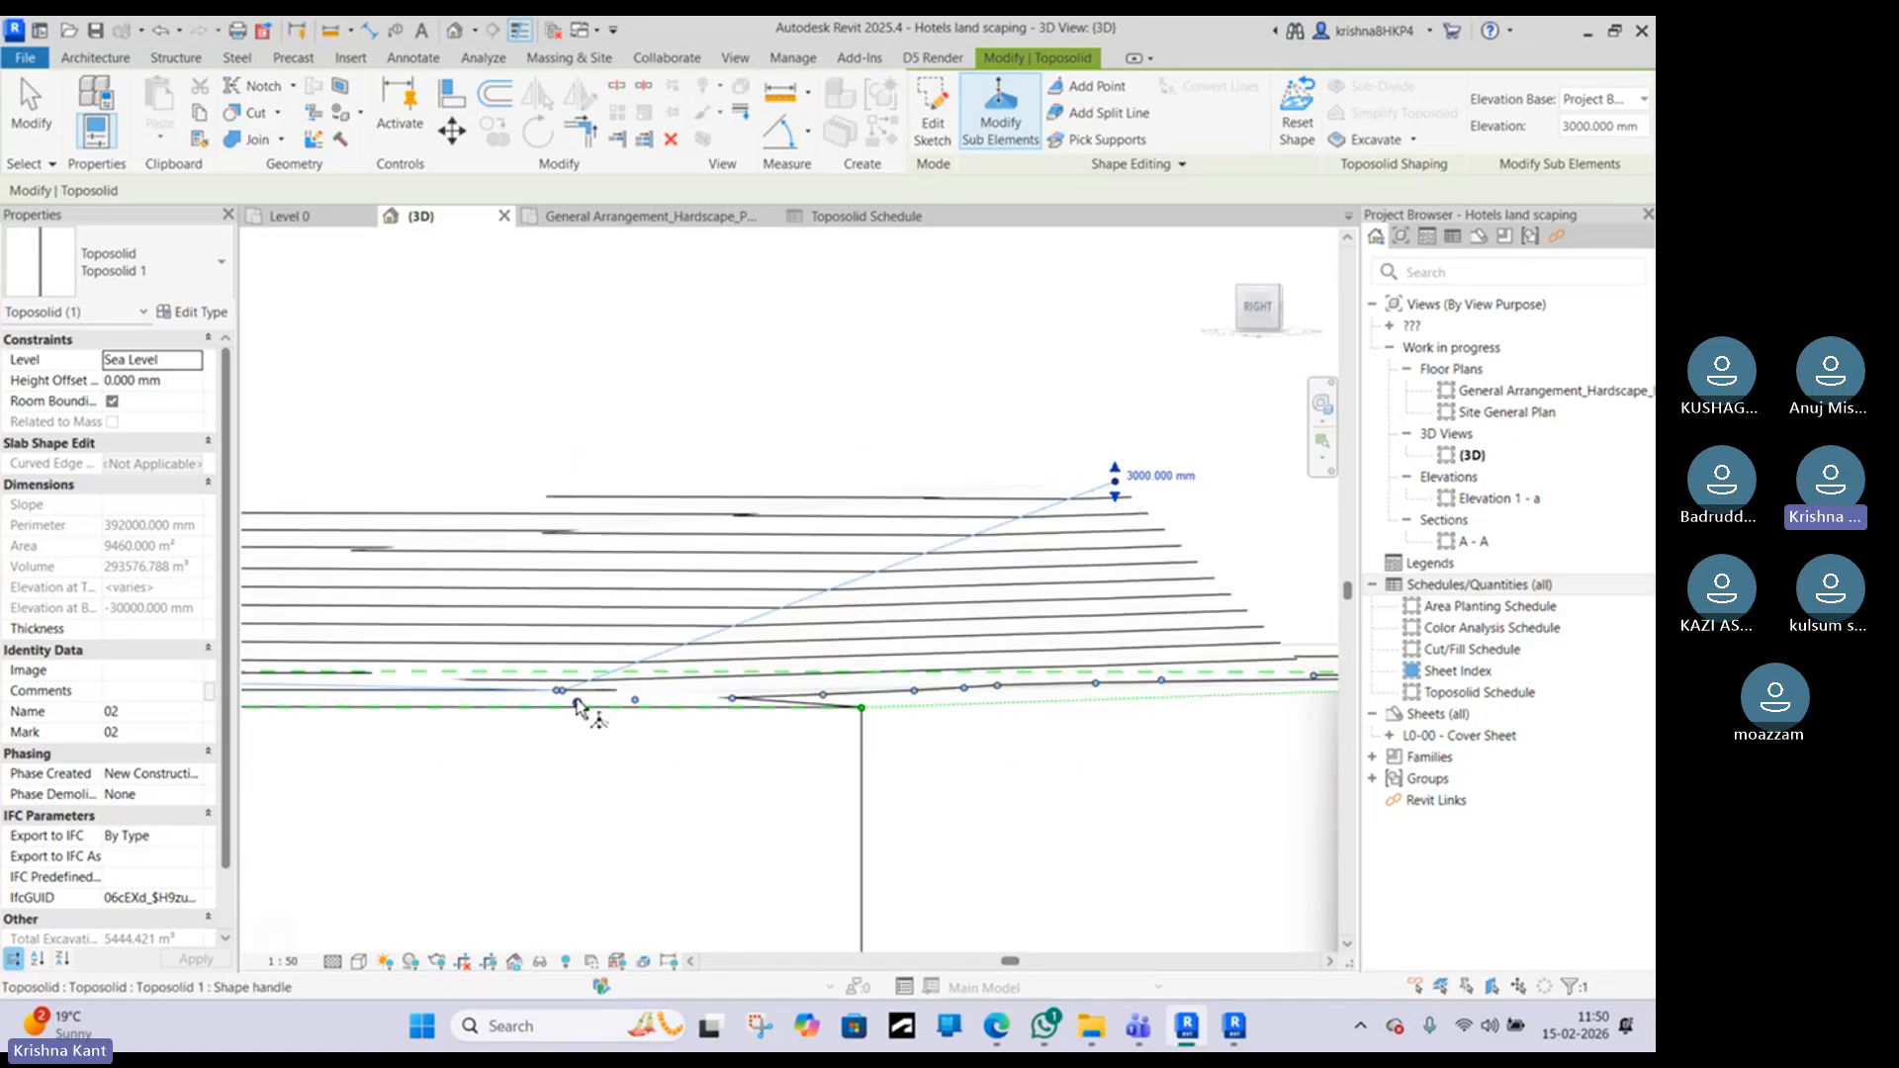
# Step: Set the elevation of the second split line's near end point, at the corner shared with the first split line, to 3000 mm
pyautogui.moveTo(623, 678)
pyautogui.keyDown('shift'); pyautogui.mouseDown(button='middle')
pyautogui.moveTo(654, 696)
pyautogui.moveTo(633, 698)
pyautogui.mouseUp(button='middle'); pyautogui.keyUp('shift')
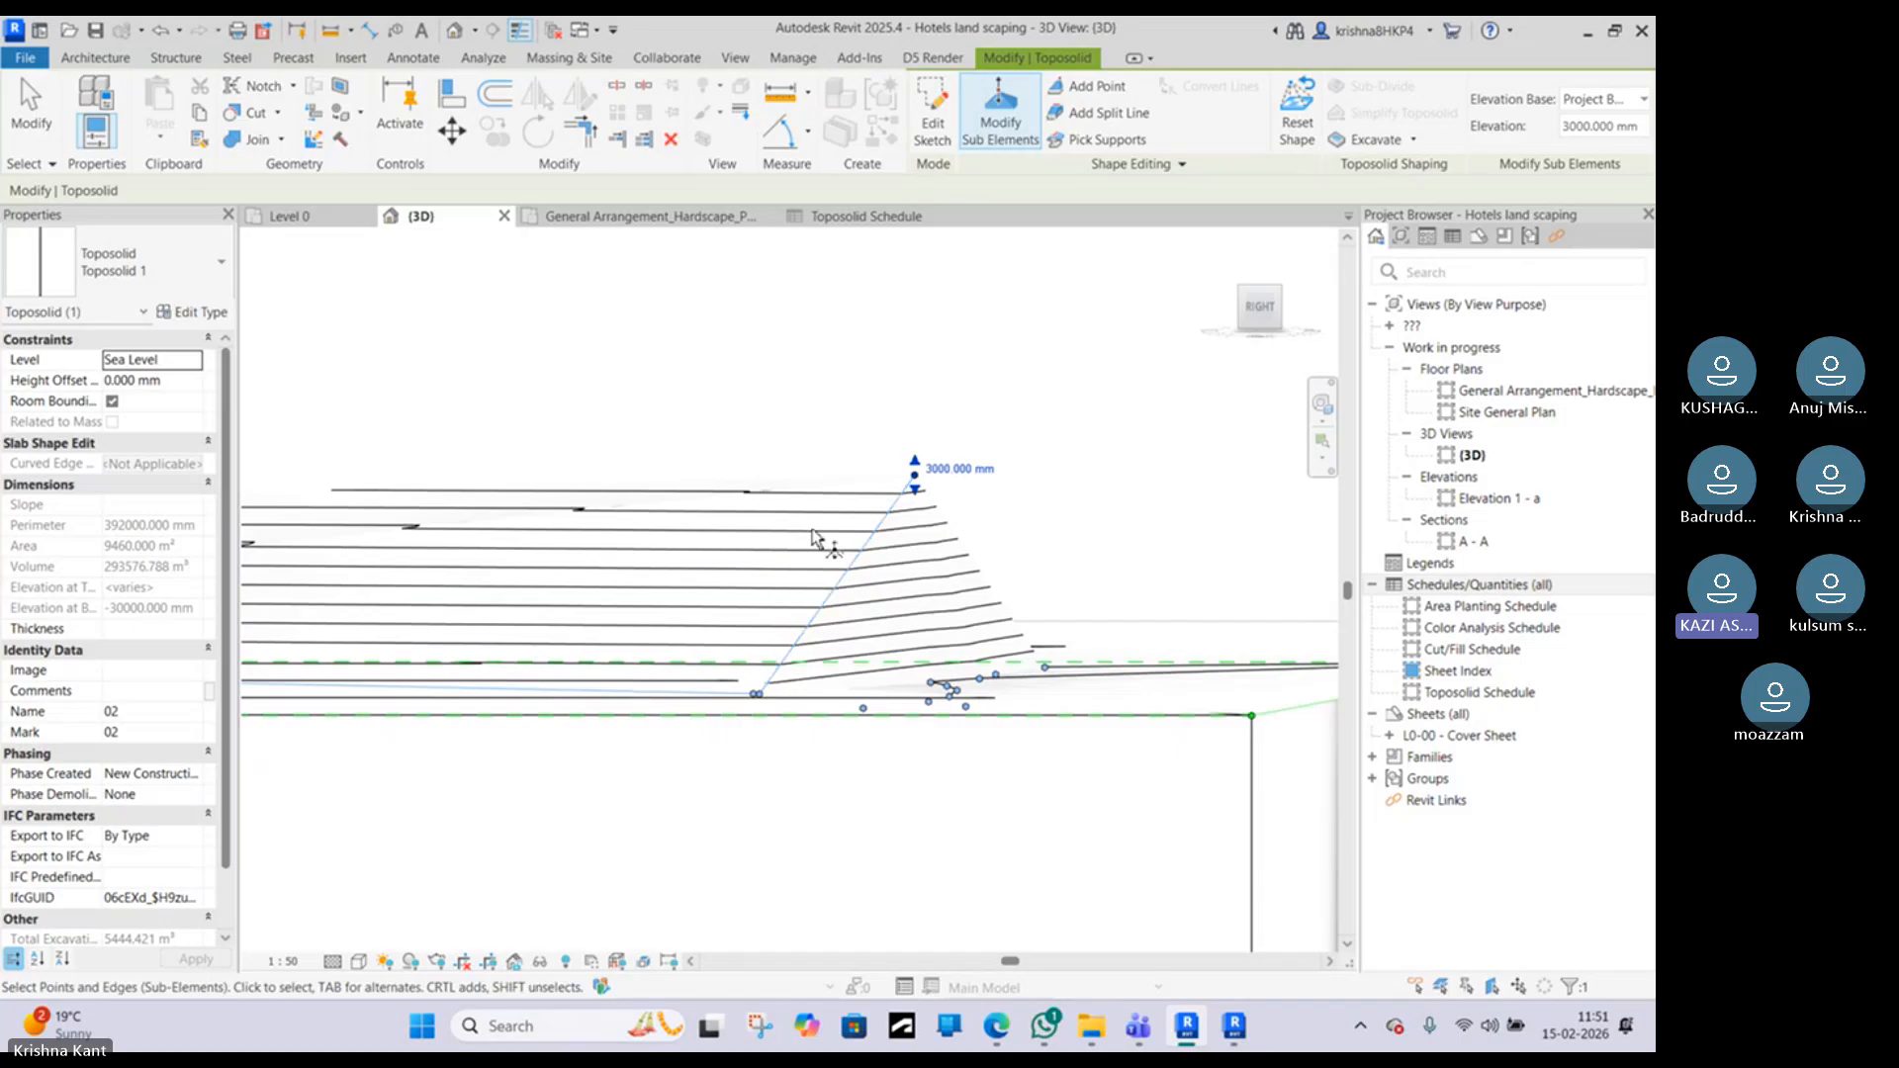
pyautogui.keyDown('shift'); pyautogui.moveTo(753, 665); pyautogui.dragTo(728, 746, button='middle'); pyautogui.keyUp('shift')
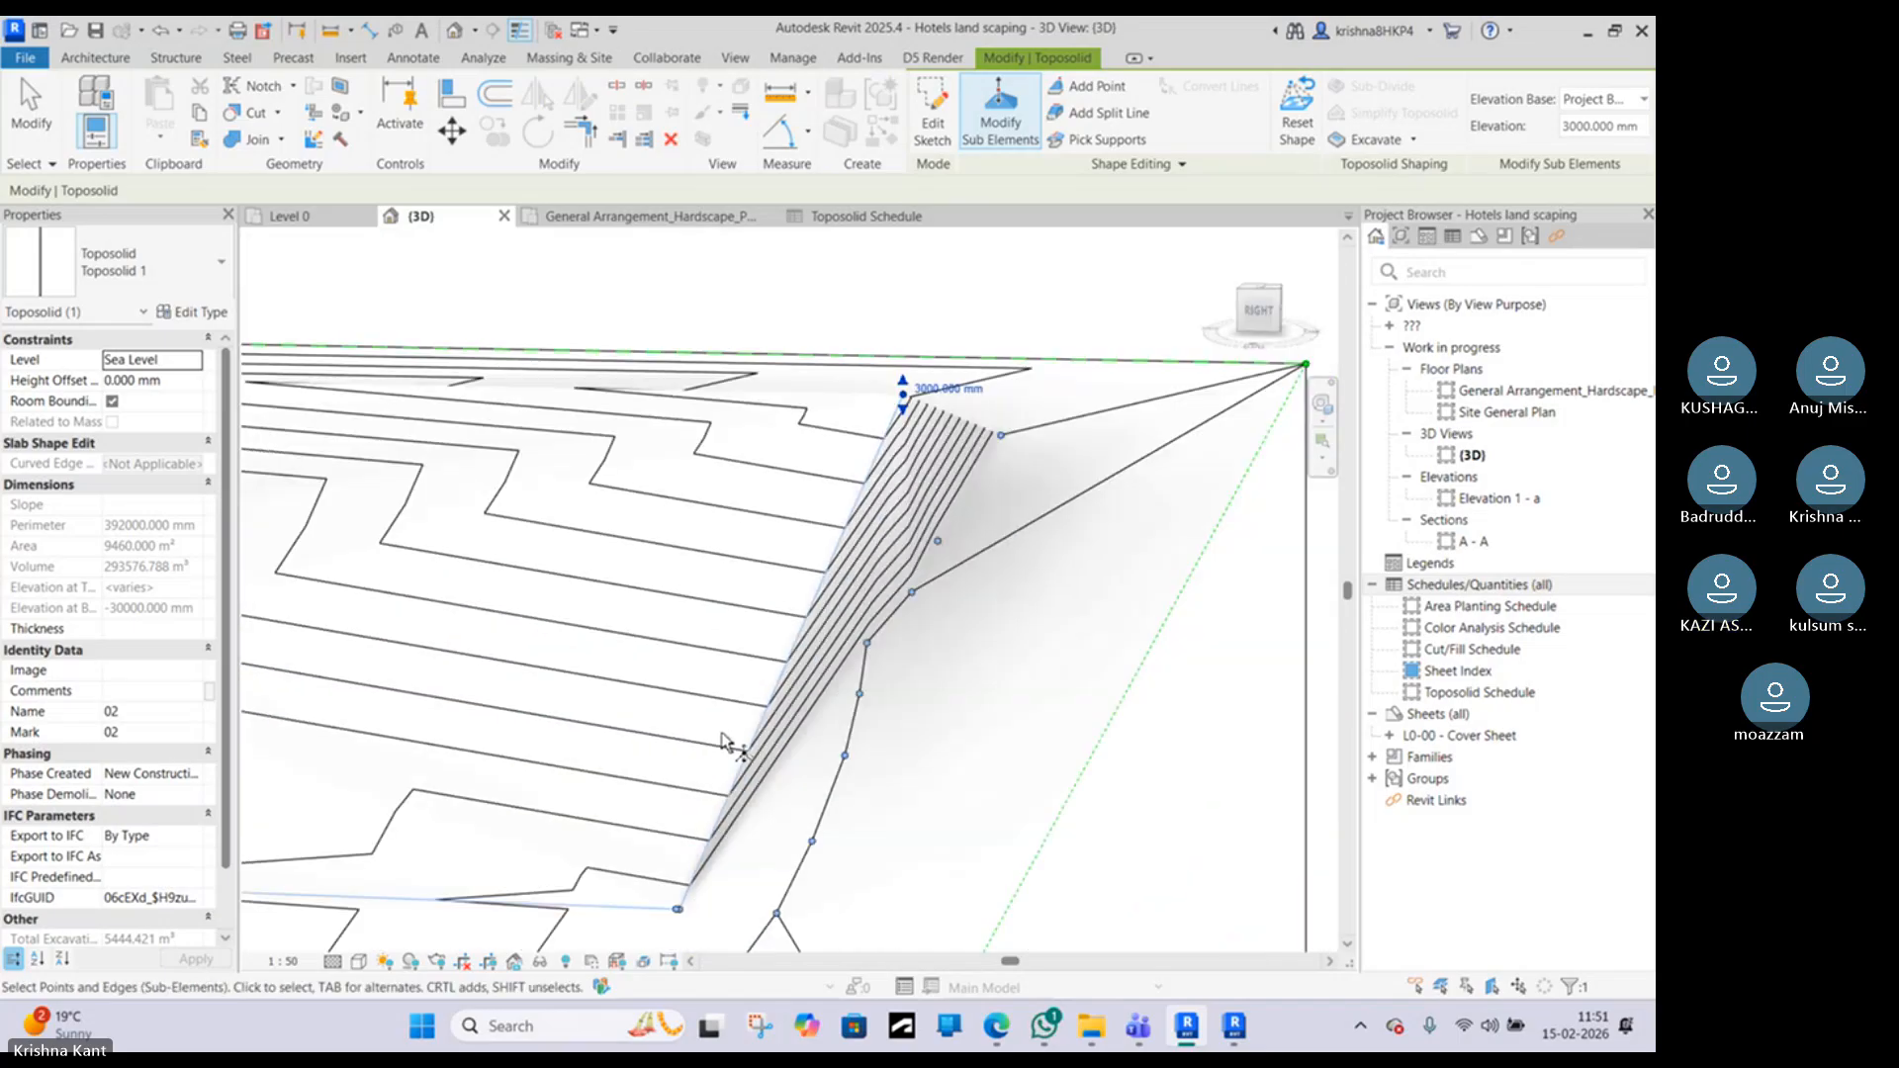
pyautogui.keyDown('shift'); pyautogui.moveTo(673, 866); pyautogui.dragTo(645, 614, button='middle'); pyautogui.keyUp('shift')
pyautogui.keyDown('ctrl'); pyautogui.click(665, 638); pyautogui.keyUp('ctrl')
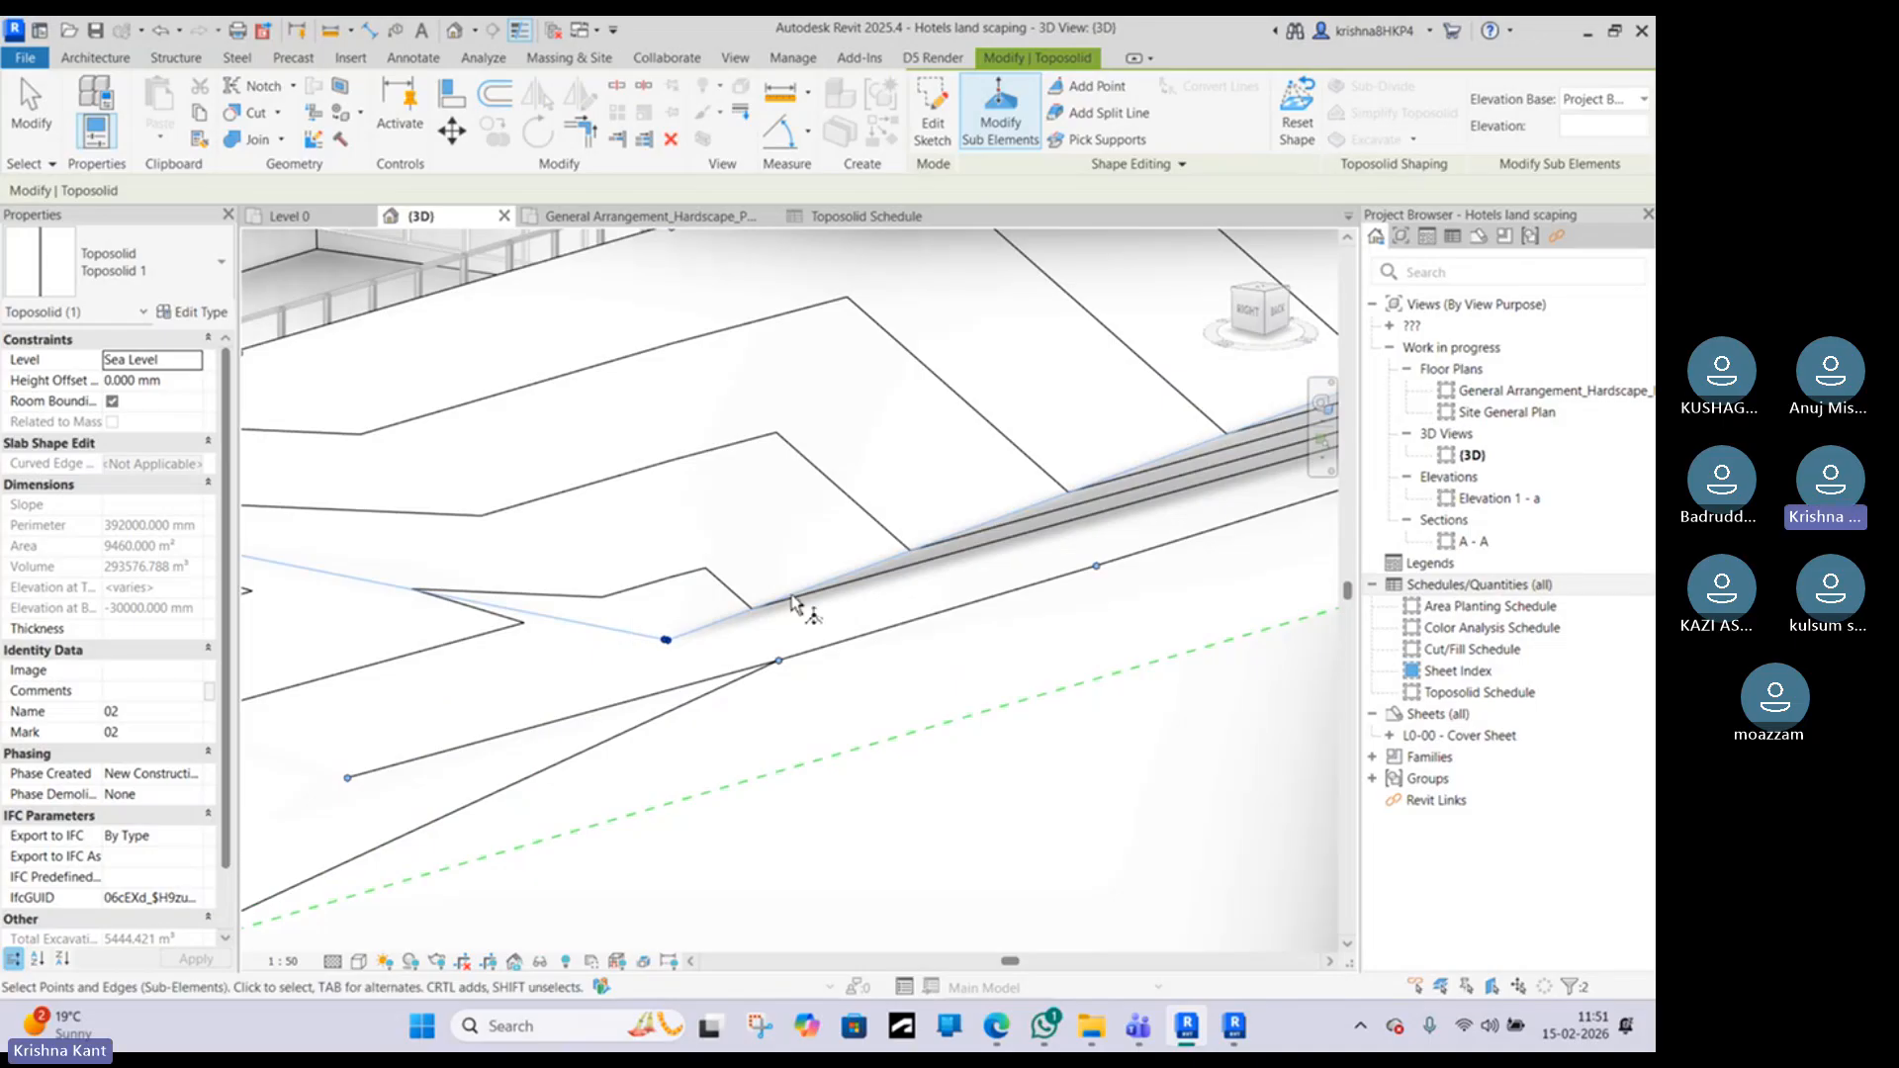
pyautogui.click(1591, 132)
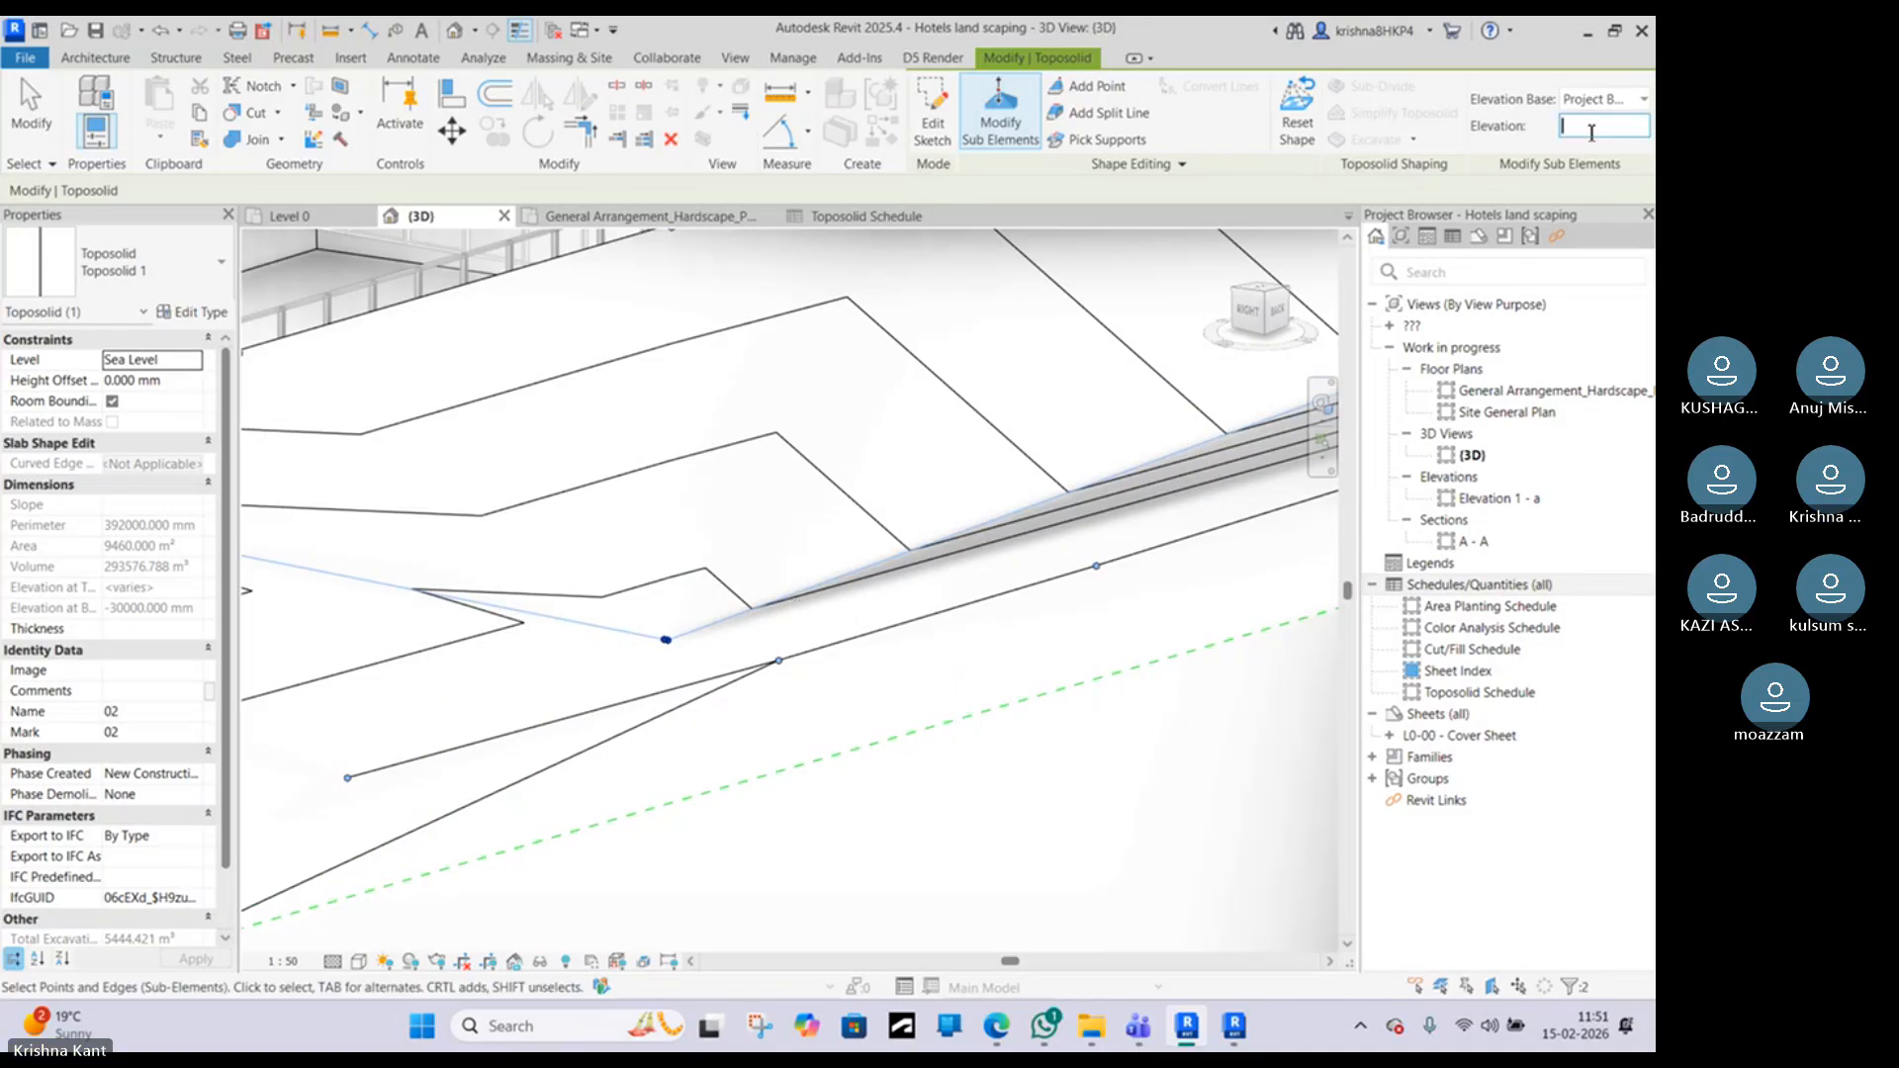
pyautogui.write('3')
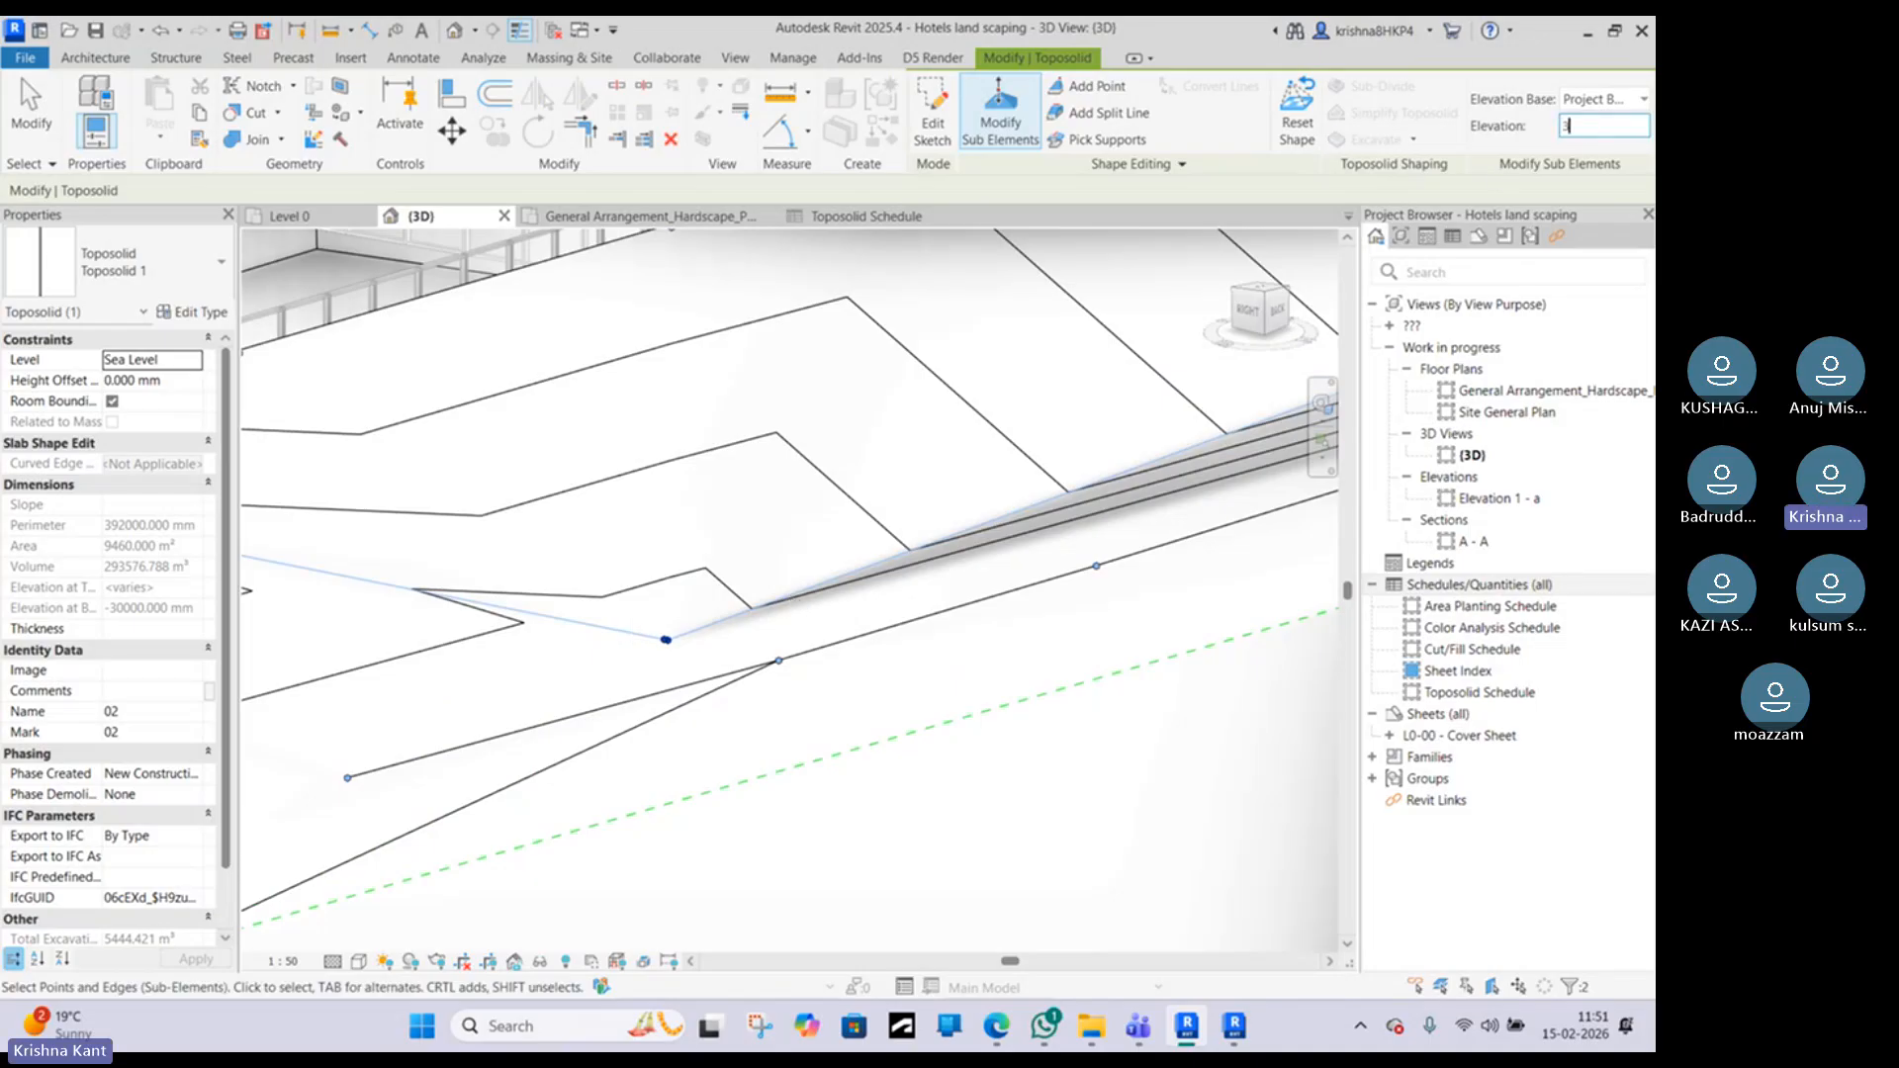
pyautogui.write('M')
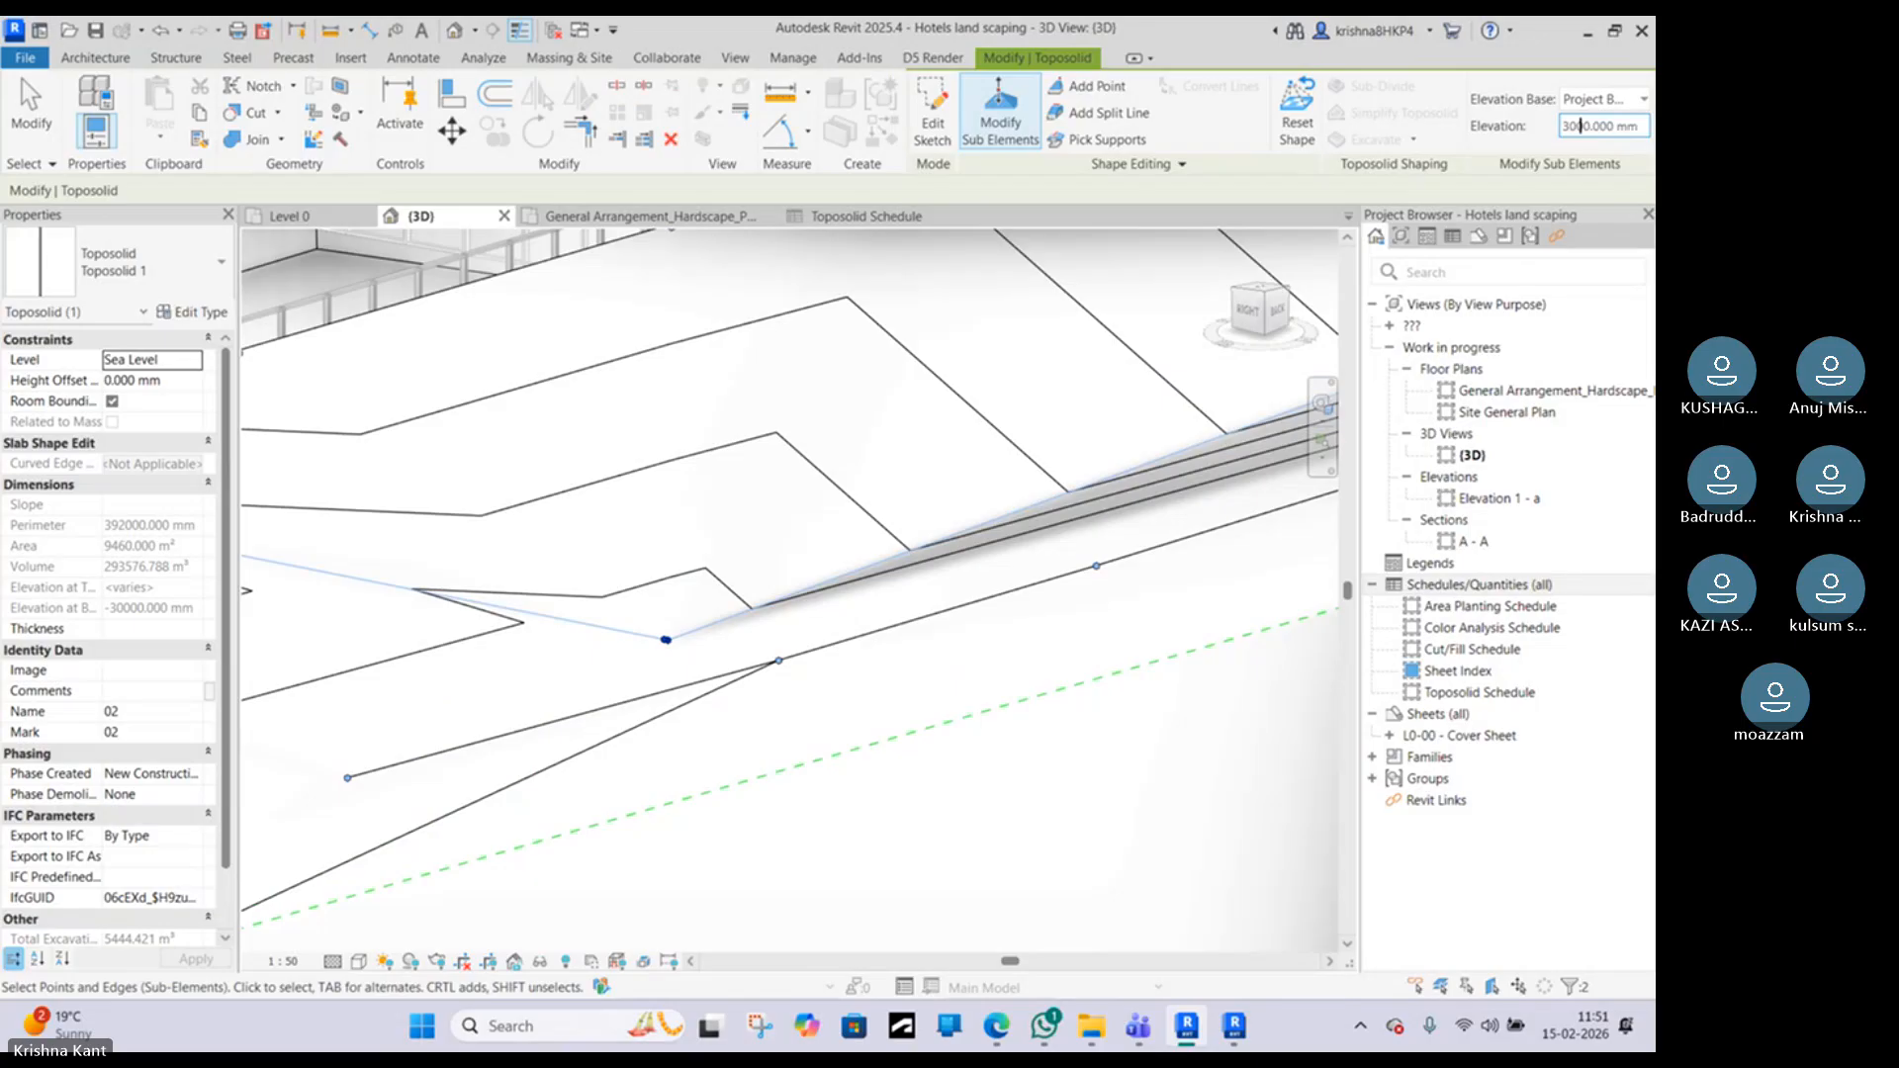
# Step: Examine the toposolid's raised slope from the side, from above and from an isometric corner, and leave its shape editing
pyautogui.keyDown('shift'); pyautogui.moveTo(699, 465); pyautogui.dragTo(835, 546, button='middle'); pyautogui.keyUp('shift')
pyautogui.keyDown('shift'); pyautogui.moveTo(755, 623); pyautogui.dragTo(925, 618, button='middle'); pyautogui.keyUp('shift')
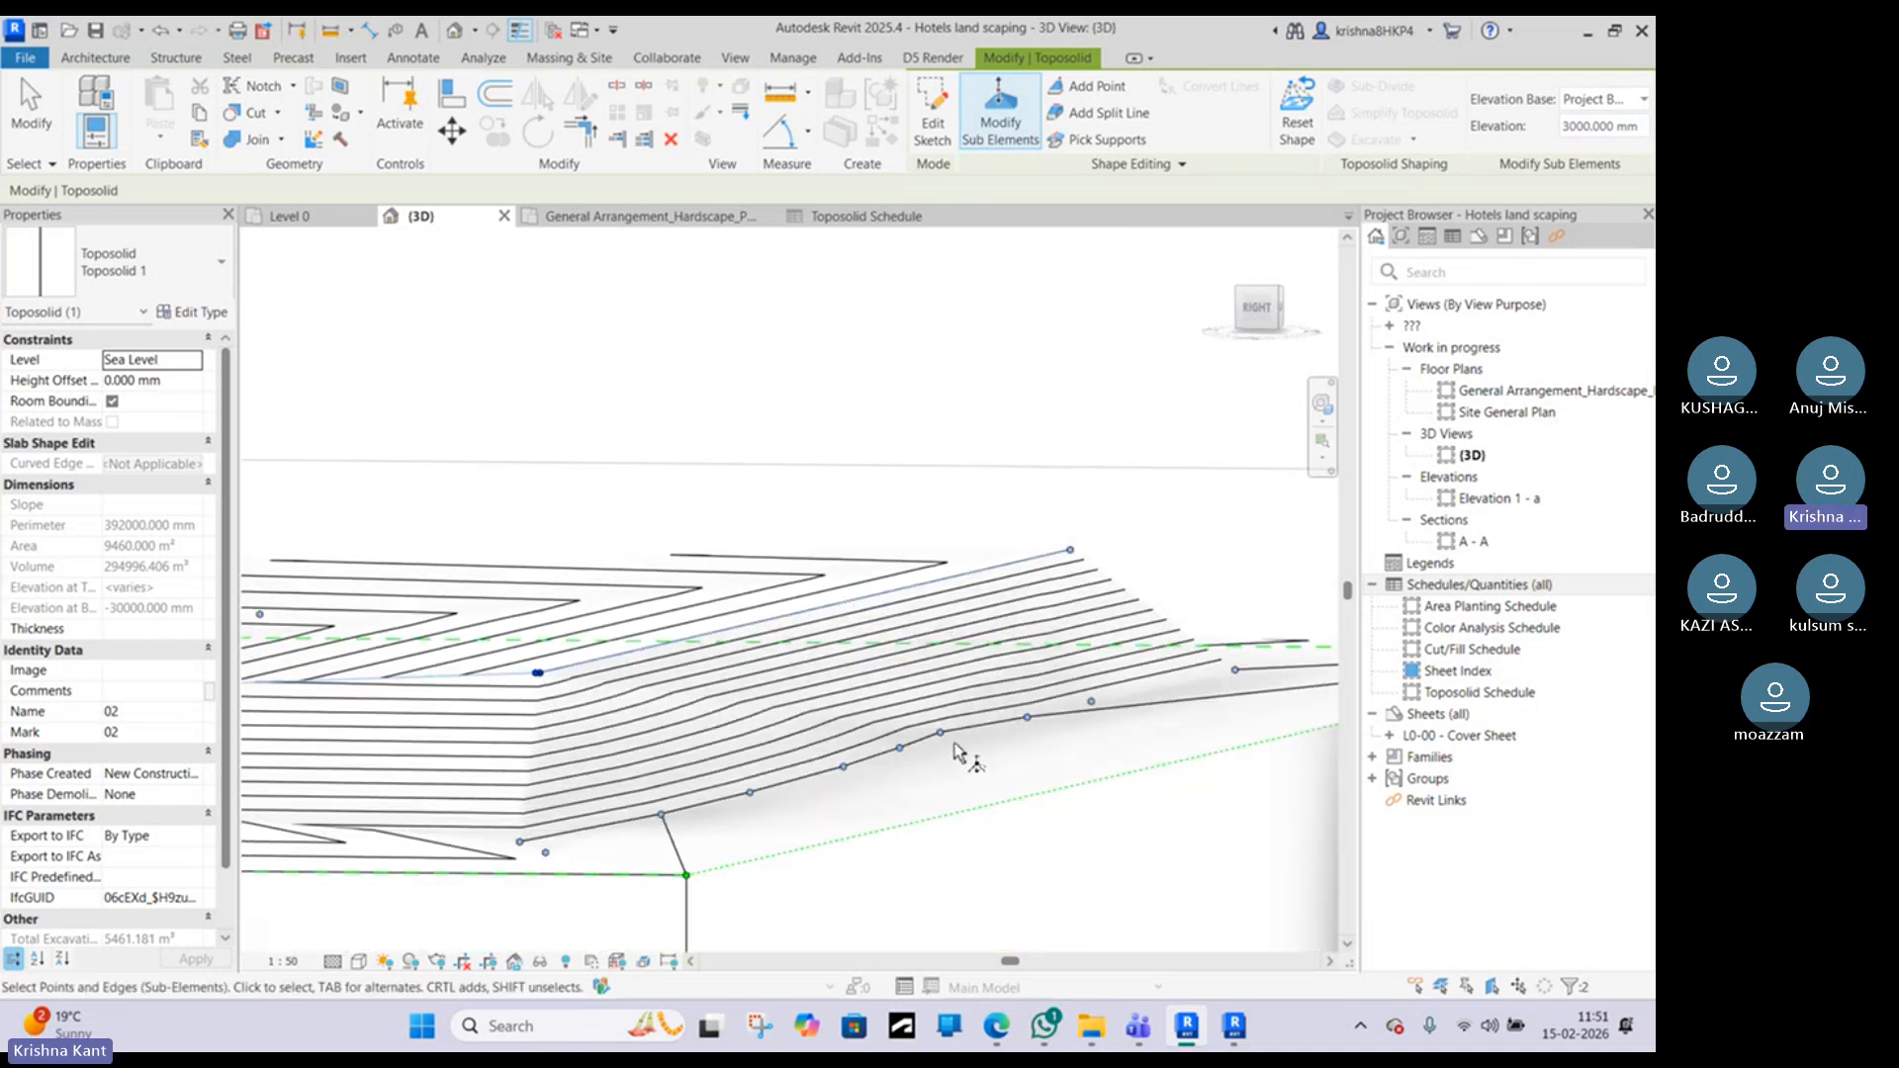
pyautogui.keyDown('shift'); pyautogui.moveTo(955, 750); pyautogui.dragTo(929, 583, button='middle'); pyautogui.keyUp('shift')
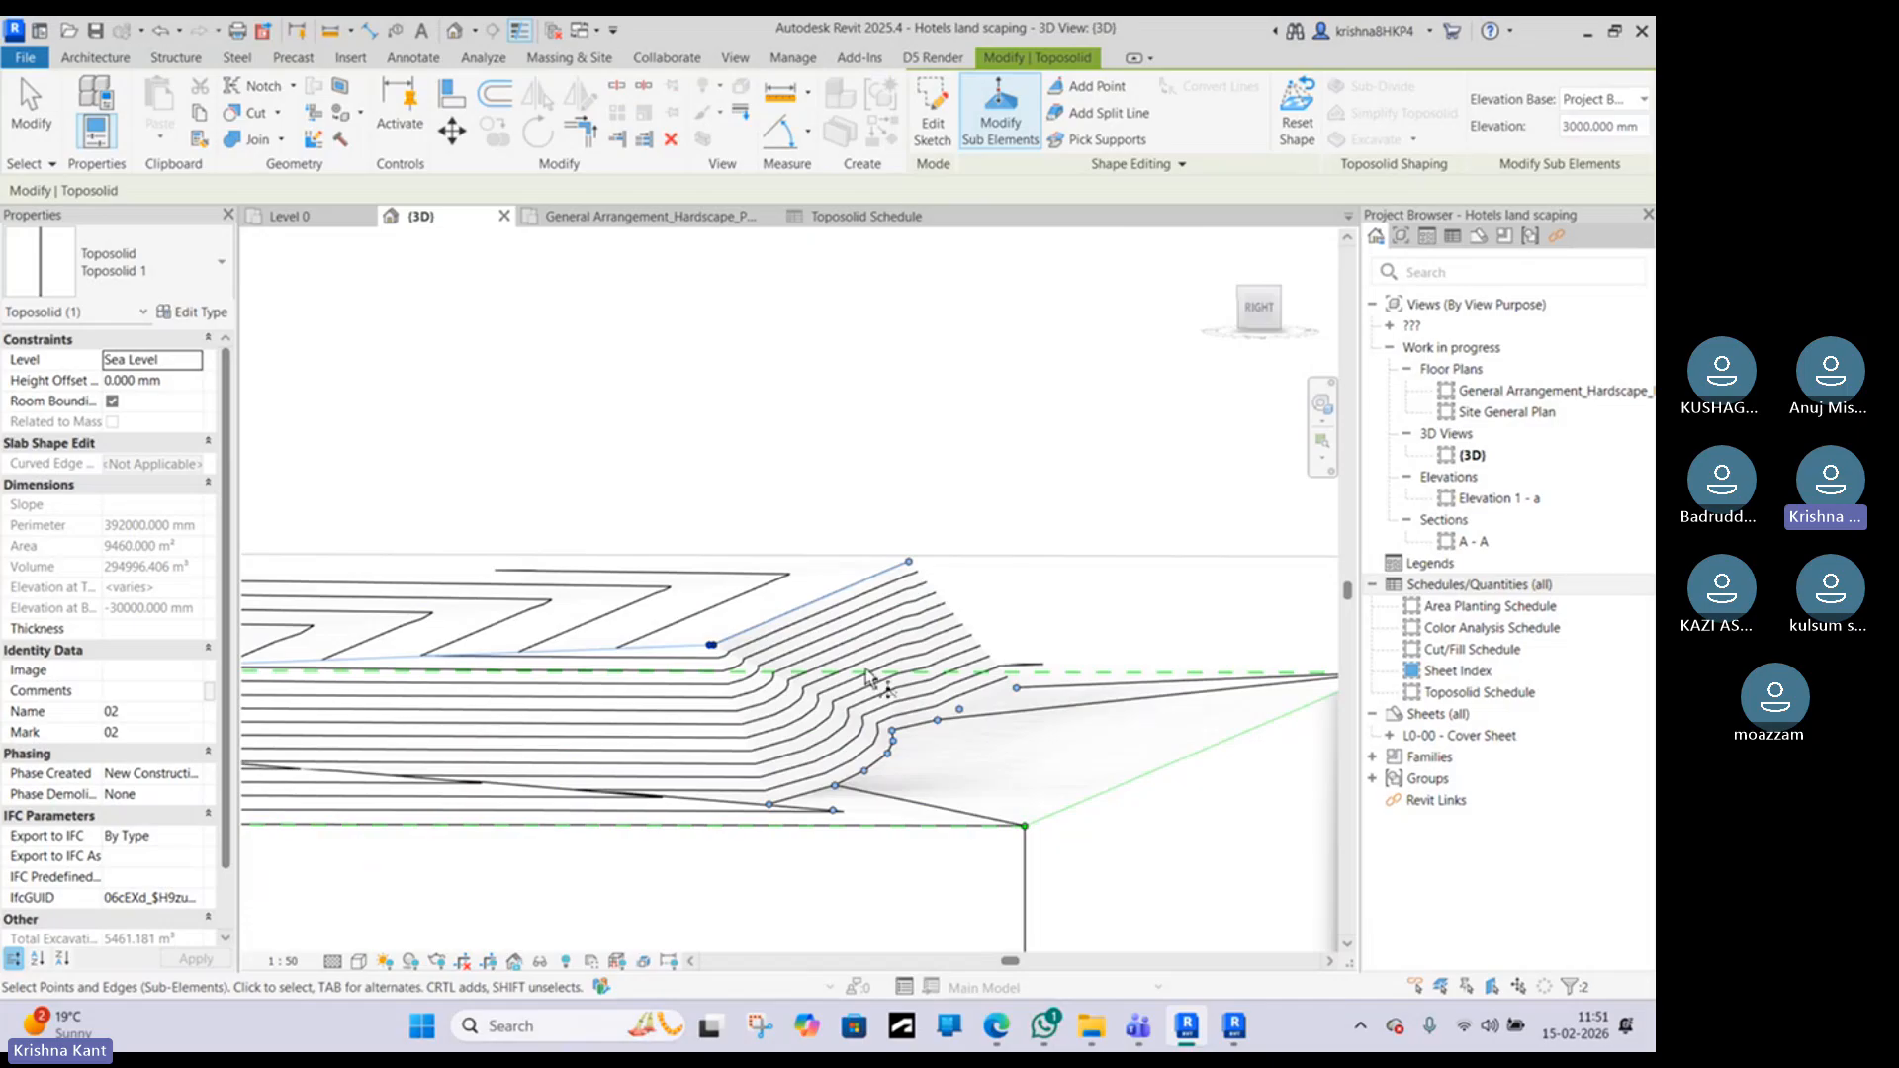
pyautogui.keyDown('shift'); pyautogui.moveTo(867, 681); pyautogui.dragTo(813, 776, button='middle'); pyautogui.keyUp('shift')
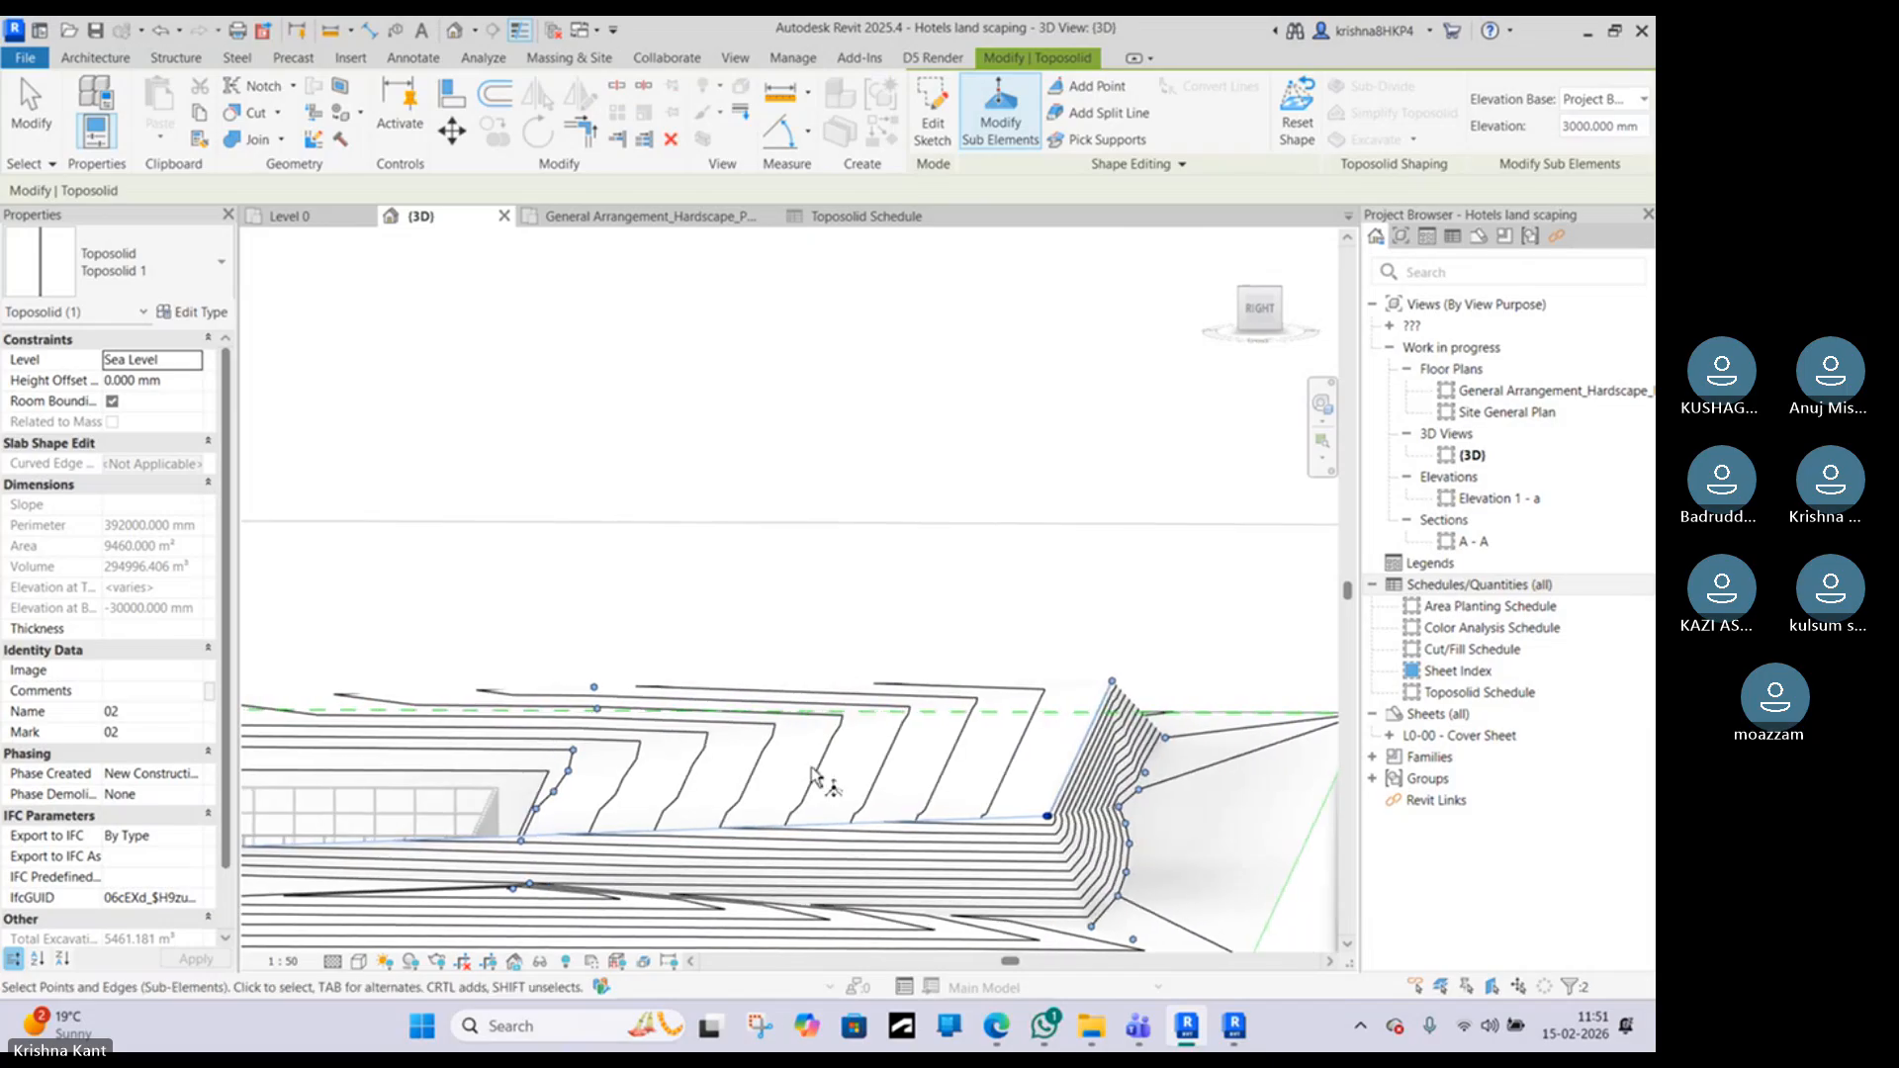
pyautogui.keyDown('shift'); pyautogui.moveTo(957, 636); pyautogui.dragTo(880, 648, button='middle'); pyautogui.keyUp('shift')
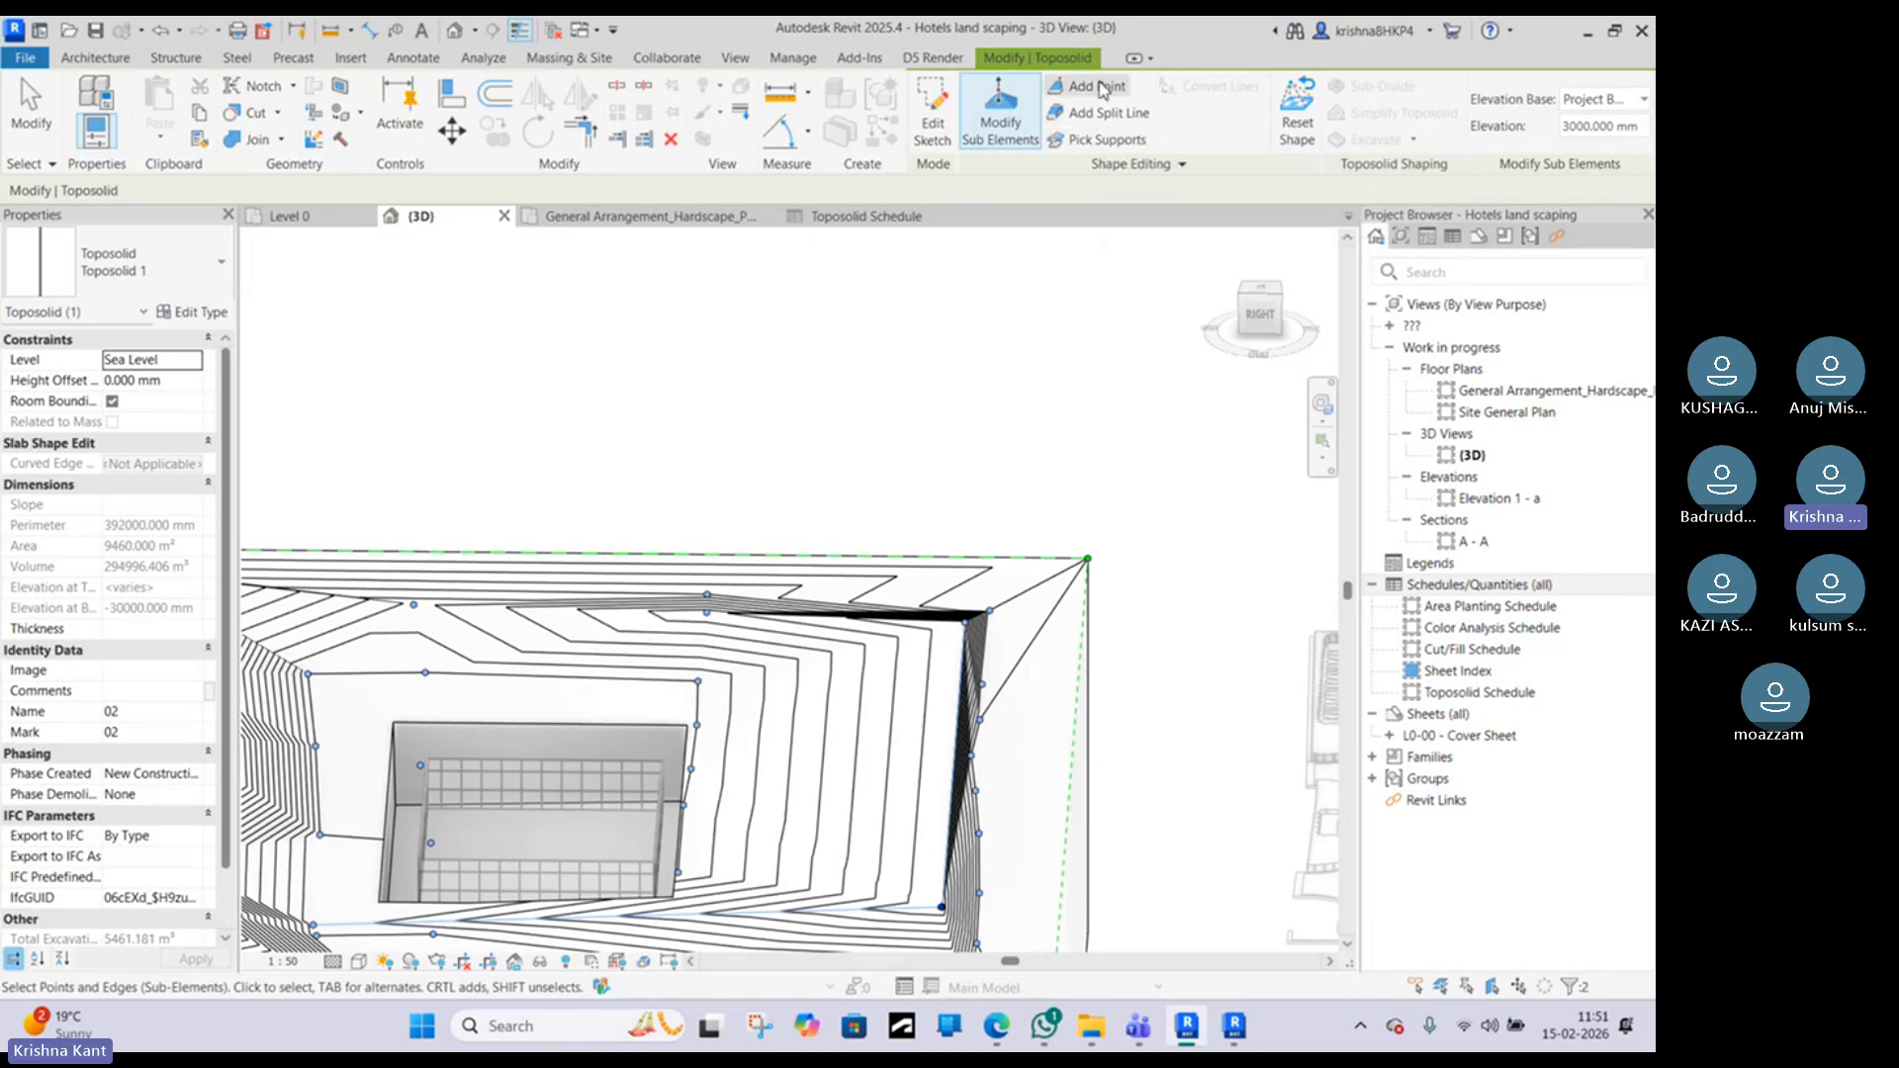
pyautogui.scroll(-2, 940, 356)
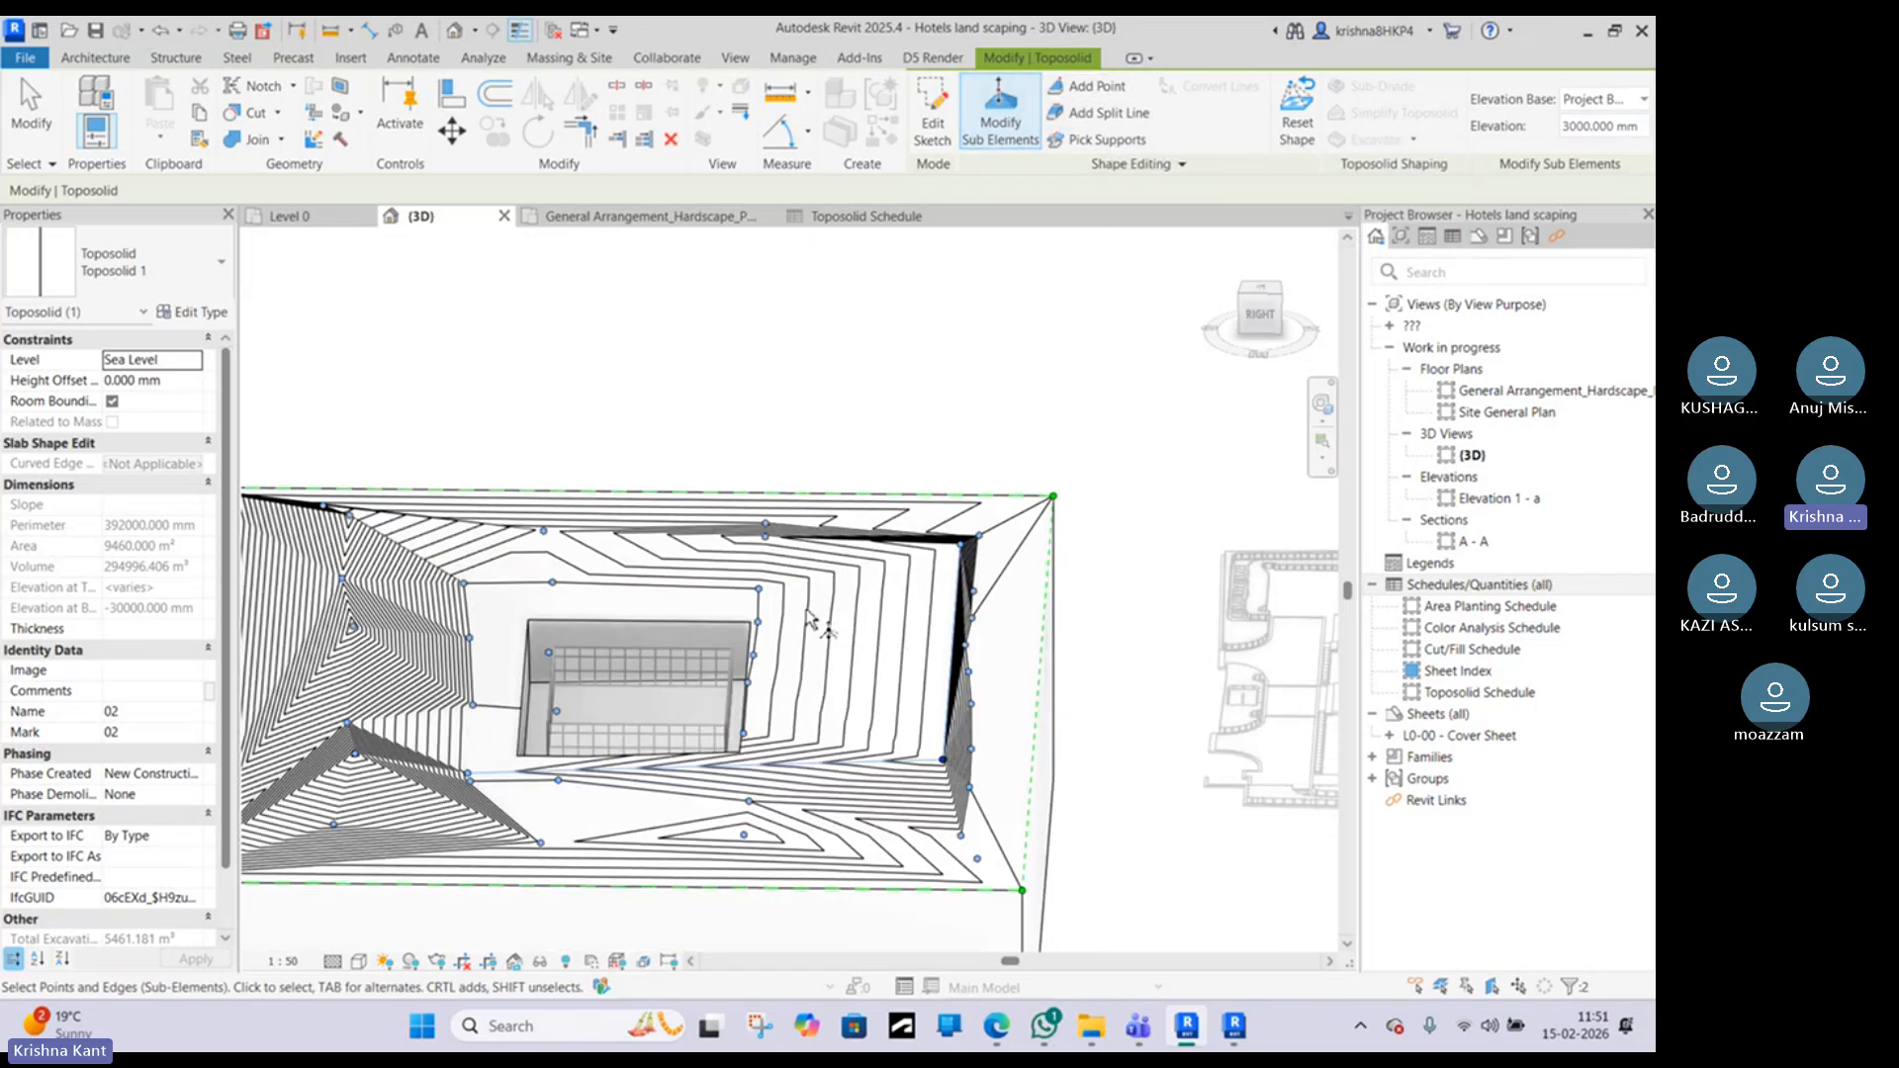
pyautogui.keyDown('shift'); pyautogui.moveTo(809, 618); pyautogui.dragTo(880, 611, button='middle'); pyautogui.keyUp('shift')
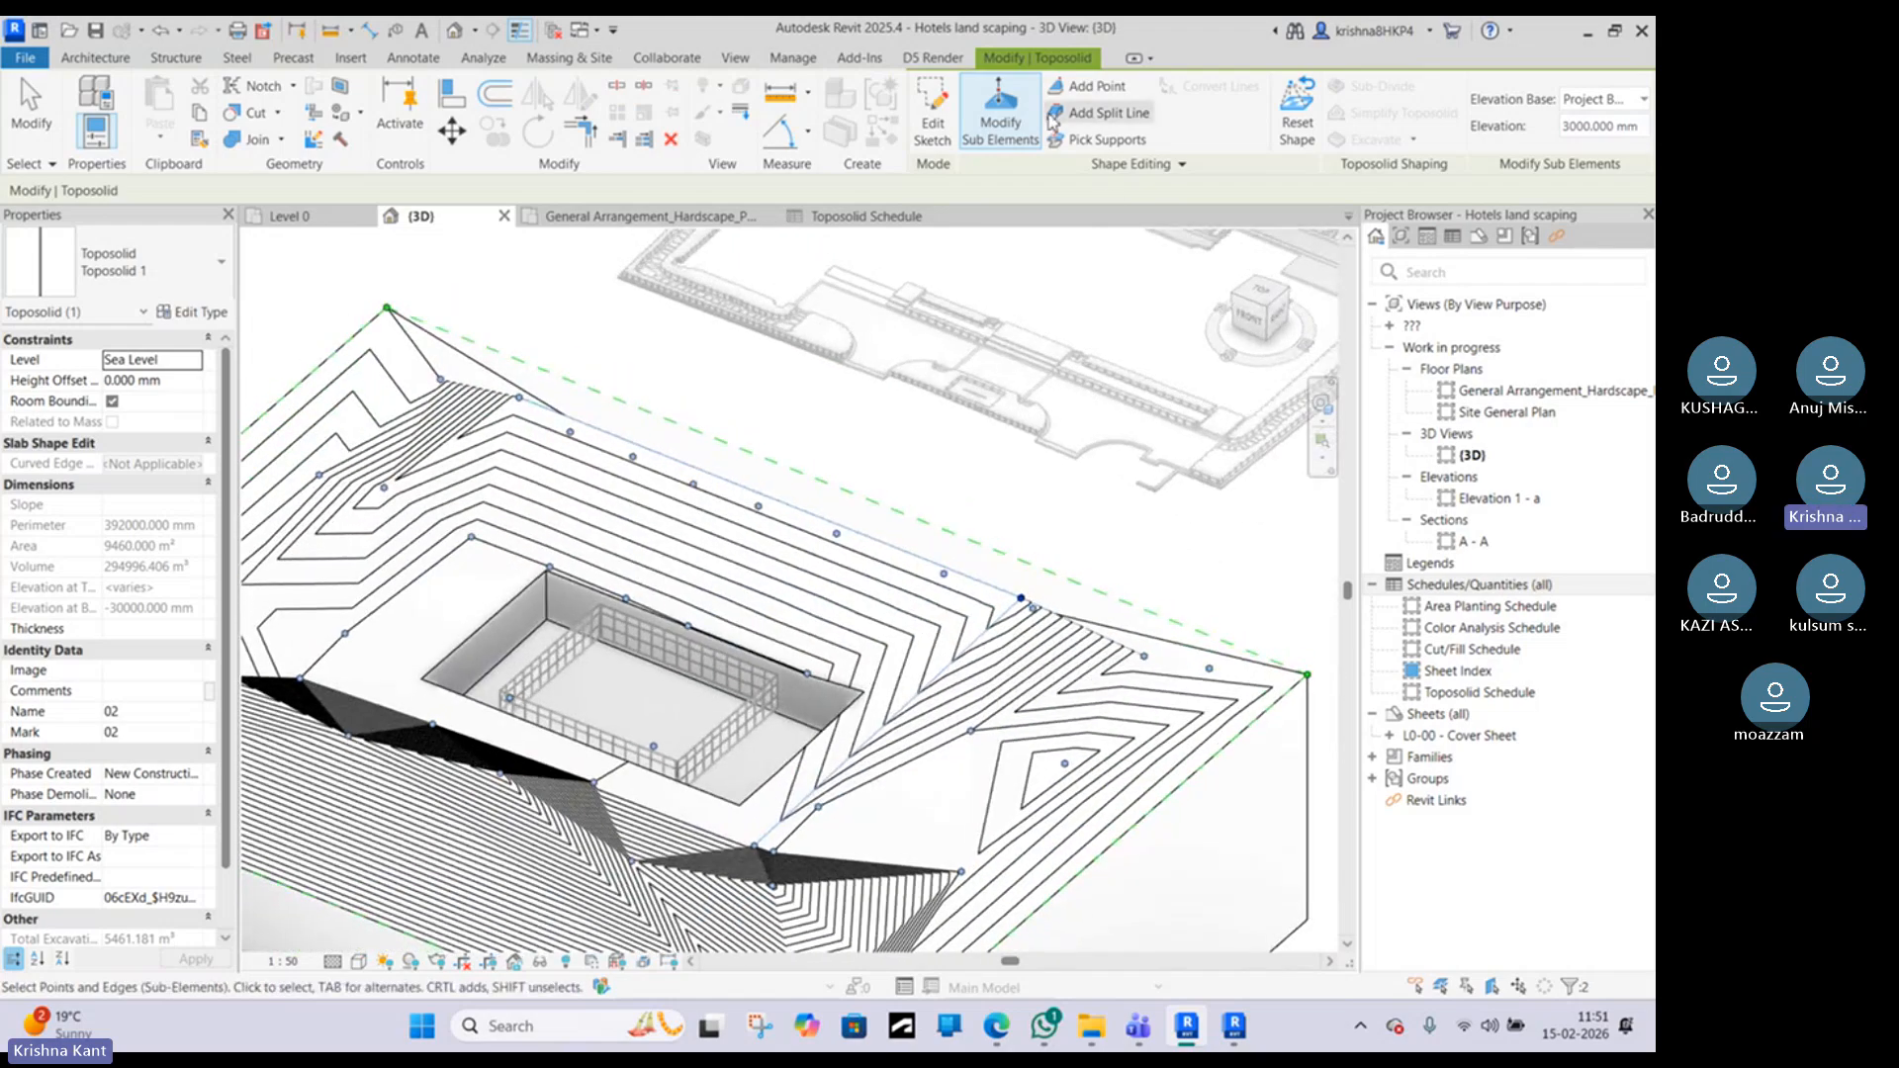
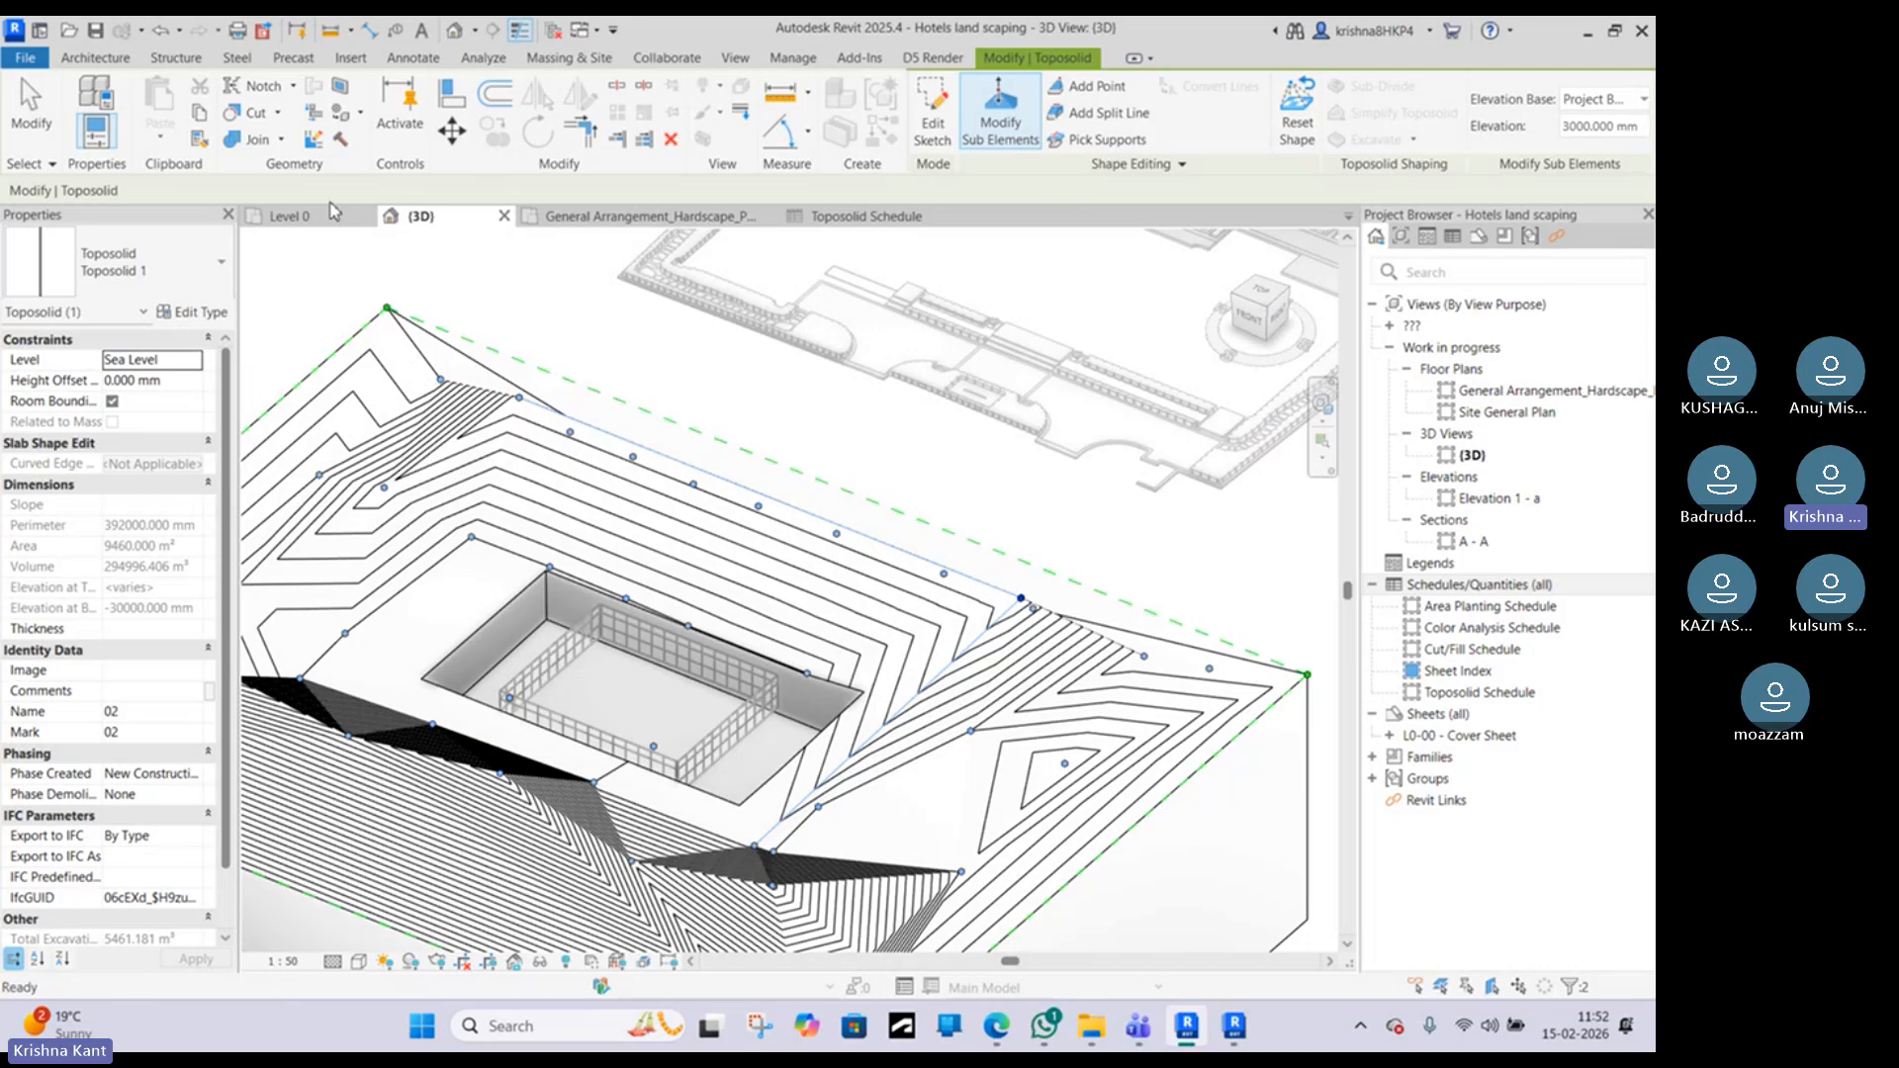
pyautogui.press('Escape')
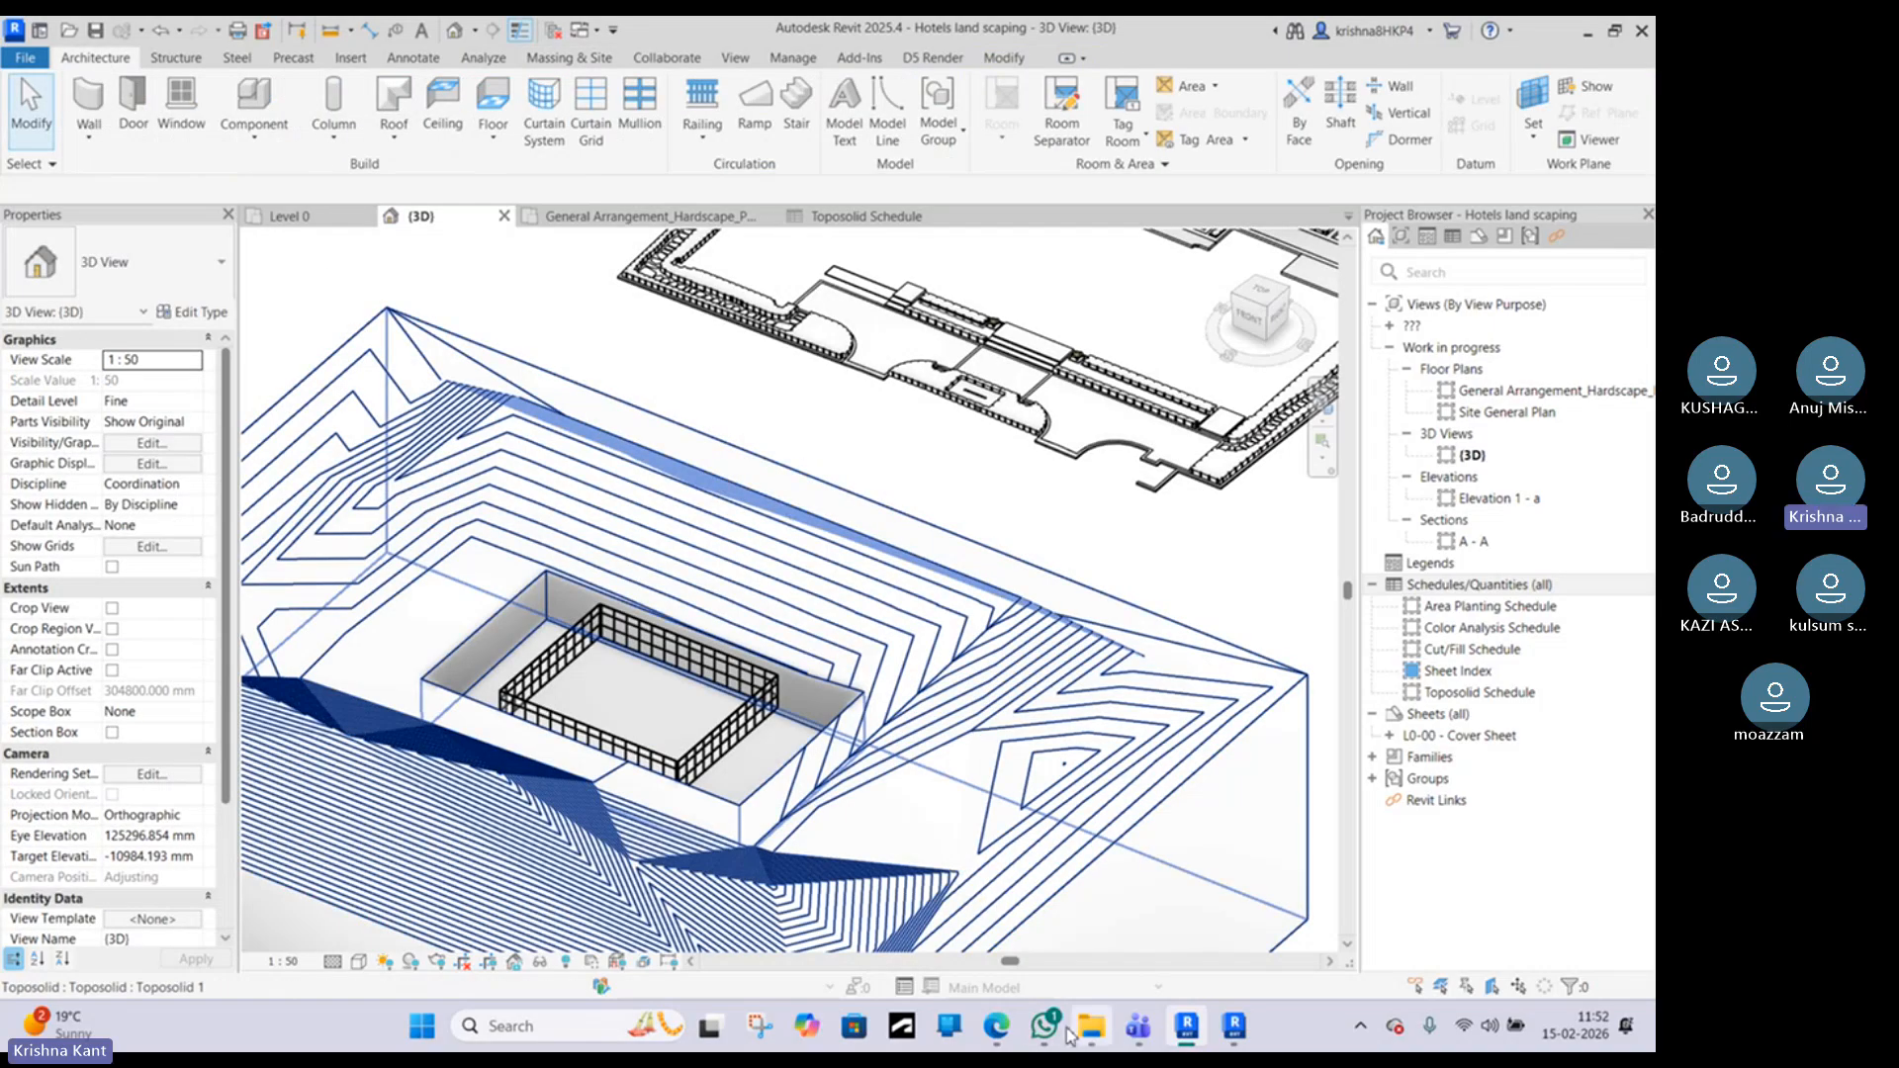
# Step: Switch to the Revit 2023 project DXAUL-BW-VXS-P4-ZZ-PO-M3-LA-00001, save it and open its default 3D view
pyautogui.click(1235, 1035)
pyautogui.scroll(-5, 721, 479)
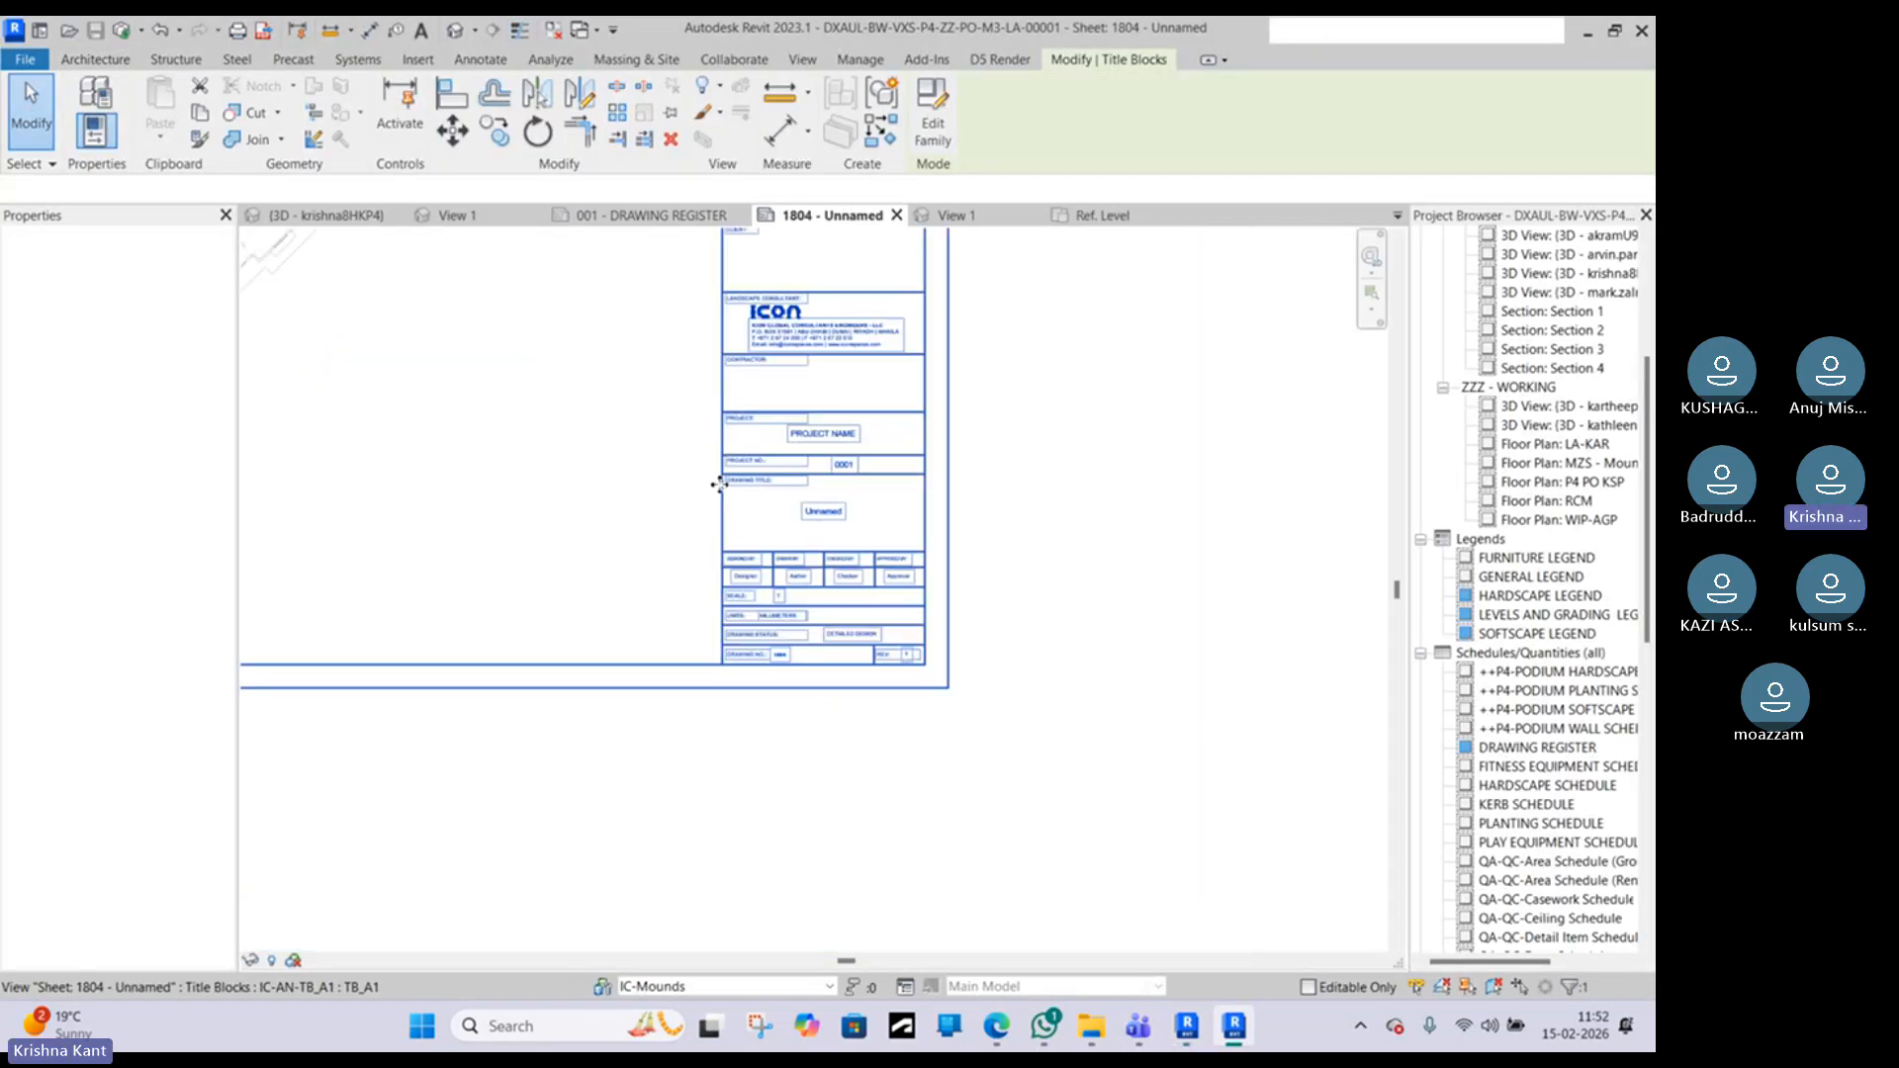
pyautogui.moveTo(542, 312); pyautogui.dragTo(864, 498, button='middle')
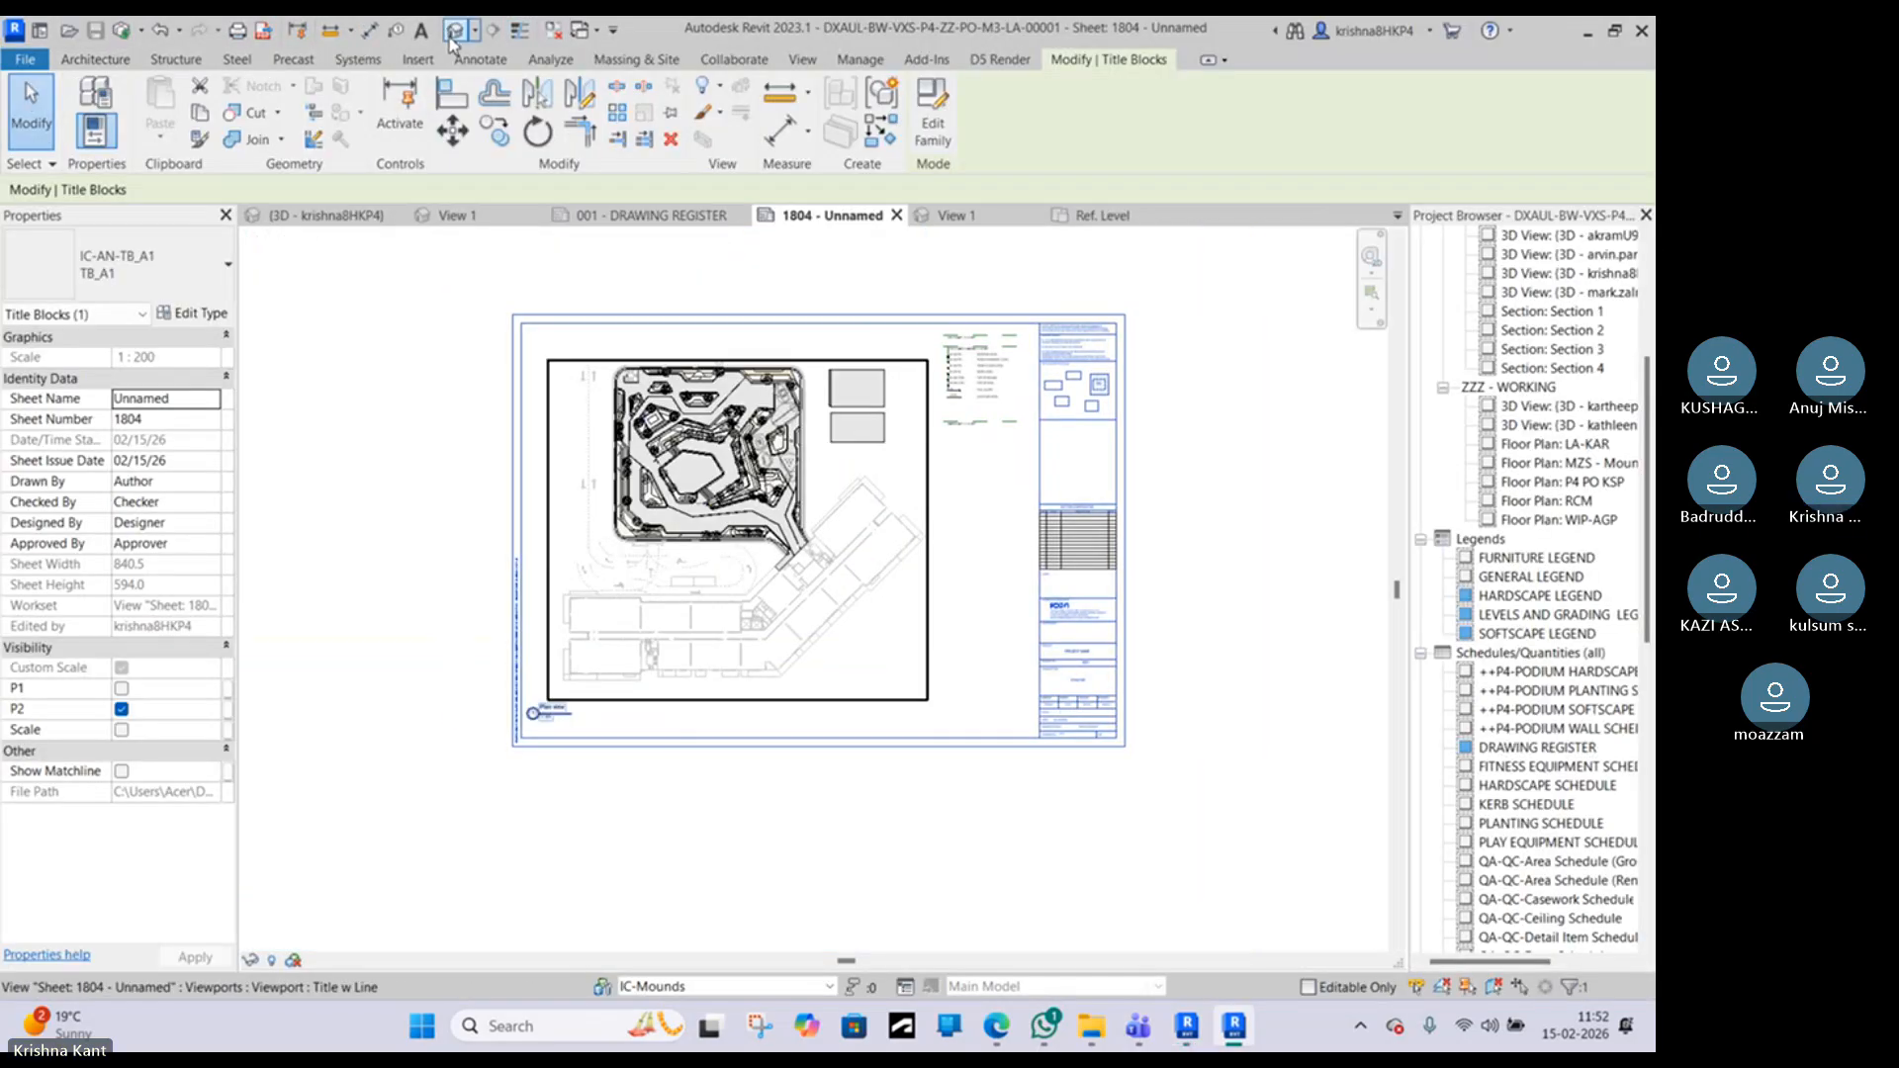
pyautogui.click(454, 32)
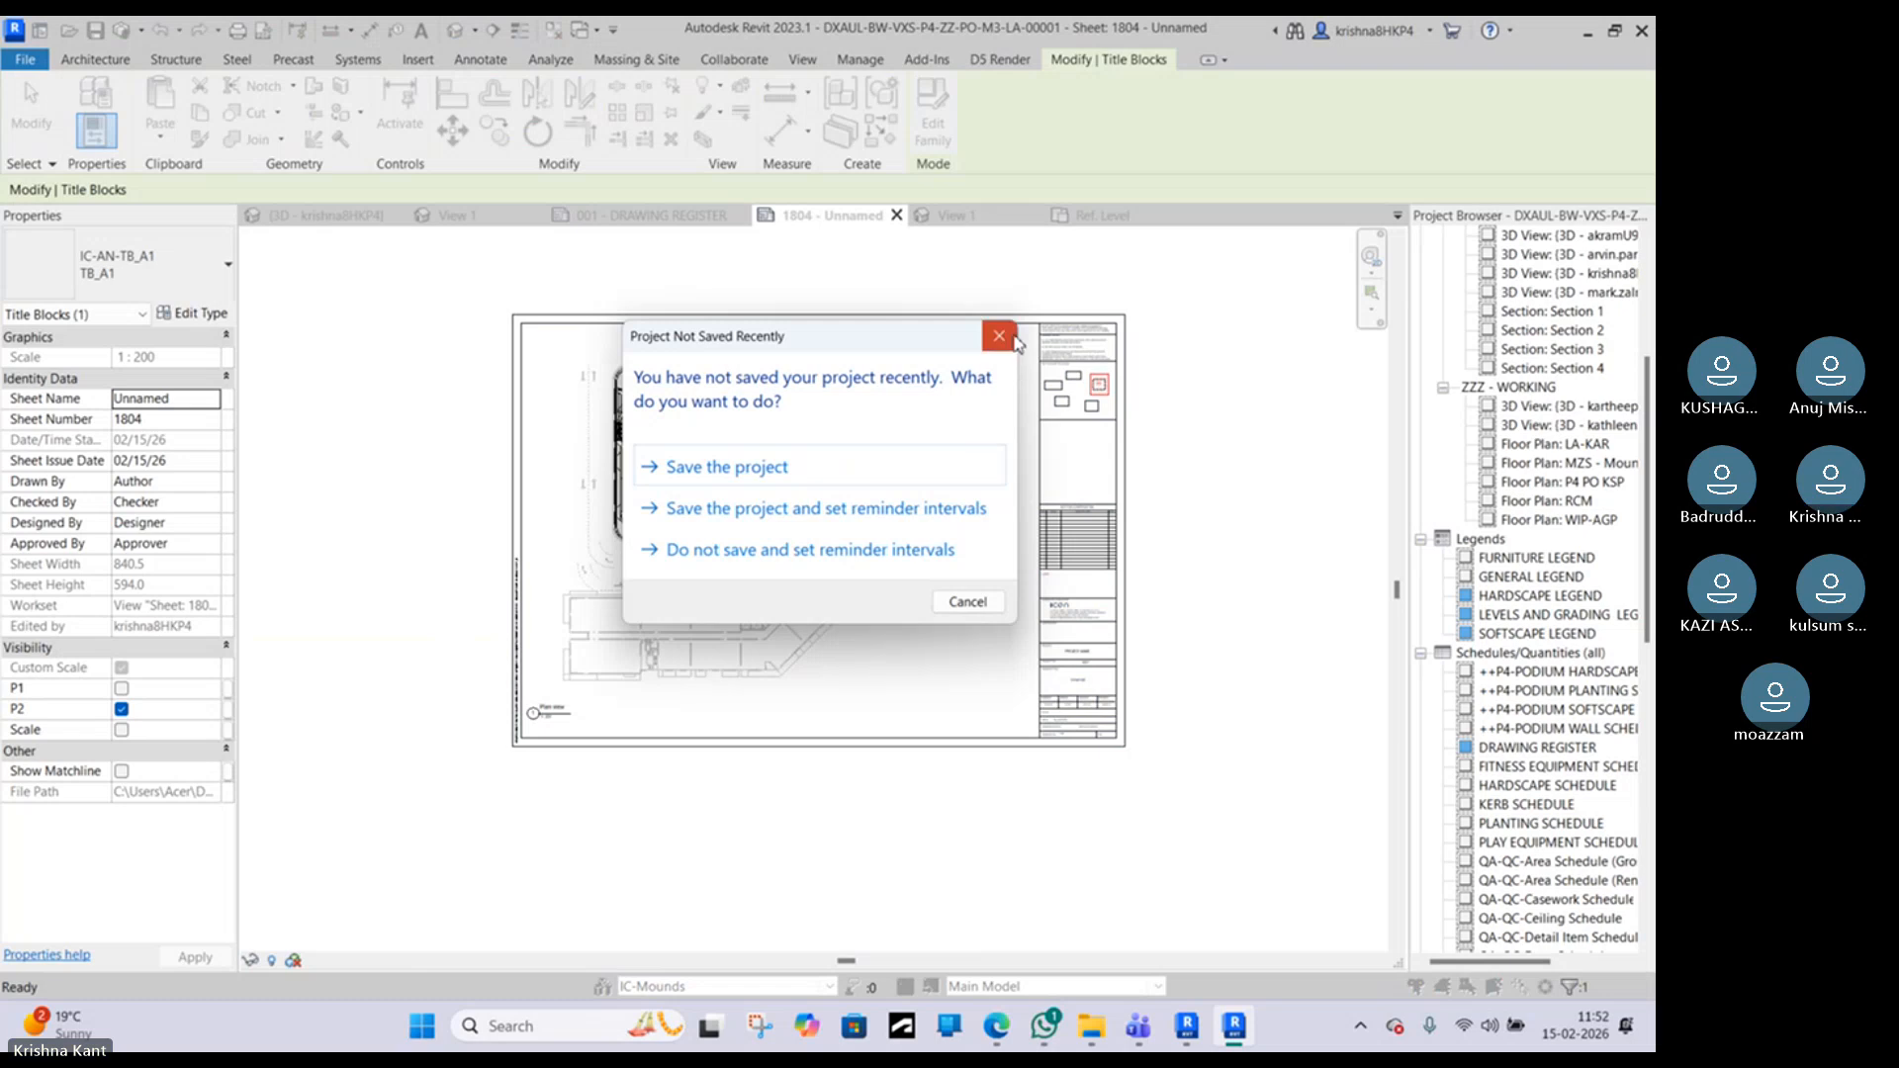
pyautogui.click(743, 466)
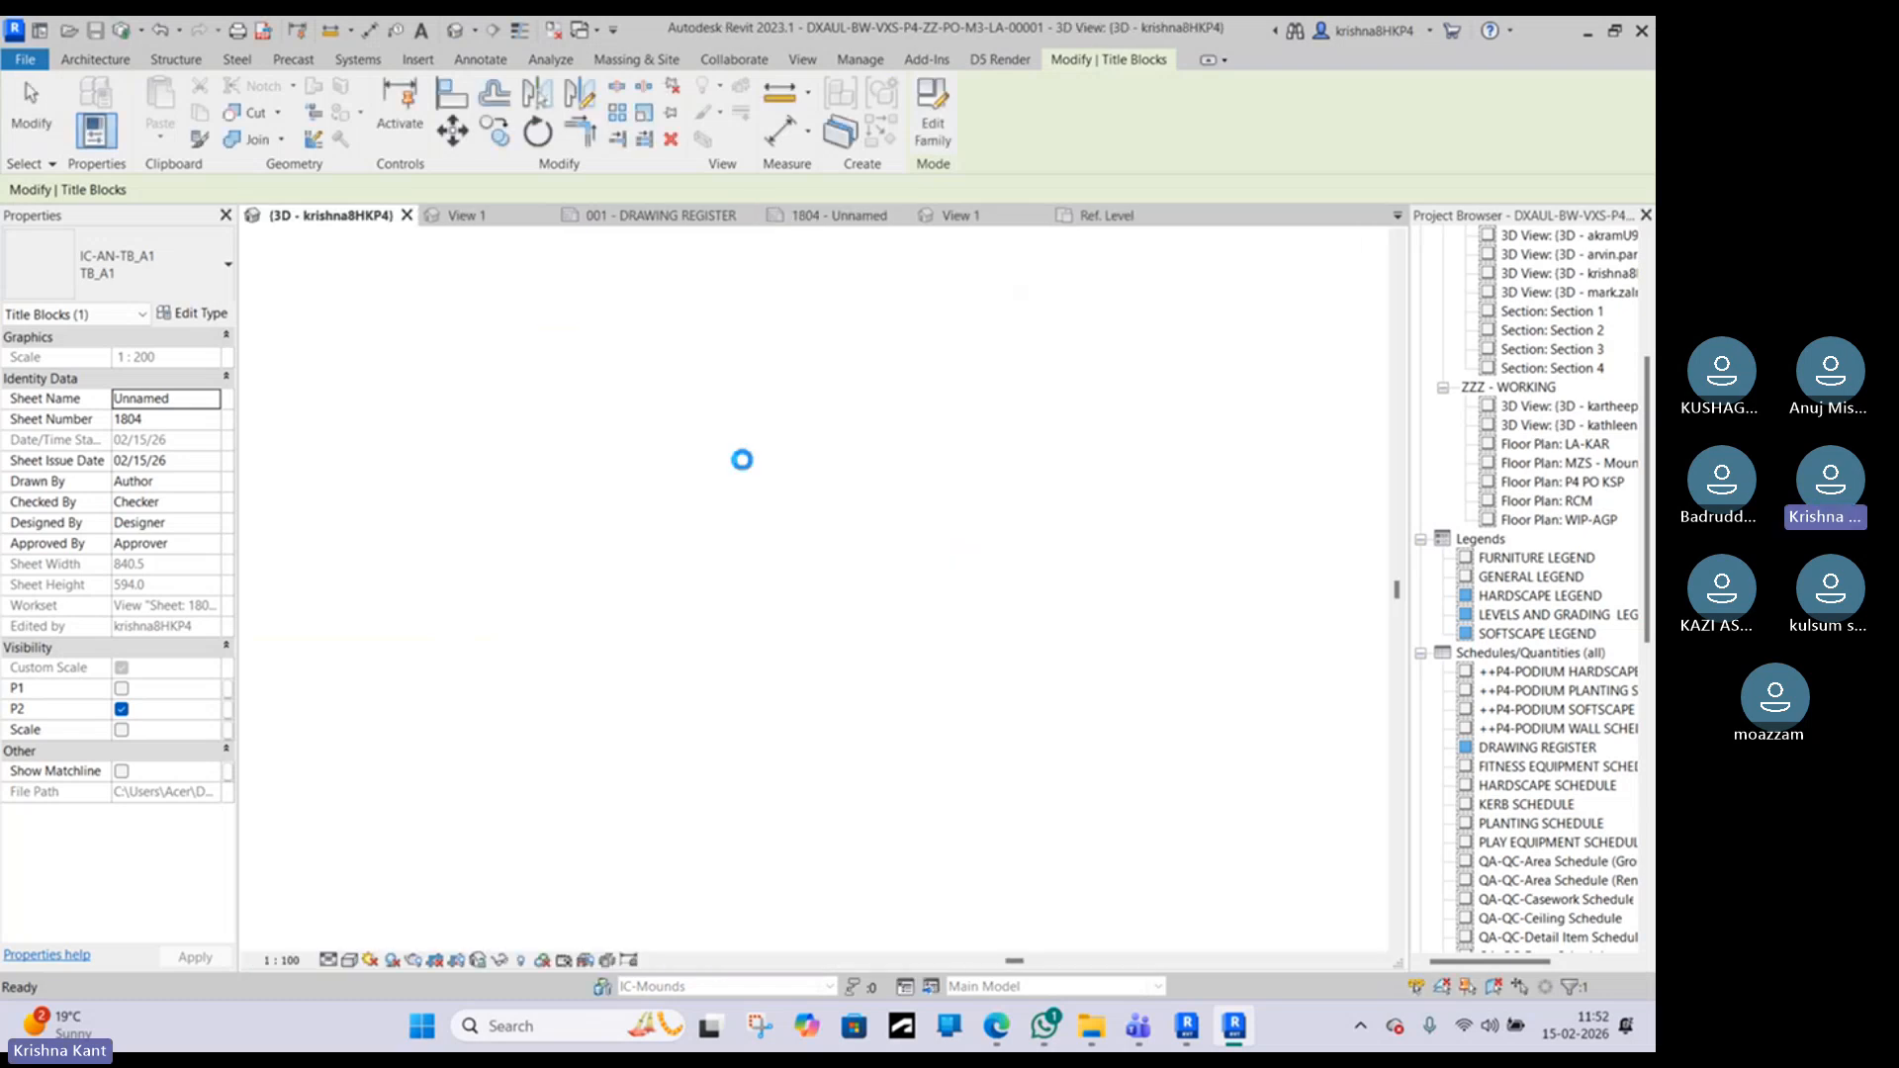
pyautogui.scroll(15, 692, 608)
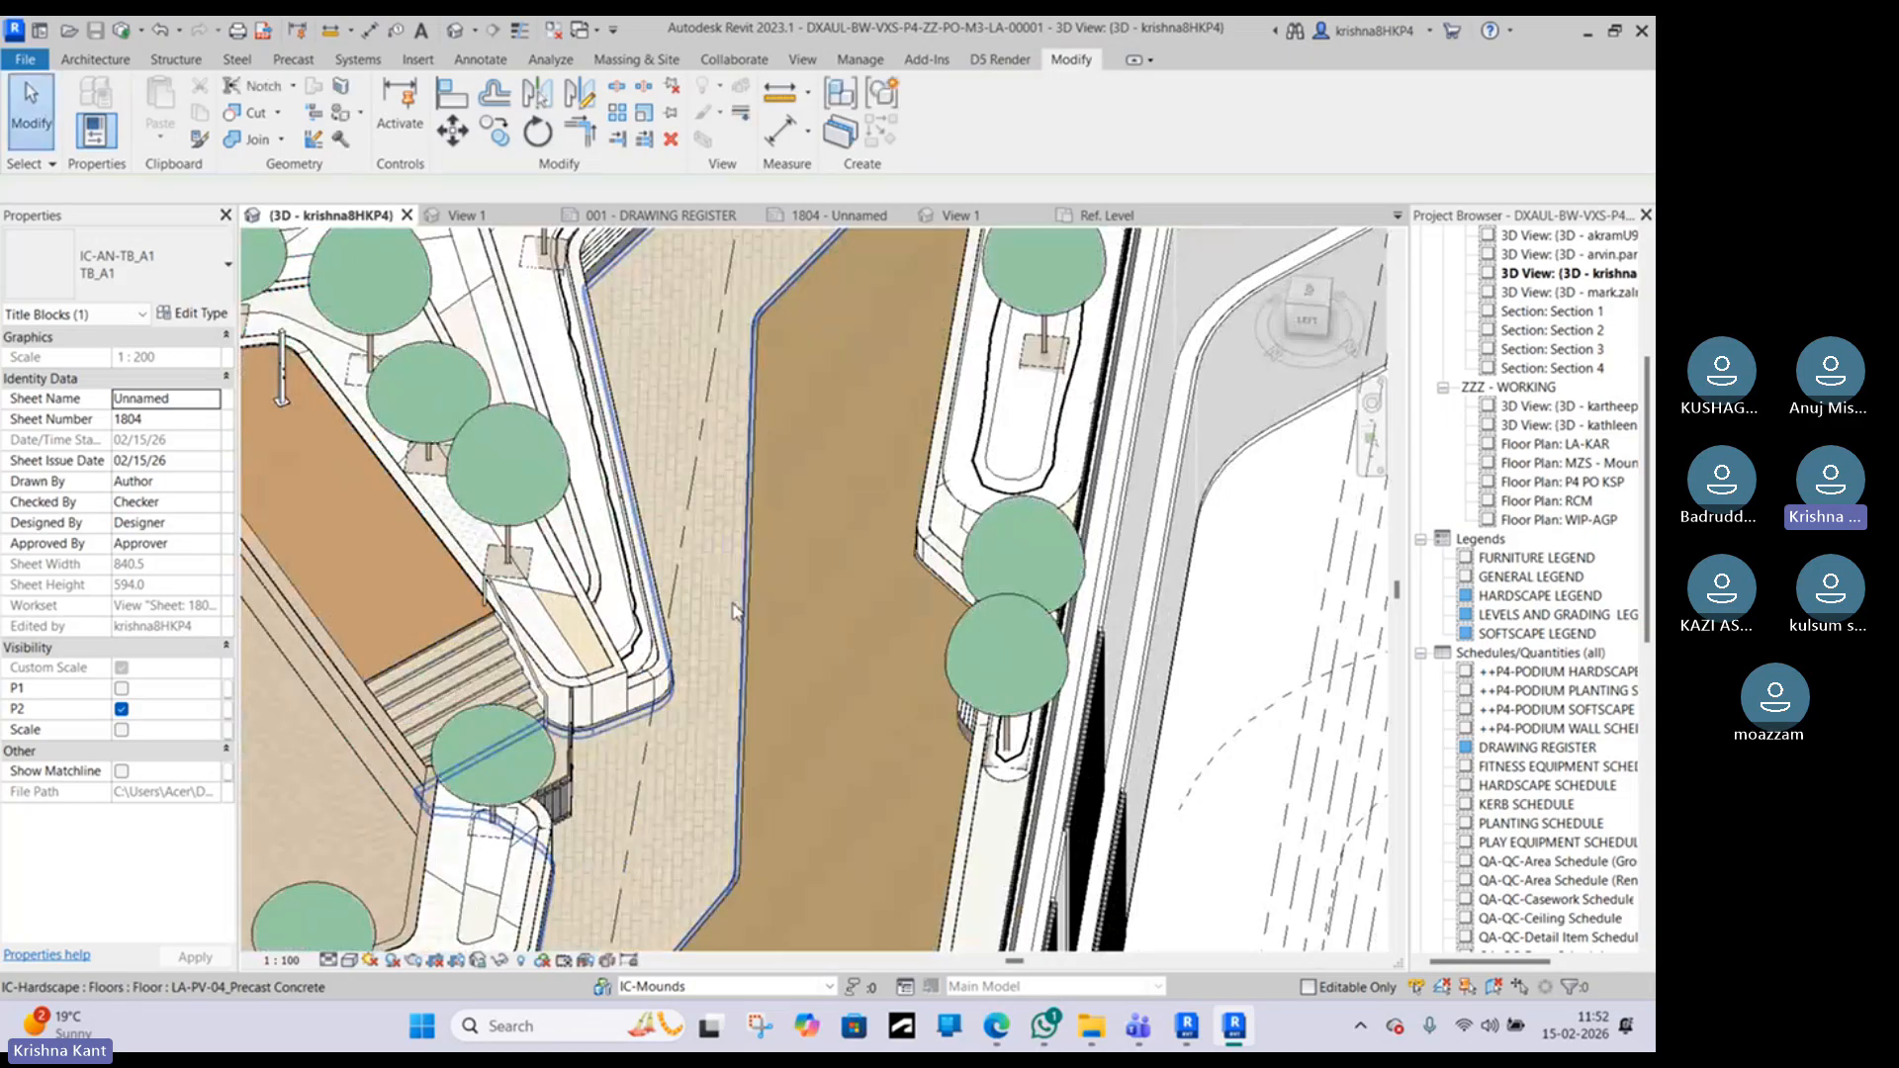
# Step: Inspect the floor types used for the podium's precast paving and planter areas beside the walkway
pyautogui.click(731, 610)
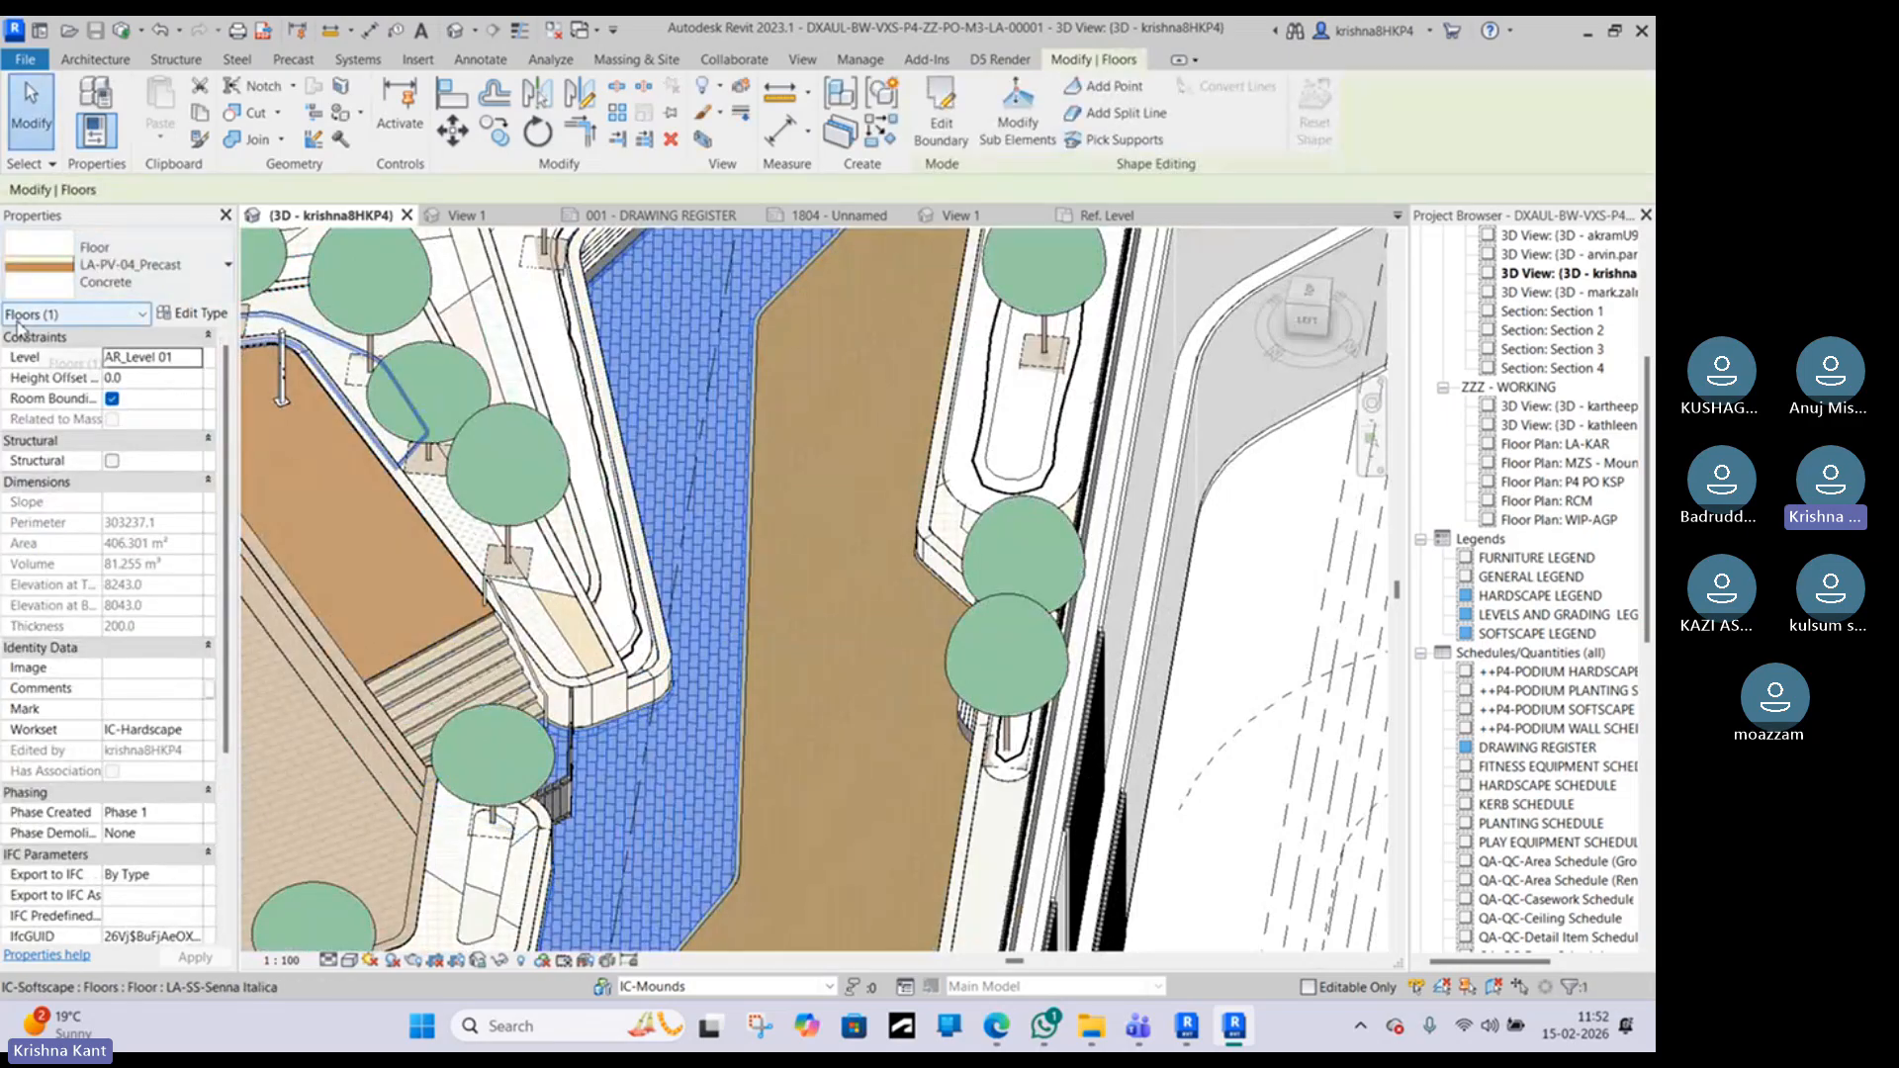
pyautogui.click(564, 603)
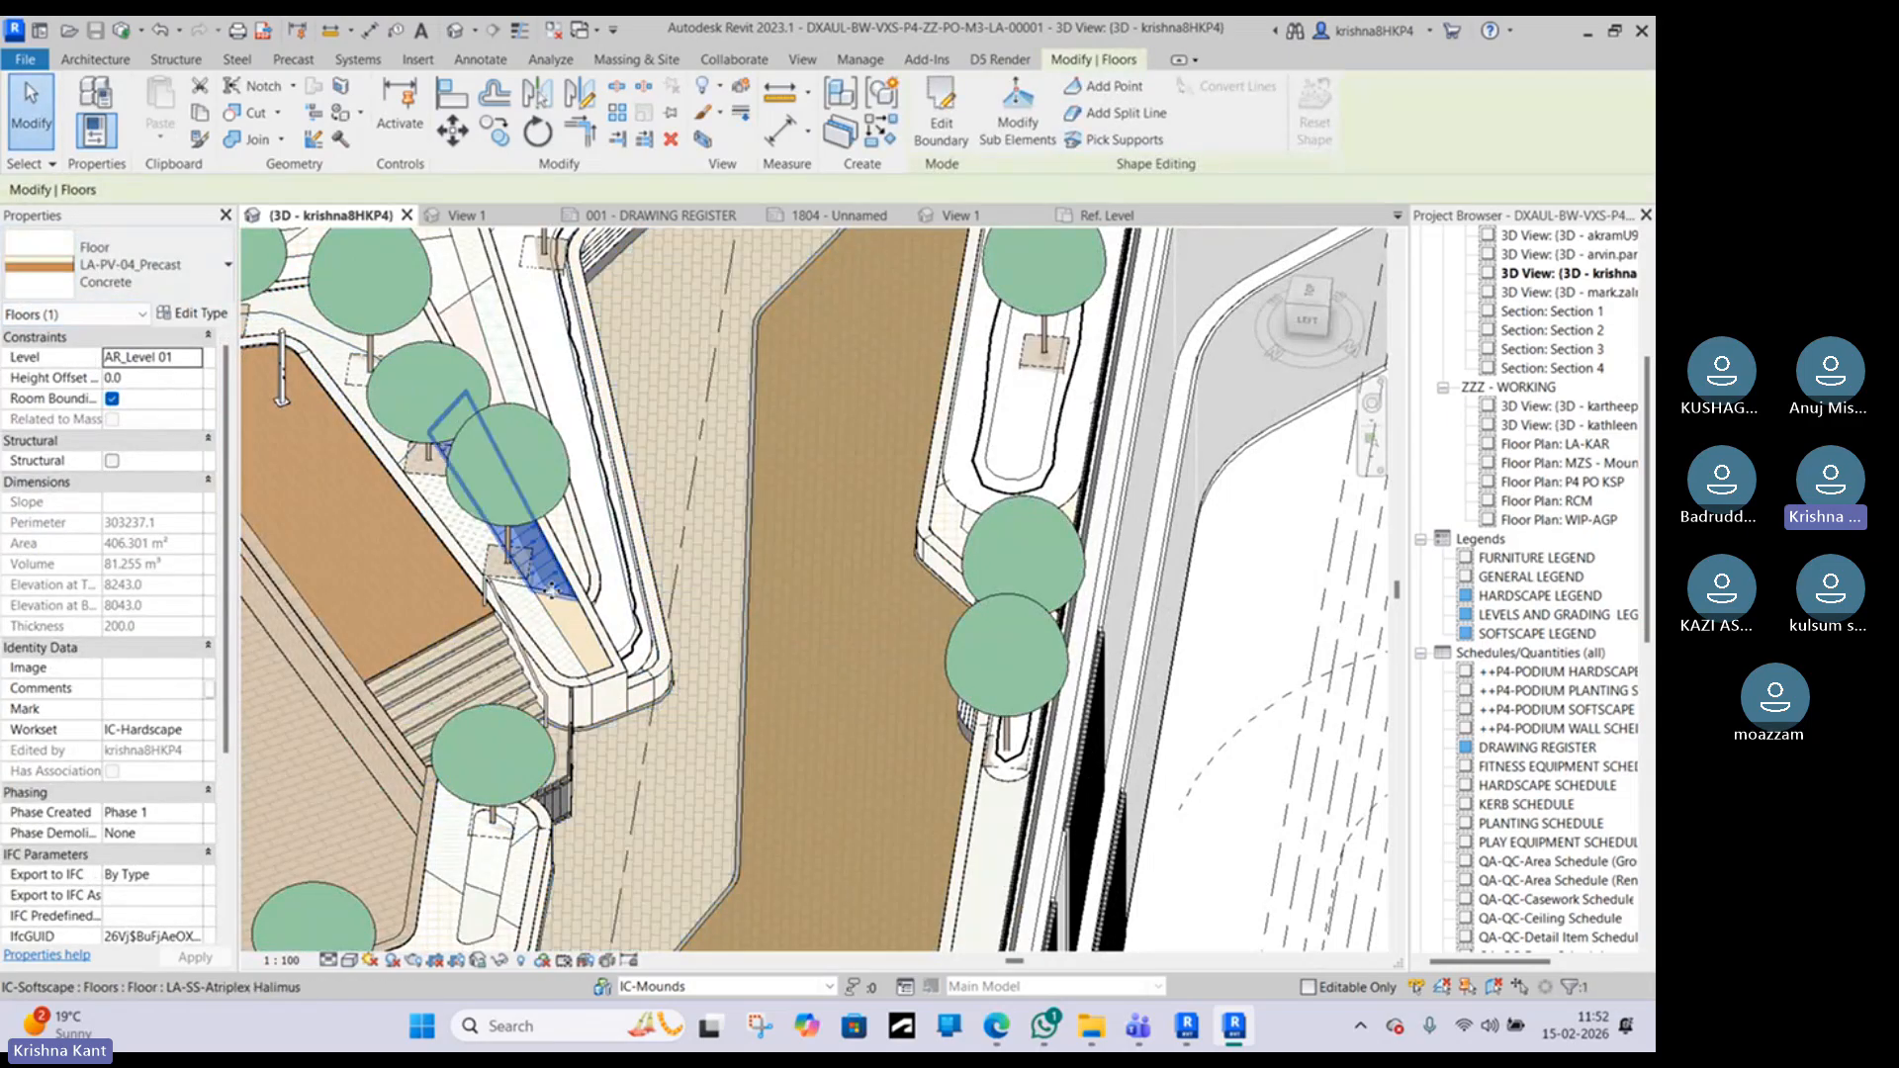
pyautogui.click(952, 516)
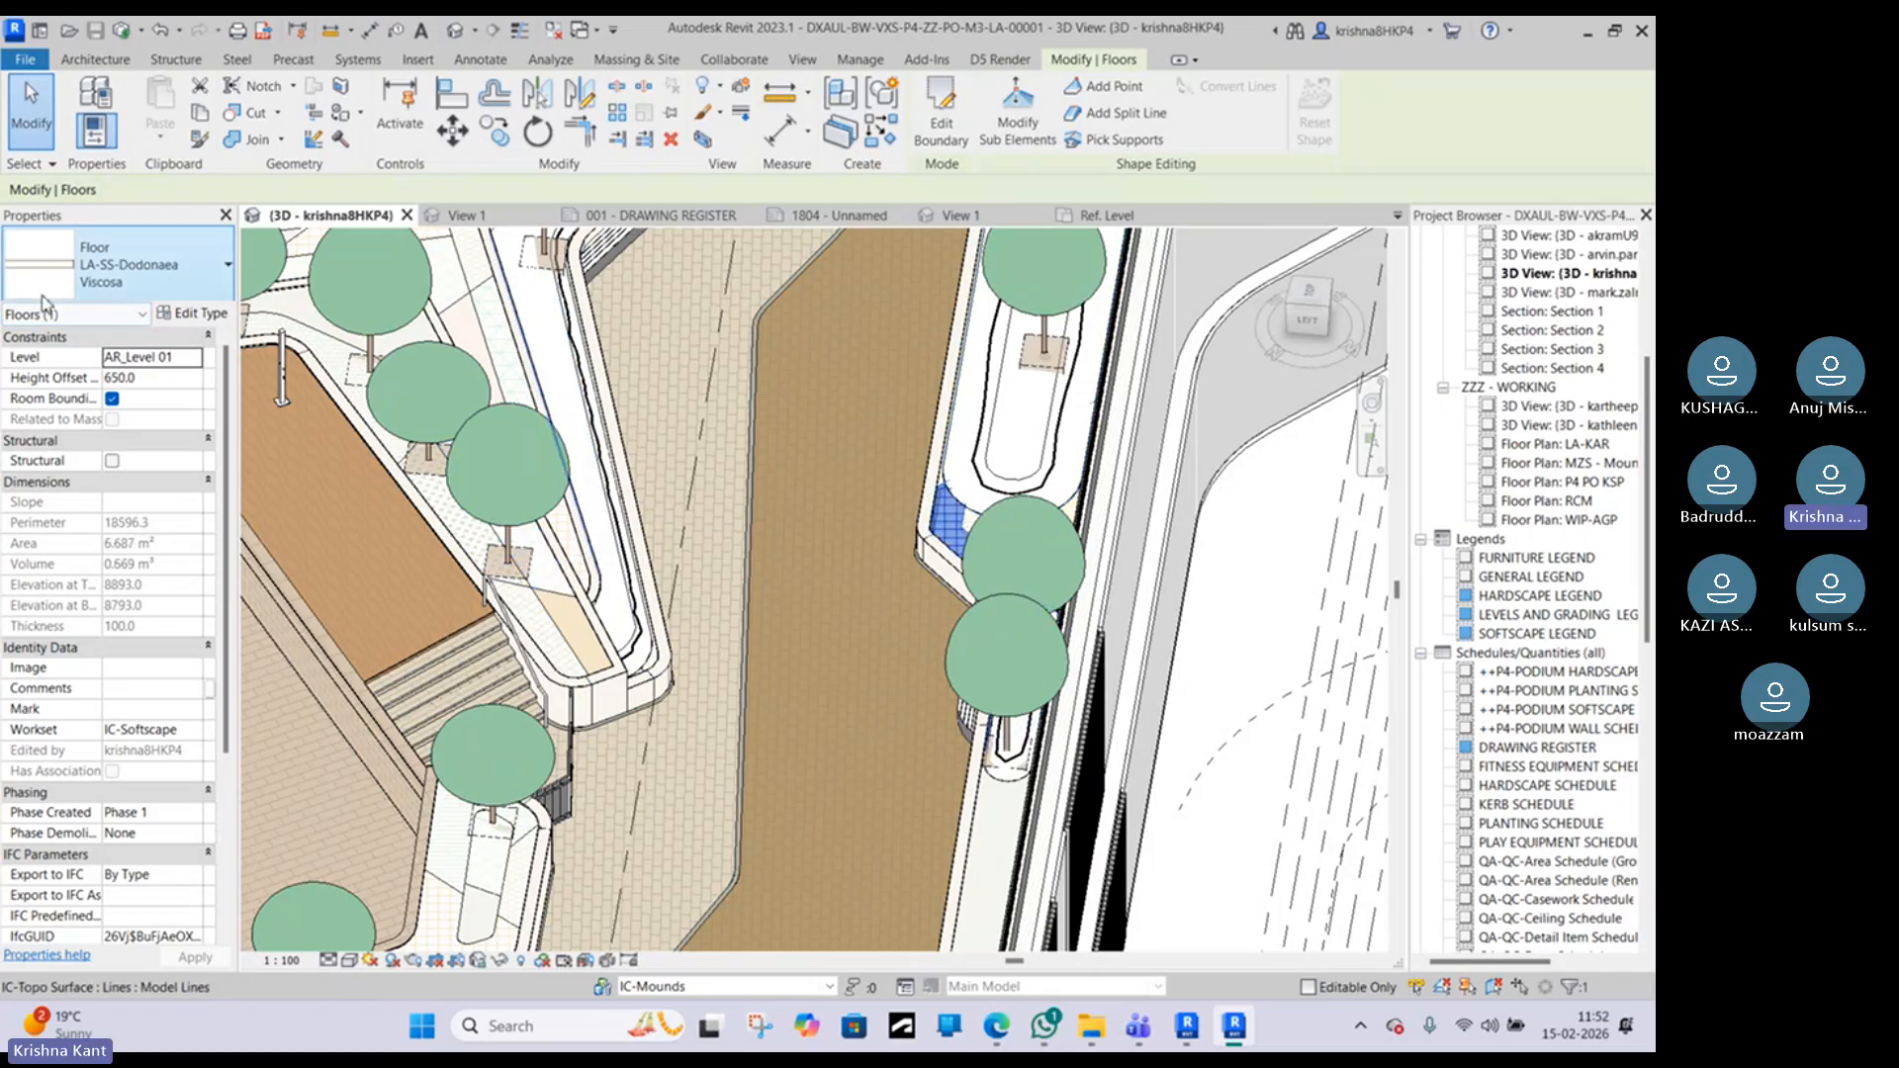
pyautogui.moveTo(1038, 388); pyautogui.dragTo(1128, 359, button='middle')
pyautogui.scroll(-4, 1129, 359)
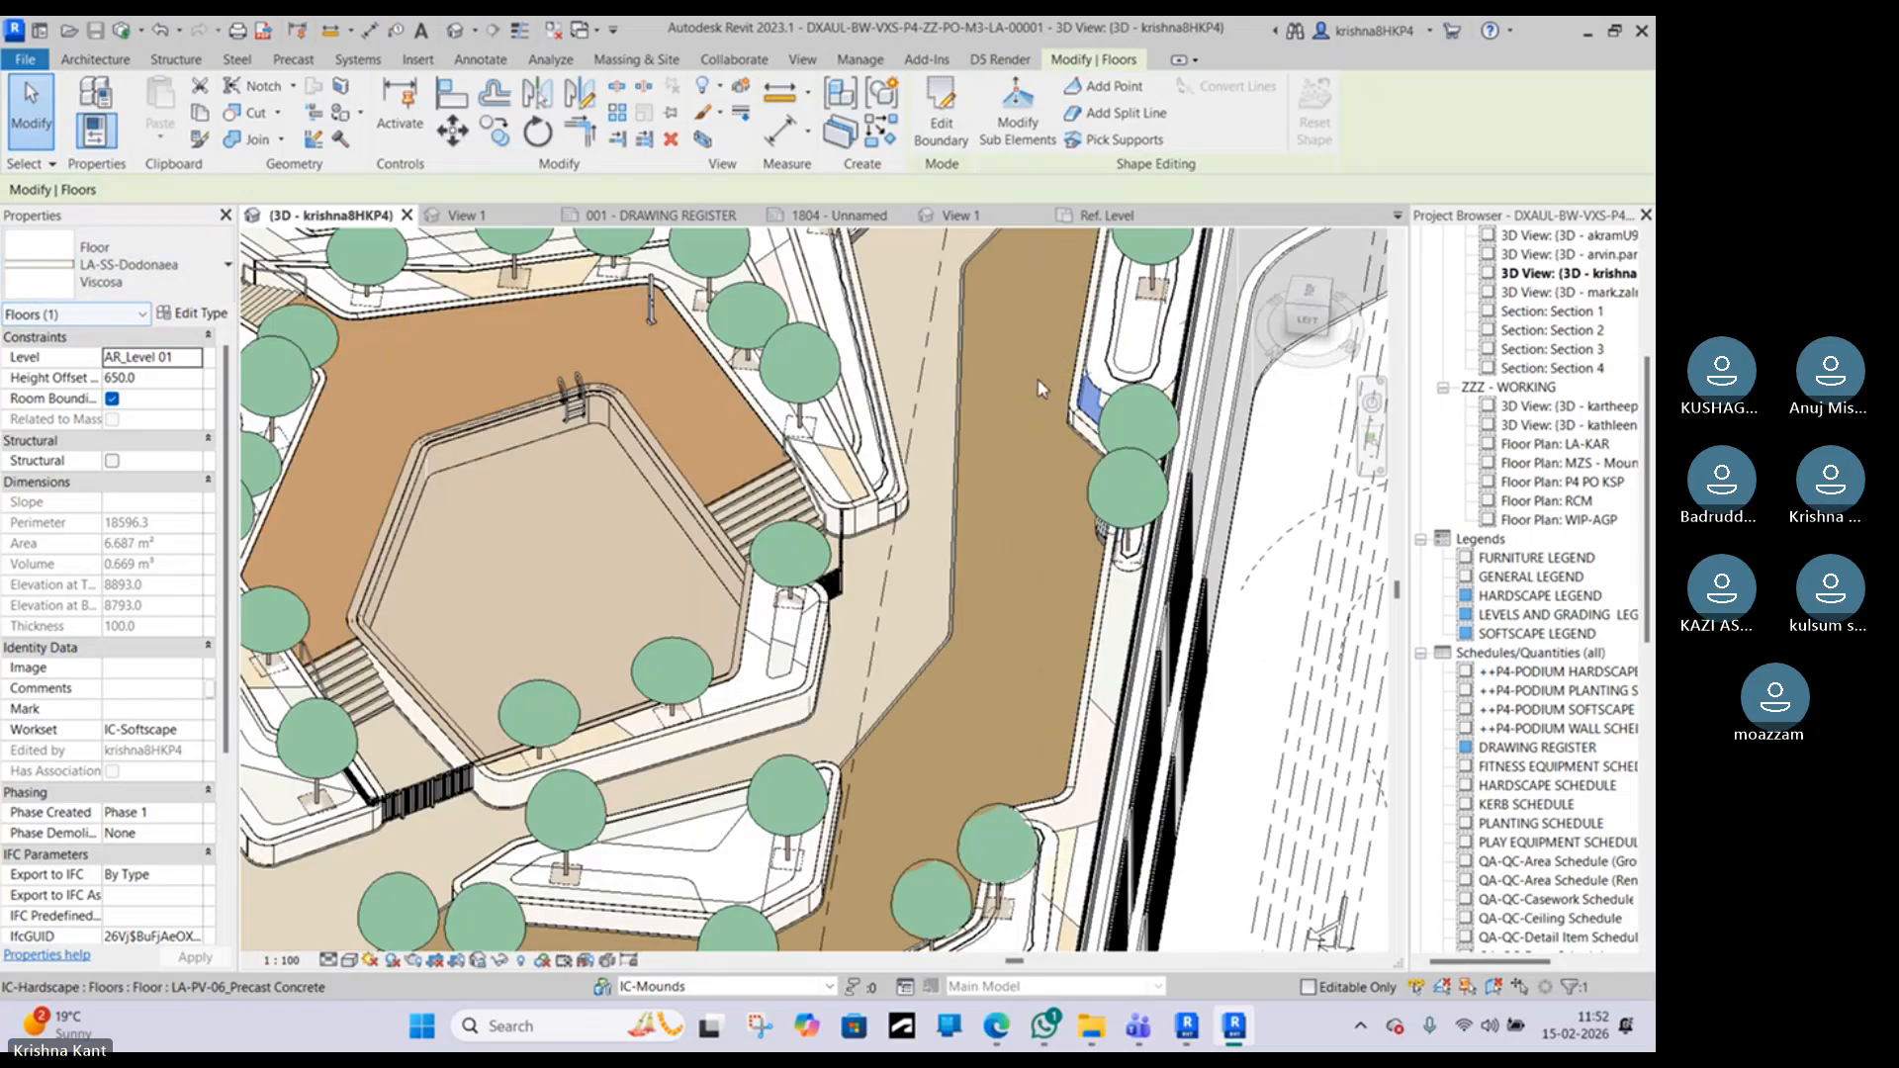
pyautogui.click(782, 481)
pyautogui.scroll(4, 777, 476)
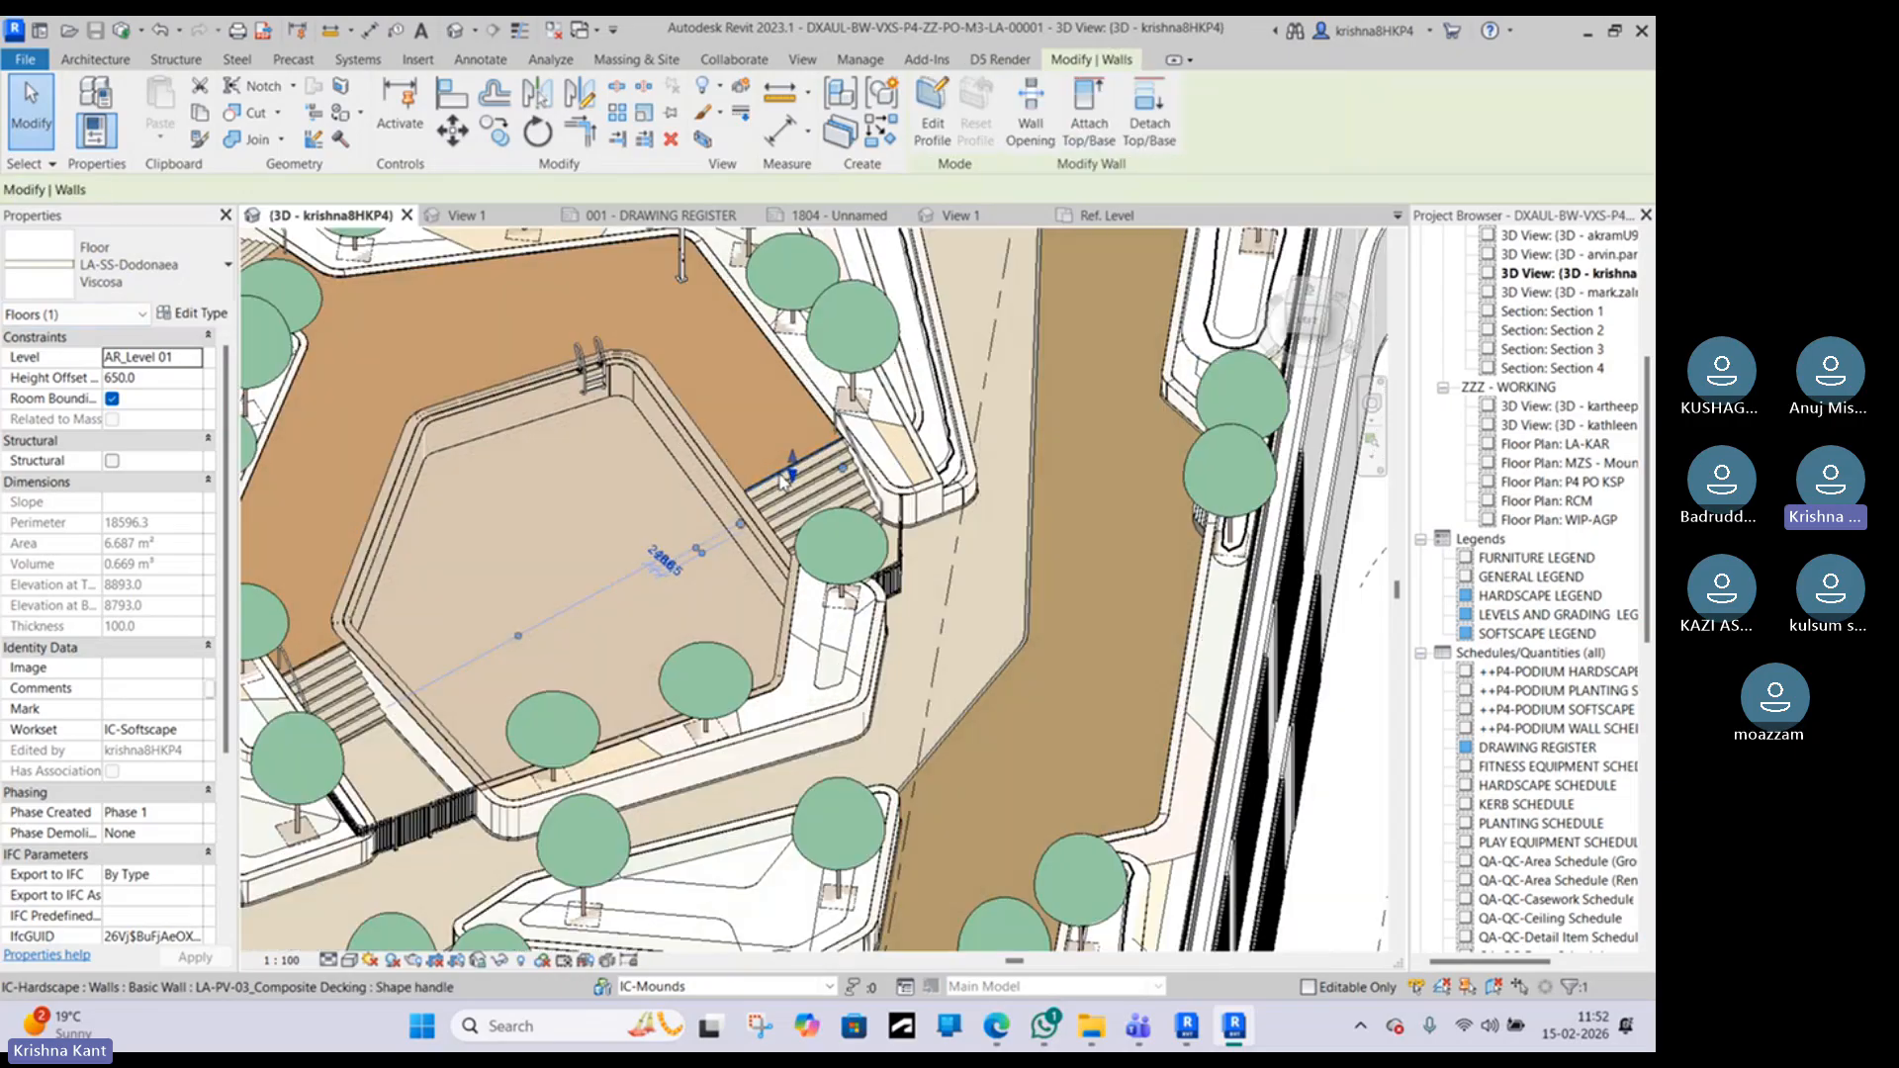
pyautogui.press('Escape')
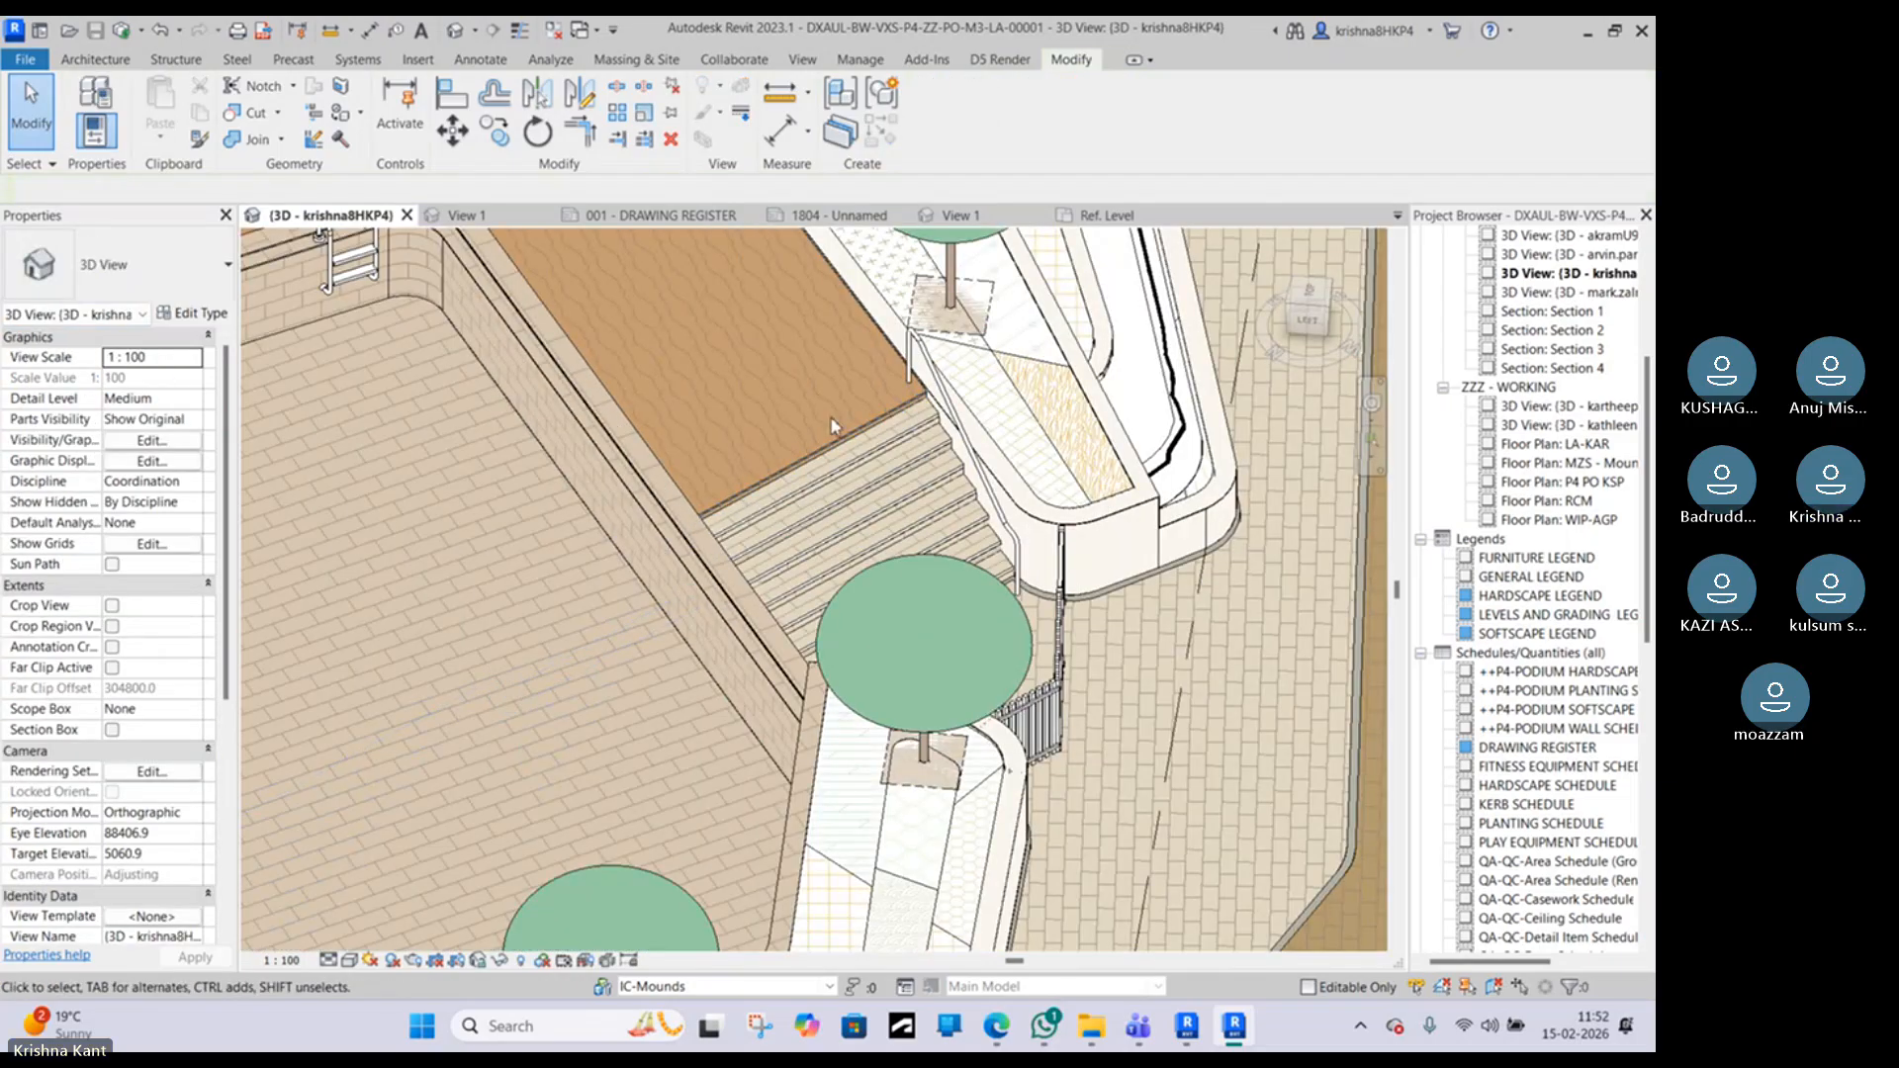
# Step: Start sub-element editing on the LA-PV-03 treated wood deck floor that wraps around the pool
pyautogui.click(893, 359)
pyautogui.moveTo(893, 358); pyautogui.dragTo(938, 413, button='middle')
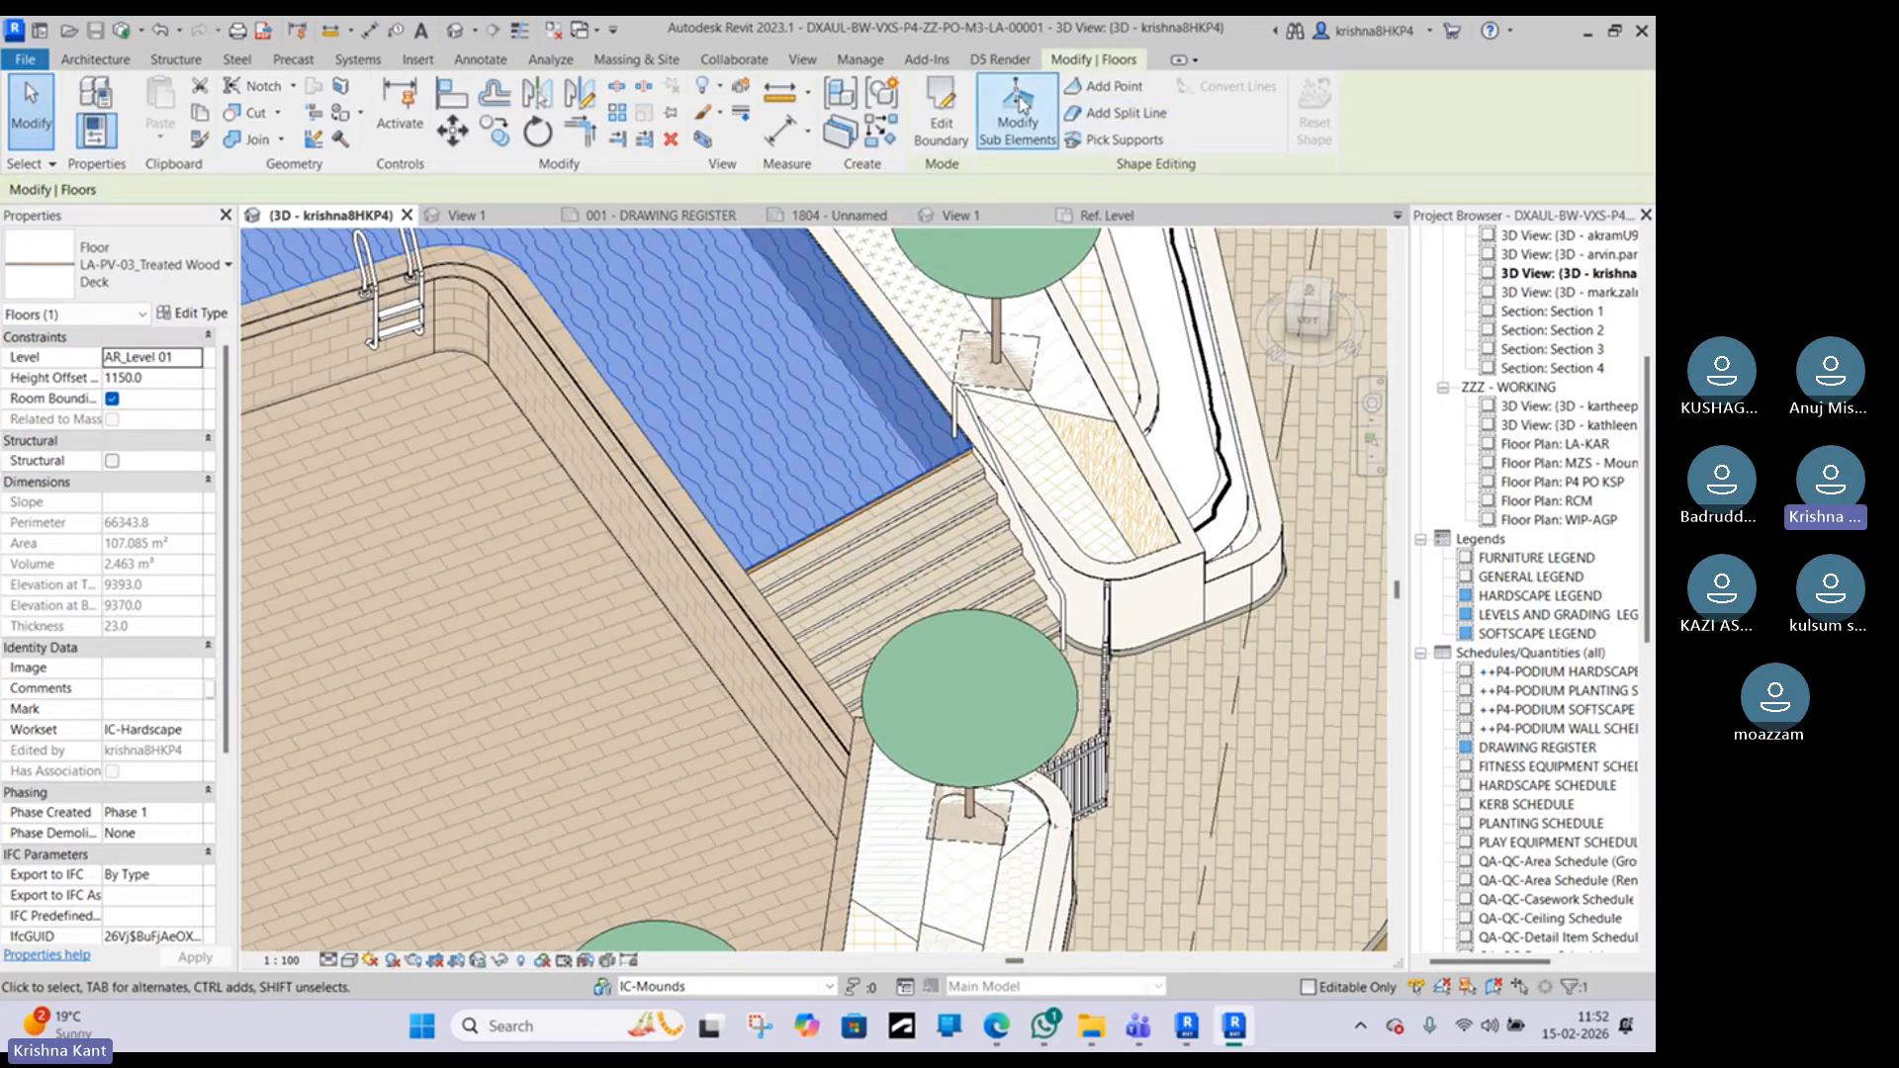
pyautogui.click(1021, 111)
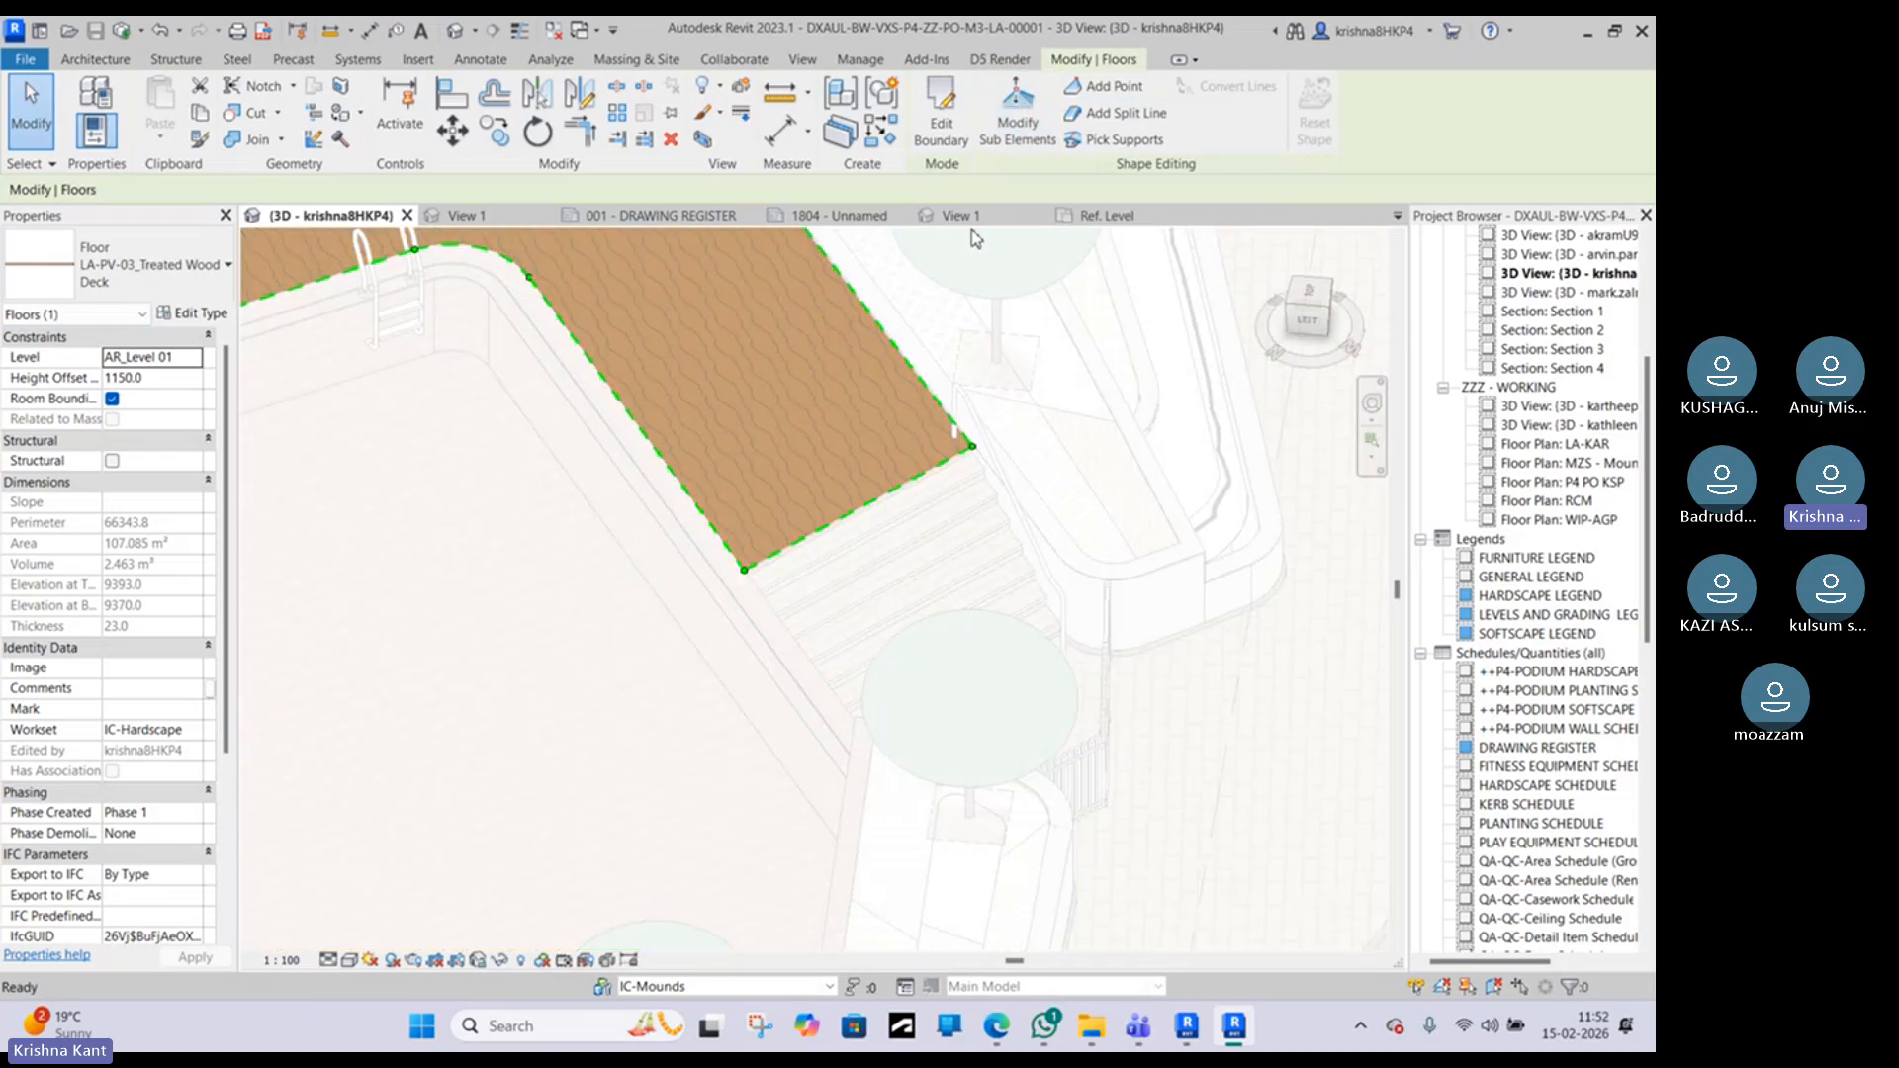
pyautogui.scroll(-5, 1059, 614)
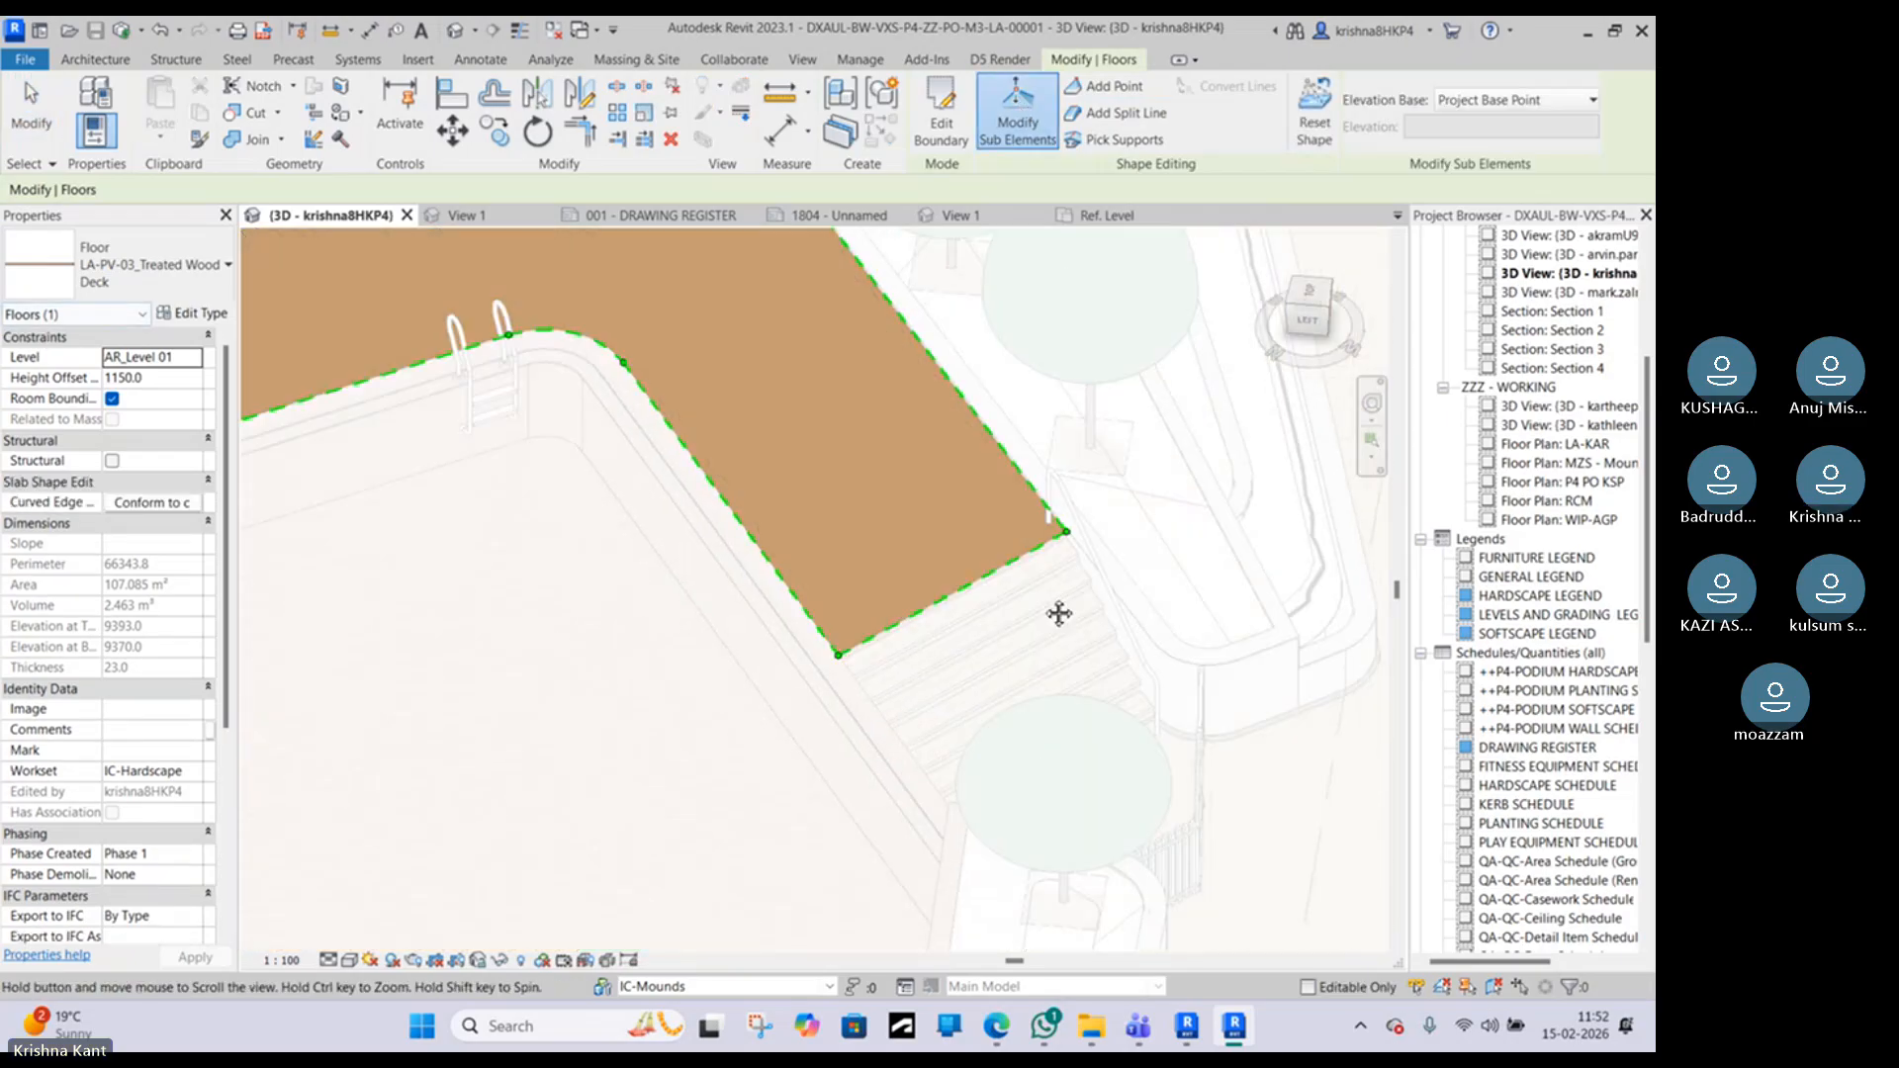
# Step: Check the elevations of the wood deck's boundary points near the pool ladder, at the inner corners and beside the stairs
pyautogui.click(851, 480)
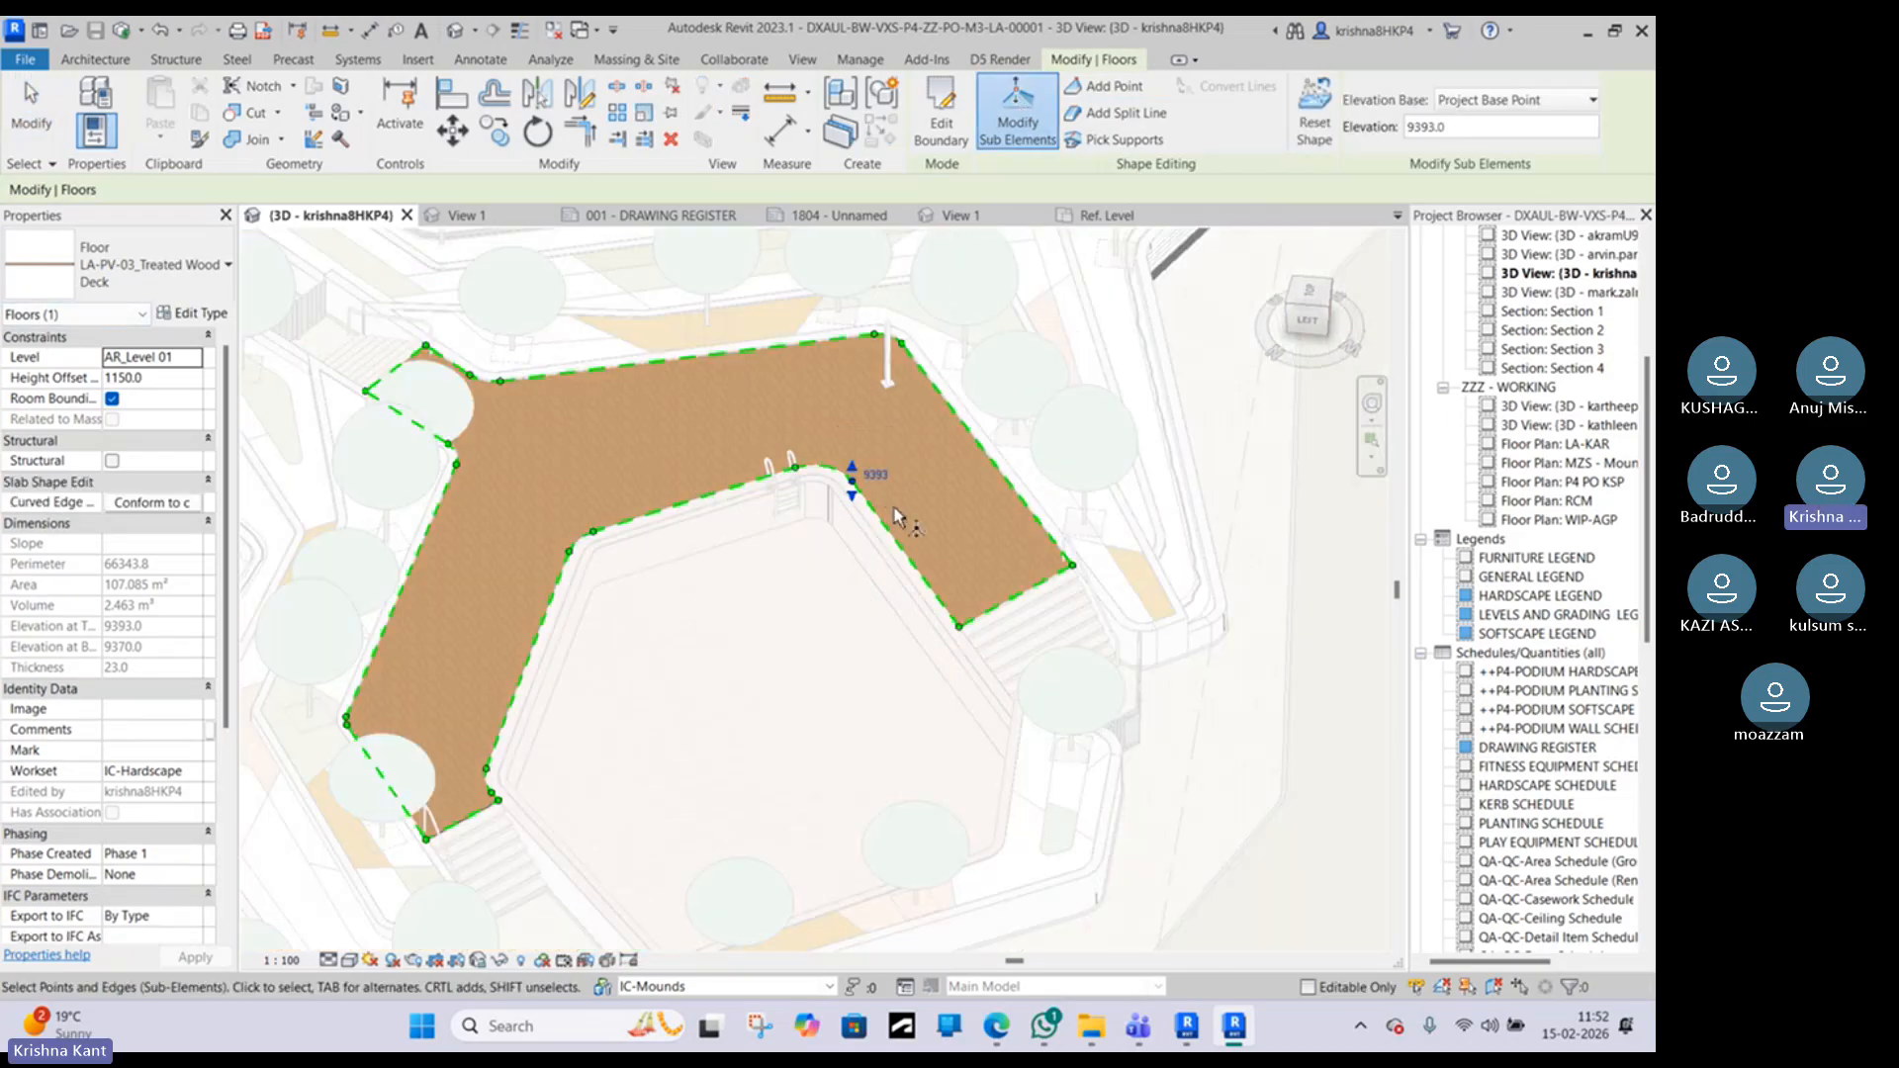
pyautogui.scroll(2, 856, 483)
pyautogui.scroll(2, 860, 485)
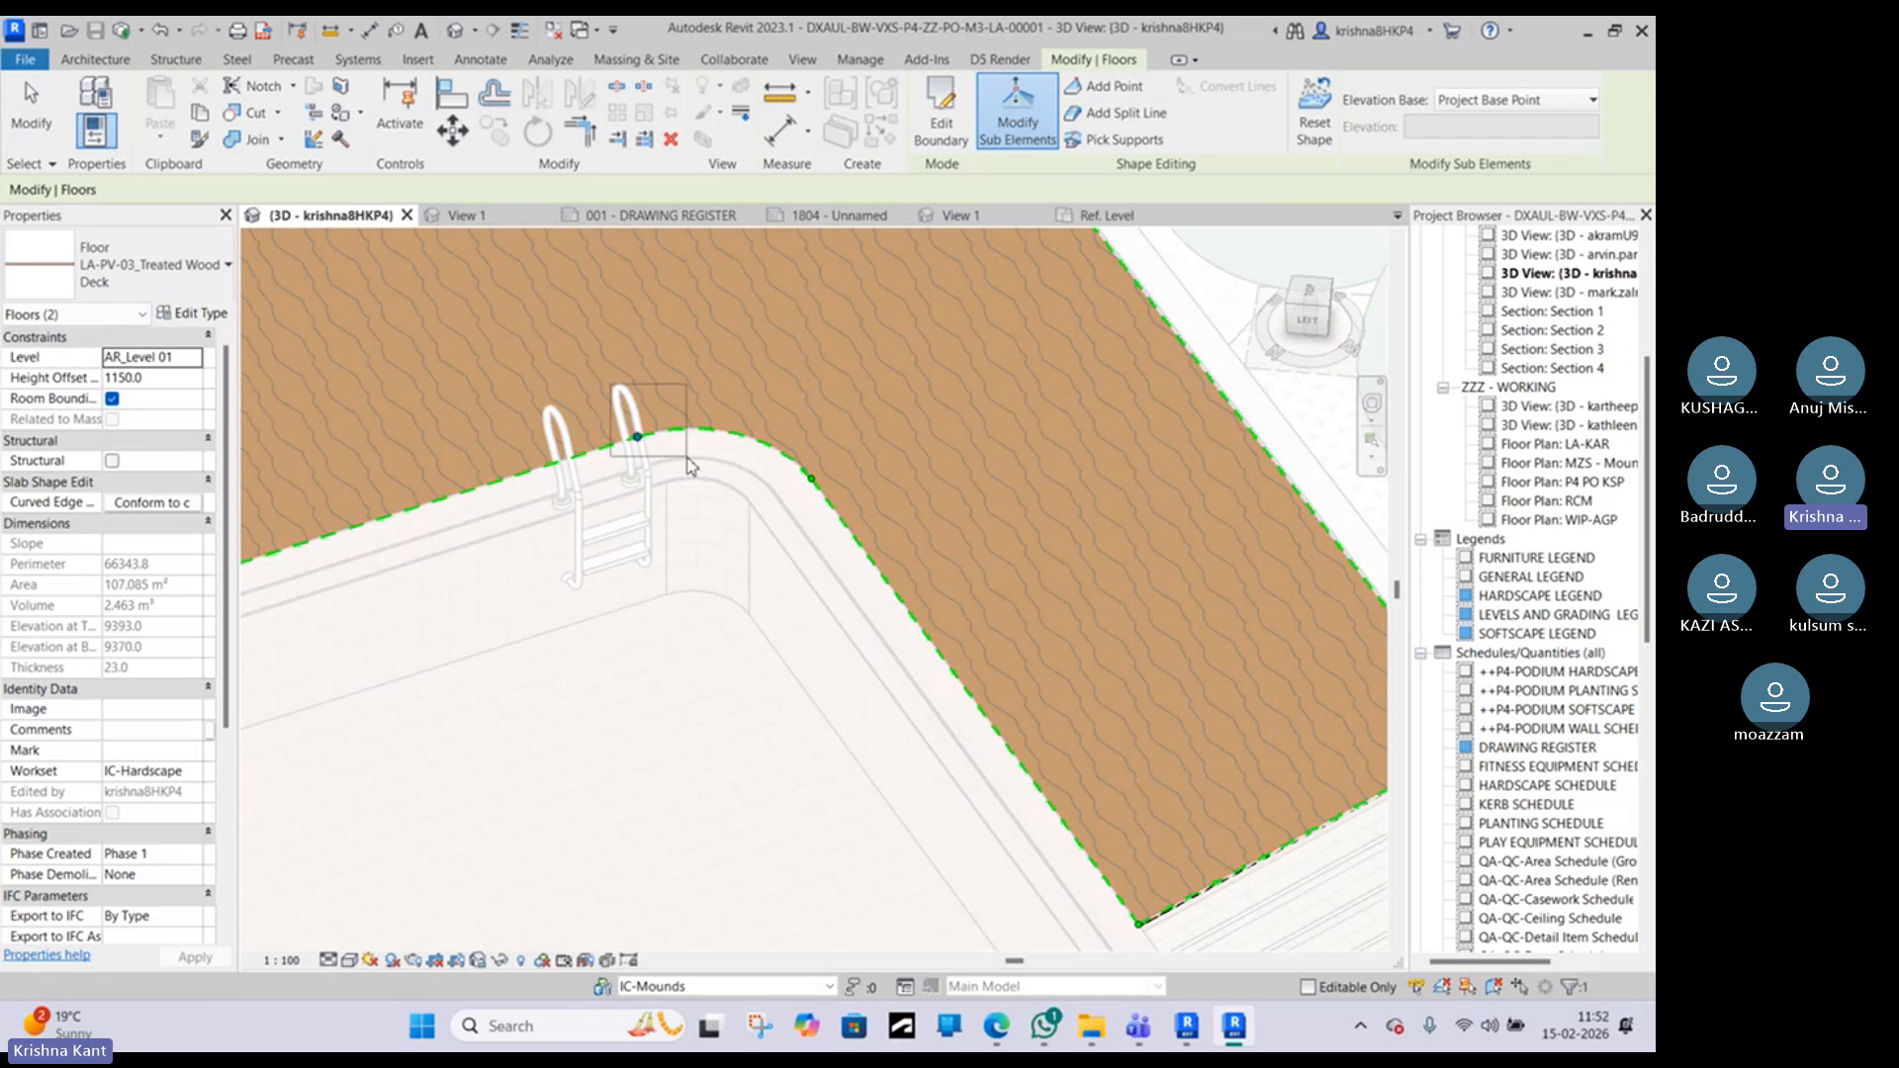
pyautogui.scroll(-3, 671, 442)
pyautogui.scroll(2, 1068, 597)
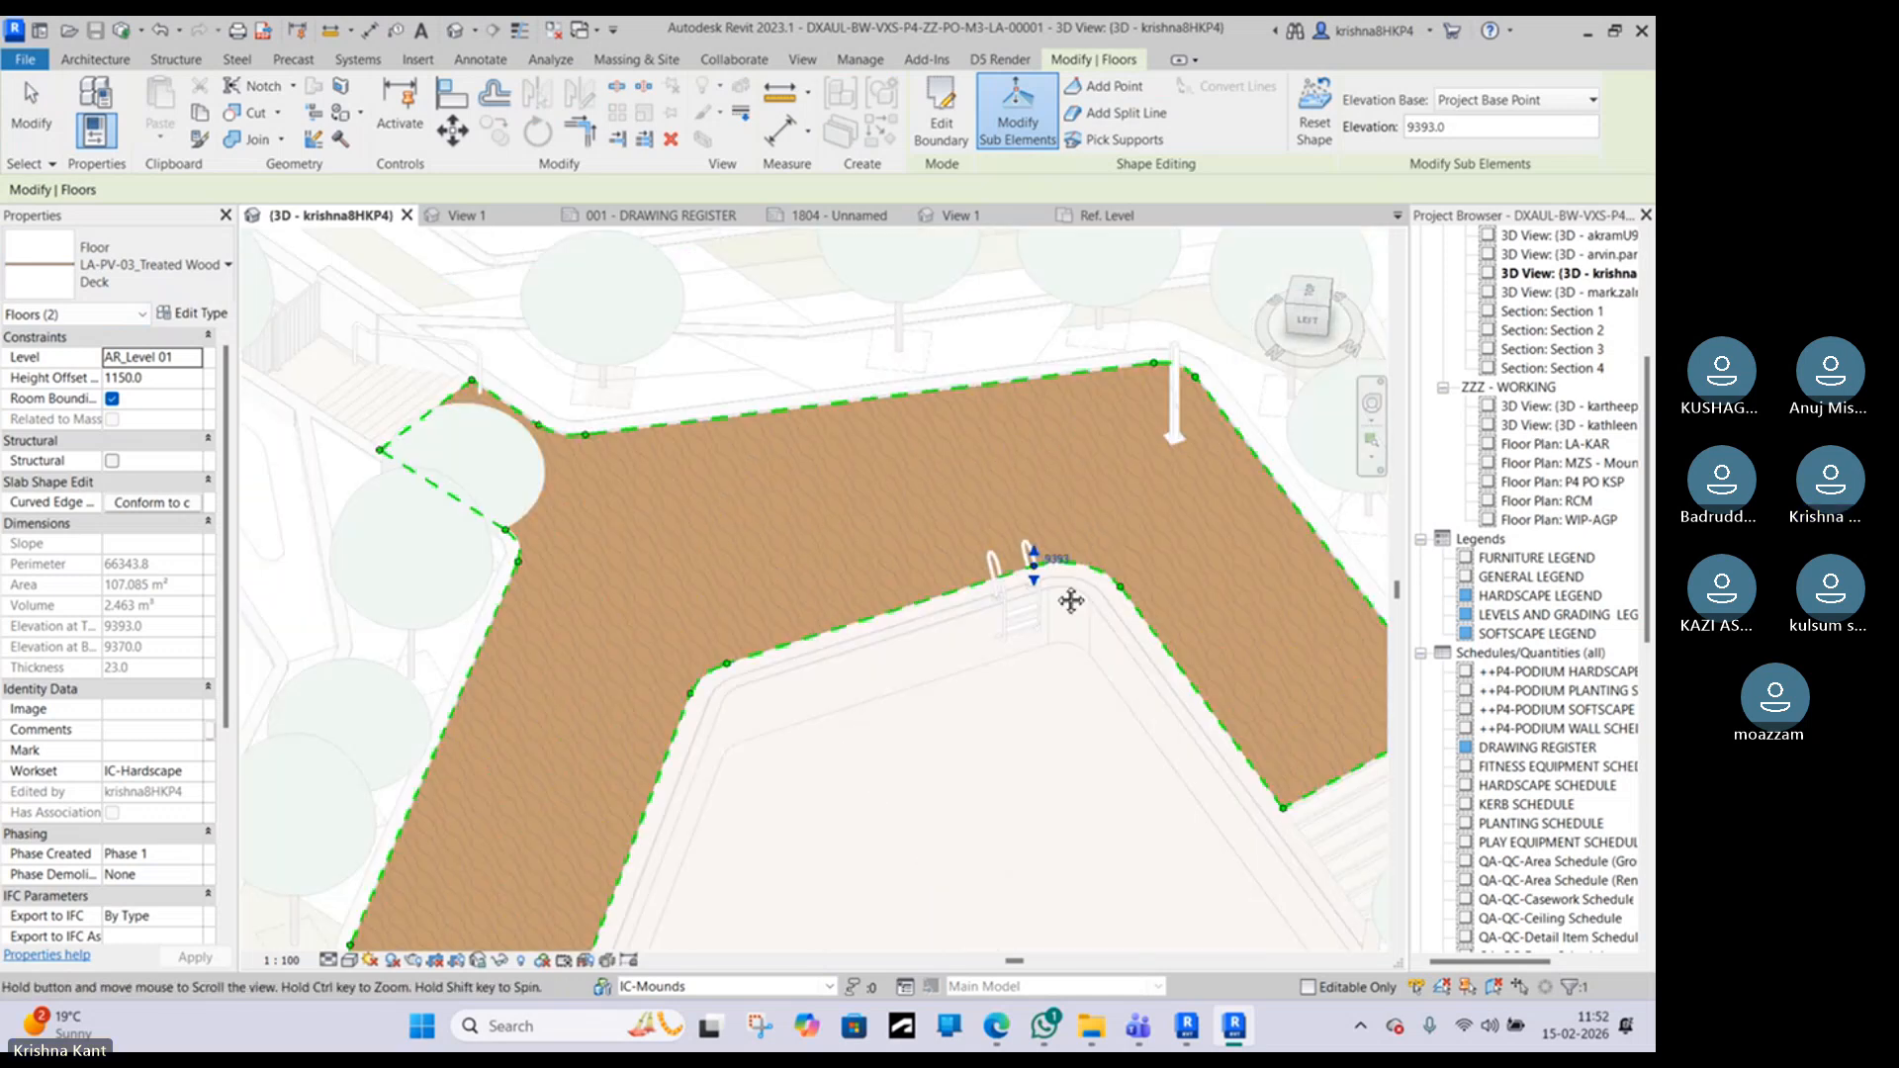
pyautogui.moveTo(611, 391); pyautogui.dragTo(643, 466)
pyautogui.scroll(2, 658, 460)
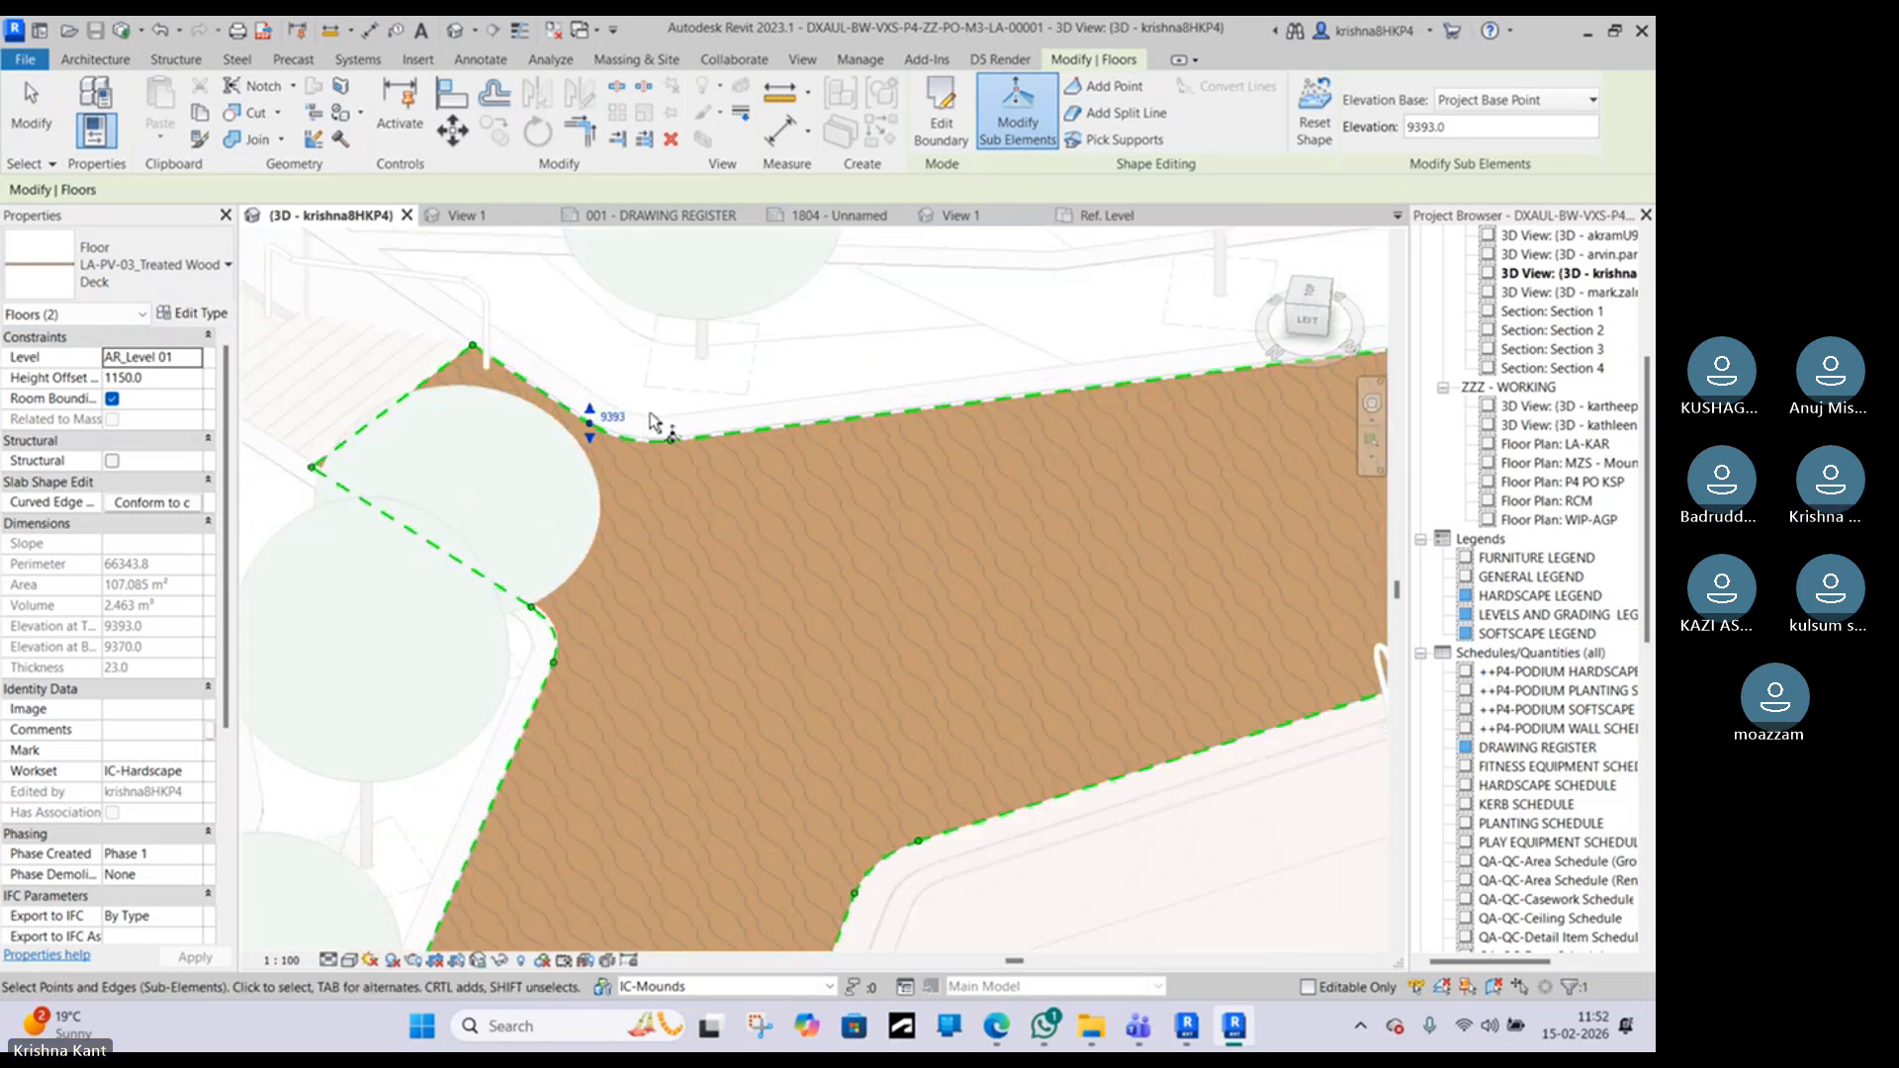
pyautogui.moveTo(640, 360); pyautogui.dragTo(738, 495)
pyautogui.scroll(-3, 734, 491)
pyautogui.moveTo(597, 573); pyautogui.dragTo(687, 593)
pyautogui.moveTo(772, 541); pyautogui.dragTo(878, 341, button='middle')
pyautogui.scroll(-2, 878, 341)
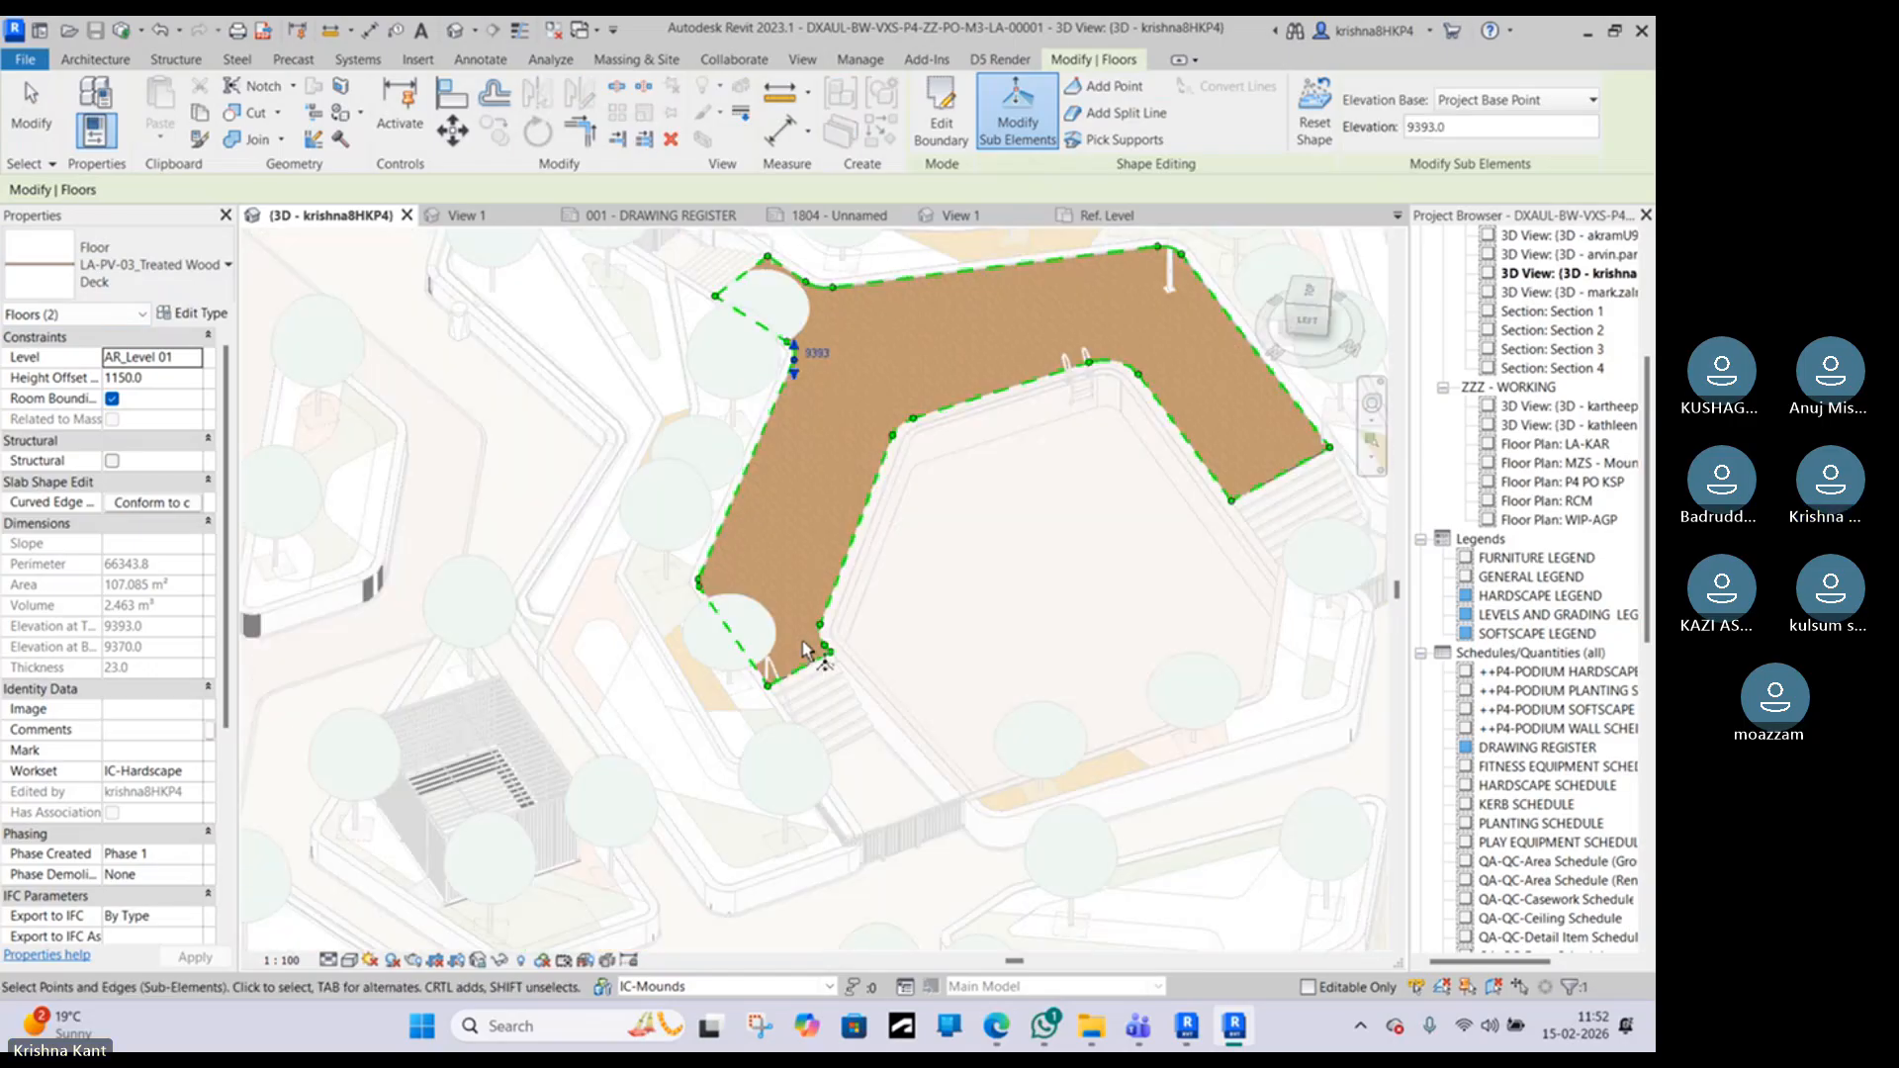
pyautogui.scroll(2, 810, 638)
pyautogui.moveTo(771, 585); pyautogui.dragTo(858, 638)
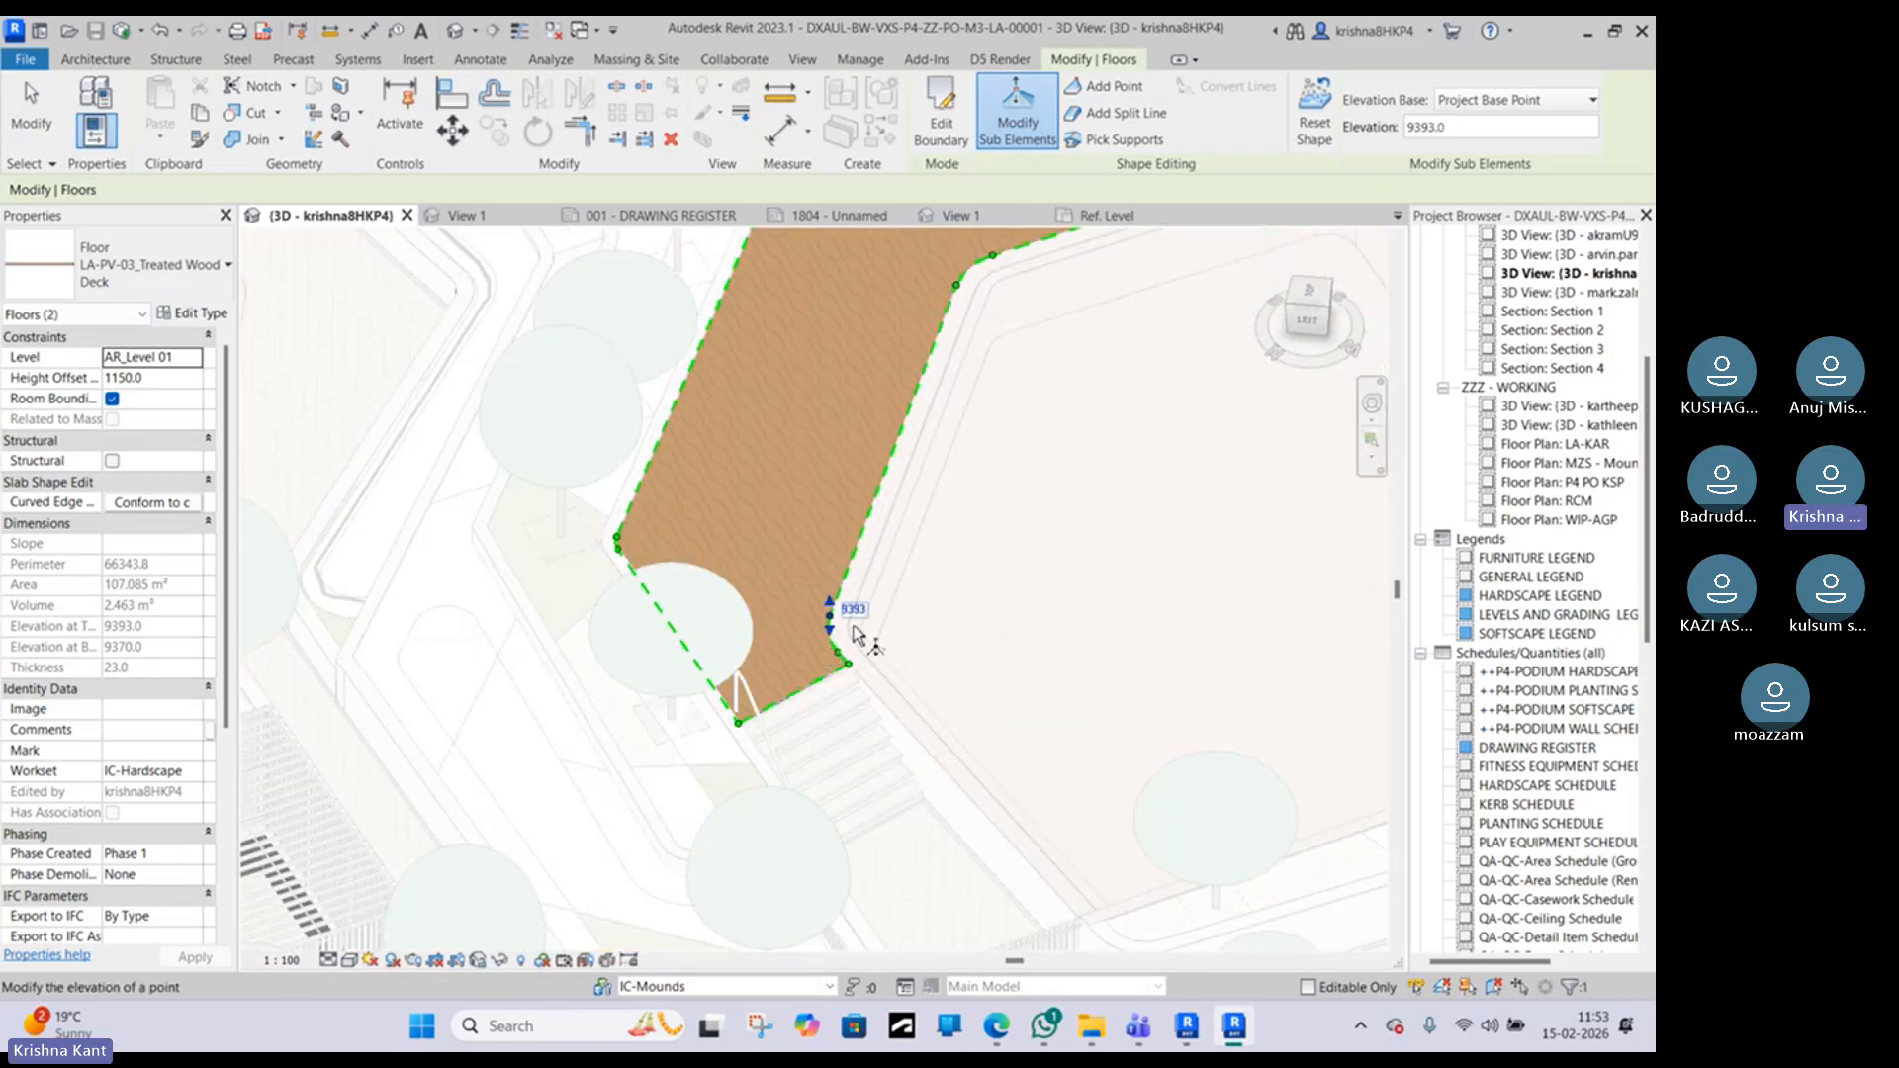
pyautogui.moveTo(951, 621); pyautogui.dragTo(879, 806, button='middle')
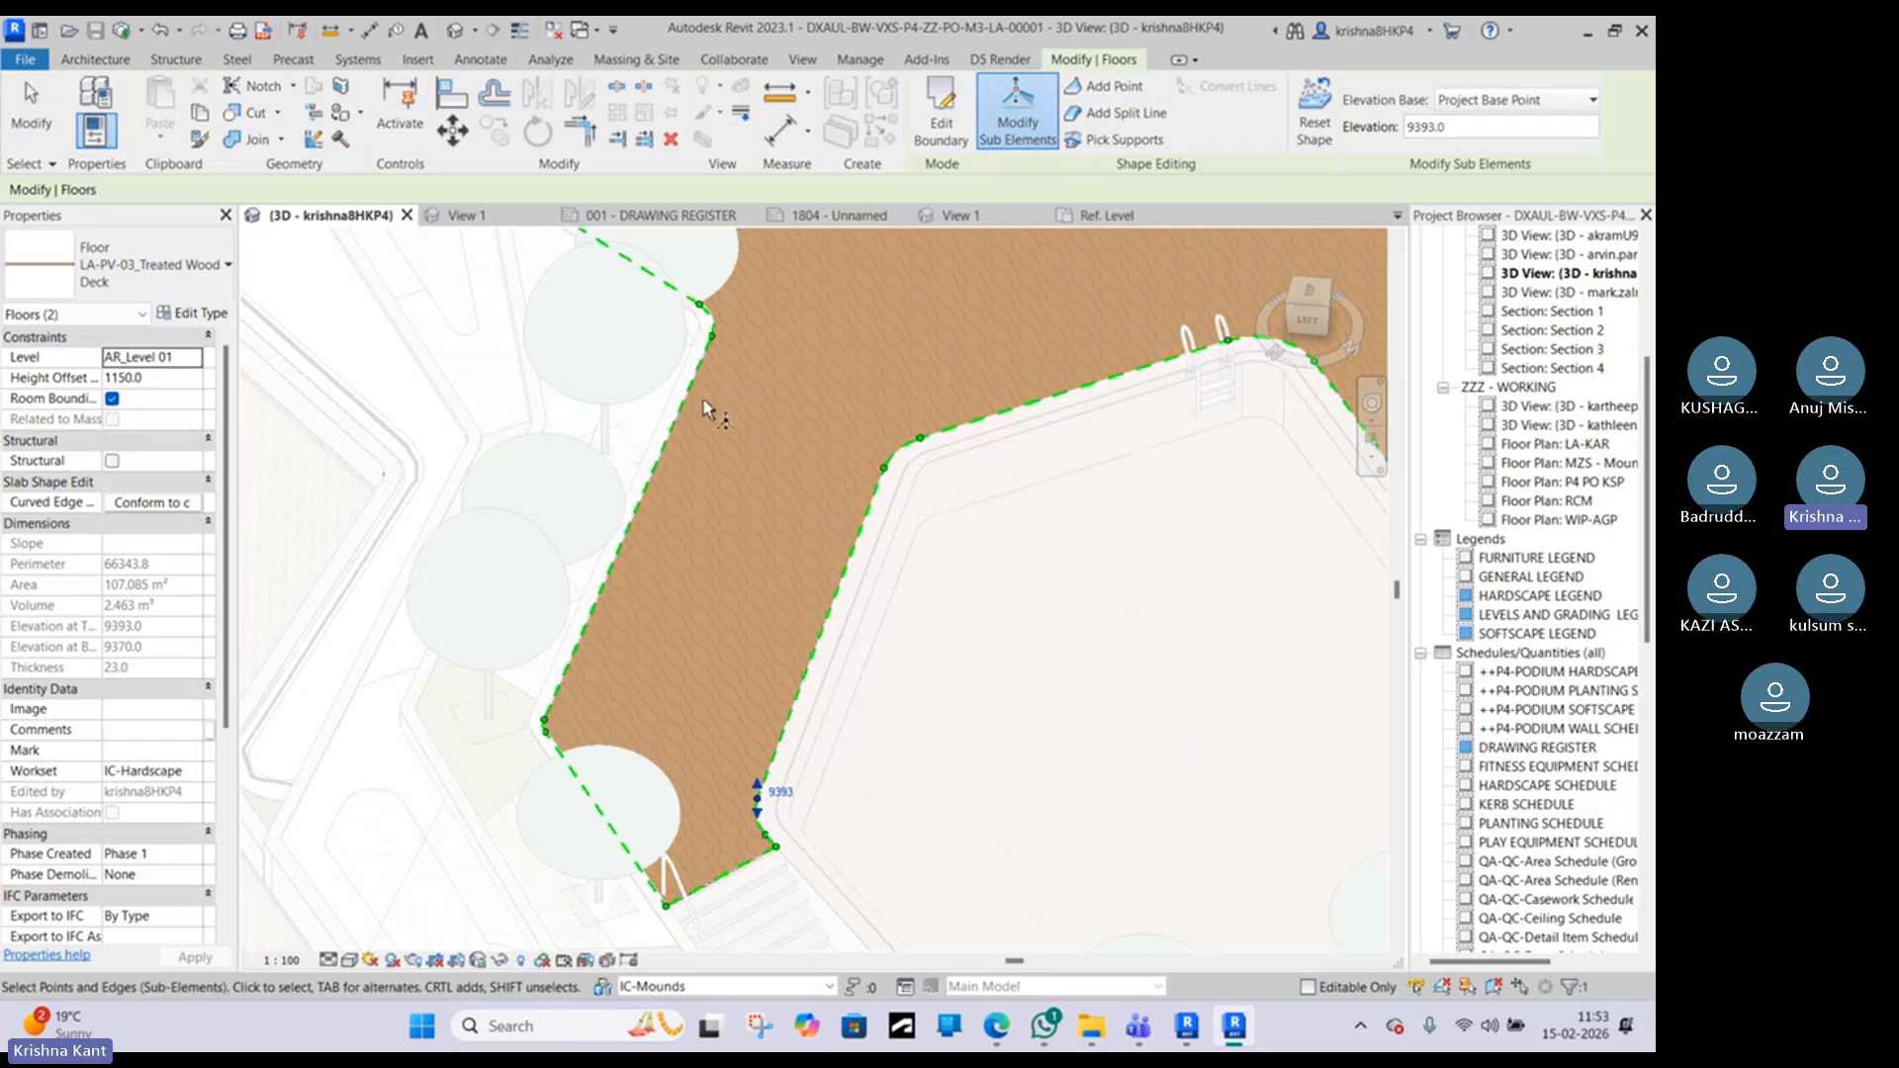
# Step: Add four points in a small square on the wood deck, just inside its outer edge opposite the pool
pyautogui.scroll(2, 765, 497)
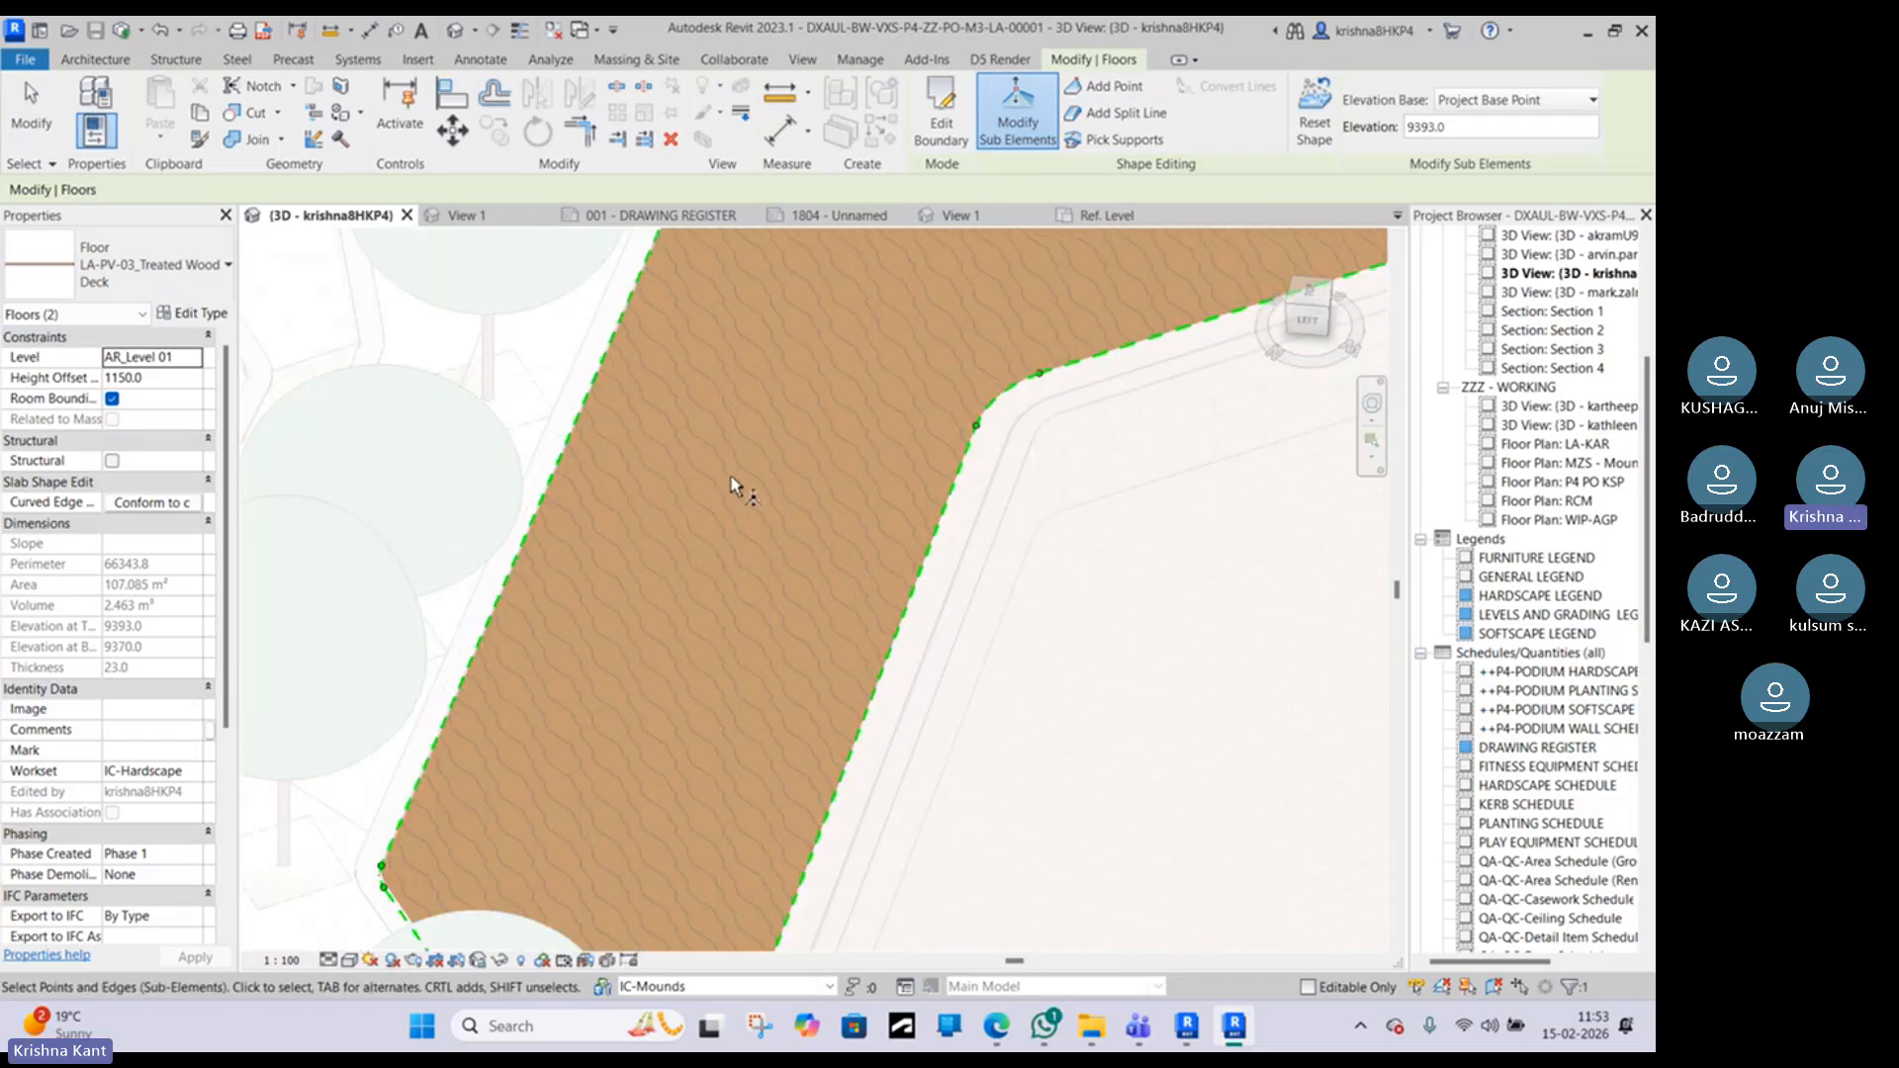
pyautogui.click(1106, 86)
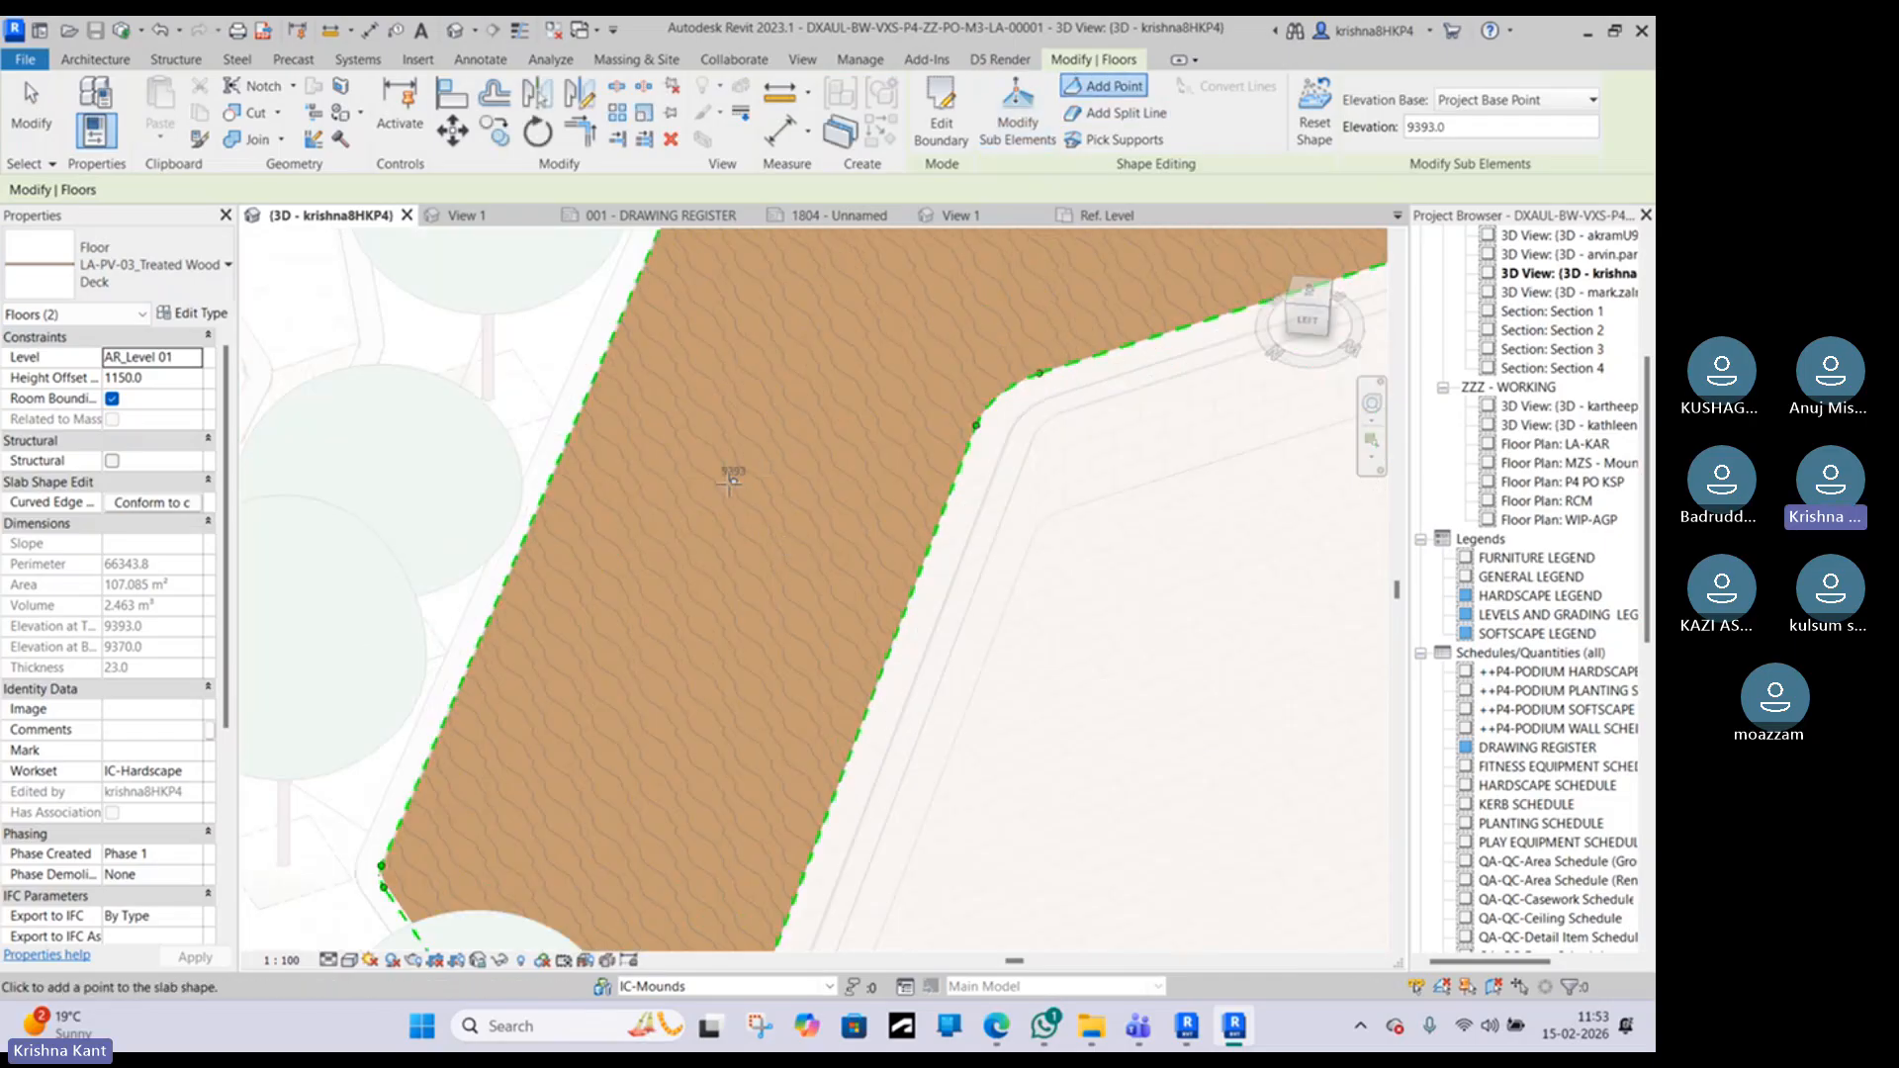
pyautogui.scroll(-2, 734, 478)
pyautogui.moveTo(832, 395); pyautogui.dragTo(757, 633, button='middle')
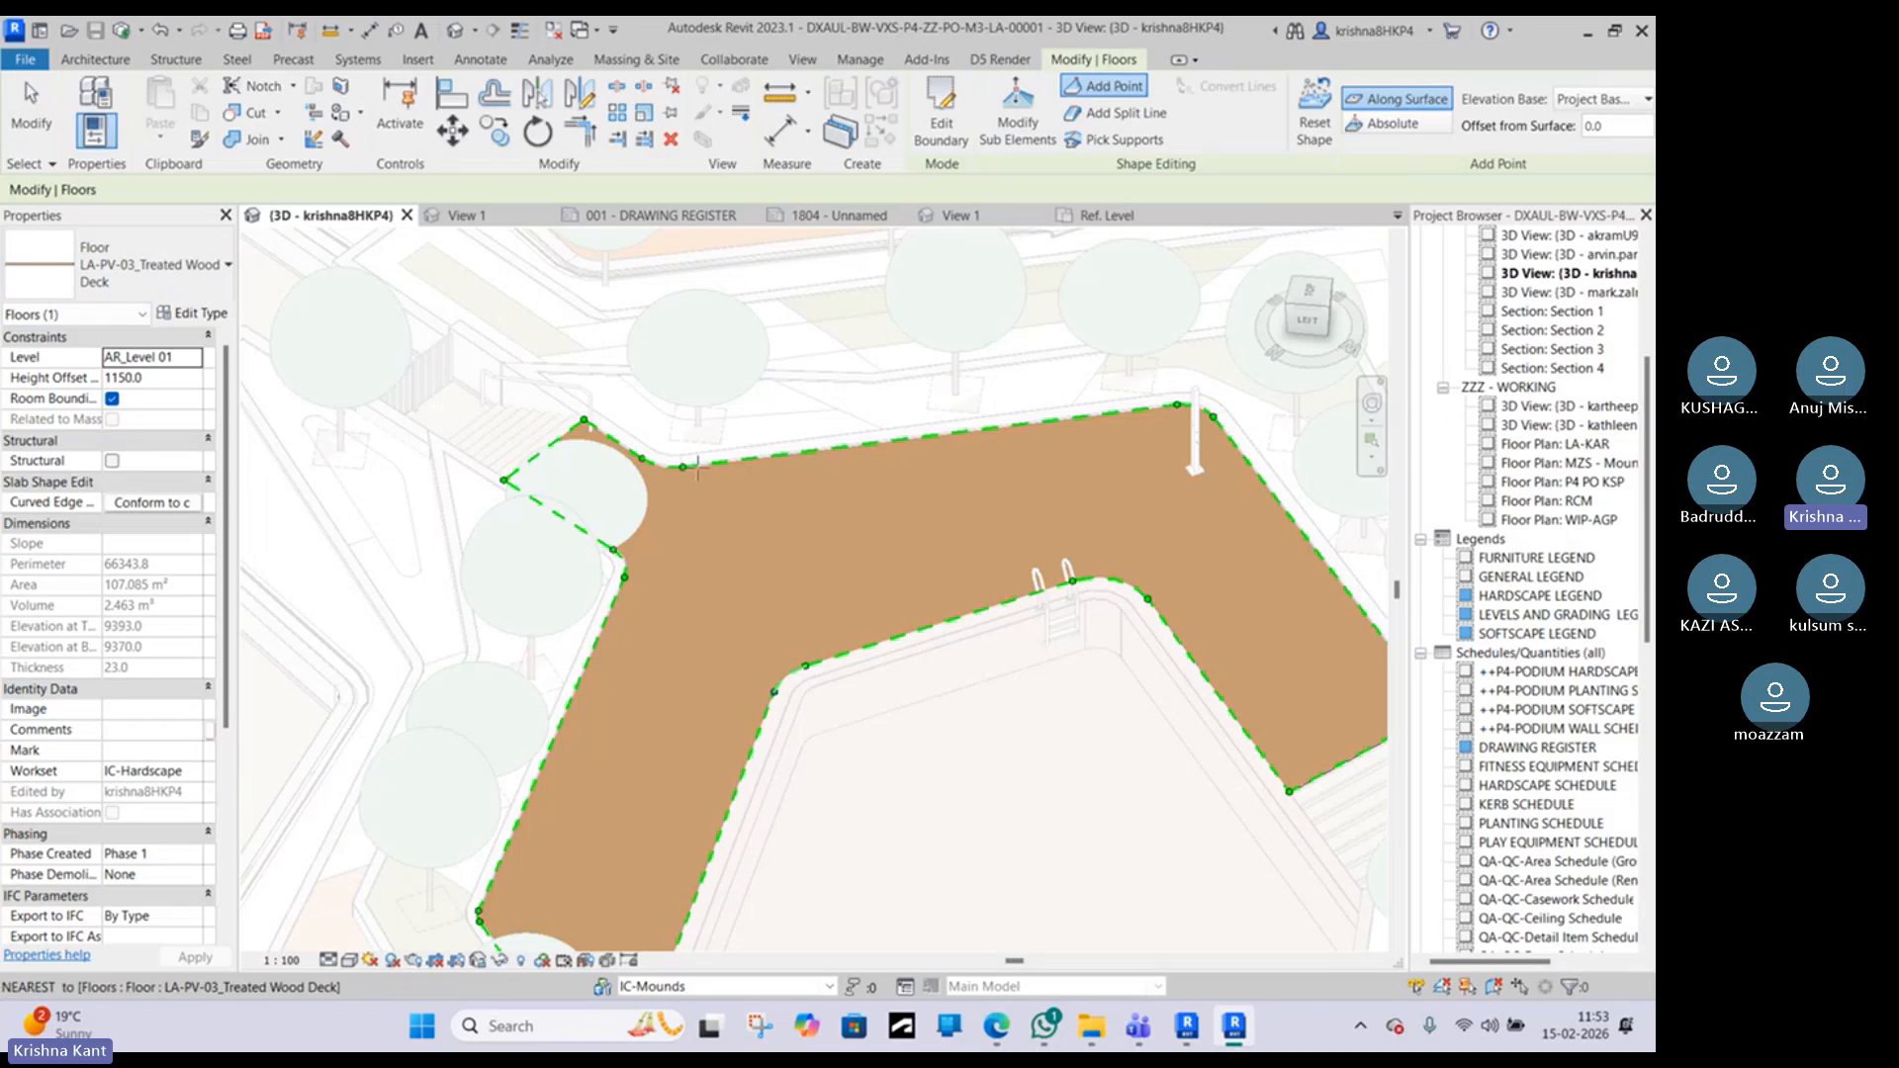
pyautogui.scroll(2, 697, 463)
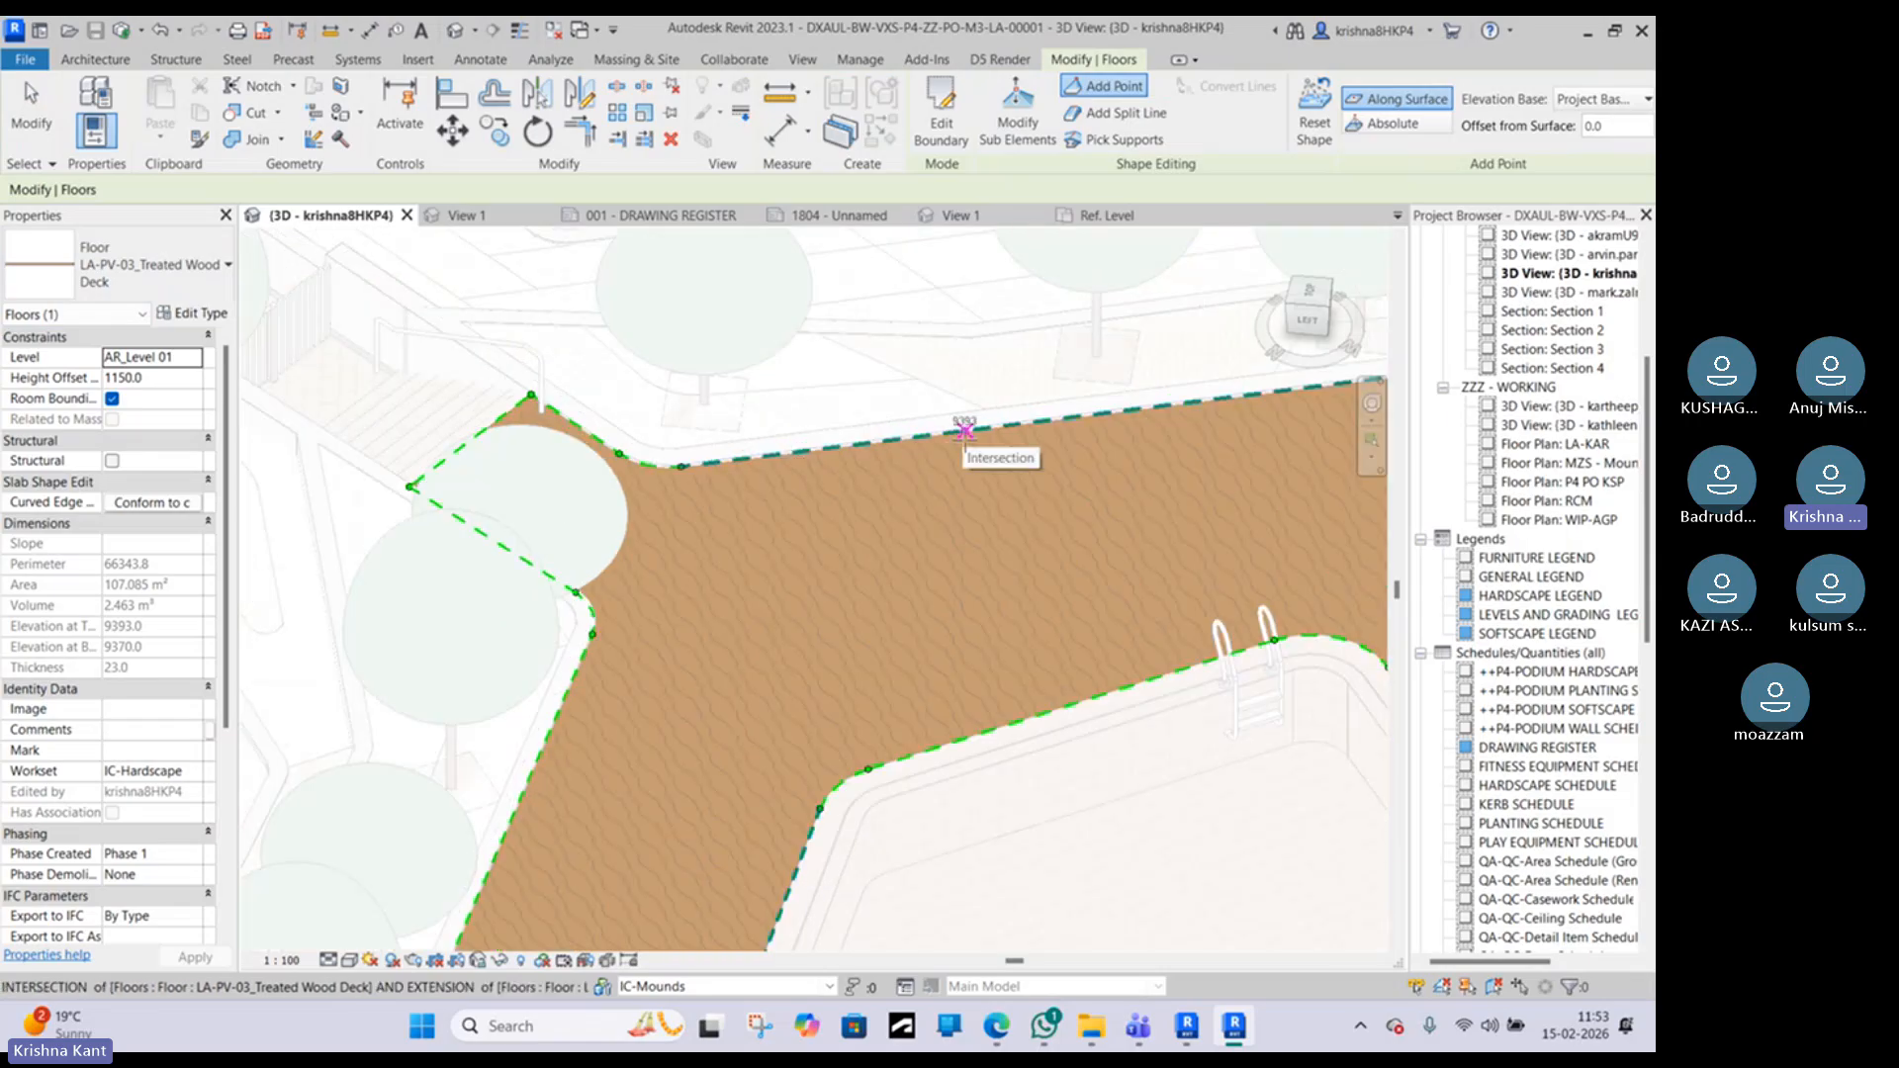
pyautogui.click(951, 459)
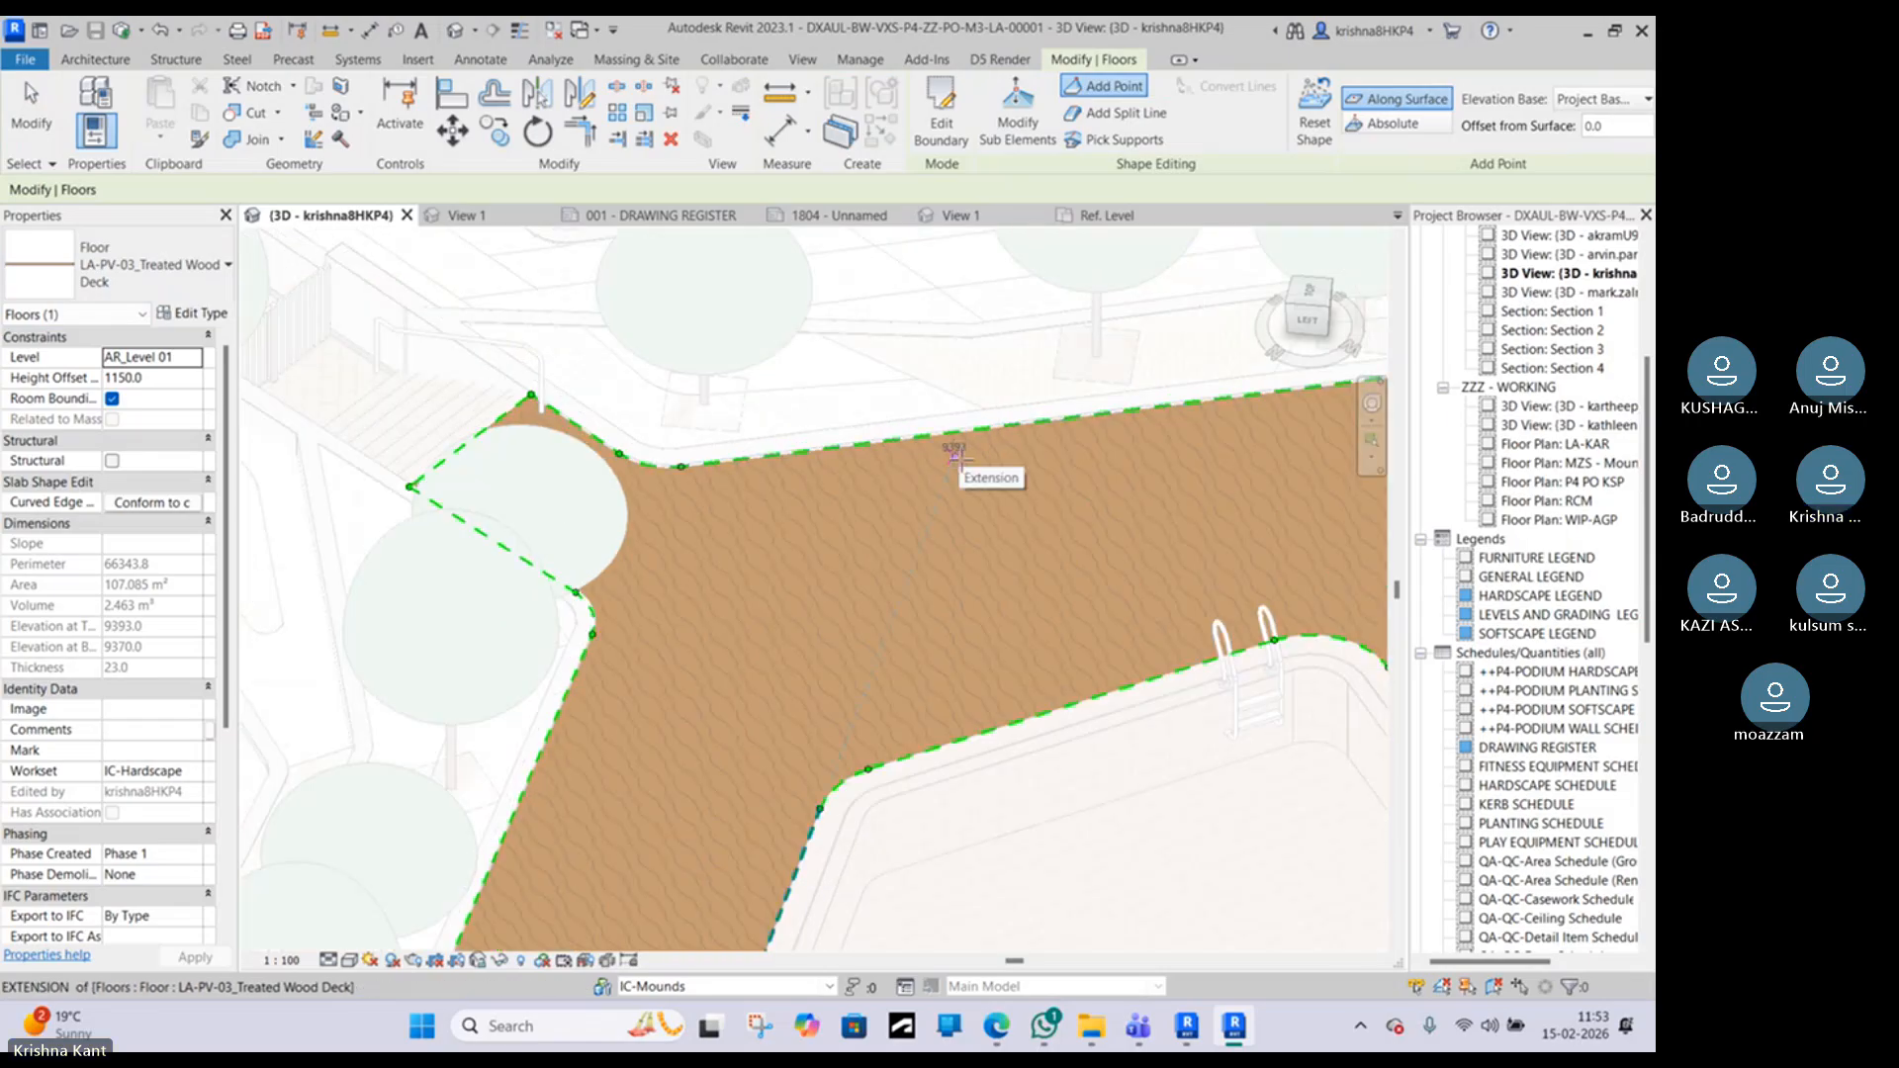
pyautogui.scroll(2, 983, 457)
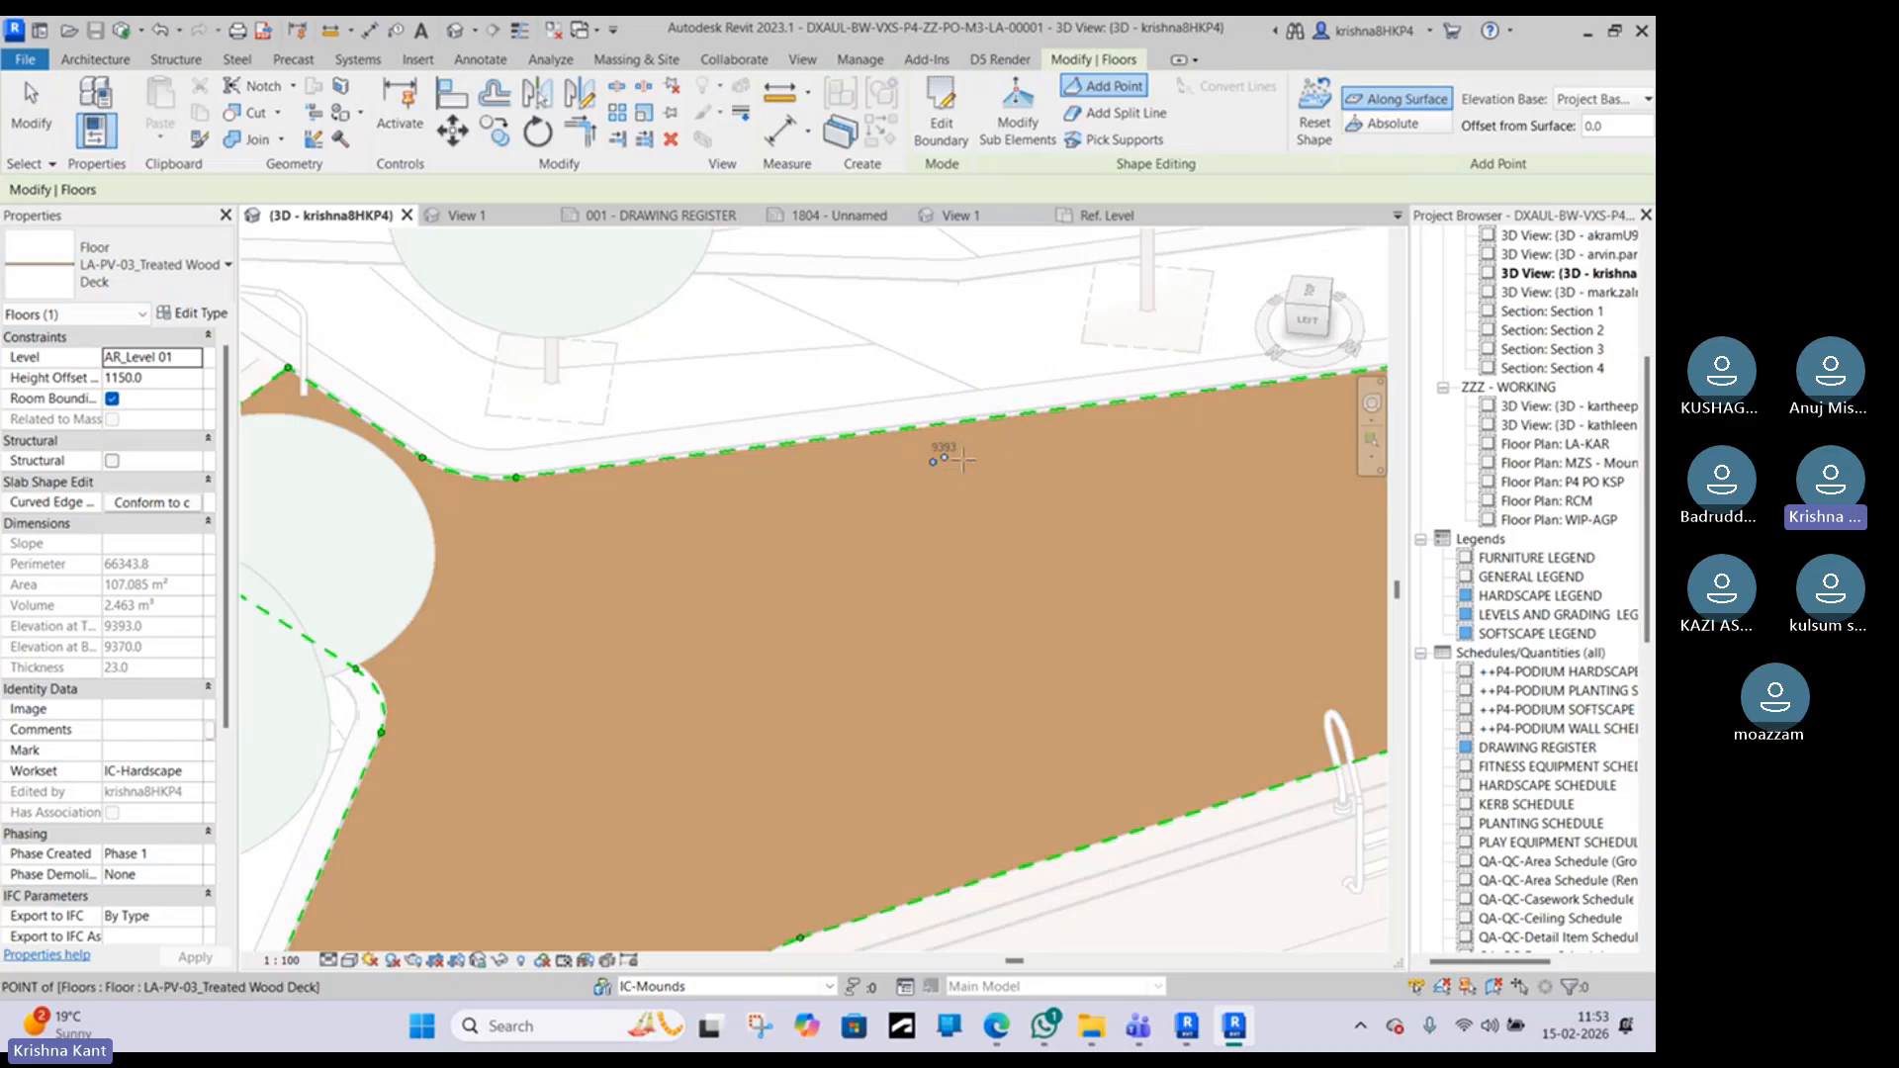
pyautogui.scroll(1, 972, 455)
pyautogui.scroll(1, 963, 456)
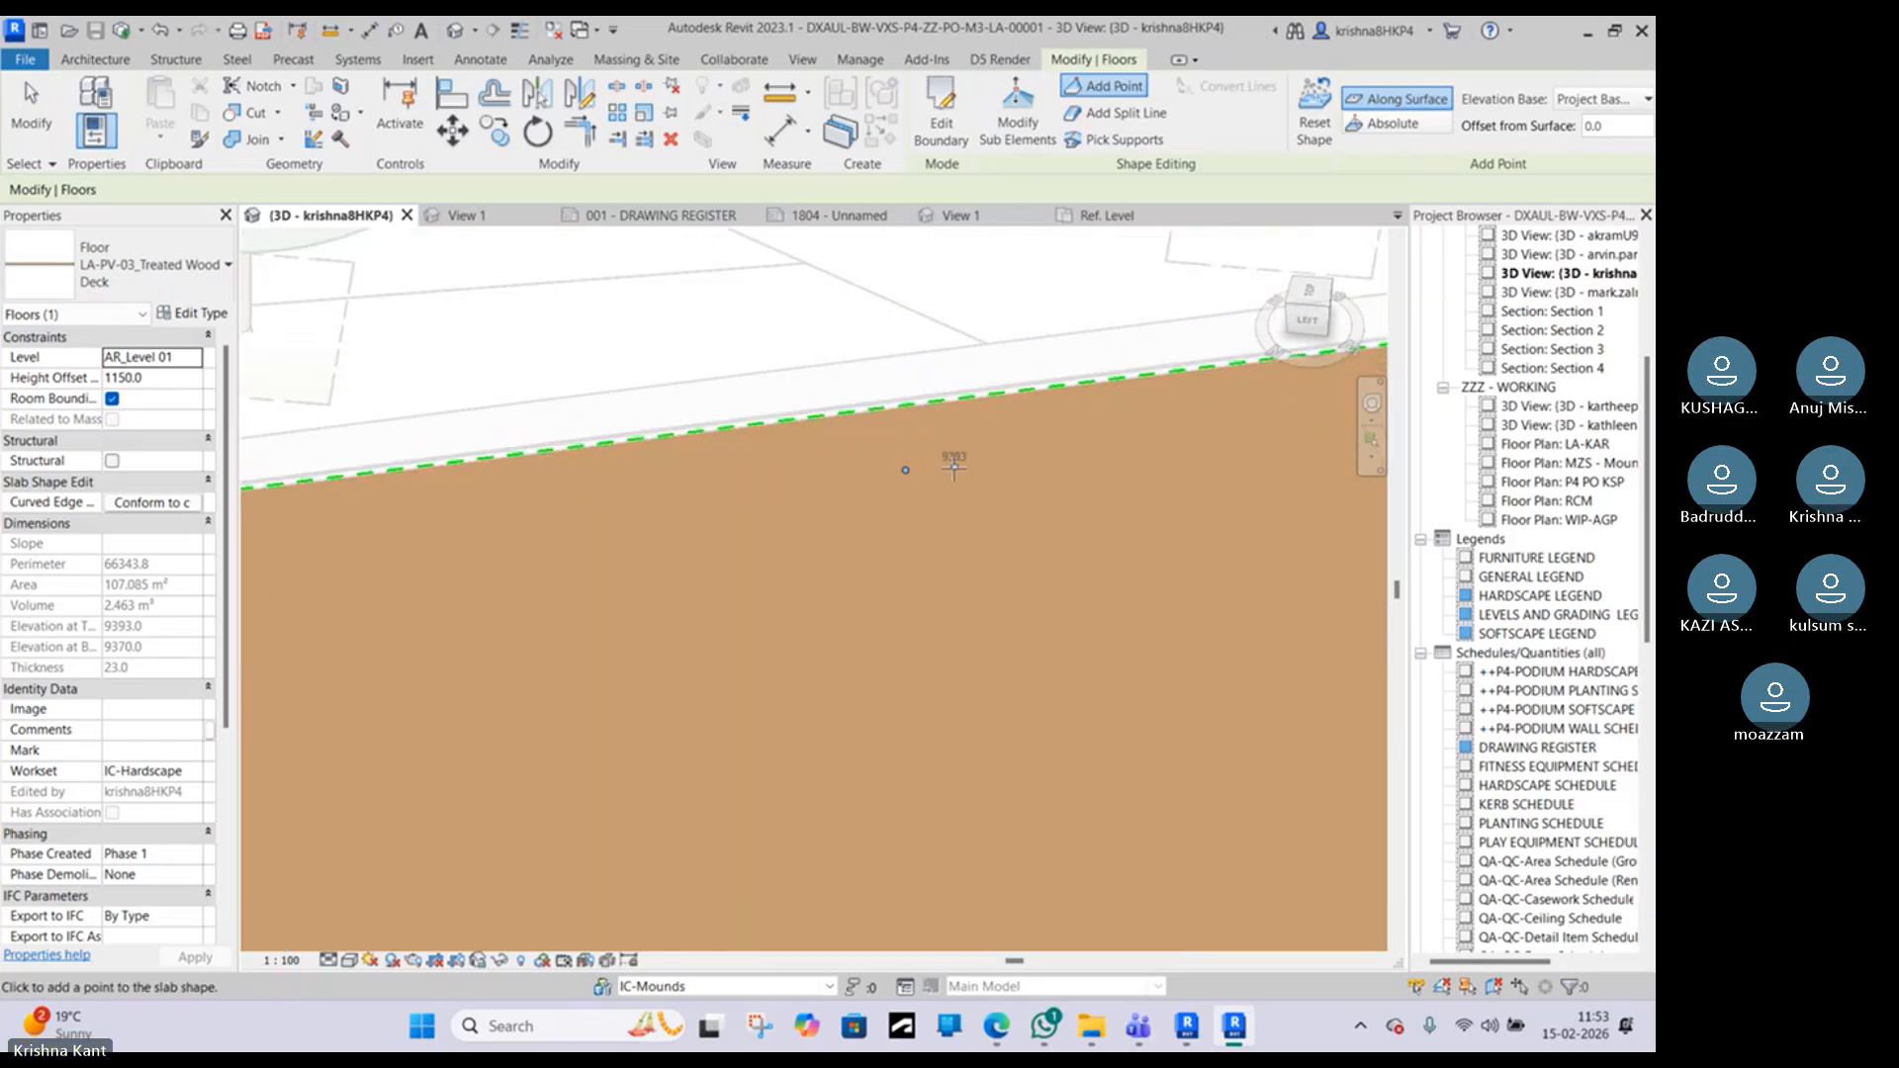
pyautogui.scroll(1, 945, 464)
pyautogui.click(943, 464)
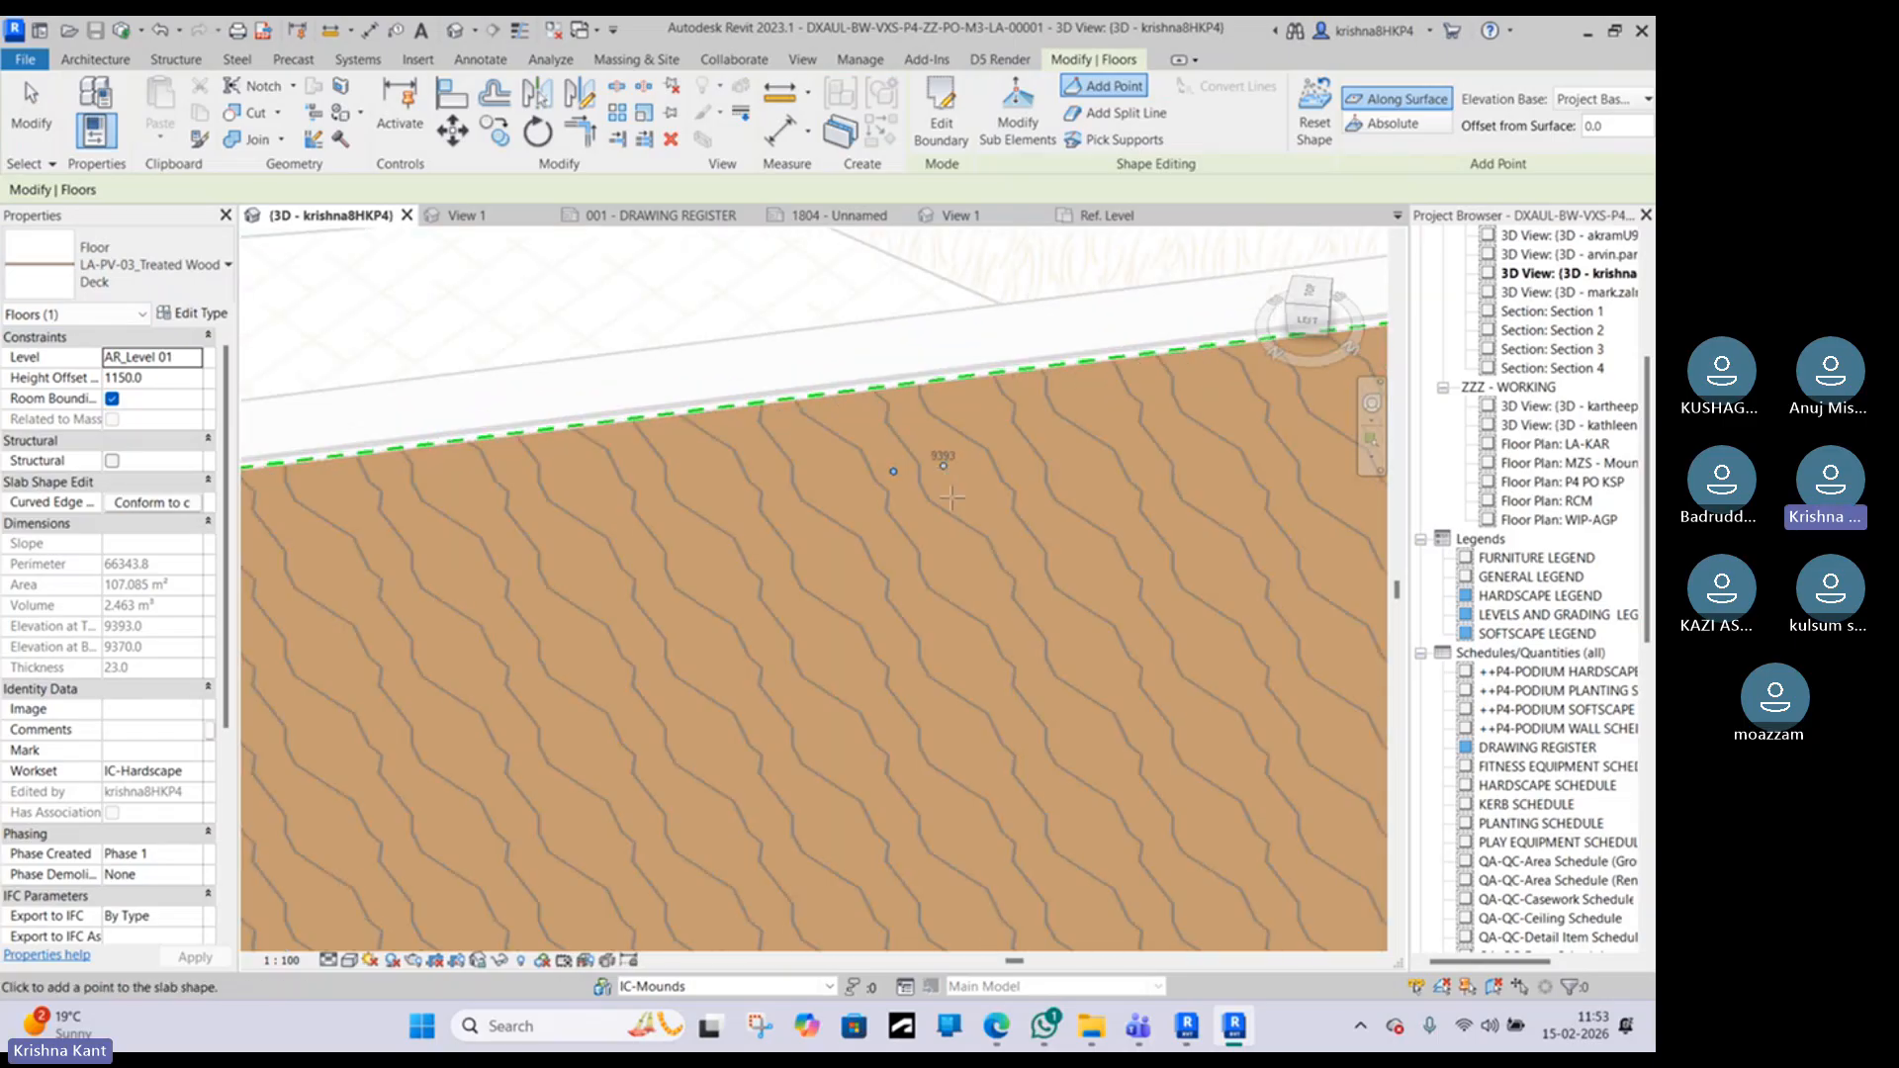
pyautogui.click(904, 515)
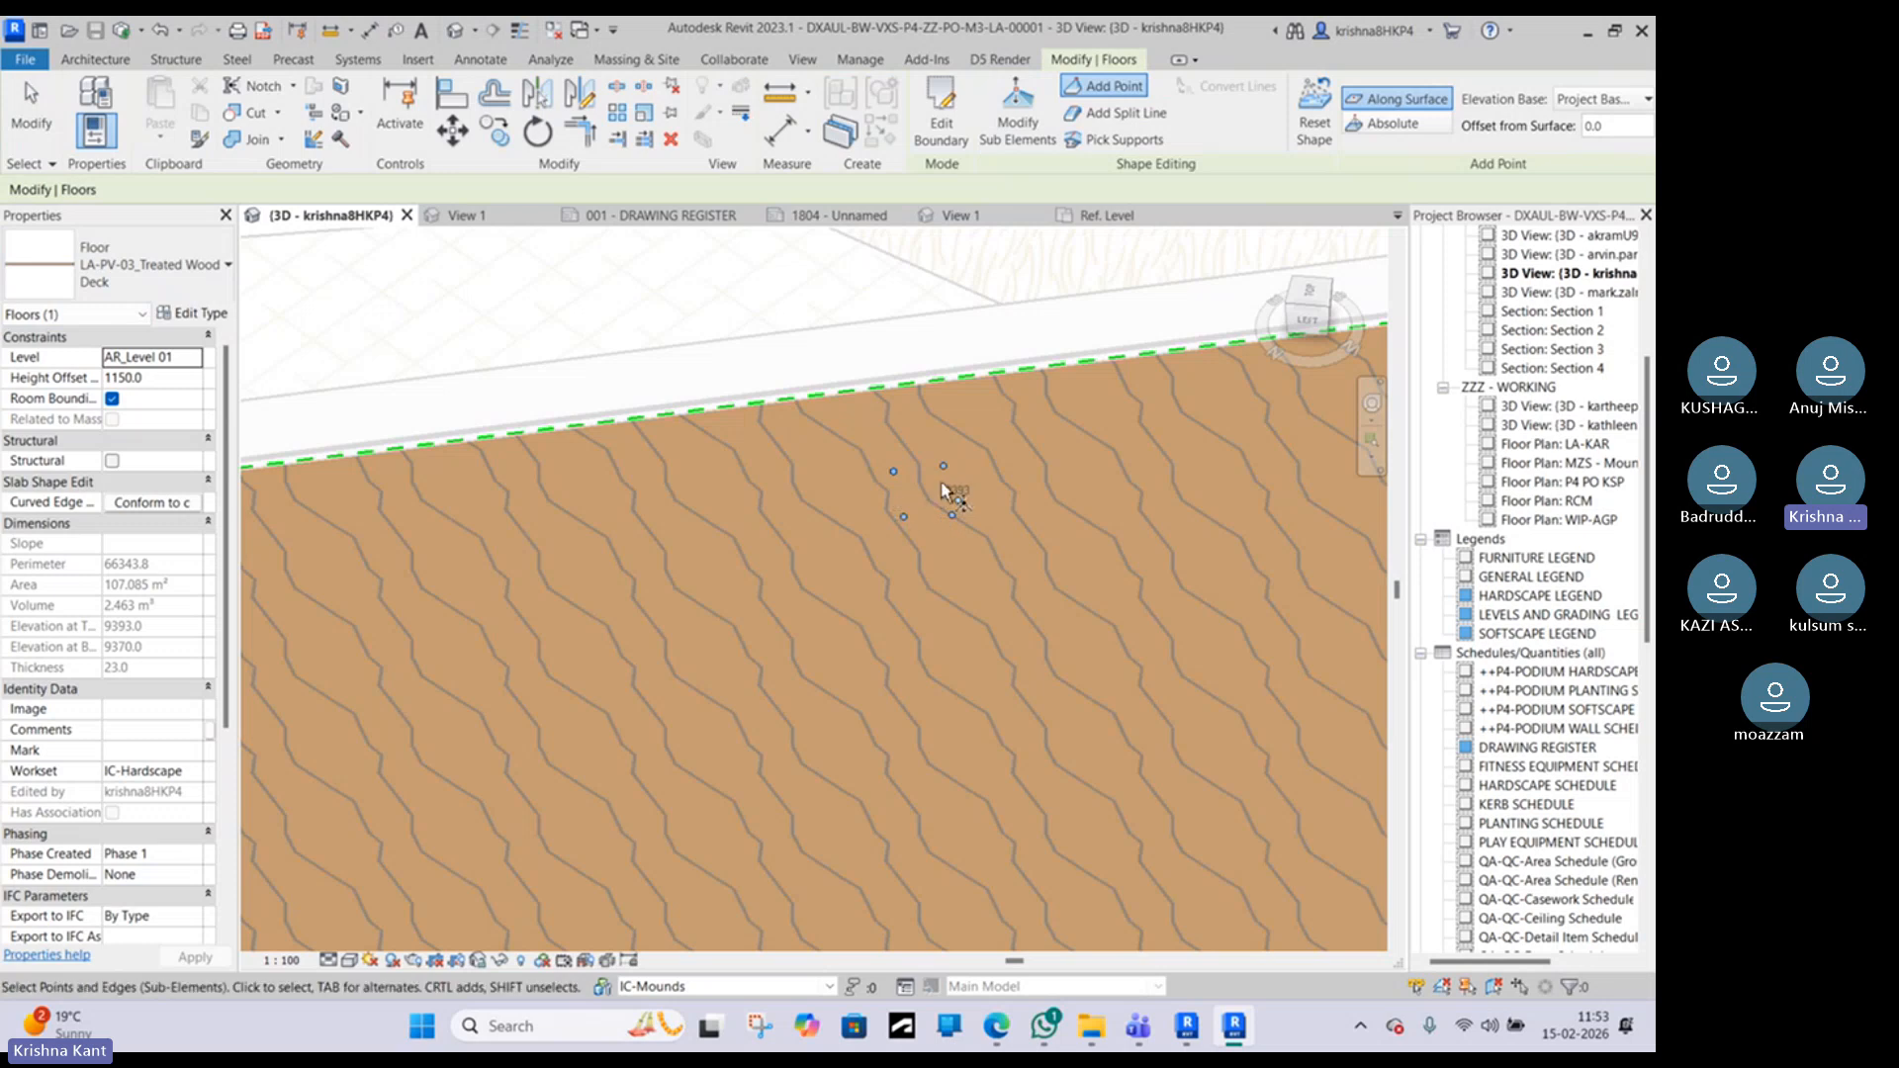
pyautogui.press('Escape')
# Step: Lower the four new deck points to elevation 9300 and finish the sub-element editing
pyautogui.moveTo(856, 439); pyautogui.dragTo(999, 569)
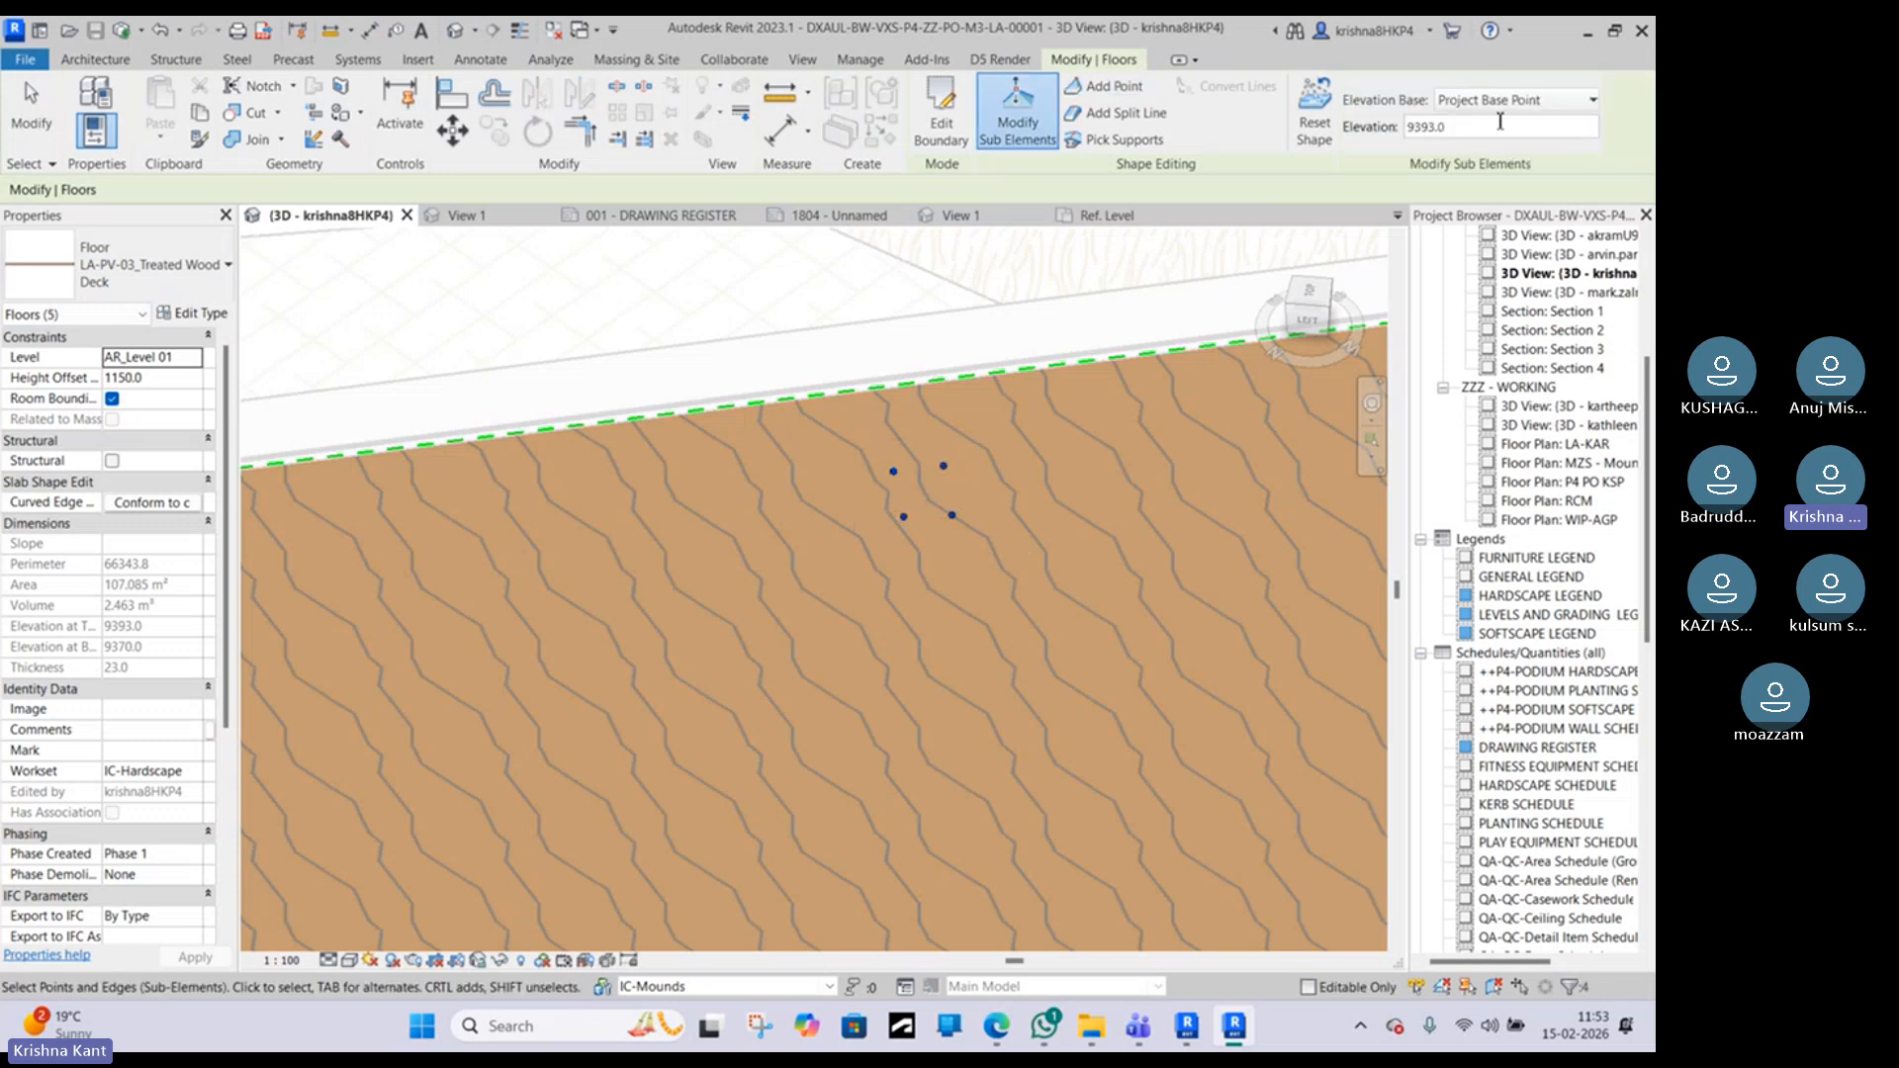
pyautogui.click(1469, 128)
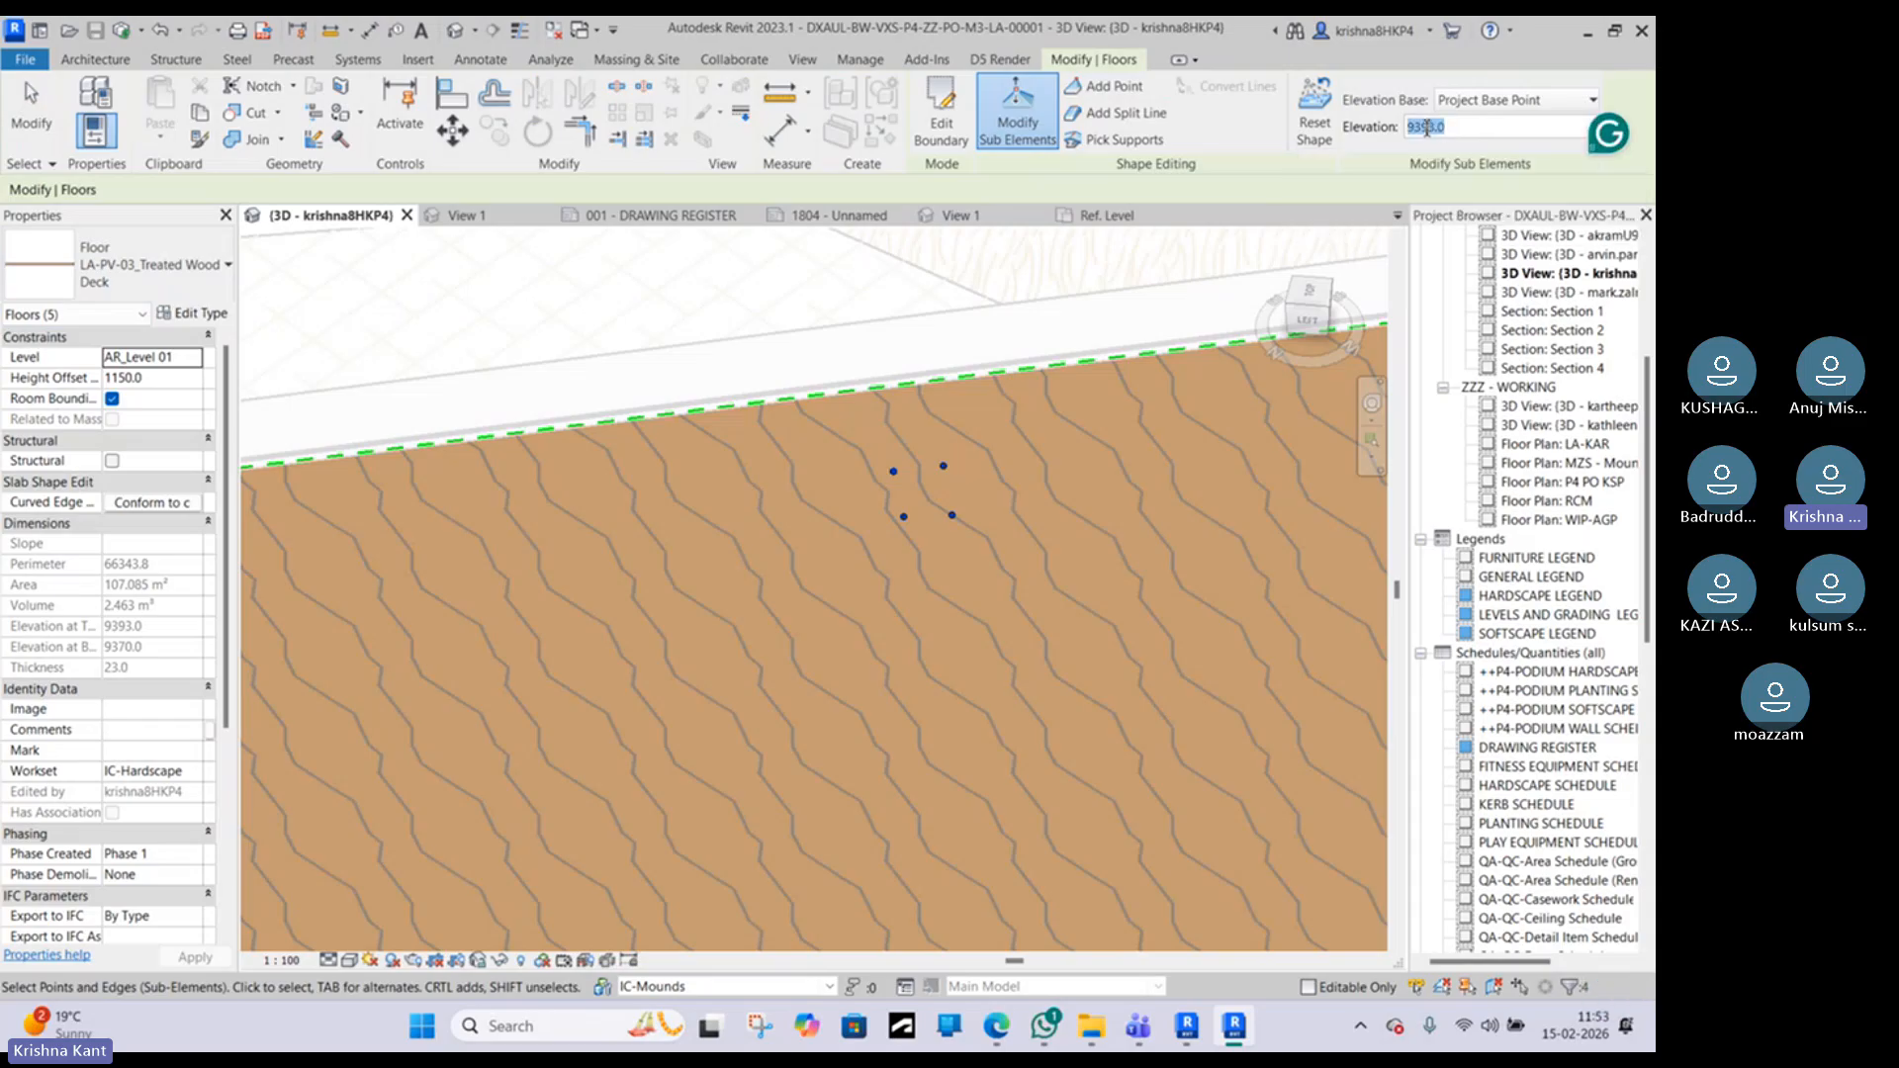
pyautogui.doubleClick(1433, 129)
pyautogui.write('5')
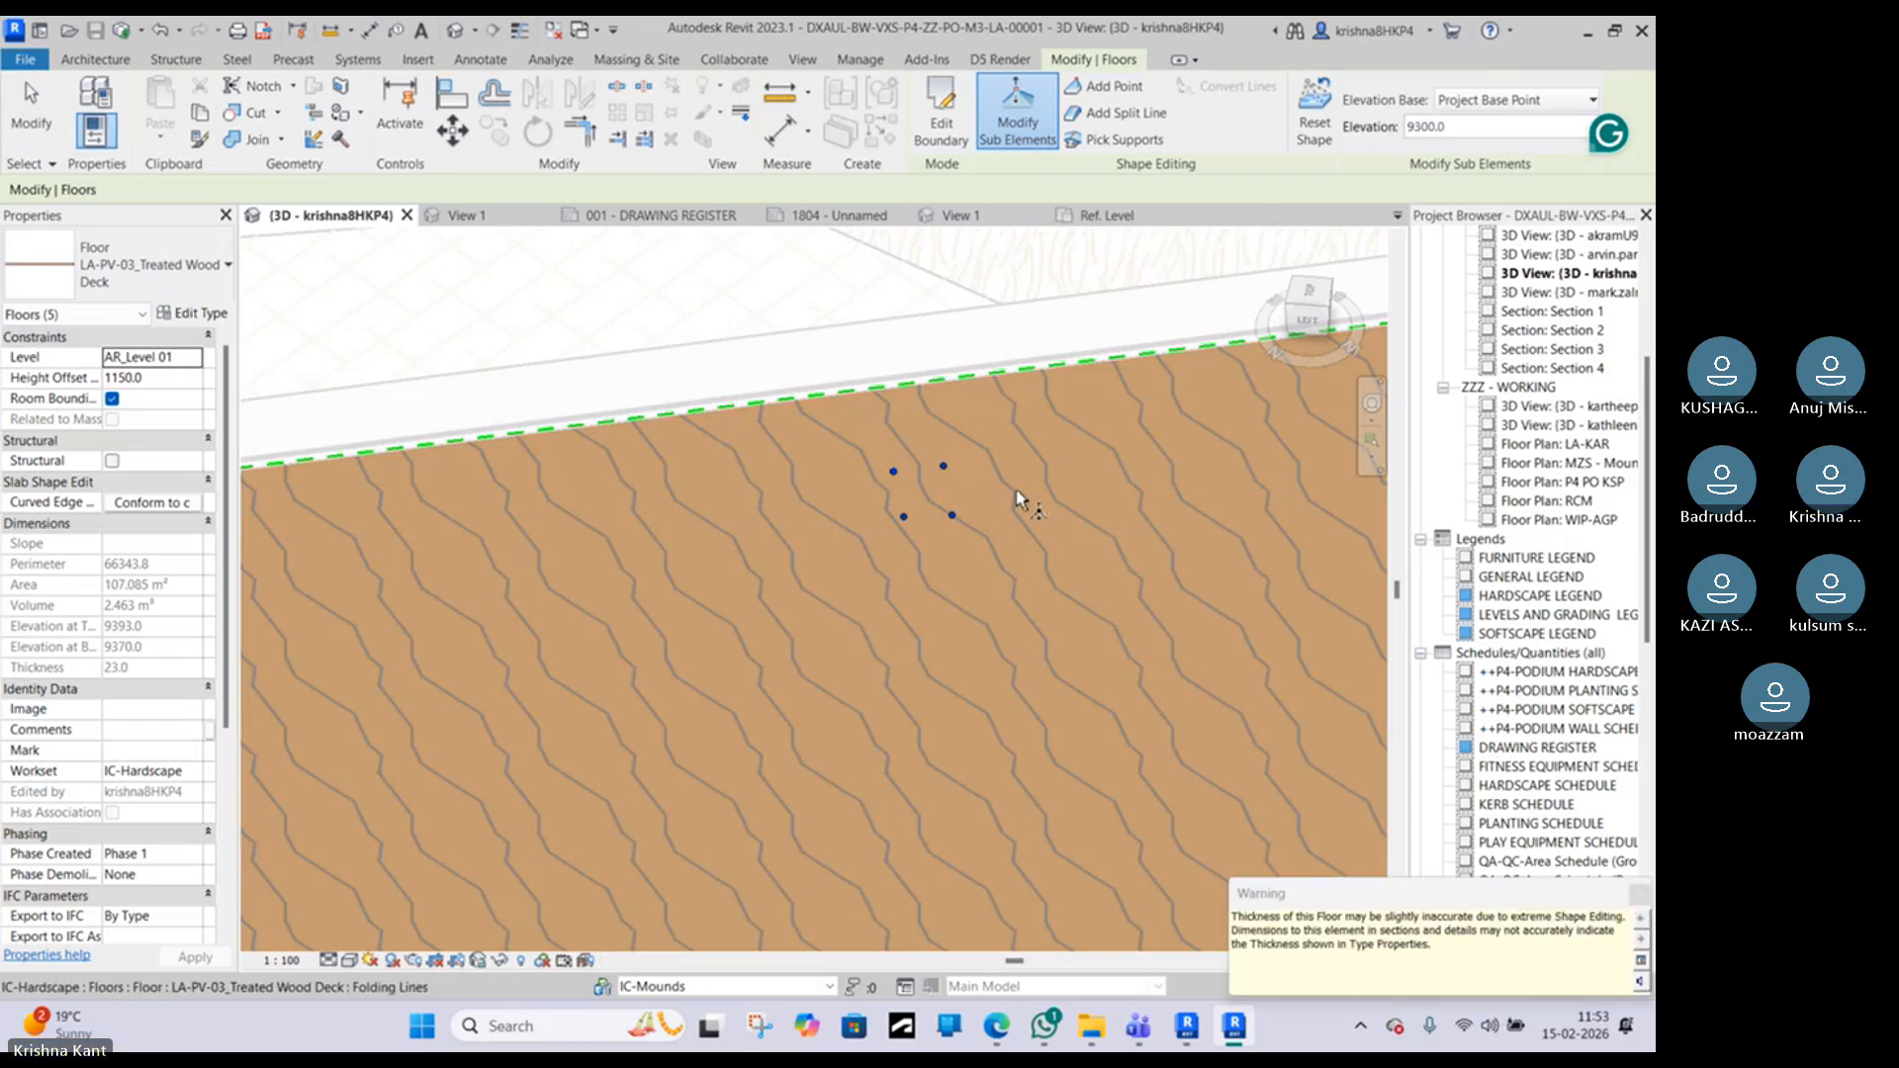
pyautogui.keyDown('shift'); pyautogui.moveTo(1022, 500); pyautogui.dragTo(844, 407, button='middle'); pyautogui.keyUp('shift')
pyautogui.press('Escape')
pyautogui.press('Escape')
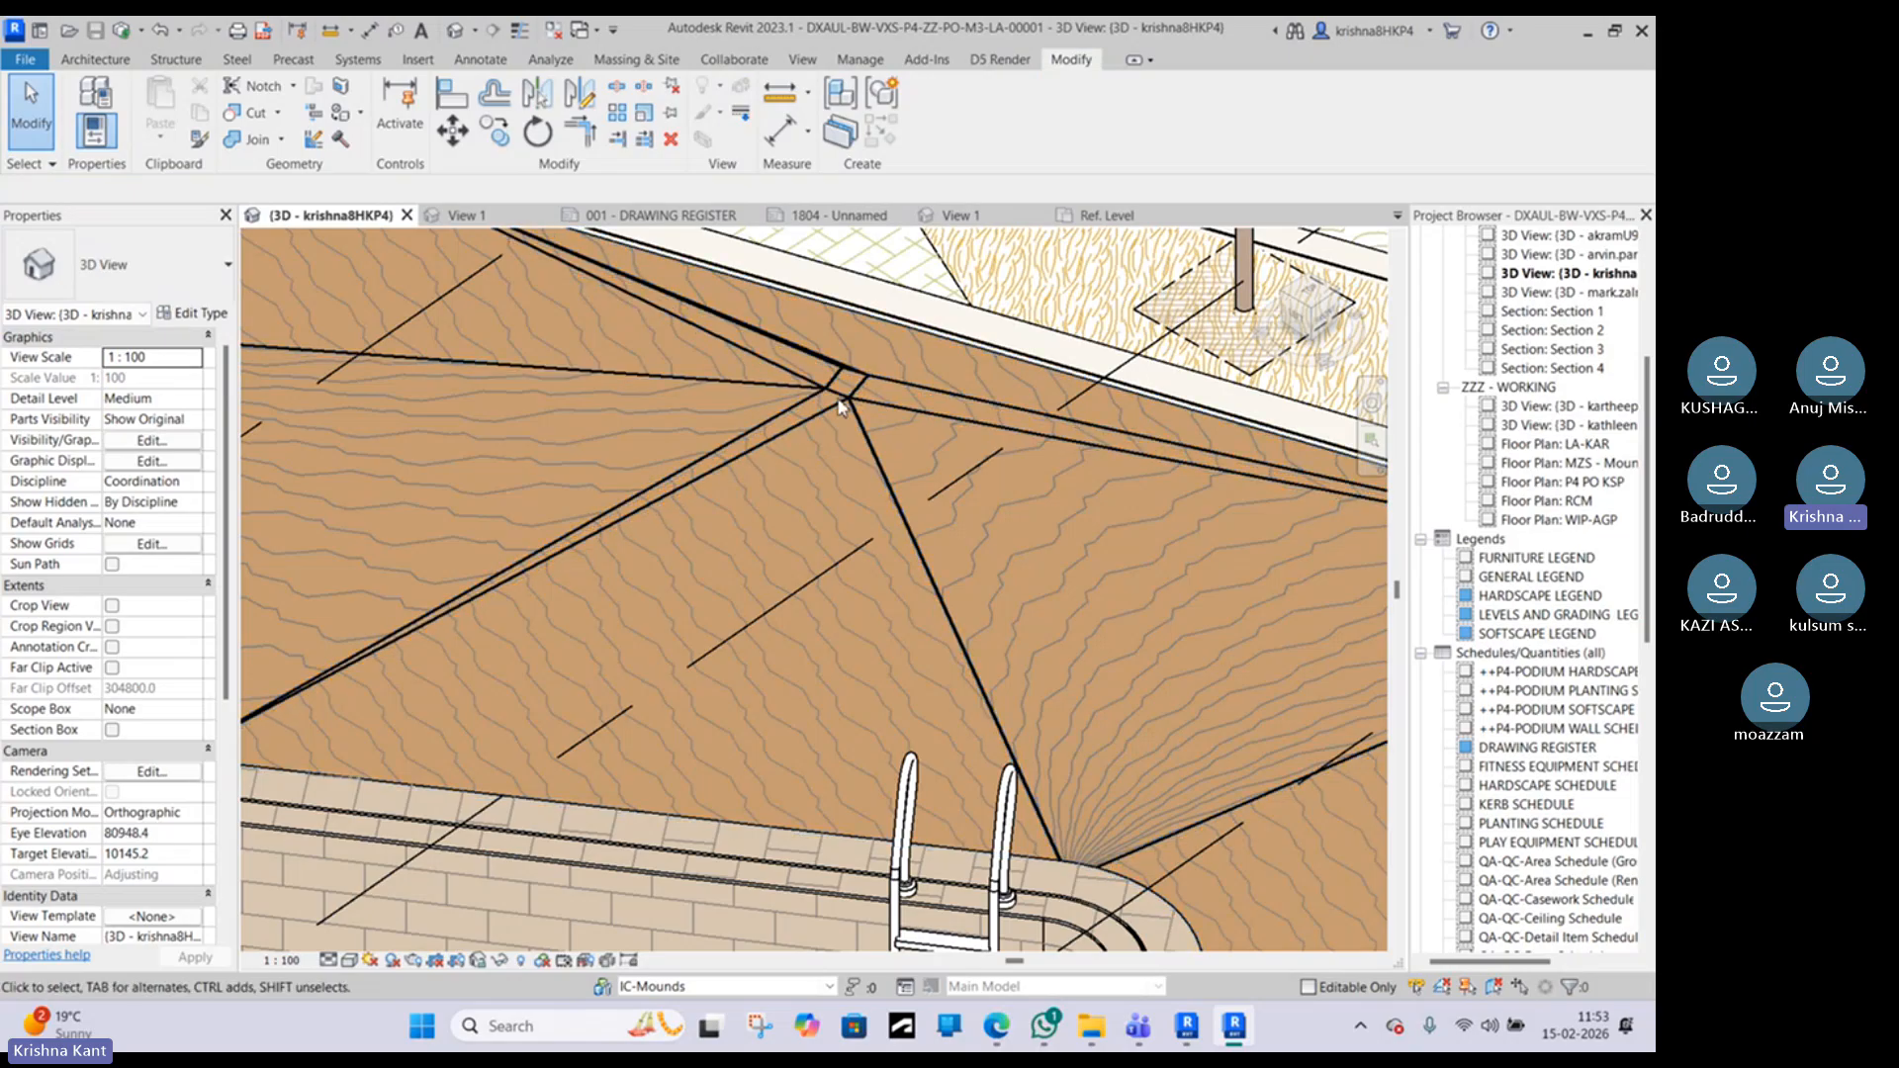
# Step: Hide the Folding Lines subcategory of Floors in the 3D view's visibility overrides
pyautogui.scroll(-5, 875, 425)
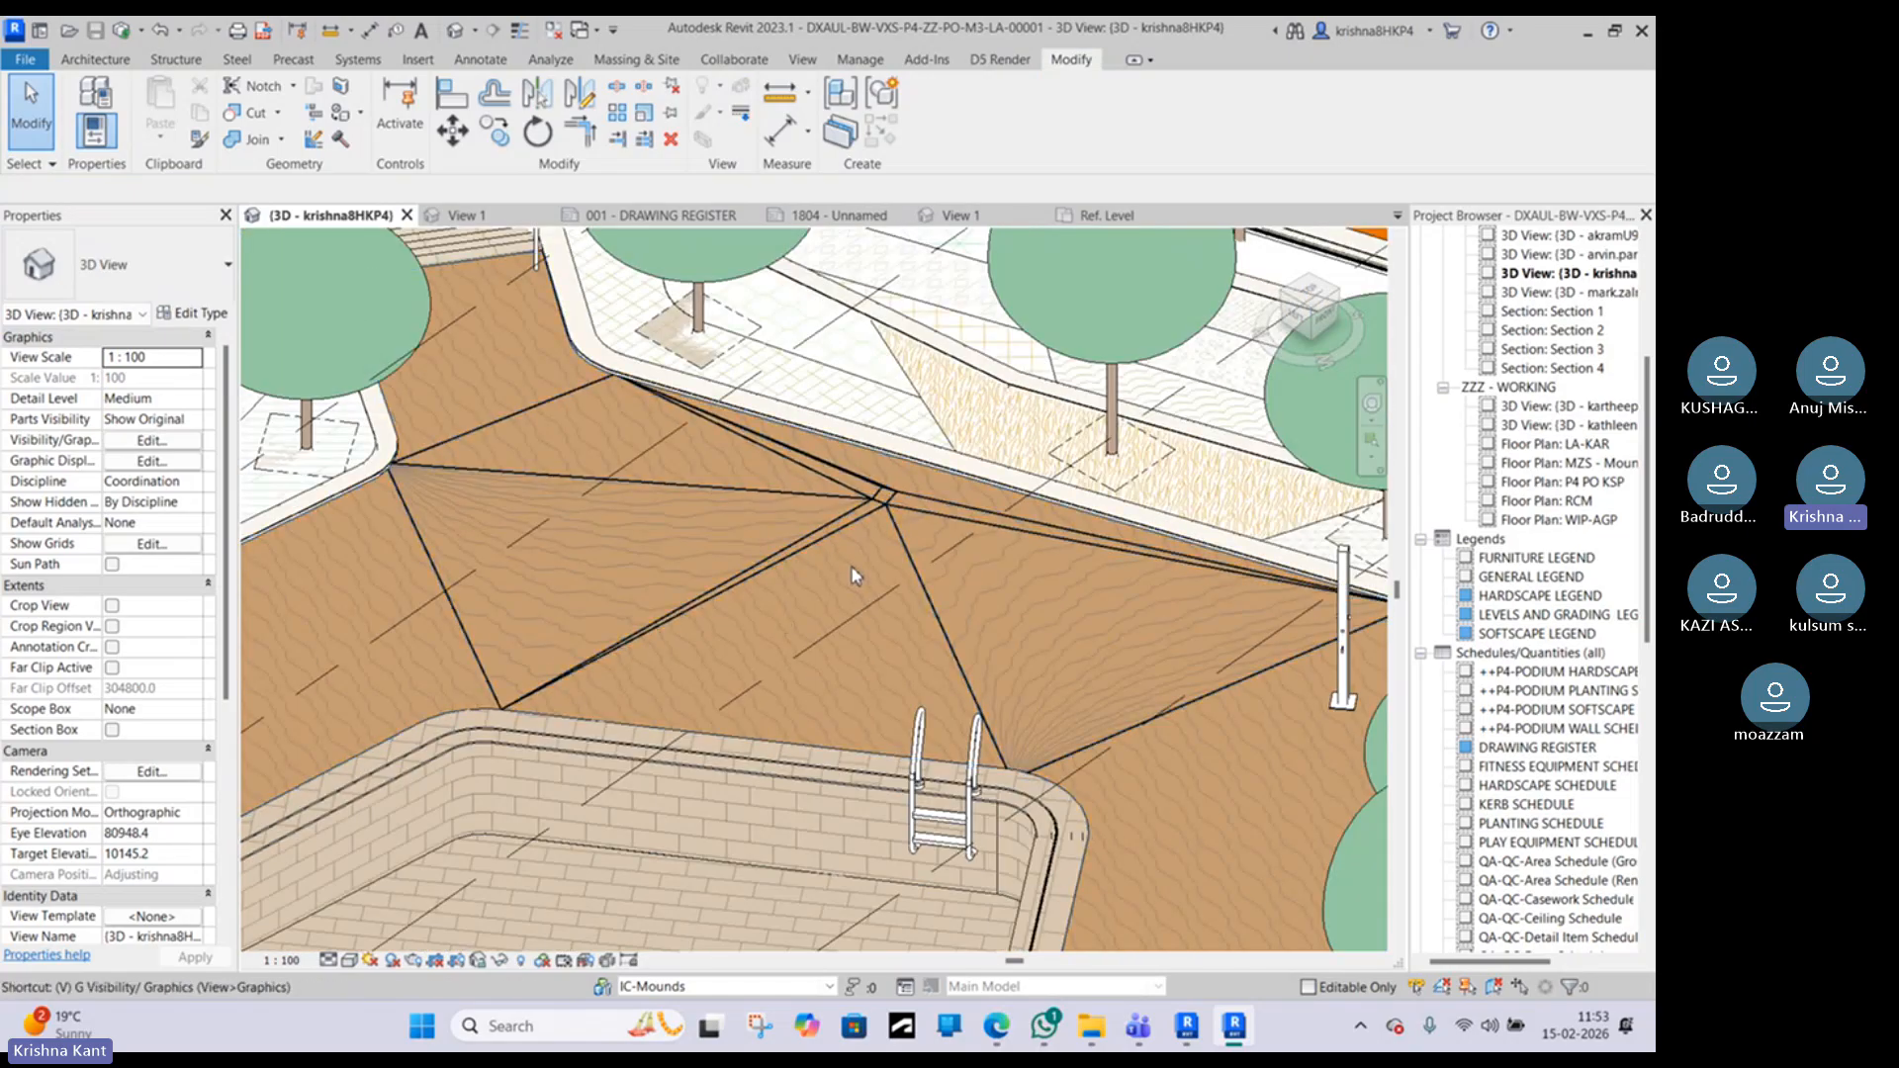
pyautogui.press('g')
pyautogui.scroll(-8, 569, 514)
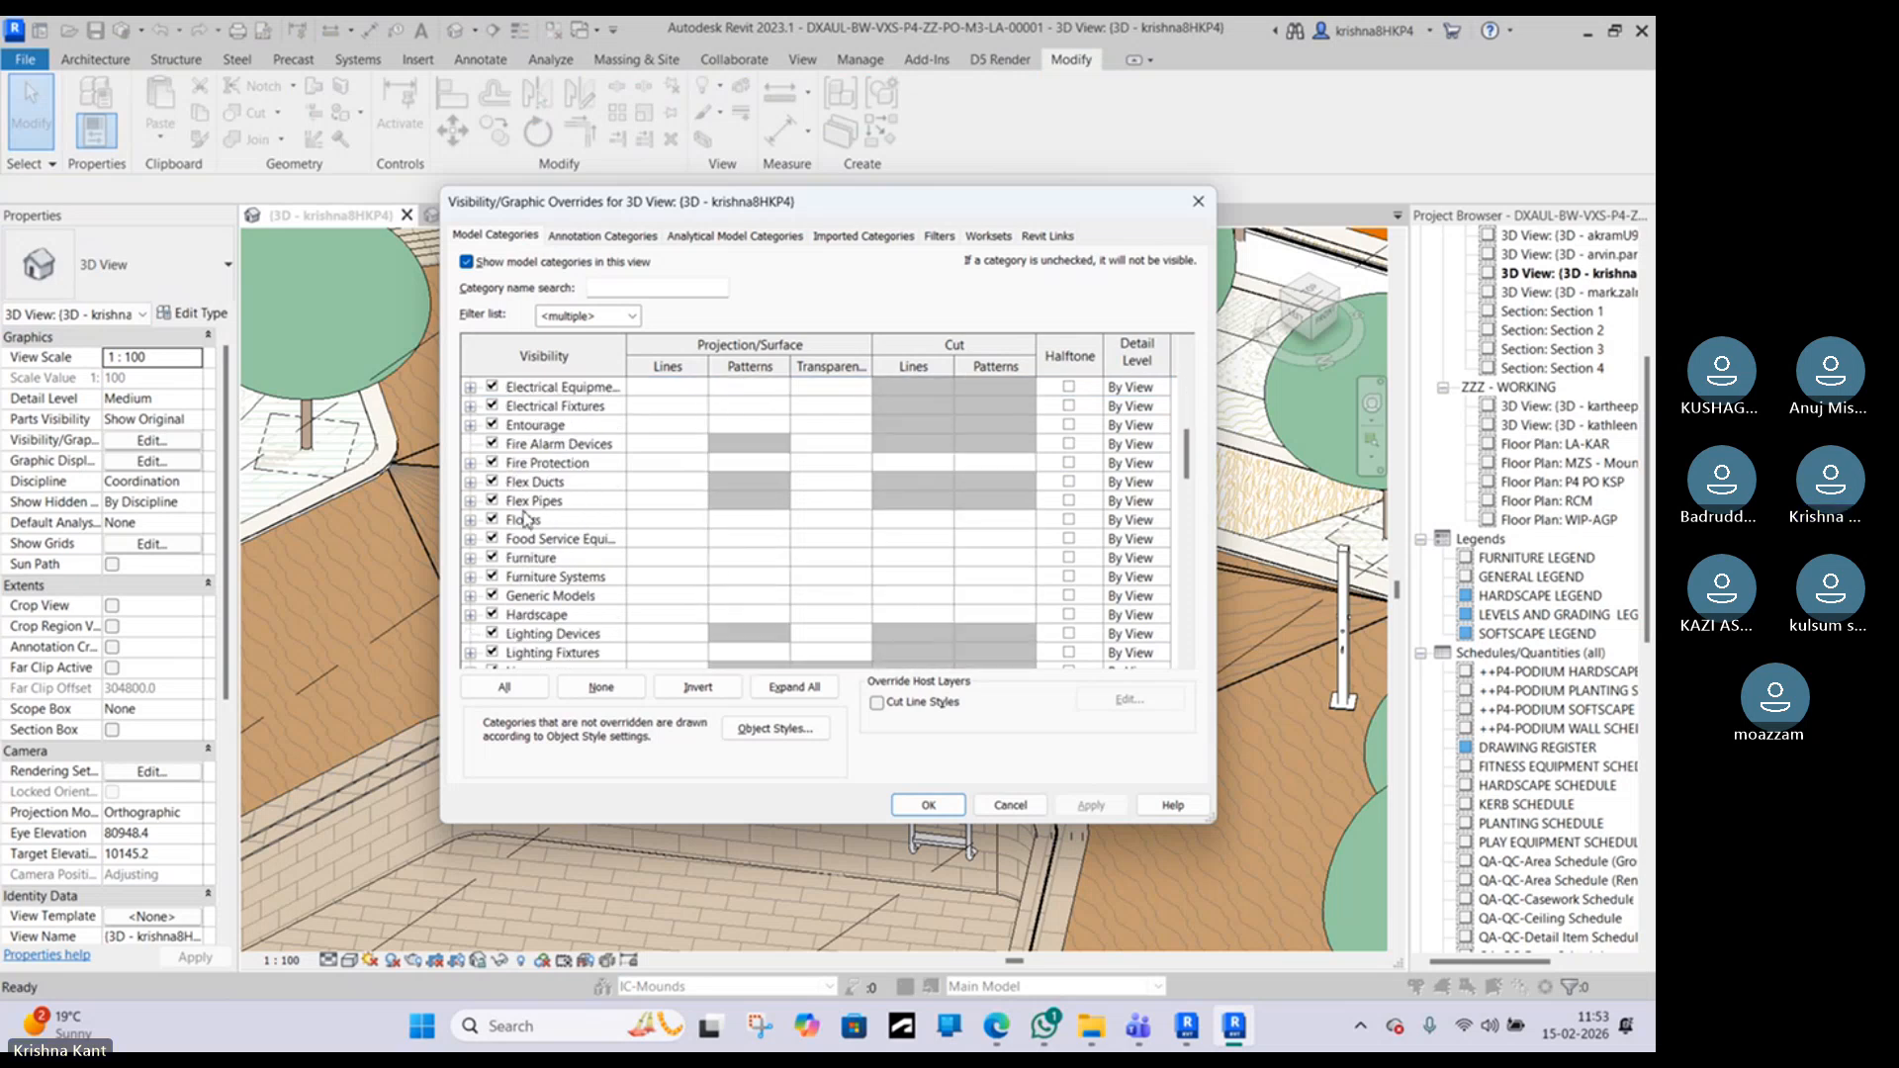
pyautogui.click(471, 520)
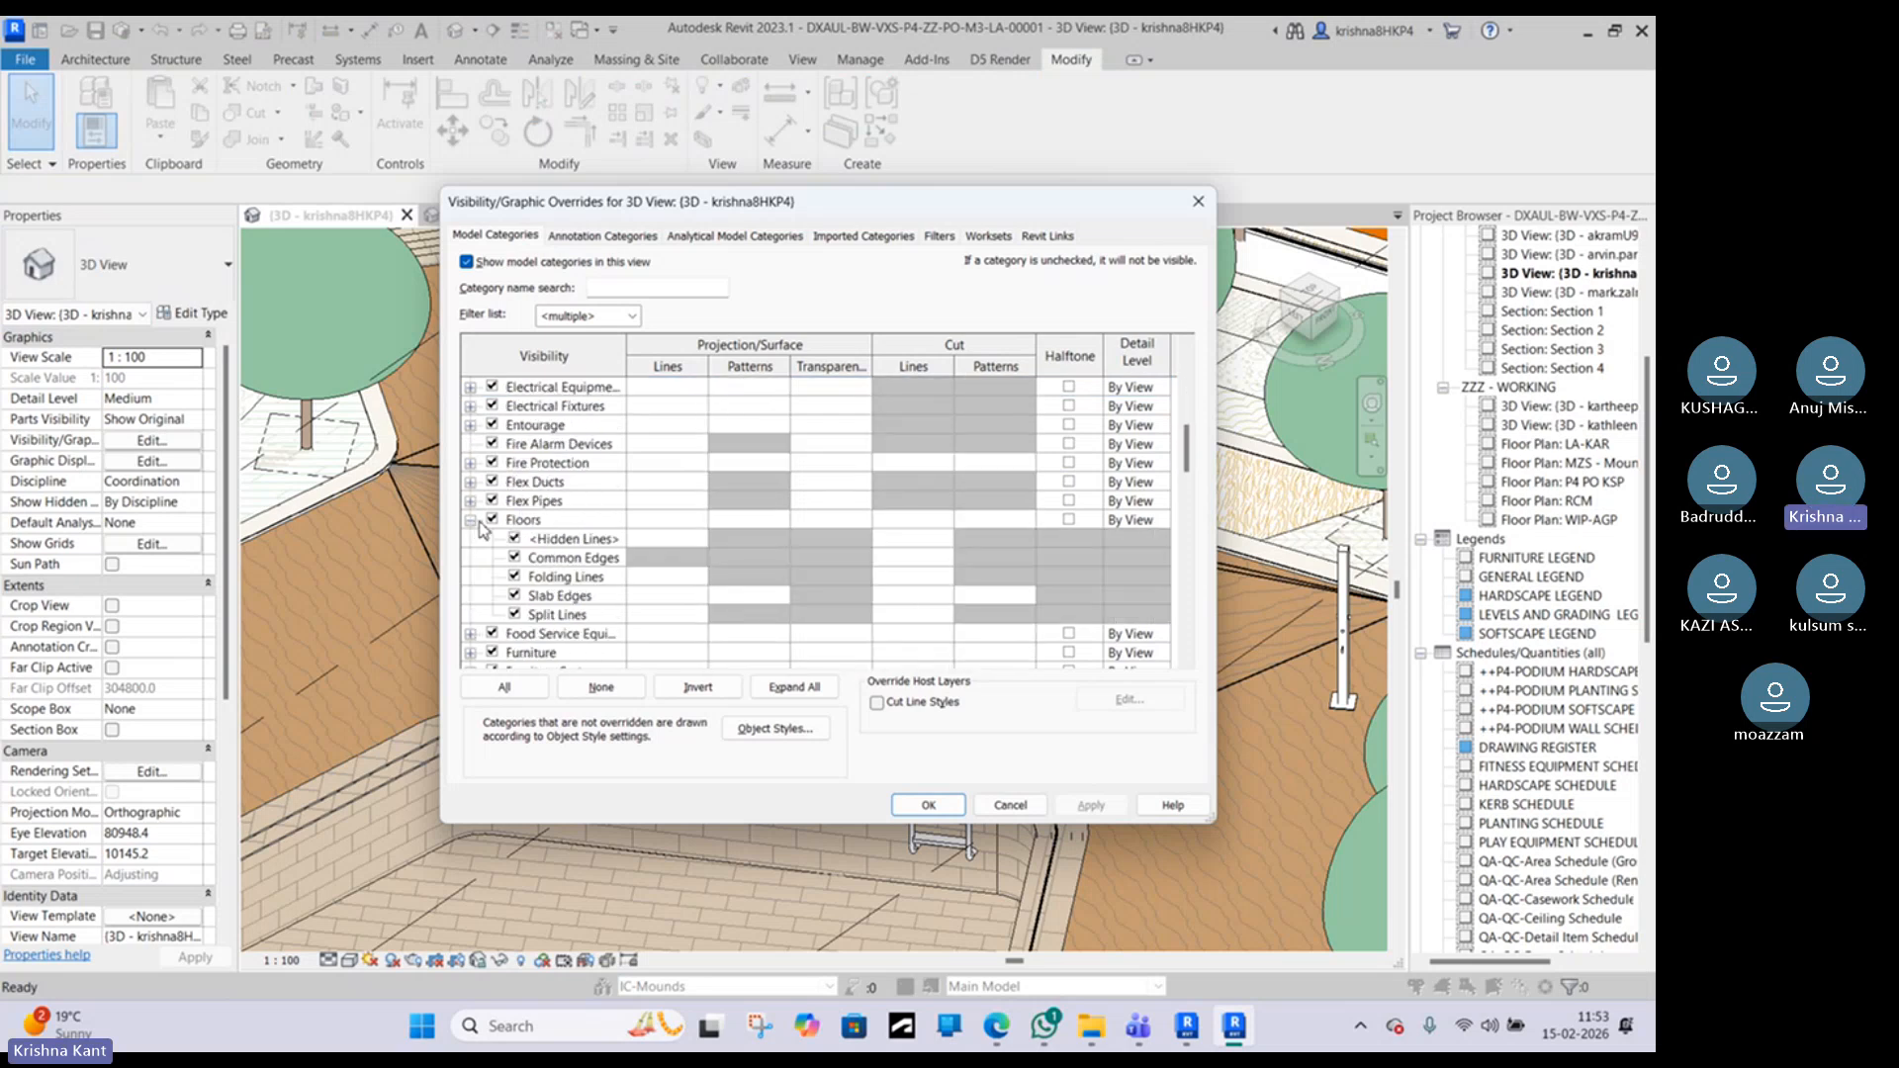
pyautogui.click(515, 577)
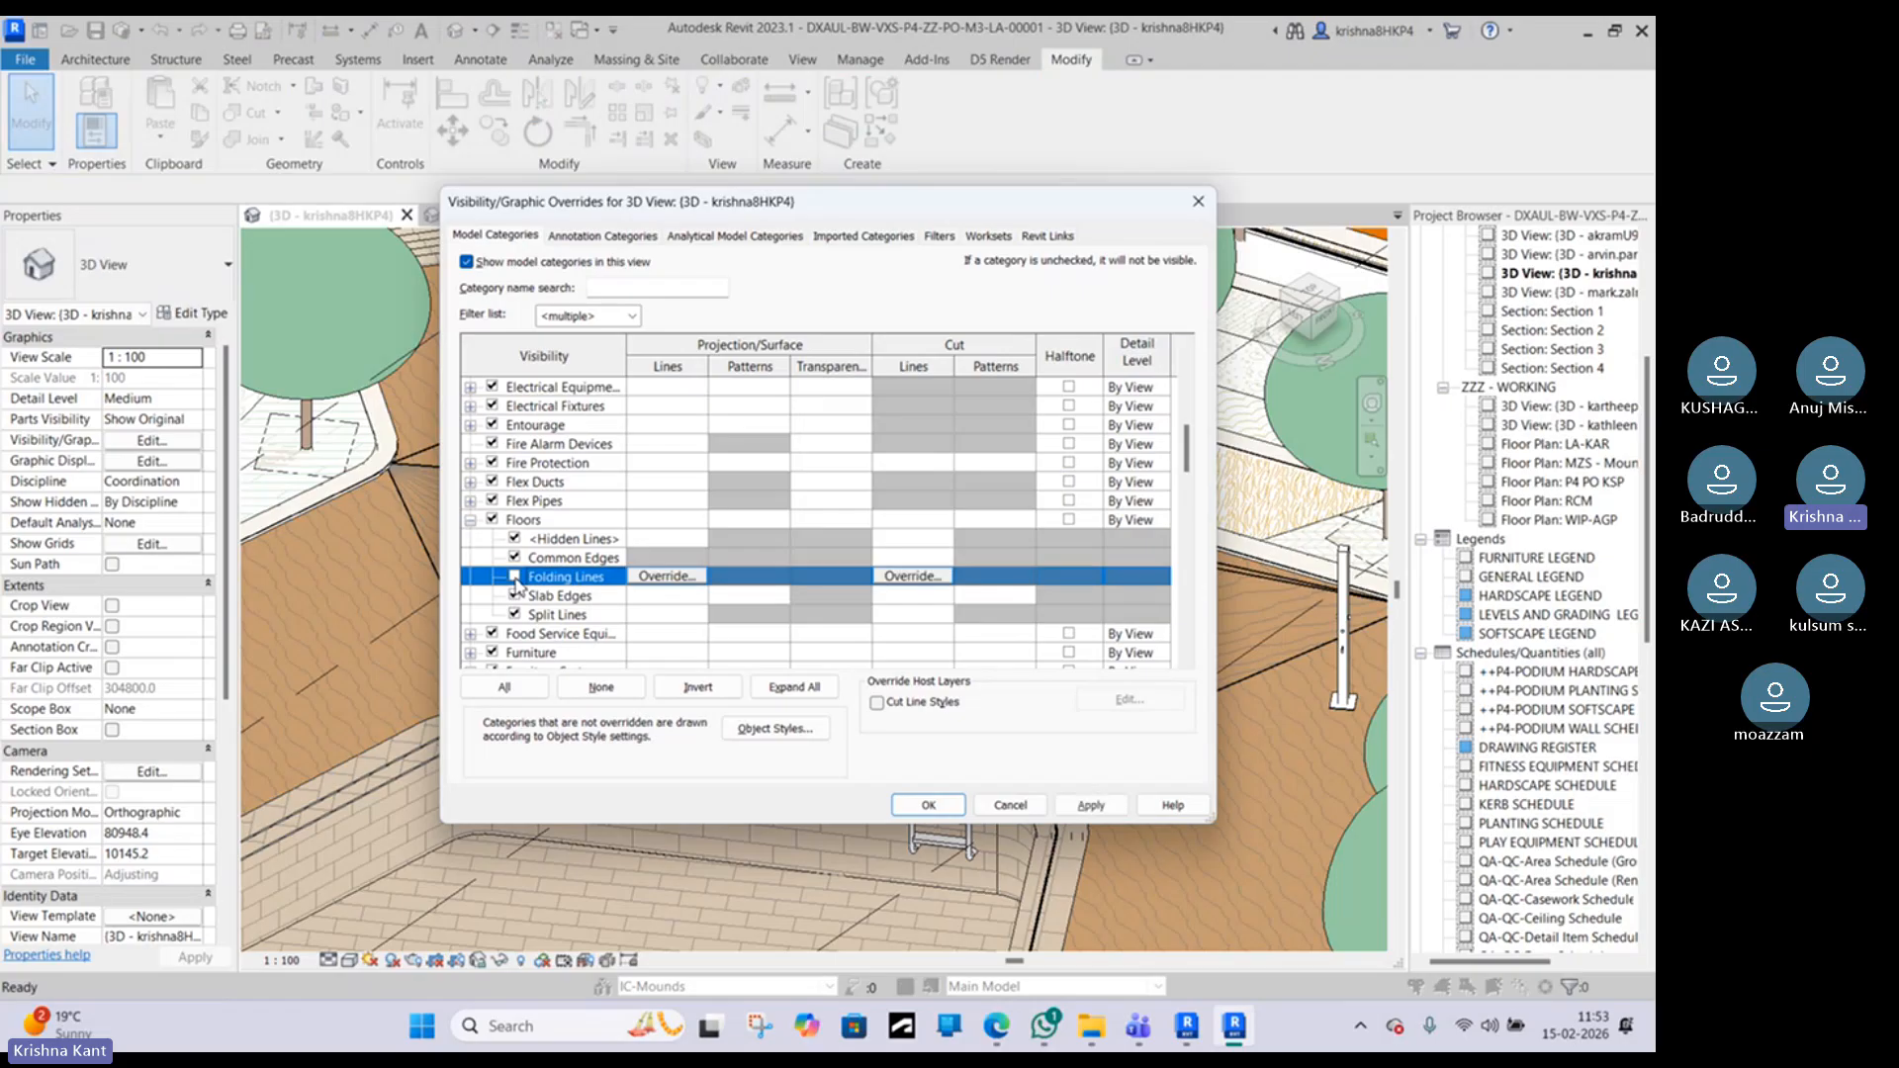
pyautogui.click(928, 804)
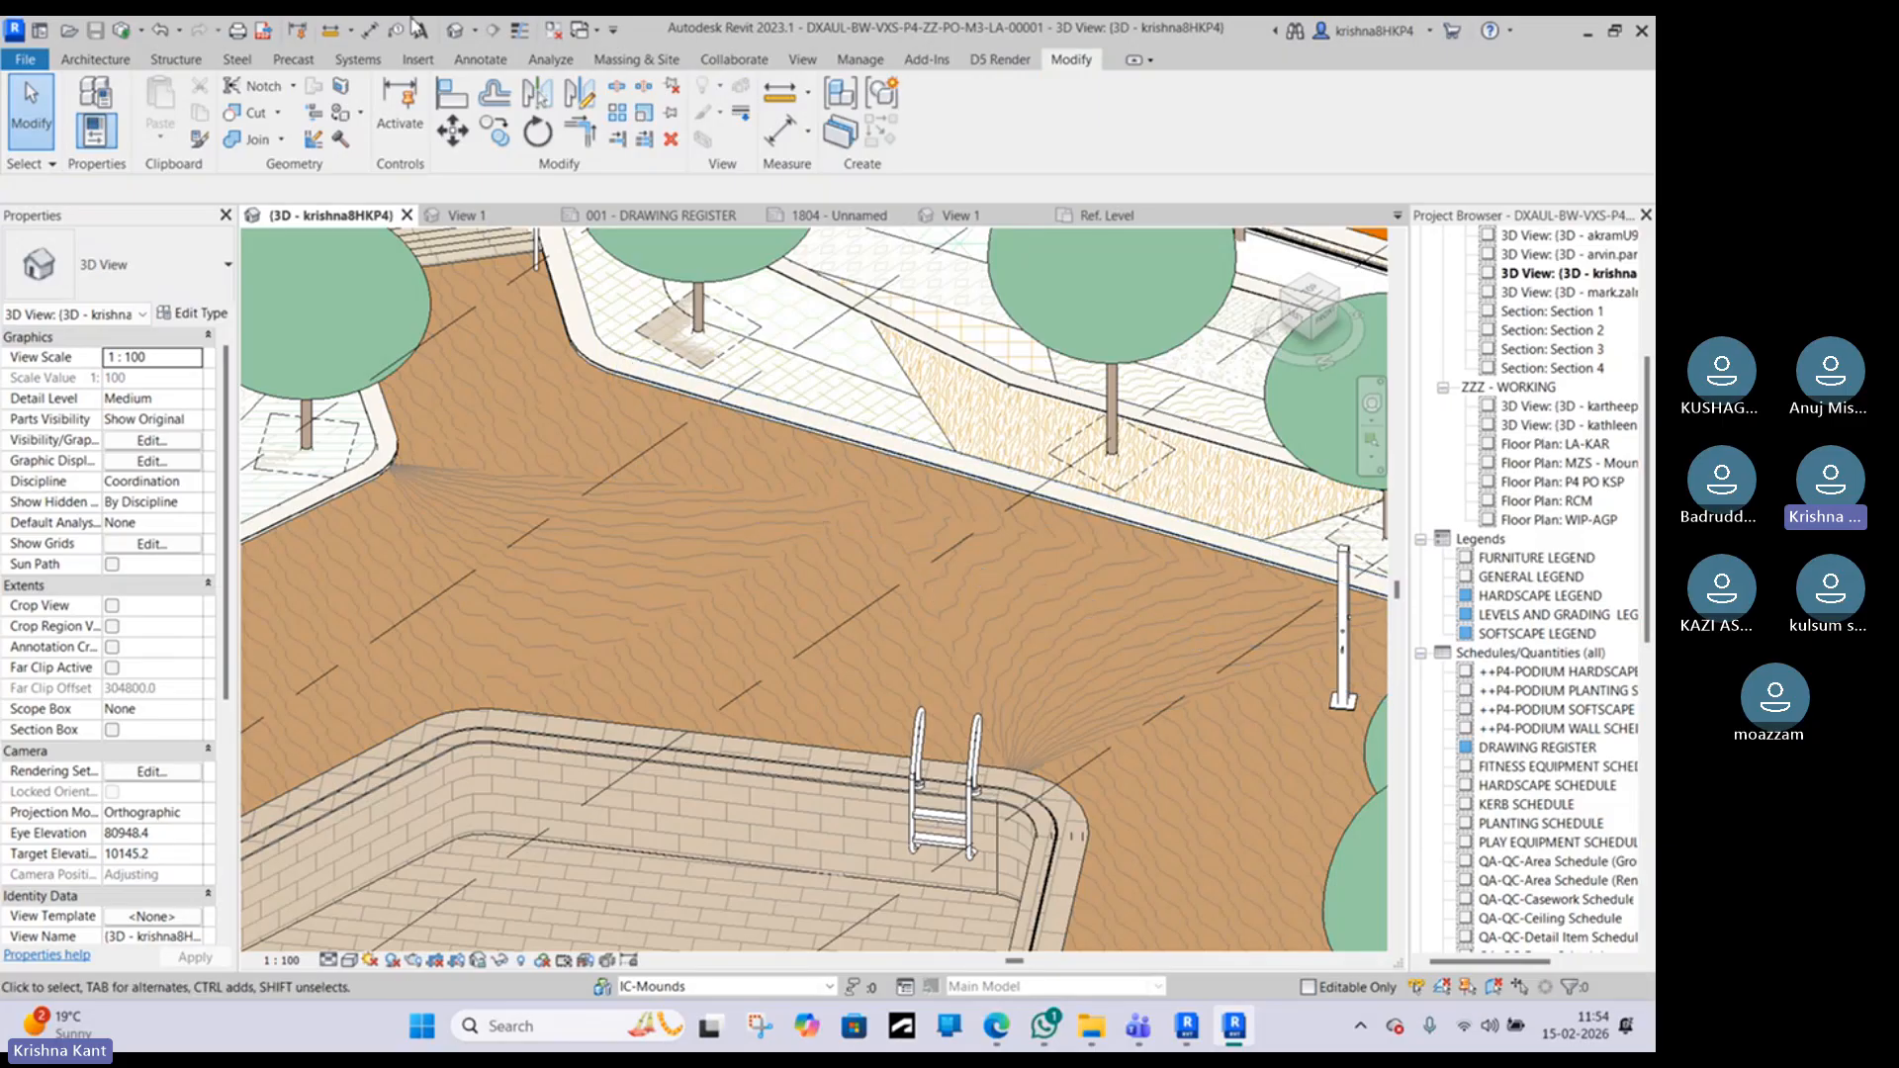
# Step: Start a Spot Slope annotation and duplicate its IC_Slope type as IC_Slope 2
pyautogui.click(511, 58)
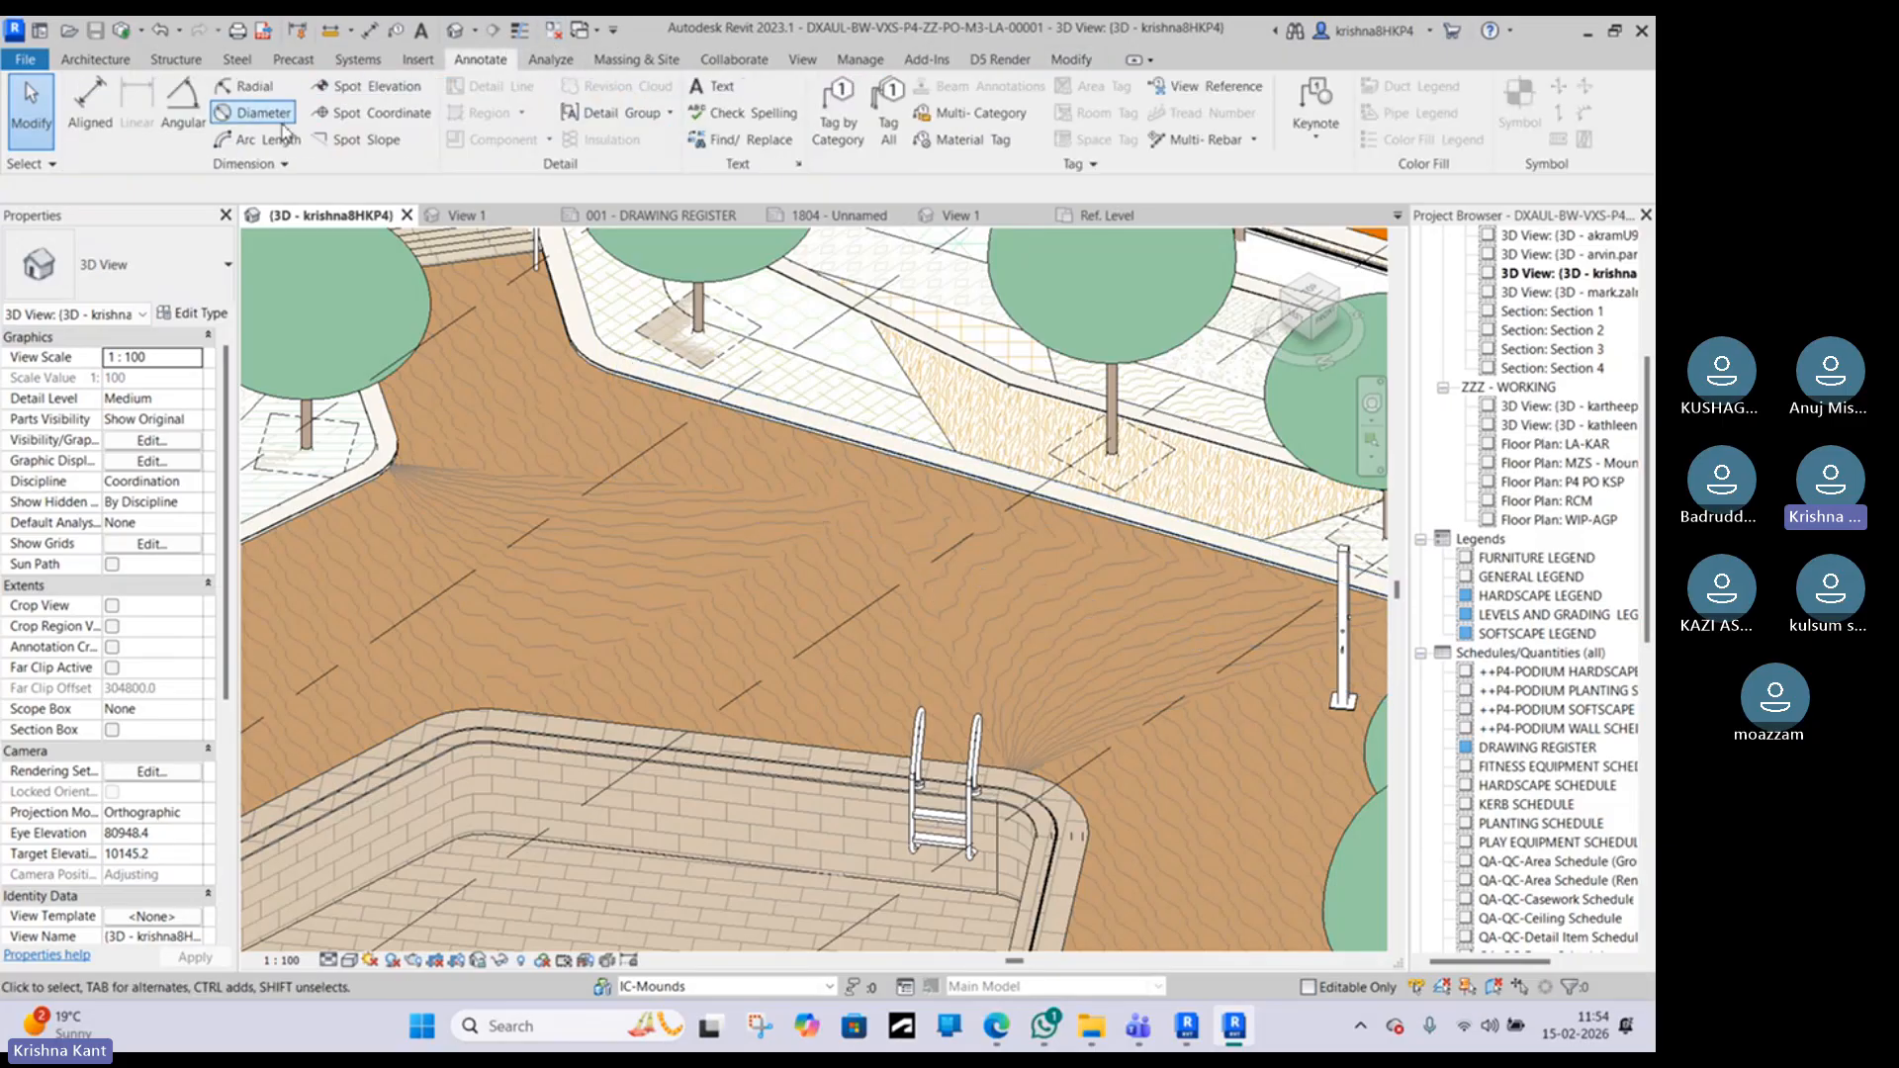
pyautogui.click(339, 141)
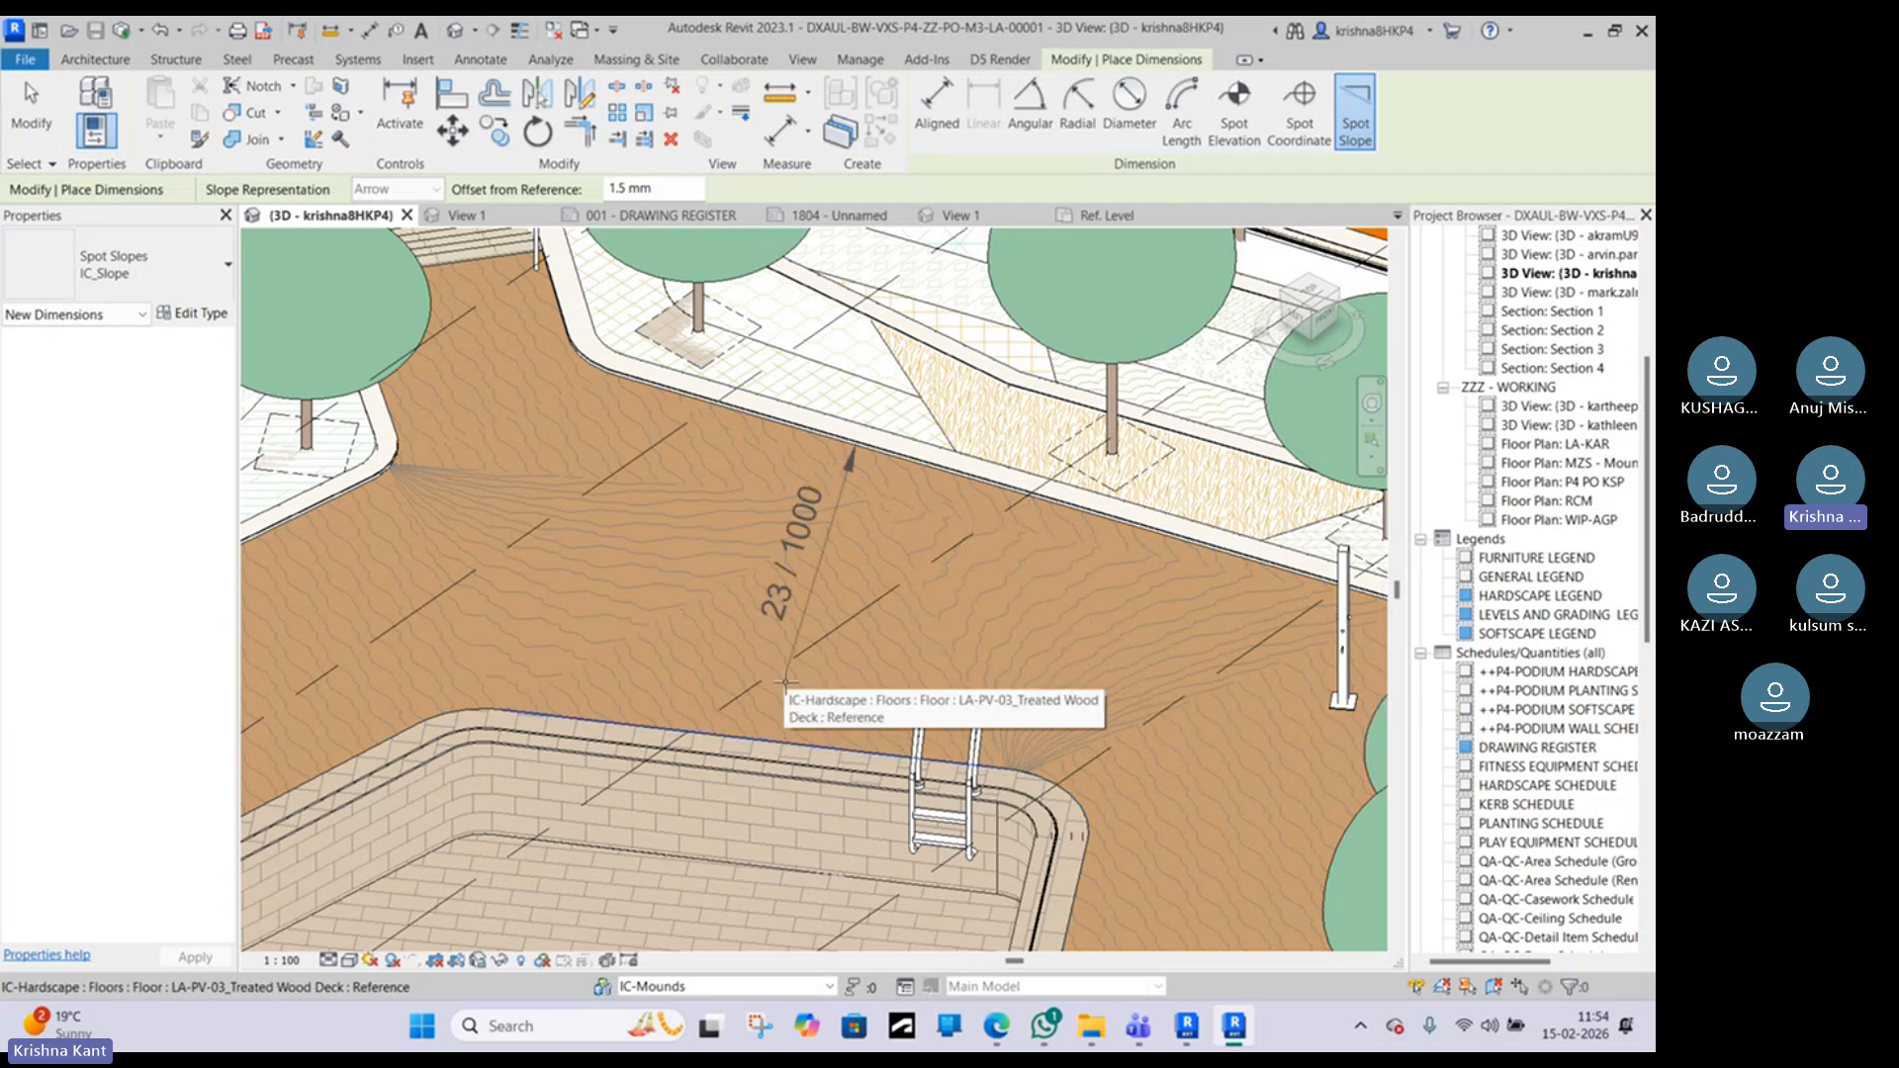
pyautogui.click(115, 263)
pyautogui.click(145, 276)
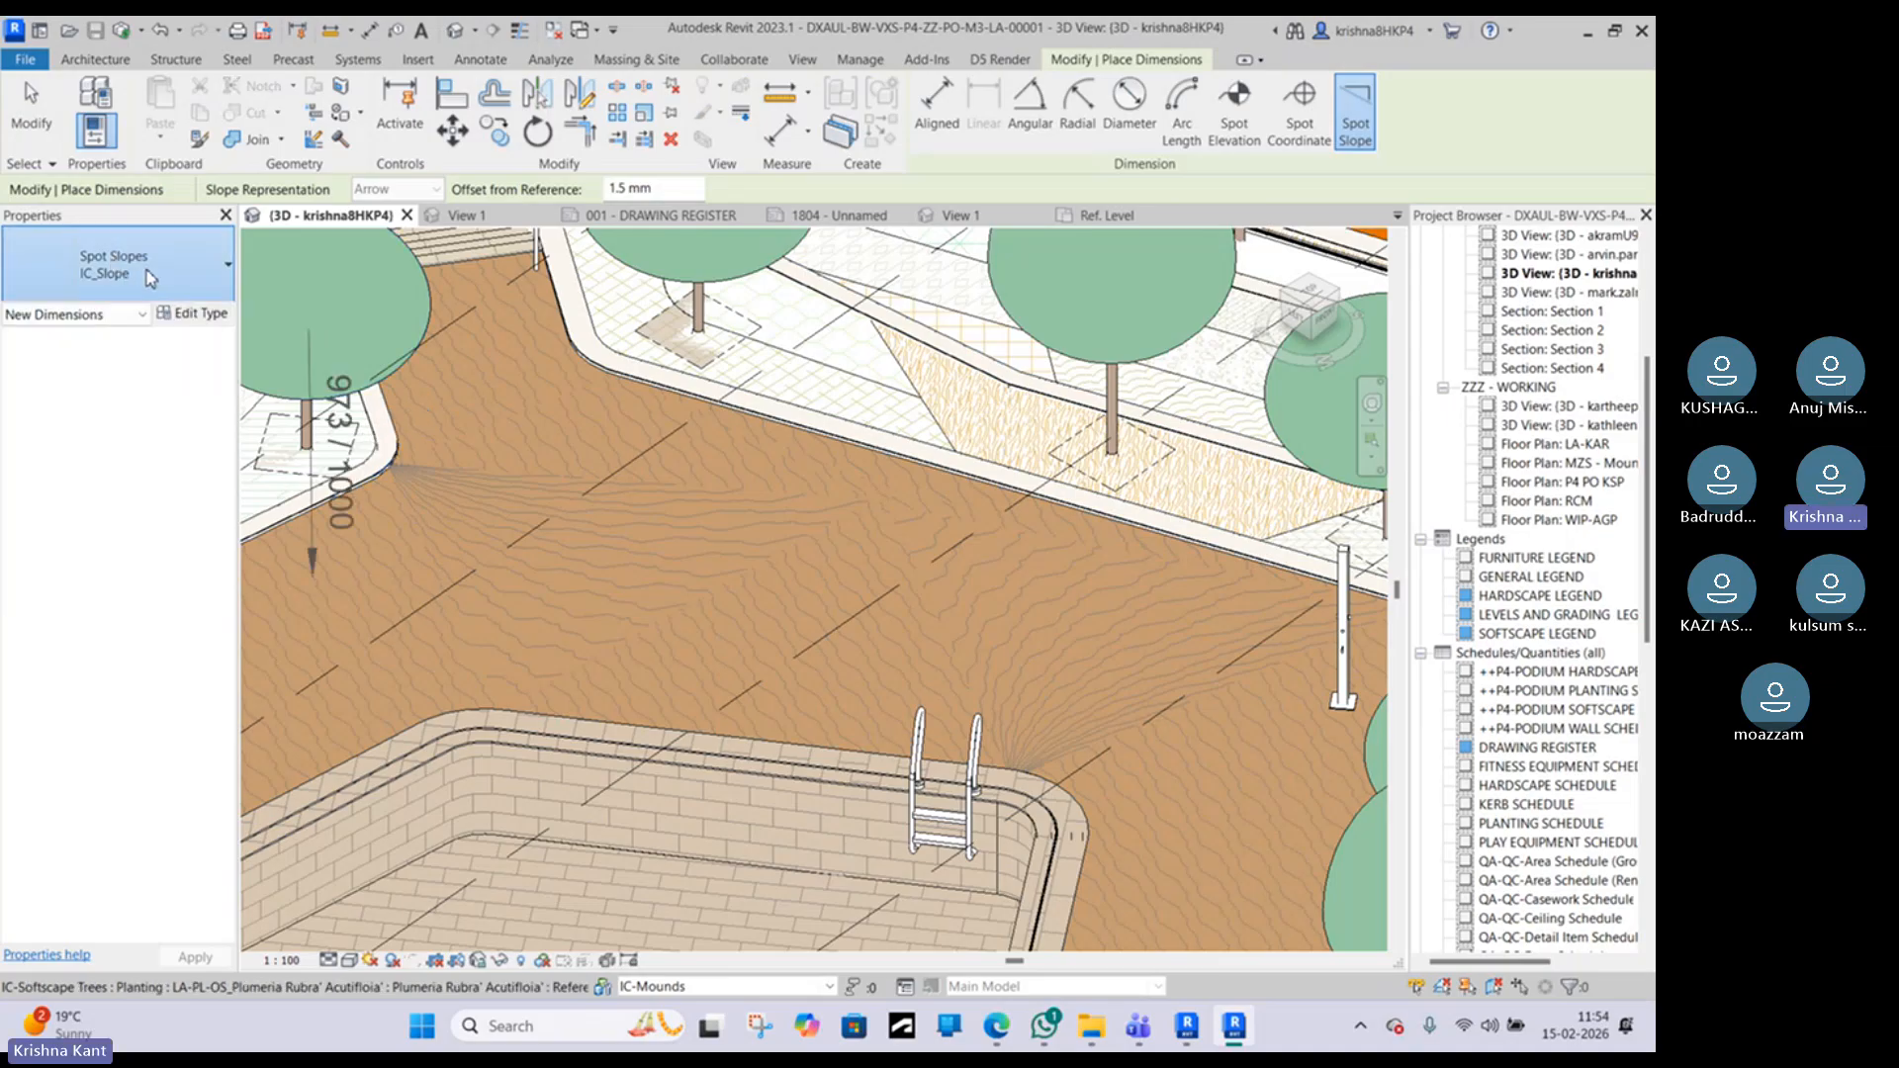
pyautogui.click(148, 276)
pyautogui.doubleClick(190, 292)
pyautogui.click(196, 294)
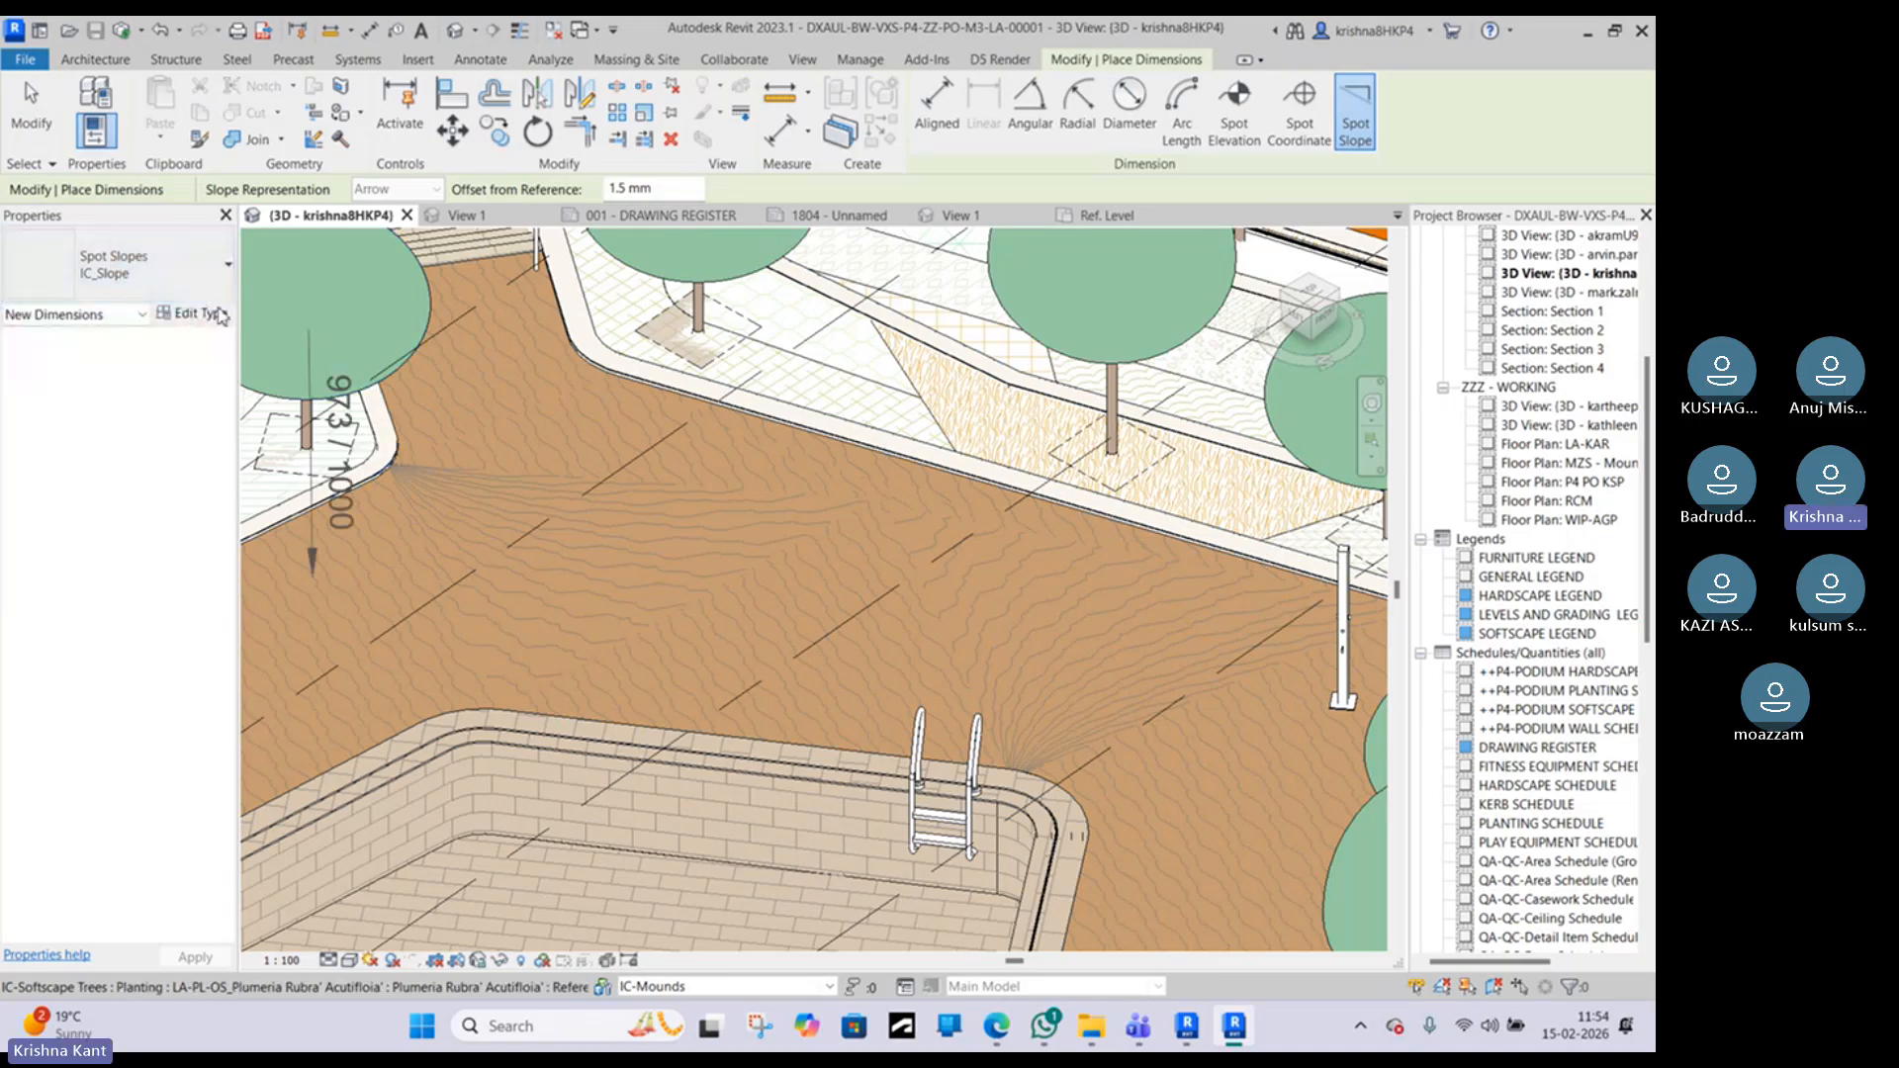
pyautogui.click(201, 313)
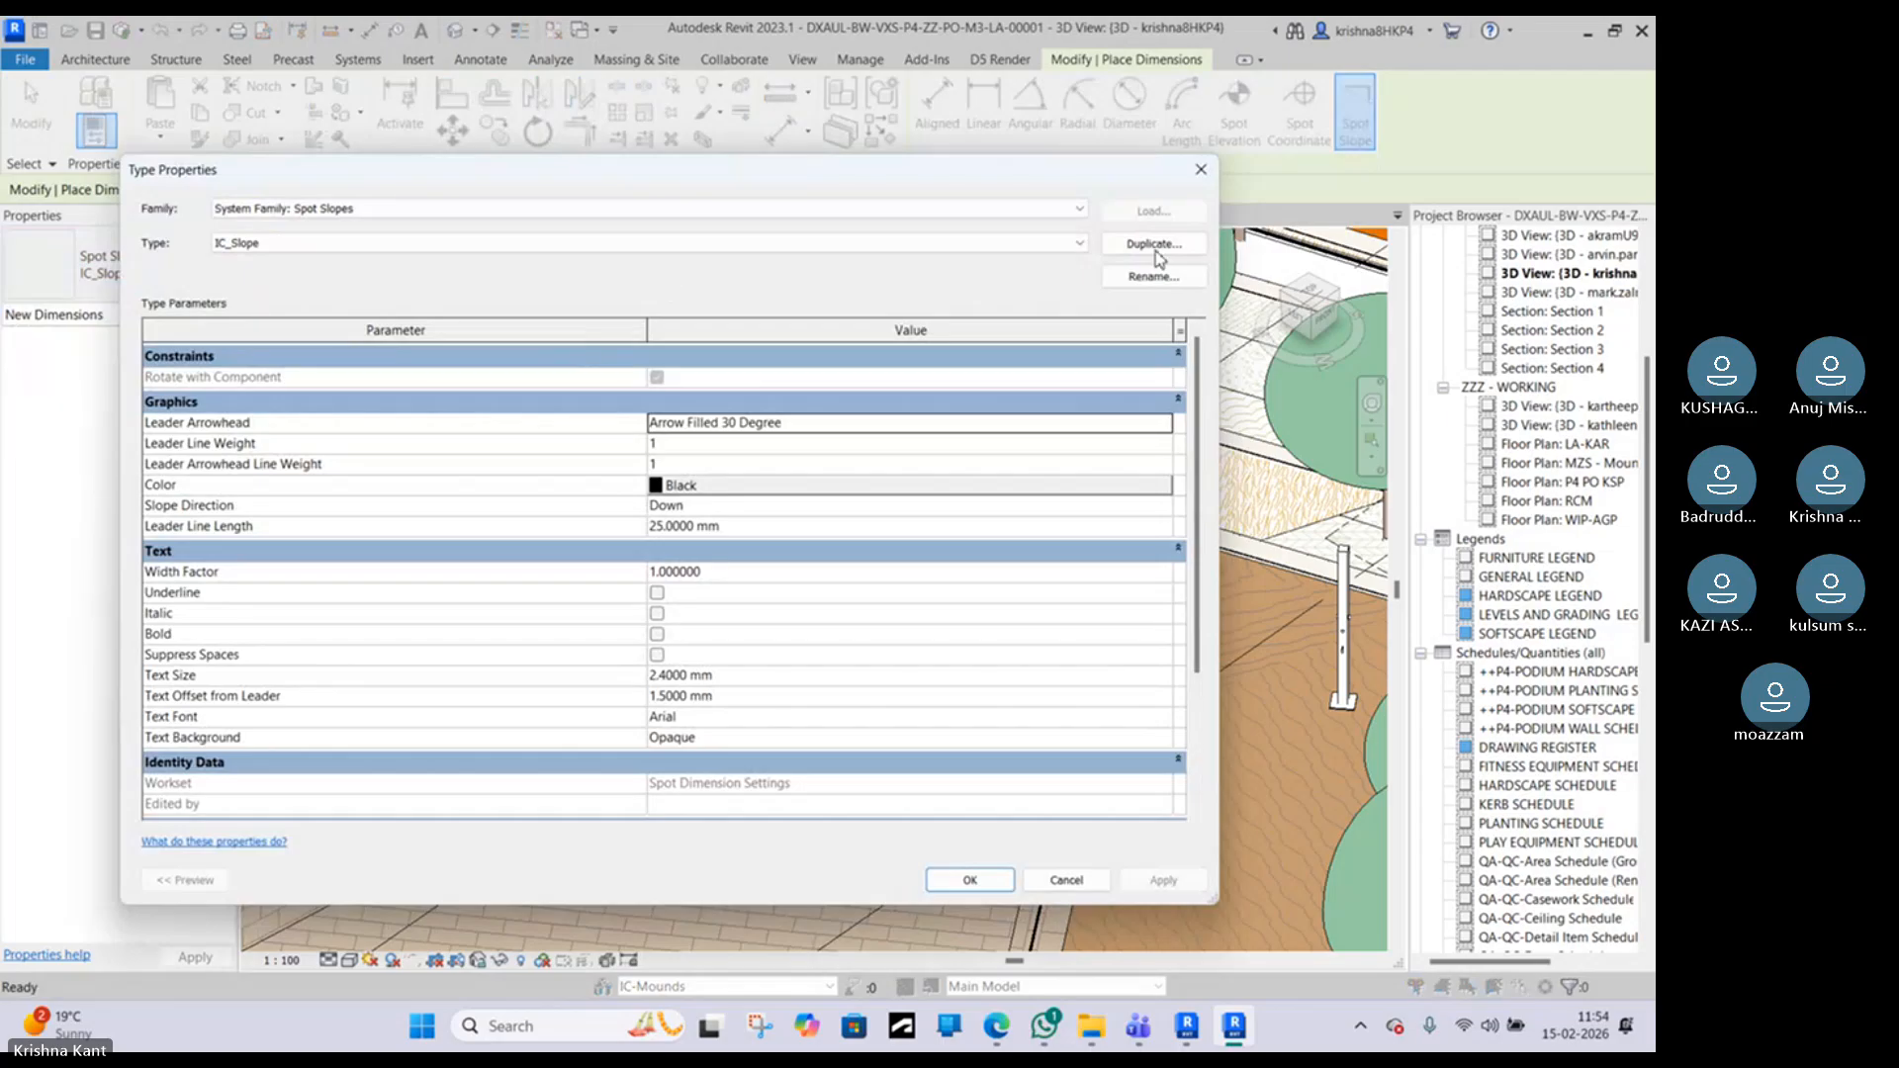
pyautogui.click(1156, 244)
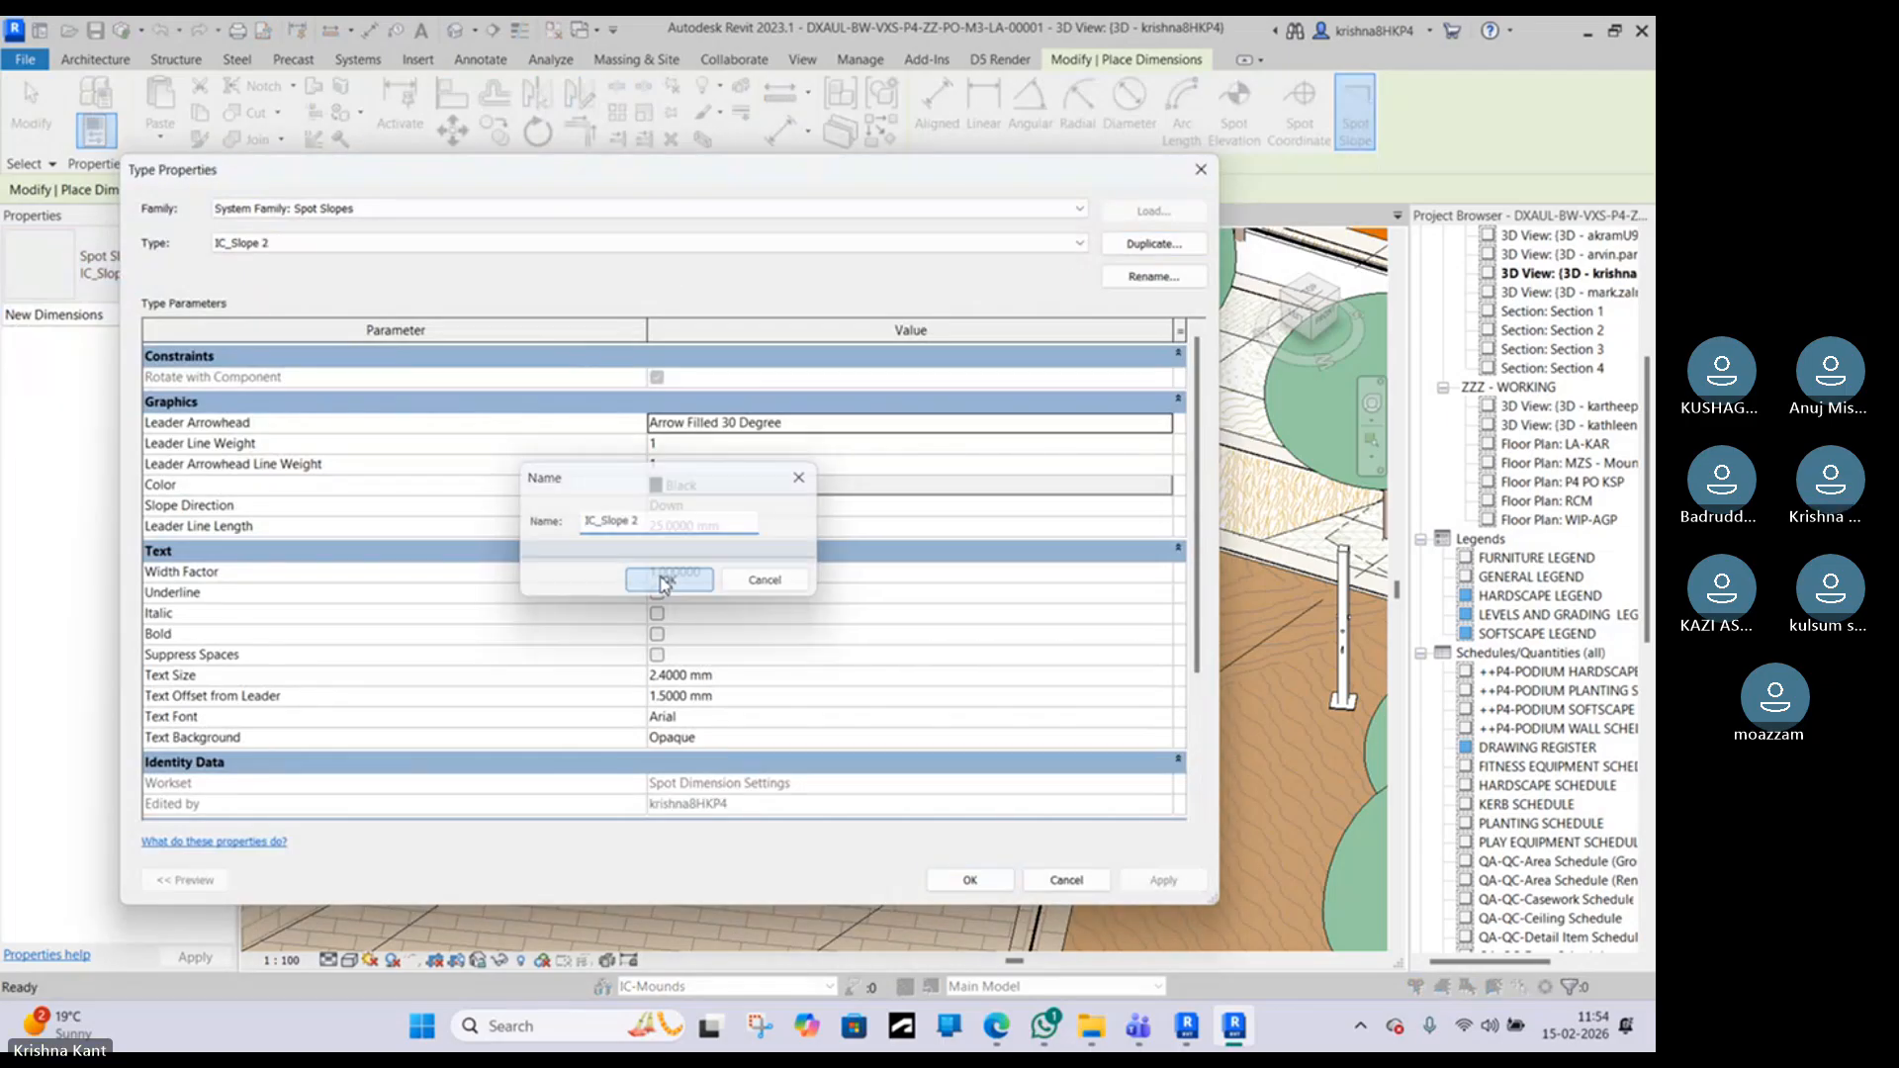
pyautogui.click(666, 577)
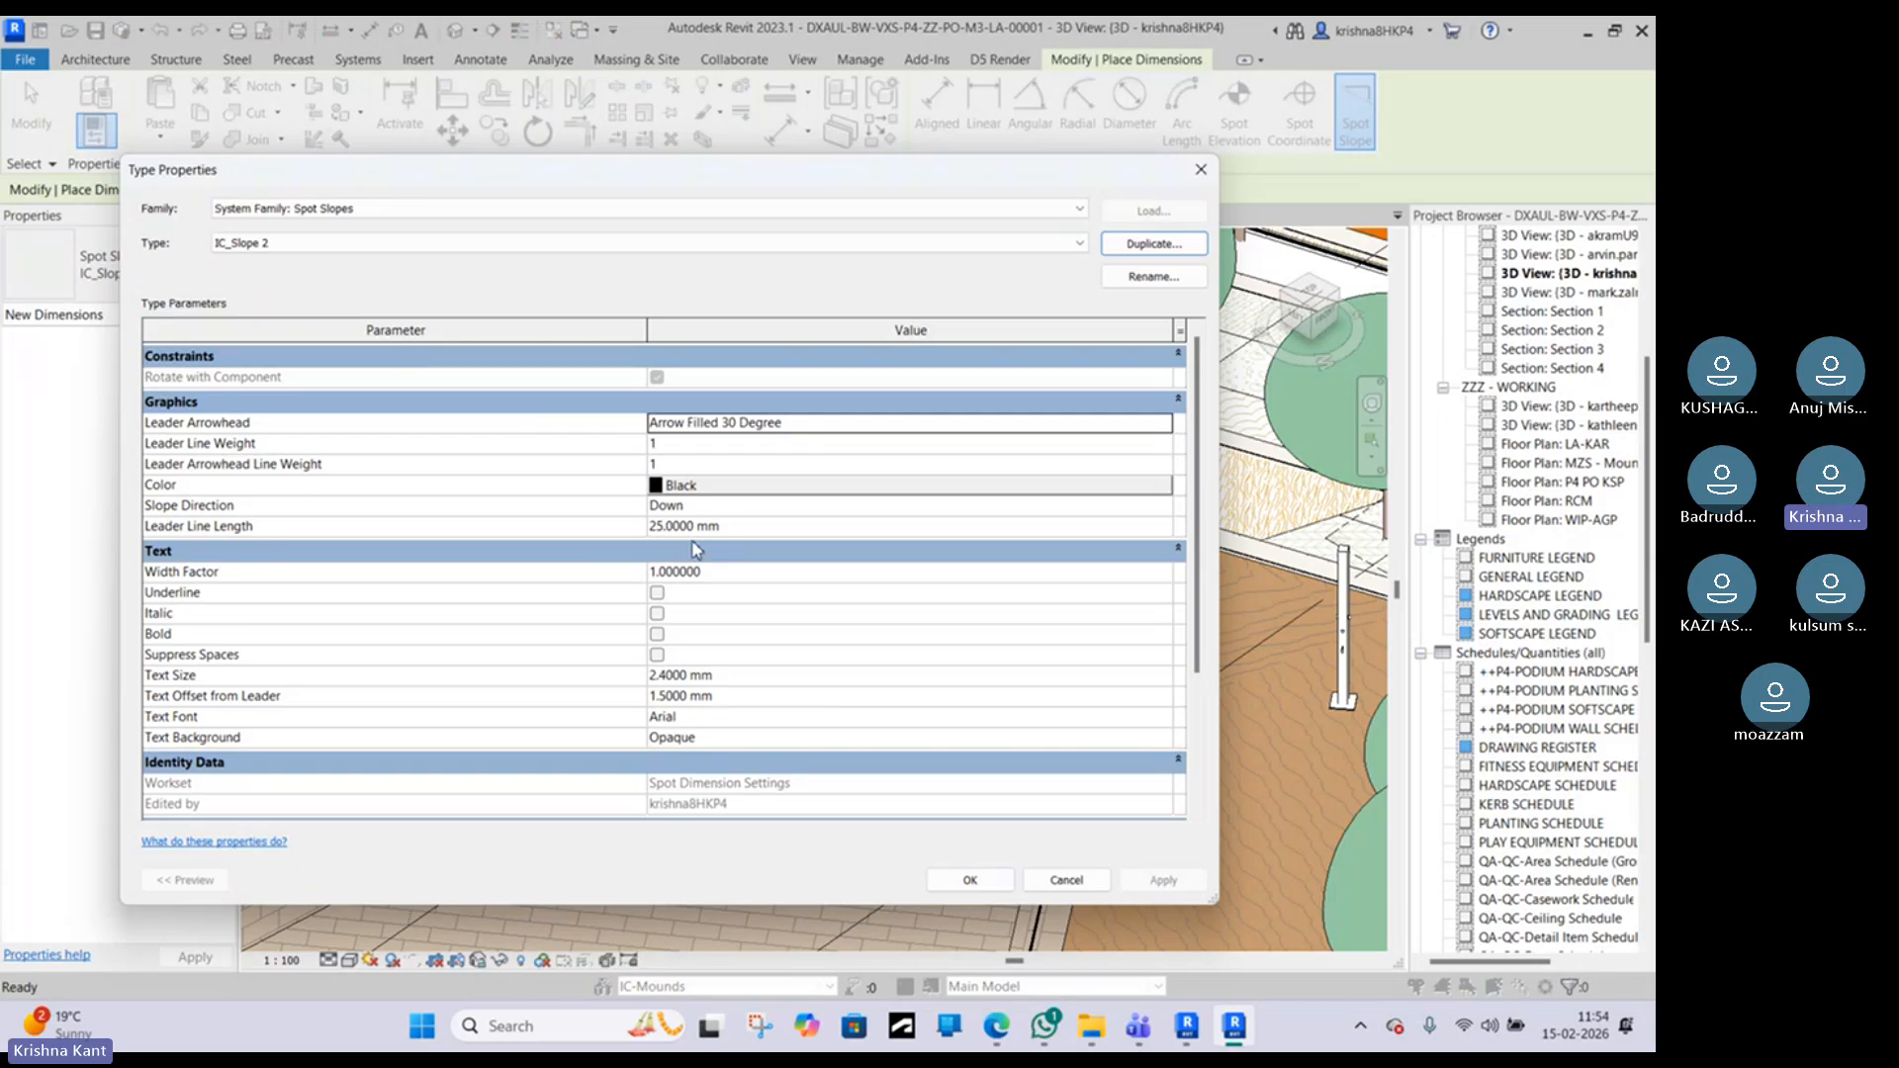
# Step: Set the primary units format of the IC_Slope 2 type to 1 : Ratio
pyautogui.scroll(-2, 713, 621)
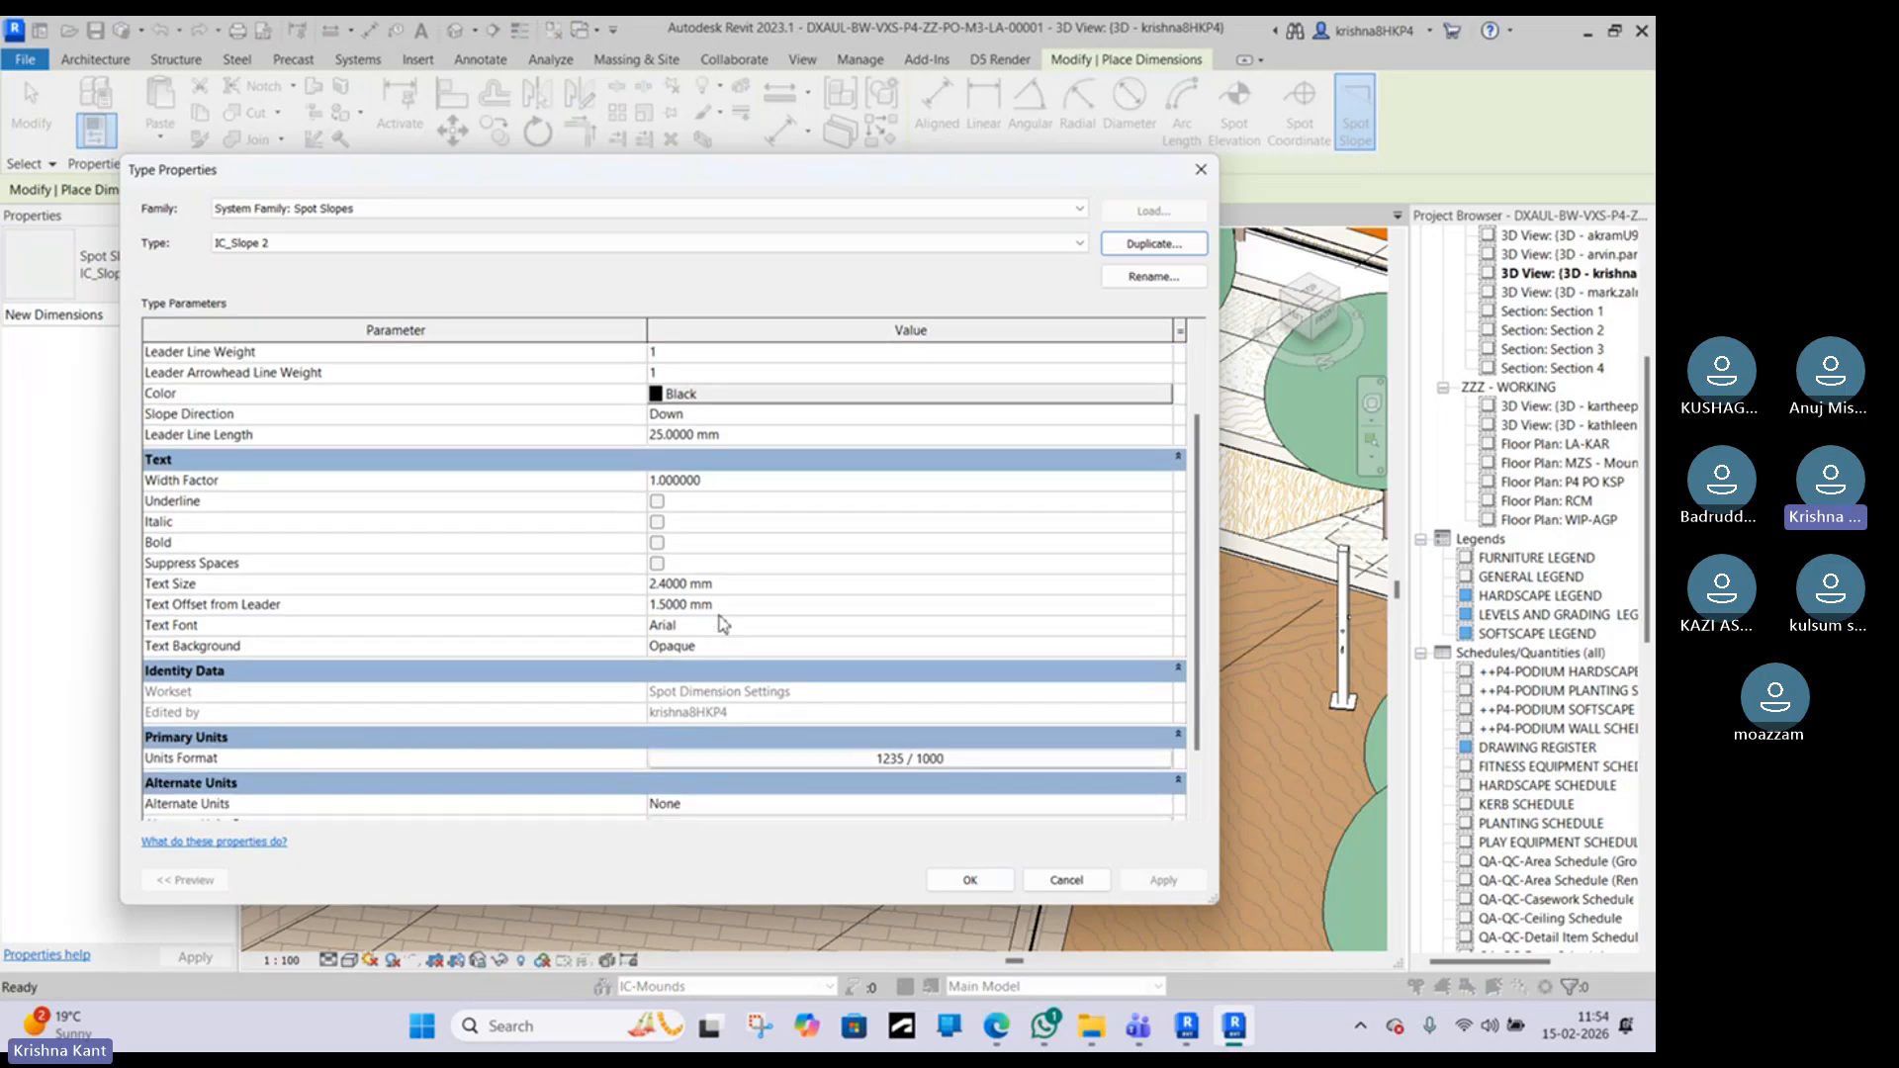
pyautogui.scroll(-2, 722, 624)
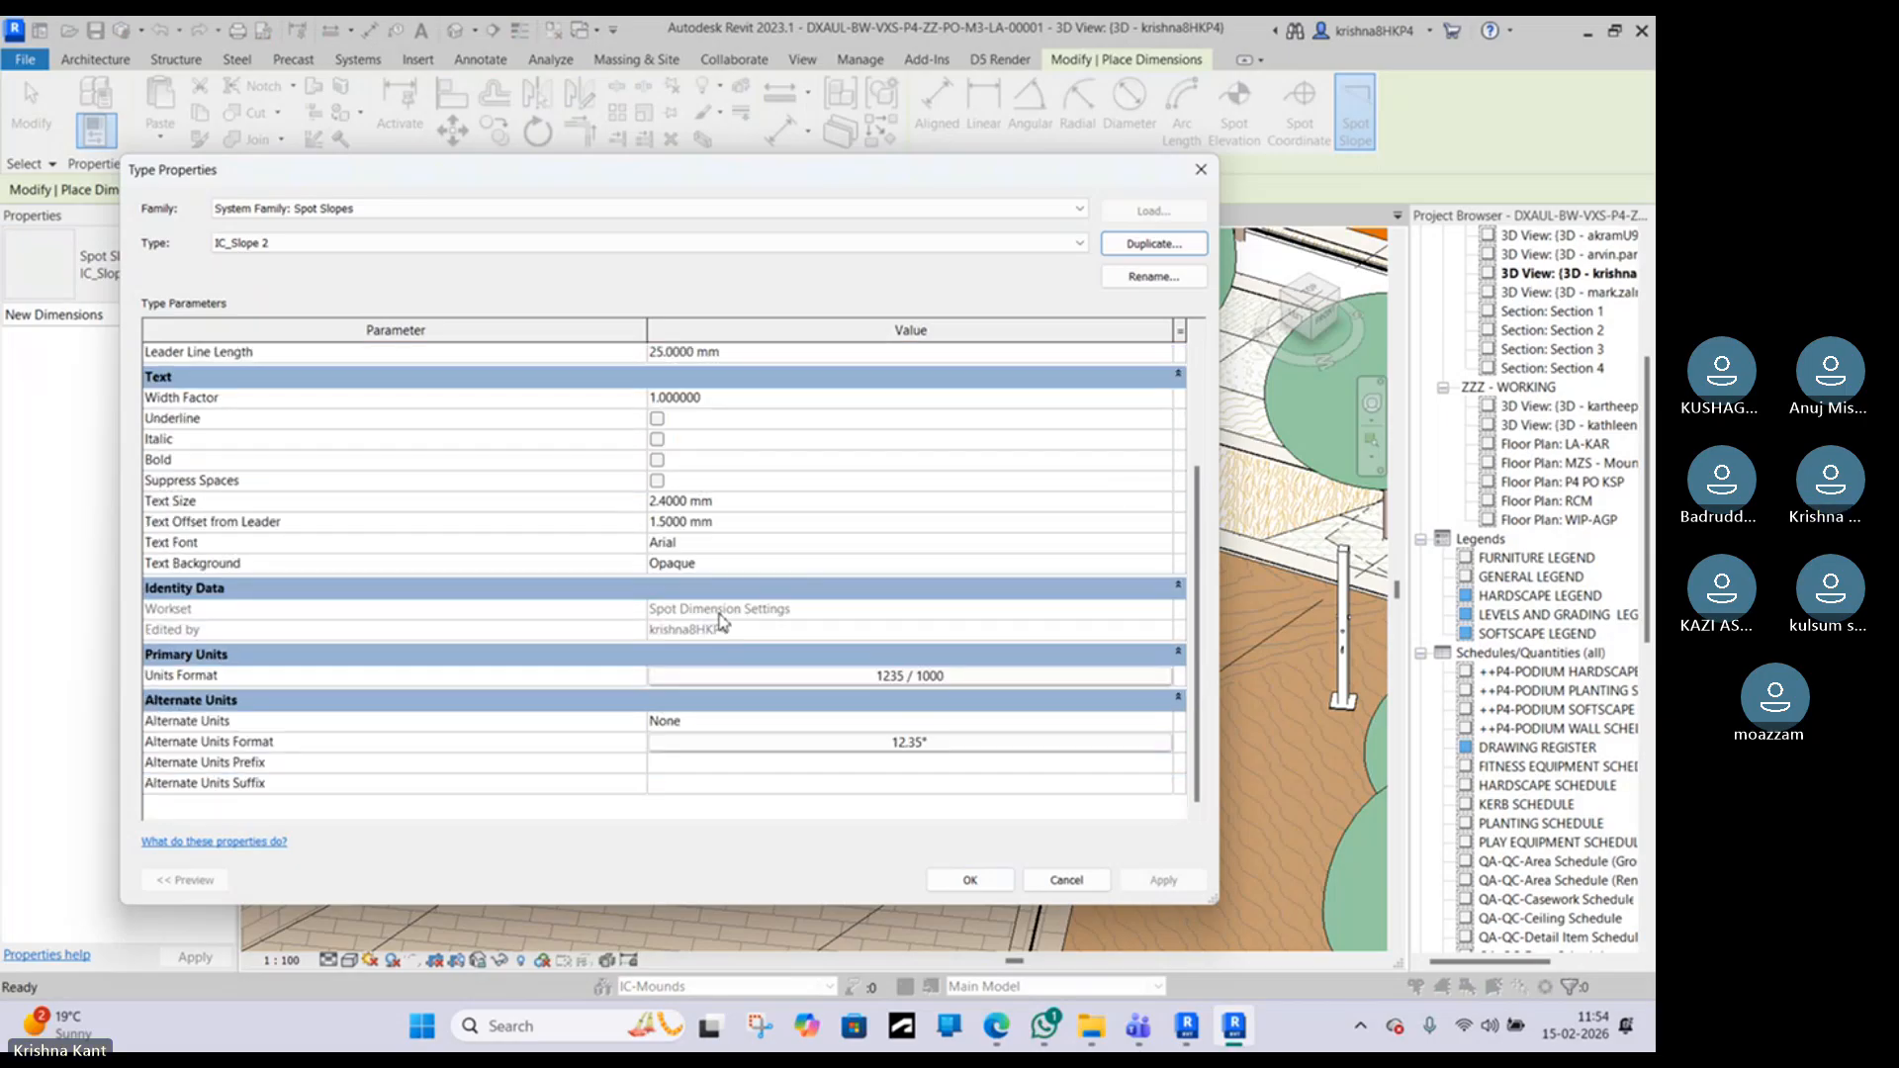
pyautogui.click(1014, 678)
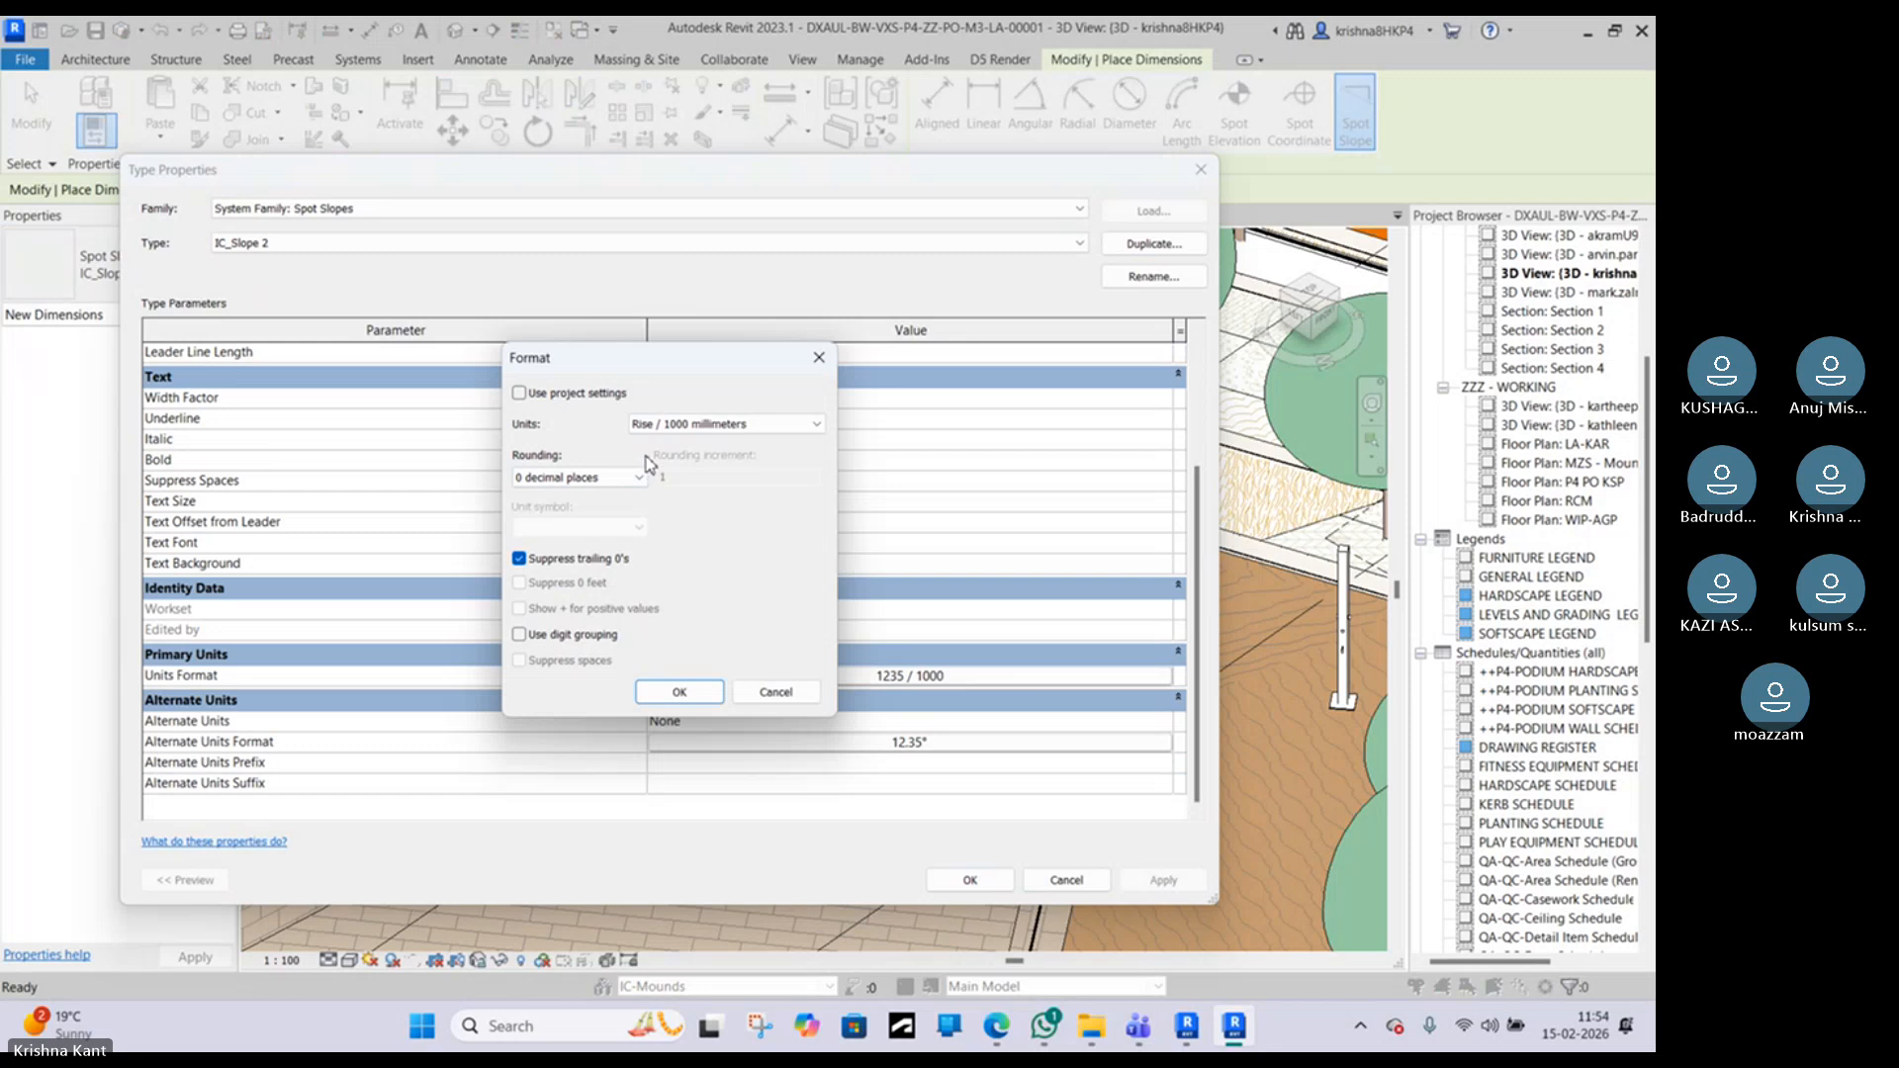
pyautogui.click(690, 423)
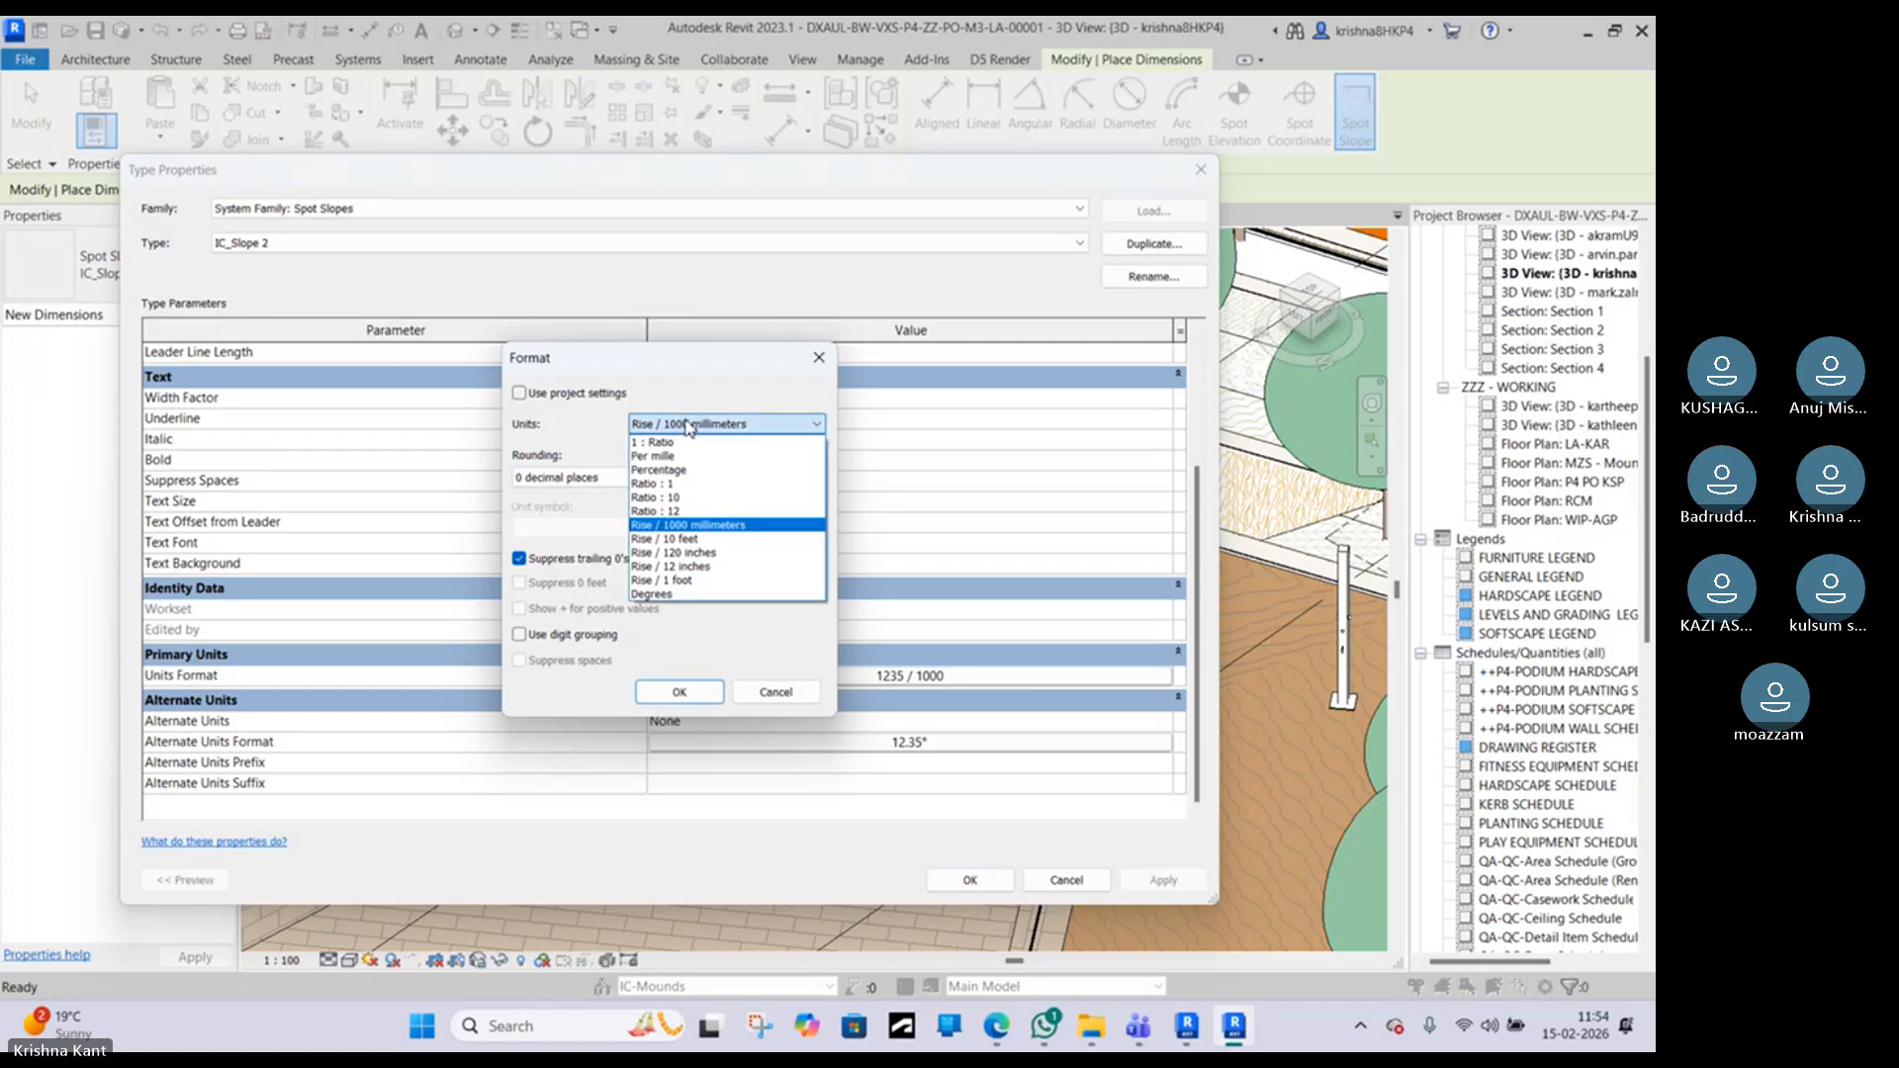
pyautogui.click(676, 443)
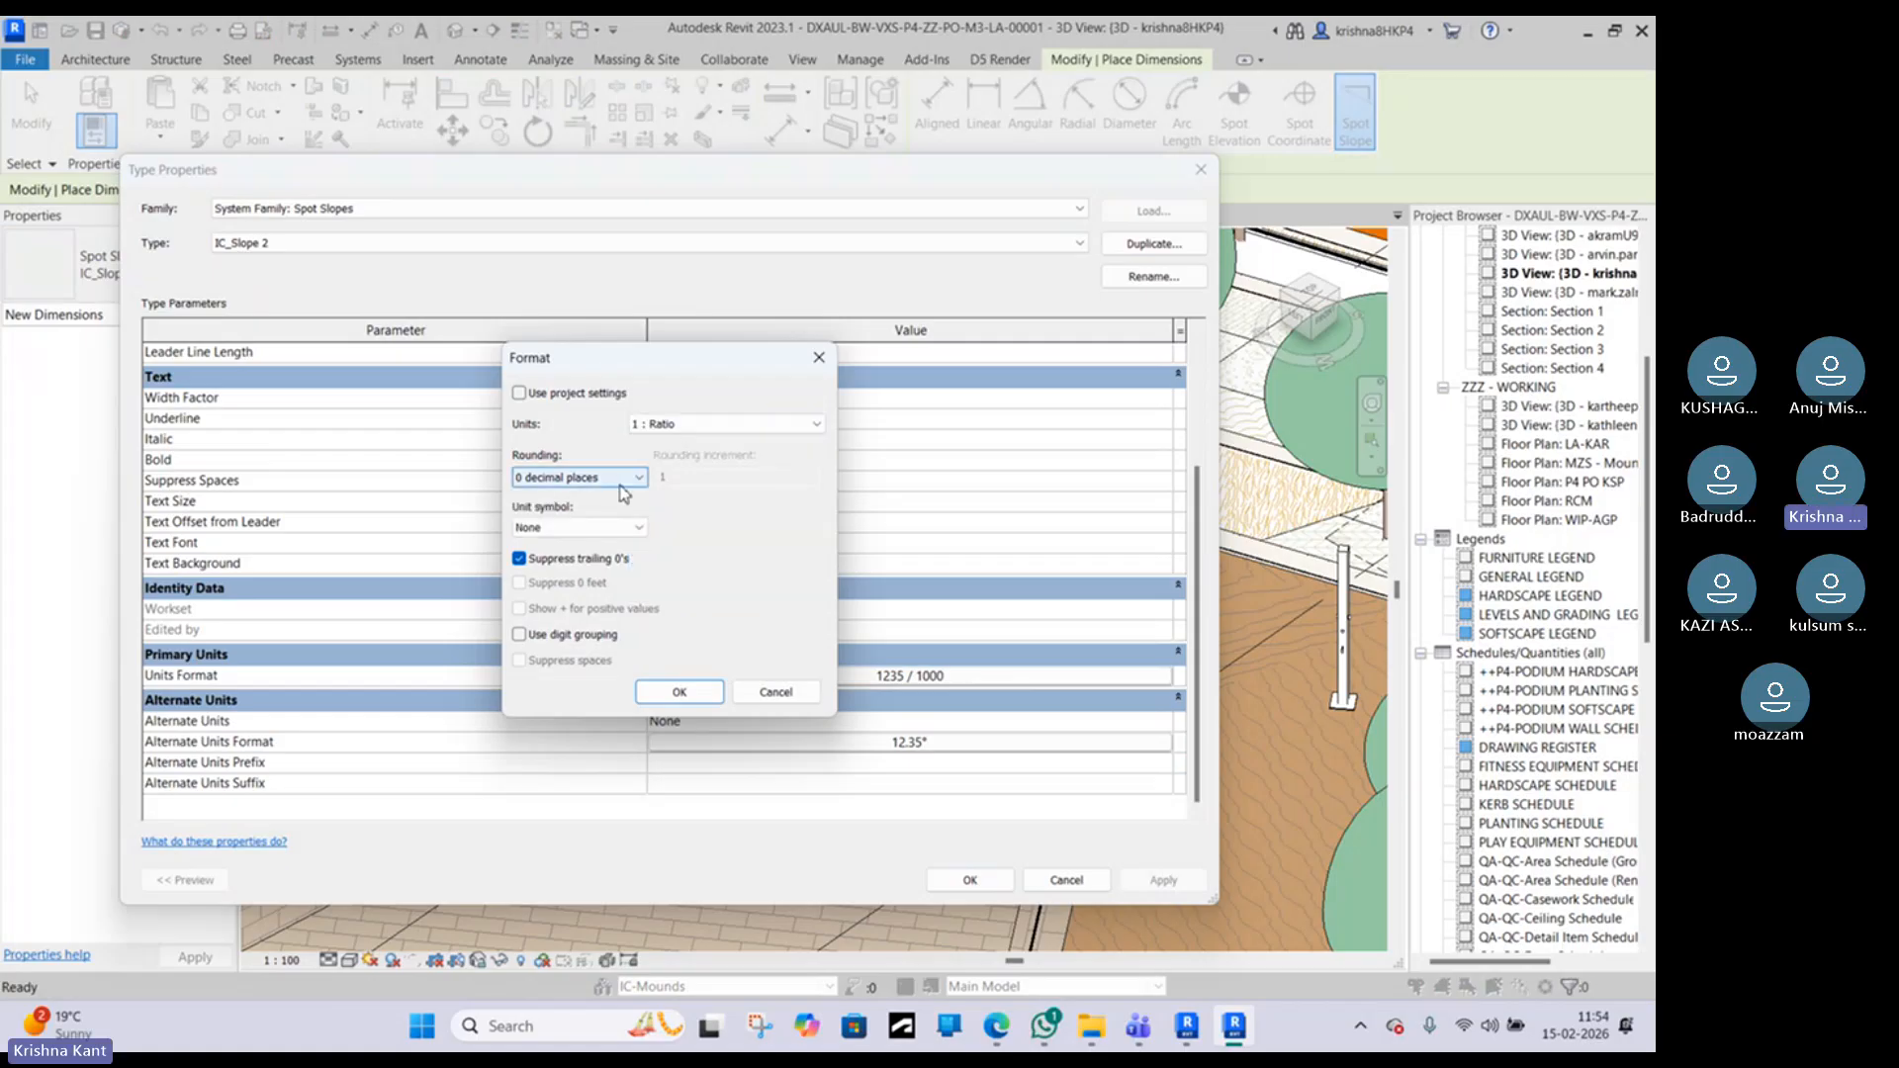
pyautogui.click(678, 690)
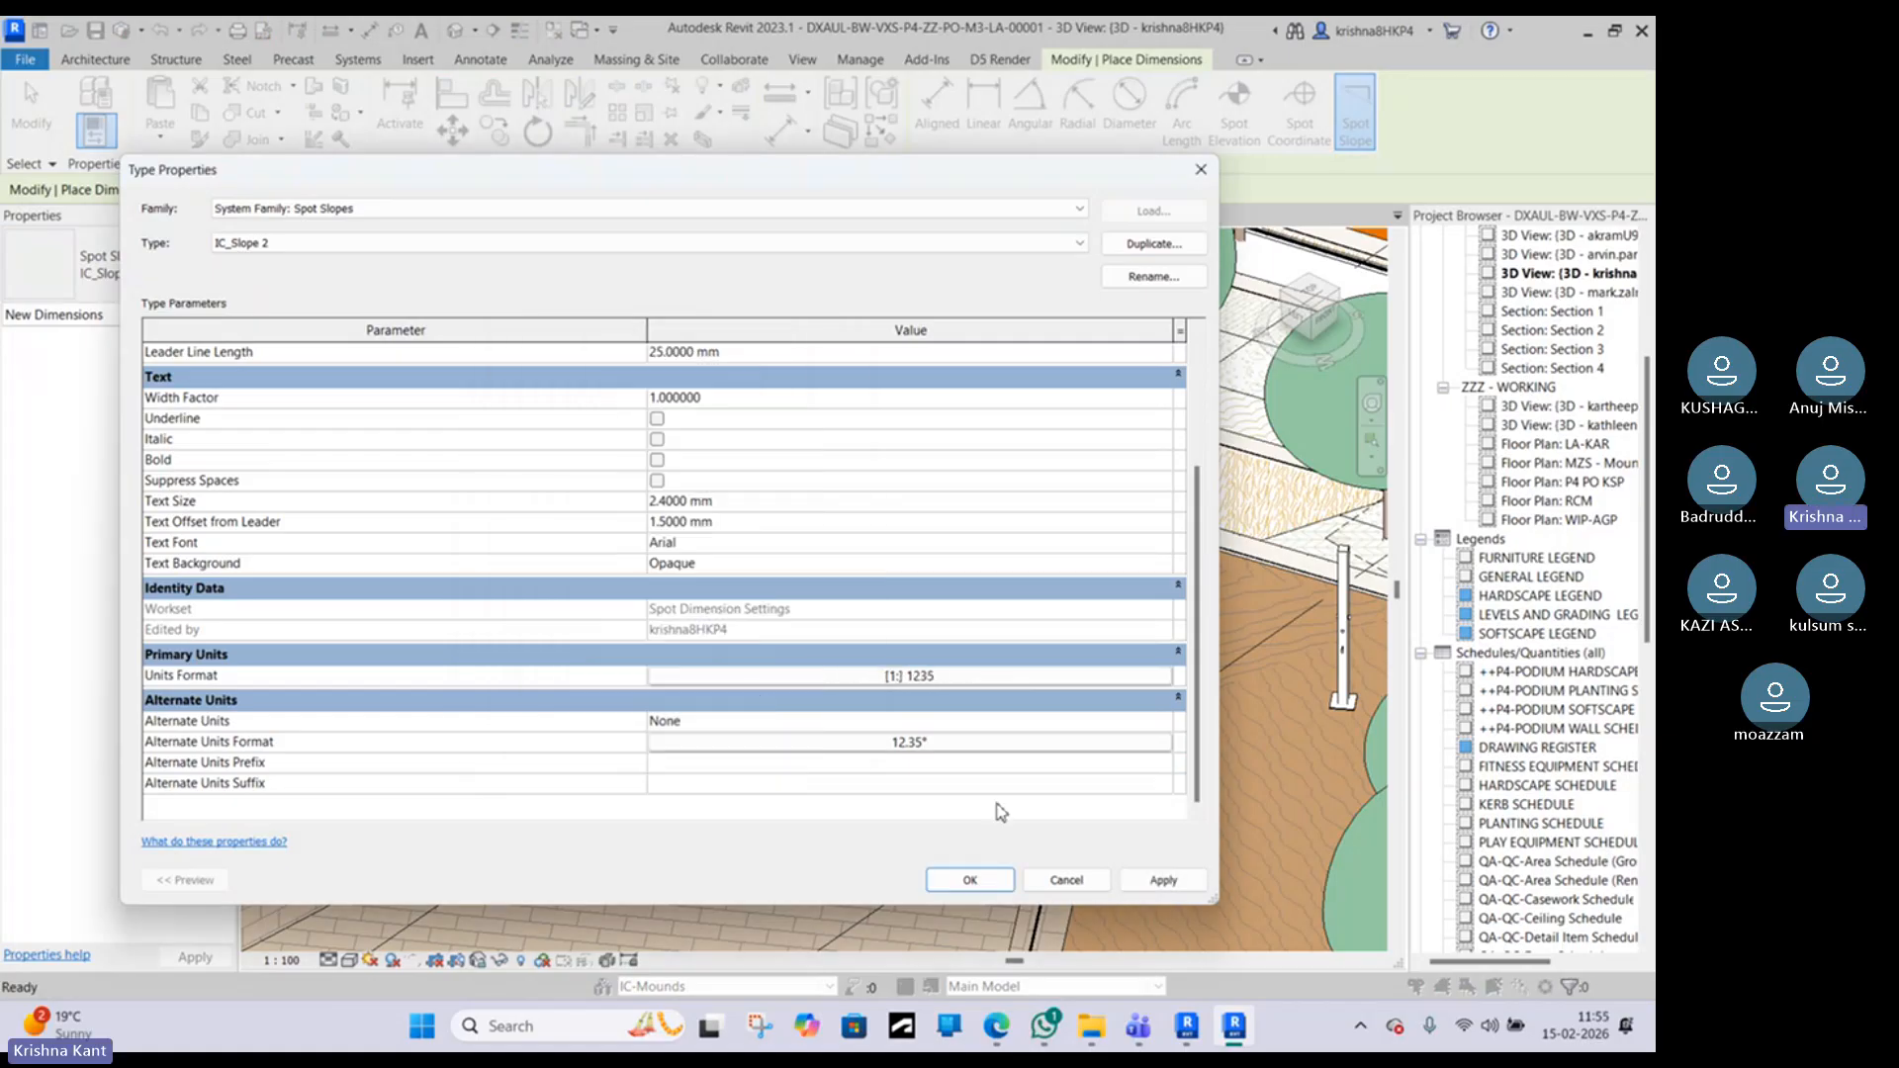
# Step: Set the primary units format of the IC_Slope 2 type to Percentage and apply the type changes
pyautogui.click(943, 678)
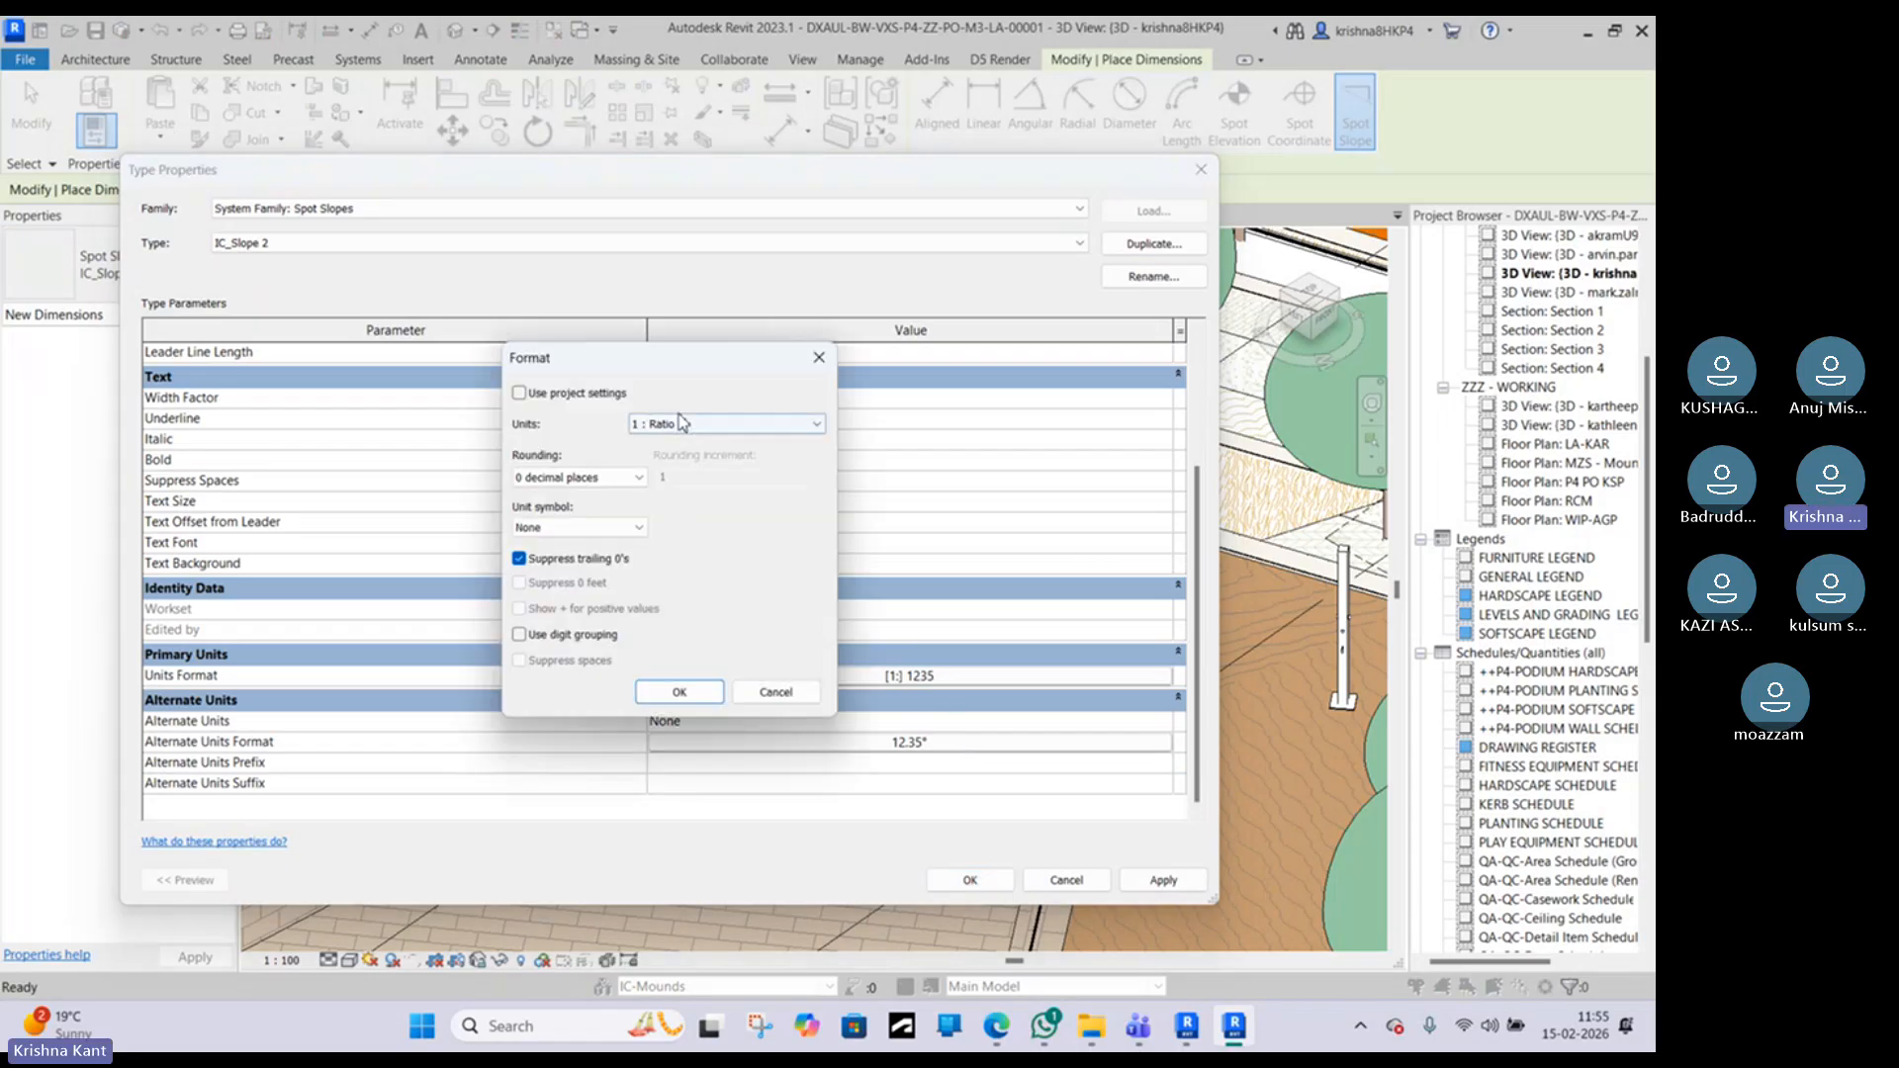
pyautogui.click(681, 422)
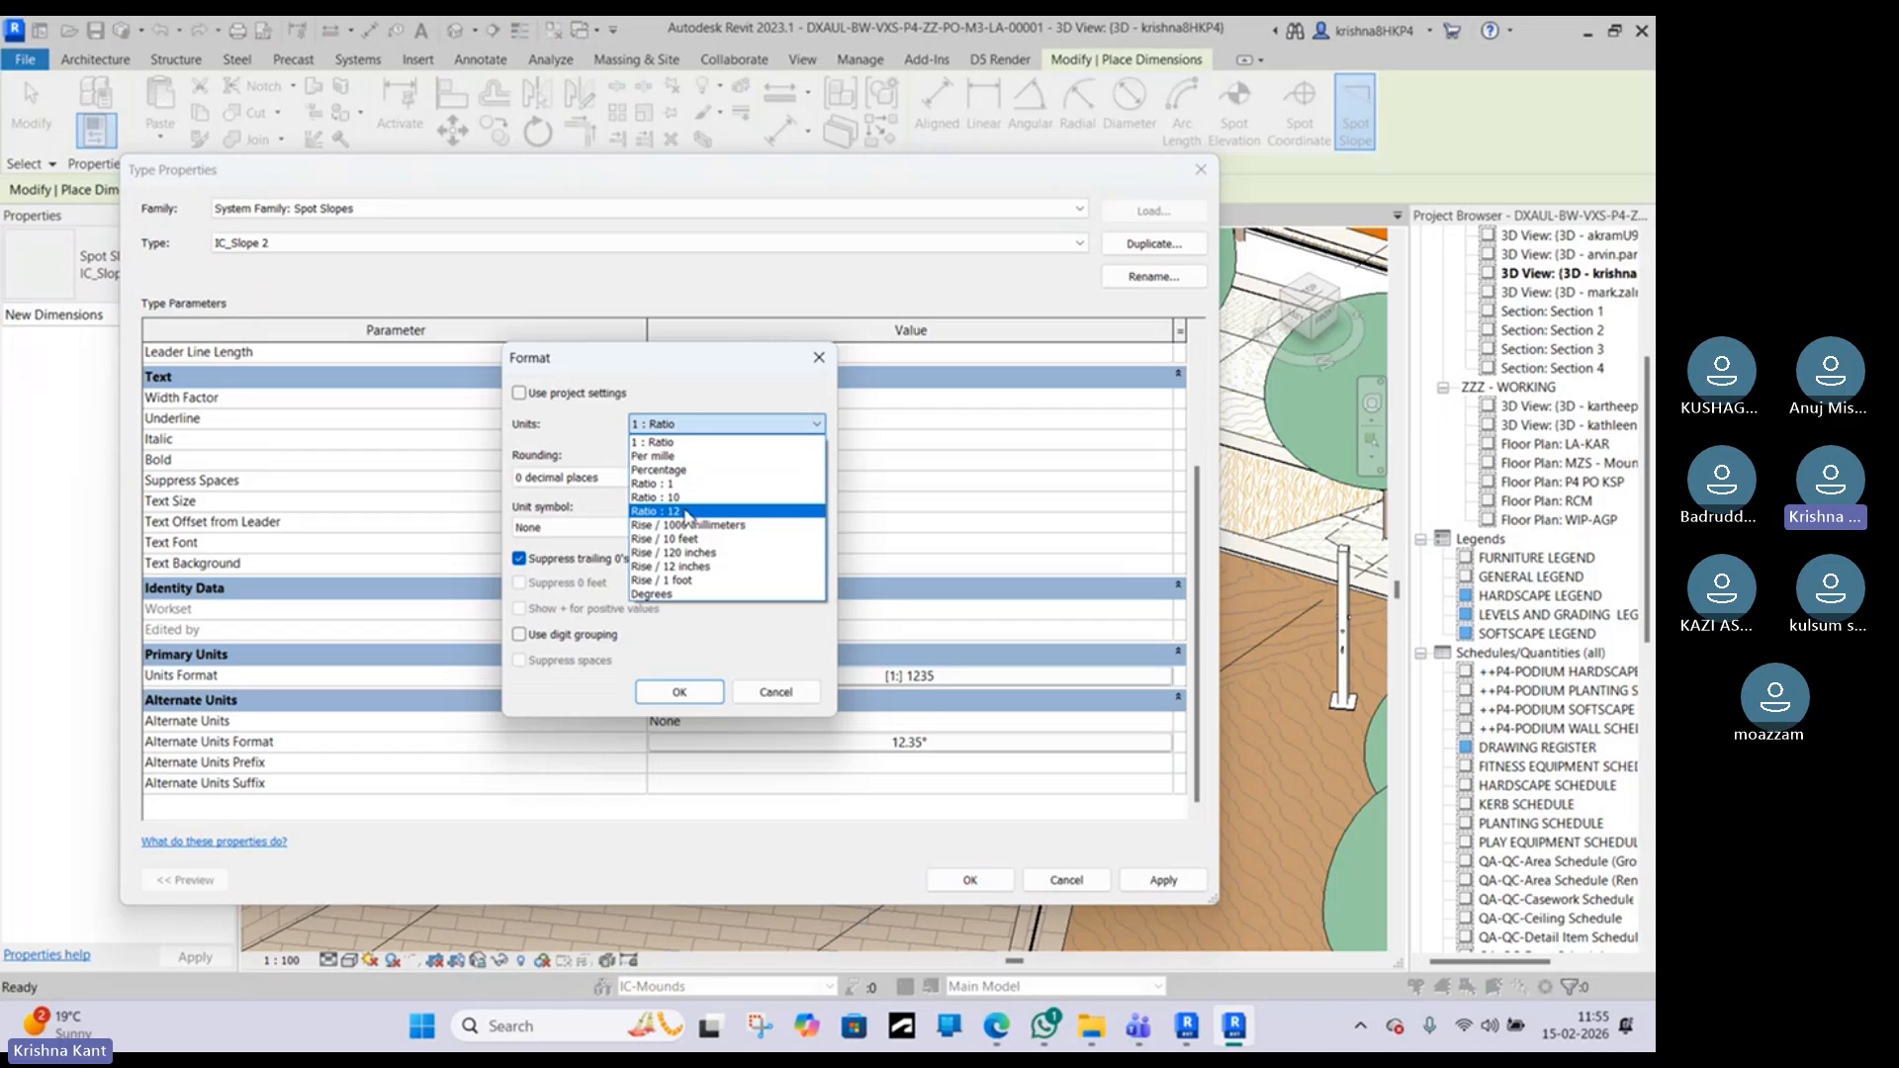
pyautogui.click(661, 469)
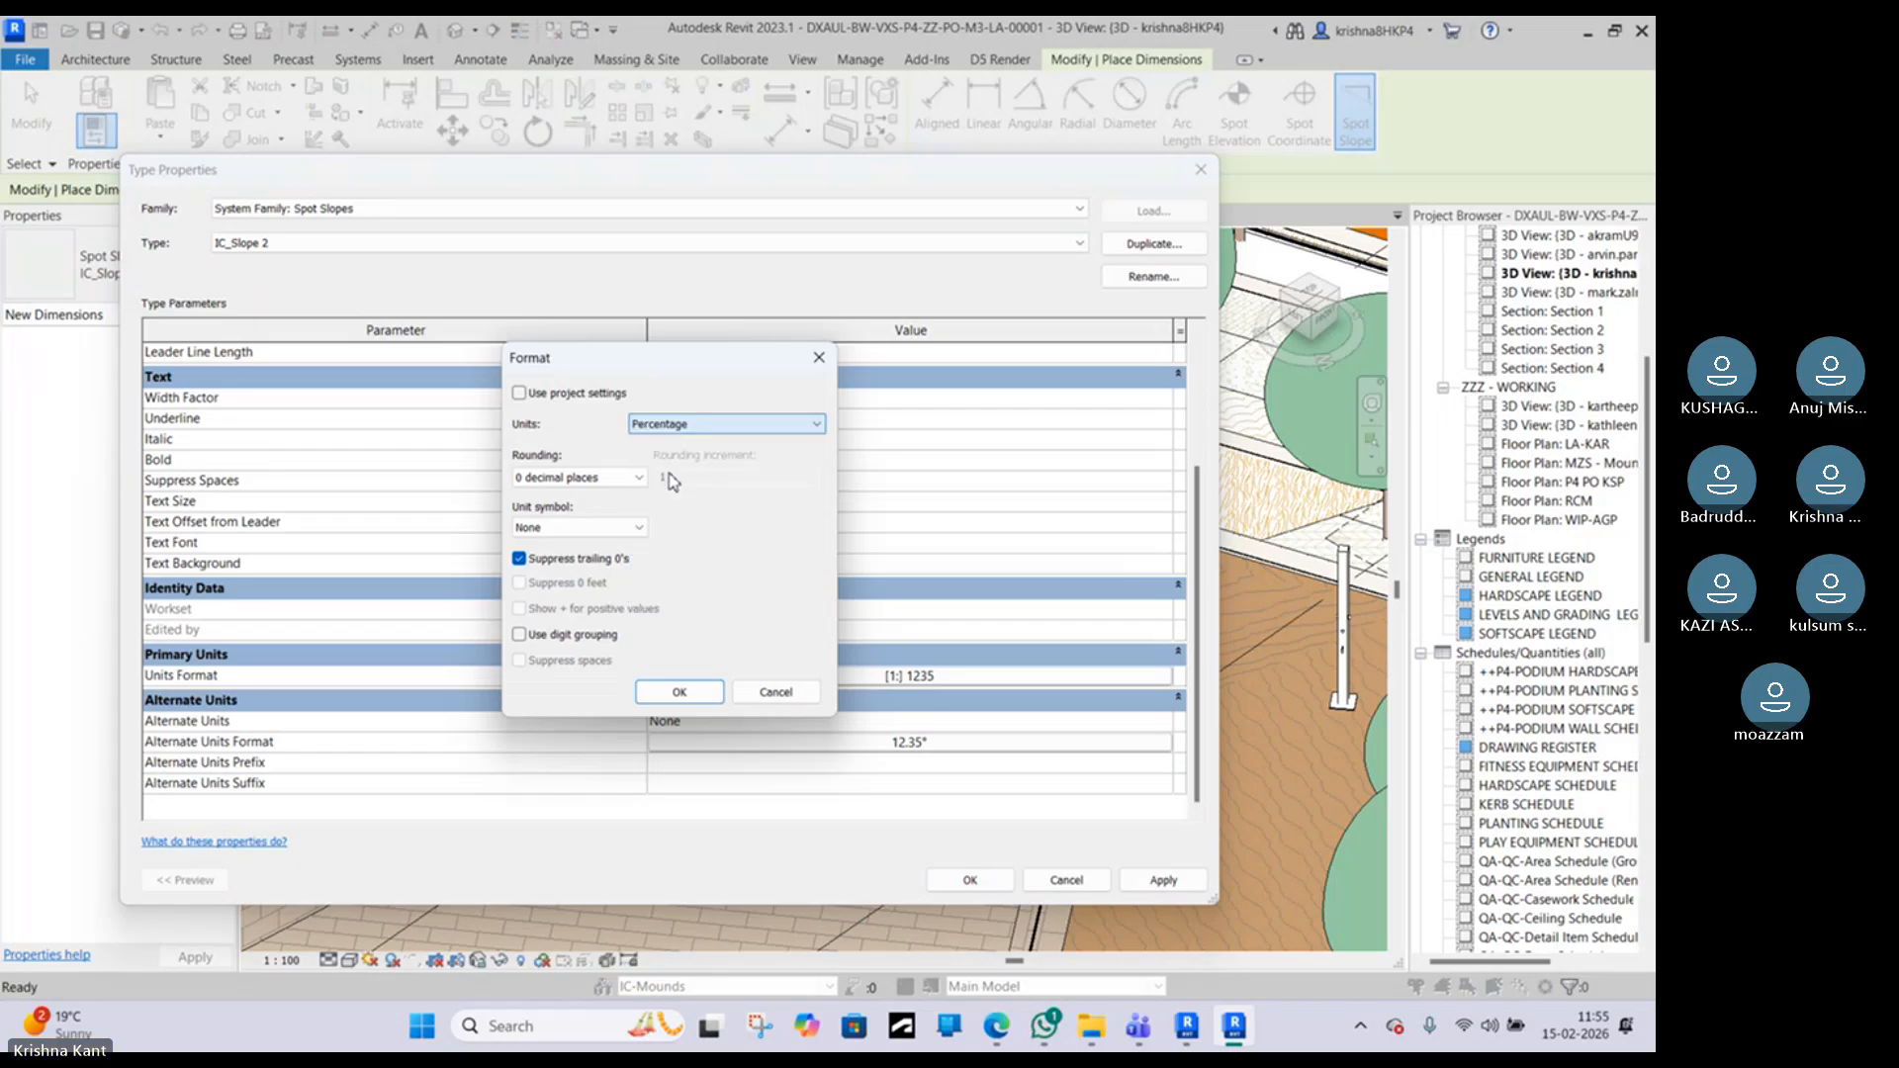
pyautogui.click(684, 693)
pyautogui.click(969, 880)
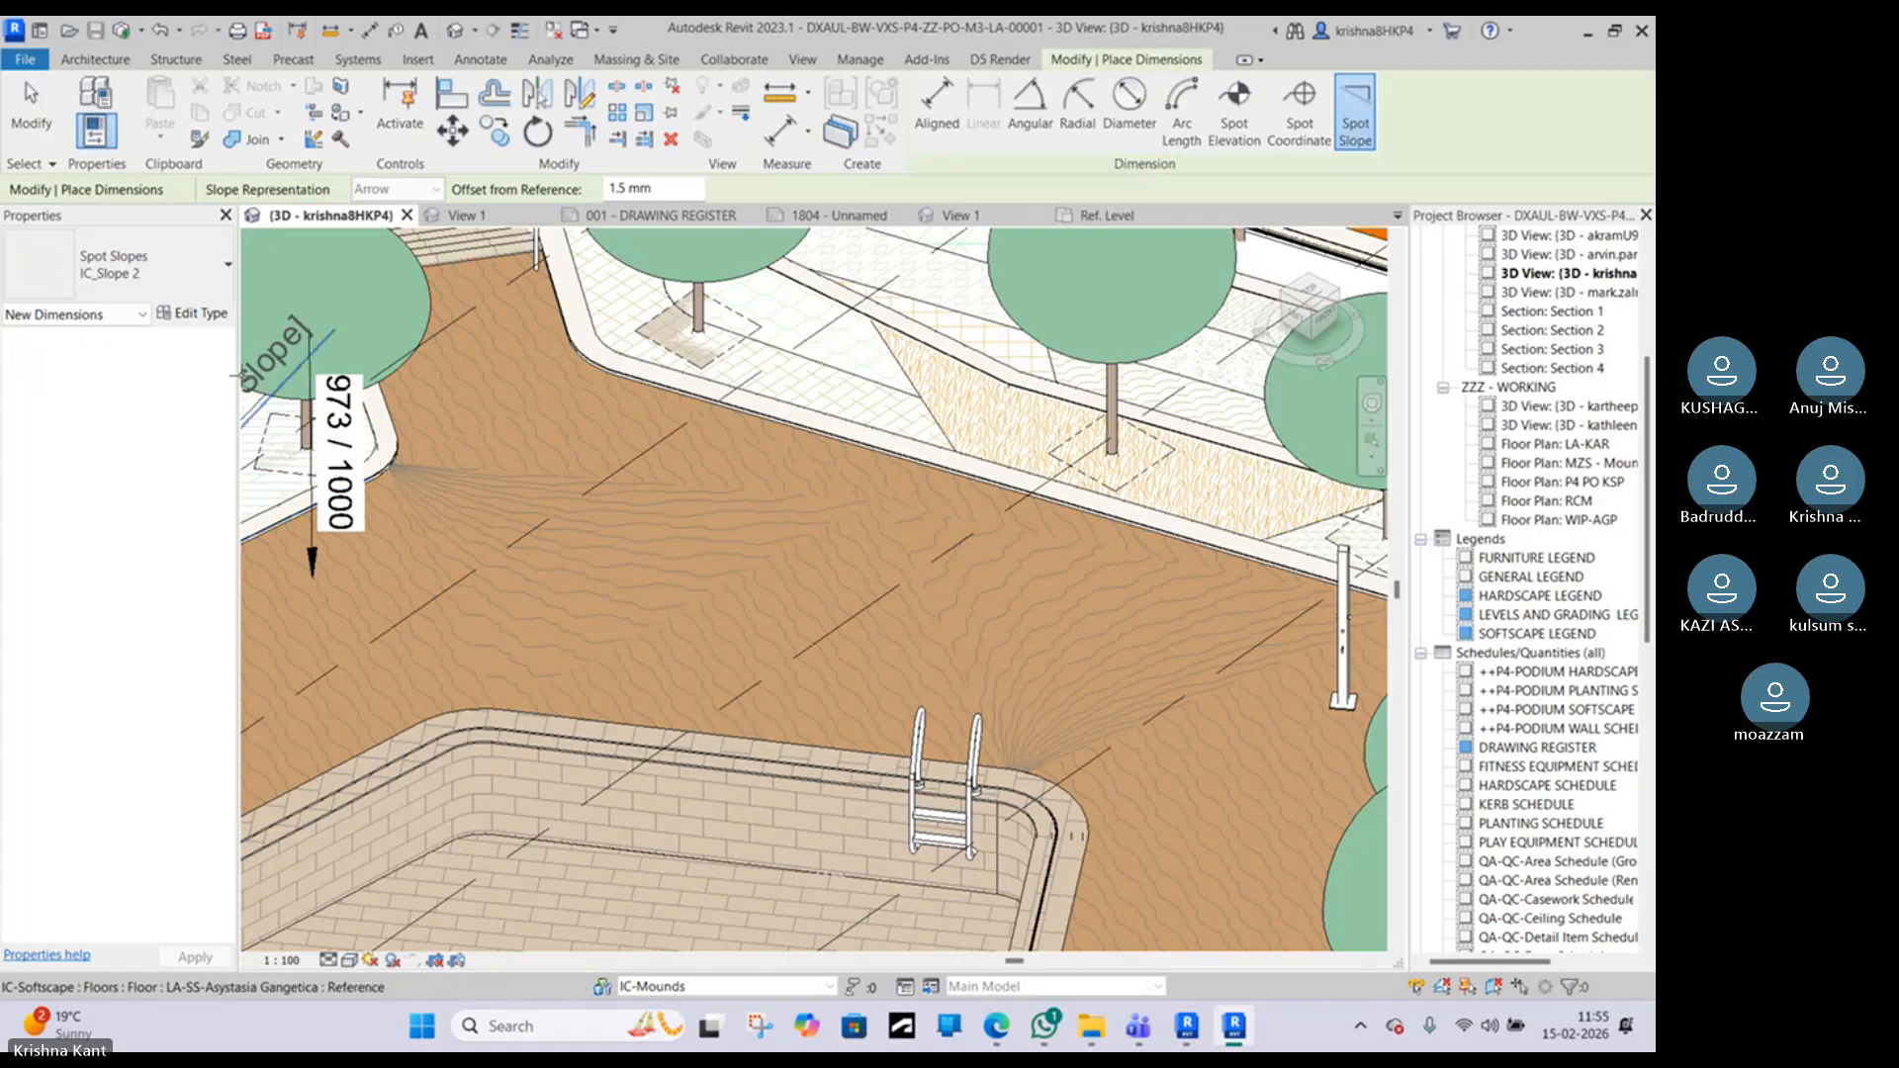
# Step: Set the unit symbol of the IC_Slope 2 spot slope type's primary units format to % and apply the type changes
pyautogui.click(209, 315)
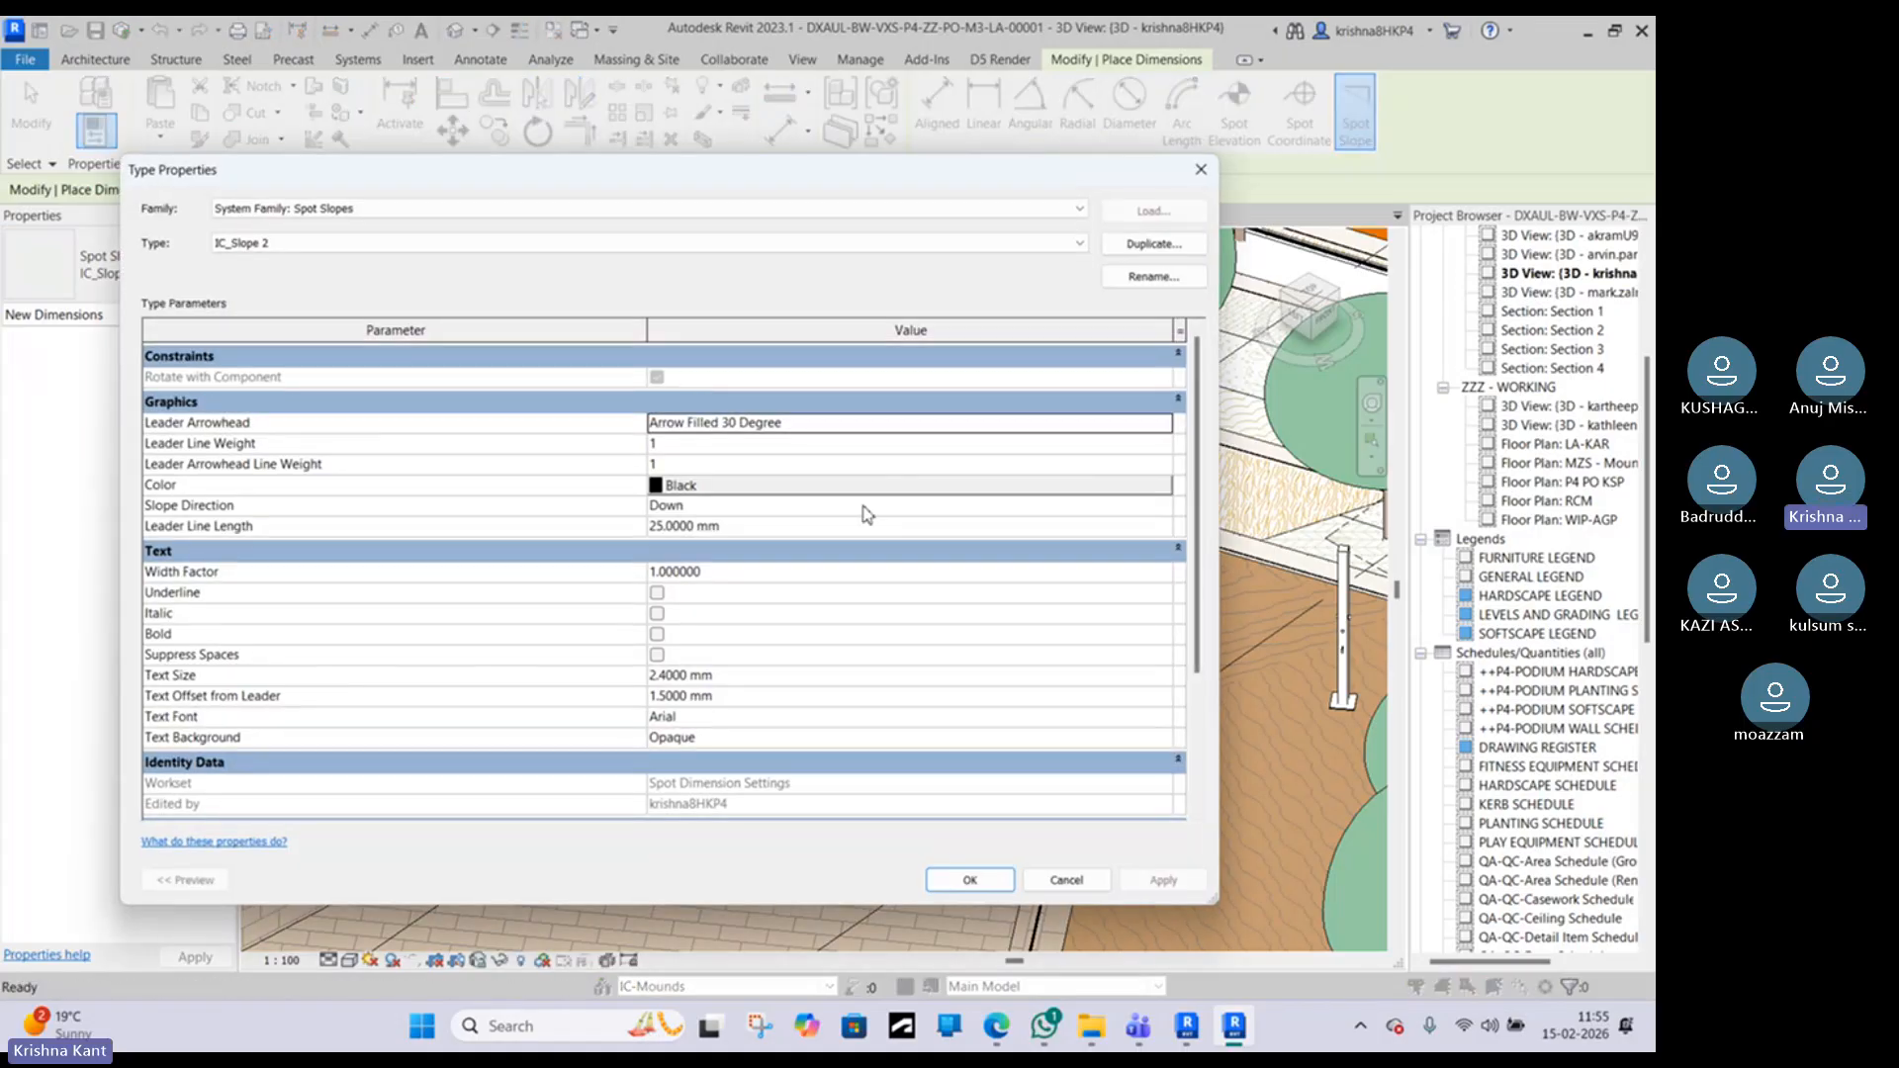
pyautogui.scroll(-5, 898, 756)
pyautogui.click(917, 697)
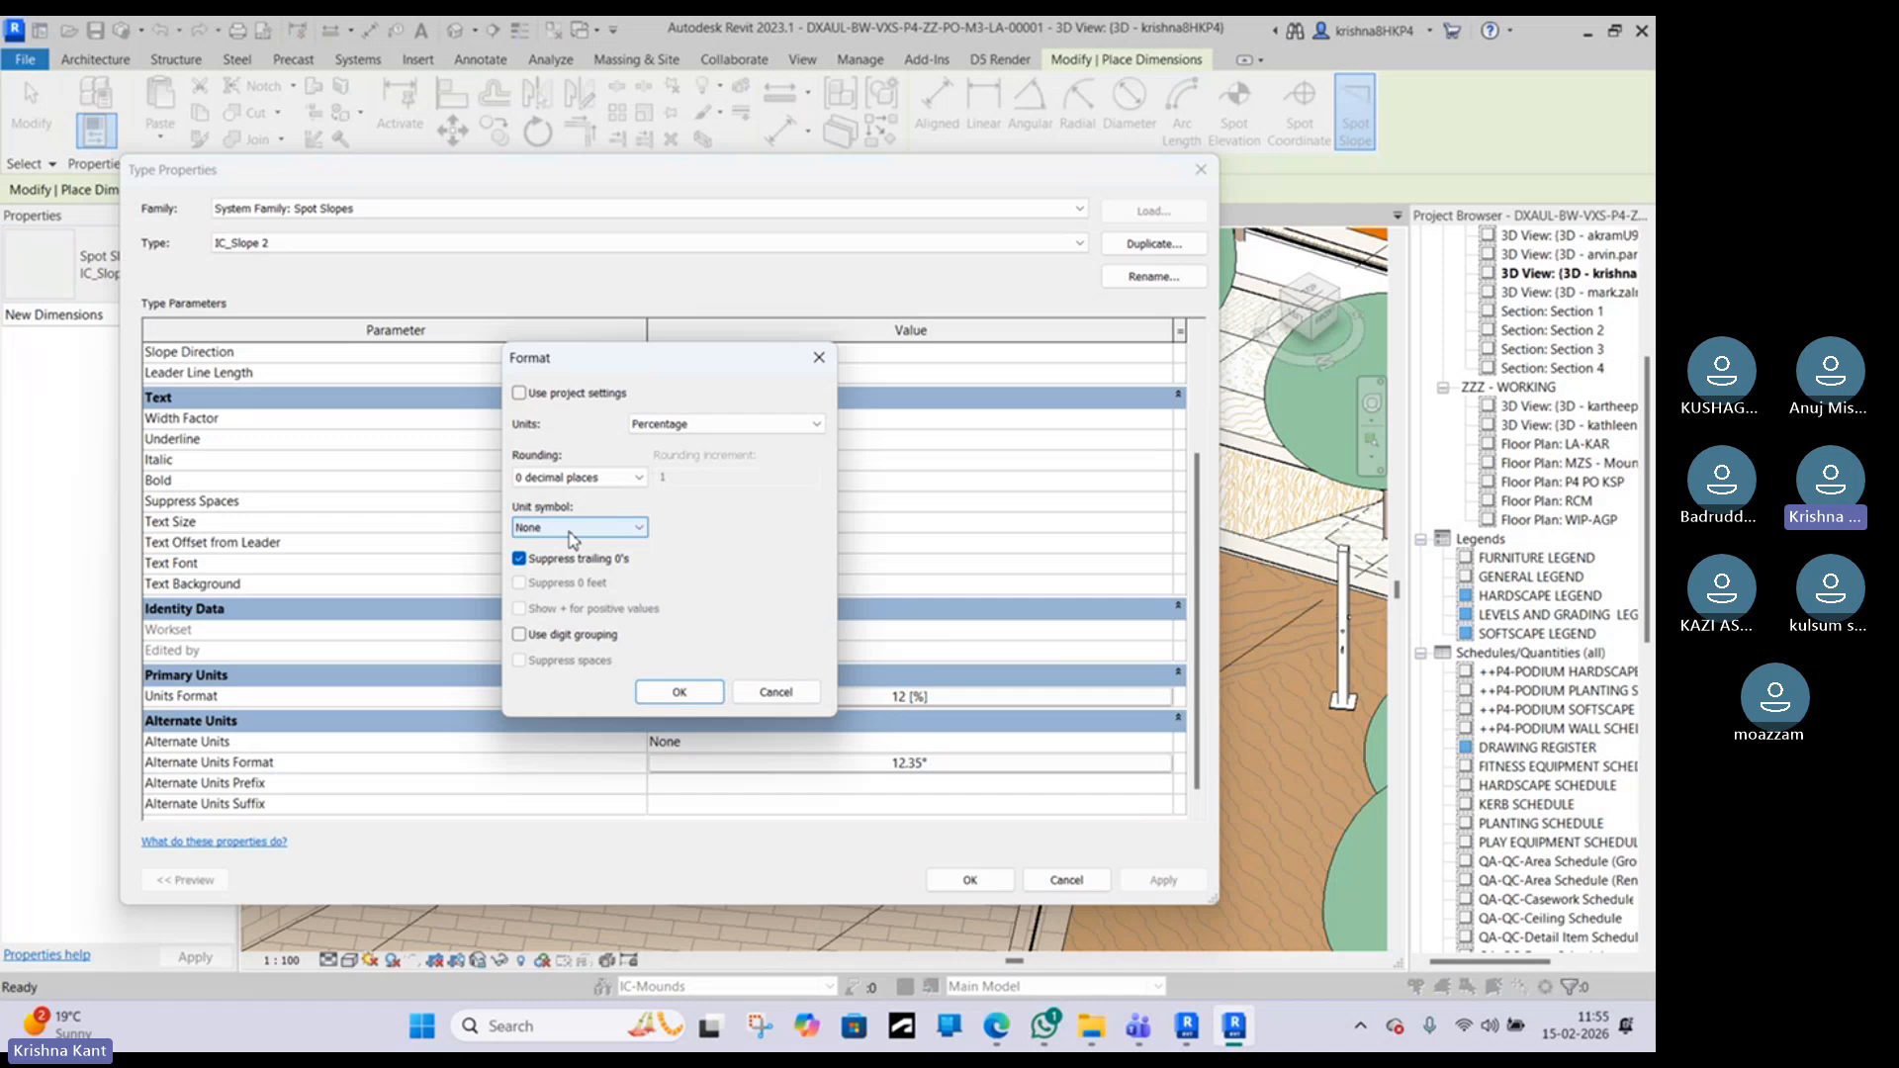
pyautogui.scroll(-1, 569, 534)
pyautogui.click(15, 295)
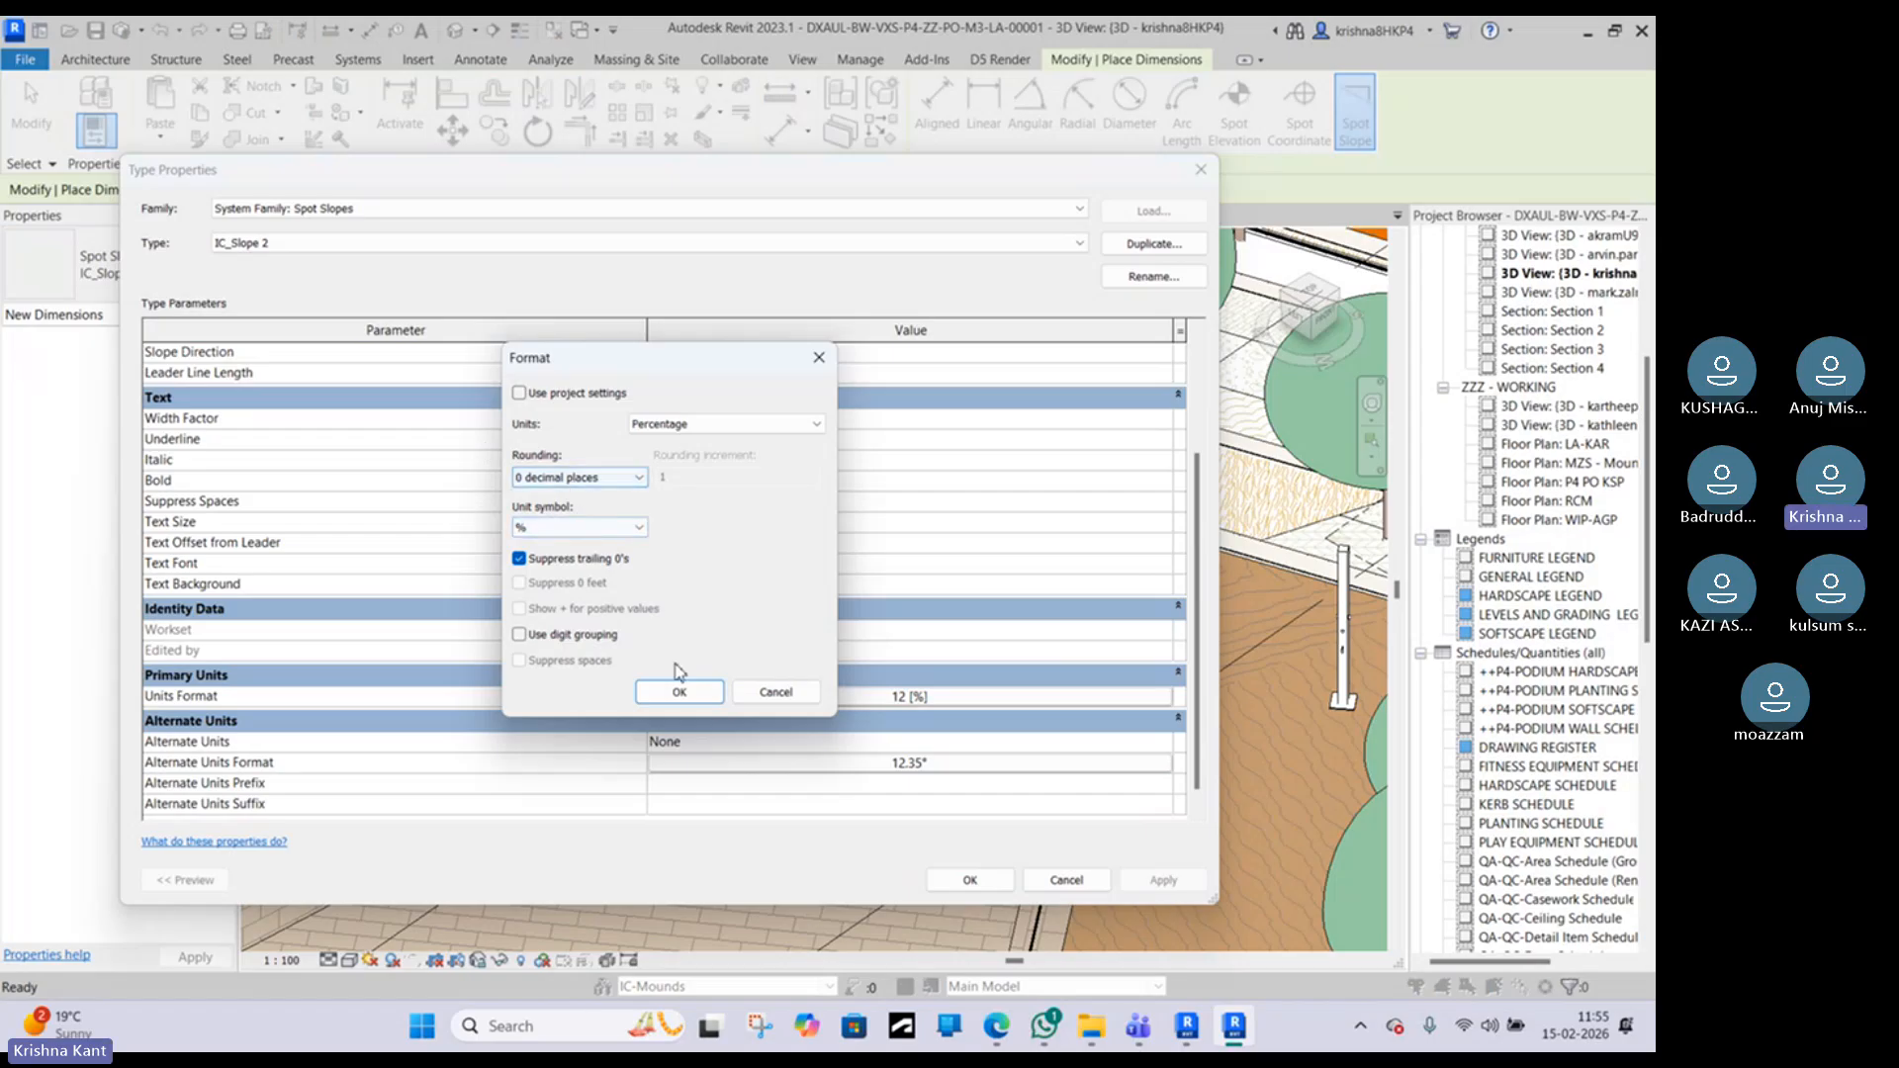
pyautogui.click(679, 689)
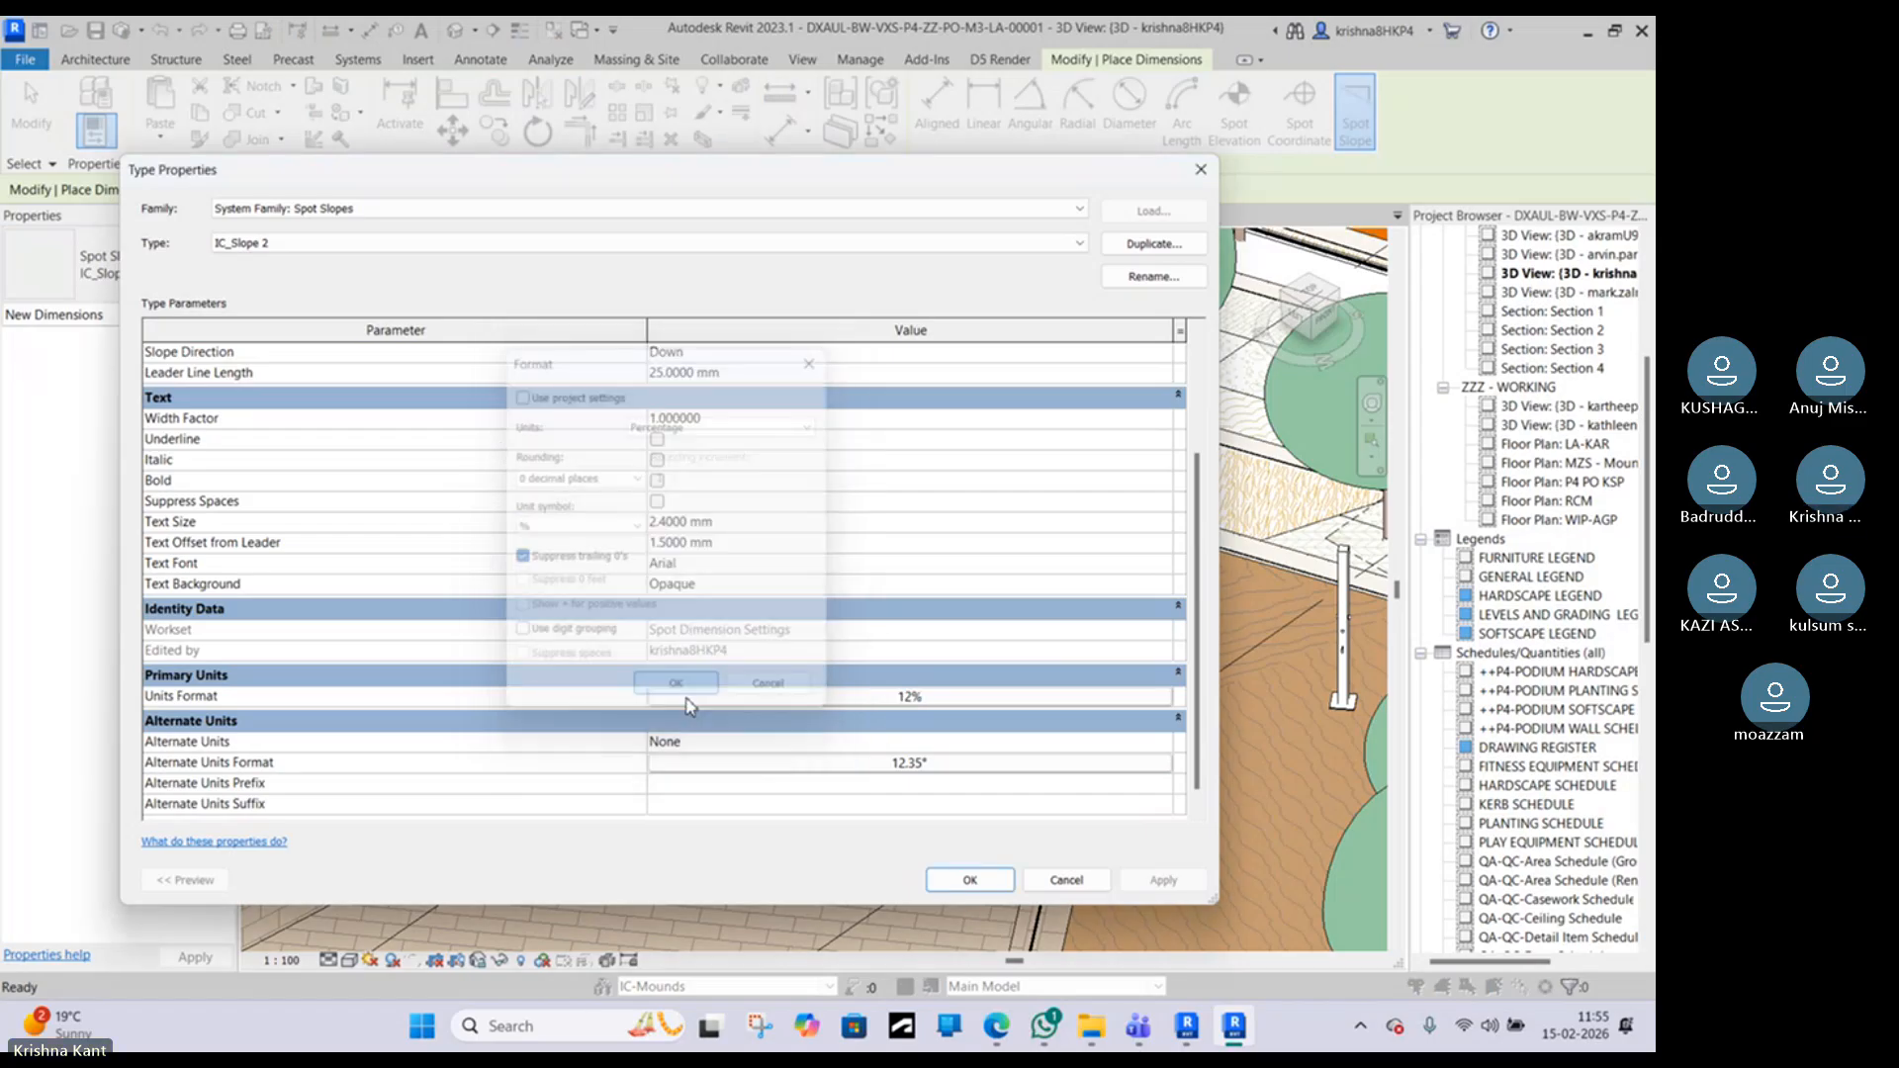
pyautogui.click(970, 880)
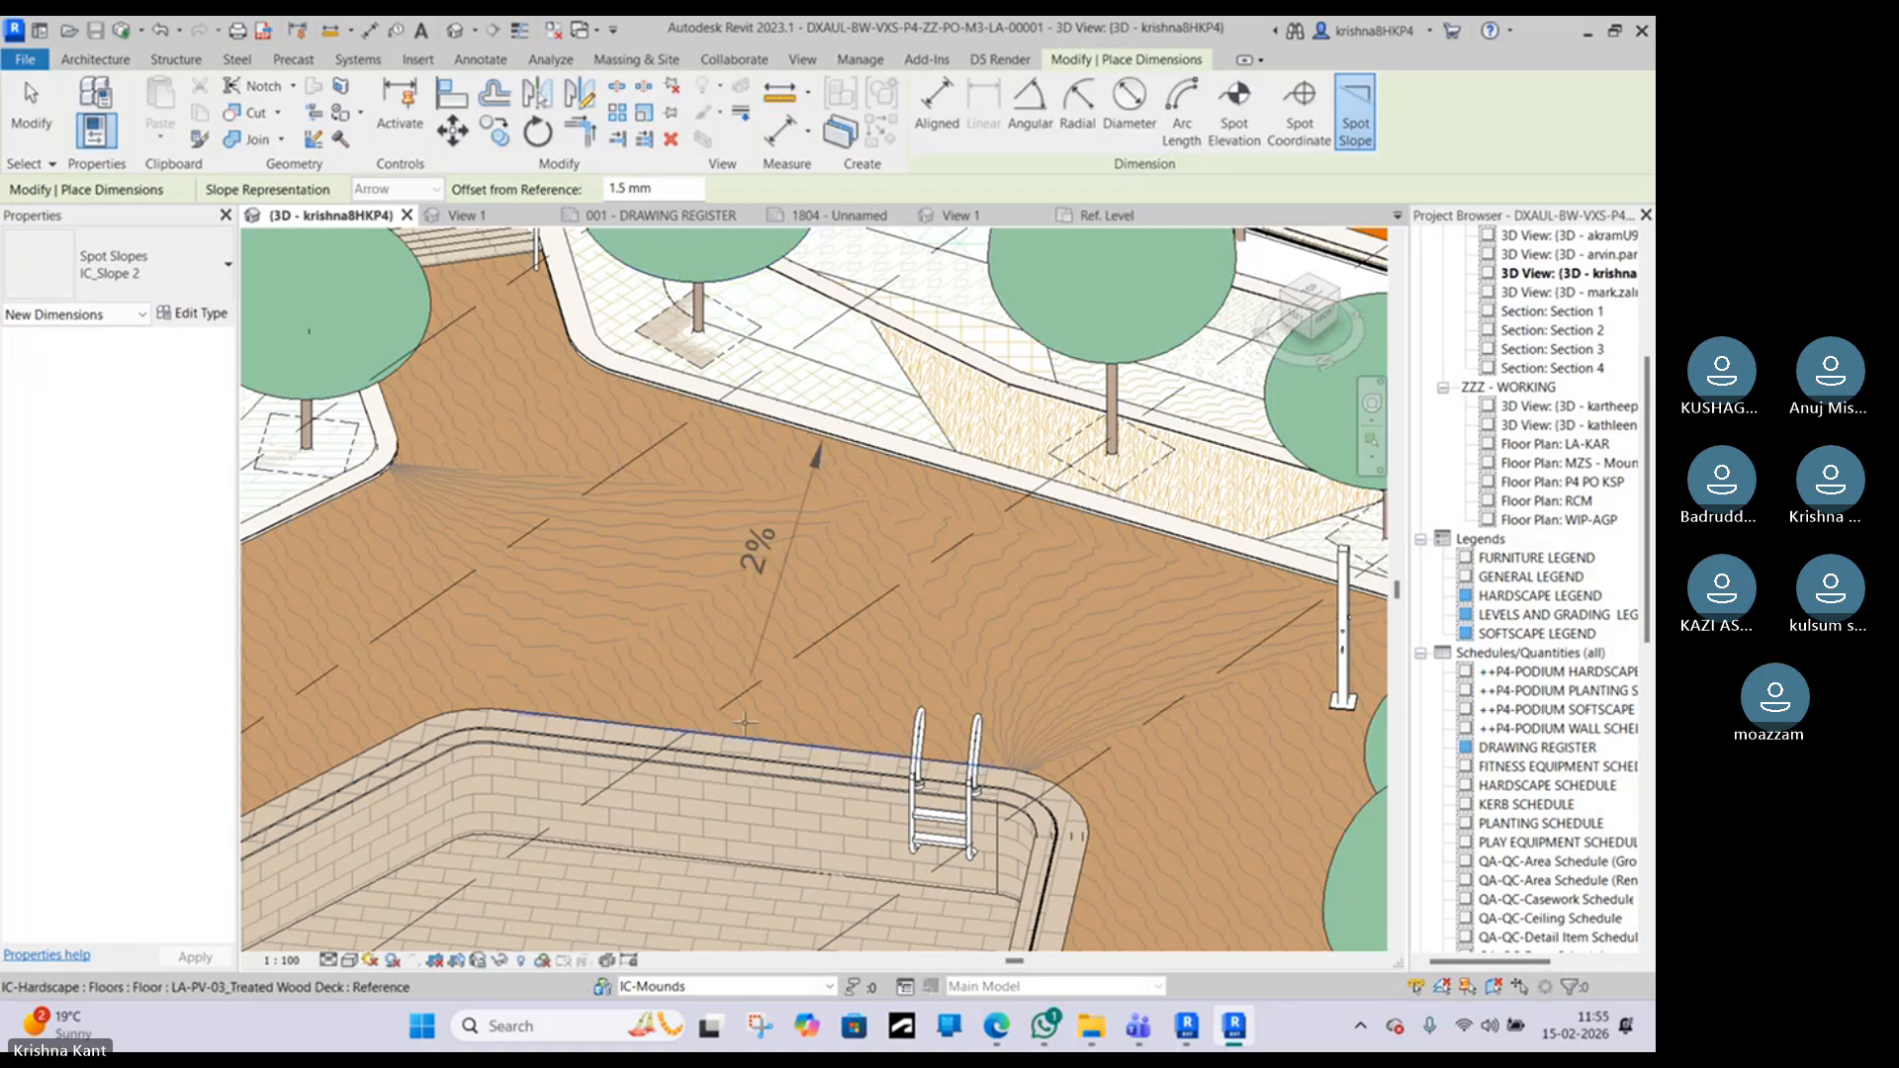
# Step: Place IC_Slope 2 spot slope annotations on the treated wood deck beside the pool and finish the command
pyautogui.click(777, 712)
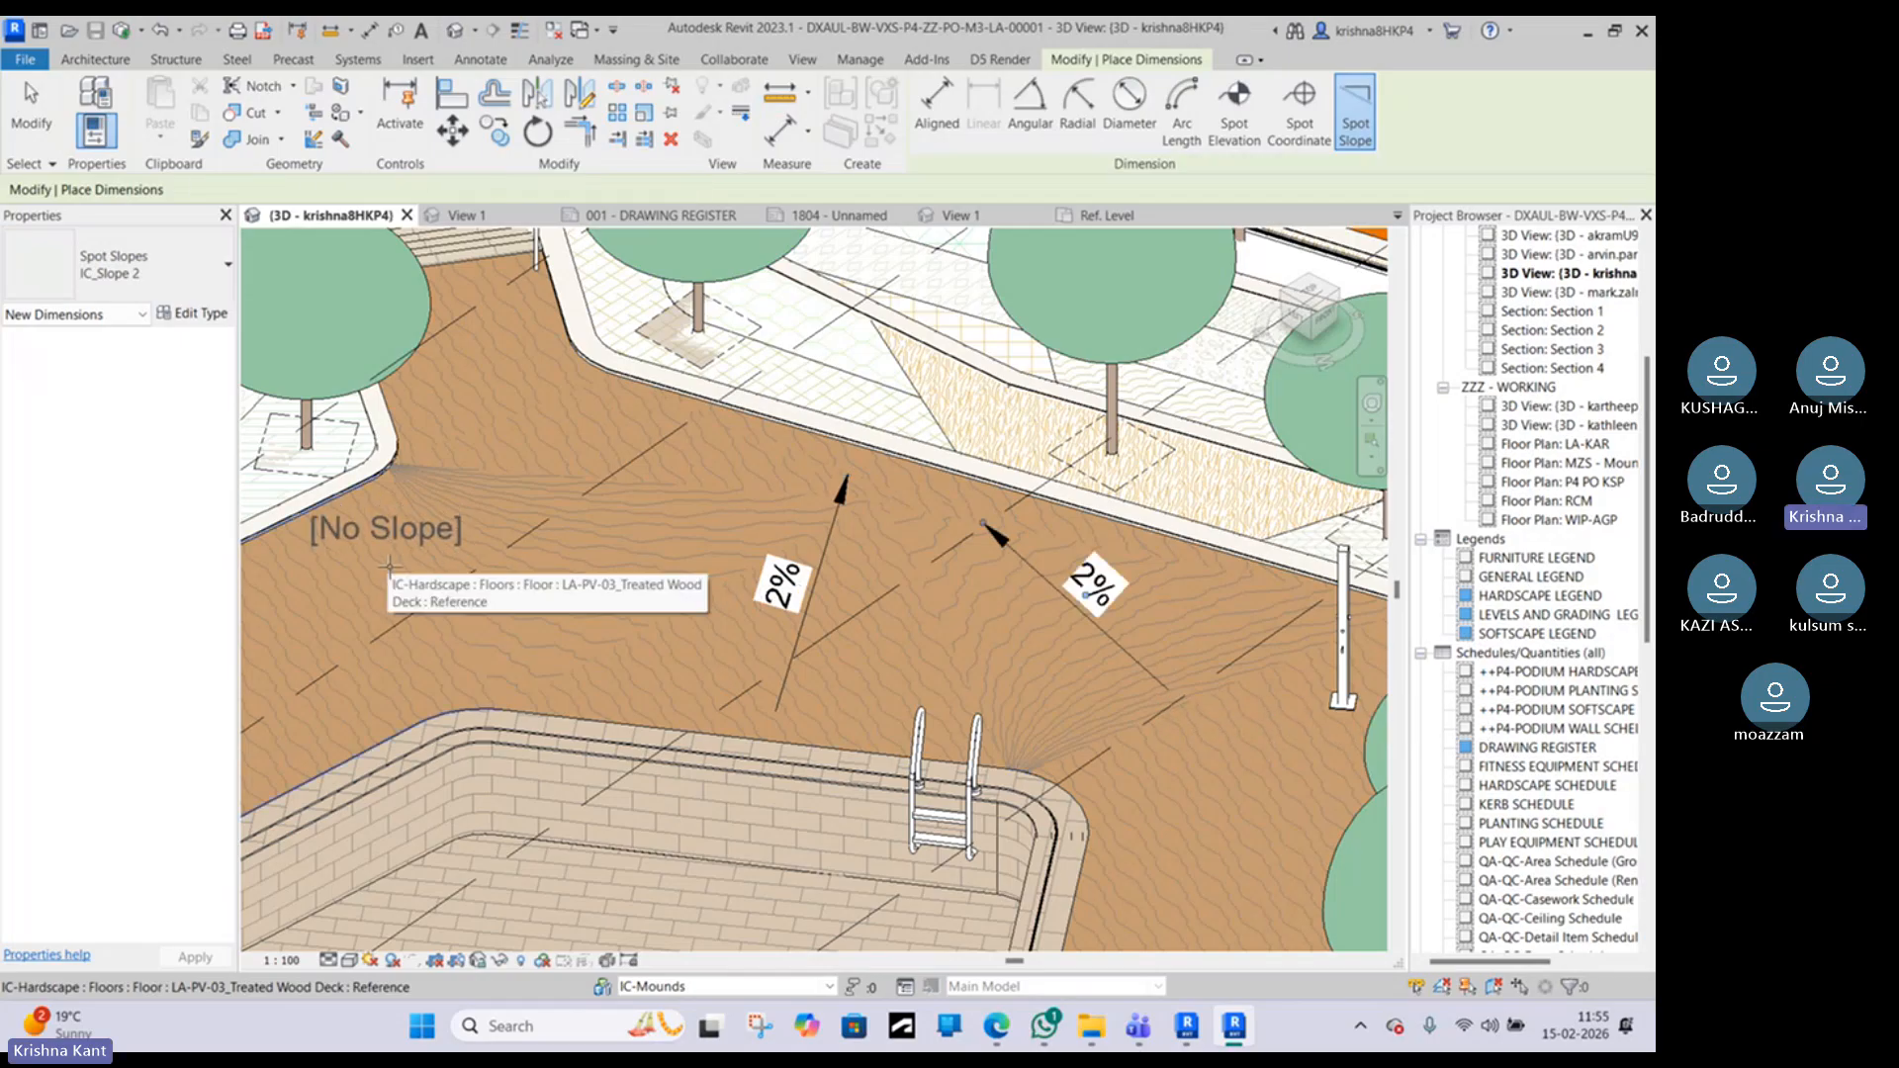
pyautogui.click(476, 494)
pyautogui.moveTo(650, 589); pyautogui.dragTo(704, 605, button='middle')
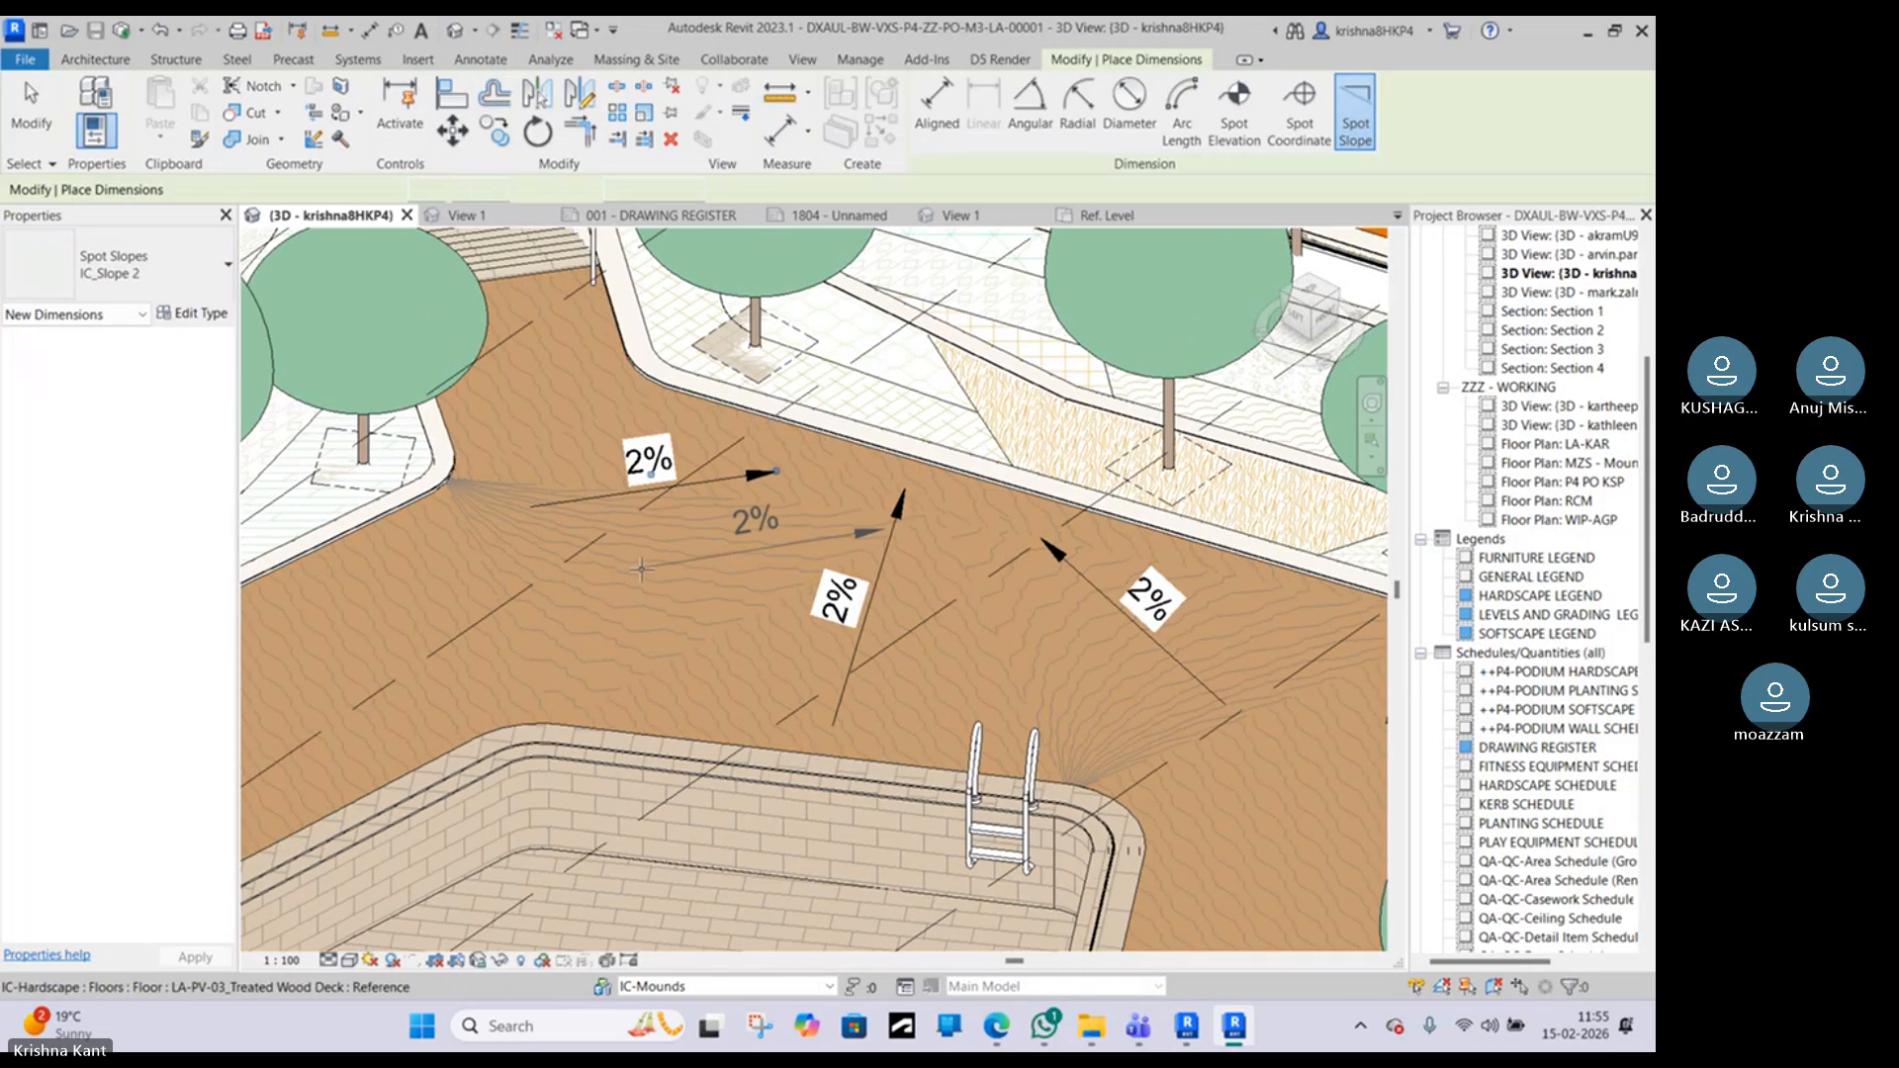
pyautogui.press('Escape')
pyautogui.press('Escape')
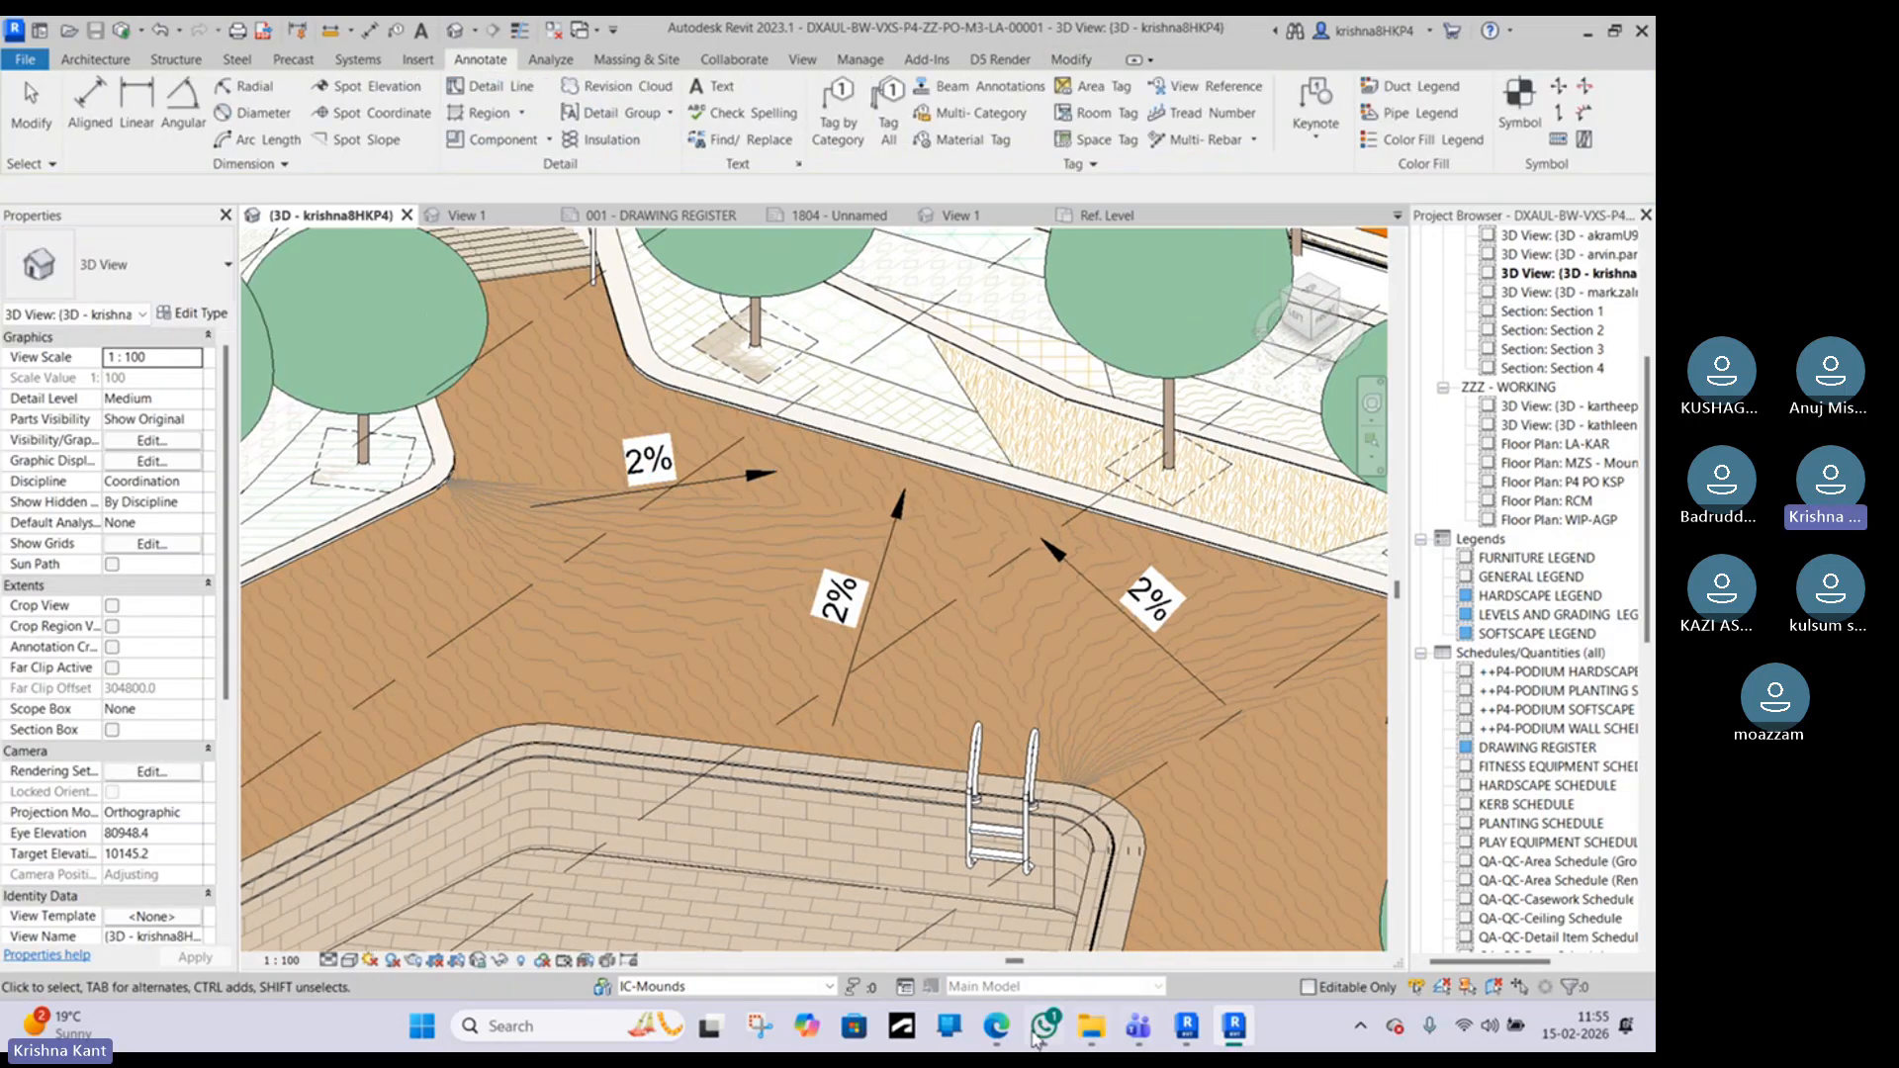
# Step: Switch to Edge and inspect the furniture and play equipment plan in DXAUL-BW-VXS-P4-ZZ-00-PL-LA-45001.pdf up close
pyautogui.click(995, 1025)
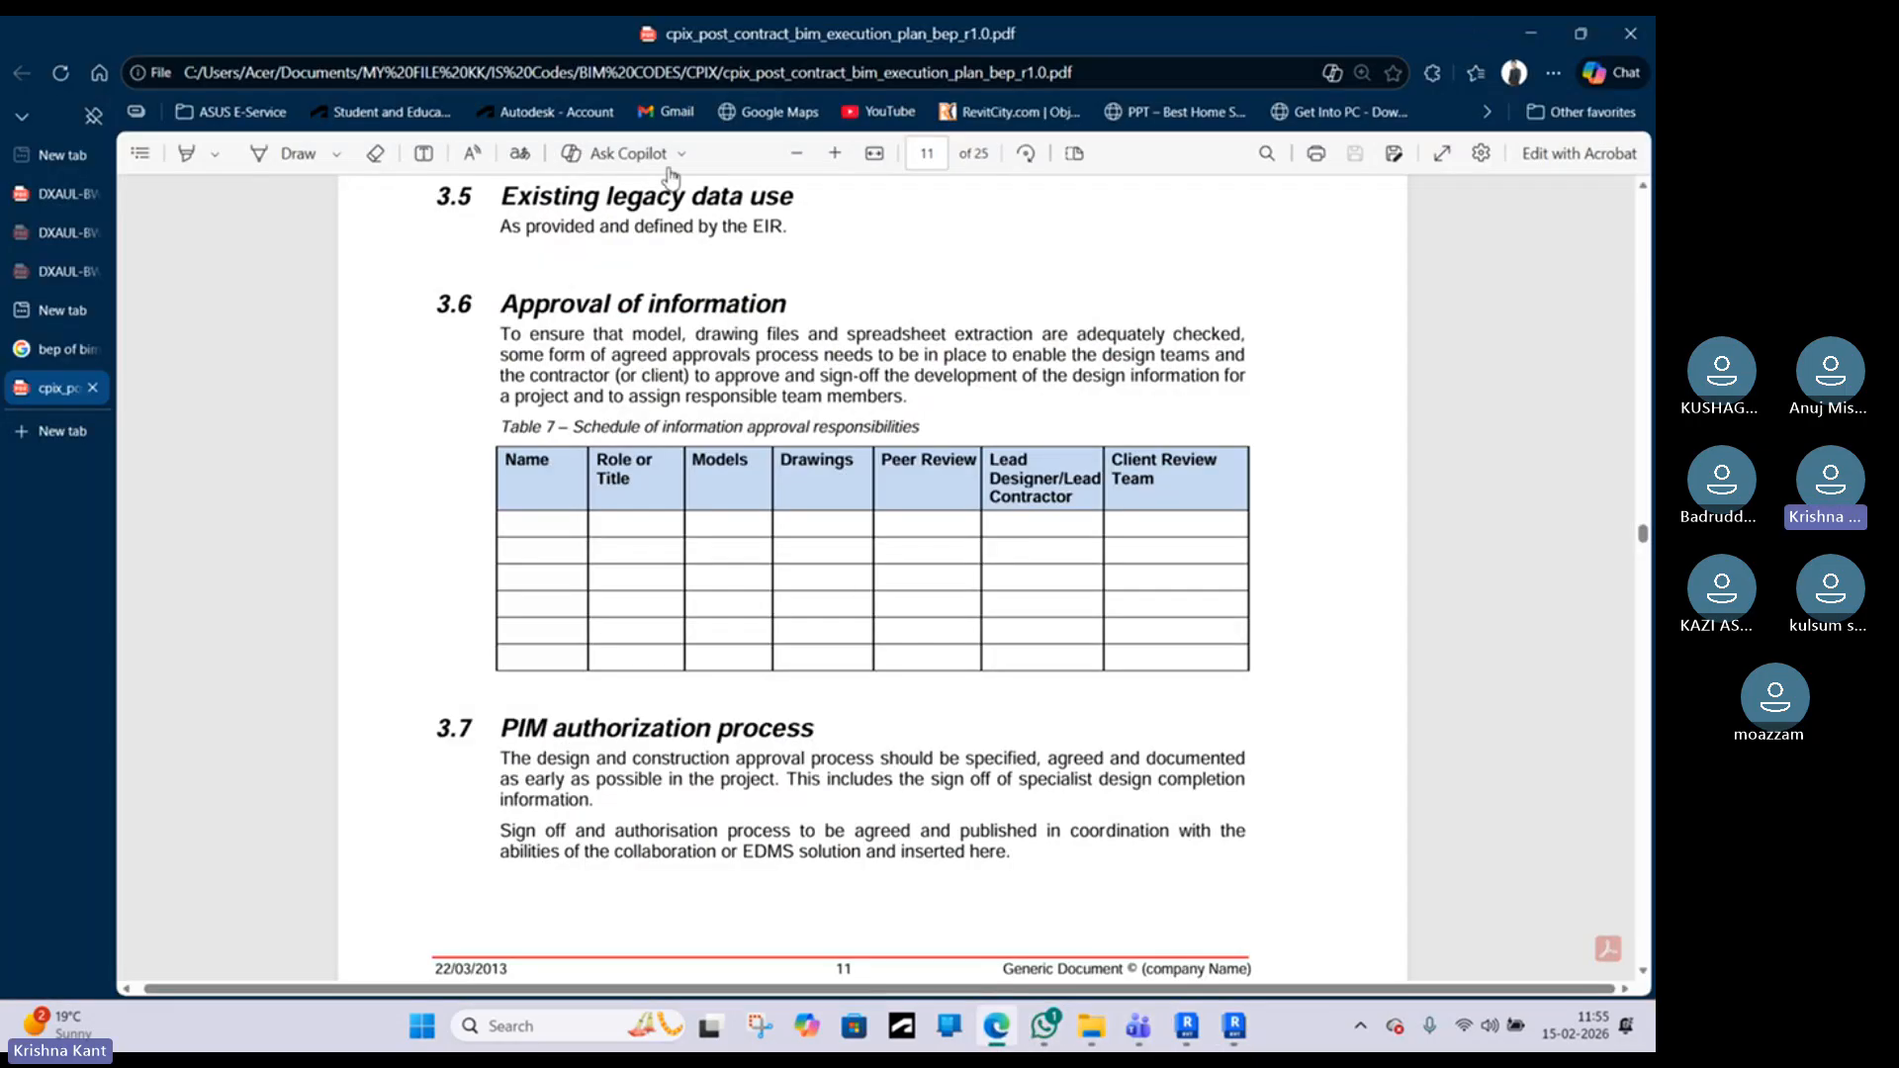
pyautogui.click(50, 271)
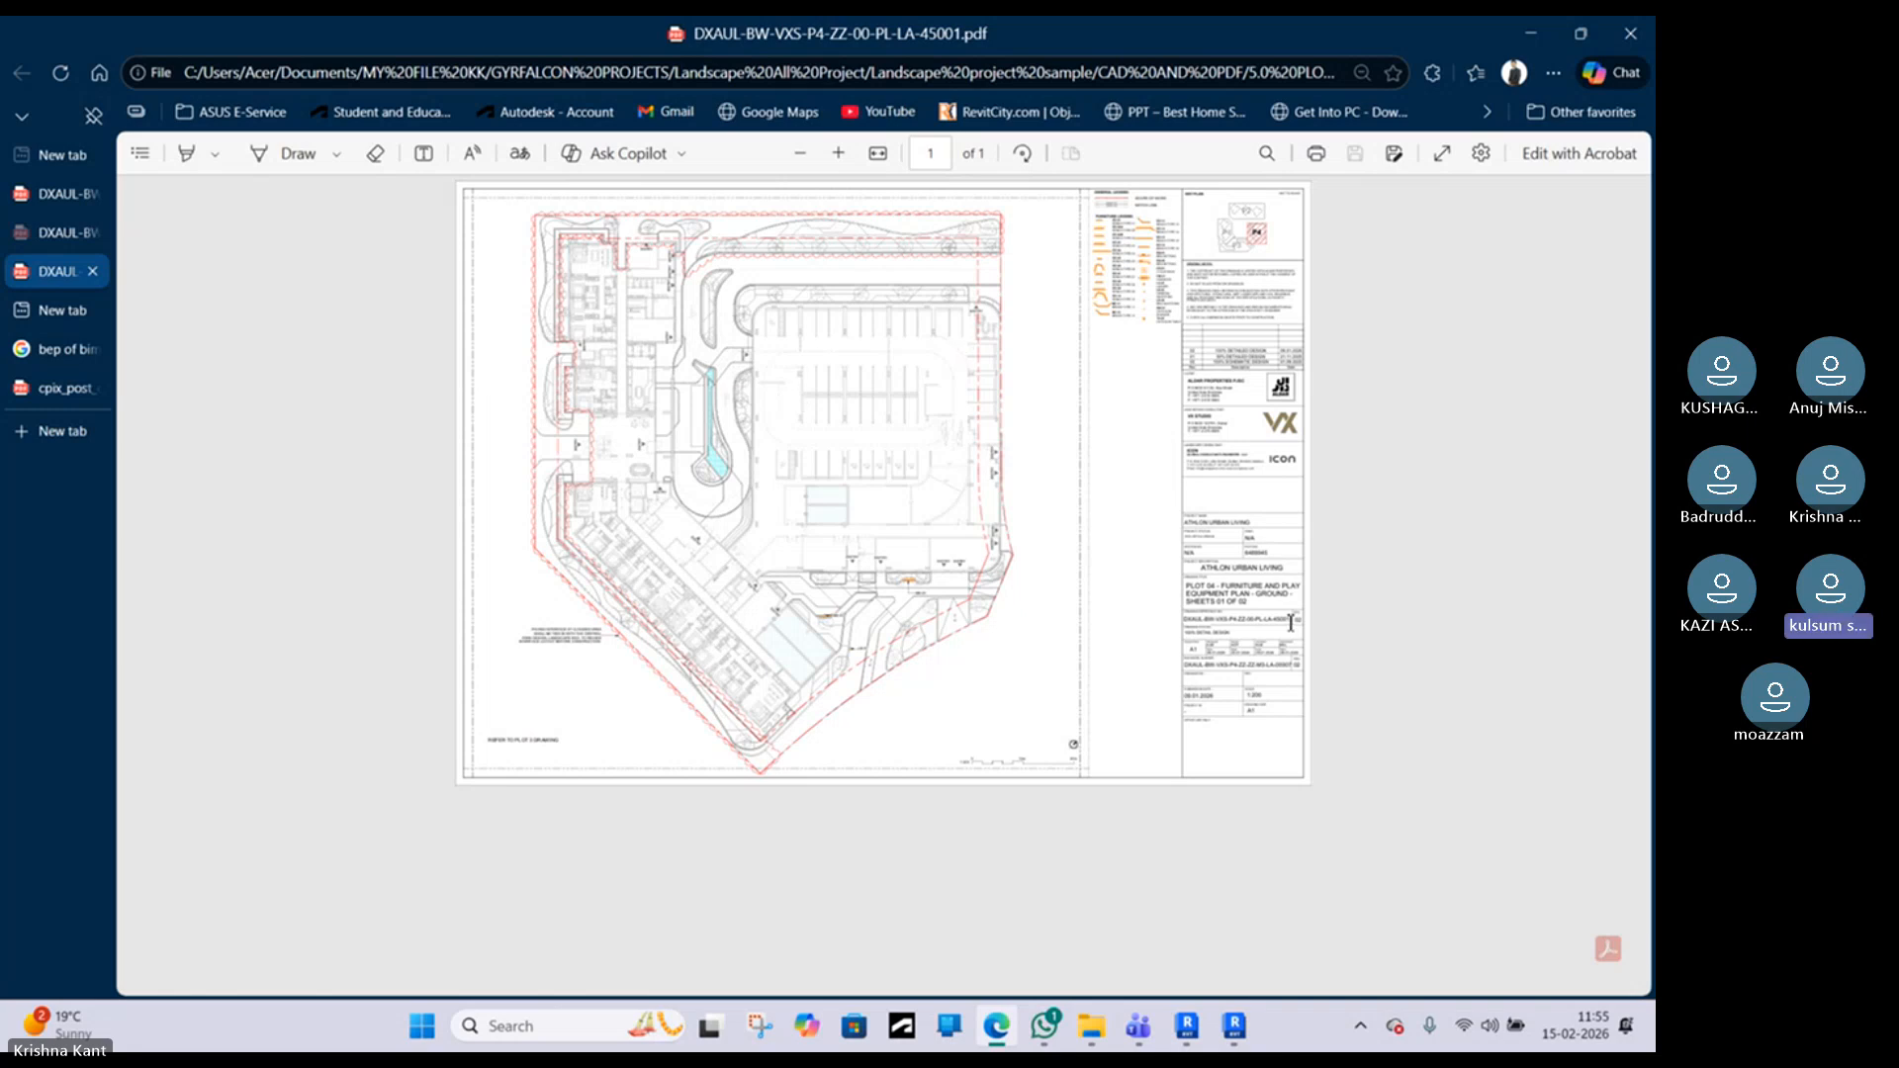
pyautogui.keyDown('ctrl'); pyautogui.scroll(3, 1281, 623); pyautogui.keyUp('ctrl')
# Step: Switch to File Explorer and return from the bep search results to the Landscape project sample folder
pyautogui.click(1089, 1029)
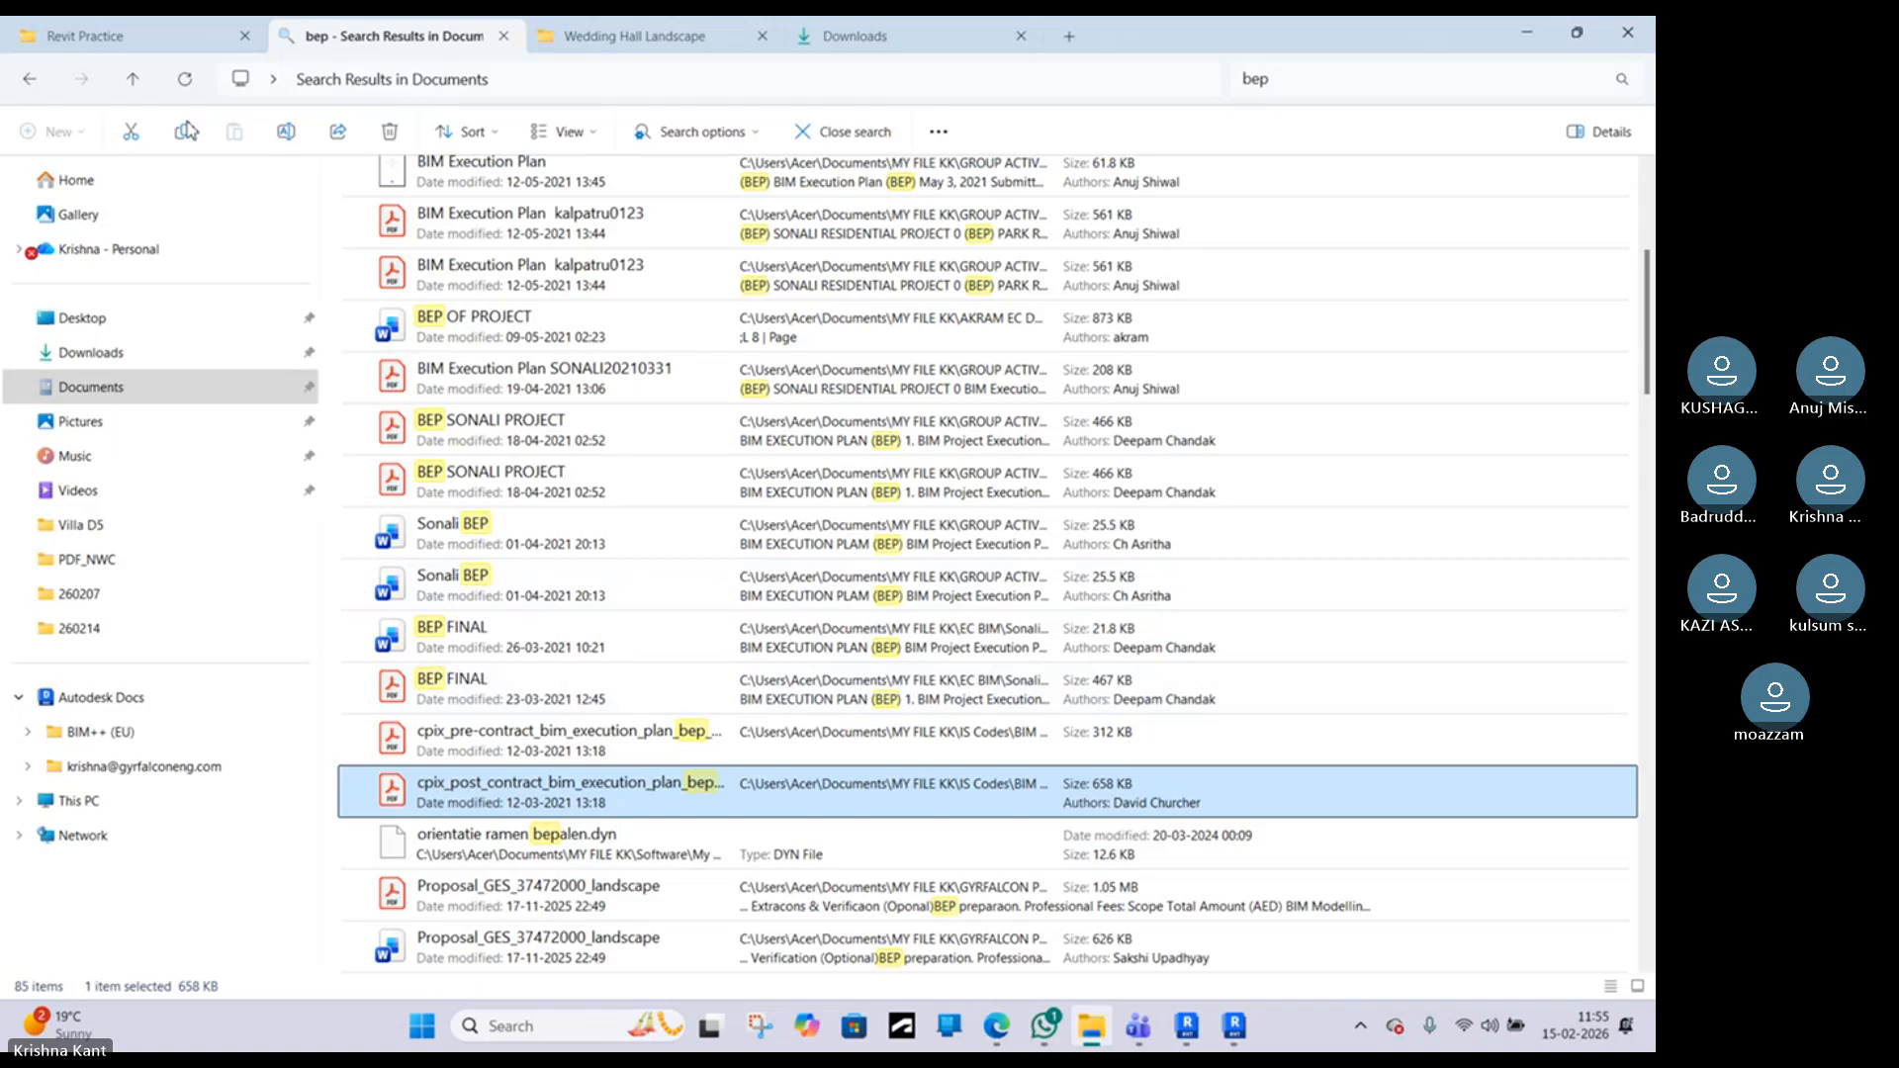
pyautogui.click(139, 40)
pyautogui.click(656, 35)
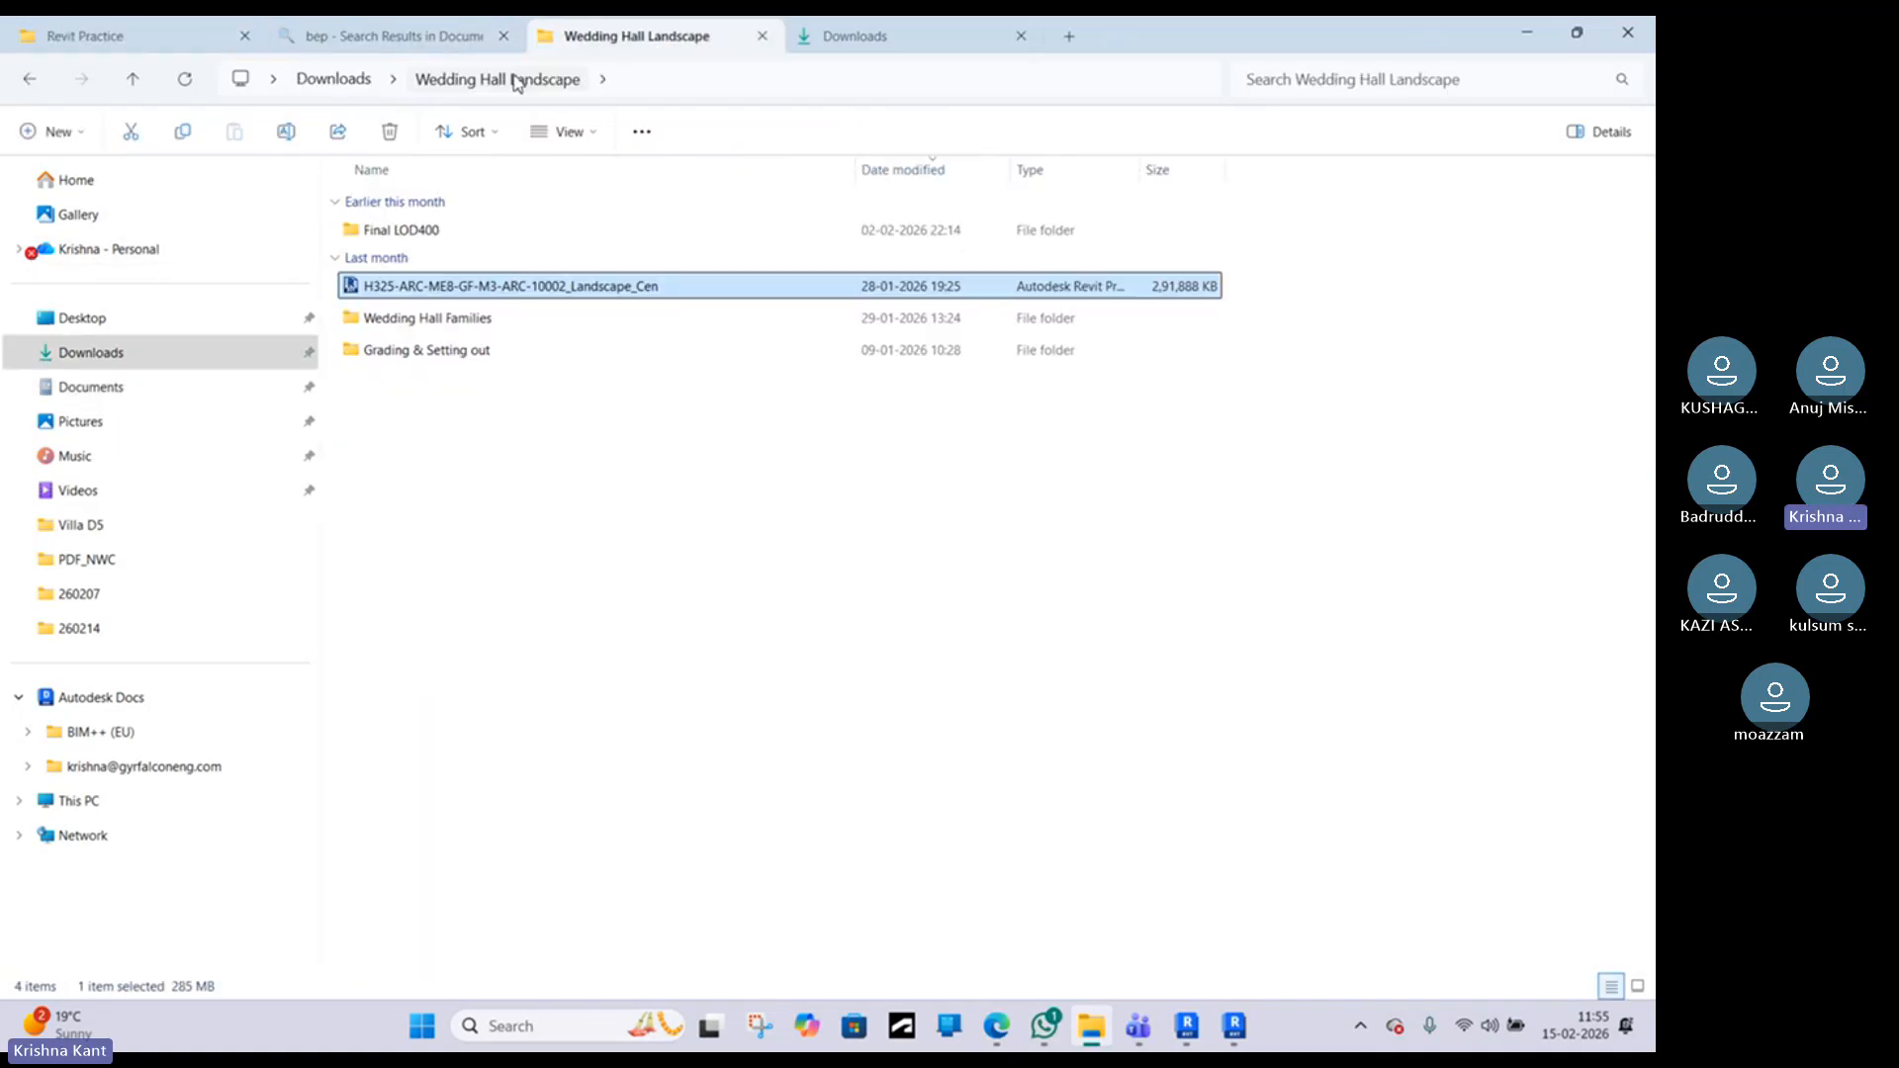
pyautogui.click(470, 37)
pyautogui.click(29, 79)
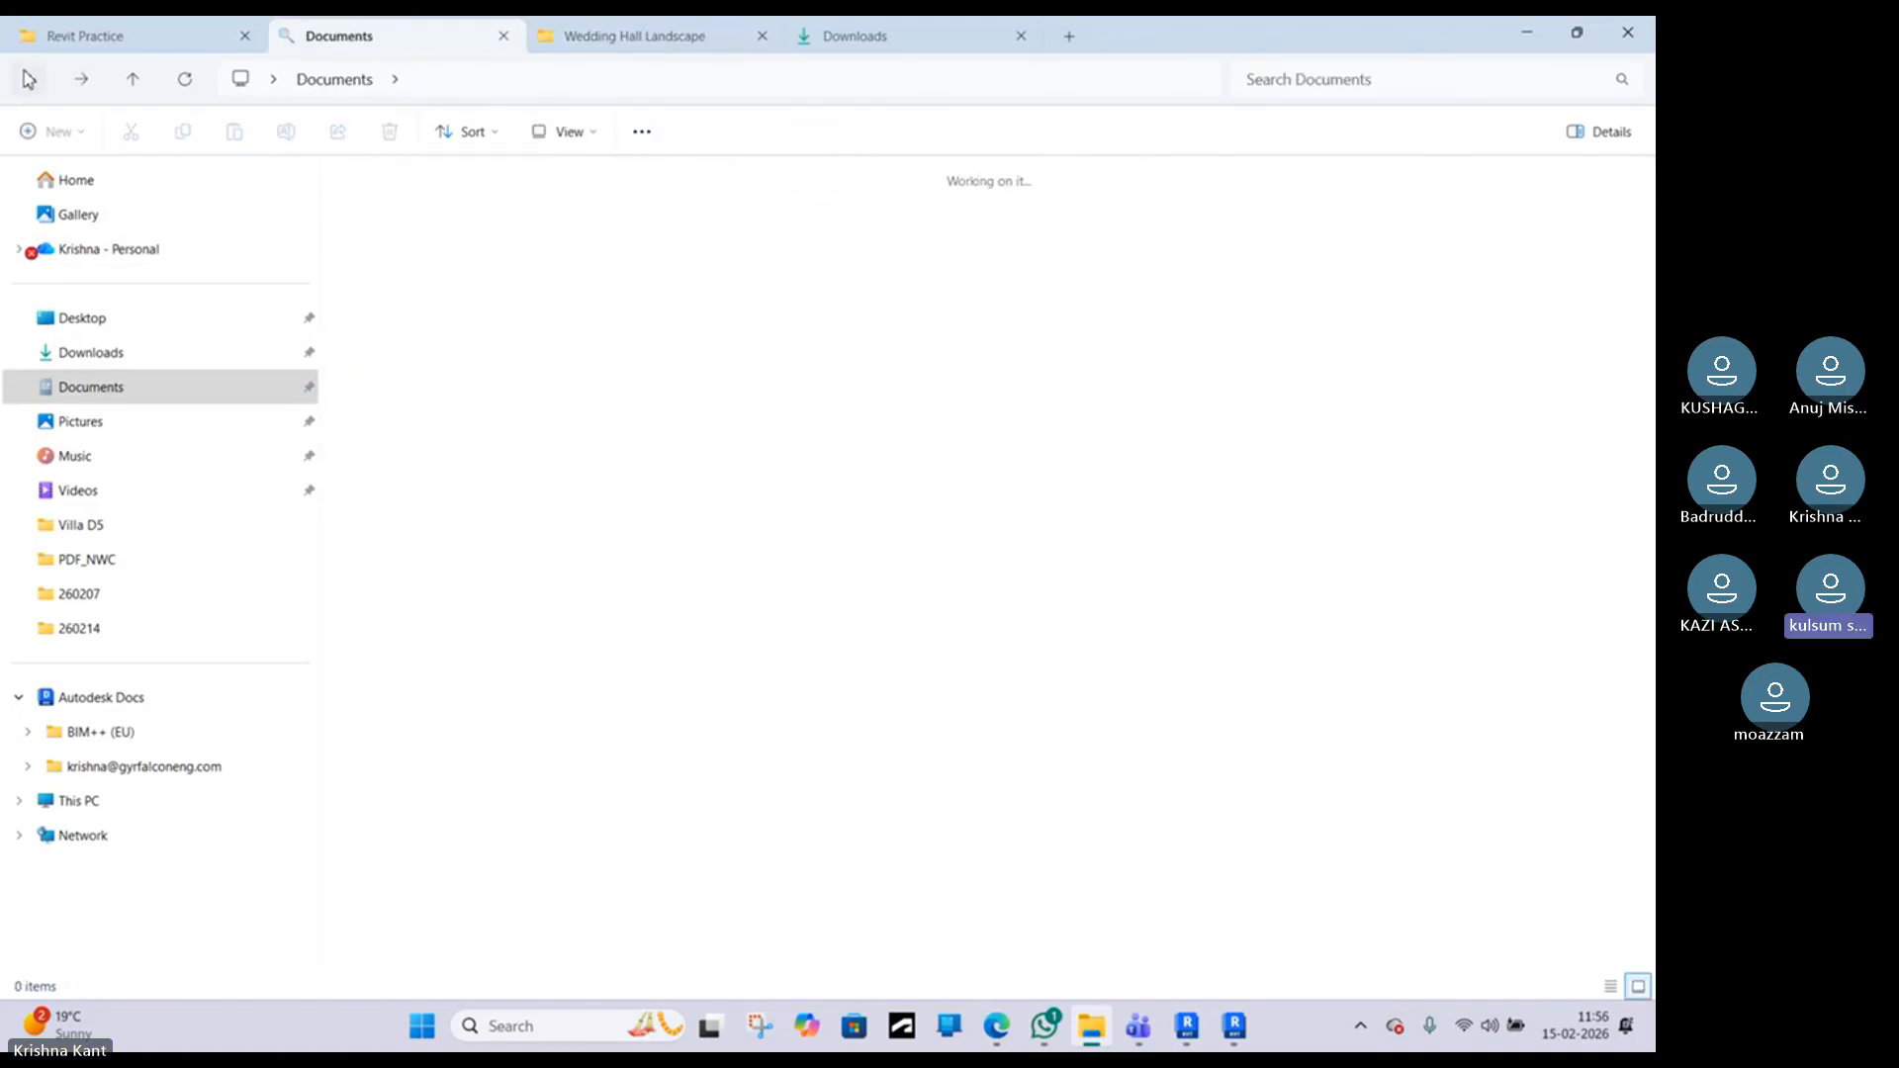
pyautogui.click(29, 79)
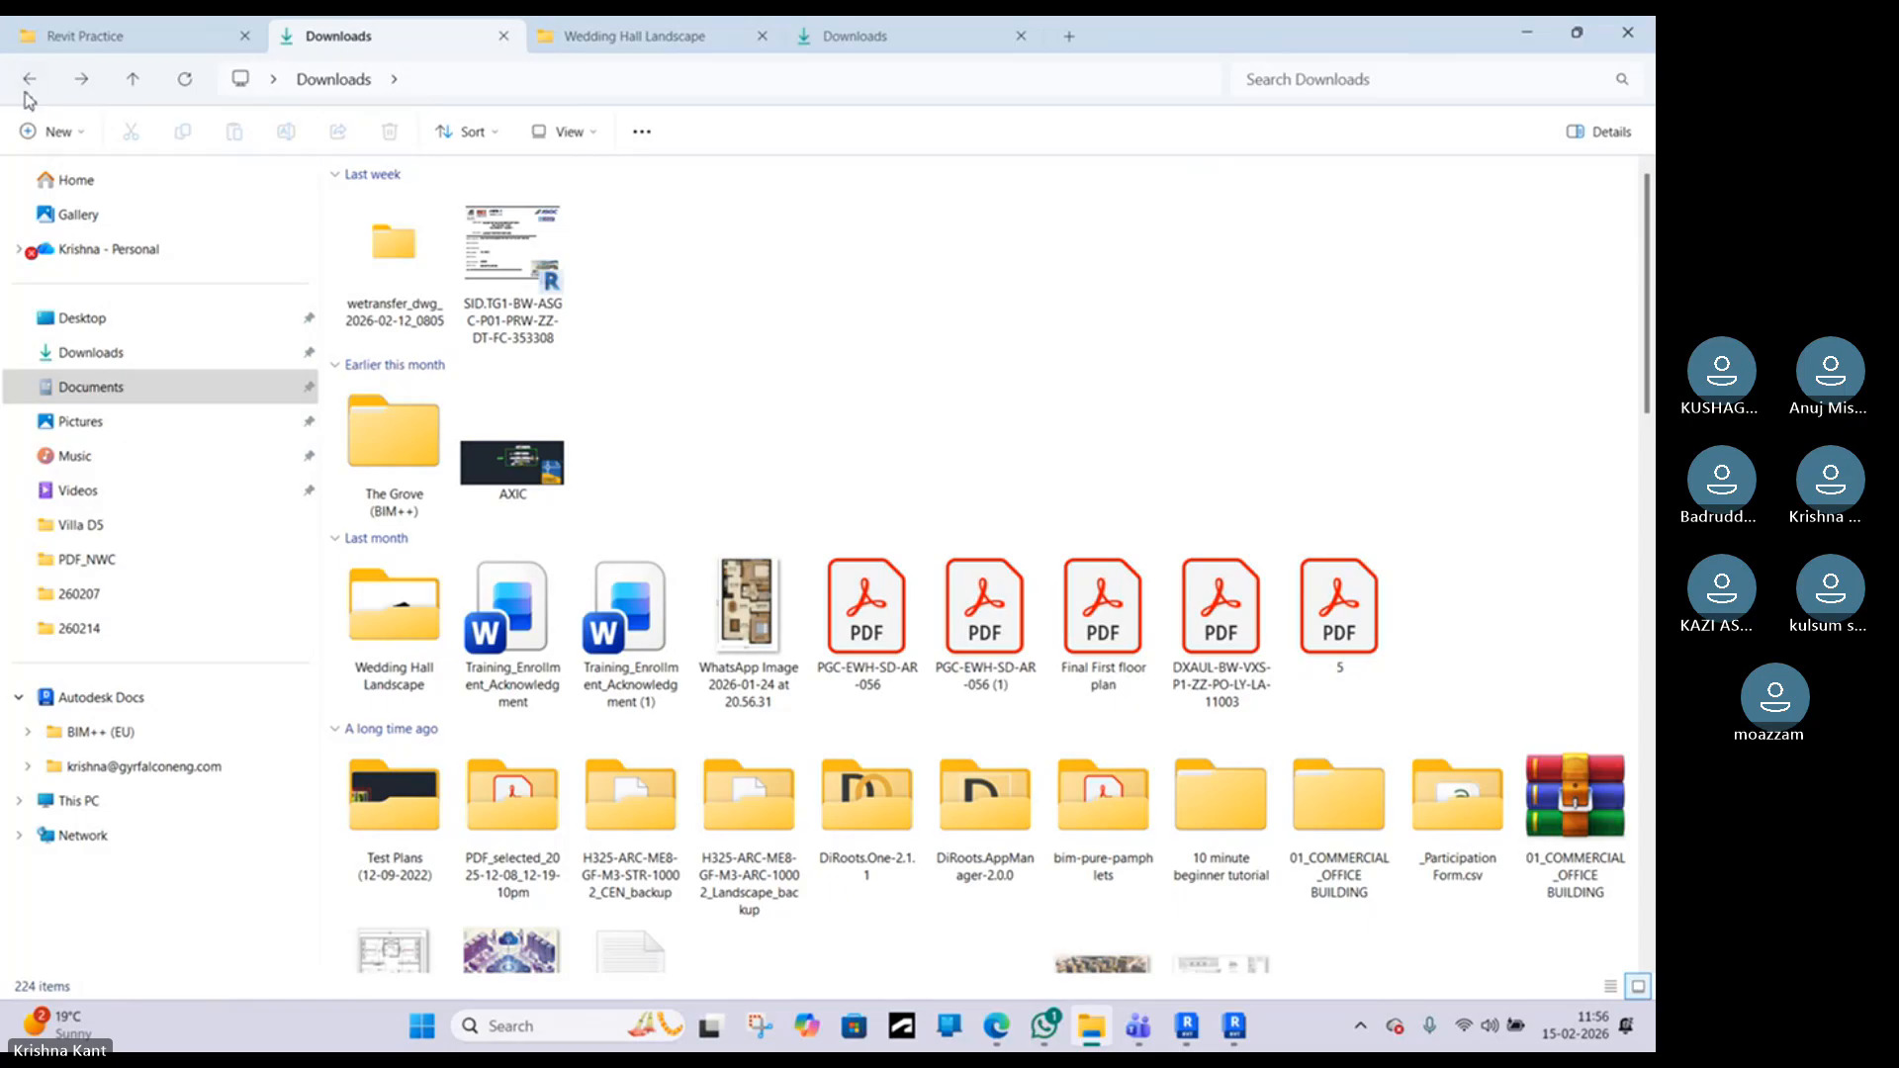
pyautogui.click(30, 79)
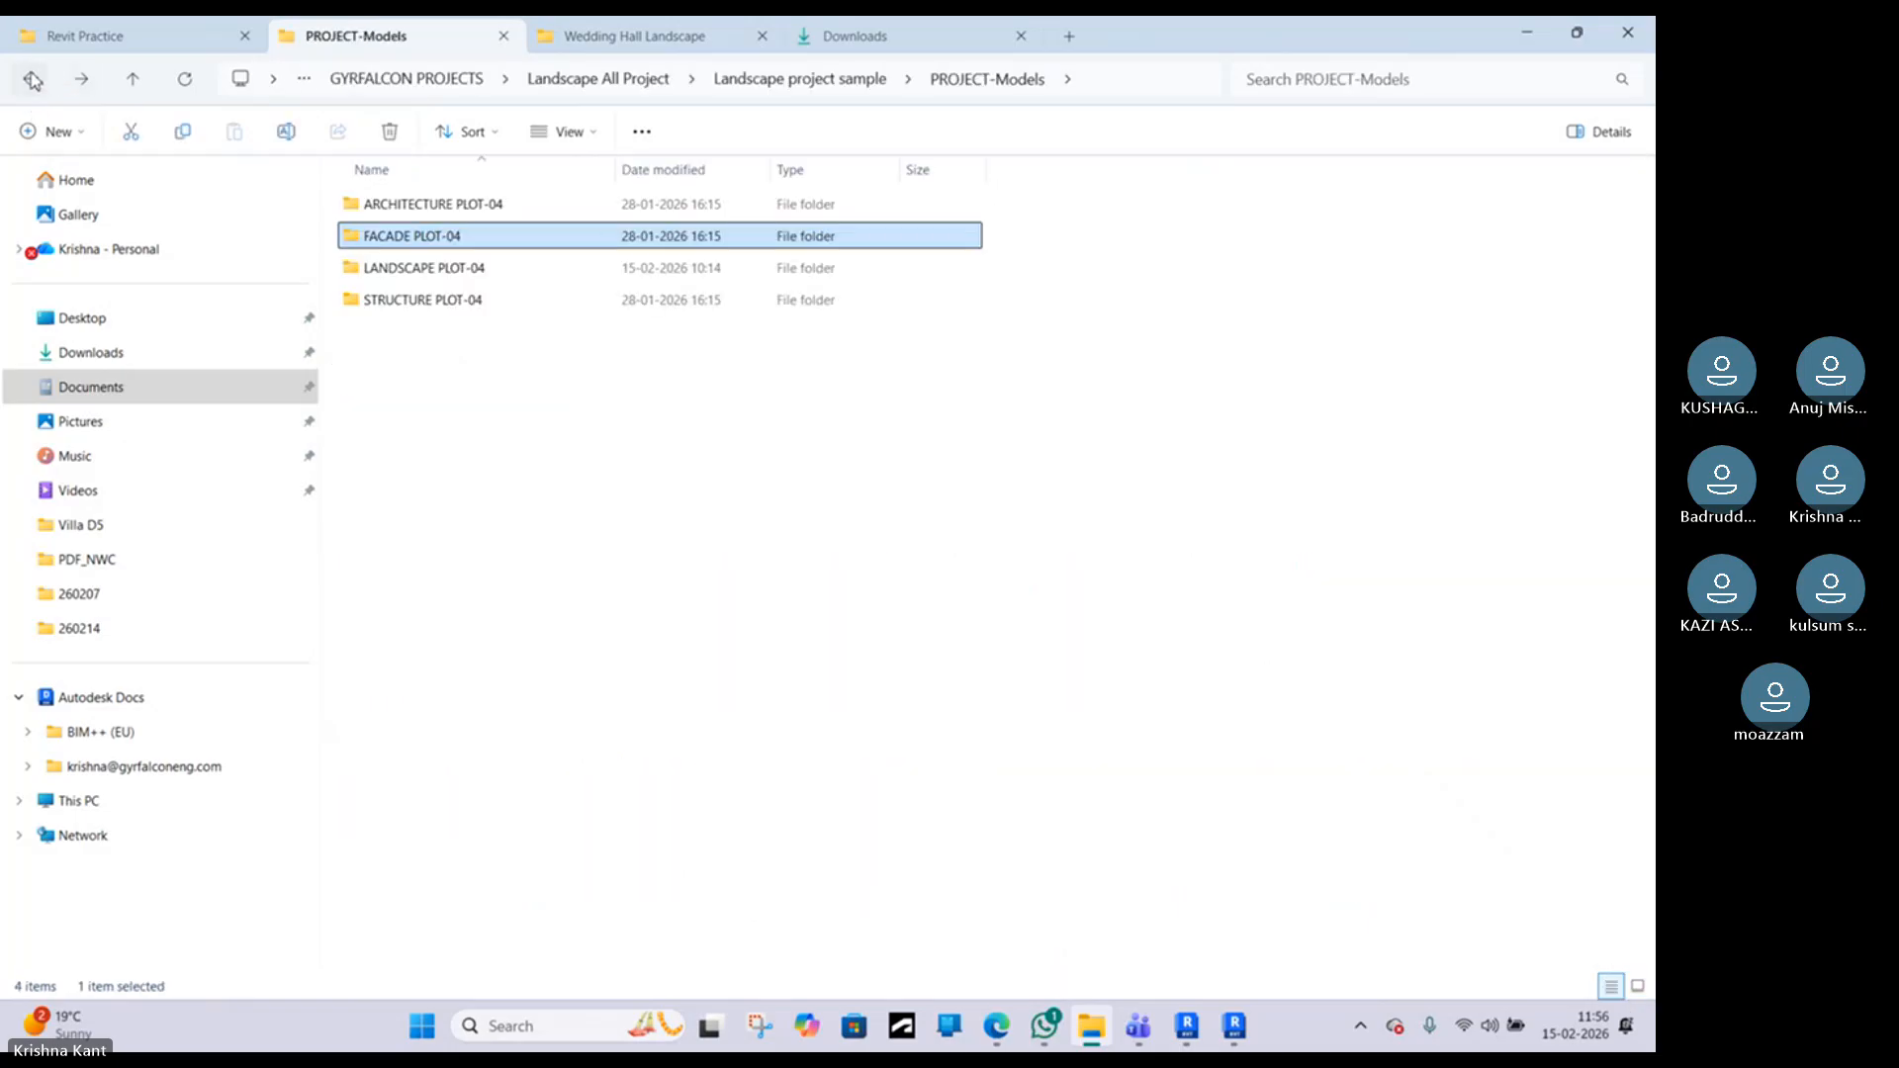
pyautogui.click(31, 79)
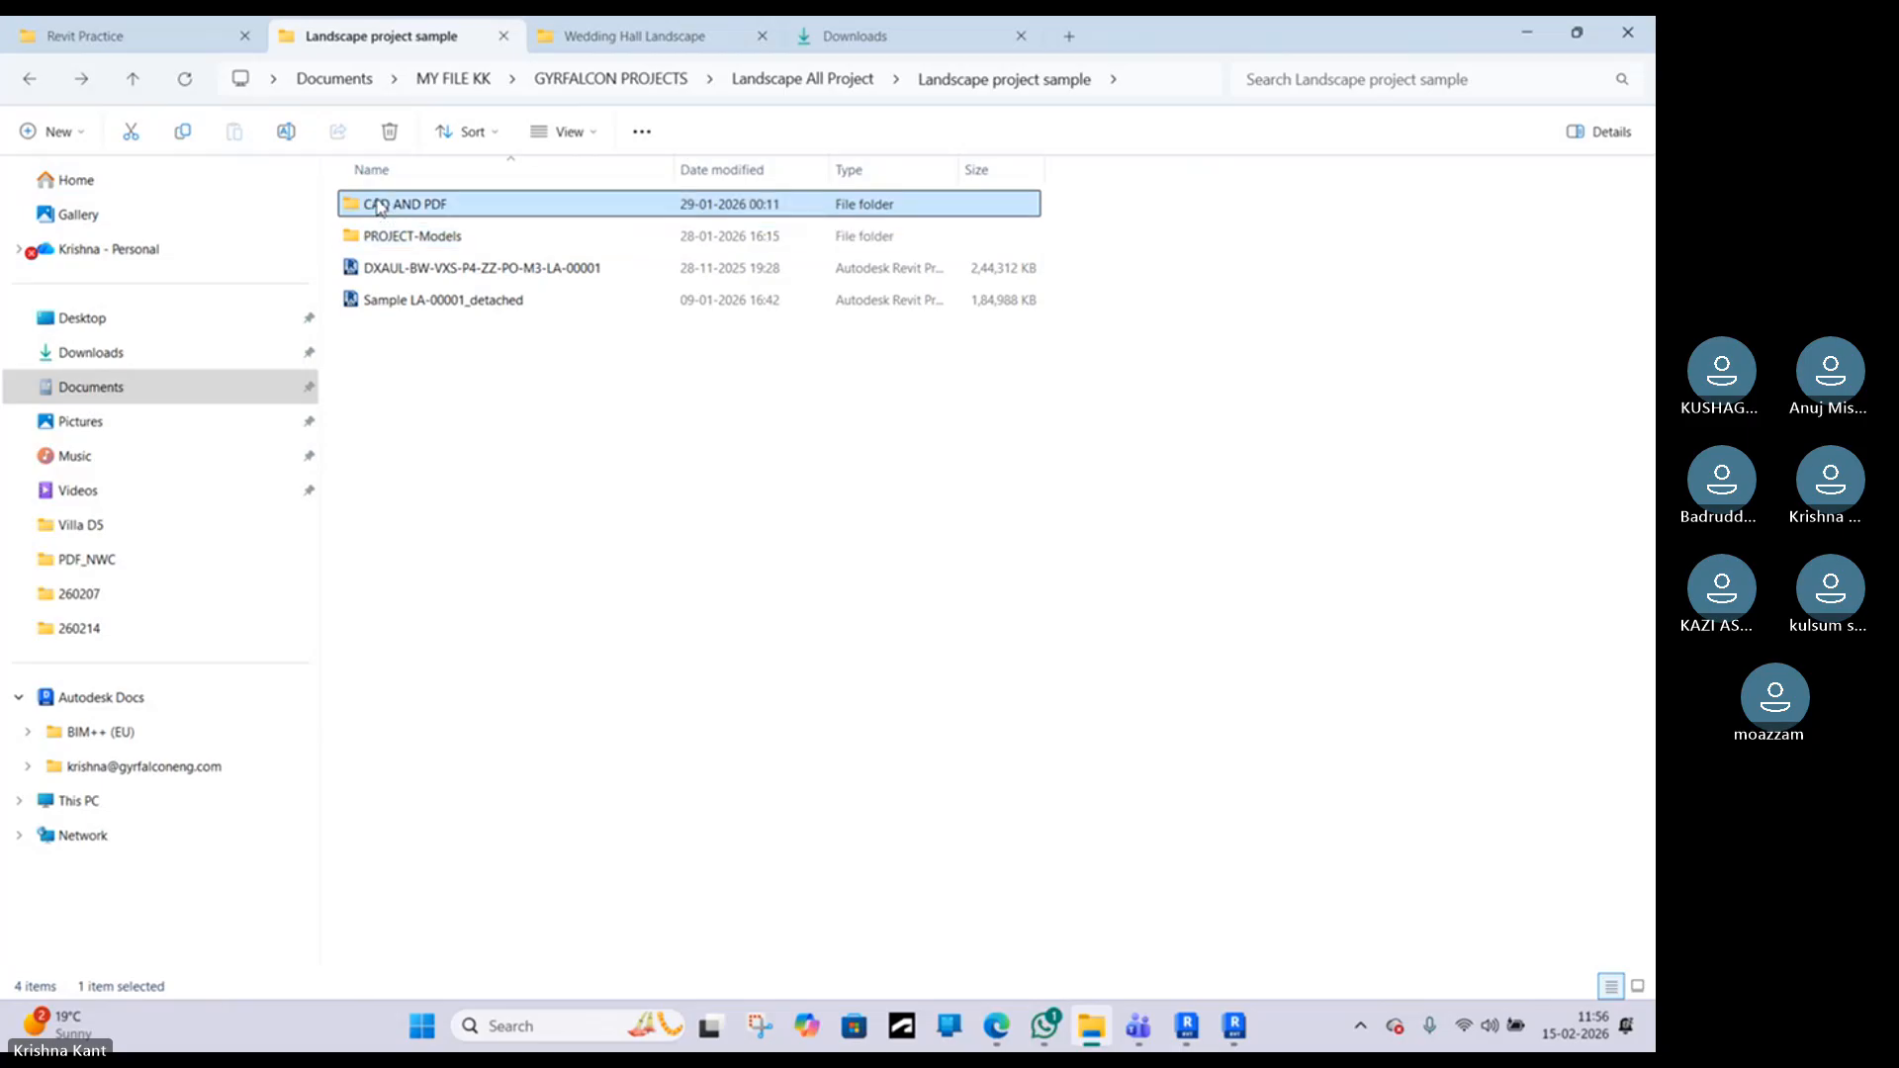
# Step: Check the drawing files under CAD AND PDF in 5.0 PLOT 04_2026-01-28_02-51-52pm, then return to CAD AND PDF
pyautogui.doubleClick(375, 204)
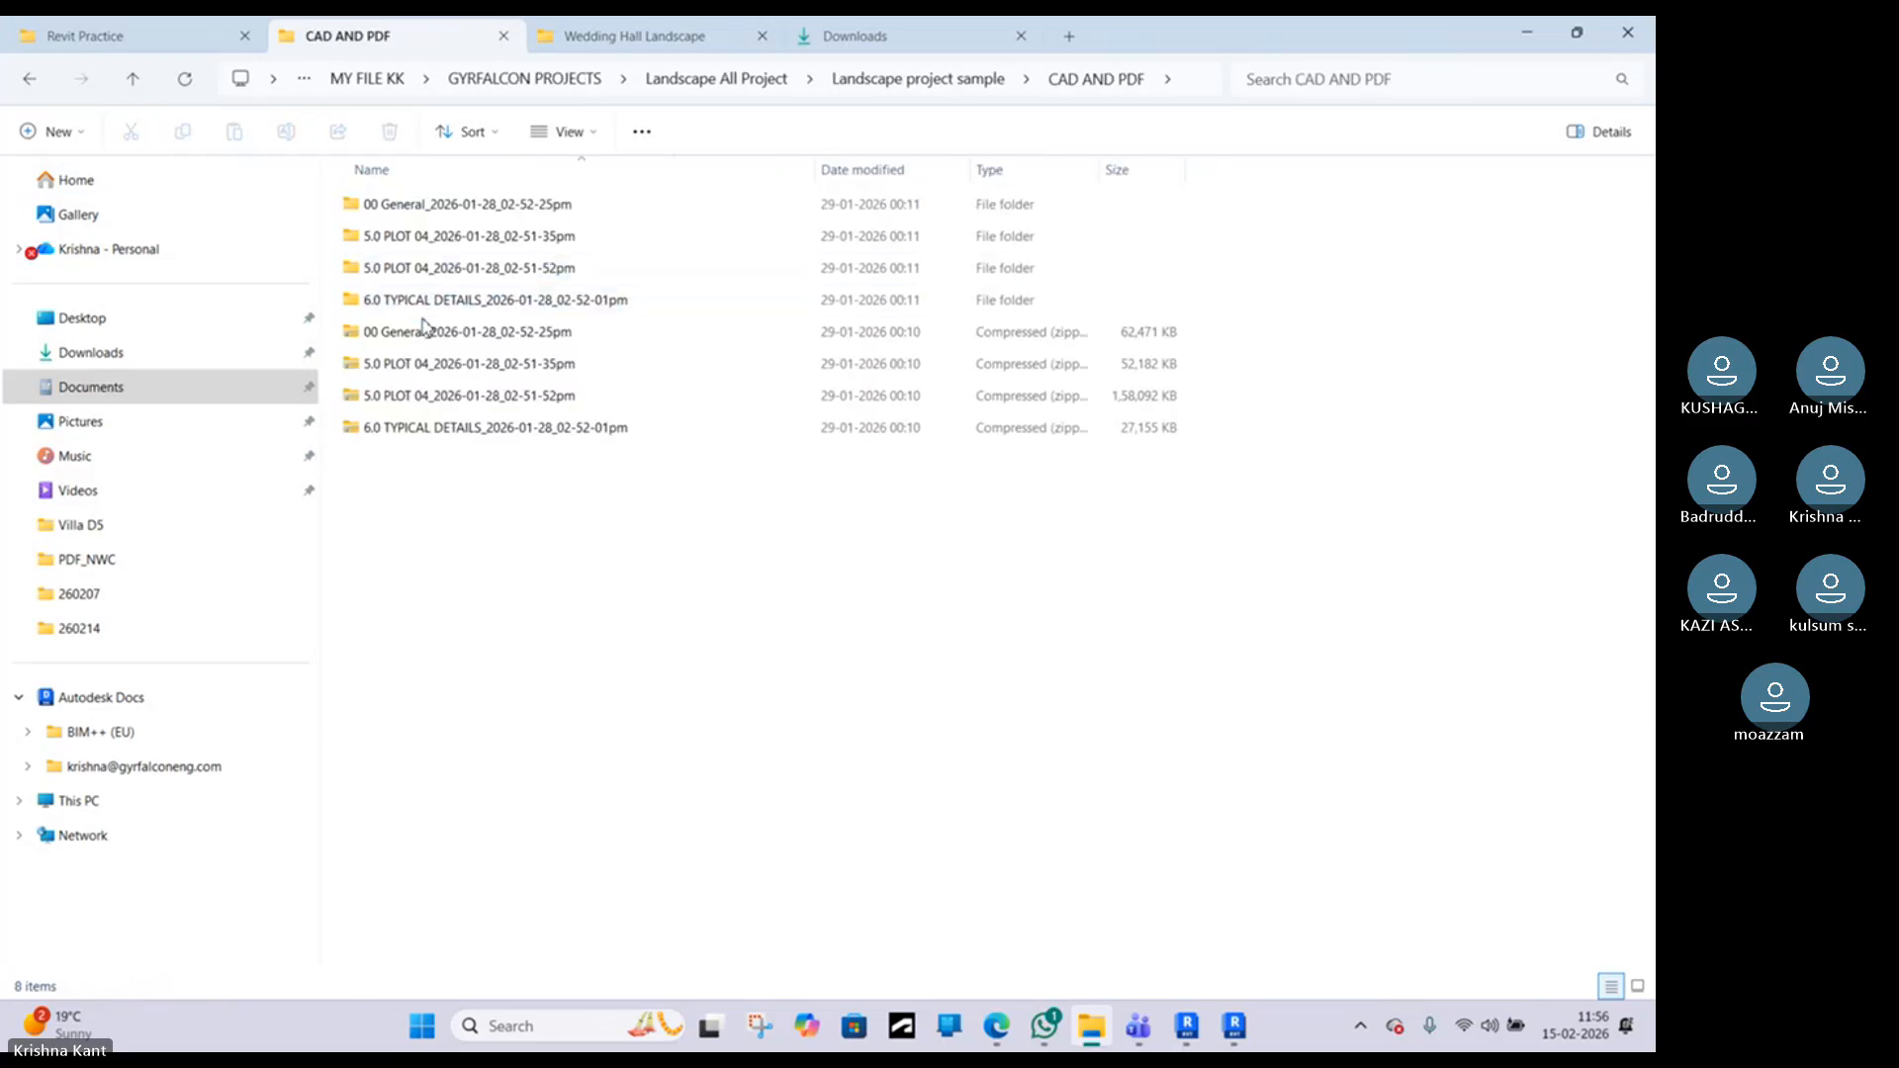
pyautogui.doubleClick(448, 269)
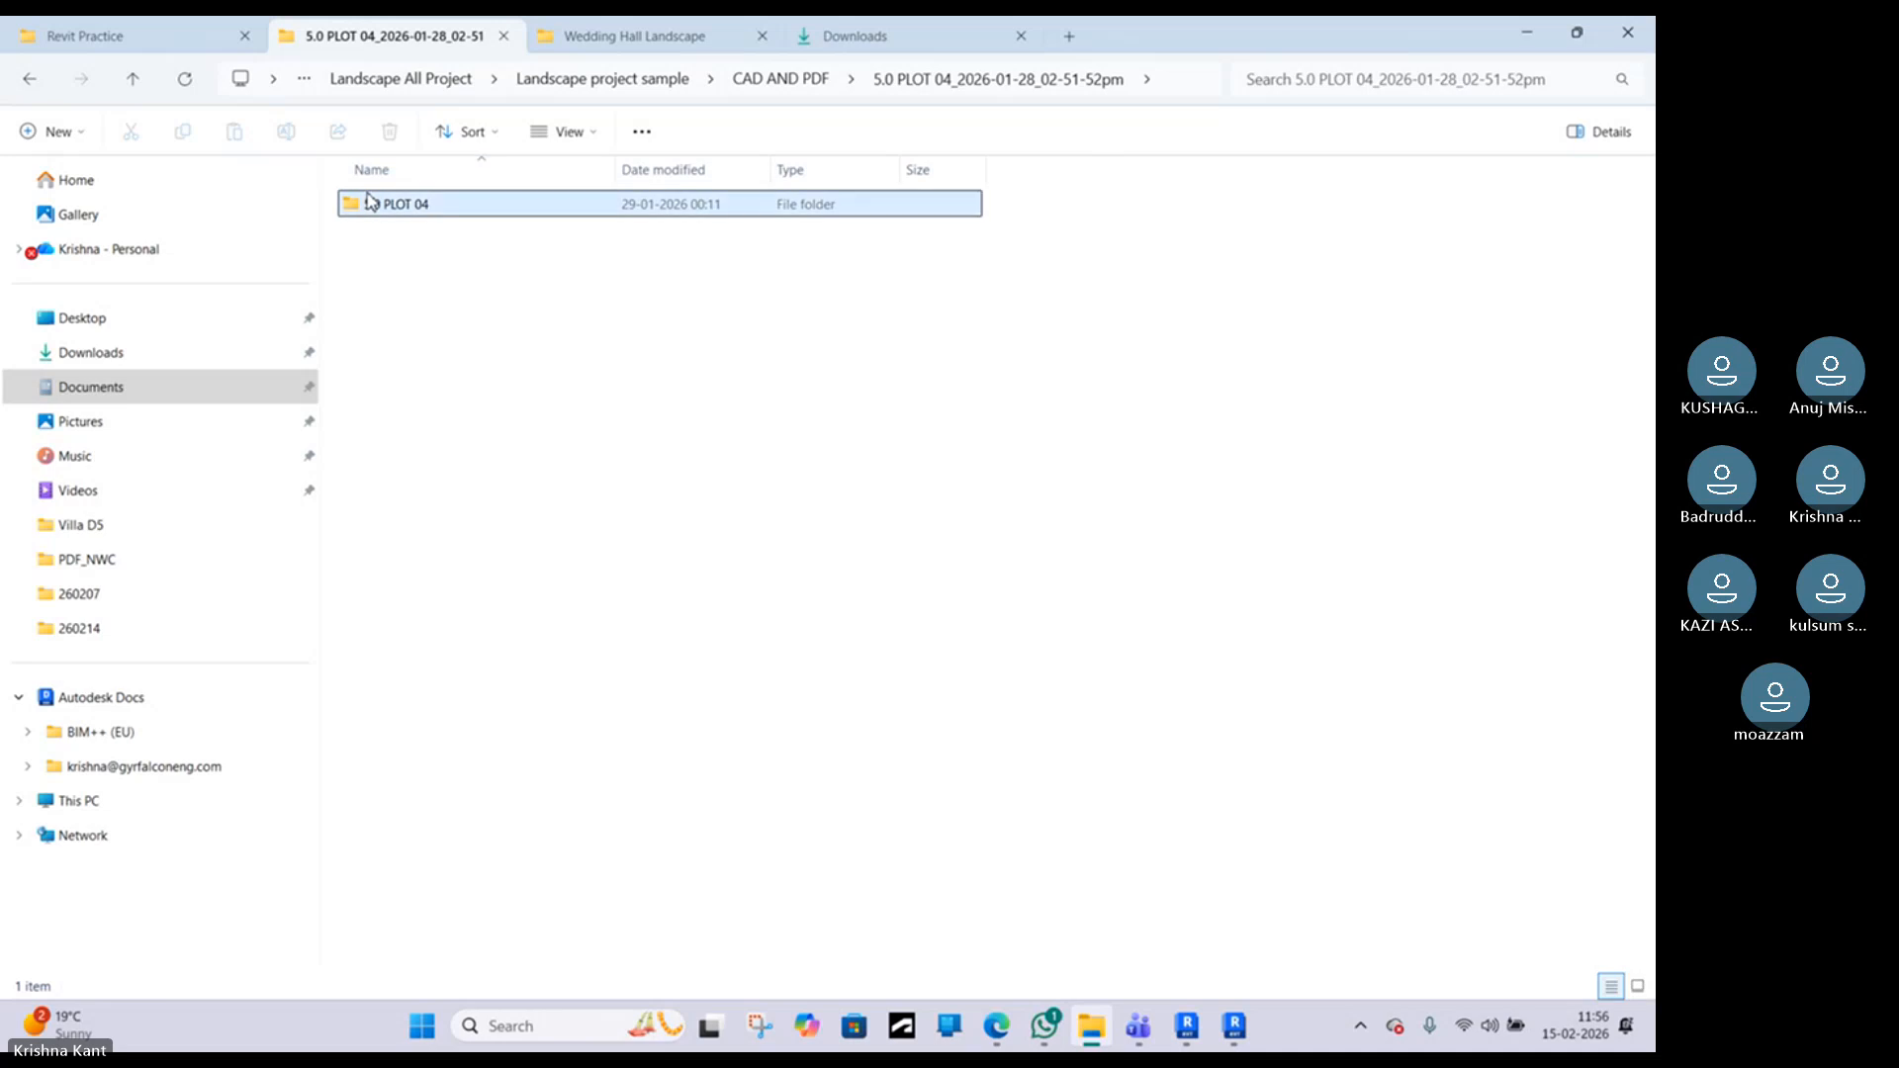
pyautogui.doubleClick(370, 203)
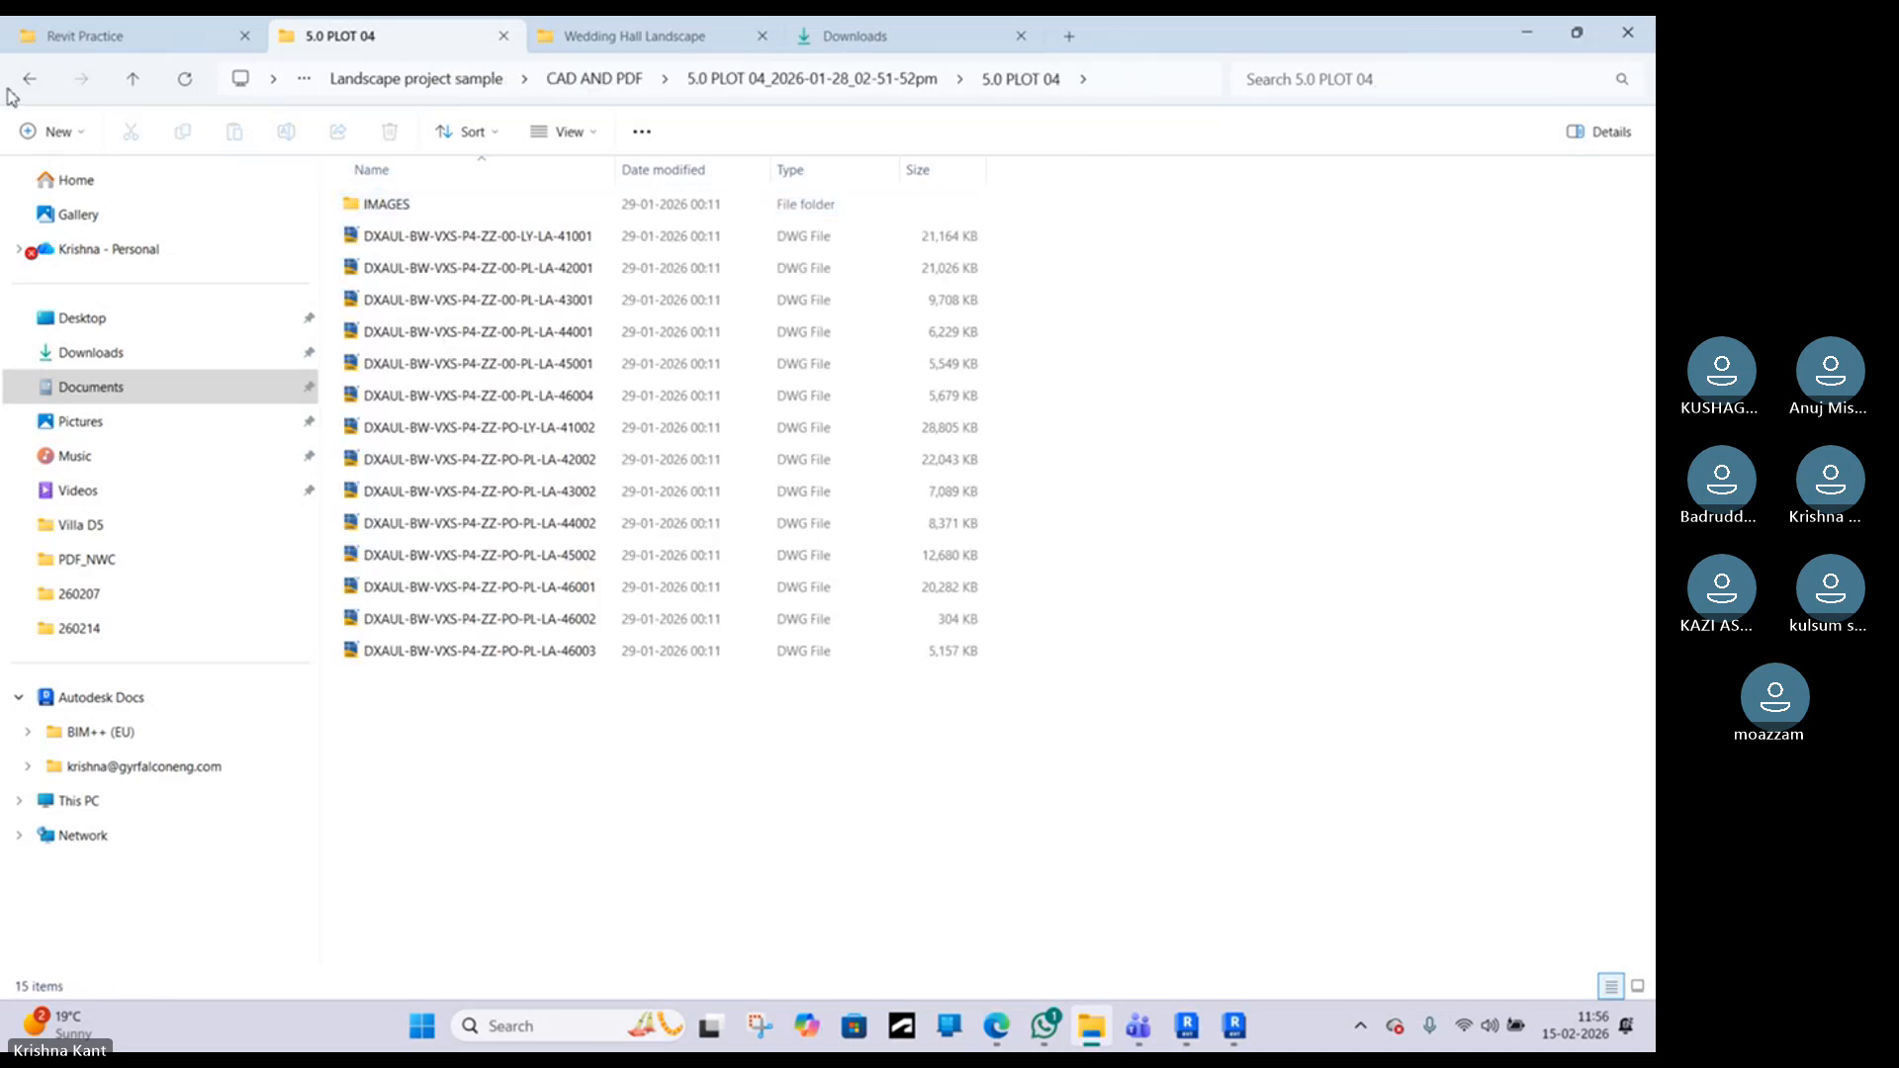
pyautogui.hotkey('alt', 'Left')
pyautogui.hotkey('alt', 'Left')
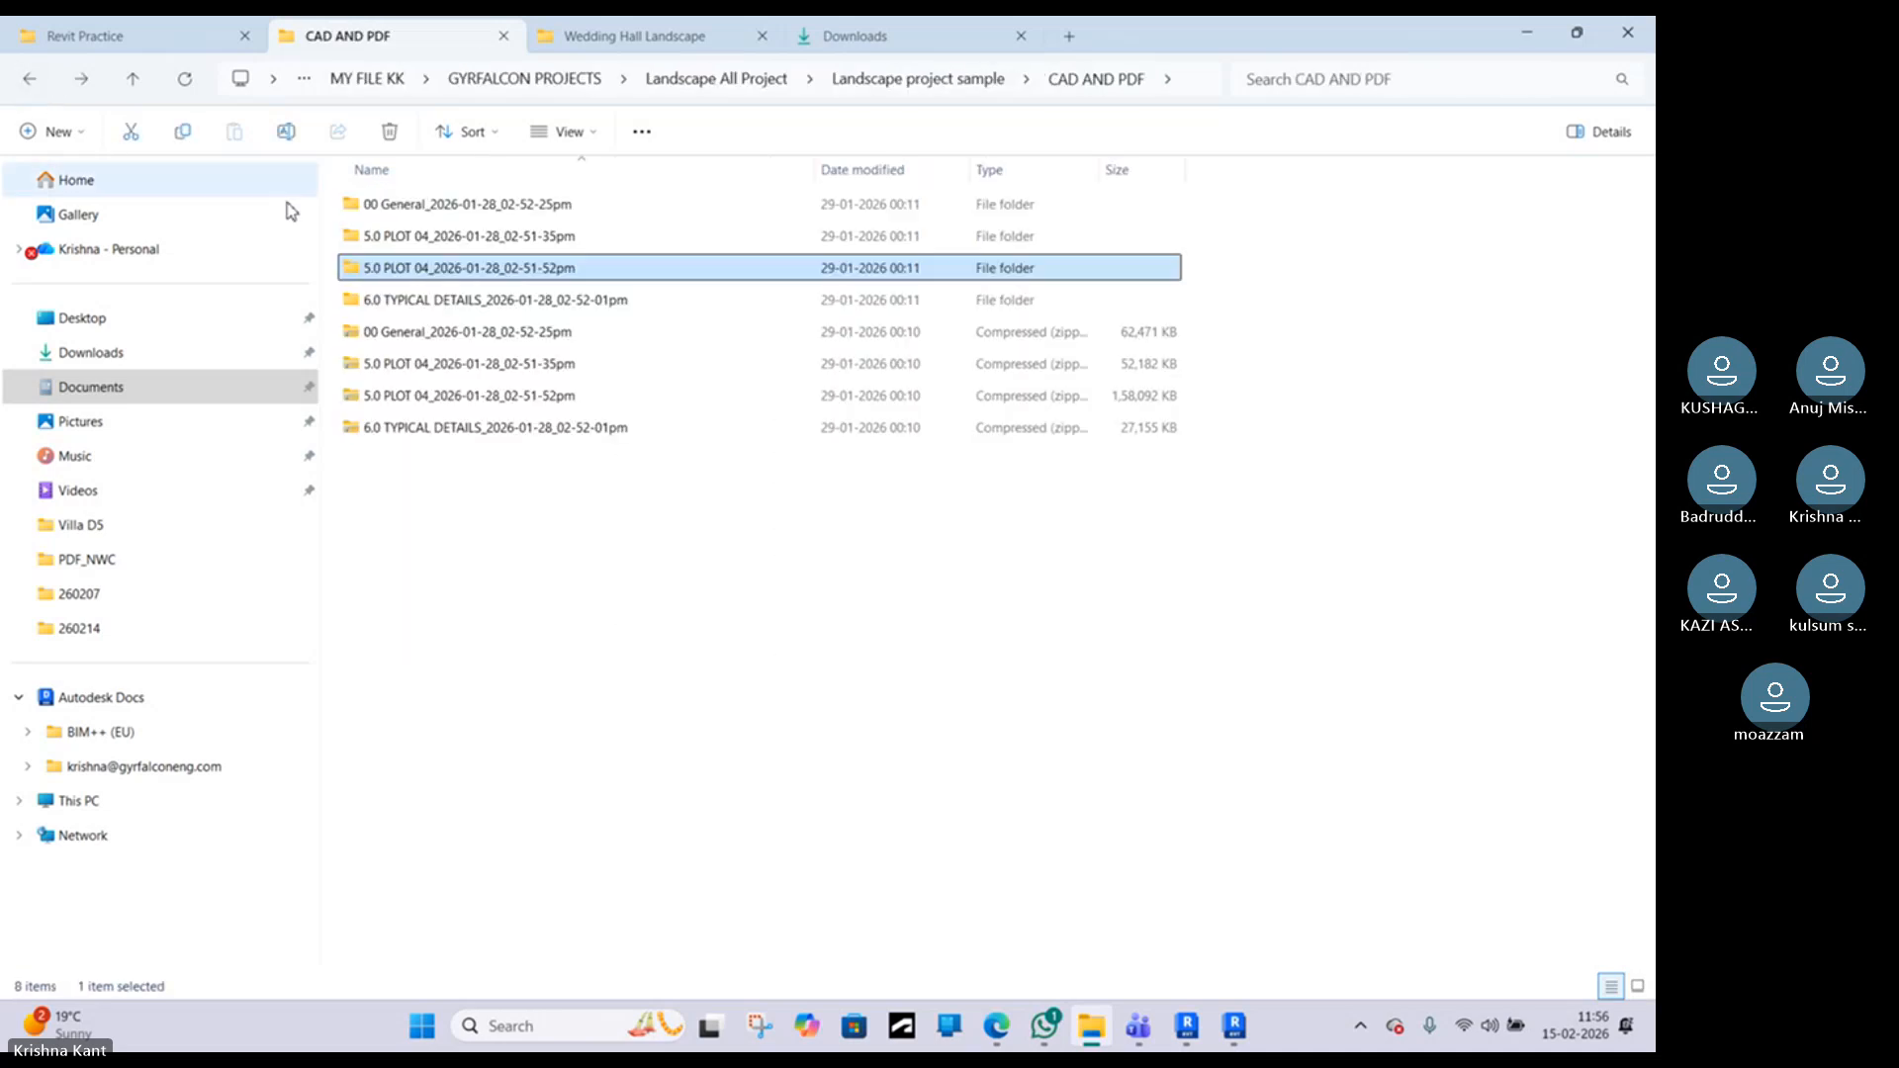
# Step: Open DXAUL-BW-VXS-P4-ZZ-00-PL-LA-46004 from the PDF set in the 5.0 PLOT 04_2026-01-28_02-51-35pm folder
pyautogui.doubleClick(415, 237)
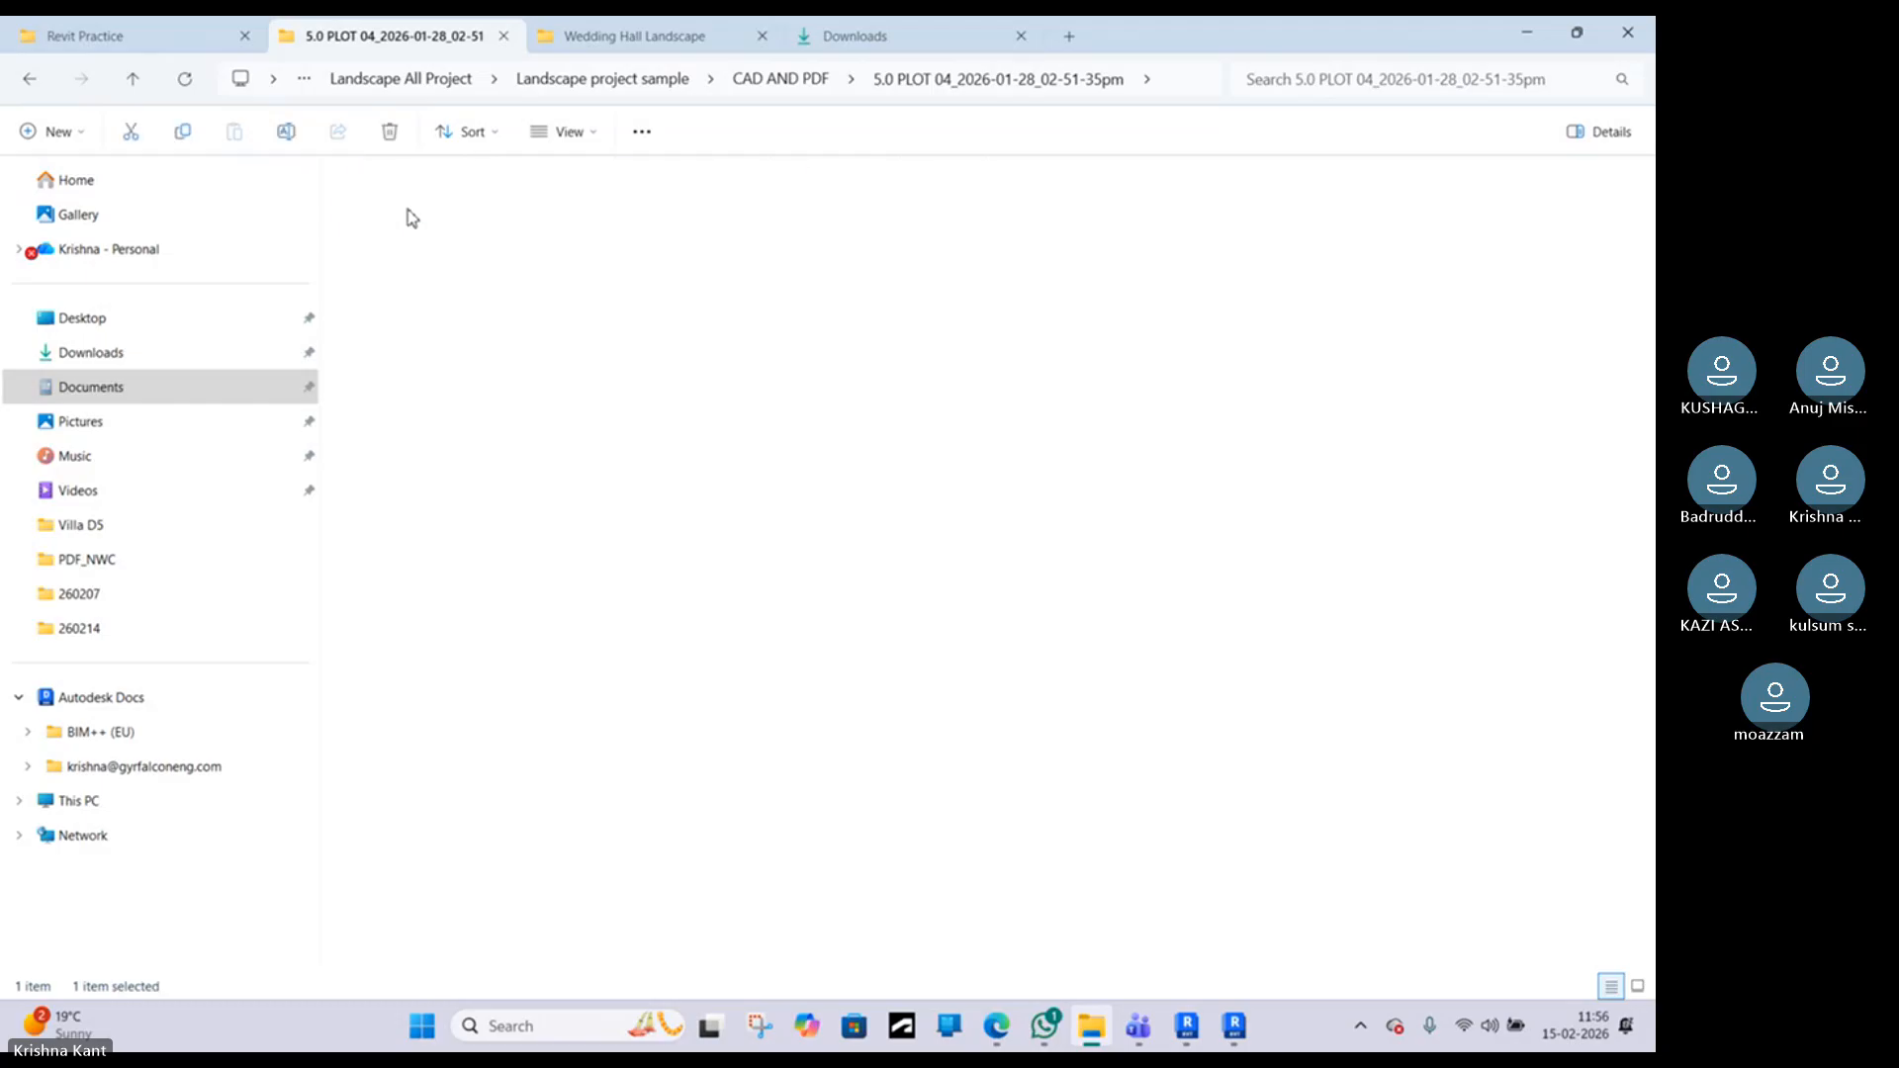
pyautogui.doubleClick(412, 213)
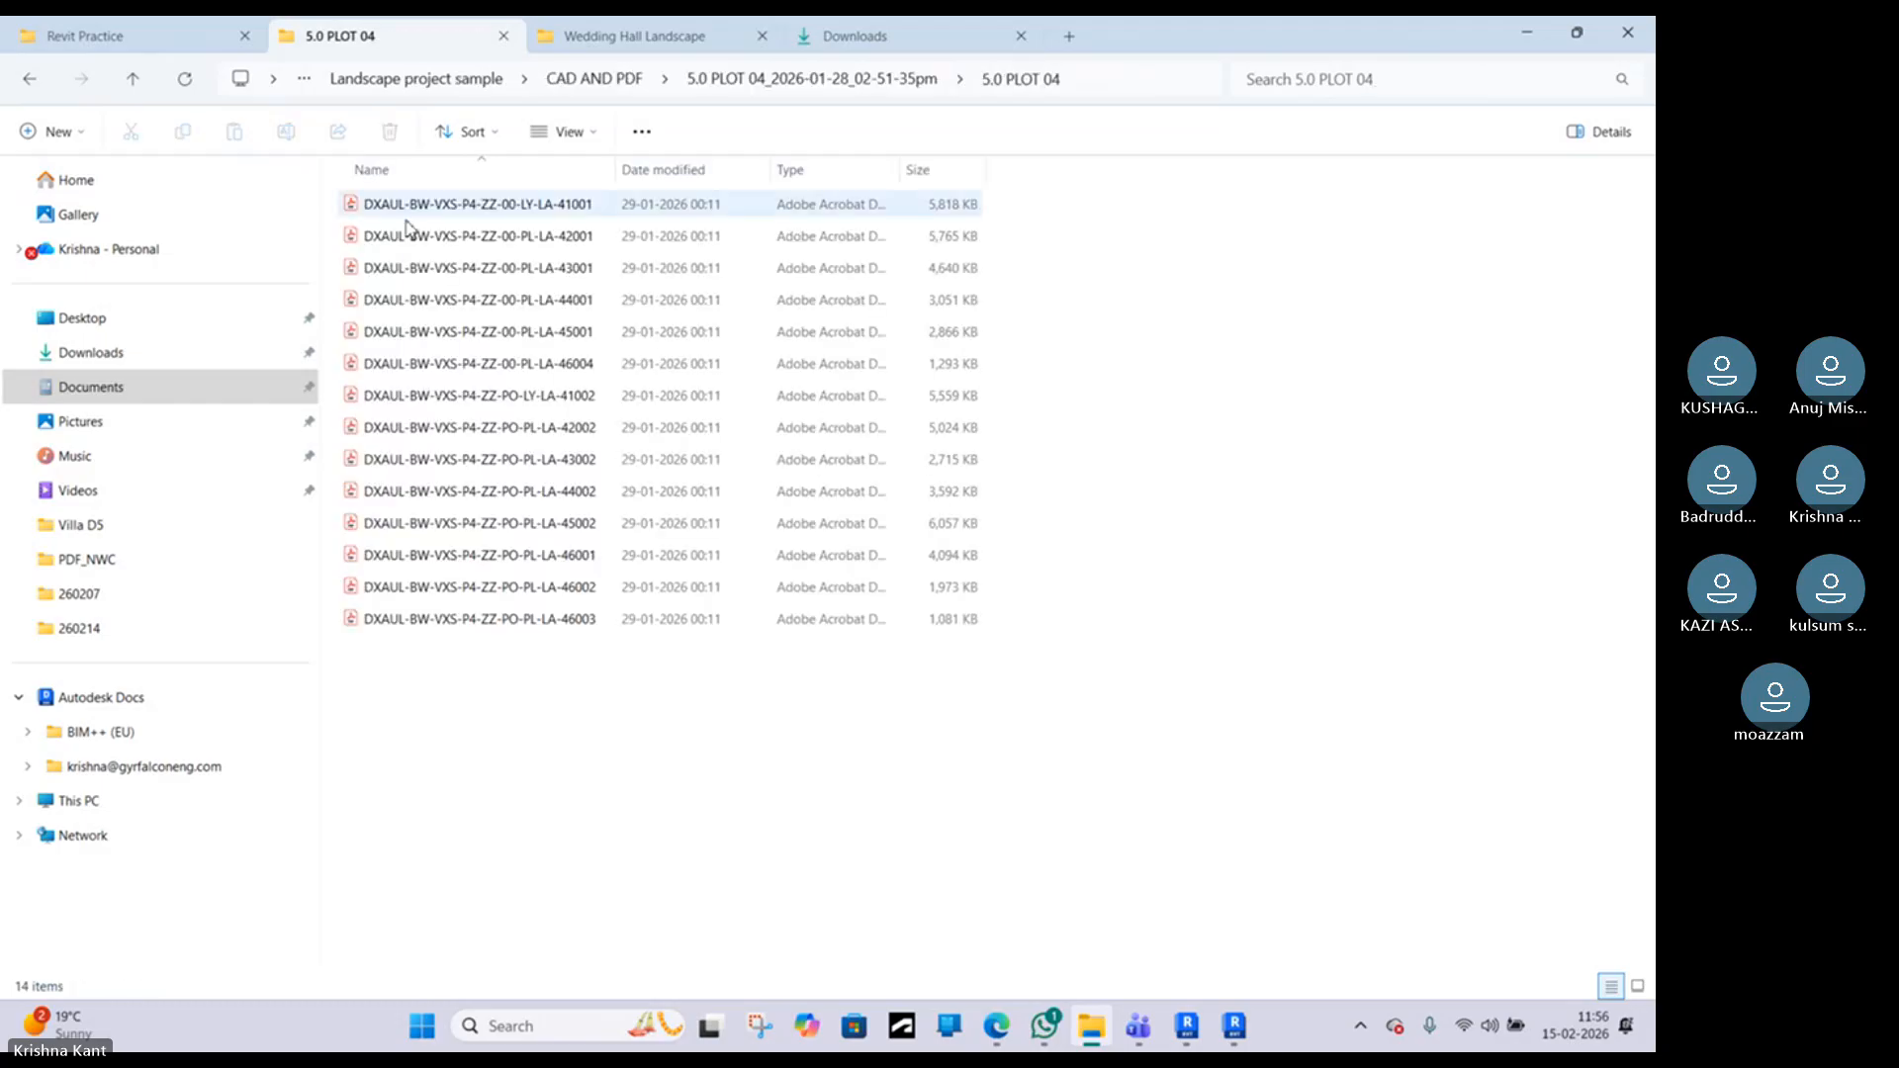
pyautogui.click(465, 372)
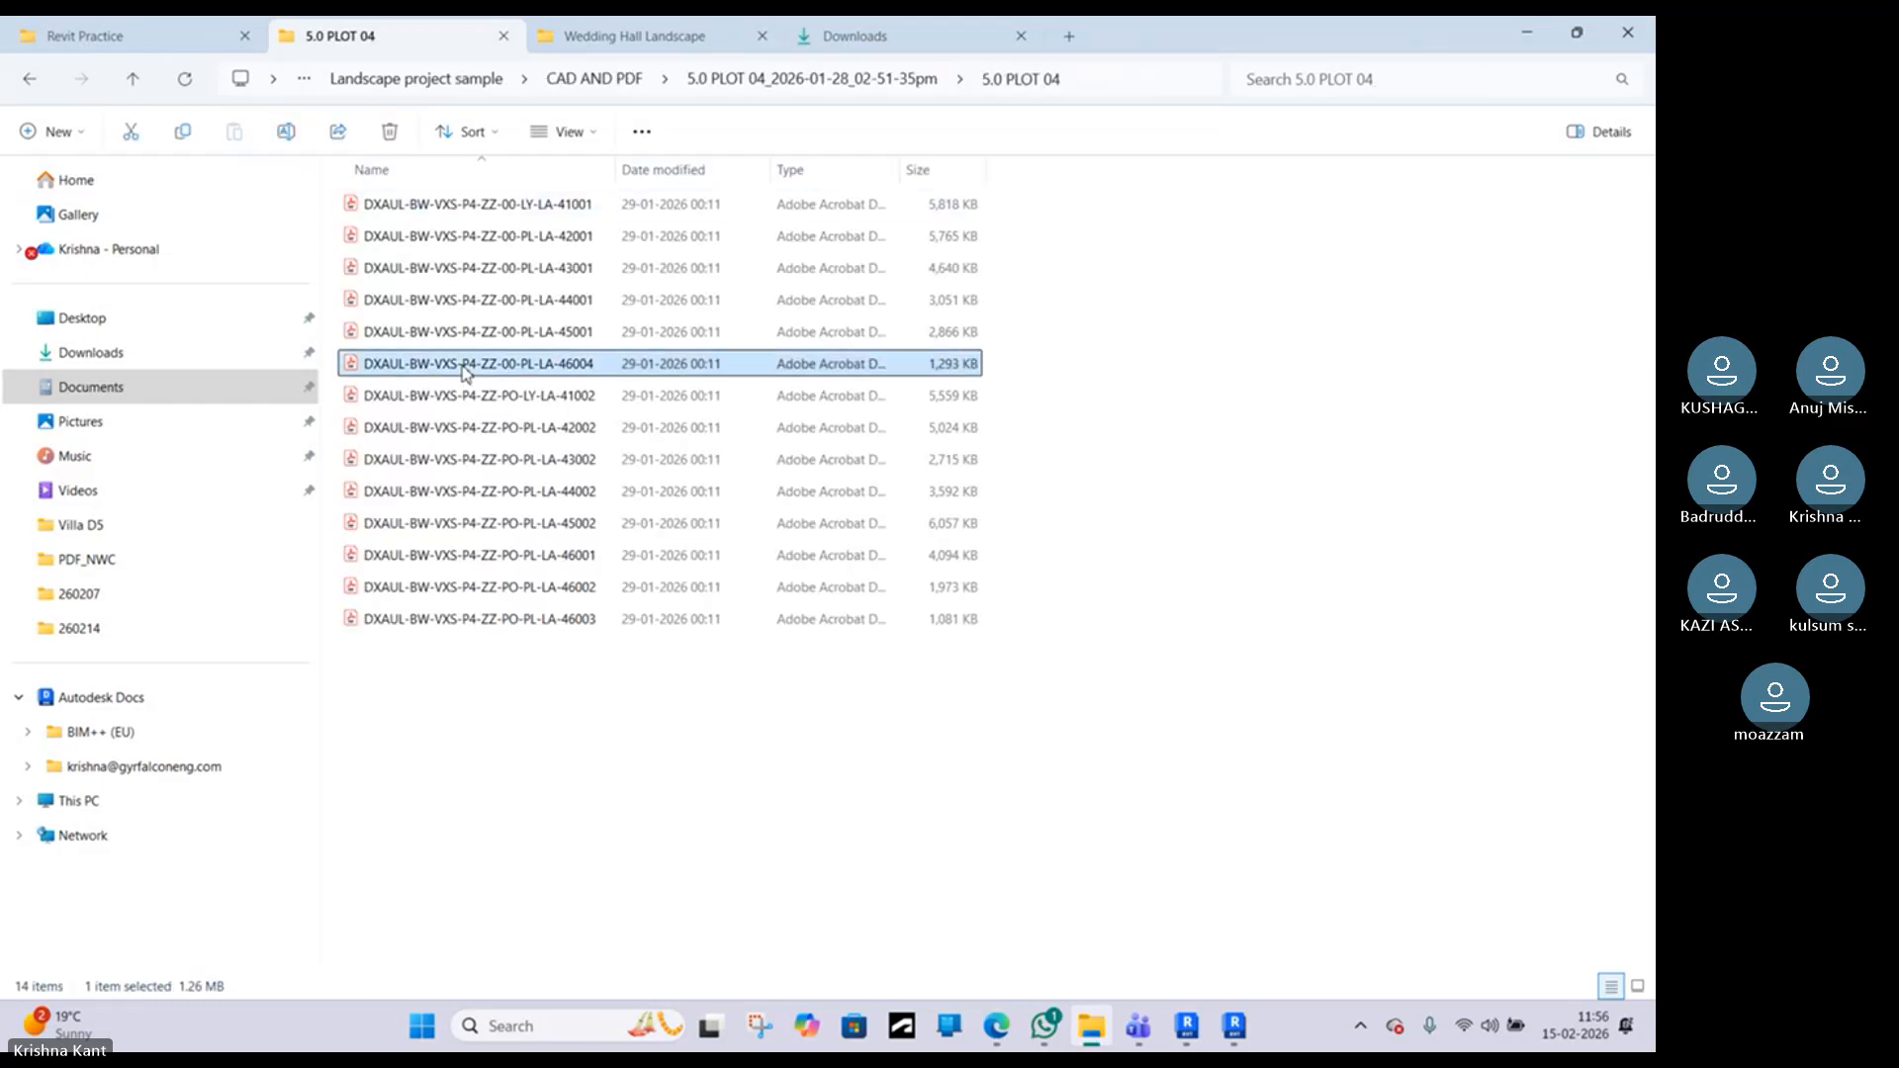
pyautogui.doubleClick(463, 368)
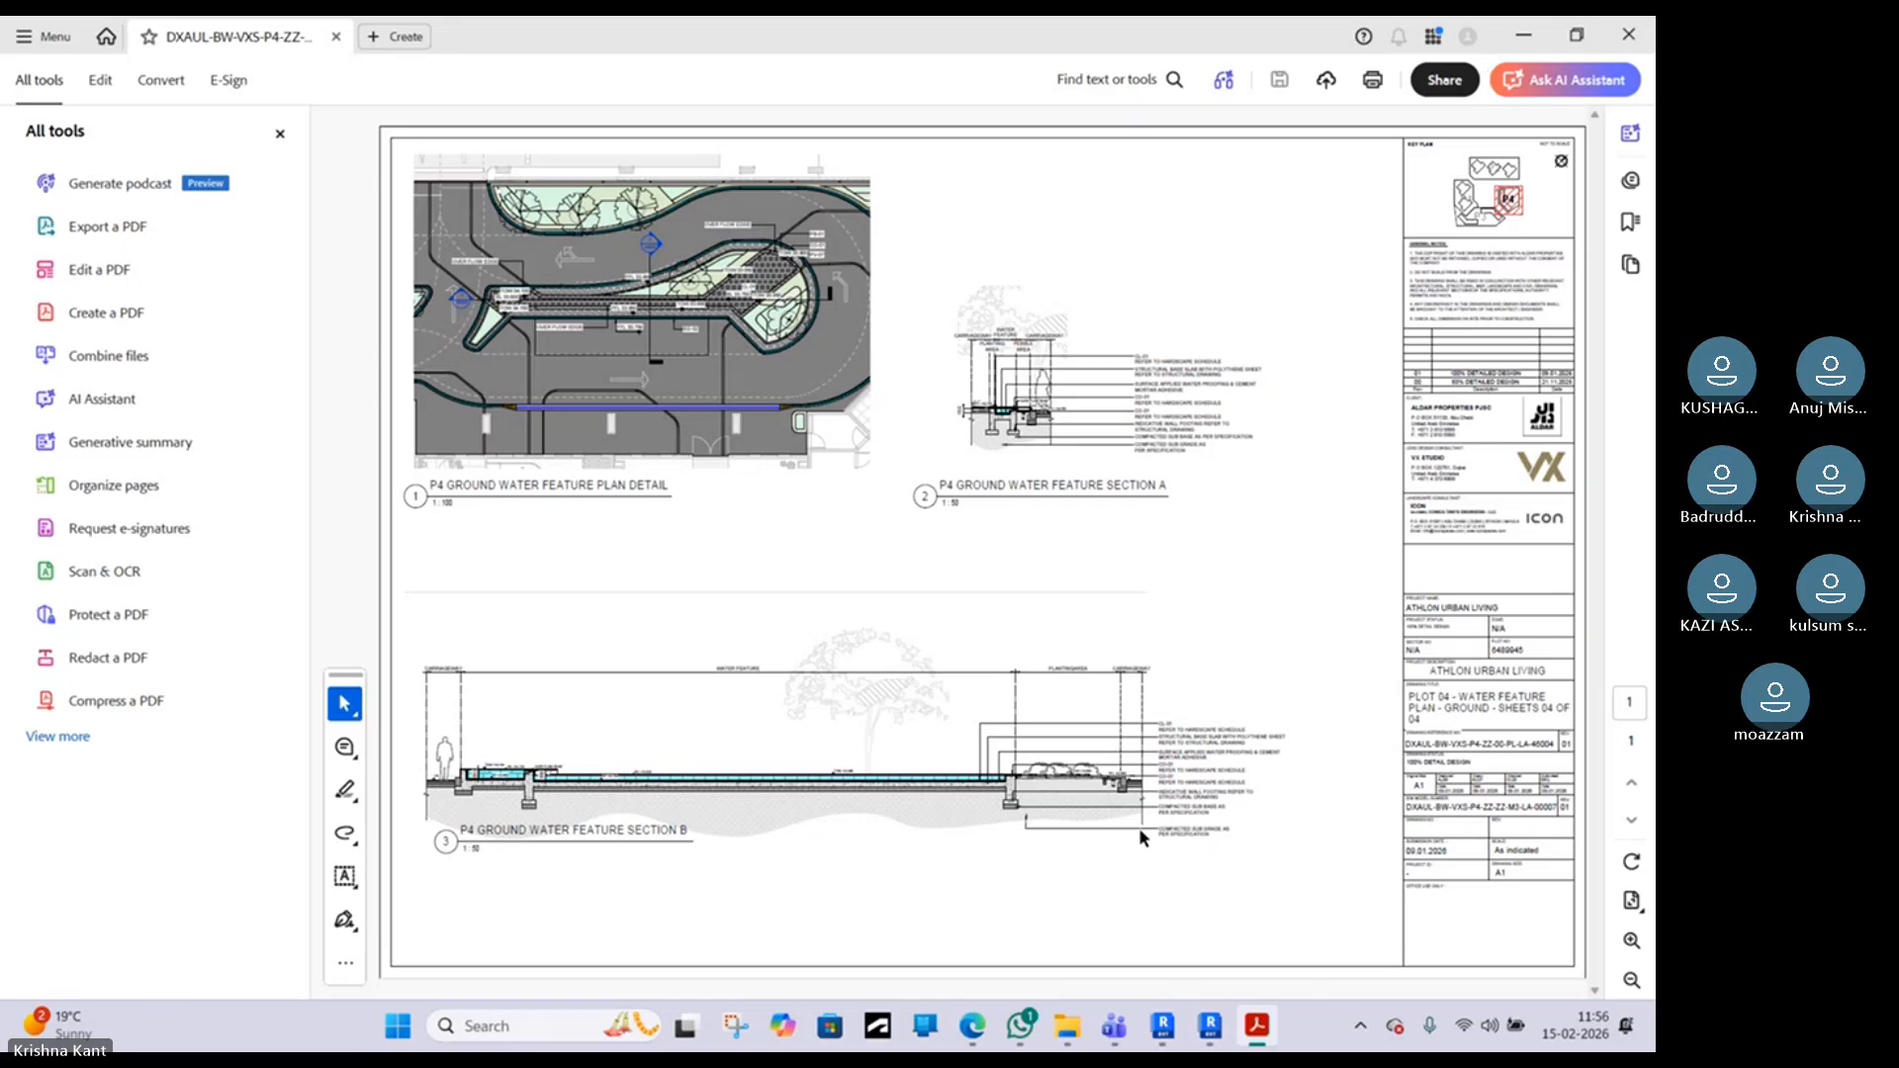
# Step: Return to the PLOT 04 PDF folder and open the DXAUL-BW-VXS-P4-ZZ-00-PL-LA-45001 sheet in Acrobat
pyautogui.click(1066, 1026)
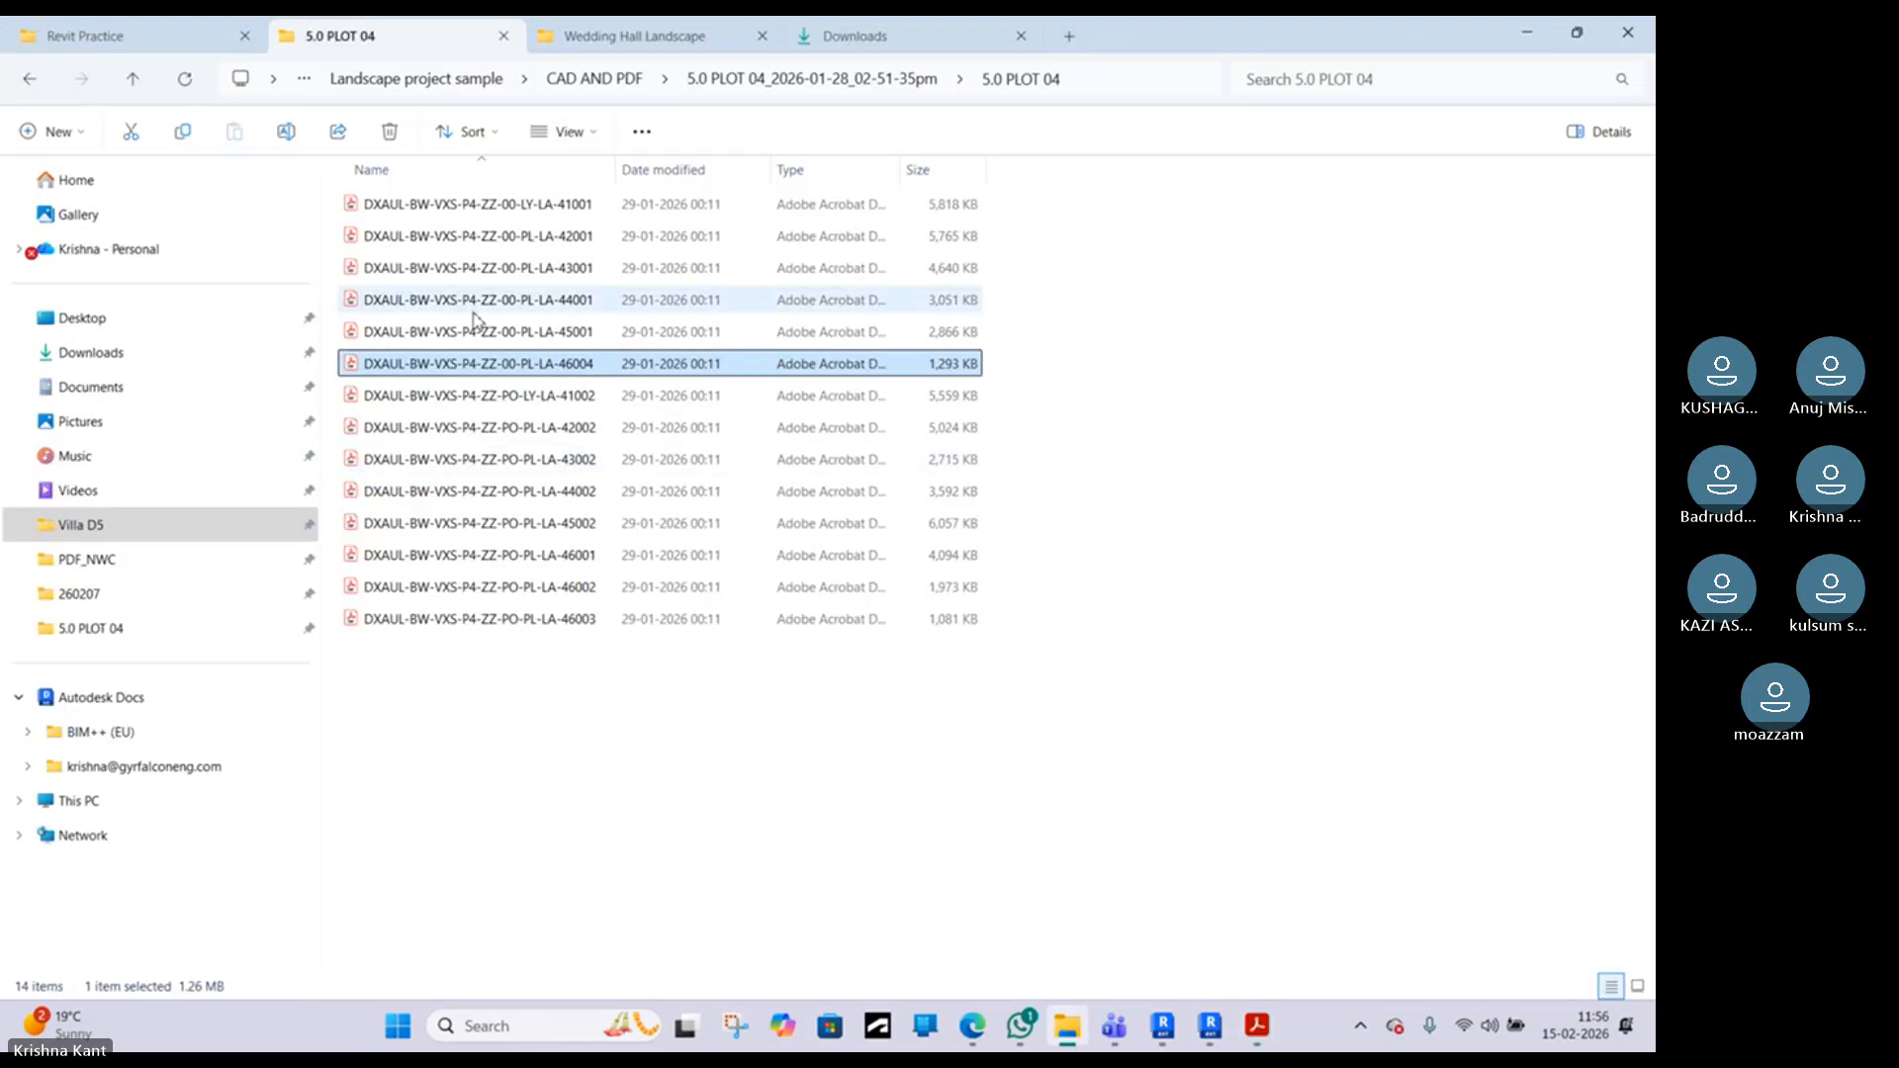
pyautogui.click(481, 331)
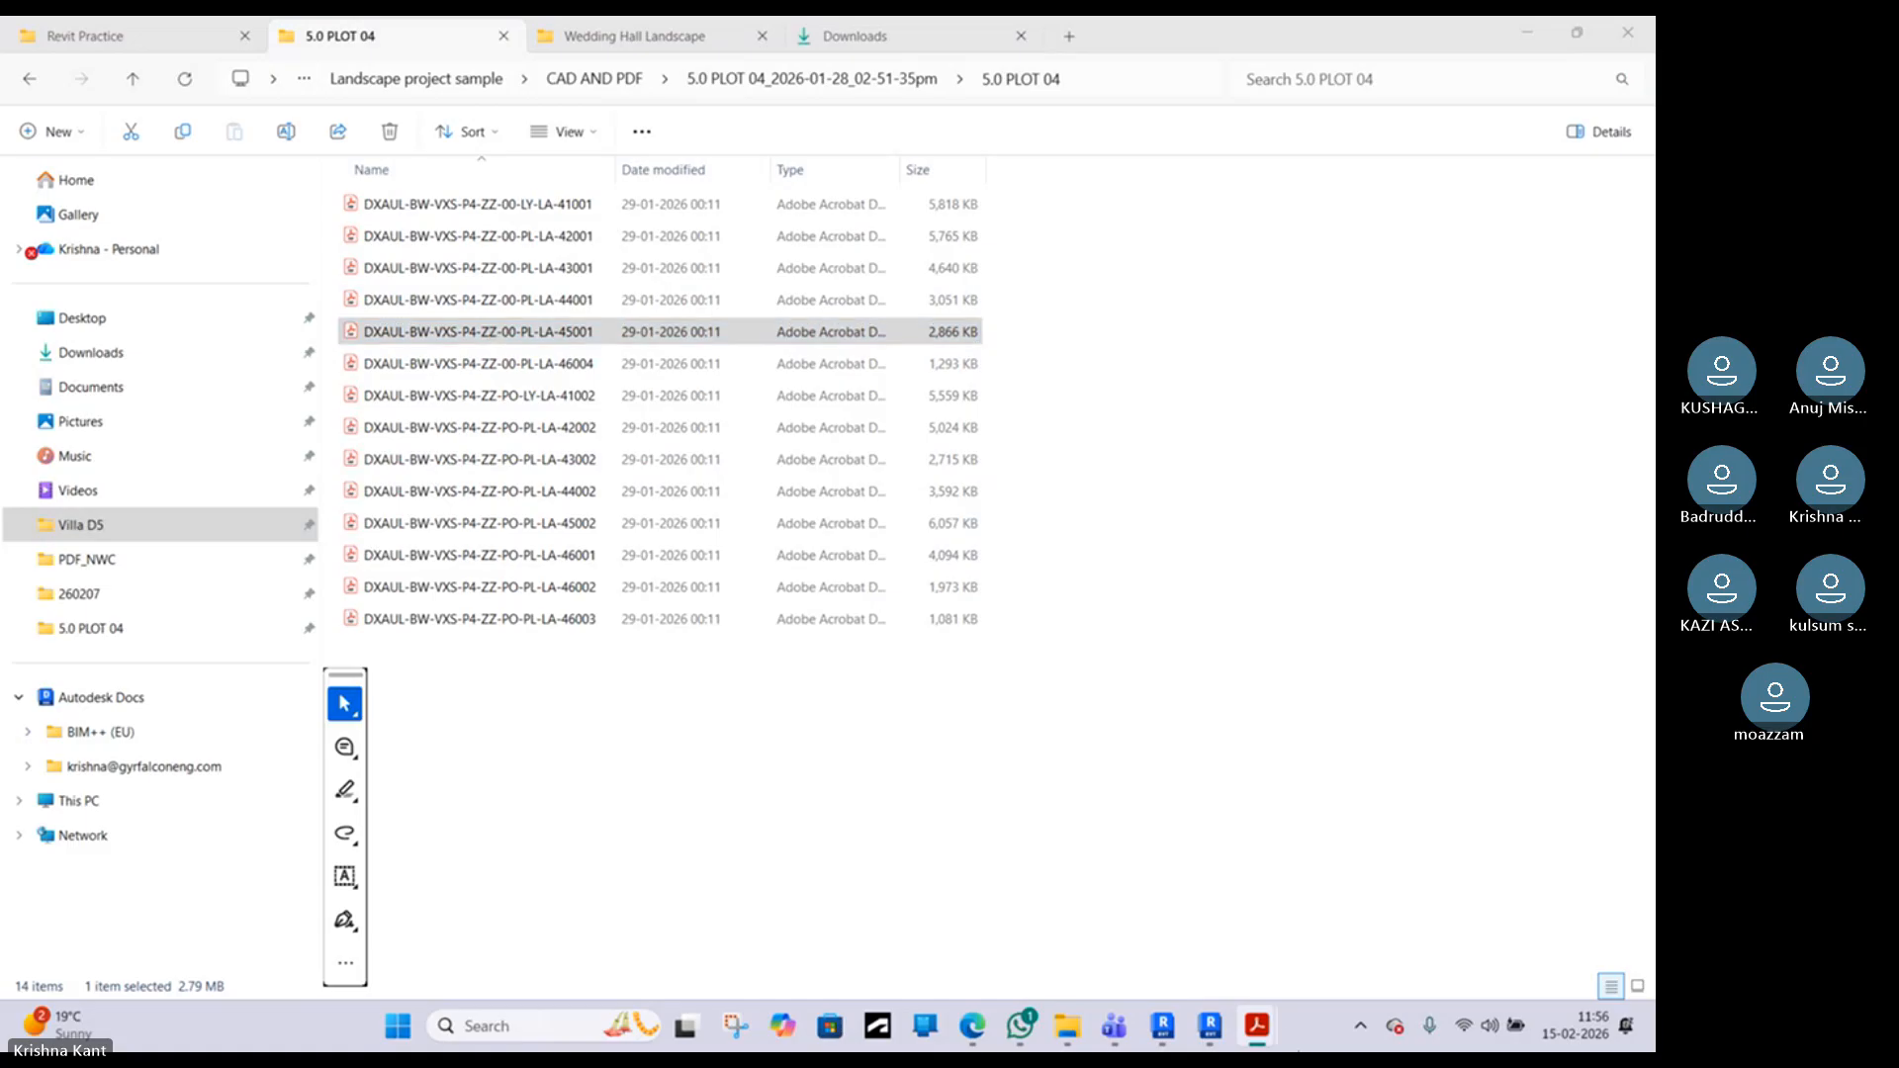
pyautogui.moveTo(1255, 1028)
pyautogui.moveTo(1223, 887)
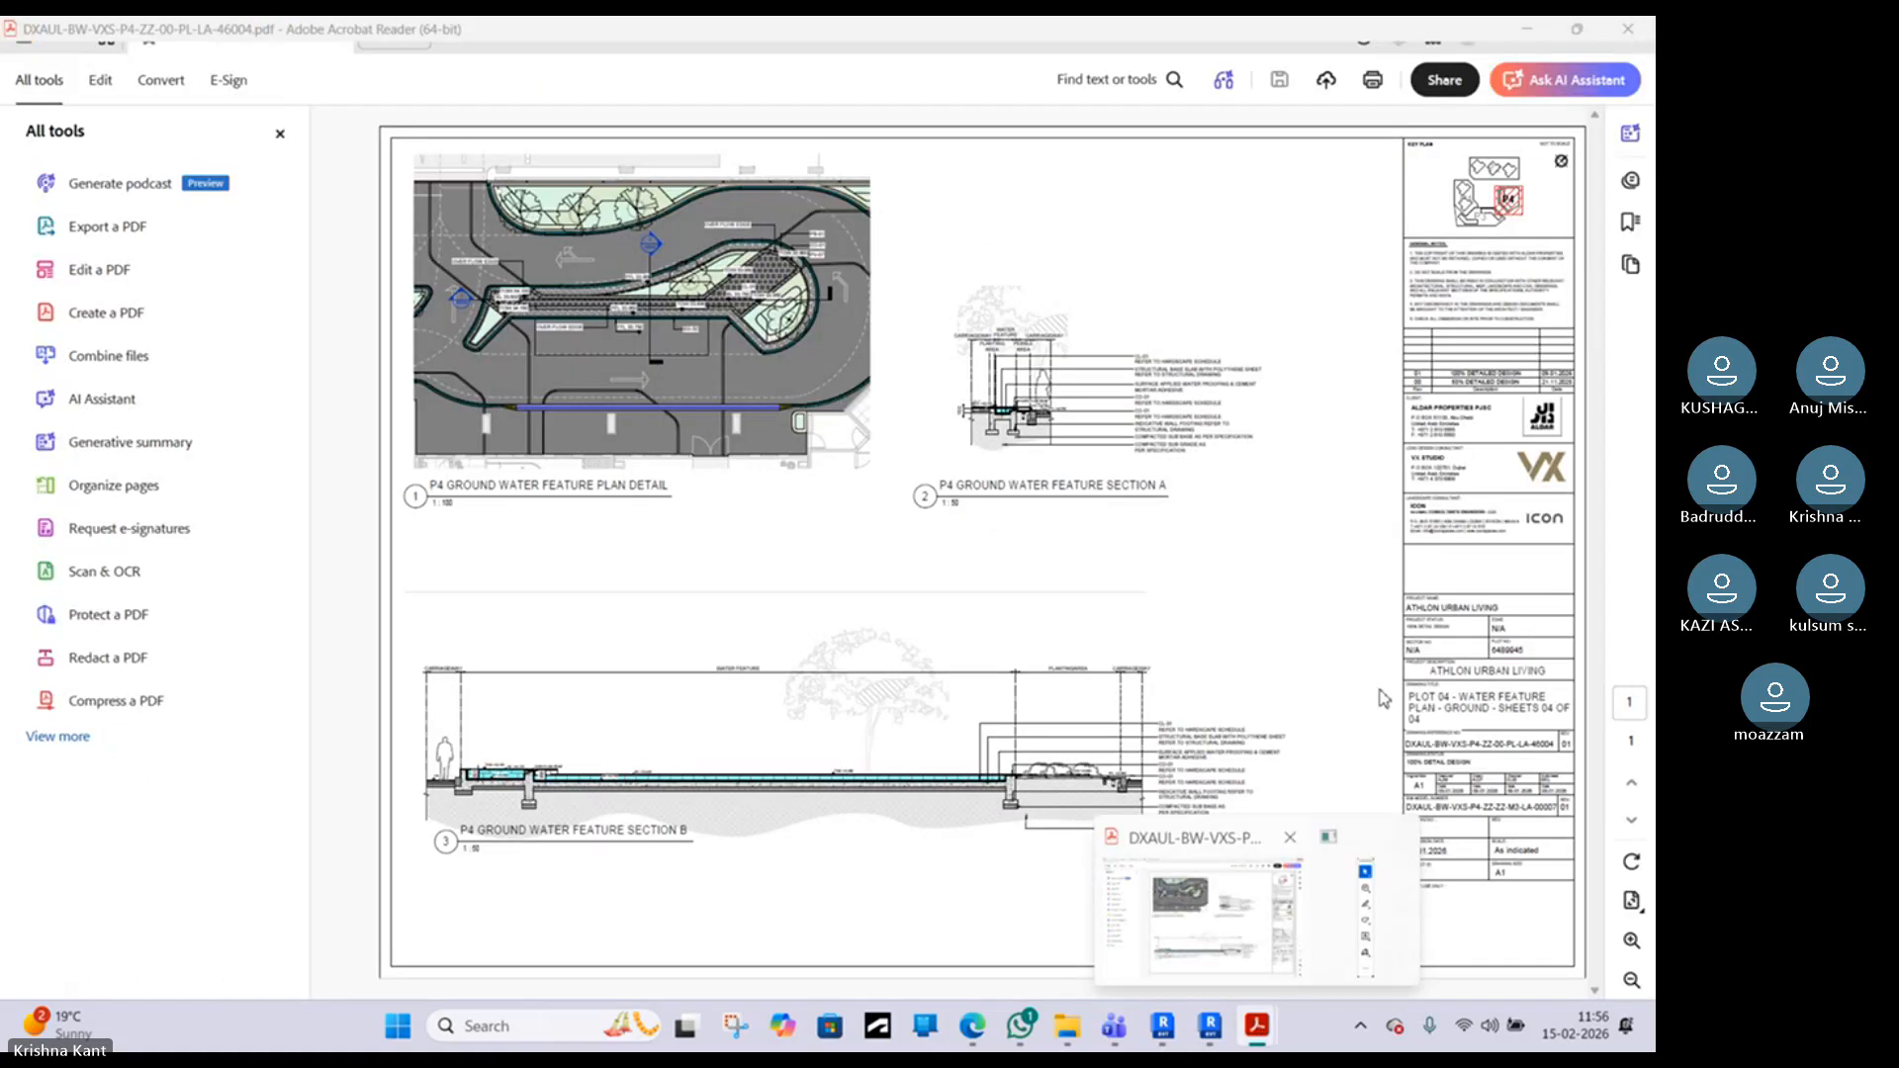
# Step: Clear the open windows to reach the desktop and open the Acer folder in File Explorer
pyautogui.click(1627, 37)
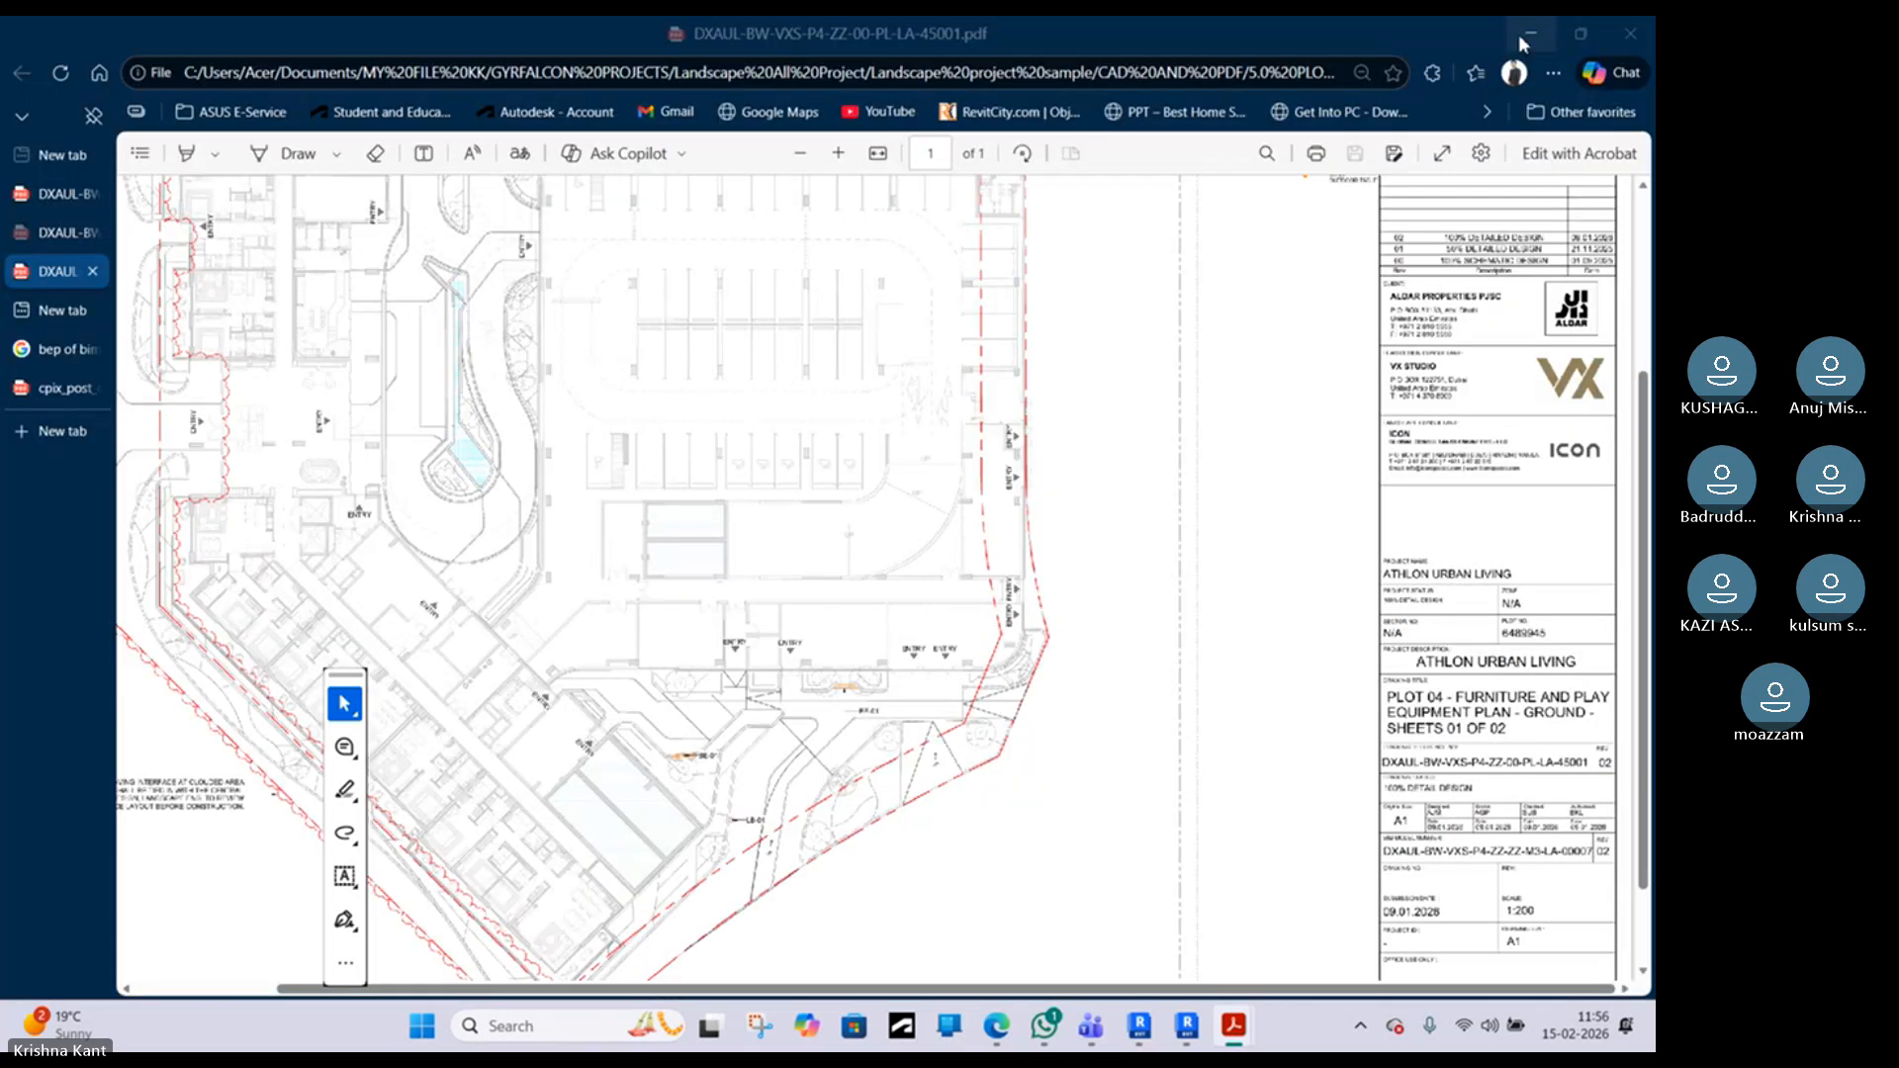
pyautogui.click(1528, 34)
pyautogui.click(1543, 38)
pyautogui.click(1590, 35)
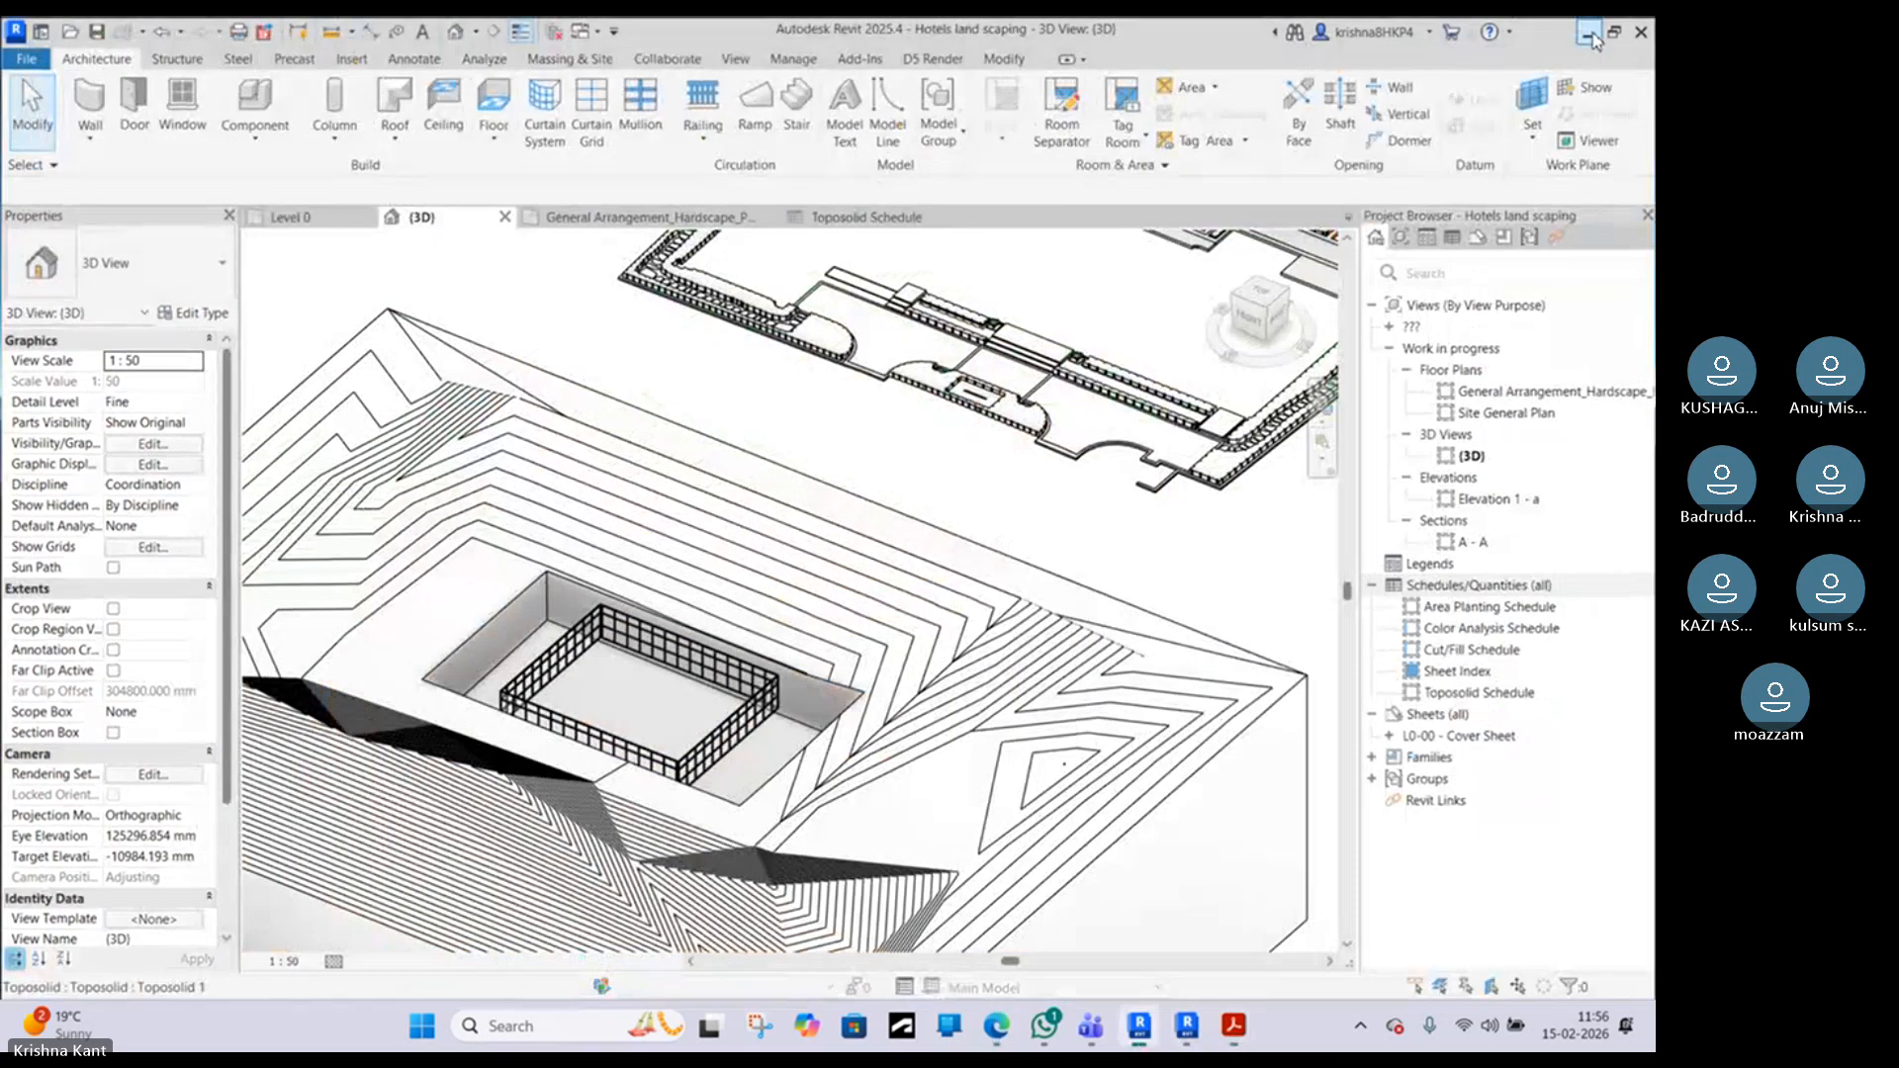
pyautogui.click(1592, 38)
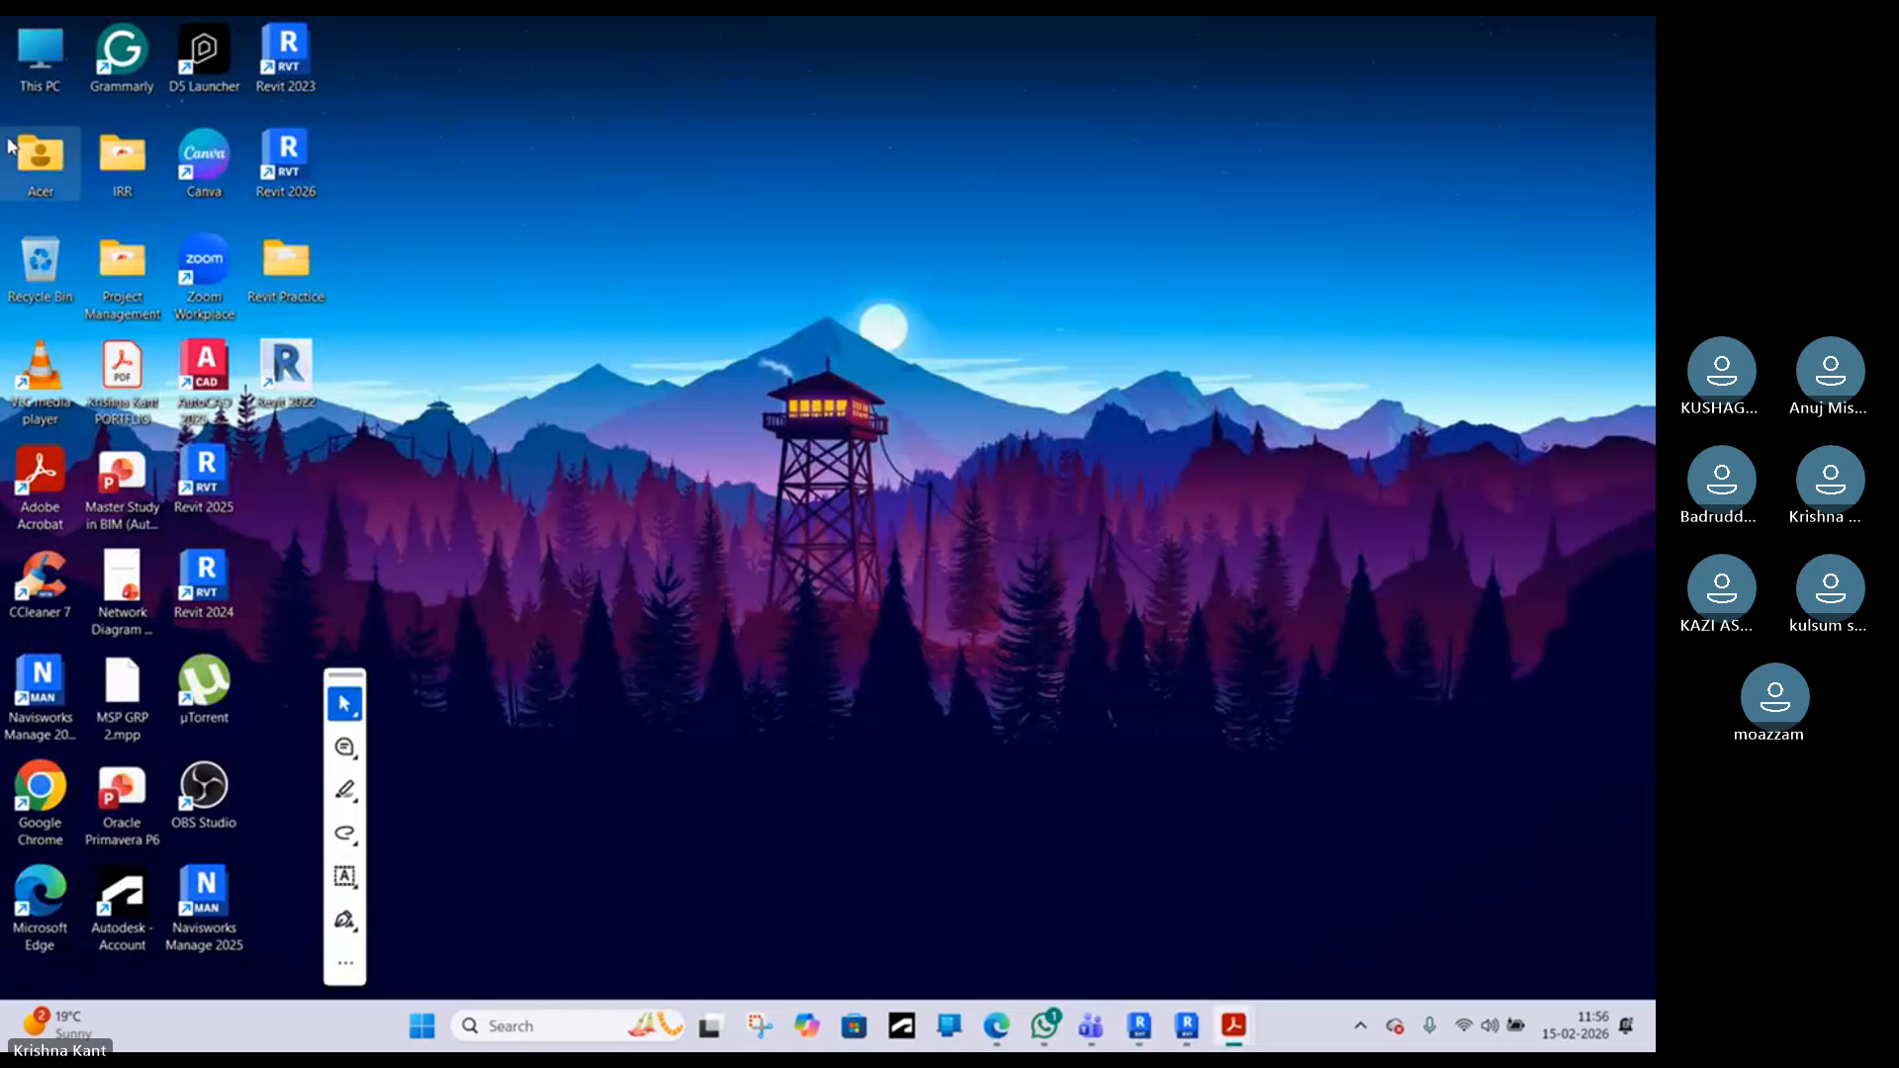
pyautogui.doubleClick(35, 168)
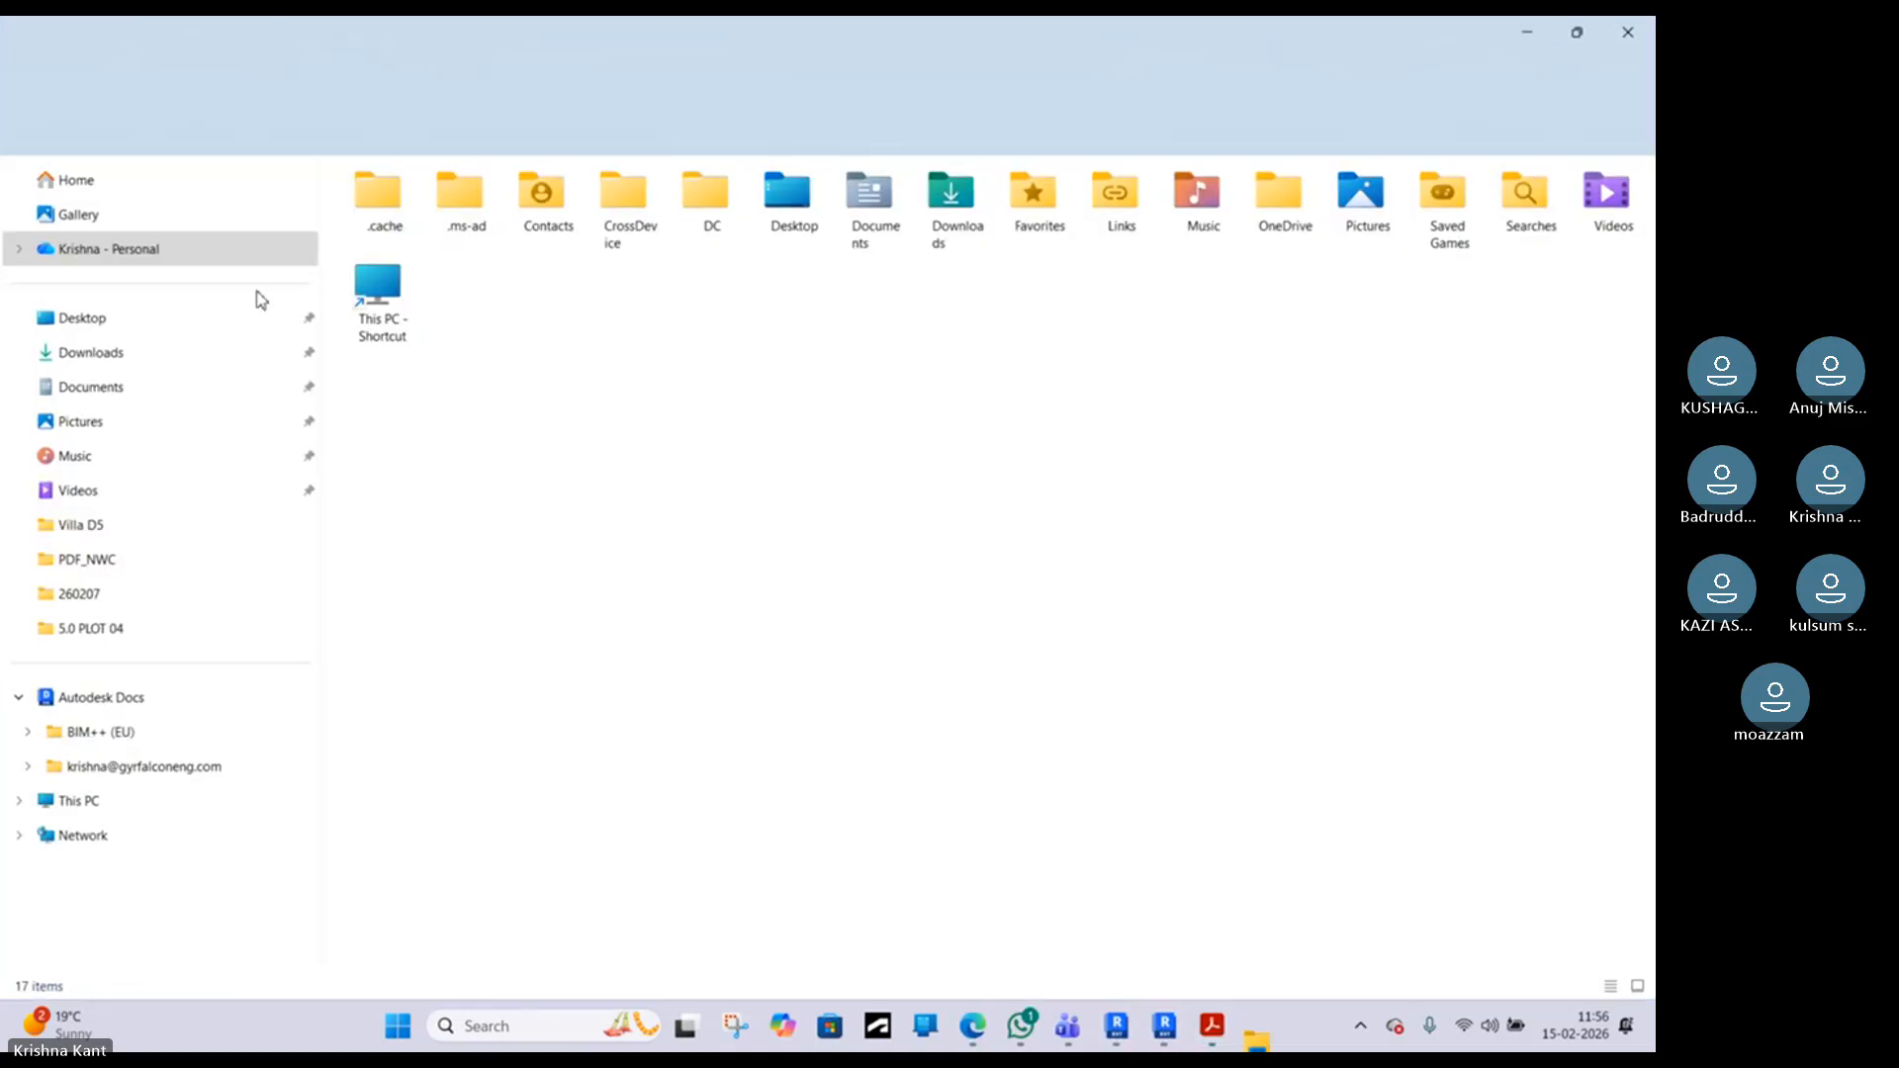
# Step: Close both sheets in Acrobat and open the 5.0 PLOT 04 folder in File Explorer
pyautogui.hotkey('alt', 'Tab')
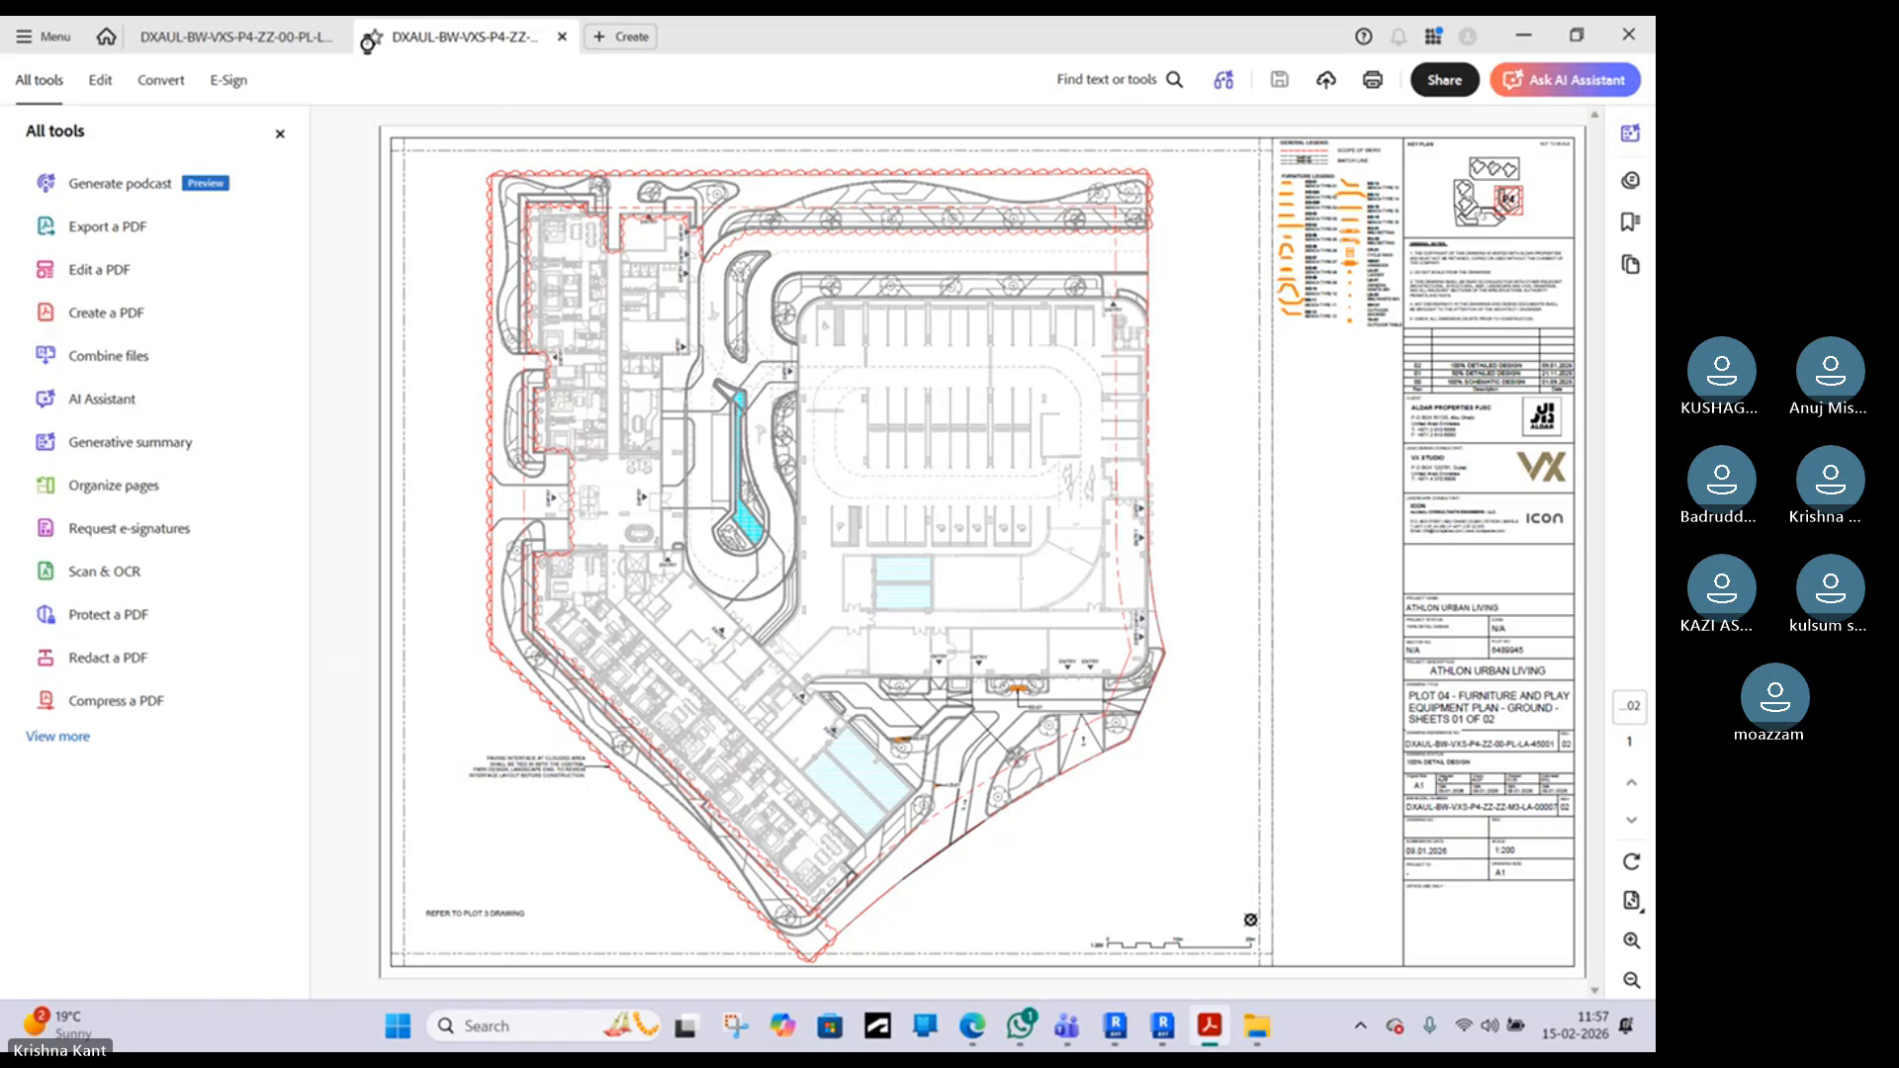
pyautogui.click(562, 37)
pyautogui.click(336, 37)
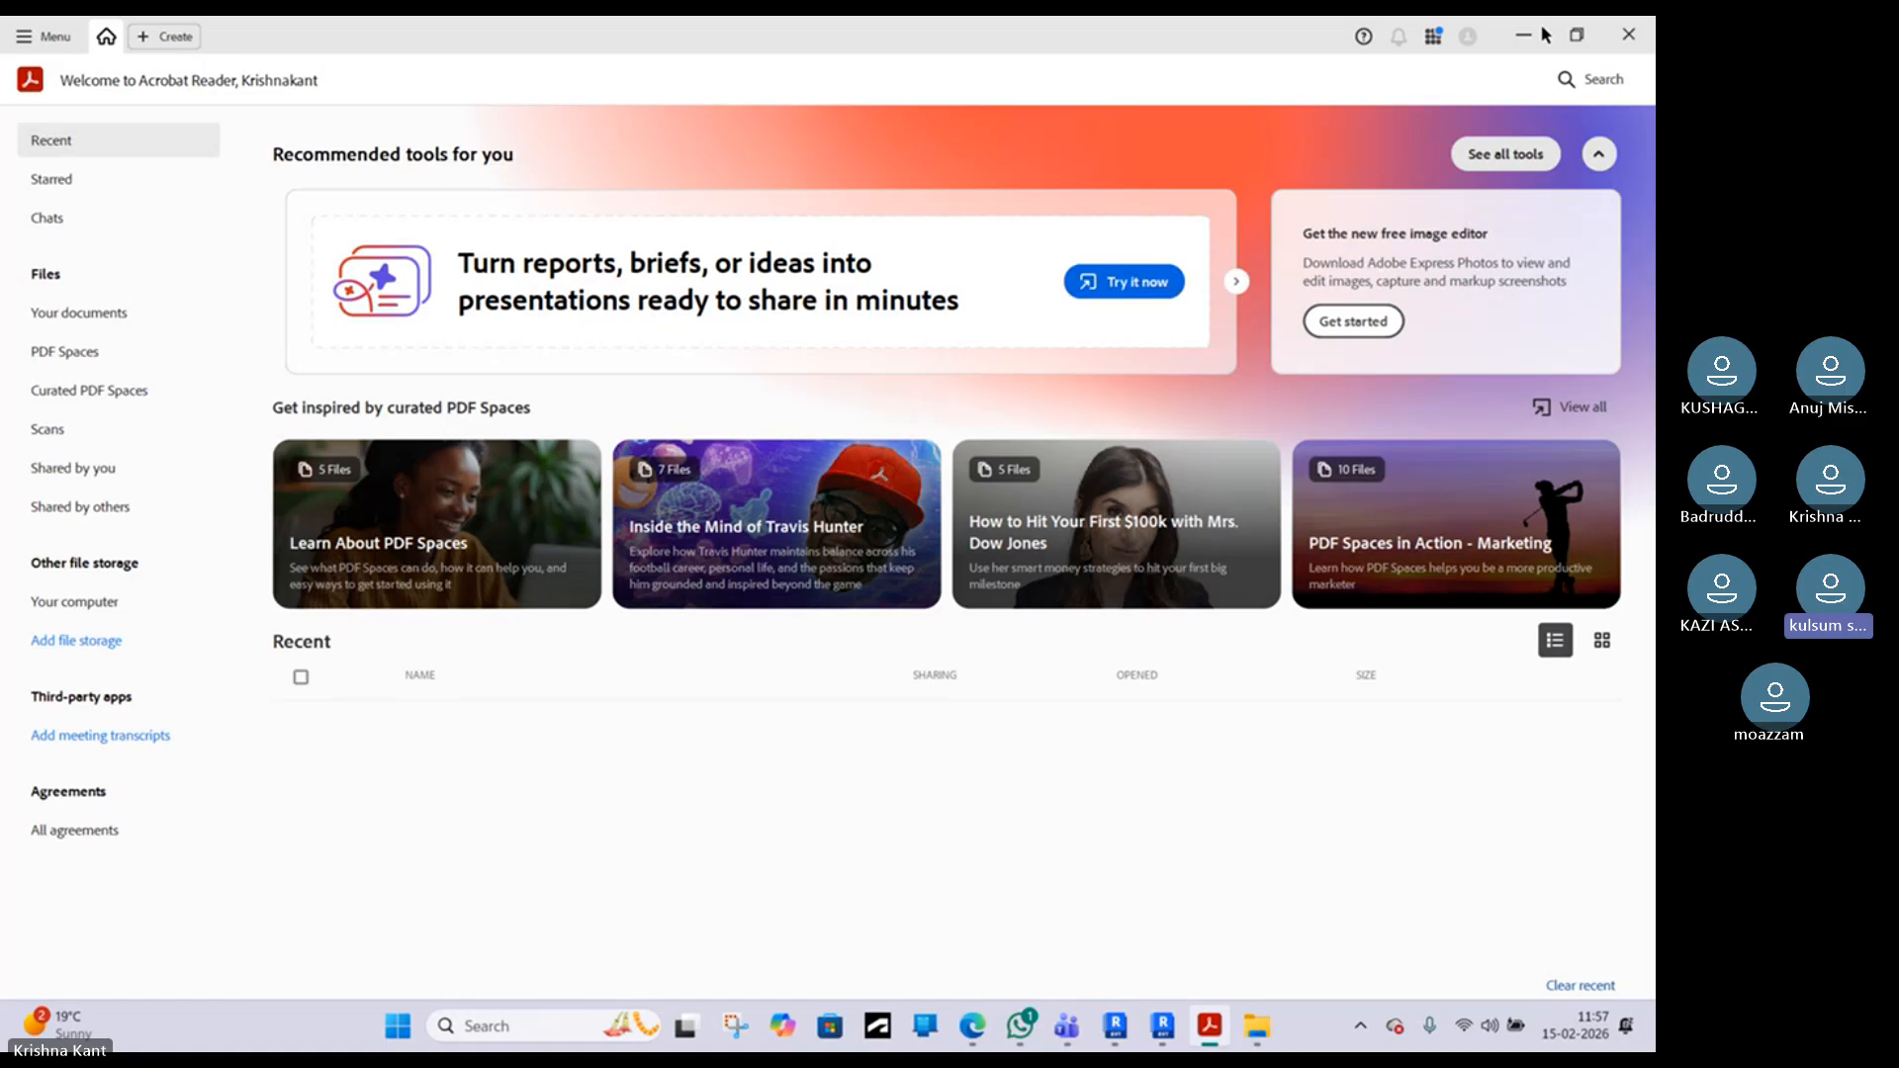
pyautogui.click(1528, 36)
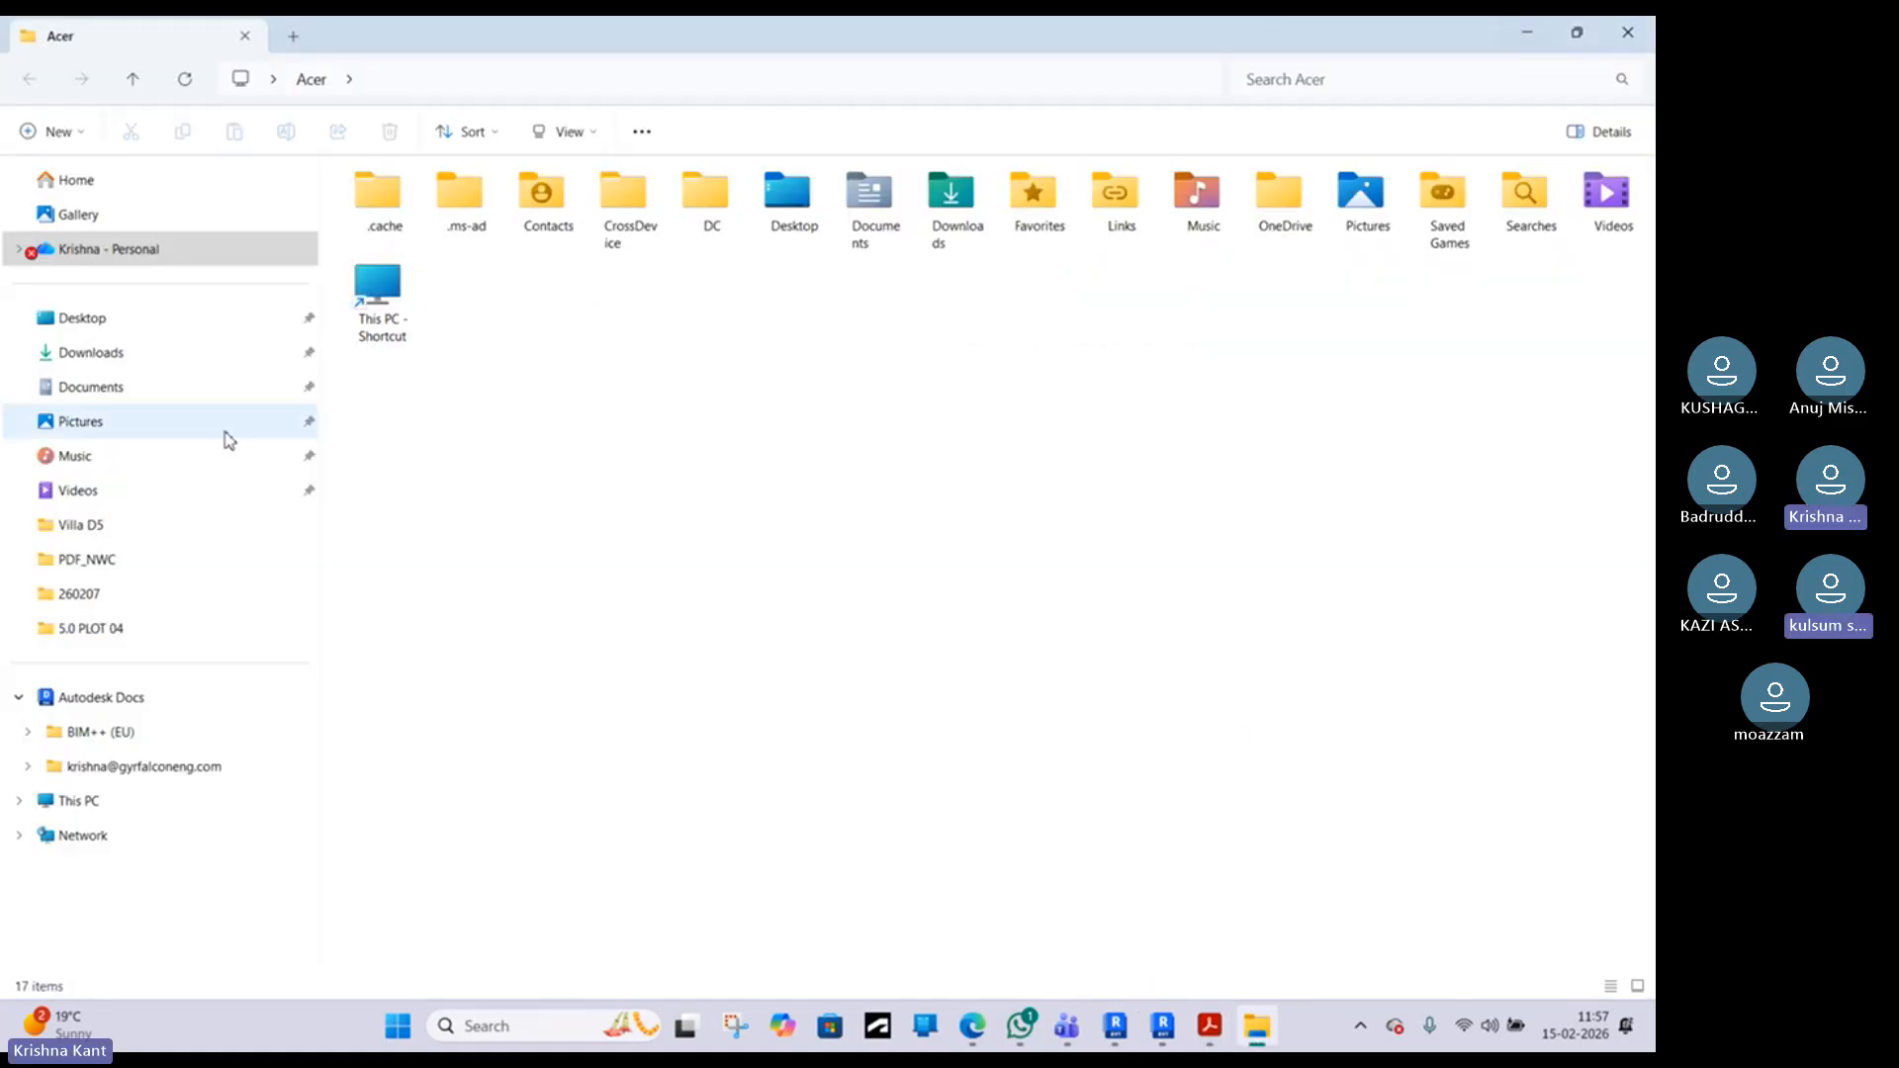
pyautogui.click(149, 630)
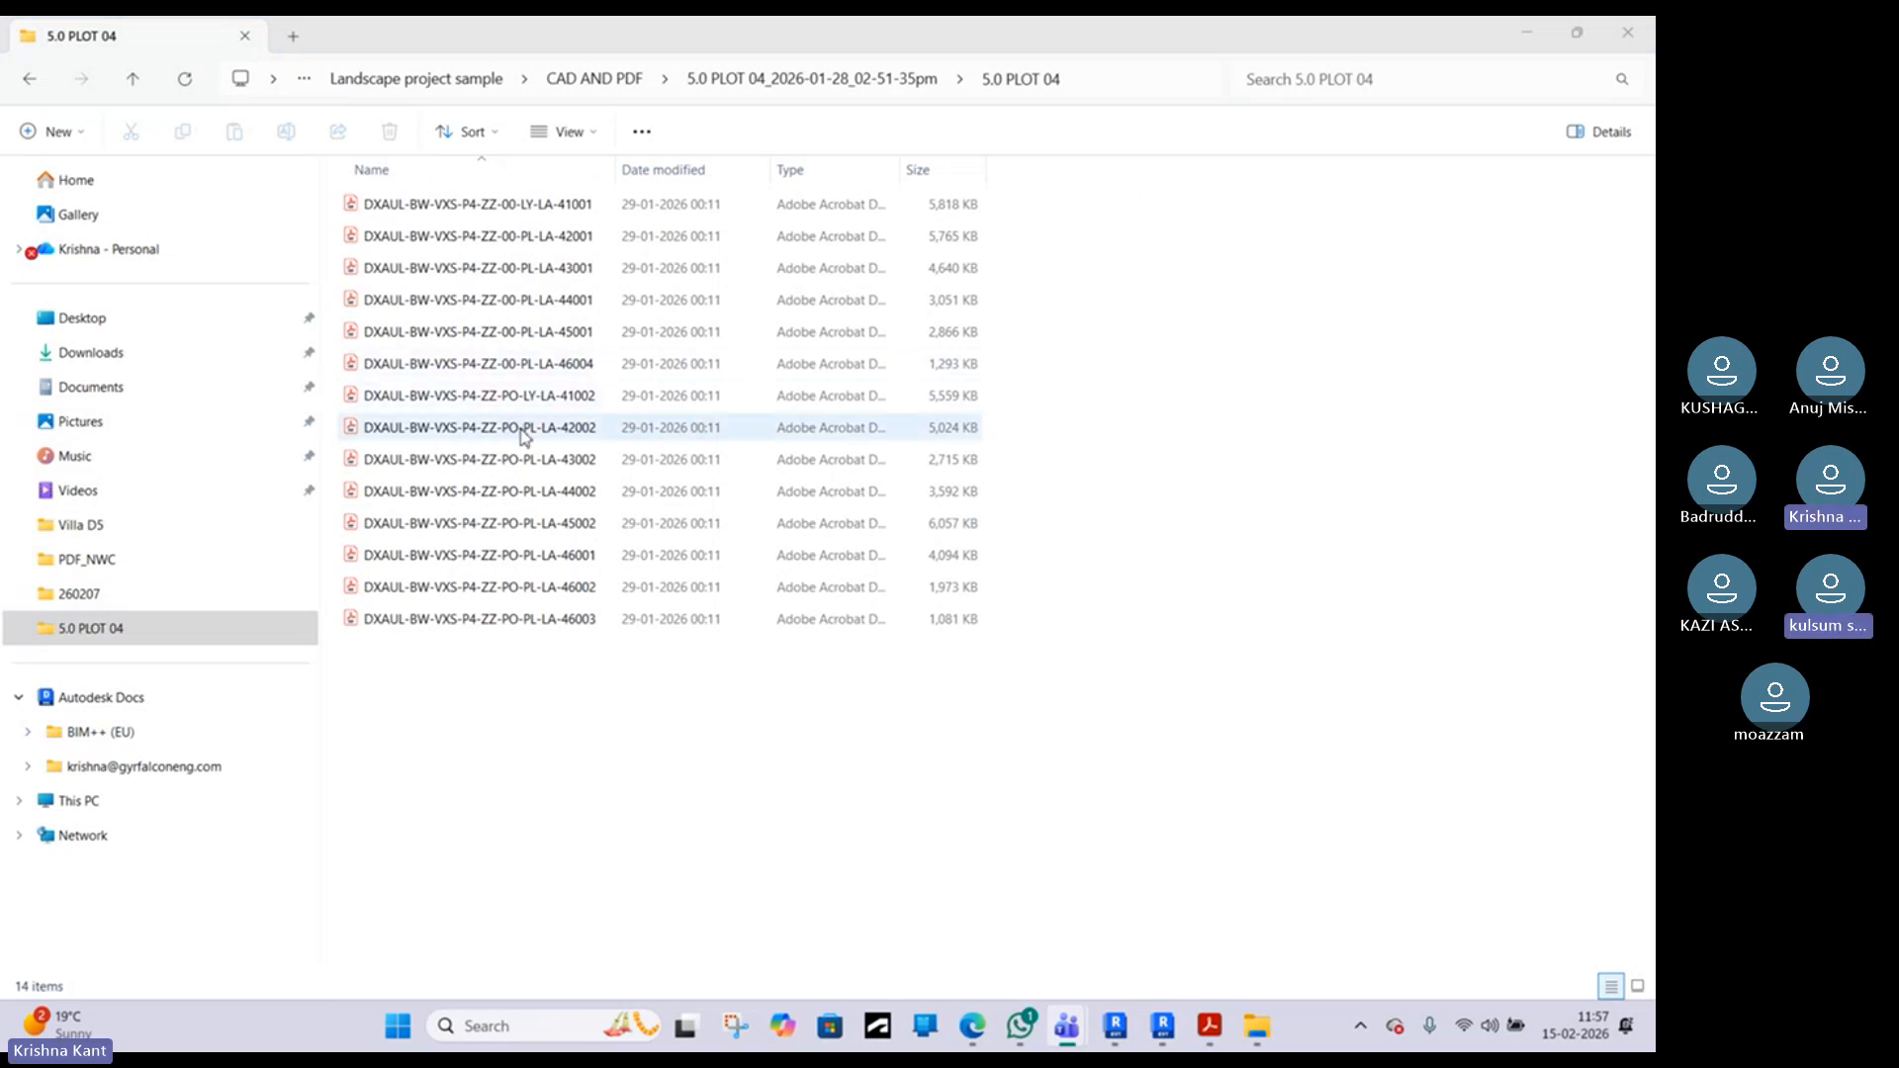
# Step: Open DXAUL-BW-VXS-P4-ZZ-PO-PL-LA-43002 in Acrobat and DXAUL-BW-VXS-P4-ZZ-PO-PL-LA-44002 in Edge from the 5.0 PLOT 04 folder
pyautogui.click(520, 461)
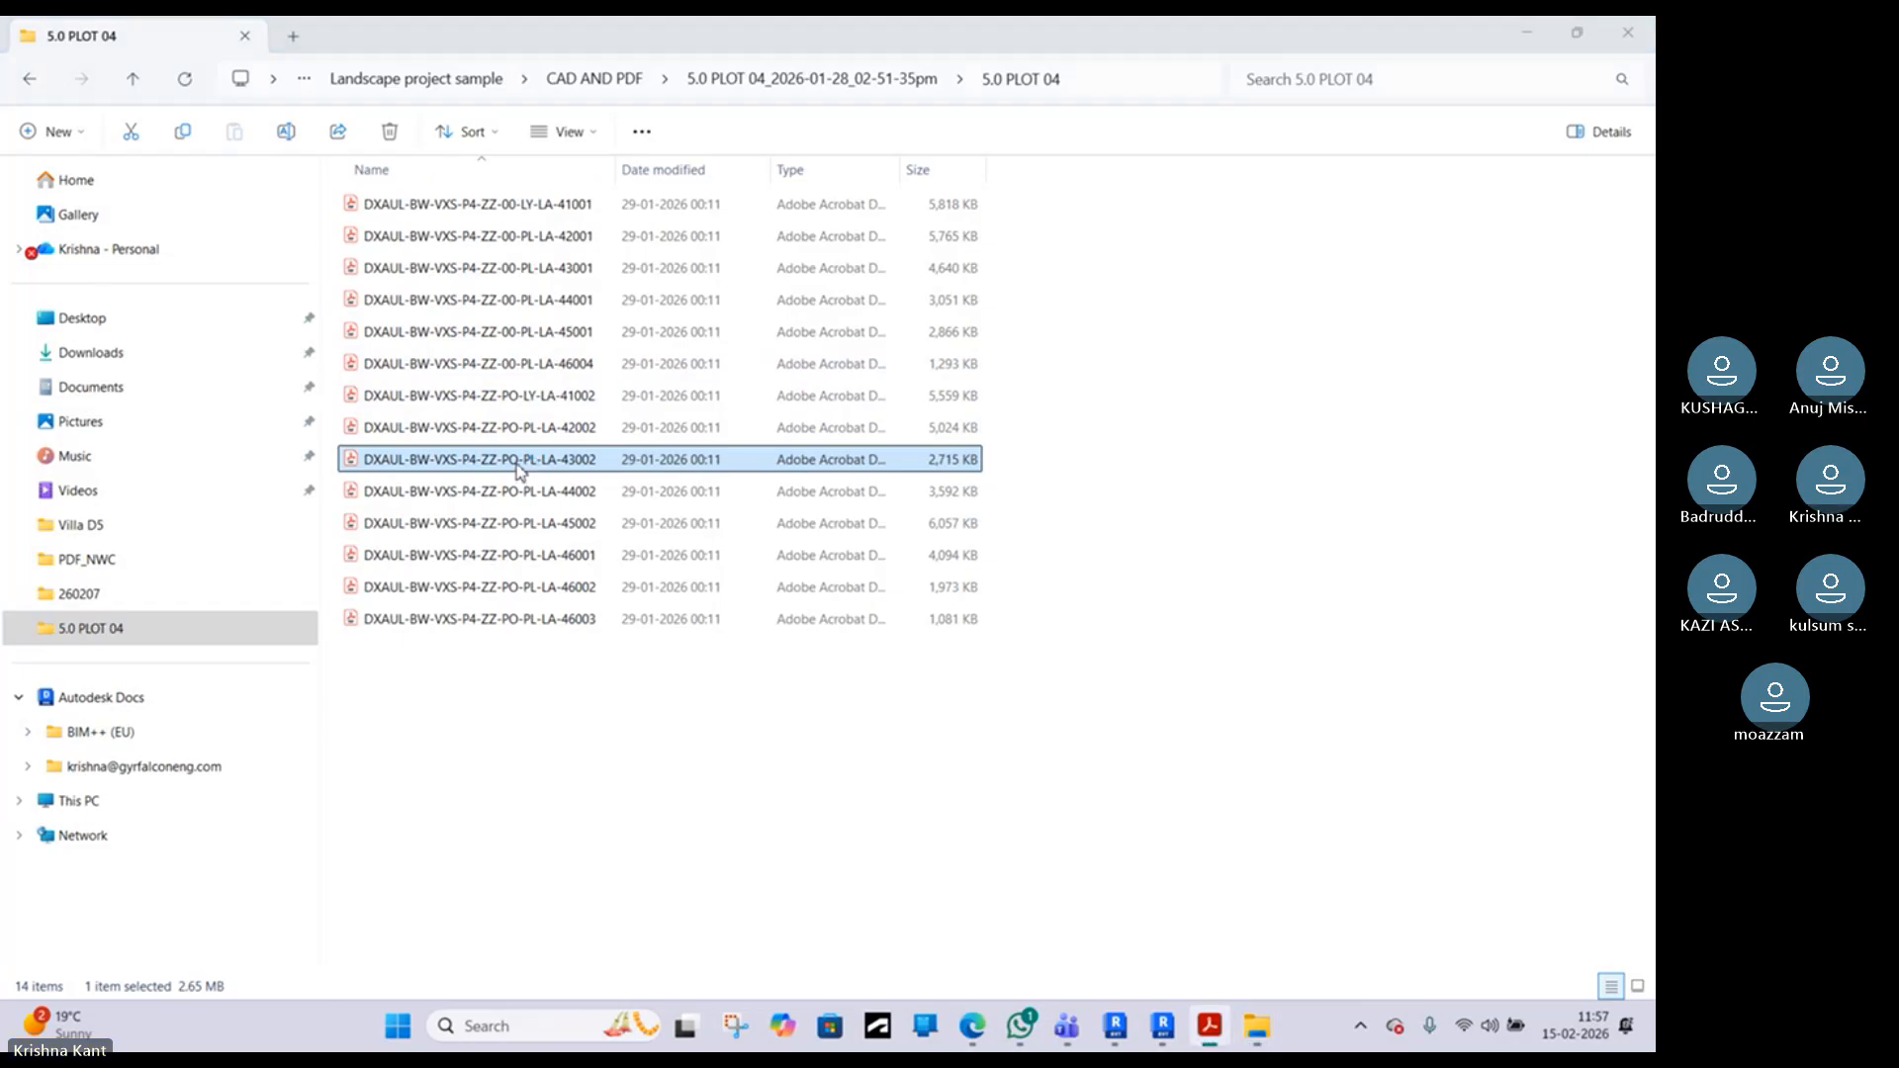
pyautogui.click(527, 491)
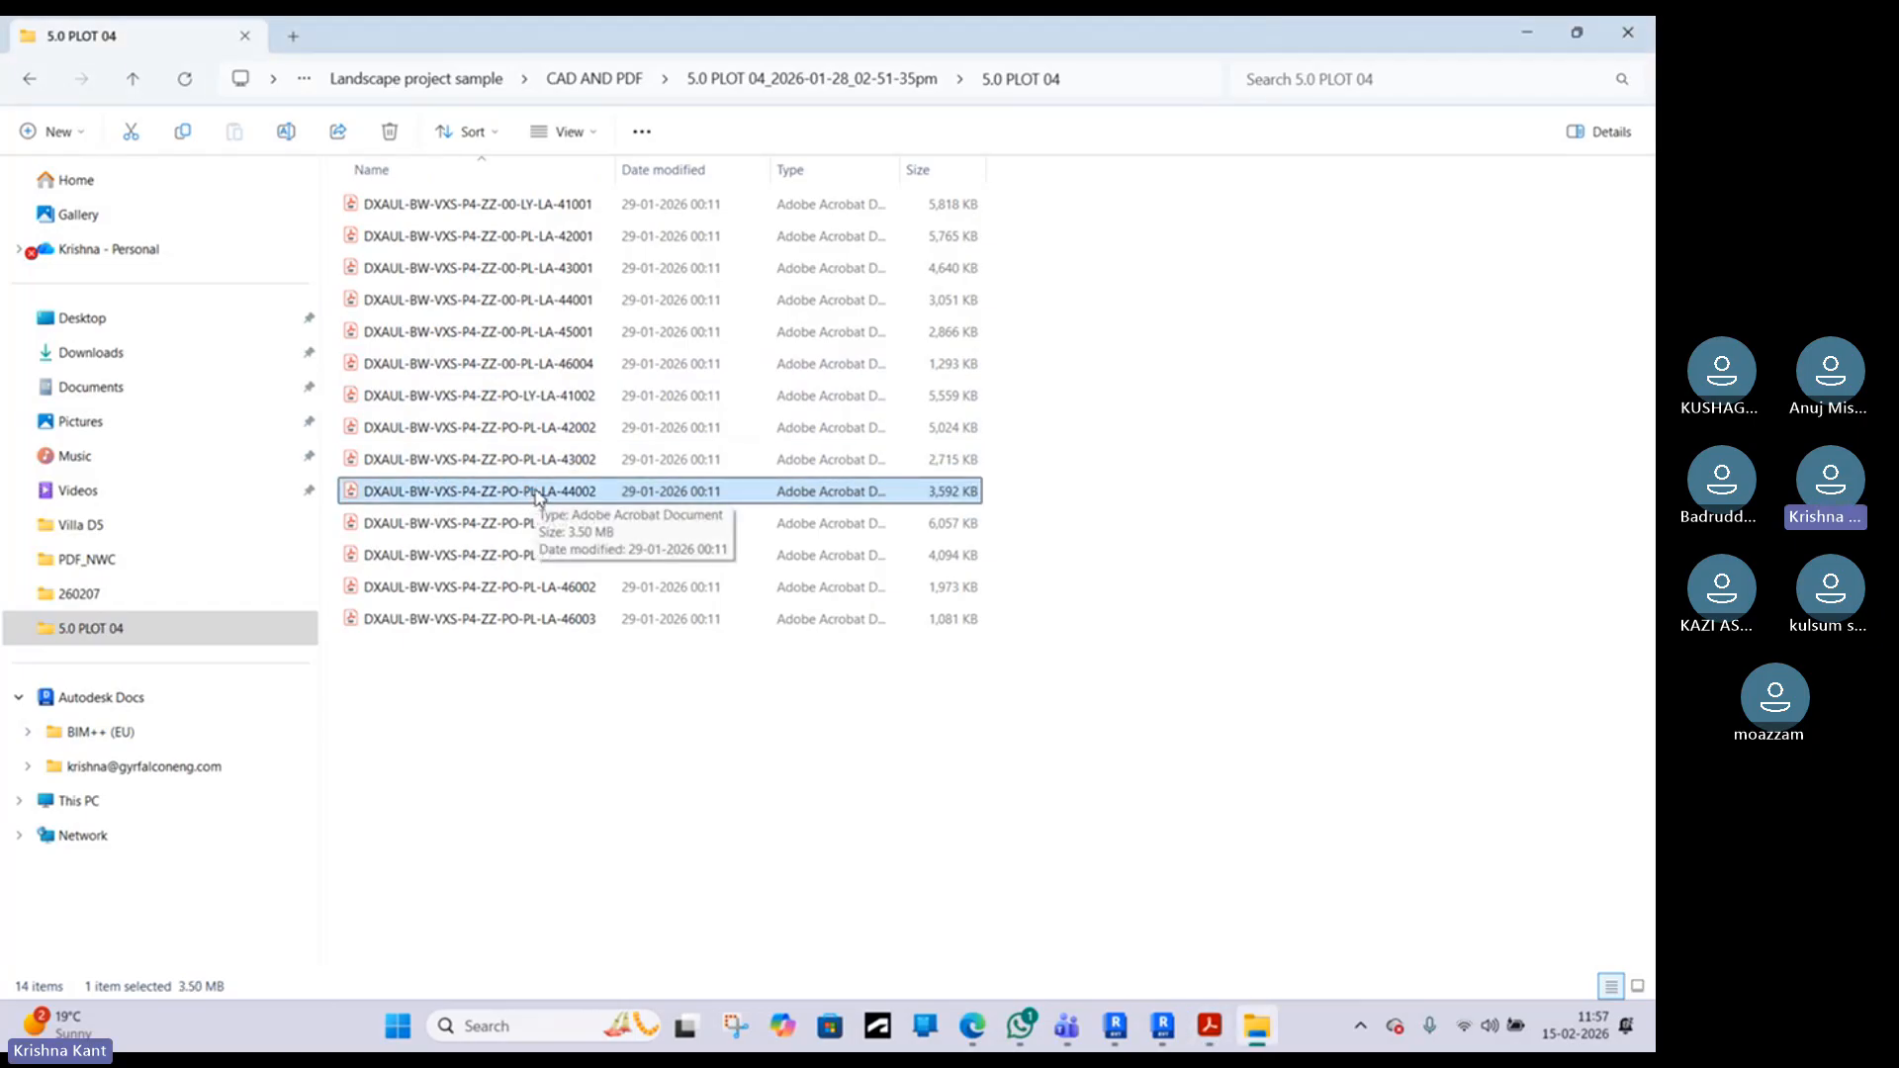
pyautogui.rightClick(550, 494)
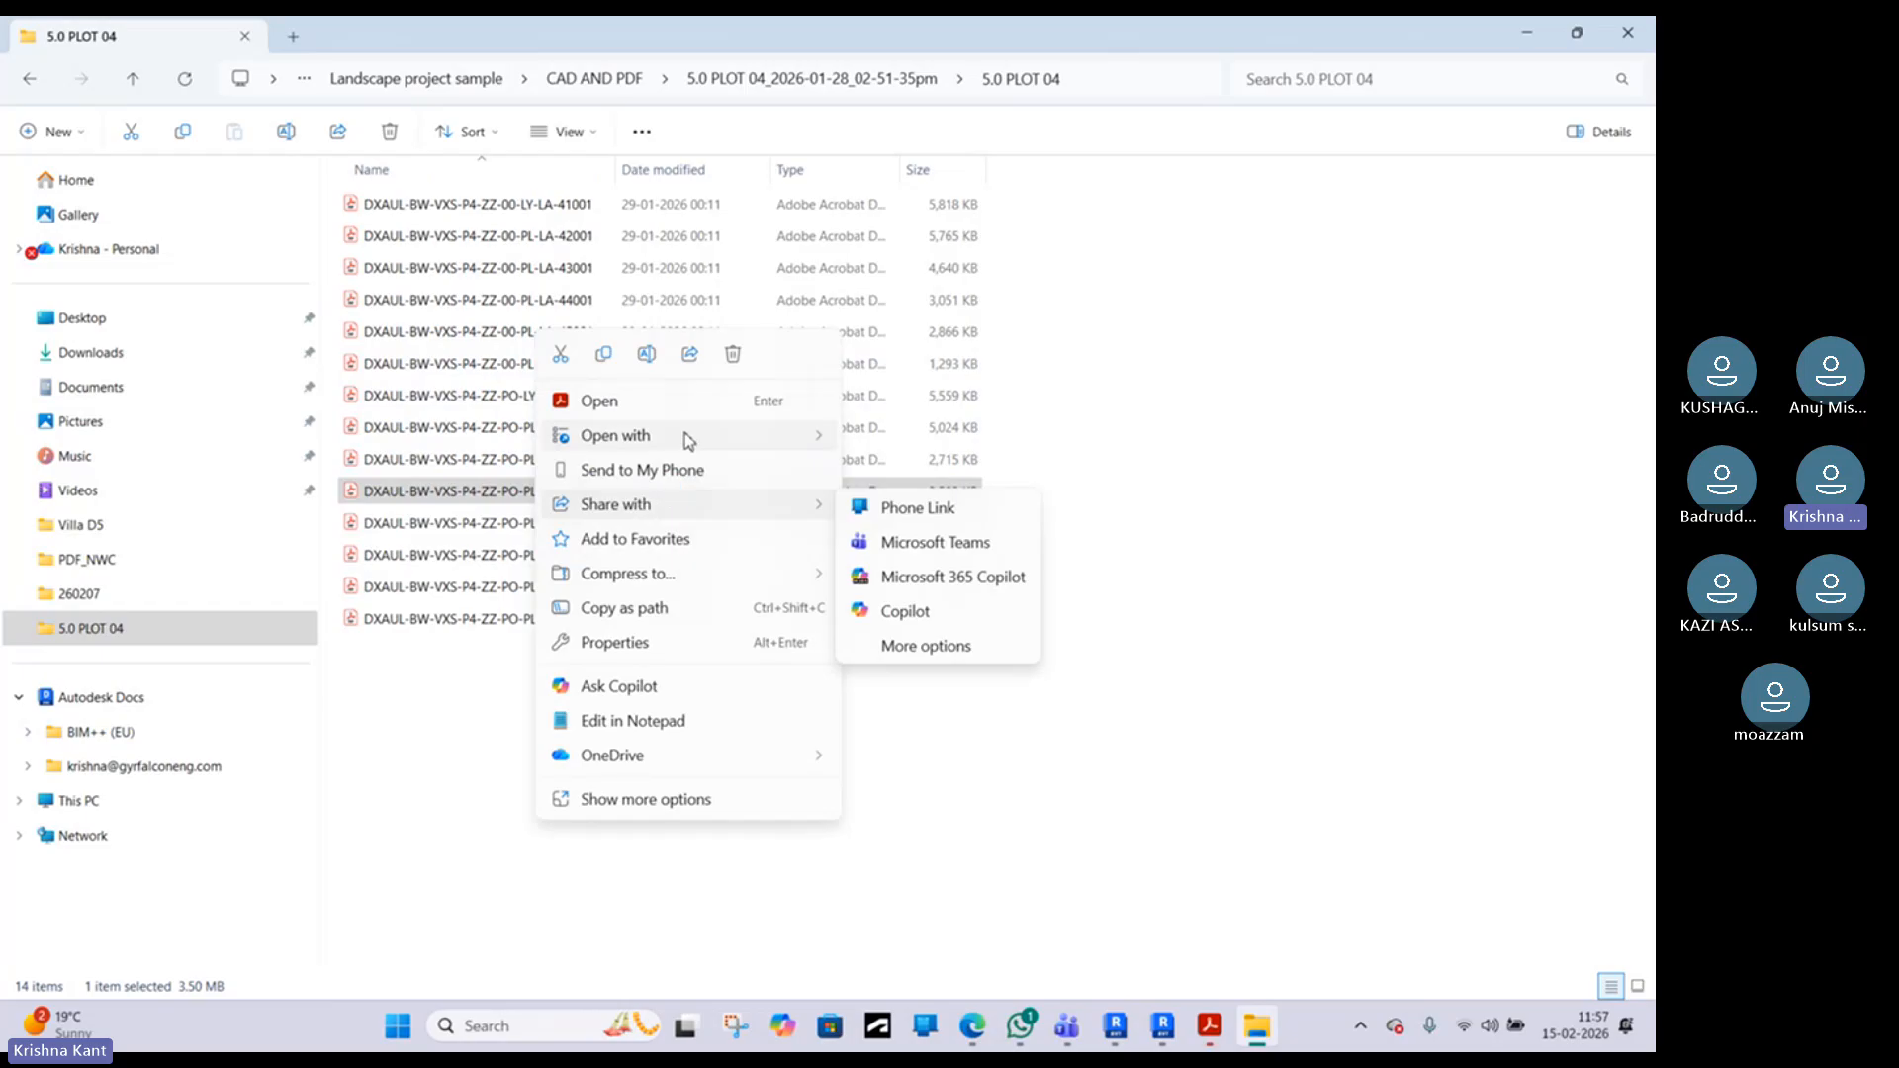
pyautogui.moveTo(681, 437)
pyautogui.click(930, 508)
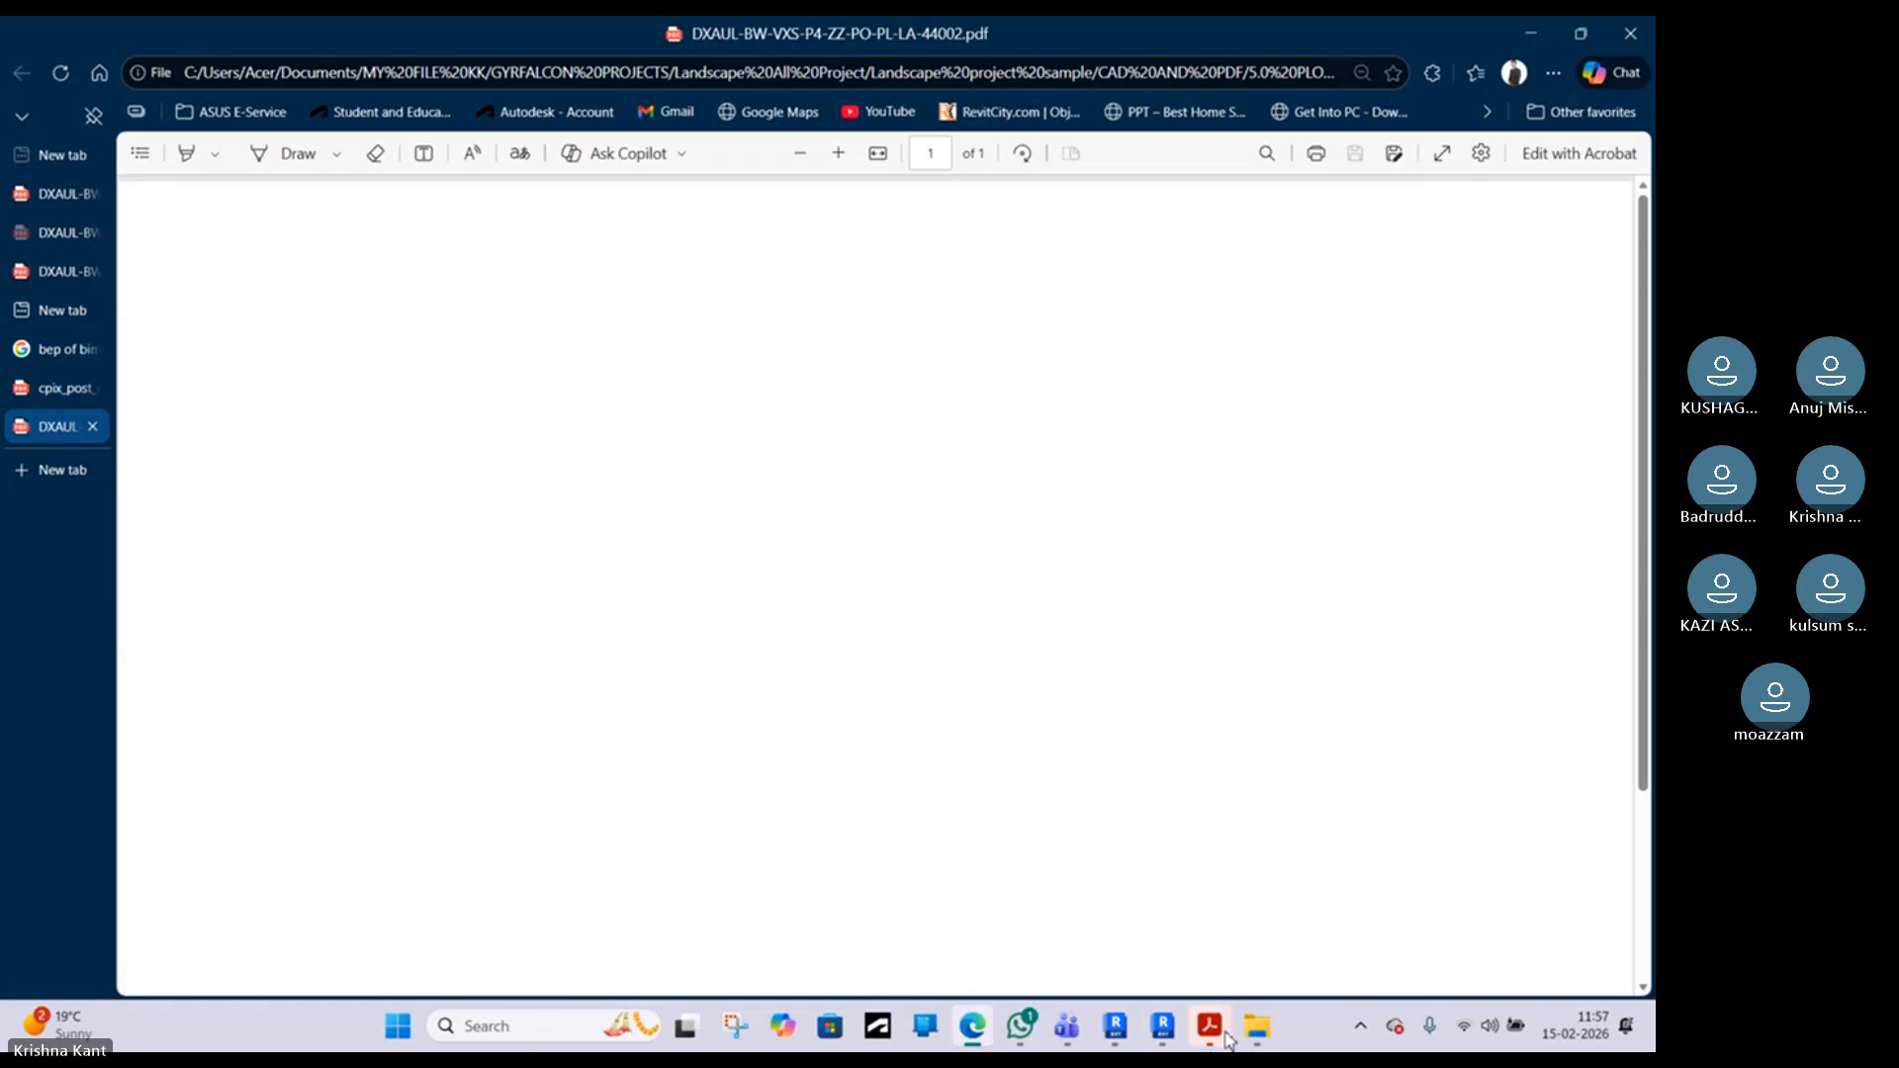
# Step: Switch to Acrobat, look over the podium softscape plan's planting tags and legend, and close the sheet
pyautogui.moveTo(1214, 1028)
pyautogui.click(1215, 906)
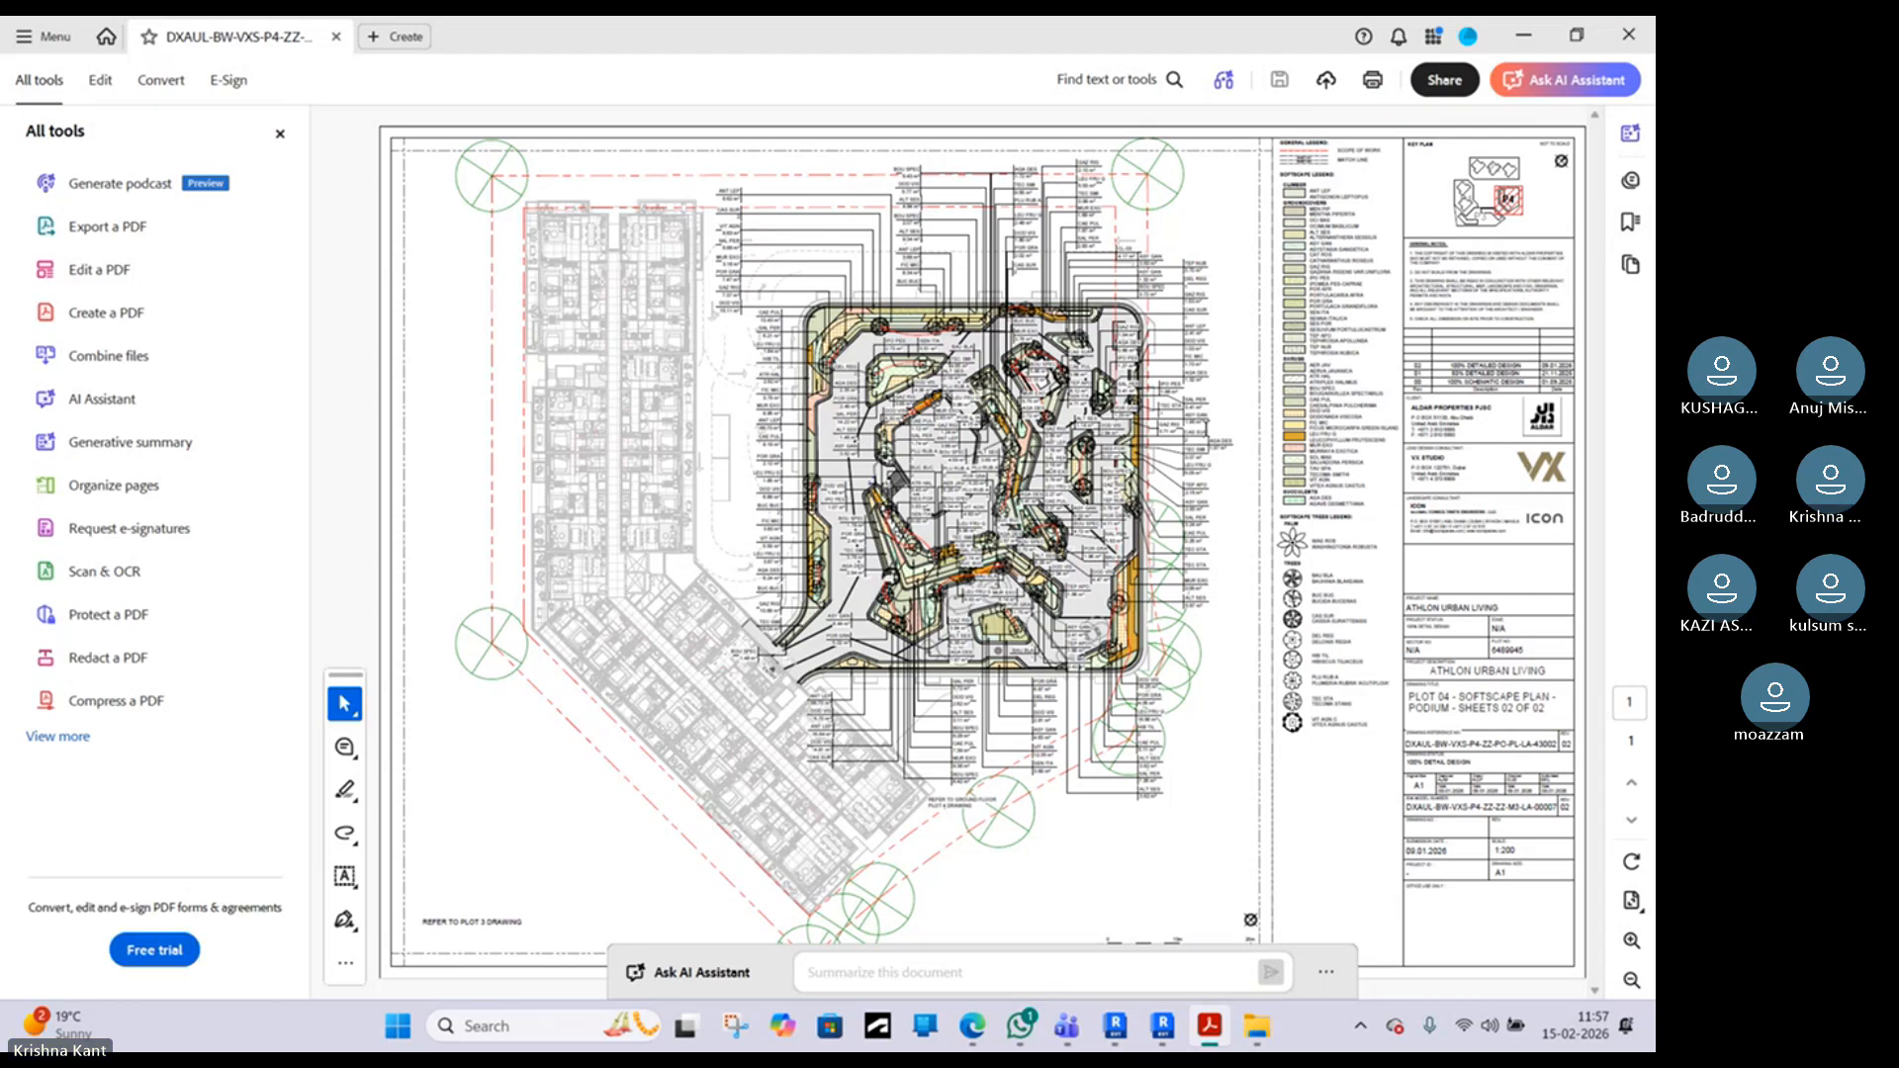
pyautogui.keyDown('ctrl'); pyautogui.scroll(2, 1138, 400); pyautogui.keyUp('ctrl')
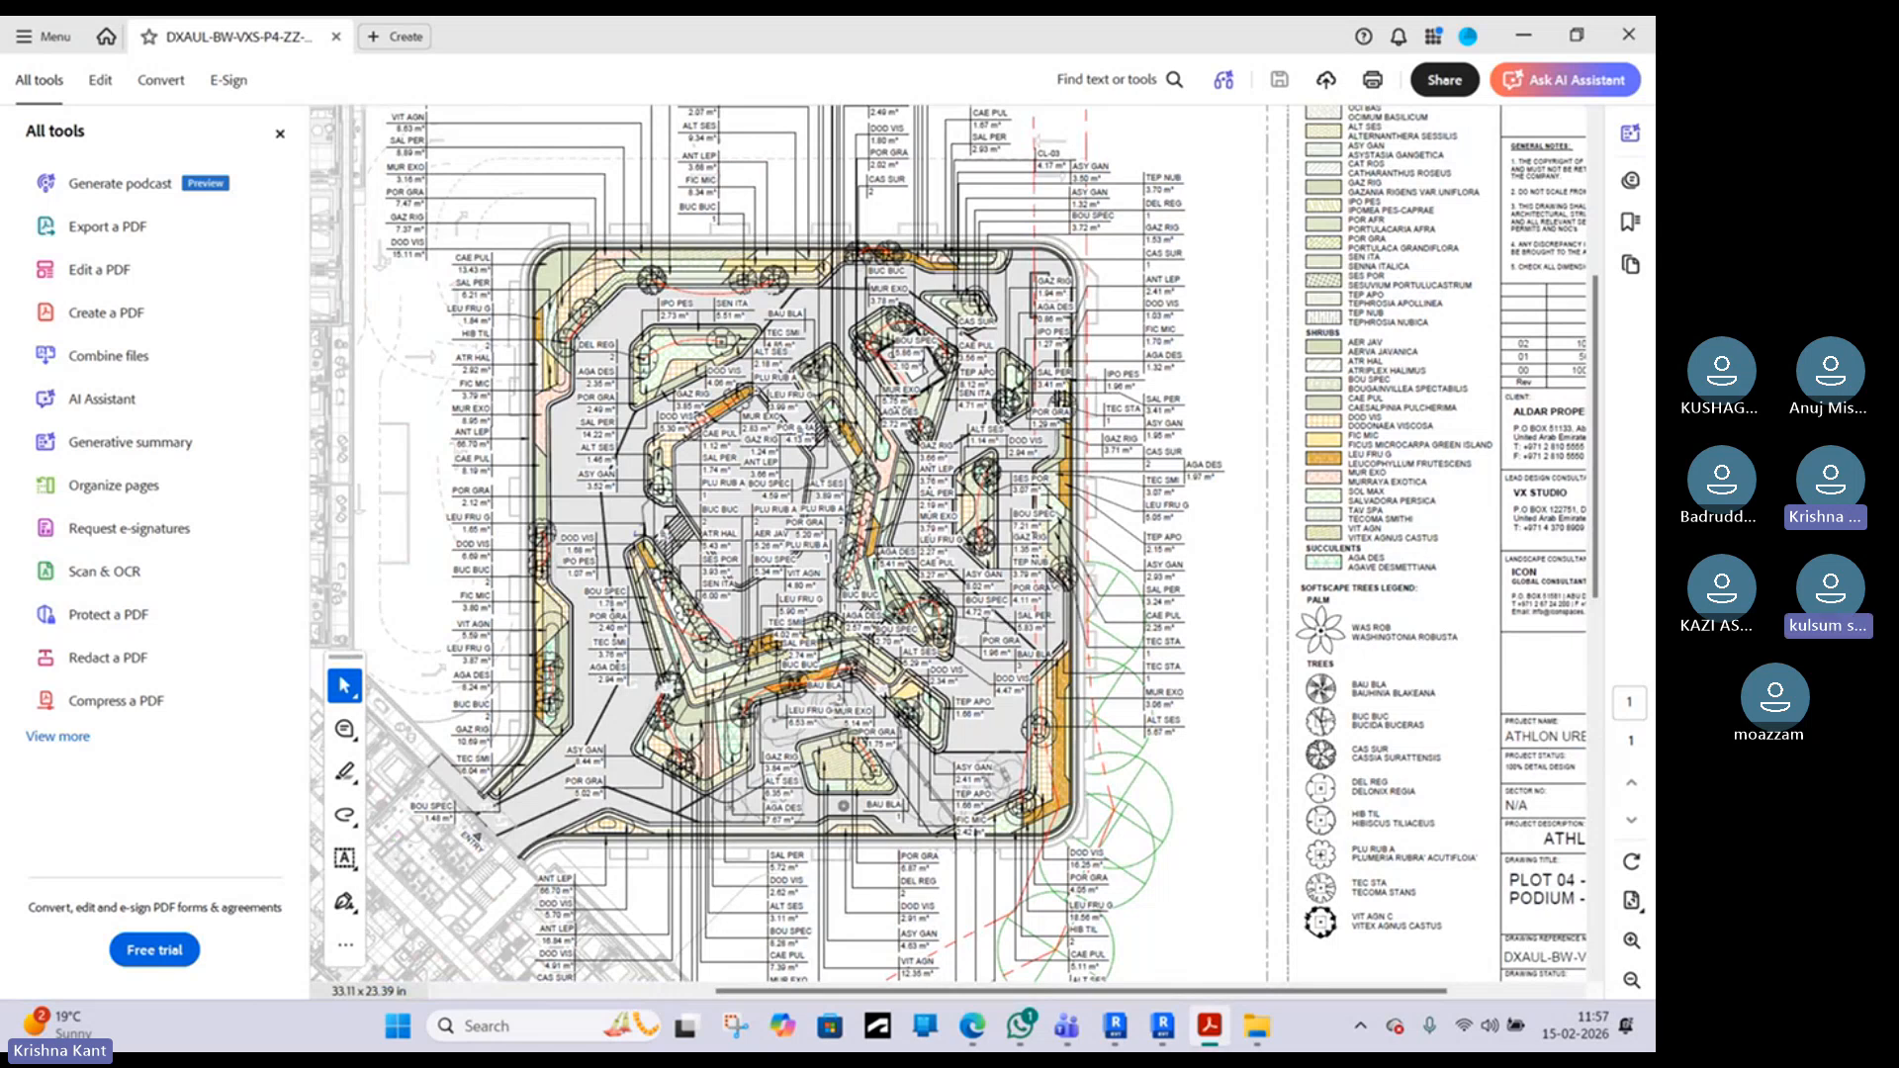
pyautogui.scroll(-3, 985, 623)
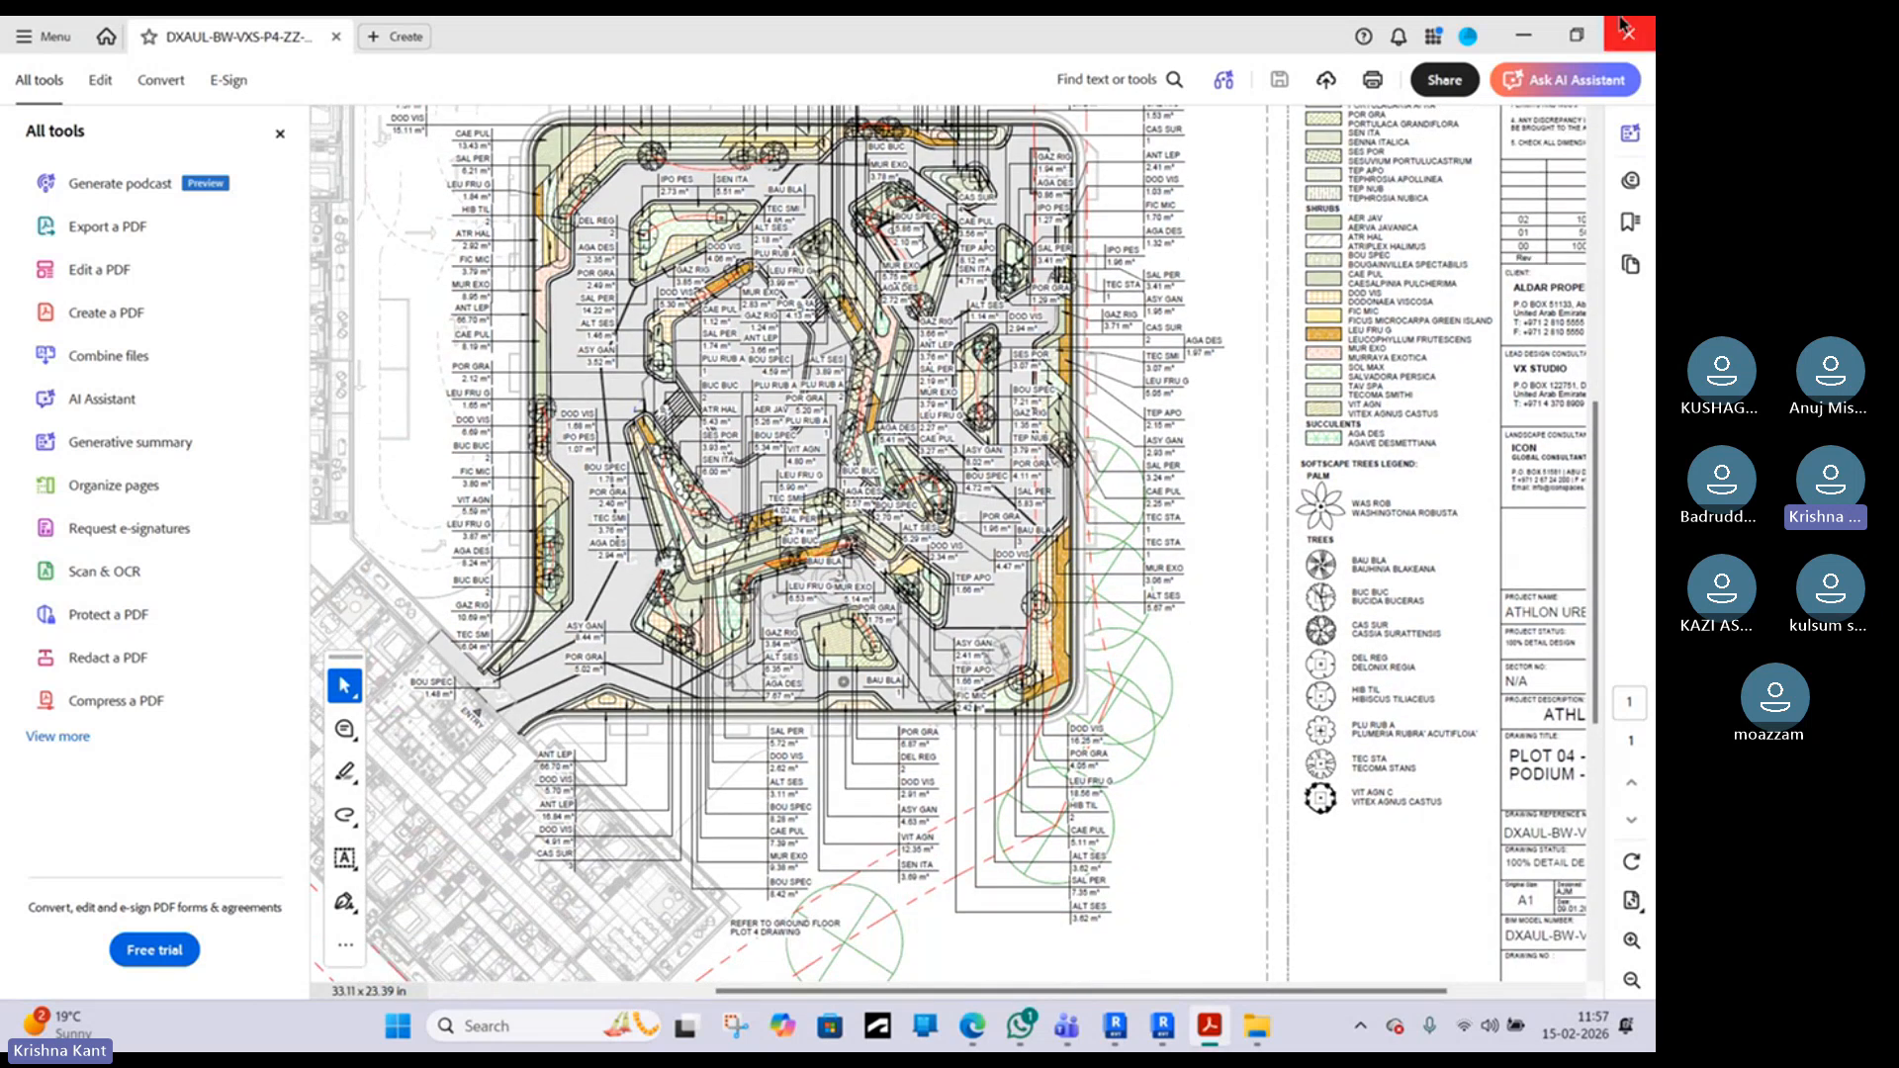
pyautogui.click(1628, 34)
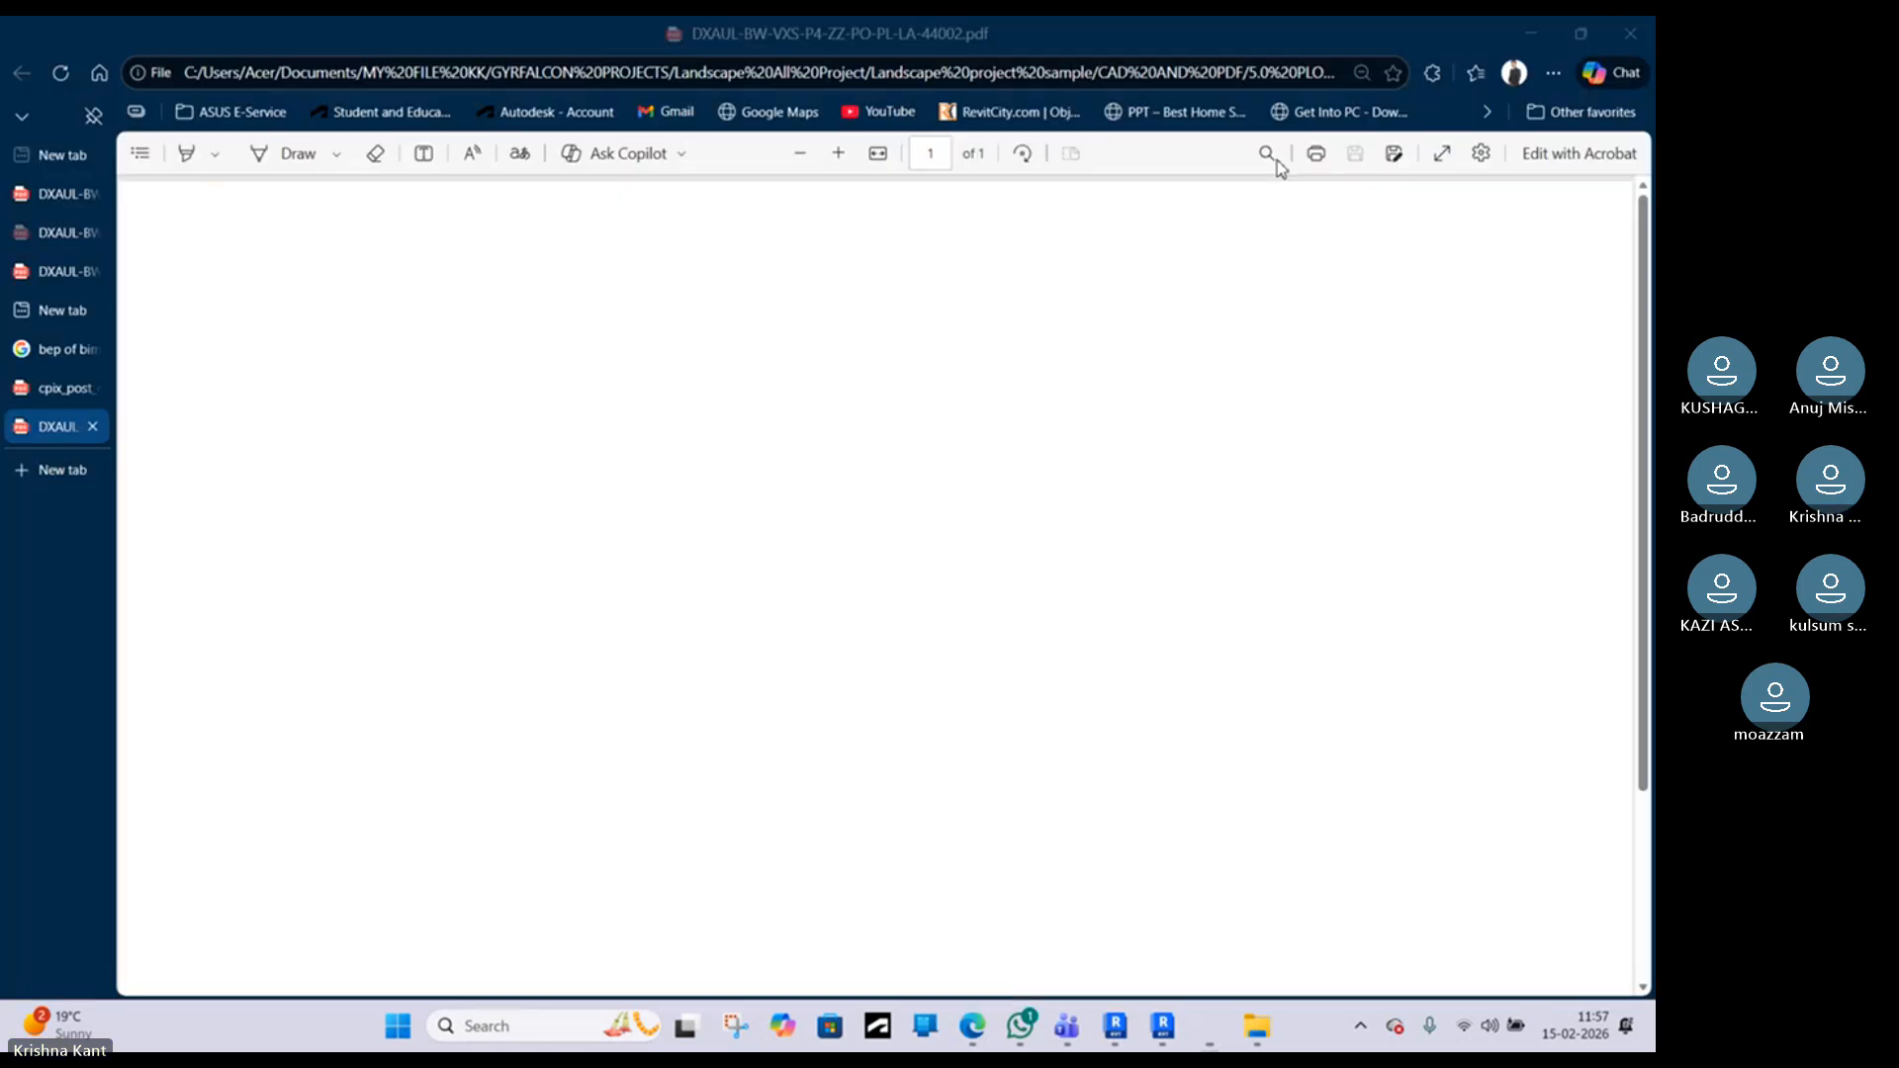
# Step: Examine the podium levels and grading plan's overall layout, drainage legend and title block on sheet 44002
pyautogui.keyDown('ctrl'); pyautogui.scroll(3, 982, 524); pyautogui.keyUp('ctrl')
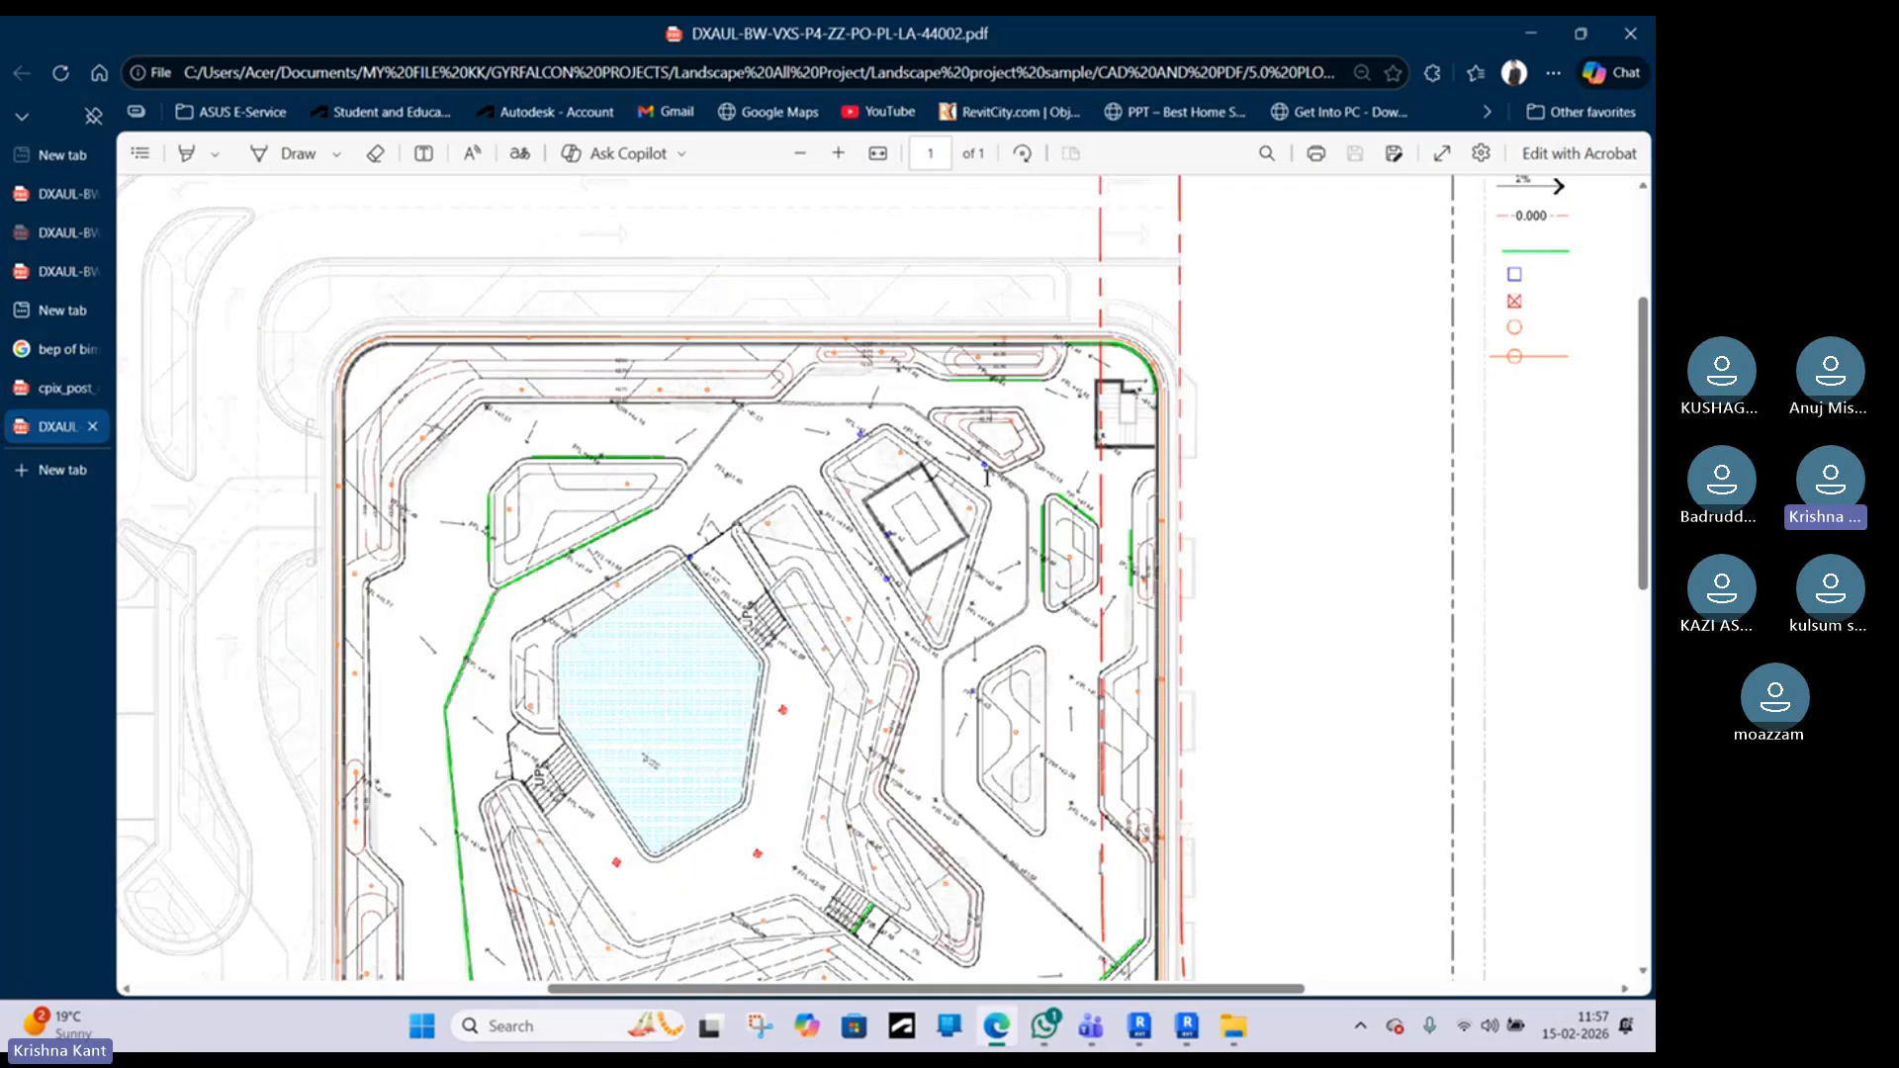
pyautogui.keyDown('ctrl'); pyautogui.scroll(5, 875, 422); pyautogui.keyUp('ctrl')
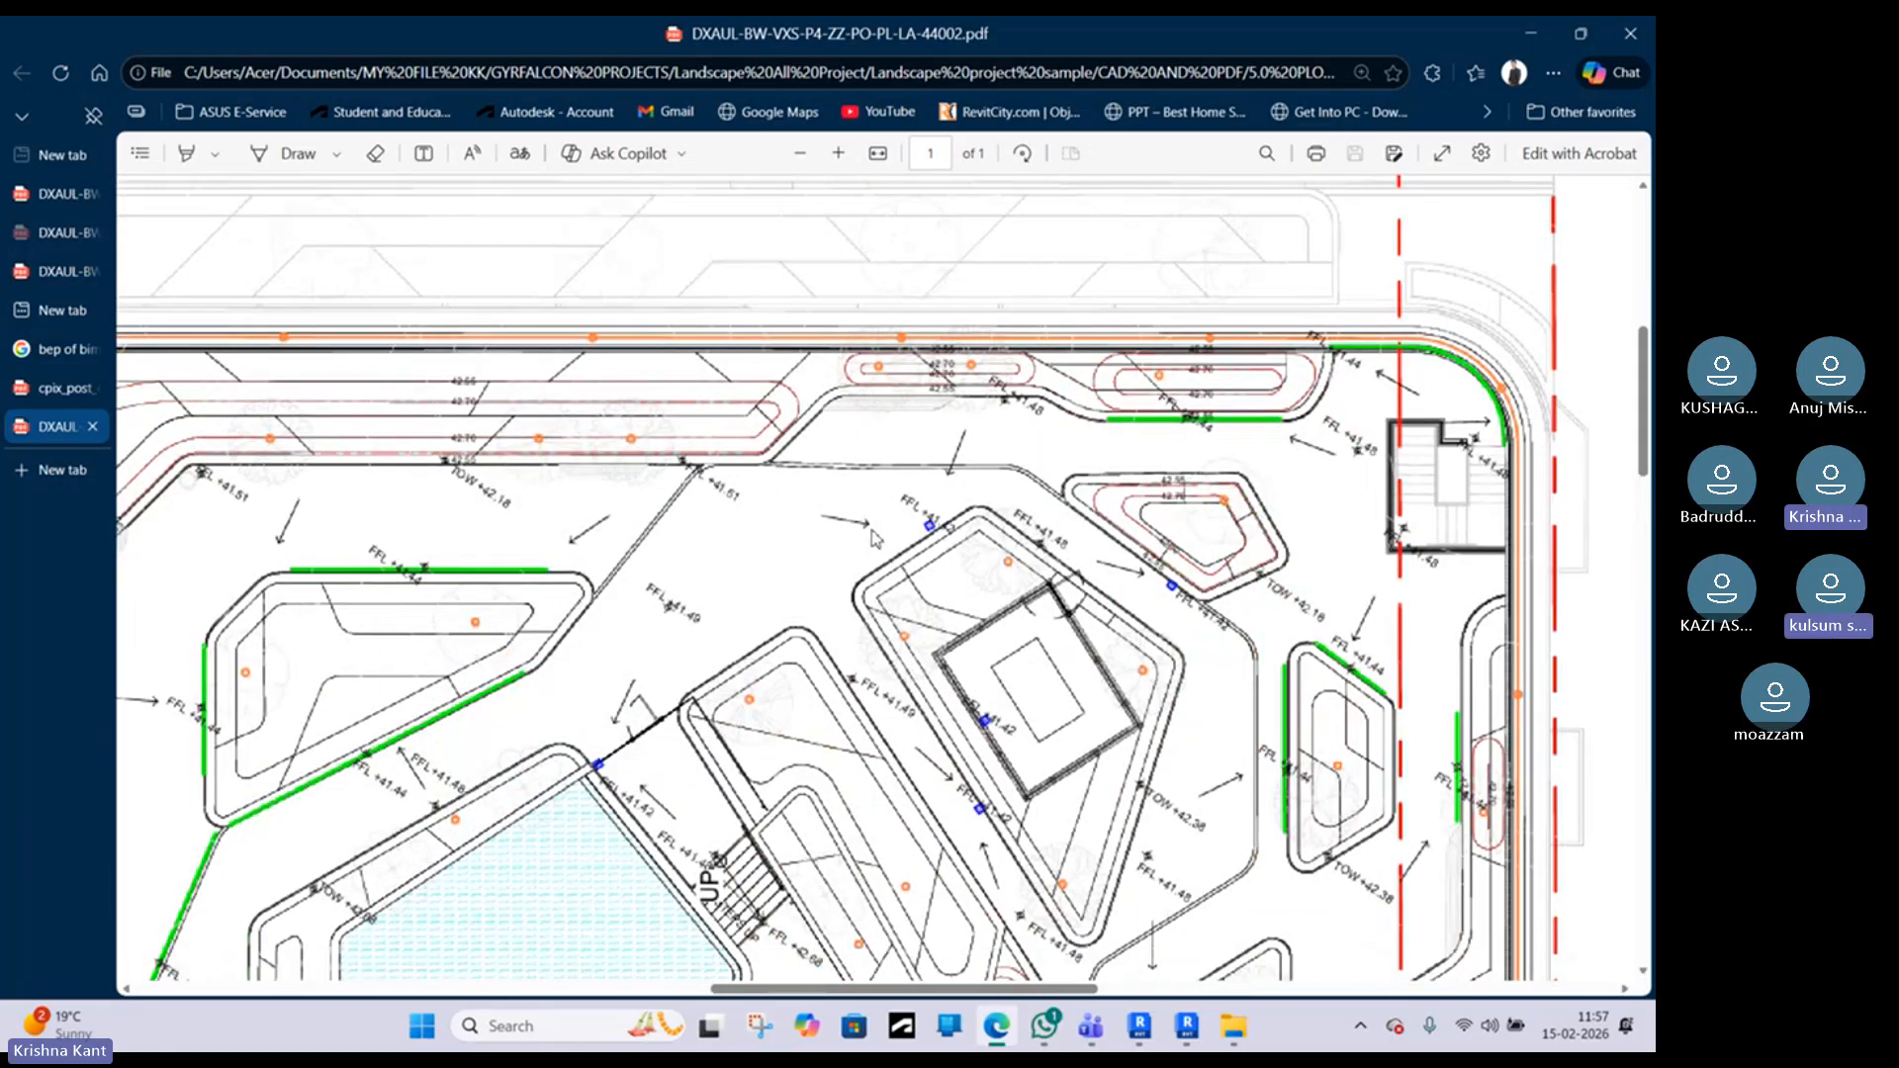
pyautogui.scroll(-5, 875, 539)
pyautogui.hscroll(10, 876, 539)
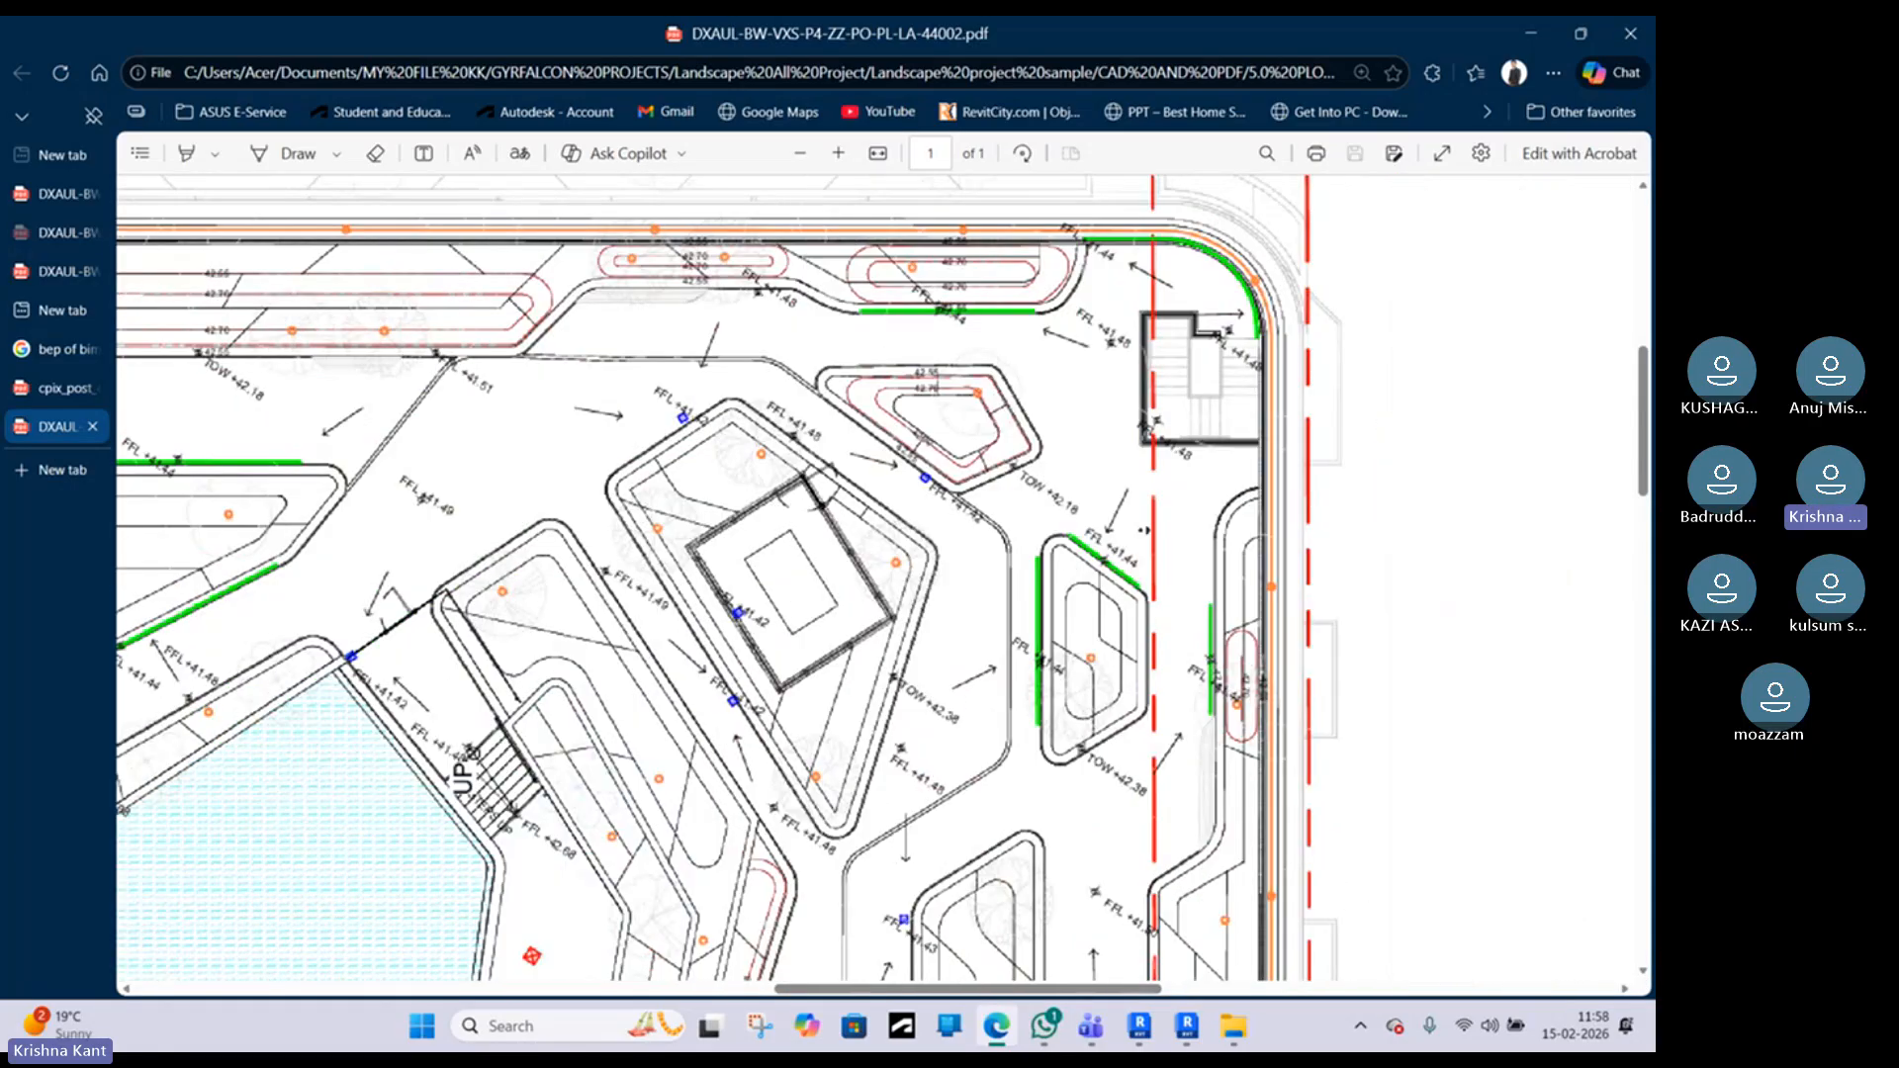
pyautogui.keyDown('ctrl'); pyautogui.scroll(-2, 1134, 501); pyautogui.keyUp('ctrl')
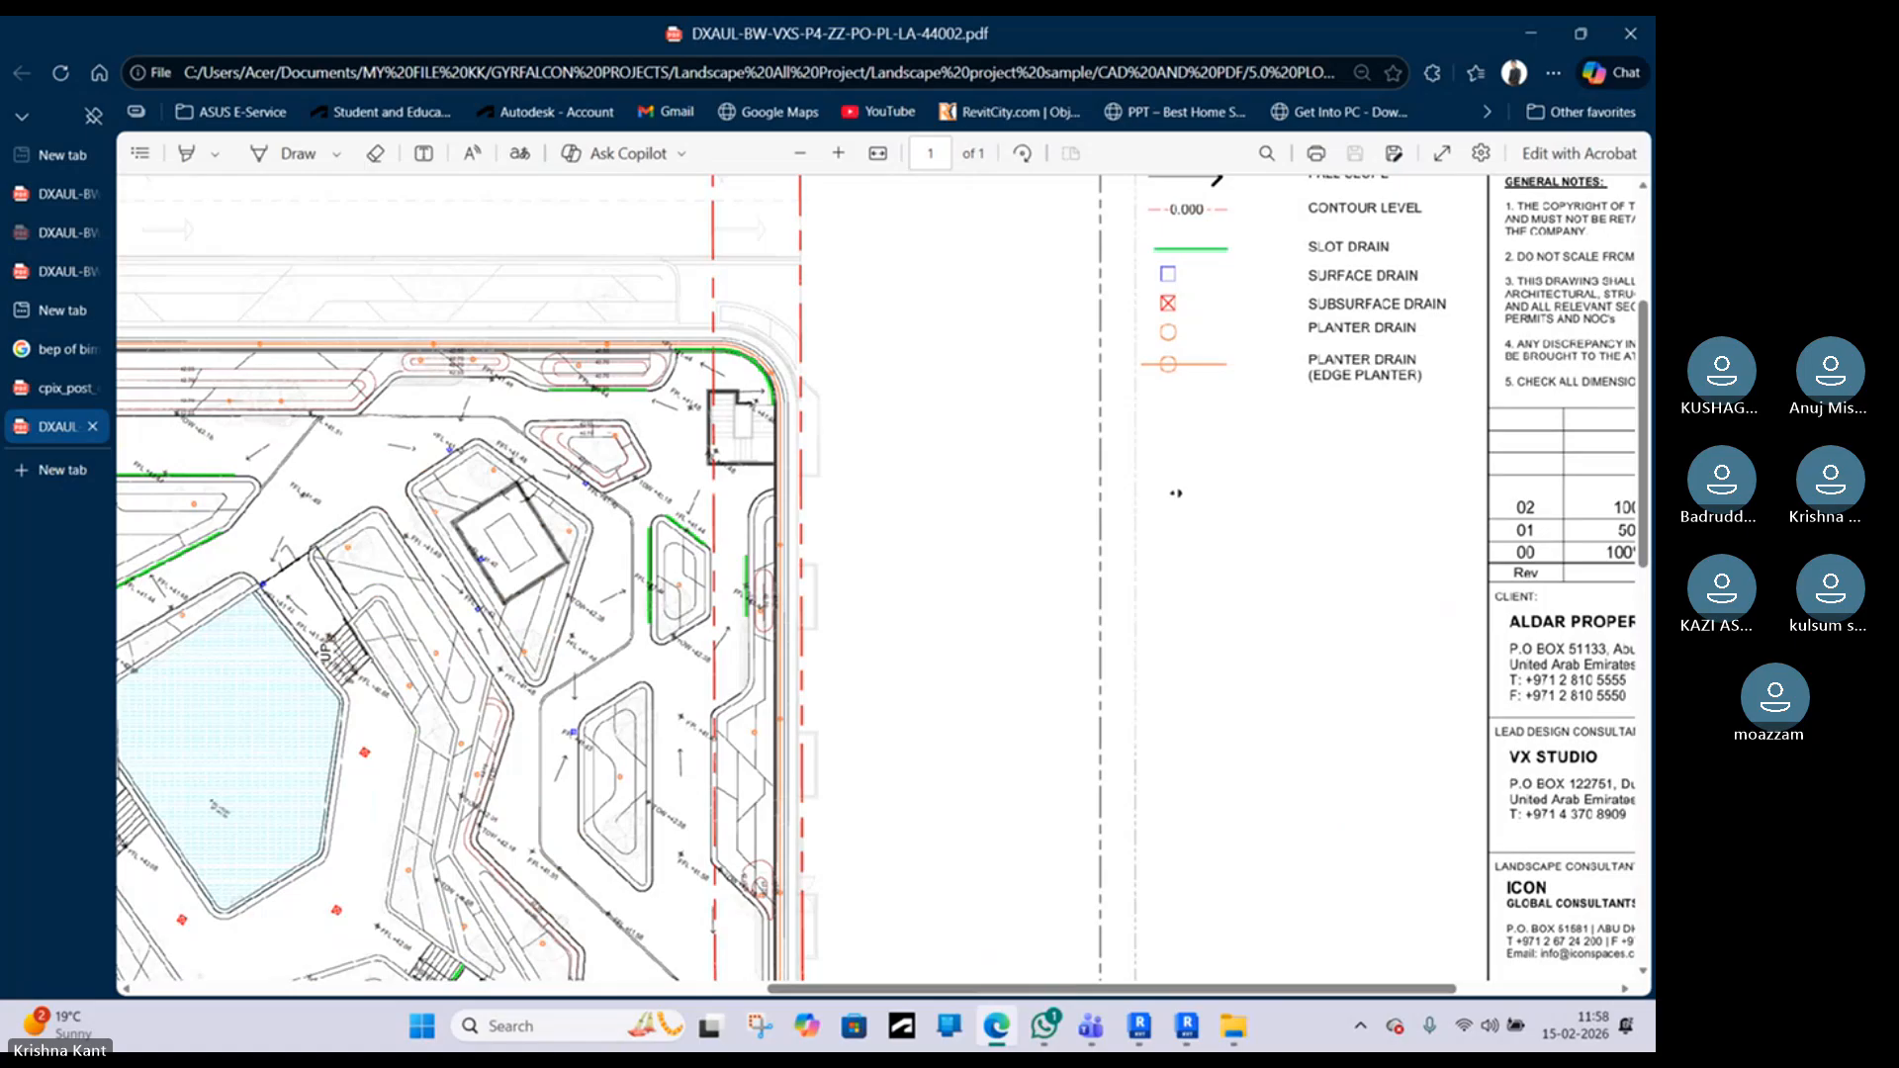
pyautogui.hscroll(4, 1176, 493)
pyautogui.scroll(-6, 1244, 490)
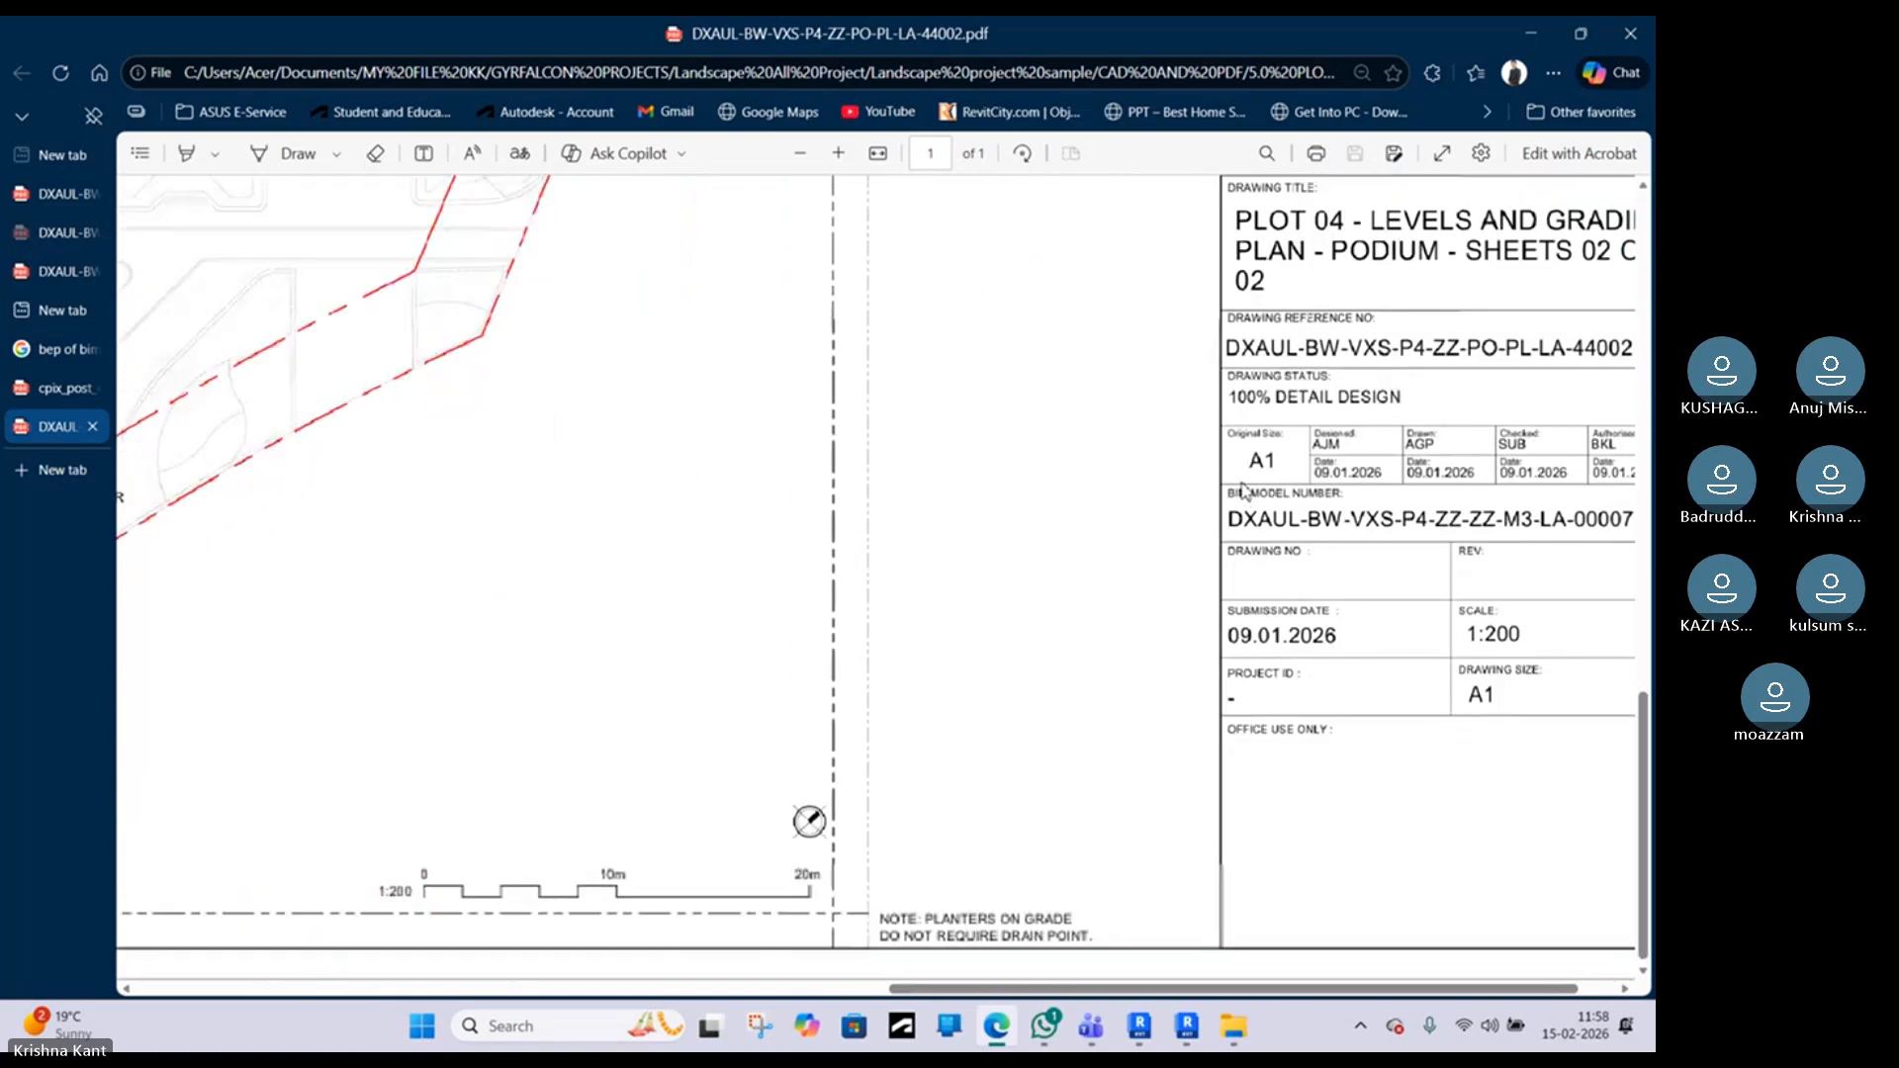
pyautogui.moveTo(1252, 485); pyautogui.dragTo(1349, 480, button='middle')
pyautogui.scroll(3, 1345, 472)
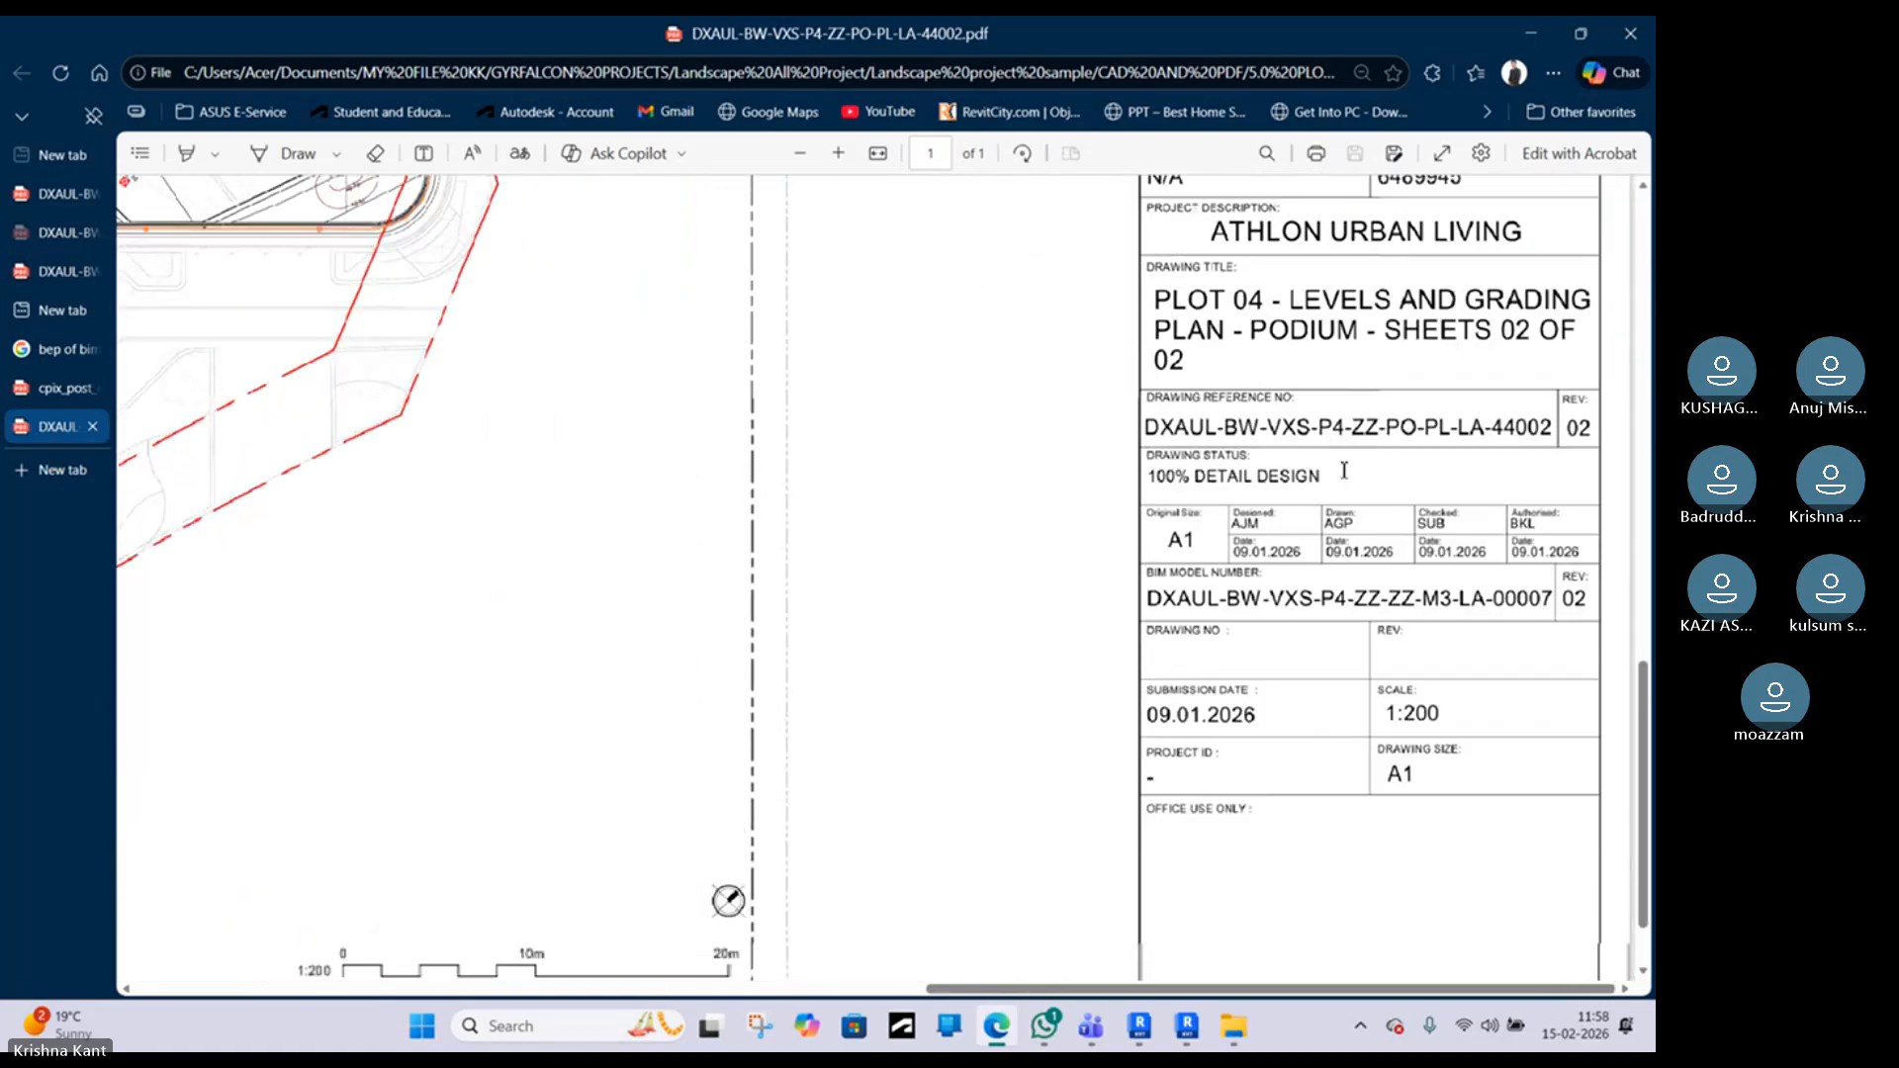
pyautogui.scroll(-2, 1335, 460)
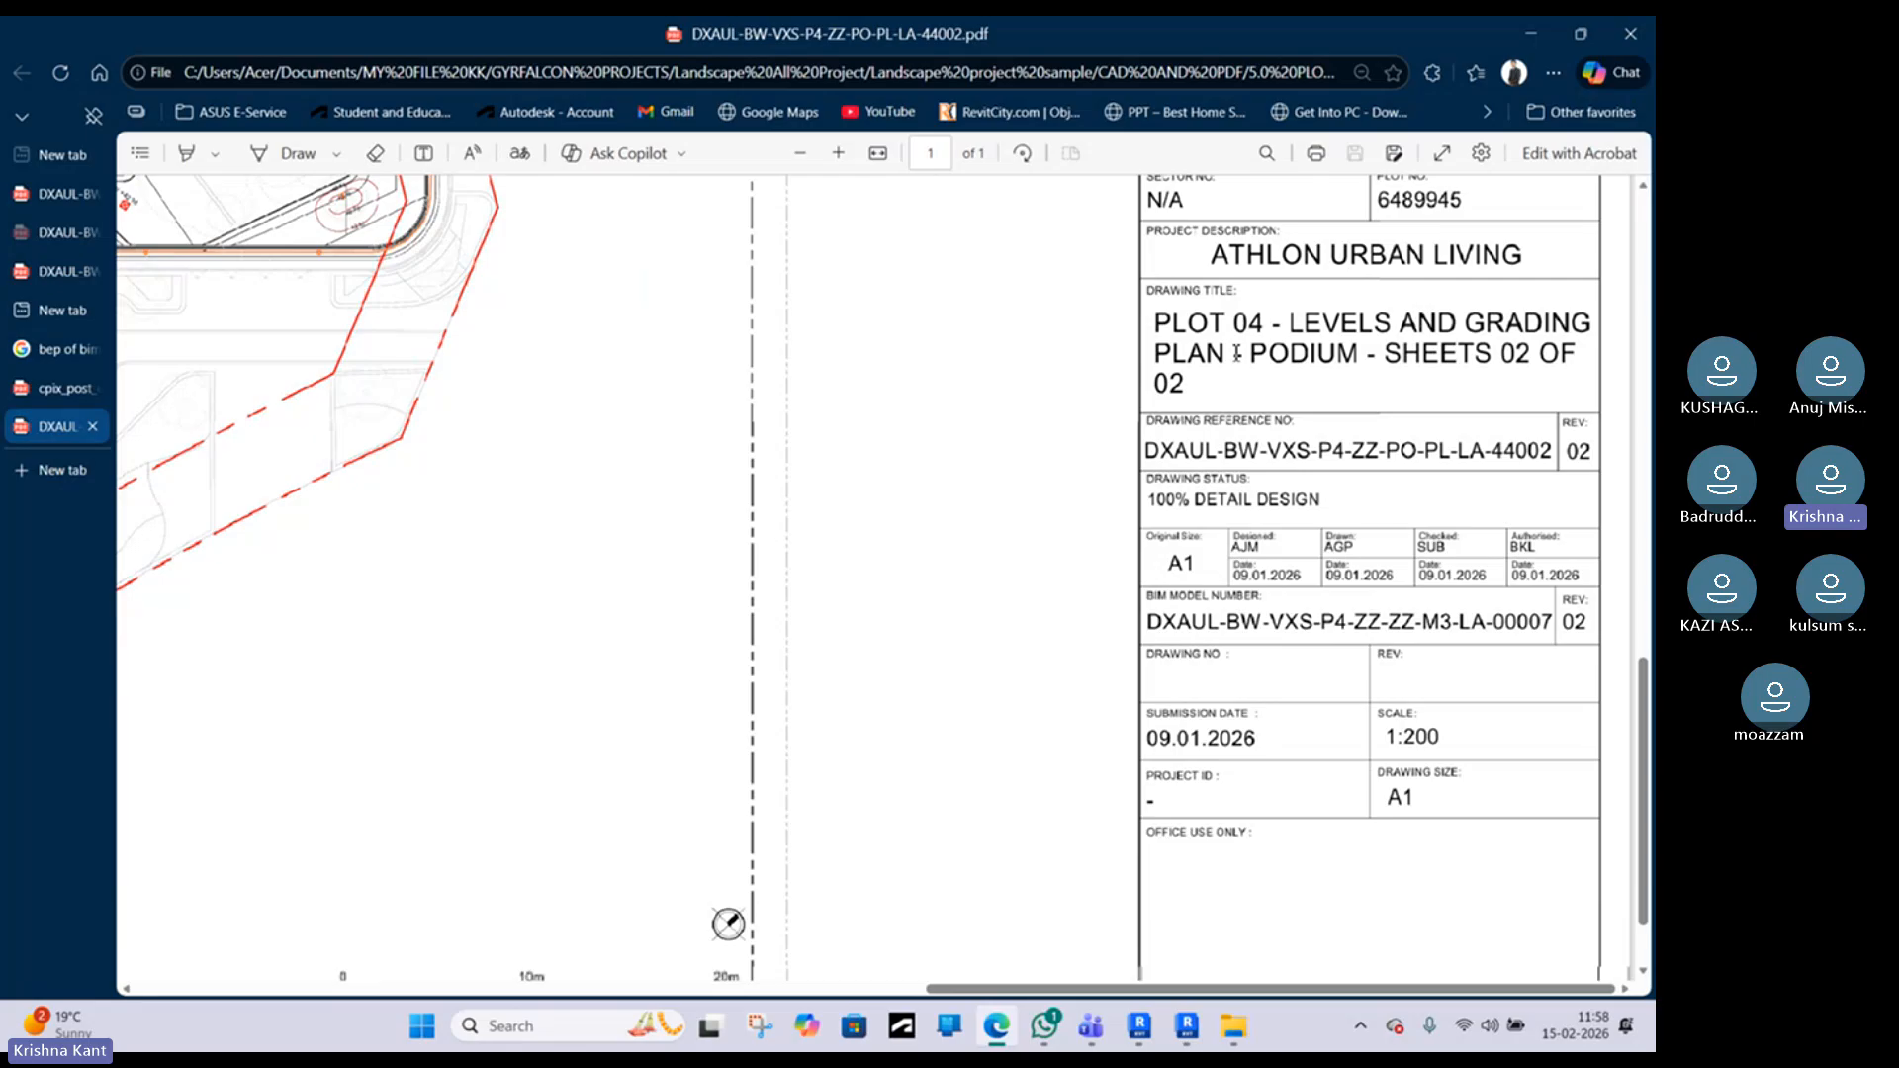
# Step: Examine the drain symbols, planter contours and fall slope arrows around the pool and adjacent planters on the grading plan
pyautogui.scroll(5, 1236, 353)
pyautogui.hscroll(-5, 557, 371)
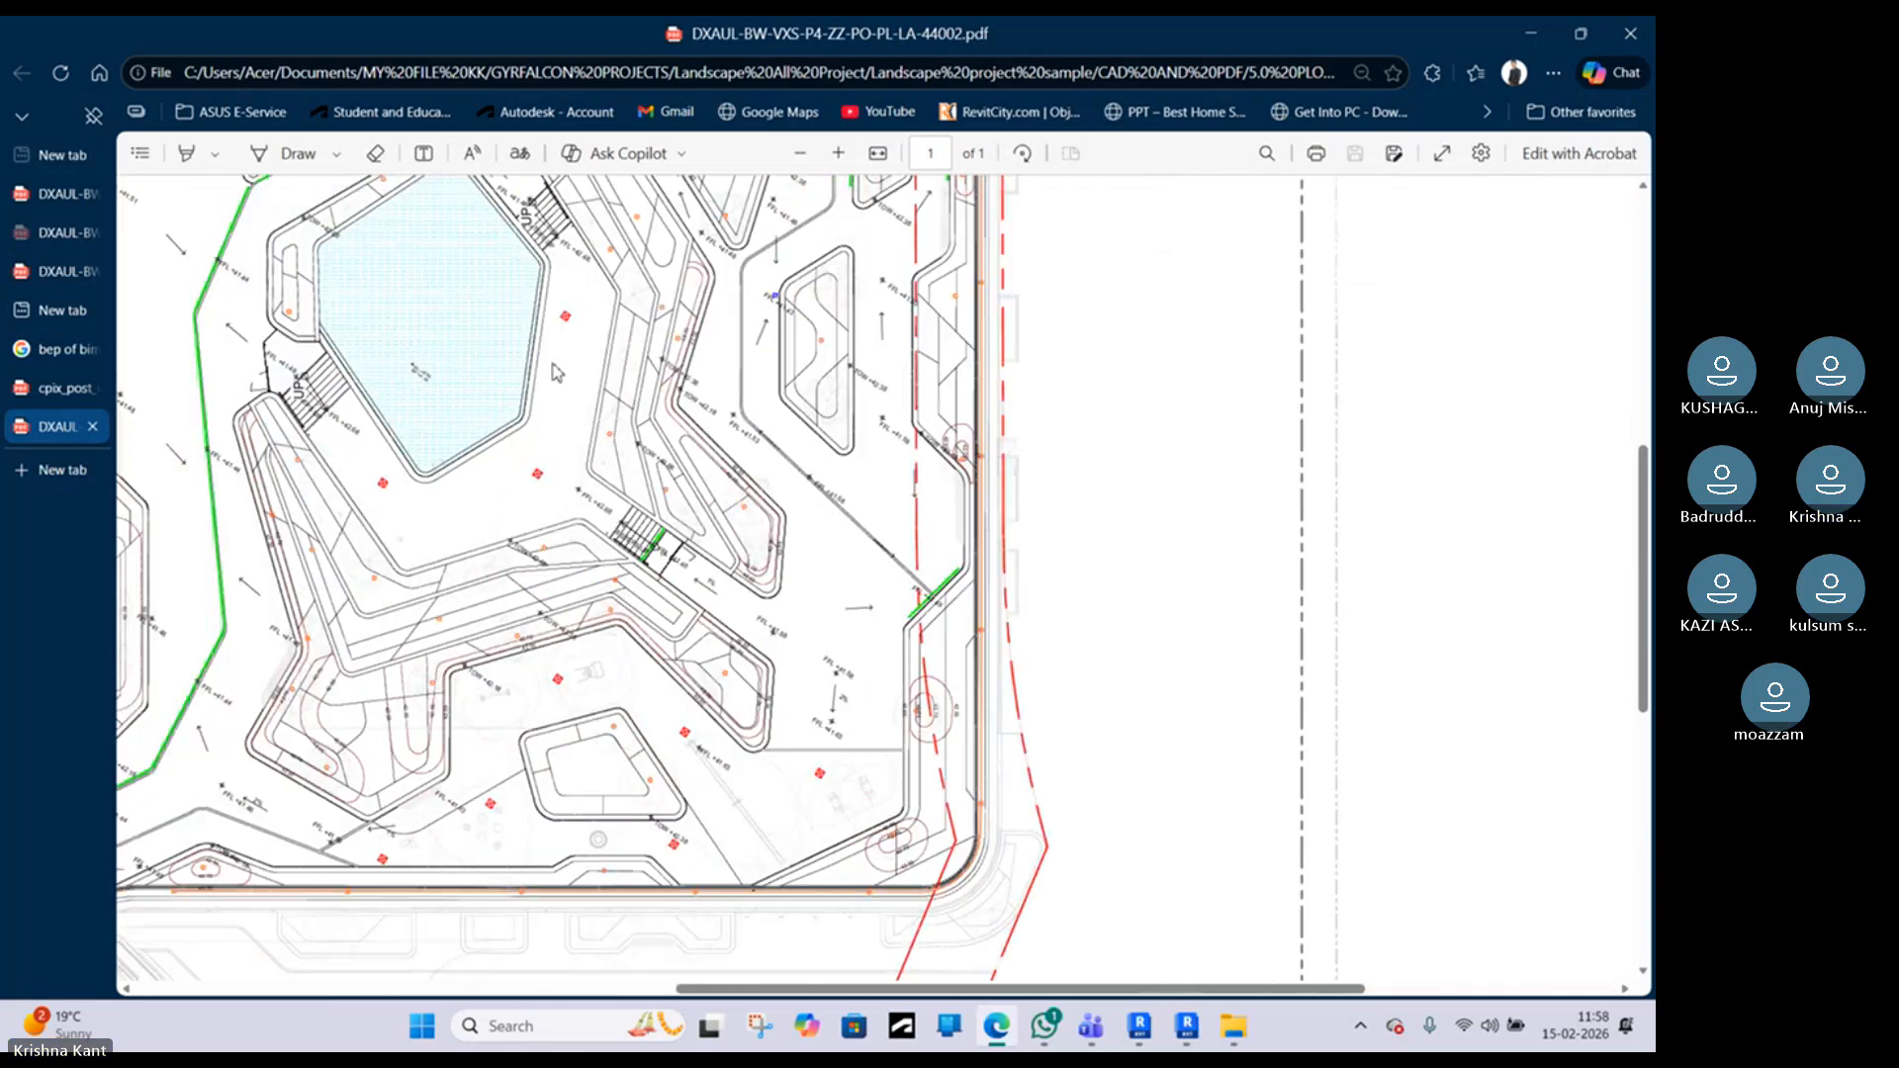
pyautogui.scroll(4, 594, 386)
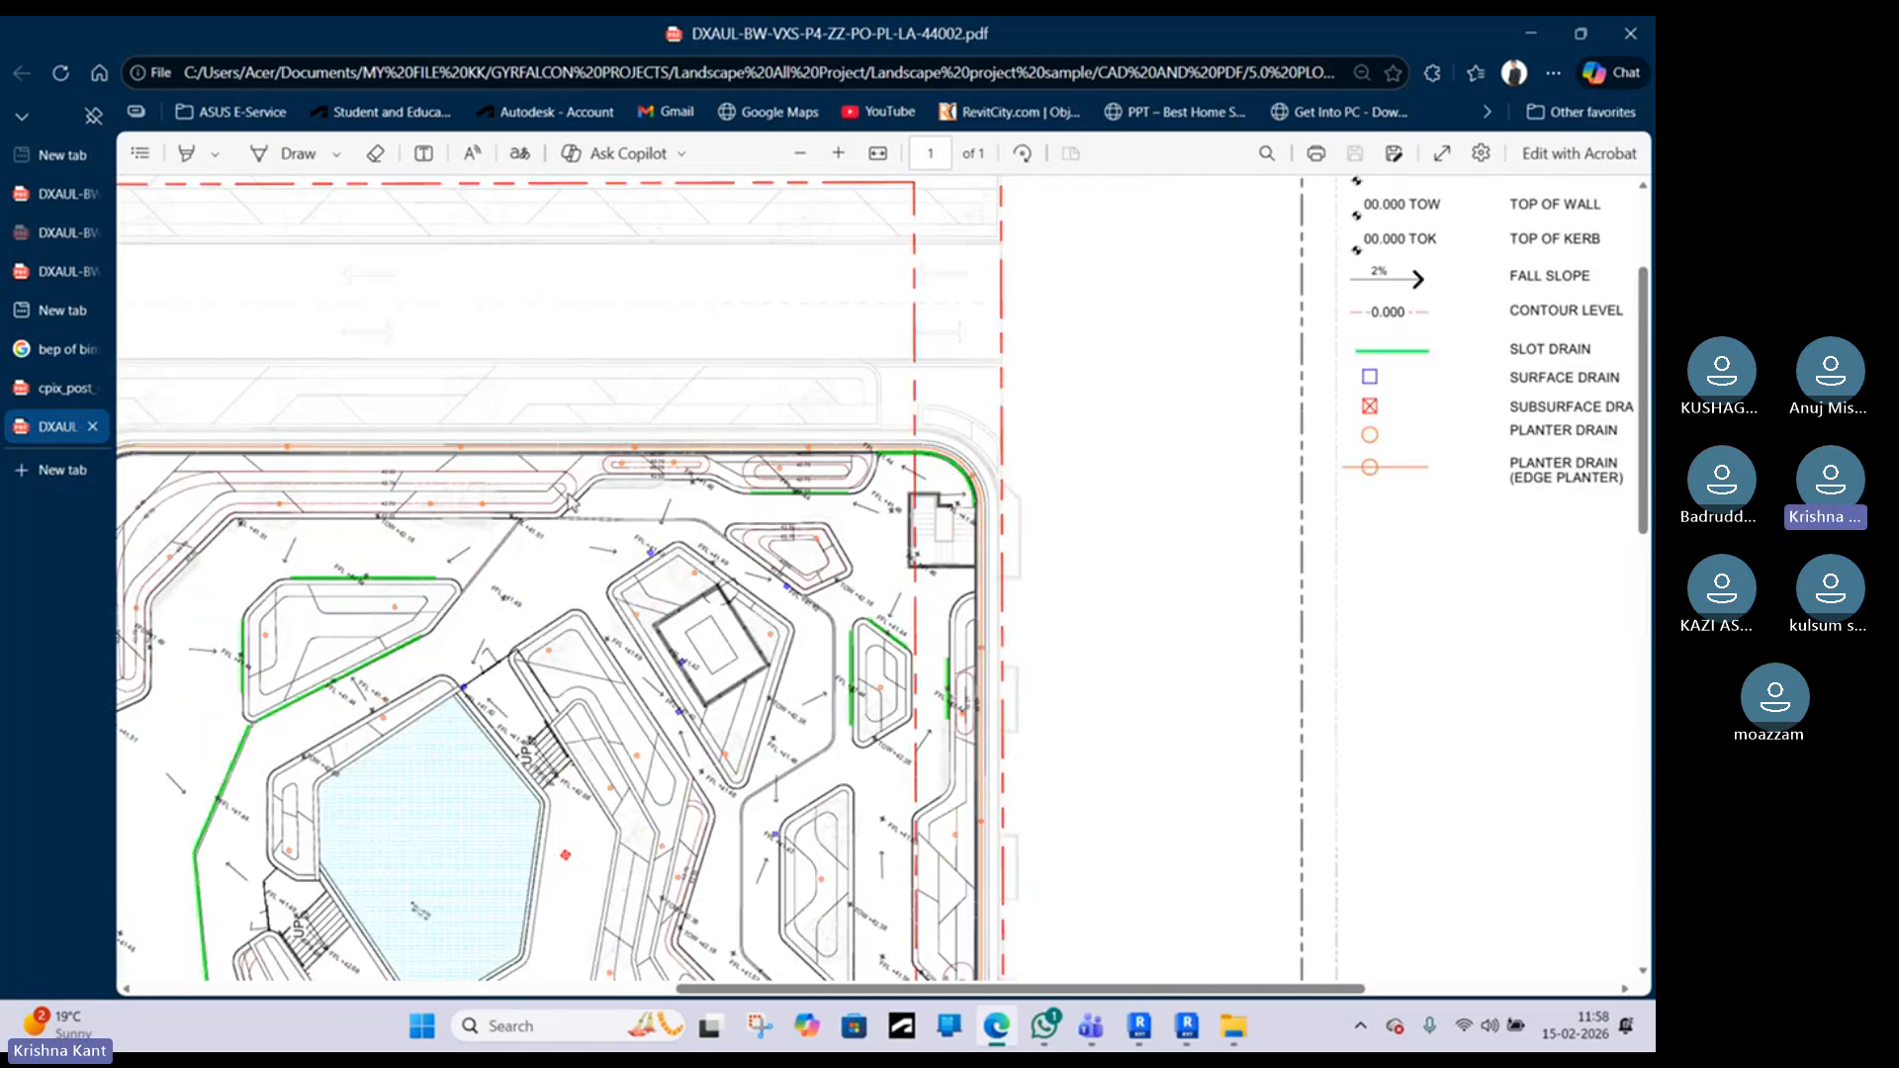
pyautogui.scroll(3, 586, 551)
pyautogui.scroll(-2, 586, 551)
pyautogui.keyDown('ctrl'); pyautogui.scroll(5, 693, 445); pyautogui.keyUp('ctrl')
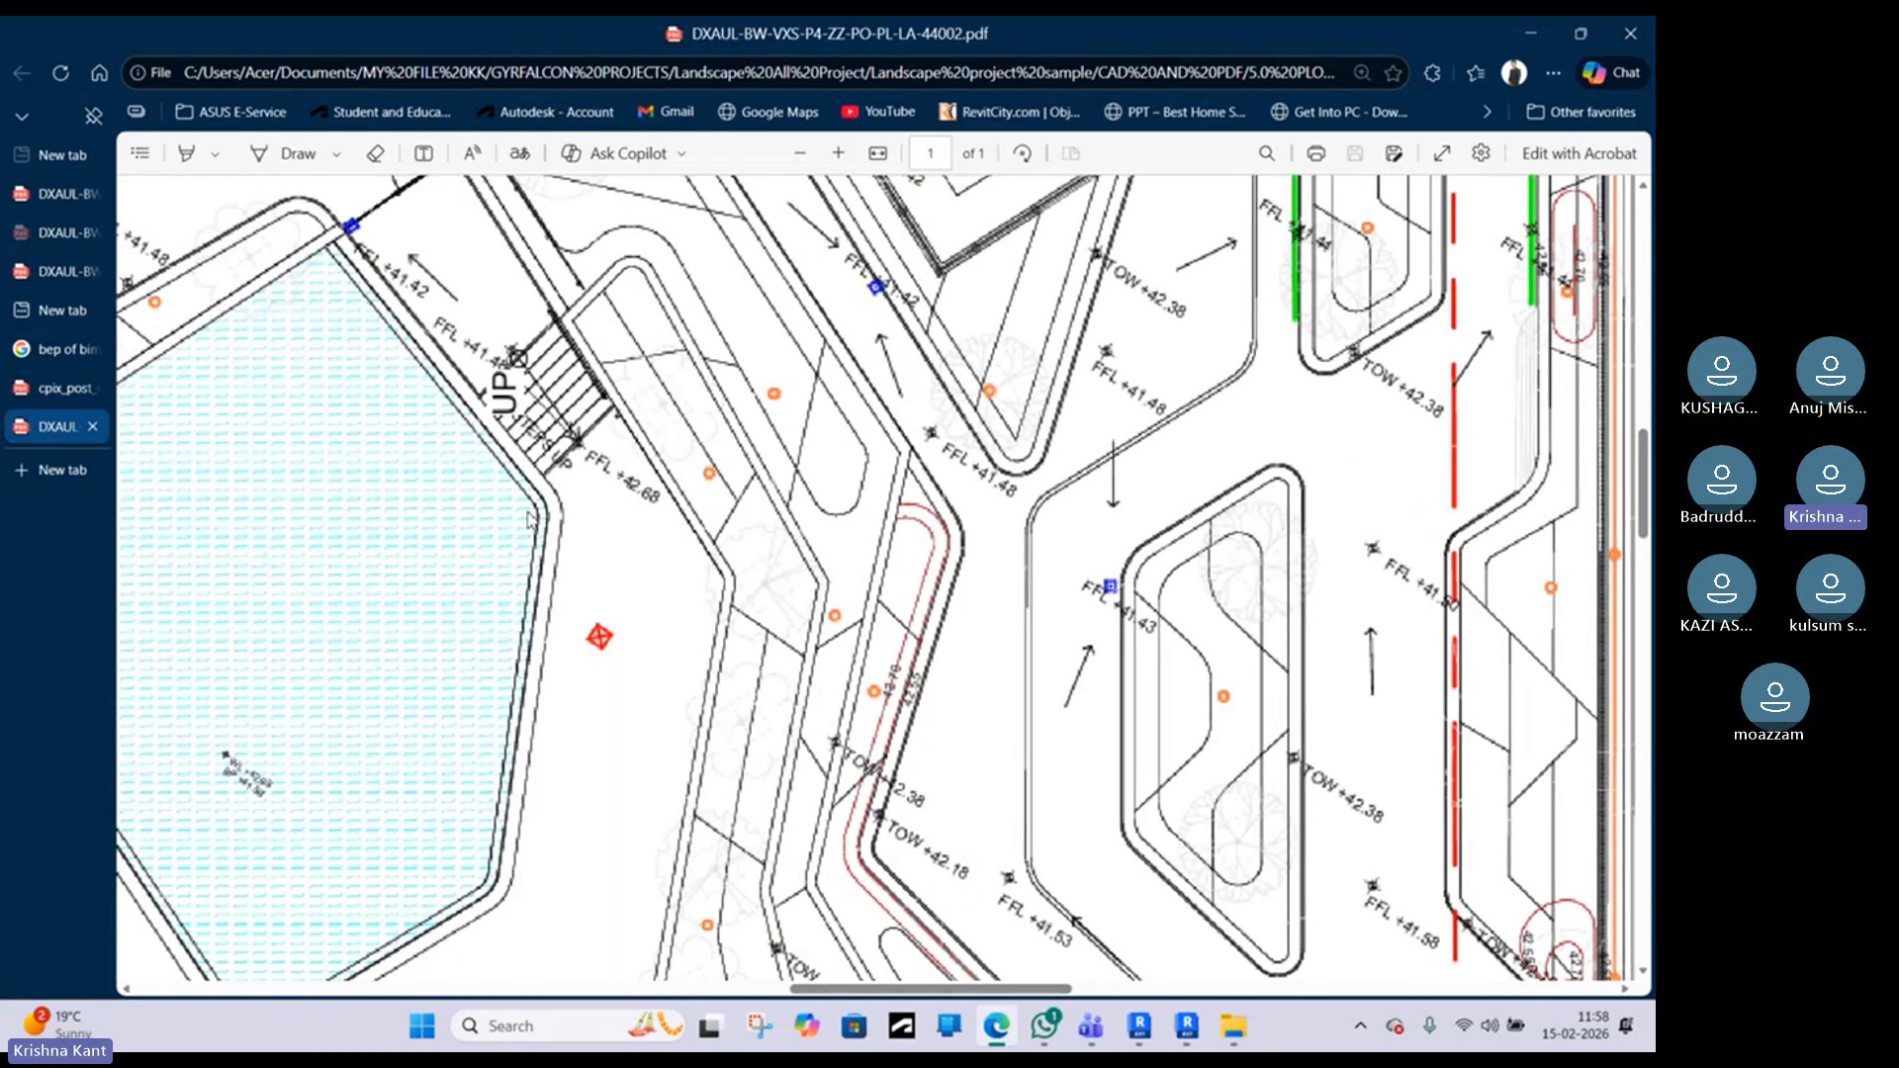
pyautogui.hscroll(-4, 435, 506)
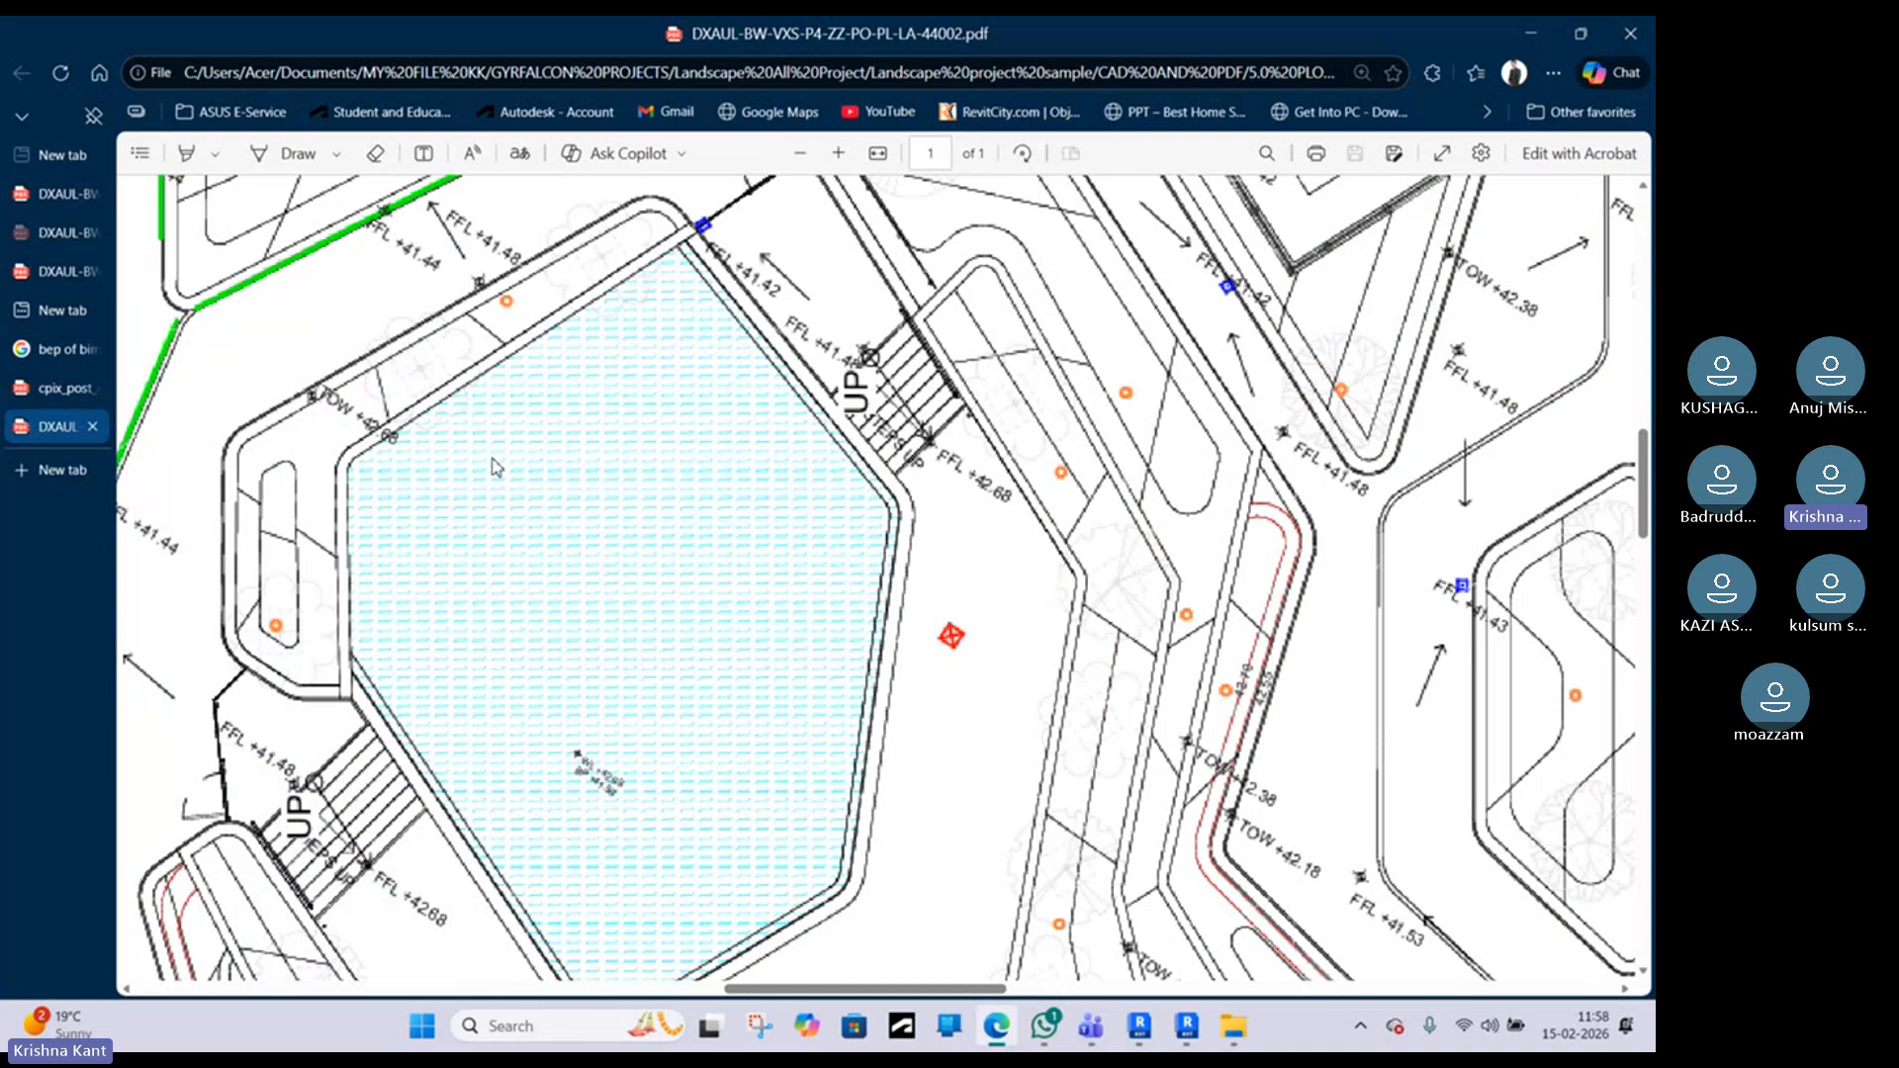
pyautogui.hscroll(5, 494, 467)
pyautogui.scroll(5, 495, 466)
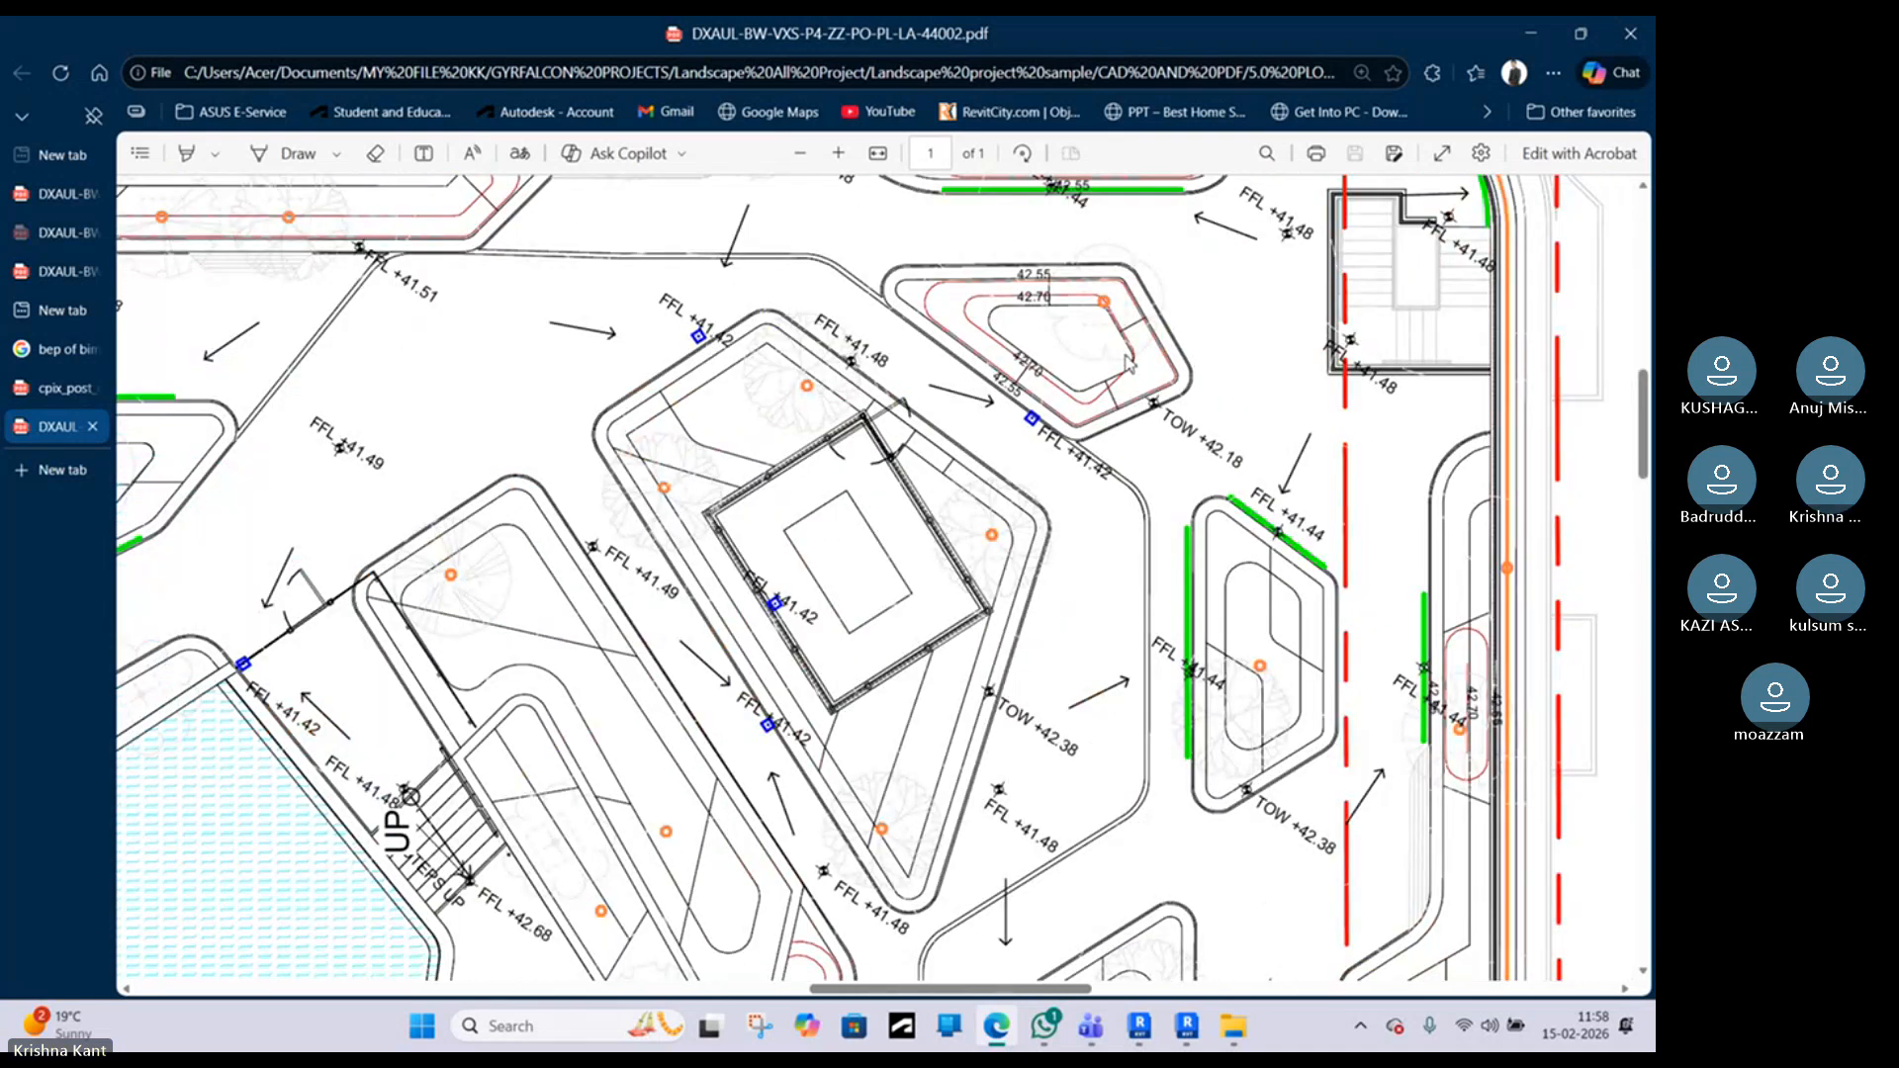
pyautogui.scroll(1, 662, 507)
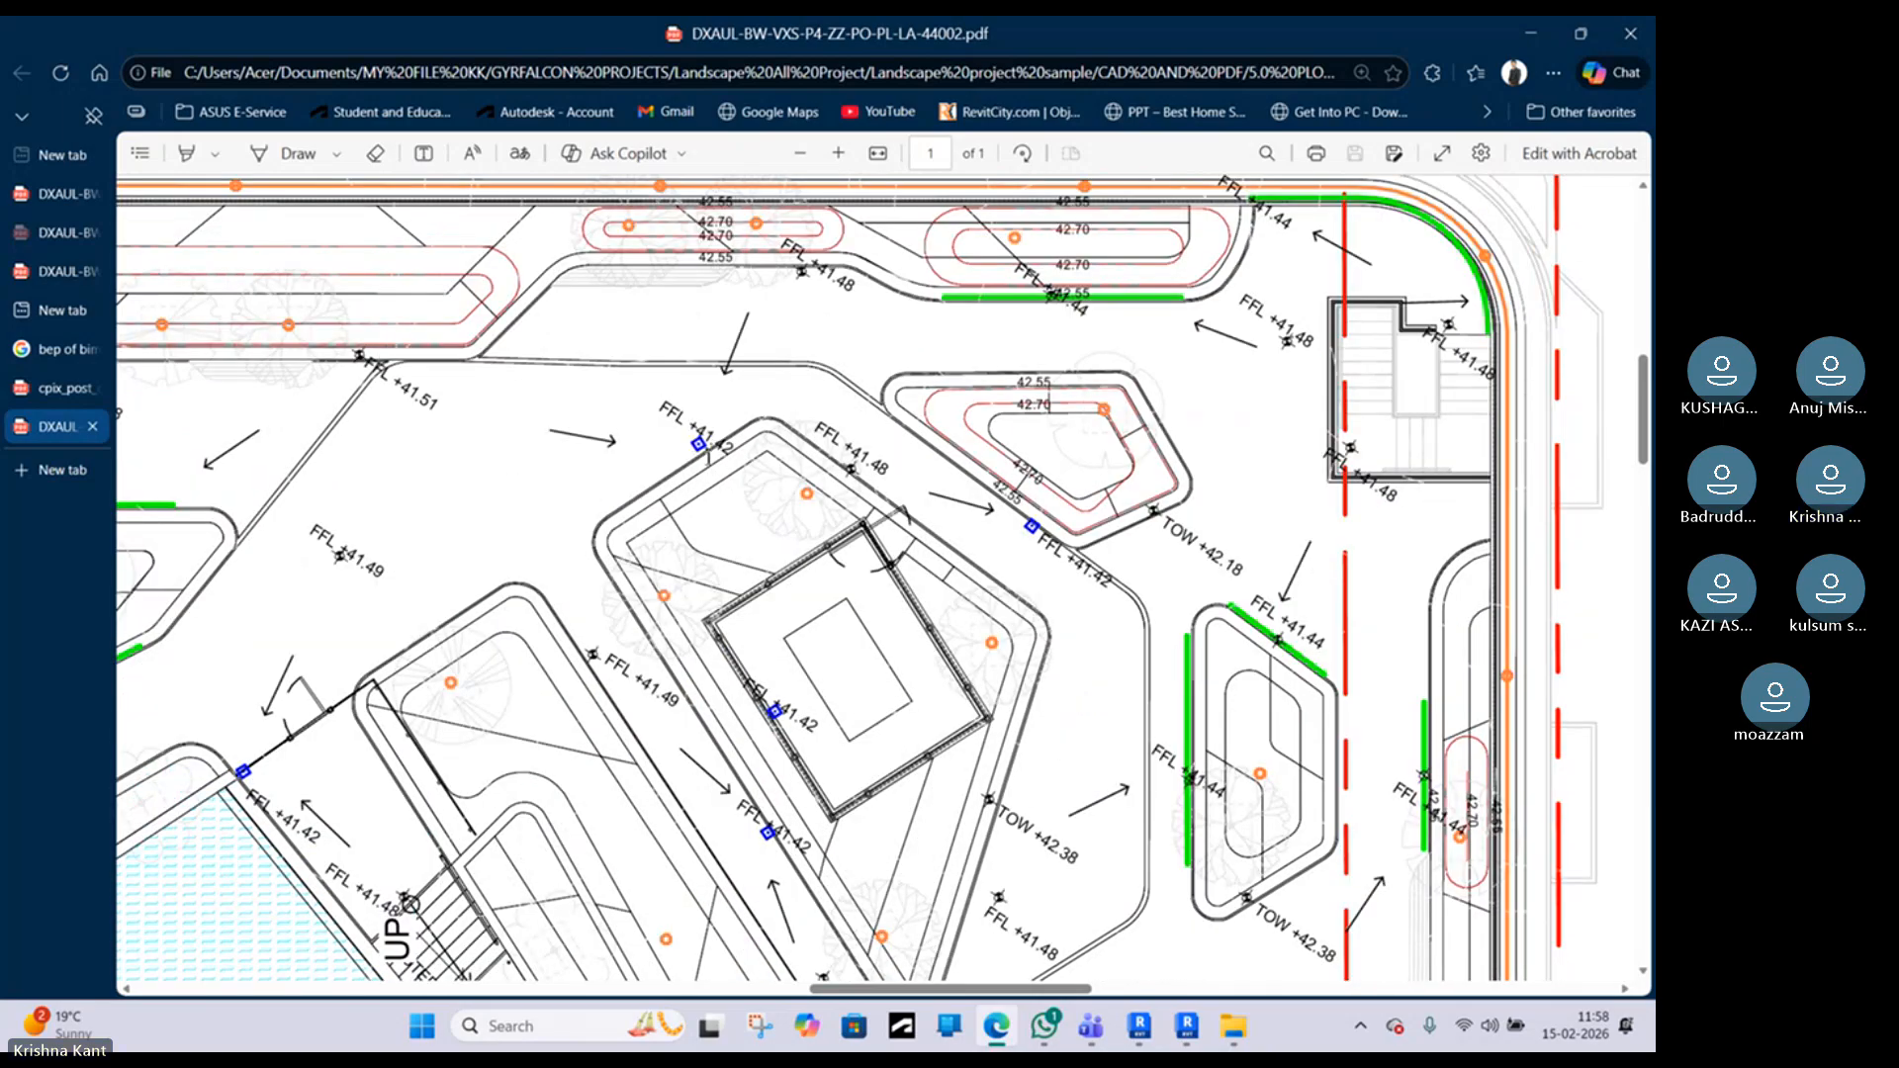
# Step: Inspect the FFL spot levels and fall arrows leading to the surface drains and slot drains between the planters and pool
pyautogui.keyDown('ctrl'); pyautogui.scroll(4, 700, 366); pyautogui.keyUp('ctrl')
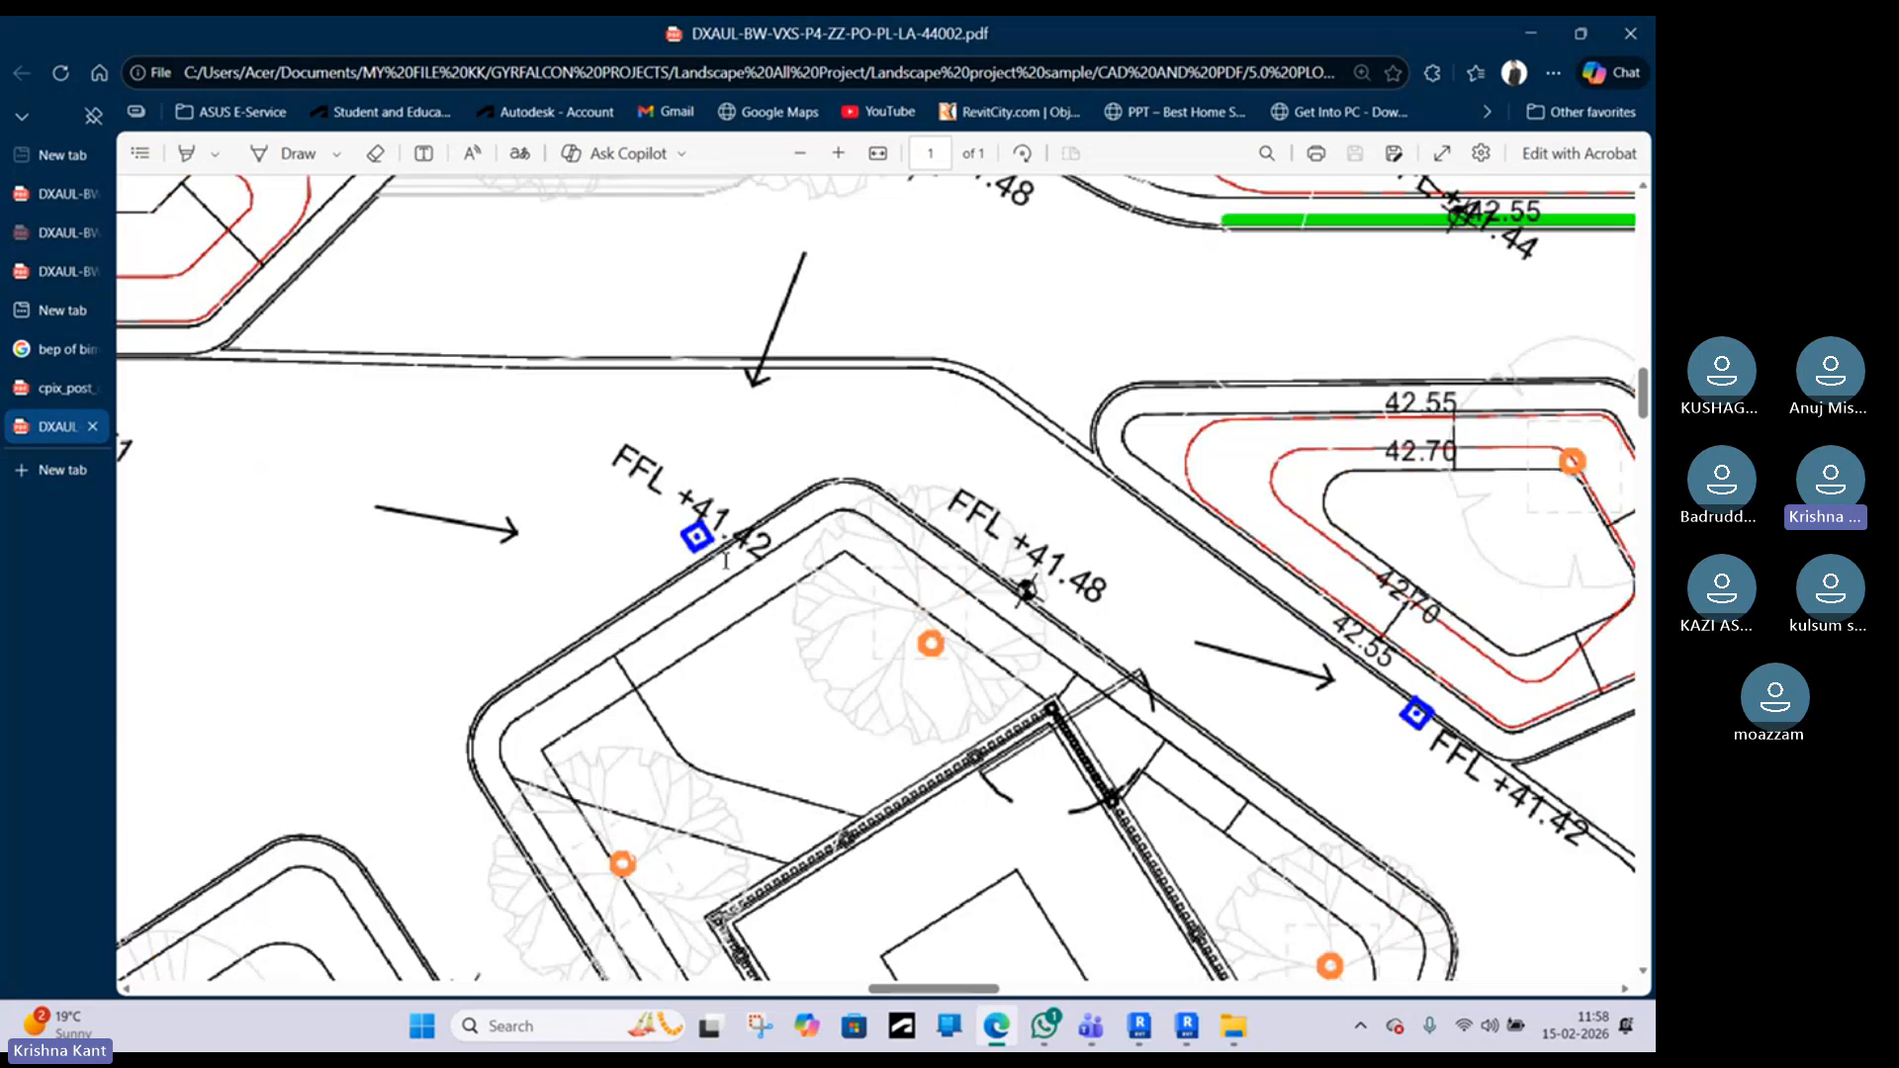
pyautogui.keyDown('ctrl'); pyautogui.scroll(-2, 705, 526); pyautogui.keyUp('ctrl')
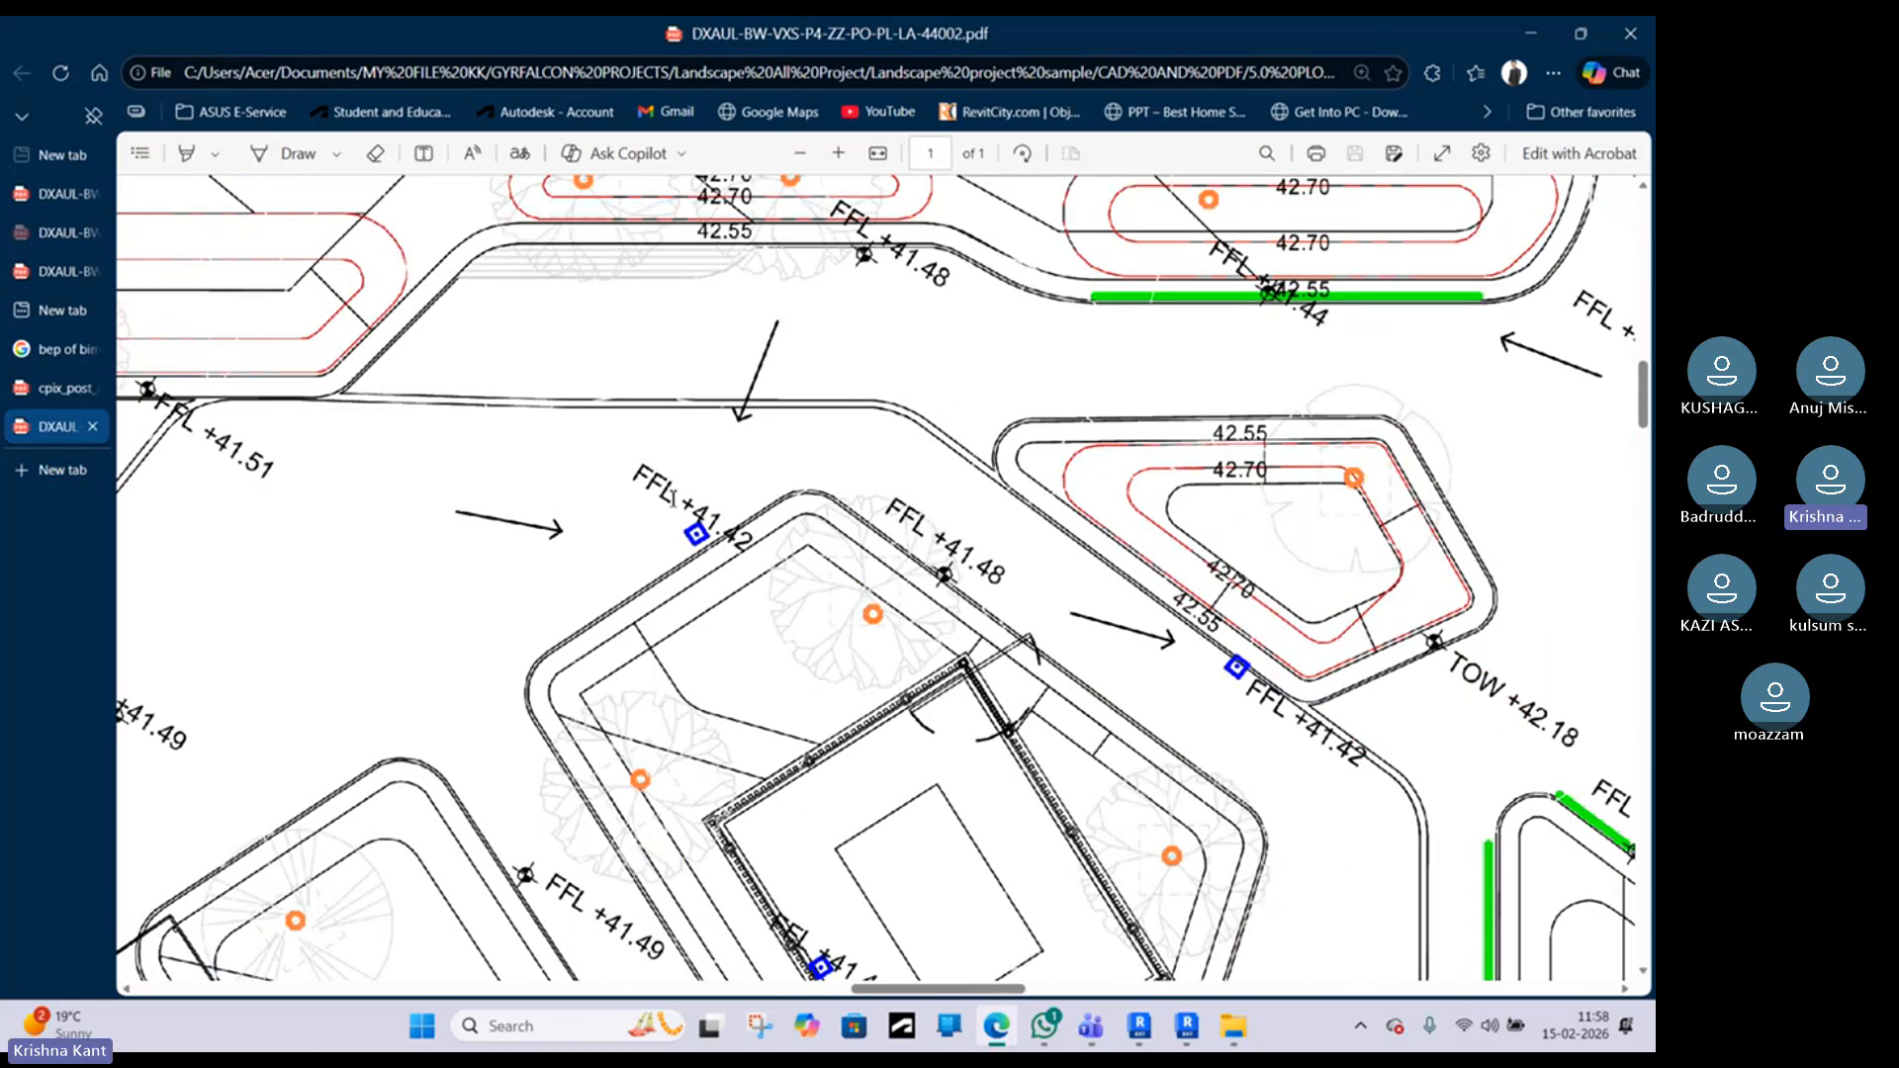
pyautogui.hscroll(-3, 655, 507)
pyautogui.scroll(-2, 655, 507)
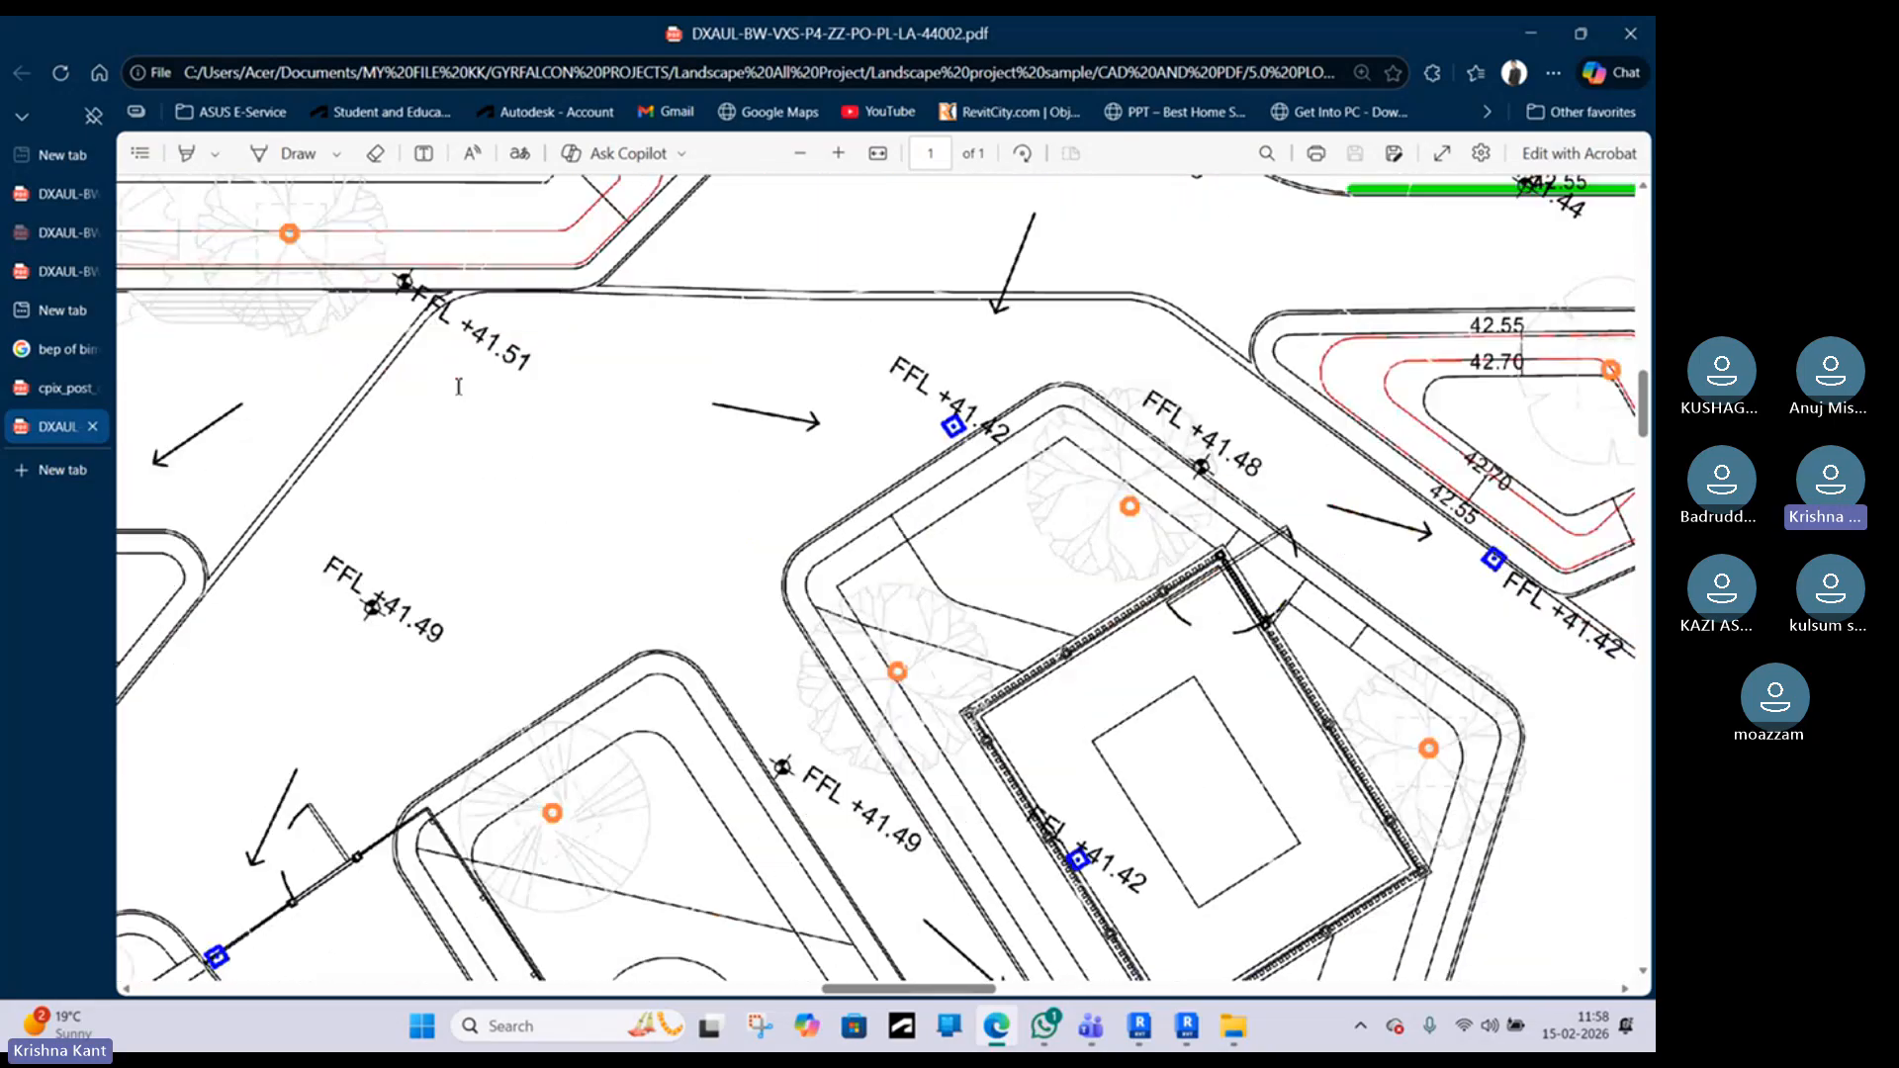
pyautogui.hscroll(-1, 386, 532)
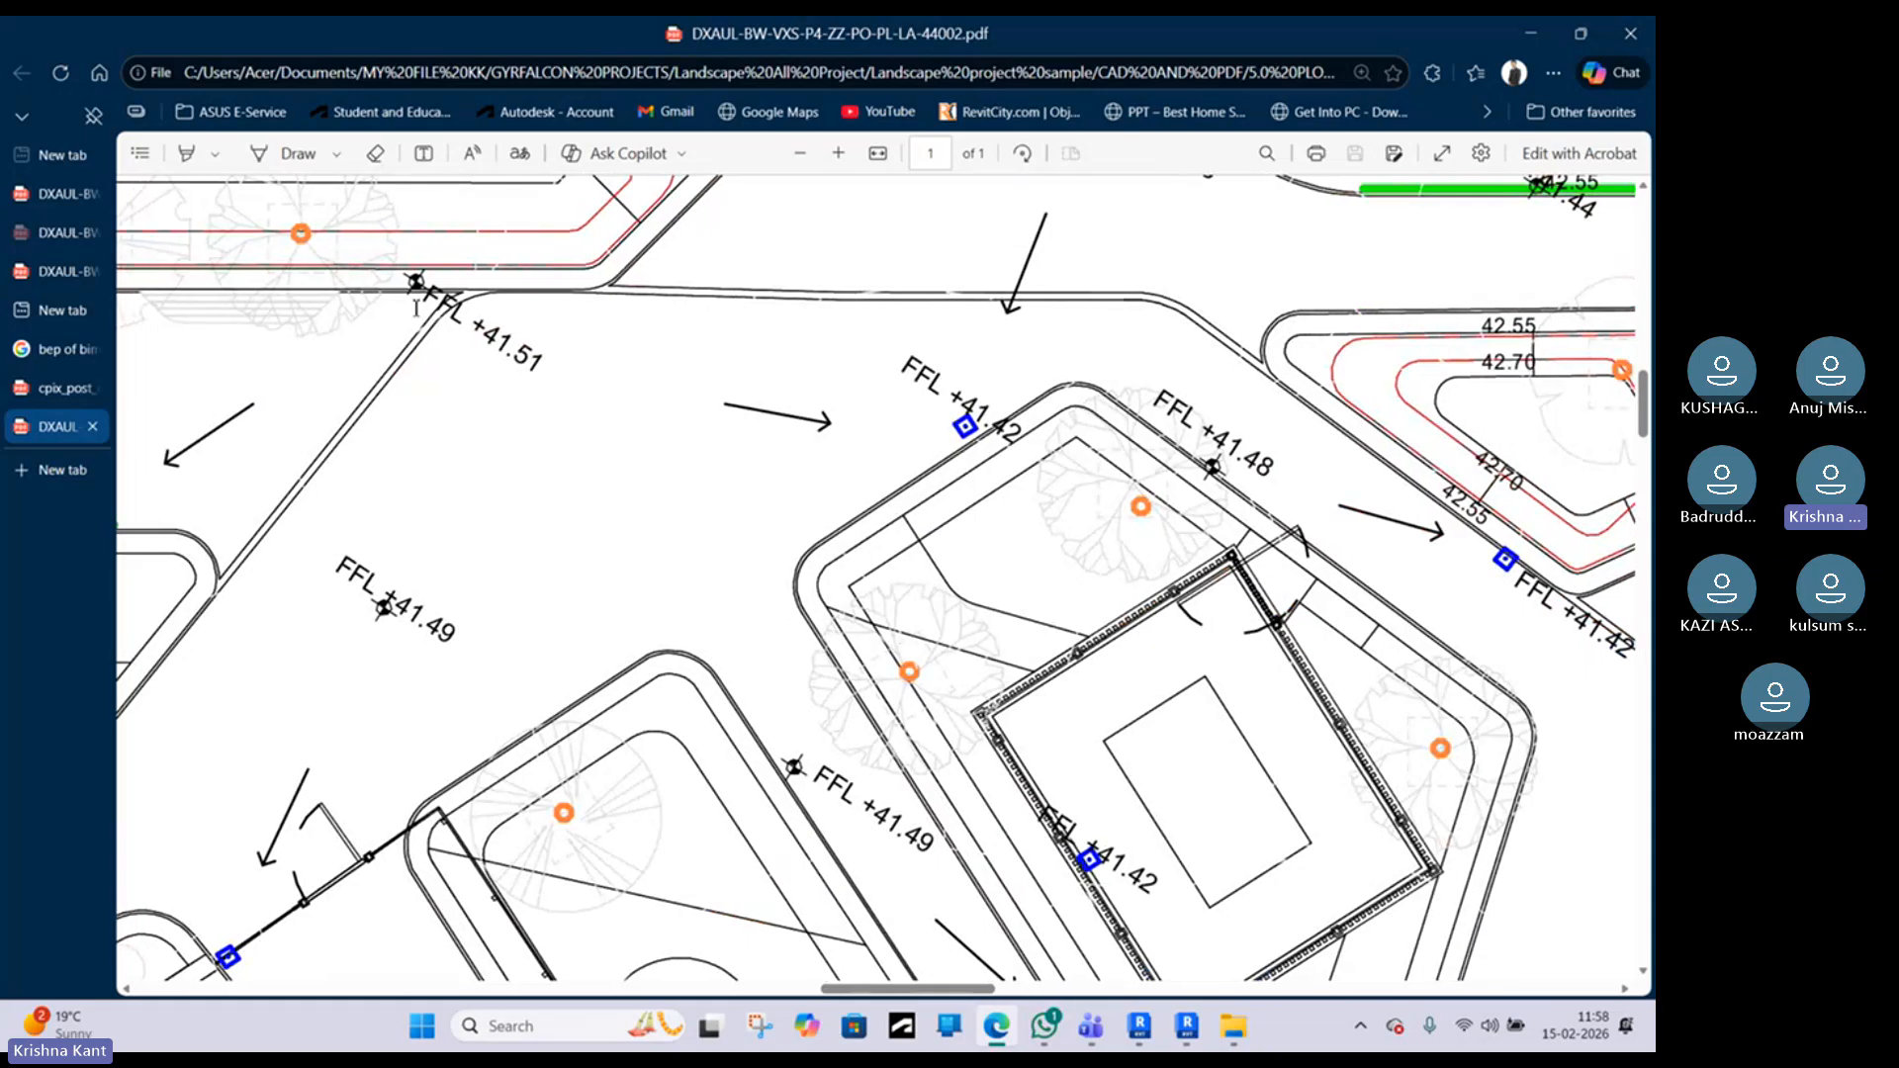
pyautogui.hscroll(-5, 758, 486)
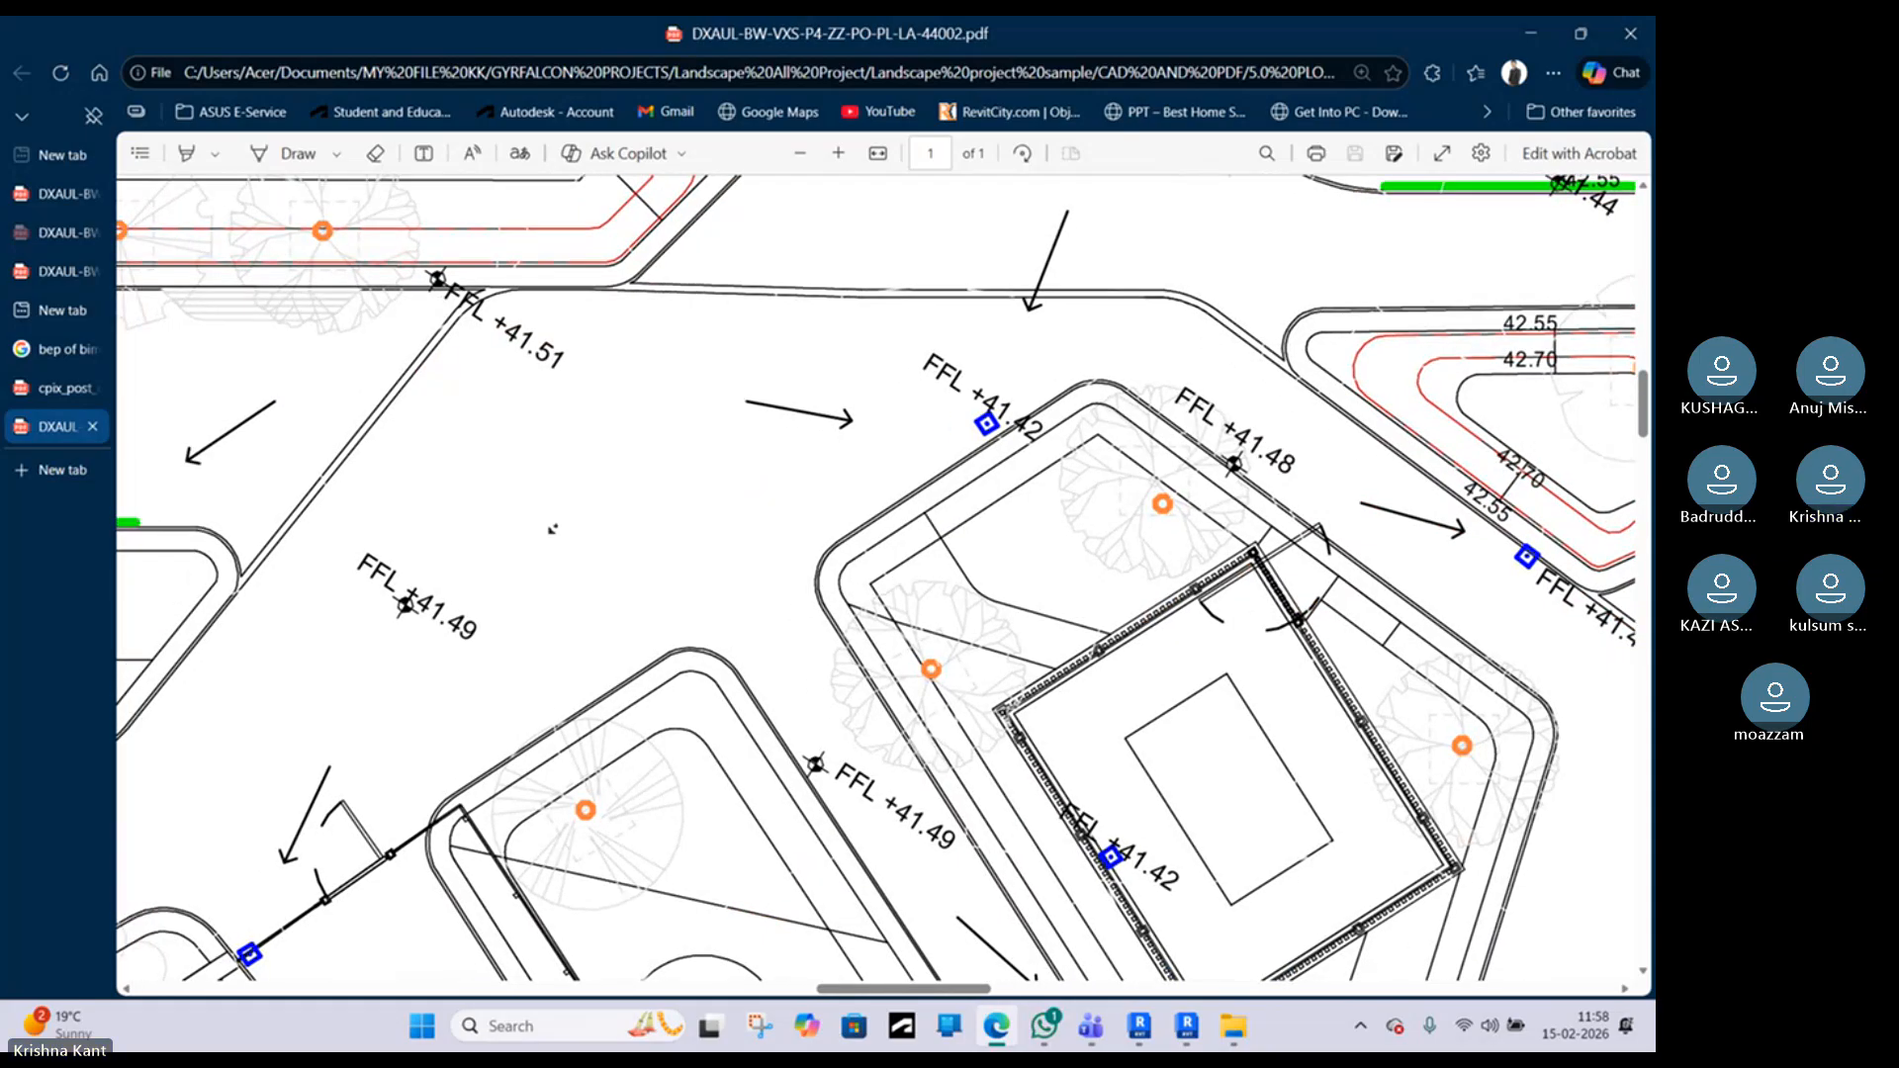
pyautogui.scroll(-3, 859, 354)
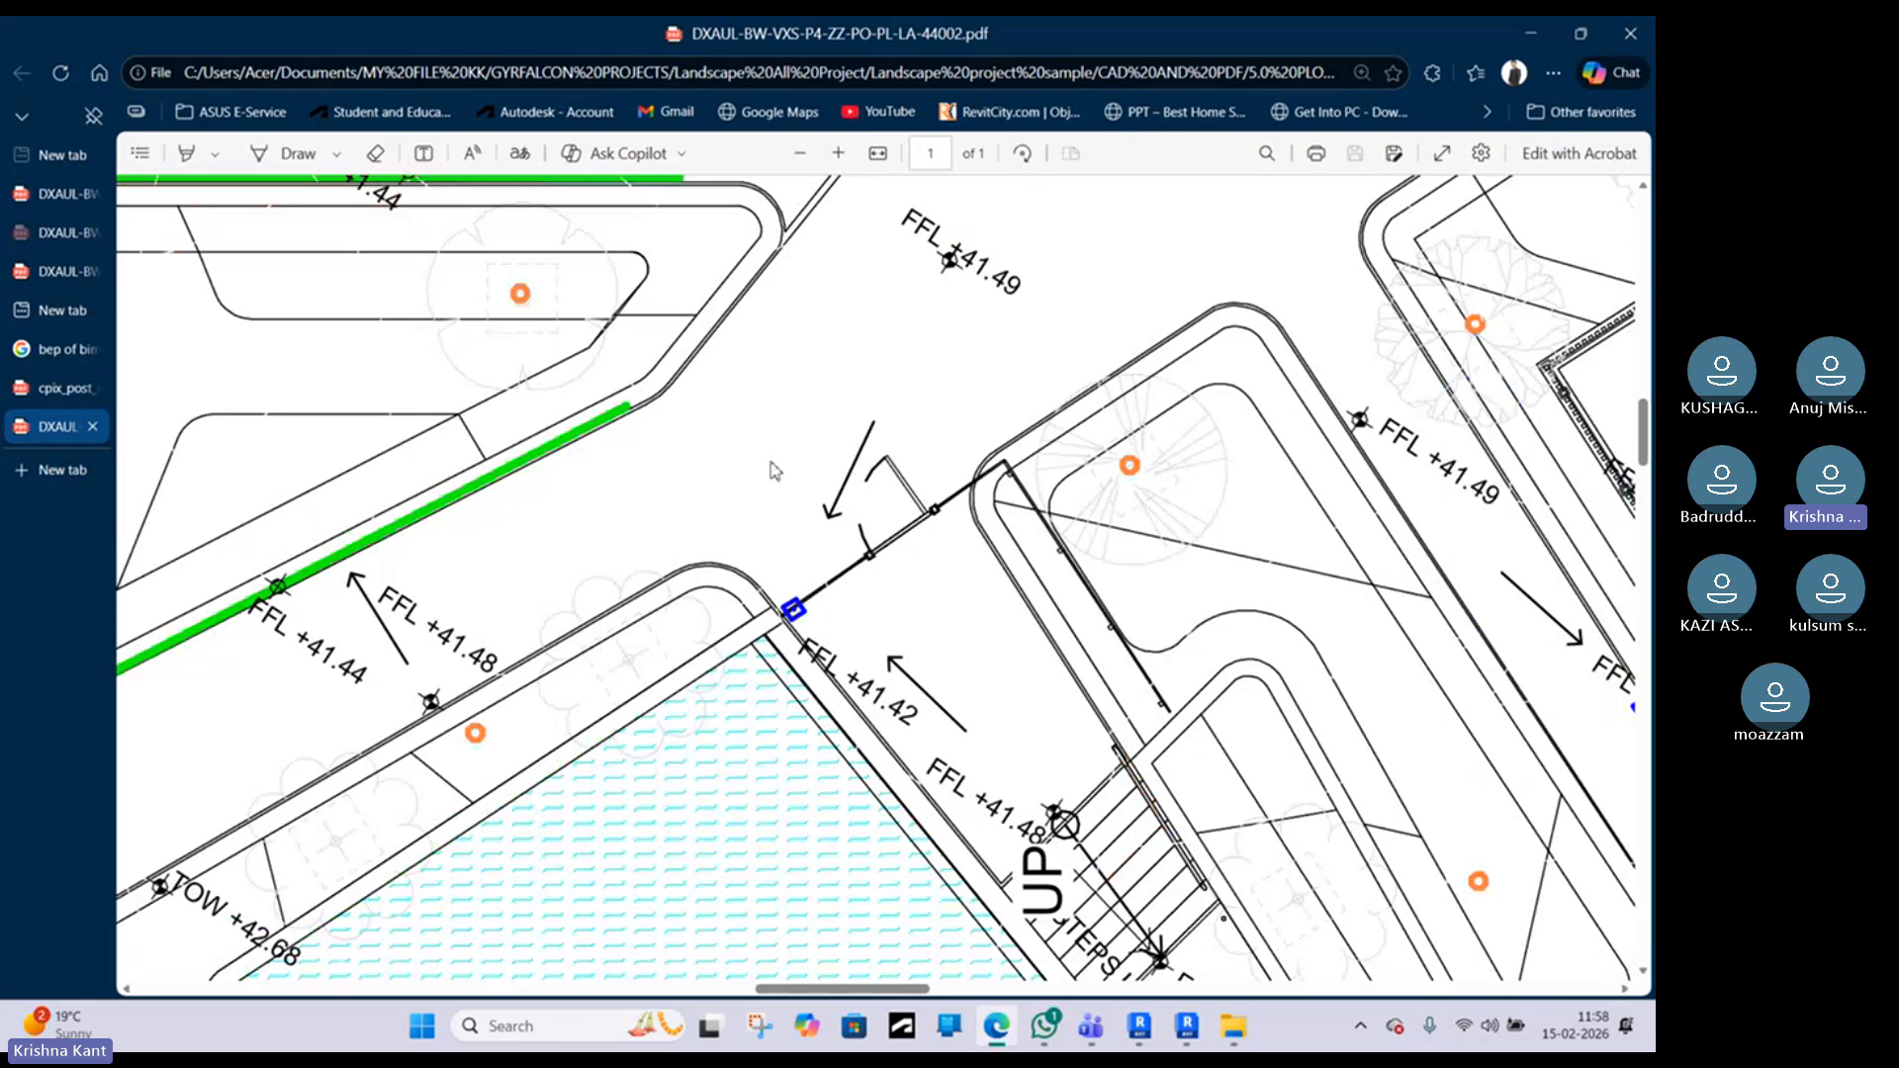
pyautogui.hscroll(-4, 465, 661)
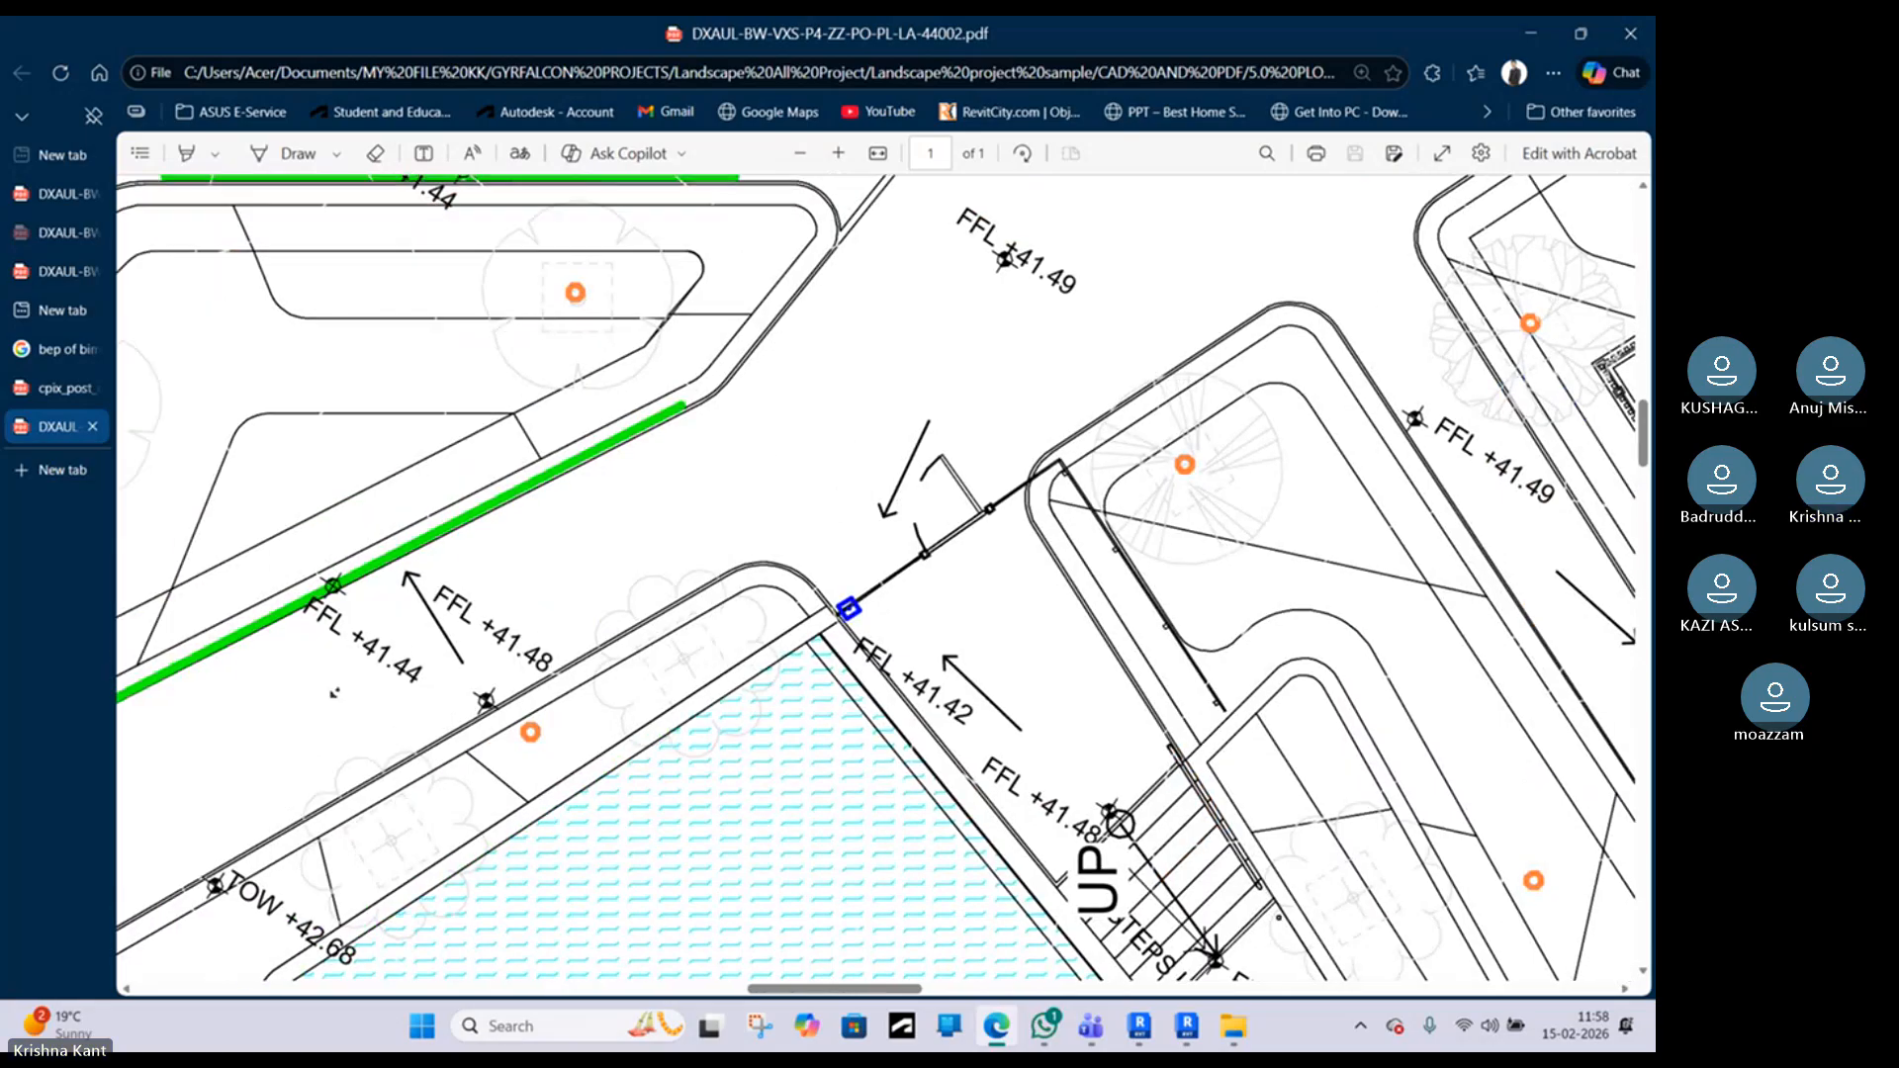
# Step: Compare the FFL levels below and above the pool steps, and check the pool levels and subsurface drains on the raised deck
pyautogui.scroll(-4, 460, 671)
pyautogui.scroll(-4, 452, 679)
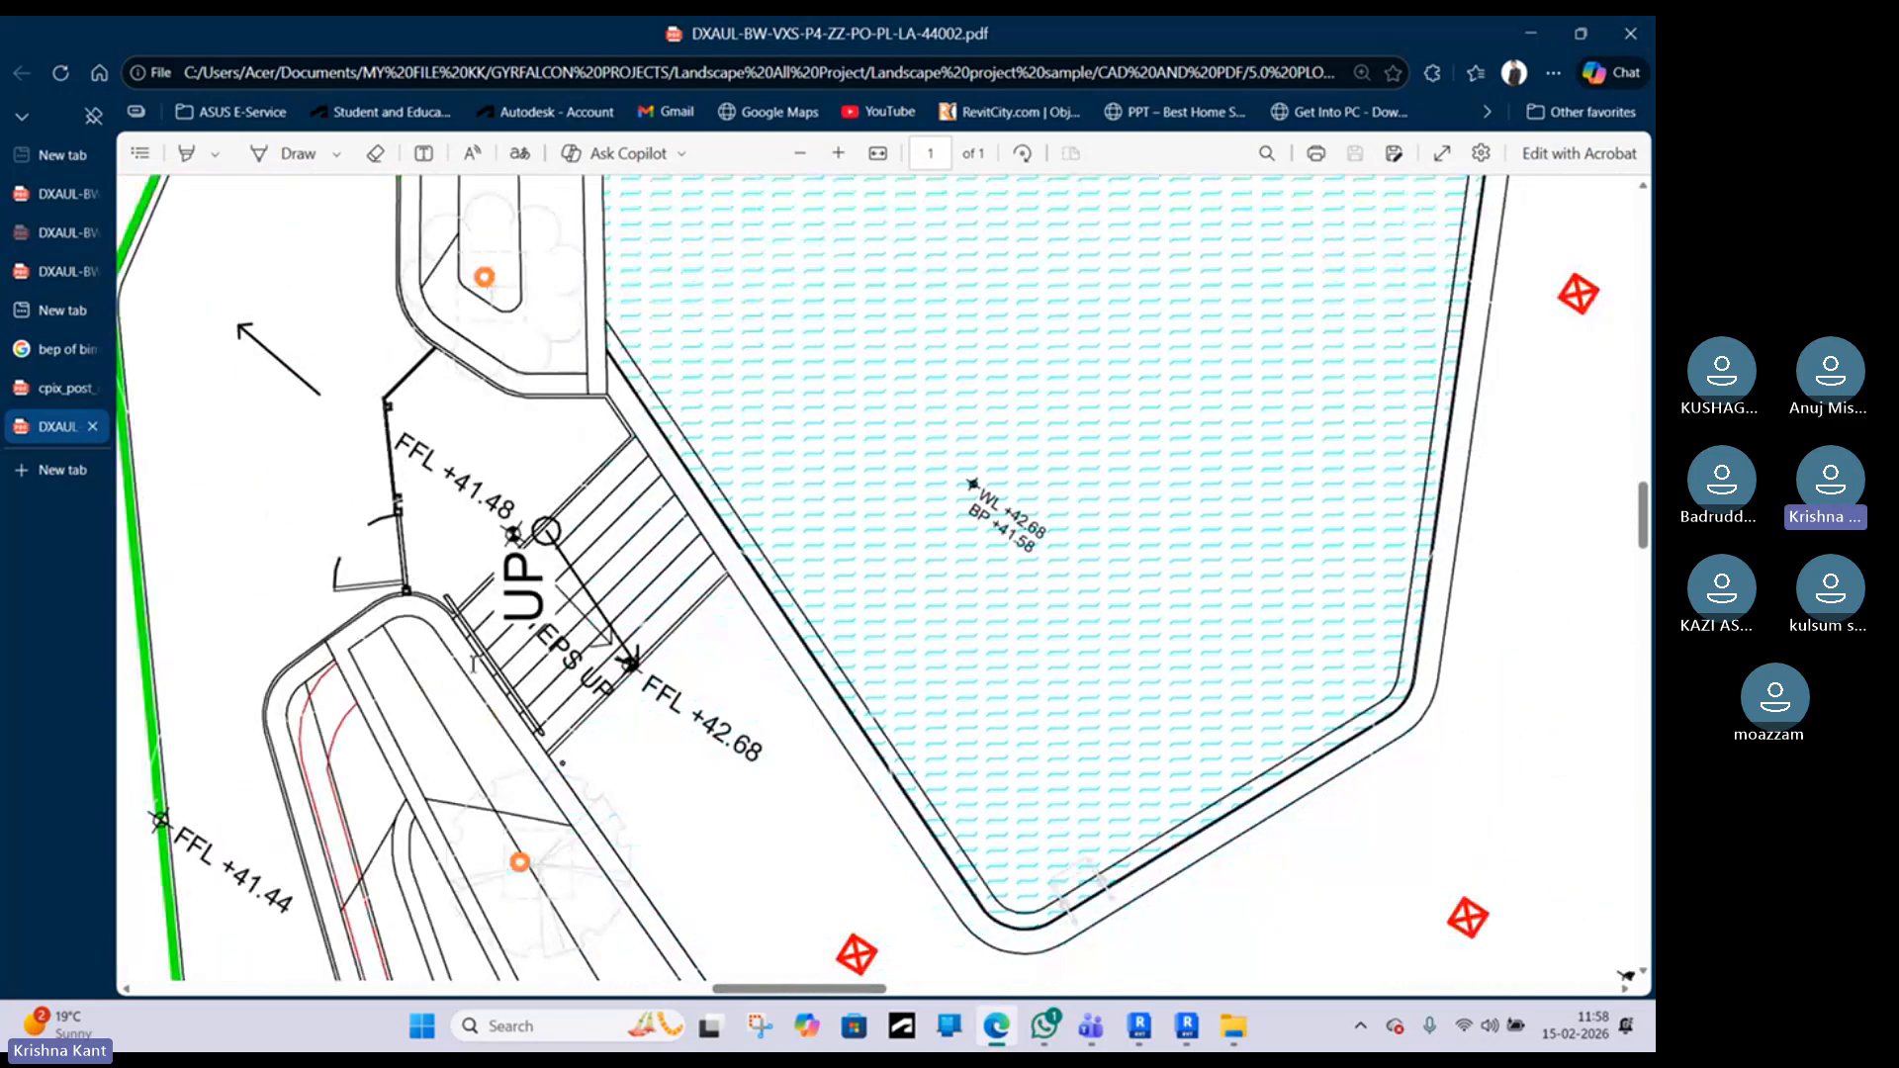
pyautogui.hscroll(-1, 504, 668)
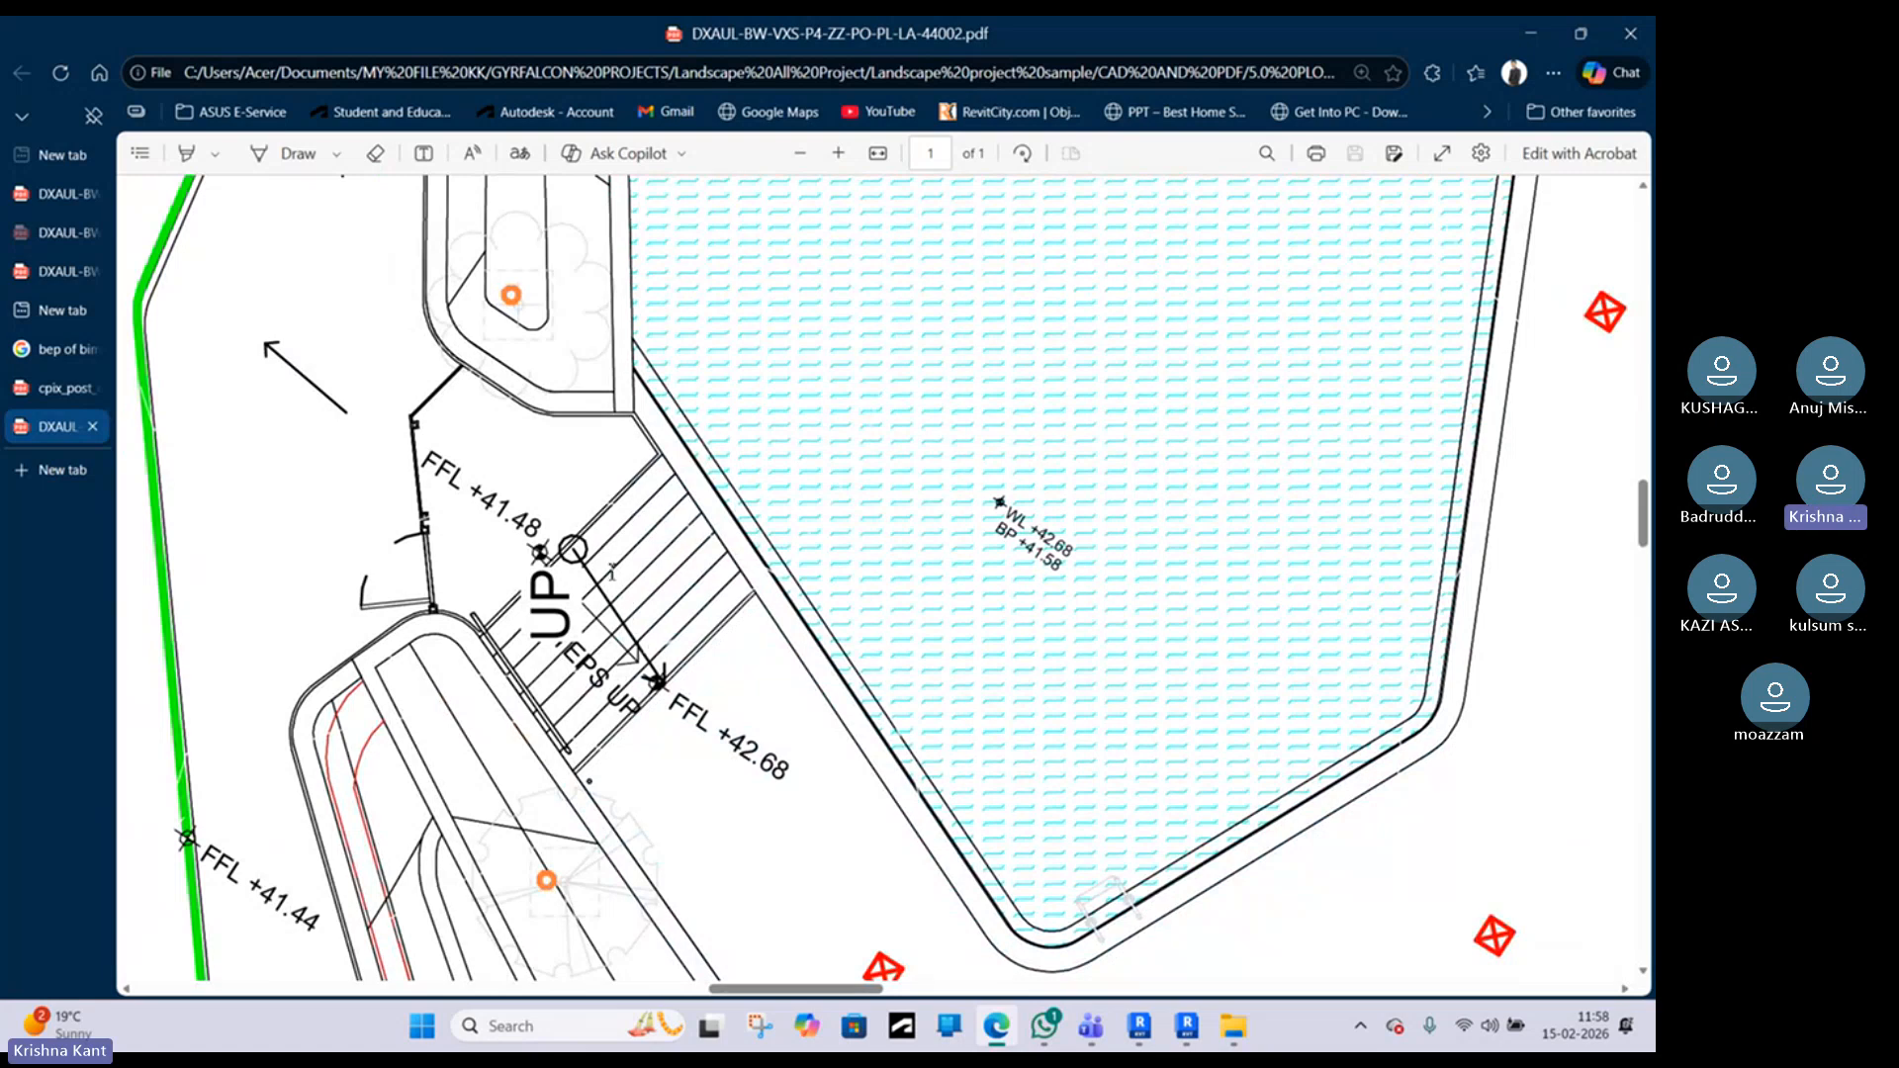
pyautogui.scroll(-3, 723, 615)
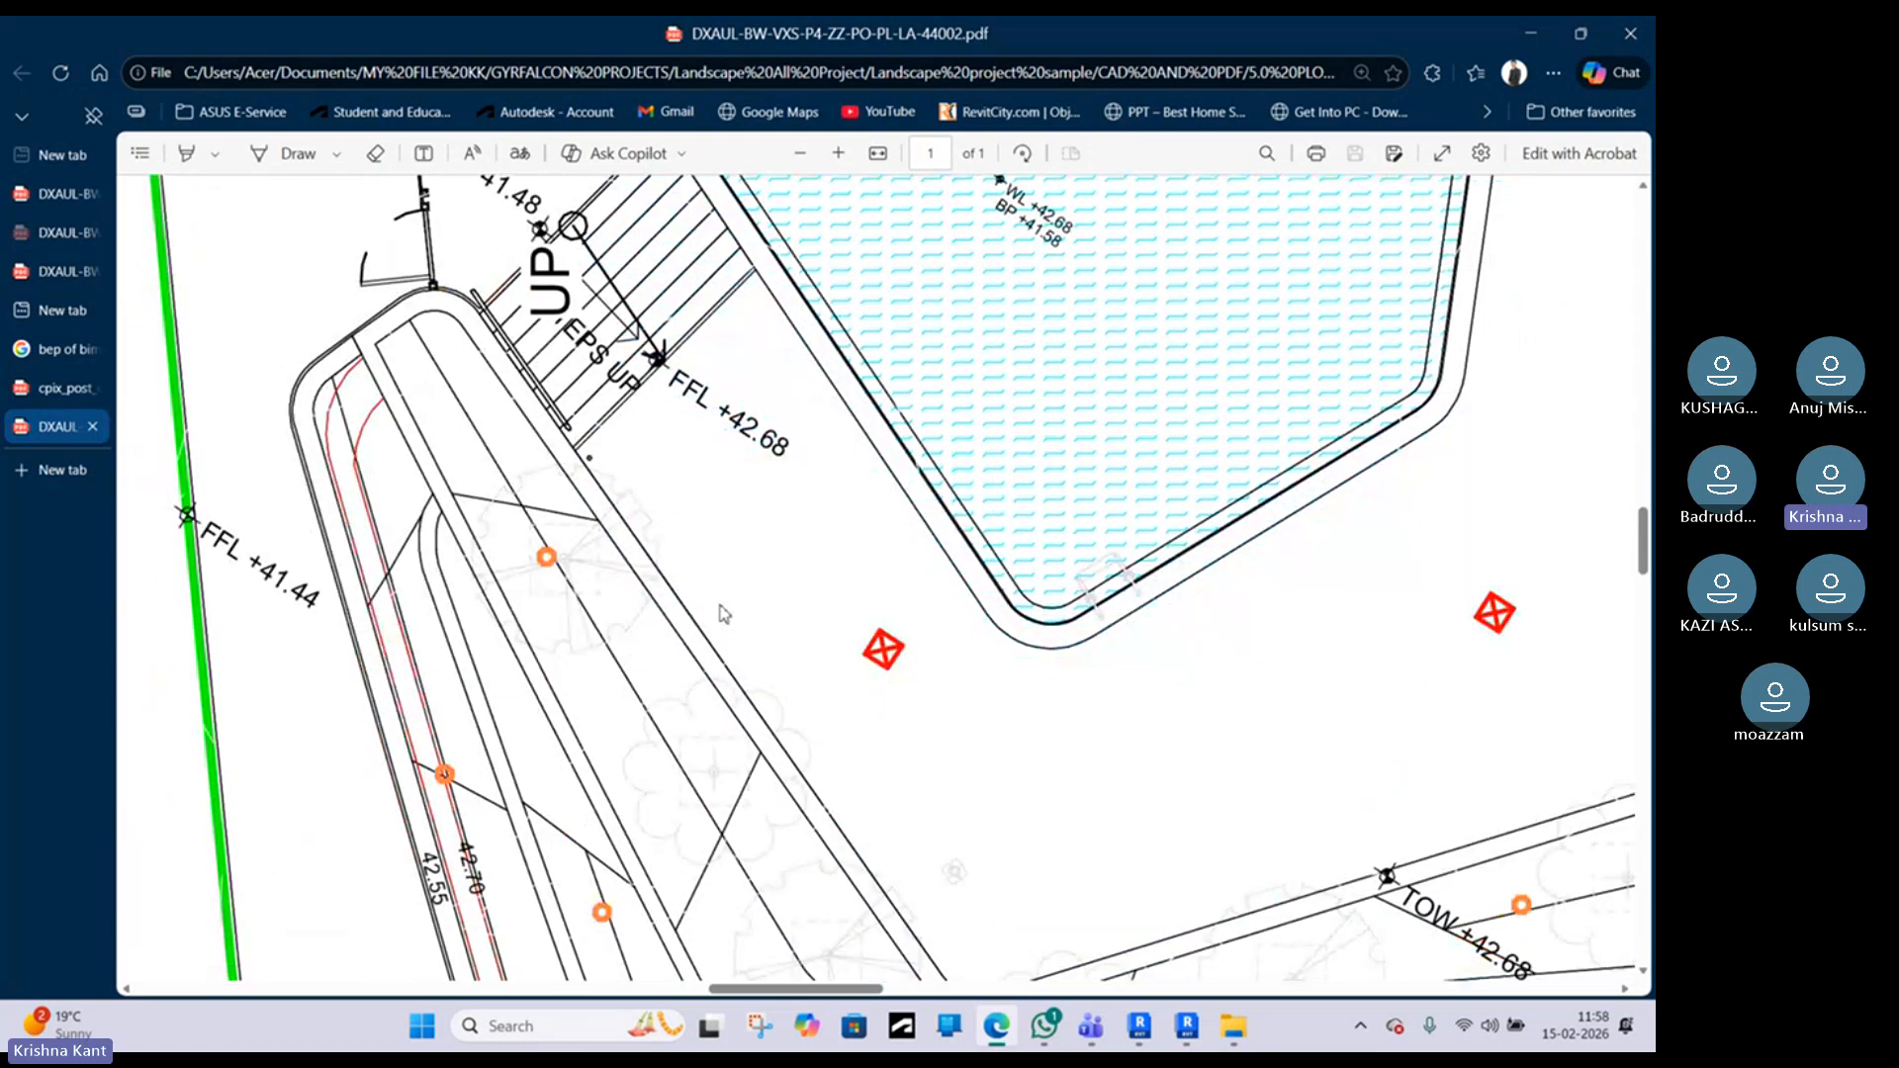
pyautogui.scroll(3, 880, 577)
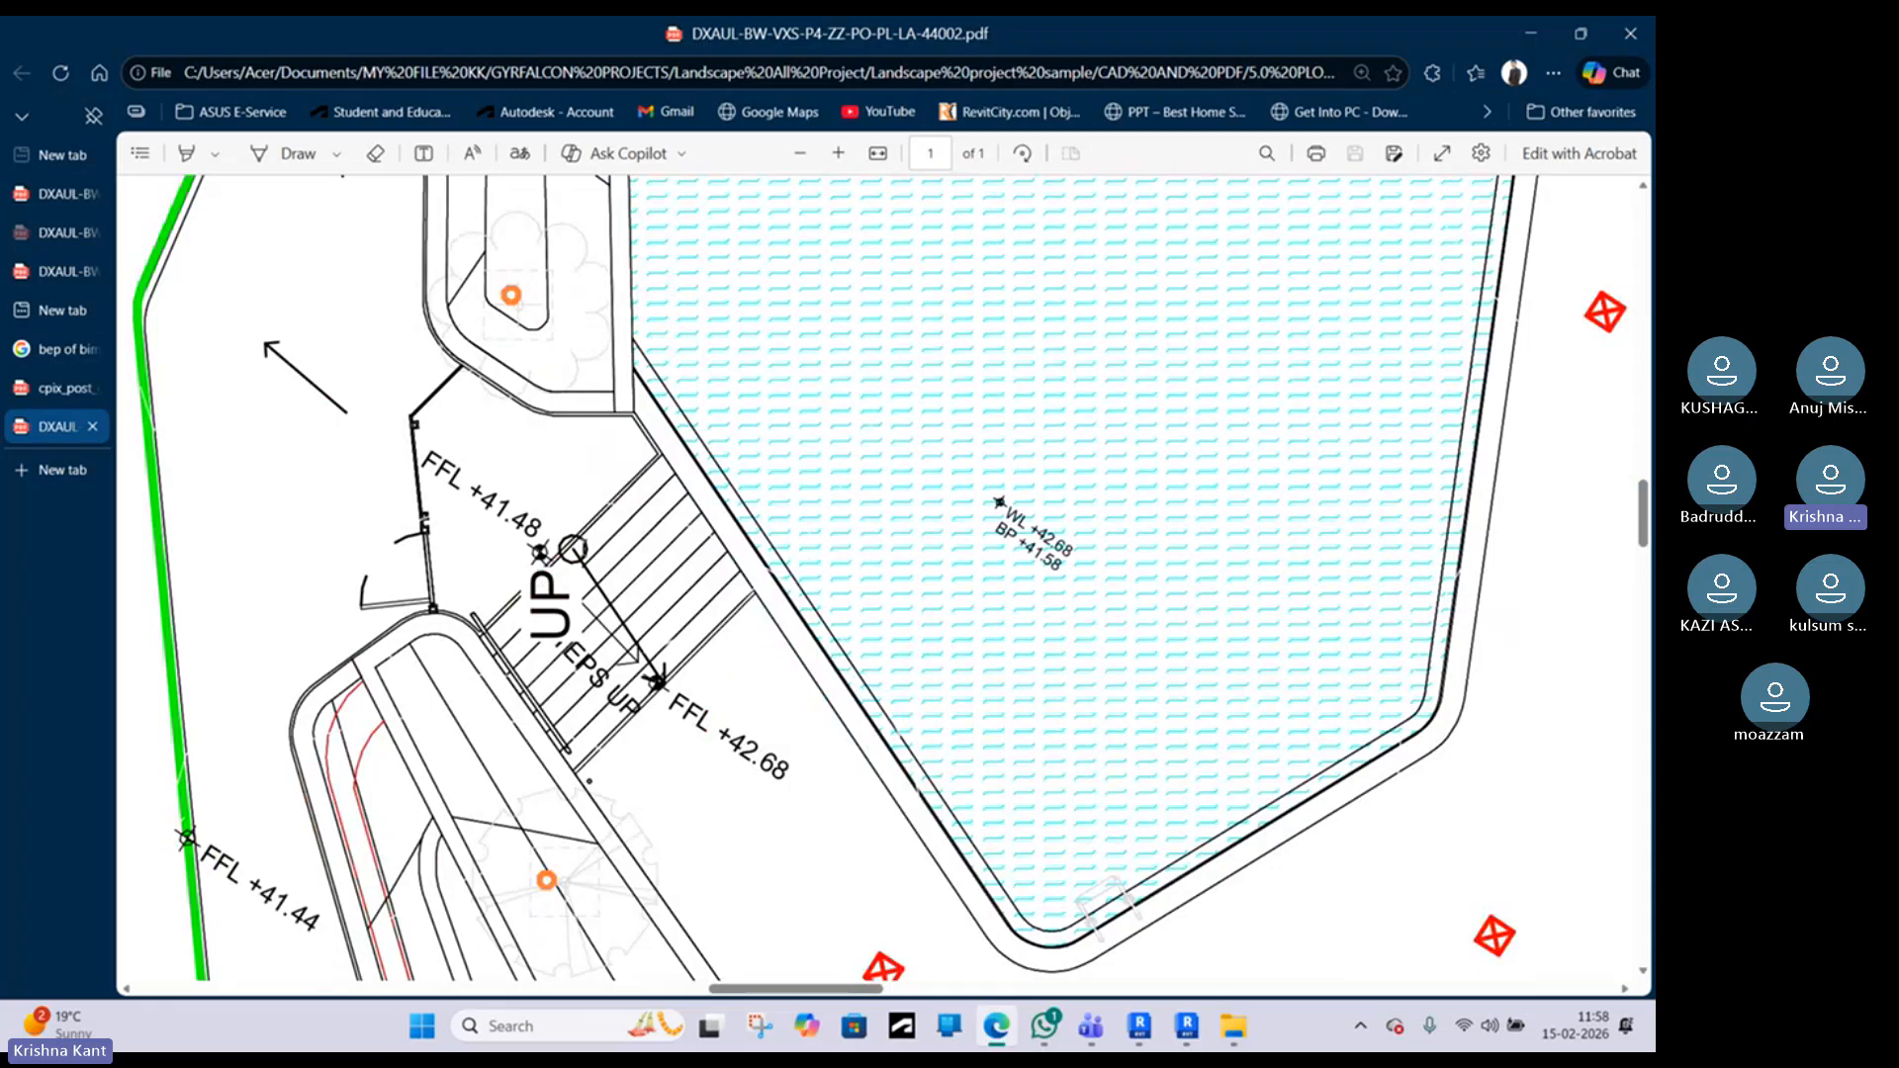
pyautogui.scroll(-3, 604, 566)
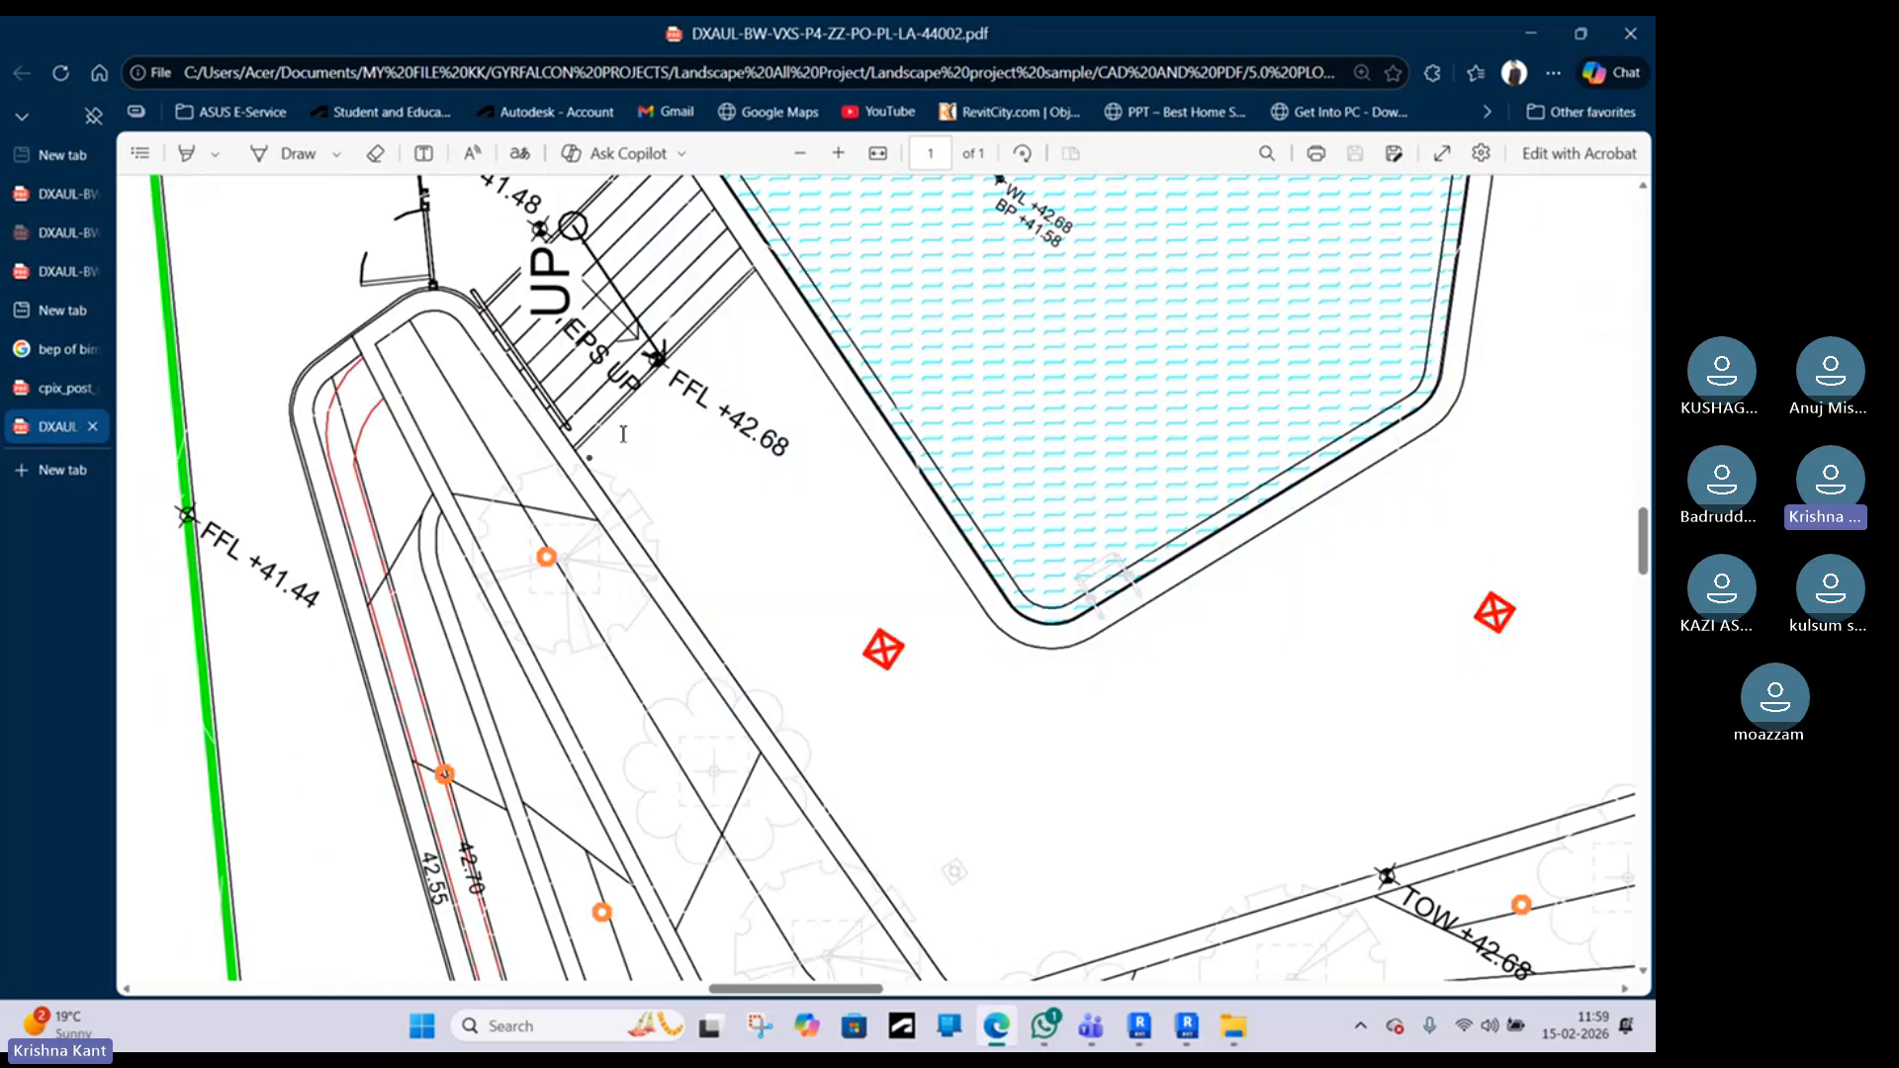
pyautogui.hscroll(1, 623, 433)
pyautogui.scroll(3, 880, 576)
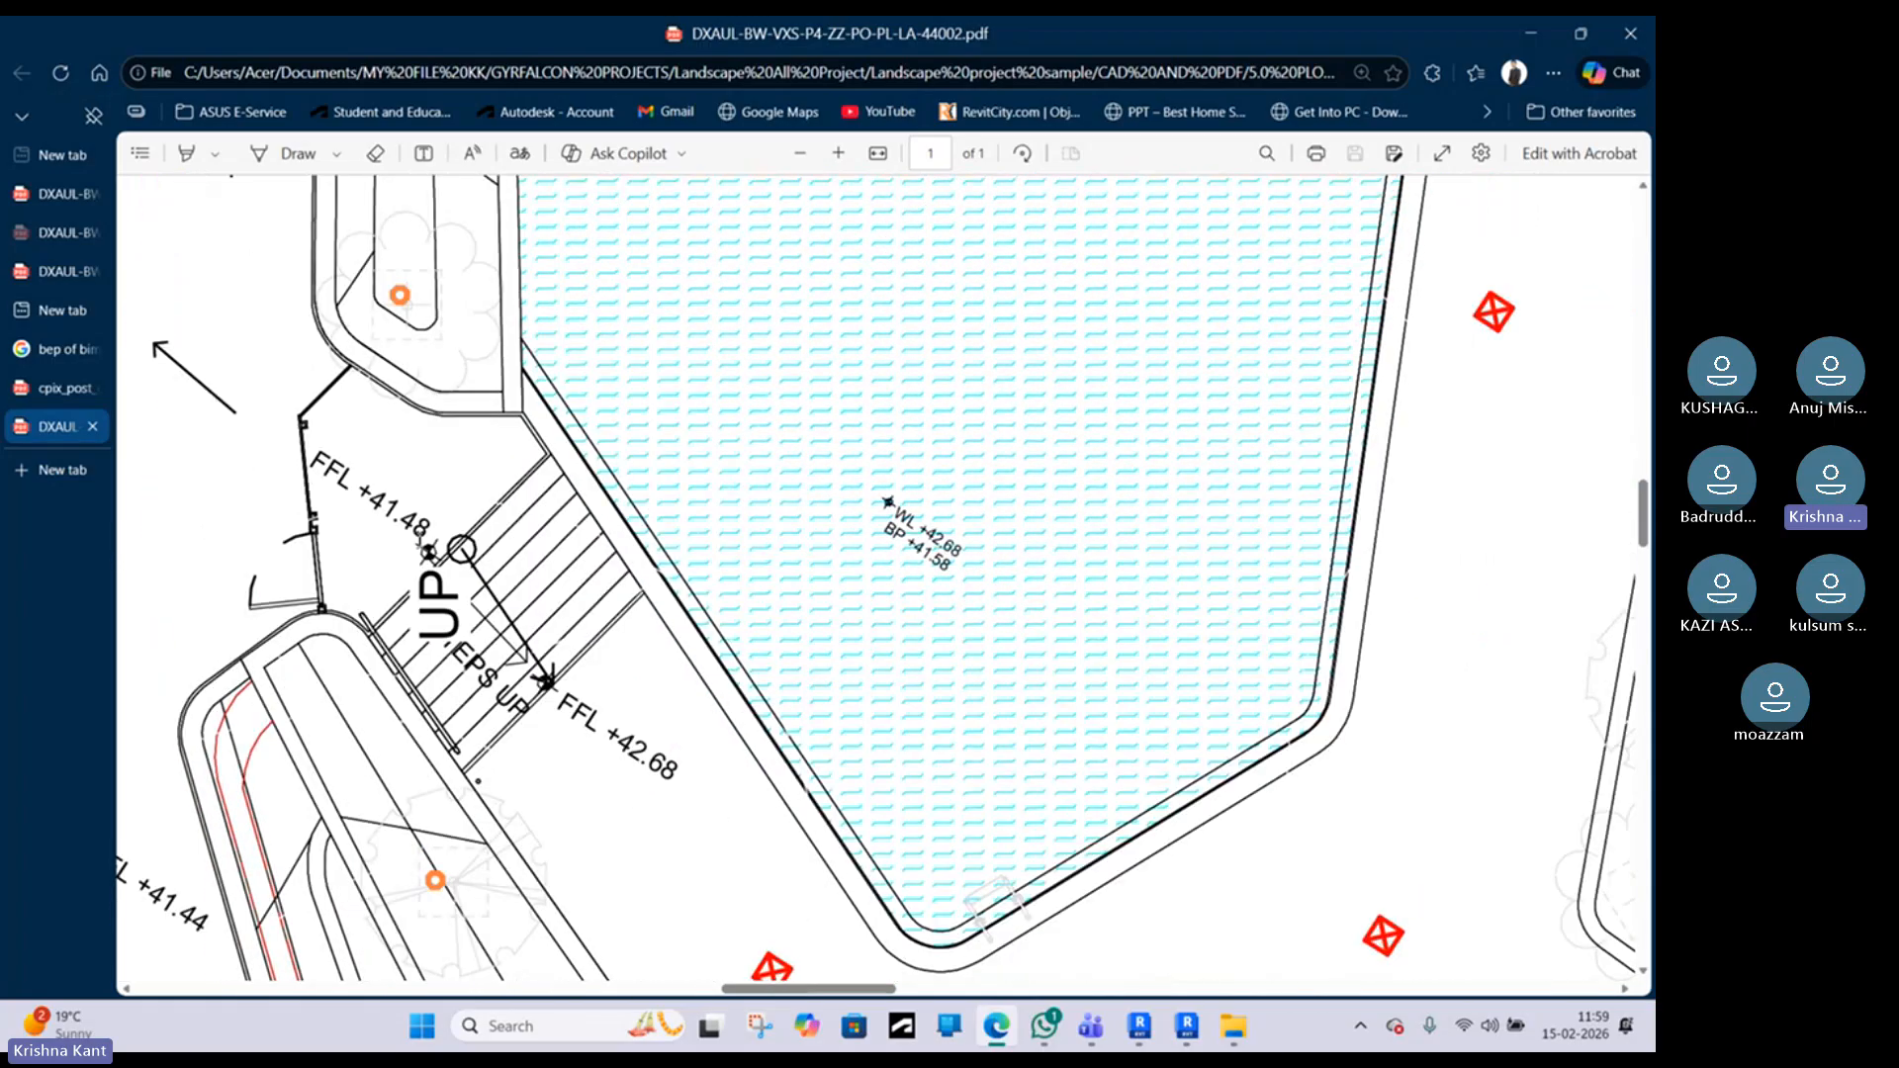
pyautogui.scroll(-3, 504, 532)
pyautogui.hscroll(3, 1109, 621)
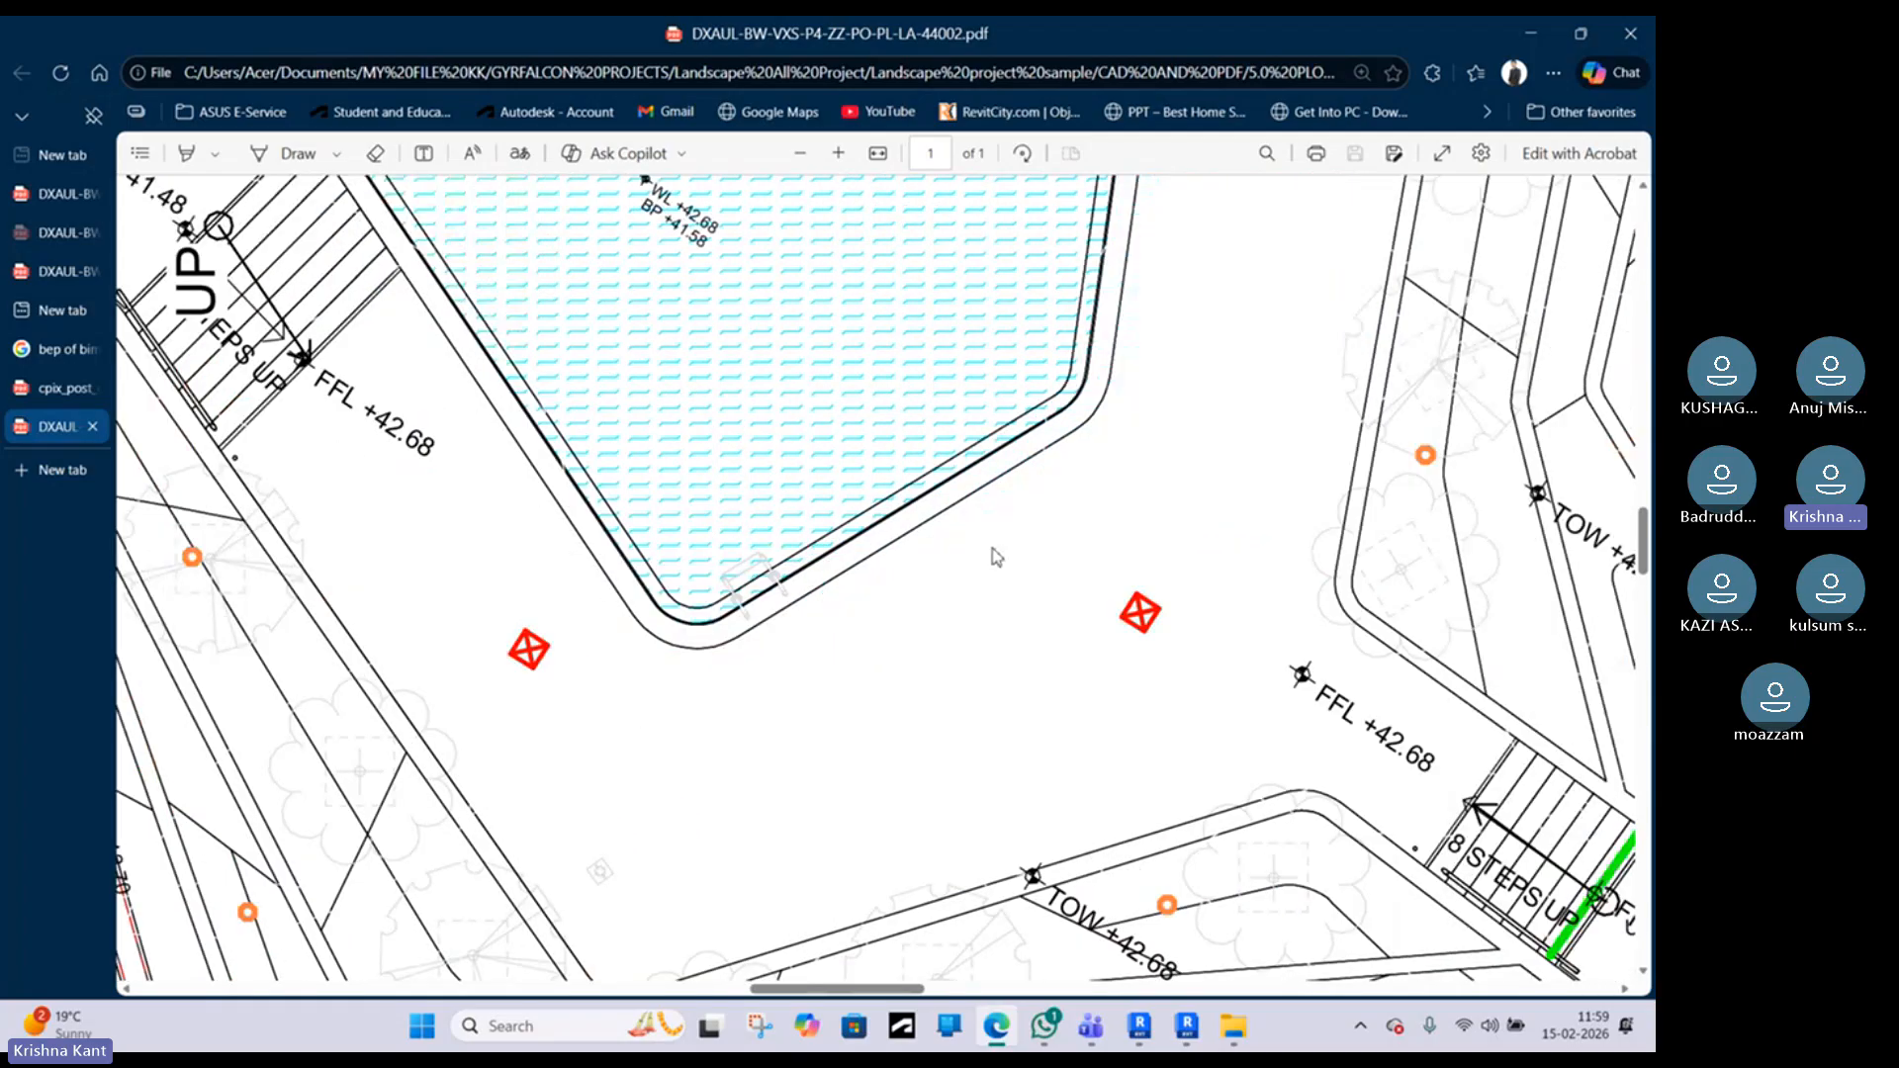
# Step: Examine the surface drains, planter drain symbols, TOW levels and contour lines in the planters south of the pool on the grading plan
pyautogui.hscroll(-6, 1105, 634)
pyautogui.scroll(-3, 903, 690)
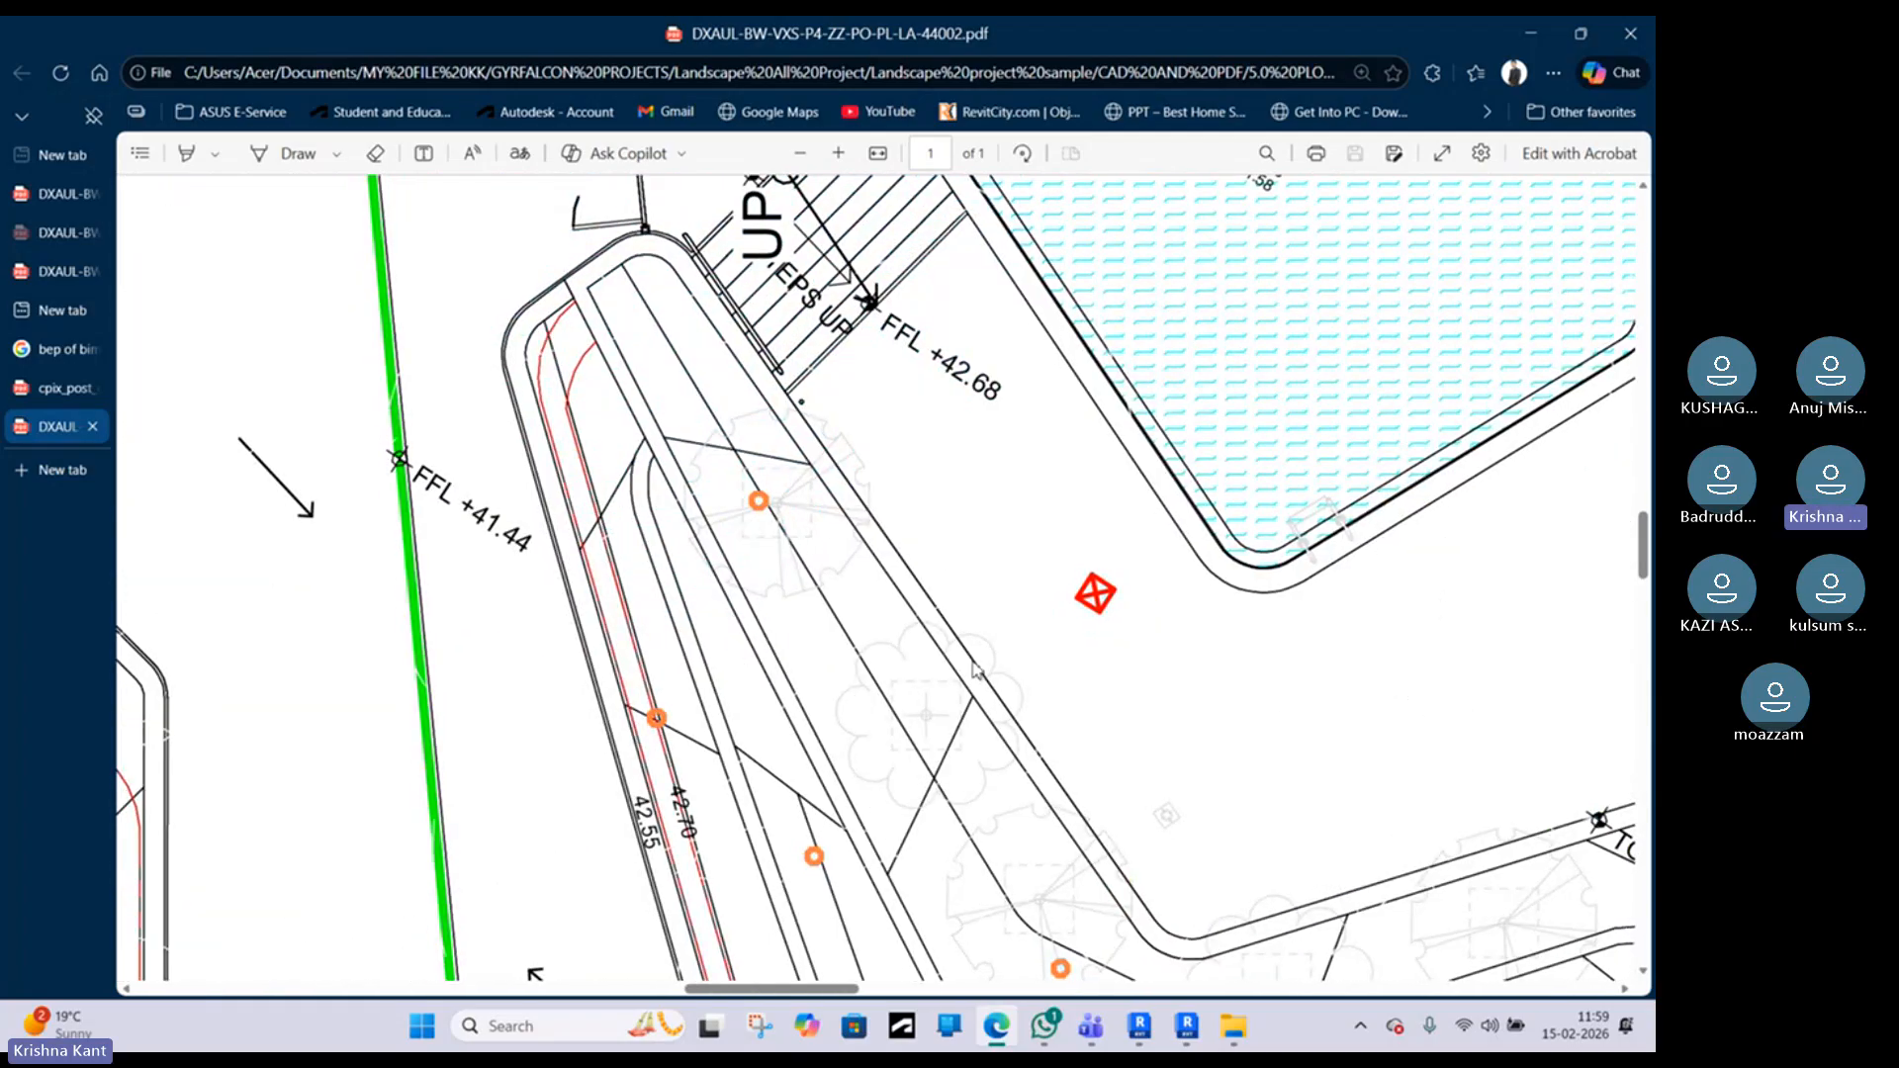
pyautogui.hscroll(3, 778, 668)
pyautogui.scroll(-3, 850, 732)
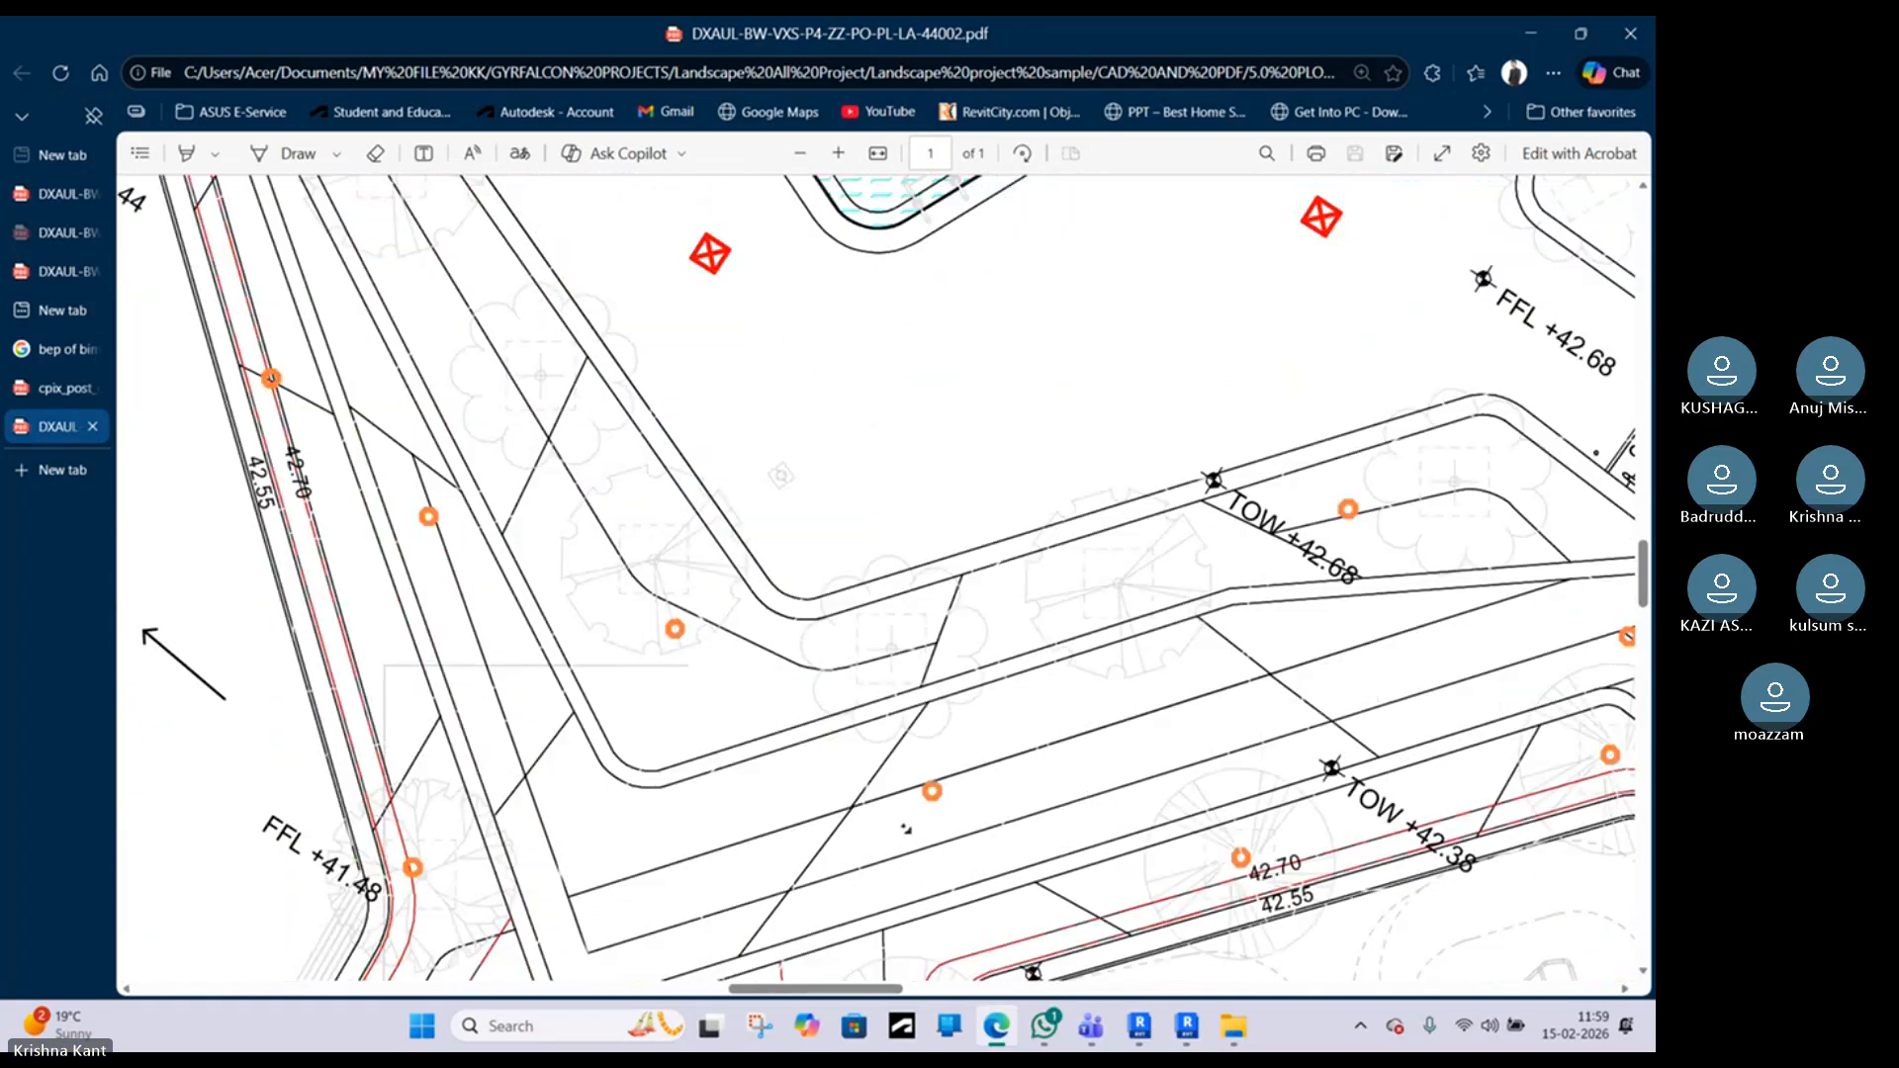
pyautogui.hscroll(3, 1126, 623)
pyautogui.scroll(-2, 1187, 653)
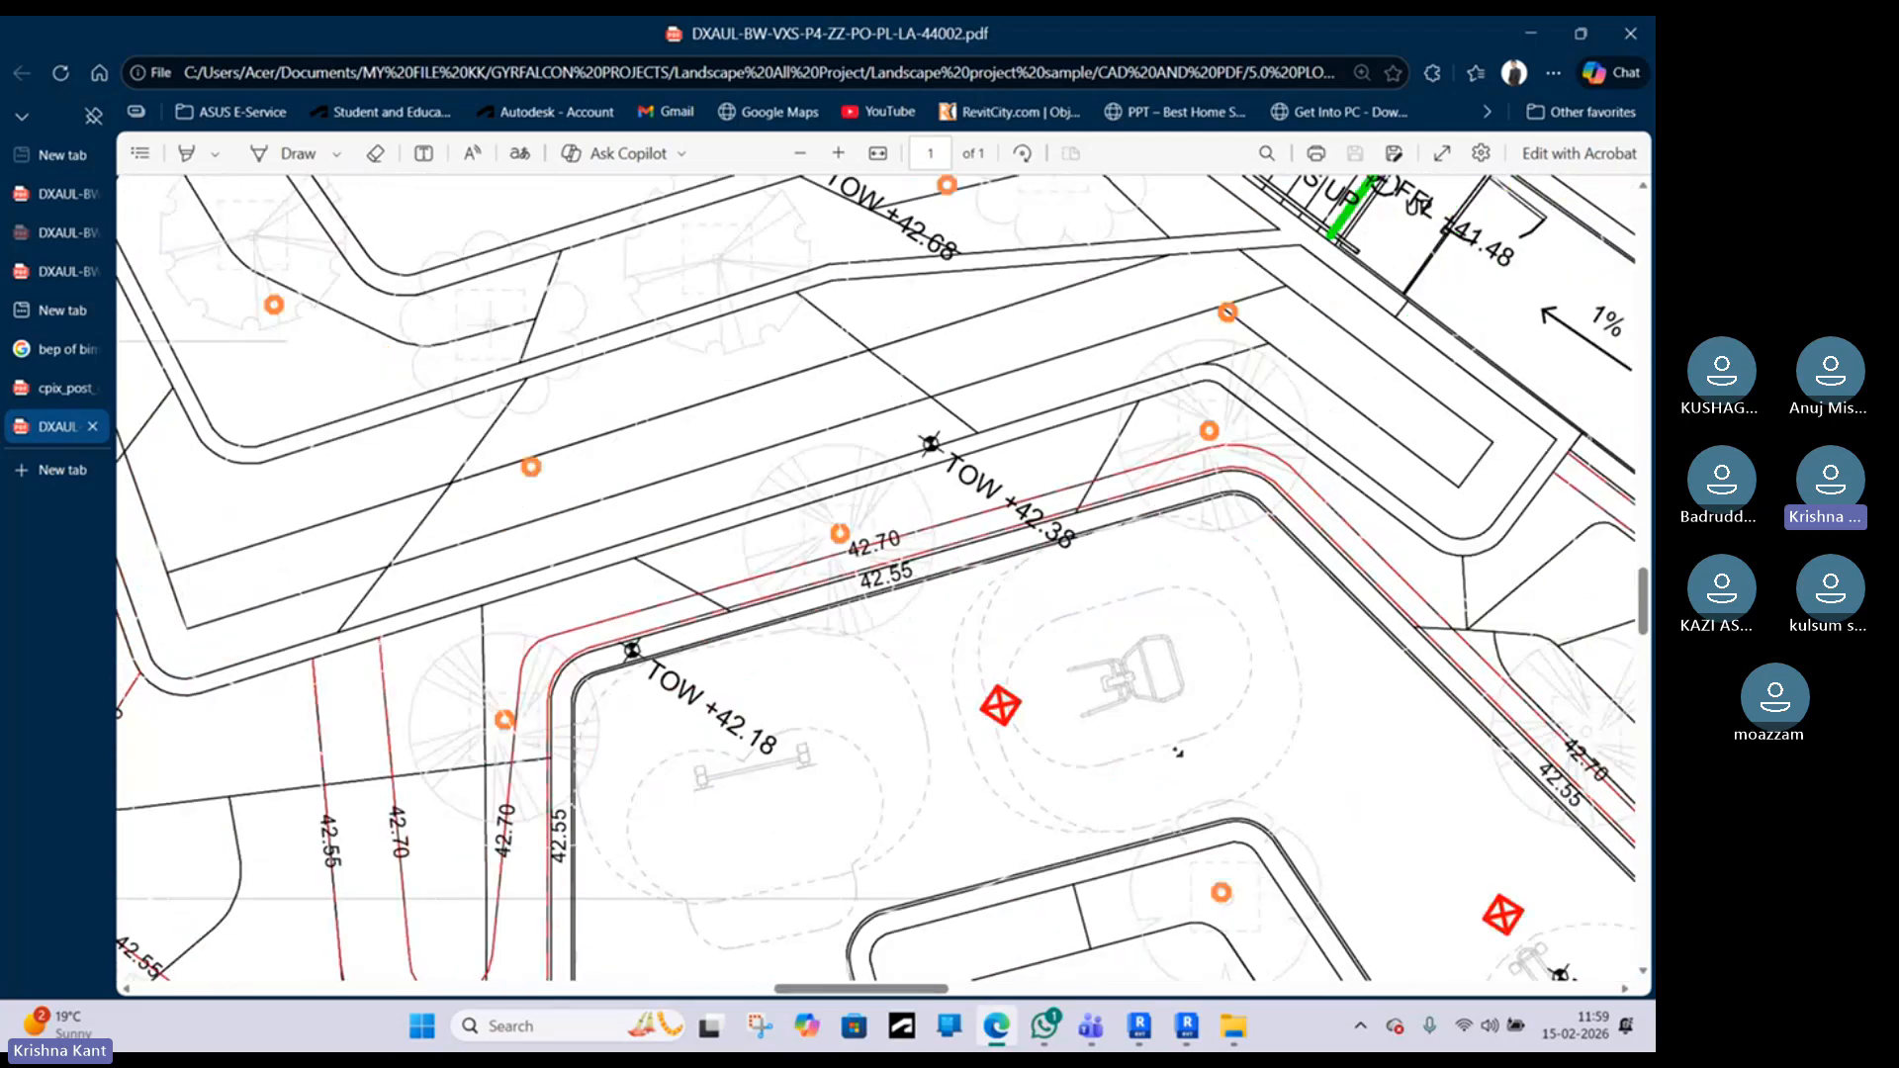
# Step: Inspect the FFL spot levels, fall arrows and surface drains on the walkway and around the adjacent play equipment area
pyautogui.hscroll(8, 1232, 531)
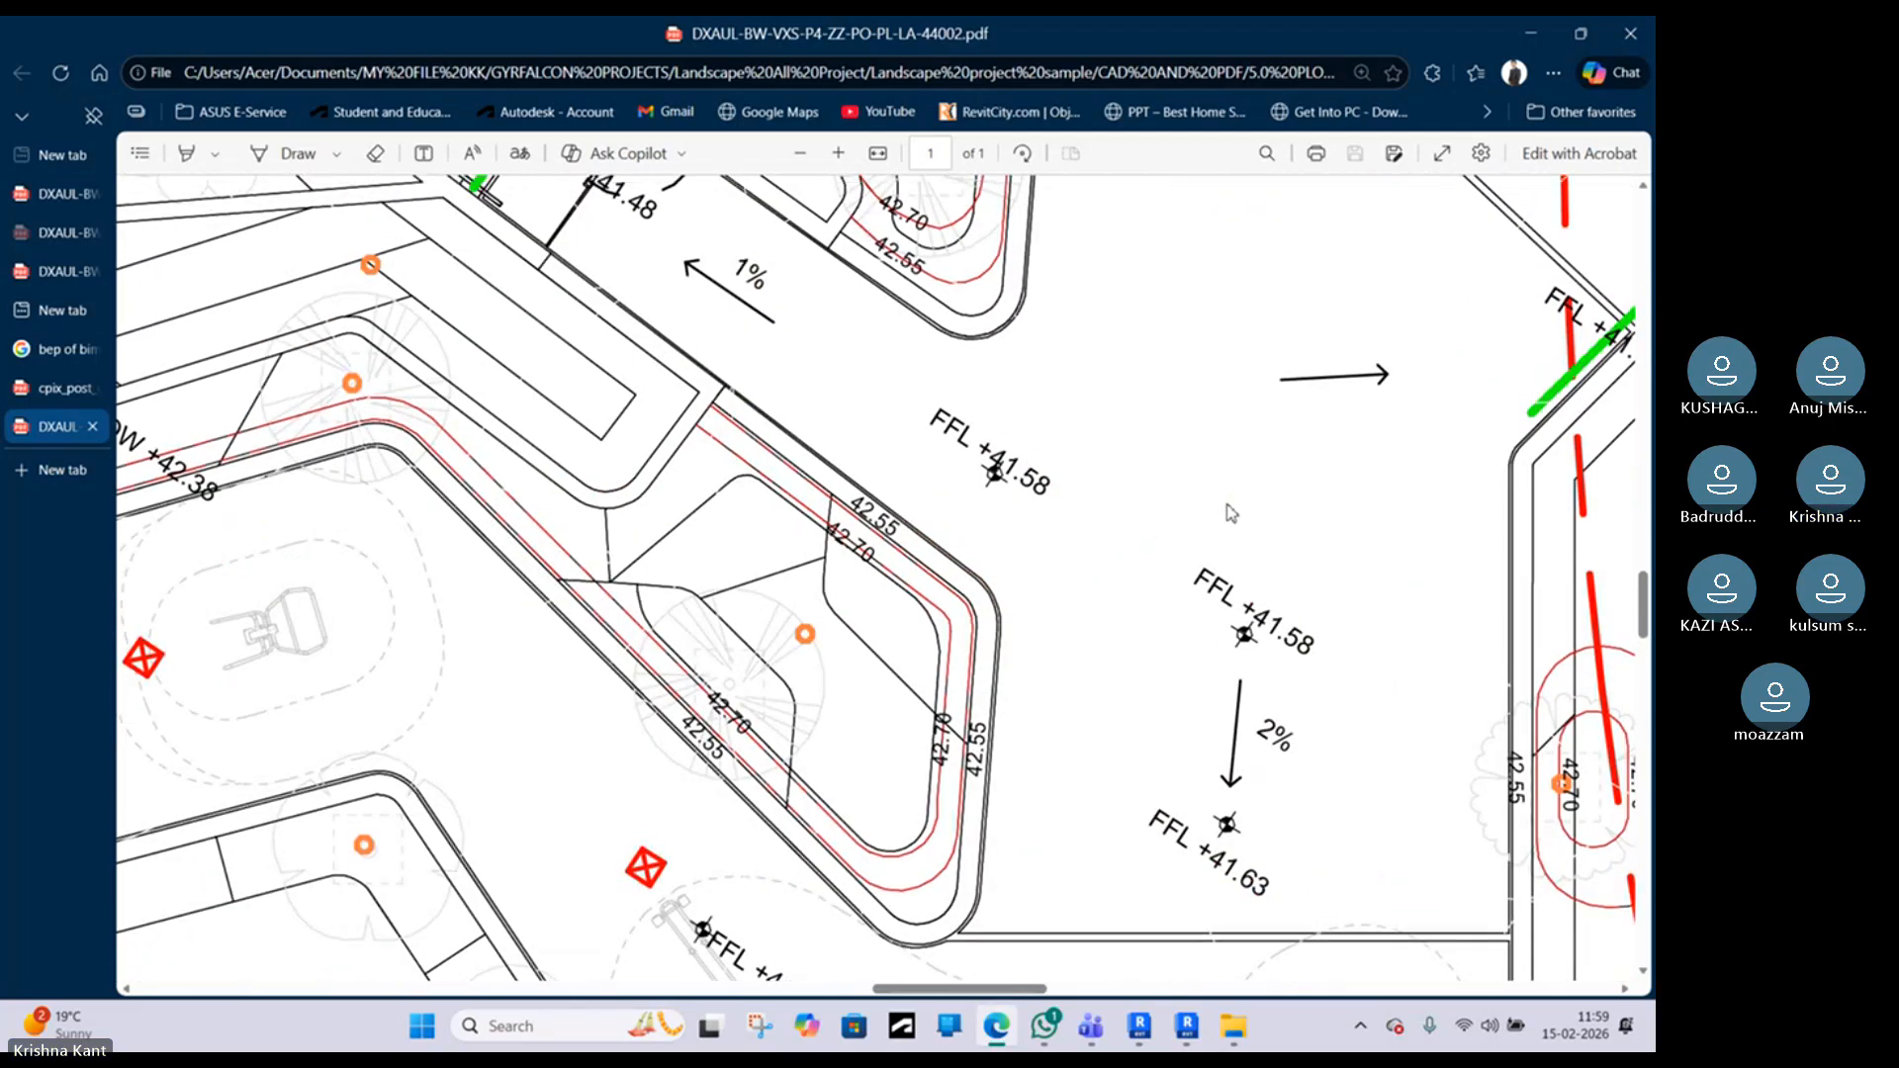
pyautogui.scroll(3, 1231, 520)
pyautogui.scroll(-3, 956, 518)
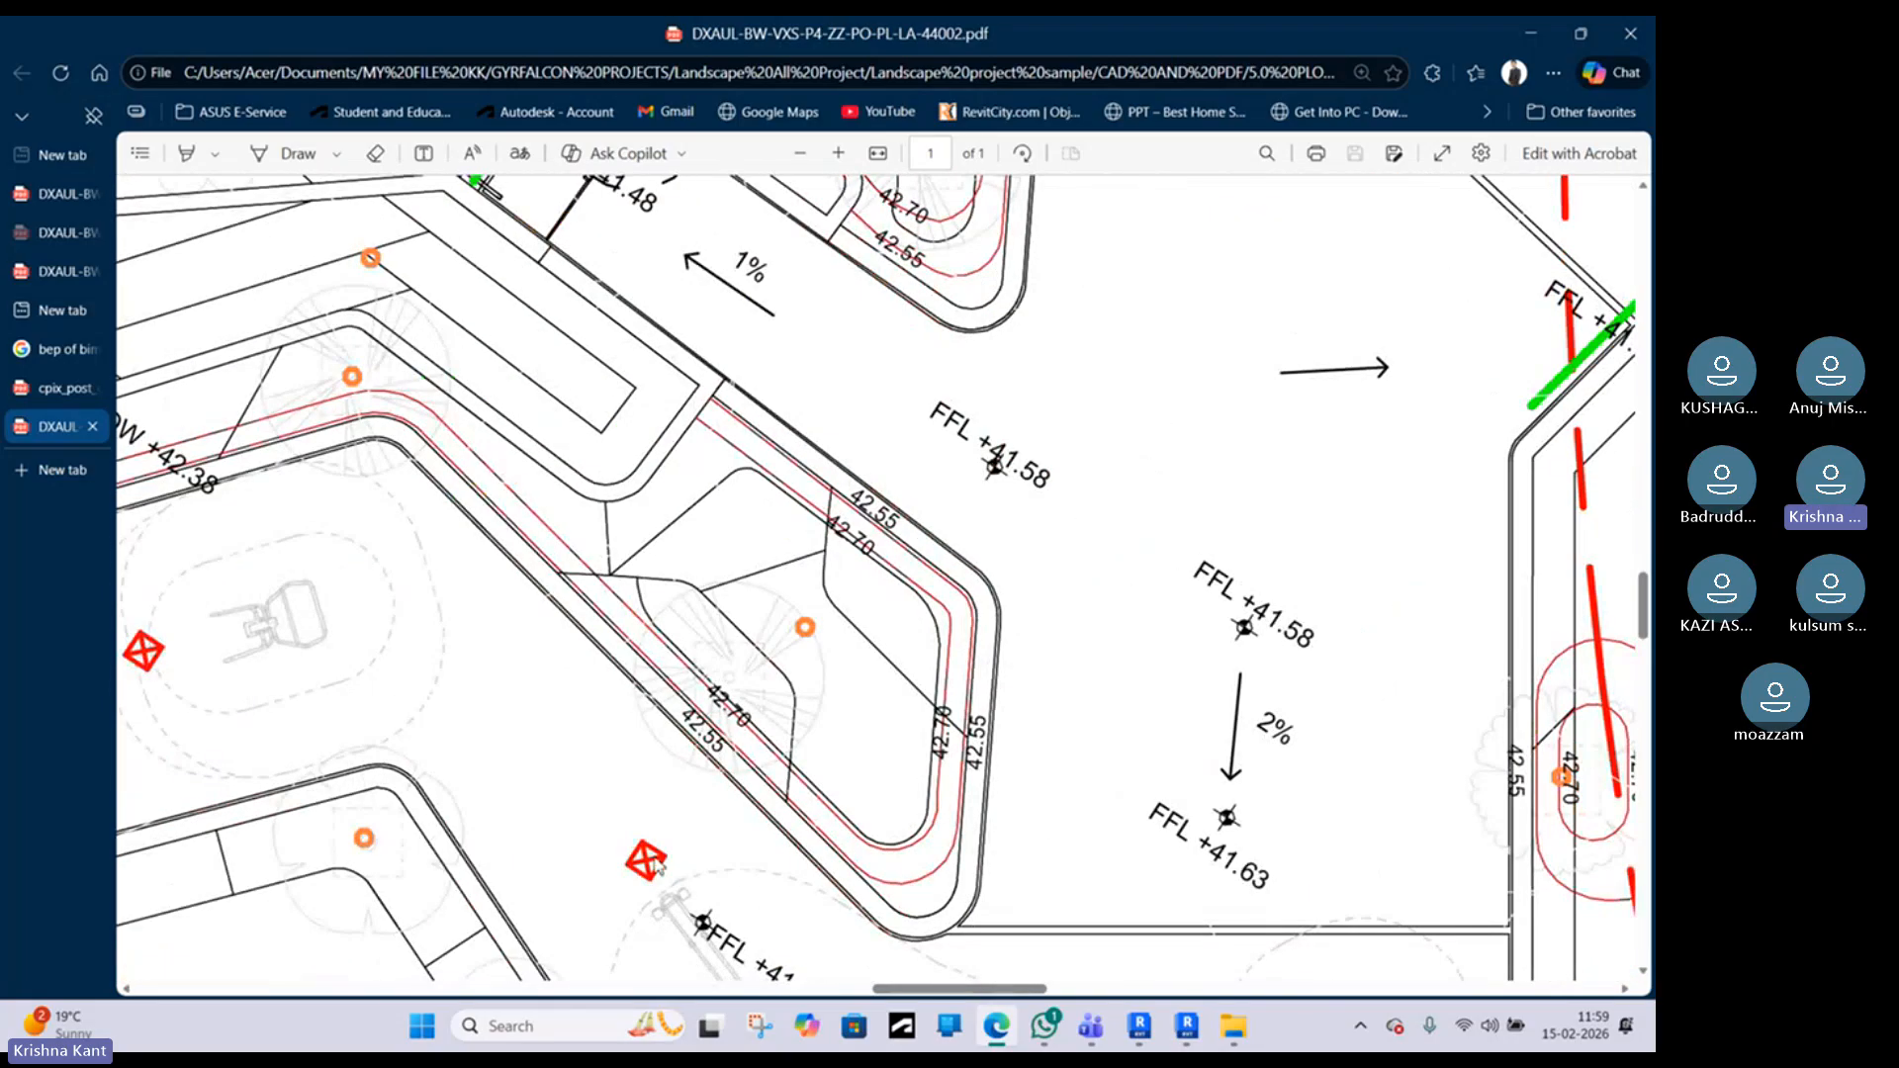
pyautogui.scroll(-2, 656, 867)
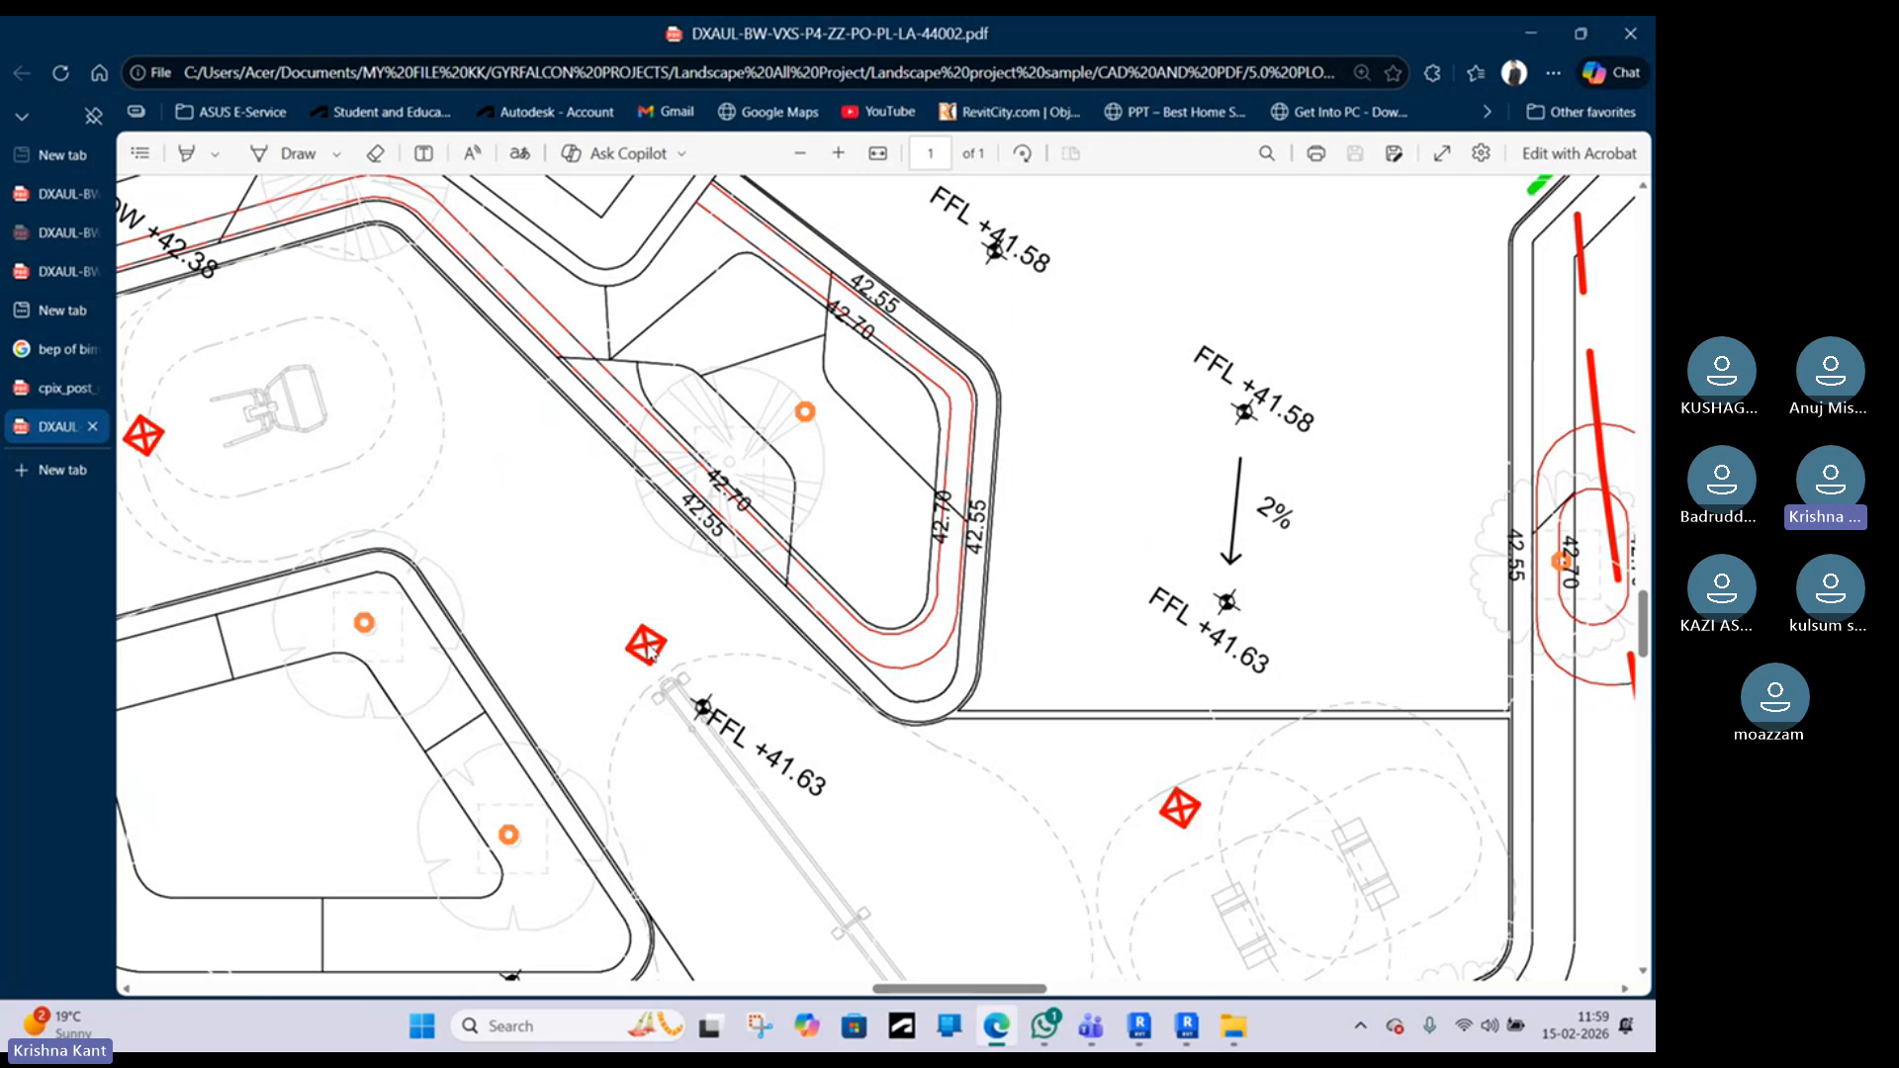
pyautogui.hscroll(3, 1087, 679)
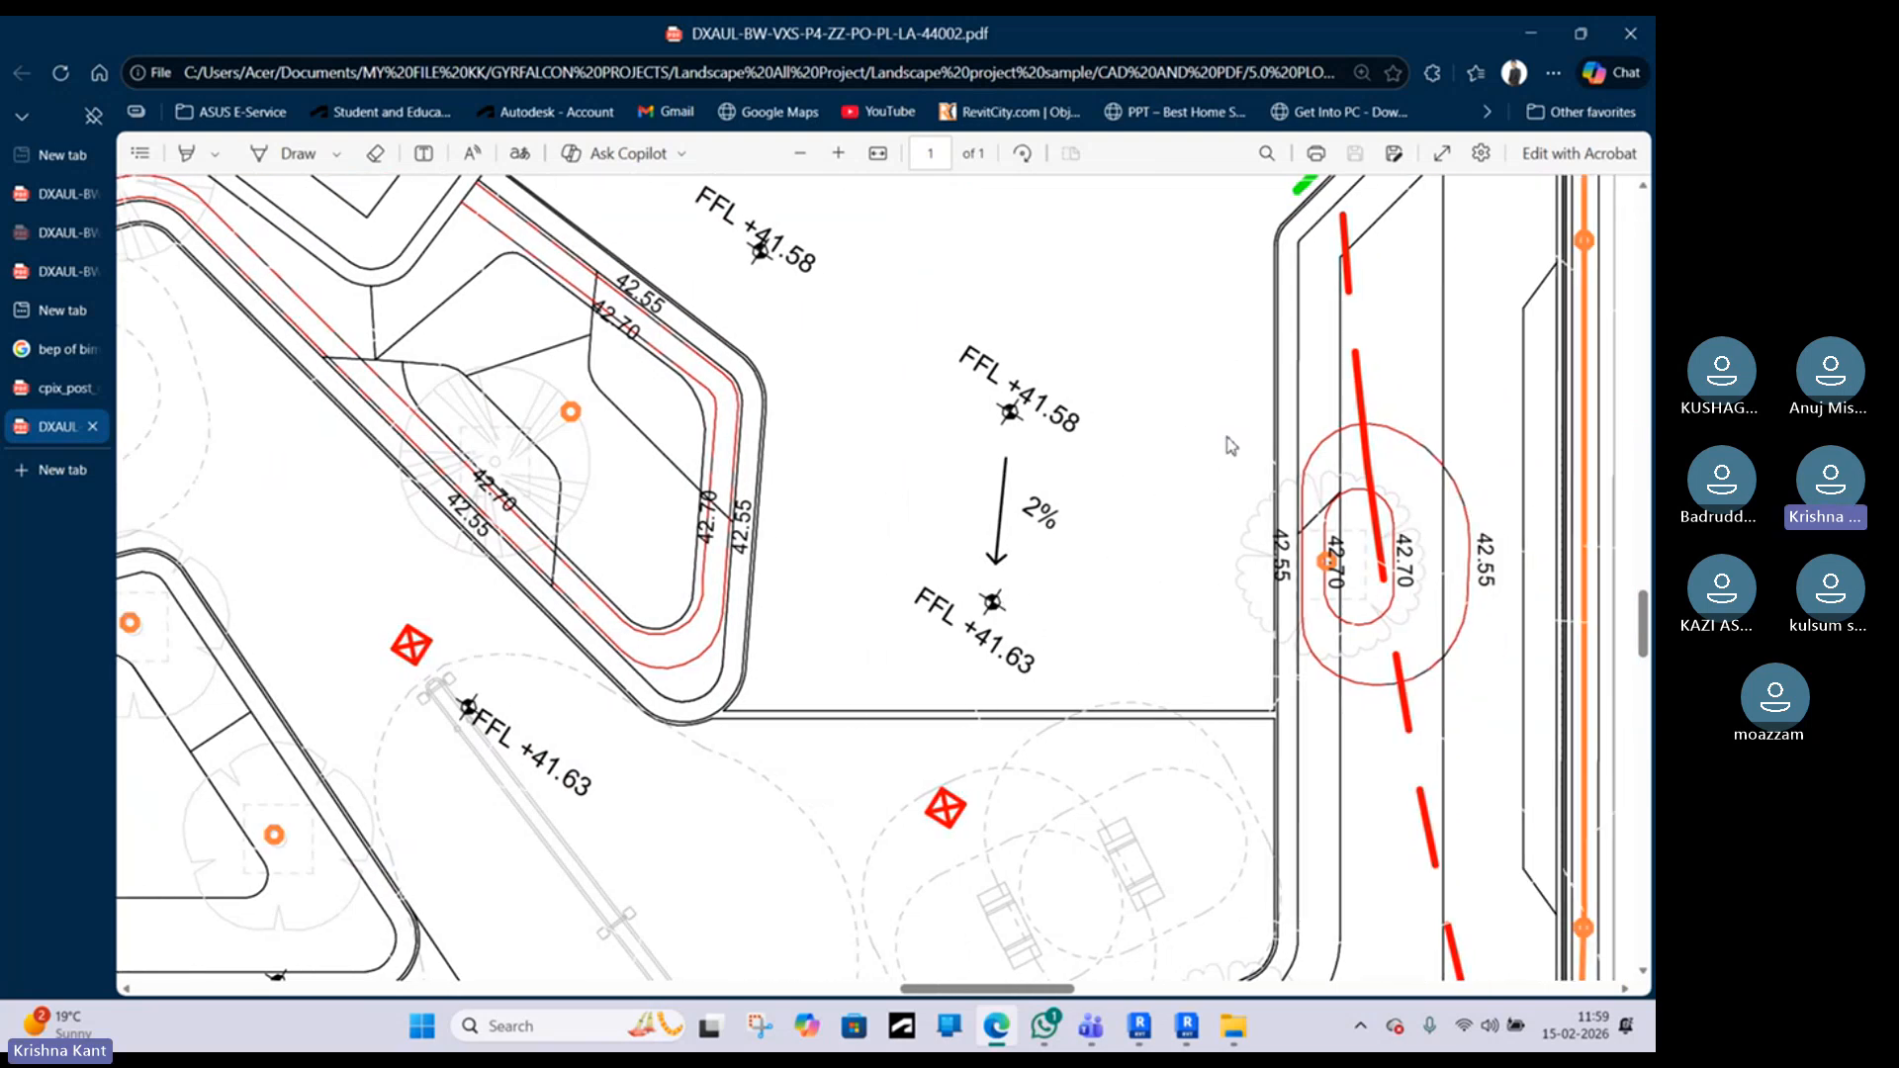
# Step: Switch to the Revit 3D view and place an IC_FFL-Finish Floor Level spot elevation with leader among the 2% slope arrows on the pool deck
pyautogui.click(1531, 34)
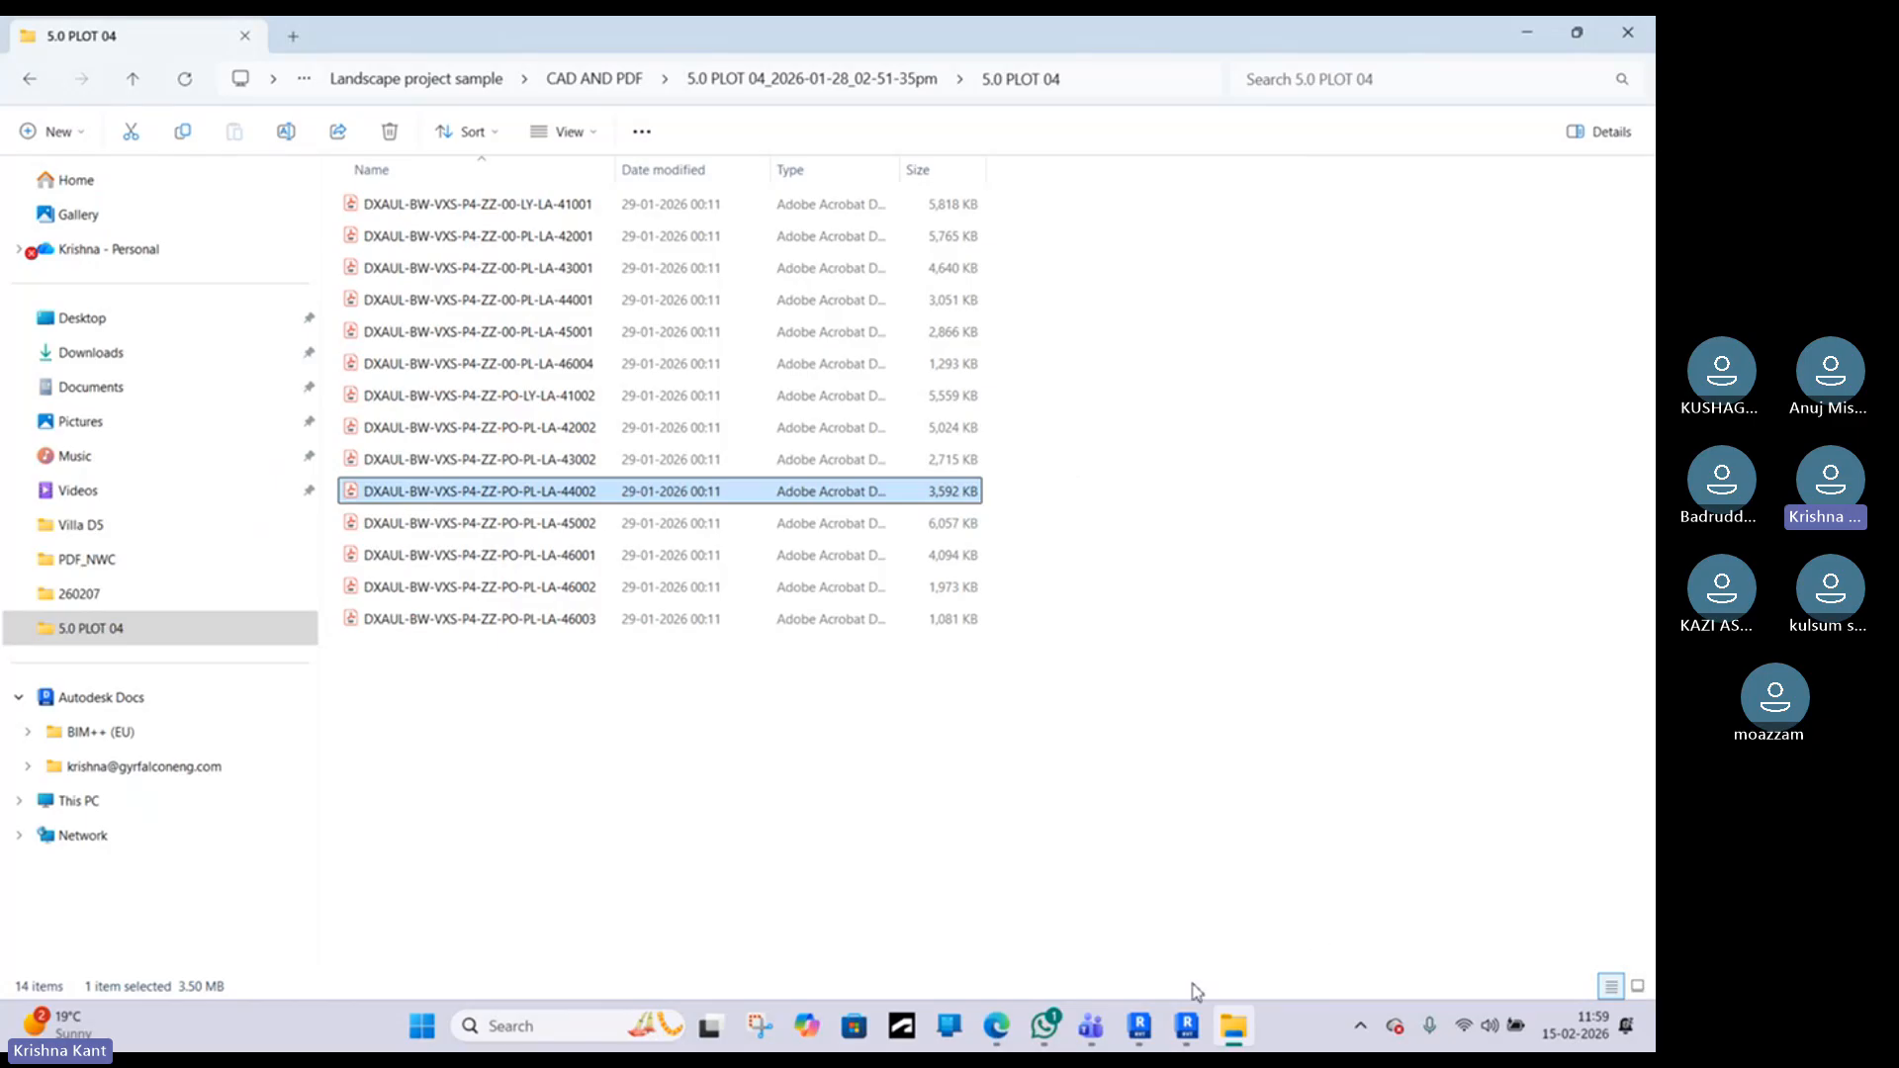
pyautogui.click(1187, 1025)
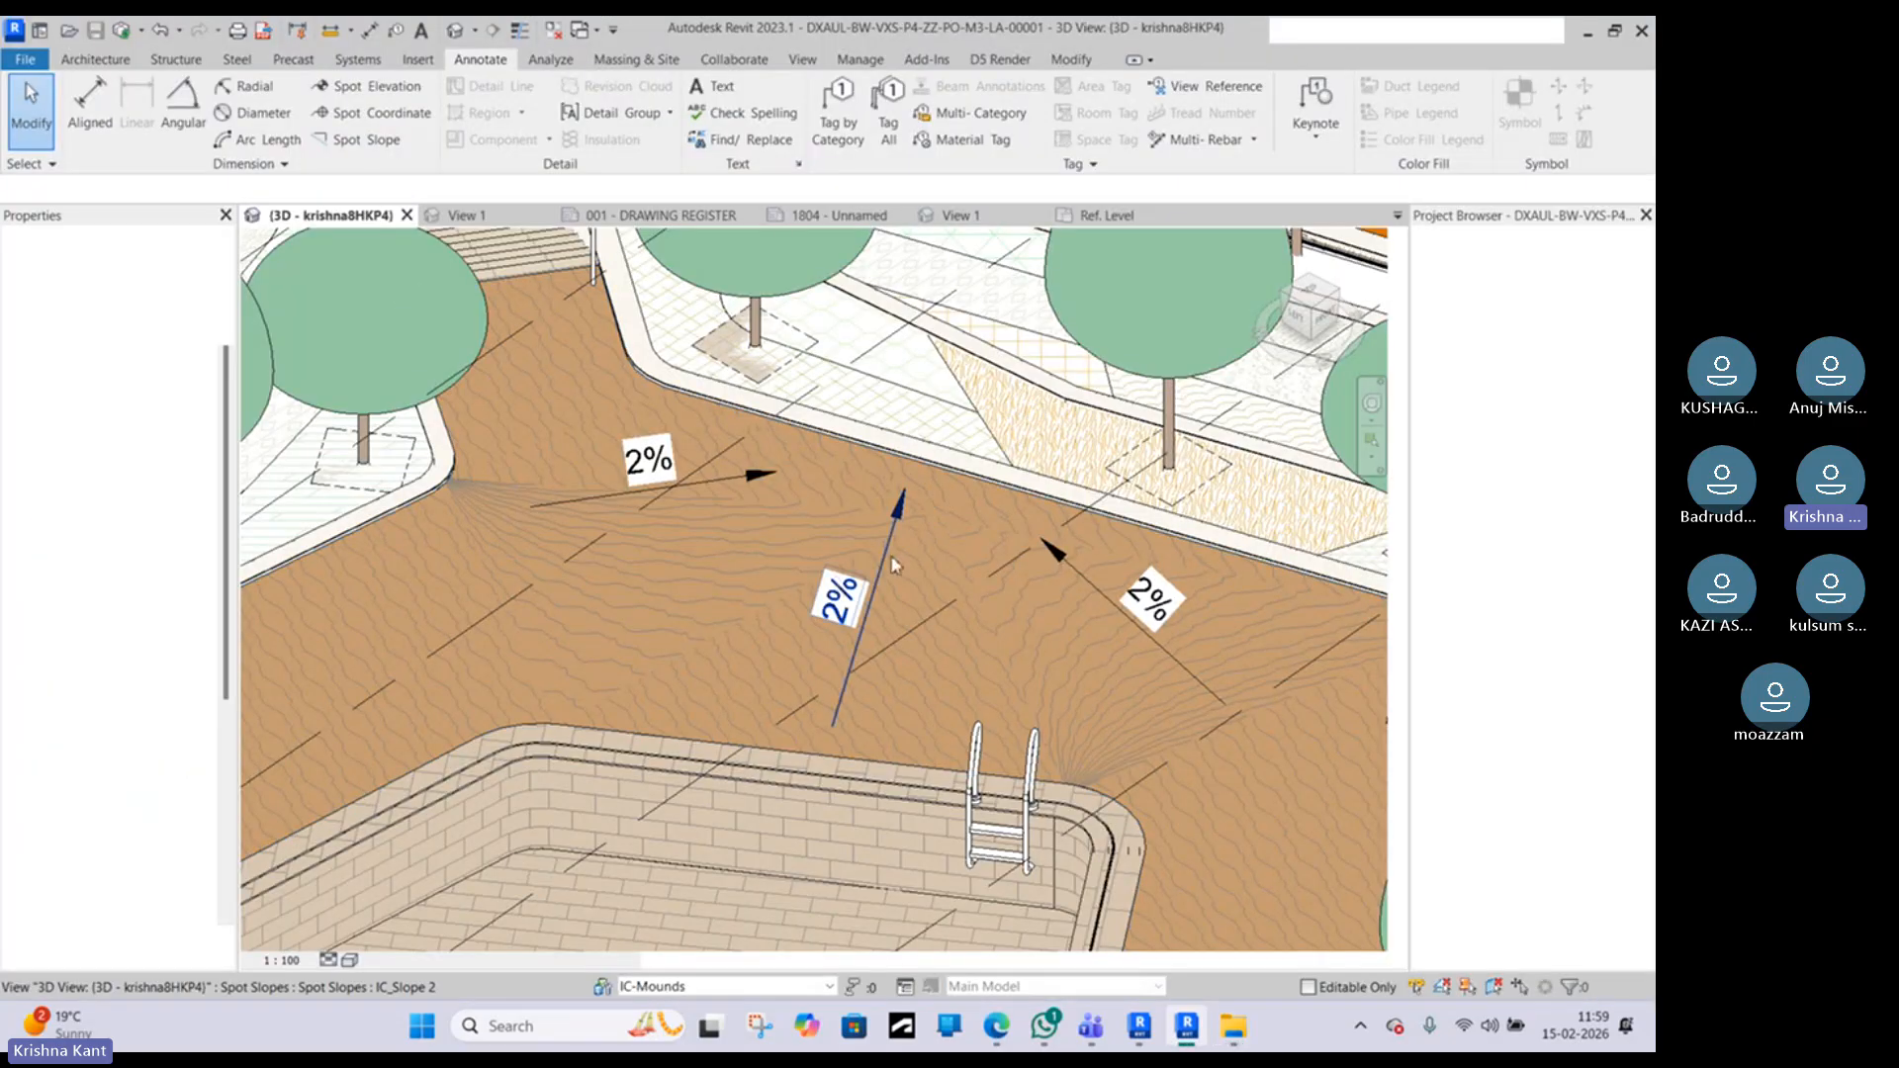
pyautogui.click(893, 565)
pyautogui.keyDown('shift'); pyautogui.moveTo(893, 565); pyautogui.dragTo(953, 543, button='middle'); pyautogui.keyUp('shift')
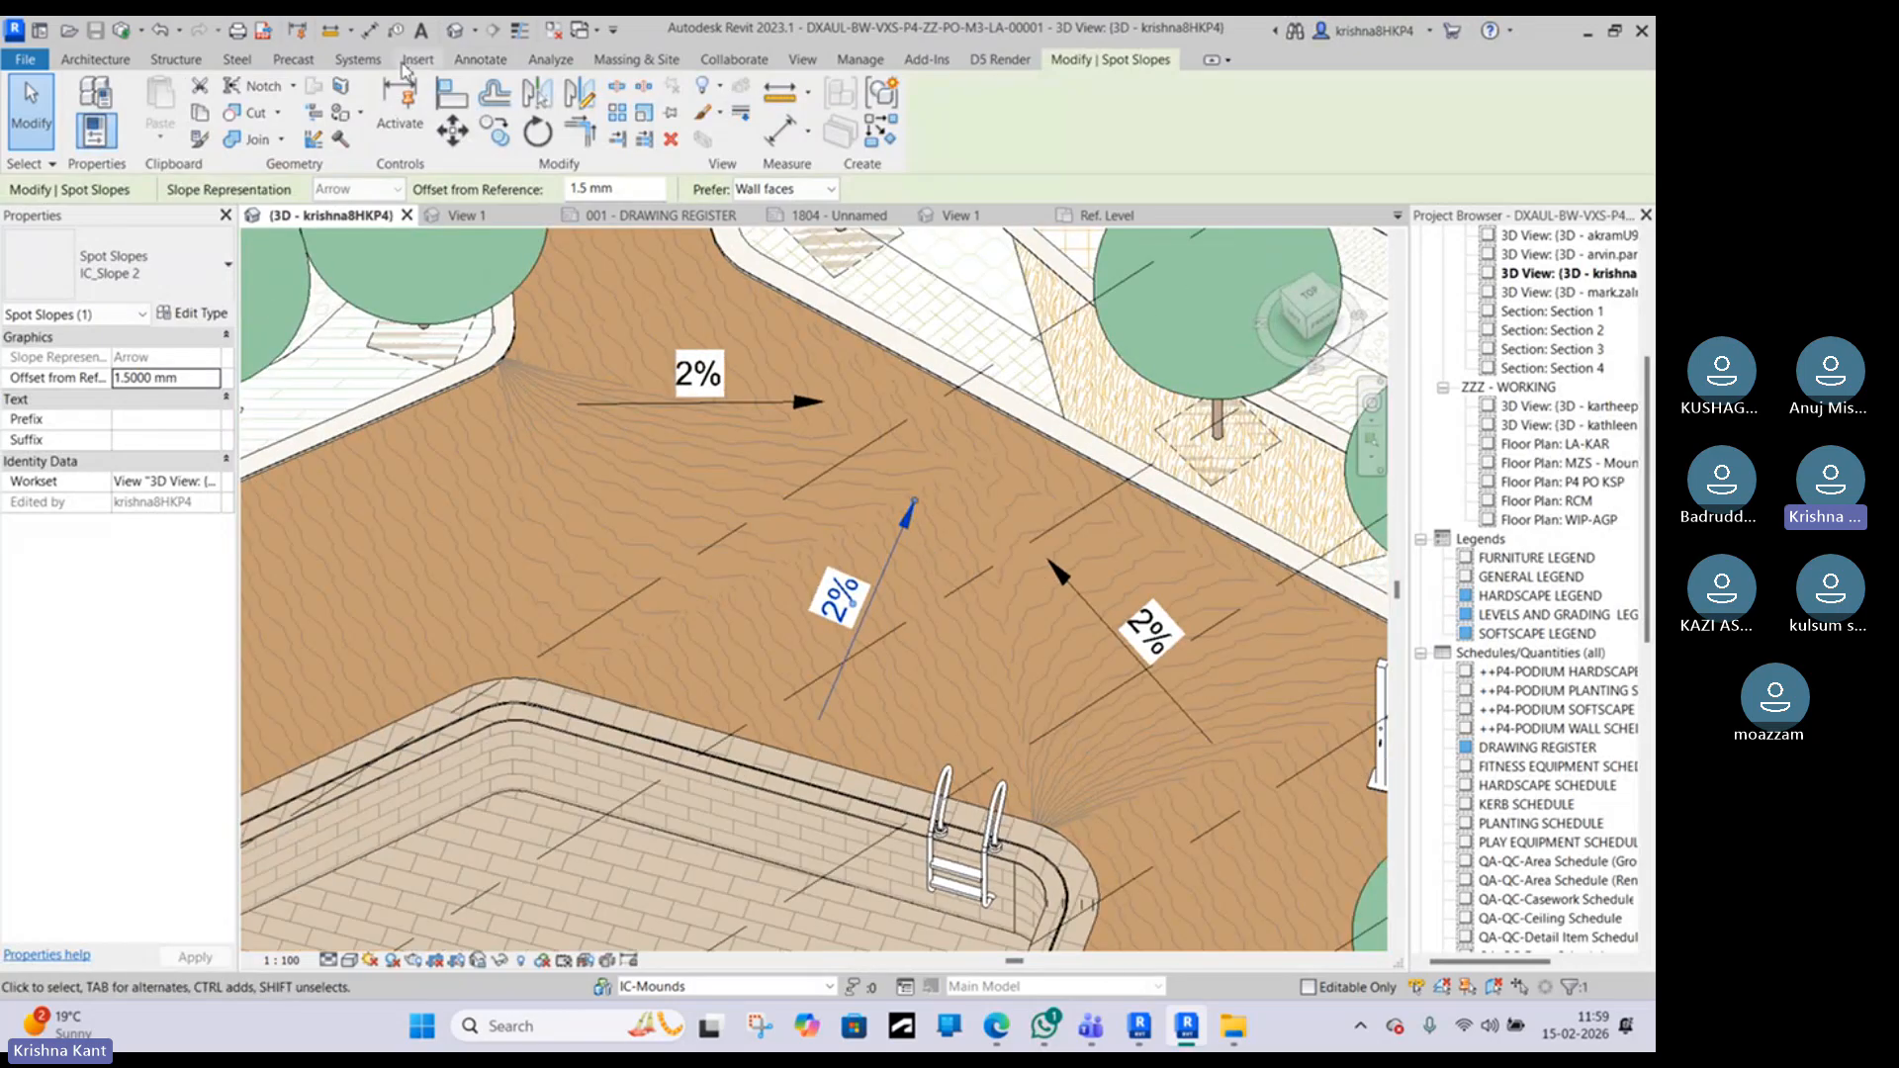
pyautogui.click(481, 60)
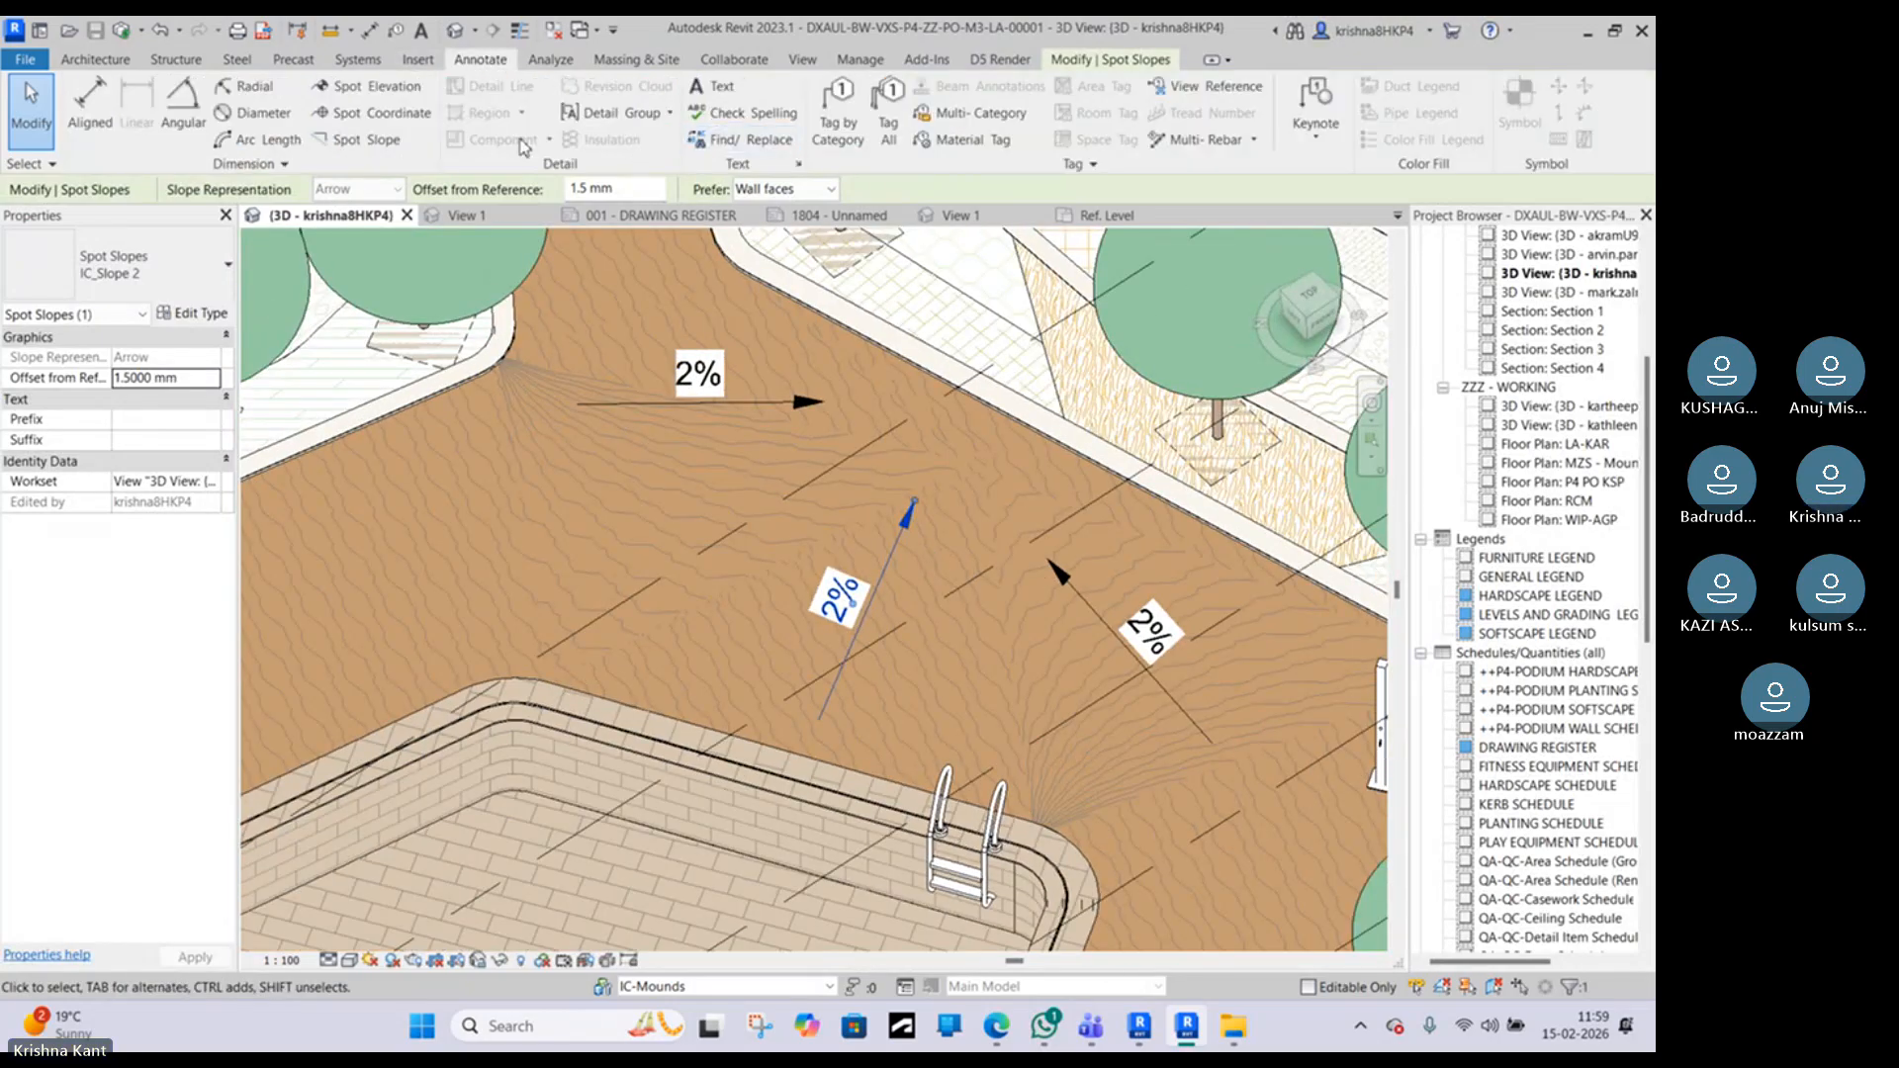
pyautogui.click(351, 88)
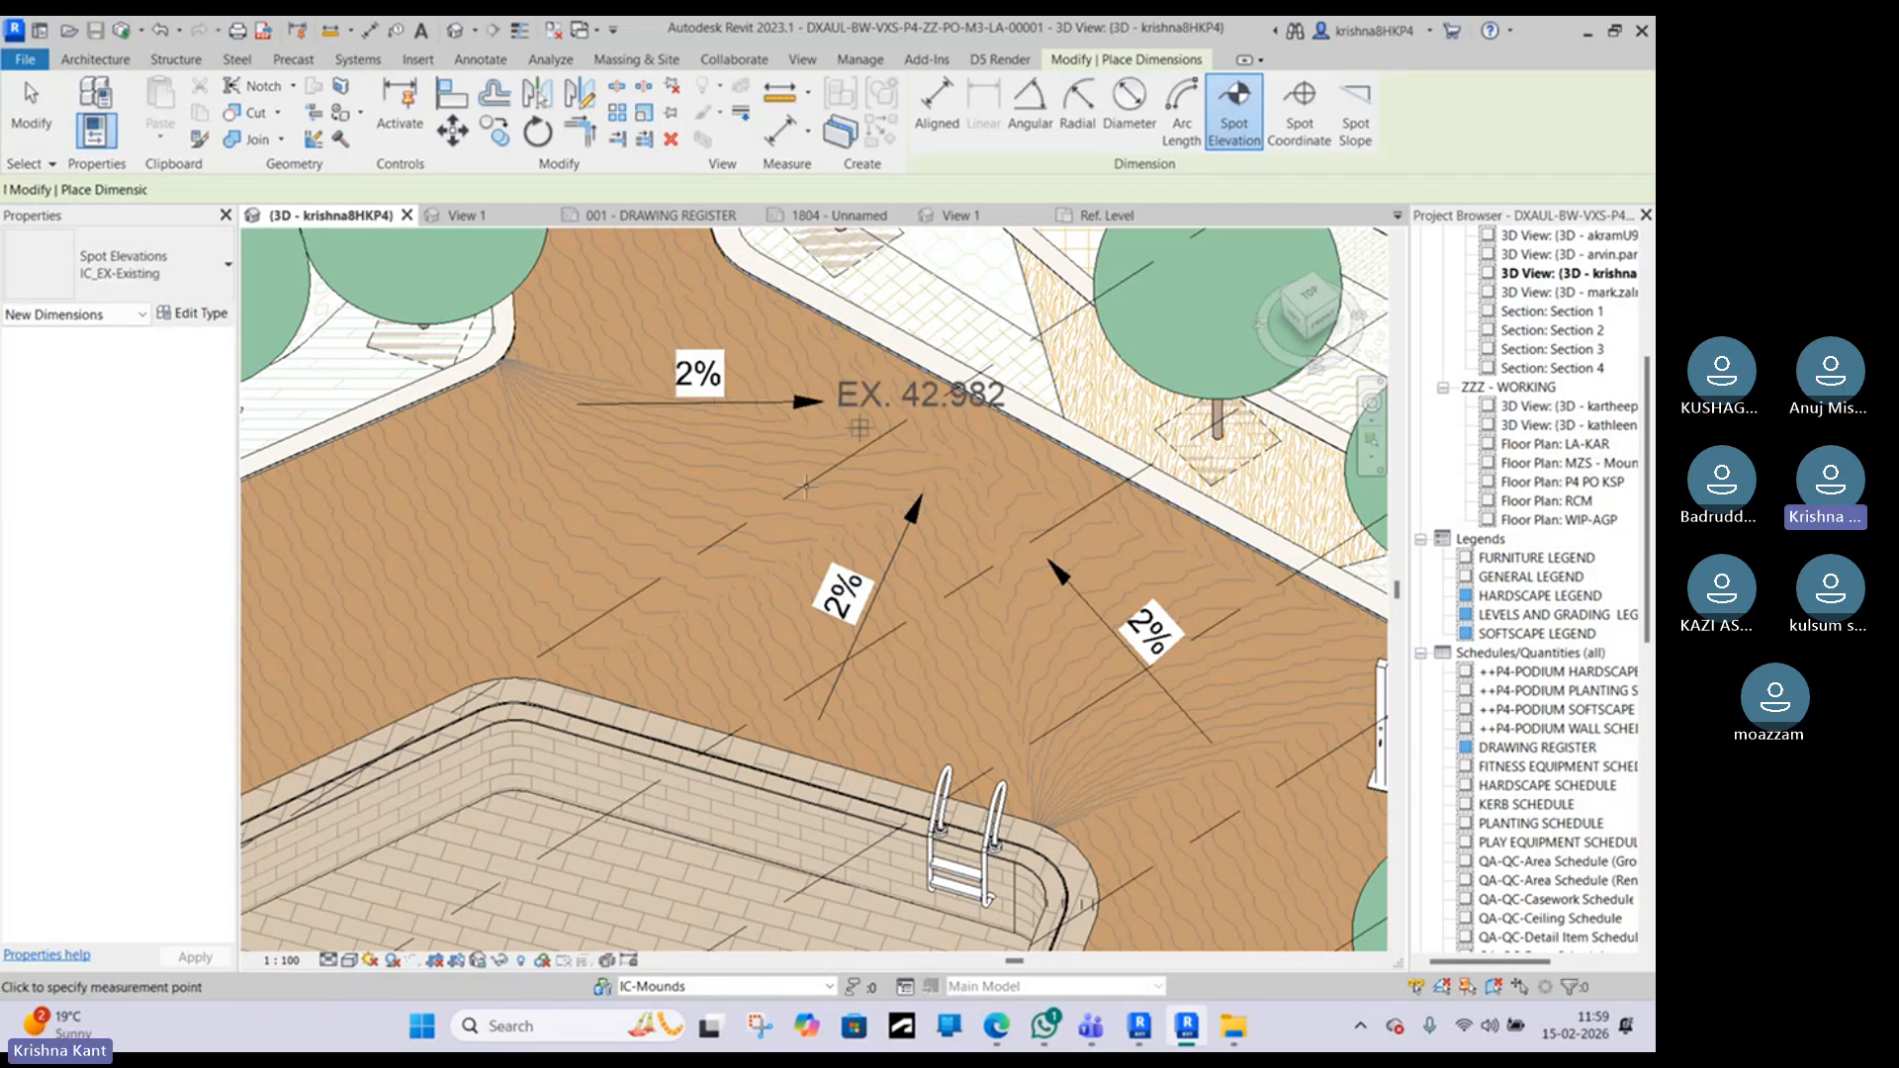
pyautogui.click(143, 274)
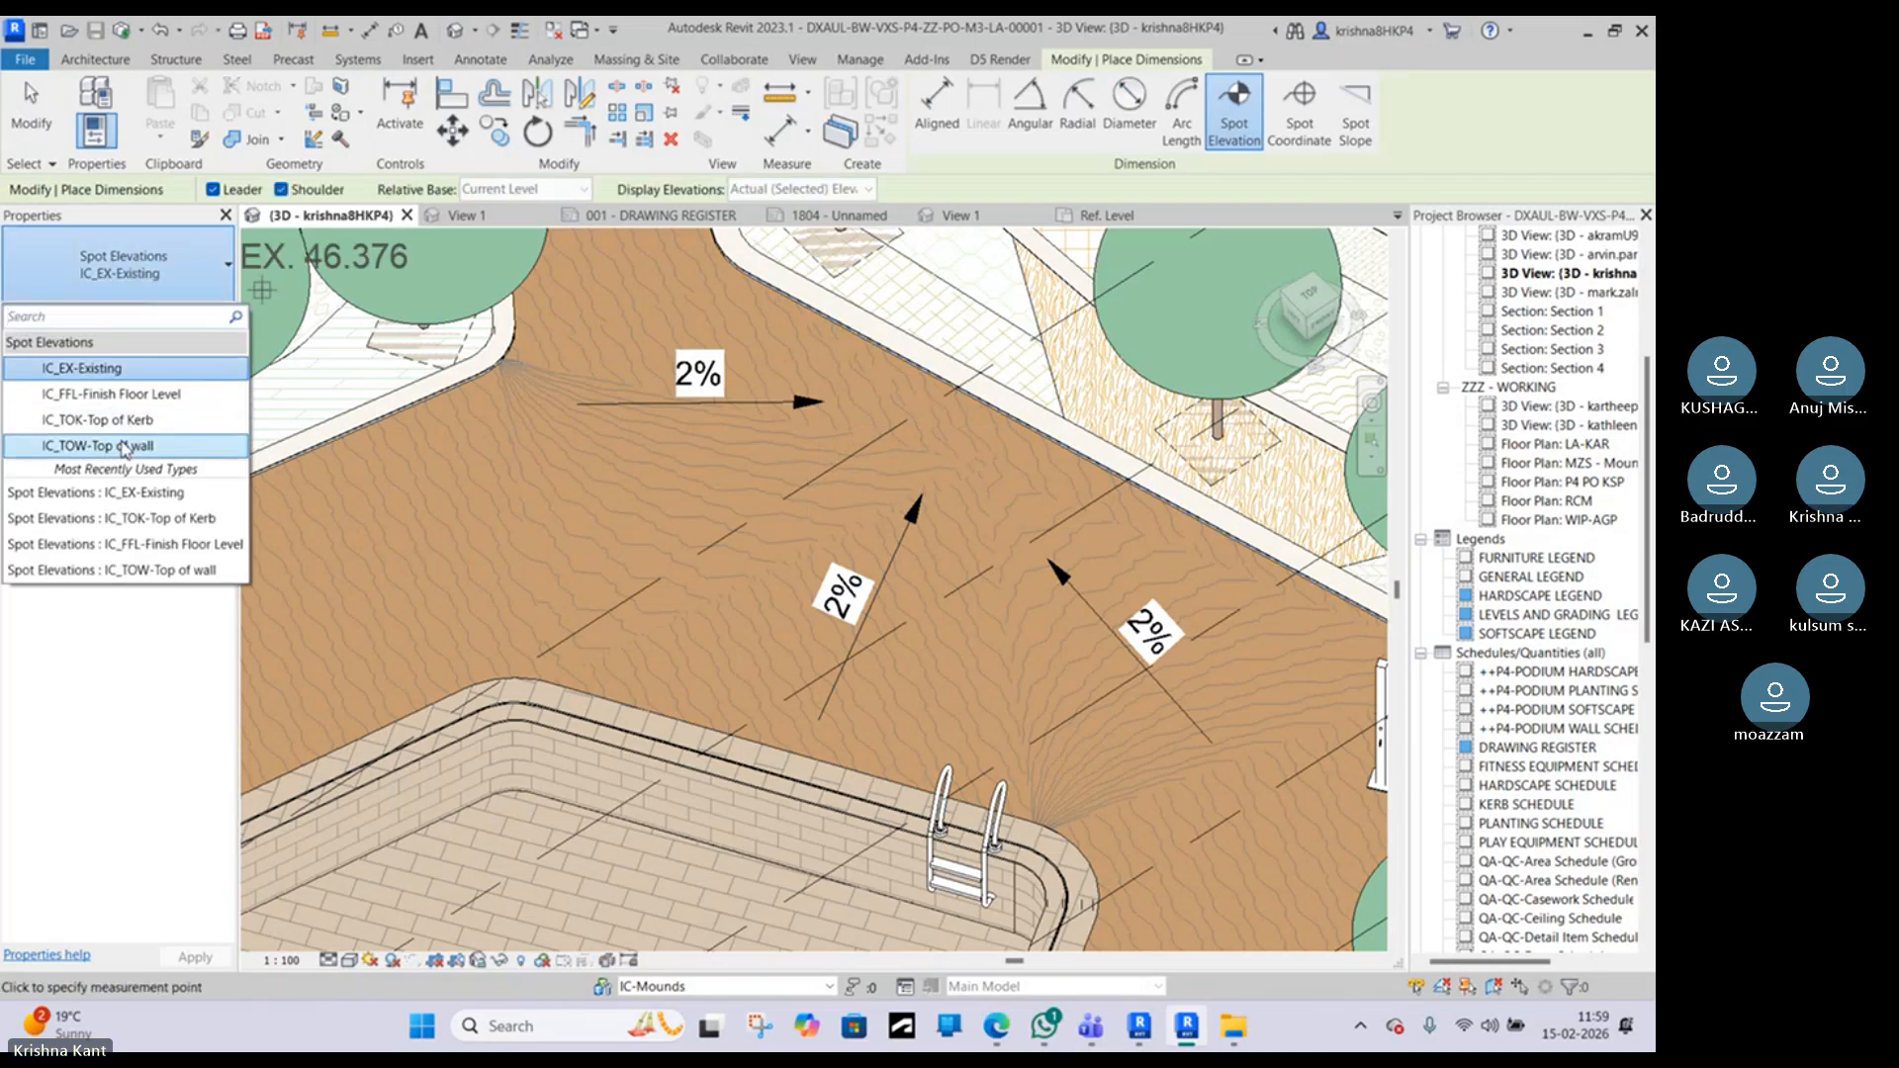
pyautogui.click(114, 393)
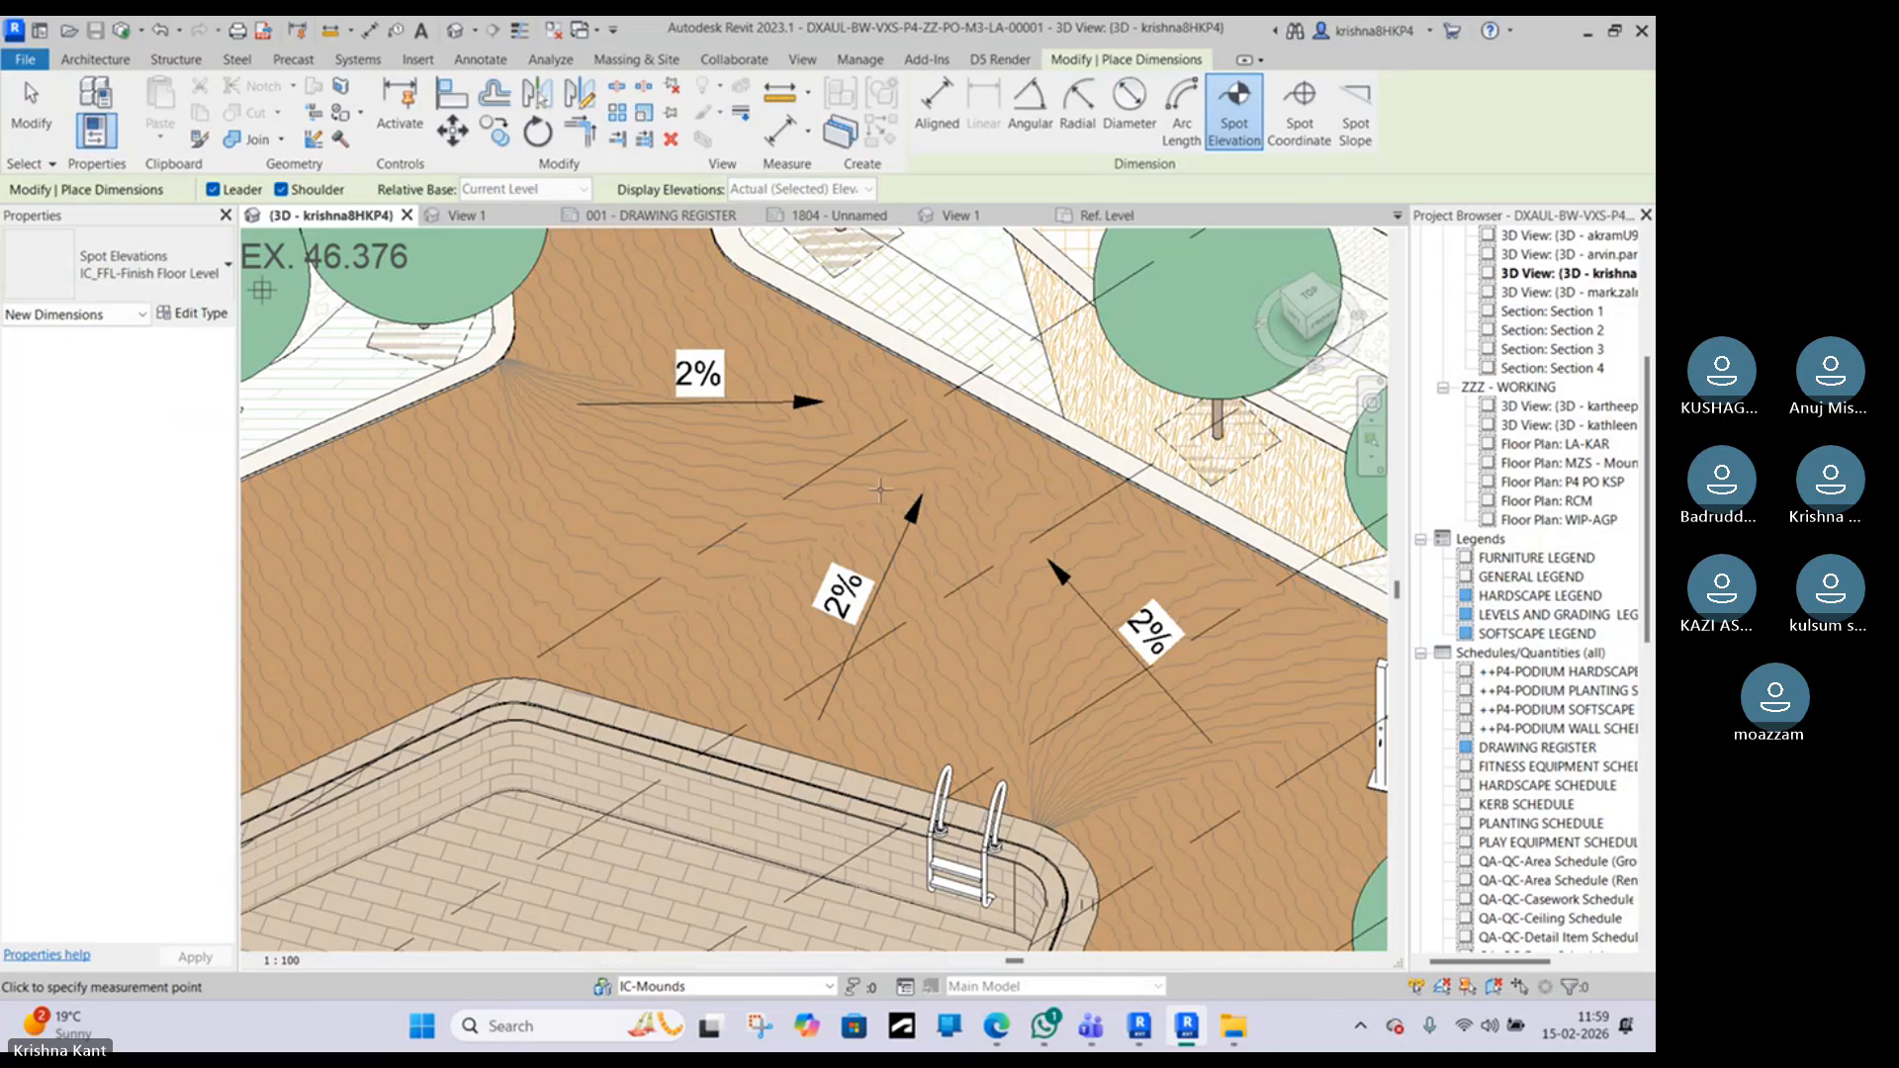
pyautogui.click(866, 480)
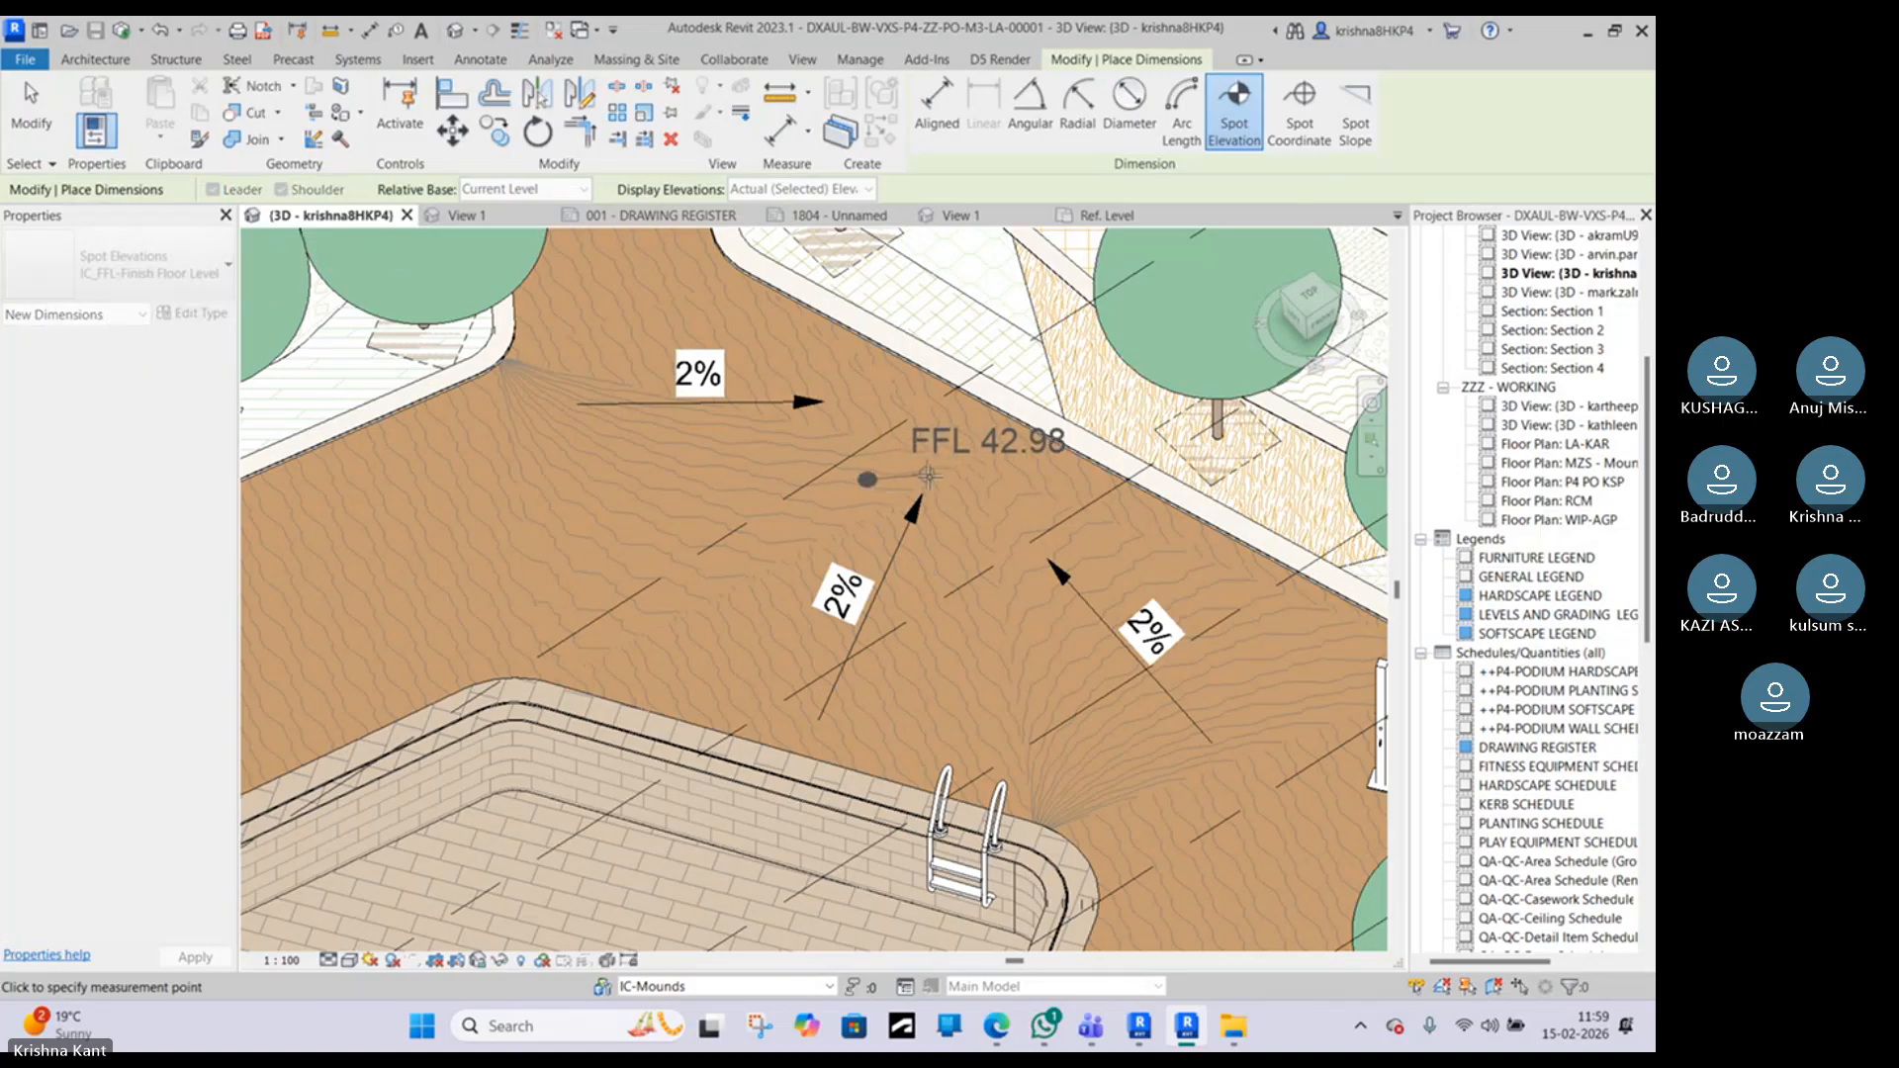
pyautogui.click(972, 476)
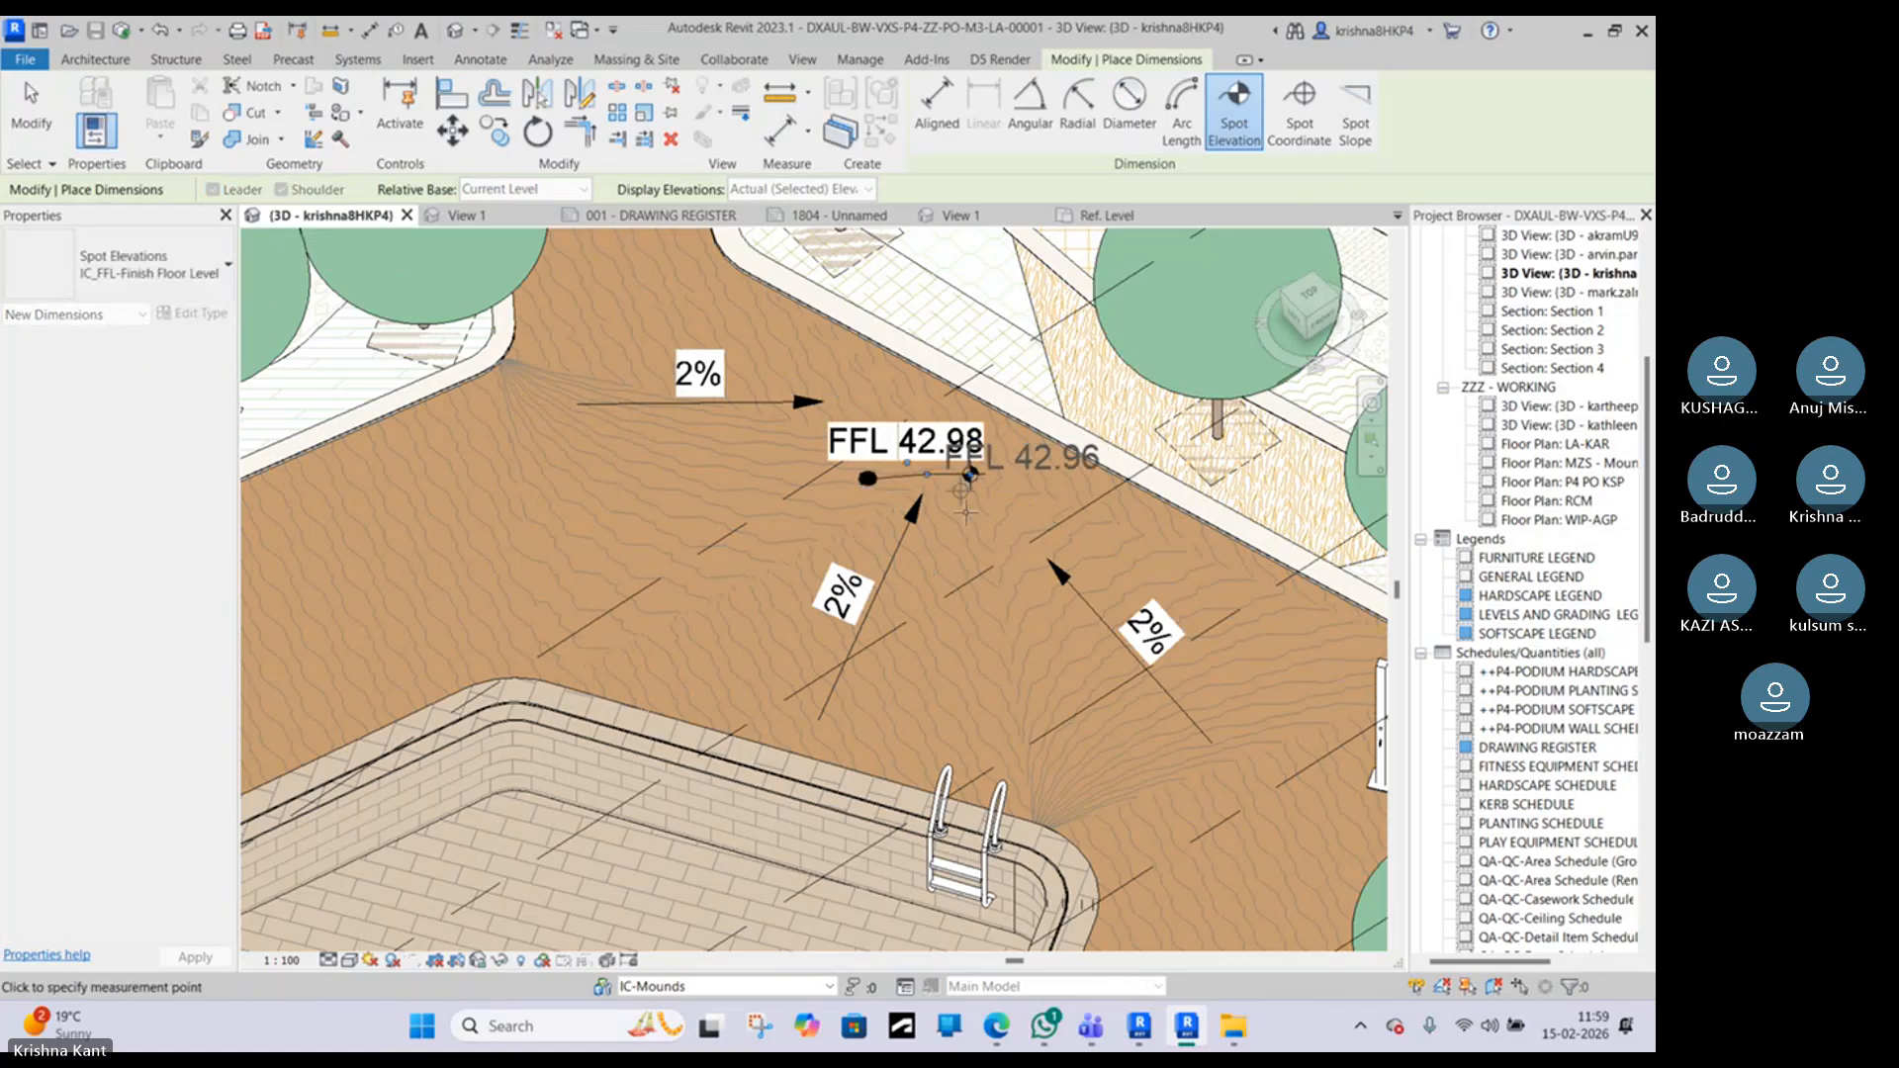
pyautogui.press('Escape')
pyautogui.press('Escape')
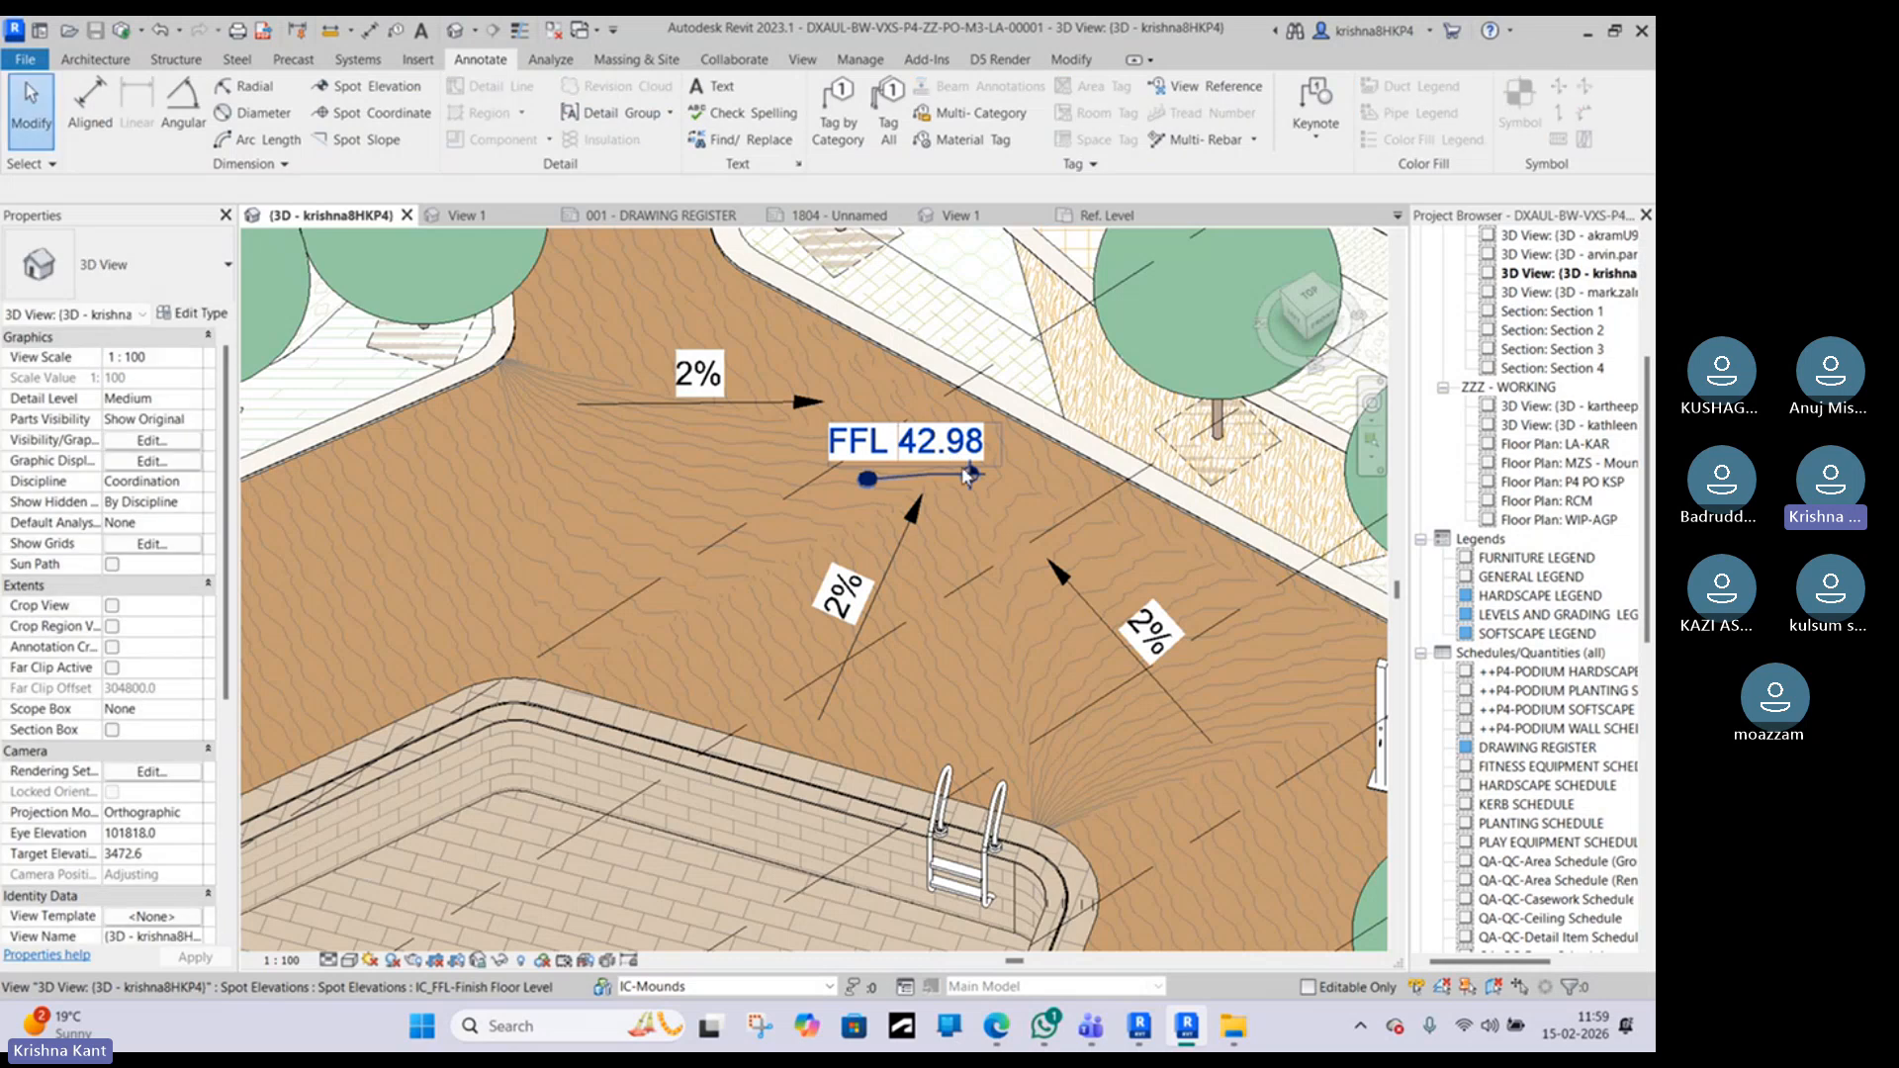
pyautogui.scroll(3, 964, 471)
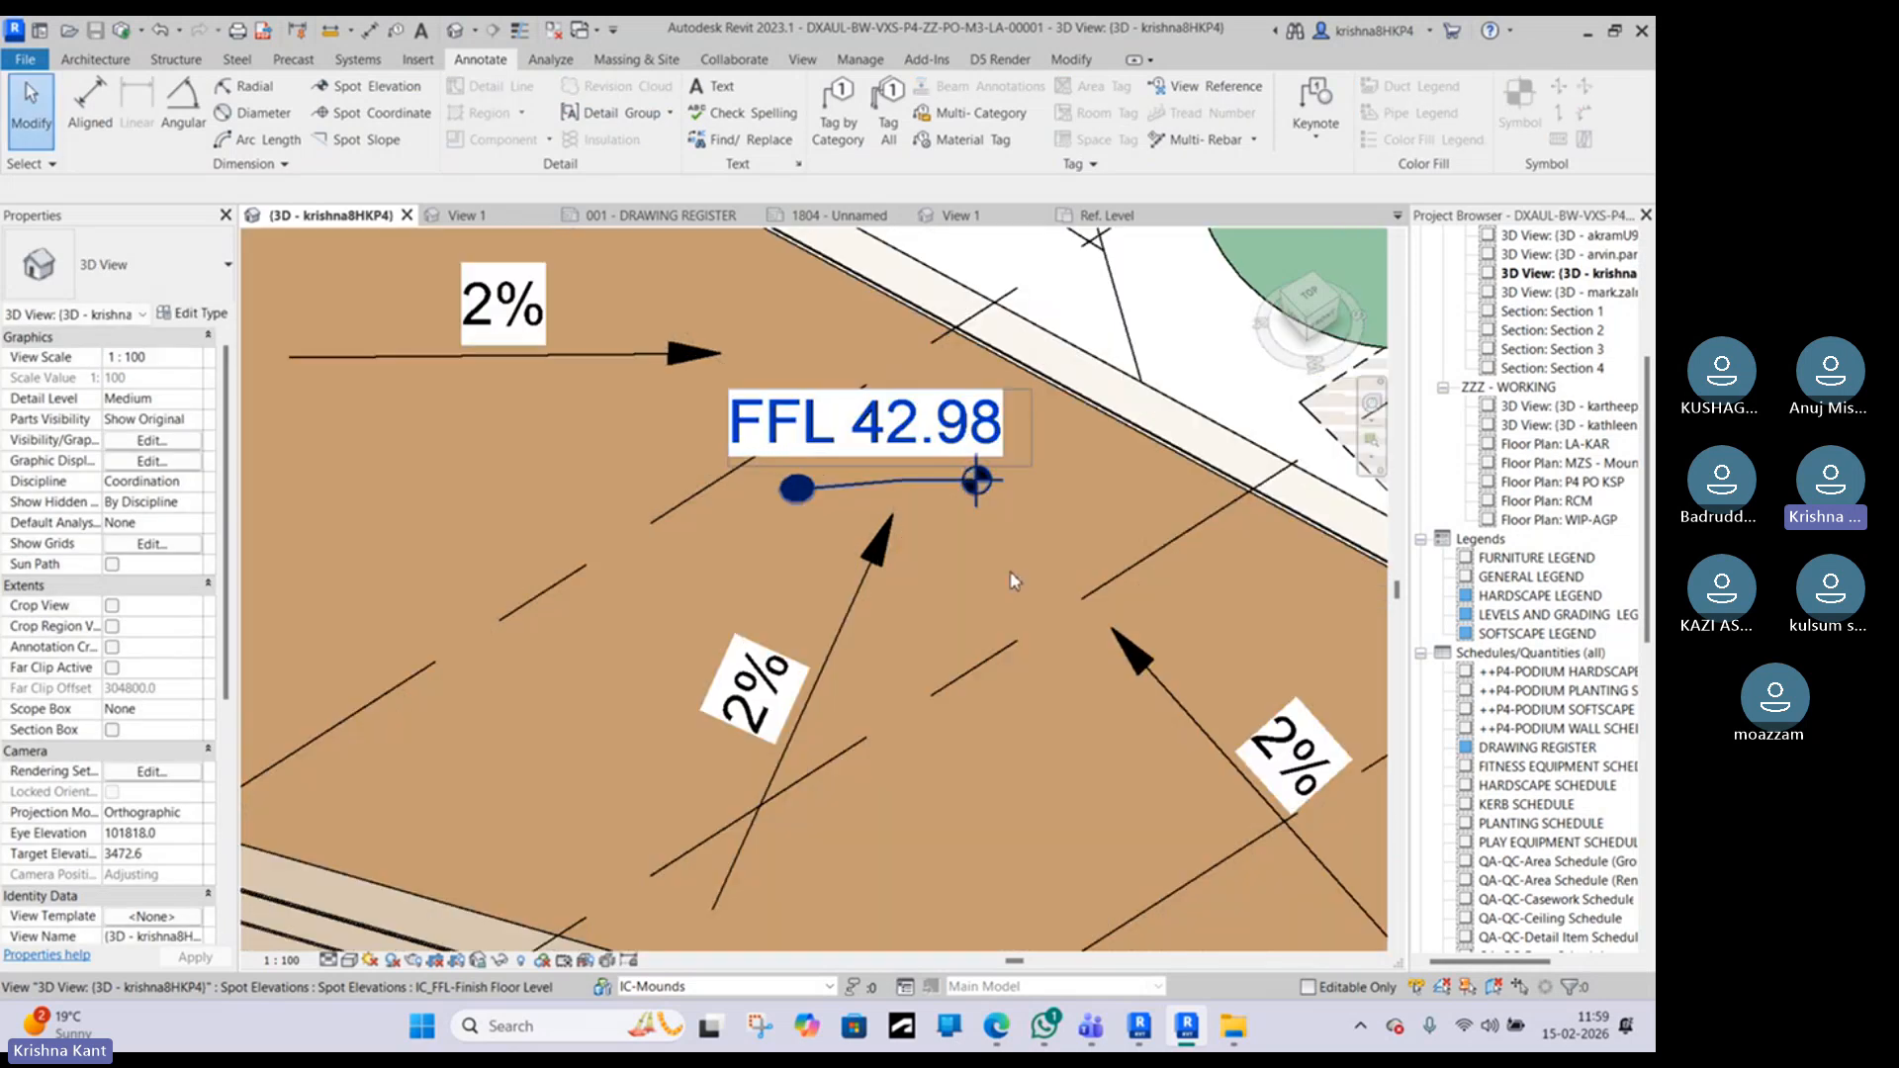
# Step: Check the grading plan PDF, return to Revit, and place a similar IC_FFL-Finish Floor Level spot elevation on the deck between the pool corner and tree planter
pyautogui.click(996, 1025)
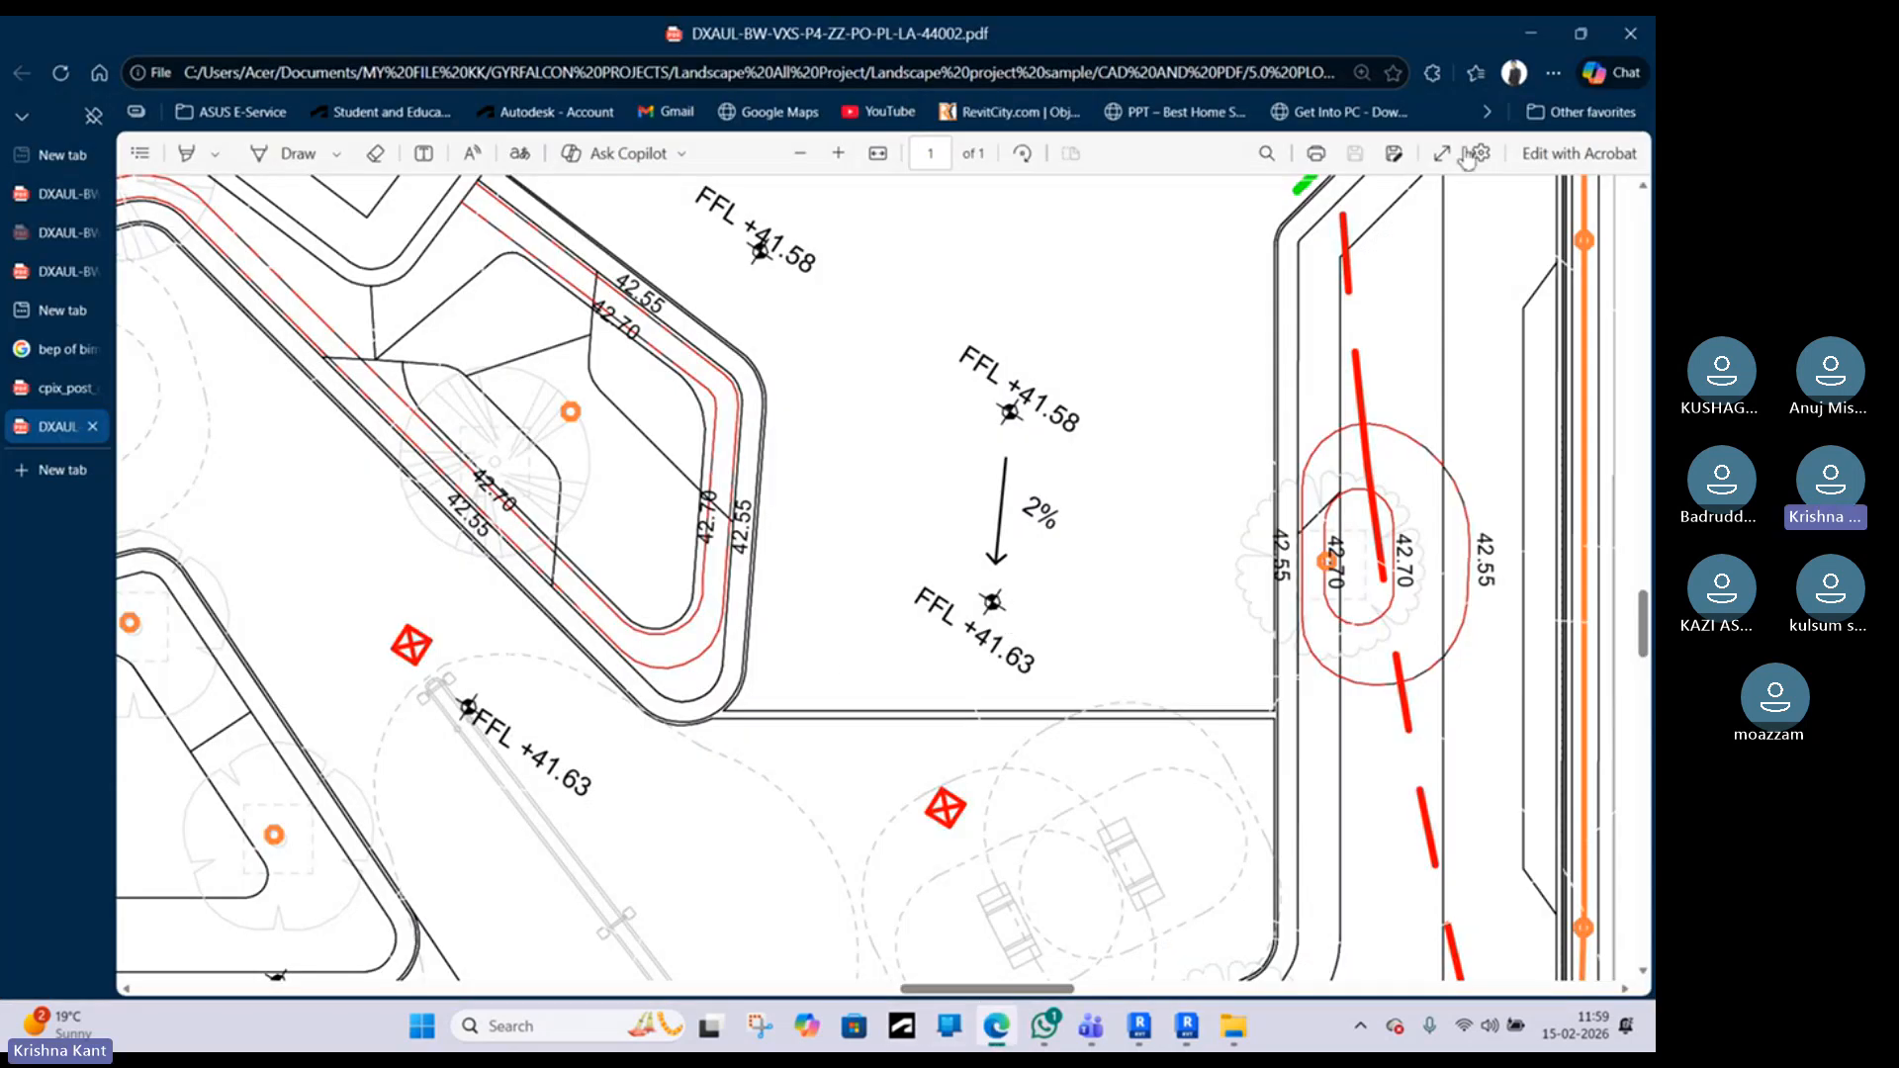
pyautogui.hotkey('alt', 'Tab')
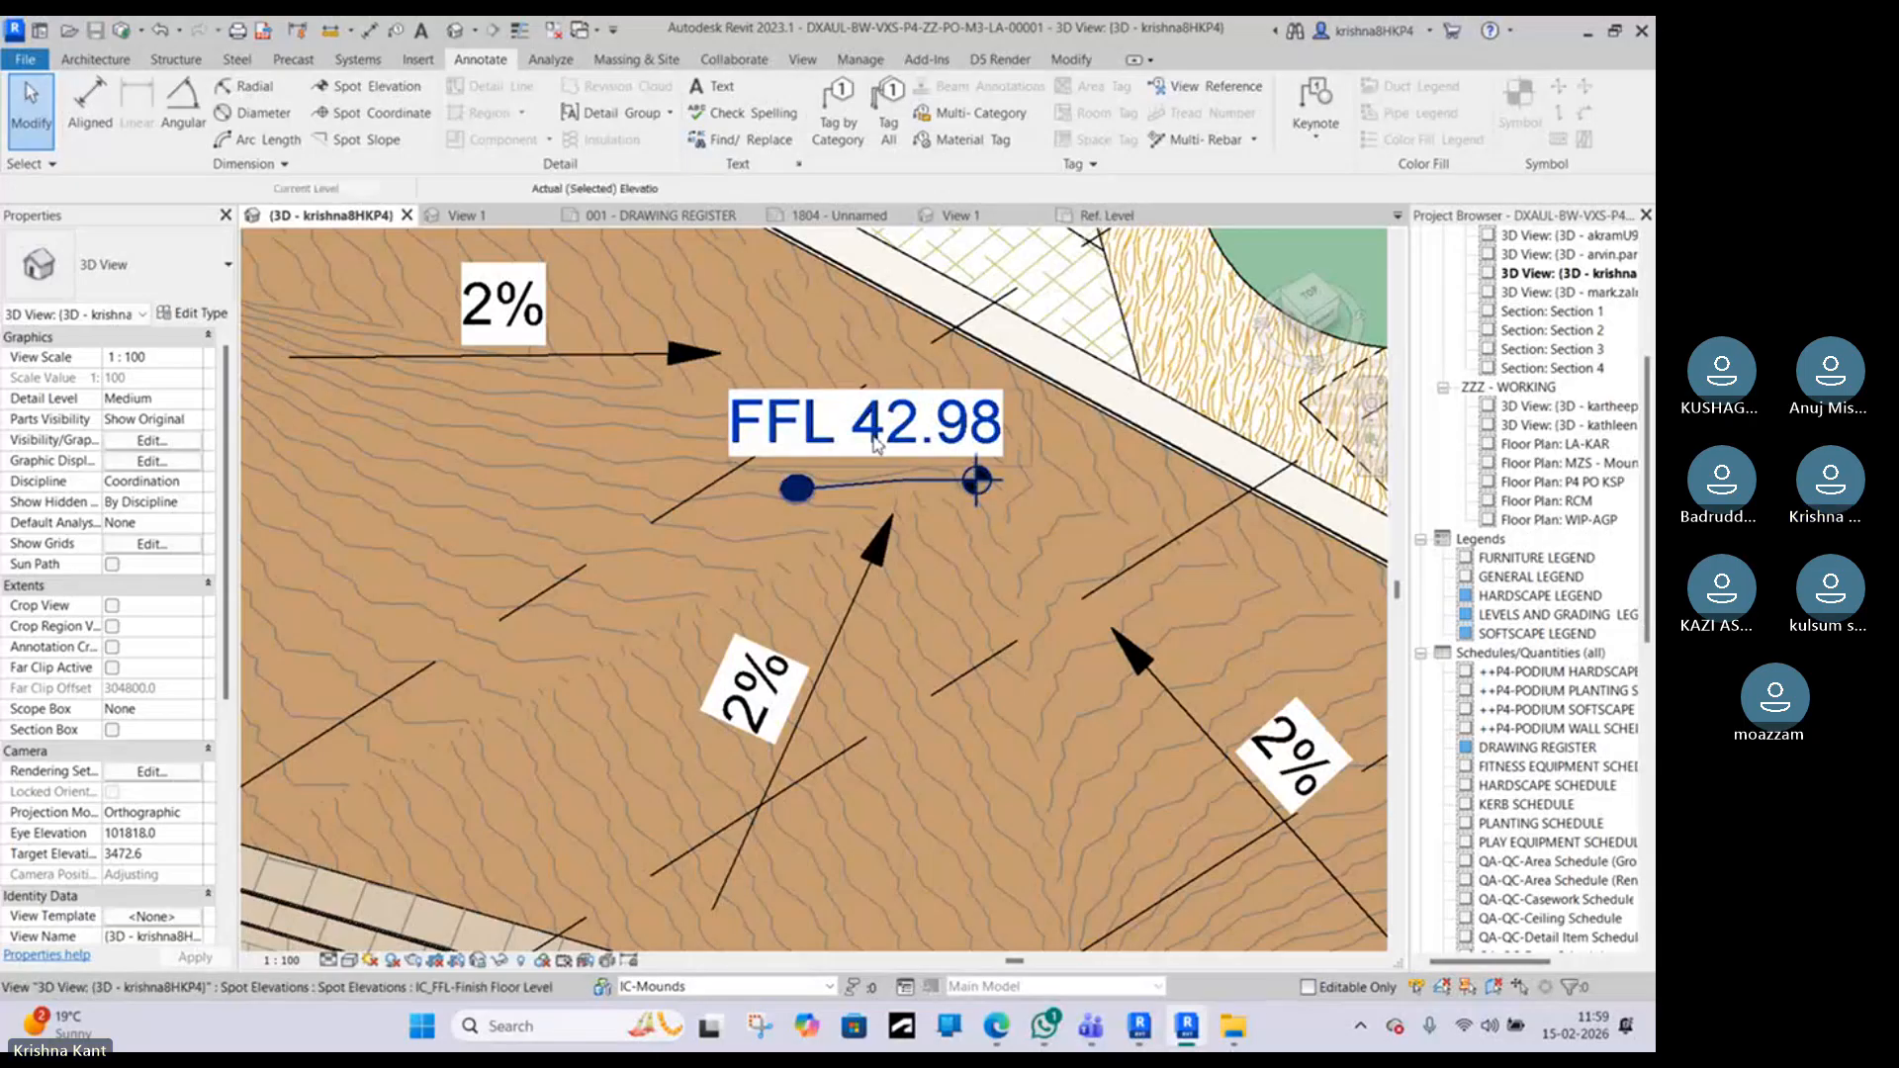
pyautogui.click(975, 479)
pyautogui.press('c')
pyautogui.press('s')
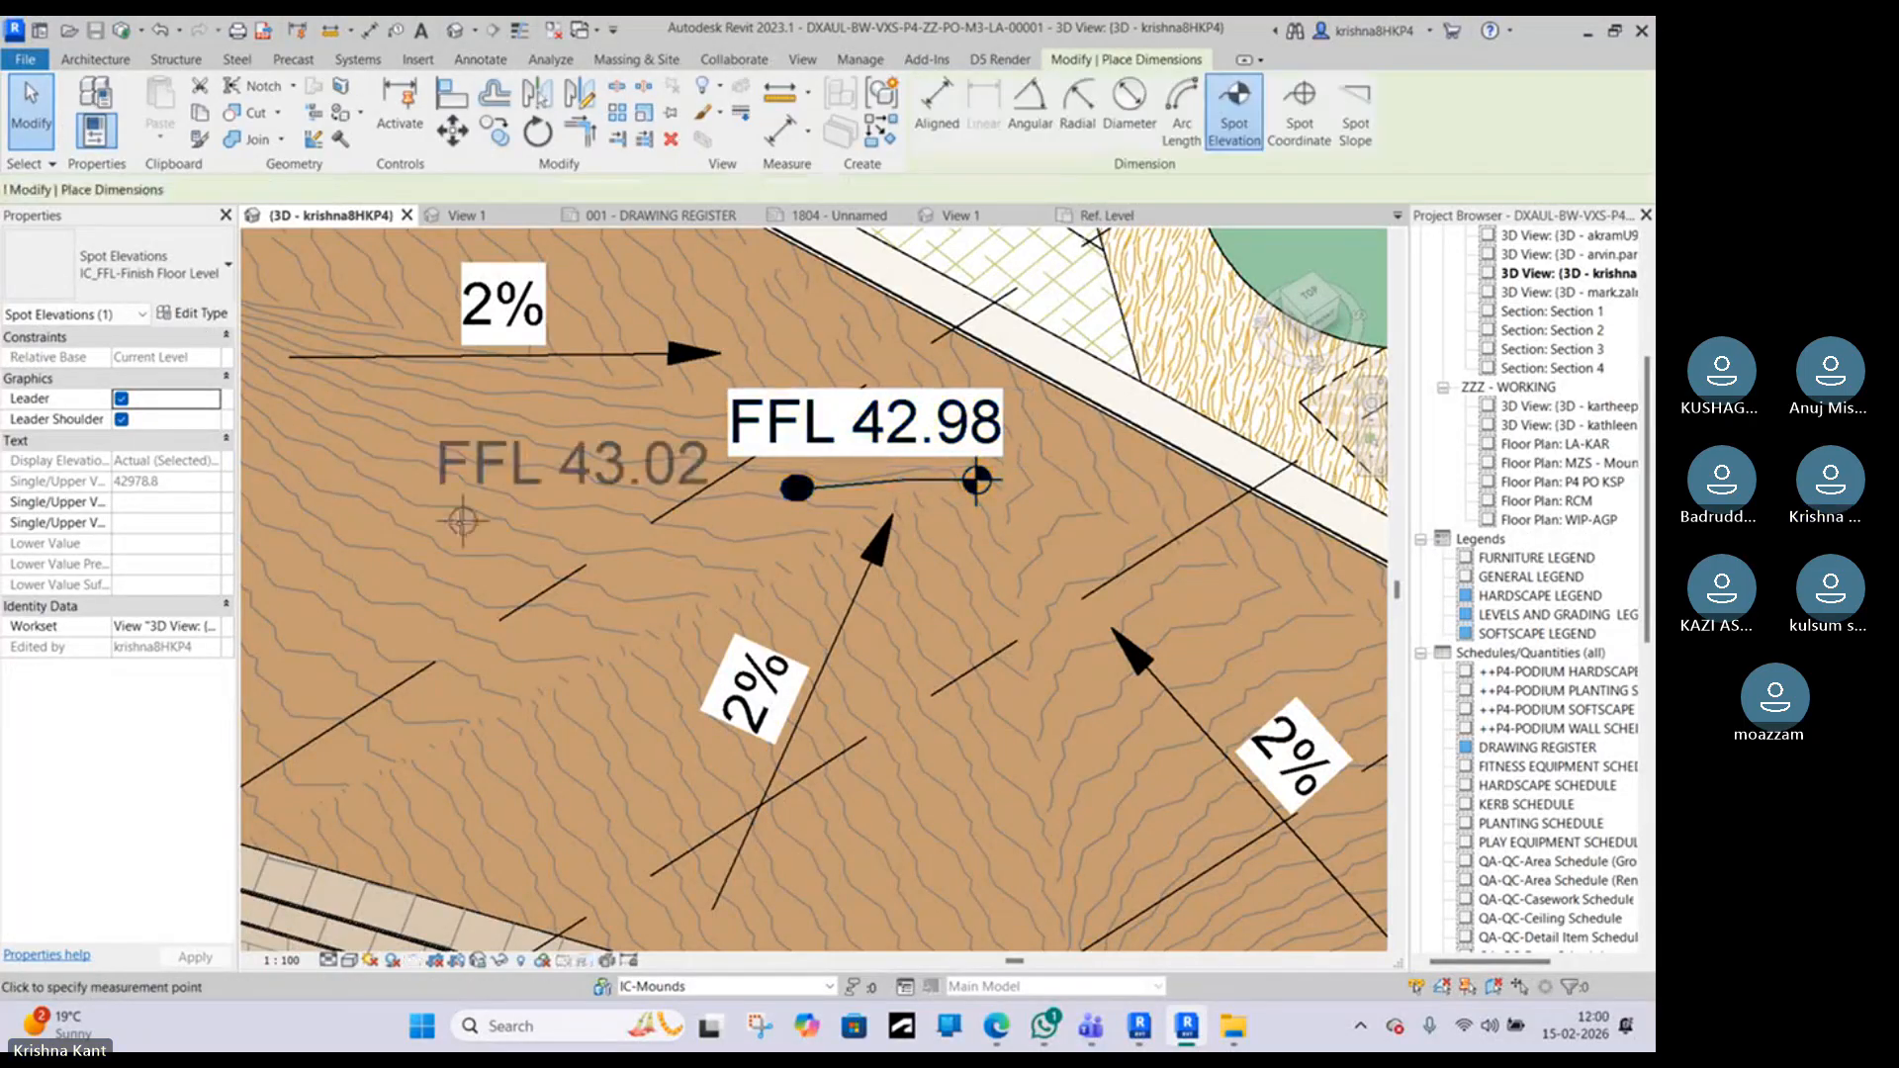
pyautogui.moveTo(428, 539); pyautogui.dragTo(924, 470, button='middle')
pyautogui.scroll(-2, 614, 513)
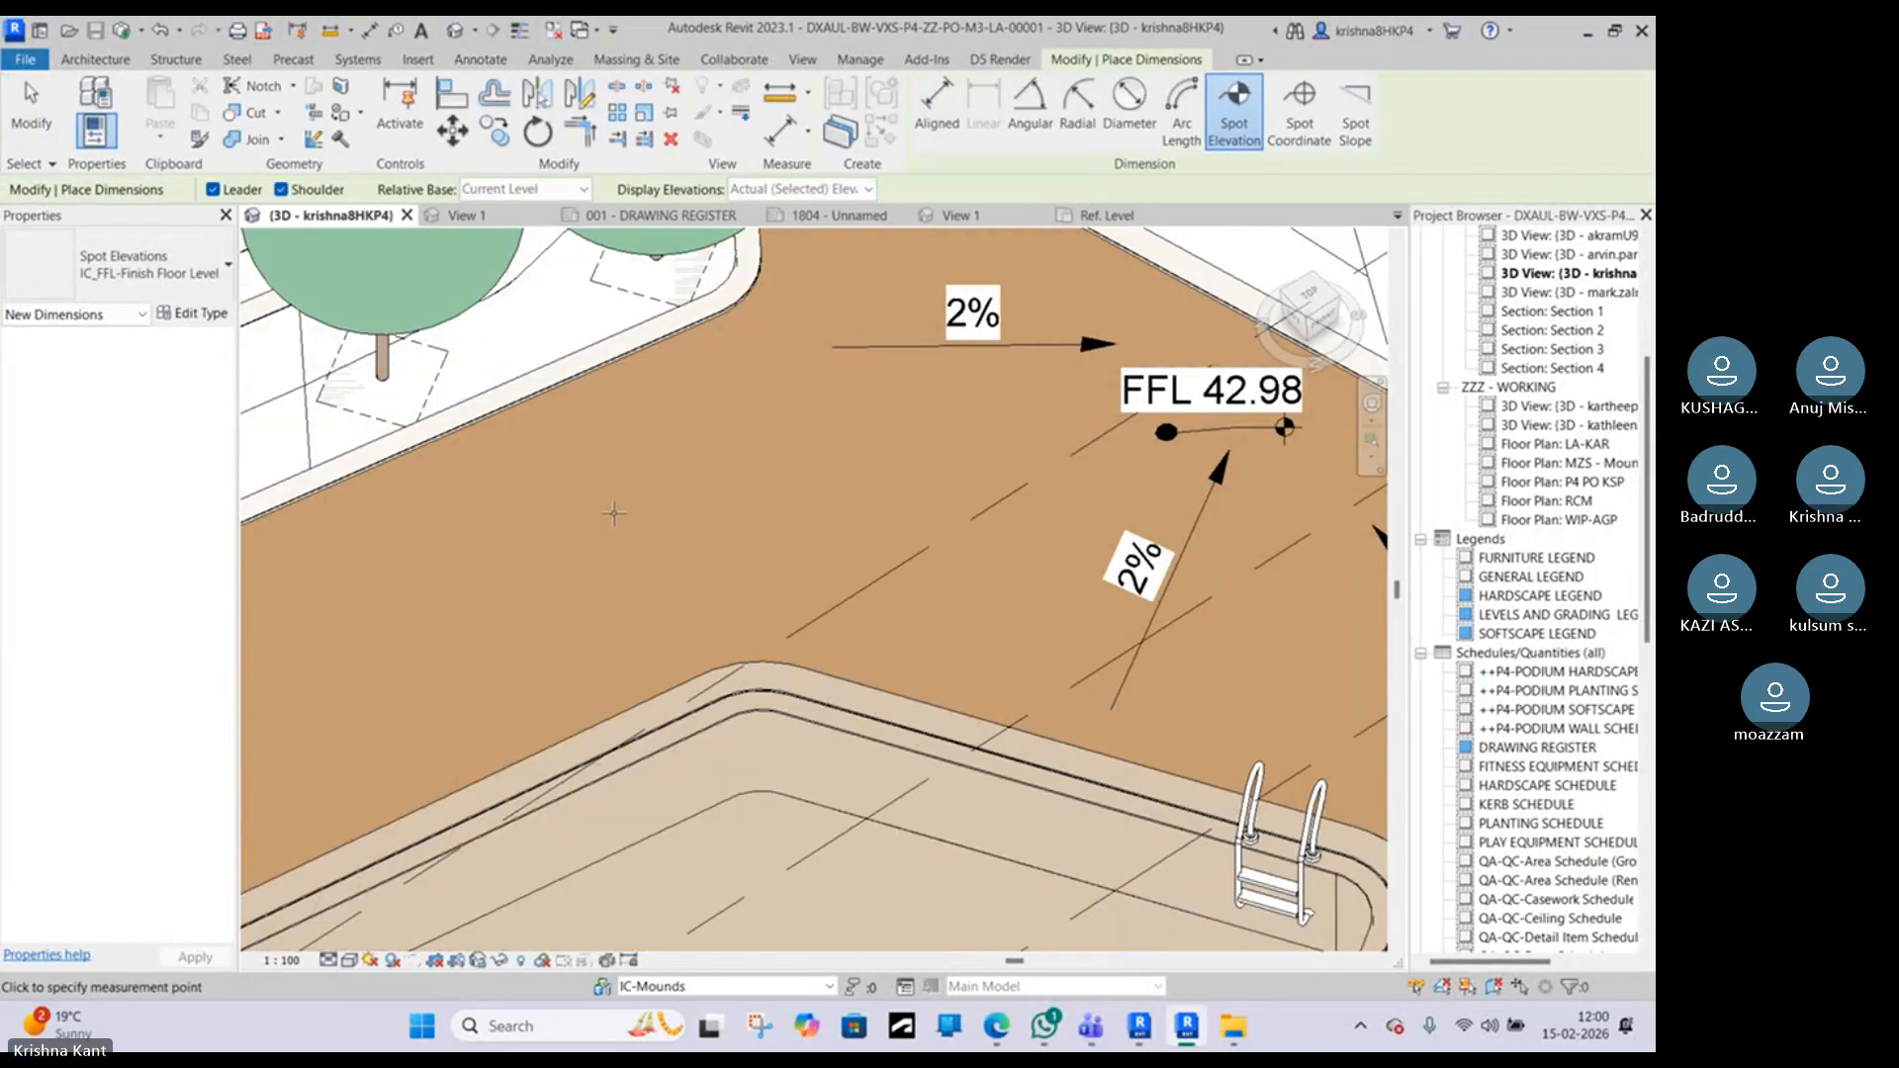
pyautogui.click(460, 613)
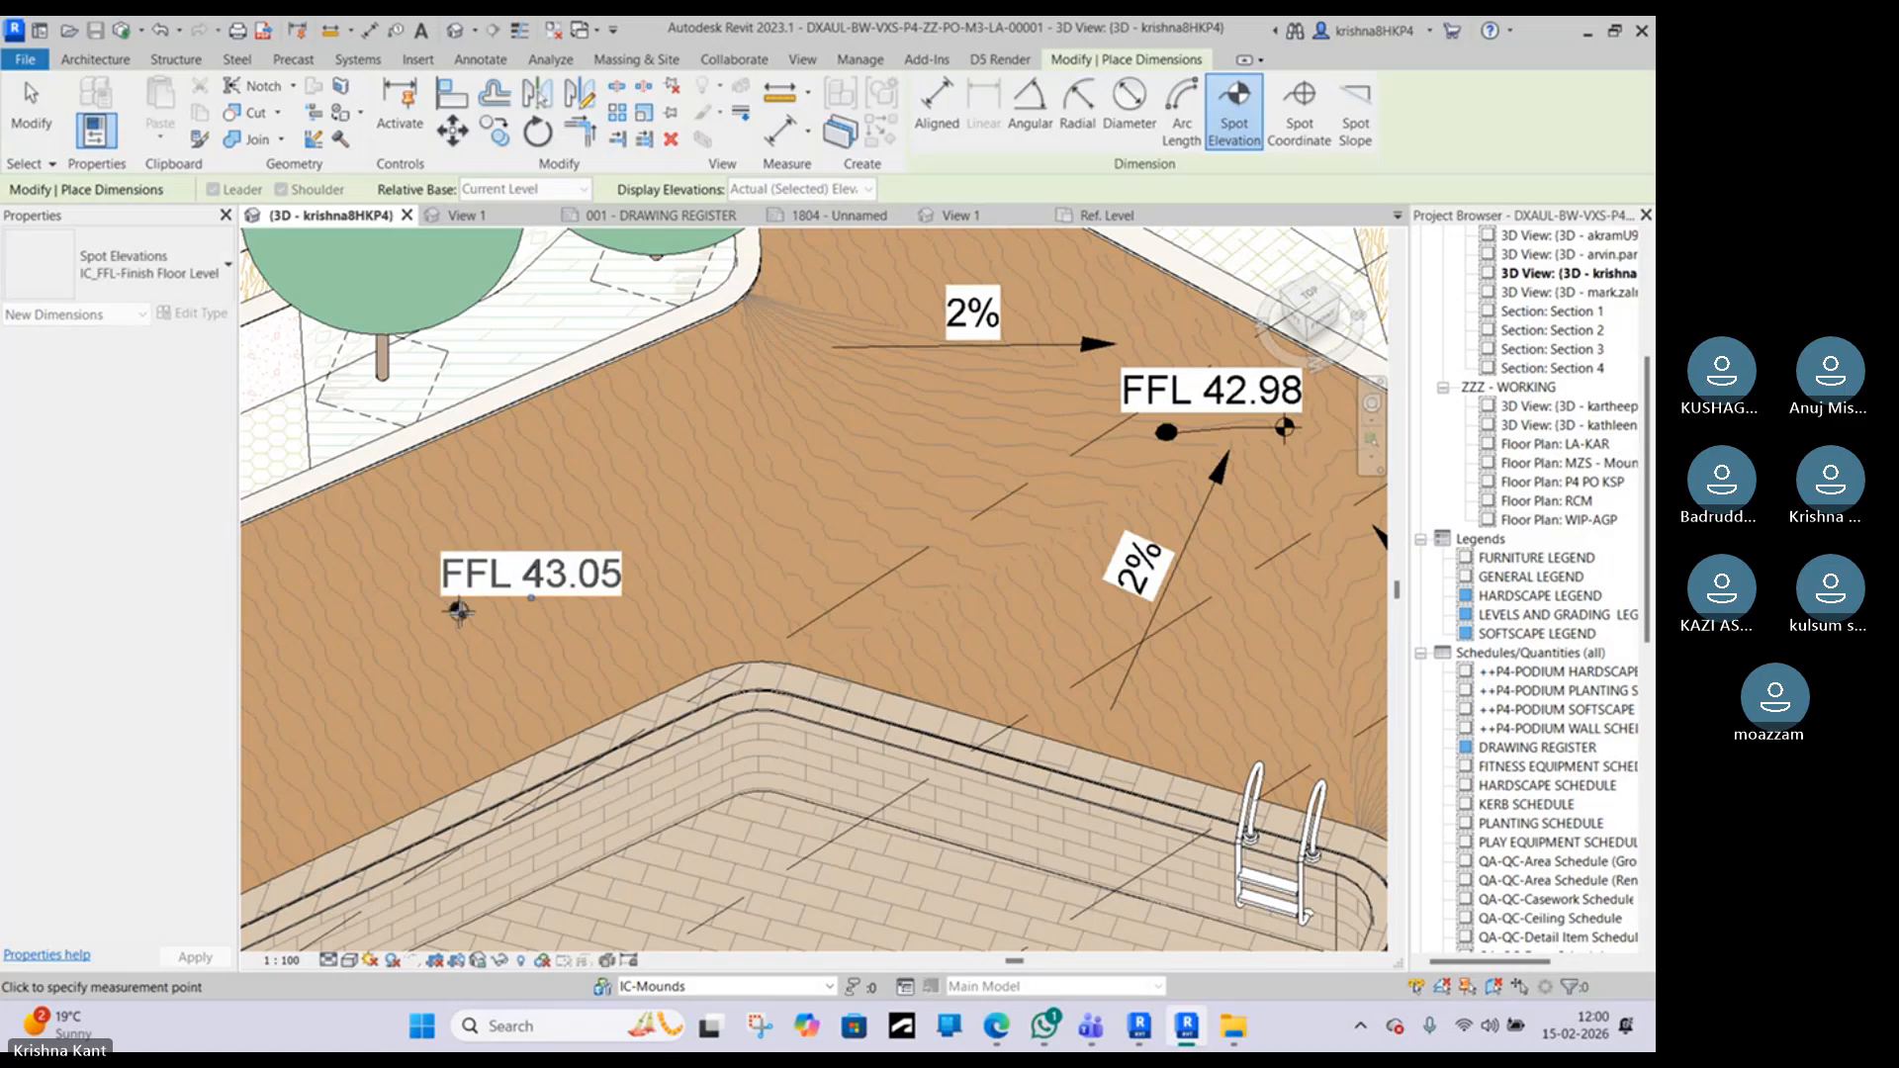
pyautogui.press('Escape')
pyautogui.press('Escape')
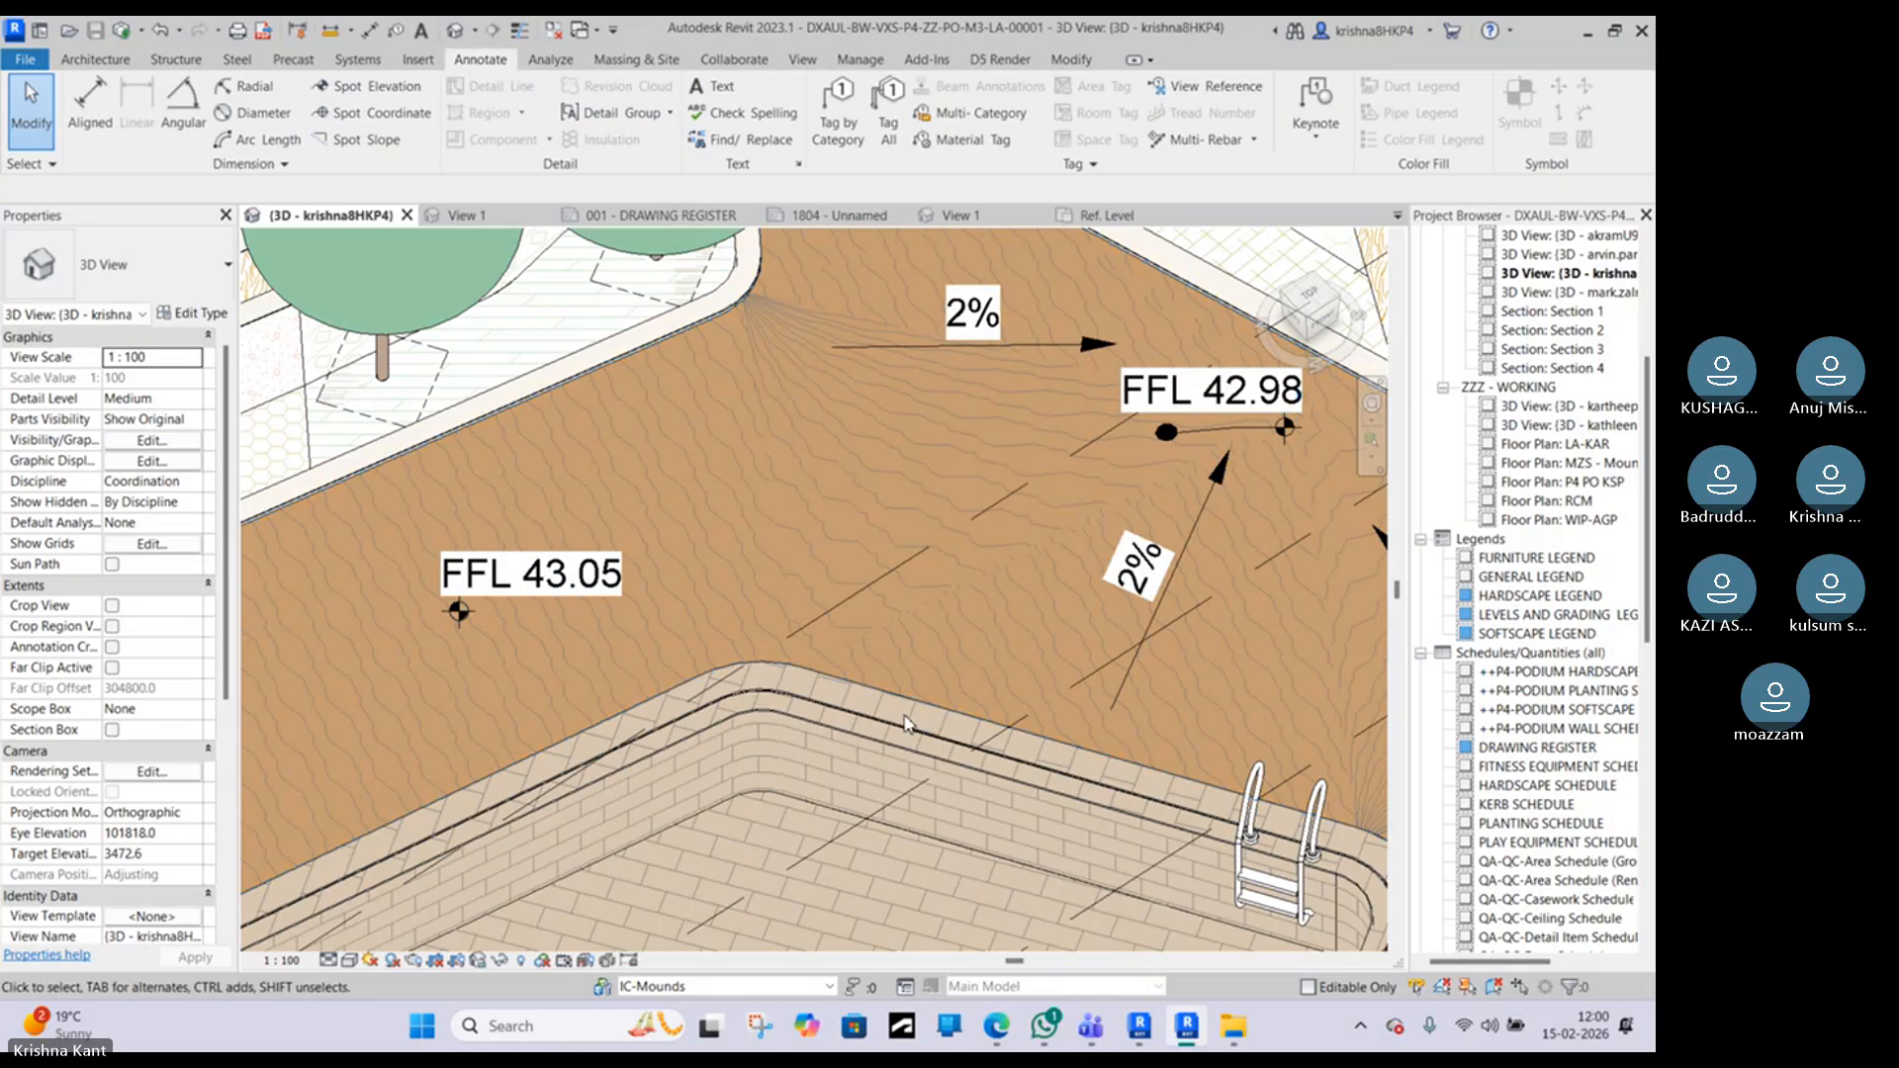
# Step: Switch back to the grading plan PDF and review the FFL and TOW levels, fall arrows and drains along the walkways between planters
pyautogui.hotkey('alt', 'Tab')
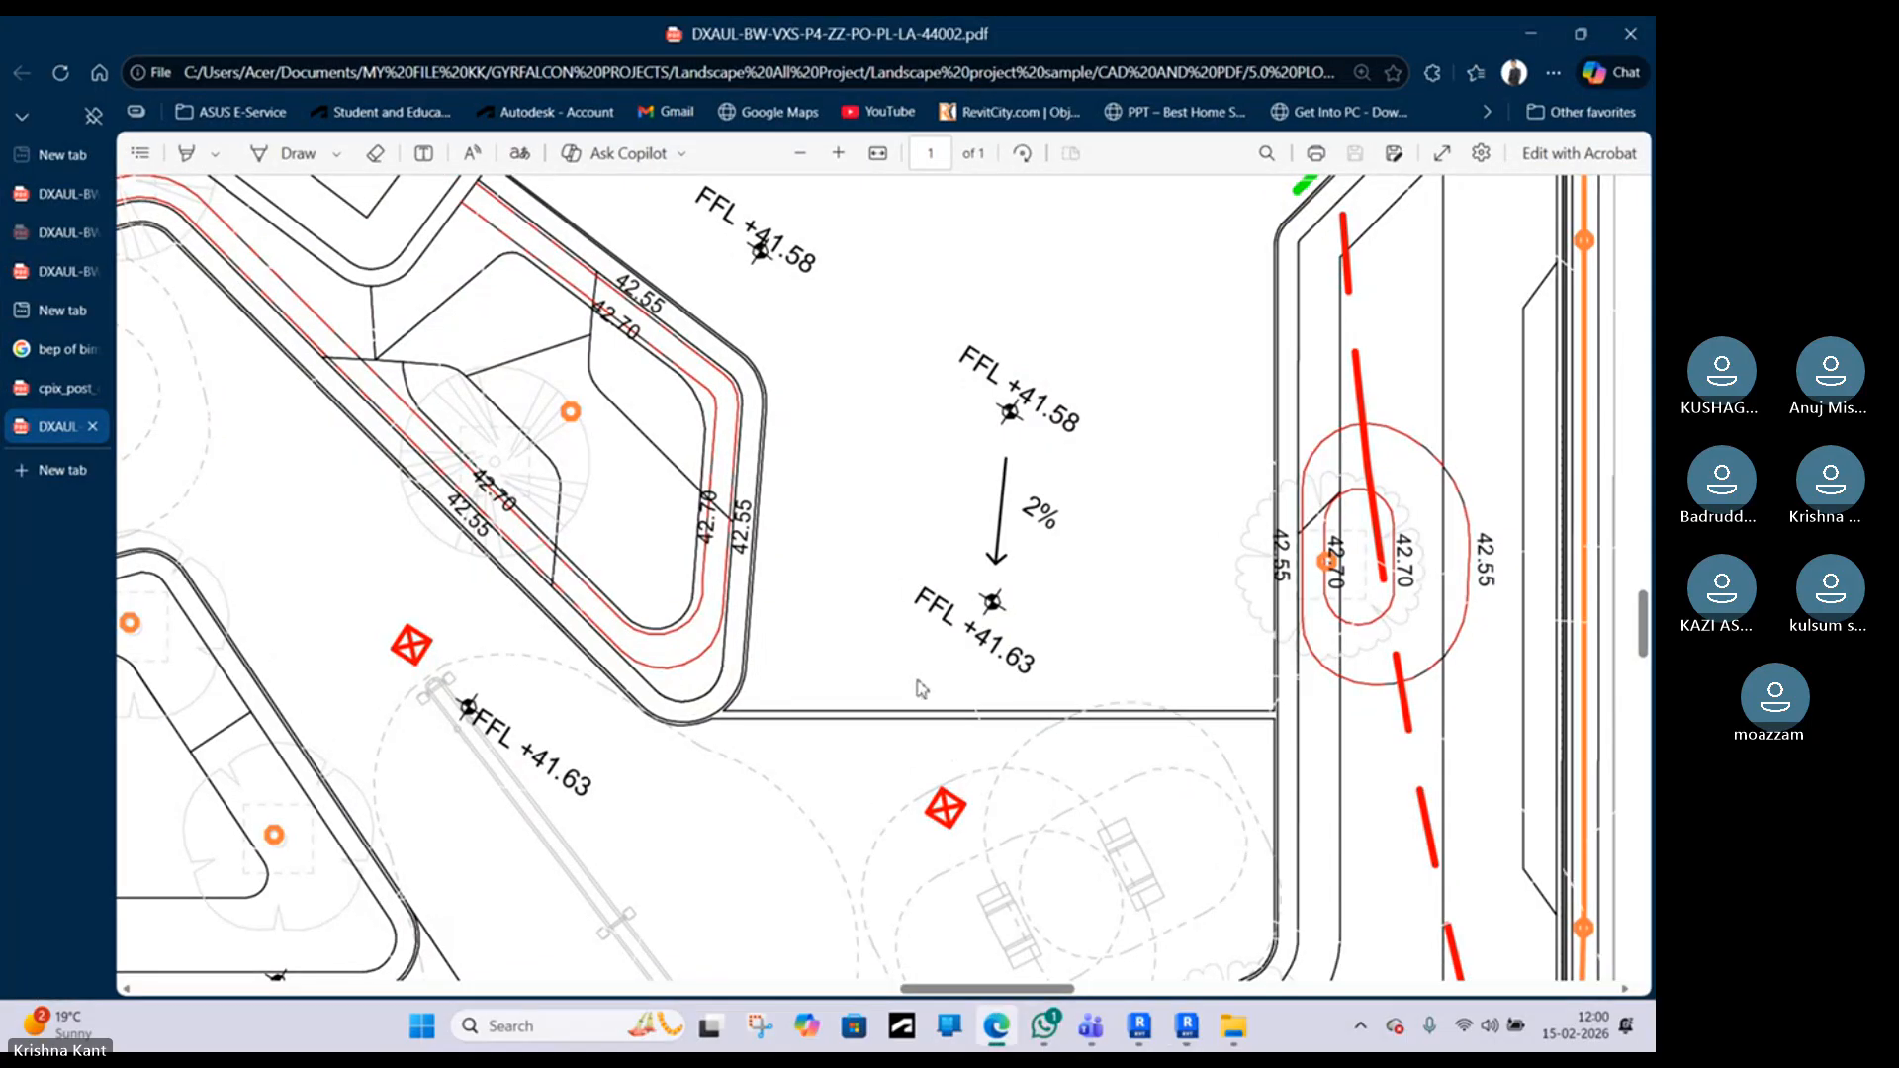
pyautogui.scroll(5, 1046, 611)
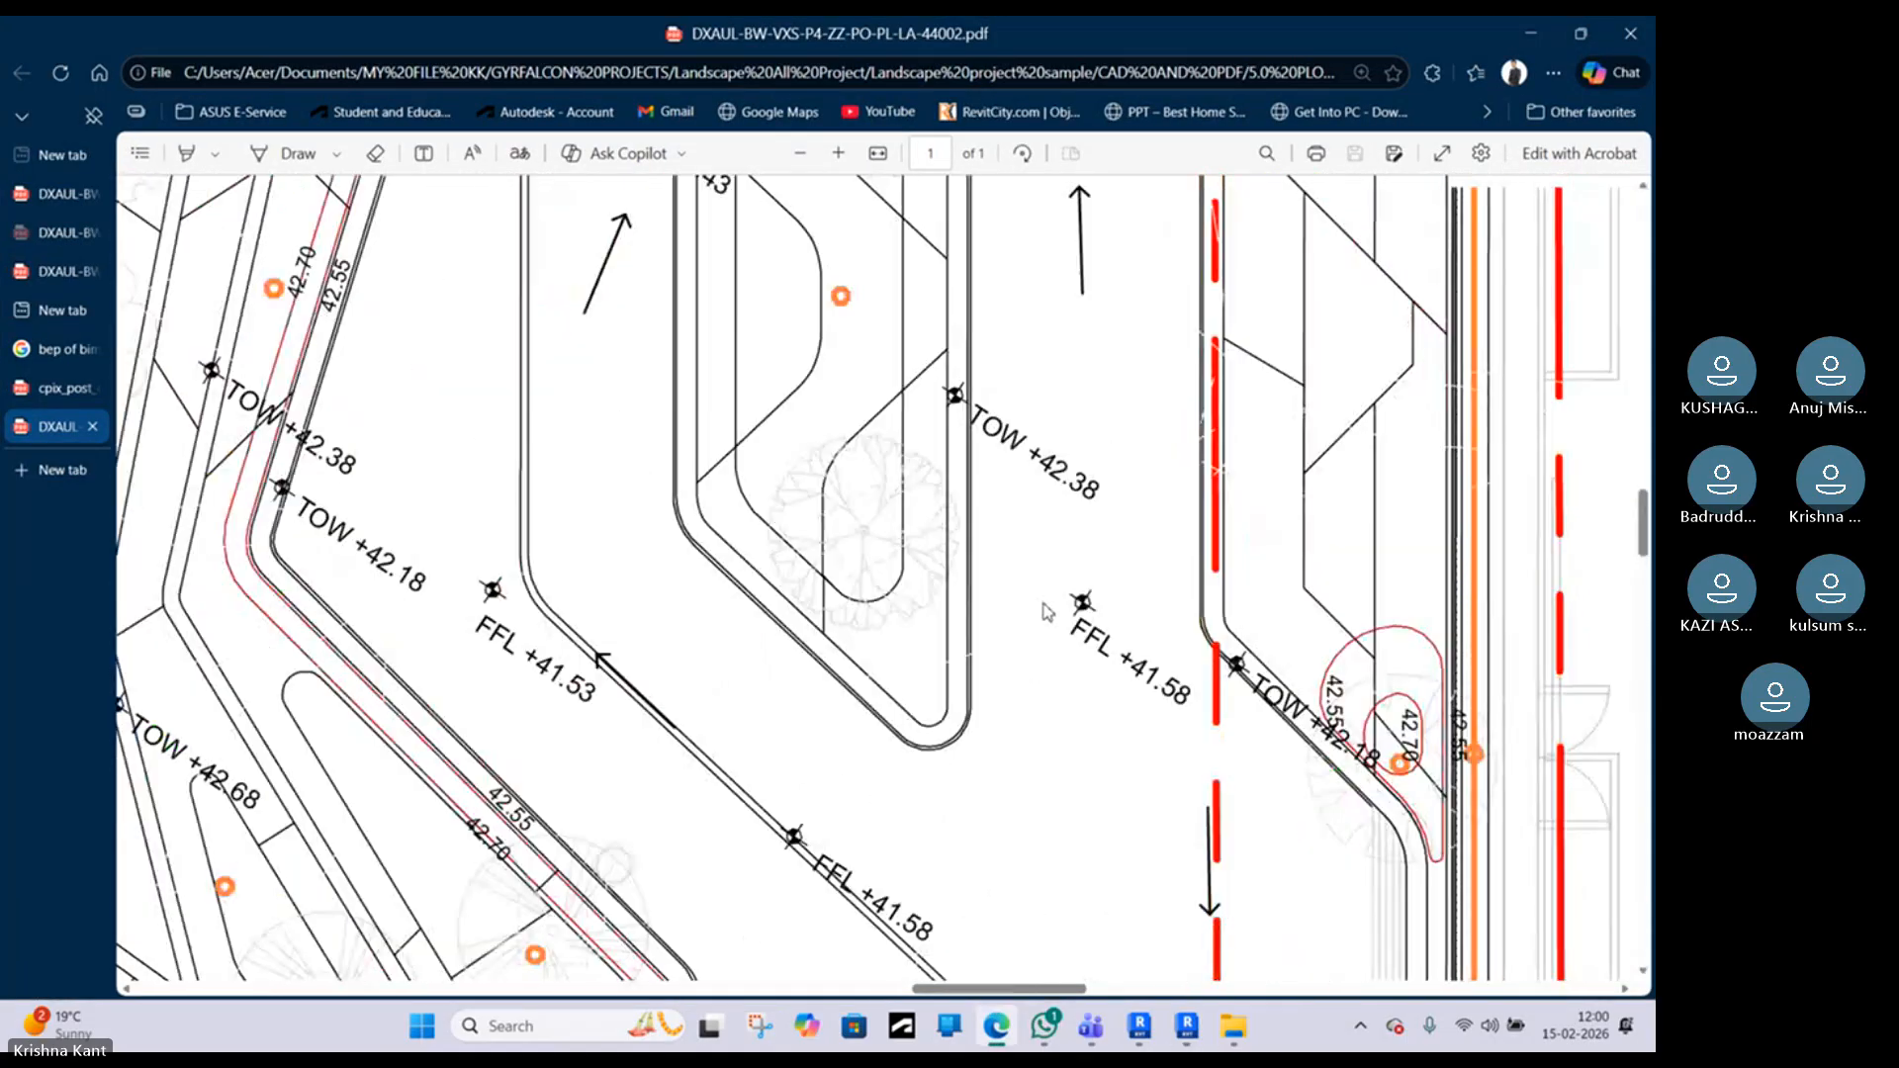
pyautogui.scroll(5, 1046, 611)
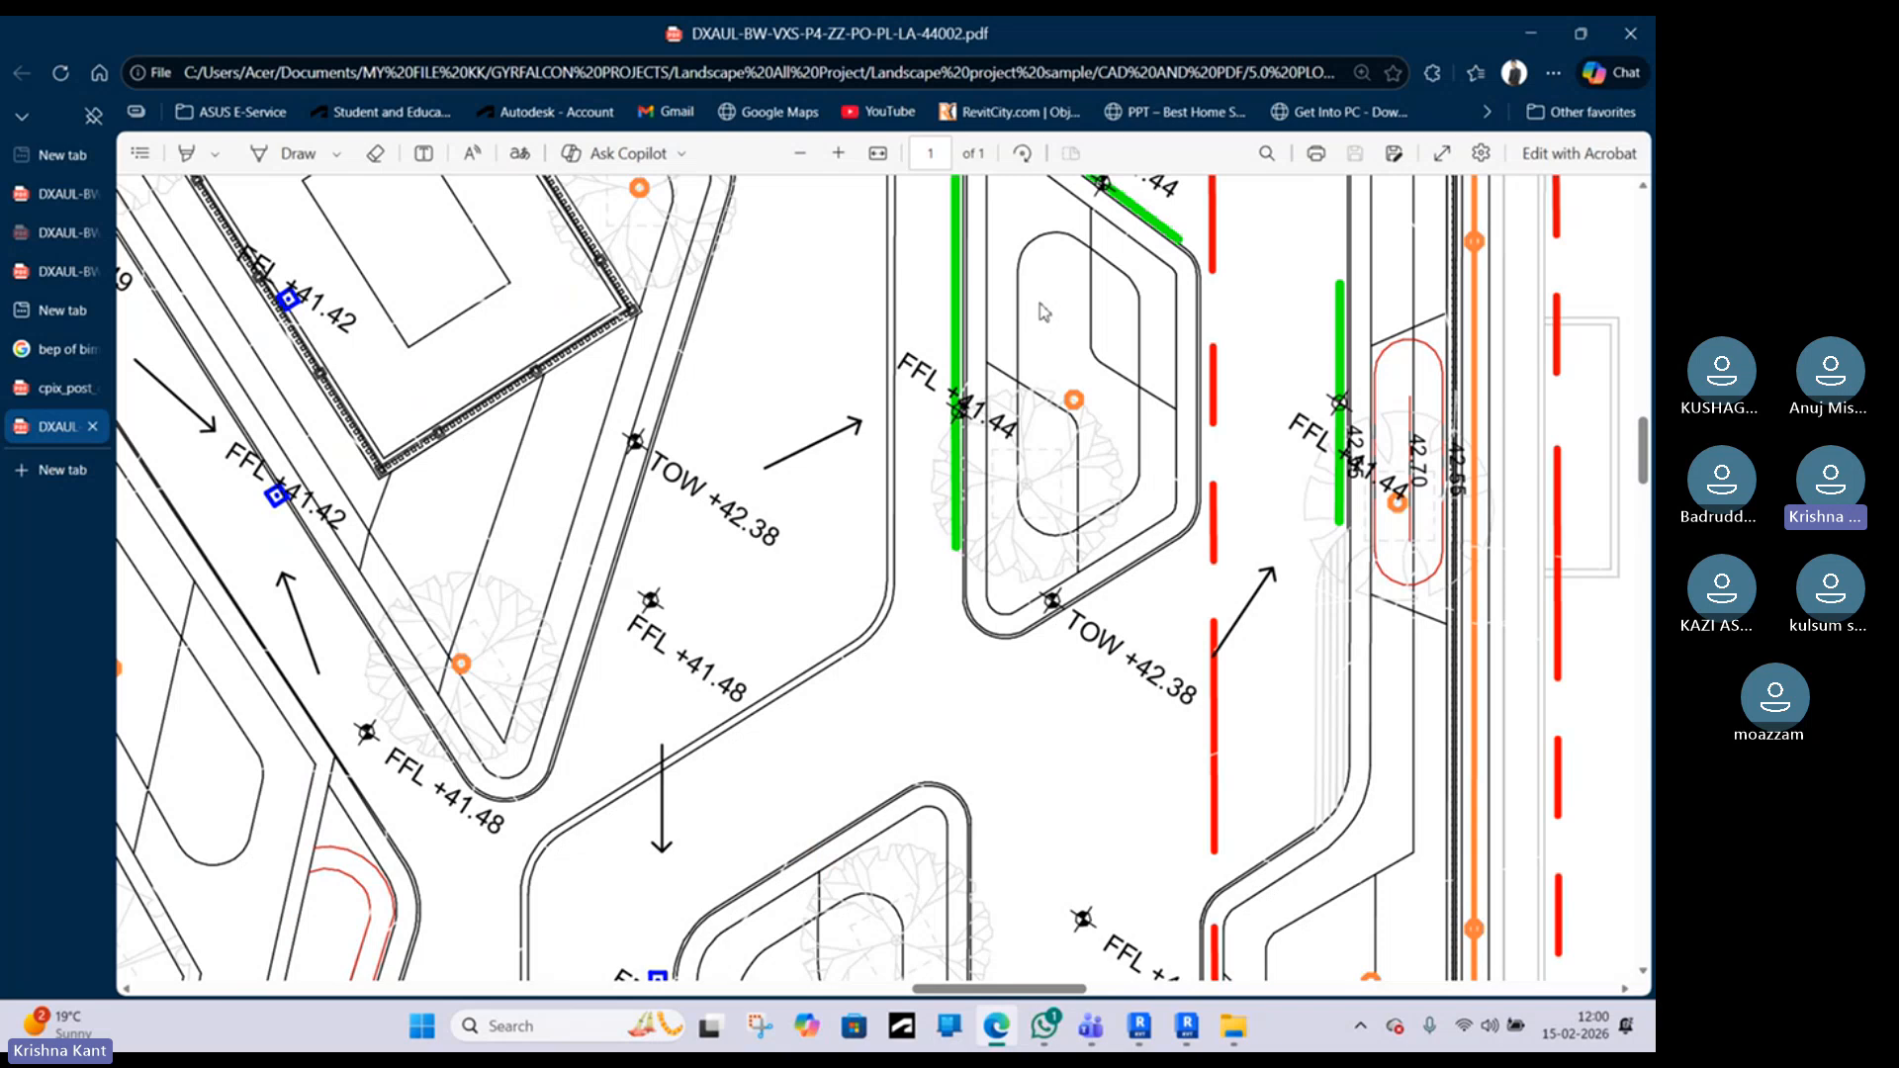
pyautogui.click(1454, 212)
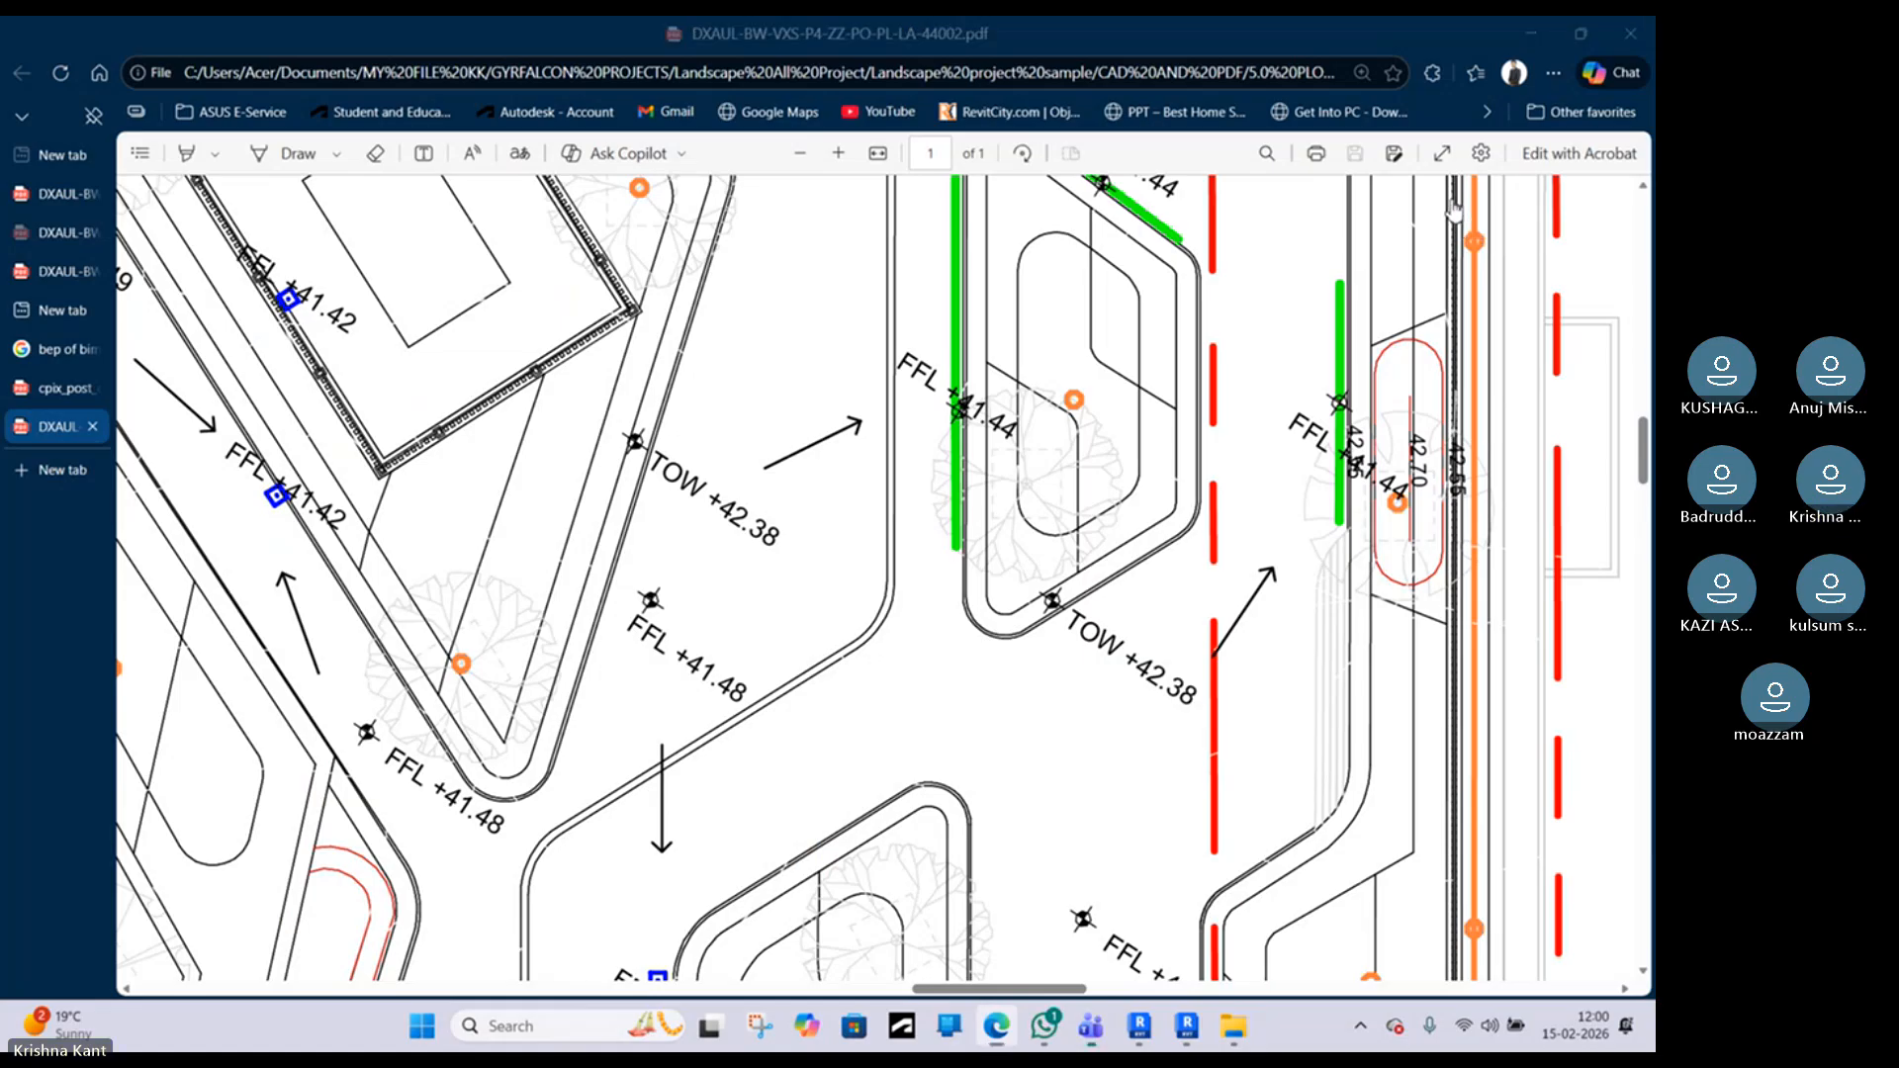